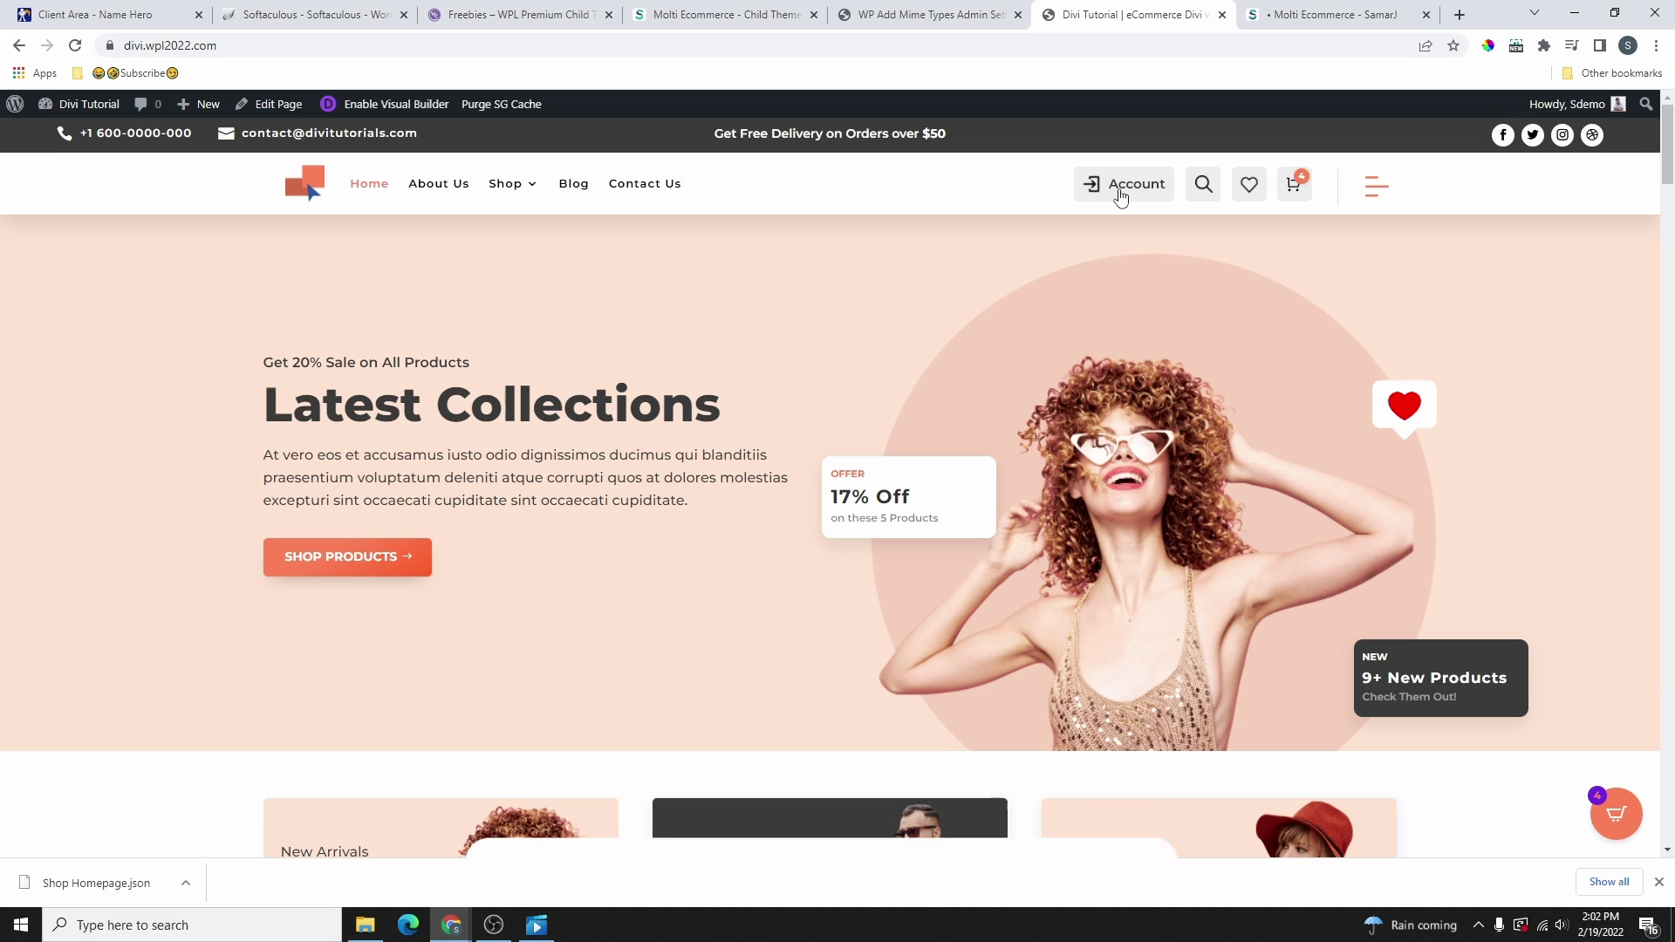
- Open the header's product search, and view the cart from both the header and the floating cart, closing it each time
{"action": "left_click", "coordinate": [1185, 193]}
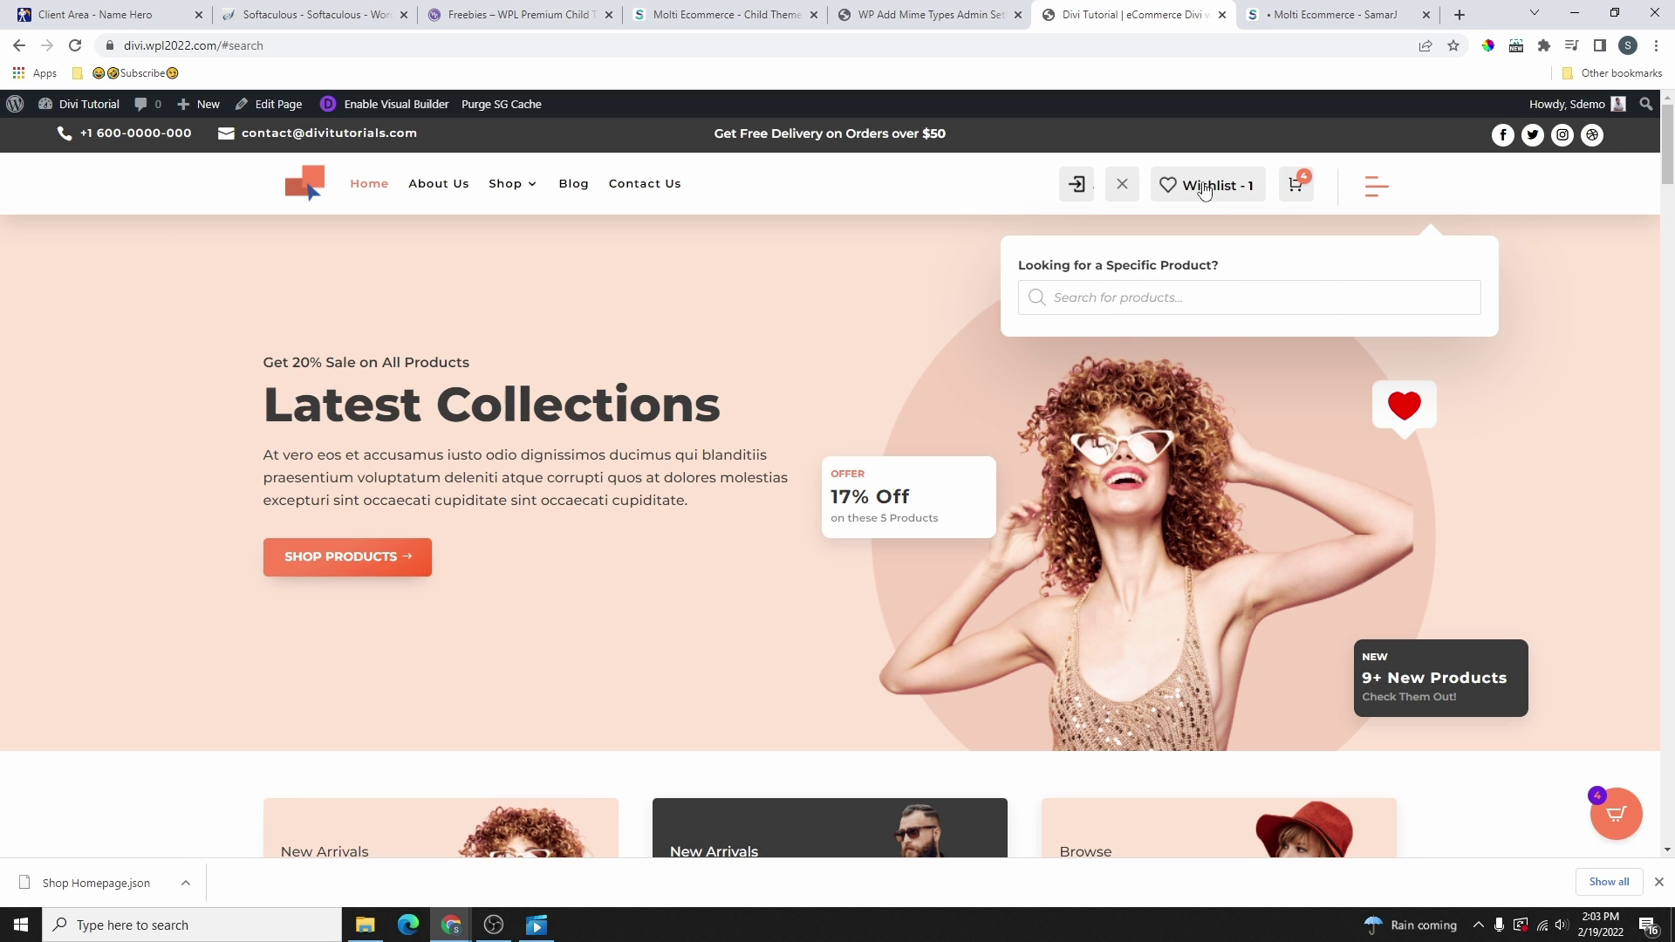
{"action": "left_click", "coordinate": [1276, 193]}
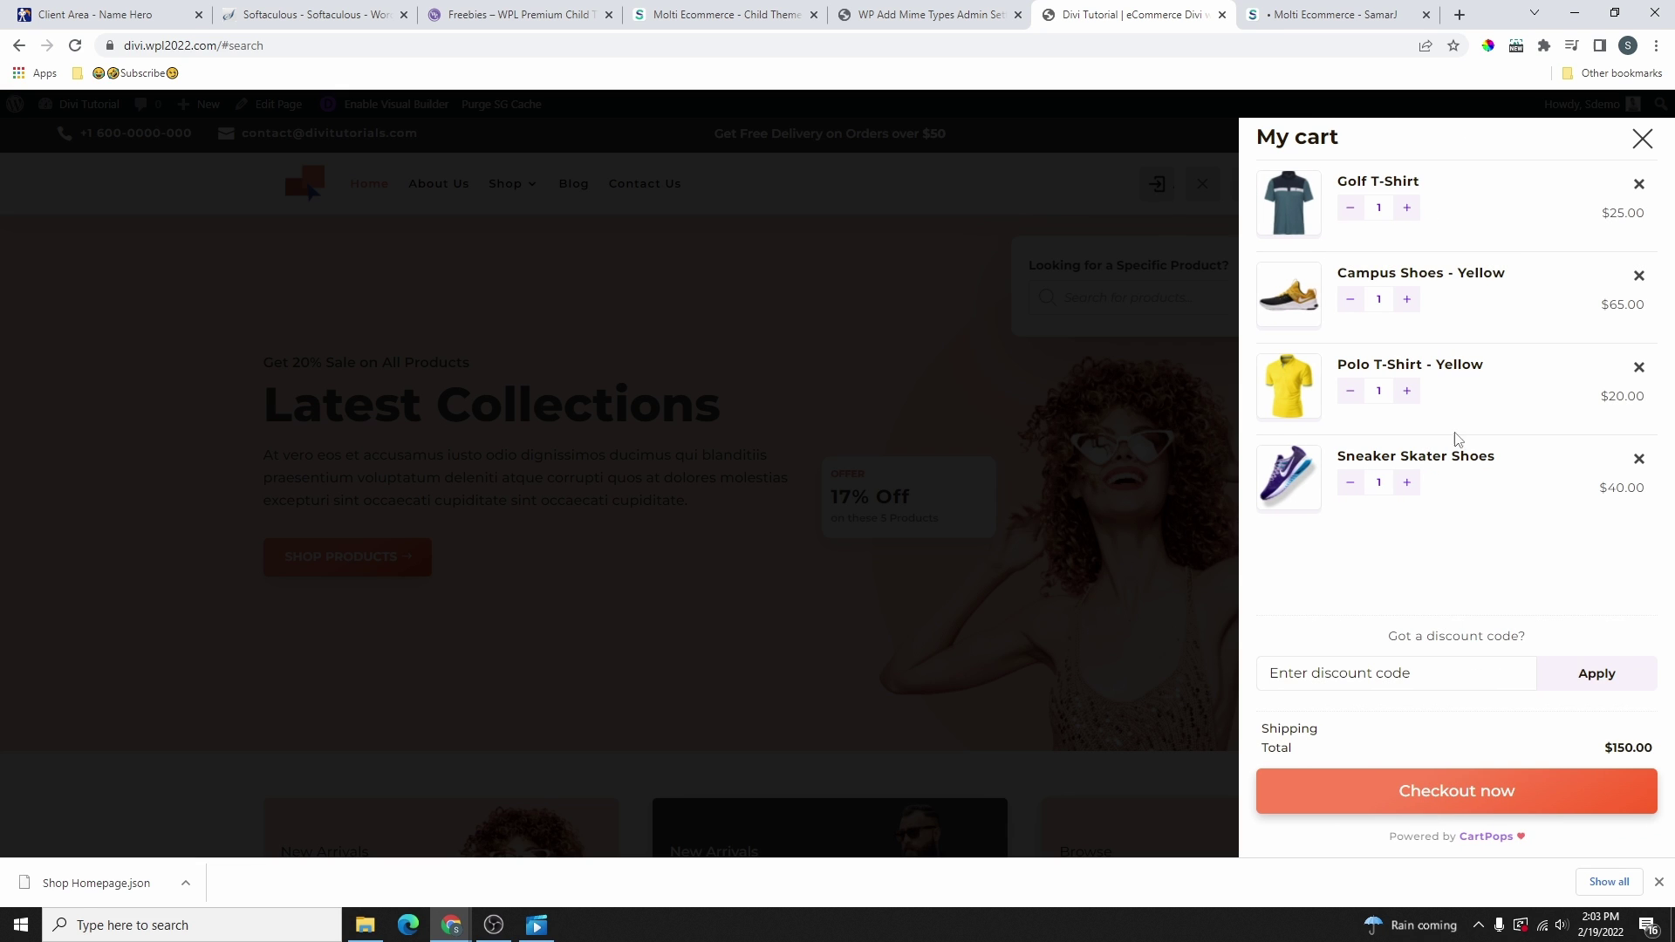
{"action": "left_click", "coordinate": [1643, 138]}
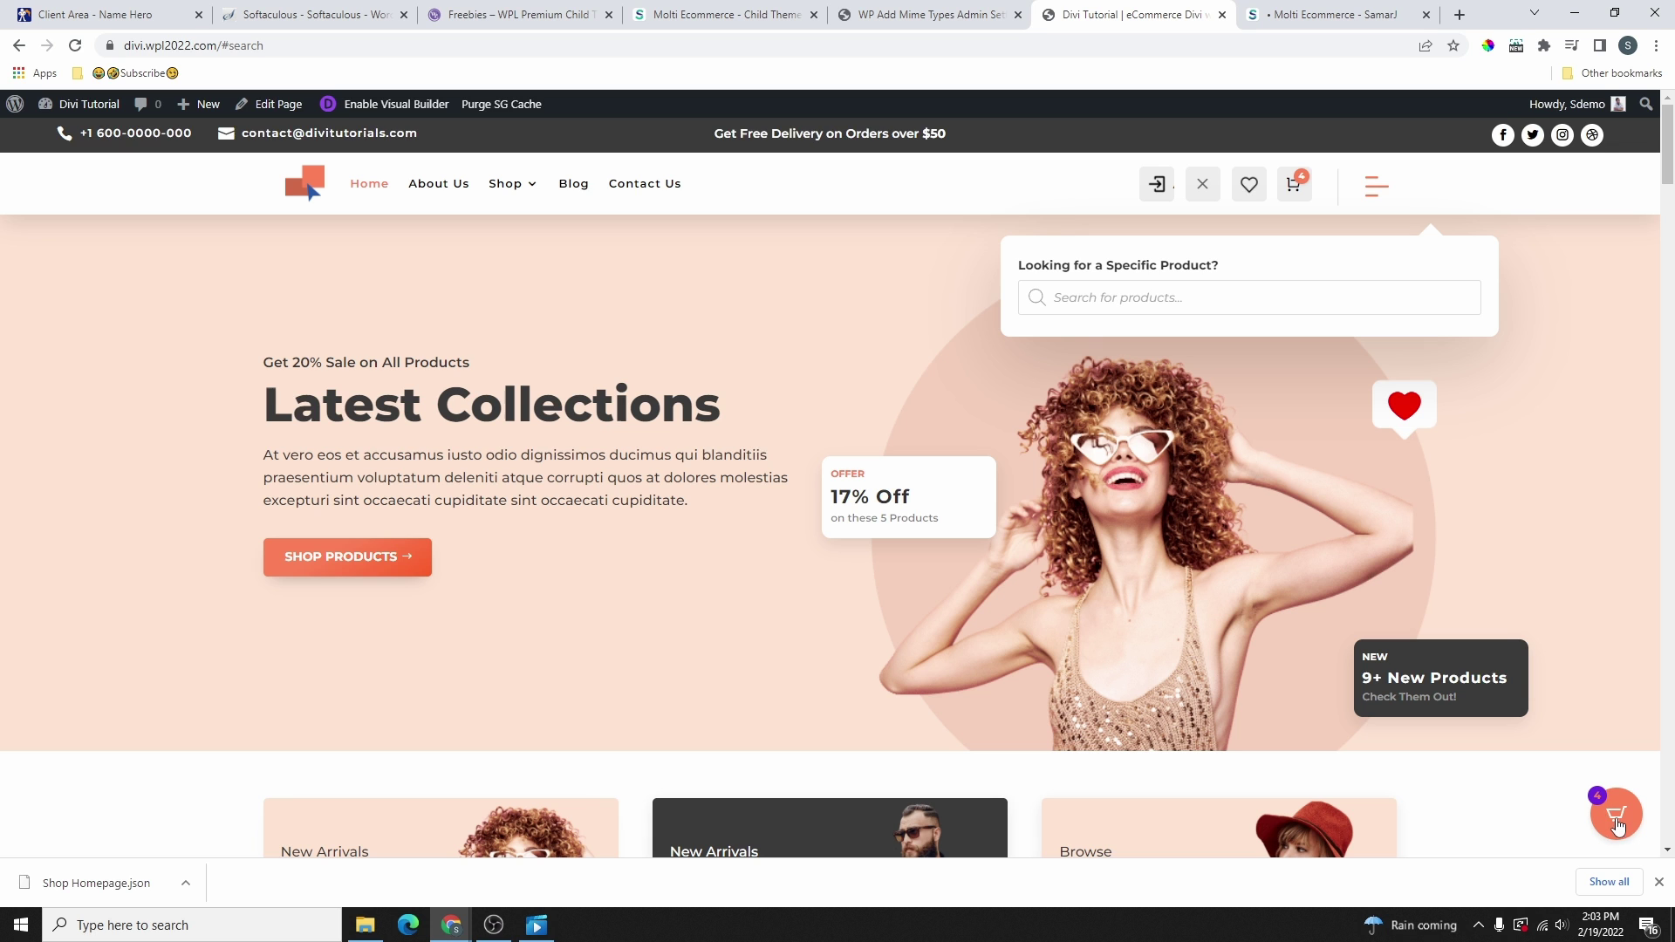
{"action": "left_click", "coordinate": [1616, 818]}
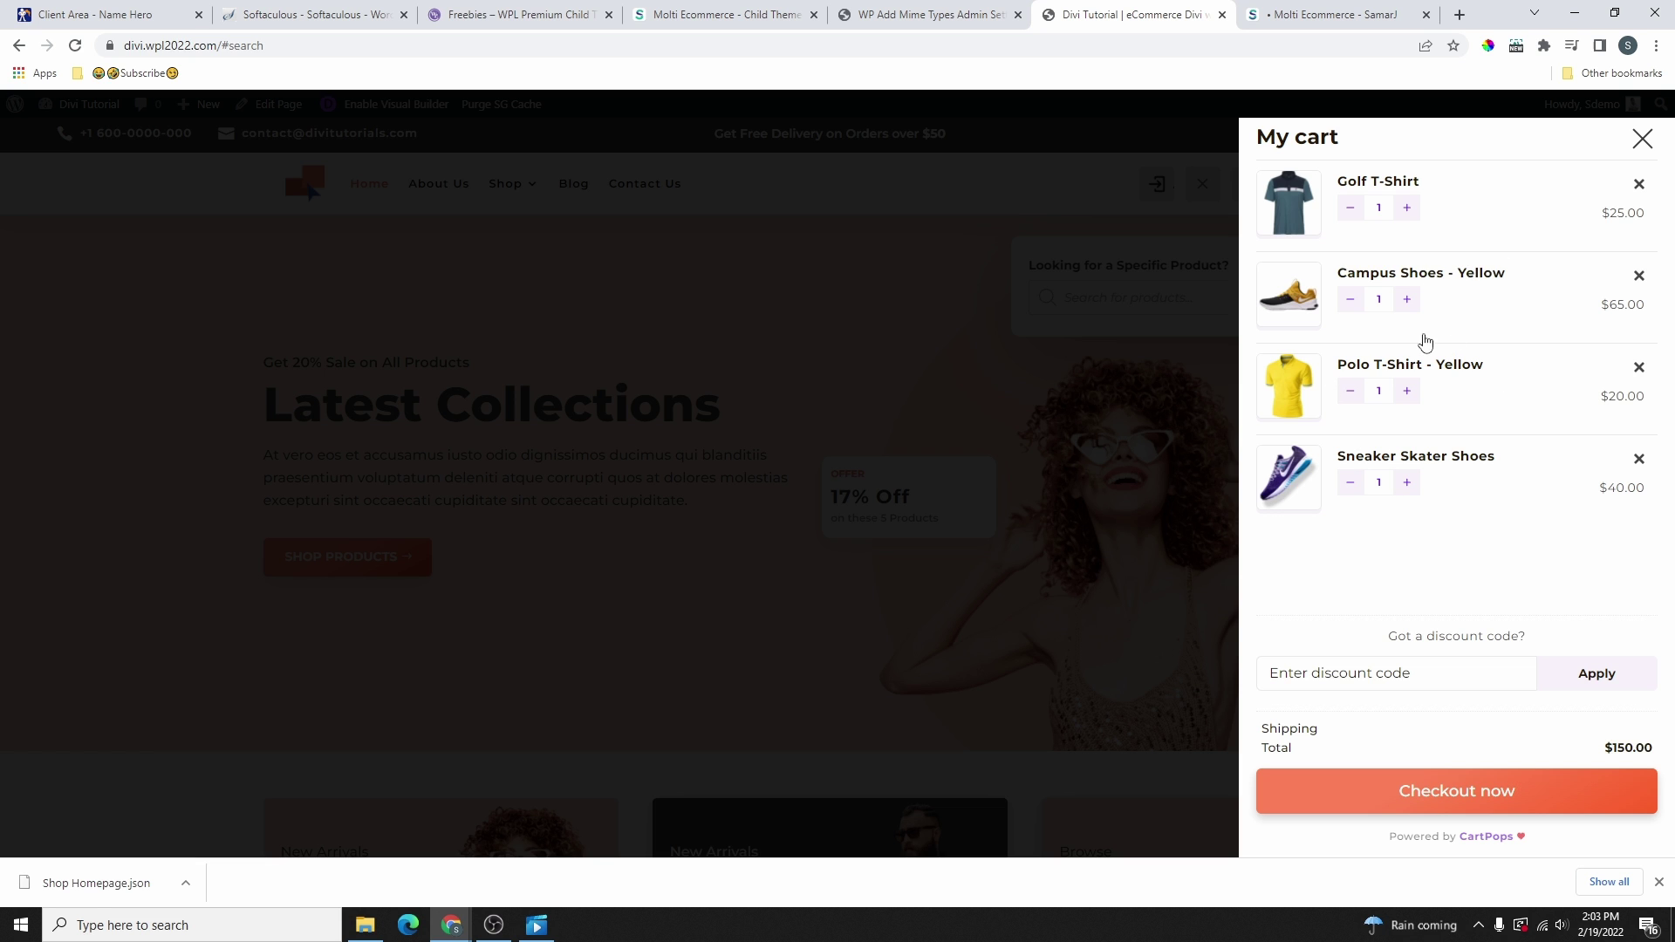
{"action": "left_click", "coordinate": [1642, 140]}
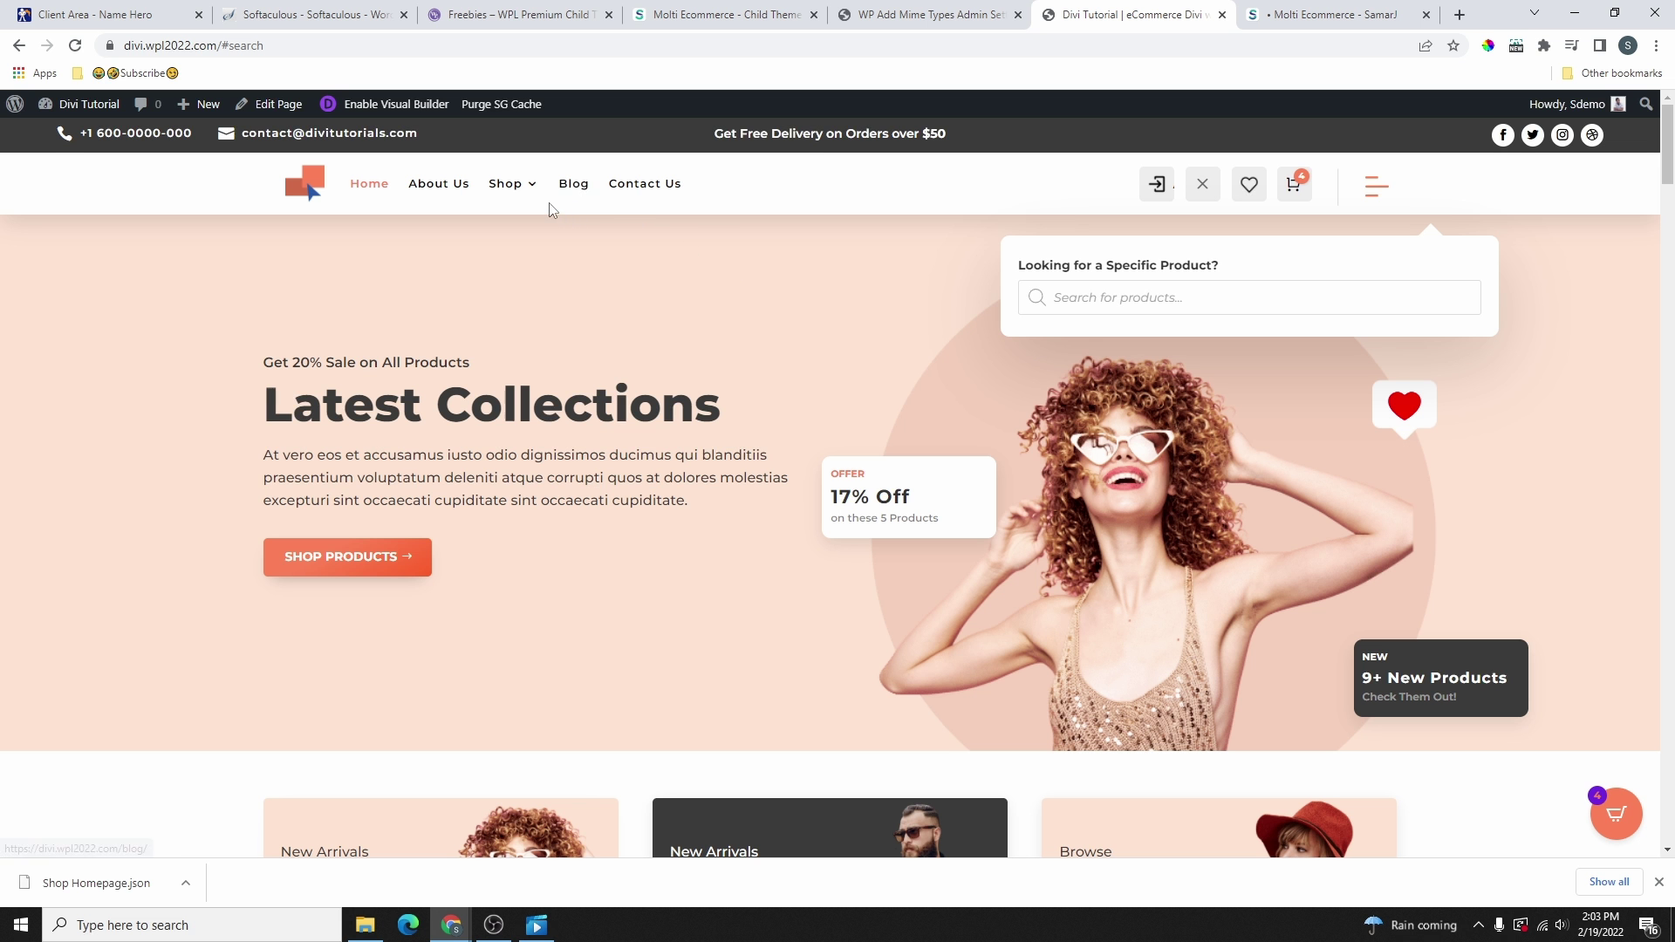
- Look at the Shop submenu and open the header's side menu
{"action": "mouse_move", "coordinate": [521, 189]}
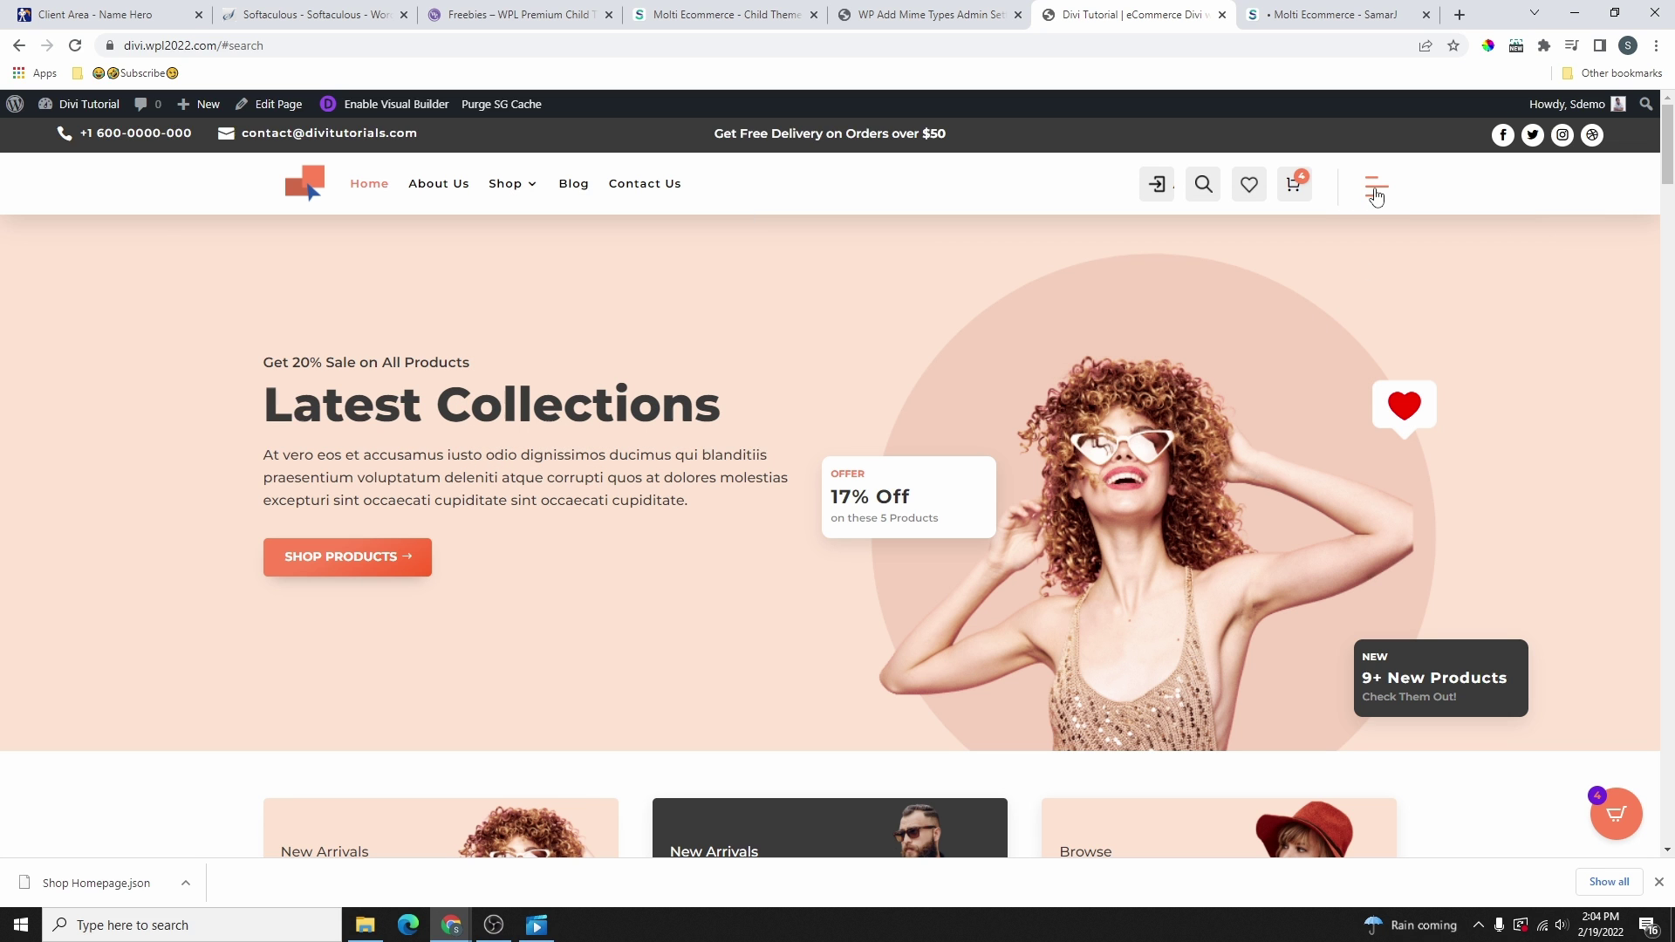
{"action": "left_click", "coordinate": [1376, 192]}
- Open the quick view of the Winter Hoodies under Featured Products and close it
{"action": "scroll", "coordinate": [811, 502], "scroll_direction": "down", "scroll_amount": 4}
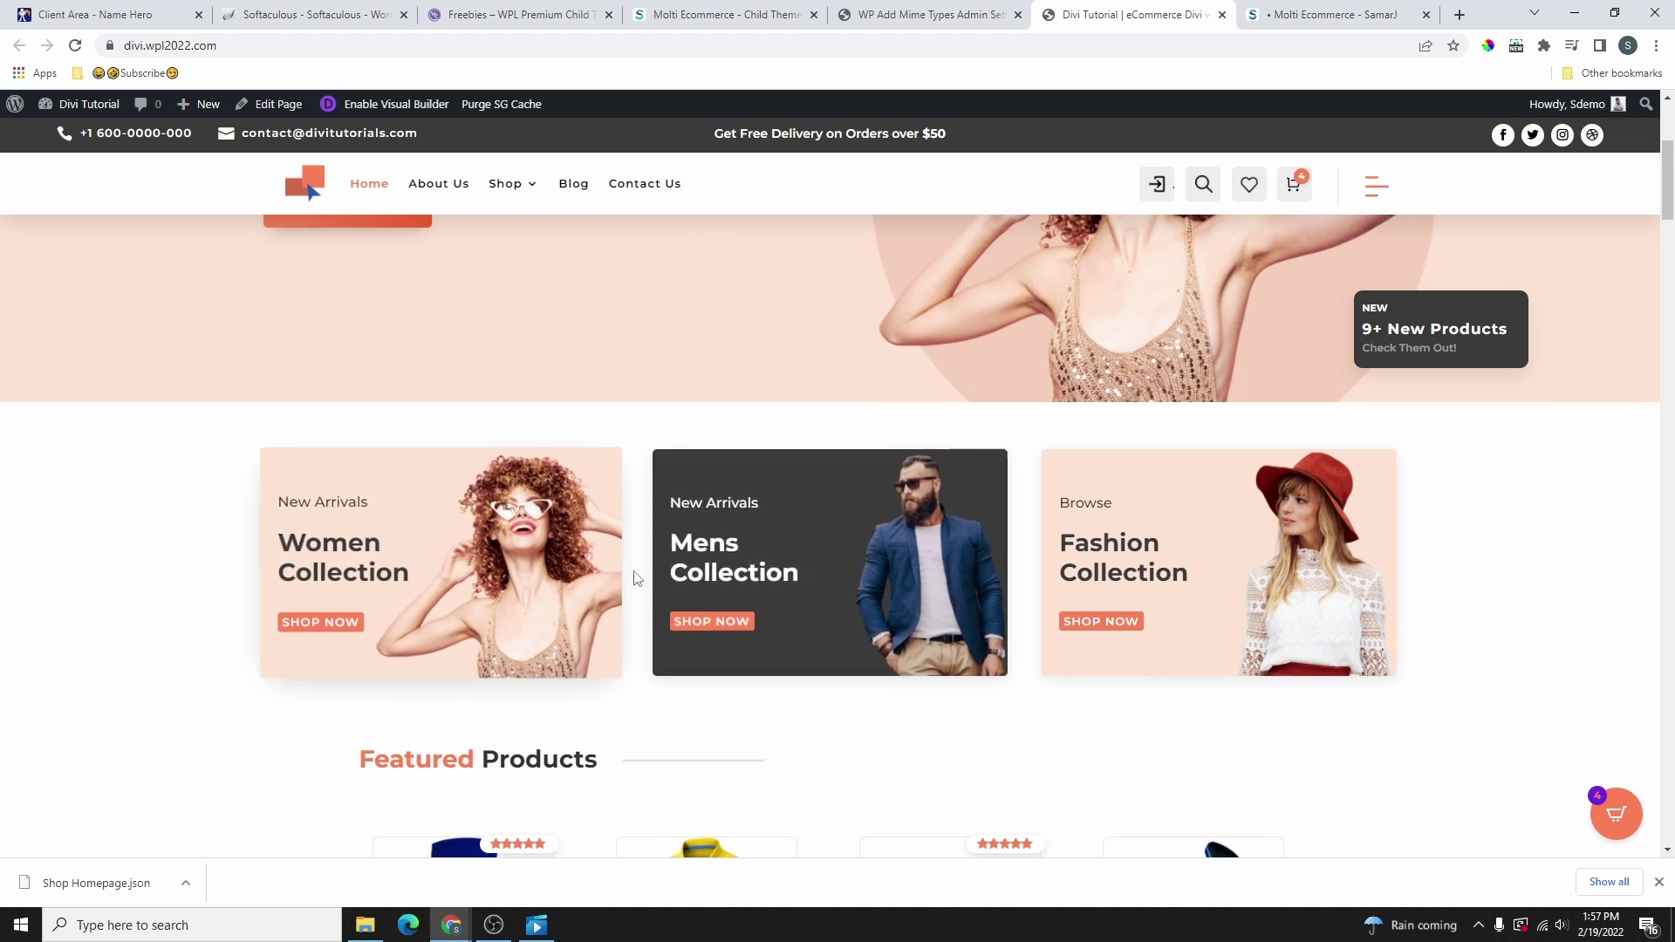
{"action": "scroll", "coordinate": [637, 578], "scroll_direction": "down", "scroll_amount": 5}
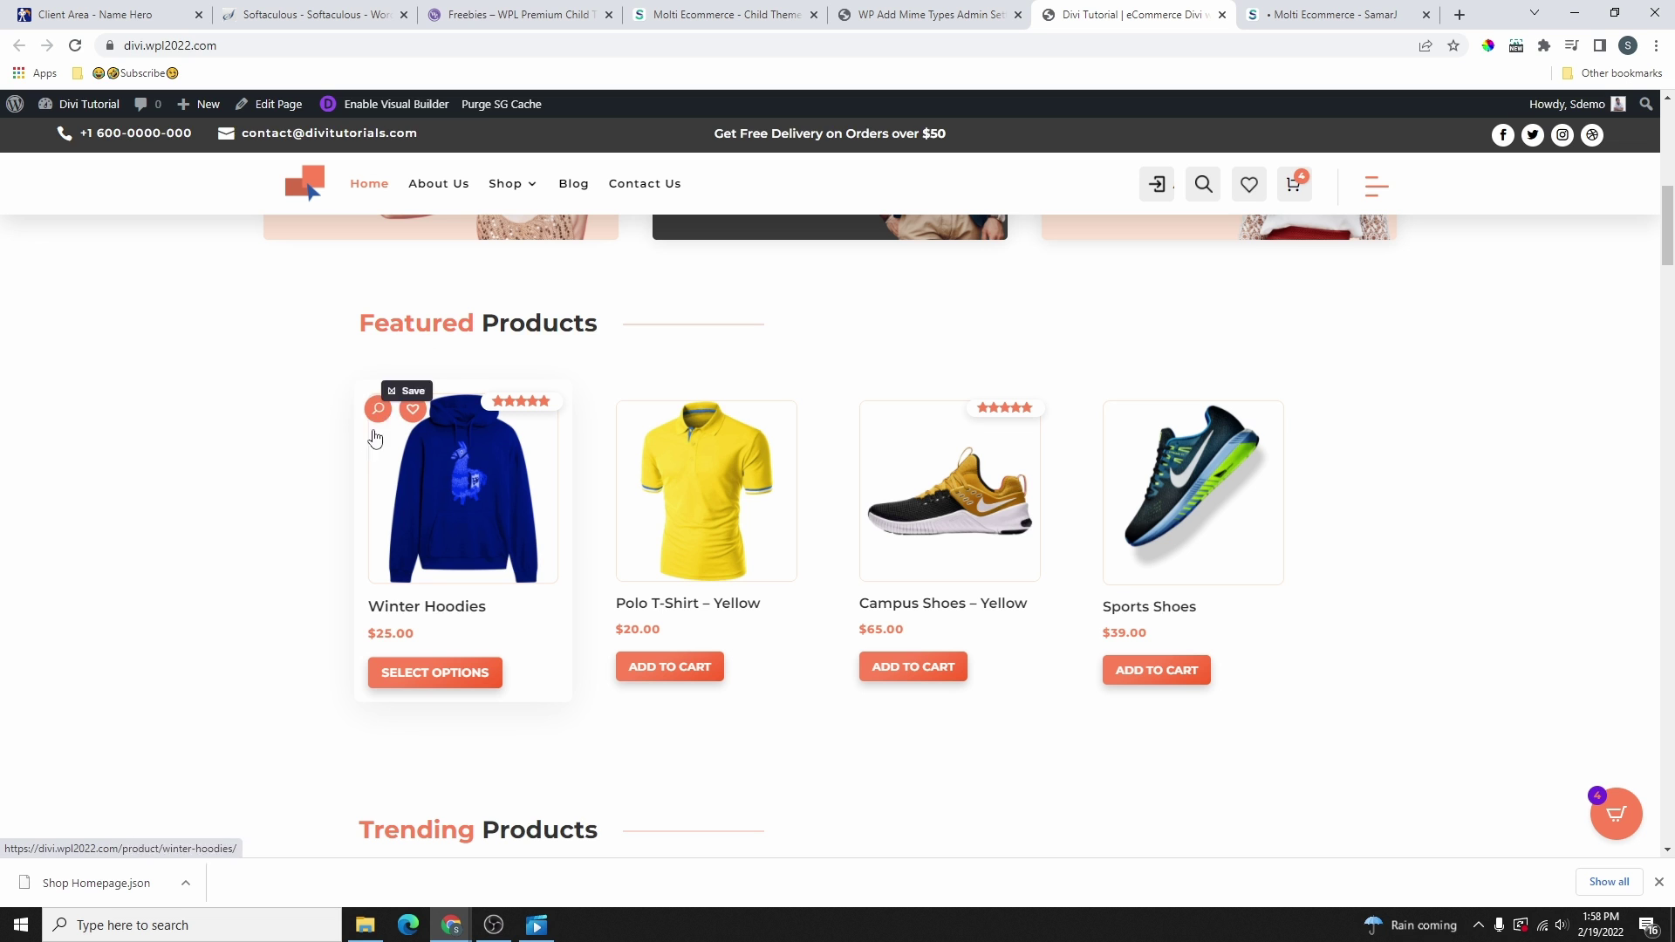
{"action": "left_click", "coordinate": [375, 419]}
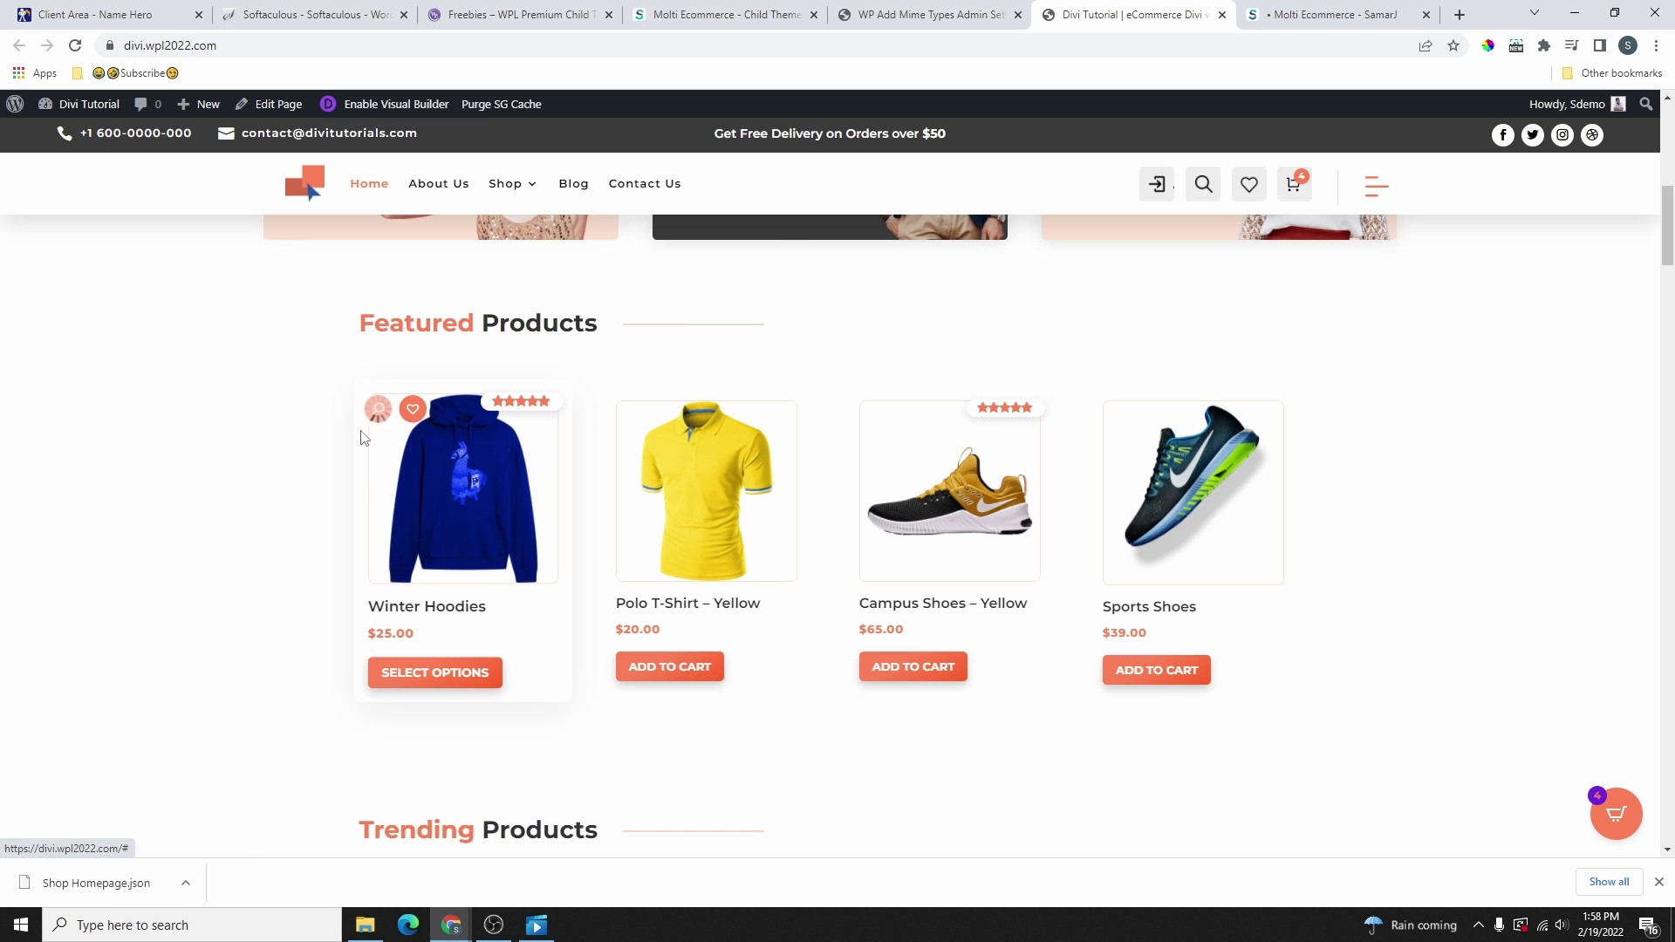
{"action": "left_click", "coordinate": [1239, 203]}
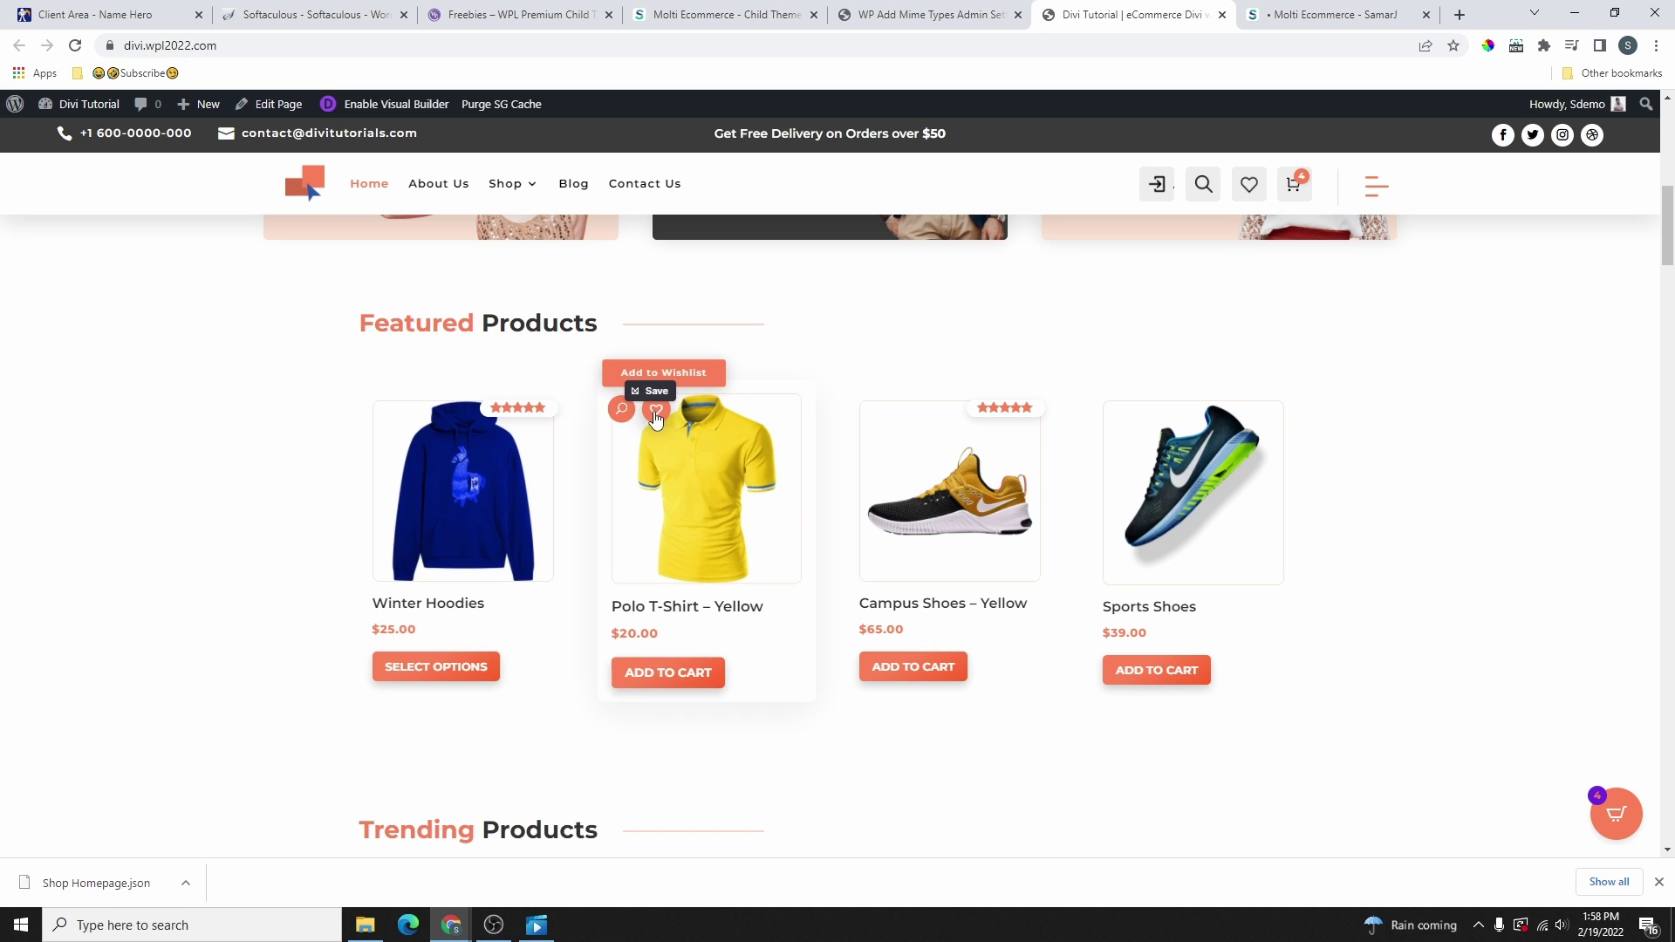
- Add the featured Polo T-Shirt – Yellow to the wishlist and view the wishlist page
{"action": "left_click", "coordinate": [657, 412]}
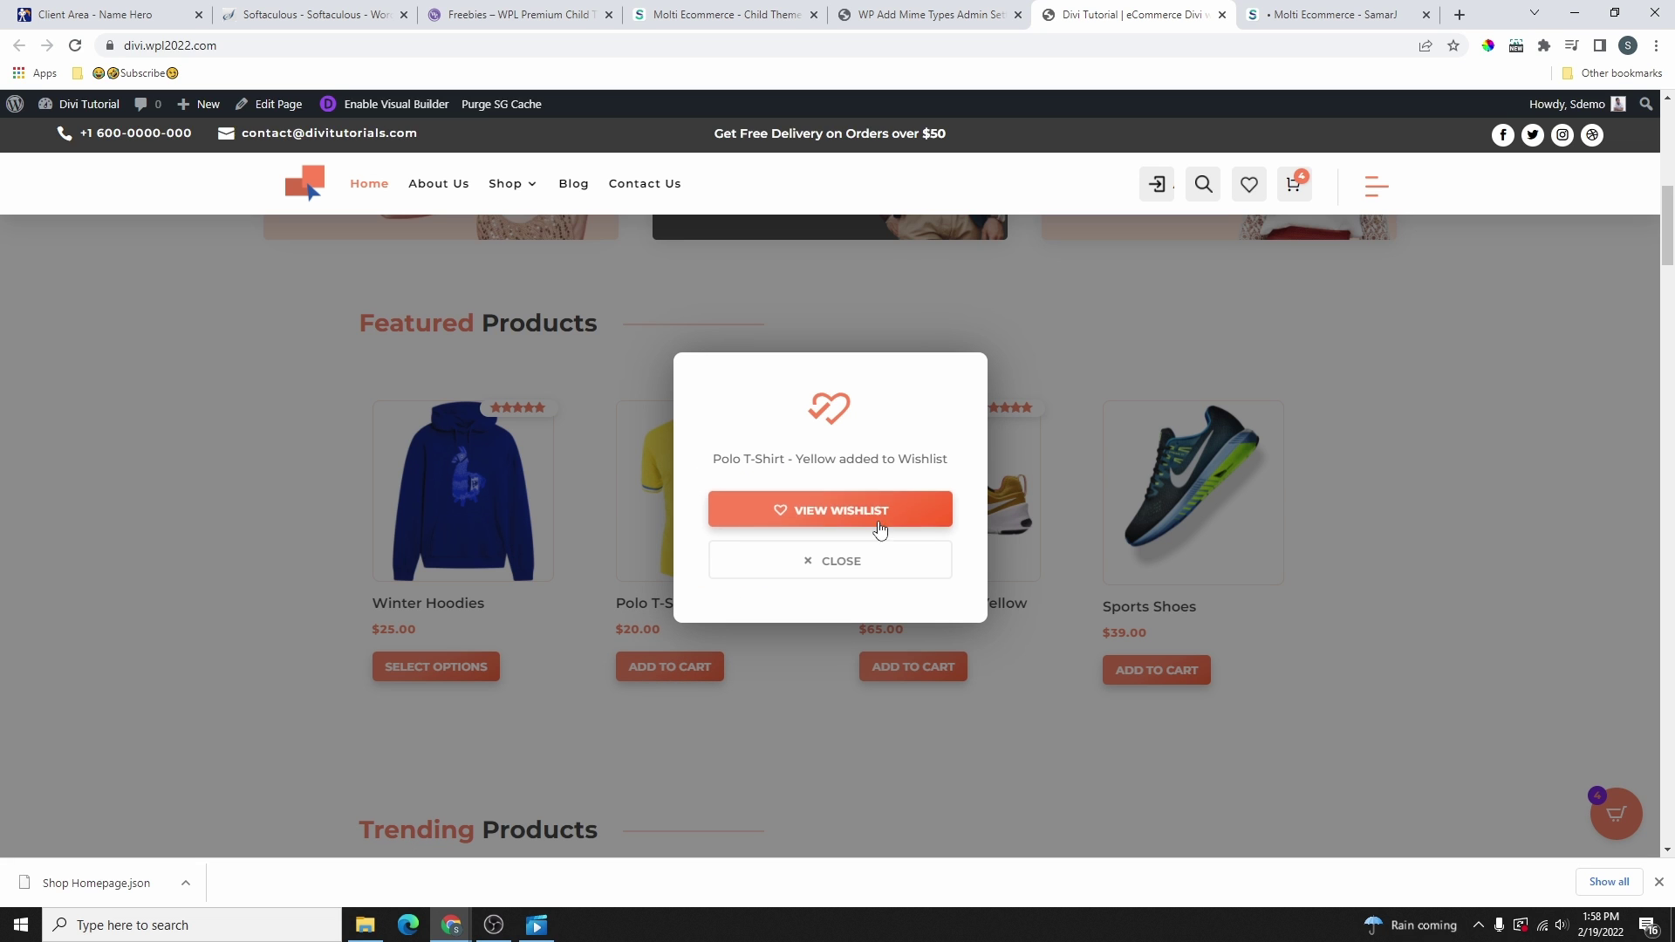
{"action": "left_click", "coordinate": [831, 515]}
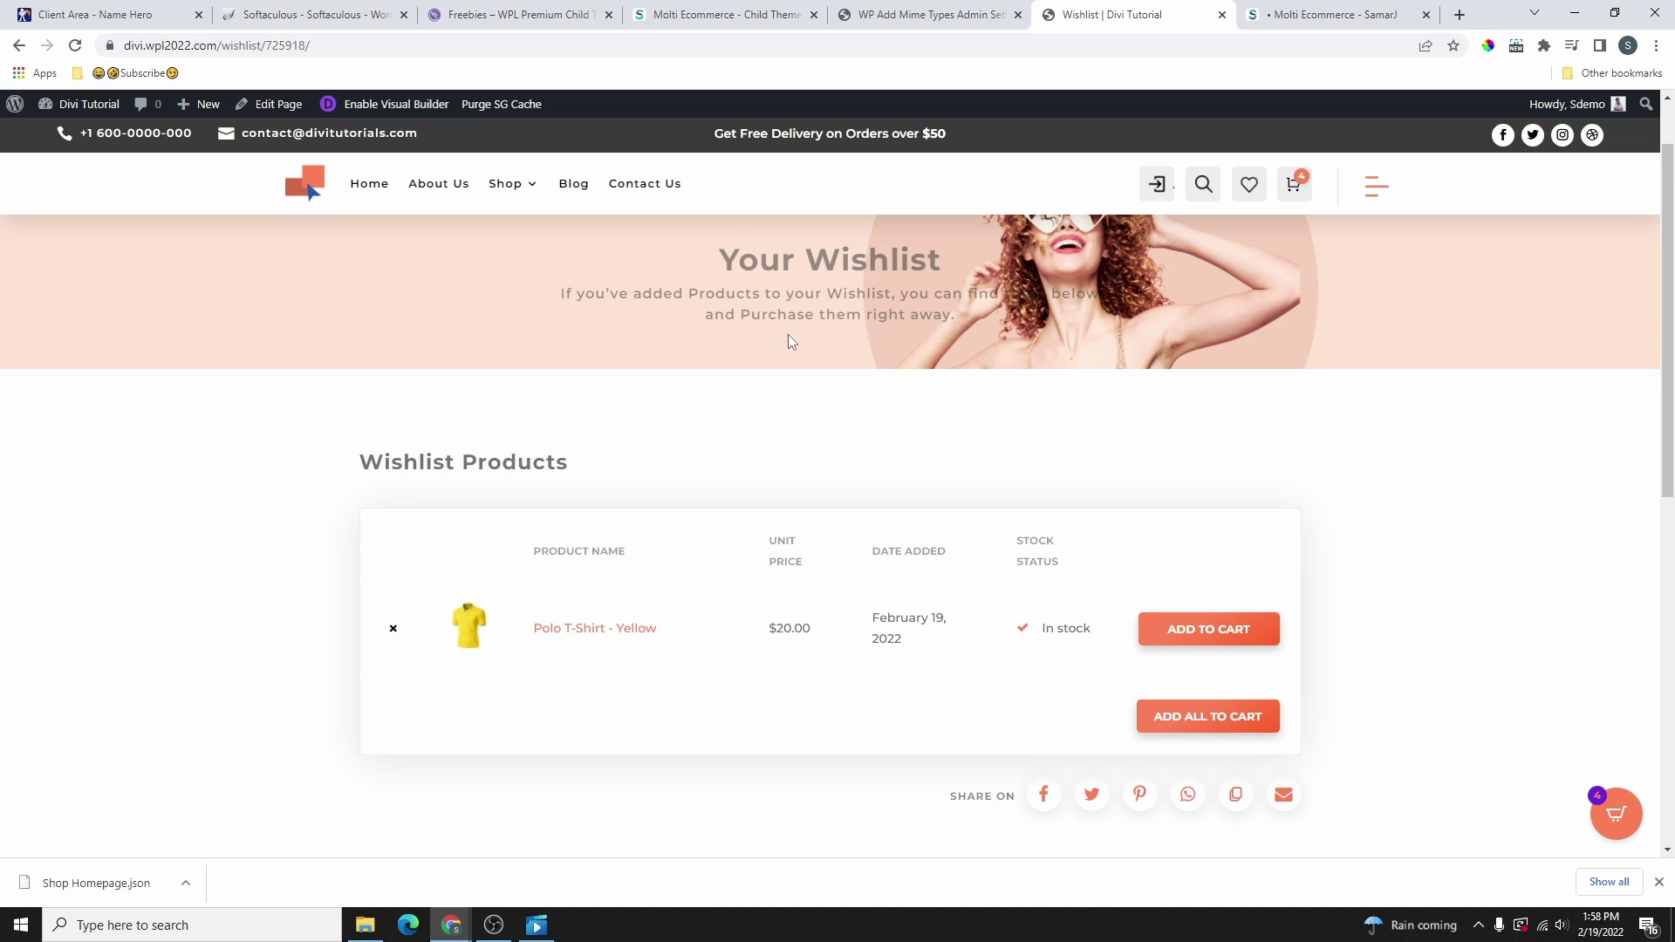
{"action": "scroll", "coordinate": [861, 611], "scroll_direction": "down", "scroll_amount": 5}
{"action": "scroll", "coordinate": [875, 587], "scroll_direction": "up", "scroll_amount": 5}
{"action": "scroll", "coordinate": [1247, 630], "scroll_direction": "up", "scroll_amount": 1}
- Return to the homepage and examine the Featured Products, Trending Products and Flash Sale Items sections
{"action": "left_click", "coordinate": [371, 187]}
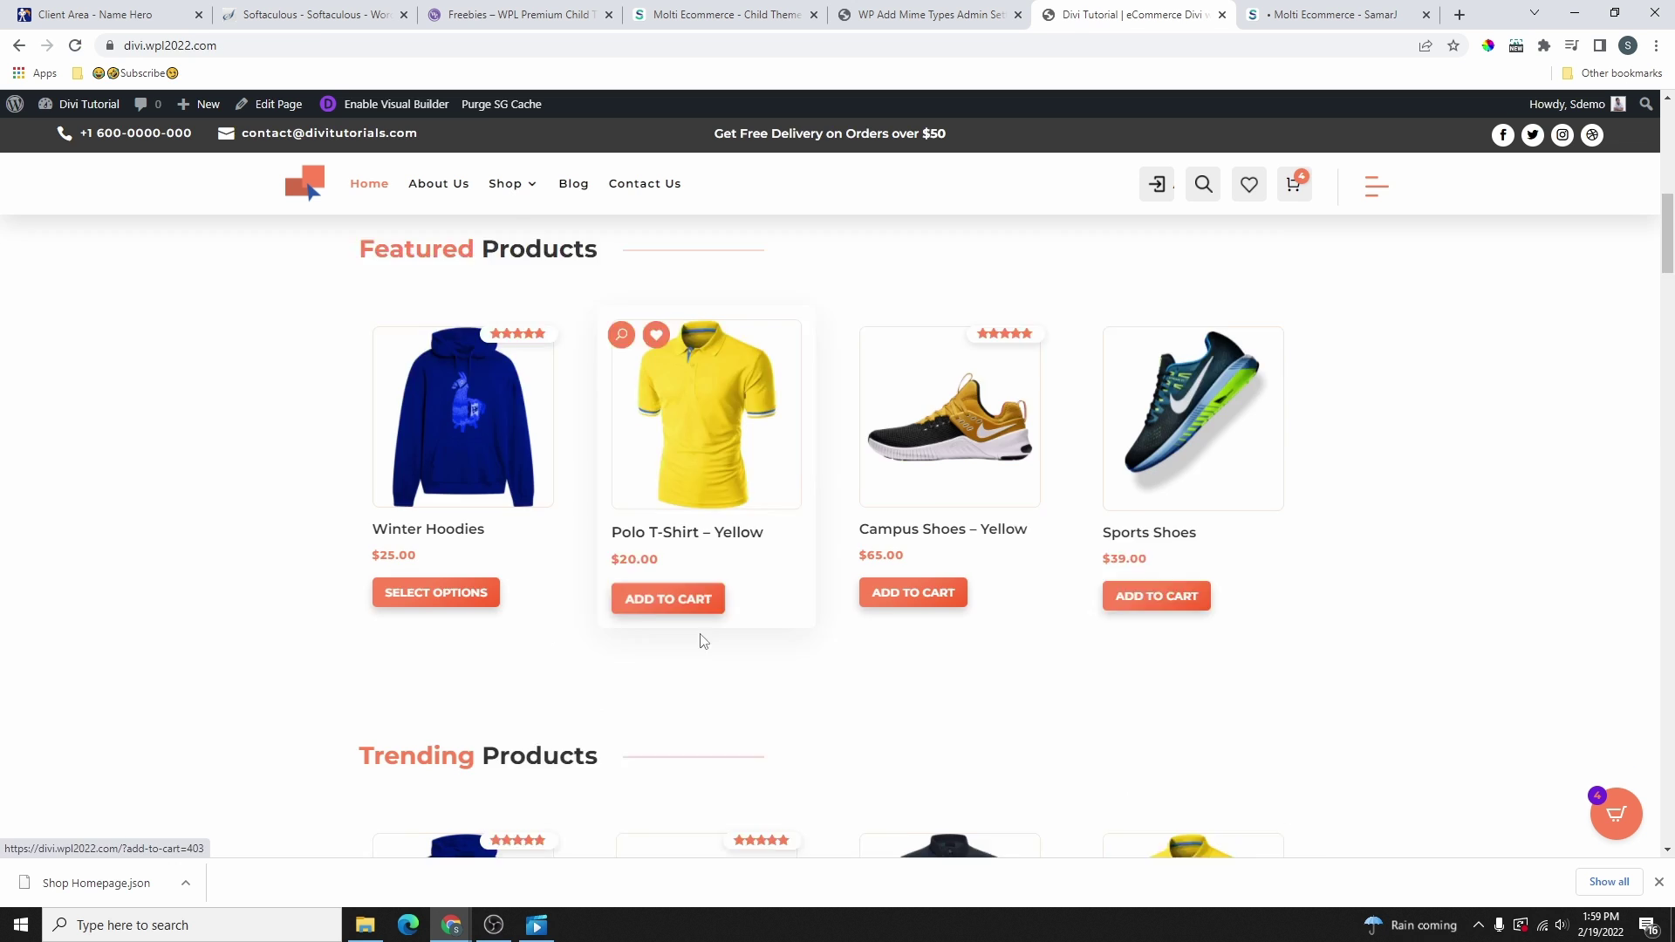
{"action": "scroll", "coordinate": [701, 558], "scroll_direction": "down", "scroll_amount": 2}
{"action": "scroll", "coordinate": [702, 502], "scroll_direction": "up", "scroll_amount": 2}
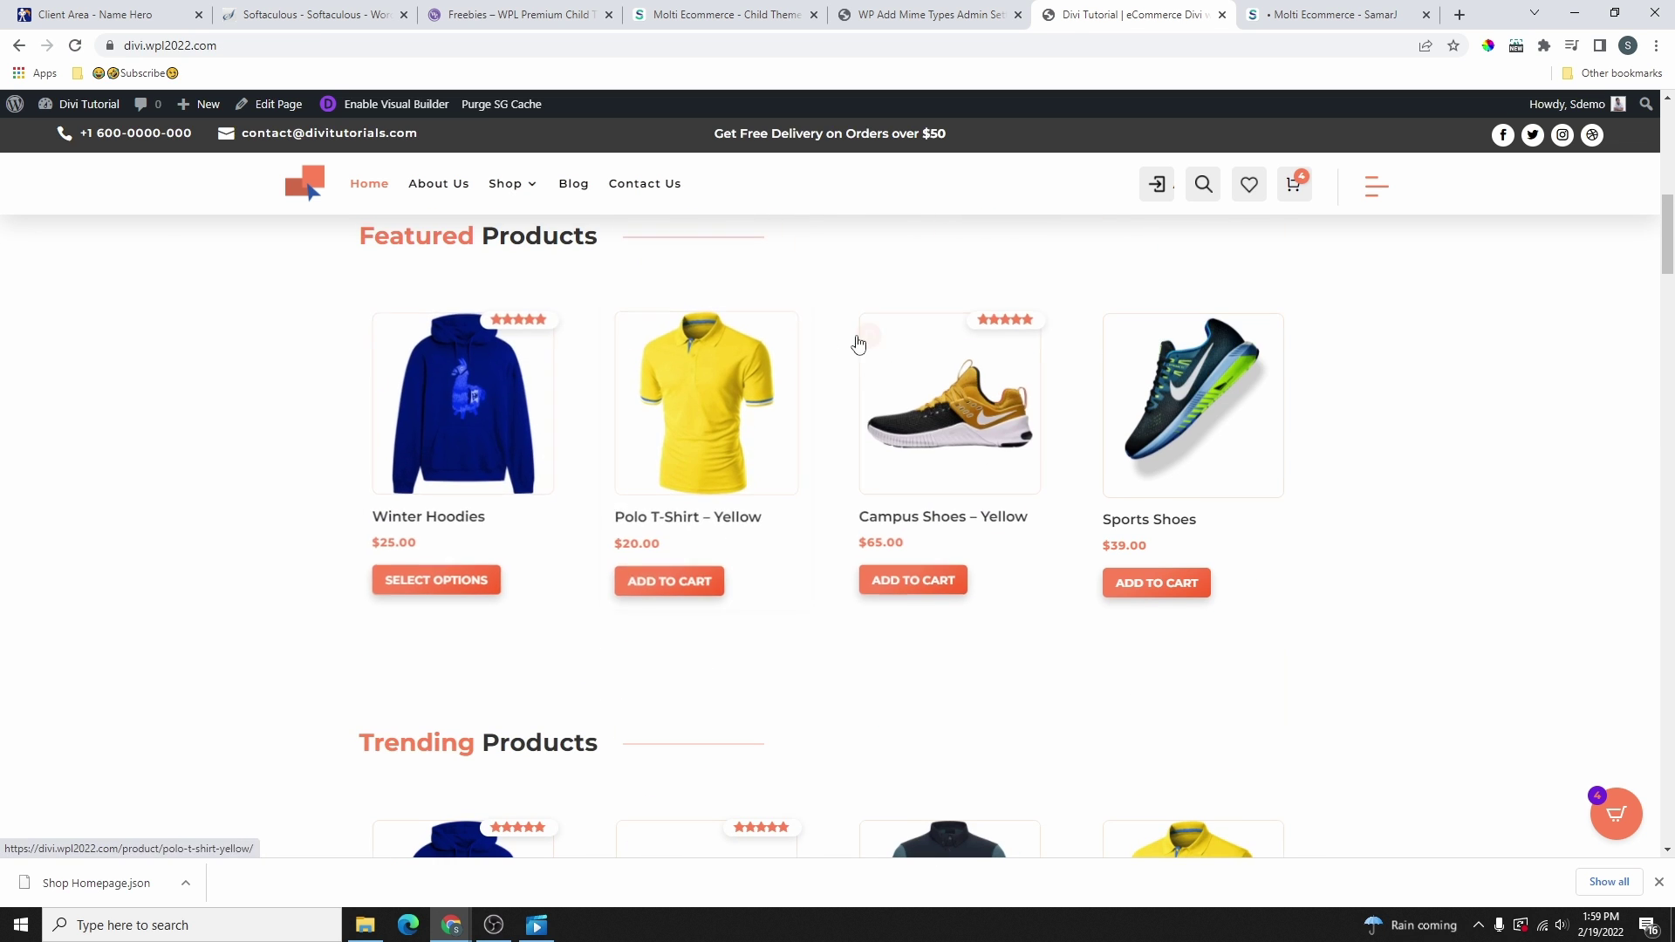
{"action": "scroll", "coordinate": [859, 344], "scroll_direction": "down", "scroll_amount": 3}
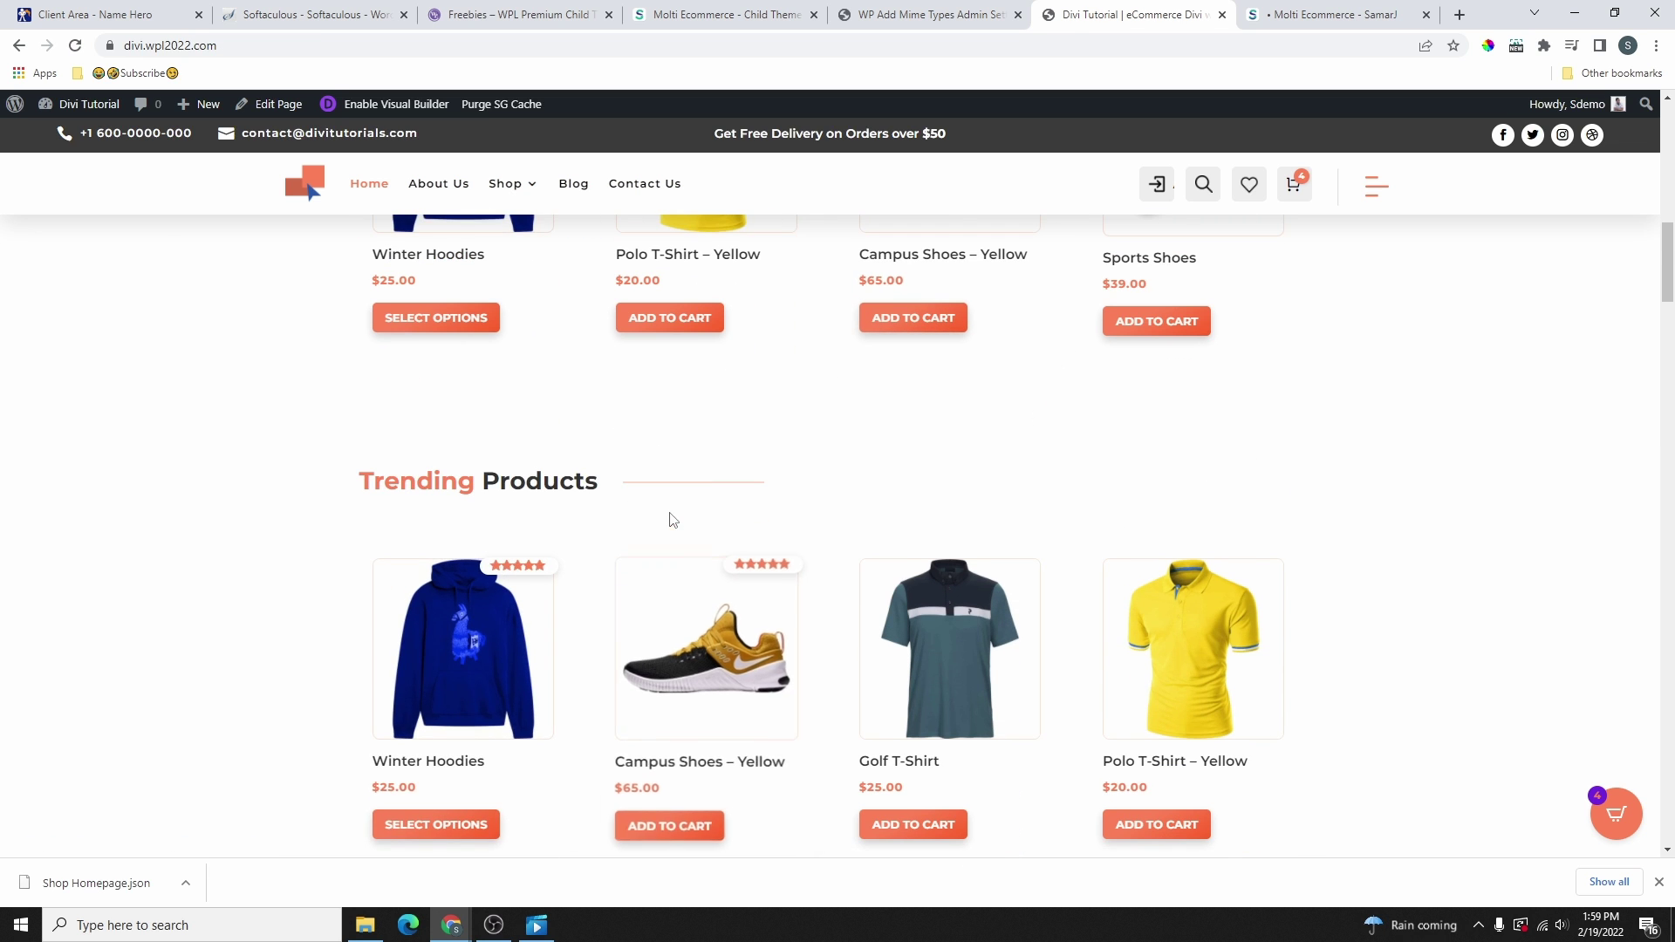
{"action": "scroll", "coordinate": [677, 541], "scroll_direction": "down", "scroll_amount": 10}
{"action": "scroll", "coordinate": [602, 550], "scroll_direction": "down", "scroll_amount": 1}
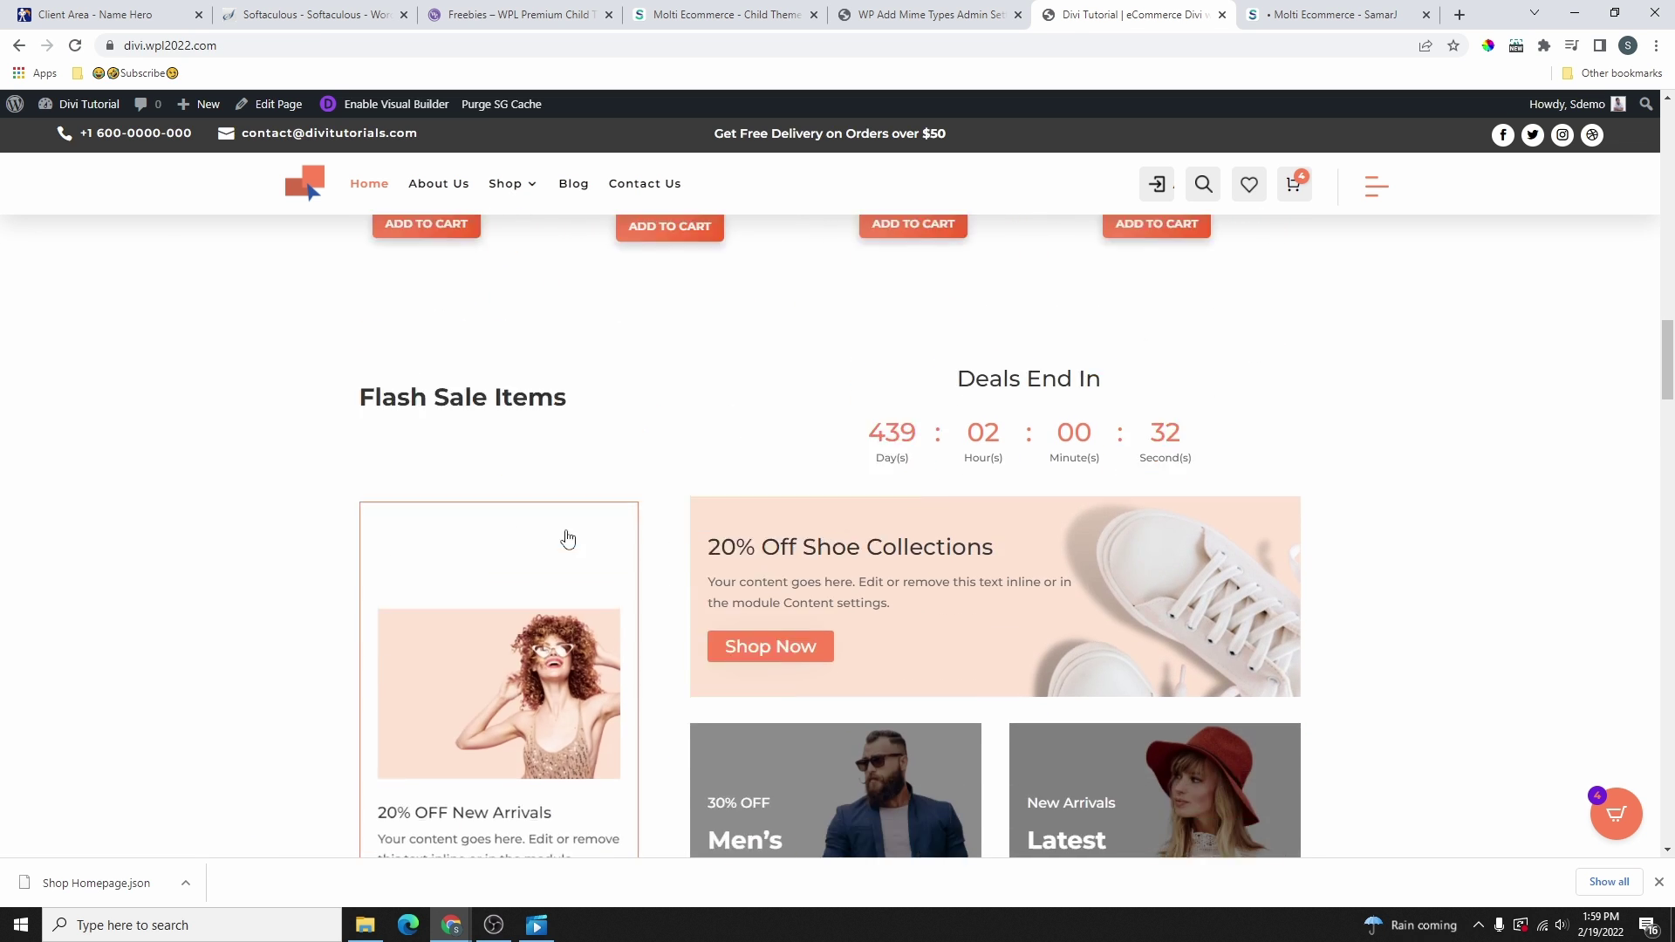
{"action": "scroll", "coordinate": [568, 539], "scroll_direction": "down", "scroll_amount": 1}
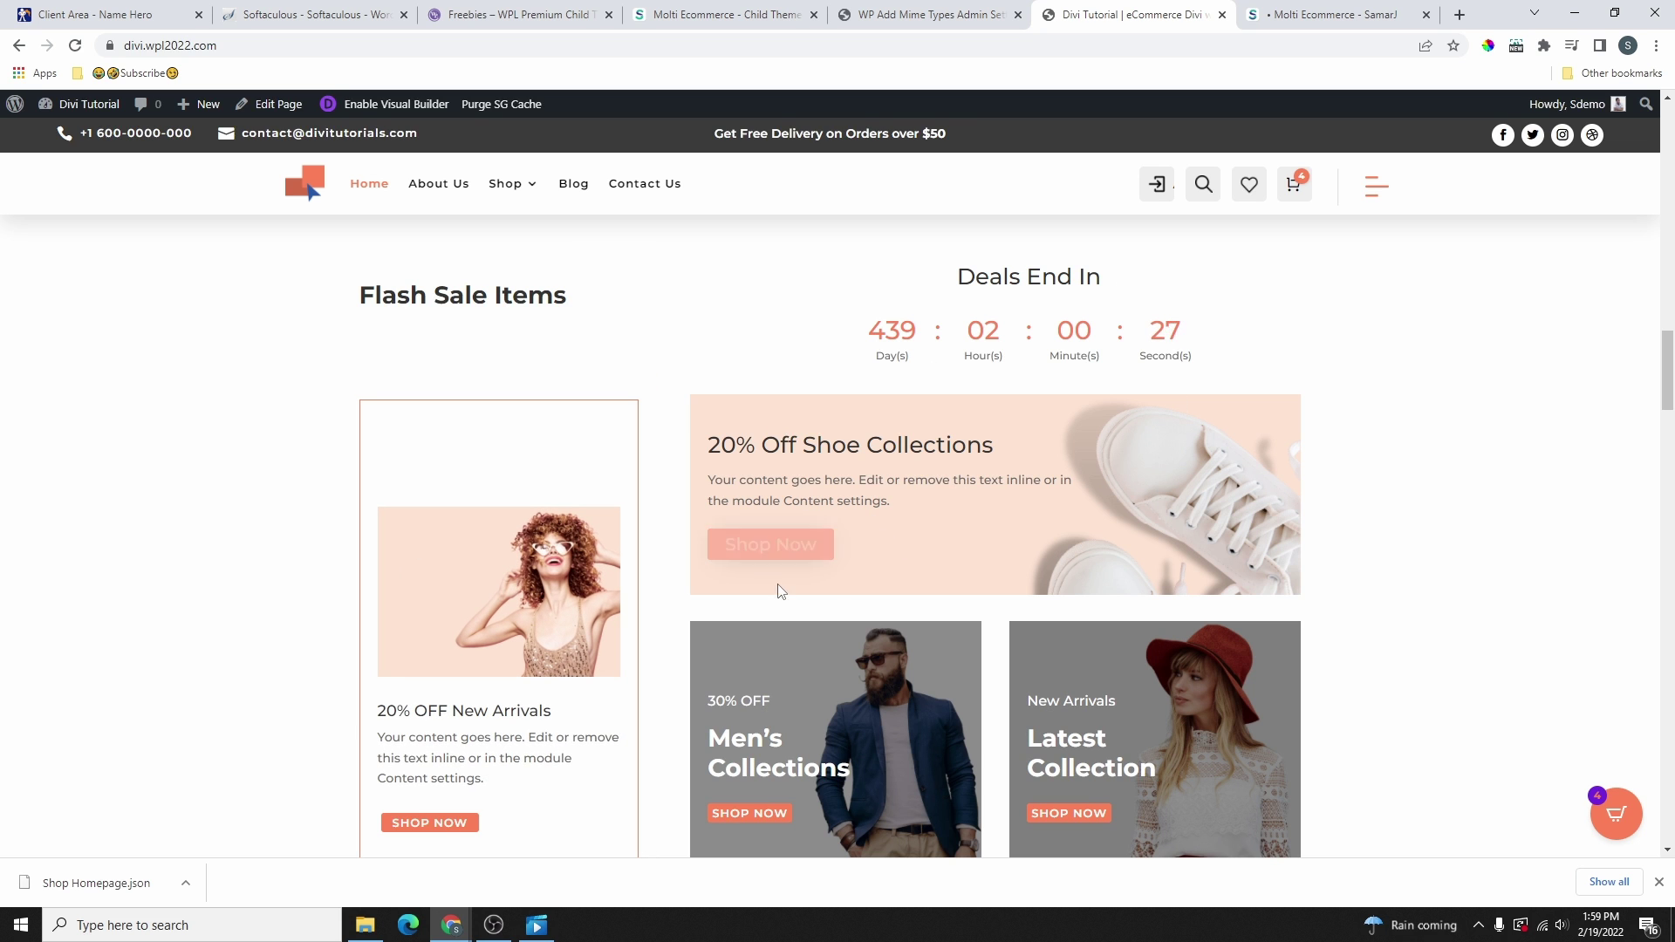
- Examine the Essential Collection cards, the Latest Products and the Customer Satisfaction section of the homepage
{"action": "scroll", "coordinate": [778, 591], "scroll_direction": "down", "scroll_amount": 7}
{"action": "mouse_move", "coordinate": [584, 562]}
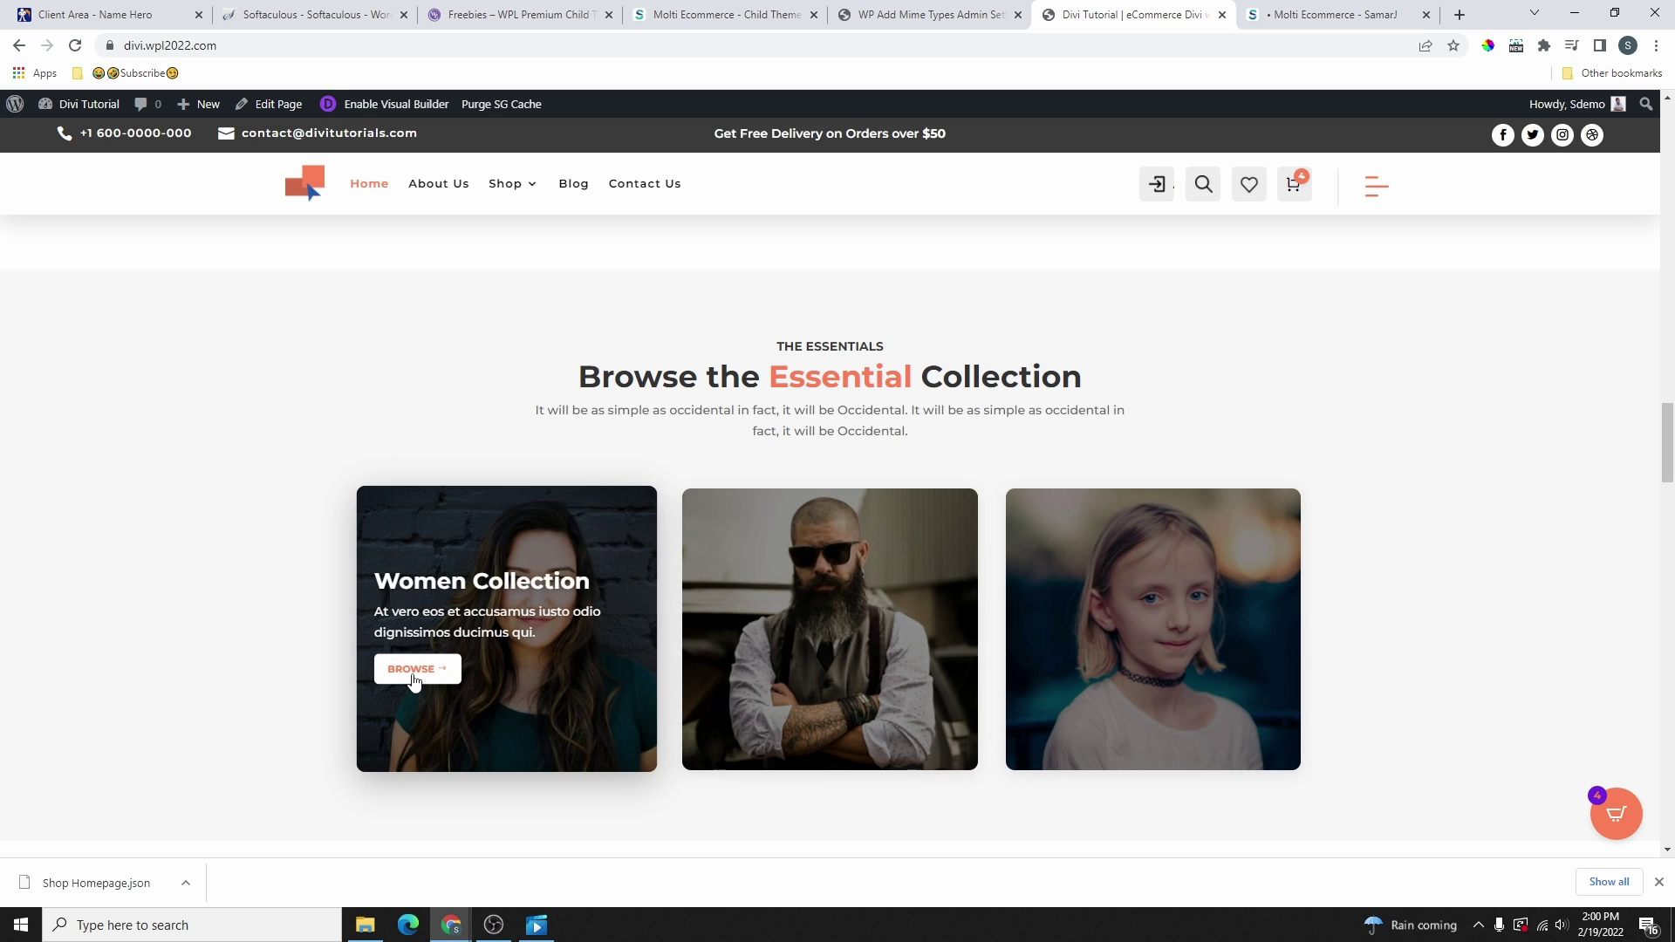
{"action": "mouse_move", "coordinate": [750, 679]}
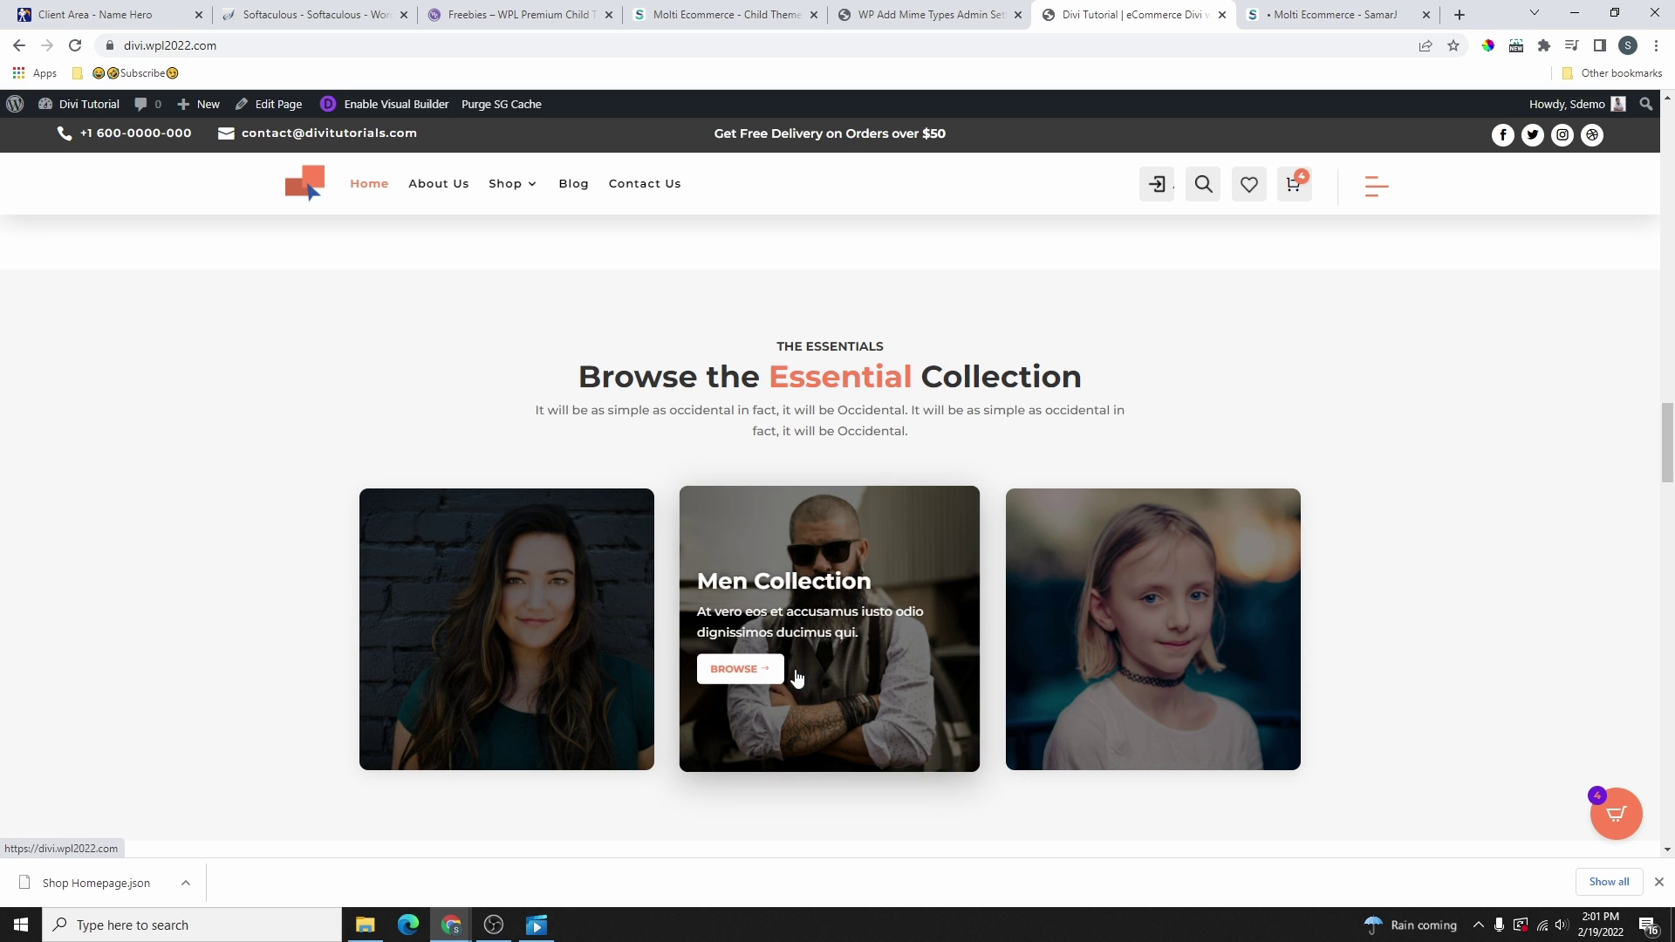
{"action": "scroll", "coordinate": [541, 611], "scroll_direction": "down", "scroll_amount": 5}
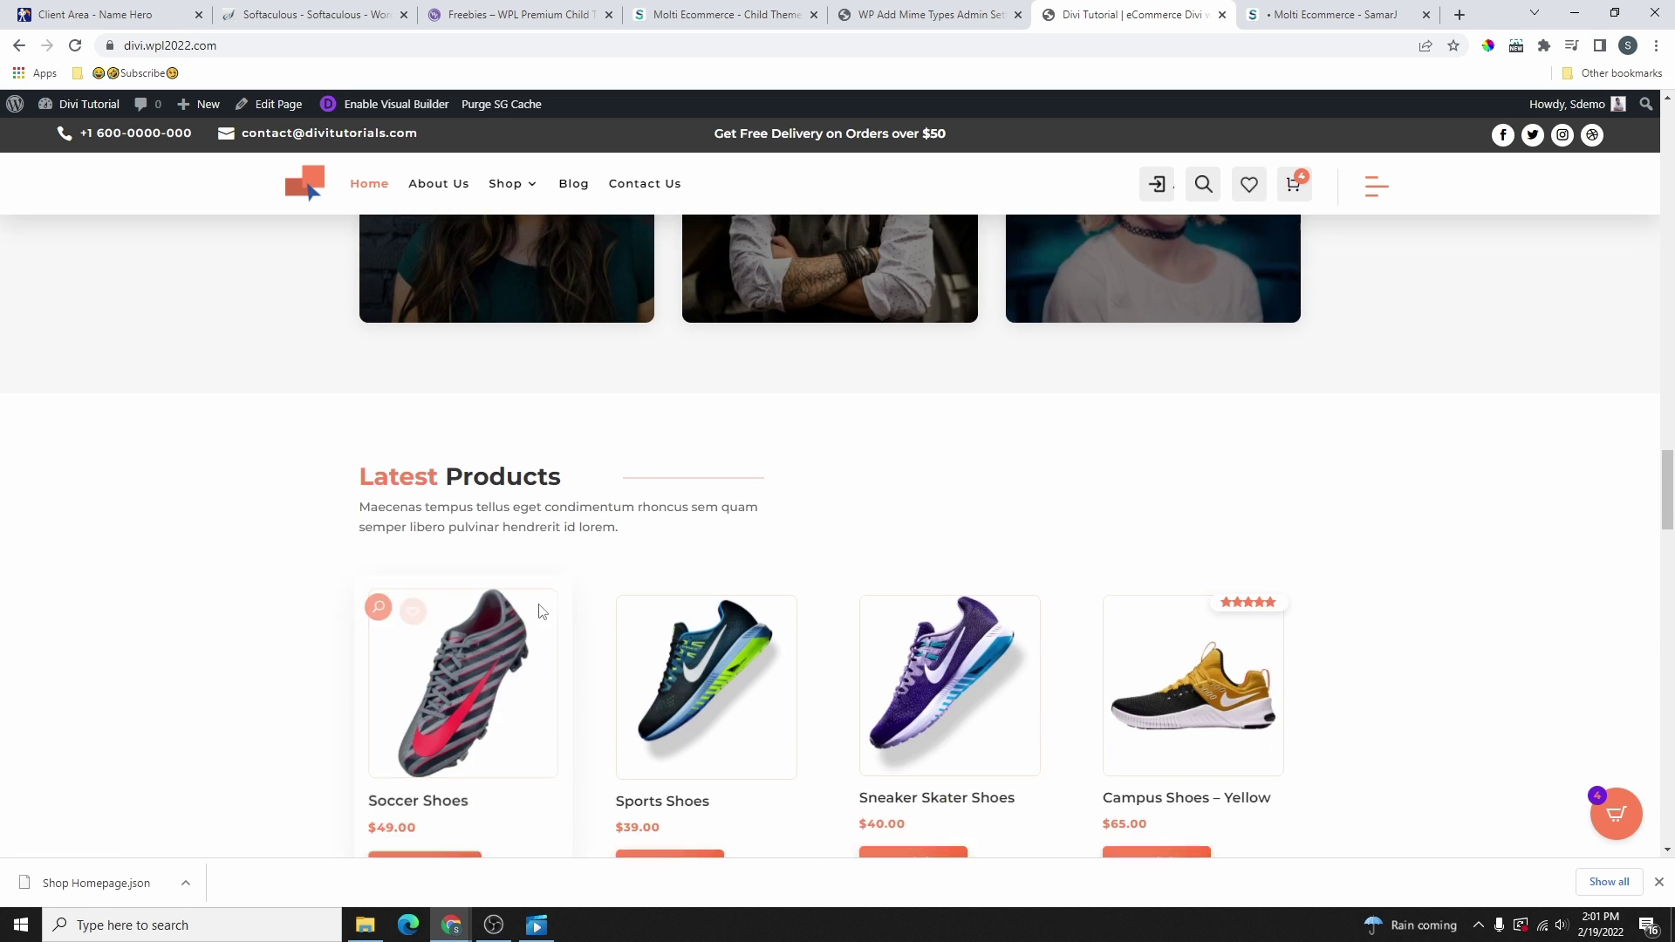
{"action": "scroll", "coordinate": [541, 611], "scroll_direction": "down", "scroll_amount": 2}
{"action": "scroll", "coordinate": [890, 563], "scroll_direction": "down", "scroll_amount": 6}
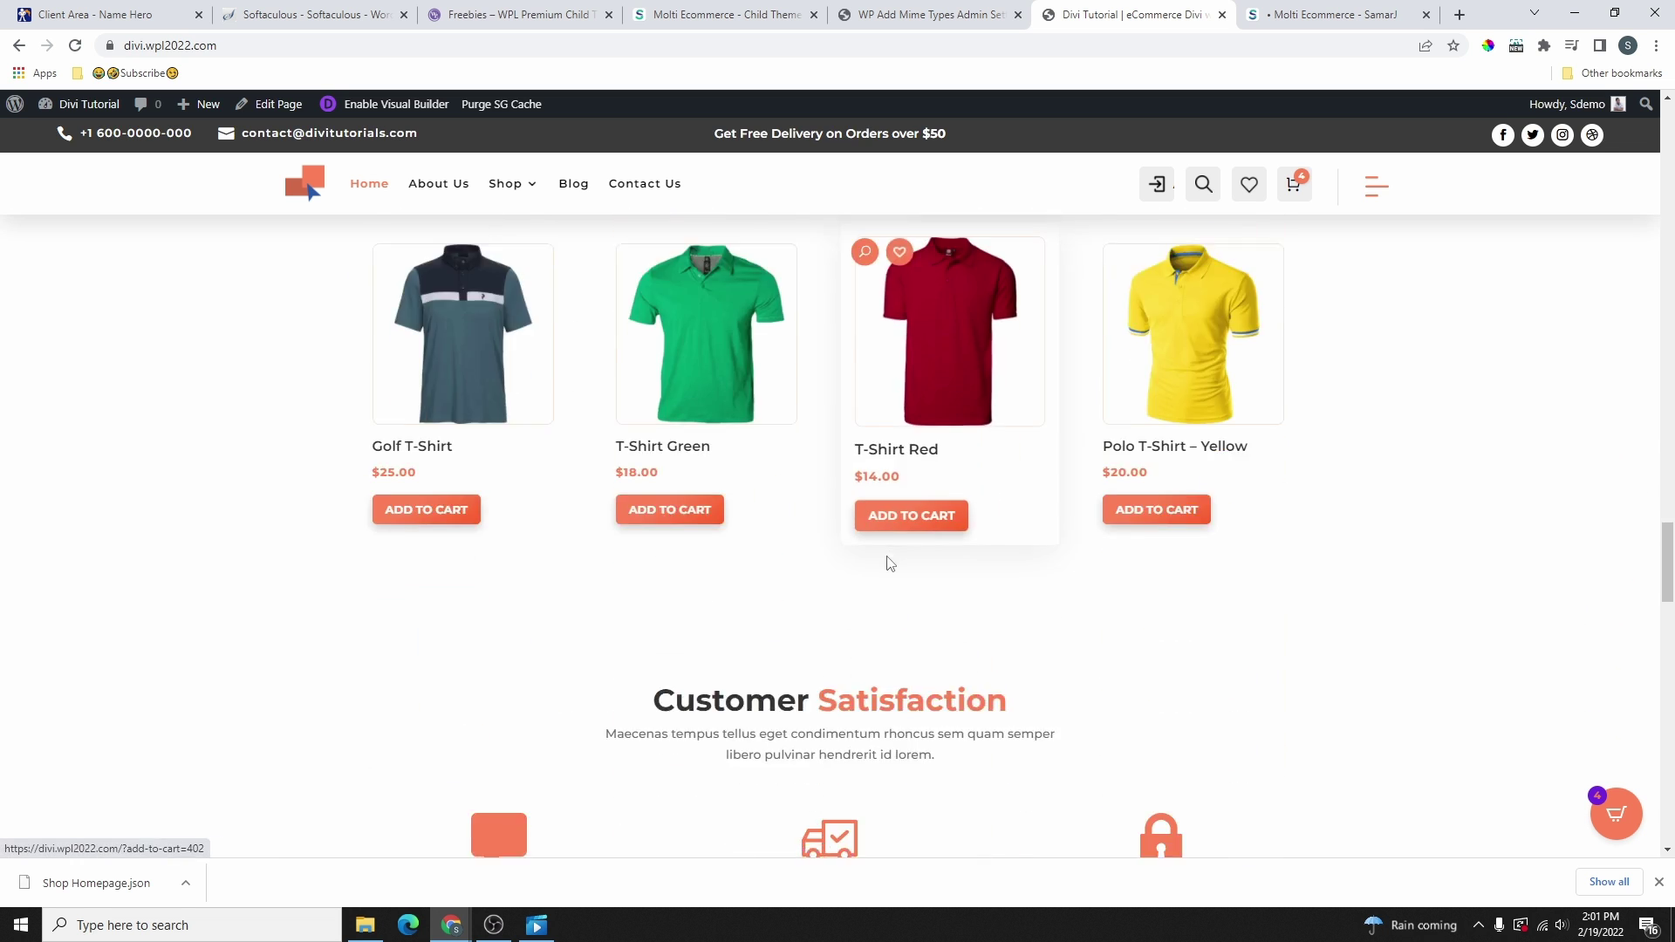
{"action": "scroll", "coordinate": [891, 563], "scroll_direction": "down", "scroll_amount": 3}
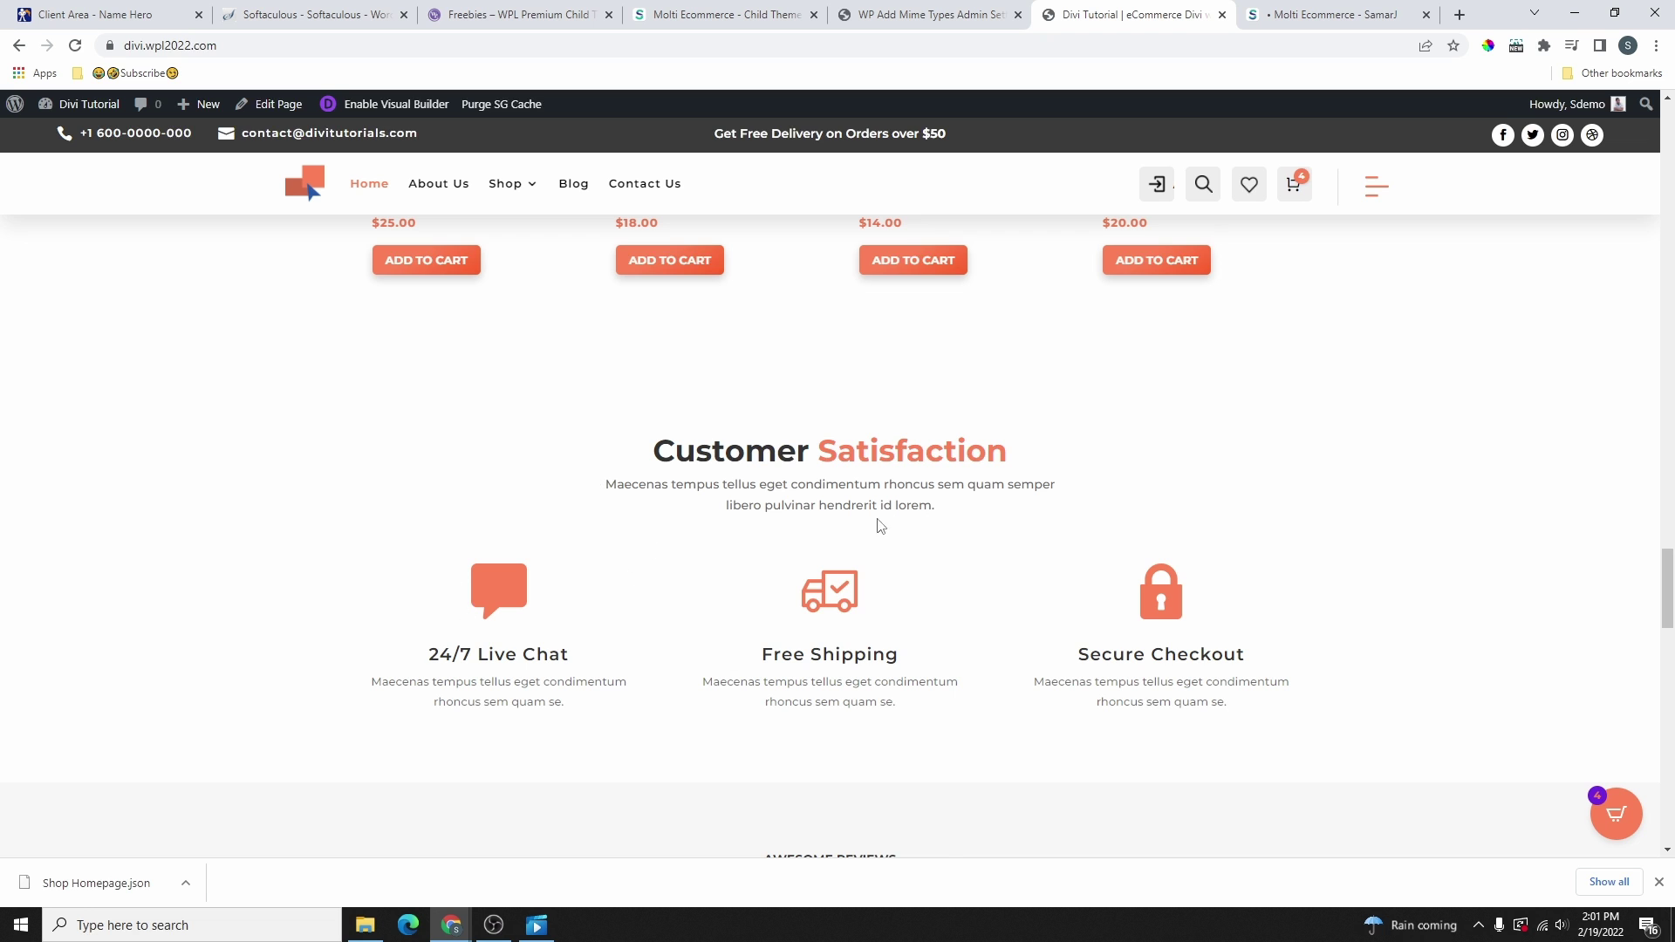
- View the second and third customer reviews in the Our Testimonials section
{"action": "scroll", "coordinate": [881, 527], "scroll_direction": "down", "scroll_amount": 7}
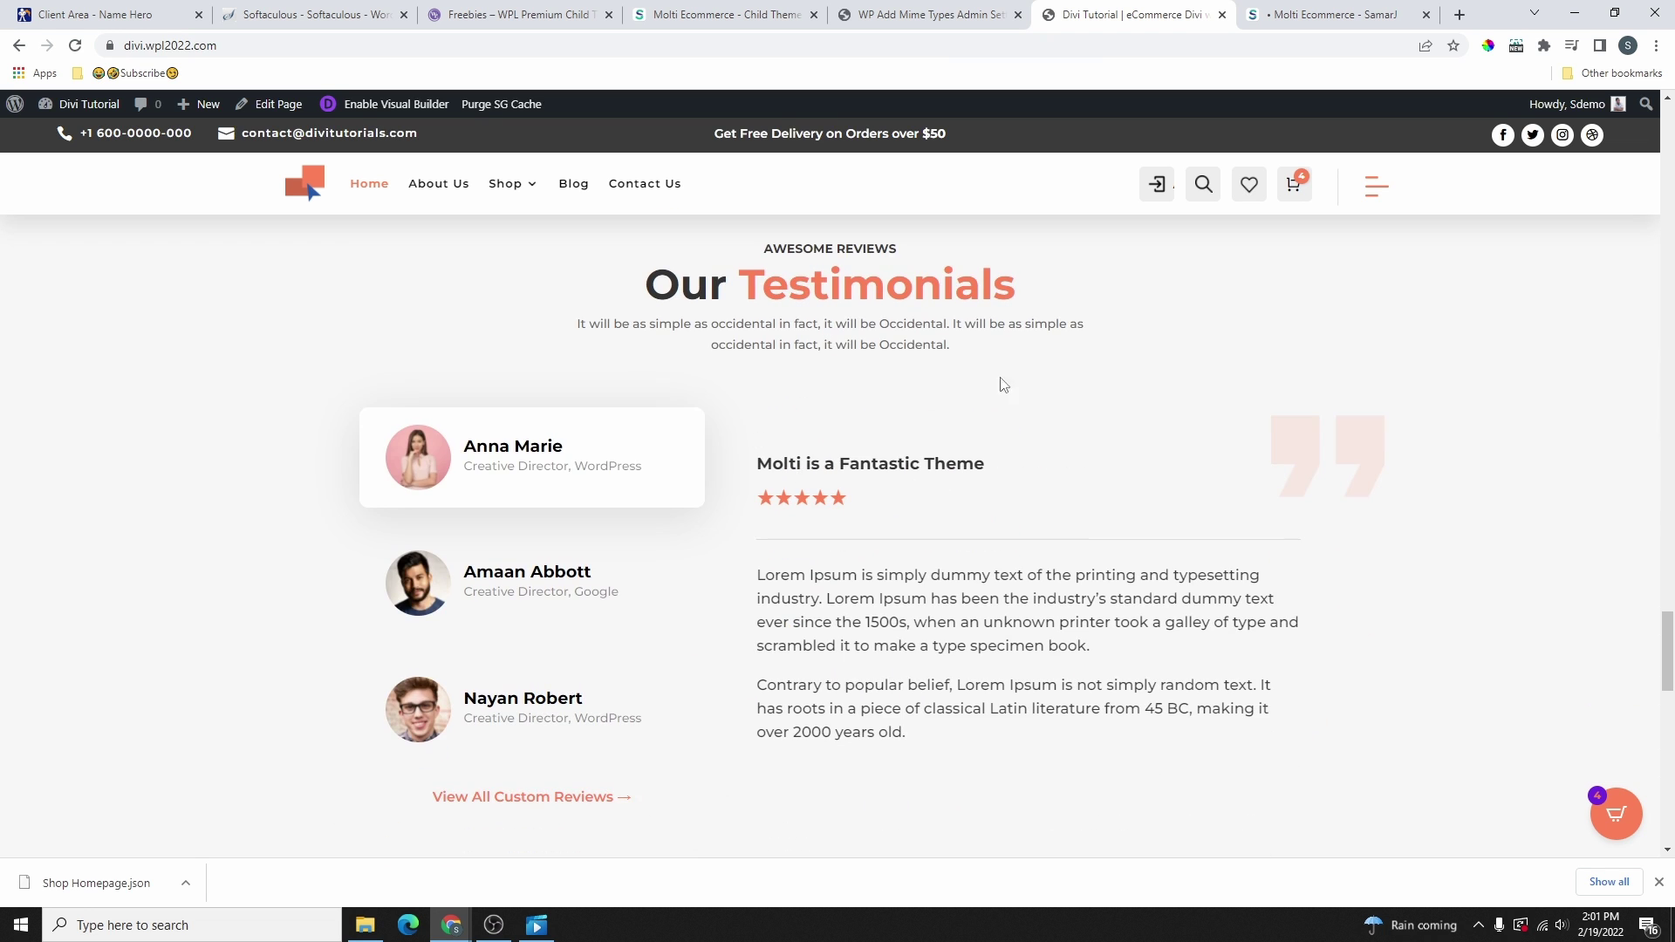
{"action": "left_click", "coordinate": [528, 581]}
{"action": "scroll", "coordinate": [591, 579], "scroll_direction": "down", "scroll_amount": 3}
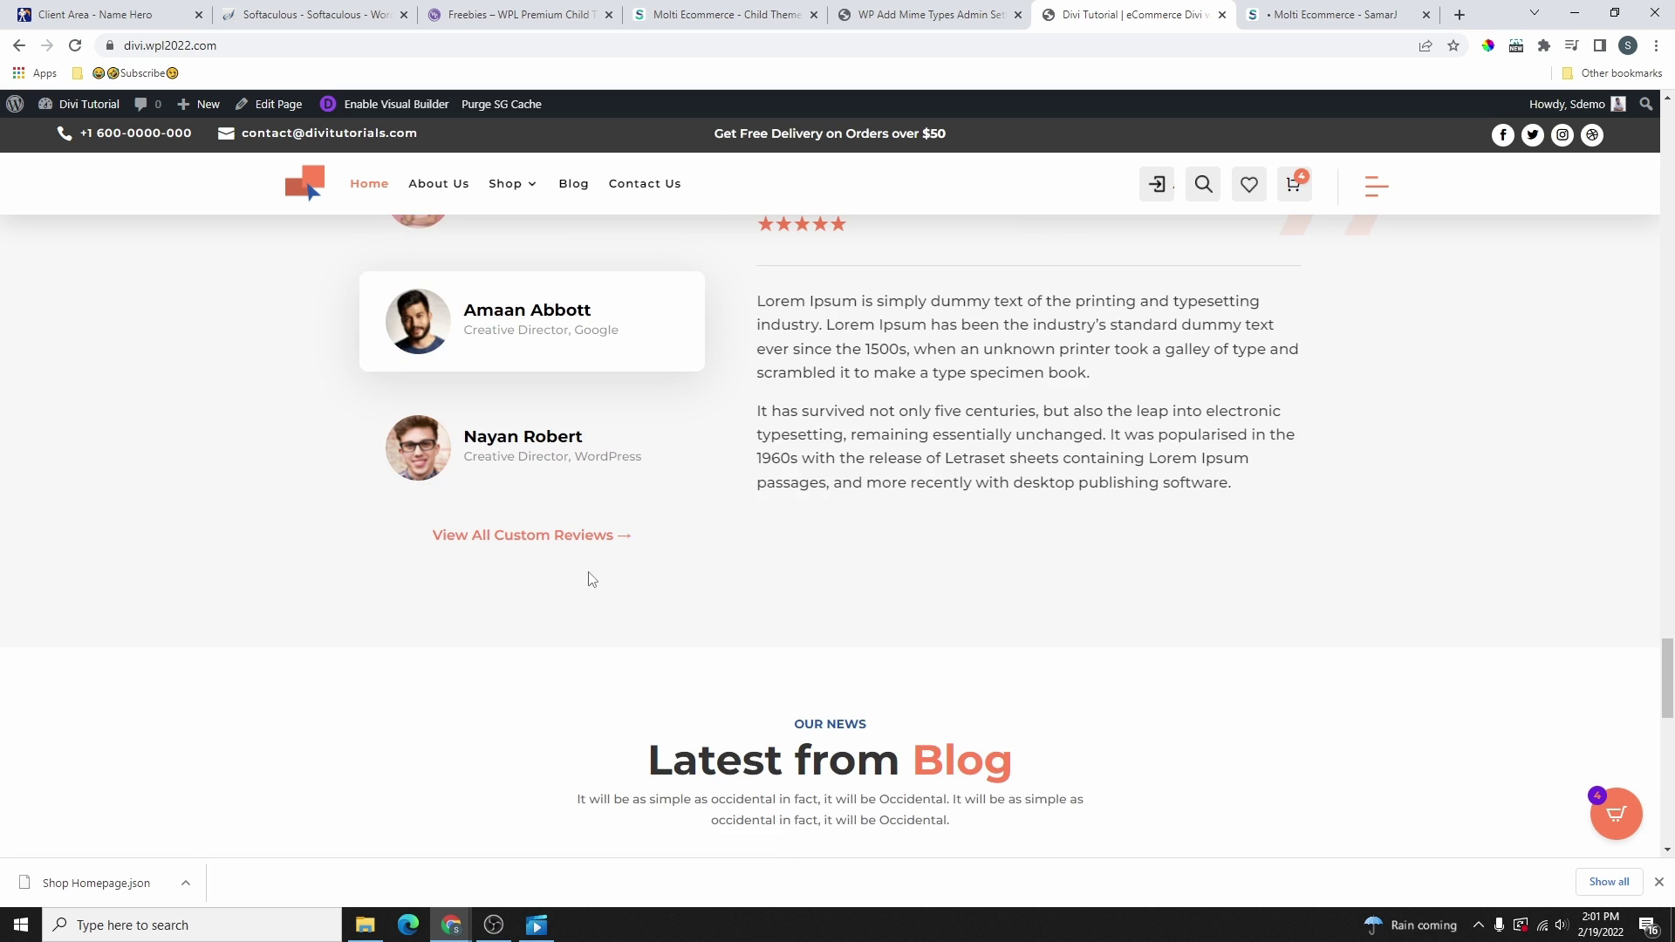
{"action": "left_click", "coordinate": [503, 463]}
- Examine the Latest from Blog posts and the Our Commitment to Quality & Service section above the footer
{"action": "scroll", "coordinate": [516, 475], "scroll_direction": "down", "scroll_amount": 5}
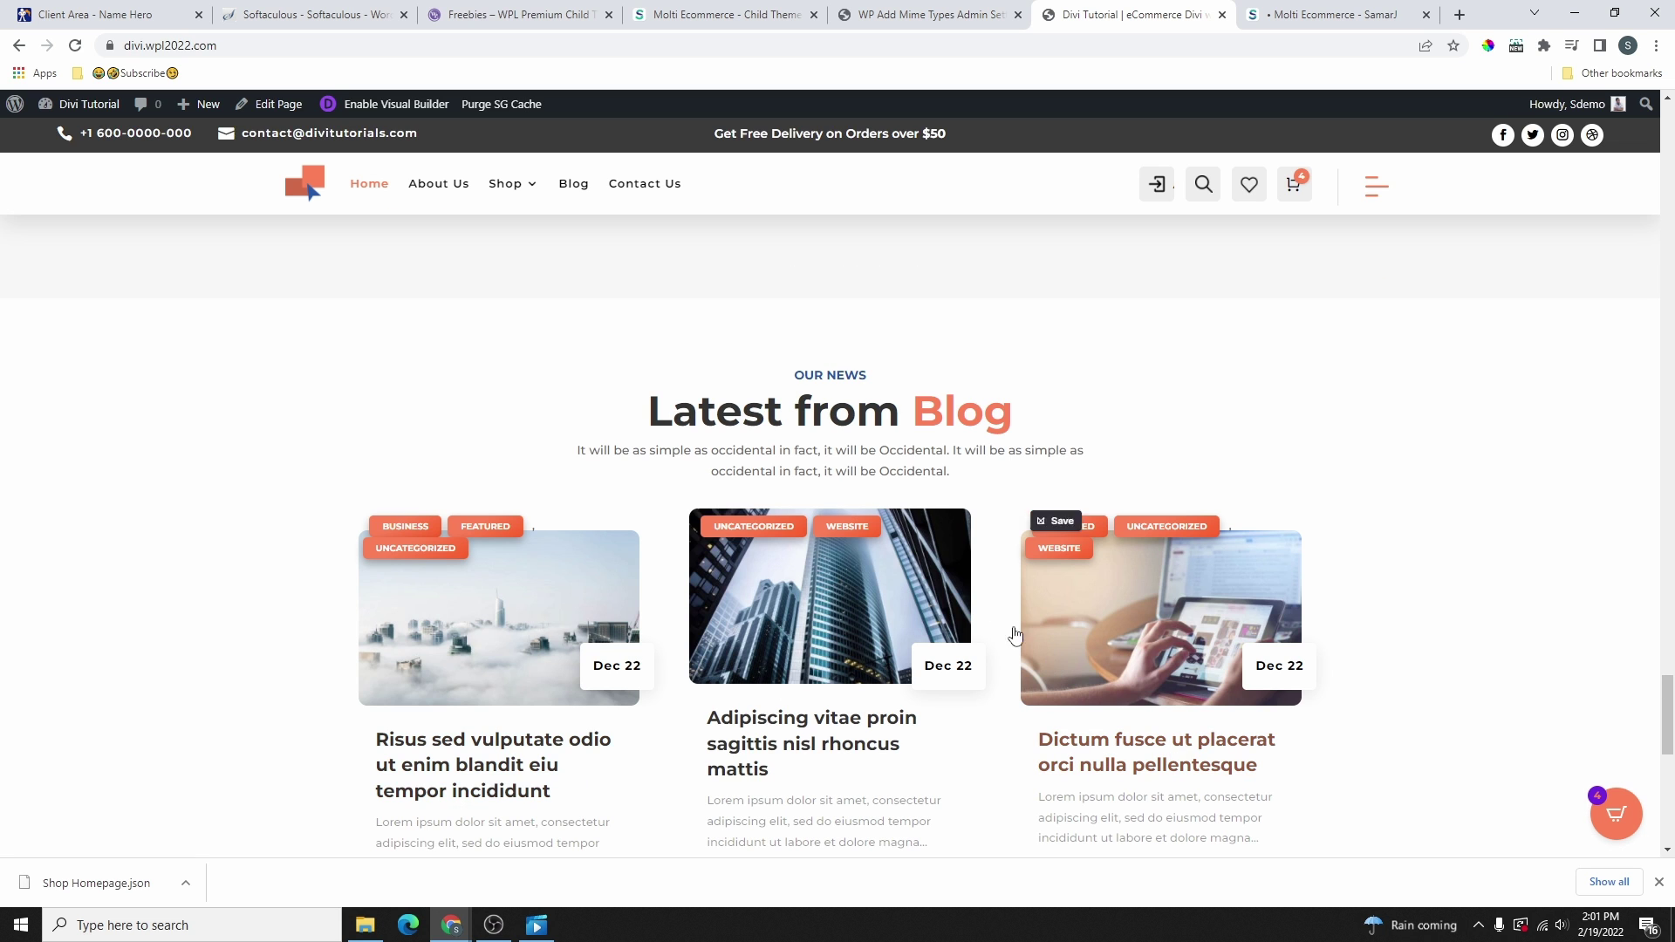
{"action": "scroll", "coordinate": [1292, 637], "scroll_direction": "down", "scroll_amount": 1}
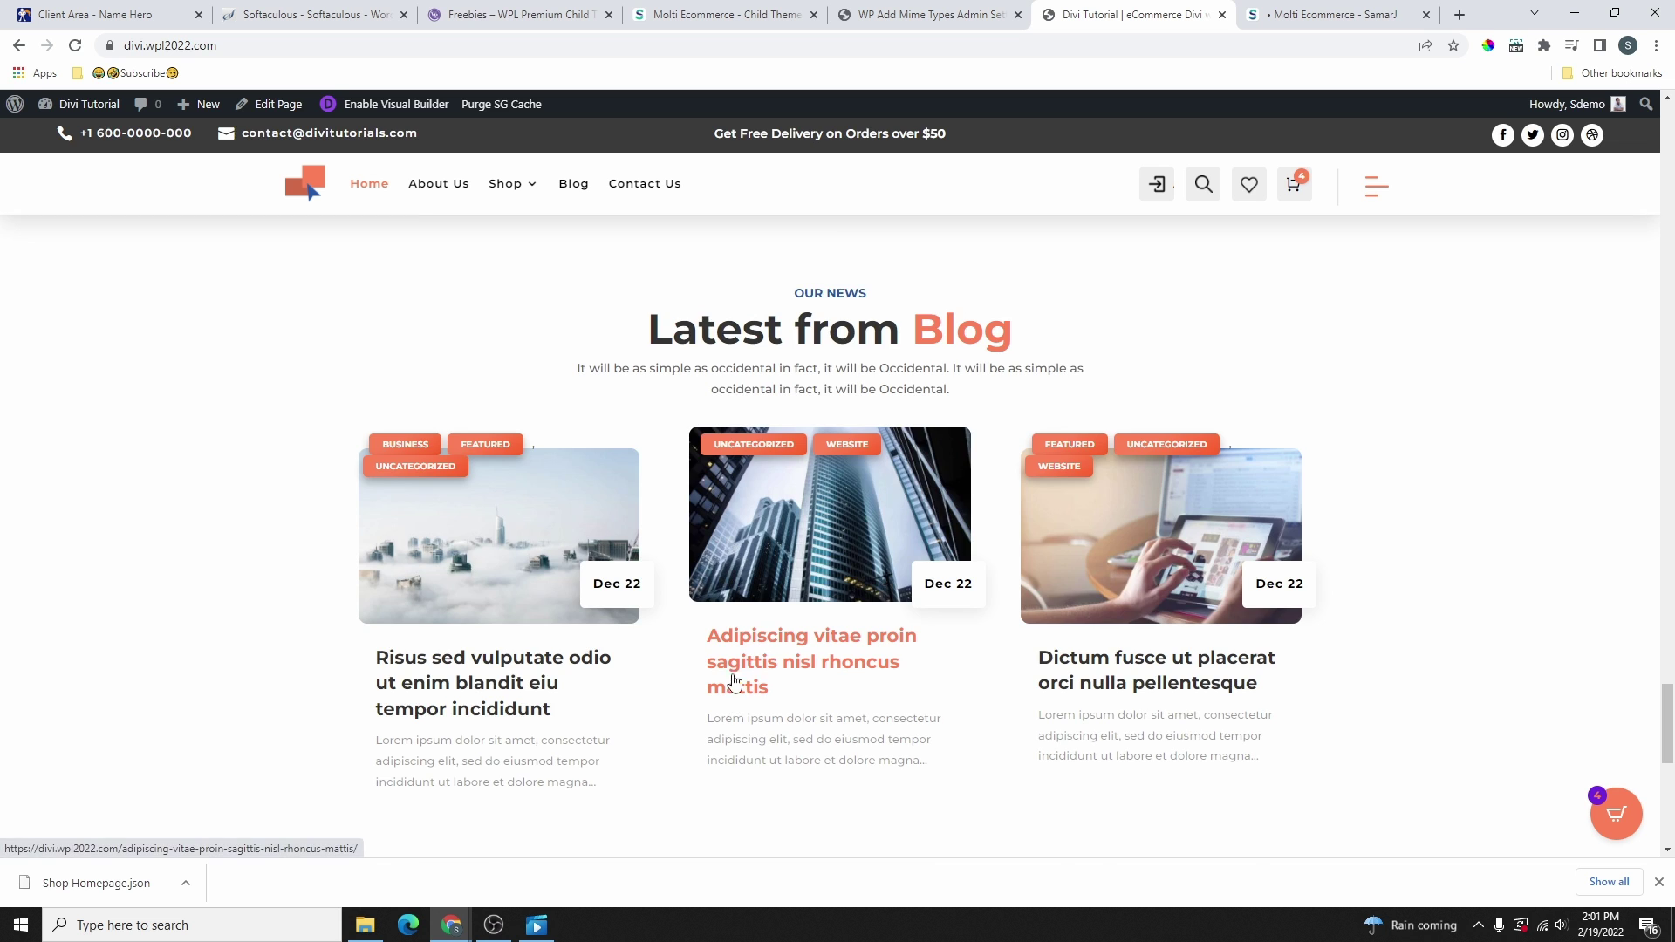
{"action": "scroll", "coordinate": [640, 494], "scroll_direction": "up", "scroll_amount": 2}
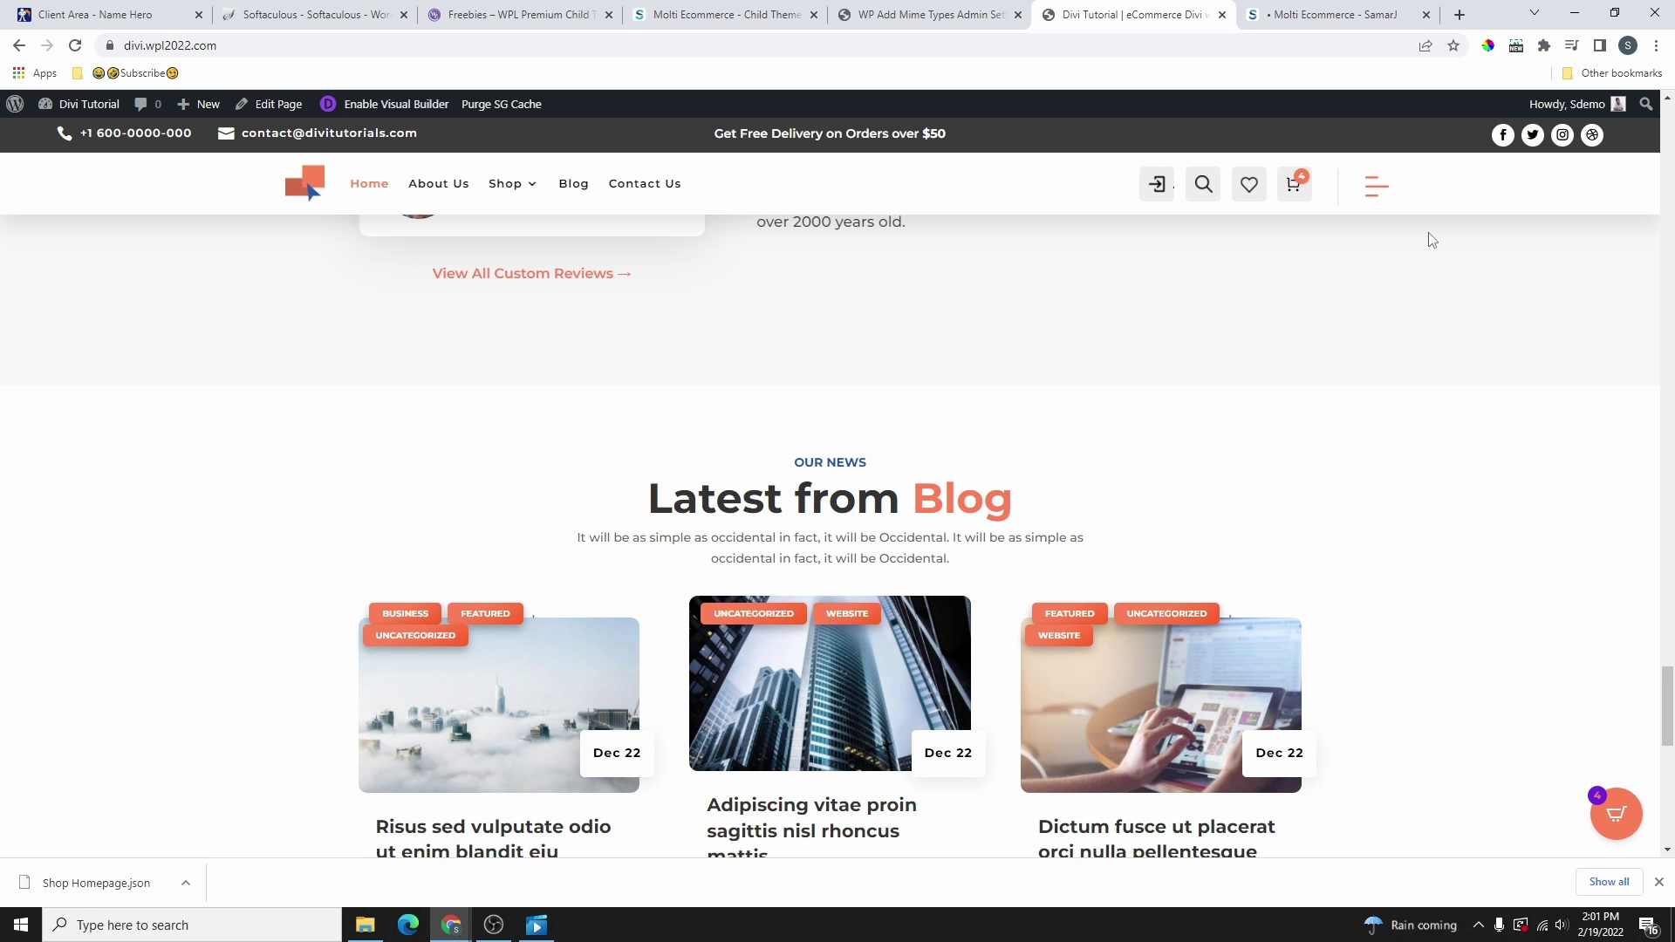
{"action": "scroll", "coordinate": [1399, 606], "scroll_direction": "down", "scroll_amount": 10}
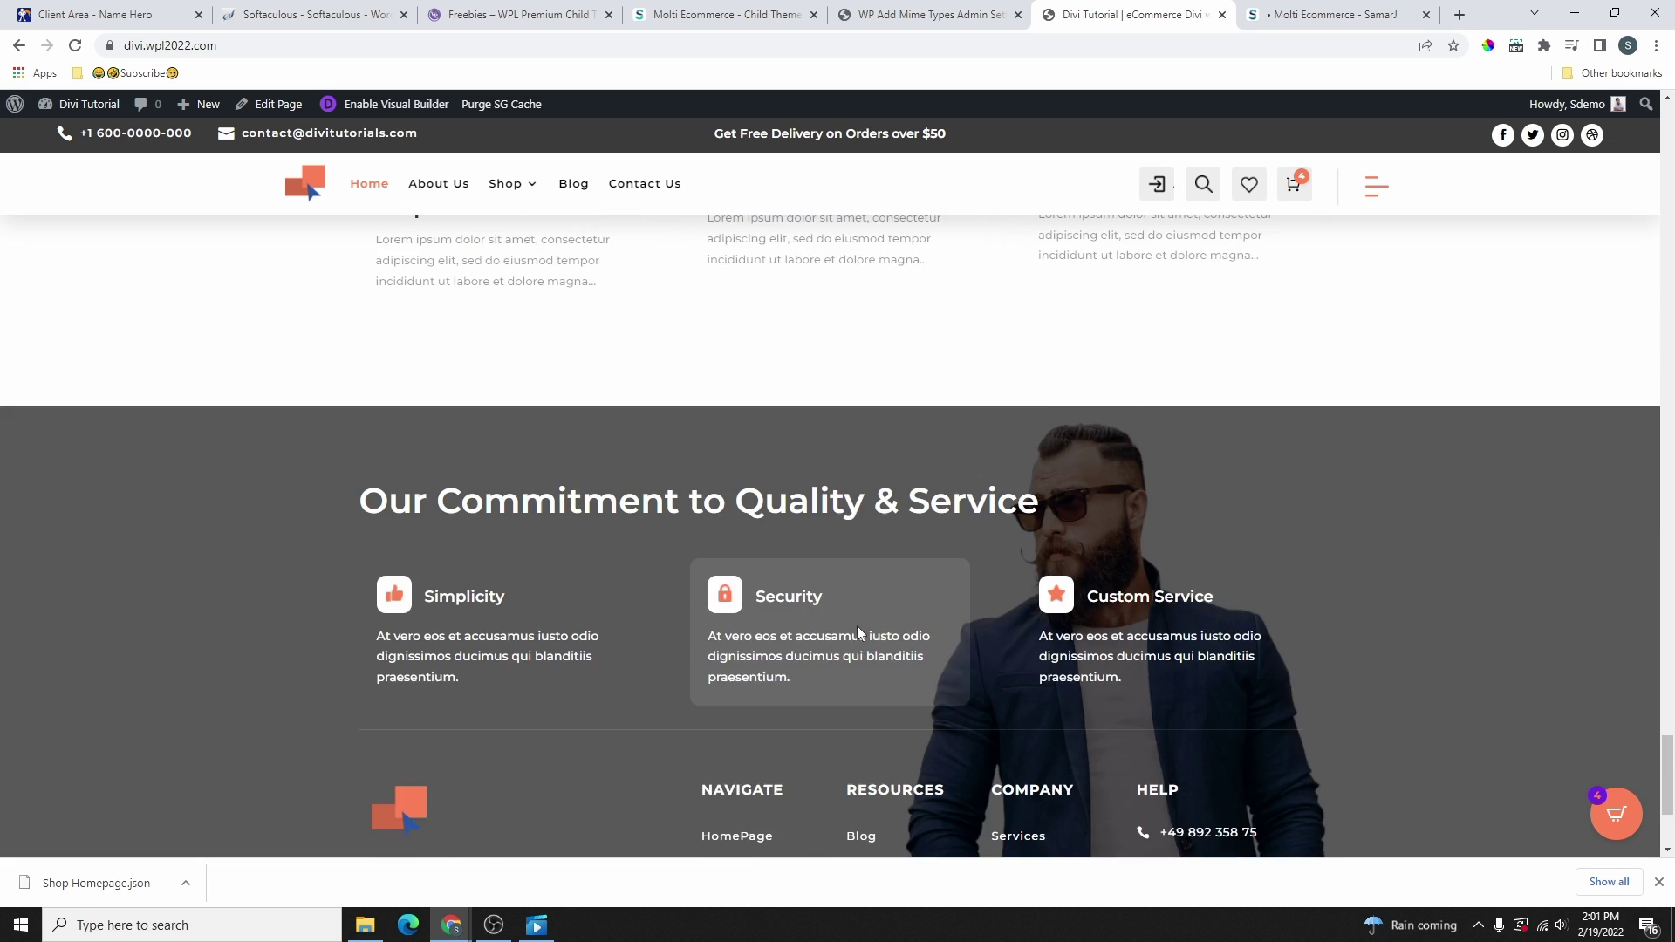
{"action": "scroll", "coordinate": [1337, 569], "scroll_direction": "up", "scroll_amount": 2}
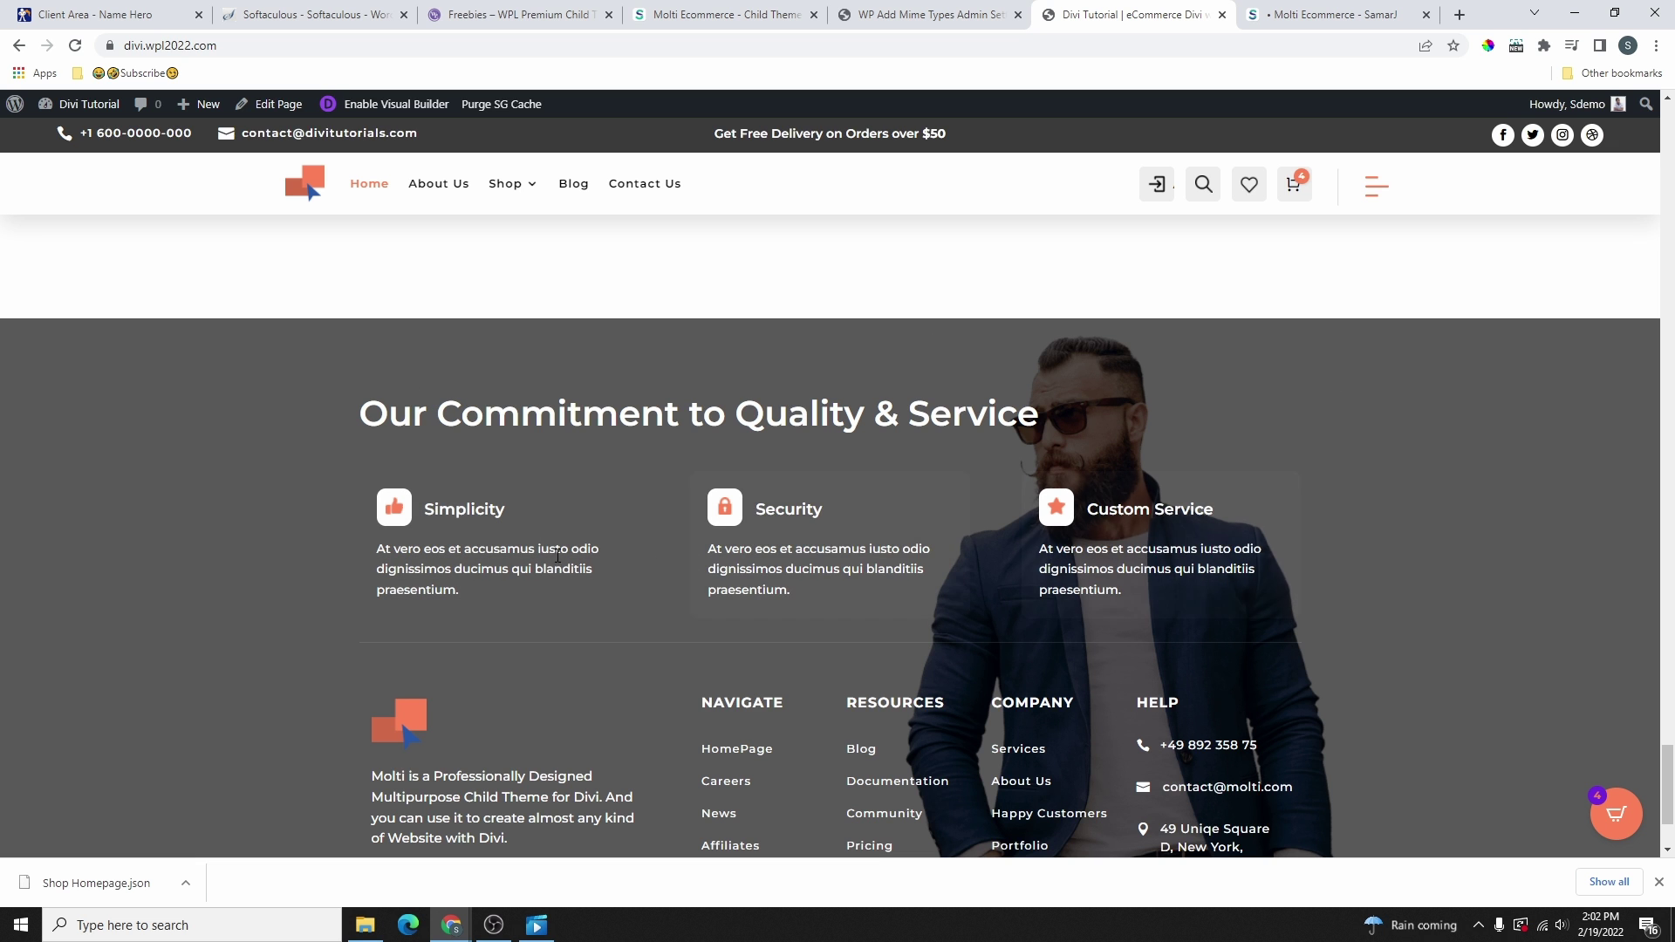
{"action": "scroll", "coordinate": [751, 464], "scroll_direction": "down", "scroll_amount": 2}
- Open the Shop page and filter its products to the $14 - $54 price range
{"action": "scroll", "coordinate": [751, 464], "scroll_direction": "up", "scroll_amount": 20}
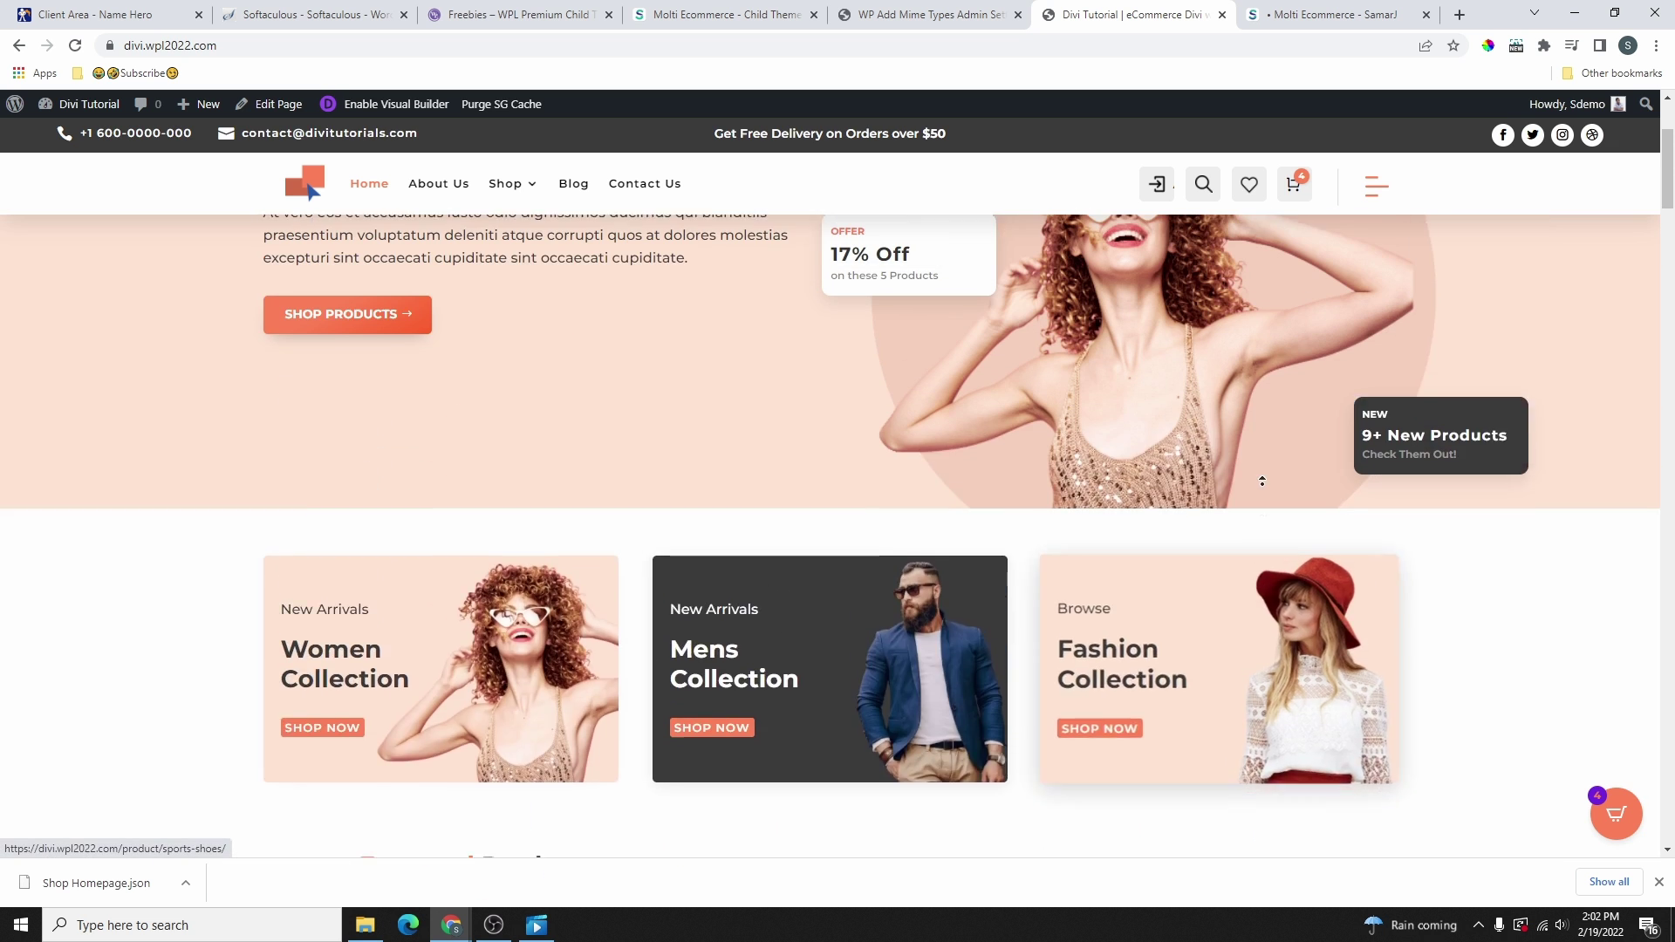
{"action": "scroll", "coordinate": [1261, 481], "scroll_direction": "up", "scroll_amount": 3}
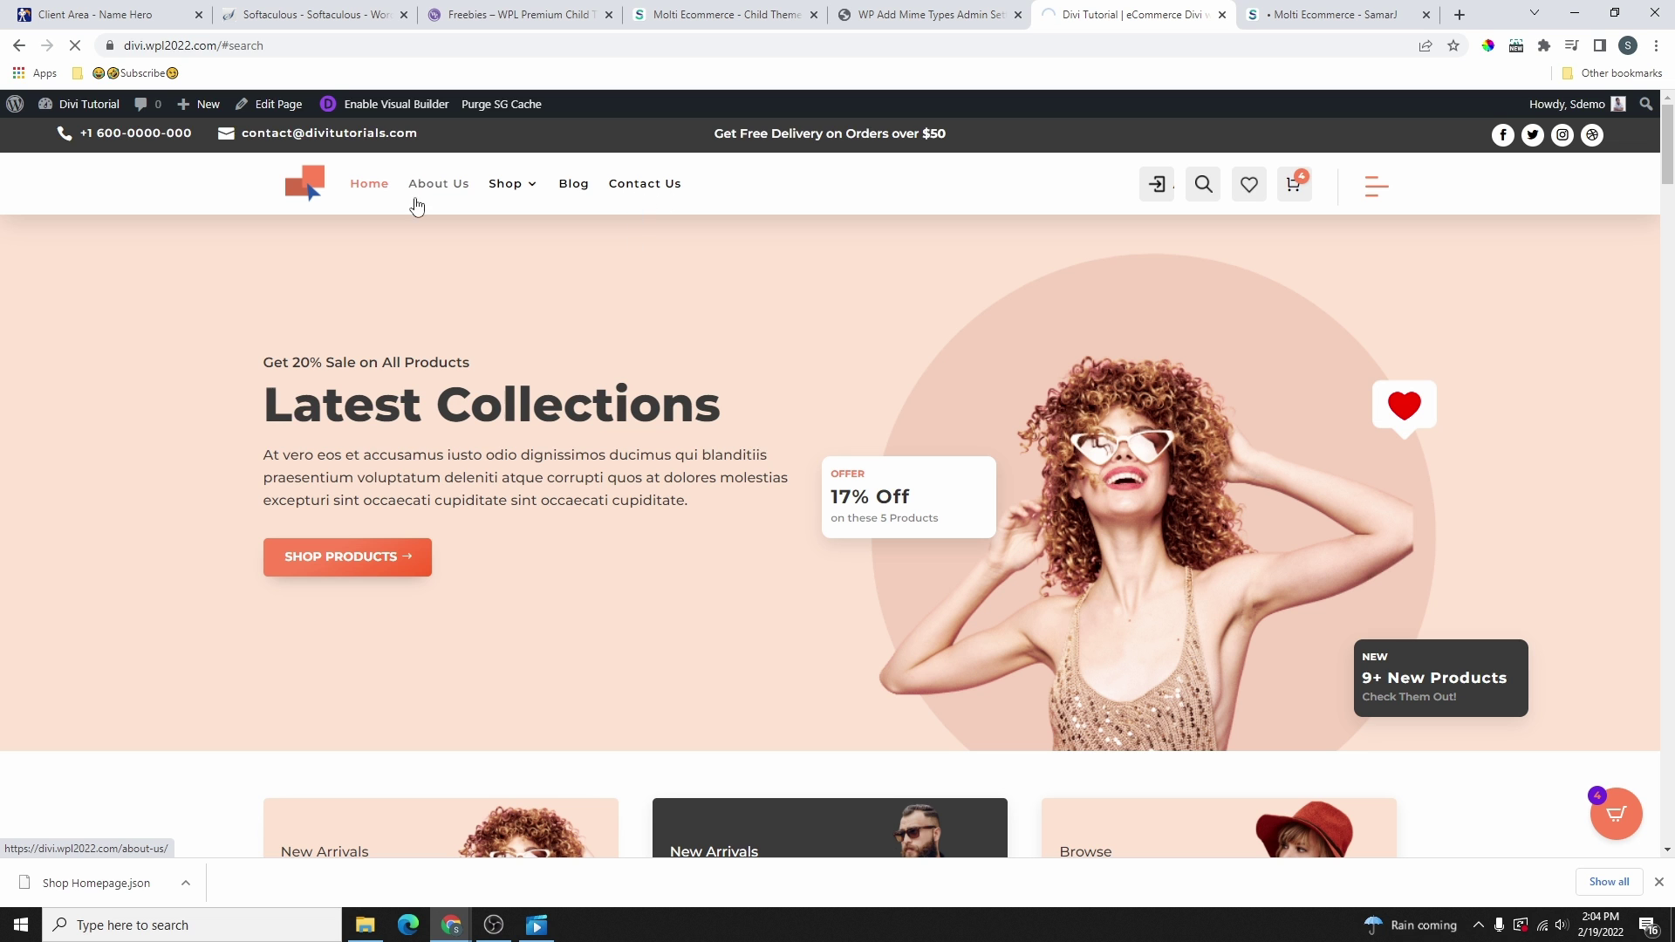
{"action": "left_click", "coordinate": [508, 187]}
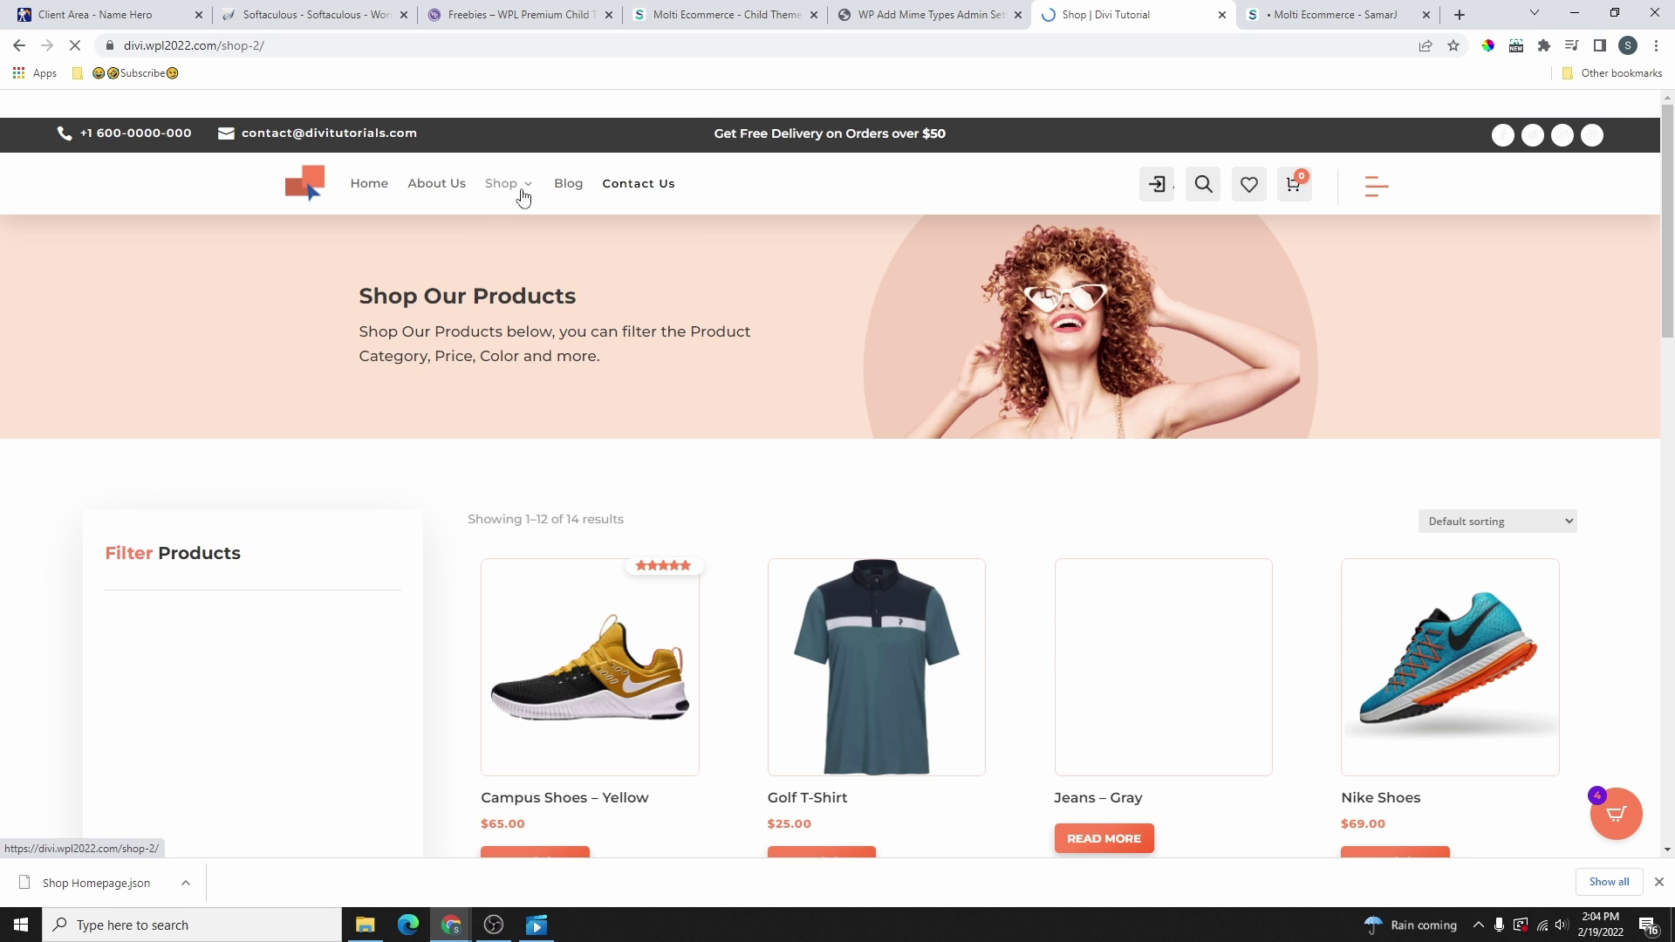
{"action": "scroll", "coordinate": [1000, 603], "scroll_direction": "down", "scroll_amount": 4}
{"action": "scroll", "coordinate": [1000, 602], "scroll_direction": "down", "scroll_amount": 4}
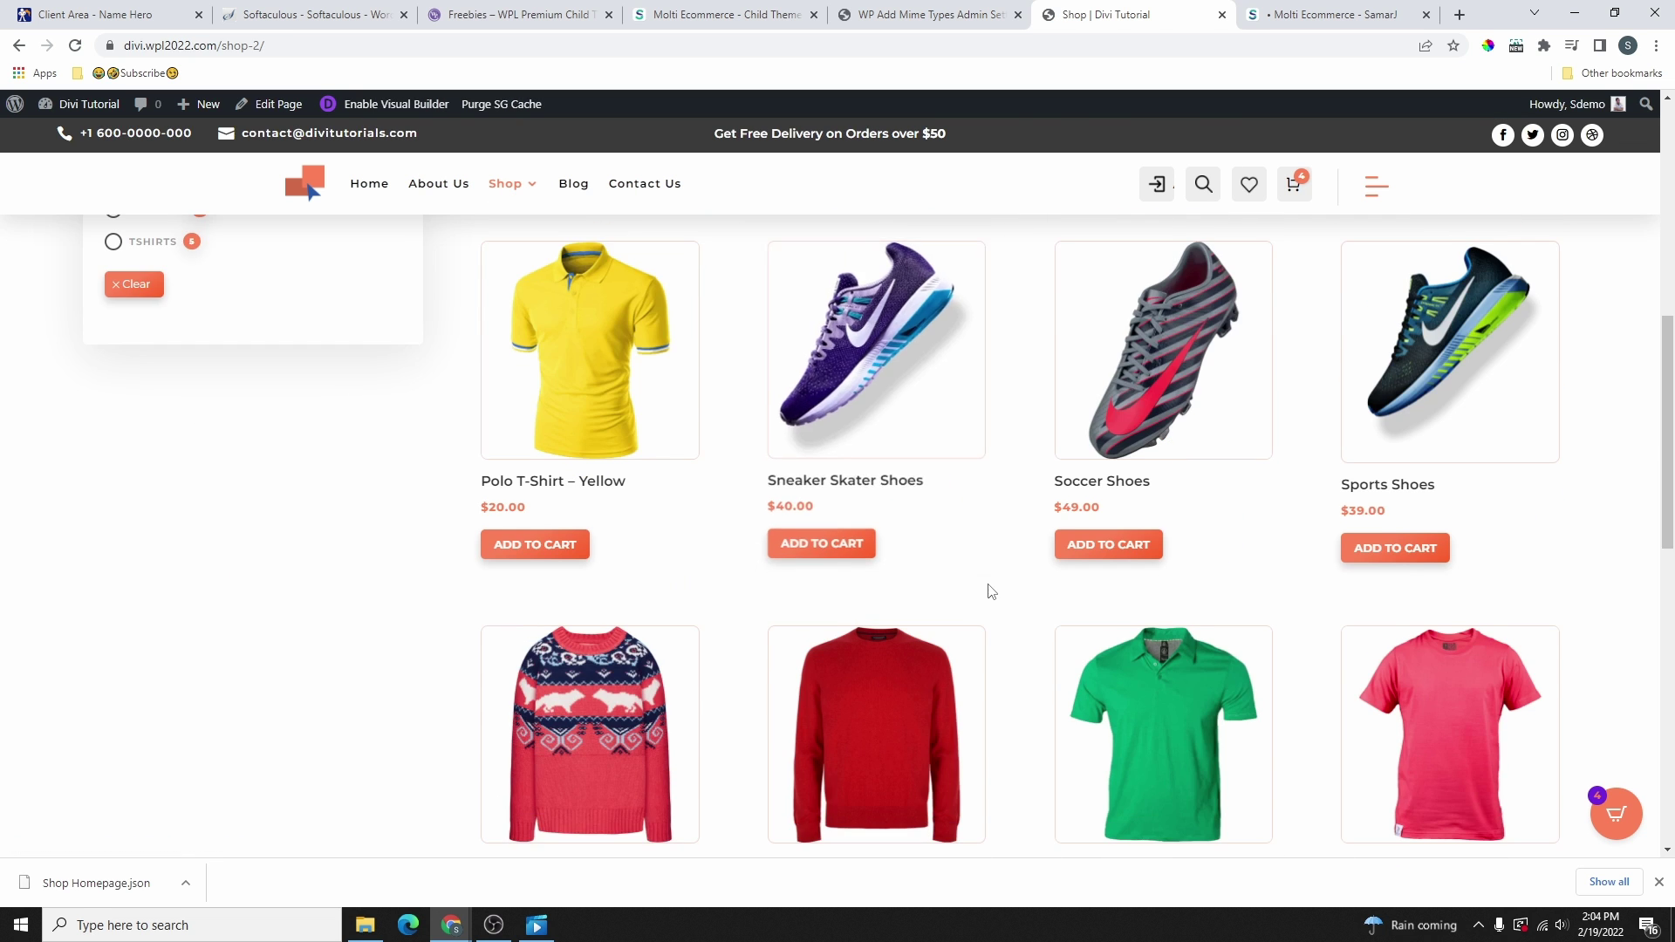
{"action": "scroll", "coordinate": [993, 589], "scroll_direction": "up", "scroll_amount": 8}
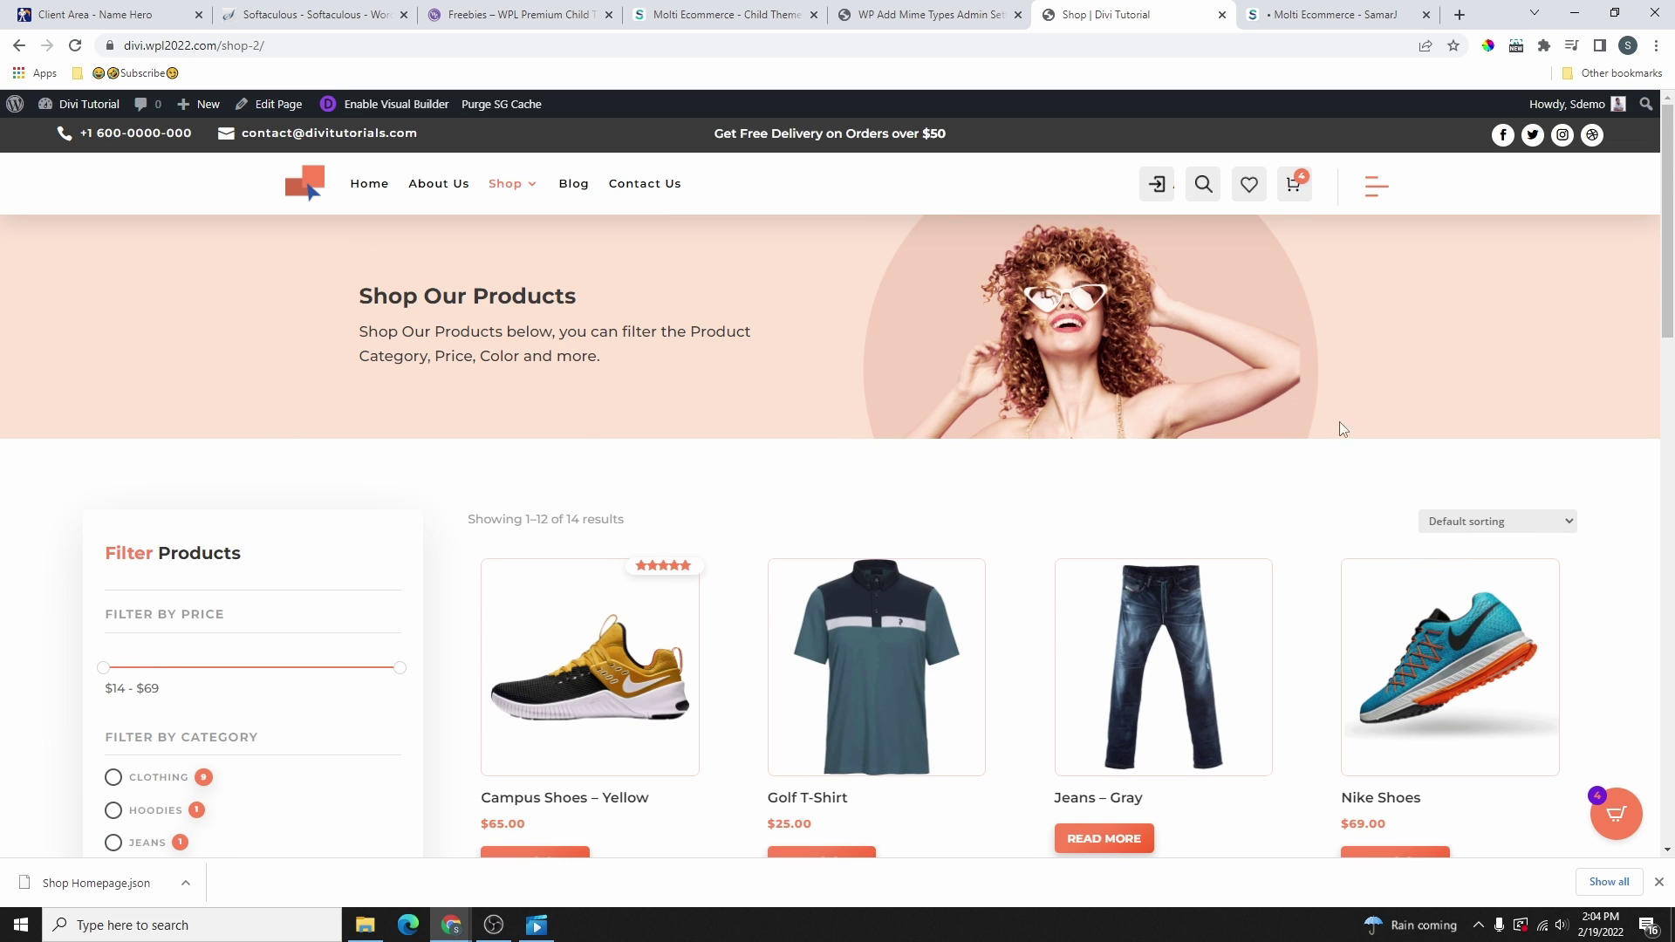
{"action": "scroll", "coordinate": [1106, 520], "scroll_direction": "down", "scroll_amount": 3}
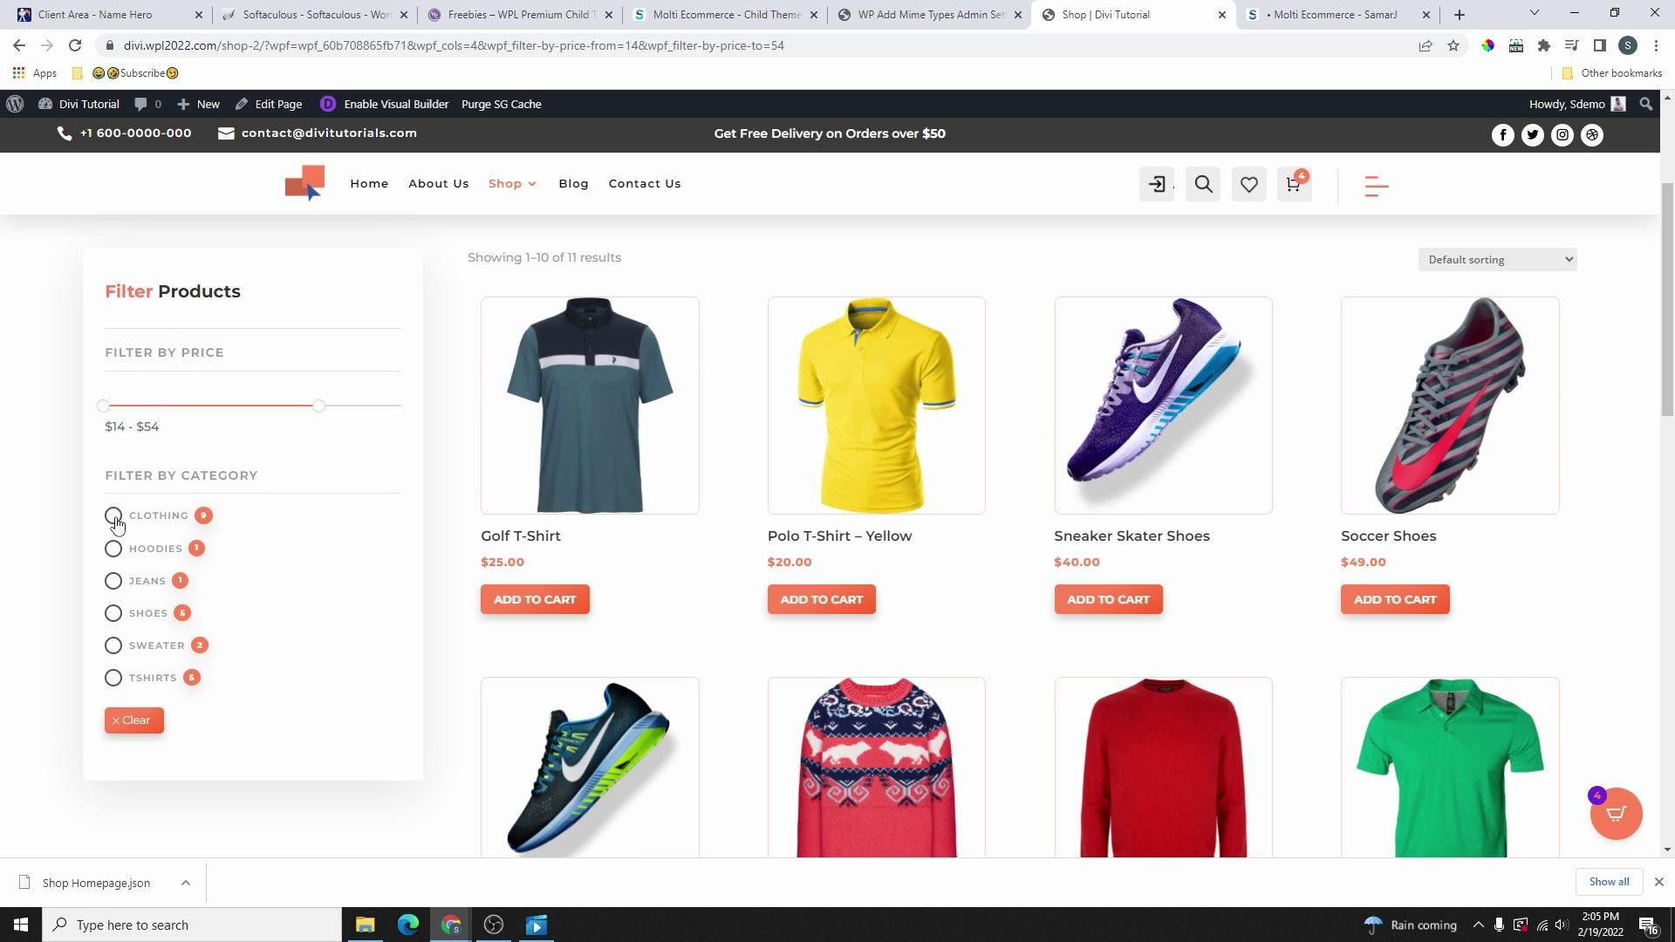
- Narrow the shop's price filter to the $14 - $47 range
{"action": "left_click", "coordinate": [114, 519]}
{"action": "left_click_drag", "start_coordinate": [320, 407], "coordinate": [281, 411]}
- Open the Cart page and examine its product rows, coupon field, cart totals and the service highlights below
{"action": "mouse_move", "coordinate": [506, 183]}
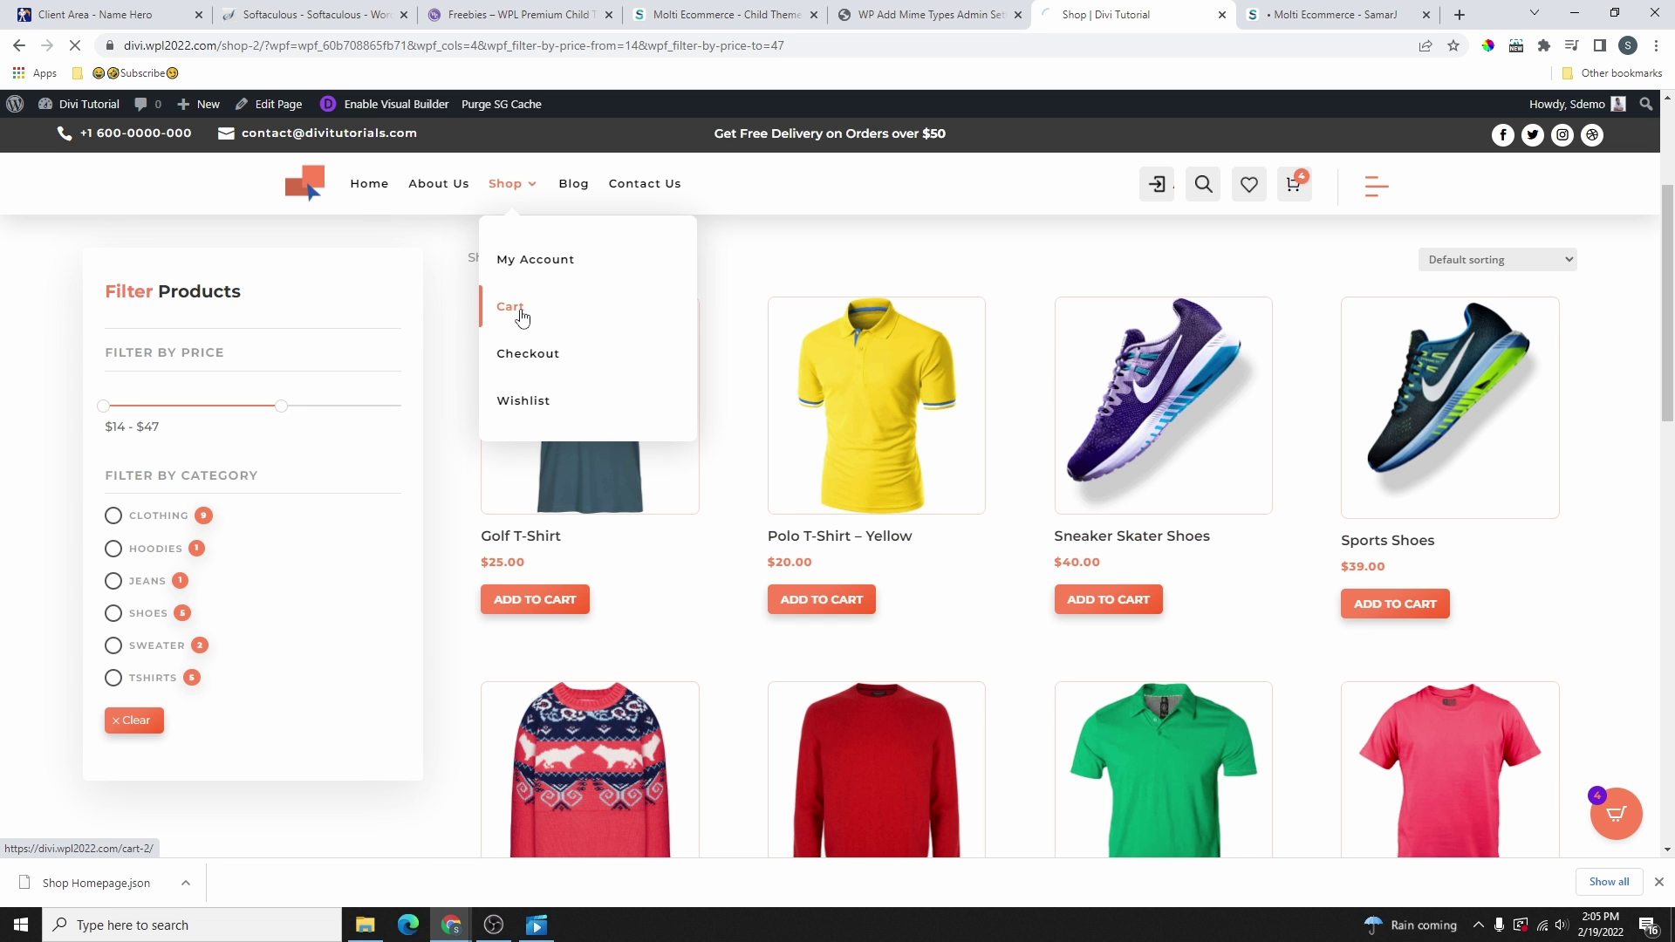
{"action": "left_click", "coordinate": [521, 317]}
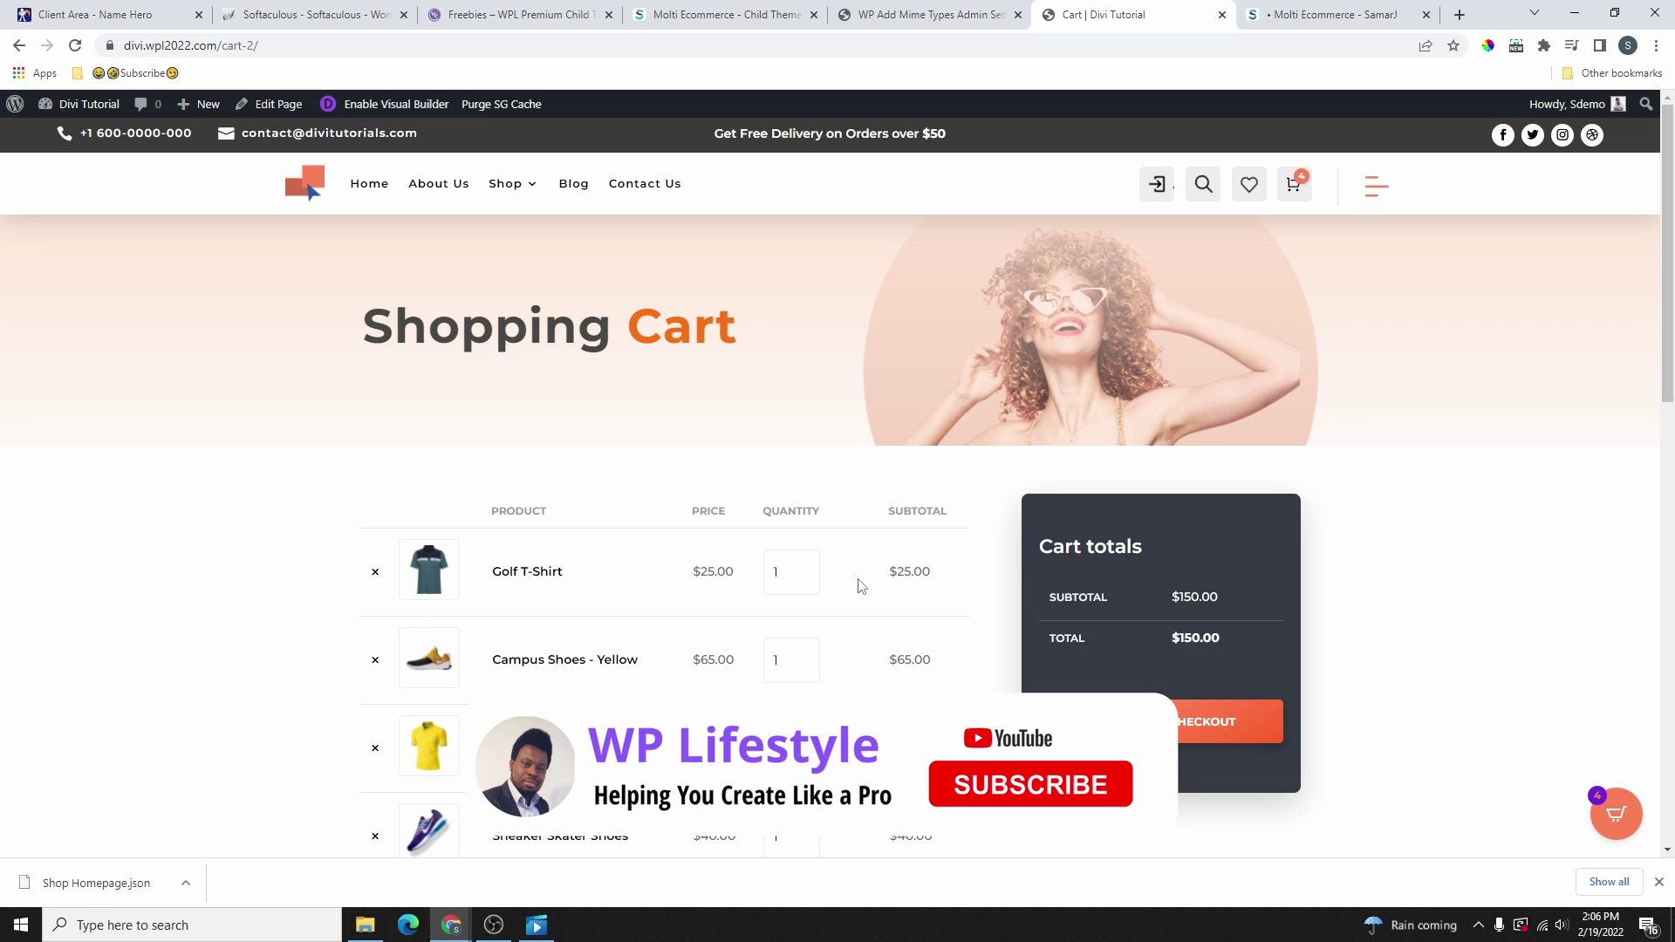
{"action": "scroll", "coordinate": [857, 581], "scroll_direction": "down", "scroll_amount": 1}
{"action": "scroll", "coordinate": [873, 576], "scroll_direction": "down", "scroll_amount": 3}
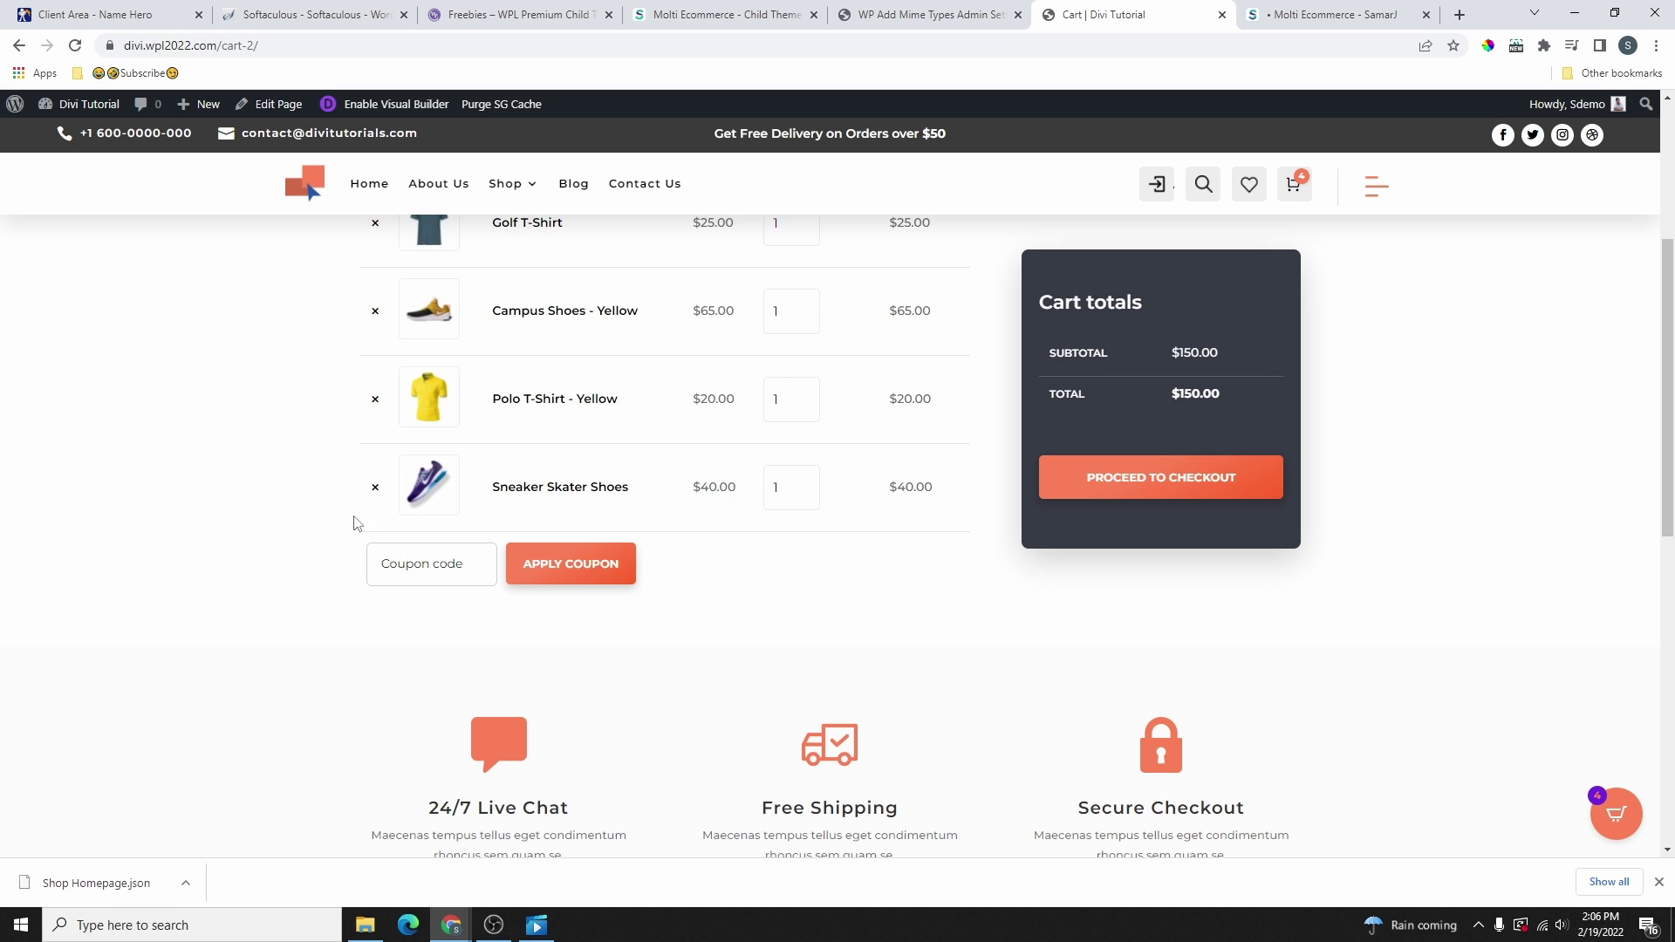
{"action": "left_click_drag", "start_coordinate": [354, 518], "coordinate": [685, 329]}
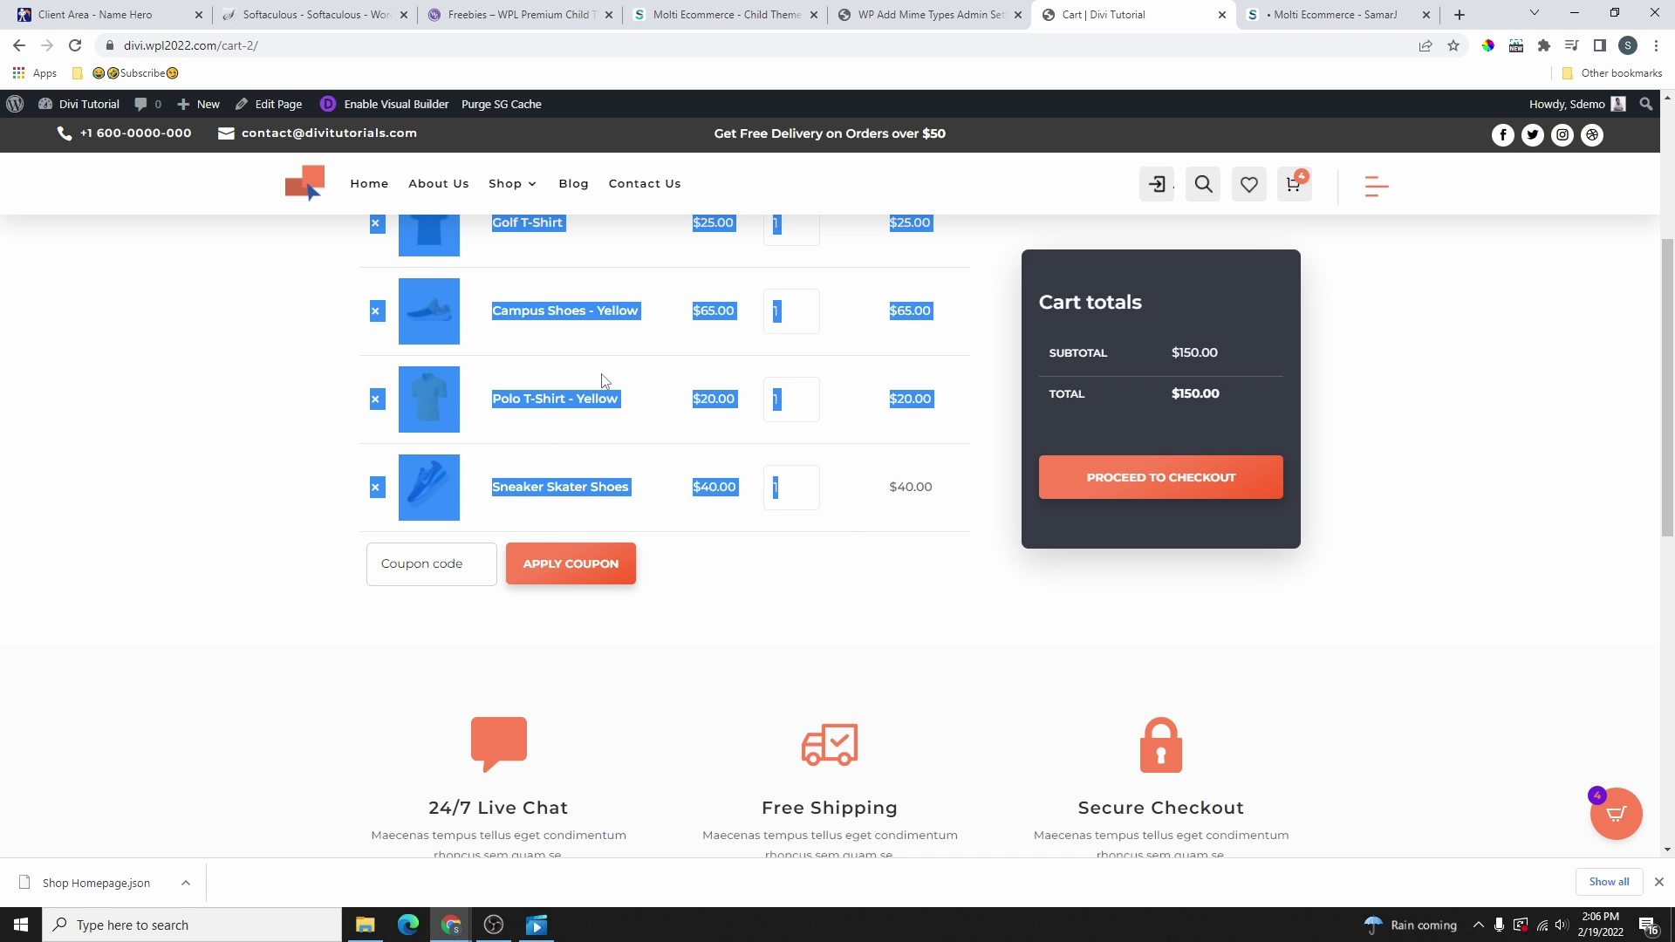
{"action": "scroll", "coordinate": [878, 463], "scroll_direction": "down", "scroll_amount": 6}
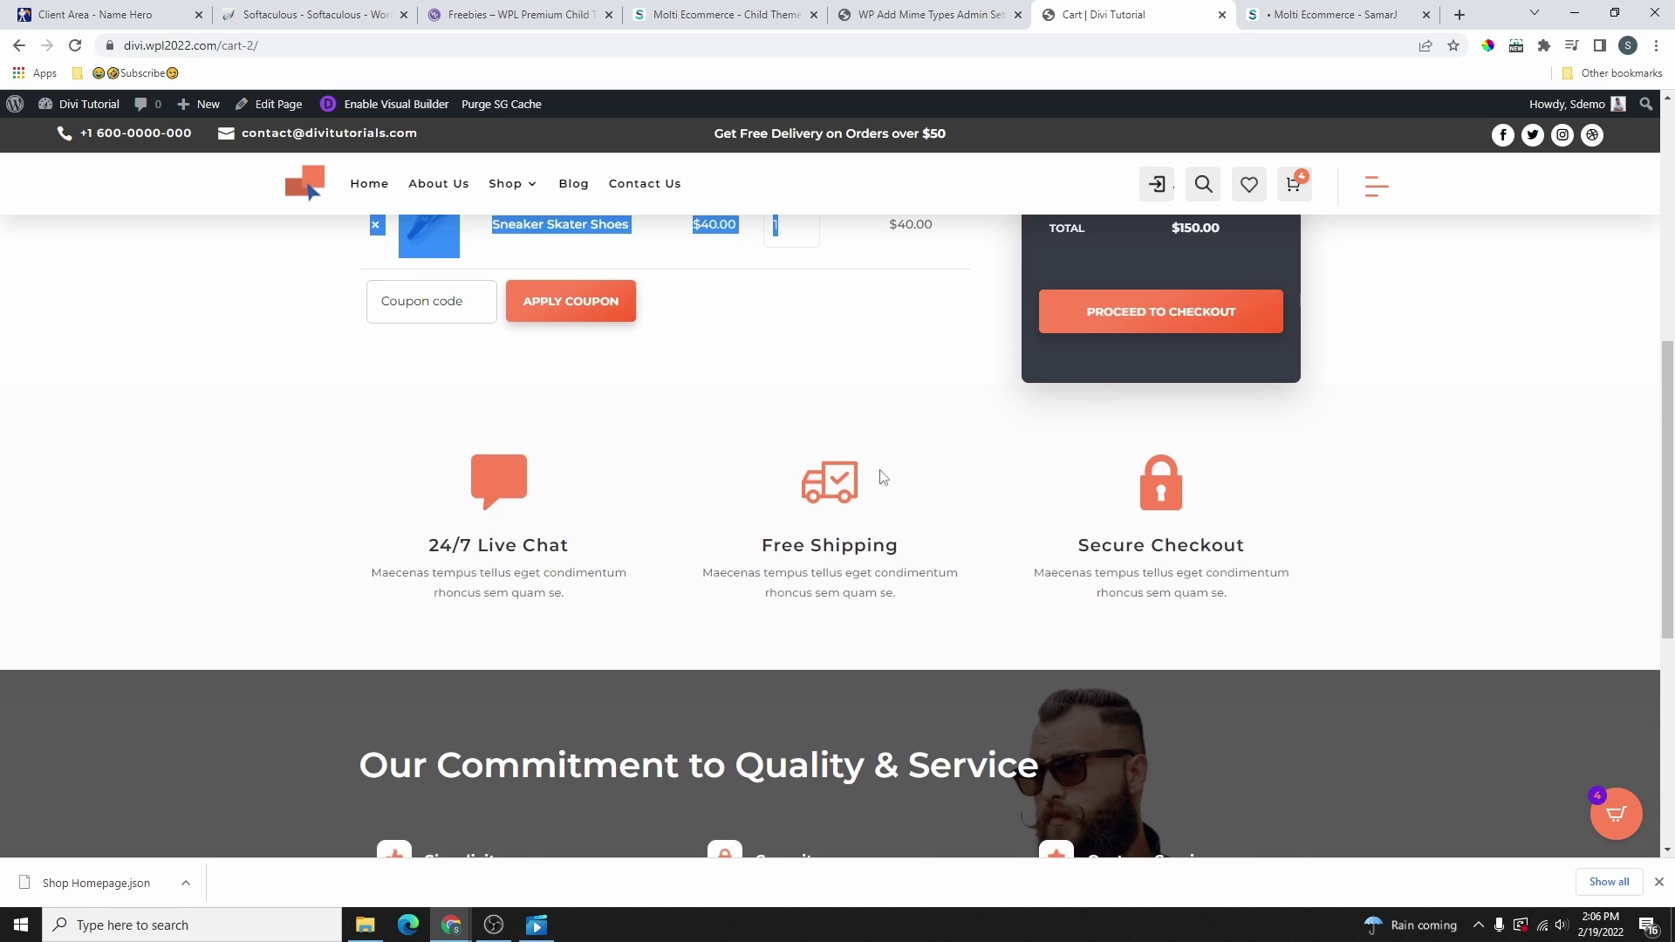
{"action": "scroll", "coordinate": [913, 441], "scroll_direction": "up", "scroll_amount": 3}
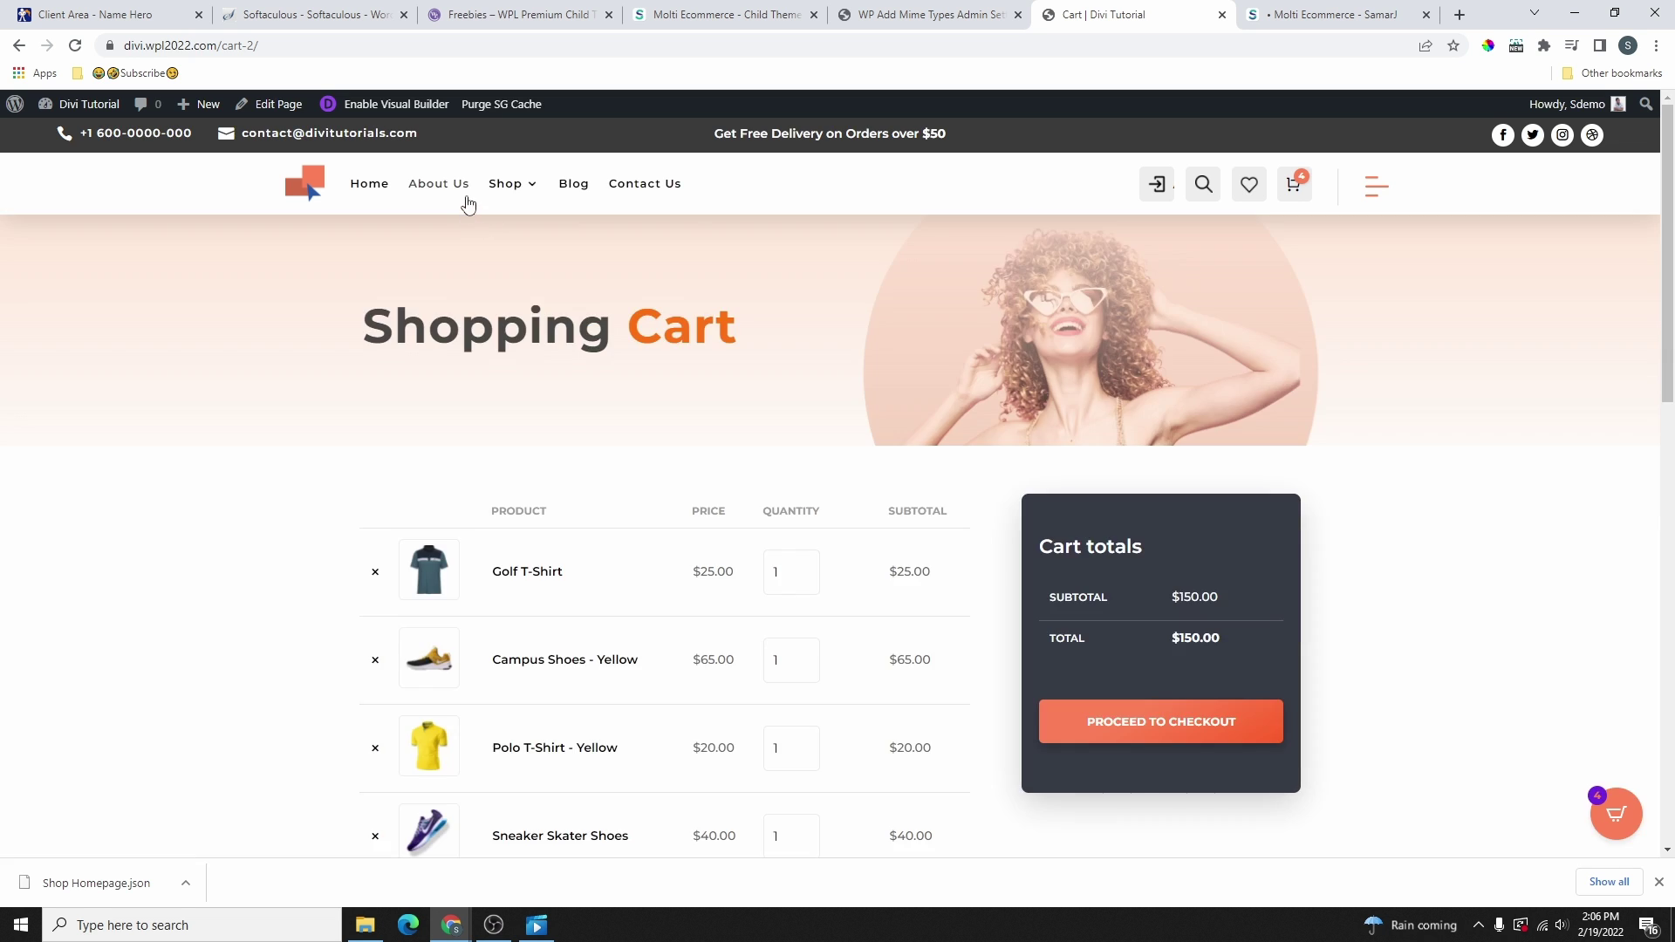
- Open the Checkout page and look over its billing form and order summary down to the footer
{"action": "mouse_move", "coordinate": [515, 186]}
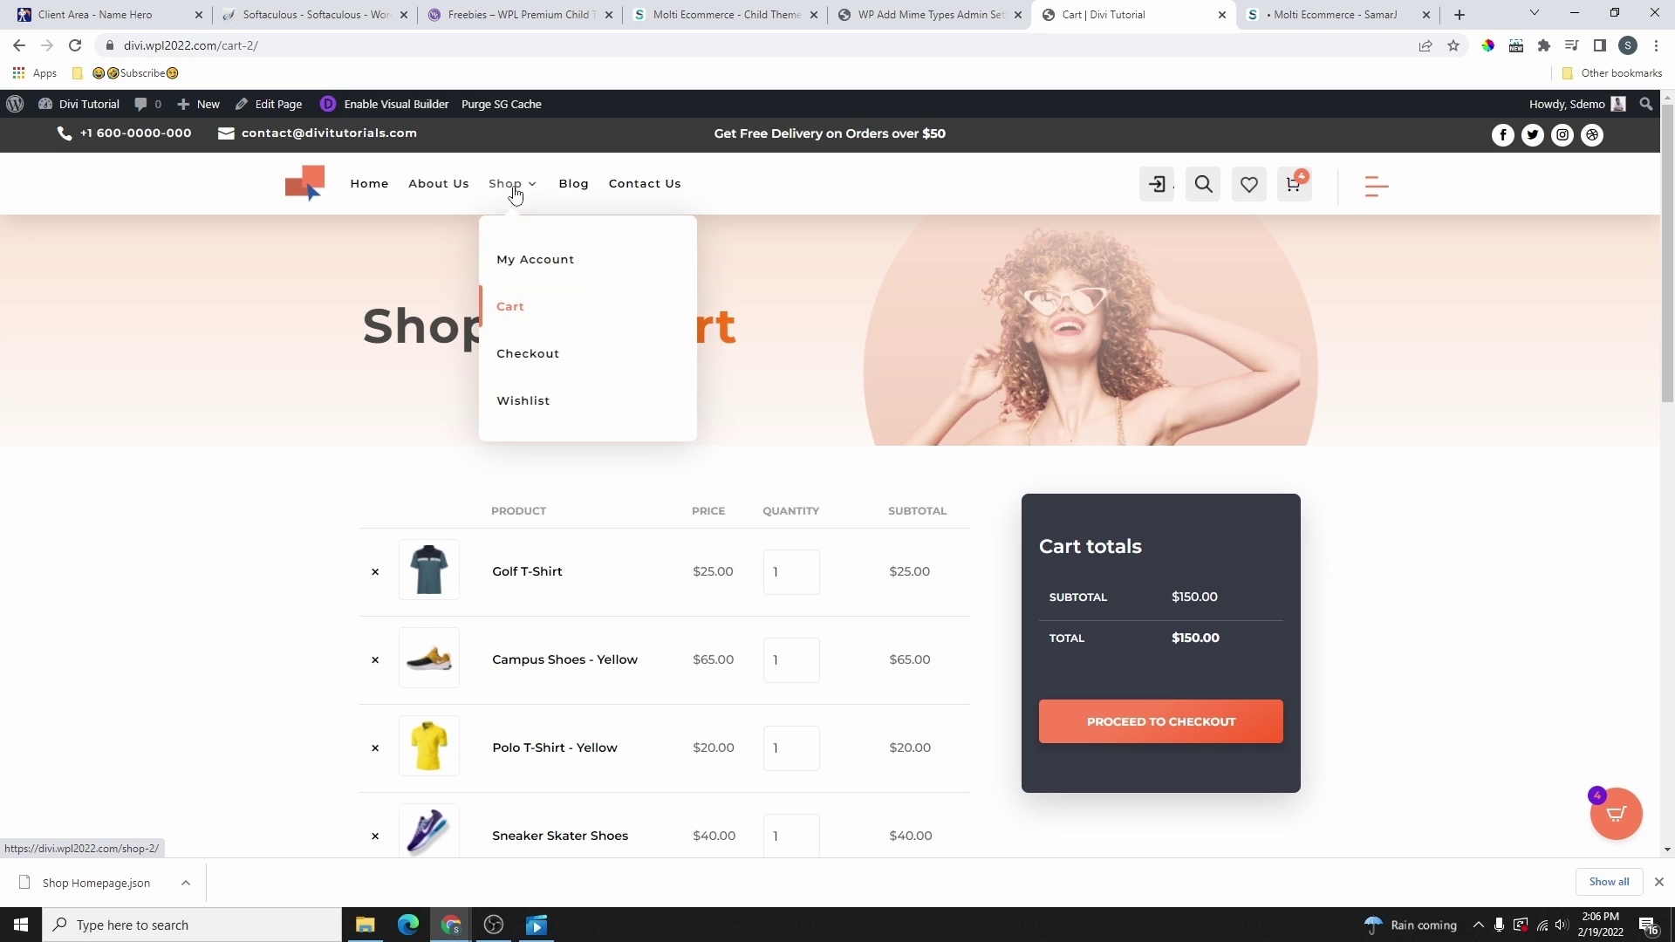
{"action": "left_click", "coordinate": [530, 358]}
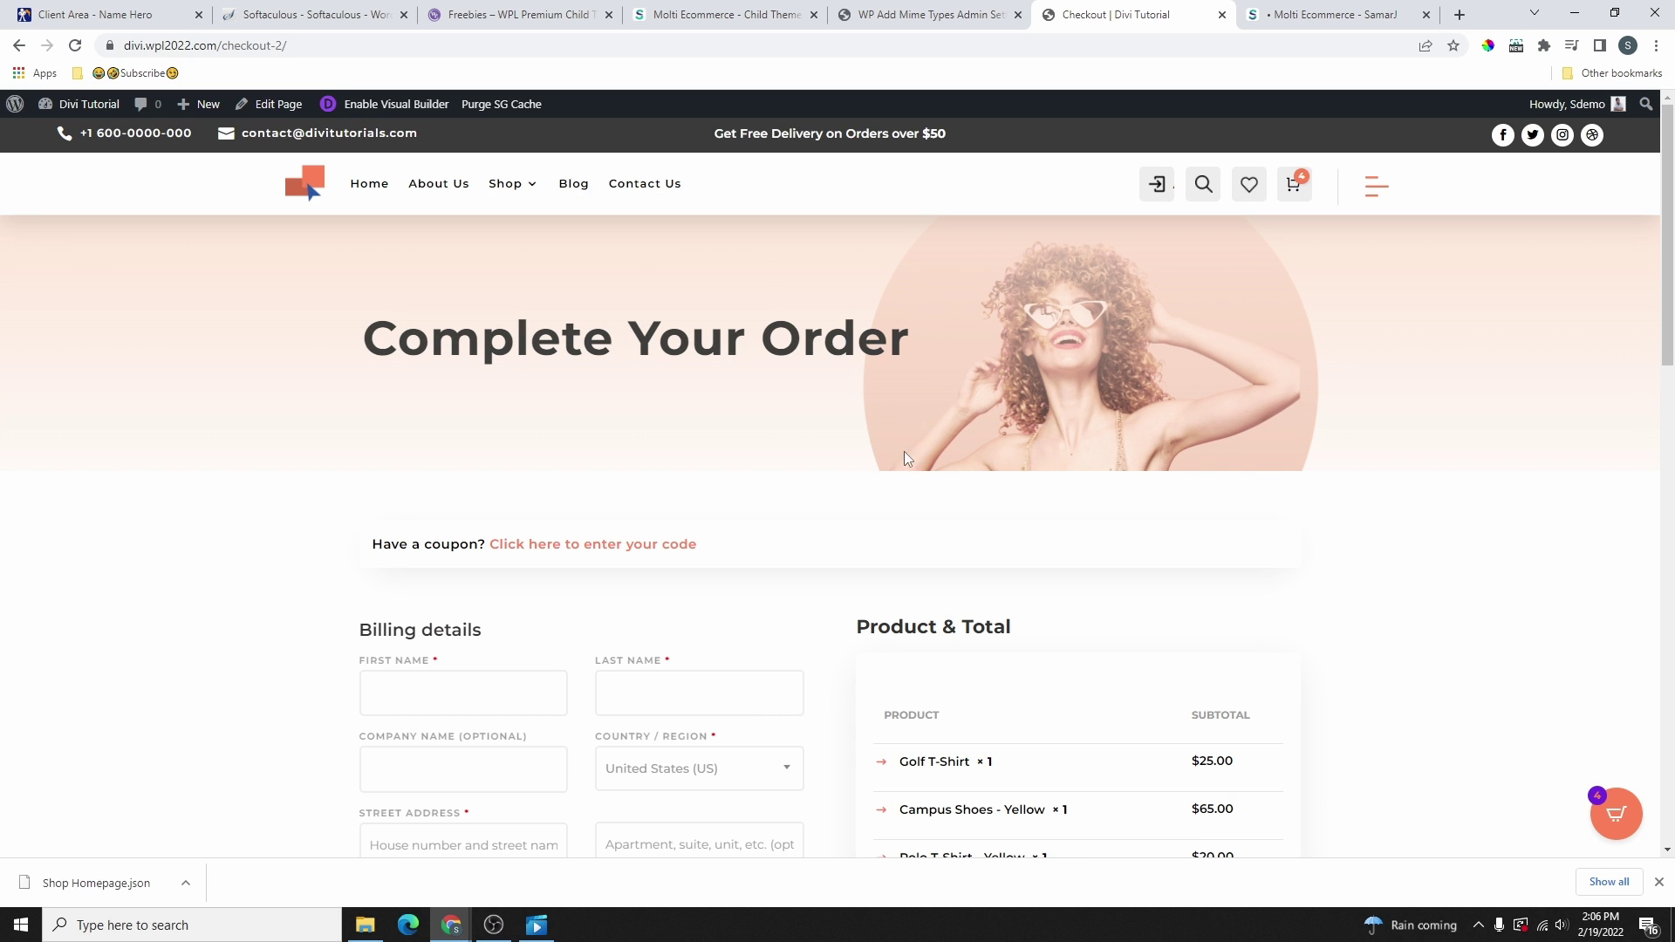
{"action": "scroll", "coordinate": [875, 580], "scroll_direction": "down", "scroll_amount": 14}
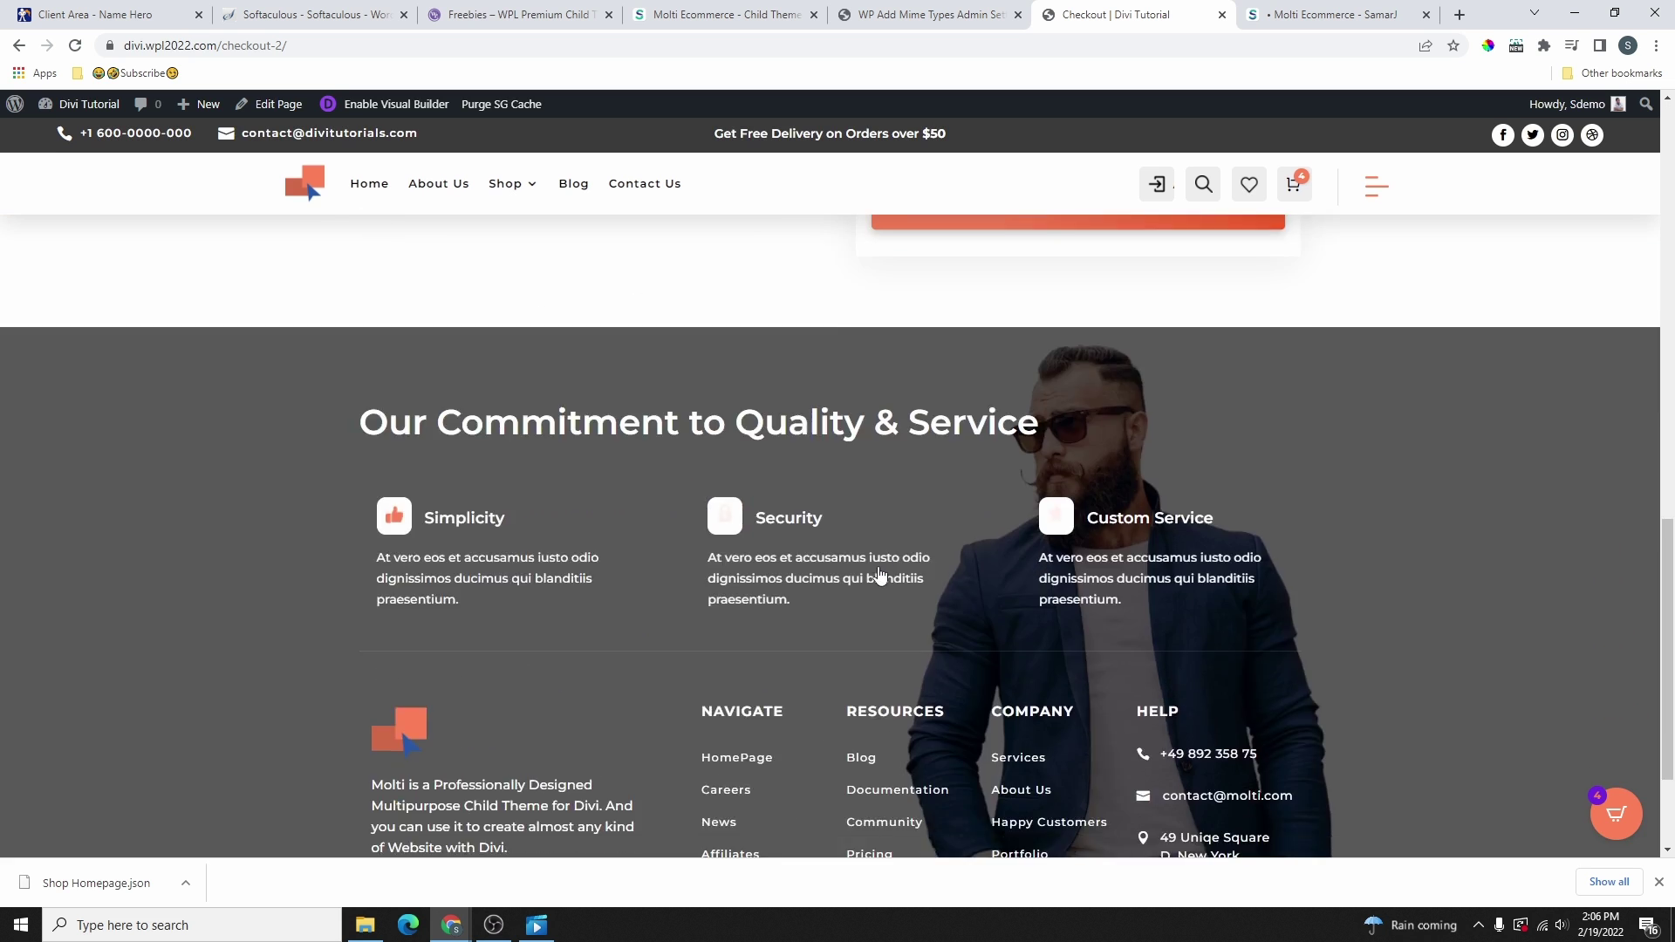
{"action": "scroll", "coordinate": [875, 579], "scroll_direction": "up", "scroll_amount": 13}
- Open the My Account page and examine its navigation sidebar and Dashboard cards
{"action": "mouse_move", "coordinate": [524, 205]}
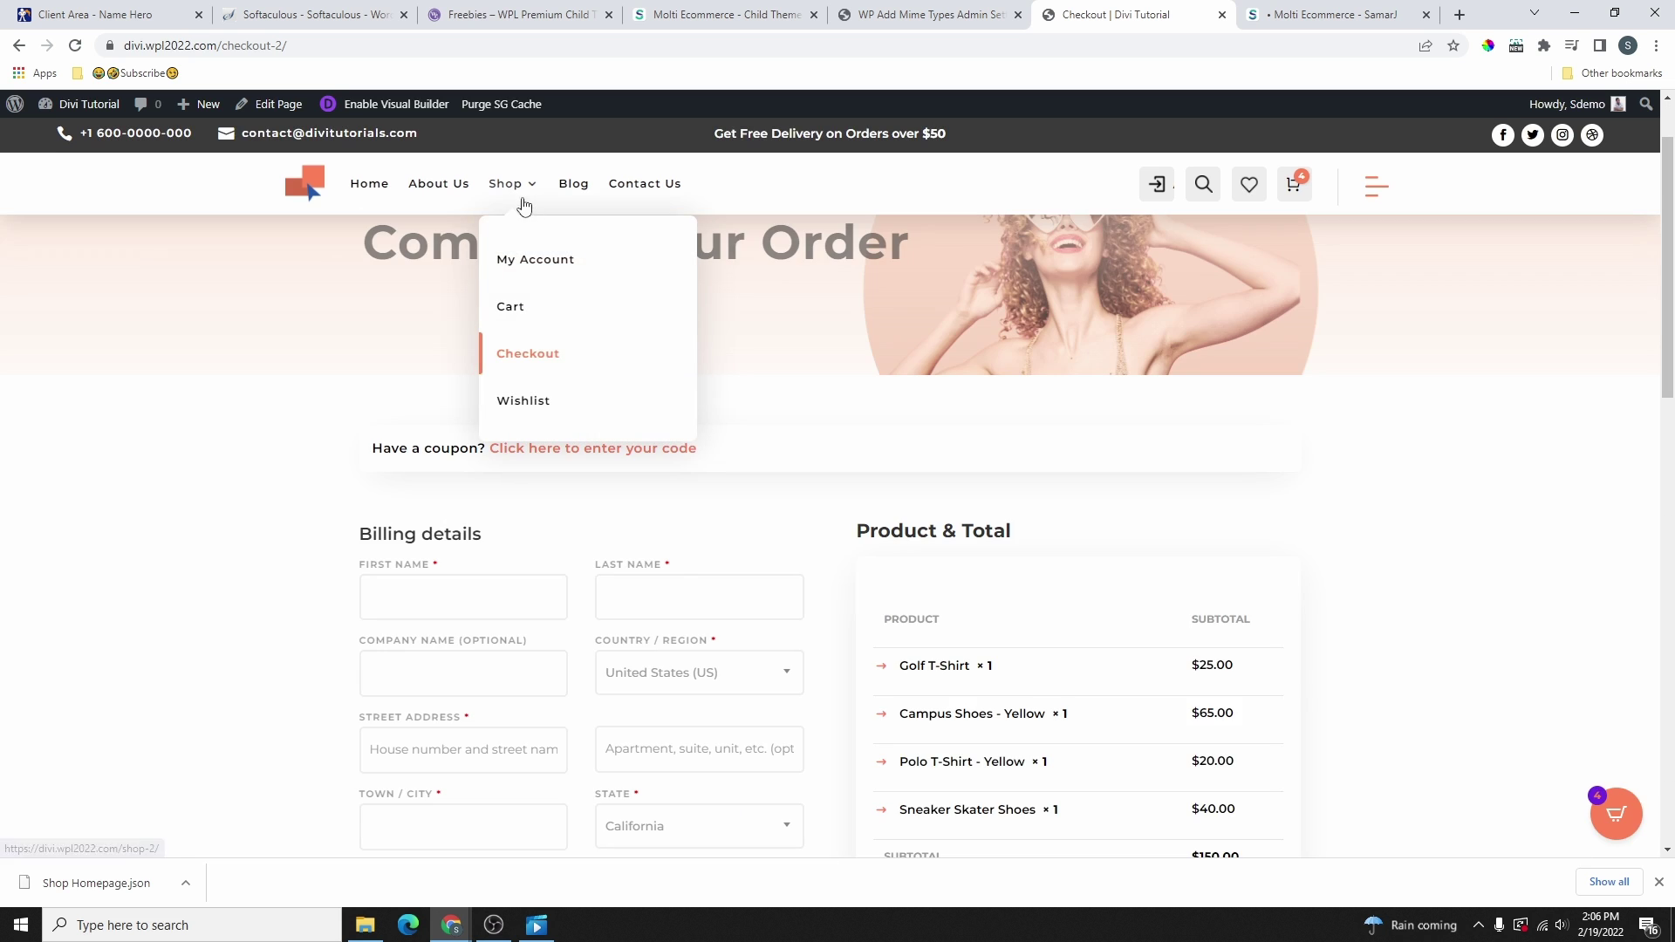
{"action": "left_click", "coordinate": [540, 269]}
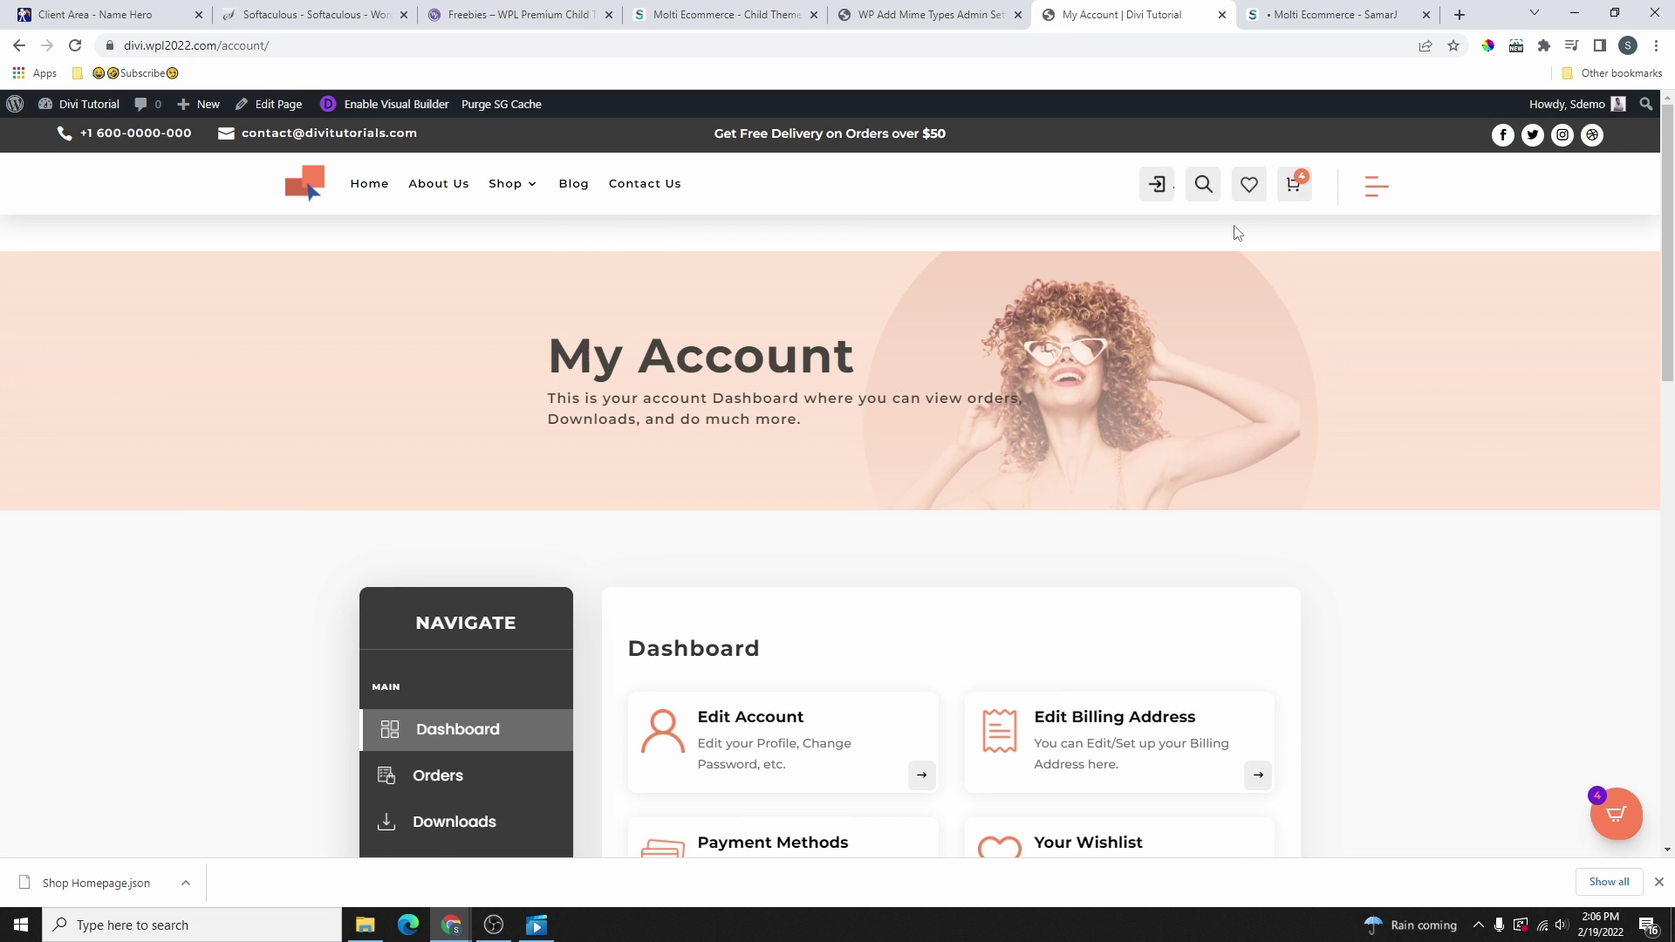
{"action": "scroll", "coordinate": [903, 491], "scroll_direction": "down", "scroll_amount": 2}
{"action": "scroll", "coordinate": [903, 524], "scroll_direction": "down", "scroll_amount": 2}
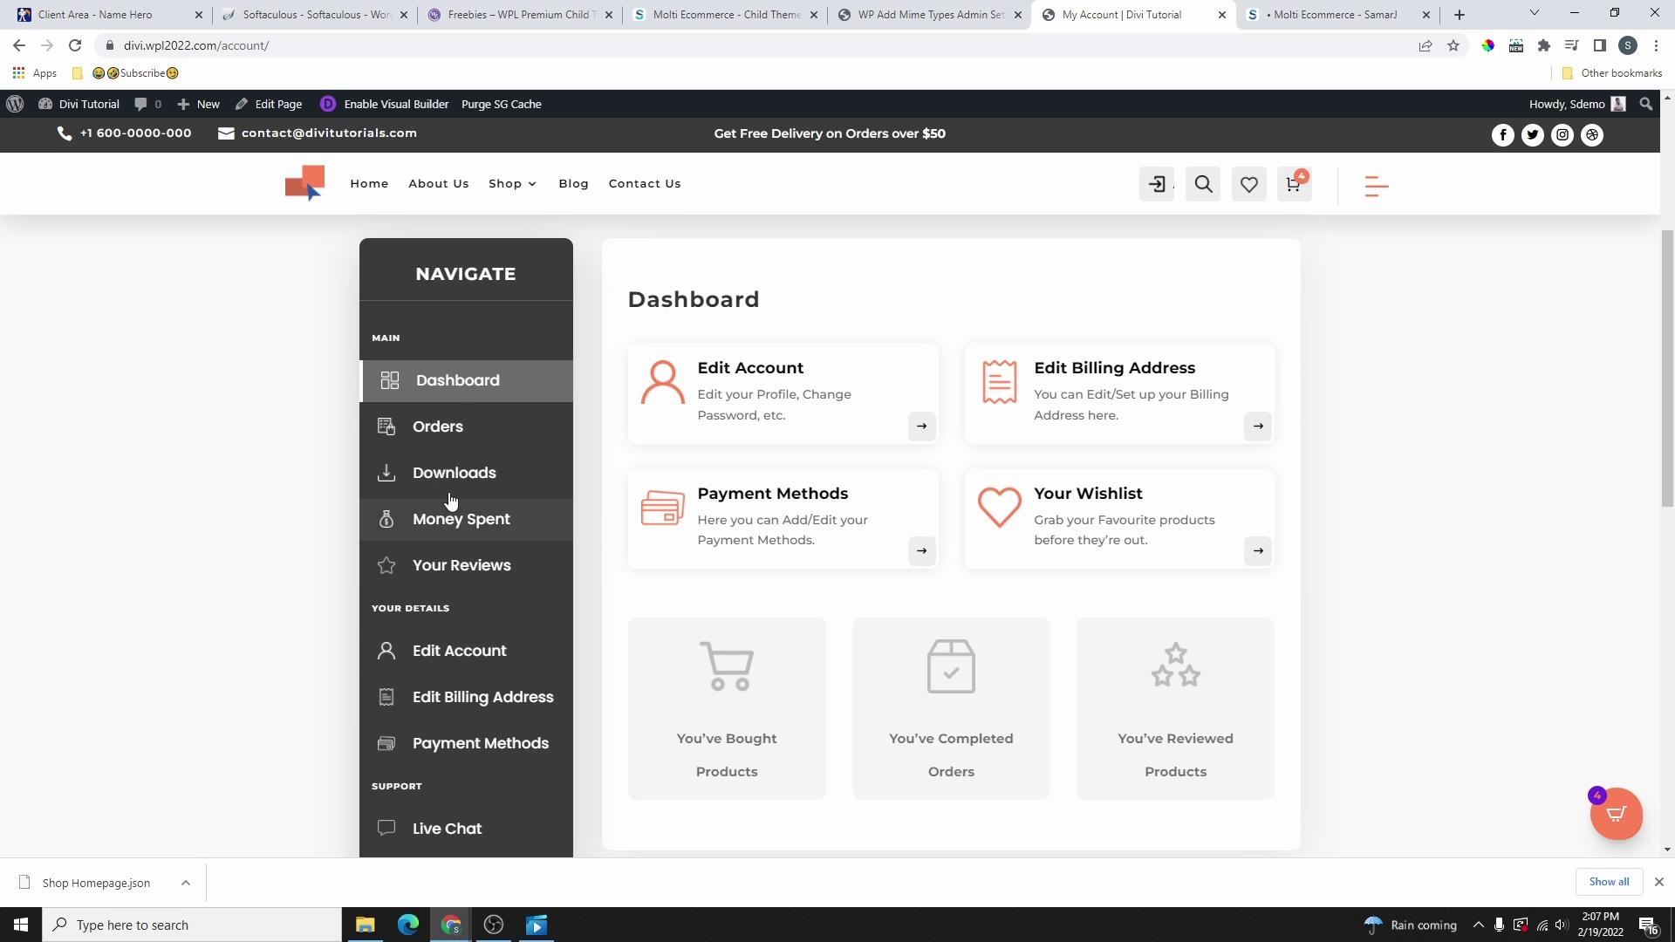
- View the Orders, Downloads, Money Spent and Your Reviews sections of the account
{"action": "left_click", "coordinate": [441, 431]}
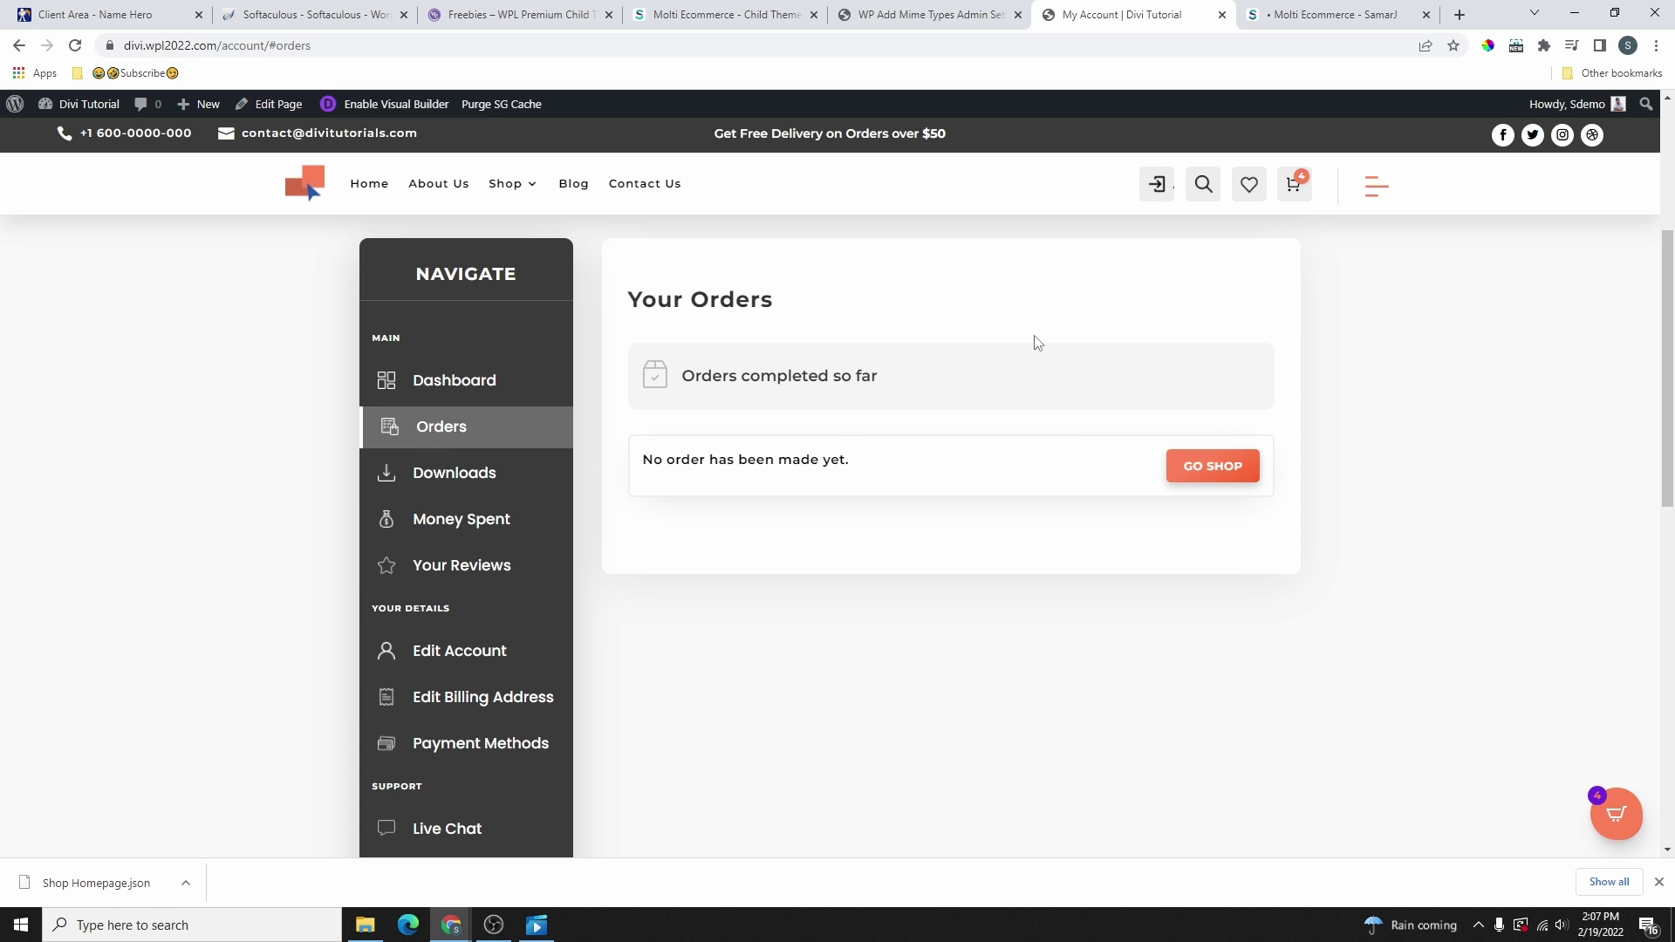
{"action": "left_click", "coordinate": [447, 489]}
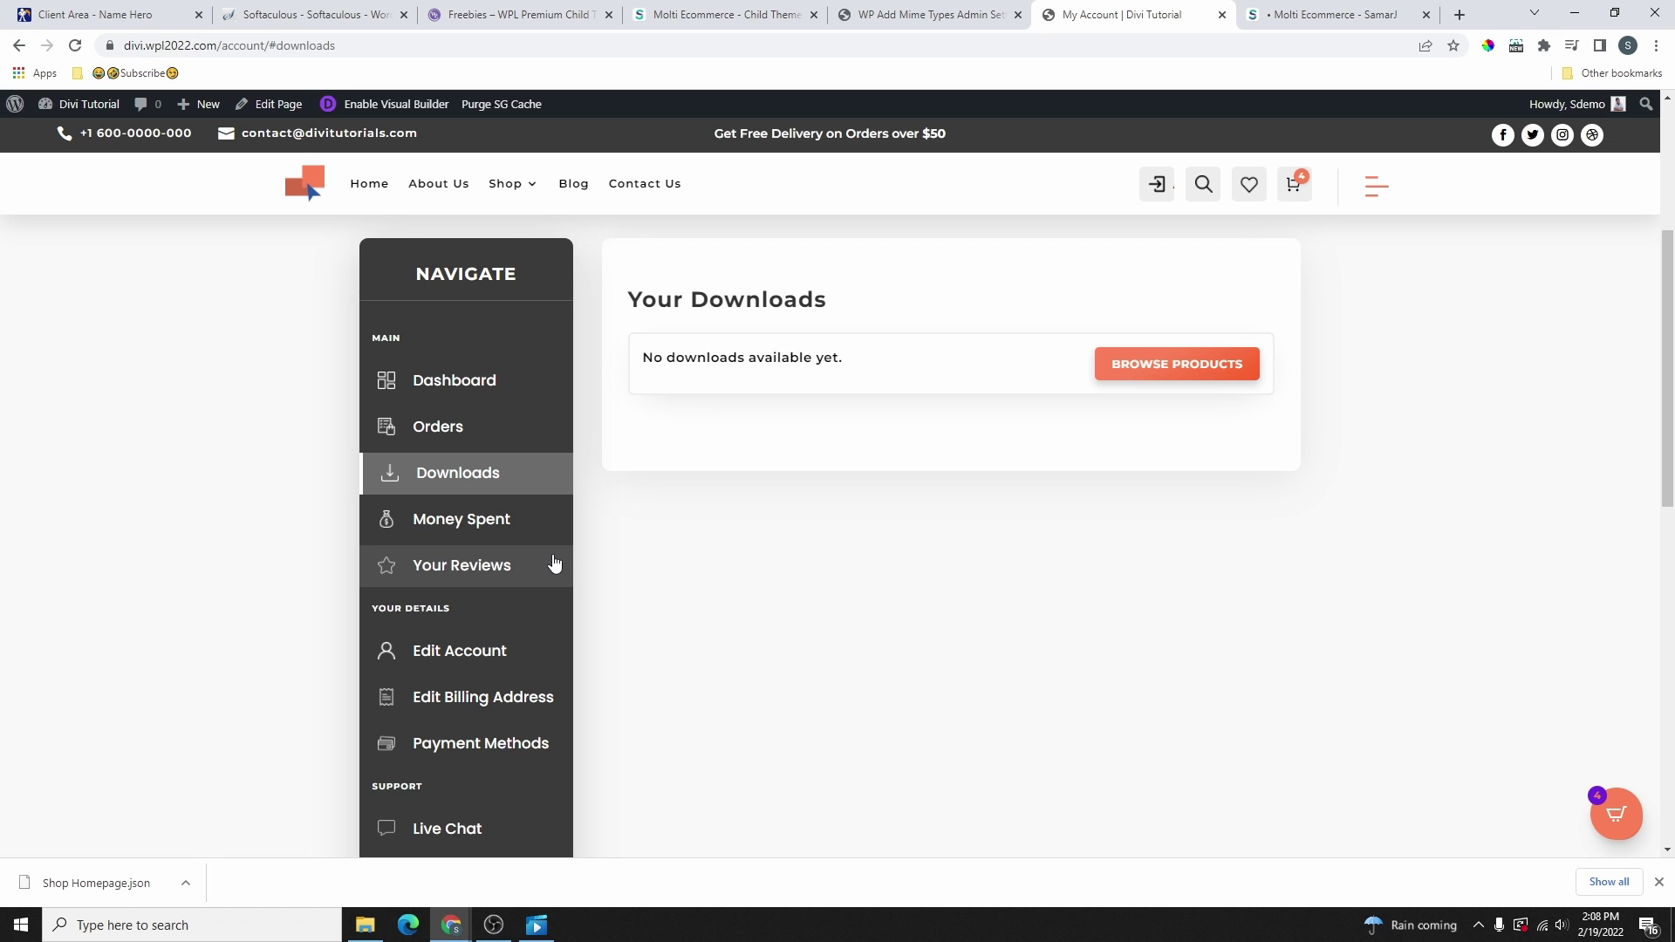
{"action": "left_click", "coordinate": [519, 529]}
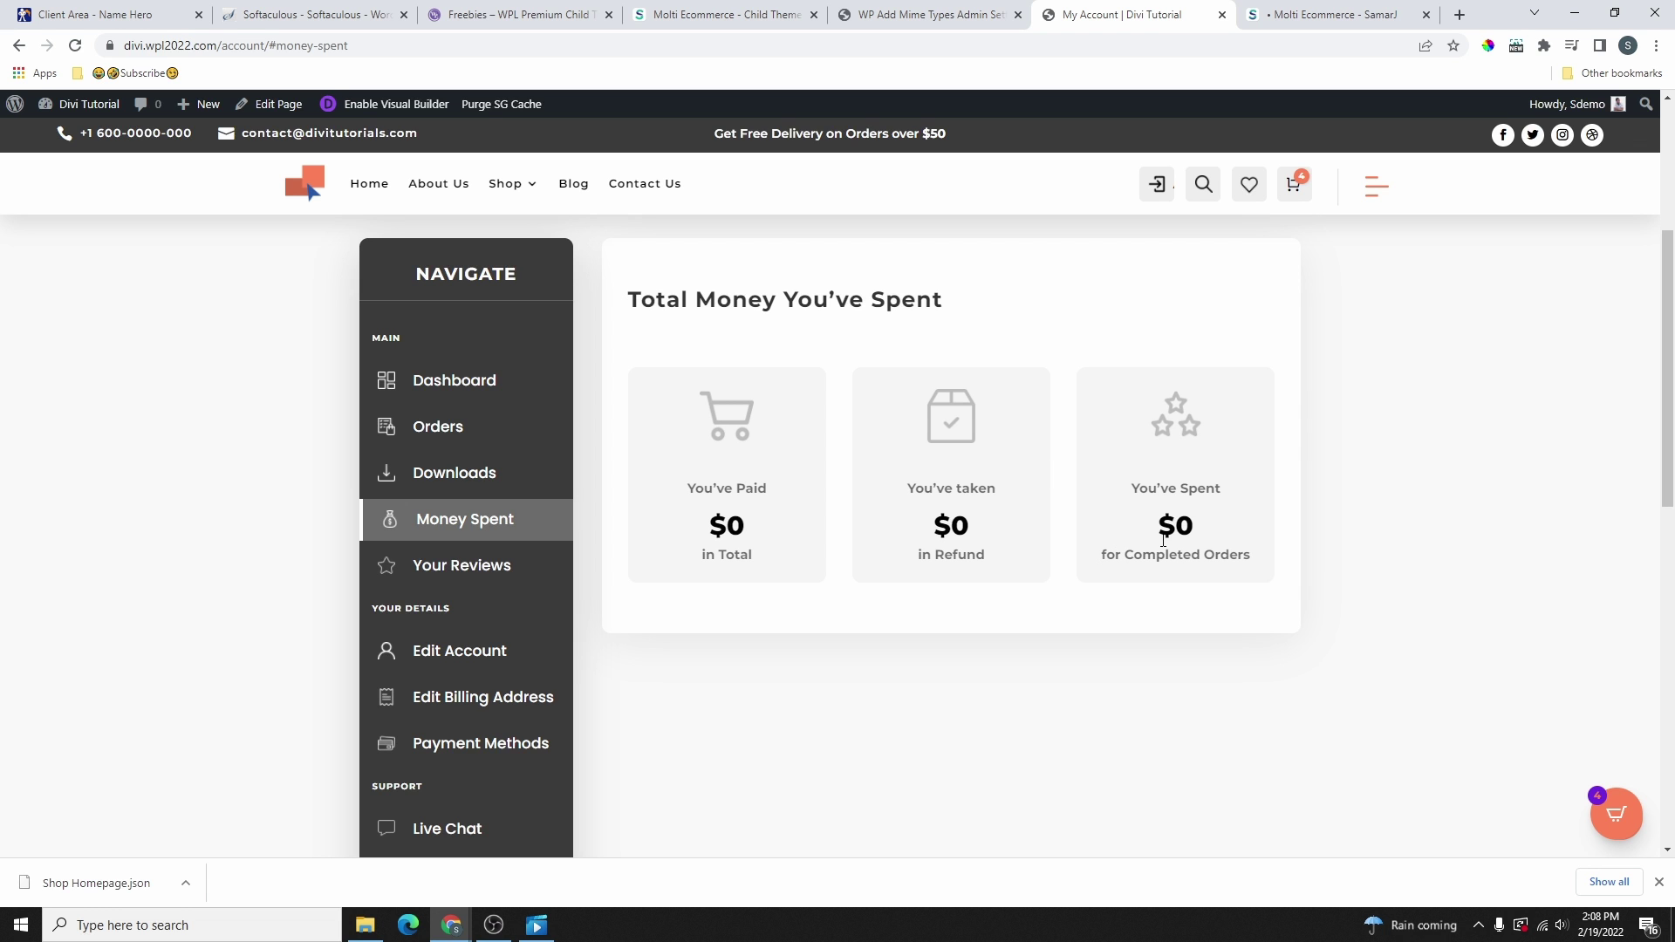
{"action": "left_click", "coordinate": [416, 574]}
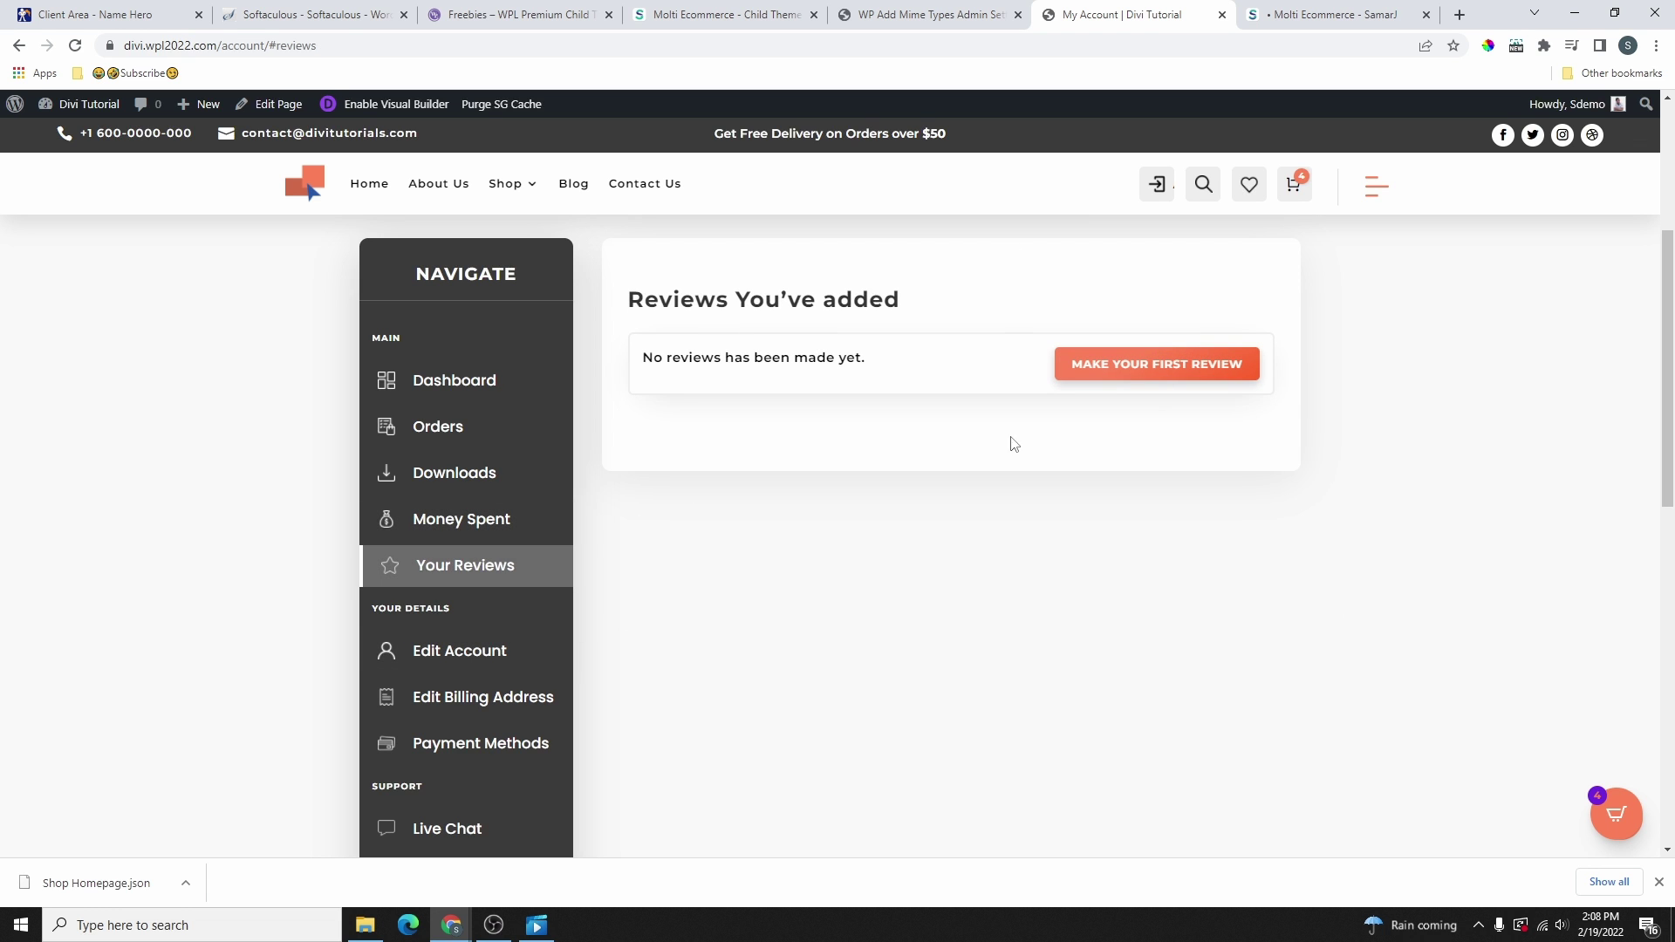
- View the Edit Account, Edit Billing Address and Payment Methods sections of the account
{"action": "scroll", "coordinate": [872, 475], "scroll_direction": "down", "scroll_amount": 4}
{"action": "scroll", "coordinate": [611, 445], "scroll_direction": "up", "scroll_amount": 1}
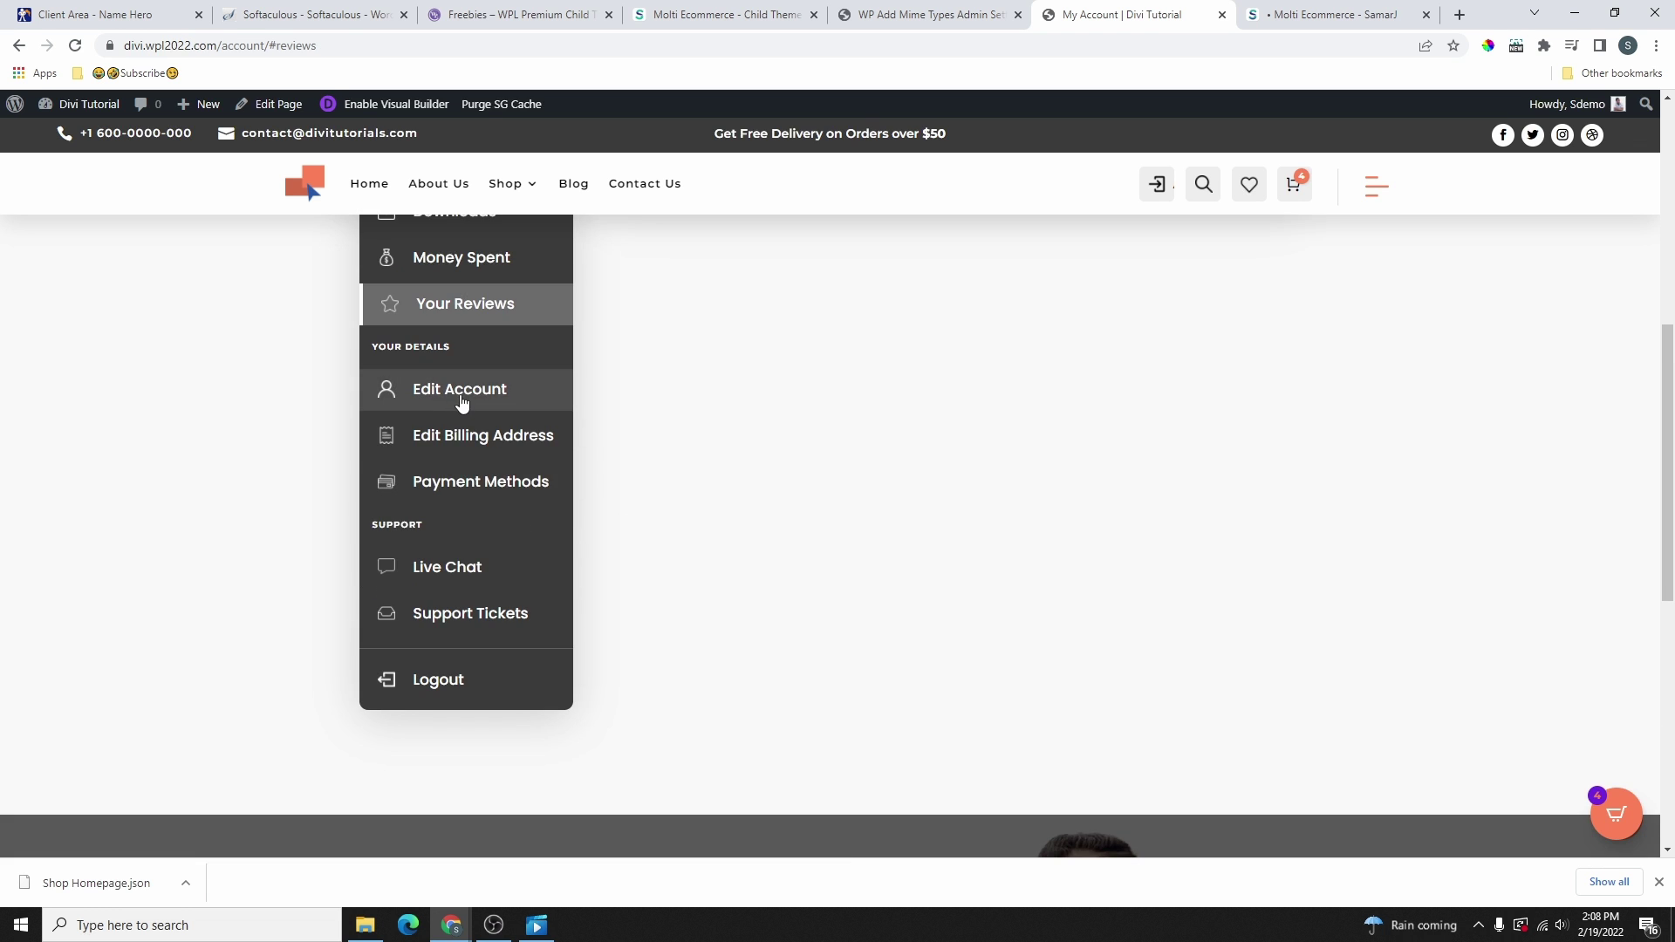
{"action": "left_click", "coordinate": [461, 403]}
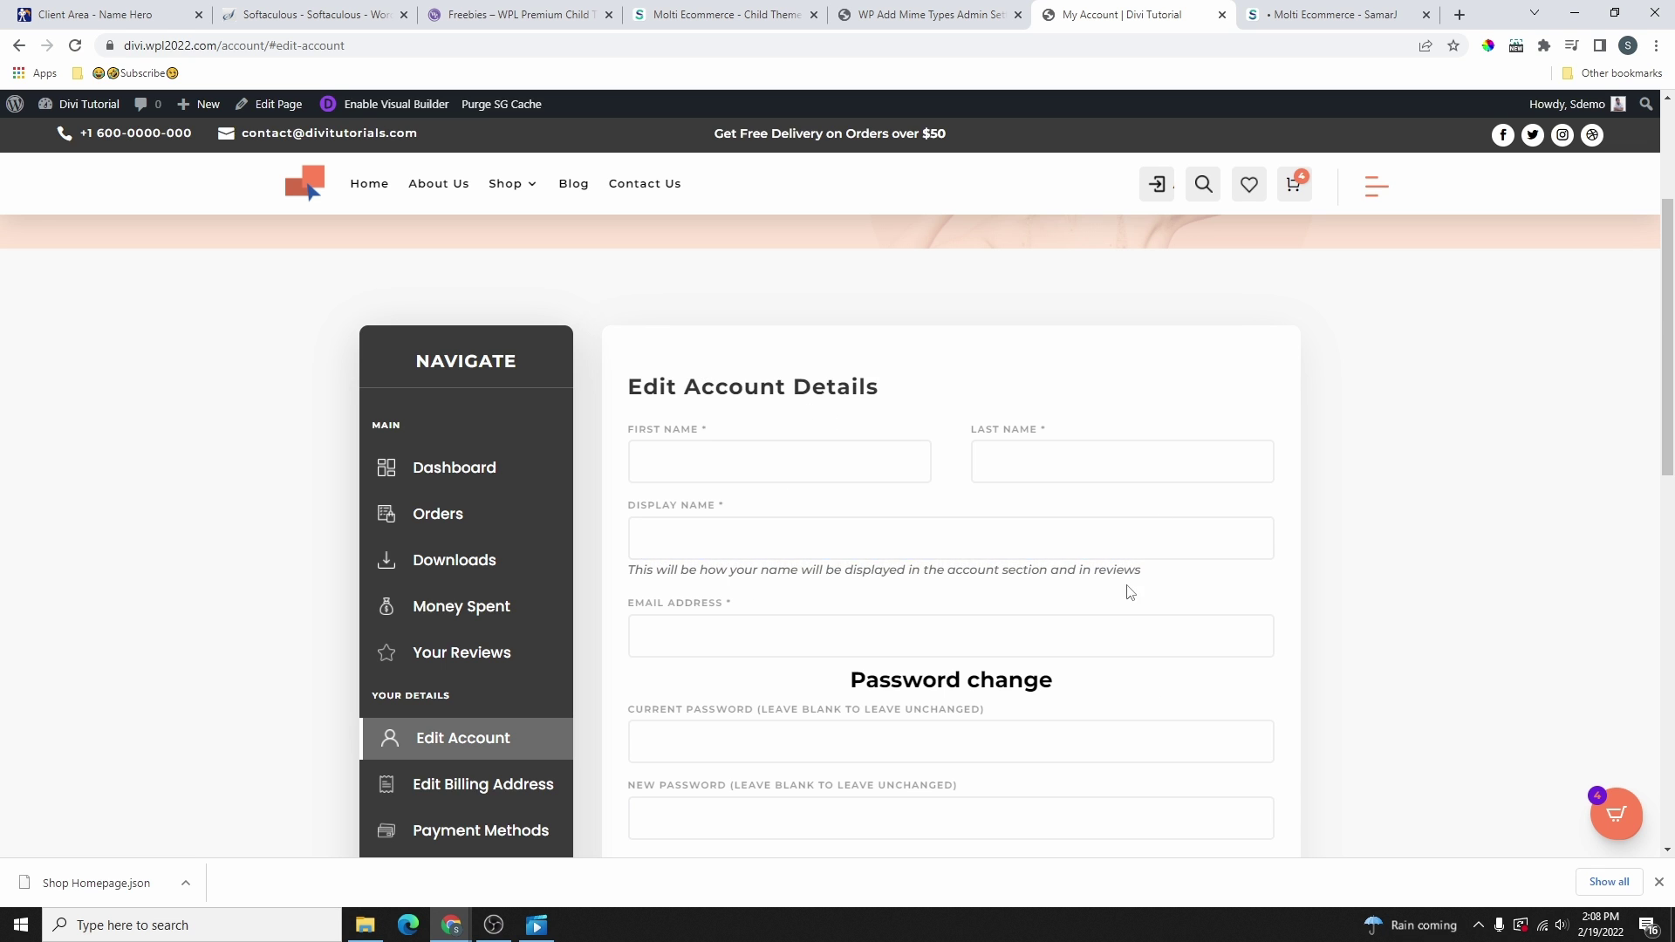
{"action": "scroll", "coordinate": [1130, 592], "scroll_direction": "down", "scroll_amount": 3}
{"action": "left_click", "coordinate": [452, 528]}
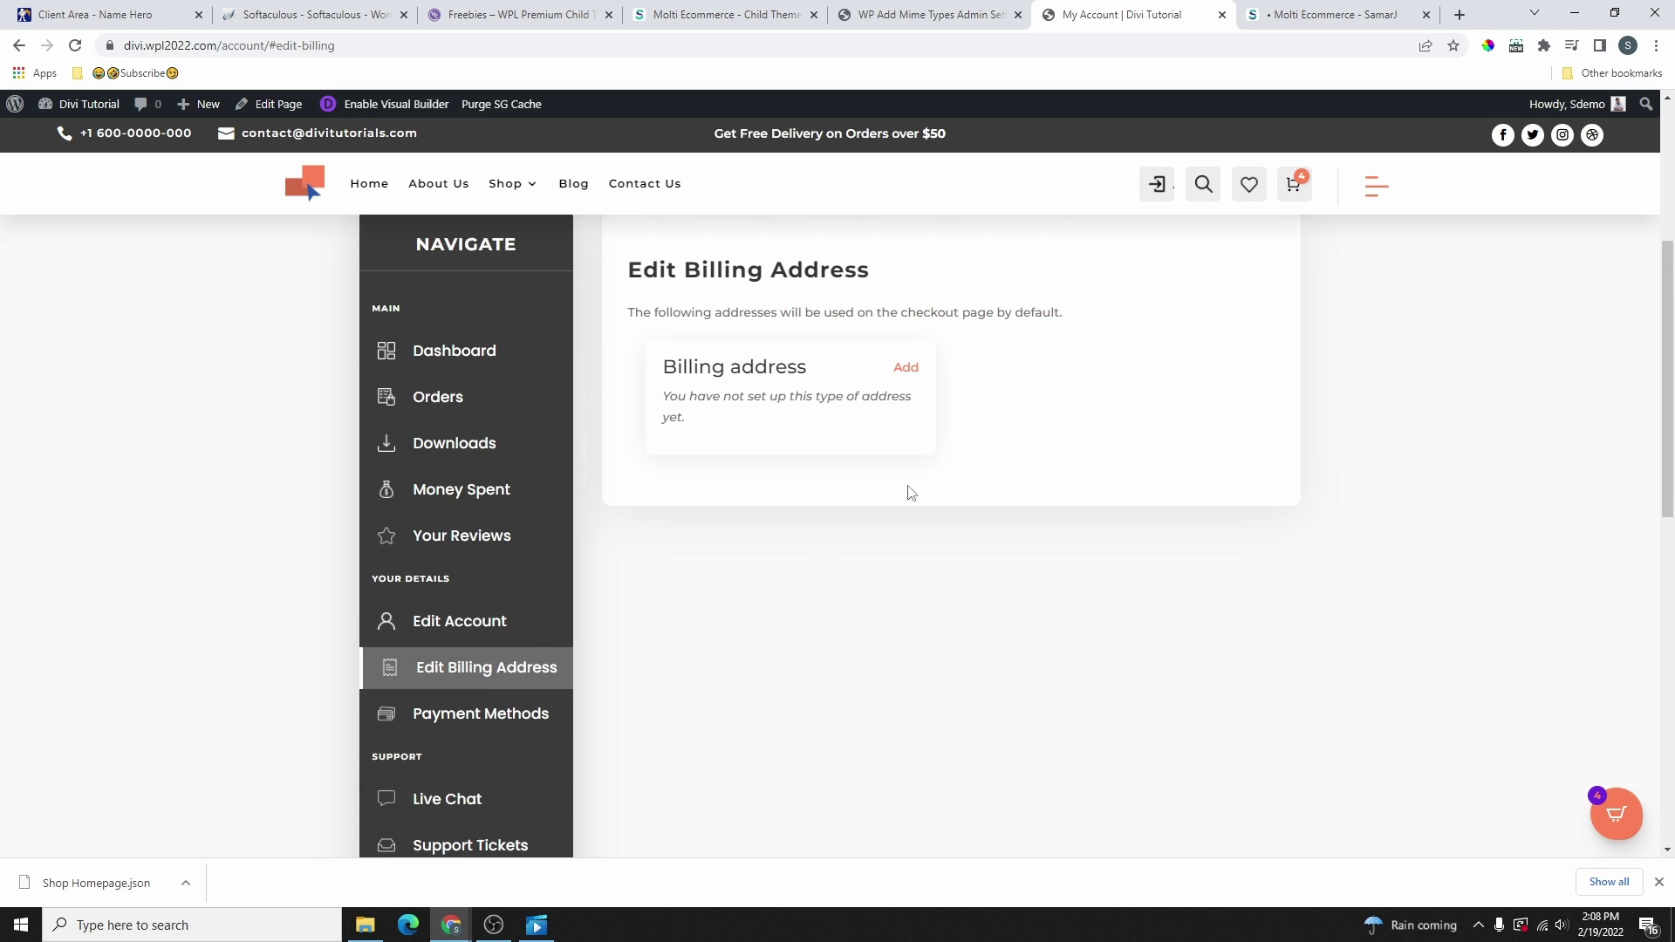
{"action": "scroll", "coordinate": [439, 687], "scroll_direction": "down", "scroll_amount": 1}
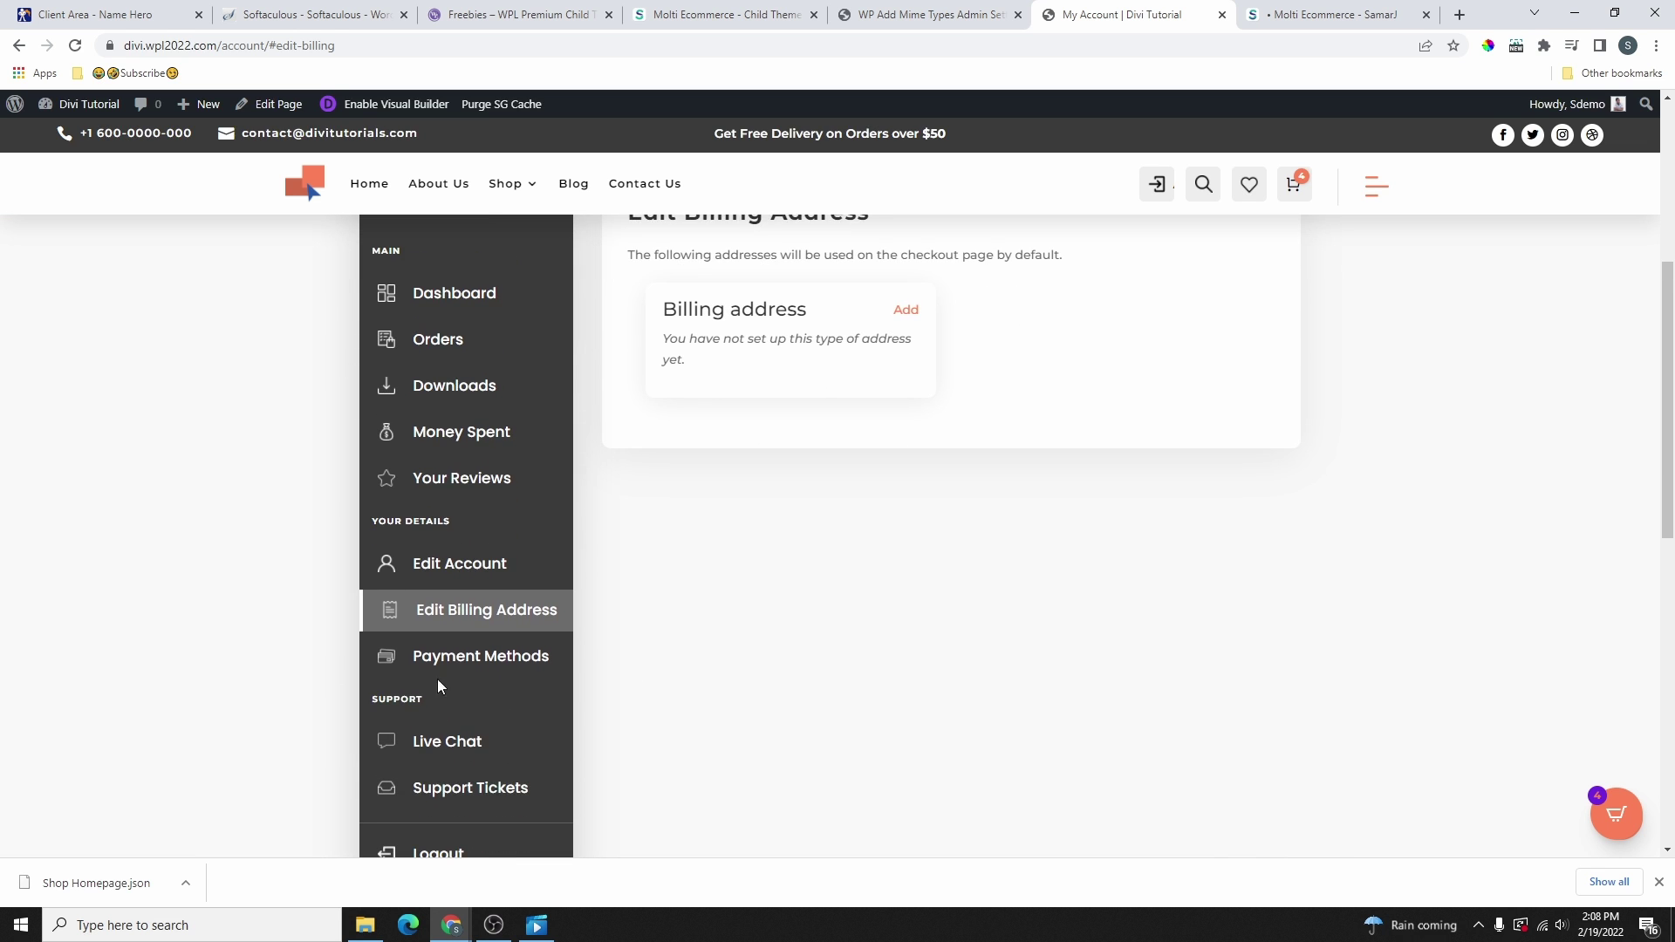
{"action": "left_click", "coordinate": [445, 668]}
{"action": "scroll", "coordinate": [838, 618], "scroll_direction": "down", "scroll_amount": 3}
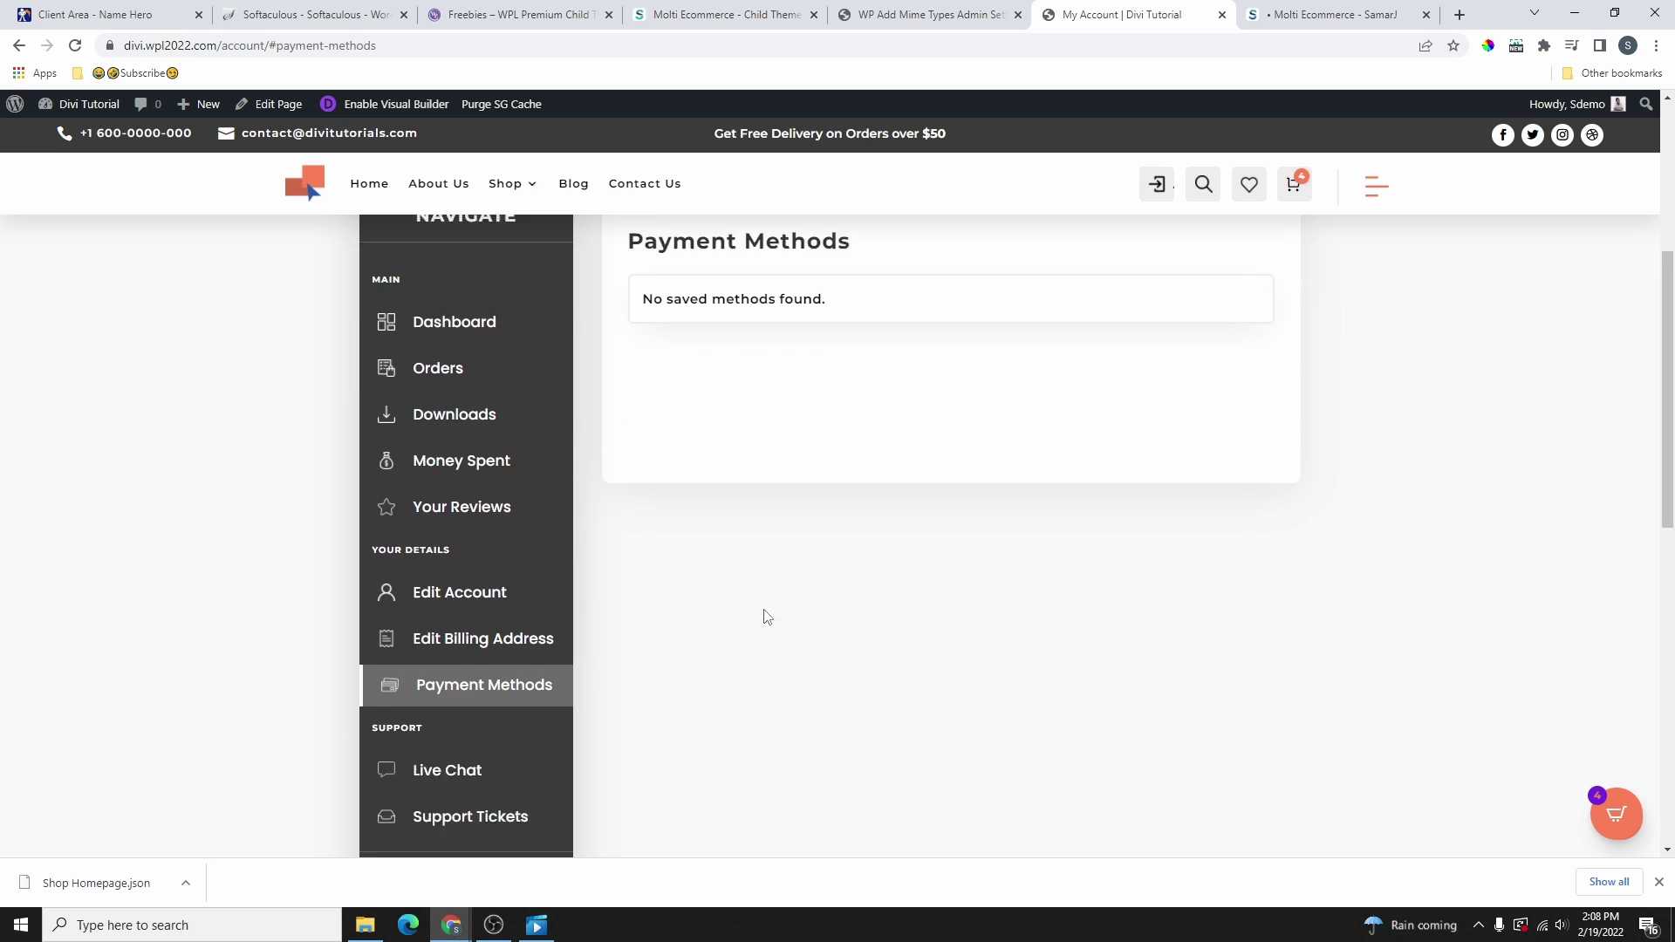
- View the account's Live Chat and Support Tickets sections and return to the homepage
{"action": "scroll", "coordinate": [594, 666], "scroll_direction": "down", "scroll_amount": 3}
{"action": "left_click", "coordinate": [489, 467]}
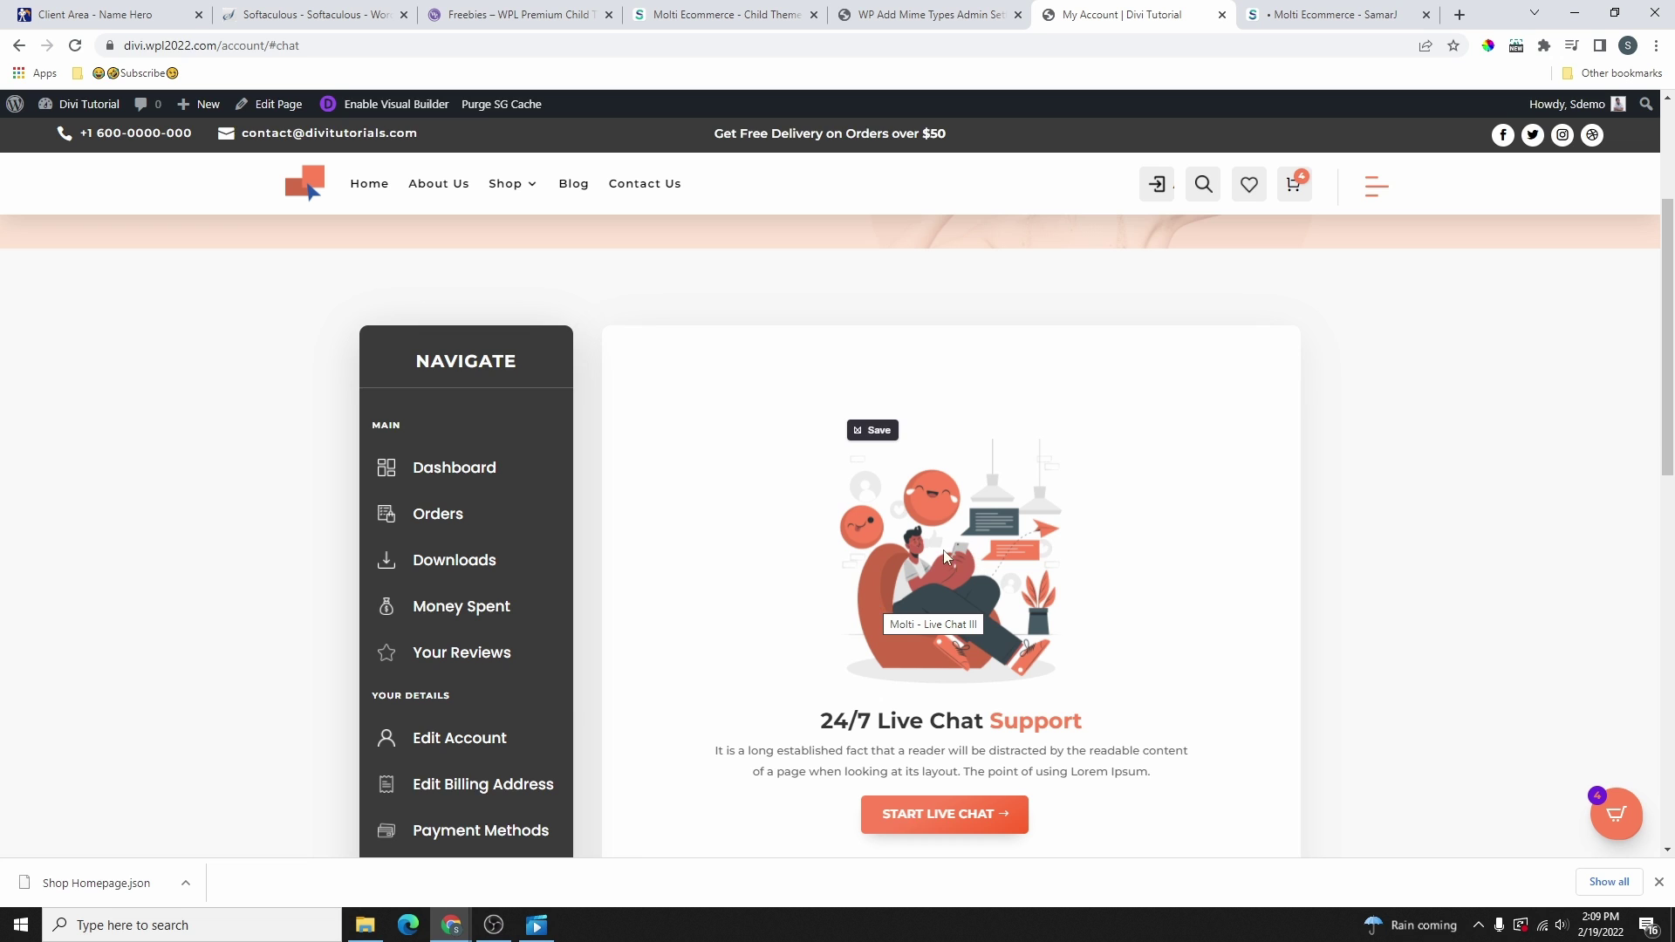
{"action": "scroll", "coordinate": [698, 534], "scroll_direction": "down", "scroll_amount": 3}
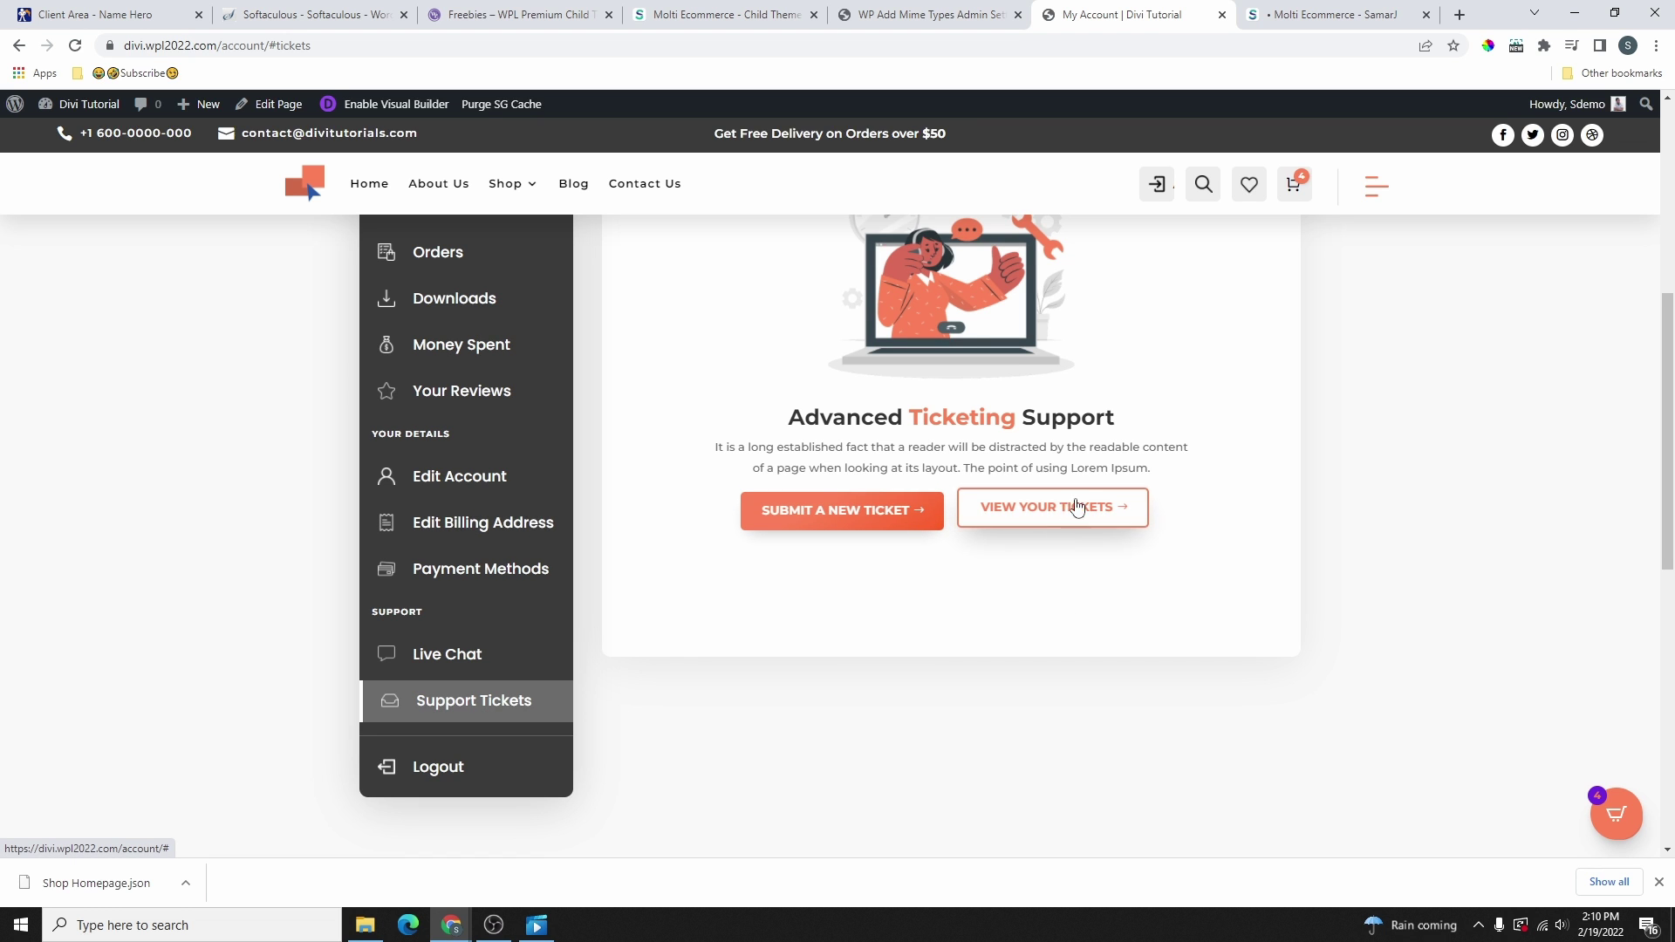
{"action": "scroll", "coordinate": [905, 669], "scroll_direction": "up", "scroll_amount": 1}
{"action": "scroll", "coordinate": [906, 669], "scroll_direction": "up", "scroll_amount": 4}
{"action": "scroll", "coordinate": [913, 653], "scroll_direction": "down", "scroll_amount": 2}
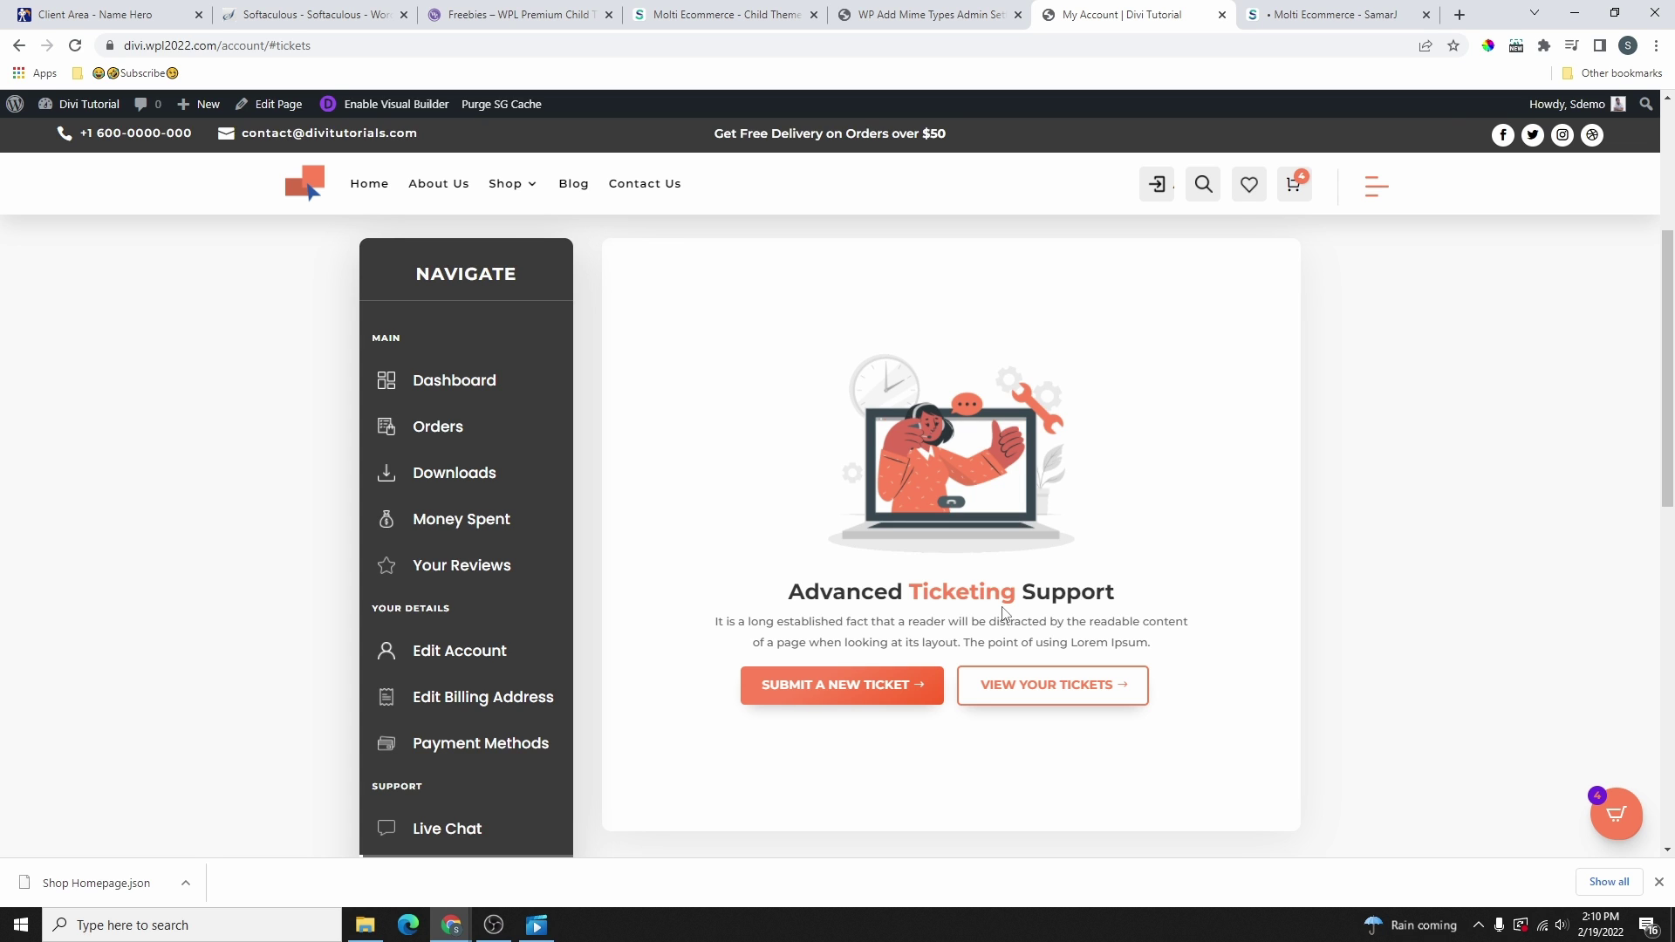
{"action": "scroll", "coordinate": [1004, 612], "scroll_direction": "down", "scroll_amount": 3}
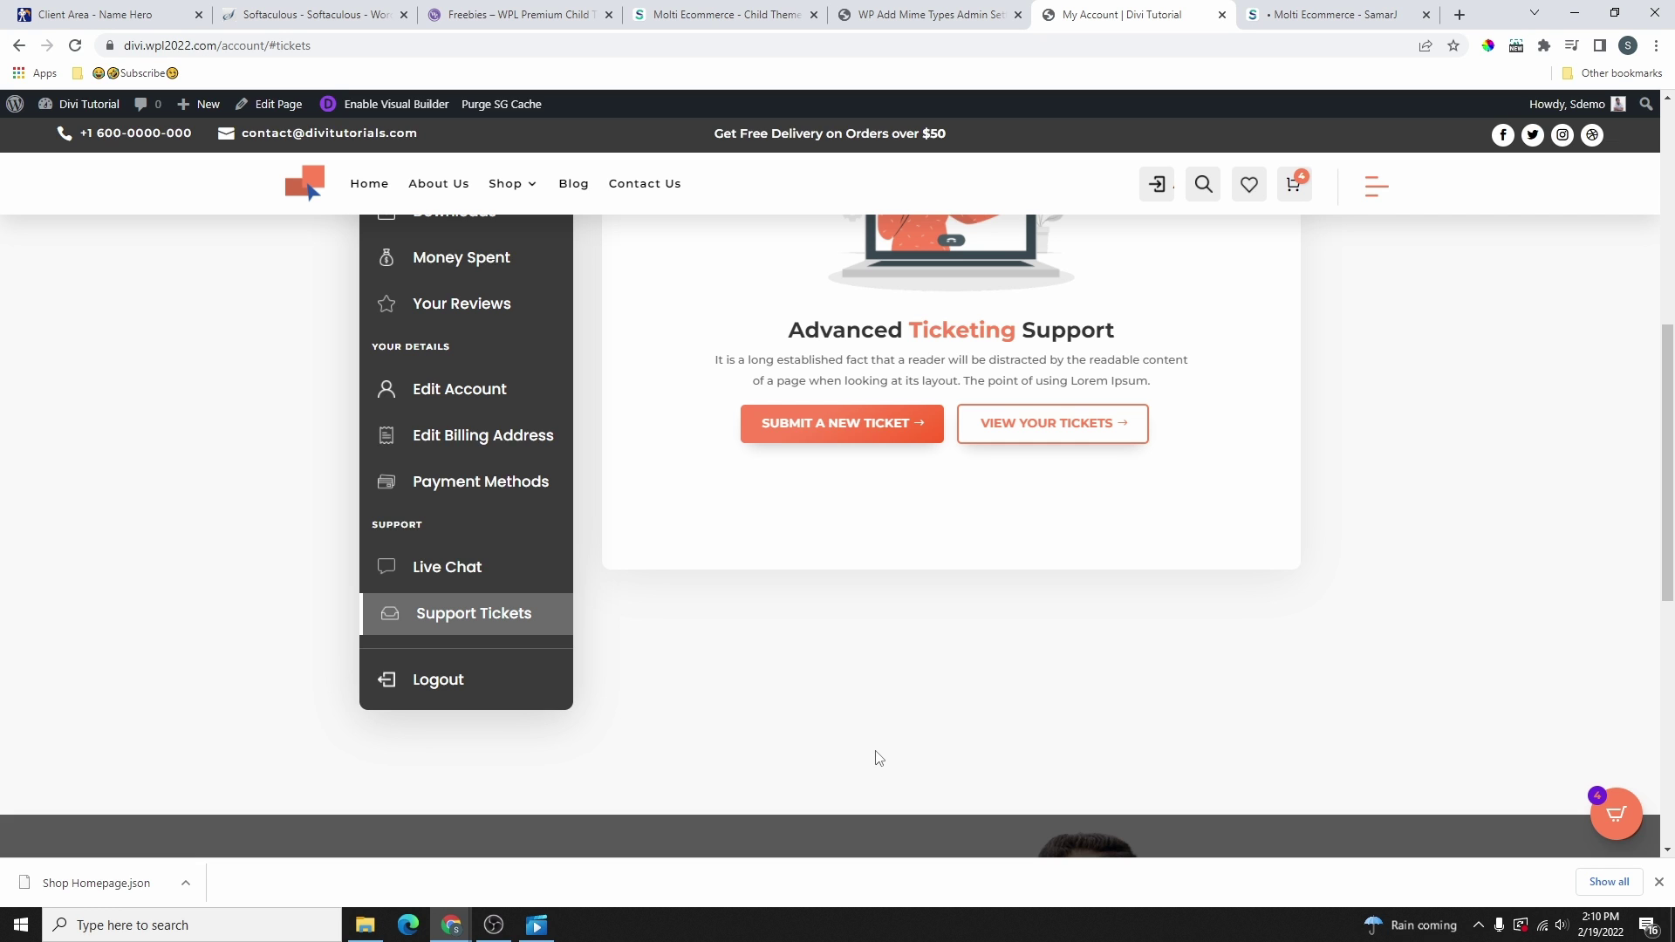
{"action": "left_click", "coordinate": [367, 186]}
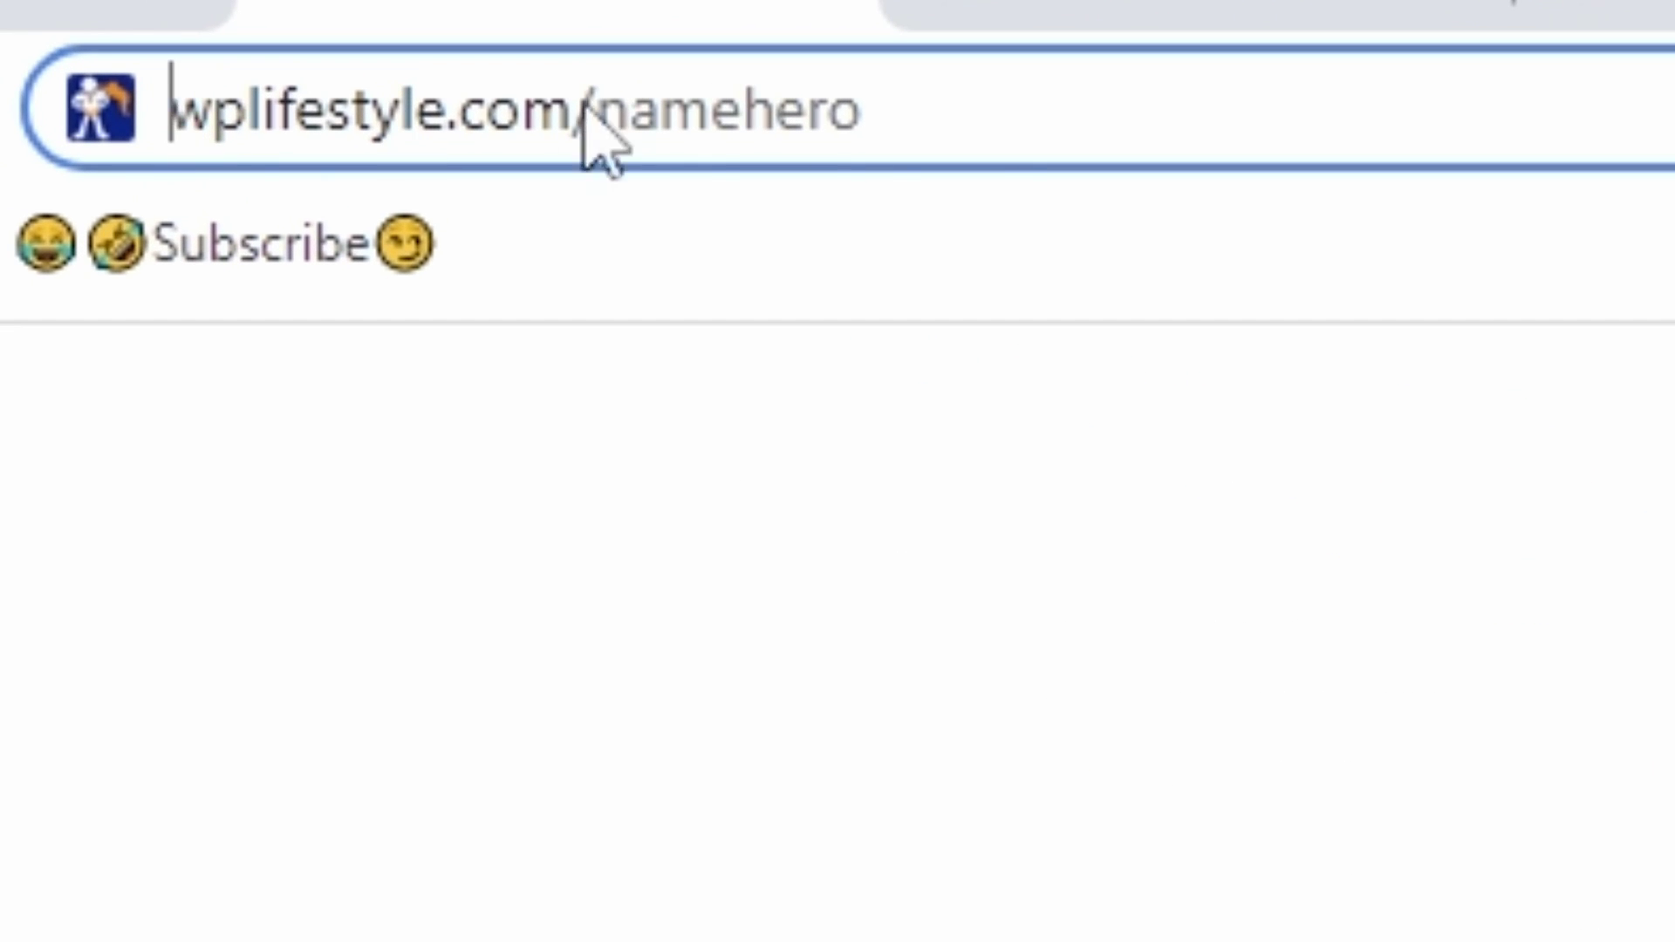
- Go to wplifestyle.com/namehero and bring up NameHero's web hosting plans from the starting-price offer
{"action": "left_click_drag", "start_coordinate": [923, 116], "coordinate": [180, 139]}
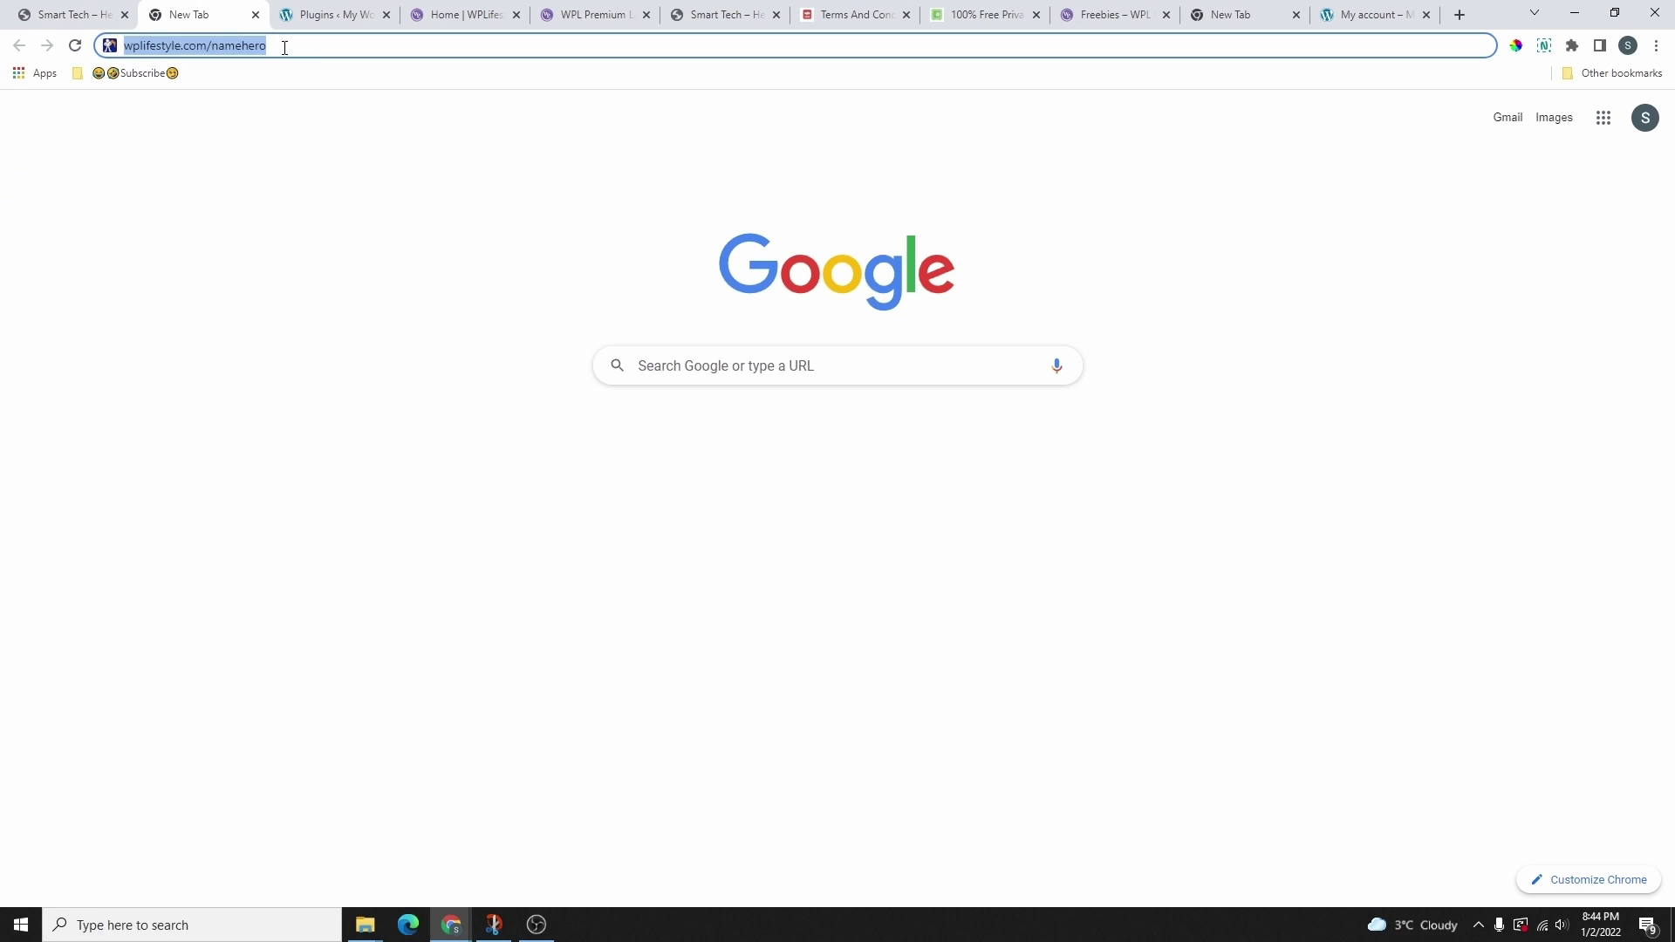
{"action": "key", "text": "Return"}
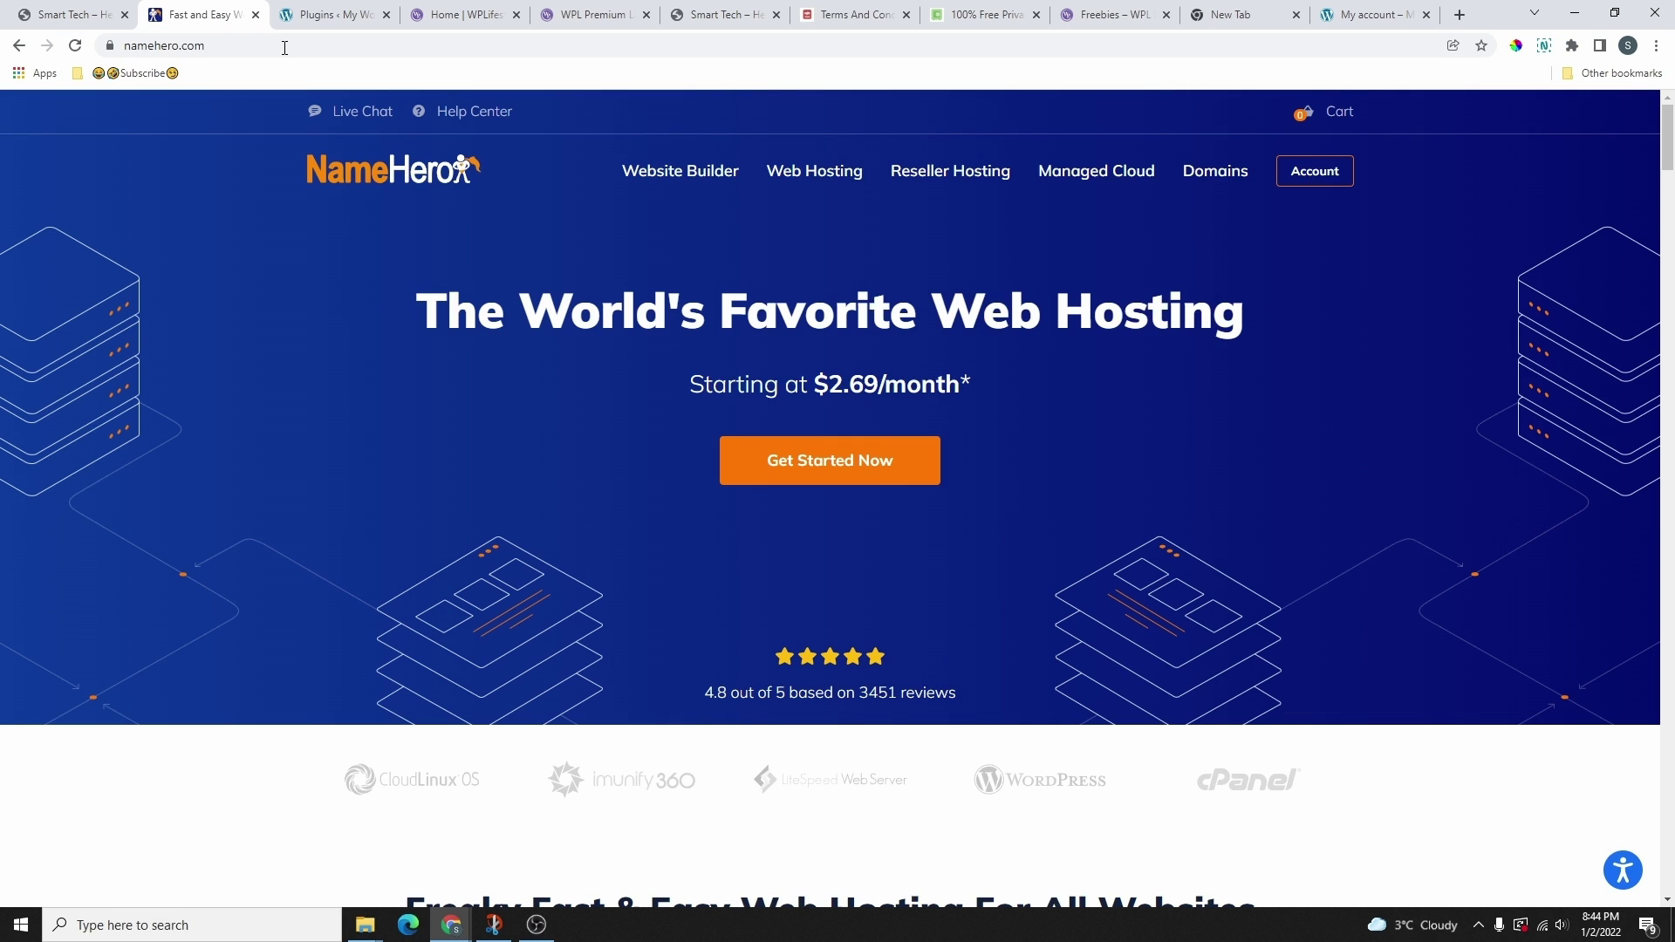
{"action": "left_click_drag", "start_coordinate": [687, 384], "coordinate": [988, 394]}
{"action": "left_click", "coordinate": [985, 386]}
{"action": "left_click", "coordinate": [828, 469]}
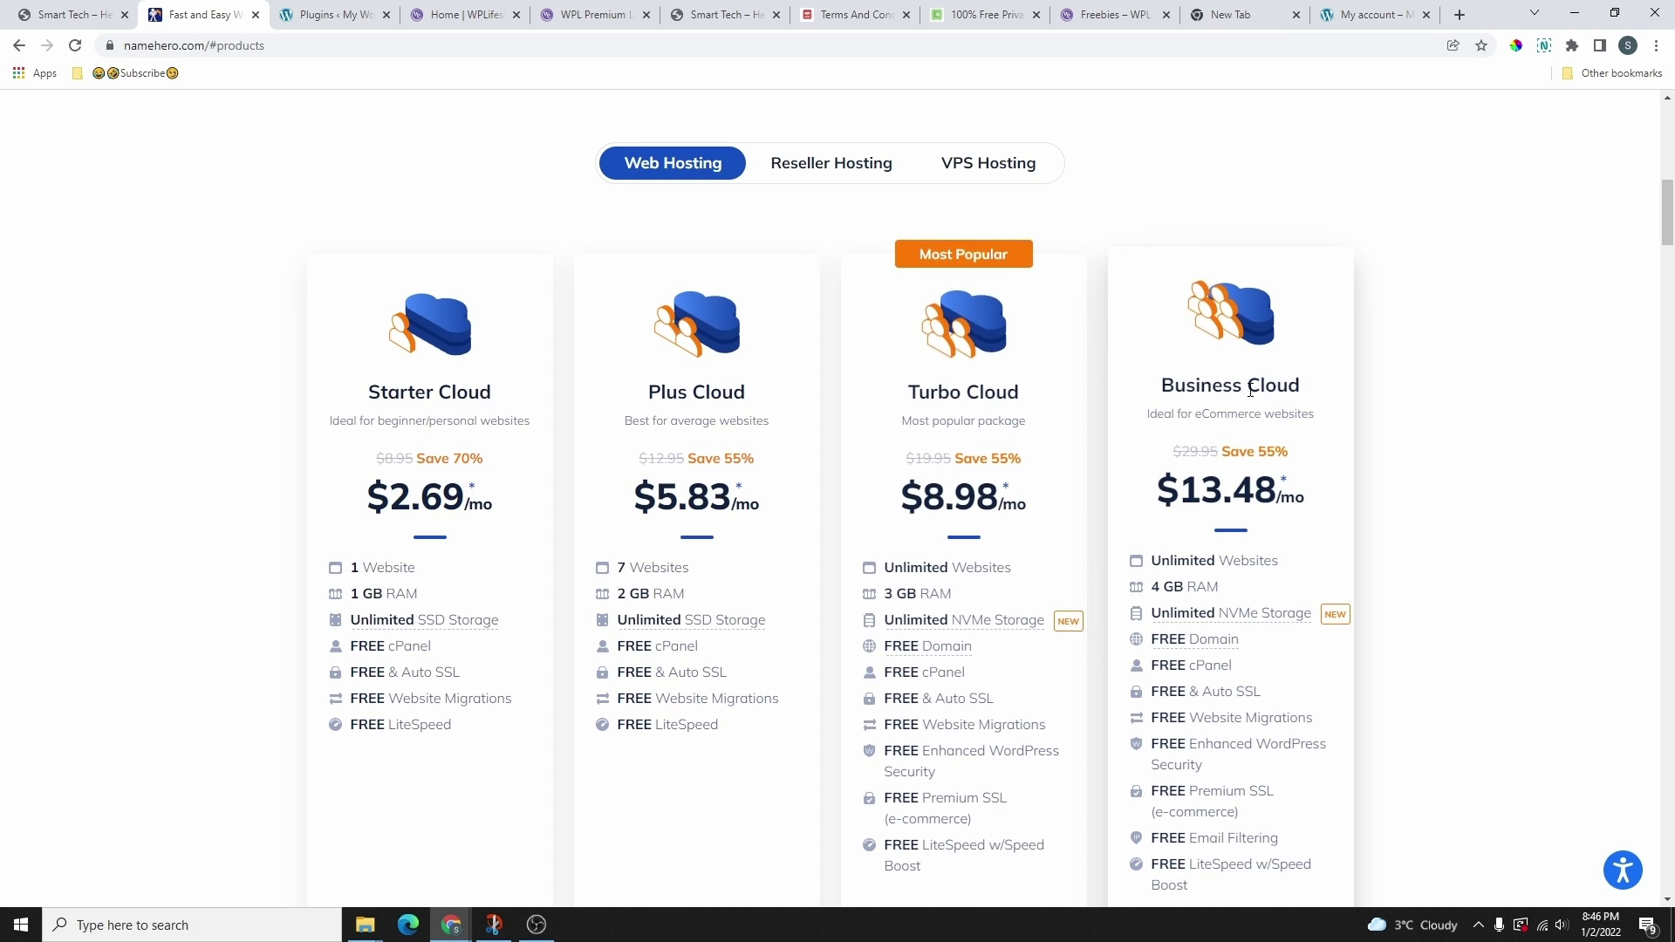
- Compare the websites, RAM, storage, security and SSL features of the Starter, Plus and Turbo Cloud plans
{"action": "scroll", "coordinate": [1255, 393], "scroll_direction": "down", "scroll_amount": 3}
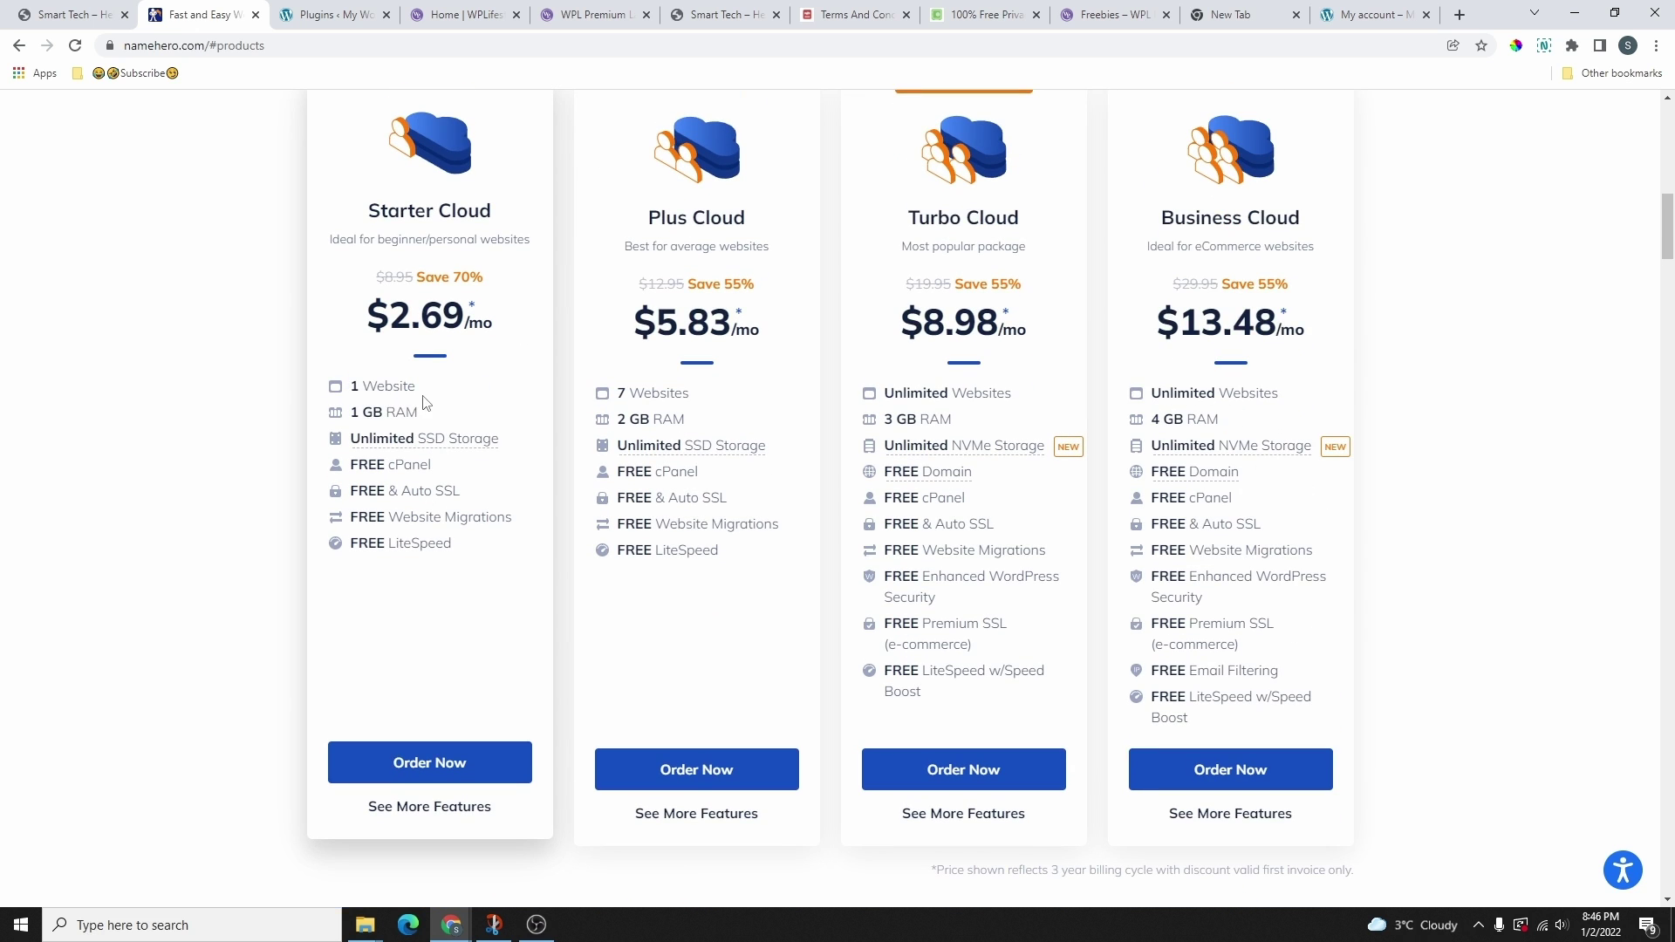
{"action": "left_click_drag", "start_coordinate": [350, 415], "coordinate": [425, 415]}
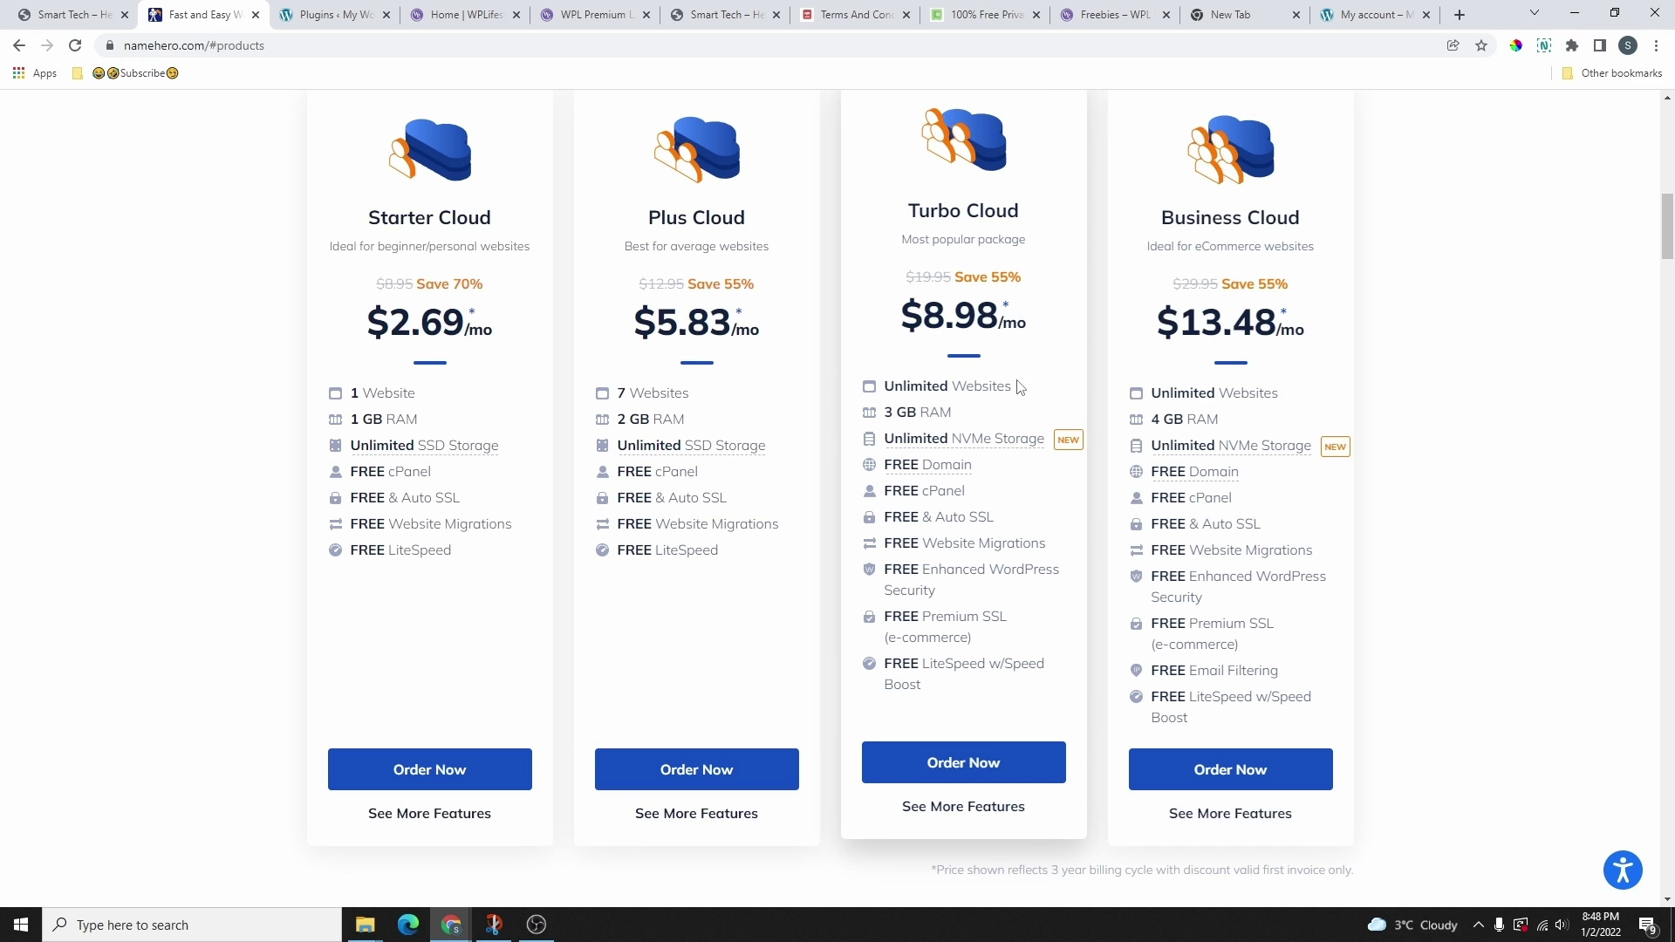
{"action": "scroll", "coordinate": [1009, 378], "scroll_direction": "down", "scroll_amount": 1}
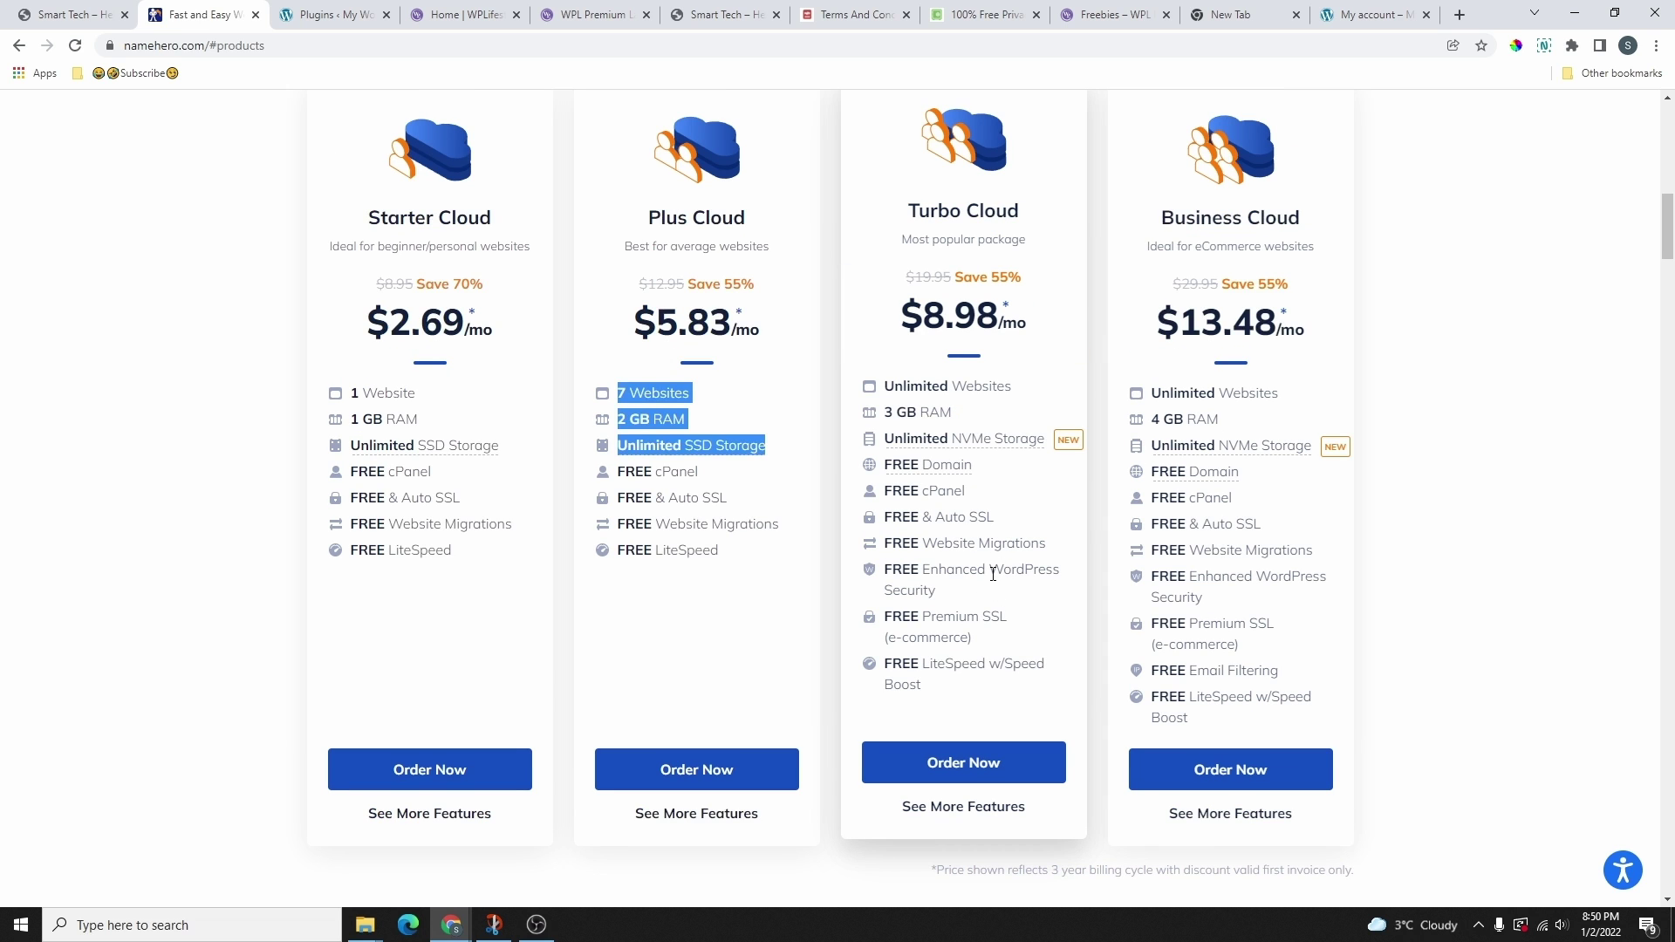
{"action": "left_click_drag", "start_coordinate": [993, 573], "coordinate": [1070, 587]}
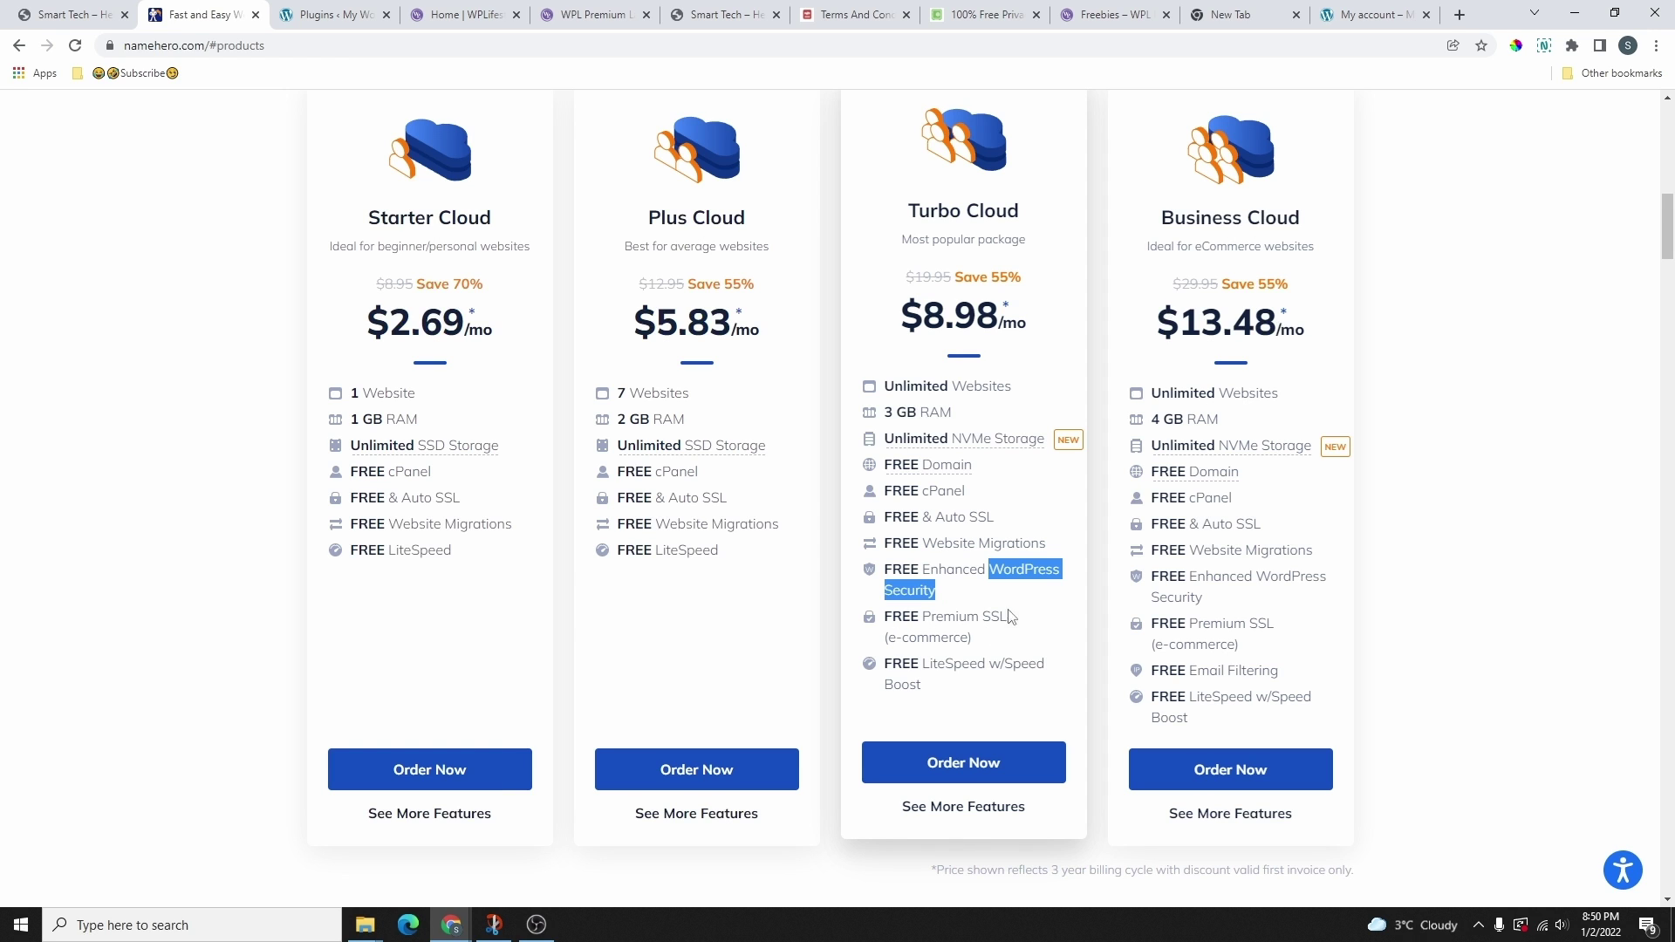
{"action": "left_click_drag", "start_coordinate": [897, 643], "coordinate": [996, 647]}
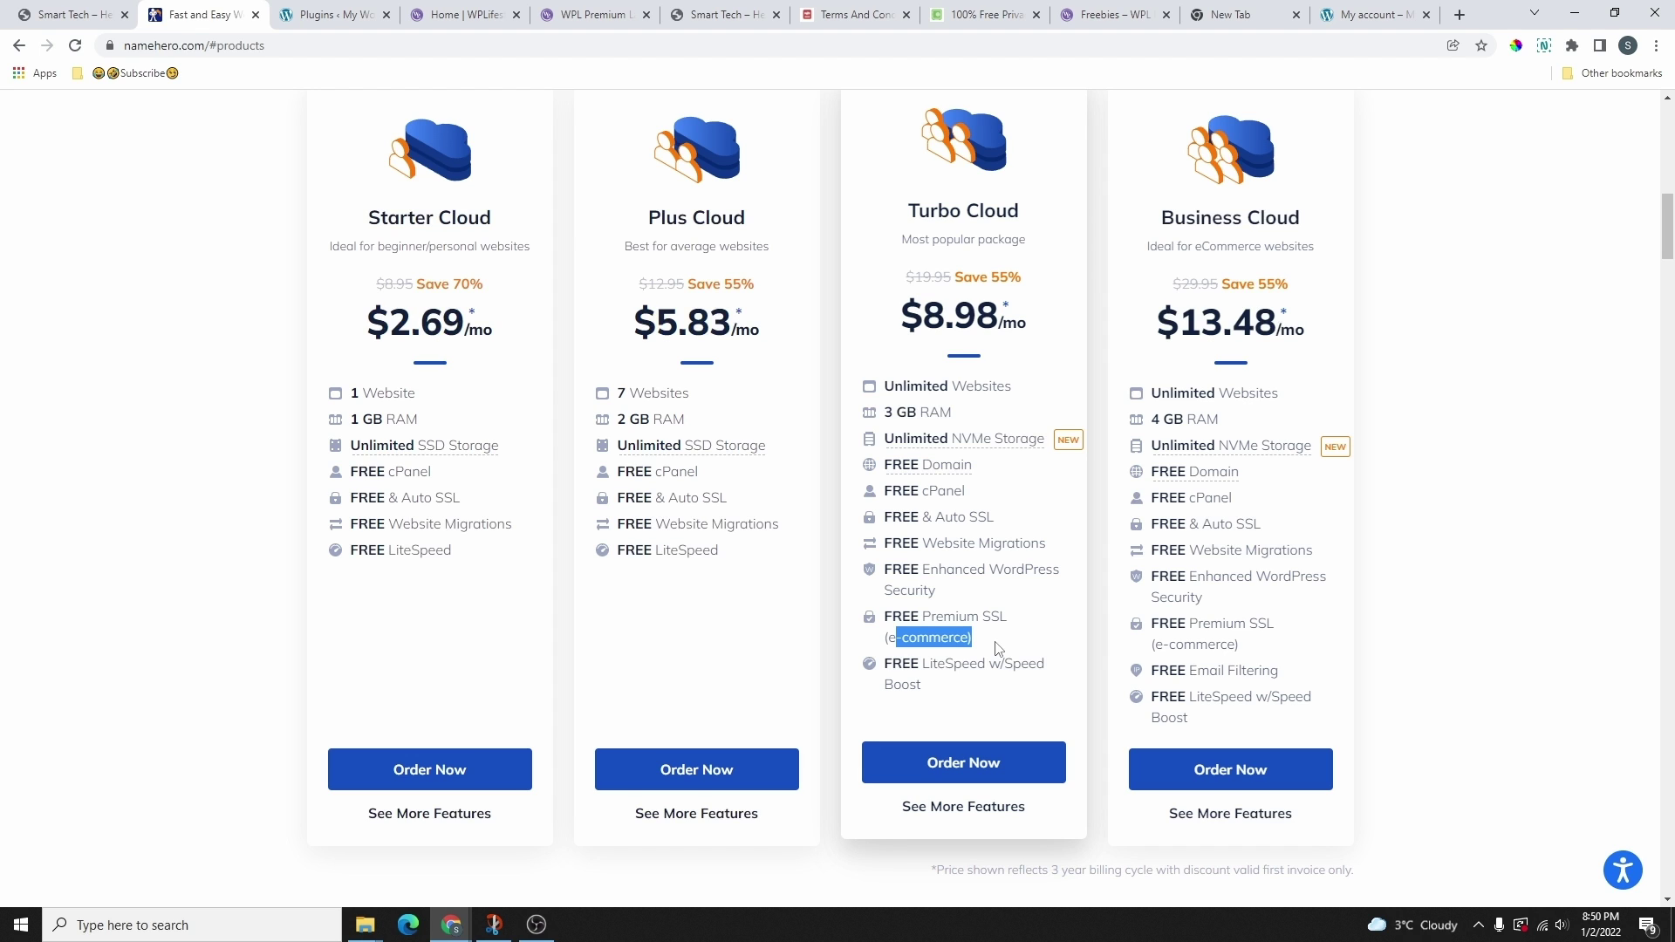
{"action": "left_click_drag", "start_coordinate": [616, 490], "coordinate": [729, 494]}
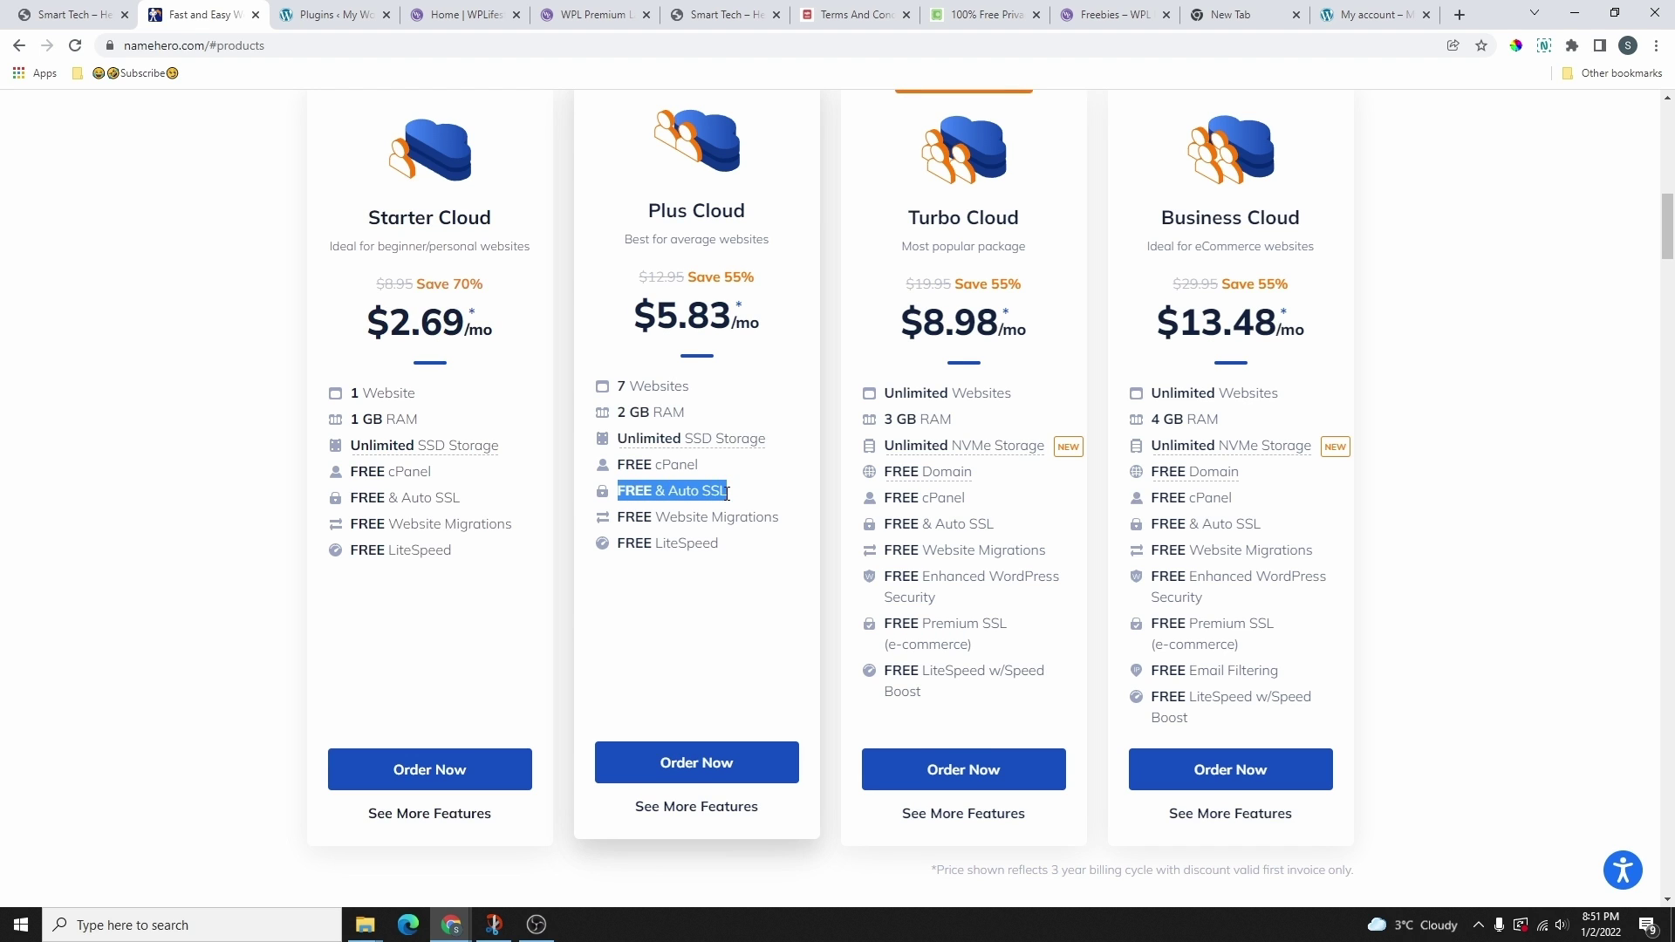
- Review the Turbo Cloud plan's remaining features and order that plan
{"action": "left_click", "coordinate": [725, 494]}
{"action": "left_click_drag", "start_coordinate": [922, 617], "coordinate": [923, 686]}
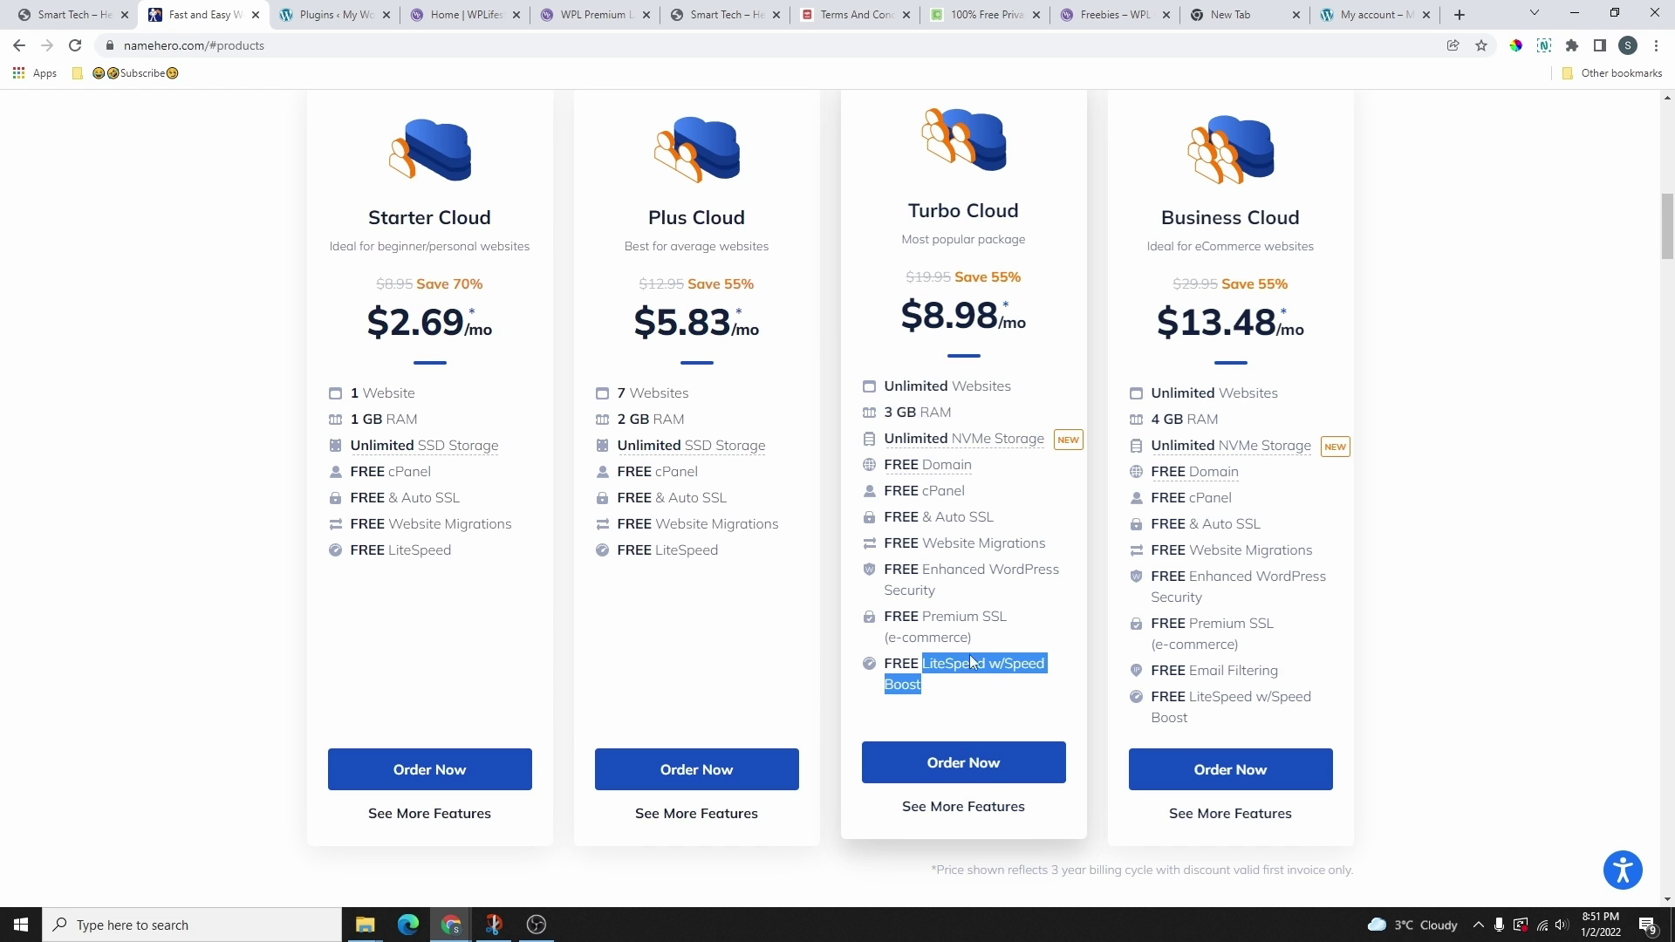
{"action": "scroll", "coordinate": [965, 595], "scroll_direction": "down", "scroll_amount": 2}
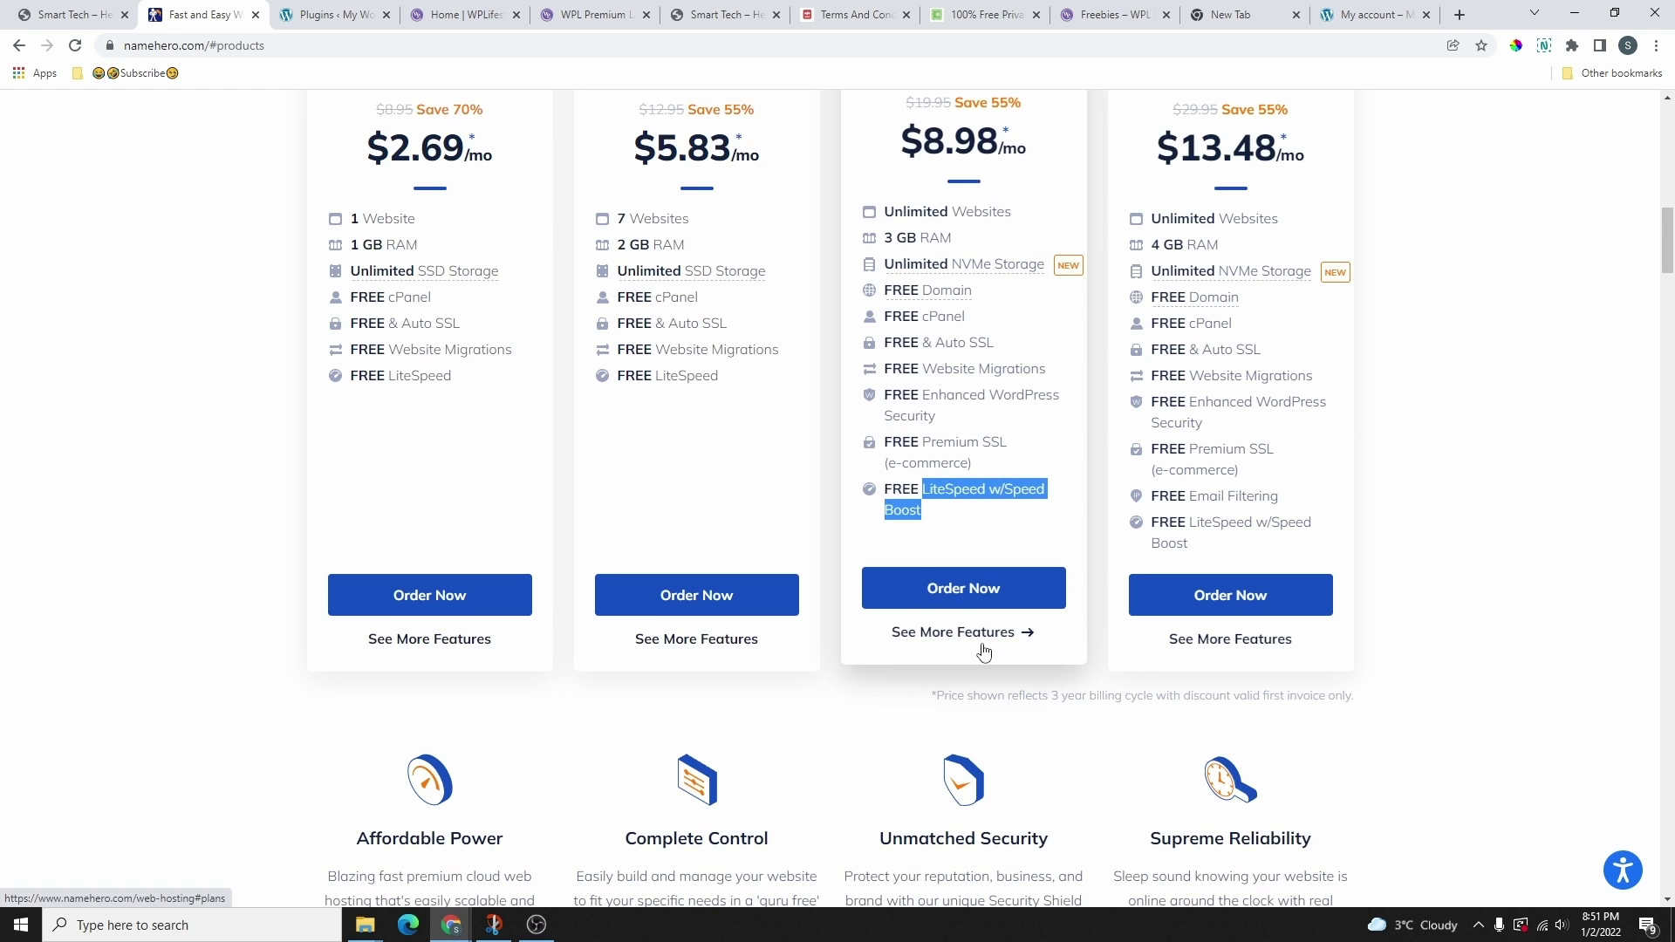
{"action": "scroll", "coordinate": [972, 646], "scroll_direction": "up", "scroll_amount": 1}
{"action": "scroll", "coordinate": [971, 639], "scroll_direction": "down", "scroll_amount": 1}
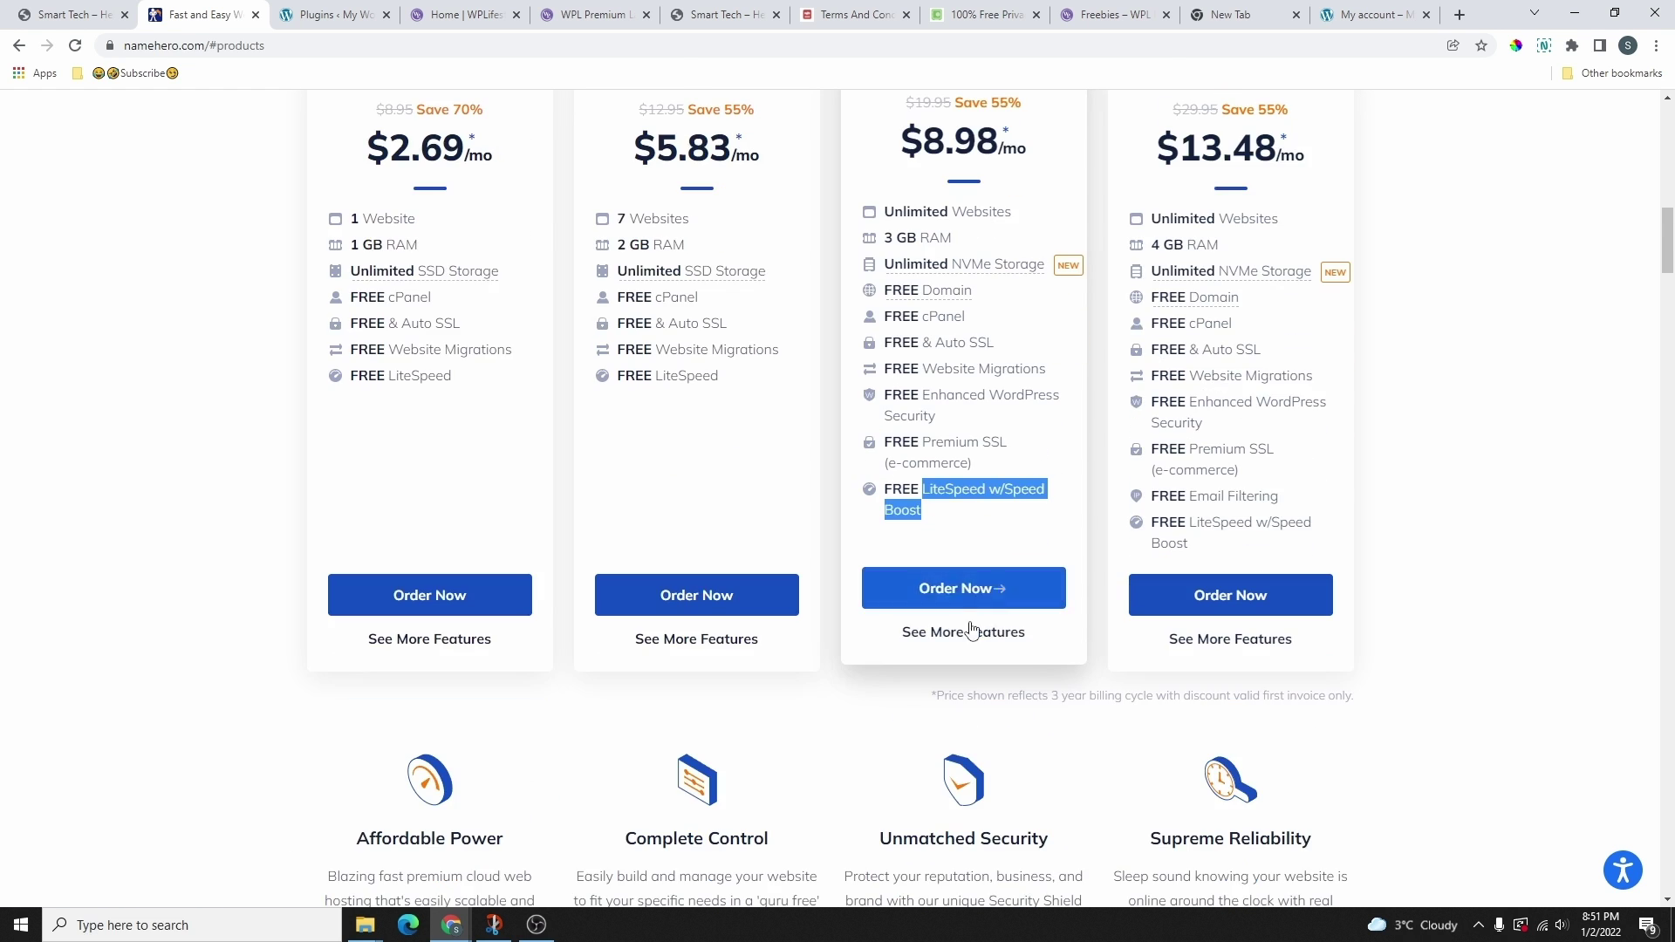
{"action": "left_click", "coordinate": [979, 596]}
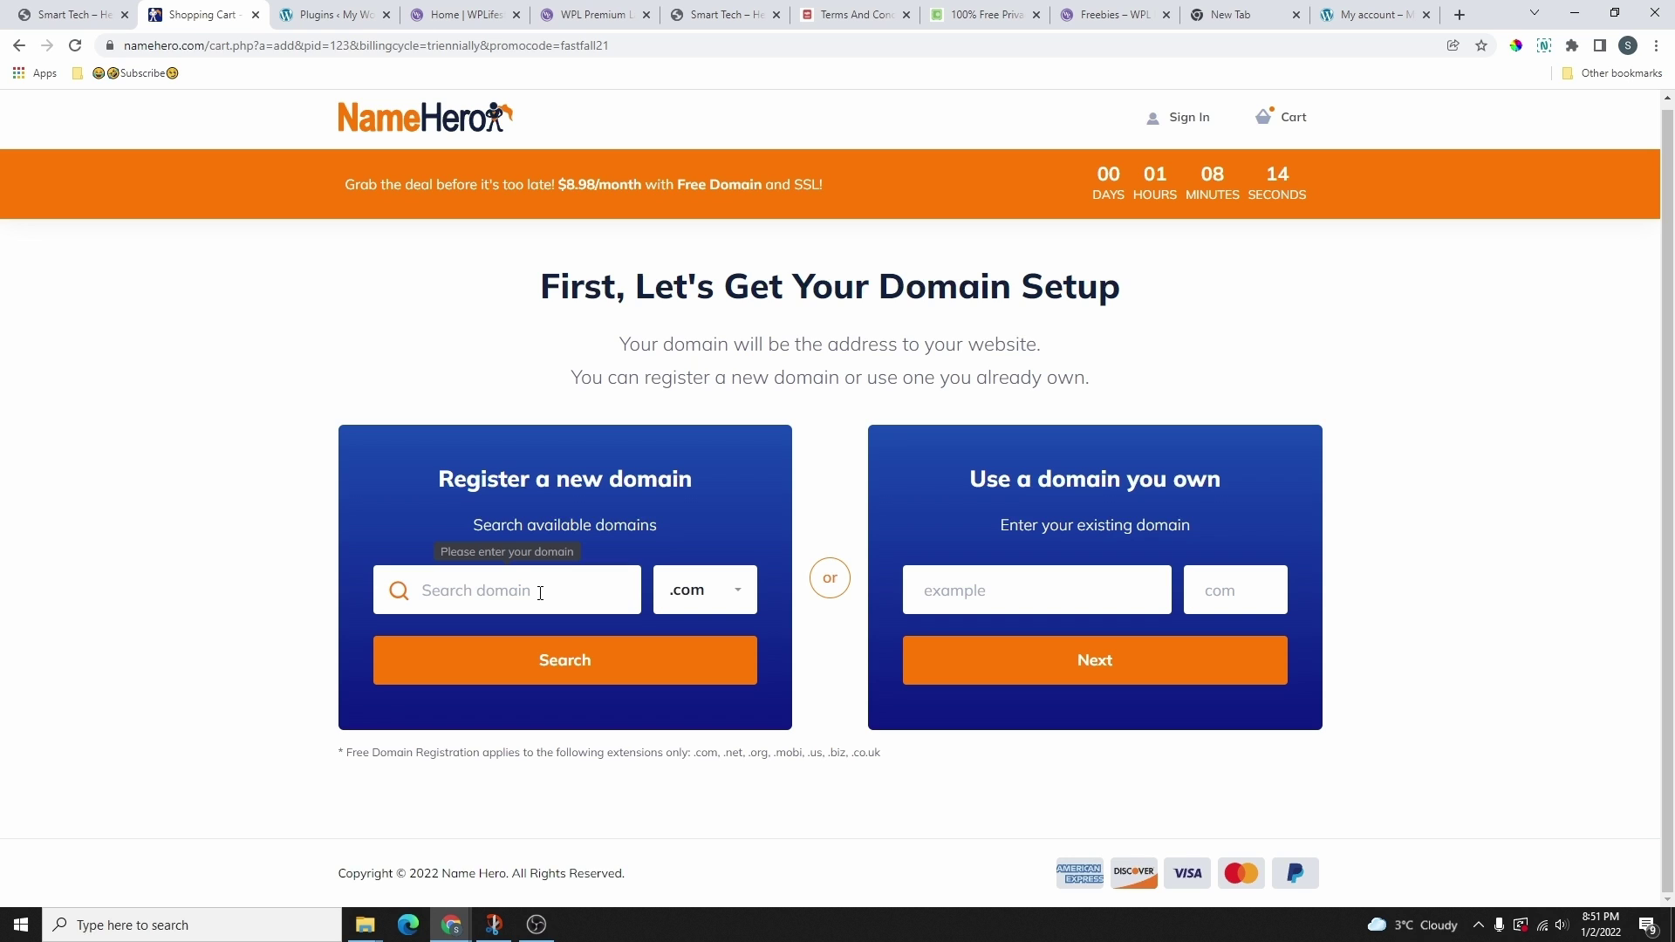
- Browse the domain extensions offered for registering a new domain, keeping .com
{"action": "left_click_drag", "start_coordinate": [206, 47], "coordinate": [118, 48]}
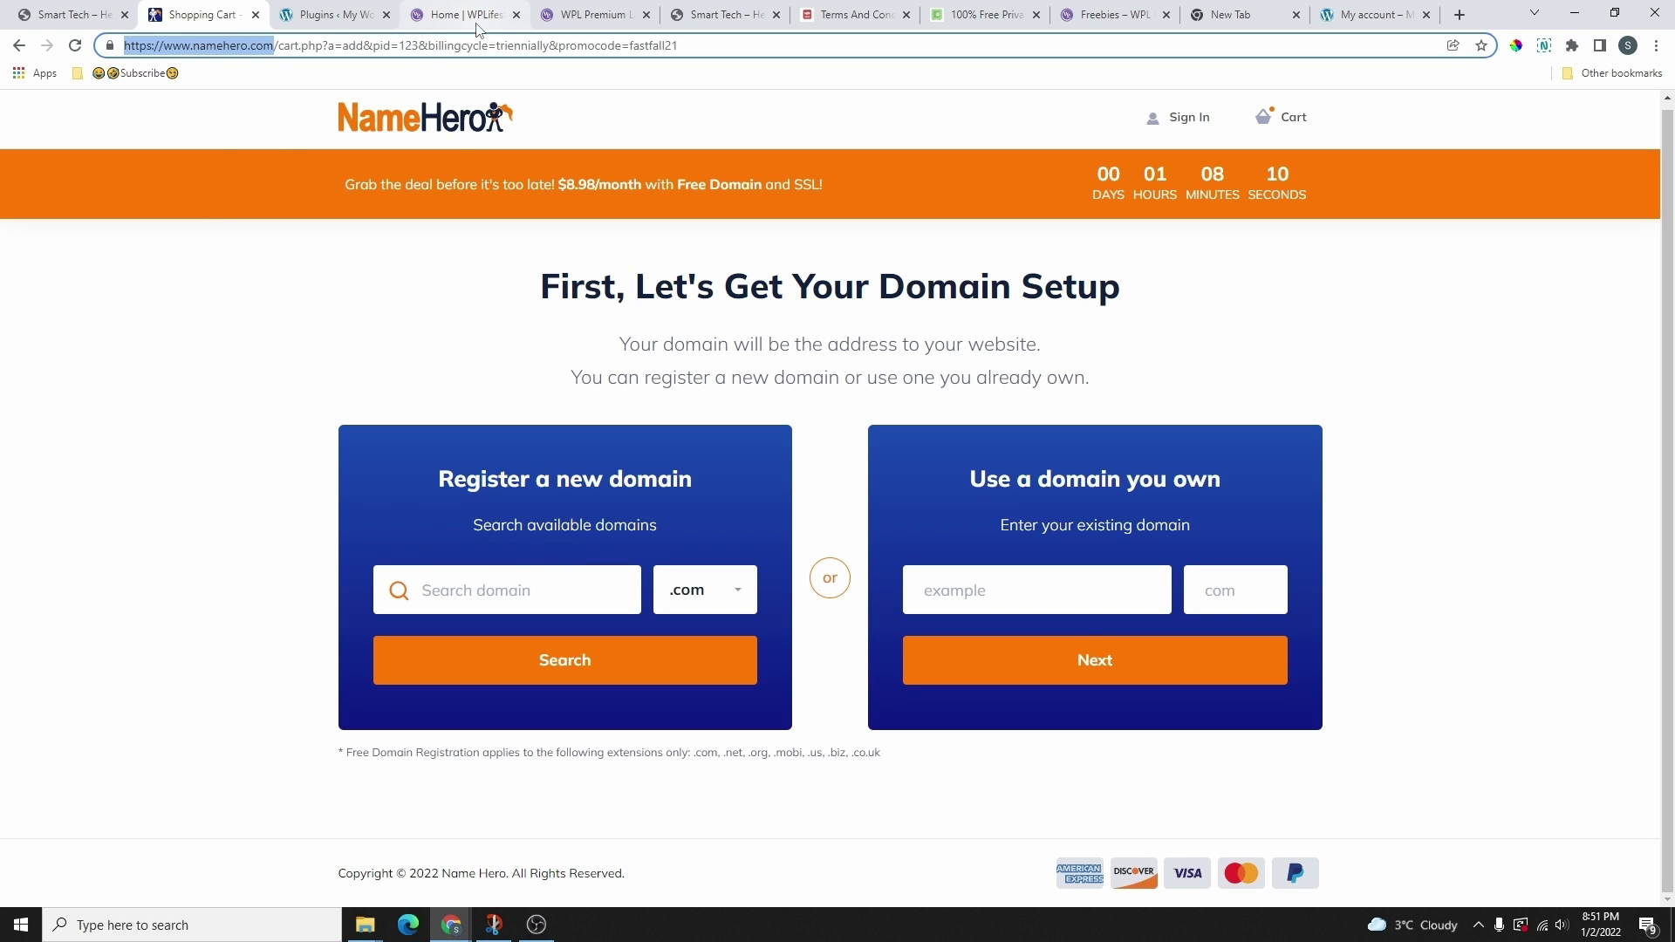
{"action": "left_click", "coordinate": [561, 598]}
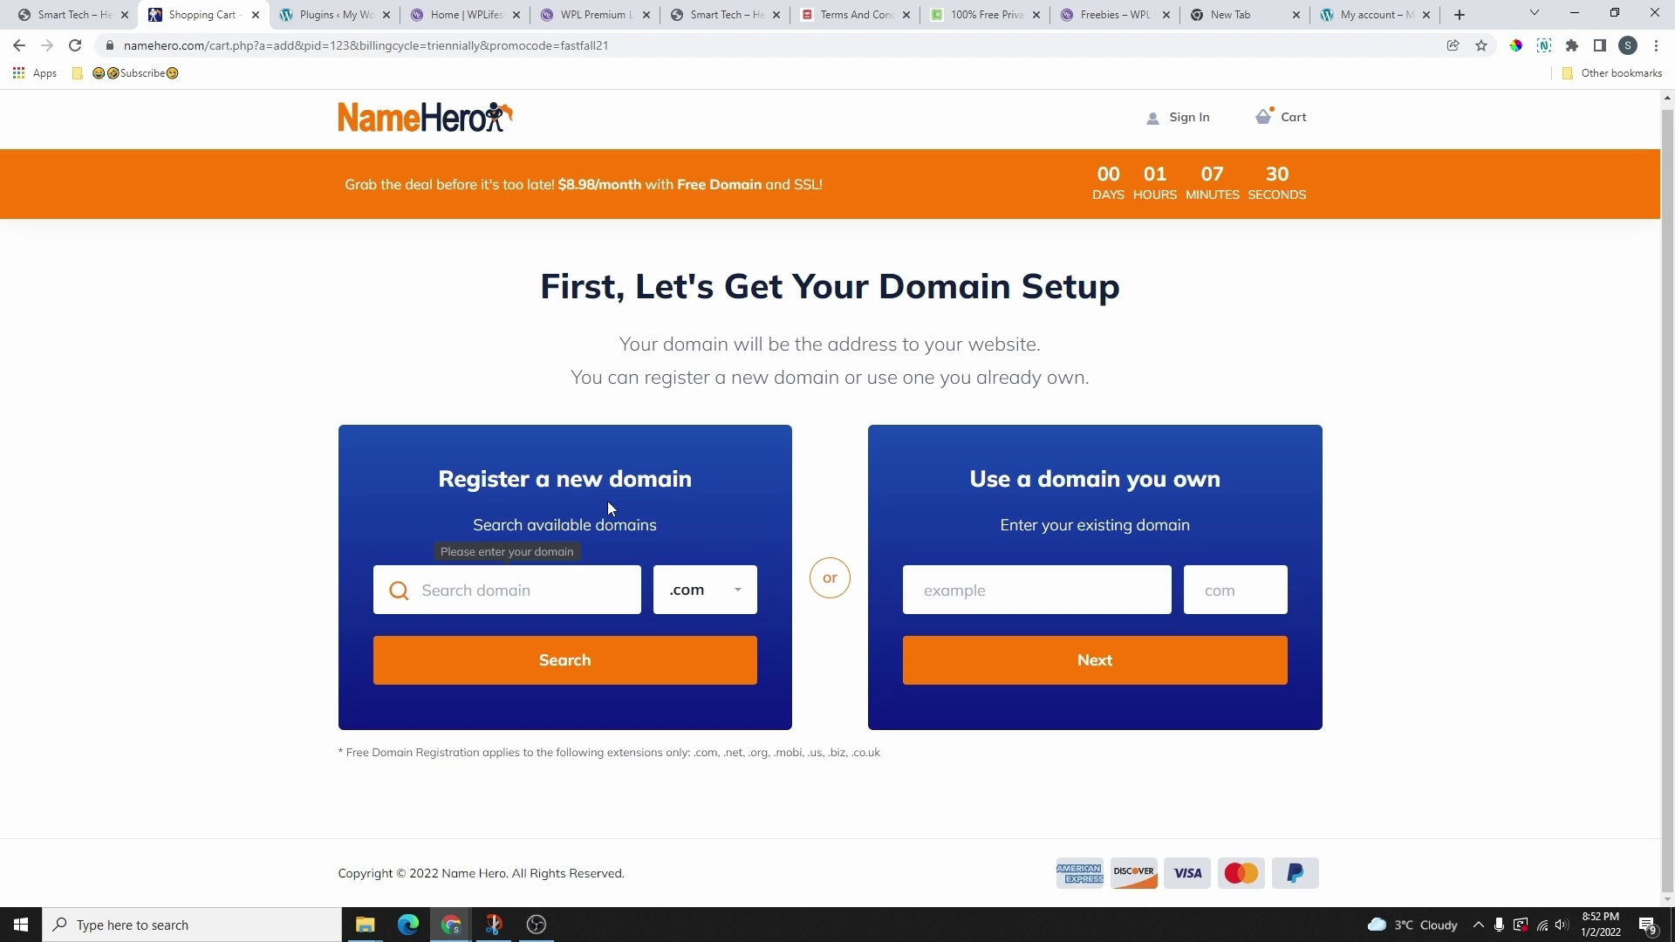
{"action": "left_click", "coordinate": [697, 601]}
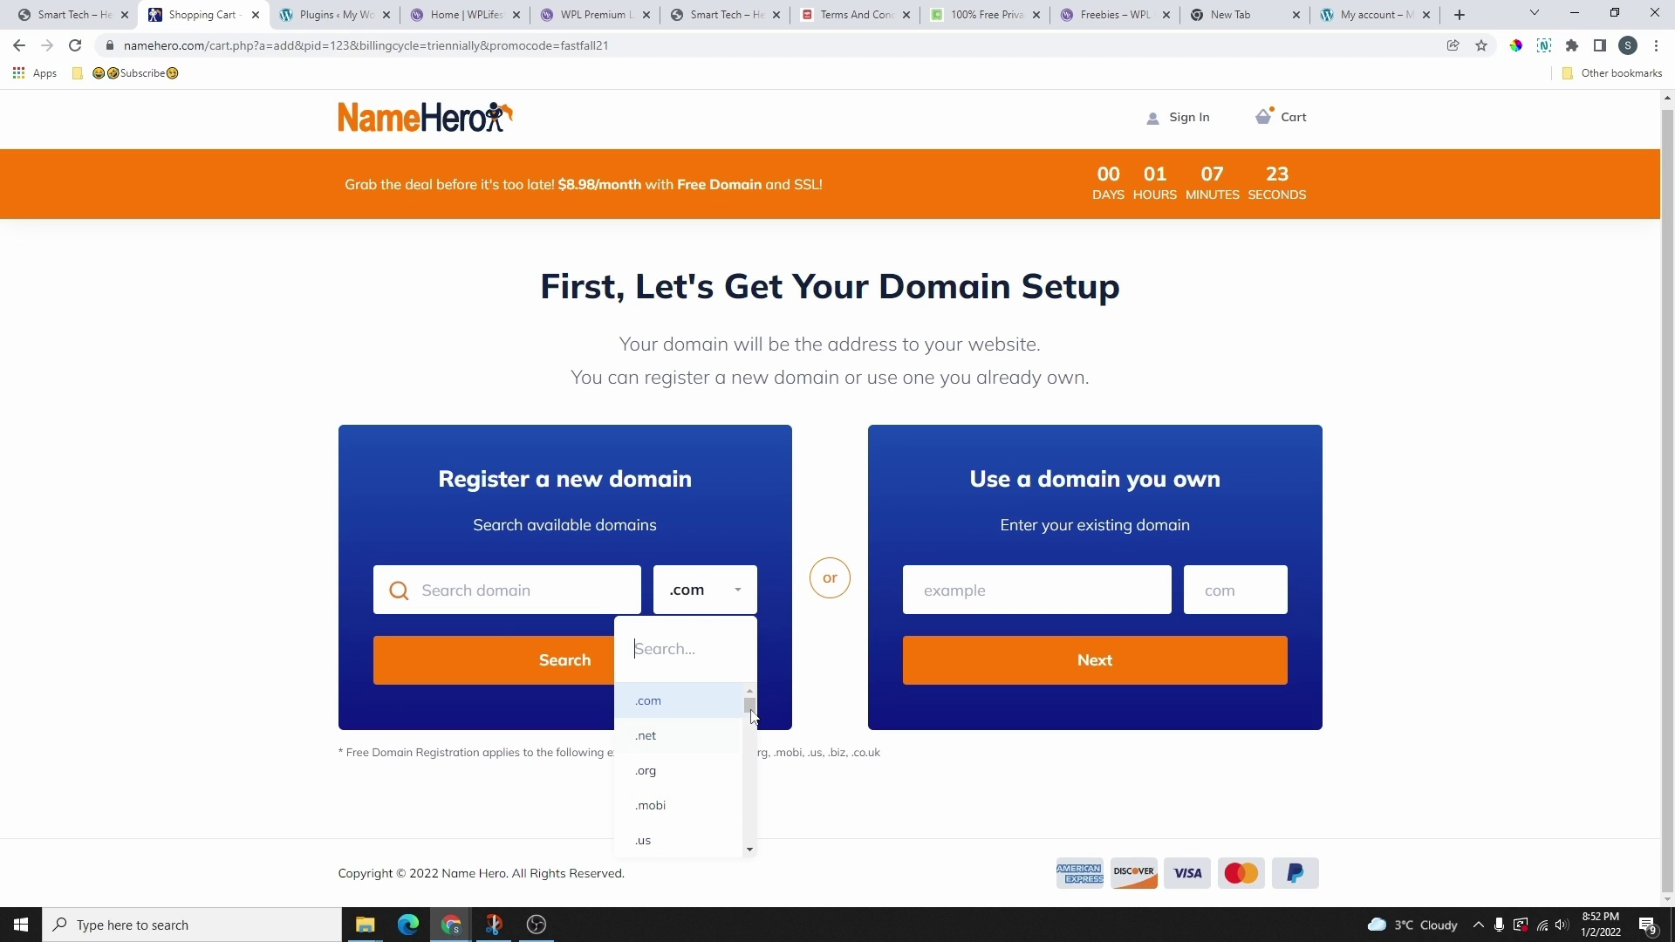
{"action": "left_click_drag", "start_coordinate": [749, 705], "coordinate": [738, 855]}
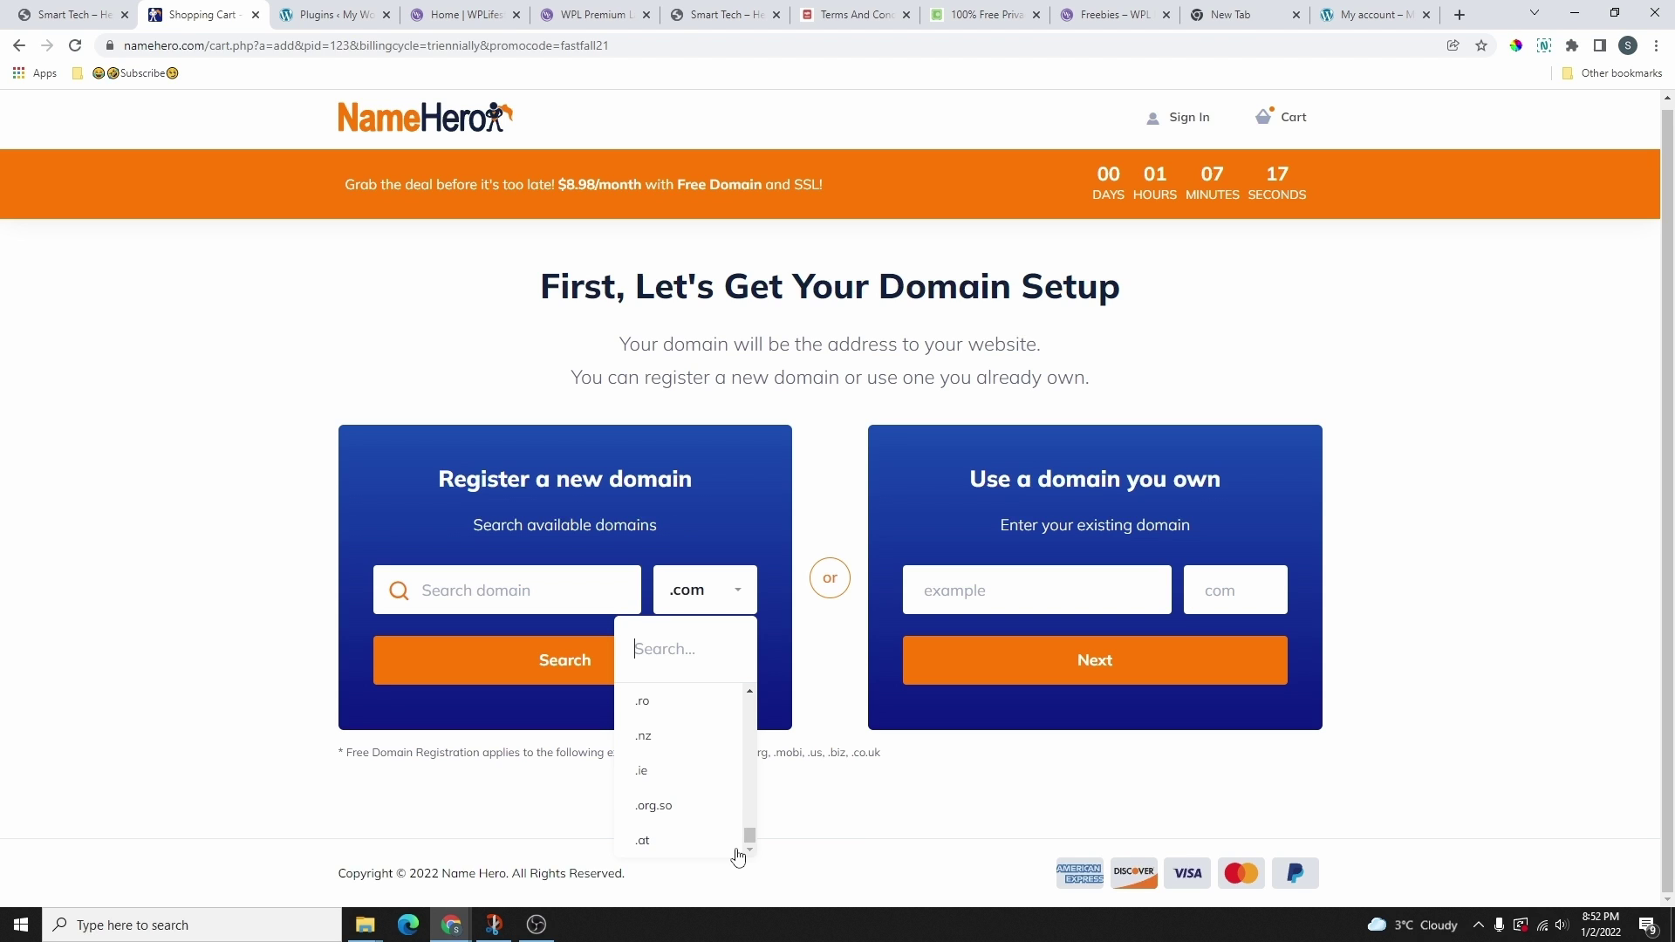
{"action": "left_click", "coordinate": [548, 820]}
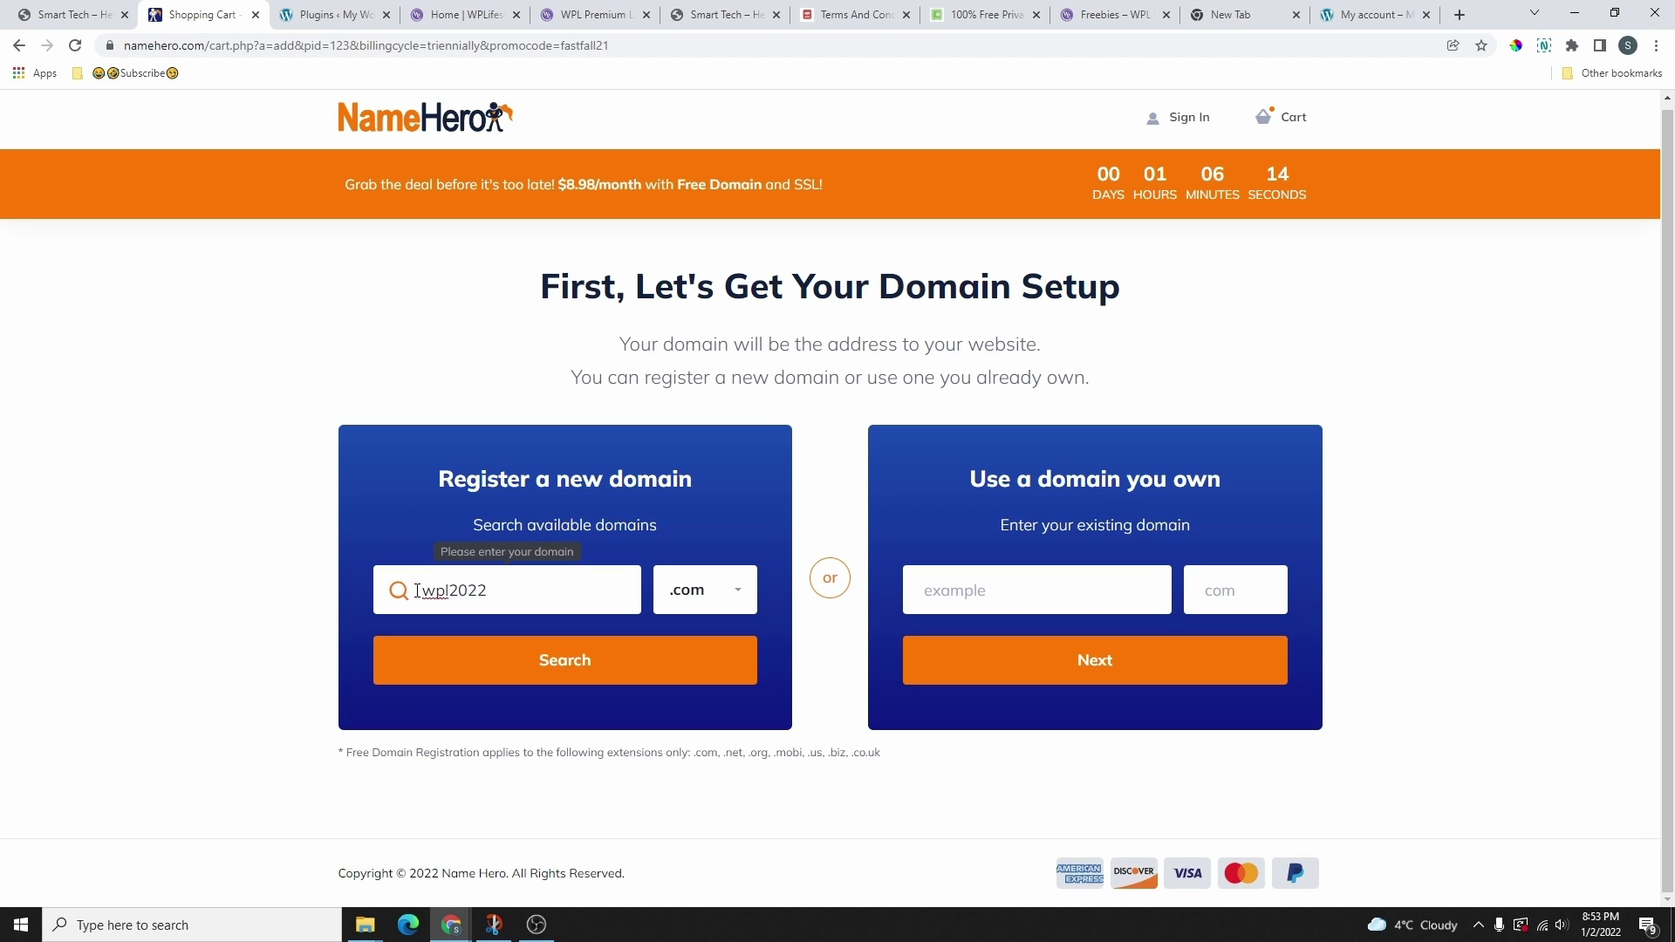
- Search for the new domain wpl2022 with the .com extension and continue the order with it
{"action": "left_click_drag", "start_coordinate": [423, 592], "coordinate": [509, 592]}
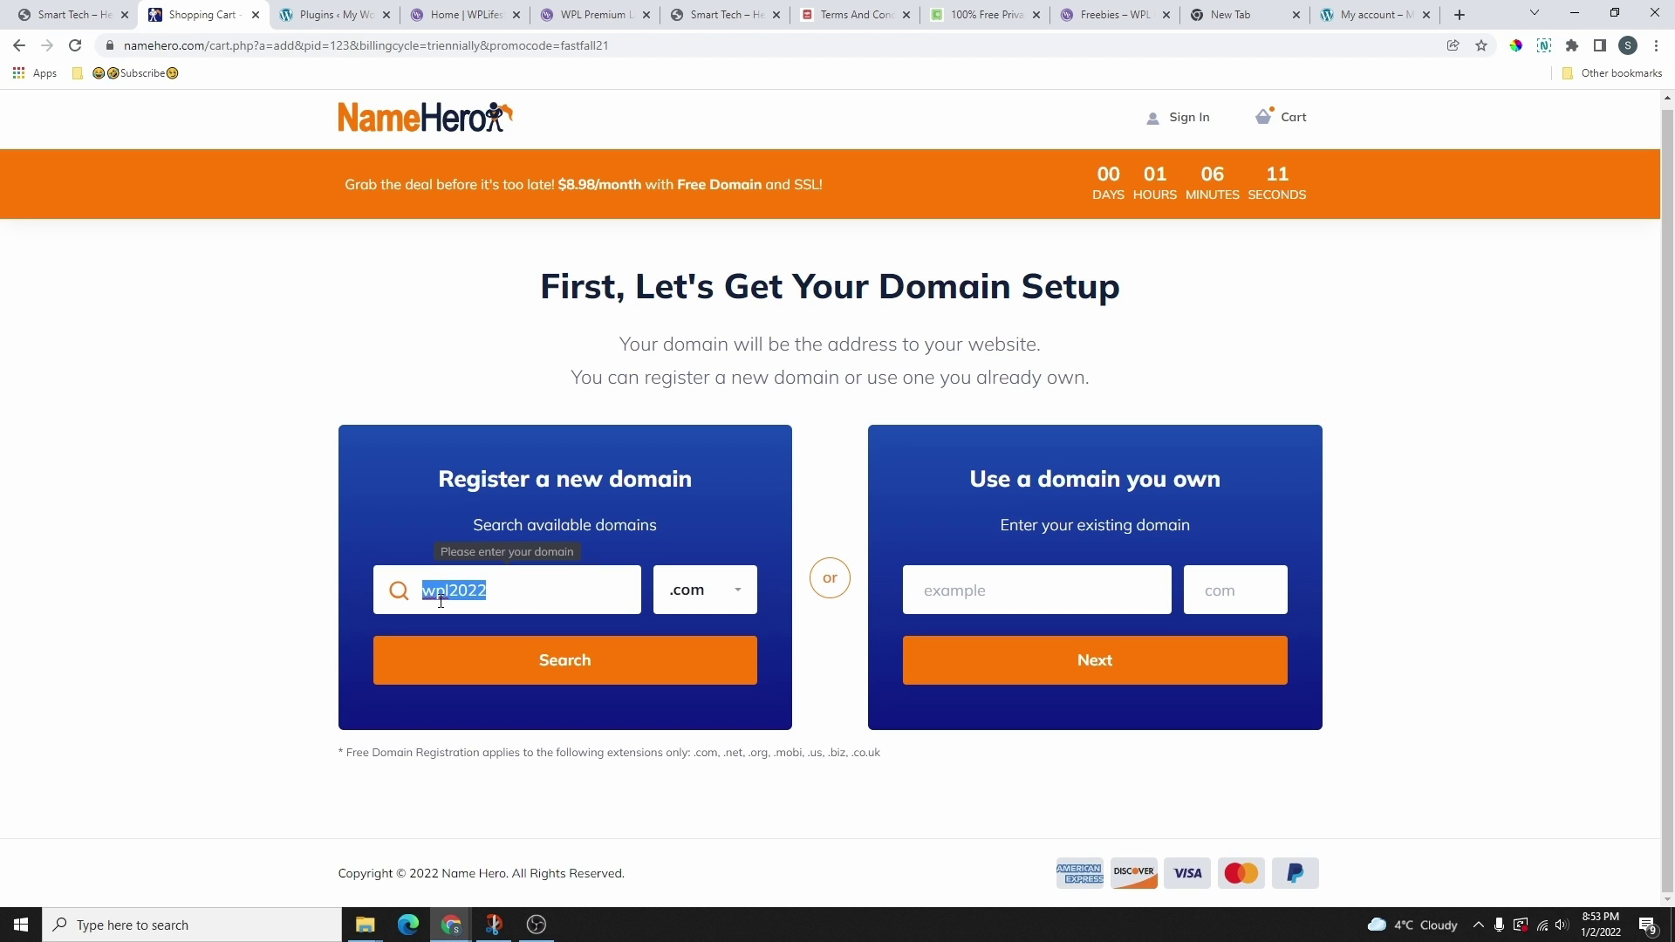
{"action": "left_click", "coordinate": [498, 594]}
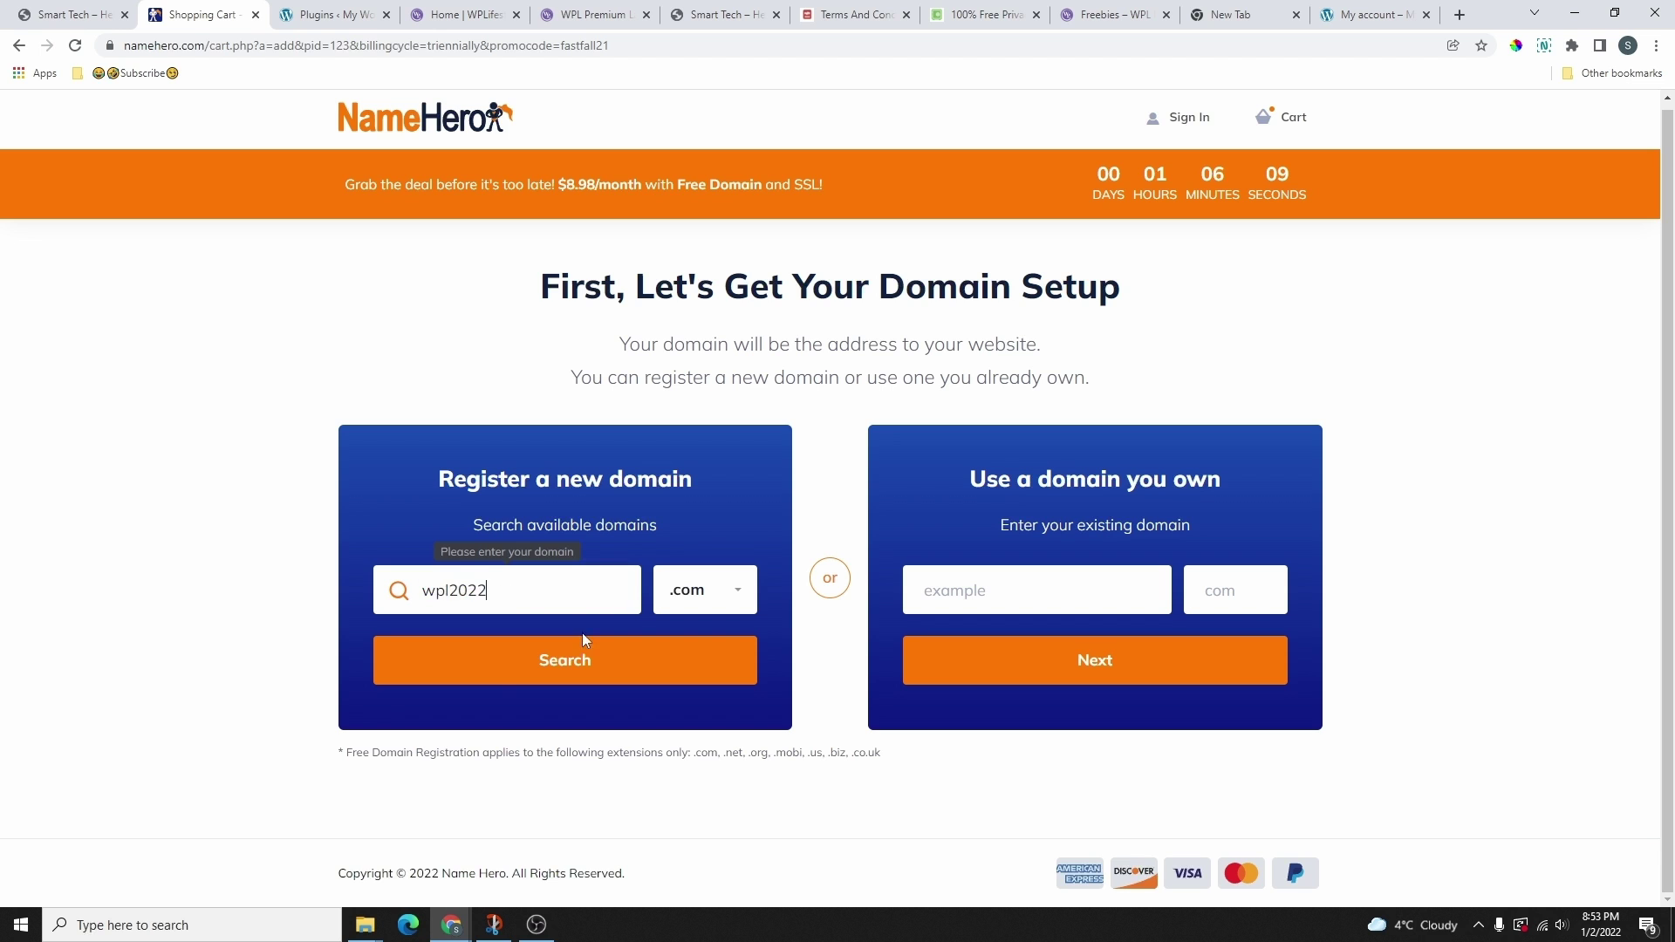
{"action": "left_click", "coordinate": [569, 663]}
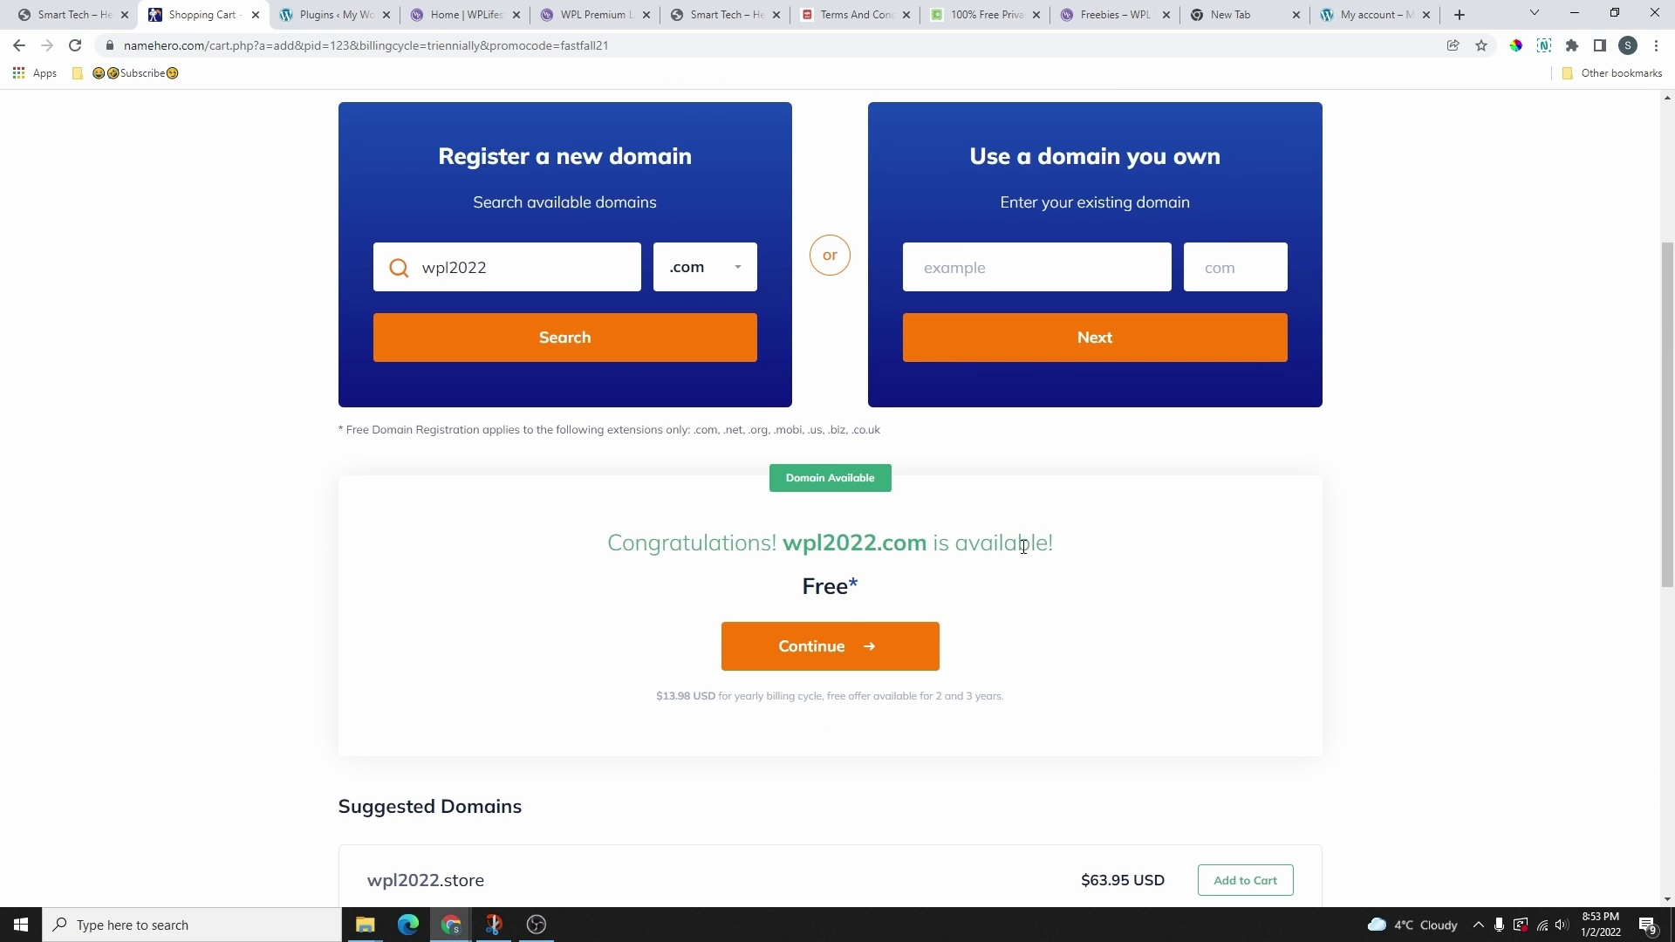
{"action": "left_click_drag", "start_coordinate": [608, 545], "coordinate": [823, 590]}
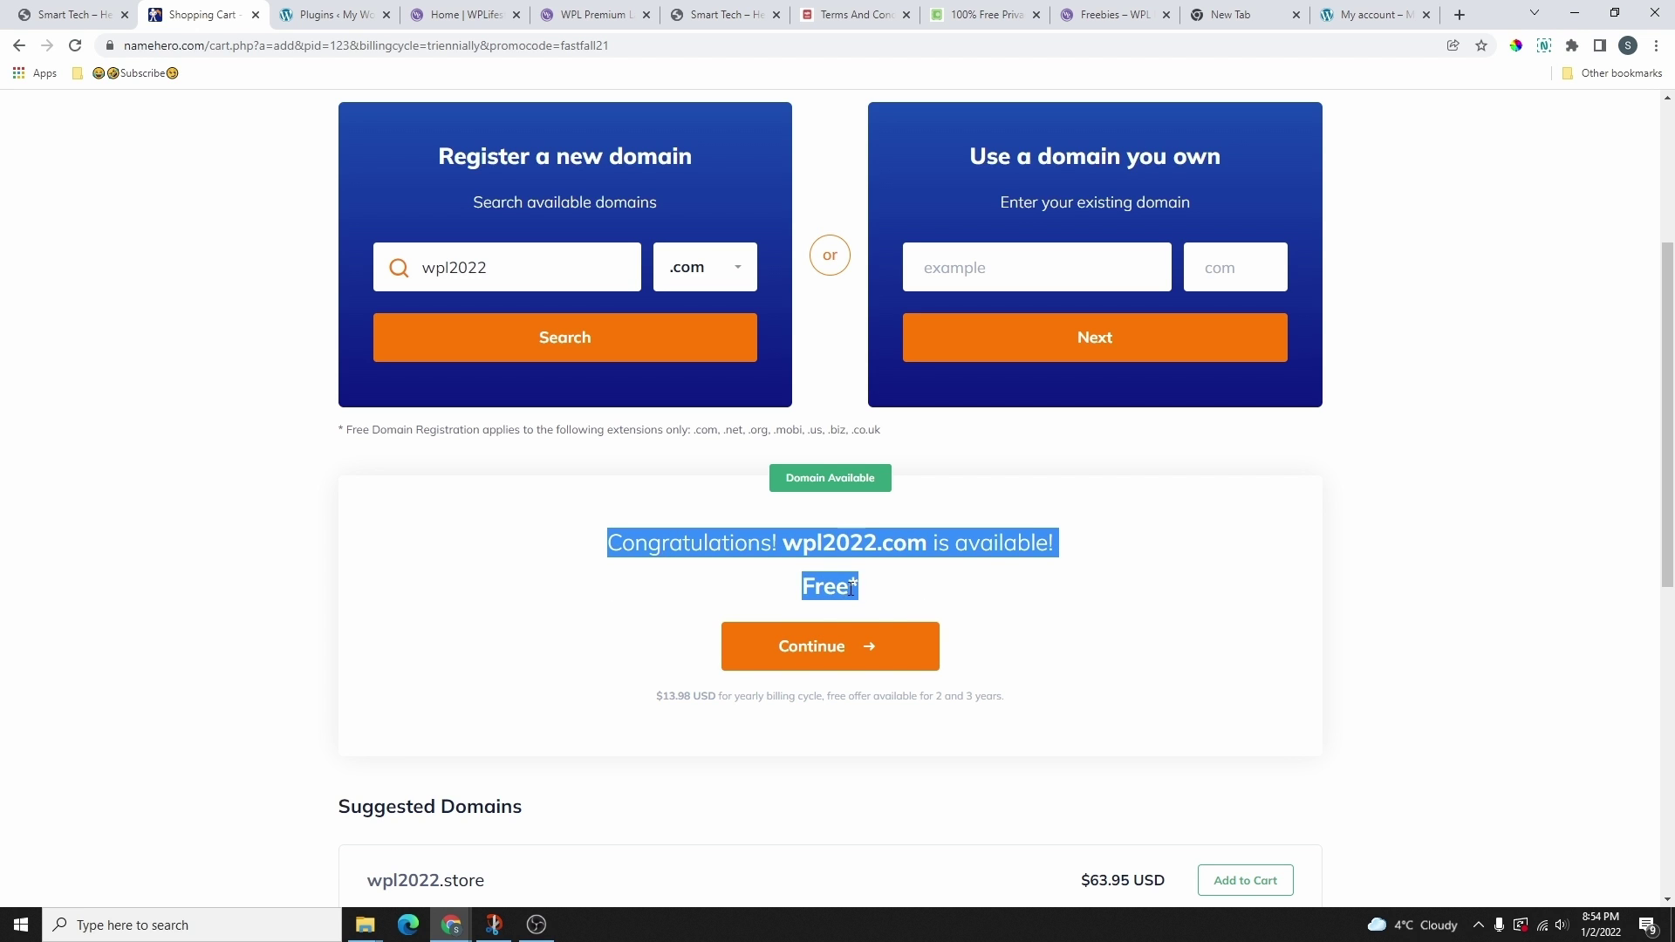
{"action": "left_click_drag", "start_coordinate": [656, 695], "coordinate": [740, 708]}
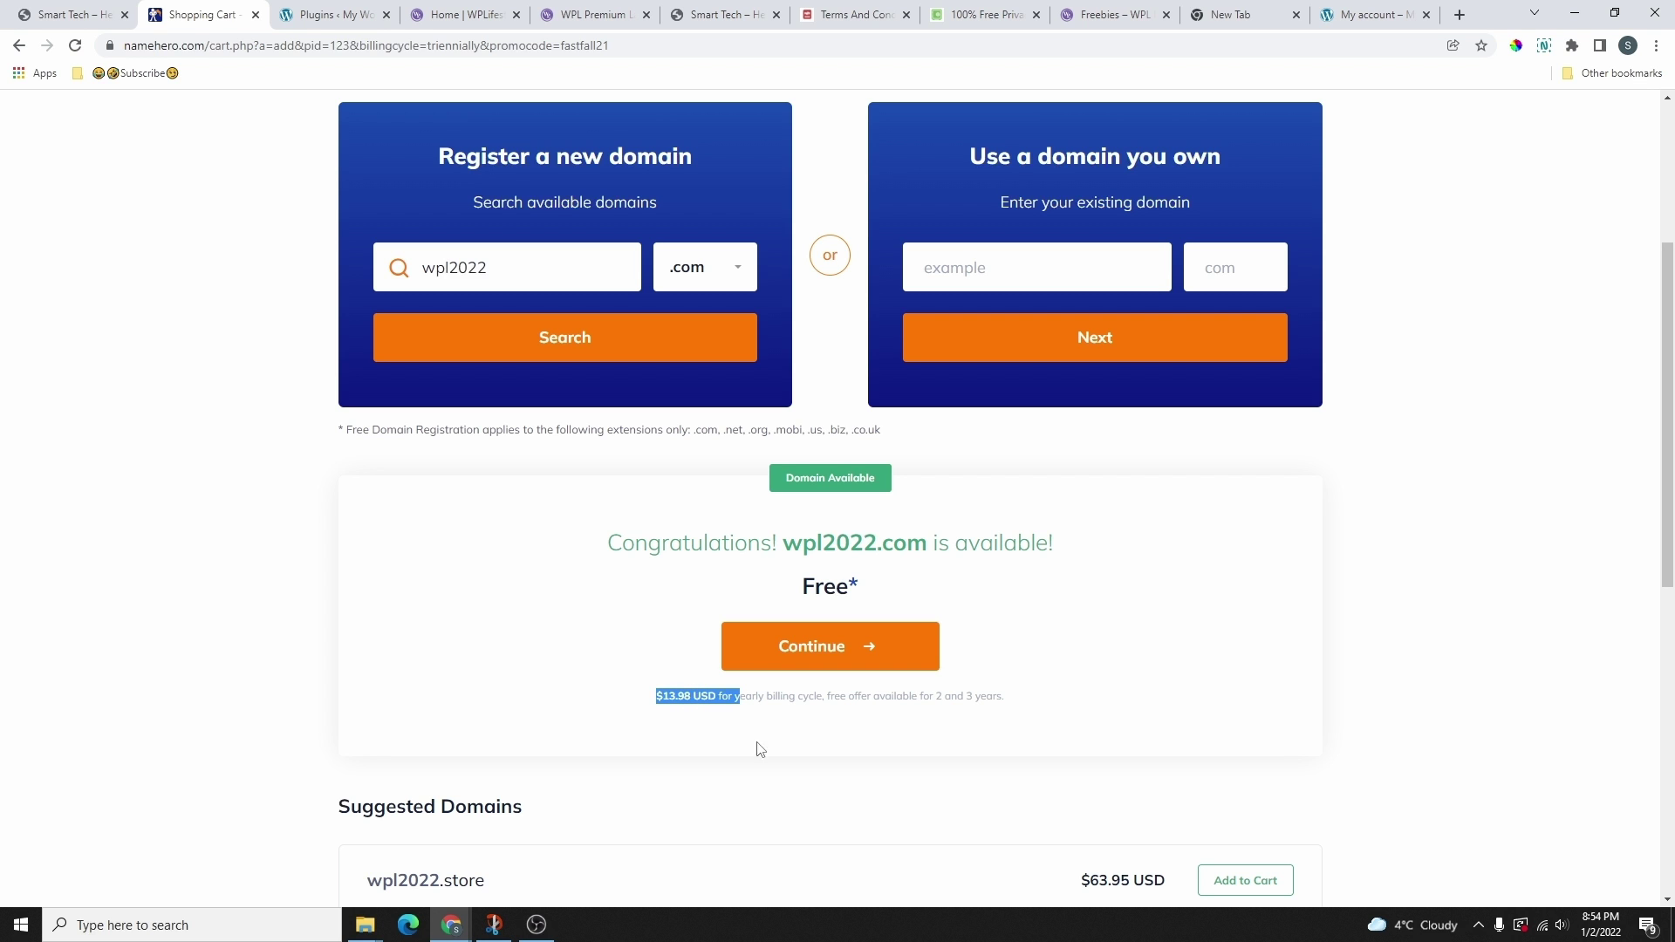
{"action": "left_click", "coordinate": [847, 653]}
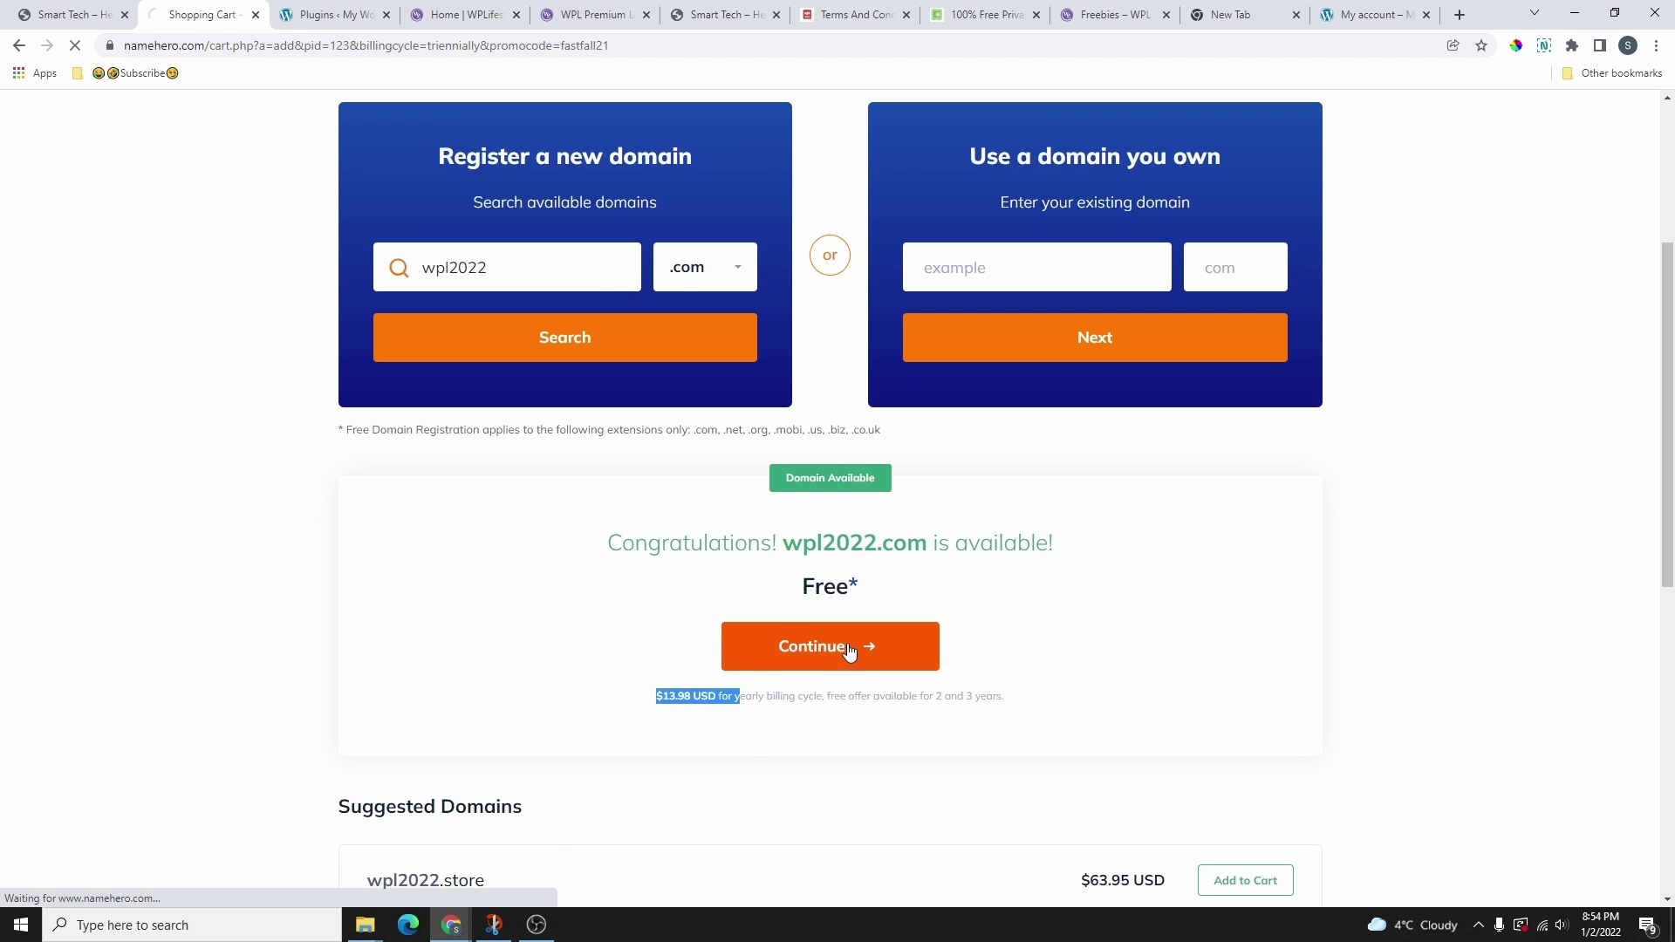
- Configure the Turbo Cloud package with 1 Month billing, No Backup, no add-ons and the free Let's Encrypt Auto SSL, and continue
{"action": "scroll", "coordinate": [572, 748], "scroll_direction": "down", "scroll_amount": 4}
{"action": "scroll", "coordinate": [654, 689], "scroll_direction": "up", "scroll_amount": 4}
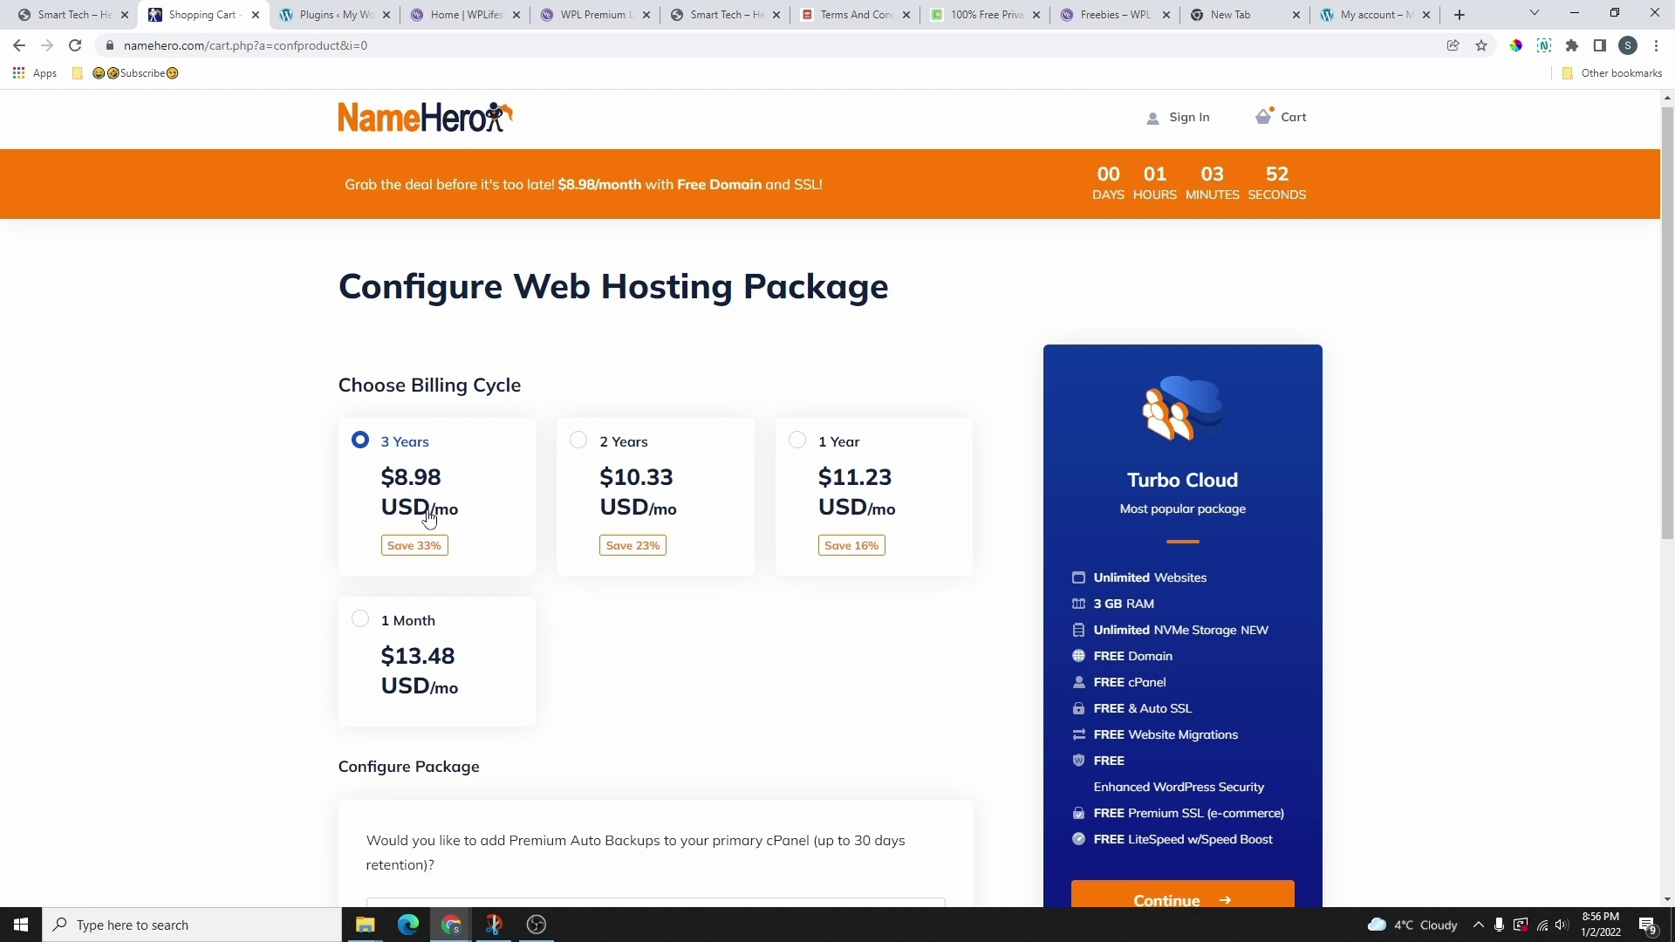
{"action": "scroll", "coordinate": [432, 563], "scroll_direction": "down", "scroll_amount": 1}
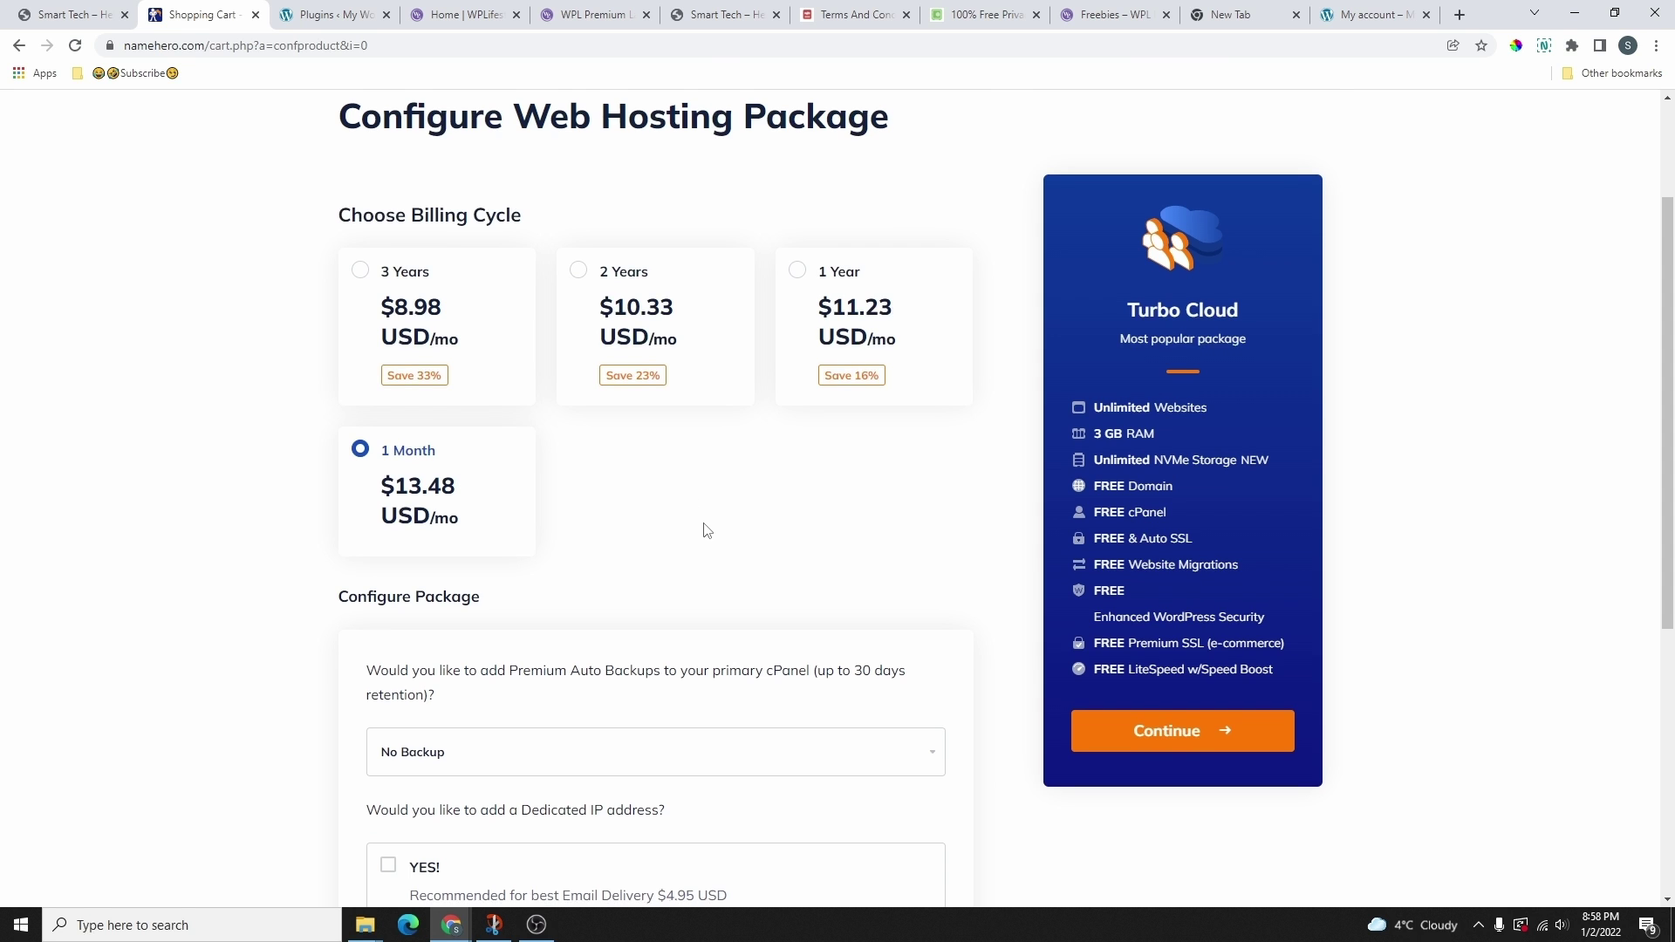
{"action": "scroll", "coordinate": [703, 524], "scroll_direction": "down", "scroll_amount": 1}
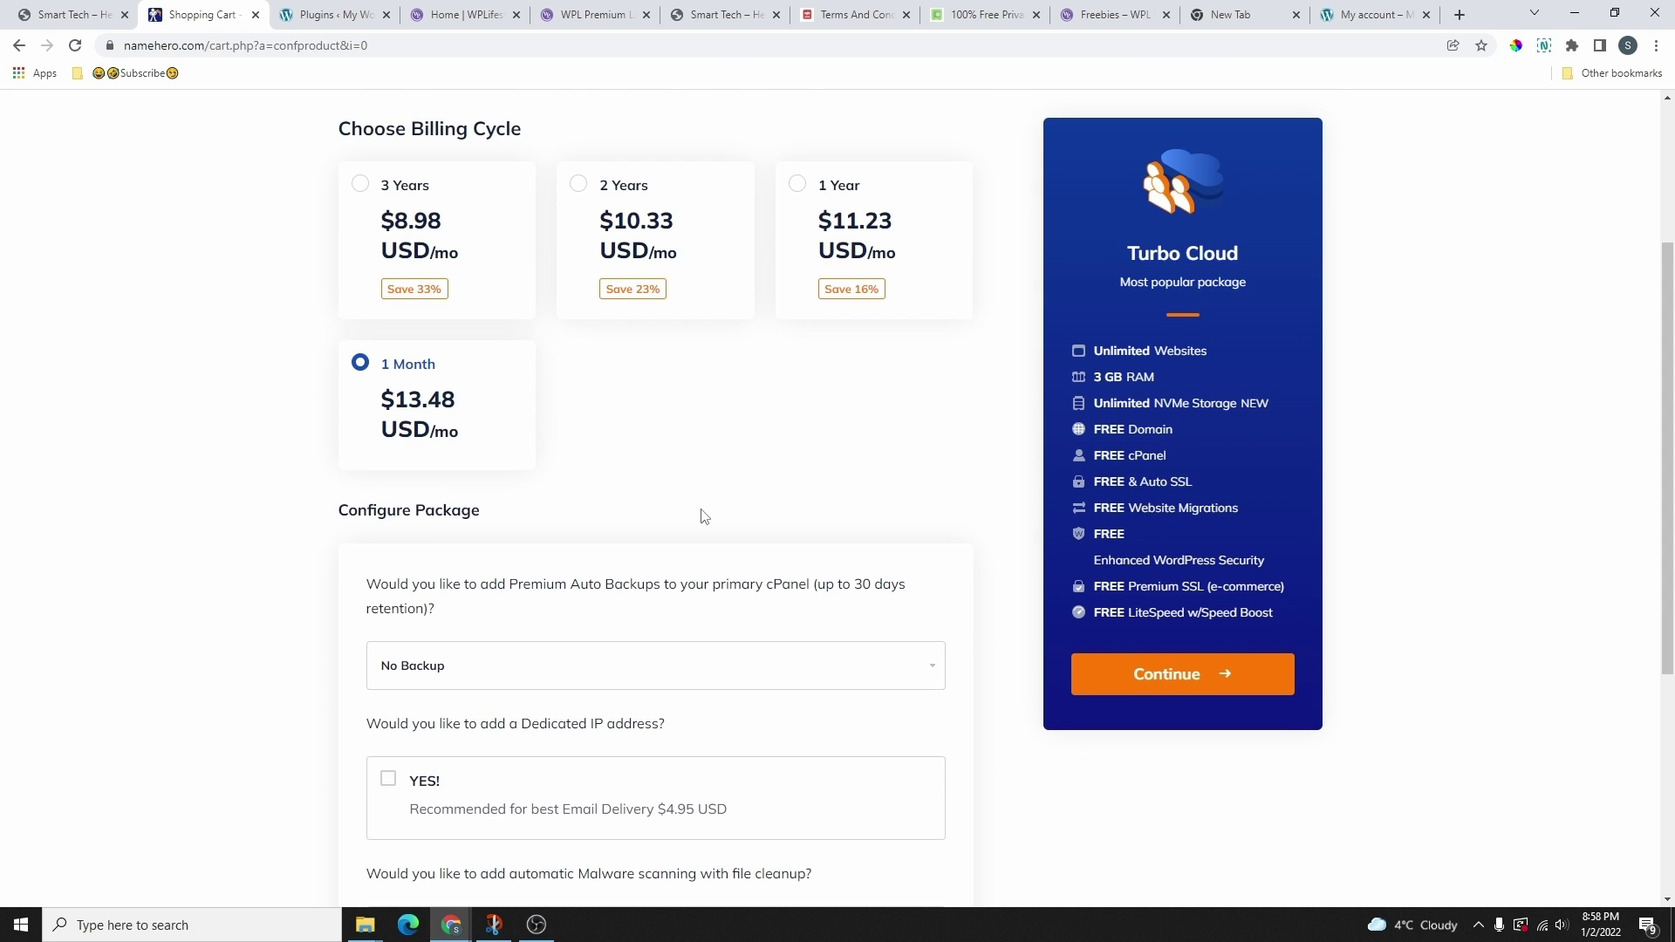
{"action": "scroll", "coordinate": [685, 480], "scroll_direction": "down", "scroll_amount": 2}
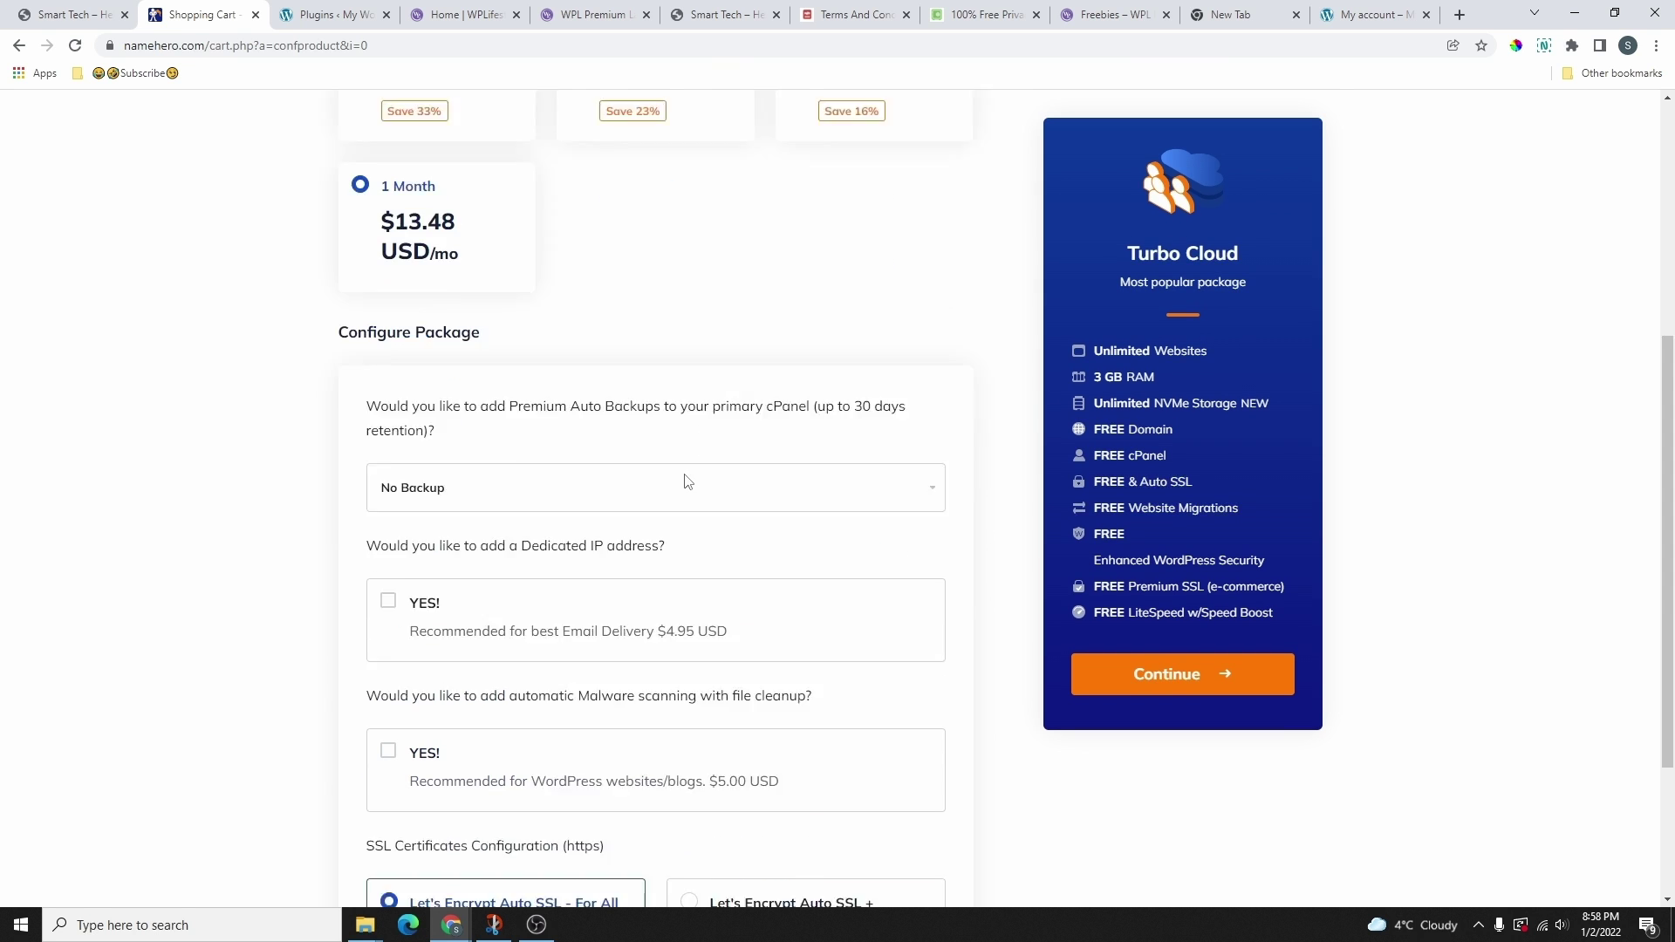
{"action": "scroll", "coordinate": [685, 479], "scroll_direction": "down", "scroll_amount": 2}
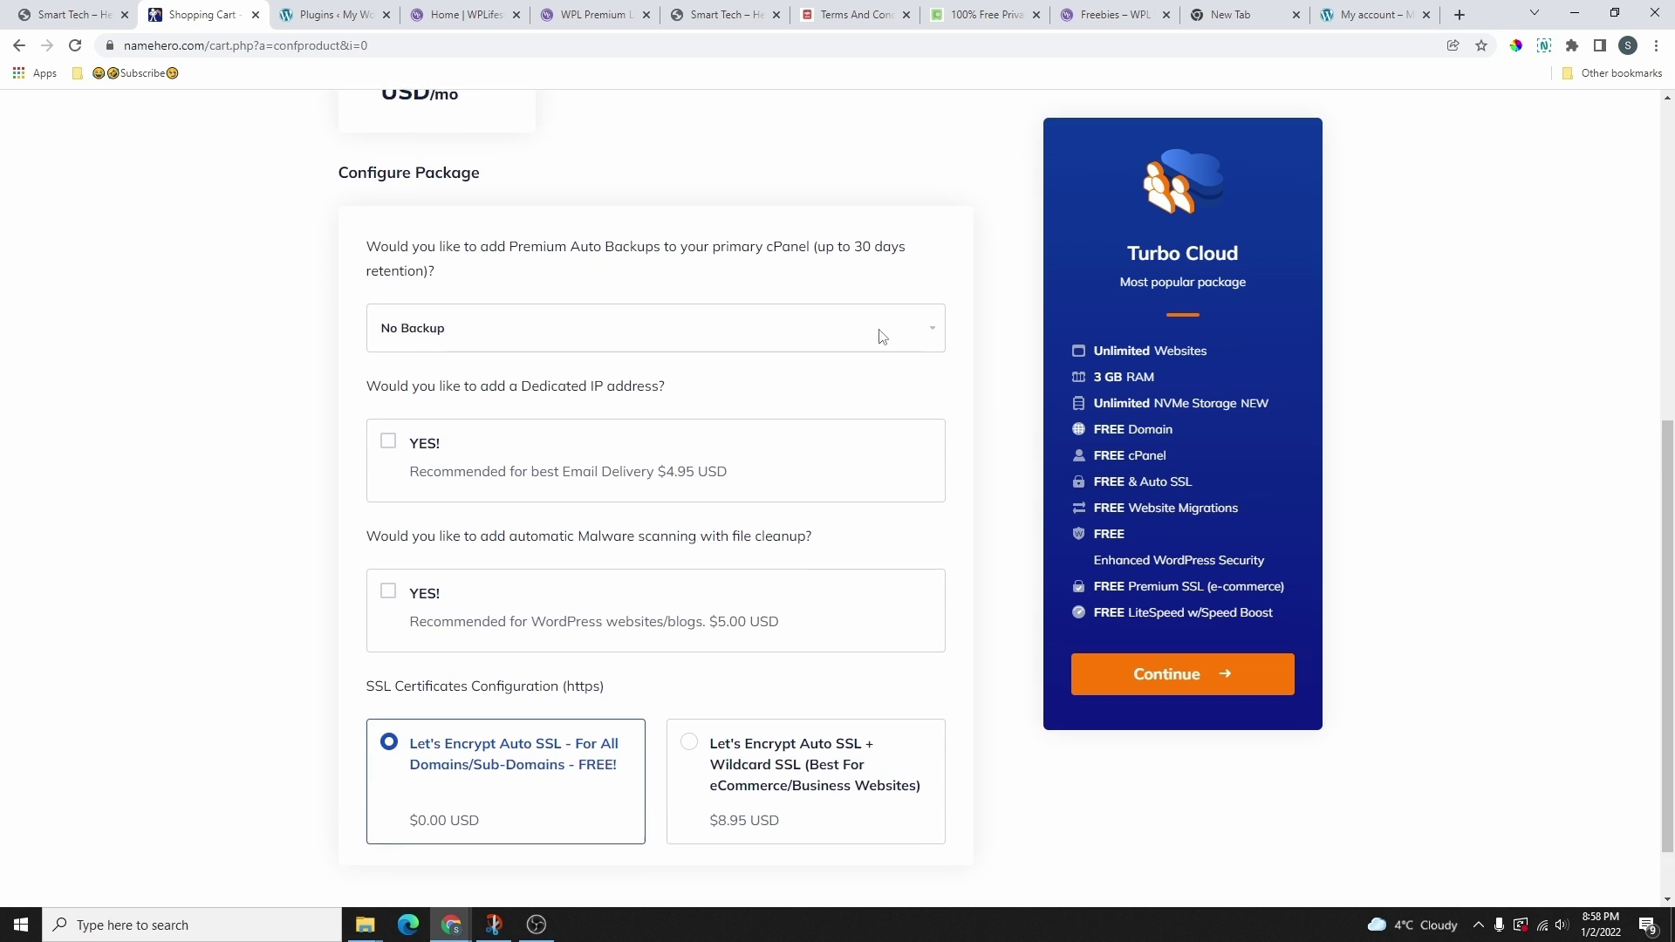
{"action": "scroll", "coordinate": [881, 336], "scroll_direction": "down", "scroll_amount": 1}
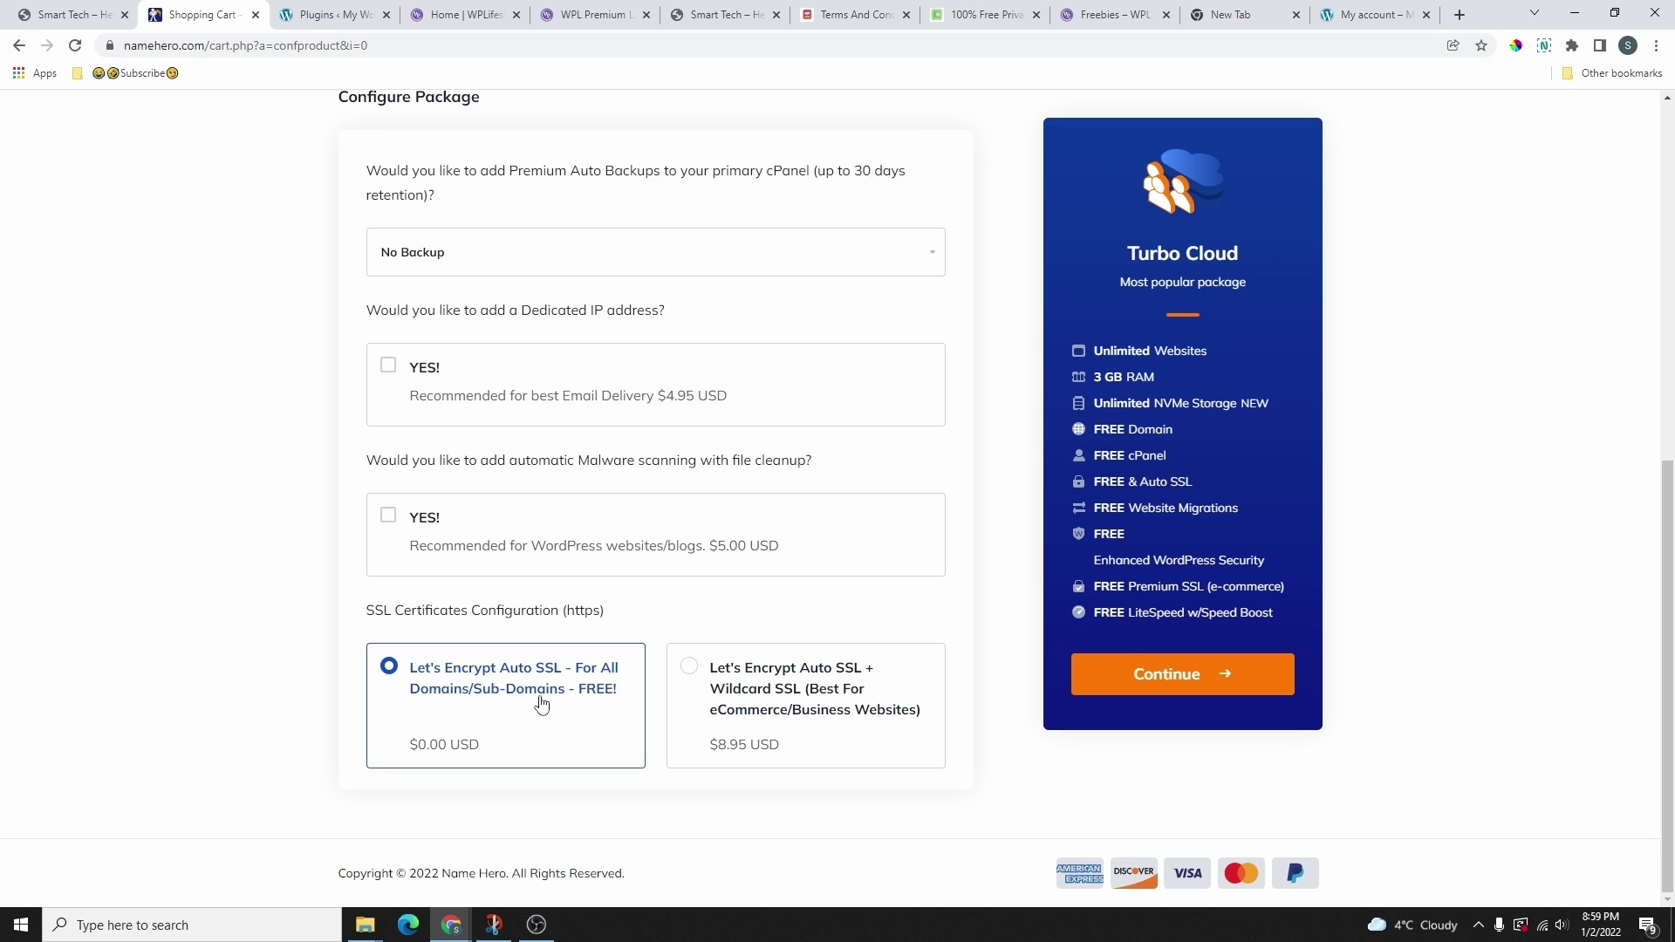
{"action": "left_click", "coordinate": [1191, 675]}
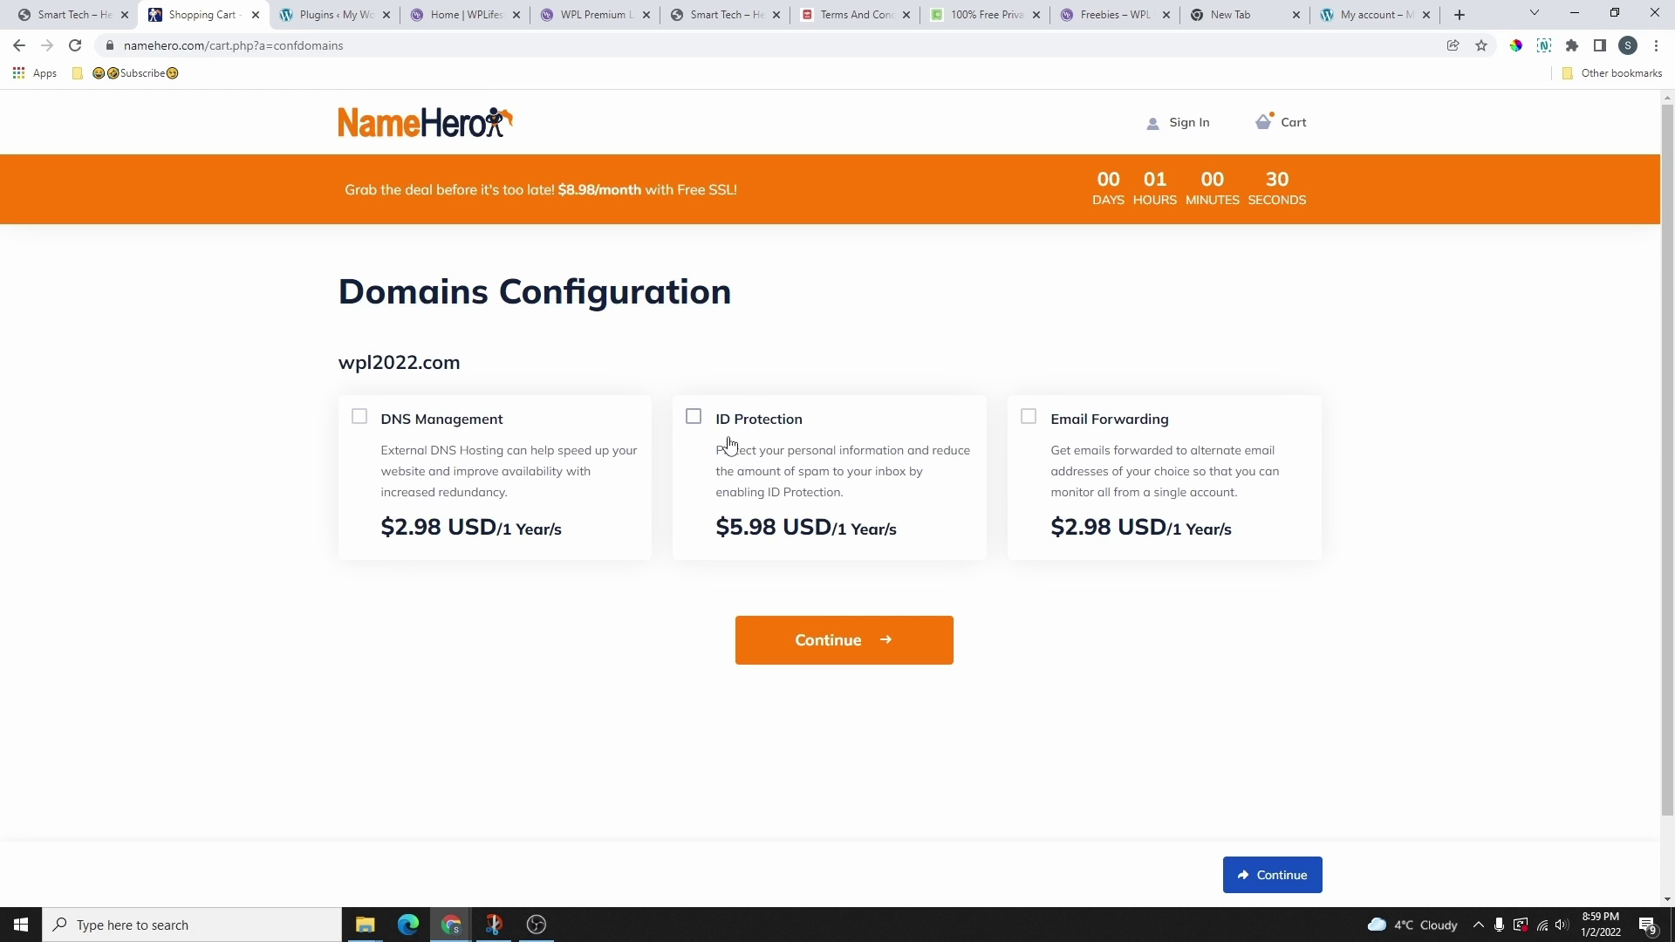
- Add ID Protection to wpl2022.com and continue to the order review
{"action": "left_click", "coordinate": [695, 422]}
{"action": "left_click", "coordinate": [862, 643]}
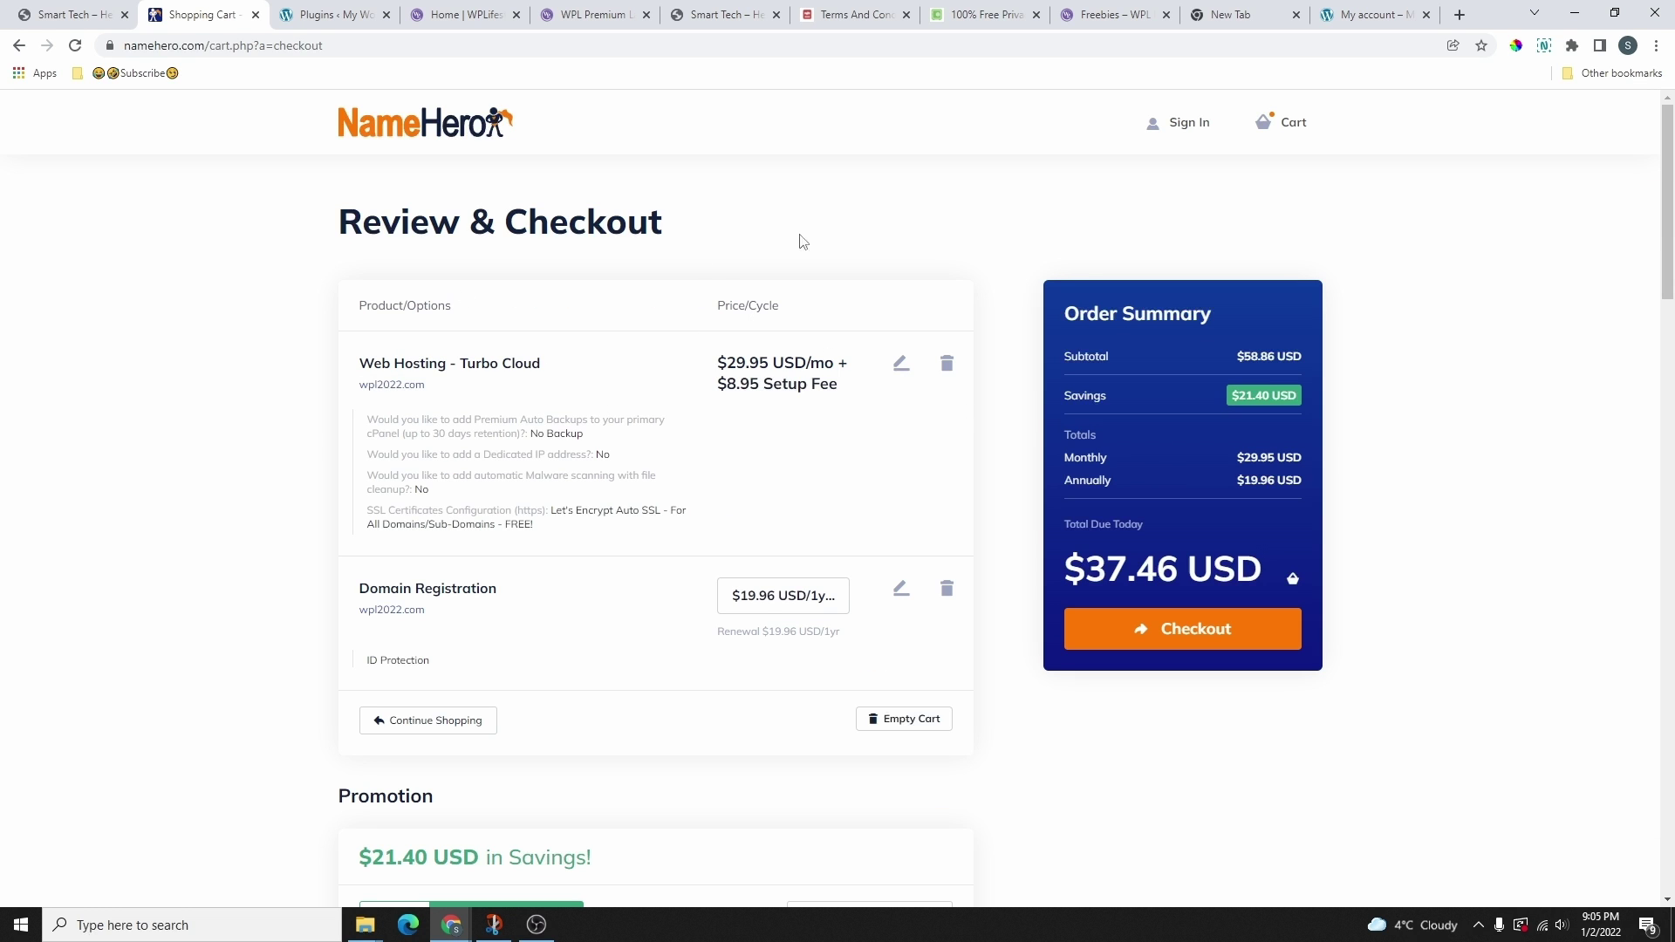
- Review the hosting and domain items, their prices and cycles, and the applied promotion on the checkout page
{"action": "scroll", "coordinate": [748, 370], "scroll_direction": "down", "scroll_amount": 8}
{"action": "scroll", "coordinate": [695, 422], "scroll_direction": "up", "scroll_amount": 8}
{"action": "left_click_drag", "start_coordinate": [736, 310], "coordinate": [799, 317]}
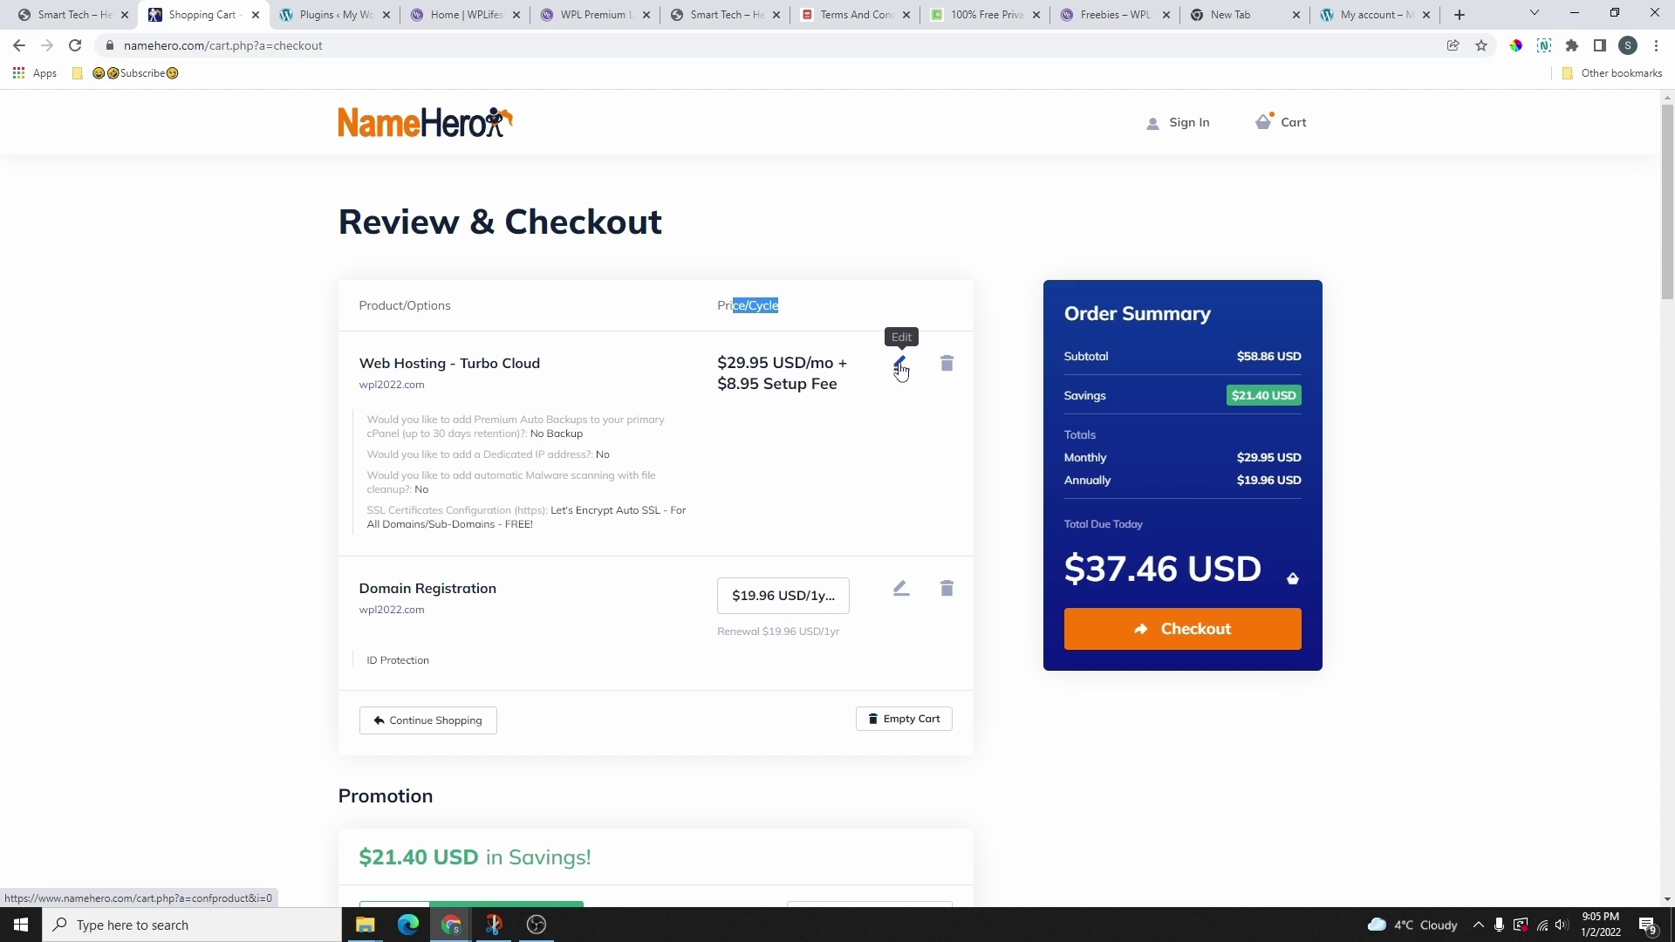
{"action": "scroll", "coordinate": [886, 390], "scroll_direction": "down", "scroll_amount": 4}
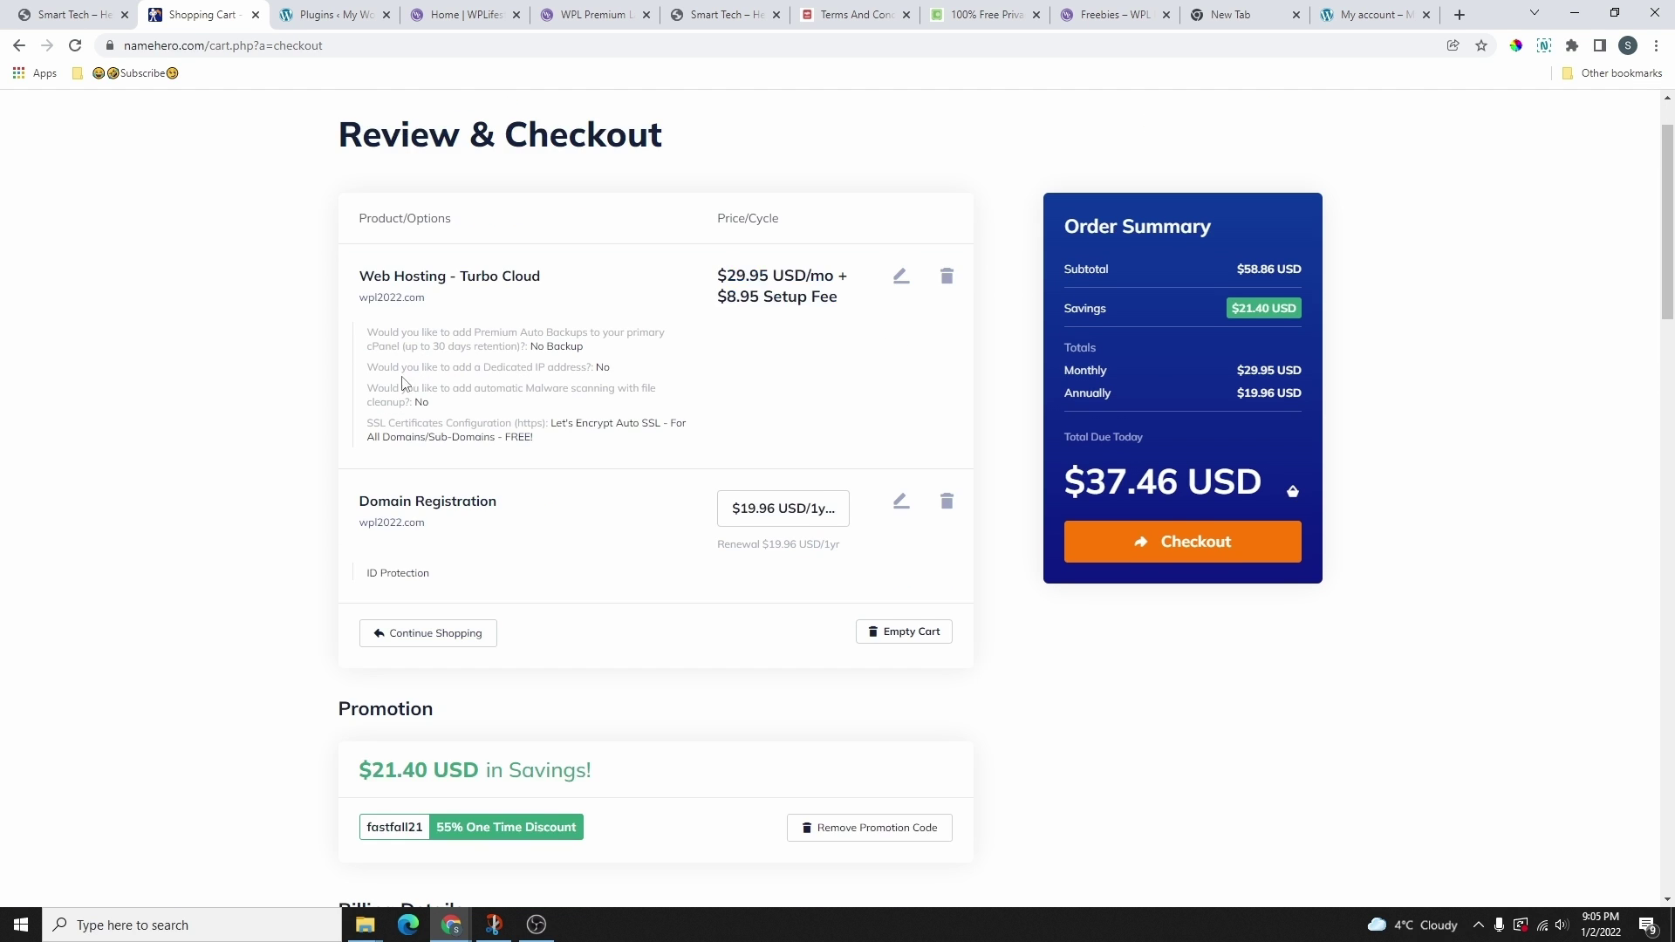
{"action": "scroll", "coordinate": [513, 441], "scroll_direction": "up", "scroll_amount": 3}
{"action": "scroll", "coordinate": [466, 520], "scroll_direction": "up", "scroll_amount": 1}
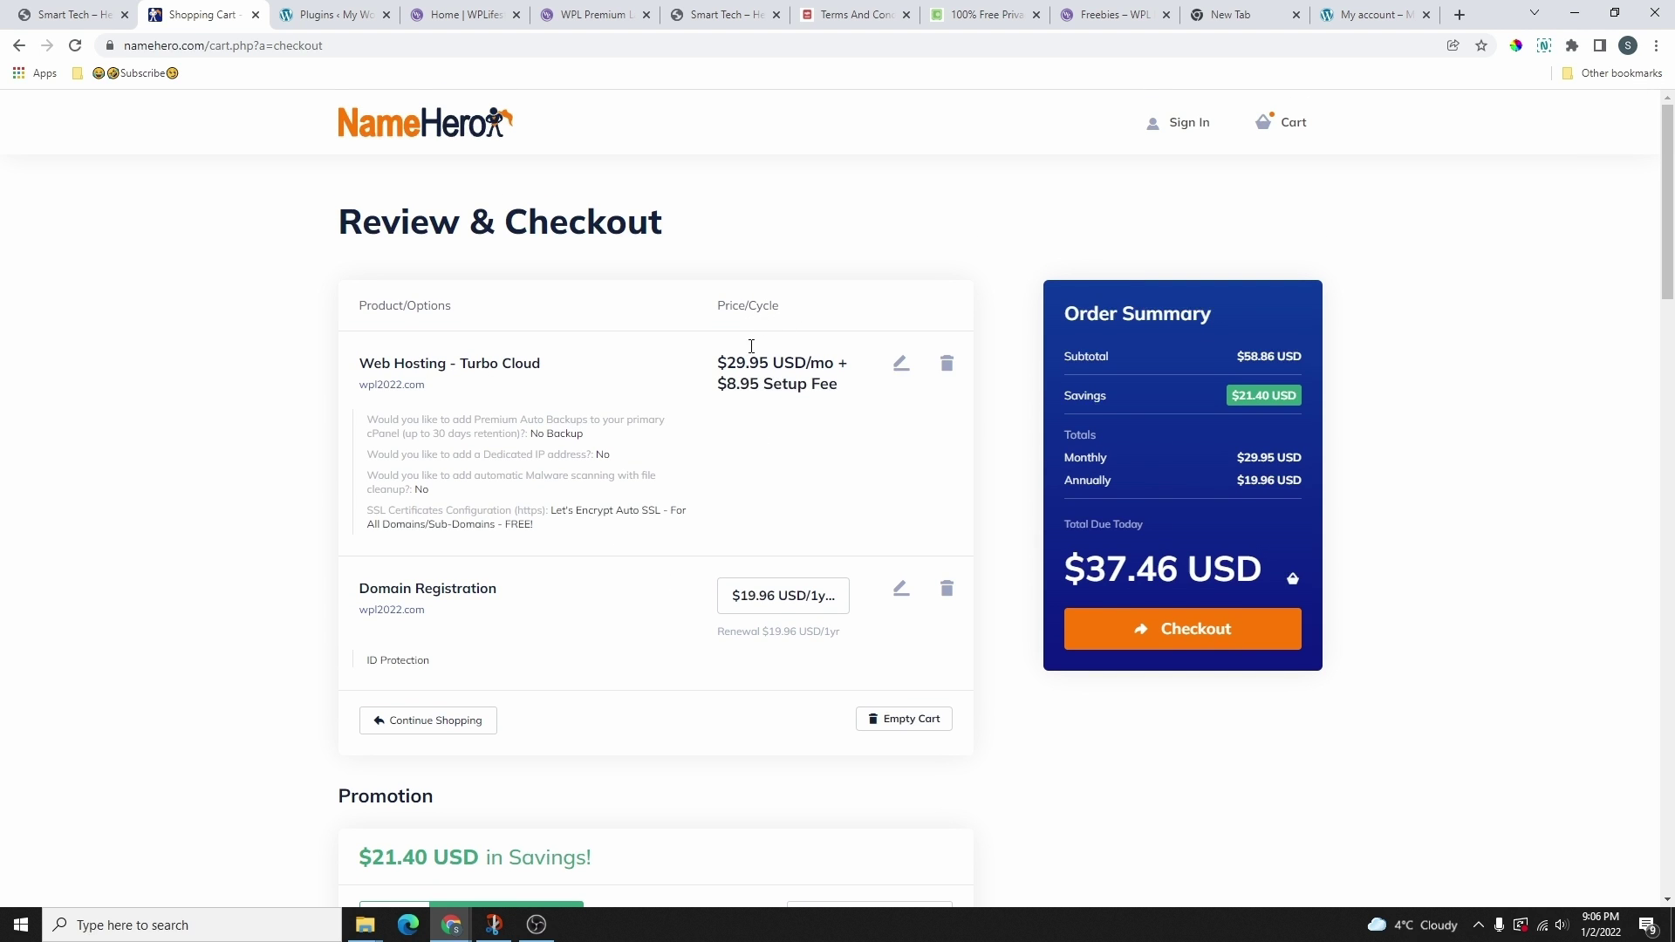
{"action": "scroll", "coordinate": [600, 480], "scroll_direction": "down", "scroll_amount": 2}
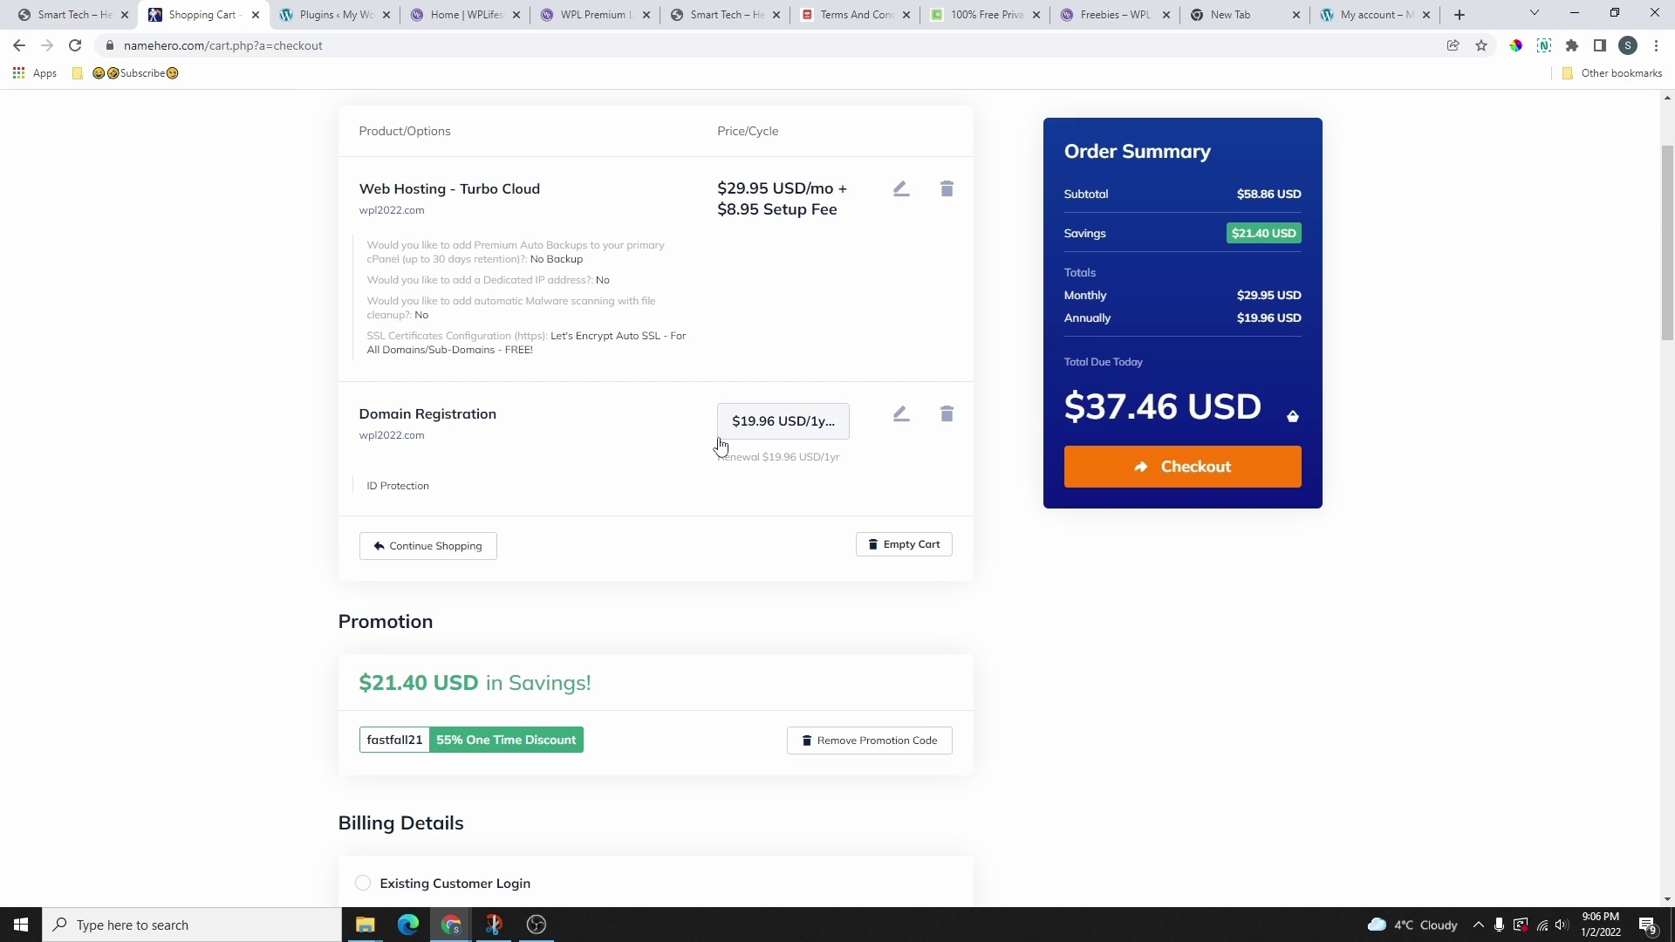
{"action": "scroll", "coordinate": [785, 409], "scroll_direction": "down", "scroll_amount": 1}
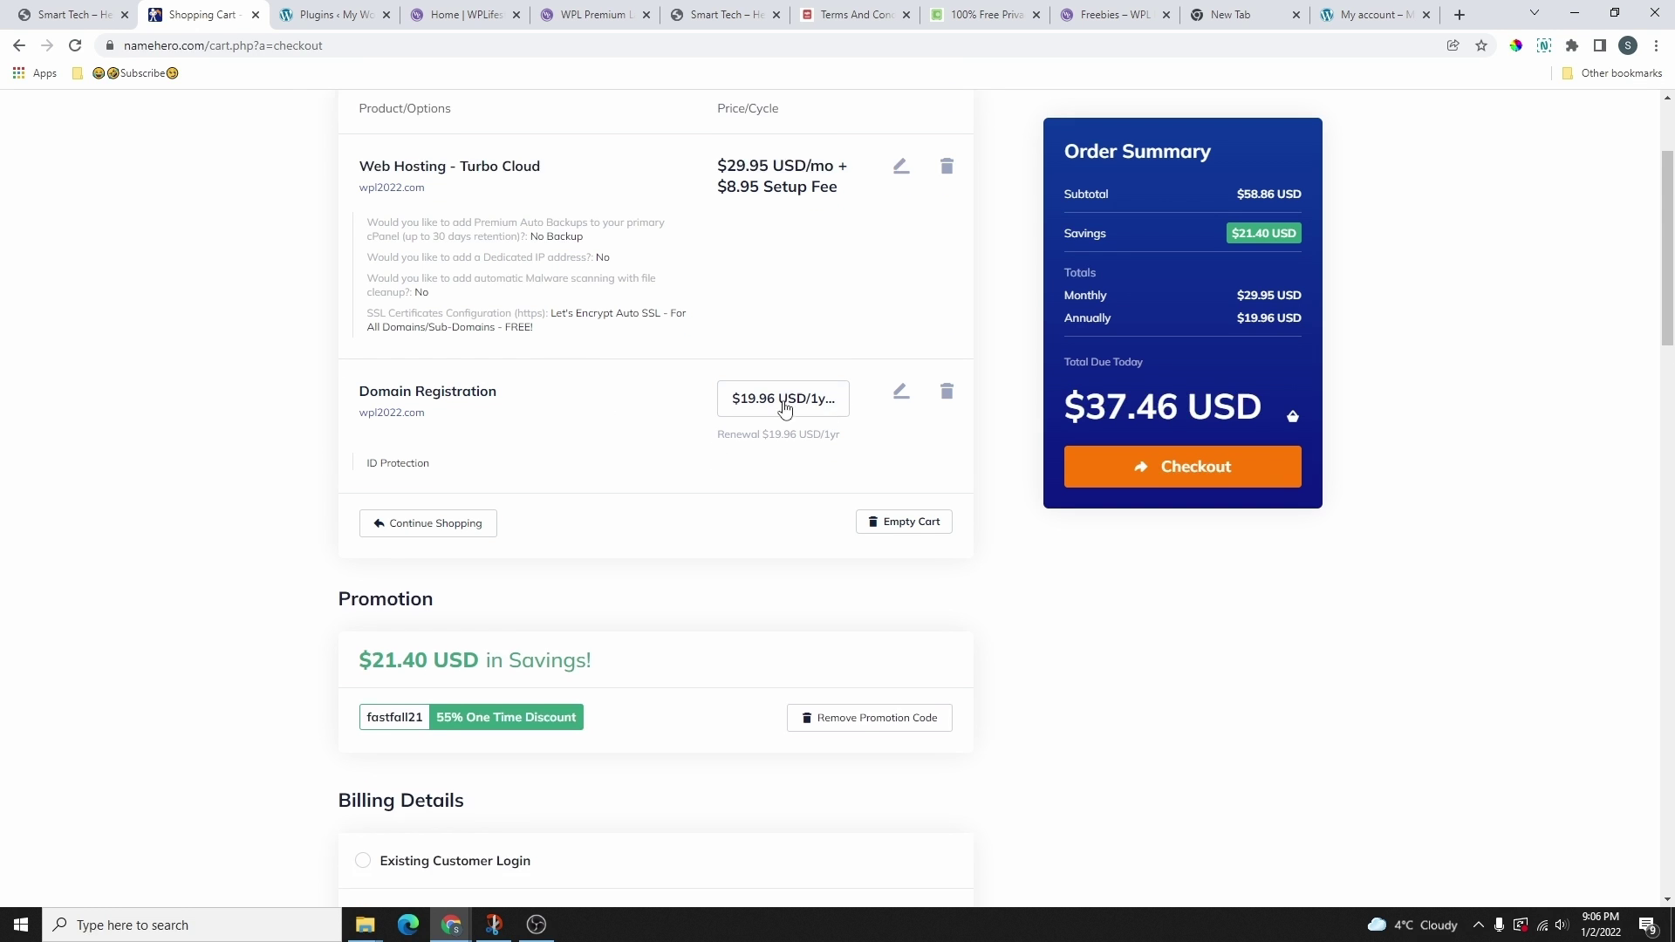
{"action": "scroll", "coordinate": [784, 408], "scroll_direction": "down", "scroll_amount": 2}
{"action": "scroll", "coordinate": [748, 281], "scroll_direction": "up", "scroll_amount": 3}
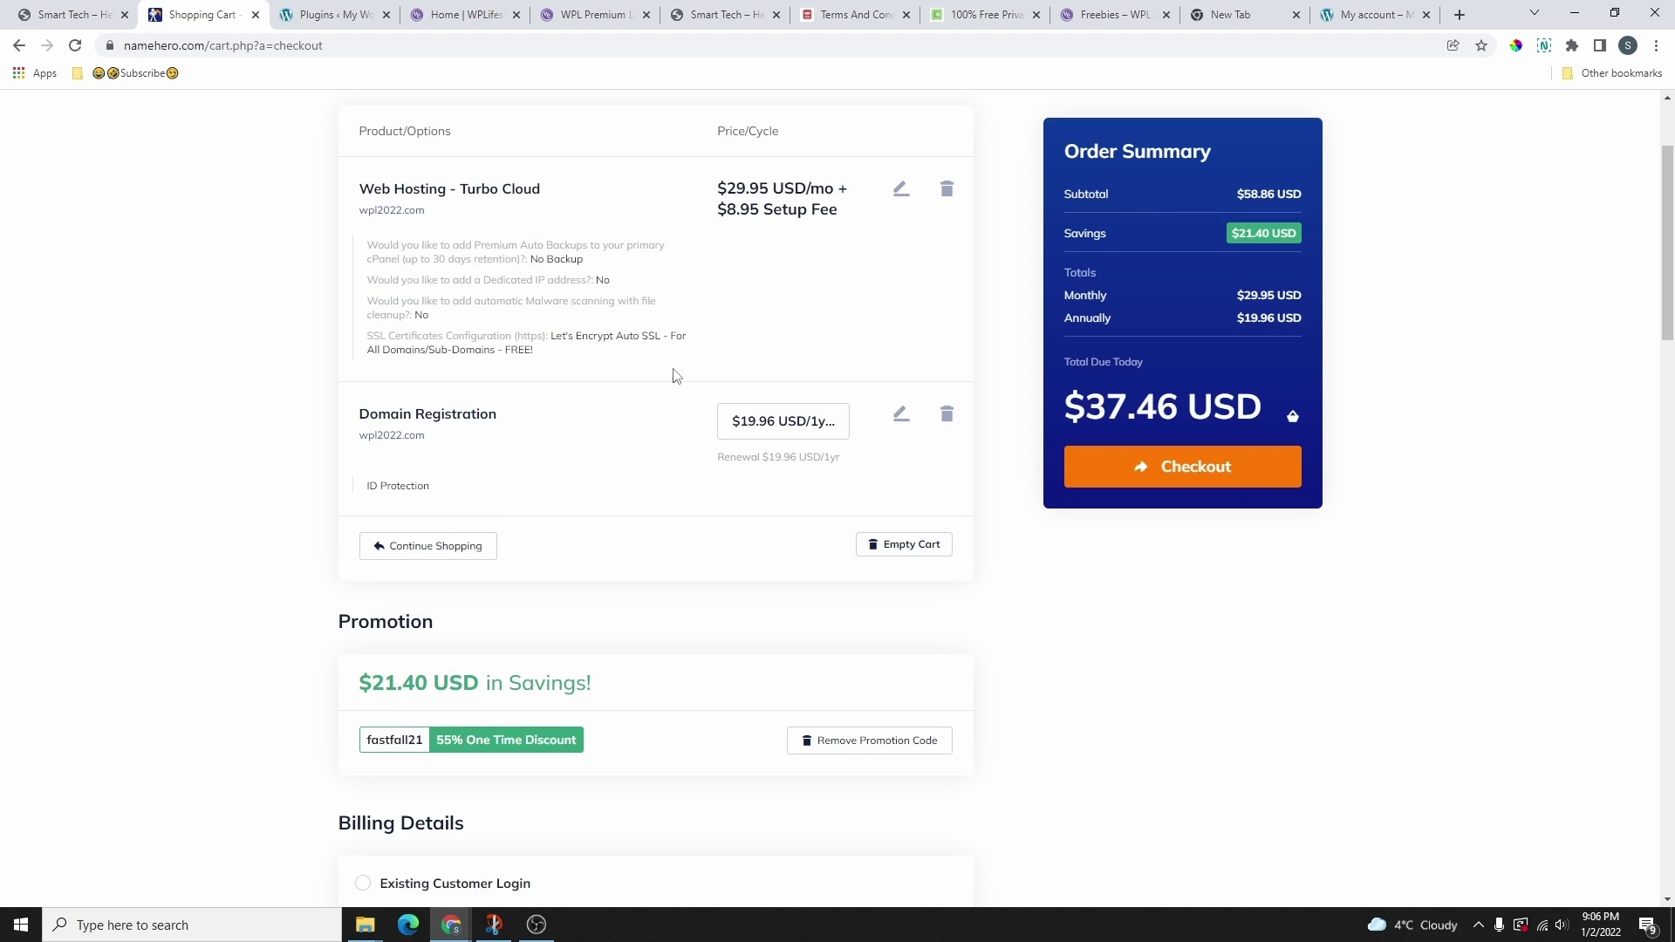
{"action": "scroll", "coordinate": [689, 355], "scroll_direction": "up", "scroll_amount": 2}
{"action": "scroll", "coordinate": [662, 441], "scroll_direction": "down", "scroll_amount": 3}
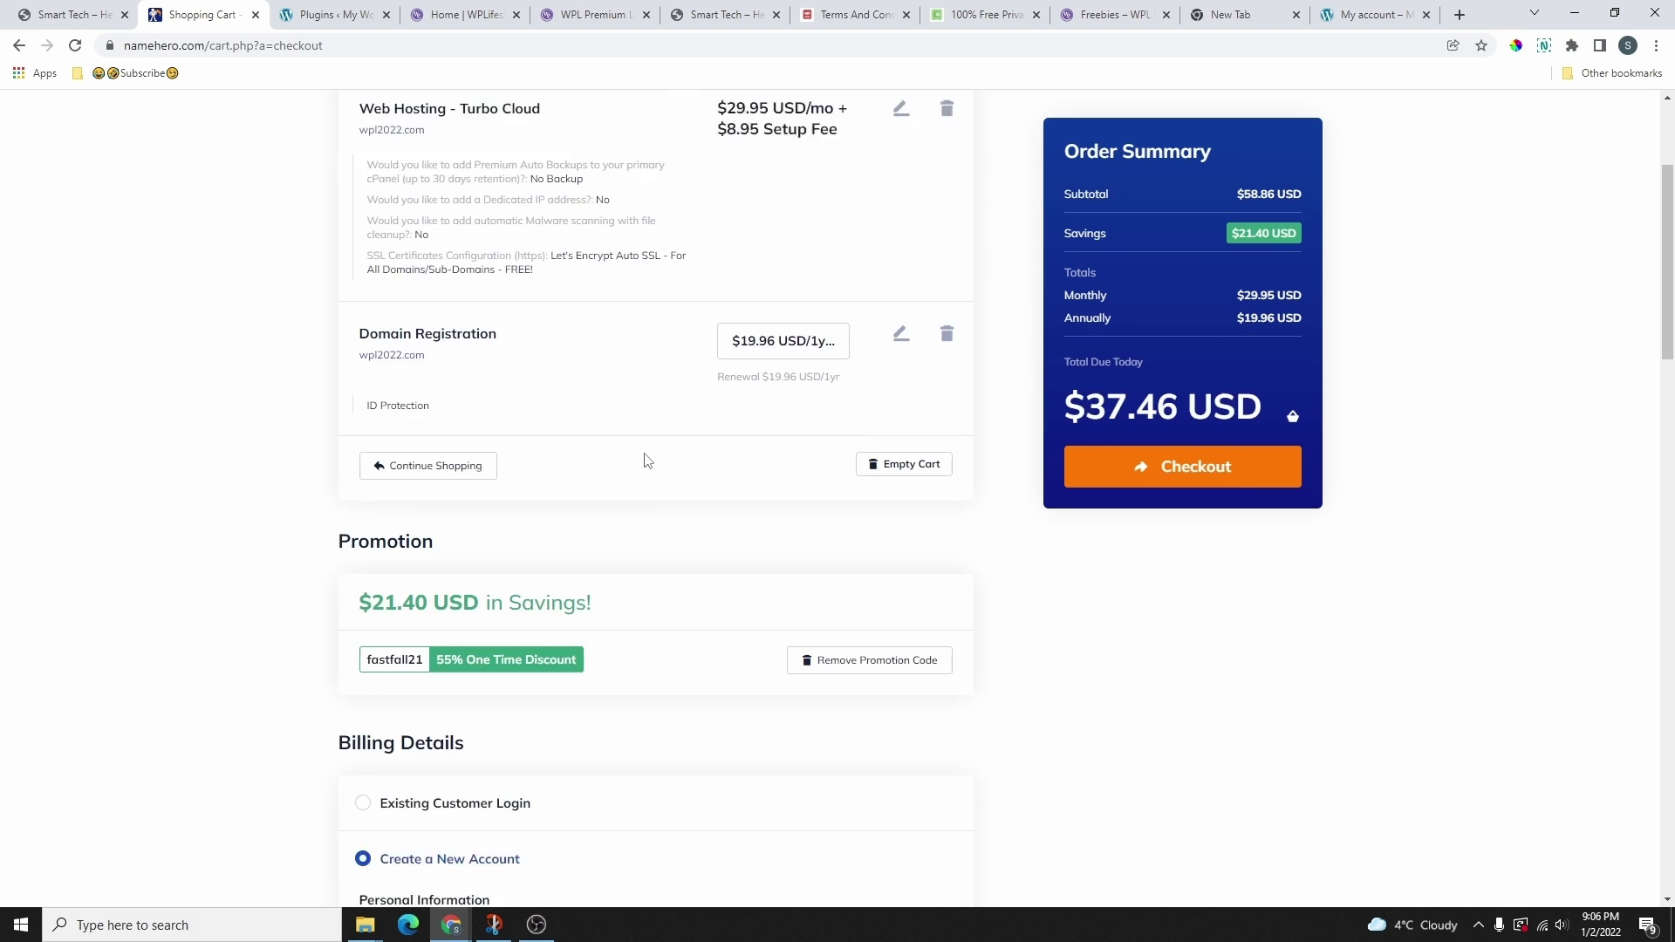
- Compare the existing customer login with the new account option in the billing details and examine the new account form's fields
{"action": "scroll", "coordinate": [647, 460], "scroll_direction": "down", "scroll_amount": 7}
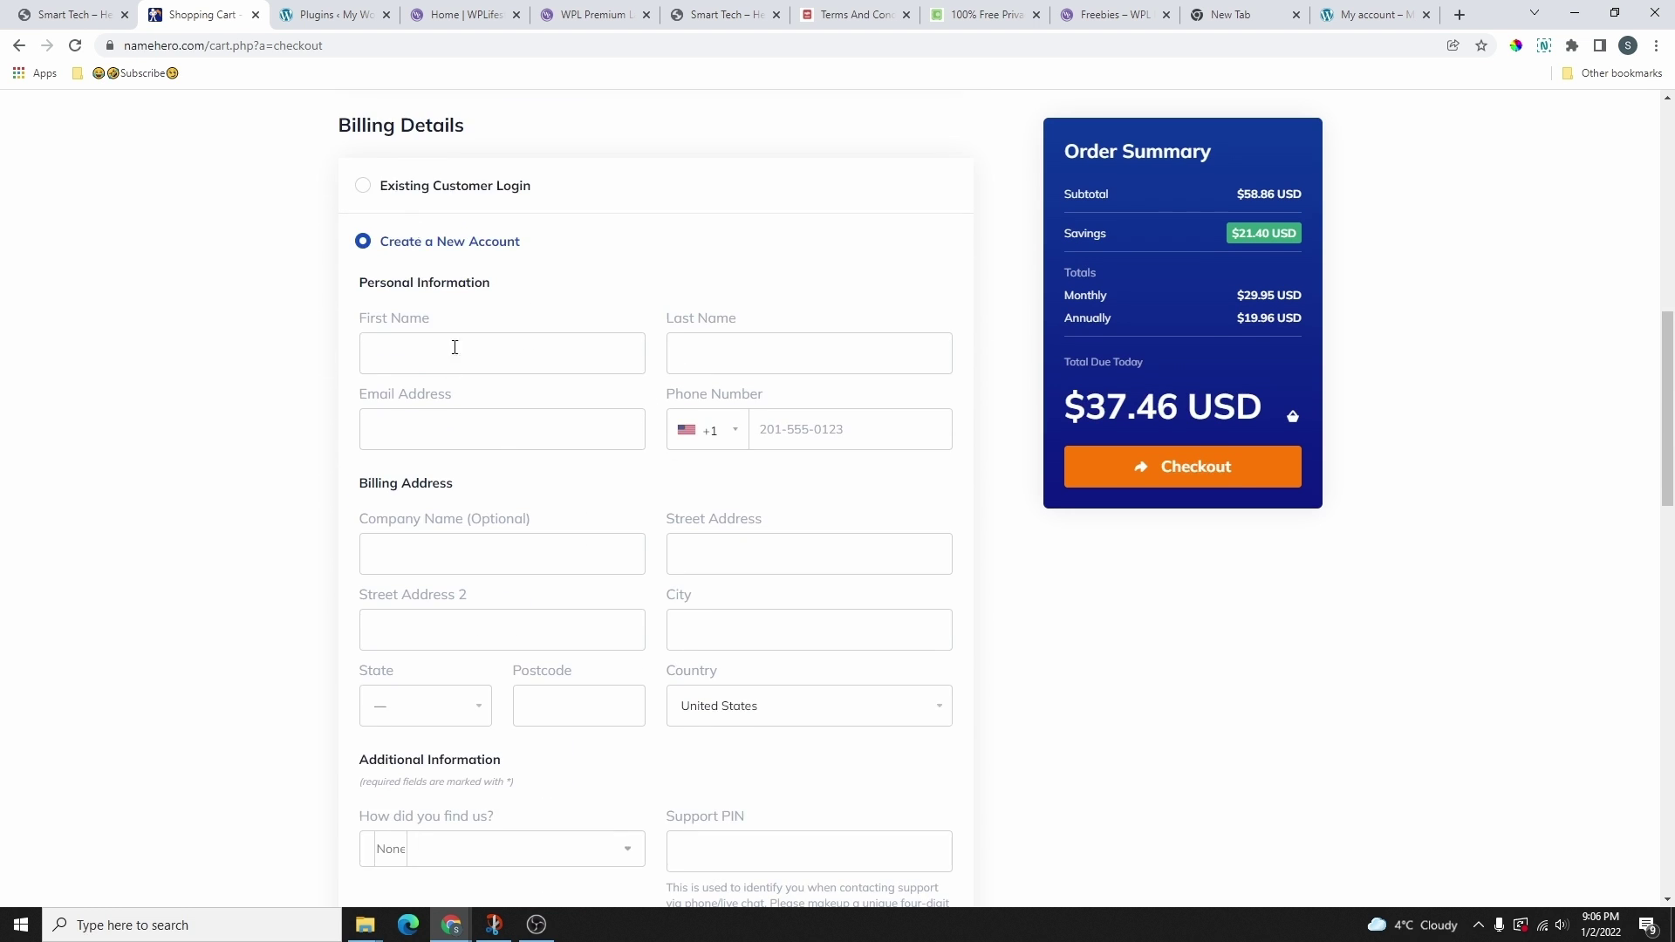
{"action": "left_click", "coordinate": [362, 205]}
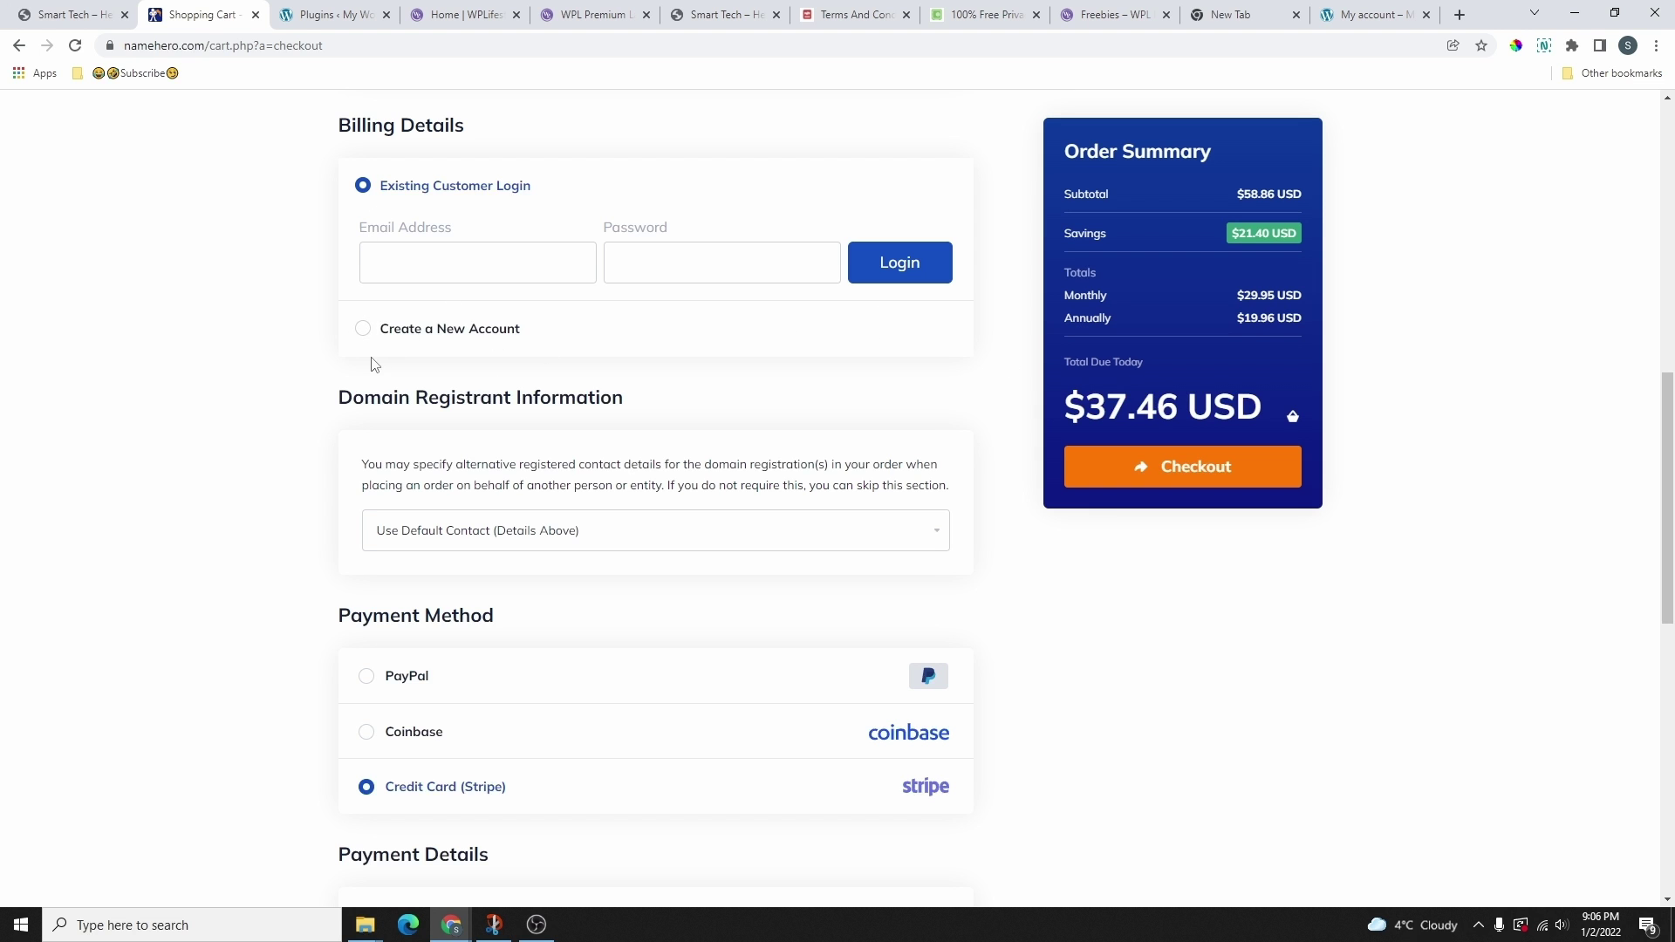
{"action": "left_click", "coordinate": [364, 331]}
{"action": "scroll", "coordinate": [536, 516], "scroll_direction": "up", "scroll_amount": 1}
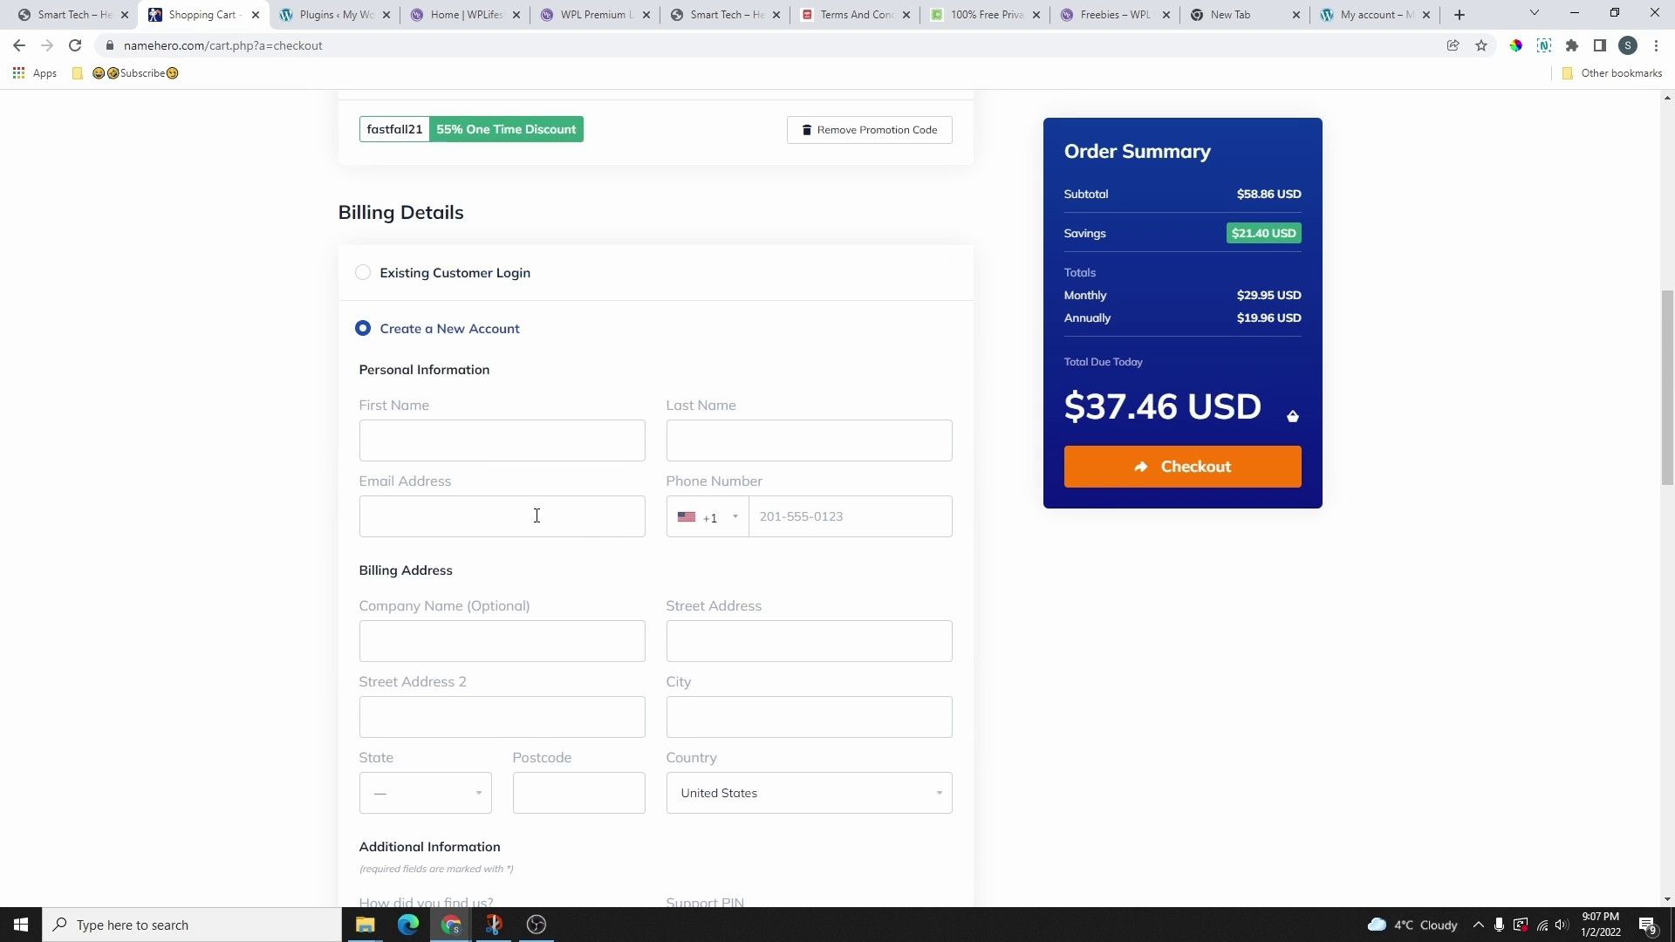
{"action": "scroll", "coordinate": [736, 535], "scroll_direction": "down", "scroll_amount": 3}
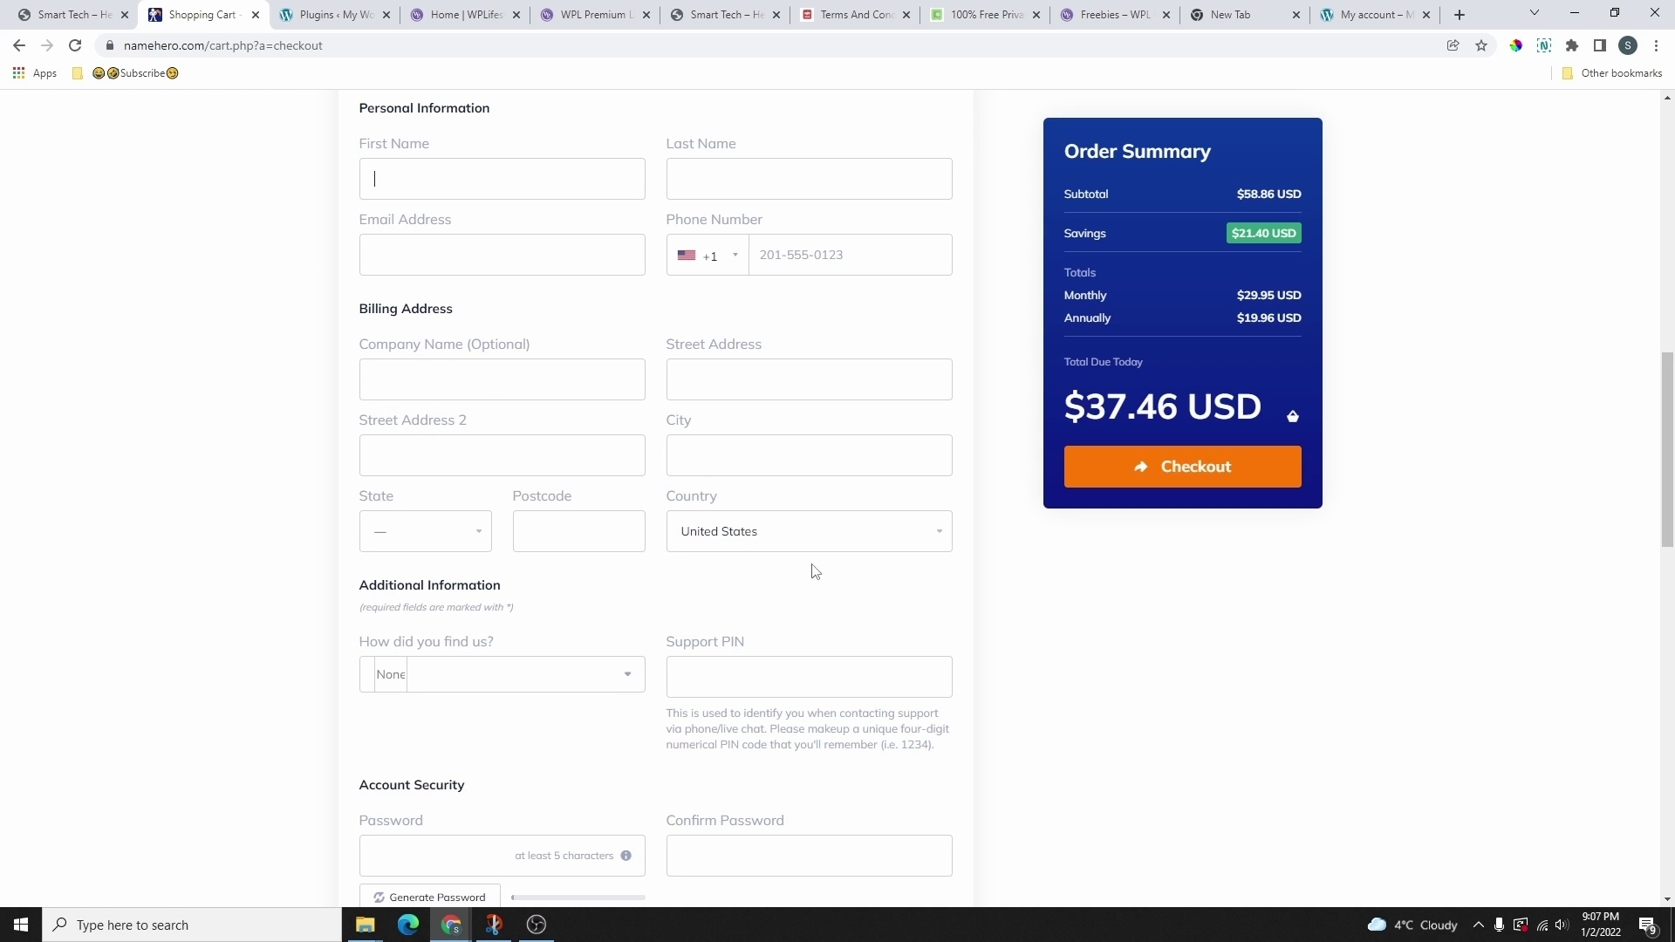
{"action": "scroll", "coordinate": [747, 468], "scroll_direction": "down", "scroll_amount": 4}
{"action": "scroll", "coordinate": [534, 348], "scroll_direction": "up", "scroll_amount": 3}
{"action": "scroll", "coordinate": [557, 382], "scroll_direction": "down", "scroll_amount": 1}
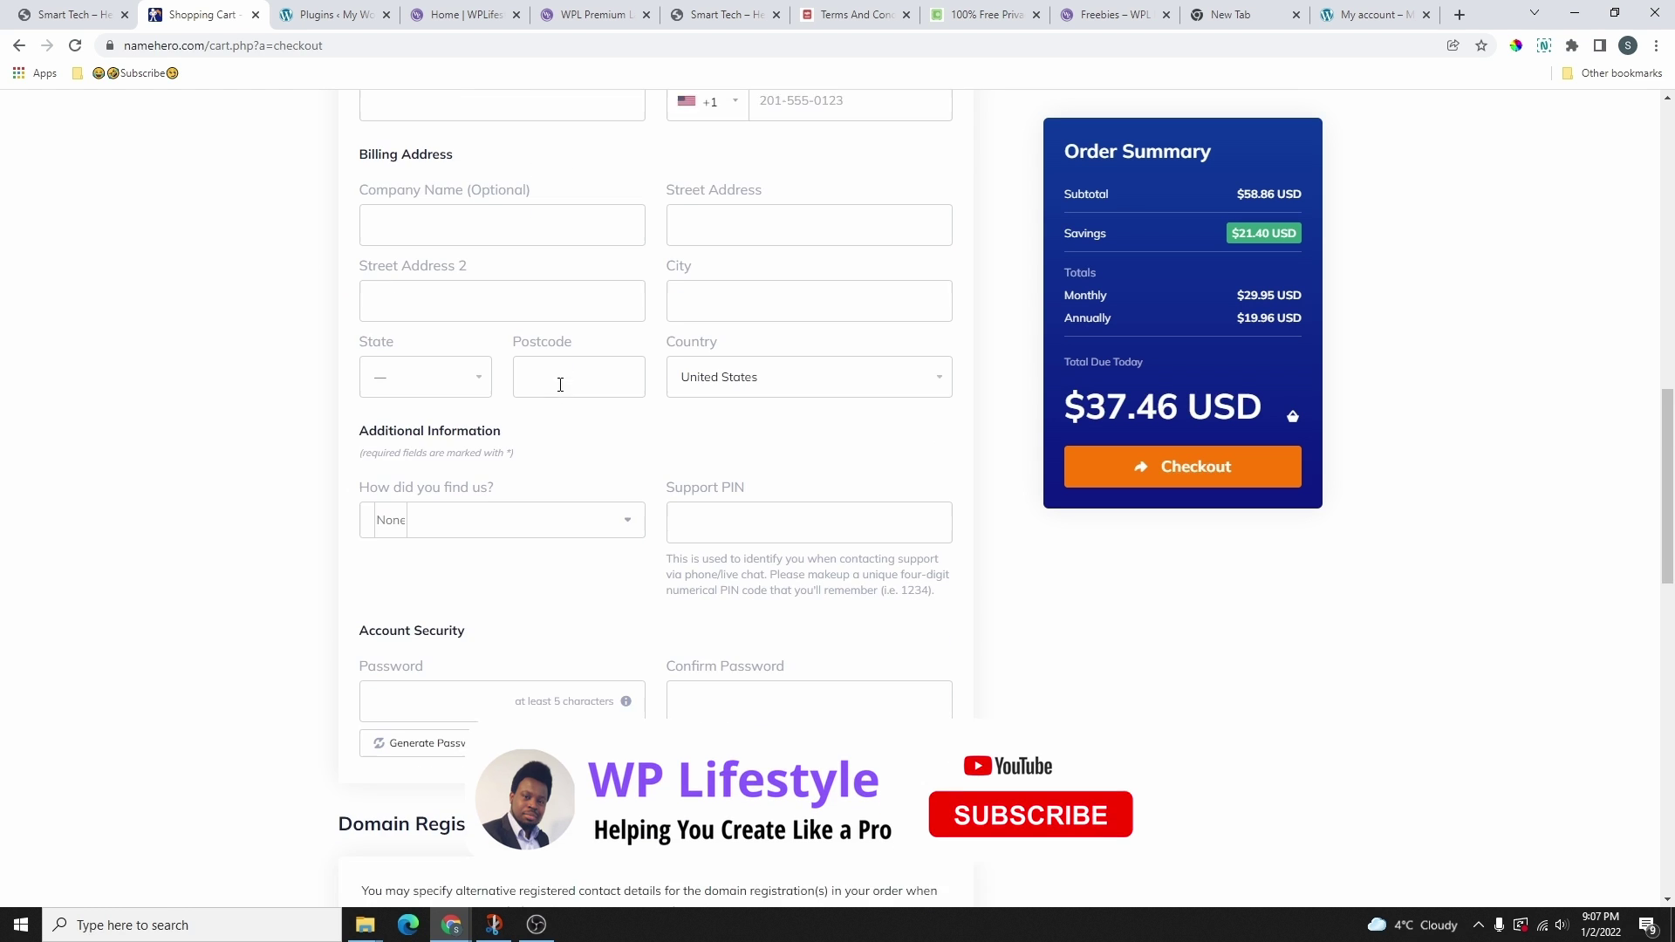
- Choose YouTube as how the company was found, and look over the Support PIN and account password fields
{"action": "scroll", "coordinate": [697, 520], "scroll_direction": "down", "scroll_amount": 2}
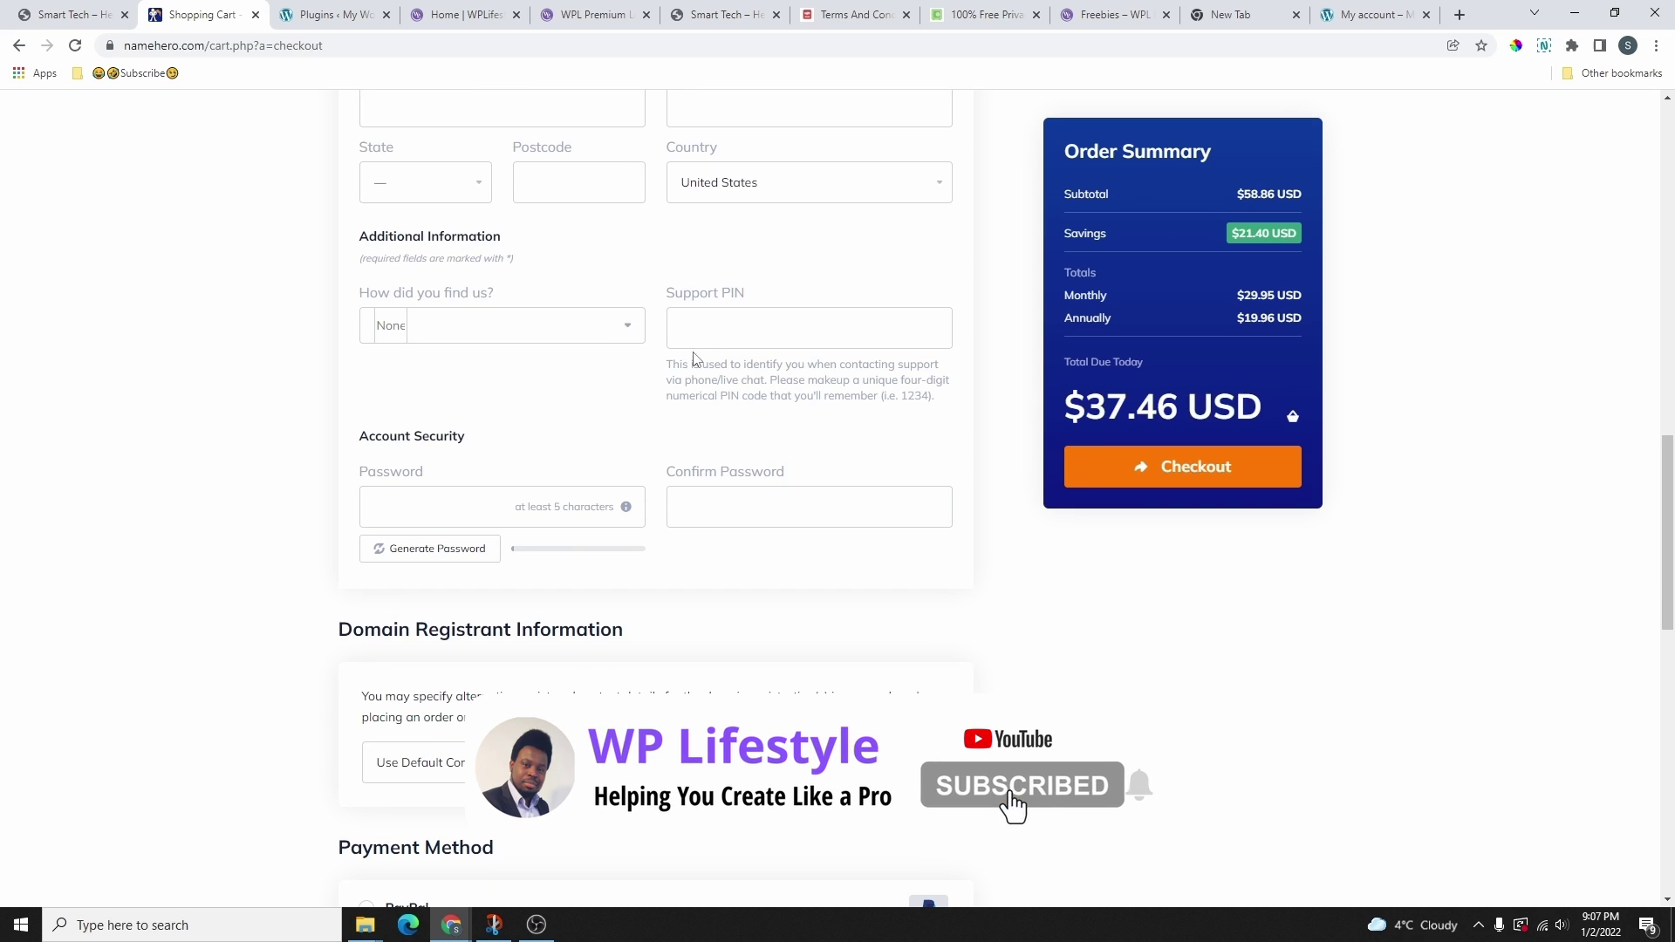
{"action": "left_click", "coordinate": [713, 328]}
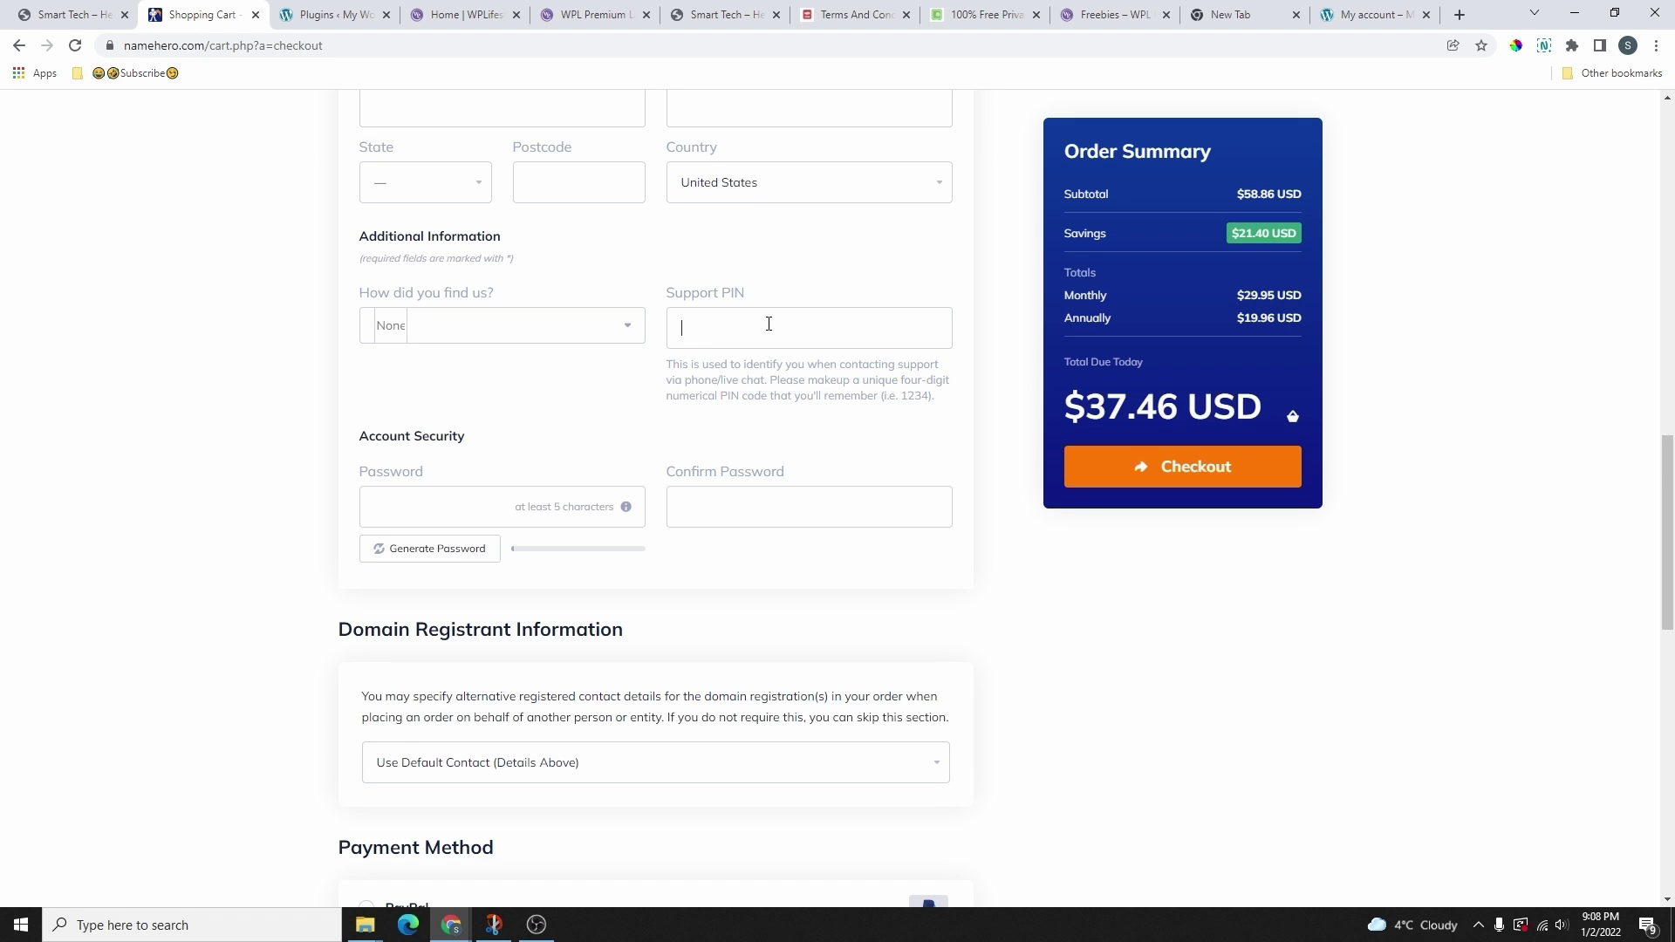
{"action": "scroll", "coordinate": [610, 332], "scroll_direction": "down", "scroll_amount": 2}
{"action": "left_click", "coordinate": [442, 335]}
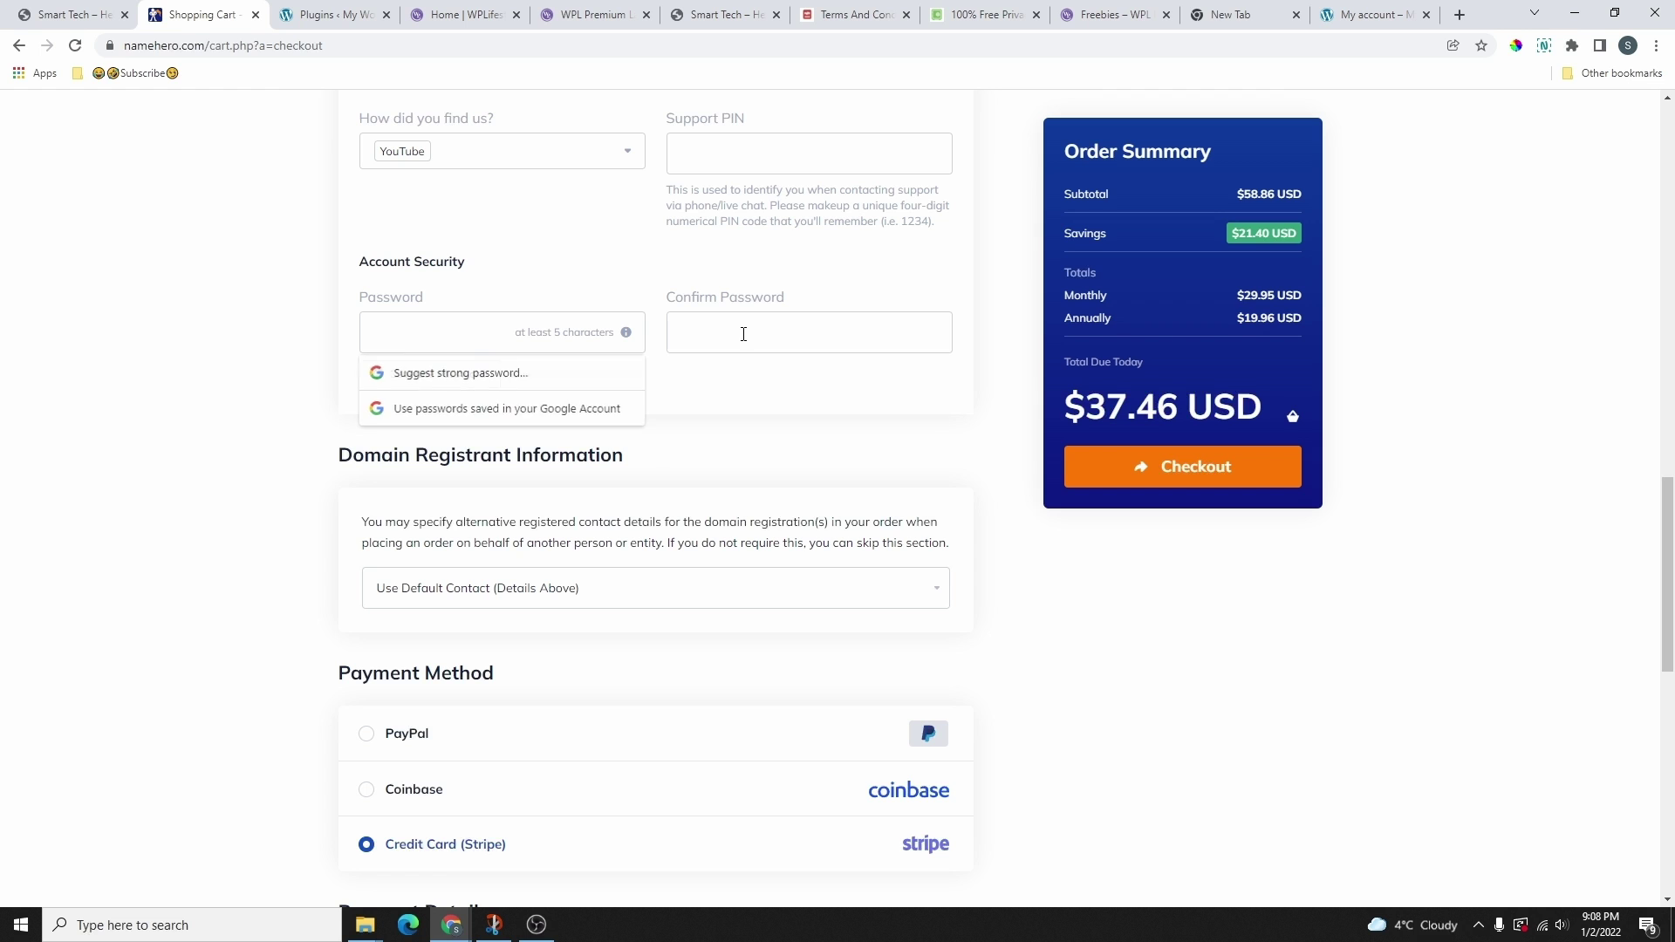
{"action": "left_click", "coordinate": [744, 333]}
{"action": "scroll", "coordinate": [593, 393], "scroll_direction": "down", "scroll_amount": 2}
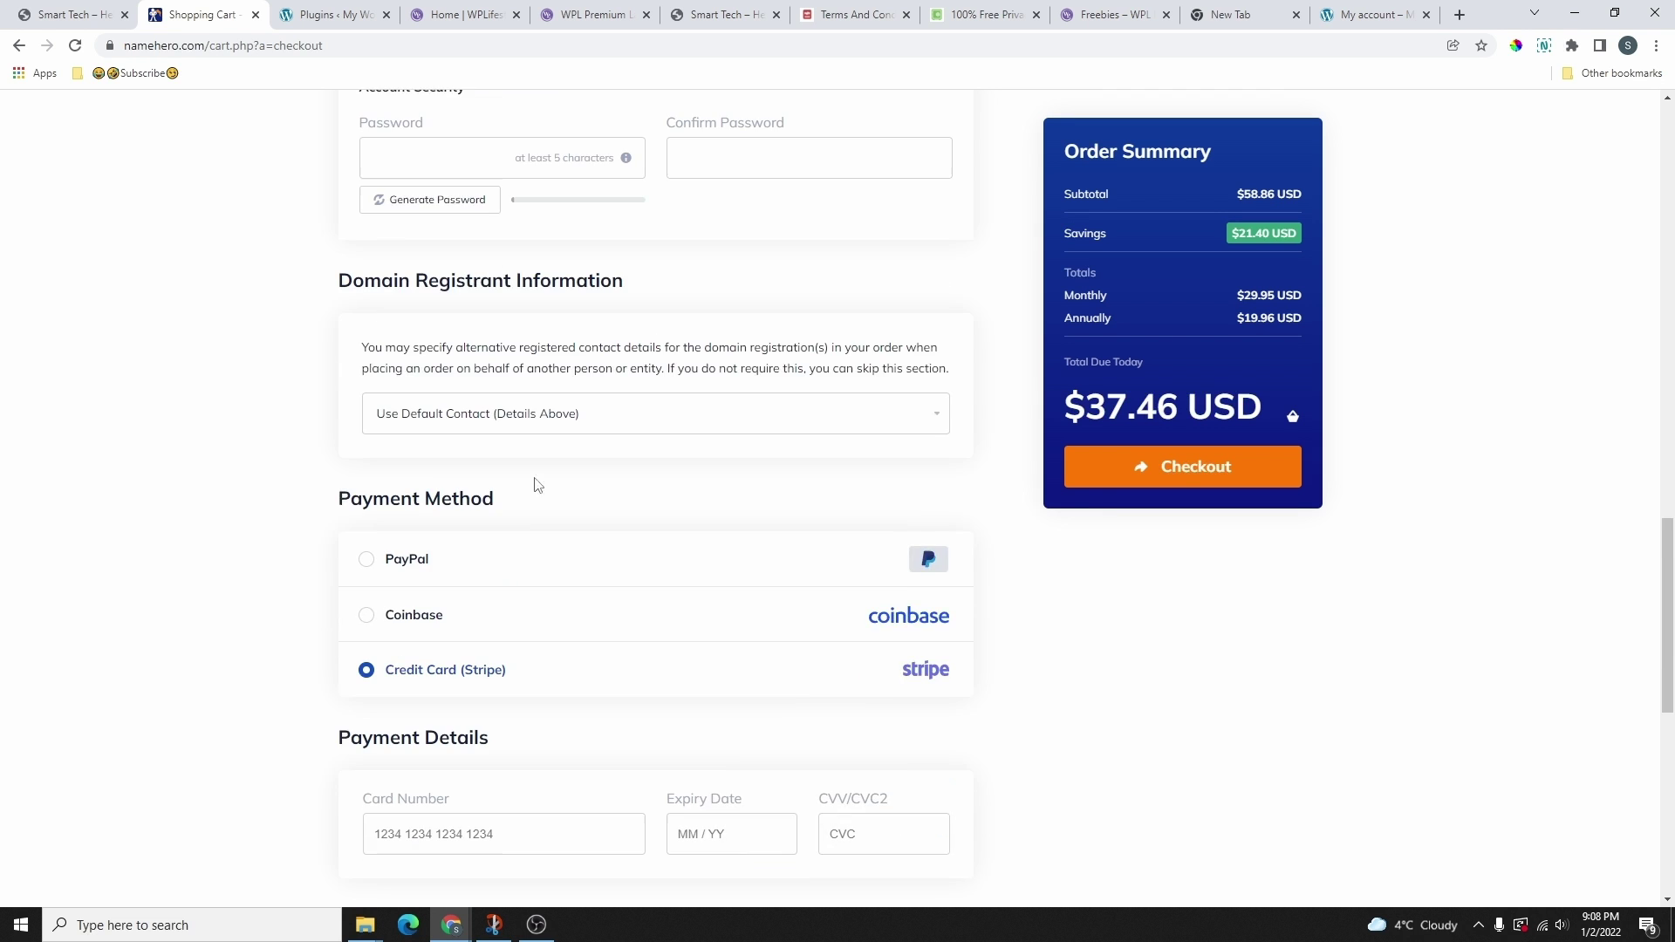
- Try the Add New Contact option for the domain registrant information
{"action": "left_click", "coordinate": [617, 419]}
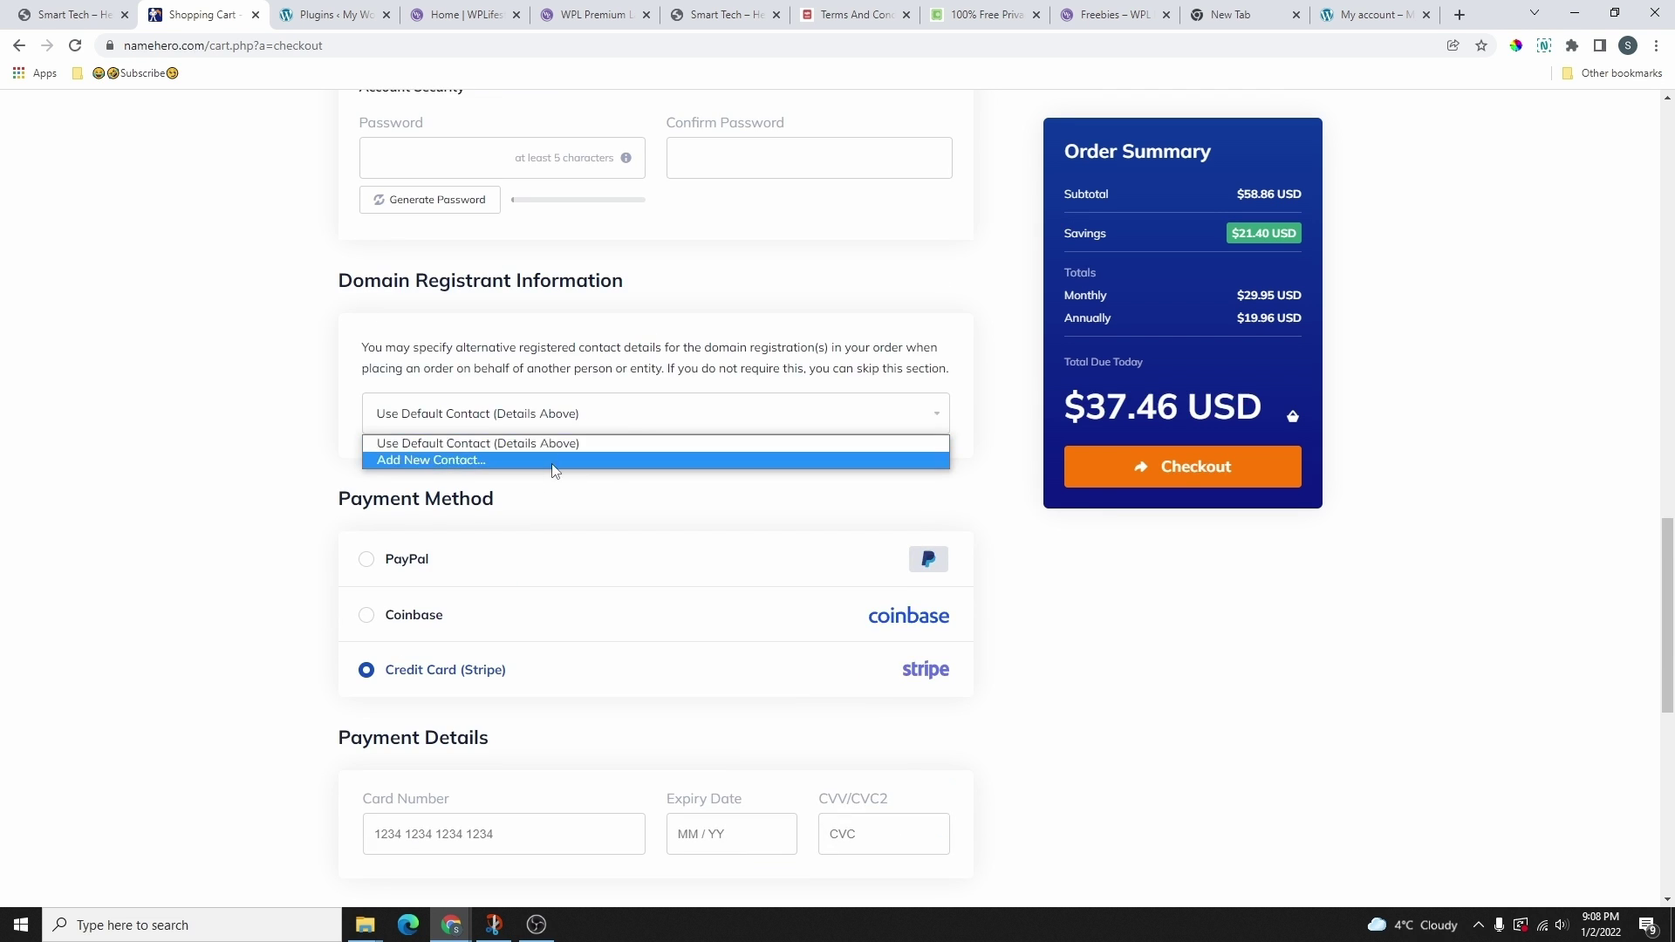
{"action": "left_click_drag", "start_coordinate": [331, 280], "coordinate": [663, 291]}
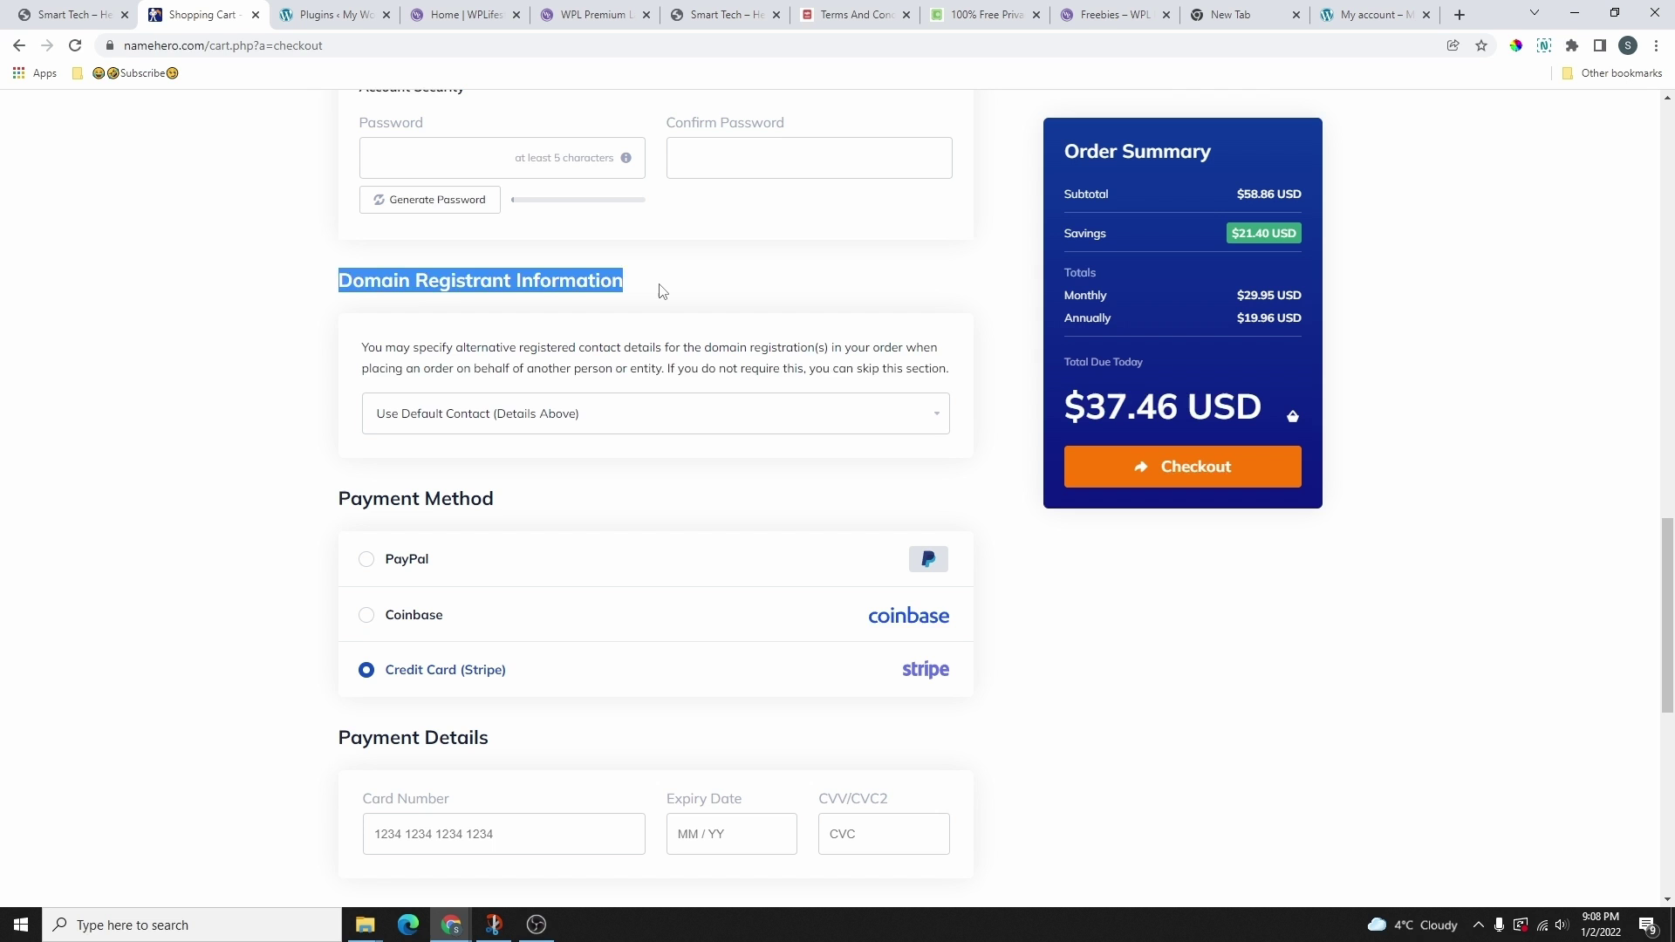
{"action": "left_click", "coordinate": [567, 417]}
{"action": "left_click", "coordinate": [439, 461]}
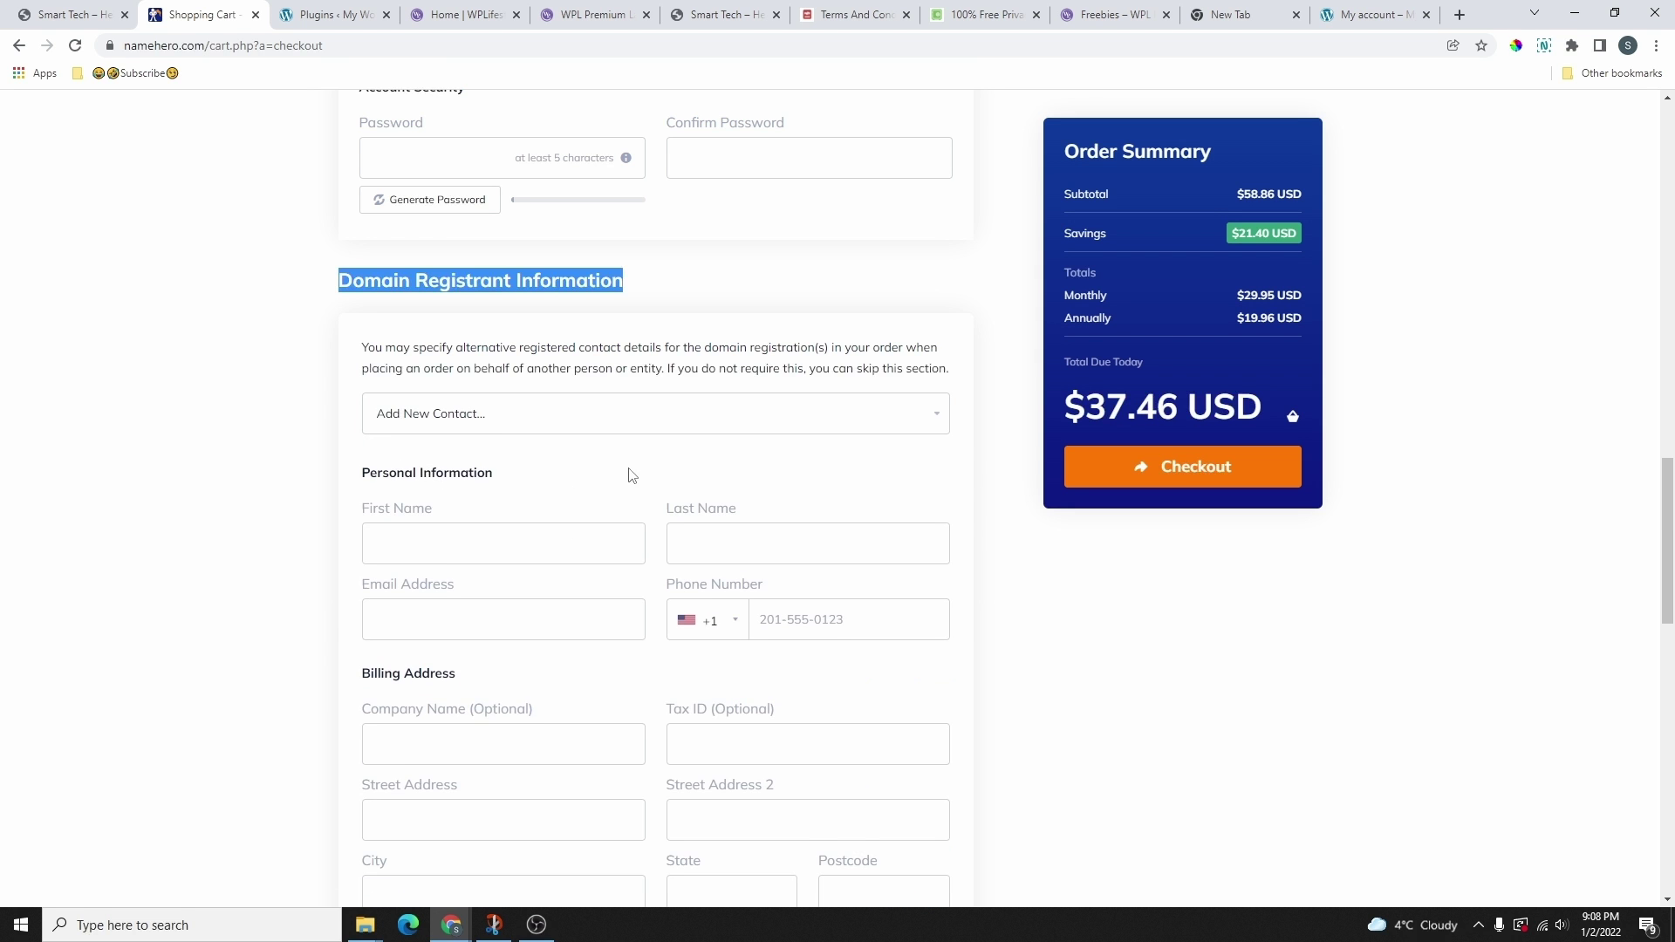
- Use the default contact as the domain registrant and choose PayPal as the payment method
{"action": "scroll", "coordinate": [576, 558], "scroll_direction": "down", "scroll_amount": 4}
{"action": "scroll", "coordinate": [611, 603], "scroll_direction": "up", "scroll_amount": 3}
{"action": "scroll", "coordinate": [556, 513], "scroll_direction": "up", "scroll_amount": 3}
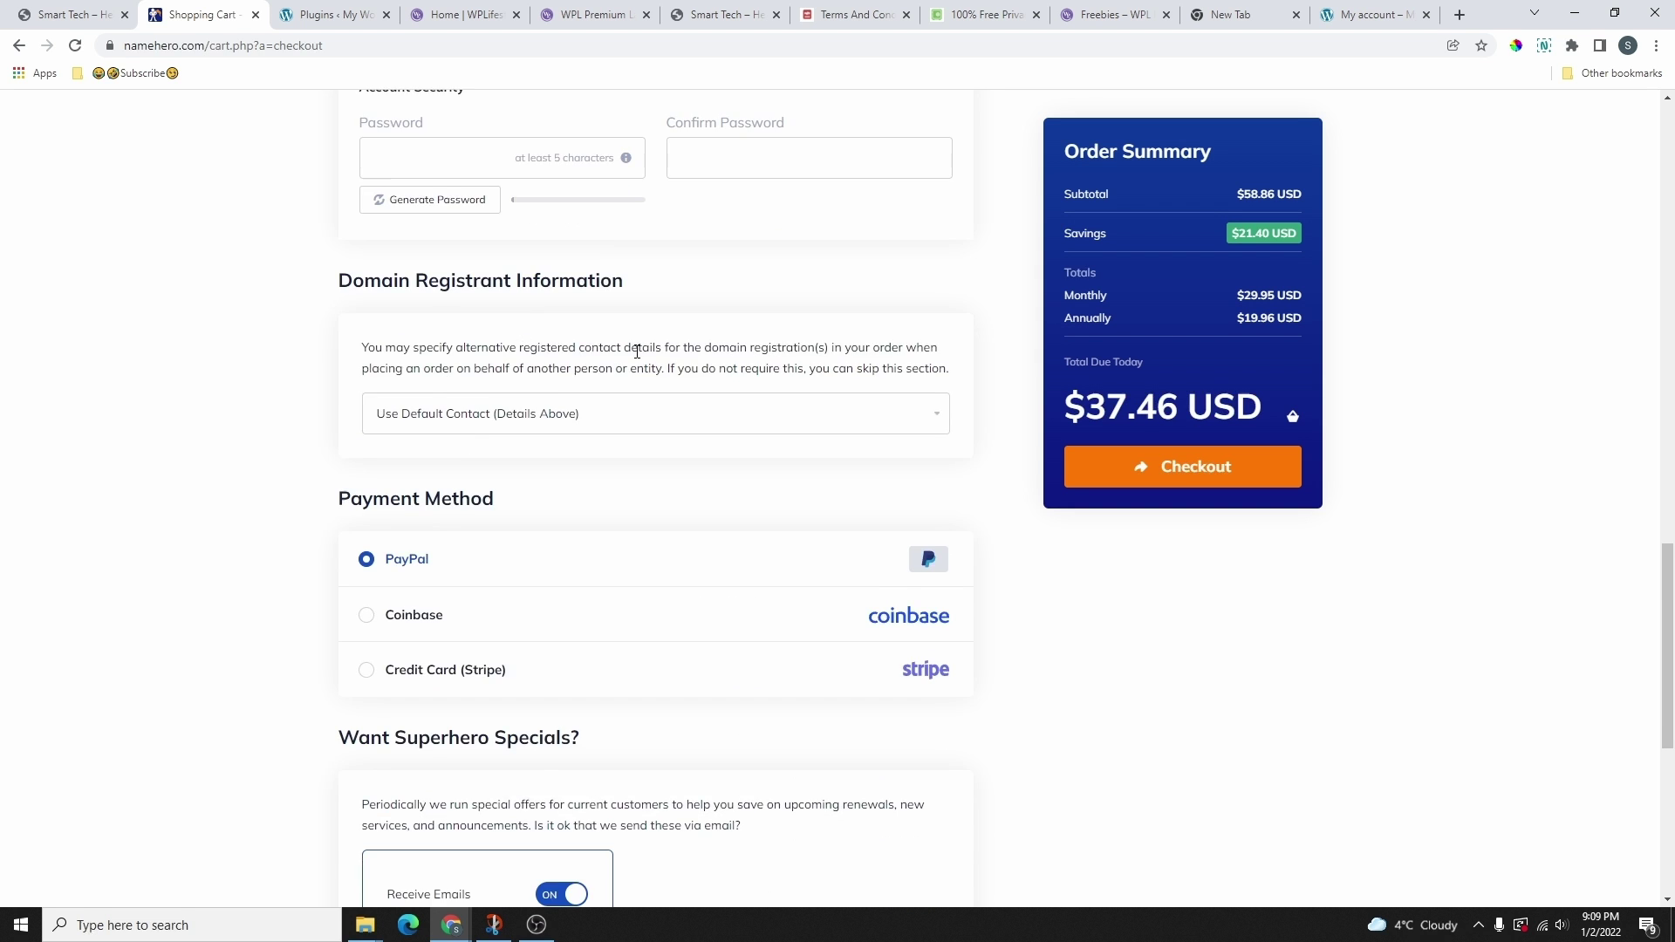
{"action": "scroll", "coordinate": [591, 408], "scroll_direction": "up", "scroll_amount": 4}
{"action": "scroll", "coordinate": [510, 391], "scroll_direction": "up", "scroll_amount": 5}
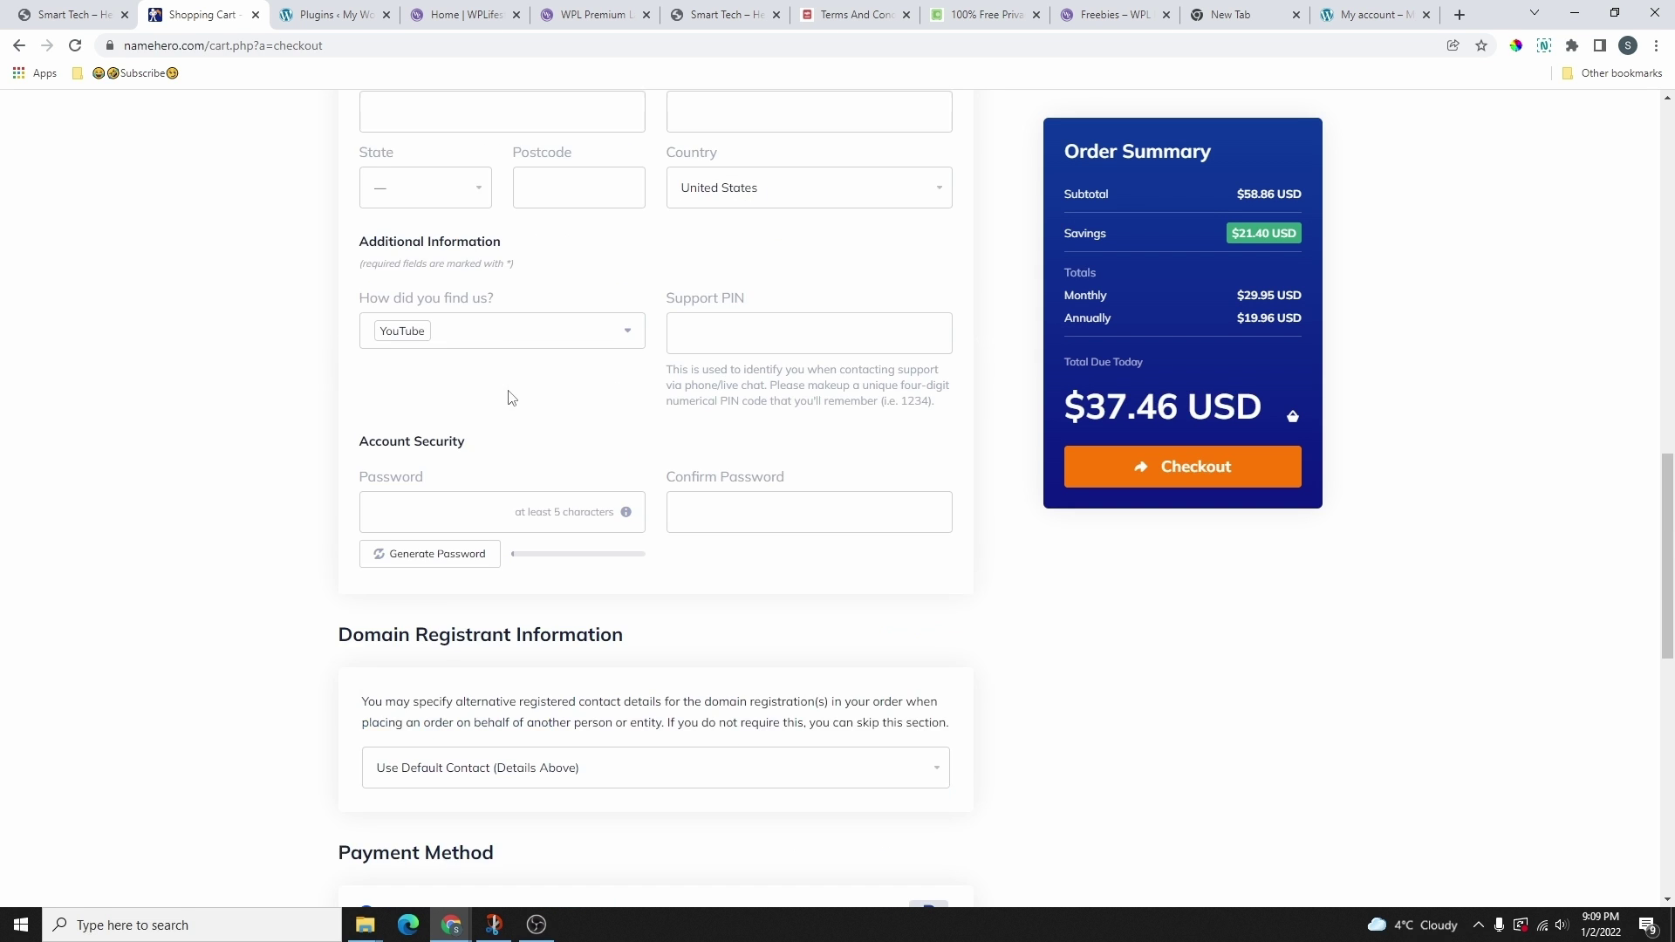
{"action": "scroll", "coordinate": [587, 407], "scroll_direction": "down", "scroll_amount": 14}
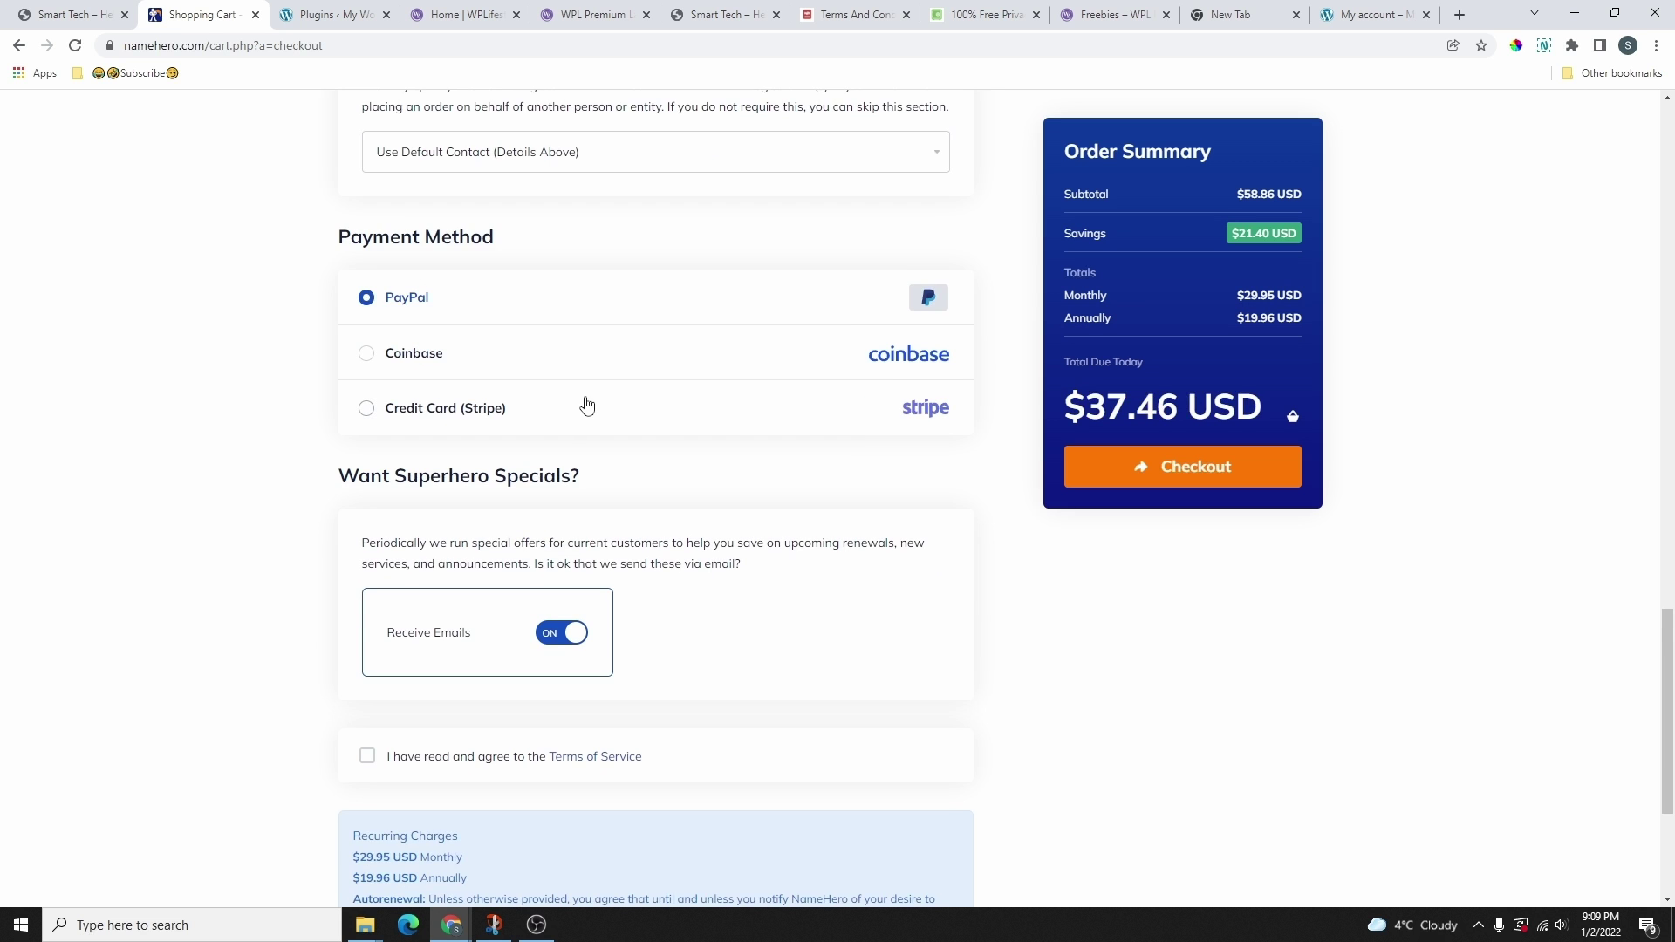
{"action": "scroll", "coordinate": [589, 410], "scroll_direction": "up", "scroll_amount": 2}
{"action": "scroll", "coordinate": [628, 415], "scroll_direction": "down", "scroll_amount": 3}
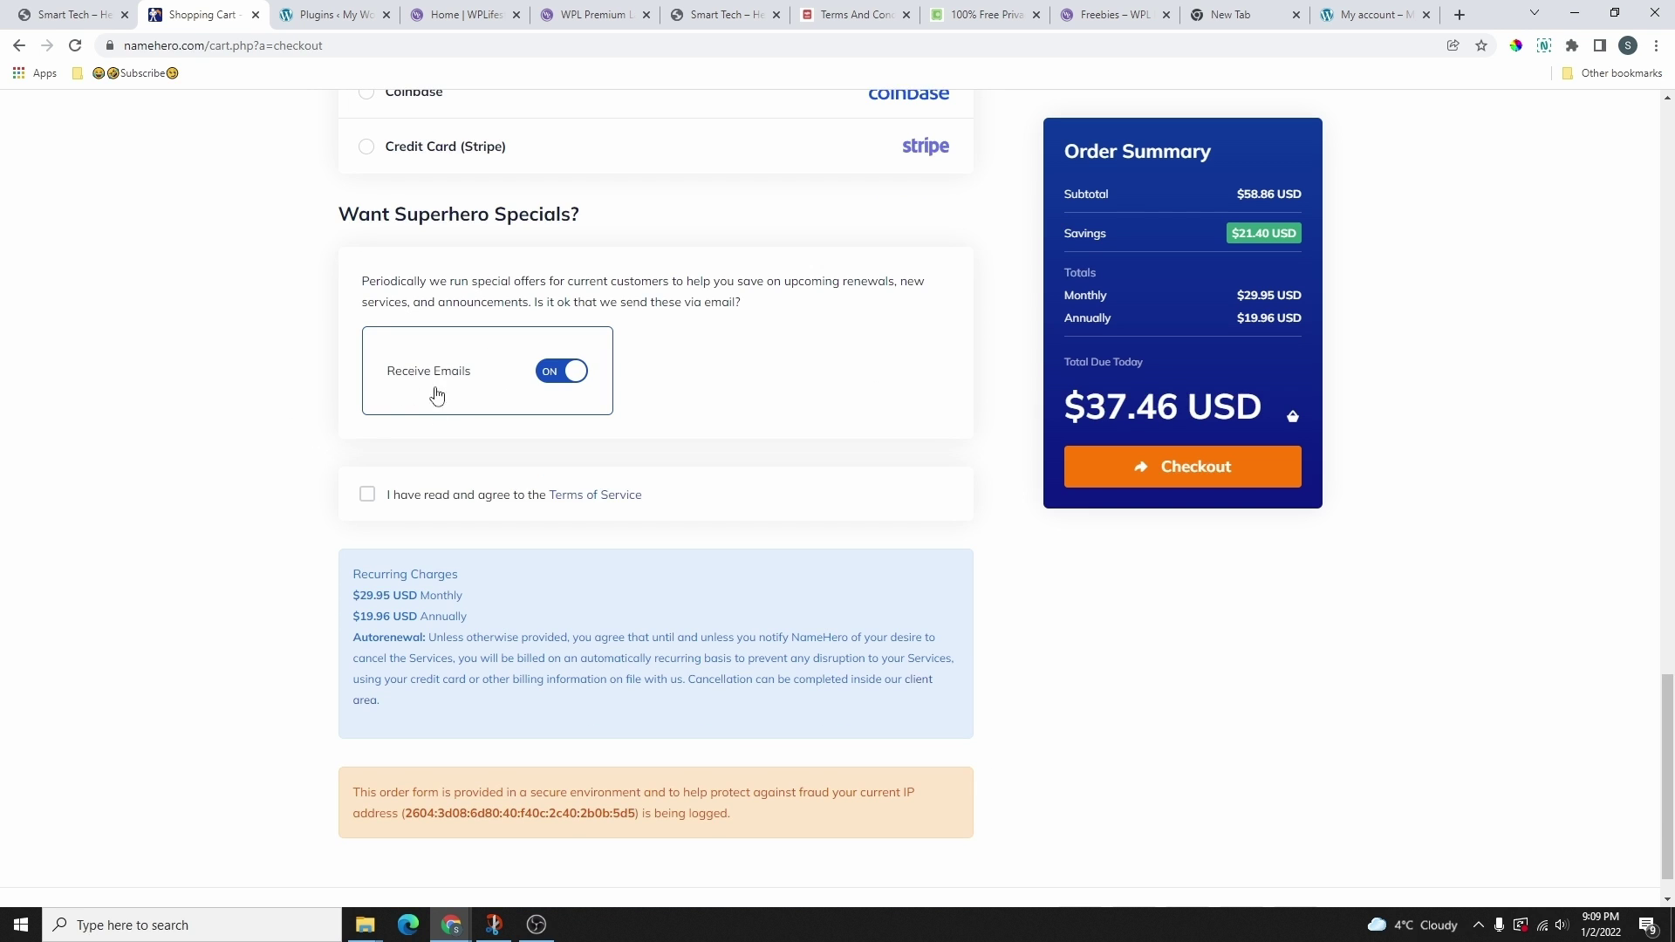
- Turn off Receive Emails, agree to the Terms of Service, and complete the checkout through PayPal, returning to the merchant
{"action": "left_click", "coordinate": [561, 371]}
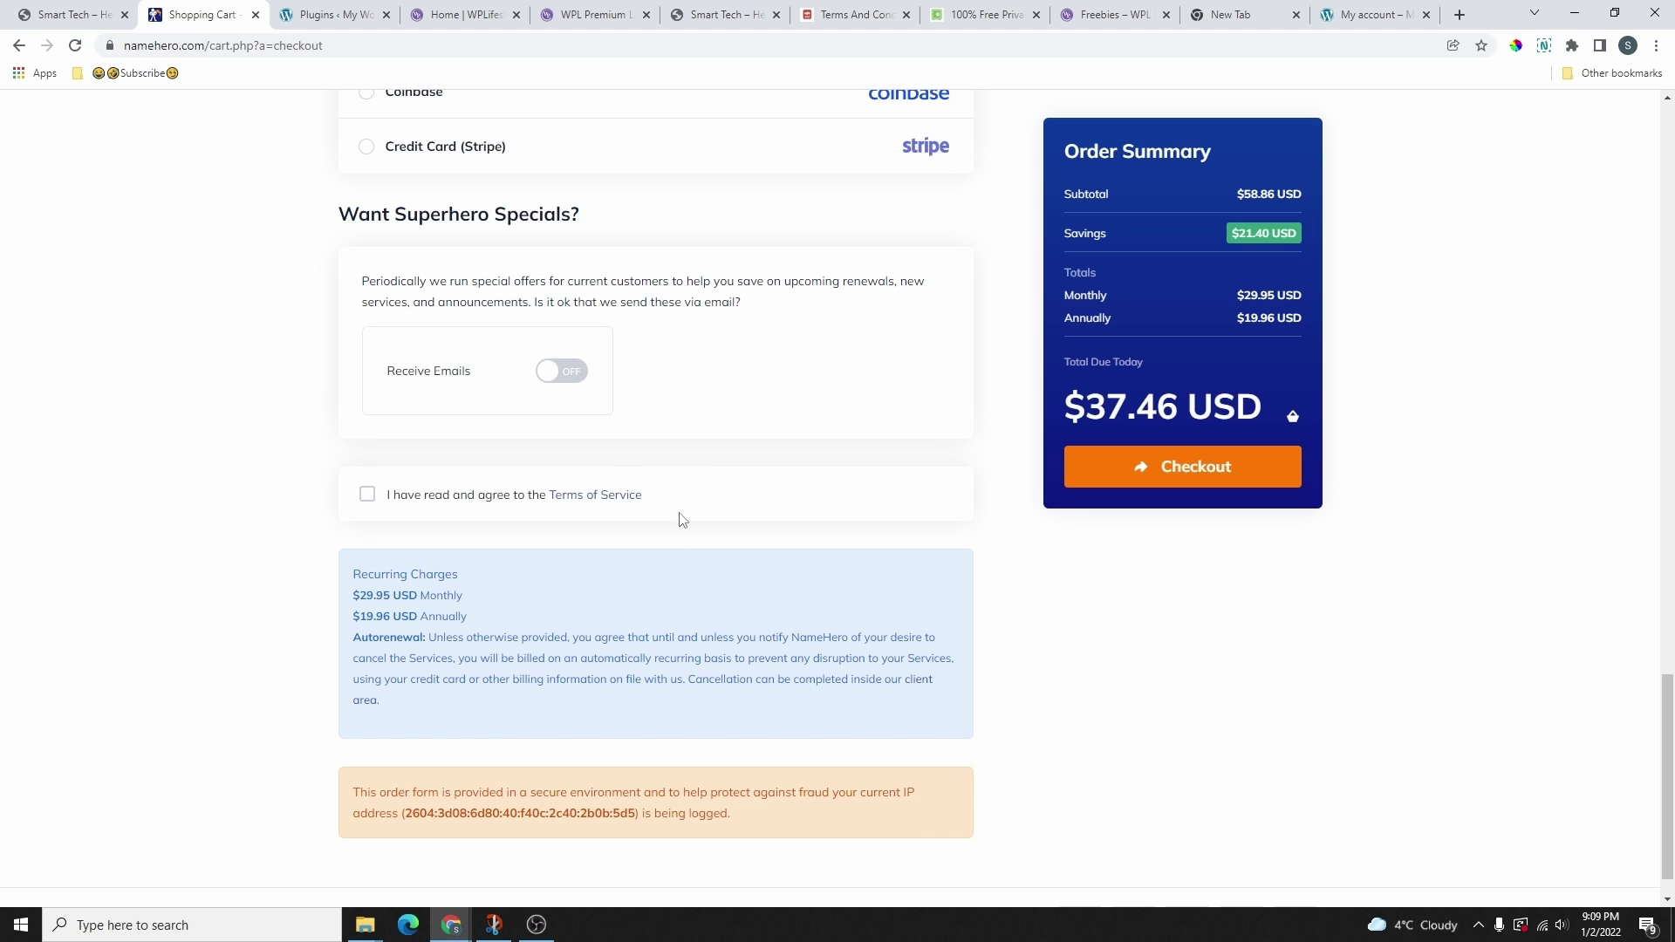
{"action": "left_click", "coordinate": [366, 496]}
{"action": "left_click", "coordinate": [1189, 479]}
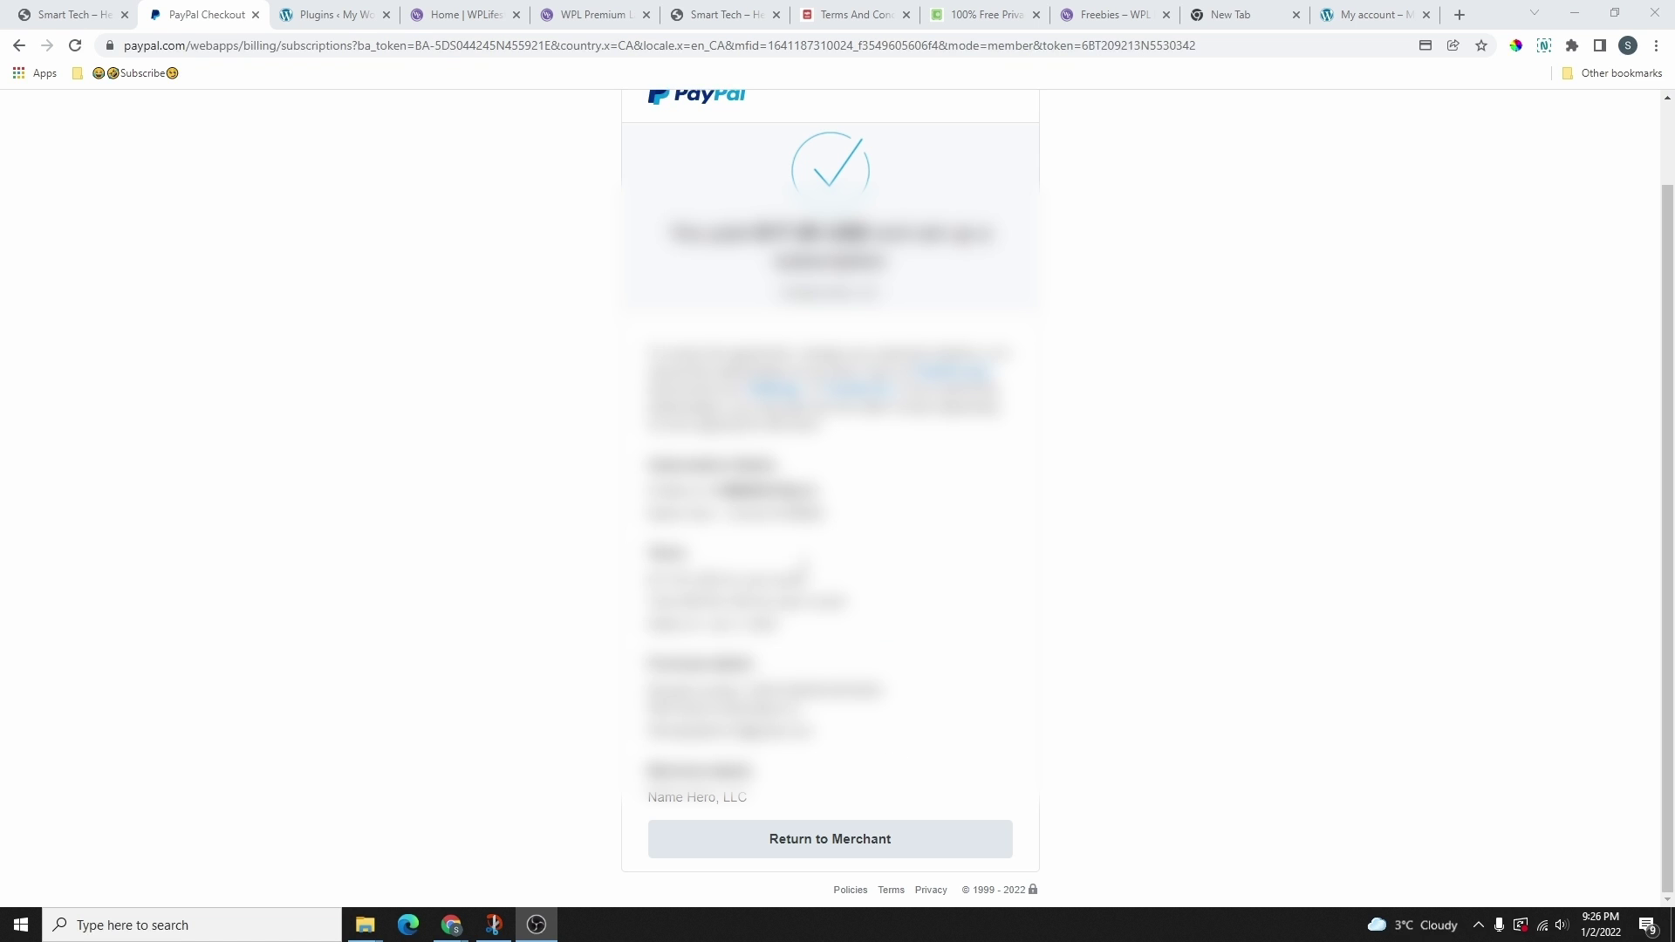
{"action": "left_click", "coordinate": [846, 846]}
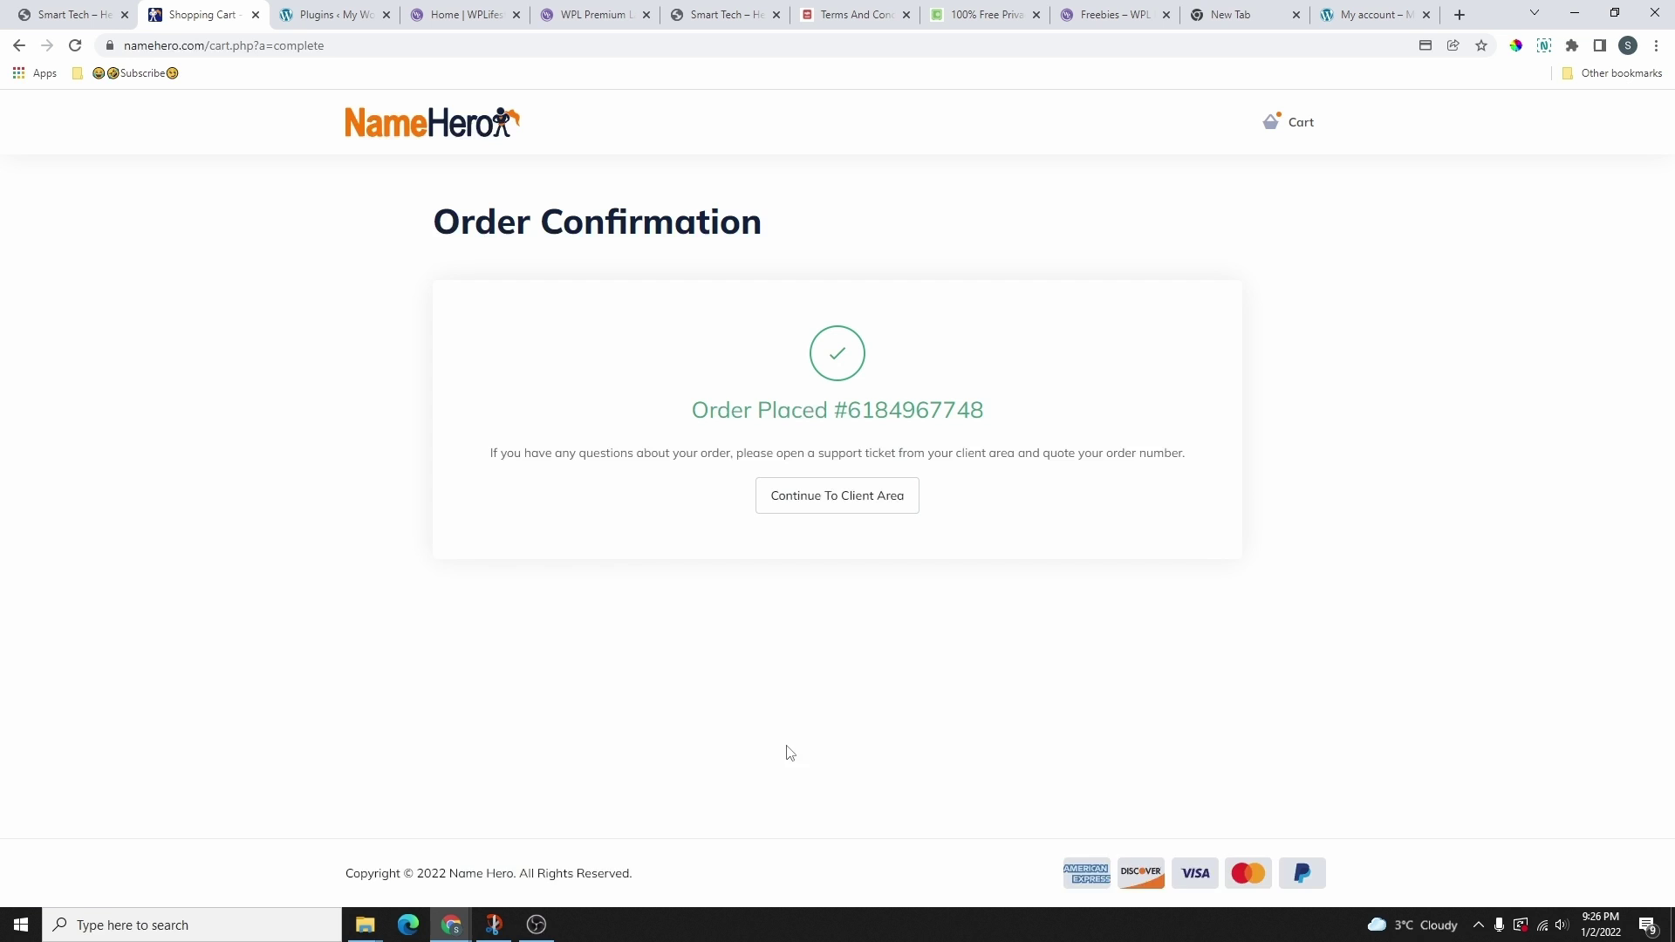
- Continue from the order confirmation to the client area and open the active Turbo Cloud hosting service
{"action": "left_click_drag", "start_coordinate": [424, 239], "coordinate": [977, 258]}
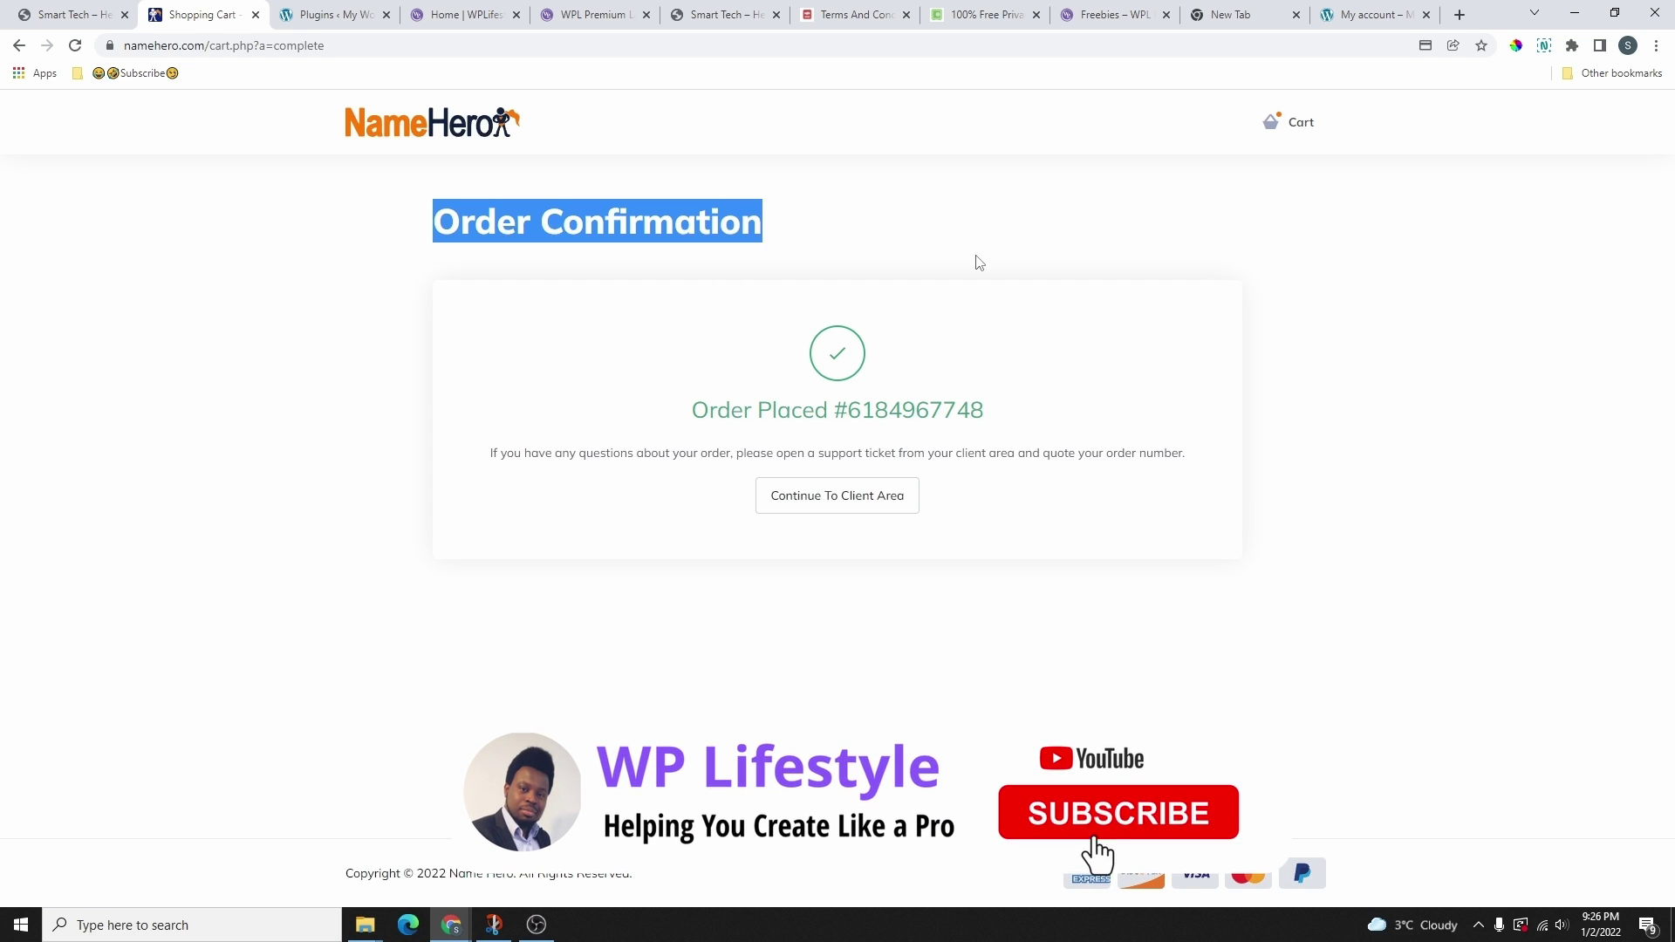
{"action": "left_click", "coordinate": [835, 503]}
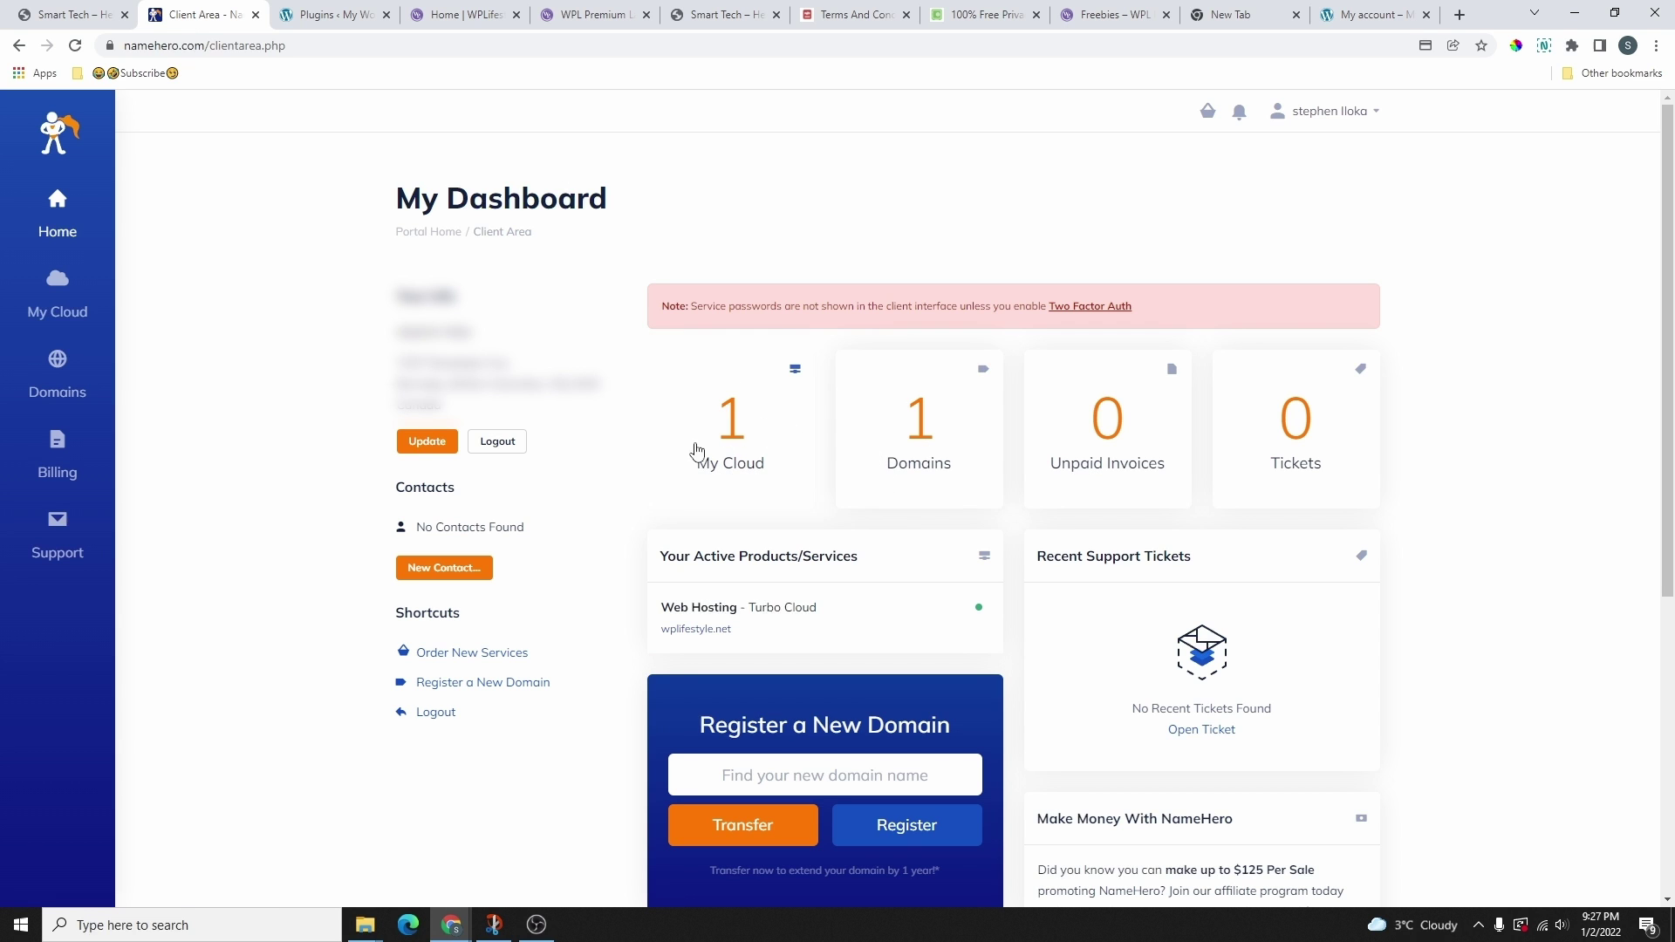
{"action": "left_click", "coordinate": [741, 454]}
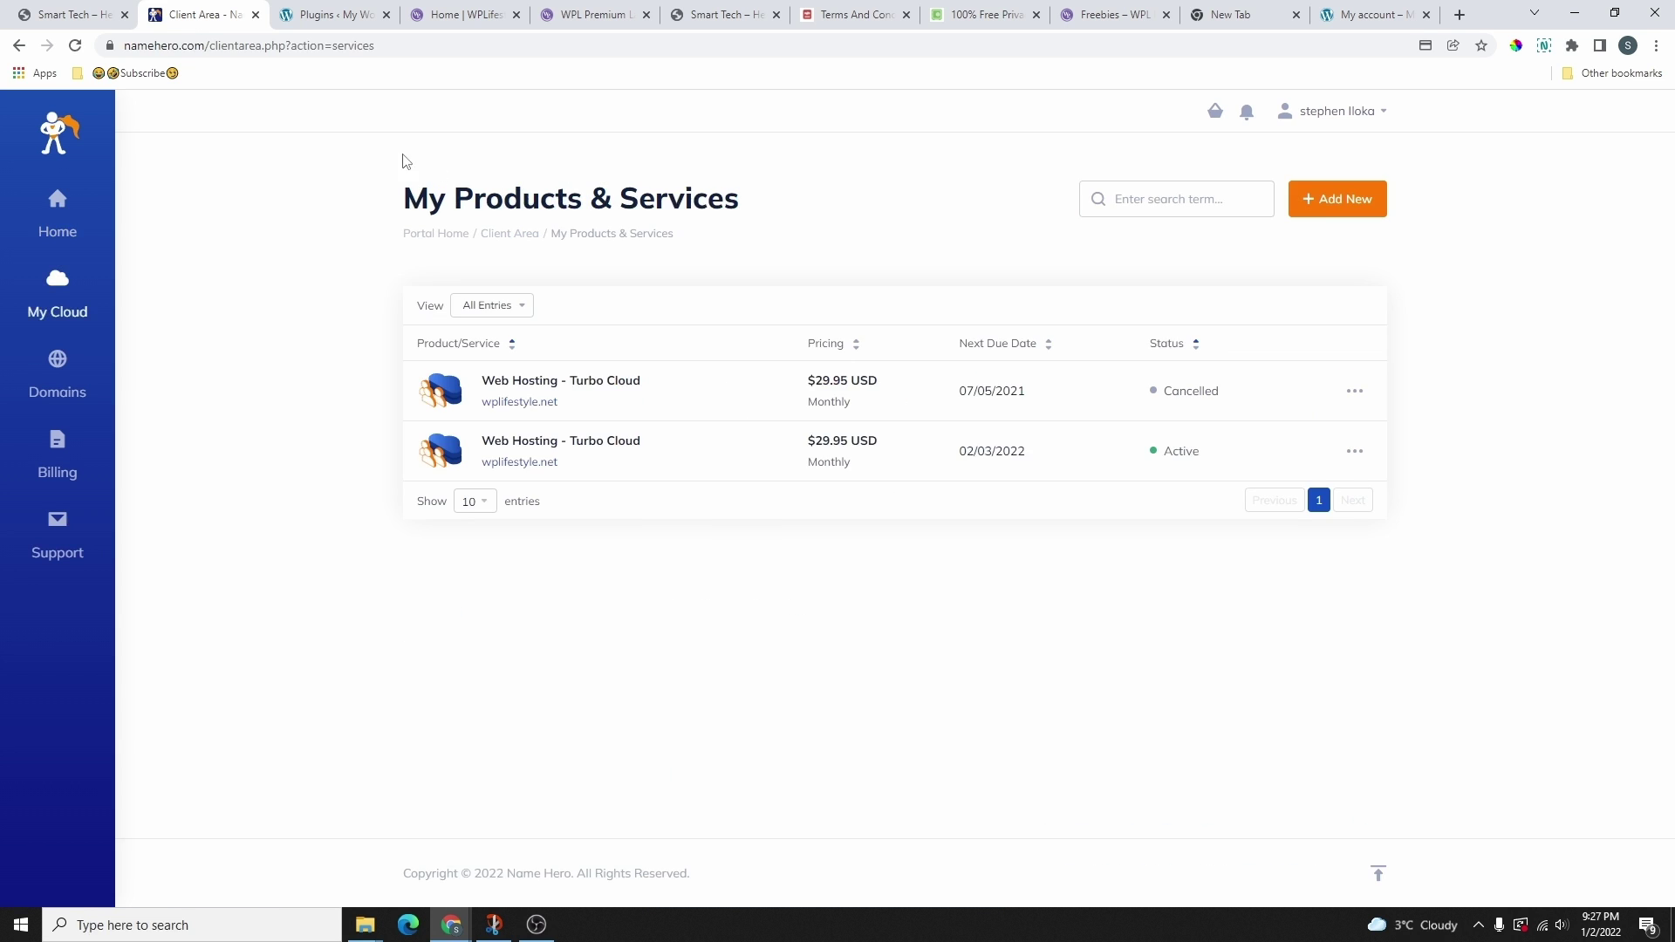
{"action": "left_click_drag", "start_coordinate": [404, 160], "coordinate": [786, 455]}
{"action": "left_click", "coordinate": [785, 455]}
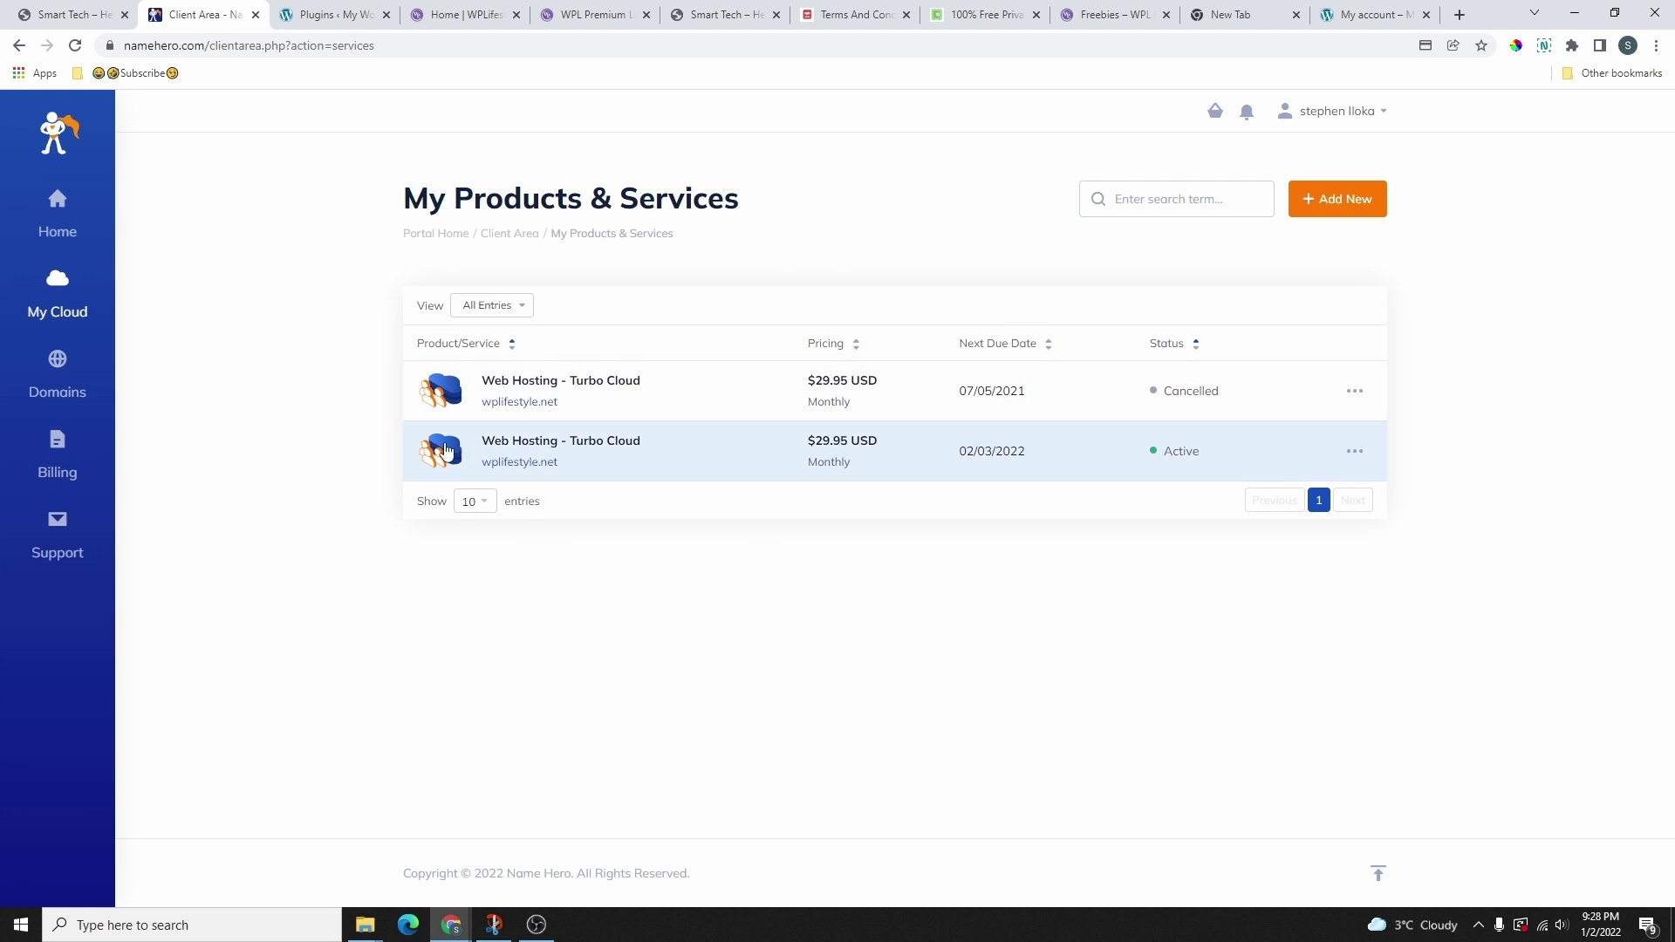
{"action": "left_click", "coordinate": [521, 447]}
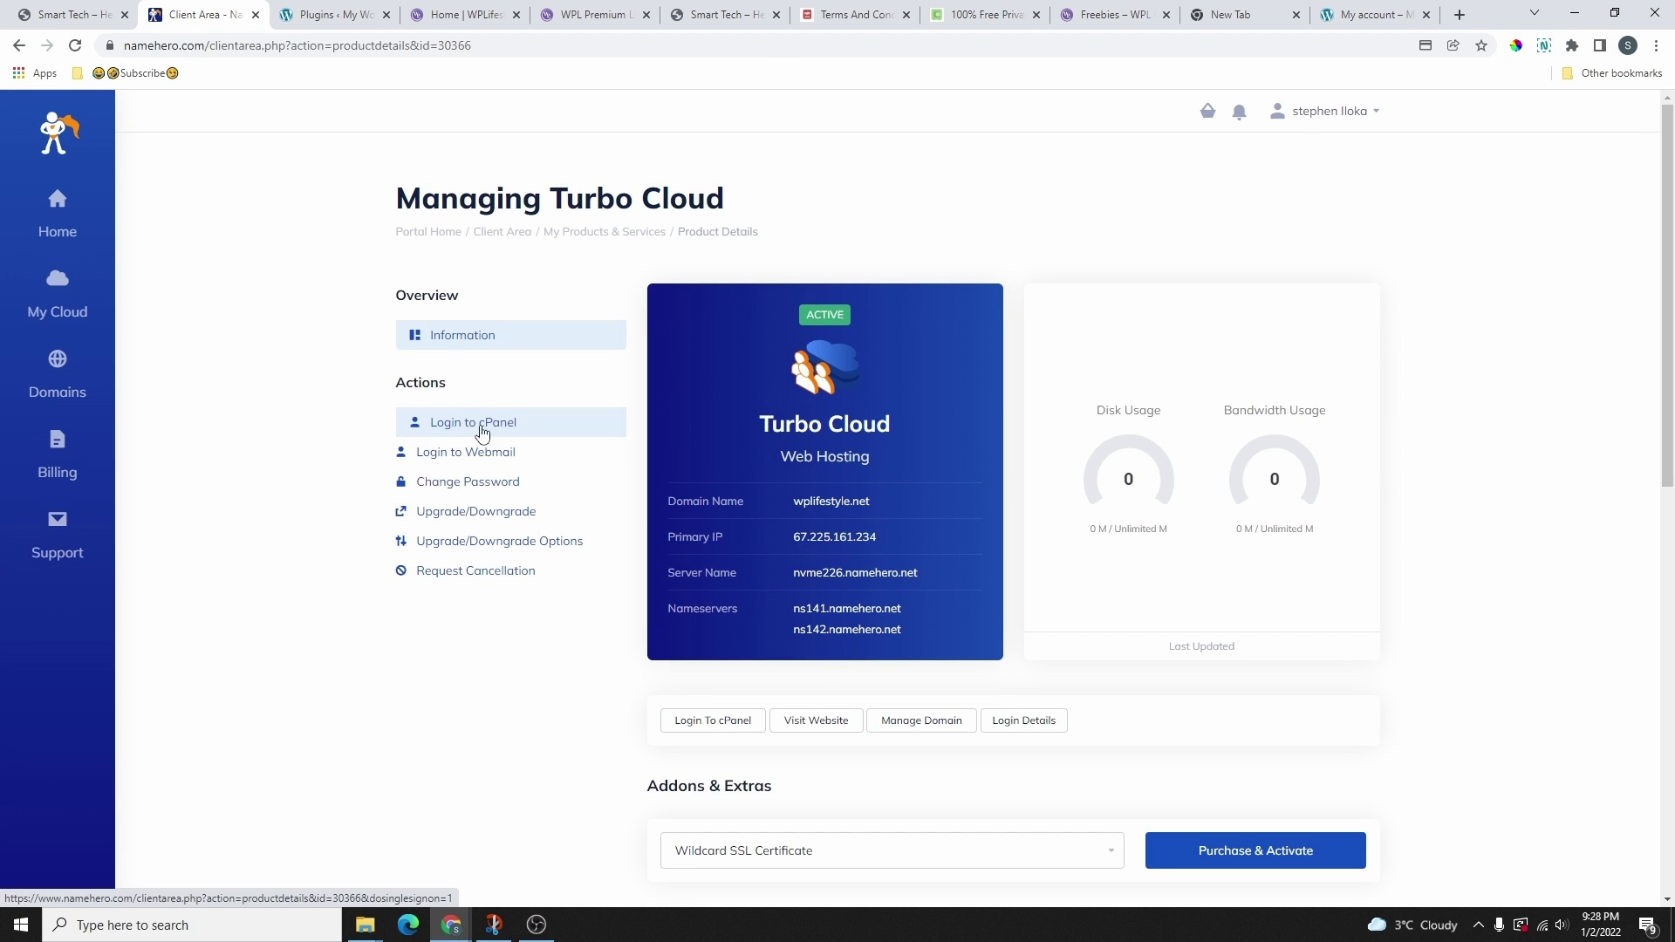
- Log in to the hosting's cPanel and start a new WordPress installation in WordPress Manager by Softaculous
{"action": "left_click", "coordinate": [485, 430]}
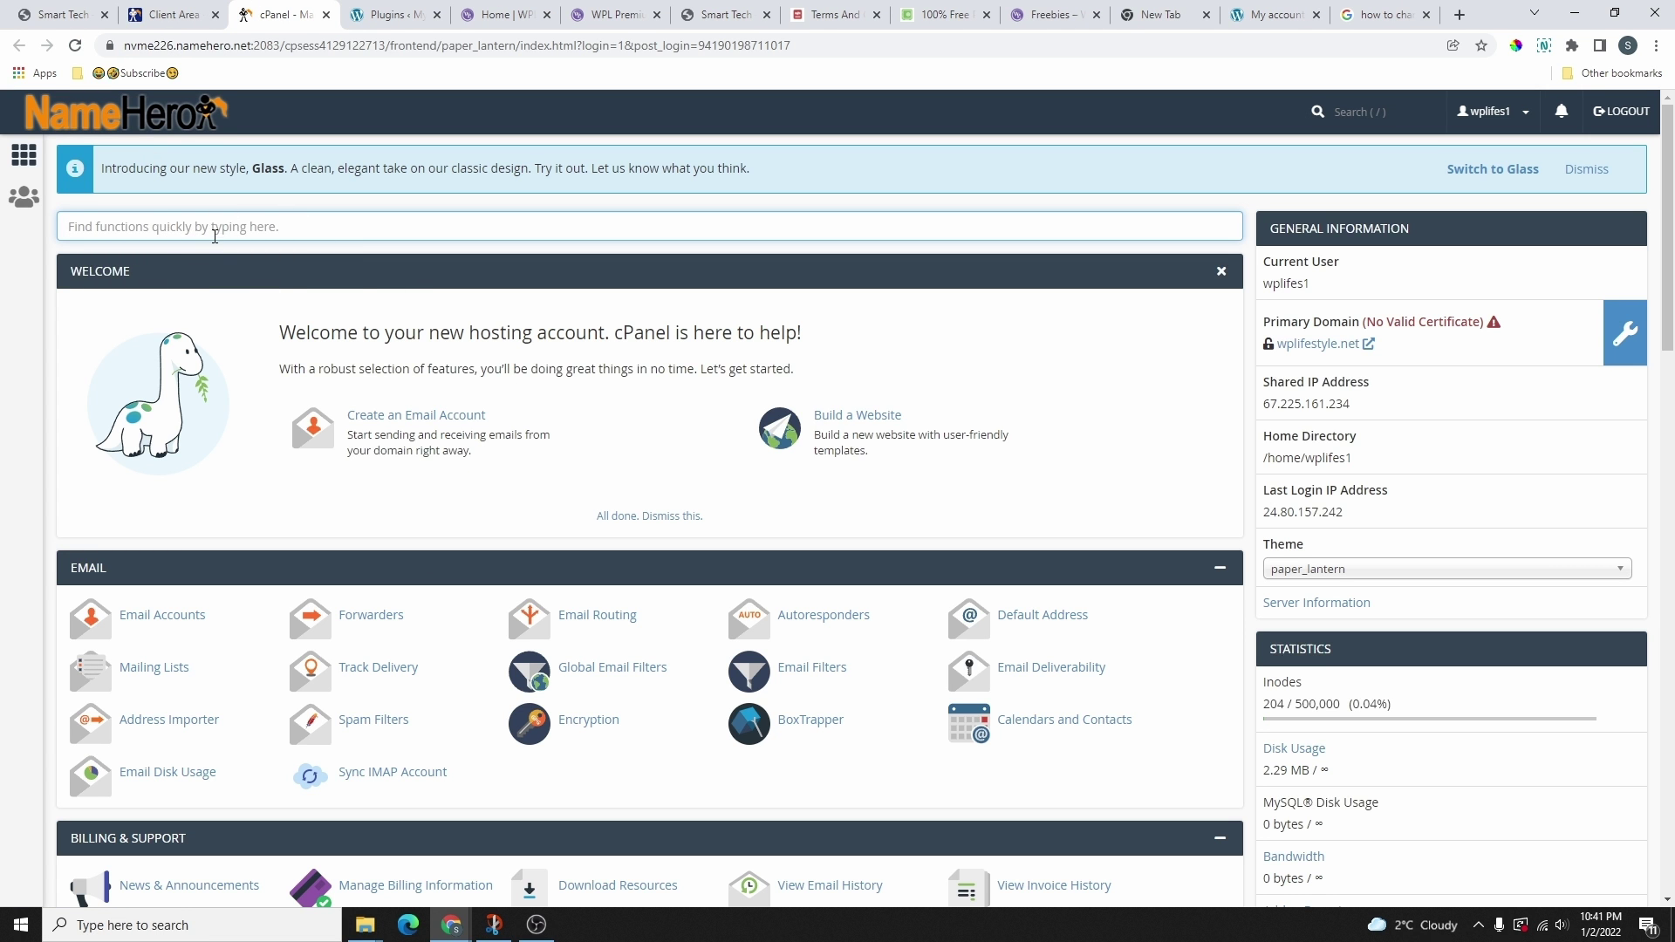
{"action": "scroll", "coordinate": [209, 355], "scroll_direction": "down", "scroll_amount": 15}
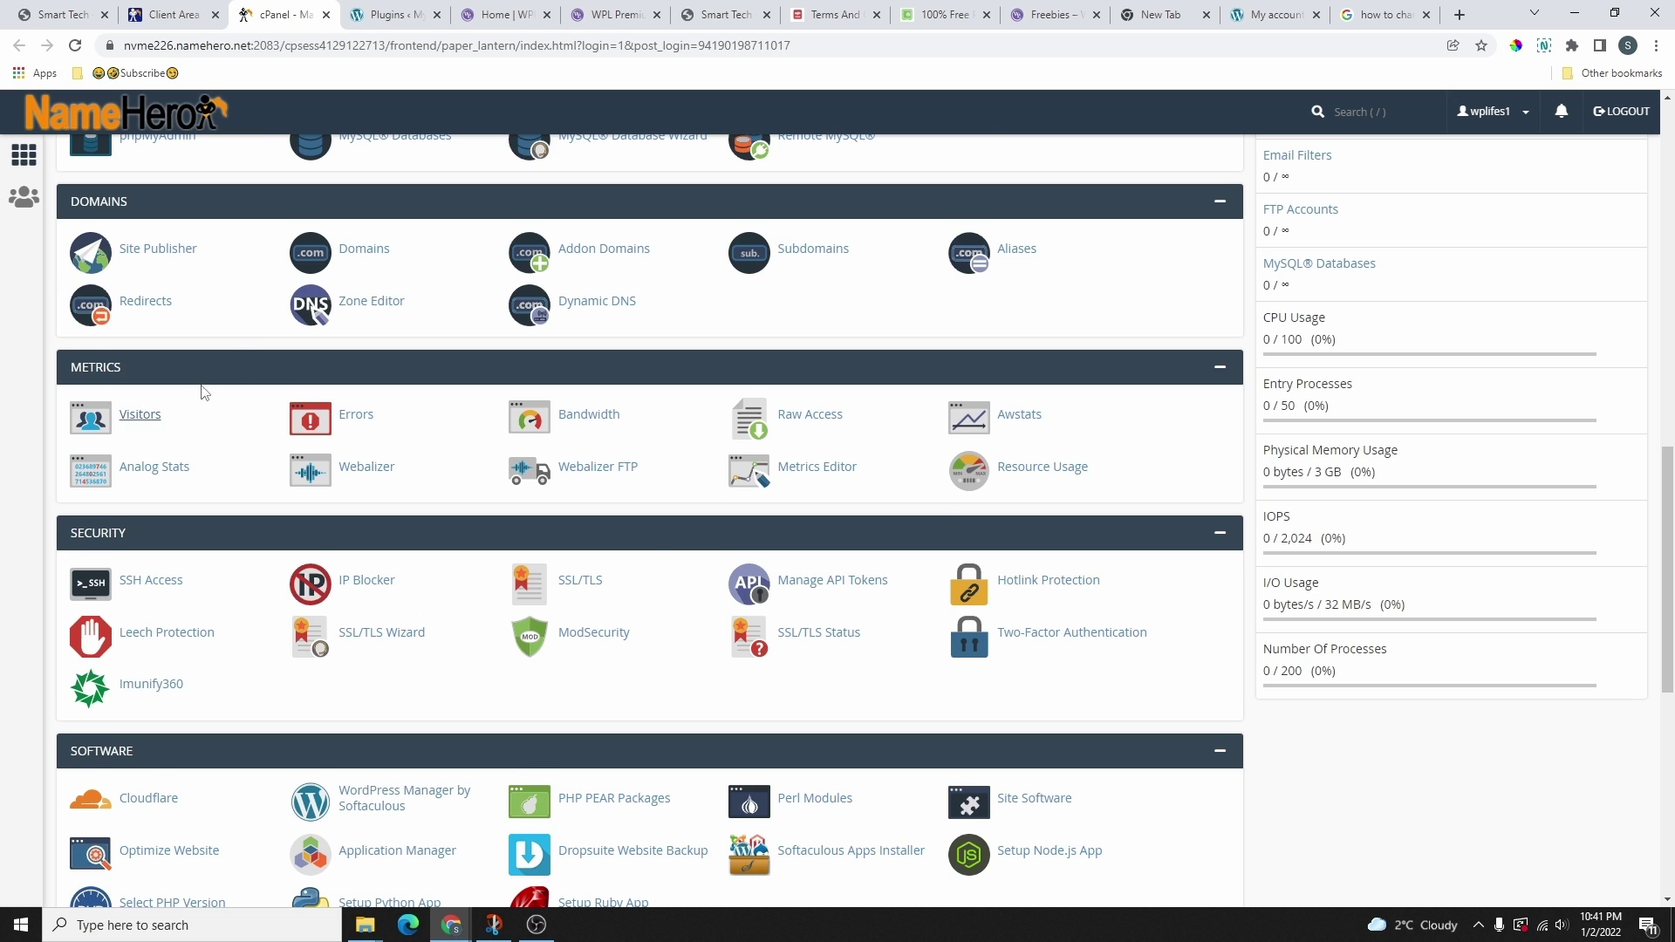
{"action": "scroll", "coordinate": [202, 392], "scroll_direction": "down", "scroll_amount": 6}
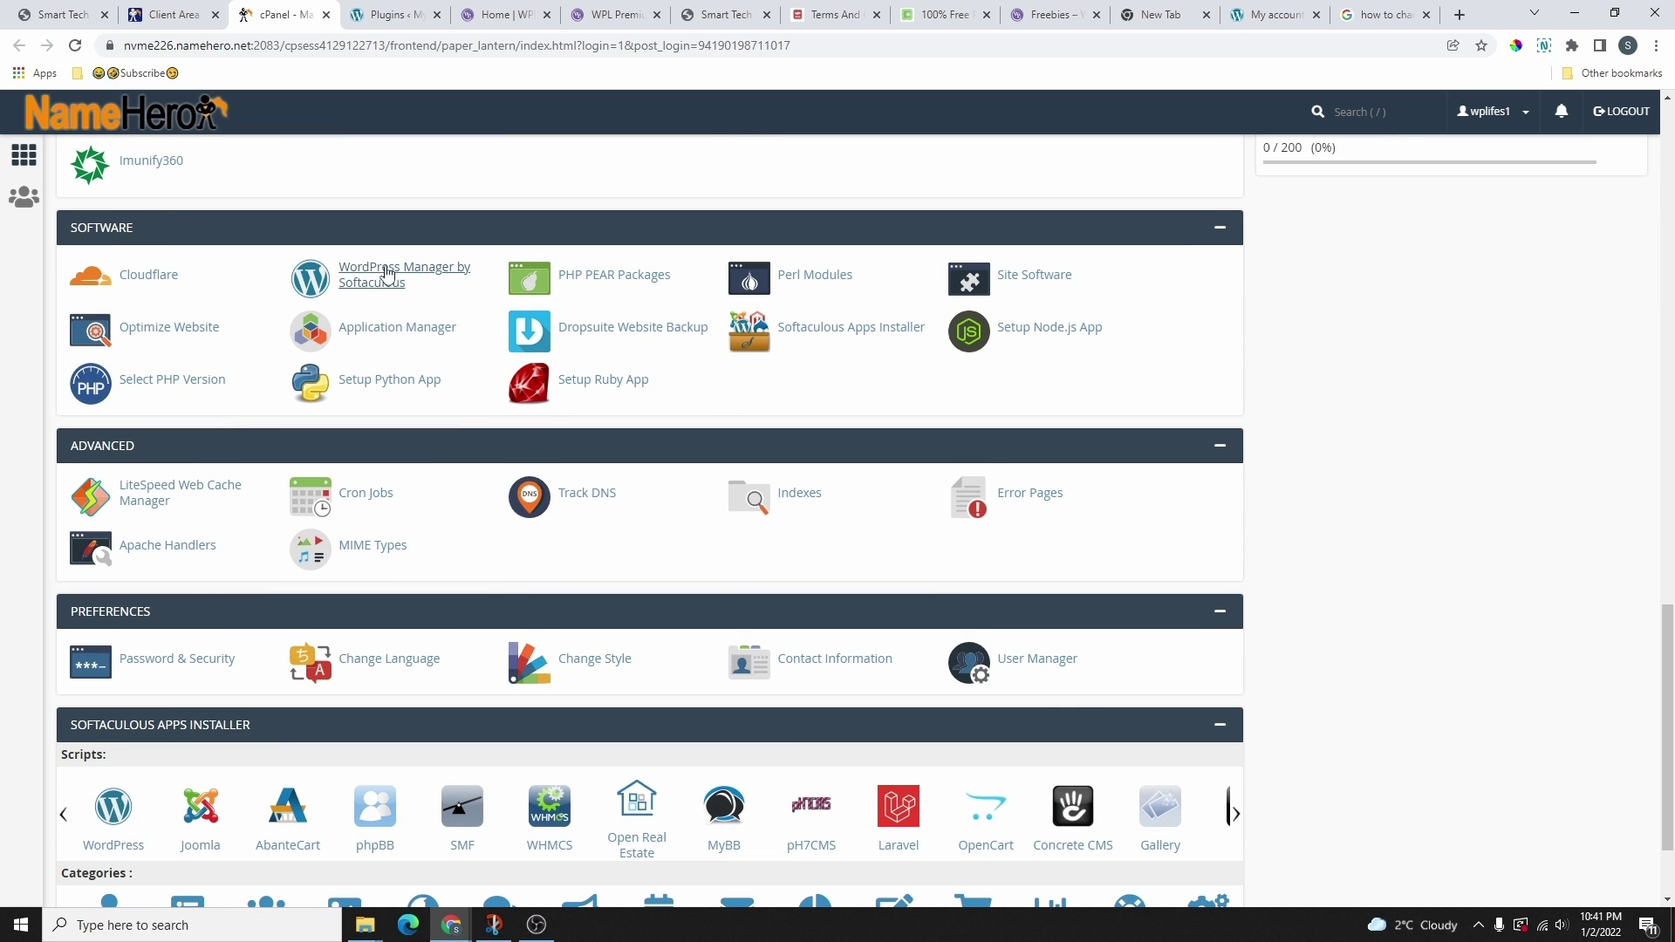
{"action": "left_click", "coordinate": [389, 274]}
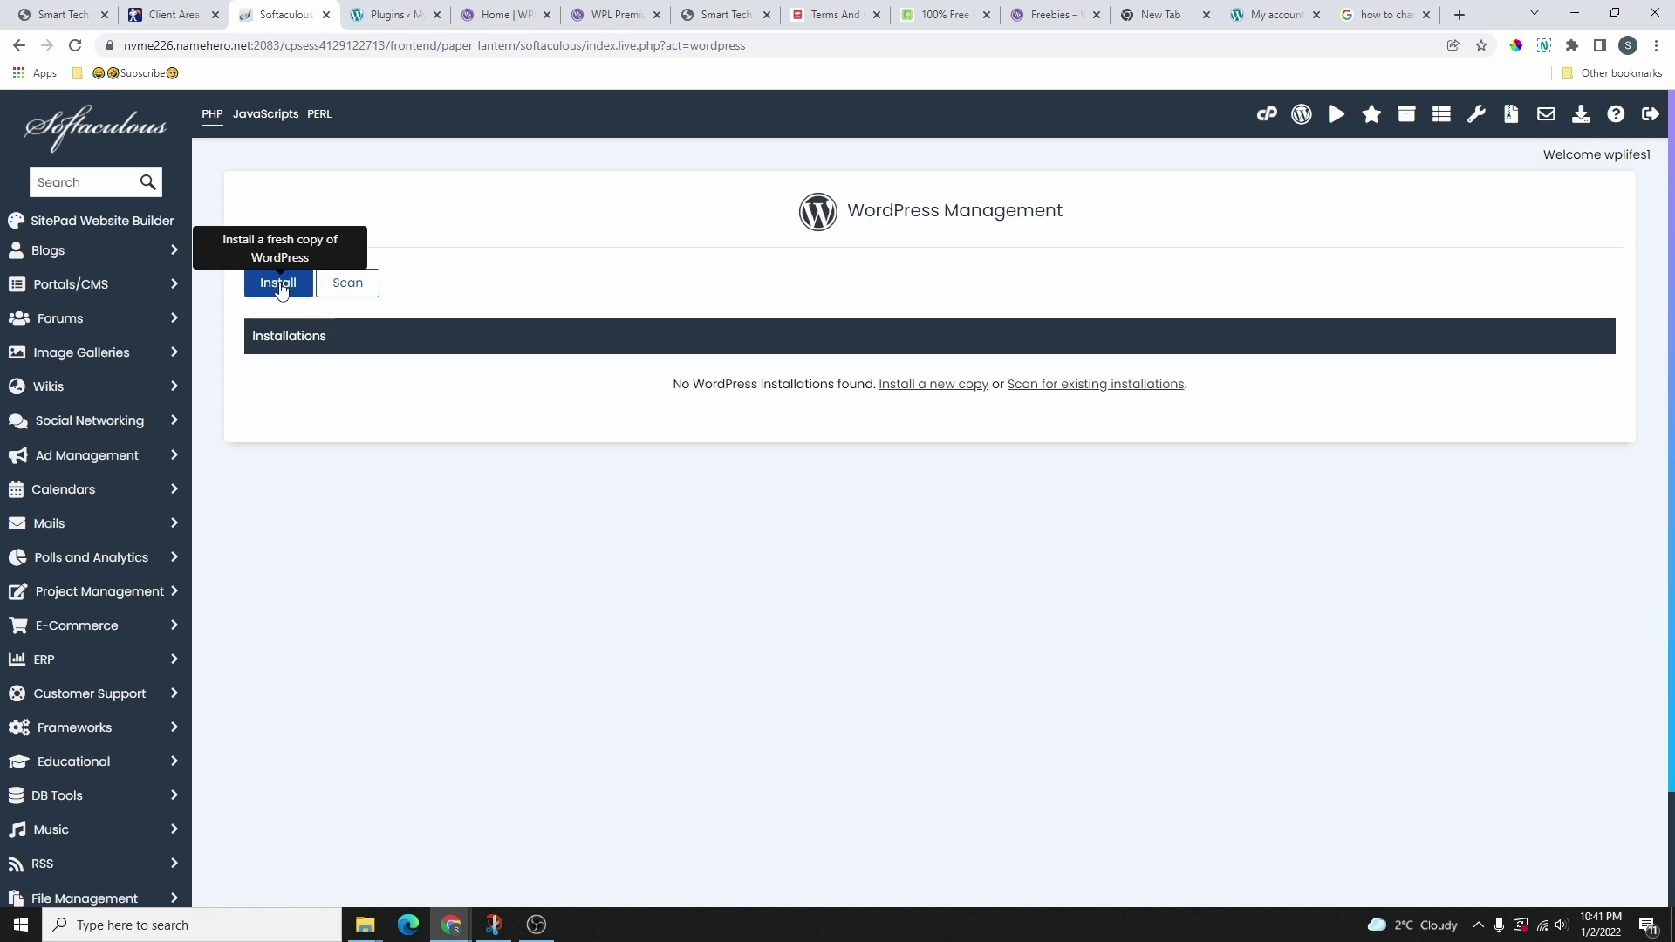
{"action": "left_click", "coordinate": [279, 287]}
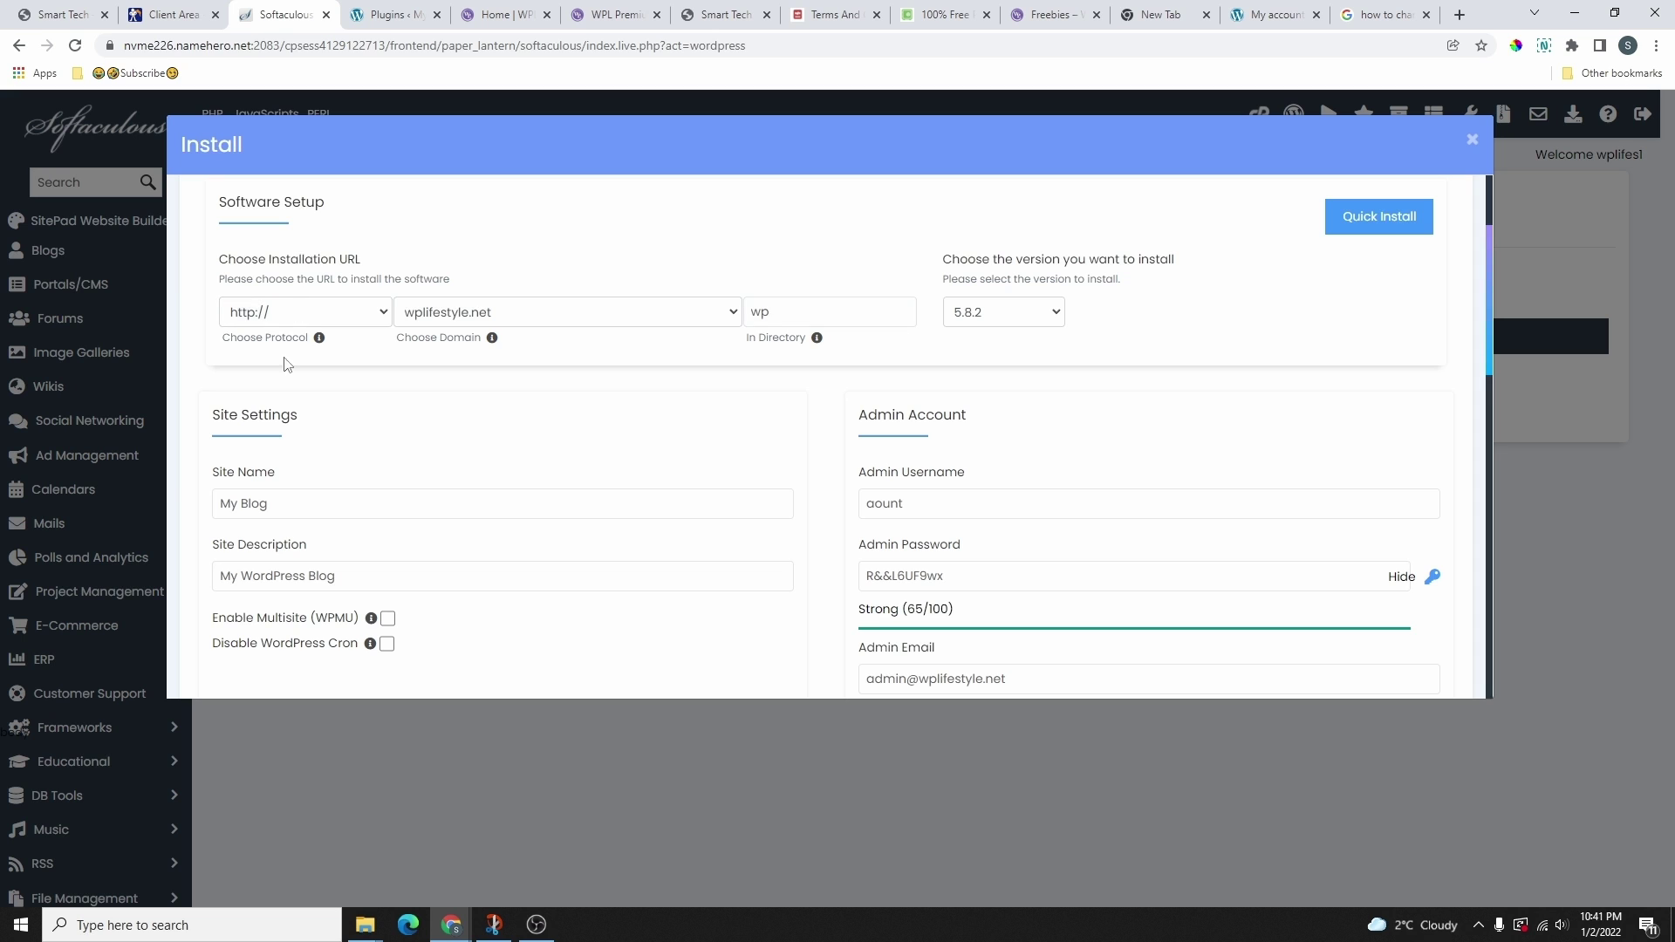
{"action": "left_click", "coordinate": [279, 316]}
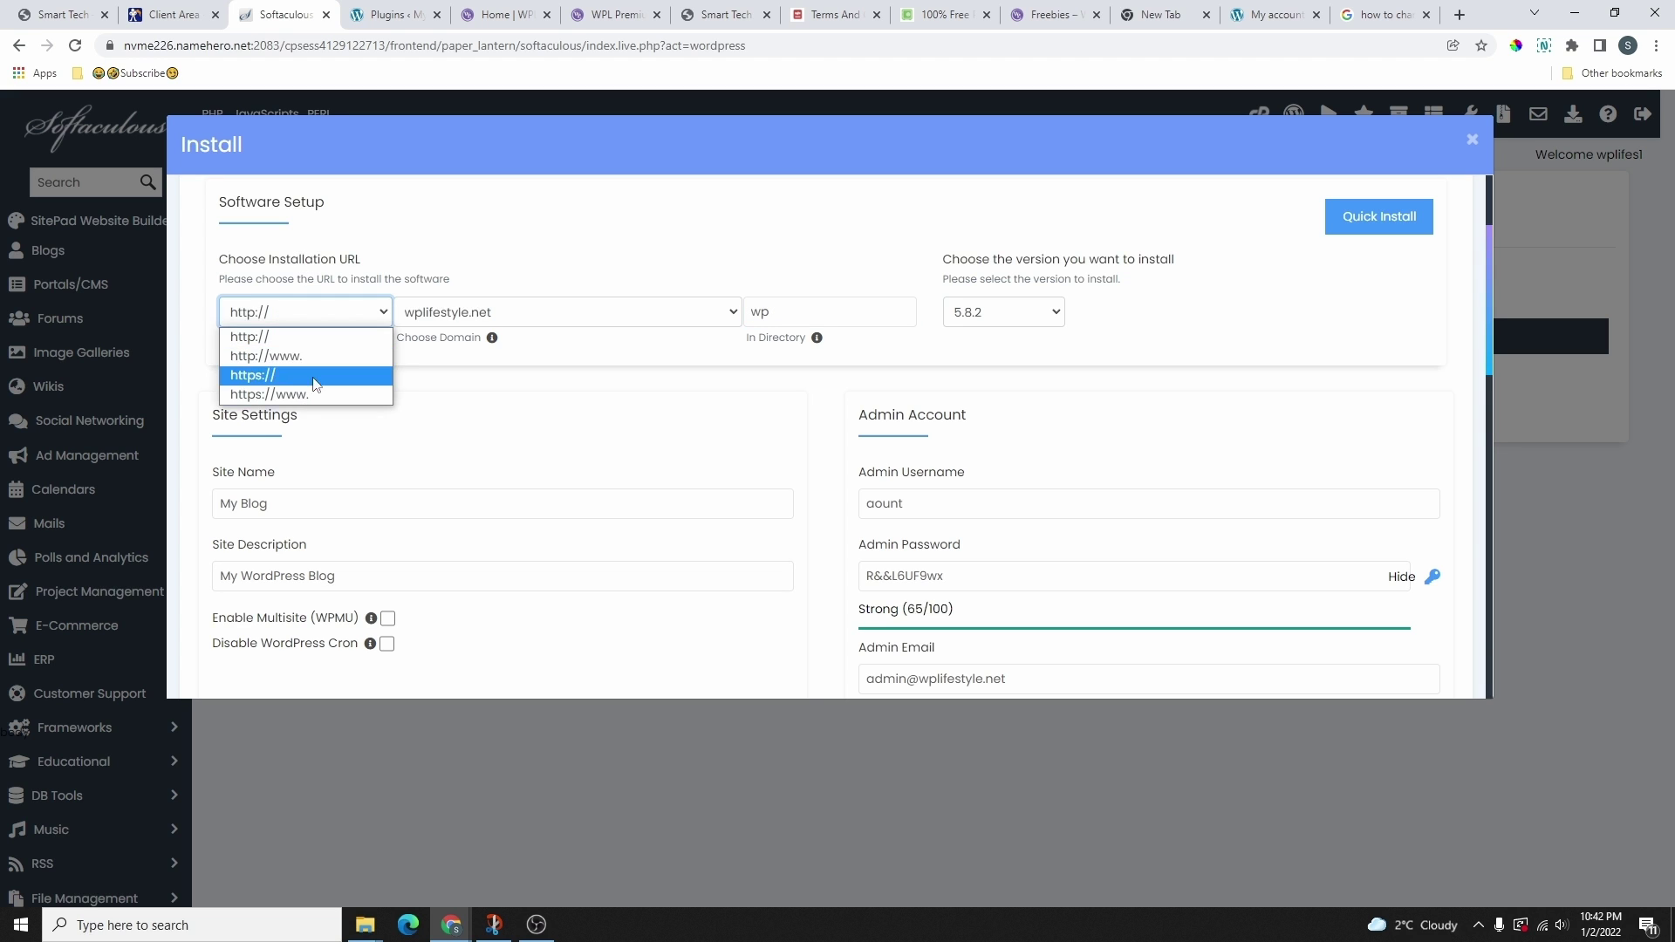
{"action": "left_click", "coordinate": [274, 377]}
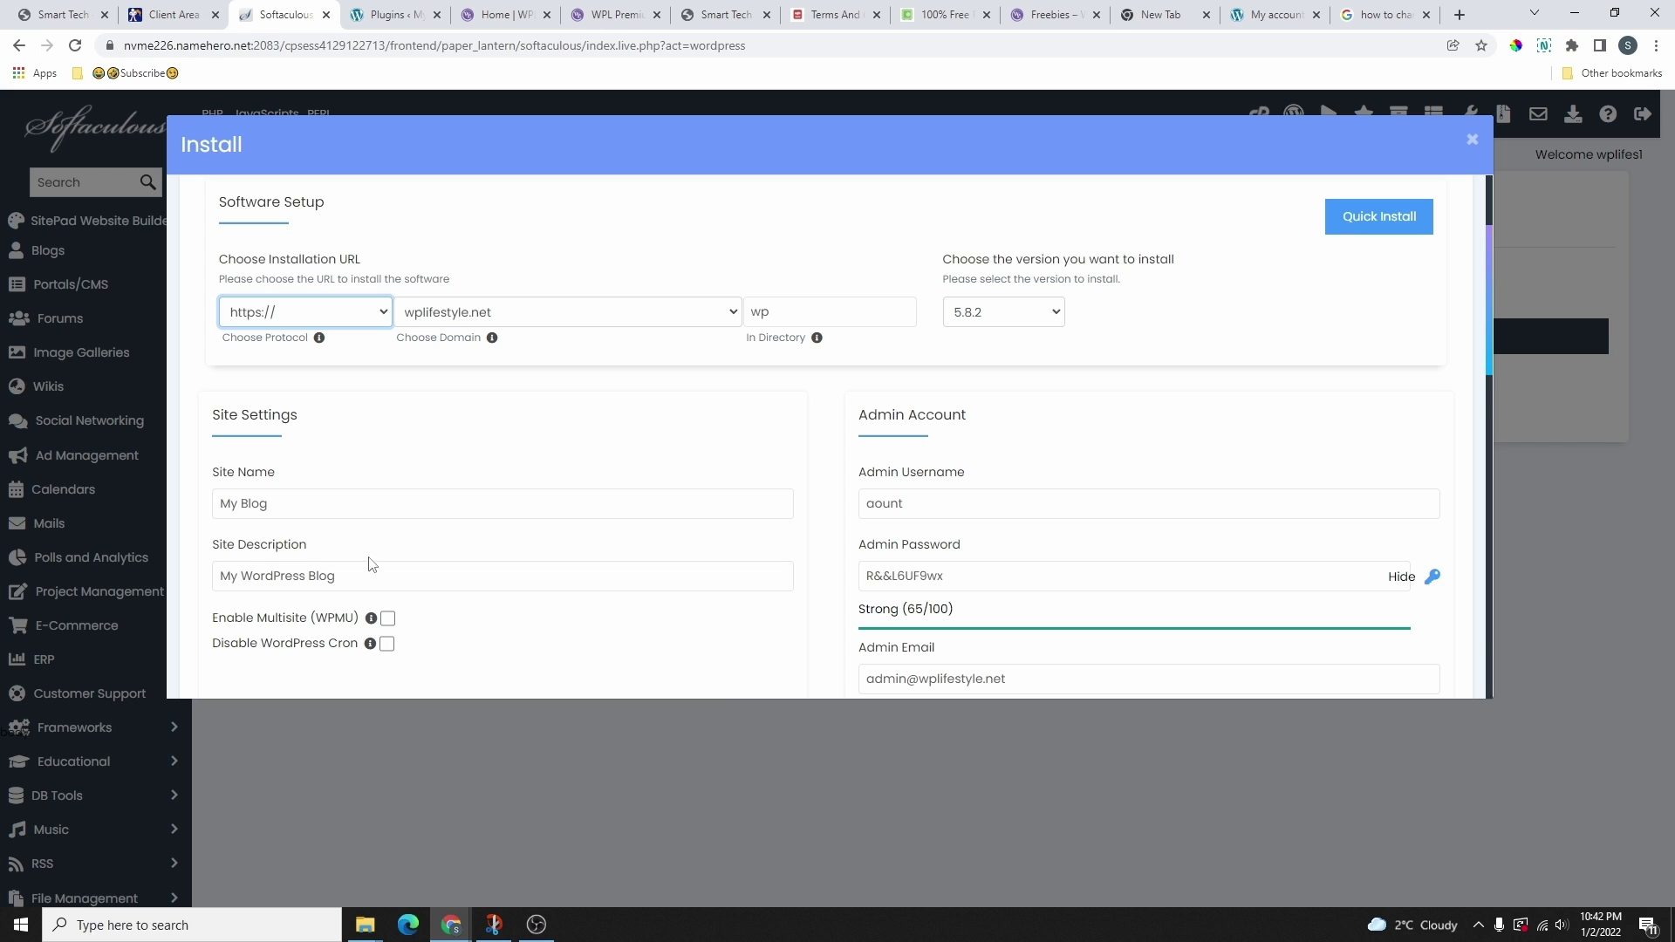
{"action": "left_click", "coordinate": [491, 321]}
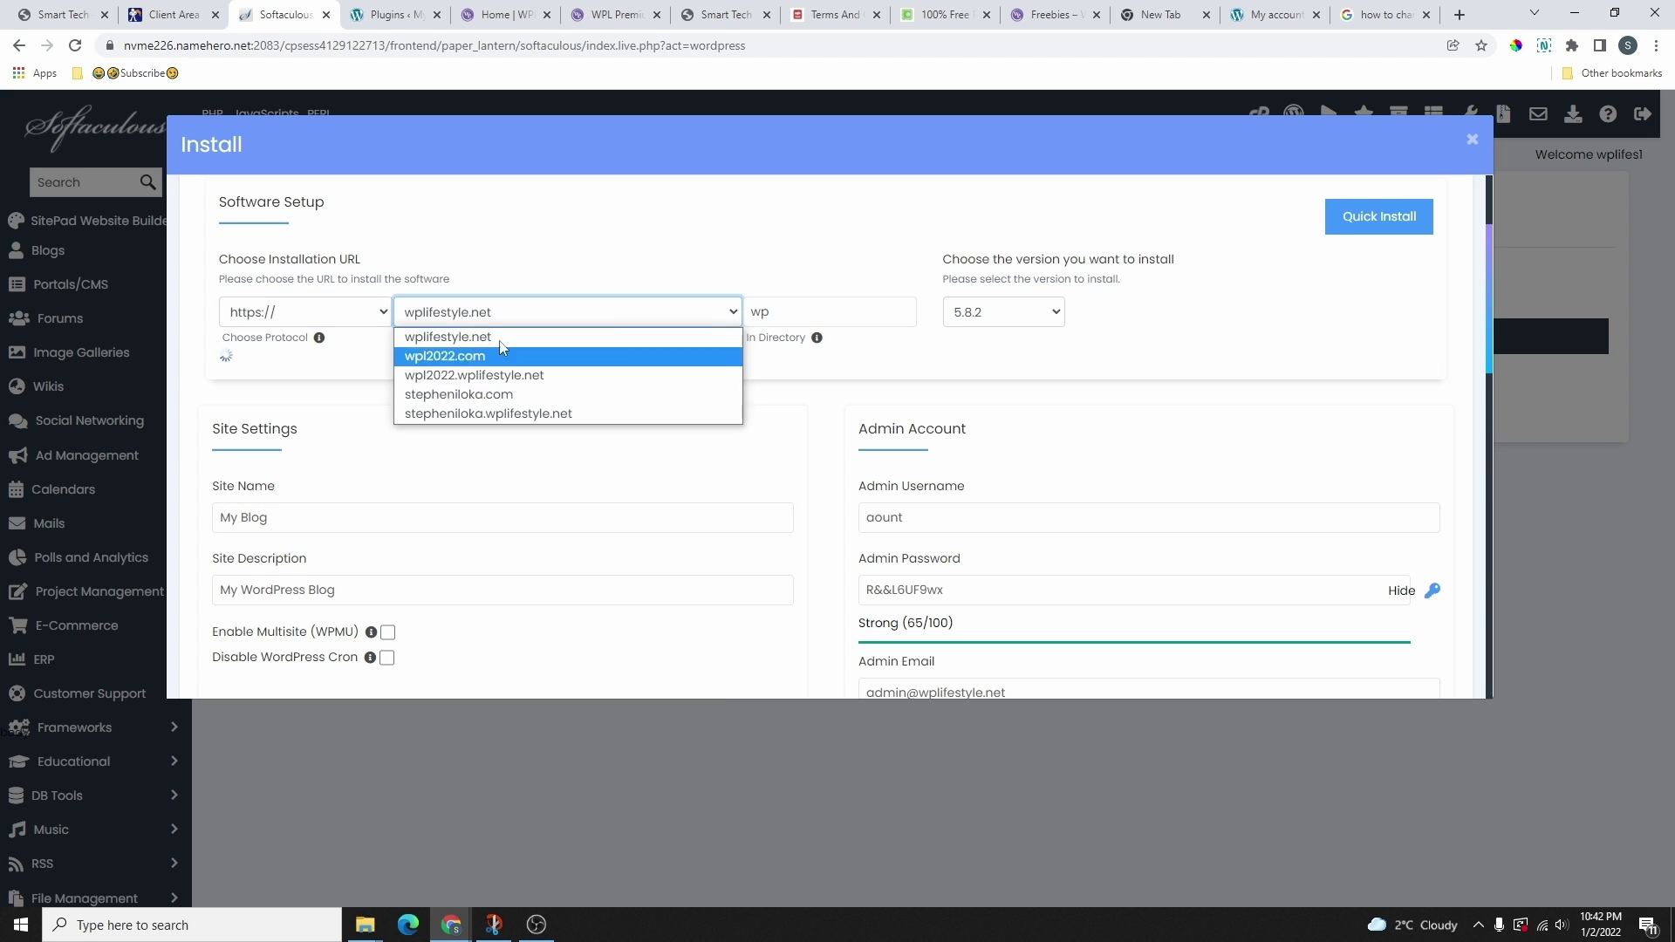
{"action": "left_click", "coordinate": [493, 474]}
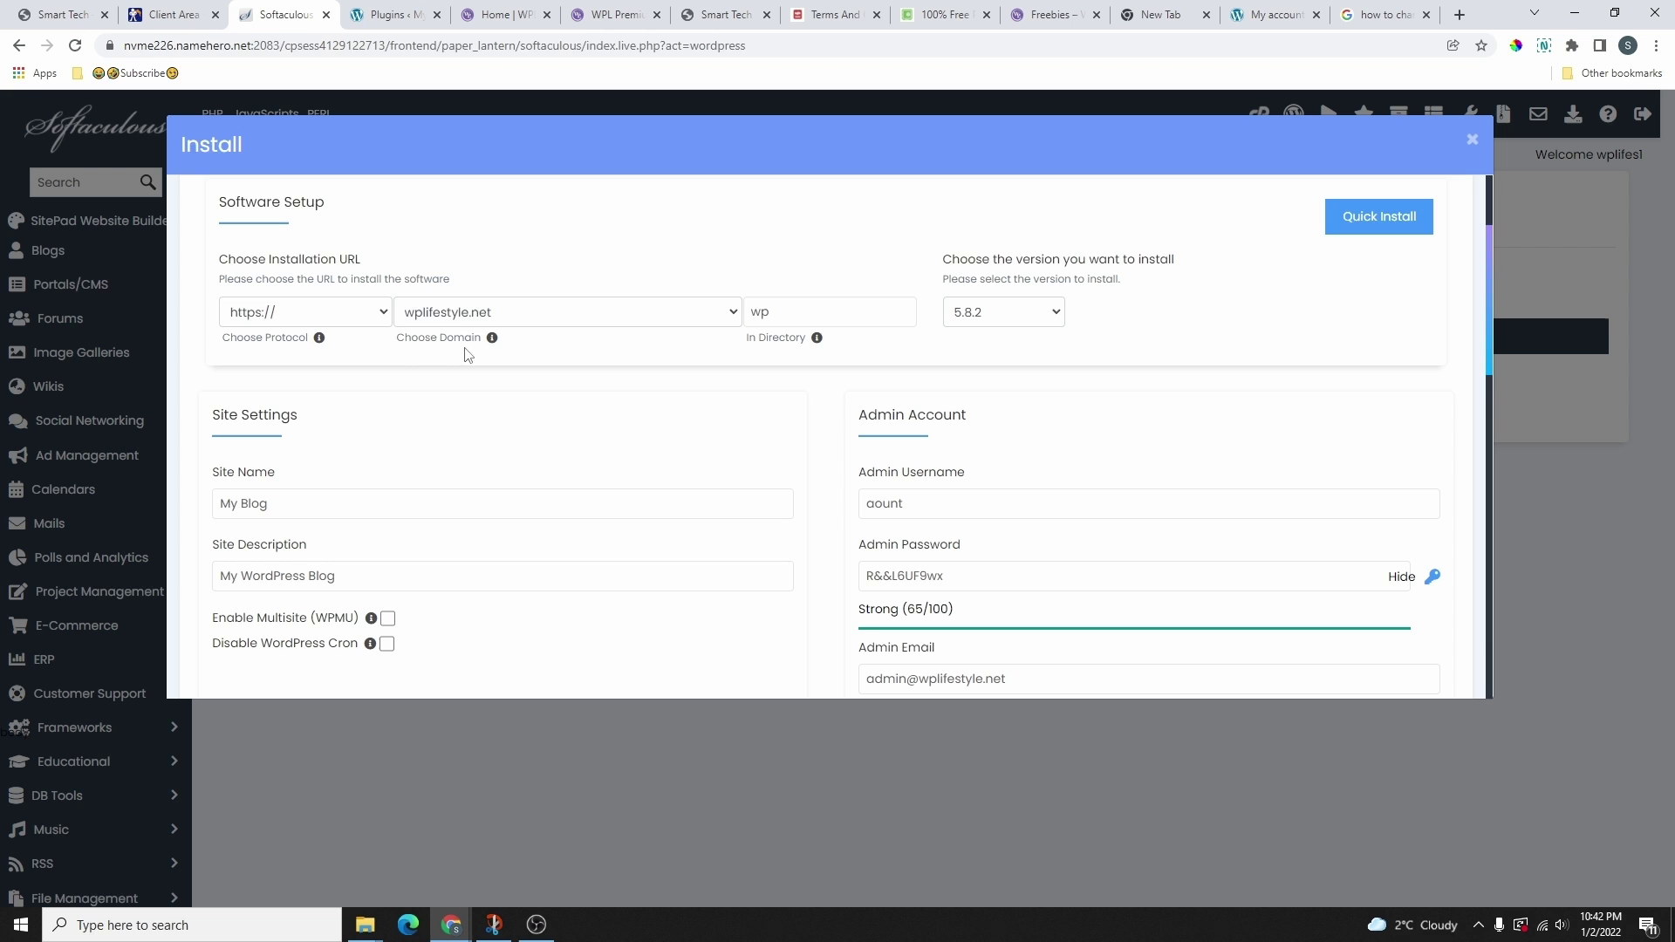
{"action": "left_click", "coordinate": [506, 315]}
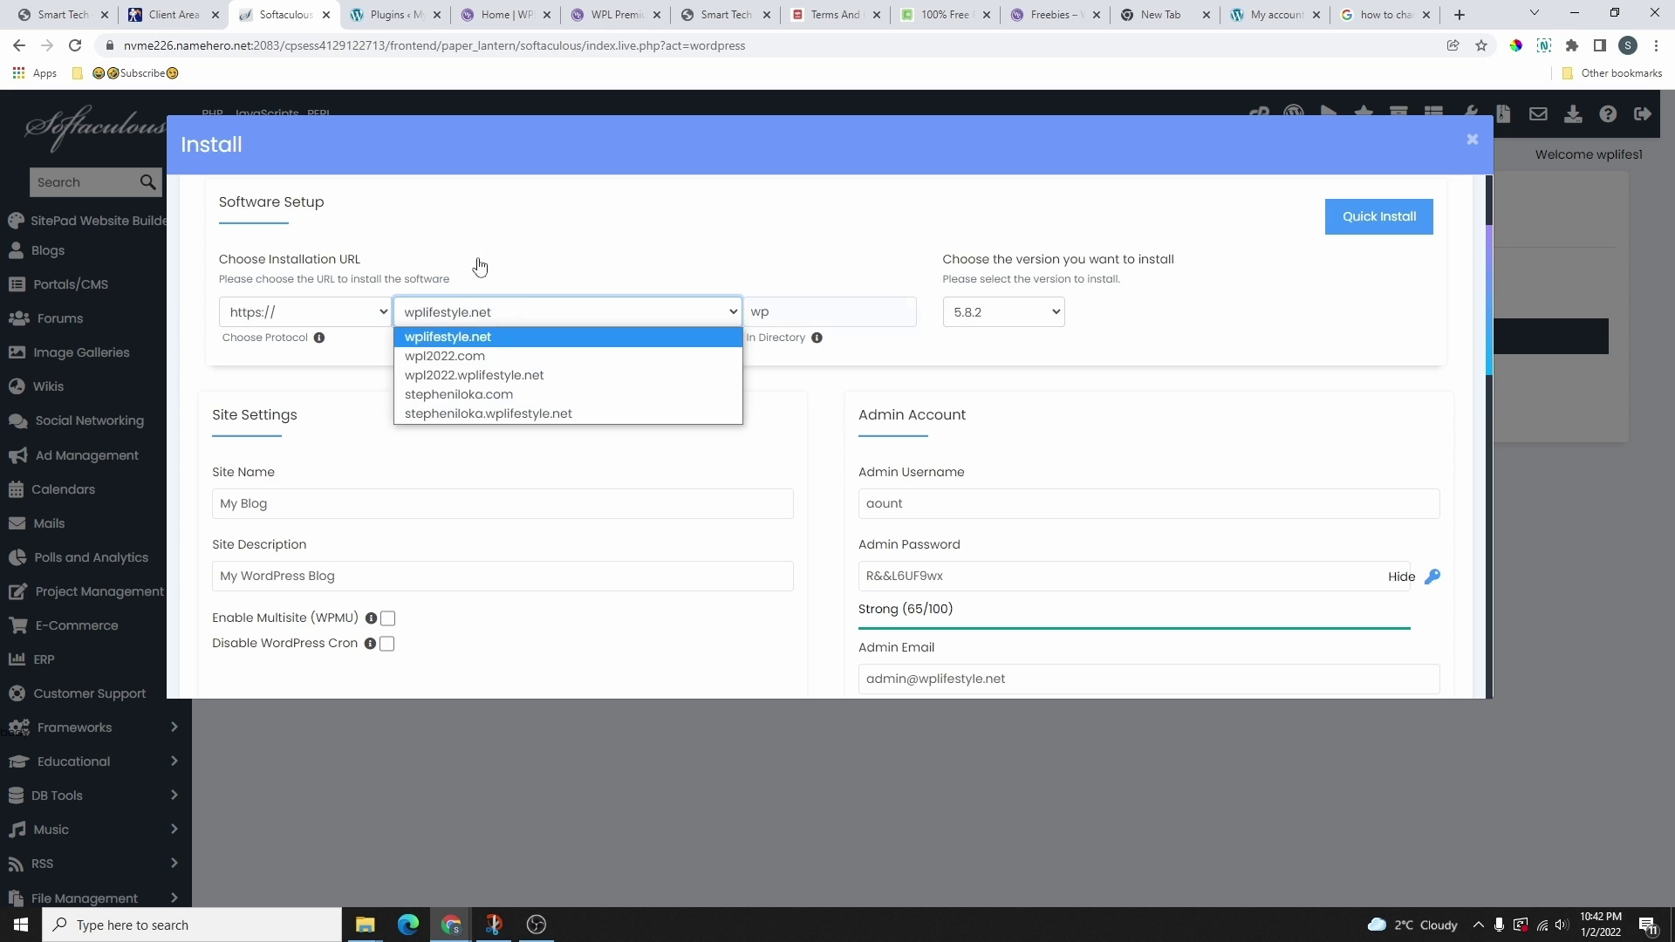
{"action": "left_click", "coordinate": [445, 358]}
{"action": "left_click", "coordinate": [511, 325]}
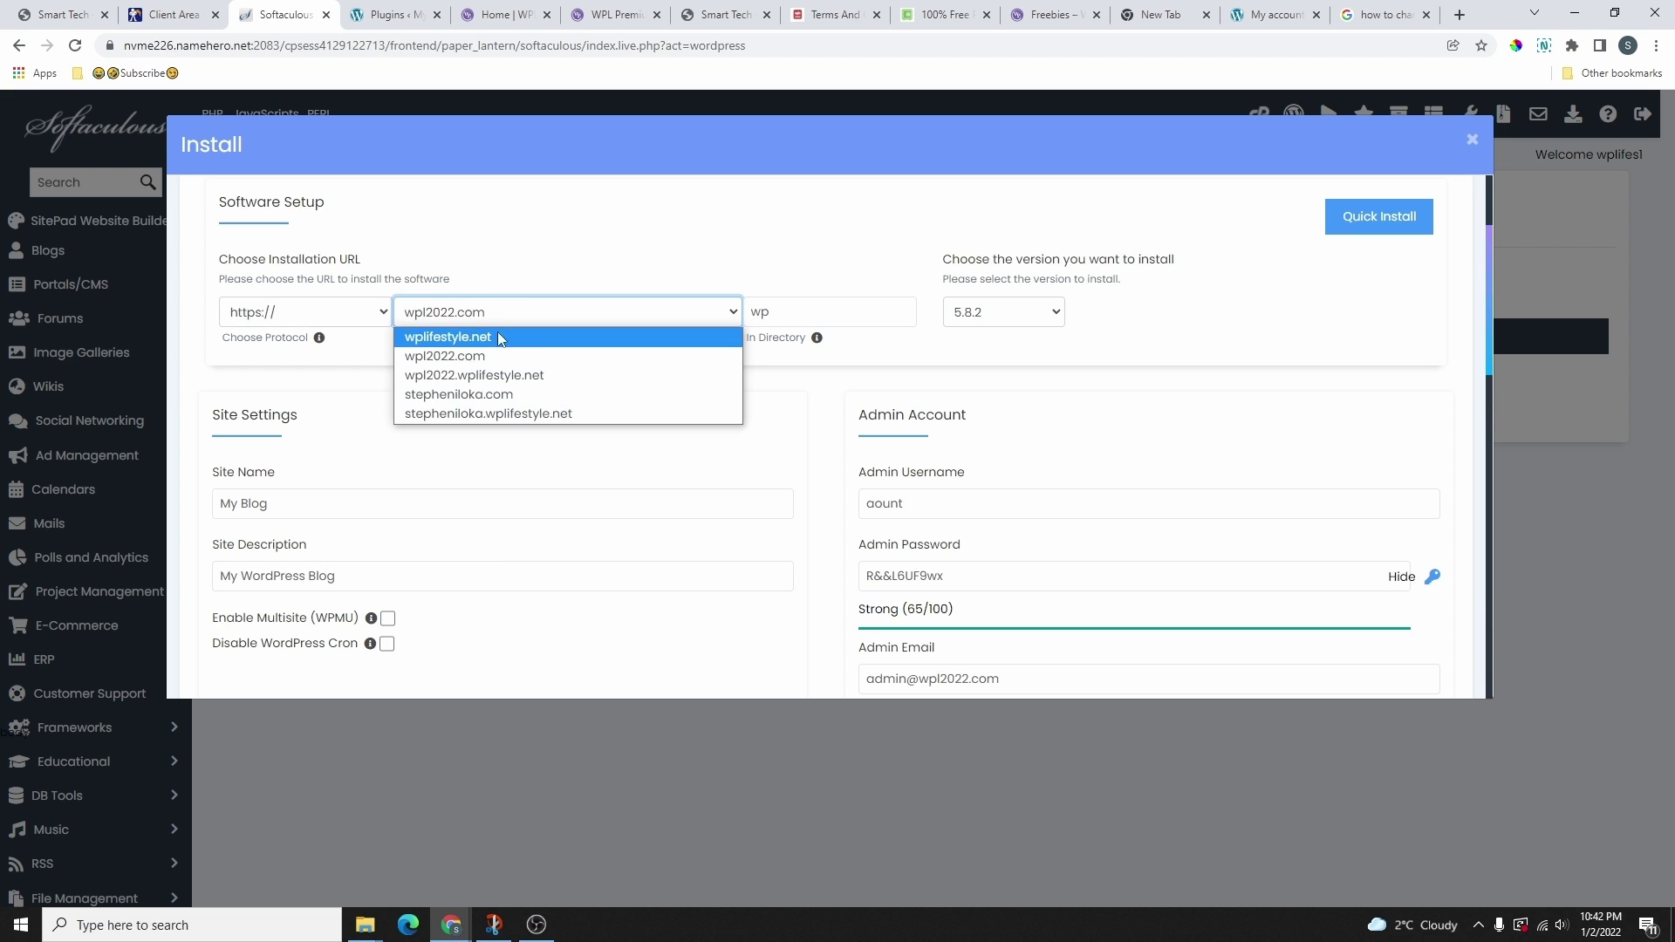
{"action": "left_click", "coordinate": [438, 357]}
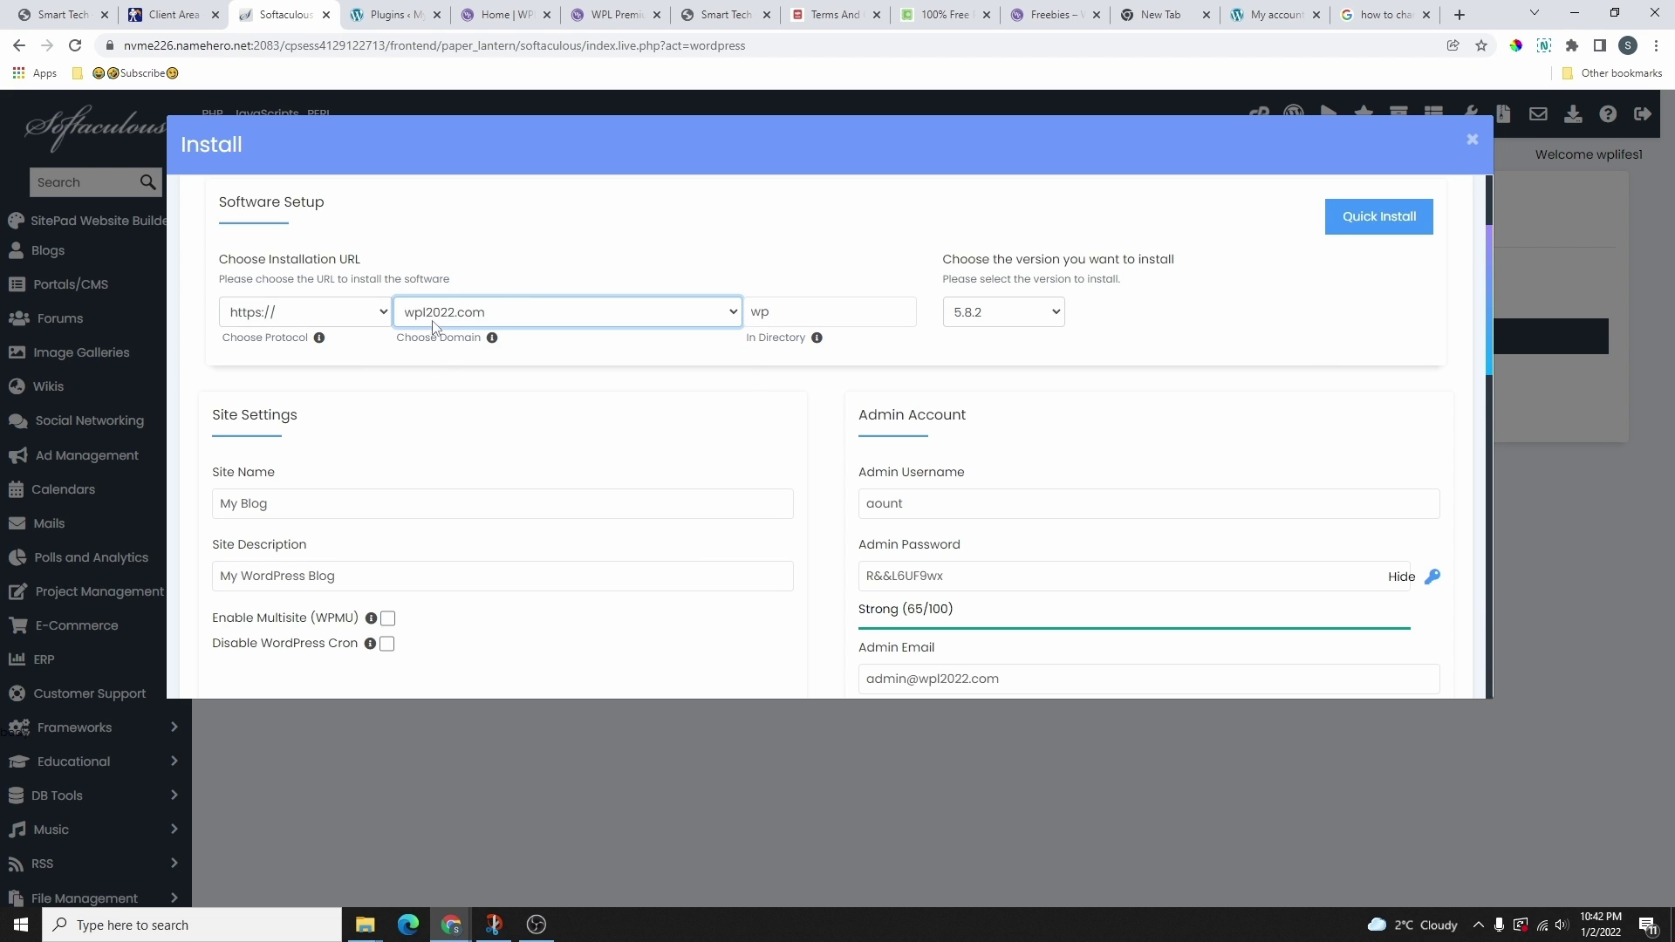
- Clear the installation directory so WordPress installs at the domain's root
{"action": "left_click", "coordinate": [891, 301]}
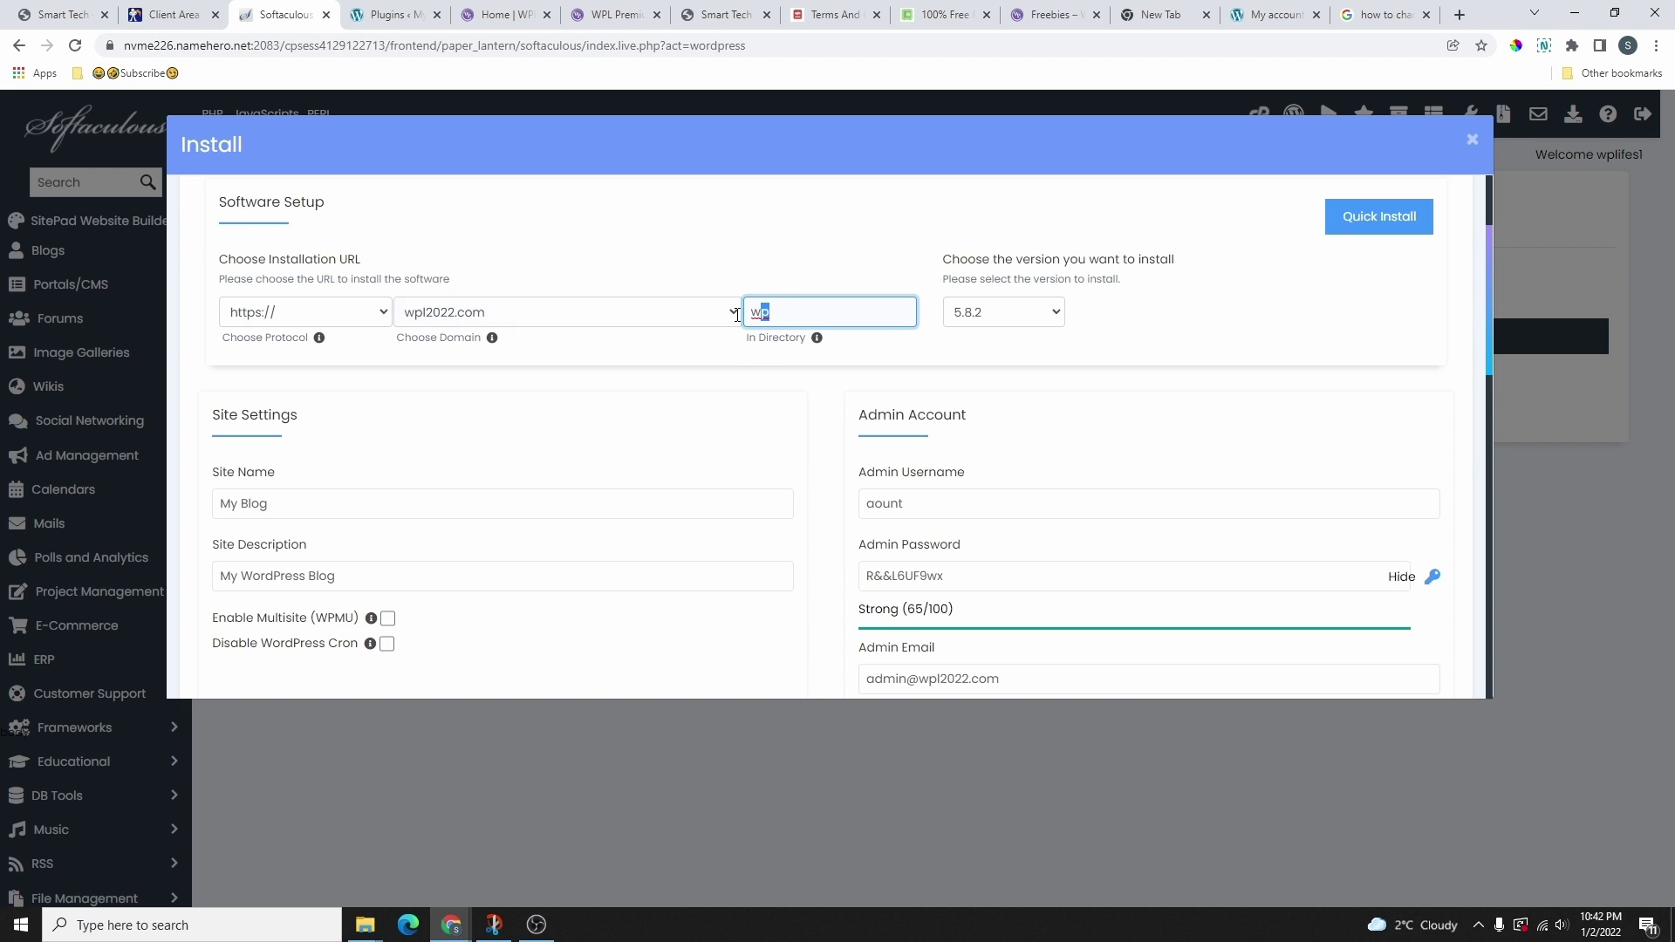
{"action": "left_click_drag", "start_coordinate": [738, 316], "coordinate": [748, 311]}
{"action": "key", "text": "BackSpace"}
- Check the available WordPress versions and keep 5.8.2 selected for the installation
{"action": "left_click", "coordinate": [1039, 319]}
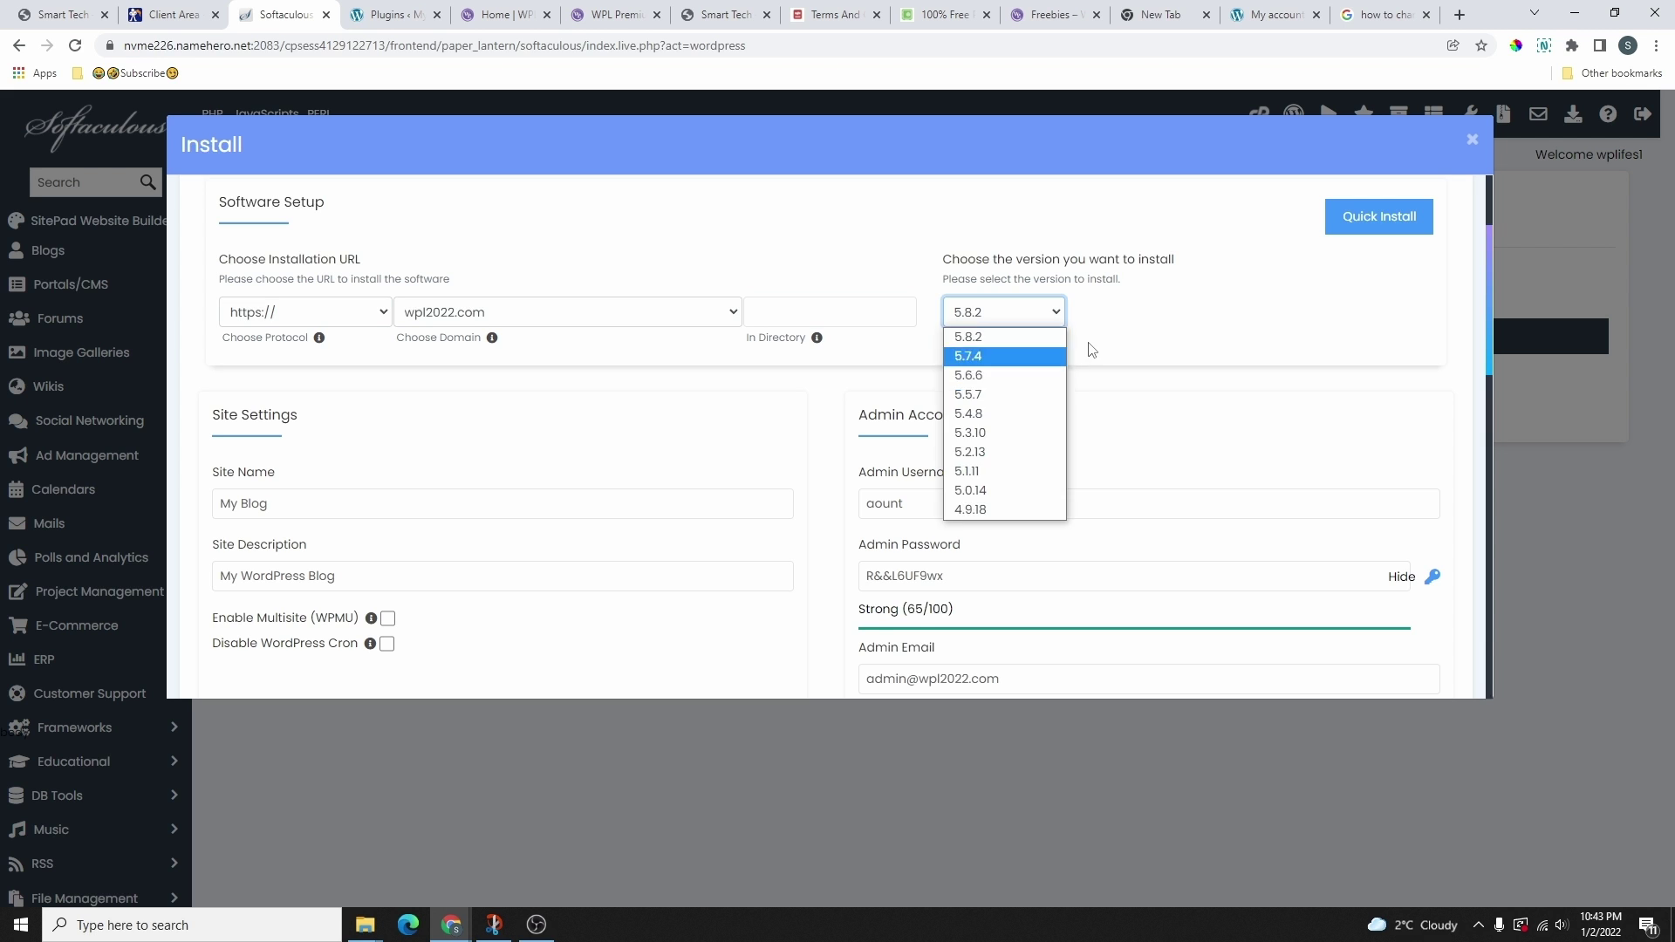
{"action": "left_click", "coordinate": [1089, 352]}
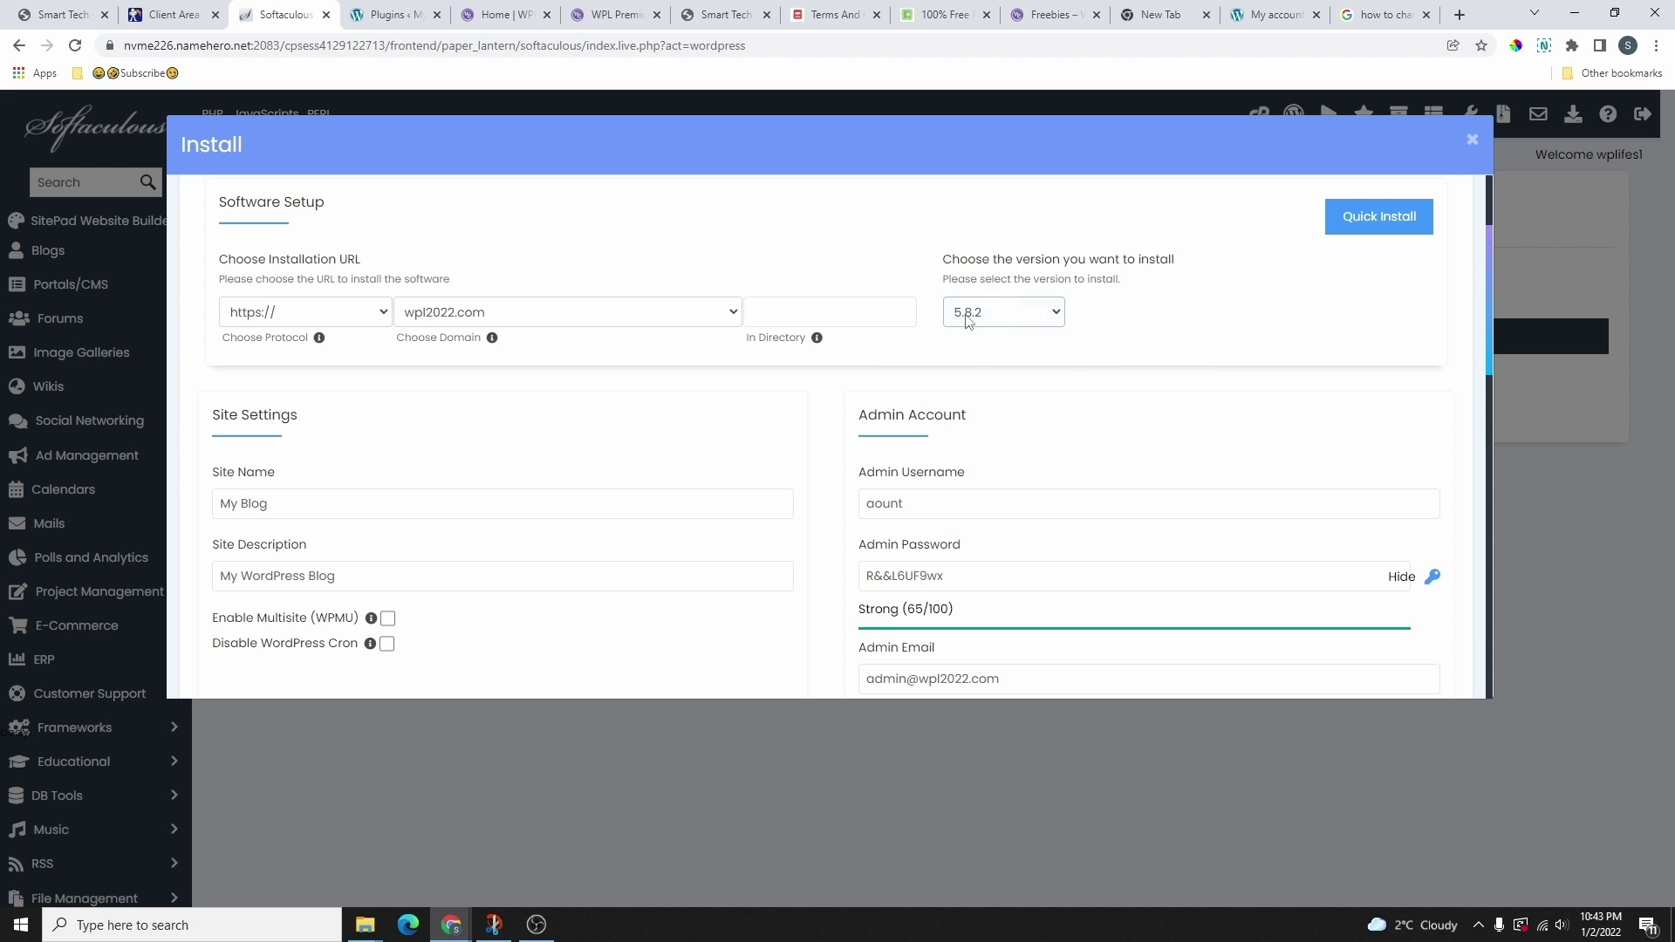
{"action": "left_click", "coordinate": [1001, 322]}
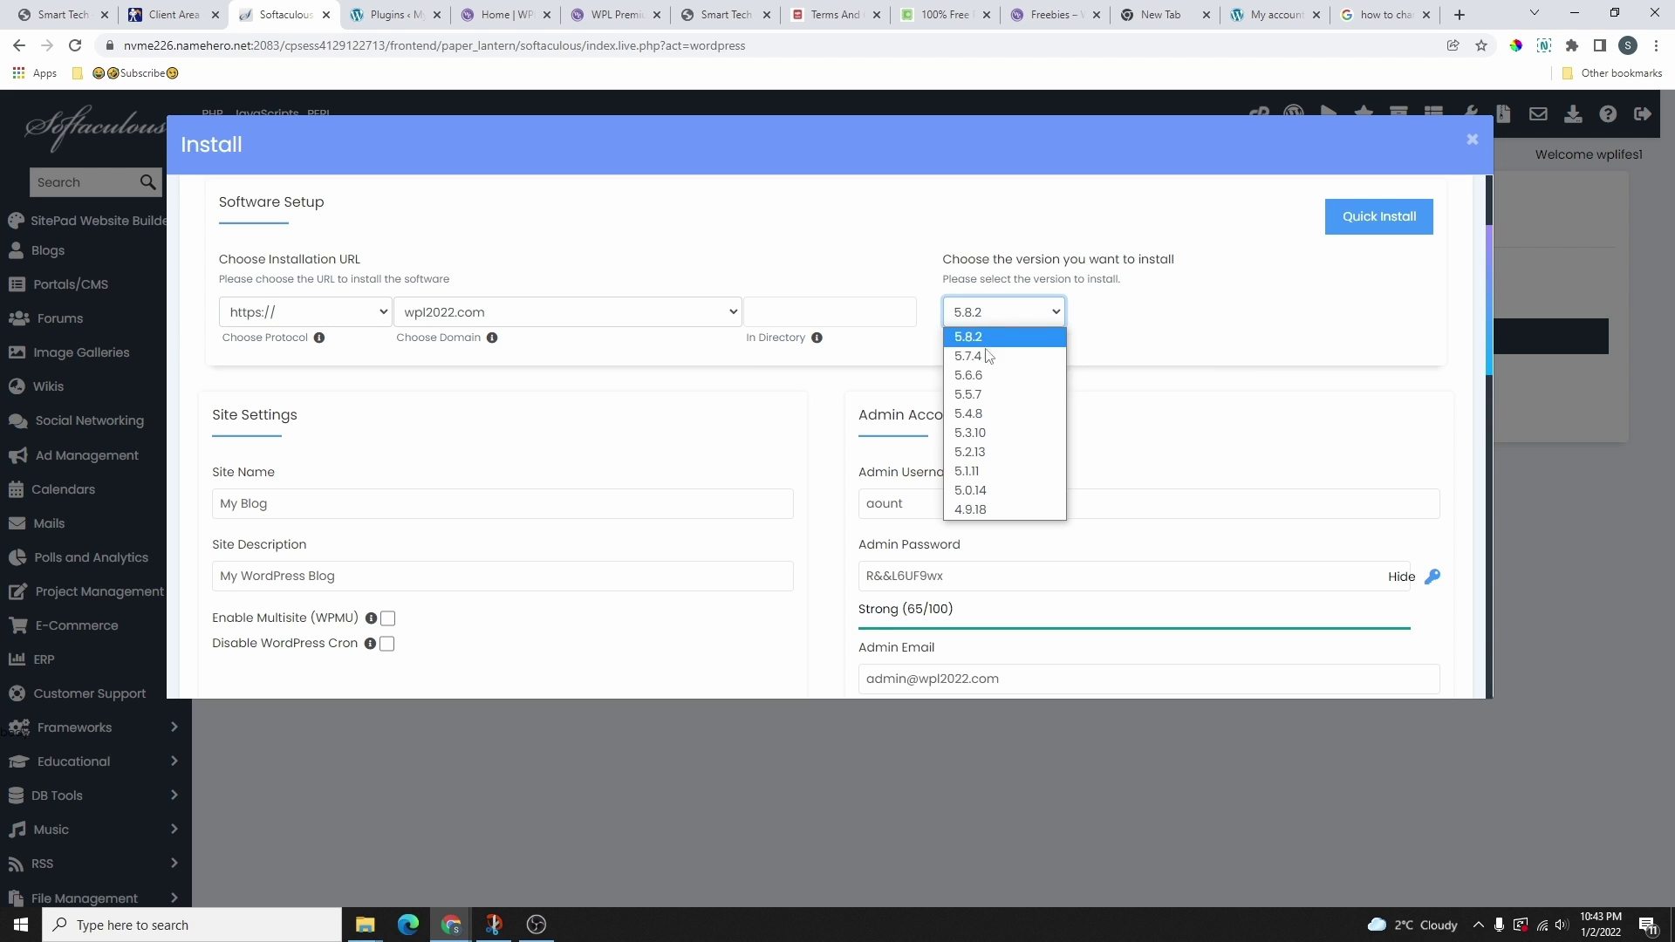
{"action": "left_click", "coordinate": [1113, 344]}
- Keep the default site name and description, and replace the admin username with the administrator's first name
{"action": "scroll", "coordinate": [585, 419], "scroll_direction": "down", "scroll_amount": 2}
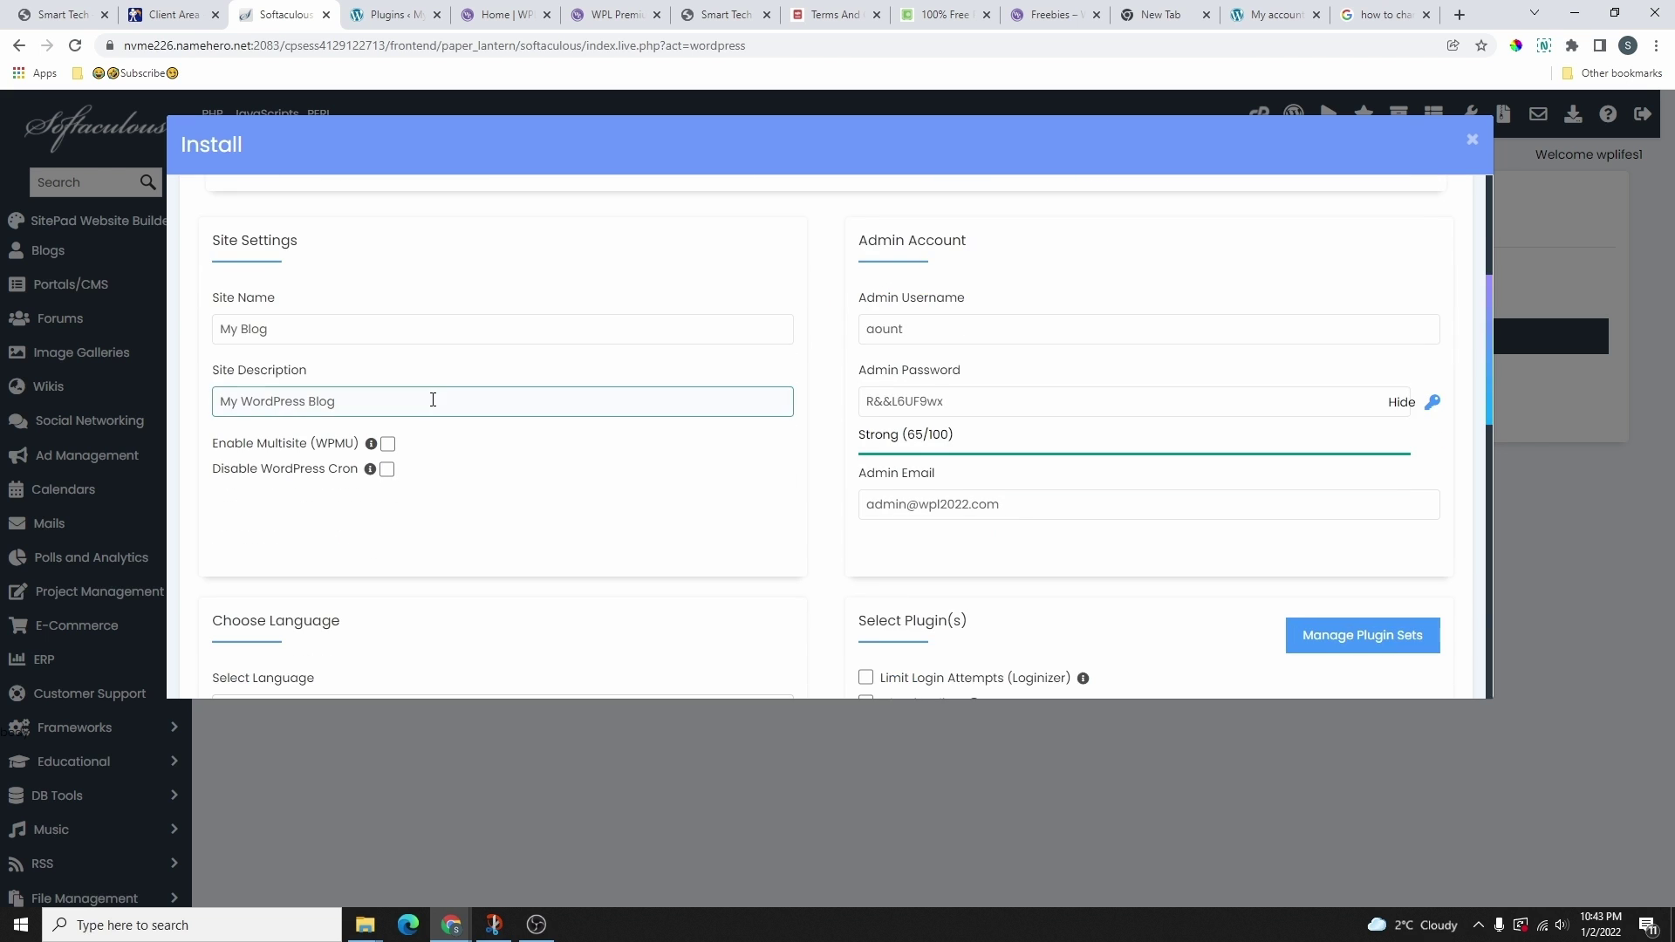
{"action": "left_click", "coordinate": [275, 321]}
{"action": "left_click", "coordinate": [245, 394]}
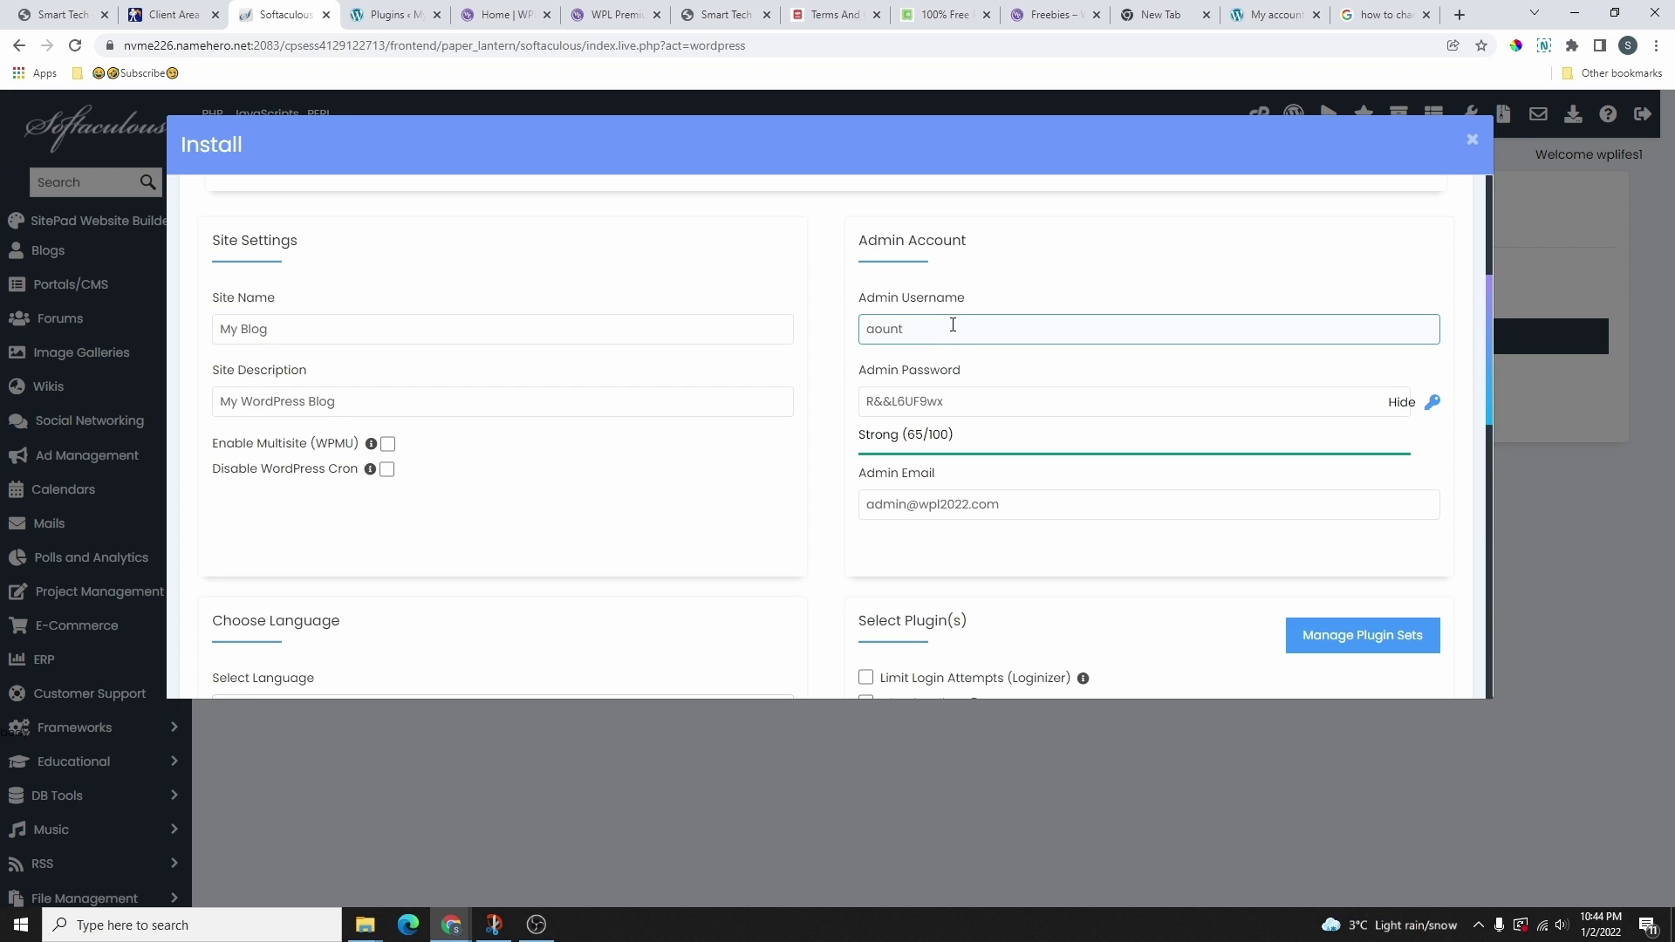
{"action": "double_click", "coordinate": [869, 338]}
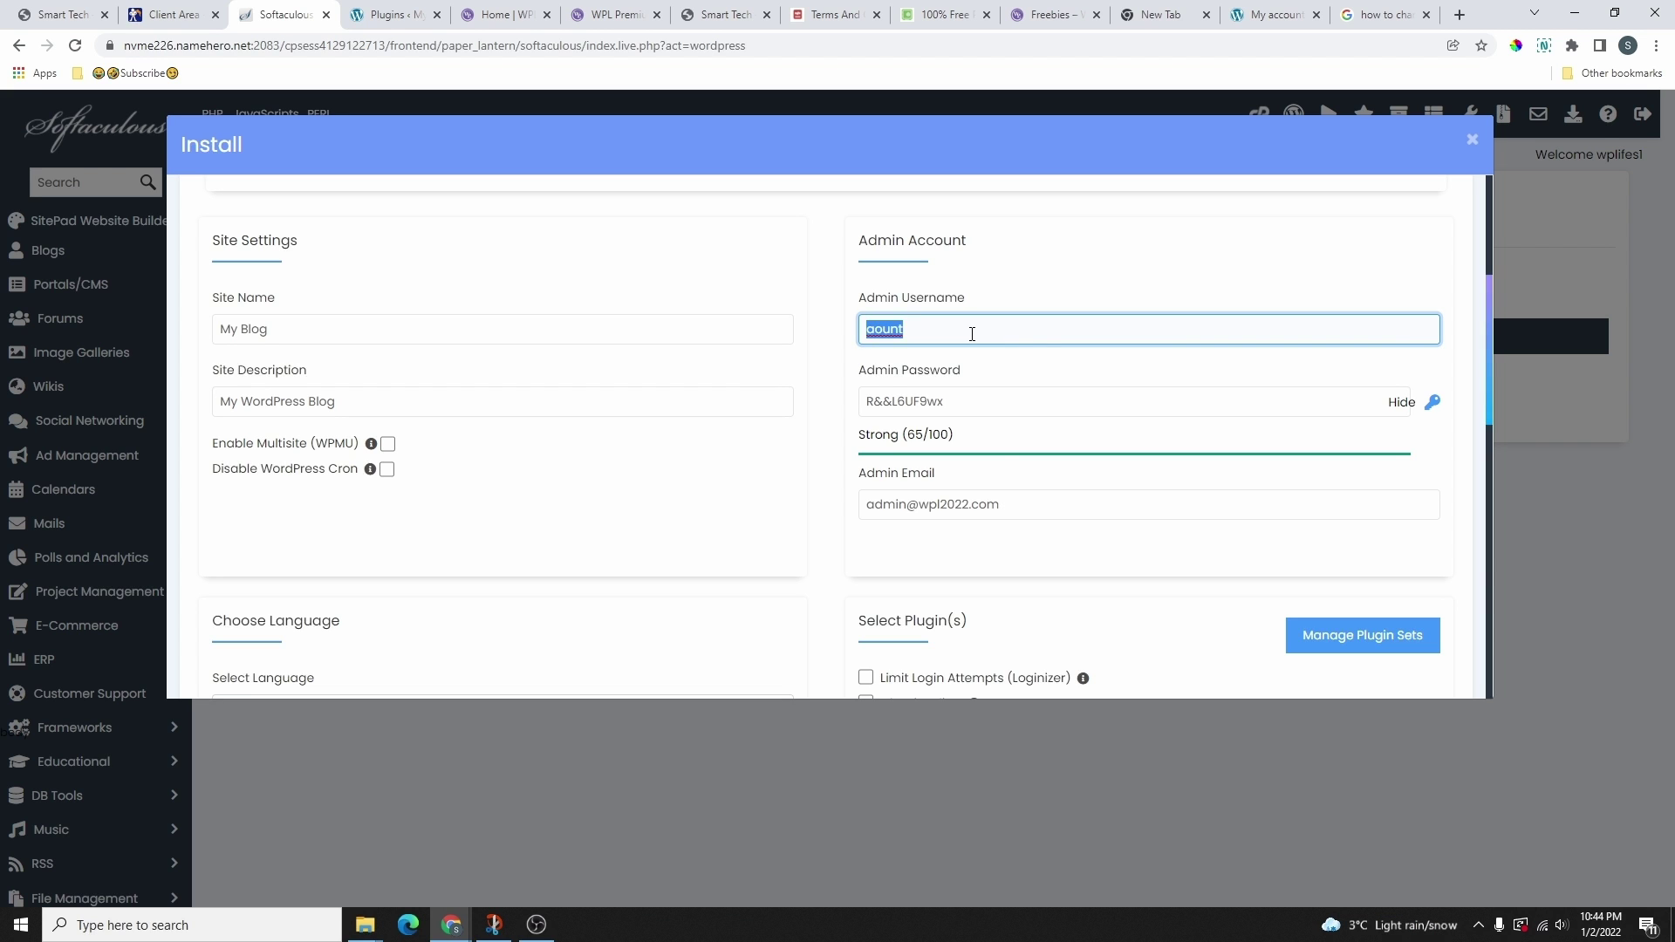
{"action": "type", "text": "Stephen"}
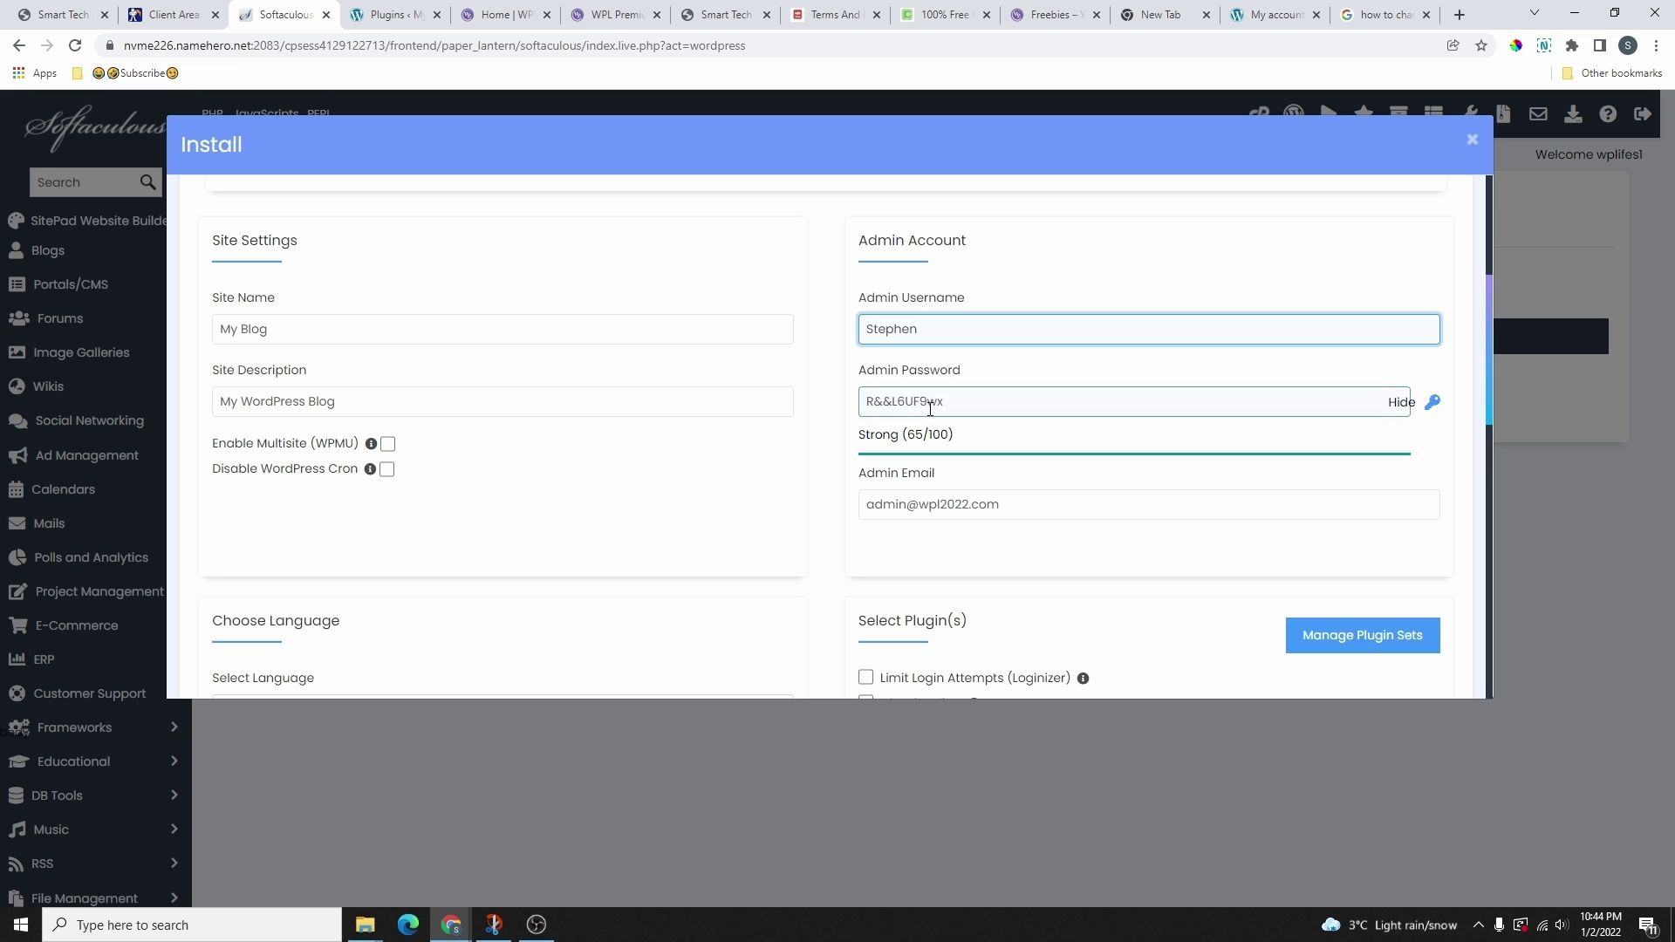
- Replace the generated admin password with a custom one
{"action": "left_click_drag", "start_coordinate": [867, 435], "coordinate": [1398, 463]}
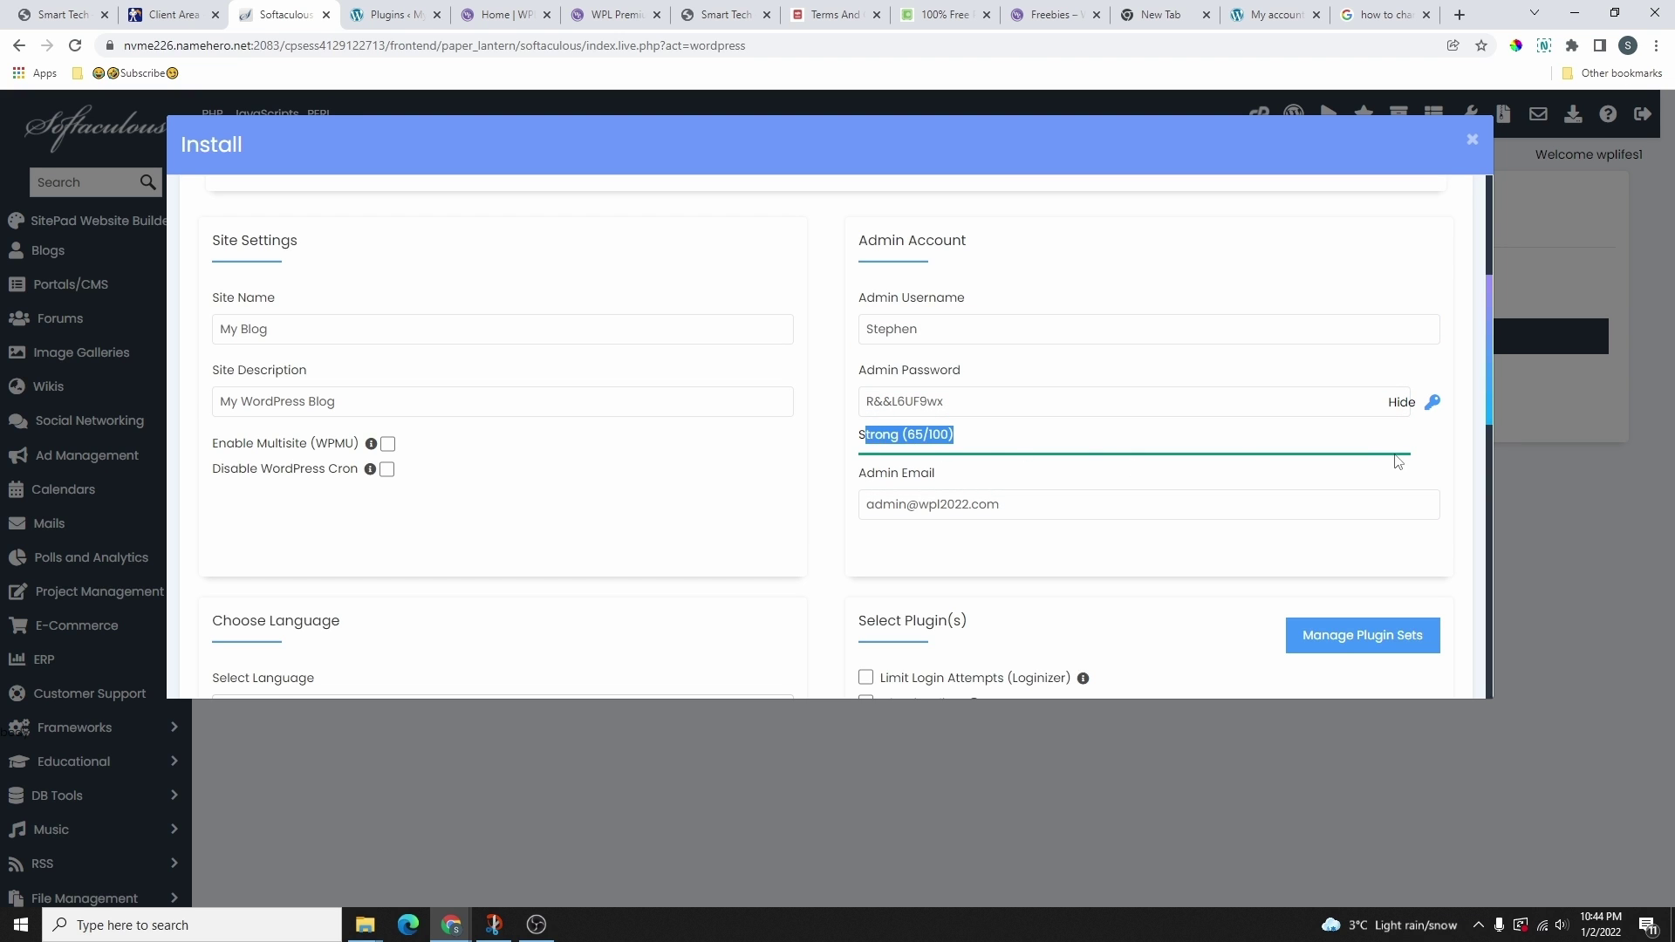
{"action": "double_click", "coordinate": [931, 402]}
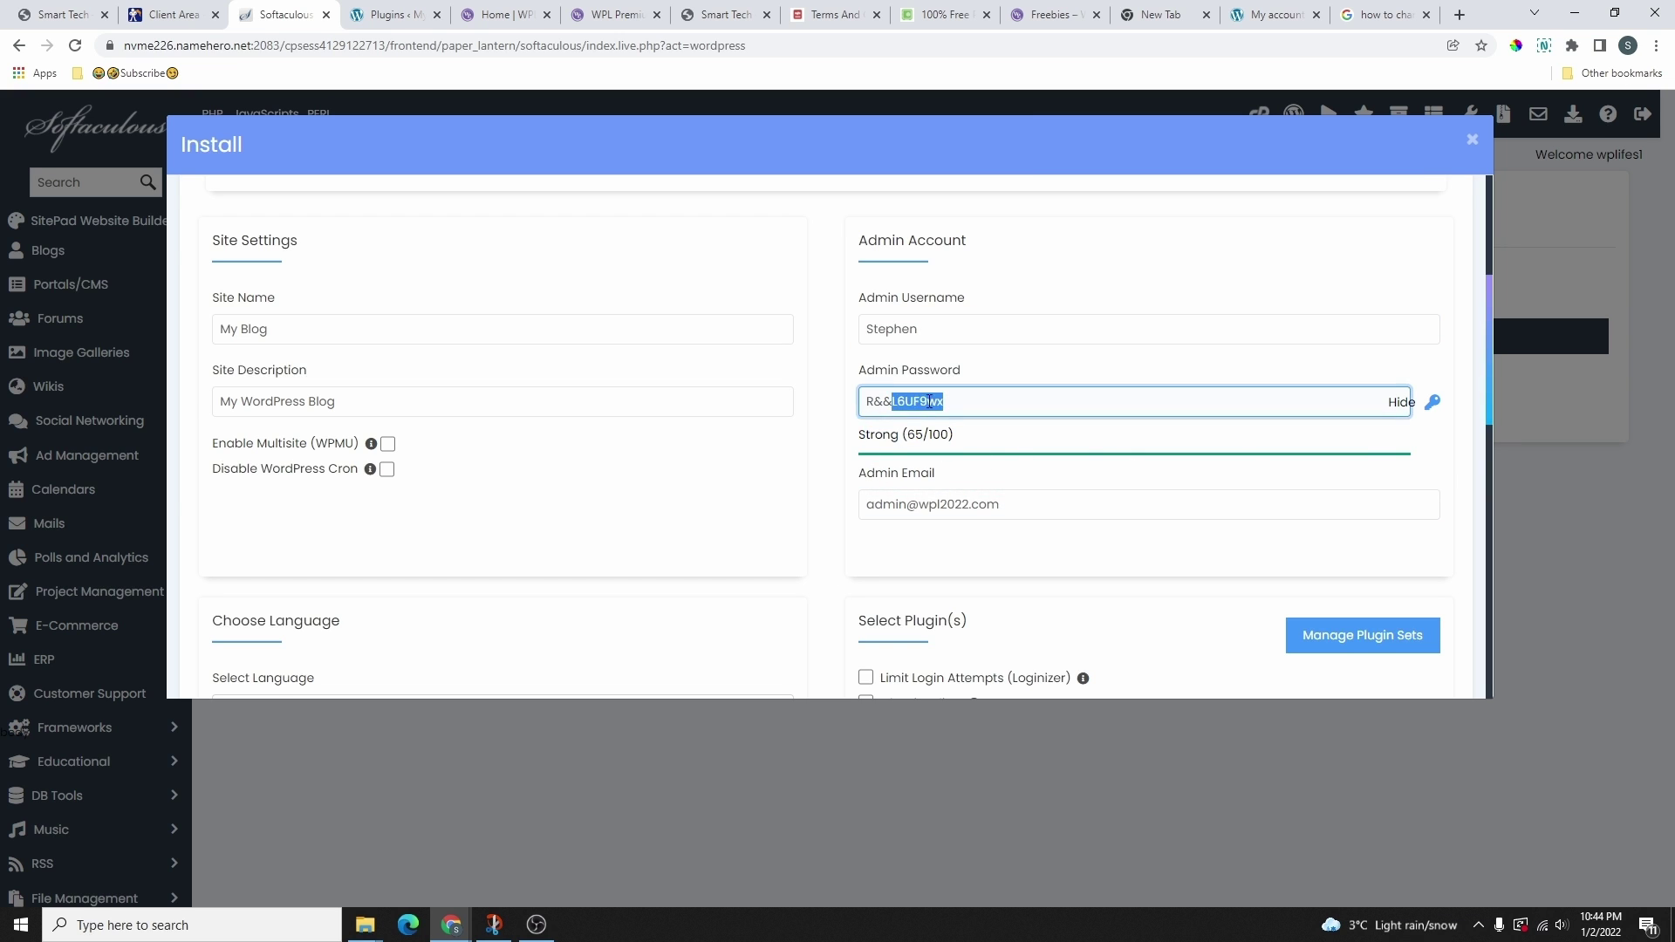
{"action": "left_click_drag", "start_coordinate": [930, 402], "coordinate": [876, 412]}
{"action": "left_click", "coordinate": [948, 403]}
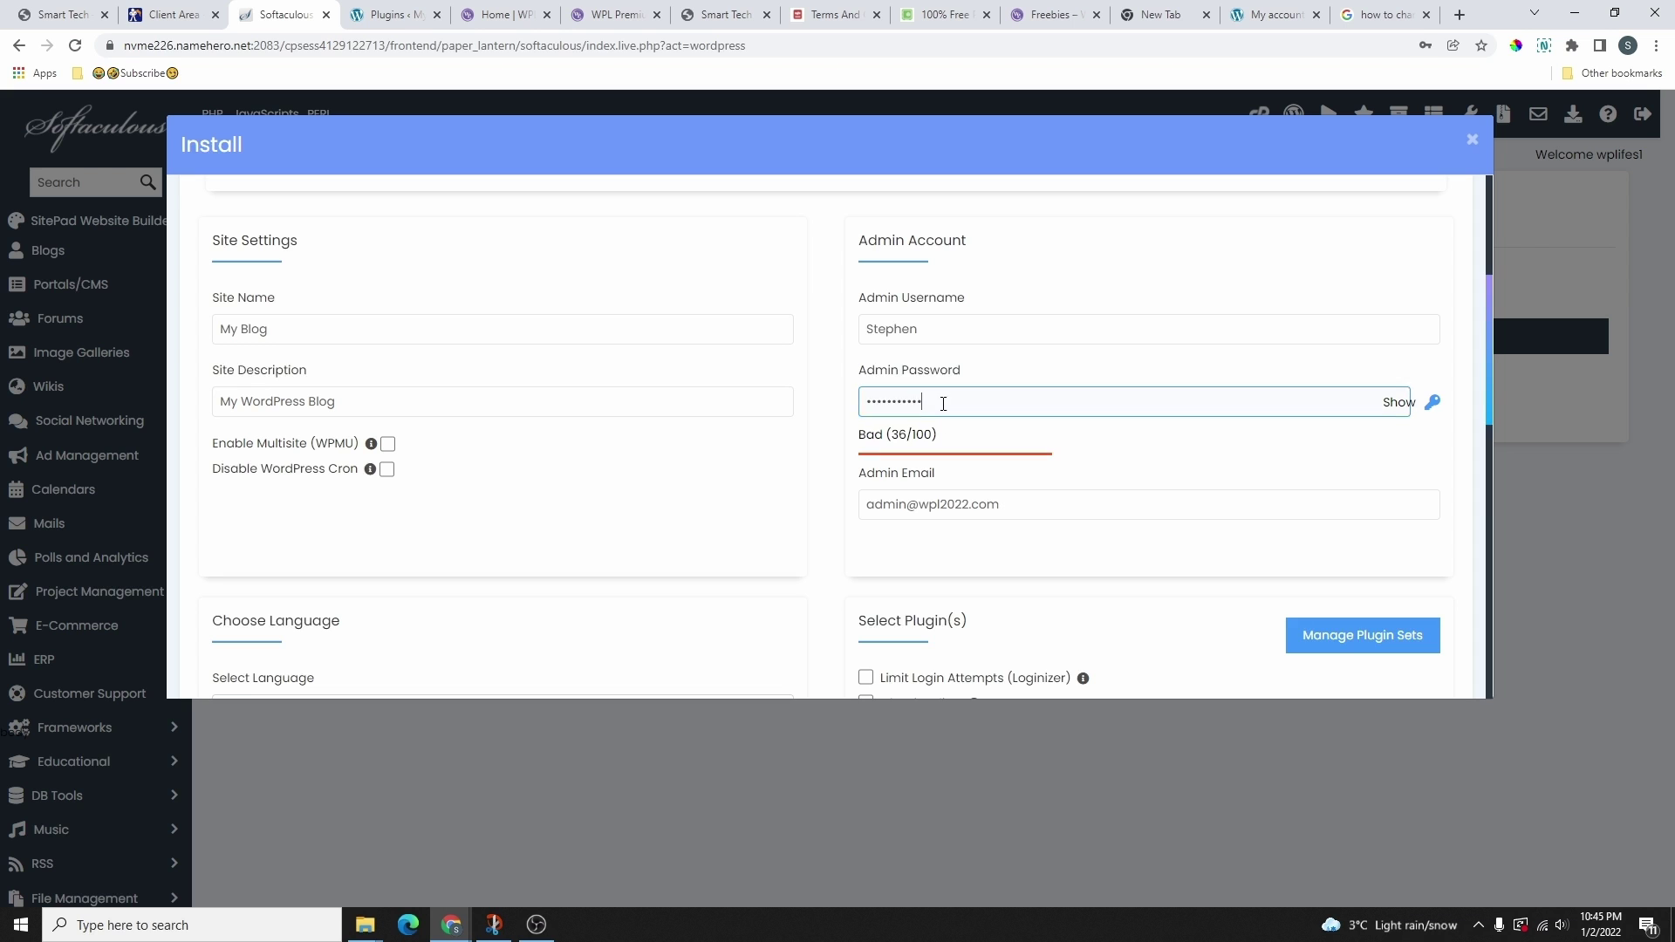
{"action": "left_click_drag", "start_coordinate": [942, 402], "coordinate": [856, 395]}
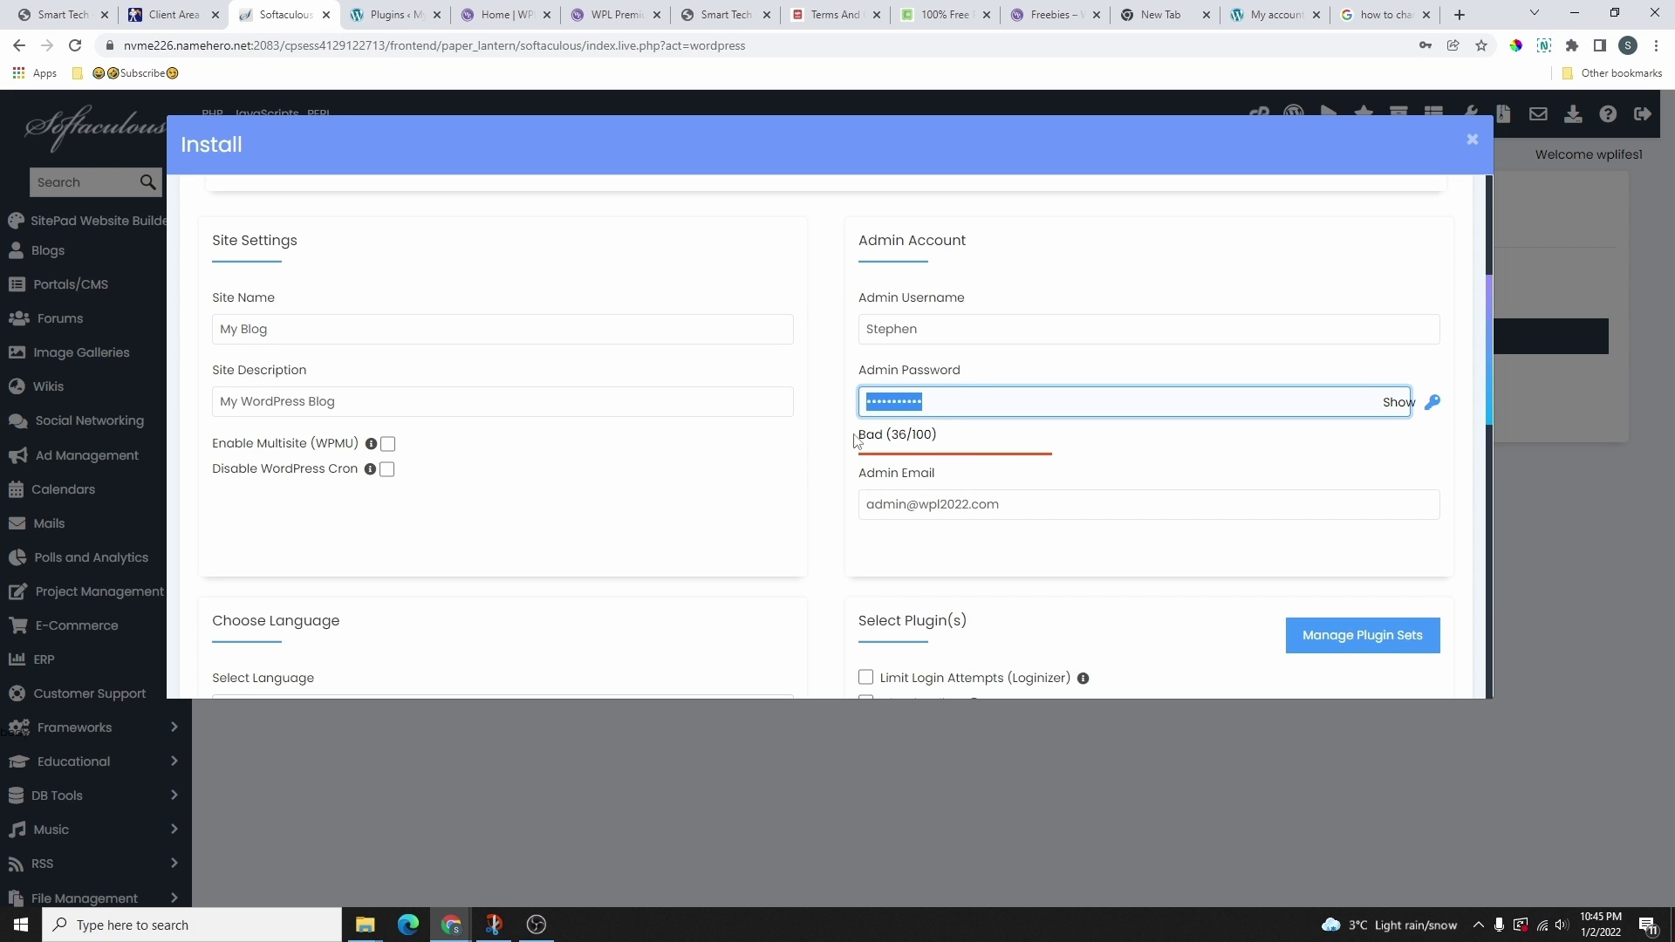
{"action": "left_click_drag", "start_coordinate": [856, 441], "coordinate": [955, 444]}
{"action": "left_click", "coordinate": [874, 399]}
- Replace the default admin email with the site owner's email address
{"action": "scroll", "coordinate": [940, 378], "scroll_direction": "down", "scroll_amount": 1}
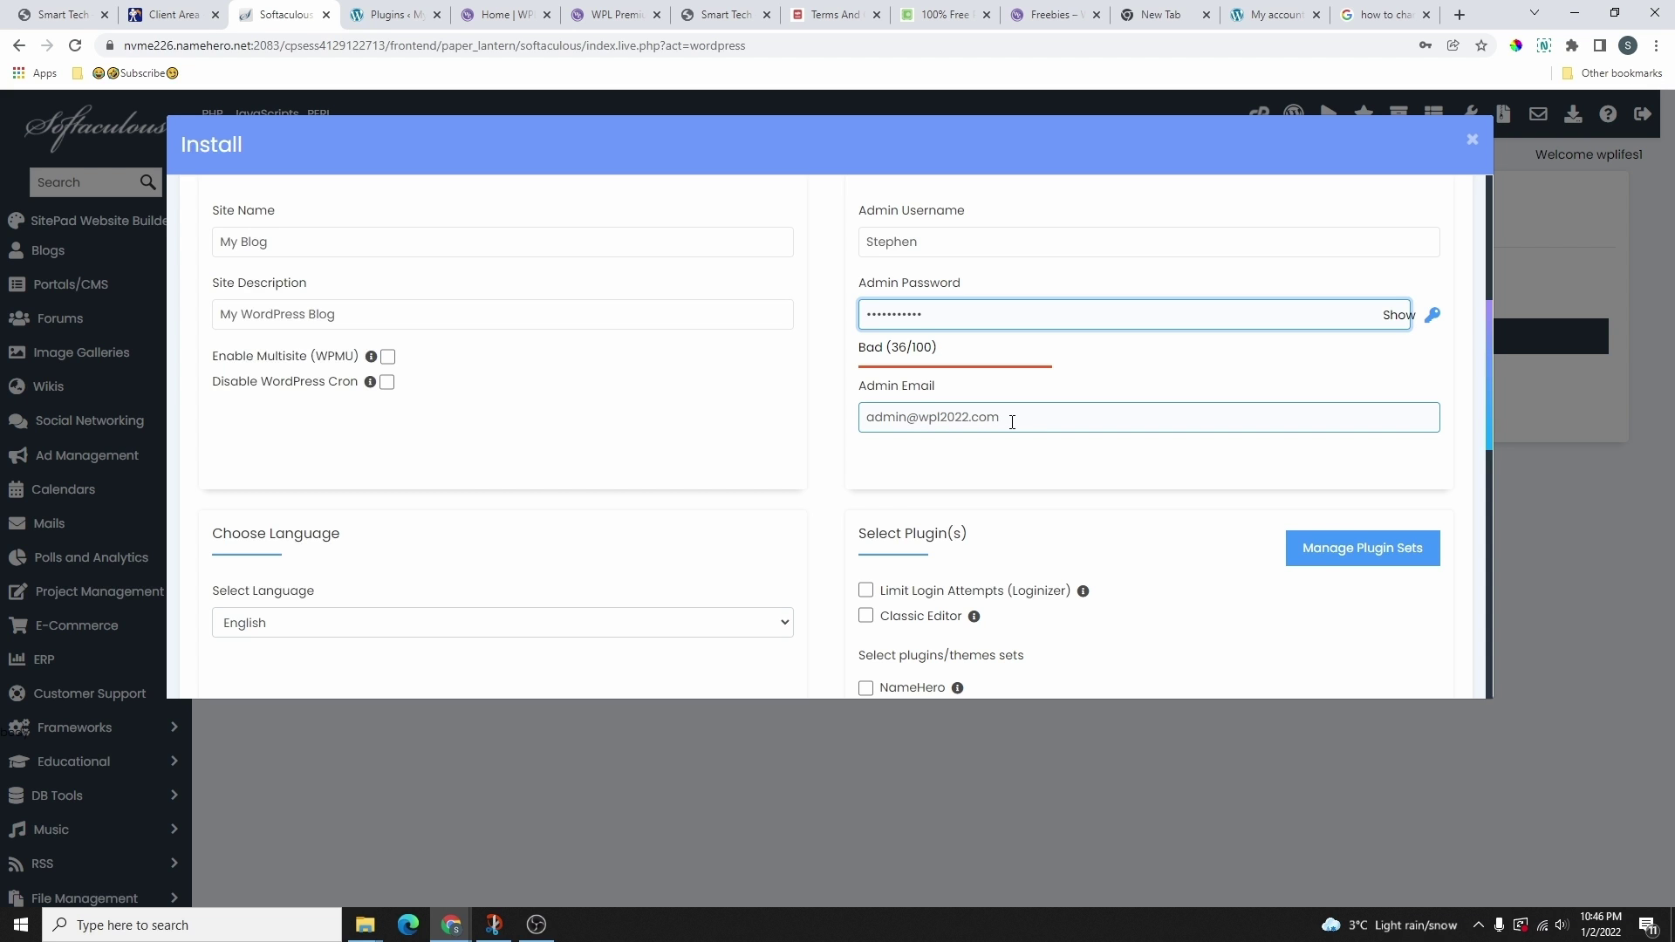
{"action": "scroll", "coordinate": [1013, 423], "scroll_direction": "down", "scroll_amount": 1}
{"action": "scroll", "coordinate": [1004, 432], "scroll_direction": "up", "scroll_amount": 2}
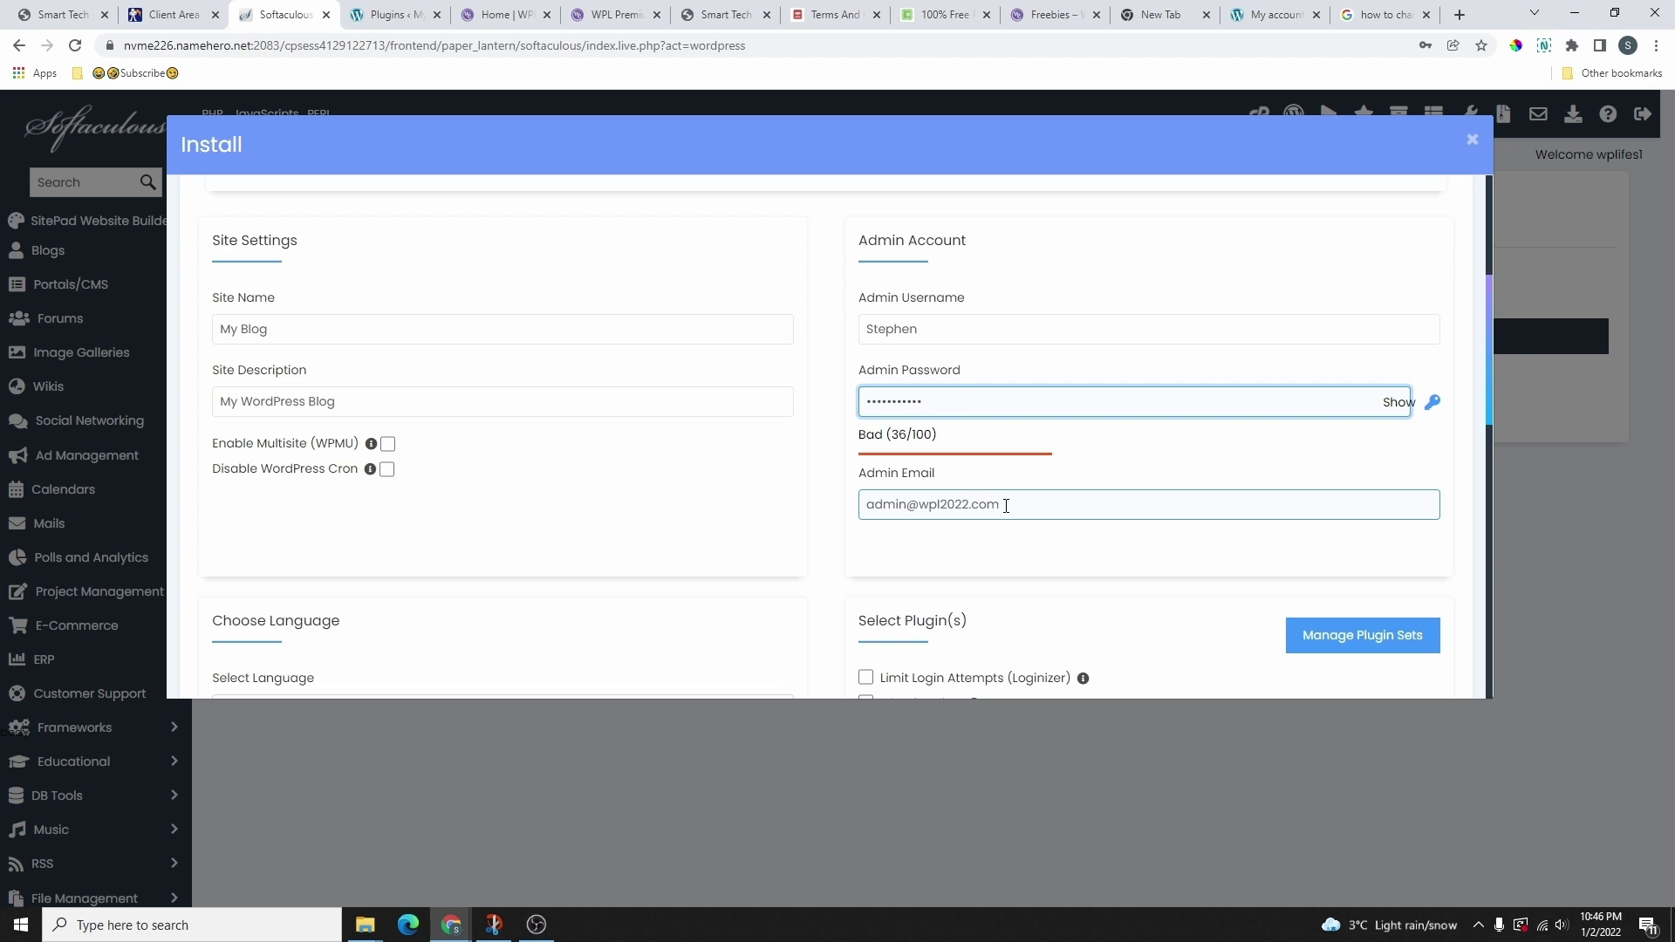
{"action": "left_click_drag", "start_coordinate": [1006, 507], "coordinate": [855, 505]}
{"action": "key", "text": "ctrl+v"}
- Keep English as the language, leave the optional plugins and themes unselected, and install WordPress
{"action": "scroll", "coordinate": [890, 425], "scroll_direction": "down", "scroll_amount": 1}
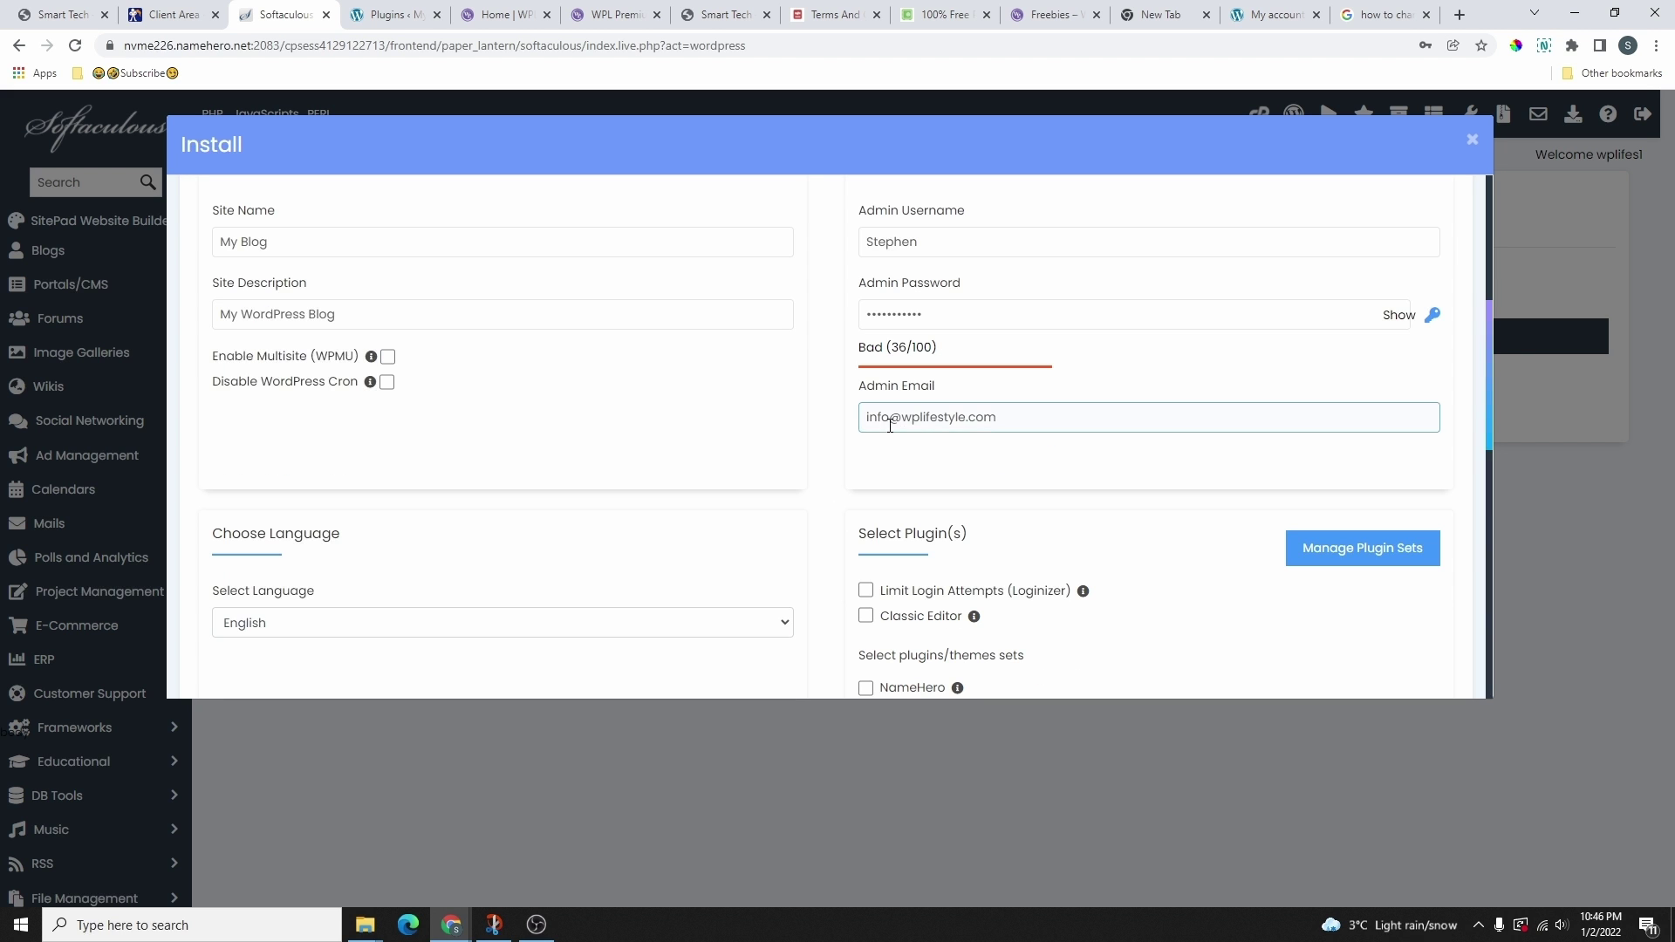
{"action": "scroll", "coordinate": [857, 384], "scroll_direction": "down", "scroll_amount": 8}
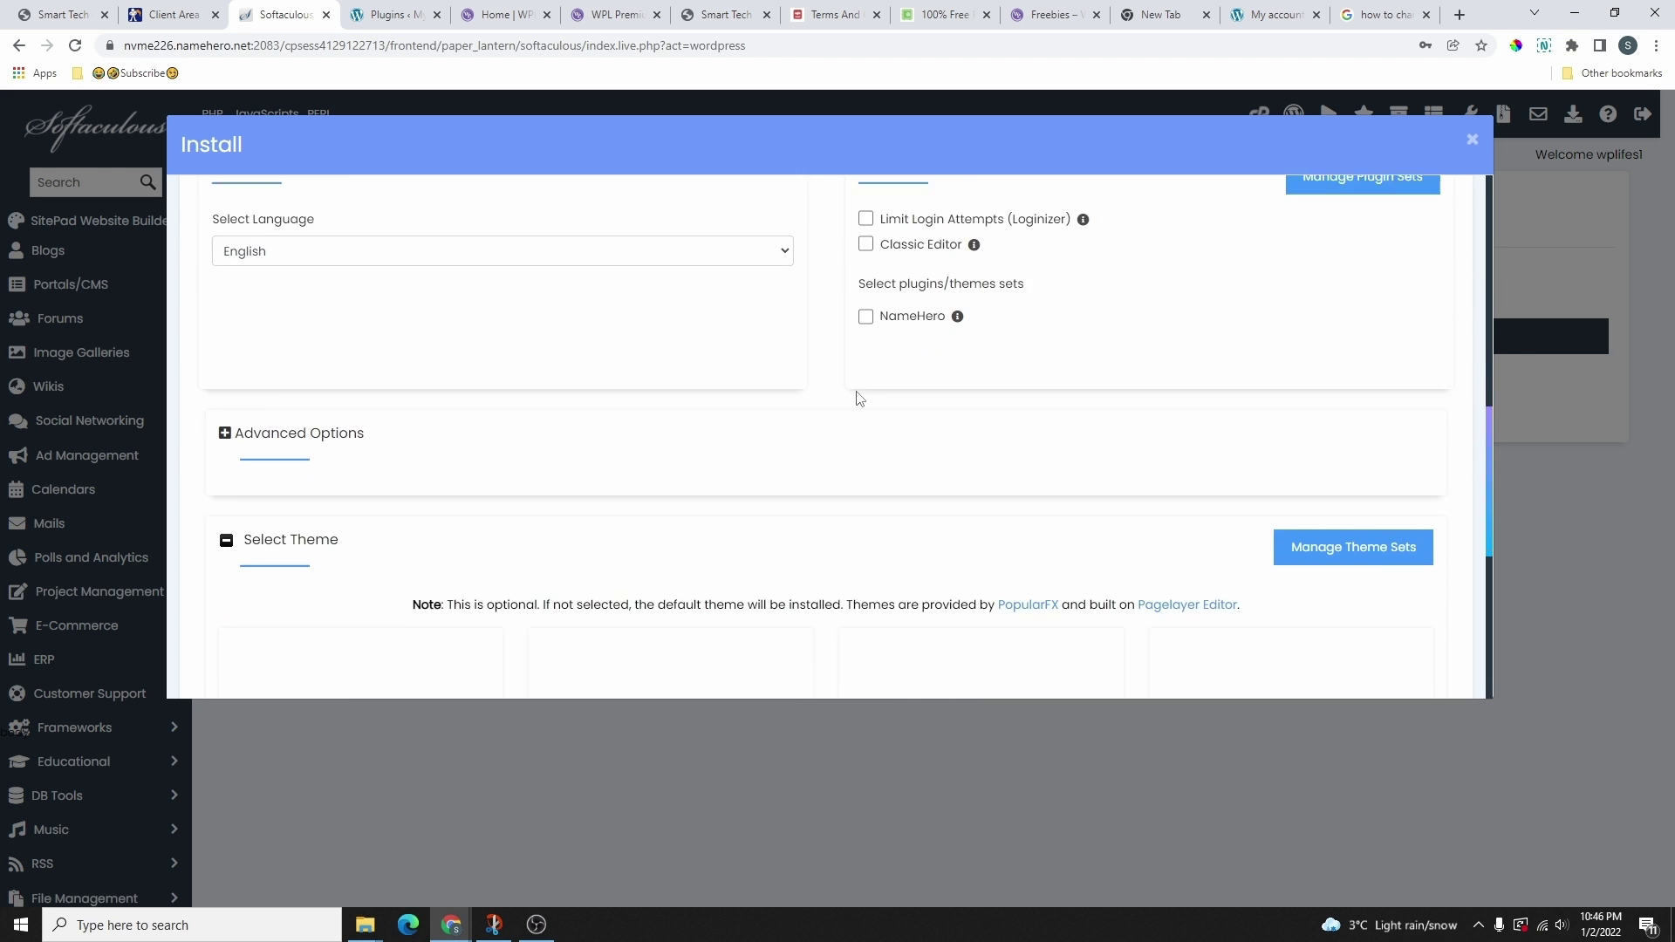
{"action": "scroll", "coordinate": [860, 399], "scroll_direction": "up", "scroll_amount": 6}
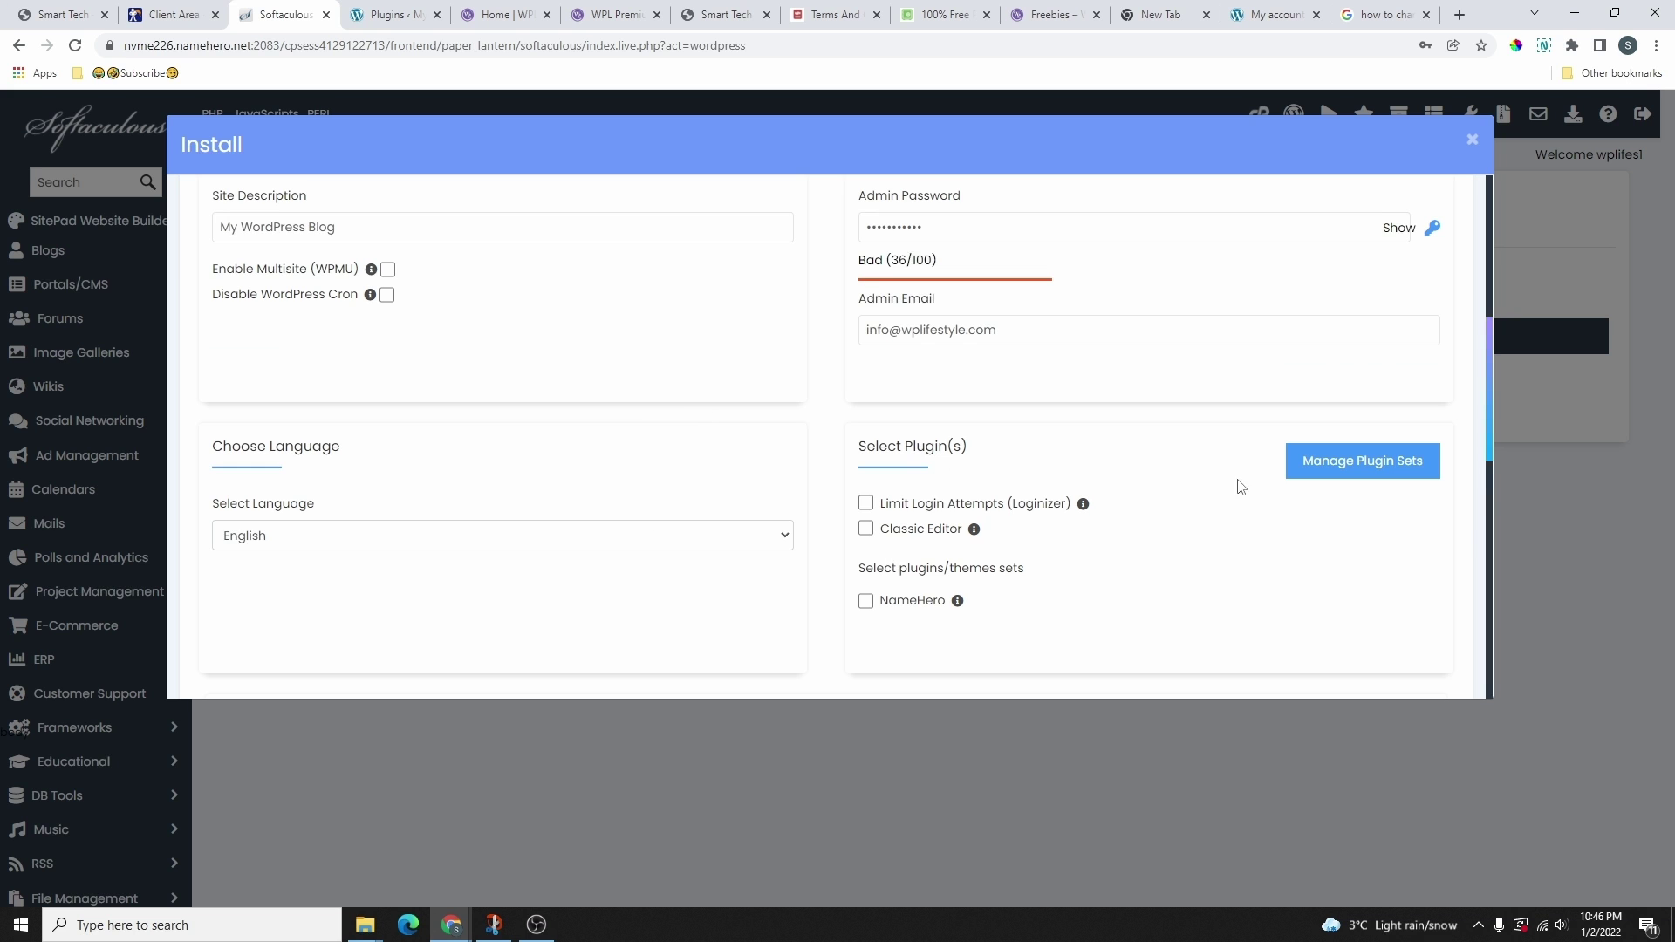
{"action": "scroll", "coordinate": [948, 518], "scroll_direction": "down", "scroll_amount": 6}
{"action": "scroll", "coordinate": [599, 448], "scroll_direction": "up", "scroll_amount": 4}
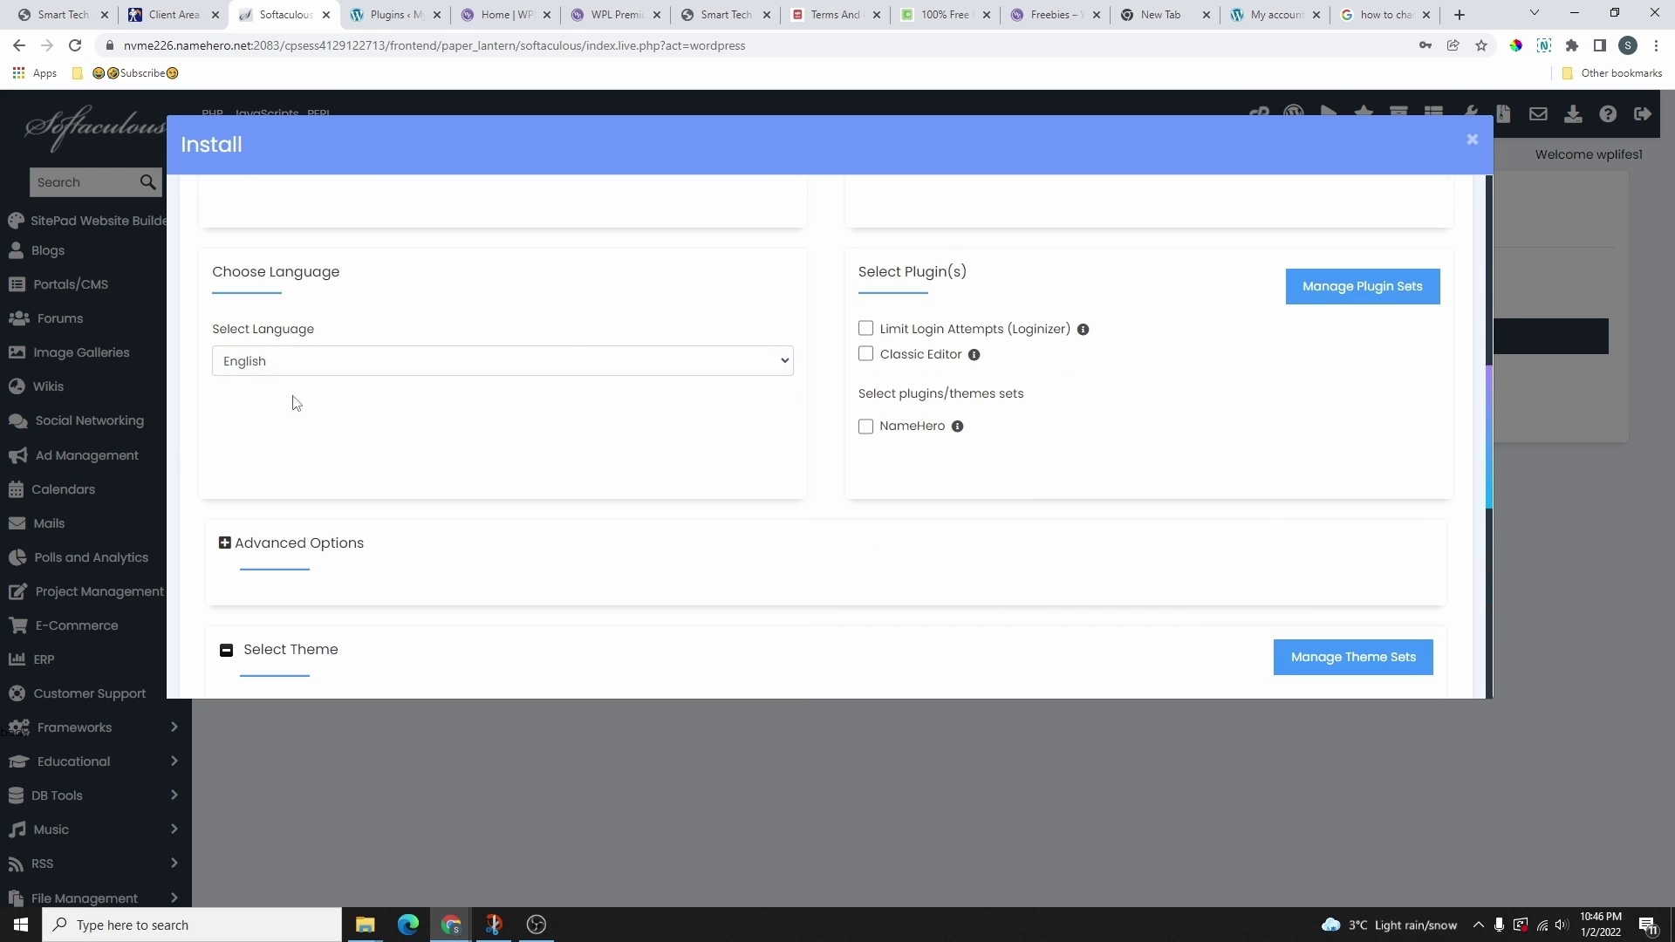
{"action": "left_click", "coordinate": [407, 368]}
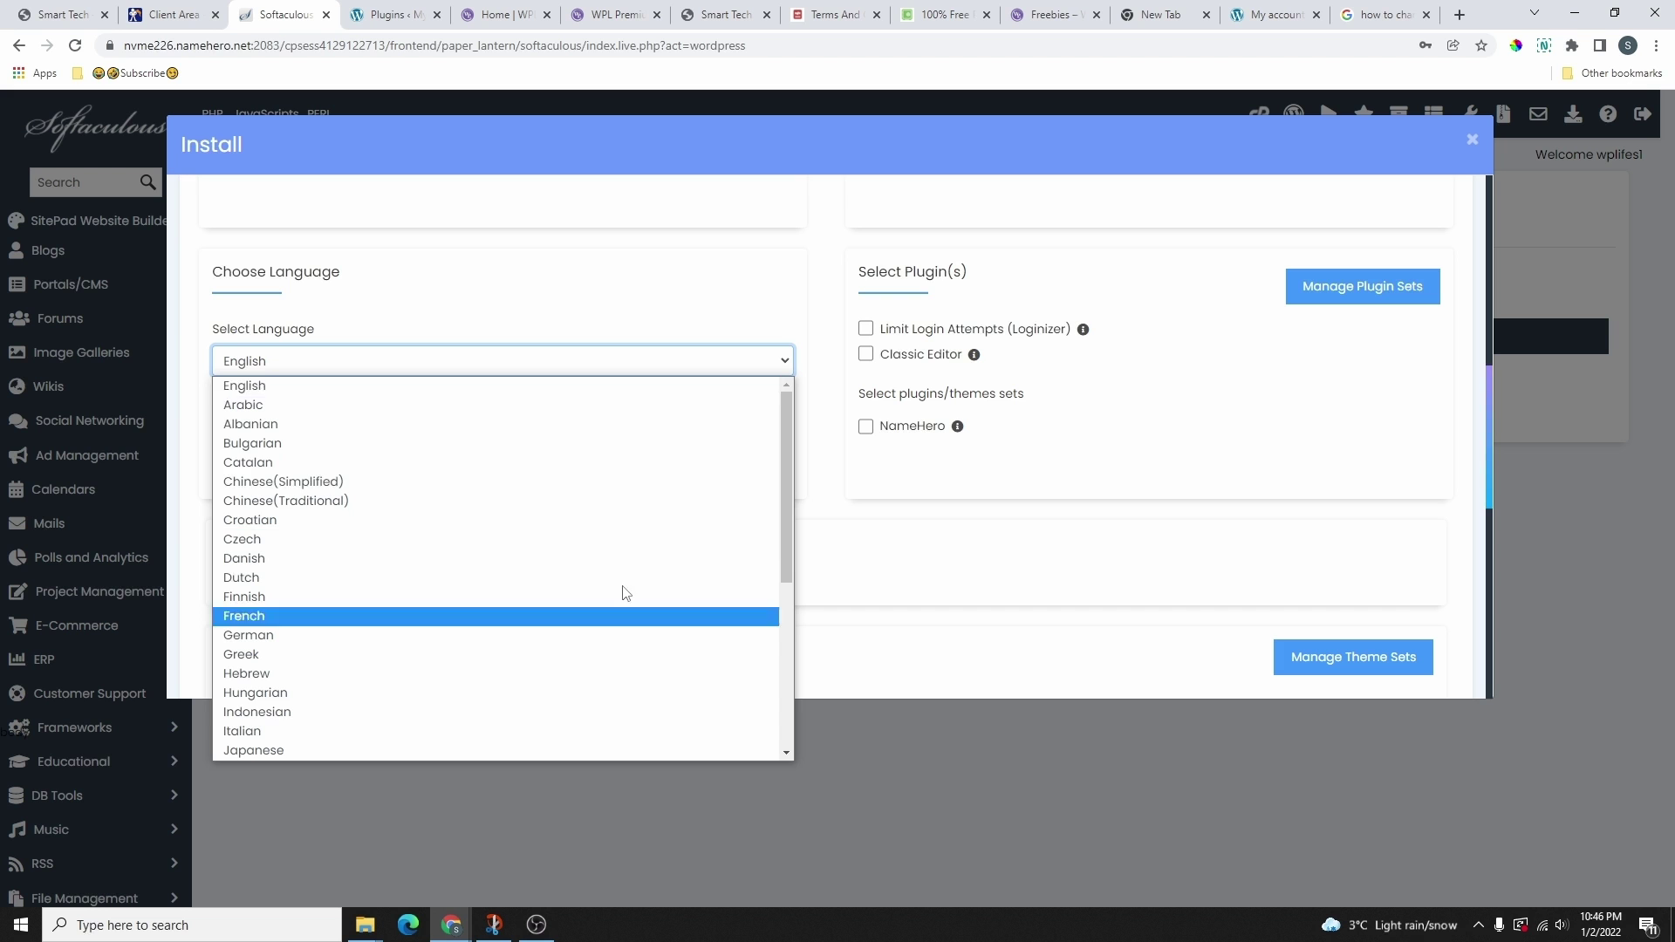
{"action": "scroll", "coordinate": [815, 441], "scroll_direction": "down", "scroll_amount": 15}
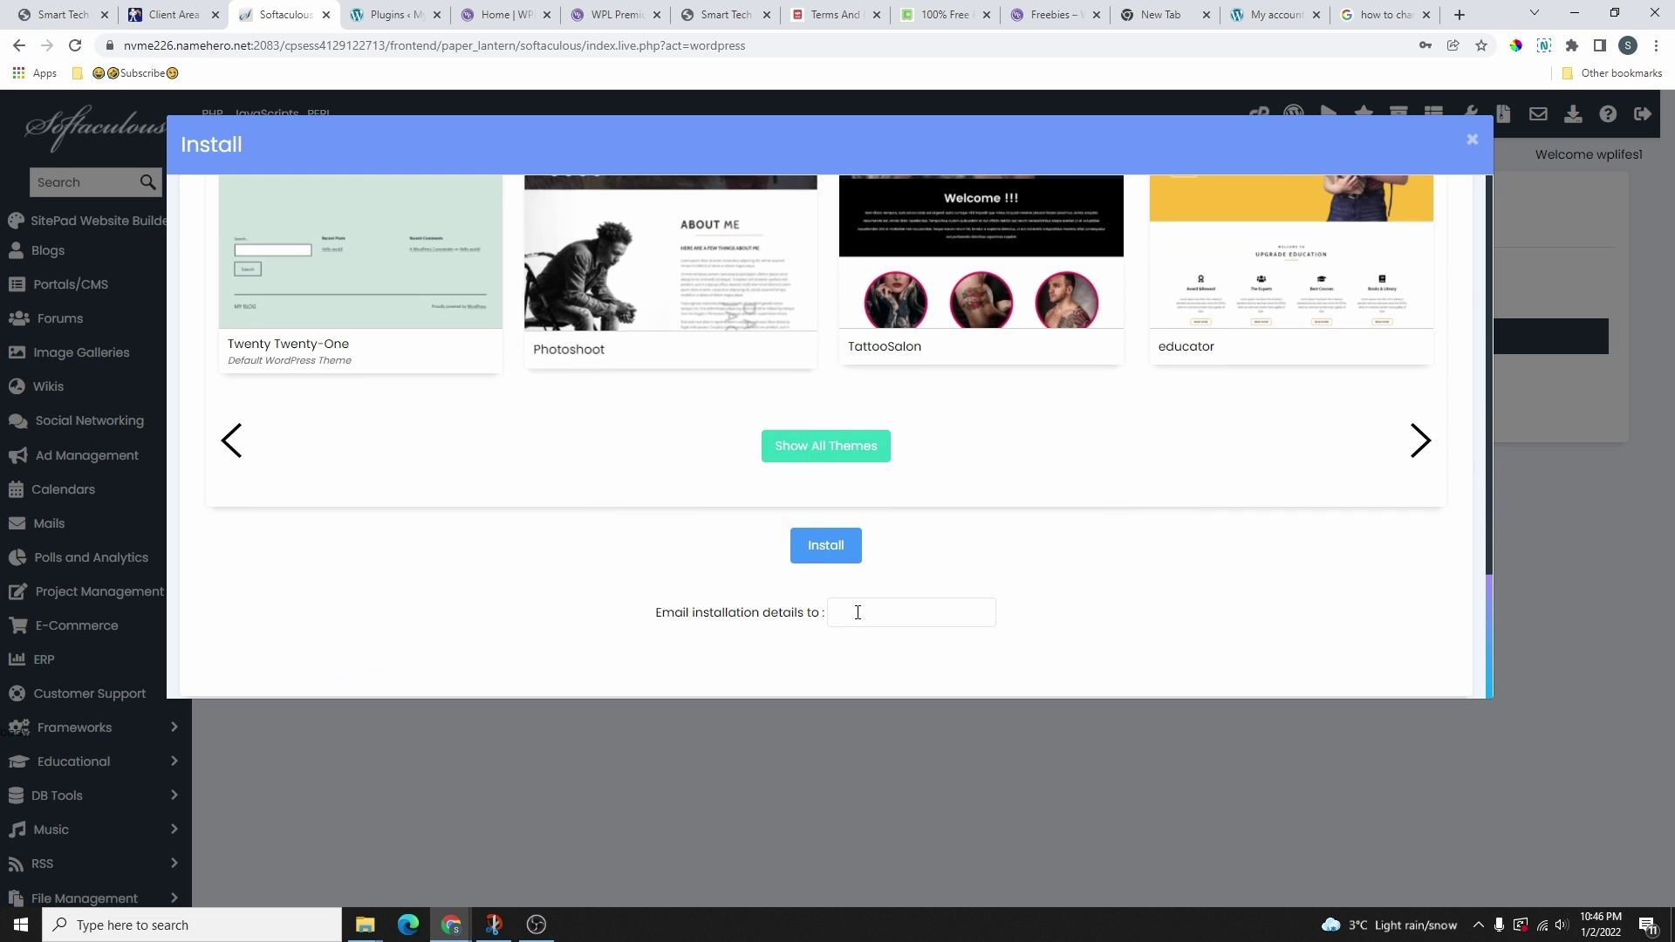
{"action": "left_click", "coordinate": [827, 553]}
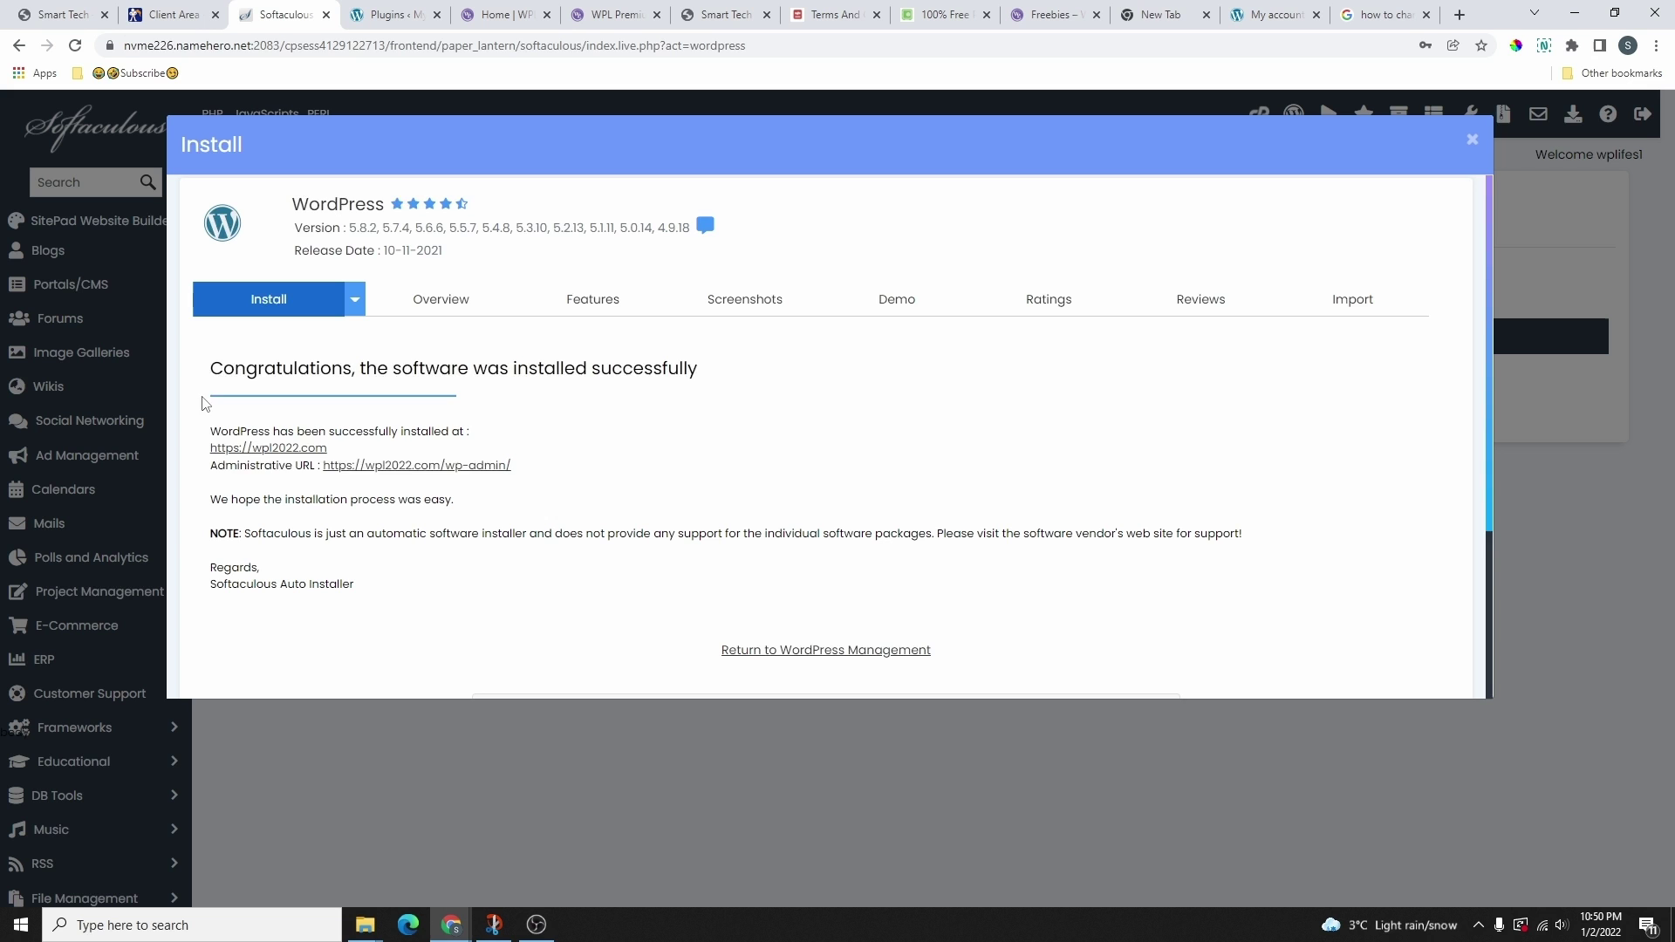
- Open the new site's administrative URL from the installation confirmation and look over the WordPress dashboard
{"action": "left_click_drag", "start_coordinate": [211, 367], "coordinate": [739, 386]}
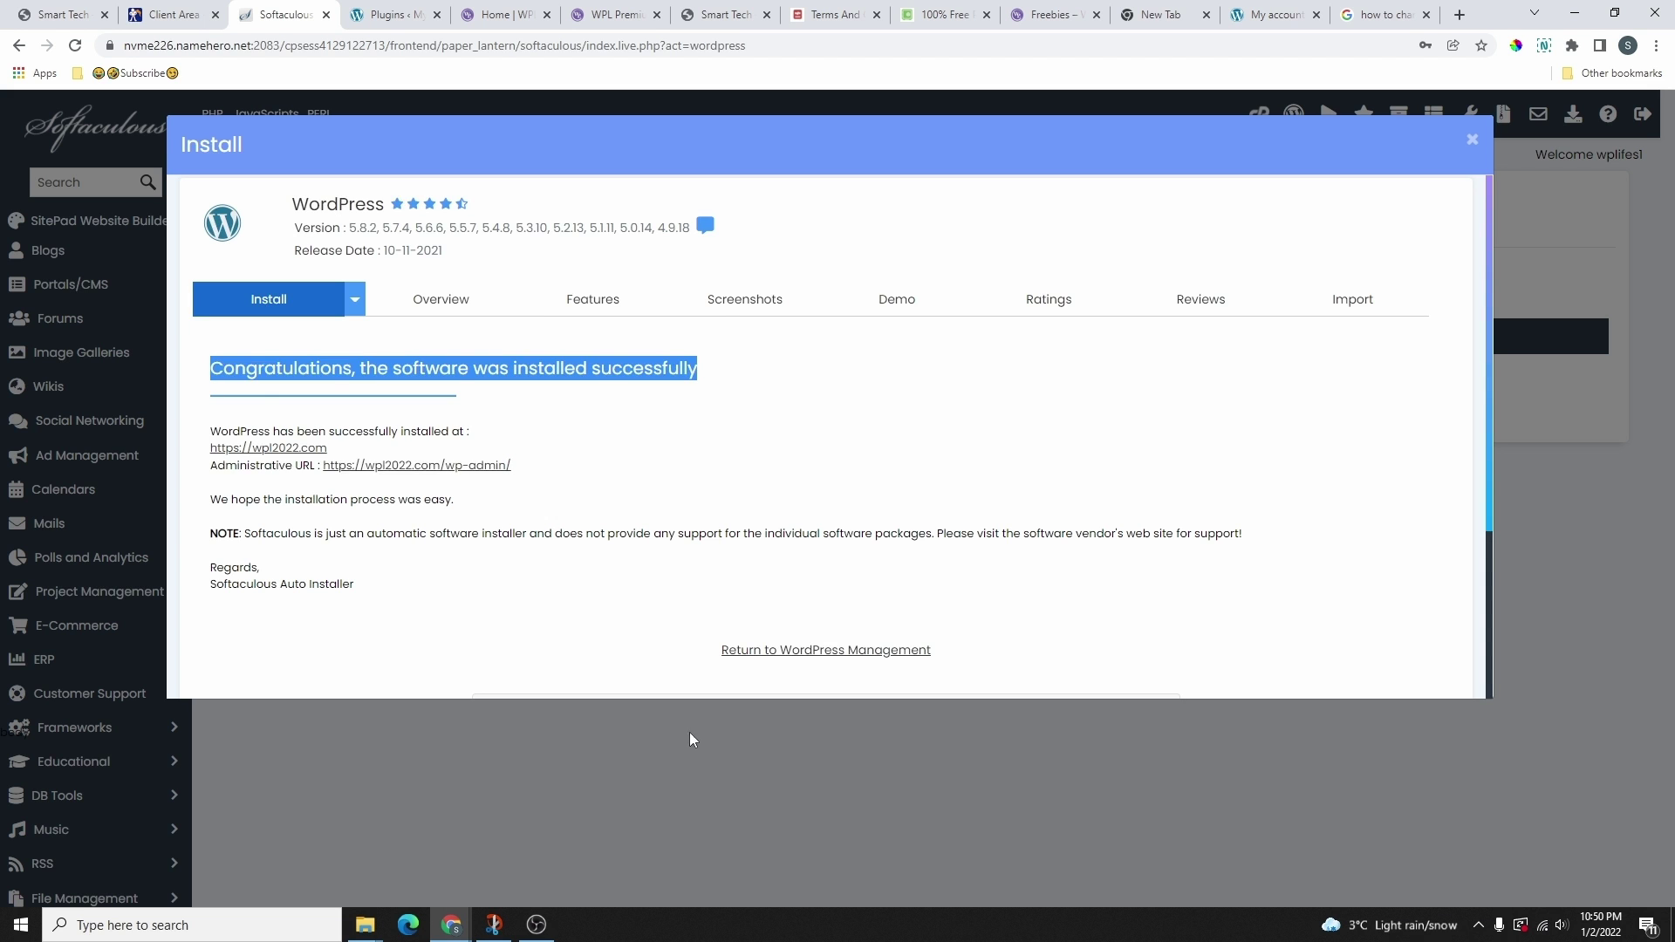
{"action": "scroll", "coordinate": [270, 411], "scroll_direction": "down", "scroll_amount": 3}
{"action": "scroll", "coordinate": [270, 411], "scroll_direction": "up", "scroll_amount": 3}
{"action": "left_click", "coordinate": [477, 467]}
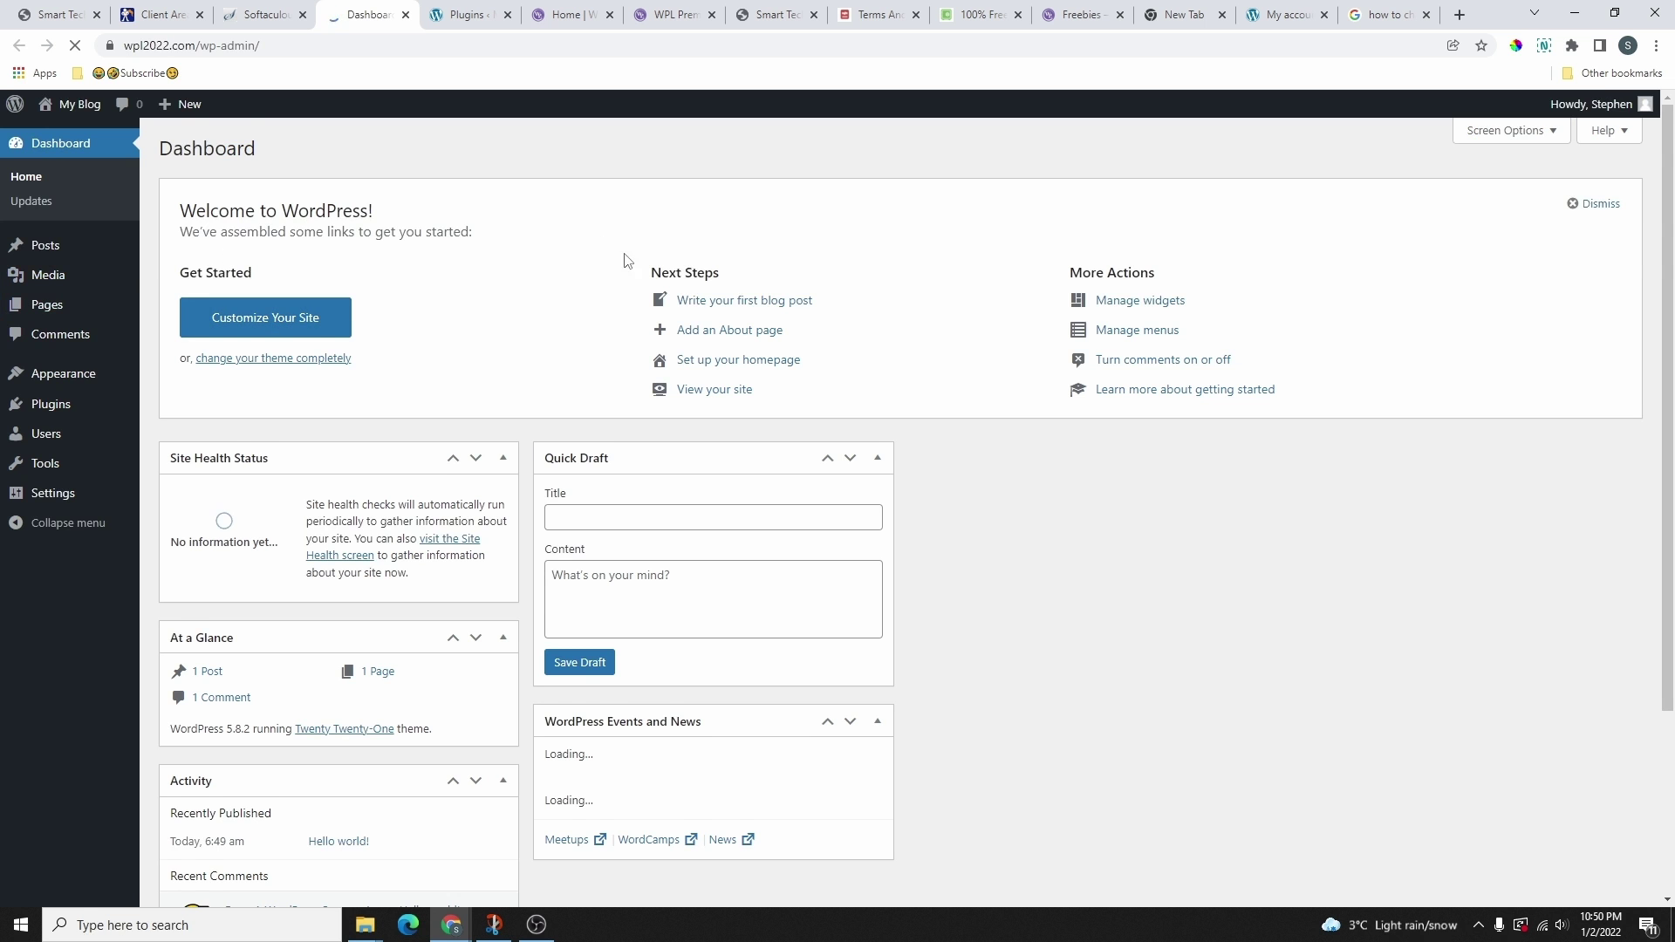
{"action": "scroll", "coordinate": [523, 301], "scroll_direction": "down", "scroll_amount": 3}
{"action": "scroll", "coordinate": [321, 370], "scroll_direction": "up", "scroll_amount": 3}
{"action": "left_click", "coordinate": [261, 13]}
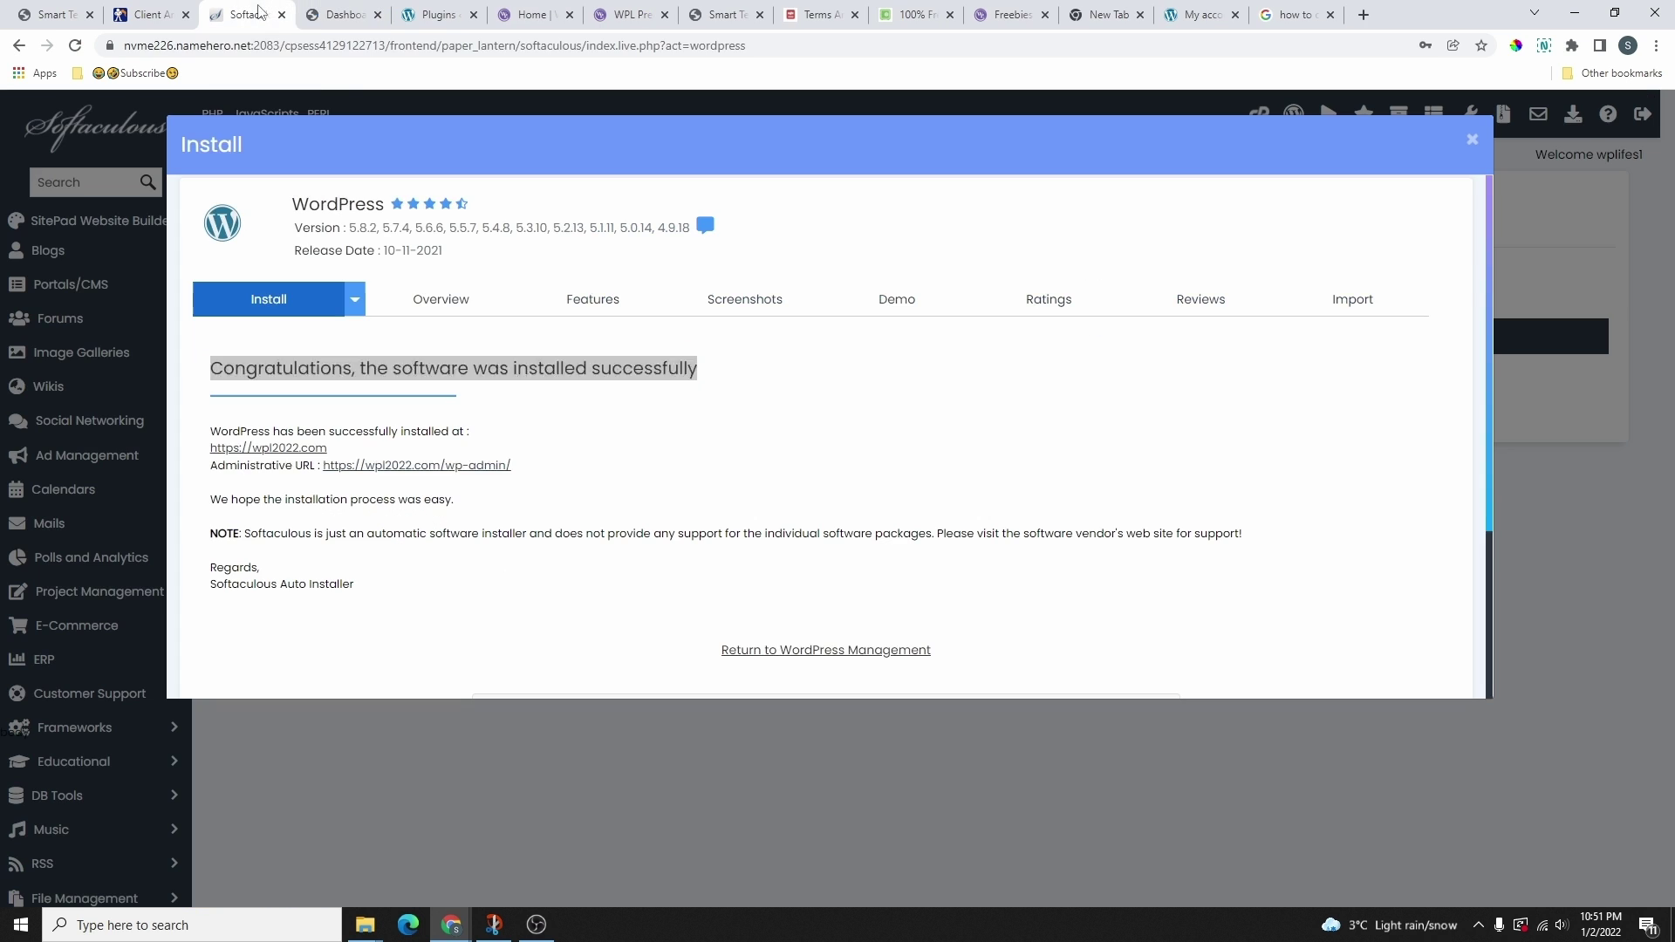
{"action": "left_click", "coordinate": [281, 448]}
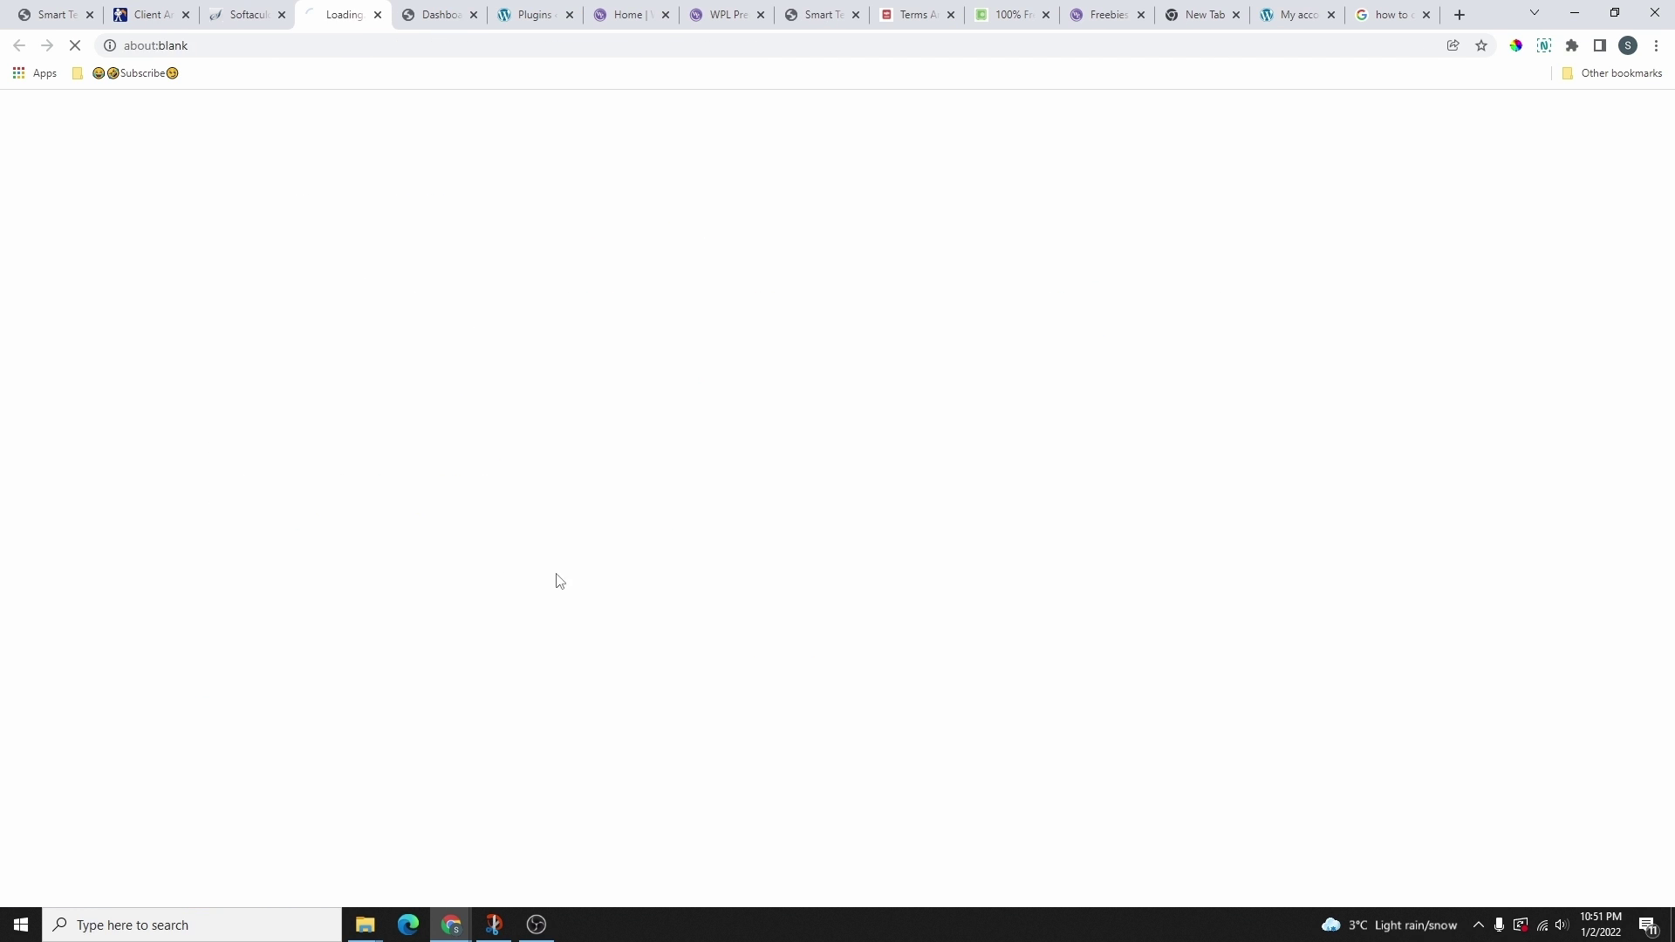
{"action": "scroll", "coordinate": [950, 501], "scroll_direction": "down", "scroll_amount": 3}
{"action": "scroll", "coordinate": [838, 489], "scroll_direction": "up", "scroll_amount": 3}
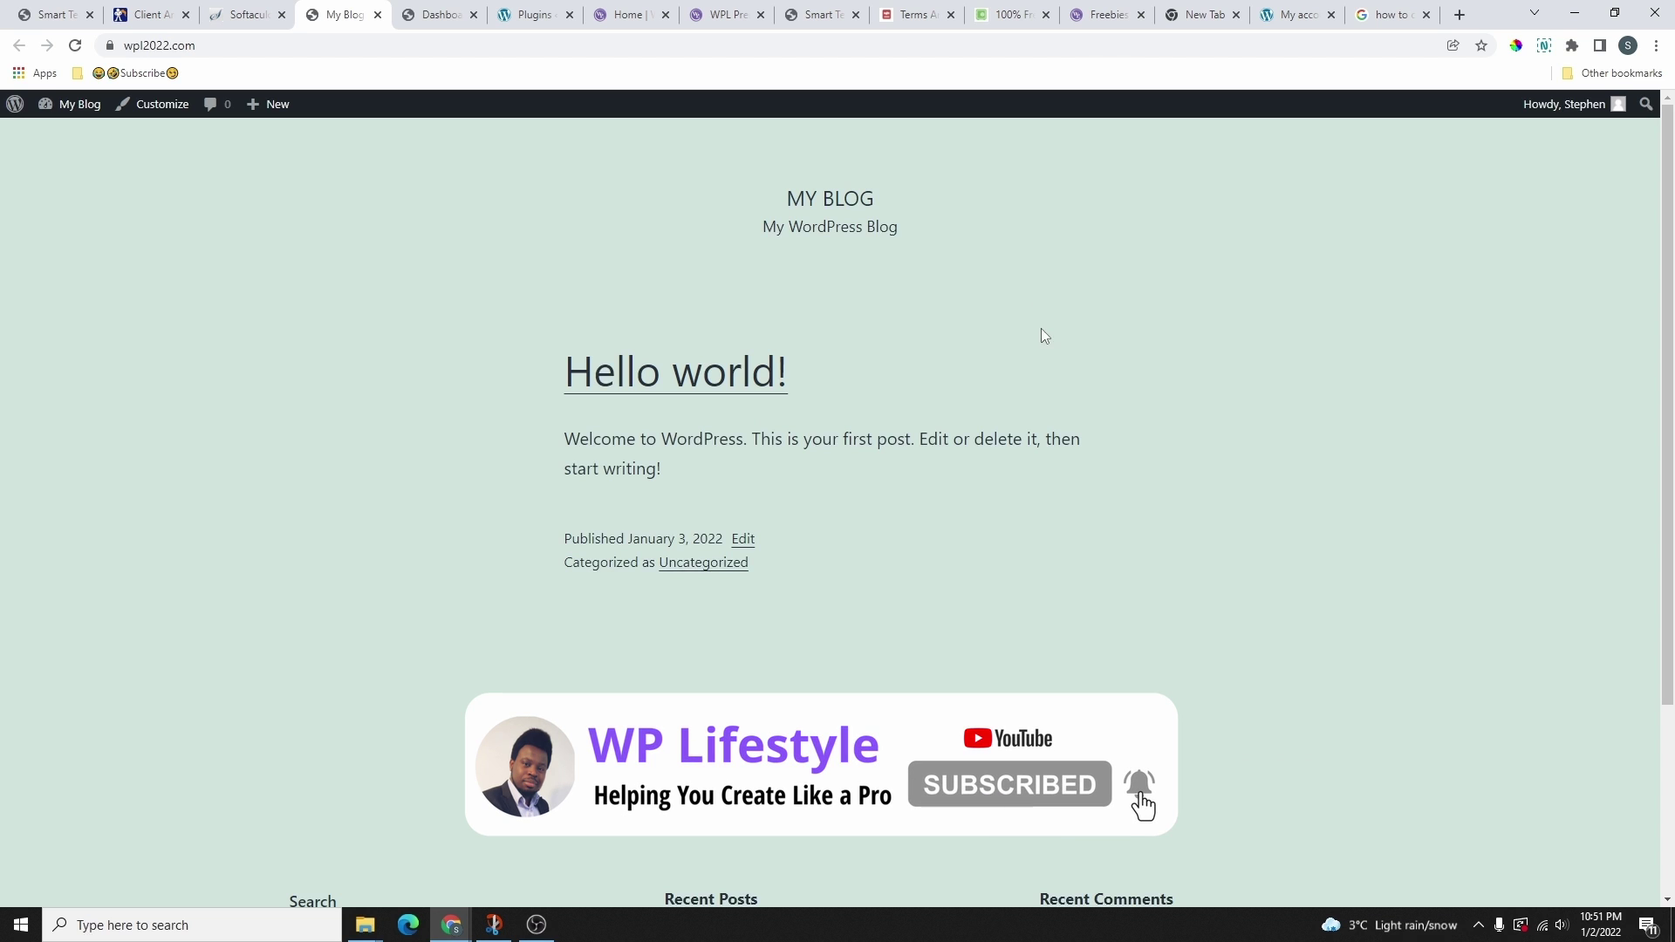
{"action": "scroll", "coordinate": [1030, 349], "scroll_direction": "down", "scroll_amount": 3}
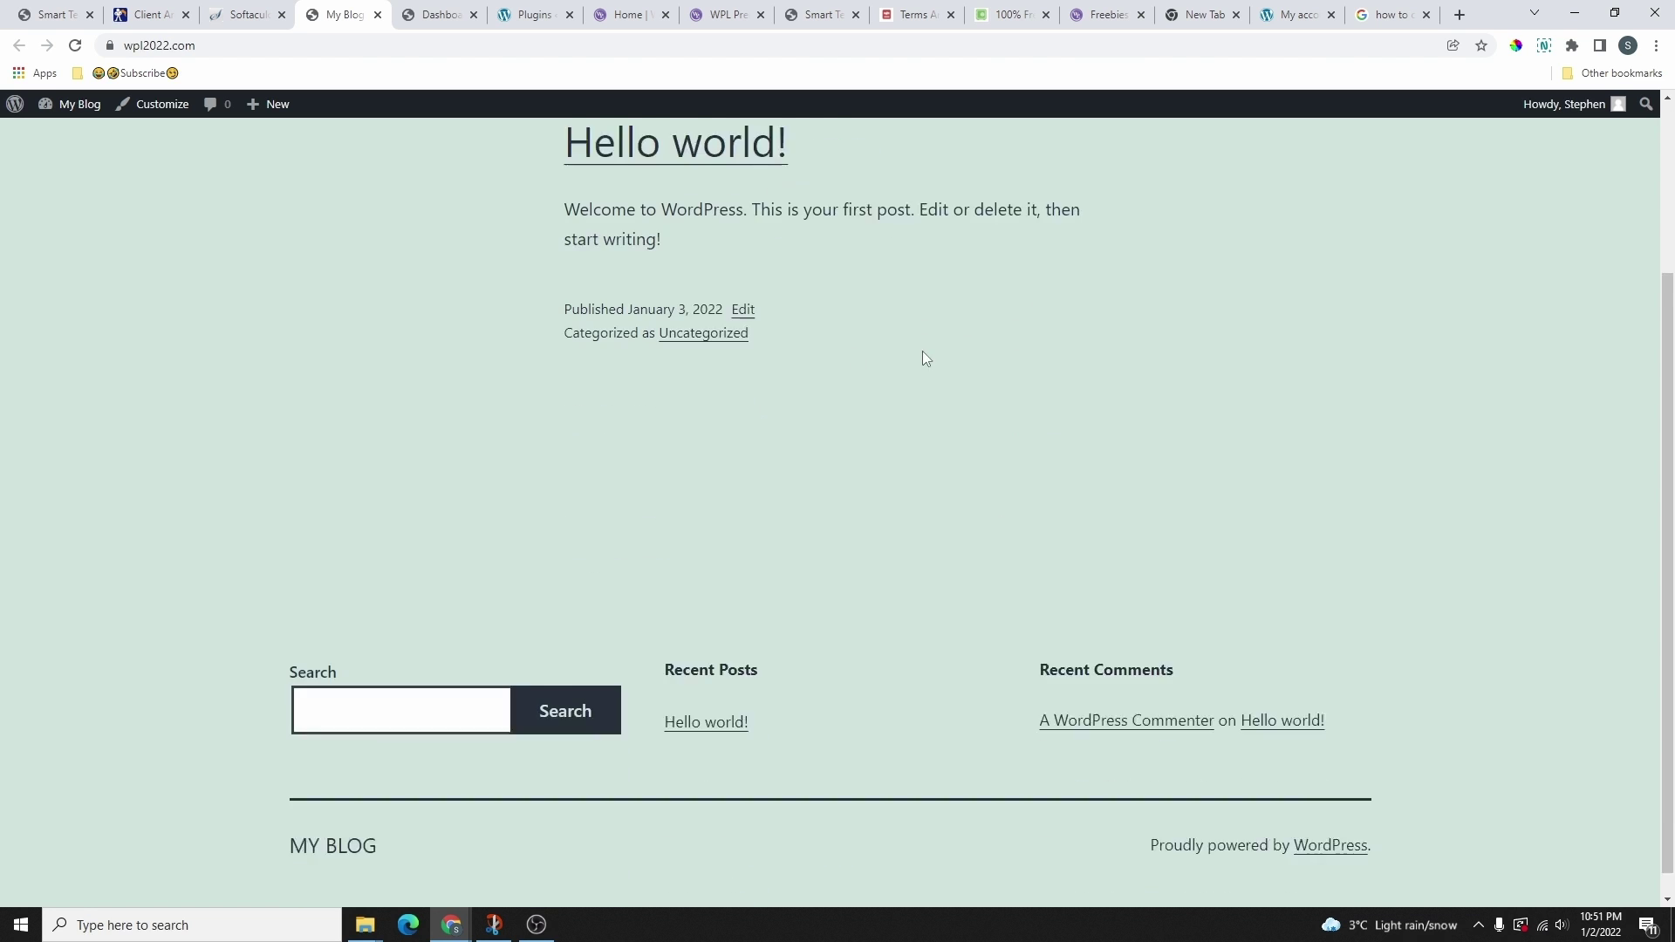
{"action": "scroll", "coordinate": [951, 393], "scroll_direction": "up", "scroll_amount": 1}
{"action": "scroll", "coordinate": [513, 300], "scroll_direction": "up", "scroll_amount": 2}
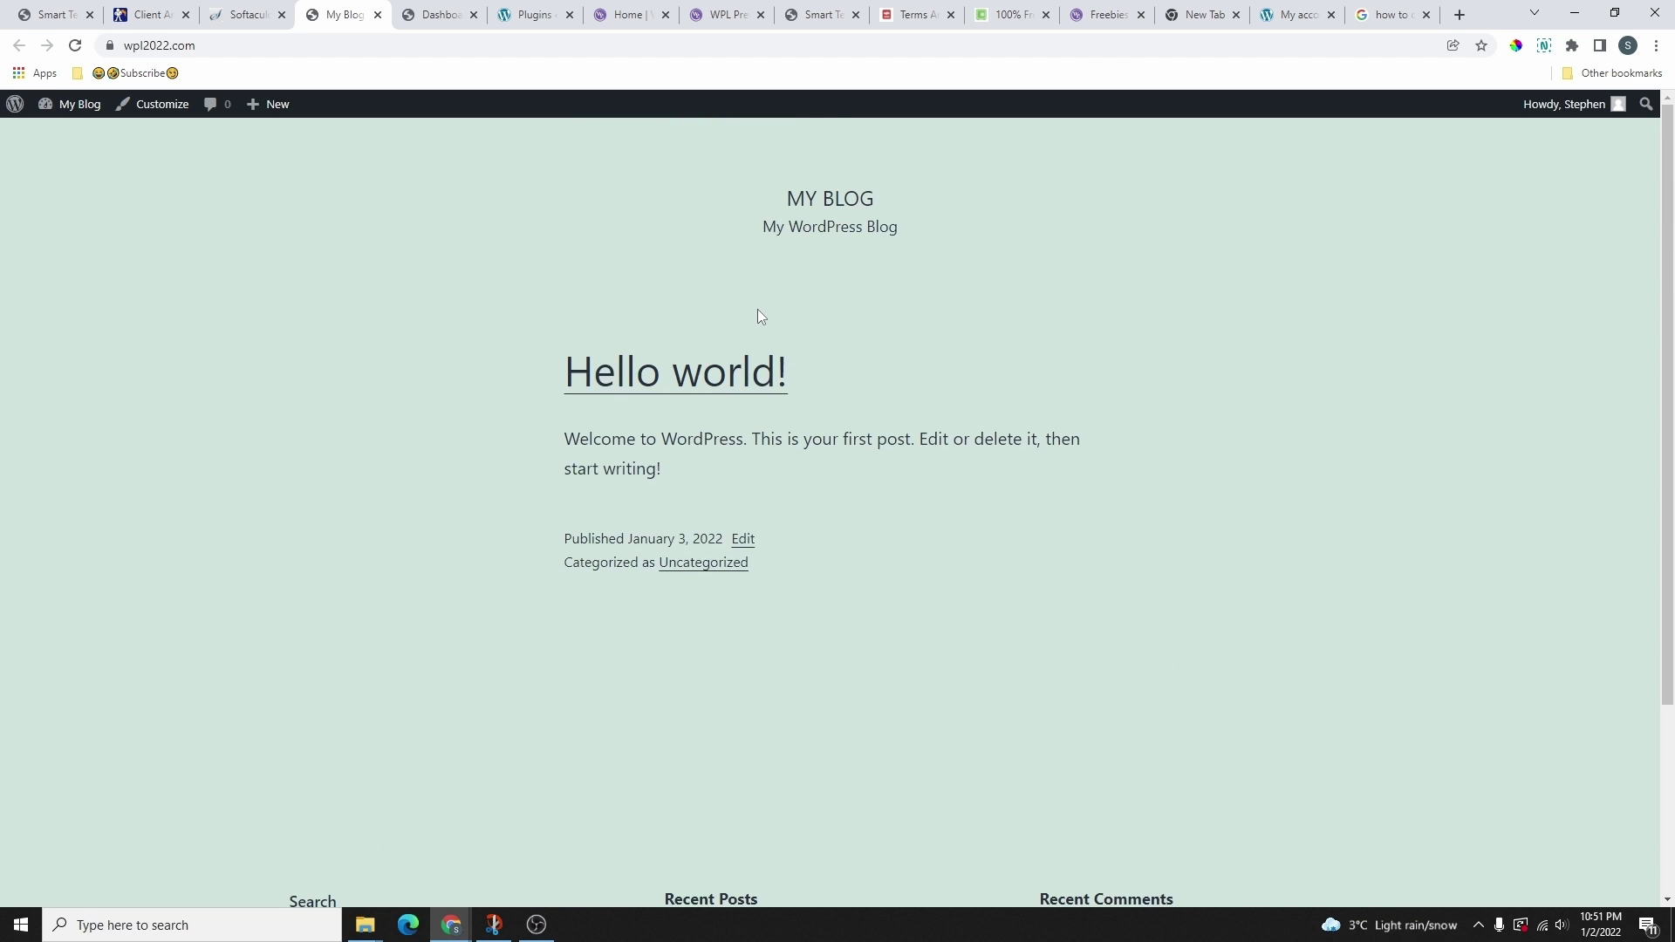
{"action": "scroll", "coordinate": [867, 336], "scroll_direction": "down", "scroll_amount": 3}
{"action": "scroll", "coordinate": [874, 348], "scroll_direction": "up", "scroll_amount": 3}
- Close the Softaculous install window and the WordPress dashboard page, returning to the site's front page
{"action": "left_click", "coordinate": [248, 14]}
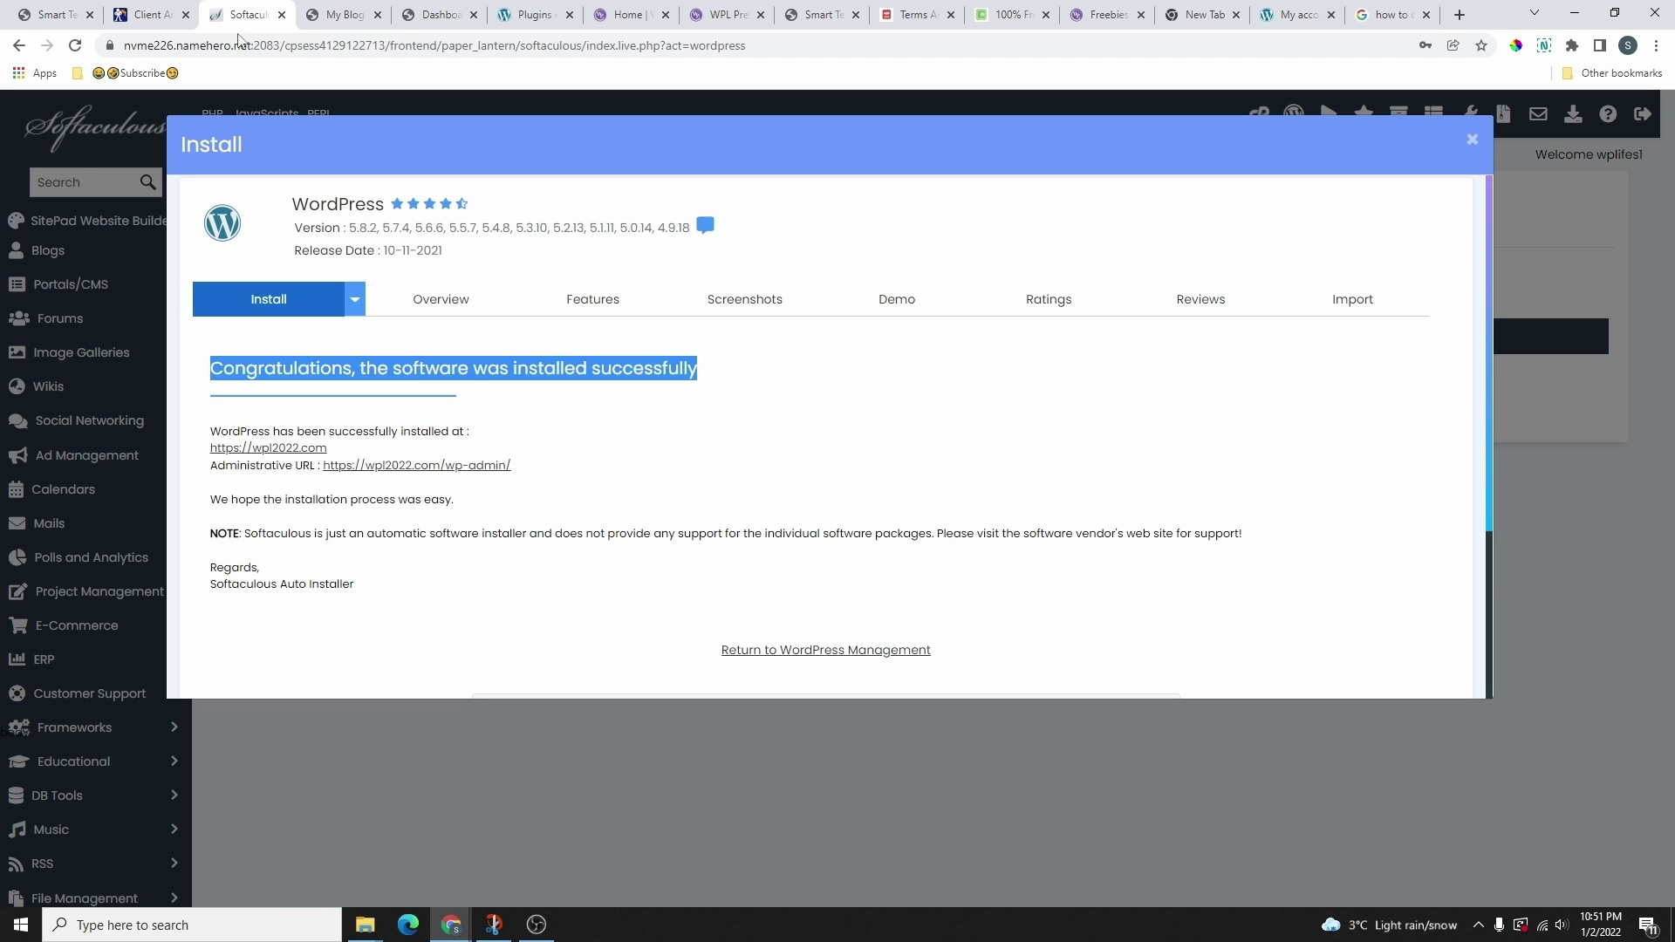
{"action": "left_click", "coordinate": [1473, 143]}
{"action": "left_click", "coordinate": [376, 25]}
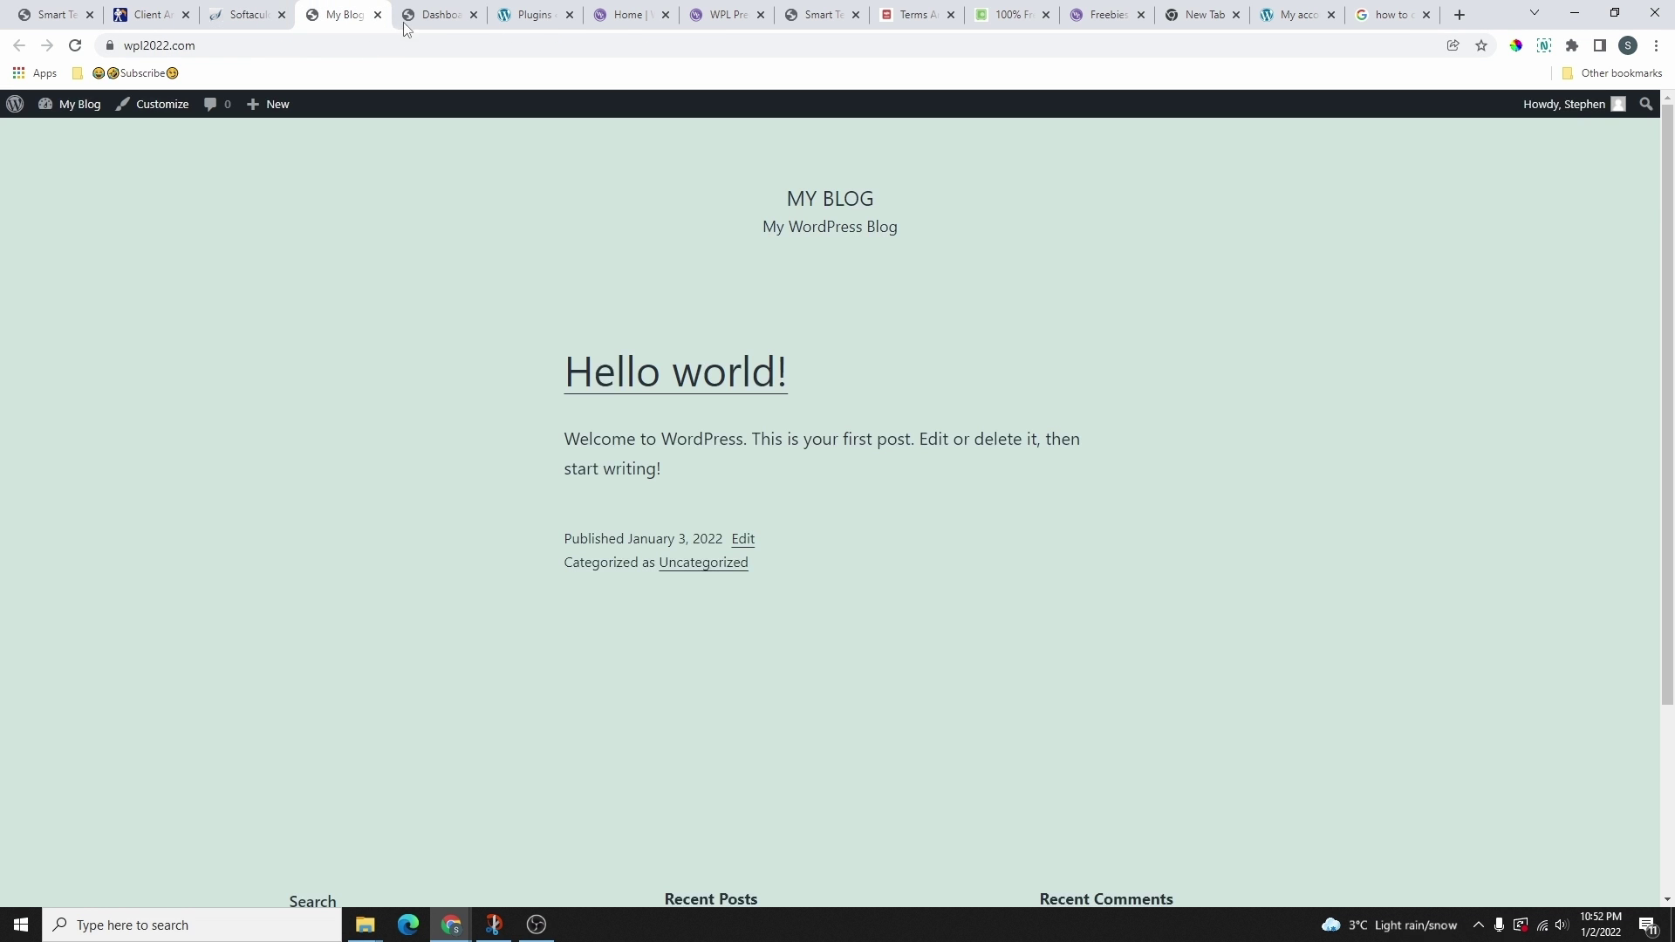
{"action": "left_click", "coordinate": [456, 19]}
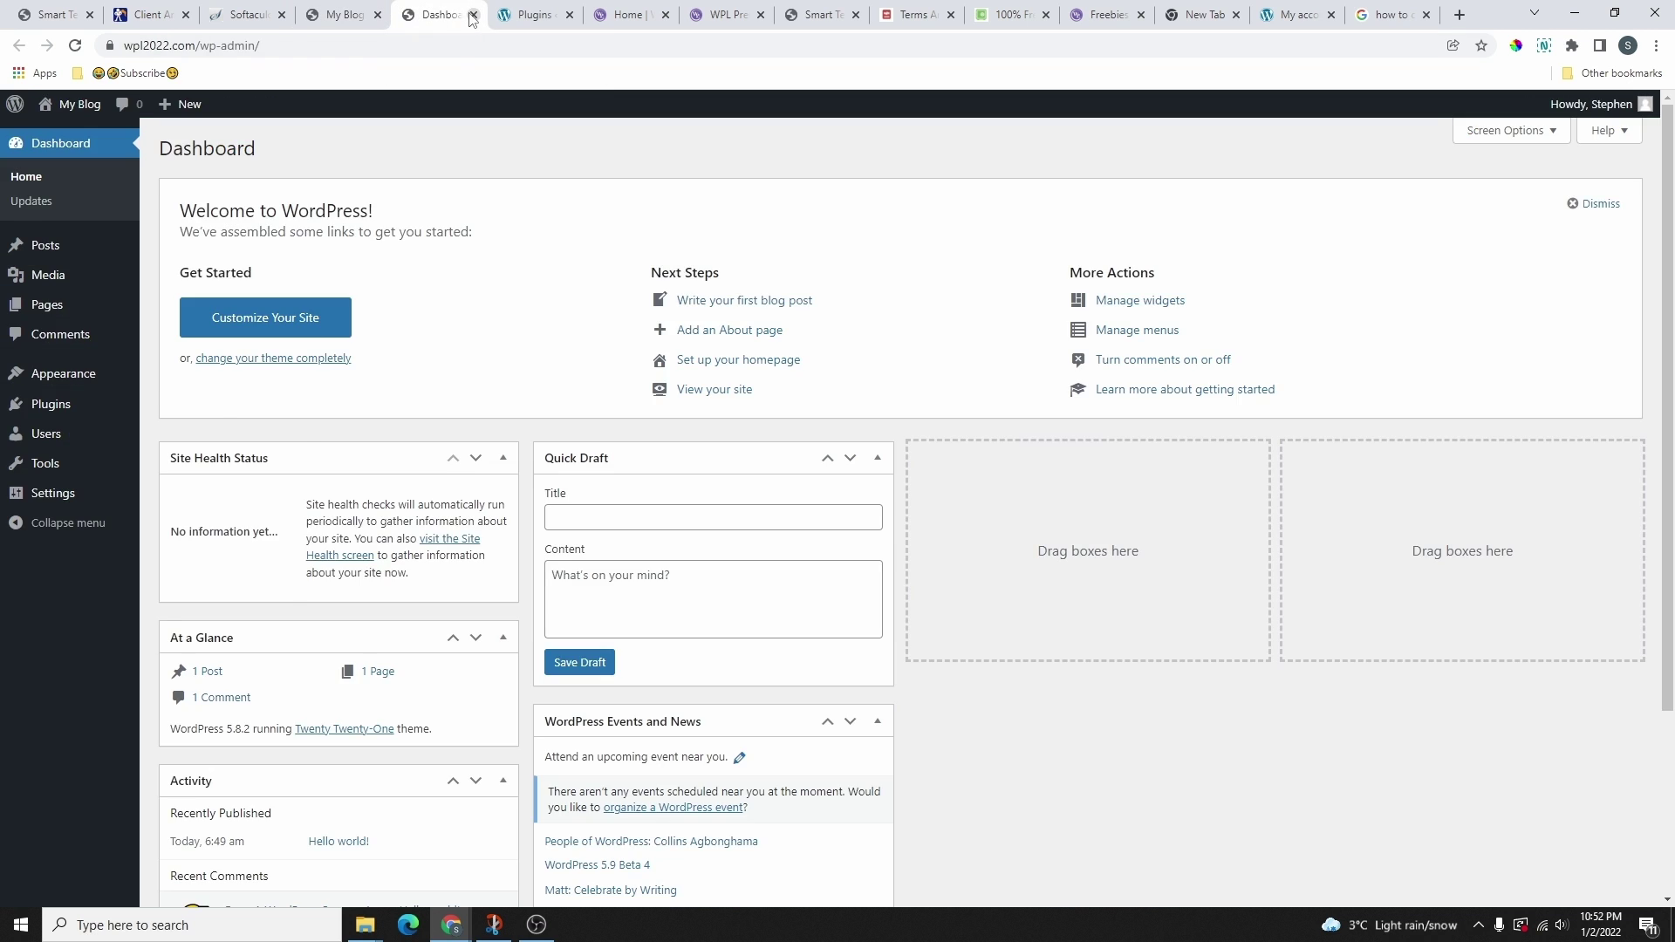
{"action": "left_click", "coordinate": [473, 15]}
{"action": "left_click", "coordinate": [353, 14]}
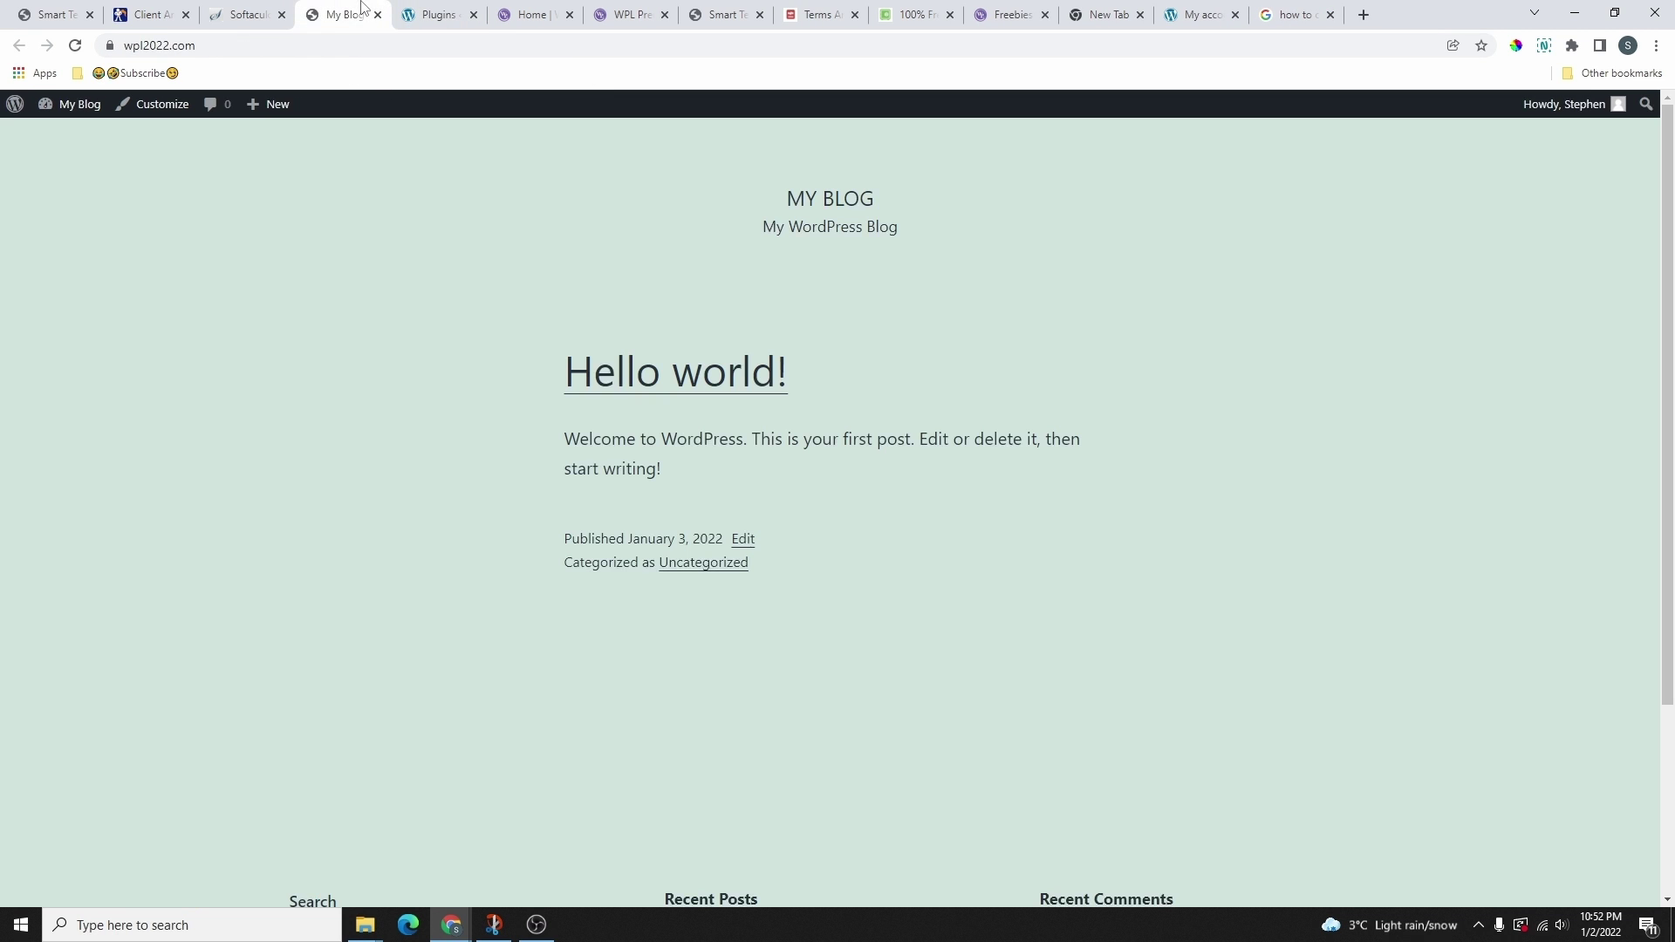
- Open the site's admin login page by adding wp-admin to the wpl2022.com address
{"action": "left_click", "coordinate": [126, 46]}
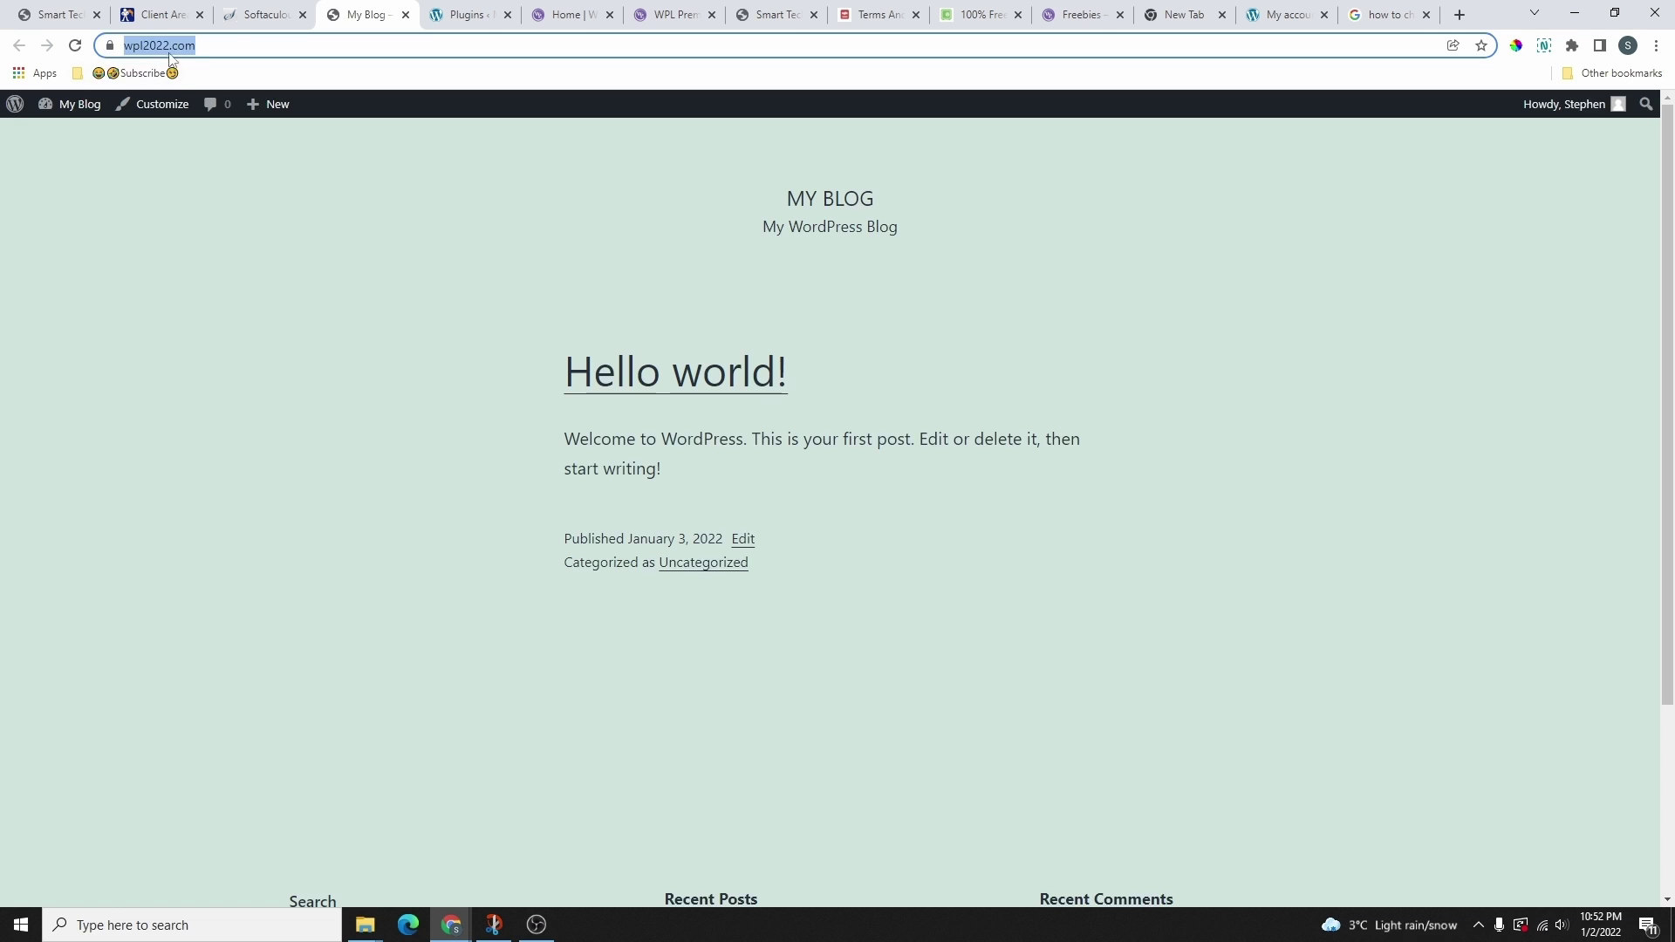
{"action": "left_click", "coordinate": [211, 55]}
{"action": "type", "text": "wp-admin"}
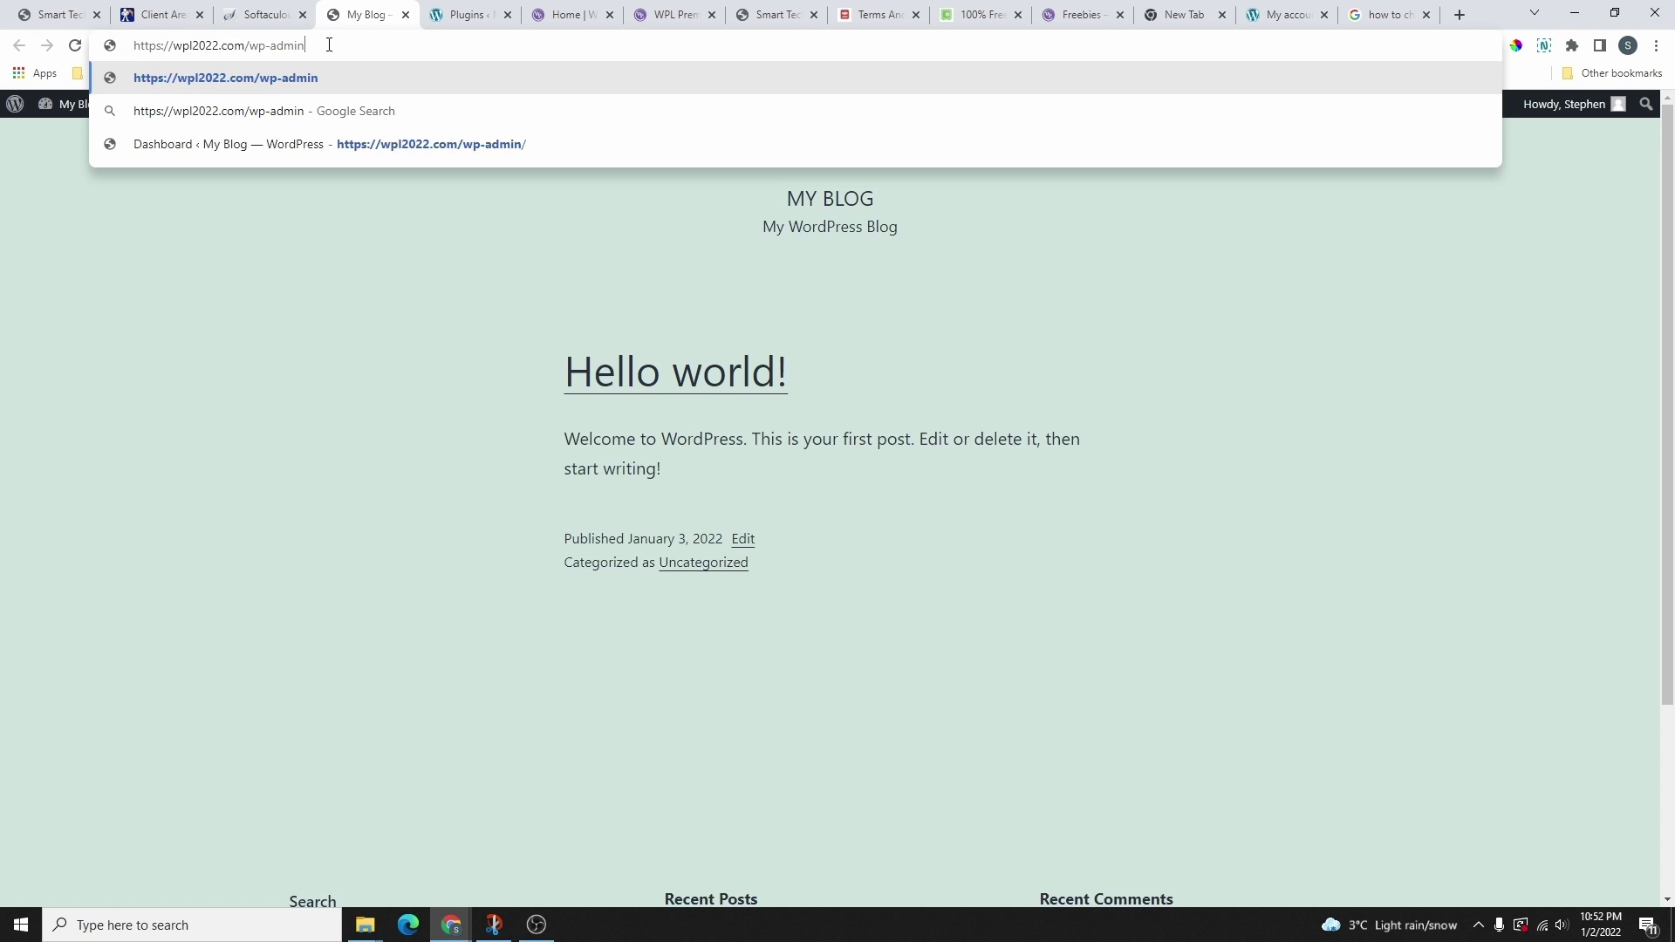
{"action": "key", "text": "Return"}
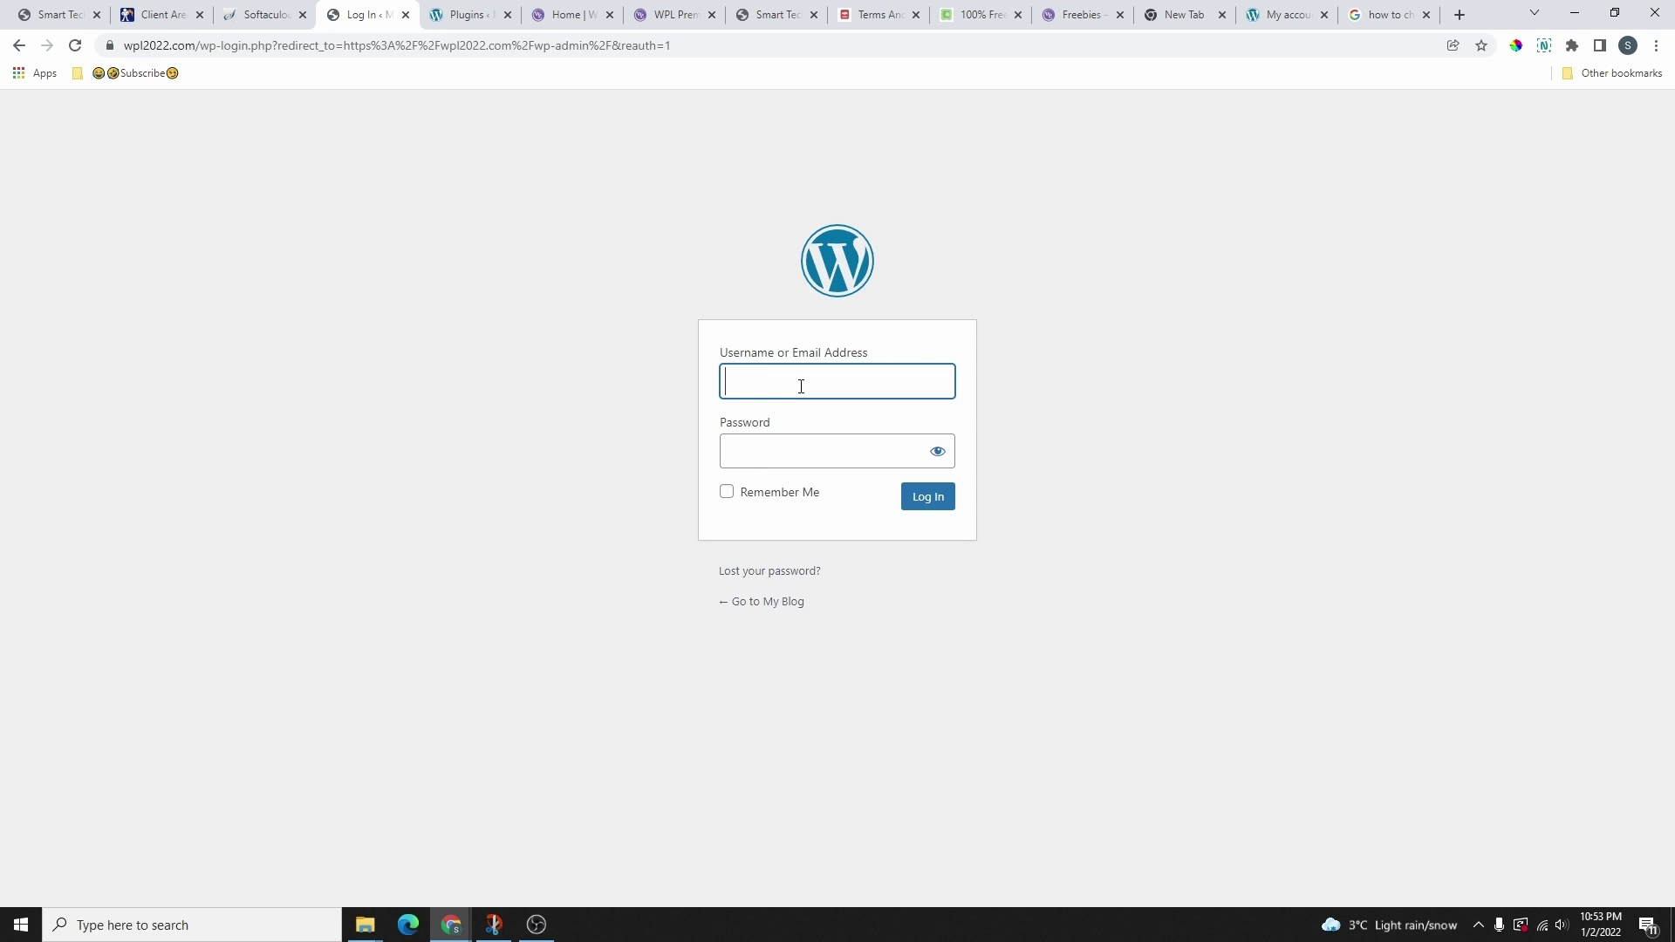
- Log in to WordPress with the admin username and account password, and dismiss the browser's offer to save the password
{"action": "type", "text": "Stephen"}
{"action": "left_click", "coordinate": [798, 451]}
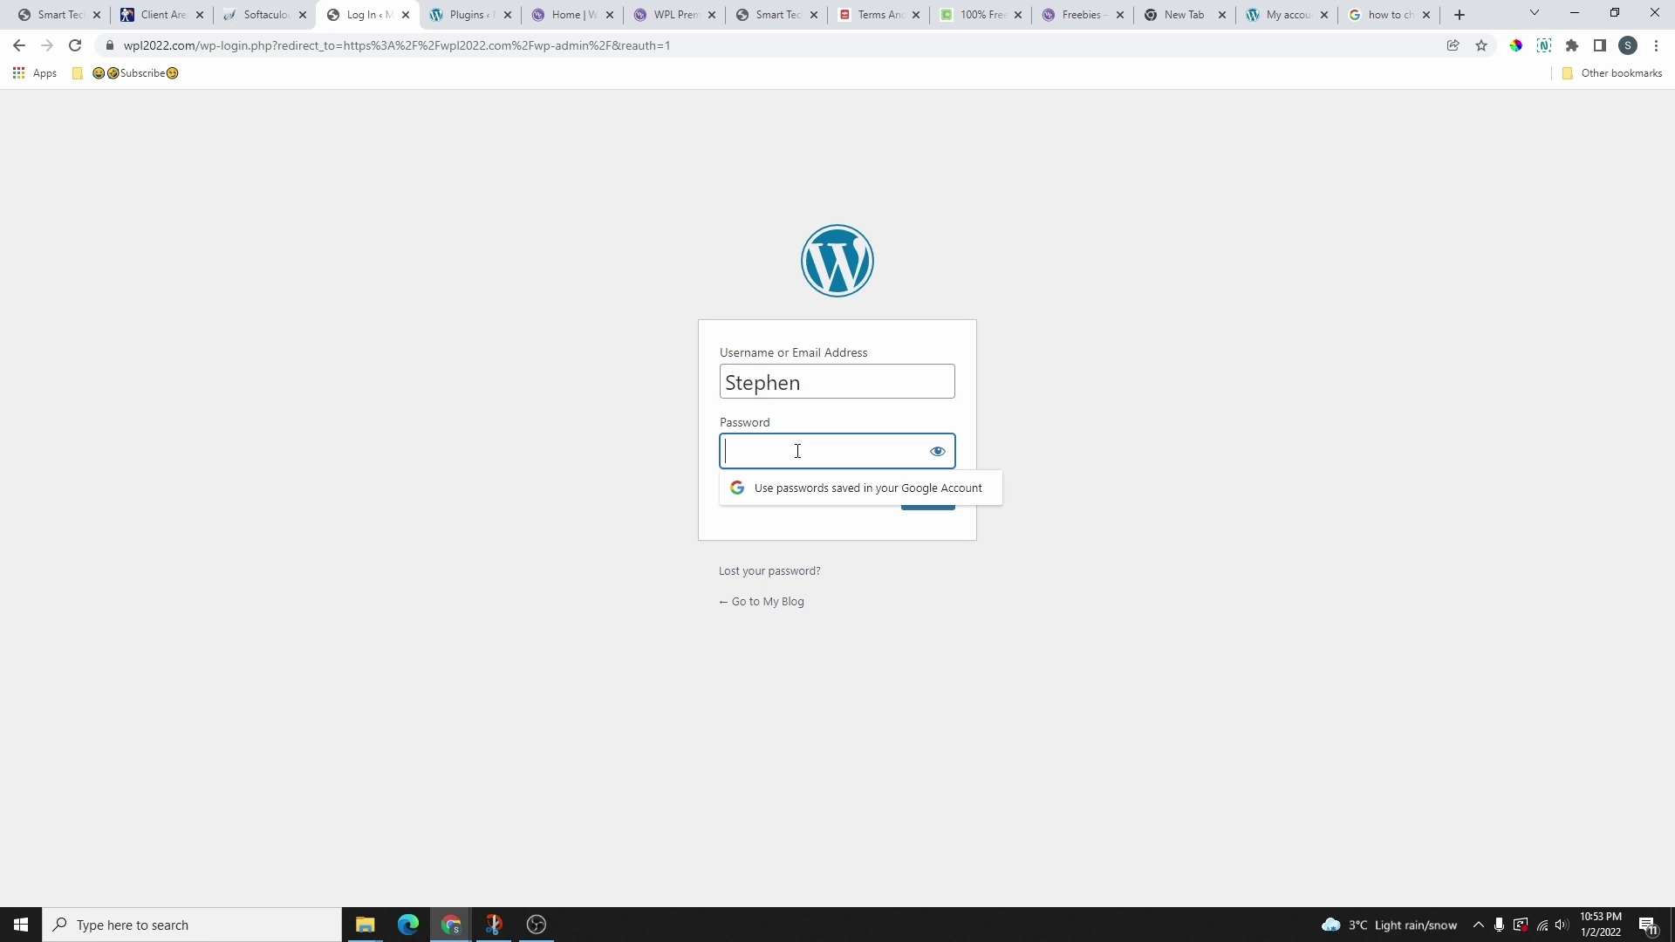
{"action": "type", "text": "***********"}
{"action": "key", "text": "Return"}
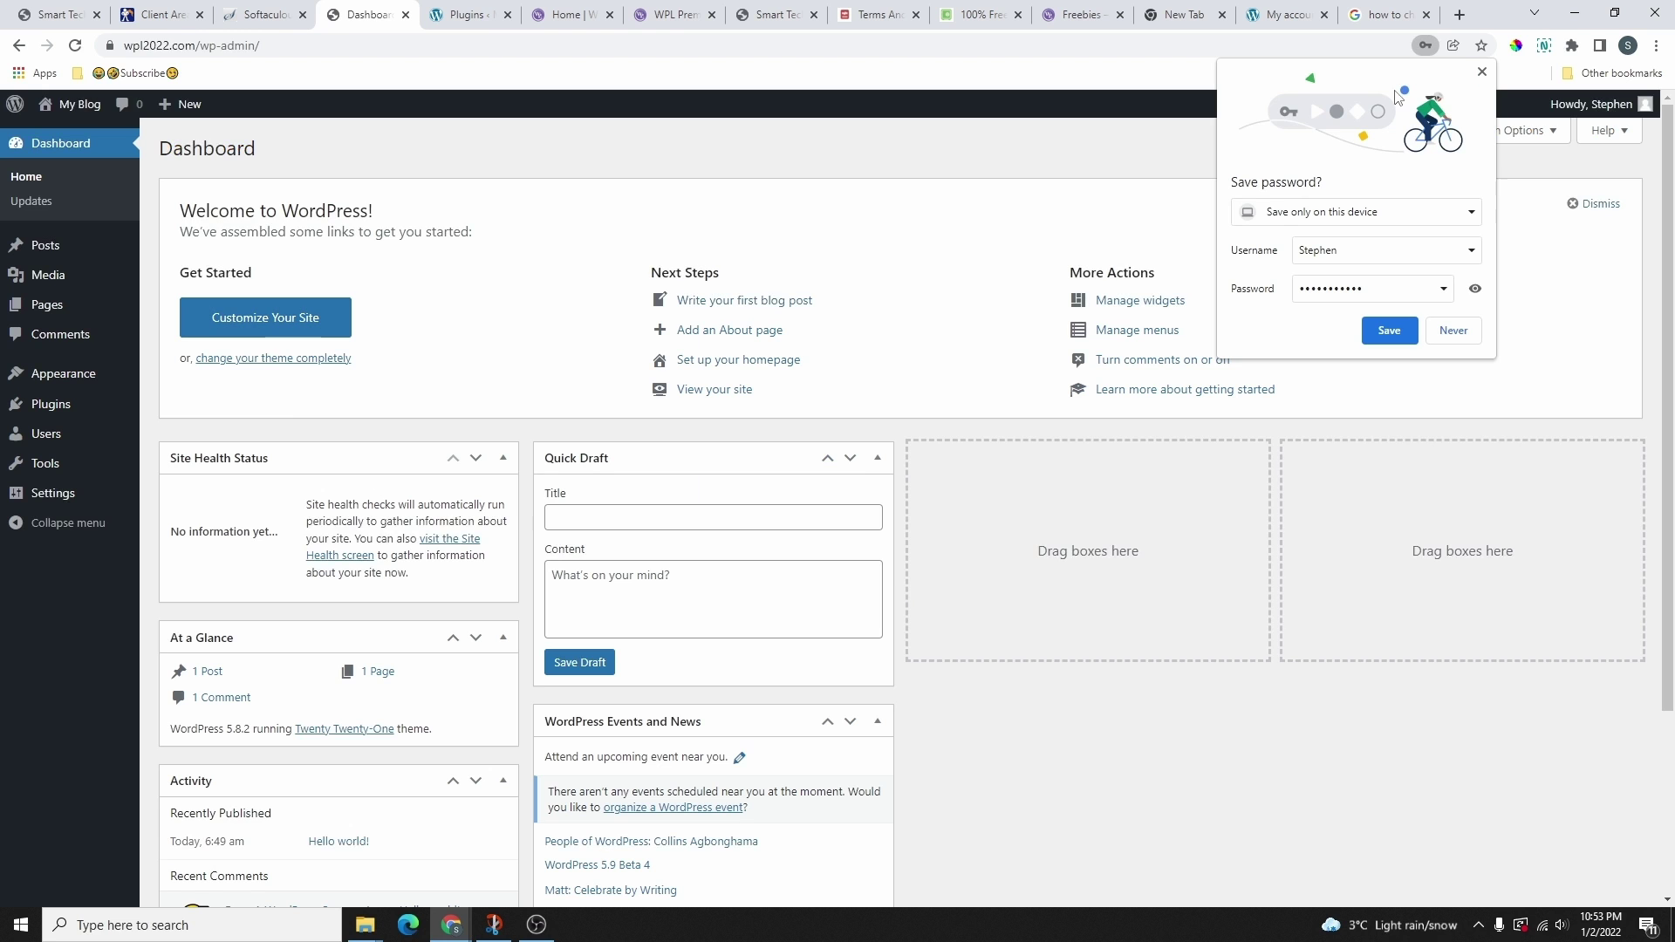
{"action": "left_click", "coordinate": [1481, 73]}
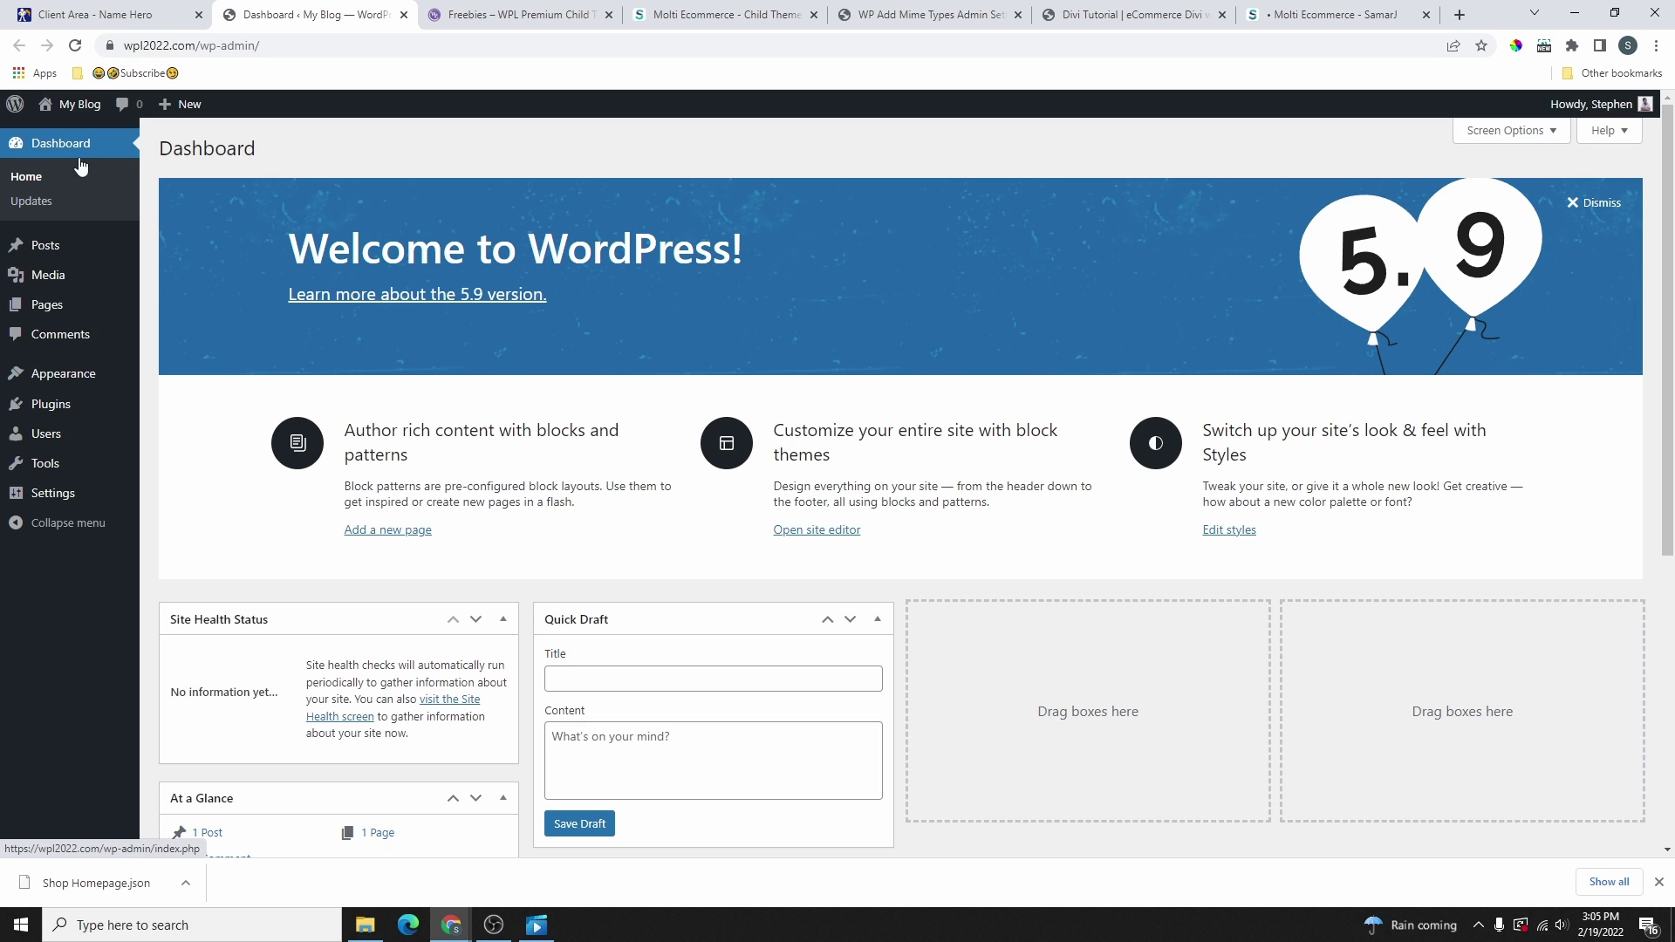
- Open the General Settings and view the site's front page in a separate tab
{"action": "mouse_move", "coordinate": [53, 504]}
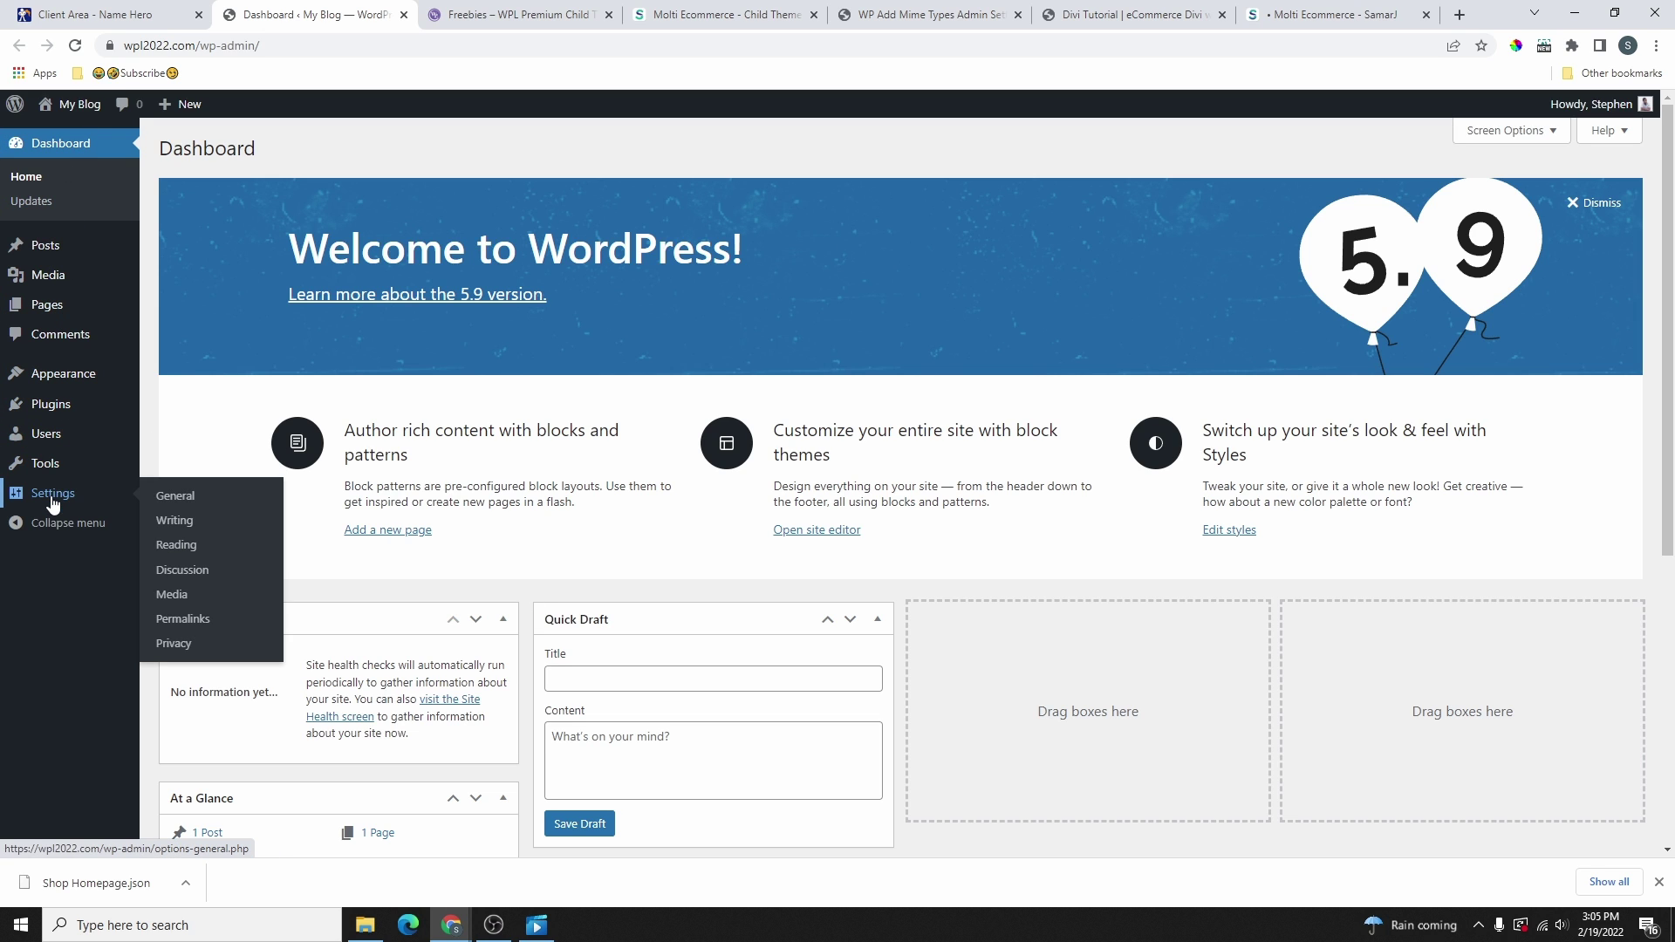
{"action": "left_click", "coordinate": [175, 499]}
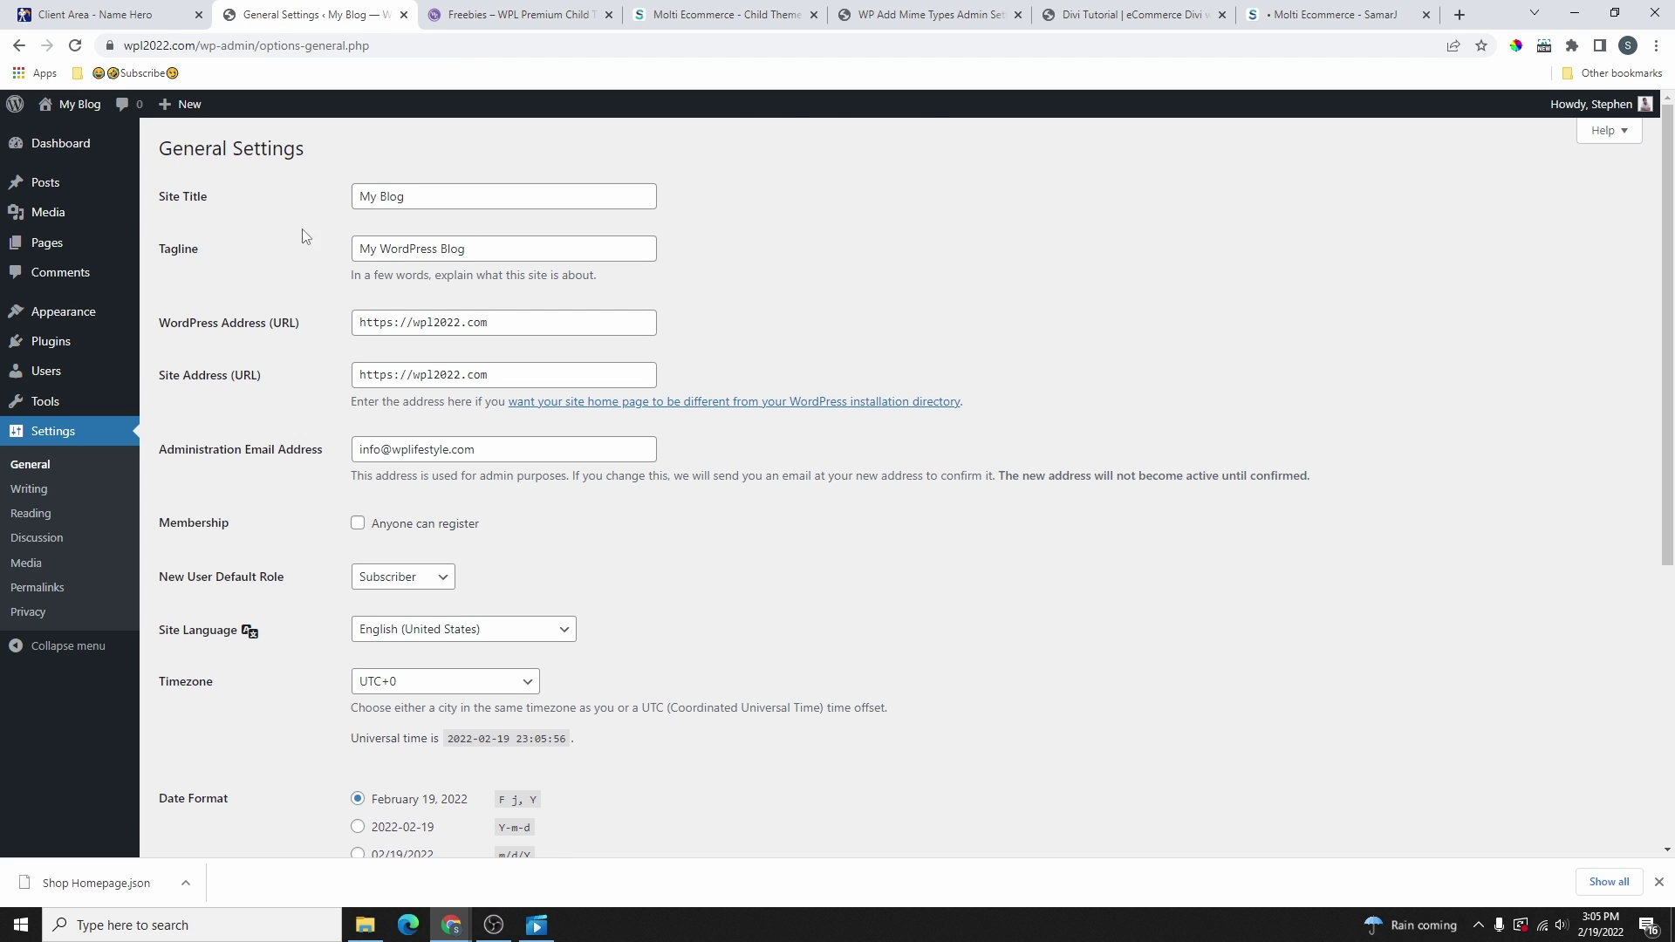
{"action": "mouse_move", "coordinate": [83, 112]}
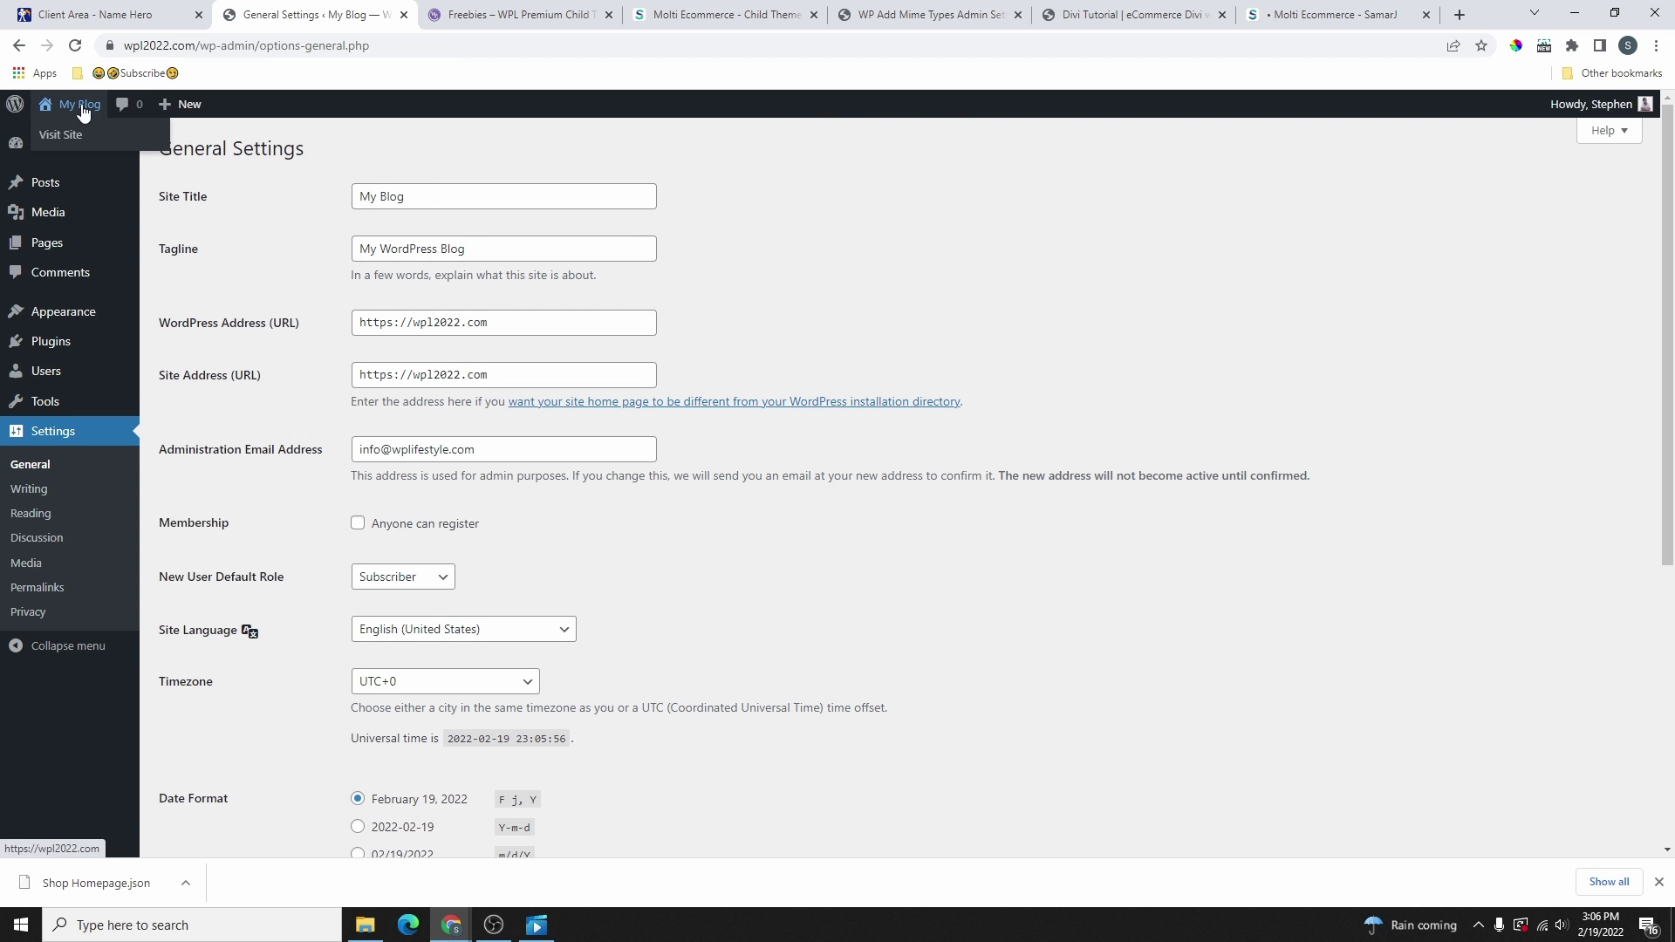
{"action": "right_click", "coordinate": [65, 142]}
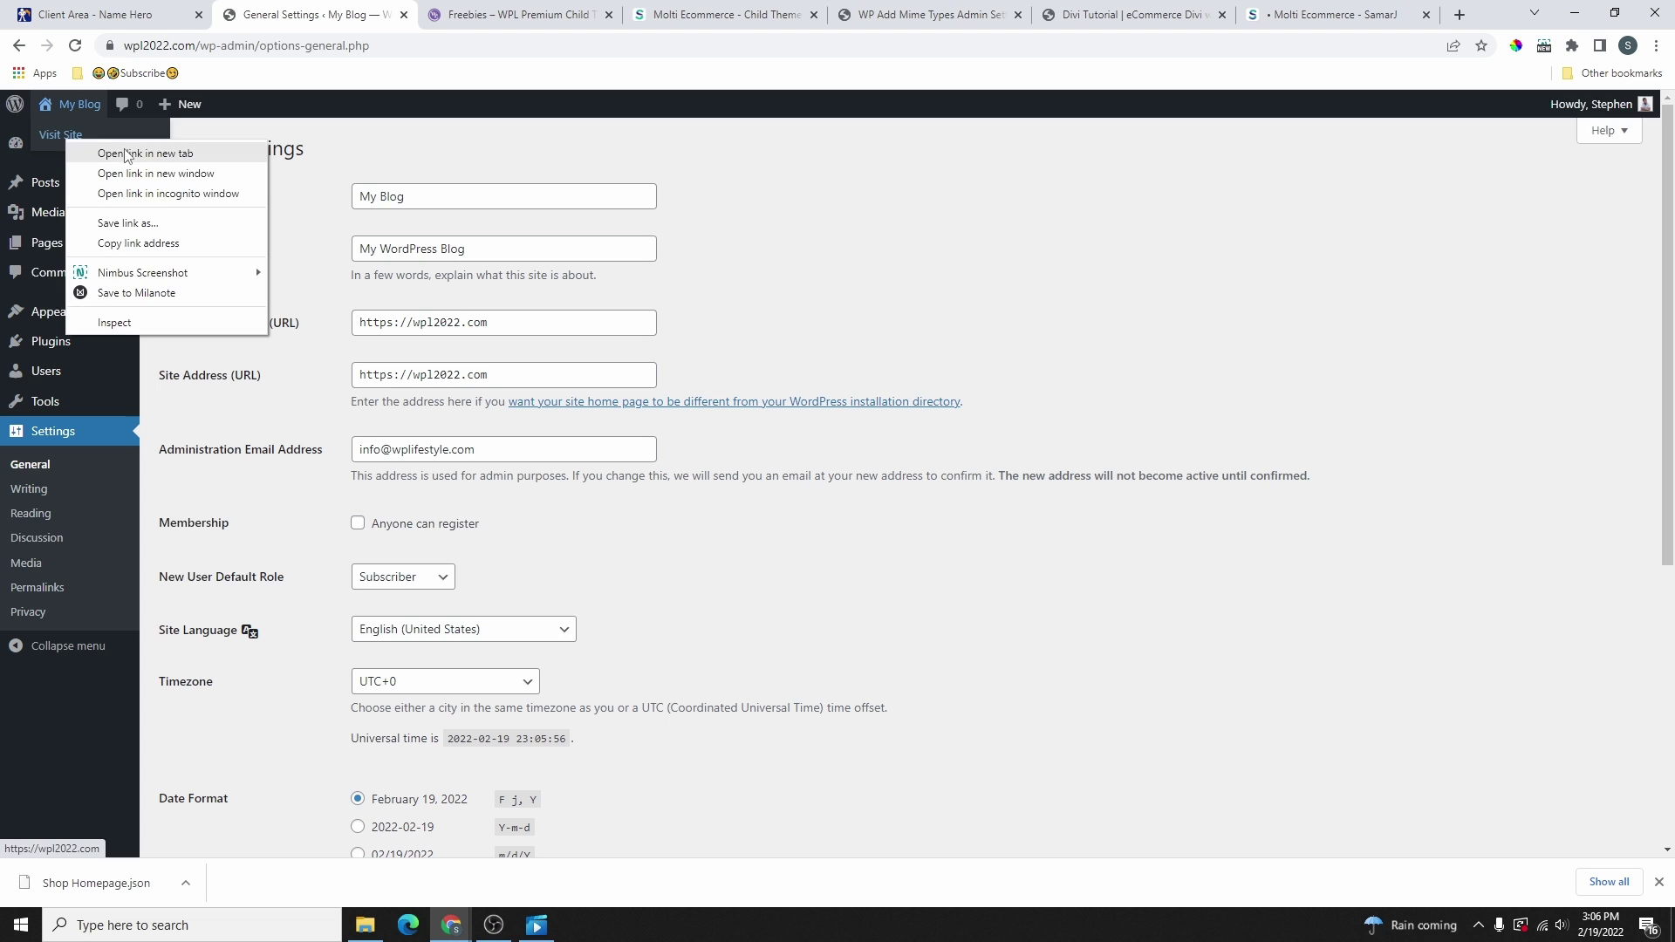
{"action": "left_click", "coordinate": [140, 154]}
{"action": "key", "text": "ctrl+Tab"}
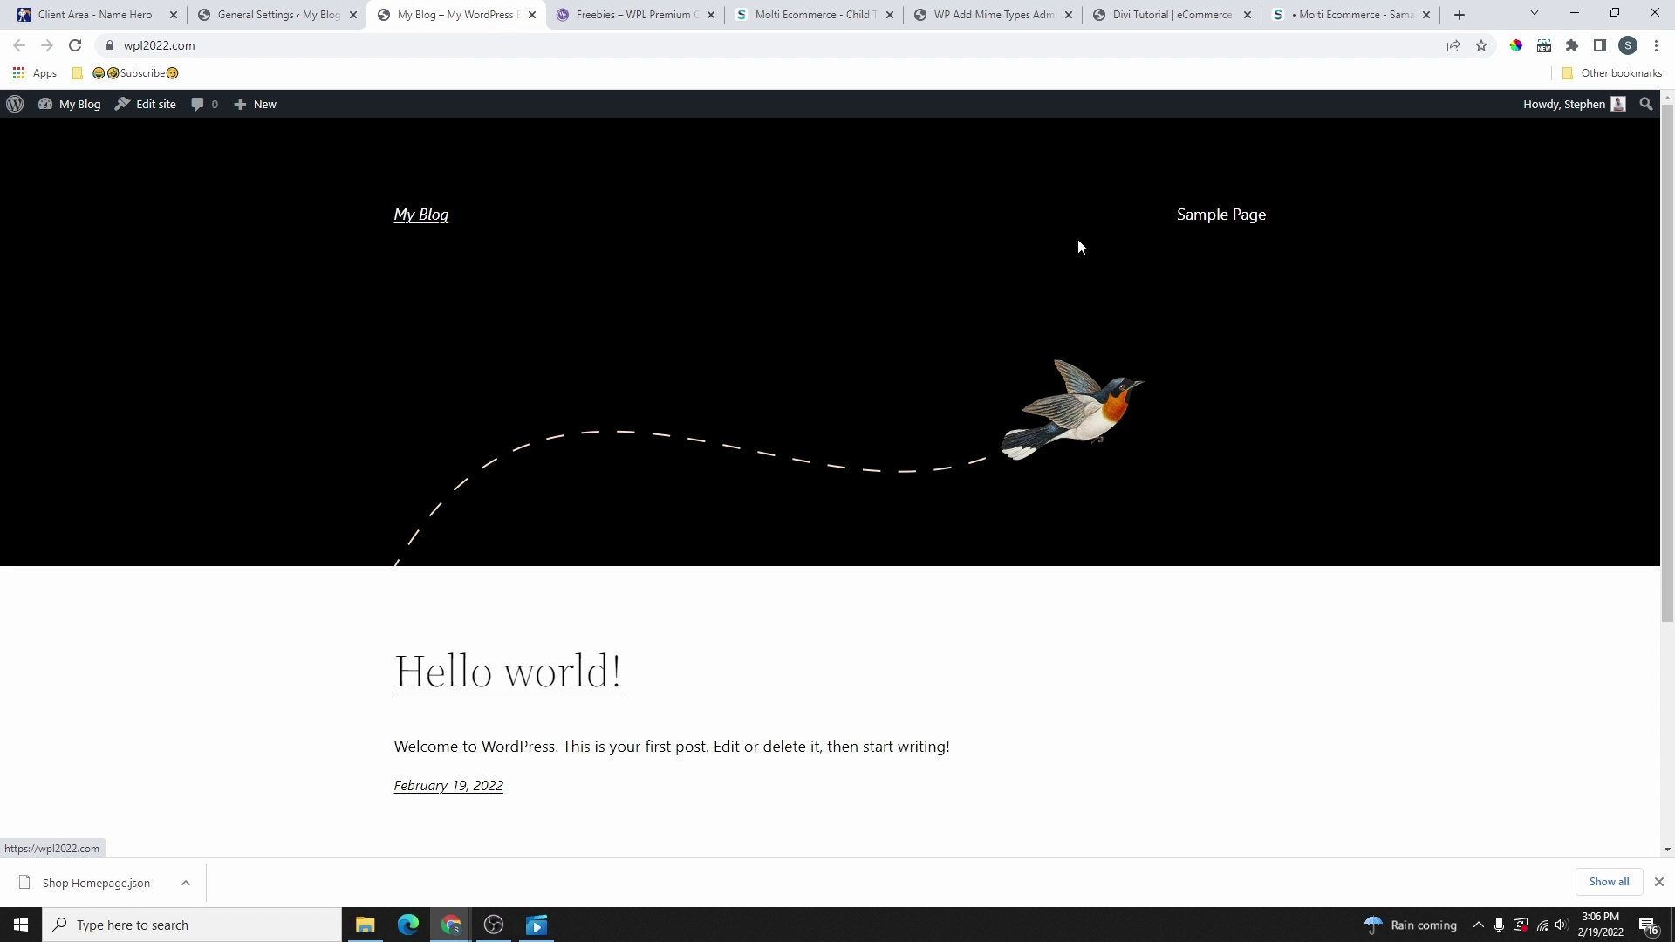
- Back in General Settings, set the site title to "Divi Tutorial 2022" and the tagline to "The best 2022 collections"
{"action": "left_click", "coordinate": [279, 15]}
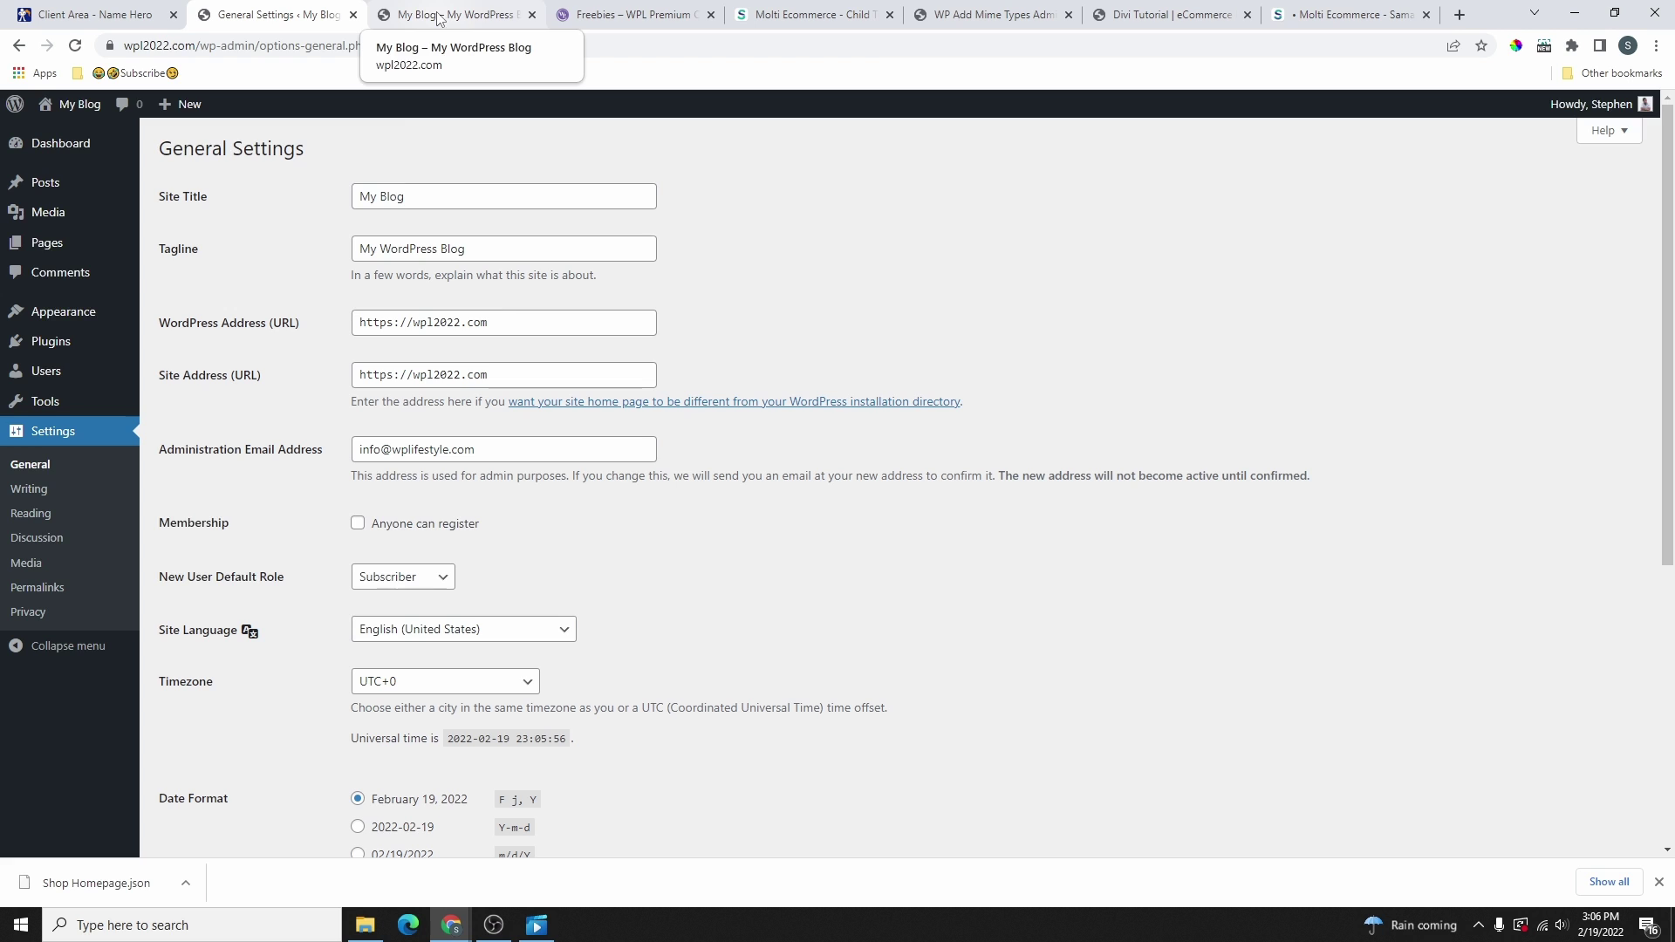
{"action": "left_click_drag", "start_coordinate": [414, 201], "coordinate": [369, 201]}
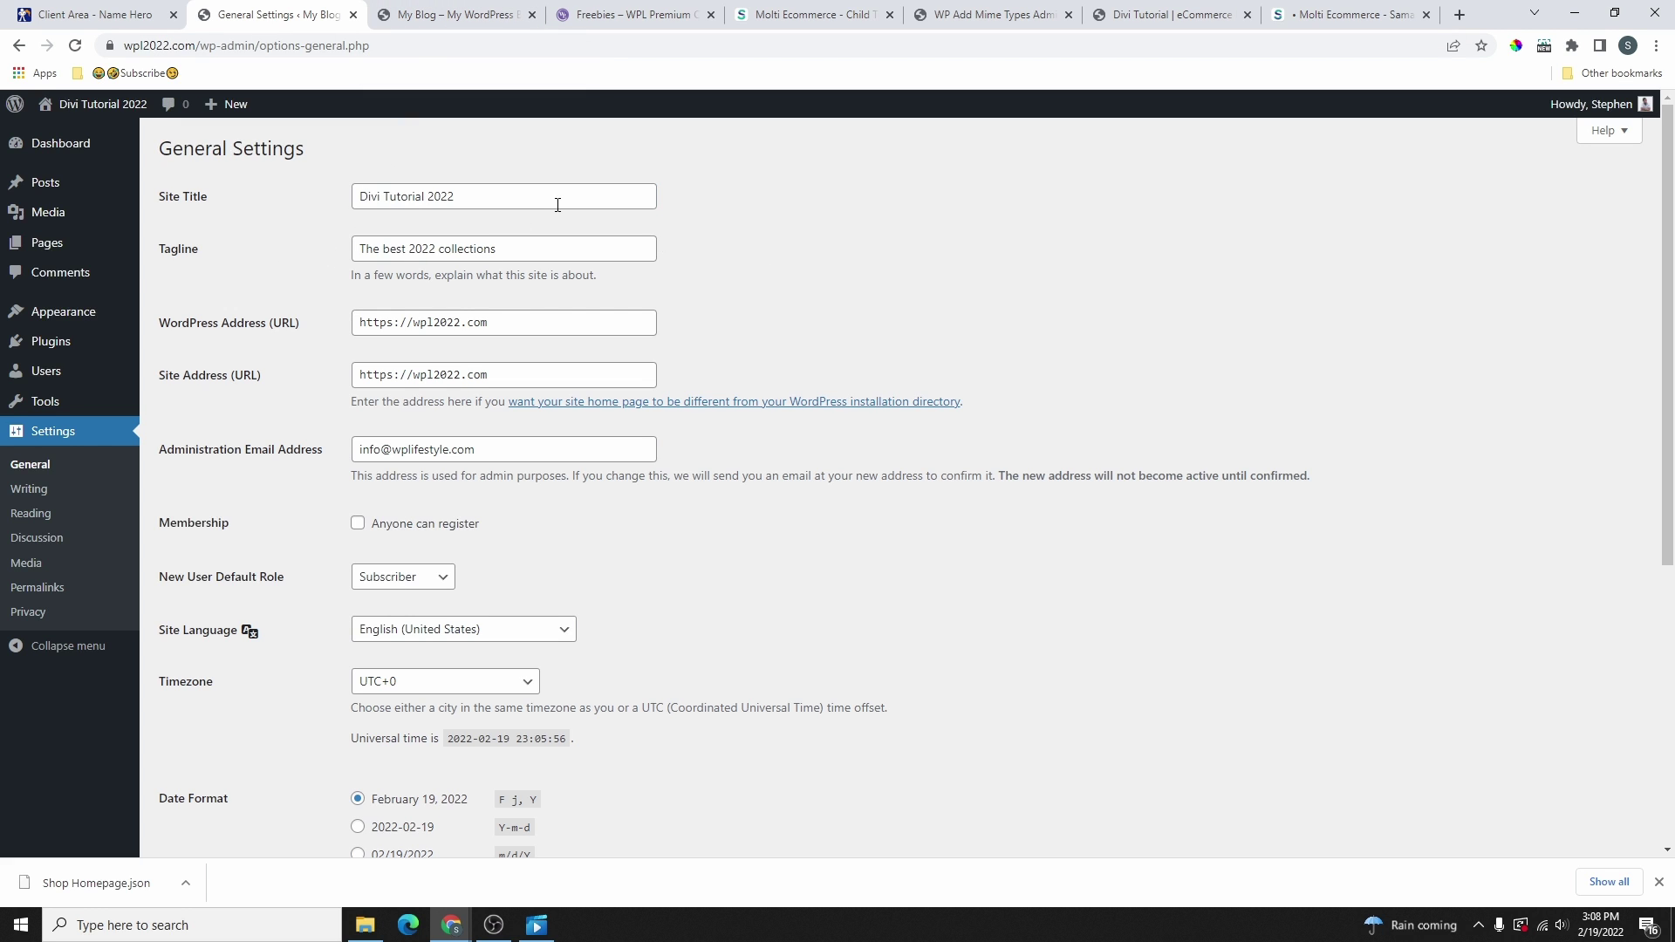
{"action": "left_click_drag", "start_coordinate": [354, 199], "coordinate": [479, 202]}
- Review the administration email, date format and week start options without changing them, and save the general settings
{"action": "scroll", "coordinate": [542, 253], "scroll_direction": "down", "scroll_amount": 5}
{"action": "scroll", "coordinate": [428, 567], "scroll_direction": "up", "scroll_amount": 3}
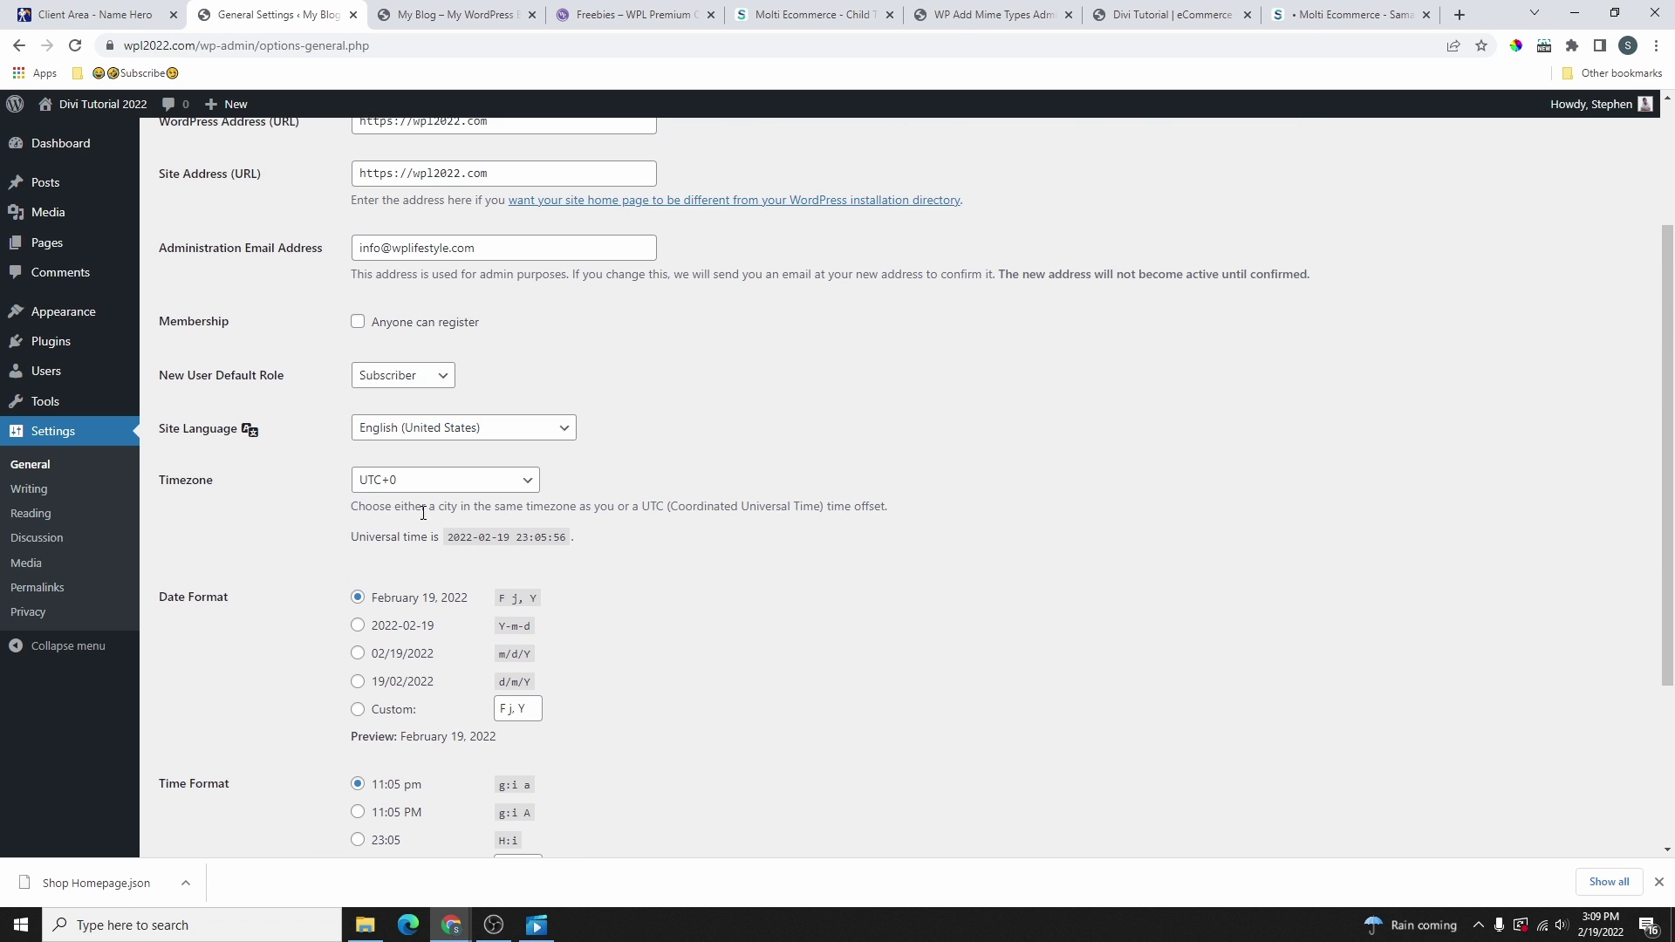
{"action": "scroll", "coordinate": [431, 349], "scroll_direction": "up", "scroll_amount": 3}
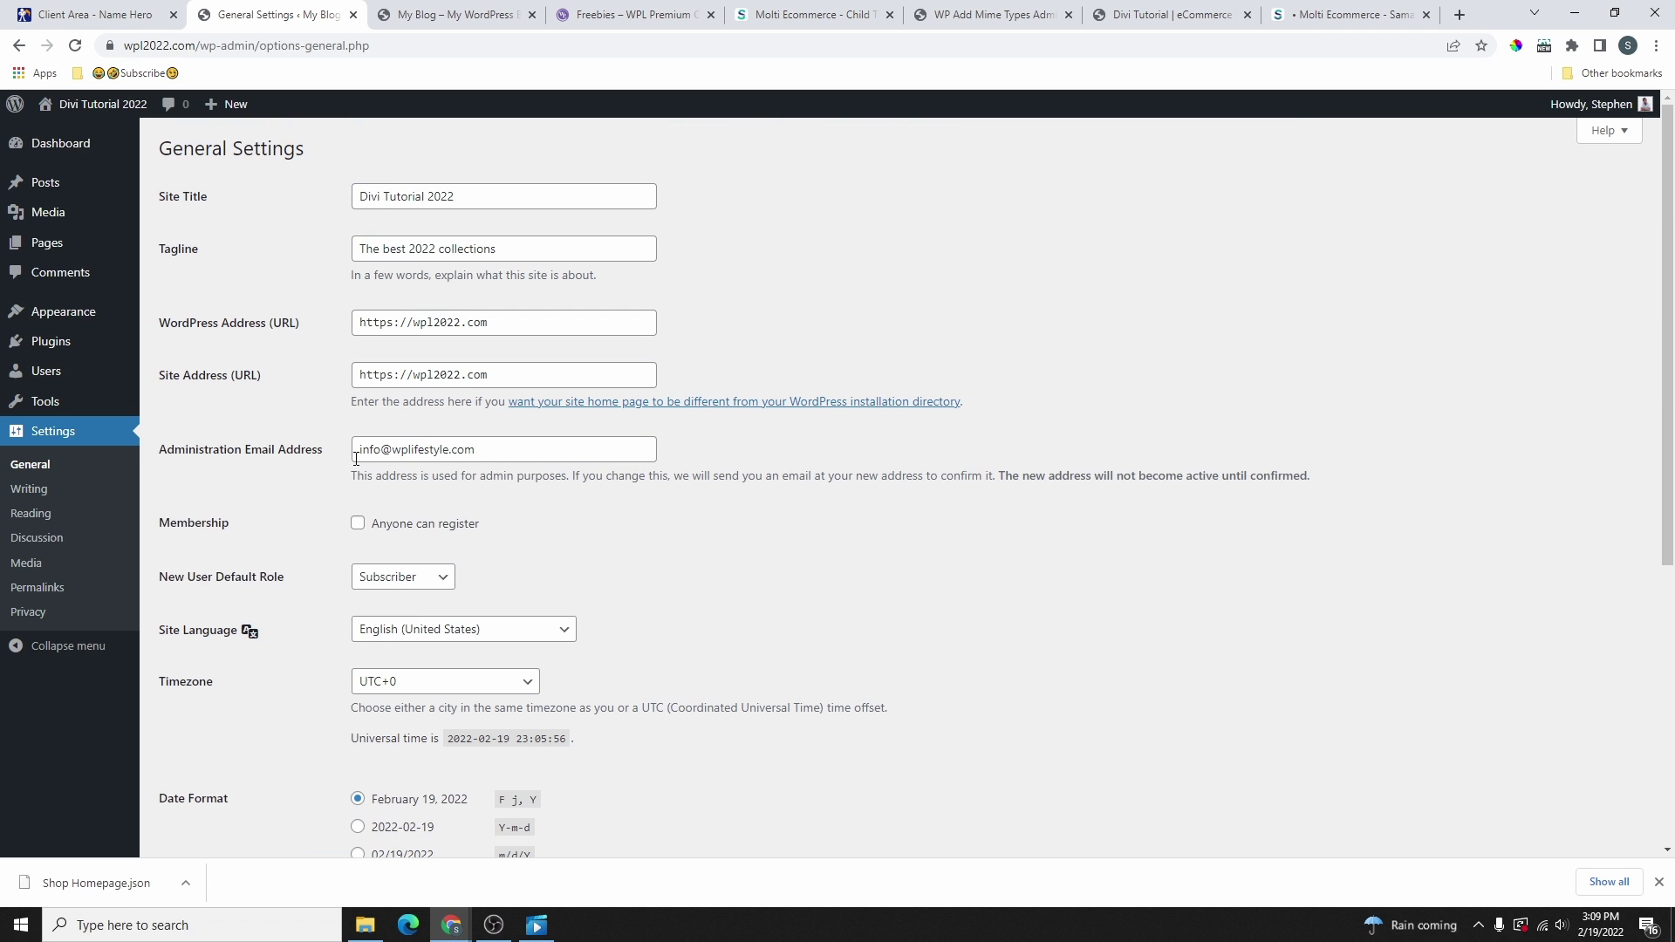
{"action": "left_click_drag", "start_coordinate": [499, 453], "coordinate": [357, 454]}
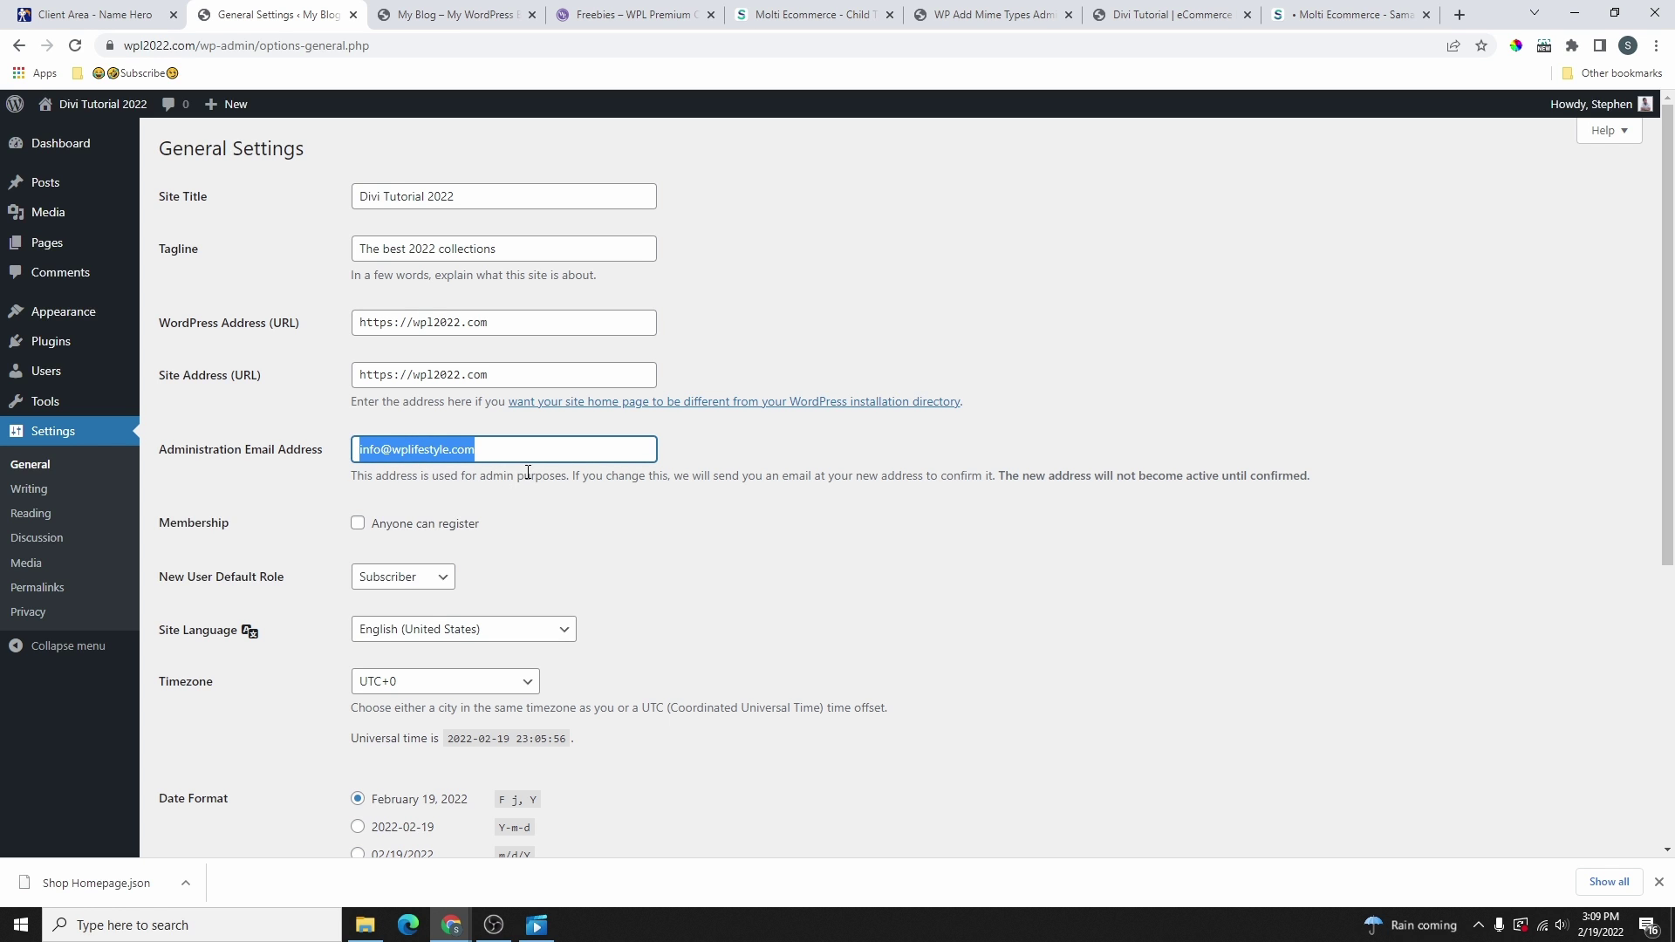
{"action": "scroll", "coordinate": [217, 434], "scroll_direction": "down", "scroll_amount": 5}
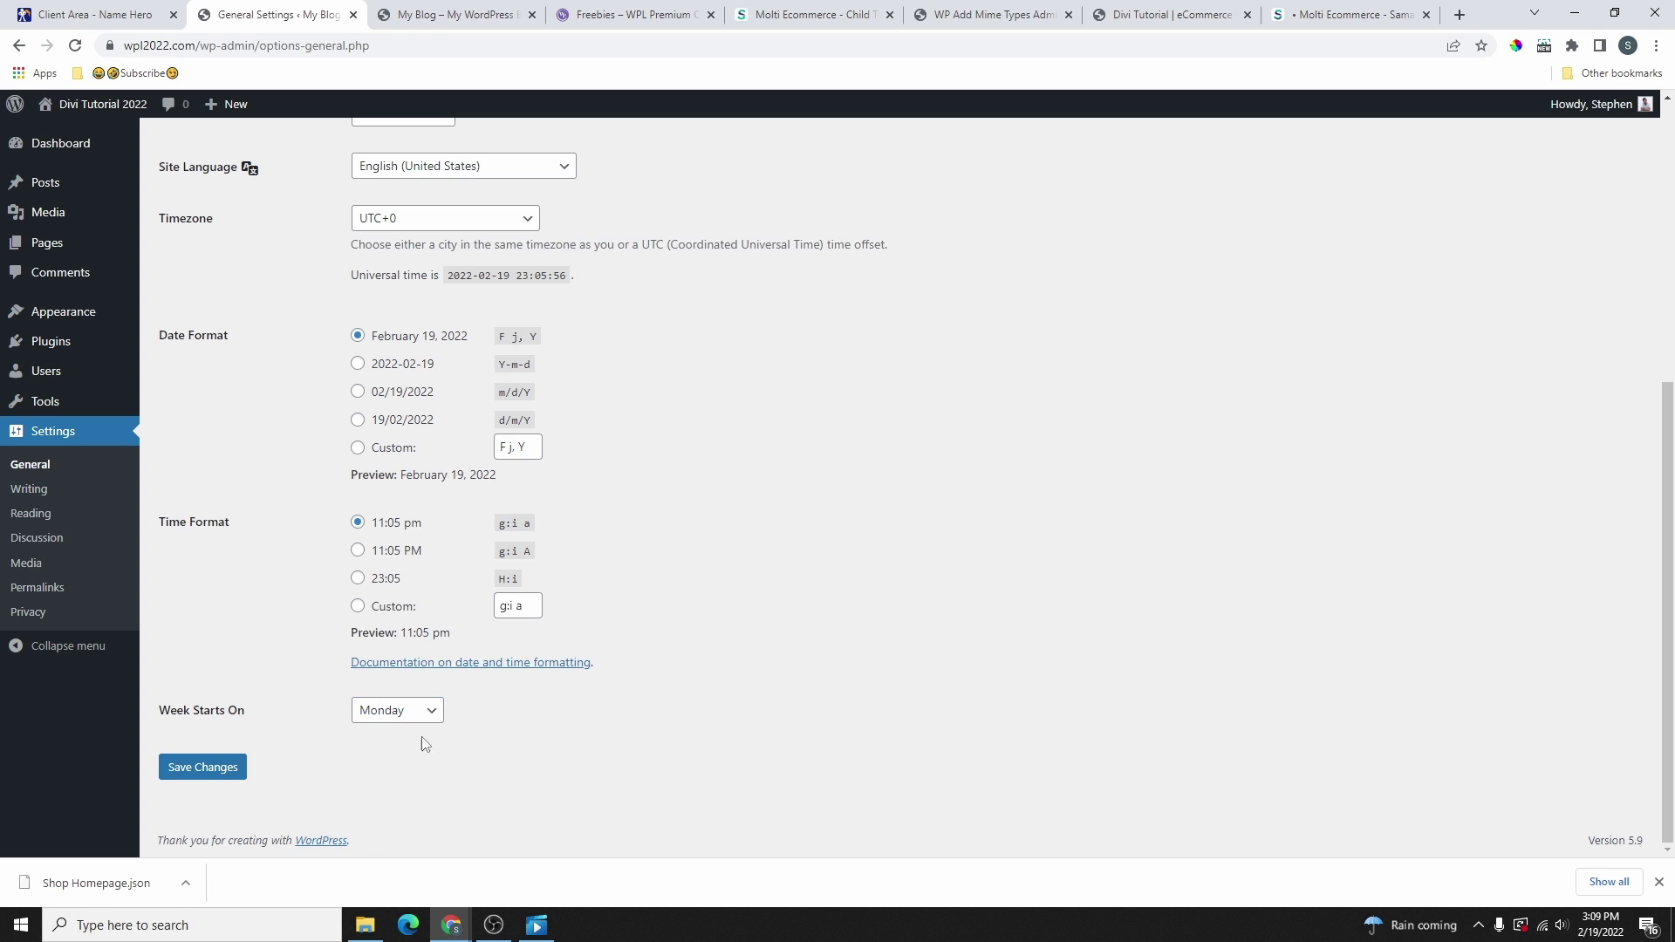
{"action": "left_click", "coordinate": [423, 711]}
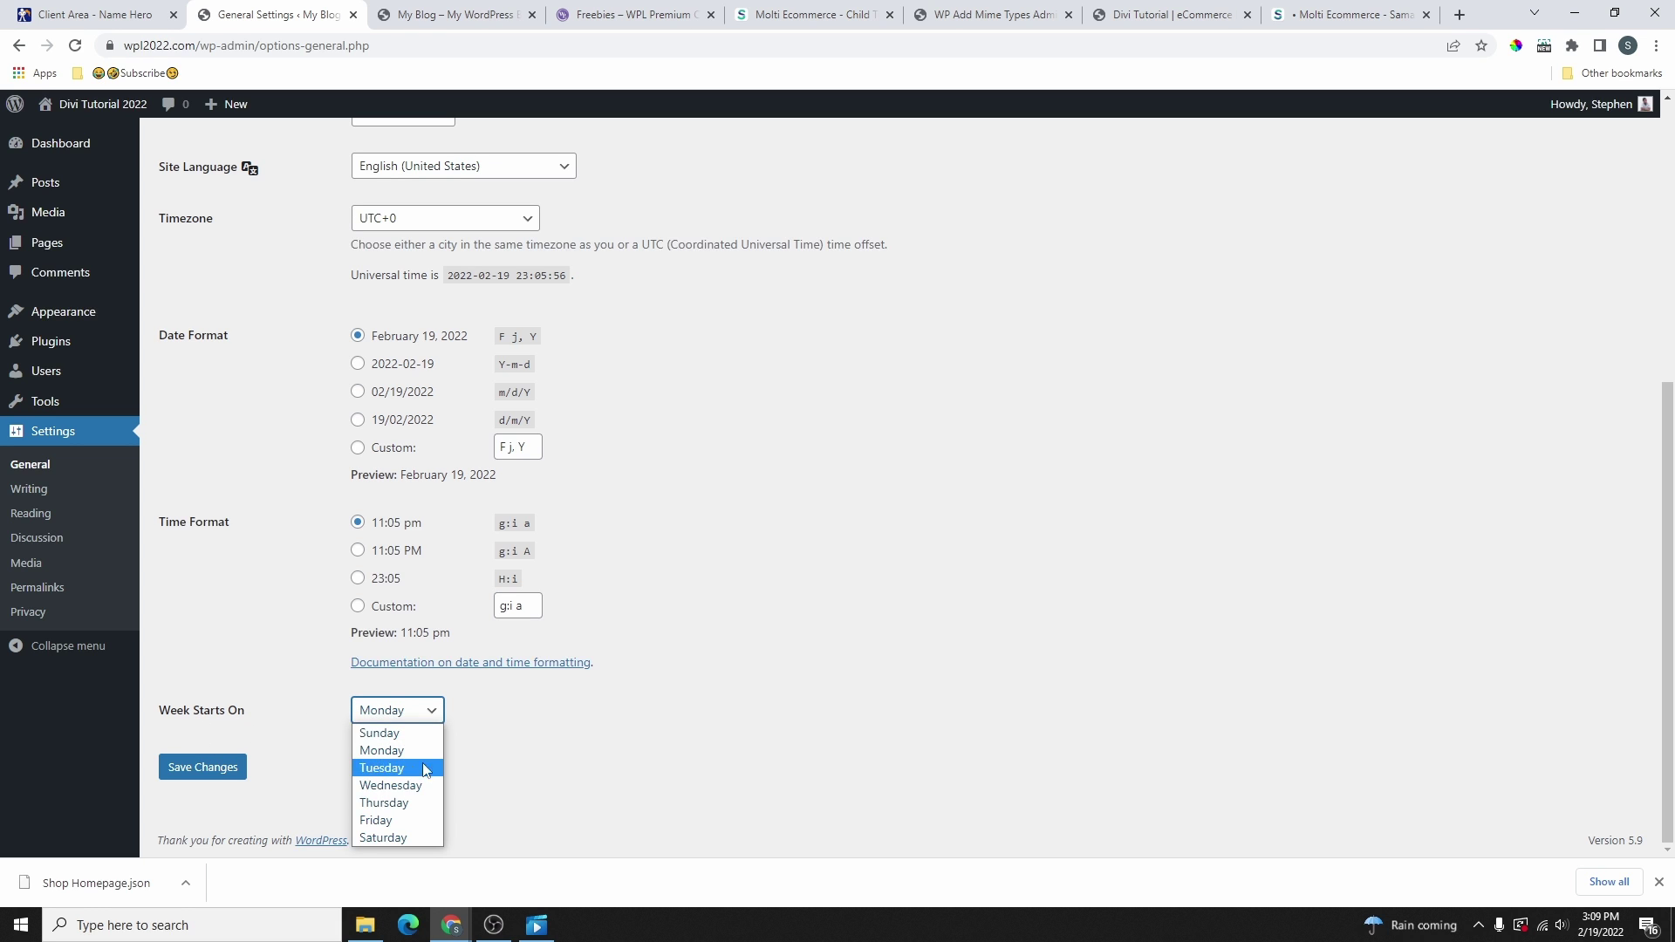
{"action": "left_click", "coordinate": [525, 744]}
{"action": "scroll", "coordinate": [349, 696], "scroll_direction": "up", "scroll_amount": 5}
{"action": "scroll", "coordinate": [323, 568], "scroll_direction": "down", "scroll_amount": 4}
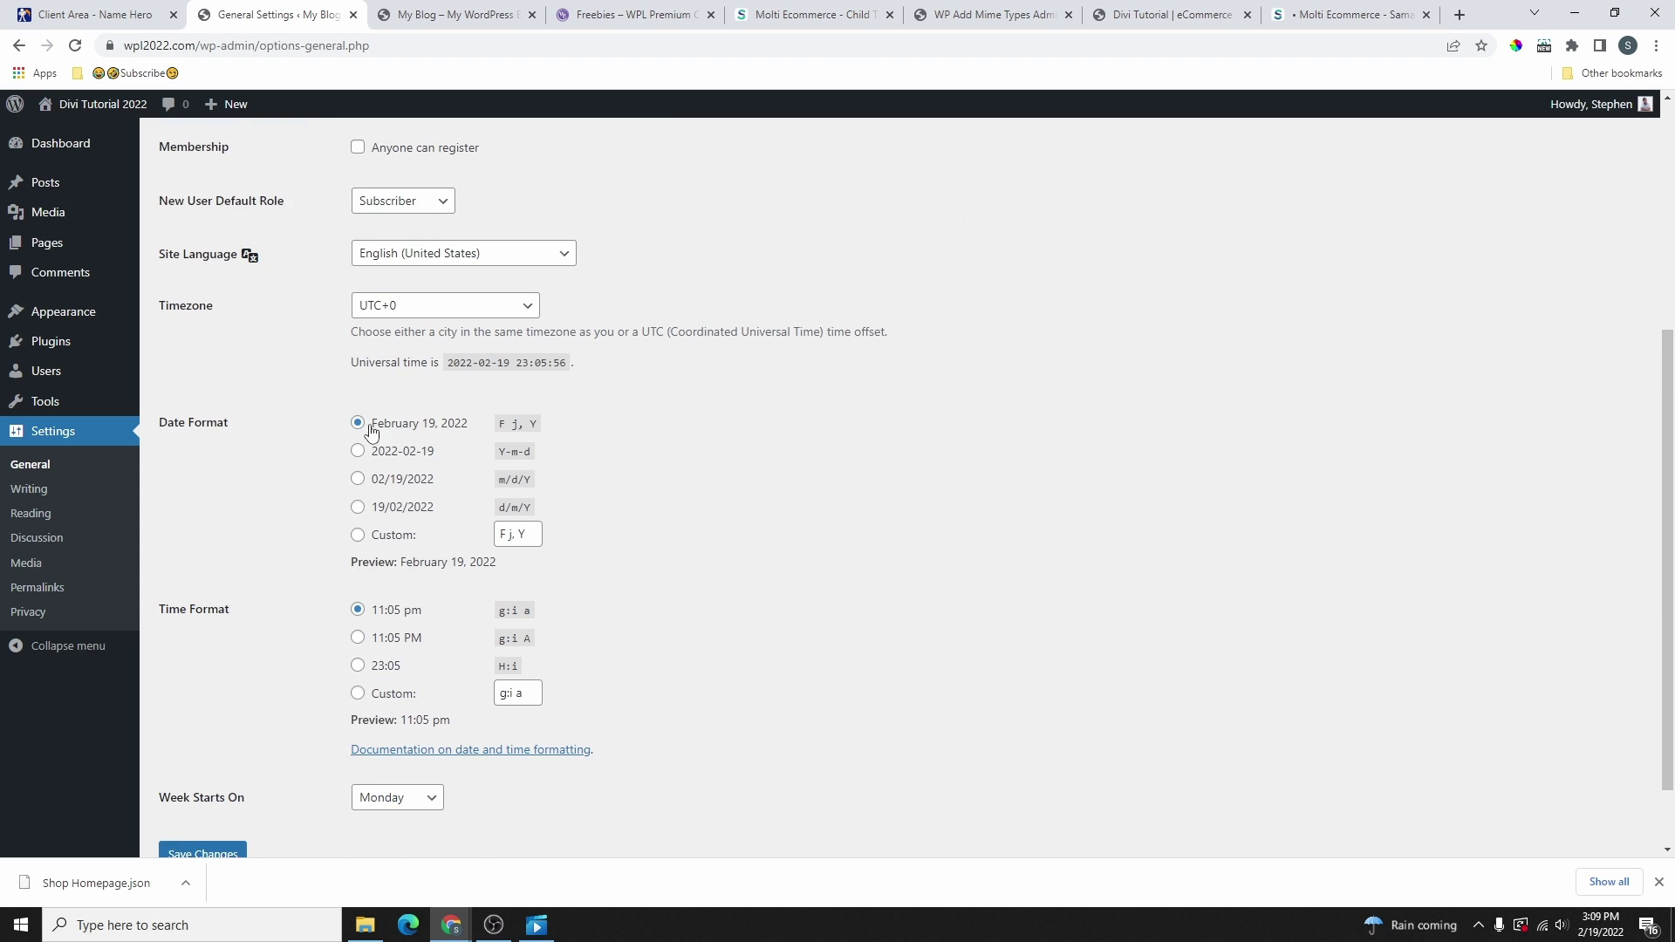
{"action": "scroll", "coordinate": [288, 610], "scroll_direction": "down", "scroll_amount": 1}
{"action": "left_click", "coordinate": [211, 771]}
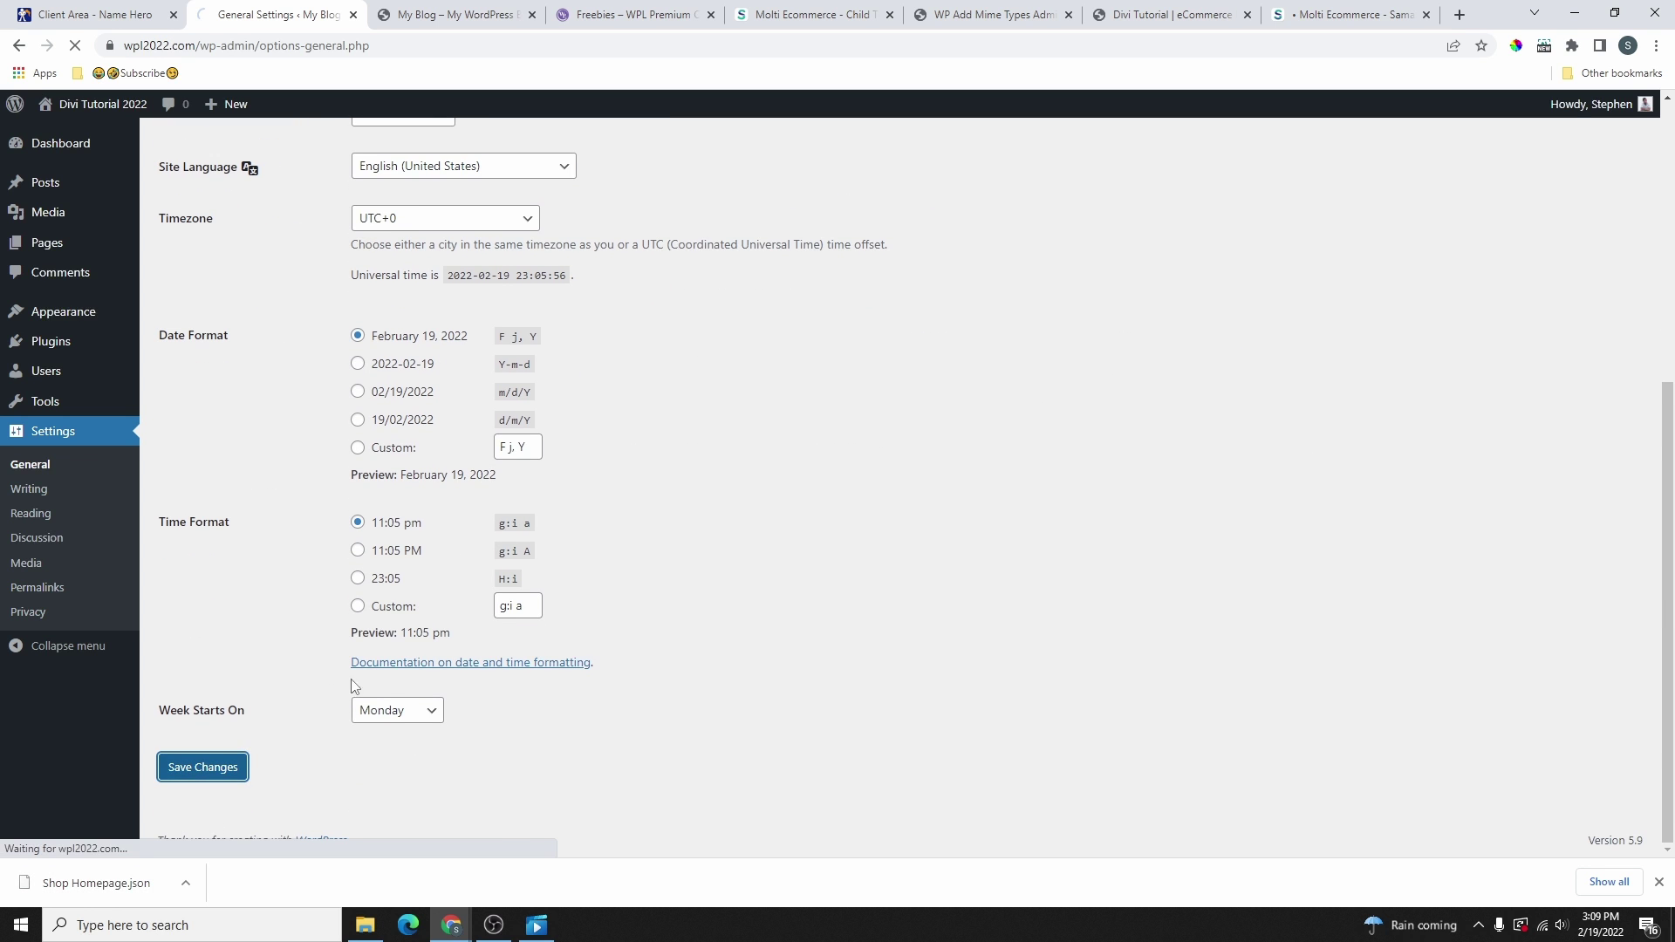
- Reload the site's front page to check its title, and return to the WordPress settings
{"action": "left_click", "coordinate": [449, 14]}
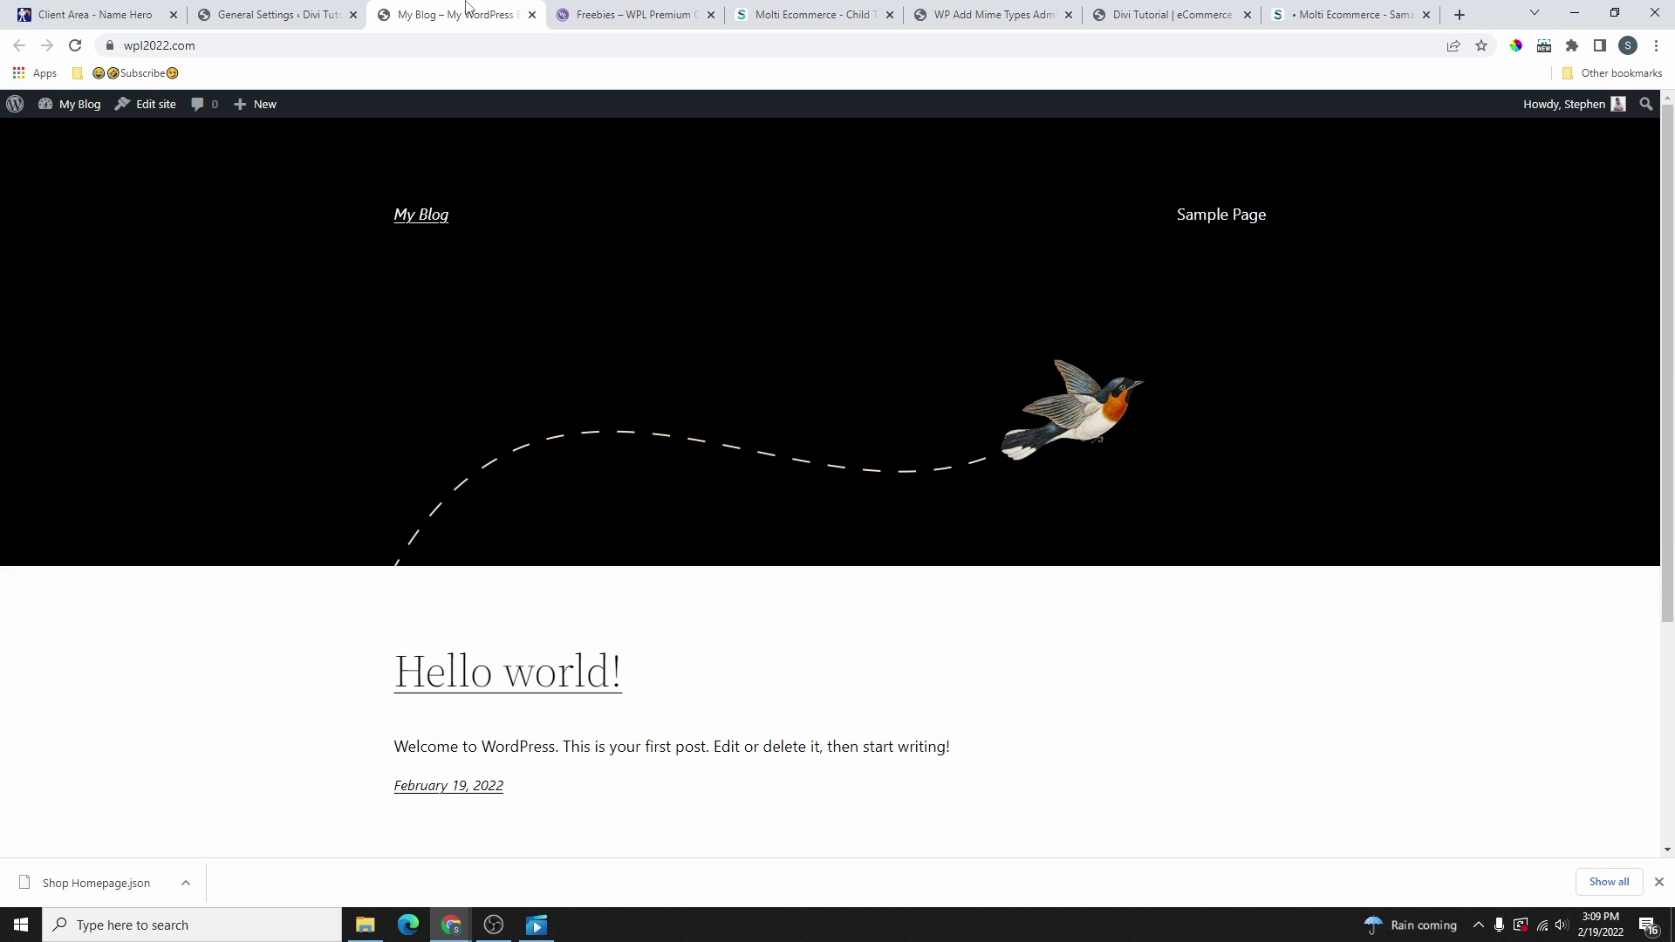
{"action": "left_click", "coordinate": [75, 45]}
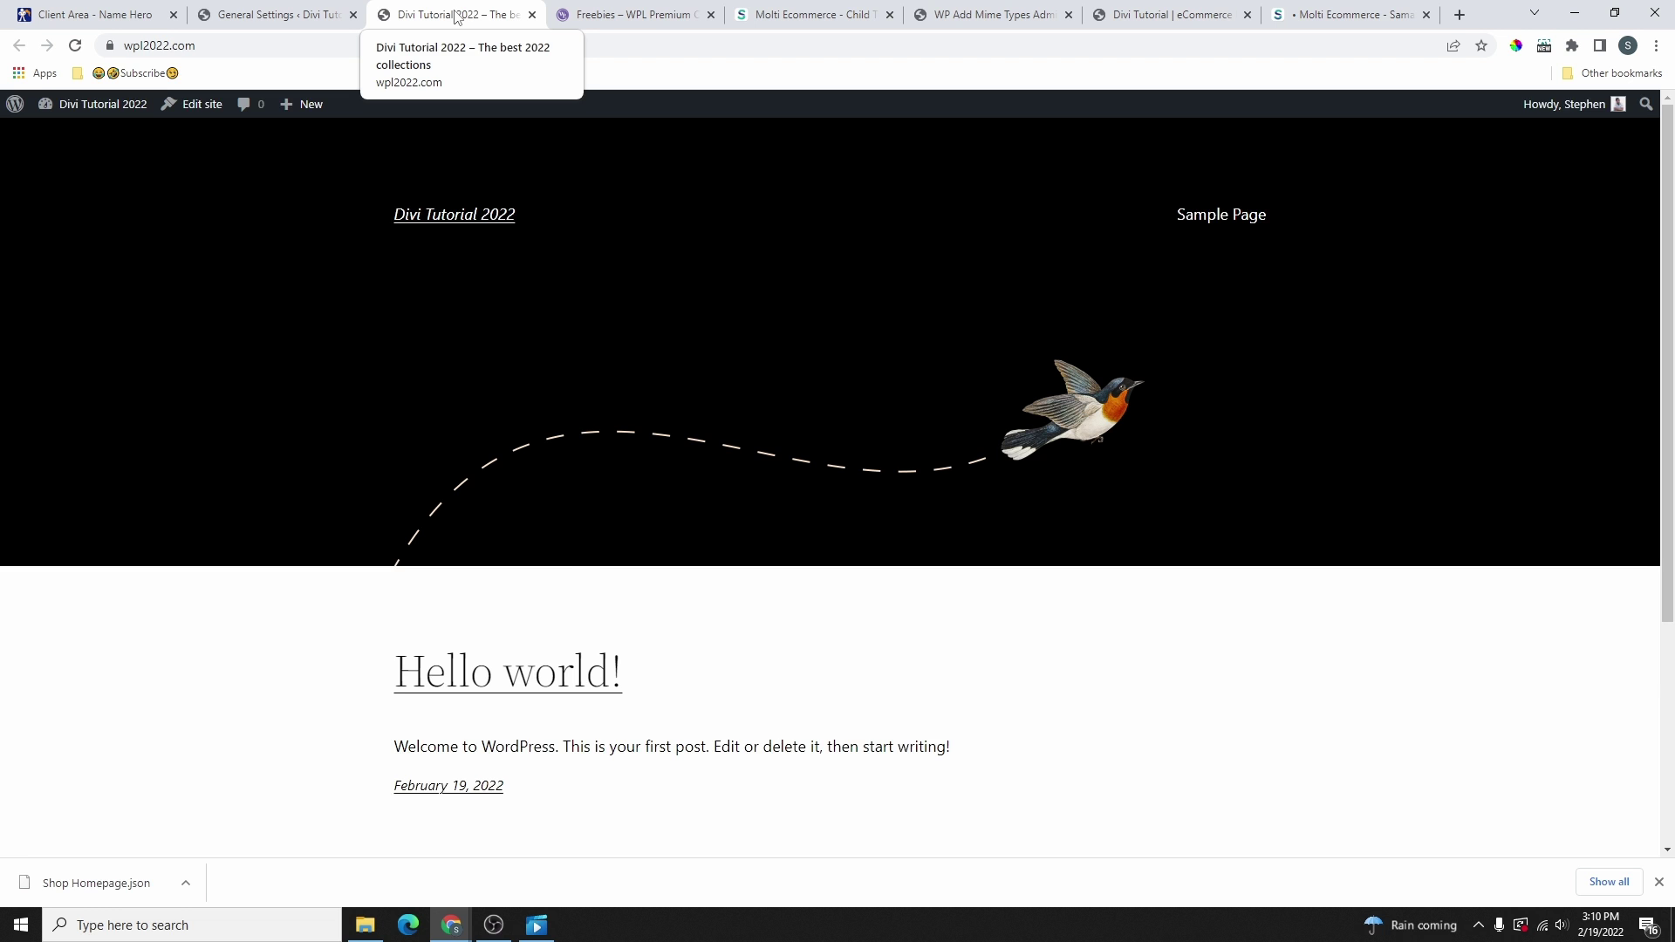
{"action": "key", "text": "ctrl+shift+Tab"}
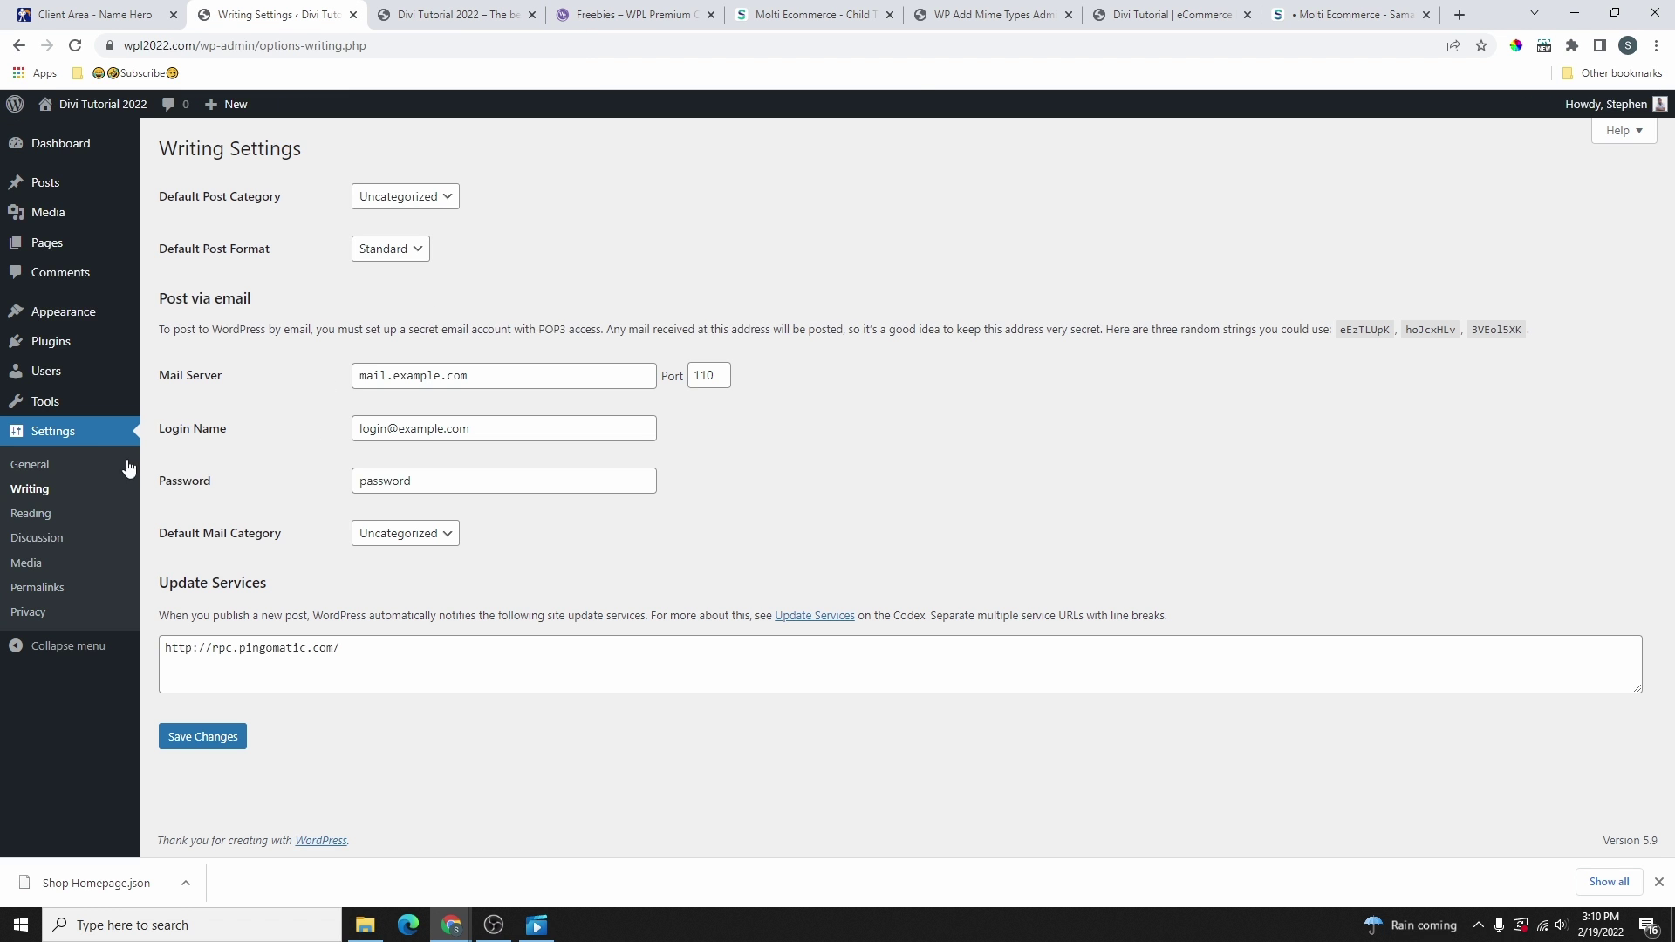
- In the permalink settings, compare the Day and name and Post name structures, choose Post name and save the changes
{"action": "left_click", "coordinate": [40, 591]}
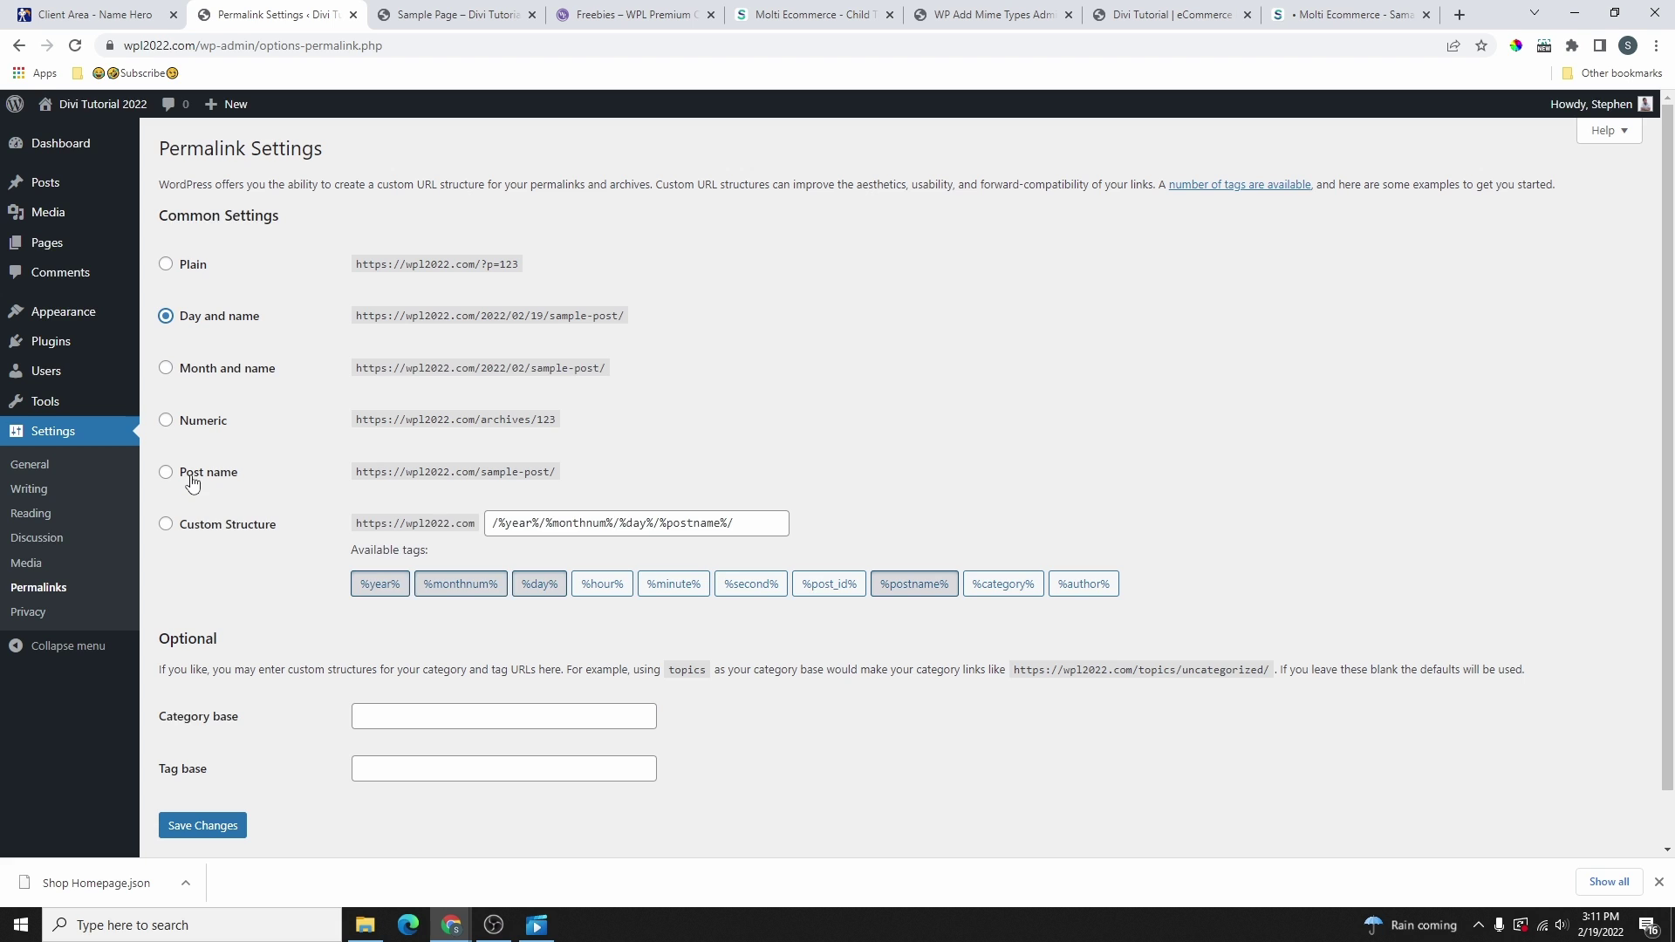
{"action": "left_click", "coordinate": [166, 472]}
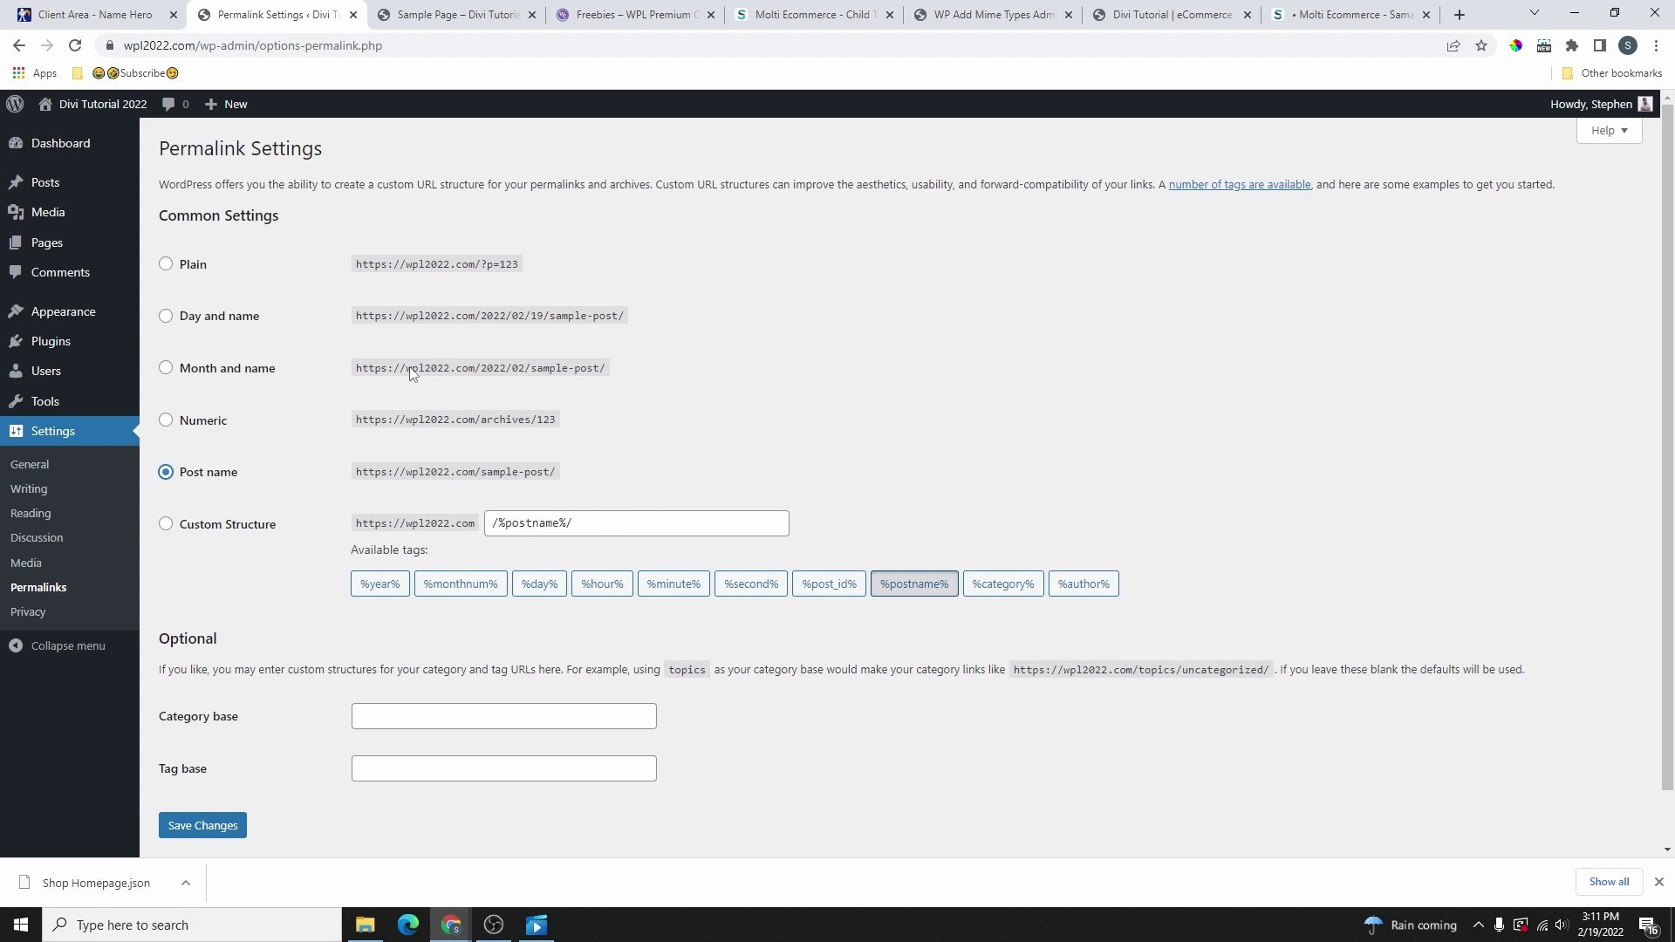
{"action": "left_click", "coordinate": [166, 320]}
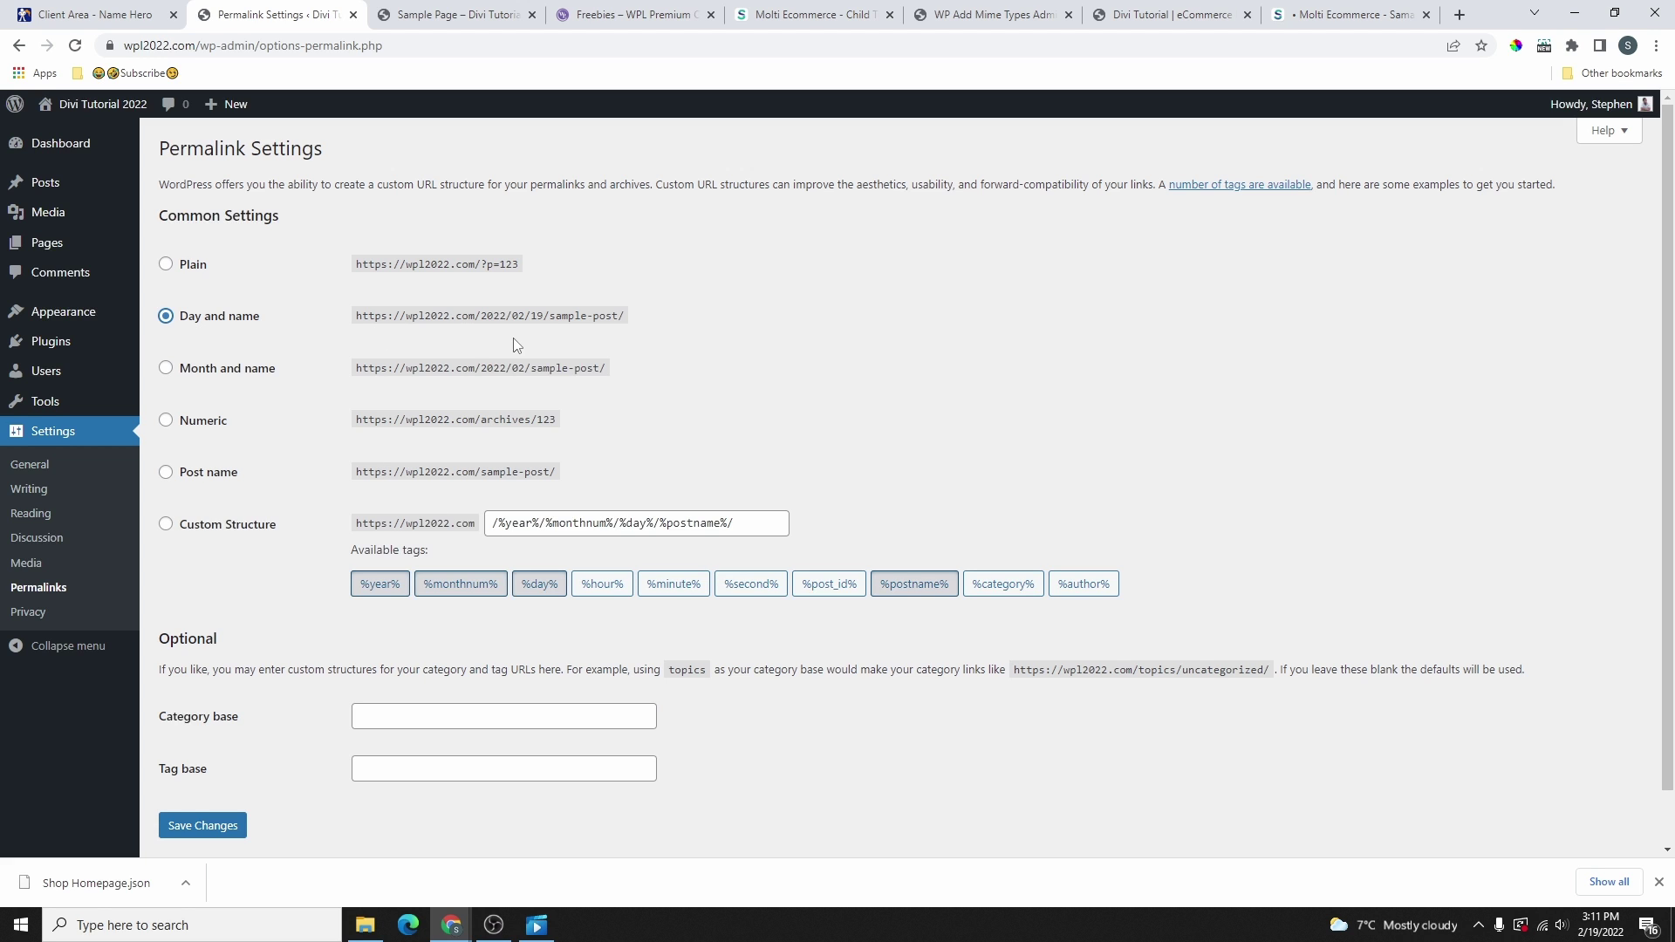
{"action": "left_click", "coordinate": [537, 325]}
{"action": "left_click_drag", "start_coordinate": [555, 316], "coordinate": [636, 322]}
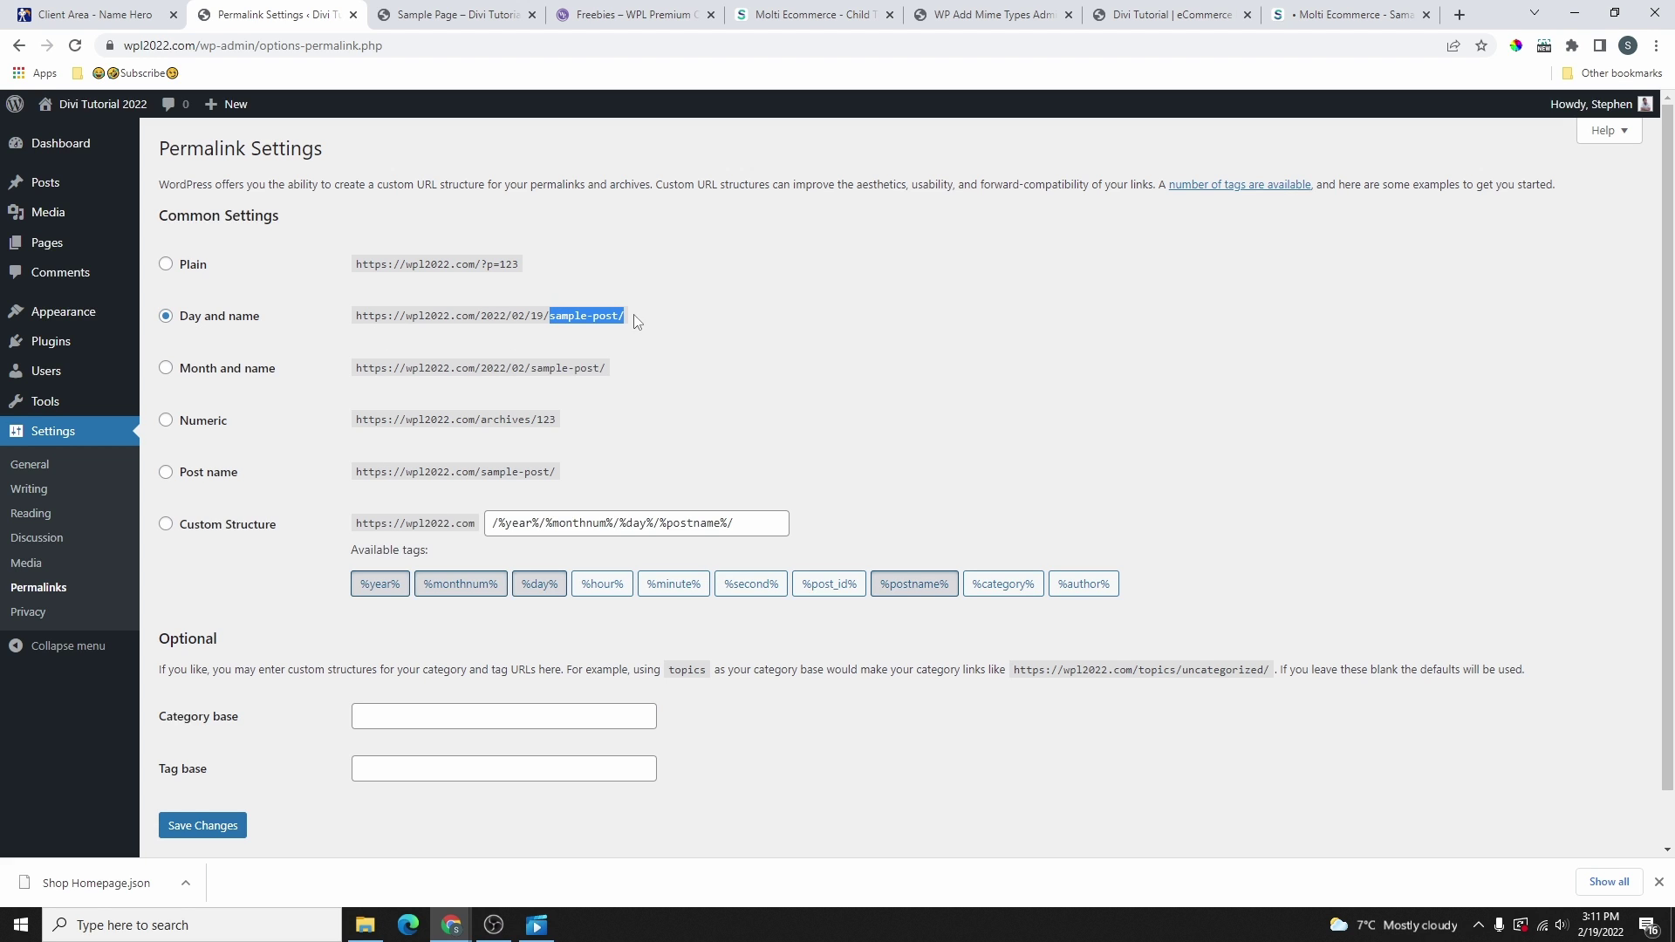
{"action": "left_click", "coordinate": [189, 472]}
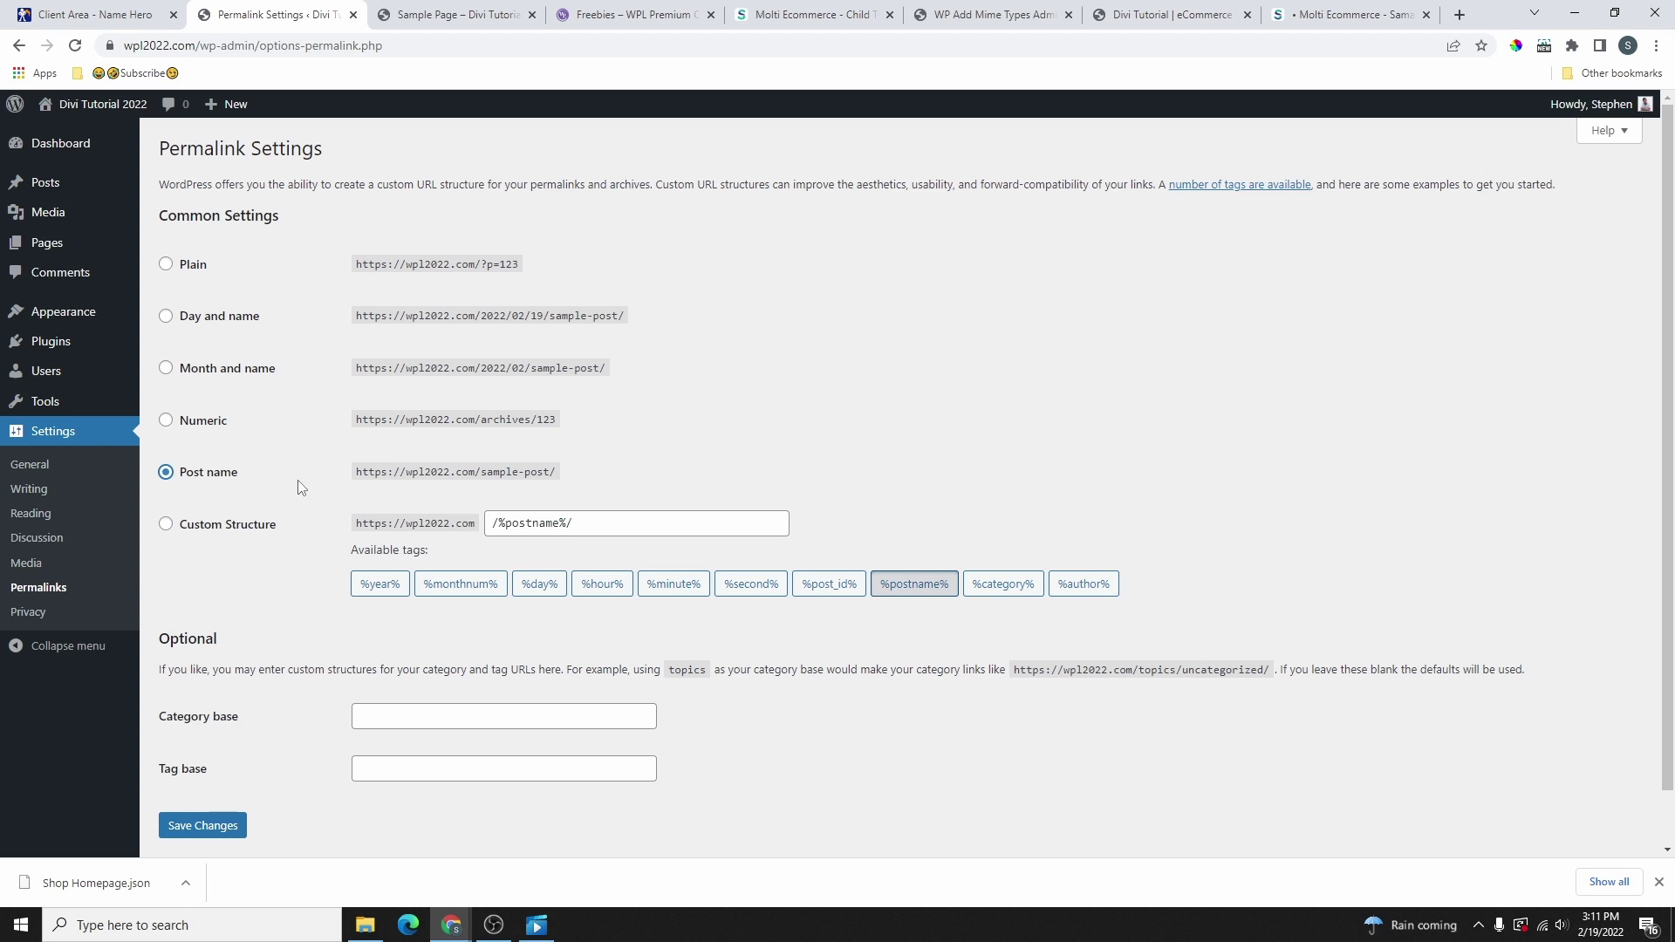
{"action": "scroll", "coordinate": [195, 746], "scroll_direction": "down", "scroll_amount": 1}
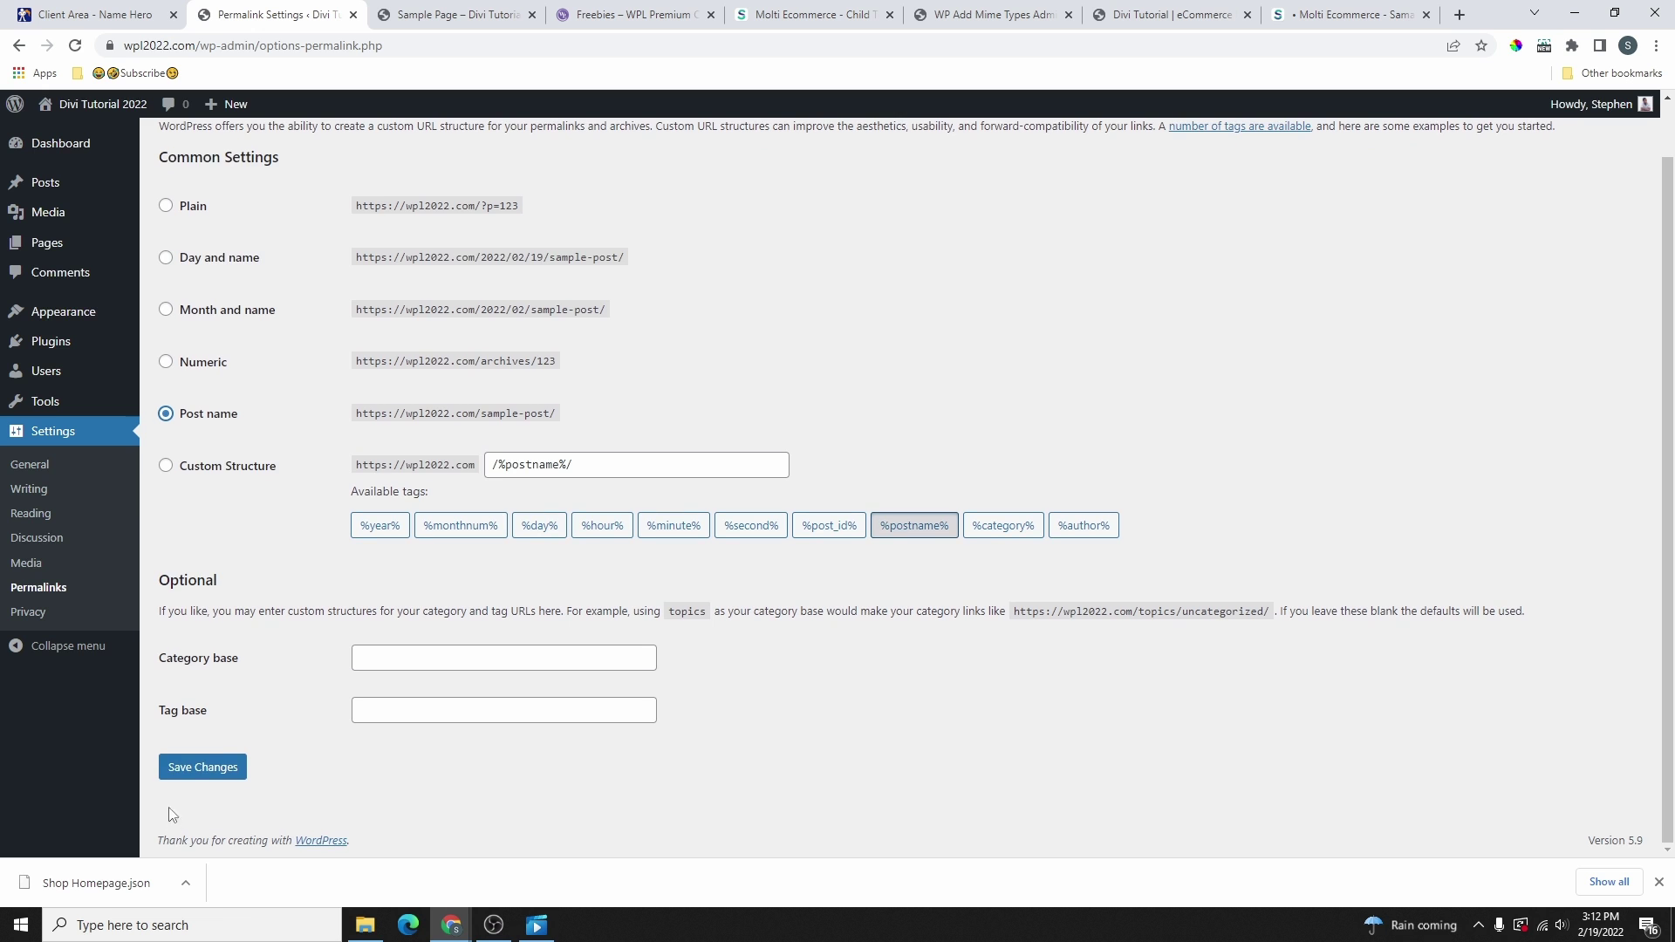
{"action": "left_click", "coordinate": [207, 774]}
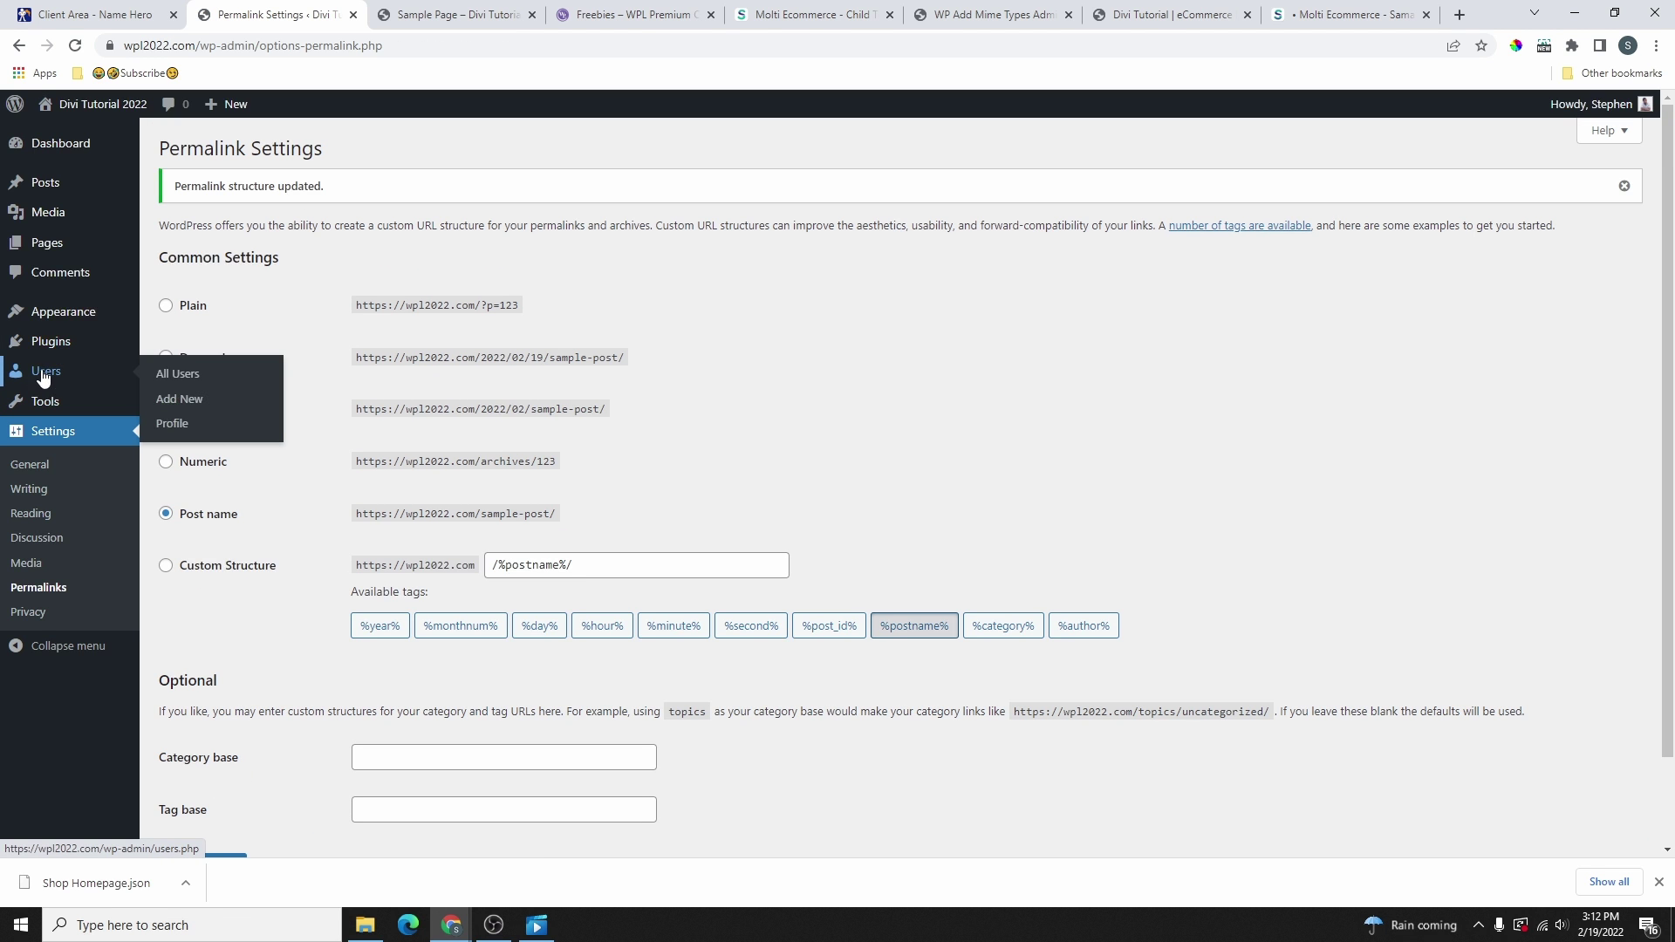
- Open the administrator's user profile for editing and go to its name fields
{"action": "left_click", "coordinate": [47, 379]}
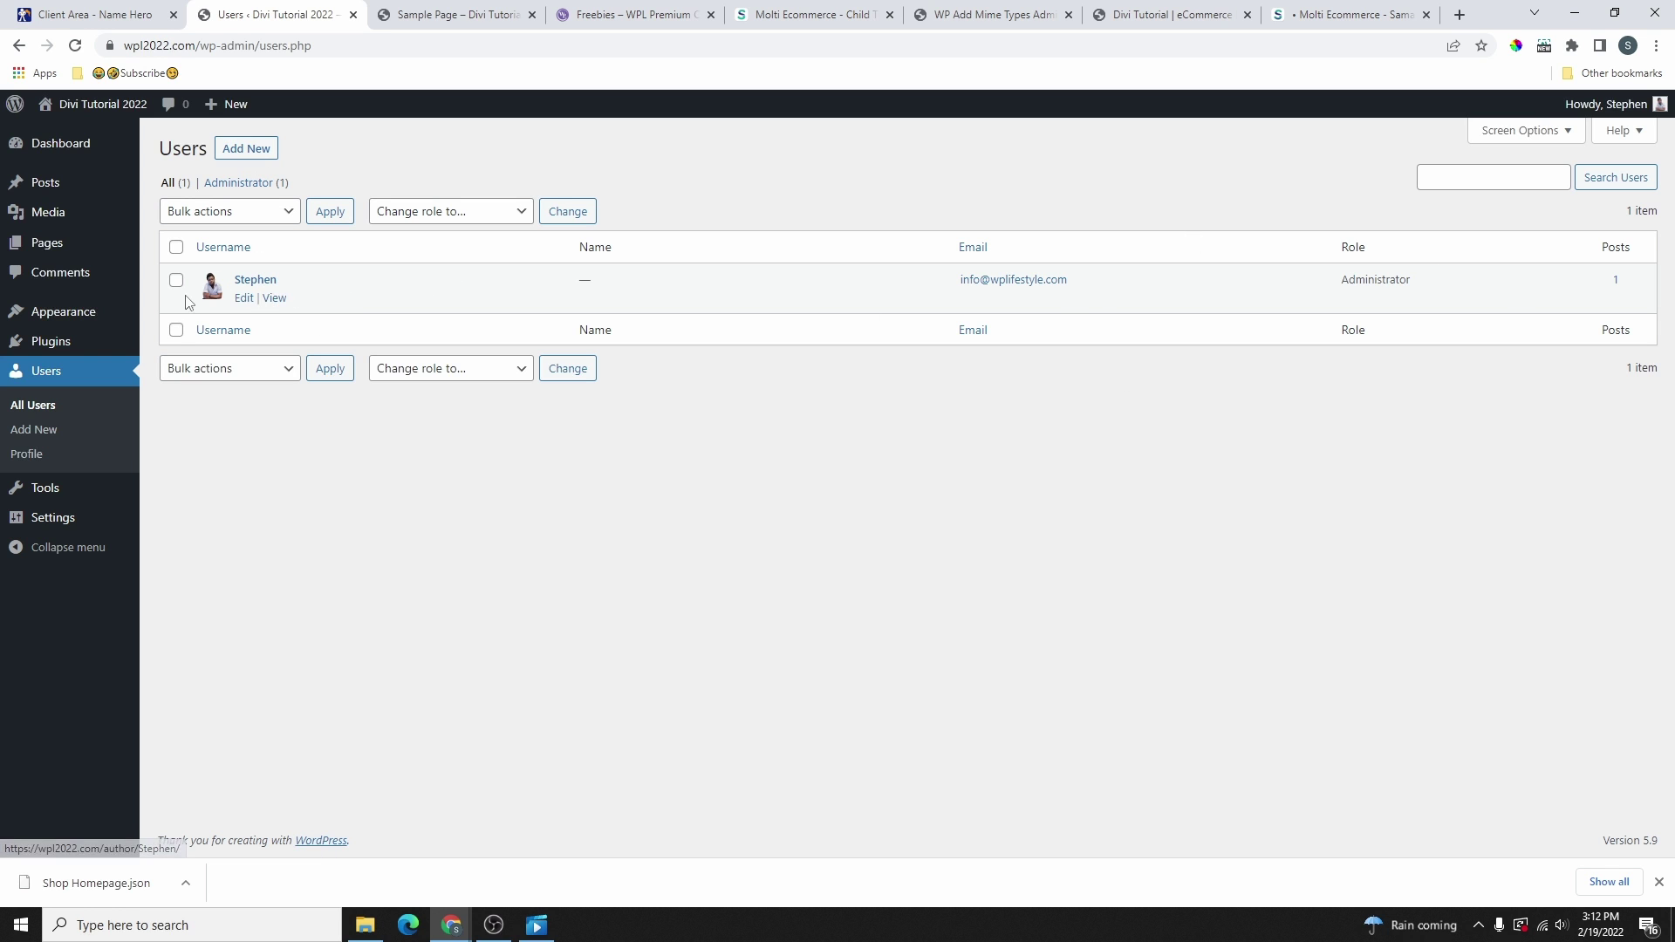
{"action": "left_click", "coordinate": [244, 298]}
{"action": "scroll", "coordinate": [303, 403], "scroll_direction": "down", "scroll_amount": 3}
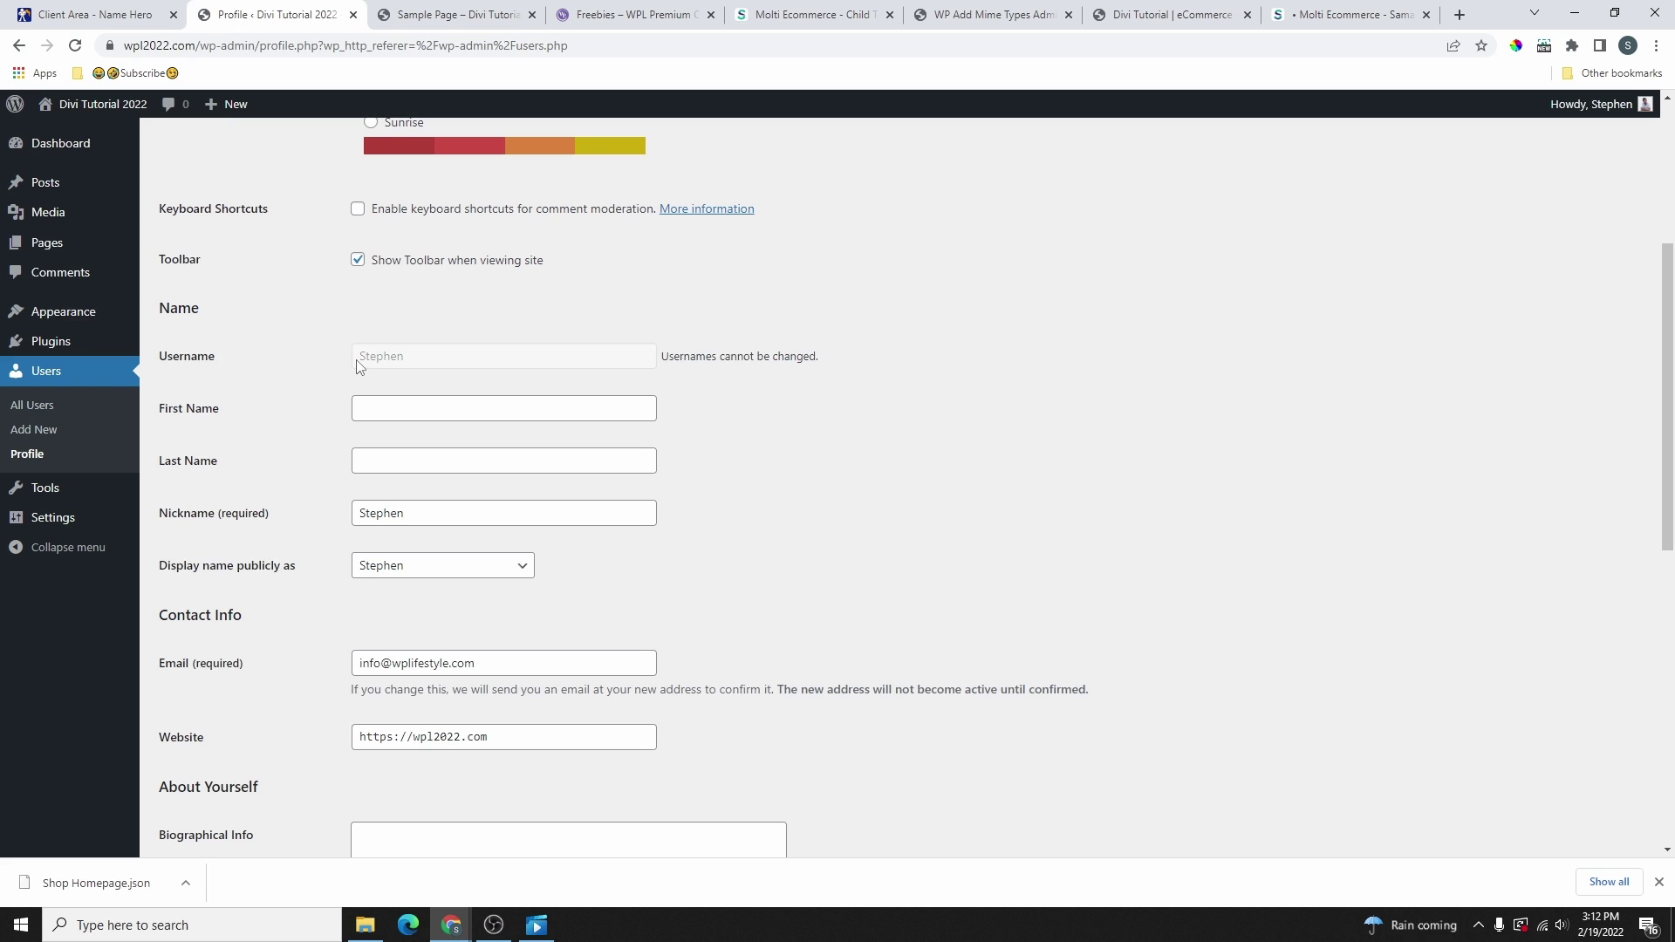
{"action": "left_click_drag", "start_coordinate": [356, 365], "coordinate": [441, 370]}
- Set the profile's first name to S and choose S as the publicly displayed name
{"action": "left_click", "coordinate": [399, 410]}
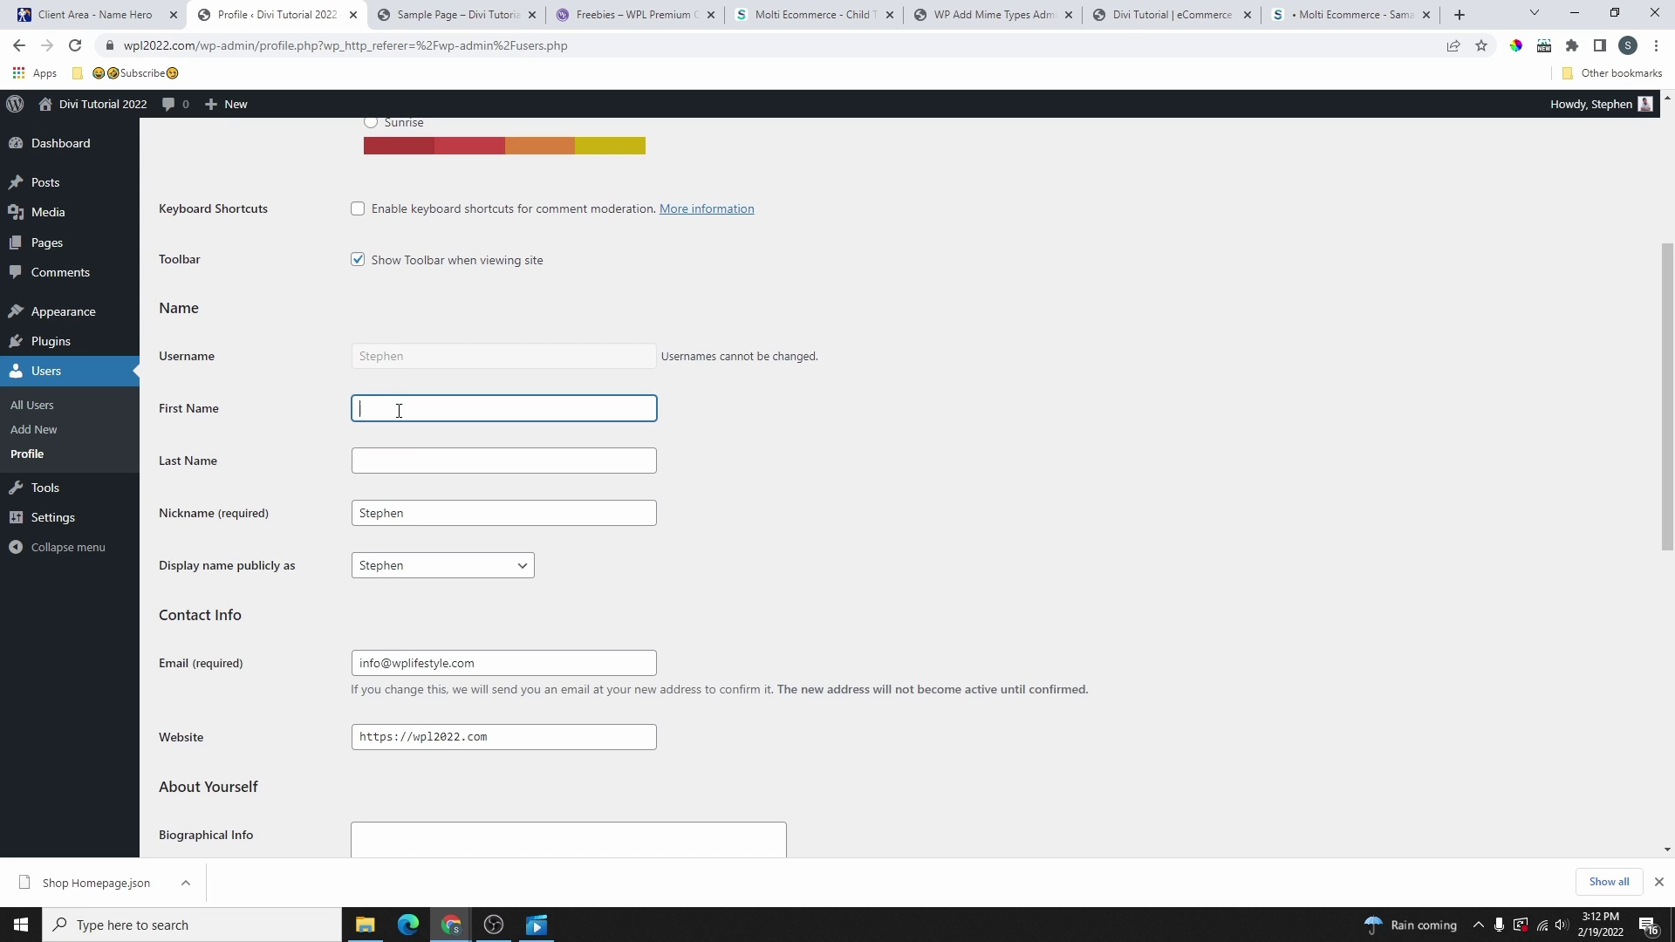
{"action": "left_click", "coordinate": [377, 565]}
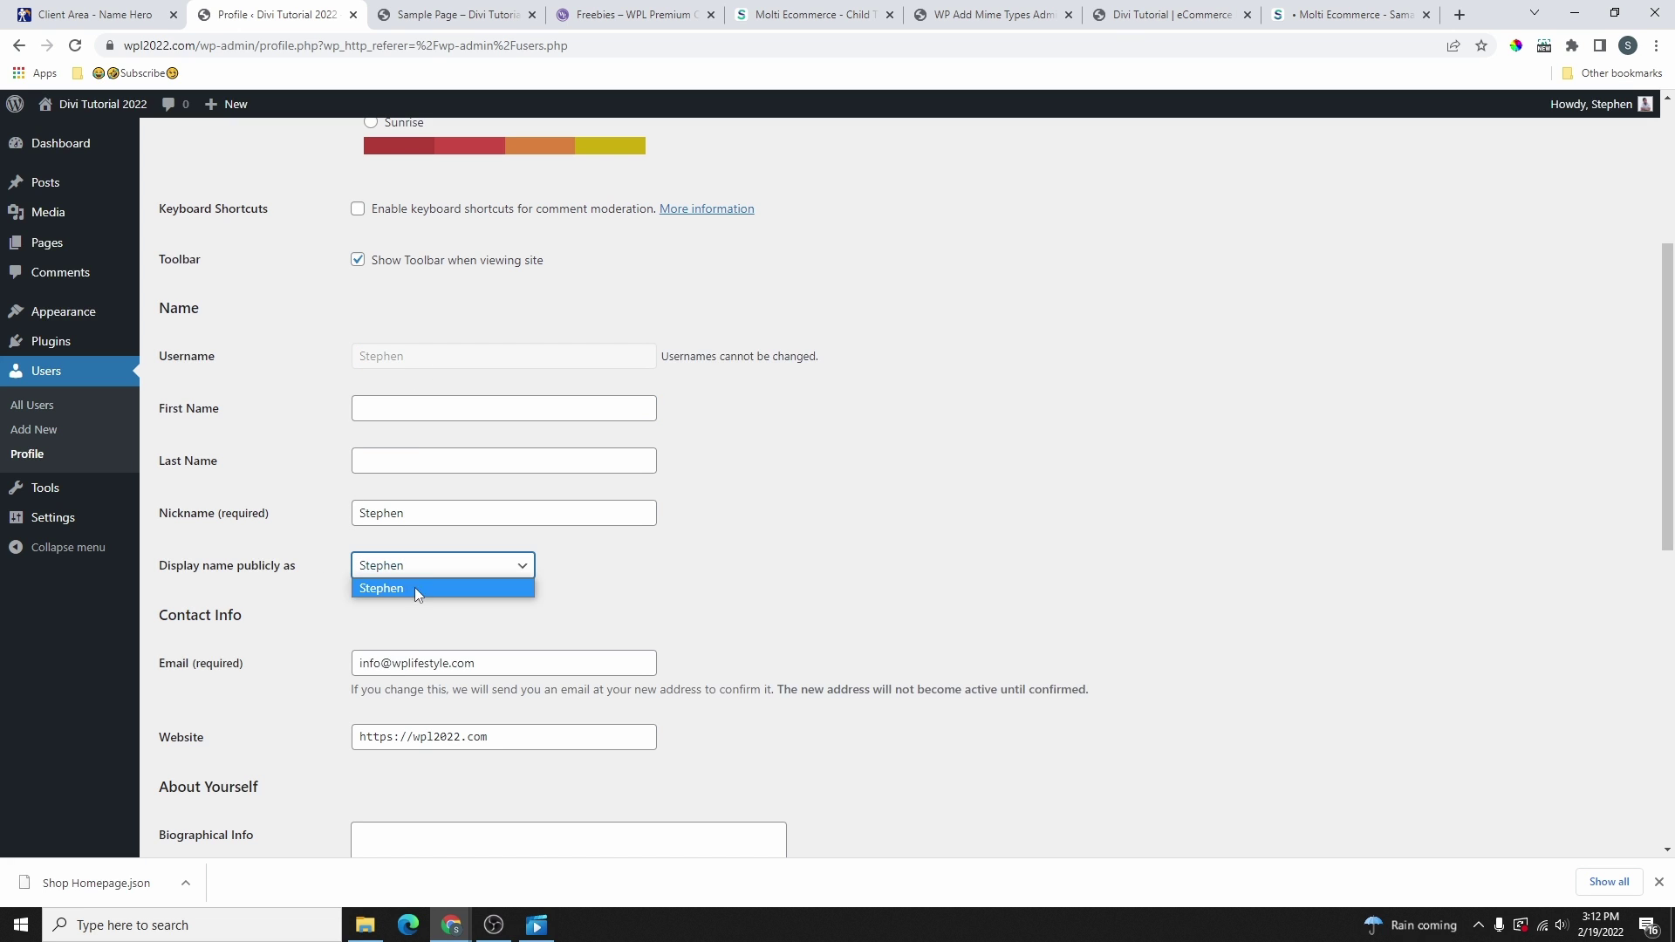
{"action": "left_click", "coordinate": [401, 450]}
{"action": "left_click", "coordinate": [406, 403]}
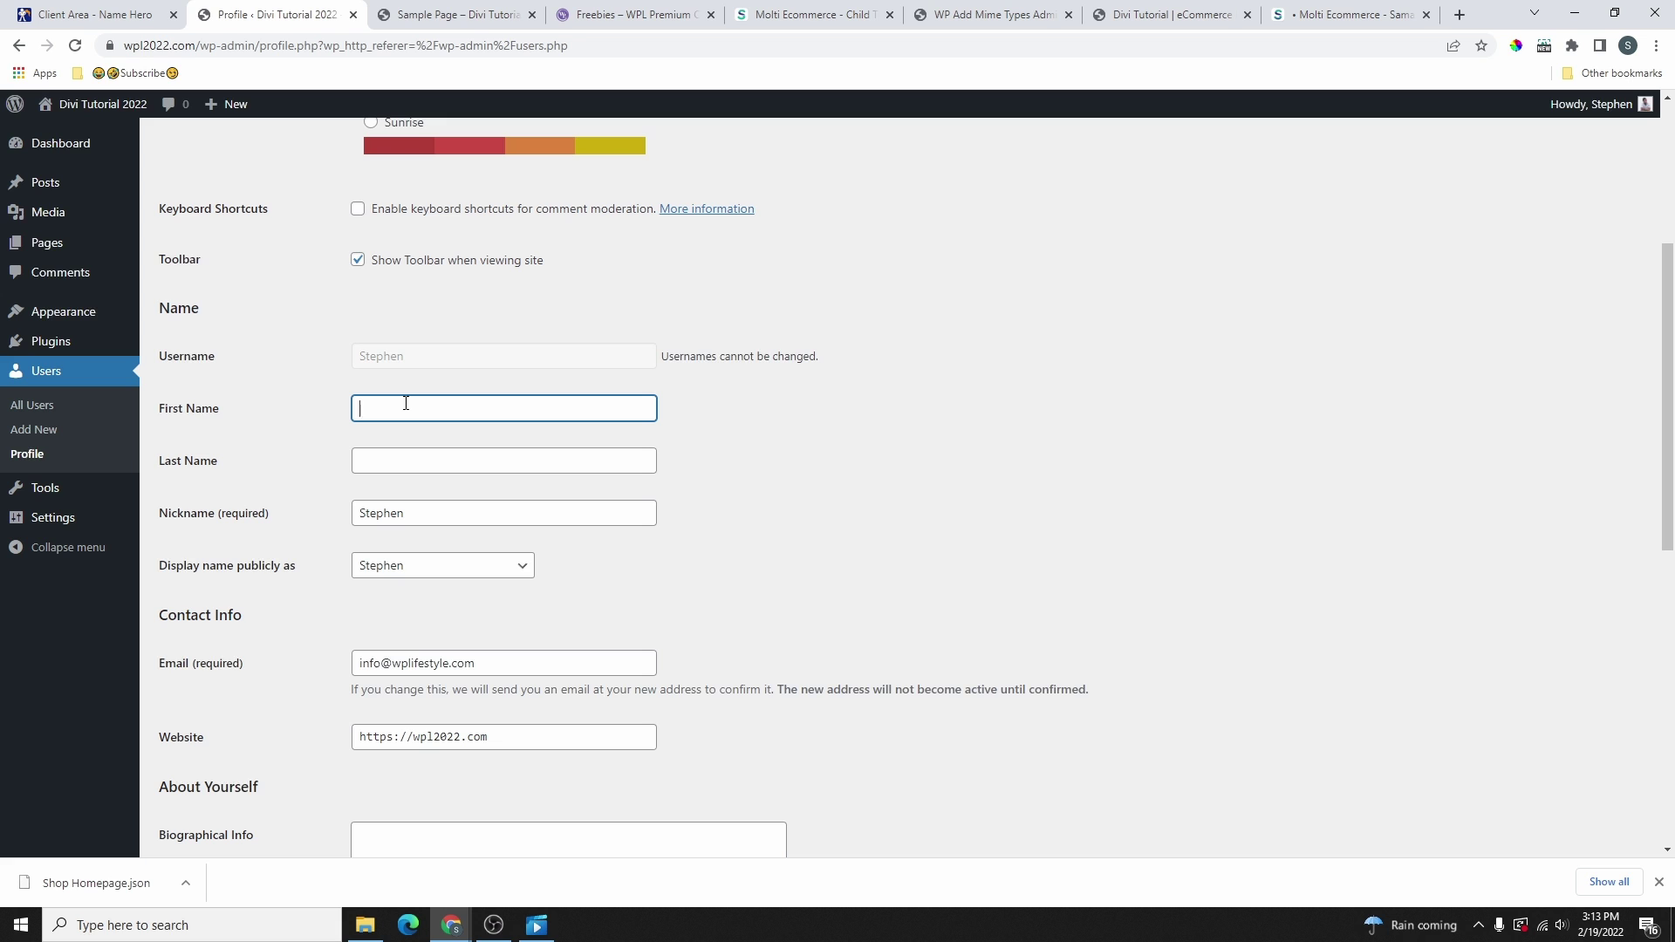
{"action": "left_click", "coordinate": [400, 569]}
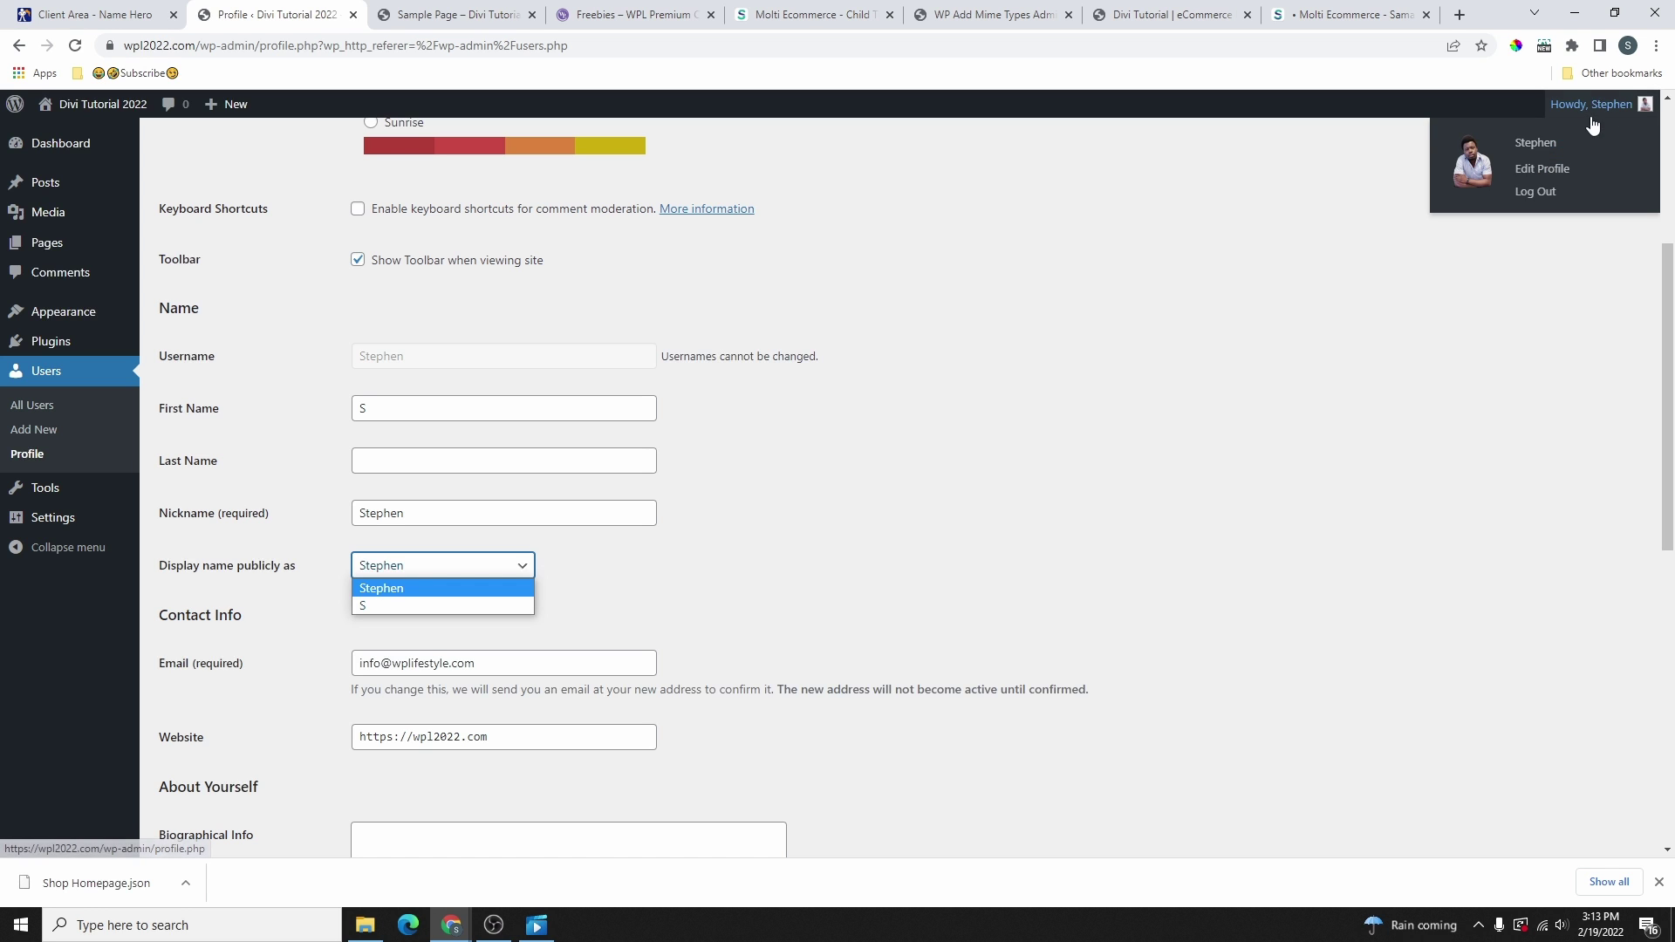
{"action": "left_click", "coordinate": [396, 607]}
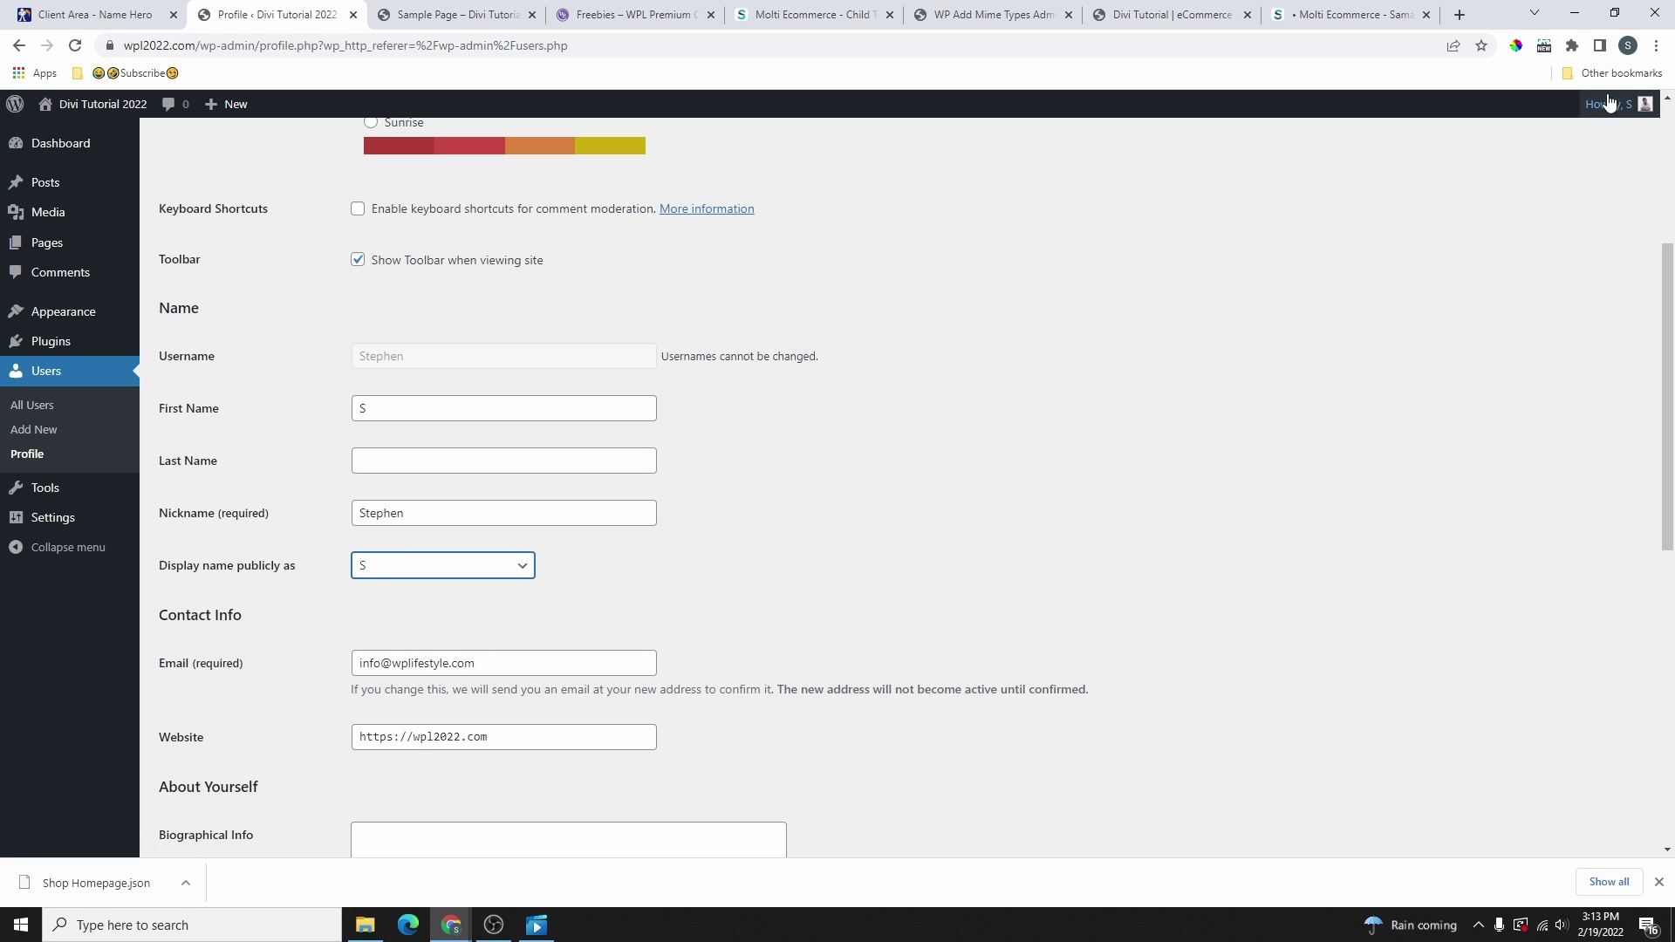
{"action": "mouse_move", "coordinate": [1634, 117]}
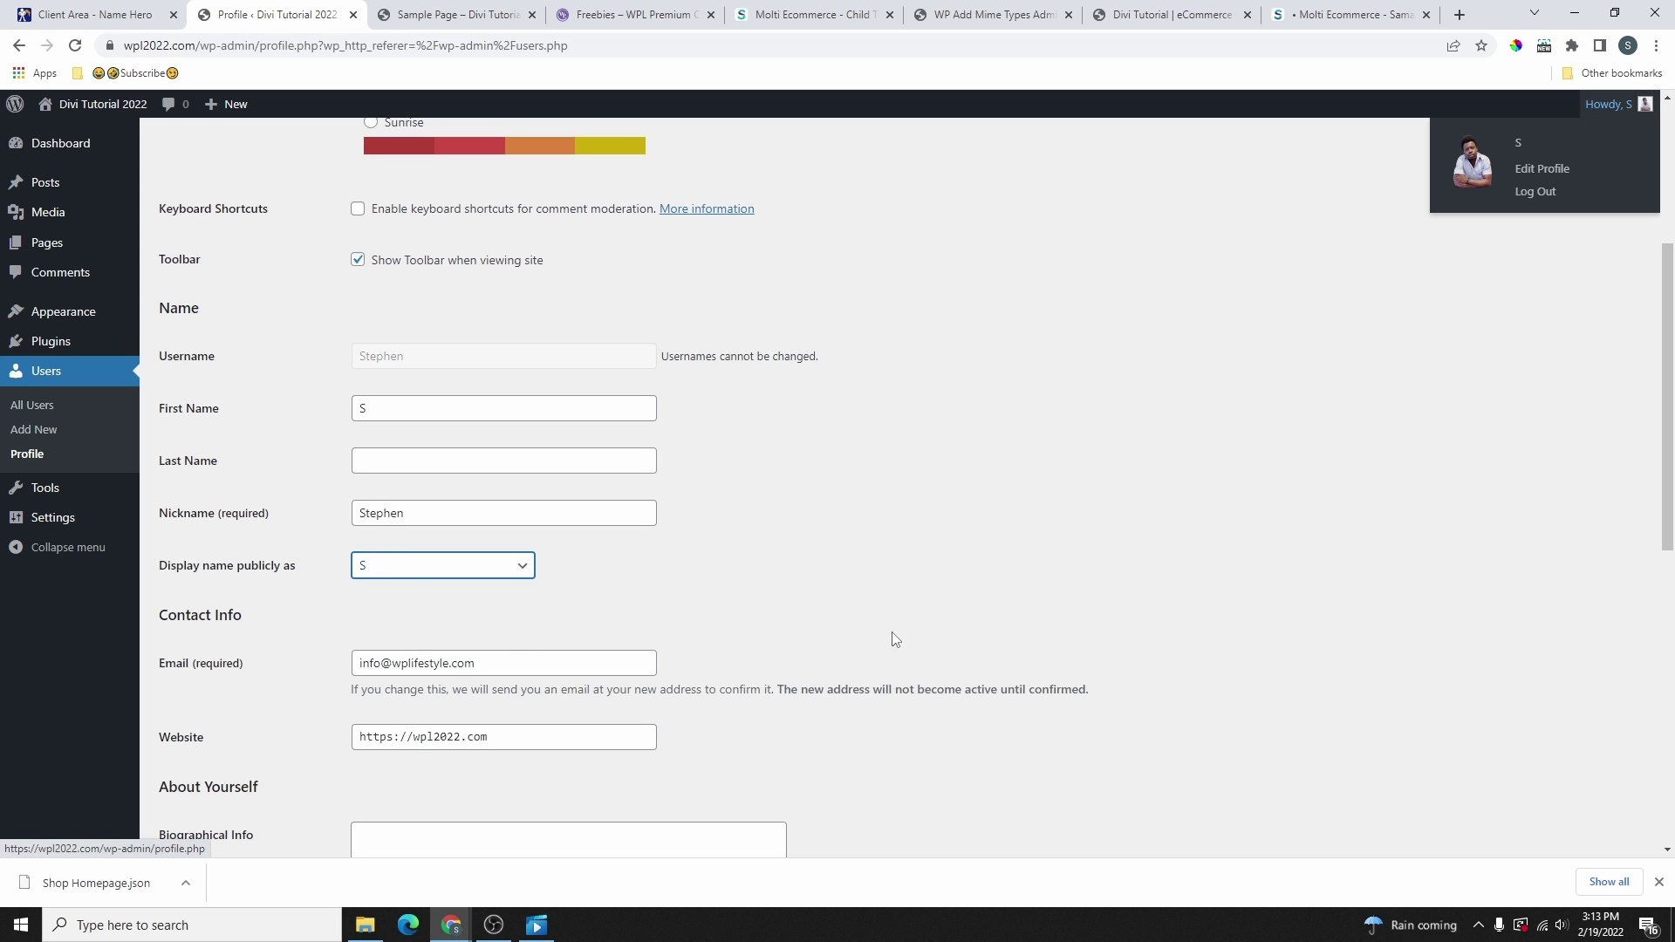
- Generate a new account password under Account Management, select the suggestion, and cancel the password change
{"action": "scroll", "coordinate": [500, 730], "scroll_direction": "down", "scroll_amount": 6}
{"action": "scroll", "coordinate": [501, 462], "scroll_direction": "down", "scroll_amount": 3}
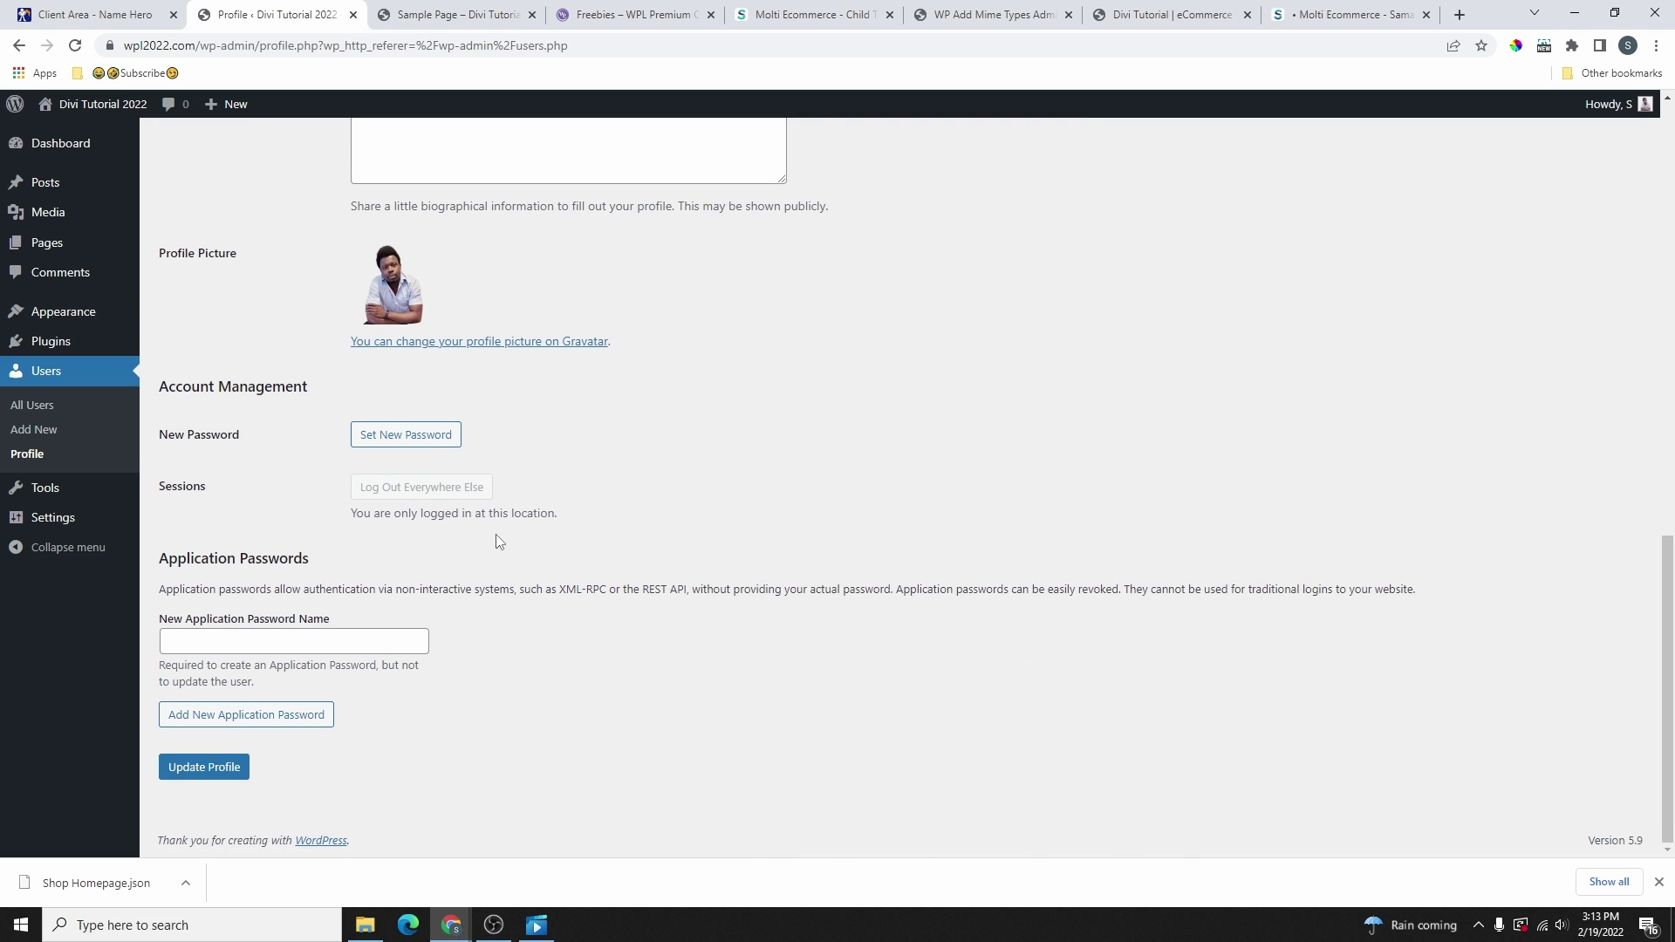
{"action": "left_click", "coordinate": [406, 440]}
{"action": "triple_click", "coordinate": [548, 465]}
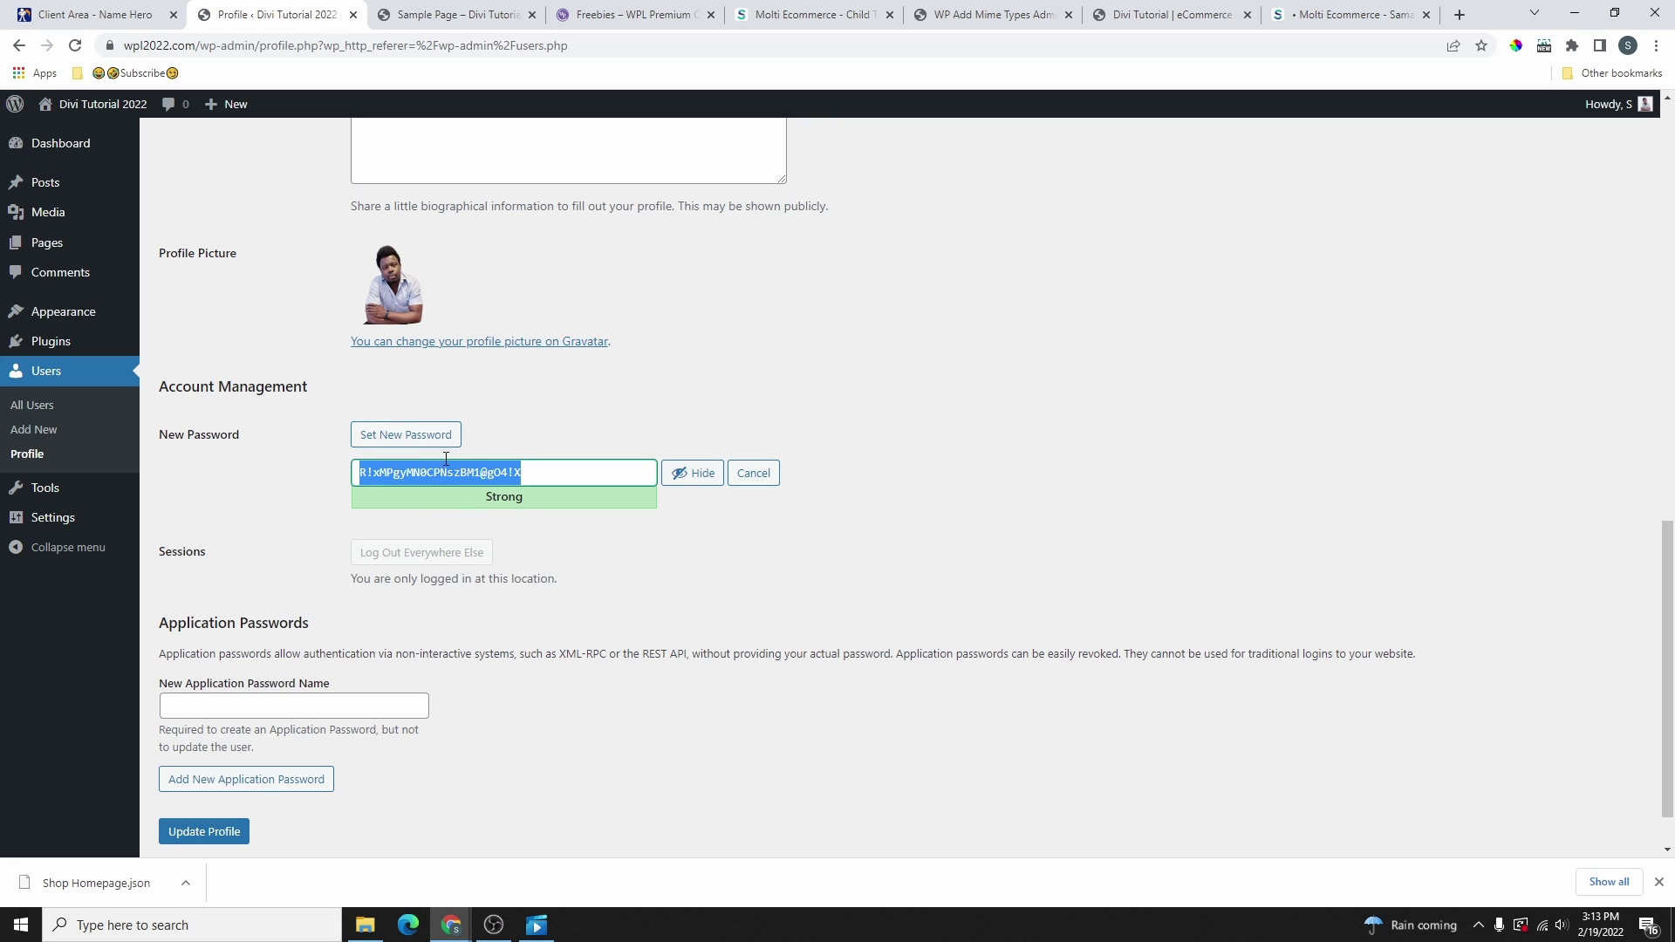
{"action": "left_click", "coordinate": [535, 476]}
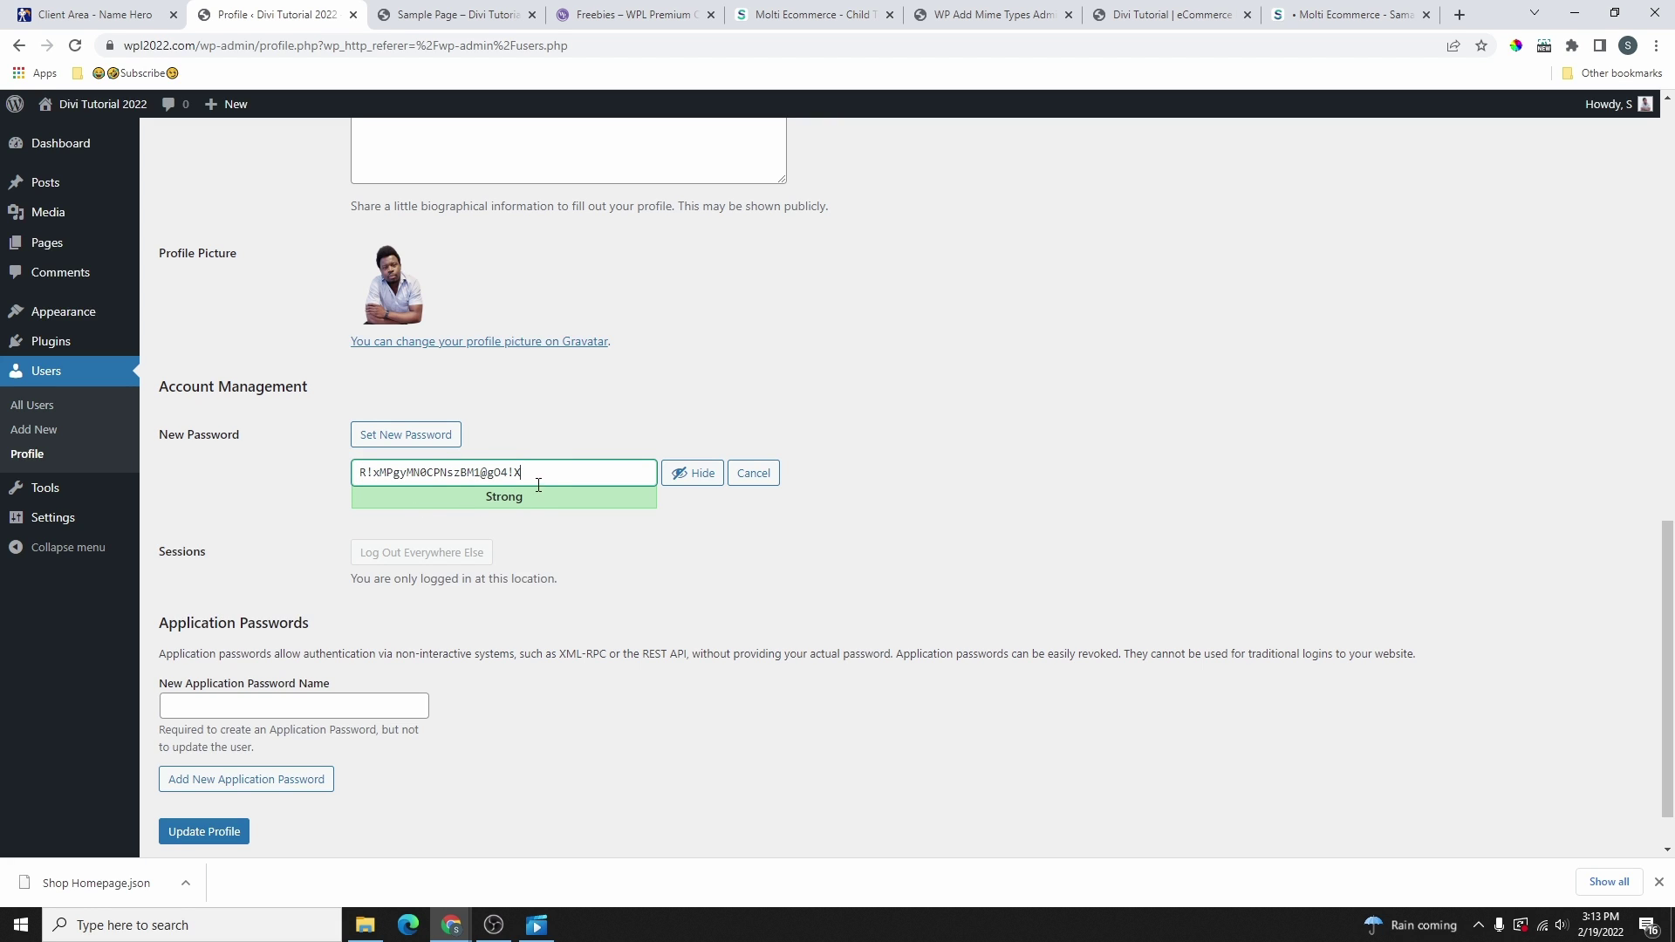
{"action": "left_click_drag", "start_coordinate": [539, 485], "coordinate": [347, 480]}
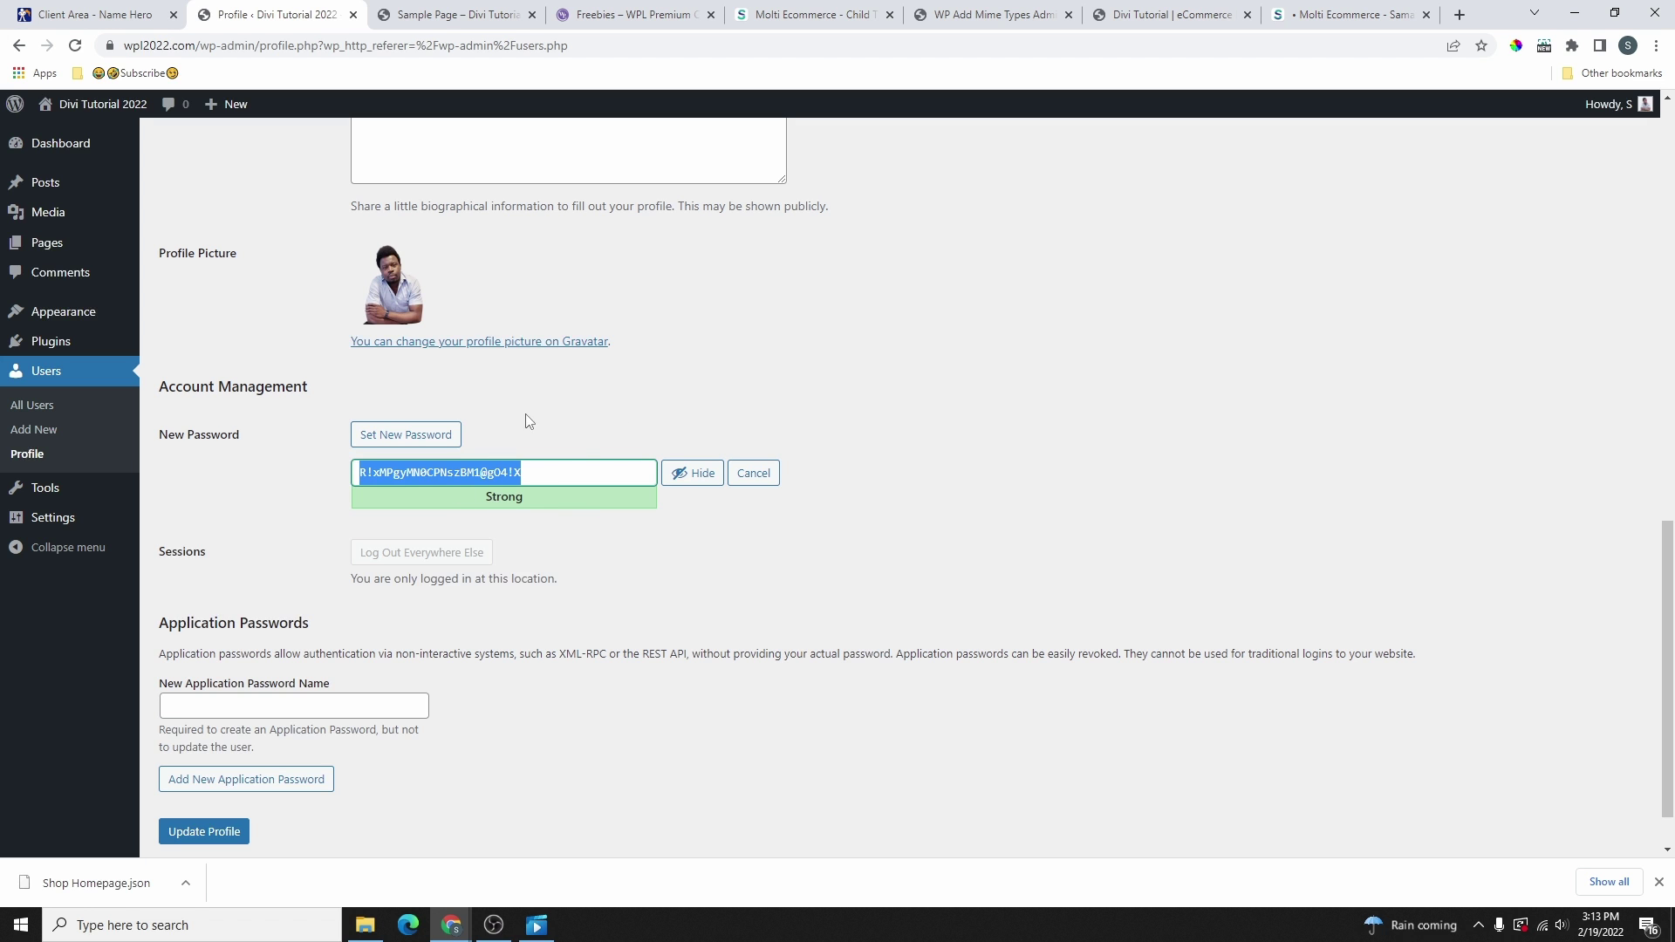
{"action": "left_click", "coordinate": [754, 473]}
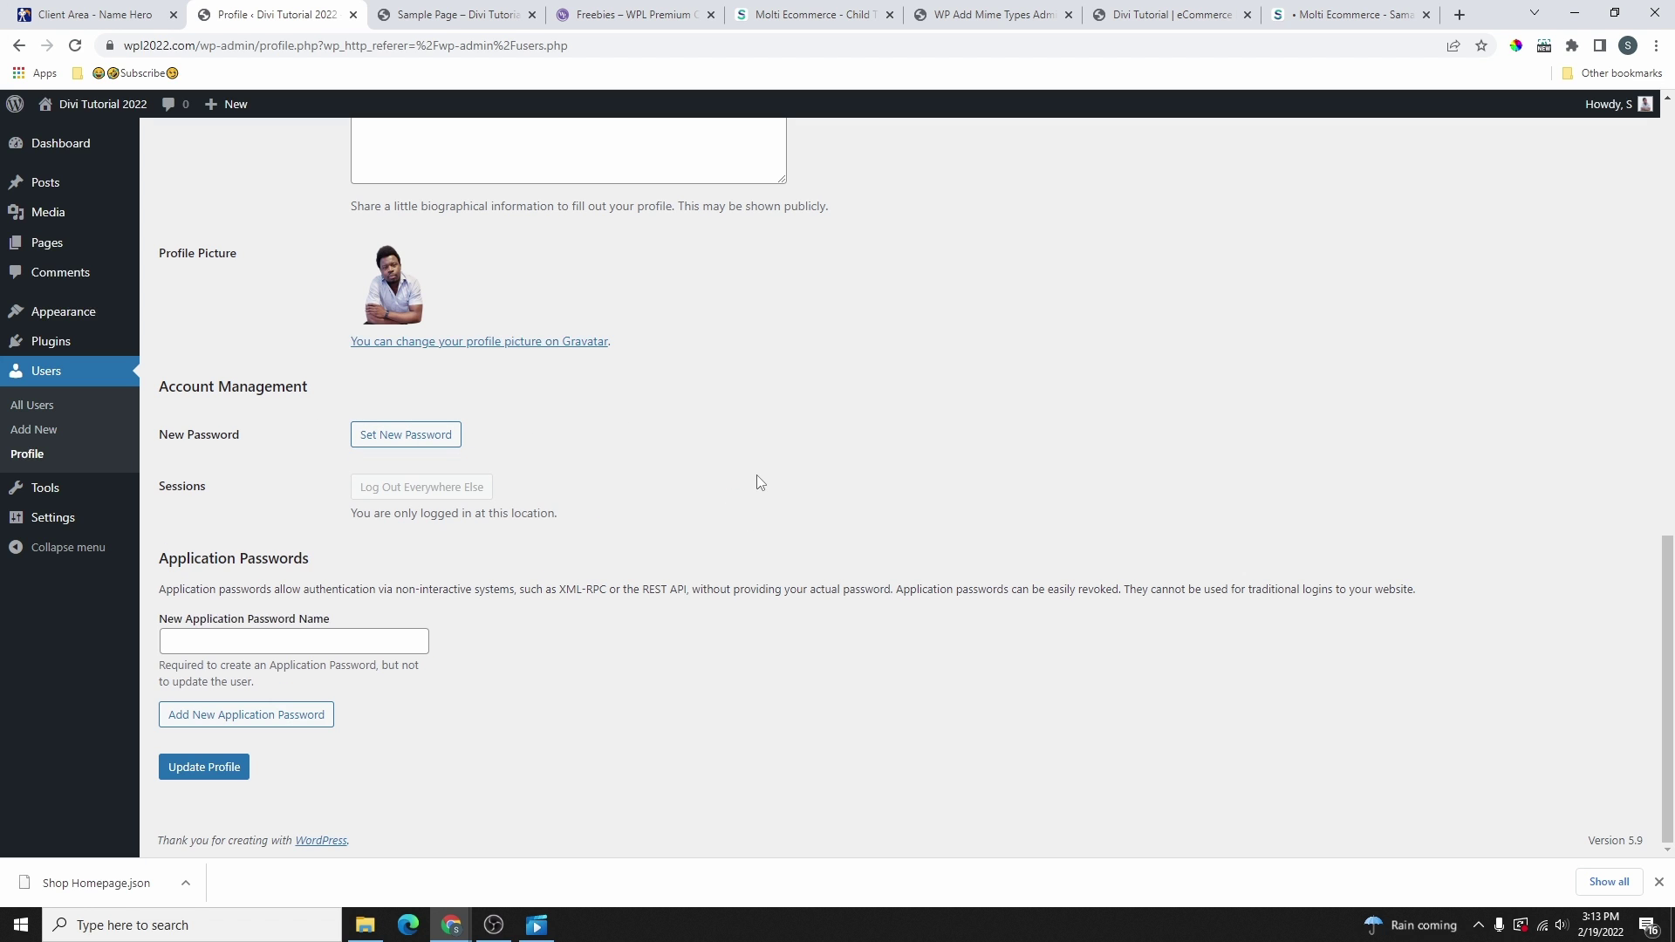
- Save the name changes by updating the administrator's profile
{"action": "scroll", "coordinate": [396, 512], "scroll_direction": "up", "scroll_amount": 6}
{"action": "scroll", "coordinate": [402, 502], "scroll_direction": "down", "scroll_amount": 5}
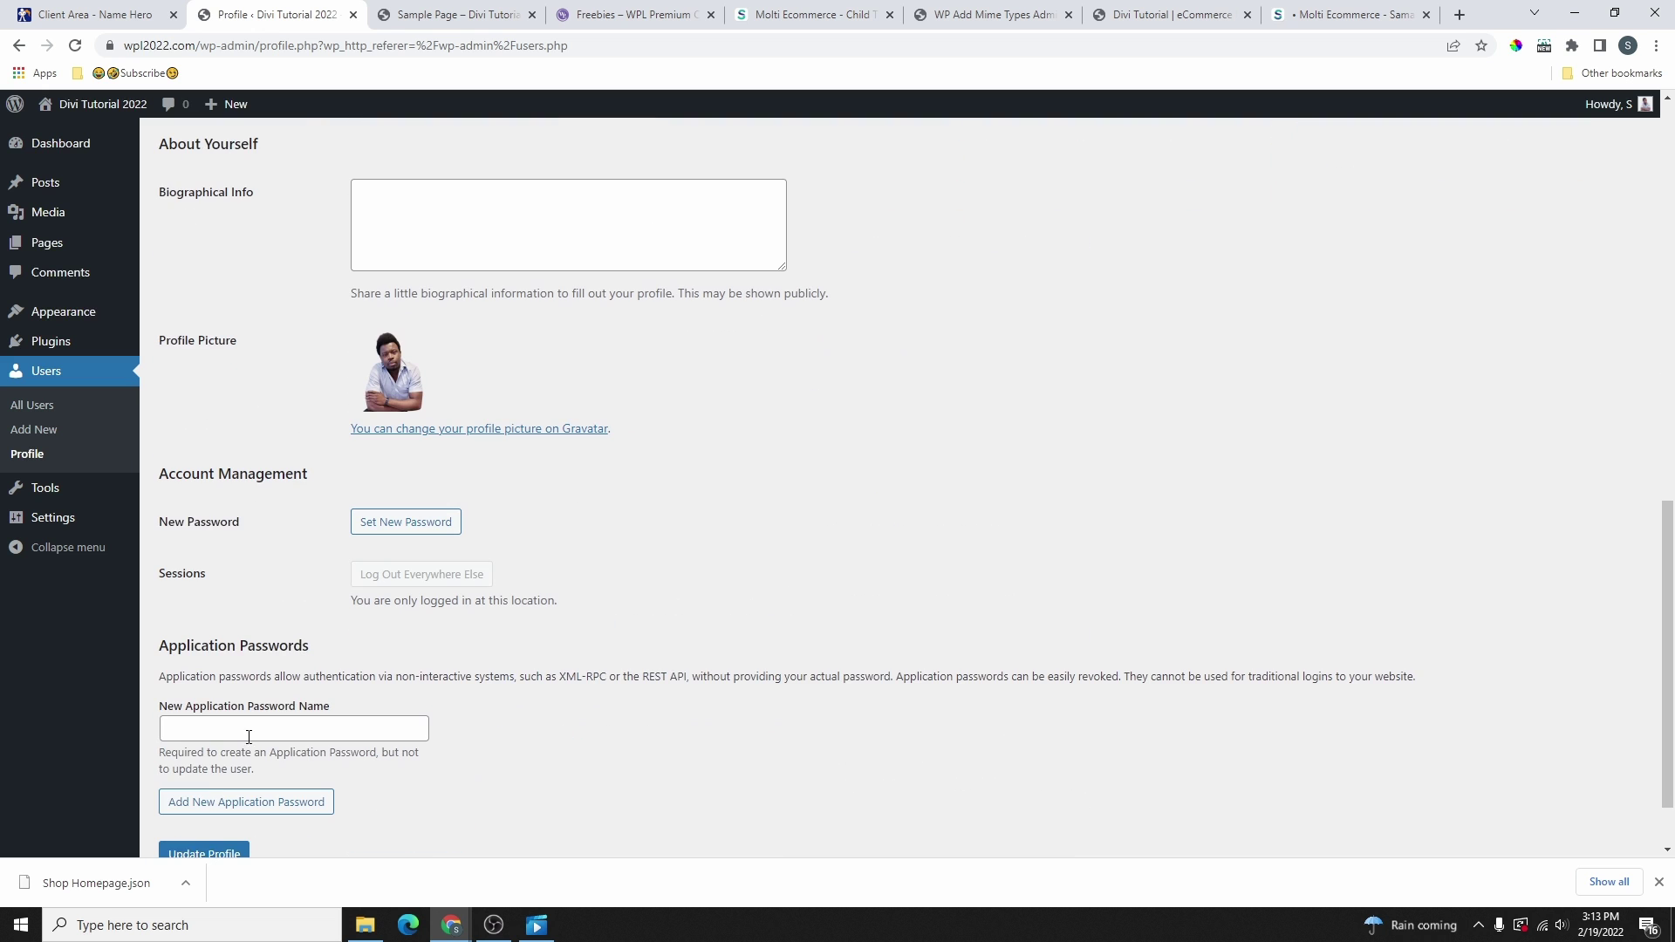
{"action": "left_click", "coordinate": [244, 855]}
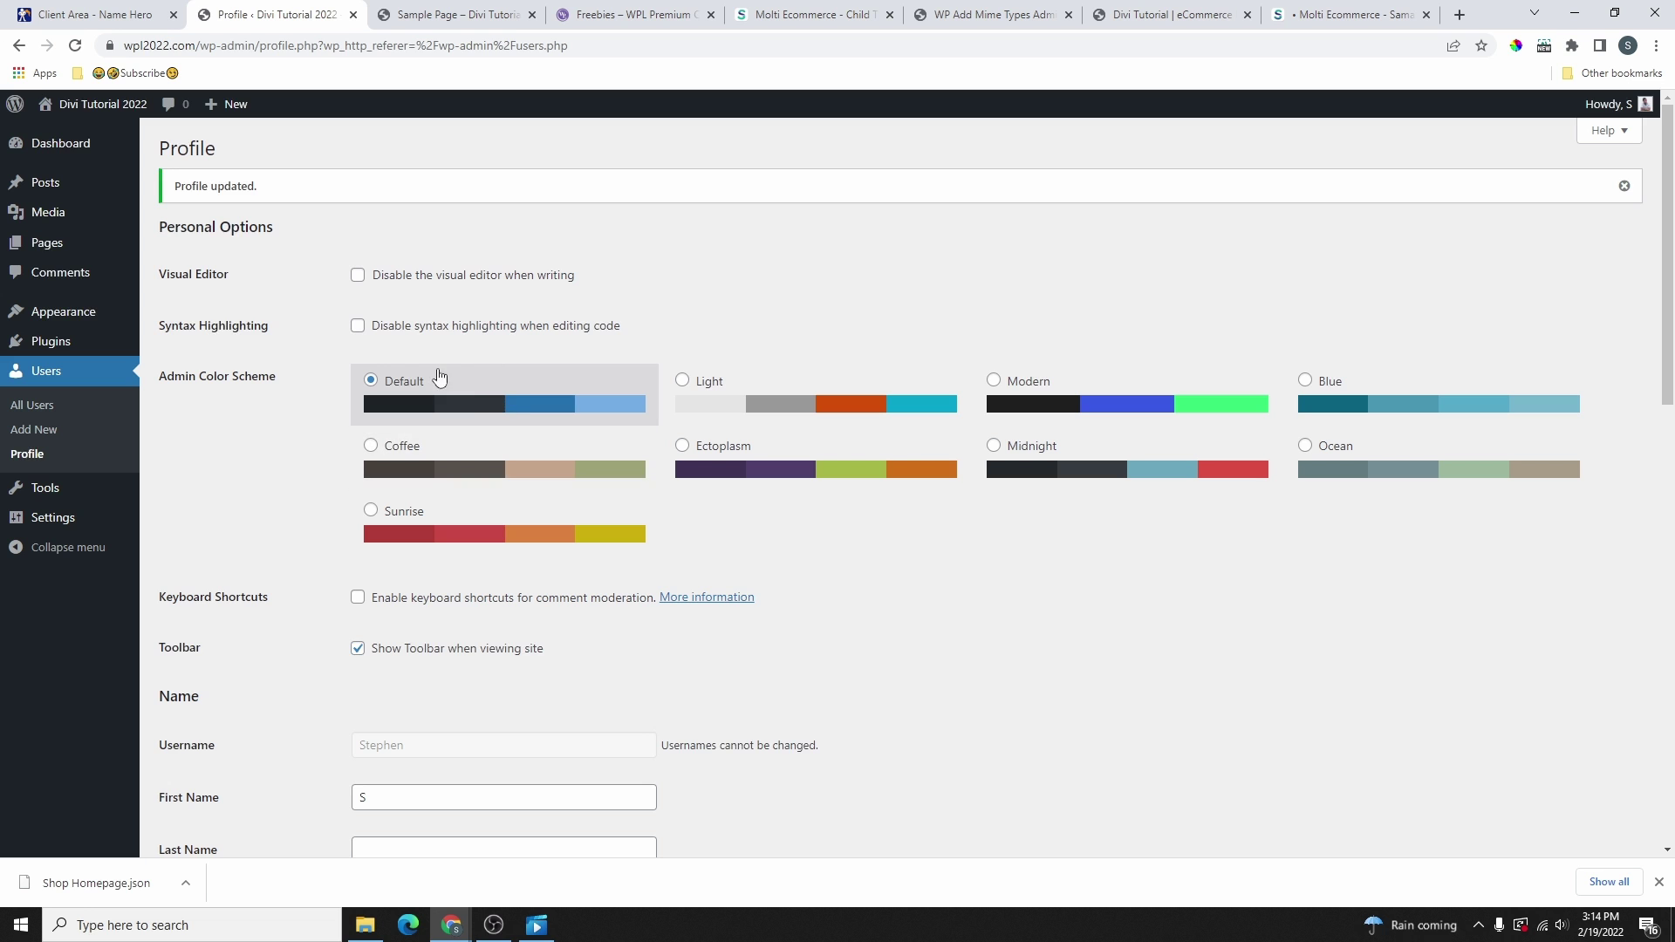
- Try the Light, Modern, Blue, Midnight and Ectoplasm admin color schemes, return to Default and update the profile
{"action": "left_click", "coordinate": [693, 412]}
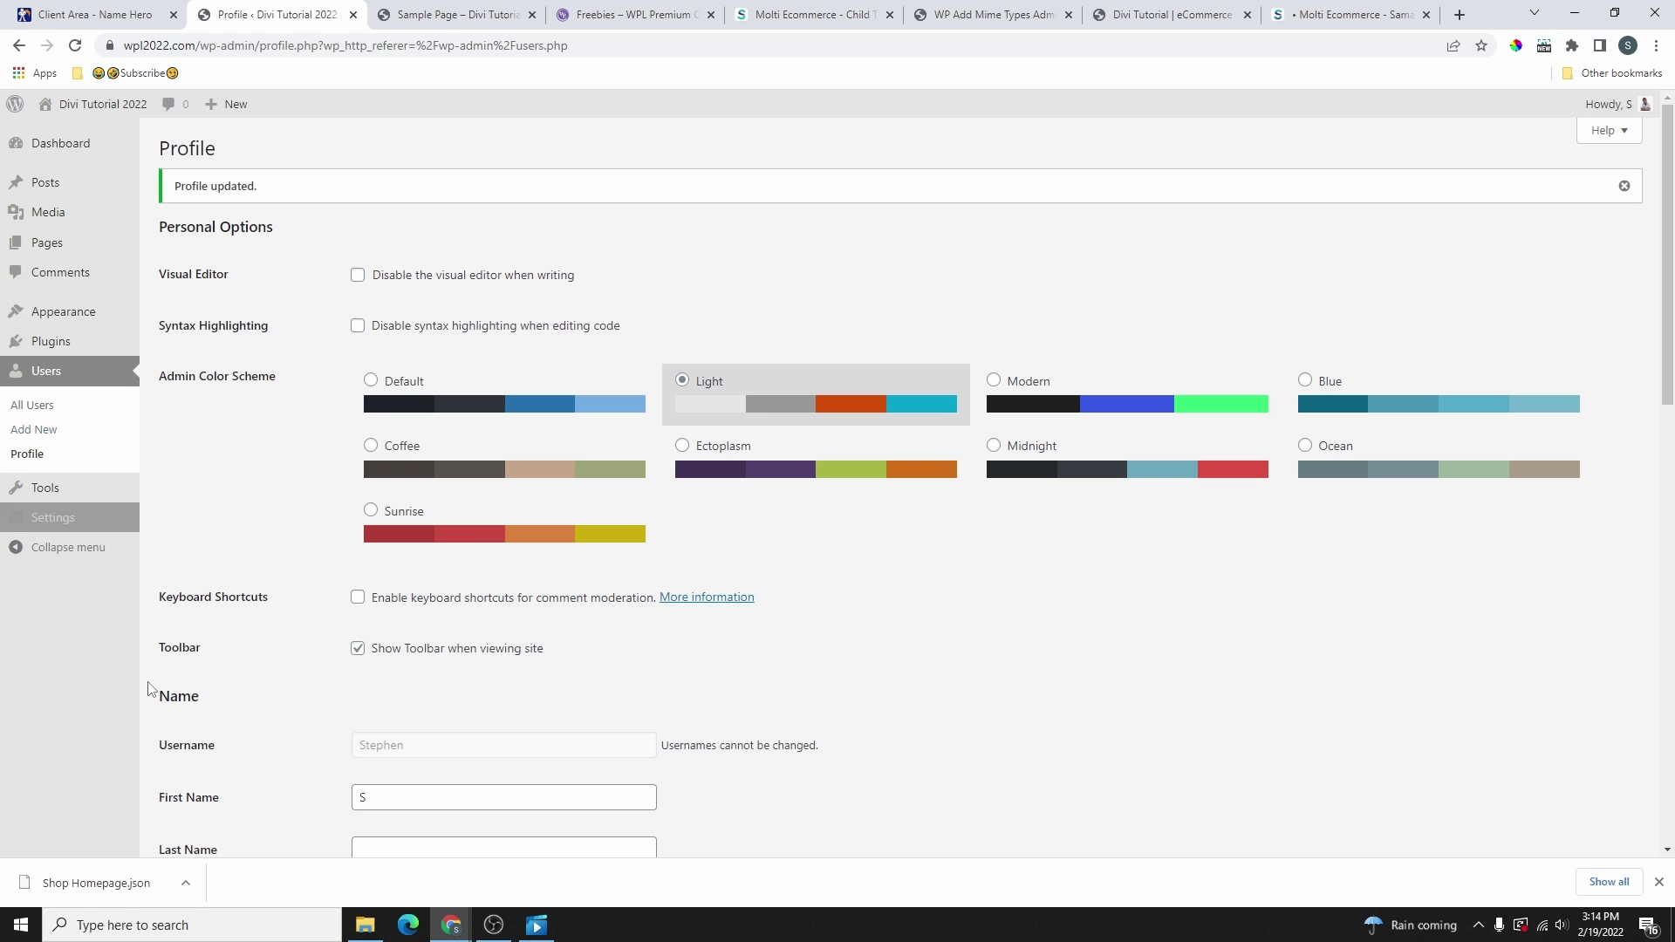
{"action": "left_click", "coordinate": [1017, 403]}
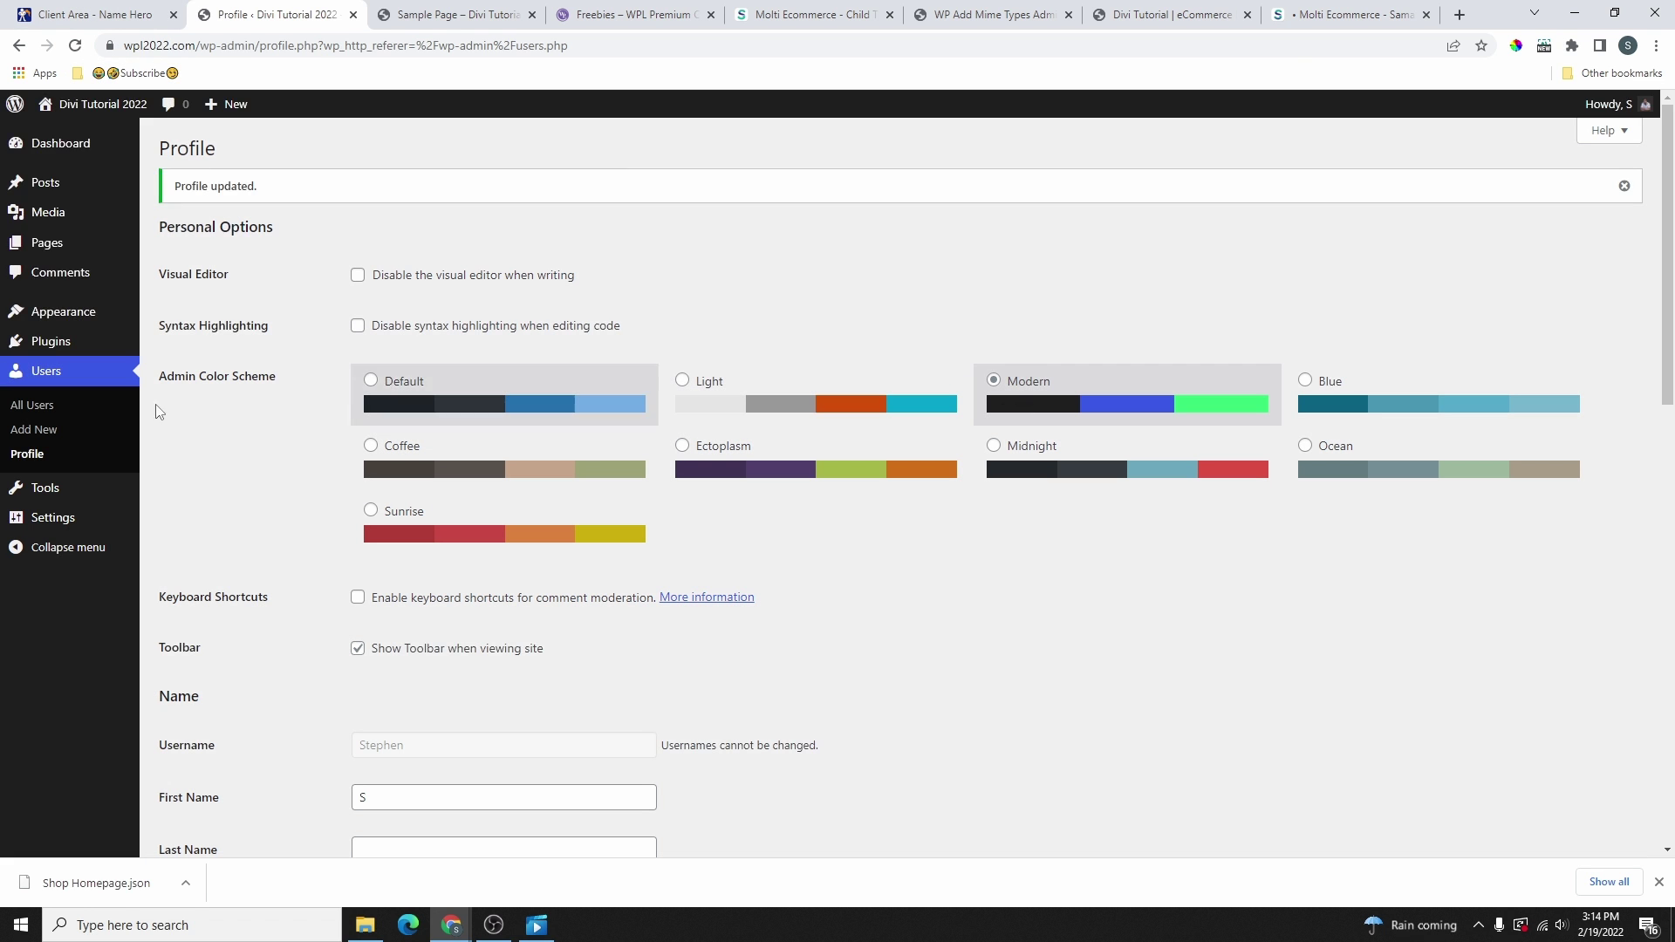
{"action": "left_click", "coordinate": [1344, 398]}
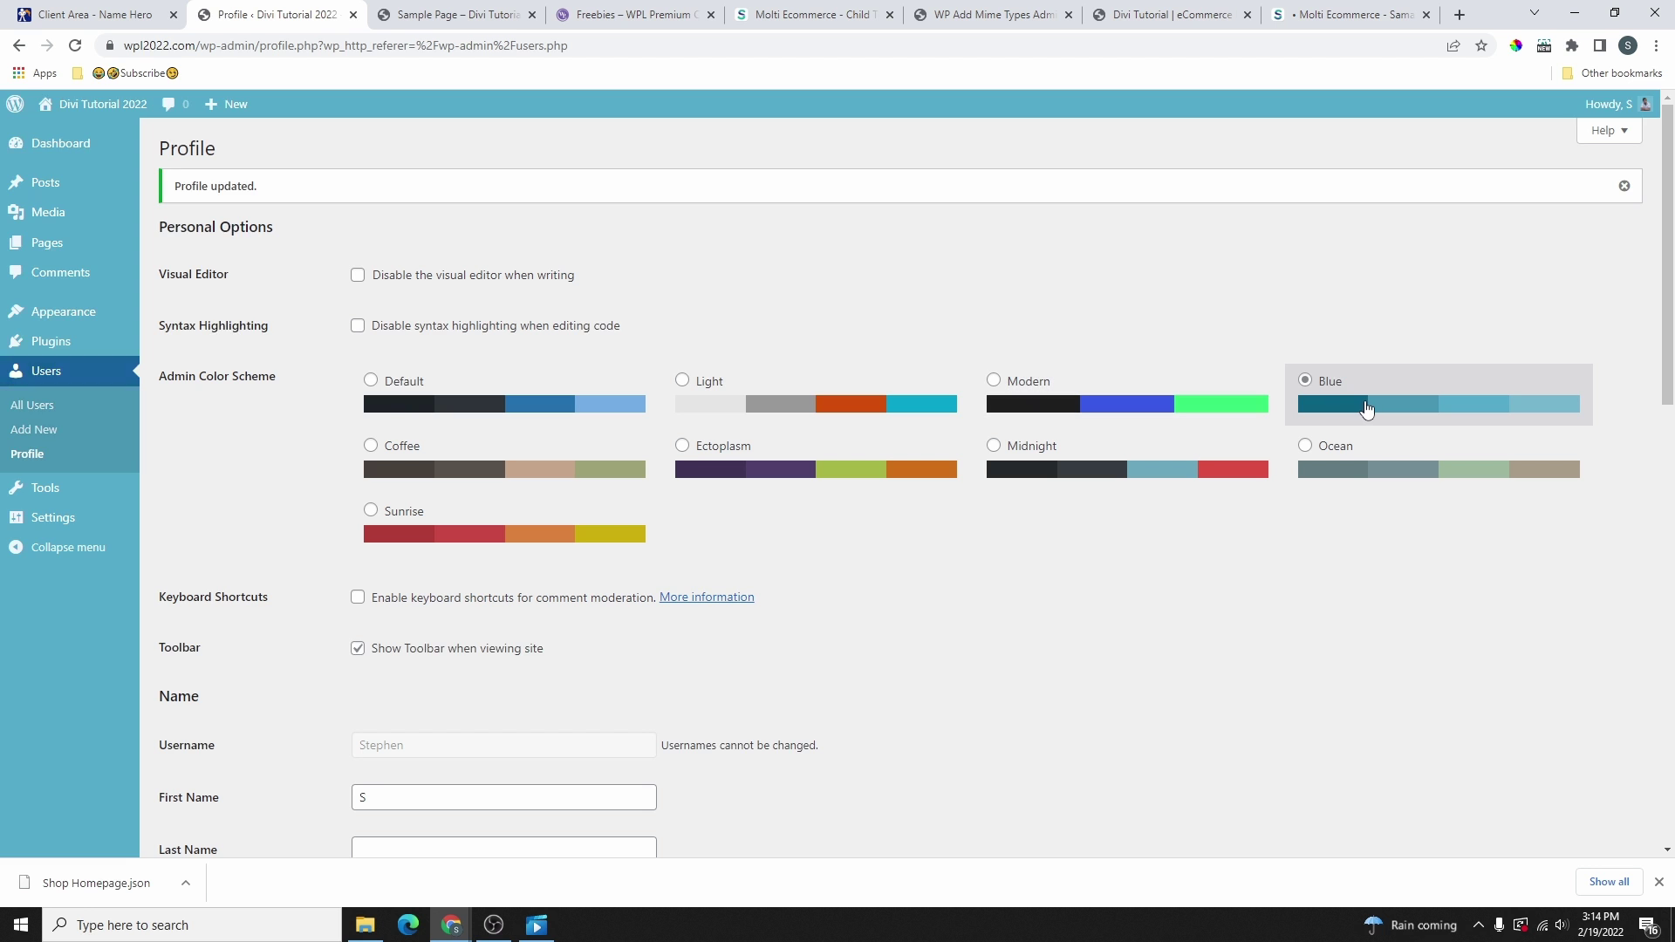
{"action": "left_click", "coordinate": [1010, 484]}
{"action": "left_click", "coordinate": [963, 480]}
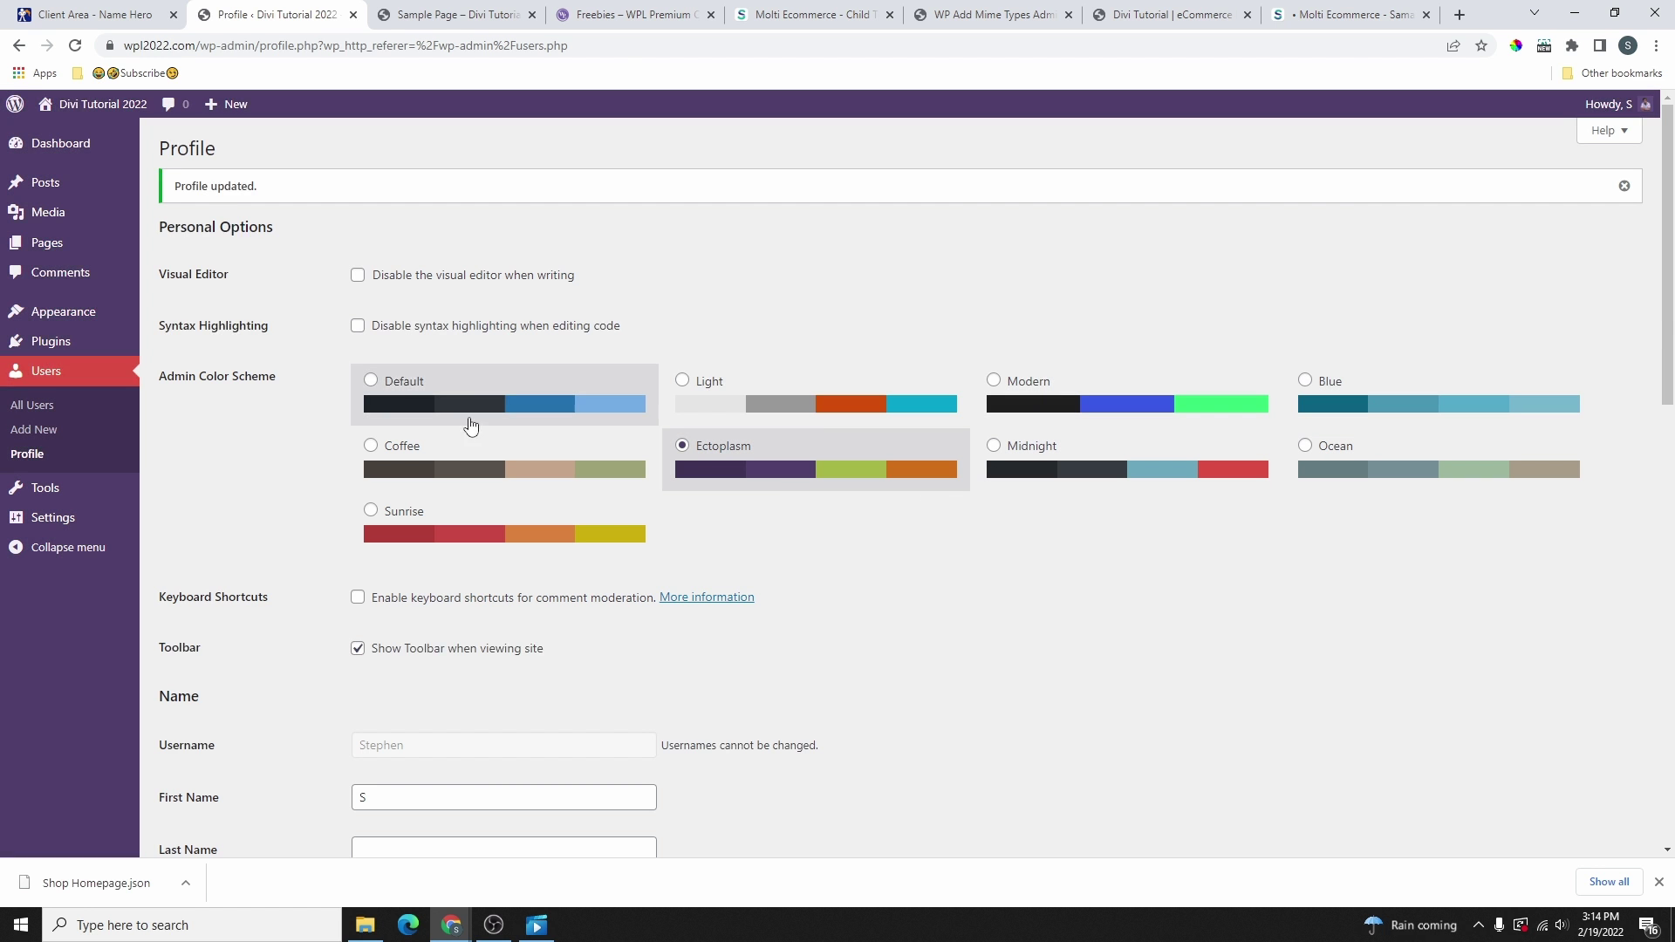
{"action": "left_click", "coordinate": [482, 408]}
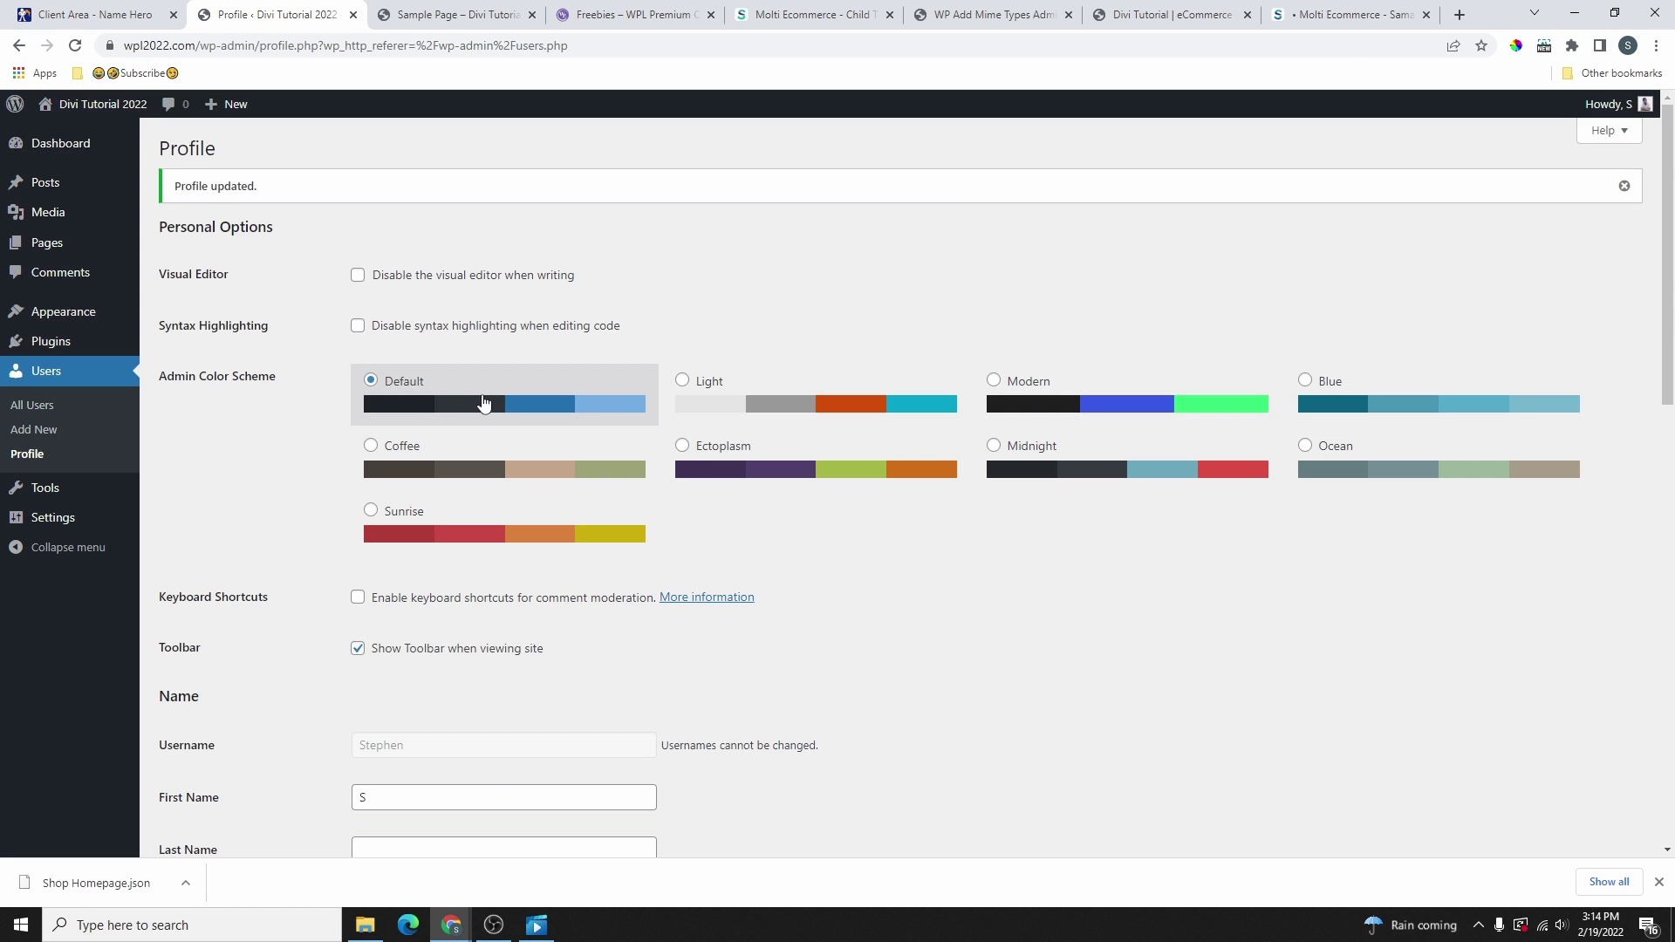
{"action": "scroll", "coordinate": [481, 411], "scroll_direction": "down", "scroll_amount": 15}
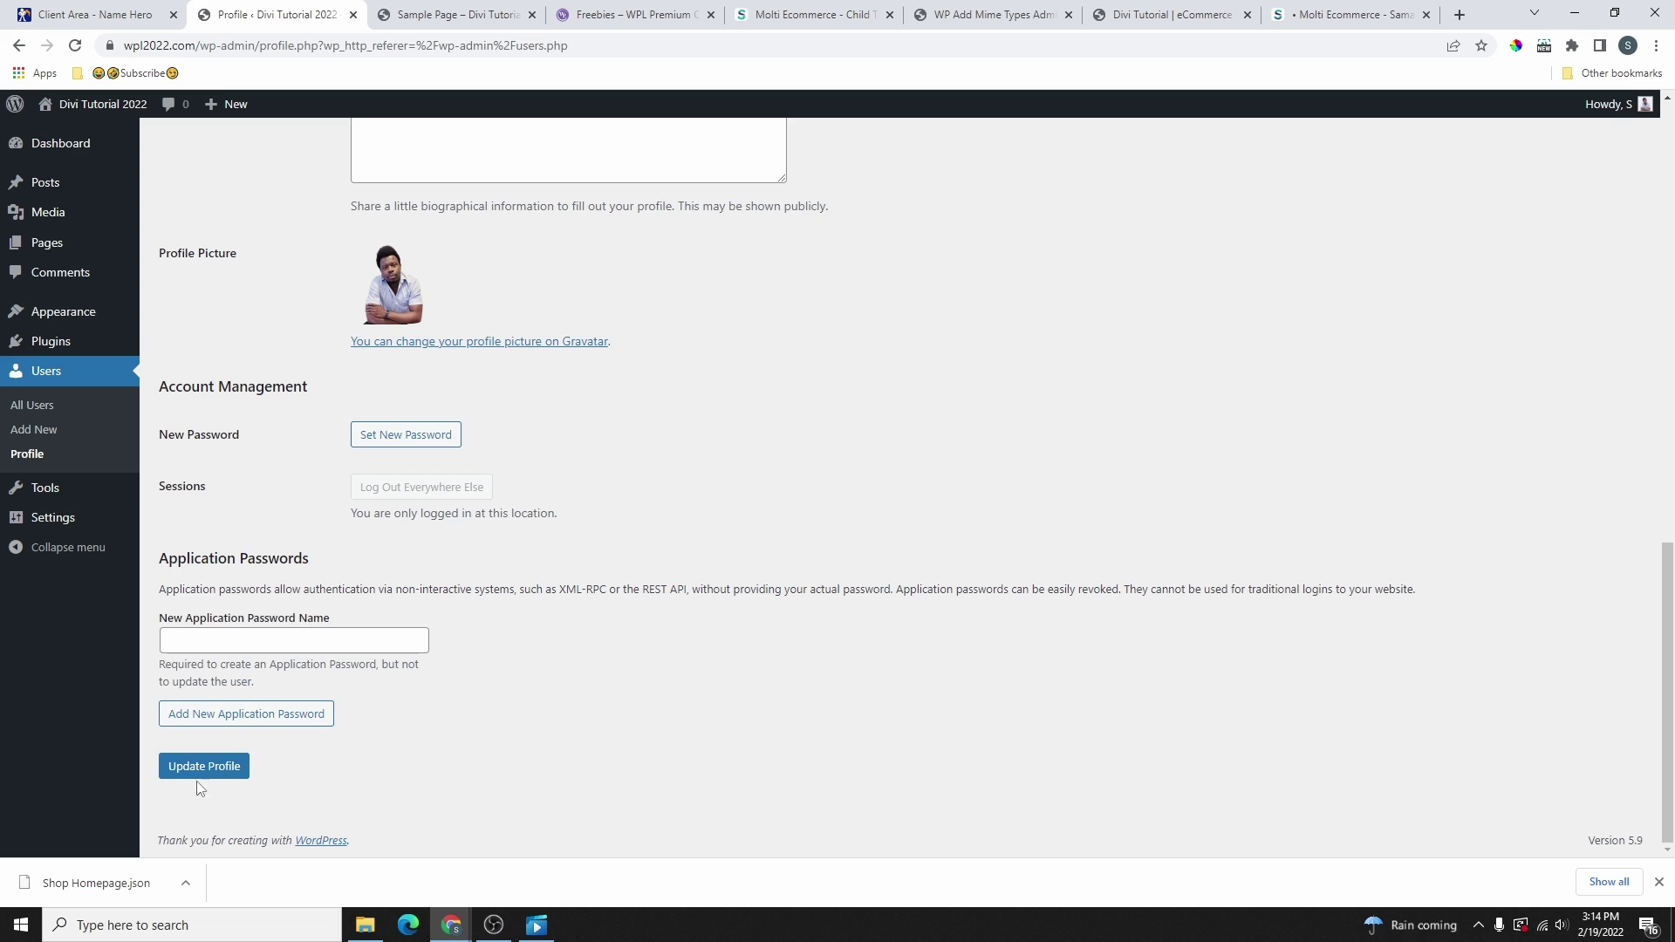
{"action": "left_click", "coordinate": [201, 771]}
- In the site's pages list, open Sample Page for viewing in a separate tab and move the page to the trash
{"action": "left_click", "coordinate": [47, 242]}
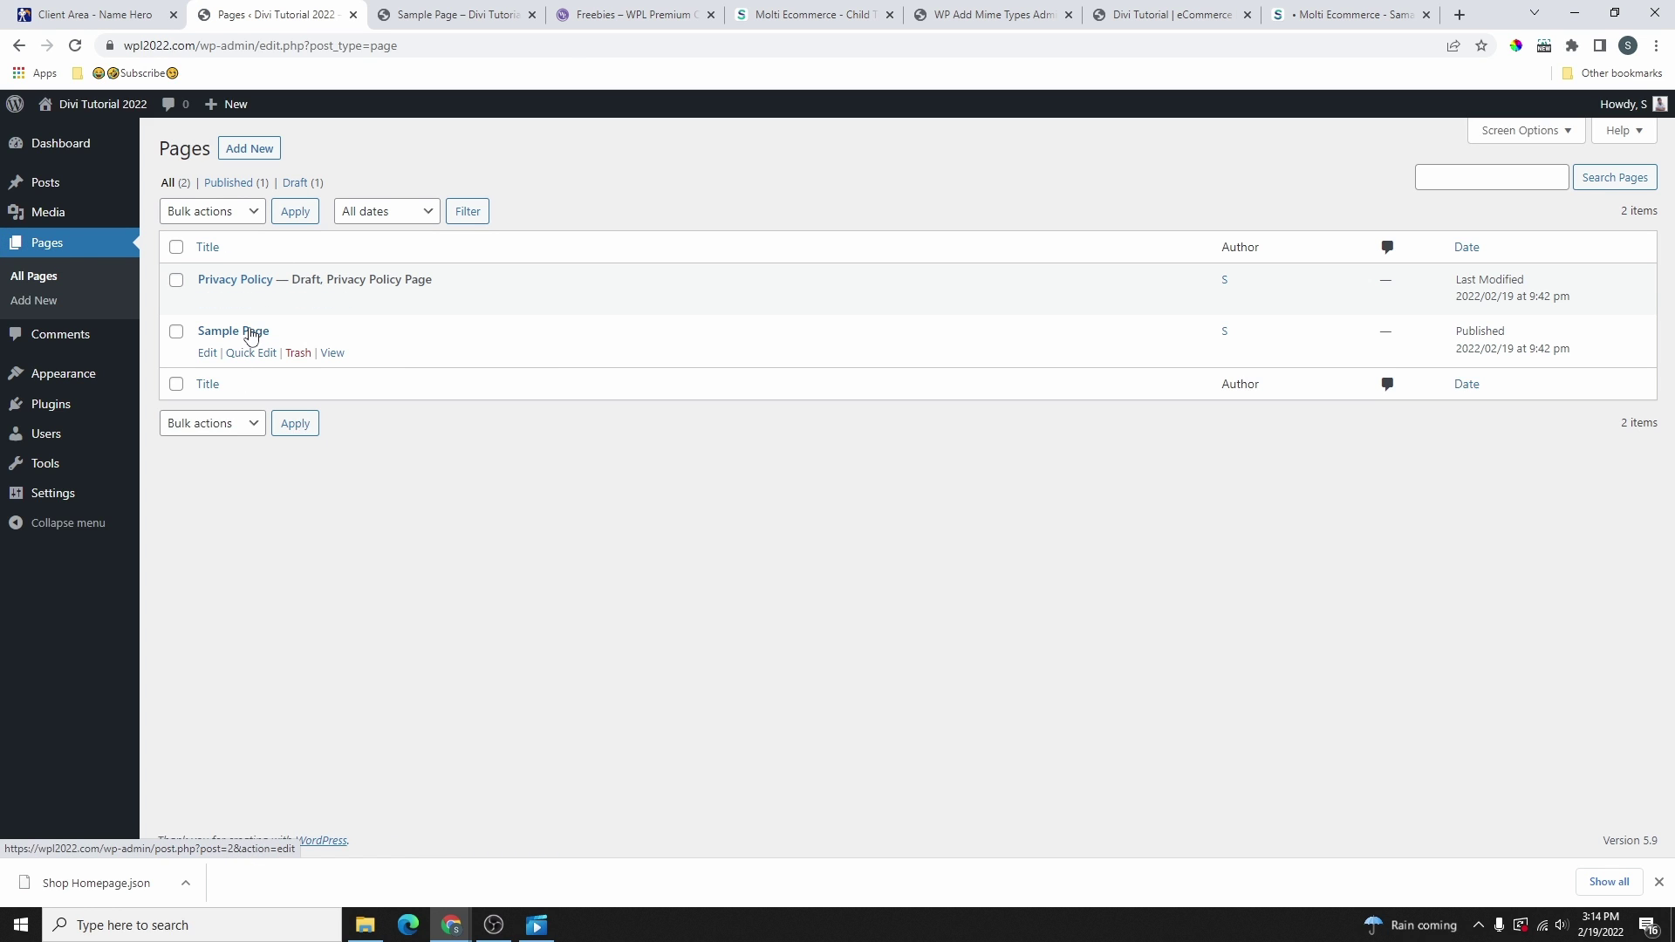
{"action": "left_click", "coordinate": [327, 354], "text": "ctrl"}
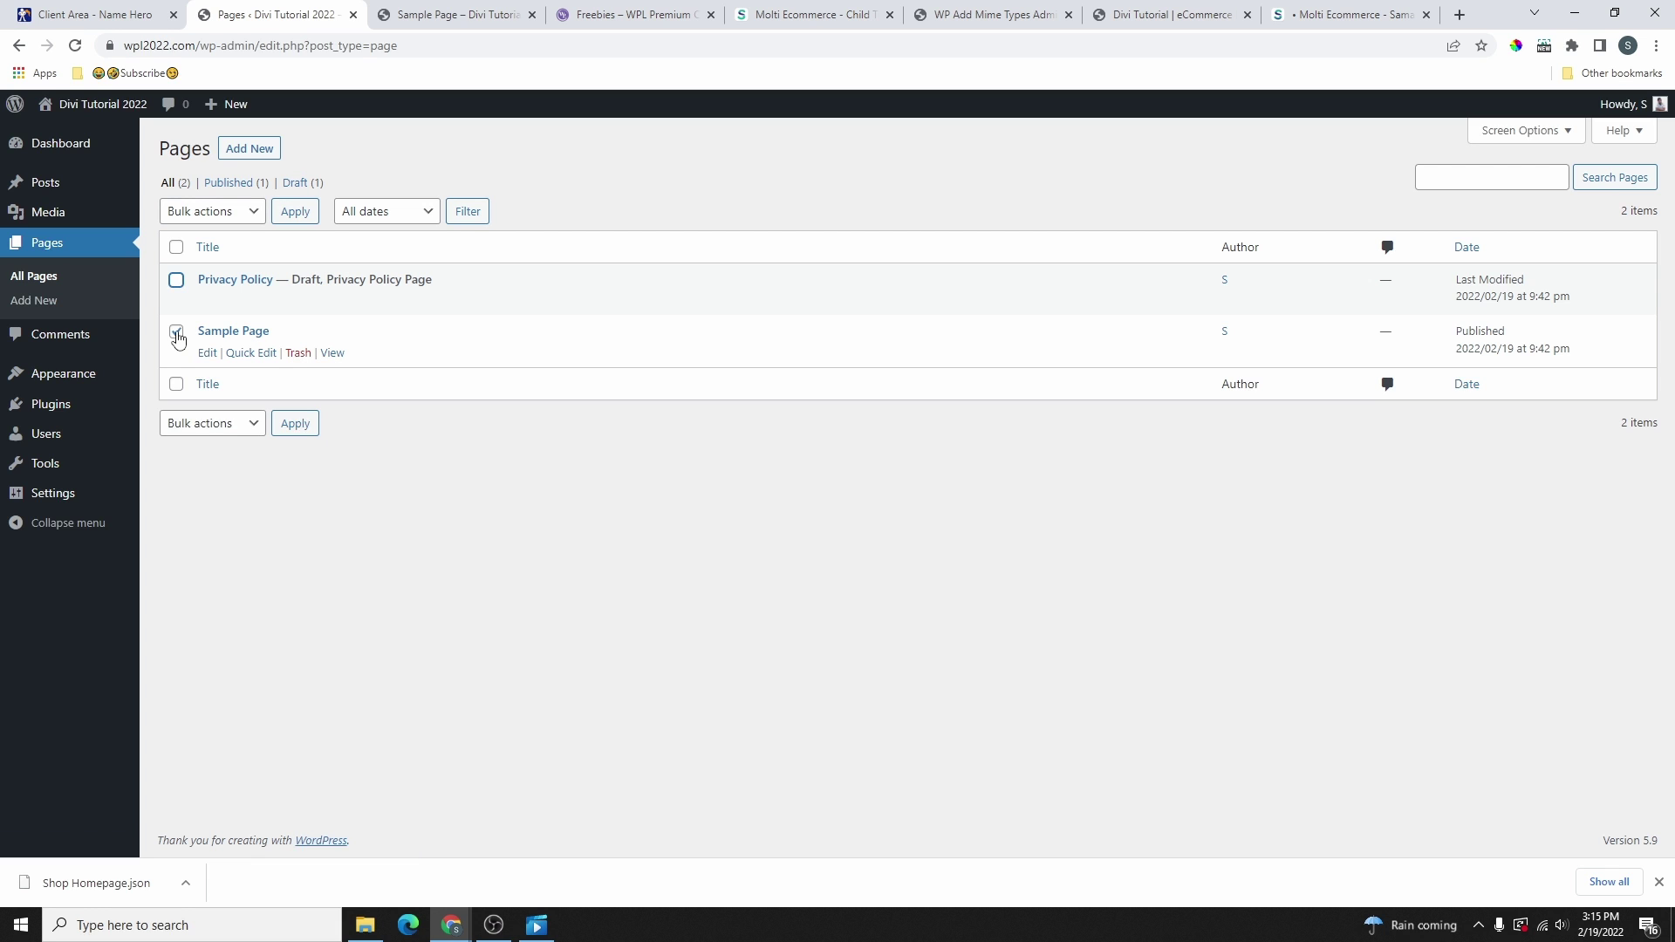
{"action": "left_click", "coordinate": [216, 211]}
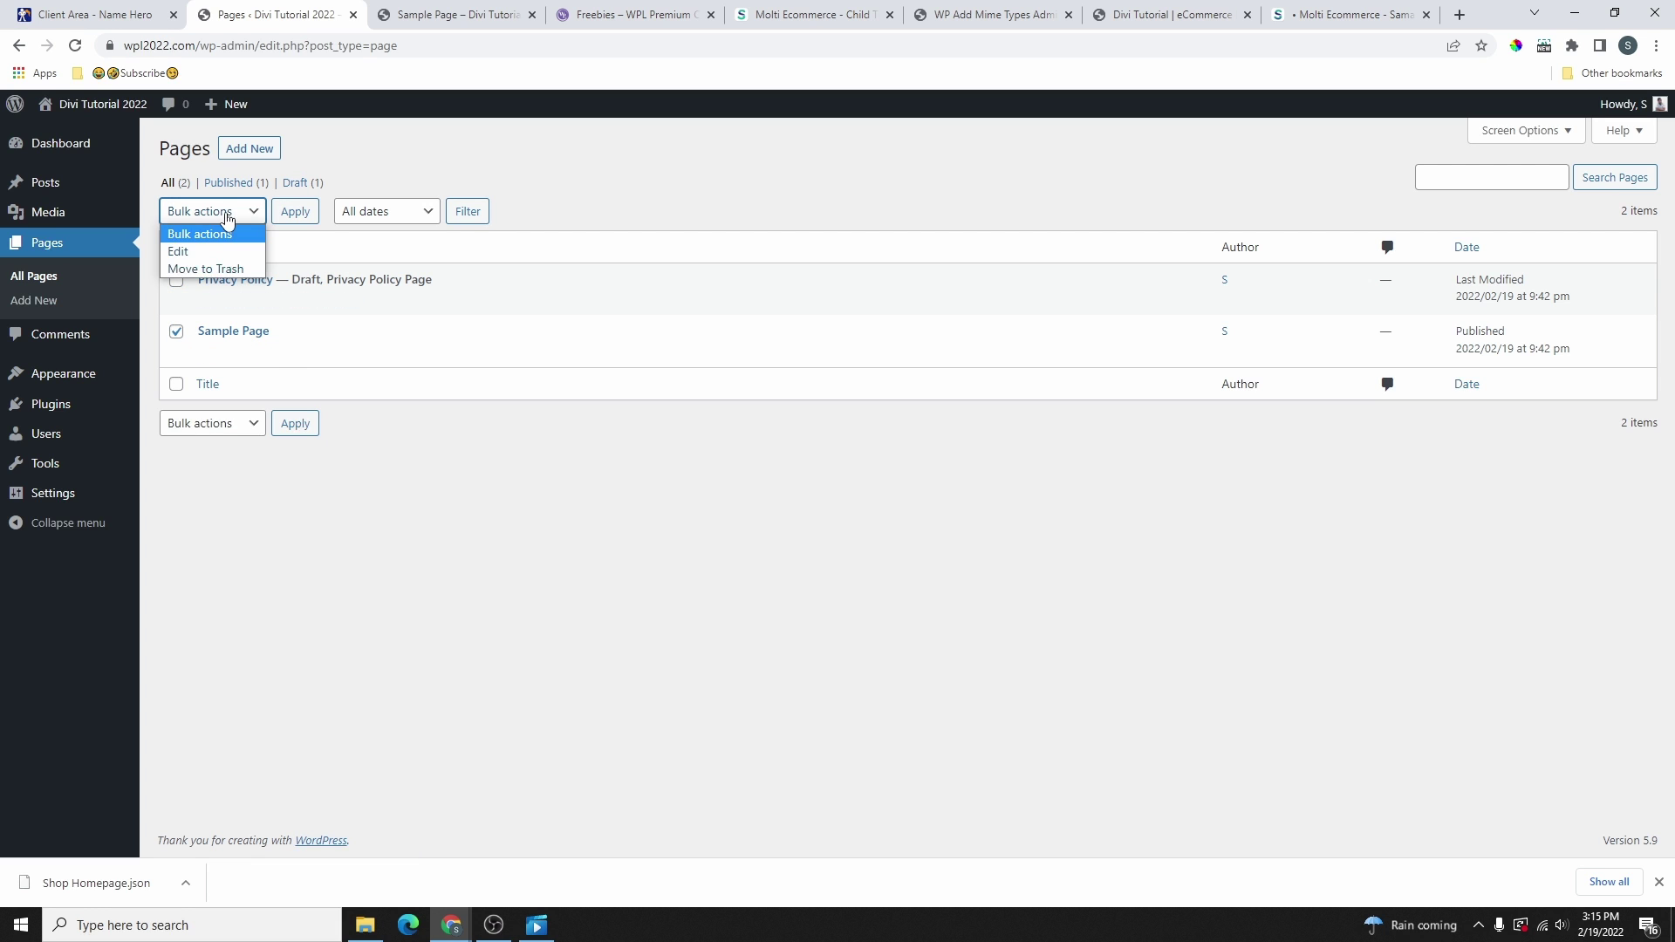
{"action": "left_click", "coordinate": [216, 269]}
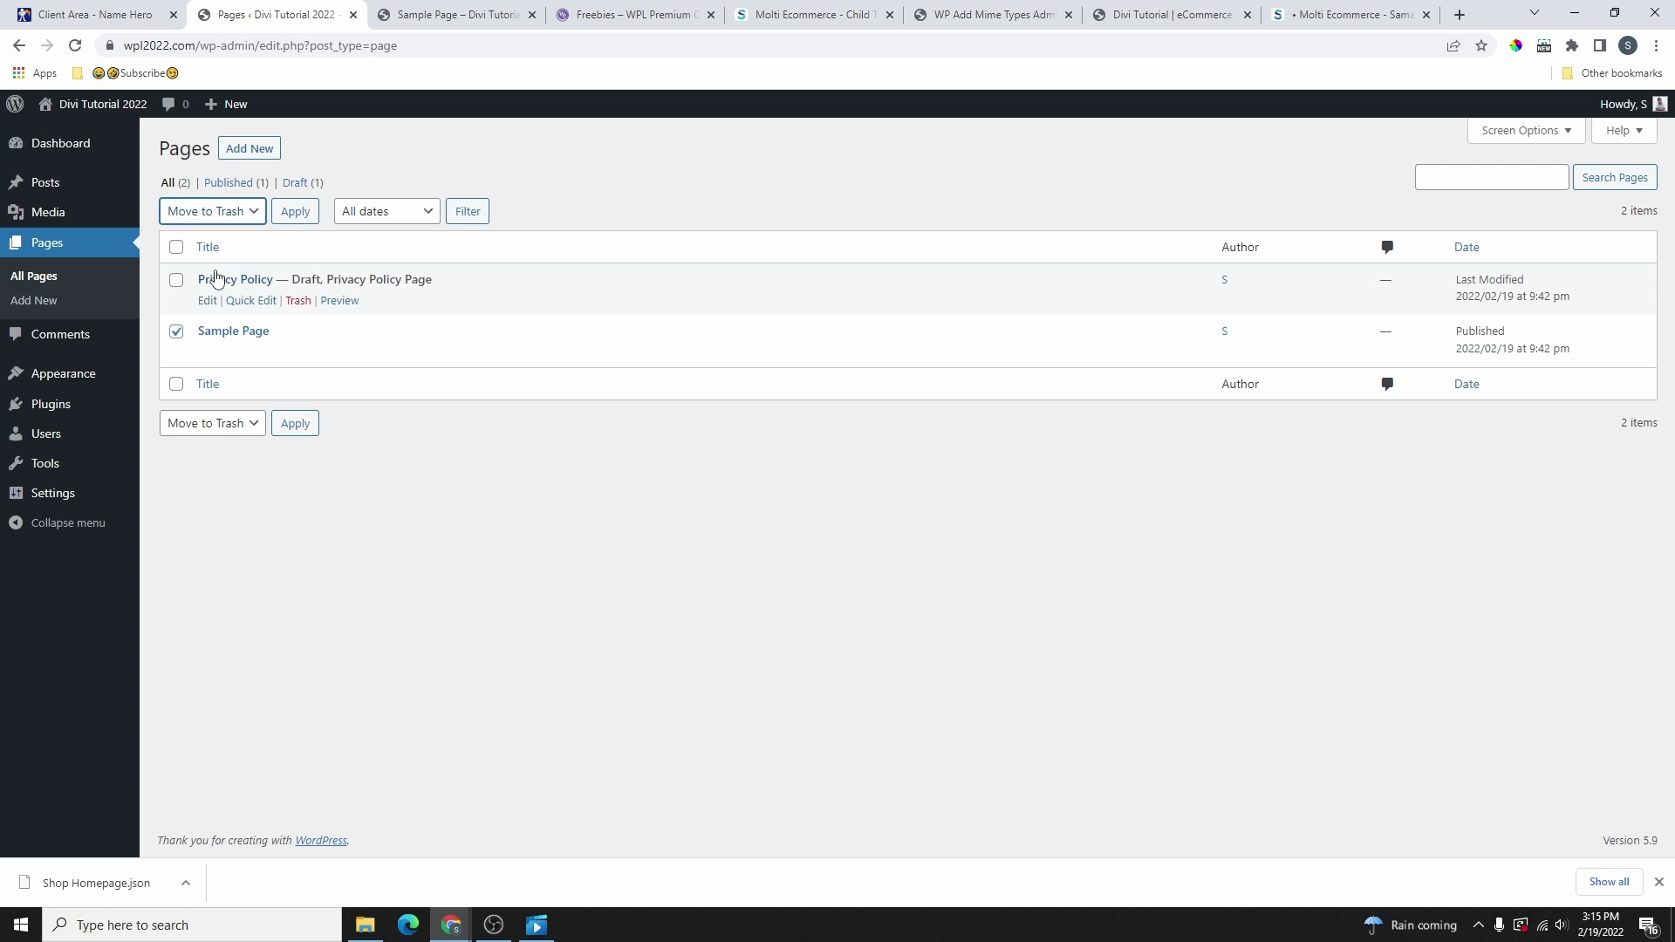
{"action": "left_click", "coordinate": [295, 213]}
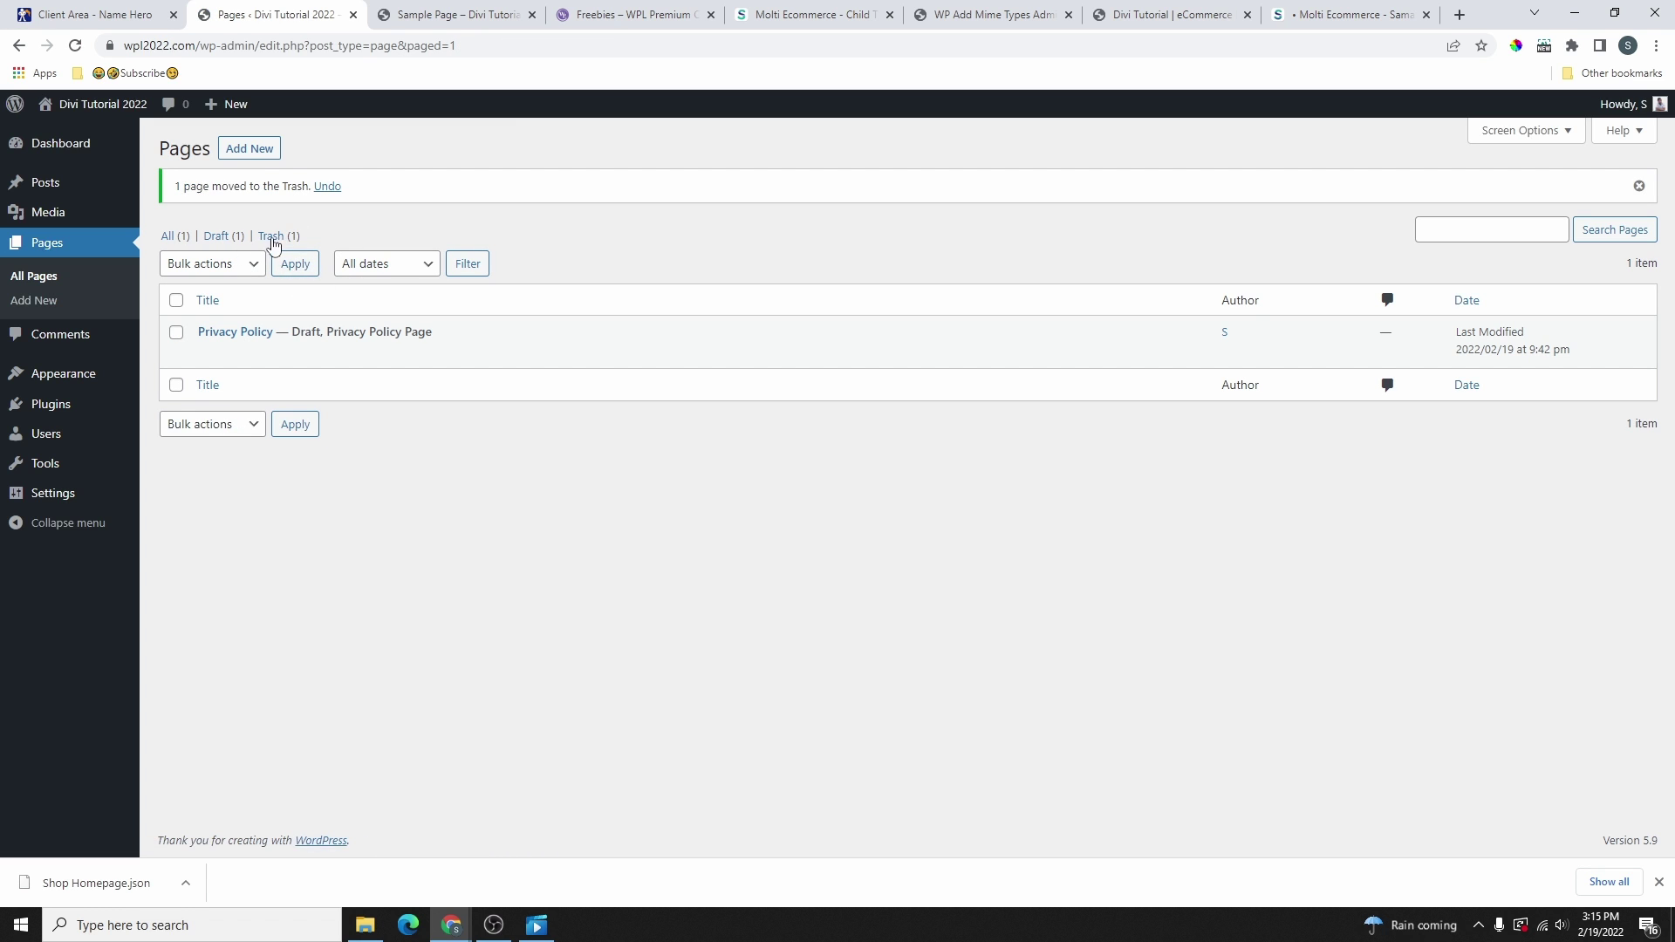
- Permanently delete the trashed Sample Page by emptying the pages trash, and return to the list of all pages
{"action": "left_click", "coordinate": [271, 237]}
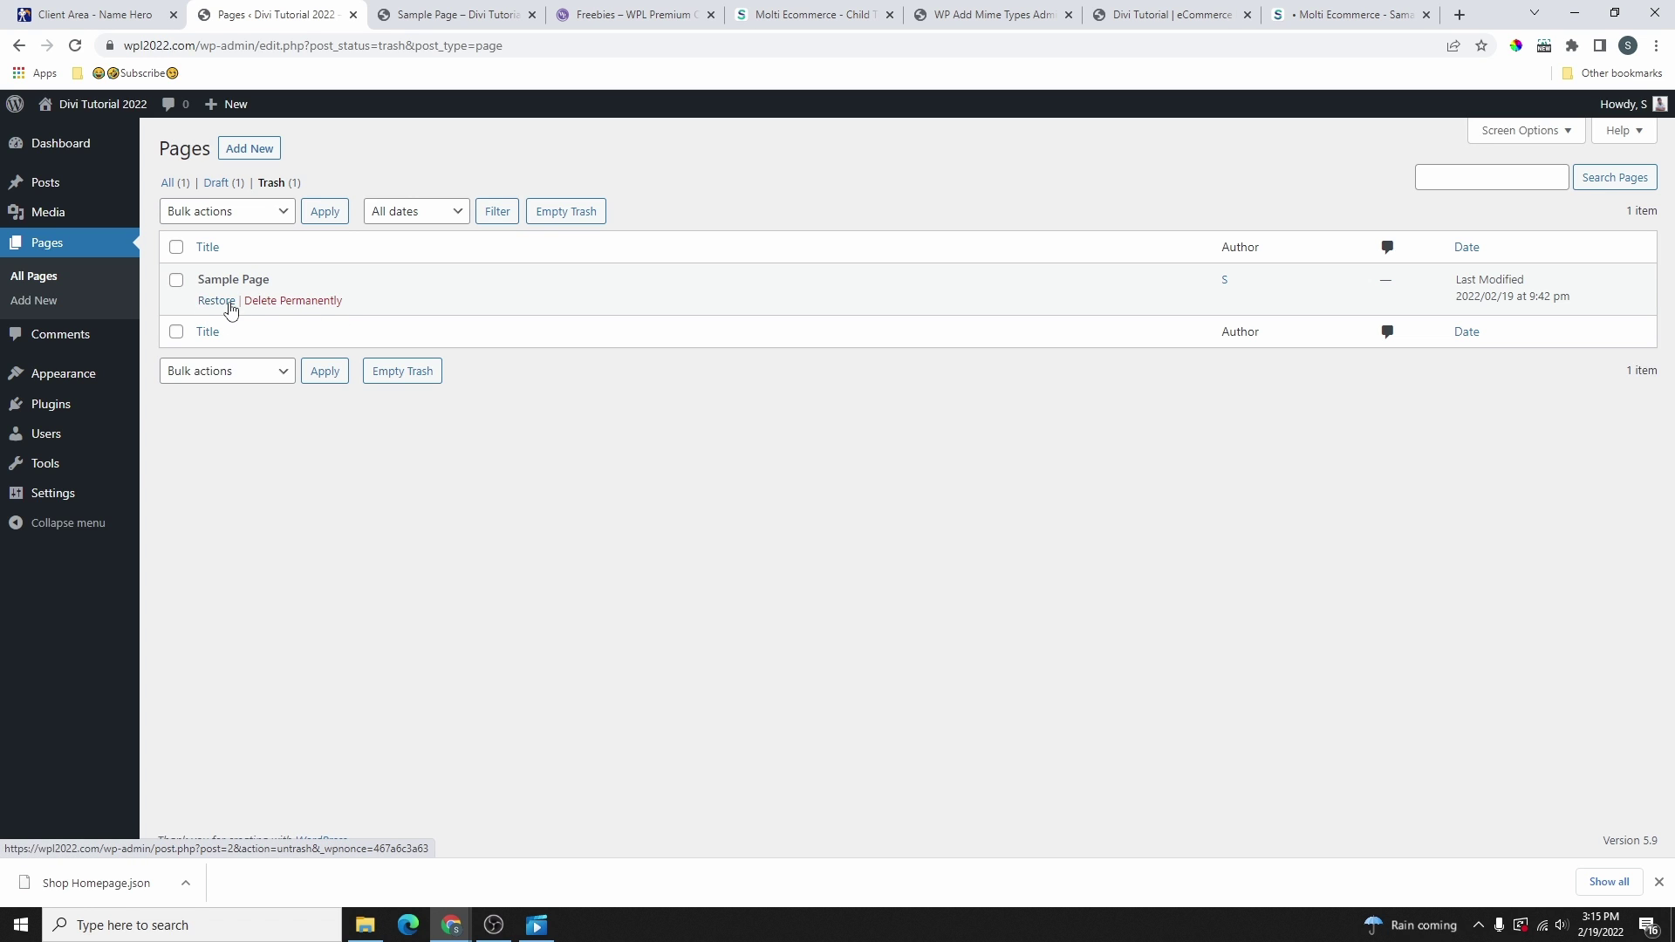
{"action": "left_click", "coordinate": [569, 216]}
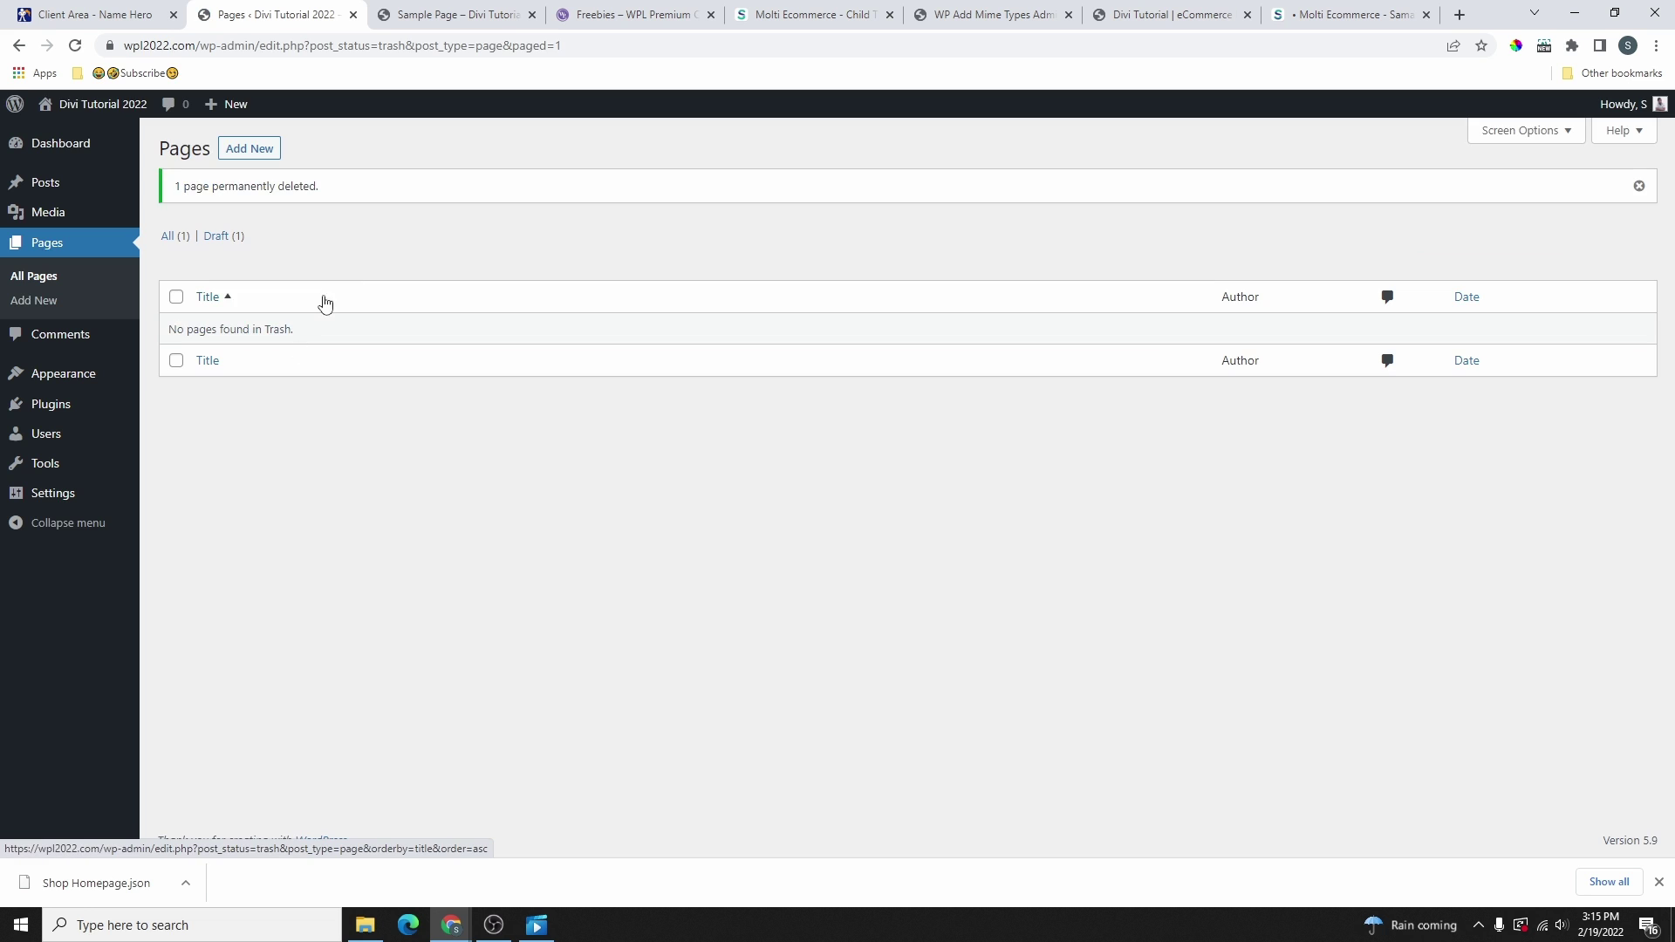
{"action": "left_click", "coordinate": [54, 243]}
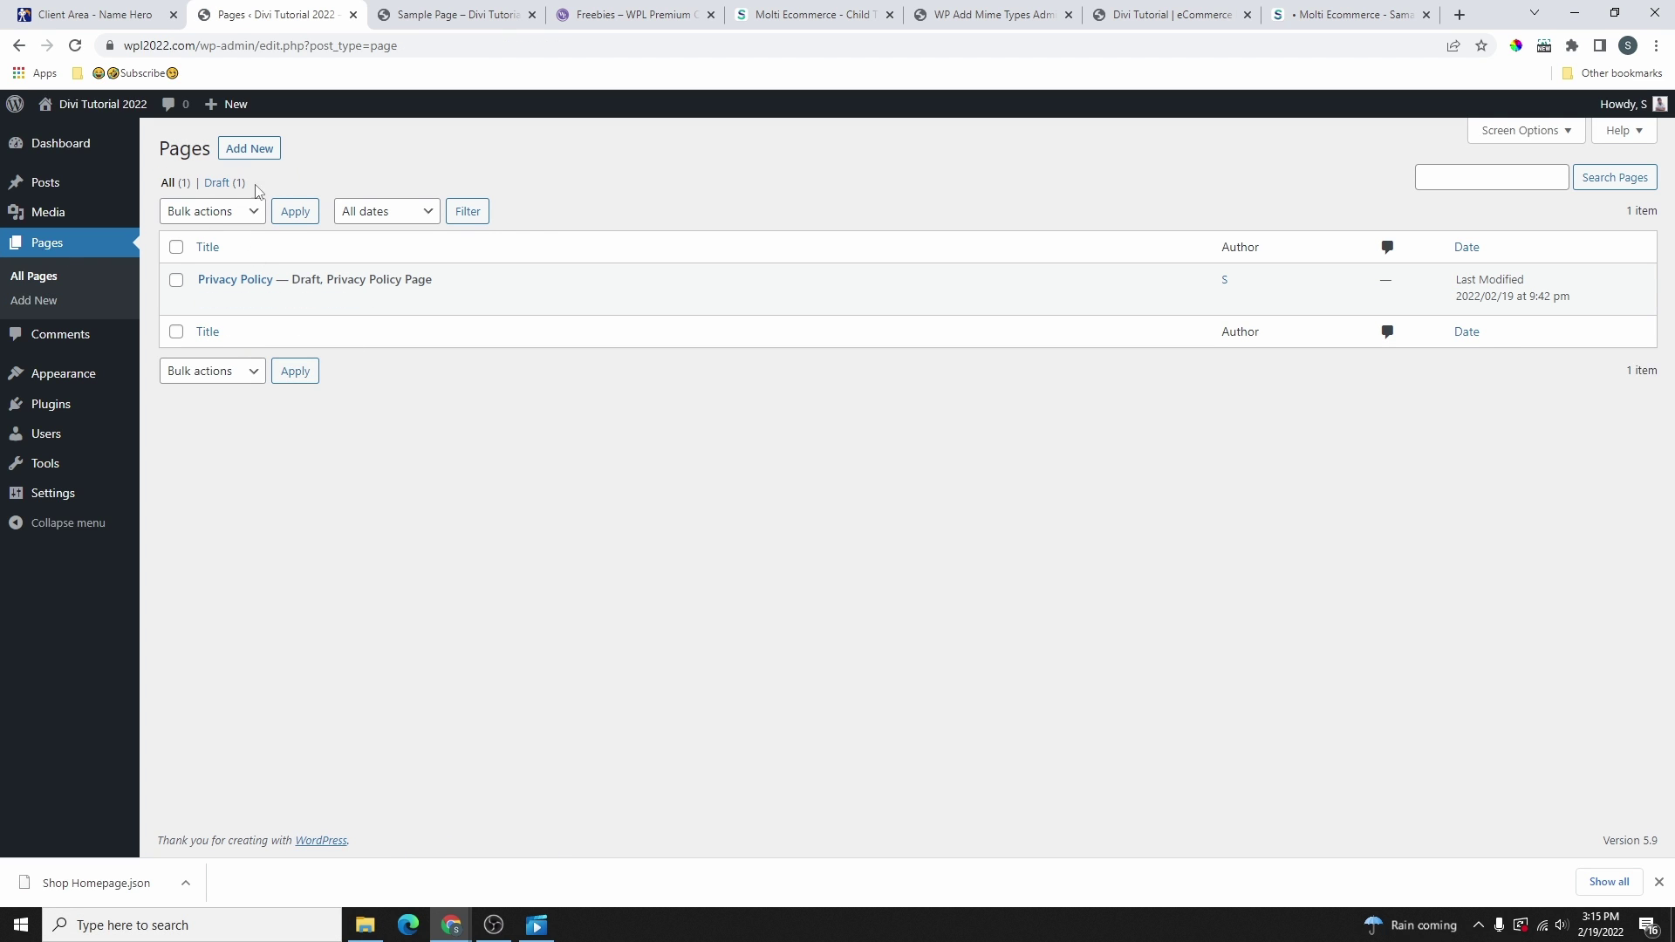
- Create a new page titled Home and publish it
{"action": "left_click", "coordinate": [246, 155]}
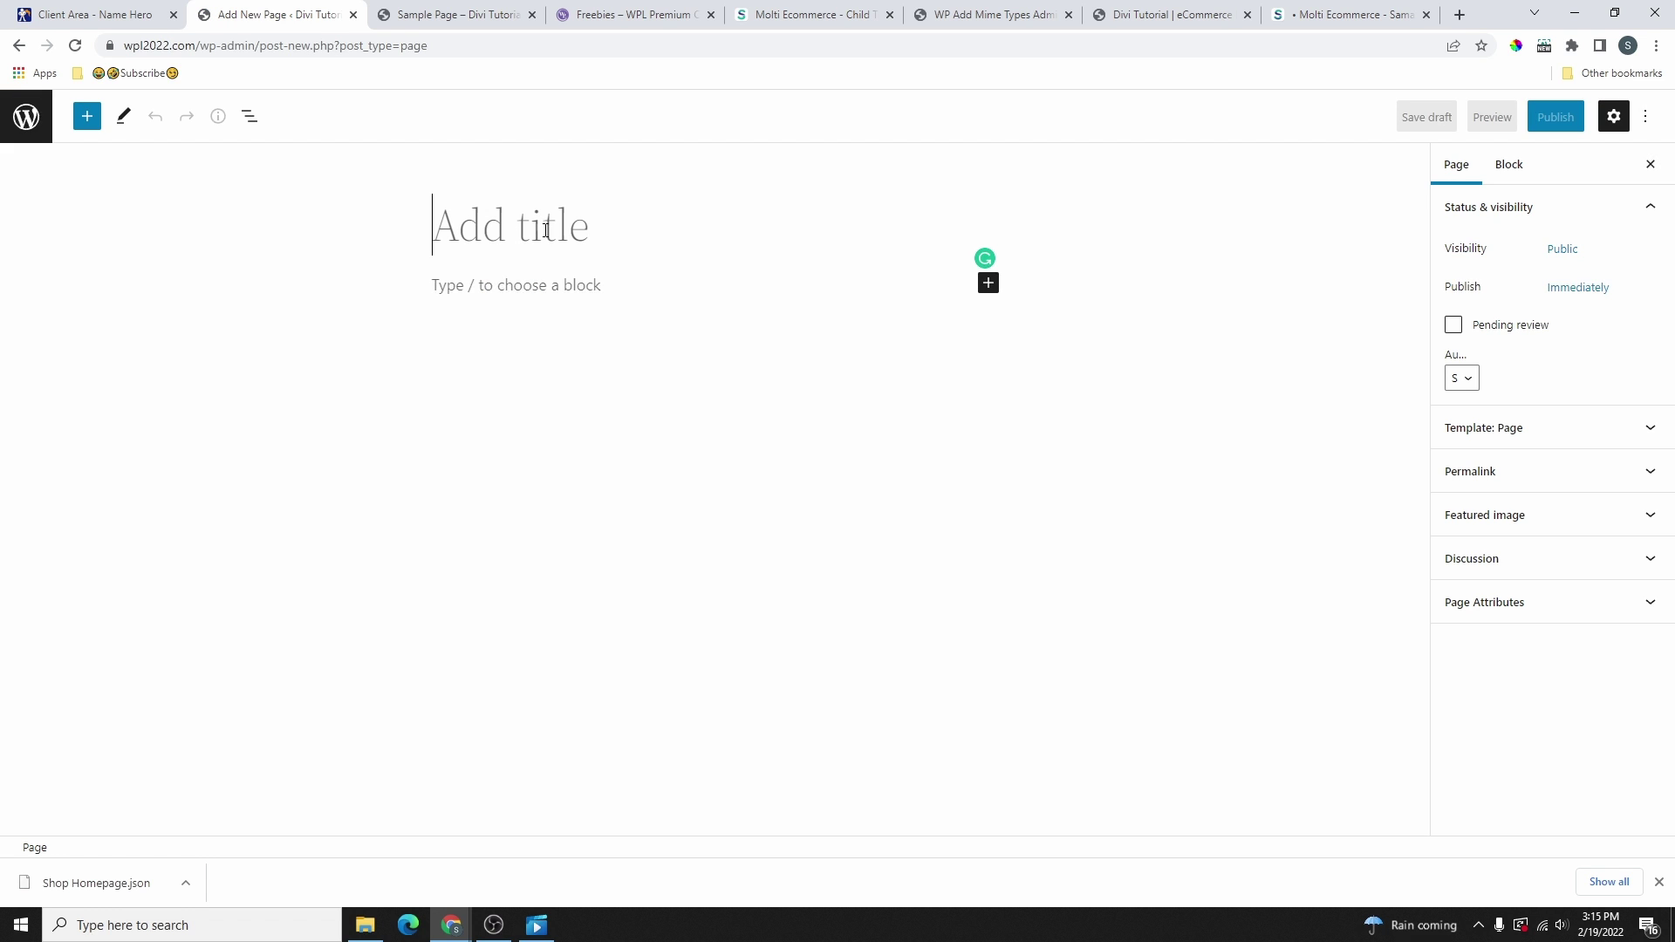
{"action": "type", "text": "Home"}
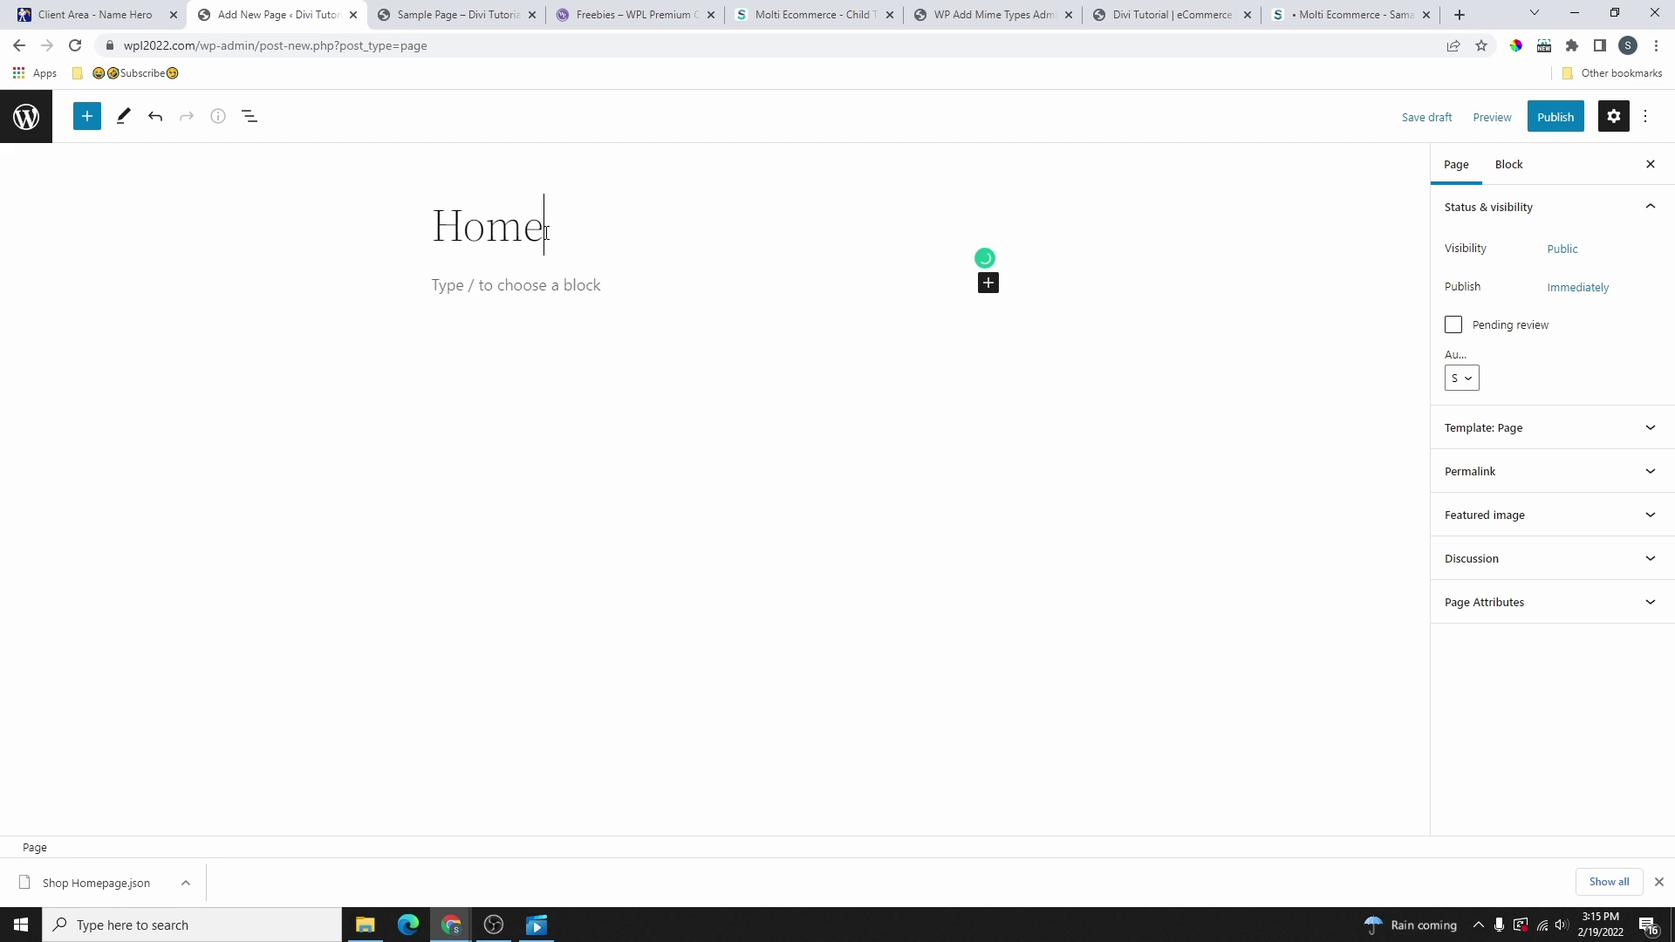
{"action": "left_click", "coordinate": [1558, 119]}
{"action": "left_click", "coordinate": [1498, 122]}
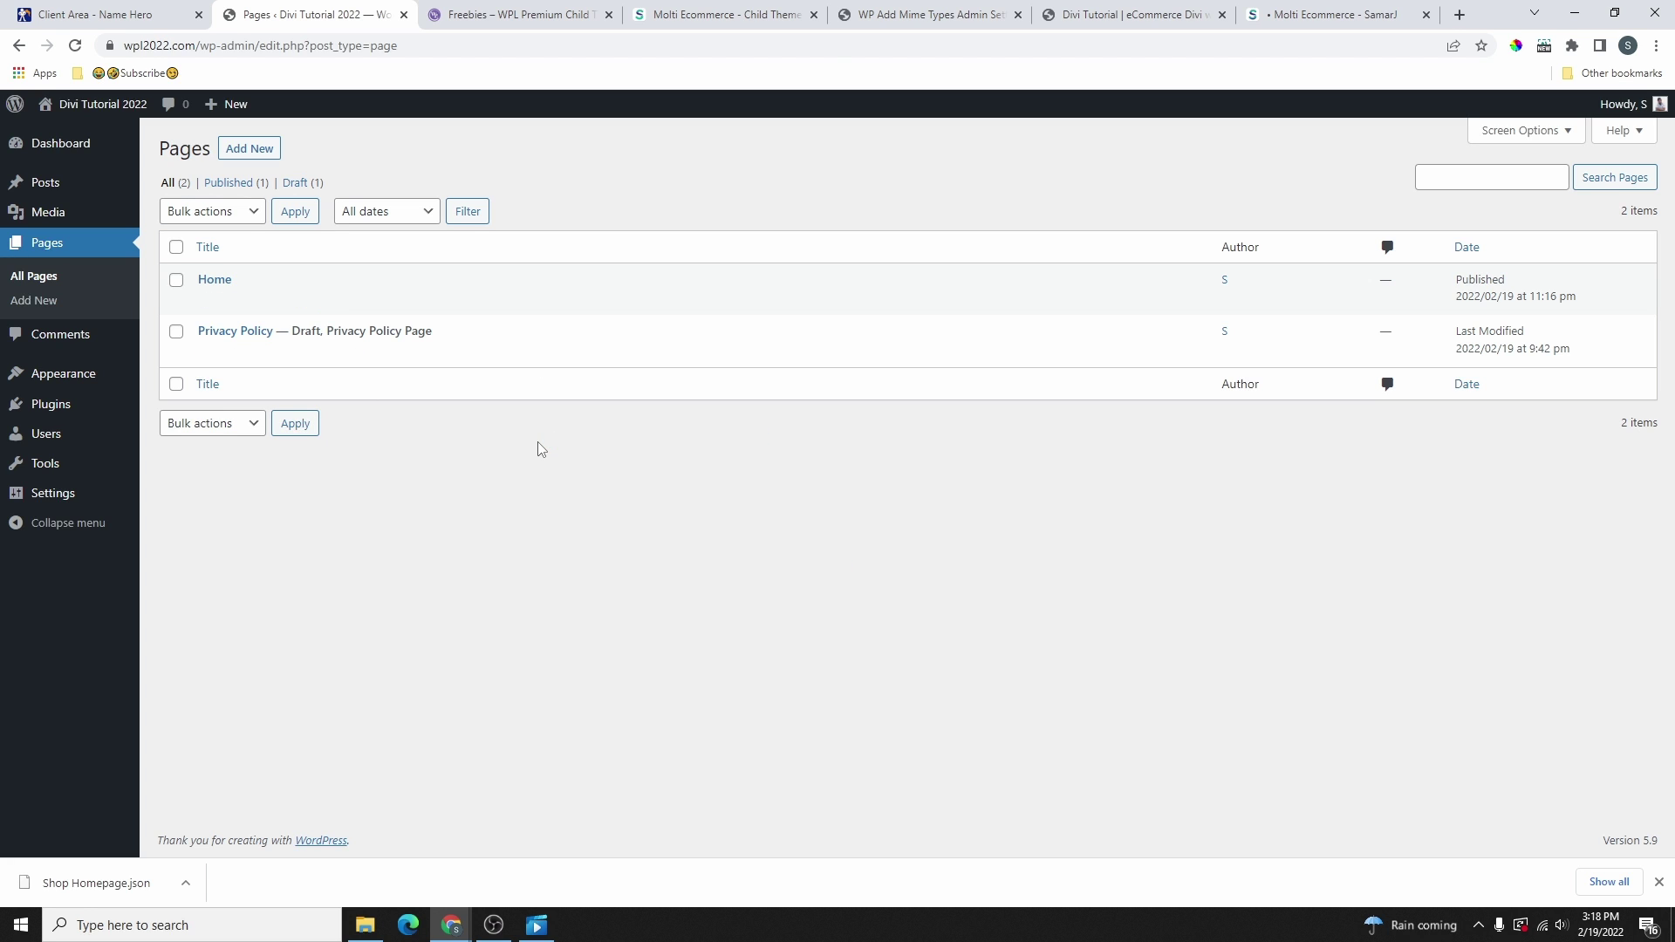
- Go from the installed themes to the Add Themes page and look through the popular themes
{"action": "mouse_move", "coordinate": [51, 375]}
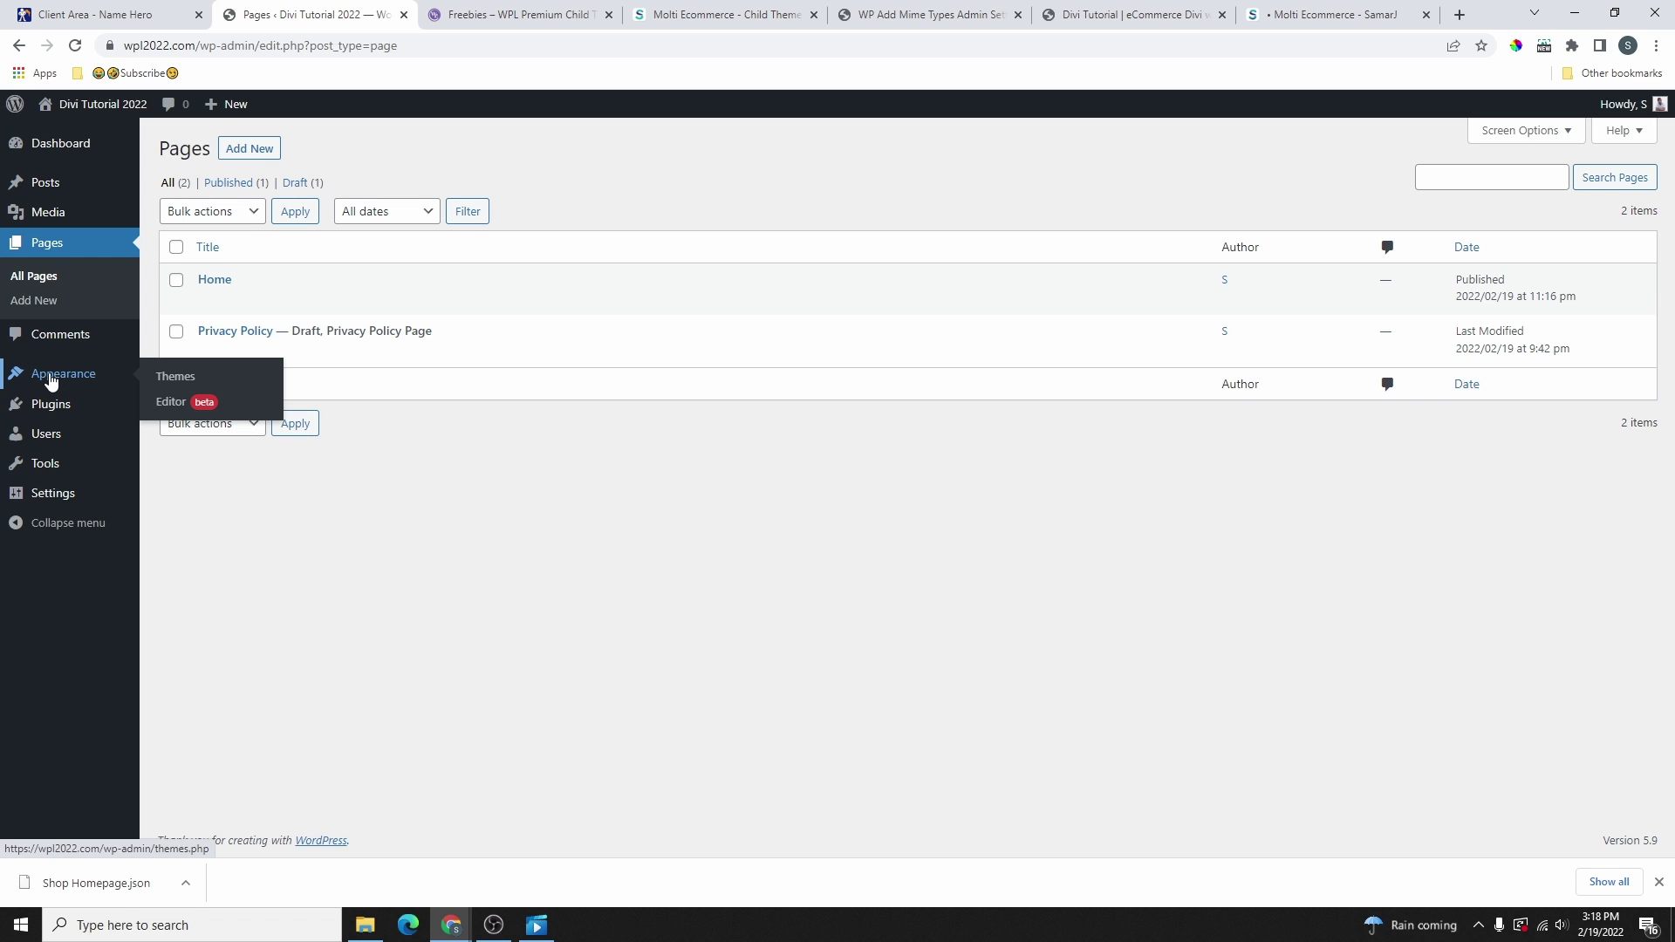
{"action": "left_click", "coordinate": [176, 377]}
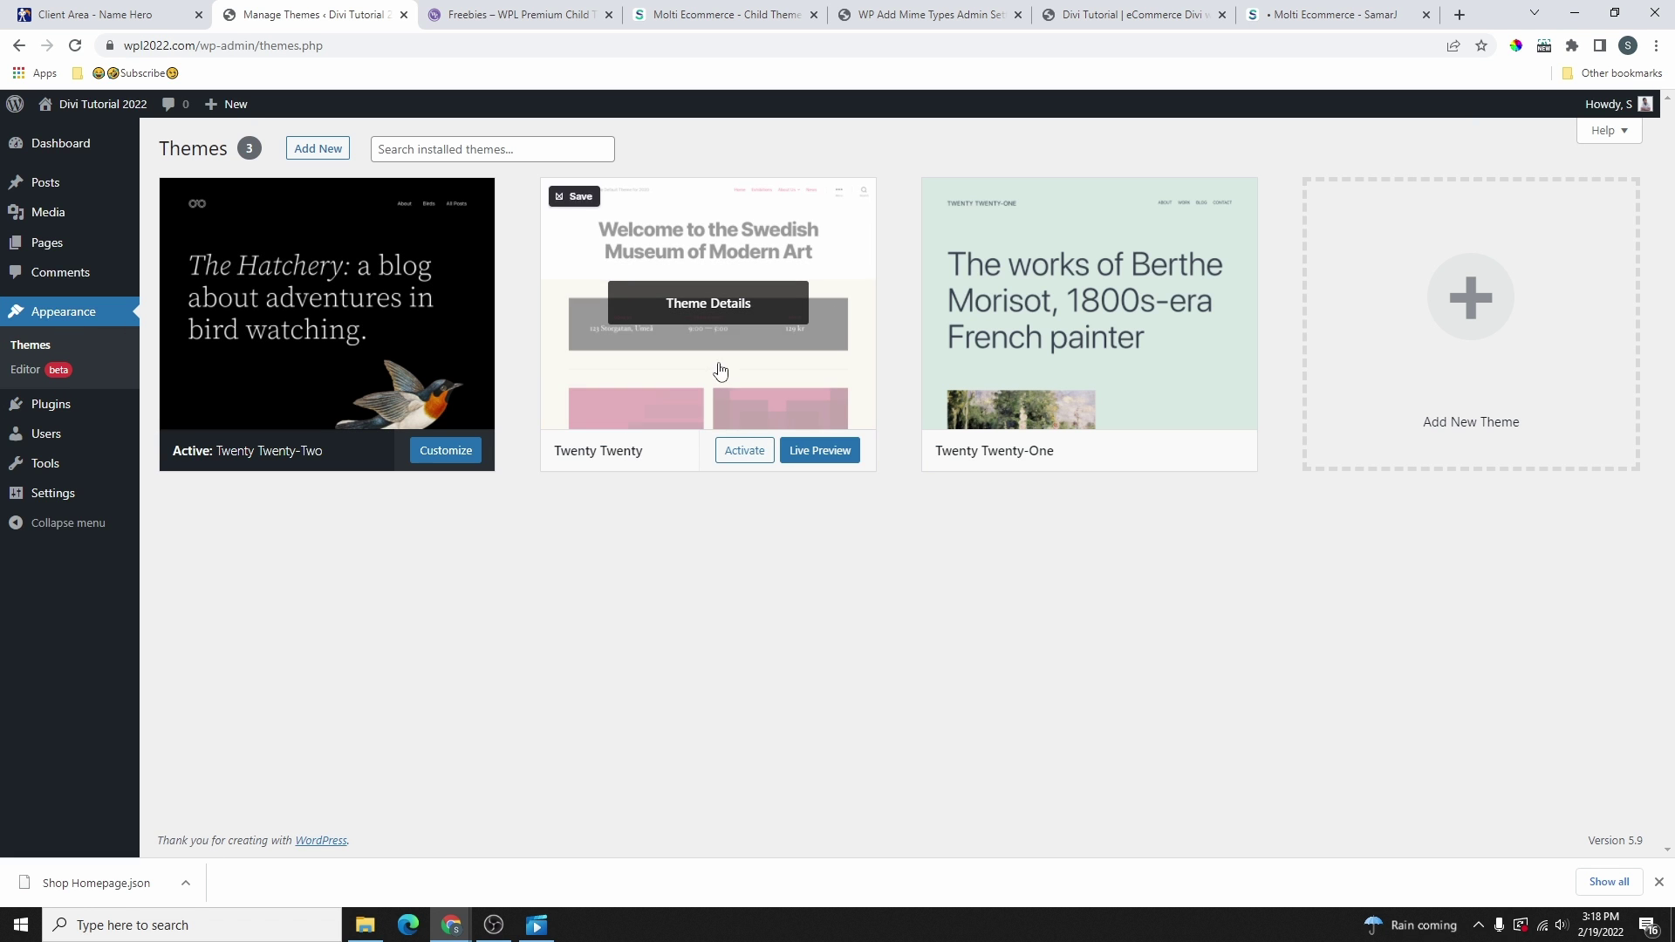
{"action": "left_click", "coordinate": [324, 151]}
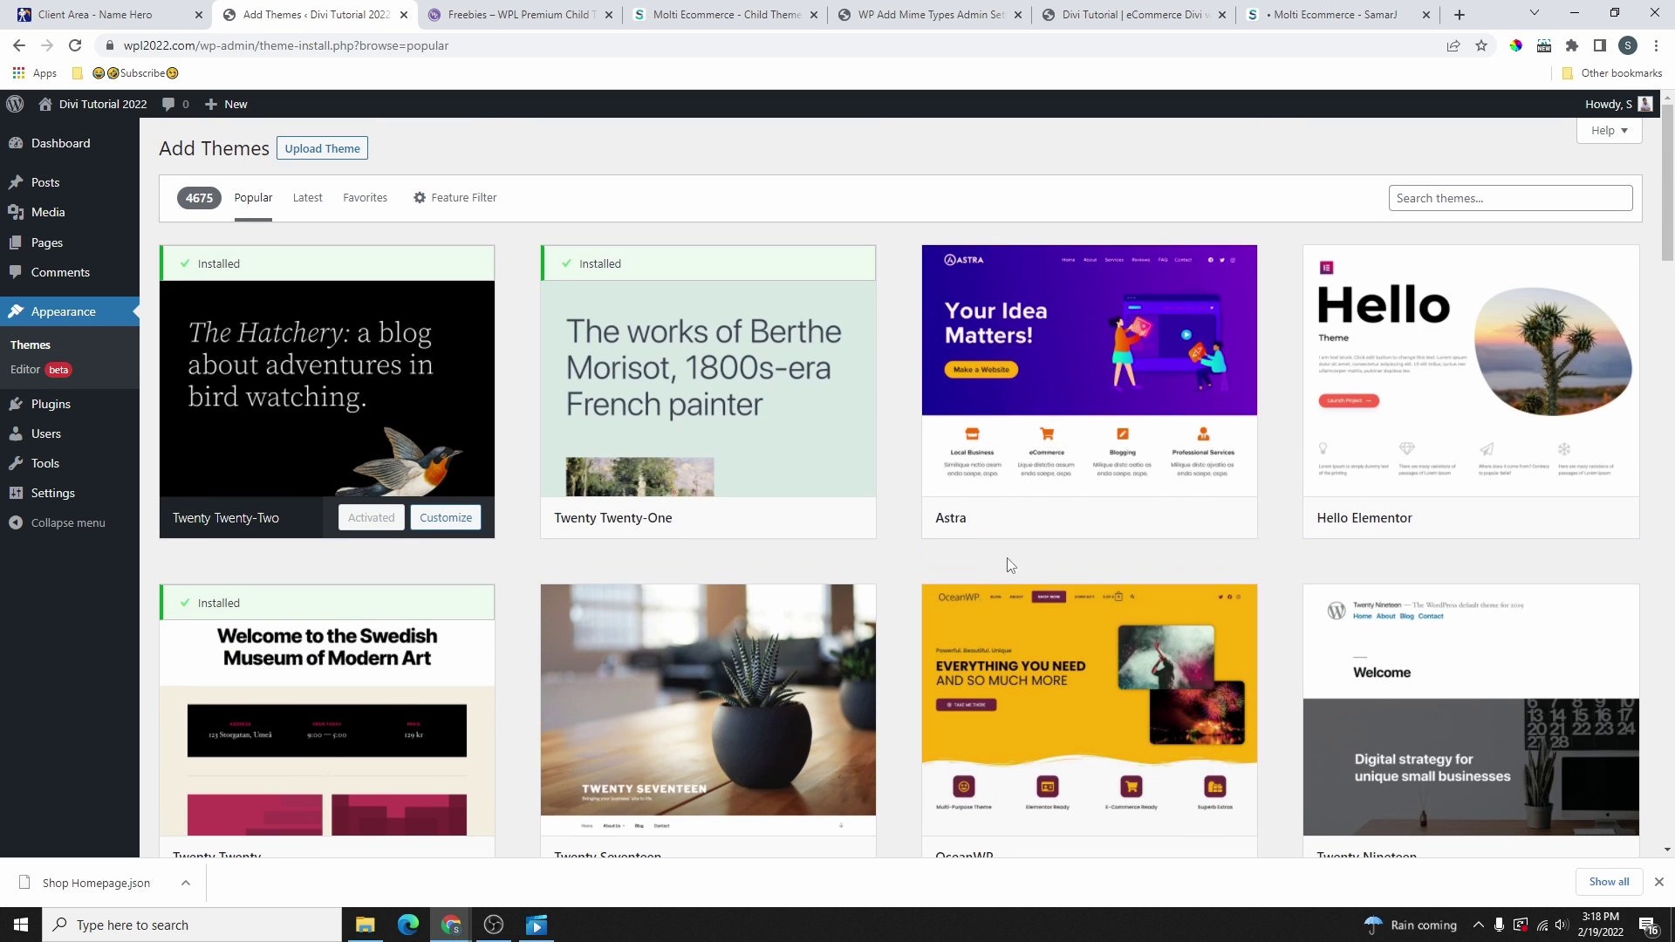
{"action": "scroll", "coordinate": [1399, 343], "scroll_direction": "down", "scroll_amount": 5}
{"action": "scroll", "coordinate": [991, 535], "scroll_direction": "up", "scroll_amount": 5}
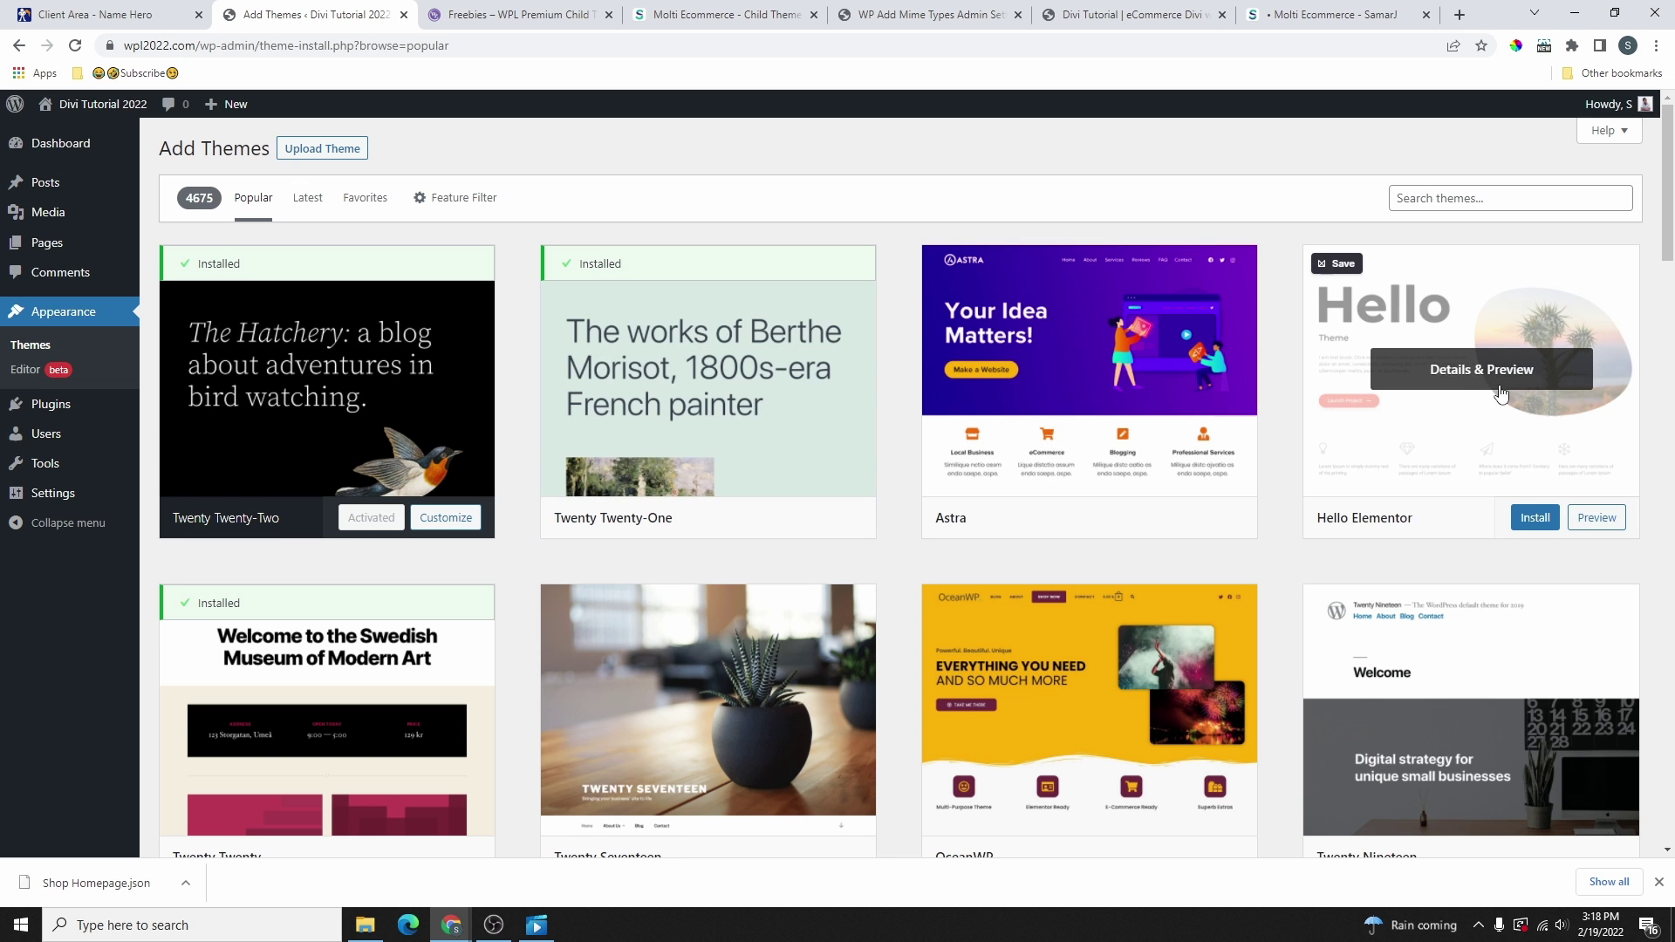
{"action": "scroll", "coordinate": [1440, 366], "scroll_direction": "down", "scroll_amount": 3}
{"action": "scroll", "coordinate": [843, 428], "scroll_direction": "up", "scroll_amount": 3}
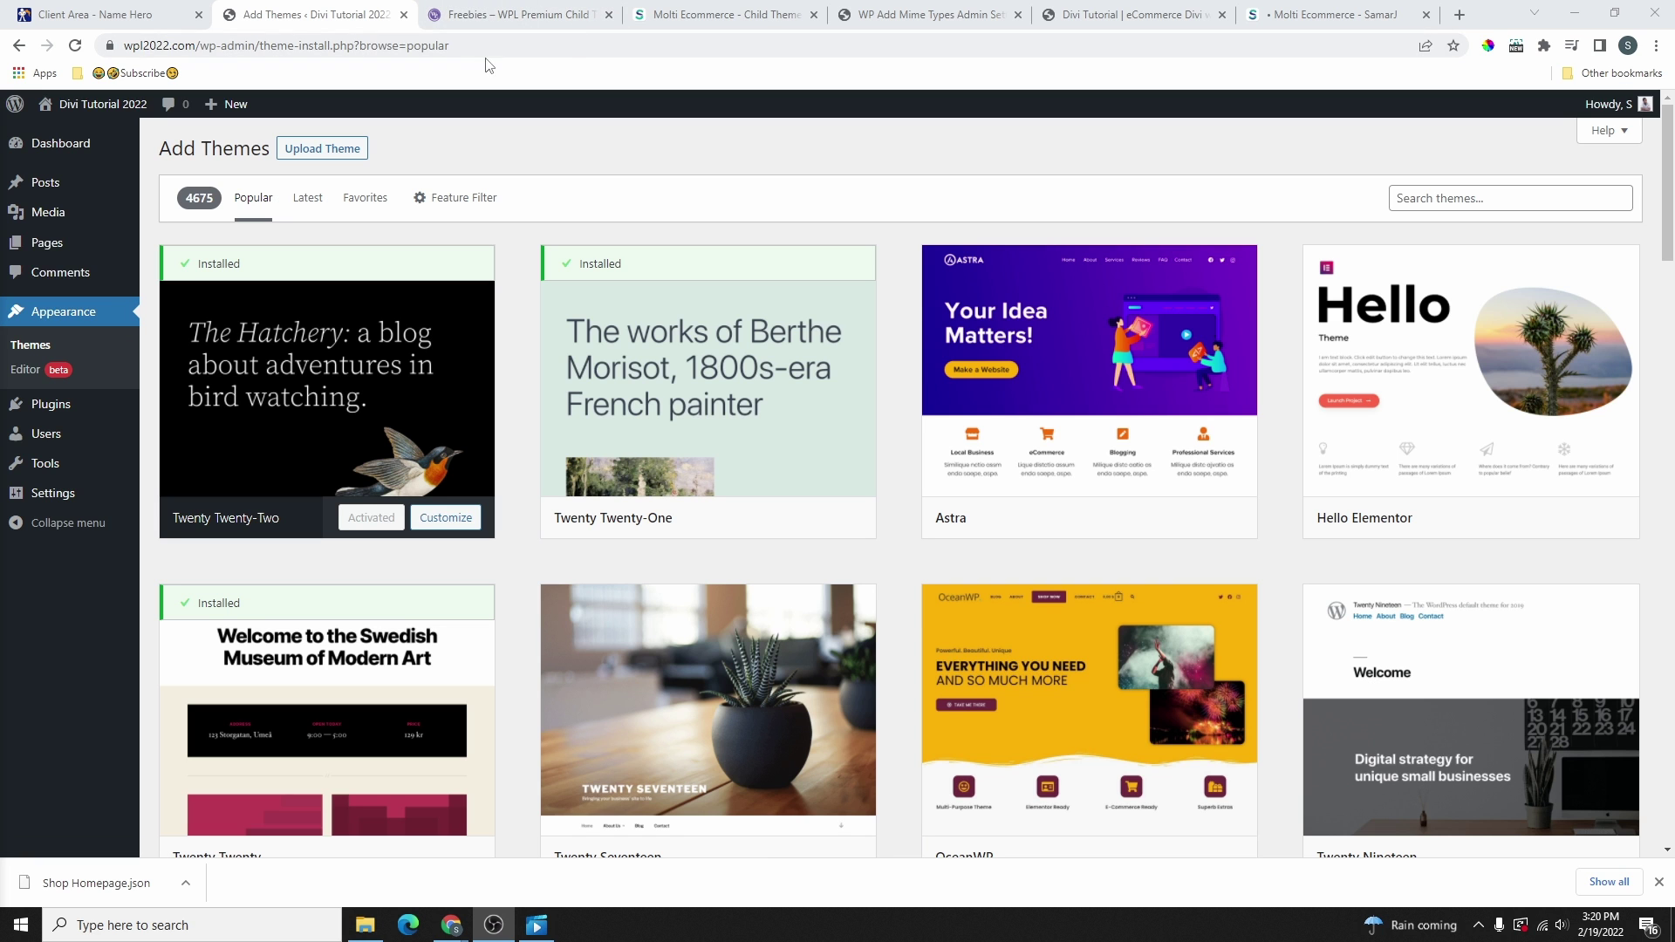
- Open the live site in a separate tab, look over its front page, and return to the Add Themes page
{"action": "mouse_move", "coordinate": [92, 118]}
{"action": "left_click", "coordinate": [61, 142]}
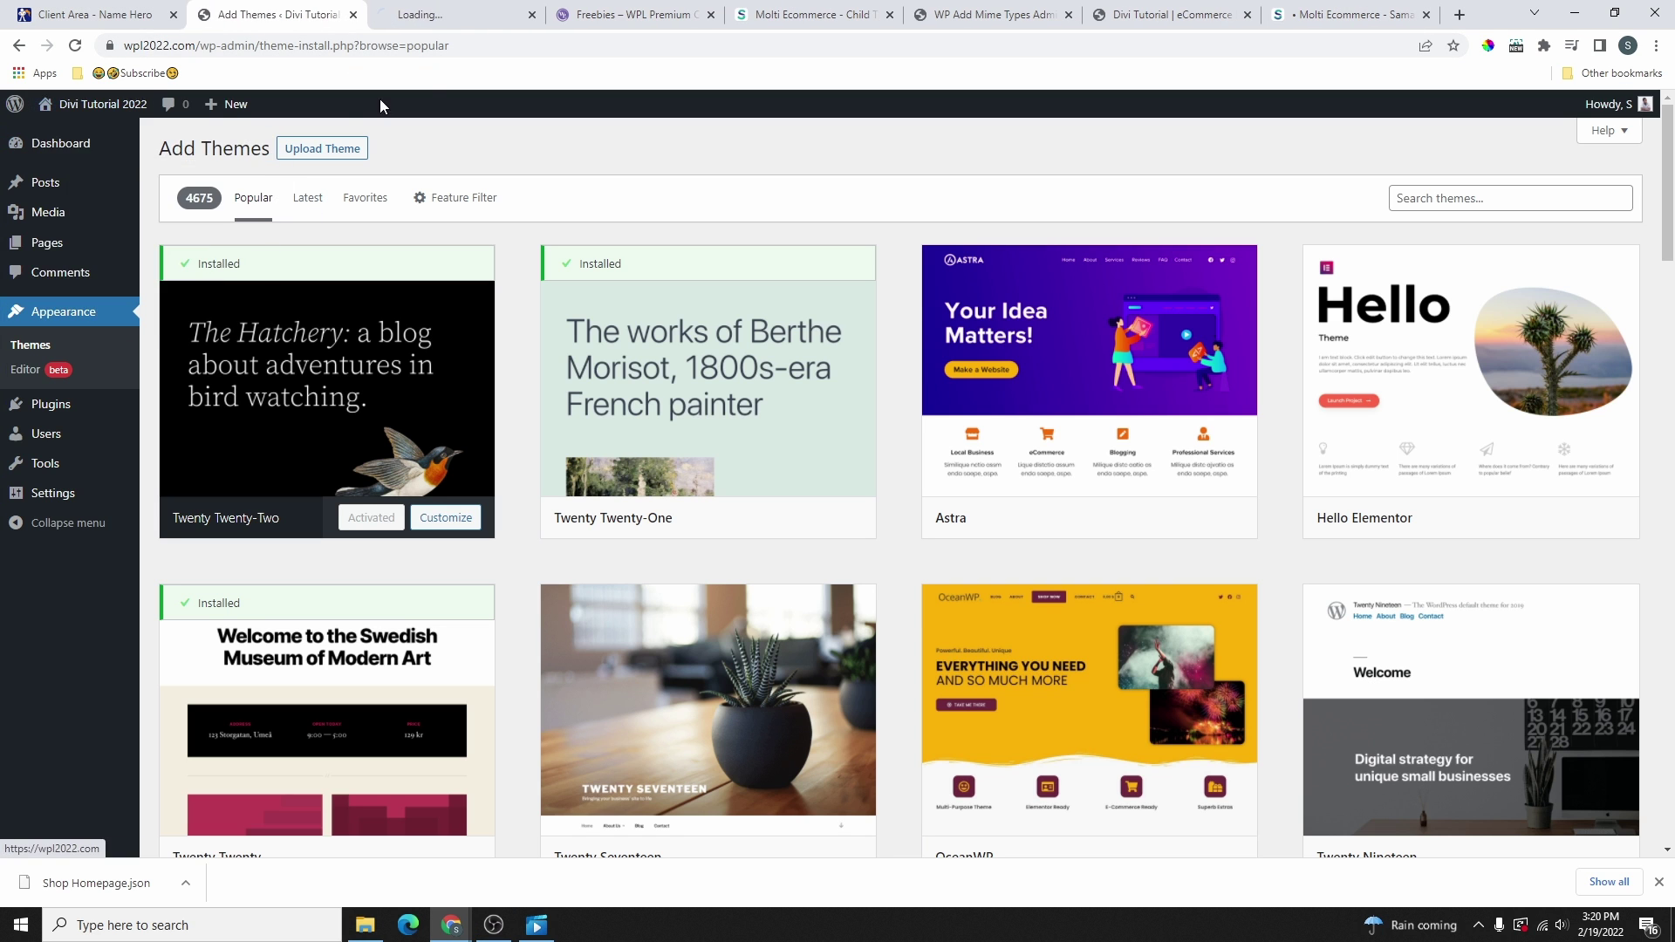
{"action": "scroll", "coordinate": [1091, 392], "scroll_direction": "down", "scroll_amount": 4}
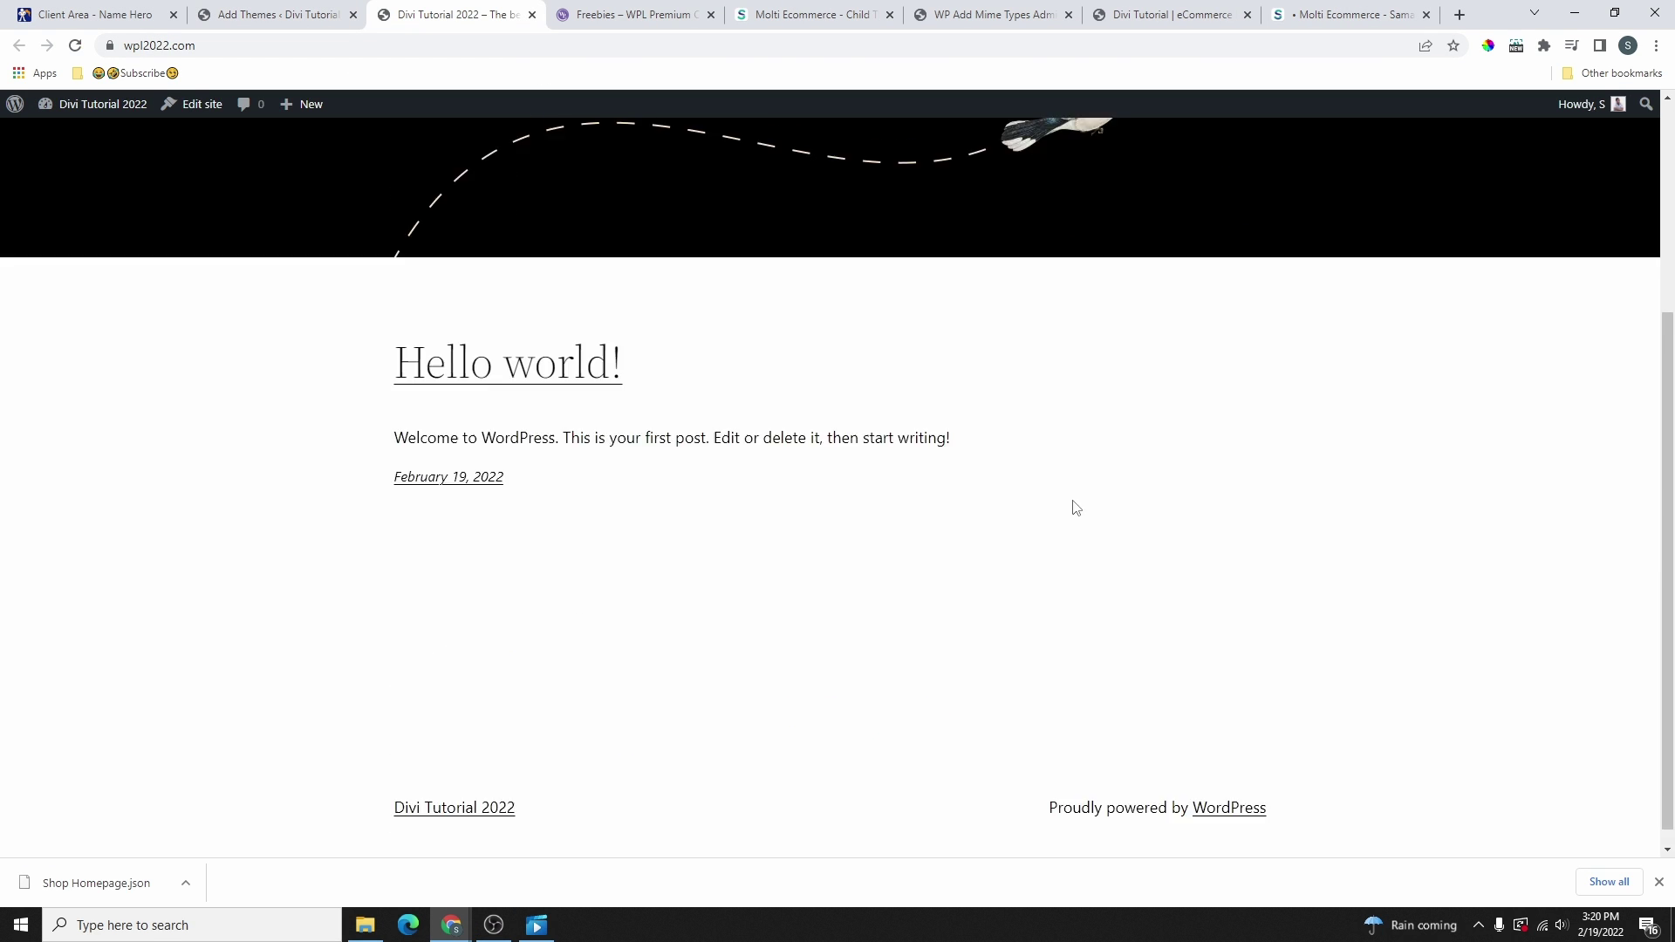
{"action": "scroll", "coordinate": [779, 557], "scroll_direction": "up", "scroll_amount": 3}
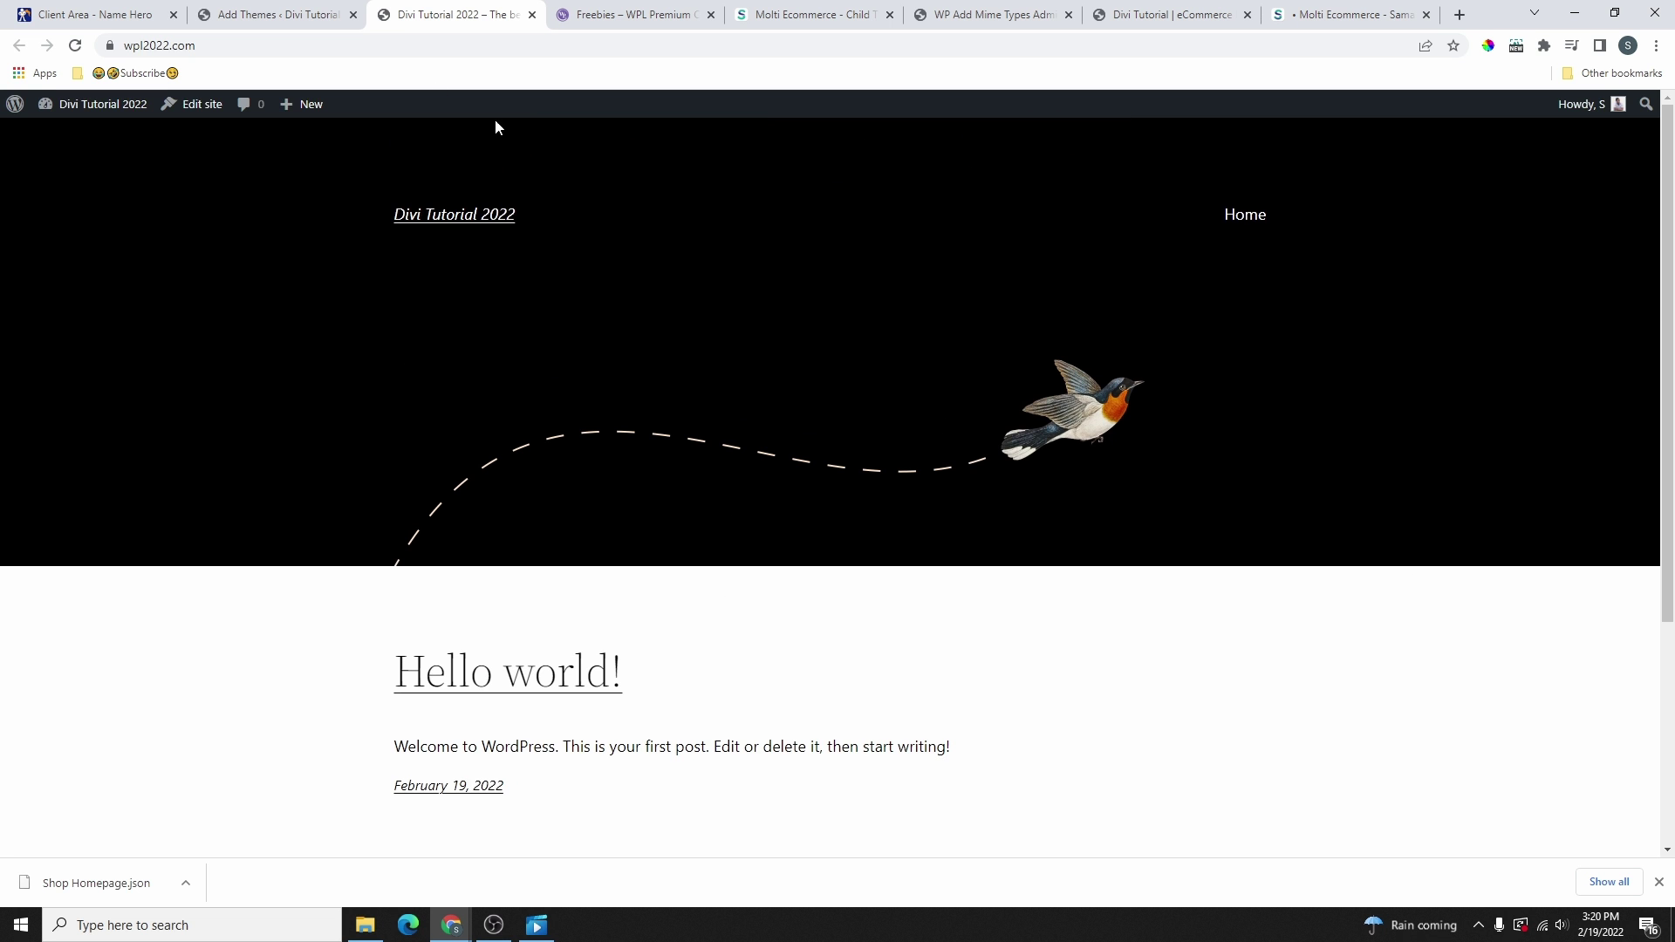
{"action": "left_click", "coordinate": [314, 14]}
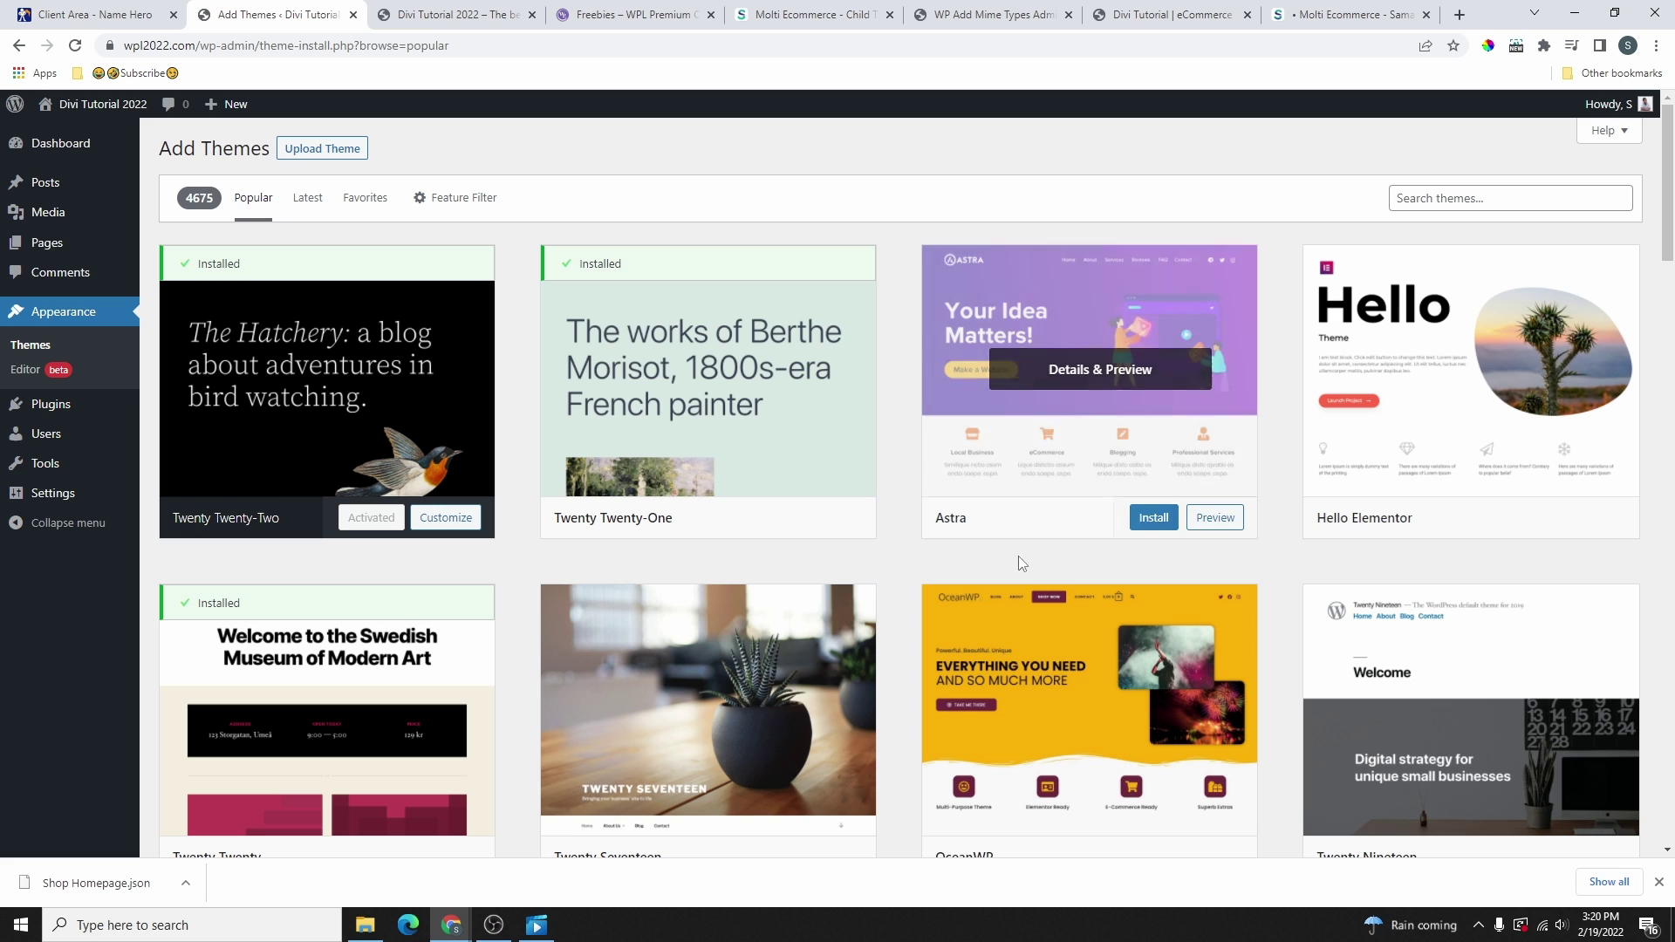
- Install and activate the Astra theme, reload the live site to view the new design, and return to the installed themes
{"action": "left_click", "coordinate": [1156, 524]}
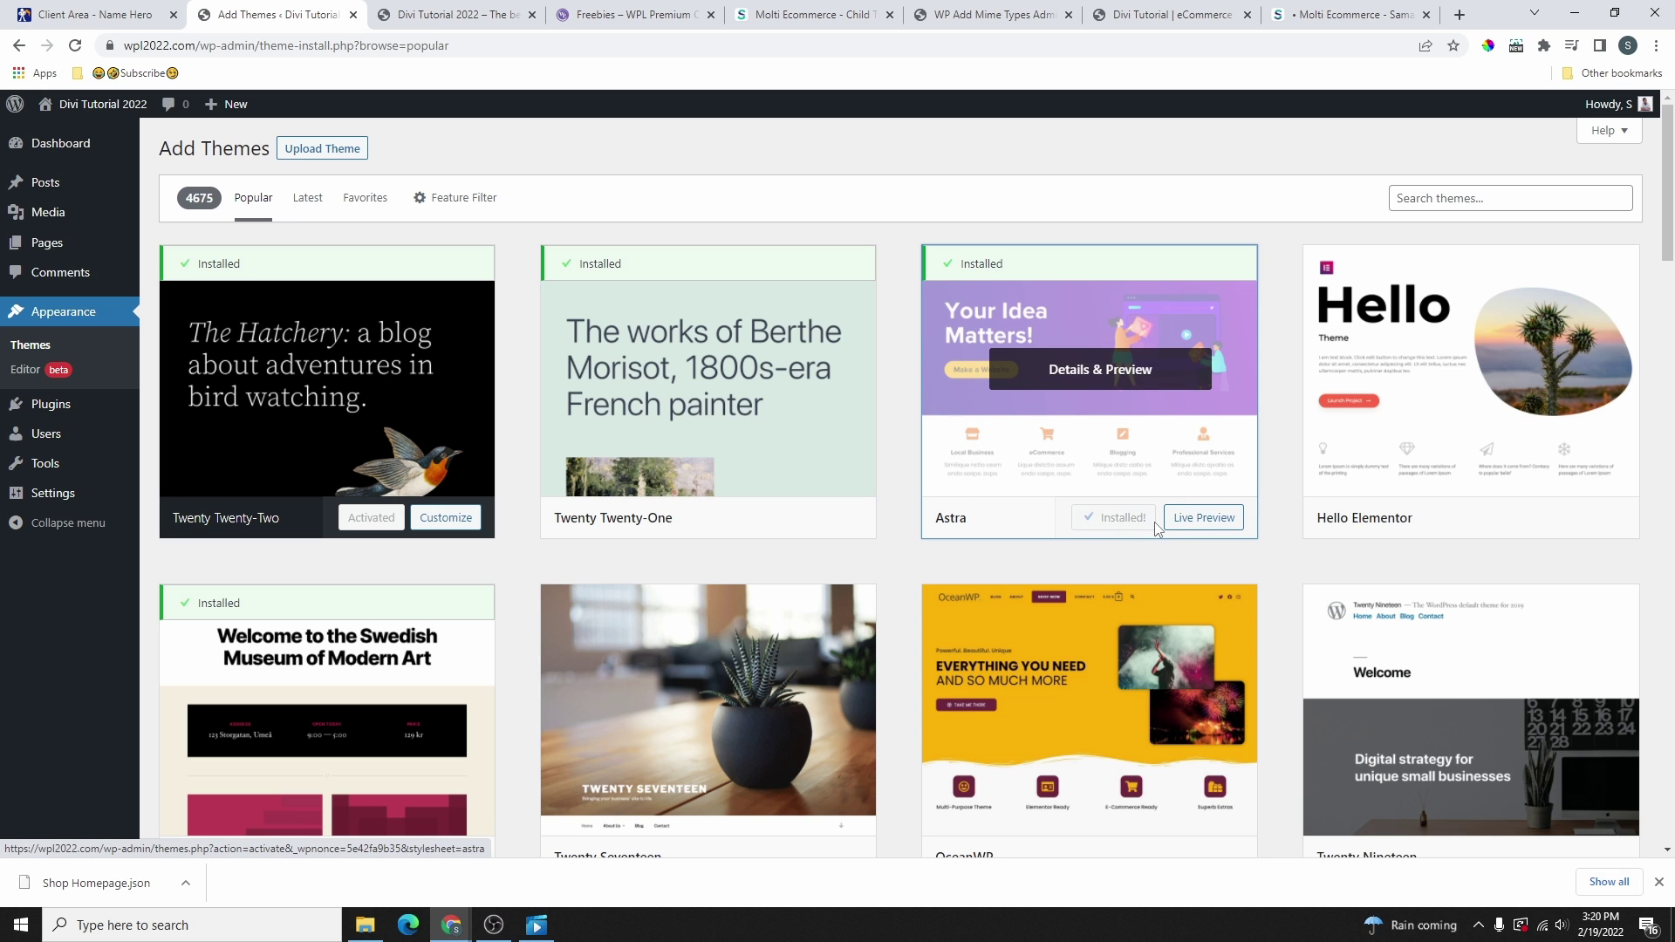
{"action": "left_click", "coordinate": [1127, 520]}
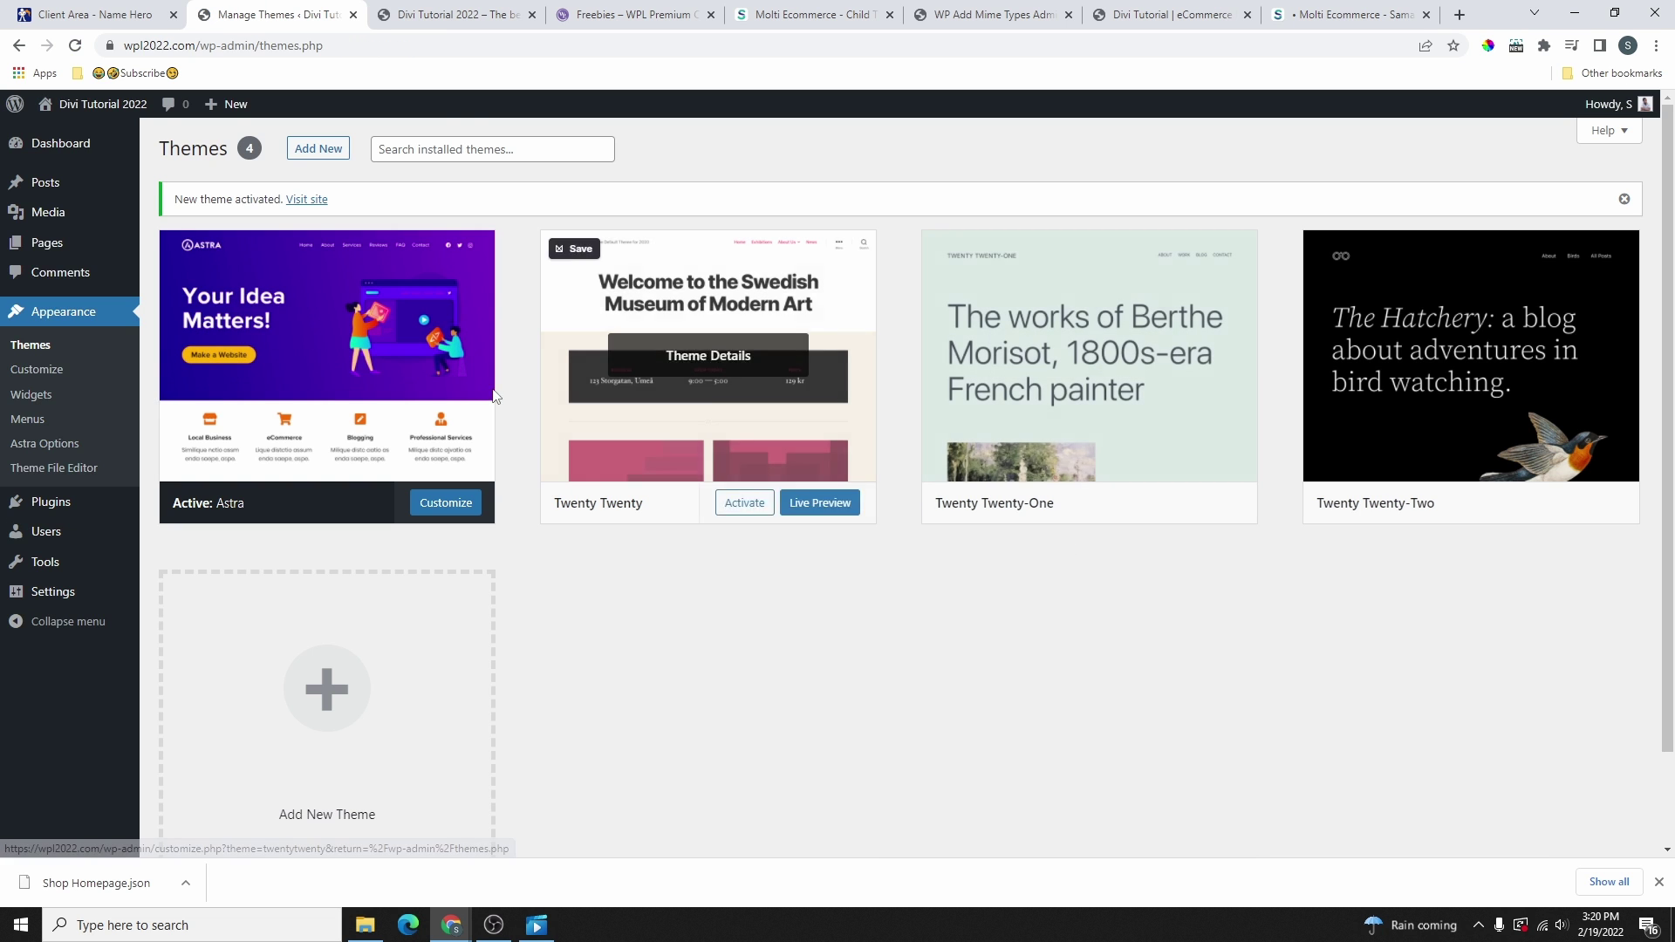
{"action": "key", "text": "ctrl+Tab"}
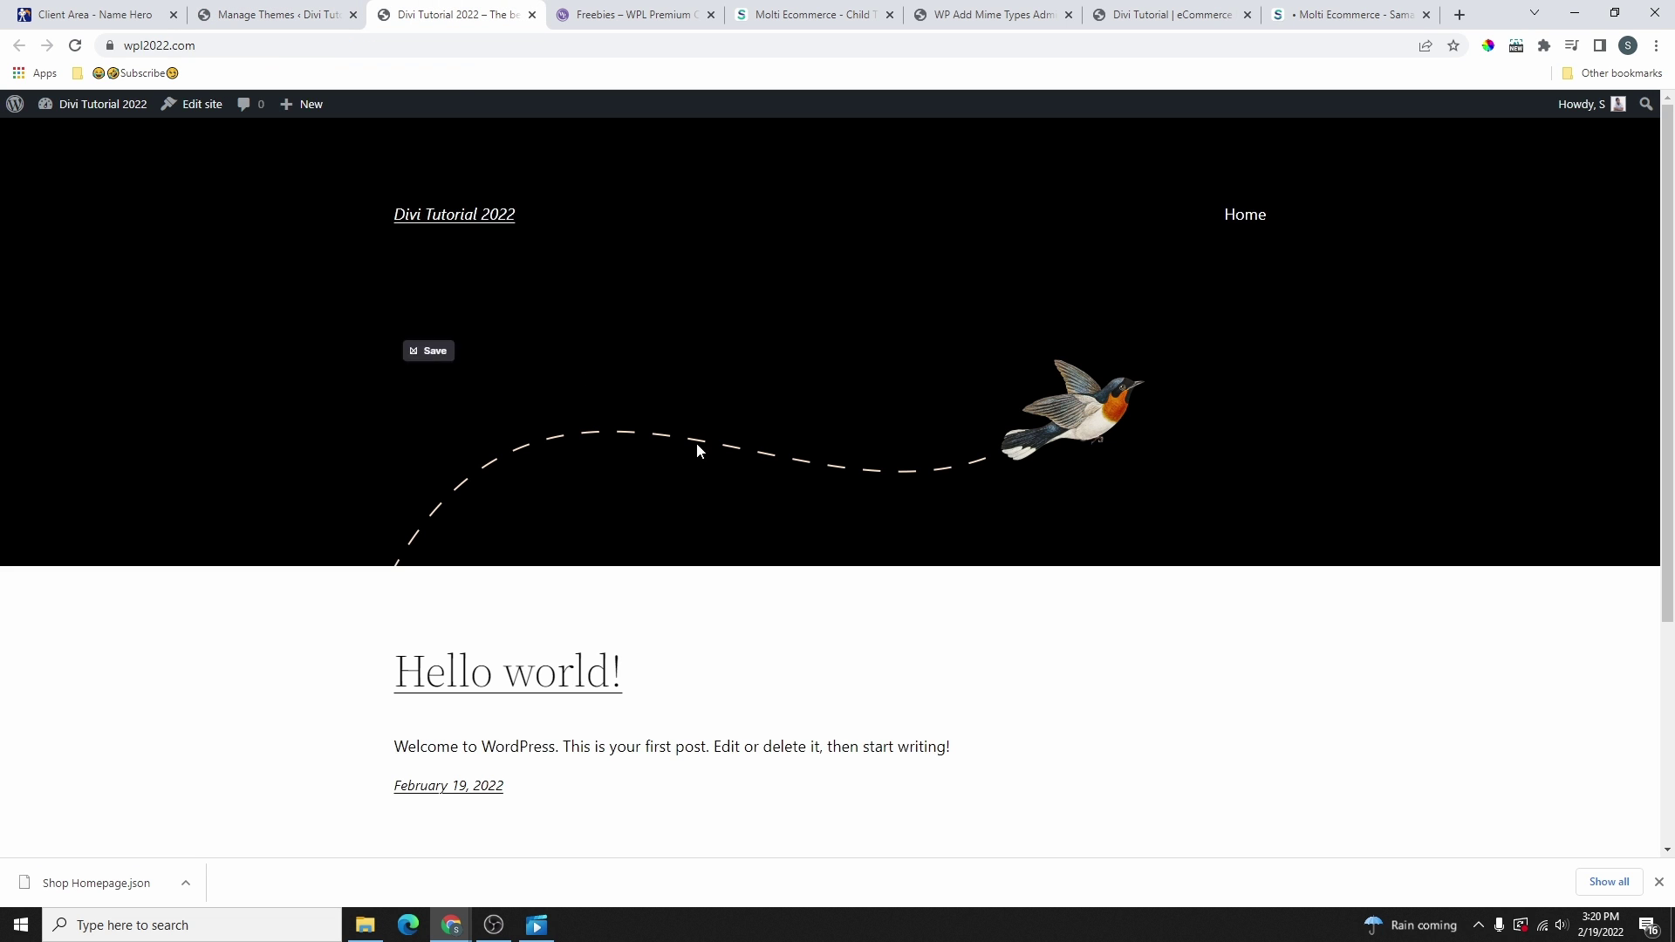
{"action": "left_click", "coordinate": [75, 46]}
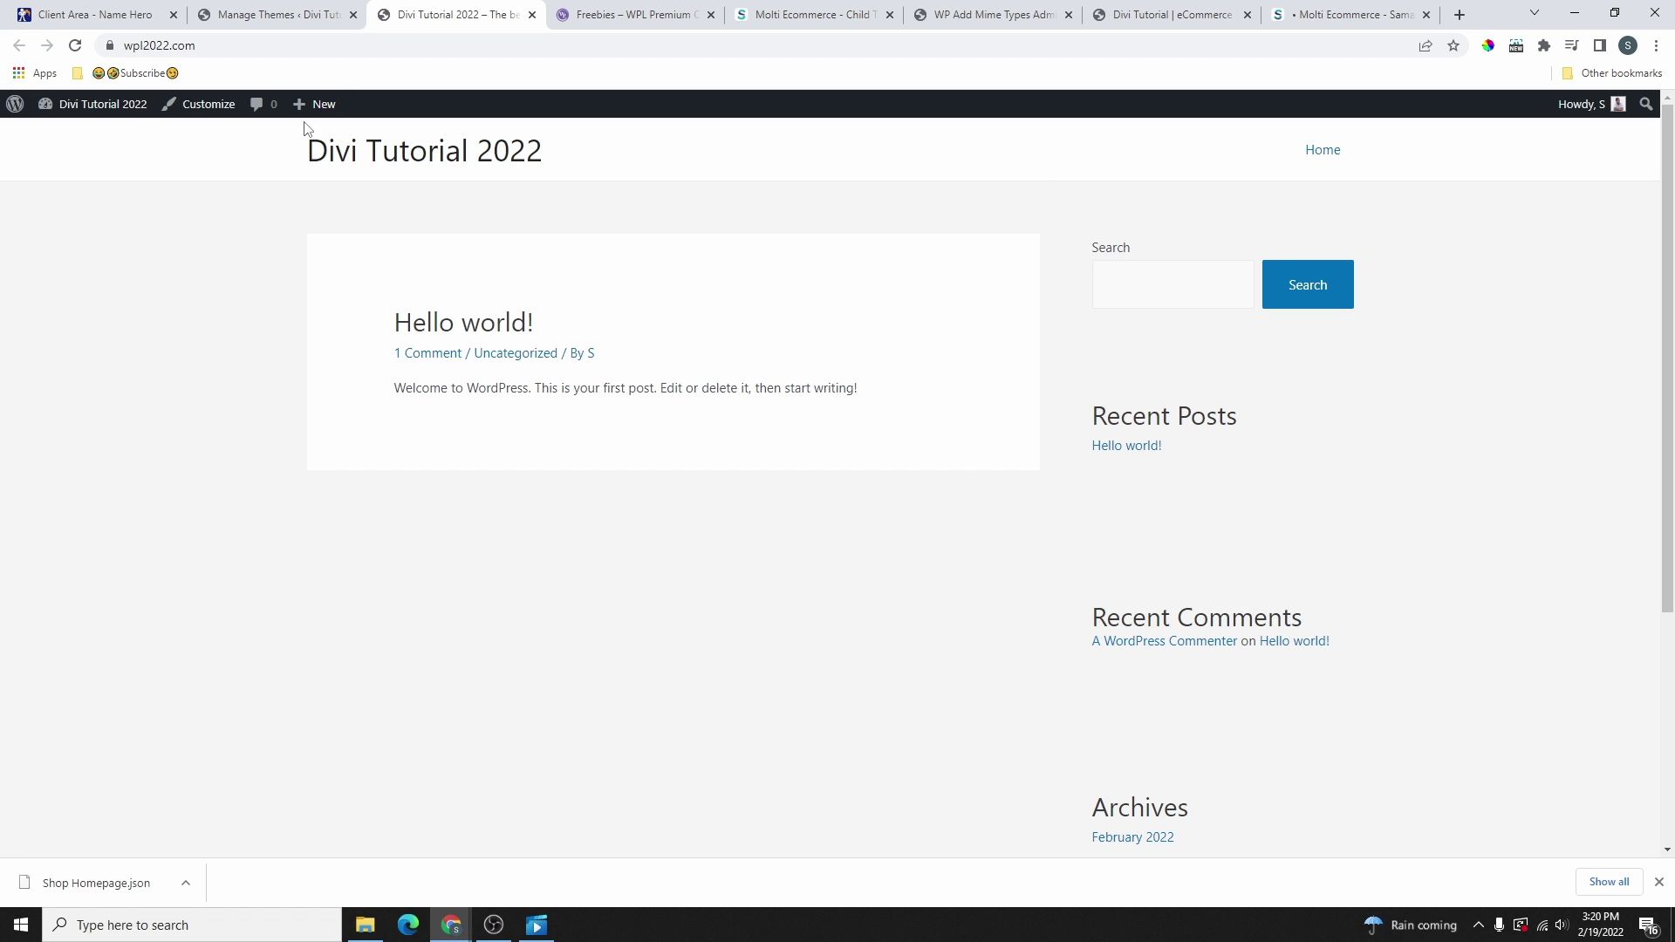
{"action": "left_click", "coordinate": [293, 16]}
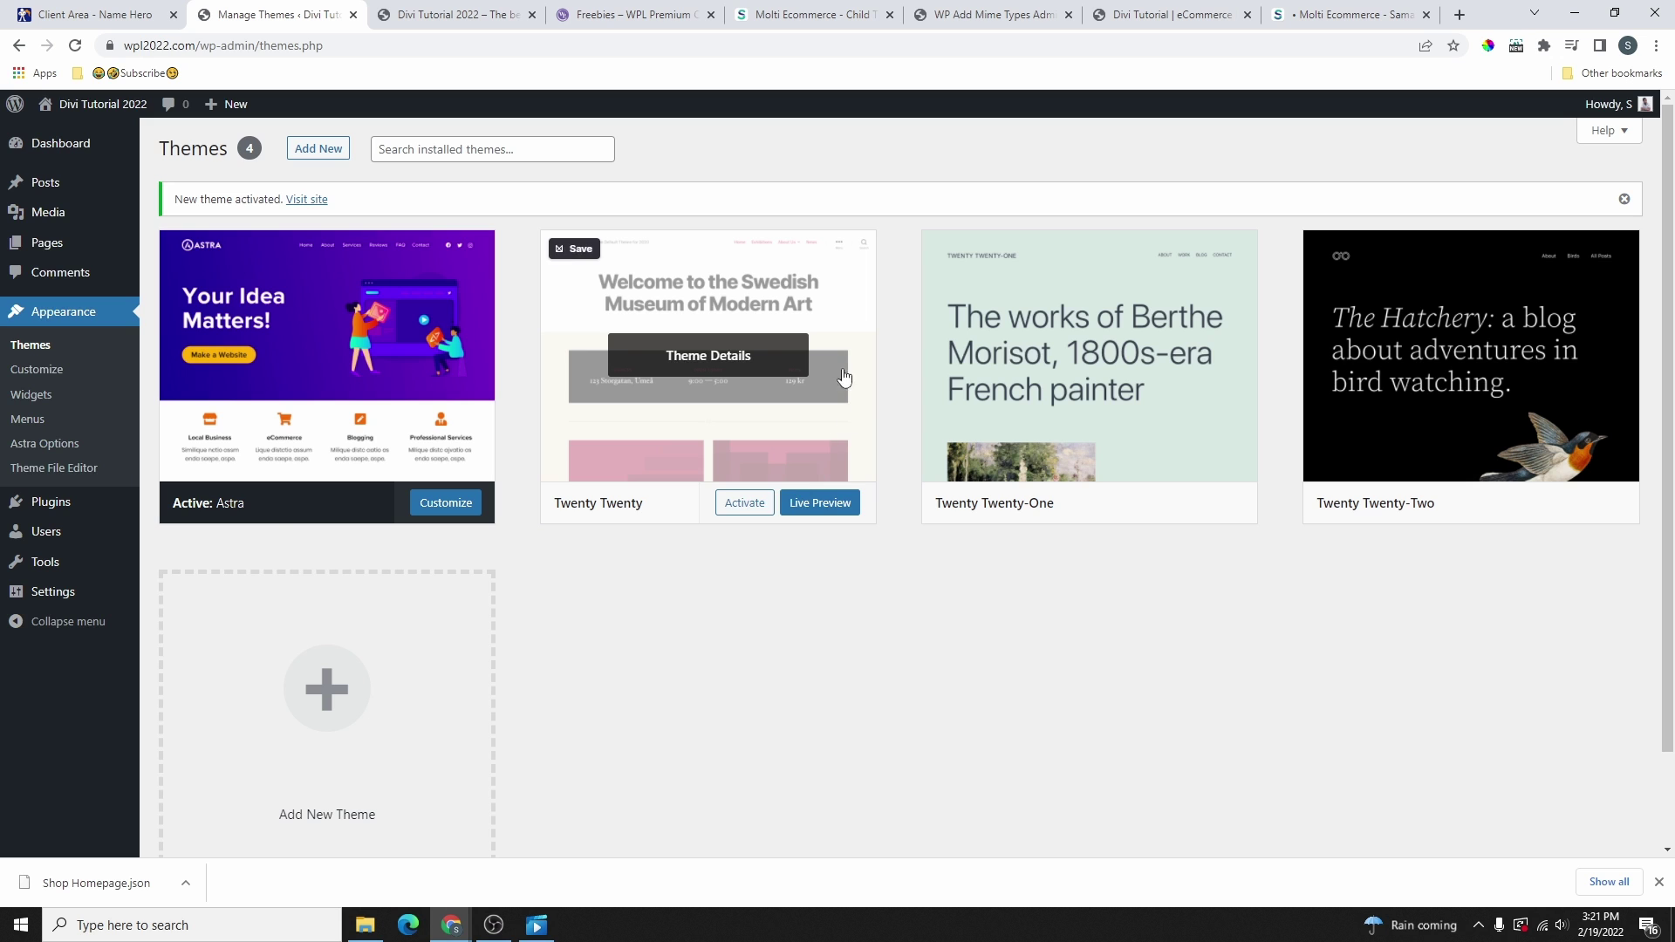
- Look through the popular plugins available to add to the site, and return to the installed themes
{"action": "mouse_move", "coordinate": [116, 516]}
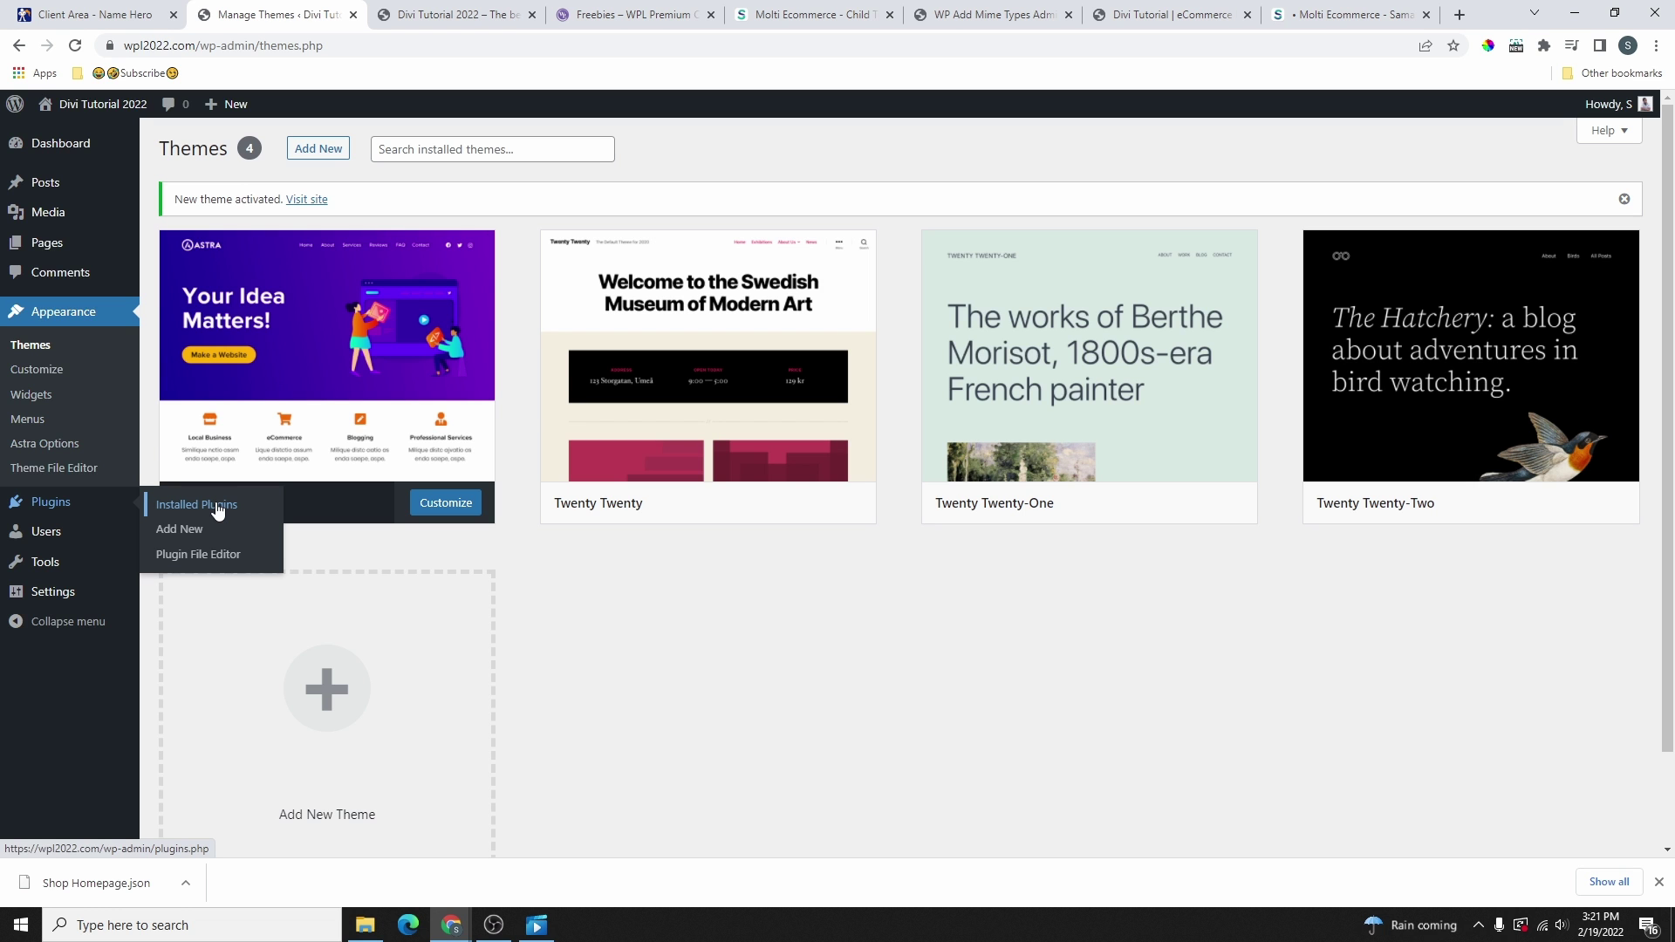
{"action": "left_click", "coordinate": [48, 502]}
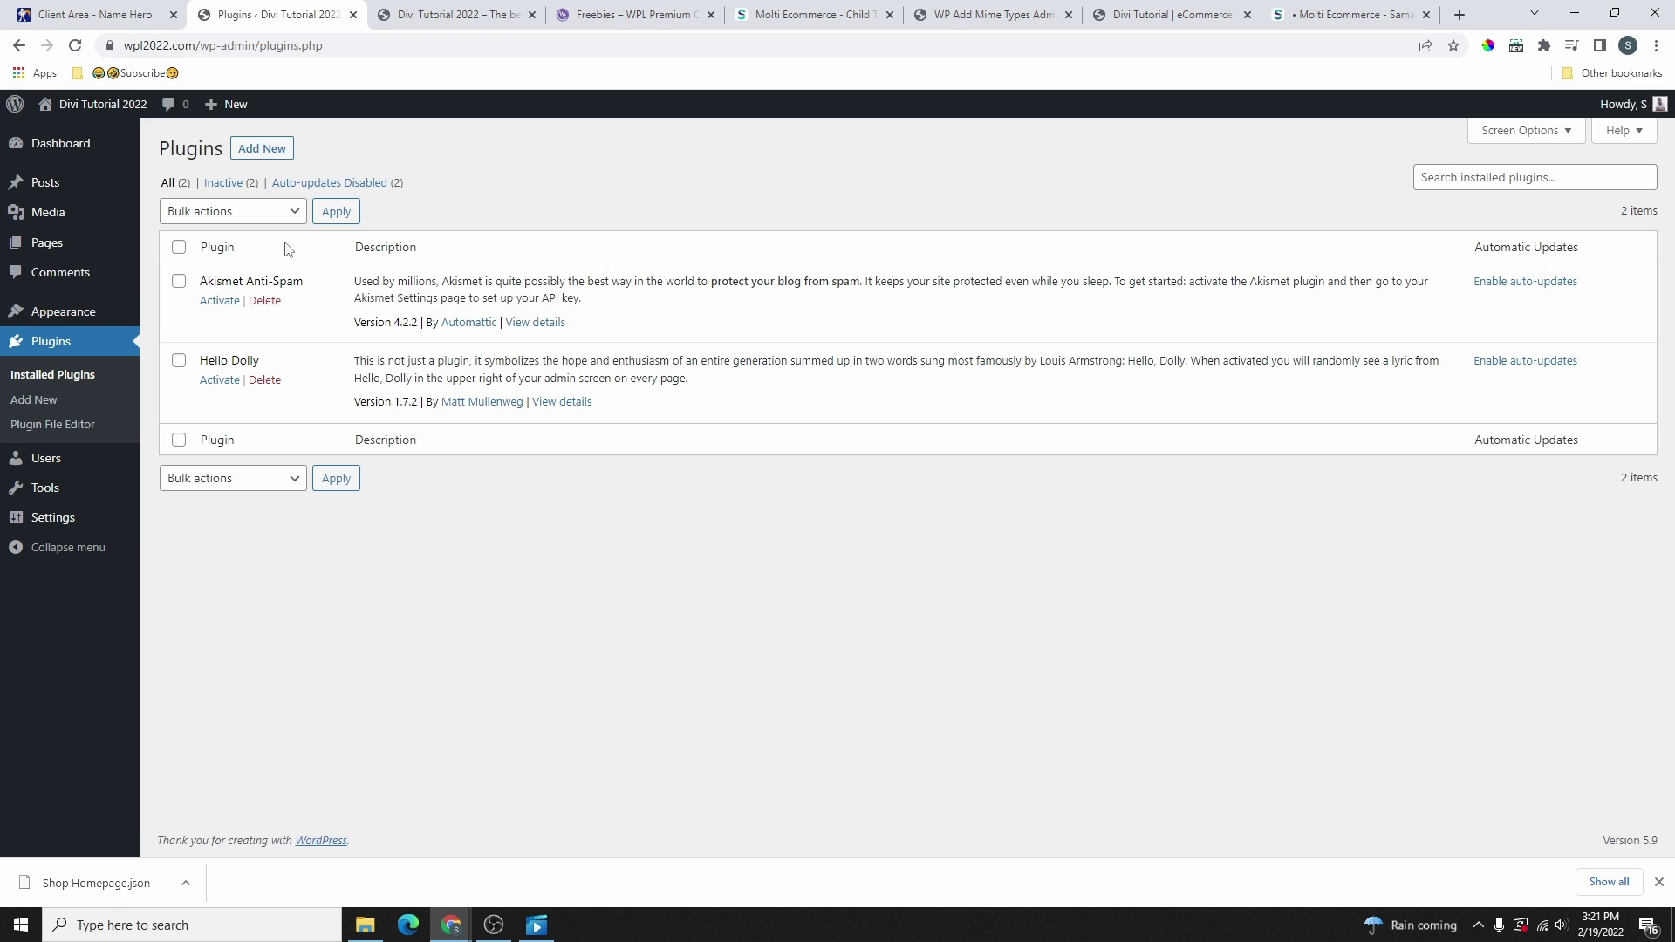
{"action": "left_click", "coordinate": [262, 149]}
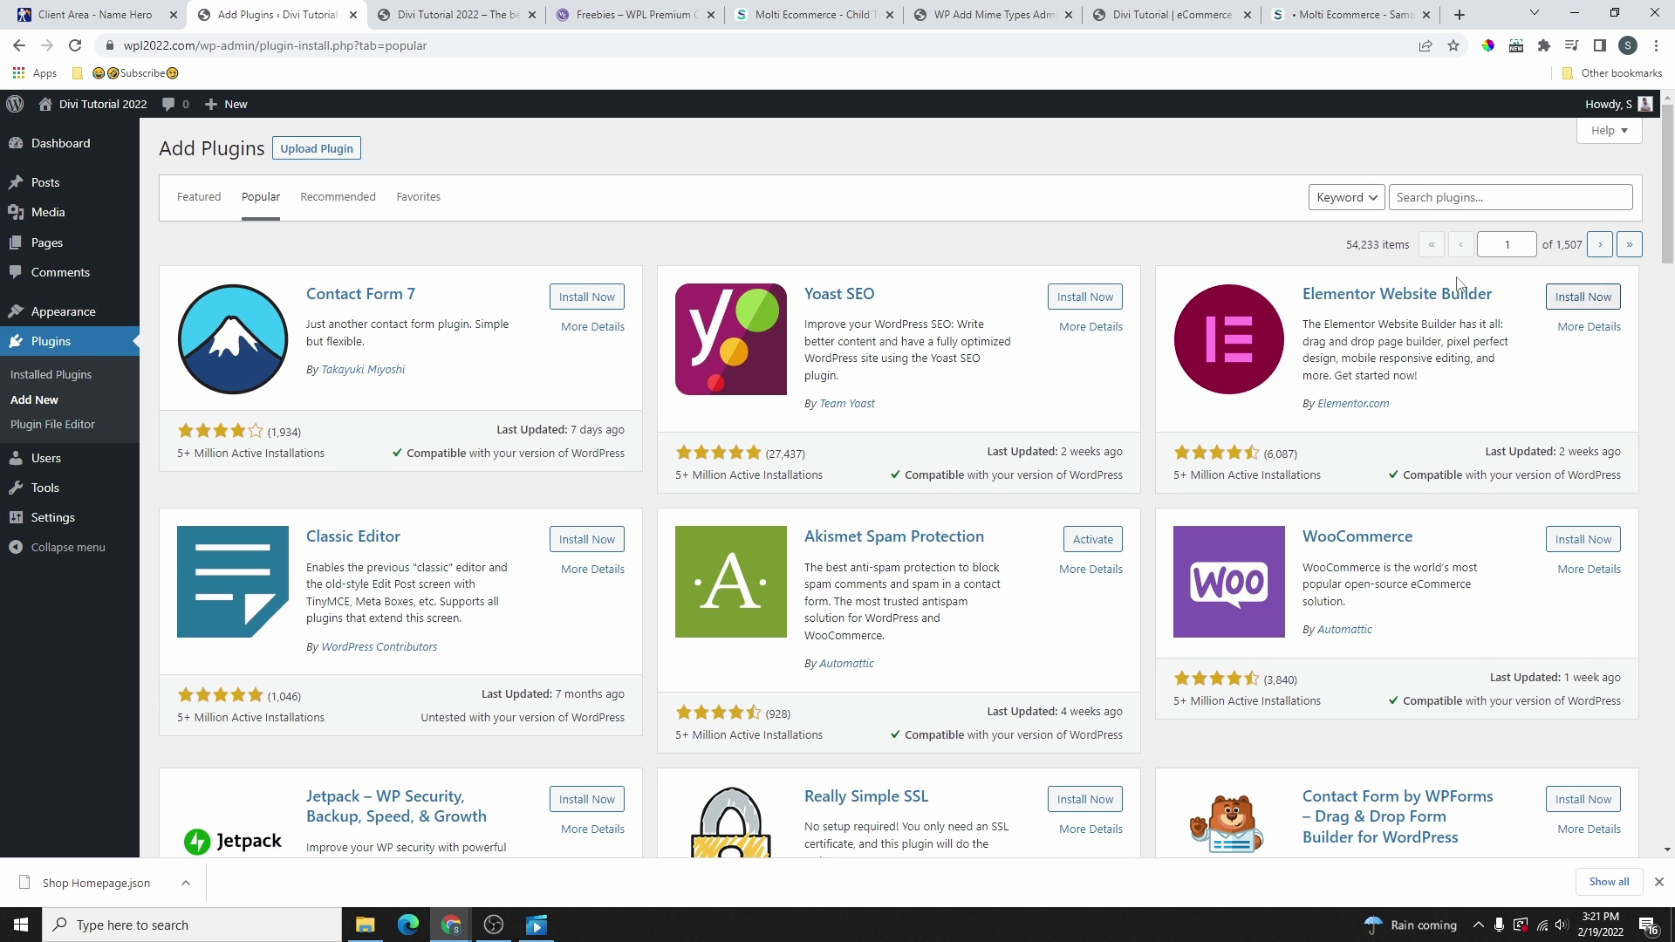
{"action": "scroll", "coordinate": [1457, 284], "scroll_direction": "down", "scroll_amount": 8}
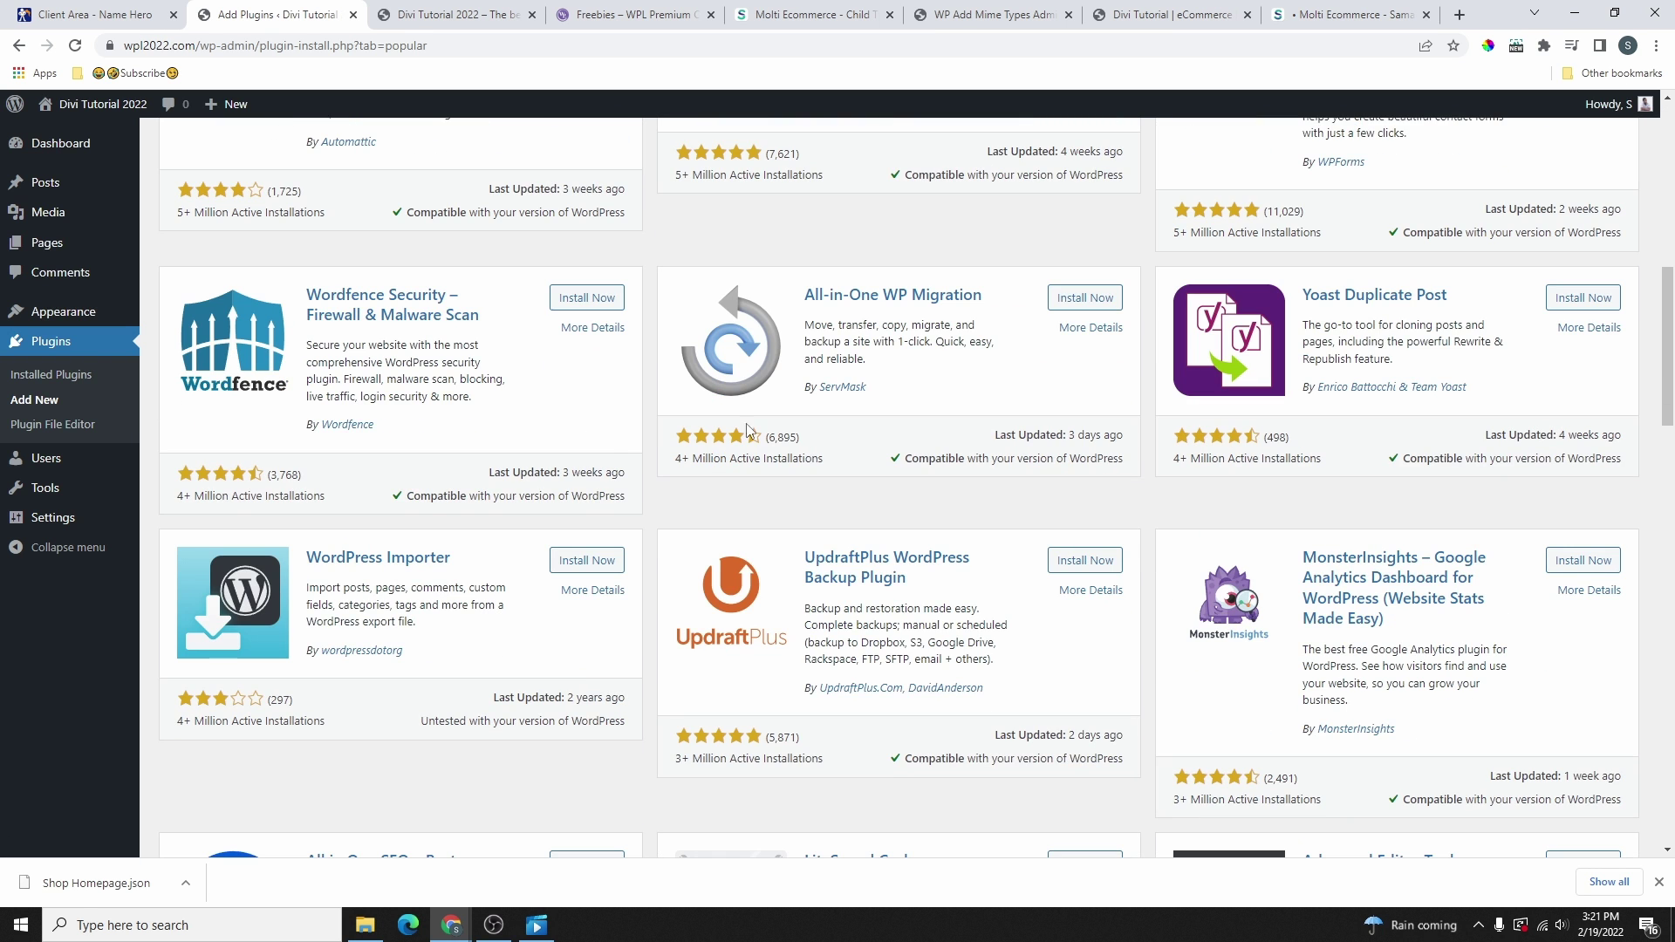
{"action": "scroll", "coordinate": [782, 442], "scroll_direction": "down", "scroll_amount": 5}
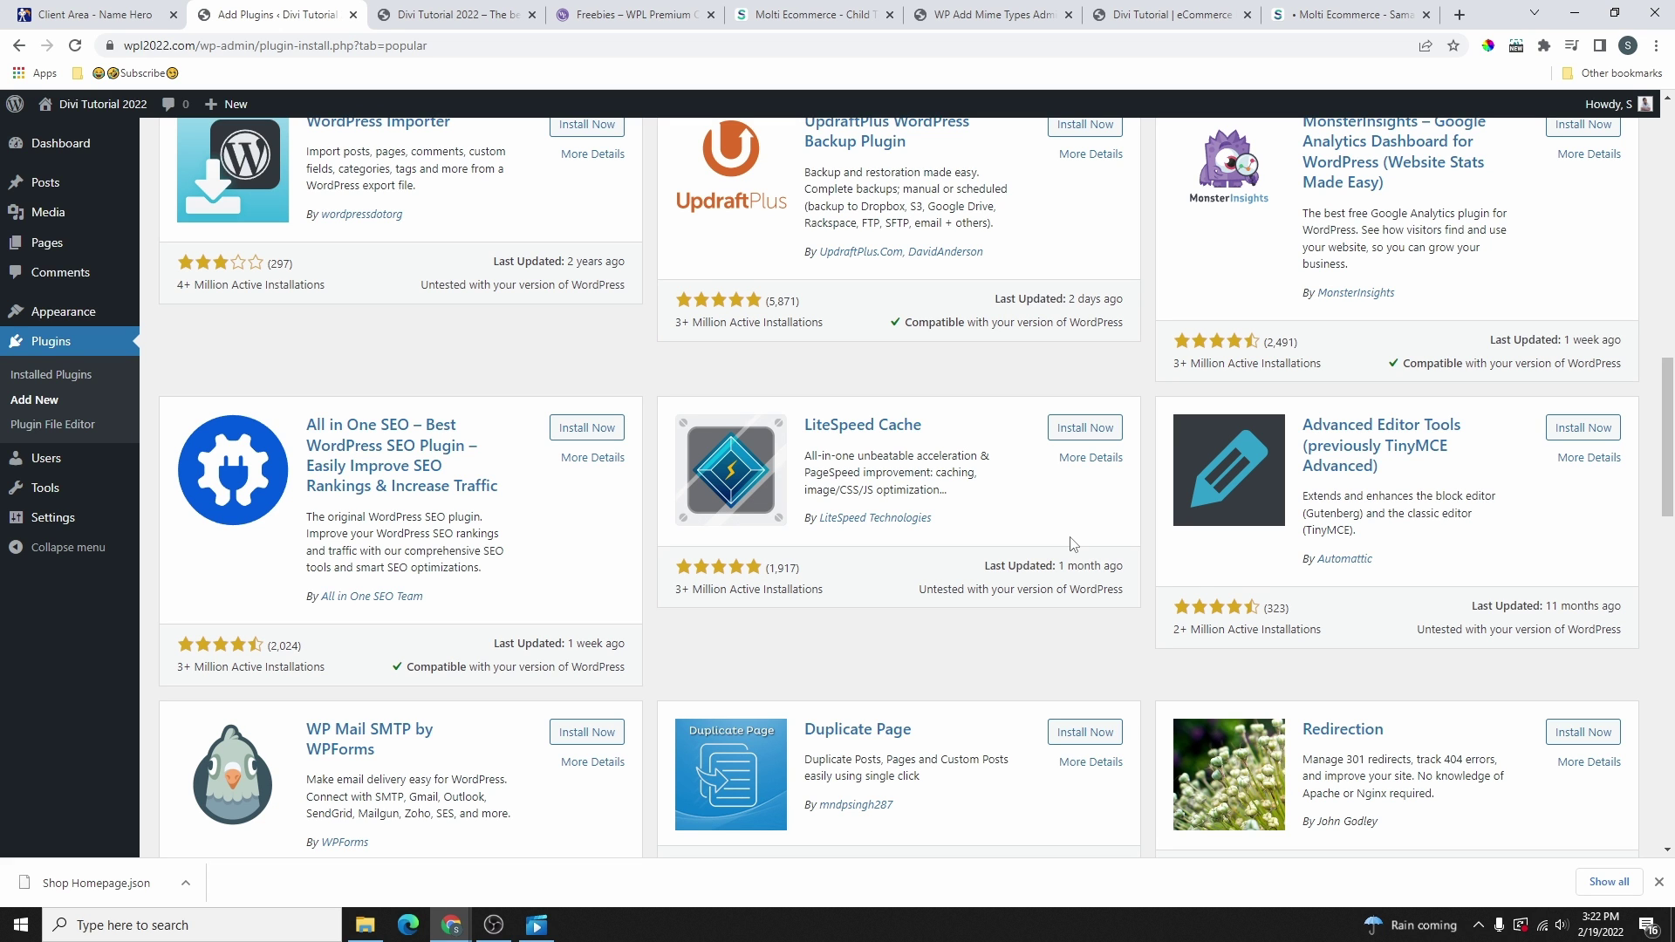
{"action": "scroll", "coordinate": [873, 602], "scroll_direction": "up", "scroll_amount": 5}
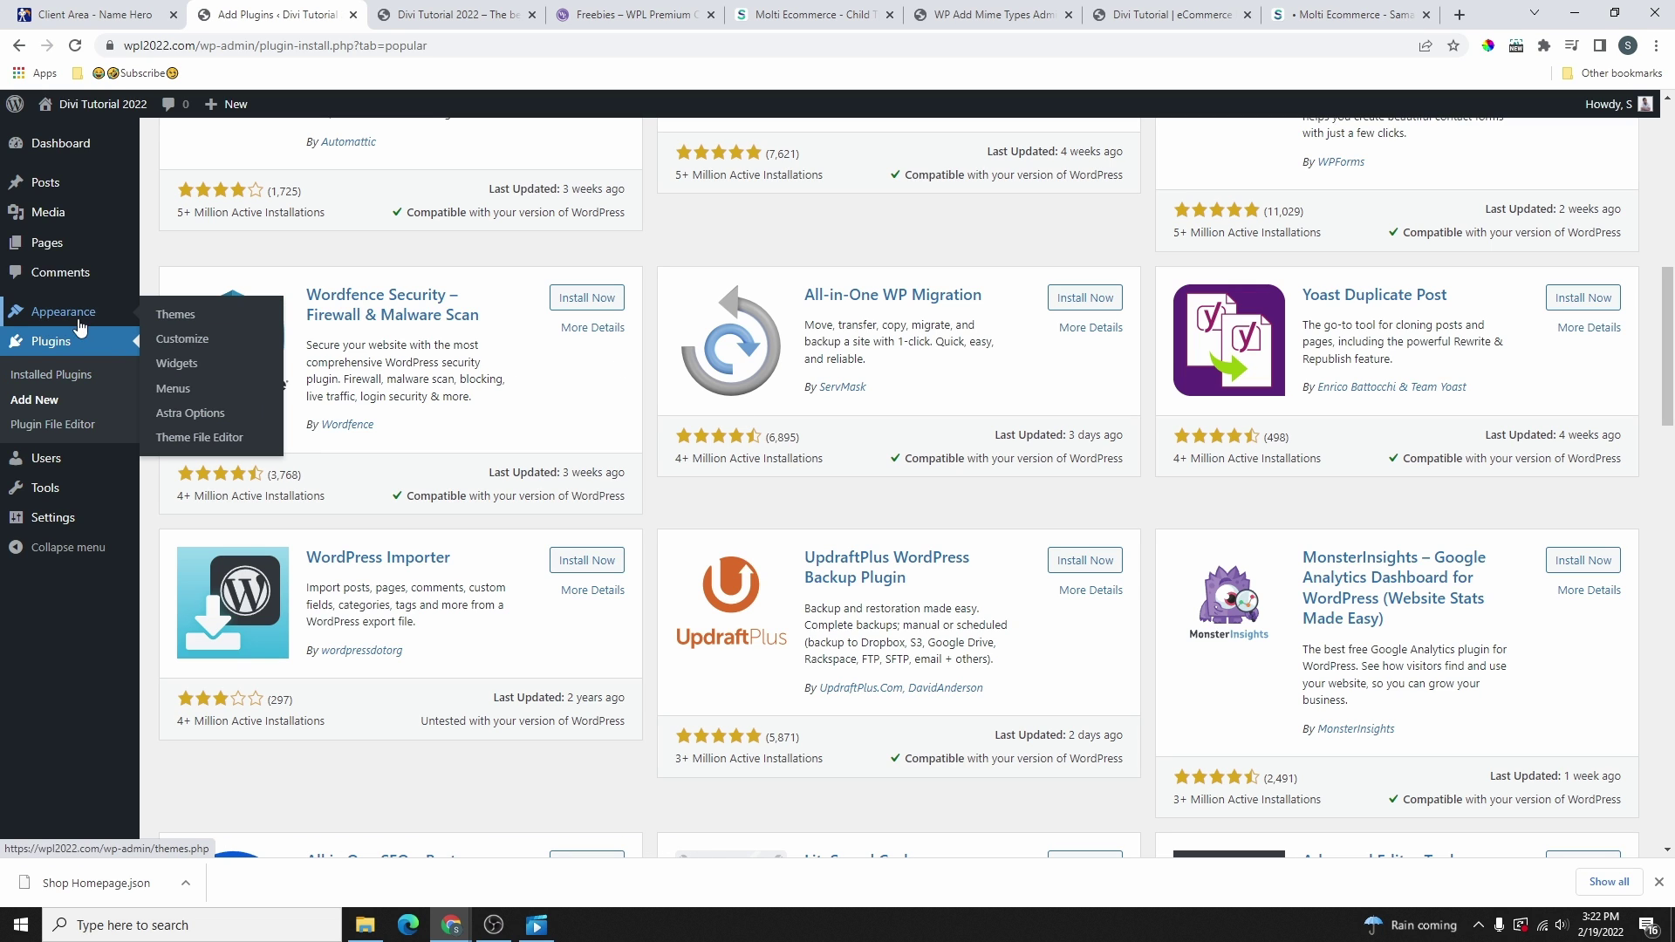
{"action": "left_click", "coordinate": [172, 319]}
{"action": "mouse_move", "coordinate": [728, 455]}
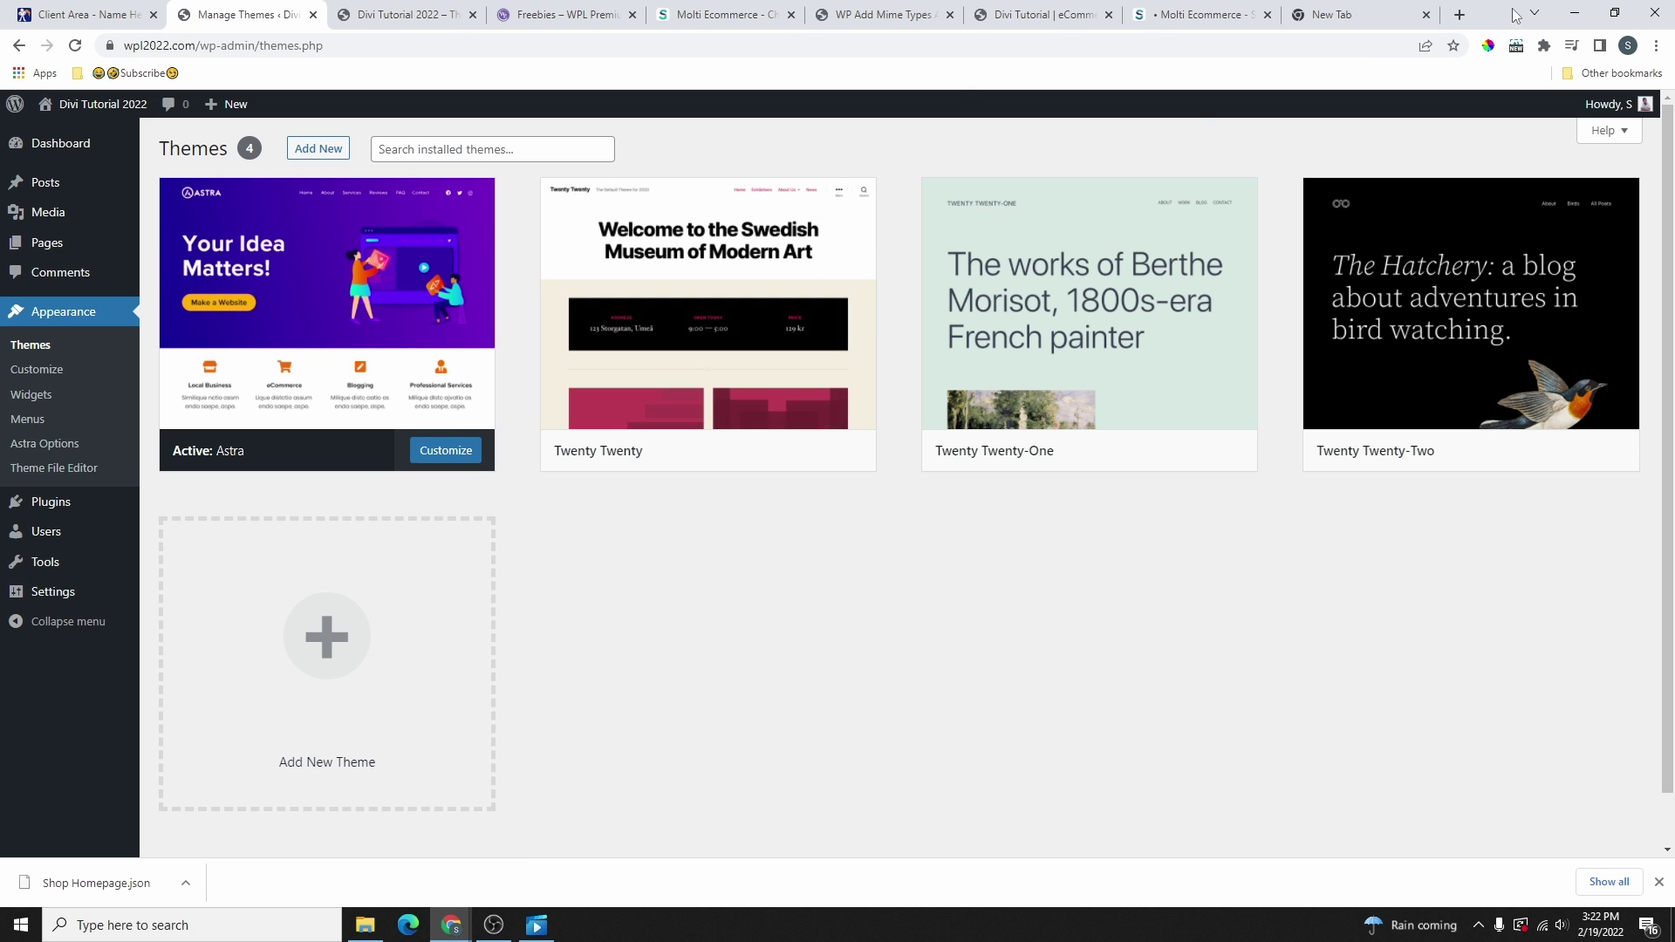
- Open wplifestyle.com/divi in the new browser tab to reach the Elegant Themes pricing page
{"action": "left_click", "coordinate": [1350, 16]}
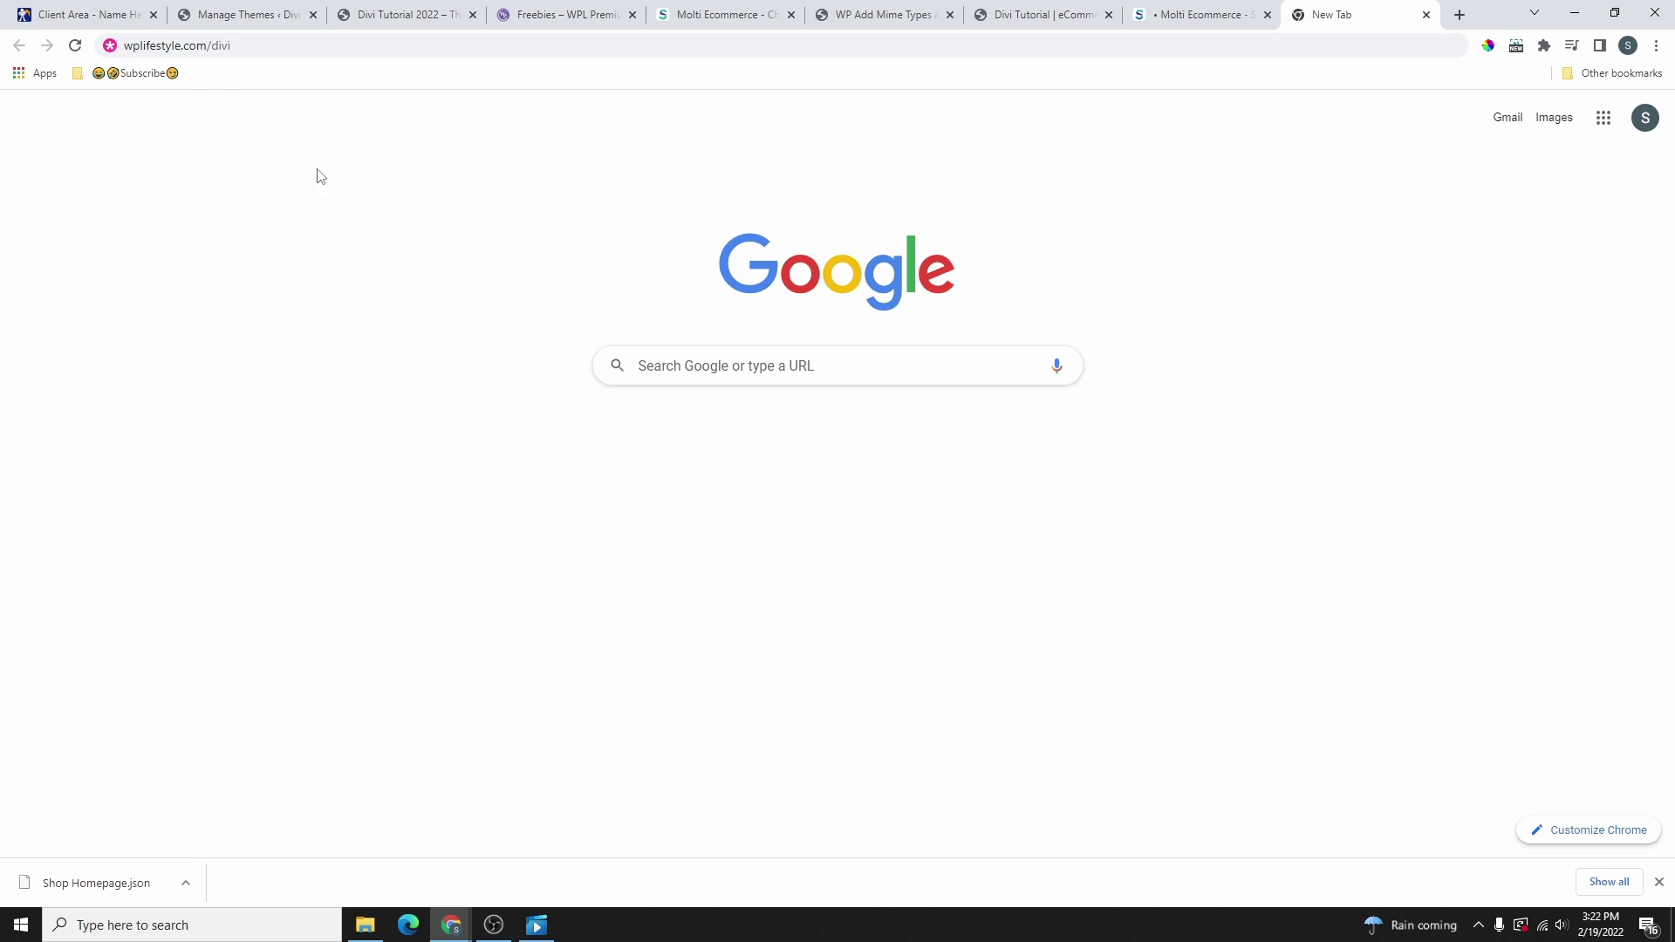
{"action": "left_click", "coordinate": [250, 50]}
{"action": "key", "text": "Return"}
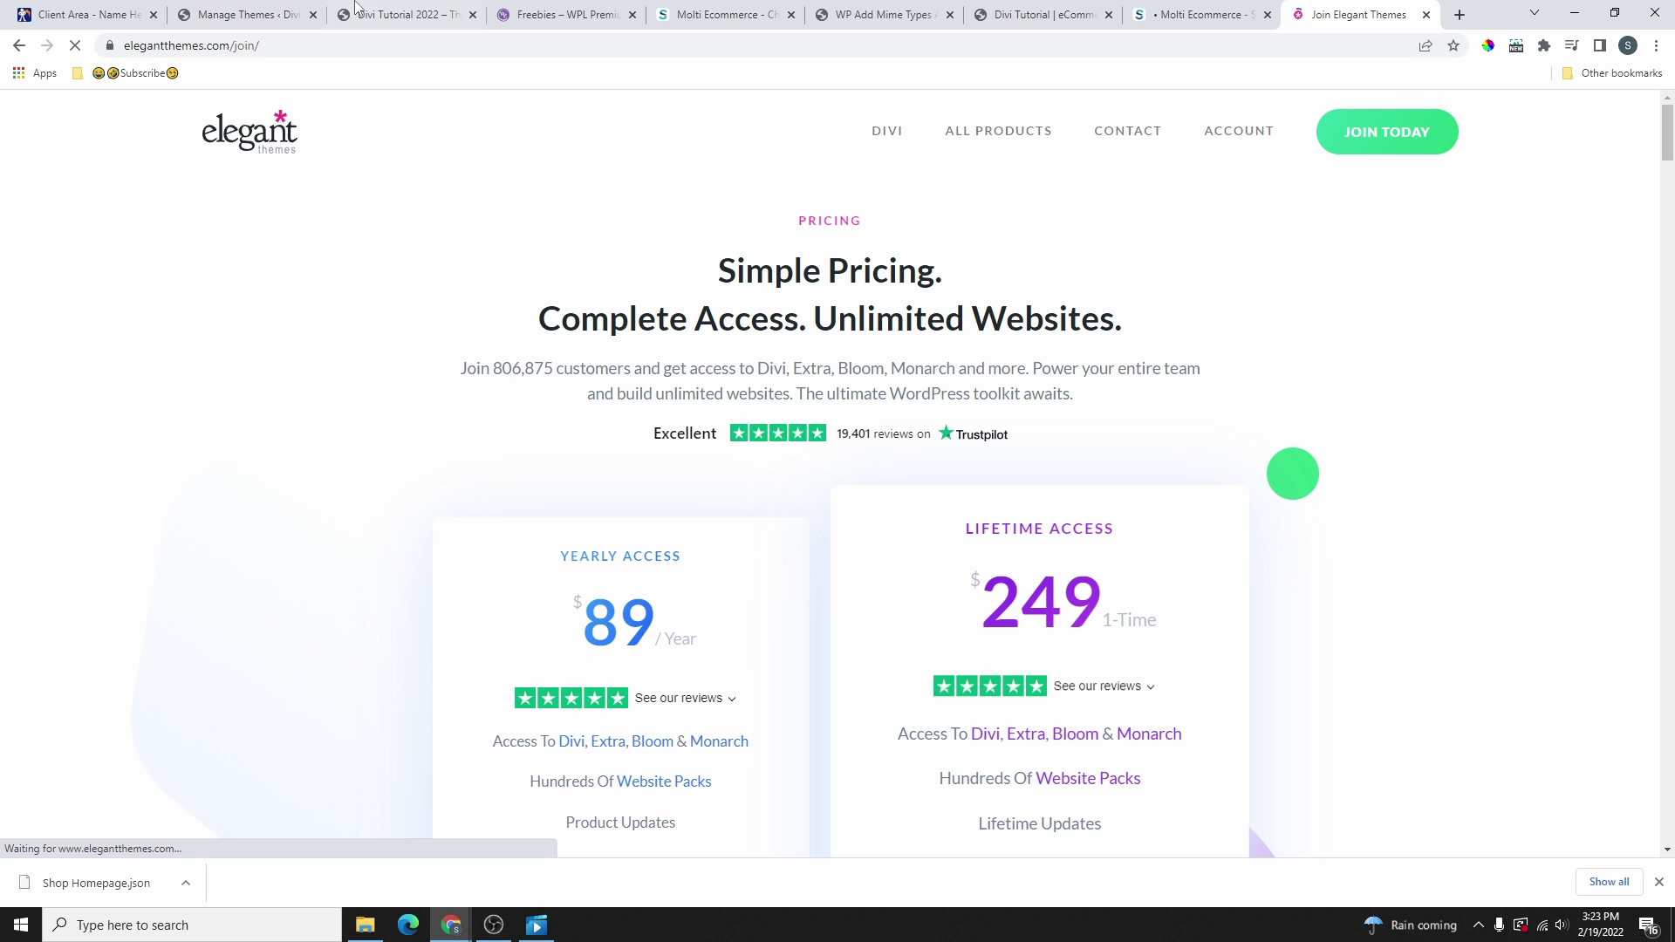
- Examine the Yearly Access plan's included features, such as website usage, product updates and website packs
{"action": "scroll", "coordinate": [990, 419], "scroll_direction": "down", "scroll_amount": 4}
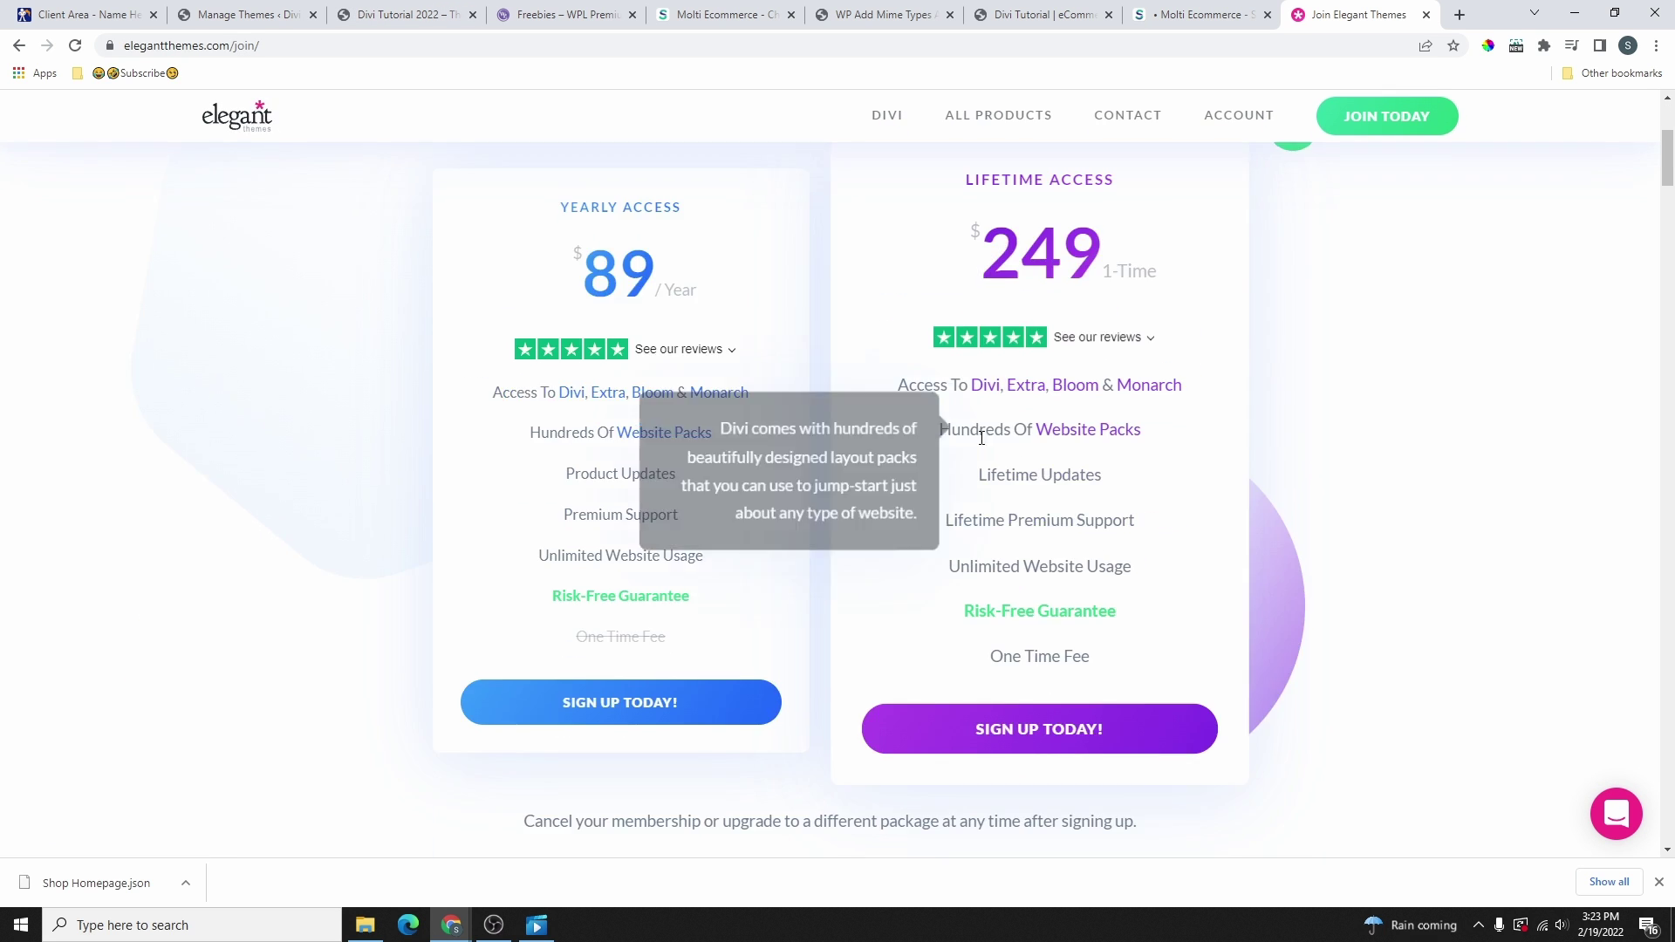
{"action": "scroll", "coordinate": [785, 393], "scroll_direction": "up", "scroll_amount": 4}
{"action": "scroll", "coordinate": [611, 374], "scroll_direction": "down", "scroll_amount": 2}
{"action": "scroll", "coordinate": [1117, 378], "scroll_direction": "down", "scroll_amount": 1}
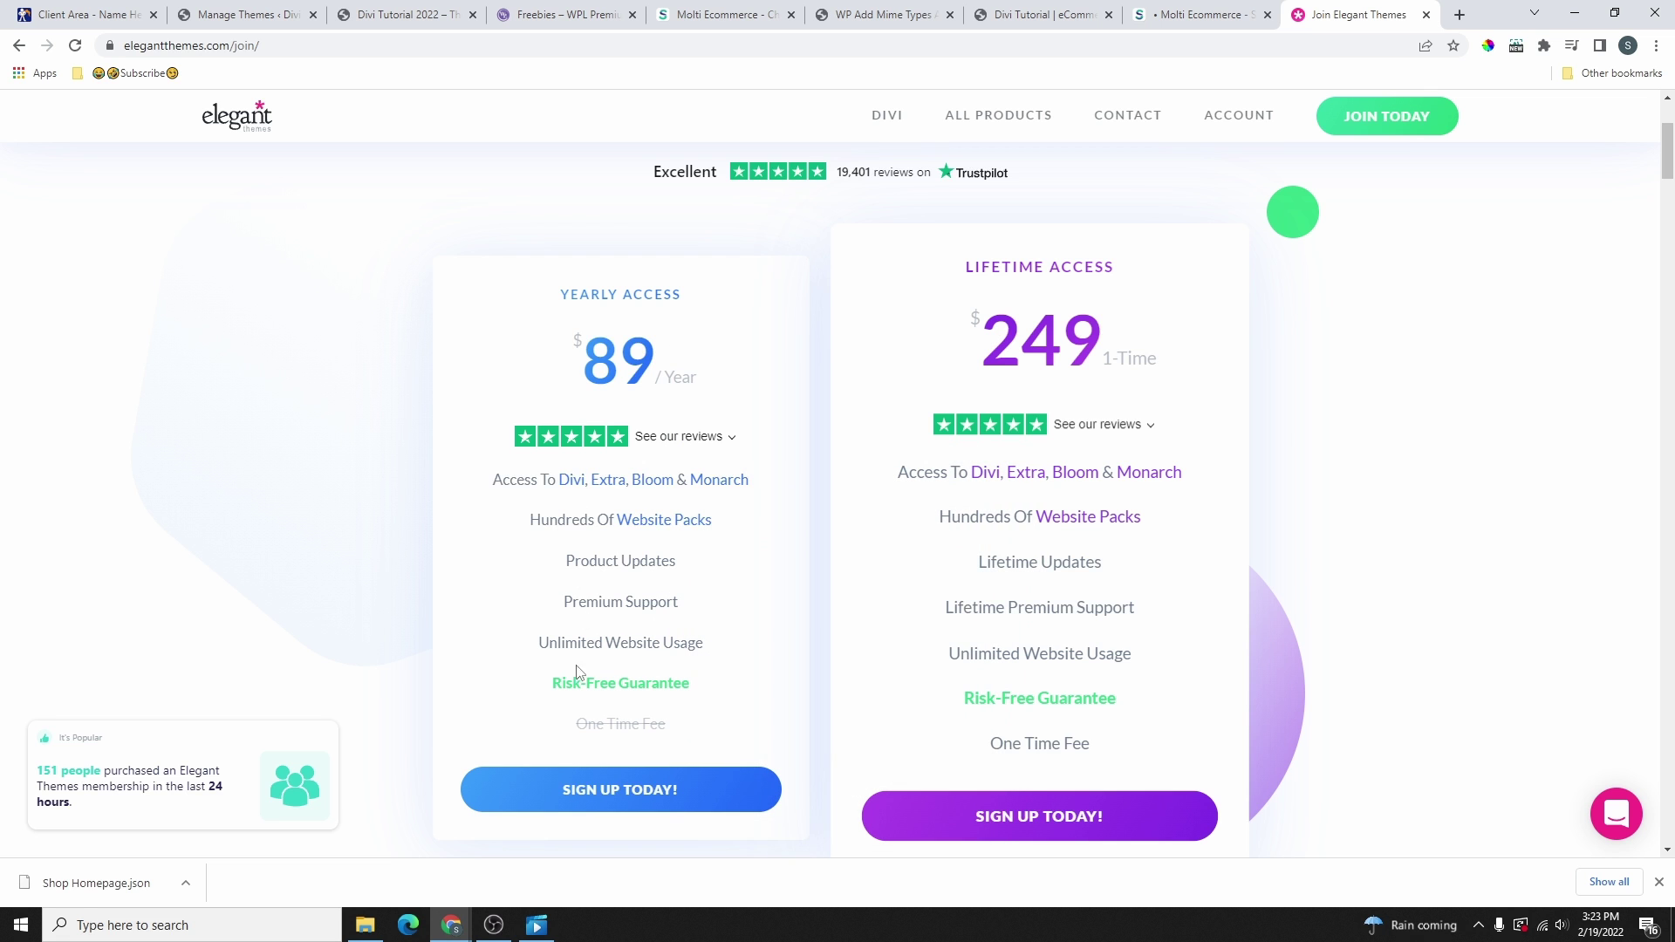
{"action": "left_click_drag", "start_coordinate": [537, 647], "coordinate": [718, 656]}
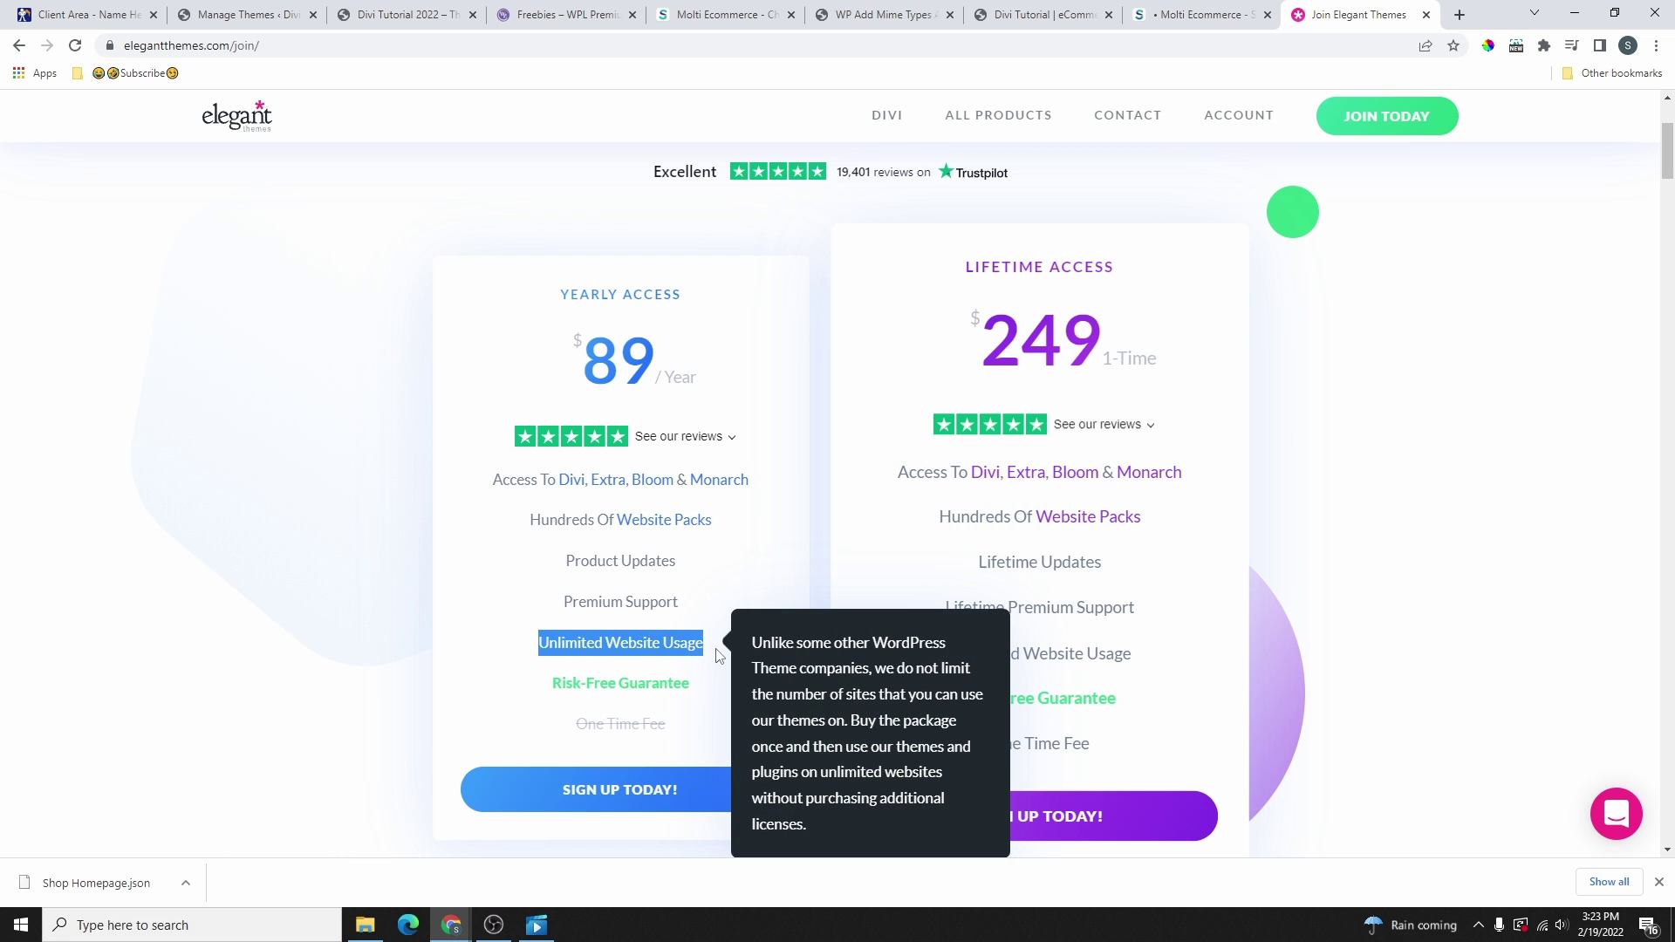
{"action": "scroll", "coordinate": [707, 660], "scroll_direction": "down", "scroll_amount": 2}
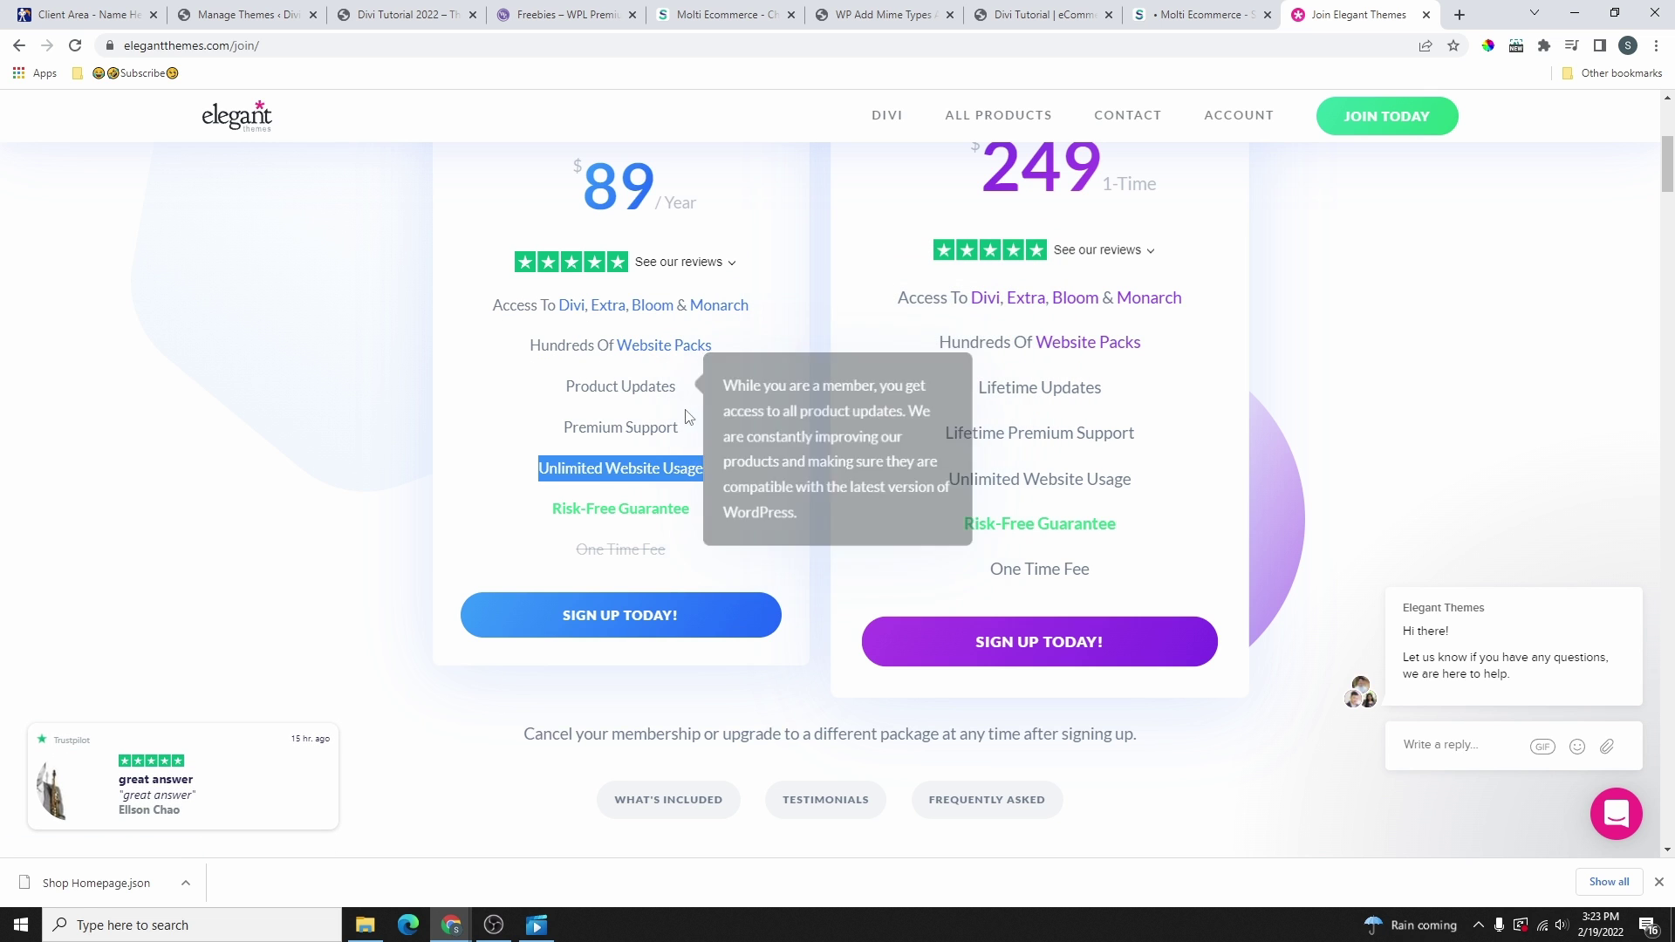
{"action": "left_click_drag", "start_coordinate": [561, 400], "coordinate": [607, 409]}
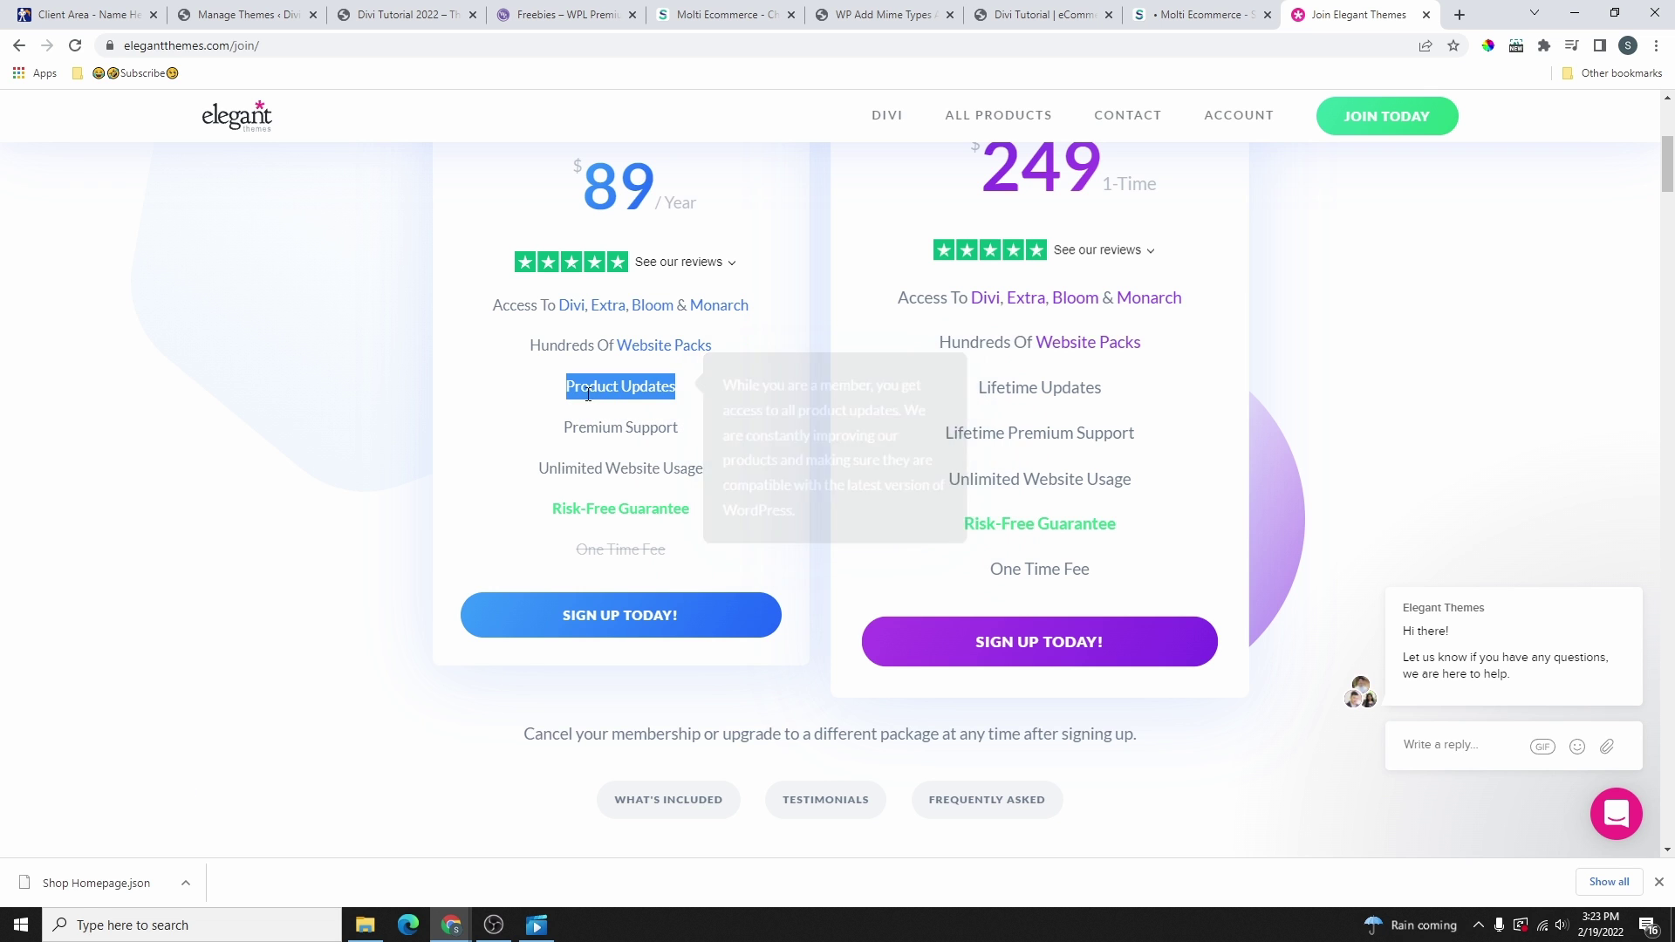
{"action": "left_click", "coordinate": [647, 402]}
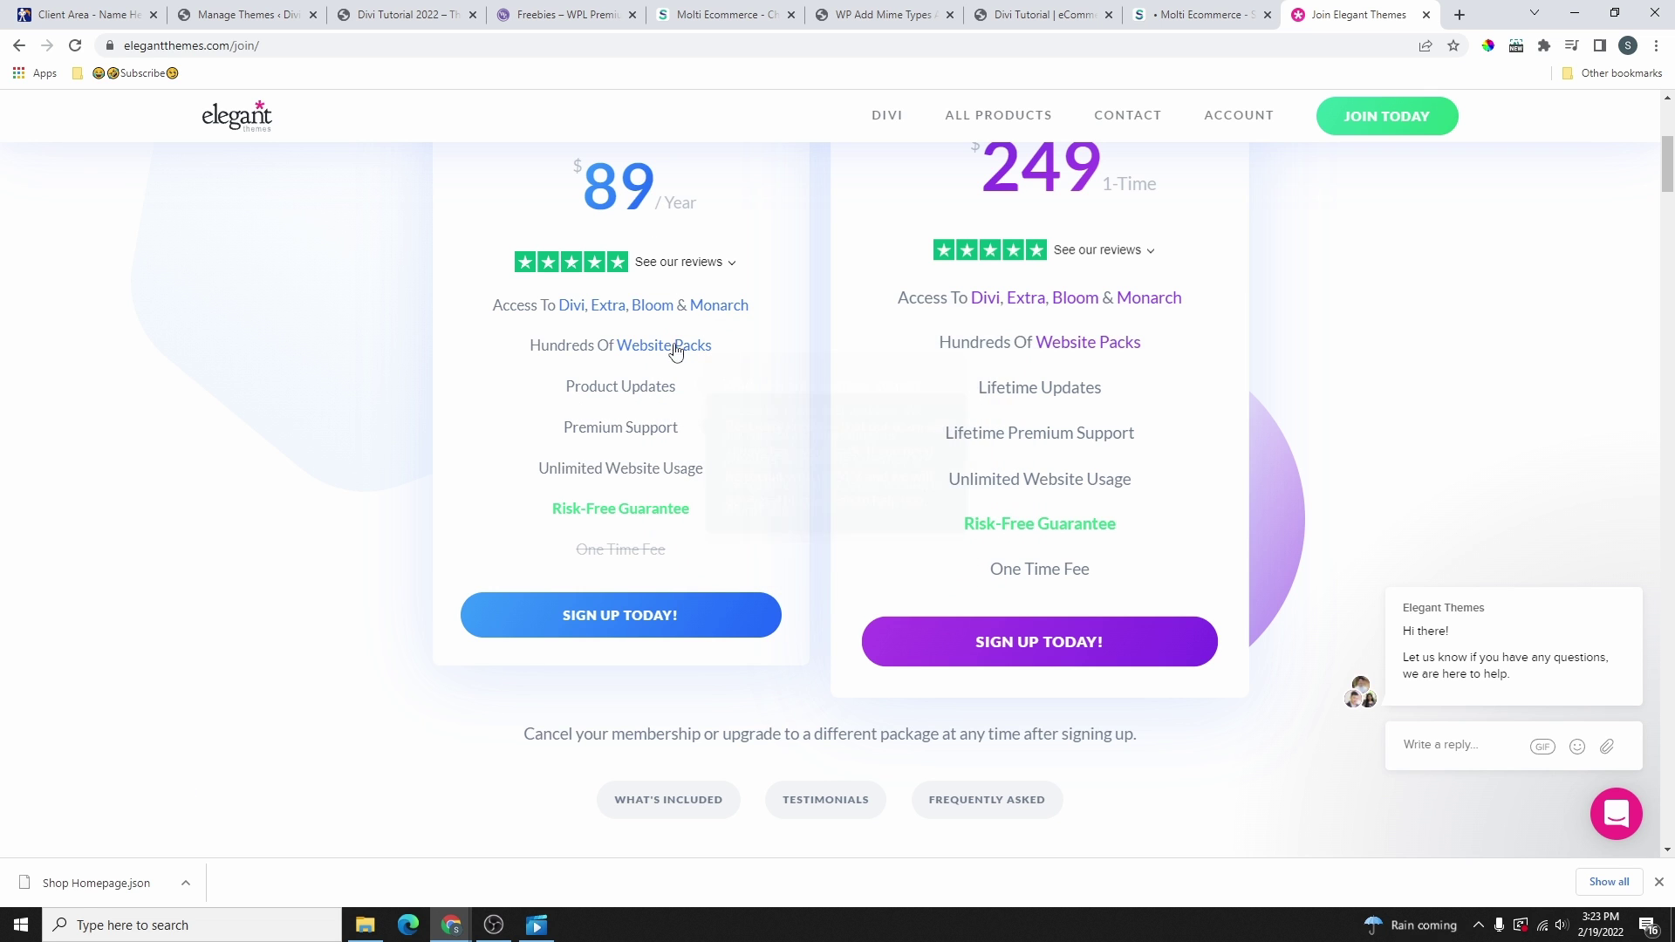
{"action": "mouse_move", "coordinate": [664, 350]}
{"action": "scroll", "coordinate": [599, 207], "scroll_direction": "up", "scroll_amount": 2}
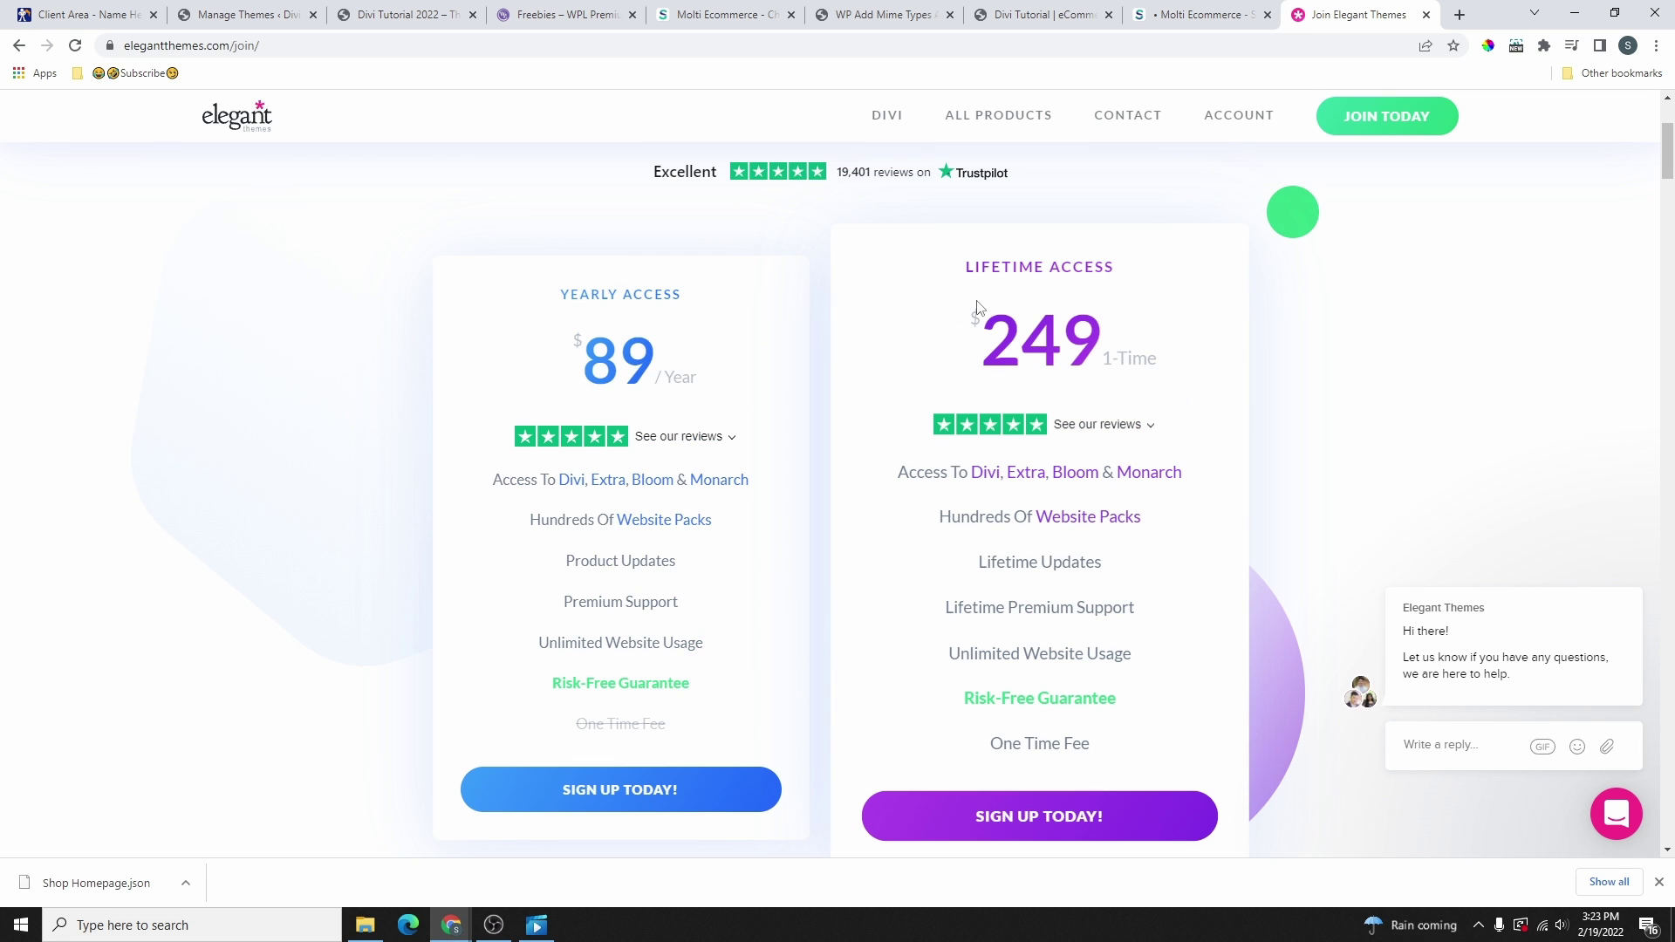
- Examine the Lifetime Access plan's one-time price and included features, and compare it with the Yearly Access price
{"action": "left_click_drag", "start_coordinate": [962, 273], "coordinate": [1151, 278]}
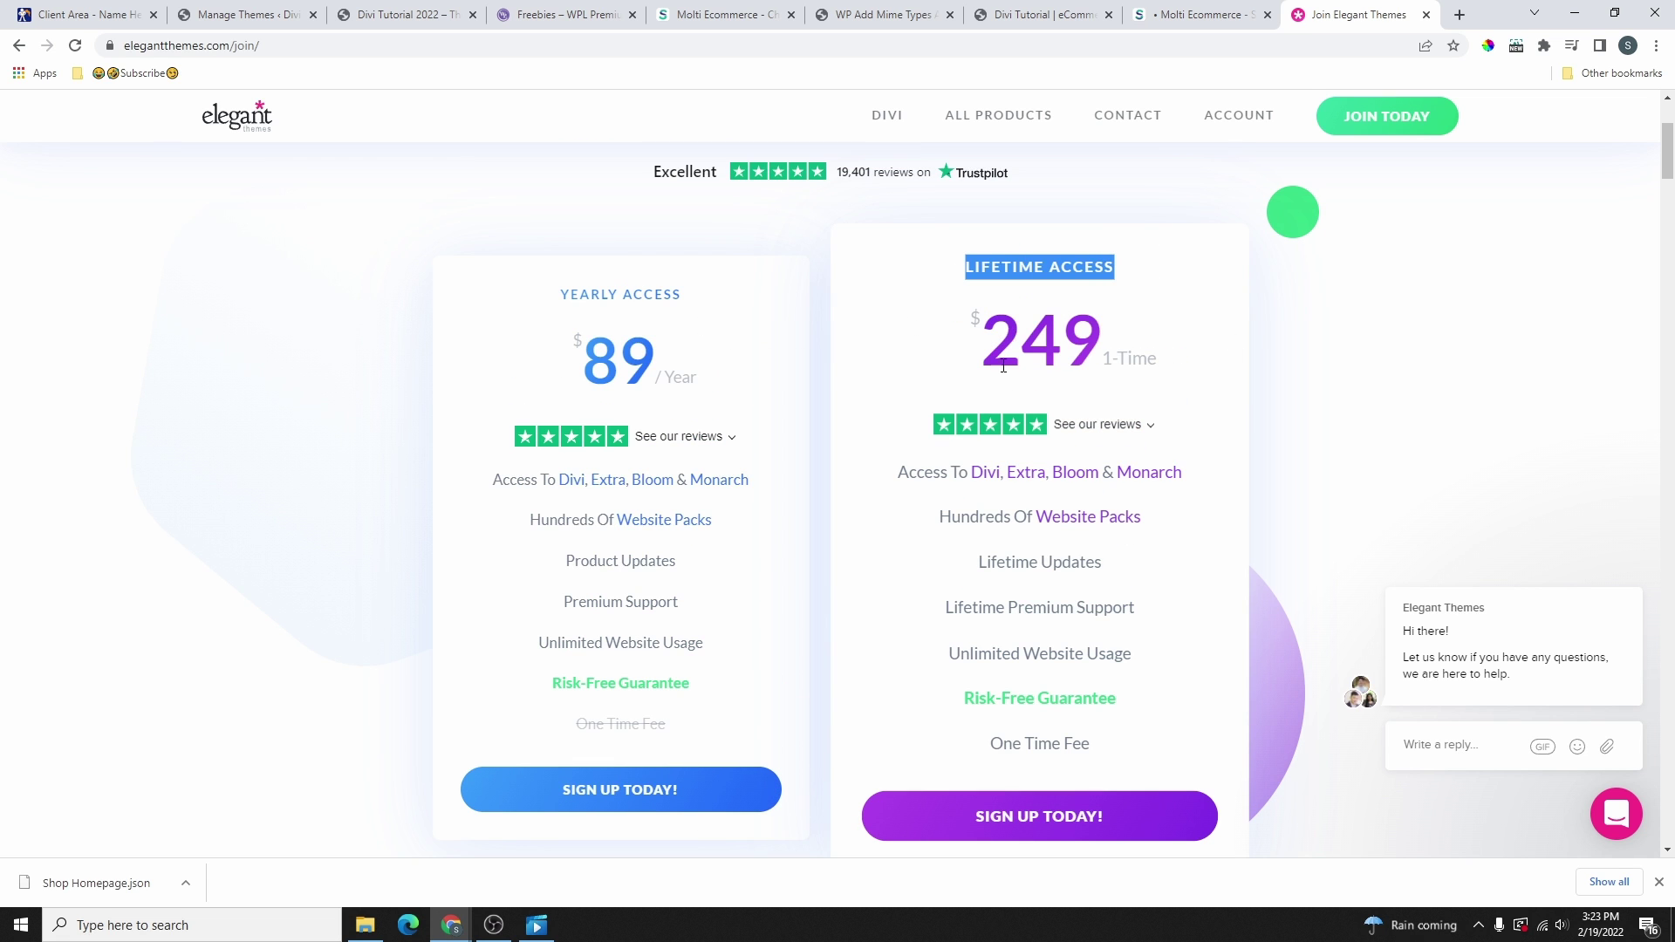
{"action": "left_click_drag", "start_coordinate": [993, 339], "coordinate": [1181, 349]}
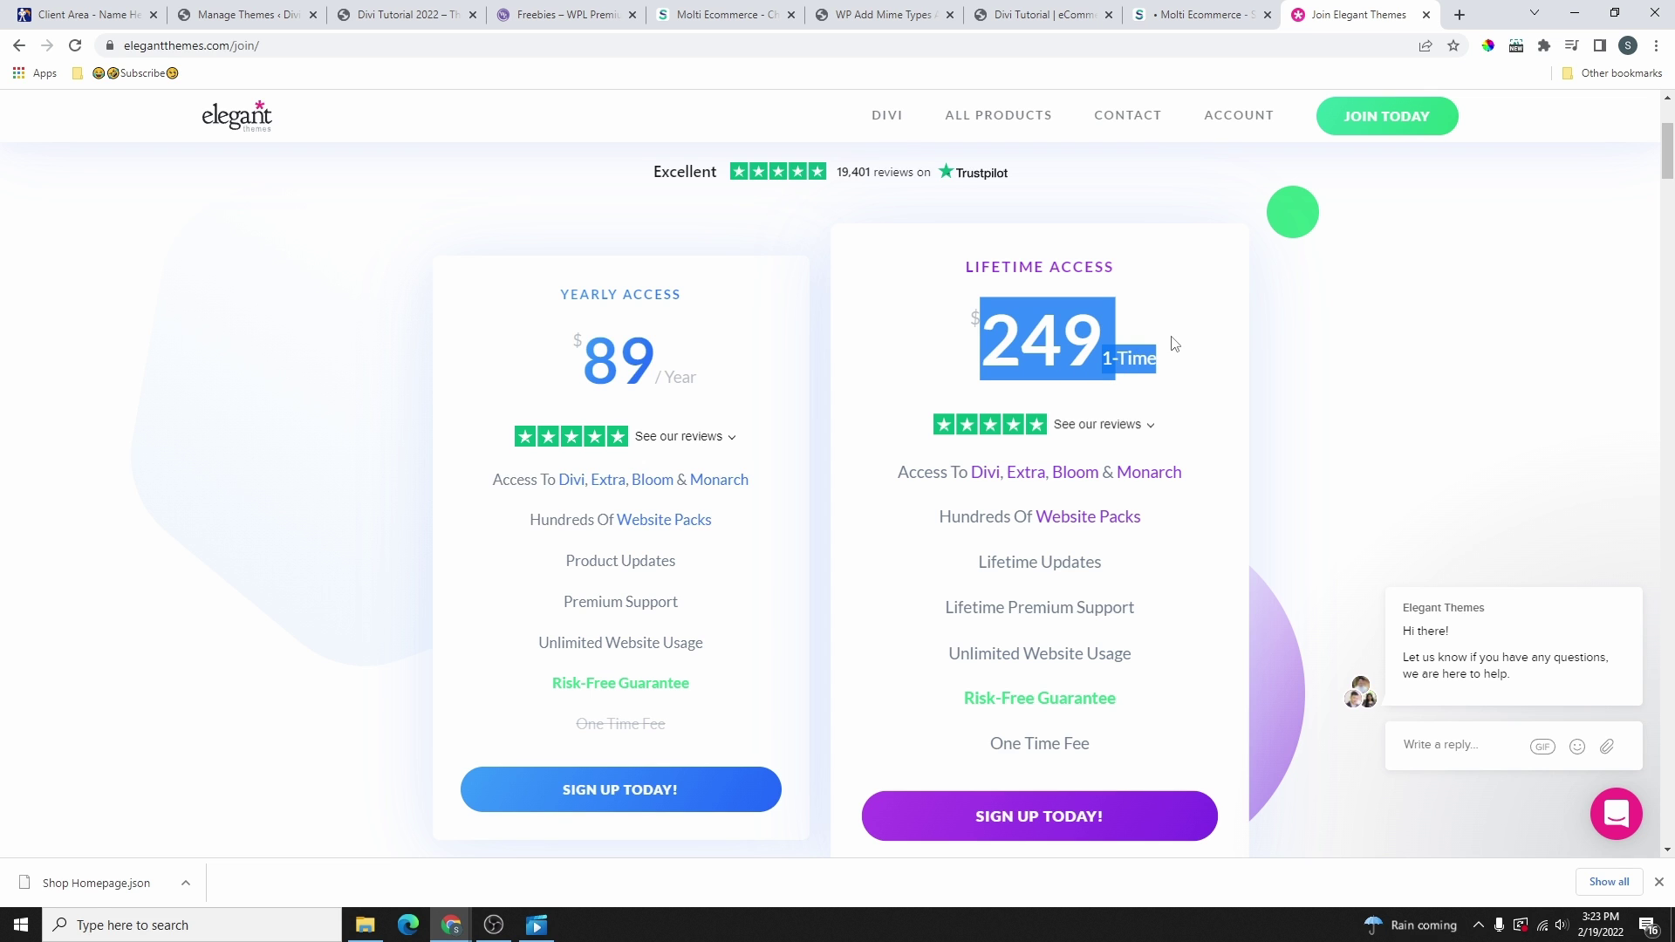
{"action": "left_click", "coordinate": [1066, 356]}
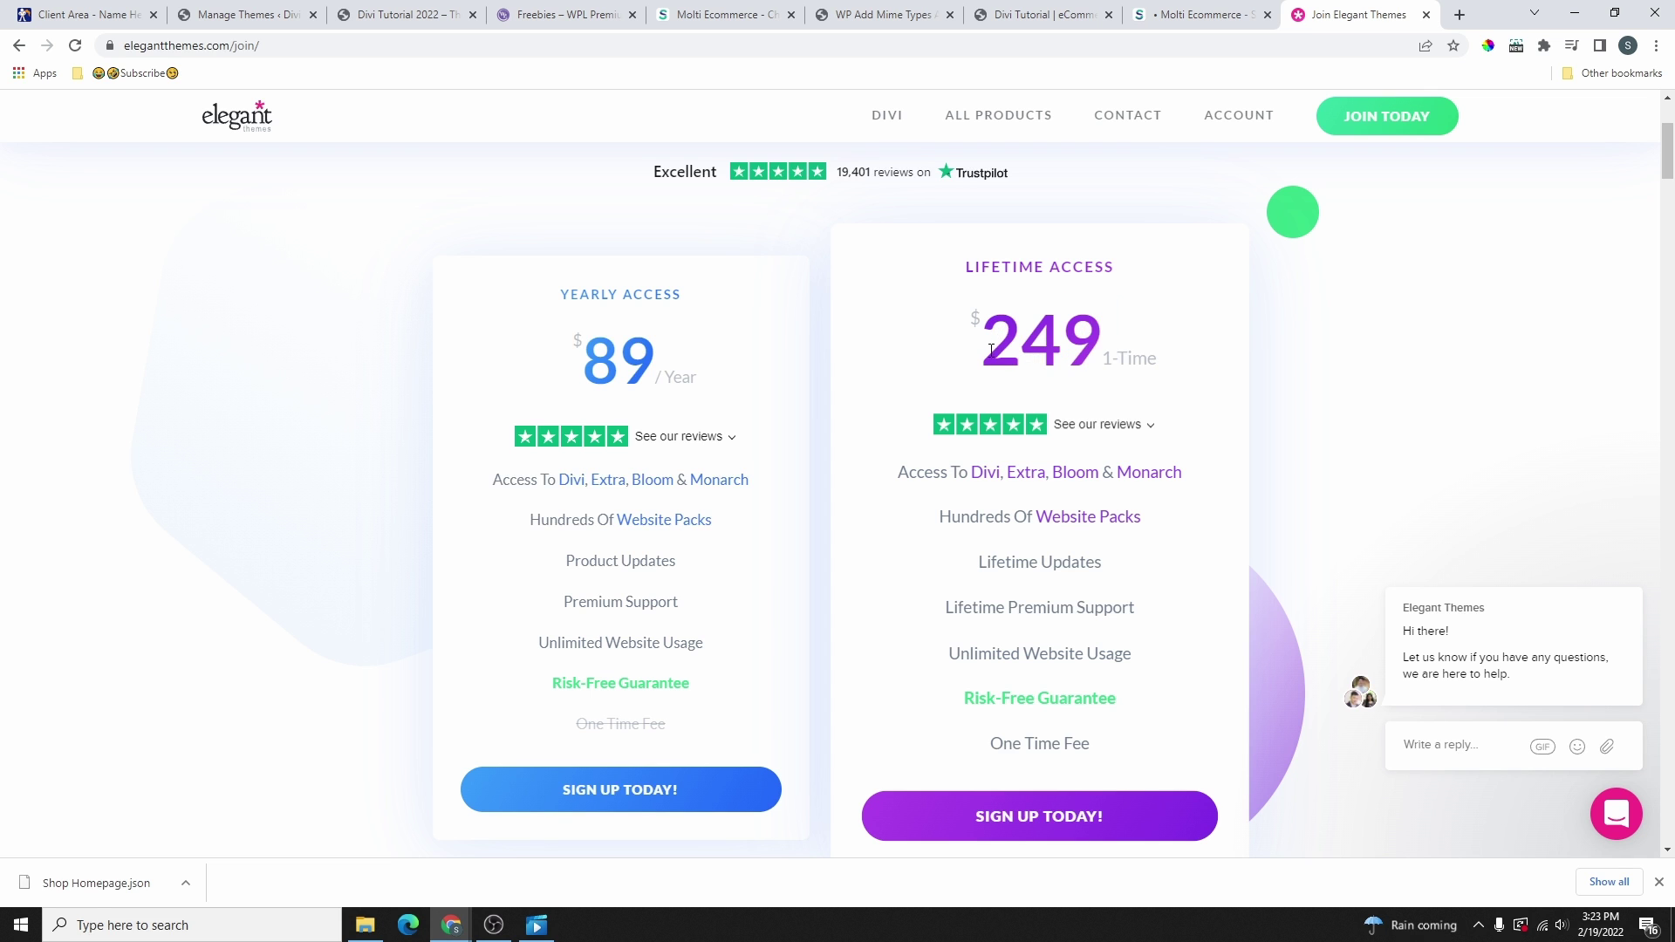
{"action": "left_click_drag", "start_coordinate": [986, 344], "coordinate": [1183, 369]}
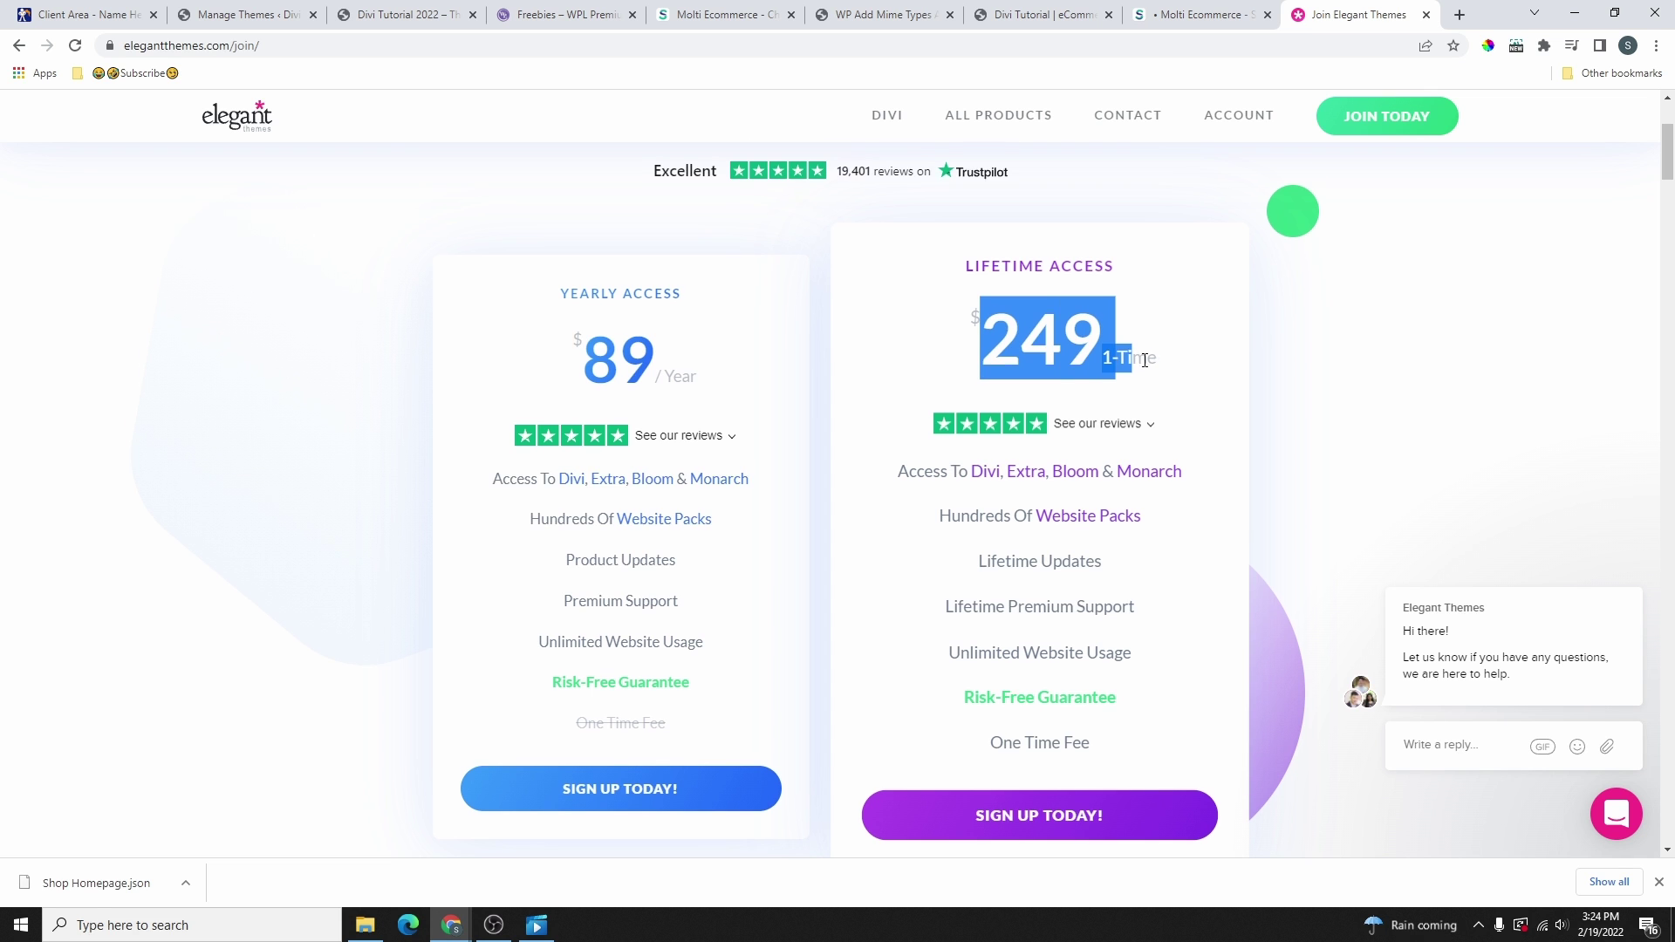
{"action": "scroll", "coordinate": [986, 419], "scroll_direction": "down", "scroll_amount": 2}
{"action": "mouse_move", "coordinate": [983, 392]}
{"action": "left_click_drag", "start_coordinate": [989, 392], "coordinate": [1135, 401]}
{"action": "left_click_drag", "start_coordinate": [937, 448], "coordinate": [1147, 447]}
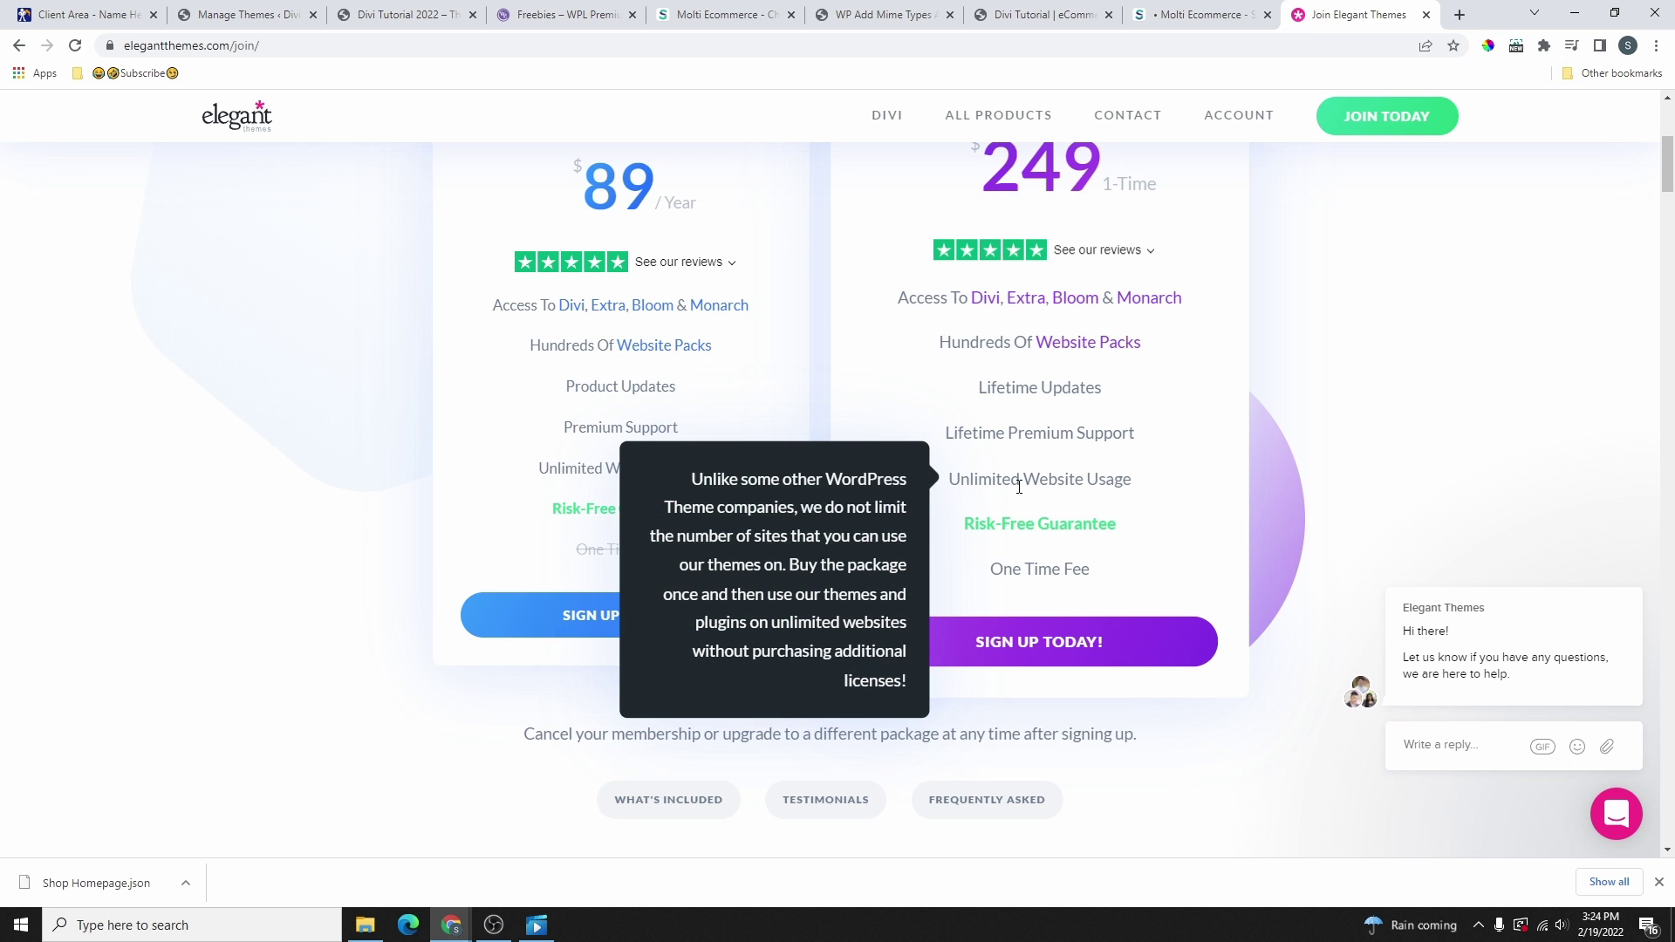
{"action": "scroll", "coordinate": [1163, 329], "scroll_direction": "up", "scroll_amount": 1}
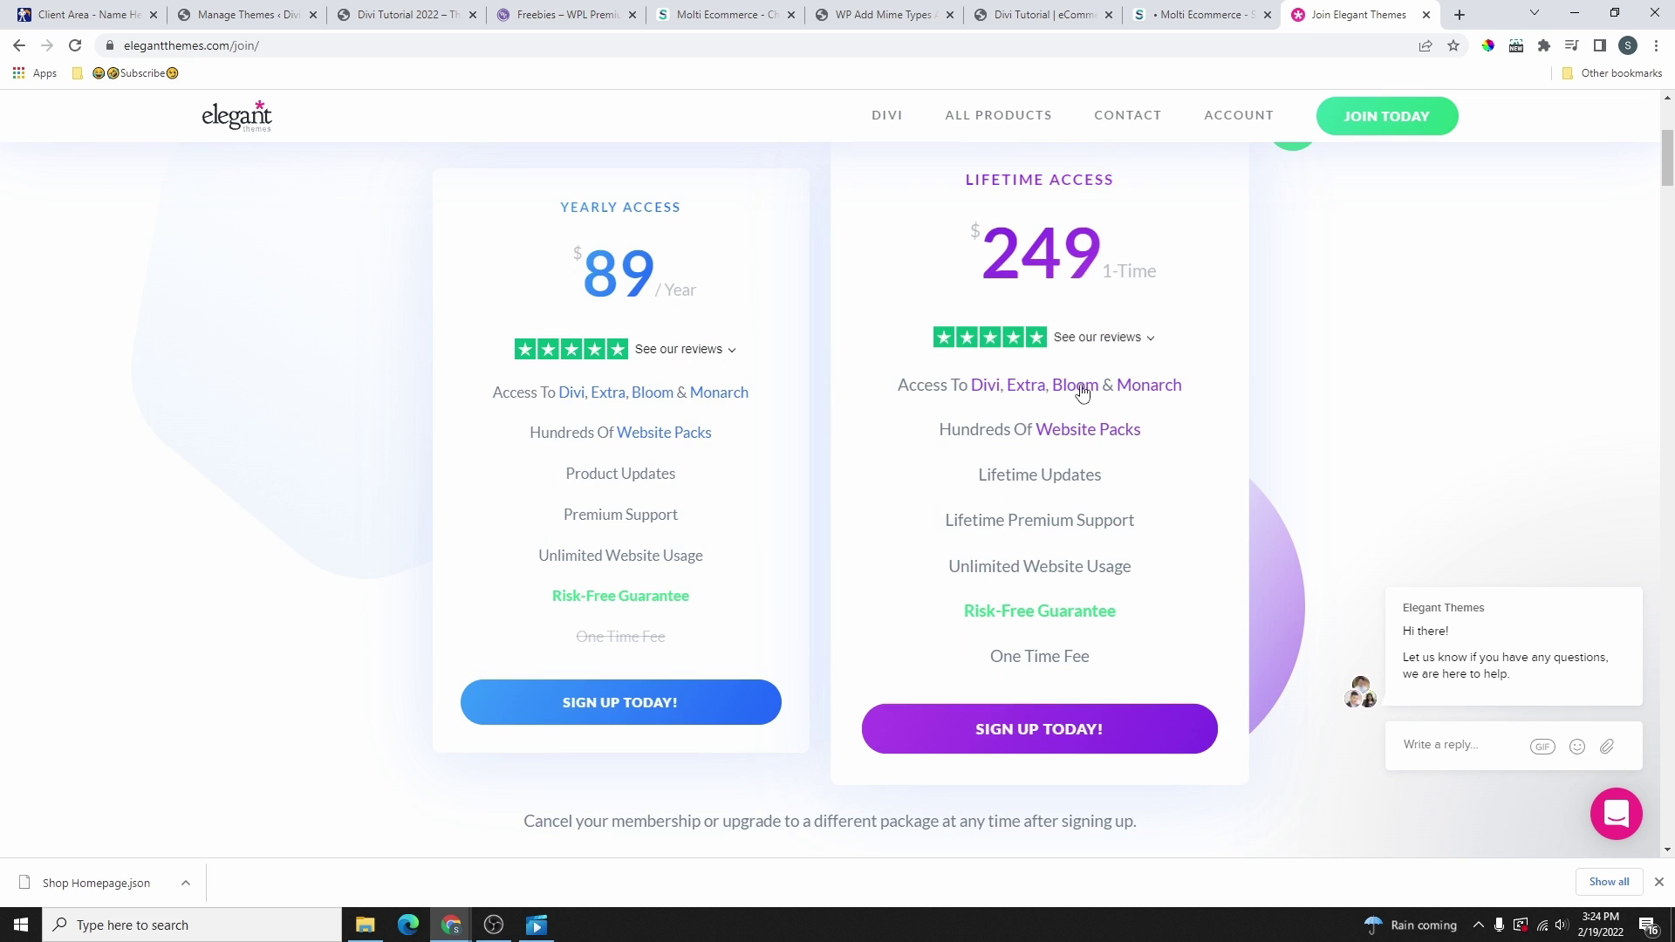
{"action": "scroll", "coordinate": [1109, 314], "scroll_direction": "up", "scroll_amount": 2}
{"action": "scroll", "coordinate": [980, 390], "scroll_direction": "down", "scroll_amount": 1}
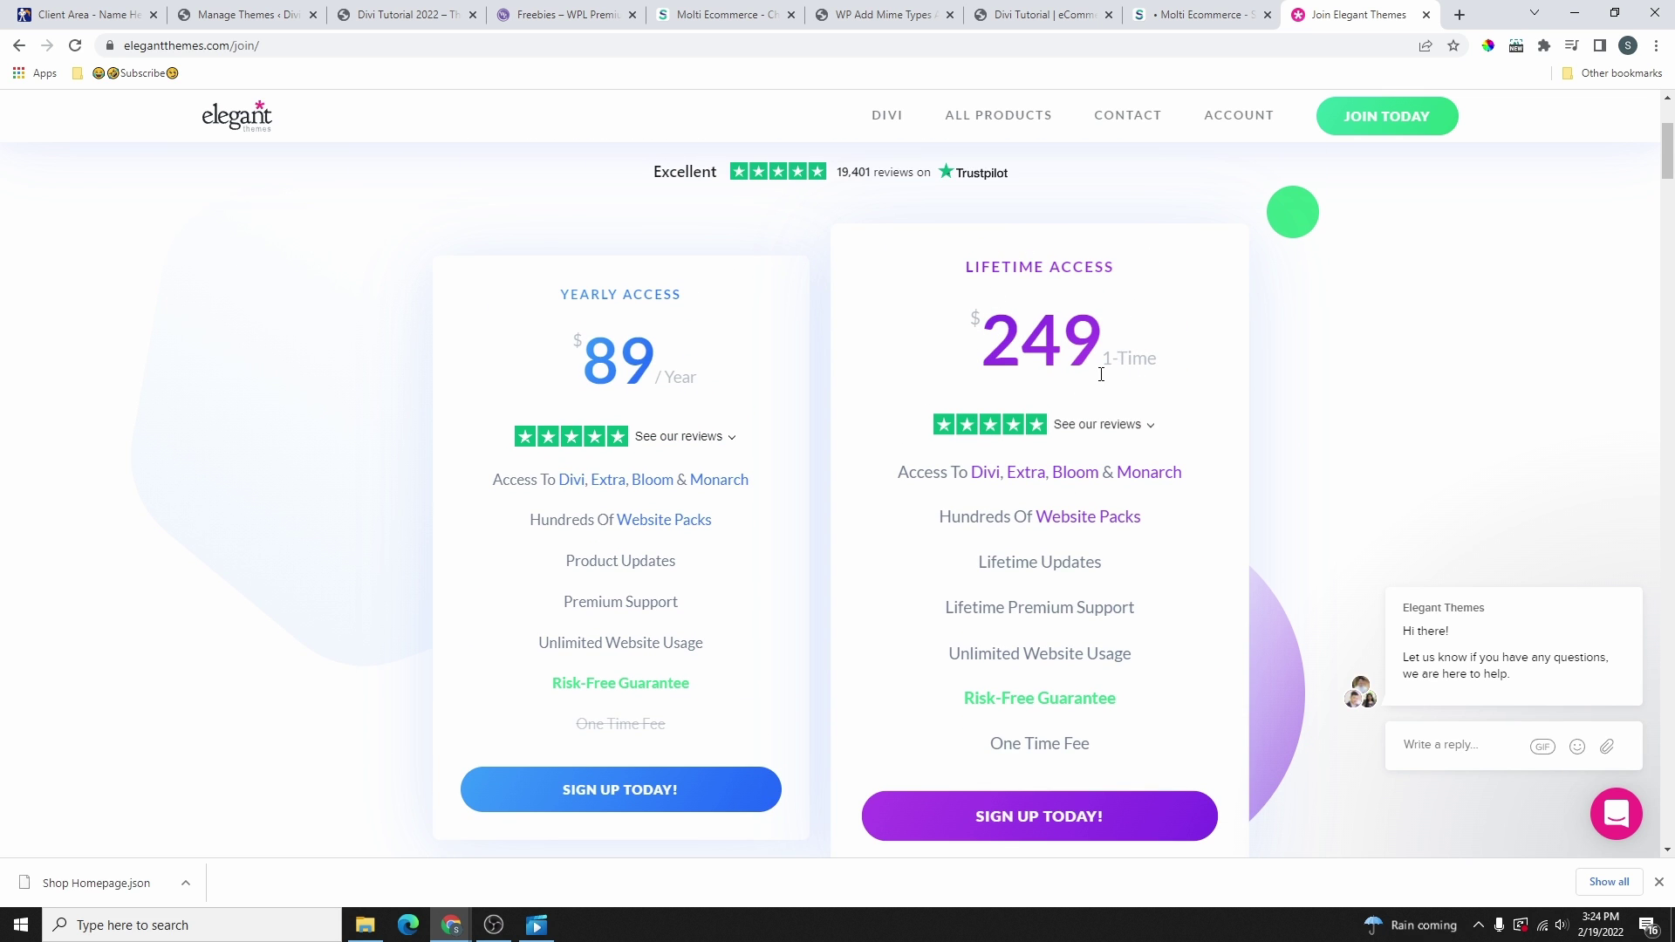
{"action": "left_click_drag", "start_coordinate": [665, 378], "coordinate": [578, 374]}
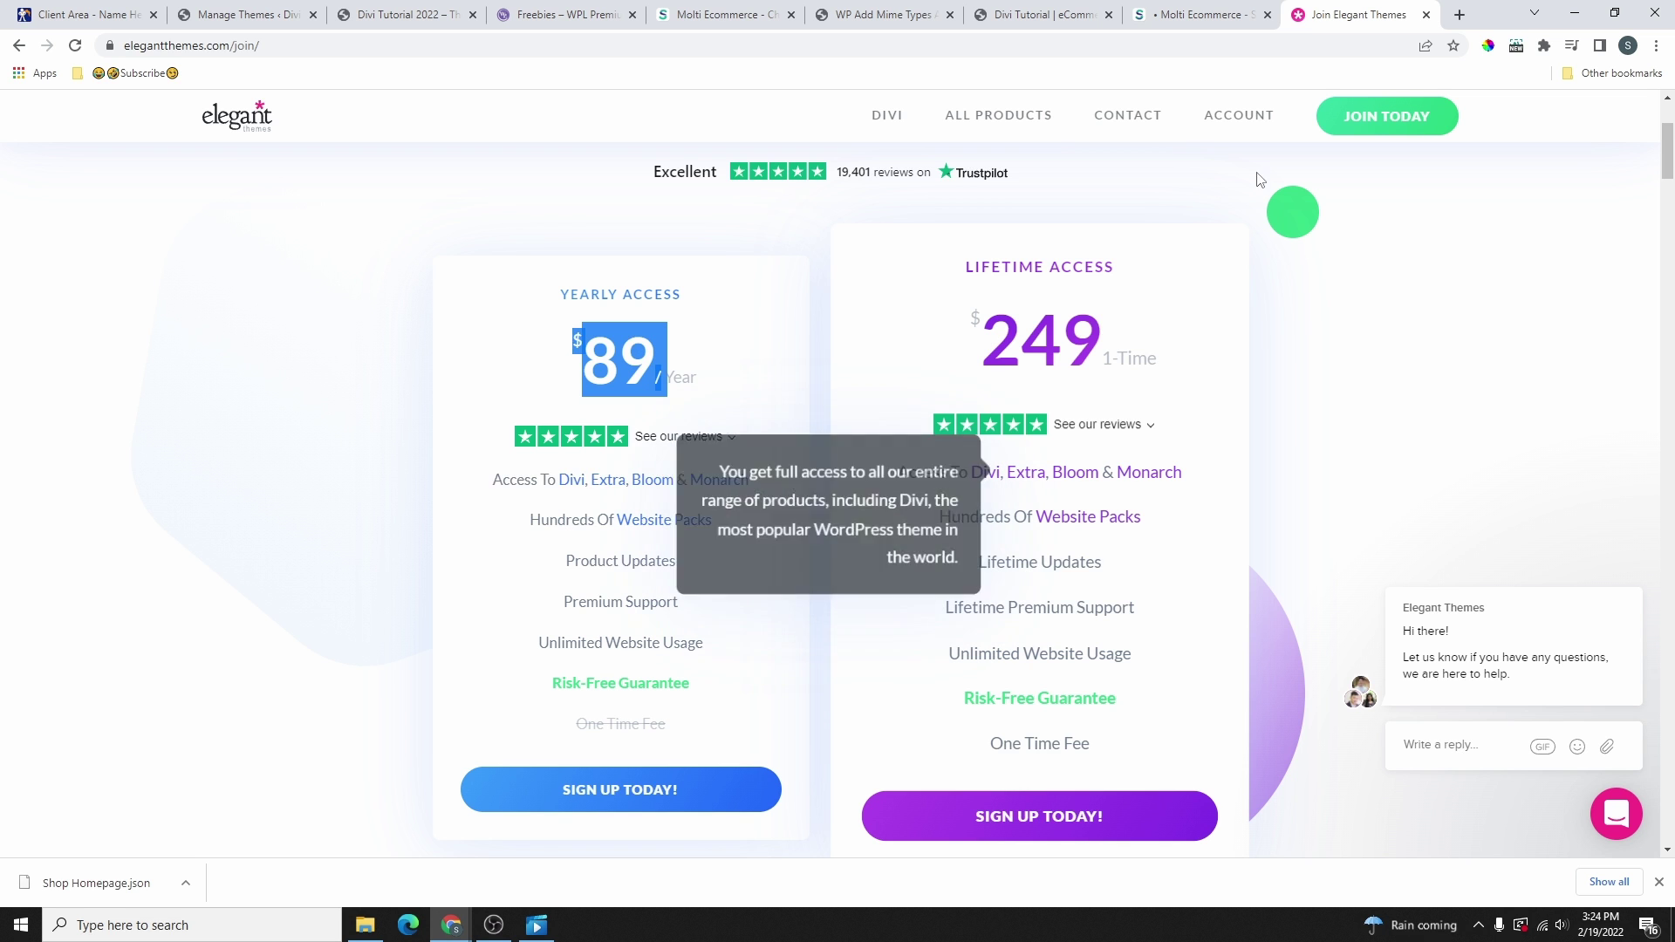
- Go to the members area of the Elegant Themes account
{"action": "mouse_move", "coordinate": [1236, 131]}
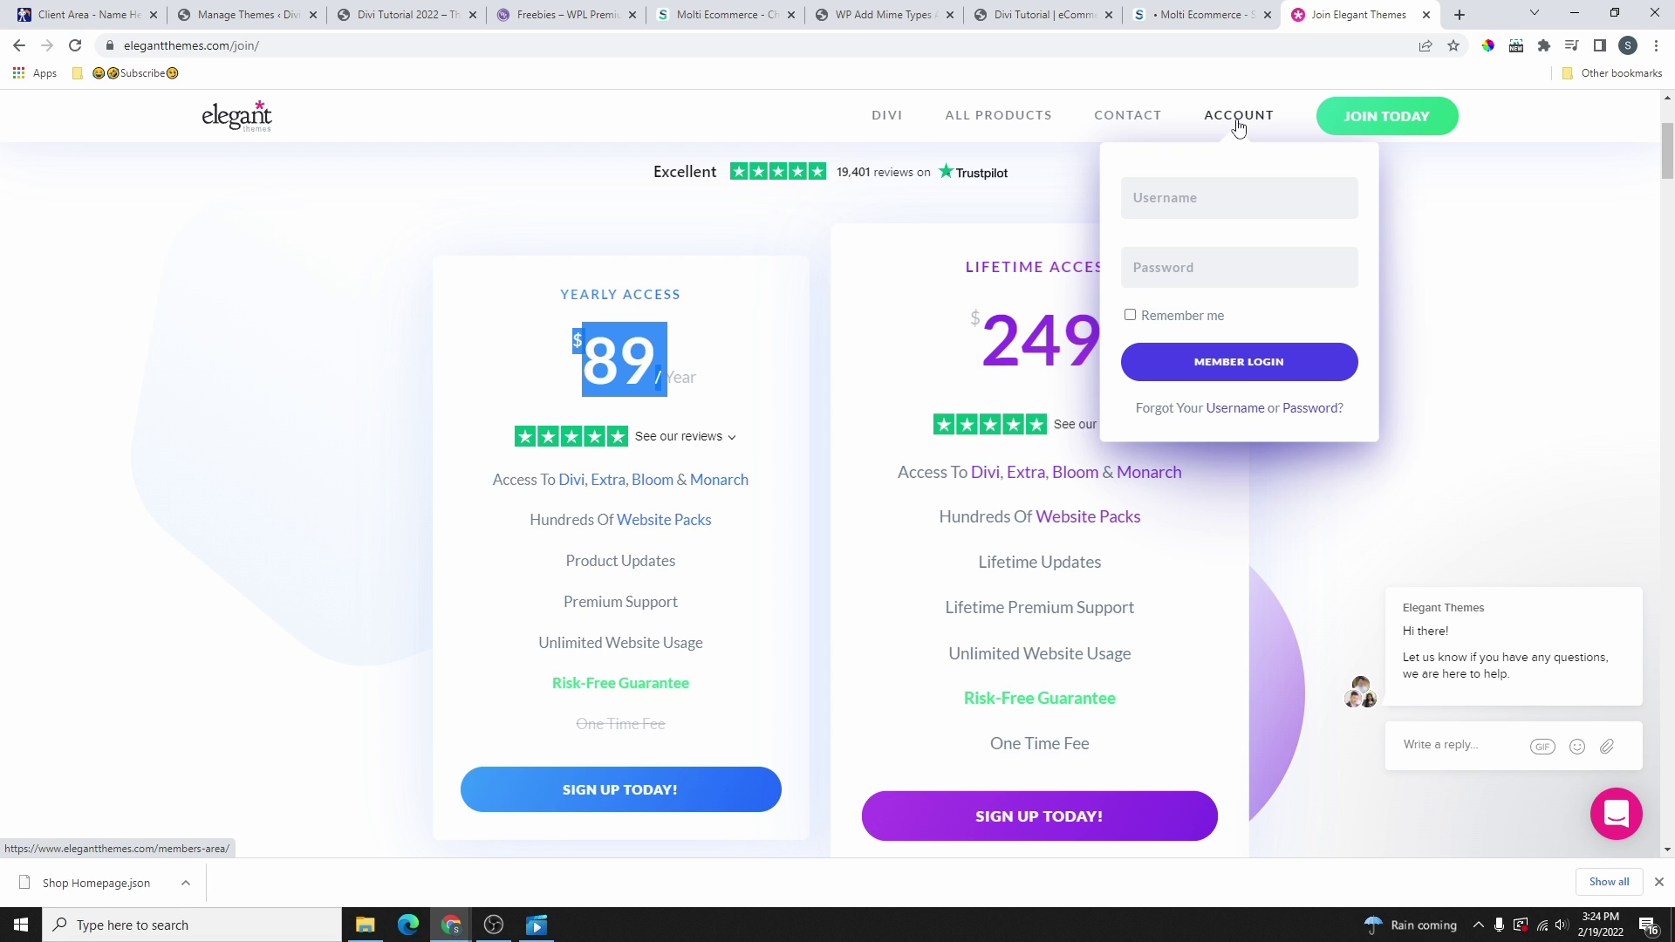
{"action": "left_click", "coordinate": [1239, 127]}
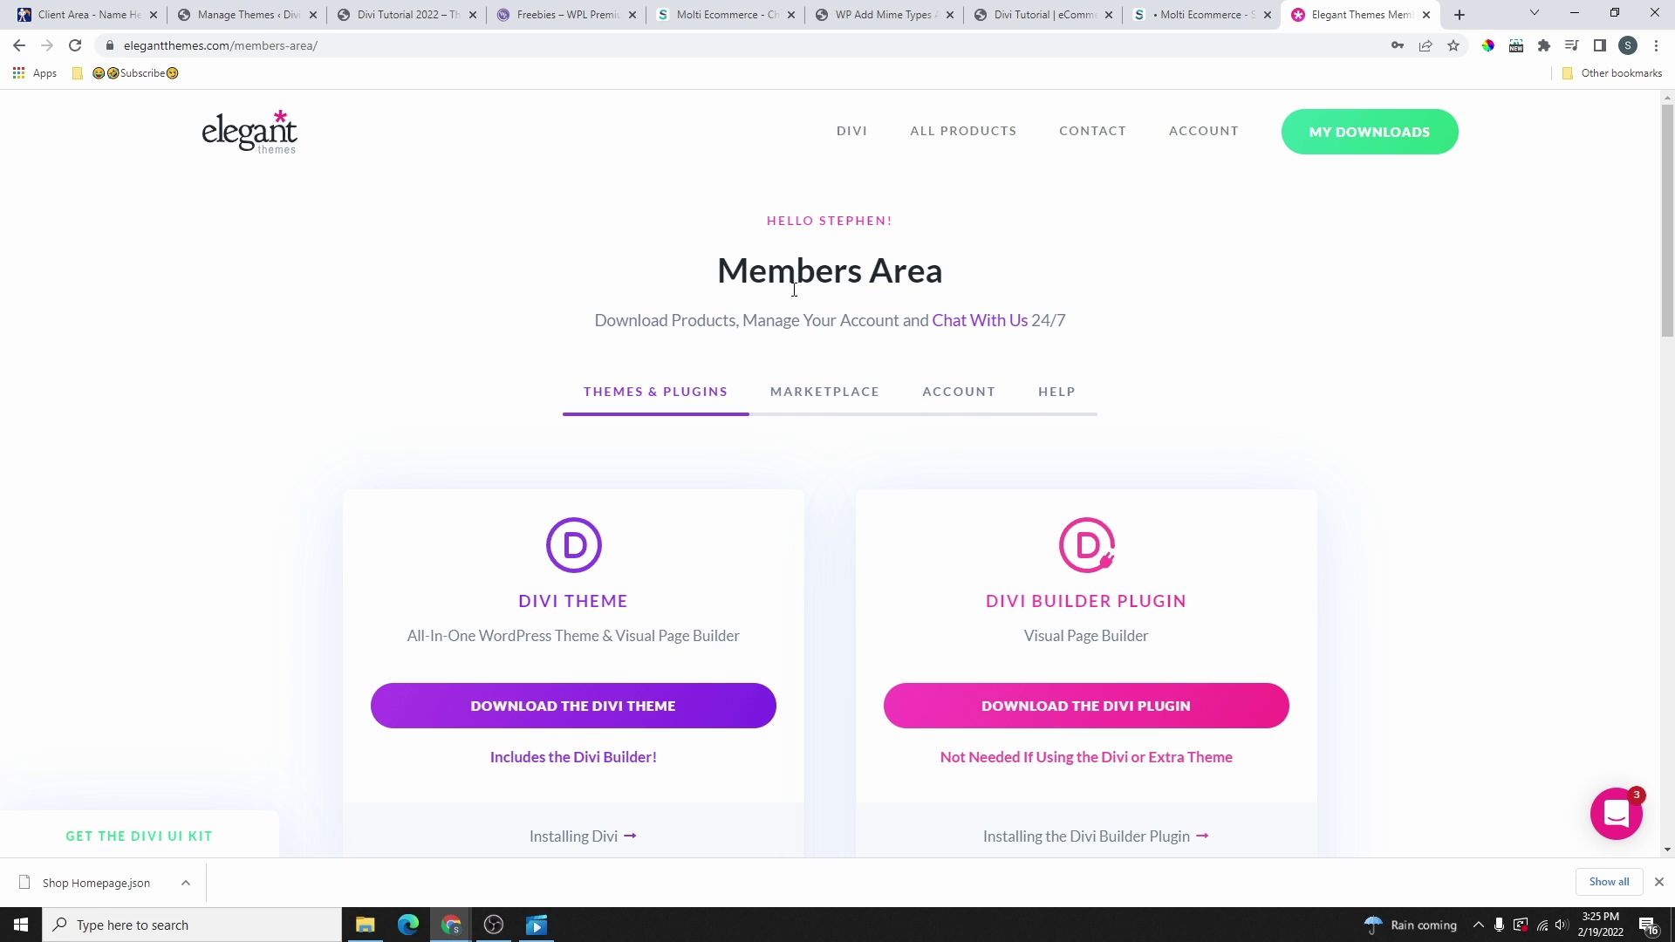
- Download the Divi theme from the Elegant Themes members area
{"action": "scroll", "coordinate": [829, 330], "scroll_direction": "down", "scroll_amount": 2}
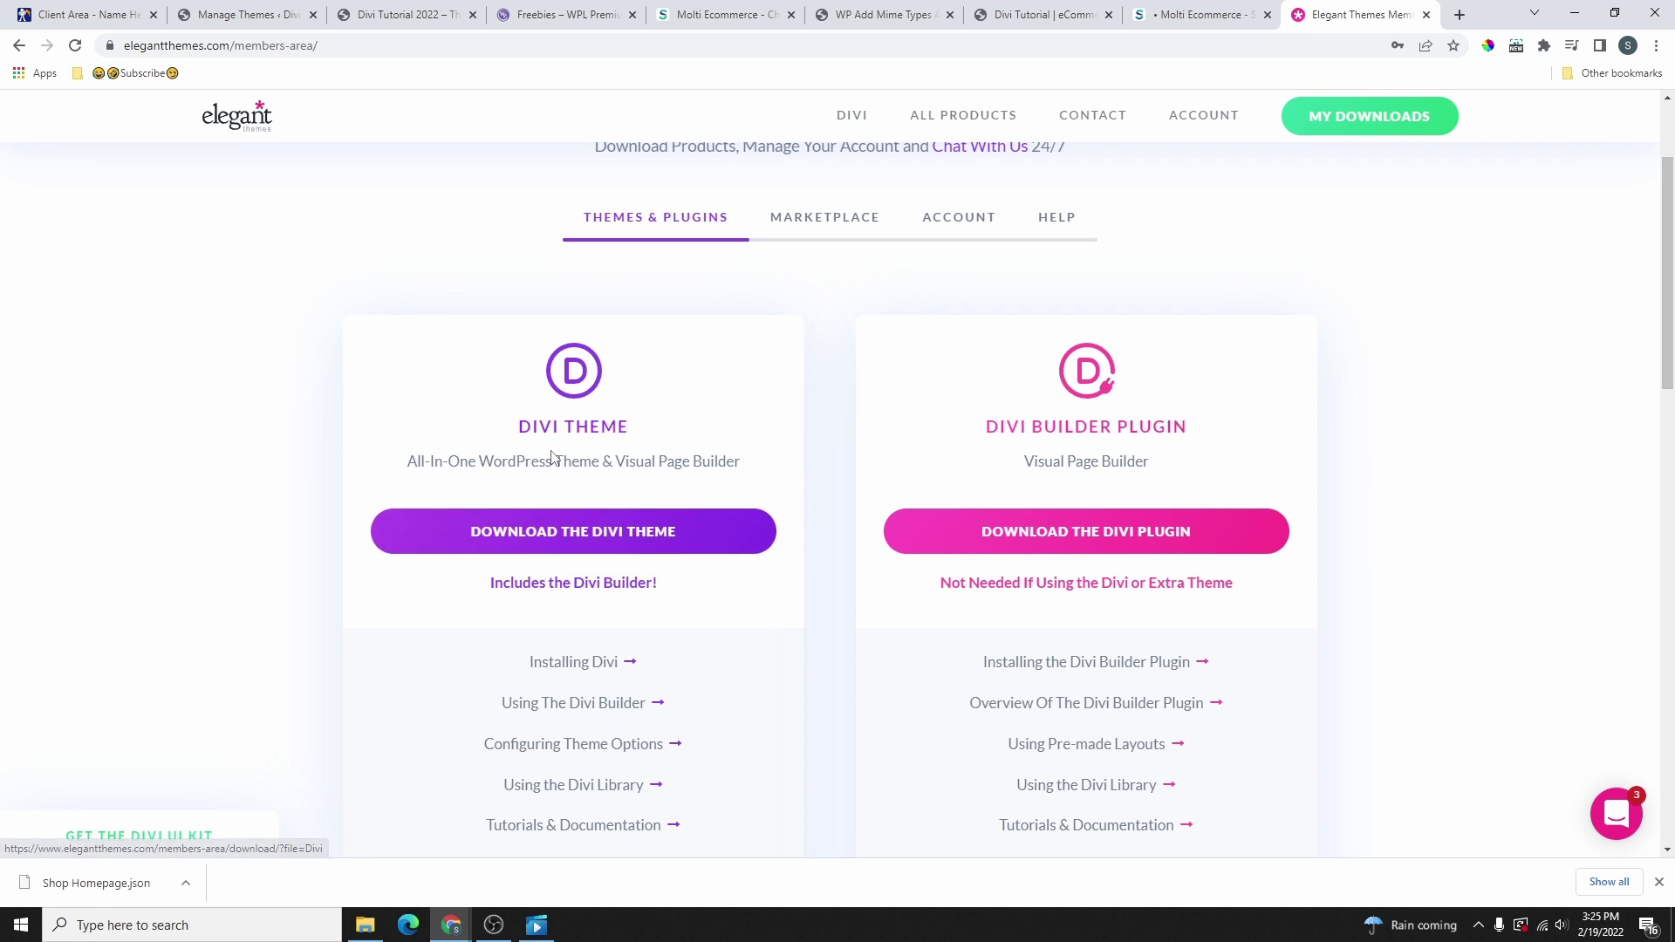
{"action": "left_click_drag", "start_coordinate": [513, 433], "coordinate": [634, 443]}
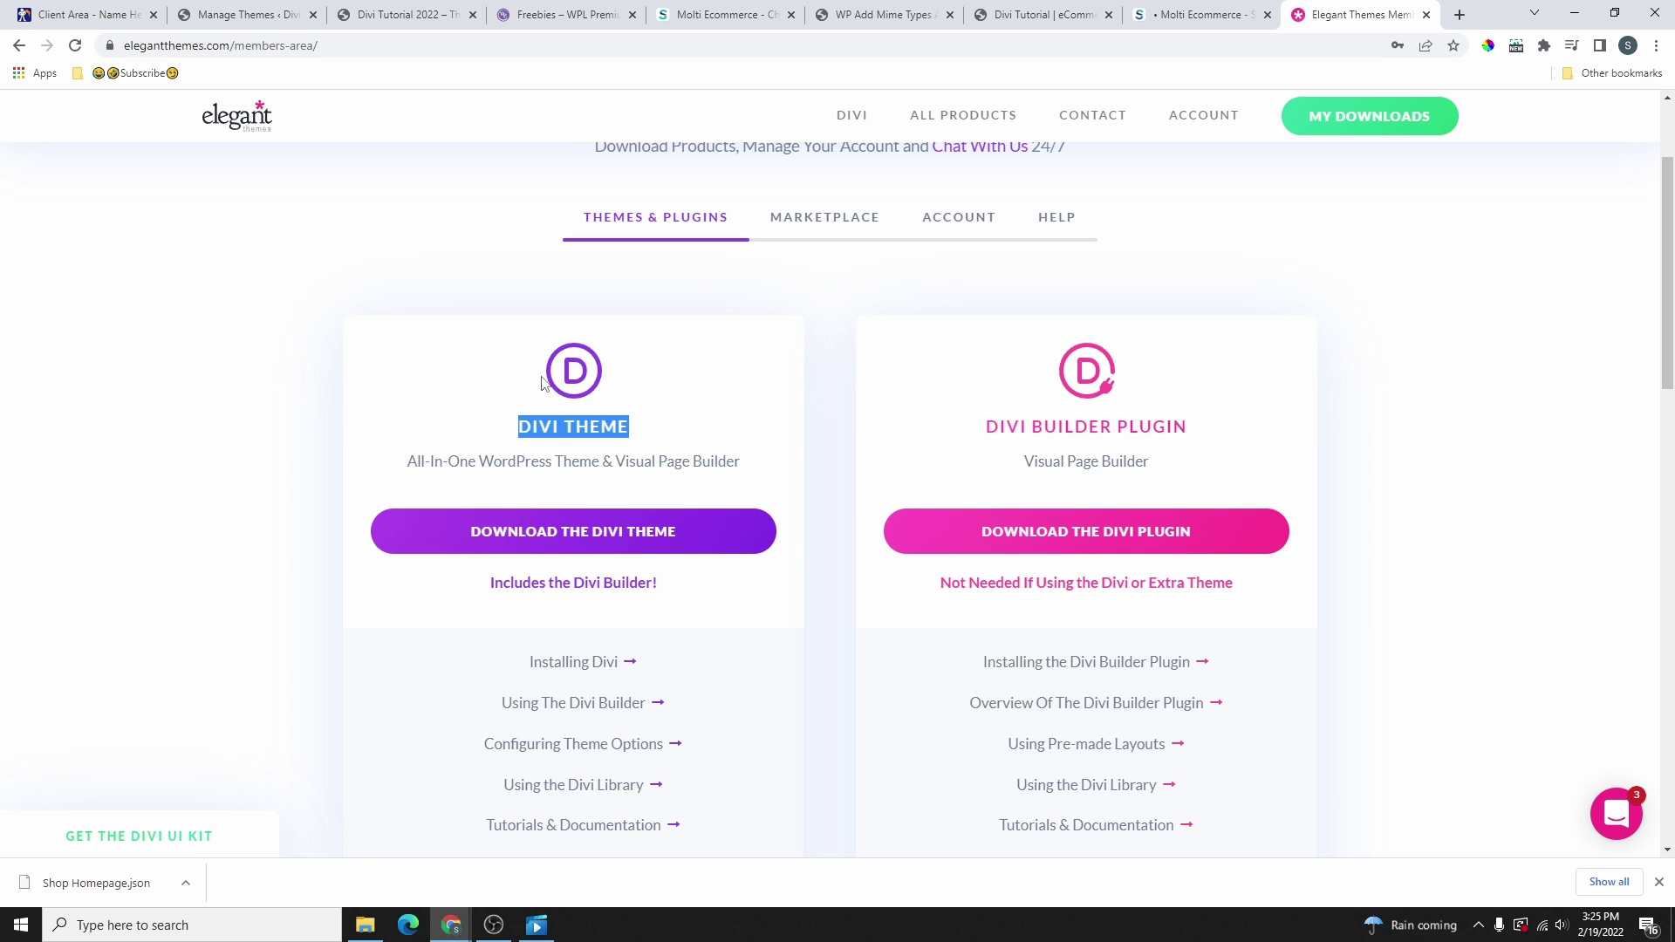
{"action": "left_click", "coordinate": [593, 535]}
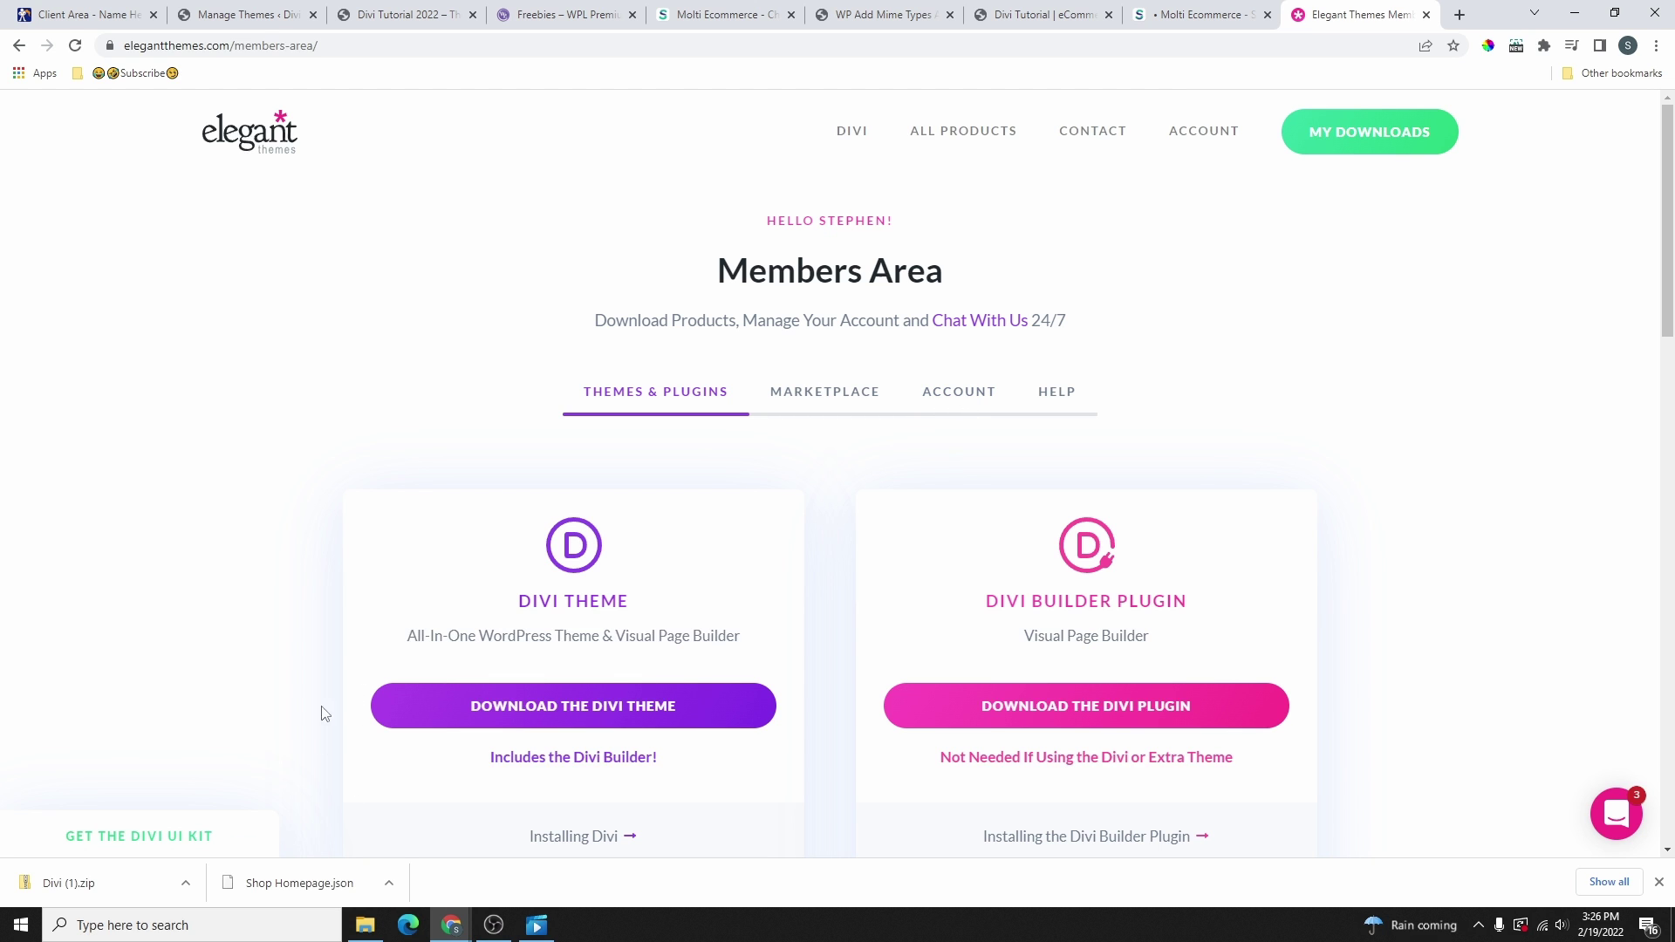
- Try to upload and install the Divi (1).zip theme on the wpl2022.com WordPress site
{"action": "left_click", "coordinate": [402, 18]}
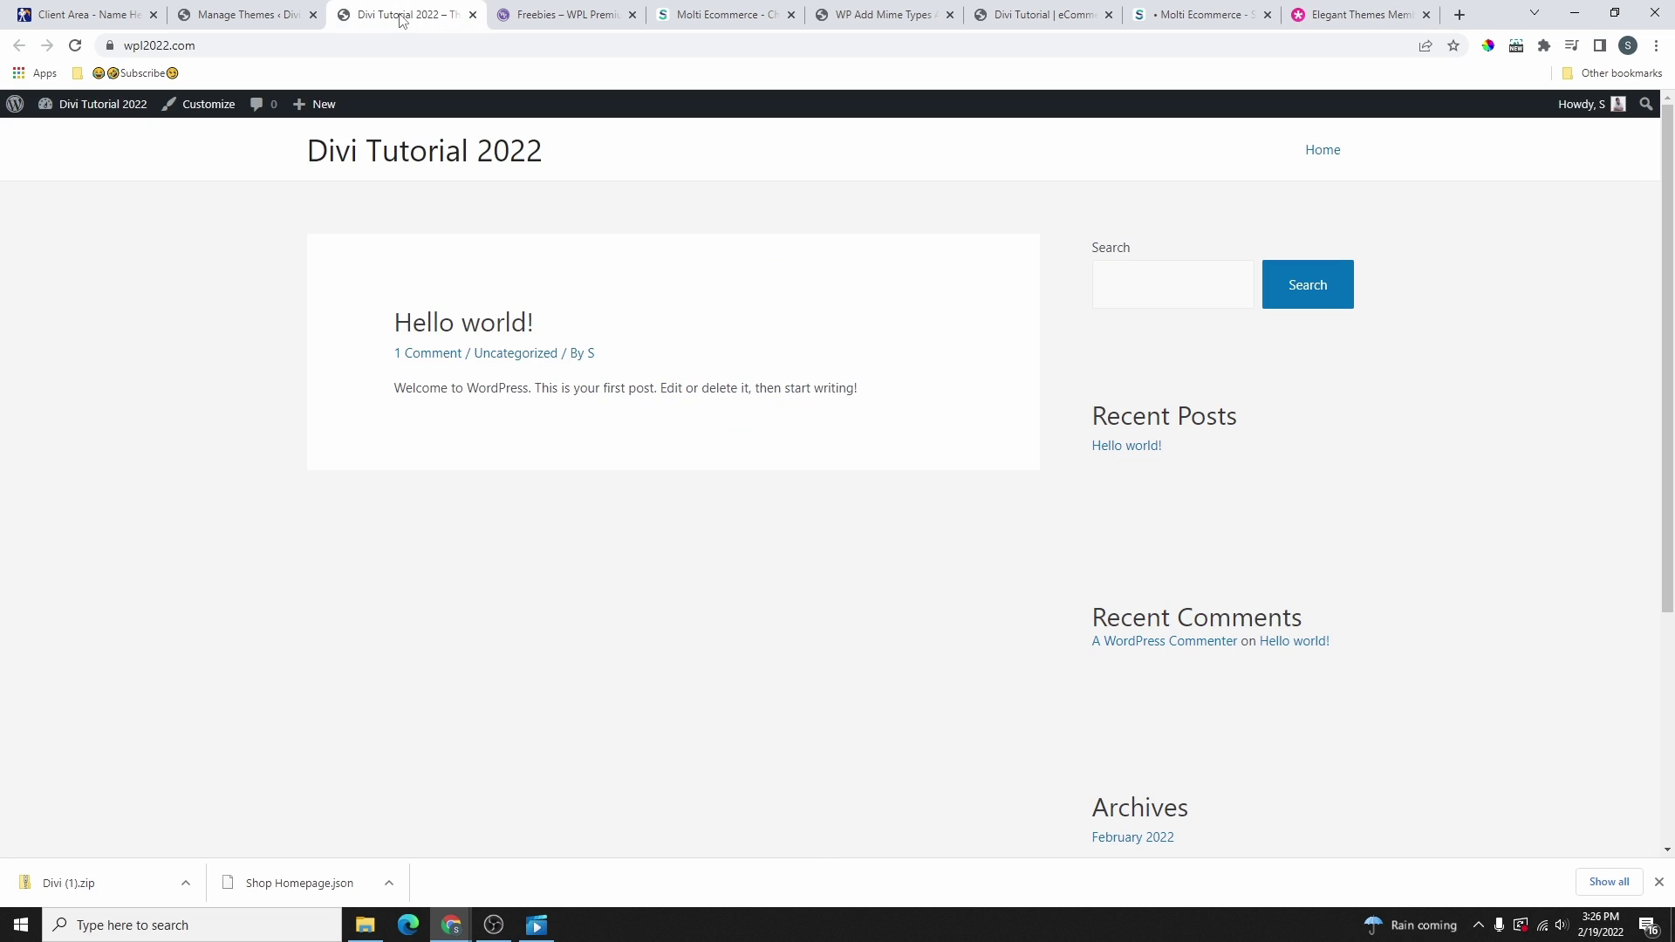
{"action": "left_click", "coordinate": [240, 14]}
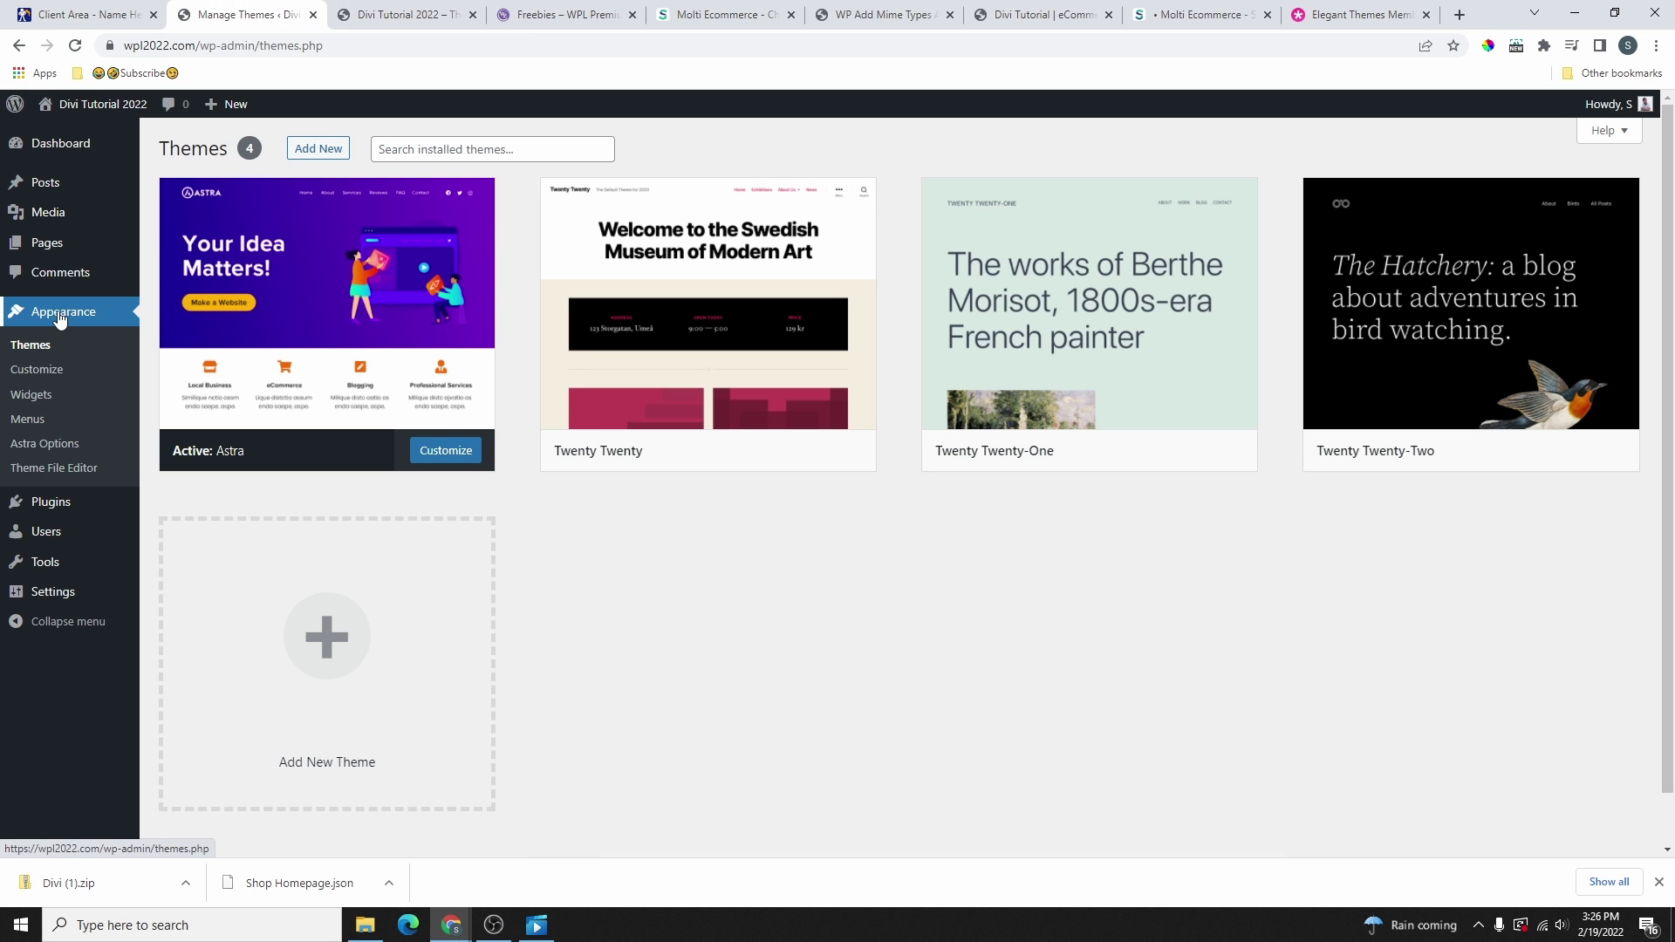
{"action": "left_click", "coordinate": [316, 150]}
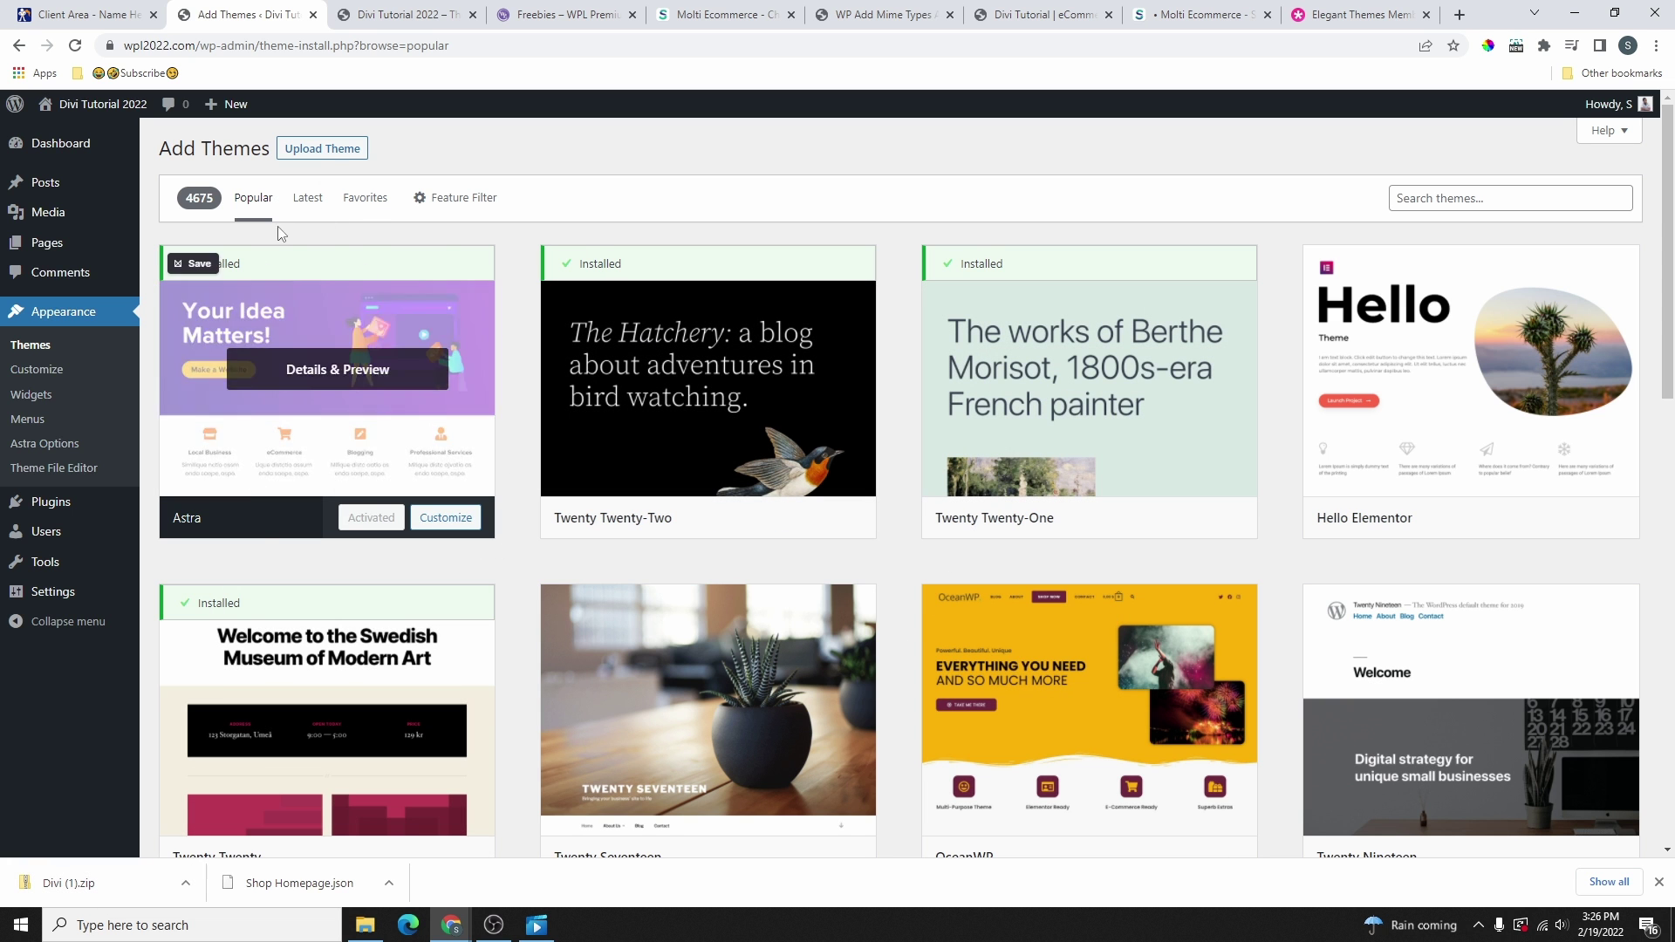
{"action": "left_click", "coordinate": [320, 150]}
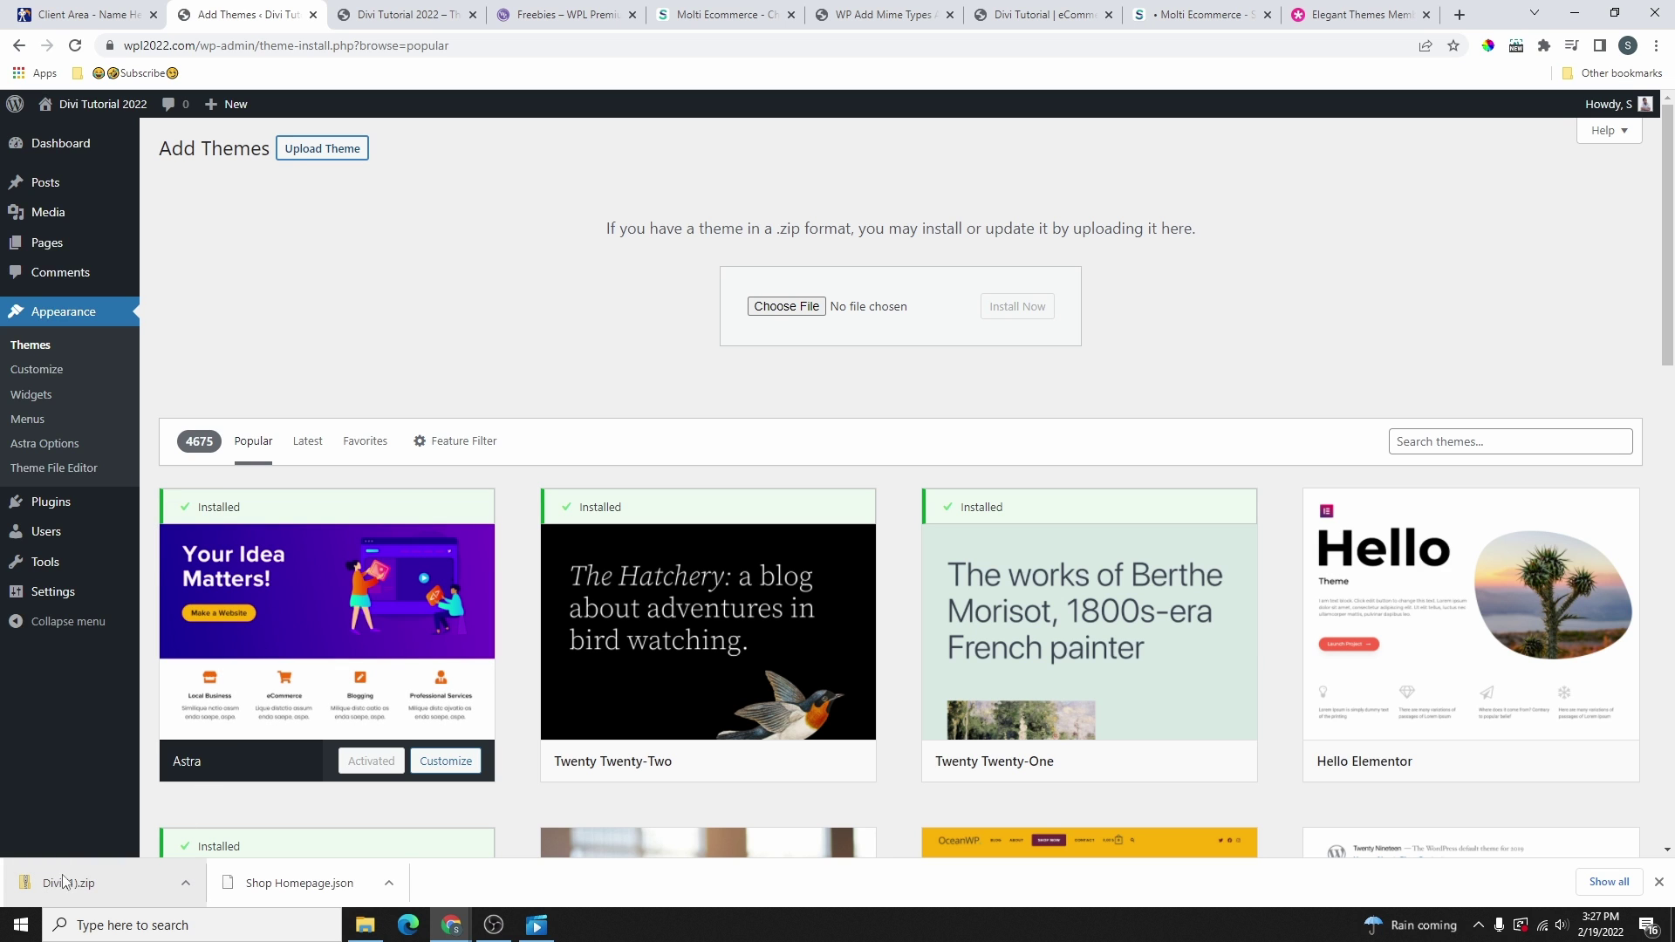
{"action": "left_click_drag", "start_coordinate": [48, 888], "coordinate": [792, 307]}
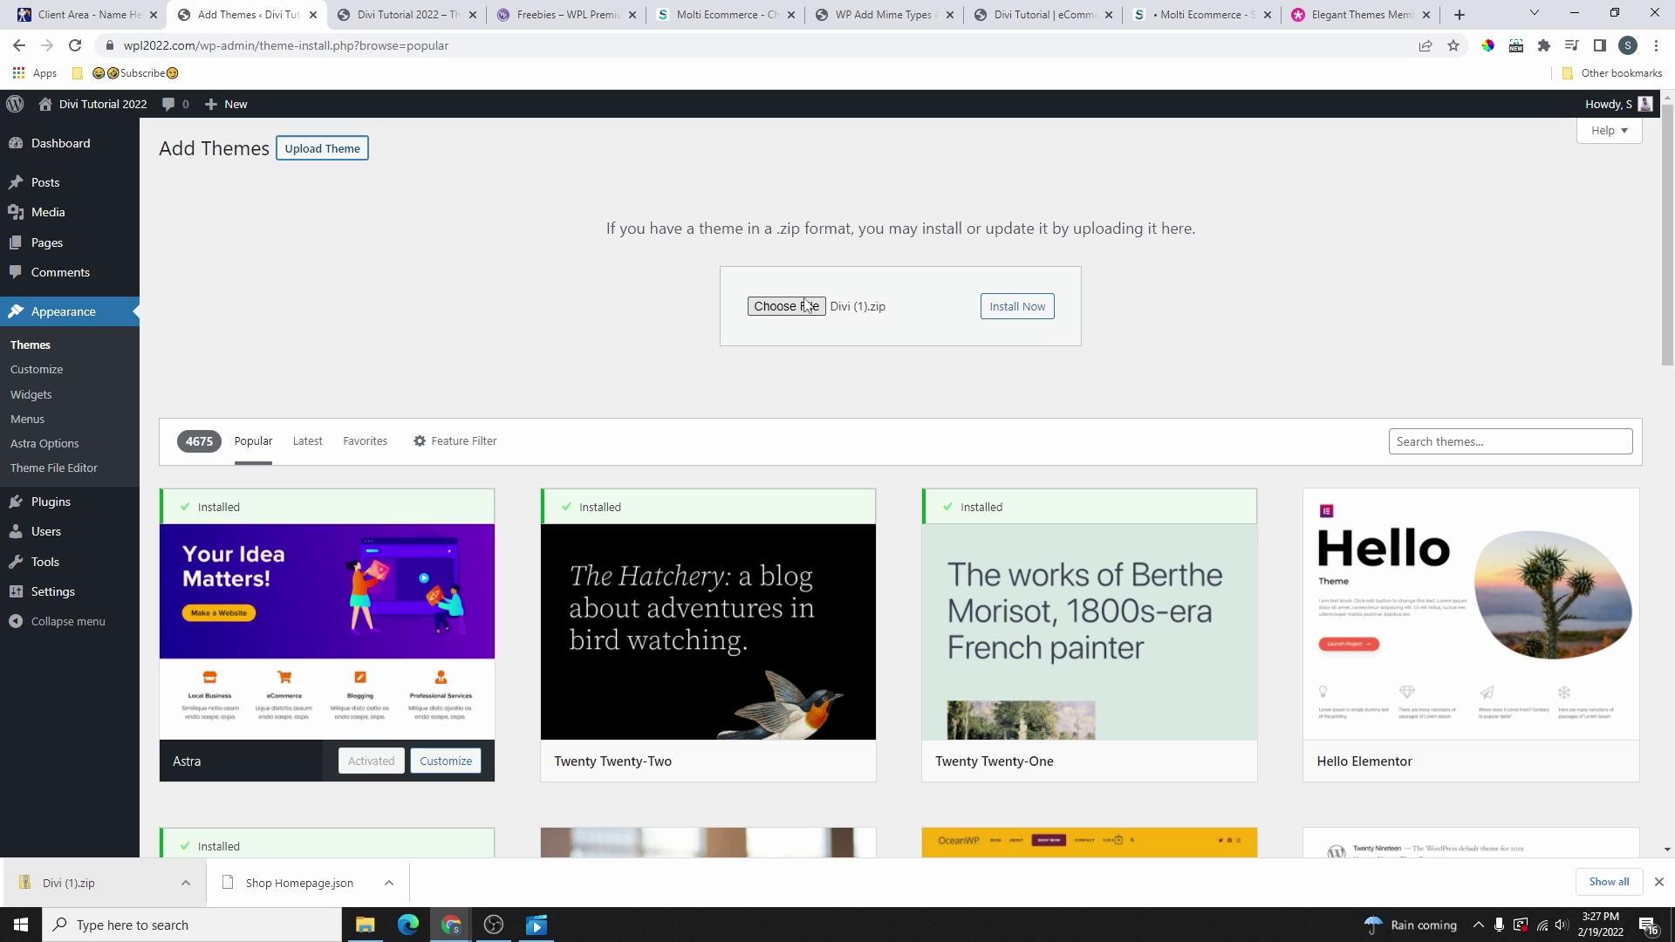
{"action": "left_click", "coordinate": [1016, 312]}
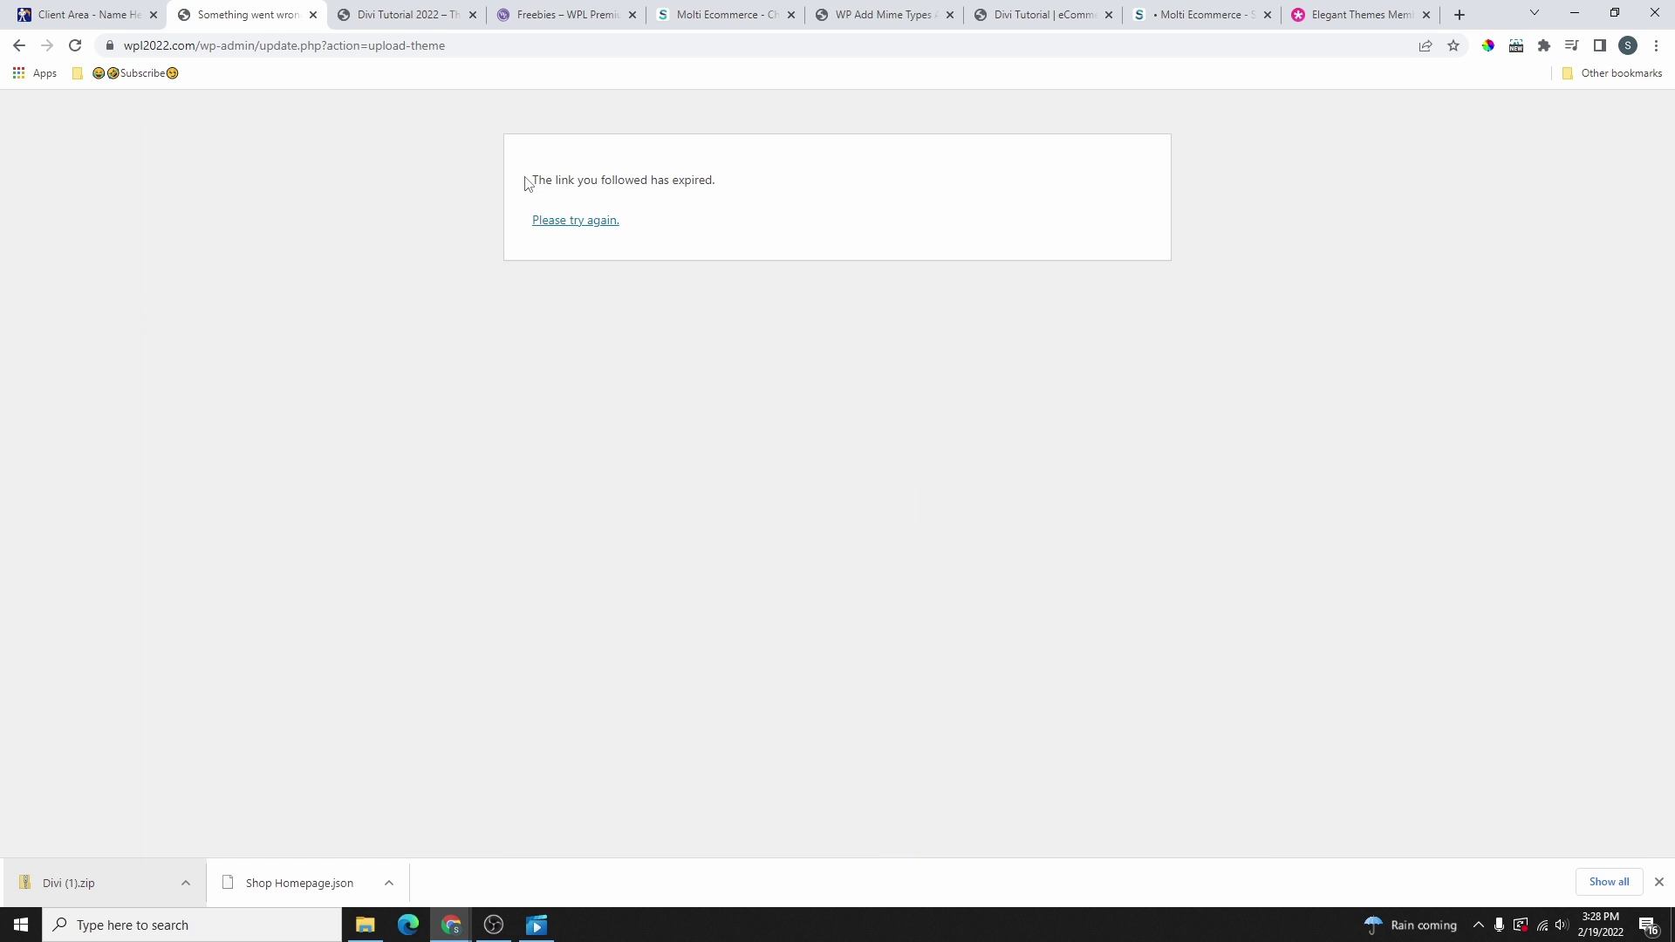
{"action": "left_click_drag", "start_coordinate": [527, 183], "coordinate": [724, 199]}
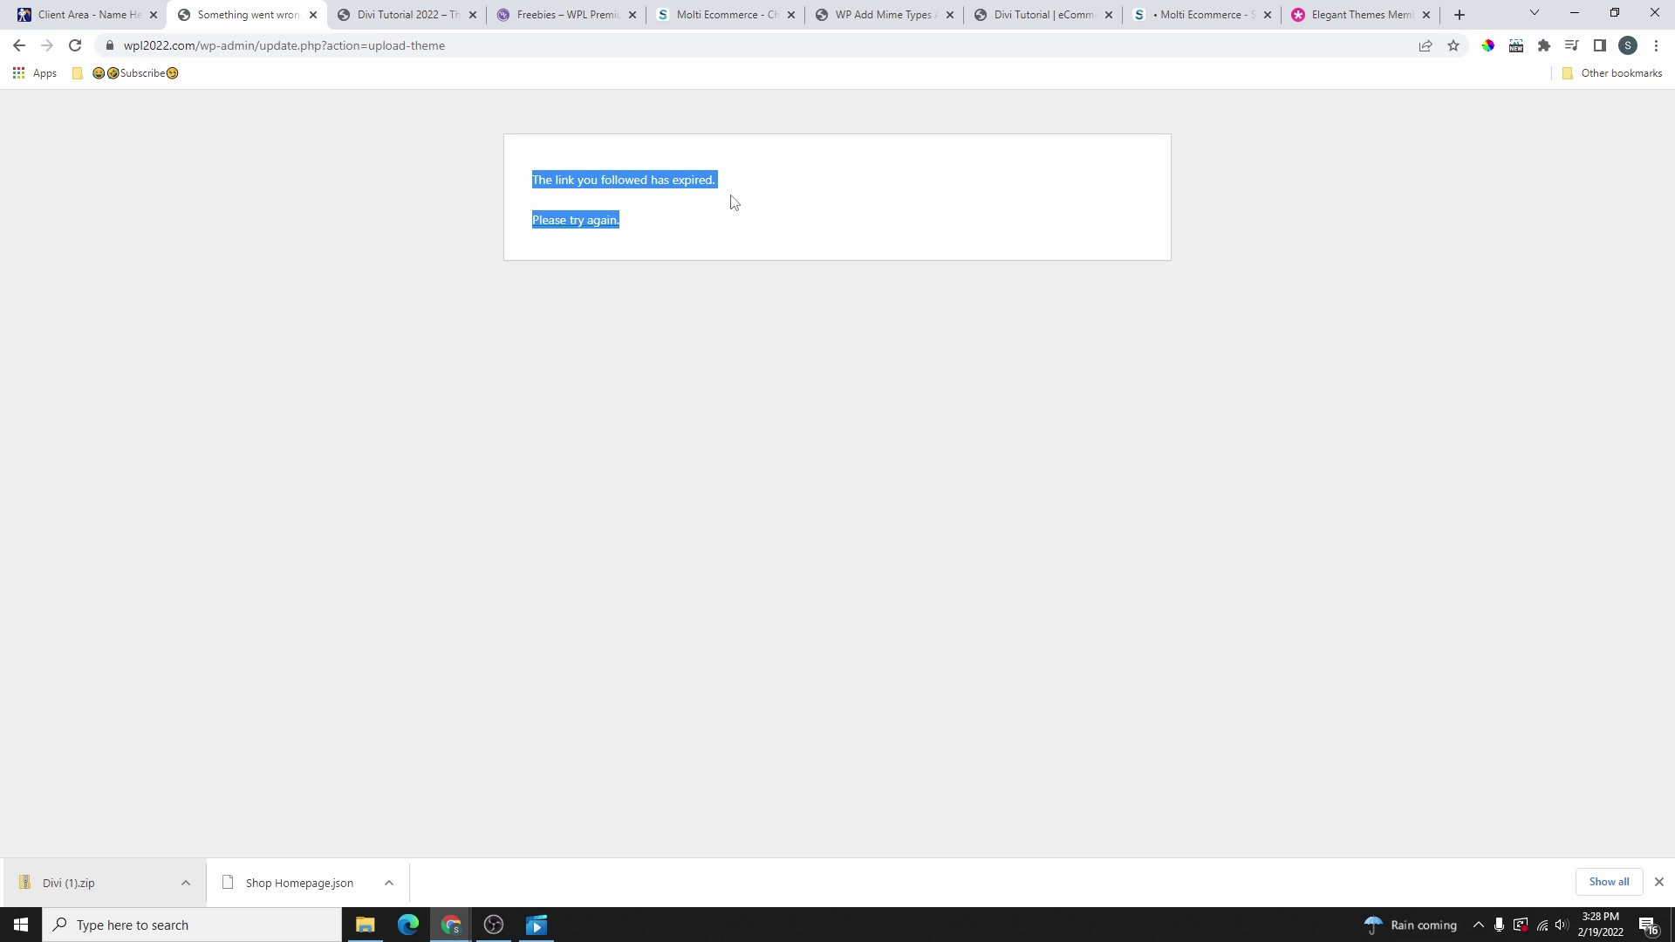
{"action": "left_click", "coordinate": [816, 208]}
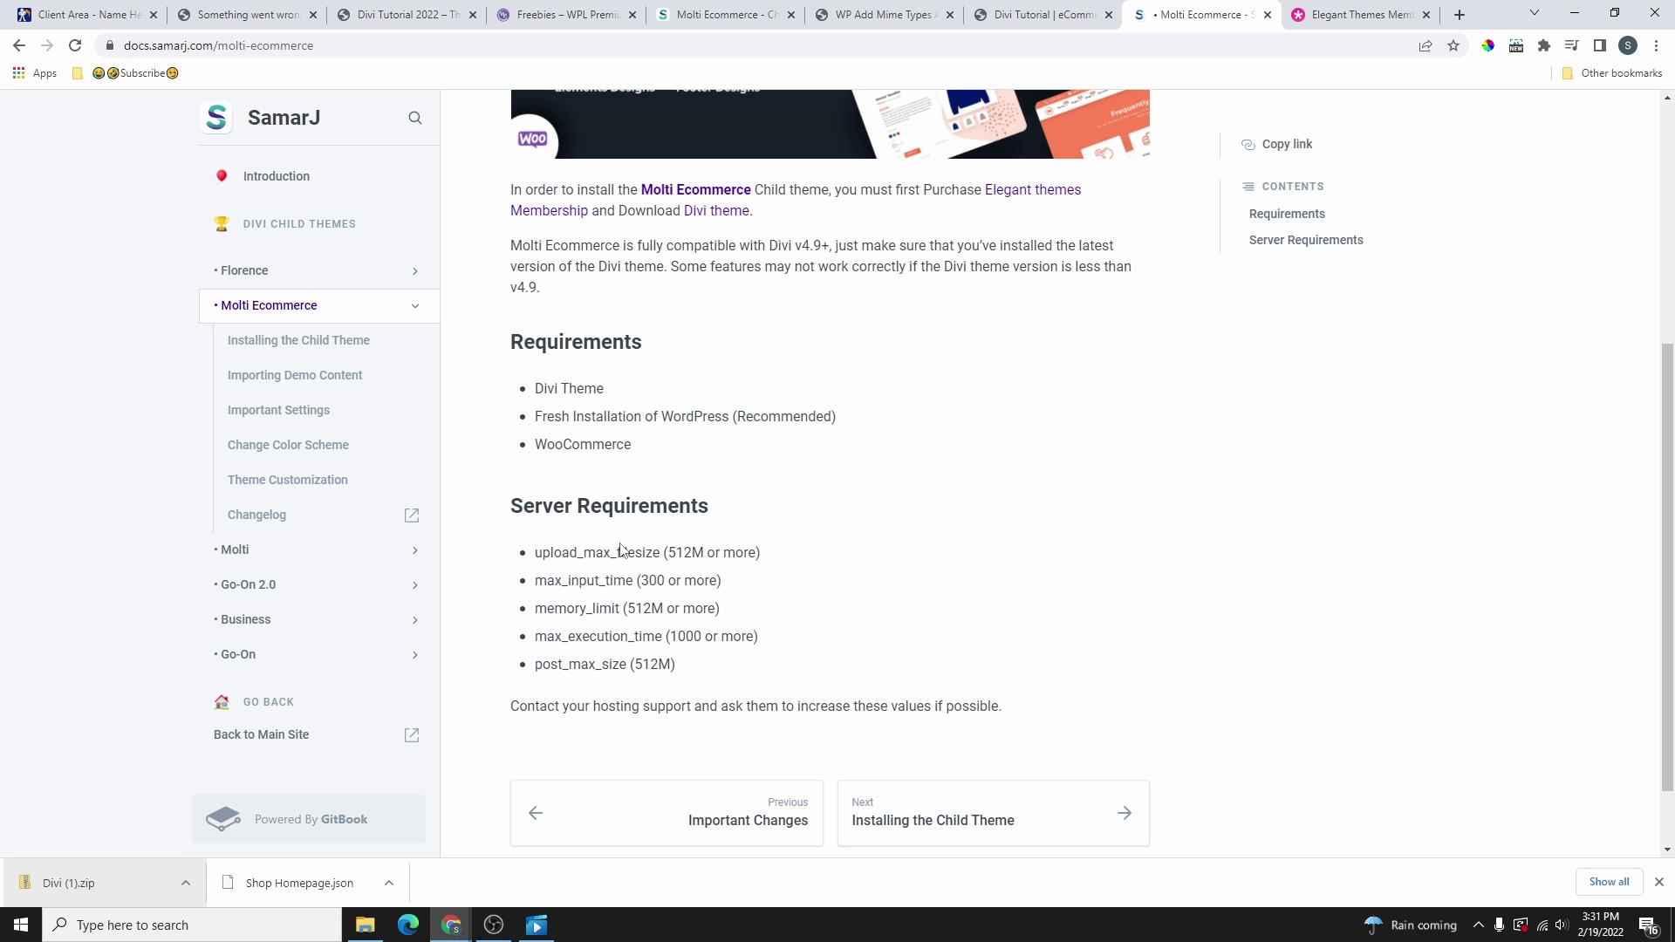
- Examine the server requirements in the Molti Ecommerce documentation, from upload_max_filesize to post_max_size
{"action": "scroll", "coordinate": [583, 626], "scroll_direction": "down", "scroll_amount": 1}
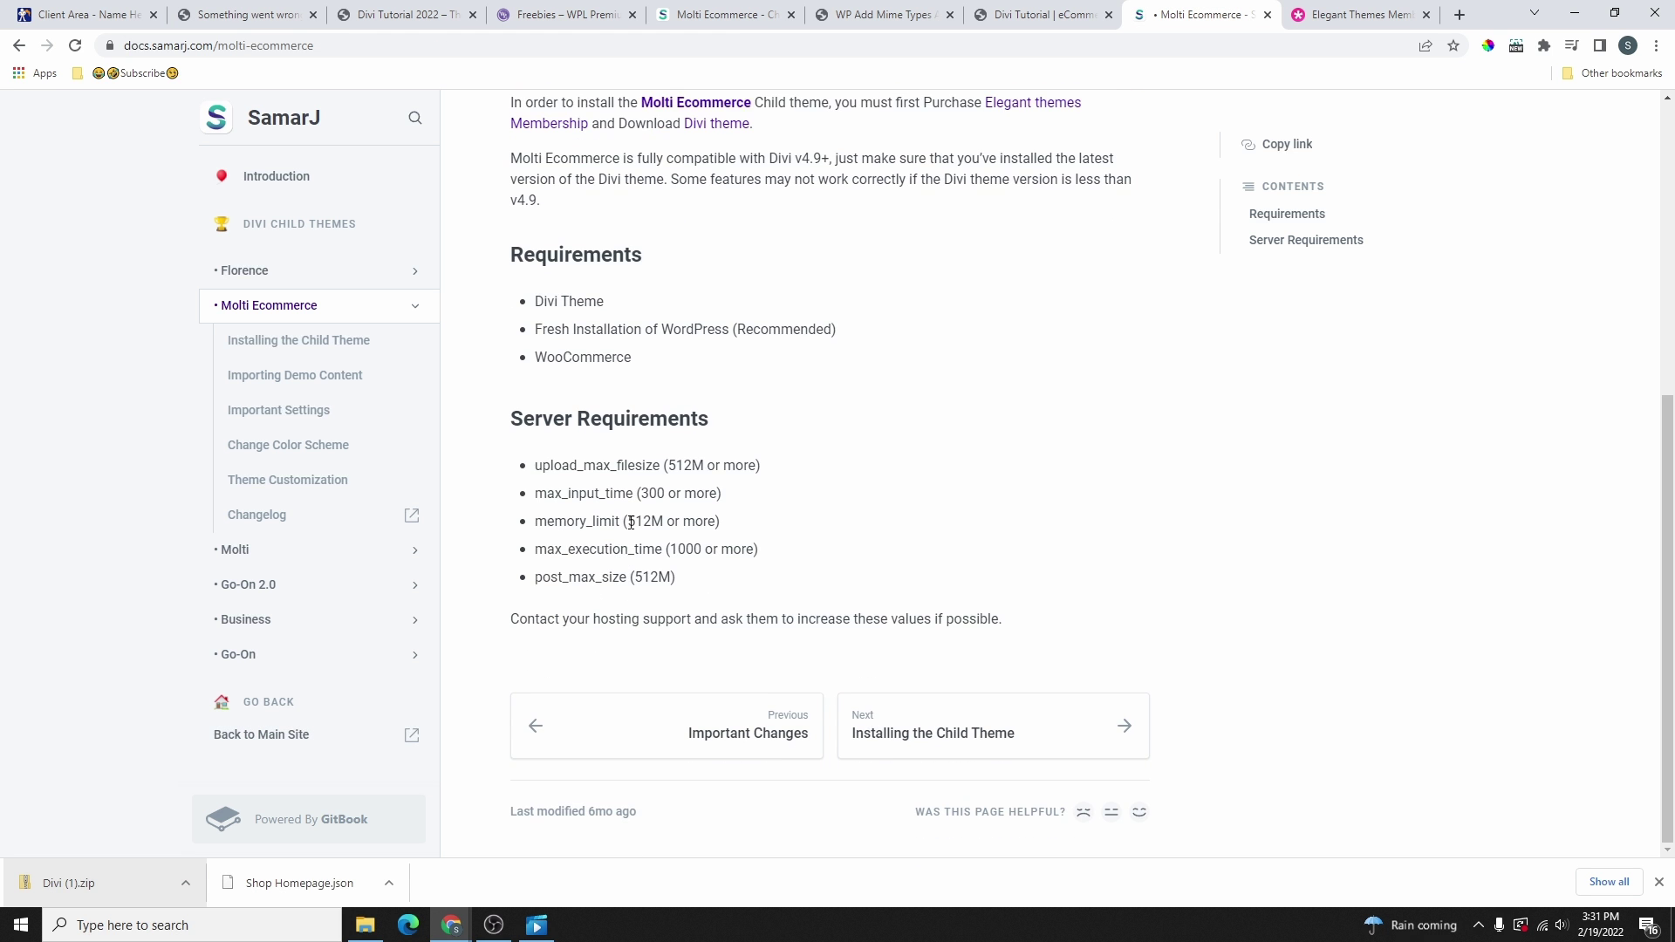
{"action": "left_click_drag", "start_coordinate": [535, 465], "coordinate": [760, 579]}
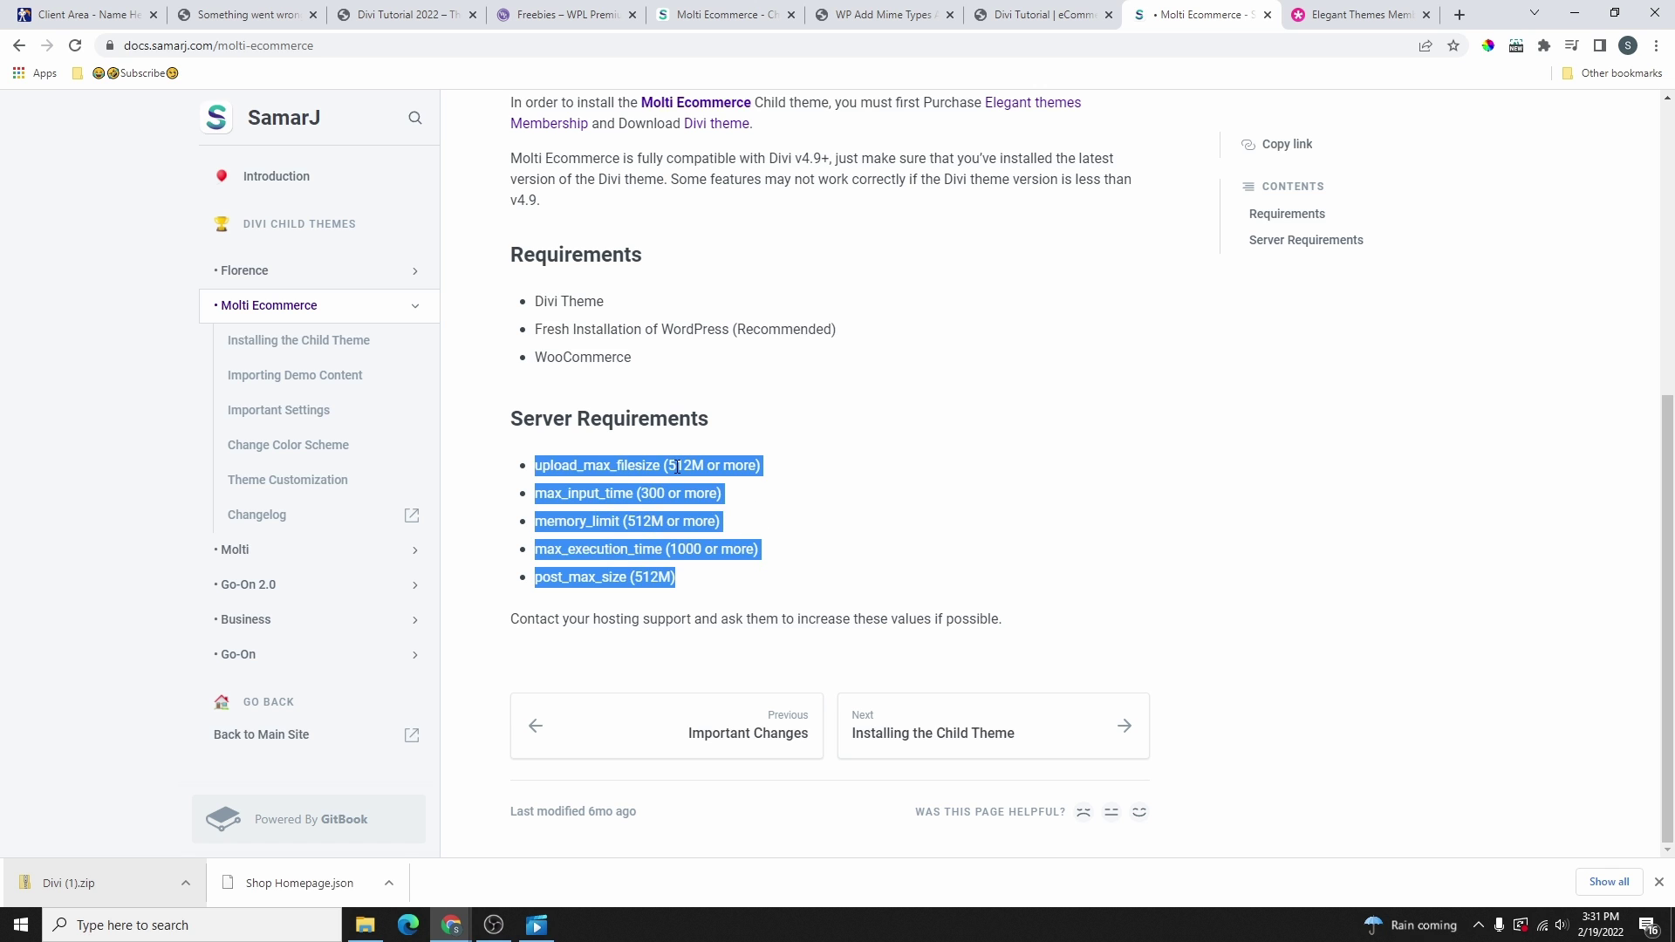
{"action": "left_click", "coordinate": [174, 9]}
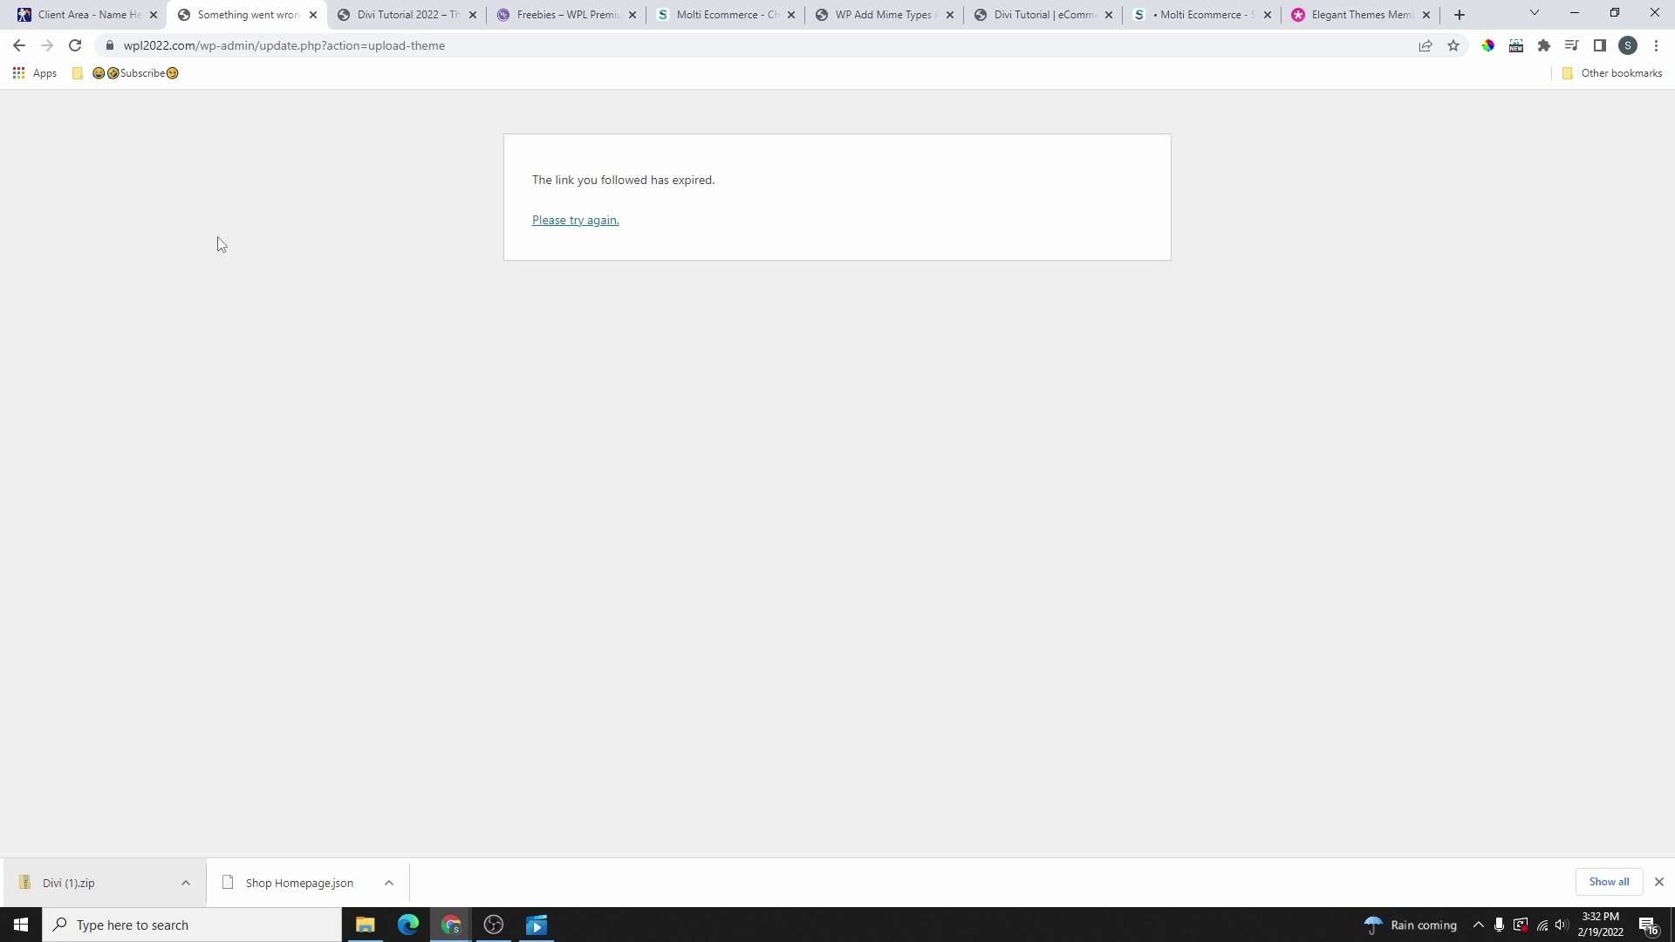
- Open cPanel for the active Turbo Cloud hosting plan in the NameHero client area
{"action": "left_click", "coordinate": [91, 13]}
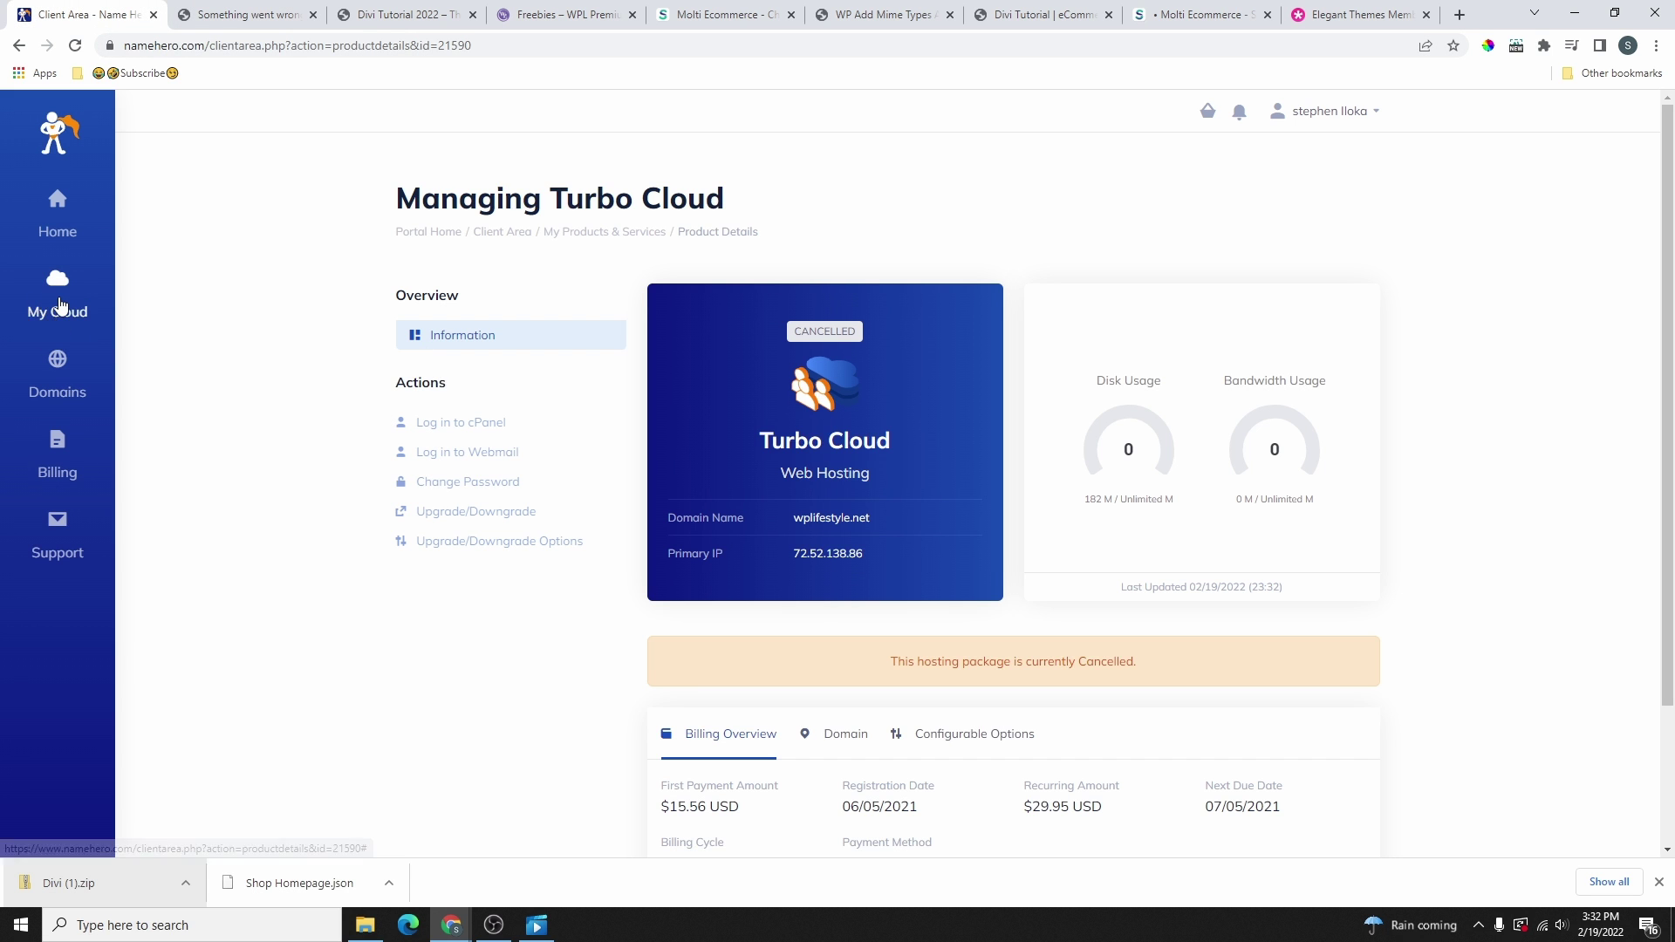
{"action": "left_click", "coordinate": [58, 304]}
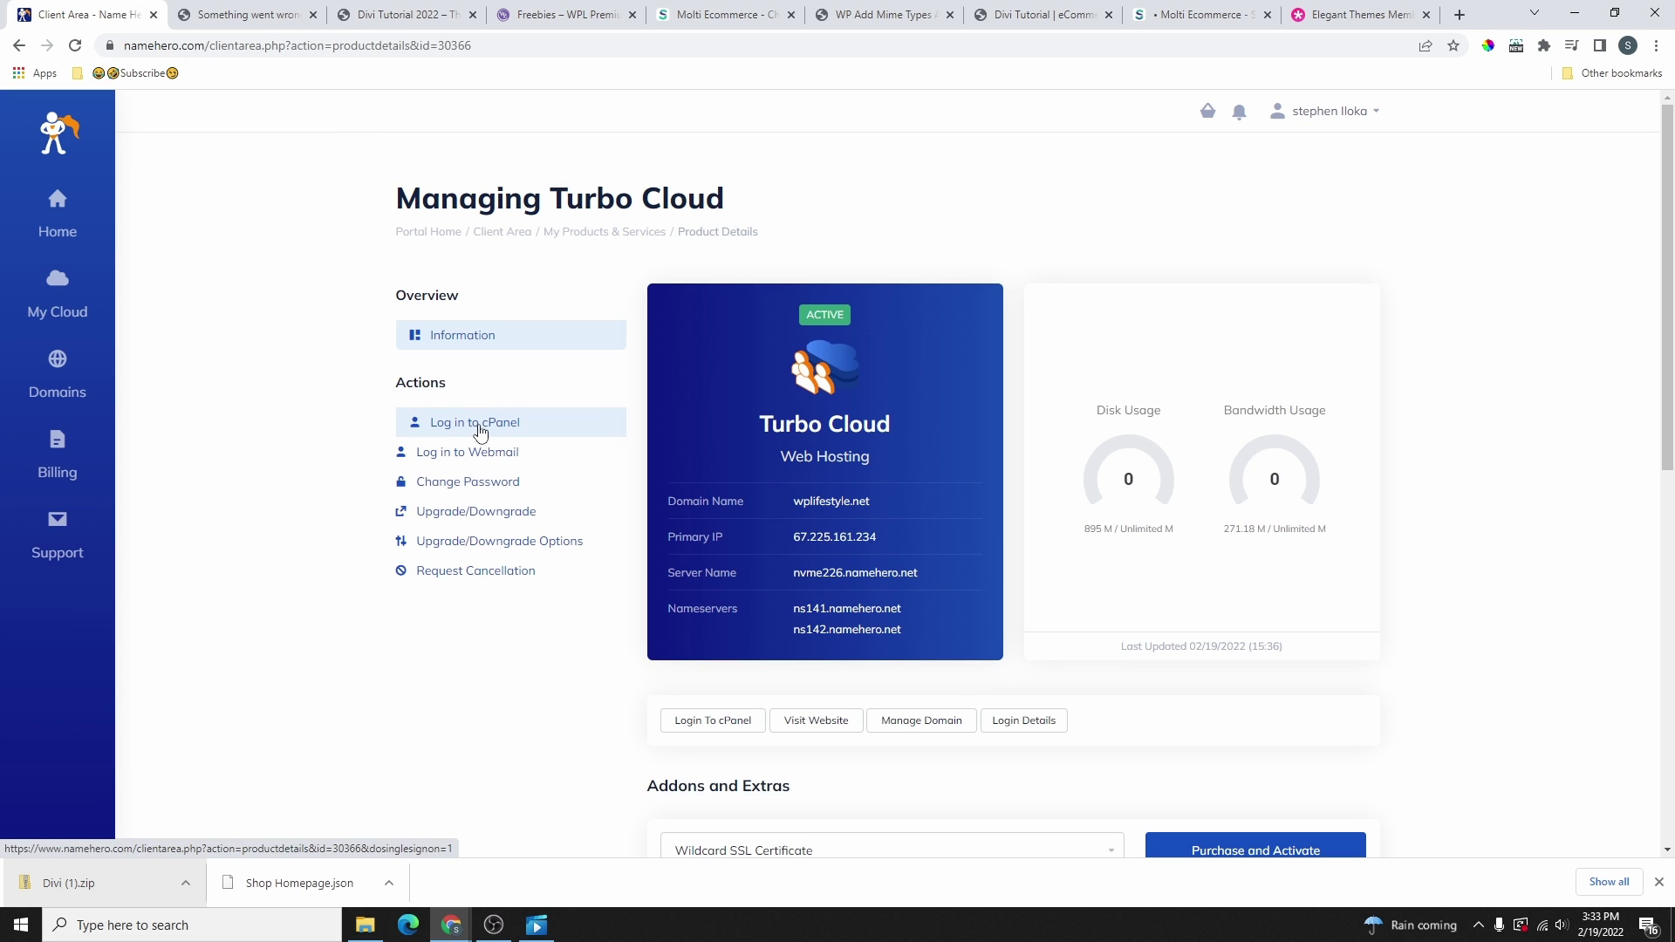
{"action": "left_click", "coordinate": [482, 431]}
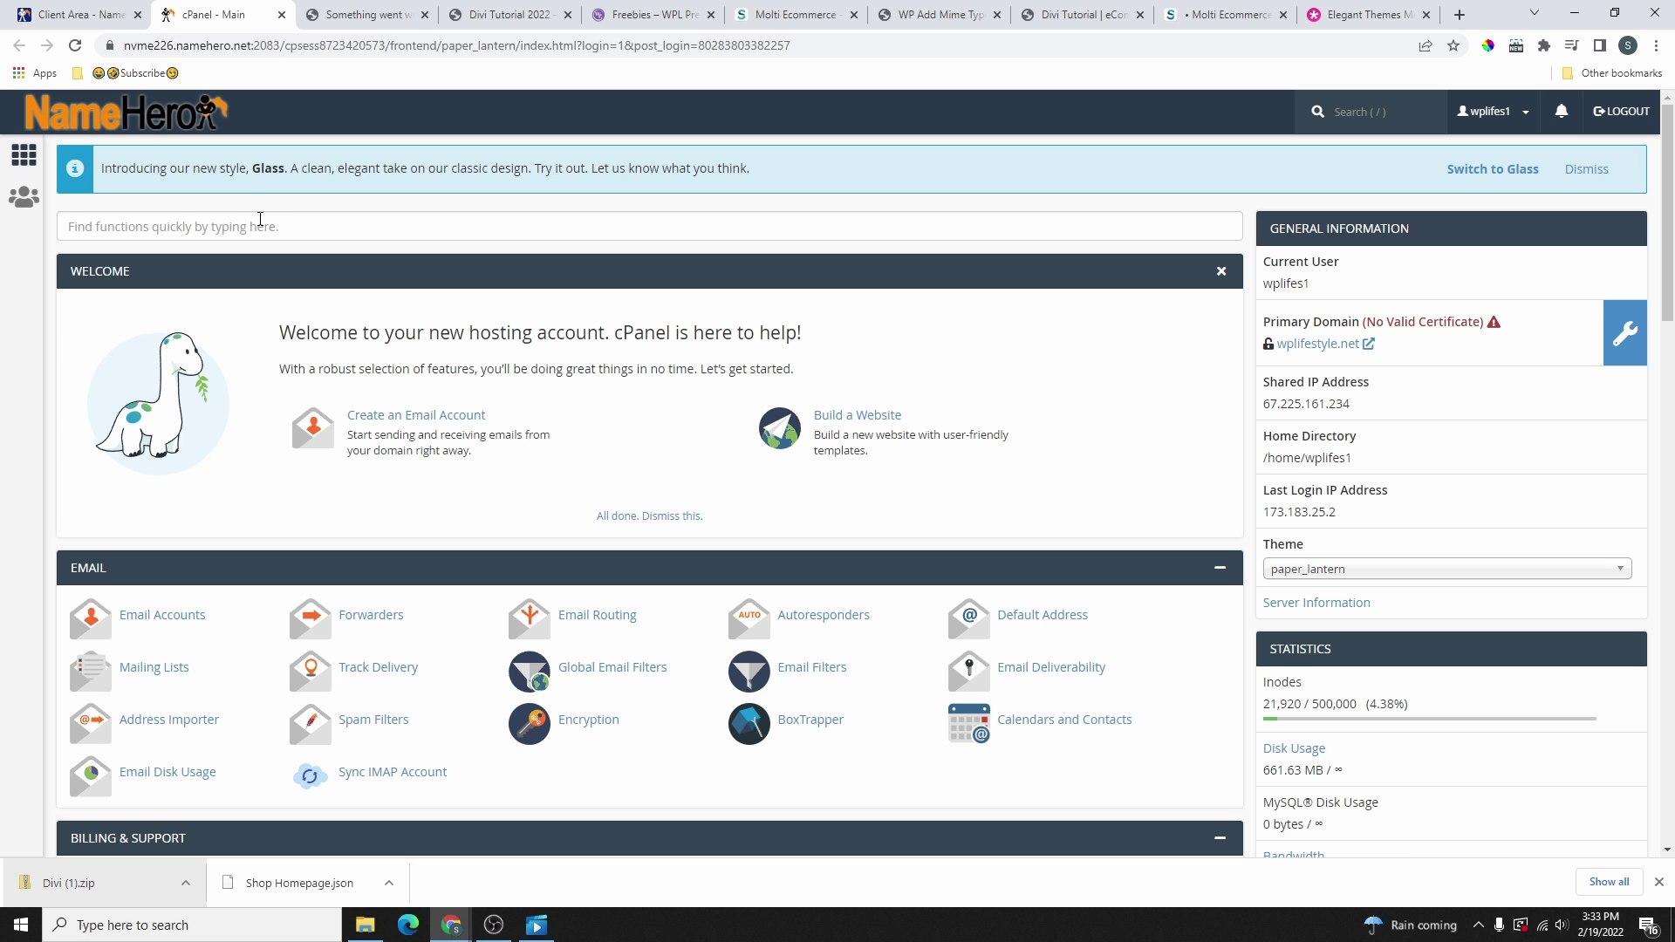
- Search cPanel for "php" and open the PHP options of the Select PHP Version tool
{"action": "left_click", "coordinate": [271, 233]}
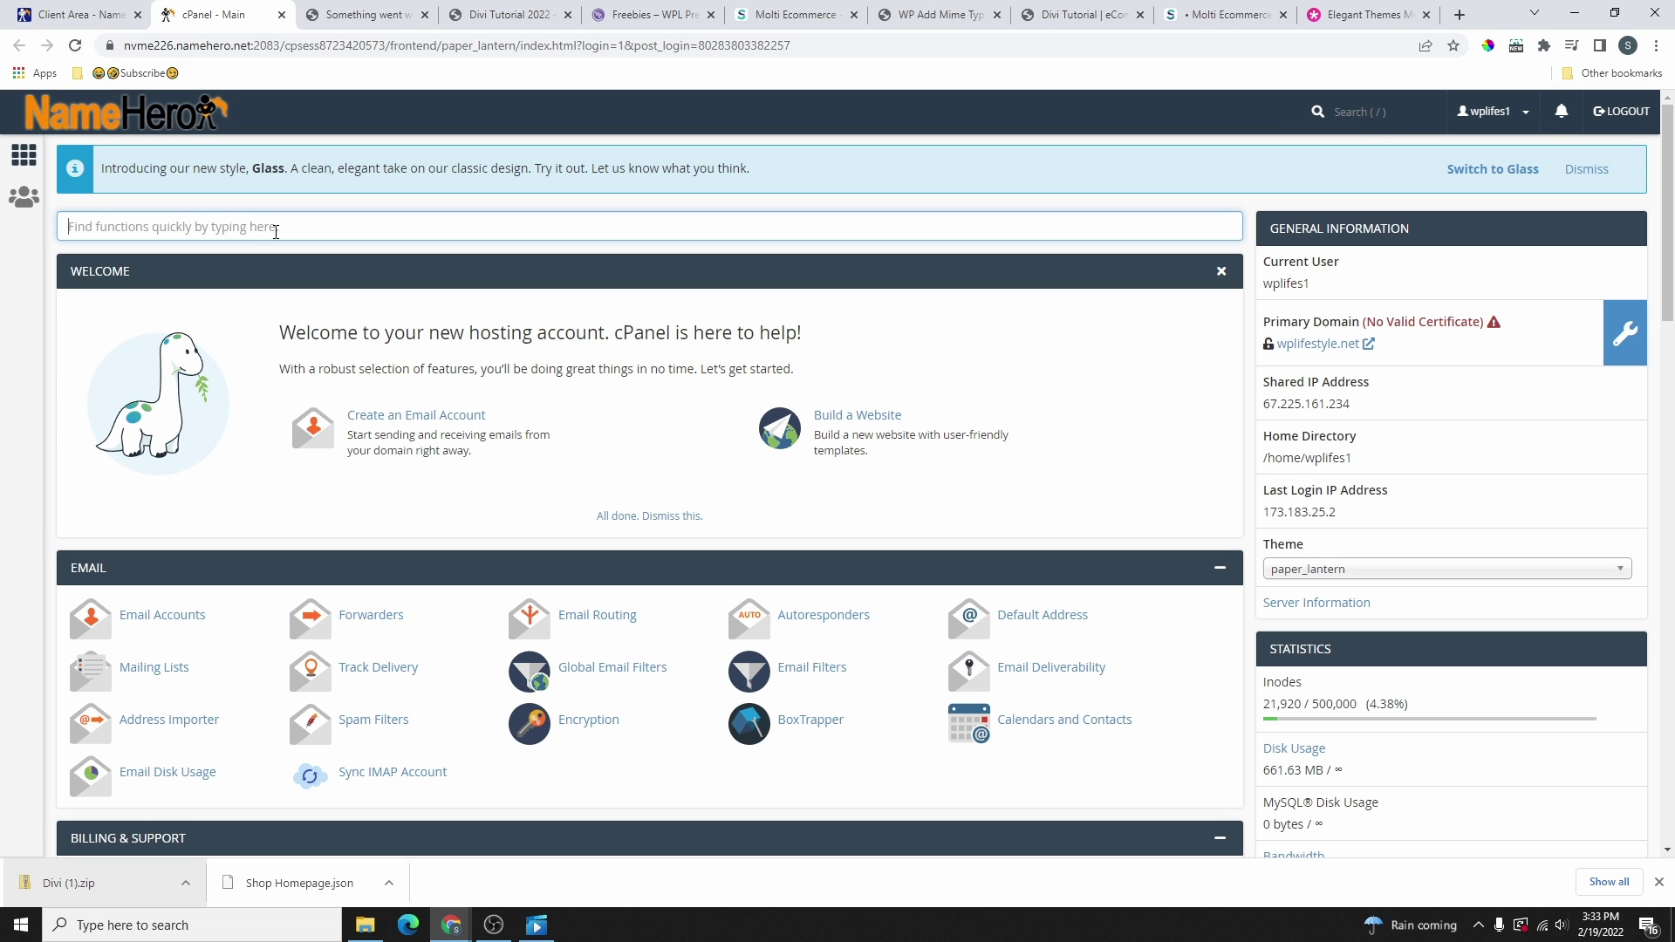
{"action": "type", "text": "php"}
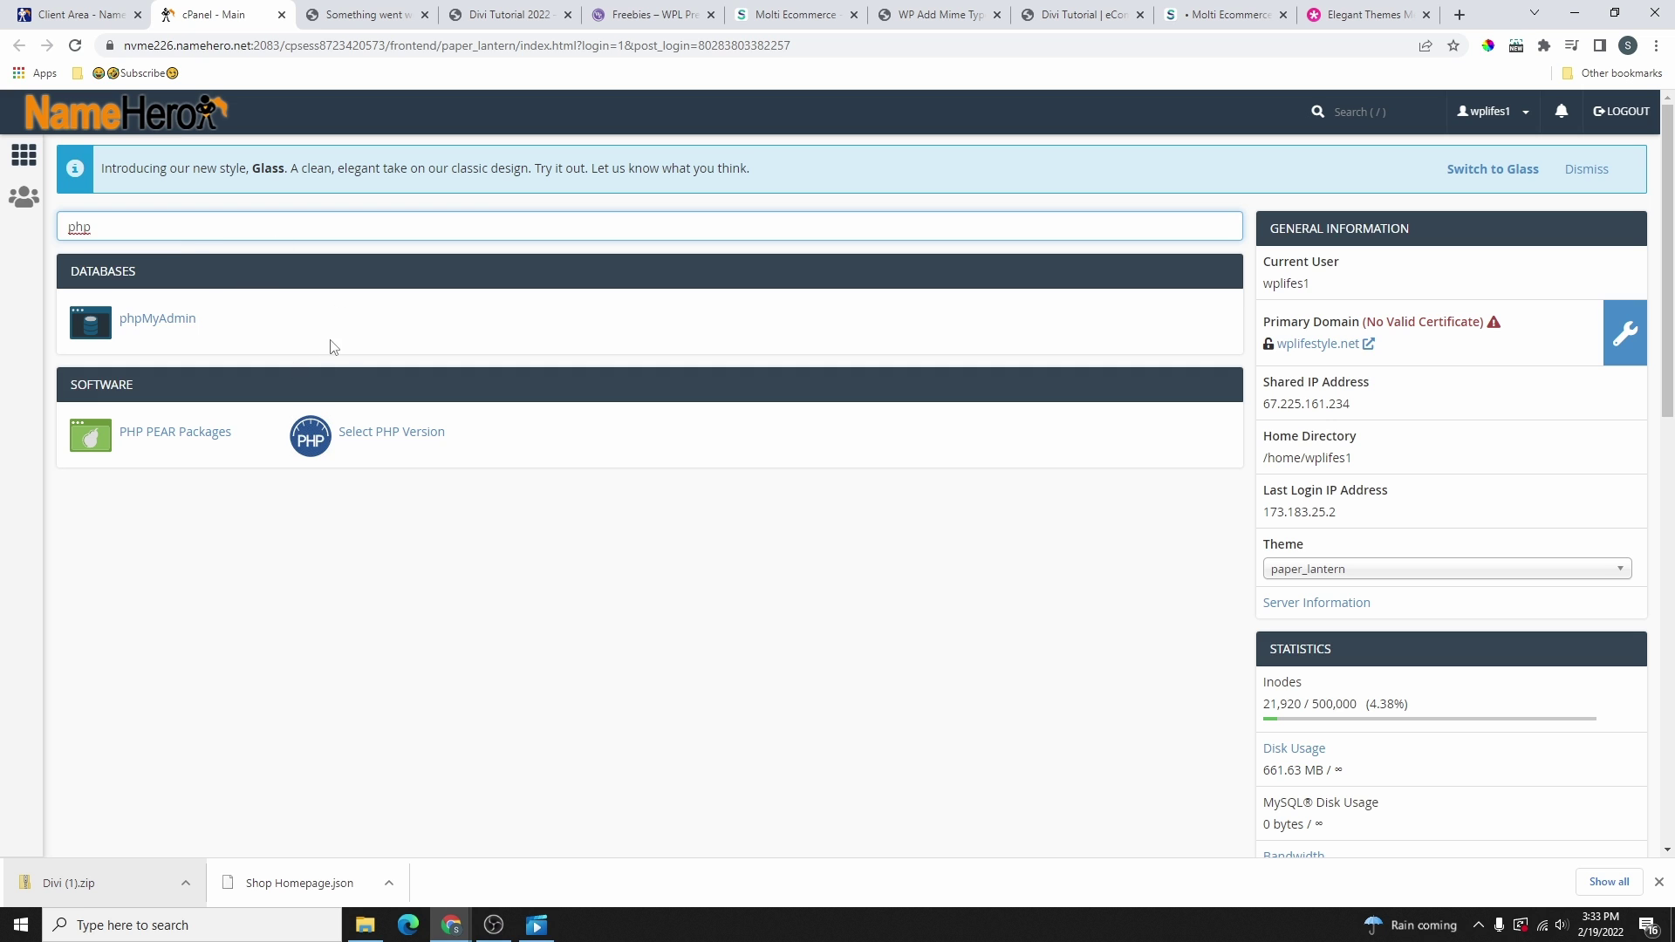
{"action": "left_click", "coordinate": [414, 436]}
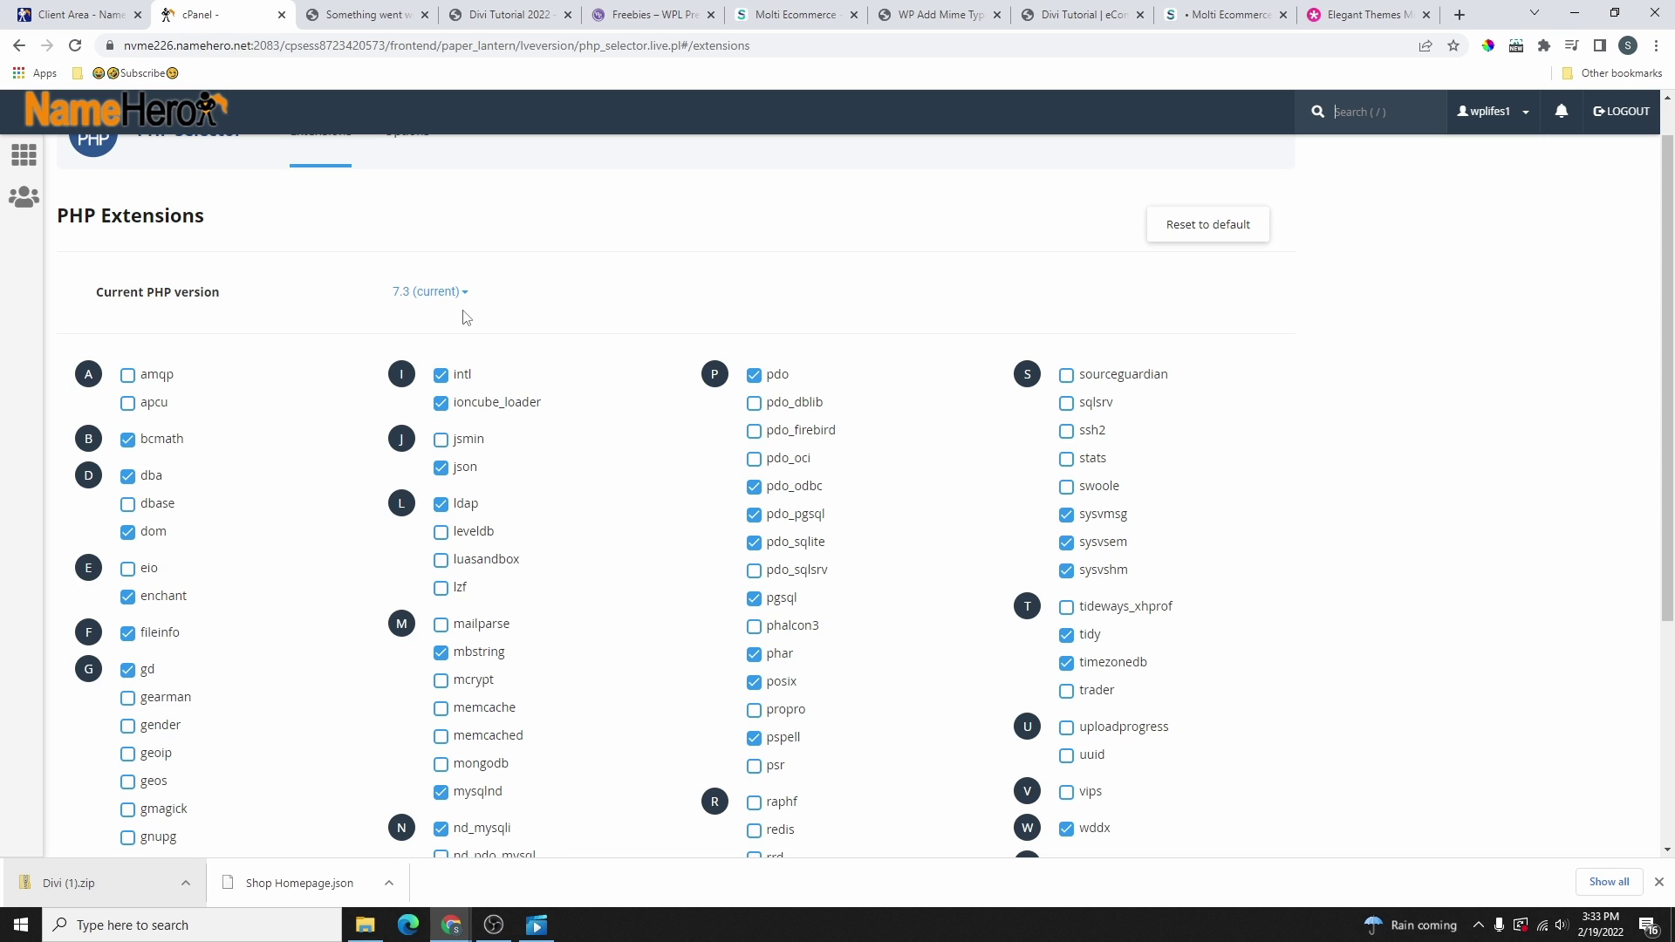
{"action": "scroll", "coordinate": [441, 319], "scroll_direction": "up", "scroll_amount": 1}
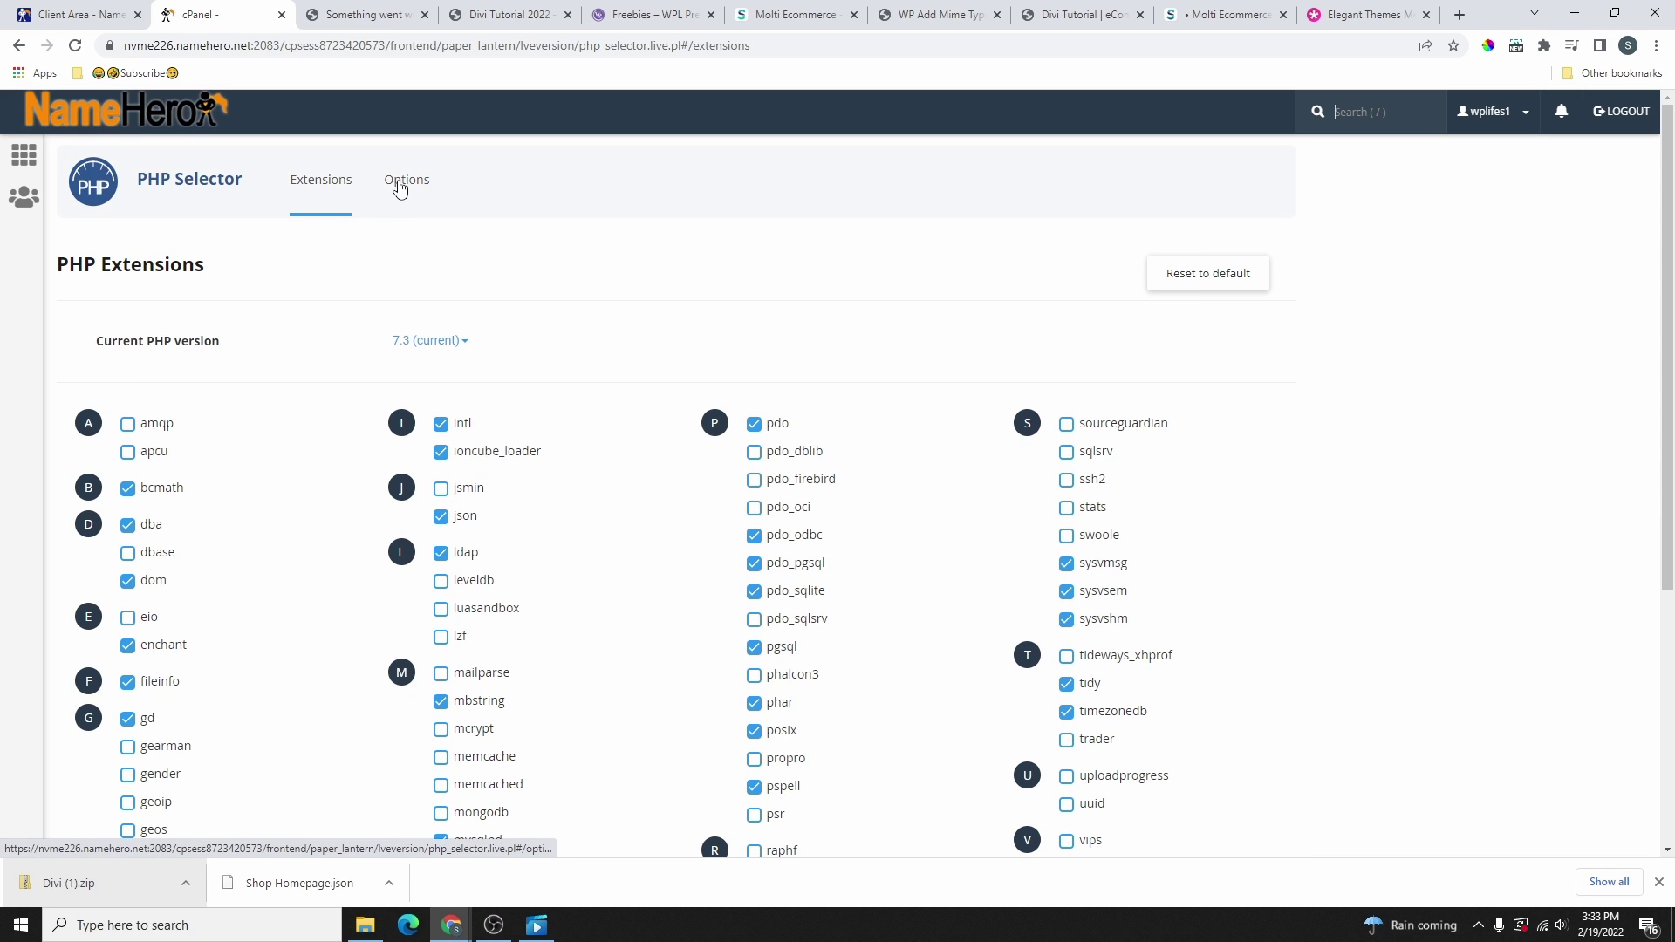
{"action": "left_click", "coordinate": [412, 187]}
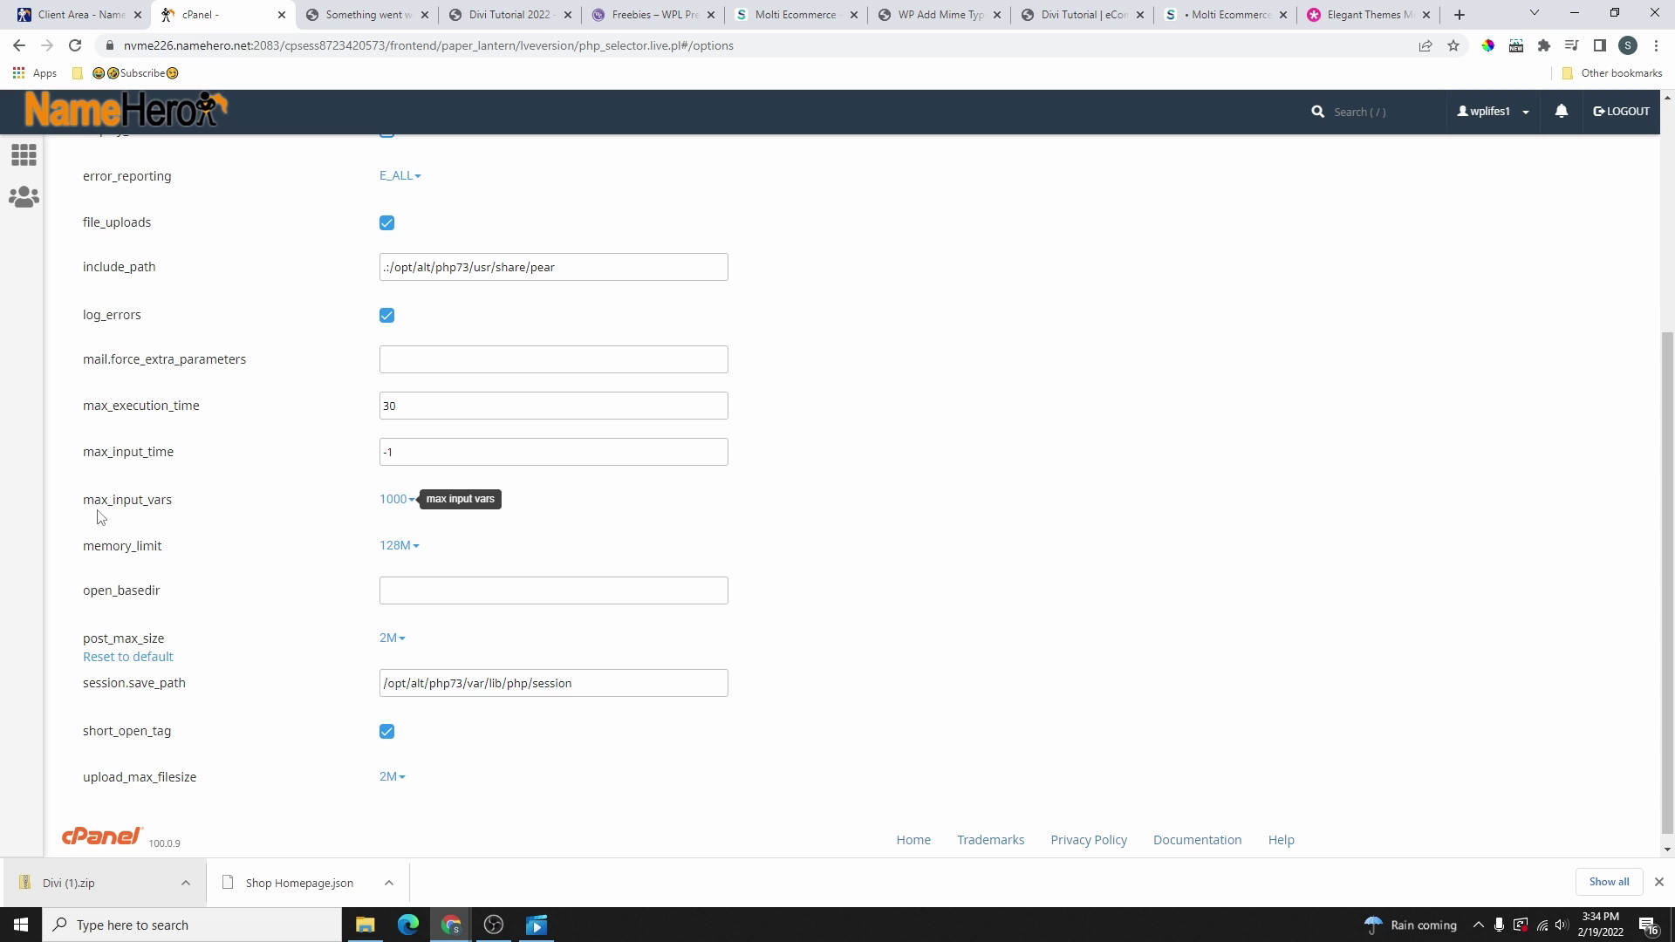
- Set both the memory_limit and post_max_size PHP options to 512M
{"action": "mouse_move", "coordinate": [98, 548]}
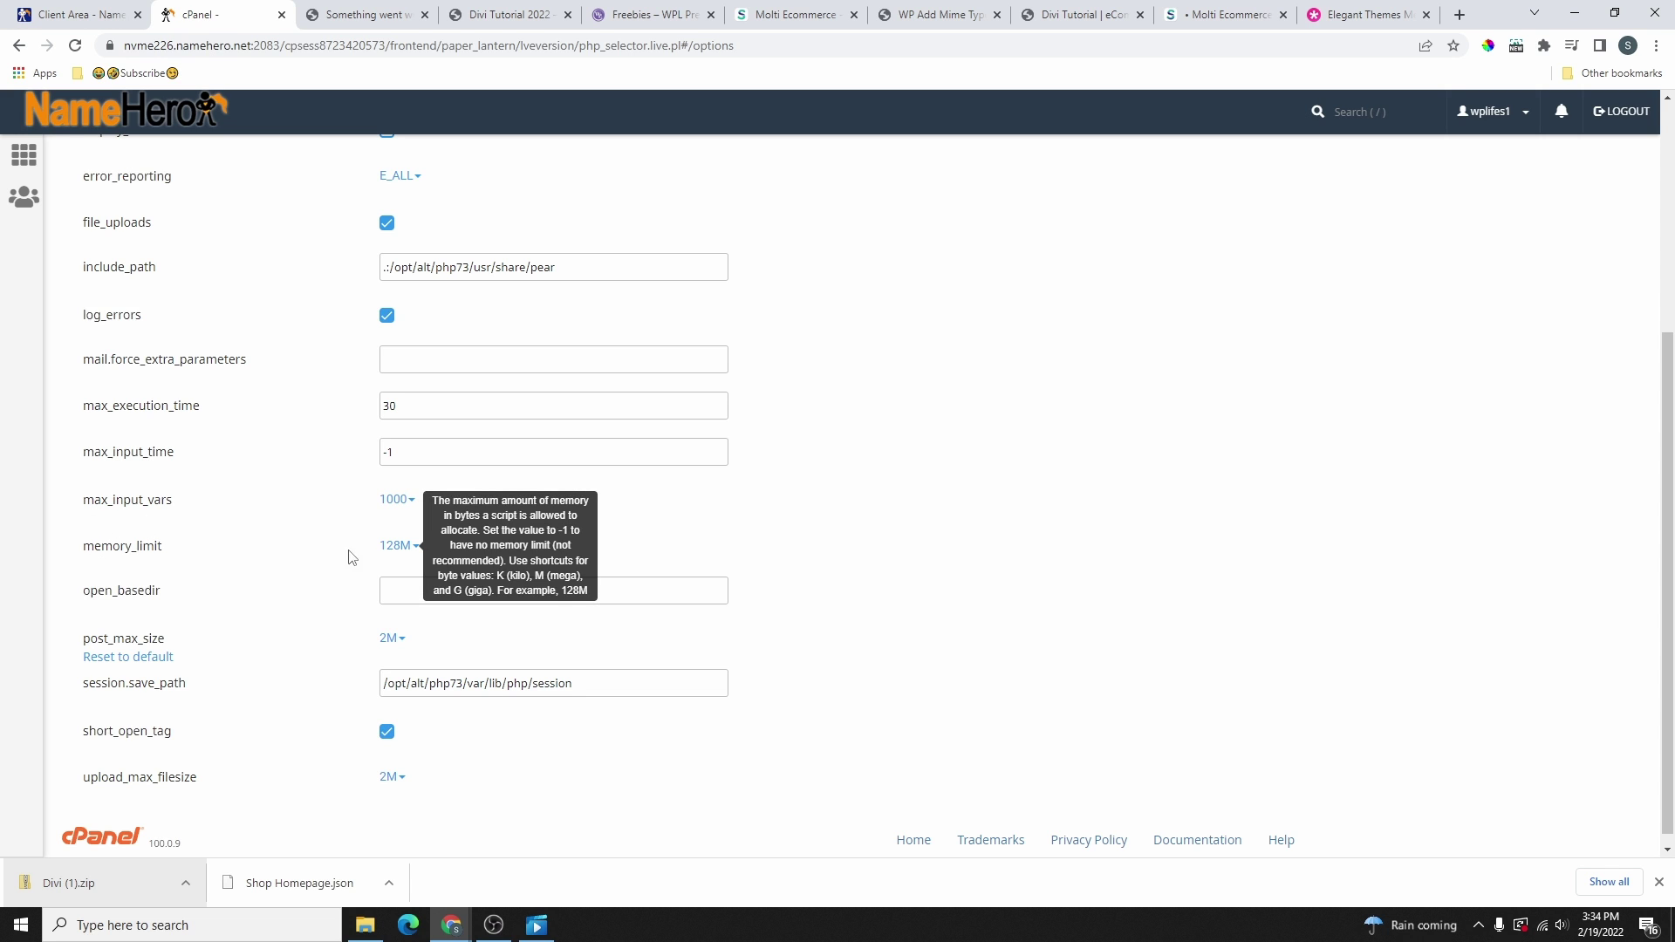
{"action": "left_click", "coordinate": [398, 545]}
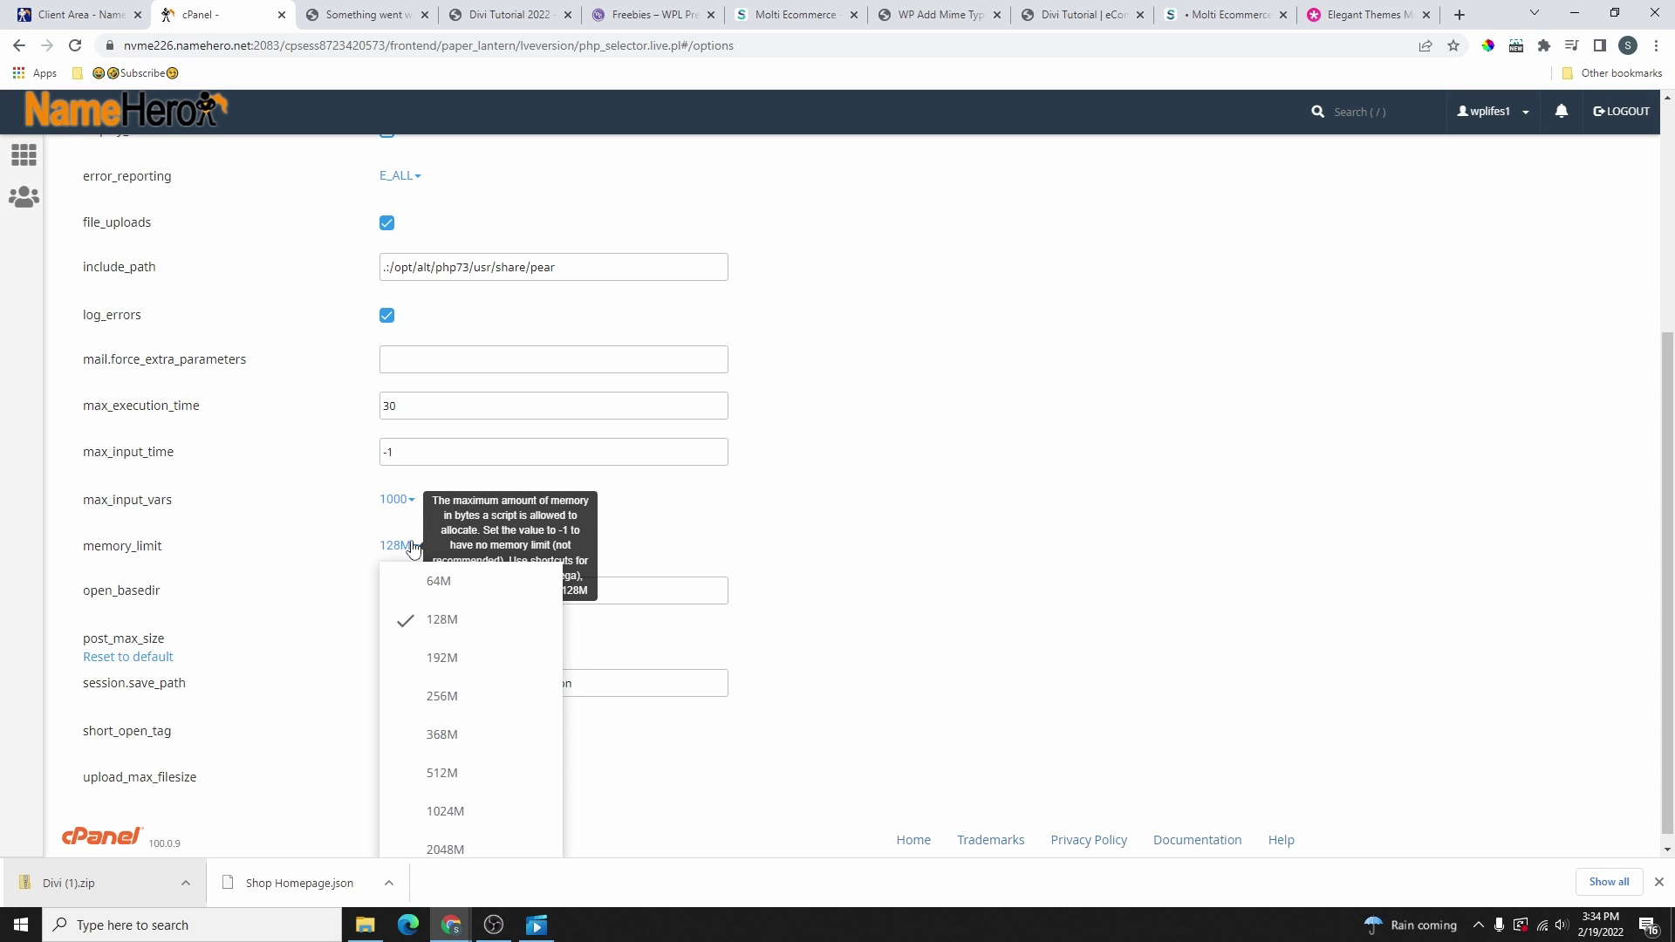
{"action": "left_click", "coordinate": [476, 761]}
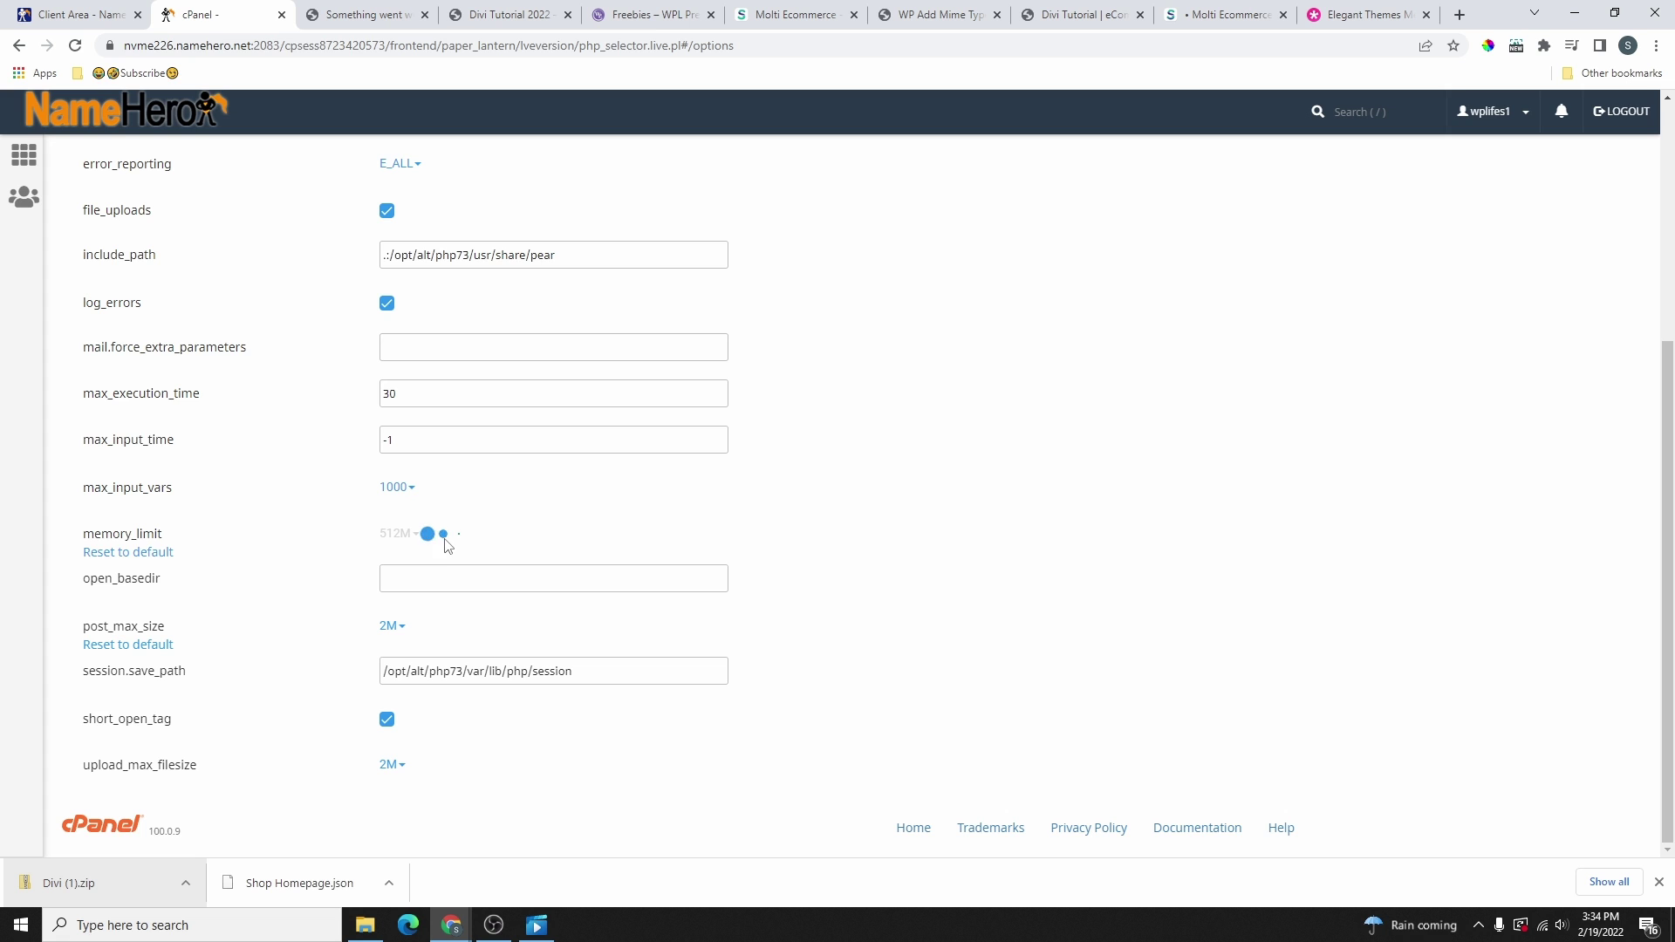
{"action": "left_click", "coordinate": [400, 629]}
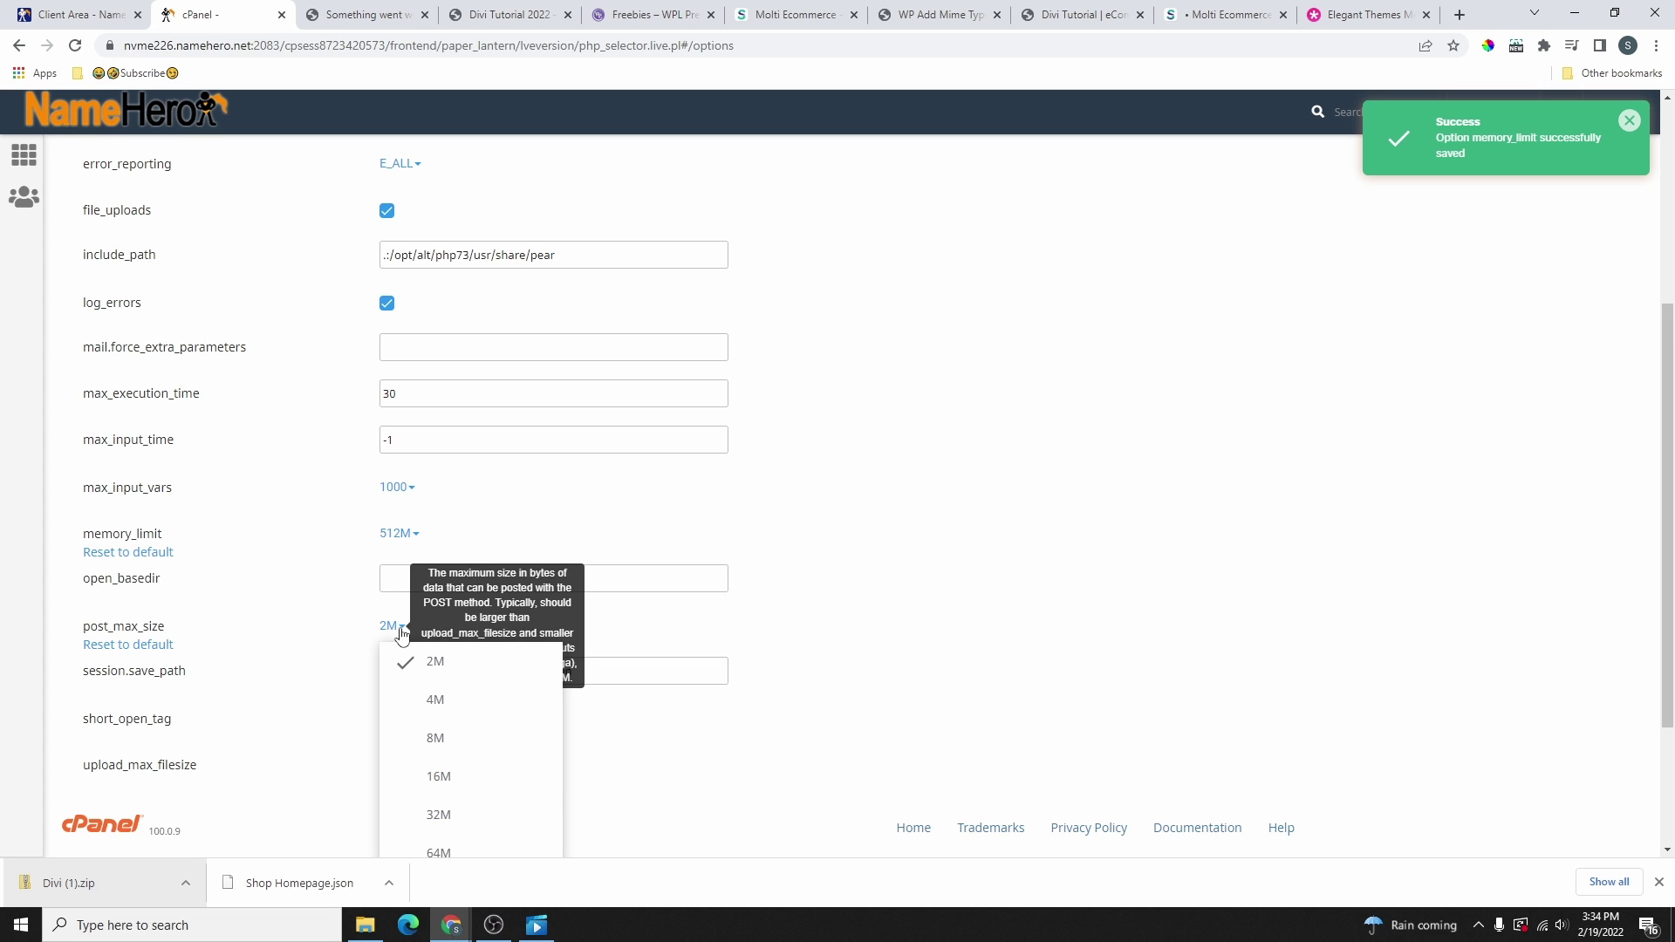
{"action": "scroll", "coordinate": [473, 785], "scroll_direction": "down", "scroll_amount": 2}
{"action": "left_click", "coordinate": [476, 772]}
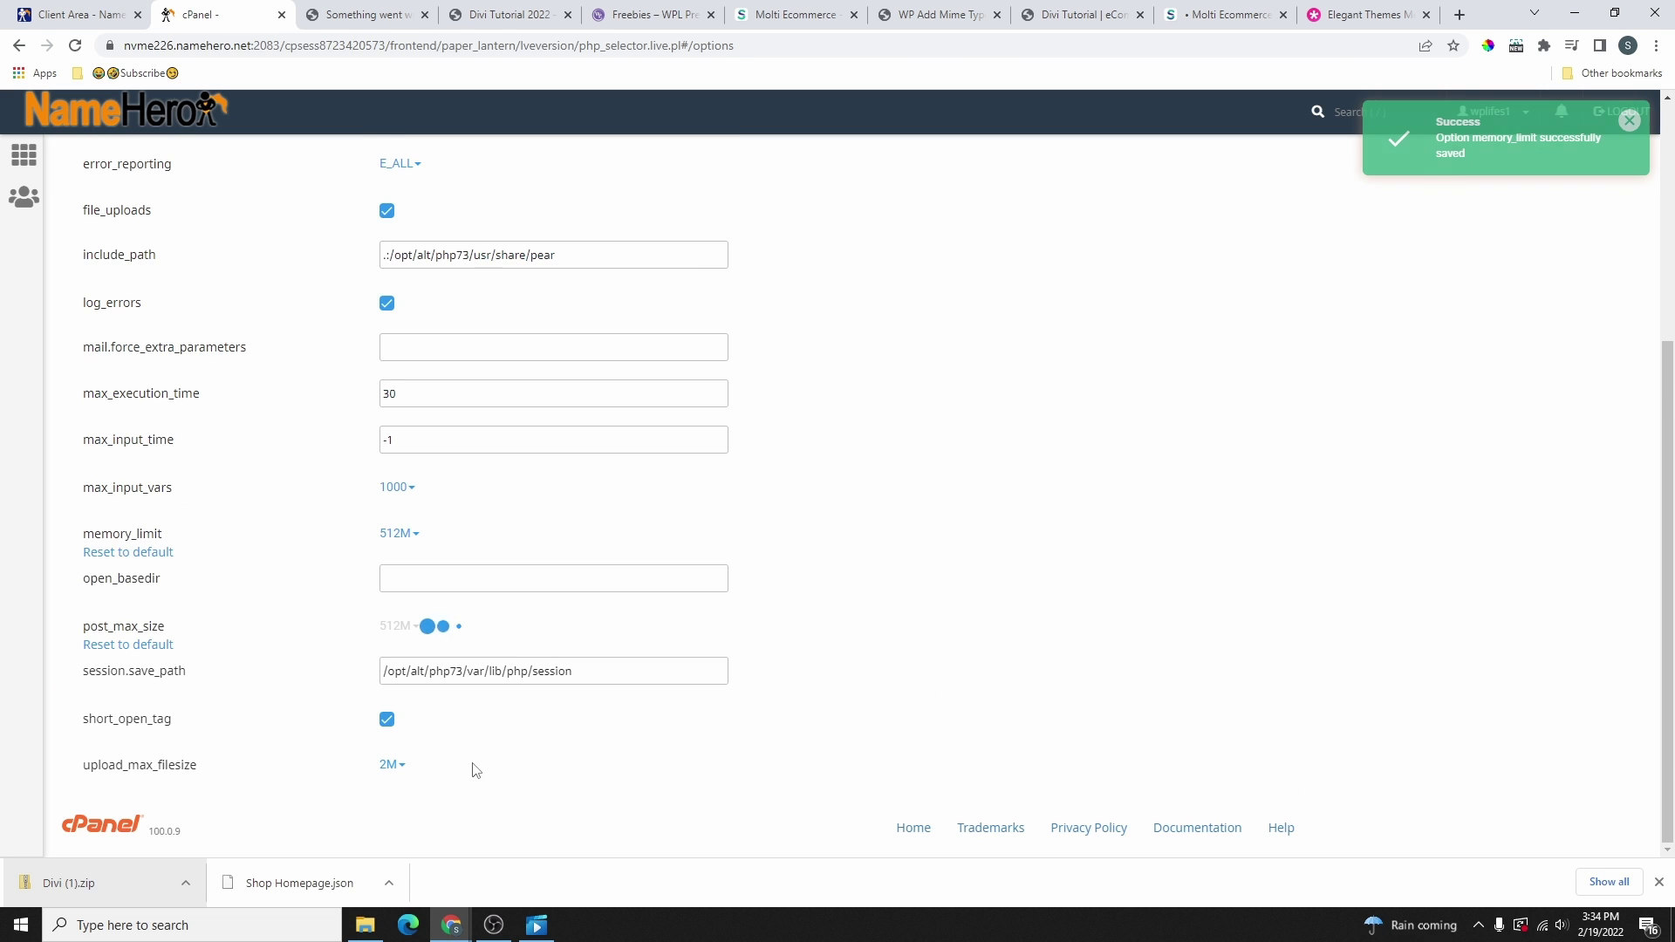
- Raise the upload_max_filesize PHP option to allow larger uploads
{"action": "left_click", "coordinate": [388, 766]}
{"action": "scroll", "coordinate": [463, 812], "scroll_direction": "down", "scroll_amount": 4}
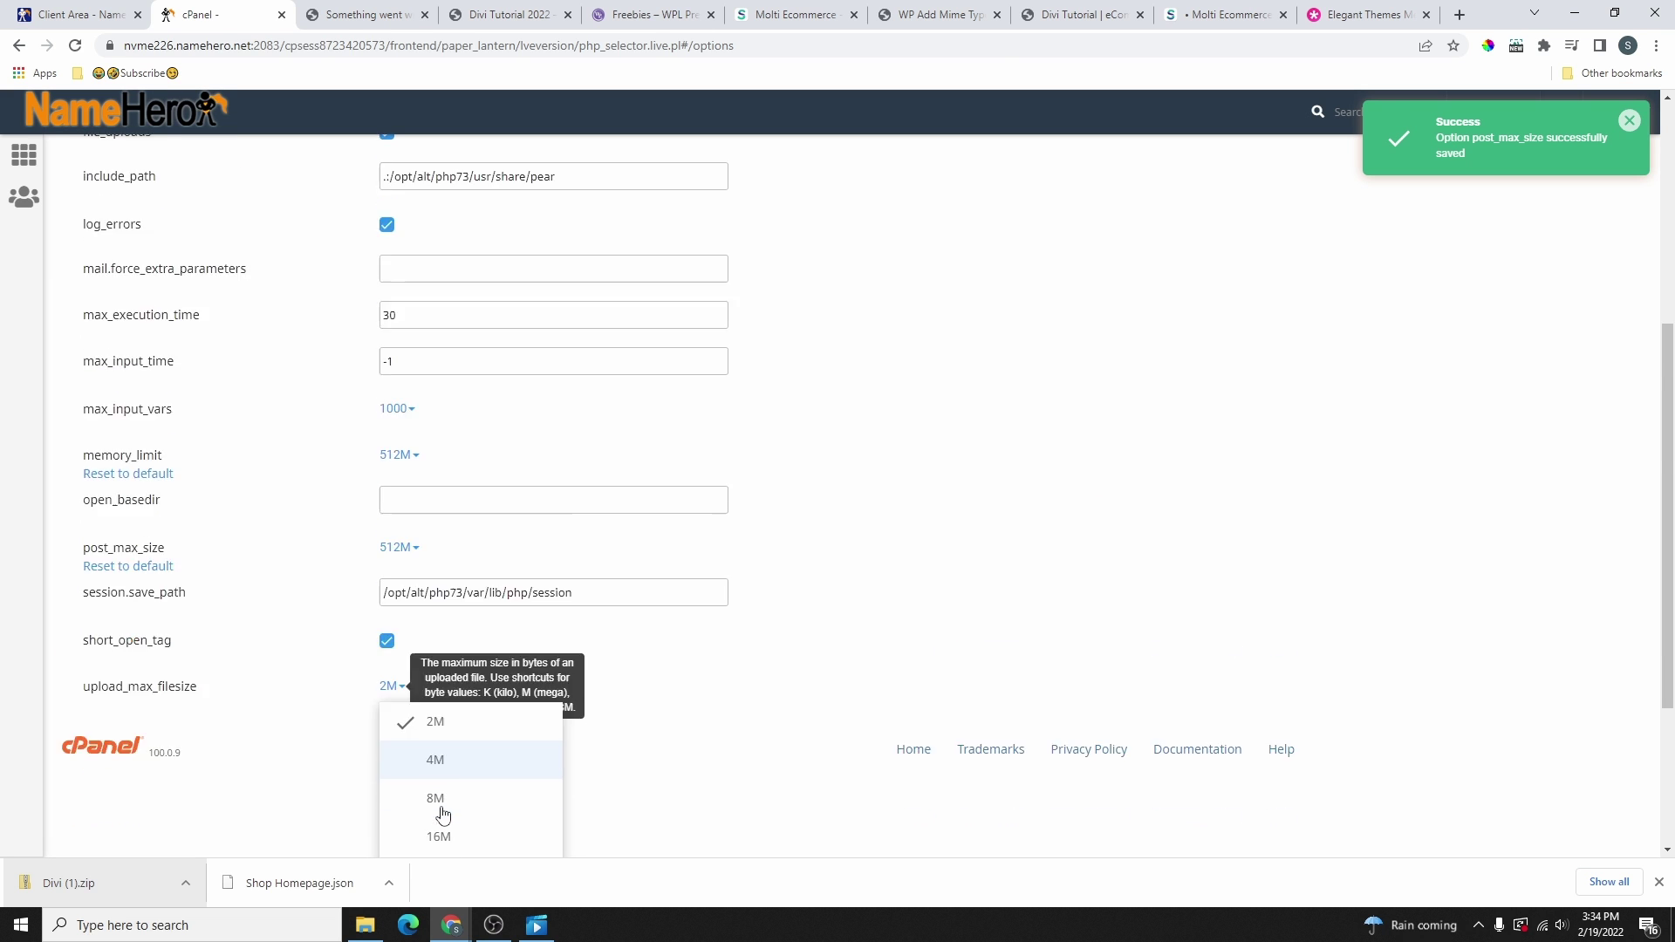
{"action": "left_click", "coordinate": [472, 806]}
{"action": "scroll", "coordinate": [454, 351], "scroll_direction": "up", "scroll_amount": 8}
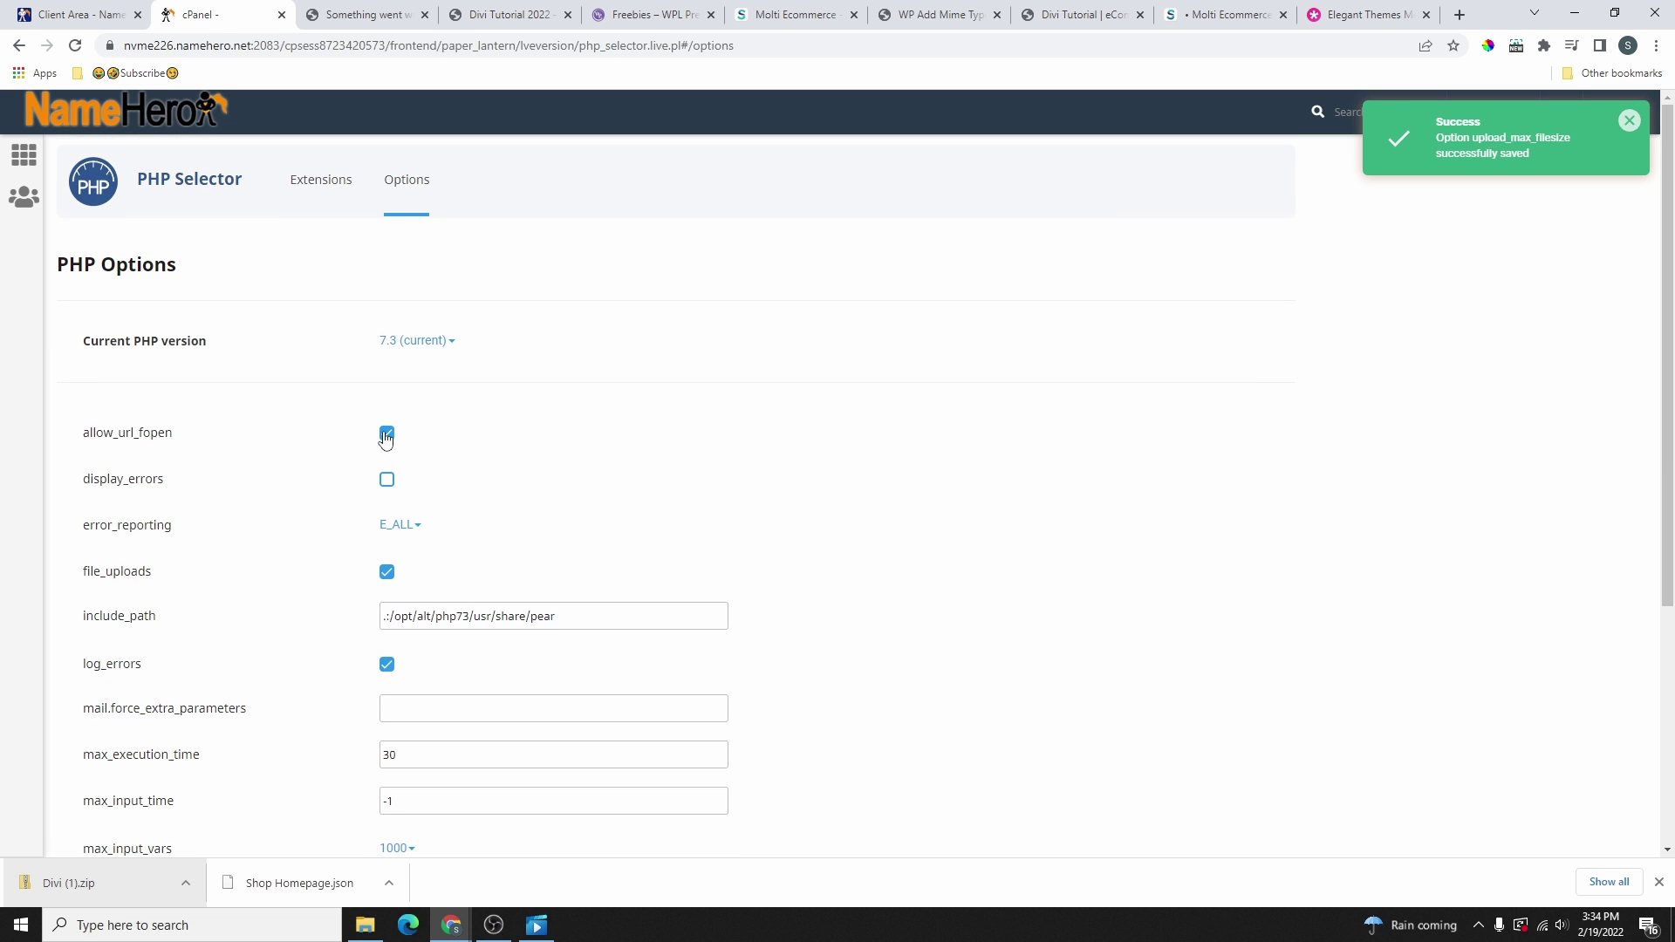
- Retry the theme upload in WordPress with Divi (1).zip, install it and activate Divi
{"action": "left_click", "coordinate": [373, 12]}
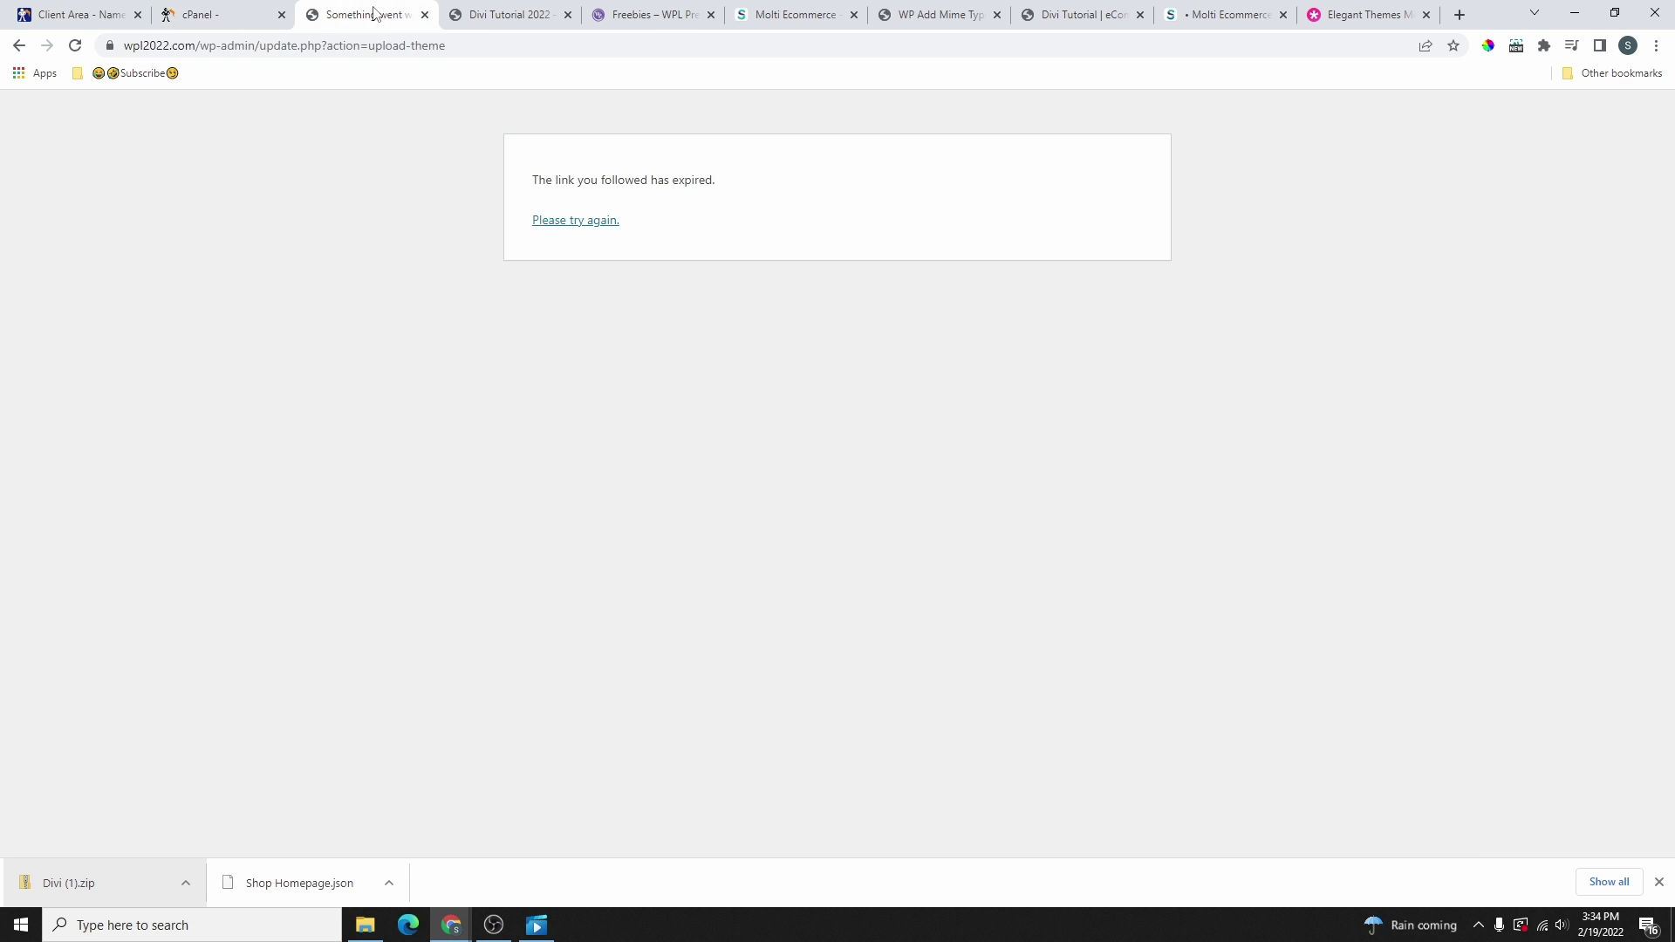
{"action": "left_click", "coordinate": [586, 224]}
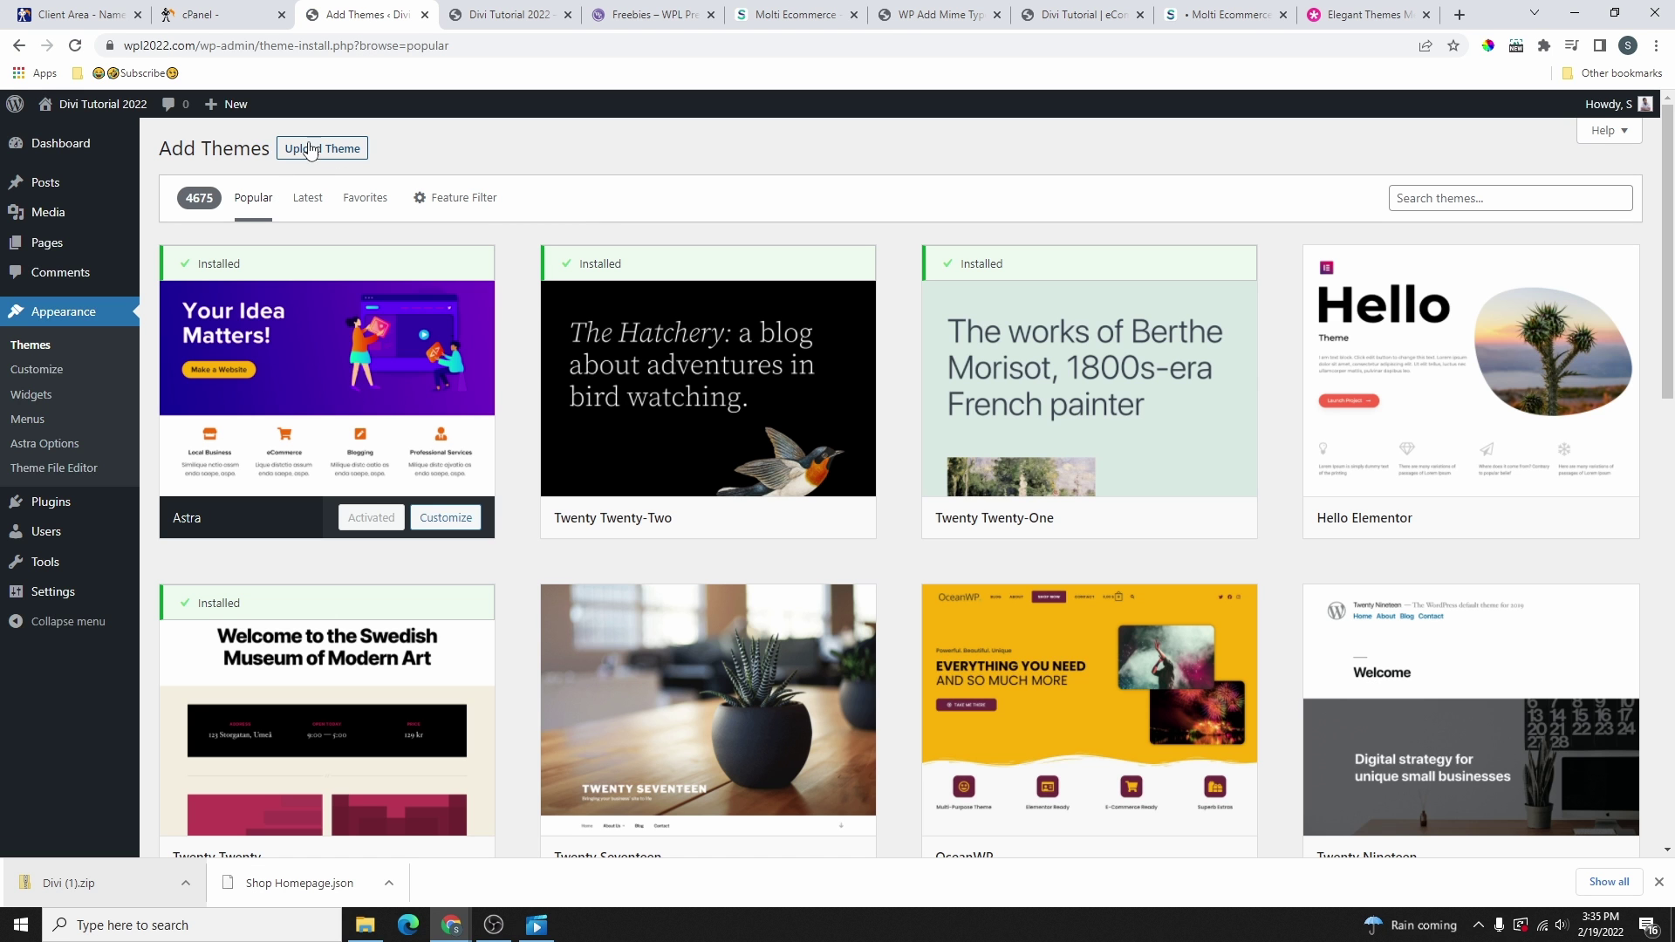
{"action": "left_click", "coordinate": [310, 151]}
{"action": "left_click_drag", "start_coordinate": [69, 883], "coordinate": [782, 311]}
{"action": "left_click", "coordinate": [1008, 310]}
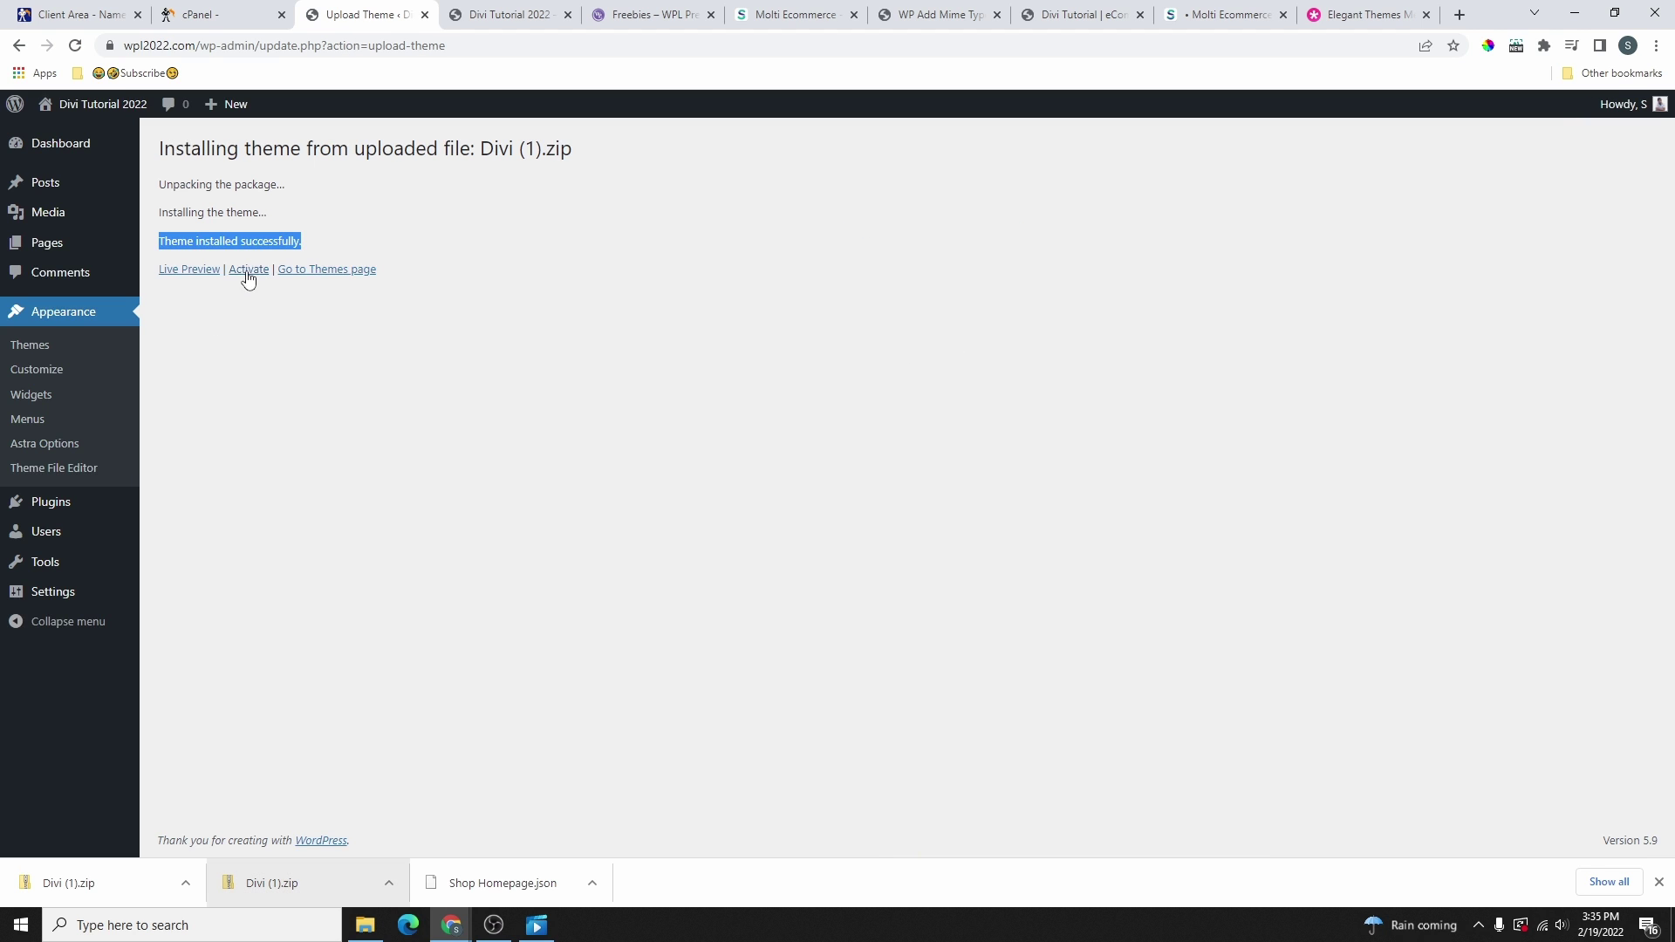
{"action": "left_click", "coordinate": [249, 269]}
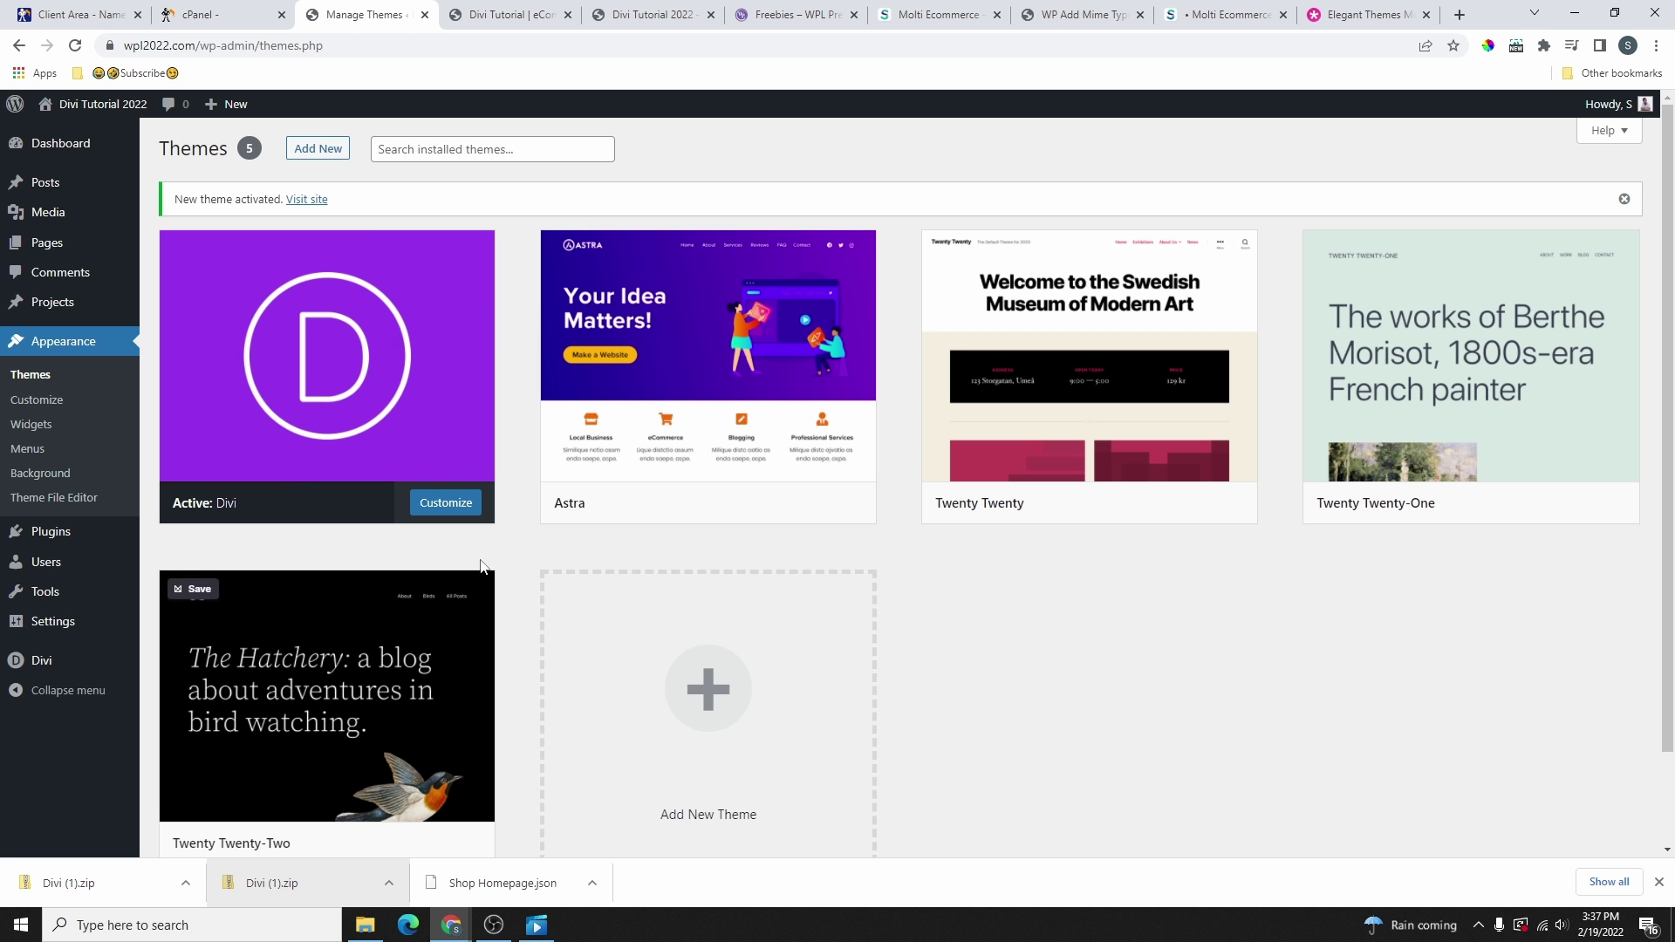
{"action": "mouse_move", "coordinate": [385, 417]}
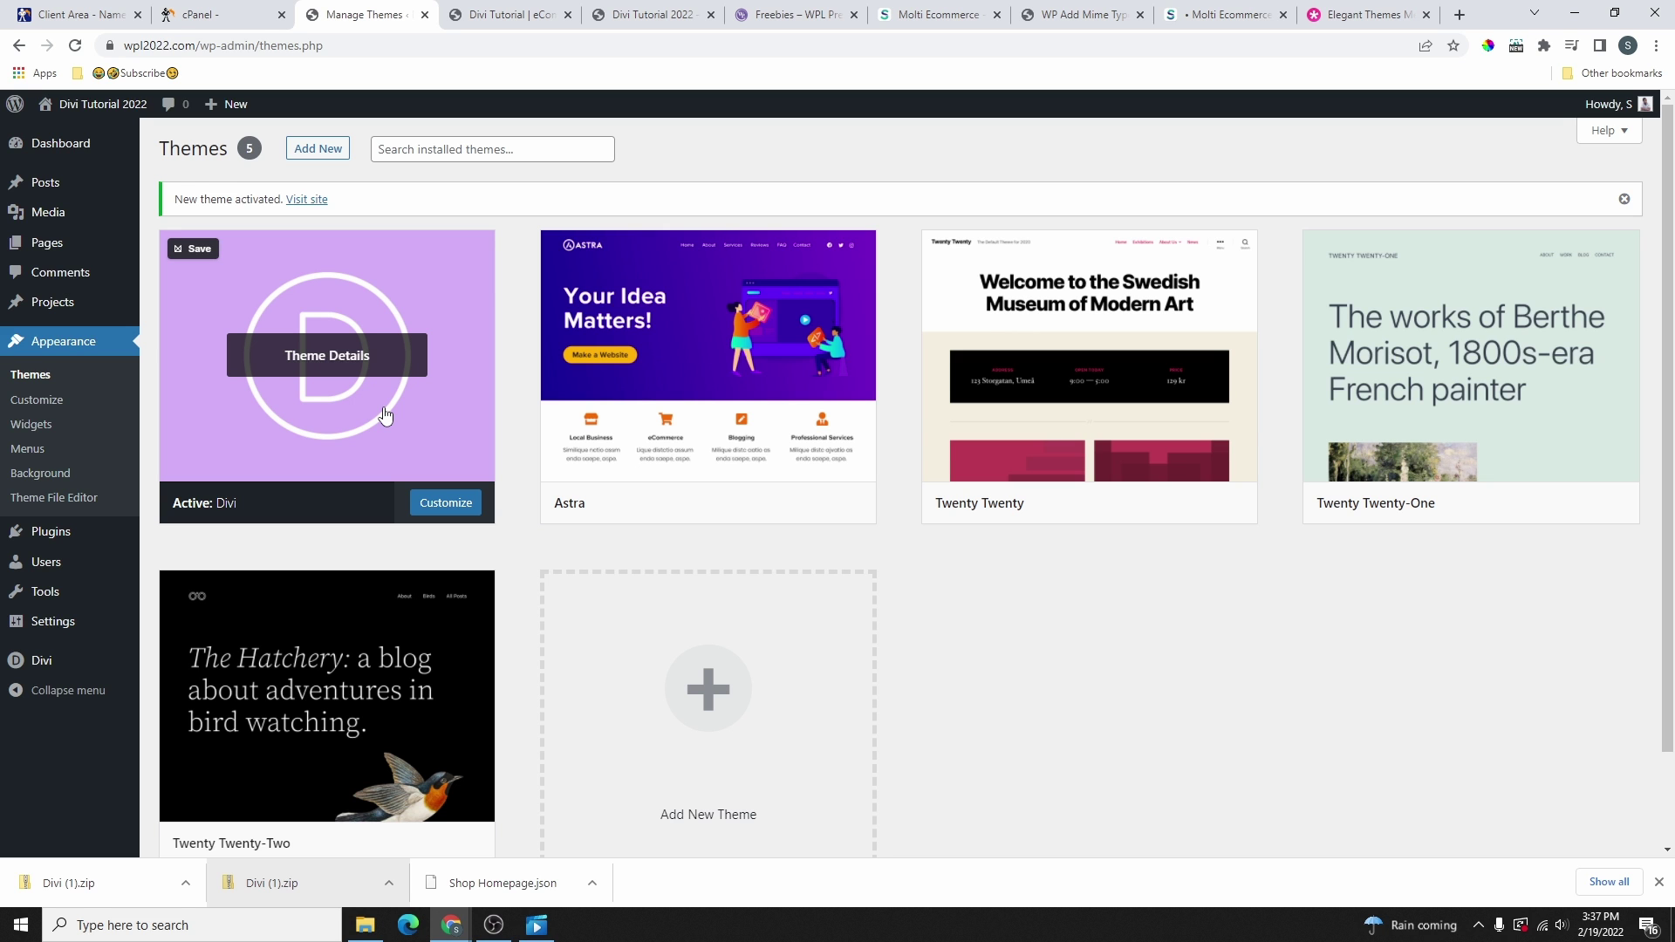
- Examine the divi.wpl2022.com demo store's home page, including the expanded services and products menu in its header
{"action": "left_click", "coordinate": [511, 14]}
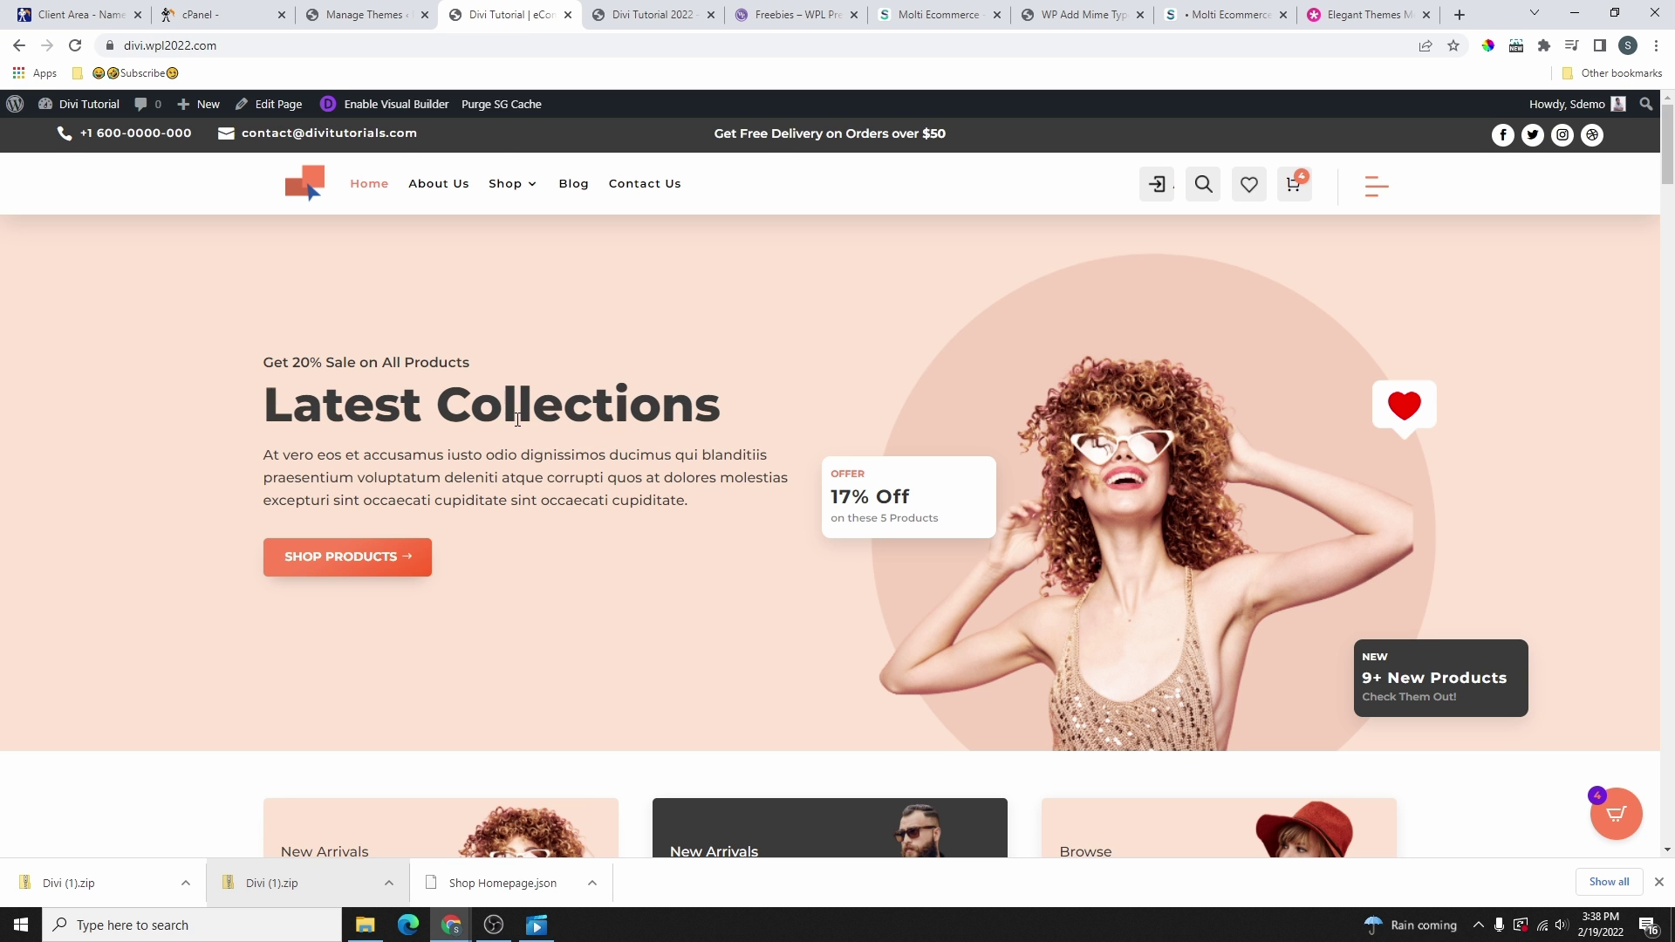
{"action": "left_click", "coordinate": [1377, 185]}
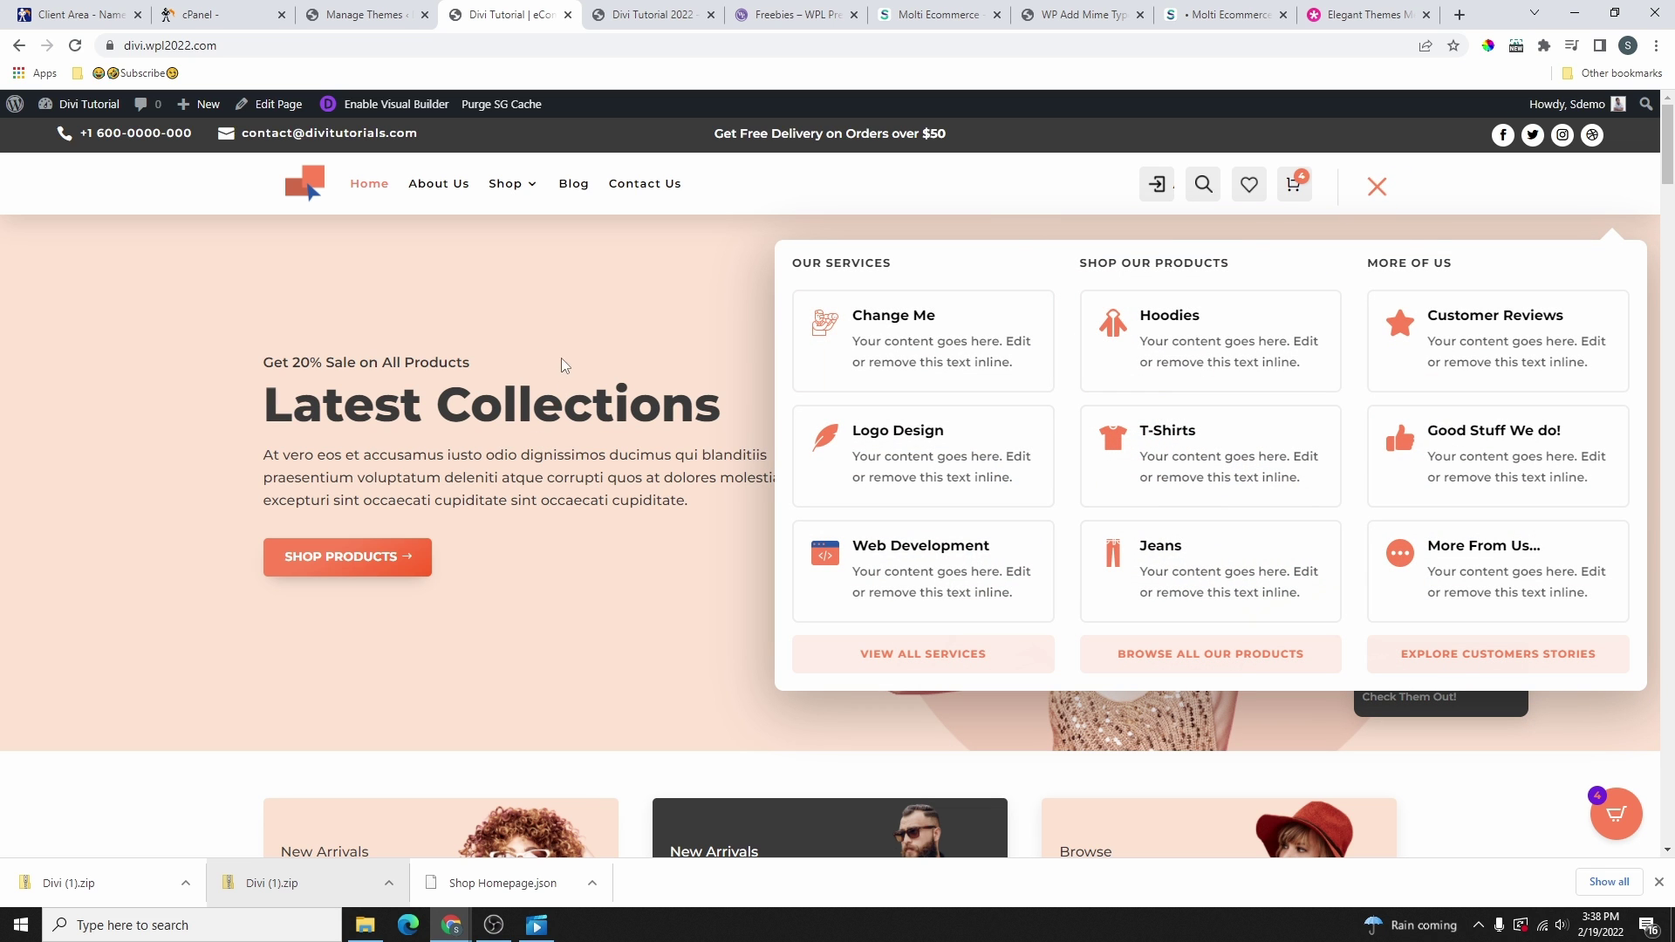
{"action": "left_click", "coordinate": [1374, 188]}
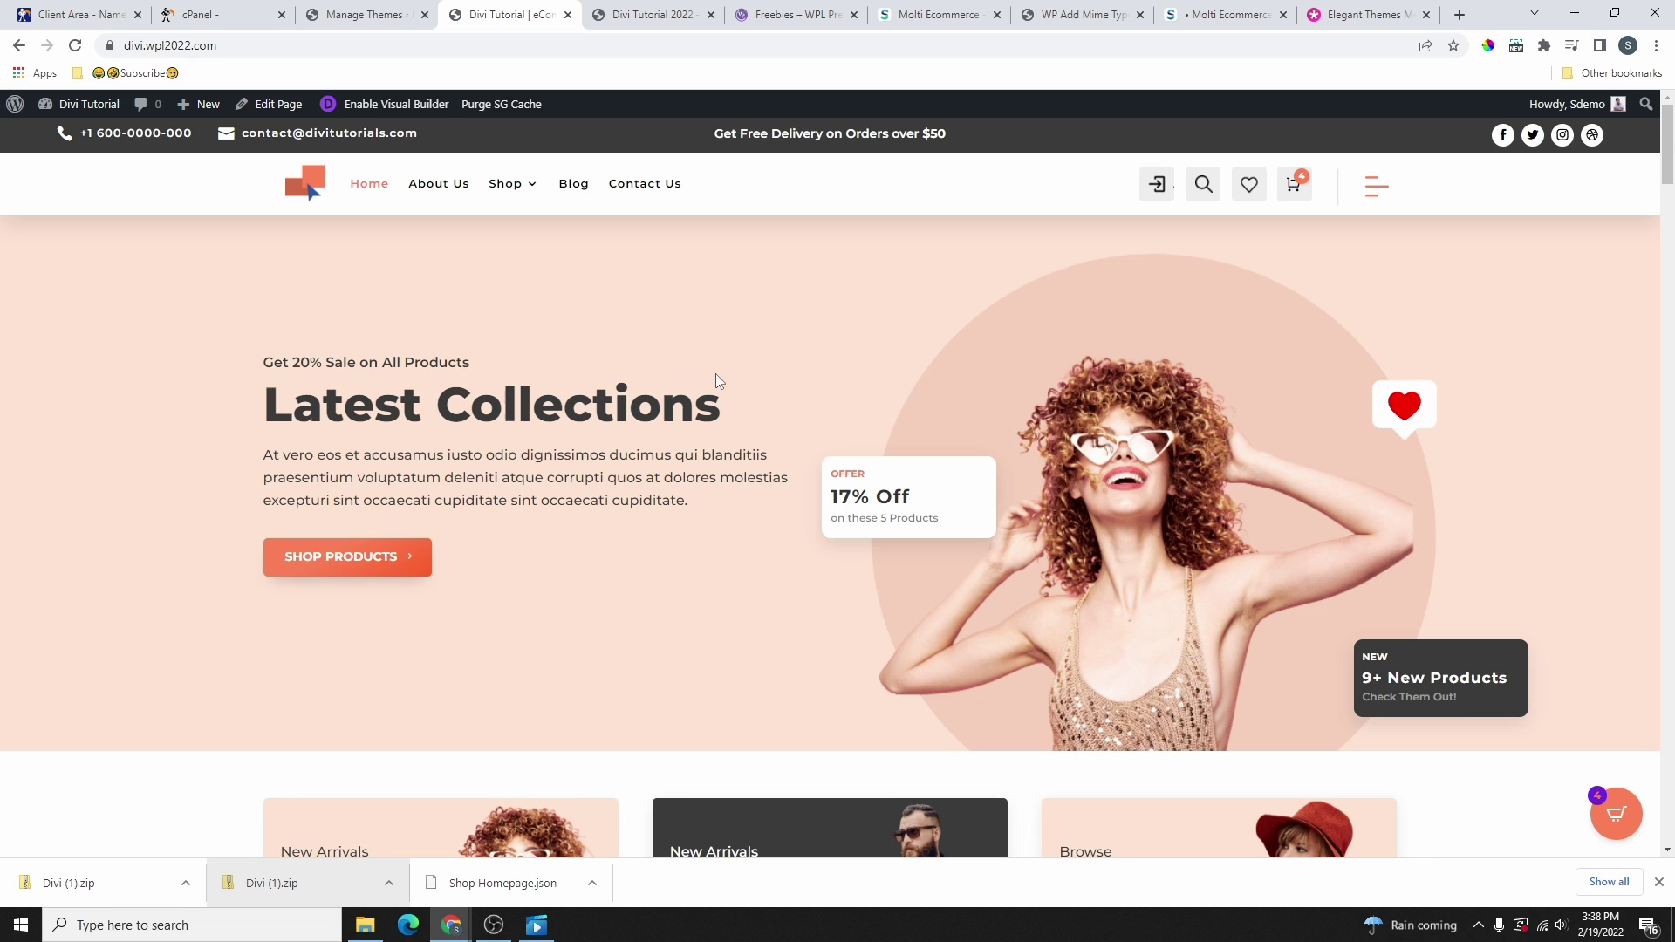
{"action": "scroll", "coordinate": [891, 495], "scroll_direction": "down", "scroll_amount": 4}
{"action": "scroll", "coordinate": [892, 496], "scroll_direction": "up", "scroll_amount": 2}
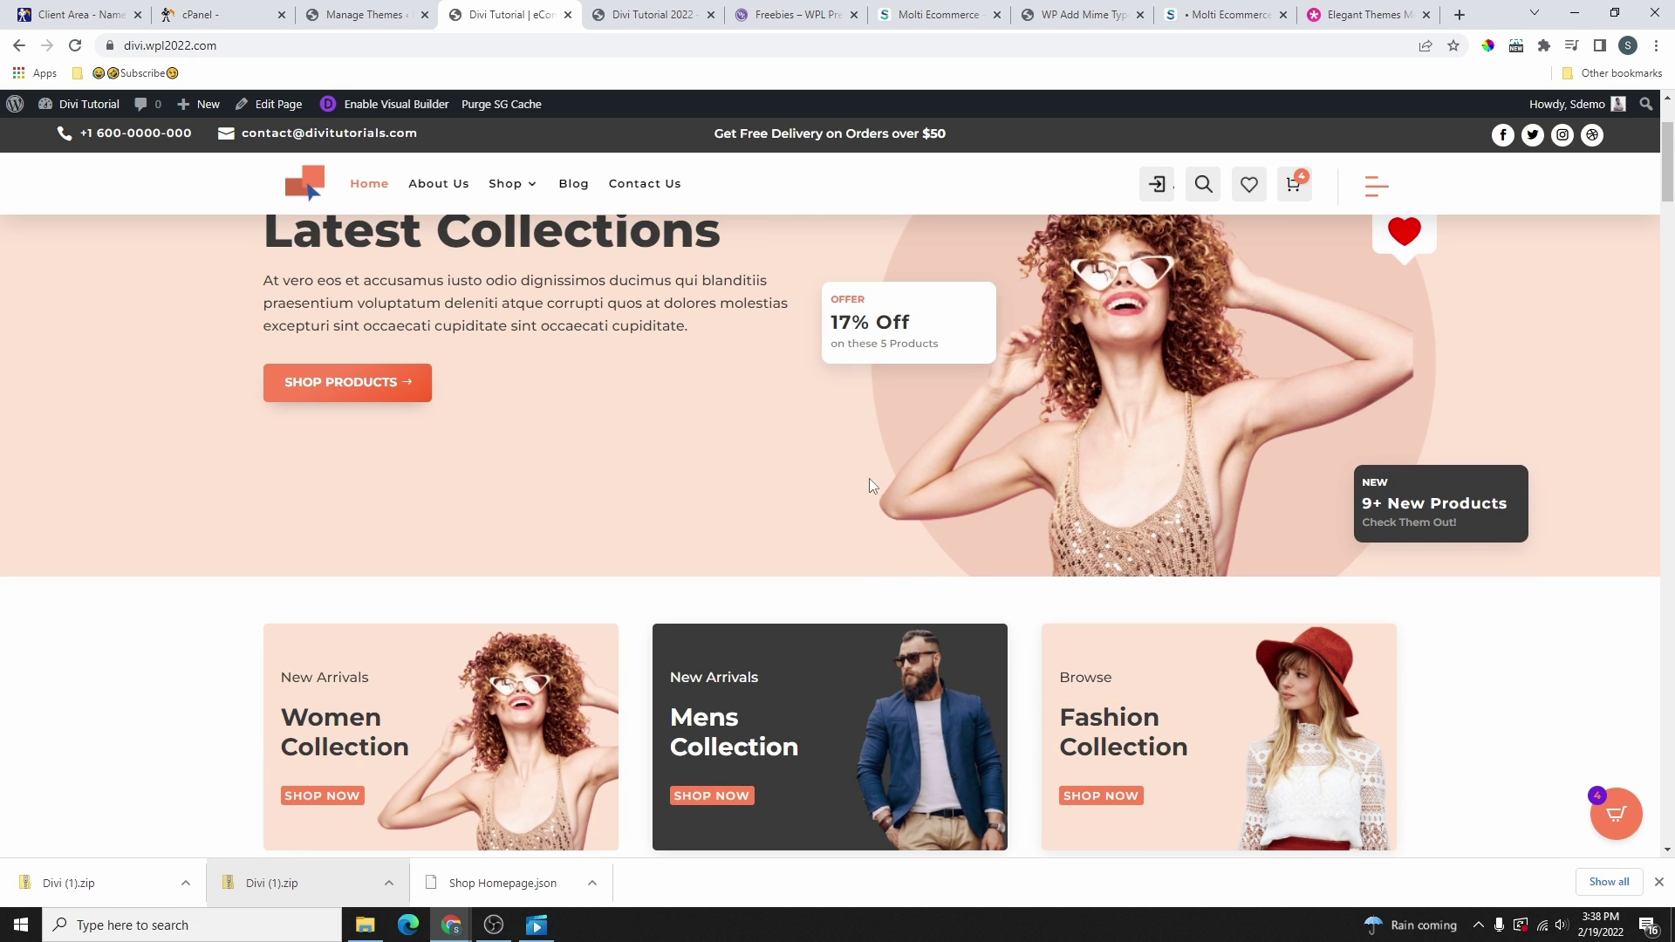
- View the shop.wplifestyle.com/freebies page and compare the demo store's home page with the current wpl2022.com site
{"action": "left_click", "coordinate": [774, 26]}
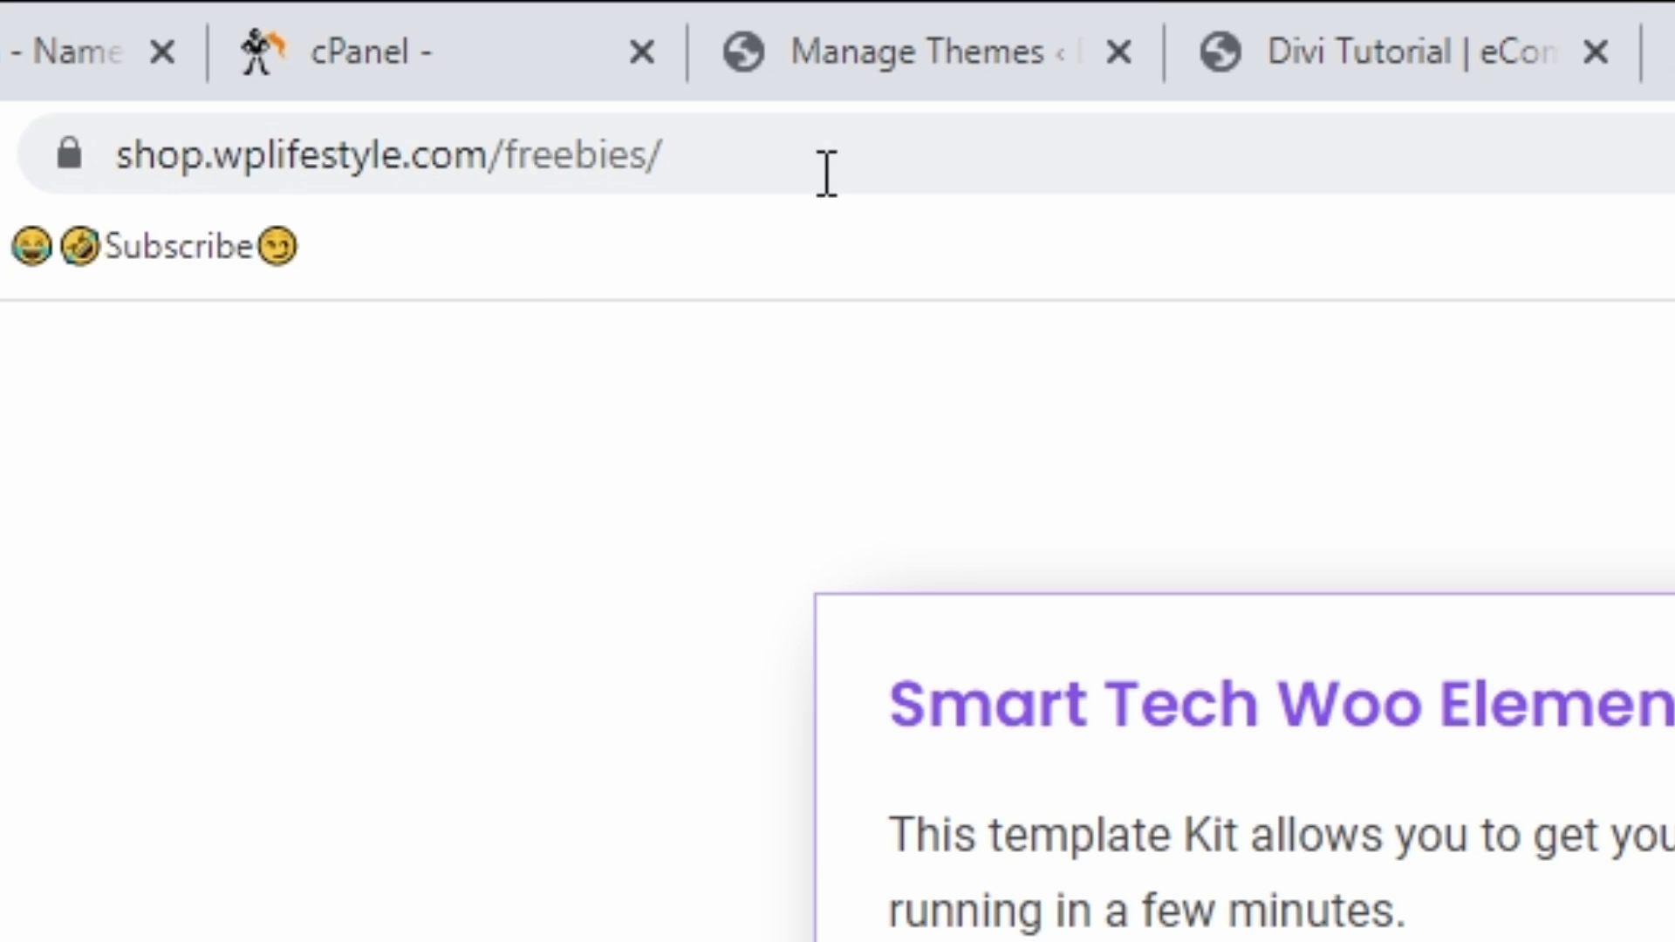
{"action": "left_click_drag", "start_coordinate": [336, 50], "coordinate": [122, 48]}
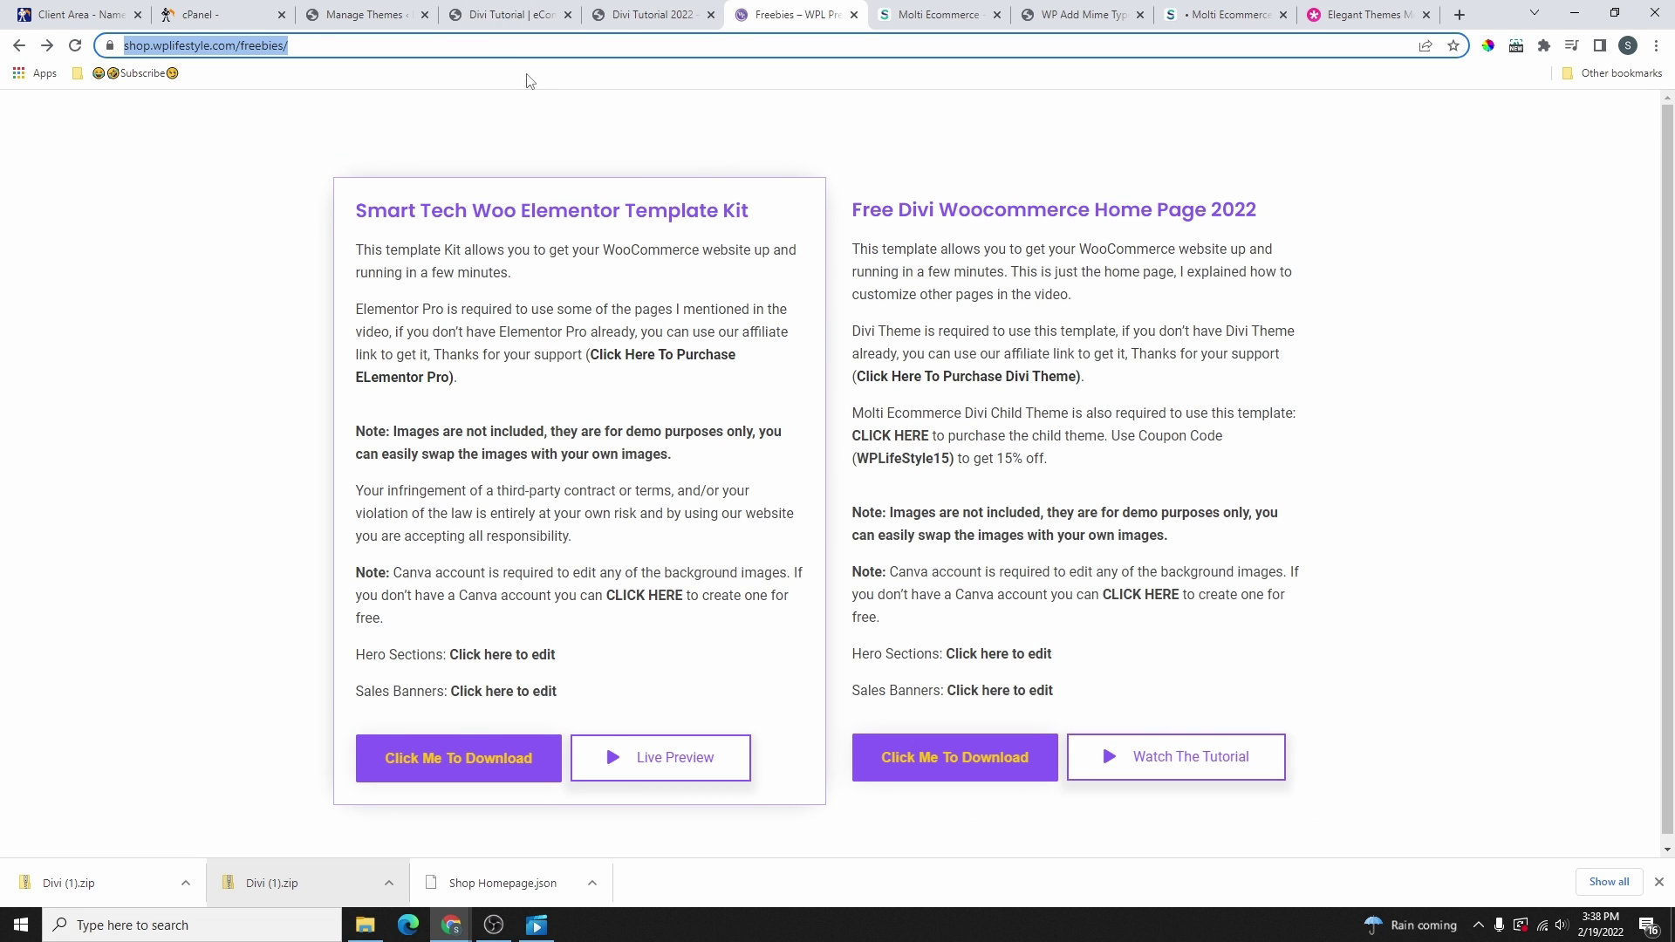
{"action": "left_click", "coordinate": [510, 15]}
{"action": "scroll", "coordinate": [1175, 506], "scroll_direction": "up", "scroll_amount": 2}
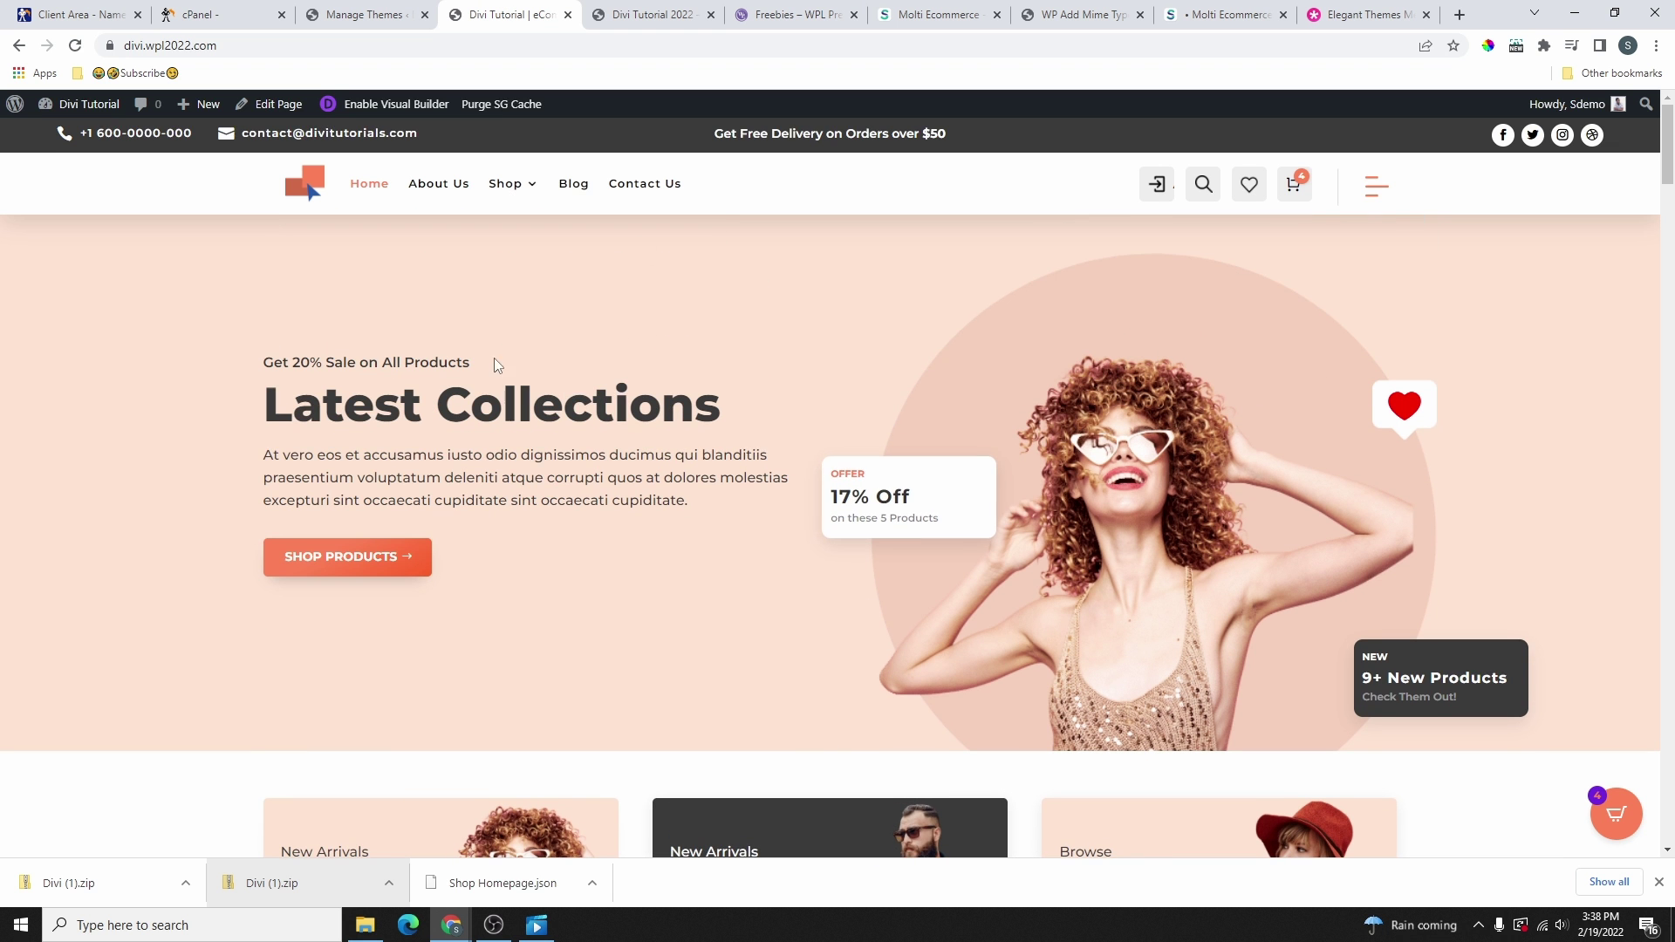
{"action": "scroll", "coordinate": [1267, 483], "scroll_direction": "down", "scroll_amount": 6}
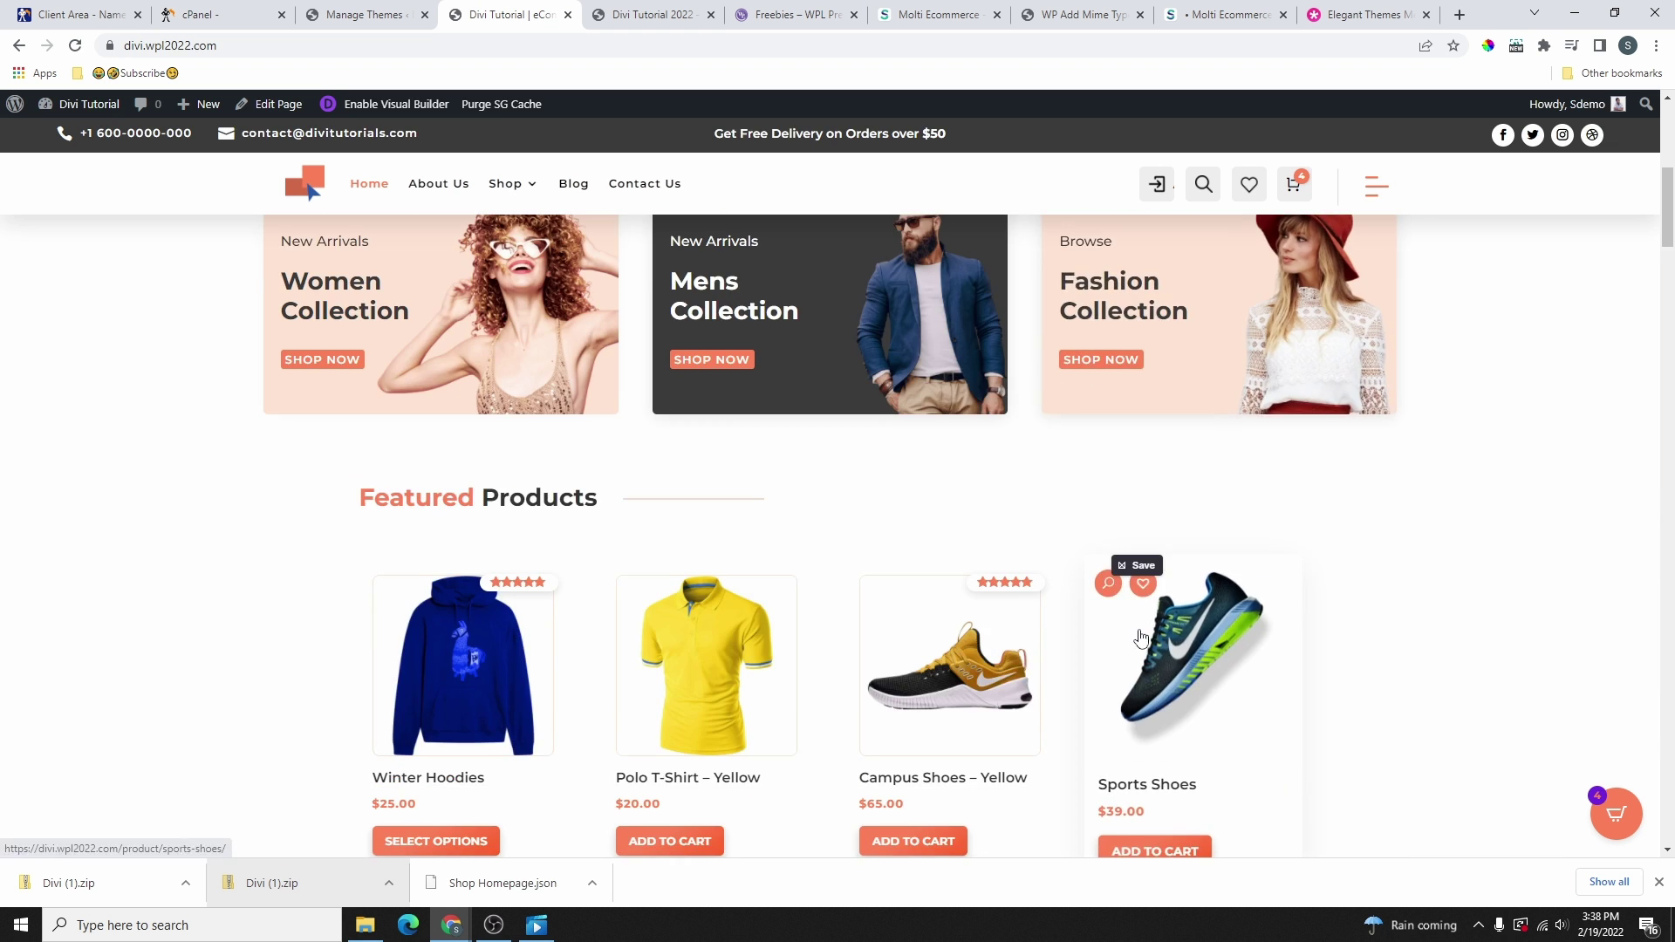
{"action": "scroll", "coordinate": [1125, 576], "scroll_direction": "up", "scroll_amount": 7}
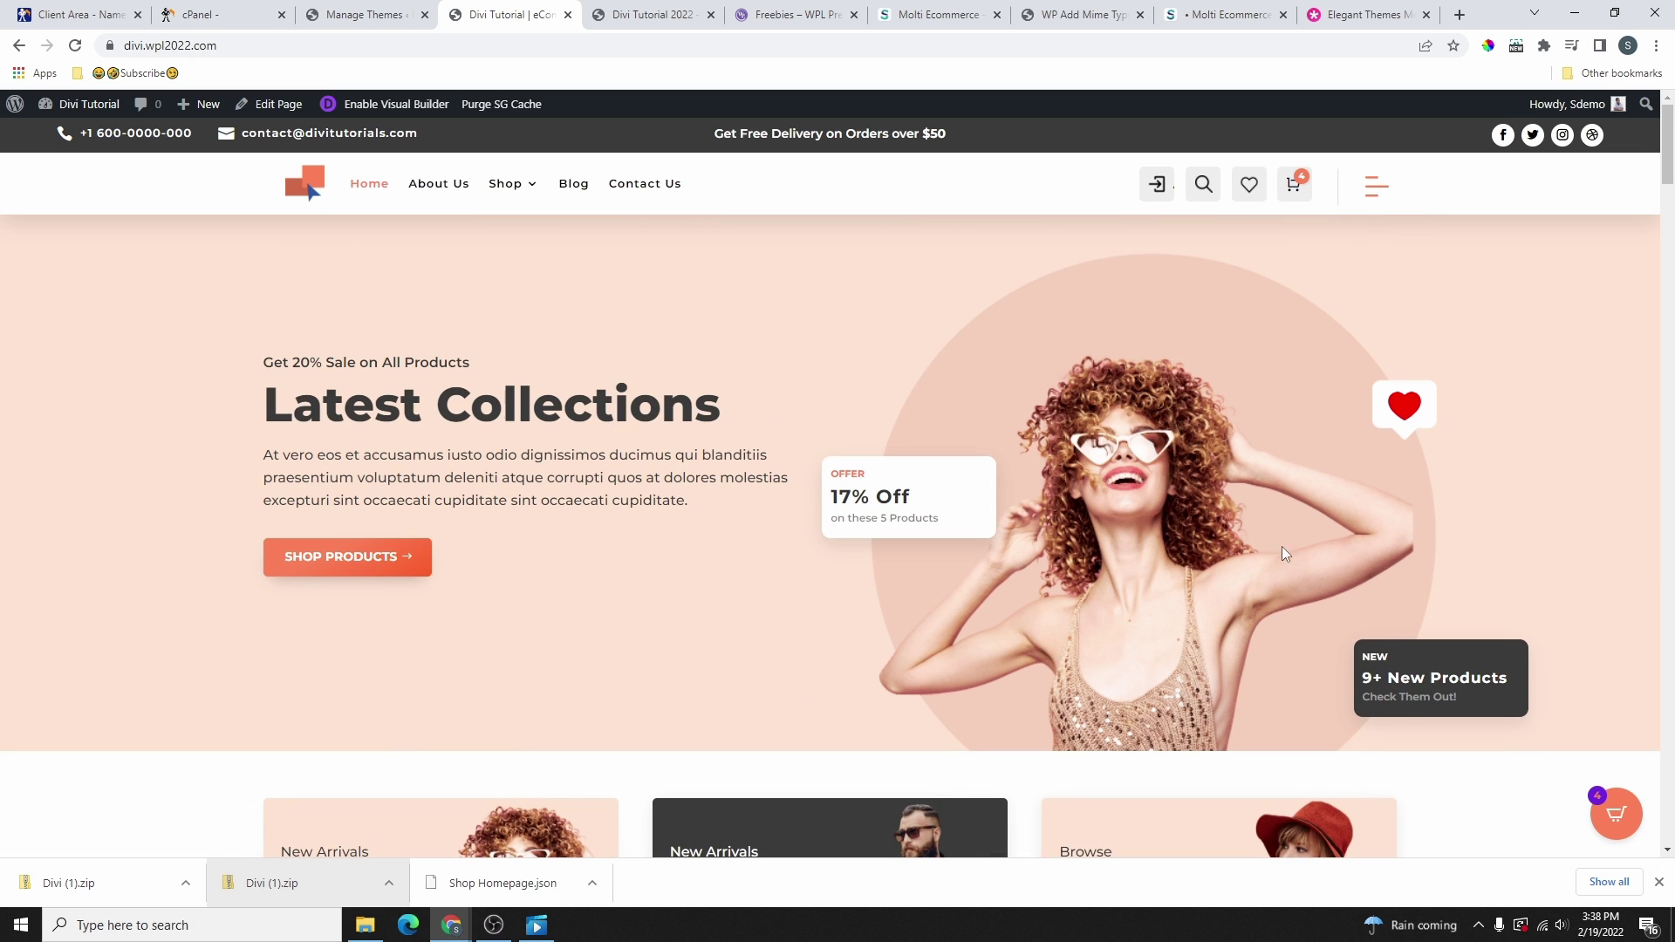
{"action": "left_click", "coordinate": [652, 15]}
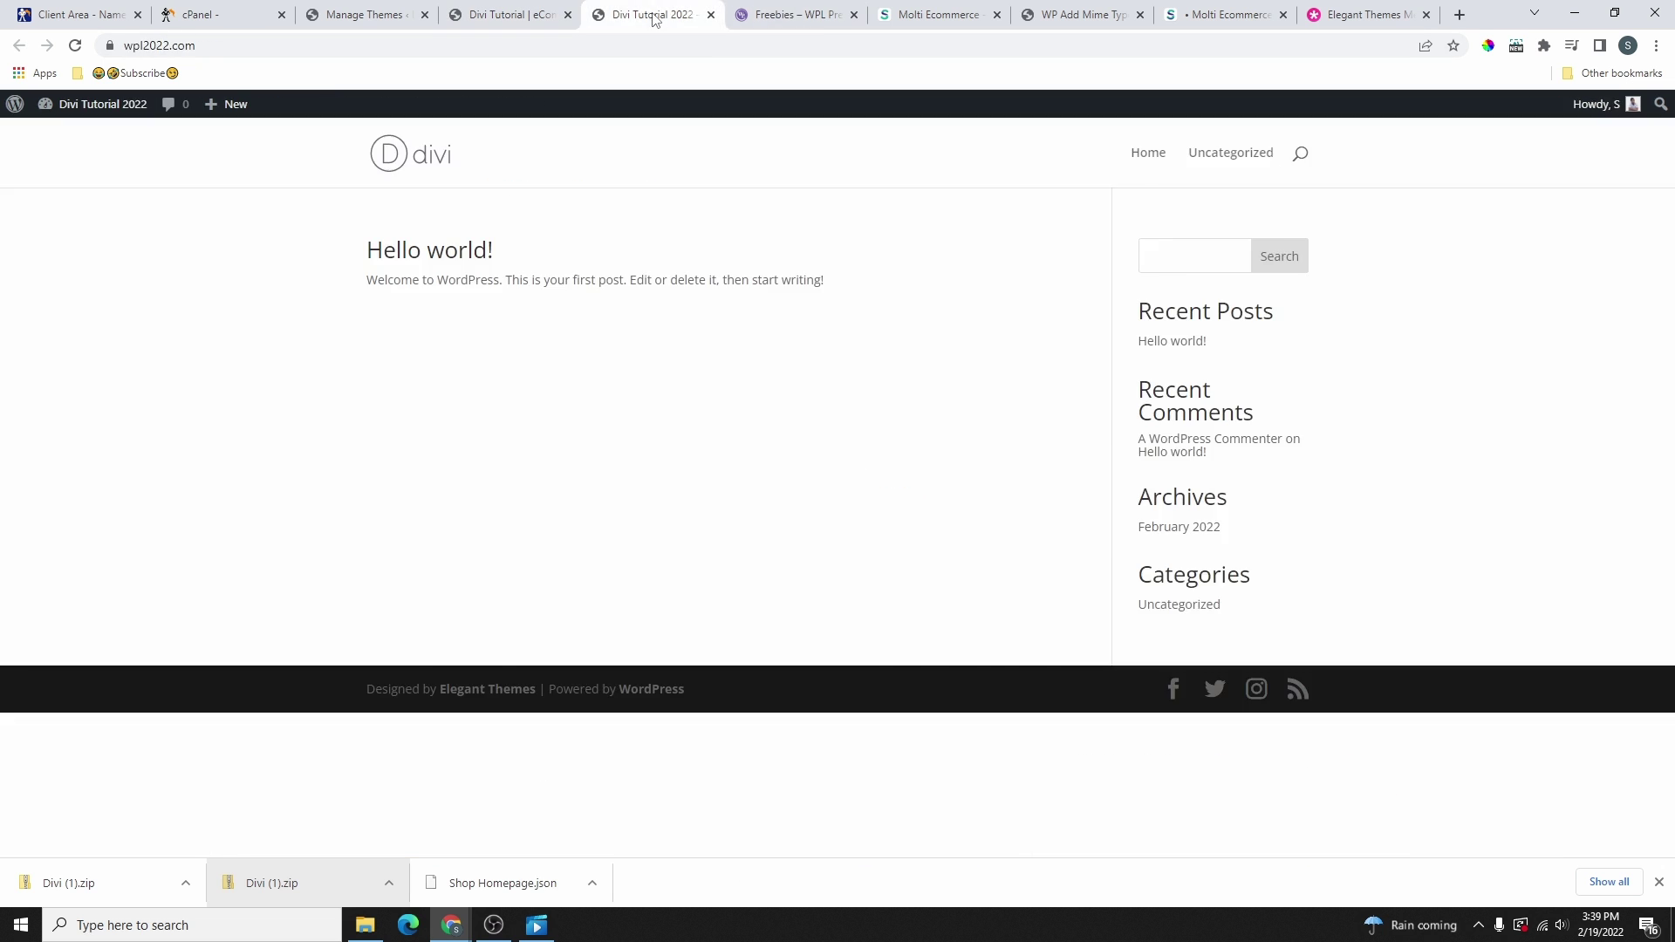
- Open the Molti Ecommerce child theme's product page from the purchase link under Free Divi Woocommerce Home Page 2022 on the freebies page
{"action": "left_click", "coordinate": [792, 15]}
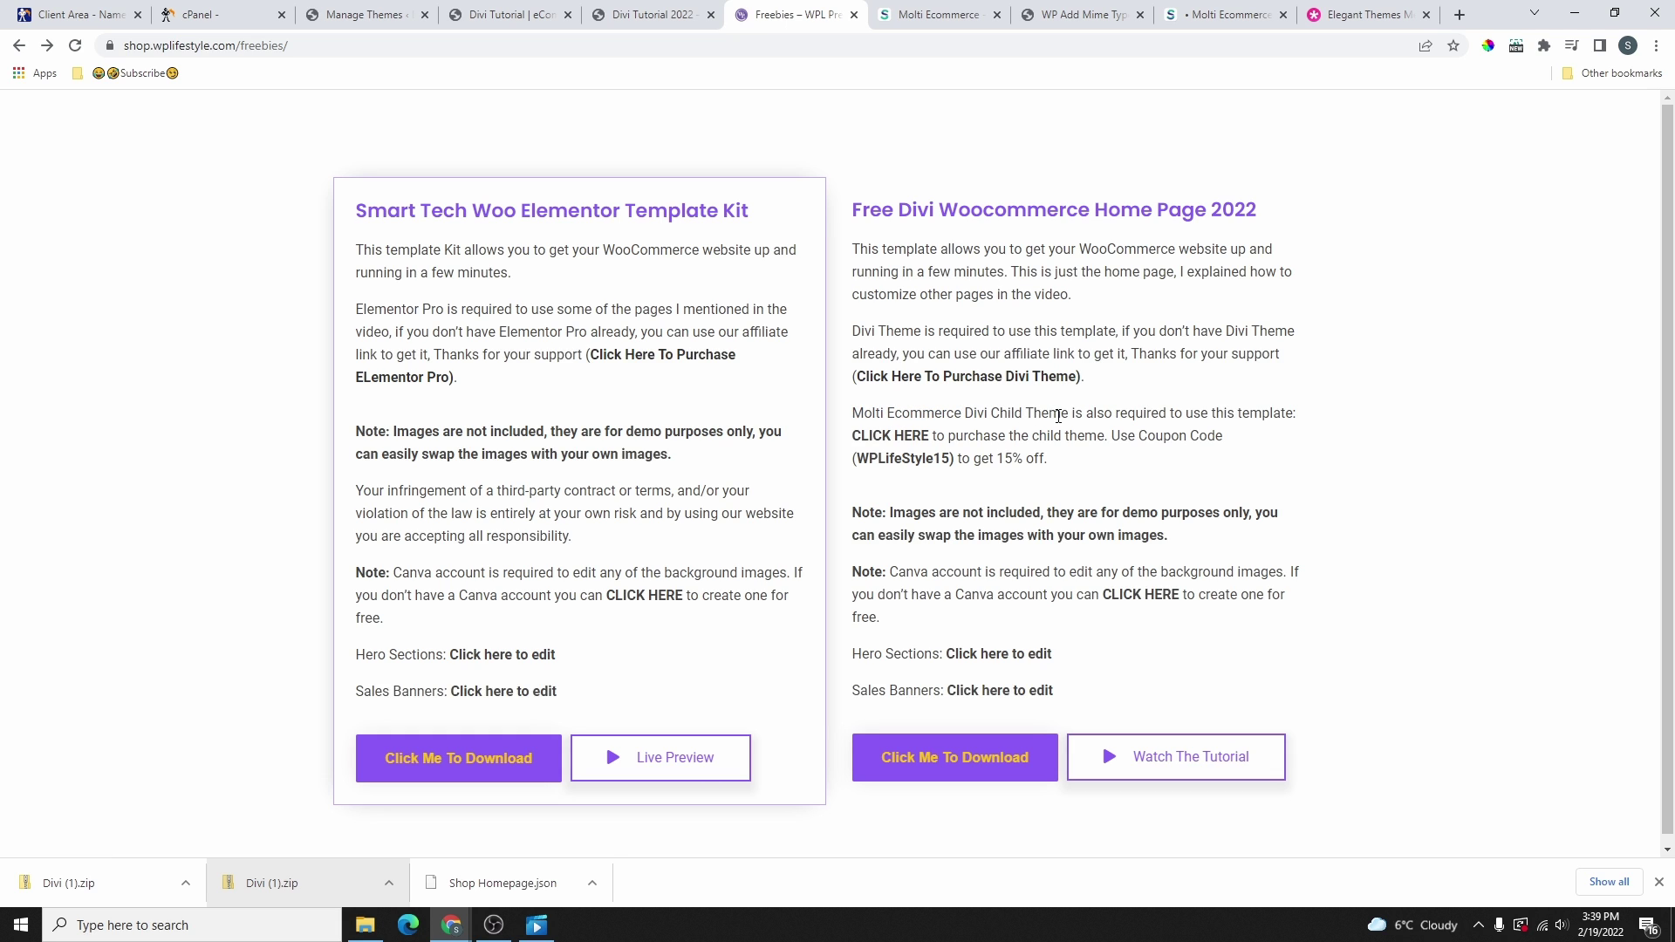
{"action": "left_click", "coordinate": [887, 444]}
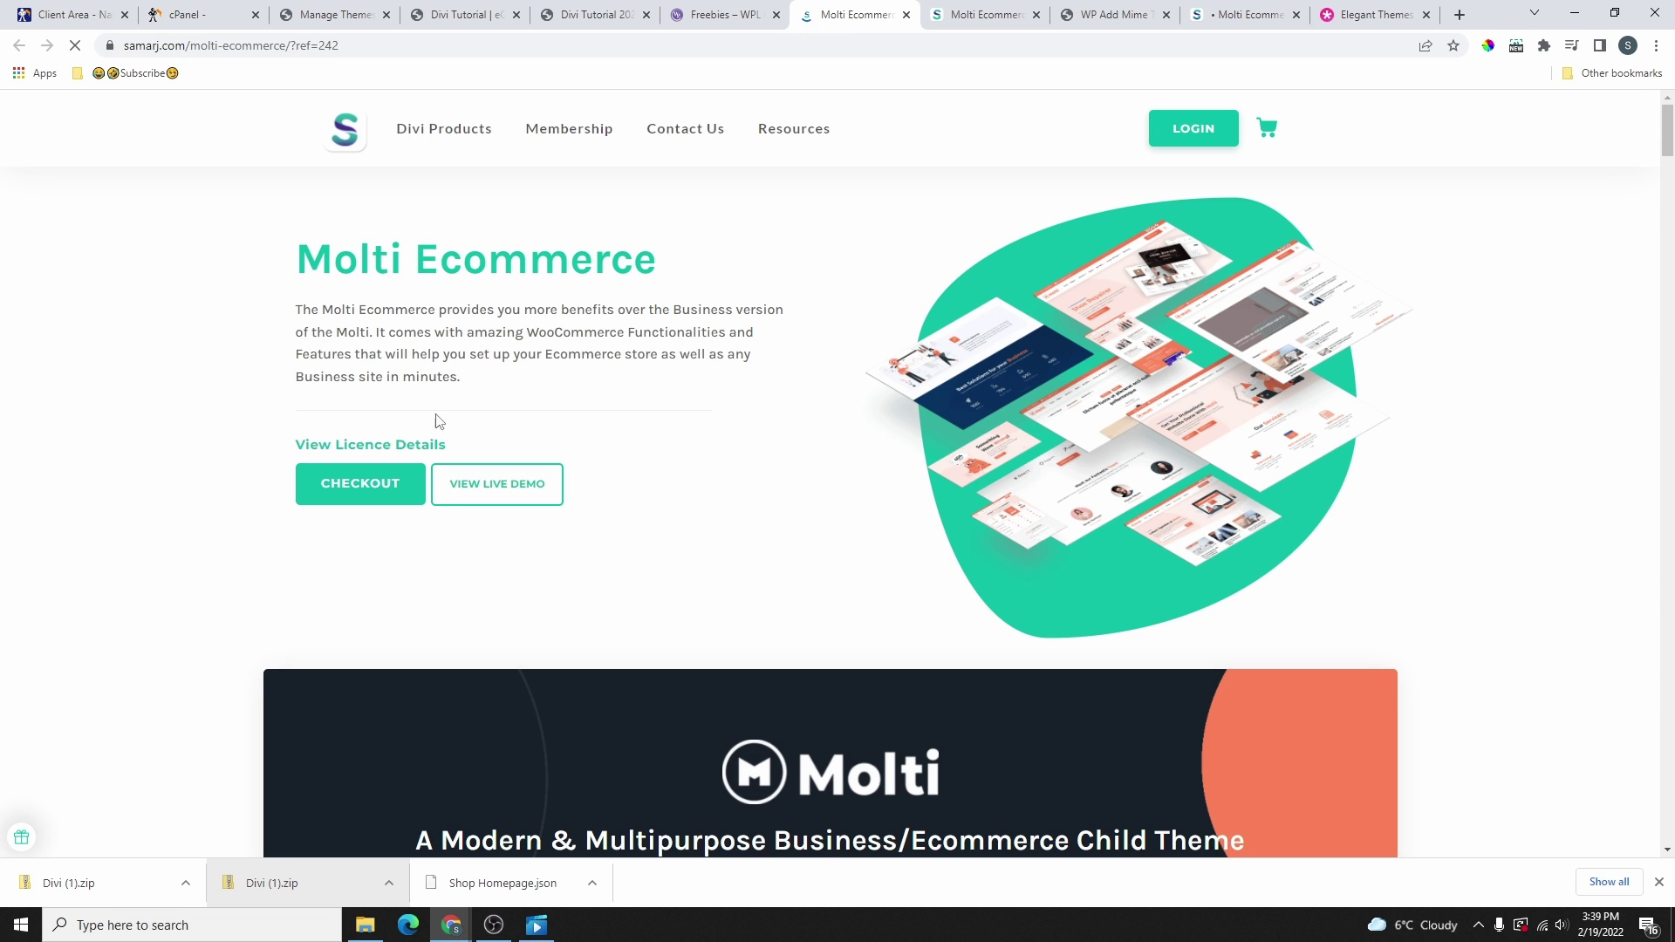
{"action": "key", "text": "ctrl+shift+Tab"}
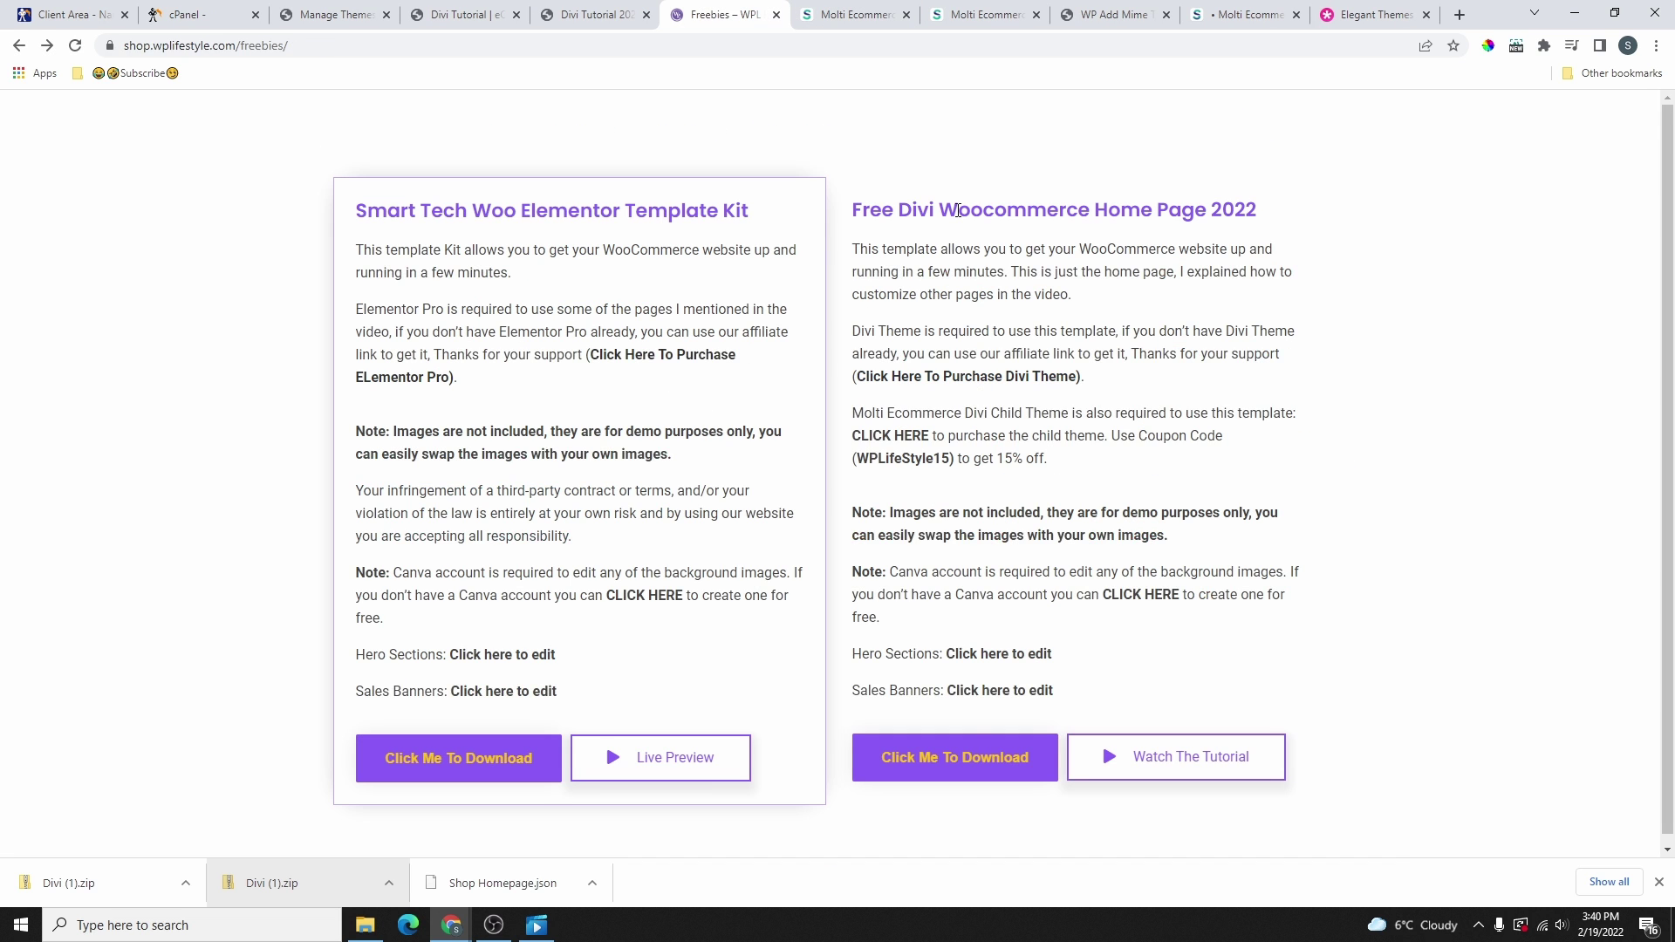
{"action": "left_click", "coordinate": [868, 12]}
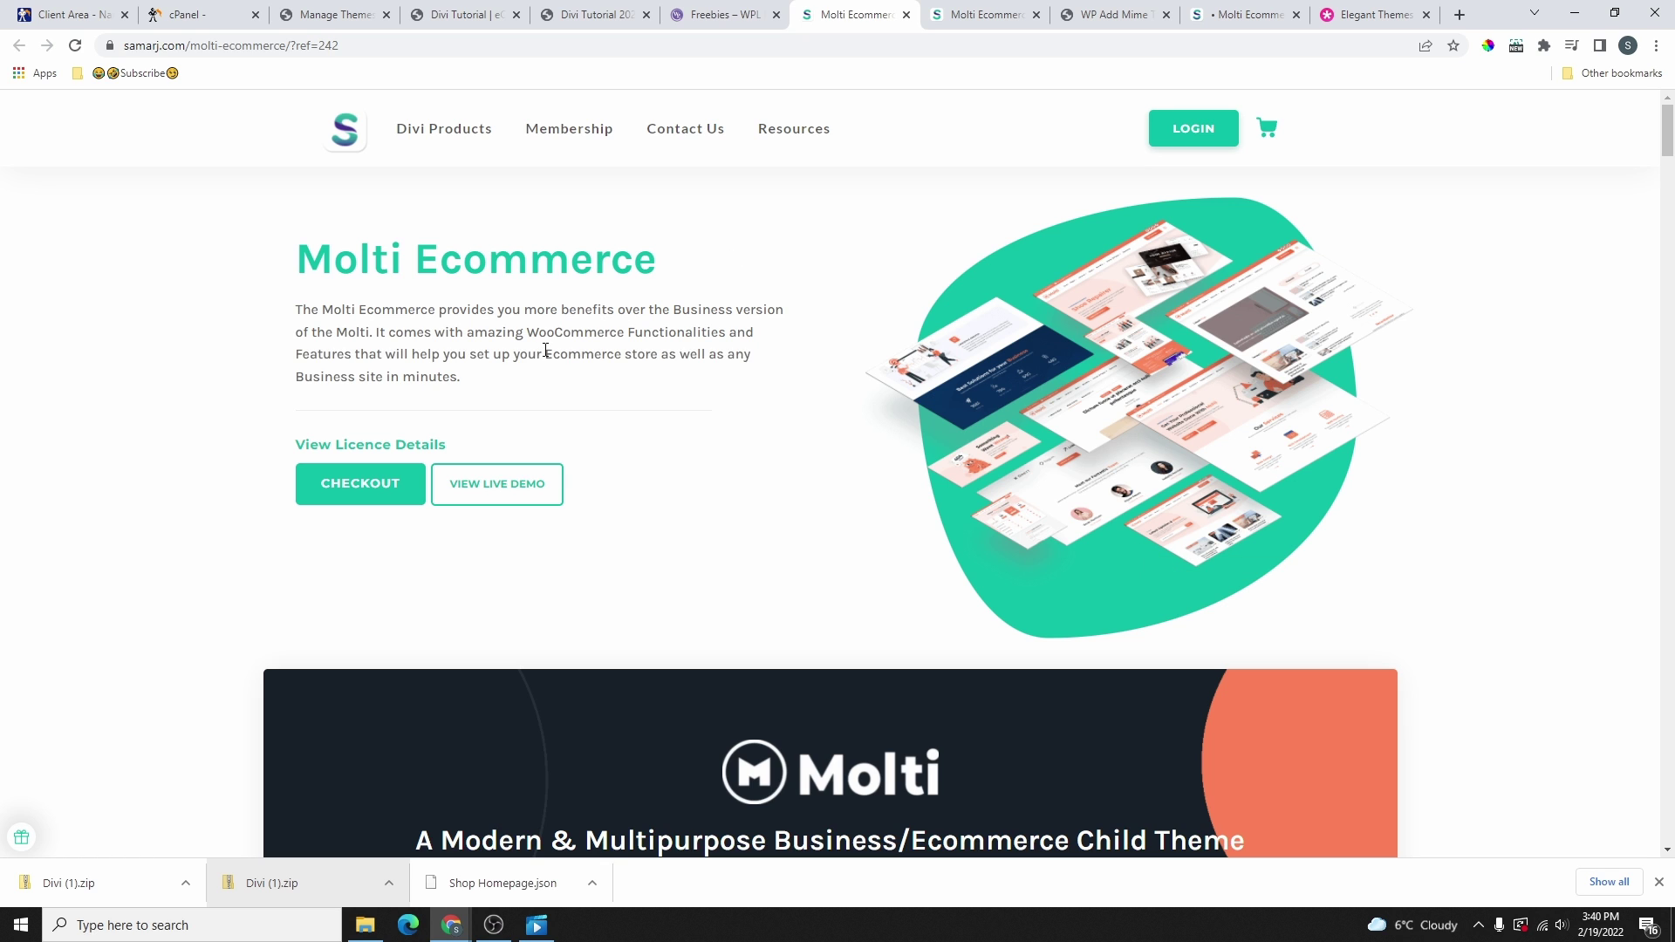
{"action": "left_click_drag", "start_coordinate": [535, 262], "coordinate": [650, 278]}
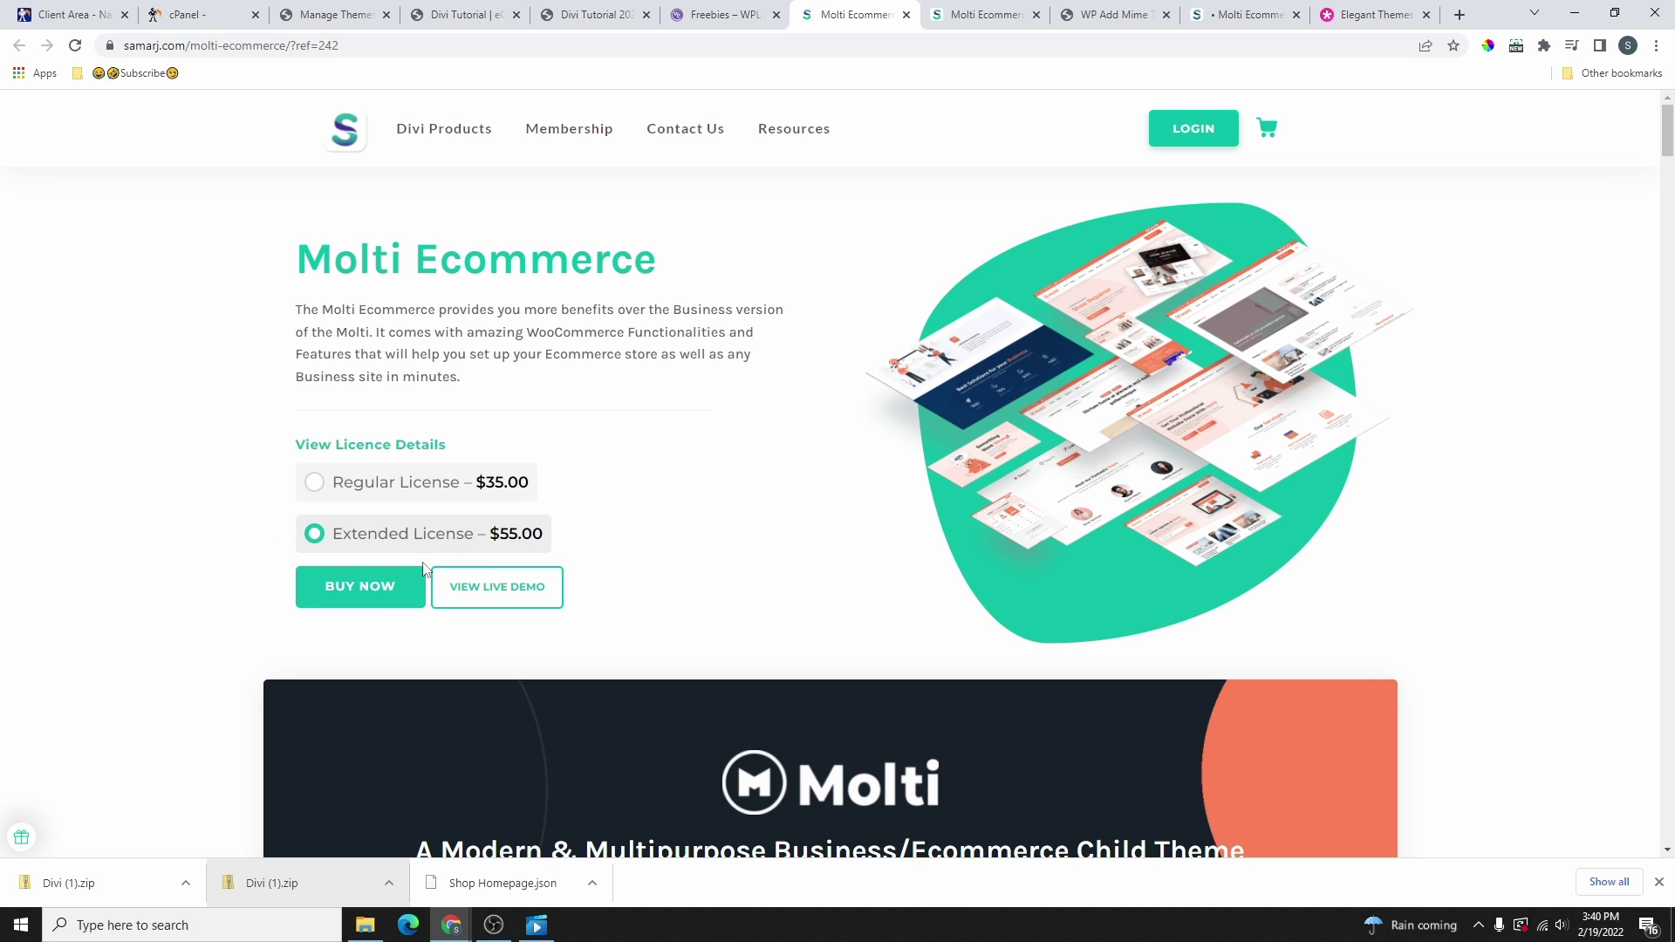
- Read the Molti Ecommerce licence details, comparing the site allowance of the Regular and Extended licenses, and close them
{"action": "left_click", "coordinate": [401, 447]}
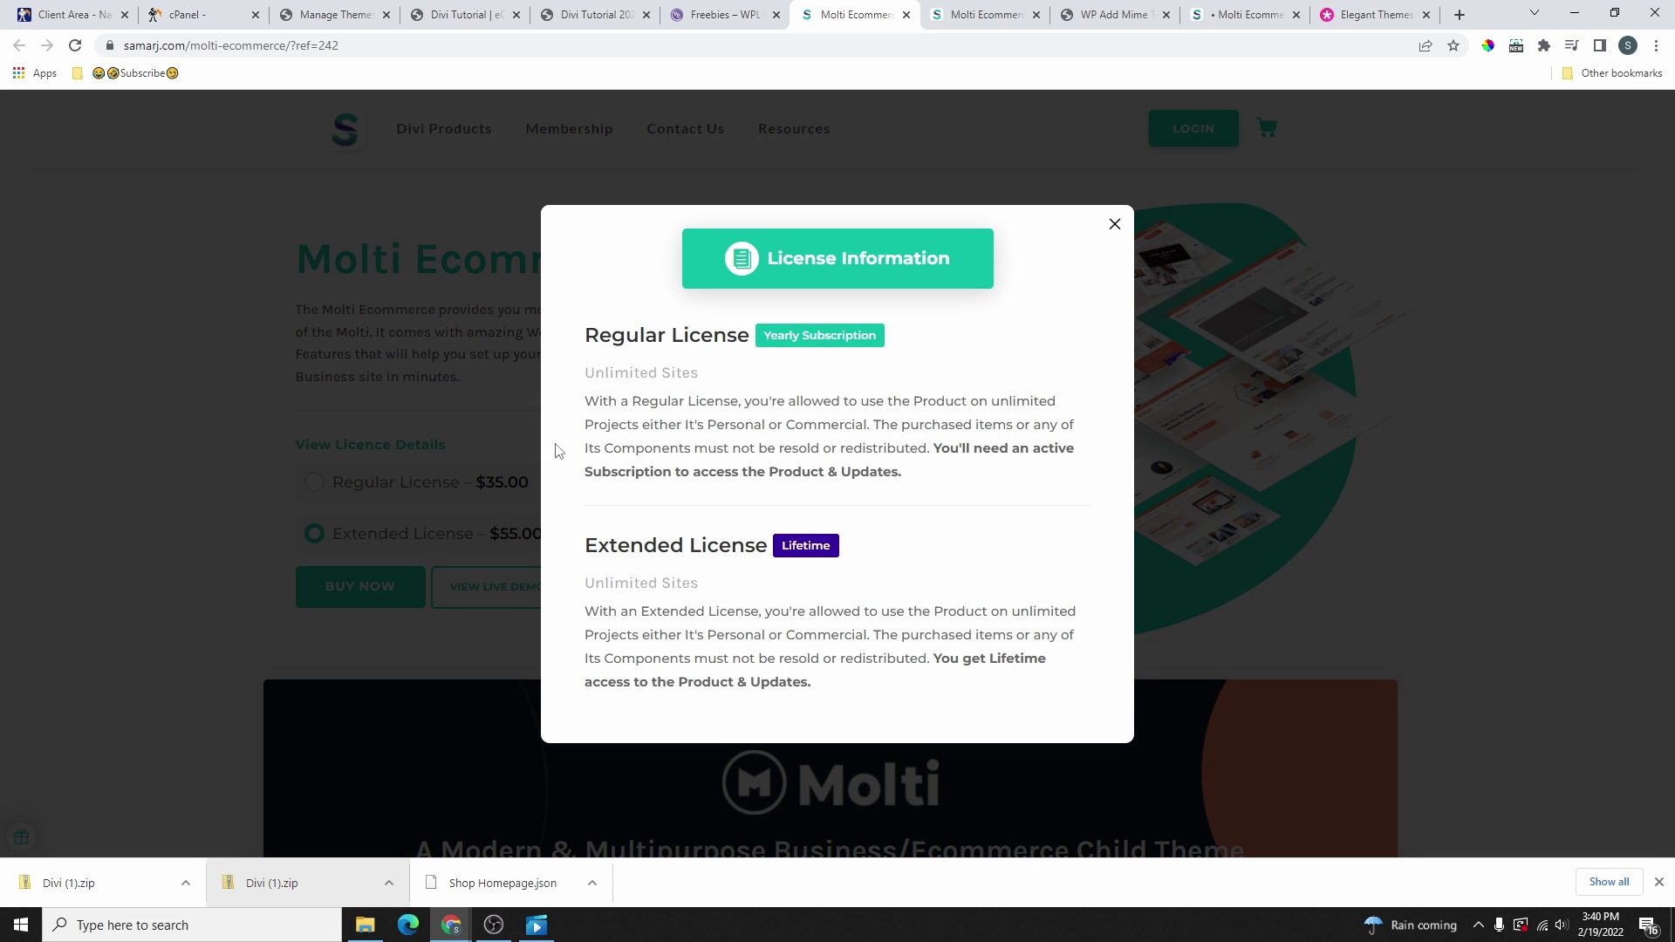
{"action": "left_click_drag", "start_coordinate": [589, 375], "coordinate": [709, 380]}
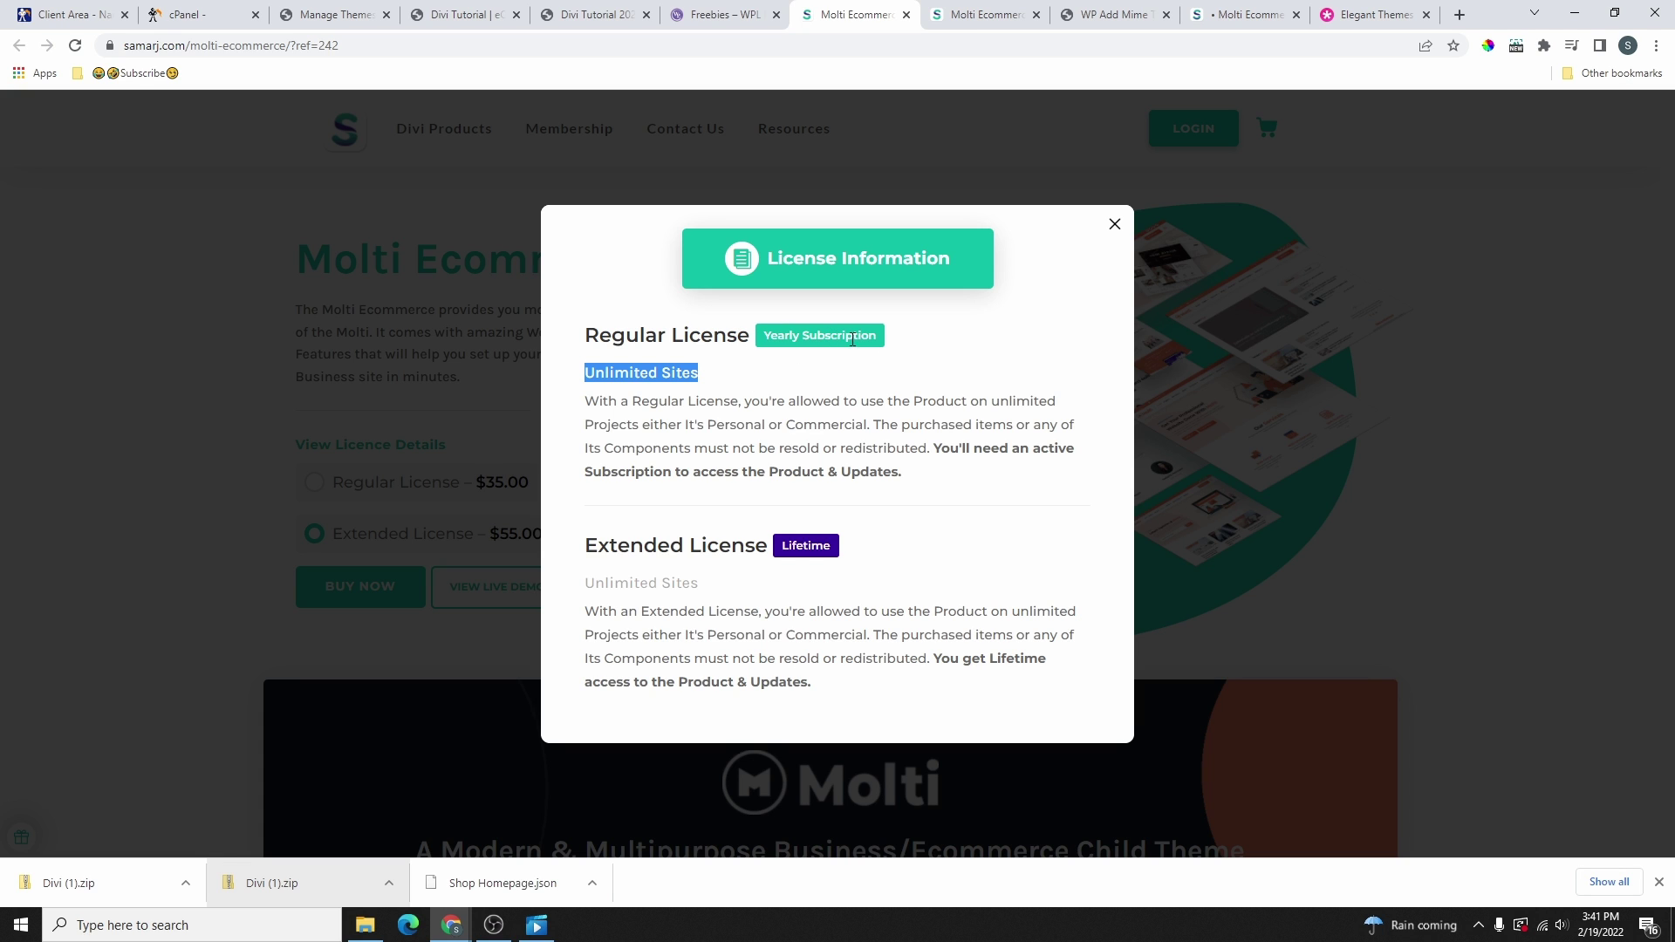
{"action": "left_click", "coordinate": [911, 540]}
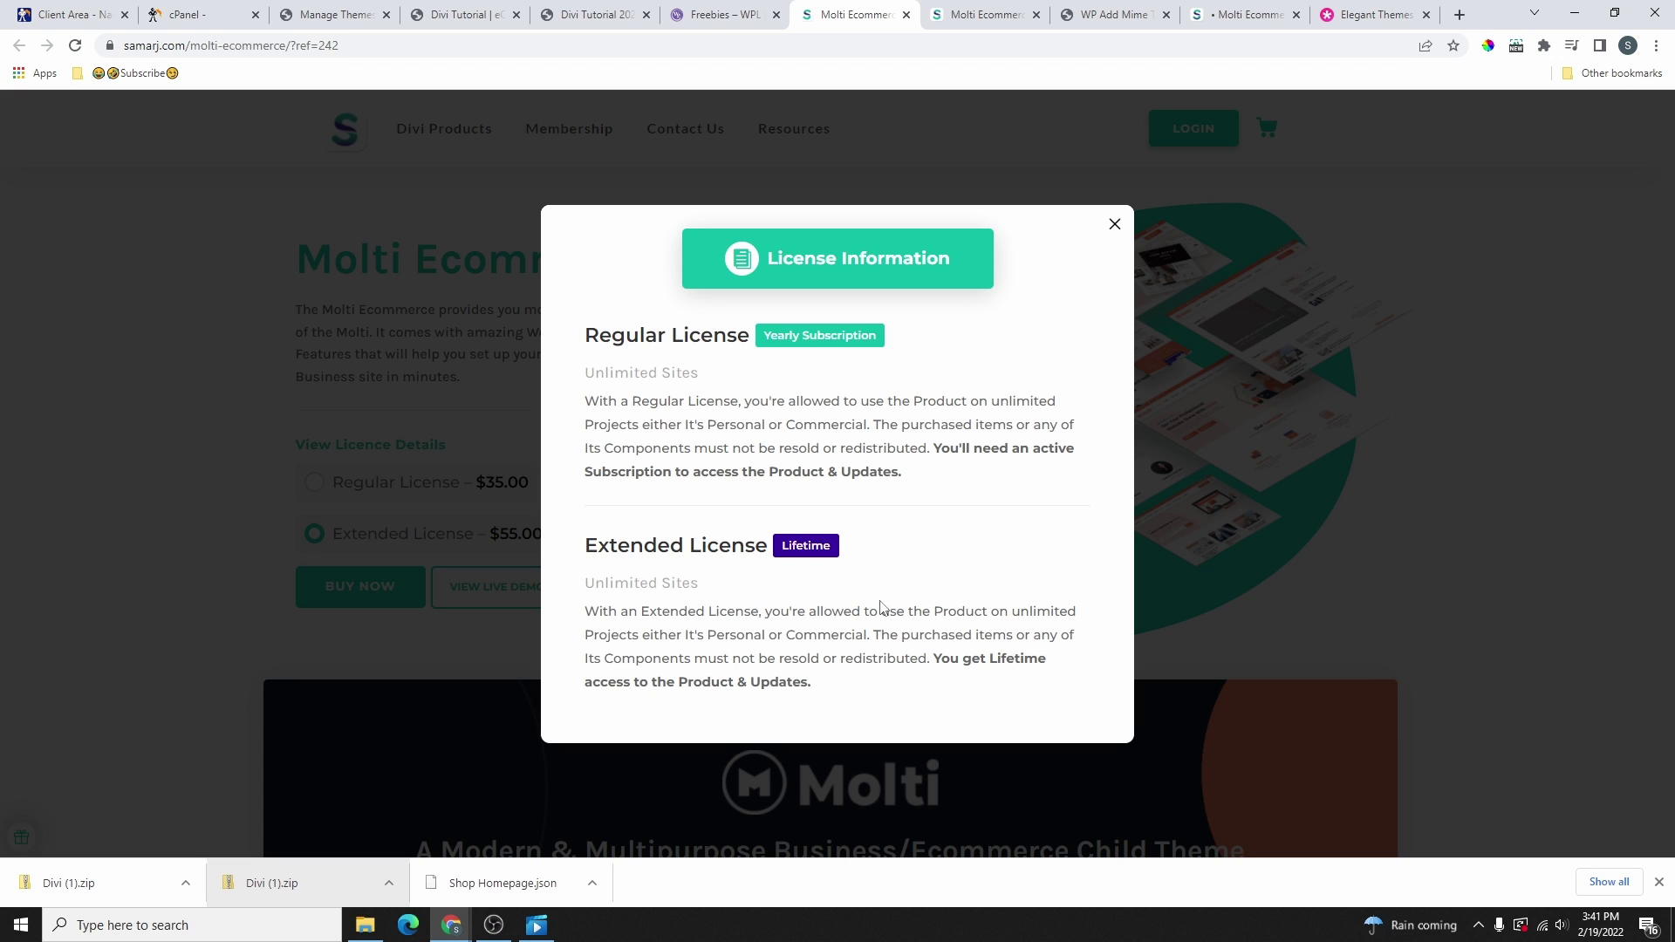
{"action": "left_click_drag", "start_coordinate": [590, 590], "coordinate": [734, 603]}
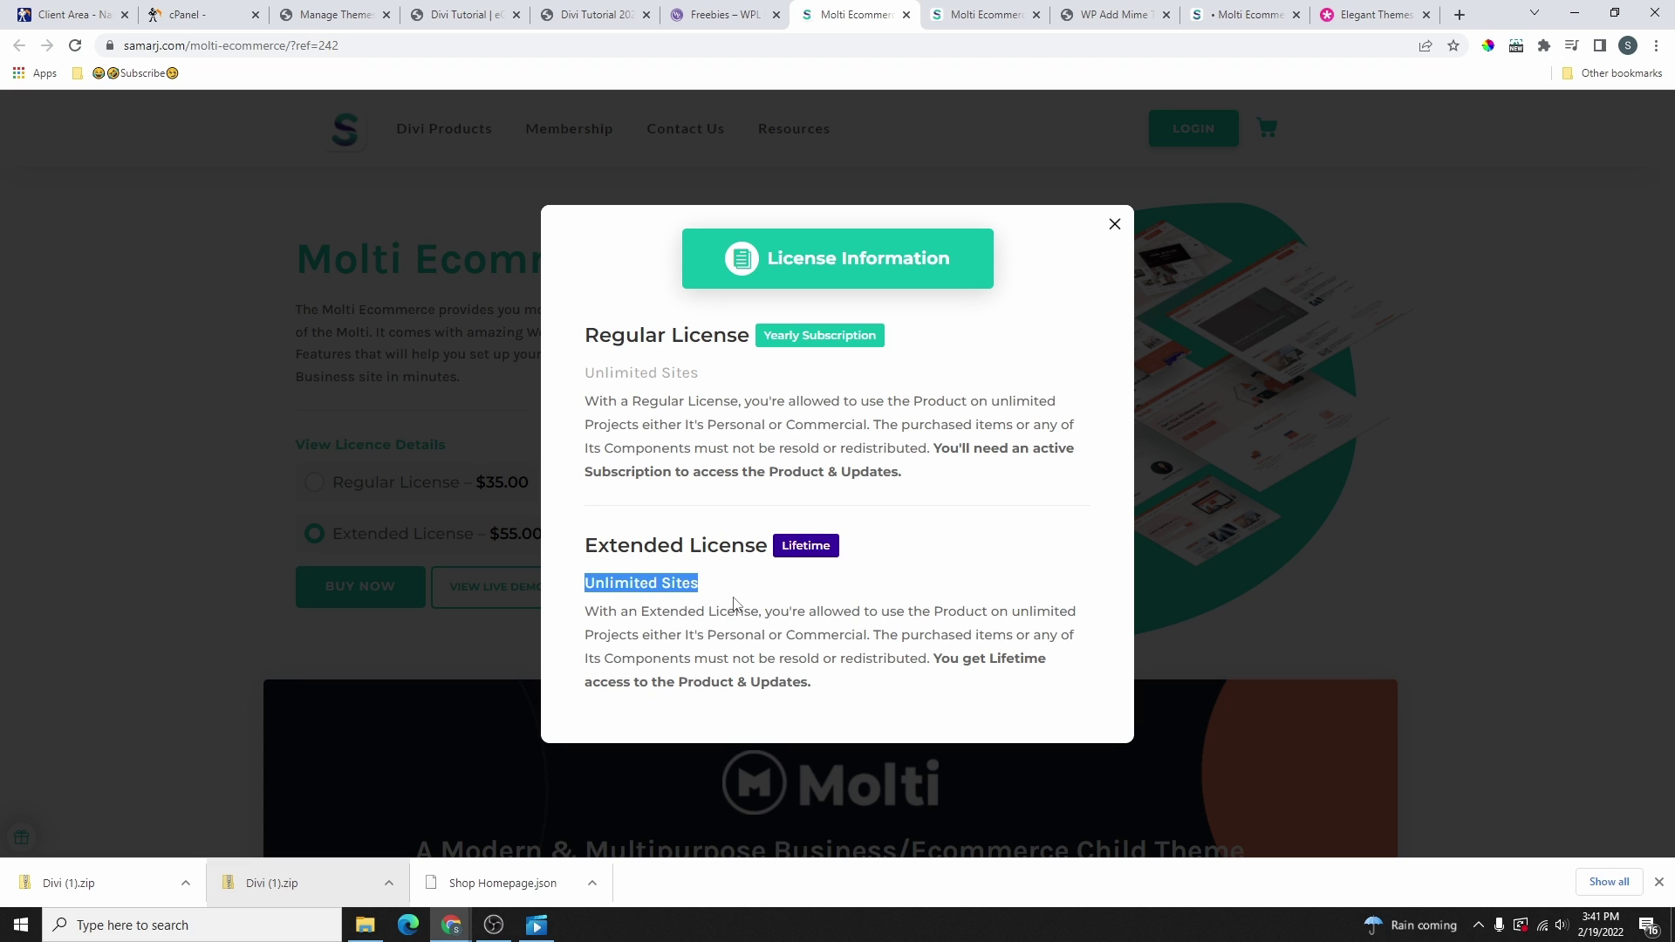
{"action": "left_click", "coordinate": [842, 599]}
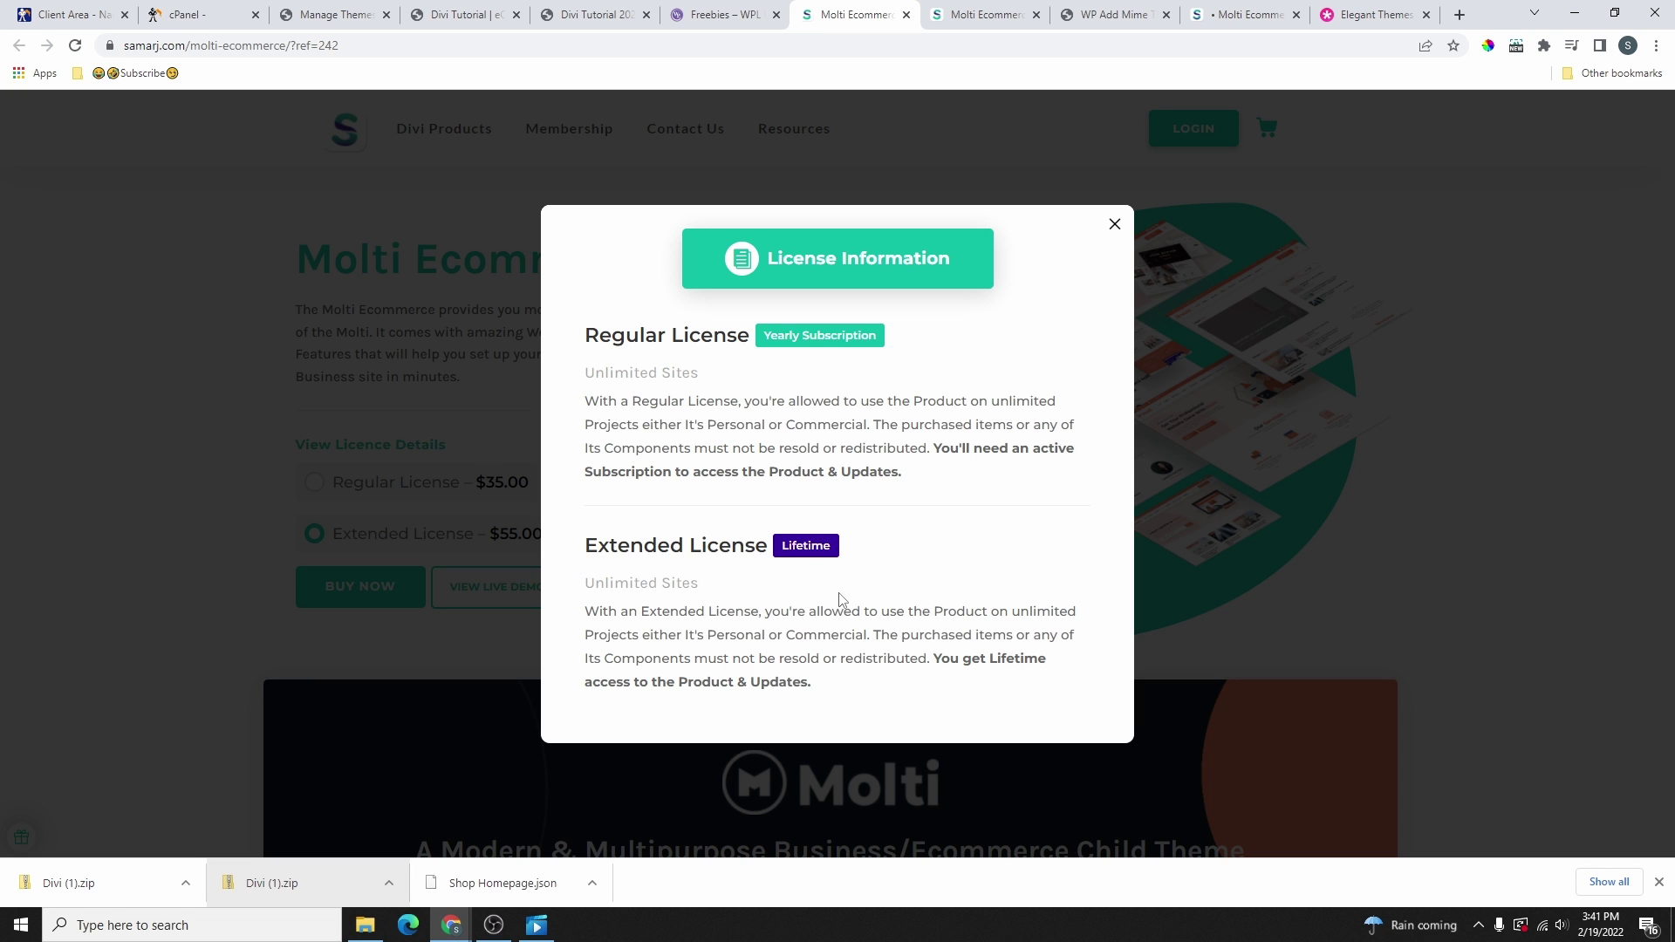
{"action": "left_click", "coordinate": [245, 457]}
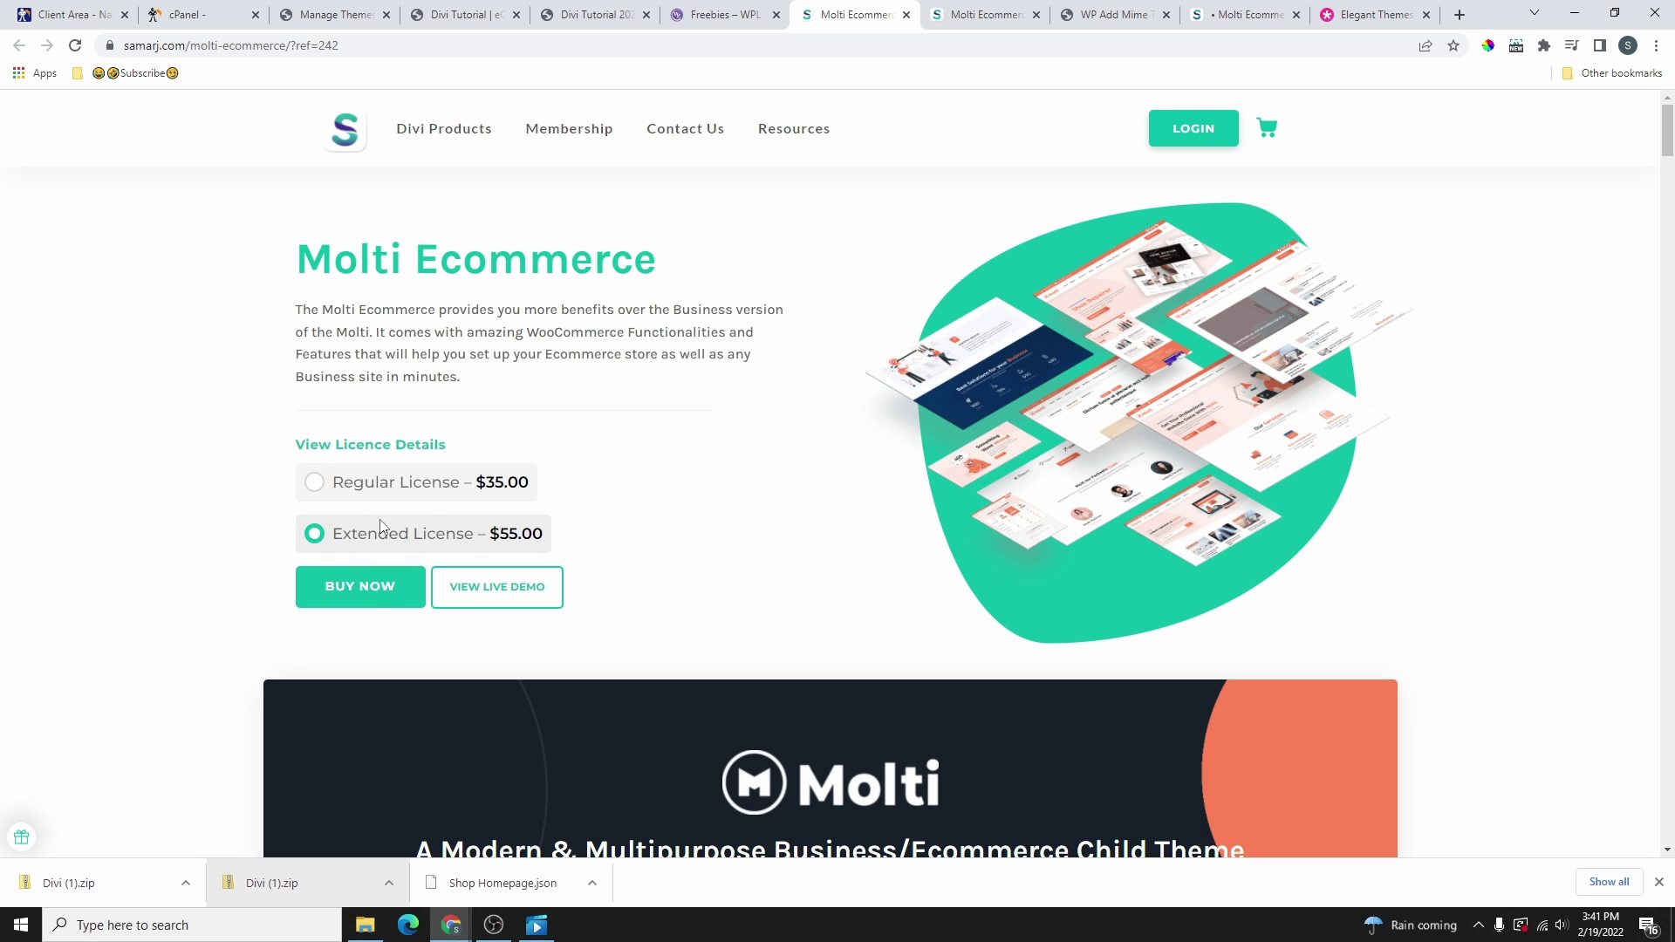
- Take the Molti Ecommerce Extended License to checkout and copy the coupon code WPLifeStyle15 from the freebies page
{"action": "left_click", "coordinate": [367, 591]}
{"action": "left_click", "coordinate": [1268, 140]}
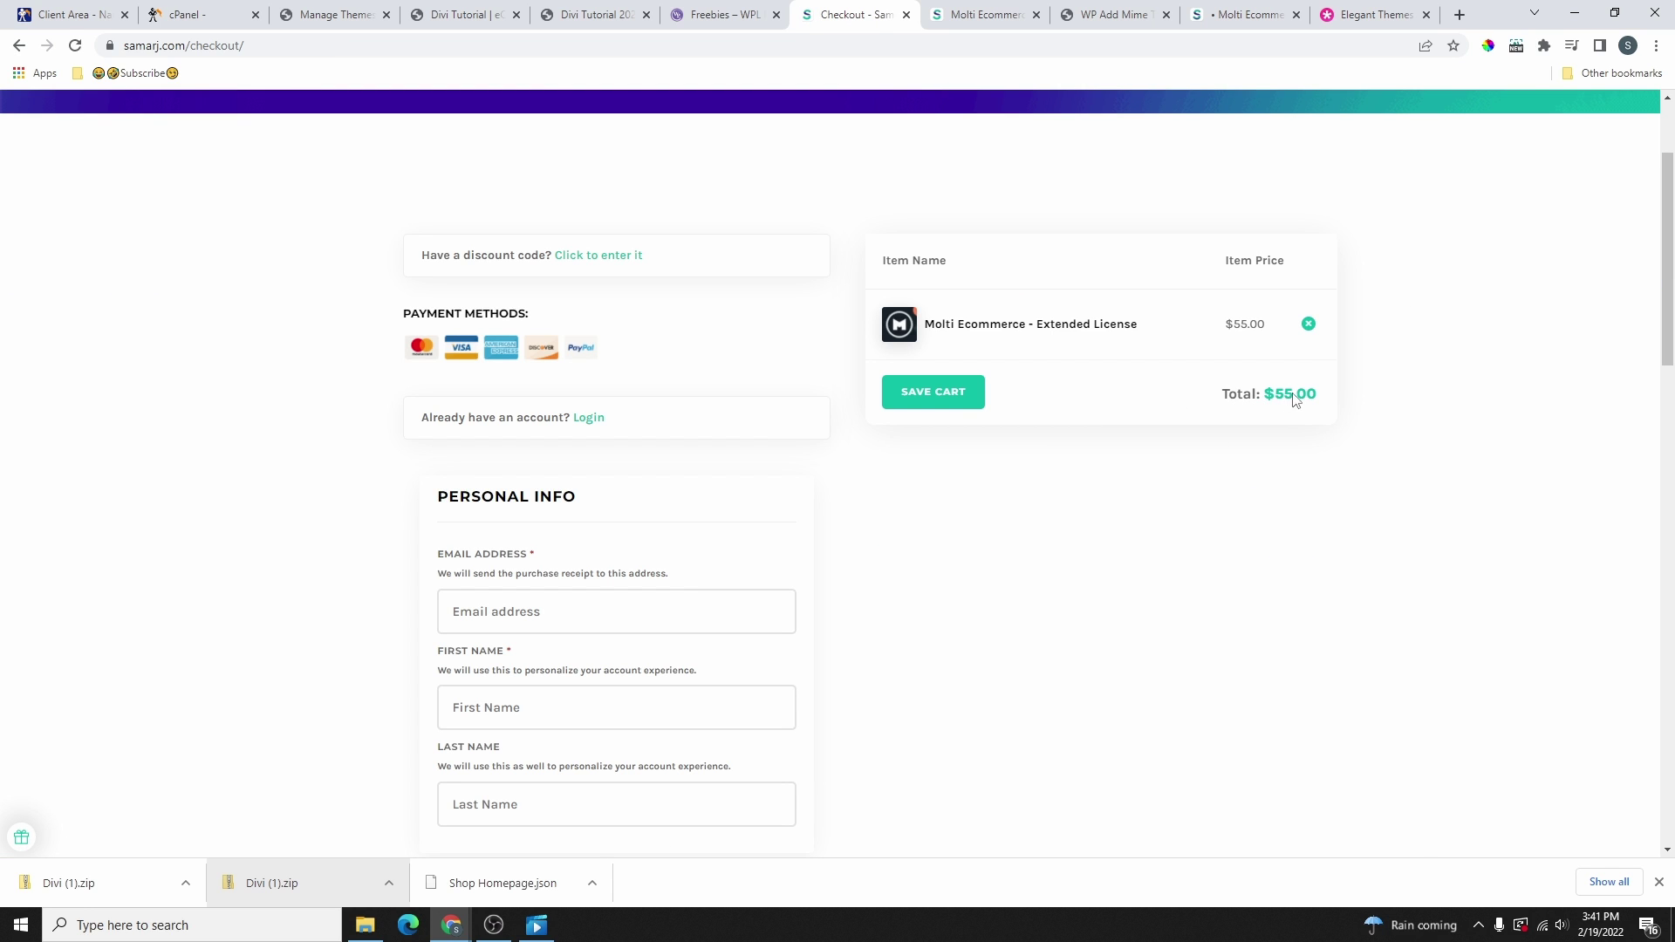
{"action": "left_click", "coordinate": [737, 17]}
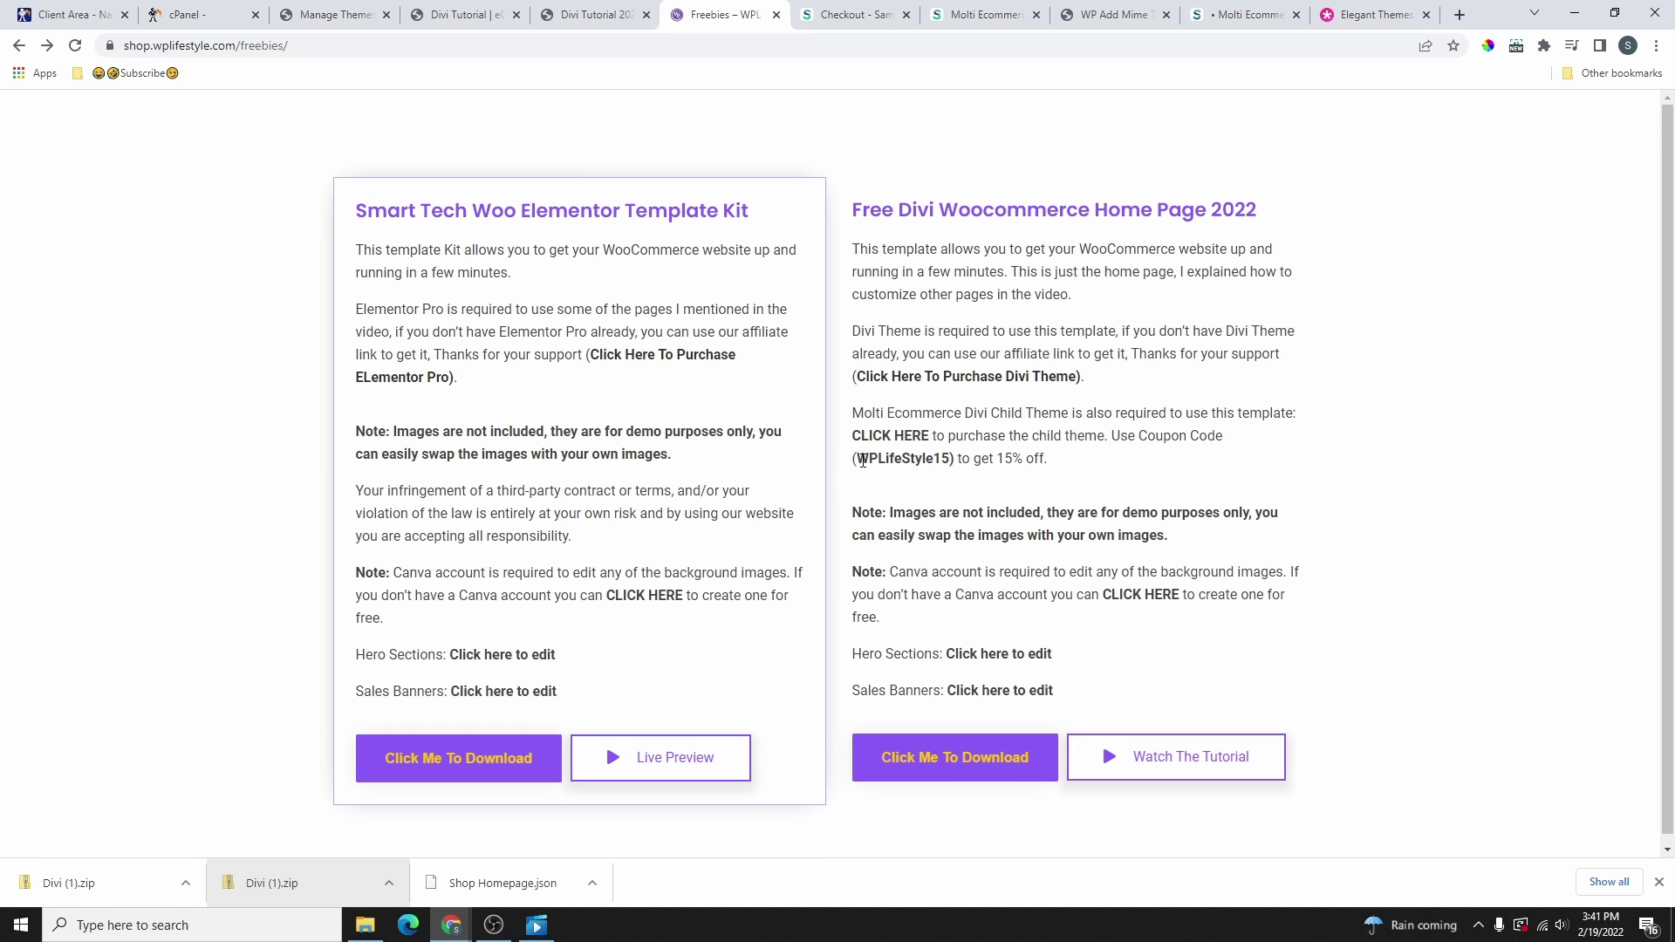
{"action": "left_click_drag", "start_coordinate": [862, 461], "coordinate": [951, 460]}
{"action": "right_click", "coordinate": [924, 462]}
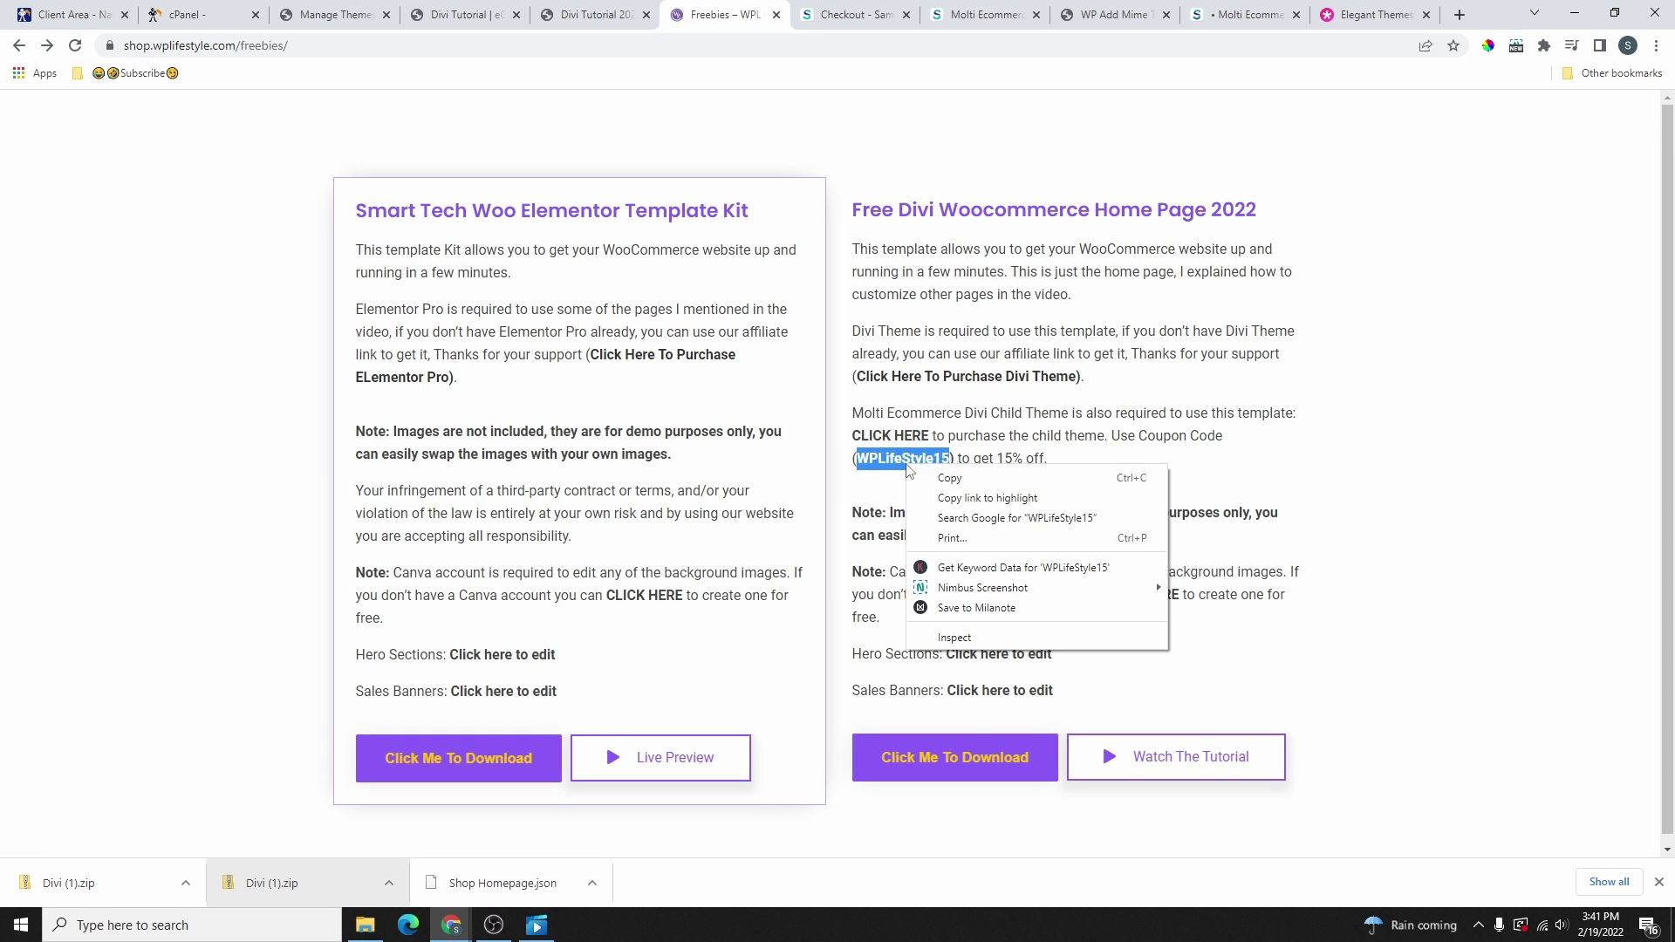
{"action": "left_click", "coordinate": [1014, 476]}
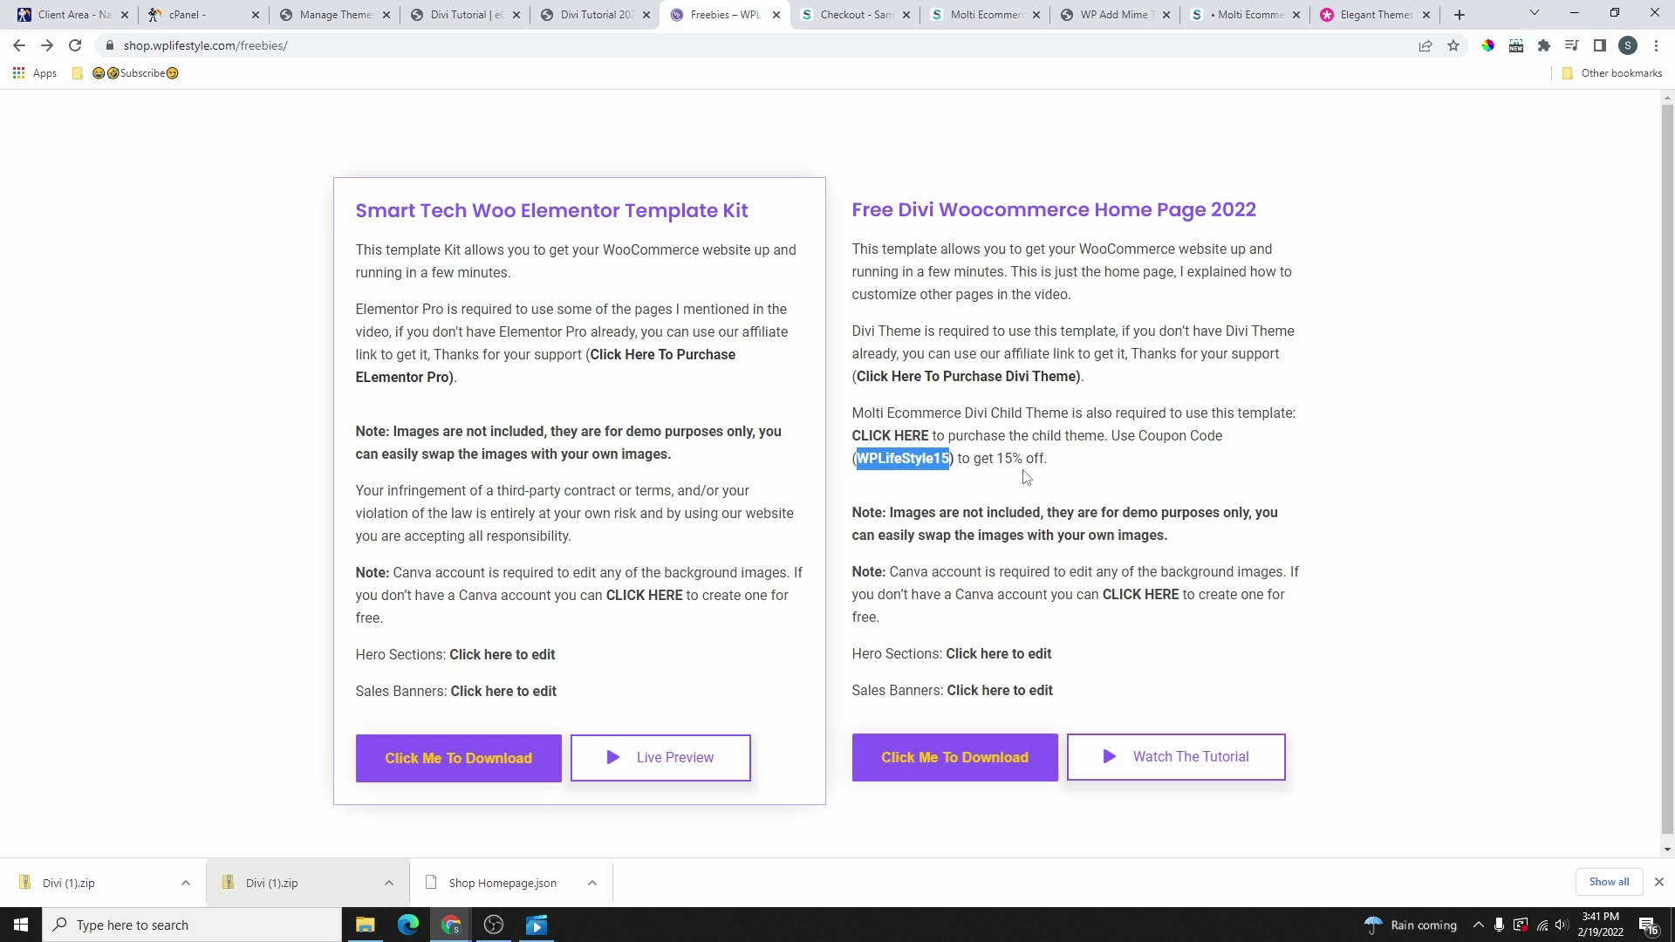
- Apply the discount code WPLifeStyle15 to the Molti Ecommerce order on the checkout page
{"action": "left_click", "coordinate": [853, 14]}
{"action": "left_click", "coordinate": [602, 263]}
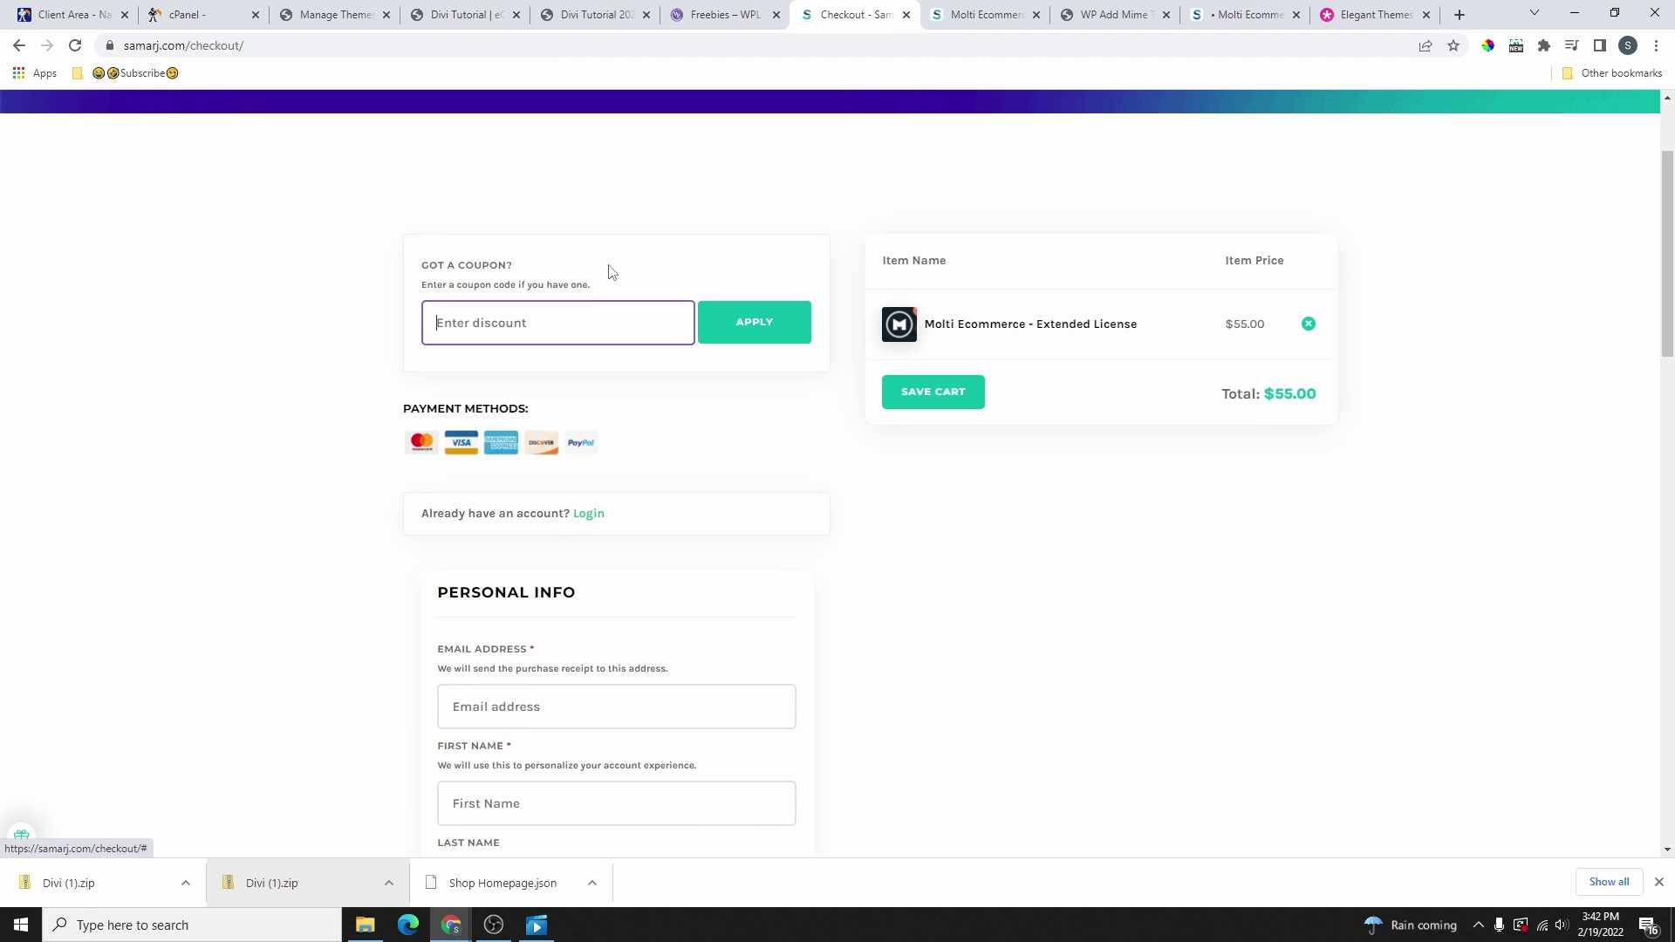
{"action": "left_click", "coordinate": [575, 326]}
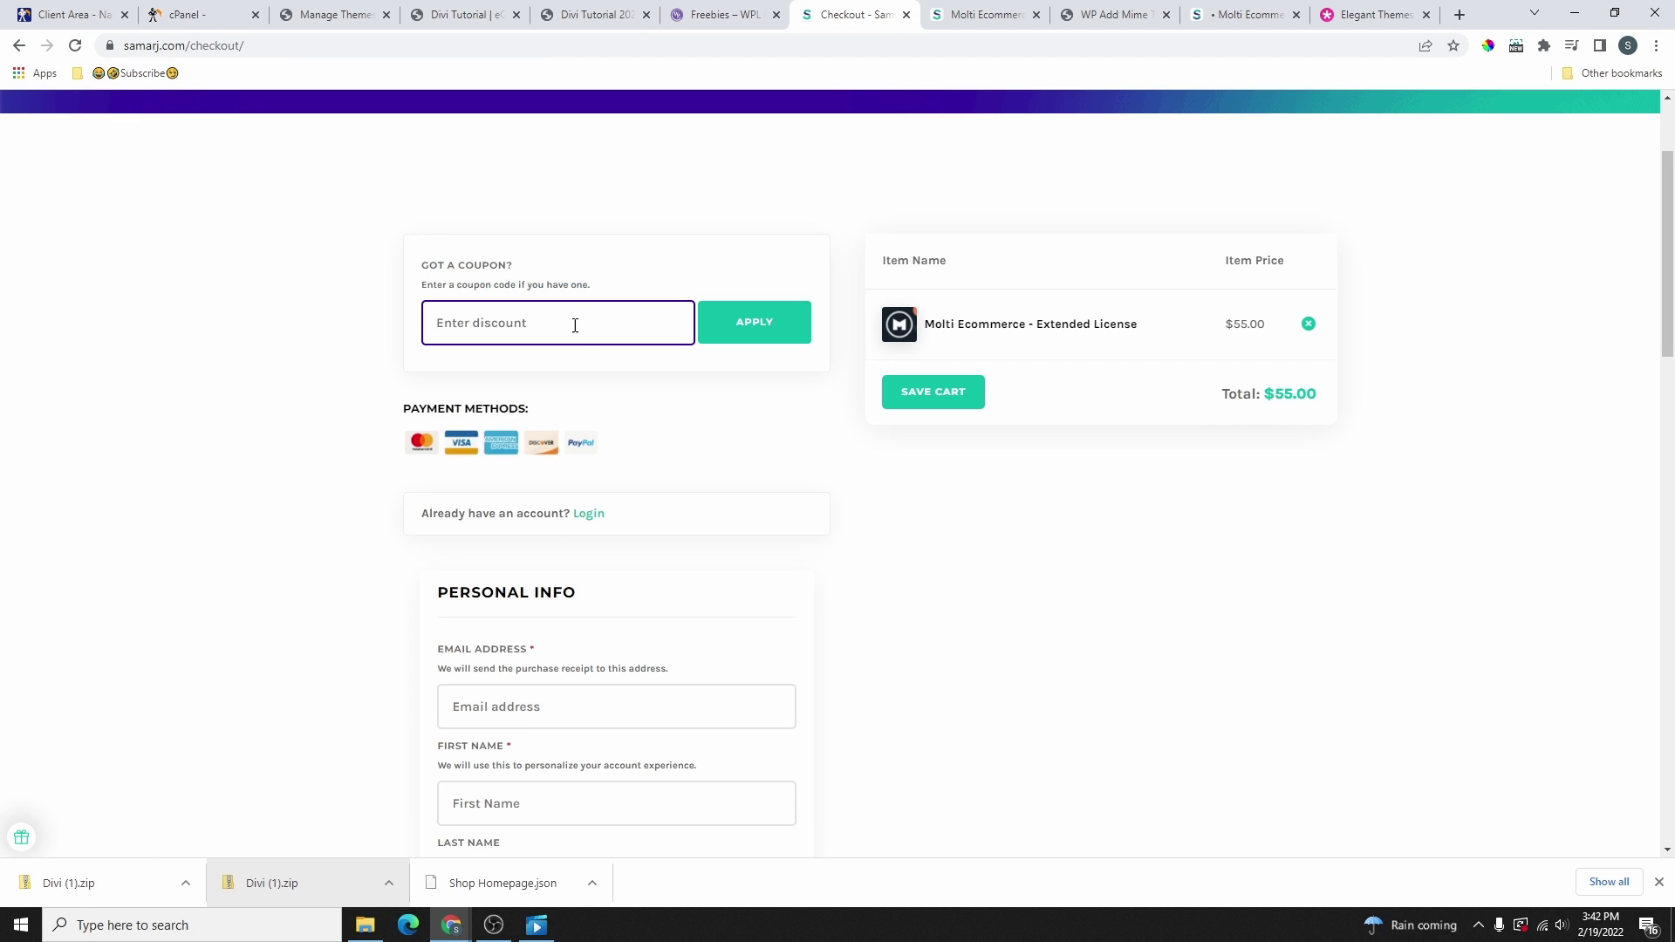
{"action": "right_click", "coordinate": [514, 320]}
{"action": "left_click", "coordinate": [590, 444]}
{"action": "left_click", "coordinate": [755, 327]}
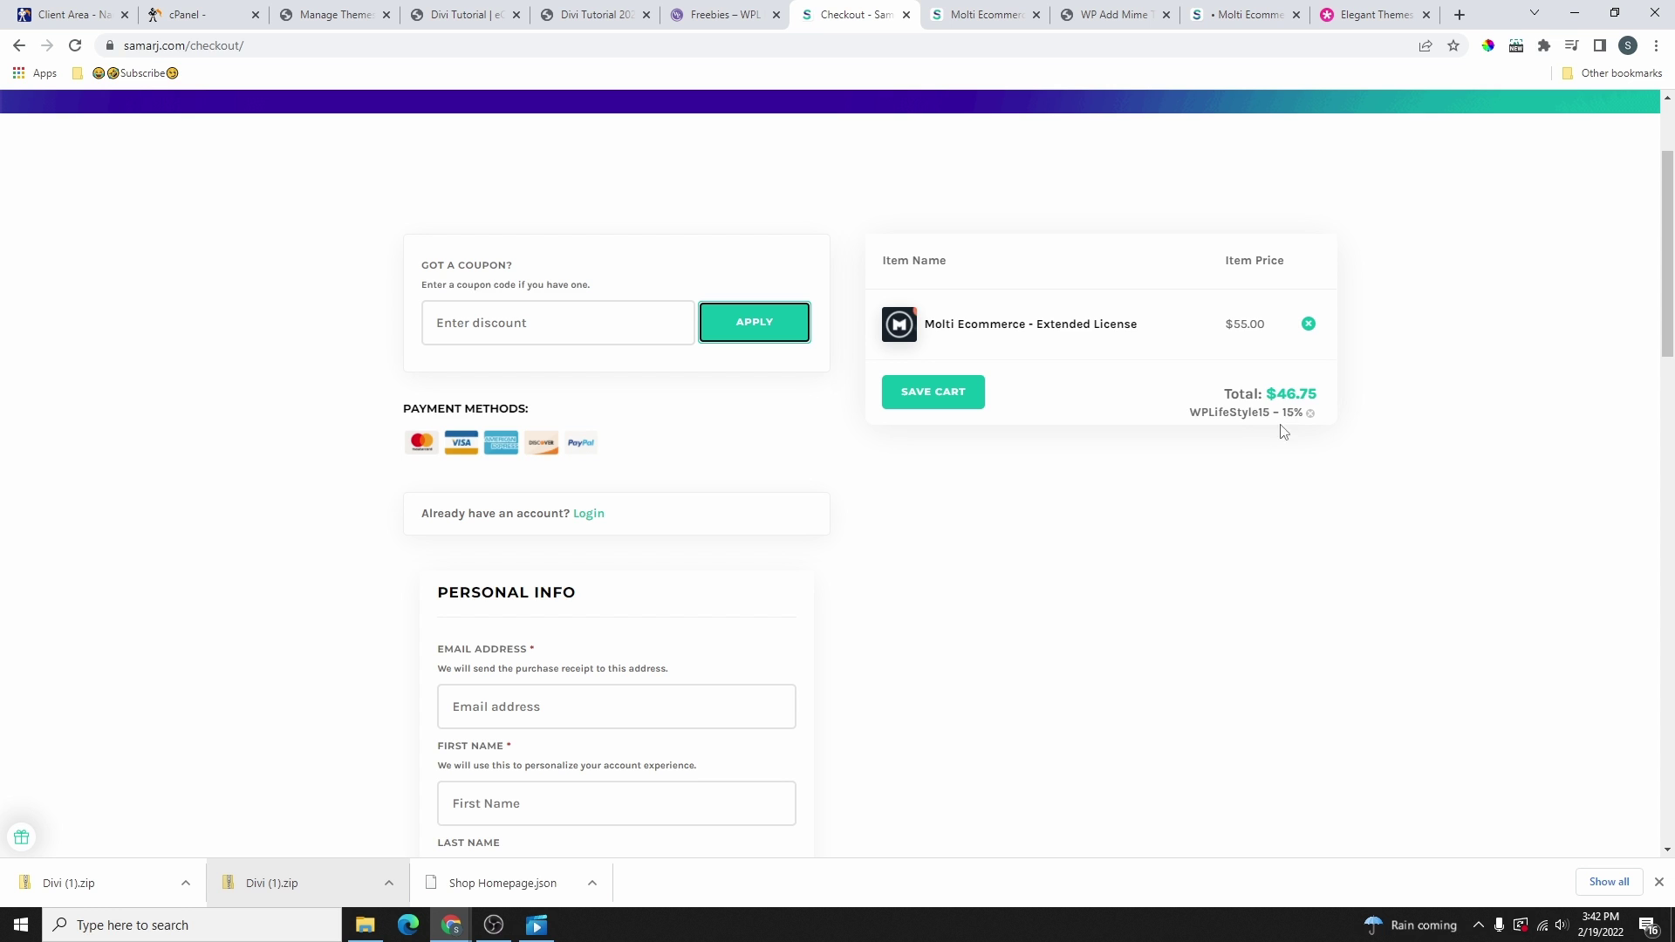
- Look through the rest of the checkout form and open the samarj.com account login page
{"action": "scroll", "coordinate": [636, 359], "scroll_direction": "down", "scroll_amount": 12}
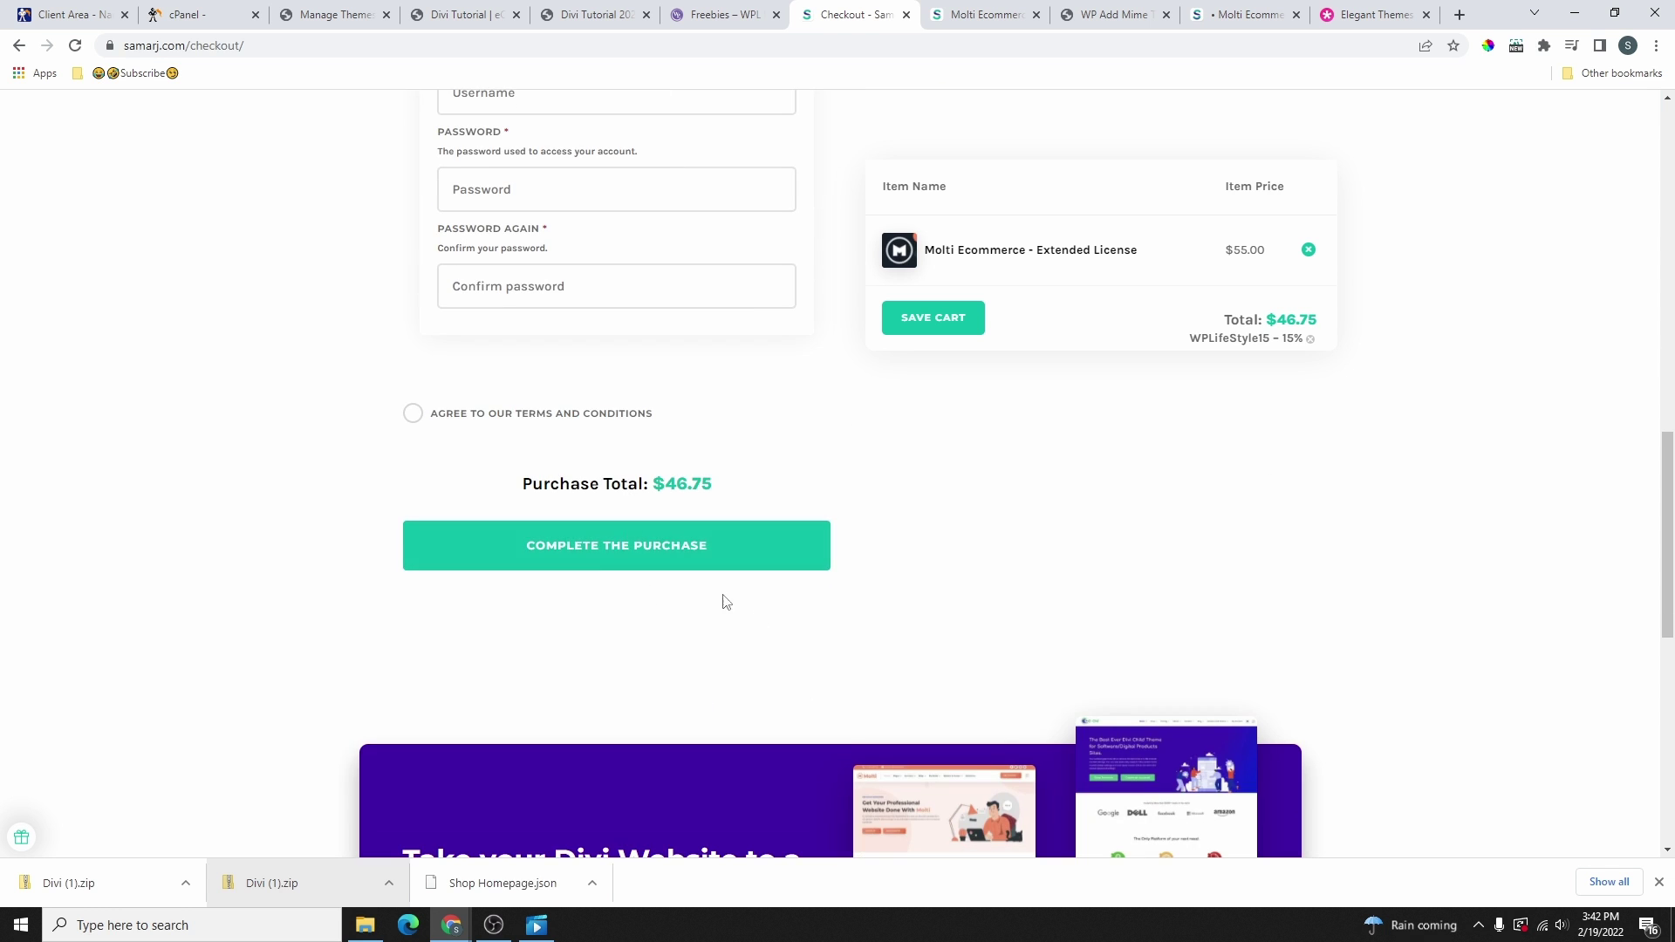
{"action": "scroll", "coordinate": [659, 551], "scroll_direction": "up", "scroll_amount": 14}
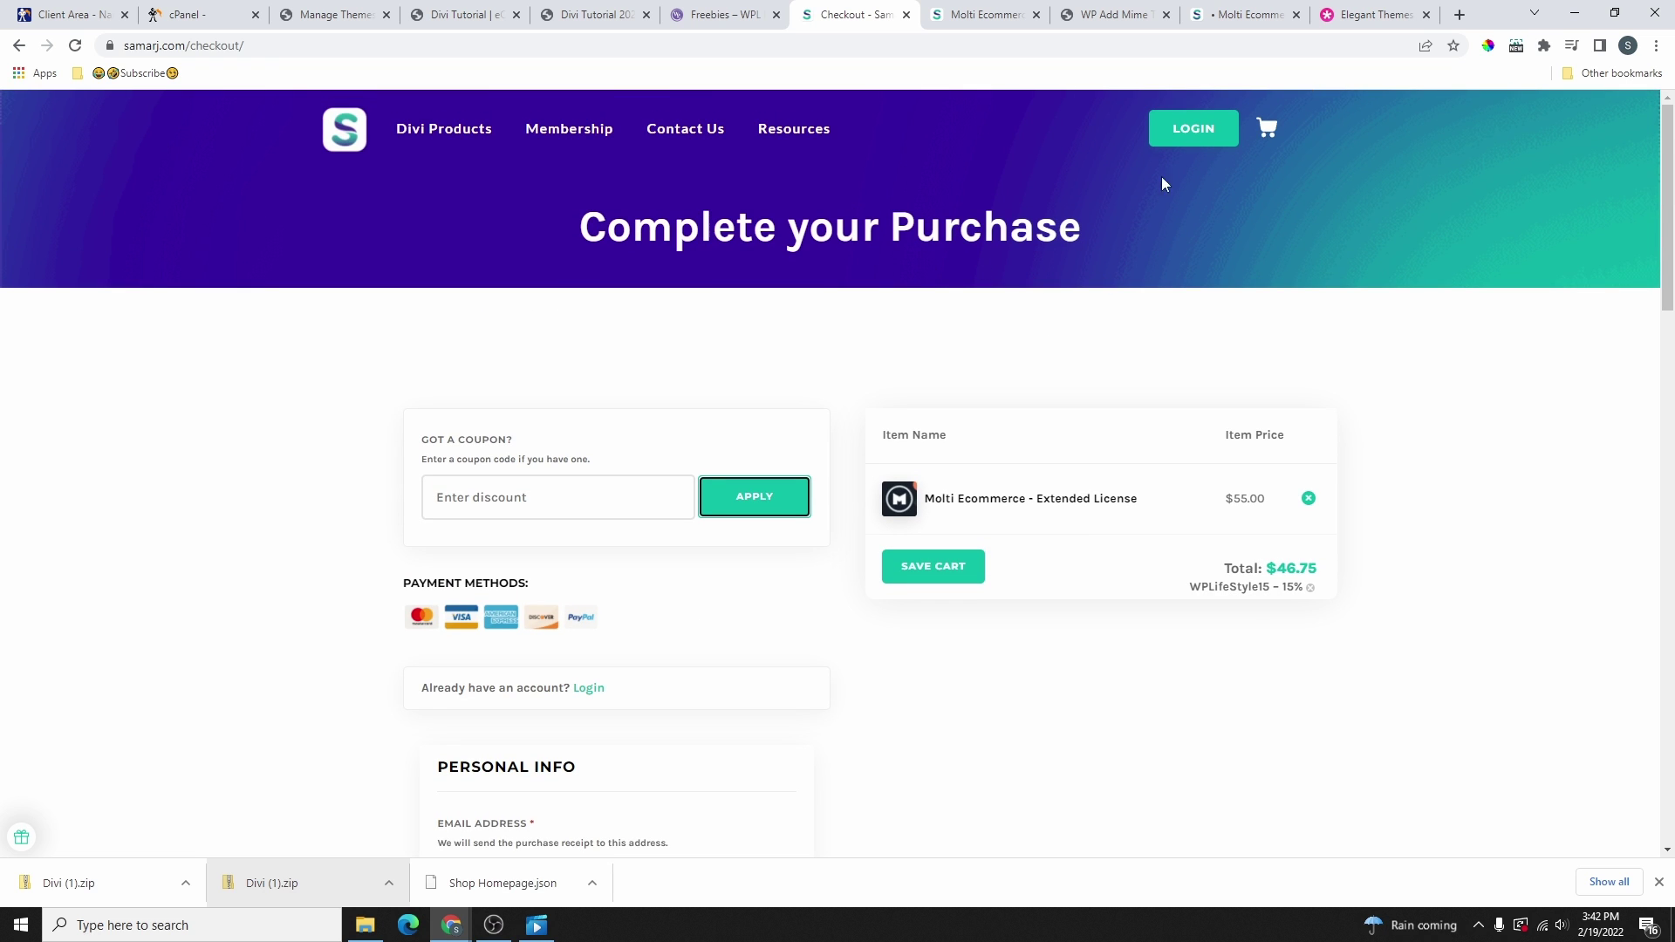
{"action": "left_click", "coordinate": [1222, 144]}
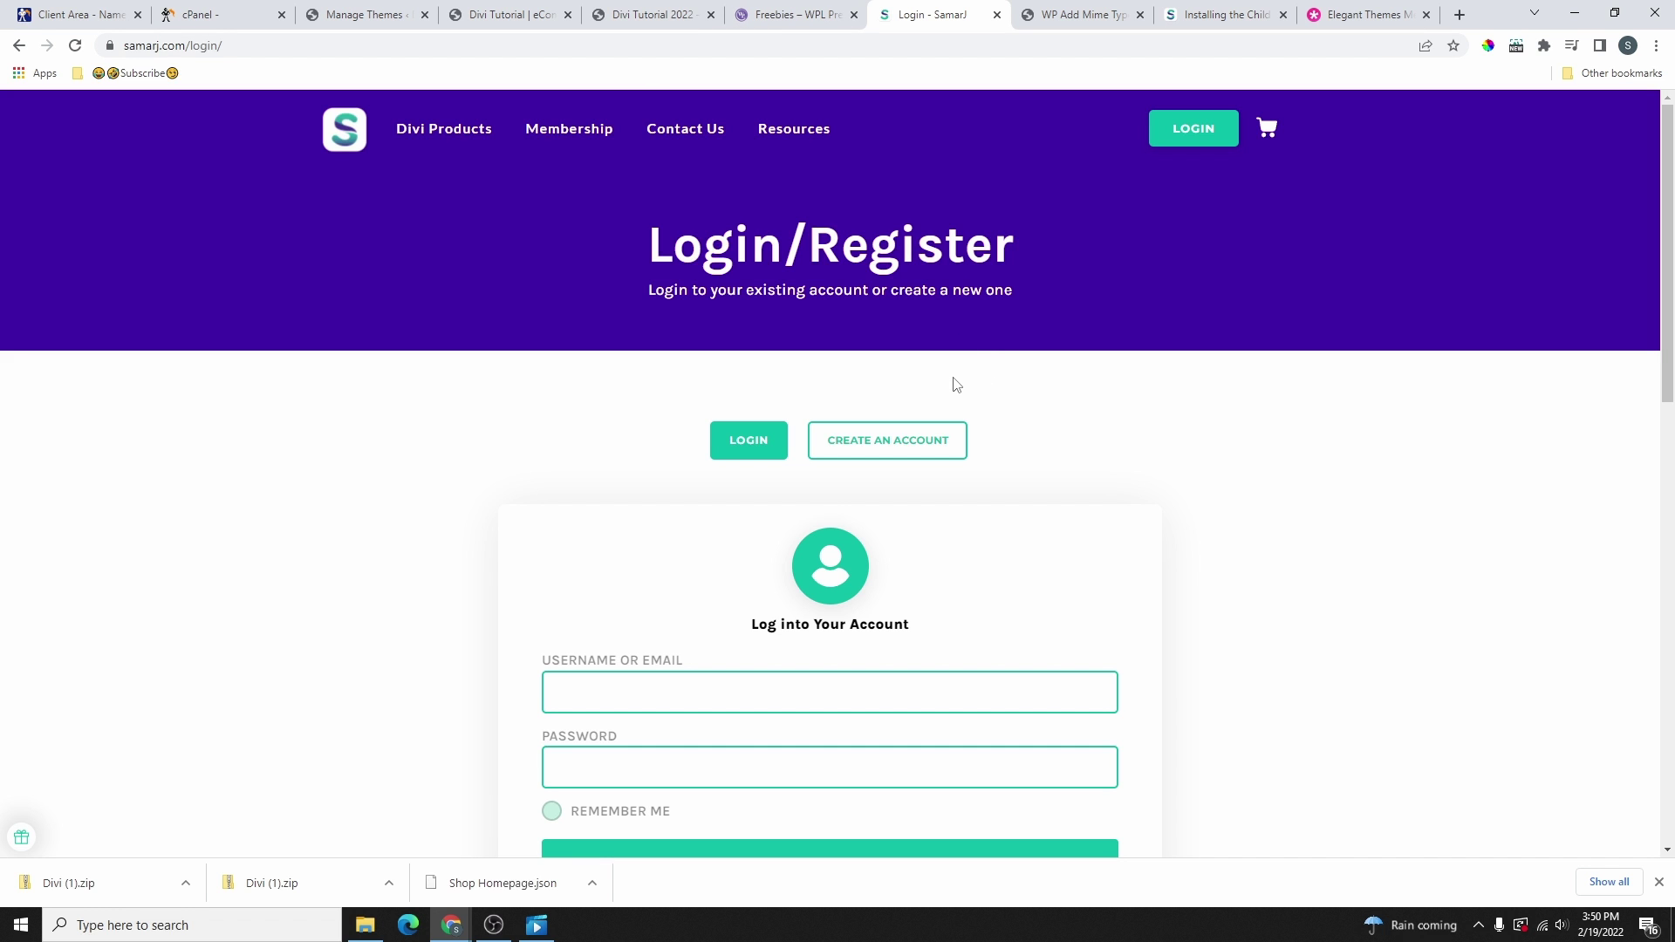
- Open the Add Themes page of the WordPress site and the extracted Molti Ecommerce Child Theme Files - Extract folder in File Explorer
{"action": "left_click", "coordinate": [370, 18]}
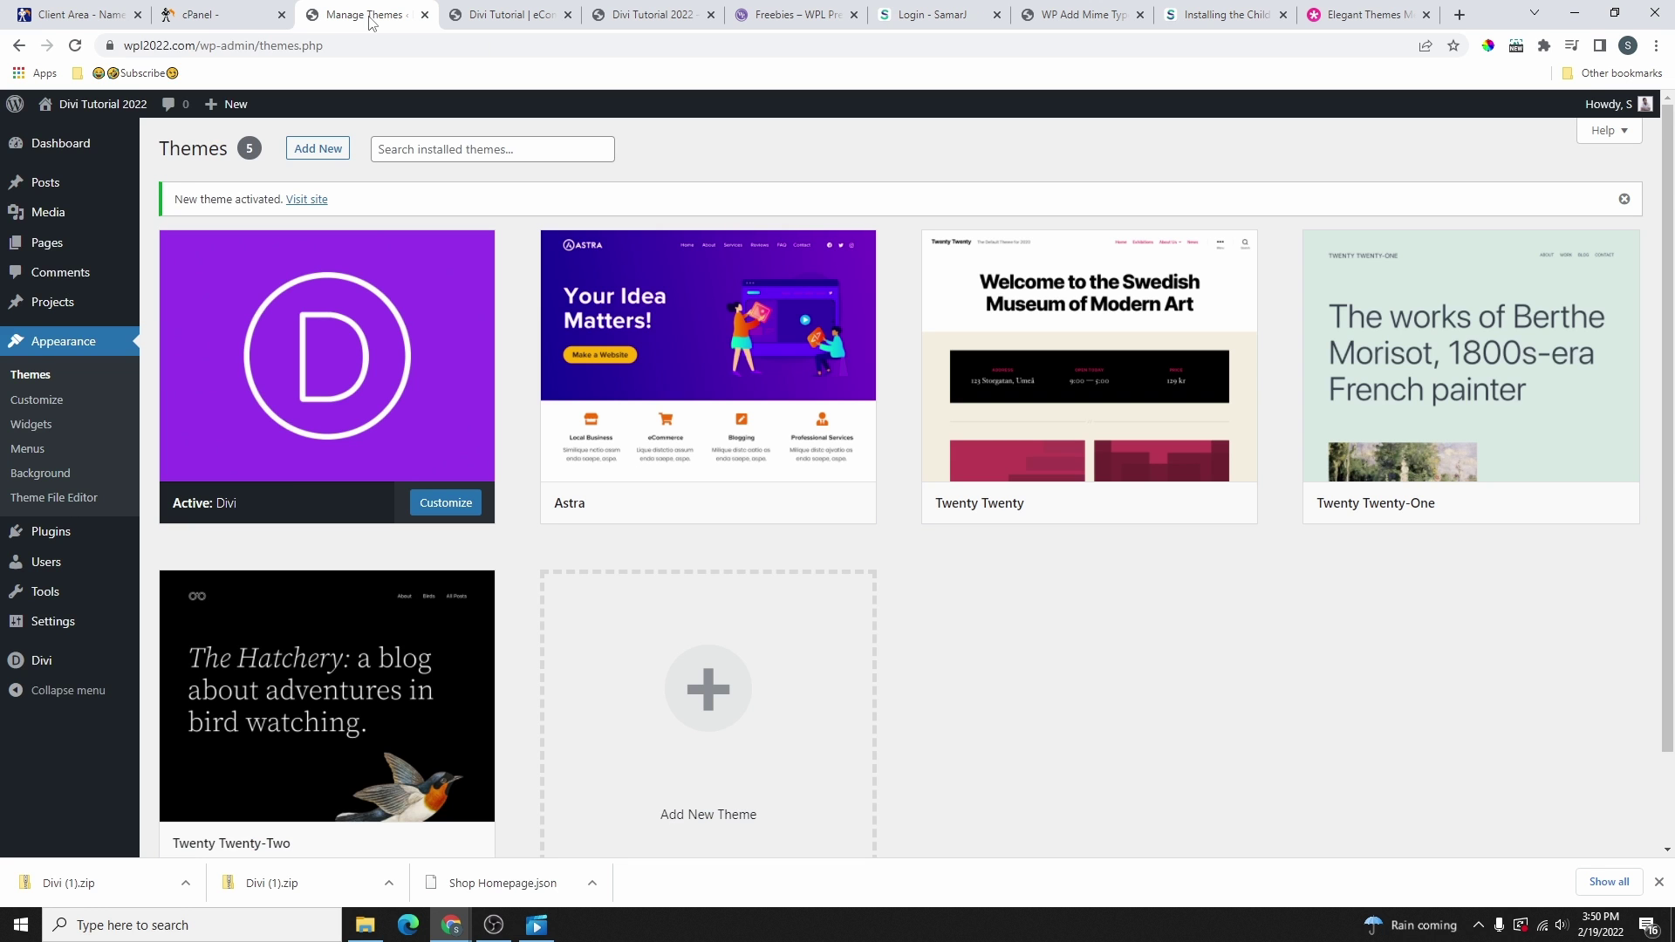
{"action": "left_click", "coordinate": [328, 155]}
{"action": "left_click", "coordinate": [365, 925]}
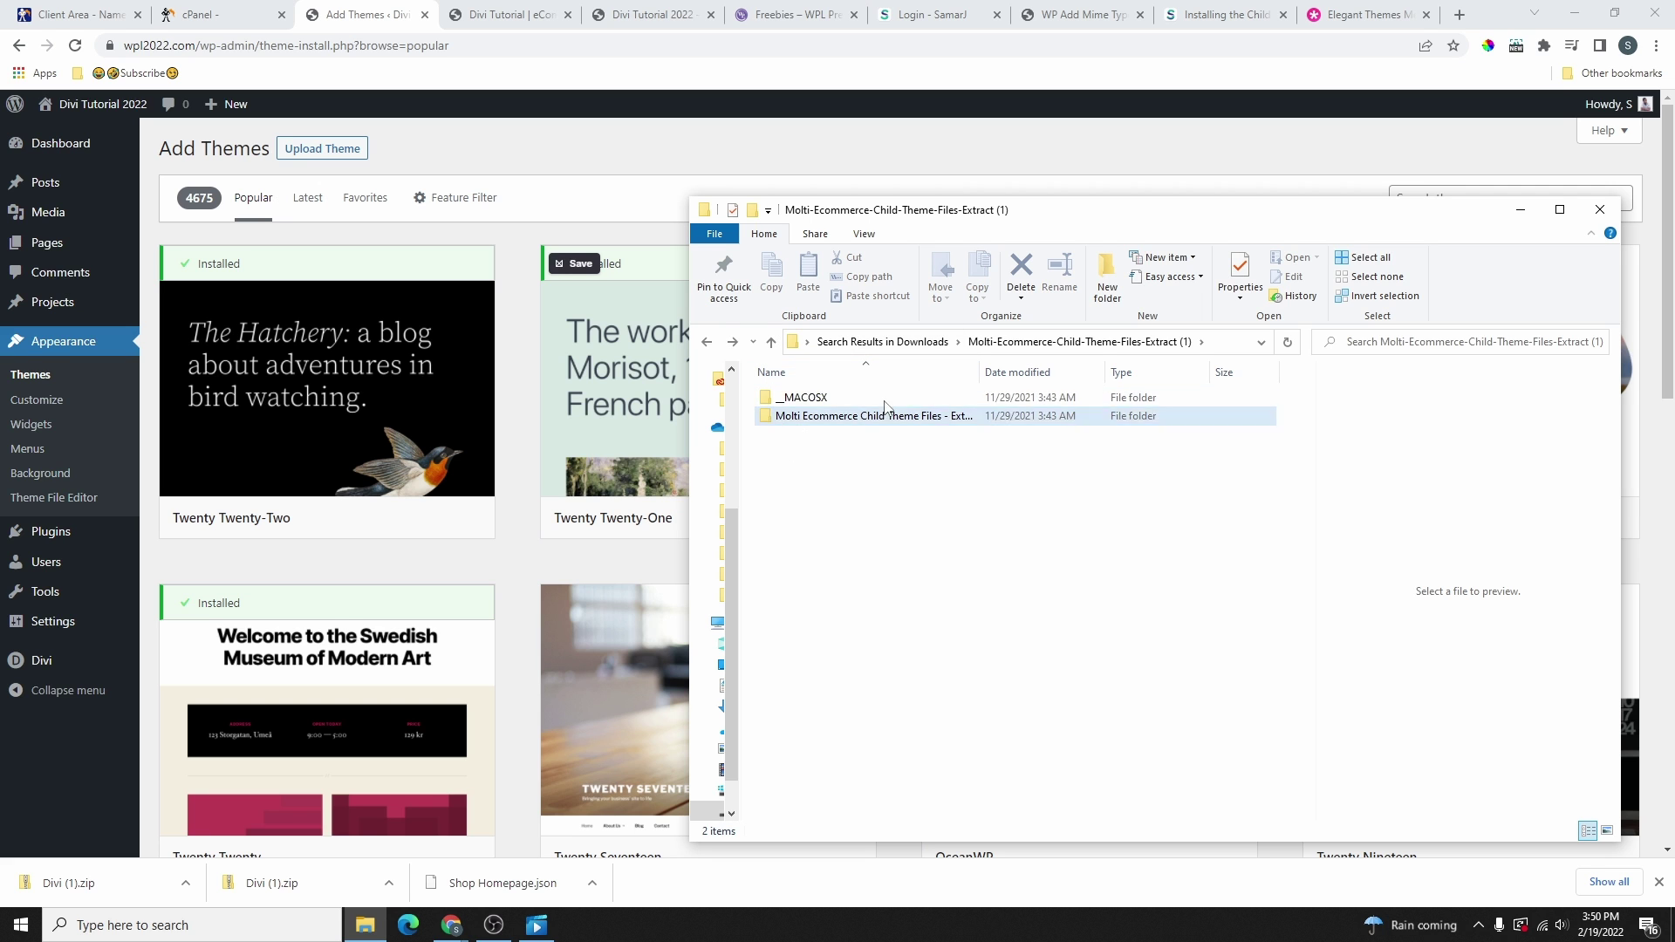
{"action": "double_click", "coordinate": [842, 419]}
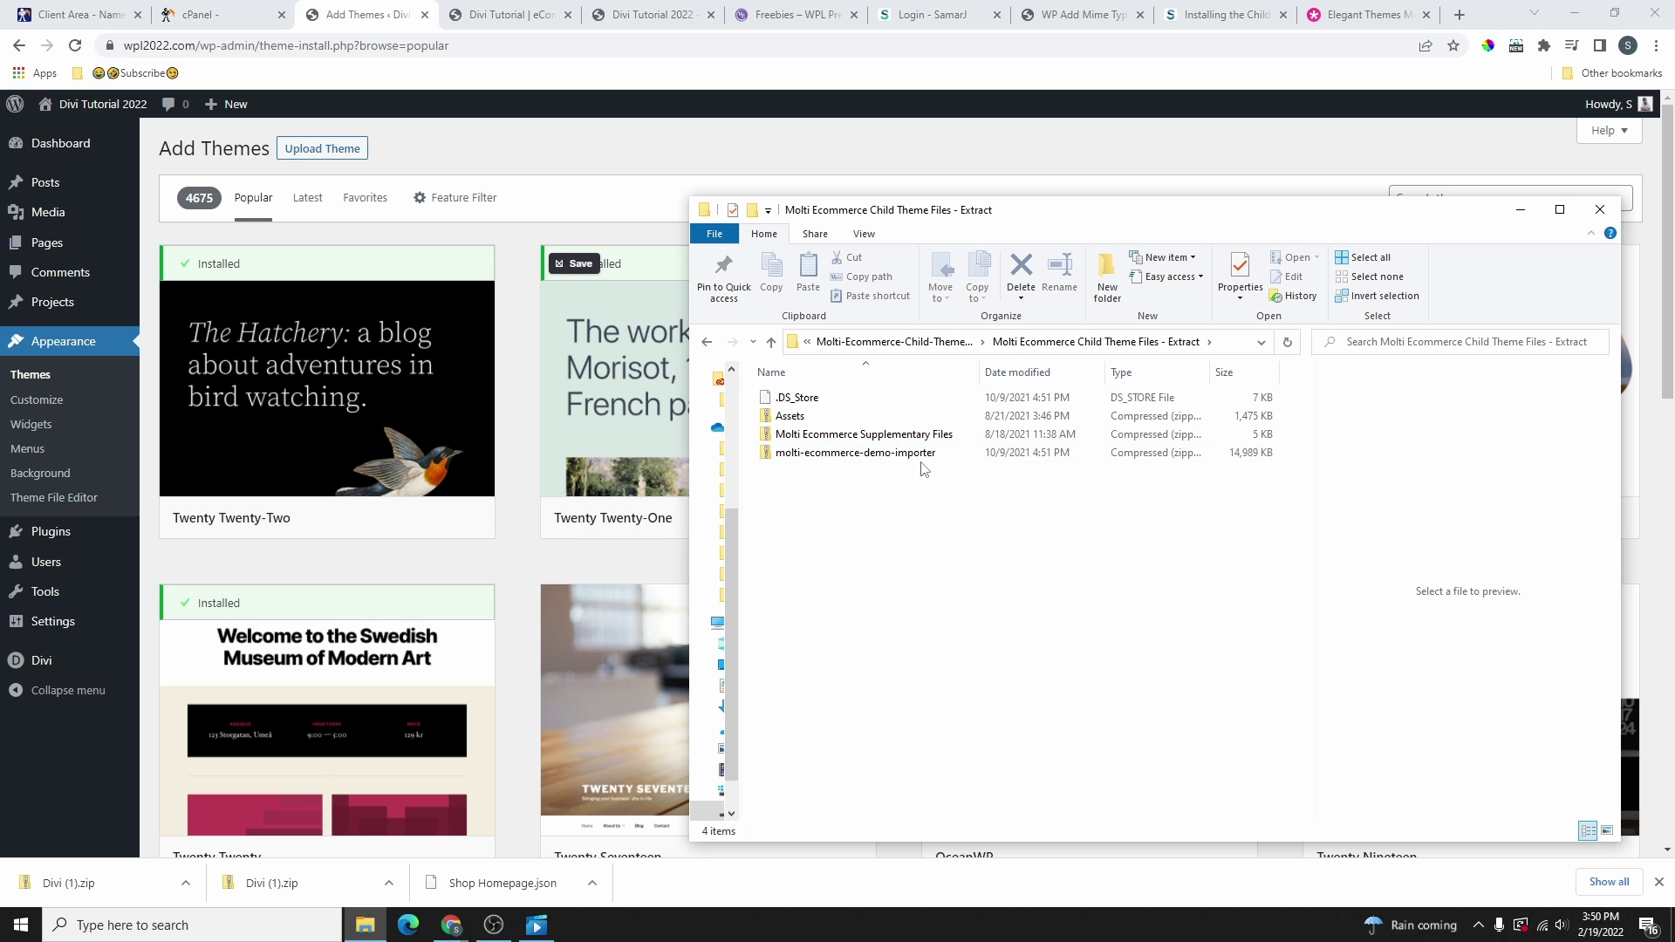
{"action": "left_click_drag", "start_coordinate": [1132, 215], "coordinate": [0, 340]}
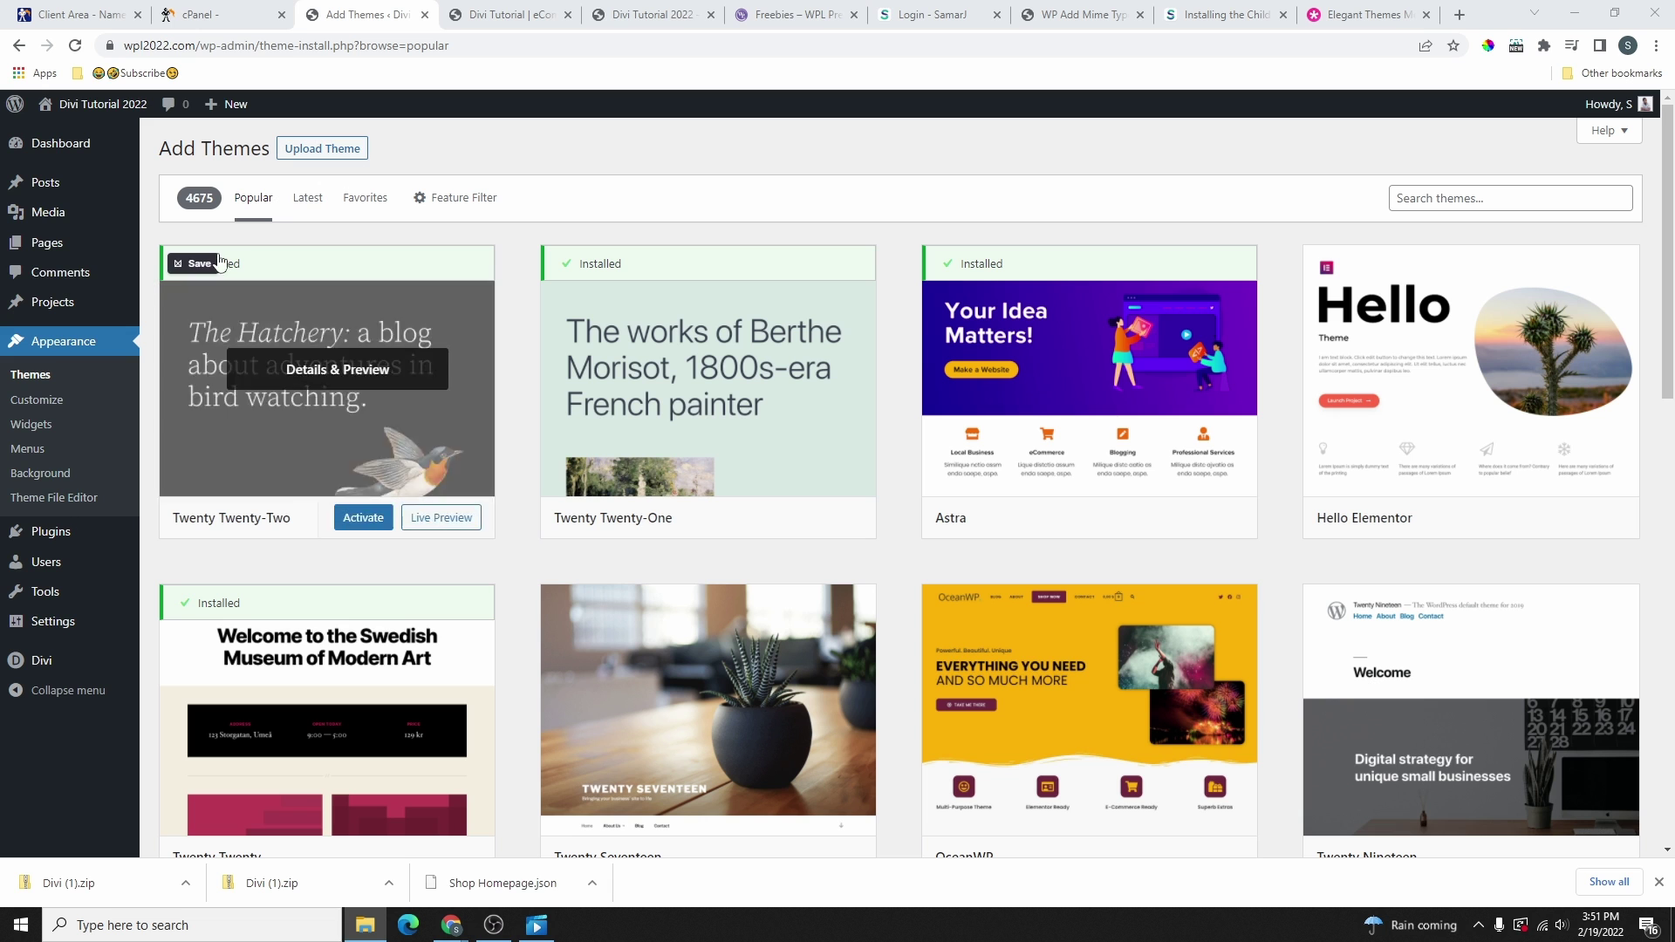
- Upload molti-ecommerce-demo-importer.zip from the extracted files folder as a new WordPress plugin, install it and activate it
{"action": "left_click", "coordinate": [50, 541]}
{"action": "left_click", "coordinate": [262, 146]}
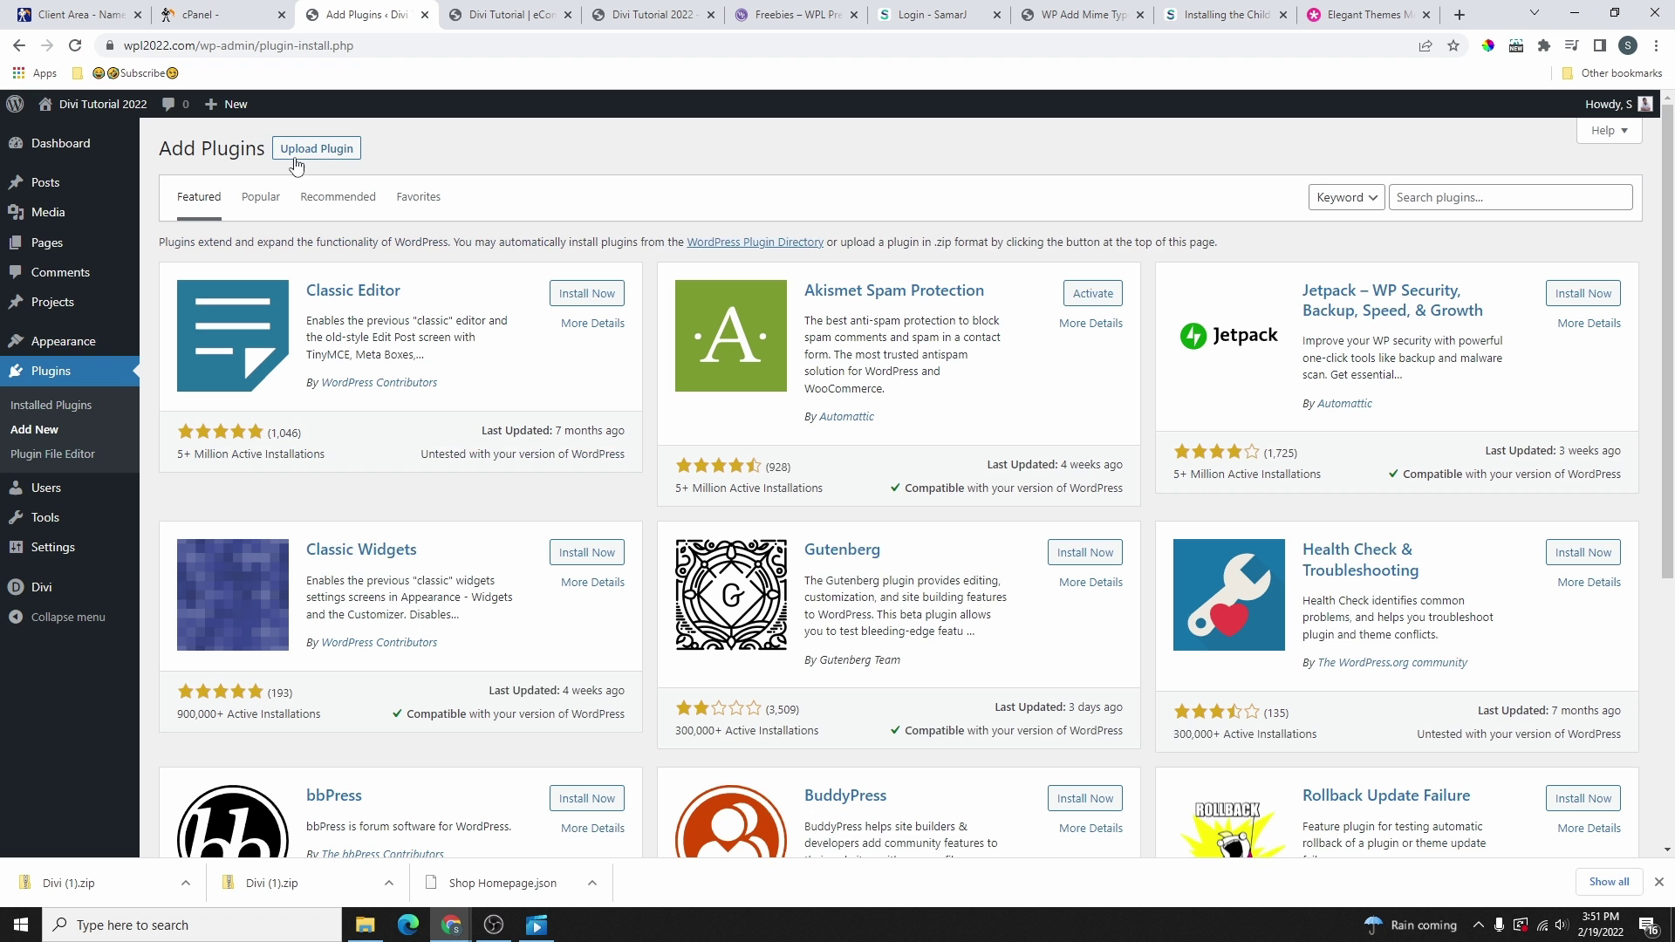
{"action": "left_click", "coordinate": [317, 150]}
{"action": "key", "text": "alt+Tab"}
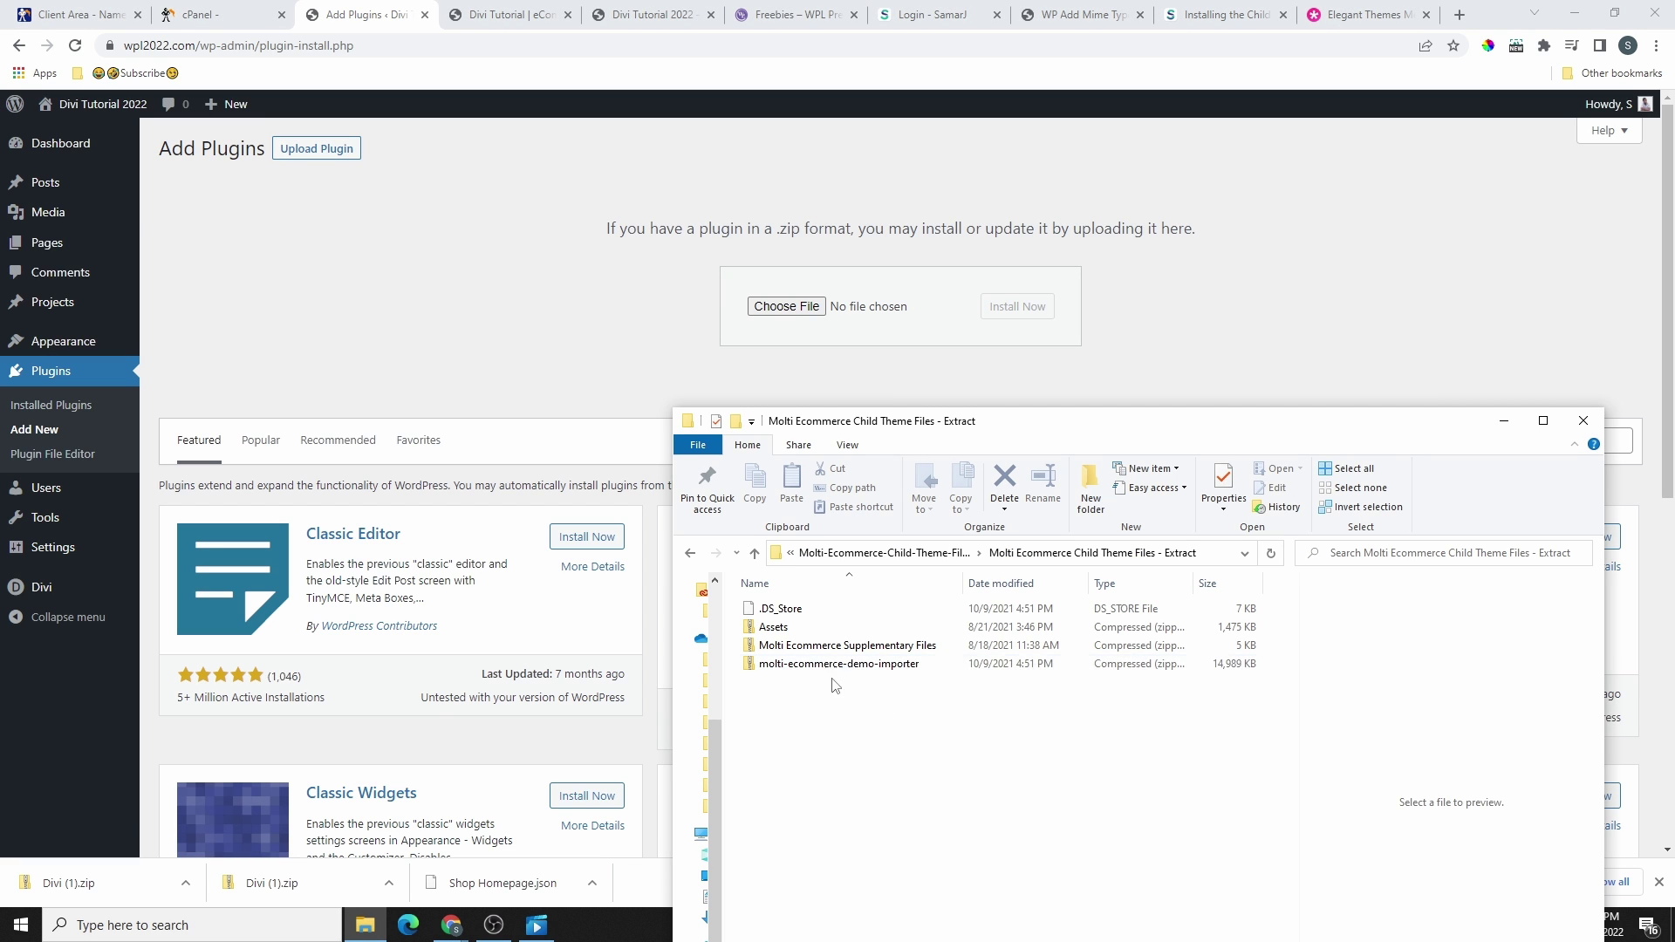
{"action": "left_click_drag", "start_coordinate": [873, 673], "coordinate": [787, 312]}
{"action": "left_click", "coordinate": [1019, 312]}
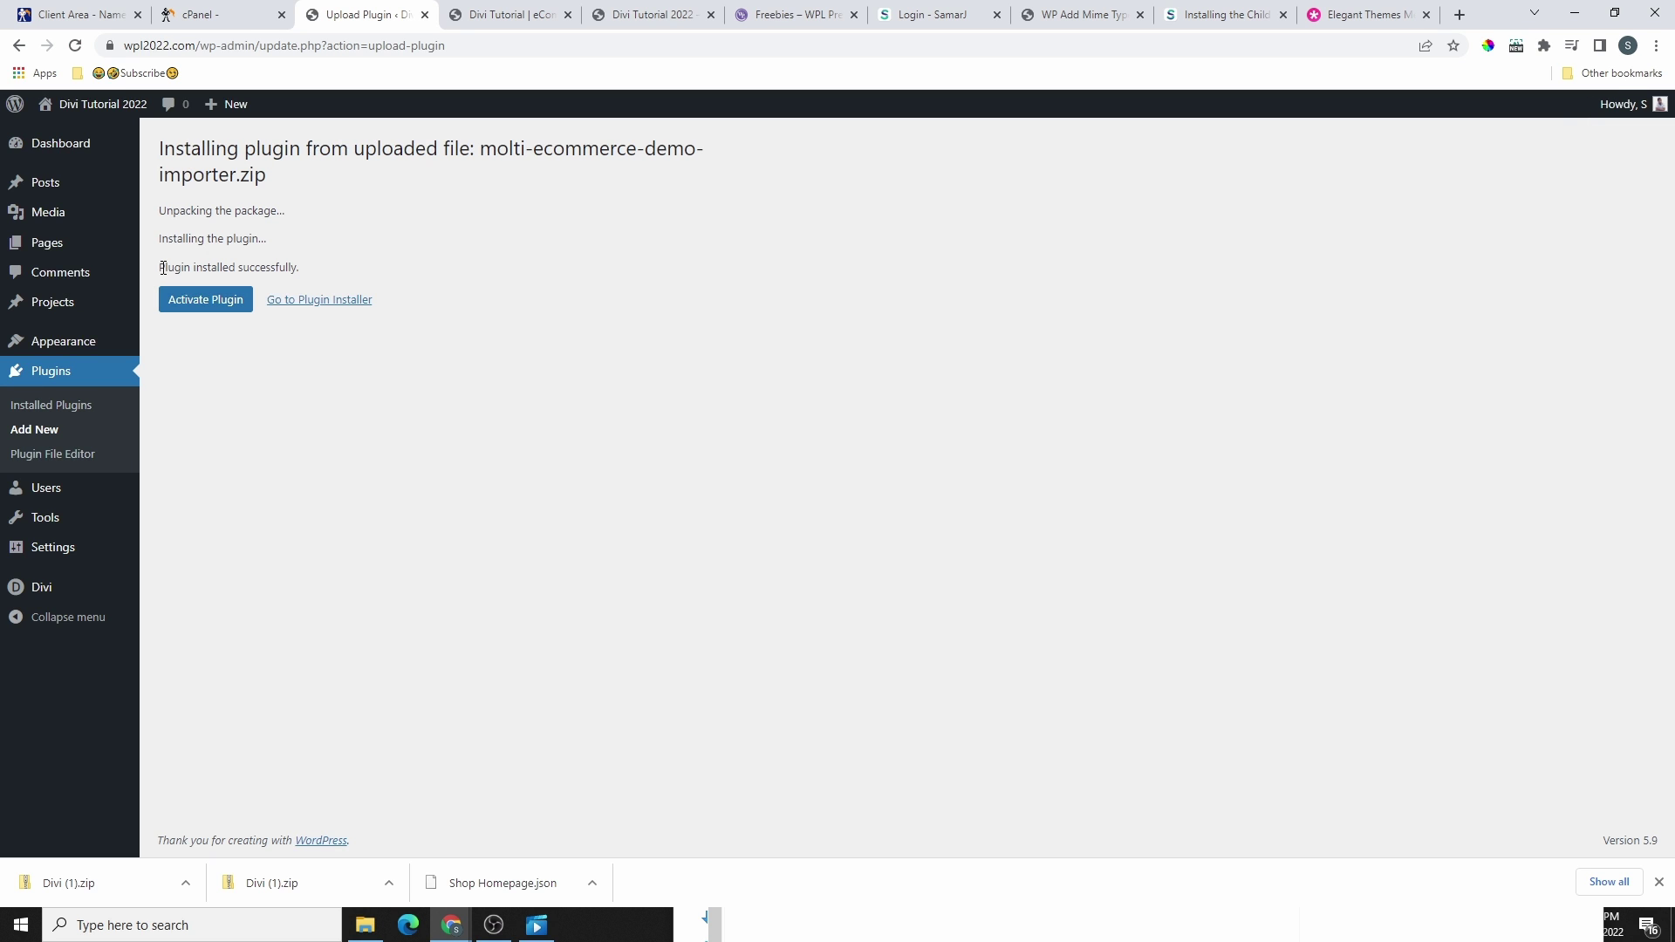
{"action": "left_click_drag", "start_coordinate": [162, 268], "coordinate": [318, 278]}
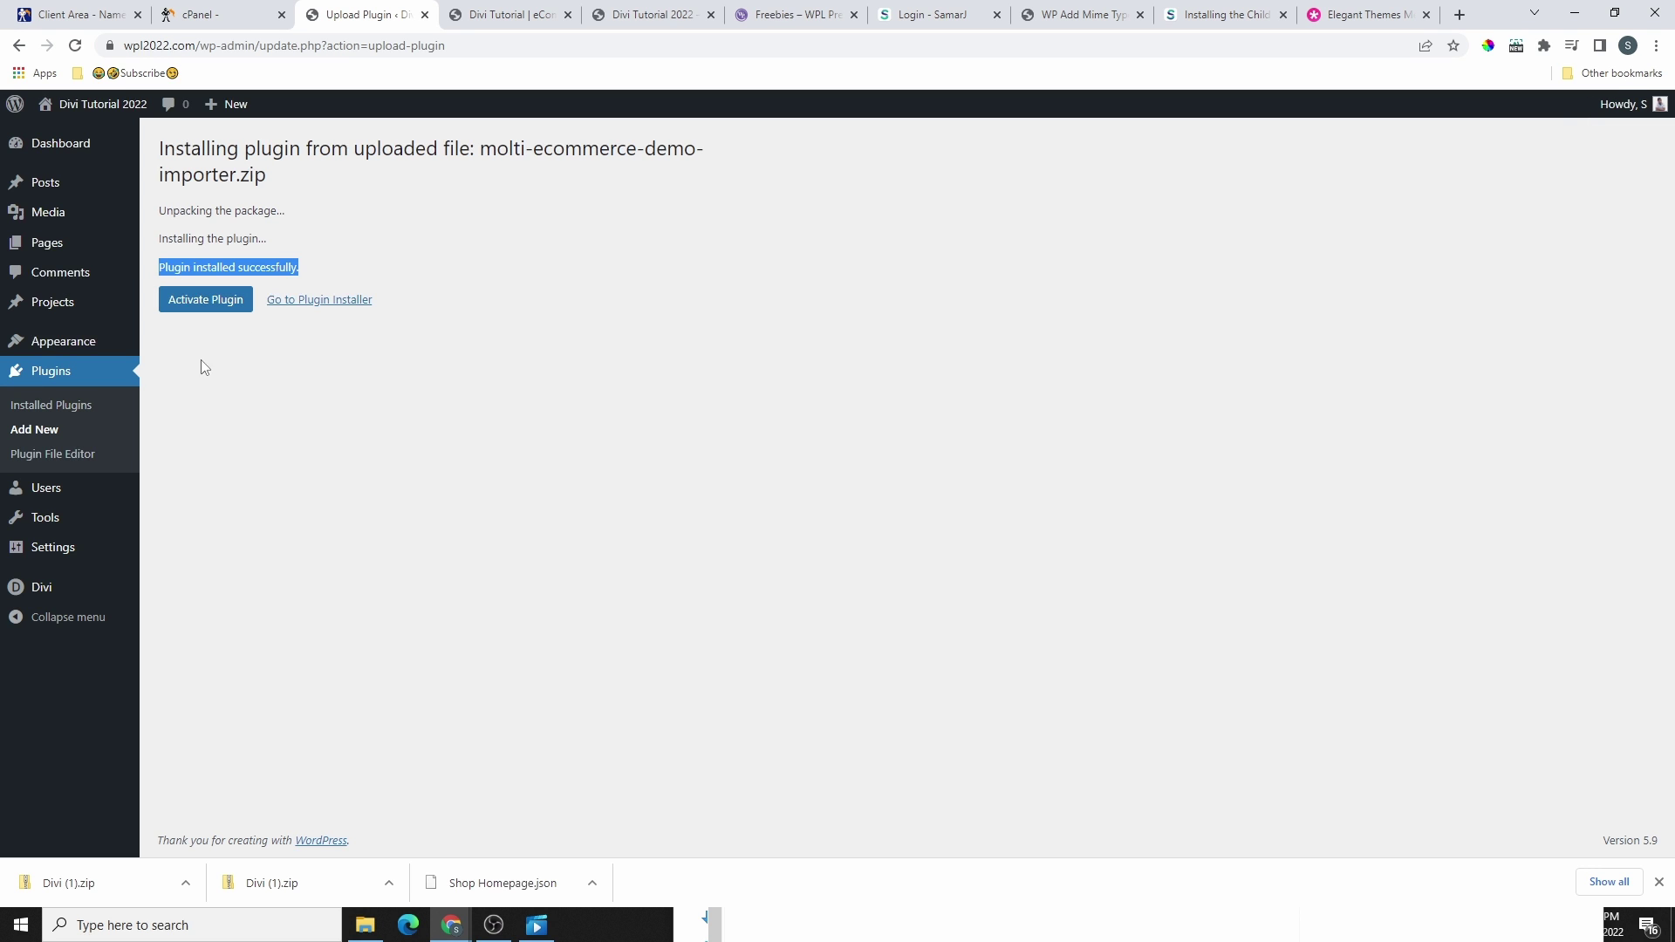
{"action": "left_click", "coordinate": [217, 301]}
- Open the SamarJ documentation through the Documentations link in the samarj.com footer and close the old Installing the Child Theme page
{"action": "left_click", "coordinate": [1222, 14]}
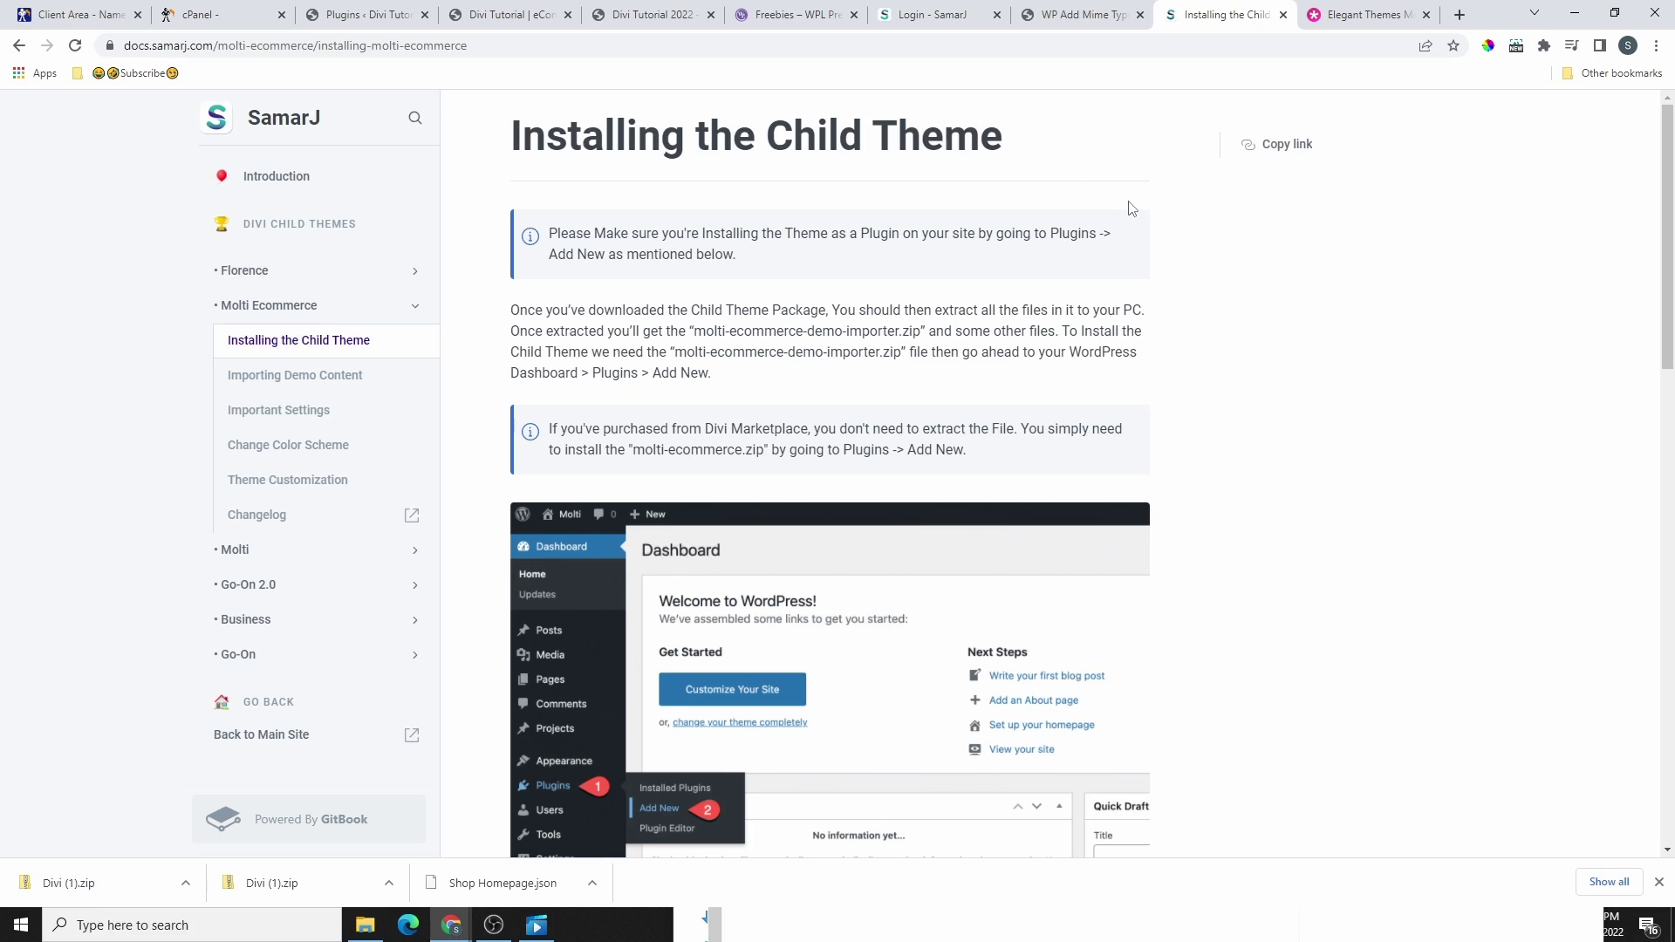
{"action": "left_click", "coordinate": [933, 14]}
{"action": "scroll", "coordinate": [1466, 410], "scroll_direction": "down", "scroll_amount": 4}
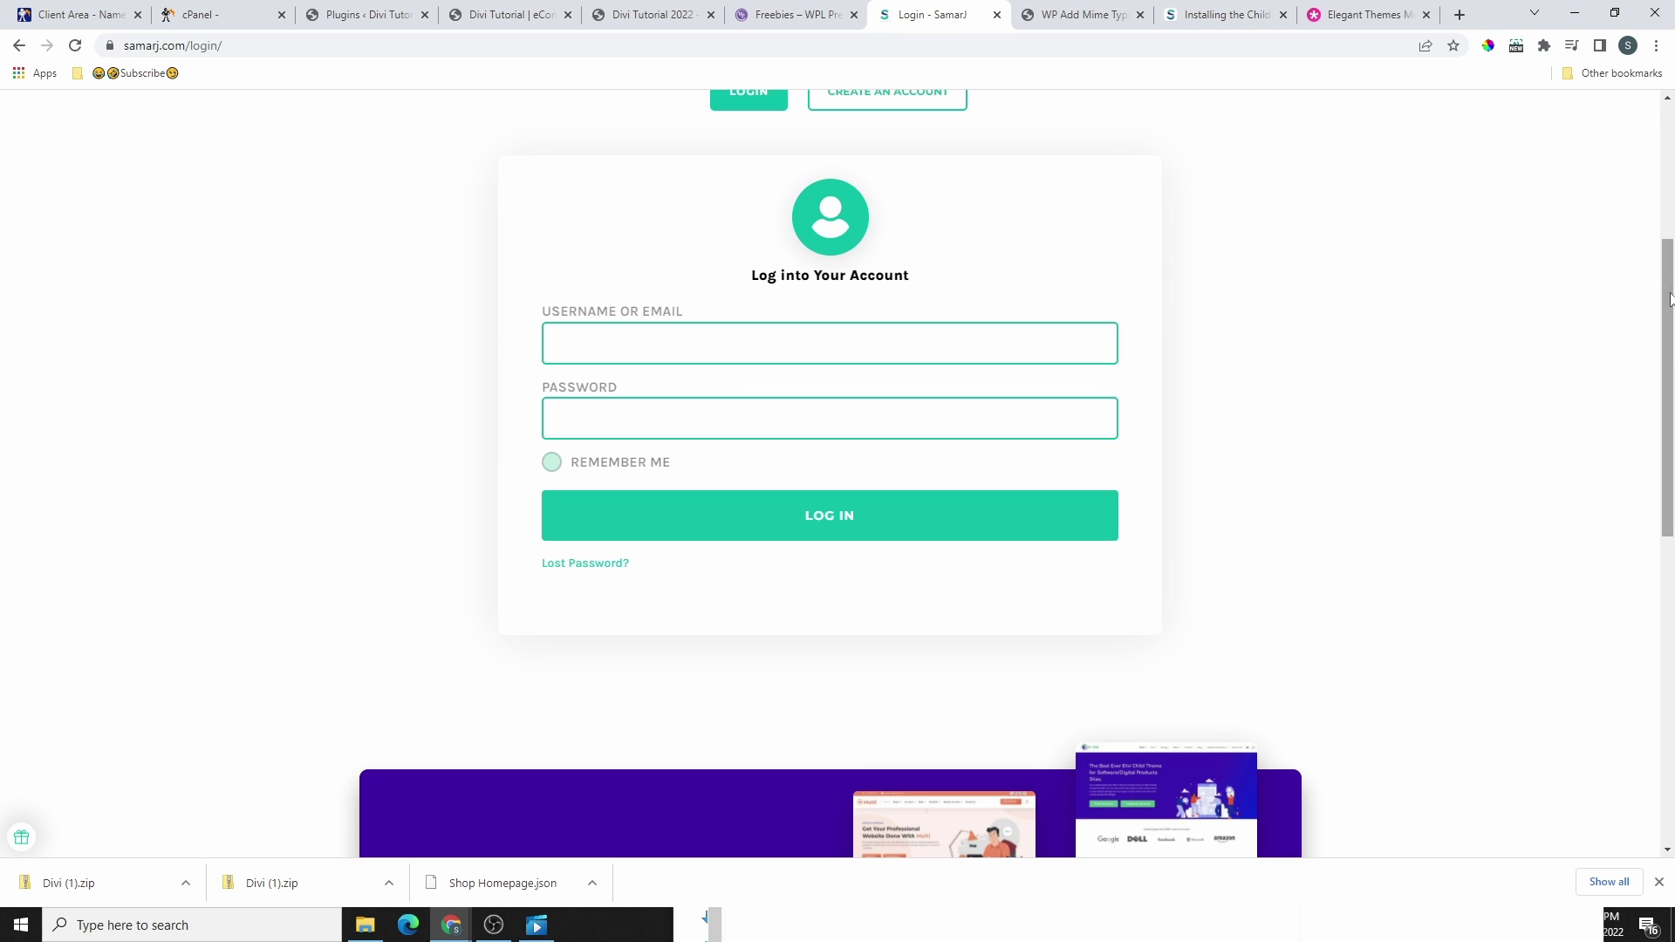
{"action": "left_click_drag", "start_coordinate": [1669, 305], "coordinate": [1634, 704]}
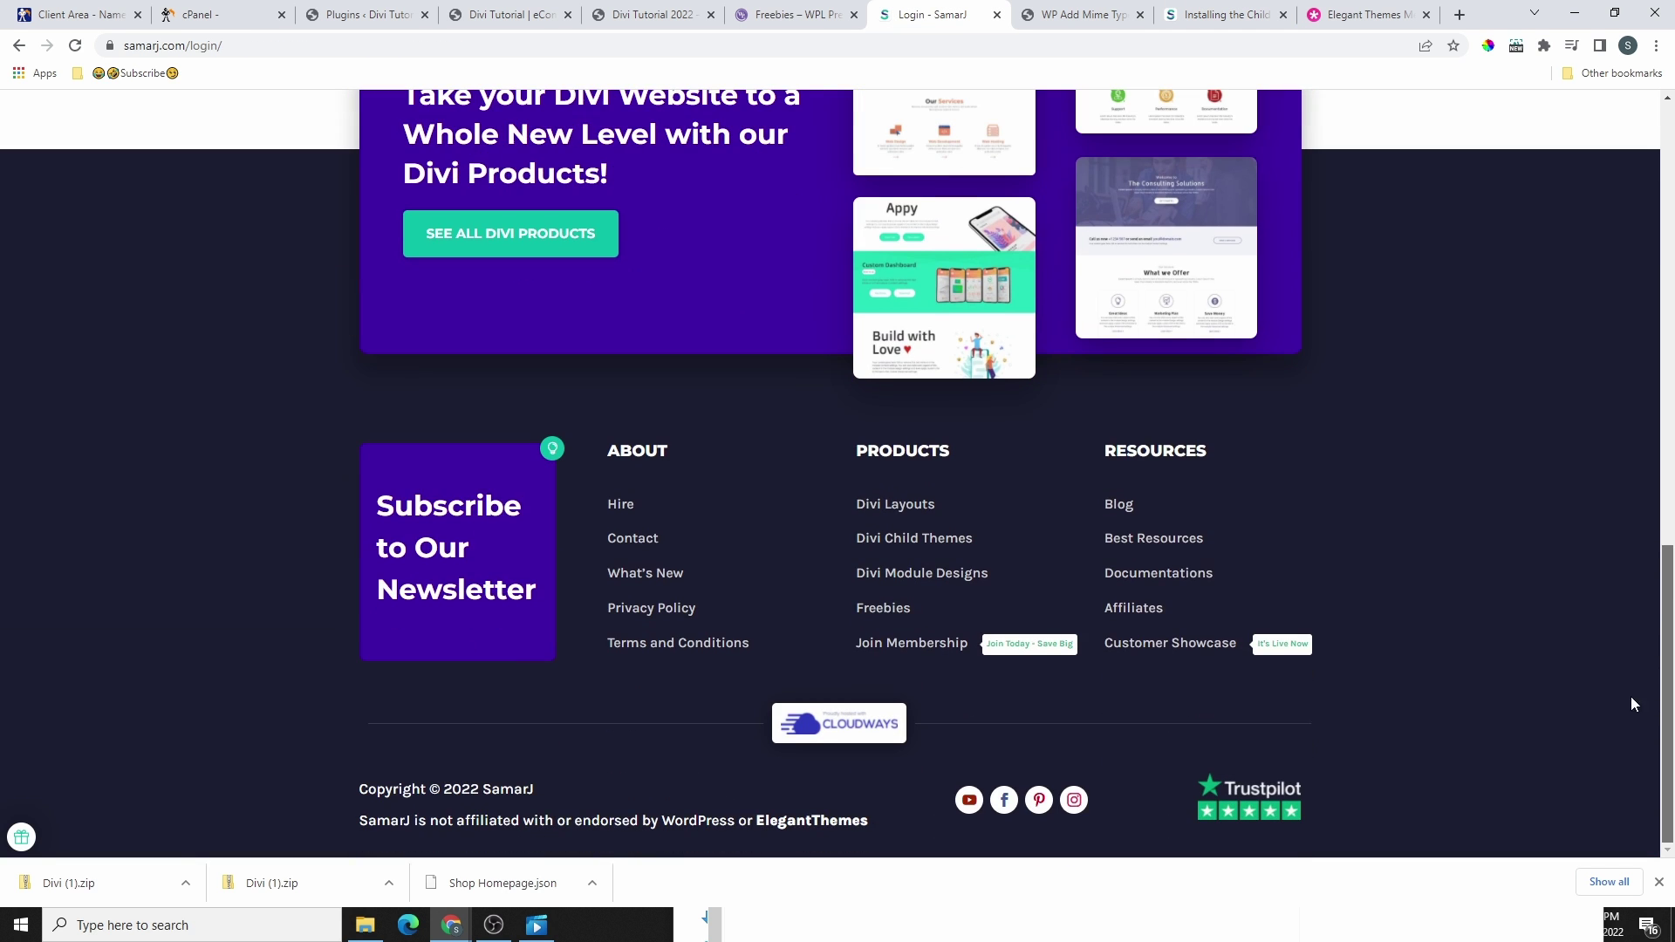
{"action": "left_click", "coordinate": [1154, 579]}
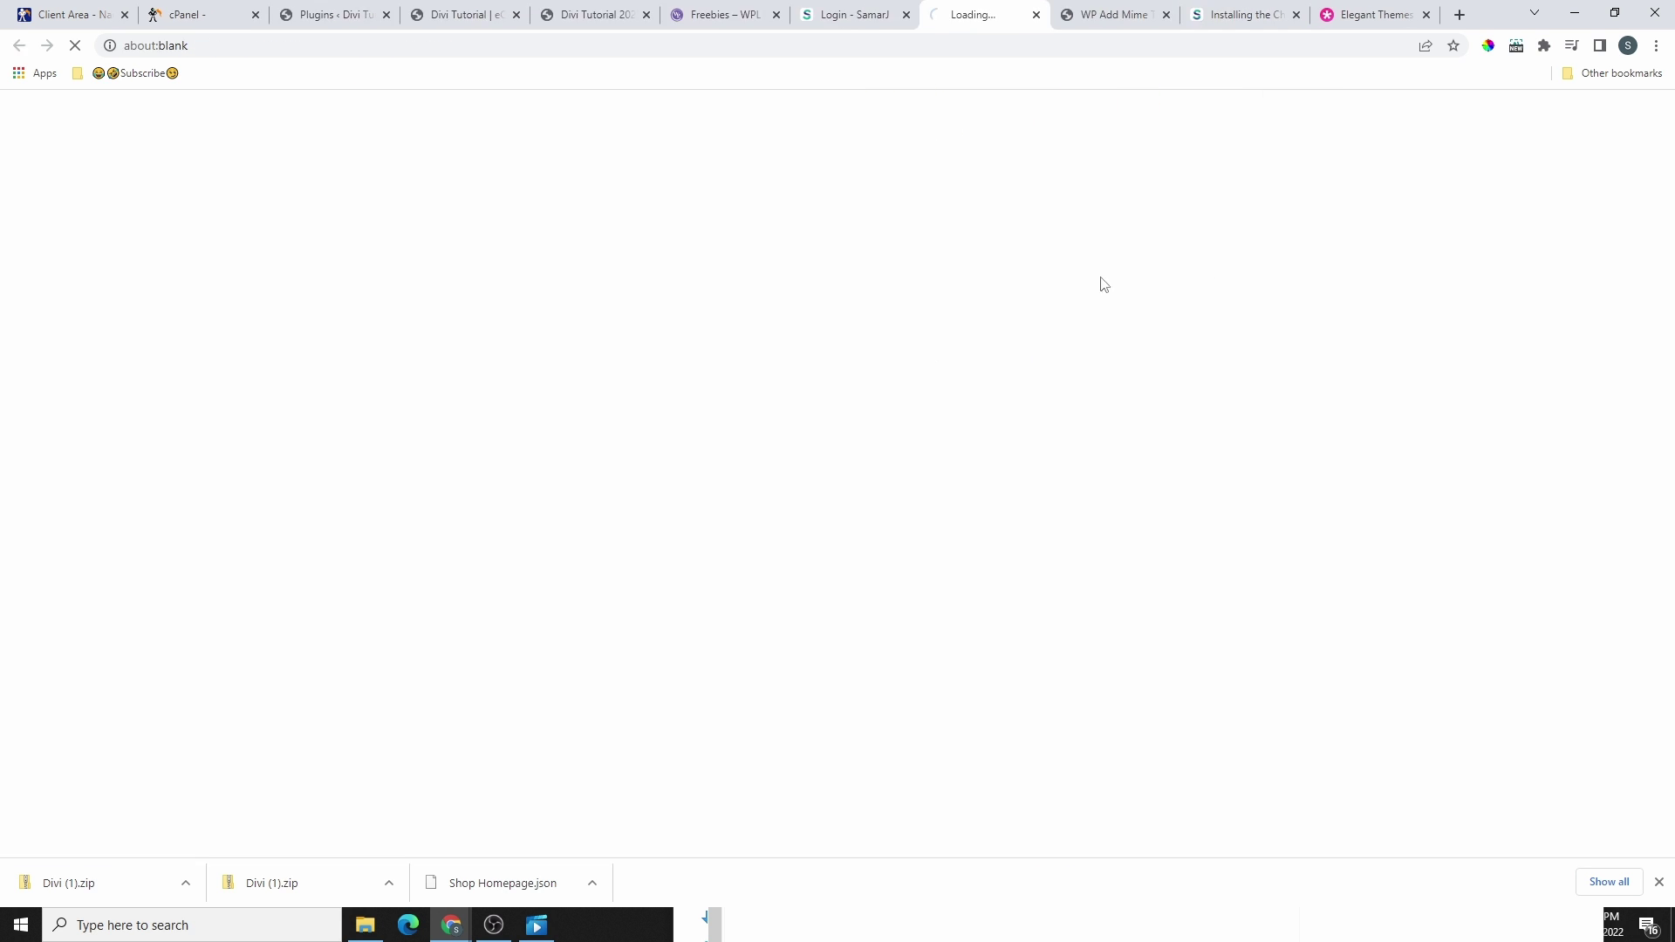
{"action": "left_click", "coordinate": [1239, 14]}
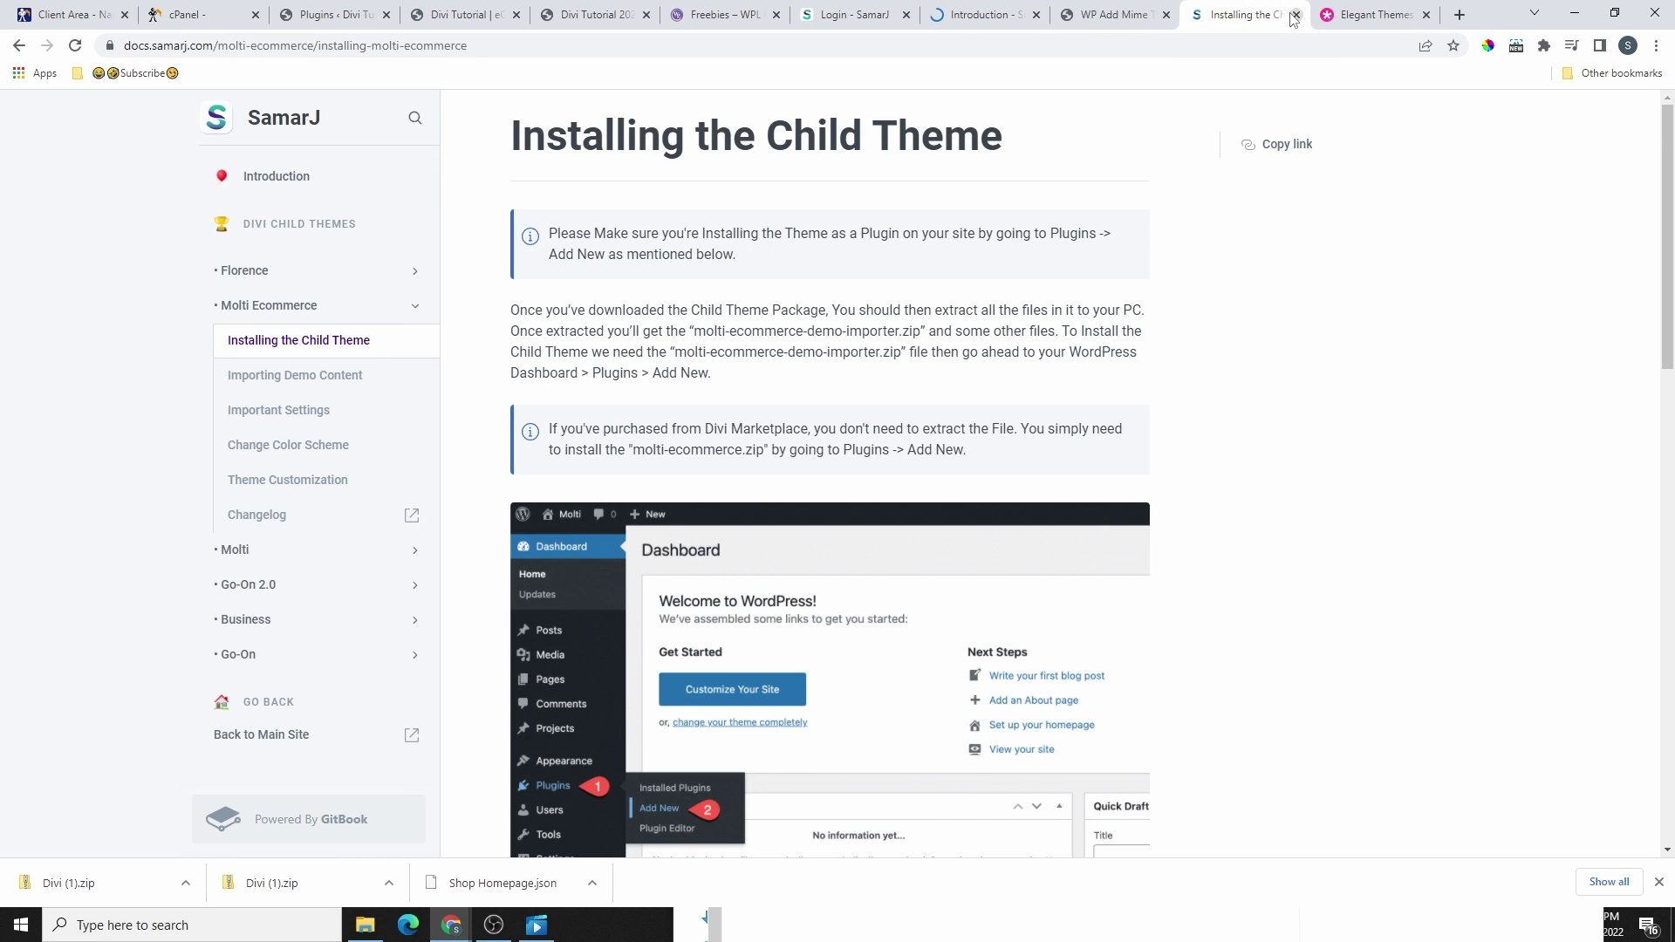
{"action": "left_click", "coordinate": [1297, 14]}
- Read the theme and server requirements in the Molti Ecommerce documentation and open its Installing the Child Theme page
{"action": "scroll", "coordinate": [778, 673], "scroll_direction": "down", "scroll_amount": 1}
{"action": "scroll", "coordinate": [782, 596], "scroll_direction": "up", "scroll_amount": 1}
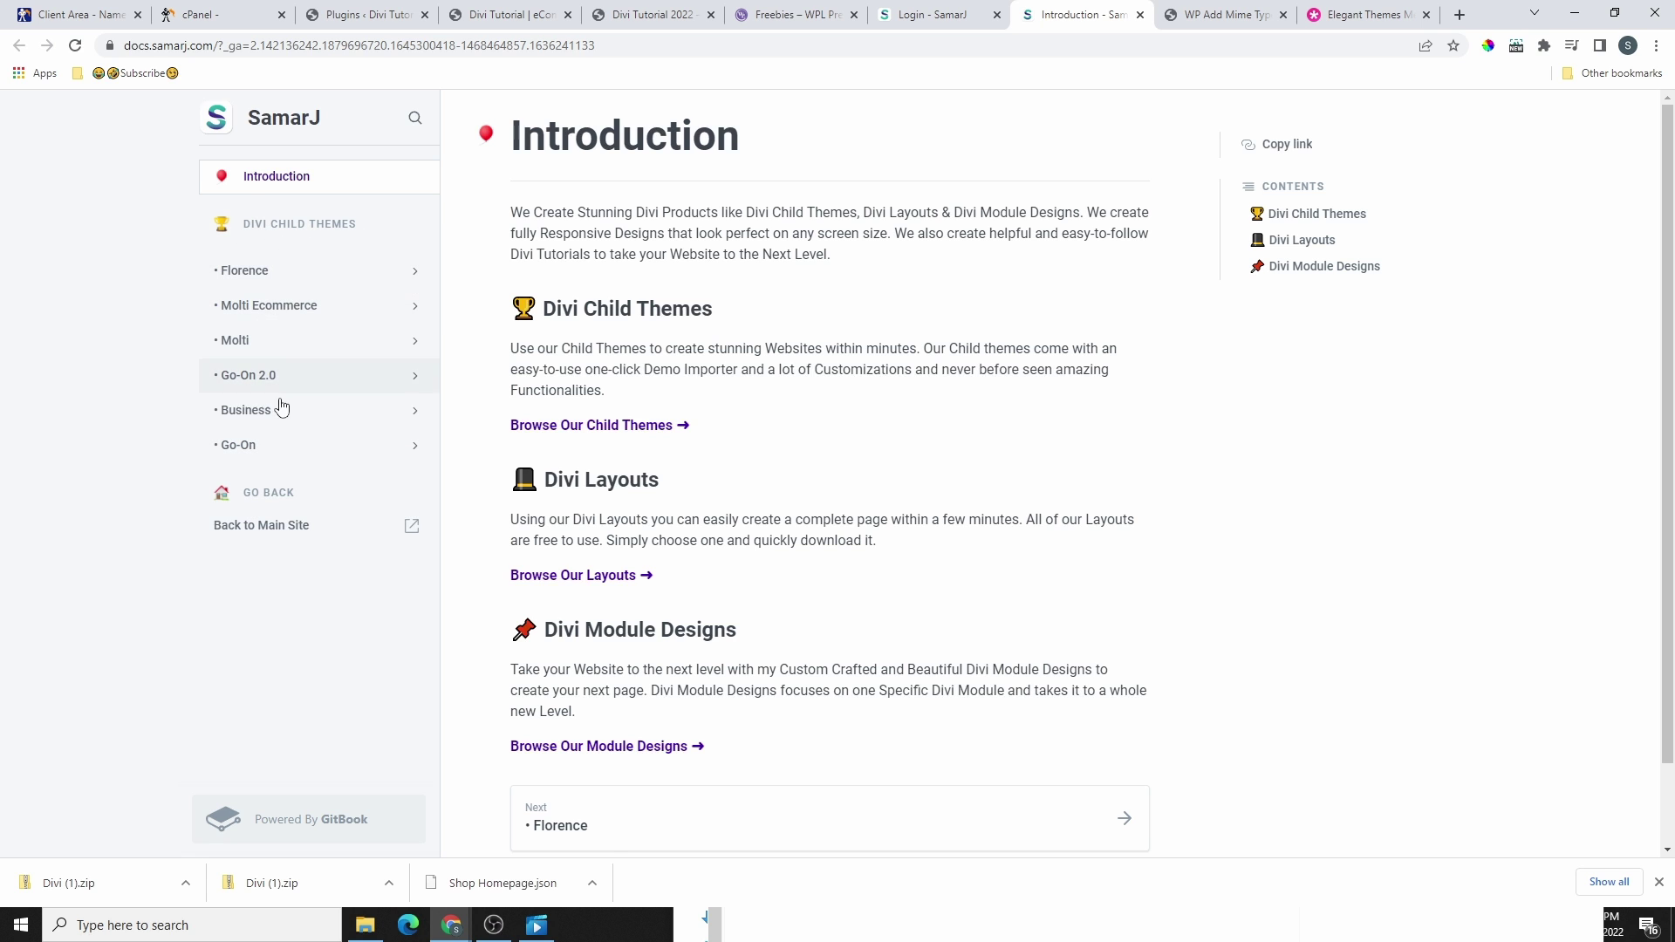
{"action": "left_click", "coordinate": [255, 309]}
{"action": "scroll", "coordinate": [766, 436], "scroll_direction": "down", "scroll_amount": 4}
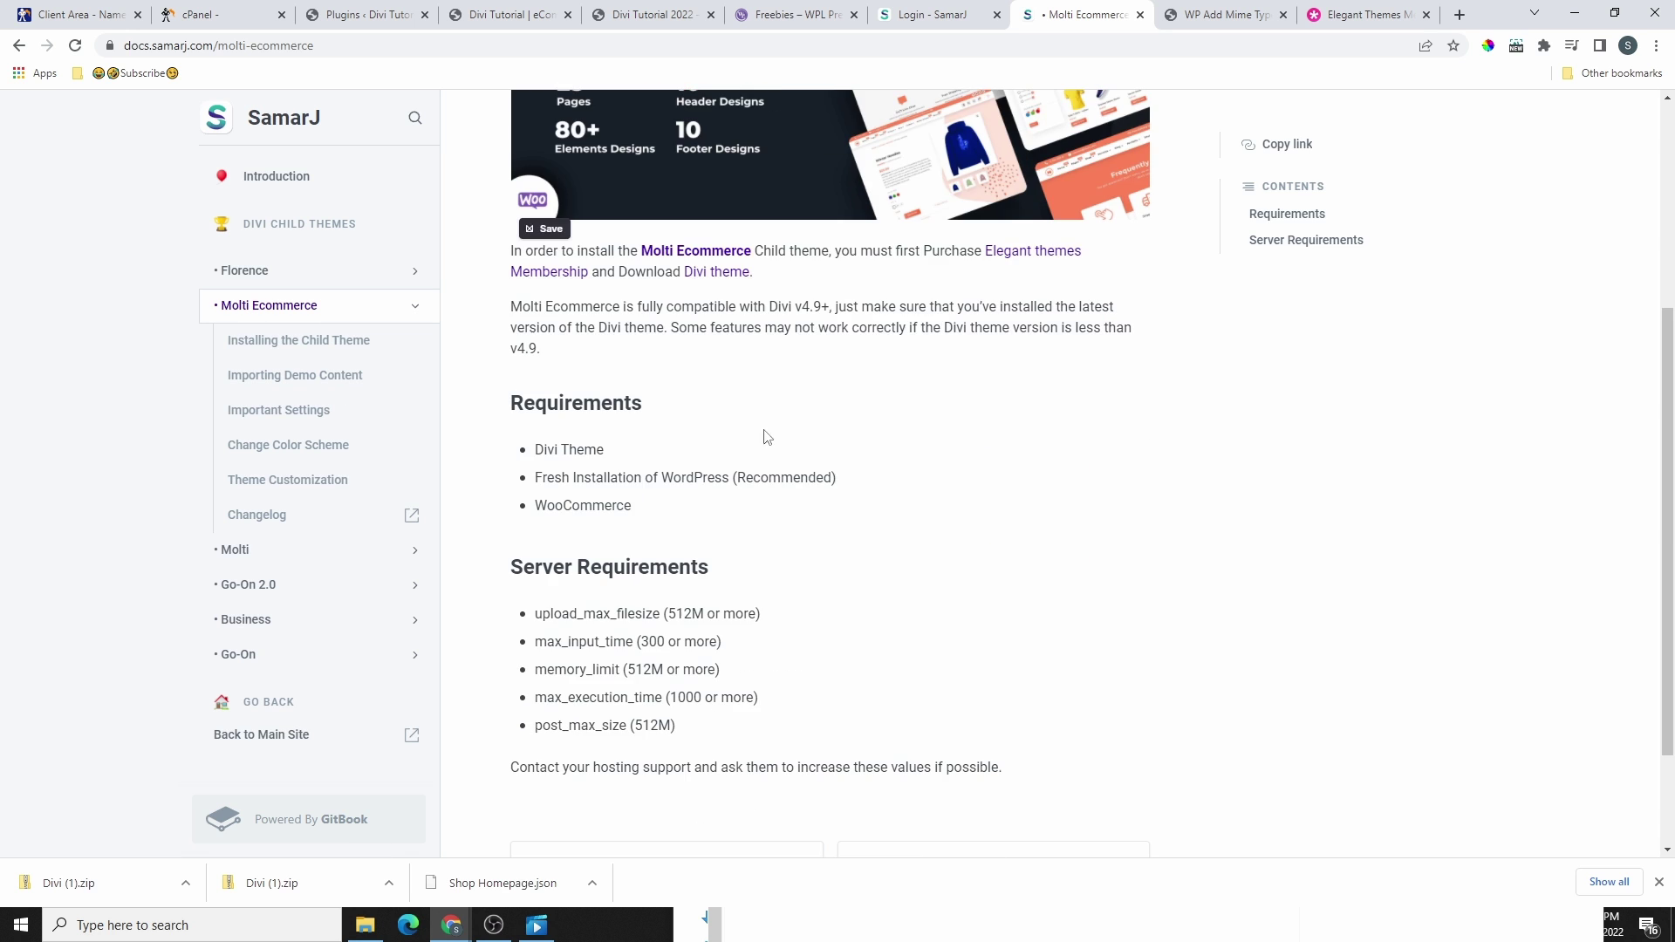
{"action": "scroll", "coordinate": [730, 593], "scroll_direction": "down", "scroll_amount": 2}
{"action": "scroll", "coordinate": [729, 520], "scroll_direction": "up", "scroll_amount": 3}
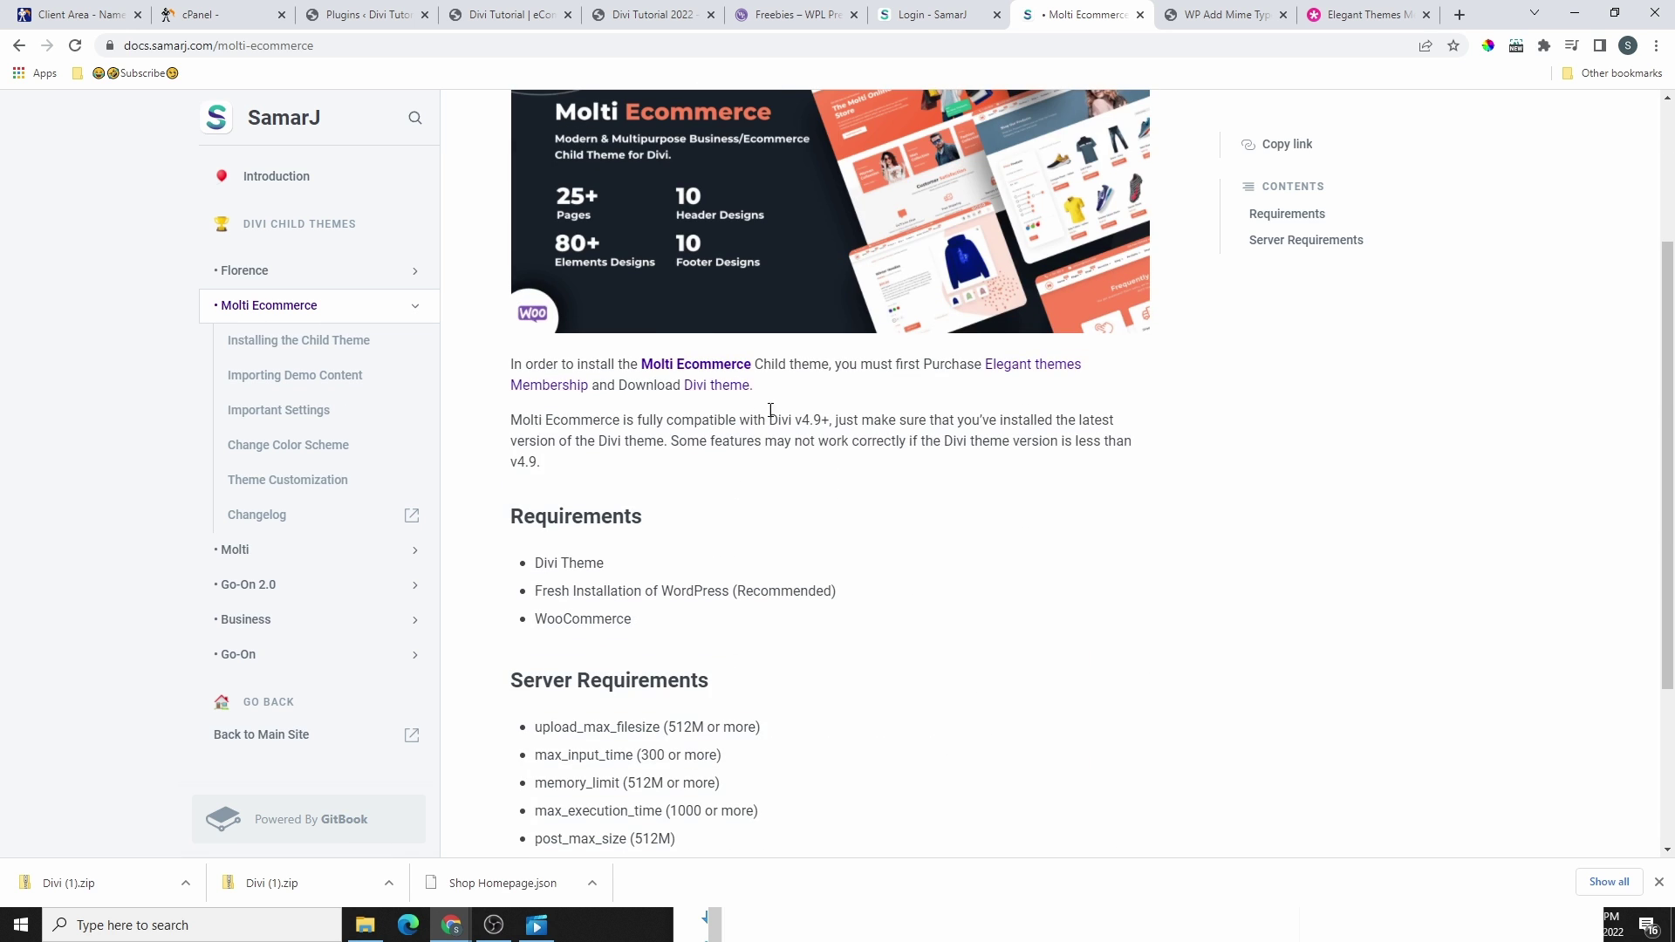
{"action": "left_click", "coordinate": [318, 349]}
- Open the Molti Ecommerce importer in the WordPress dashboard and review its import options for content, site structure, Divi, WooCommerce and plugins
{"action": "left_click", "coordinate": [366, 14]}
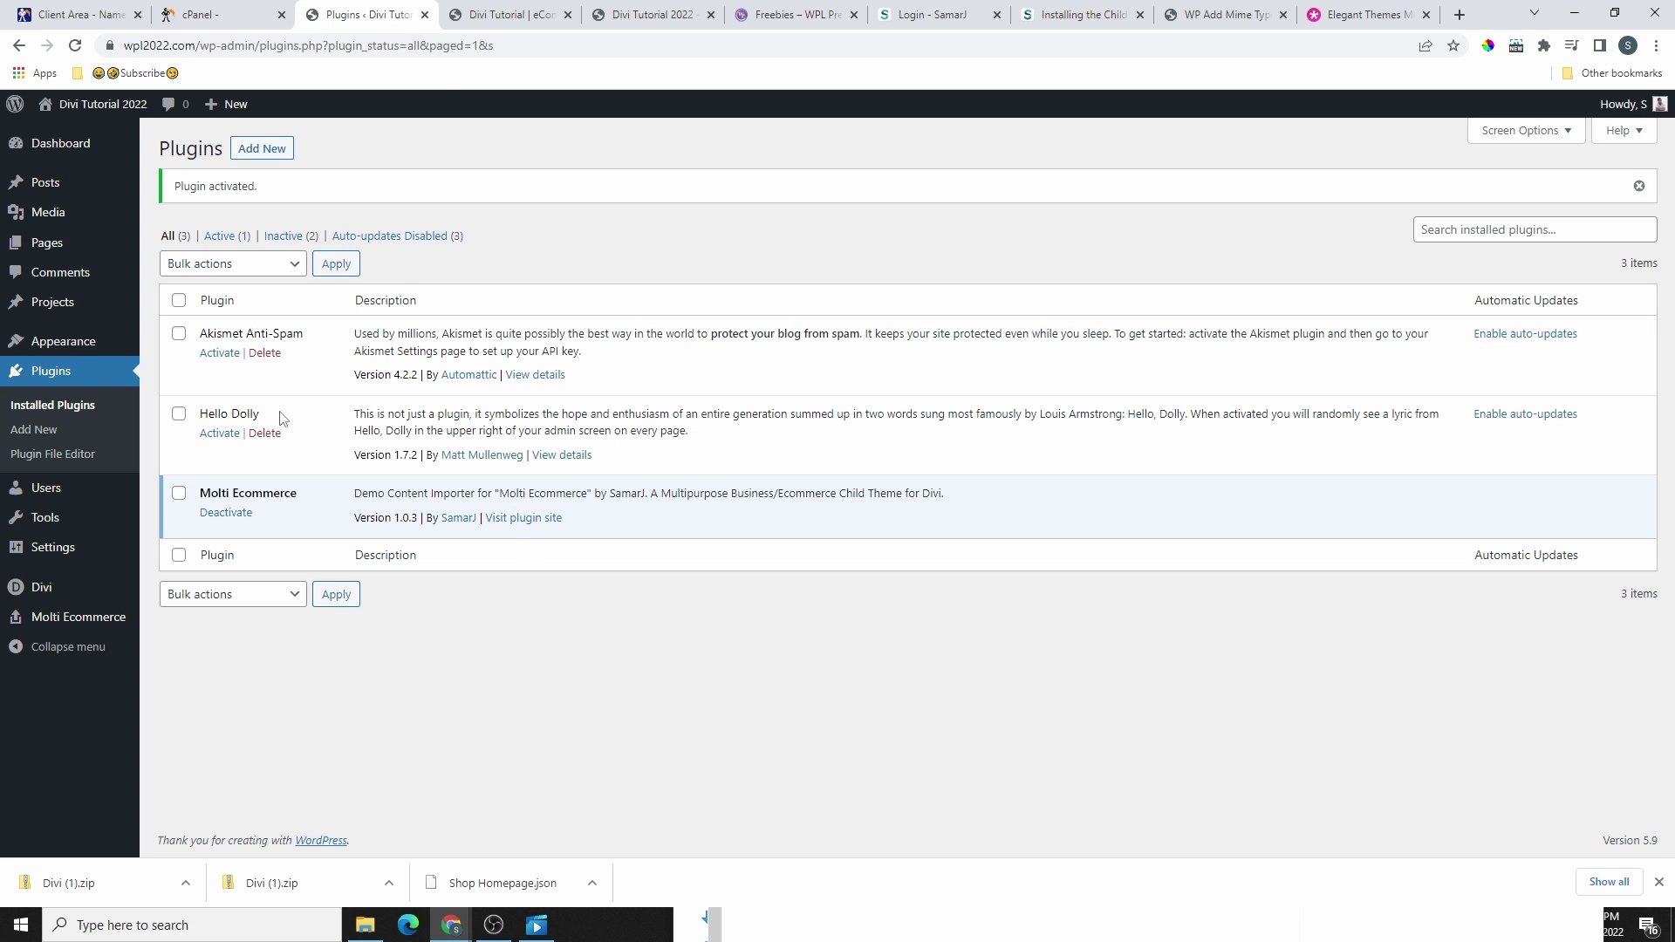
{"action": "left_click", "coordinate": [85, 625]}
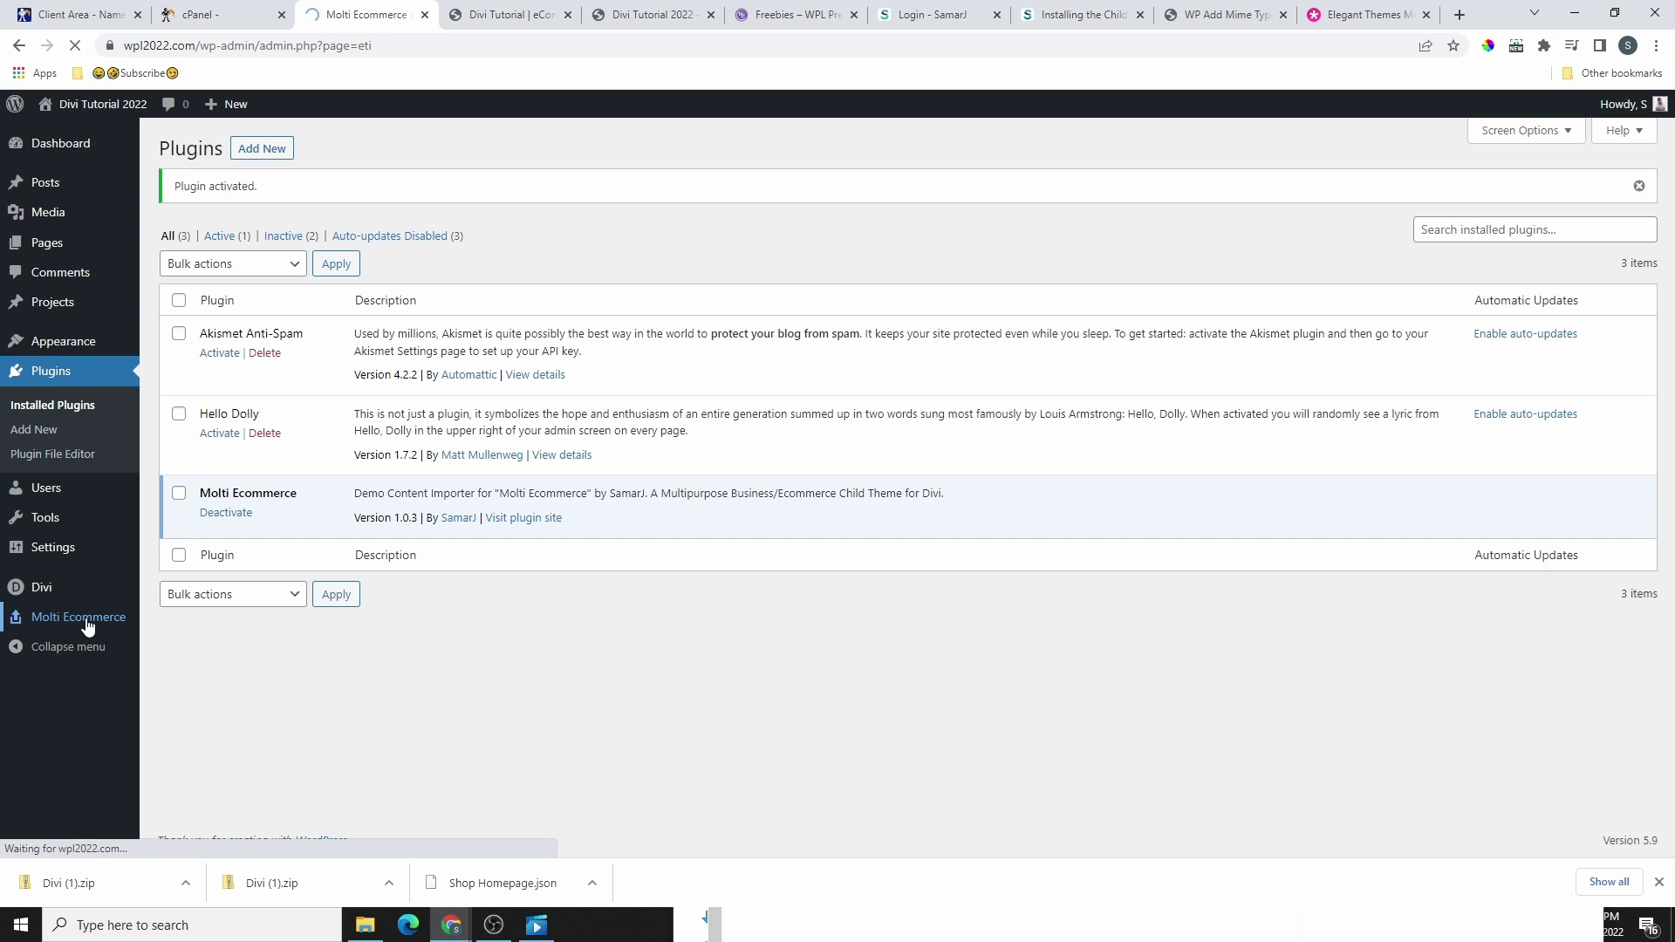
{"action": "scroll", "coordinate": [411, 292], "scroll_direction": "down", "scroll_amount": 2}
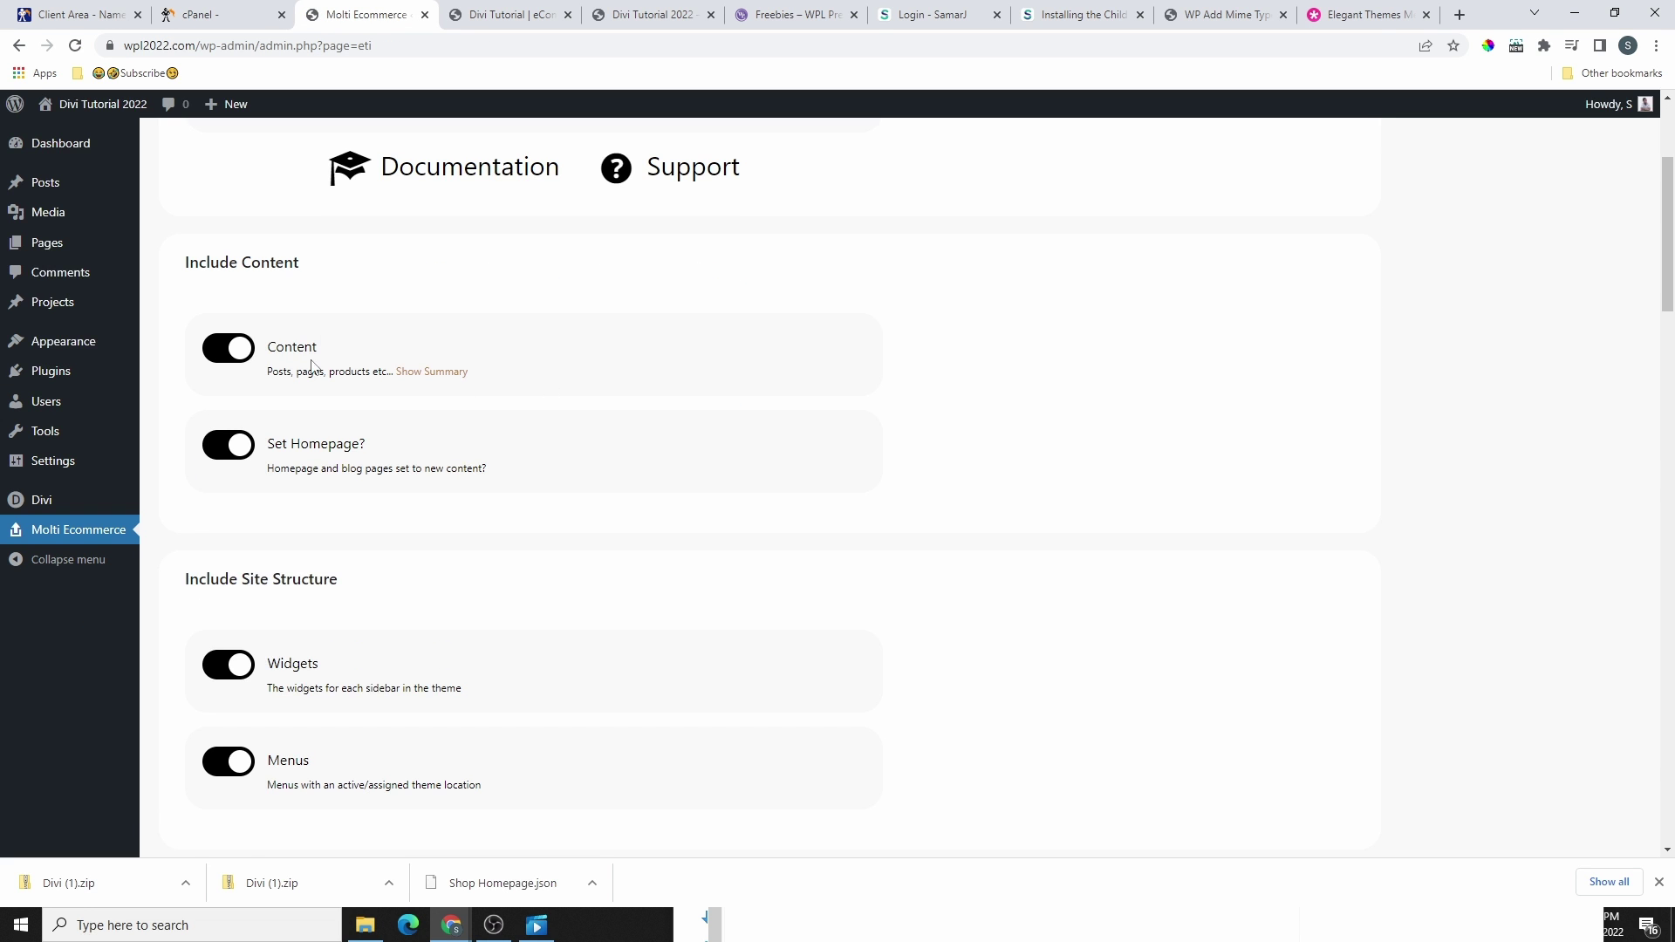
{"action": "scroll", "coordinate": [252, 437], "scroll_direction": "down", "scroll_amount": 9}
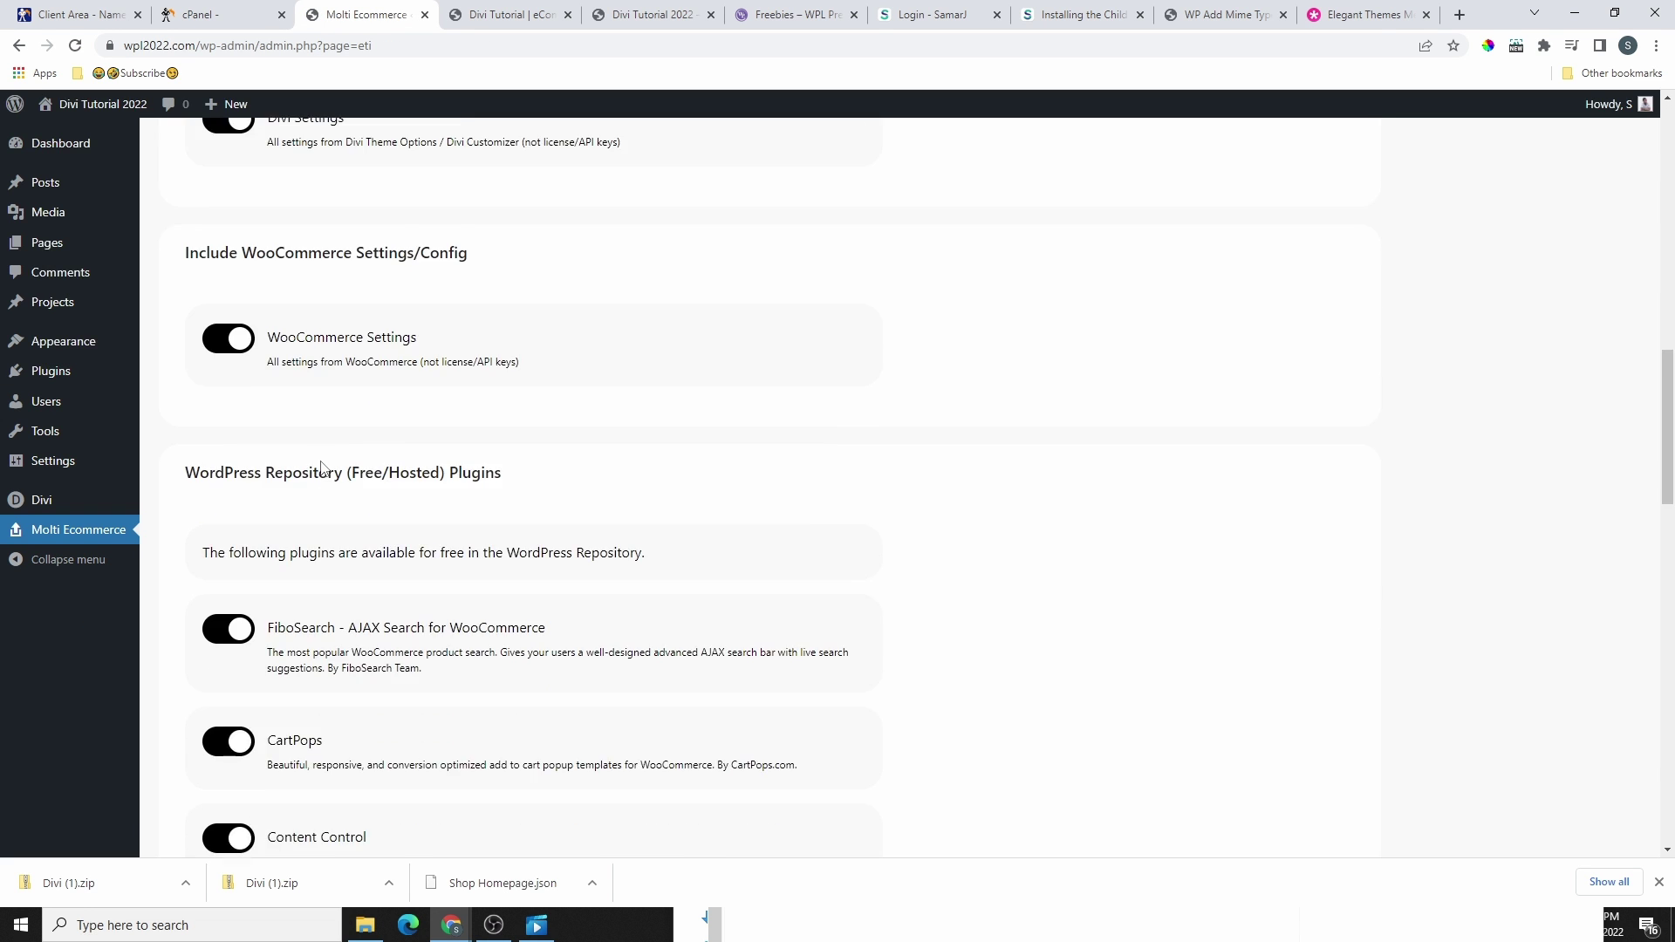
{"action": "scroll", "coordinate": [555, 452], "scroll_direction": "up", "scroll_amount": 7}
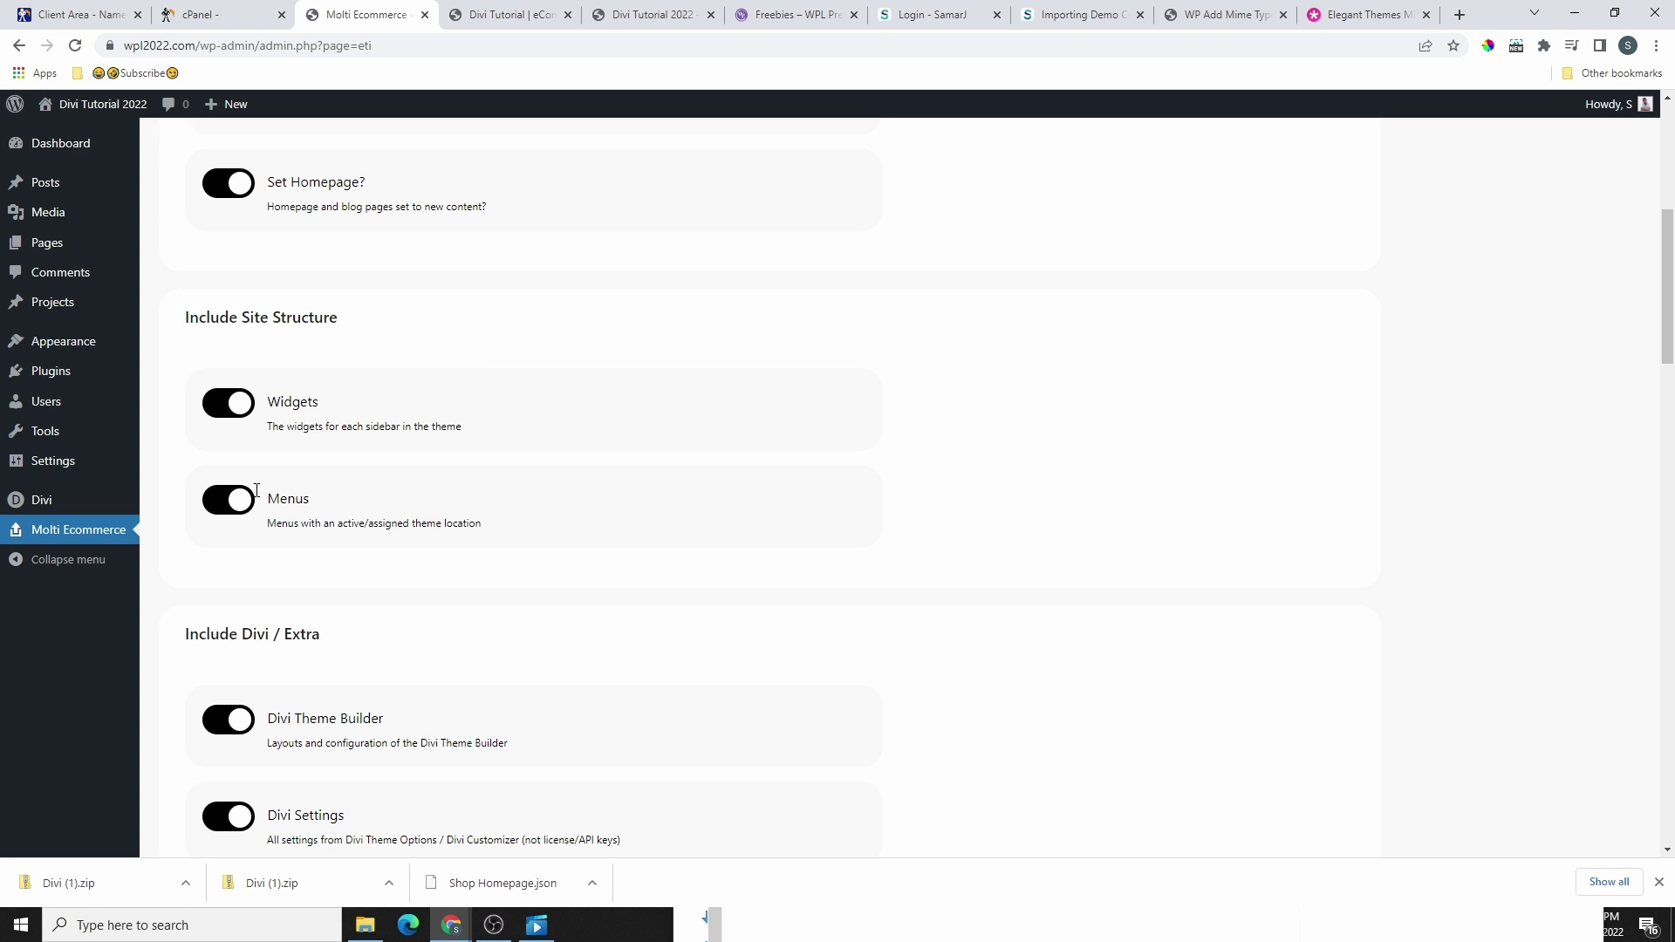
{"action": "scroll", "coordinate": [373, 514], "scroll_direction": "down", "scroll_amount": 3}
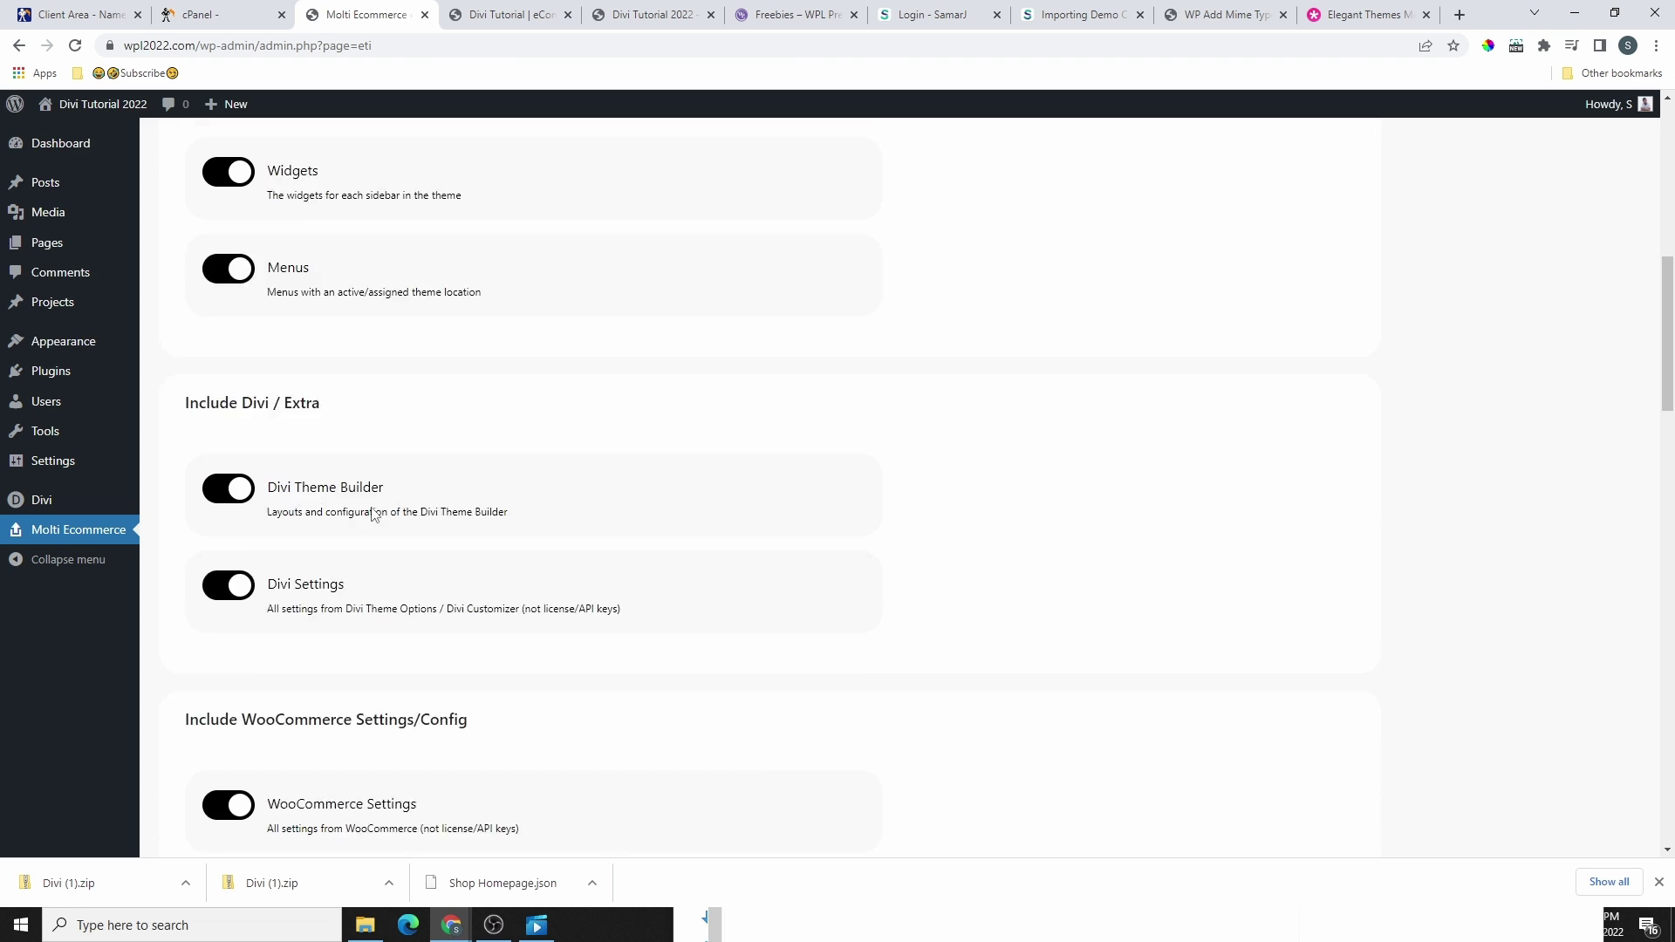
{"action": "scroll", "coordinate": [373, 514], "scroll_direction": "down", "scroll_amount": 2}
{"action": "left_click", "coordinate": [232, 384]}
{"action": "left_click", "coordinate": [230, 384]}
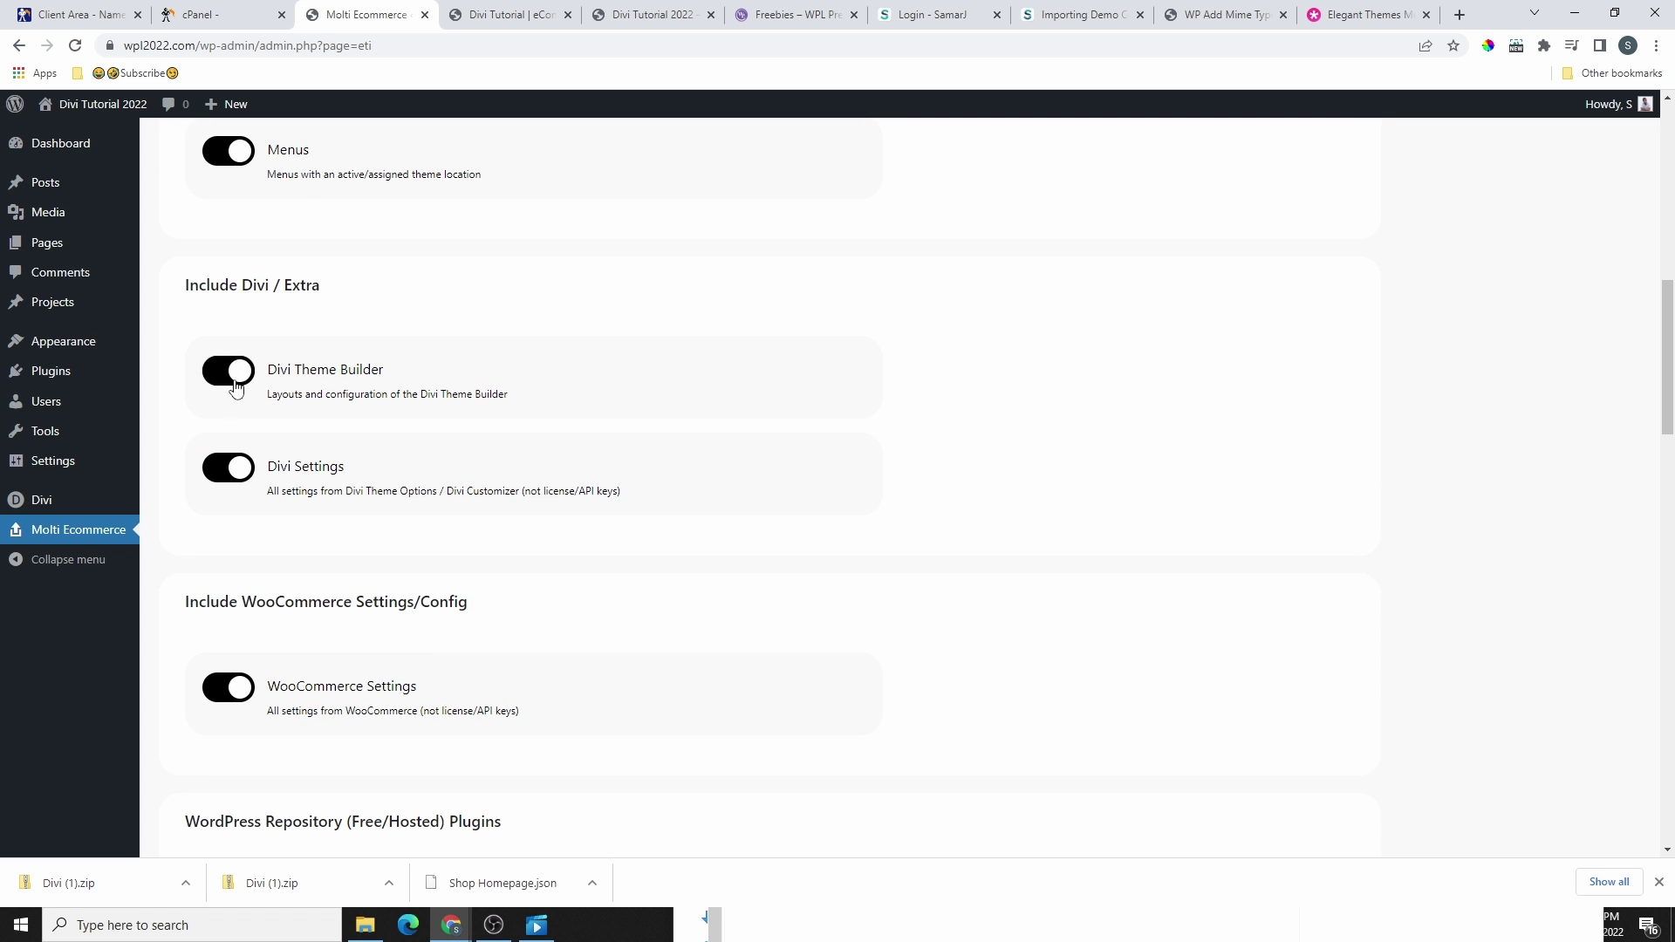
- Run the Molti Ecommerce site import with the Divi, WooCommerce, plugin, child theme and Customizer options enabled, and read the completion notice
{"action": "left_click", "coordinate": [235, 386]}
{"action": "scroll", "coordinate": [428, 602], "scroll_direction": "down", "scroll_amount": 20}
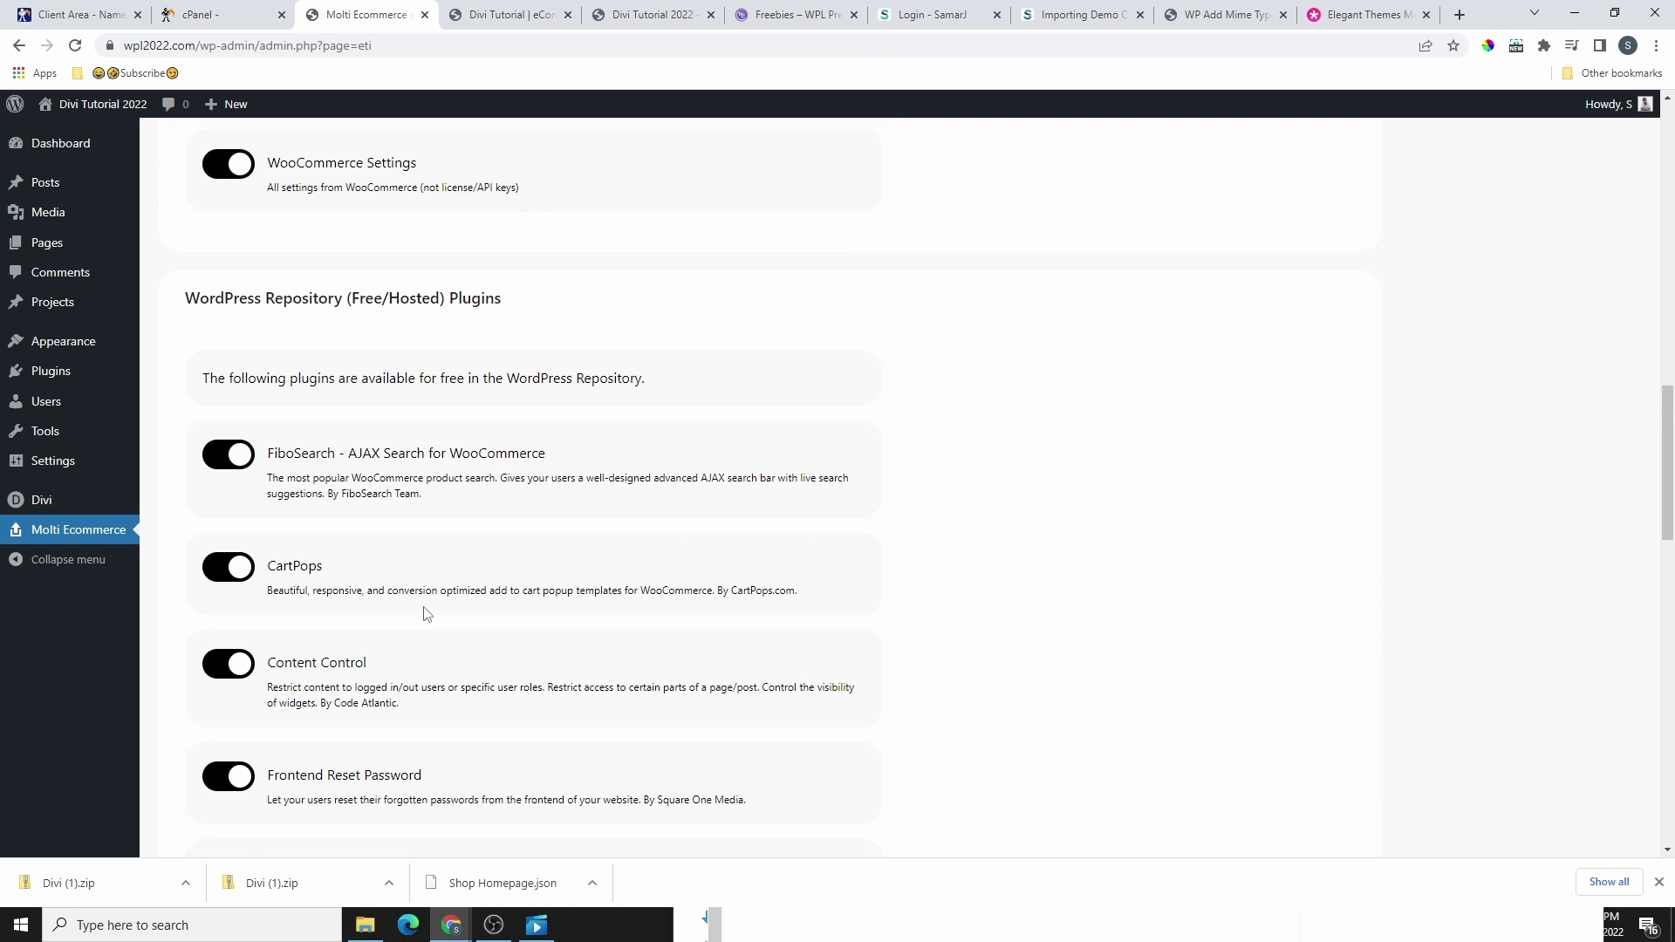
{"action": "scroll", "coordinate": [471, 610], "scroll_direction": "down", "scroll_amount": 3}
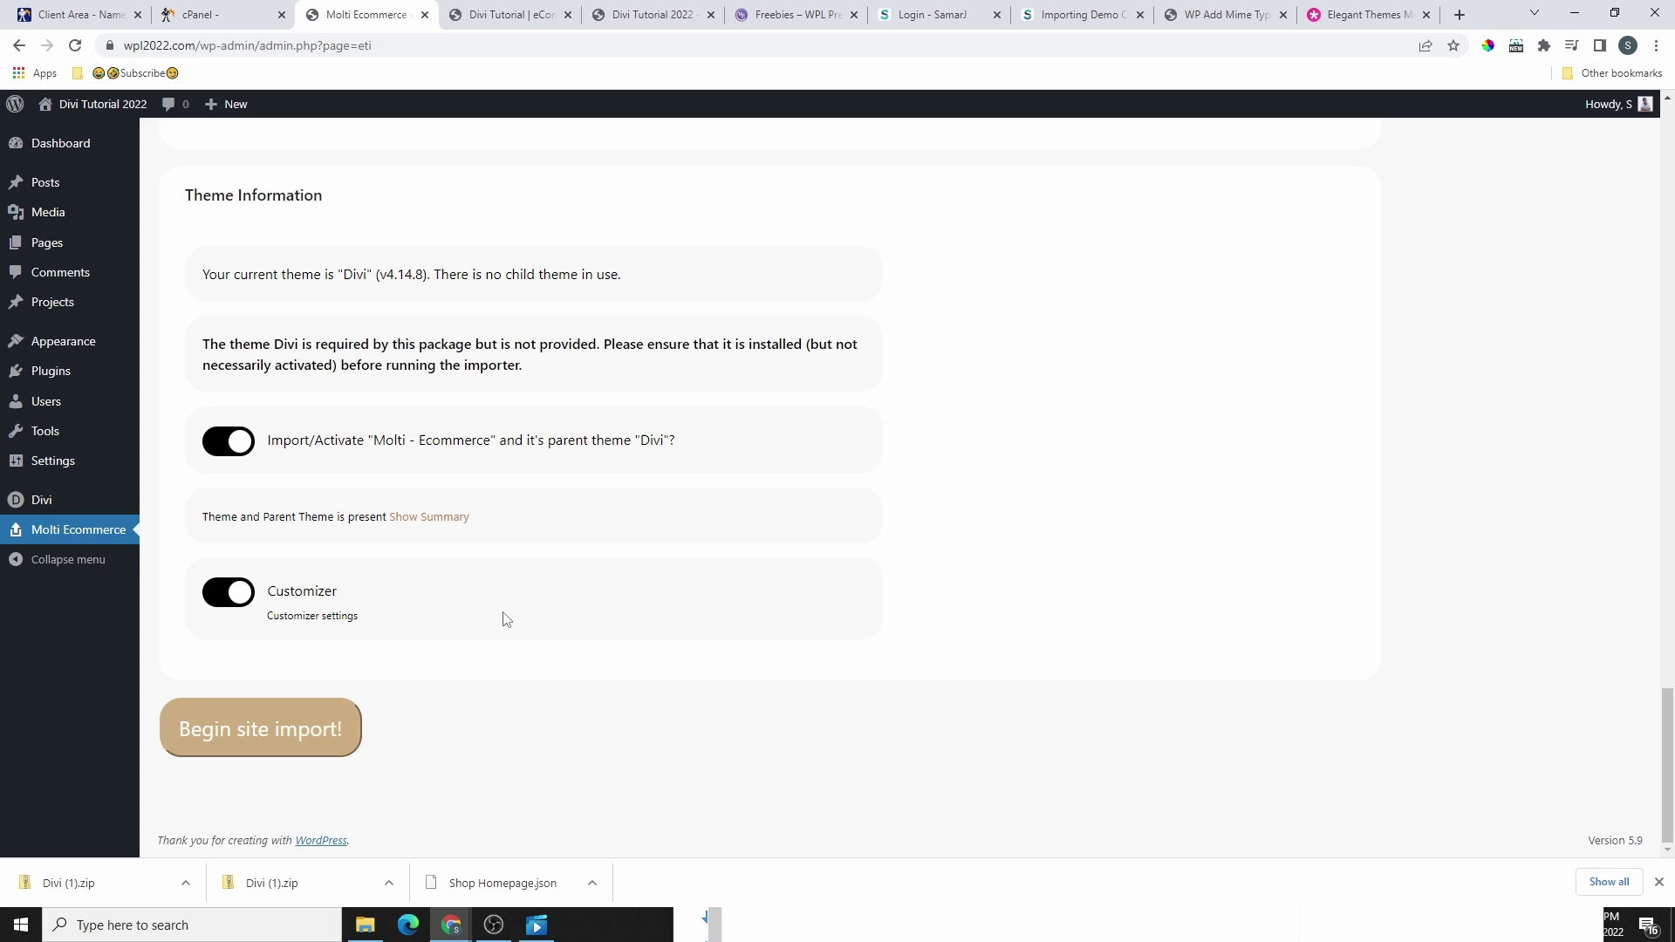
{"action": "left_click", "coordinate": [256, 729]}
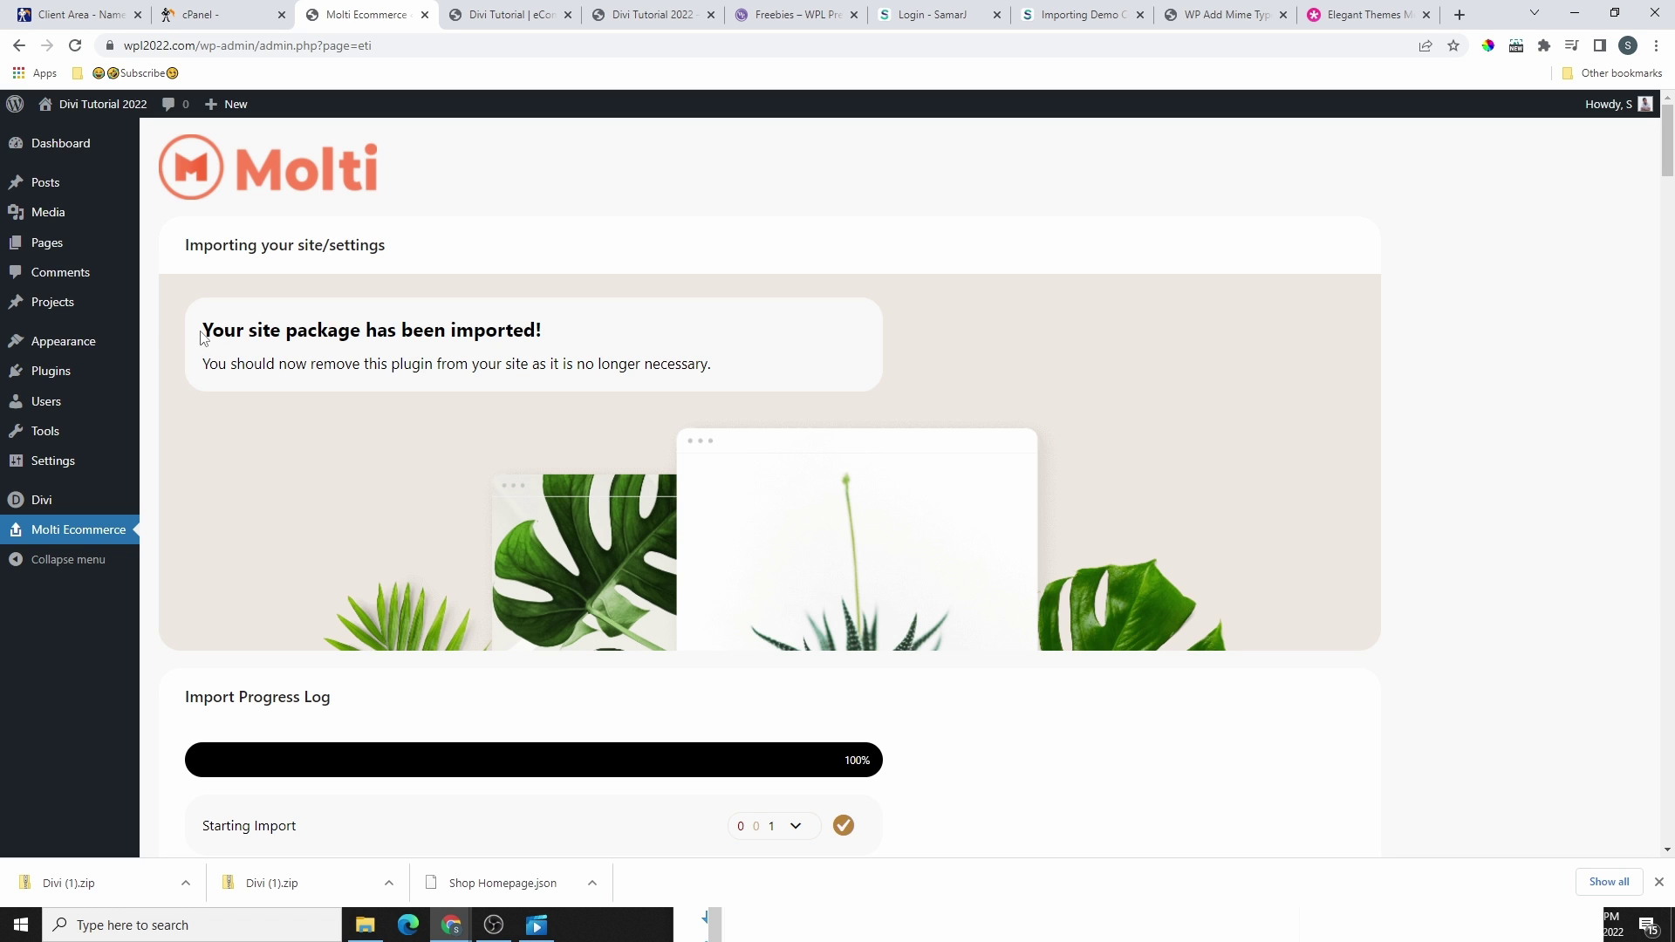
{"action": "left_click_drag", "start_coordinate": [201, 339], "coordinate": [542, 341]}
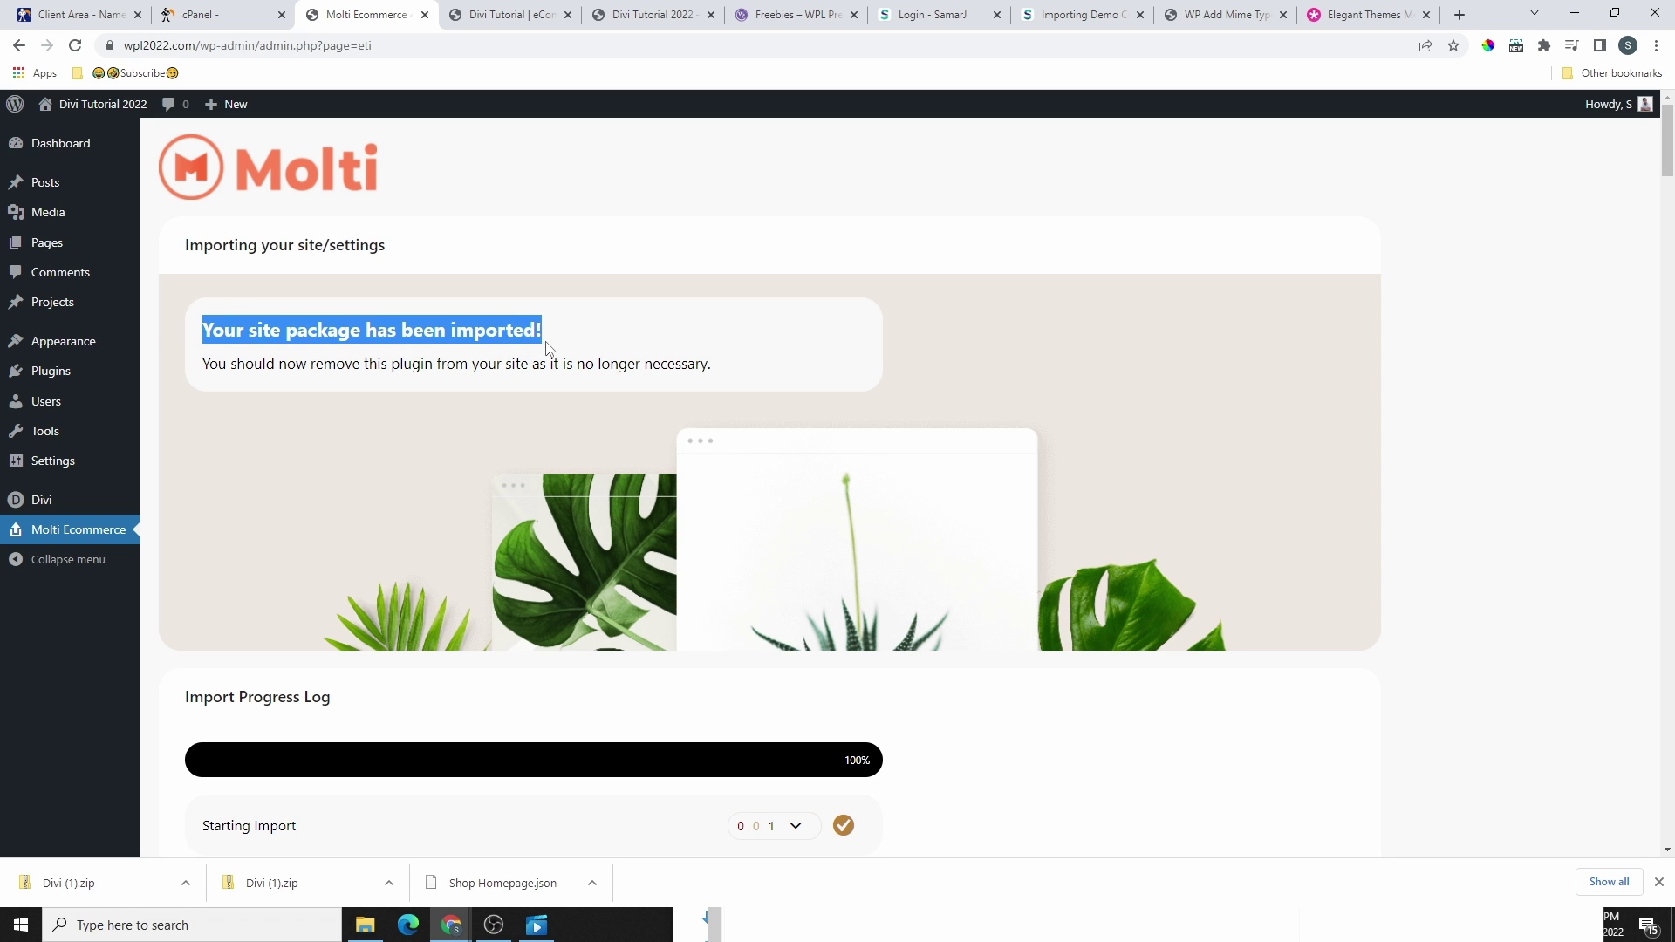
{"action": "left_click_drag", "start_coordinate": [201, 368], "coordinate": [744, 383]}
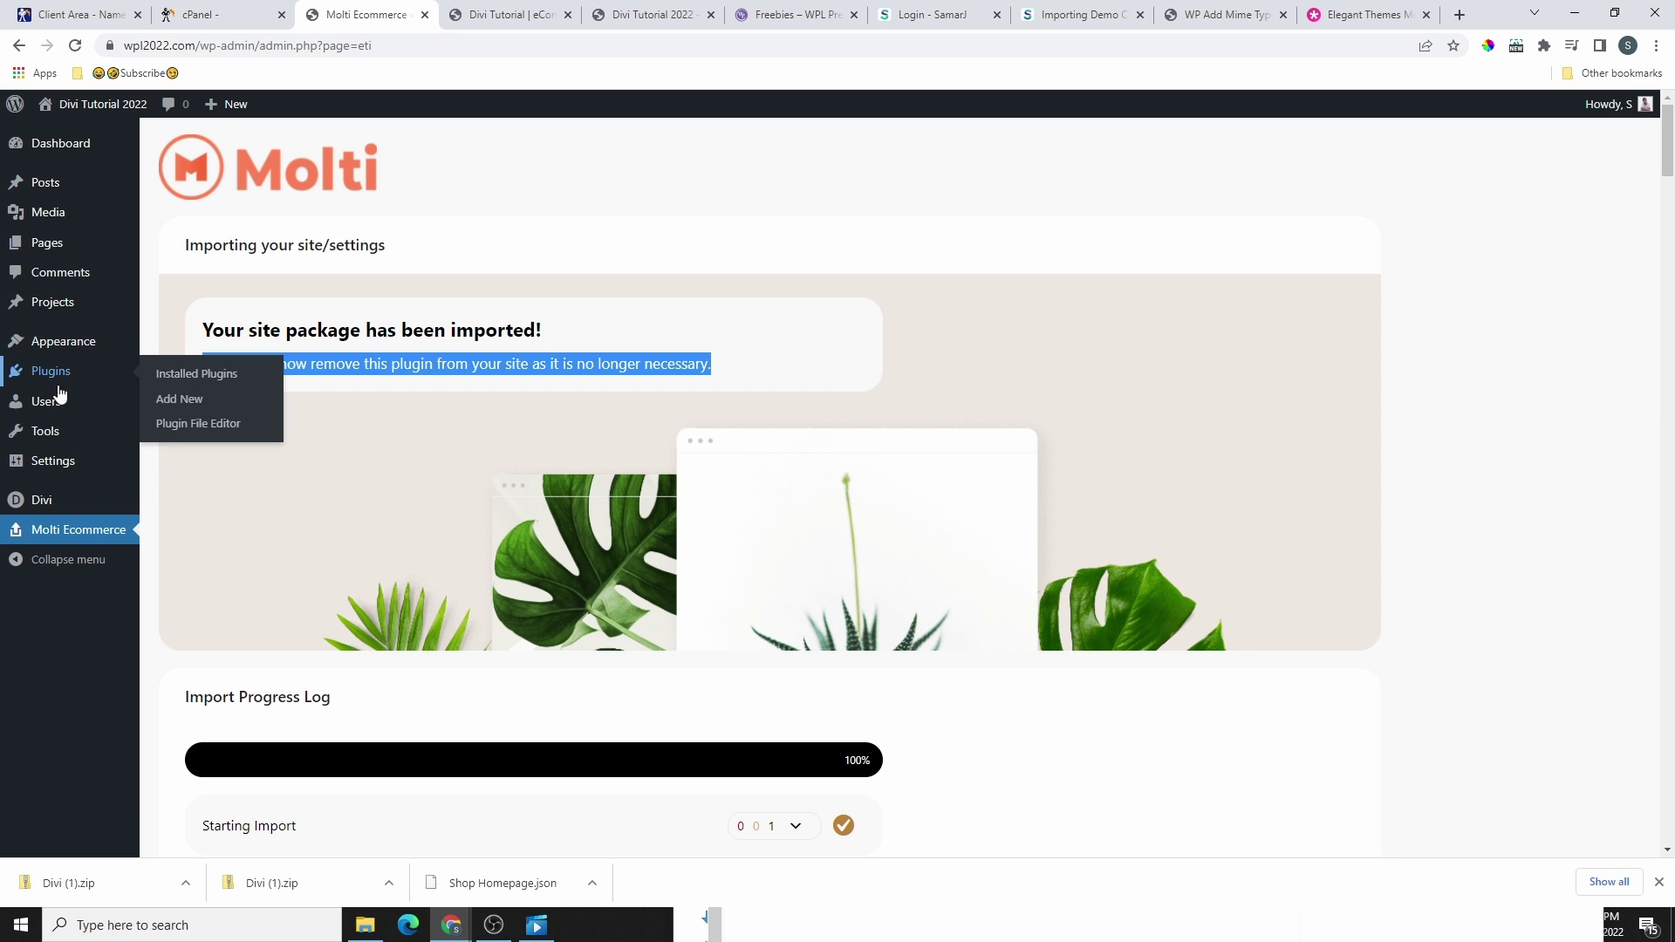
- Open the installed themes and check the Molti - Ecommerce theme's details, including its parent theme
{"action": "mouse_move", "coordinate": [51, 353]}
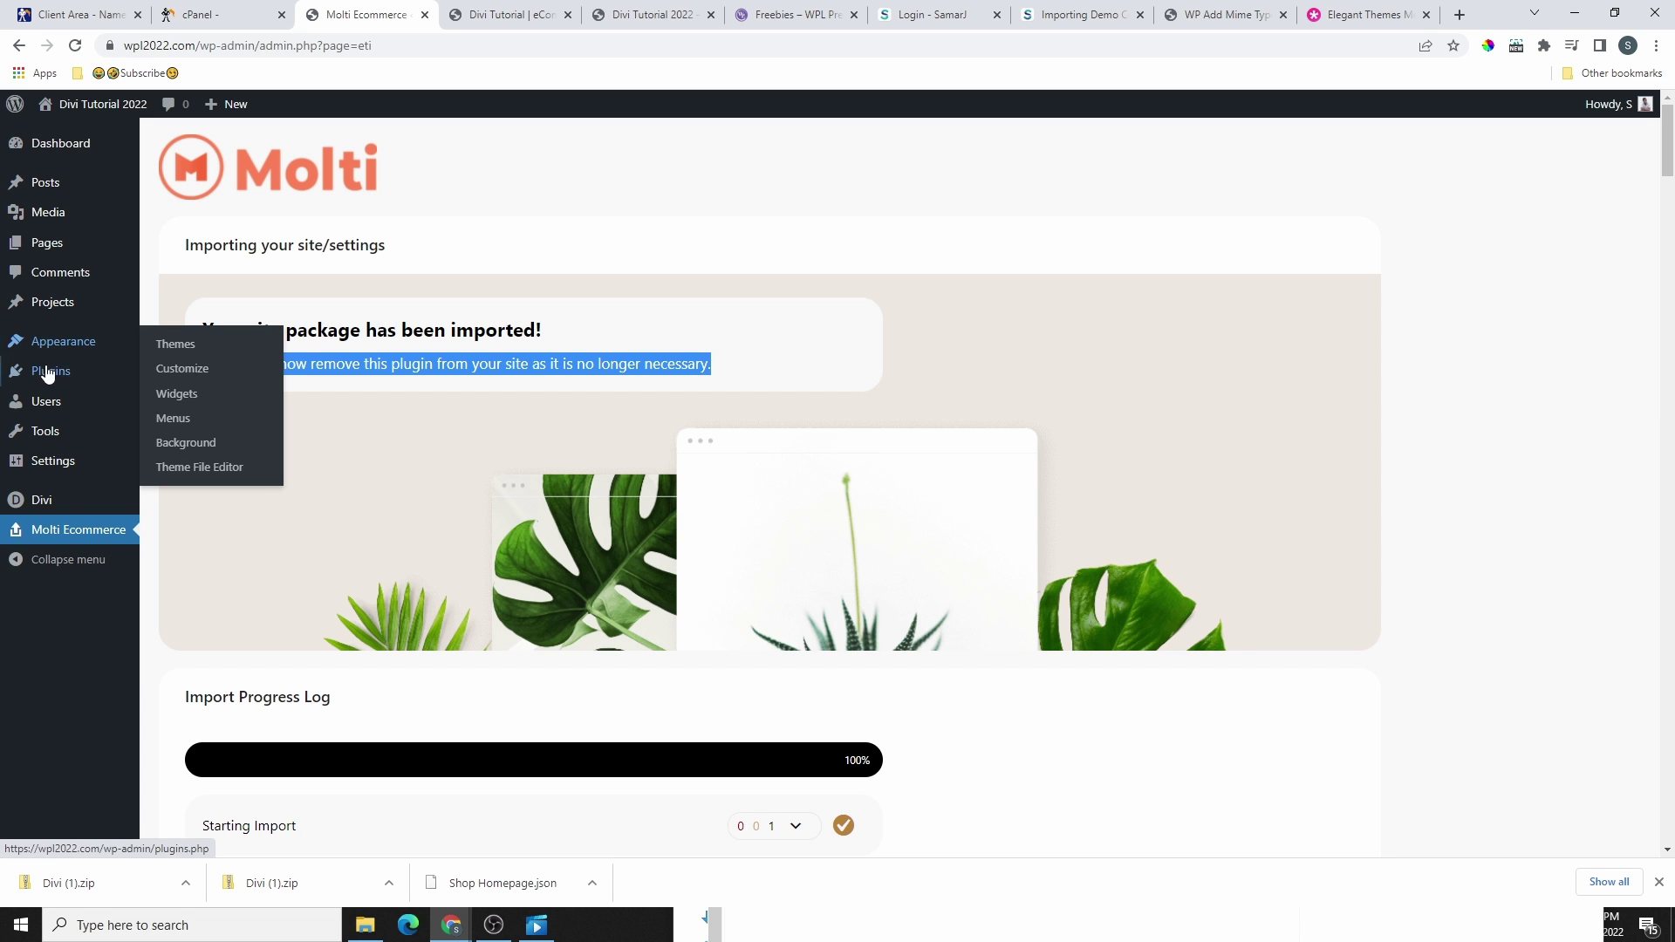
{"action": "left_click", "coordinate": [183, 349]}
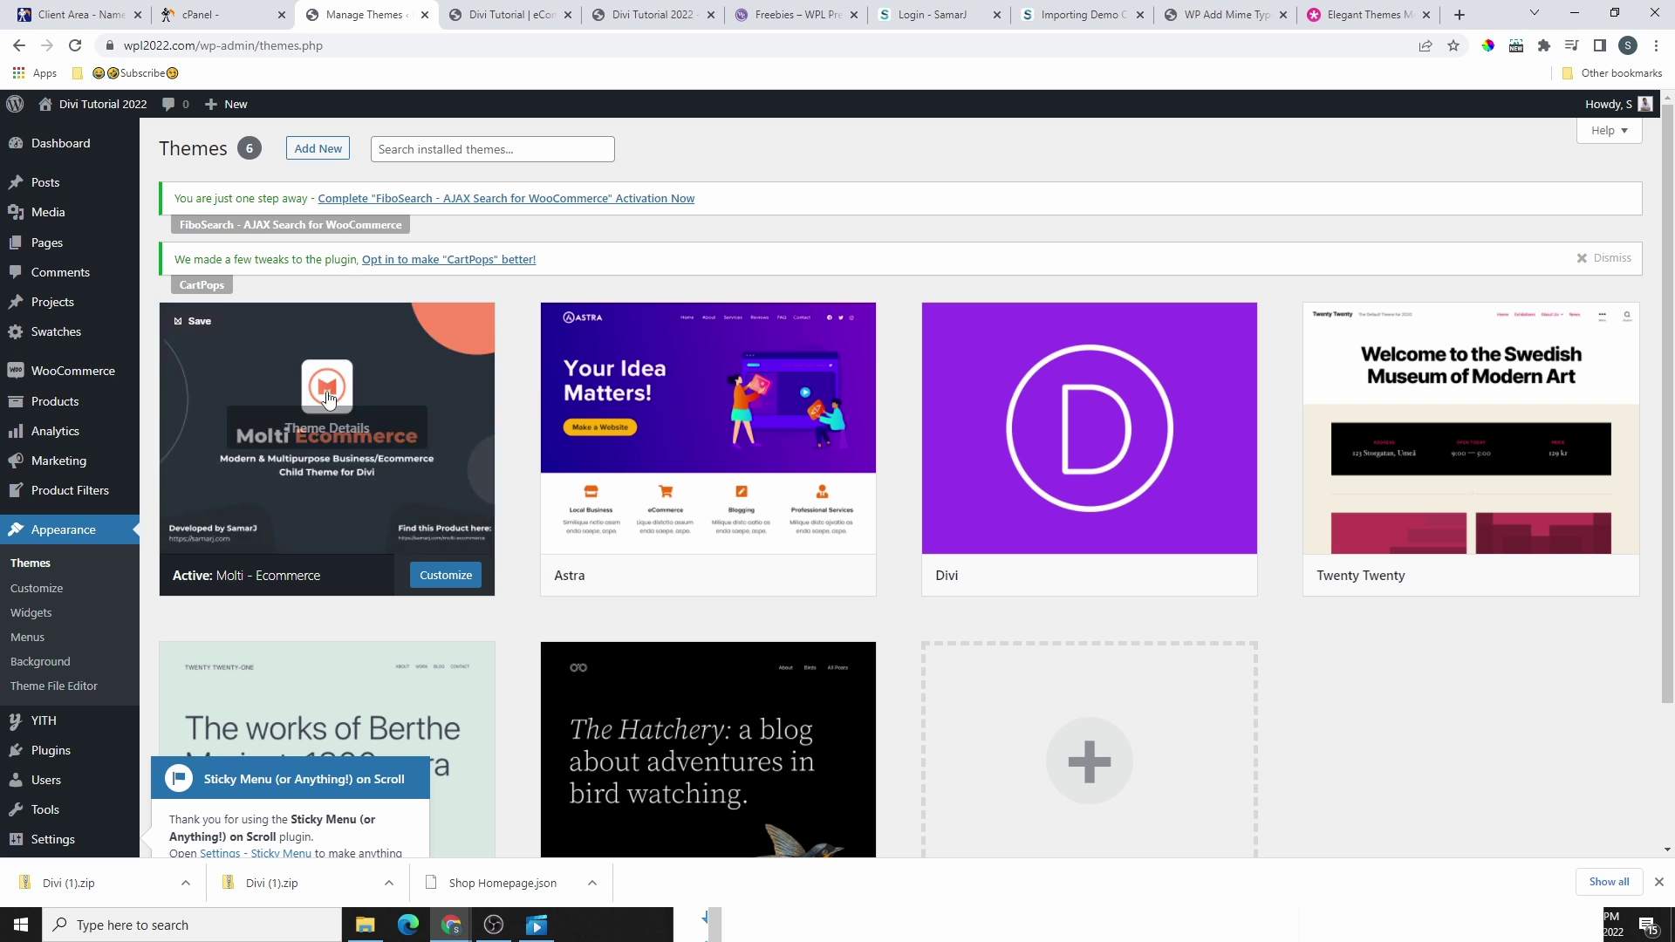
{"action": "left_click", "coordinate": [305, 479]}
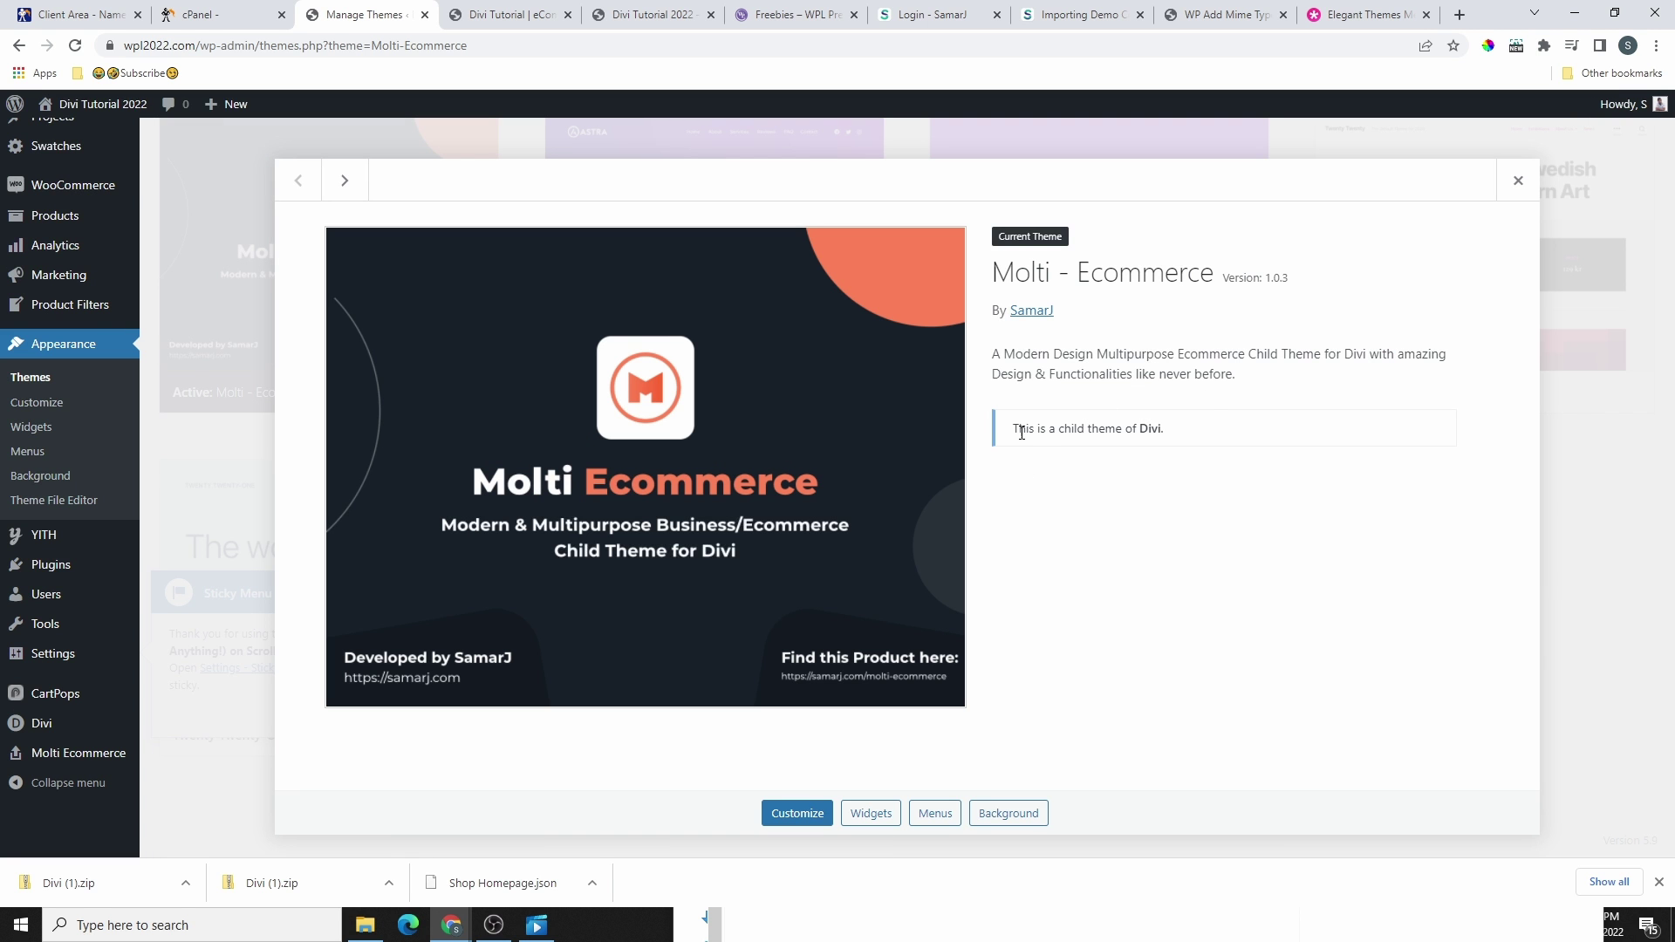
{"action": "left_click_drag", "start_coordinate": [1022, 432], "coordinate": [1178, 440]}
{"action": "key", "text": "Escape"}
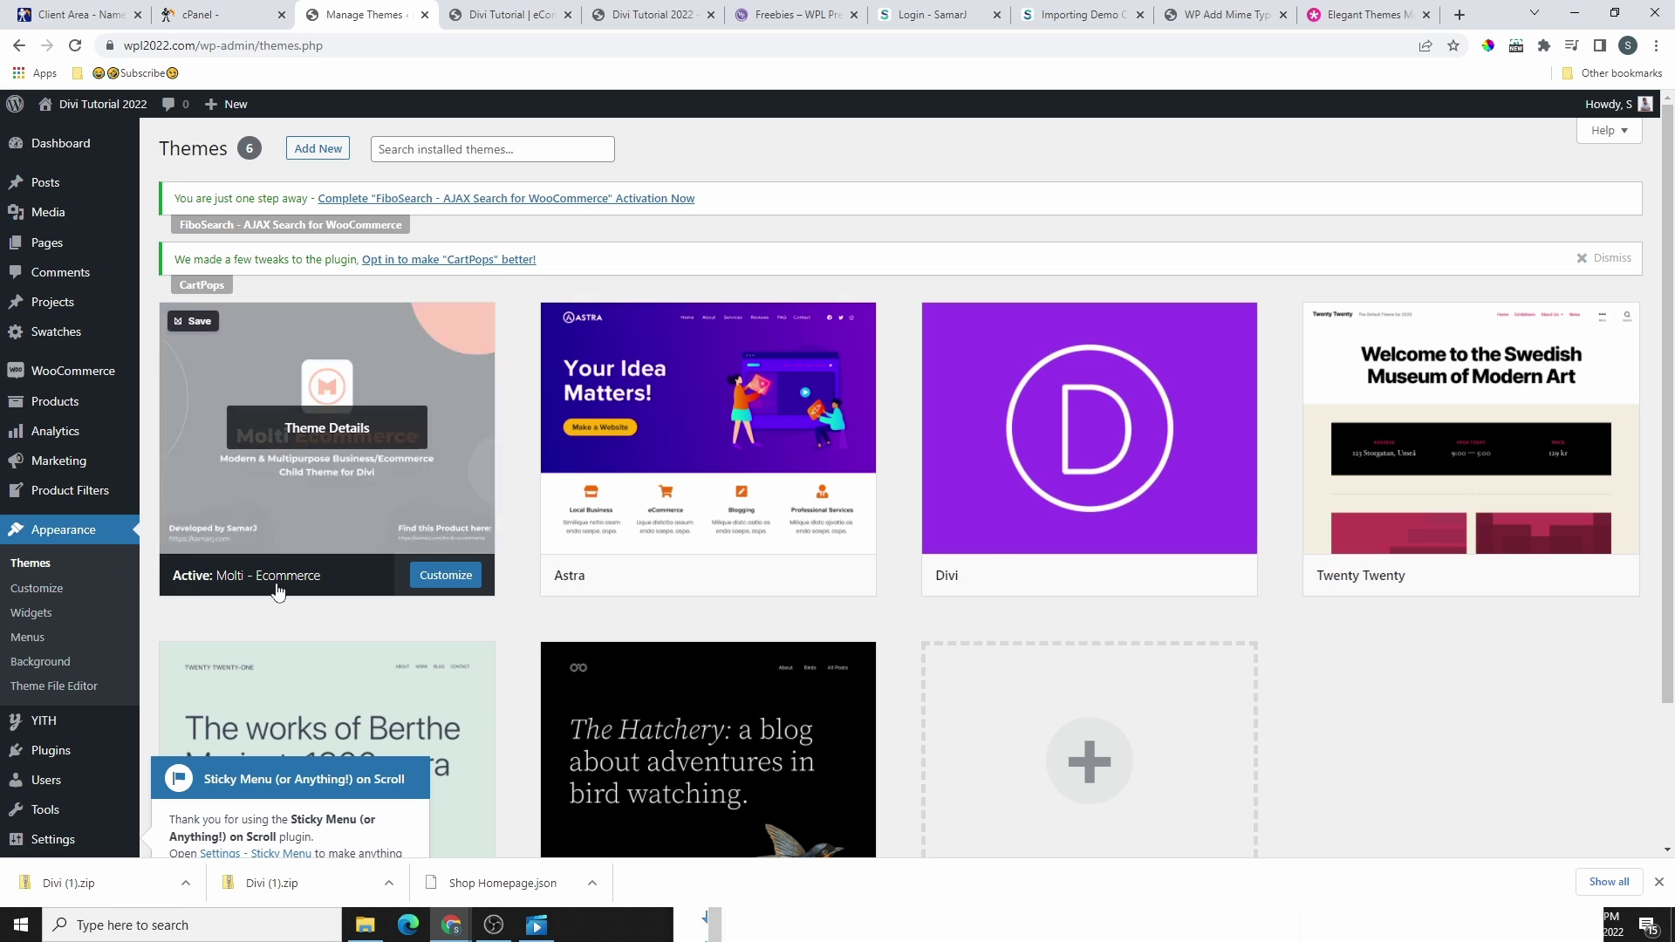
- Compare the details of the Divi parent theme with those of the active Molti - Ecommerce child theme
{"action": "left_click", "coordinate": [1113, 481]}
{"action": "scroll", "coordinate": [1110, 472], "scroll_direction": "down", "scroll_amount": 2}
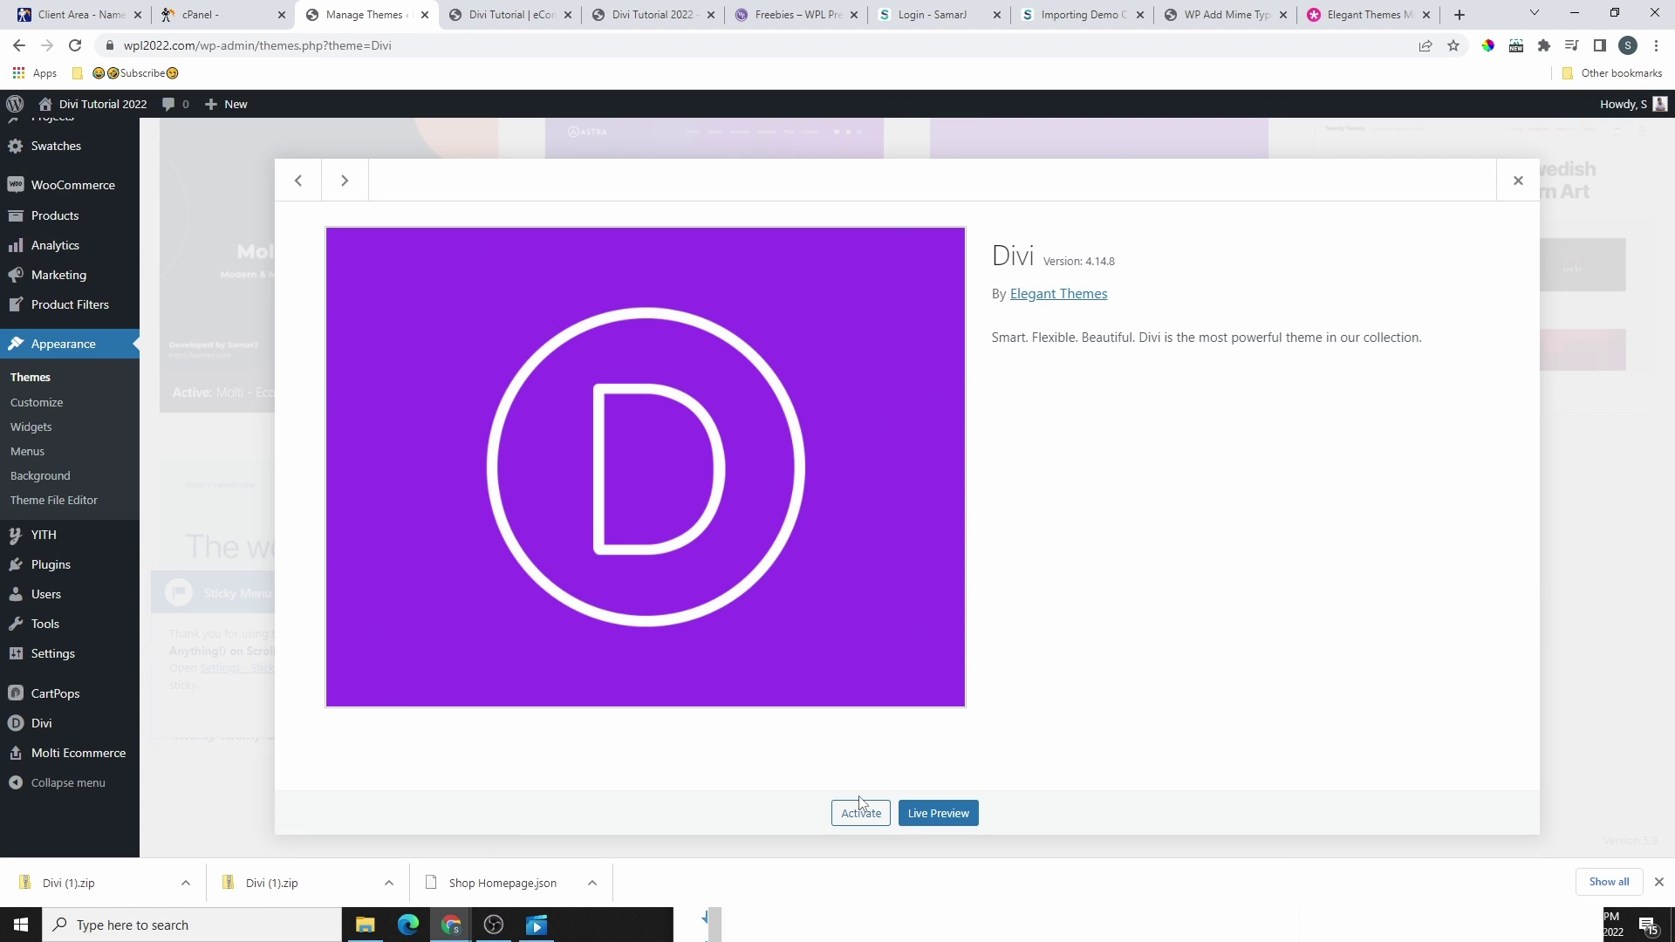
{"action": "left_click", "coordinate": [1519, 180]}
{"action": "left_click", "coordinate": [329, 348]}
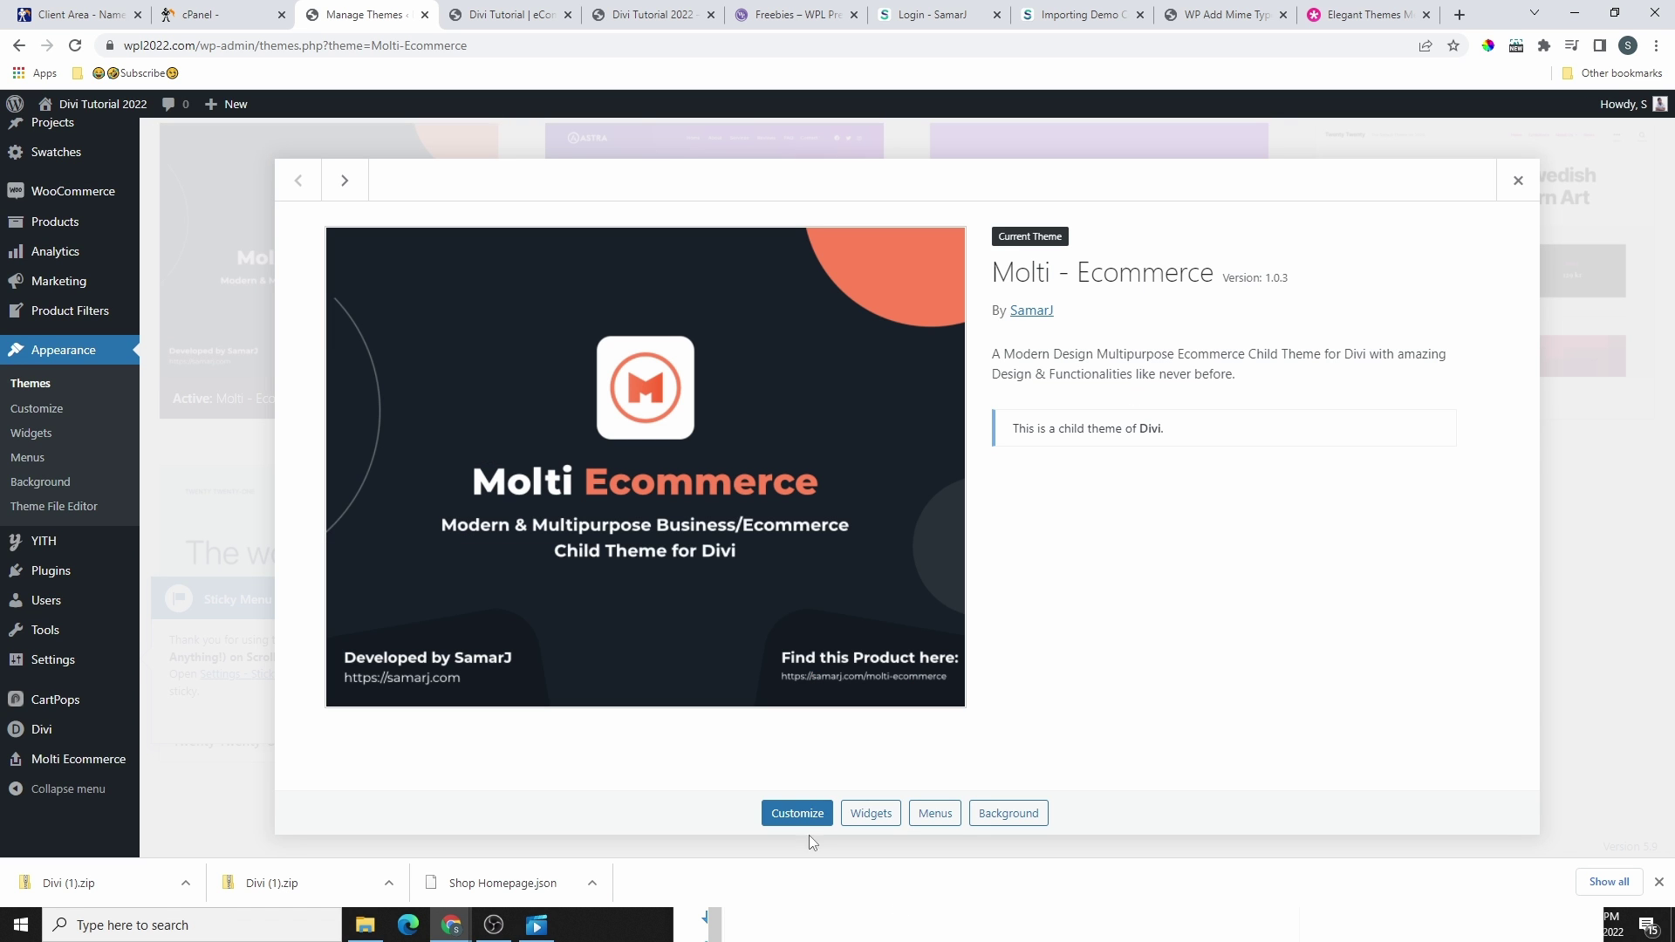
{"action": "left_click", "coordinate": [1523, 192]}
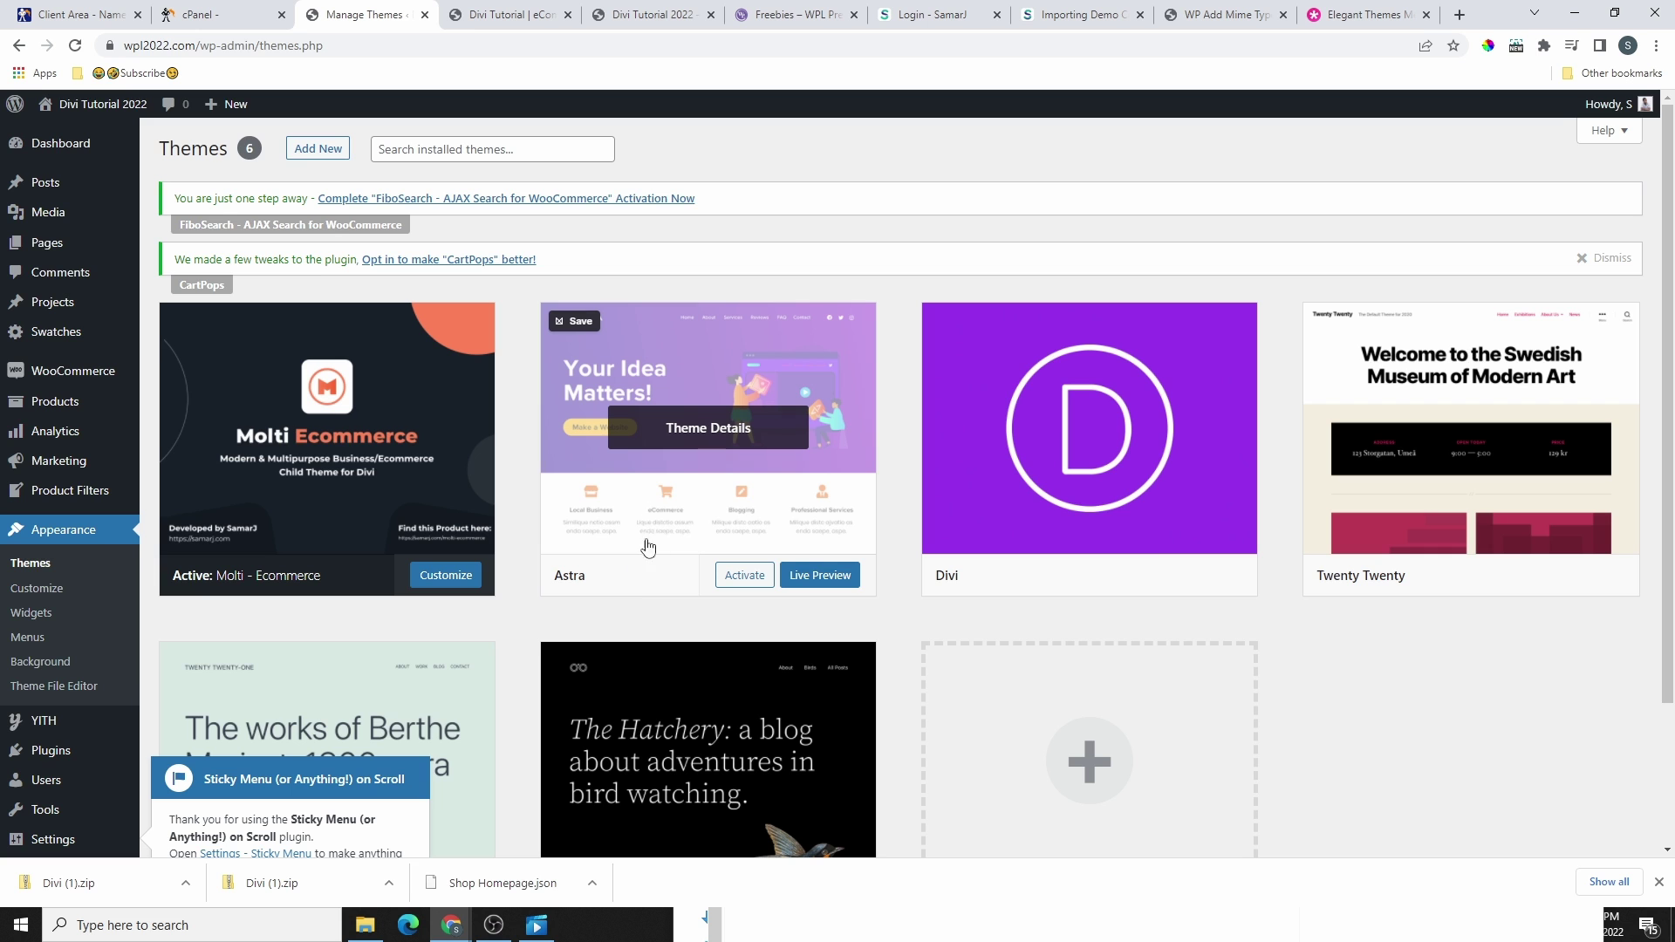
- Delete the unused Astra and Twenty Twenty-One themes
{"action": "left_click", "coordinate": [753, 511]}
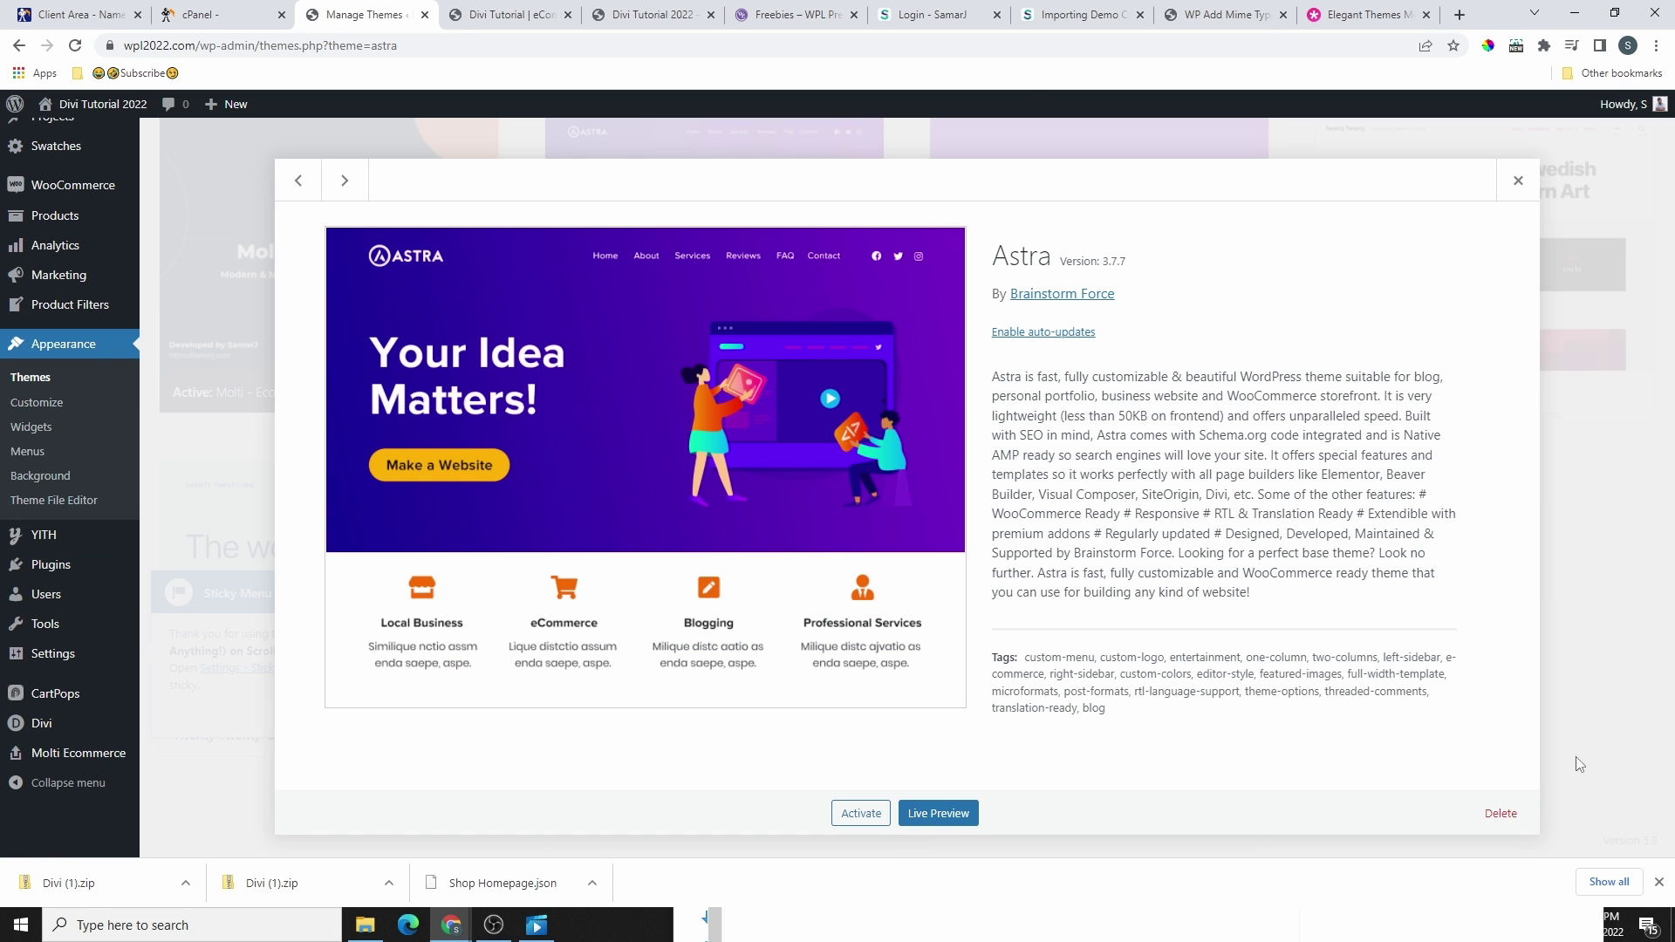
{"action": "left_click", "coordinate": [1501, 814]}
{"action": "left_click", "coordinate": [927, 183]}
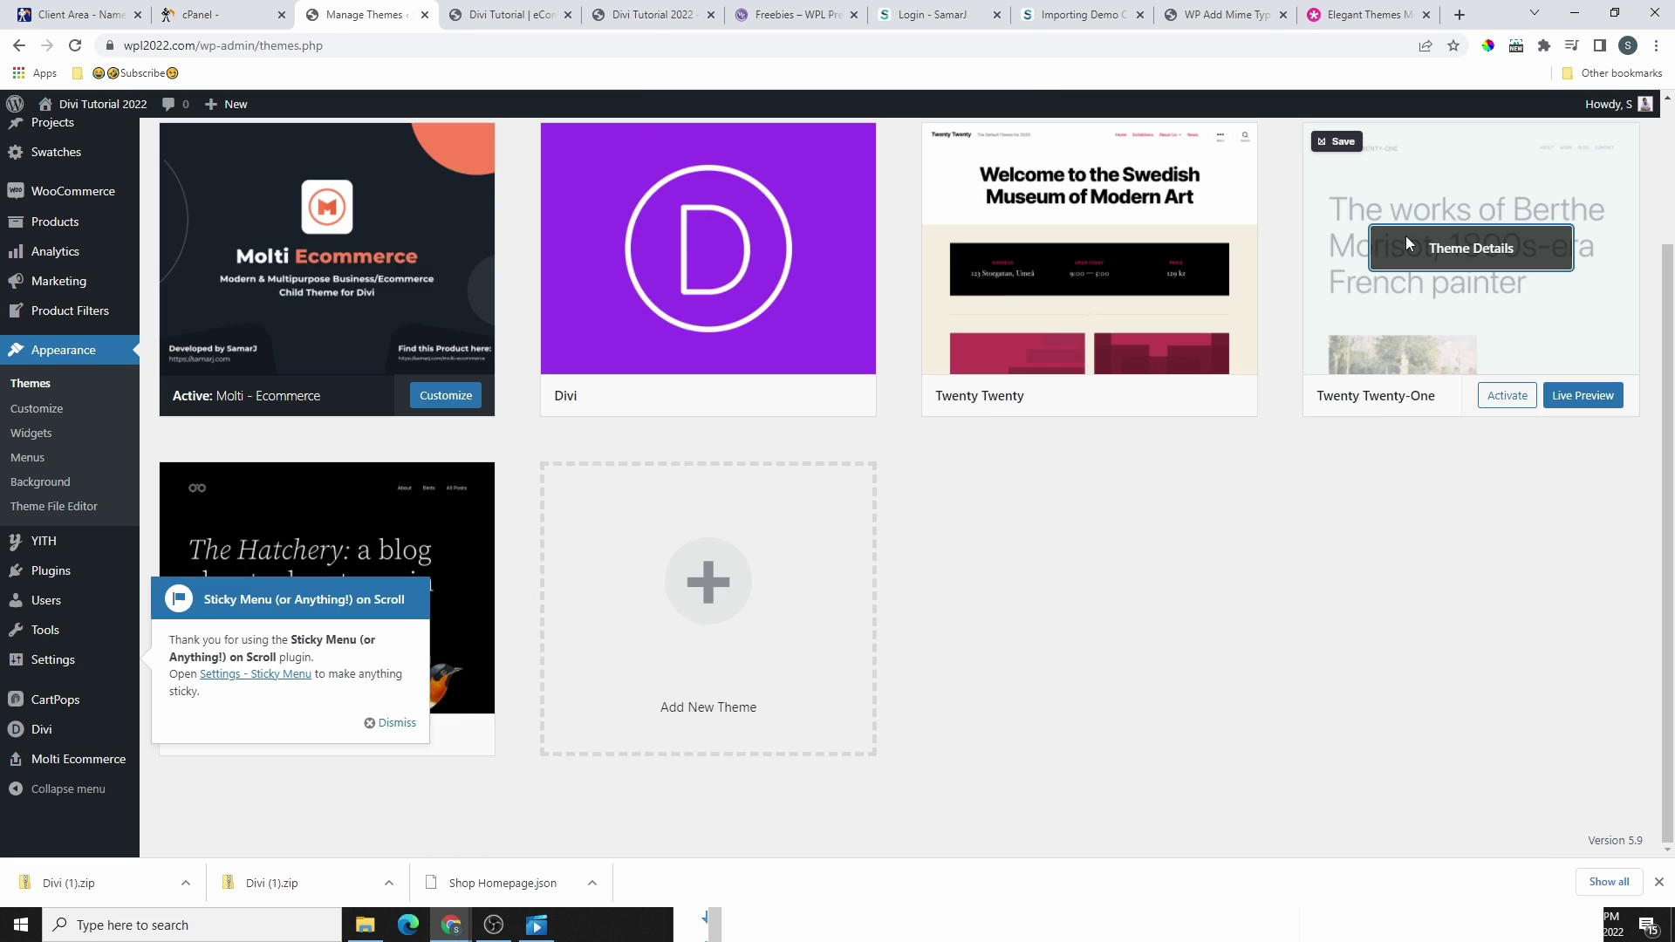
{"action": "left_click", "coordinate": [1406, 235]}
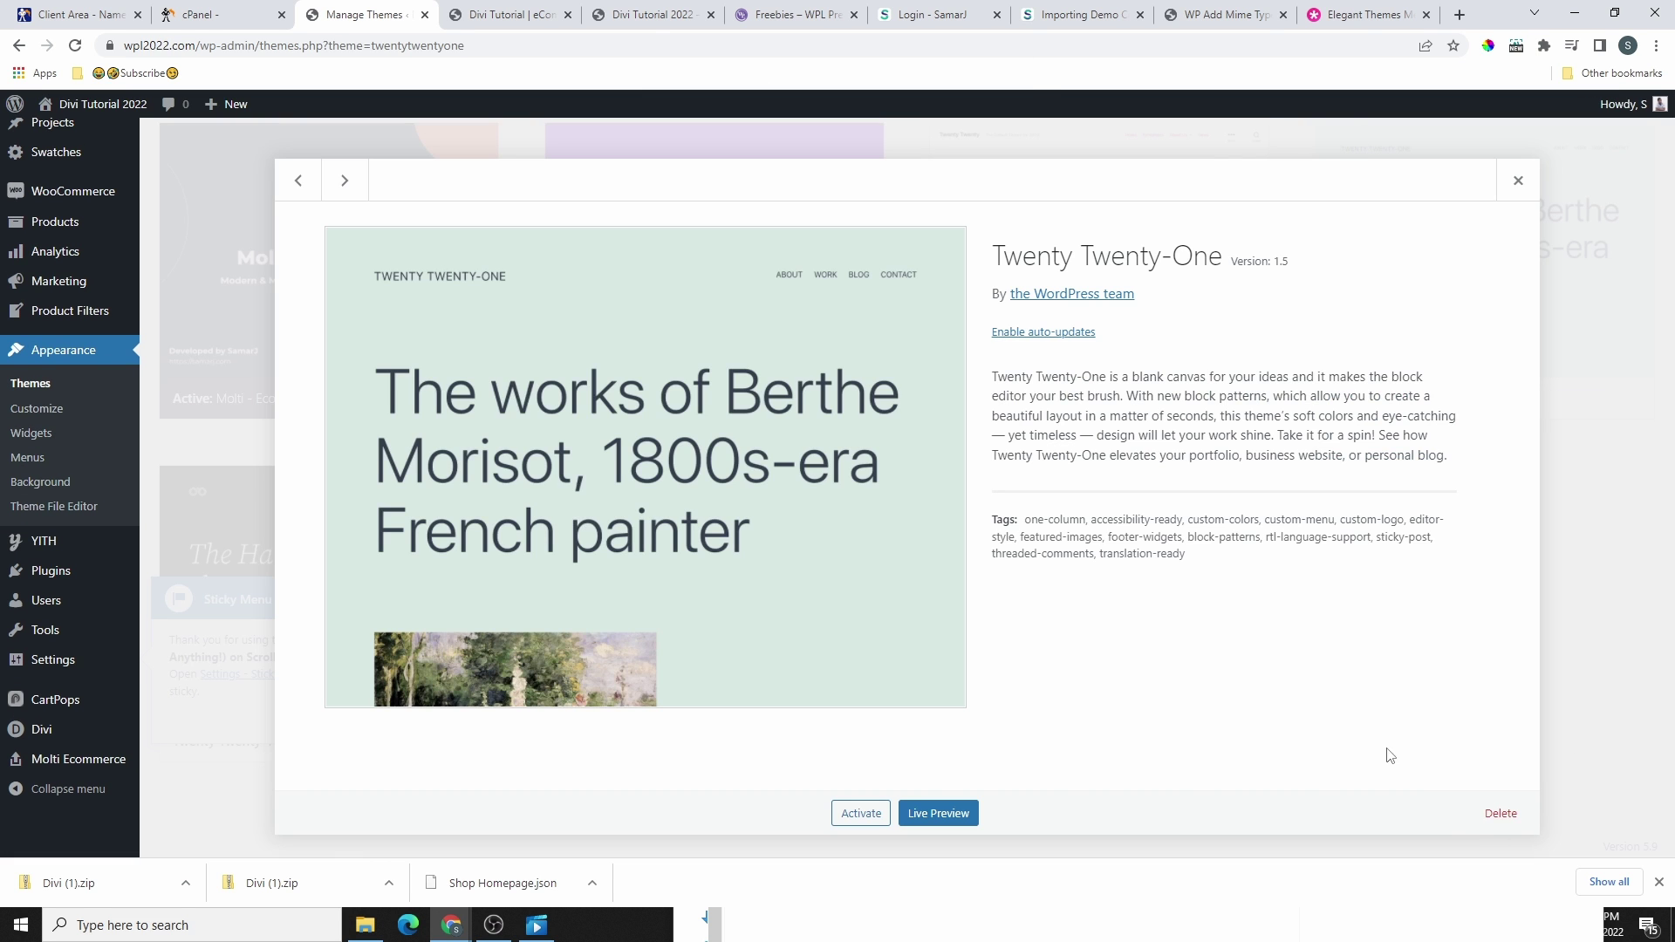
{"action": "left_click", "coordinate": [1499, 813]}
{"action": "left_click", "coordinate": [916, 180]}
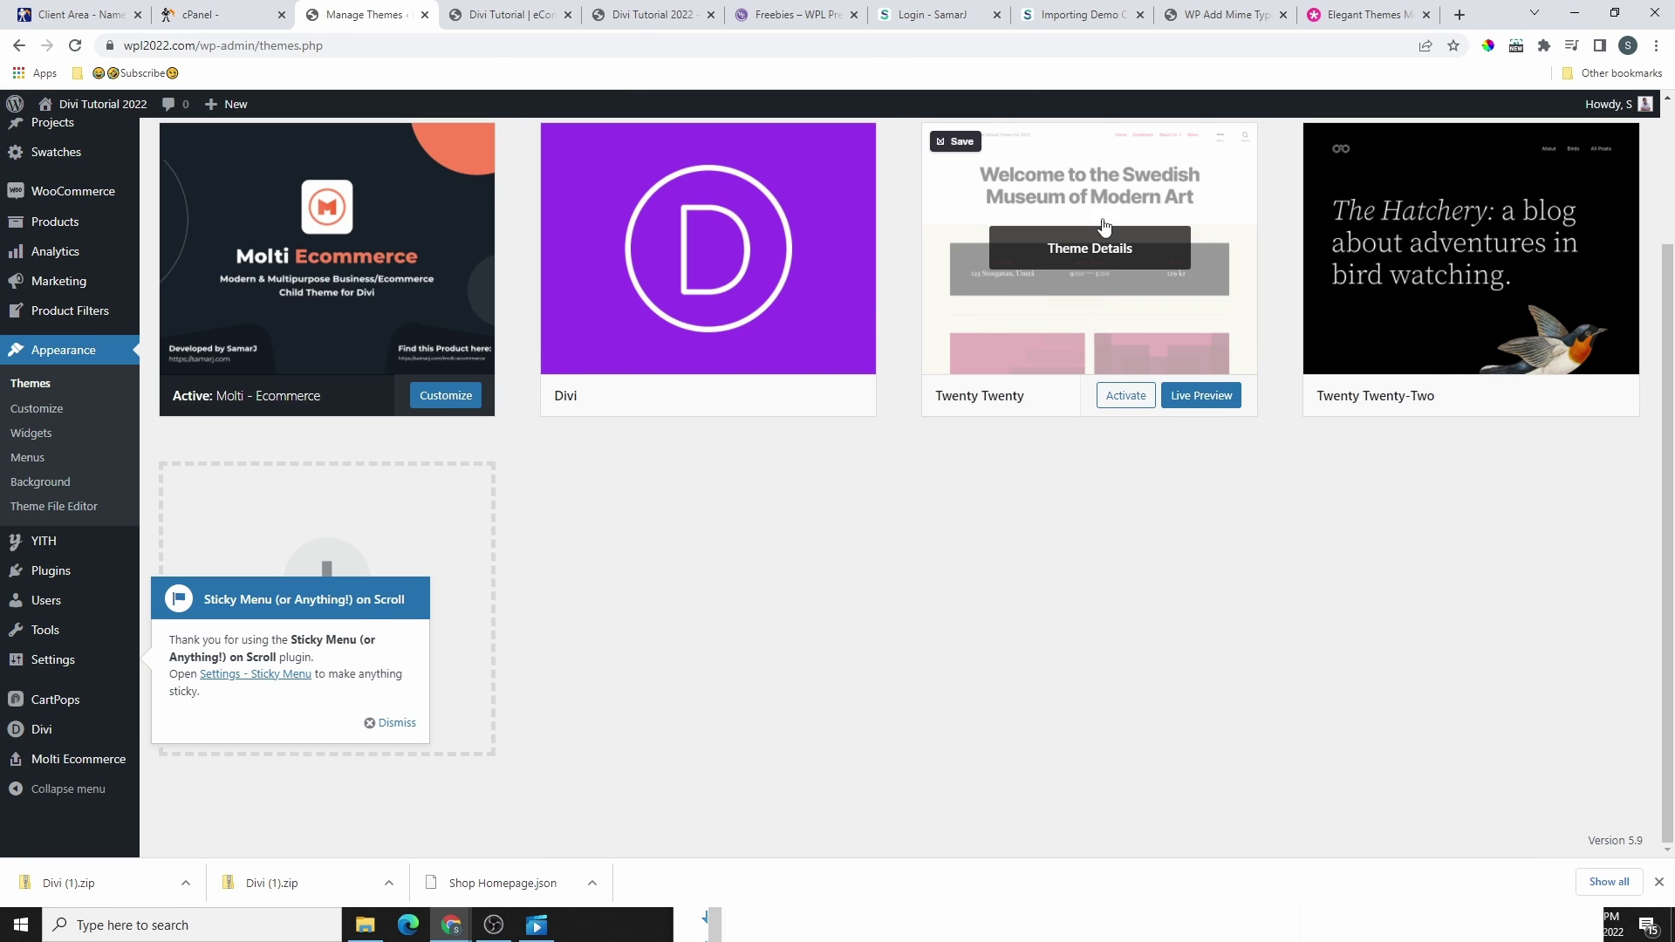
- Delete the unused Twenty Twenty and Twenty Twenty-Two themes, keeping only Divi and Molti - Ecommerce
{"action": "left_click", "coordinate": [1104, 227]}
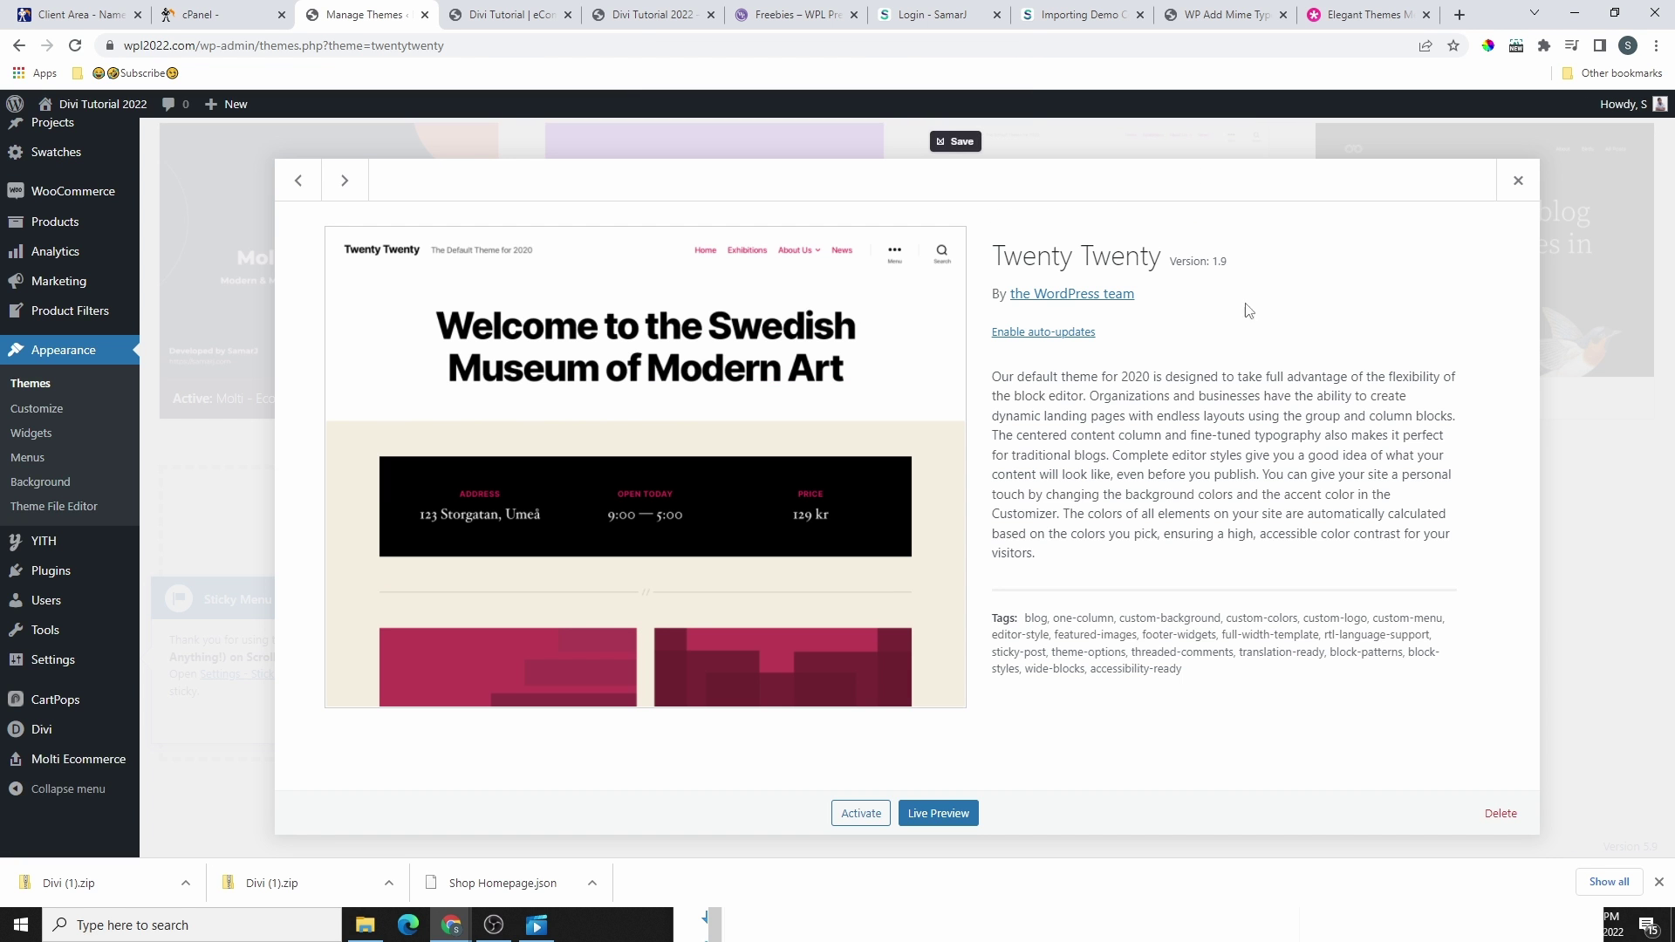
{"action": "left_click", "coordinate": [1501, 813]}
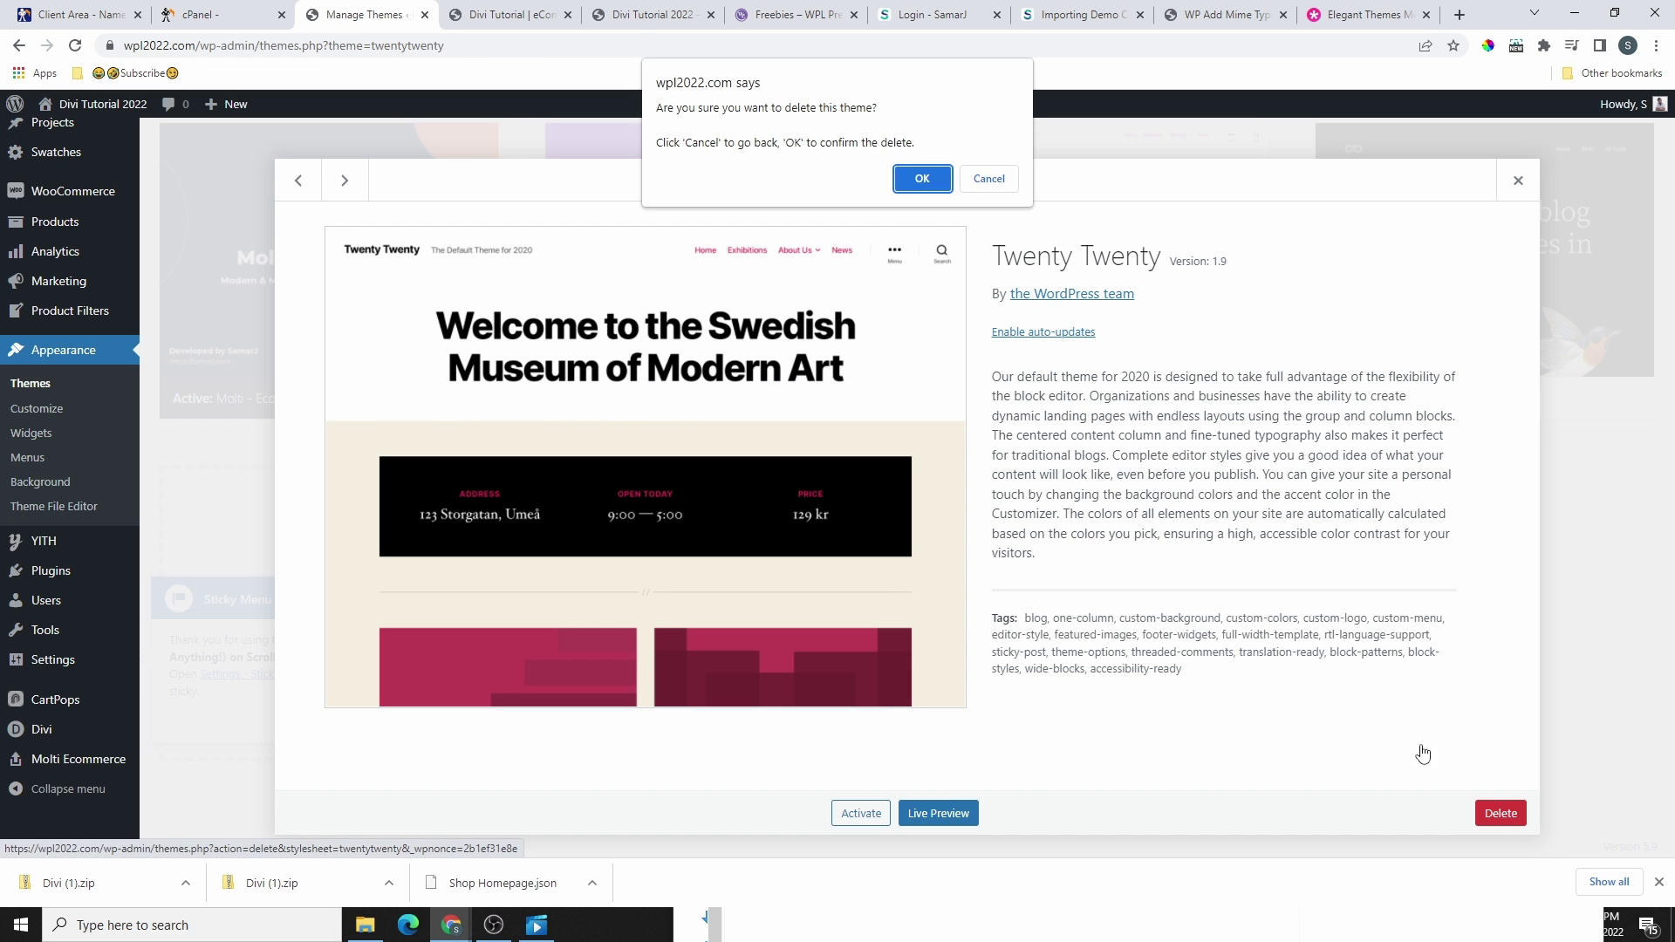
{"action": "left_click", "coordinate": [922, 180]}
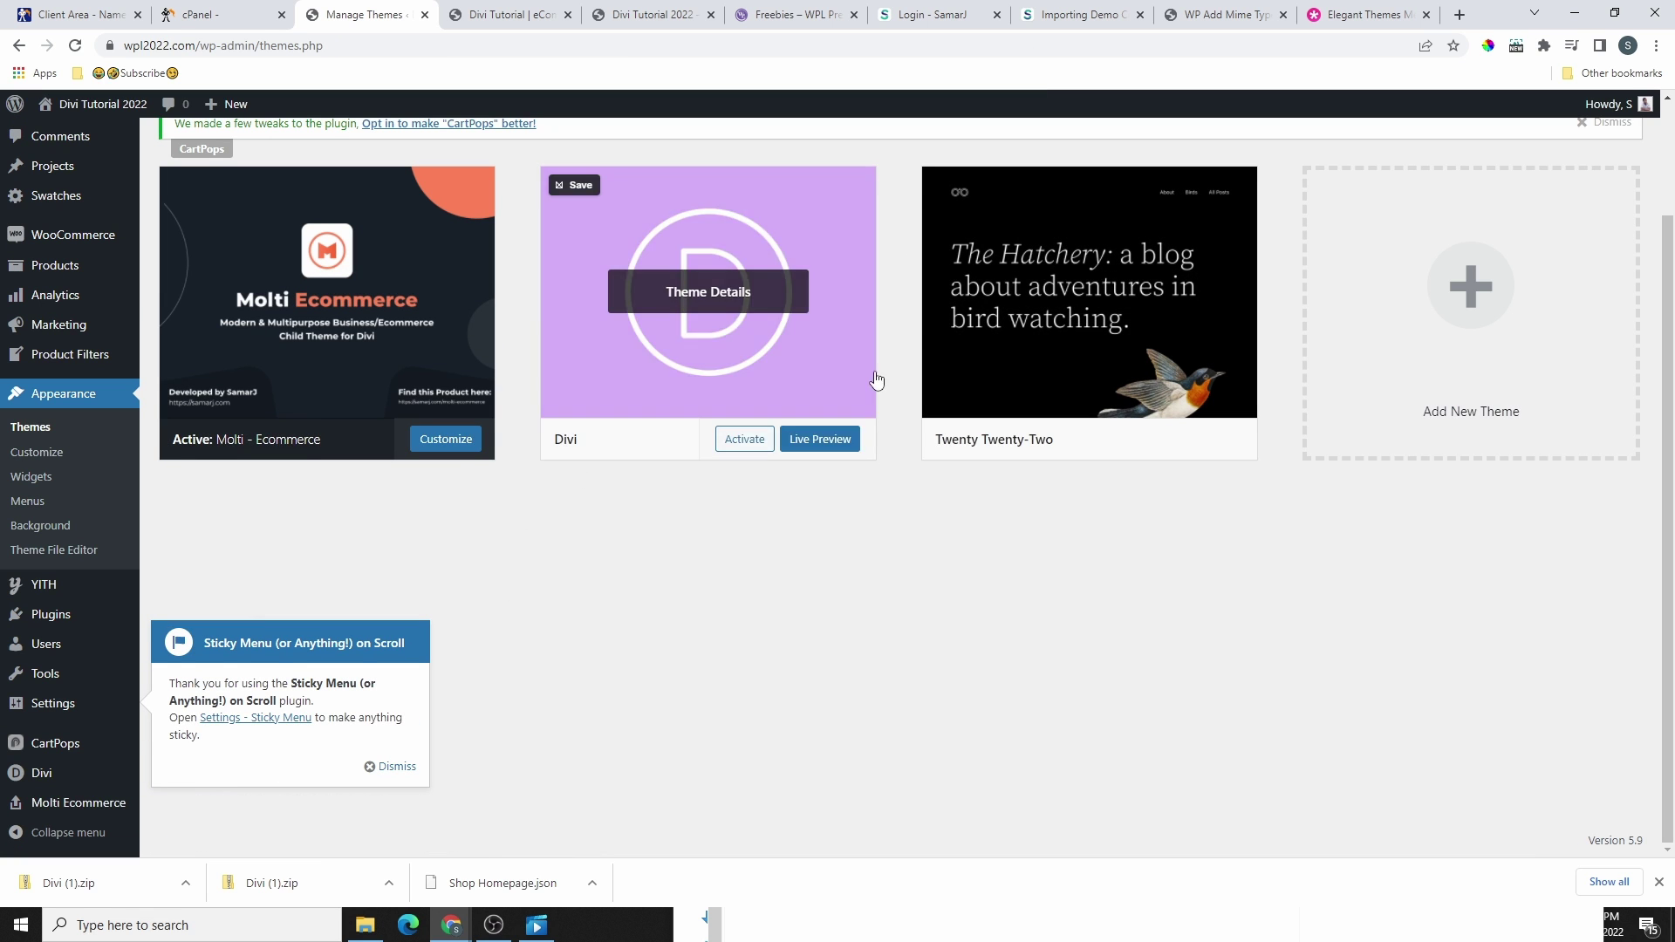
{"action": "left_click", "coordinate": [978, 366]}
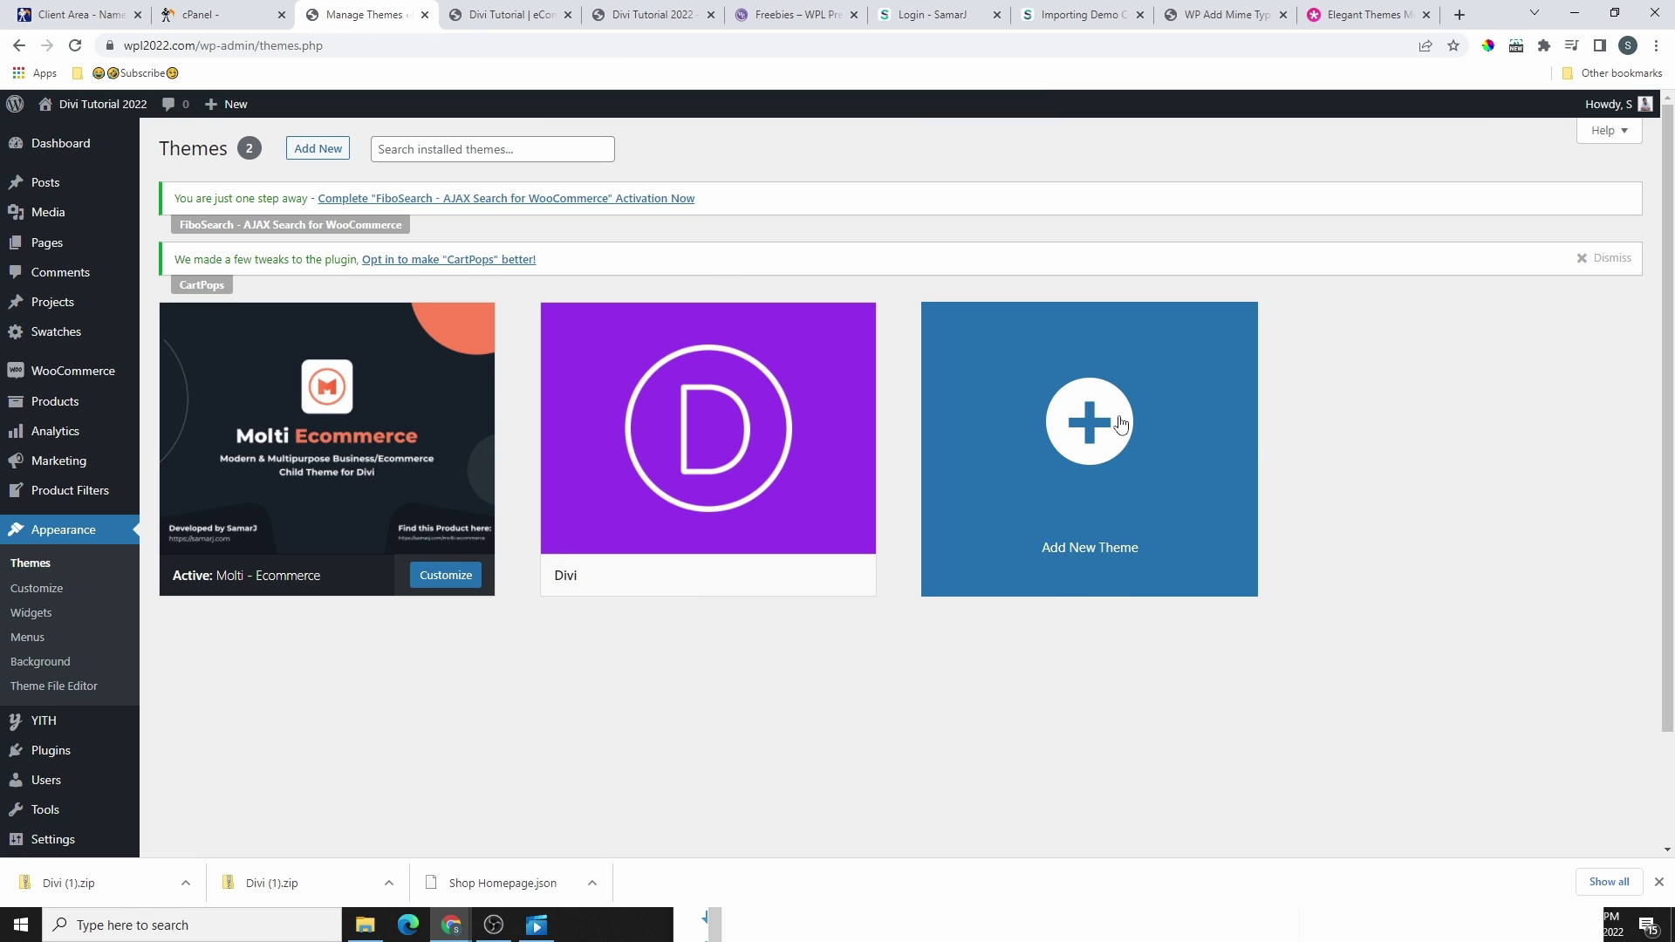
{"action": "scroll", "coordinate": [1327, 619], "scroll_direction": "down", "scroll_amount": 2}
{"action": "scroll", "coordinate": [781, 599], "scroll_direction": "up", "scroll_amount": 2}
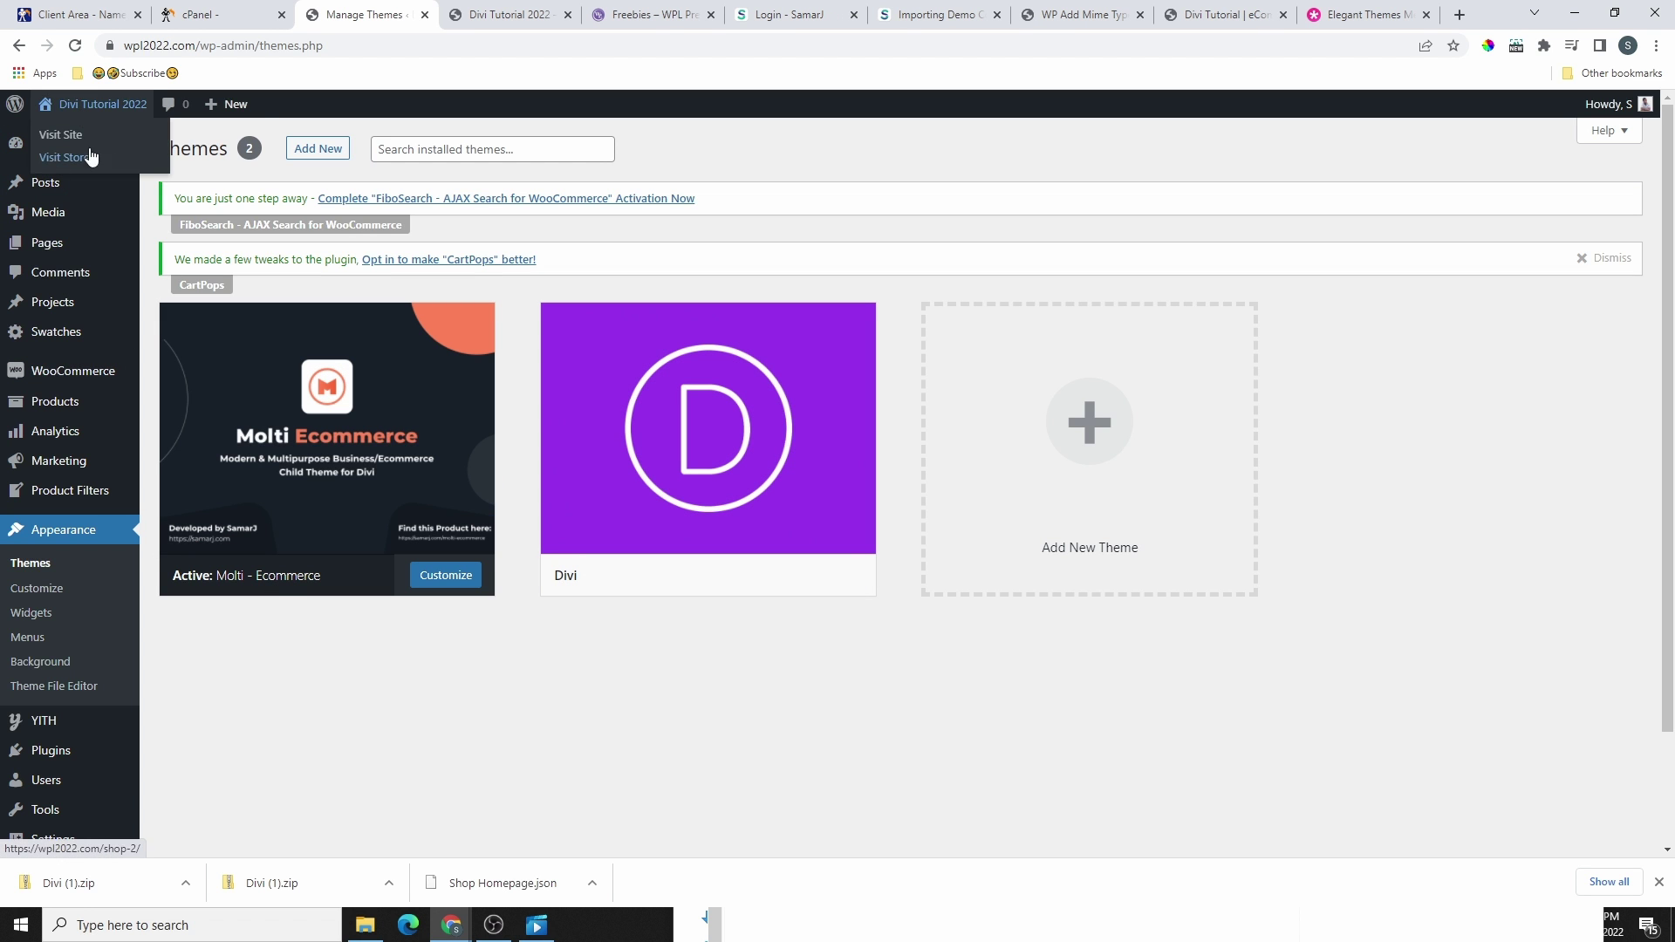
- Open the live site in a new tab and look through the imported Molti homepage's header, hero and content sections
{"action": "right_click", "coordinate": [77, 133]}
{"action": "left_click", "coordinate": [144, 145]}
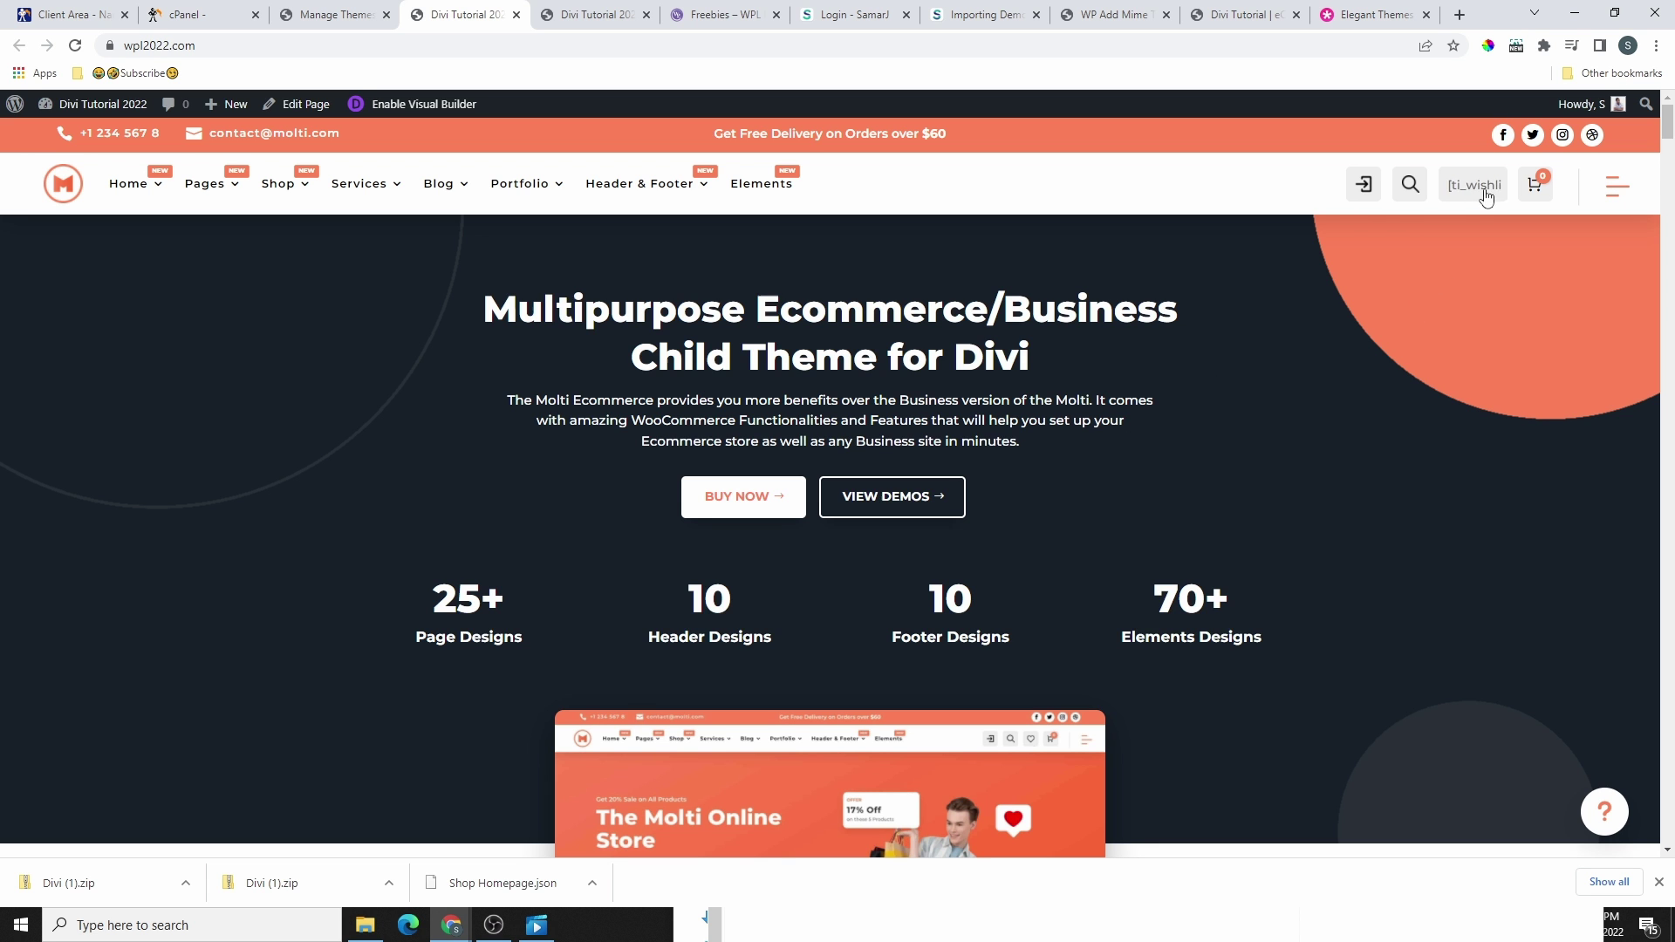
{"action": "scroll", "coordinate": [921, 491], "scroll_direction": "down", "scroll_amount": 5}
{"action": "scroll", "coordinate": [921, 491], "scroll_direction": "down", "scroll_amount": 5}
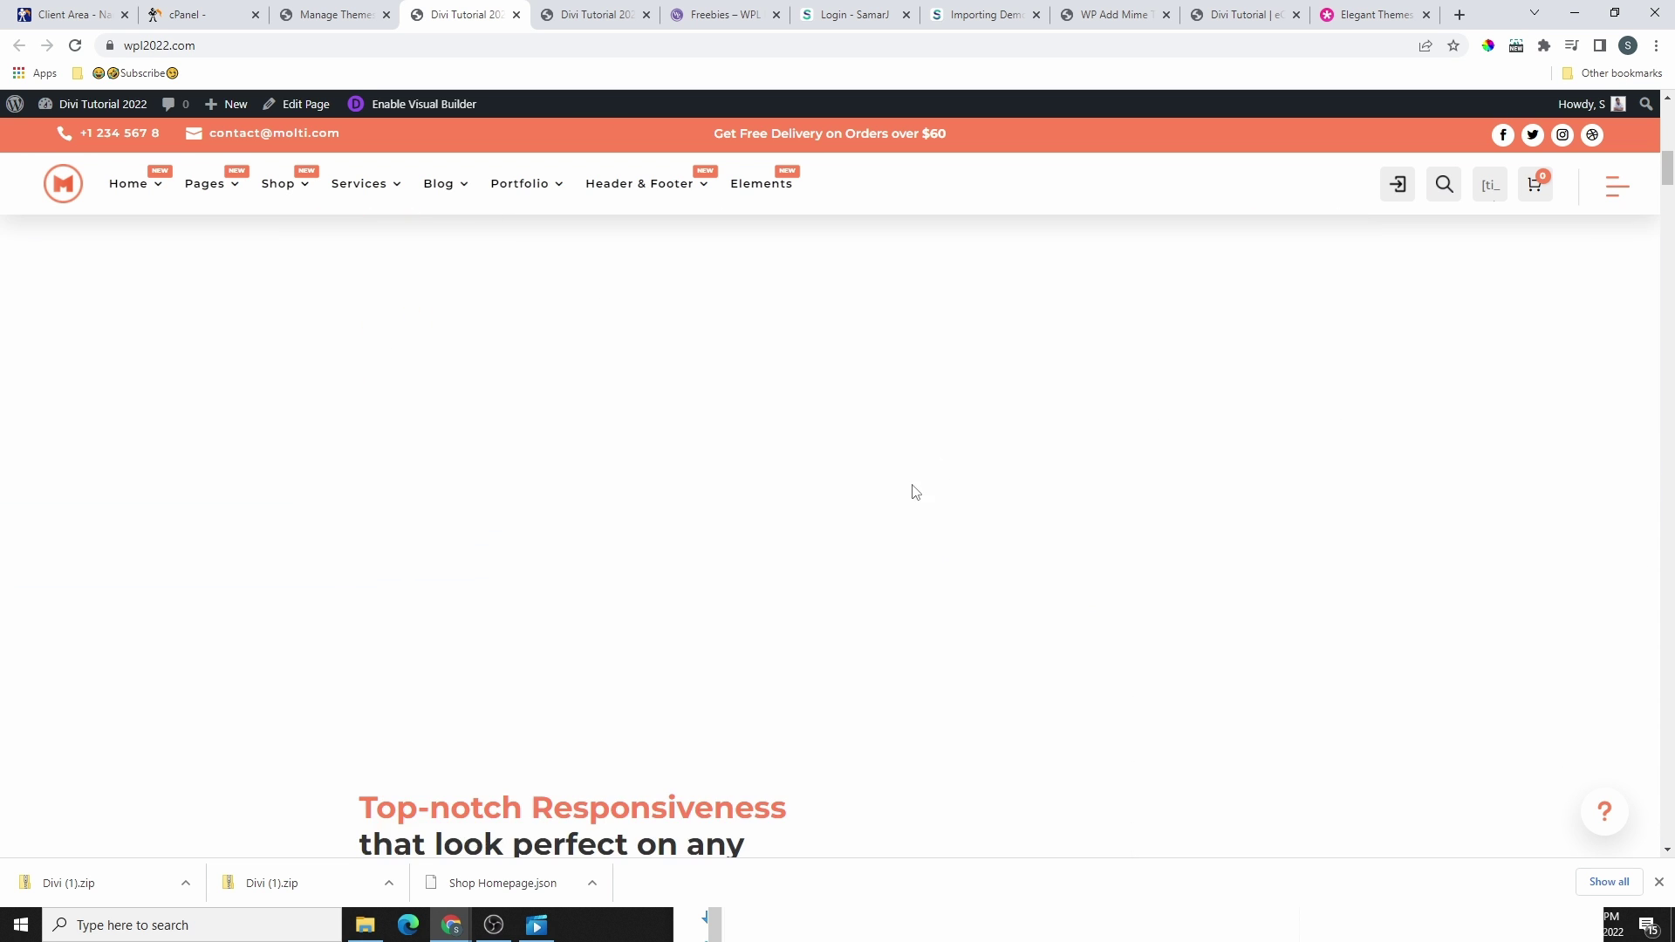
{"action": "scroll", "coordinate": [893, 510], "scroll_direction": "up", "scroll_amount": 5}
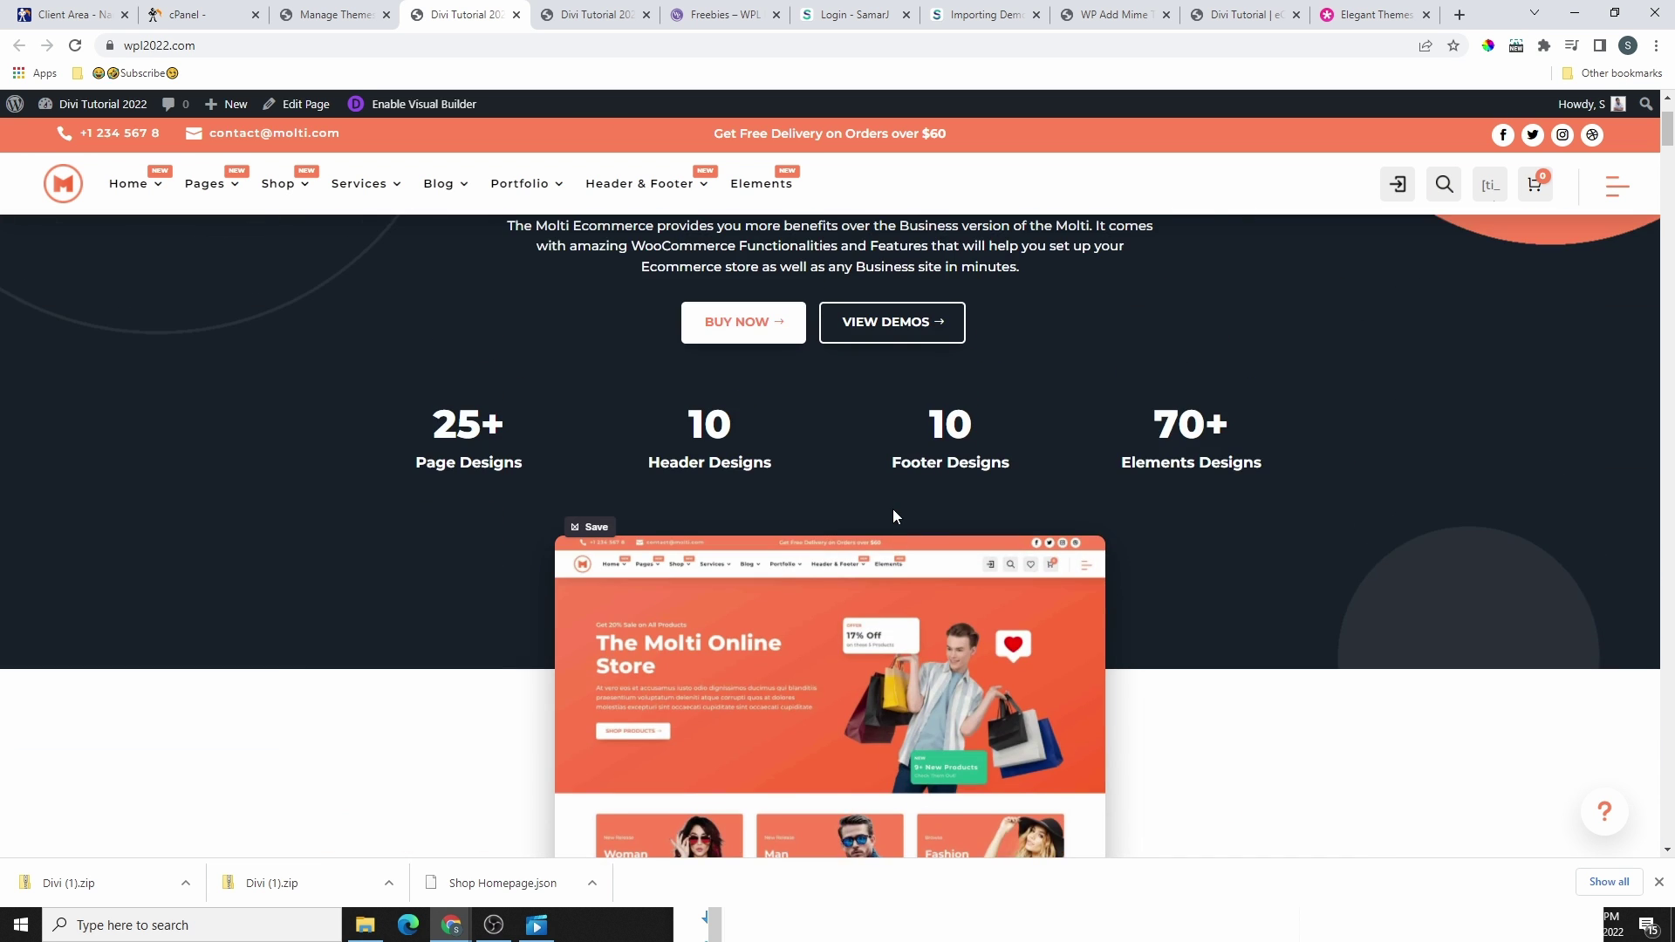
{"action": "scroll", "coordinate": [893, 515], "scroll_direction": "down", "scroll_amount": 4}
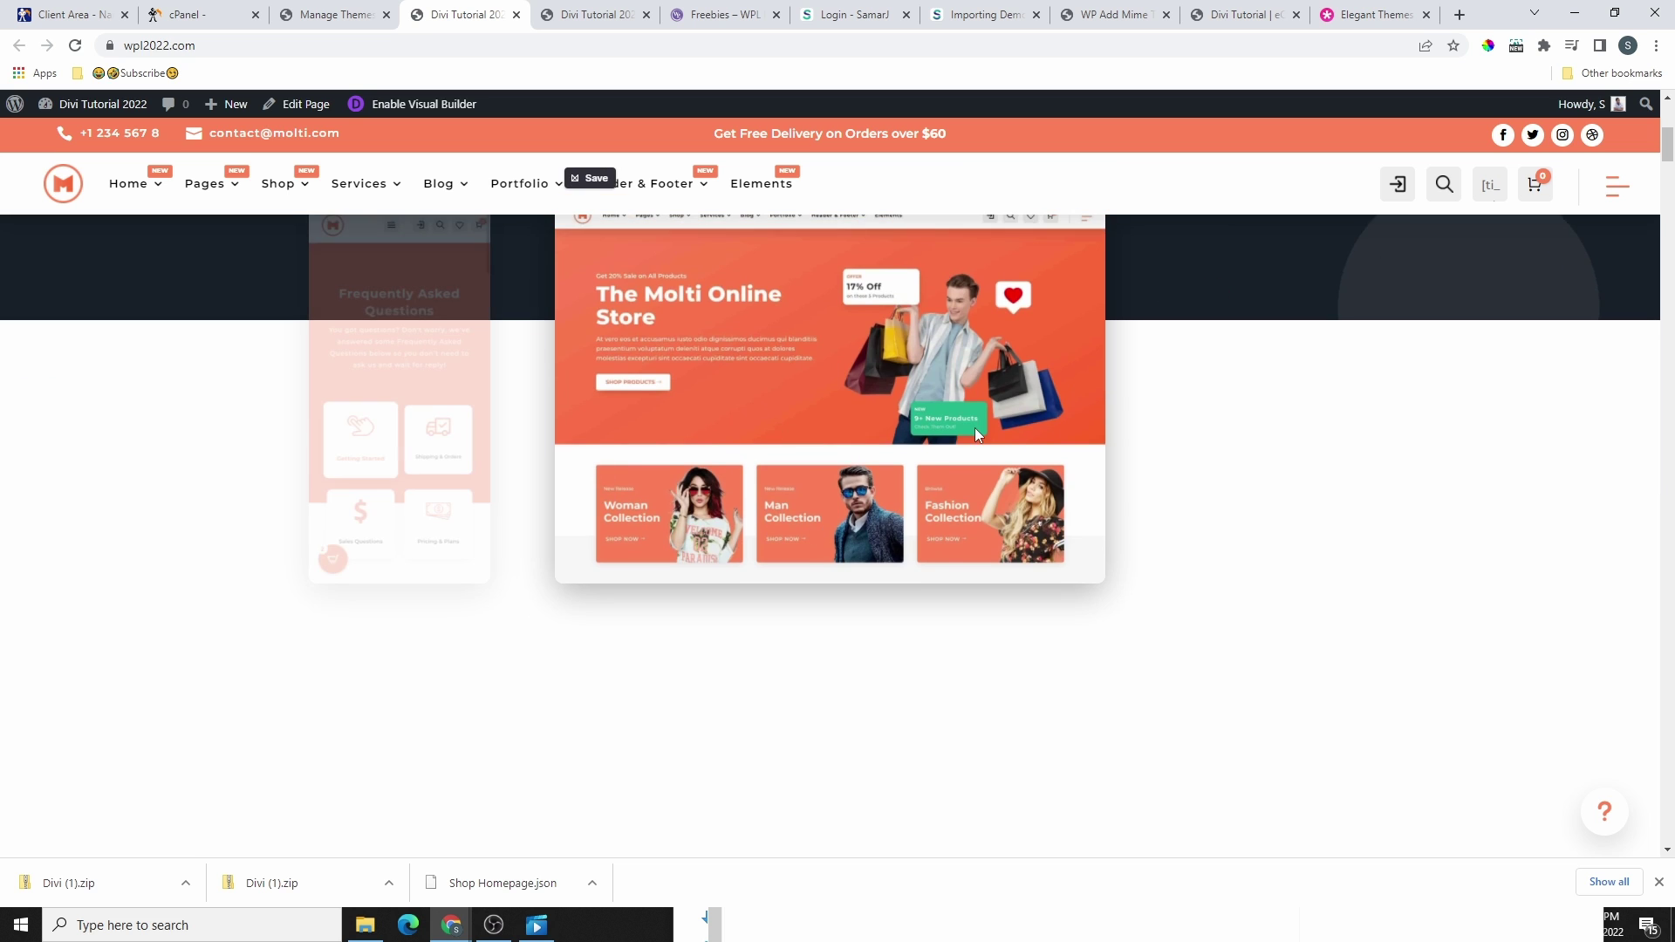
{"action": "scroll", "coordinate": [975, 429], "scroll_direction": "down", "scroll_amount": 6}
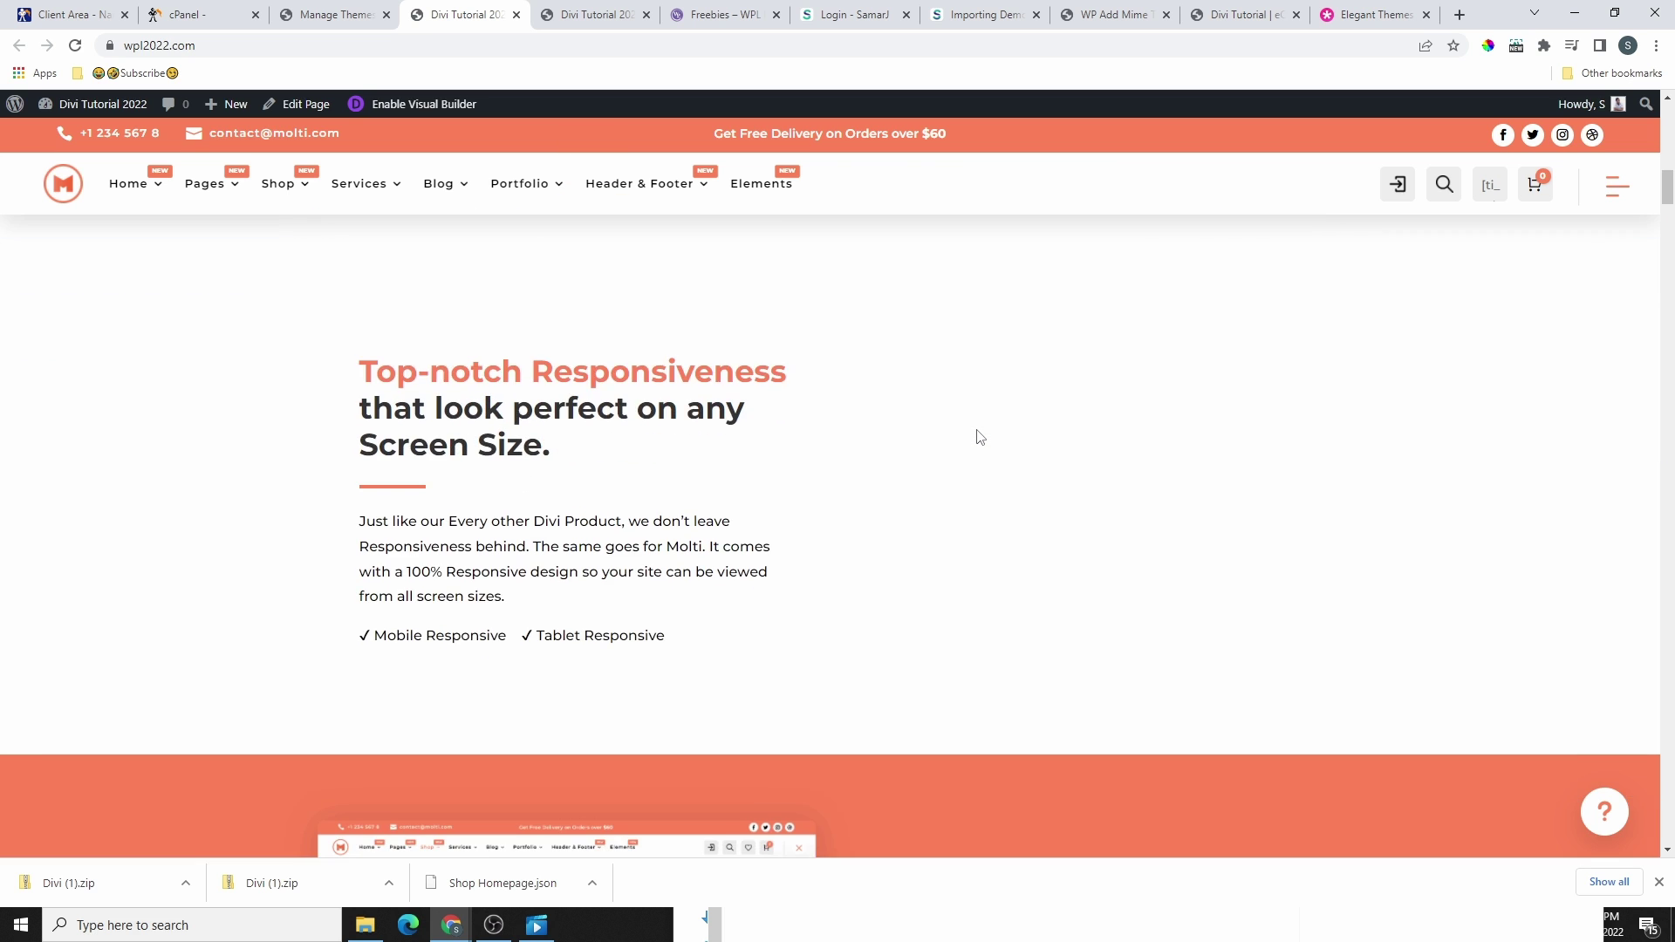
{"action": "scroll", "coordinate": [977, 432], "scroll_direction": "down", "scroll_amount": 8}
- Open the site's Header Designs page and examine the available header styles from Style 1 through Style 10
{"action": "left_click", "coordinate": [645, 259]}
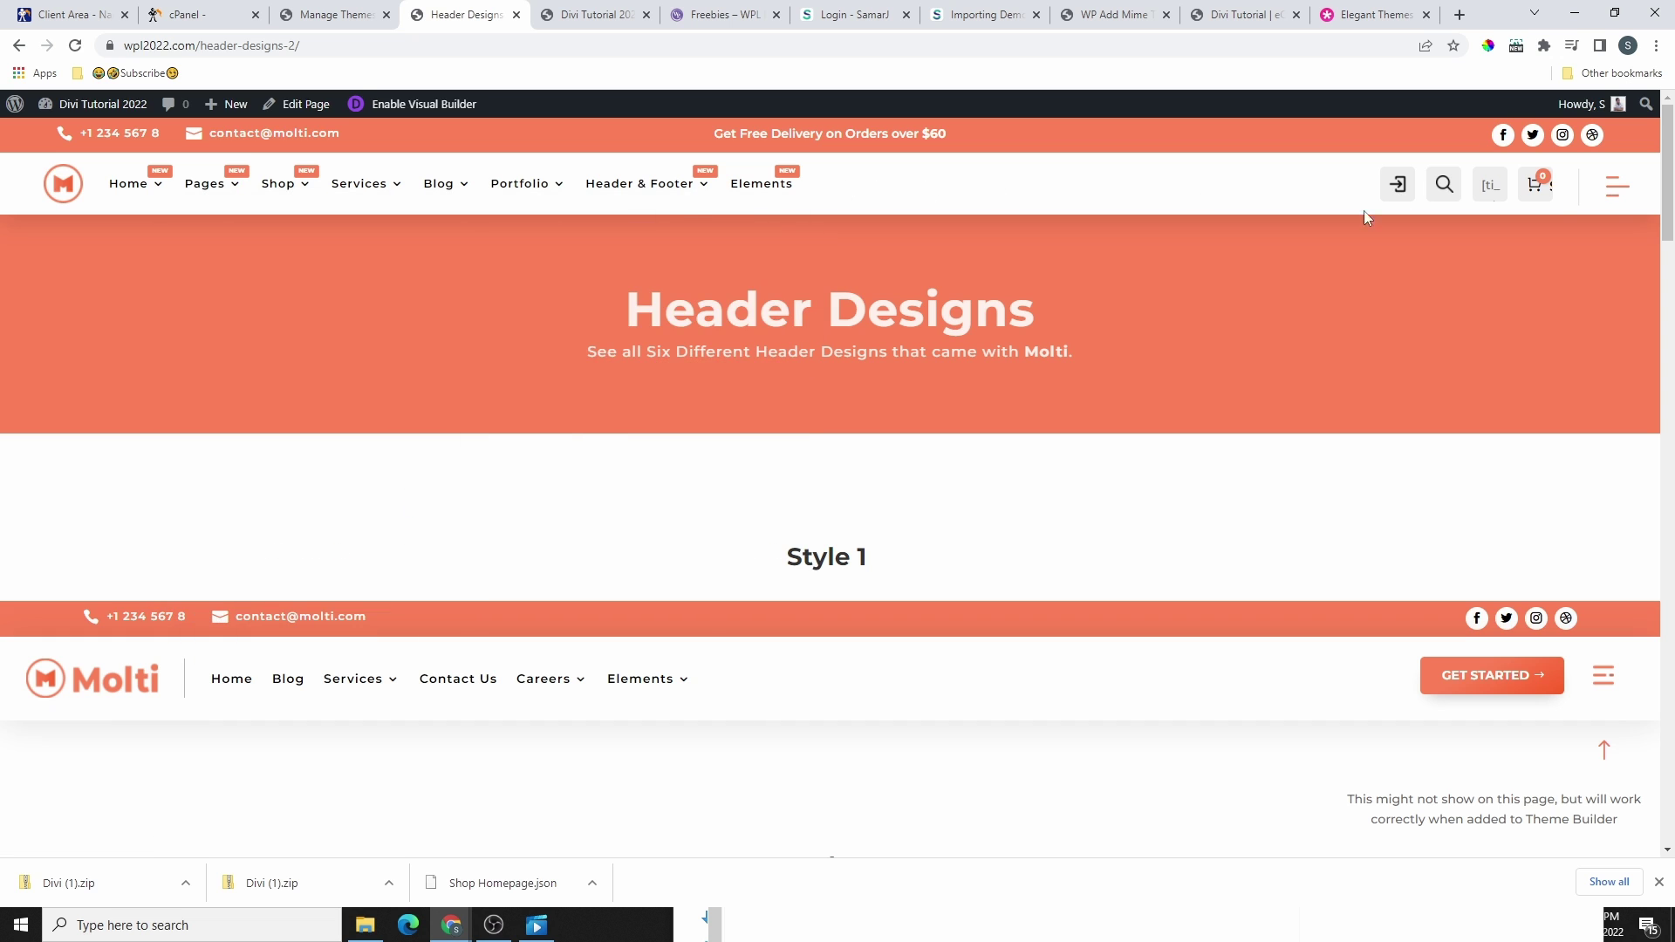
{"action": "mouse_move", "coordinate": [646, 181]}
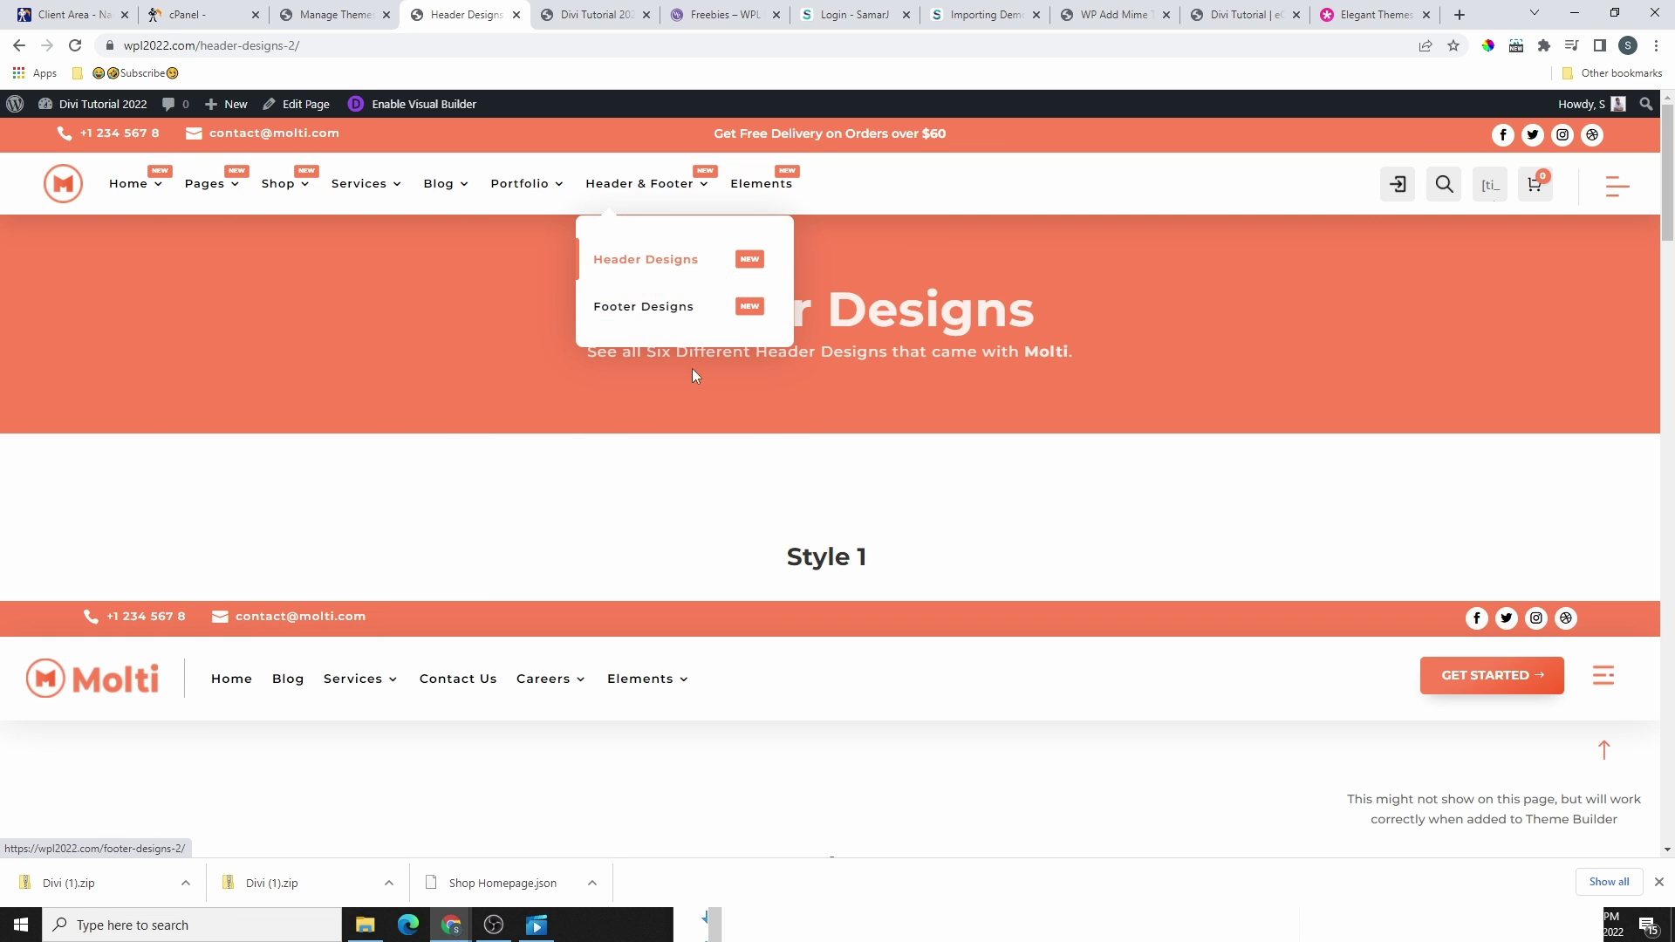
{"action": "scroll", "coordinate": [786, 490], "scroll_direction": "down", "scroll_amount": 3}
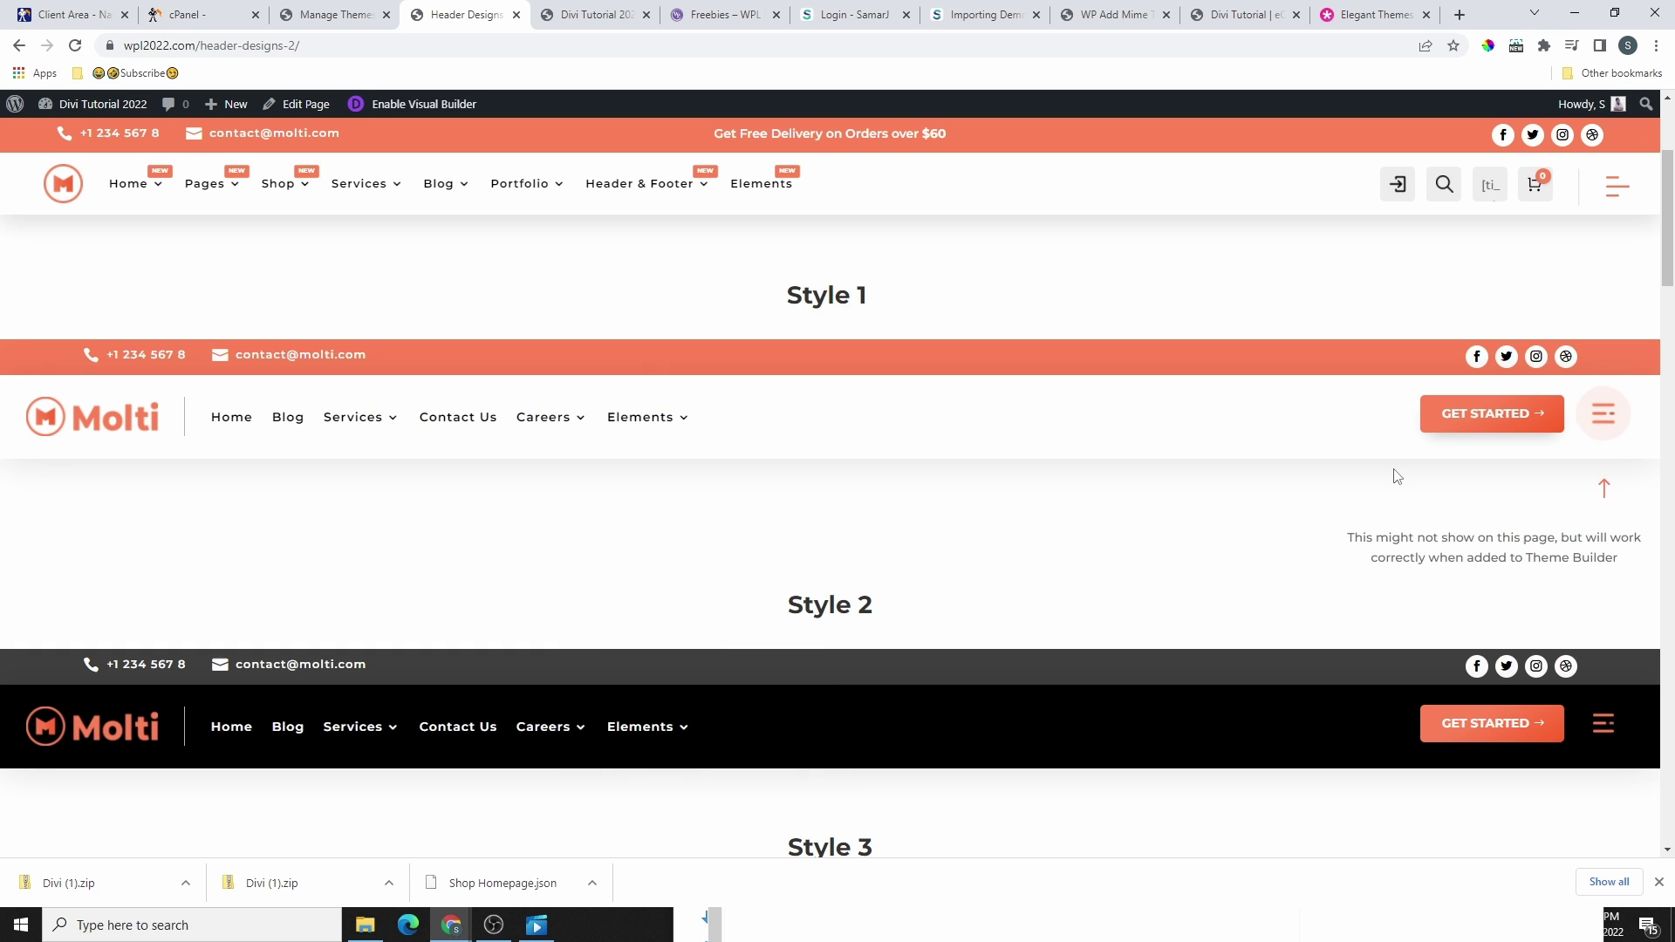
{"action": "scroll", "coordinate": [785, 261], "scroll_direction": "down", "scroll_amount": 5}
{"action": "scroll", "coordinate": [838, 296], "scroll_direction": "up", "scroll_amount": 2}
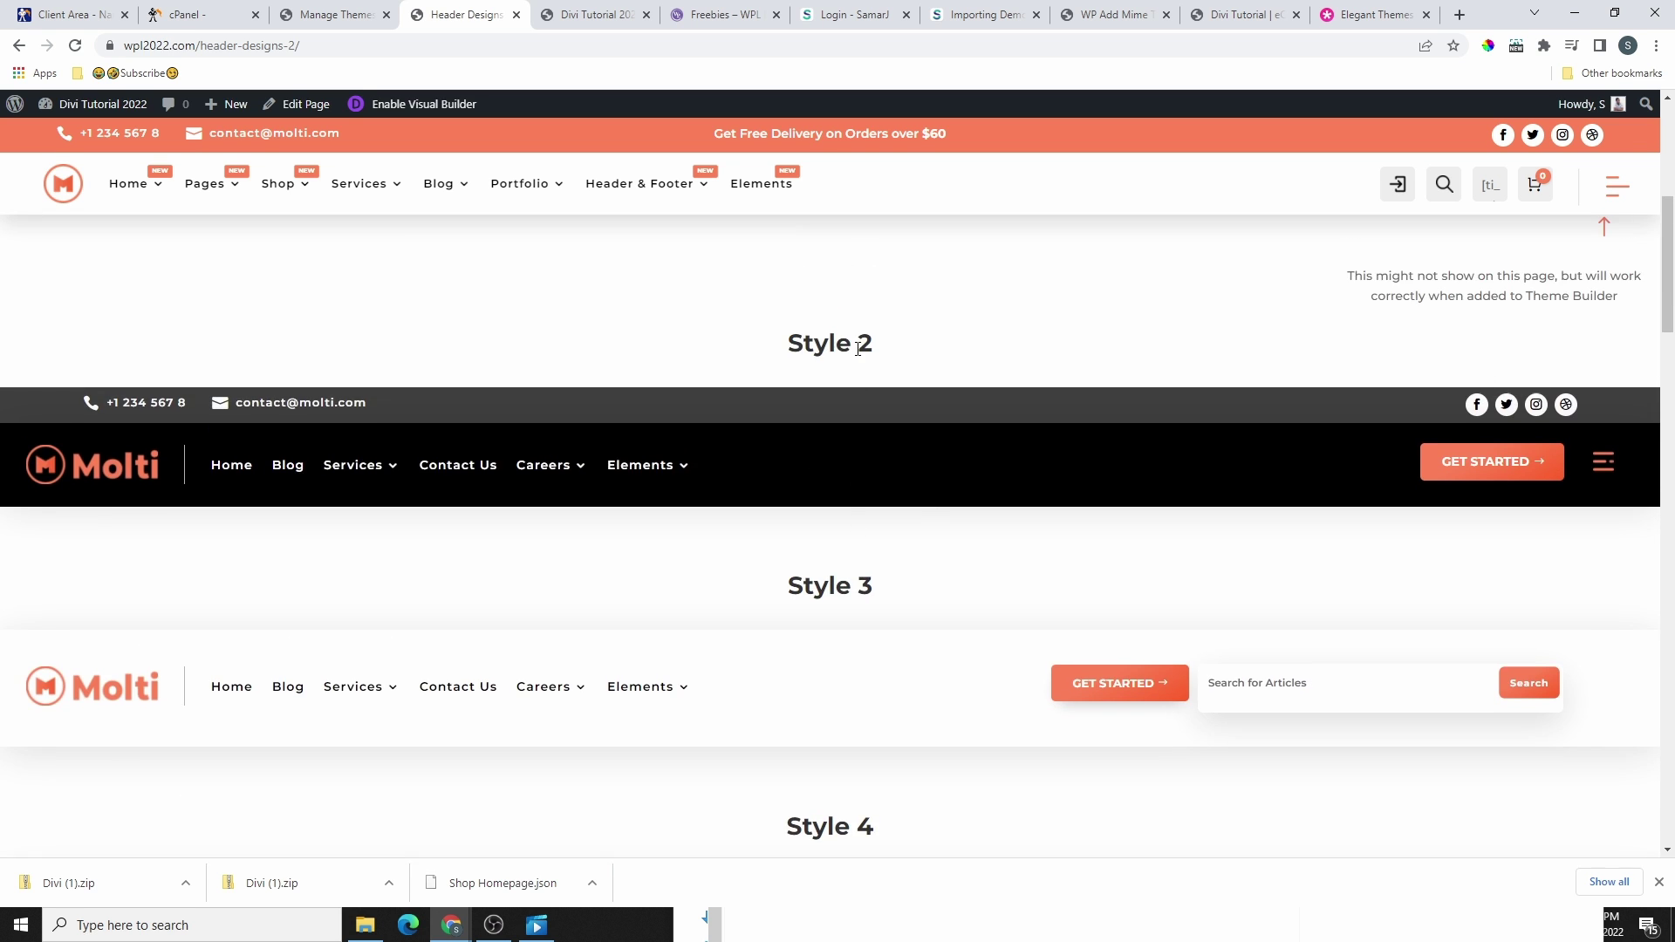
{"action": "scroll", "coordinate": [851, 356], "scroll_direction": "down", "scroll_amount": 3}
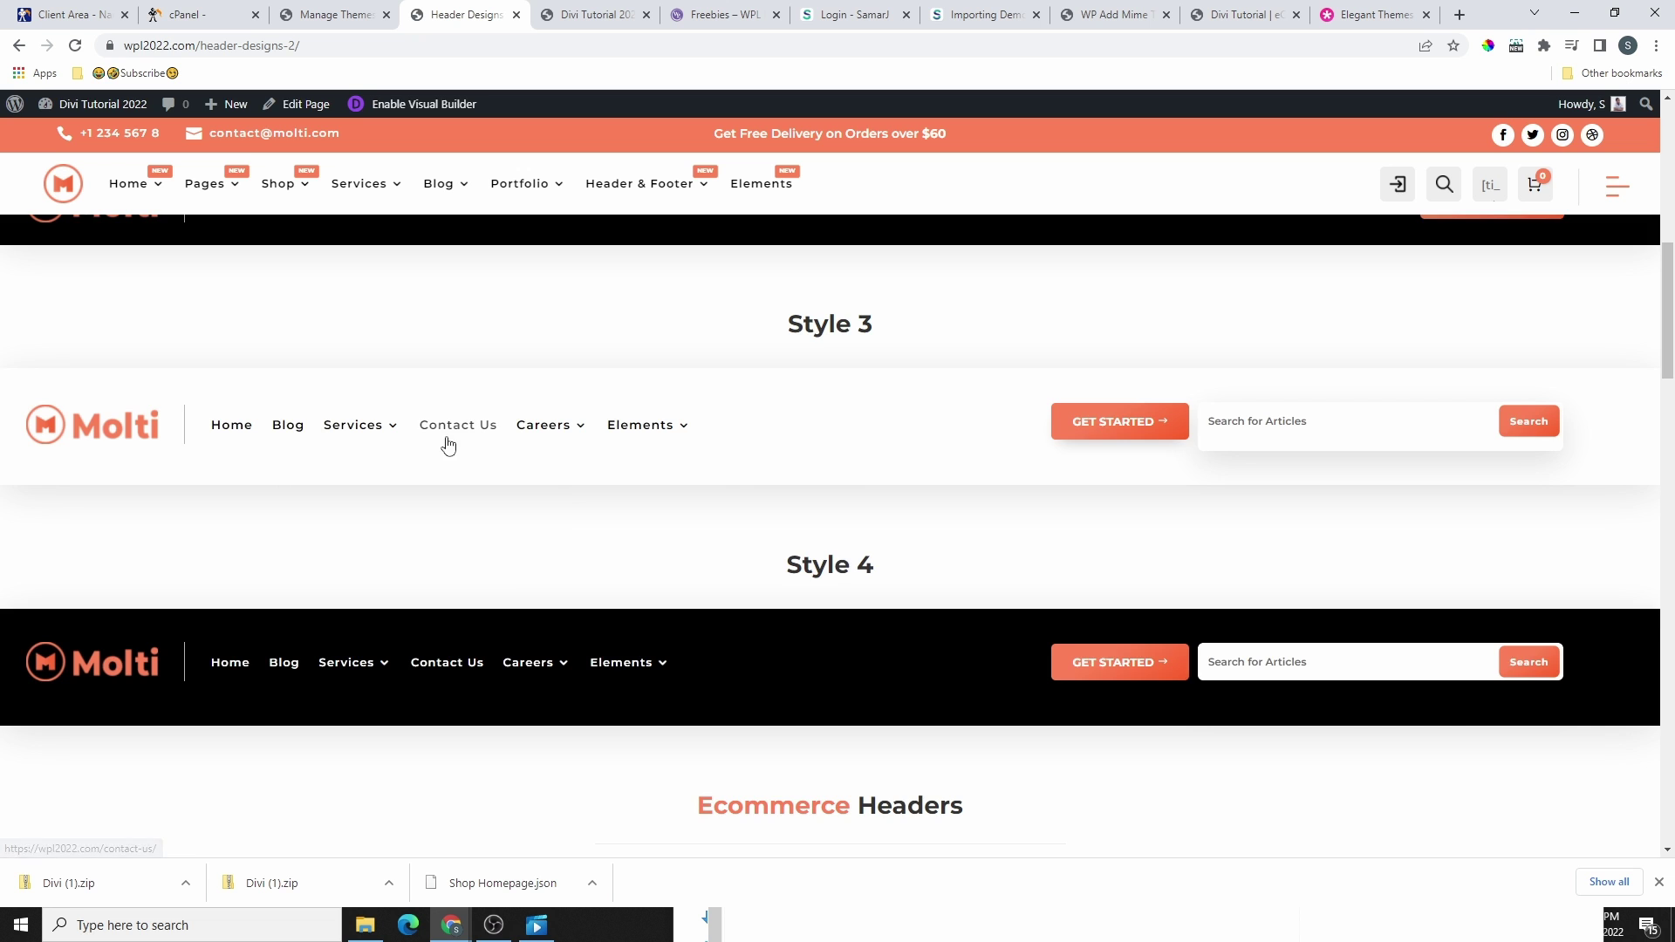
{"action": "scroll", "coordinate": [447, 445], "scroll_direction": "down", "scroll_amount": 20}
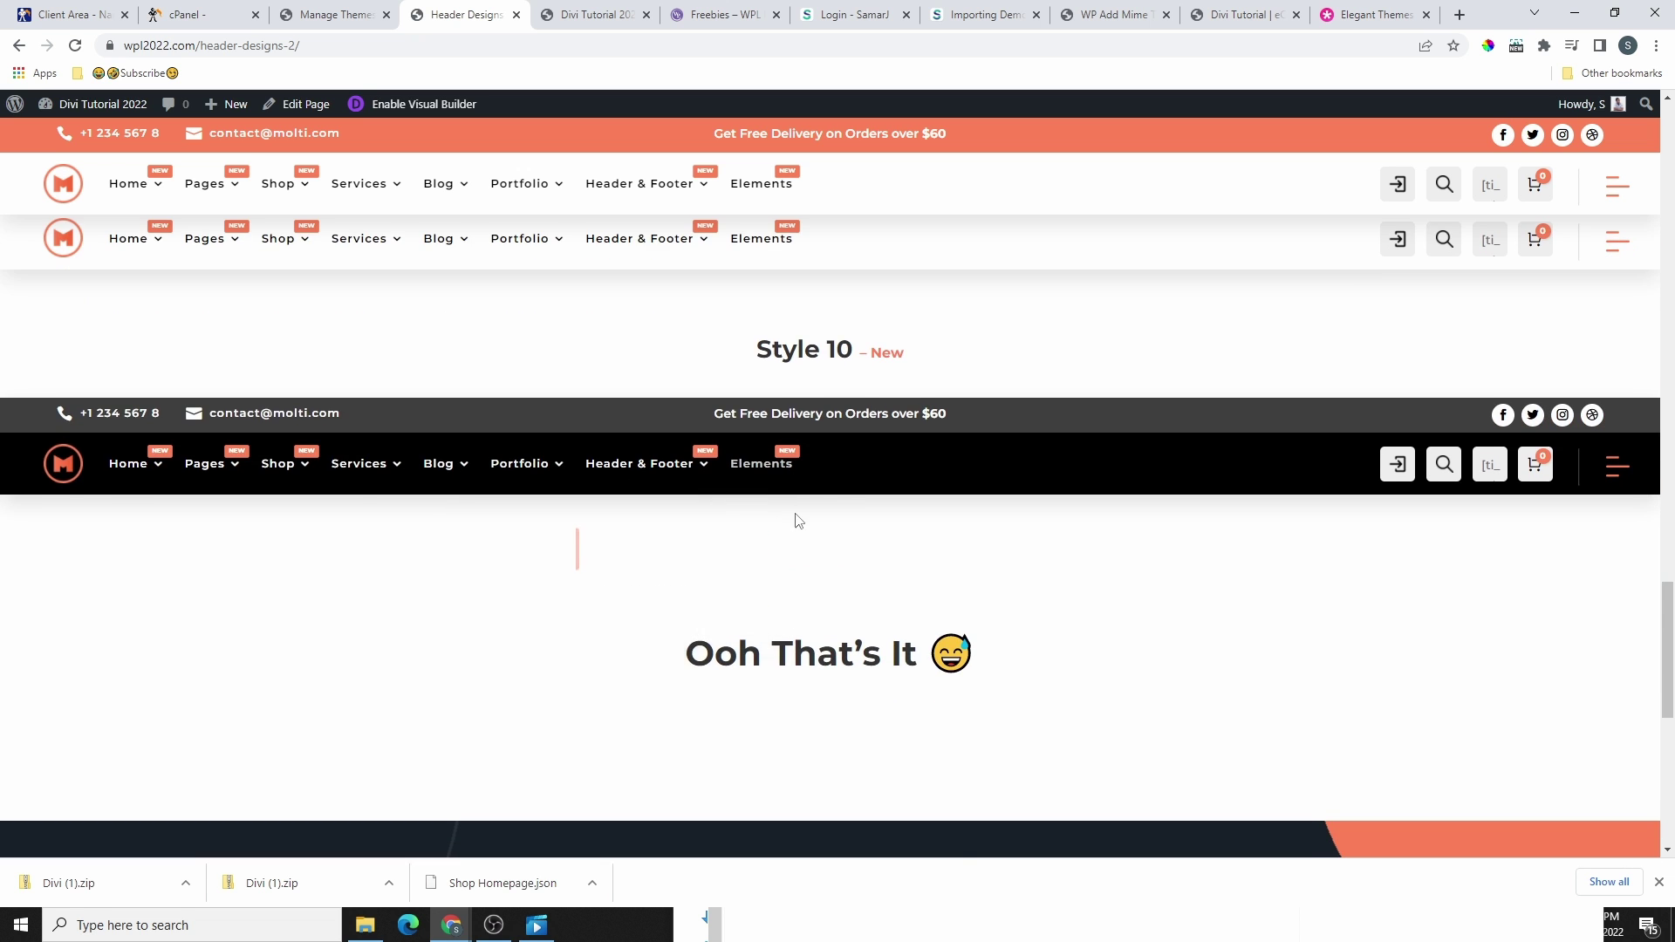
{"action": "scroll", "coordinate": [797, 521], "scroll_direction": "up", "scroll_amount": 13}
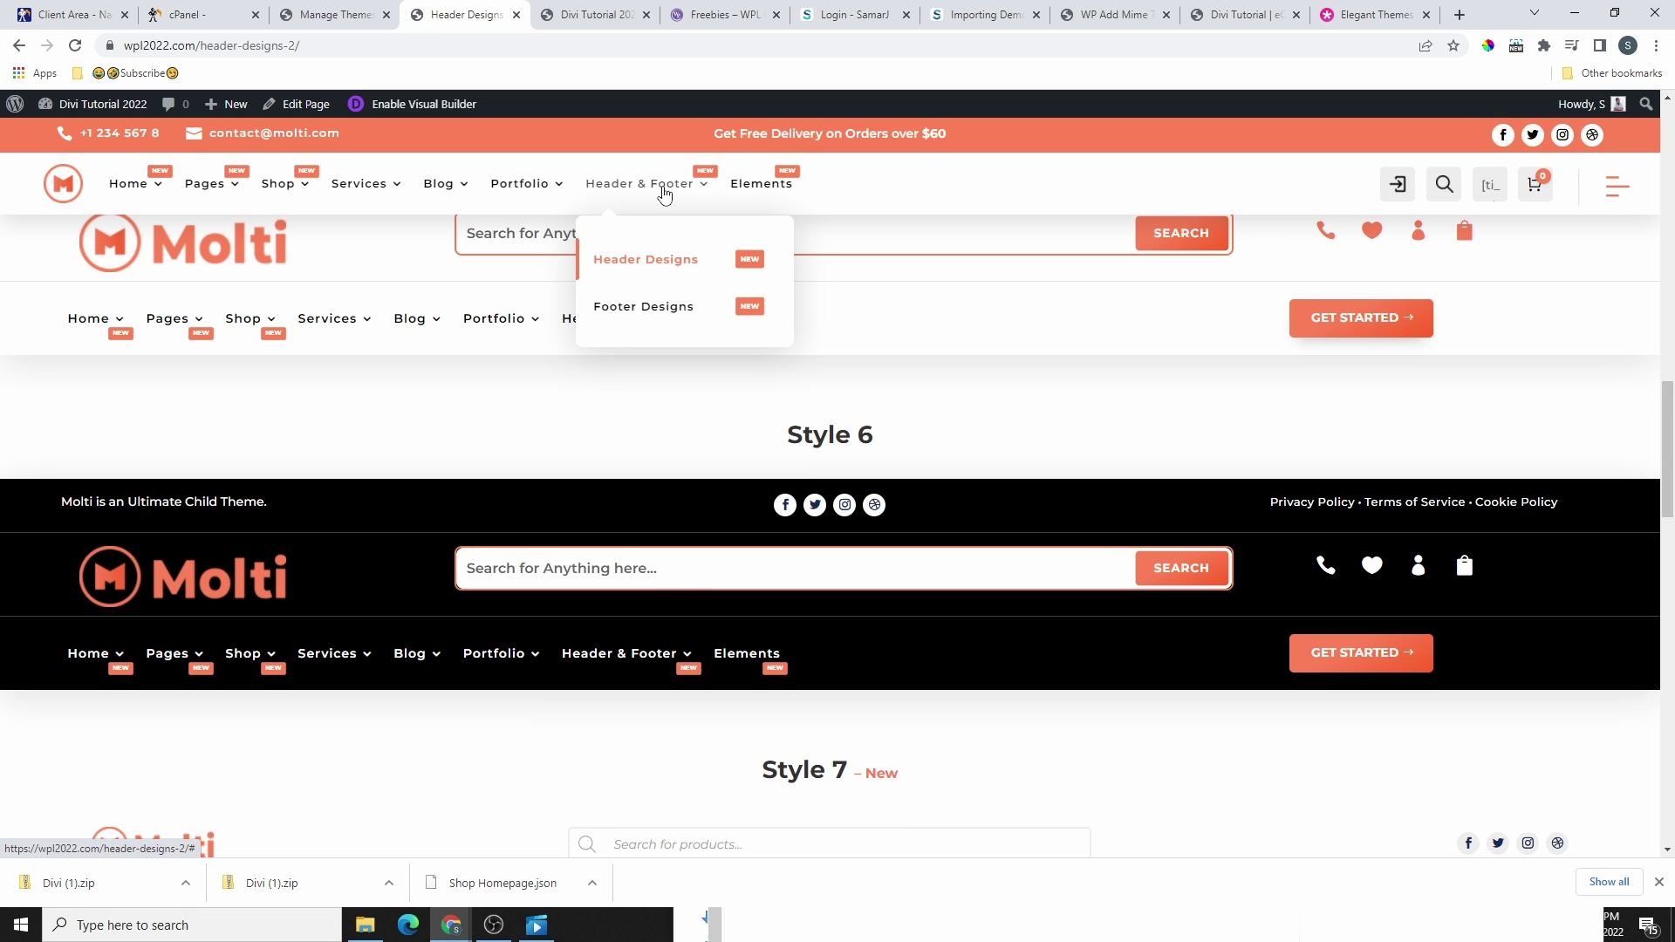
- Open the site's Footer Designs page and examine the available footer styles from Style 1 through Style 10
{"action": "left_click", "coordinate": [645, 310]}
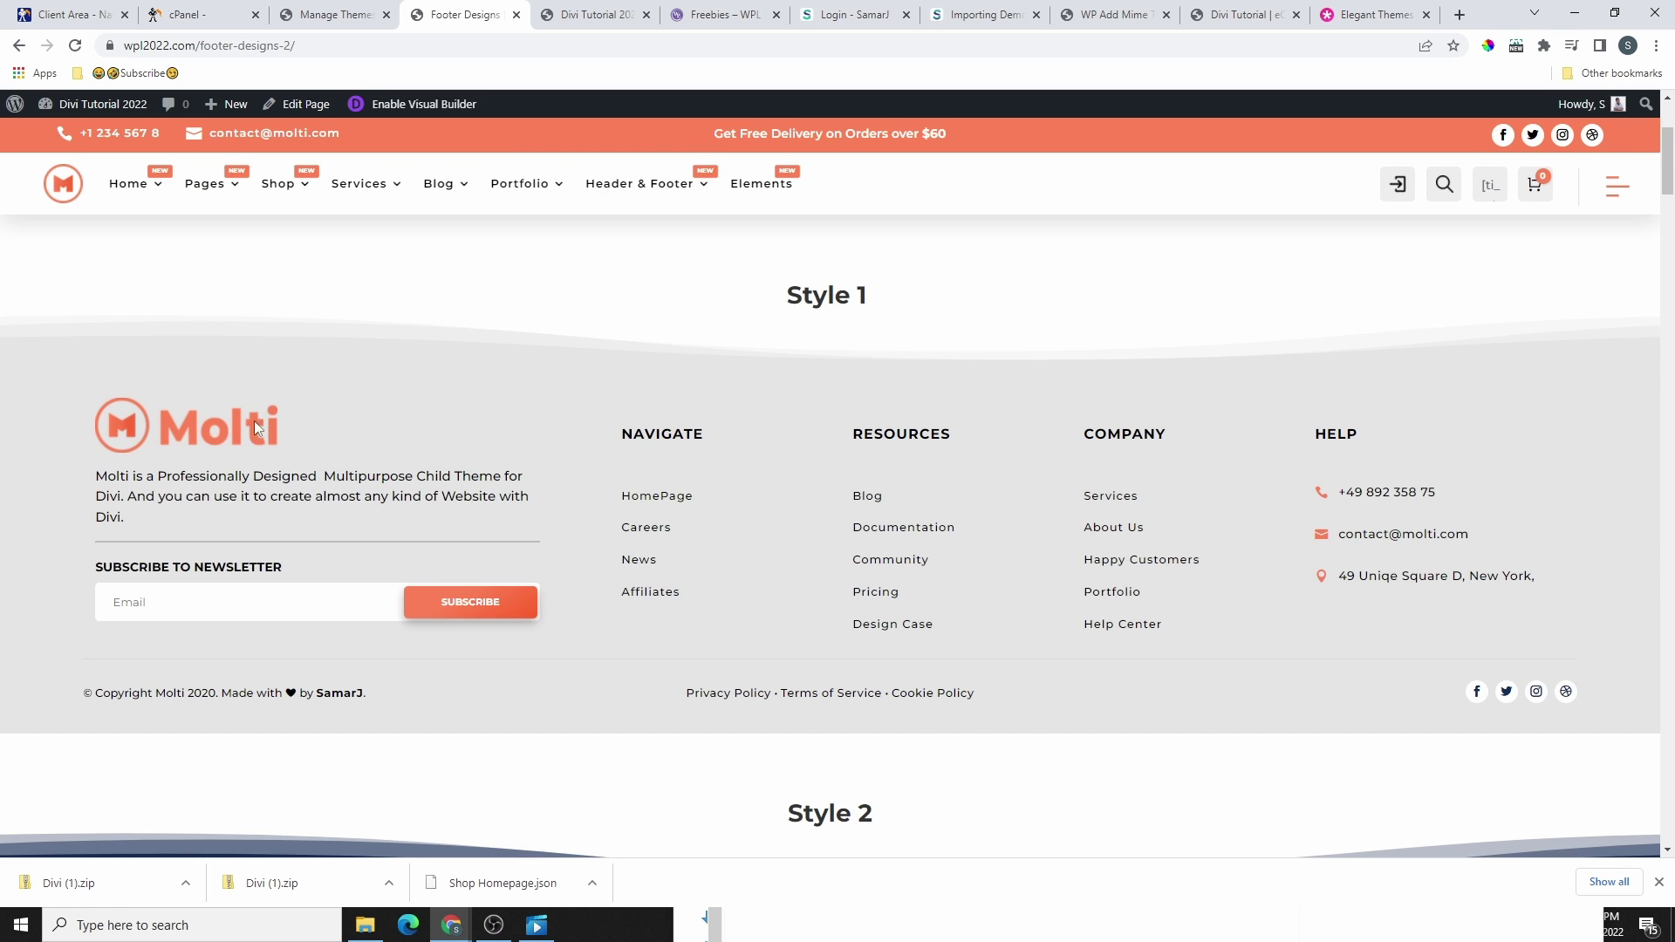
{"action": "scroll", "coordinate": [838, 384], "scroll_direction": "down", "scroll_amount": 13}
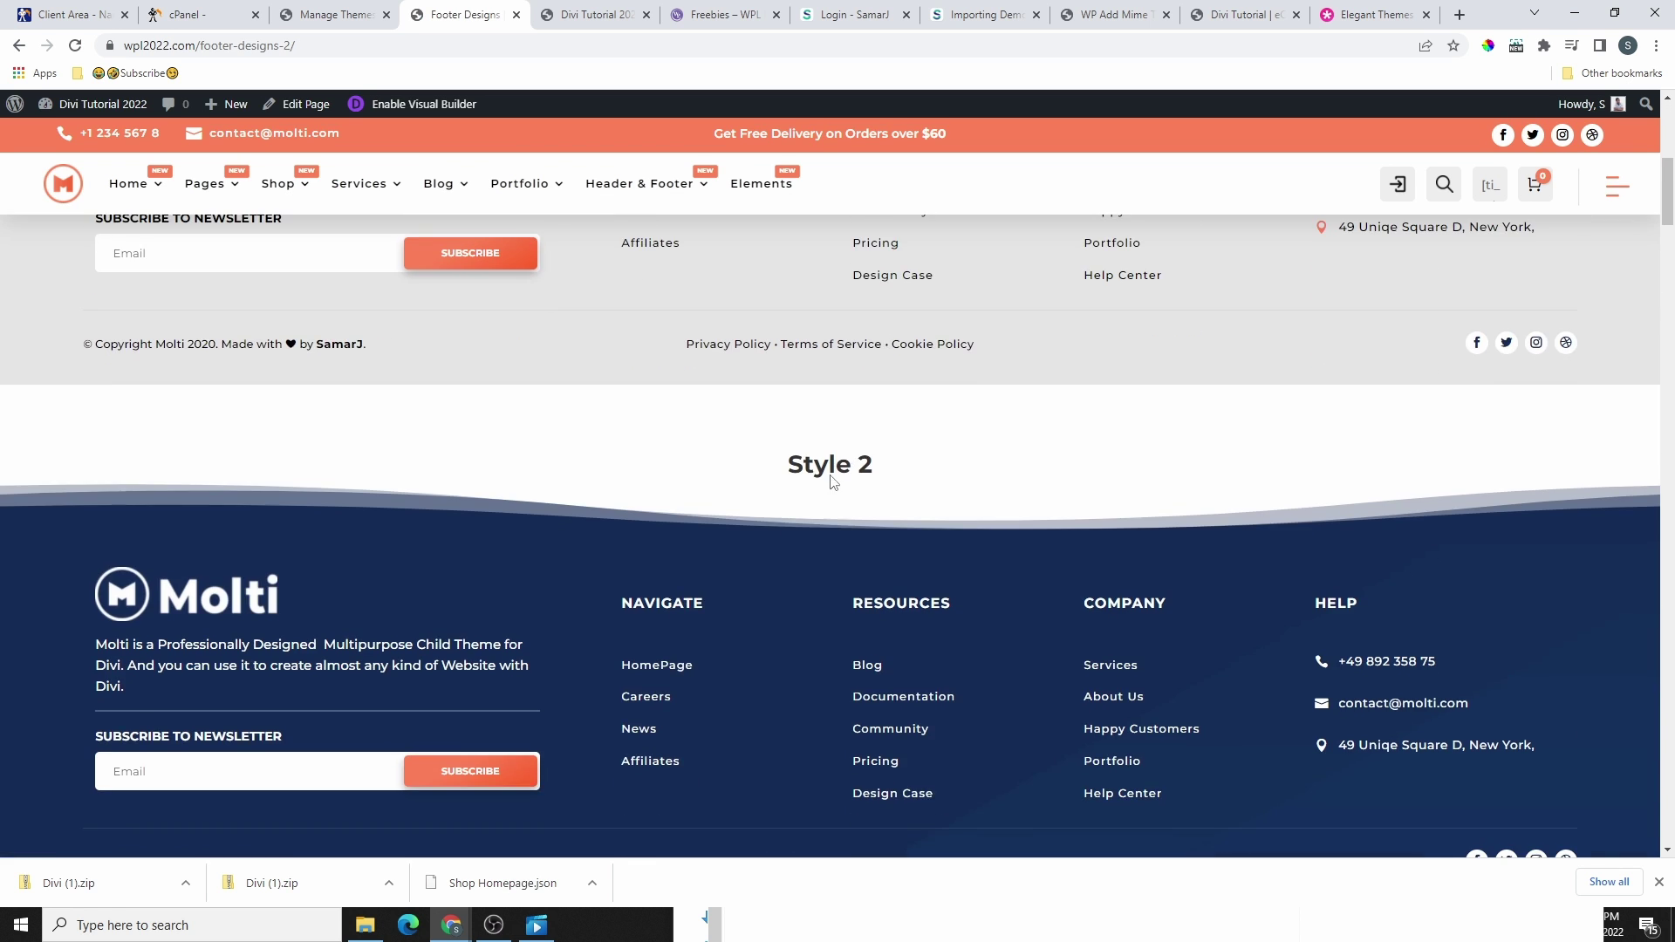
{"action": "scroll", "coordinate": [856, 330], "scroll_direction": "down", "scroll_amount": 20}
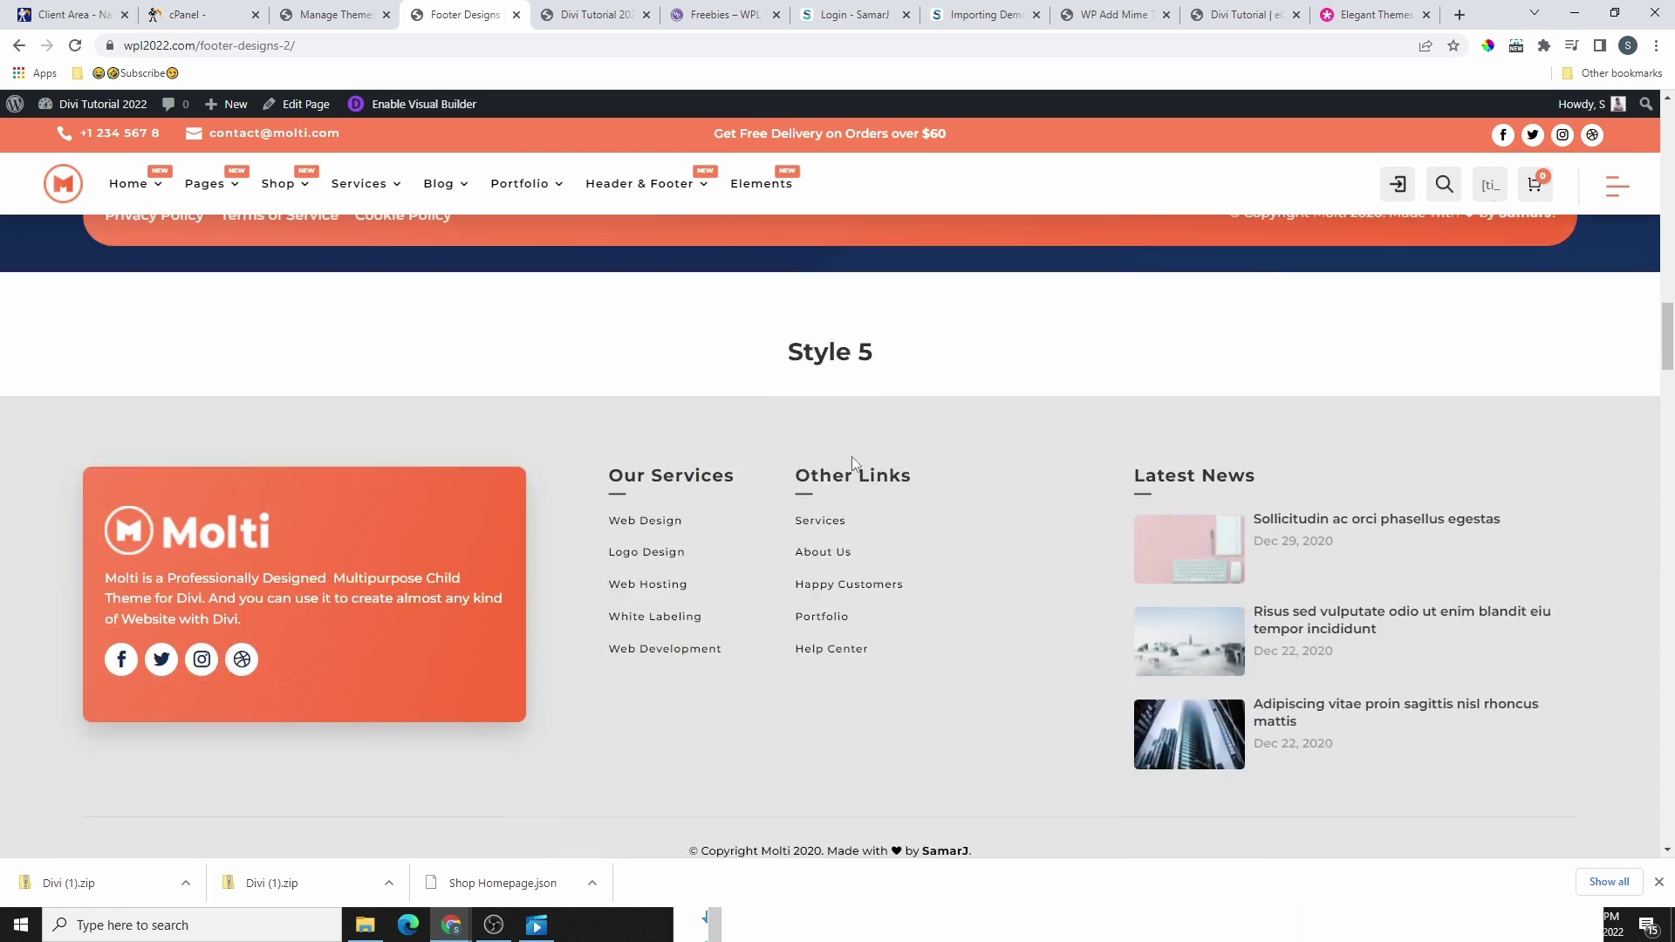
{"action": "scroll", "coordinate": [871, 515], "scroll_direction": "down", "scroll_amount": 4}
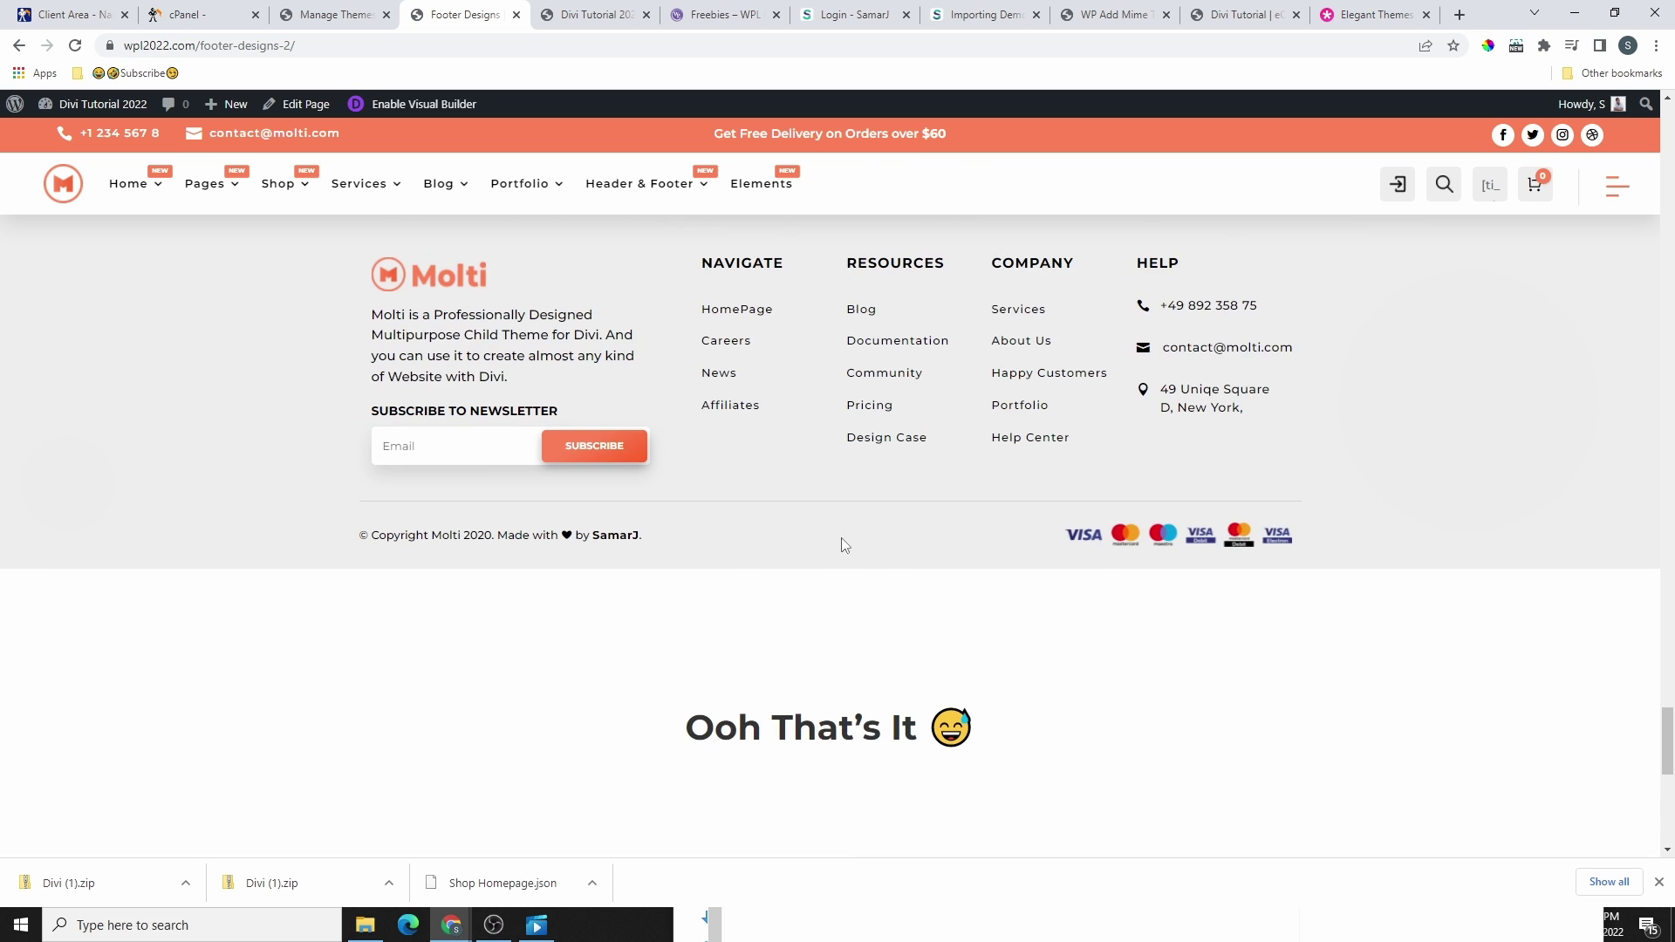
{"action": "scroll", "coordinate": [851, 545], "scroll_direction": "up", "scroll_amount": 3}
{"action": "scroll", "coordinate": [873, 524], "scroll_direction": "up", "scroll_amount": 2}
{"action": "scroll", "coordinate": [1010, 751], "scroll_direction": "down", "scroll_amount": 4}
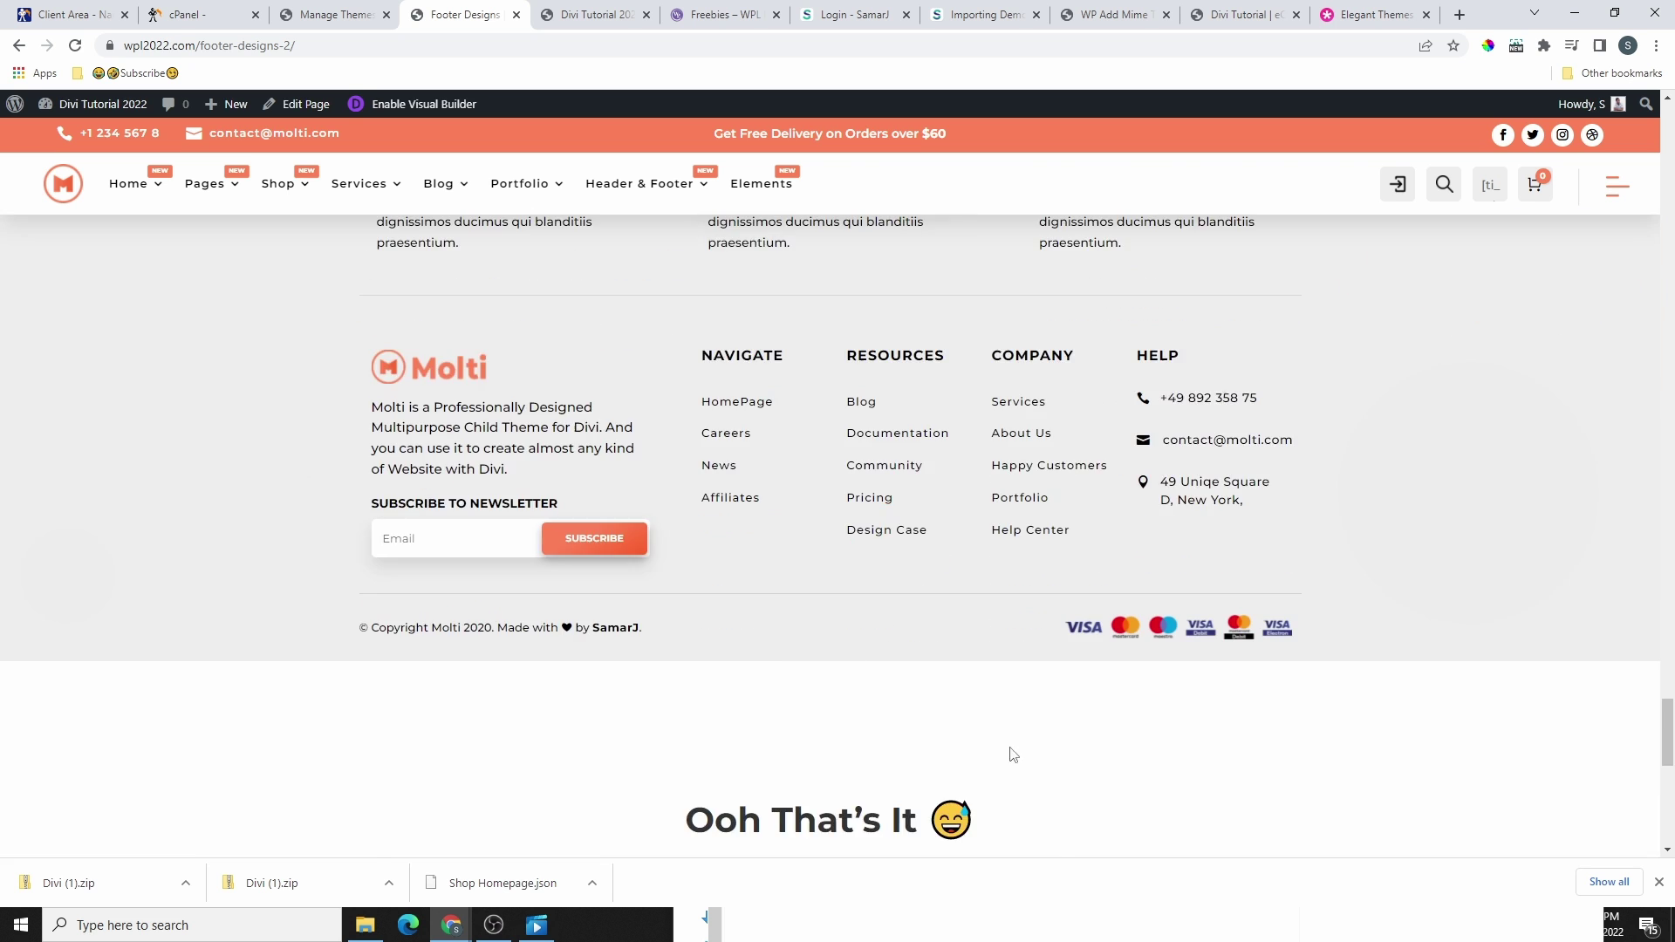
{"action": "scroll", "coordinate": [677, 411], "scroll_direction": "up", "scroll_amount": 7}
{"action": "mouse_move", "coordinate": [665, 185]}
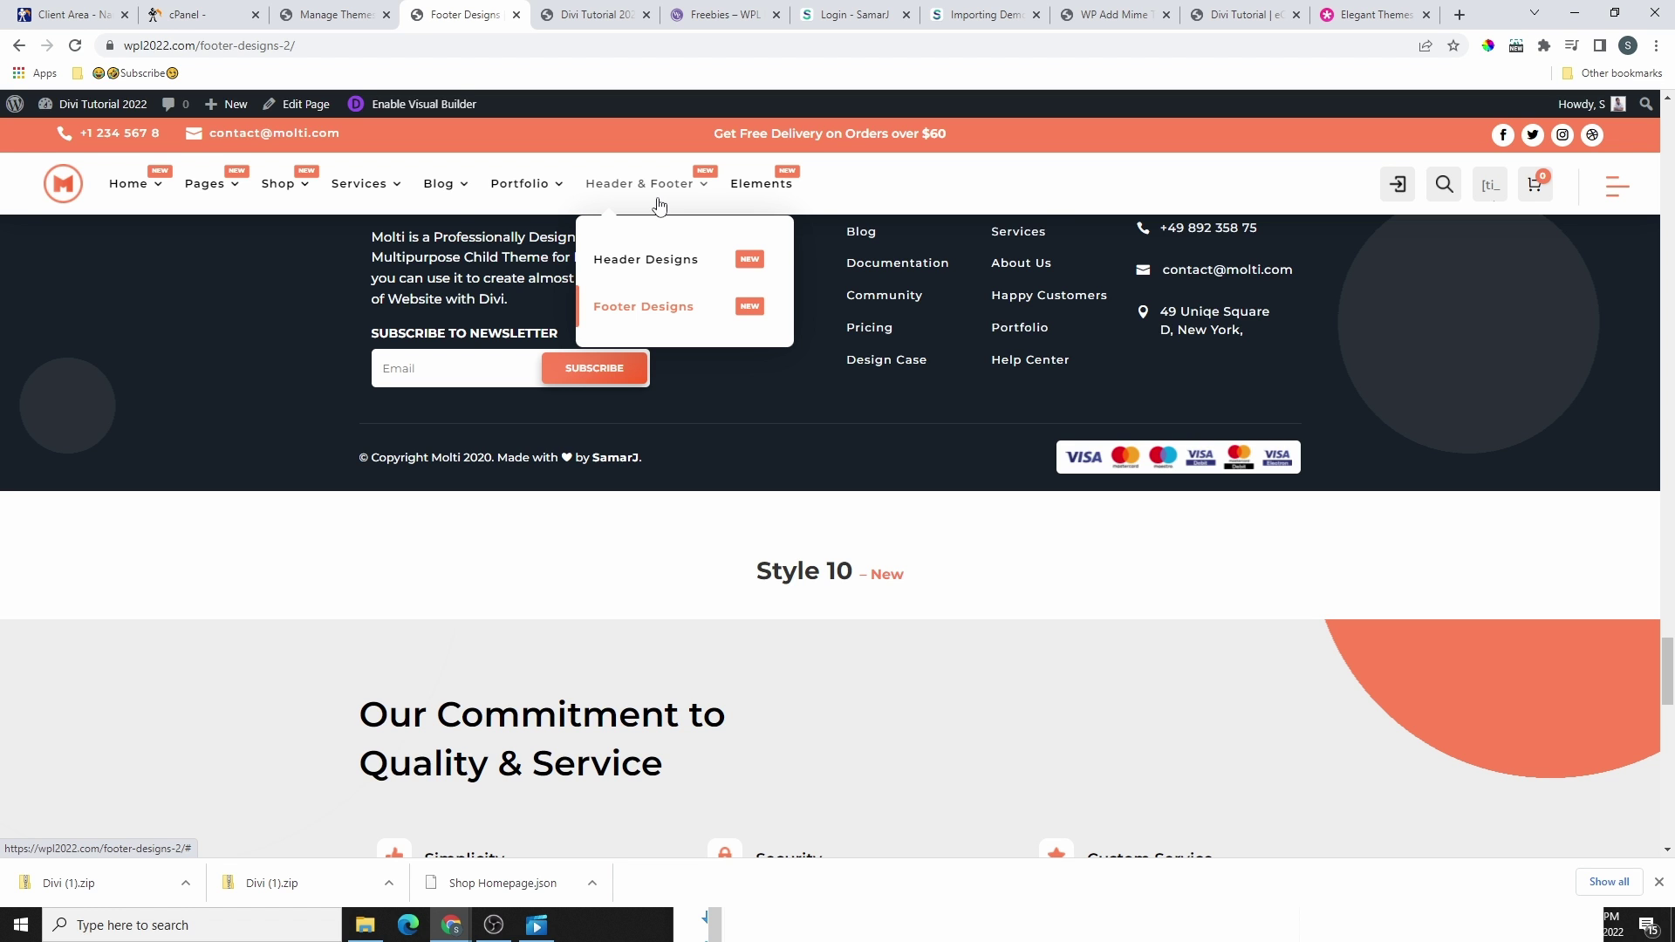
{"action": "scroll", "coordinate": [951, 276], "scroll_direction": "up", "scroll_amount": 2}
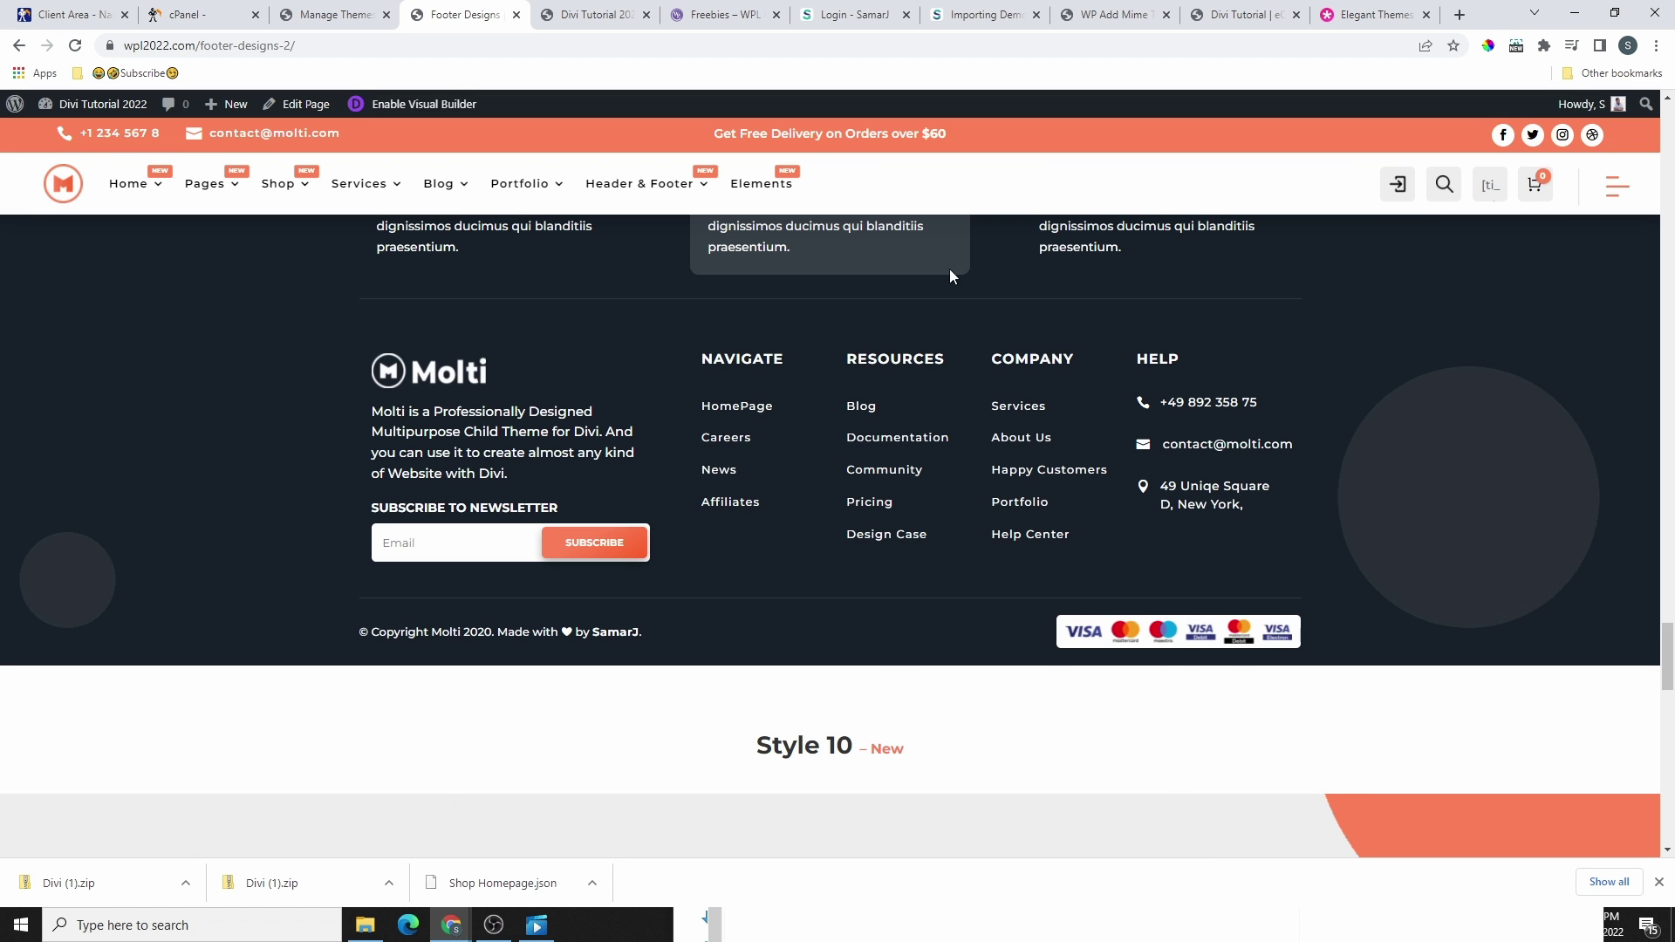
{"action": "scroll", "coordinate": [867, 274], "scroll_direction": "up", "scroll_amount": 3}
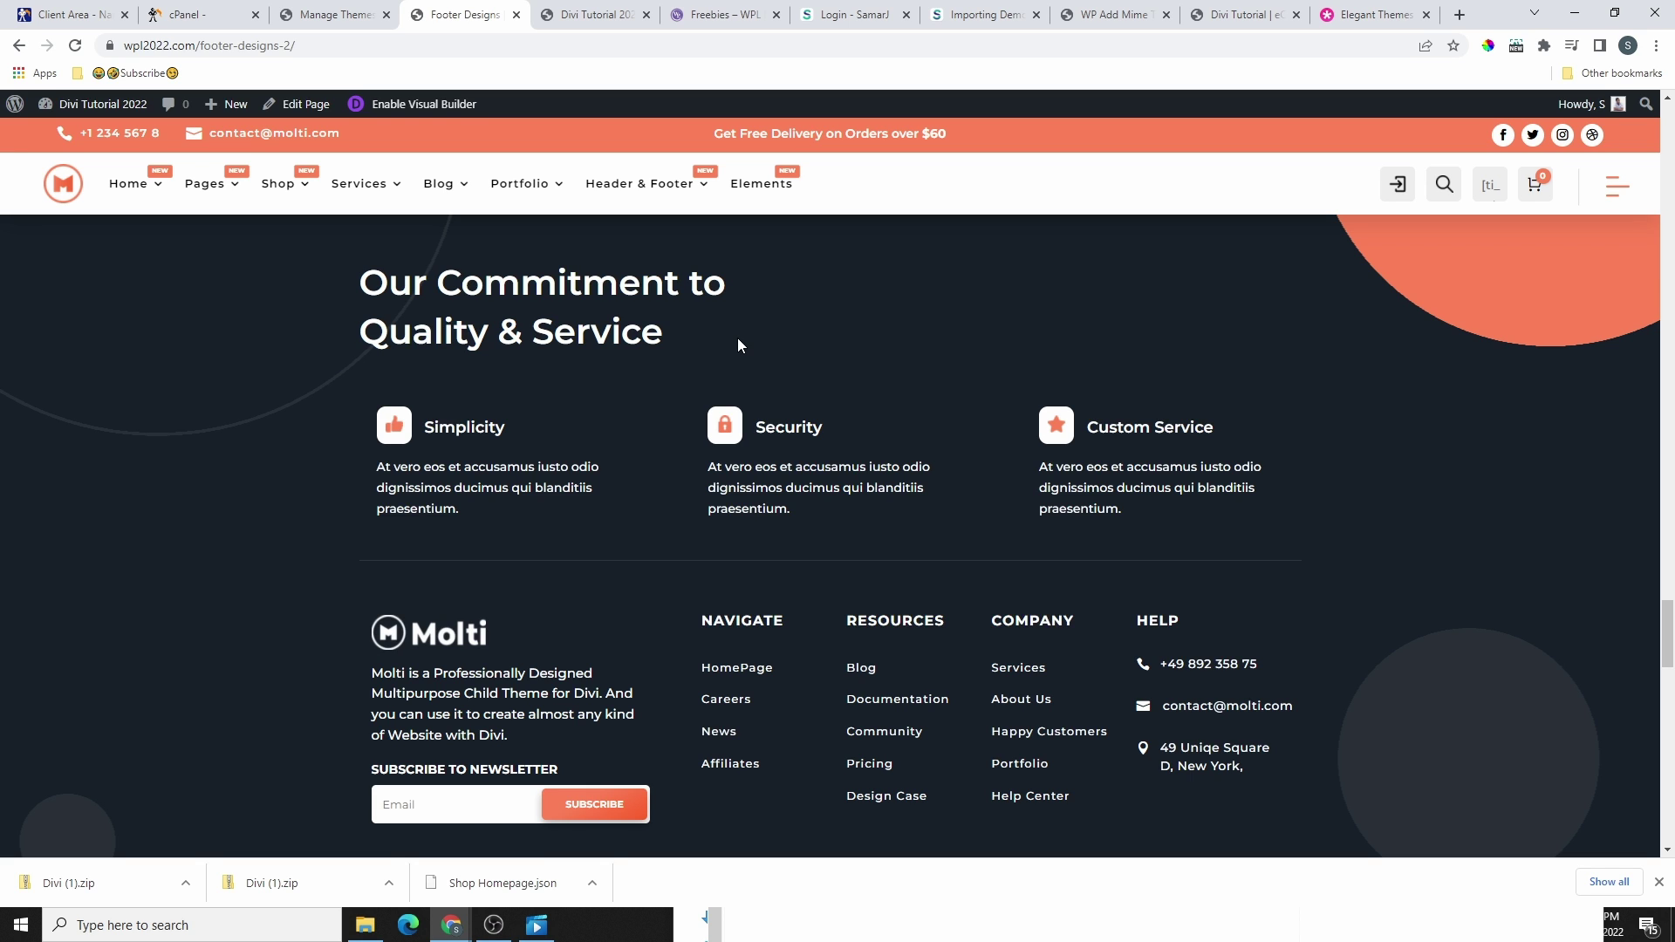
- Open the wishlist link in the site header, and switch to the WordPress Themes admin page
{"action": "mouse_move", "coordinate": [1432, 190]}
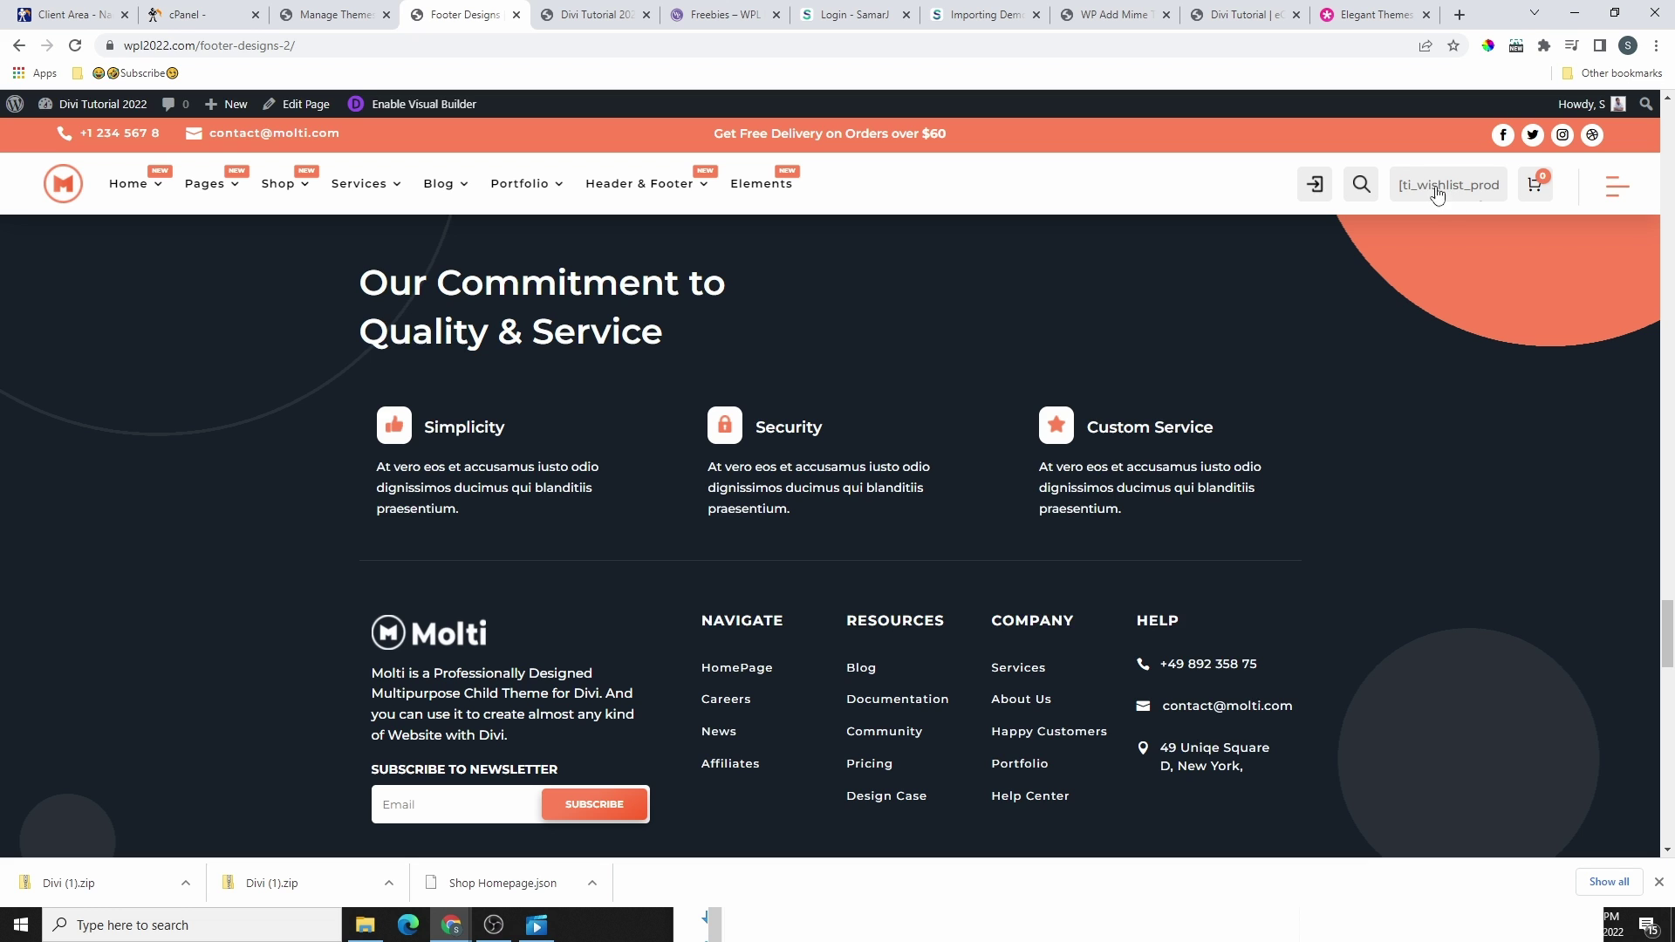
{"action": "left_click", "coordinate": [1435, 193]}
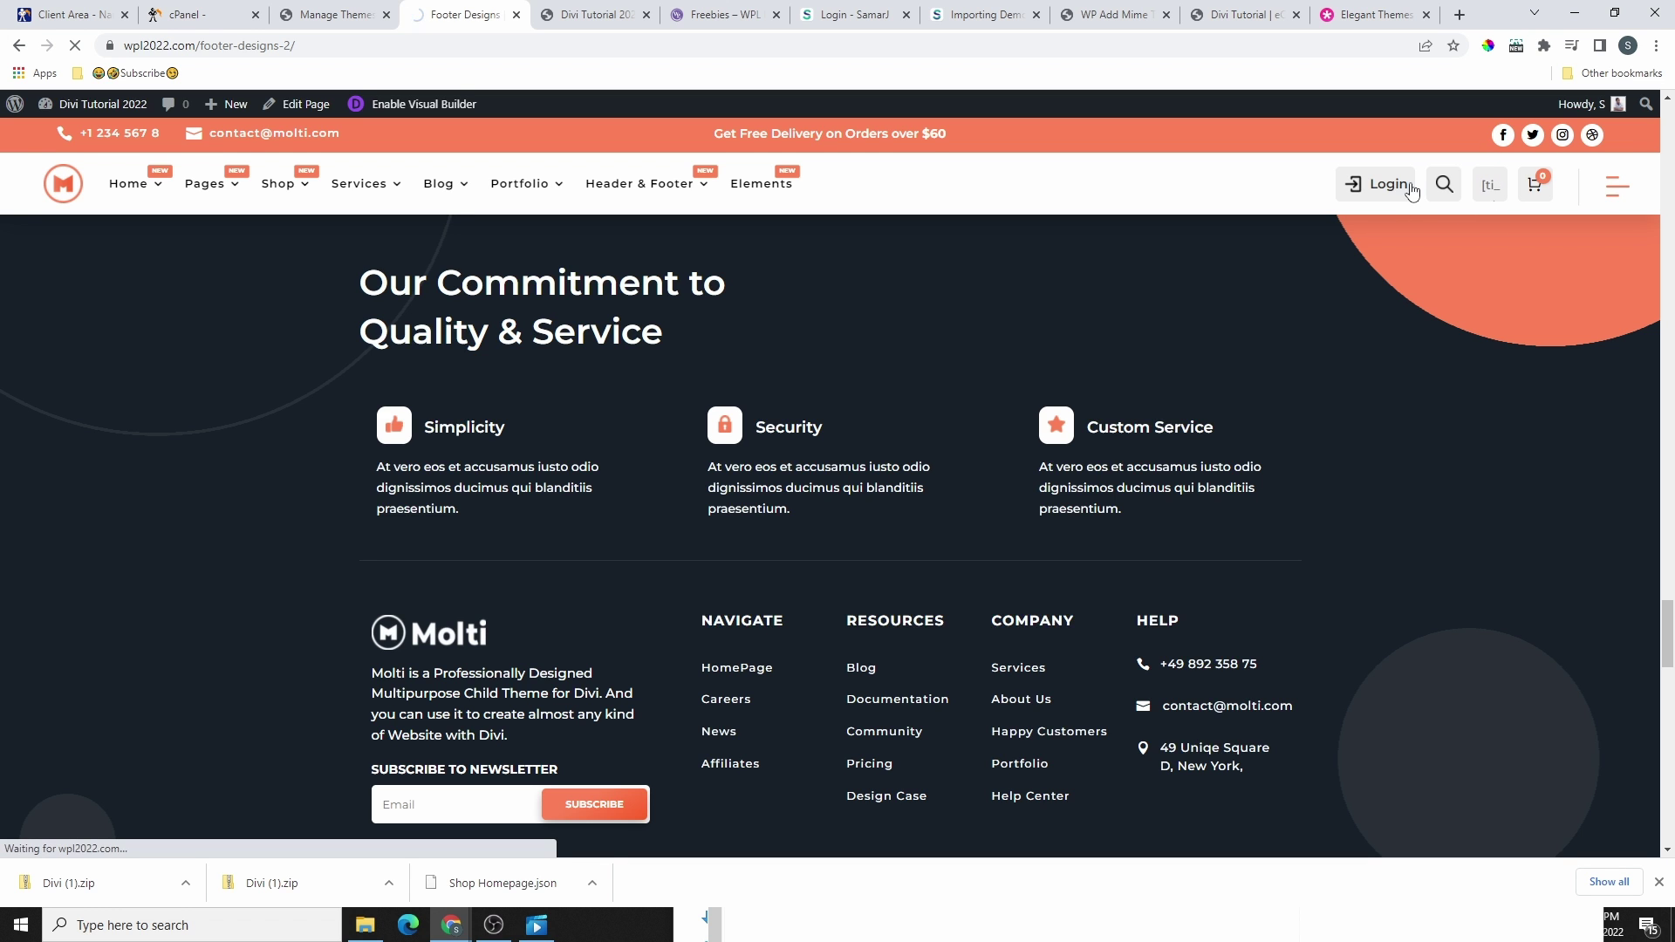
{"action": "left_click", "coordinate": [348, 15]}
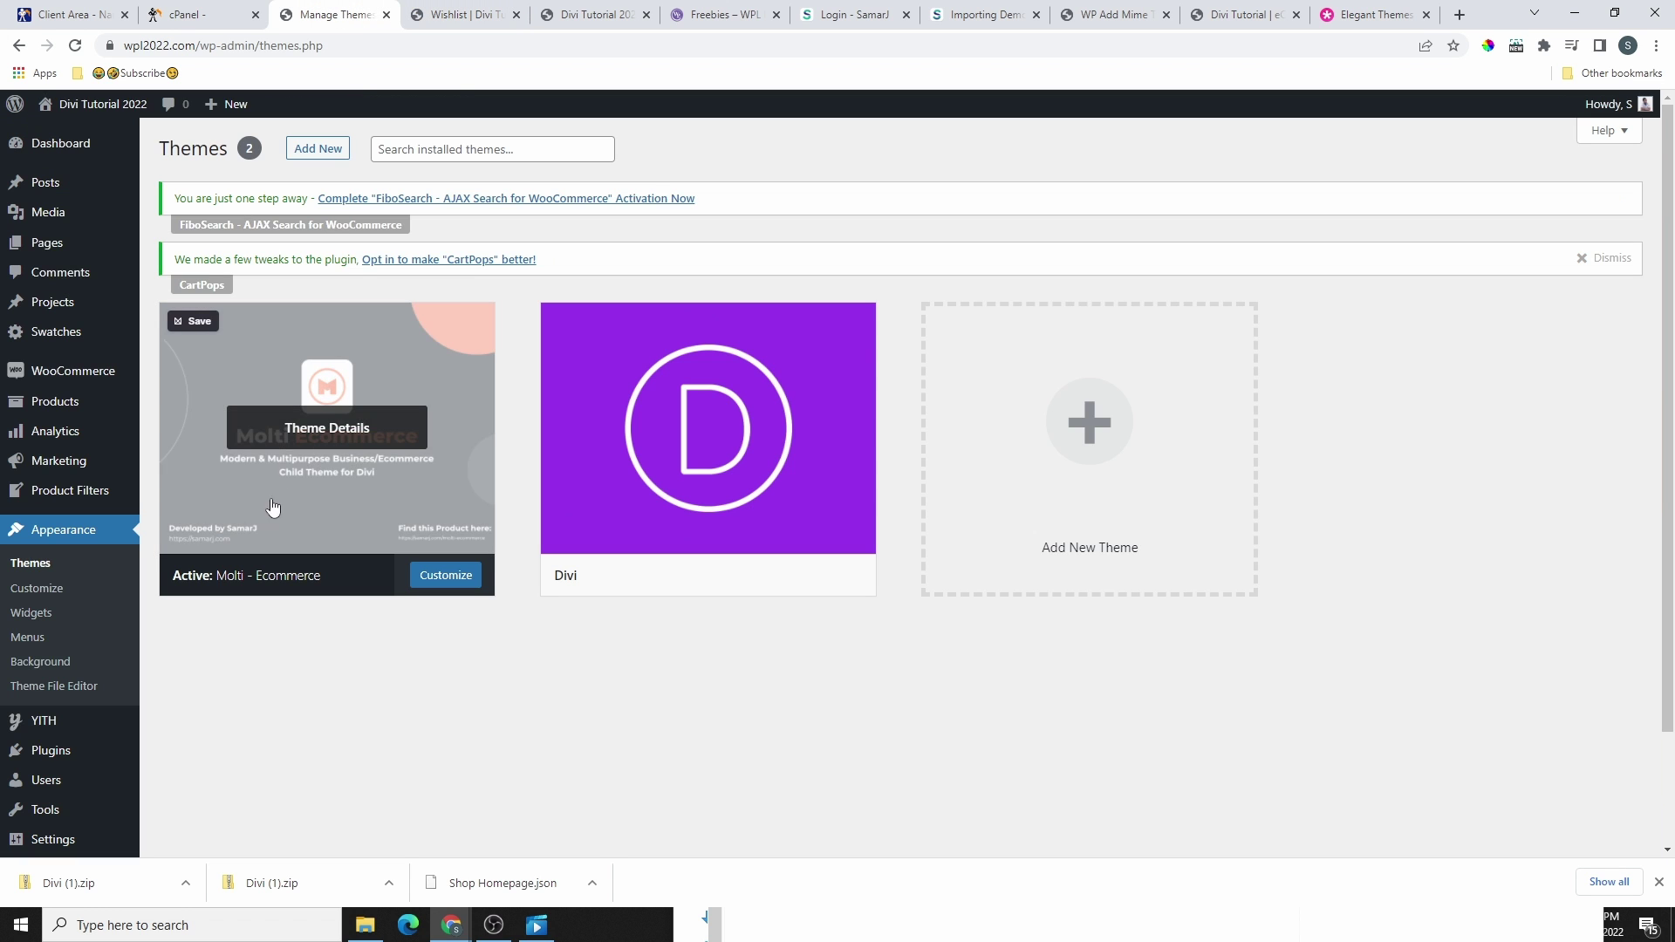
- Open the Molti Ecommerce documentation's Important Settings page and read the Permalink, Quick View and CartPops instructions
{"action": "left_click", "coordinate": [1001, 18]}
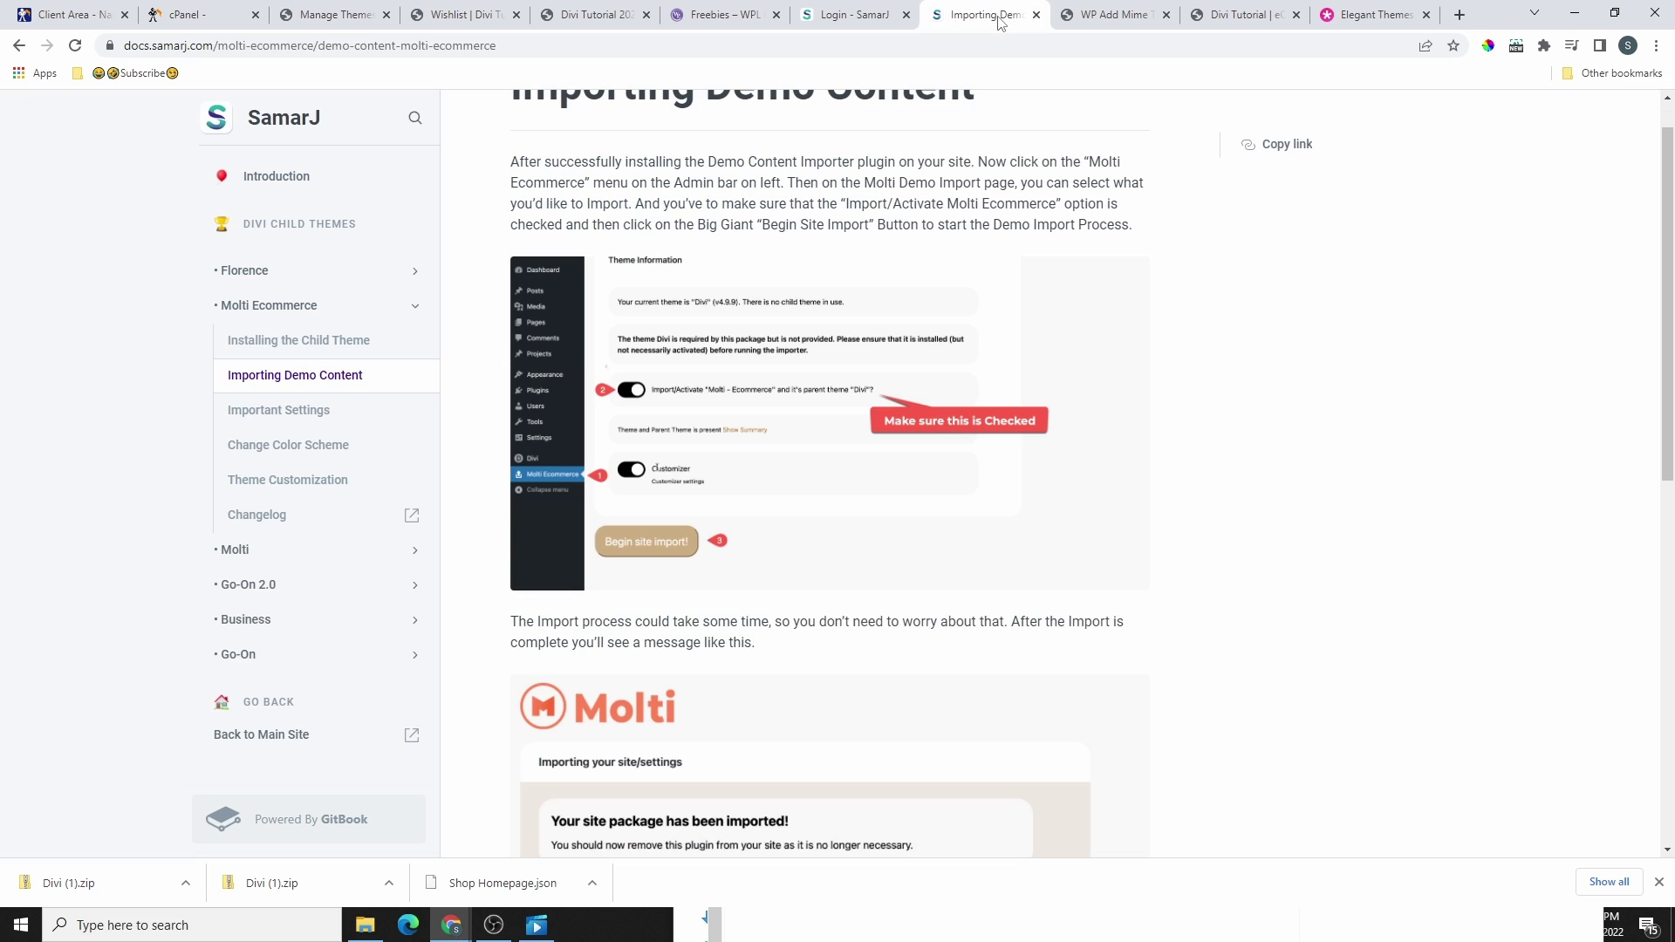
{"action": "scroll", "coordinate": [441, 445], "scroll_direction": "down", "scroll_amount": 2}
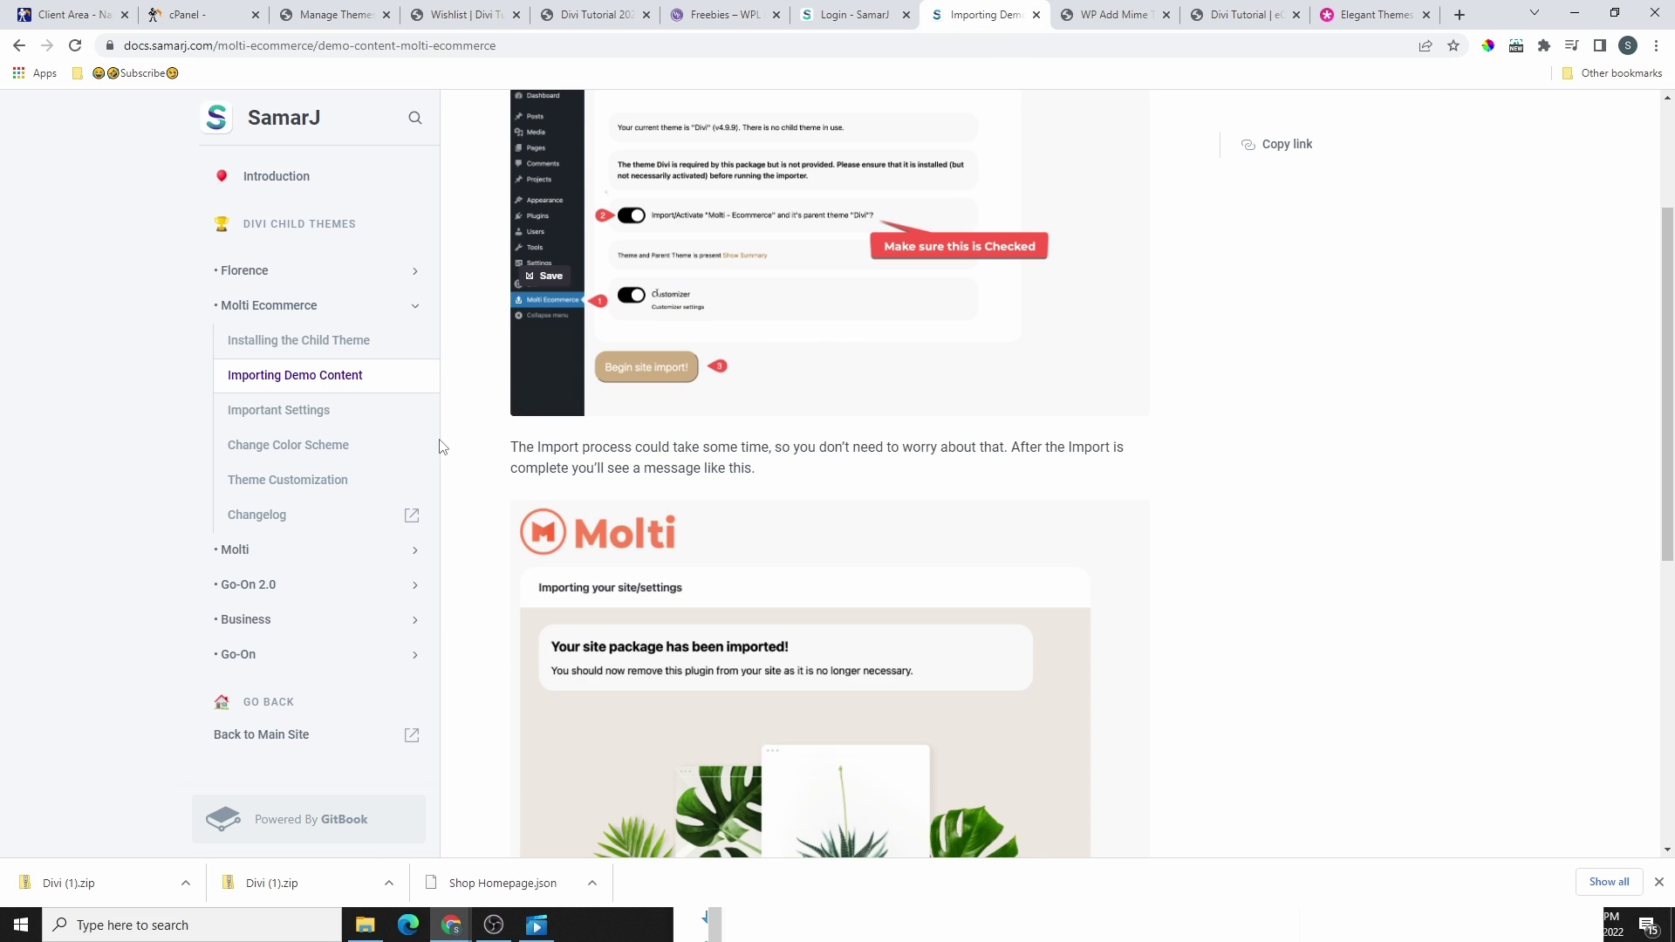
{"action": "scroll", "coordinate": [785, 507], "scroll_direction": "down", "scroll_amount": 7}
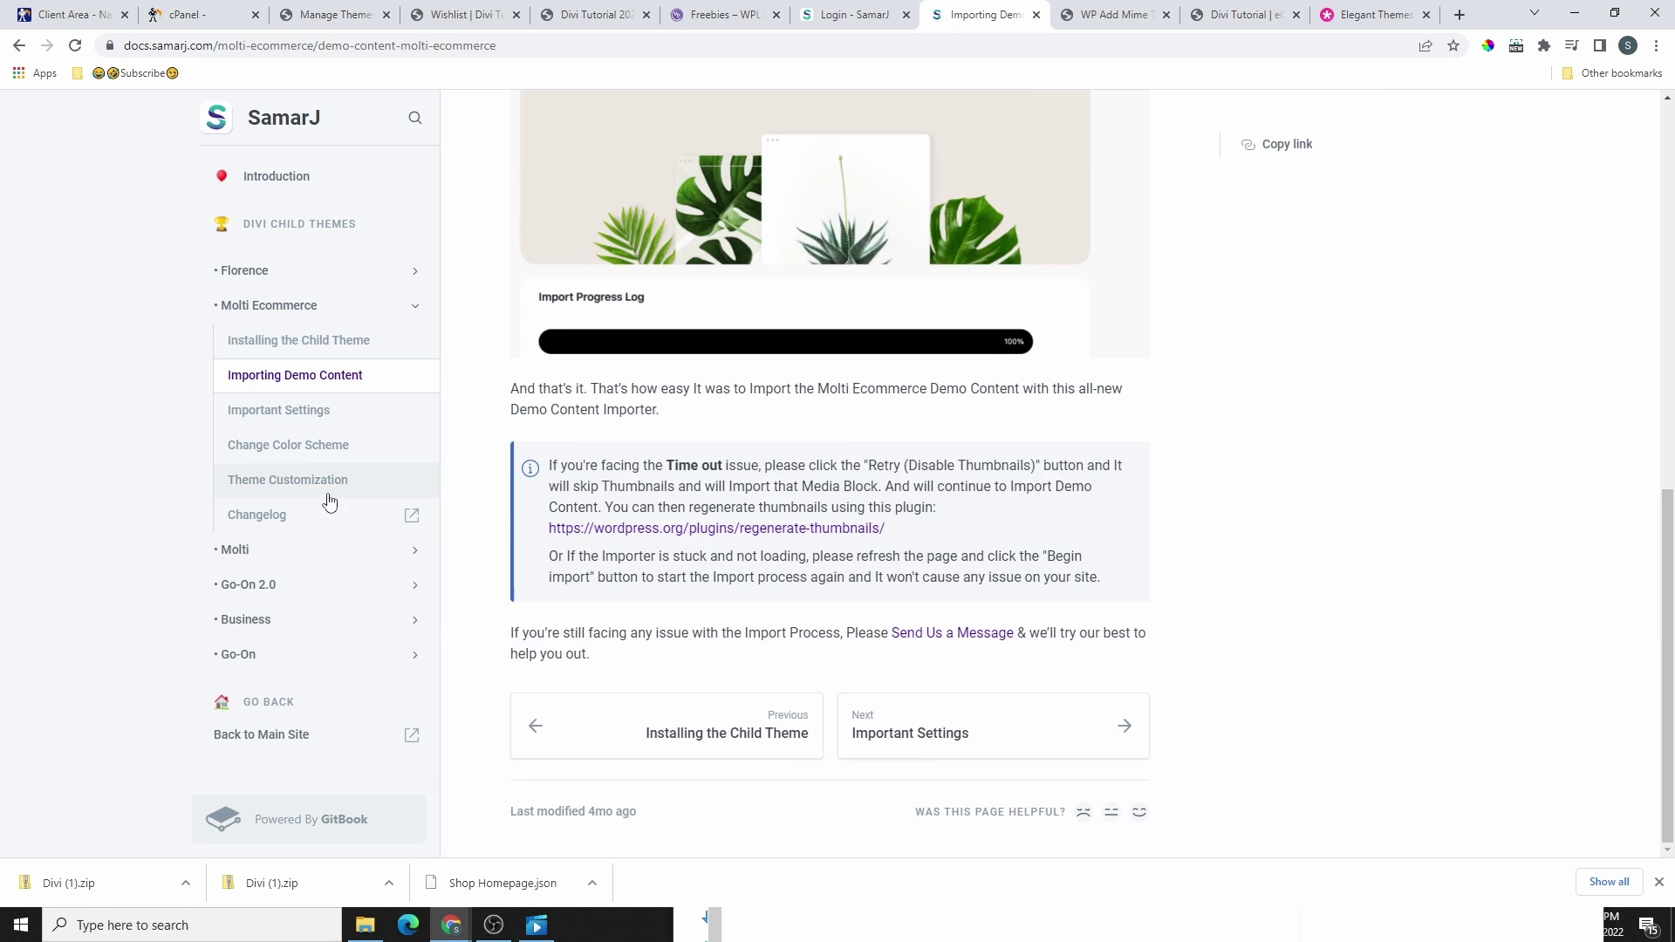
{"action": "left_click", "coordinate": [278, 417]}
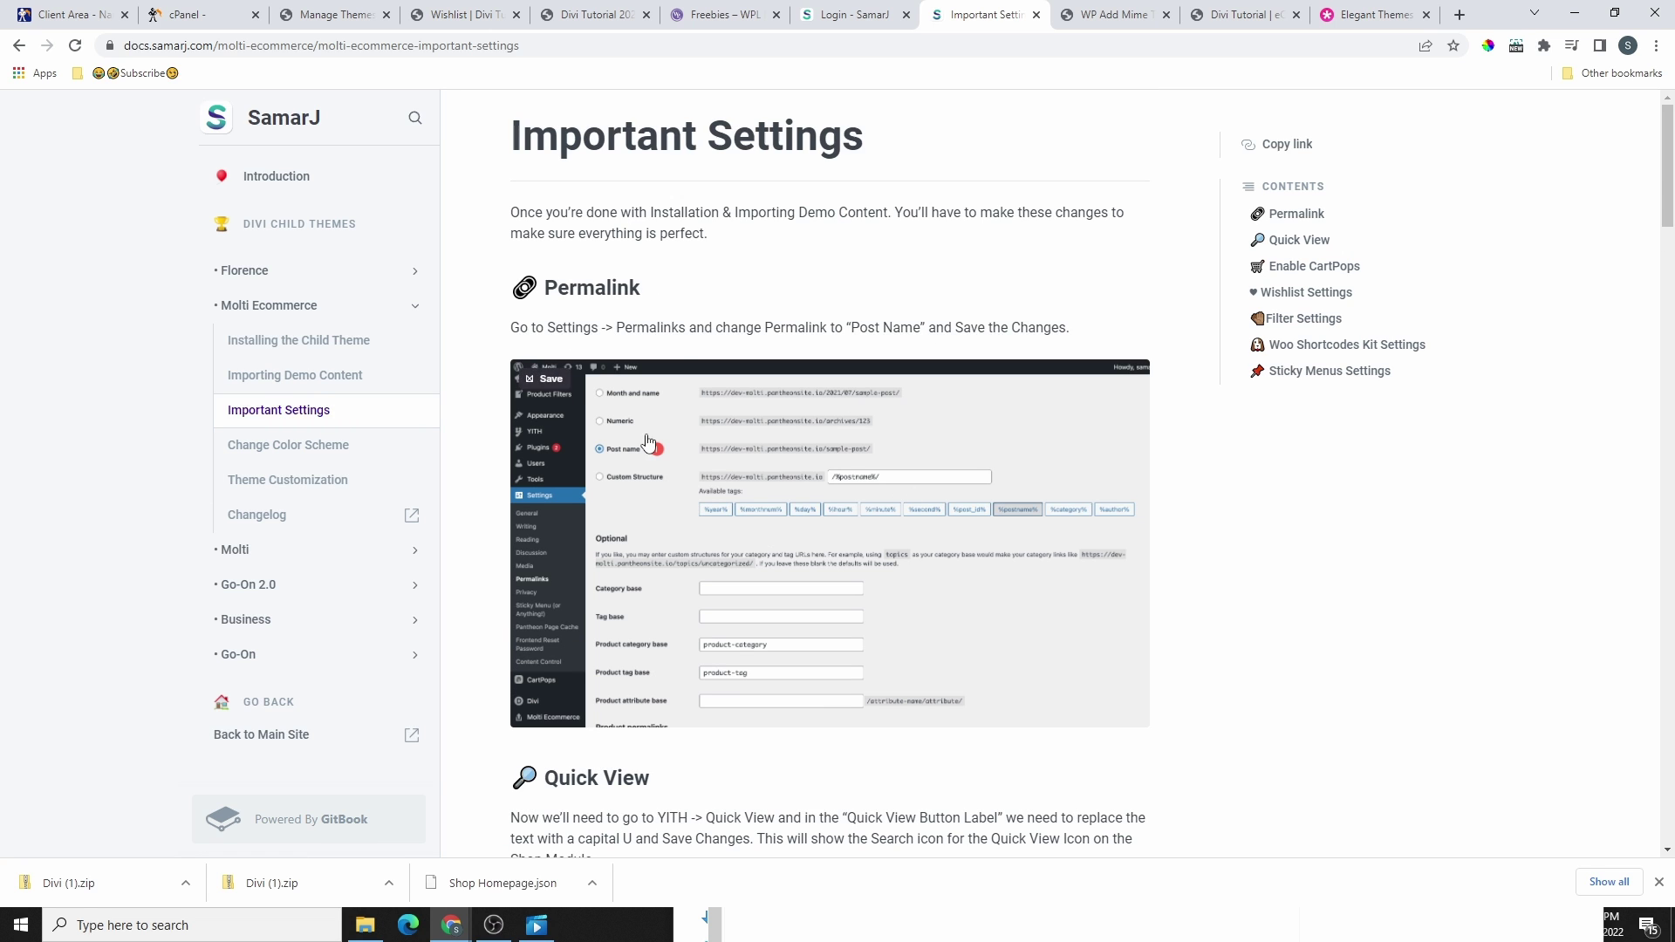
{"action": "left_click_drag", "start_coordinate": [644, 291], "coordinate": [485, 312]}
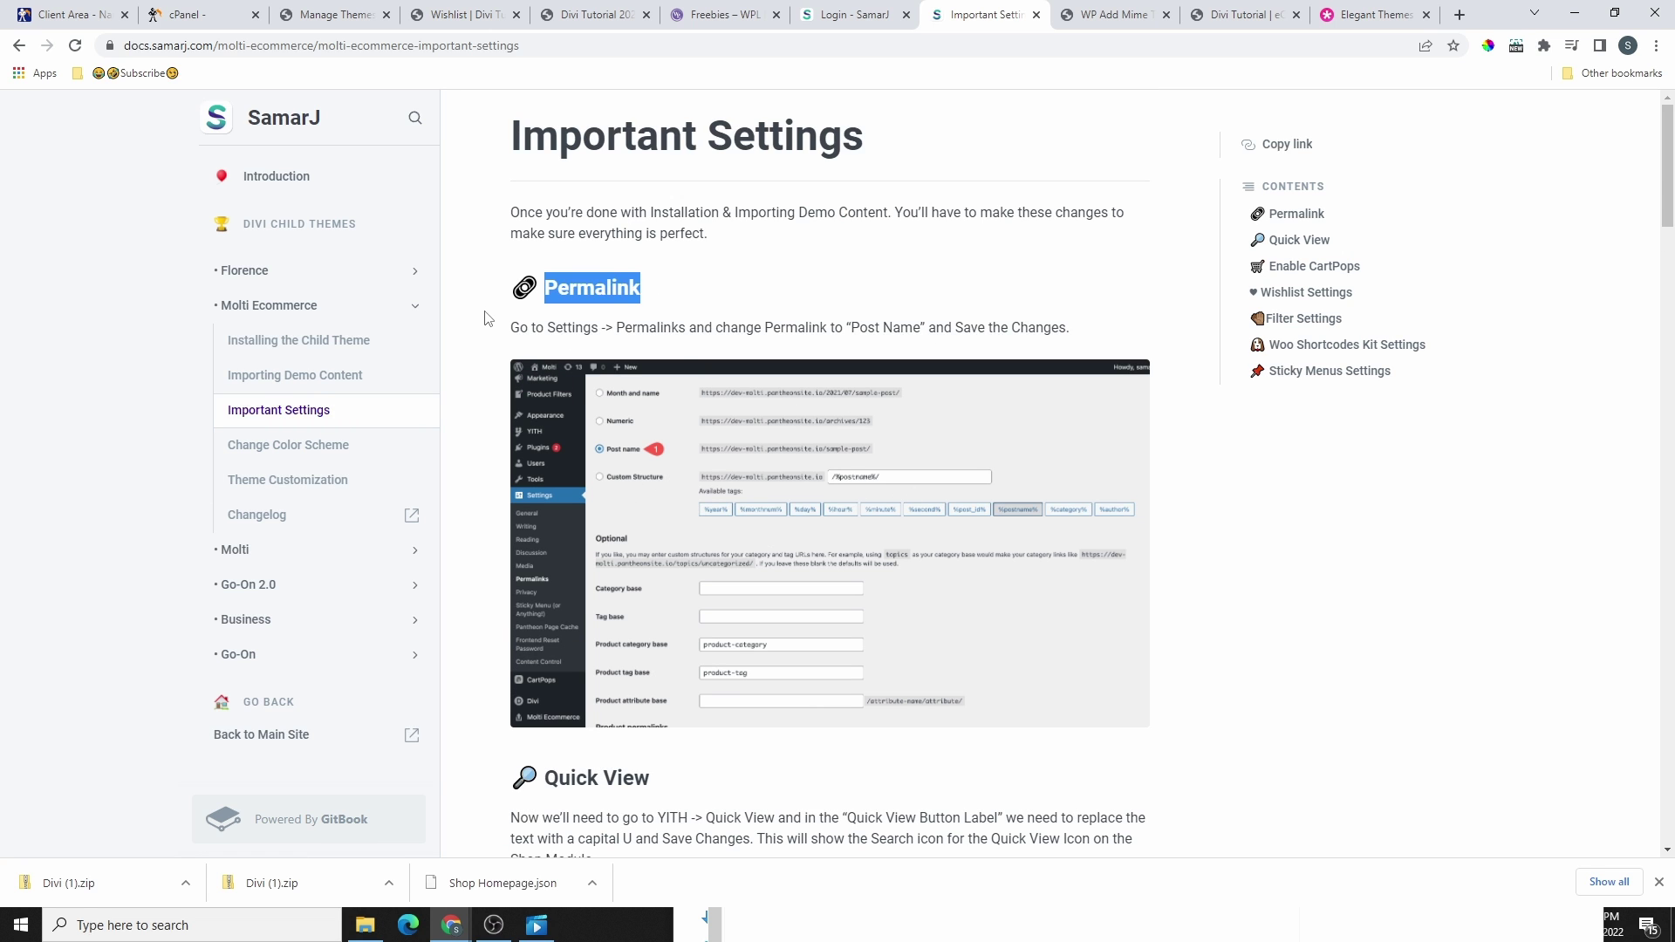
{"action": "left_click", "coordinate": [616, 325]}
{"action": "scroll", "coordinate": [611, 288], "scroll_direction": "down", "scroll_amount": 5}
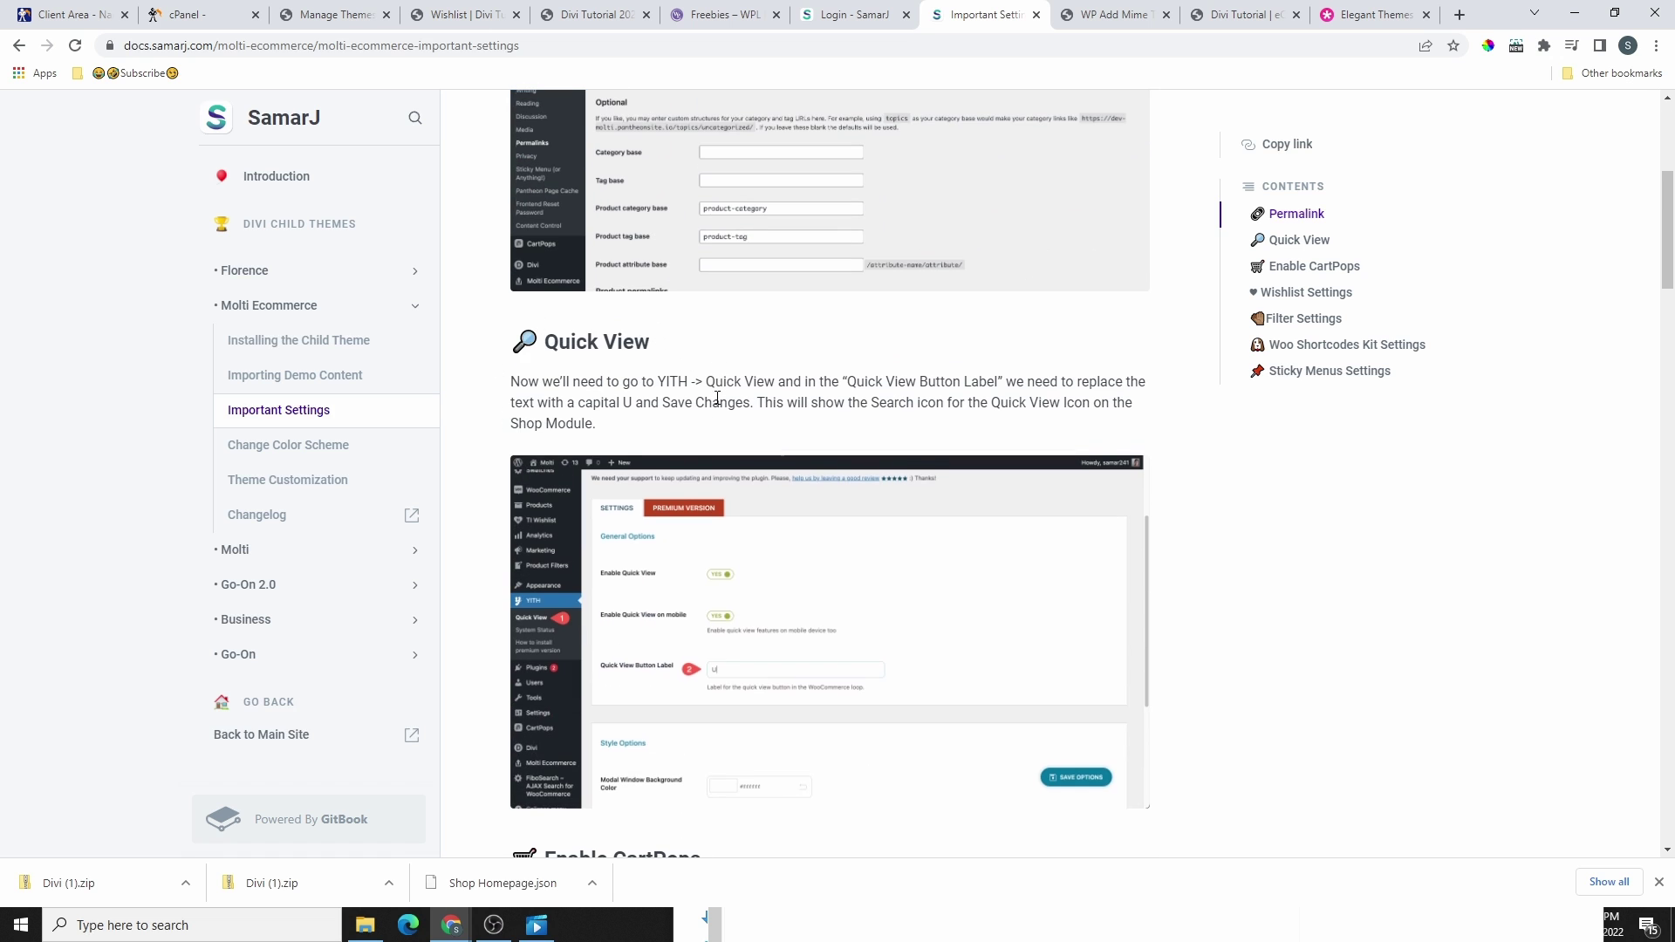
{"action": "scroll", "coordinate": [717, 398], "scroll_direction": "down", "scroll_amount": 3}
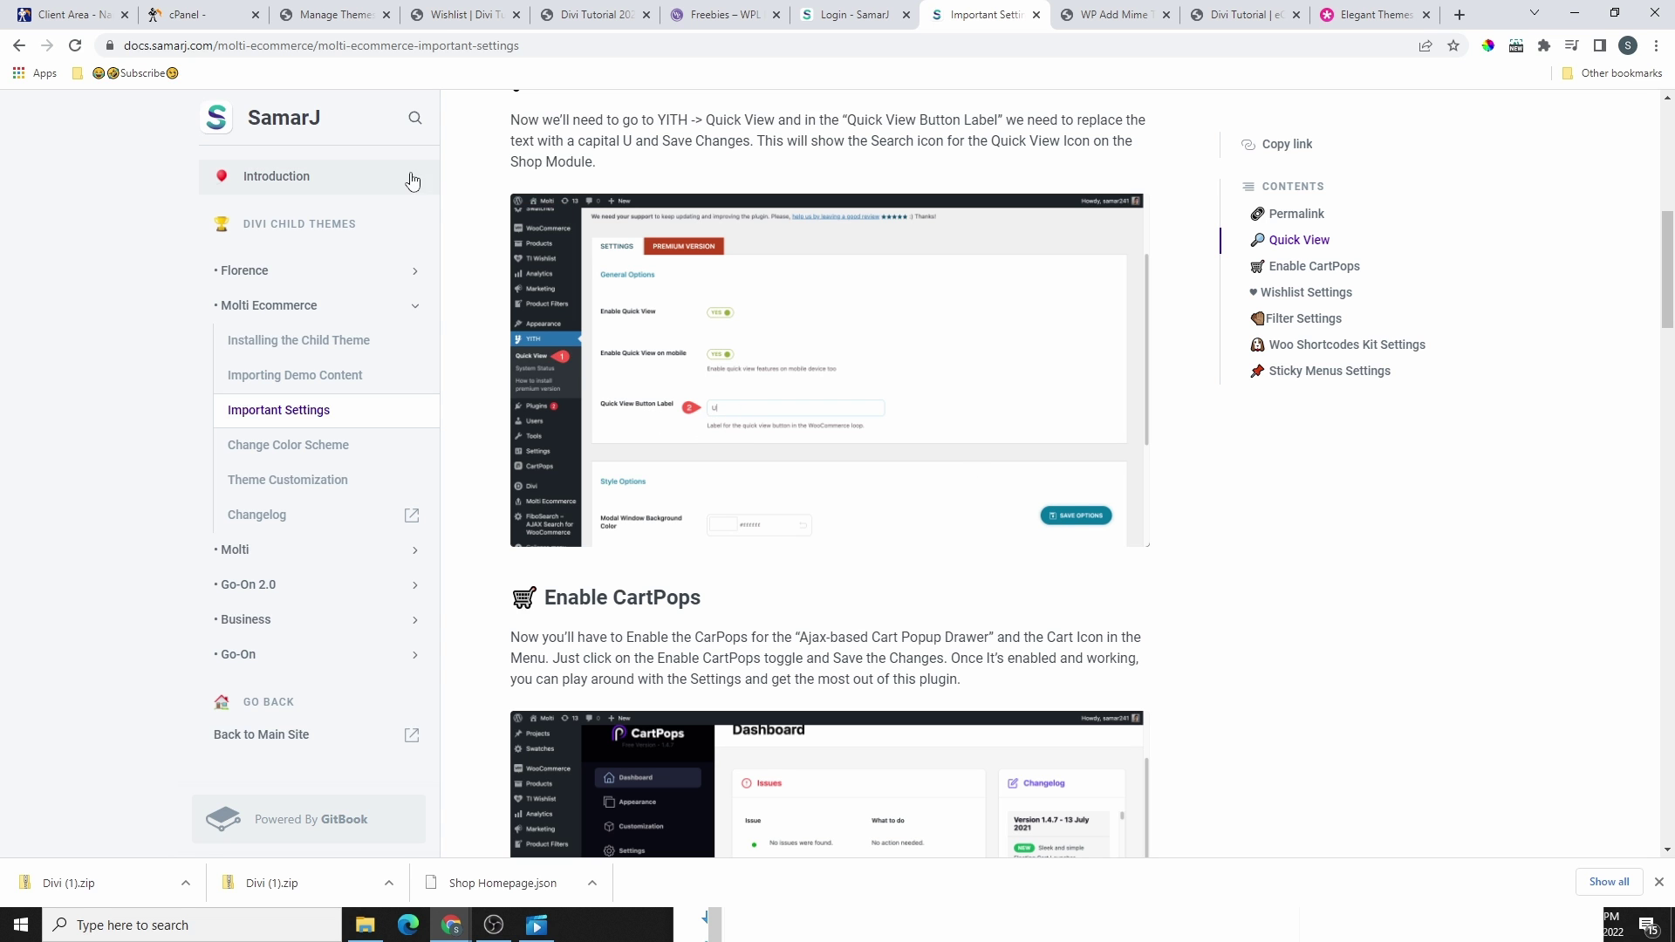
- Activate the TI WooCommerce Wishlist plugin in the installed plugins list and read its setup notice
{"action": "left_click", "coordinate": [333, 17]}
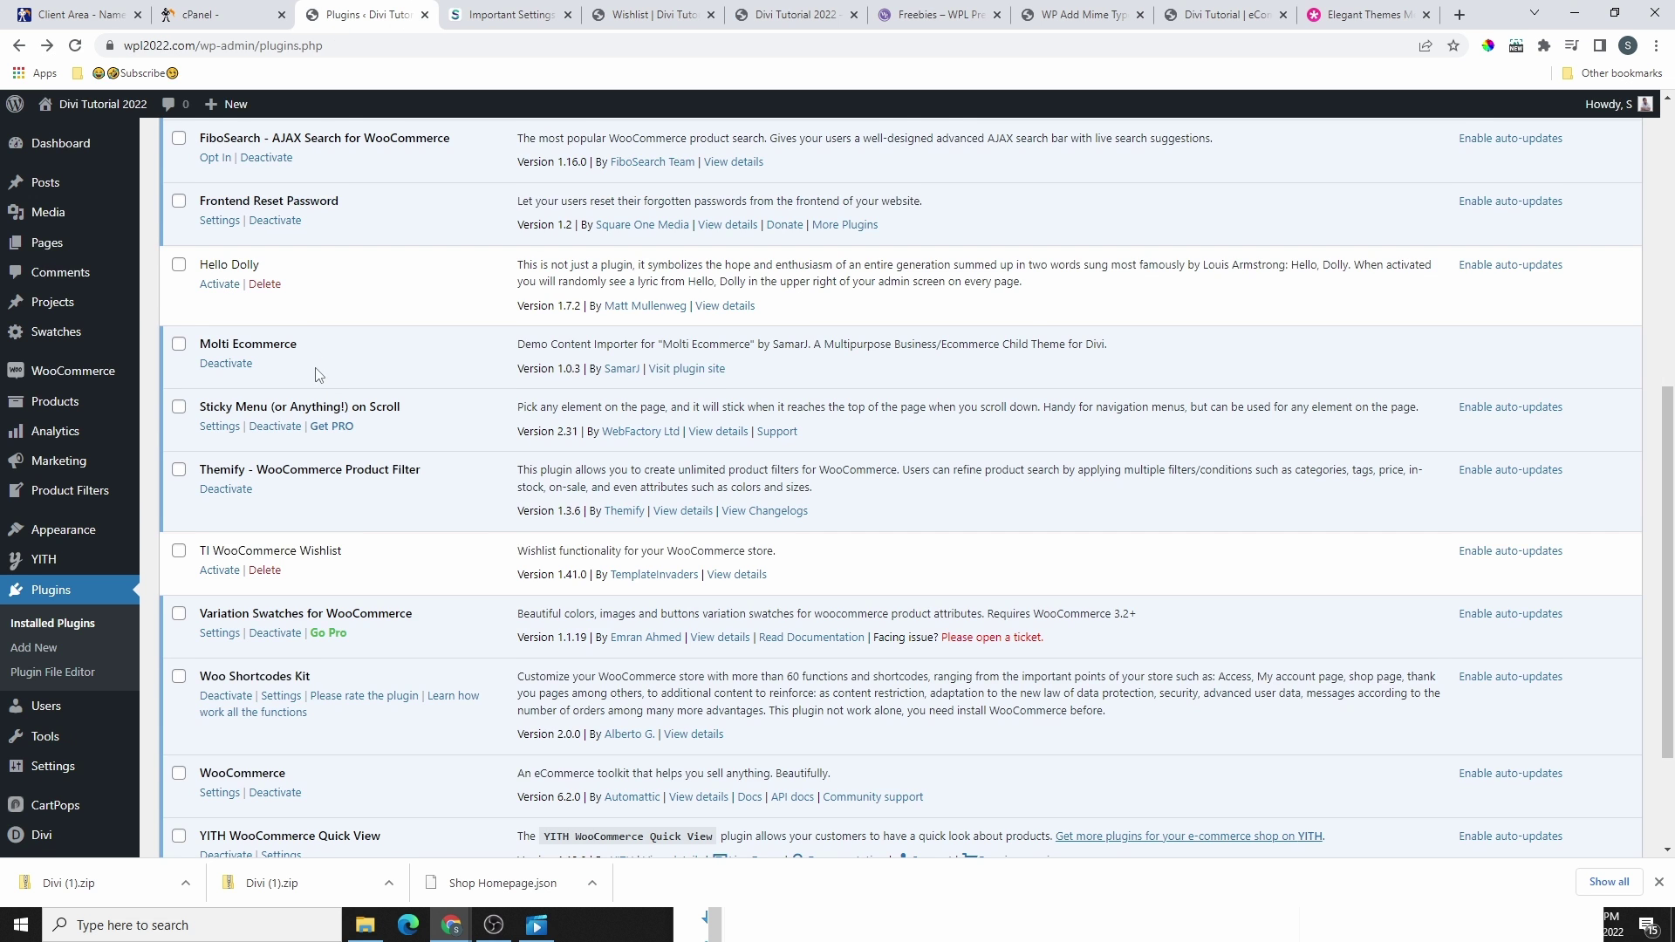
{"action": "scroll", "coordinate": [202, 278], "scroll_direction": "up", "scroll_amount": 5}
{"action": "scroll", "coordinate": [293, 349], "scroll_direction": "down", "scroll_amount": 1}
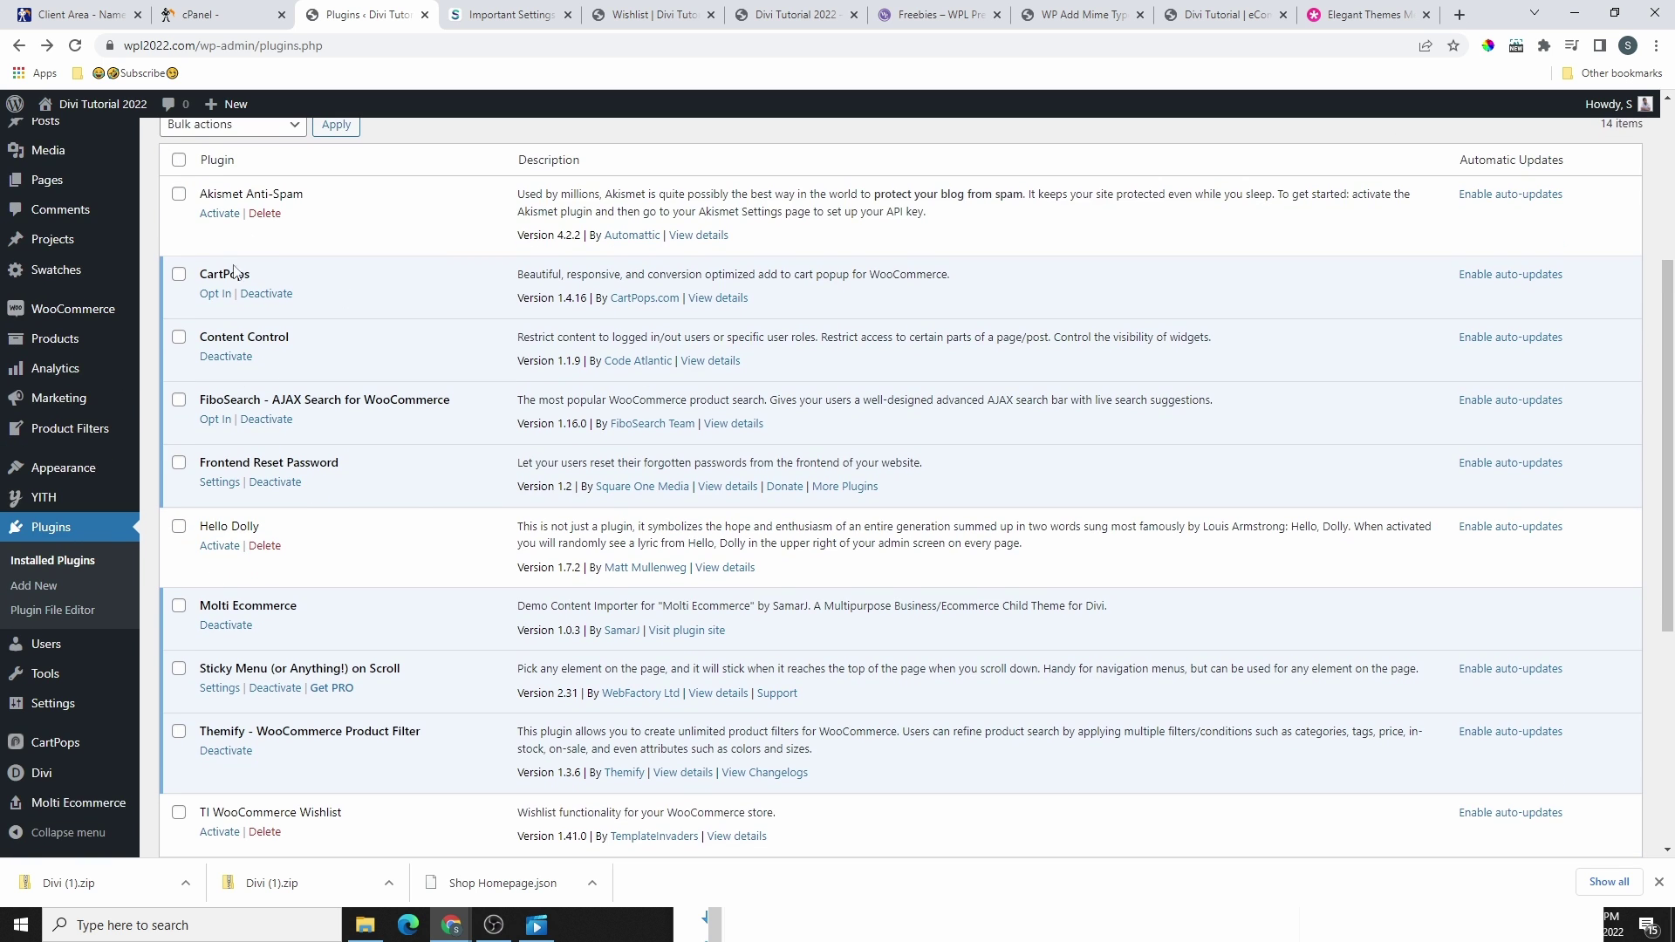
{"action": "scroll", "coordinate": [415, 510], "scroll_direction": "down", "scroll_amount": 5}
{"action": "scroll", "coordinate": [234, 503], "scroll_direction": "up", "scroll_amount": 4}
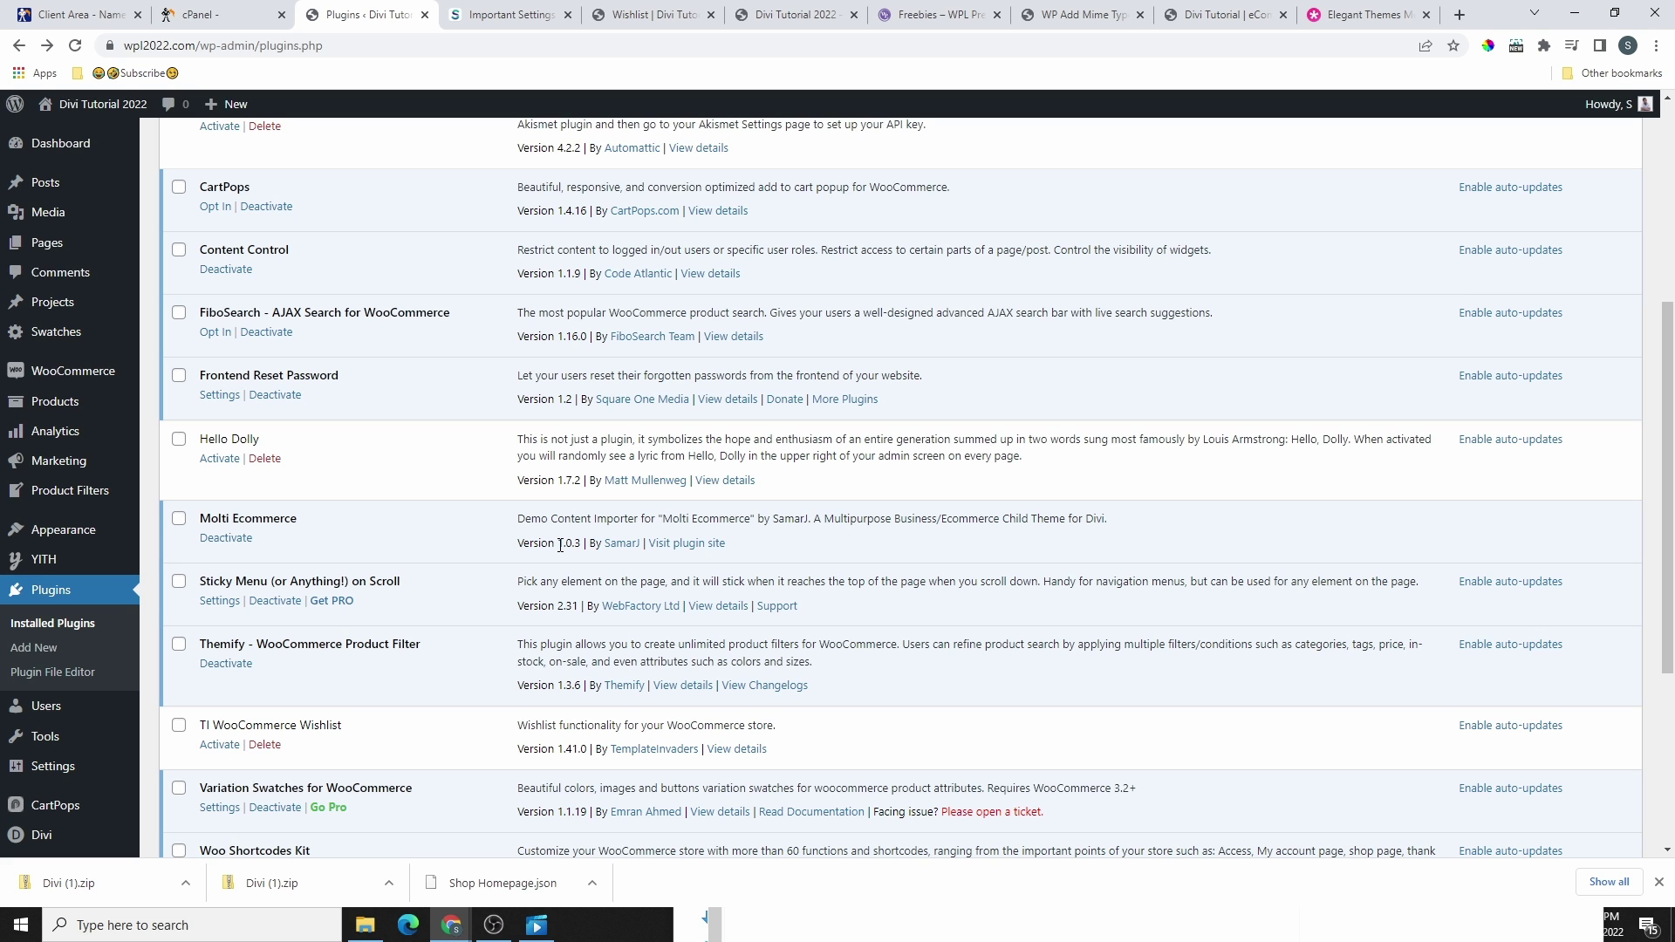
{"action": "scroll", "coordinate": [586, 515], "scroll_direction": "down", "scroll_amount": 2}
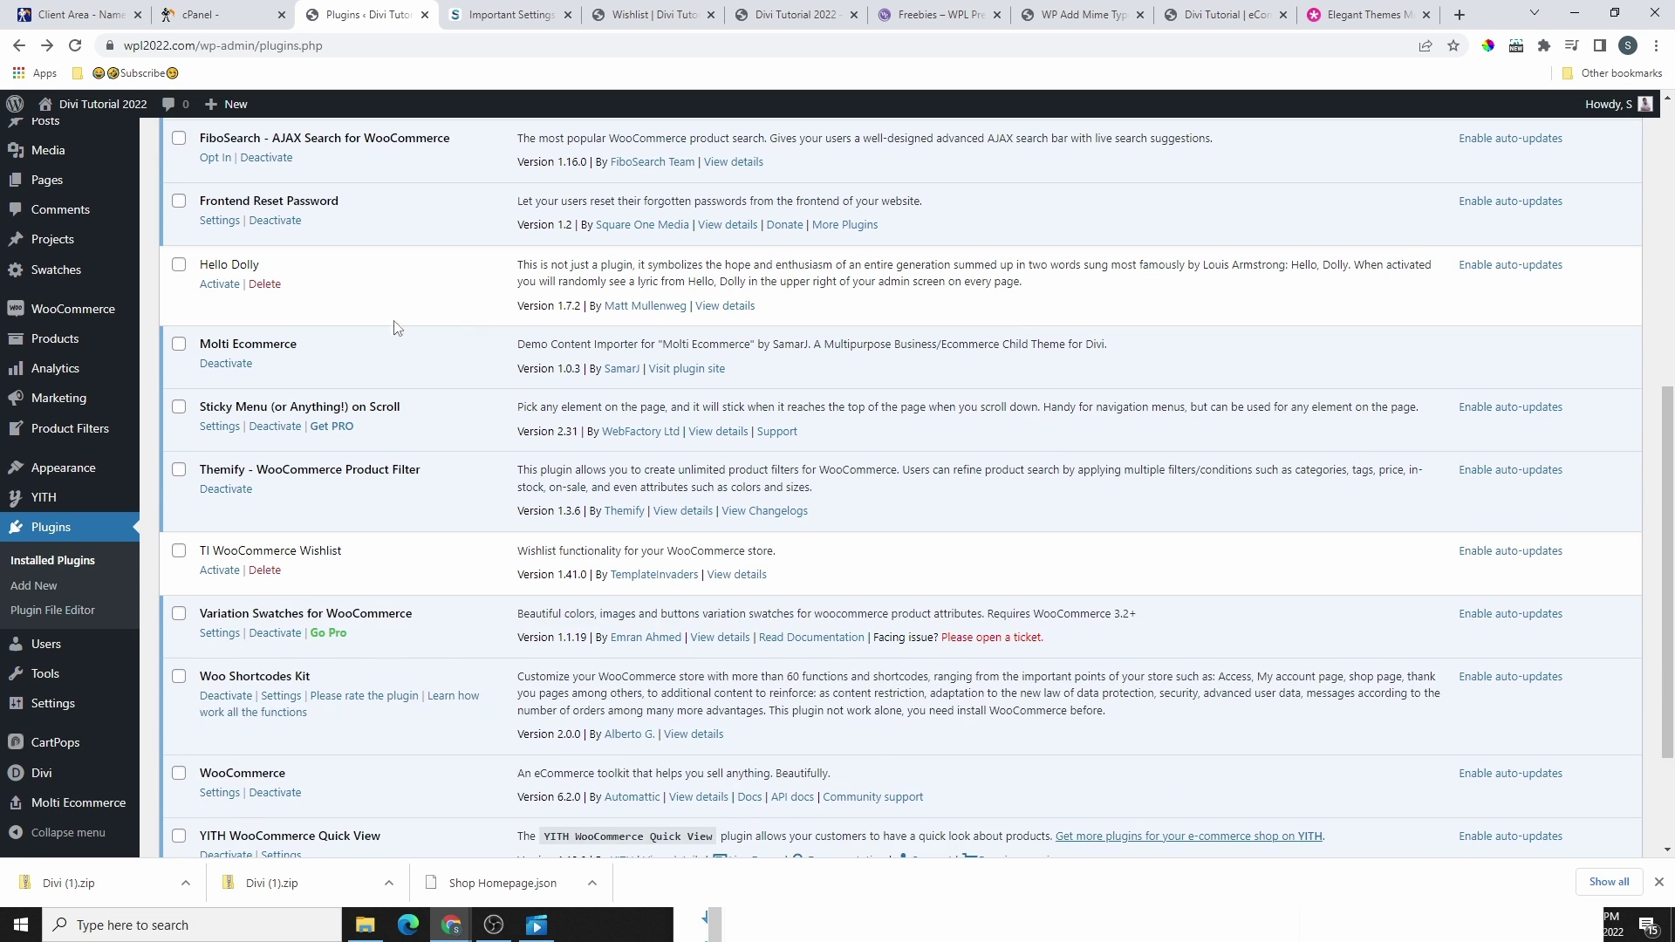
{"action": "scroll", "coordinate": [262, 445], "scroll_direction": "down", "scroll_amount": 2}
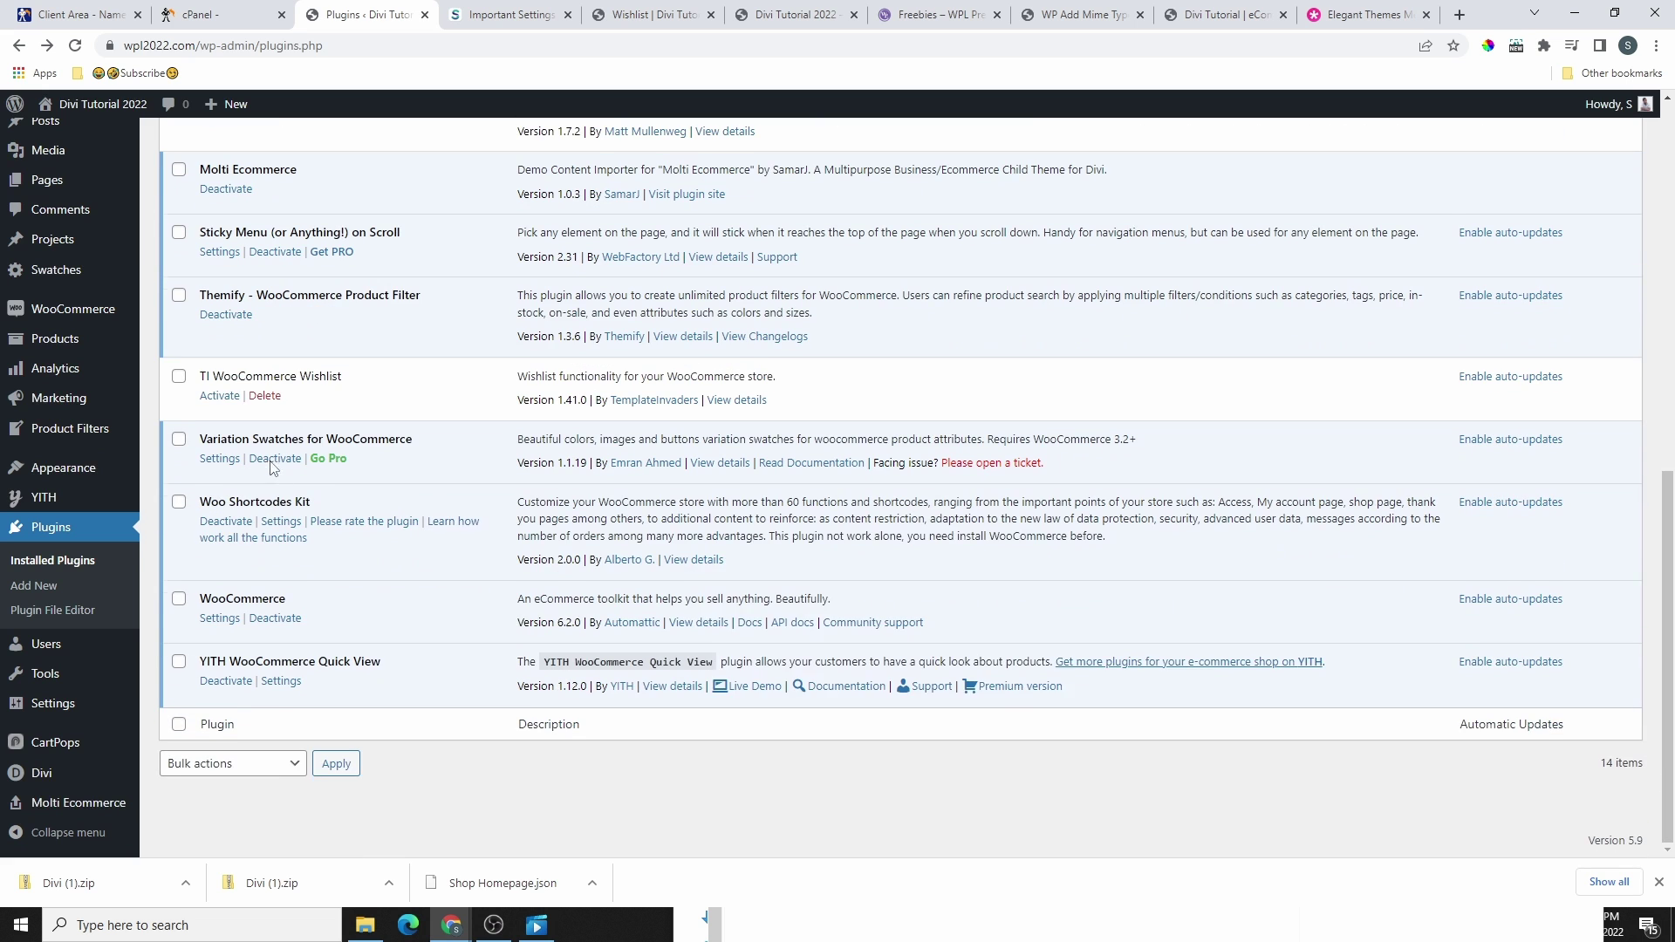
{"action": "left_click", "coordinate": [223, 397]}
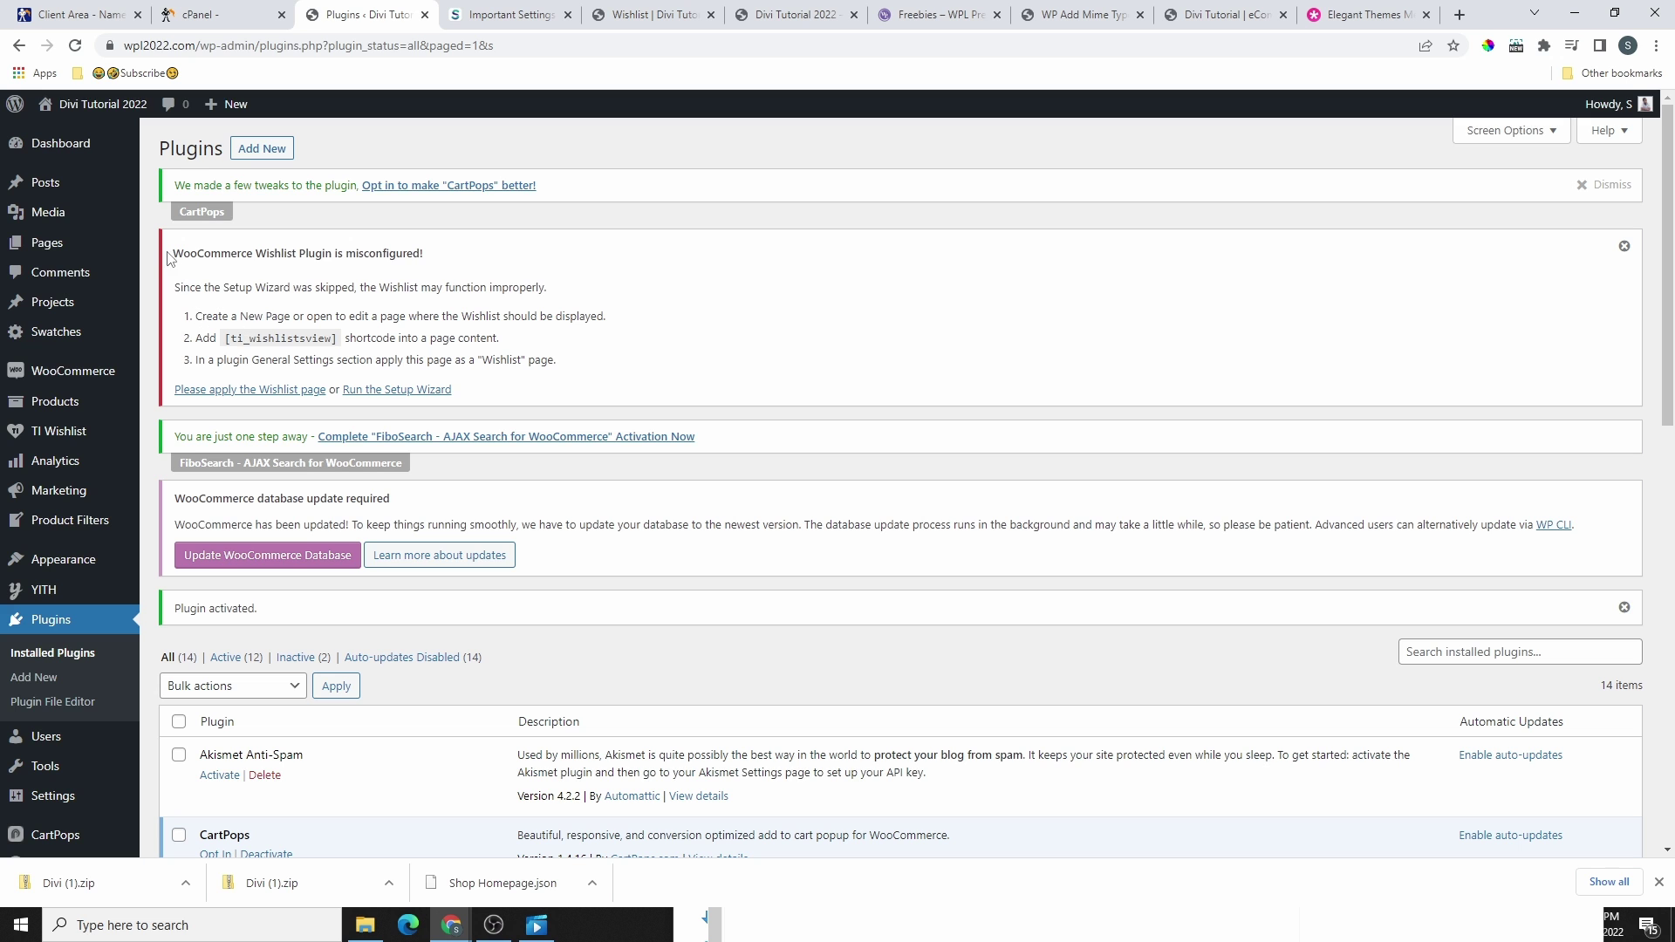
{"action": "left_click_drag", "start_coordinate": [171, 260], "coordinate": [451, 267]}
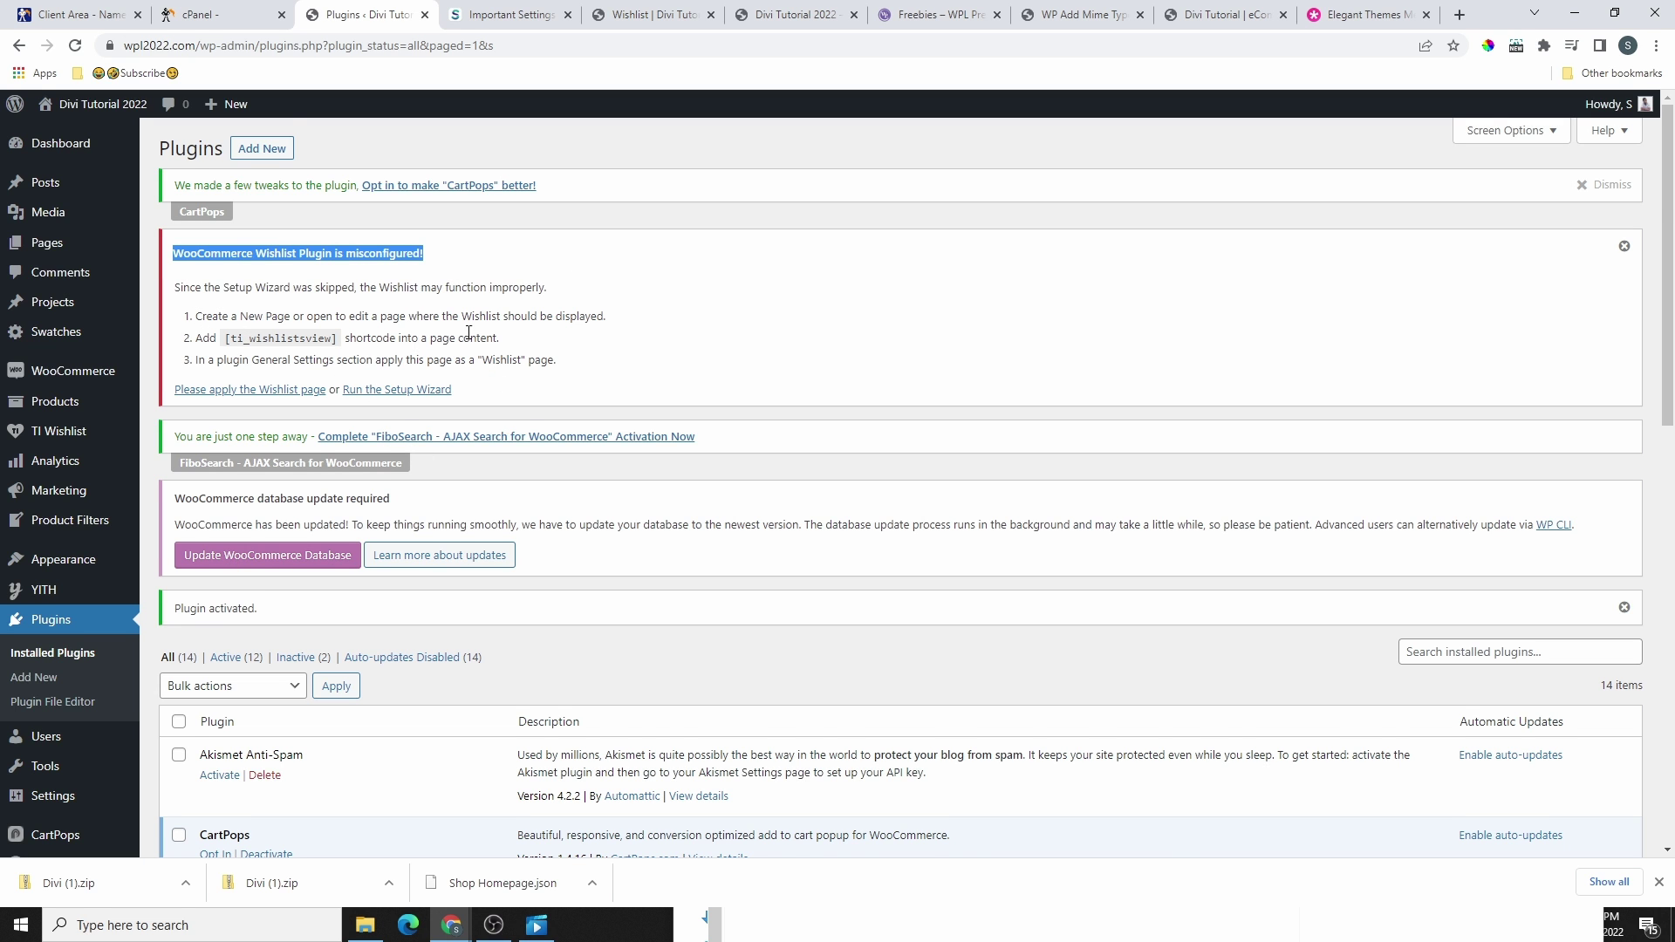
{"action": "scroll", "coordinate": [468, 332], "scroll_direction": "down", "scroll_amount": 3}
{"action": "left_click", "coordinate": [525, 412]}
{"action": "scroll", "coordinate": [525, 412], "scroll_direction": "up", "scroll_amount": 3}
- Set the YITH Quick View button label to a capital U, as the documentation specifies, and save the options
{"action": "mouse_move", "coordinate": [44, 602]}
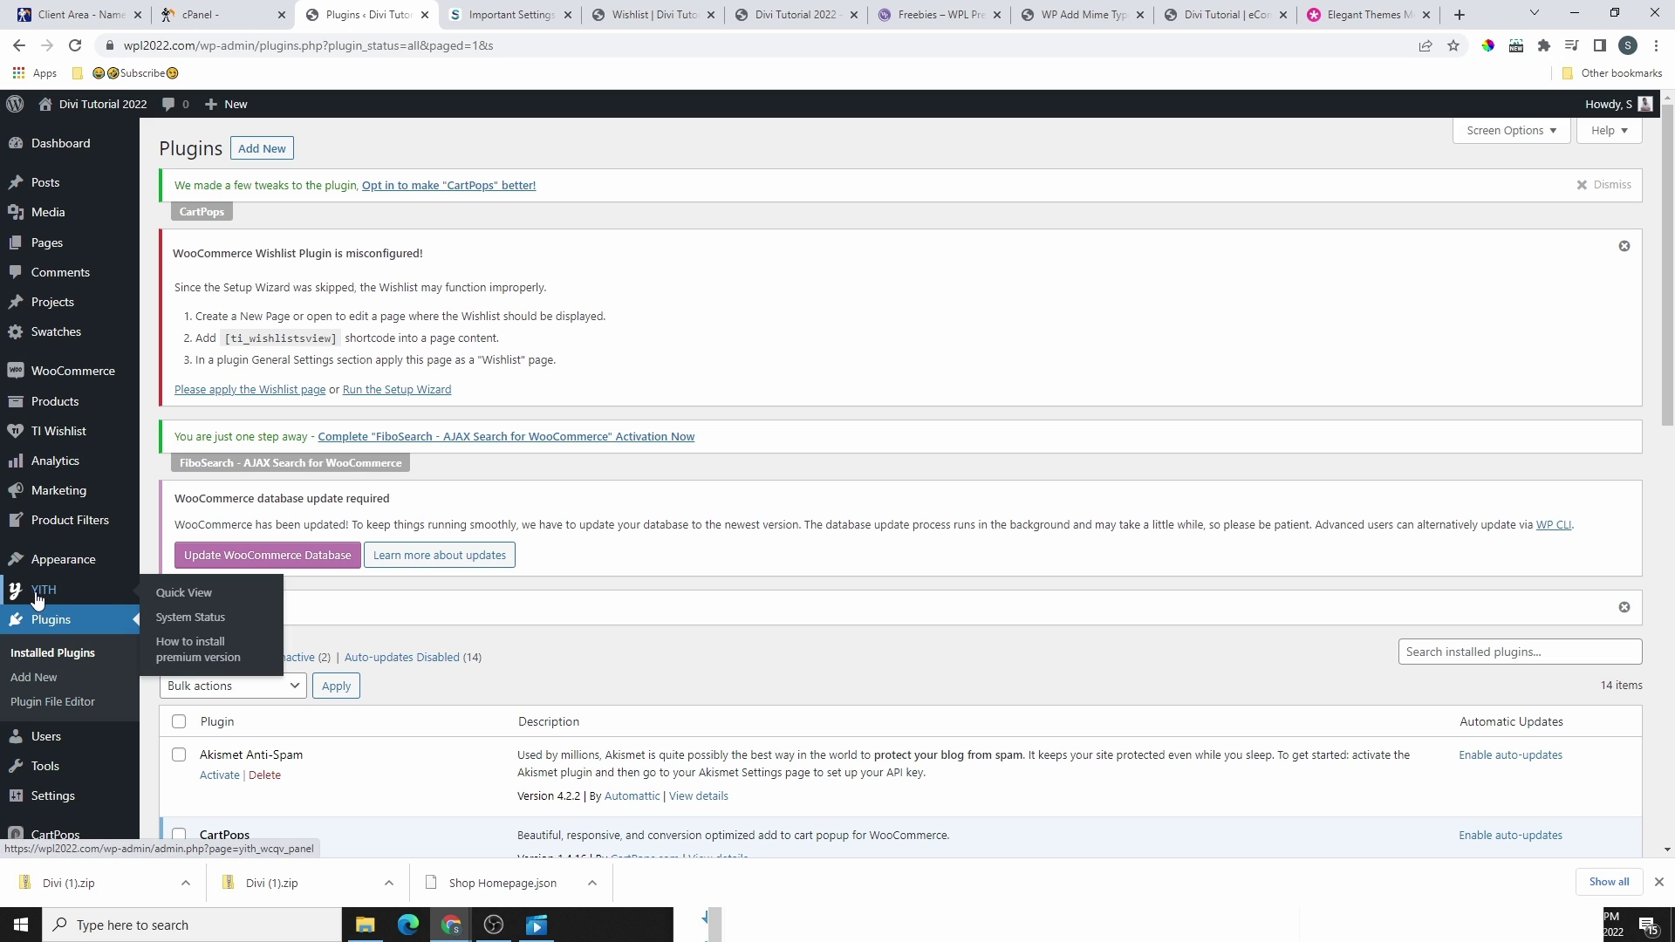
{"action": "left_click", "coordinate": [183, 593]}
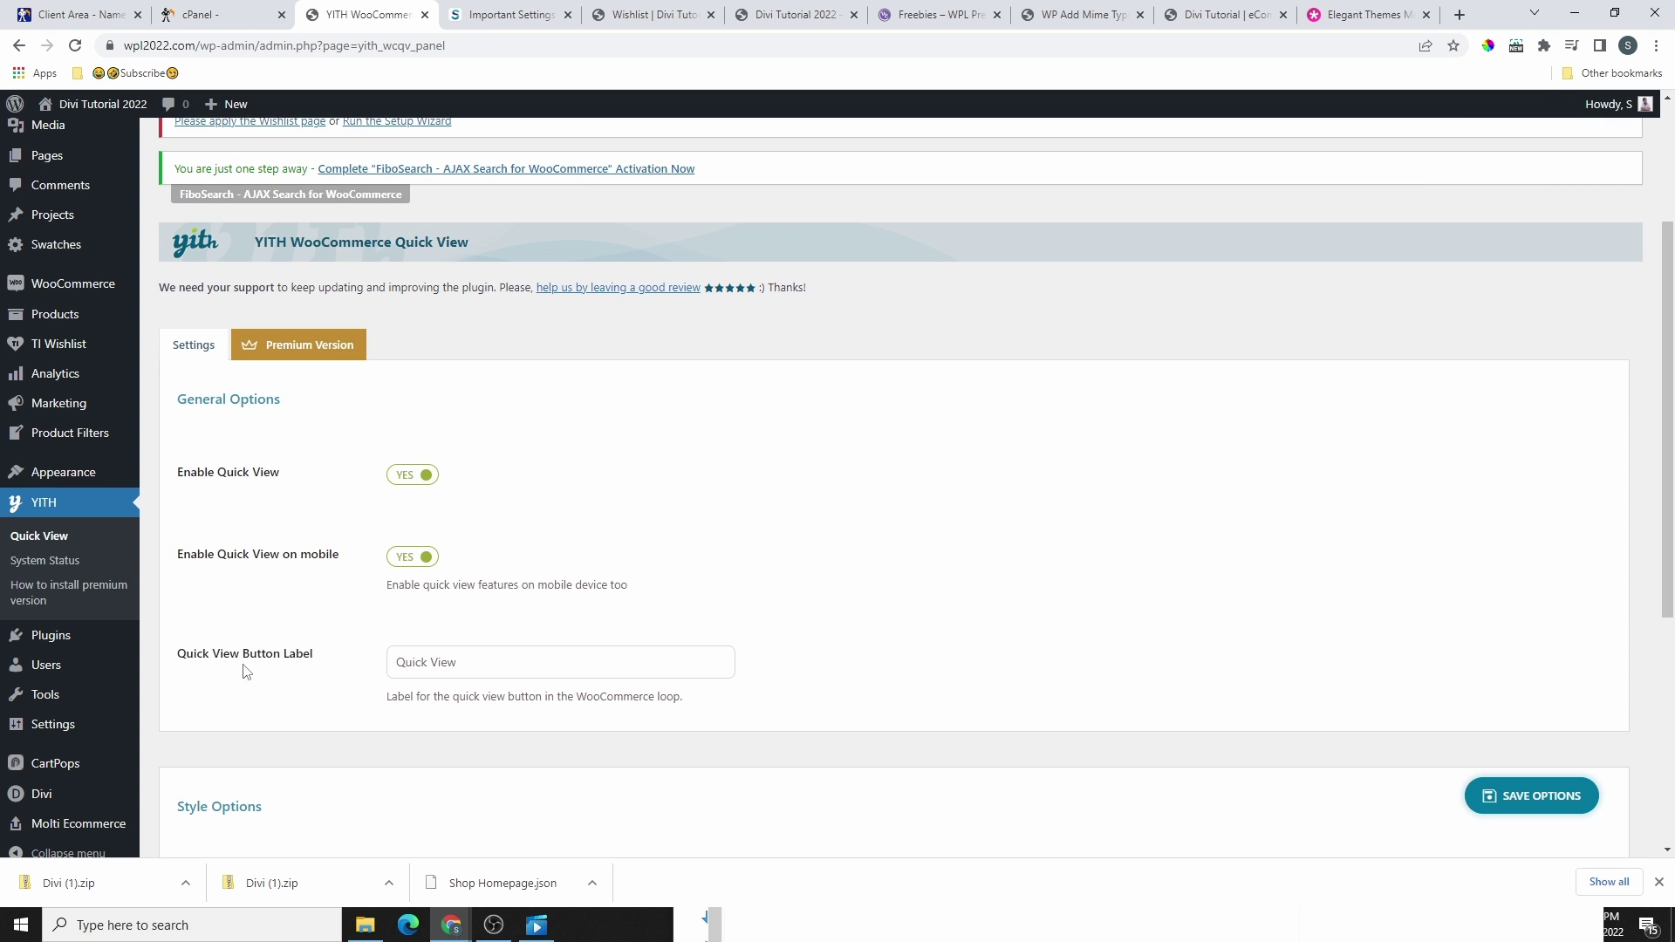
{"action": "left_click_drag", "start_coordinate": [510, 670], "coordinate": [357, 674]}
{"action": "left_click", "coordinate": [493, 18]}
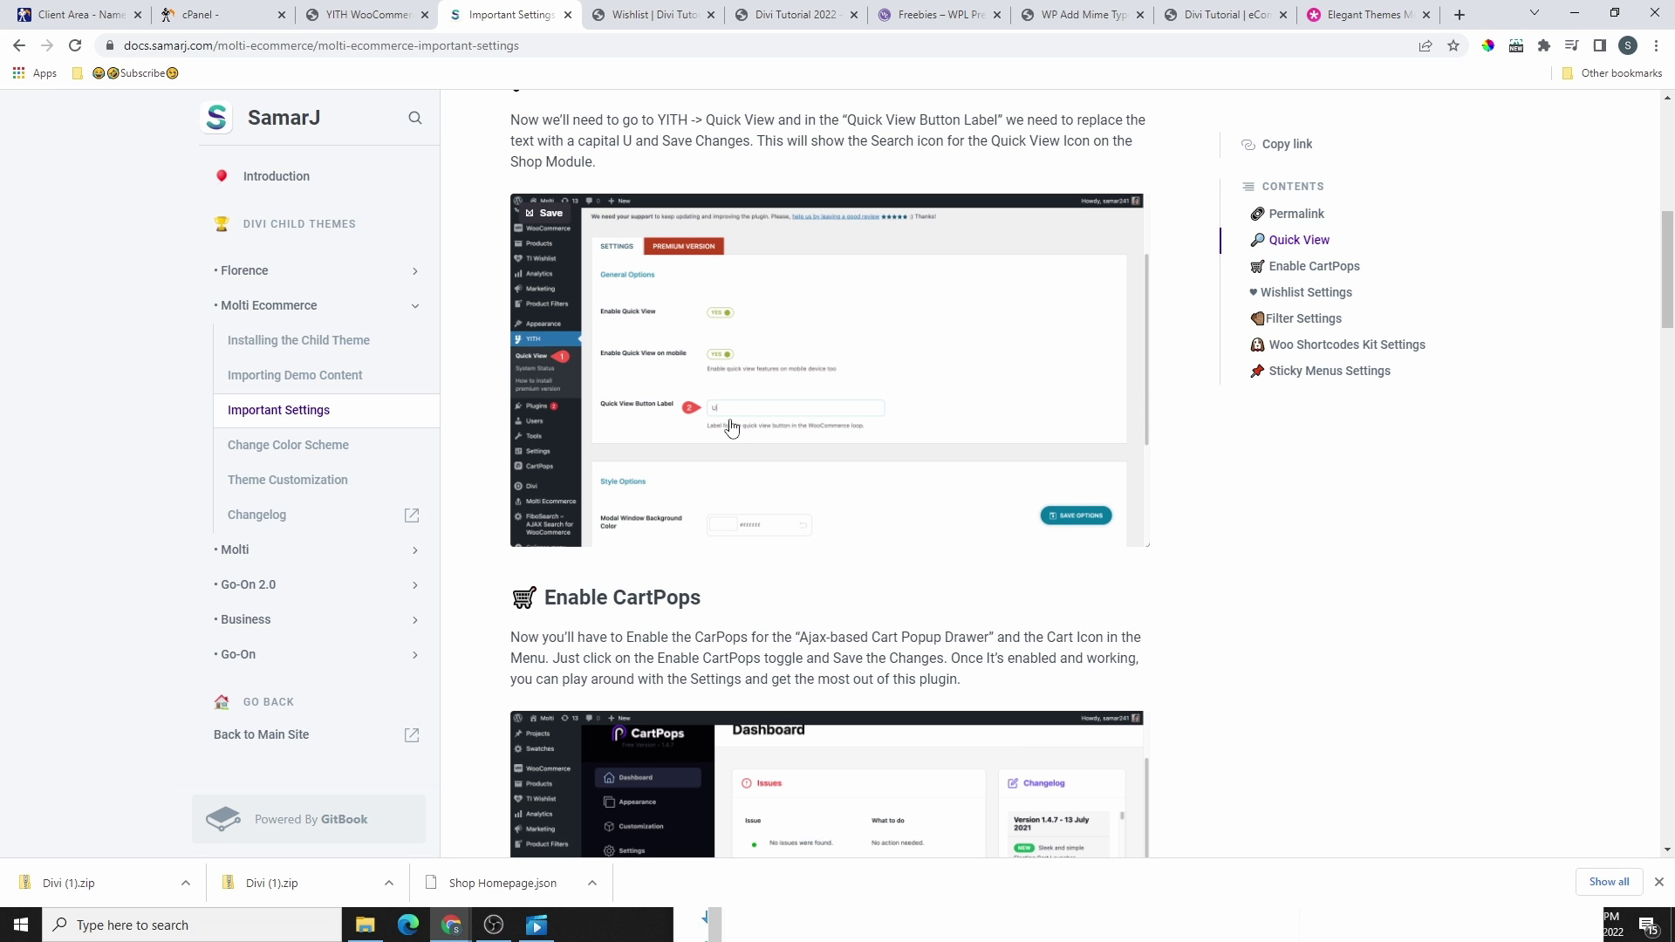
{"action": "left_click", "coordinate": [382, 12]}
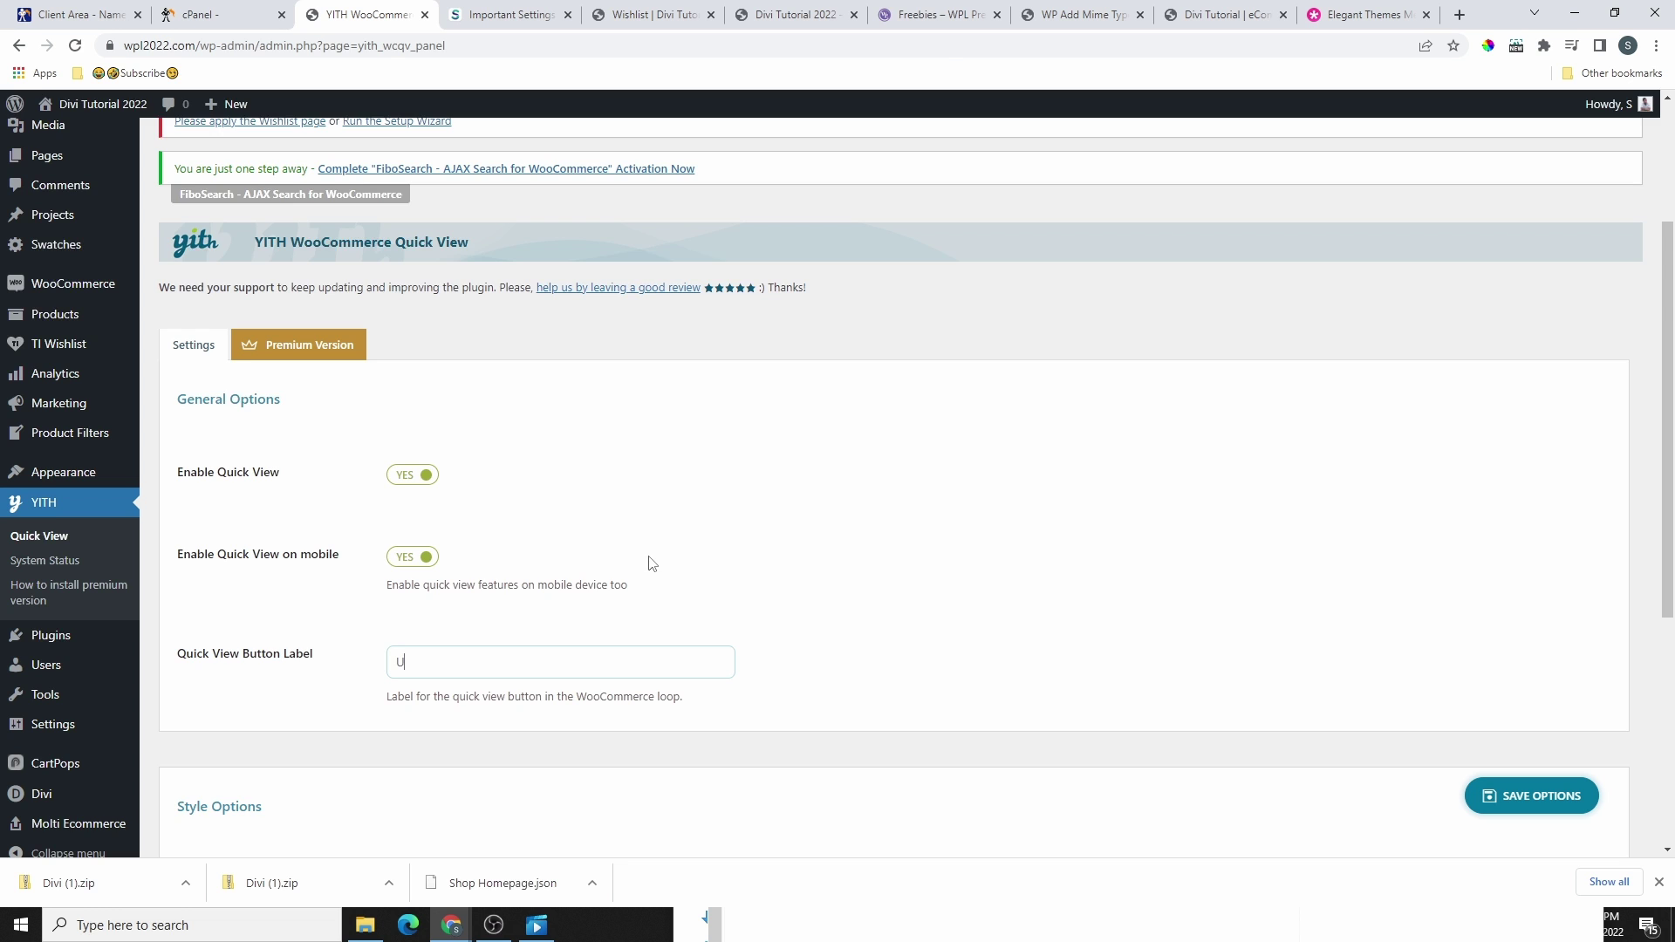
{"action": "scroll", "coordinate": [474, 576], "scroll_direction": "down", "scroll_amount": 5}
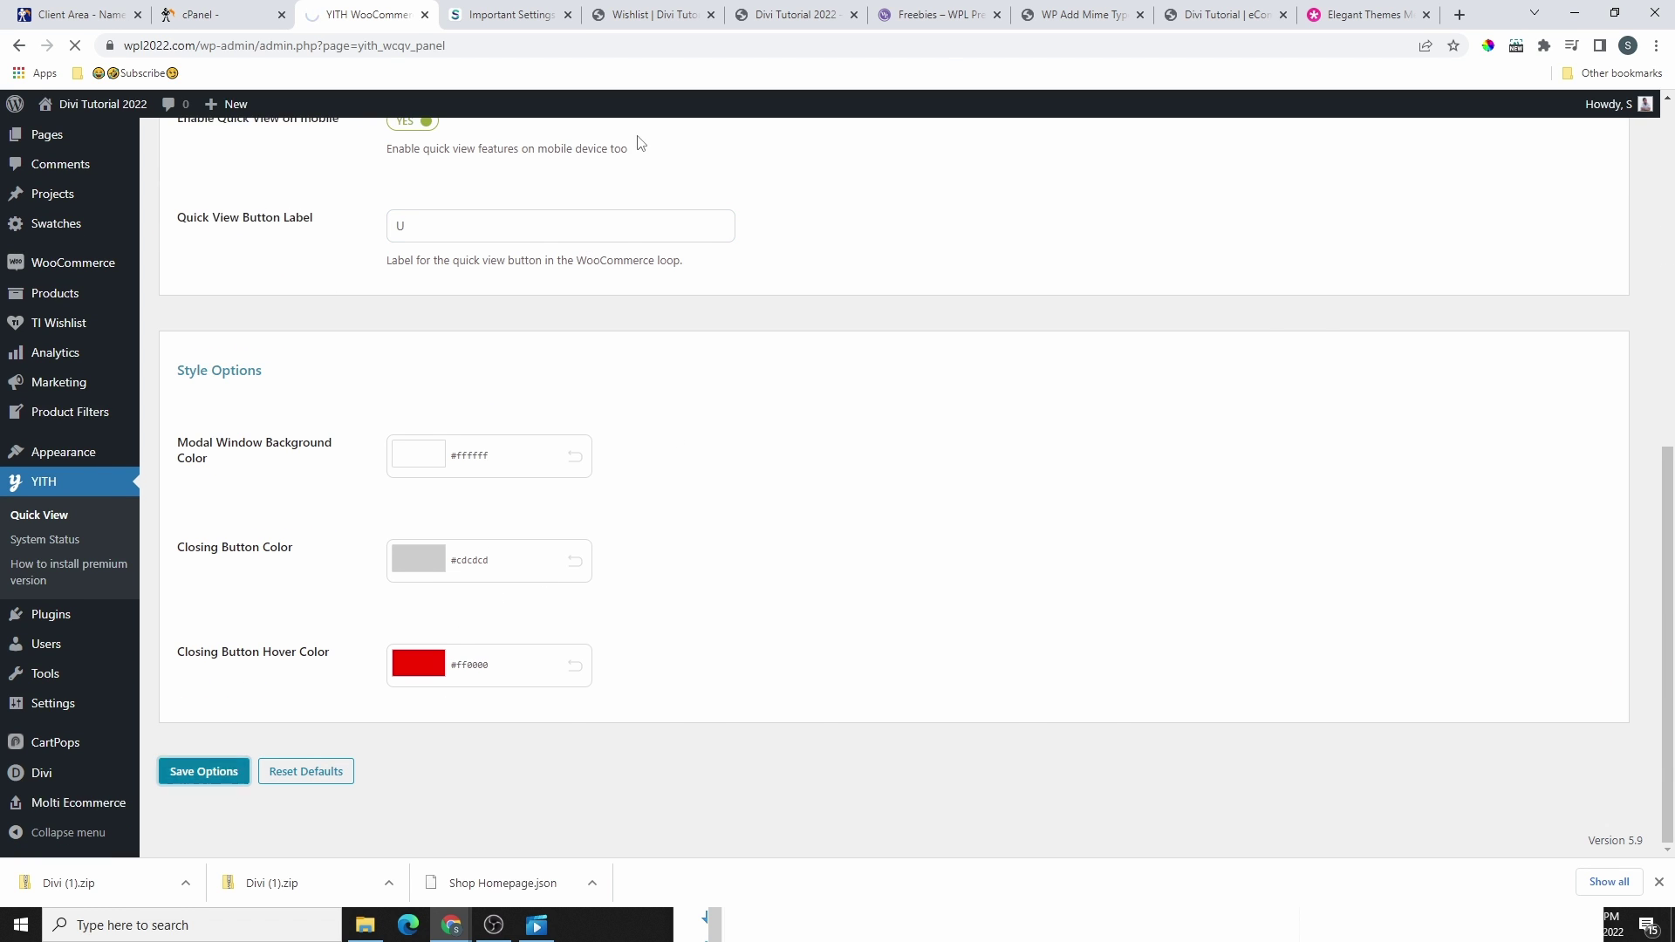
- Switch to the live site's Home page, check the header's cart drawer and close it
{"action": "key", "text": "ctrl+Tab"}
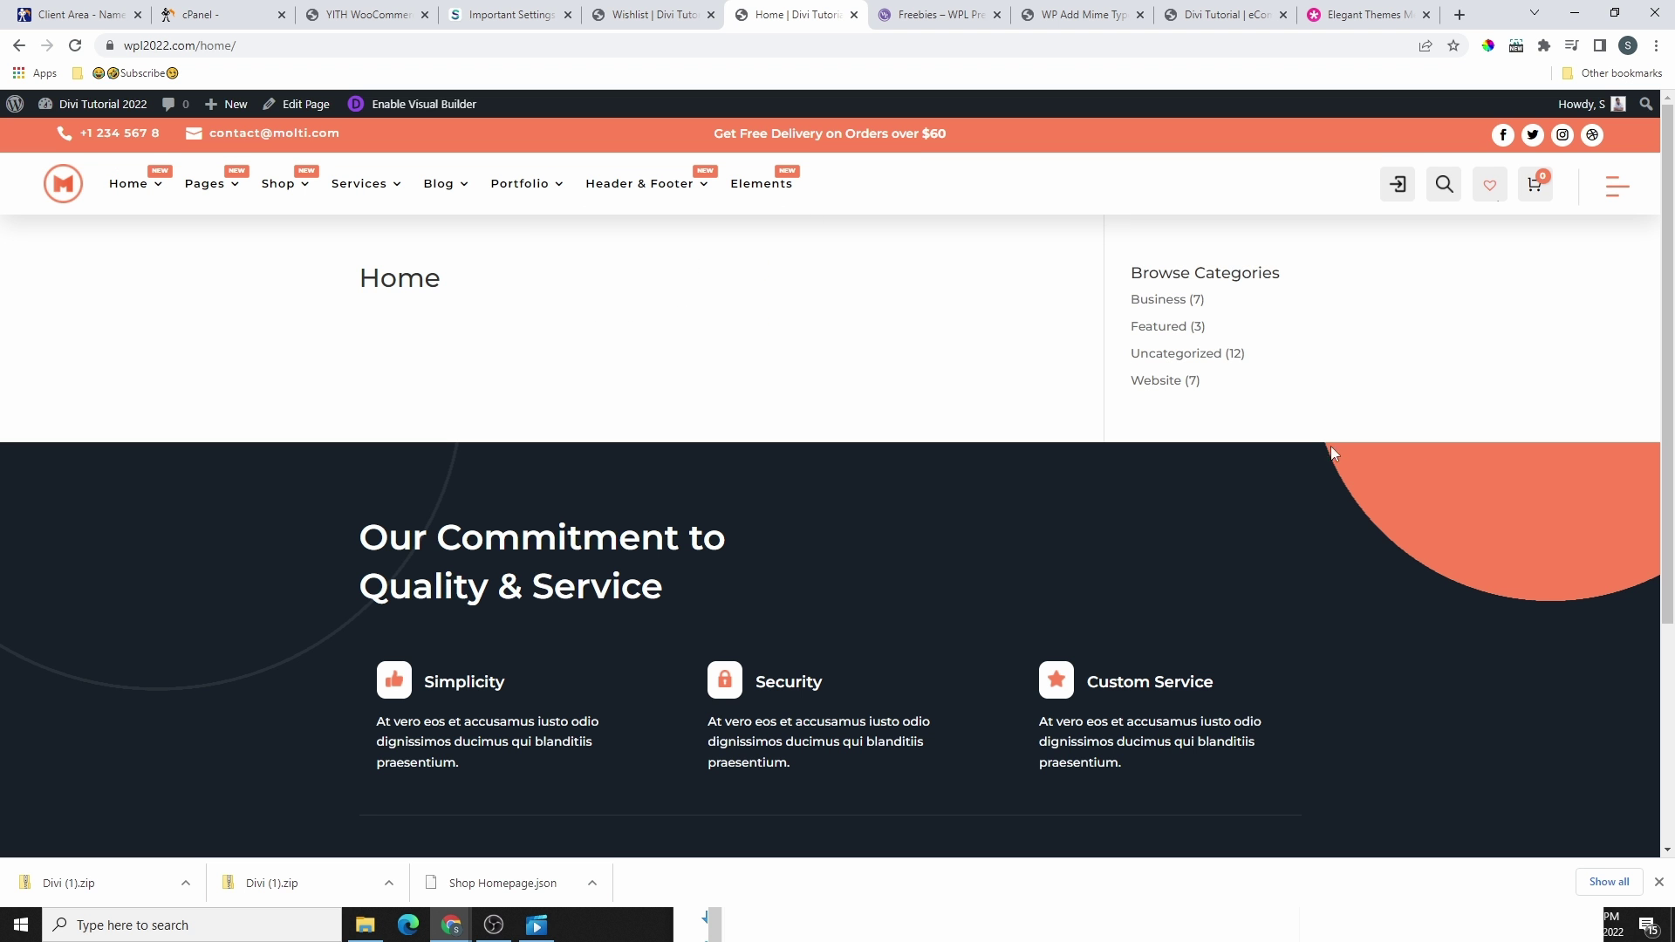
{"action": "left_click", "coordinate": [1536, 190]}
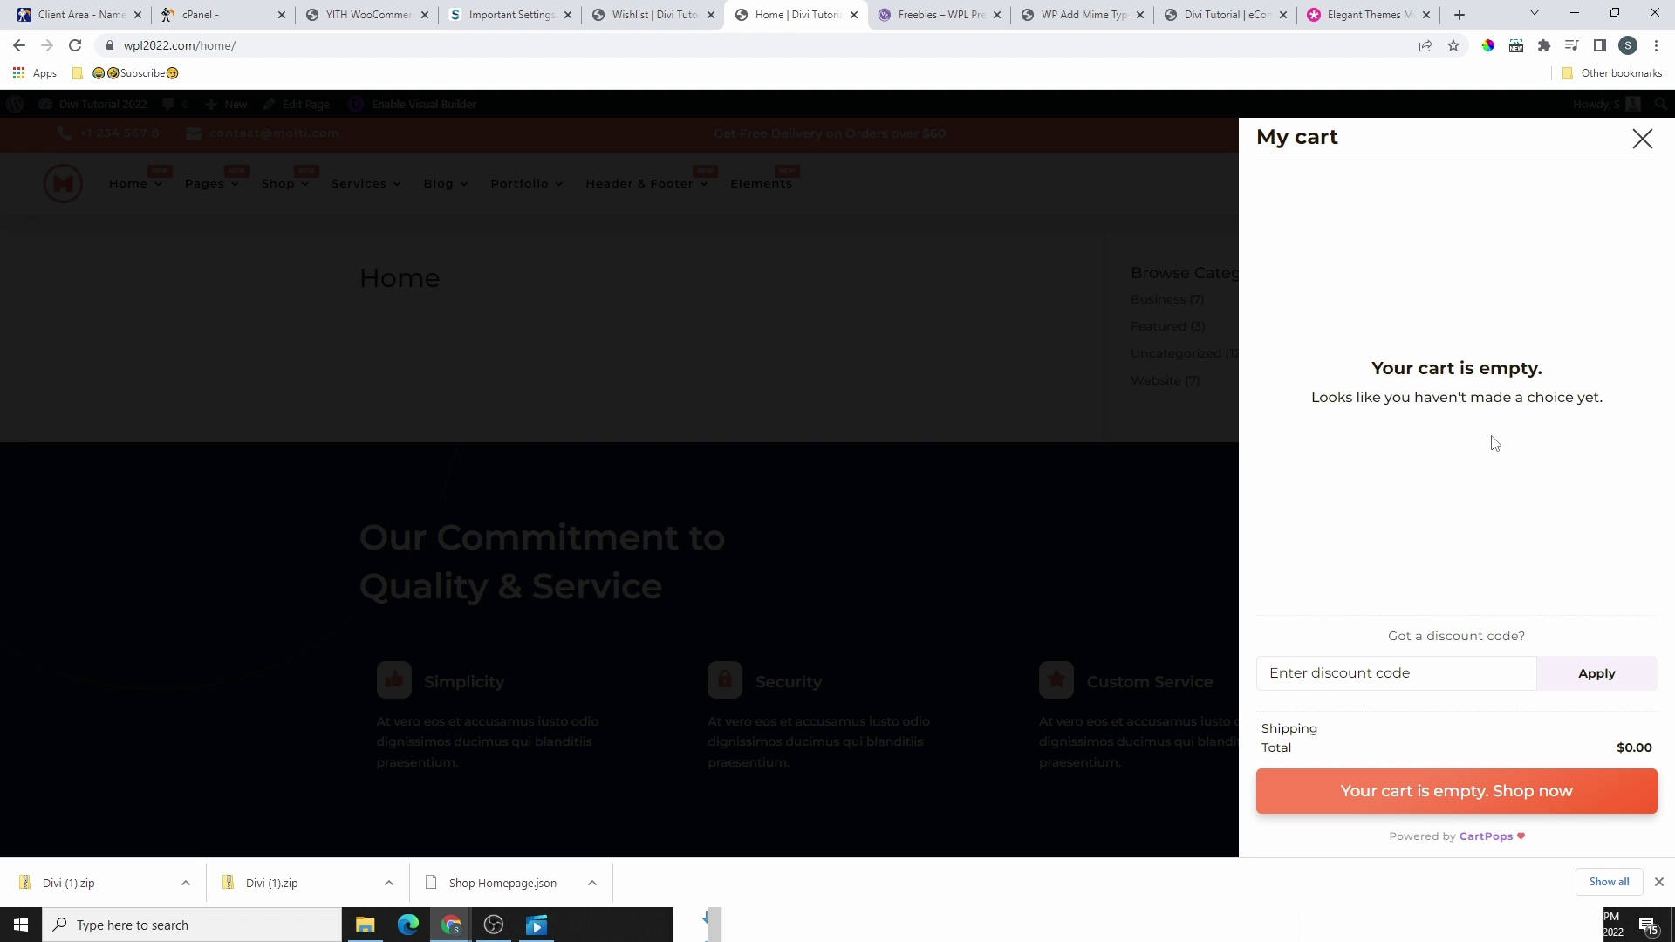
{"action": "left_click", "coordinate": [1643, 138]}
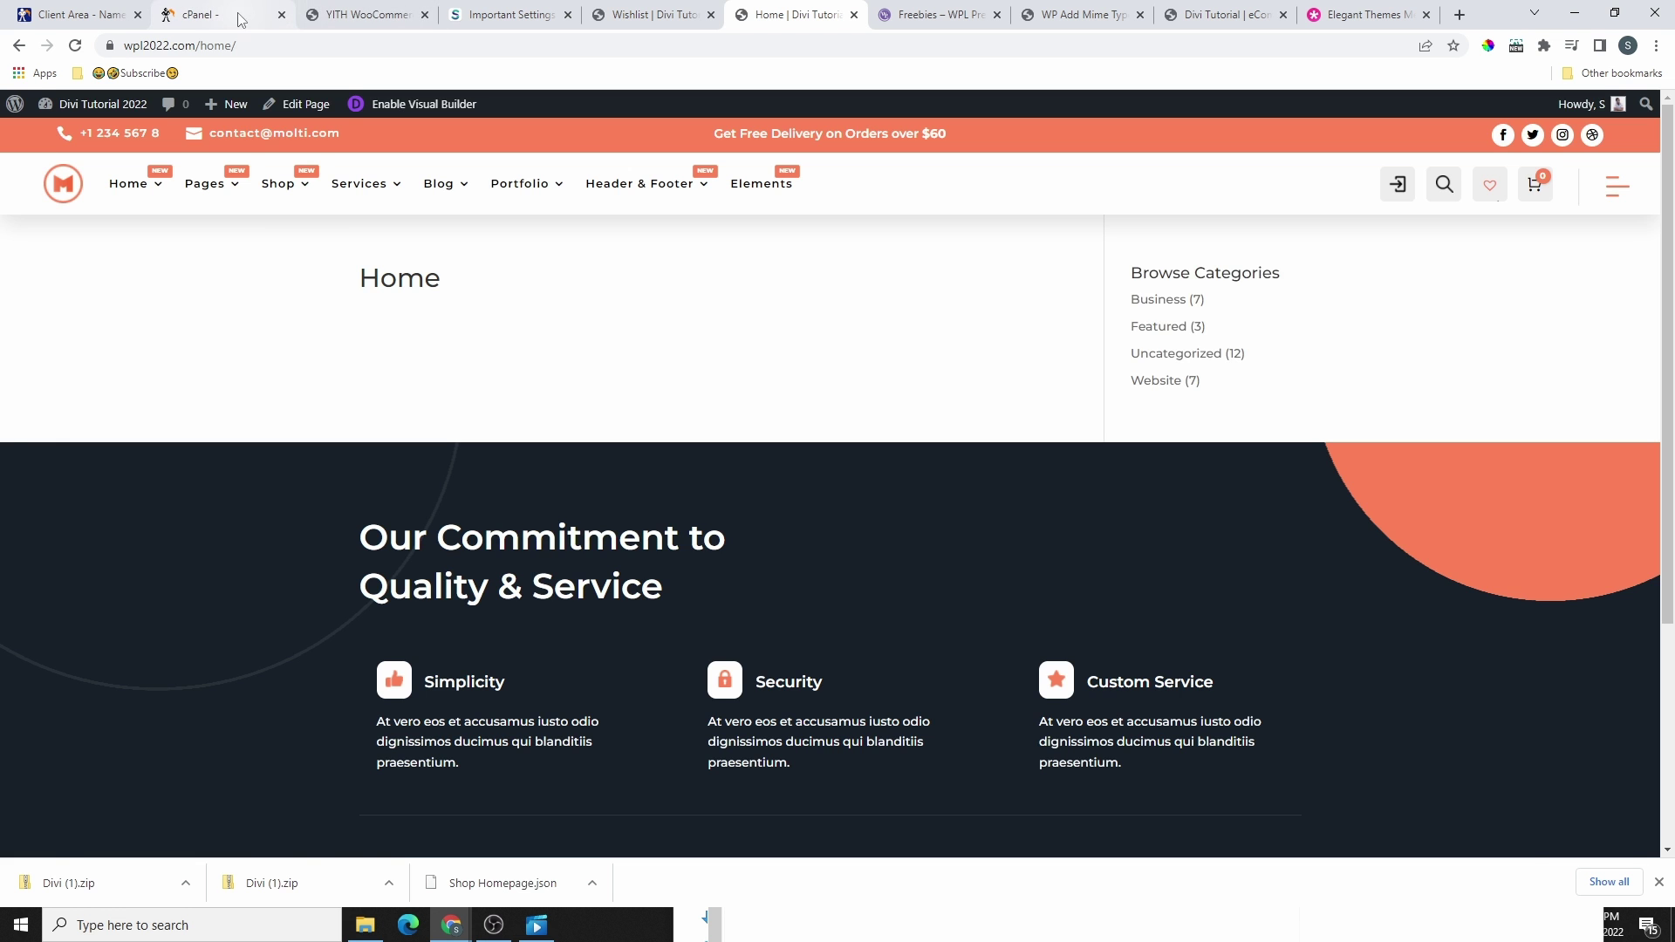
- Return to the WordPress admin, enable CartPops in the CartPops dashboard's quick actions and save the changes
{"action": "left_click", "coordinate": [365, 21]}
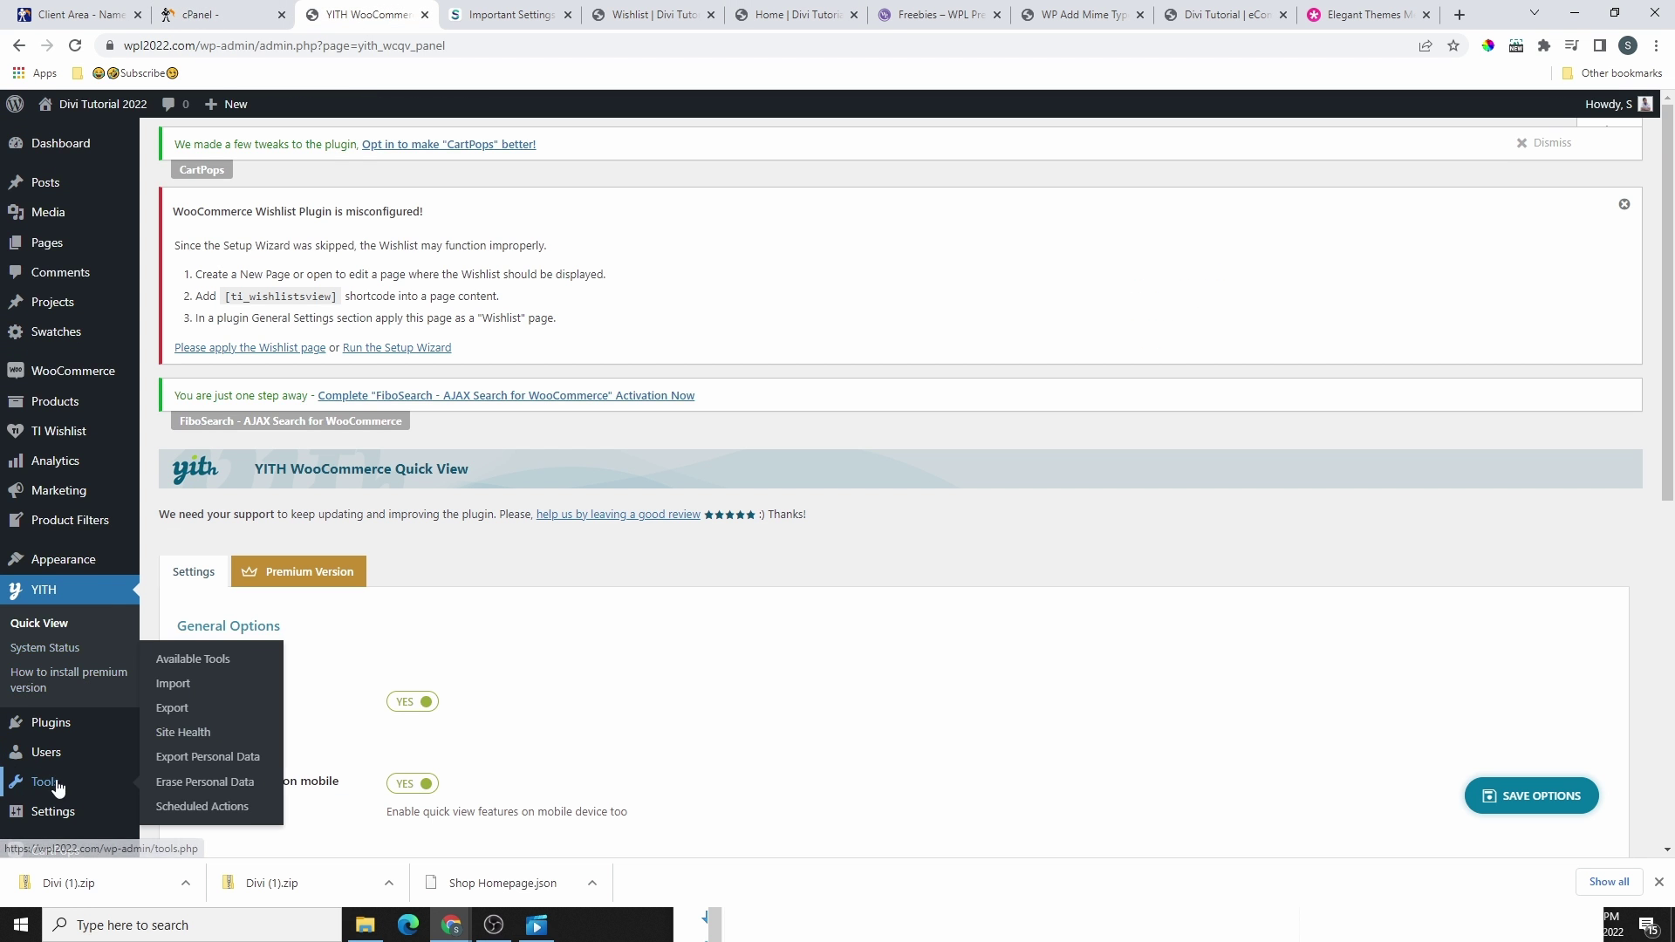
{"action": "scroll", "coordinate": [96, 521], "scroll_direction": "down", "scroll_amount": 2}
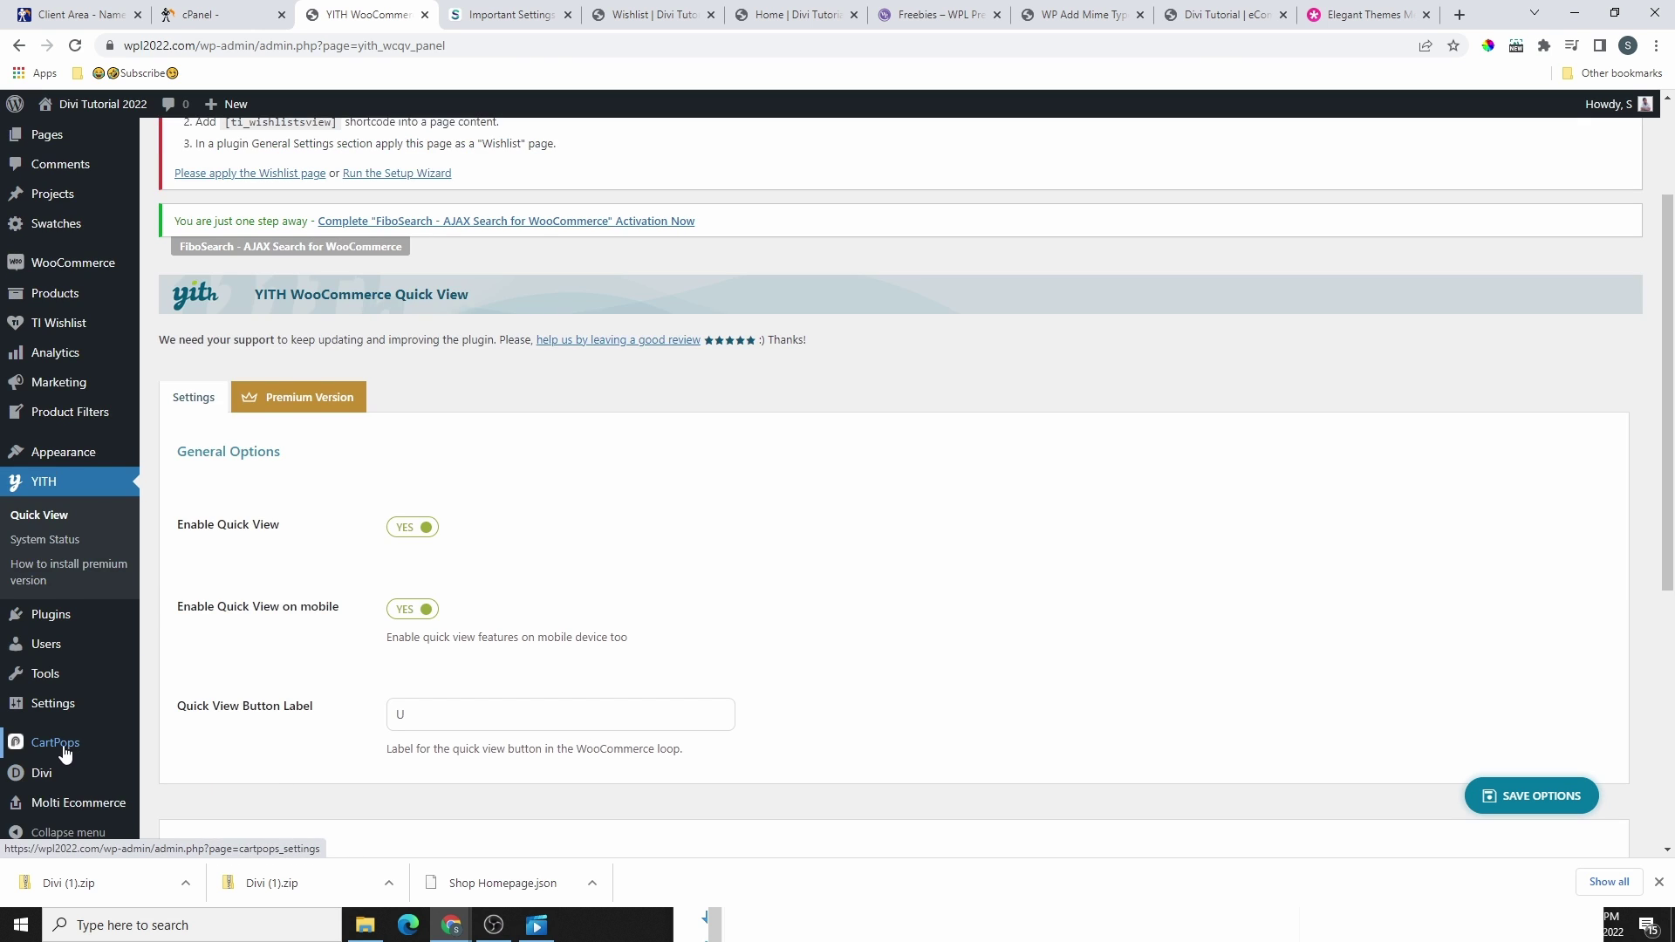
{"action": "left_click", "coordinate": [55, 742]}
{"action": "left_click", "coordinate": [518, 381]}
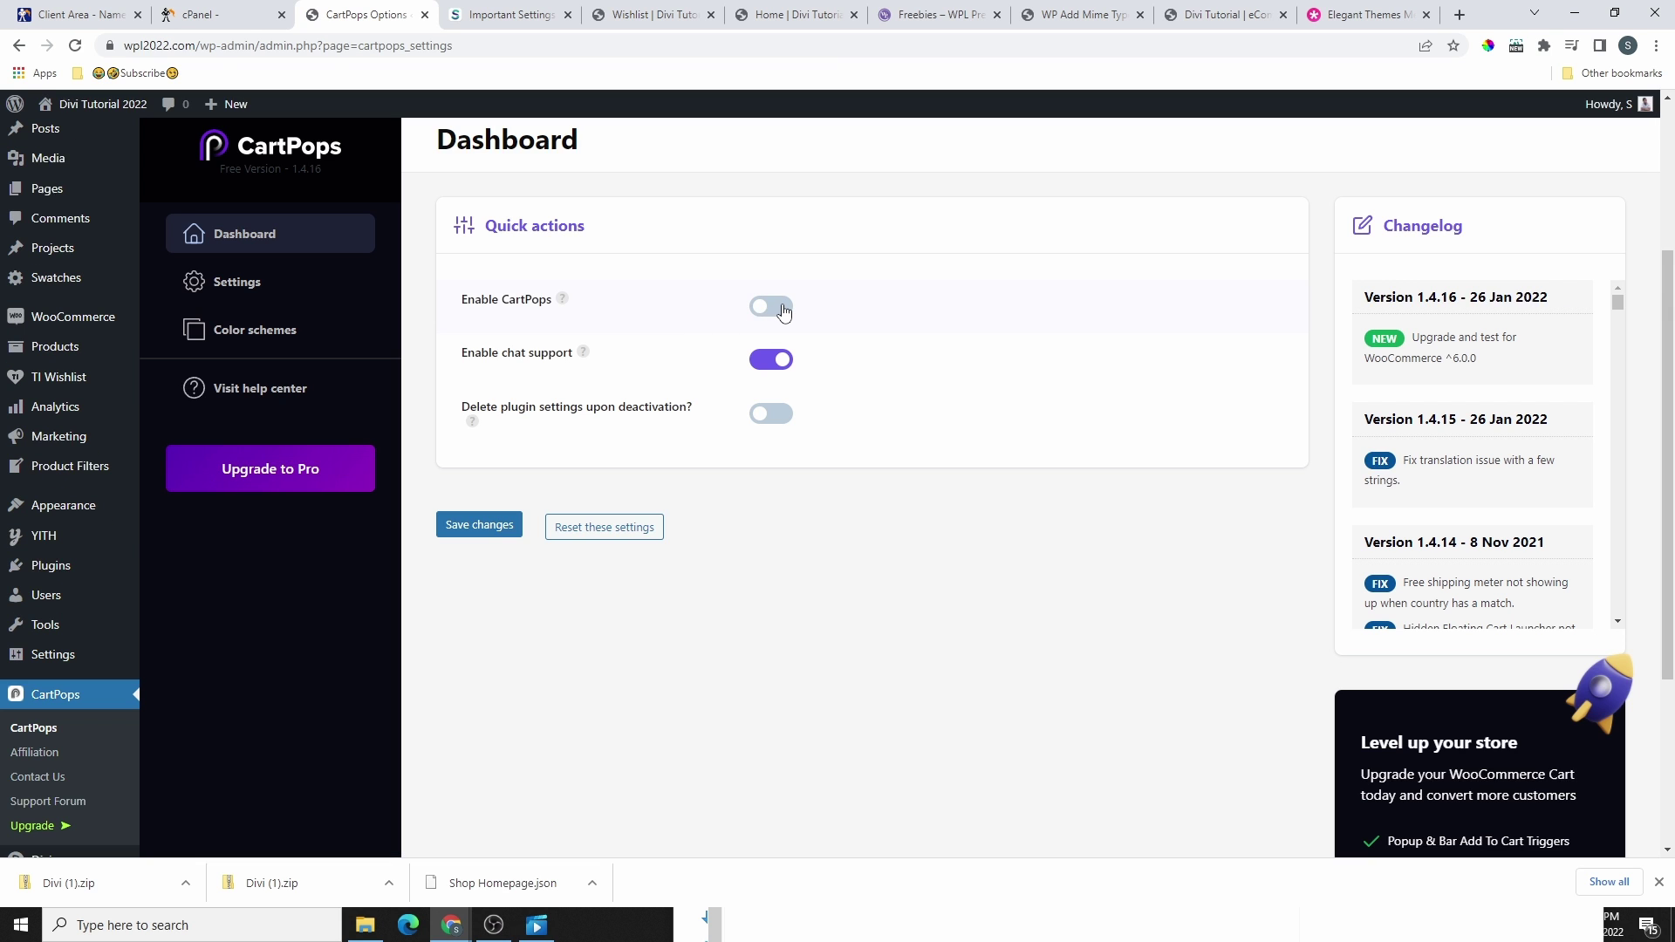
{"action": "left_click", "coordinate": [771, 307]}
{"action": "left_click", "coordinate": [772, 310]}
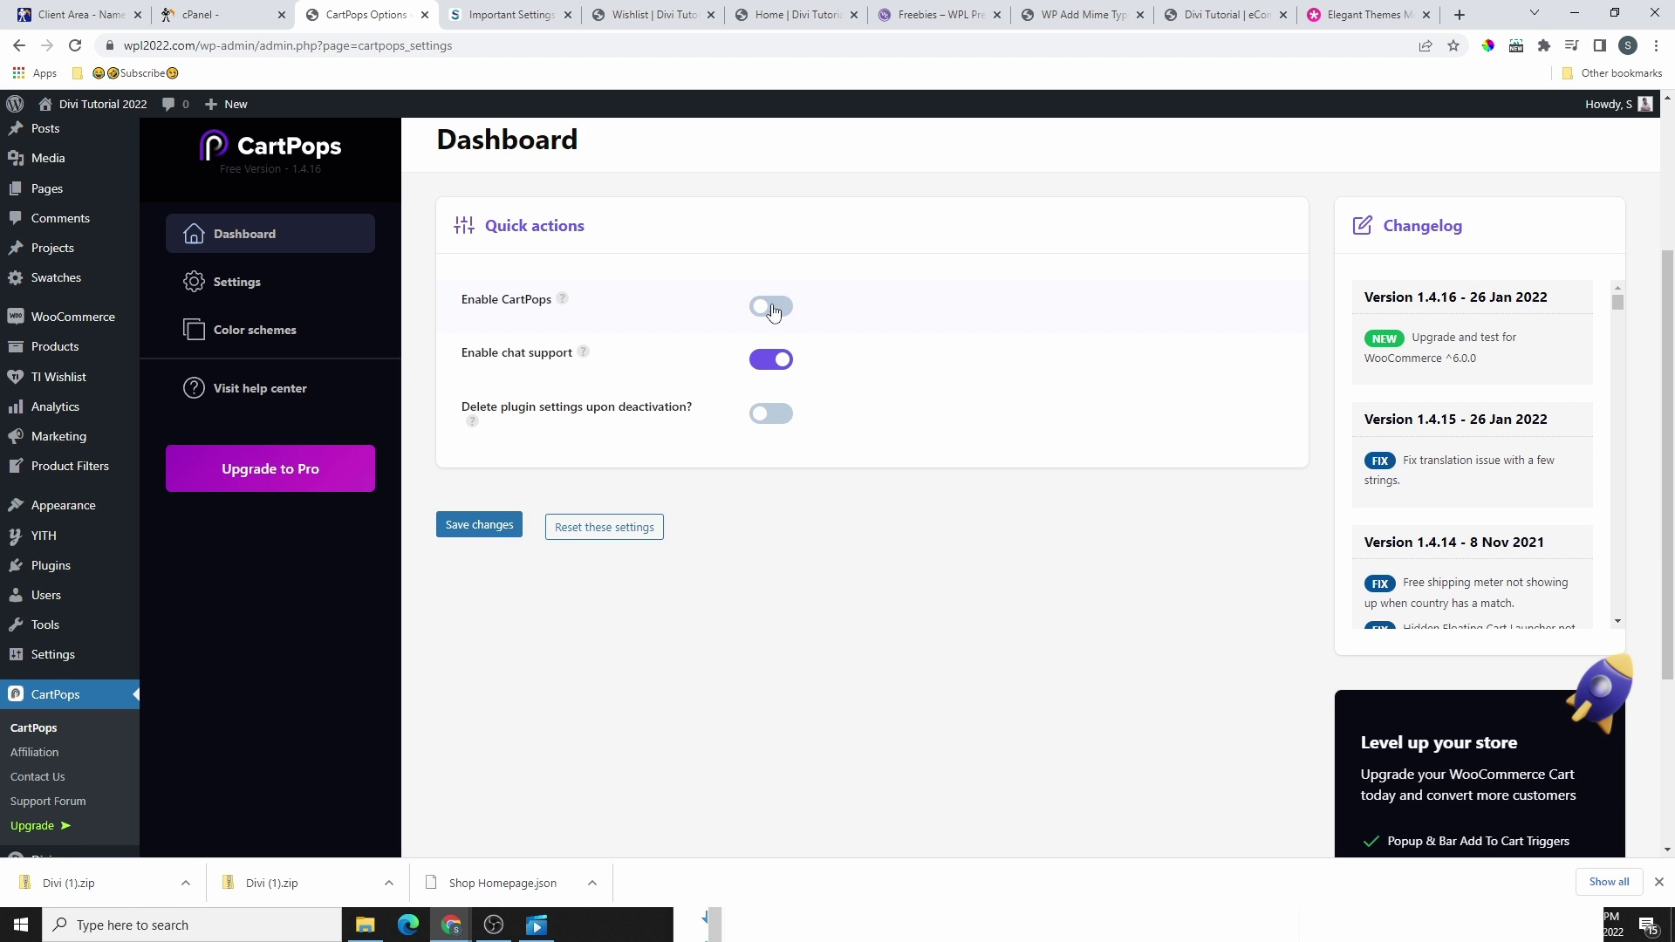
{"action": "left_click", "coordinate": [772, 309]}
{"action": "scroll", "coordinate": [634, 630], "scroll_direction": "down", "scroll_amount": 3}
{"action": "left_click", "coordinate": [479, 262]}
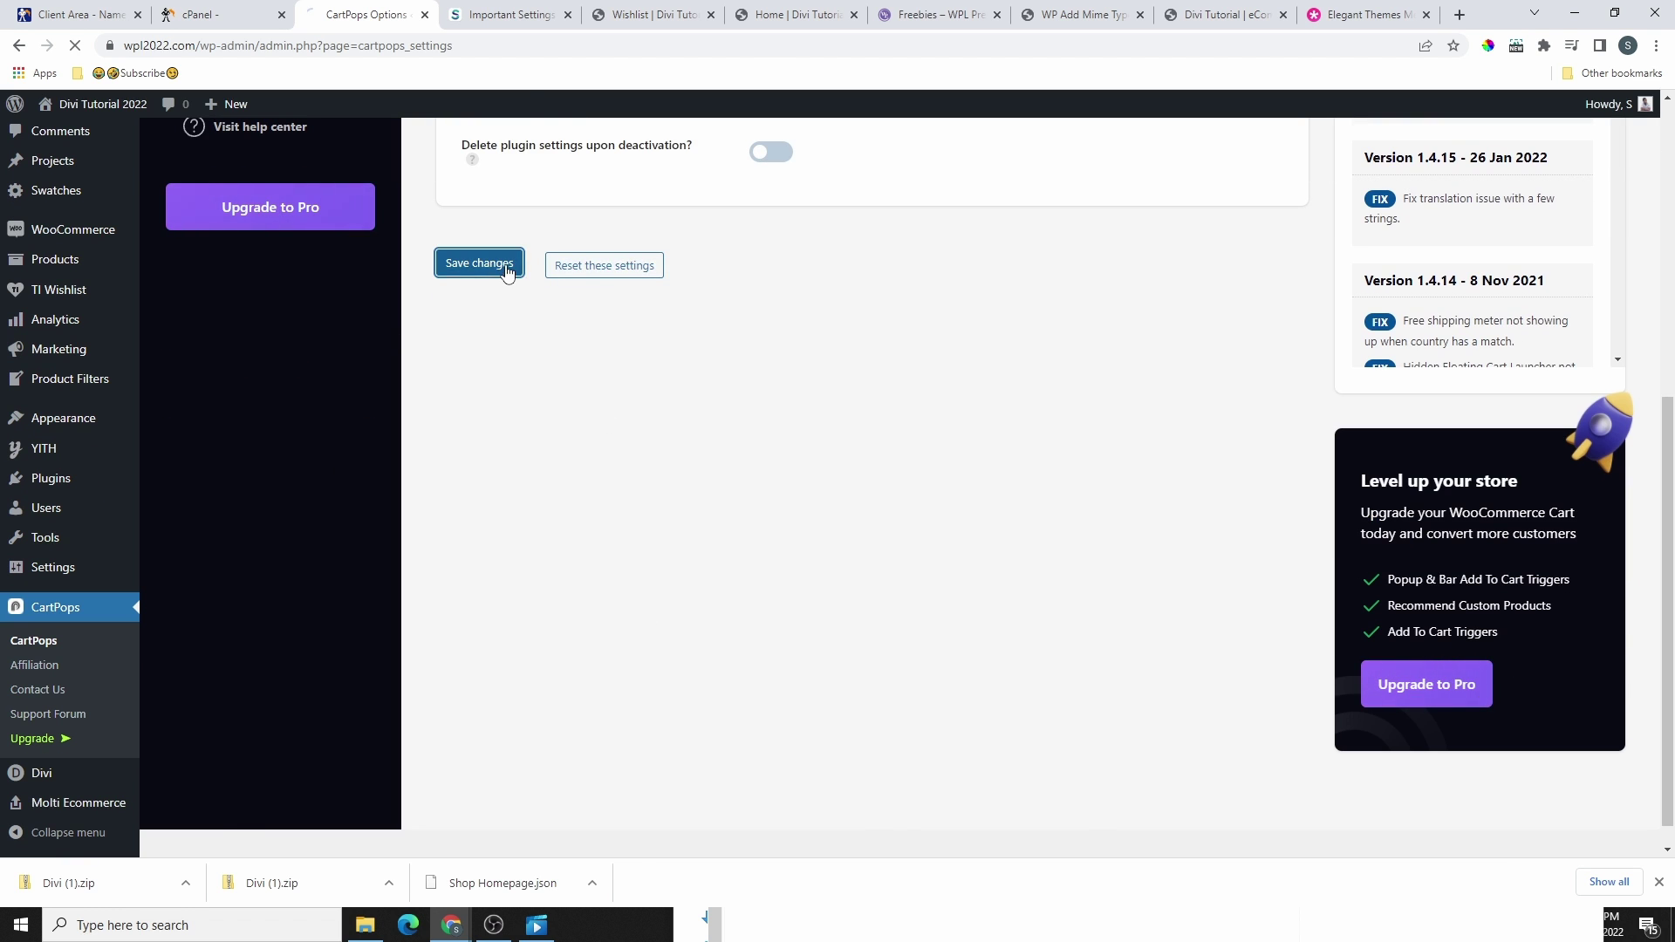
- Read the documentation's Wishlist Settings instructions and locate Molti Ecommerce - Wishlist Settings.json inside the Molti Ecommerce Supplementary Files archive in File Explorer
{"action": "key", "text": "ctrl+Tab"}
{"action": "left_click_drag", "start_coordinate": [532, 336], "coordinate": [691, 334]}
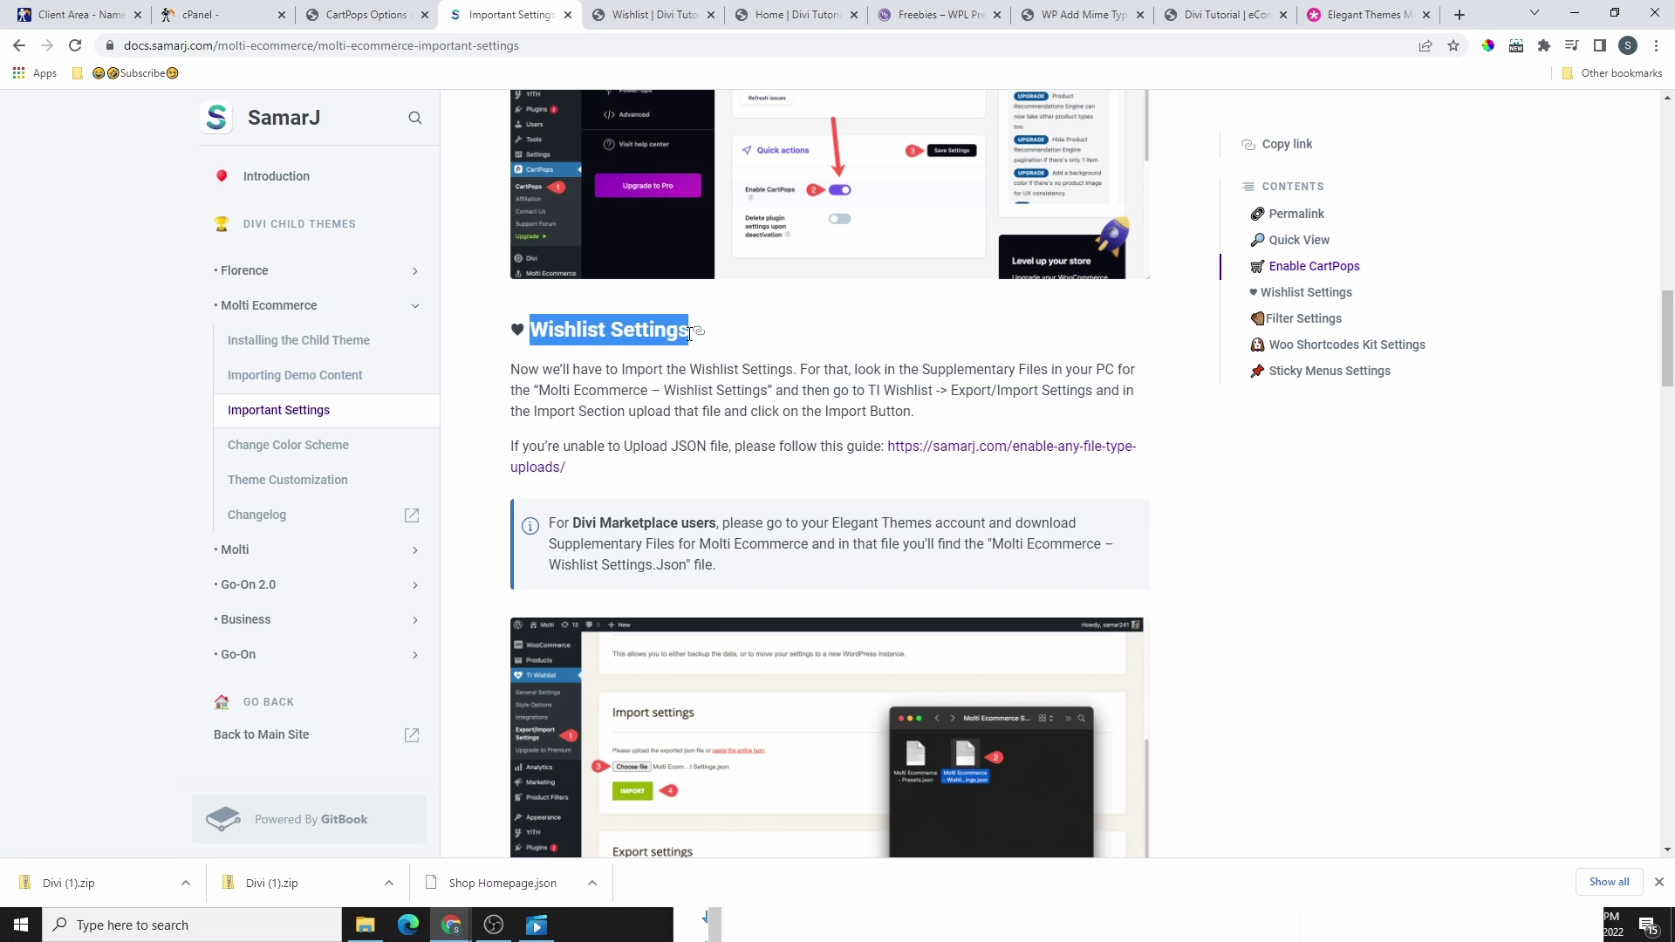
{"action": "left_click_drag", "start_coordinate": [945, 390], "coordinate": [1111, 392]}
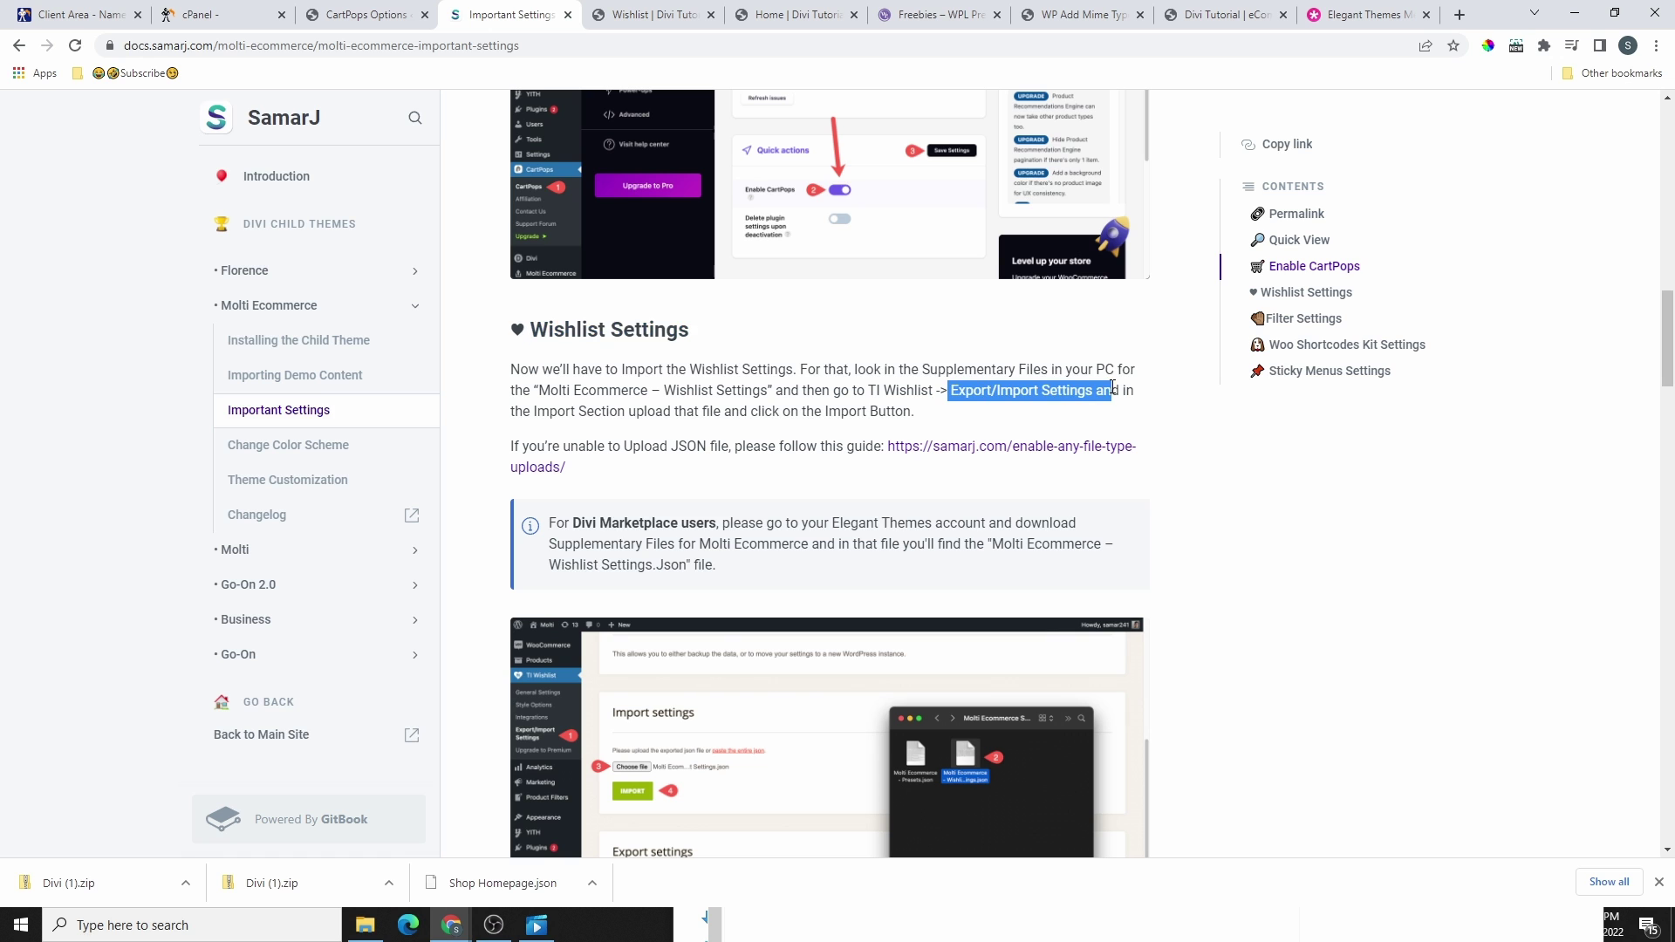
{"action": "left_click", "coordinate": [365, 925]}
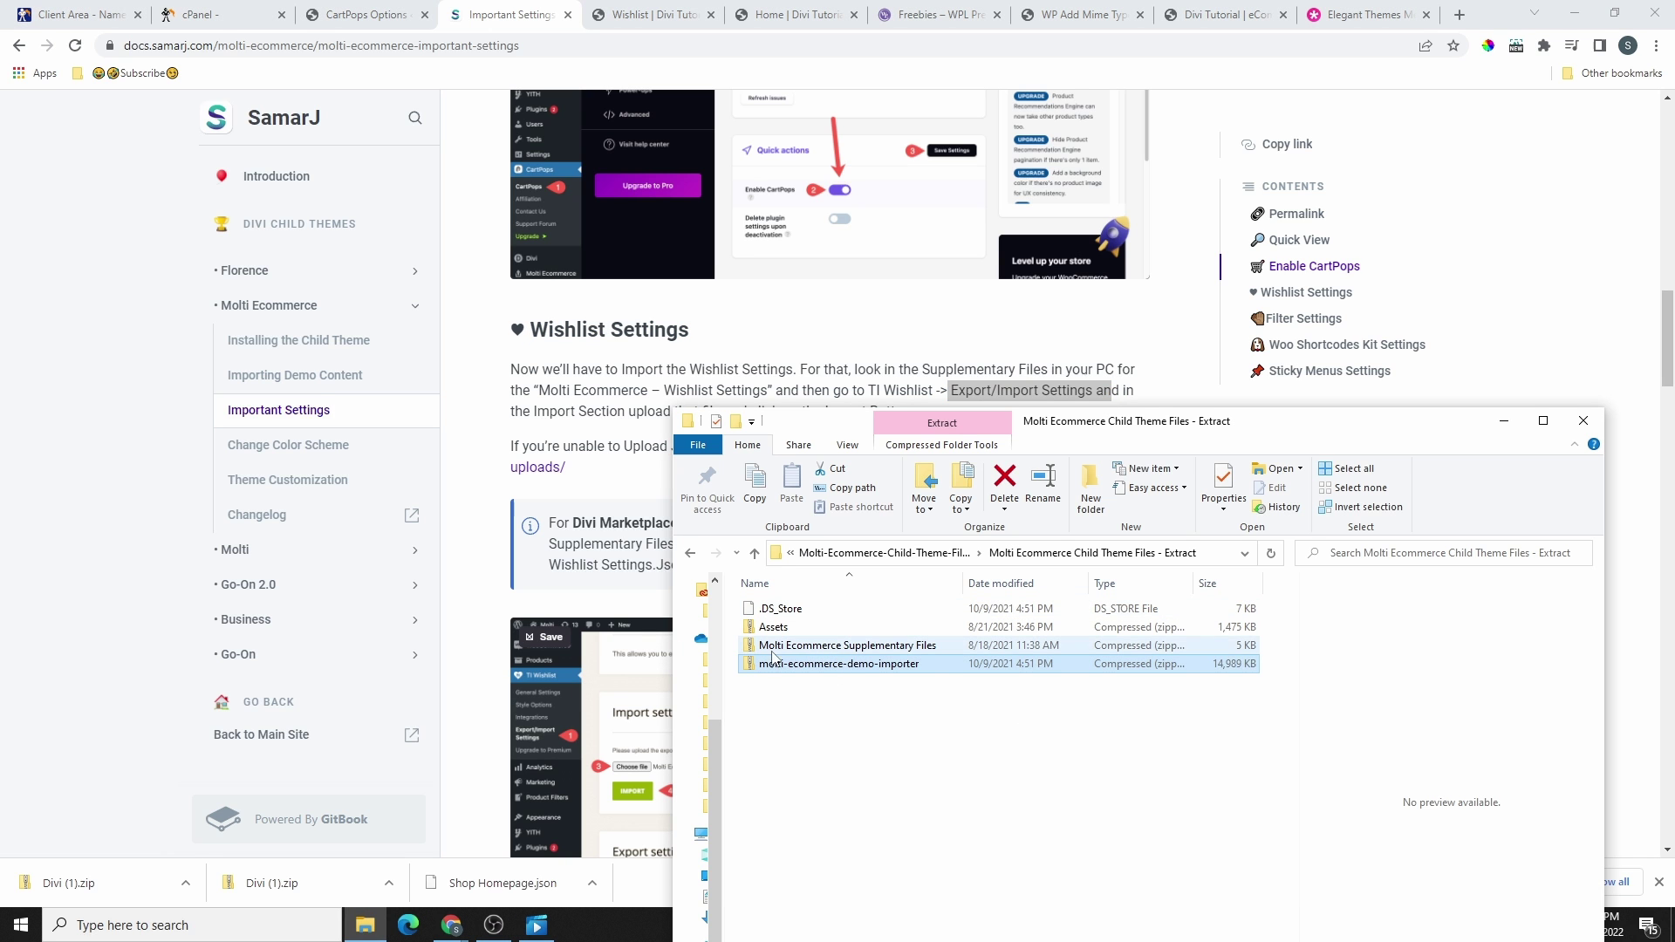
{"action": "double_click", "coordinate": [863, 655]}
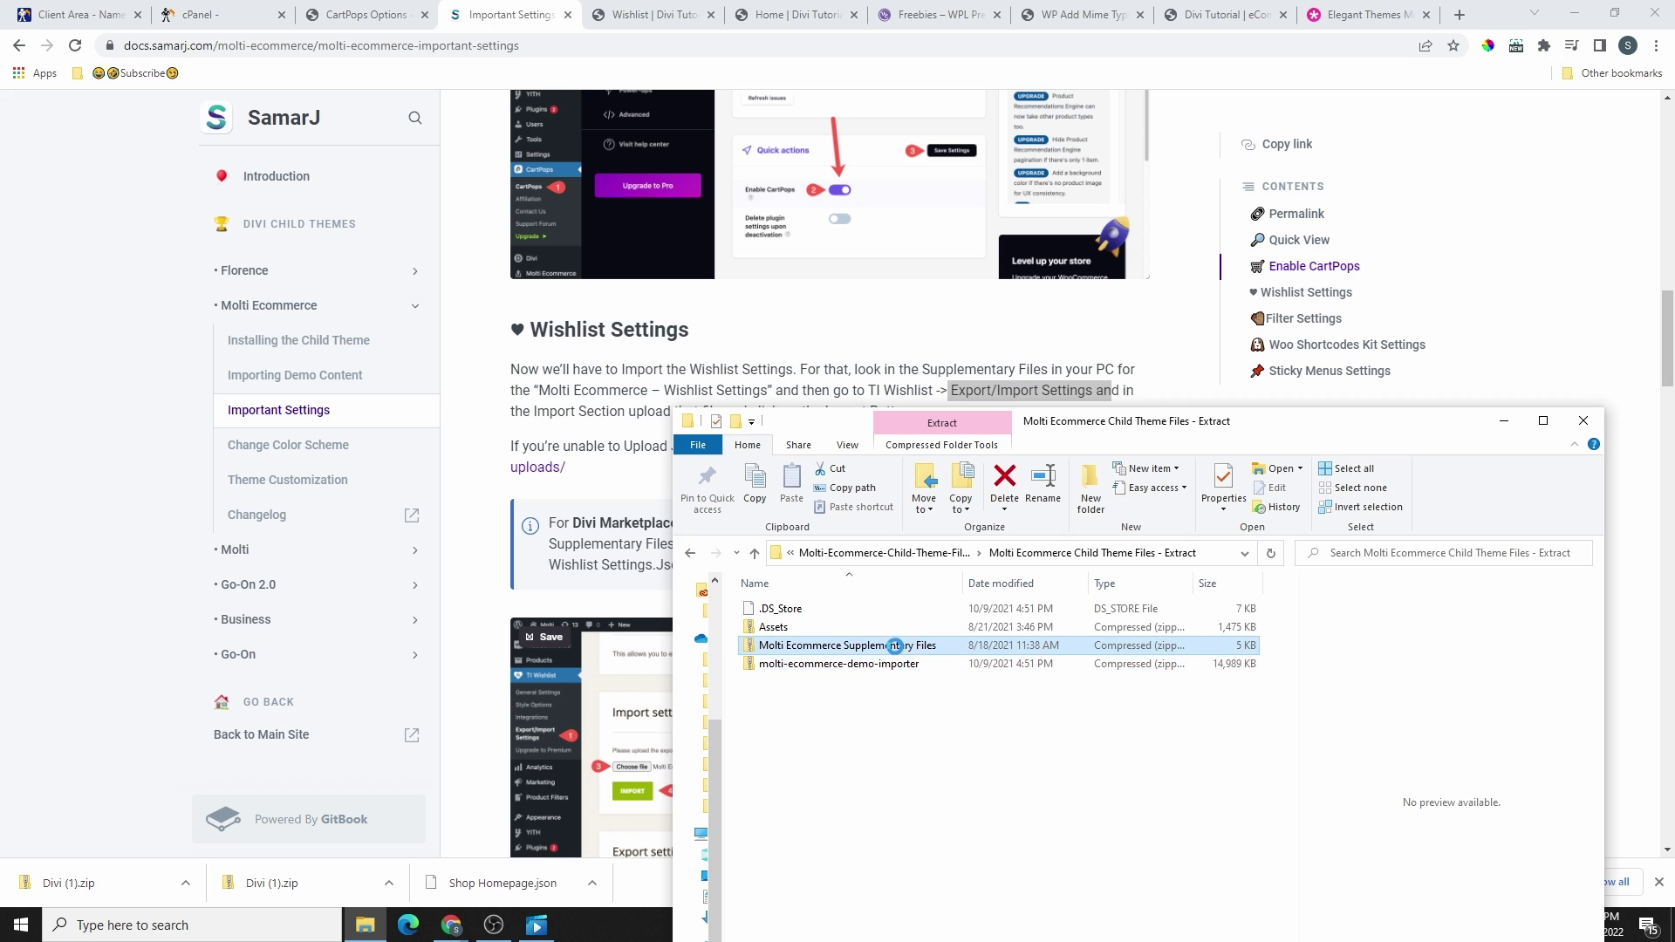
{"action": "left_click_drag", "start_coordinate": [936, 583], "coordinate": [1004, 583]}
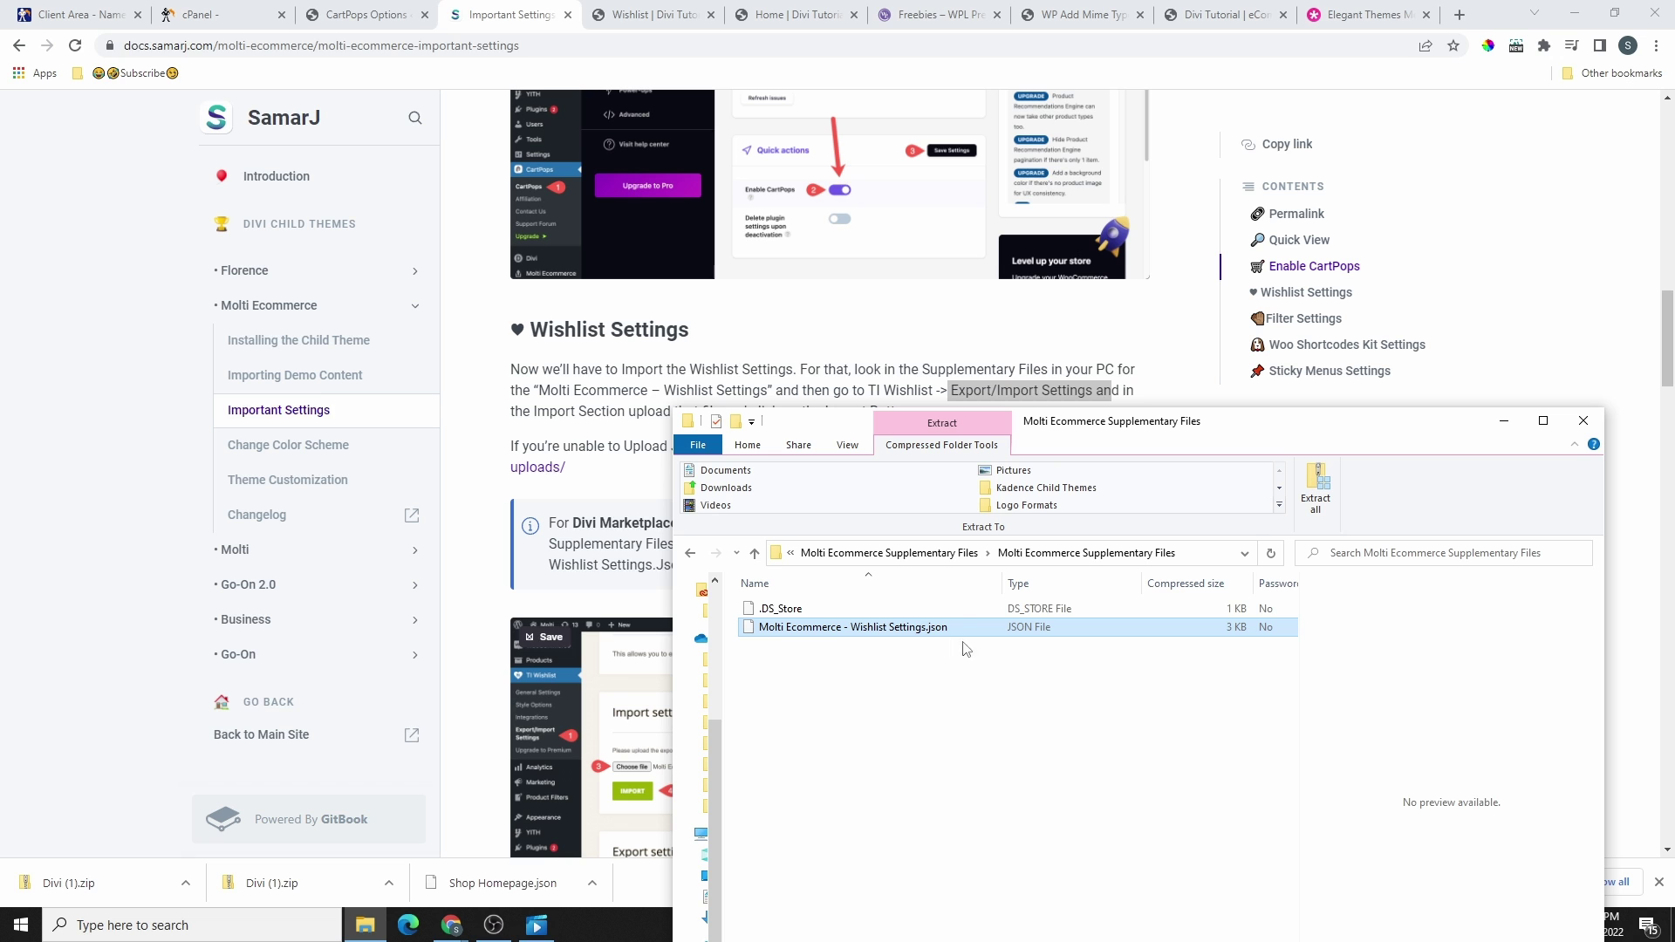
- Switch back to the WordPress admin and open the import section of TI Wishlist's Export/Import Settings
{"action": "left_click", "coordinate": [367, 14]}
{"action": "mouse_move", "coordinate": [50, 437]}
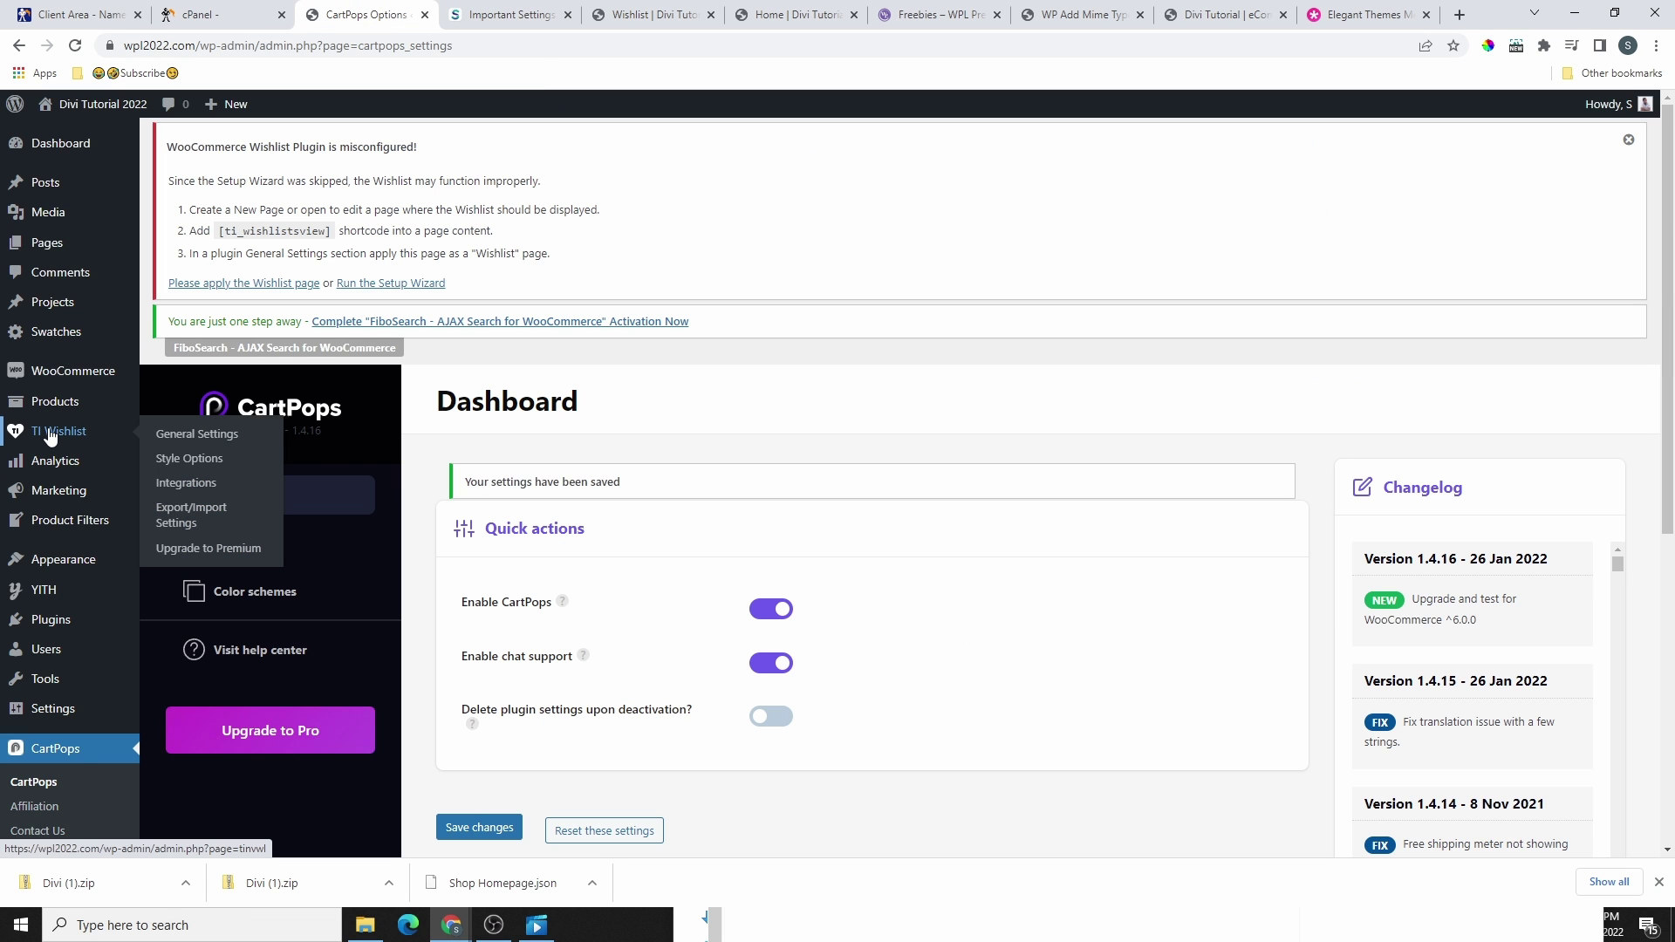
{"action": "left_click", "coordinate": [198, 517]}
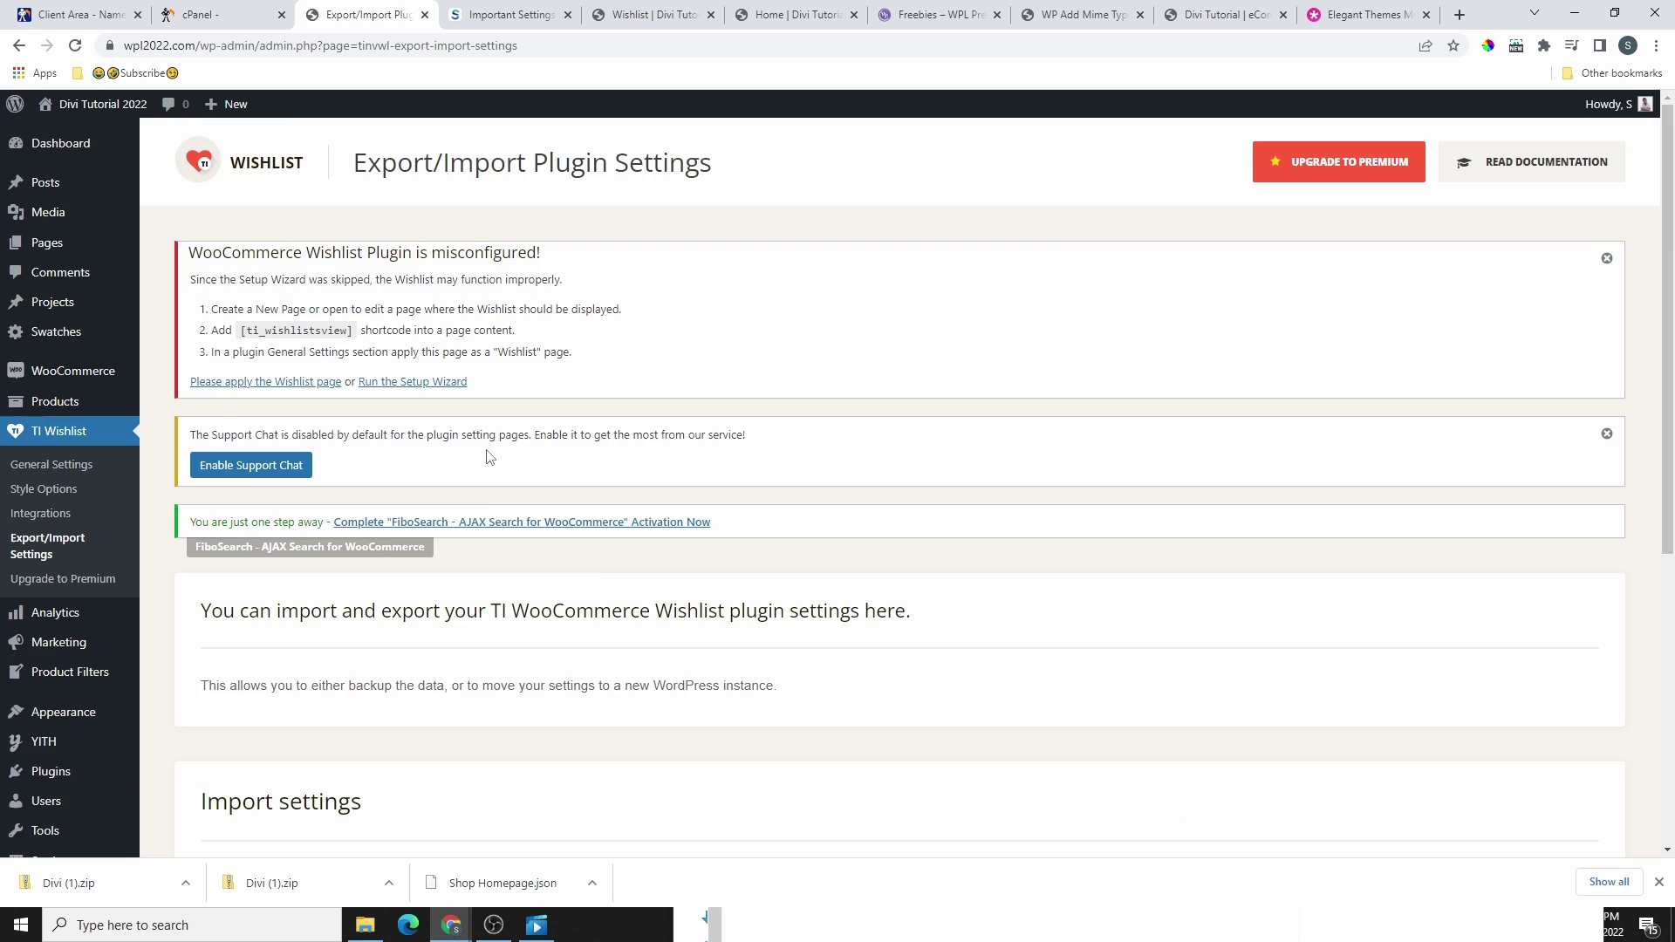
{"action": "scroll", "coordinate": [596, 608], "scroll_direction": "down", "scroll_amount": 4}
{"action": "scroll", "coordinate": [458, 617], "scroll_direction": "down", "scroll_amount": 2}
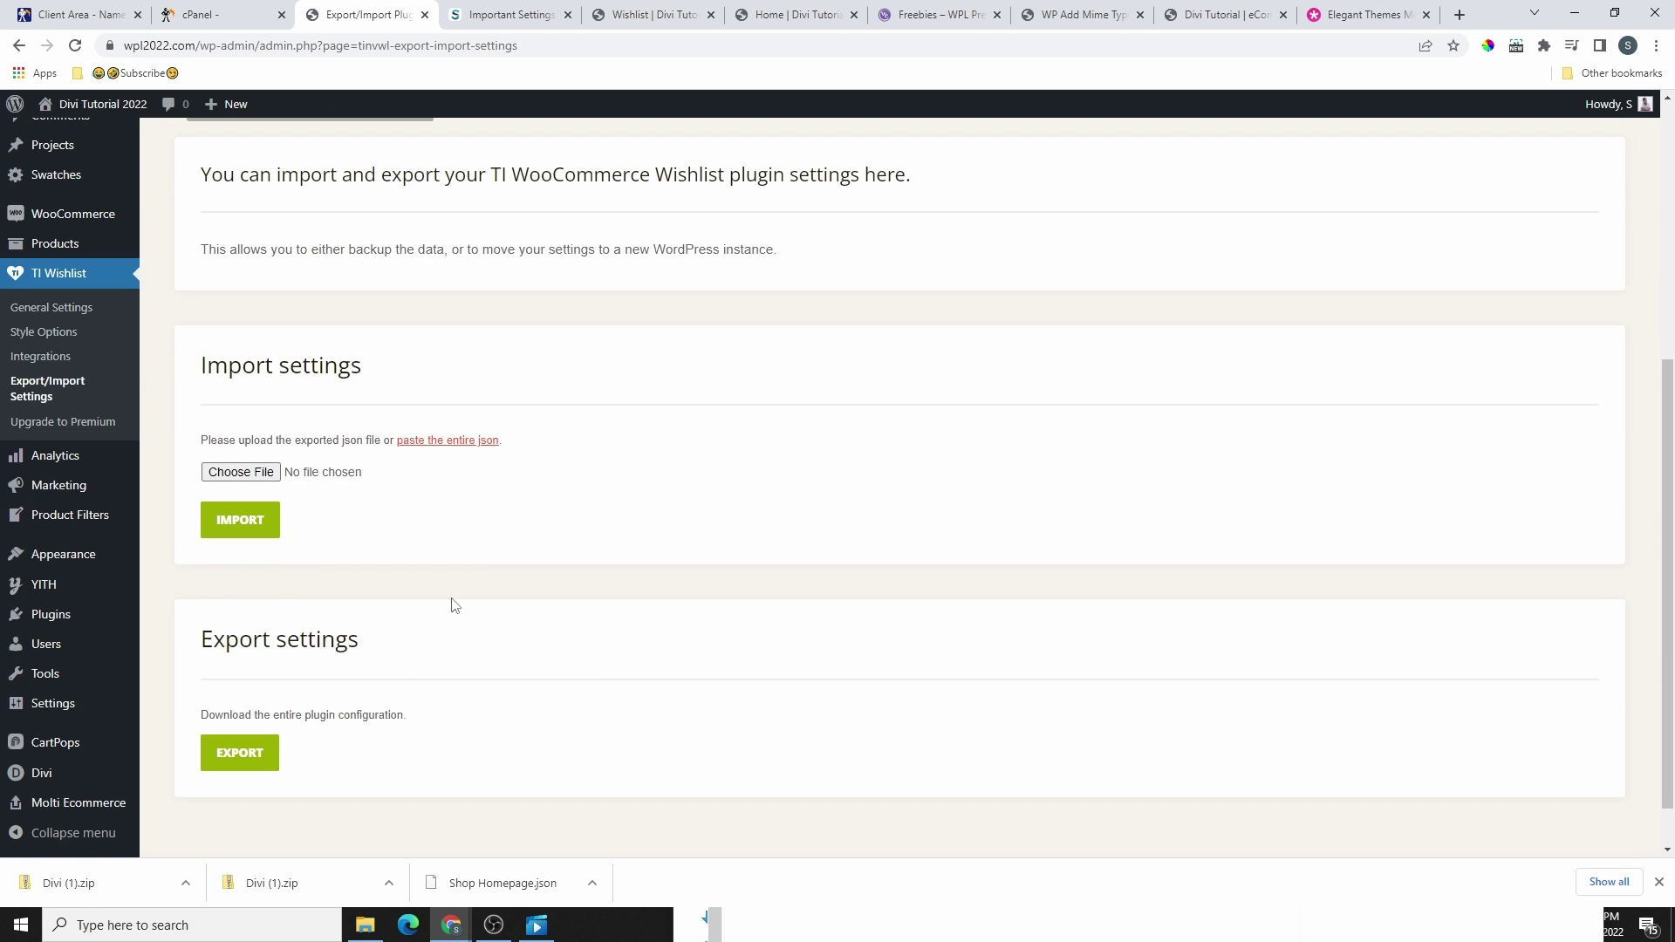
- Switch to File Explorer and extract the Molti Ecommerce Supplementary Files archive to its default destination folder
{"action": "left_click", "coordinate": [367, 927]}
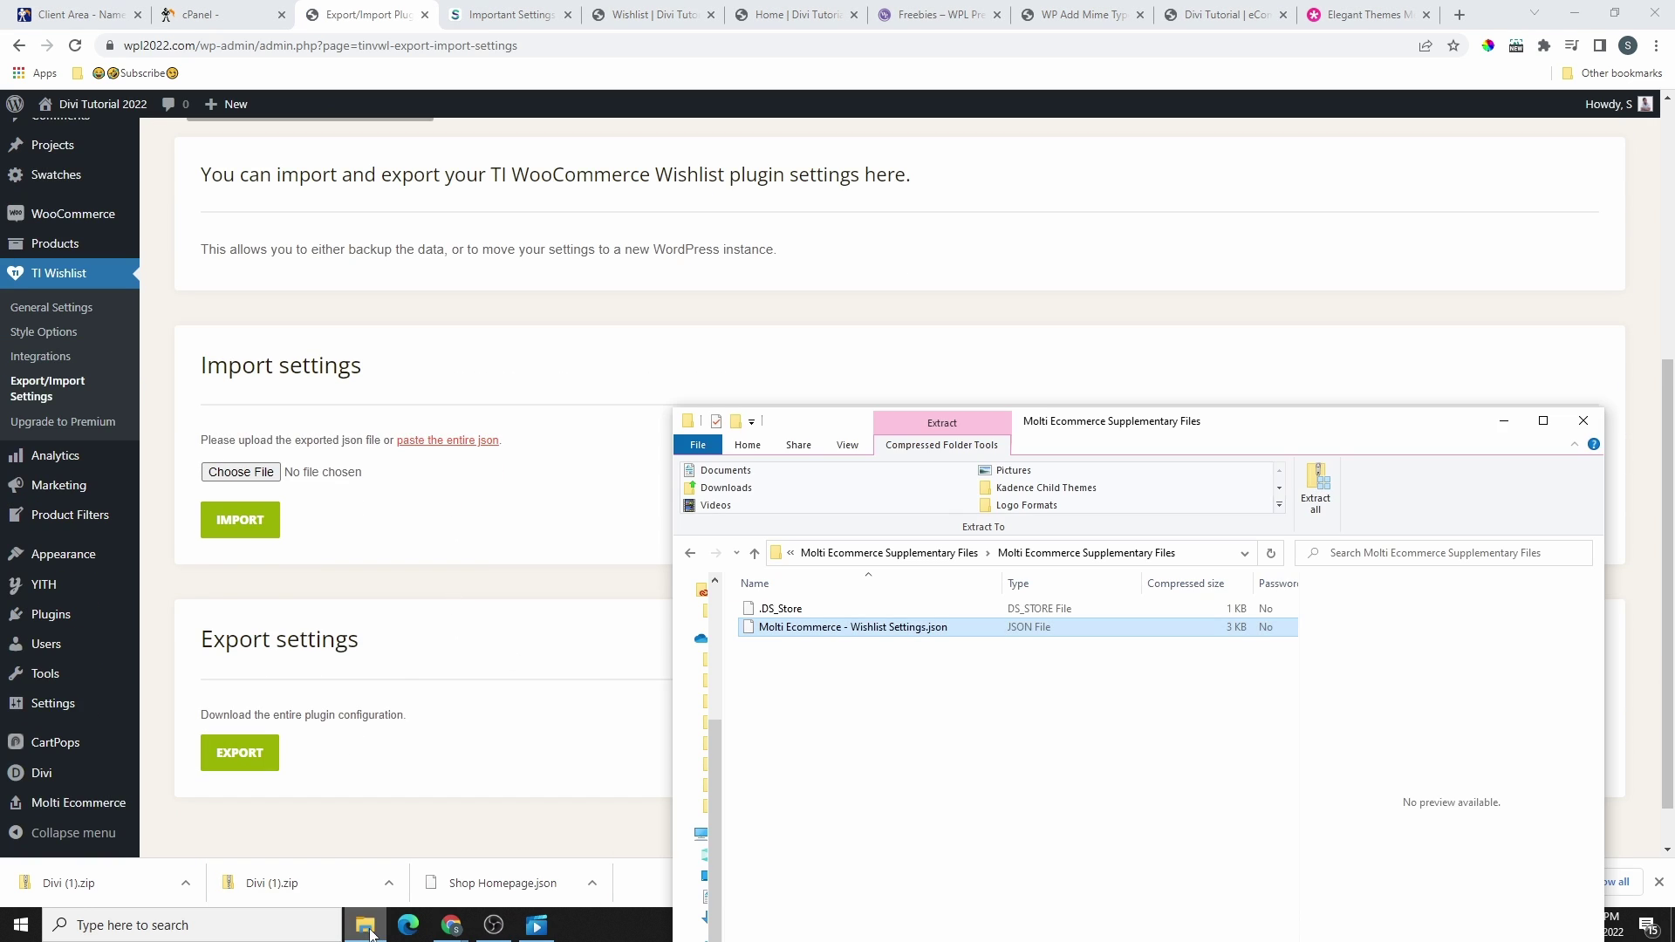
{"action": "left_click_drag", "start_coordinate": [854, 635], "coordinate": [820, 654]}
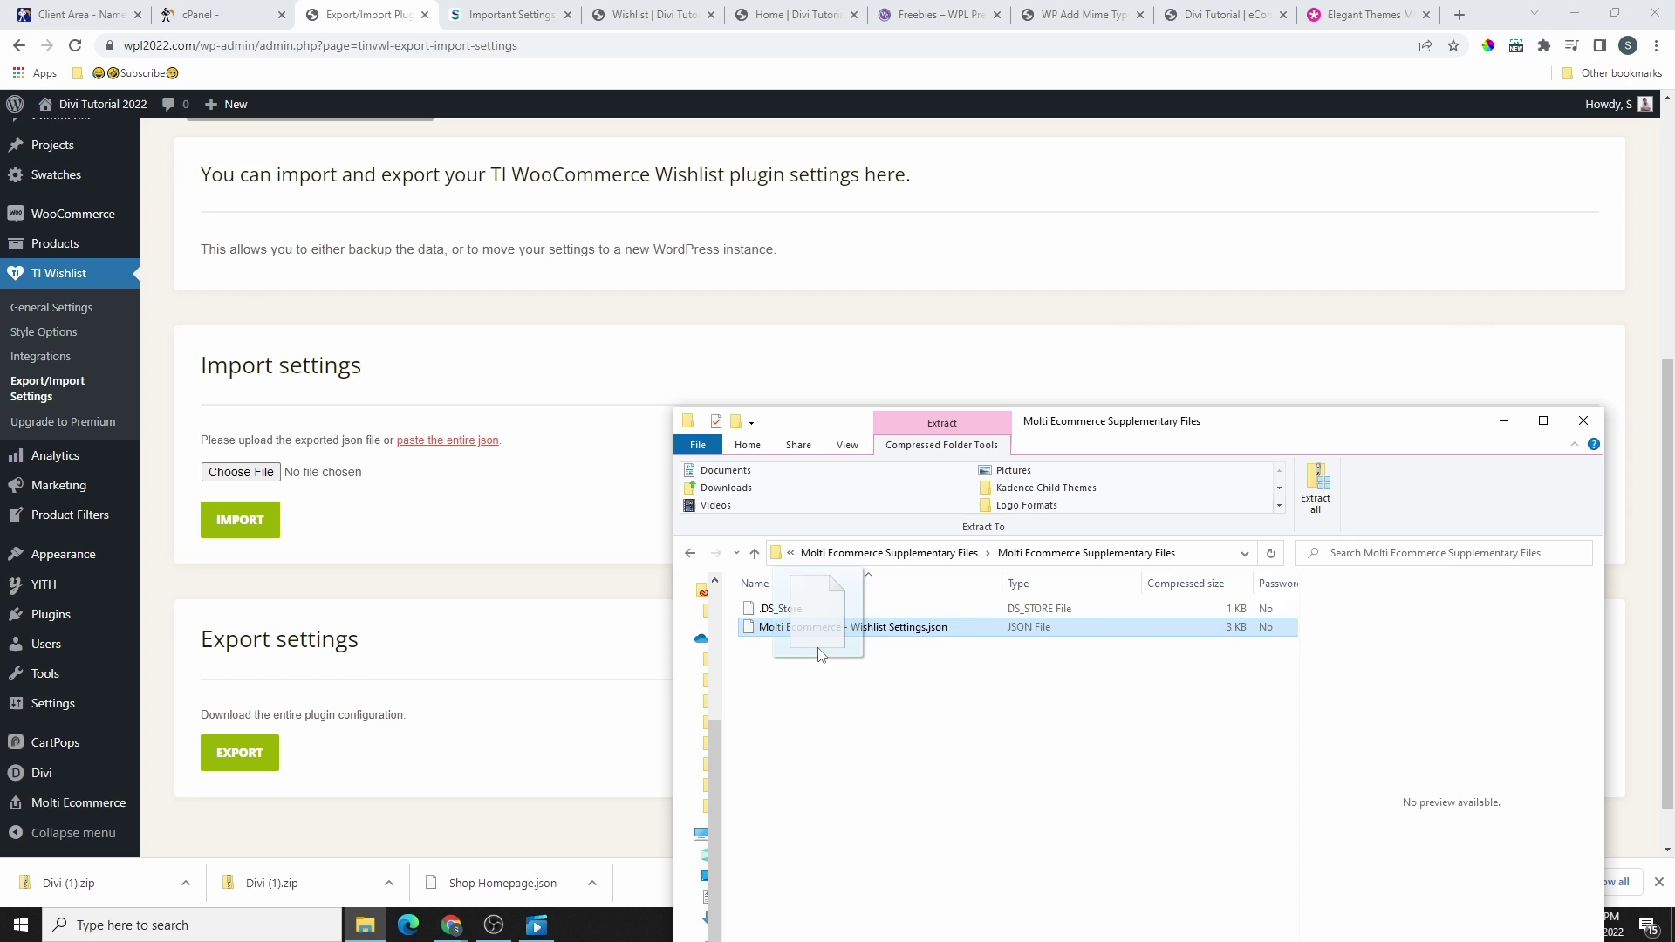
{"action": "key", "text": "alt+Left"}
{"action": "key", "text": "alt+Left"}
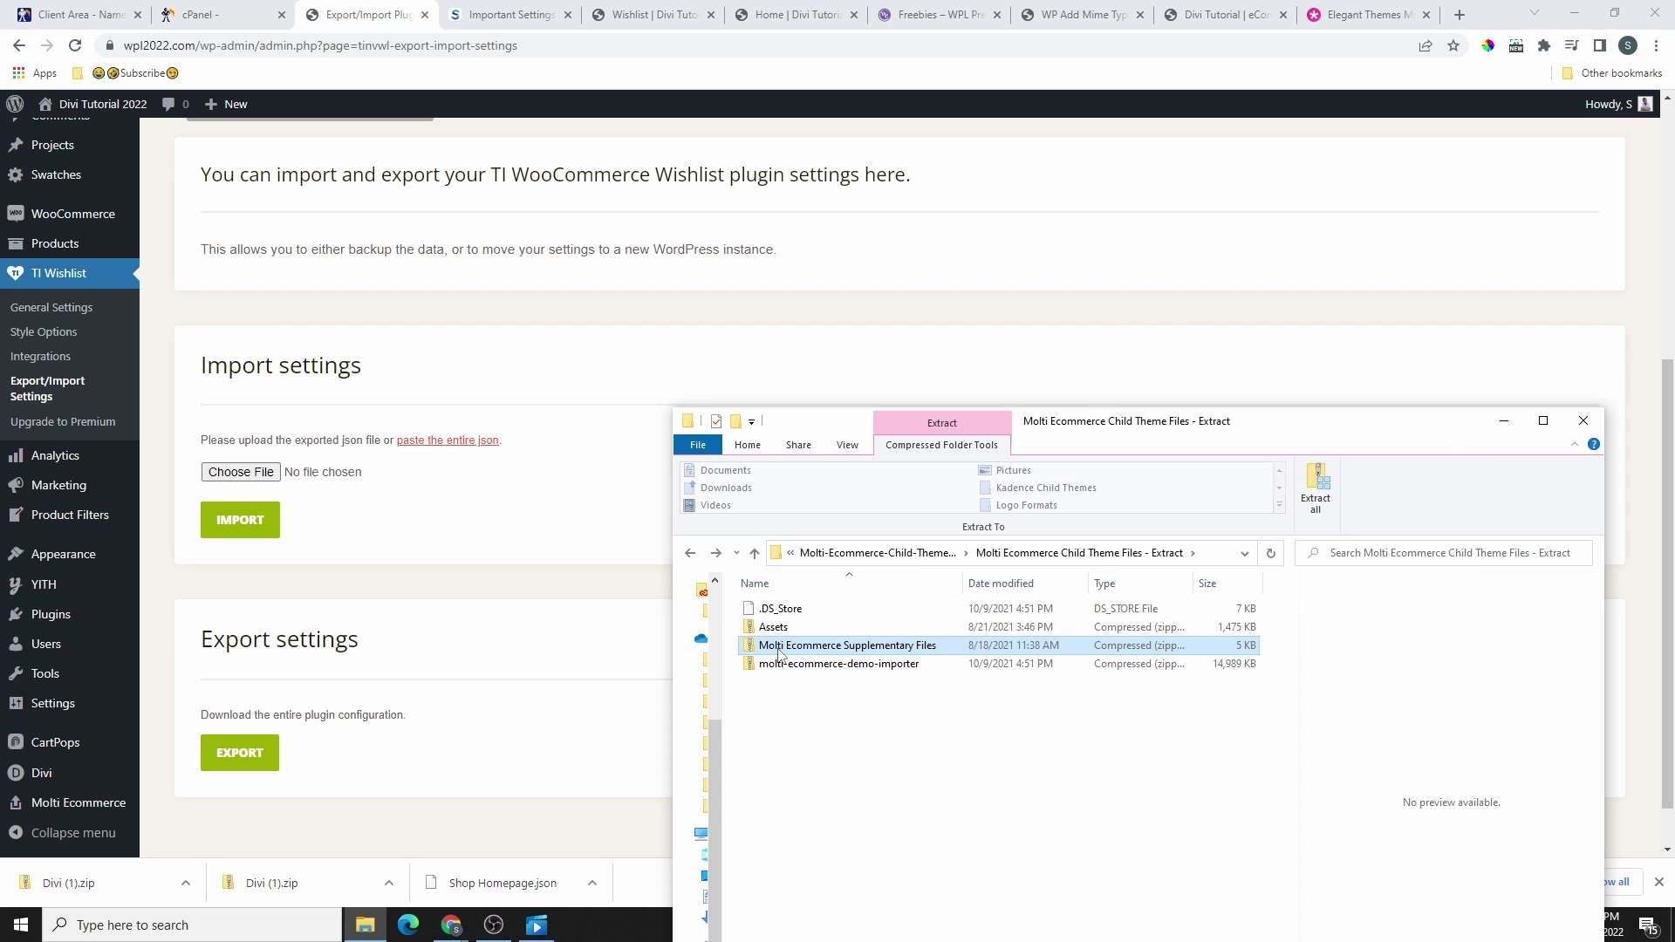
{"action": "right_click", "coordinate": [806, 651]}
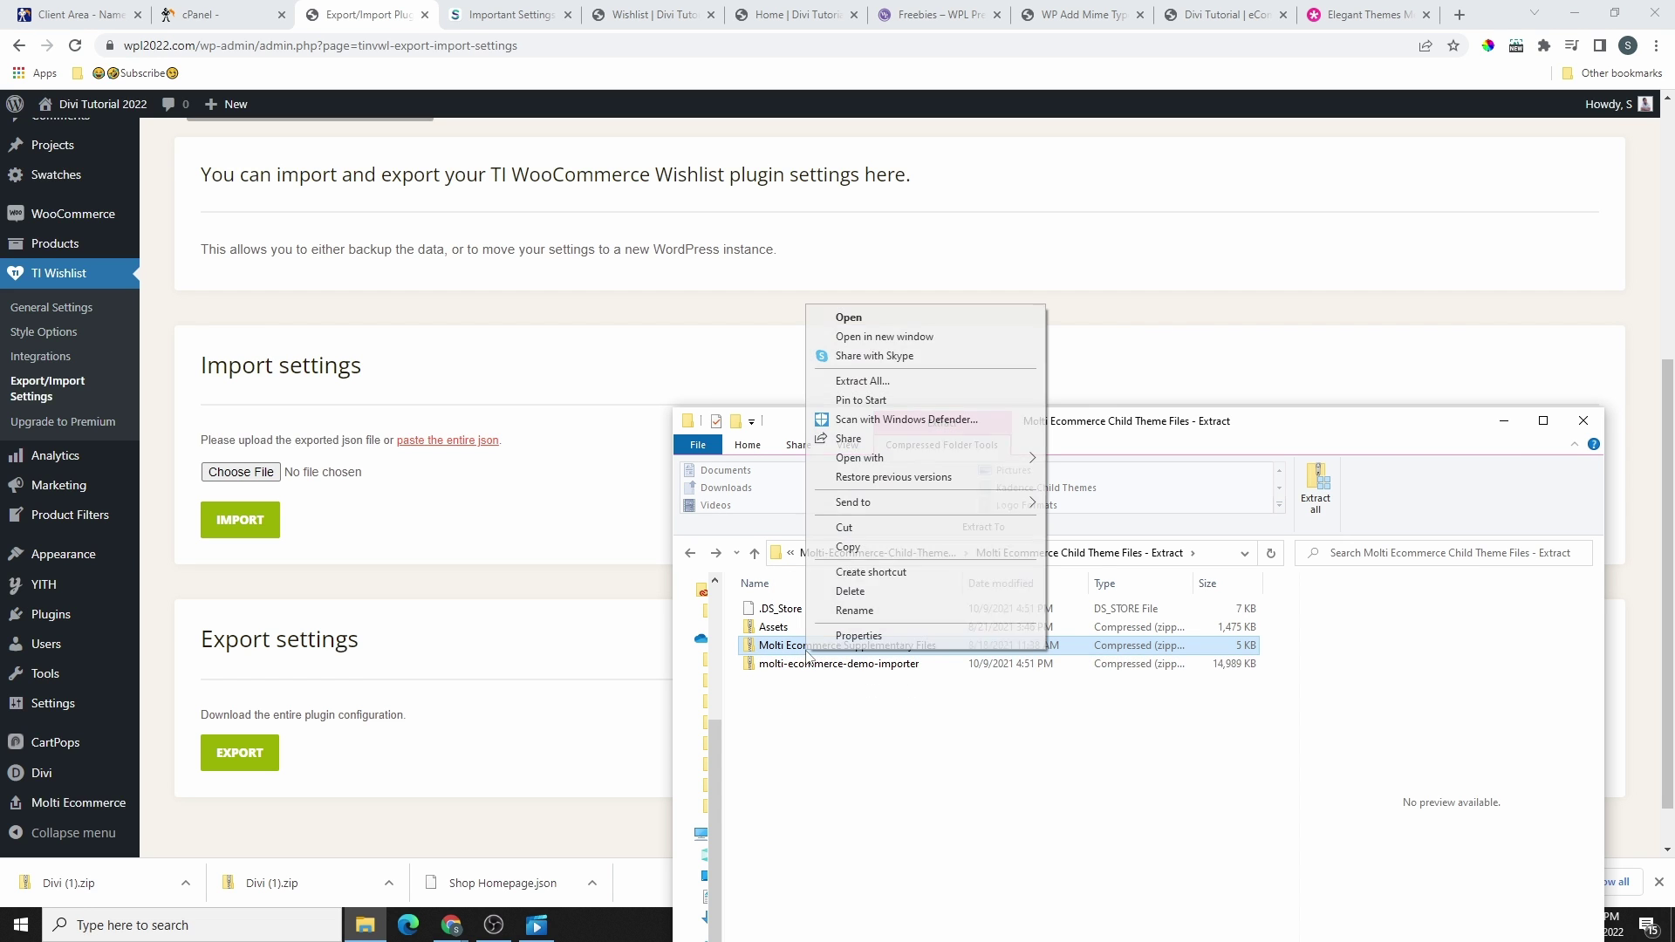
{"action": "left_click", "coordinate": [864, 382]}
{"action": "left_click", "coordinate": [1001, 631]}
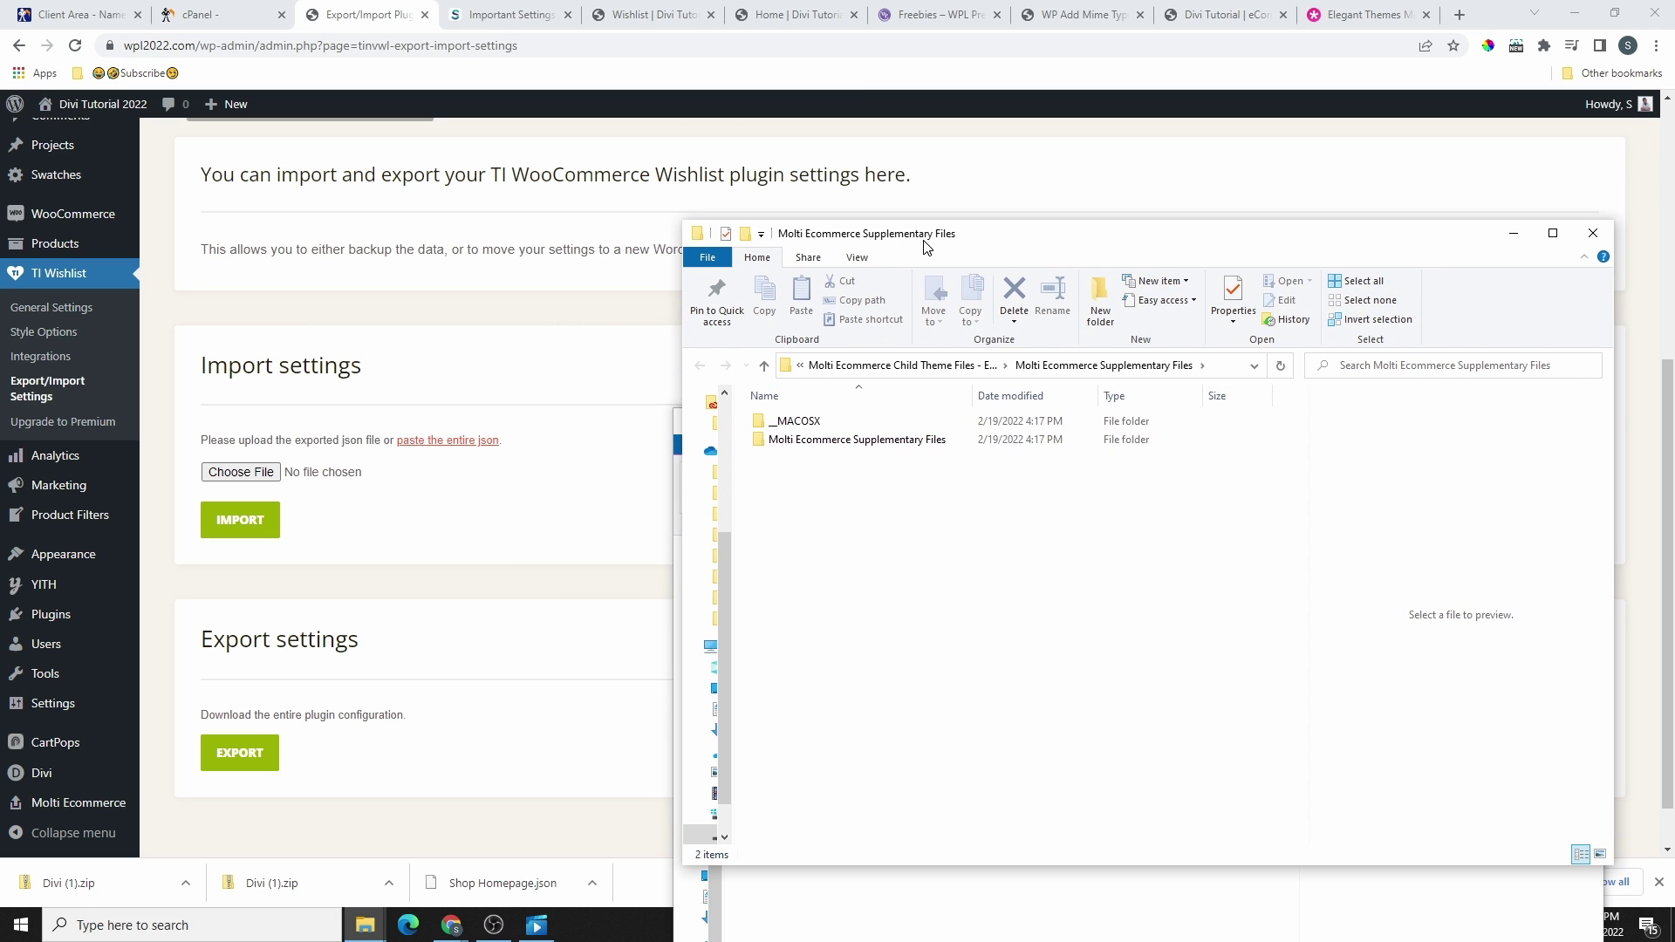
- Try to import the extracted Molti Ecommerce - Wishlist Settings.json into the TI Wishlist plugin settings and read the resulting notice
{"action": "double_click", "coordinate": [860, 440]}
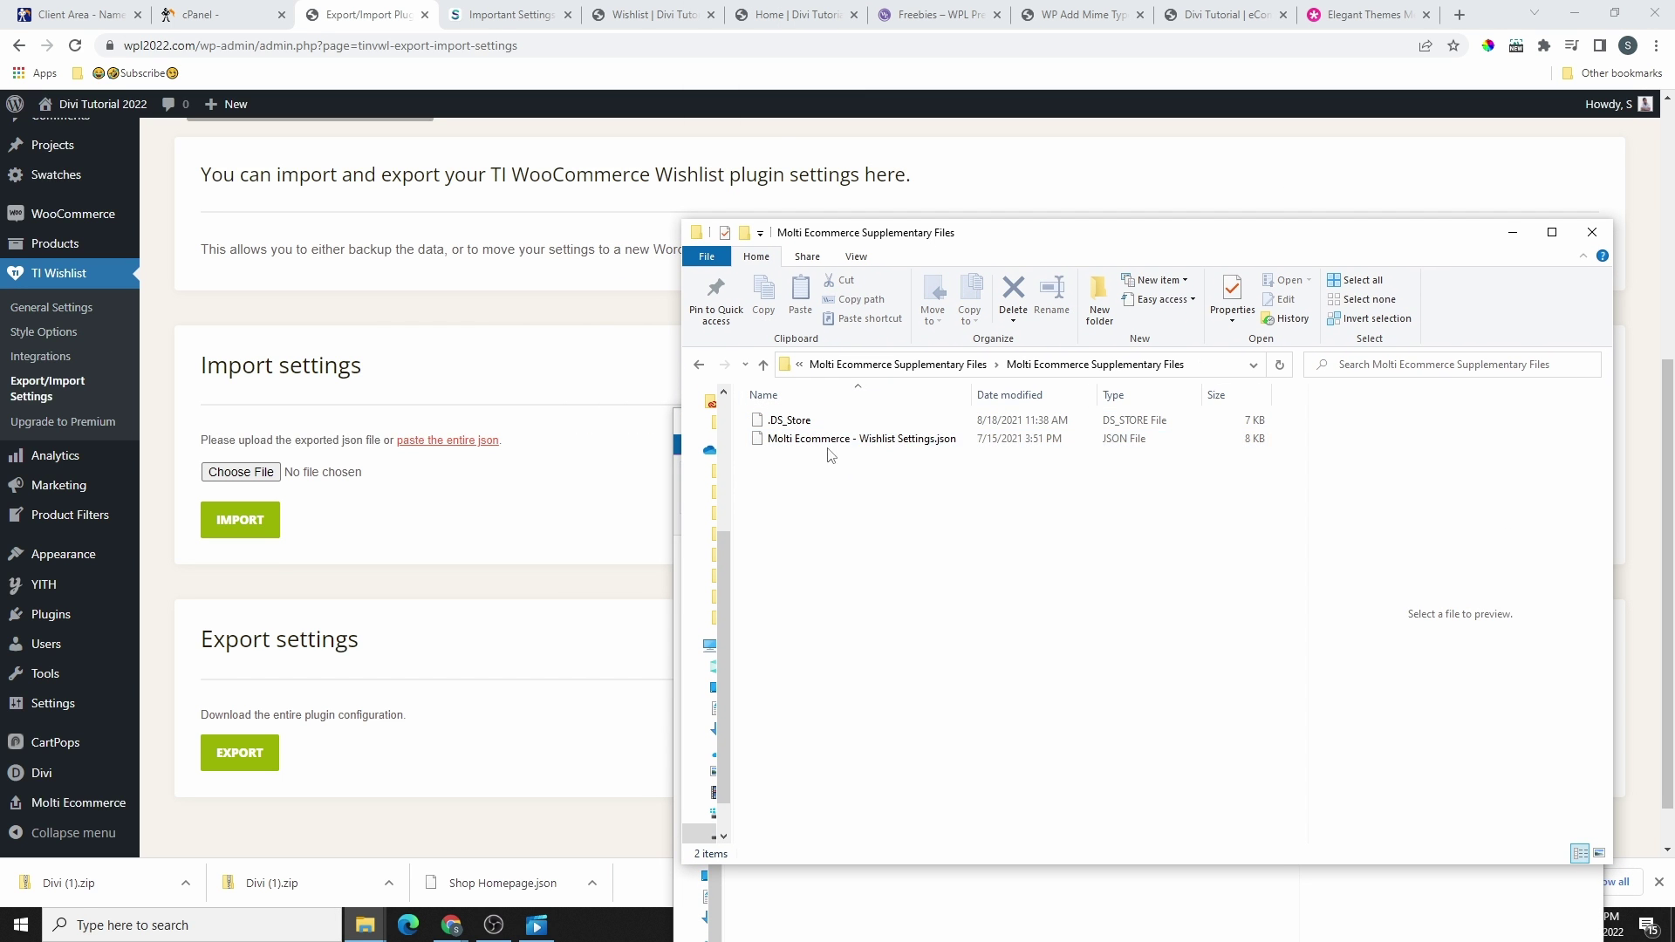
{"action": "left_click_drag", "start_coordinate": [830, 456], "coordinate": [232, 478]}
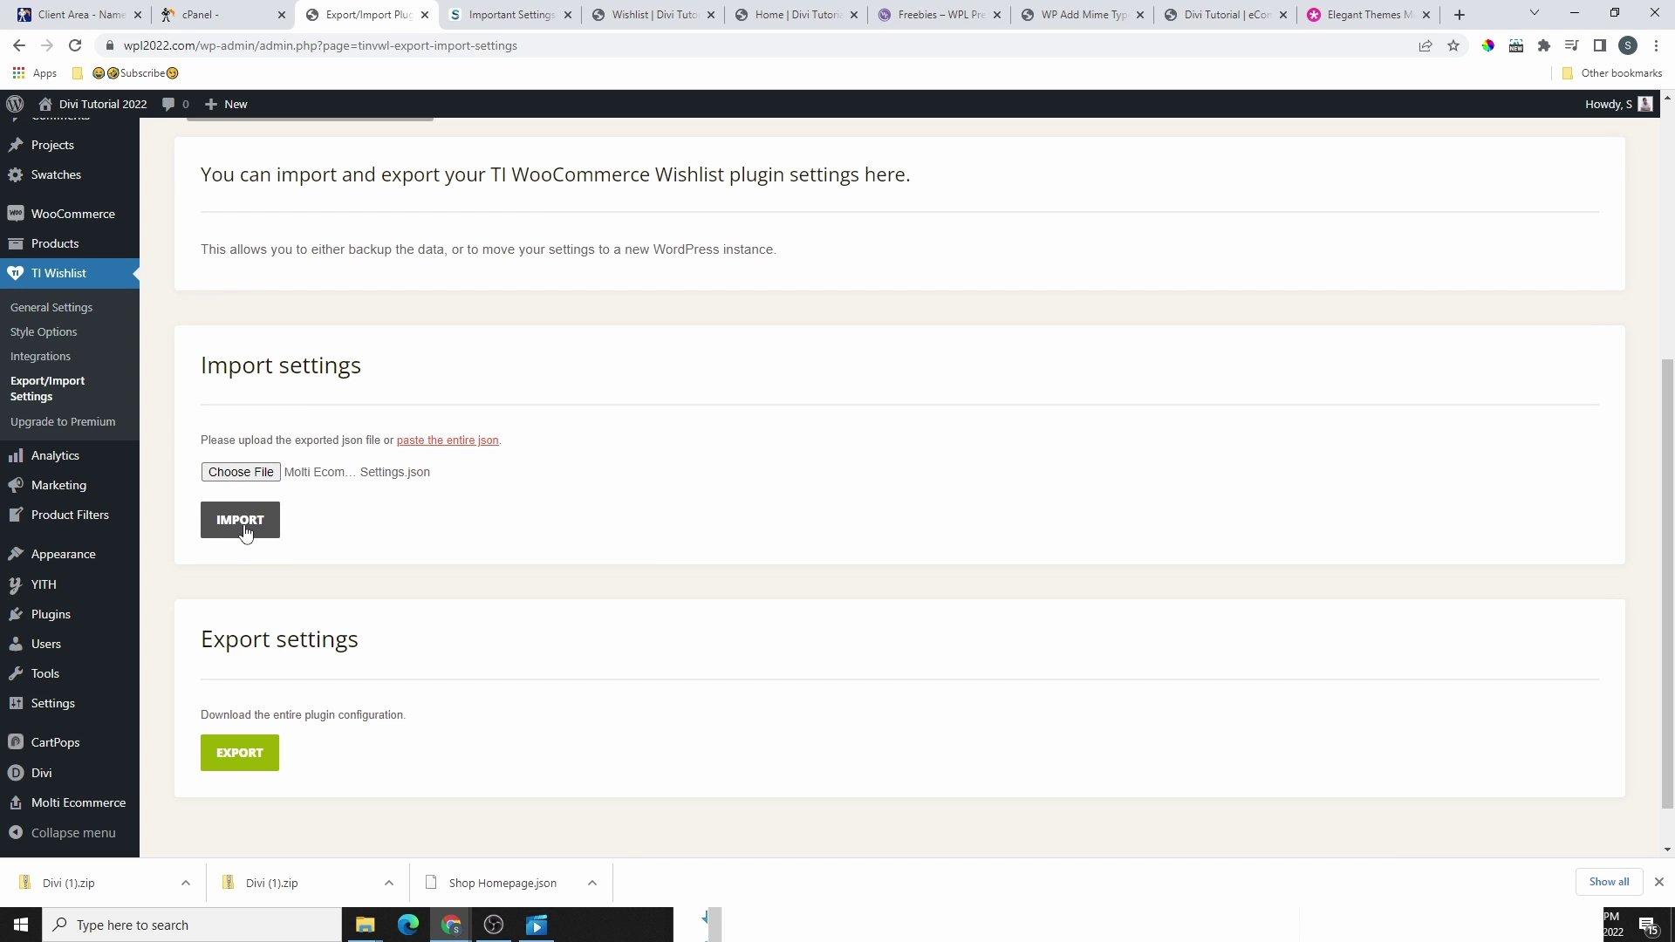
{"action": "left_click", "coordinate": [241, 521]}
{"action": "left_click_drag", "start_coordinate": [448, 259], "coordinate": [182, 272]}
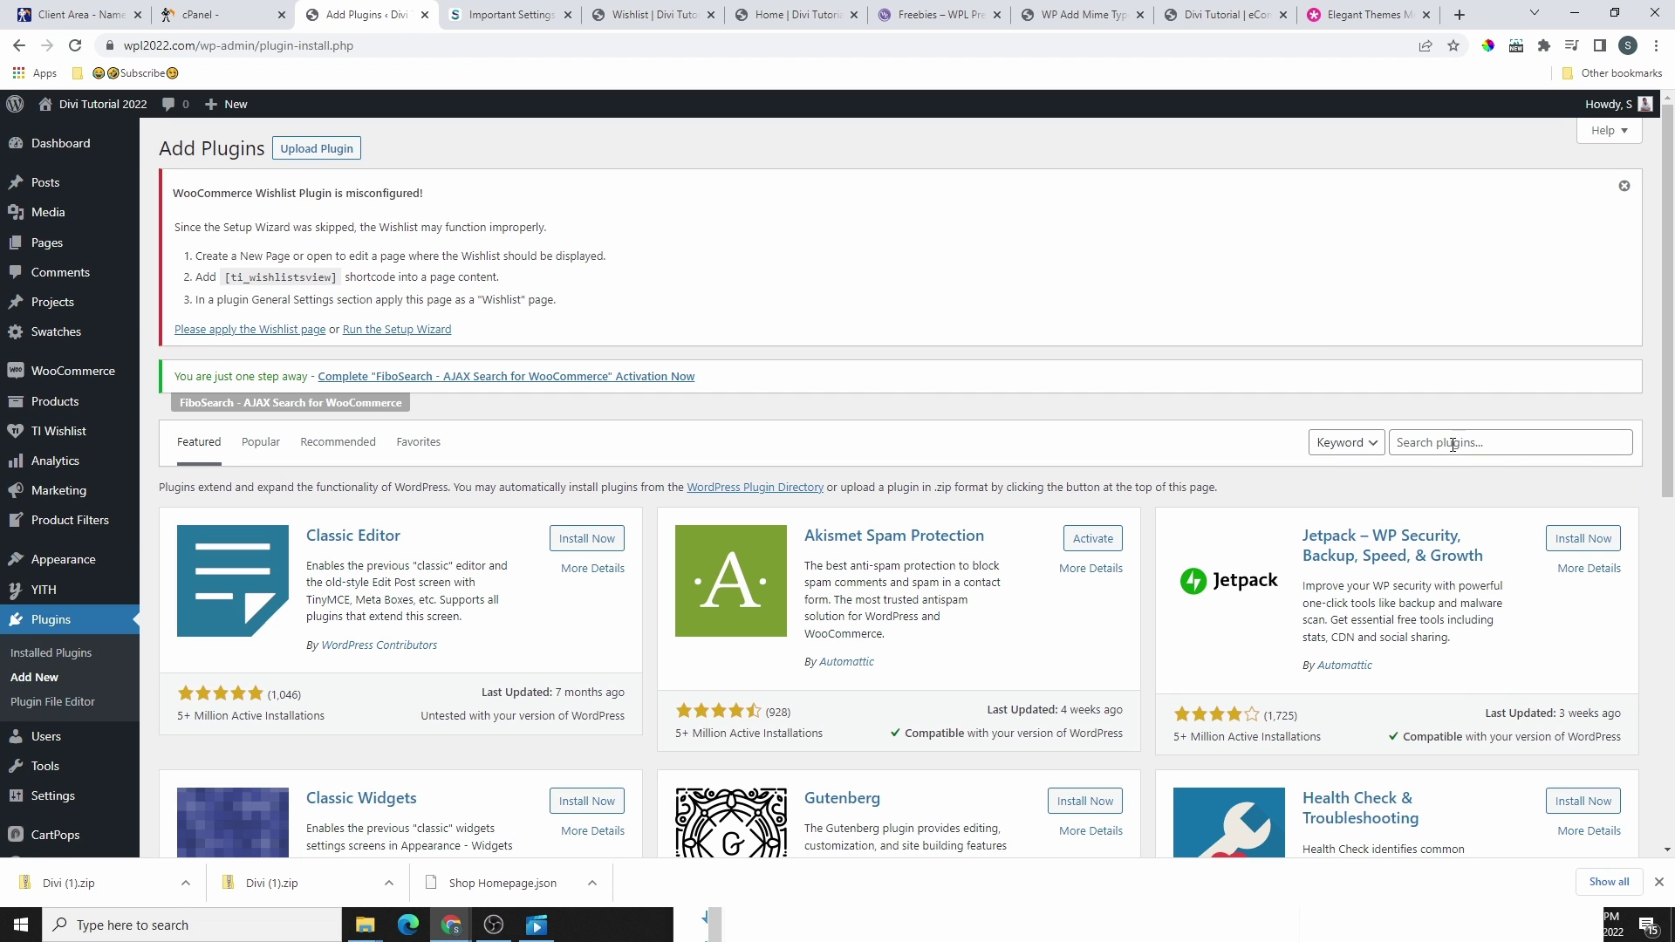
- Search the plugin directory for WP Add Mime Types, then install and activate that plugin
{"action": "left_click", "coordinate": [1453, 444]}
{"action": "right_click", "coordinate": [1452, 445]}
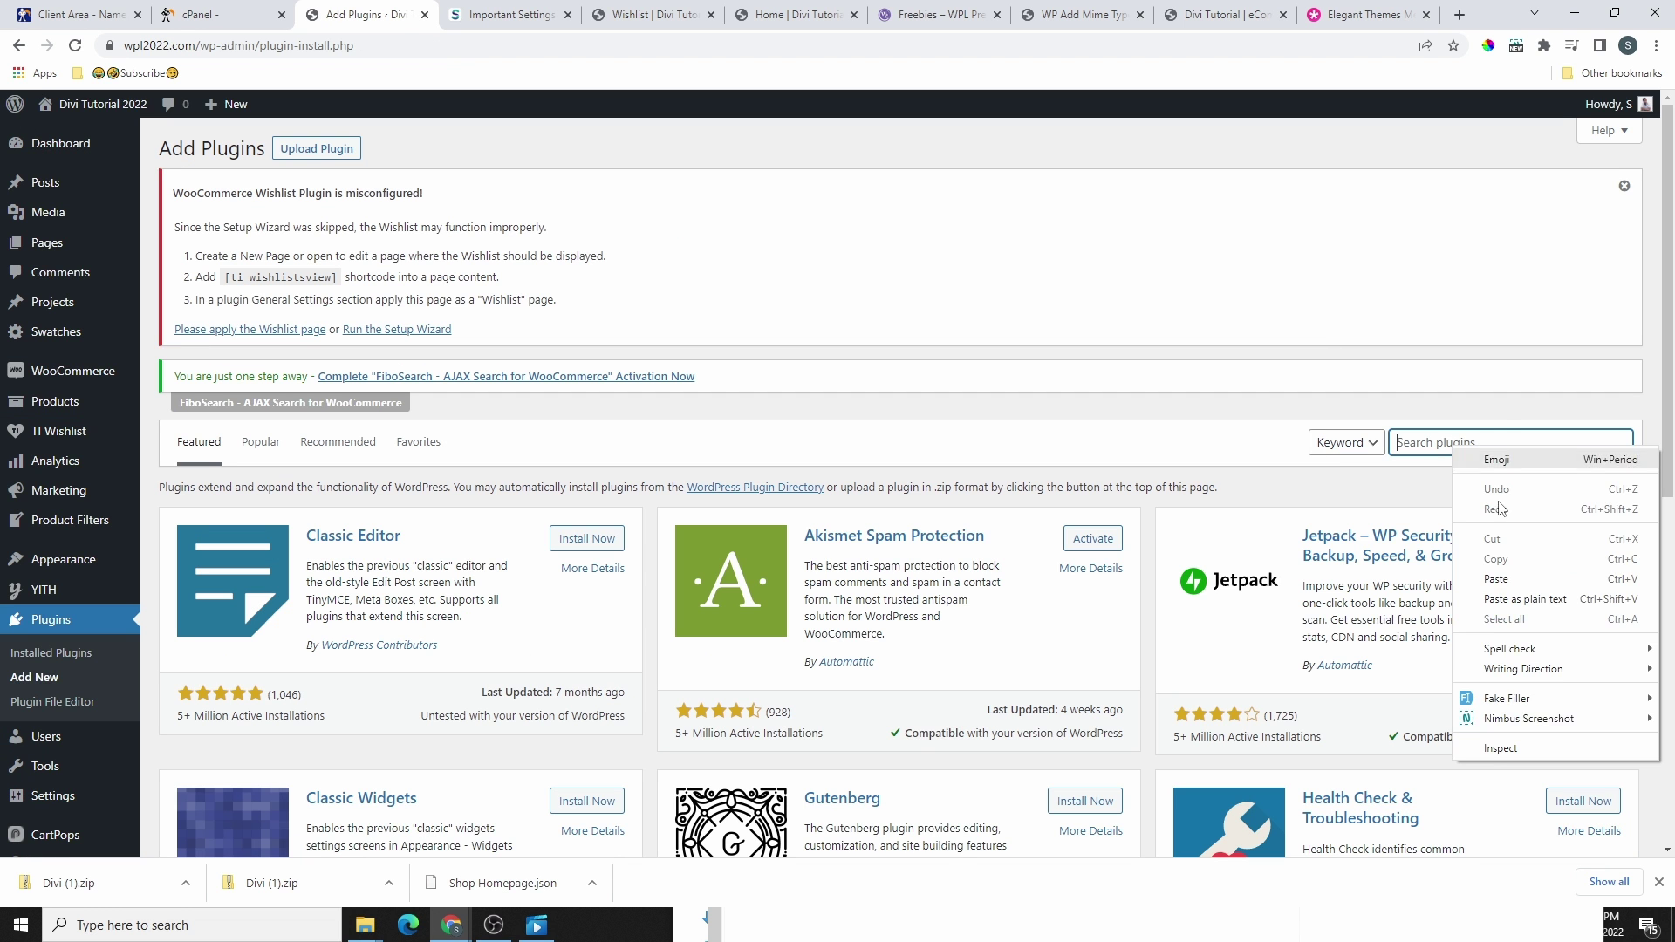
{"action": "left_click", "coordinate": [1522, 582]}
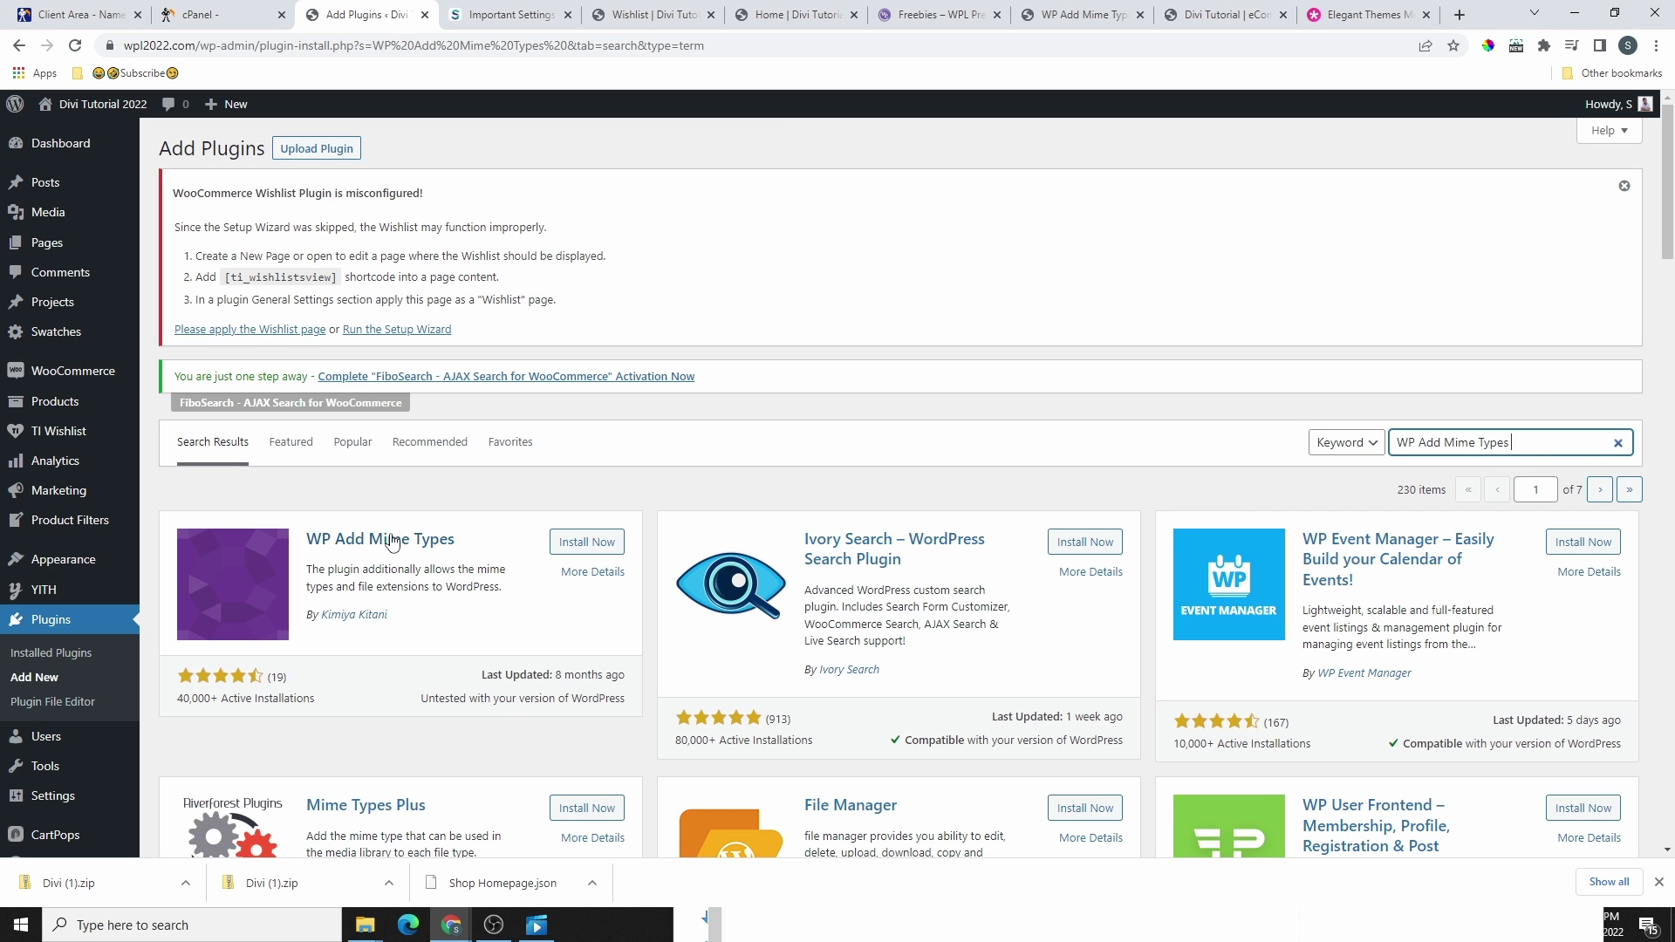
{"action": "left_click", "coordinate": [607, 543]}
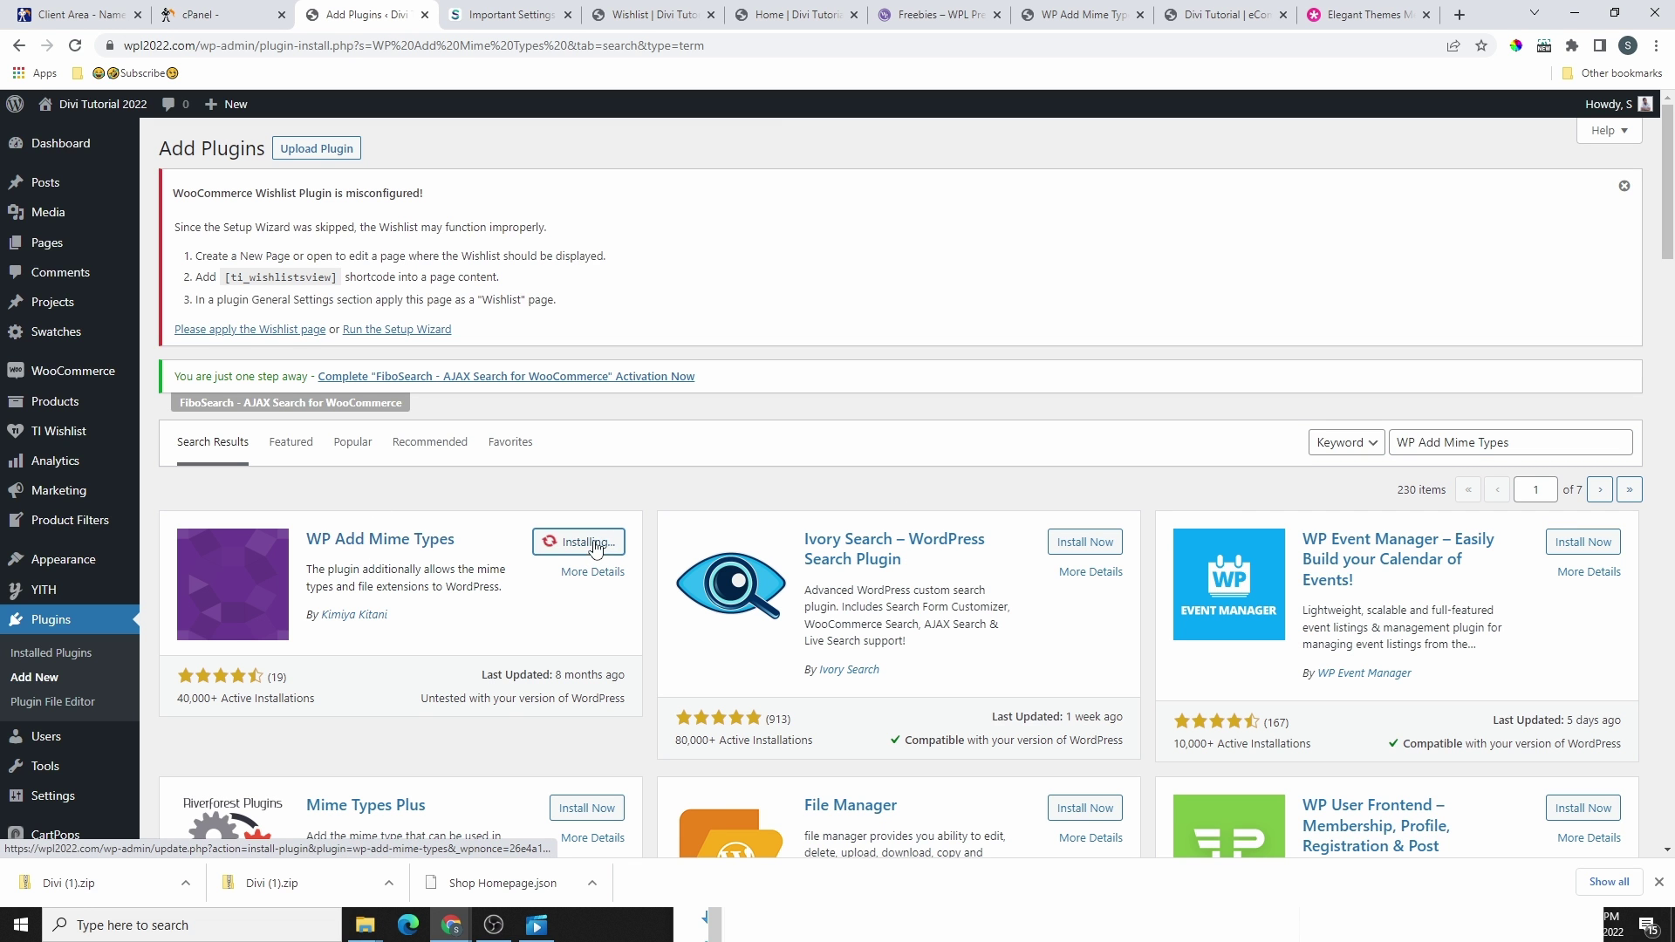
{"action": "left_click_drag", "start_coordinate": [417, 705], "coordinate": [627, 705]}
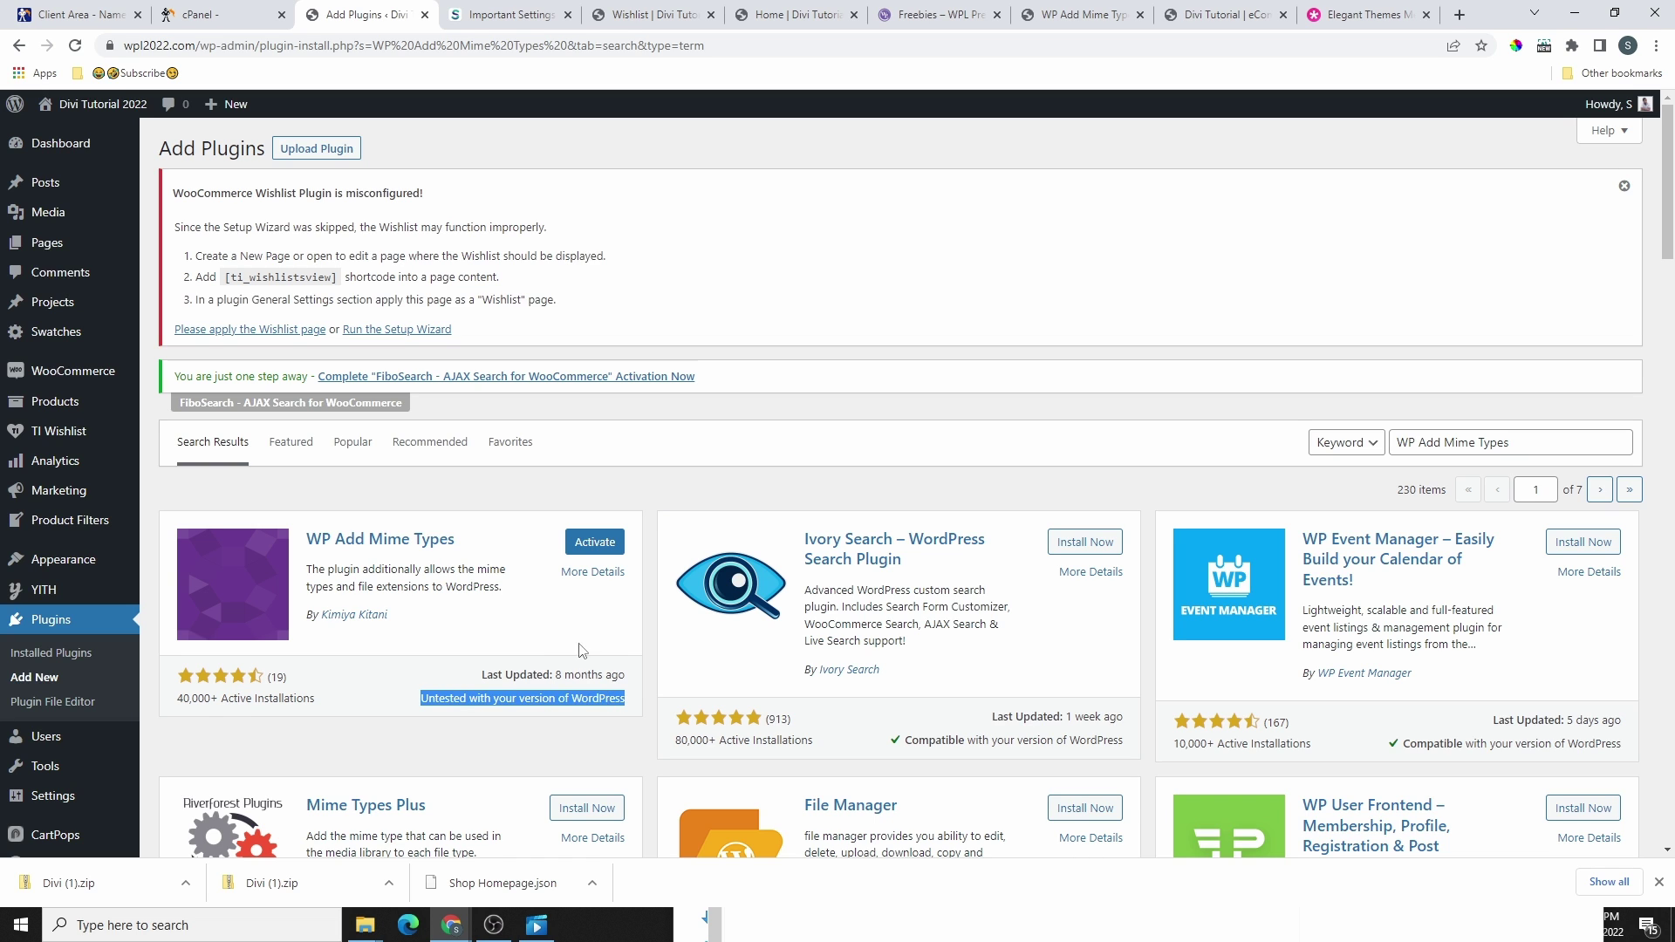
{"action": "left_click", "coordinate": [600, 544]}
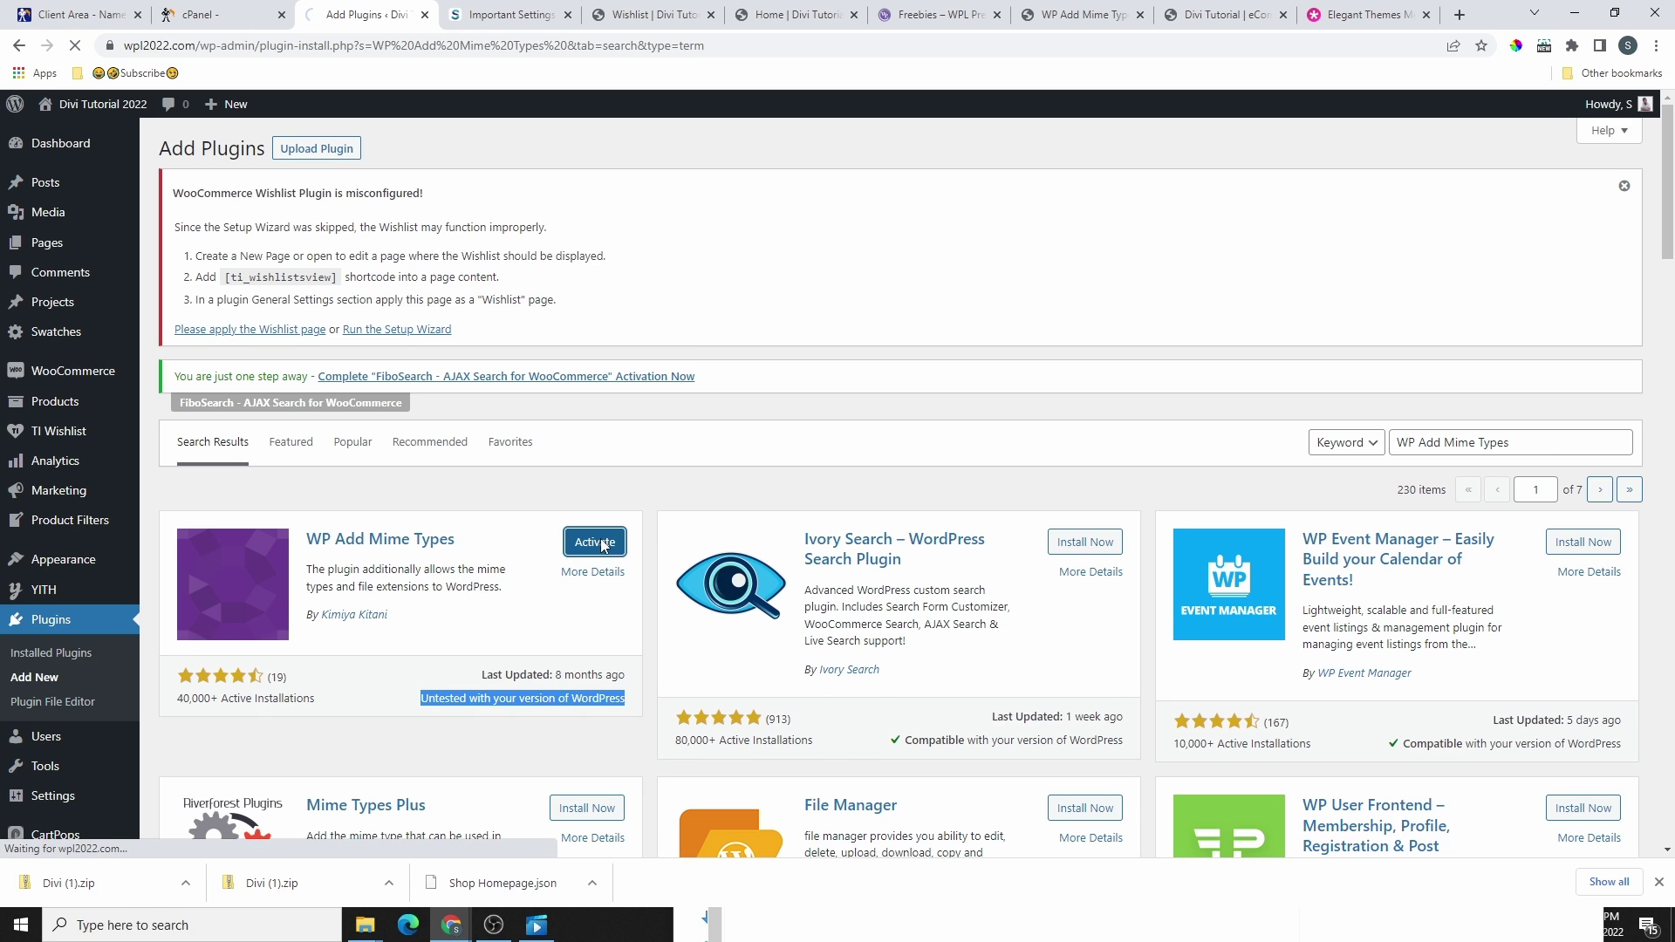
- In Mime Type Settings, add the value "json = application/json", save it, and check the list of allowed mime types
{"action": "scroll", "coordinate": [241, 427], "scroll_direction": "down", "scroll_amount": 3}
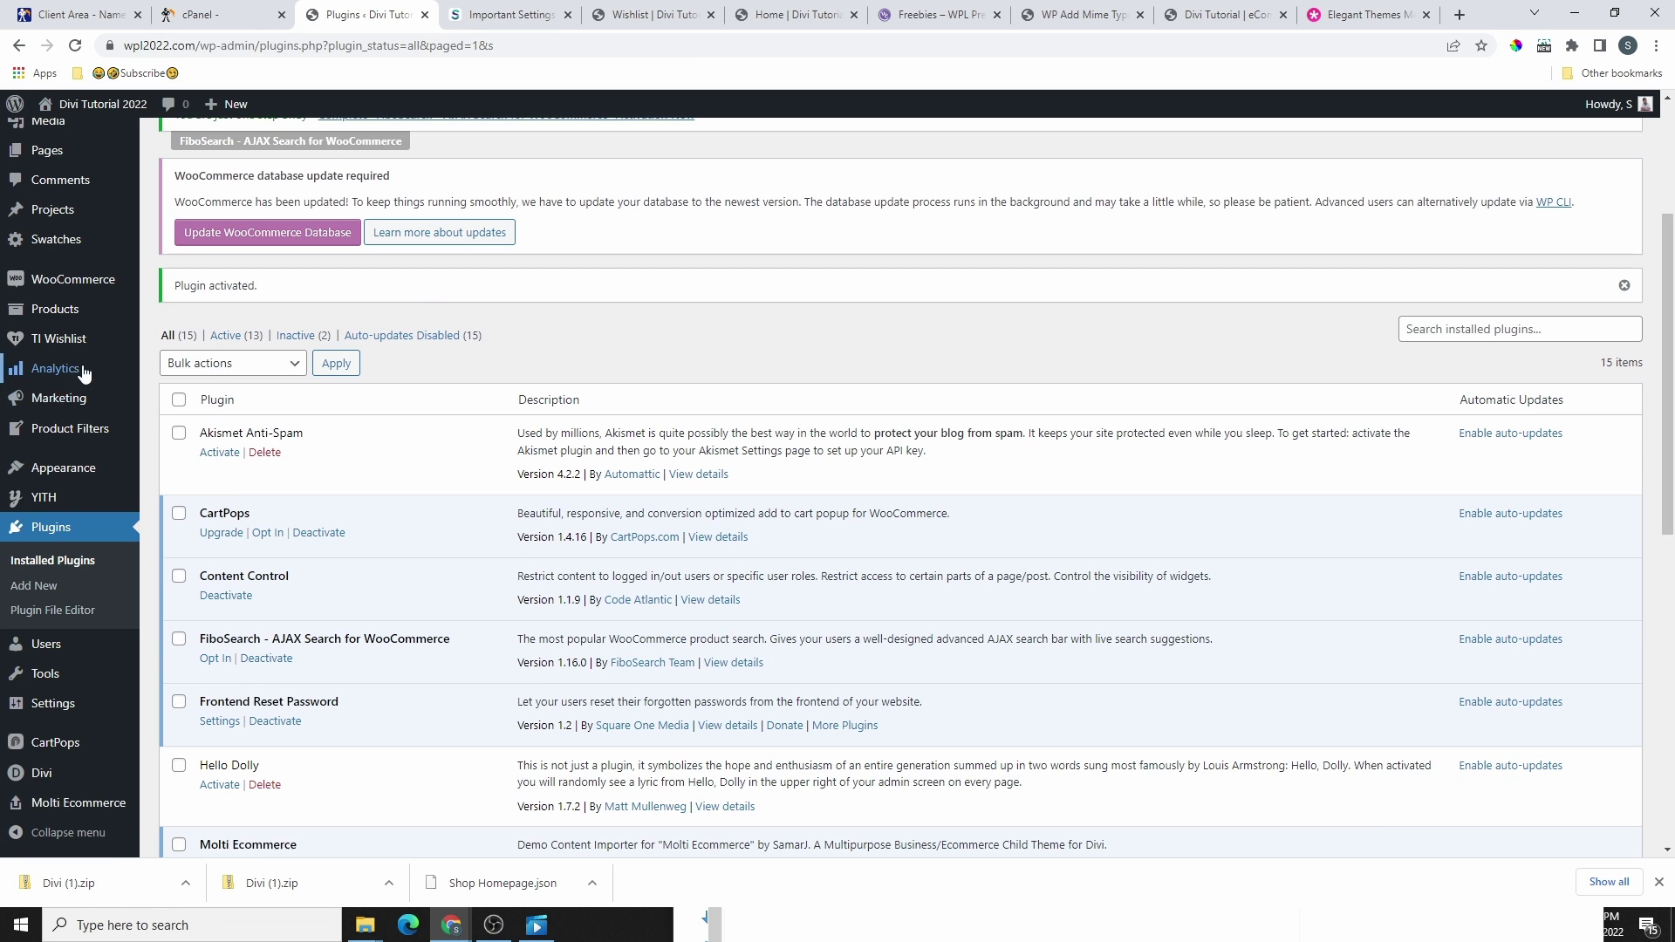
{"action": "mouse_move", "coordinate": [54, 718]}
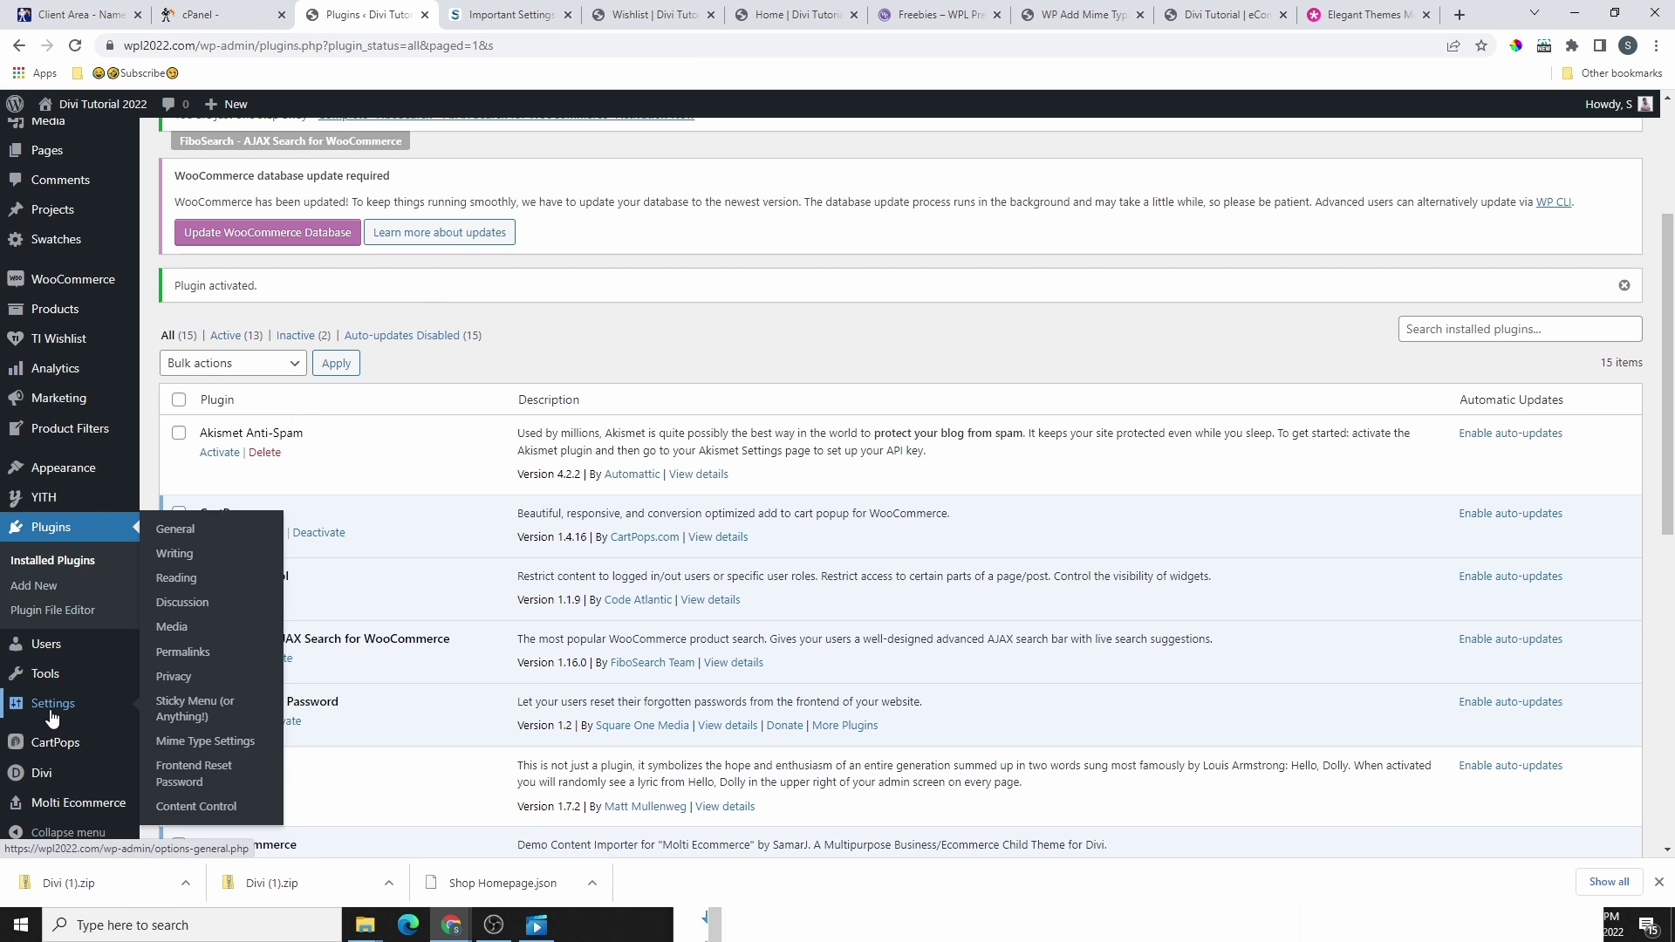
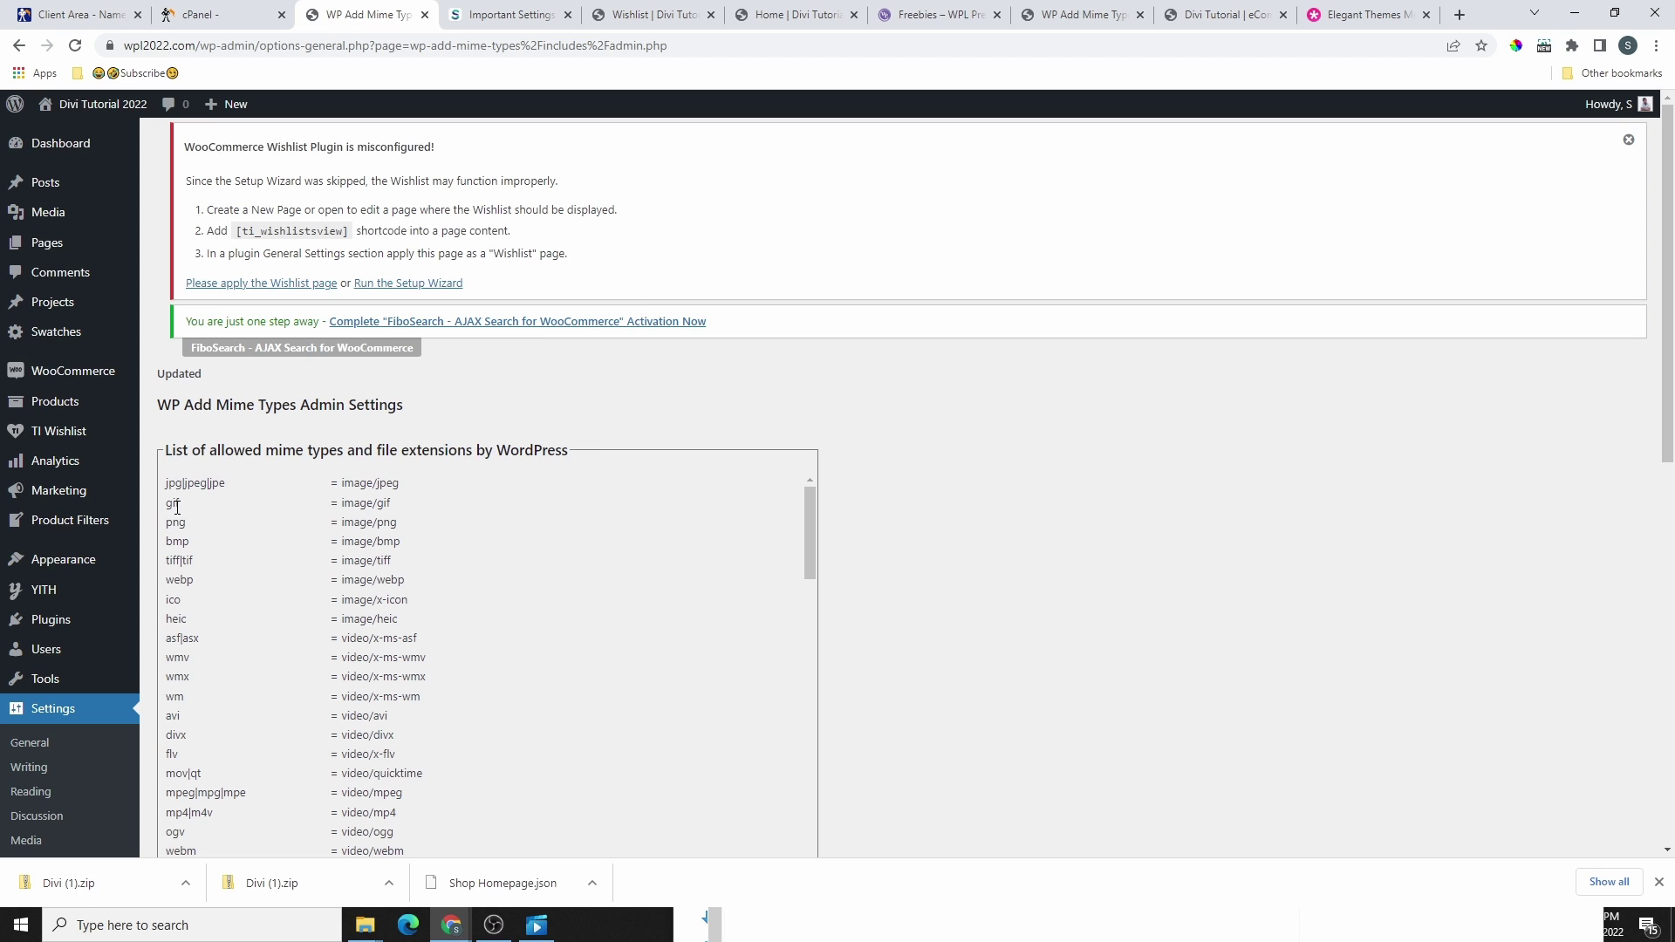
{"action": "scroll", "coordinate": [234, 548], "scroll_direction": "down", "scroll_amount": 15}
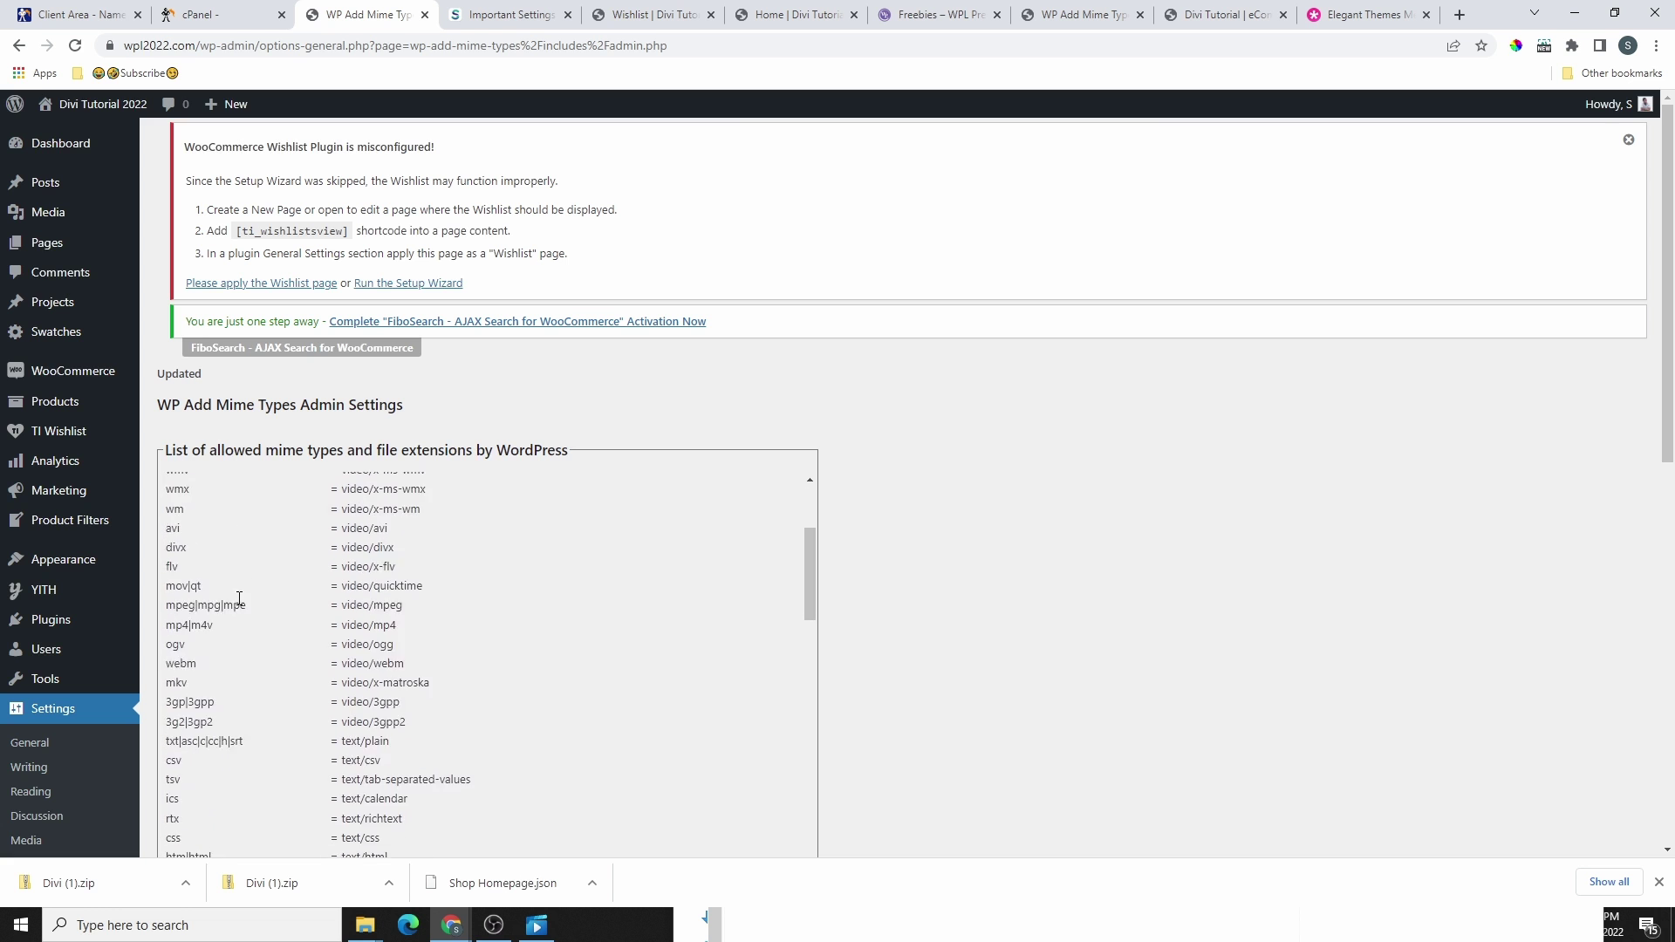
{"action": "scroll", "coordinate": [419, 685], "scroll_direction": "down", "scroll_amount": 4}
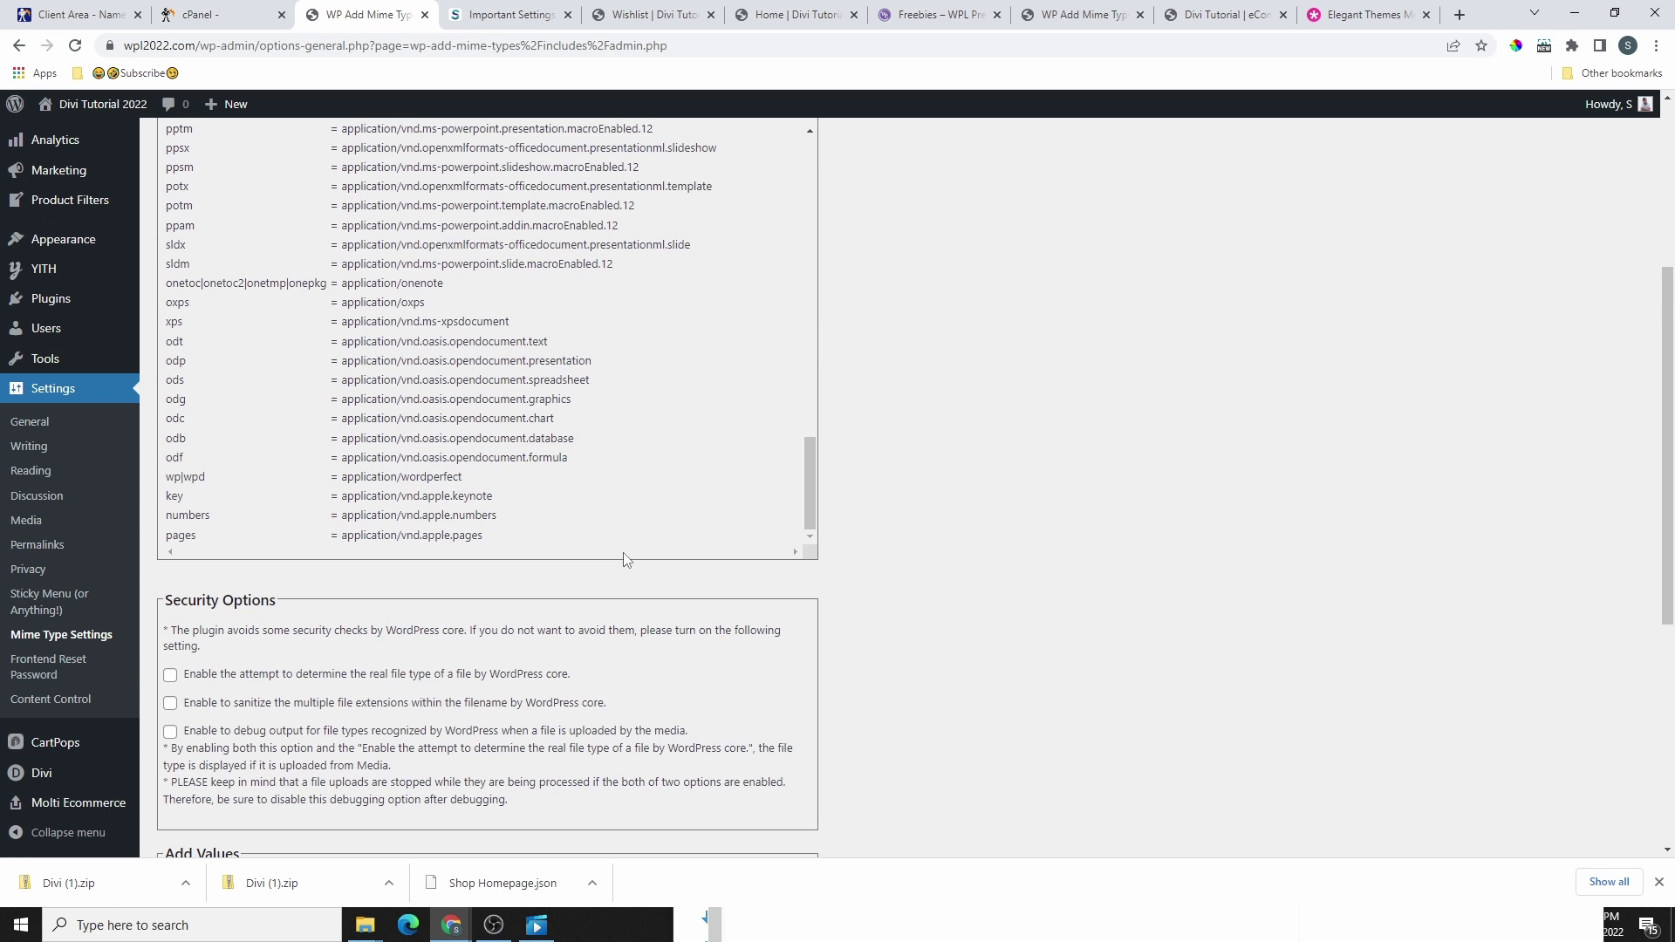
{"action": "scroll", "coordinate": [613, 476], "scroll_direction": "down", "scroll_amount": 5}
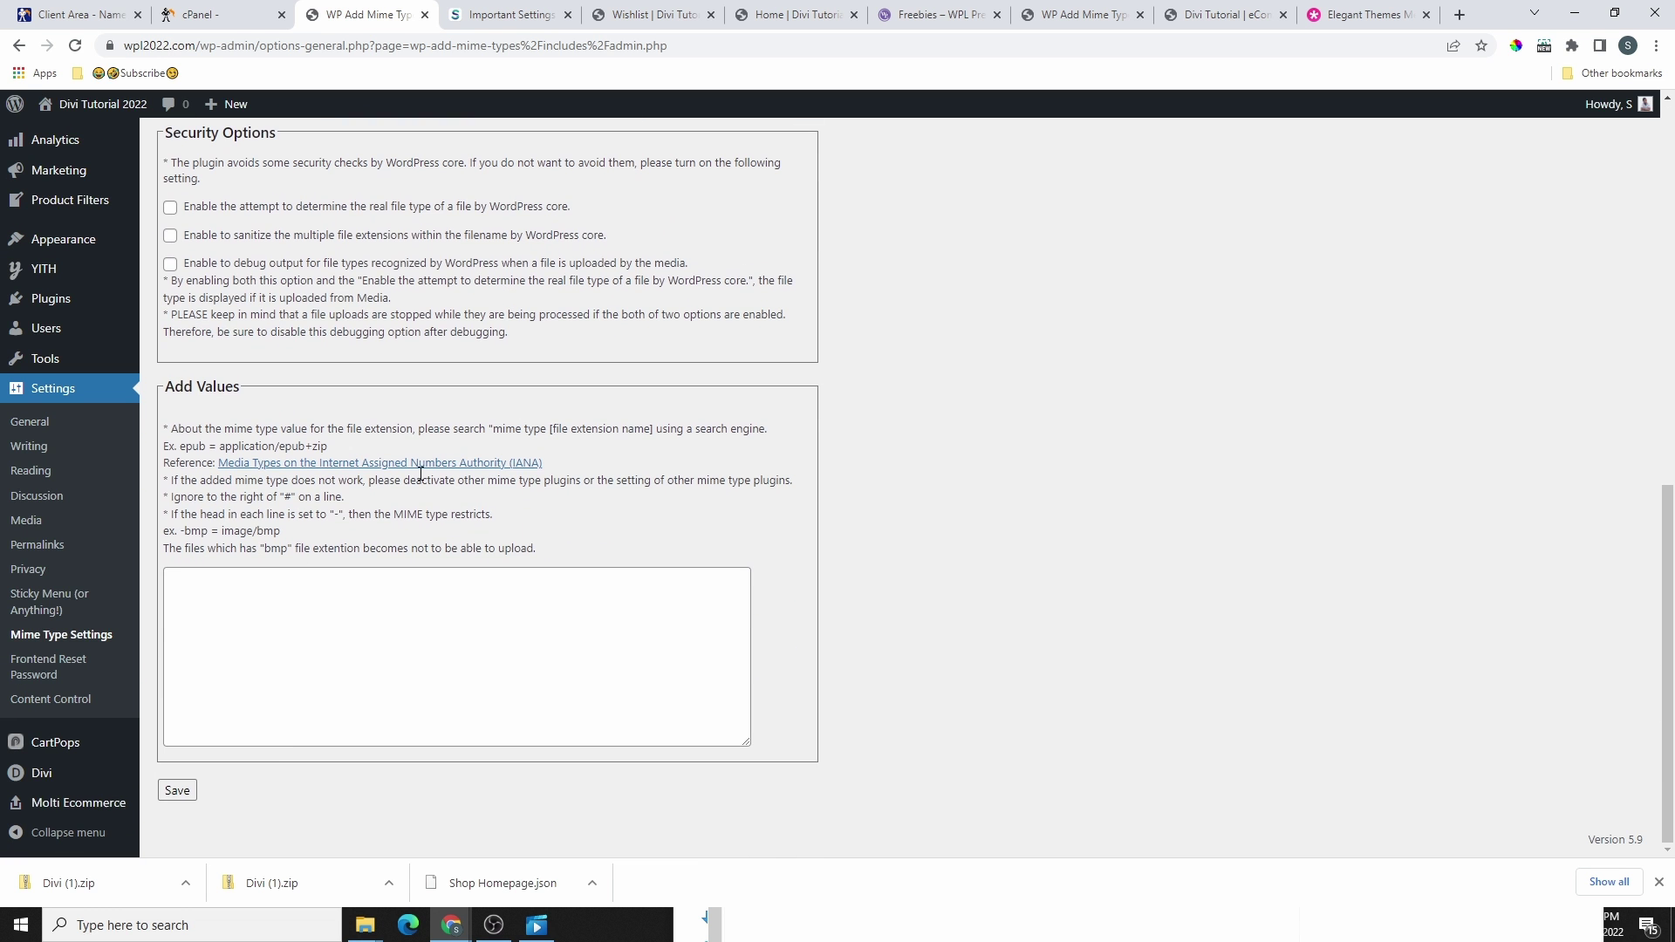
{"action": "left_click", "coordinate": [260, 598]}
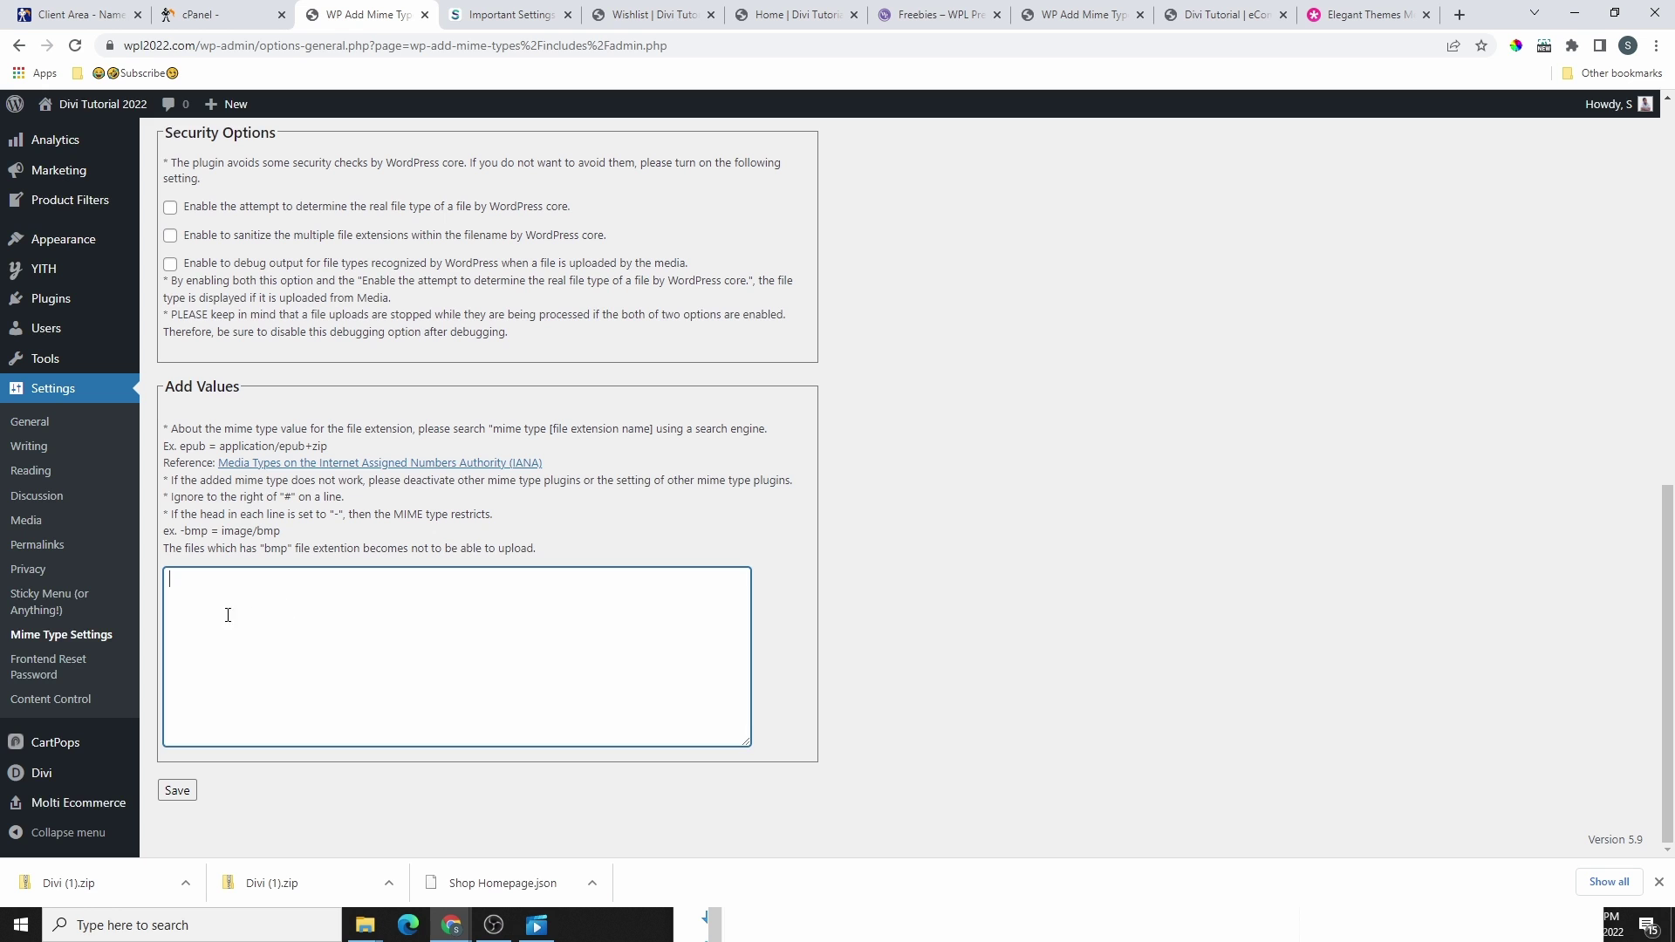
{"action": "type", "text": "json = application/json"}
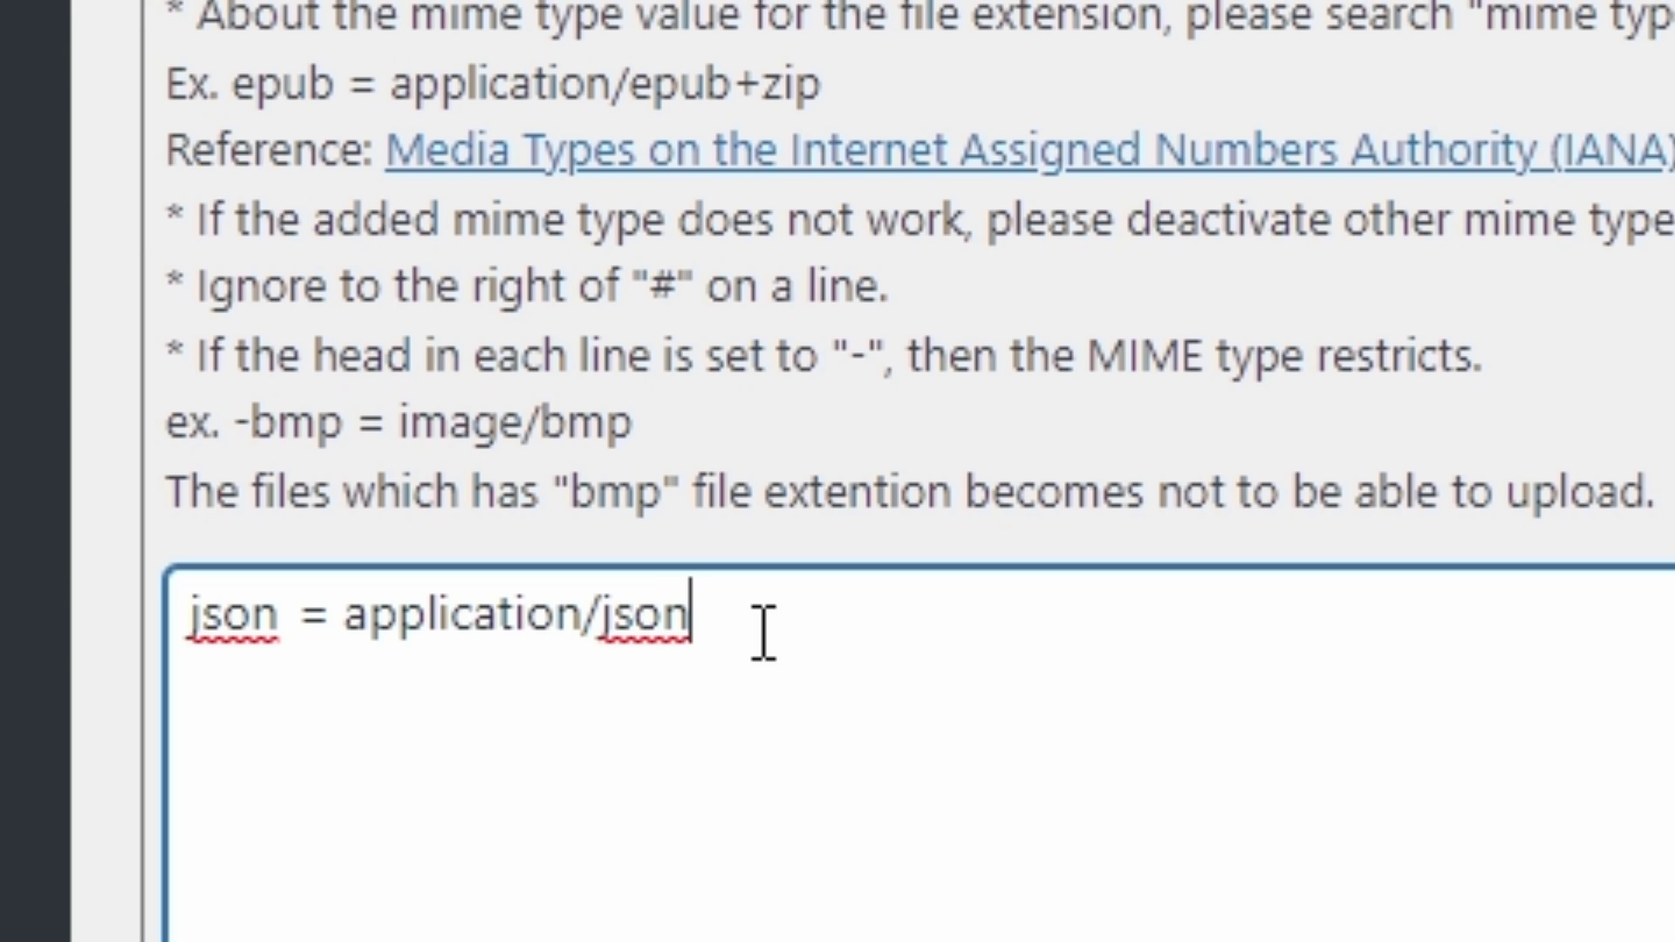
{"action": "left_click_drag", "start_coordinate": [762, 636], "coordinate": [188, 663]}
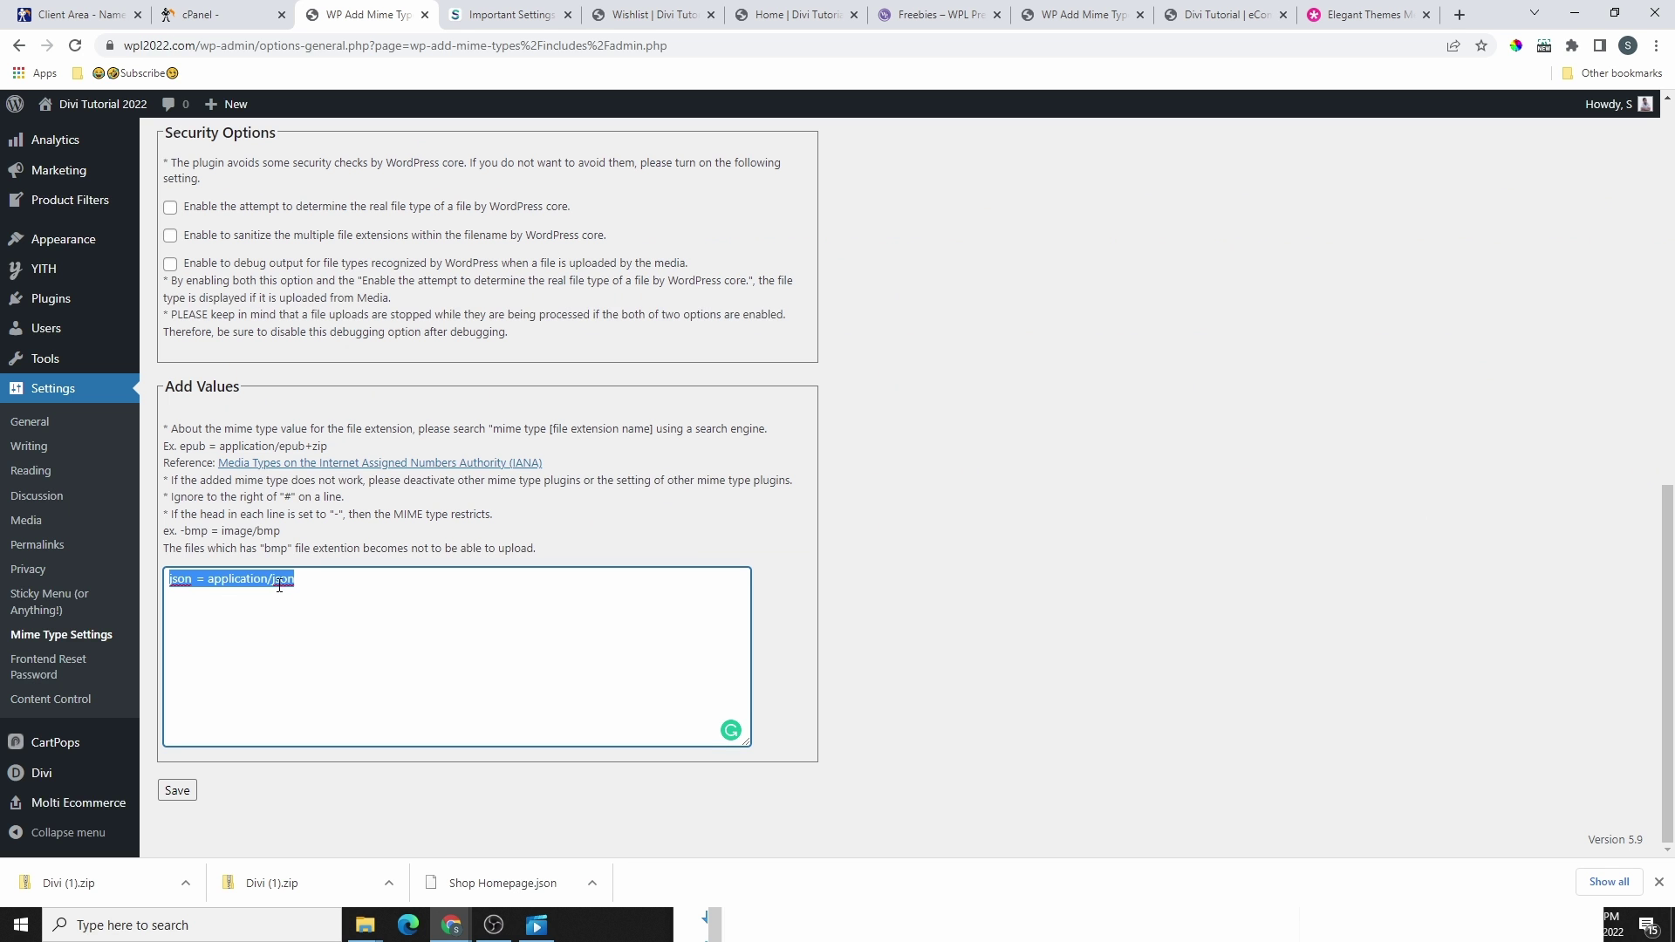
{"action": "left_click", "coordinate": [174, 792]}
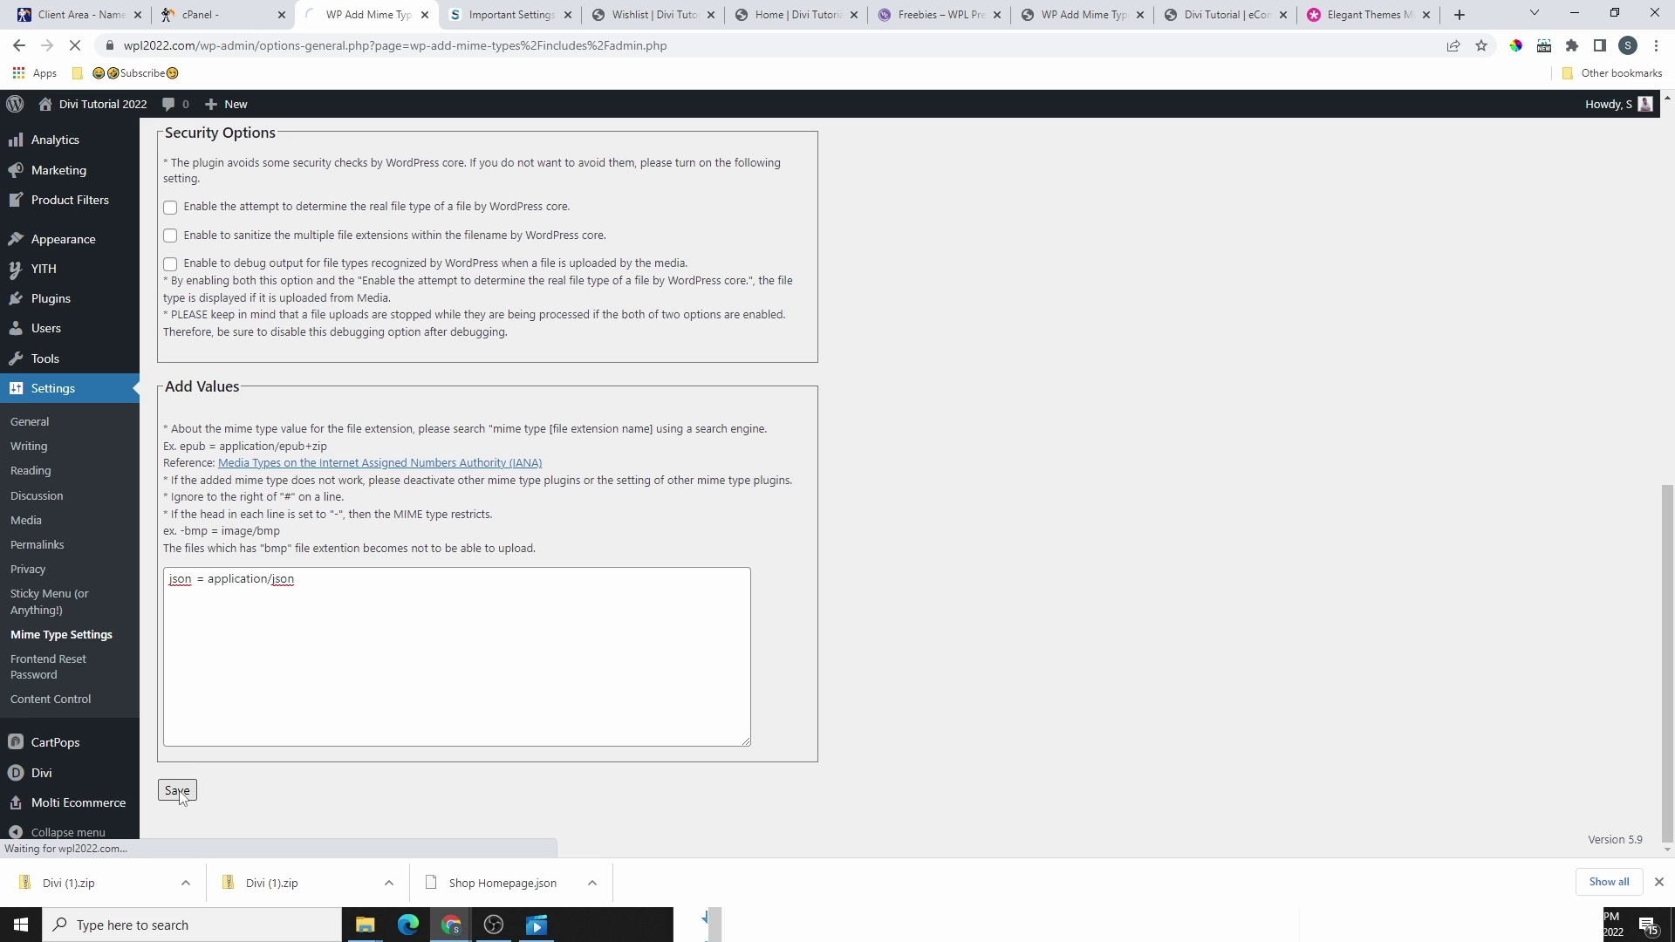
{"action": "scroll", "coordinate": [733, 355], "scroll_direction": "down", "scroll_amount": 5}
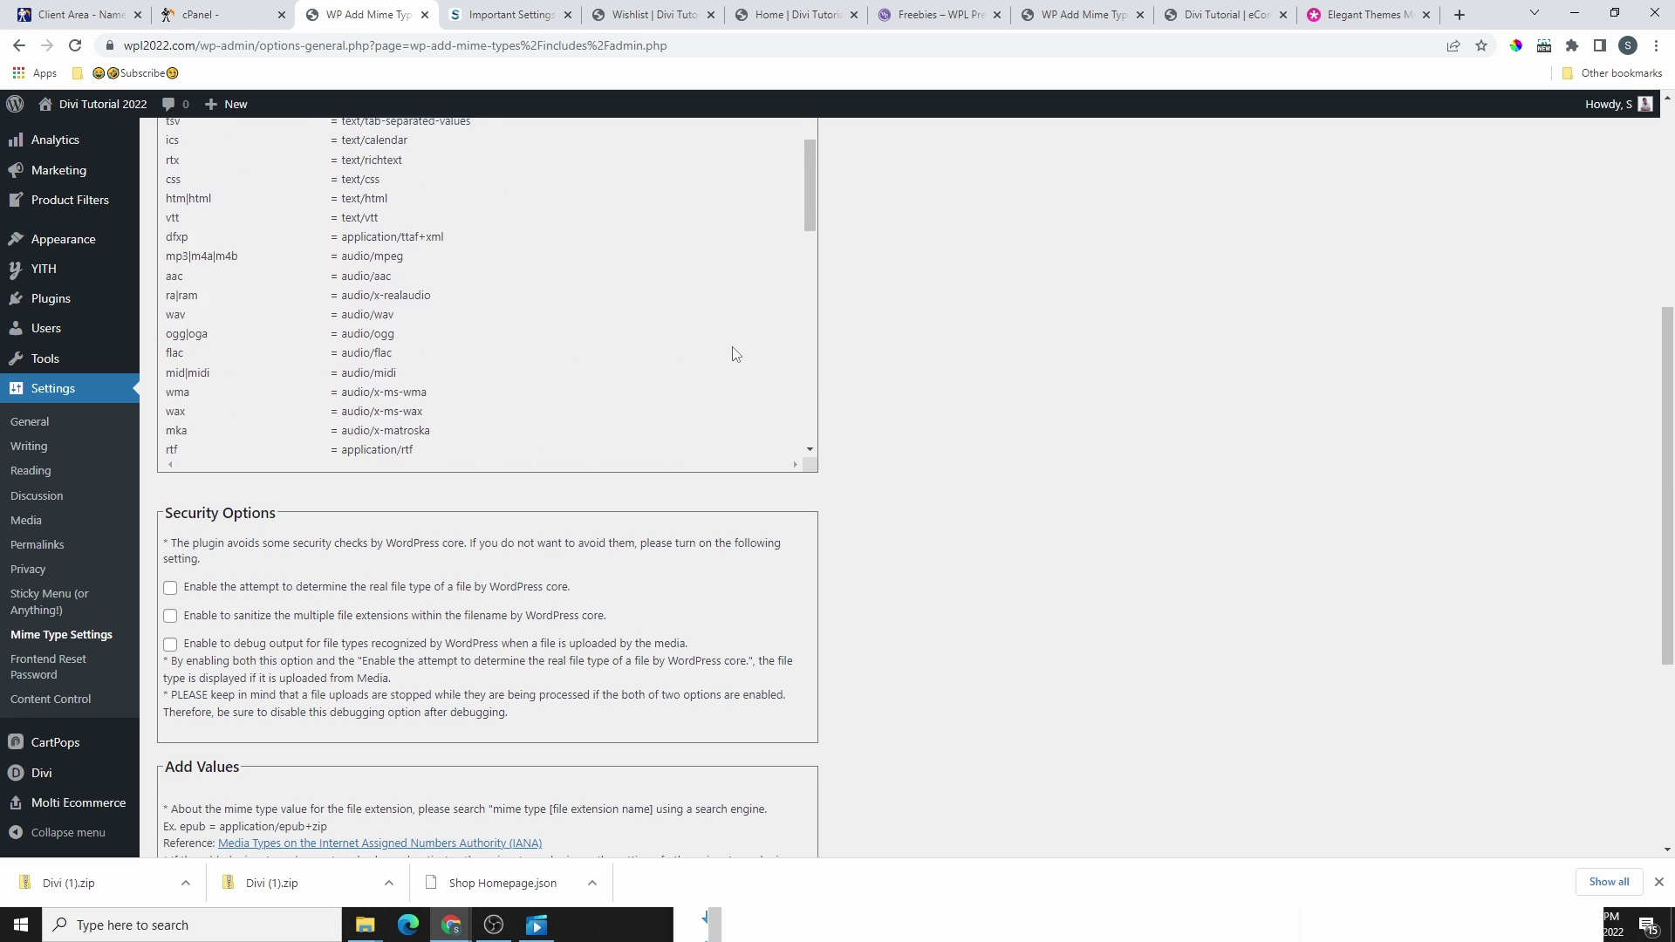
{"action": "scroll", "coordinate": [736, 353], "scroll_direction": "down", "scroll_amount": 5}
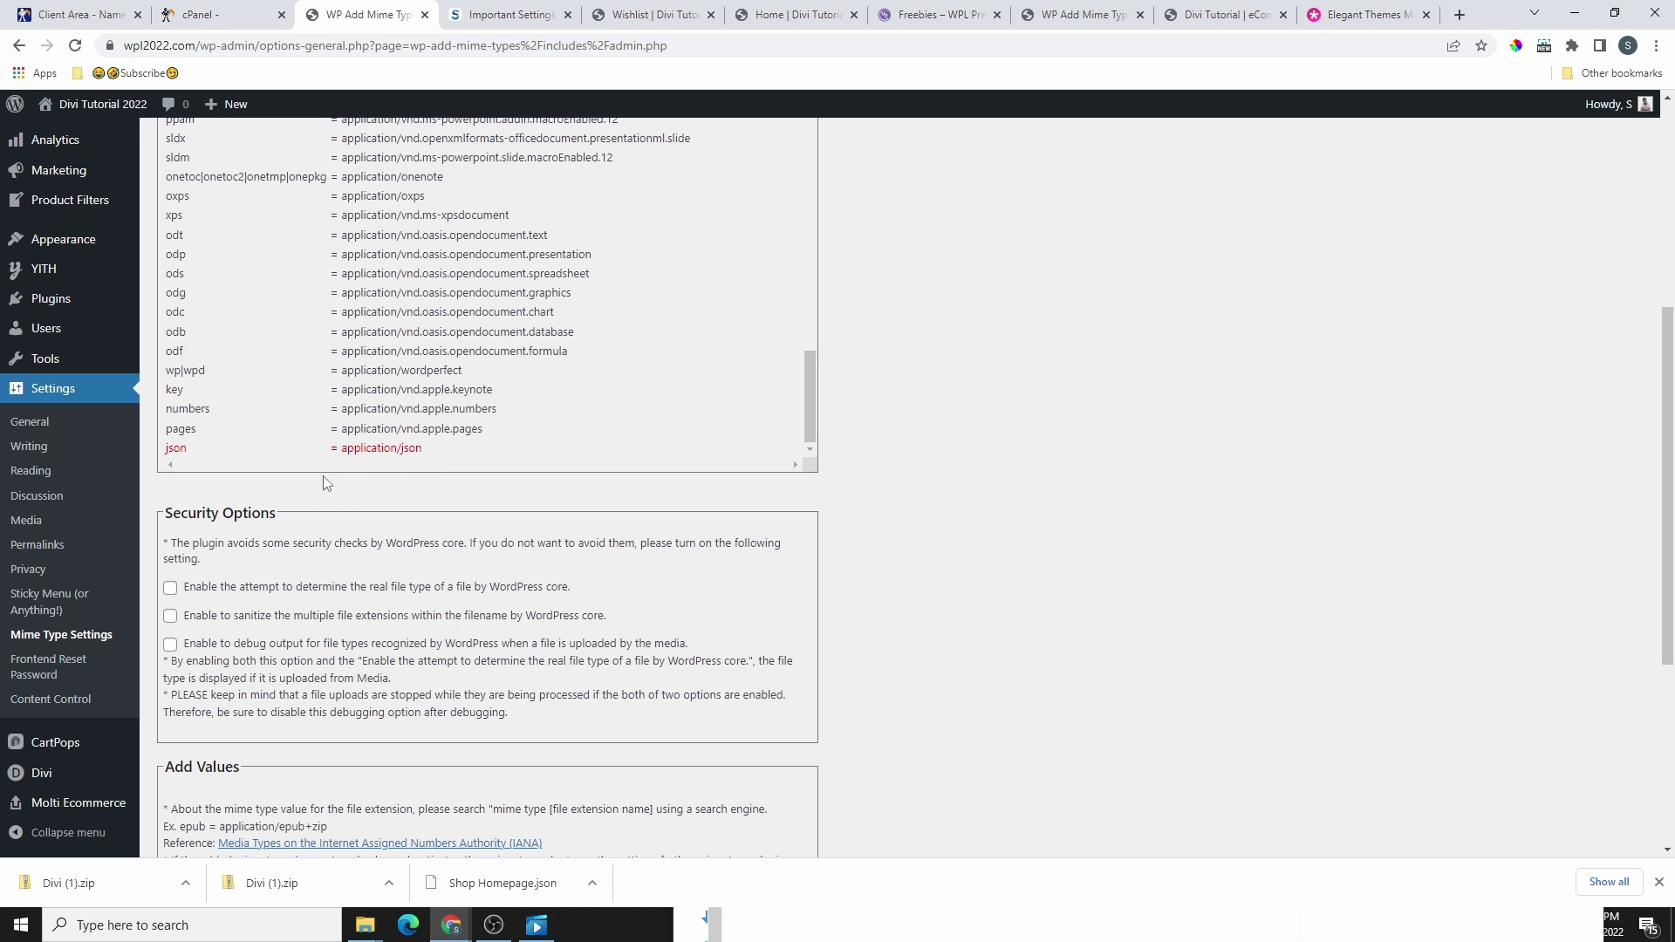
- Import Molti Ecommerce - Wishlist Settings.json through TI Wishlist's Export/Import Settings
{"action": "scroll", "coordinate": [321, 502], "scroll_direction": "up", "scroll_amount": 3}
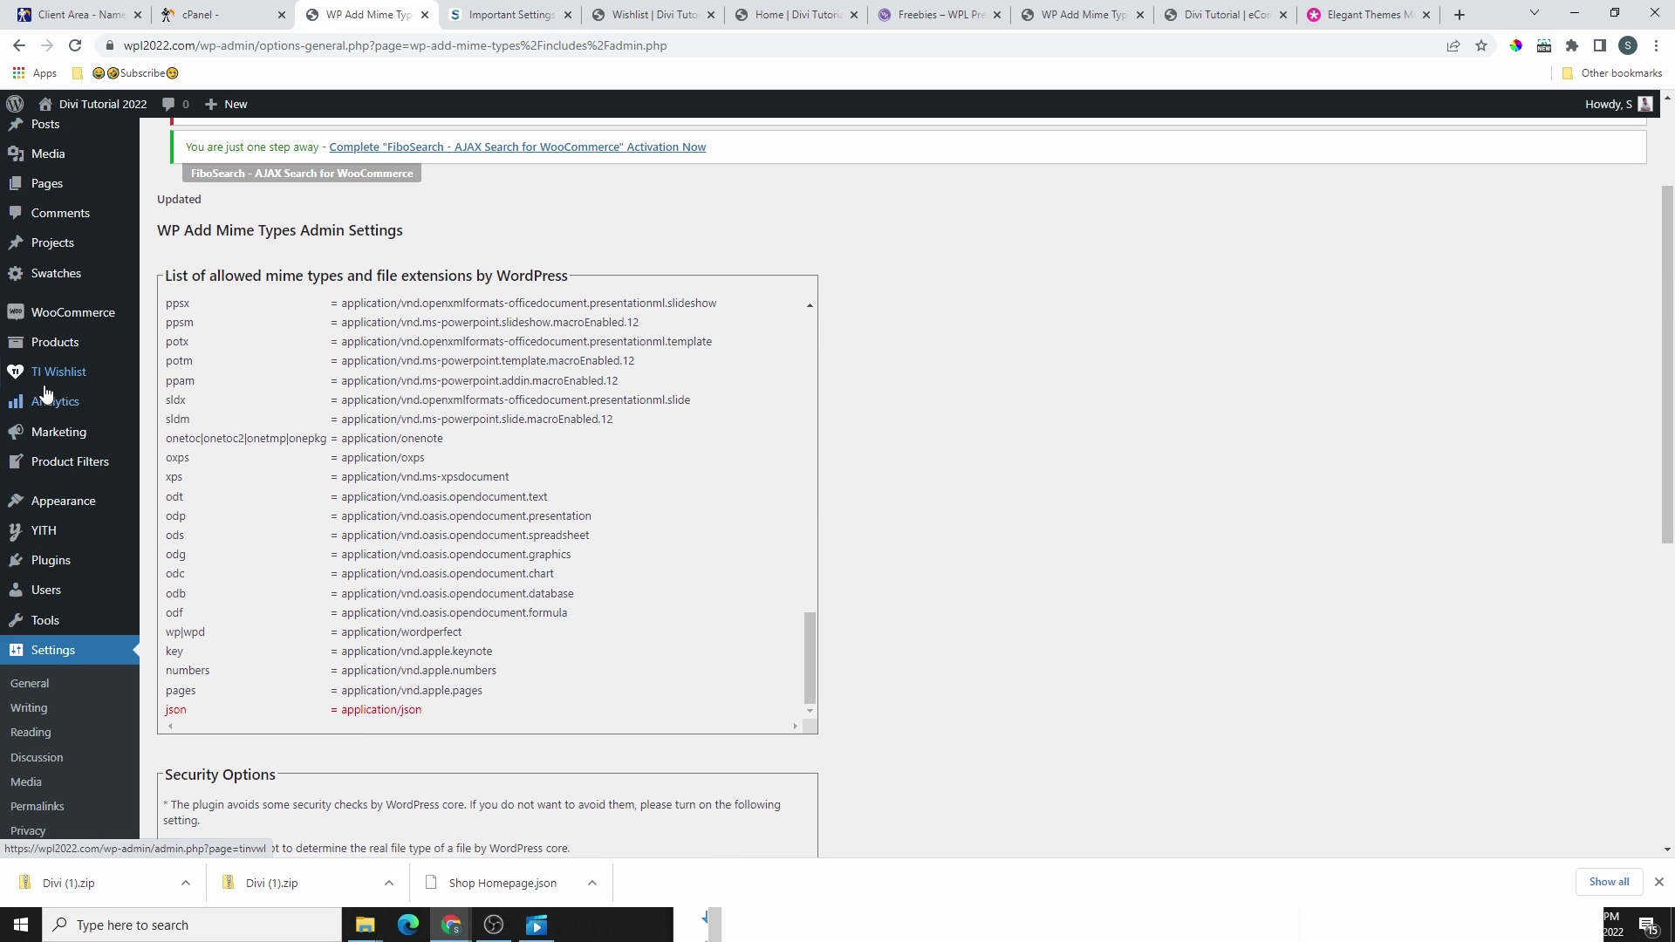
{"action": "mouse_move", "coordinate": [64, 382]}
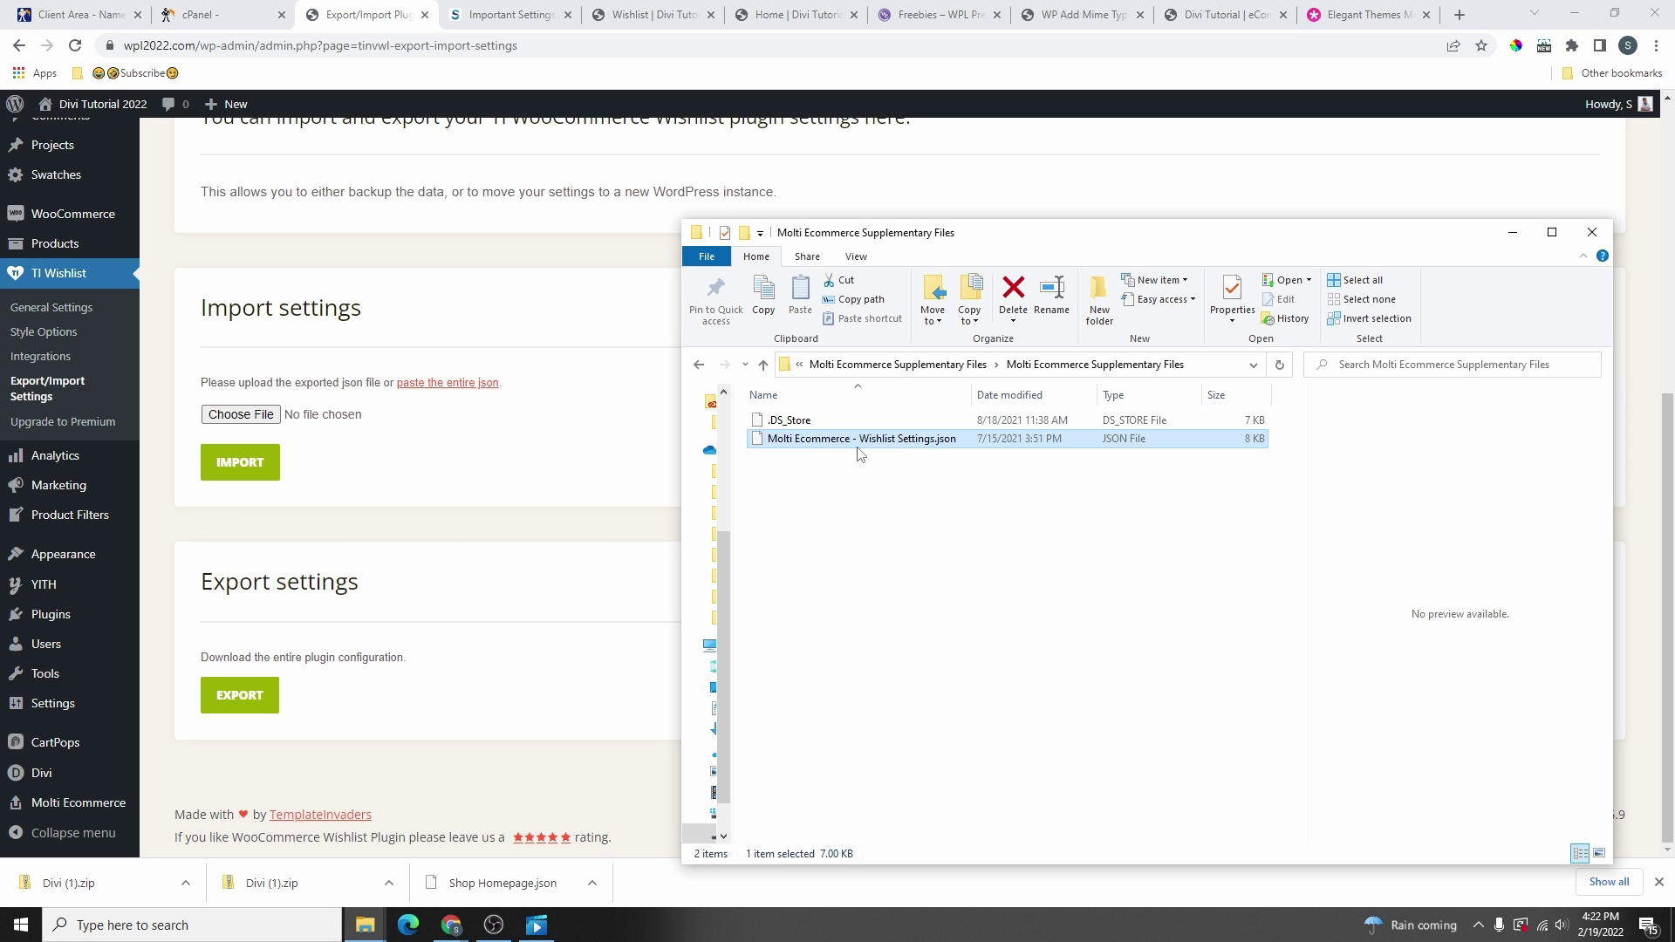
{"action": "left_click_drag", "start_coordinate": [858, 447], "coordinate": [238, 424]}
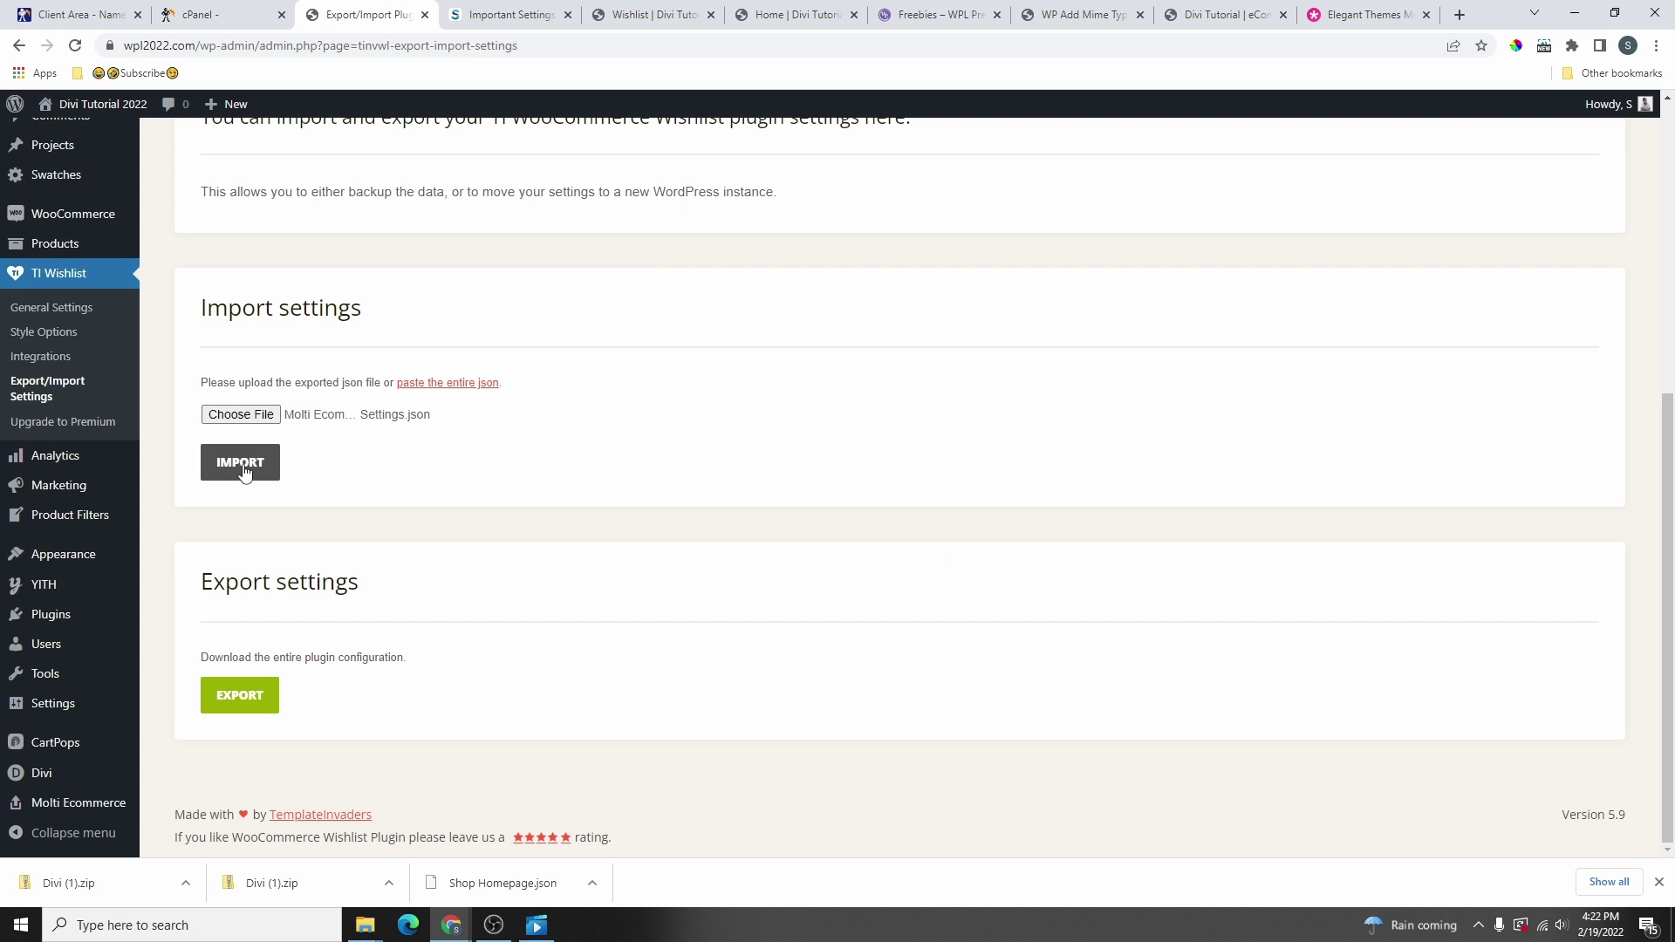
{"action": "left_click", "coordinate": [244, 463]}
- Review TI Wishlist's General Settings down to the support chat section and save the settings
{"action": "scroll", "coordinate": [858, 418], "scroll_direction": "down", "scroll_amount": 3}
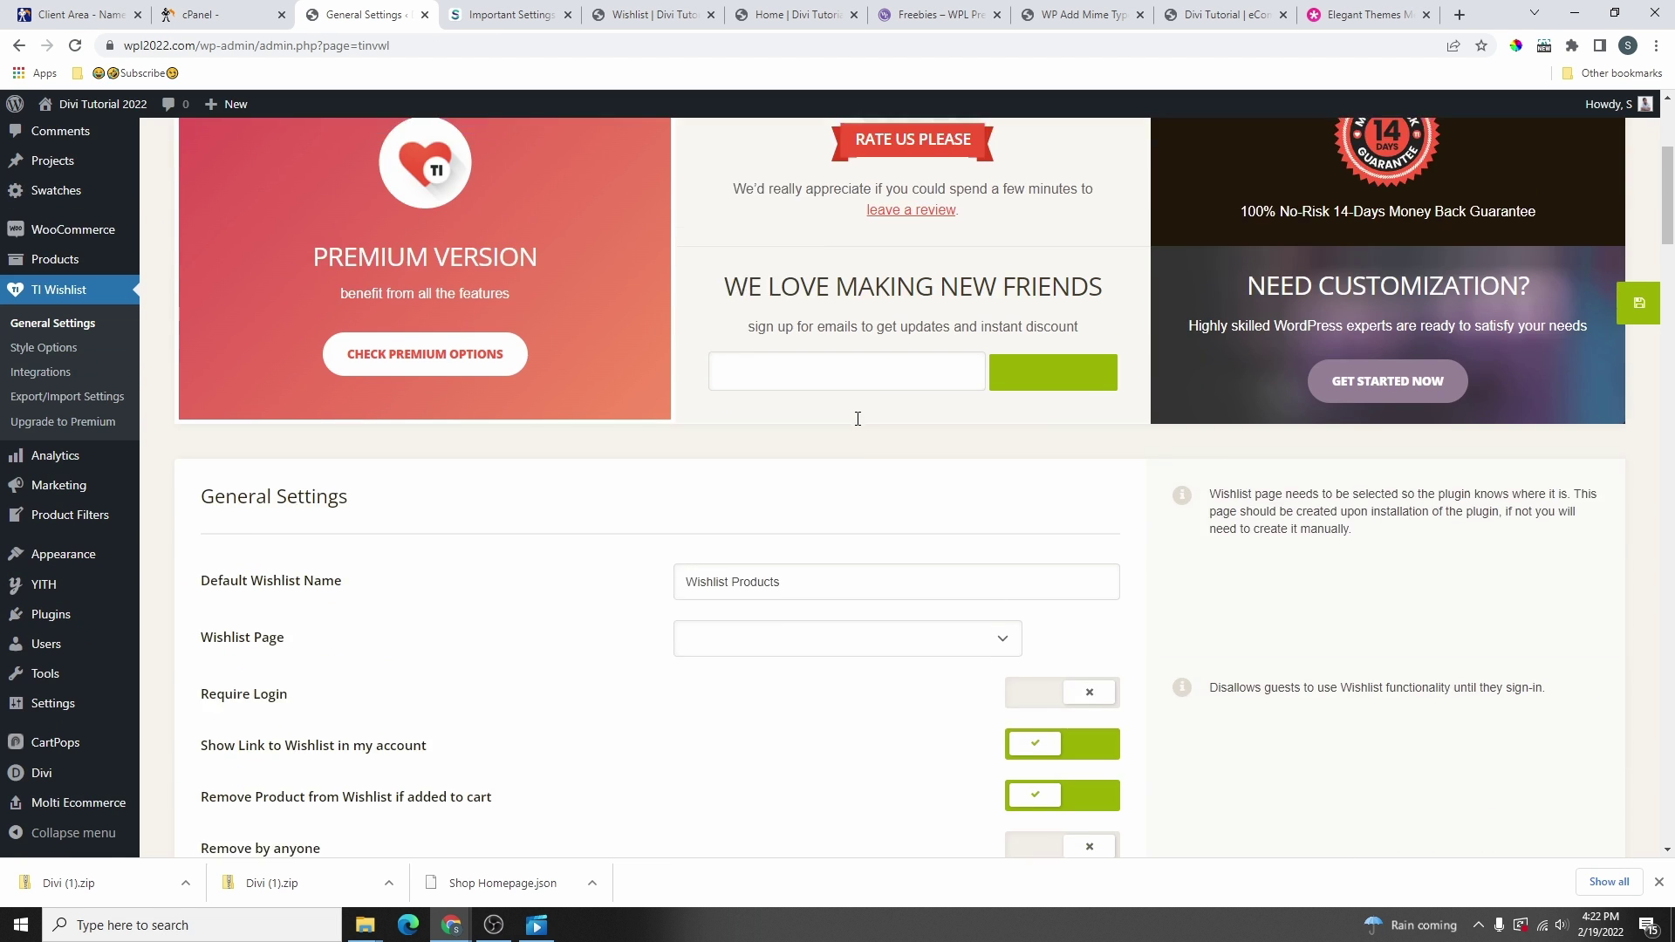
{"action": "scroll", "coordinate": [858, 418], "scroll_direction": "down", "scroll_amount": 5}
{"action": "scroll", "coordinate": [961, 468], "scroll_direction": "up", "scroll_amount": 9}
{"action": "scroll", "coordinate": [871, 463], "scroll_direction": "down", "scroll_amount": 4}
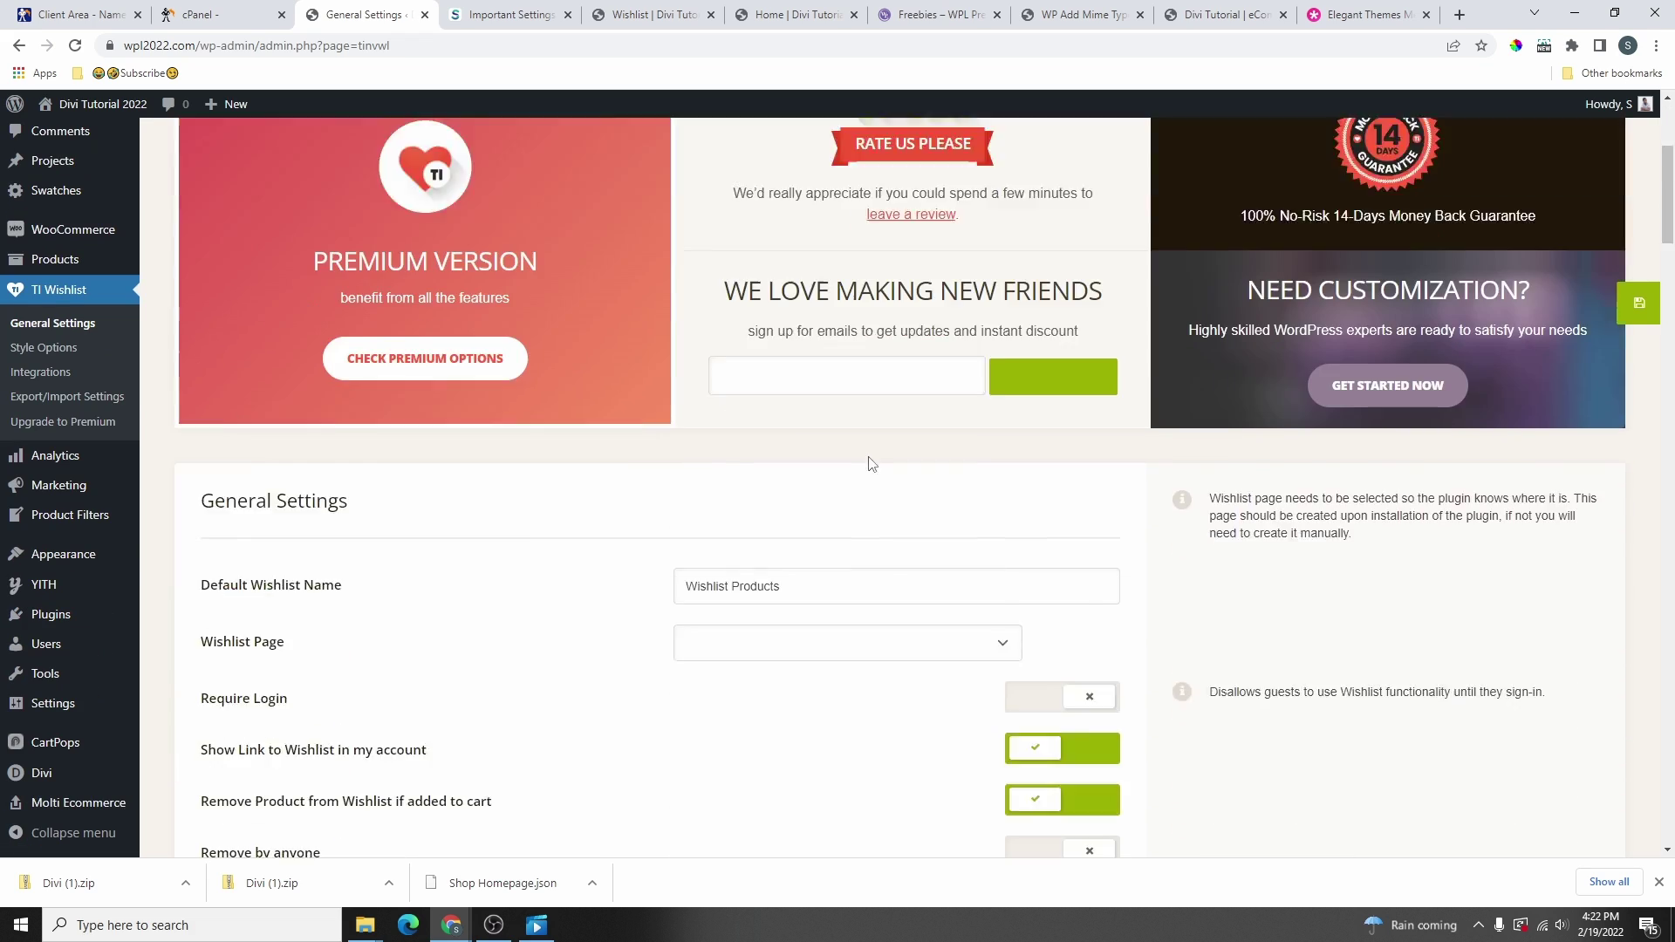
{"action": "scroll", "coordinate": [871, 463], "scroll_direction": "down", "scroll_amount": 20}
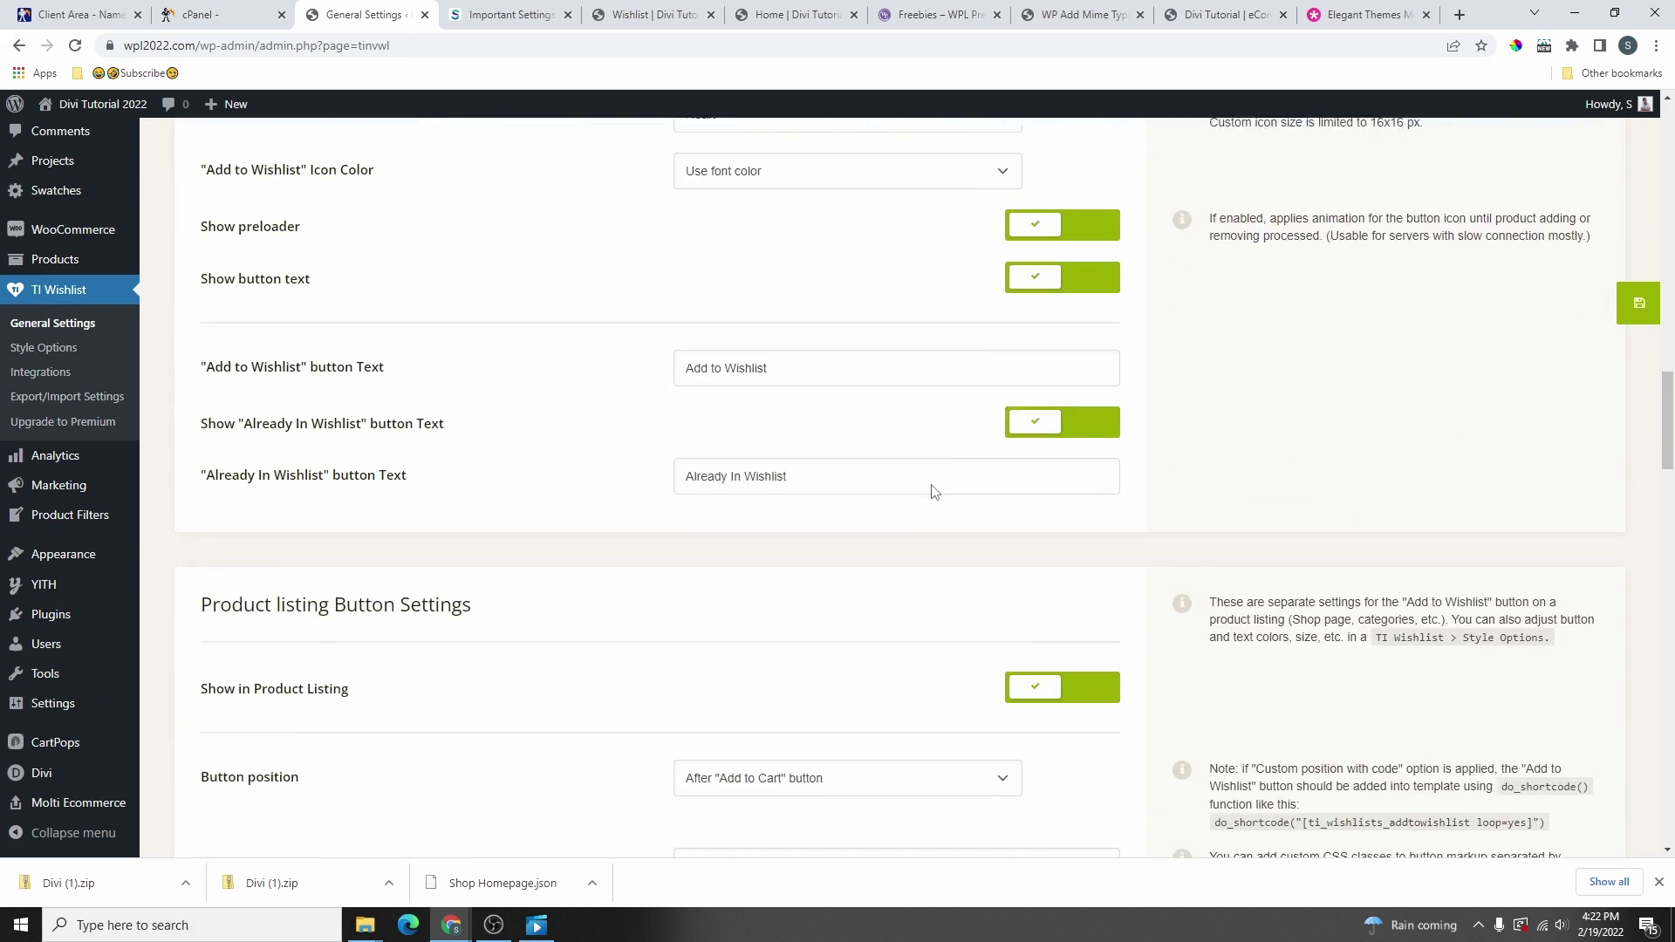
{"action": "scroll", "coordinate": [933, 491], "scroll_direction": "down", "scroll_amount": 8}
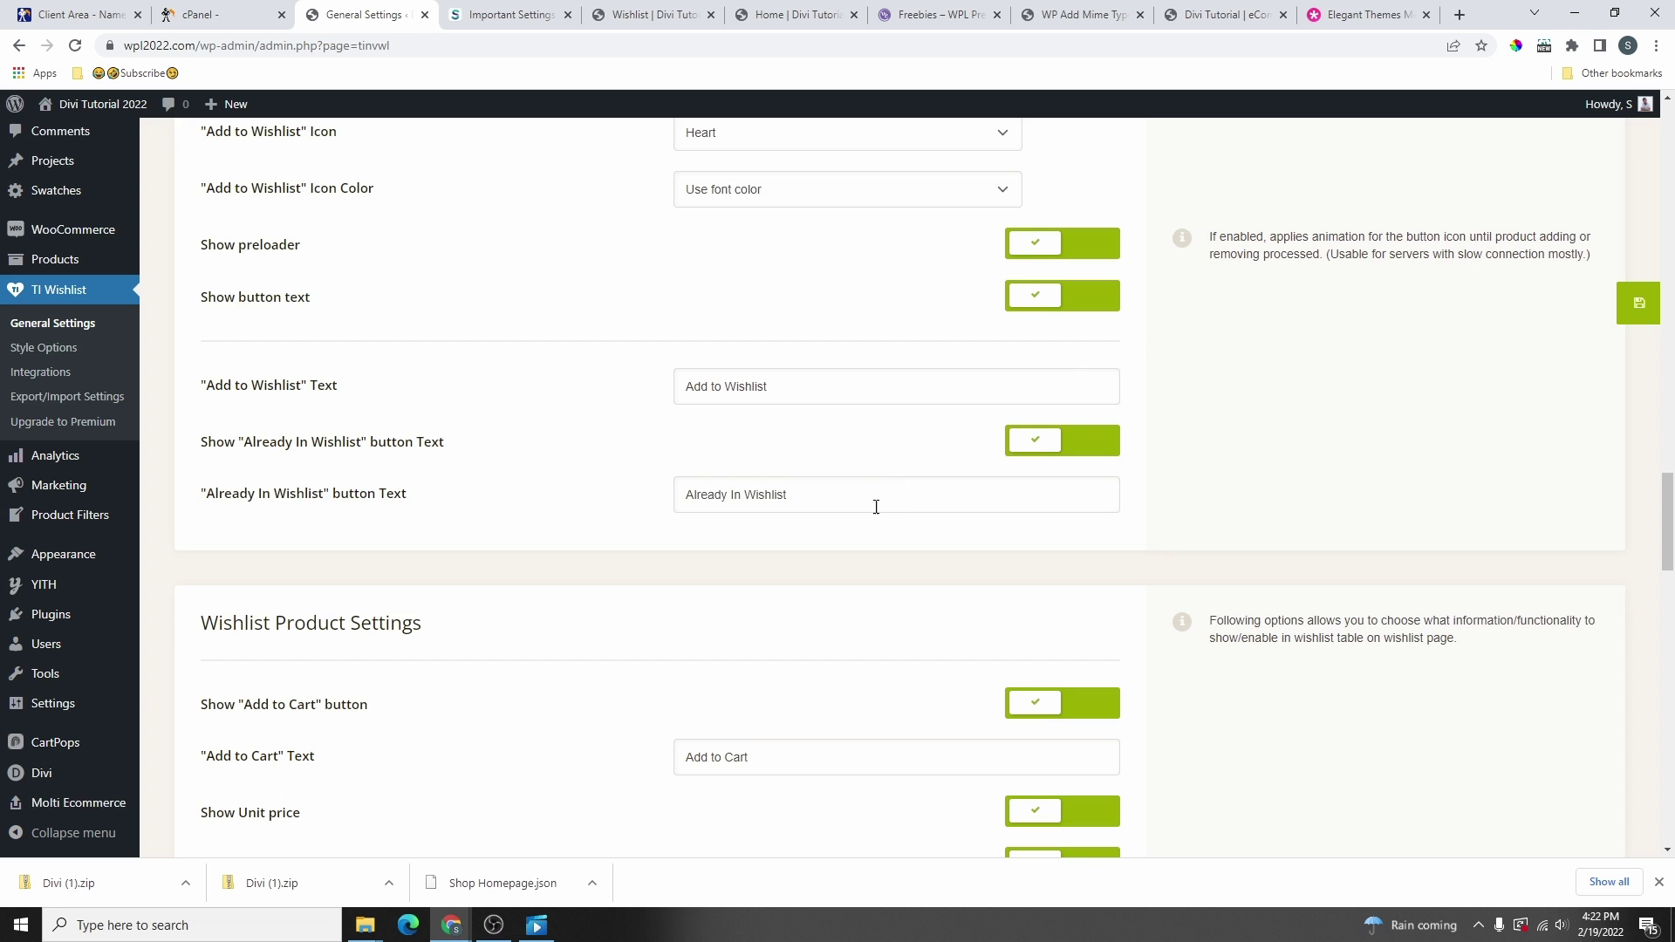
{"action": "scroll", "coordinate": [879, 492], "scroll_direction": "down", "scroll_amount": 5}
{"action": "scroll", "coordinate": [966, 500], "scroll_direction": "down", "scroll_amount": 15}
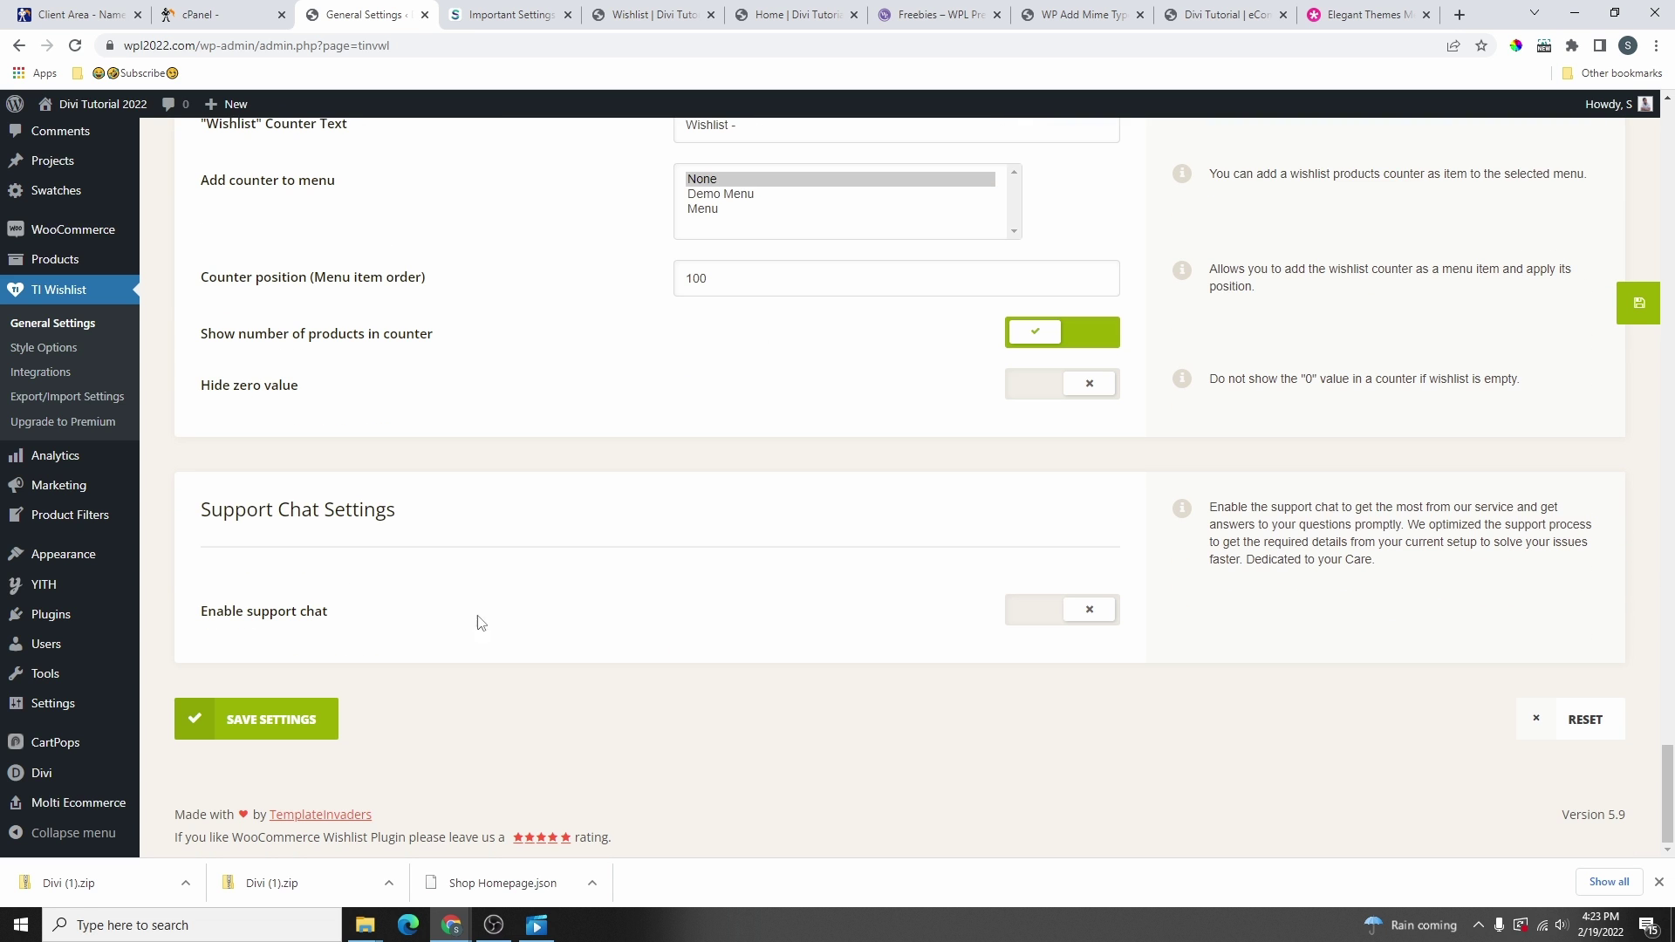
{"action": "left_click", "coordinate": [262, 738]}
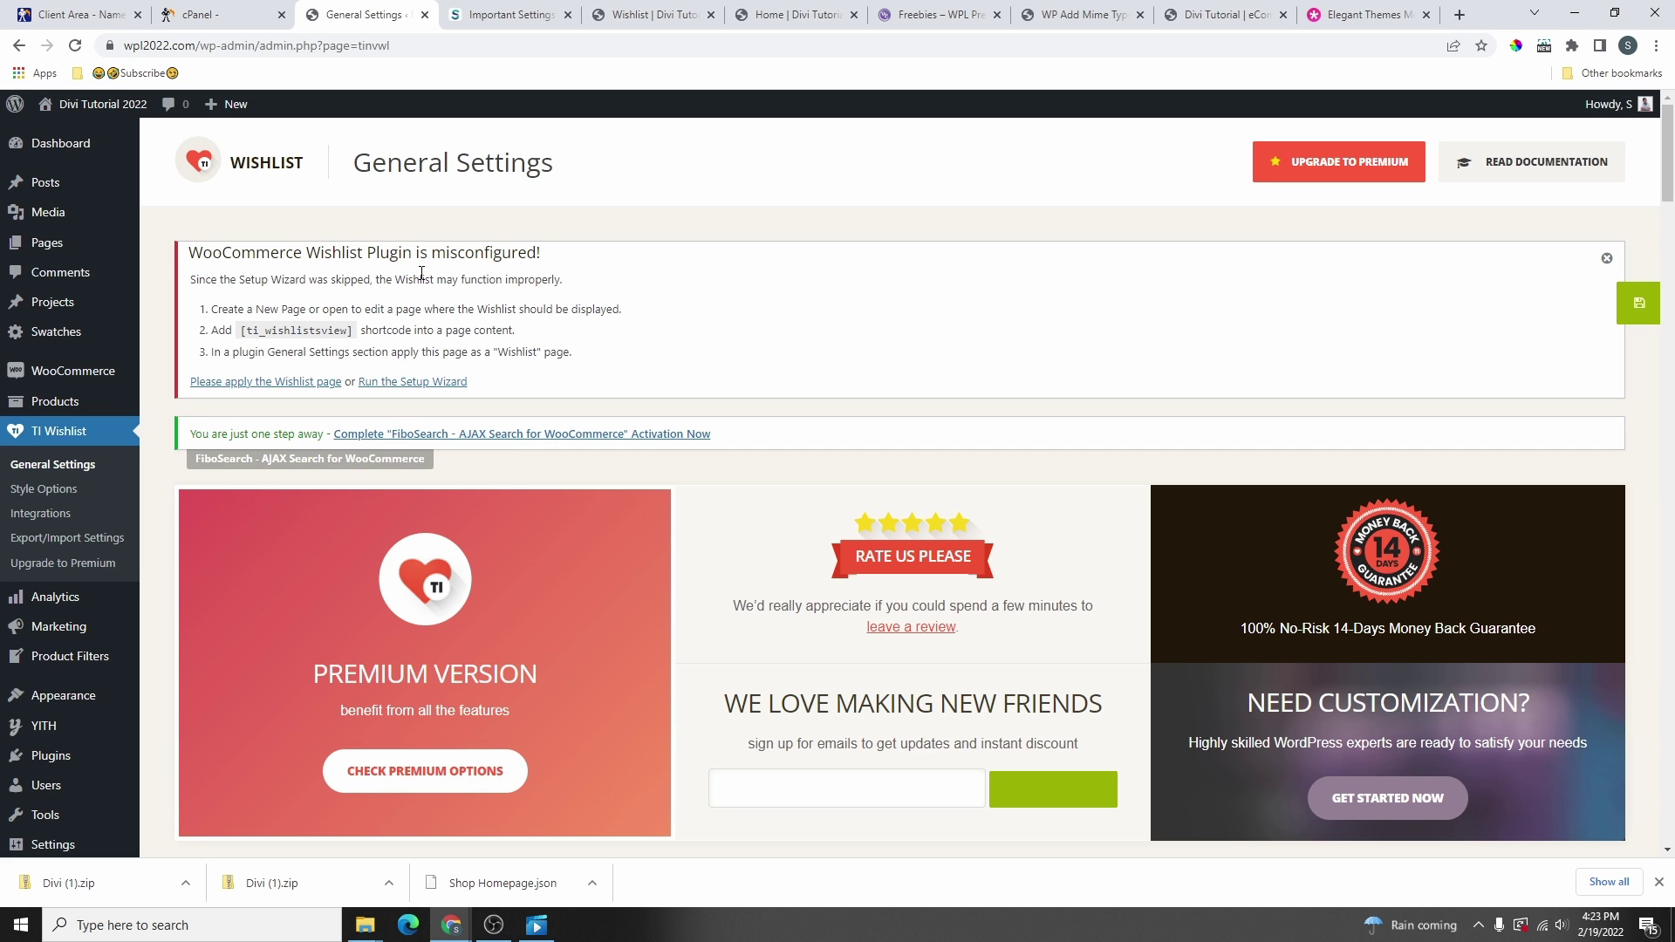
- Run the TI Wishlist Setup Wizard and choose the existing Wishlist page as My Wishlist in Page Setup
{"action": "left_click", "coordinate": [427, 383]}
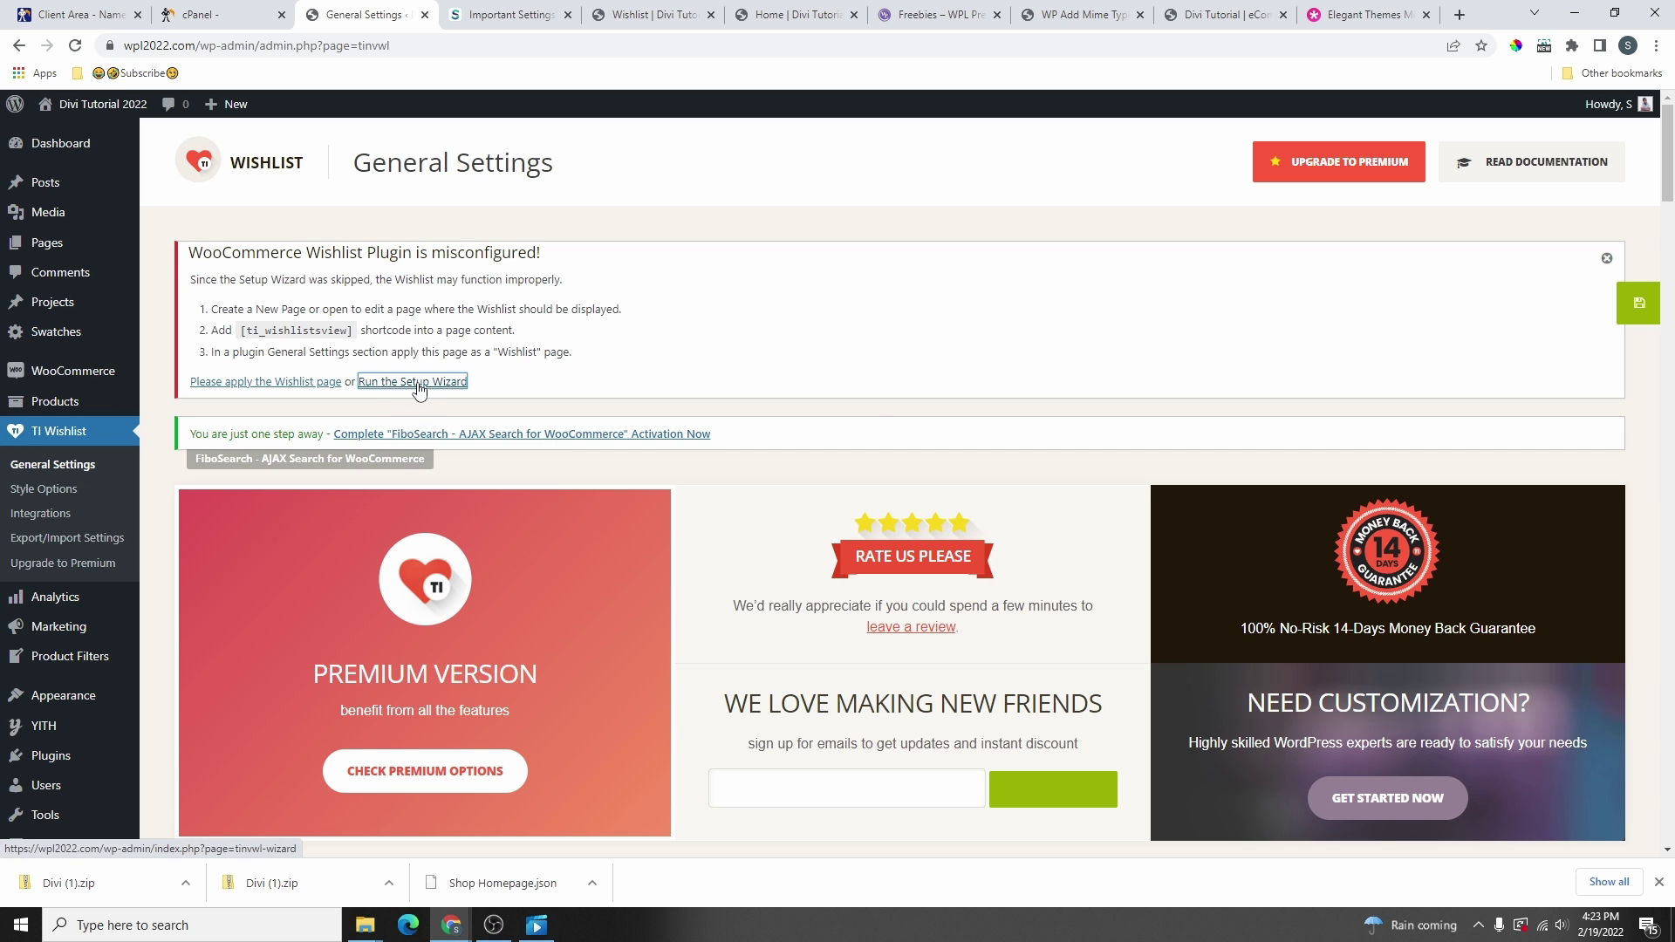
{"action": "scroll", "coordinate": [837, 610], "scroll_direction": "down", "scroll_amount": 1}
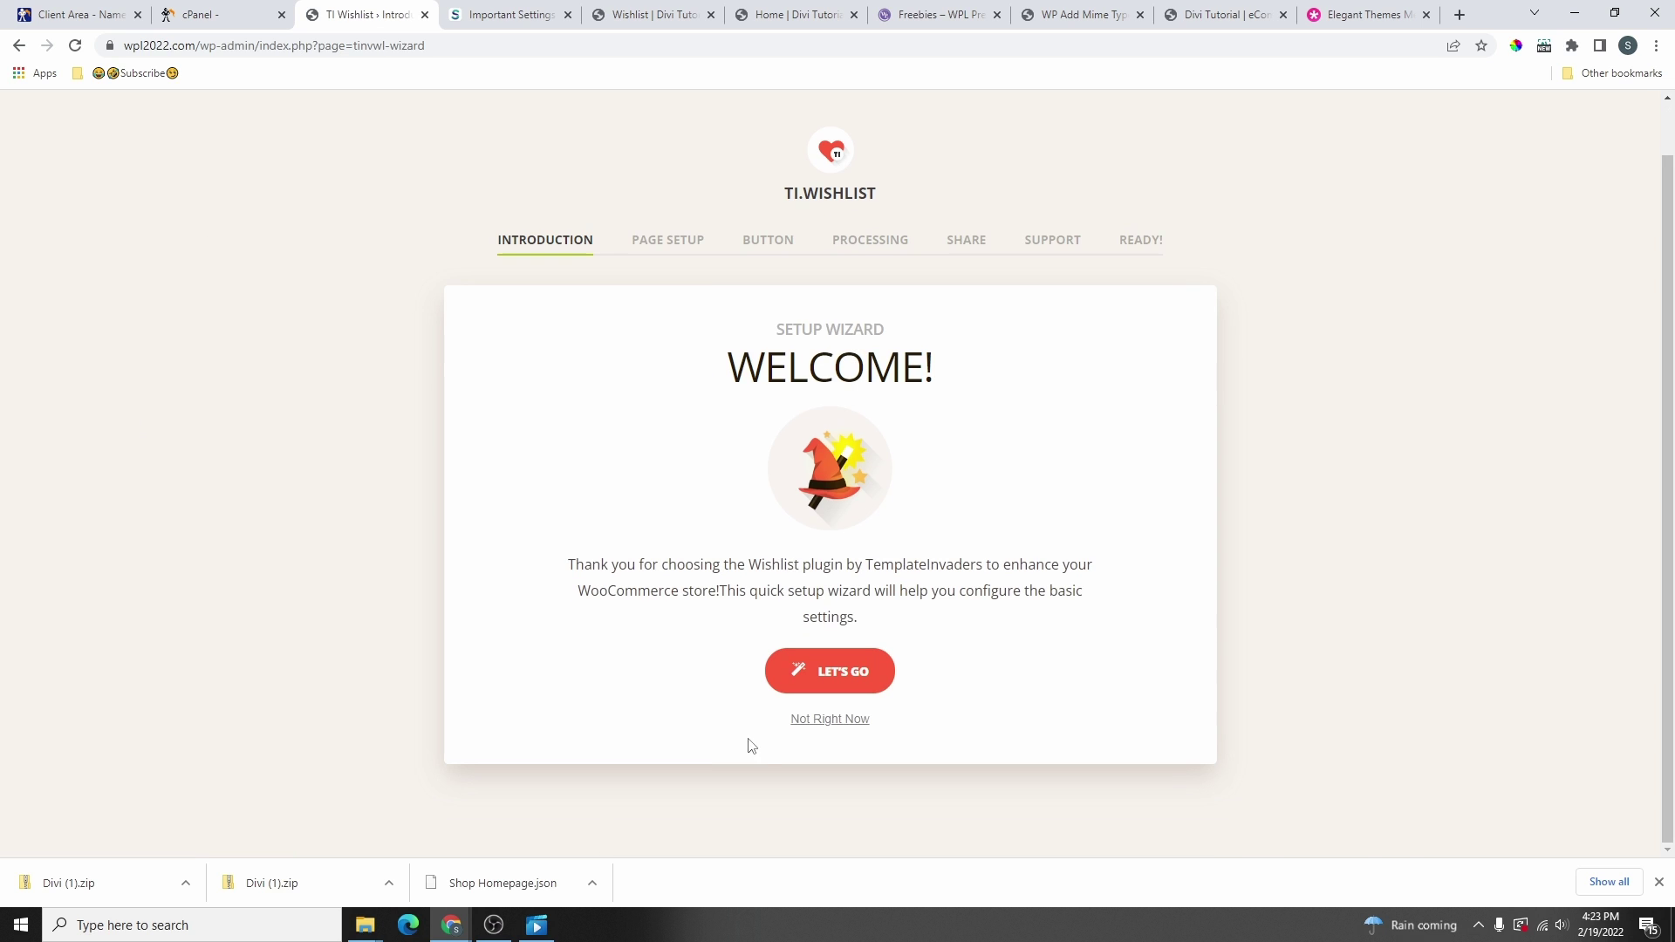
{"action": "left_click", "coordinate": [842, 689]}
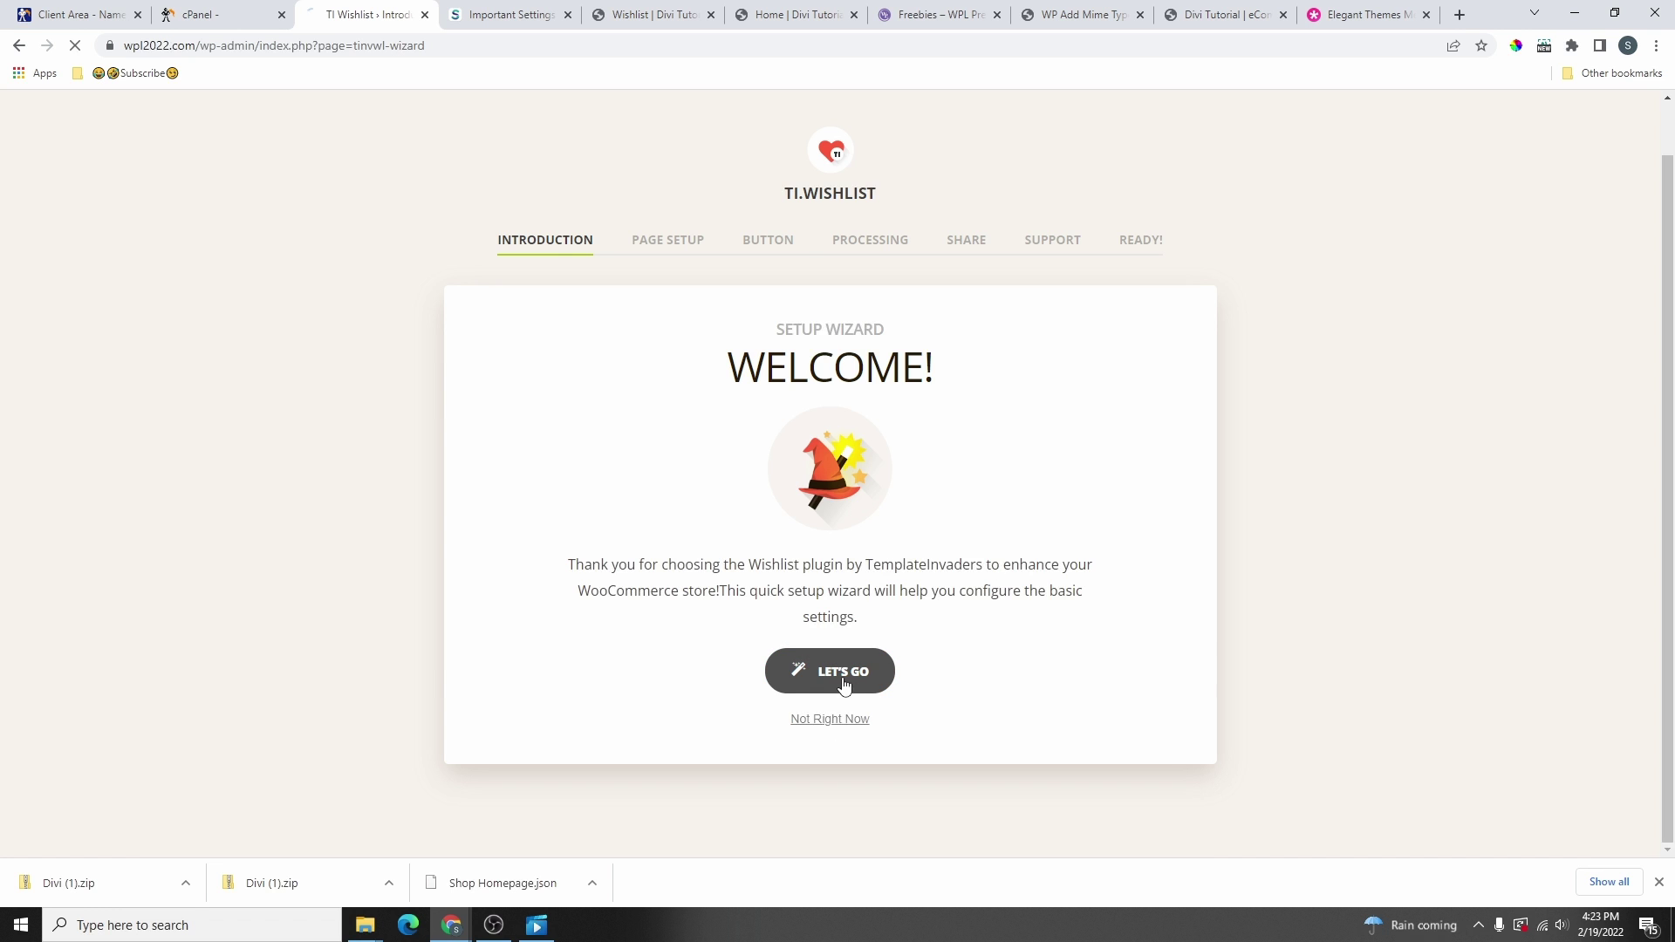
{"action": "scroll", "coordinate": [881, 502], "scroll_direction": "down", "scroll_amount": 2}
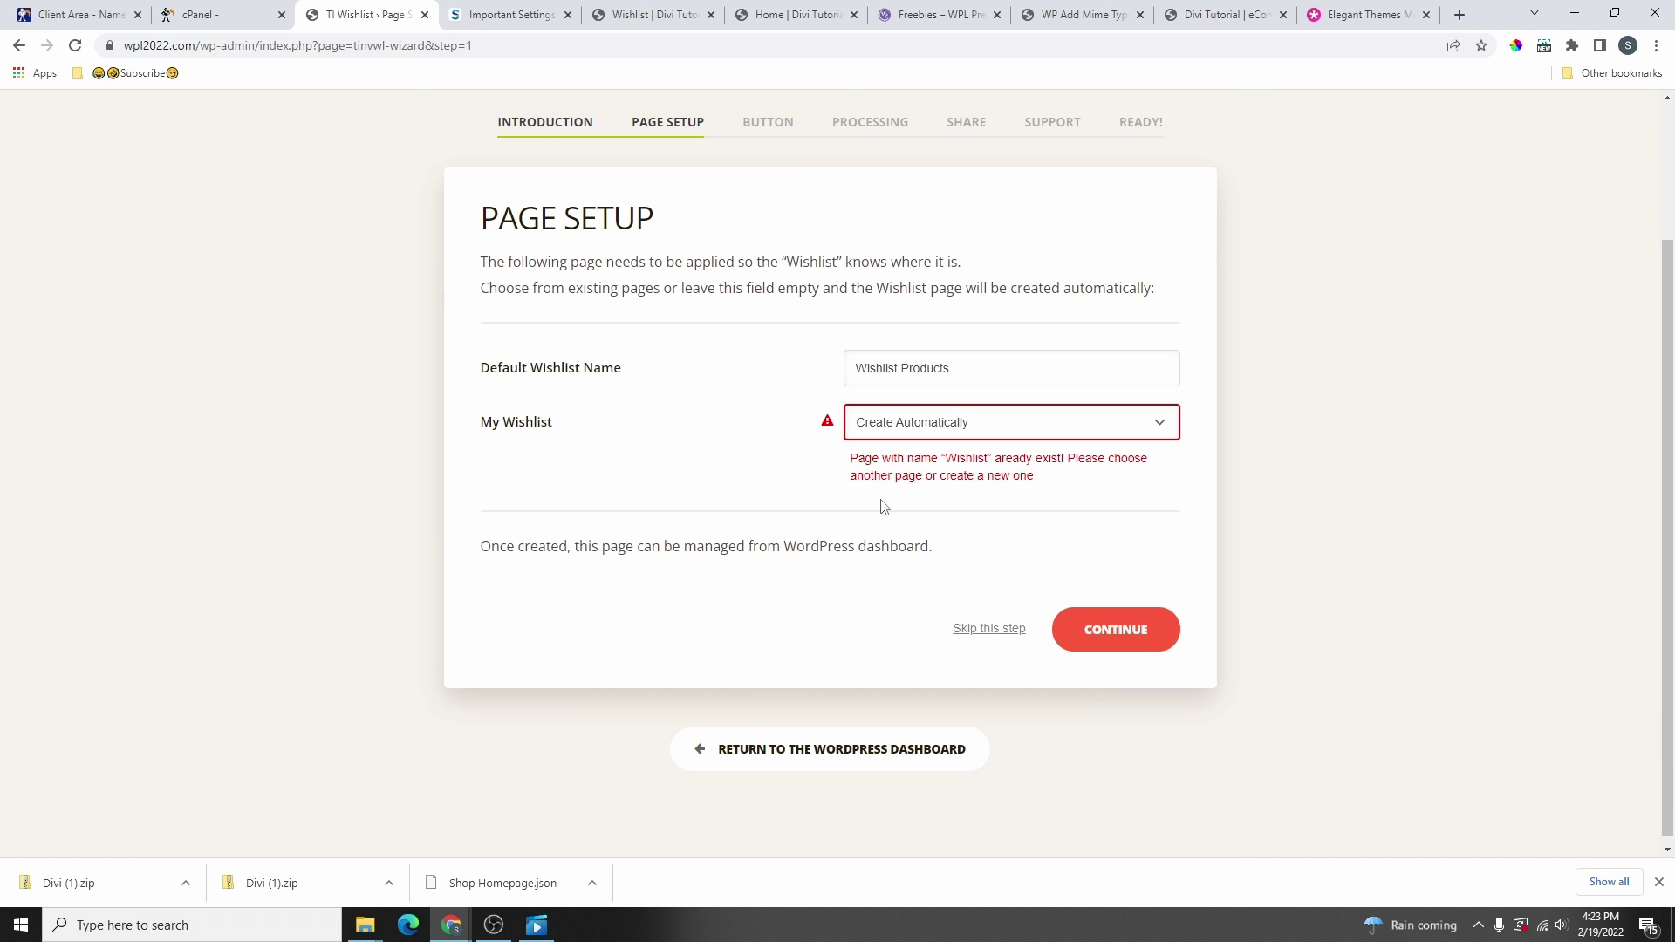
{"action": "left_click", "coordinate": [932, 424]}
{"action": "scroll", "coordinate": [969, 695], "scroll_direction": "down", "scroll_amount": 5}
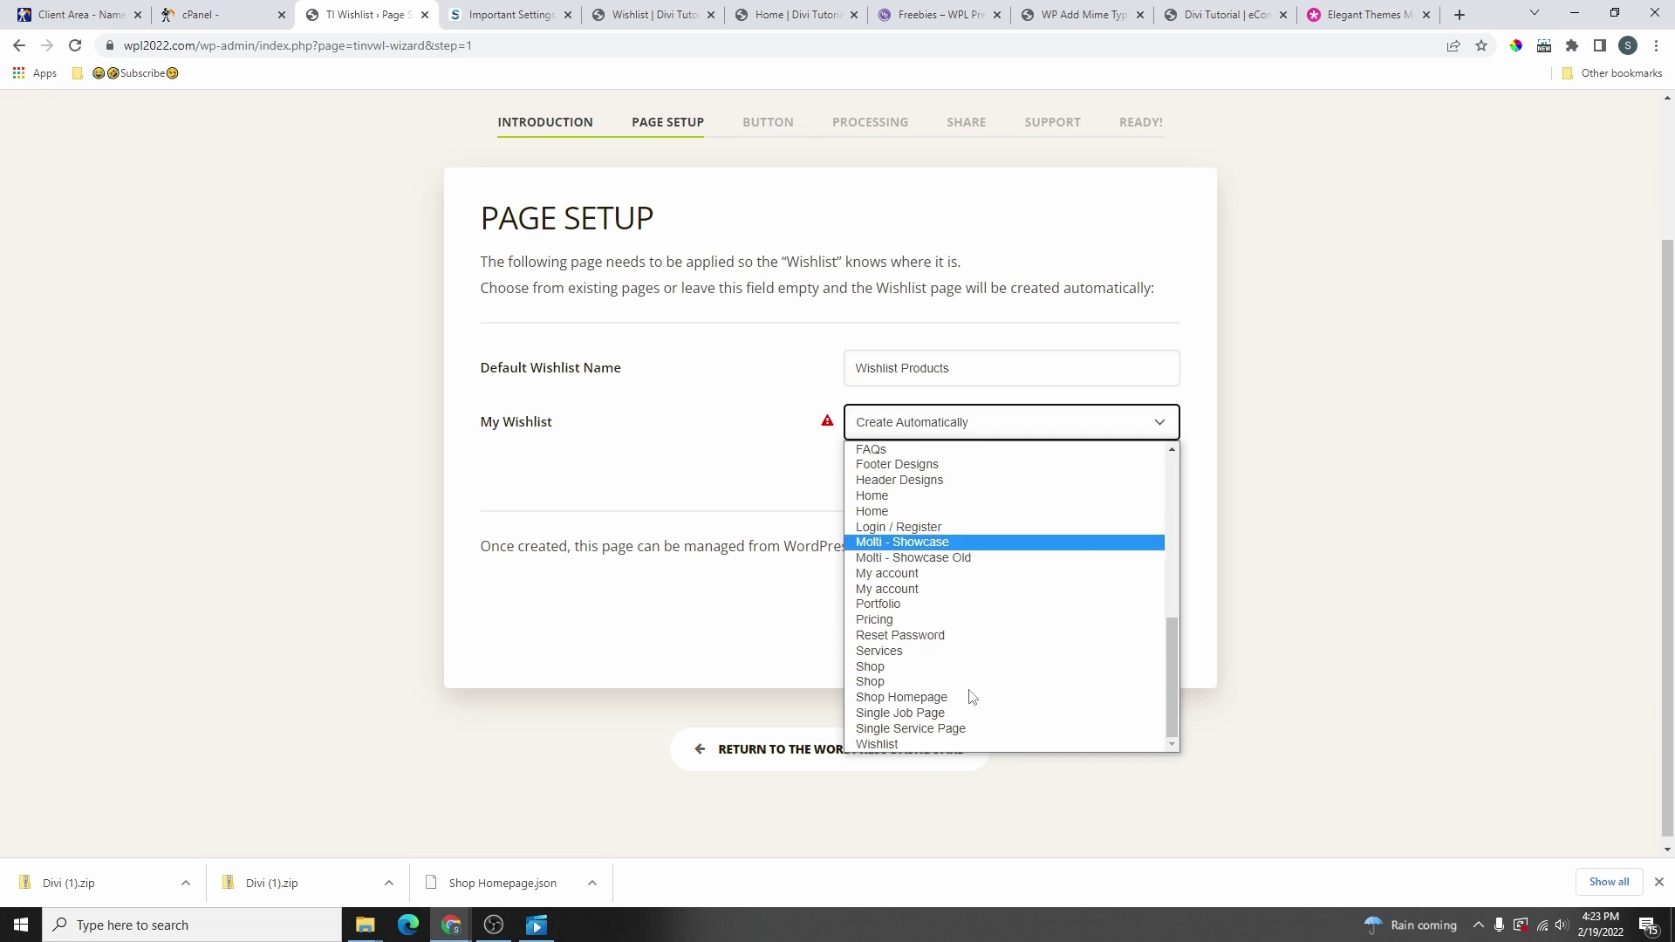
{"action": "left_click", "coordinate": [921, 747]}
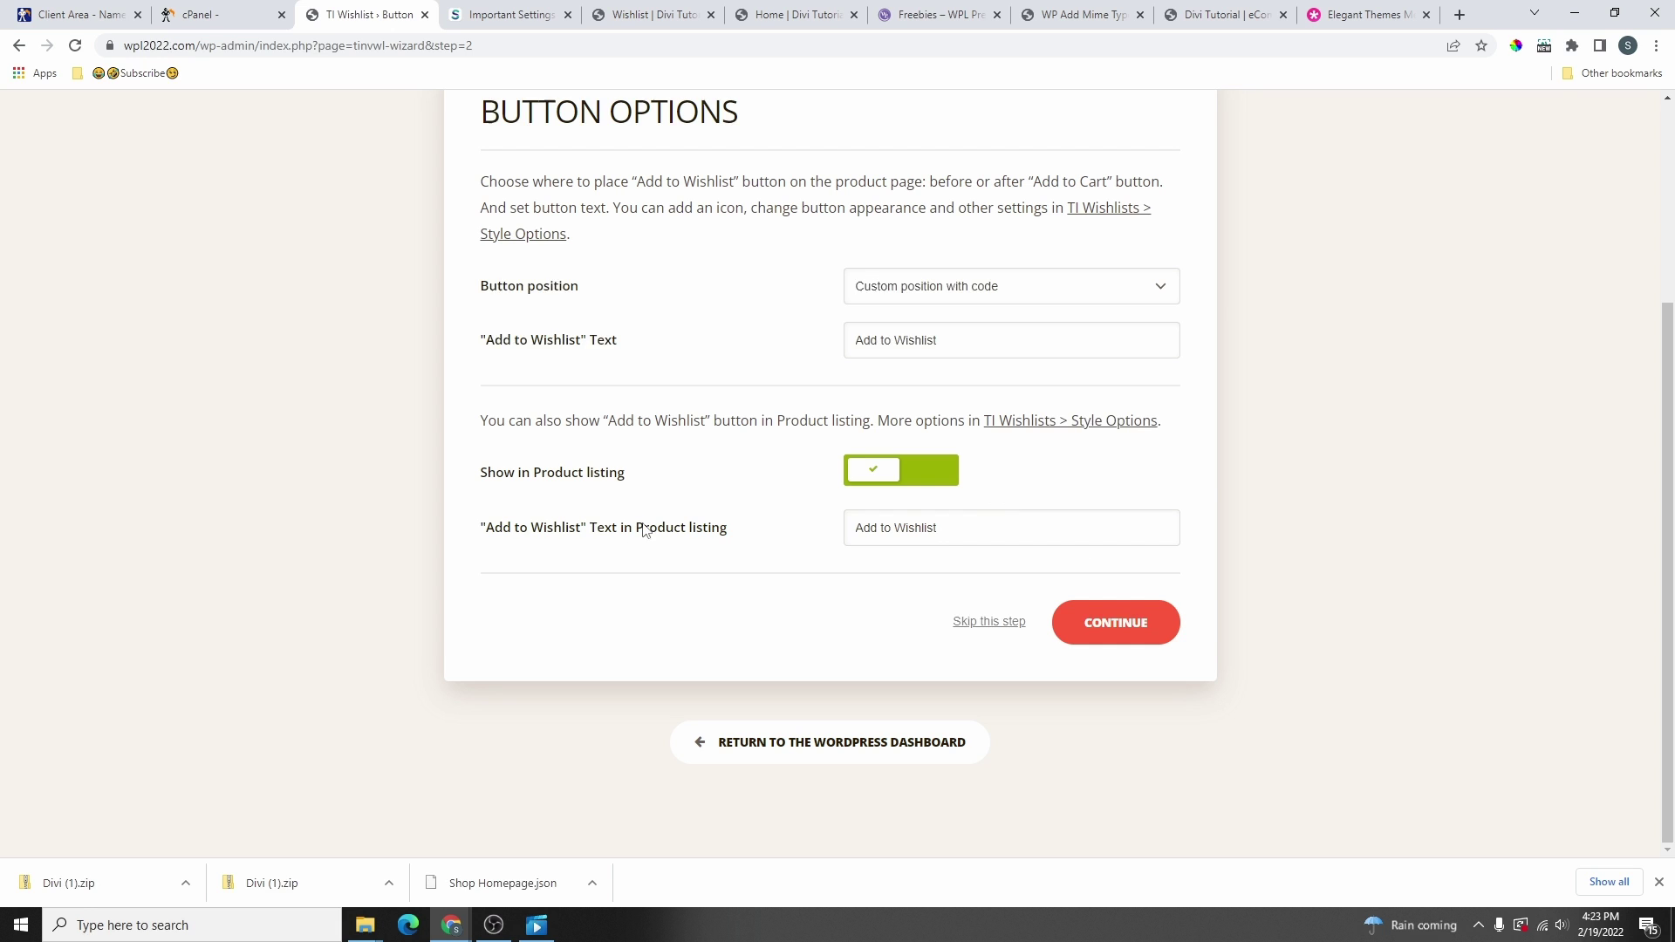
- Accept the wizard's button options with Show in Product listing on, and keep removal from the wishlist set to Automatically
{"action": "left_click", "coordinate": [886, 480]}
{"action": "left_click", "coordinate": [920, 489]}
{"action": "left_click_drag", "start_coordinate": [984, 535], "coordinate": [869, 541]}
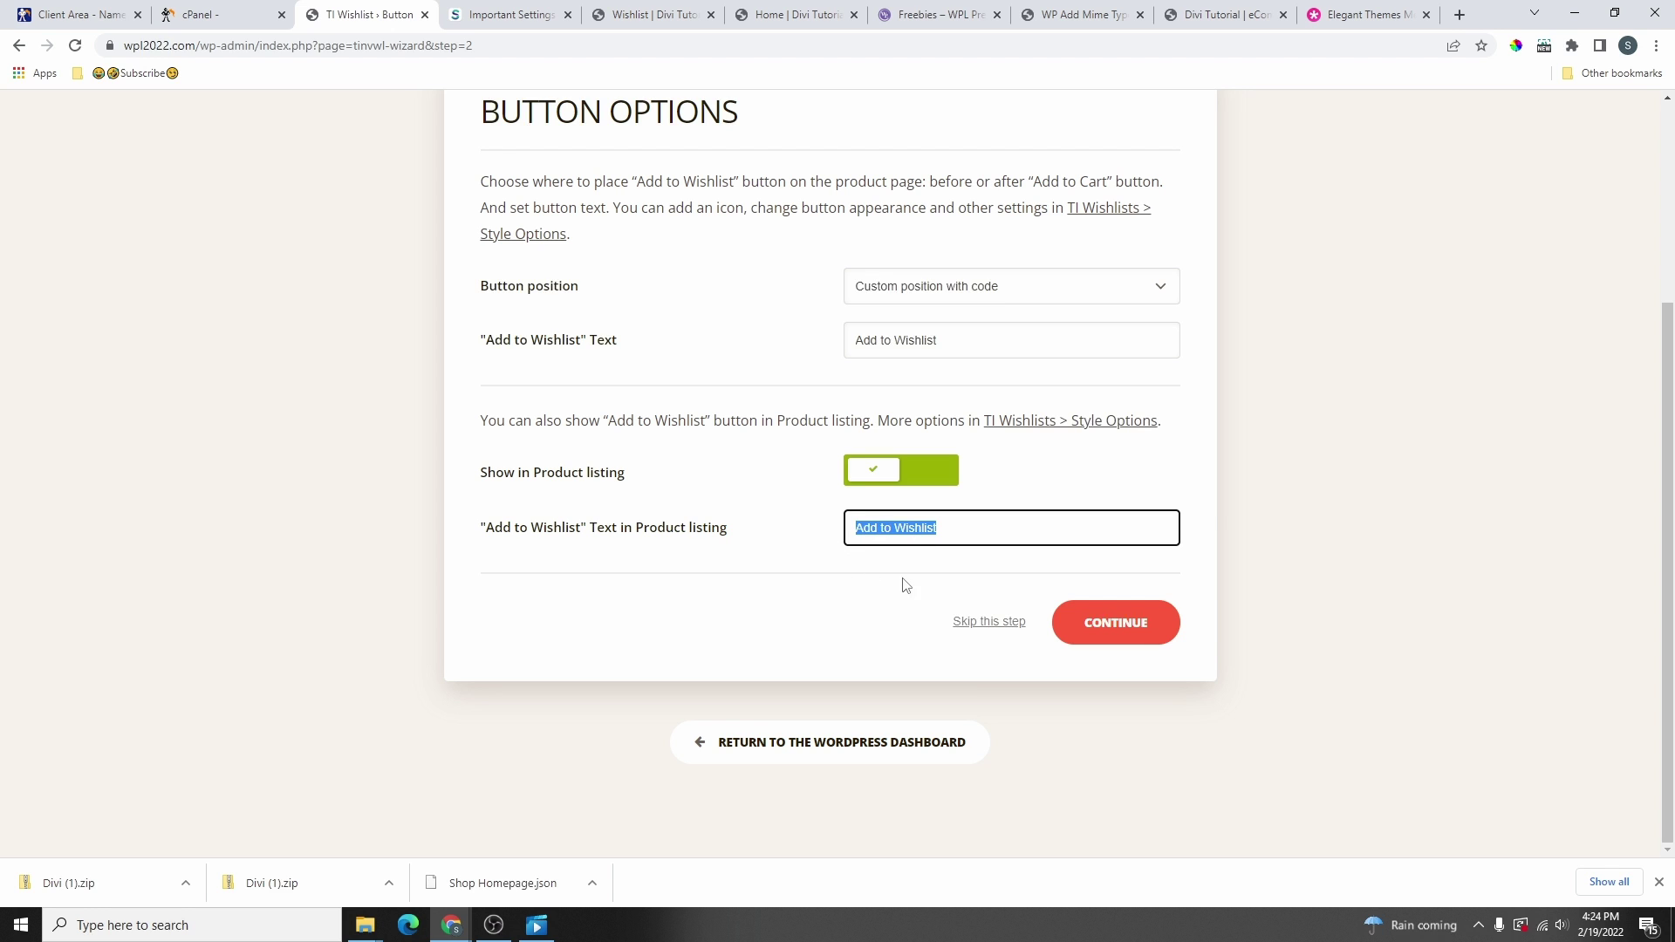
{"action": "left_click", "coordinate": [926, 527]}
{"action": "left_click", "coordinate": [1121, 634]}
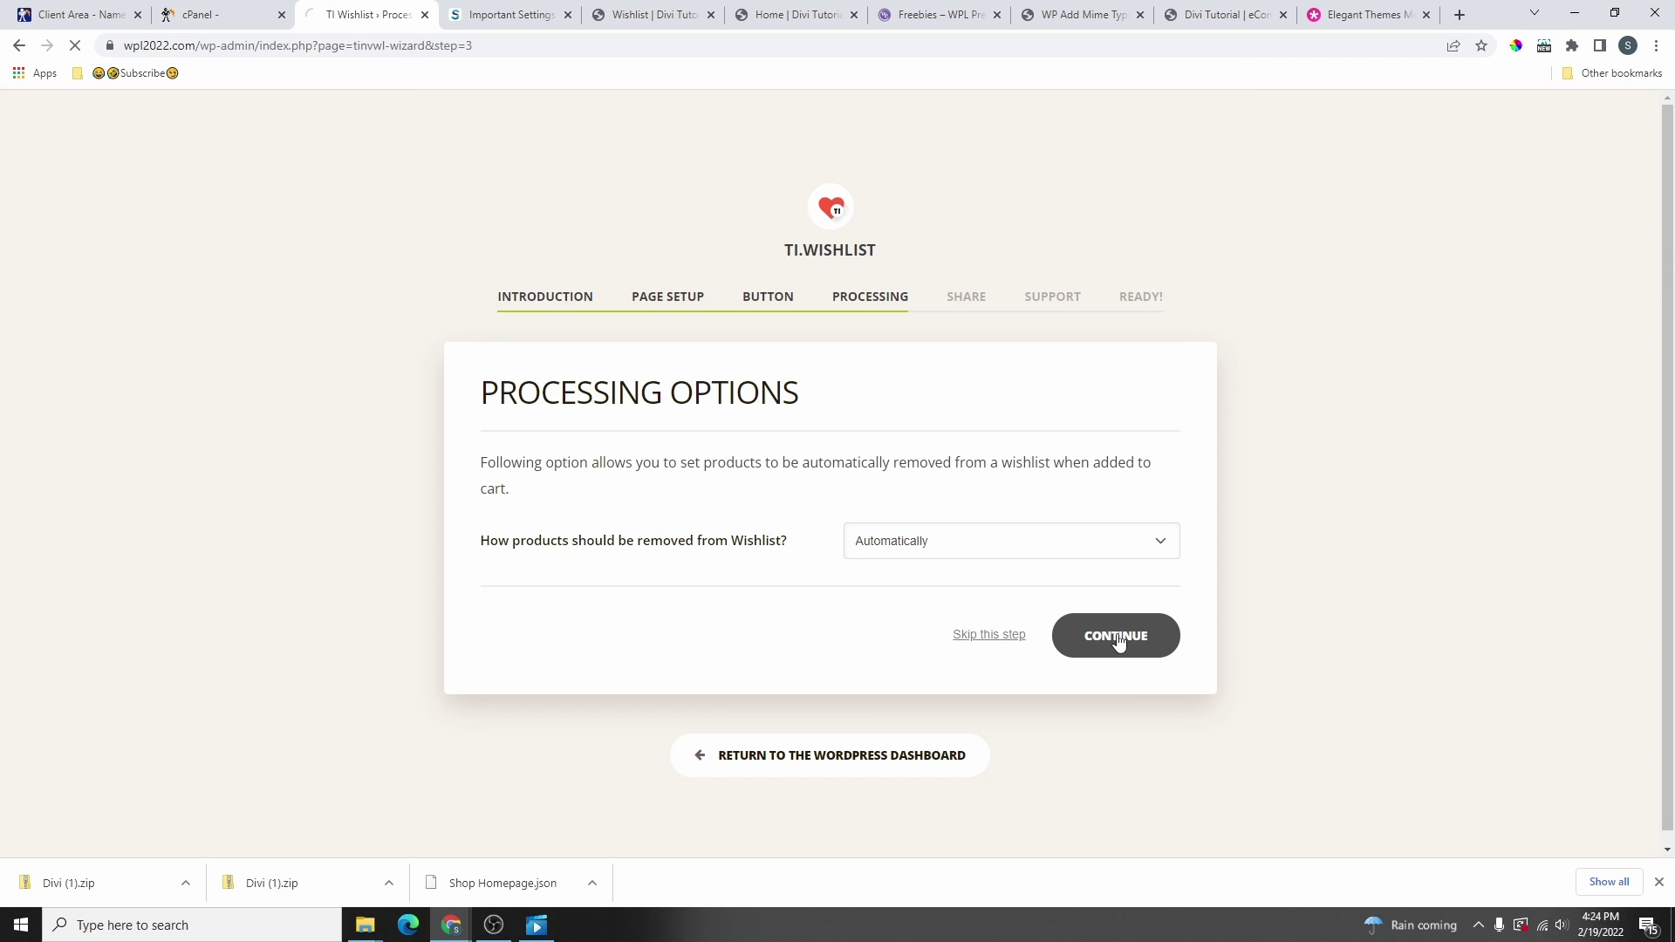
{"action": "left_click", "coordinate": [1119, 639]}
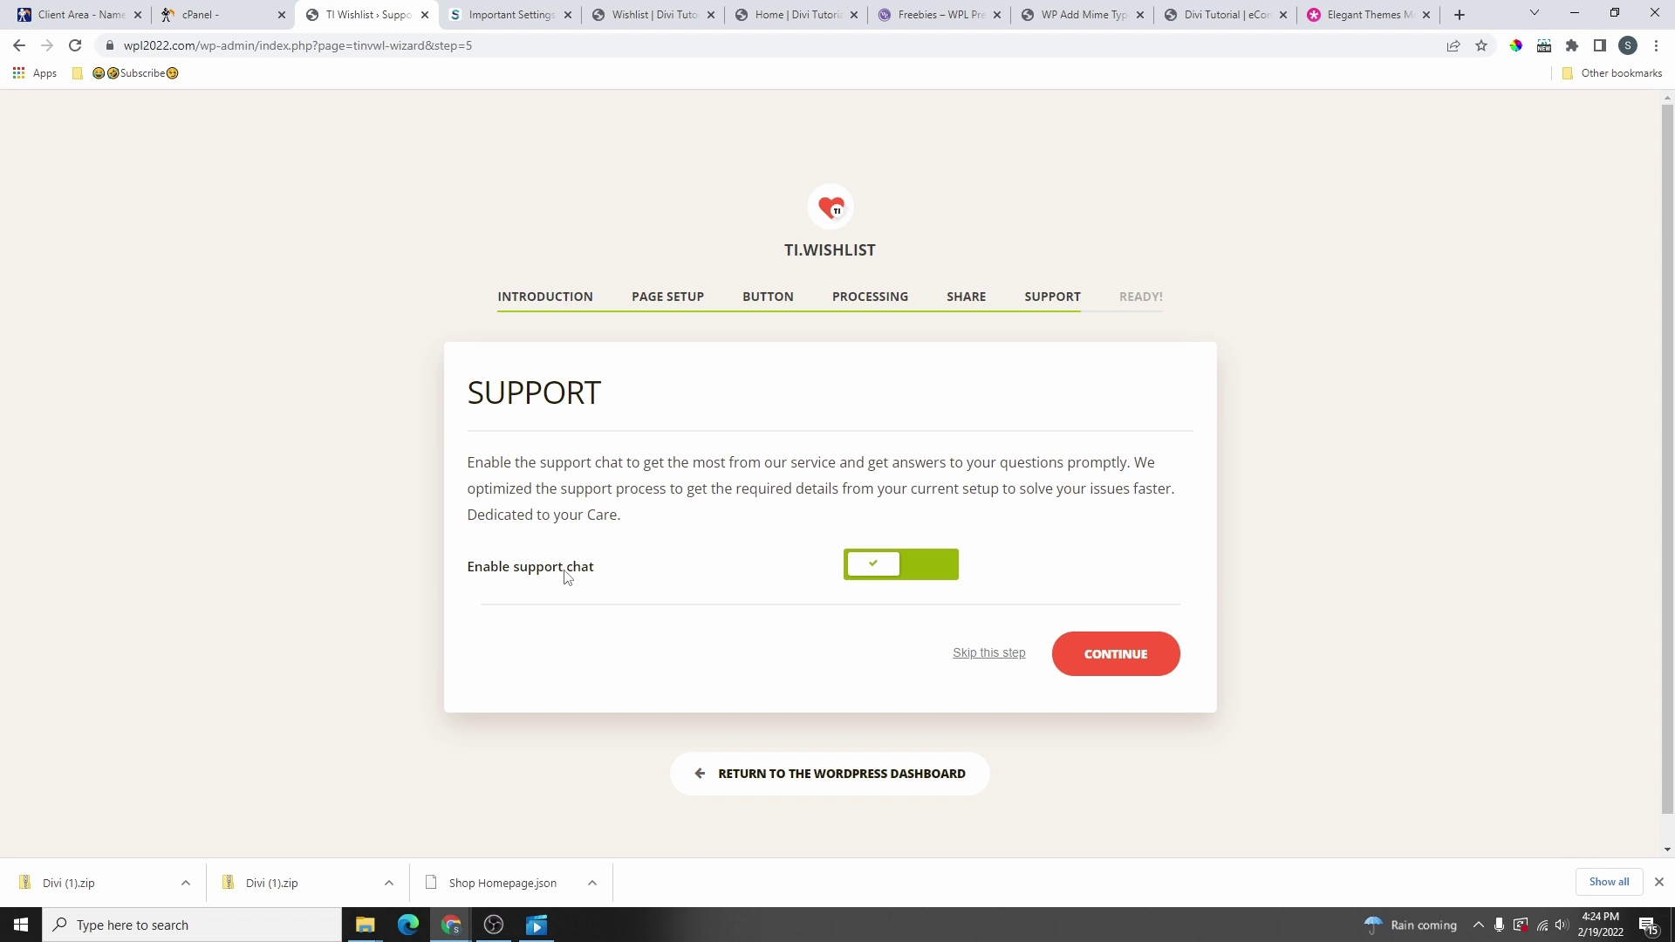
- Toggle the support chat option, complete the wizard's Support step, and return to the WordPress dashboard
{"action": "left_click", "coordinate": [868, 583]}
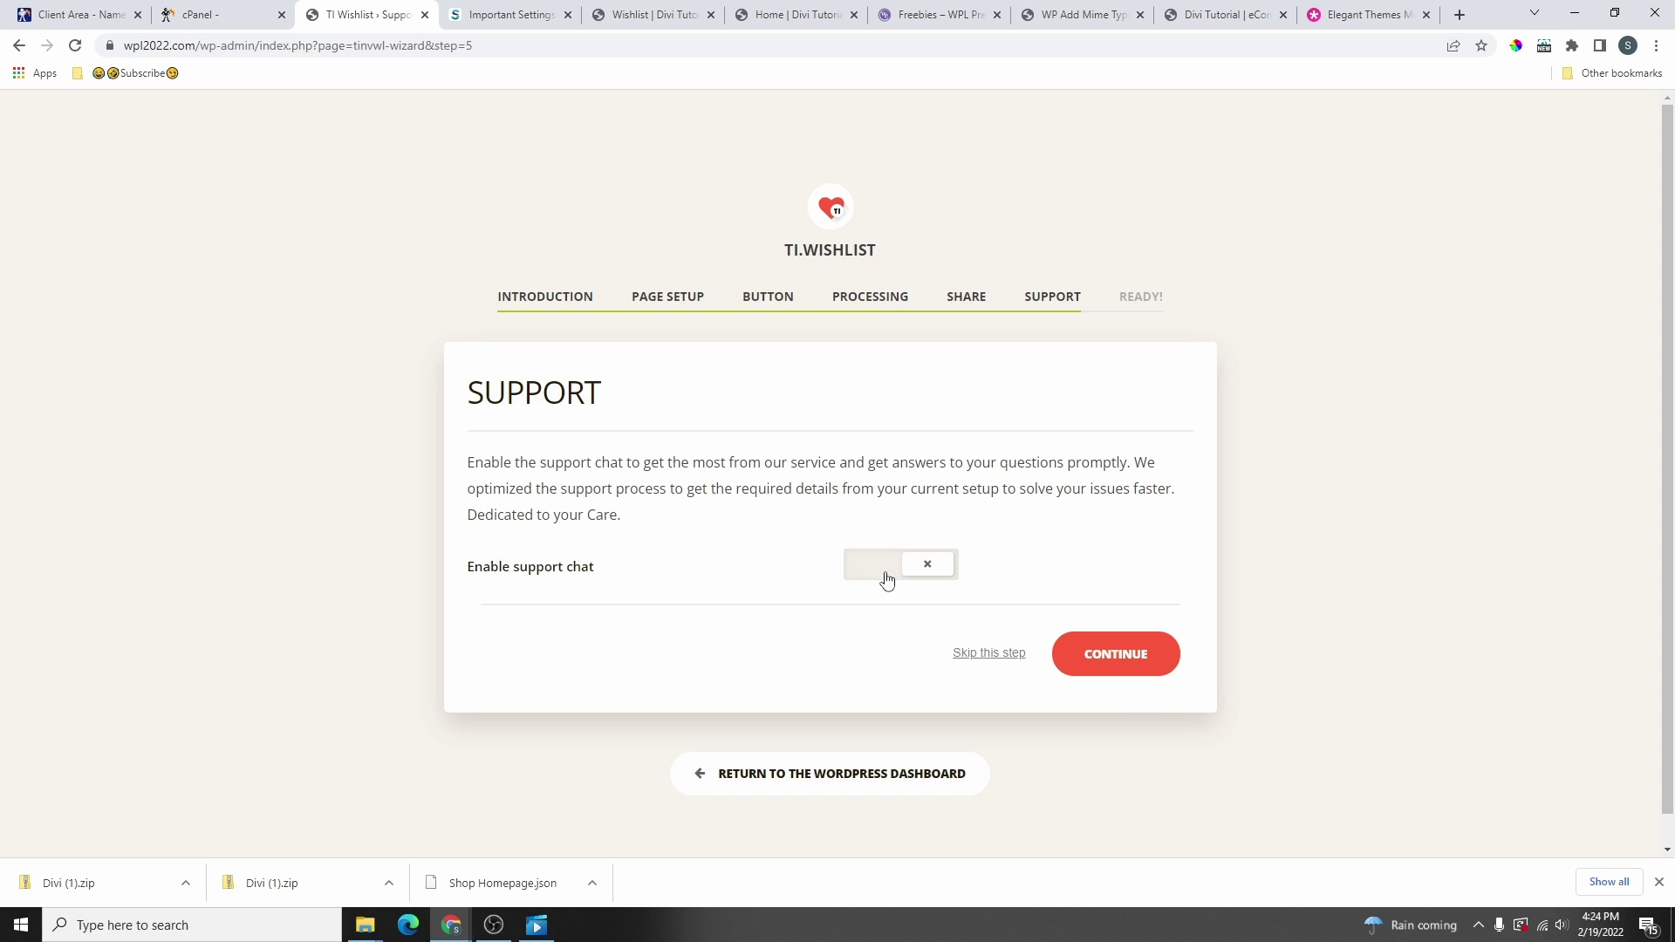
{"action": "left_click", "coordinate": [885, 580]}
{"action": "left_click", "coordinate": [1112, 660]}
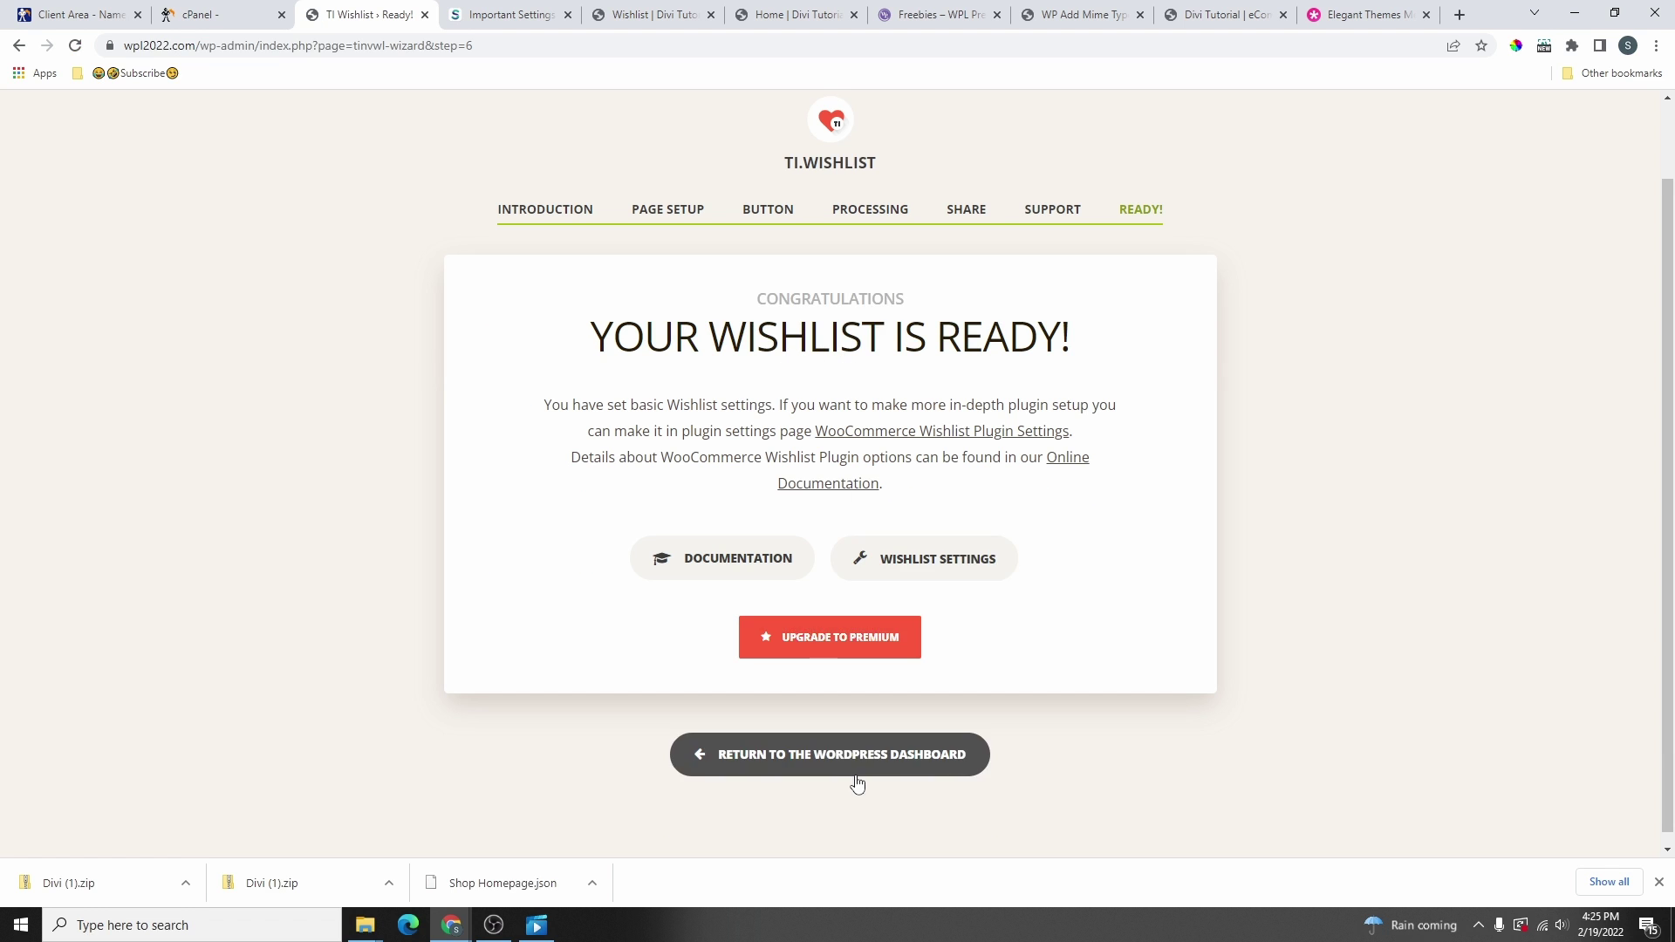
{"action": "left_click", "coordinate": [906, 768]}
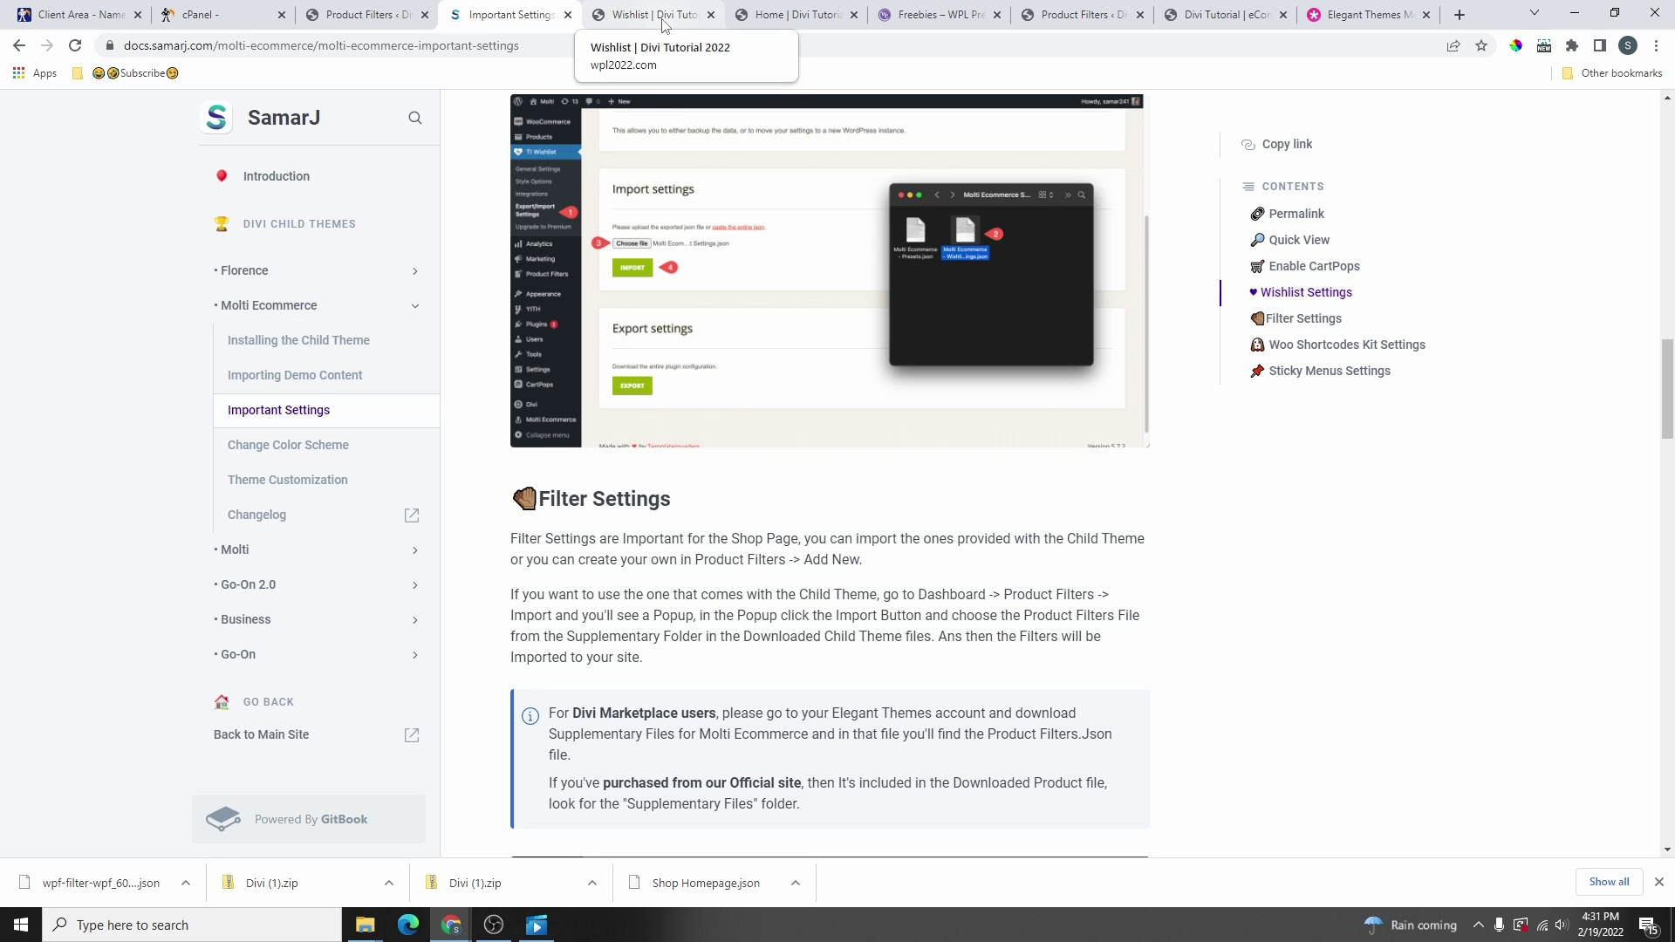
- Switch to the Molti Ecommerce Supplementary Files folder in File Explorer to check its contents for the product filters file
{"action": "mouse_move", "coordinate": [364, 925]}
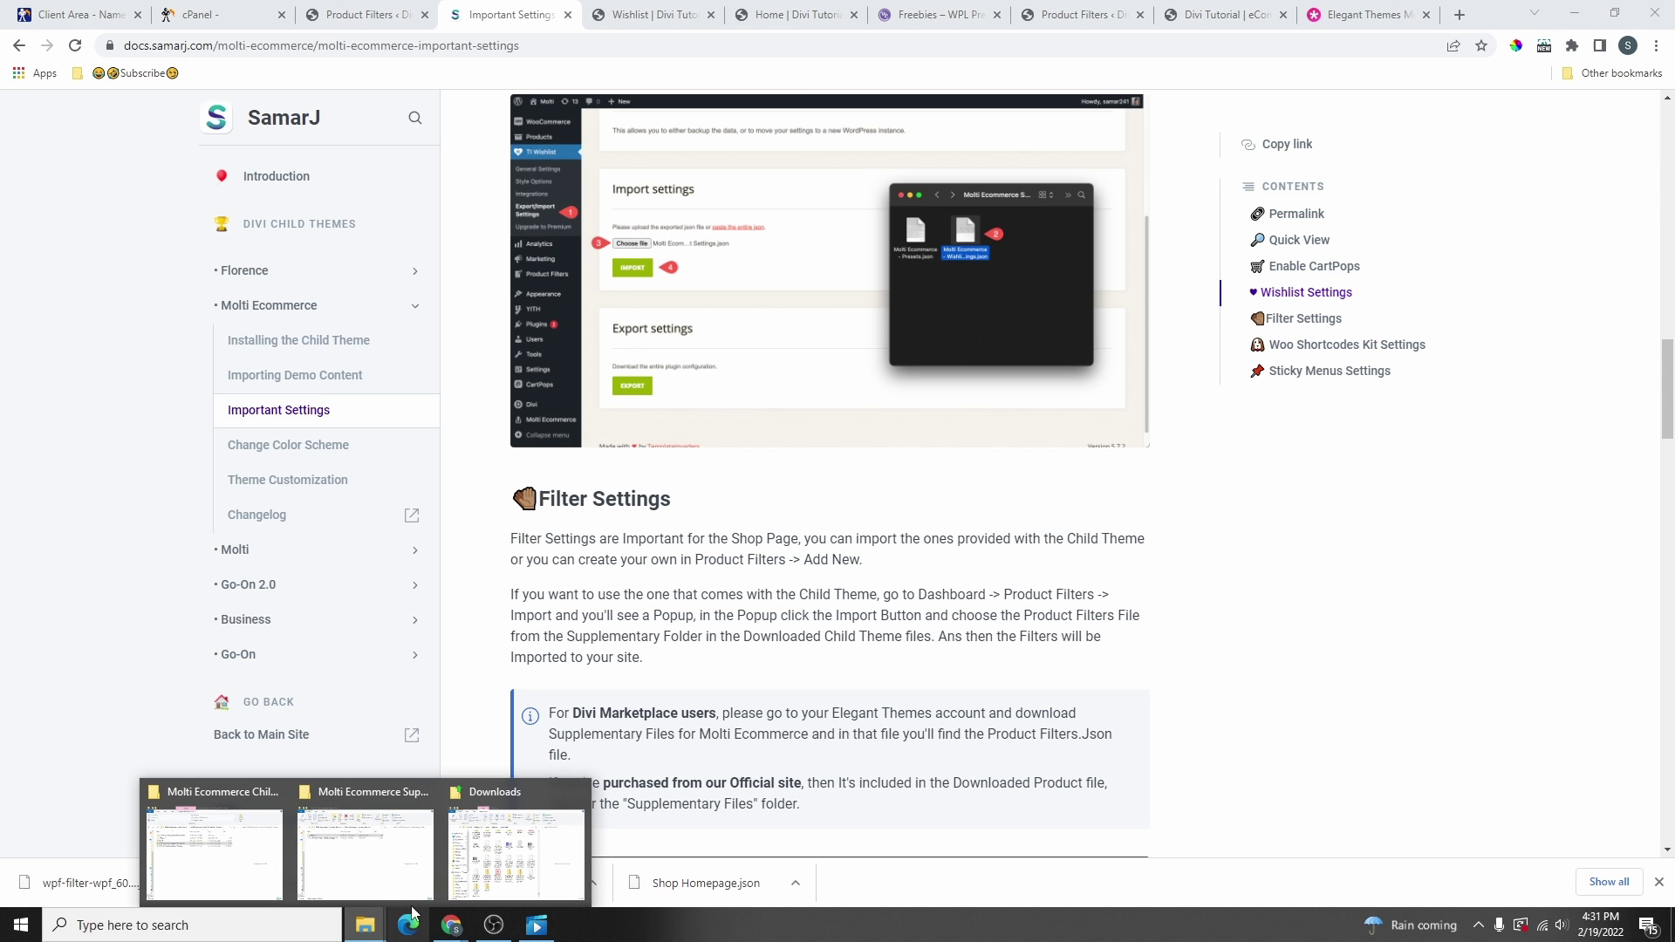
{"action": "left_click", "coordinate": [365, 851]}
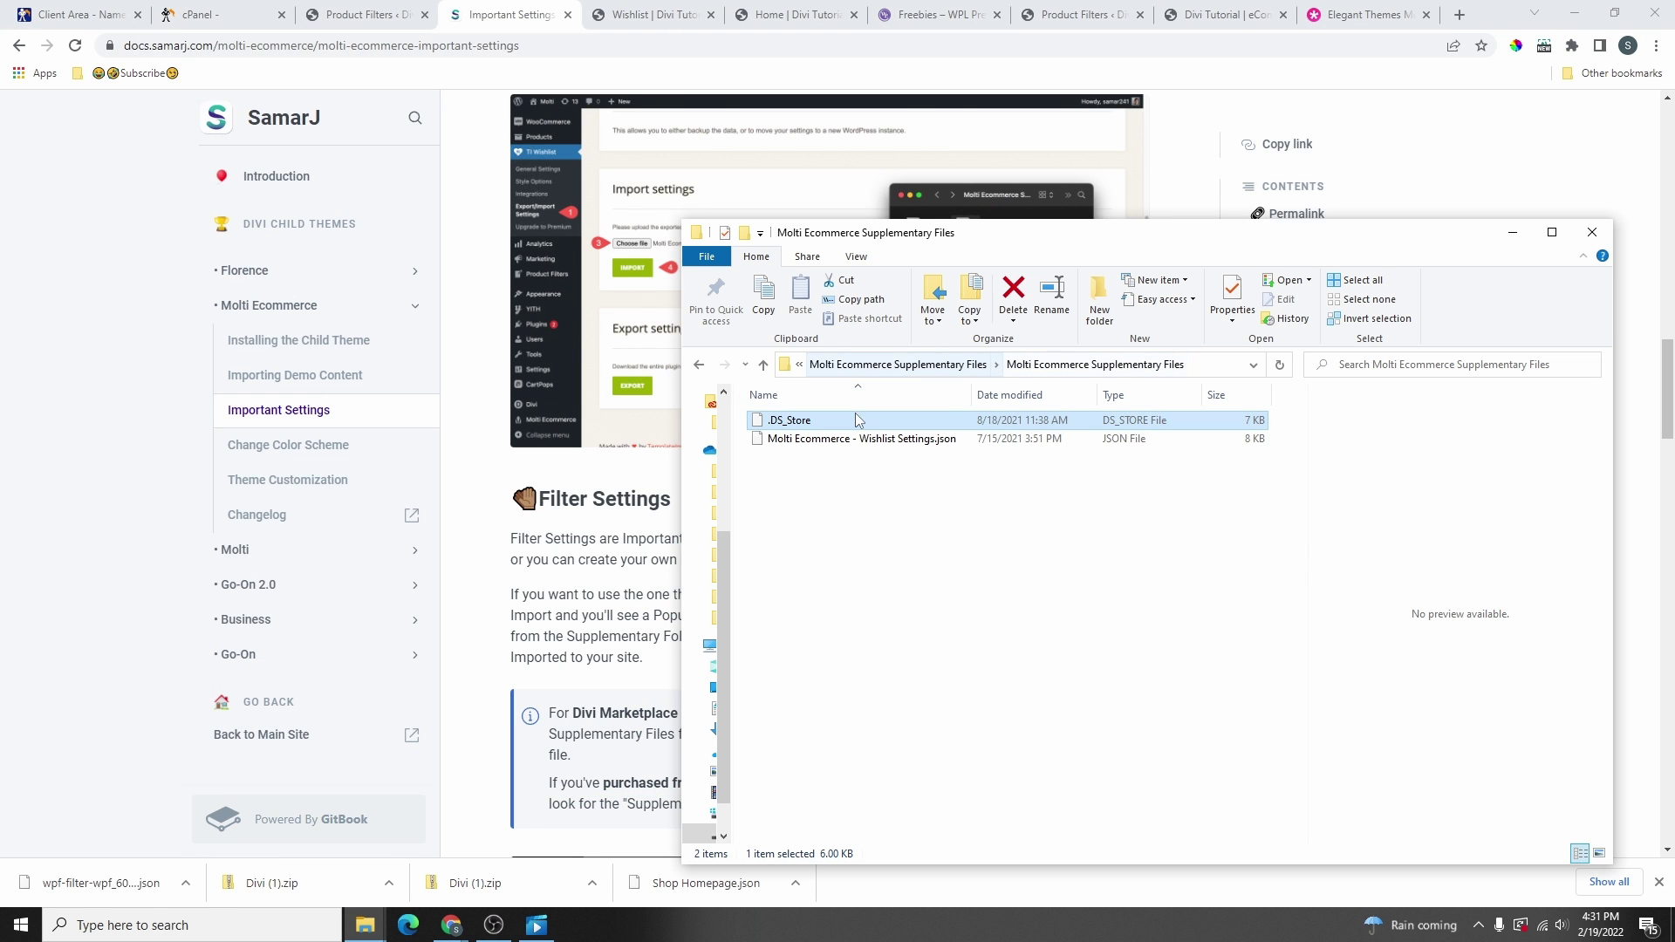
- Reopen the nested Molti Ecommerce Supplementary Files folder to recheck for a product filters file, and return to its parent folder
{"action": "key", "text": "alt+Left"}
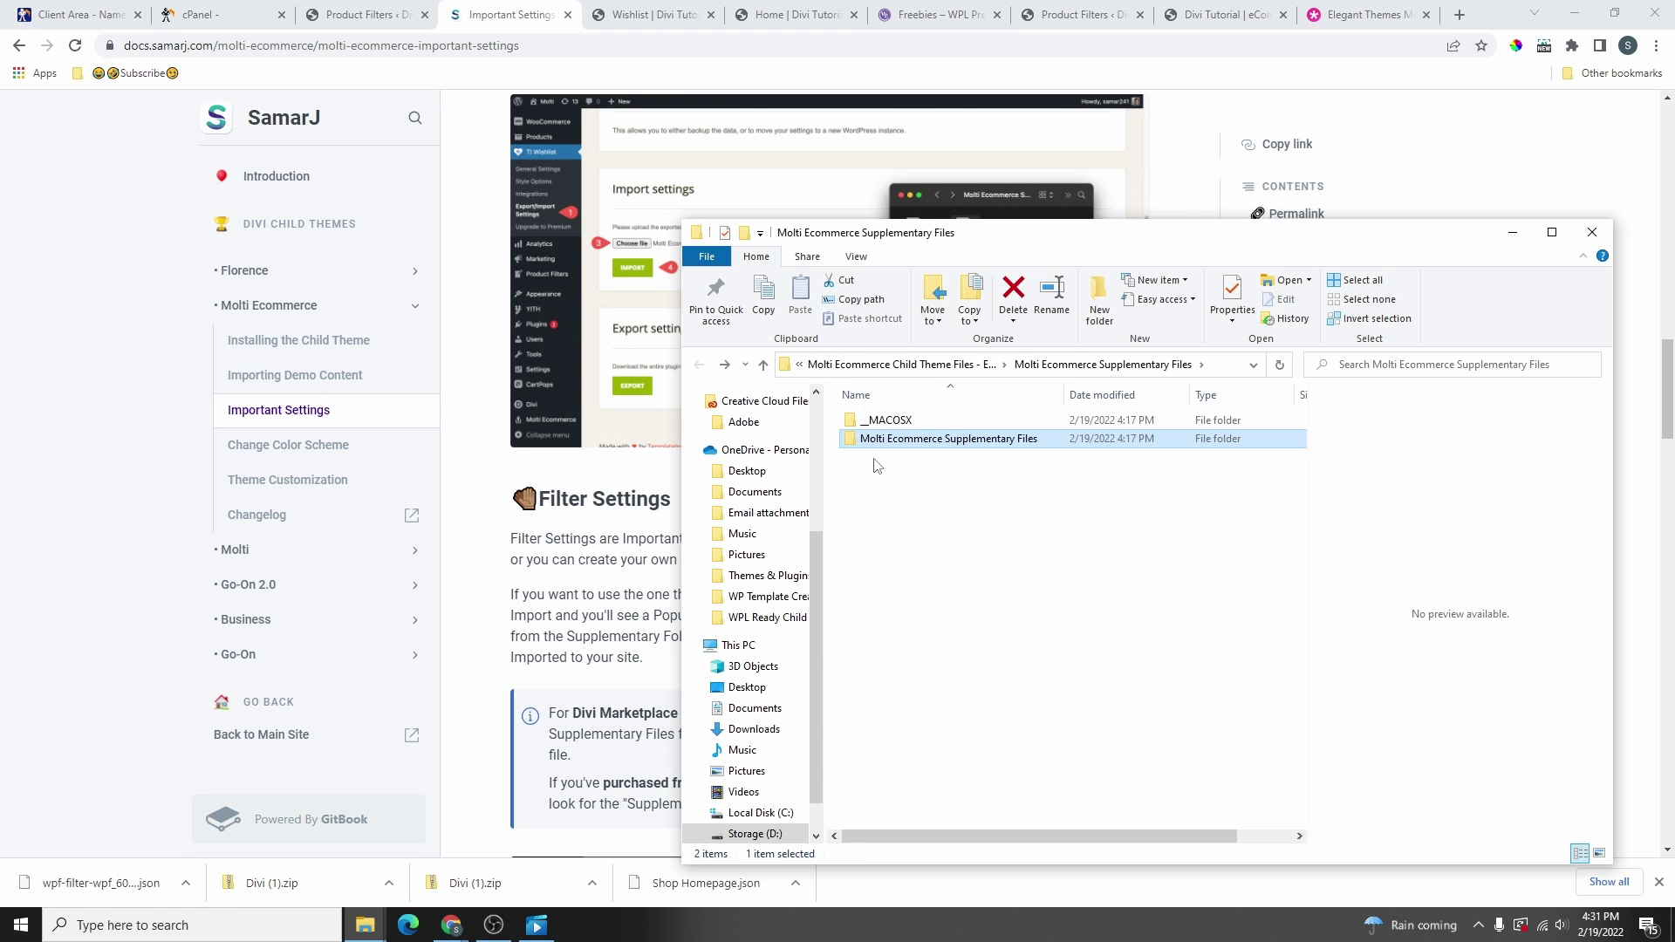
{"action": "double_click", "coordinate": [930, 439]}
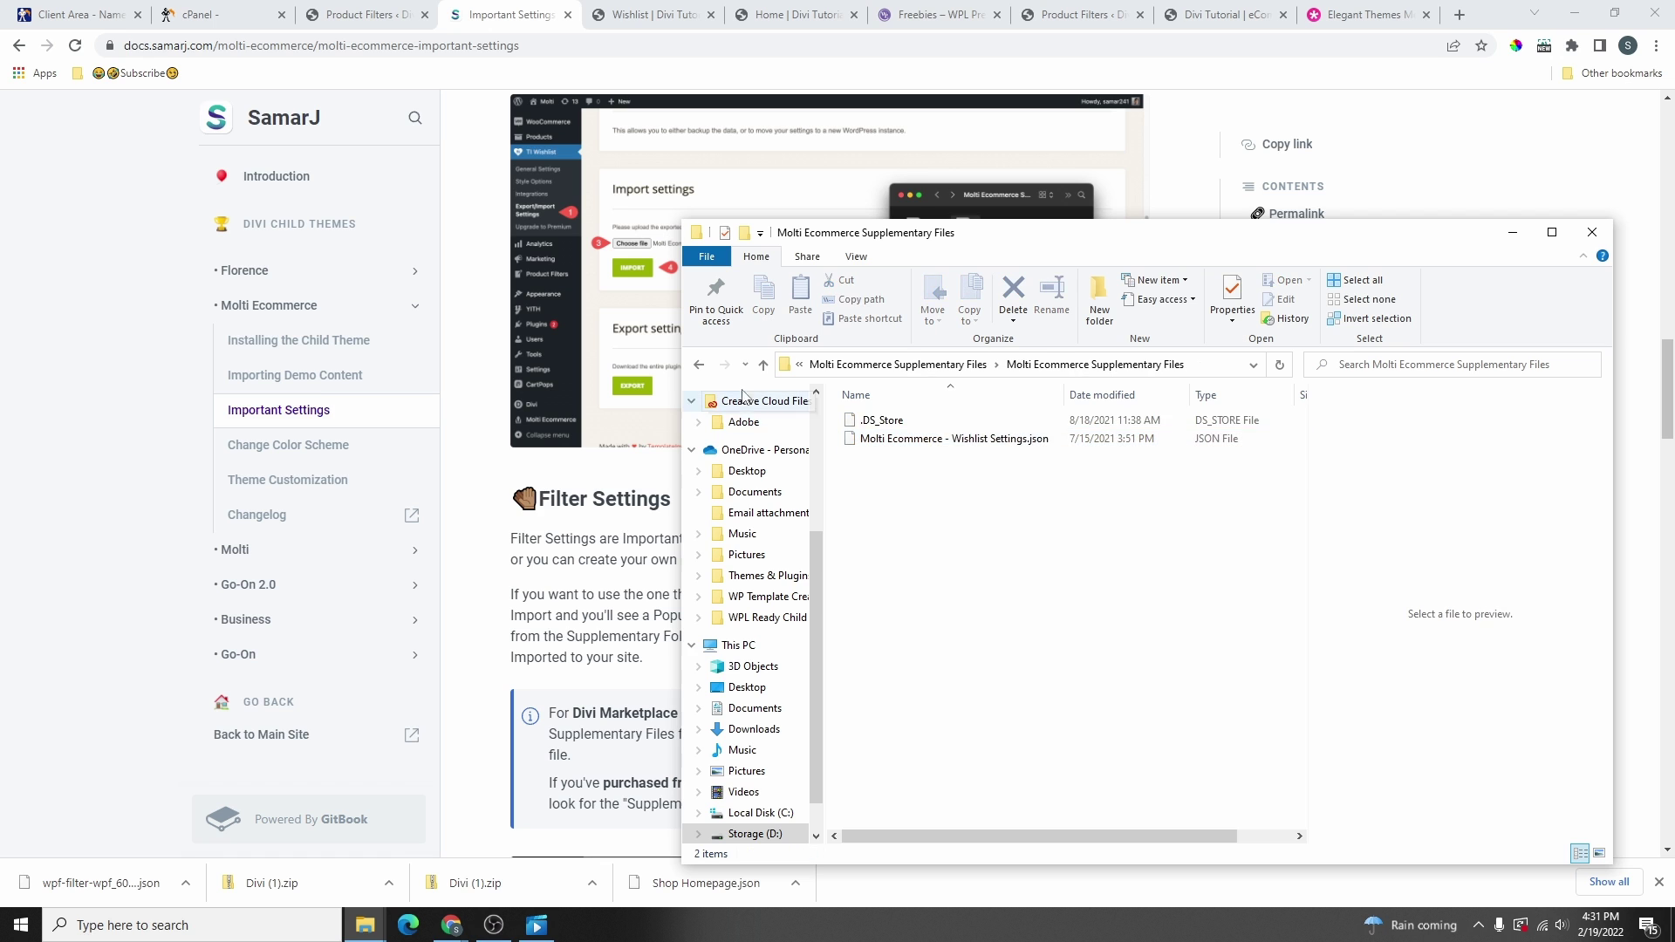
{"action": "key", "text": "alt+Left"}
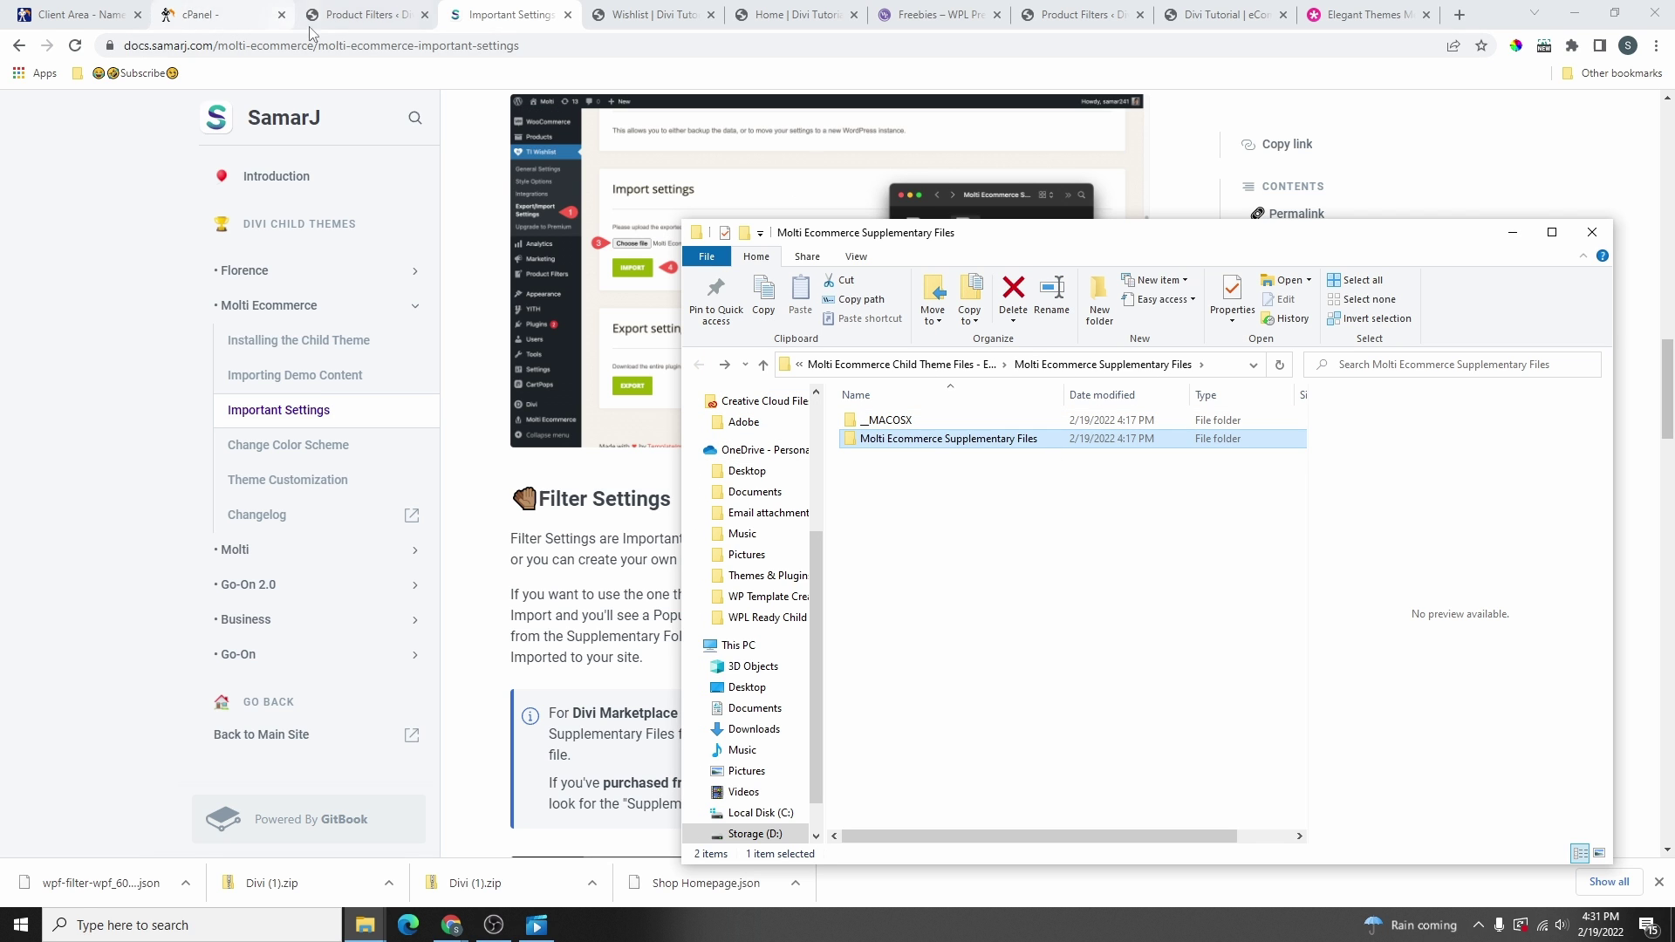
- Switch to the browser and examine the Shop page's product listing and its Filter Products box
{"action": "left_click", "coordinate": [348, 14]}
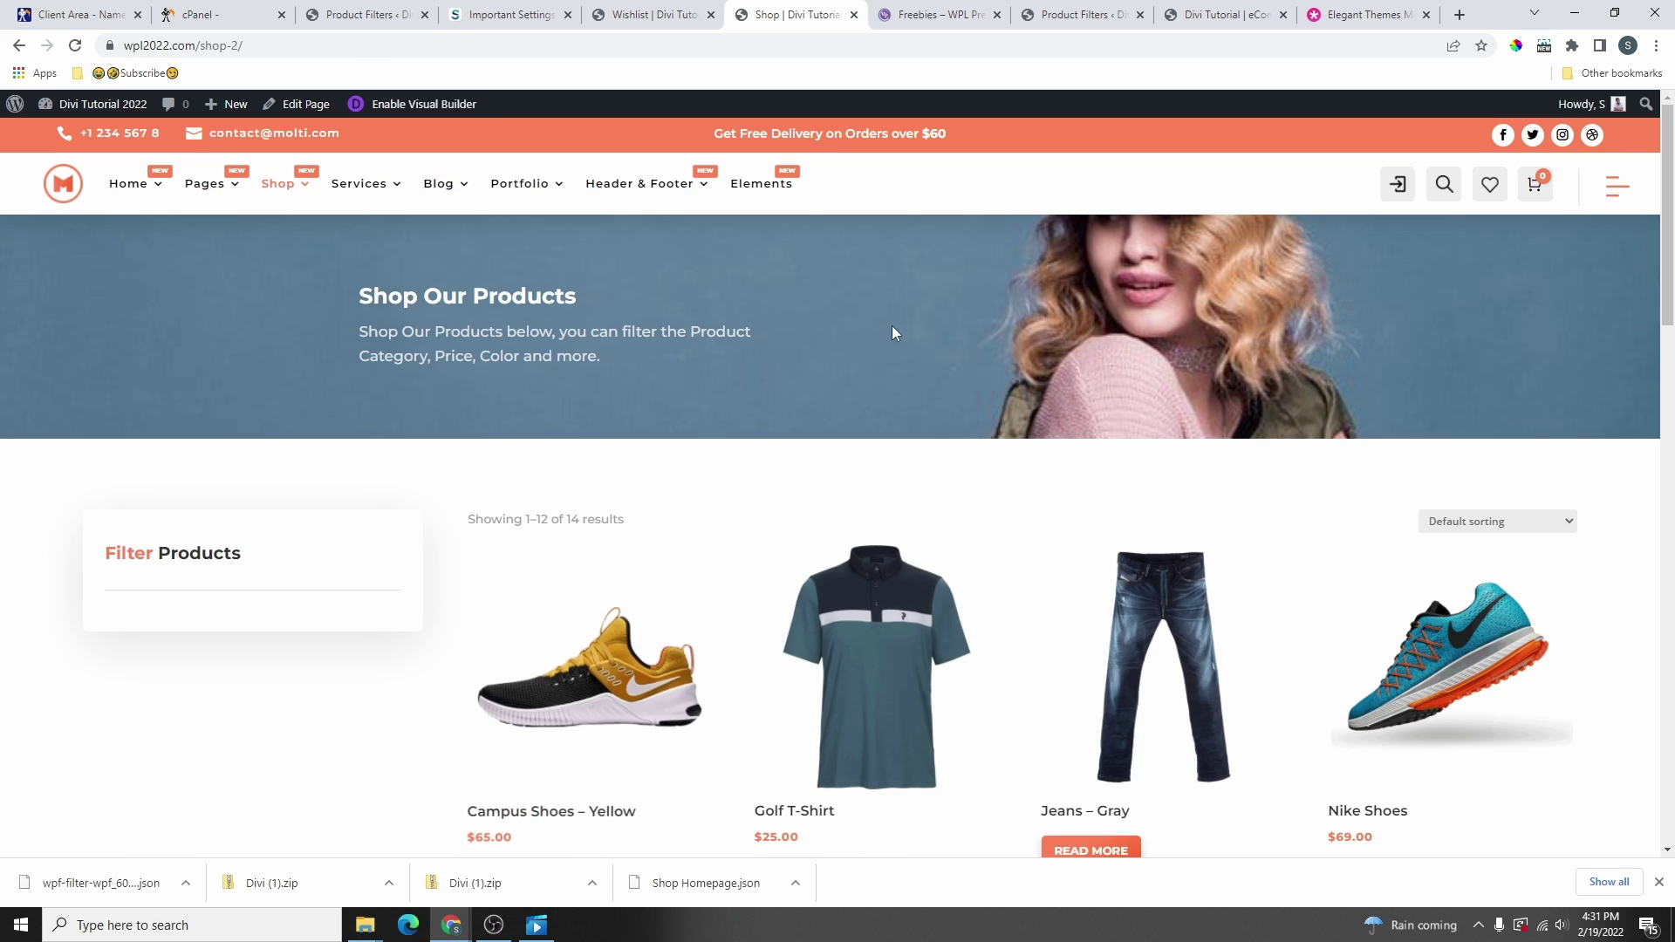
{"action": "scroll", "coordinate": [972, 519], "scroll_direction": "down", "scroll_amount": 4}
{"action": "scroll", "coordinate": [983, 573], "scroll_direction": "down", "scroll_amount": 3}
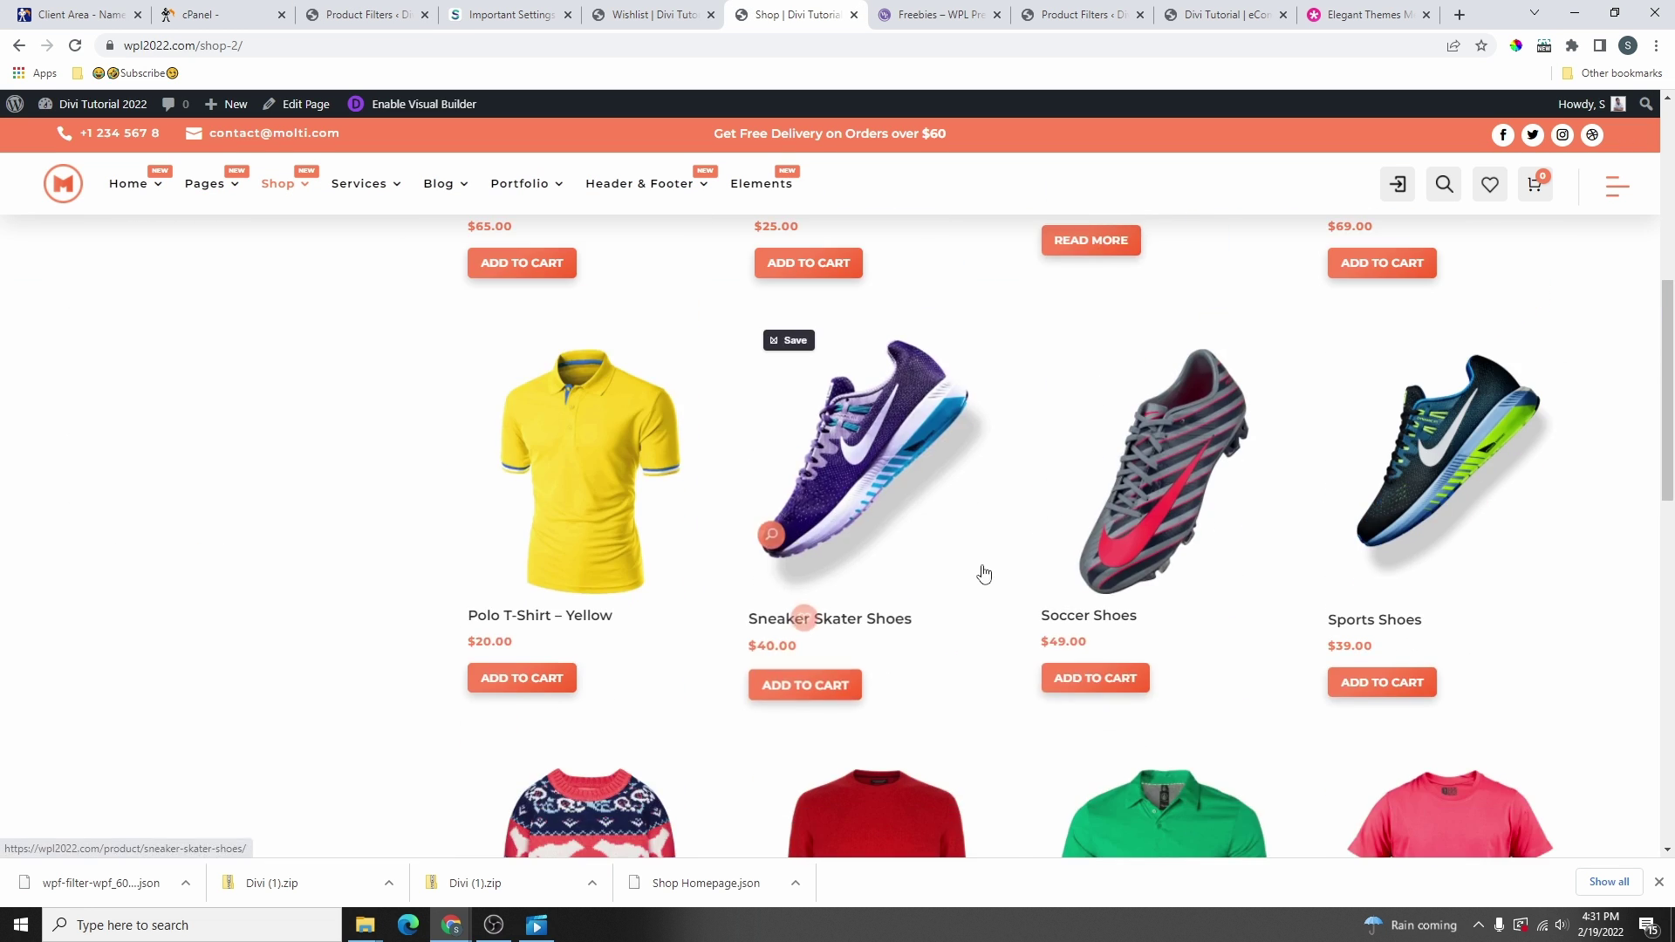
{"action": "scroll", "coordinate": [584, 603], "scroll_direction": "up", "scroll_amount": 5}
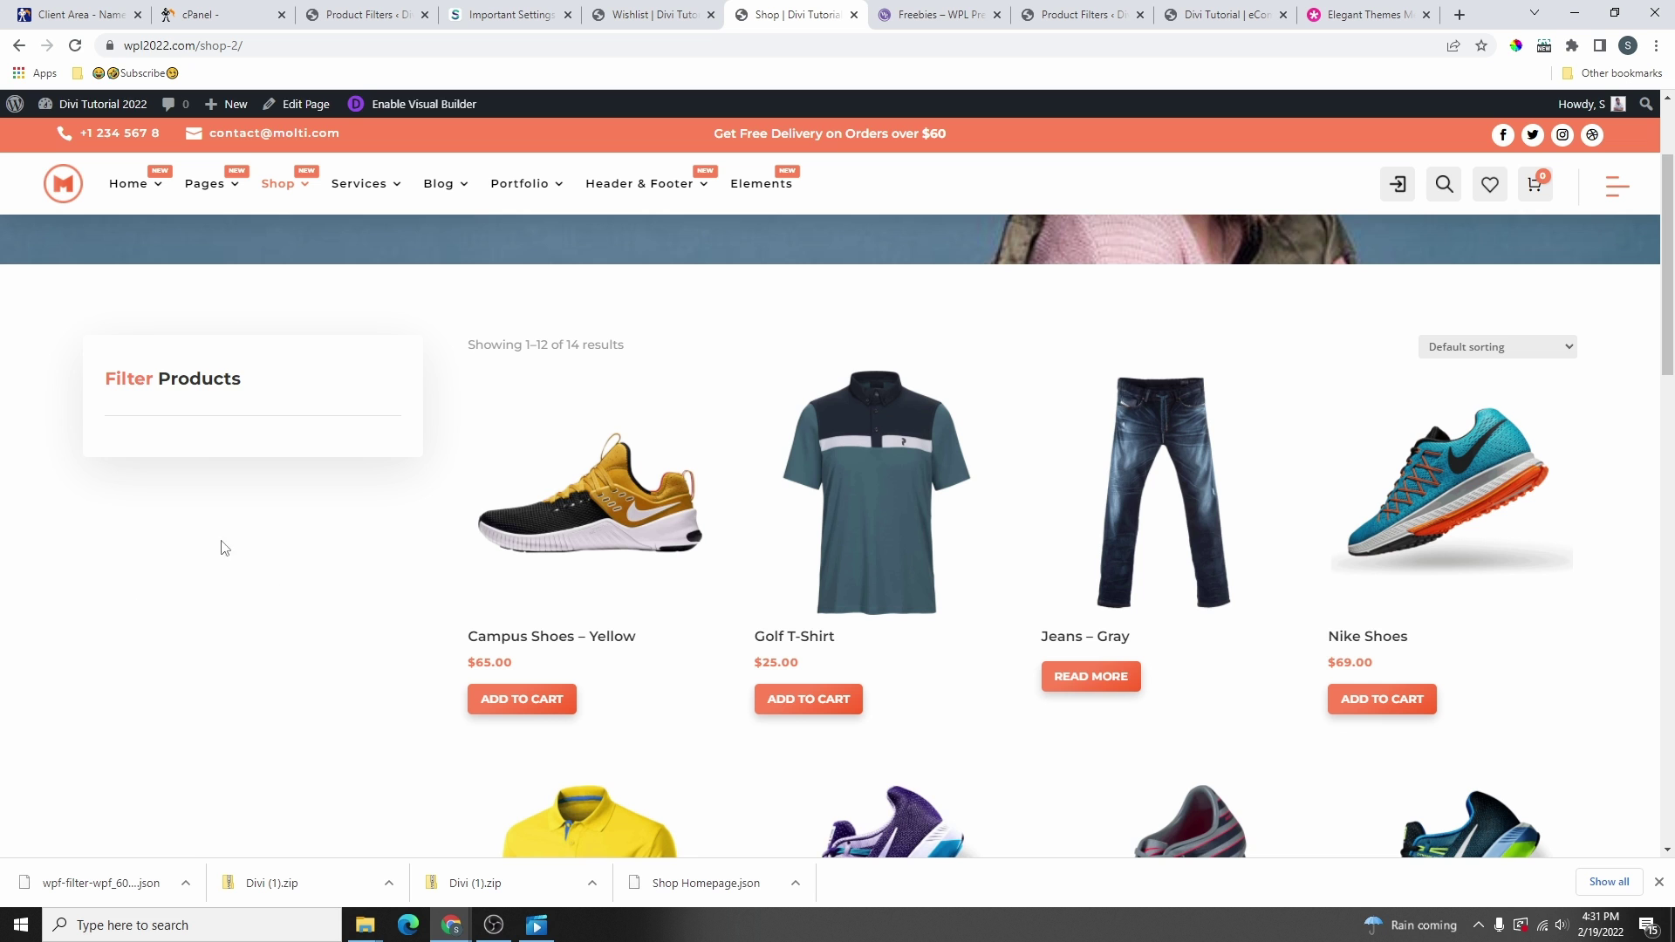
{"action": "scroll", "coordinate": [218, 502], "scroll_direction": "down", "scroll_amount": 3}
{"action": "scroll", "coordinate": [209, 568], "scroll_direction": "up", "scroll_amount": 5}
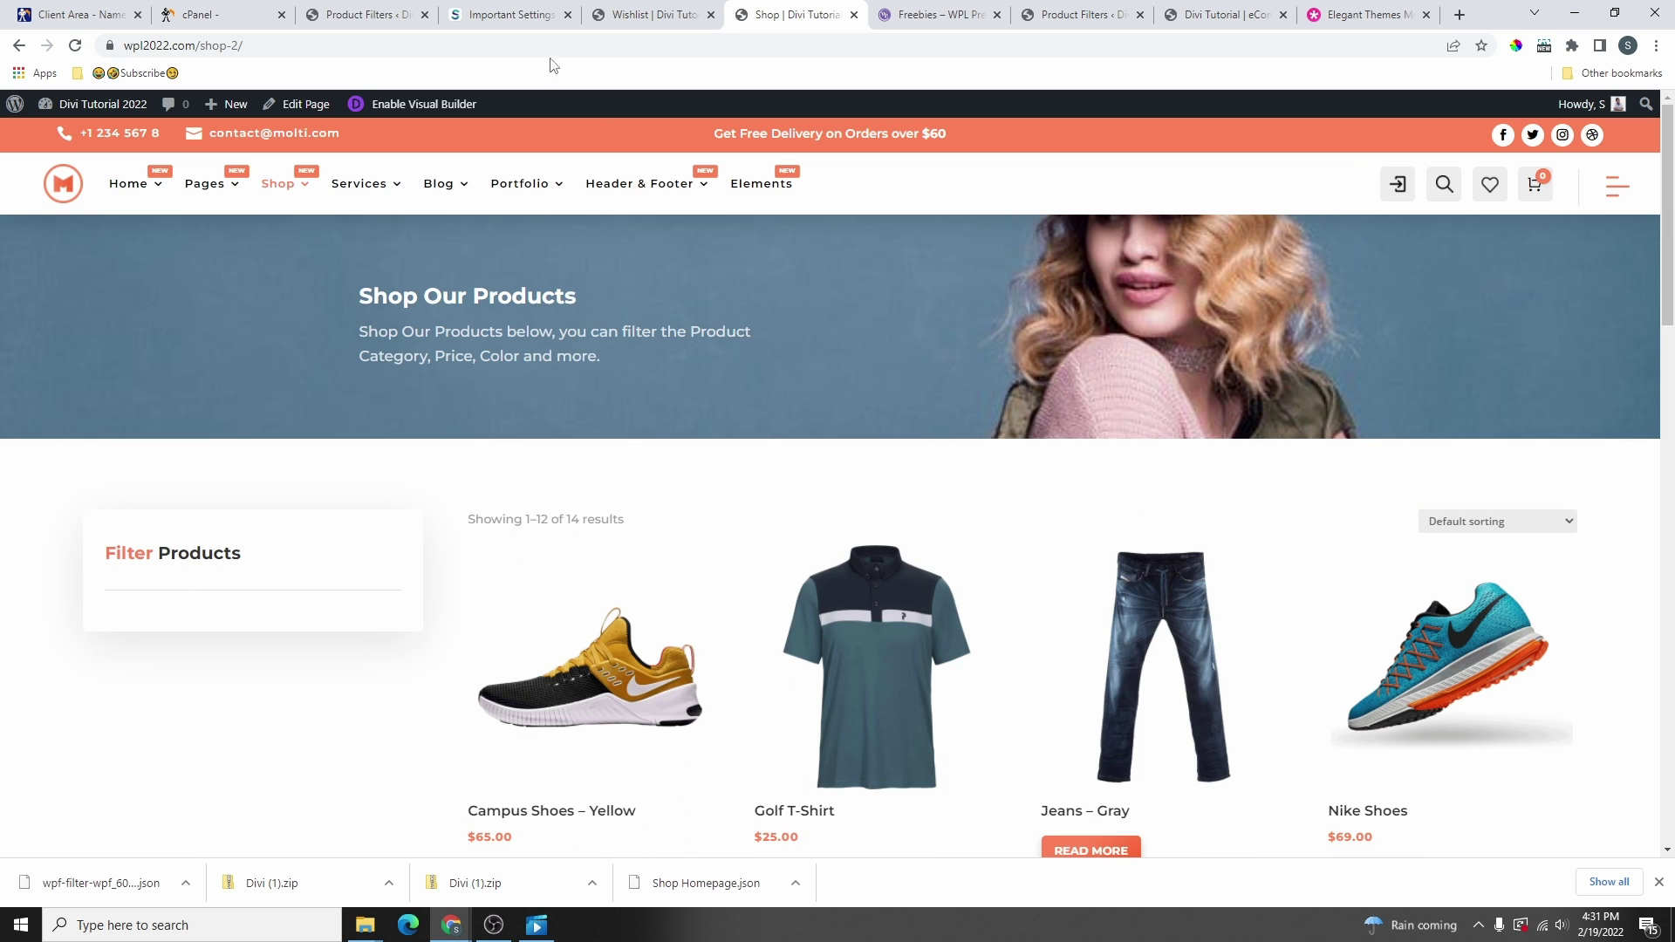
- Open a blank form in WooCommerce Product Filters, review its options, and close it without saving
{"action": "left_click", "coordinate": [507, 15]}
{"action": "left_click", "coordinate": [367, 15]}
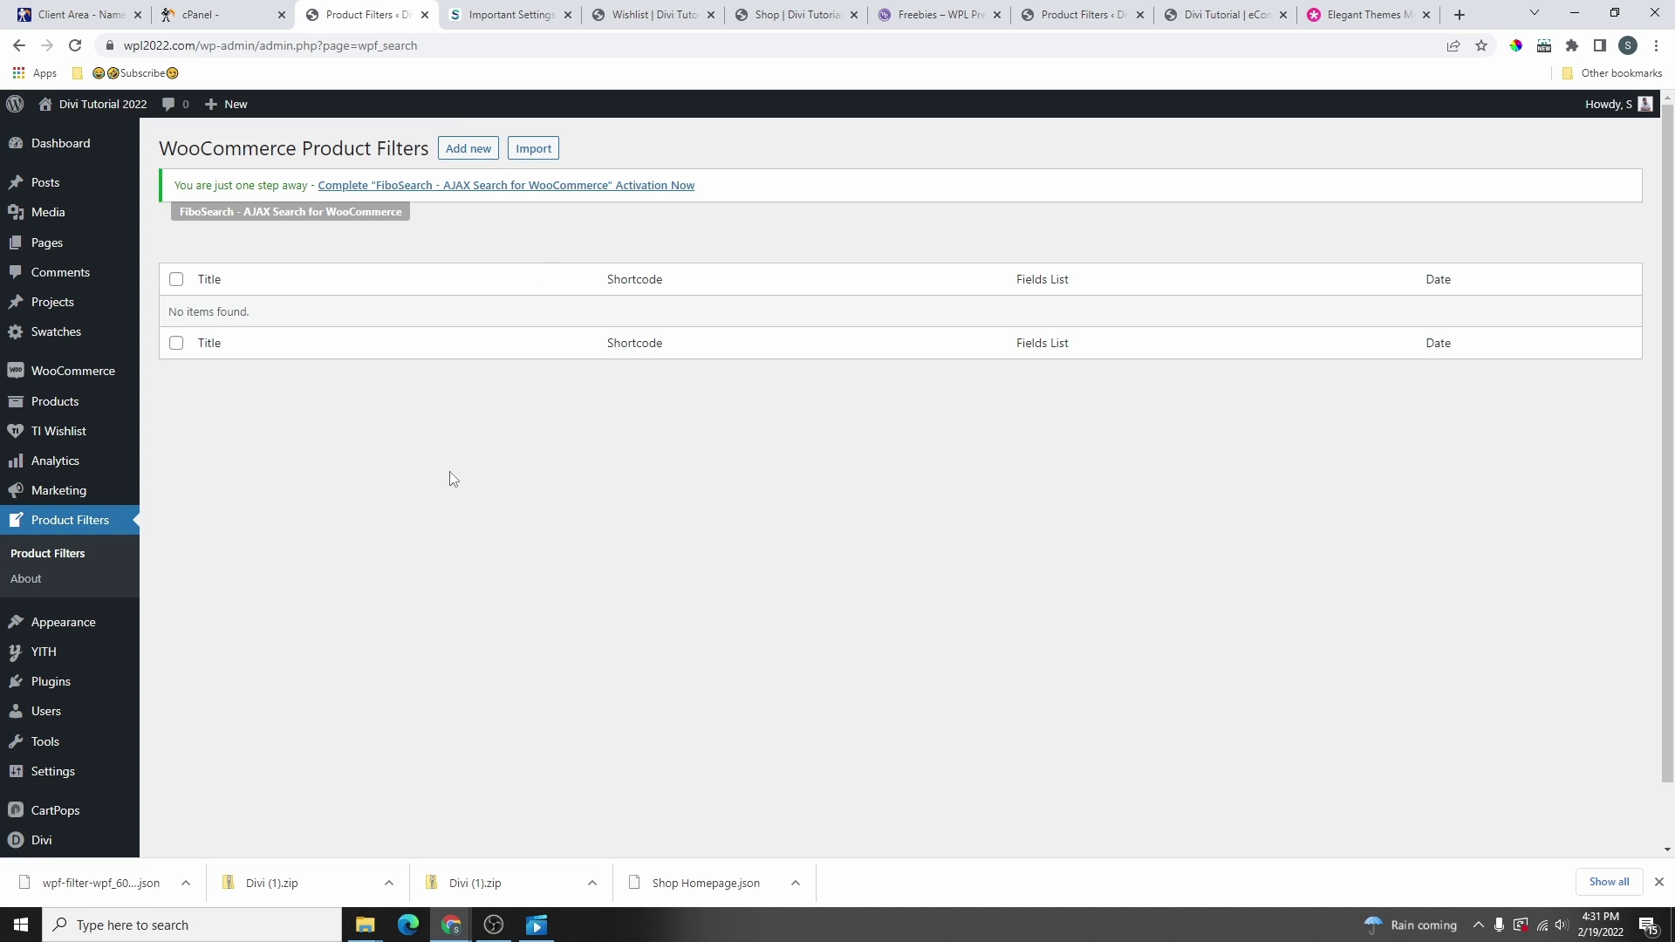
{"action": "left_click", "coordinate": [507, 16]}
{"action": "left_click", "coordinate": [367, 15]}
{"action": "left_click", "coordinate": [32, 529]}
{"action": "left_click", "coordinate": [467, 152]}
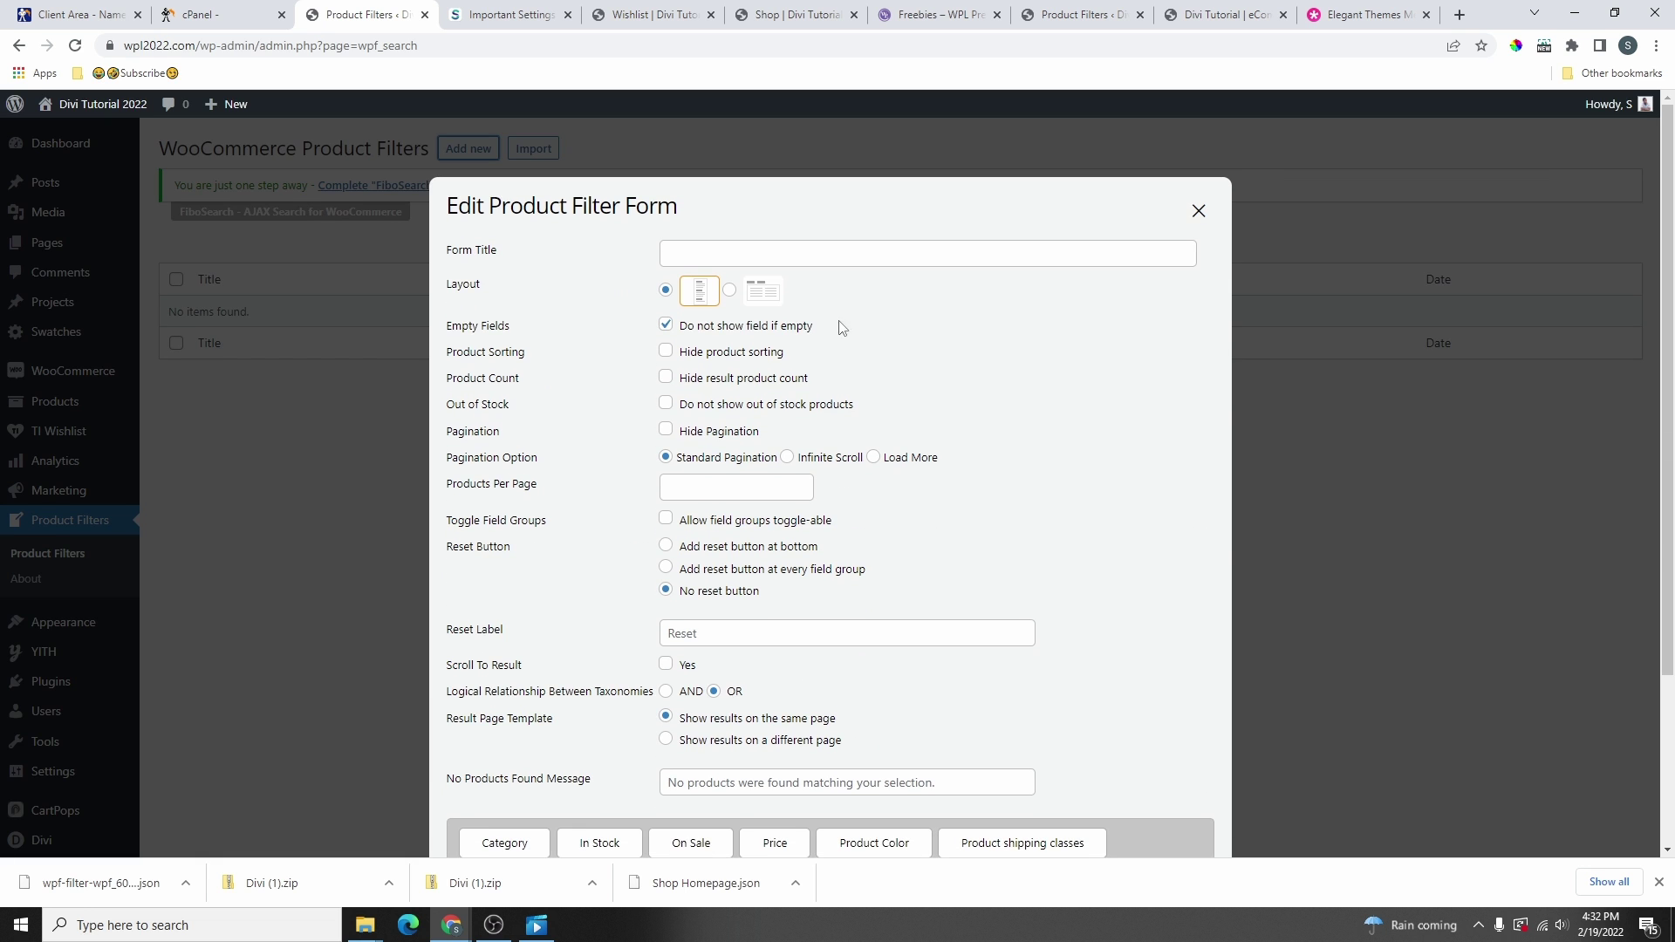
{"action": "scroll", "coordinate": [828, 401], "scroll_direction": "down", "scroll_amount": 3}
{"action": "scroll", "coordinate": [827, 771], "scroll_direction": "up", "scroll_amount": 3}
{"action": "left_click", "coordinate": [1198, 212]}
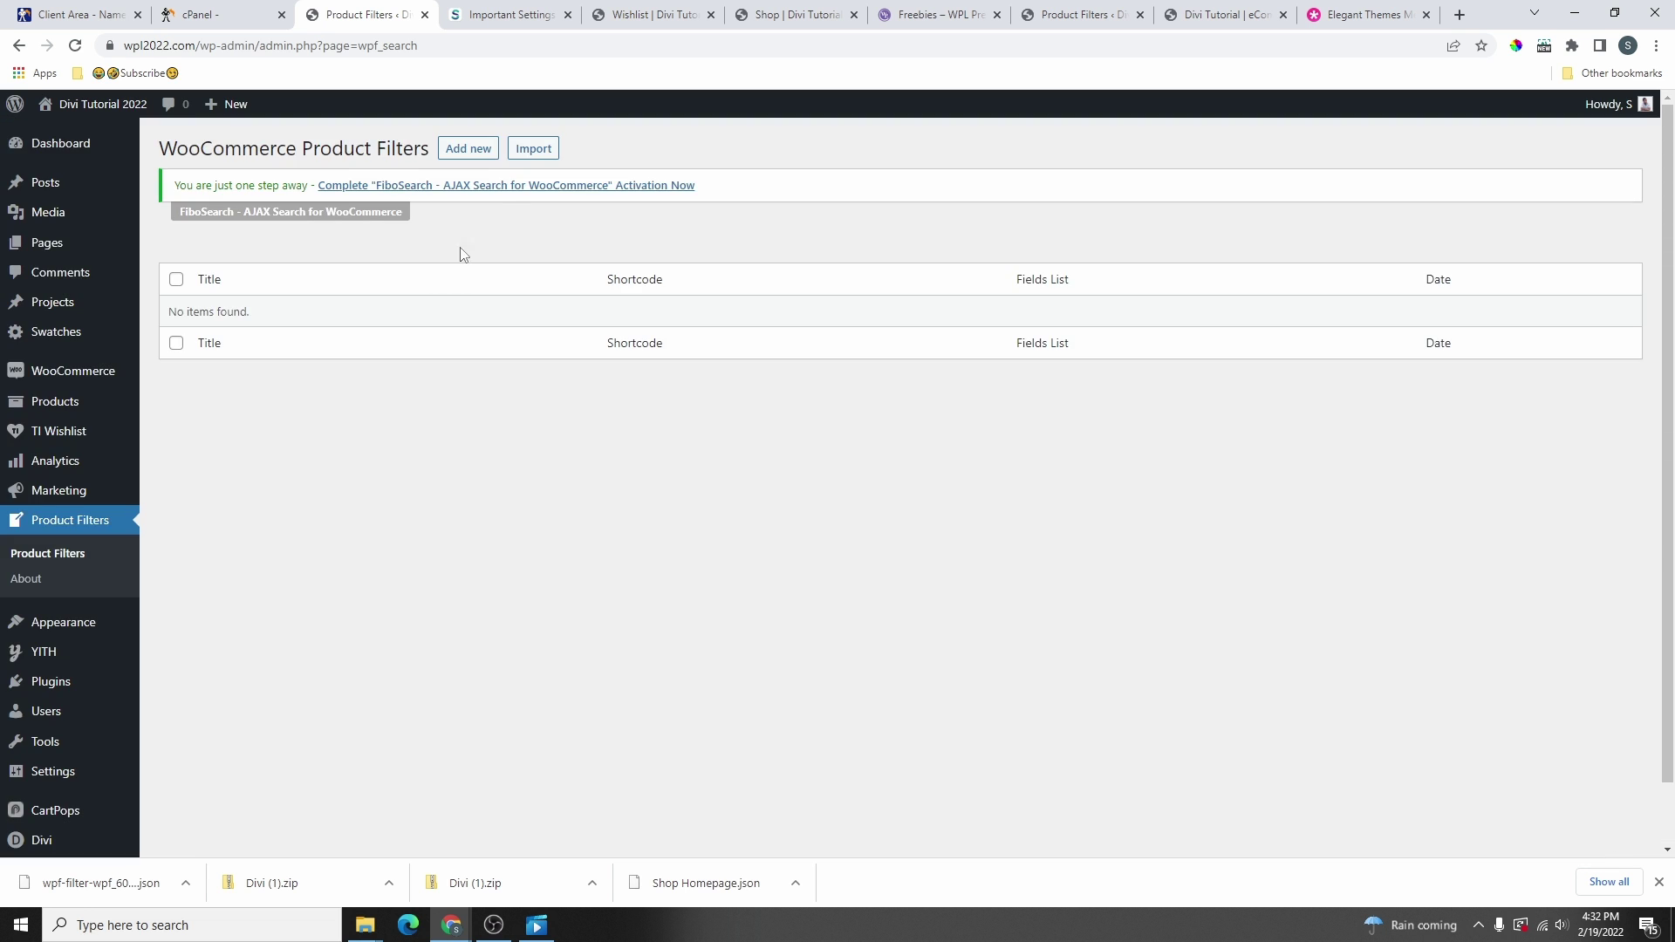
- Import the Molti product filter form into WooCommerce Product Filters, accepting the overwrite of all existing templates
{"action": "left_click", "coordinate": [535, 157]}
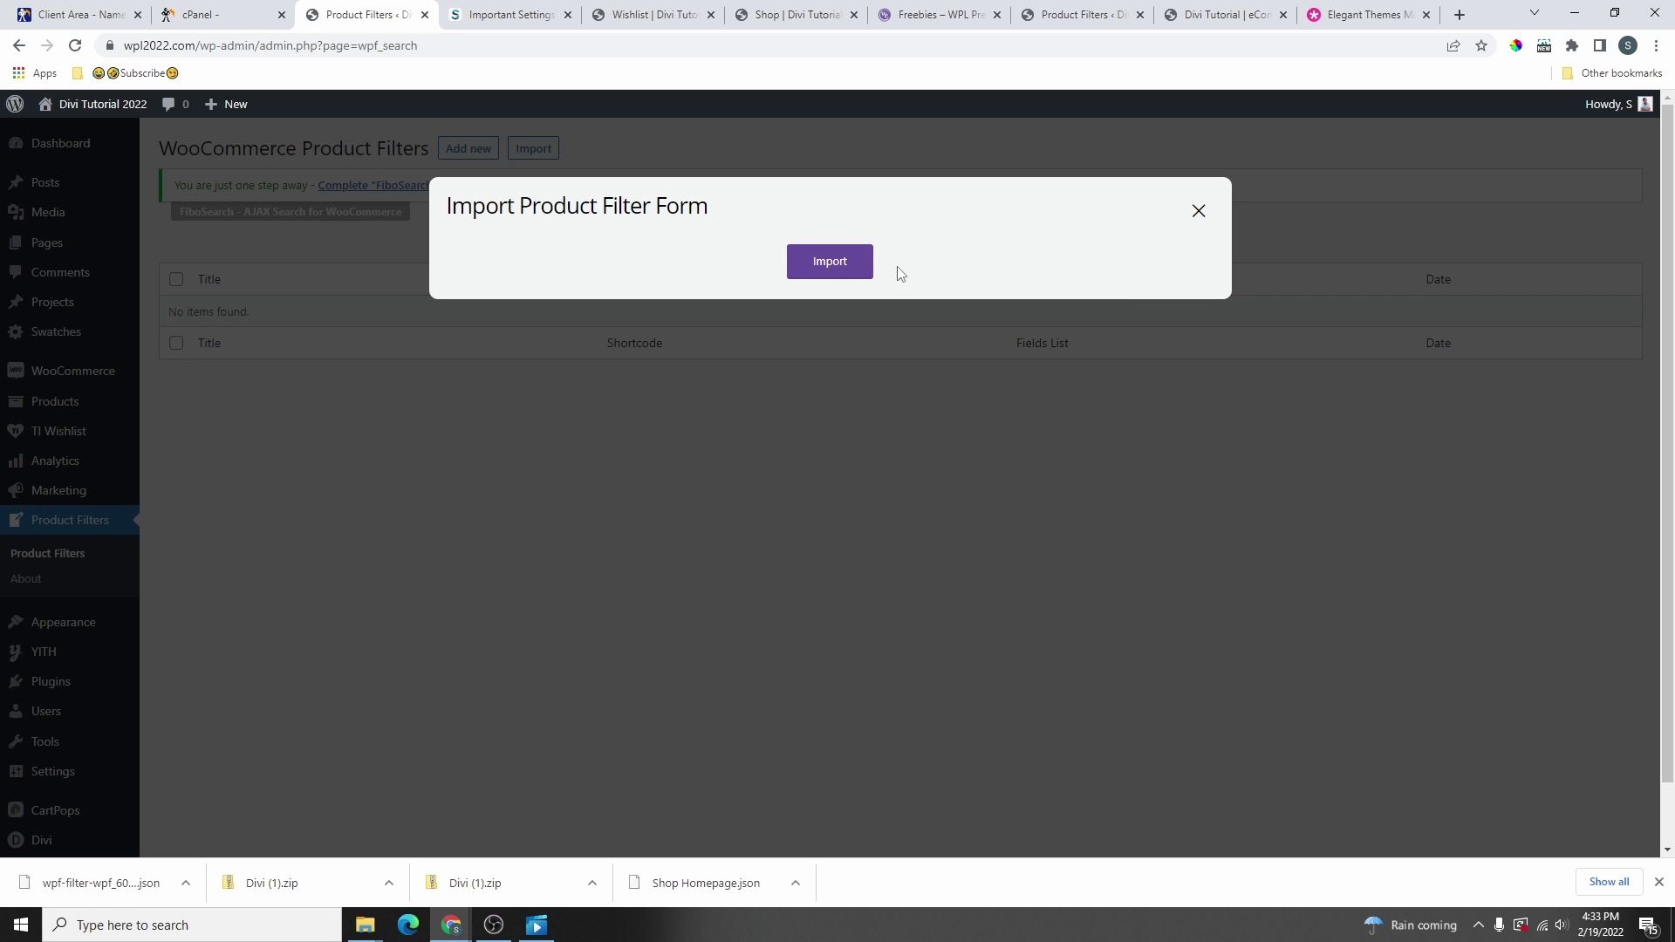
{"action": "left_click", "coordinate": [843, 271]}
{"action": "left_click", "coordinate": [830, 264]}
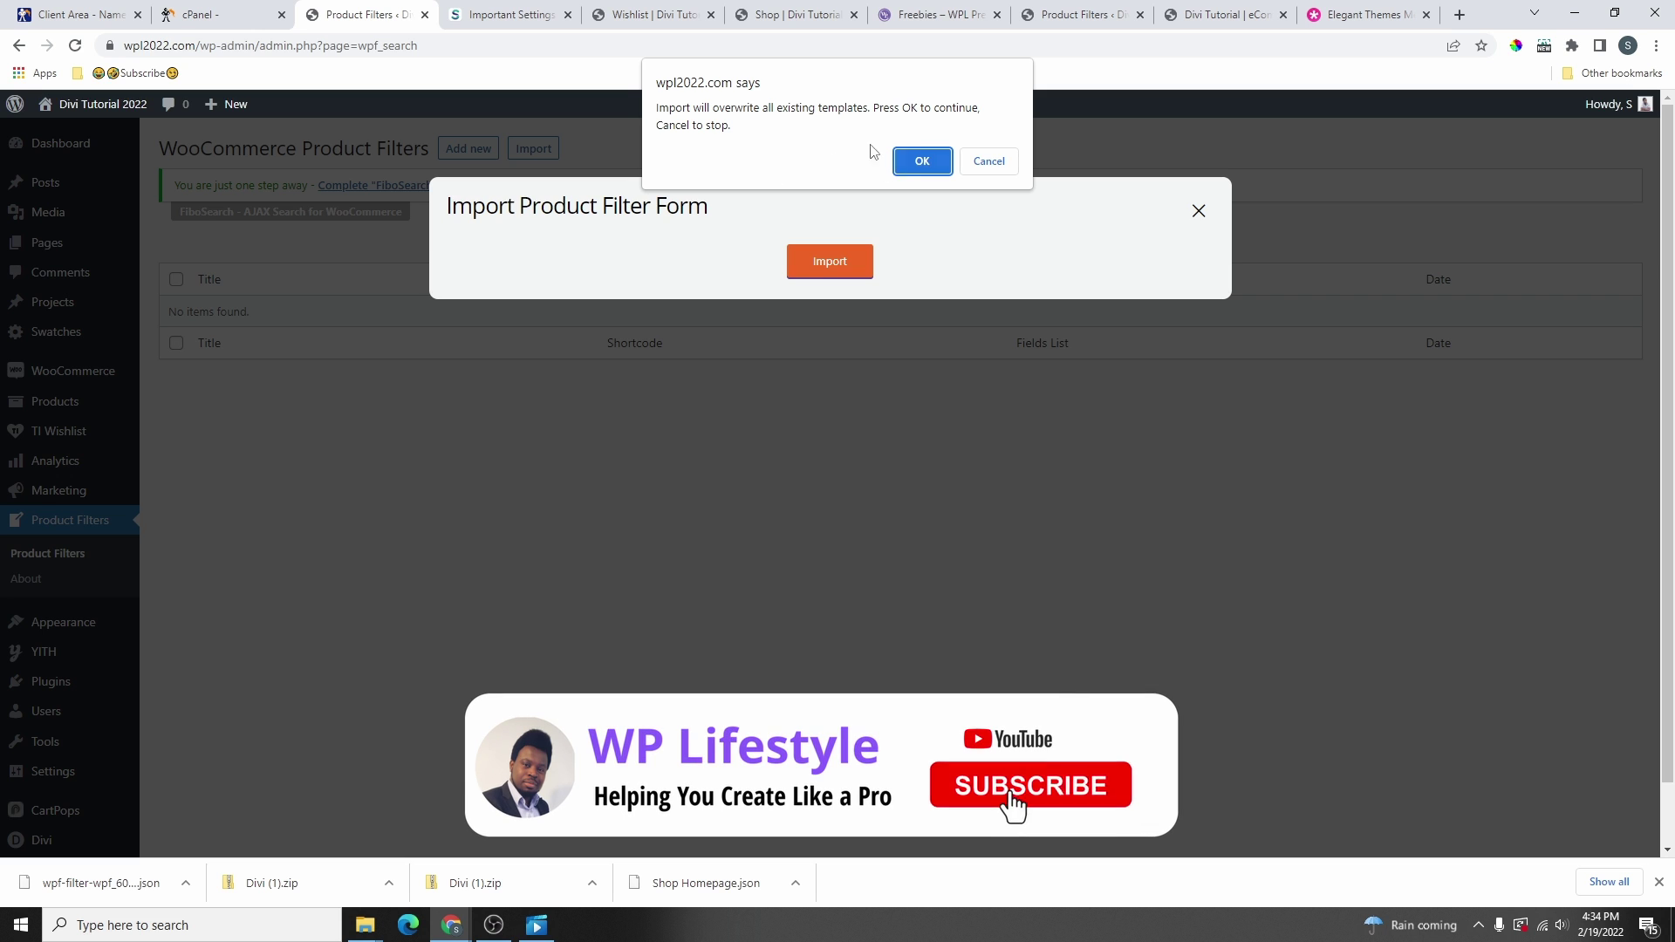
{"action": "left_click", "coordinate": [928, 161]}
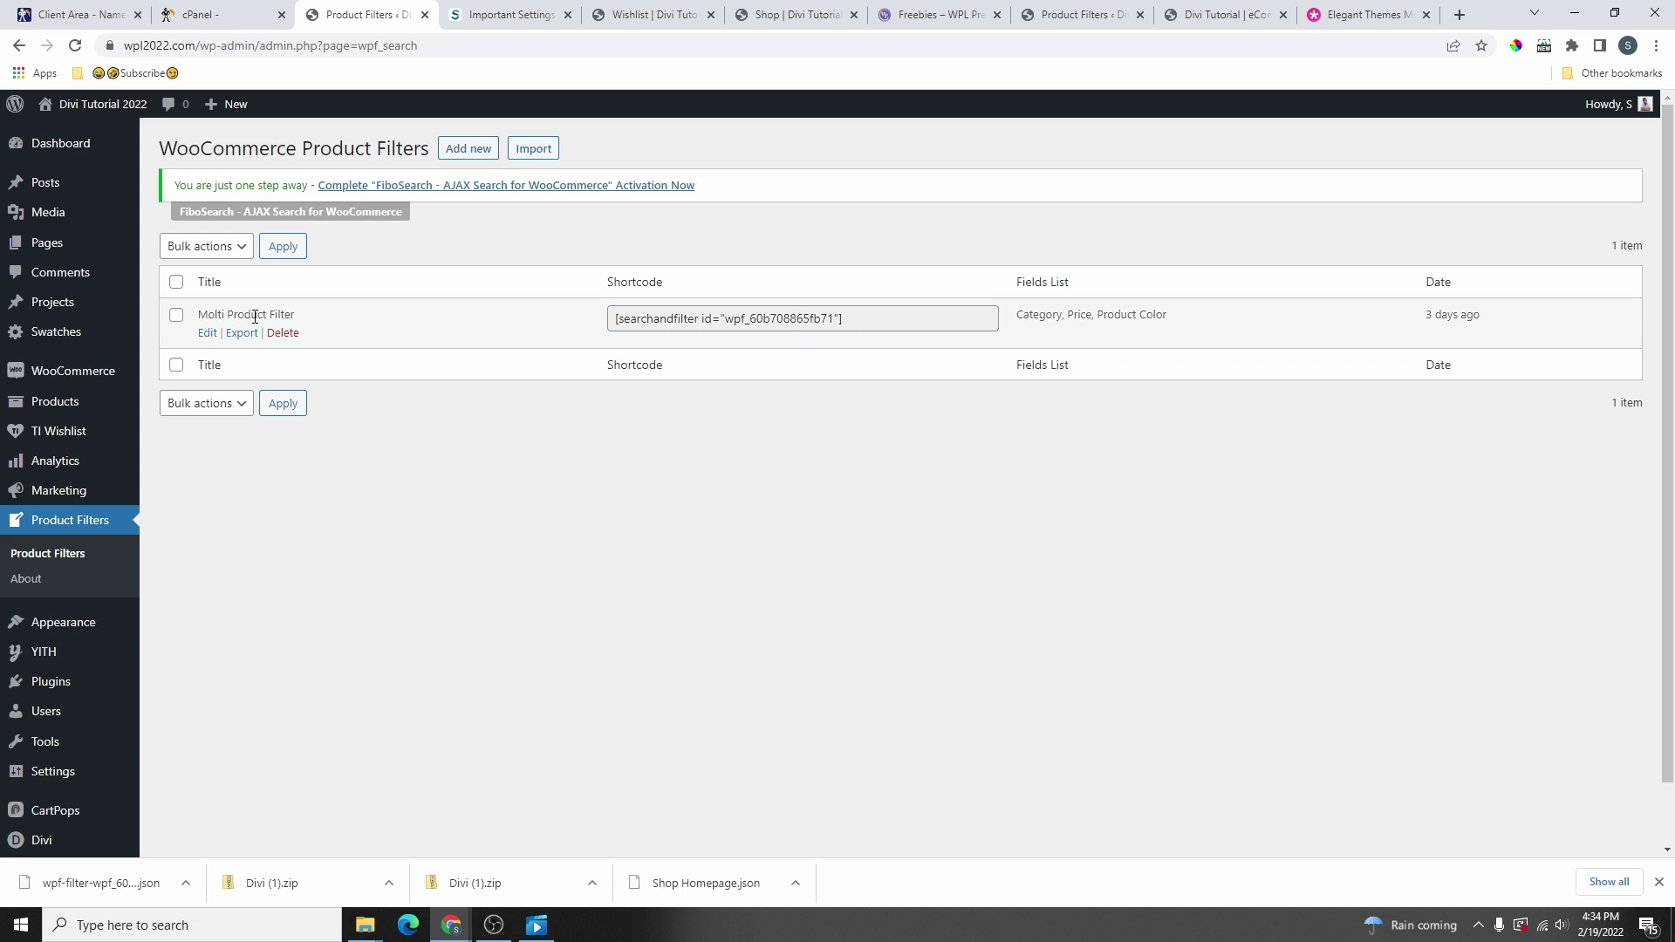
- Open the Molti Product Filter for editing, and reload the Shop page to examine the imported price and category filters
{"action": "left_click", "coordinate": [208, 336]}
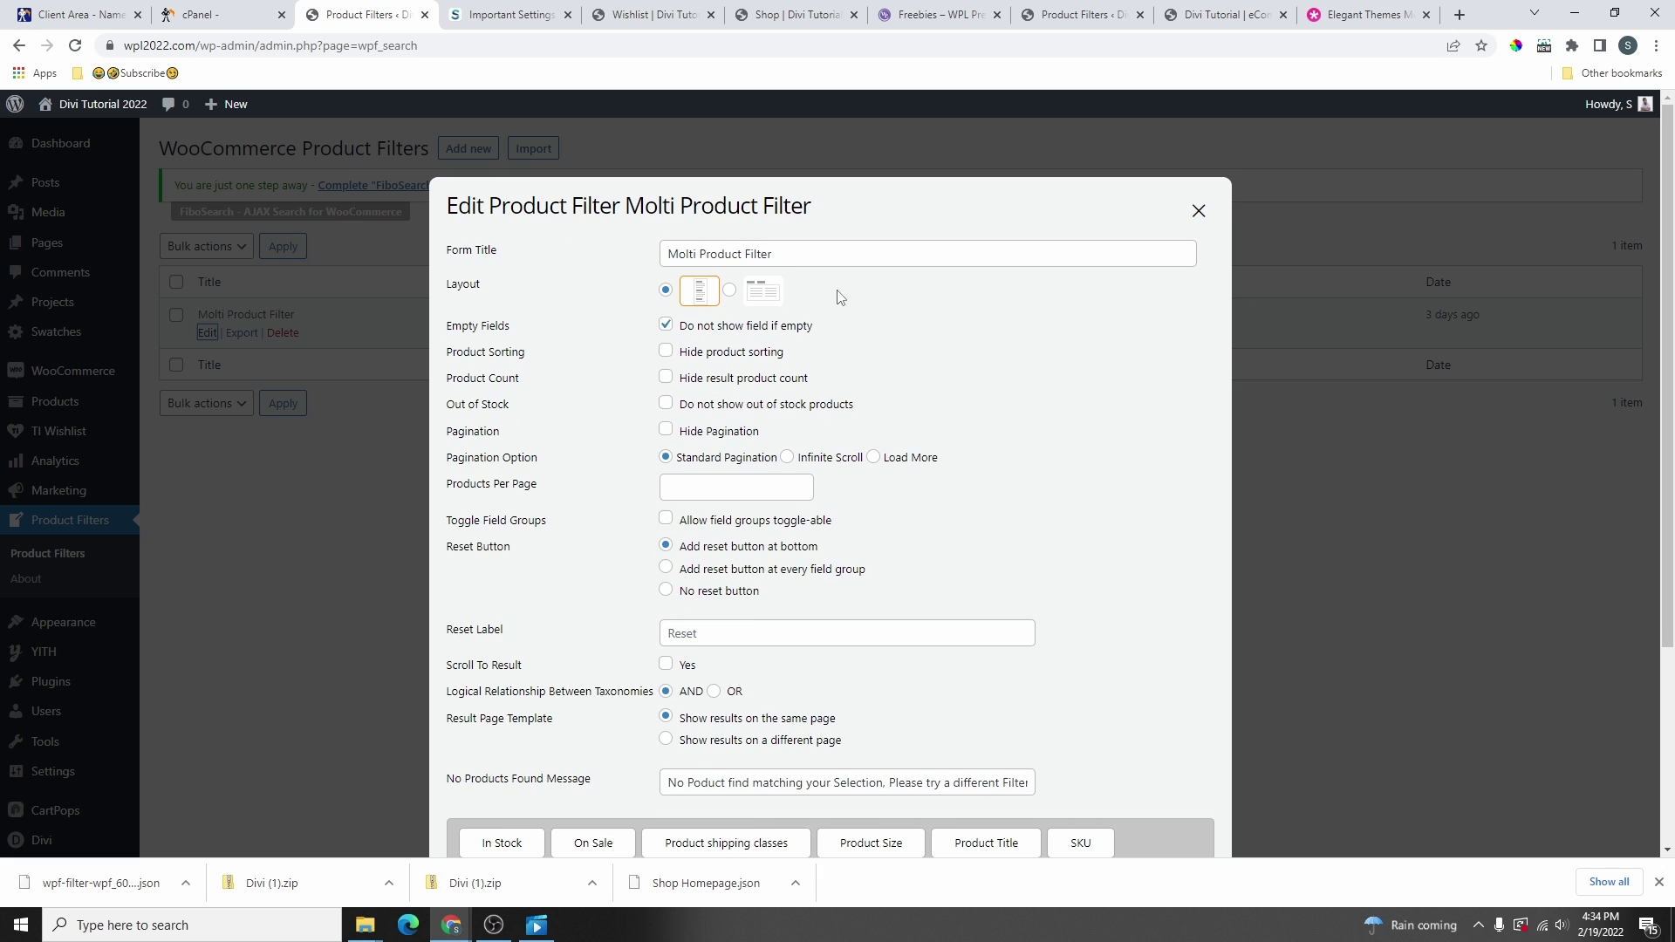
{"action": "left_click", "coordinate": [710, 255]}
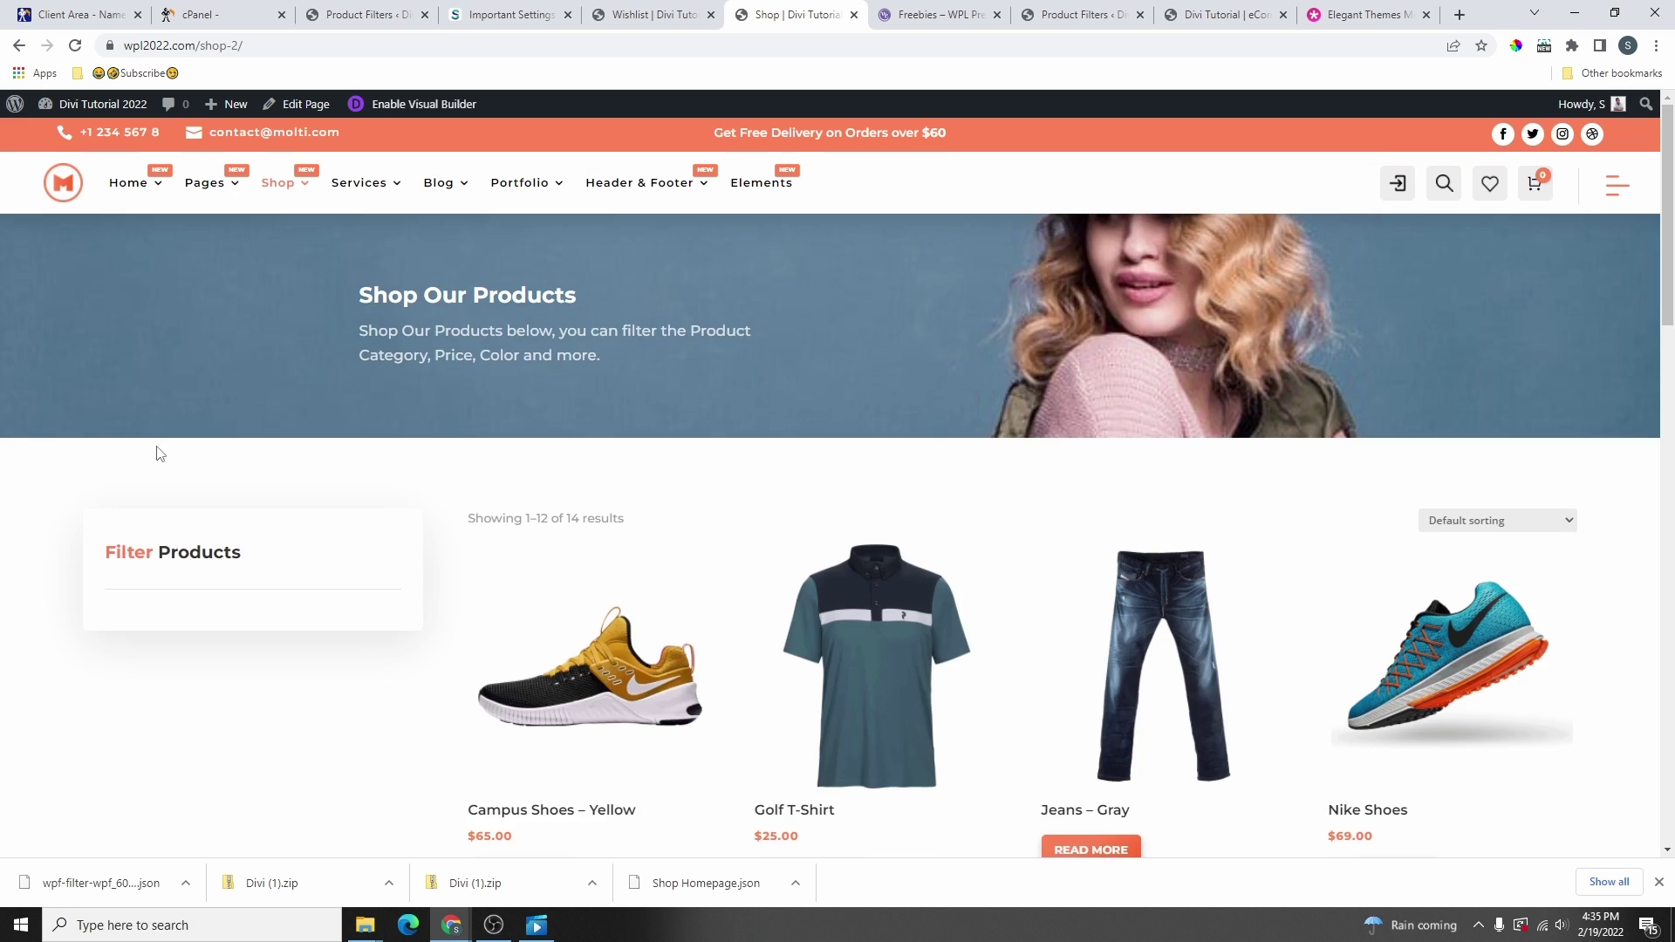
{"action": "scroll", "coordinate": [159, 436], "scroll_direction": "down", "scroll_amount": 2}
{"action": "scroll", "coordinate": [164, 303], "scroll_direction": "up", "scroll_amount": 2}
{"action": "left_click", "coordinate": [76, 49]}
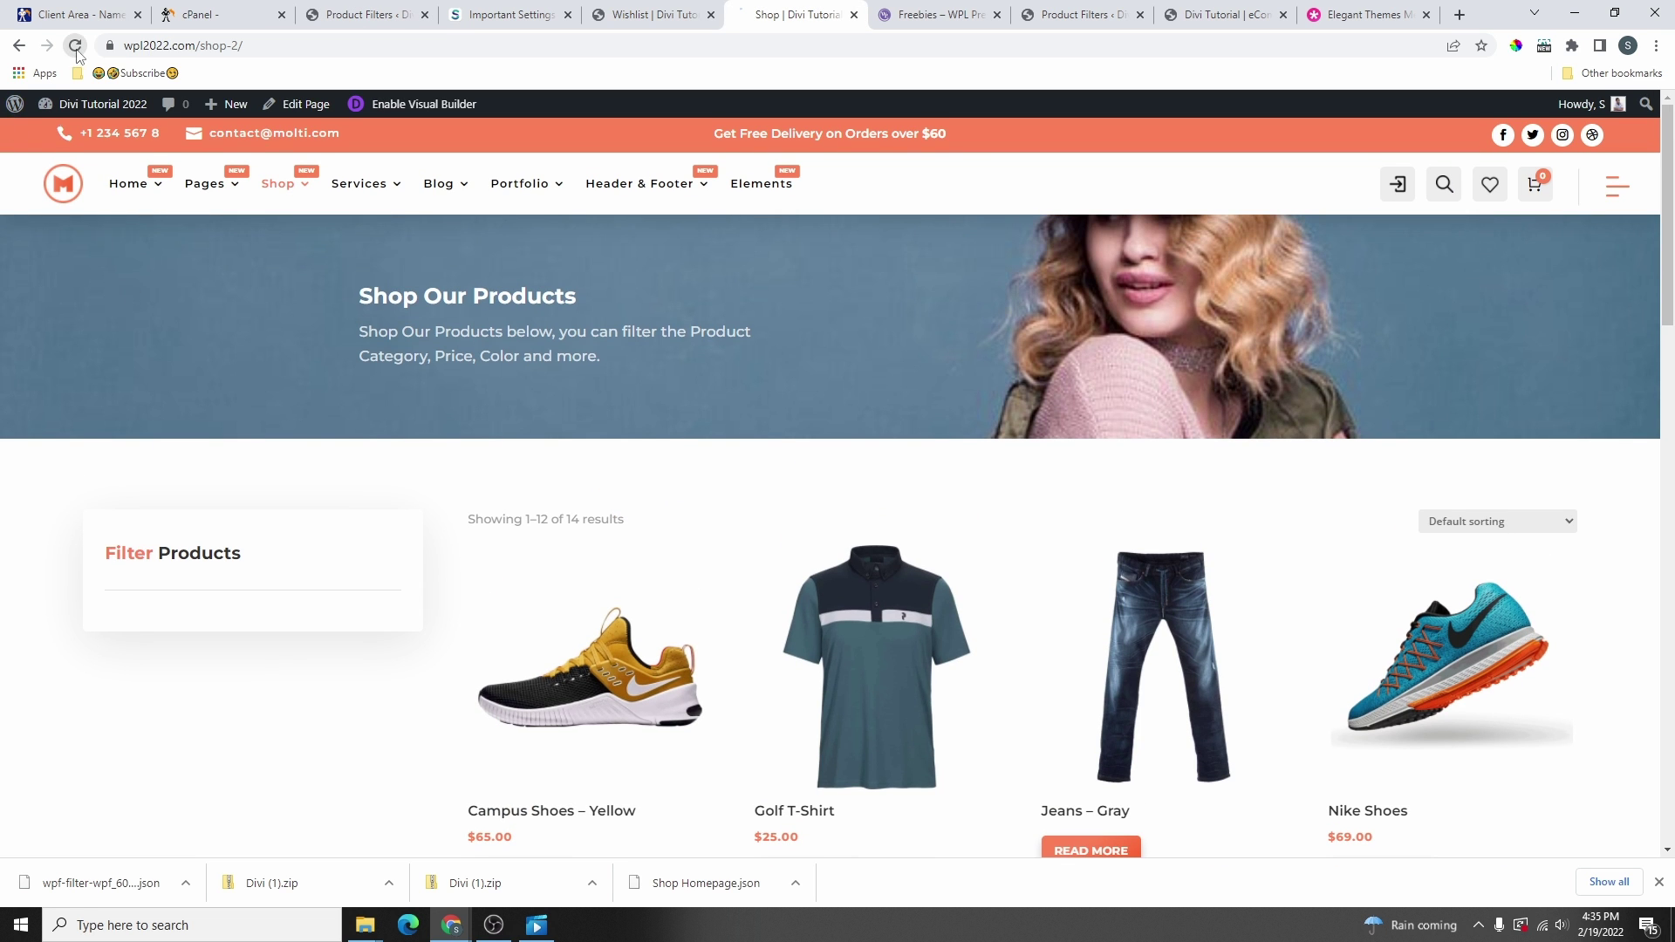
{"action": "scroll", "coordinate": [206, 599], "scroll_direction": "down", "scroll_amount": 4}
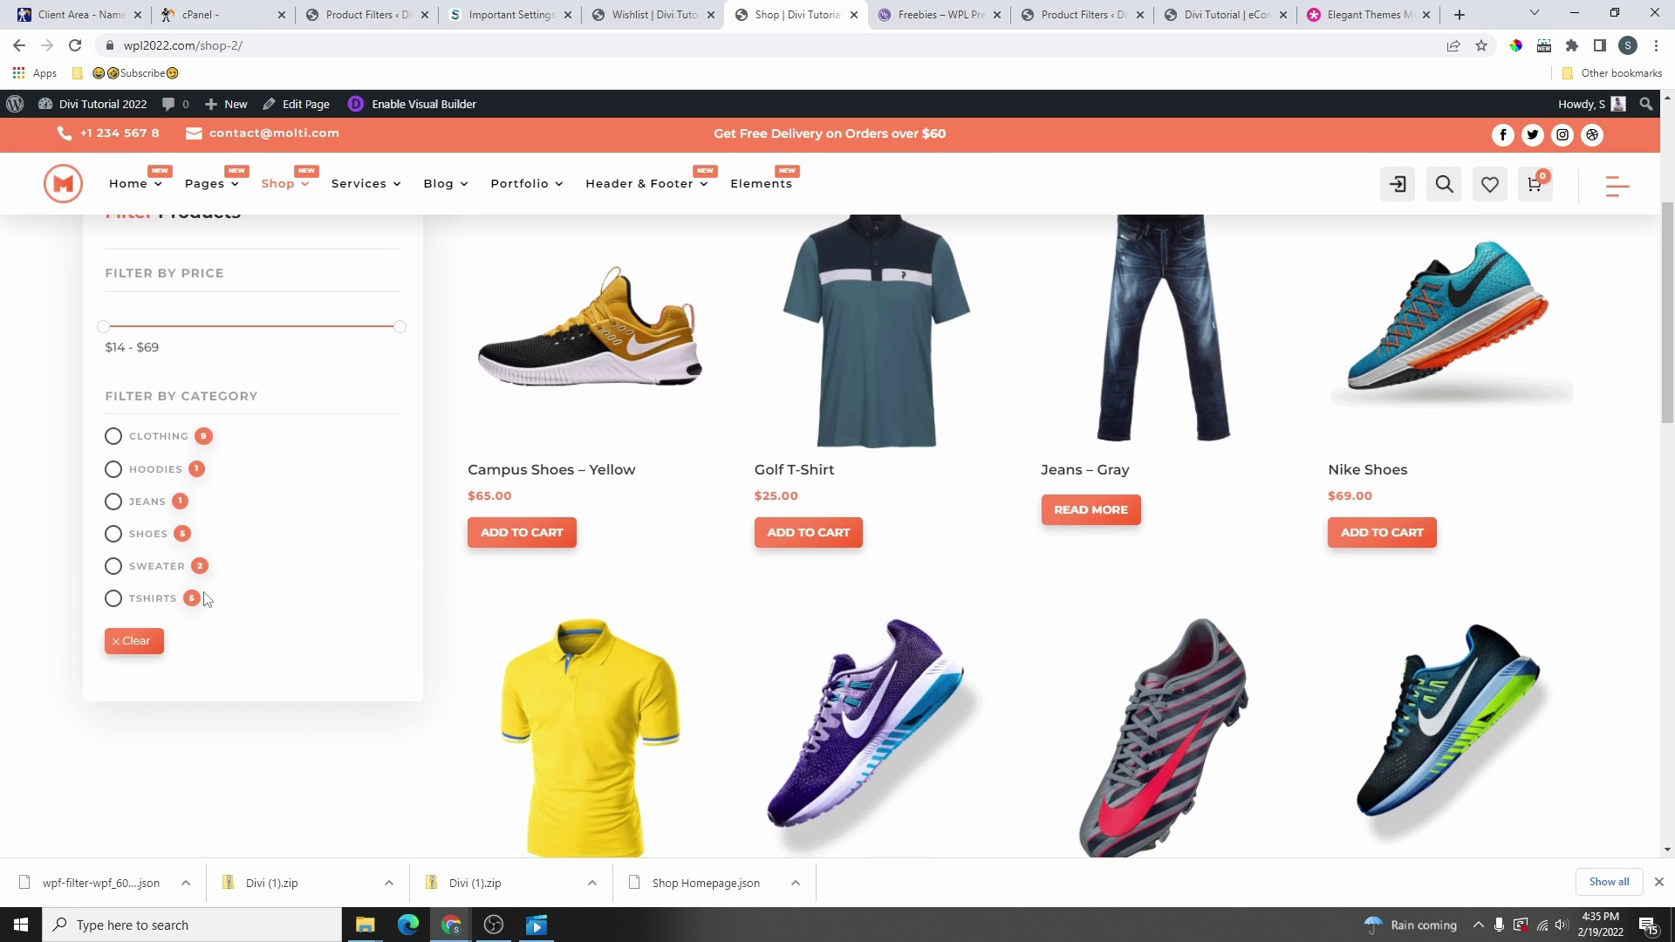
{"action": "scroll", "coordinate": [249, 402], "scroll_direction": "up", "scroll_amount": 1}
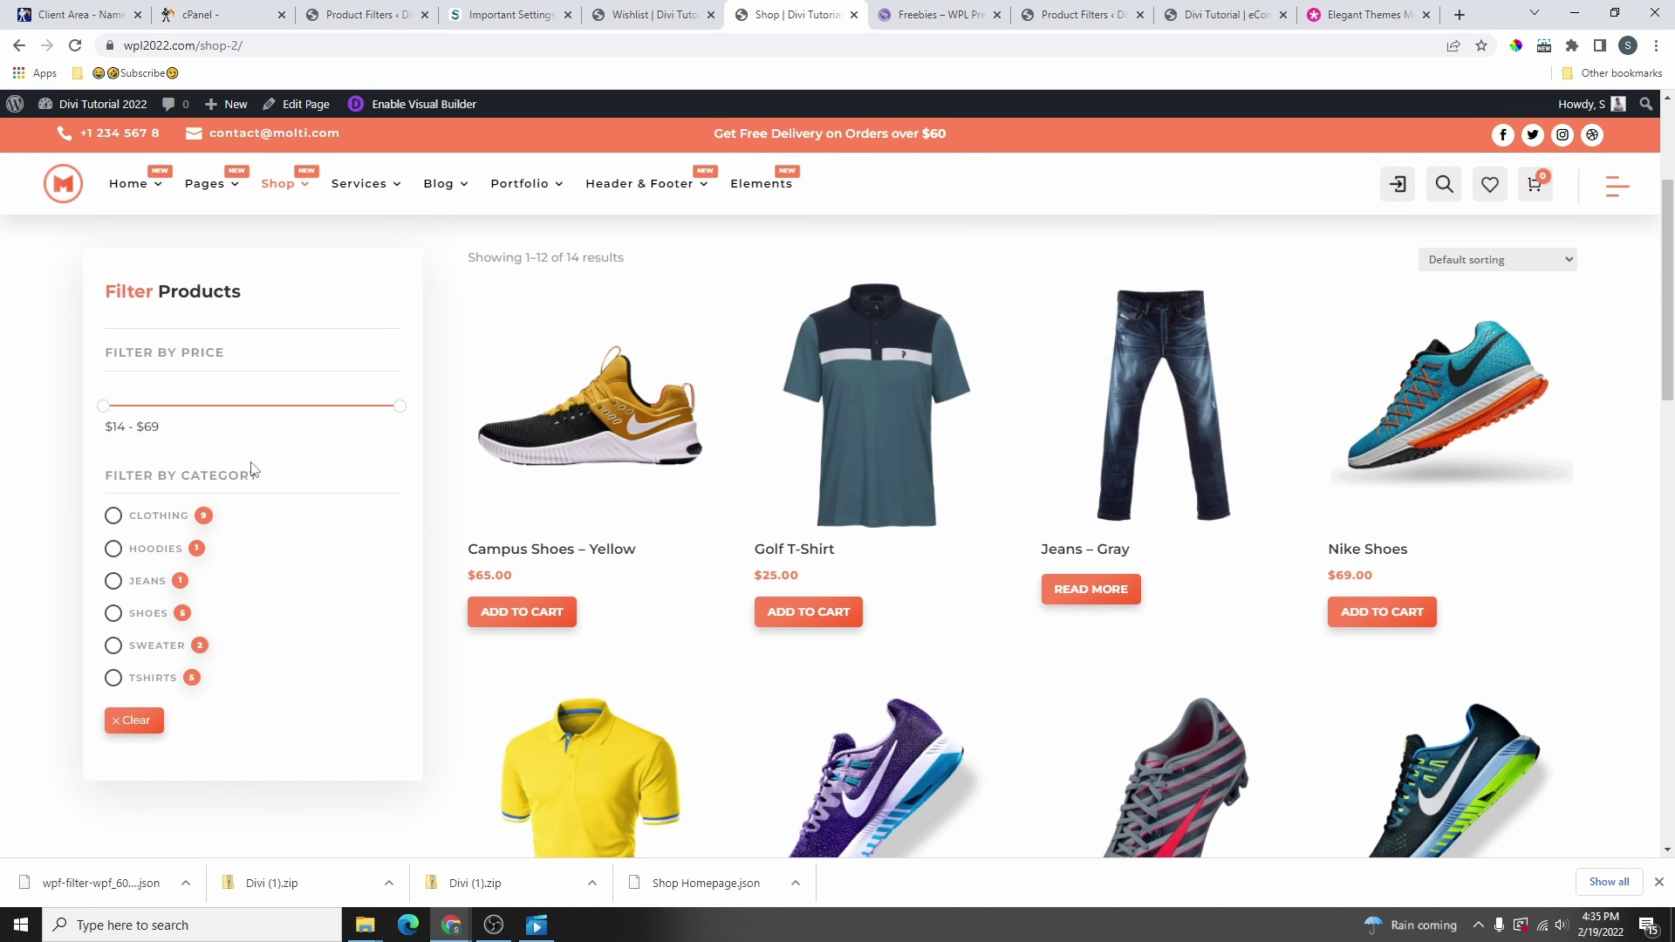
- Try the horizontal layout for the Molti Product Filter, save it, and check the filters on the reloaded Shop page
{"action": "left_click", "coordinate": [364, 15]}
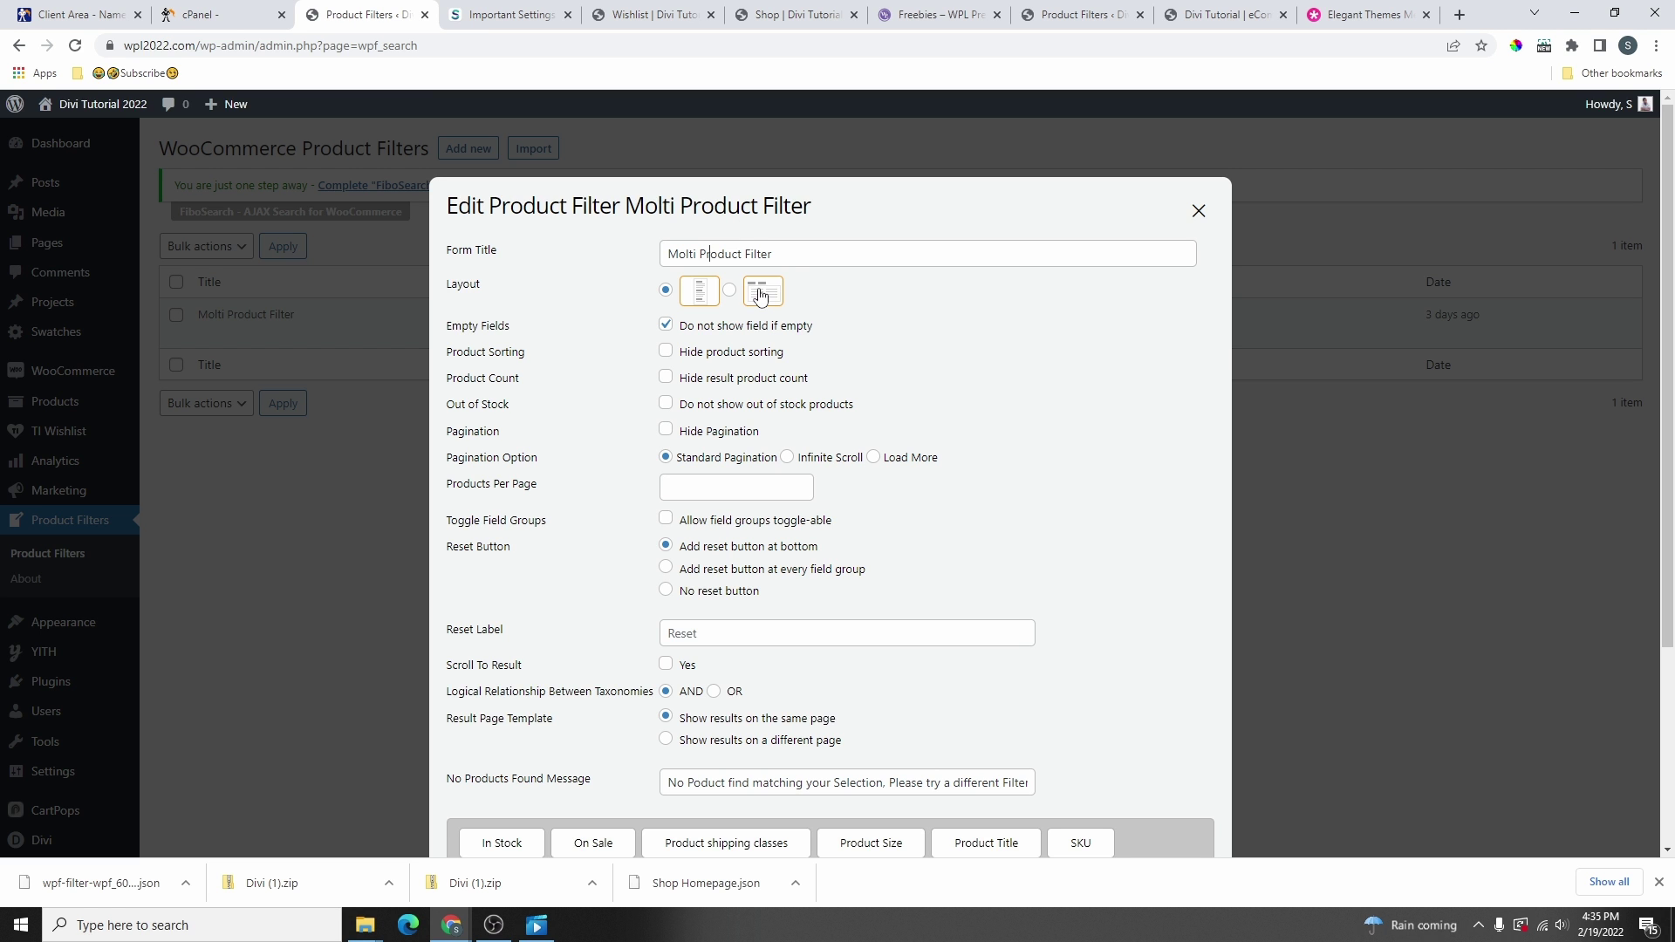
{"action": "scroll", "coordinate": [776, 393], "scroll_direction": "down", "scroll_amount": 3}
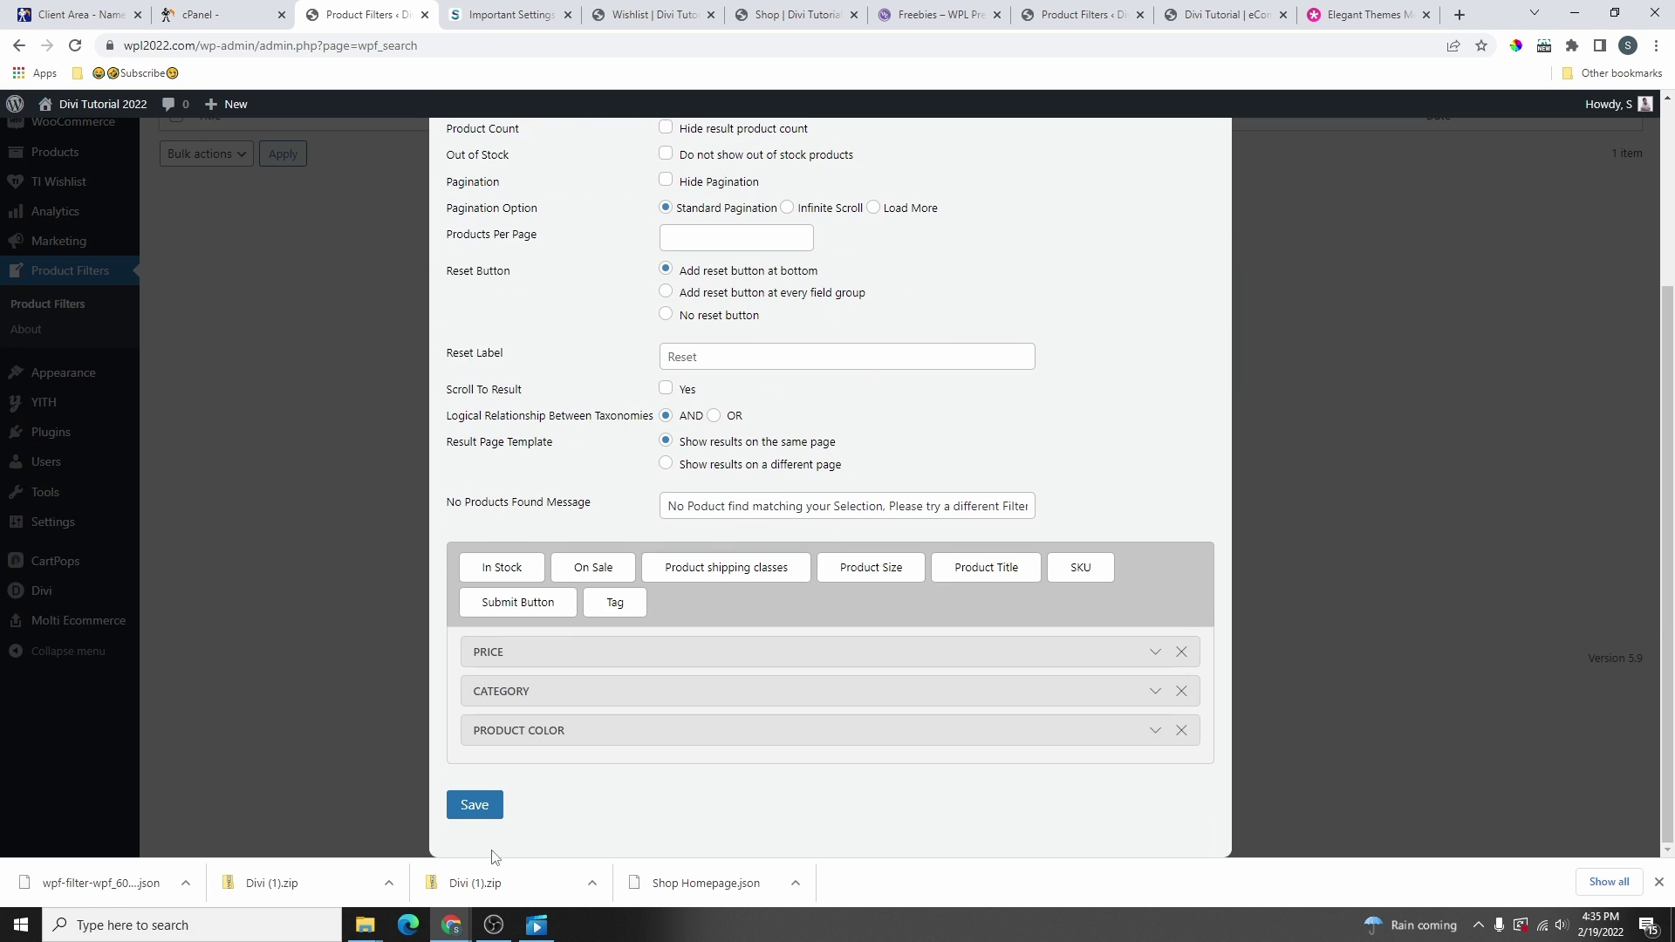
{"action": "left_click", "coordinate": [475, 802]}
{"action": "left_click", "coordinate": [798, 14]}
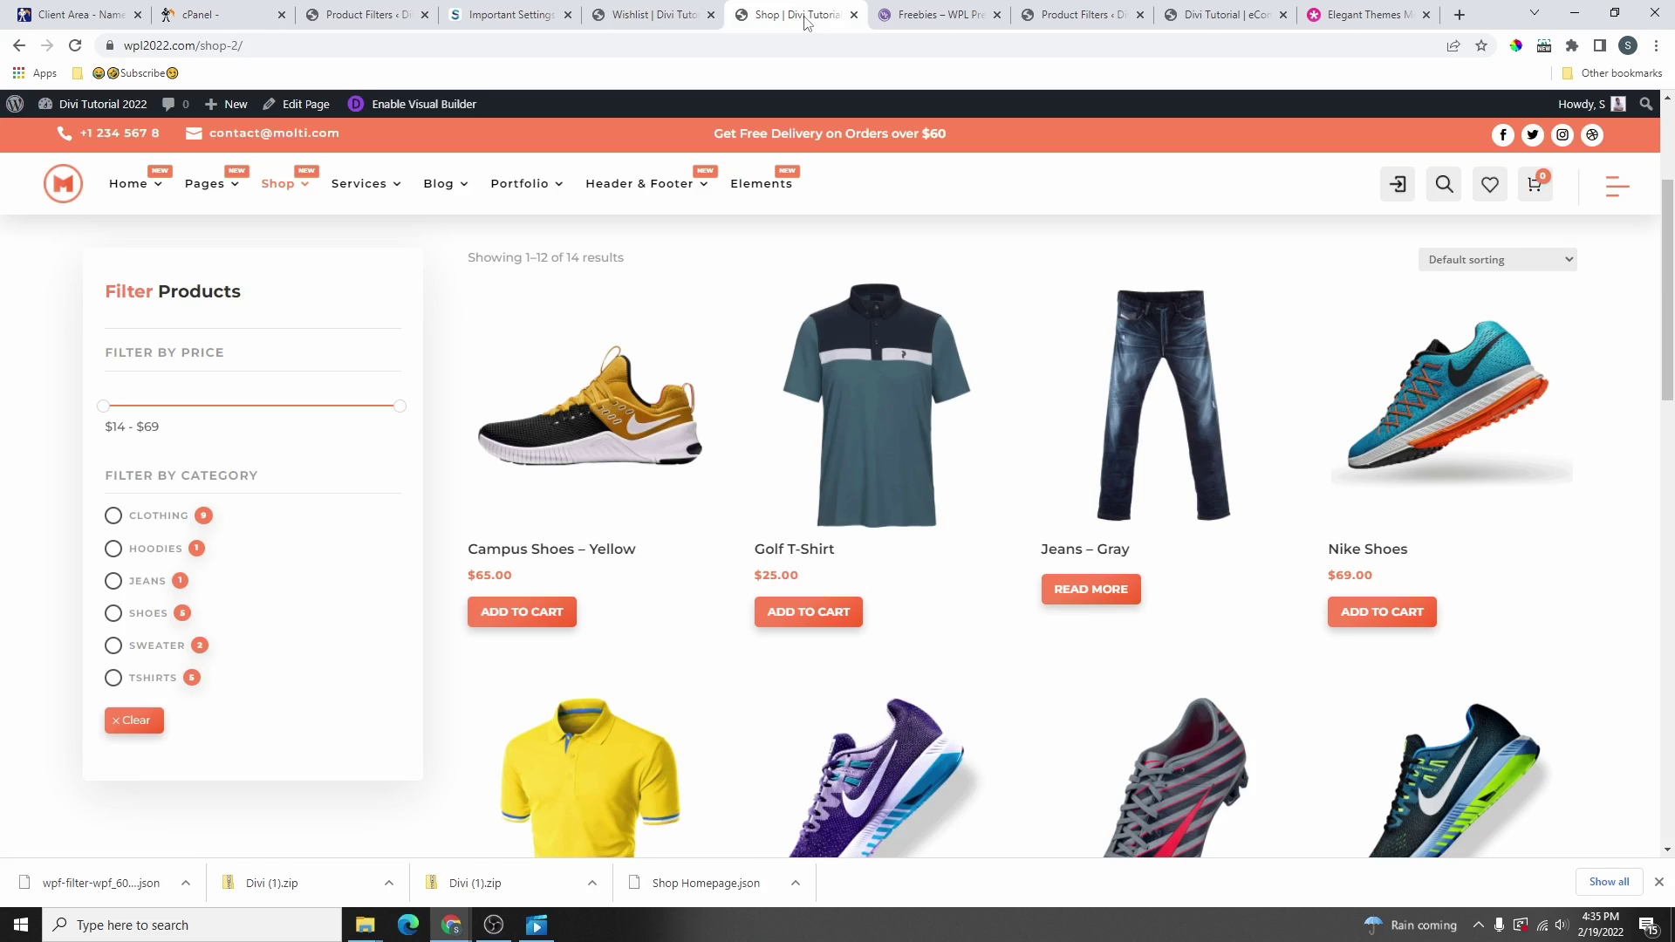
{"action": "left_click", "coordinate": [77, 46]}
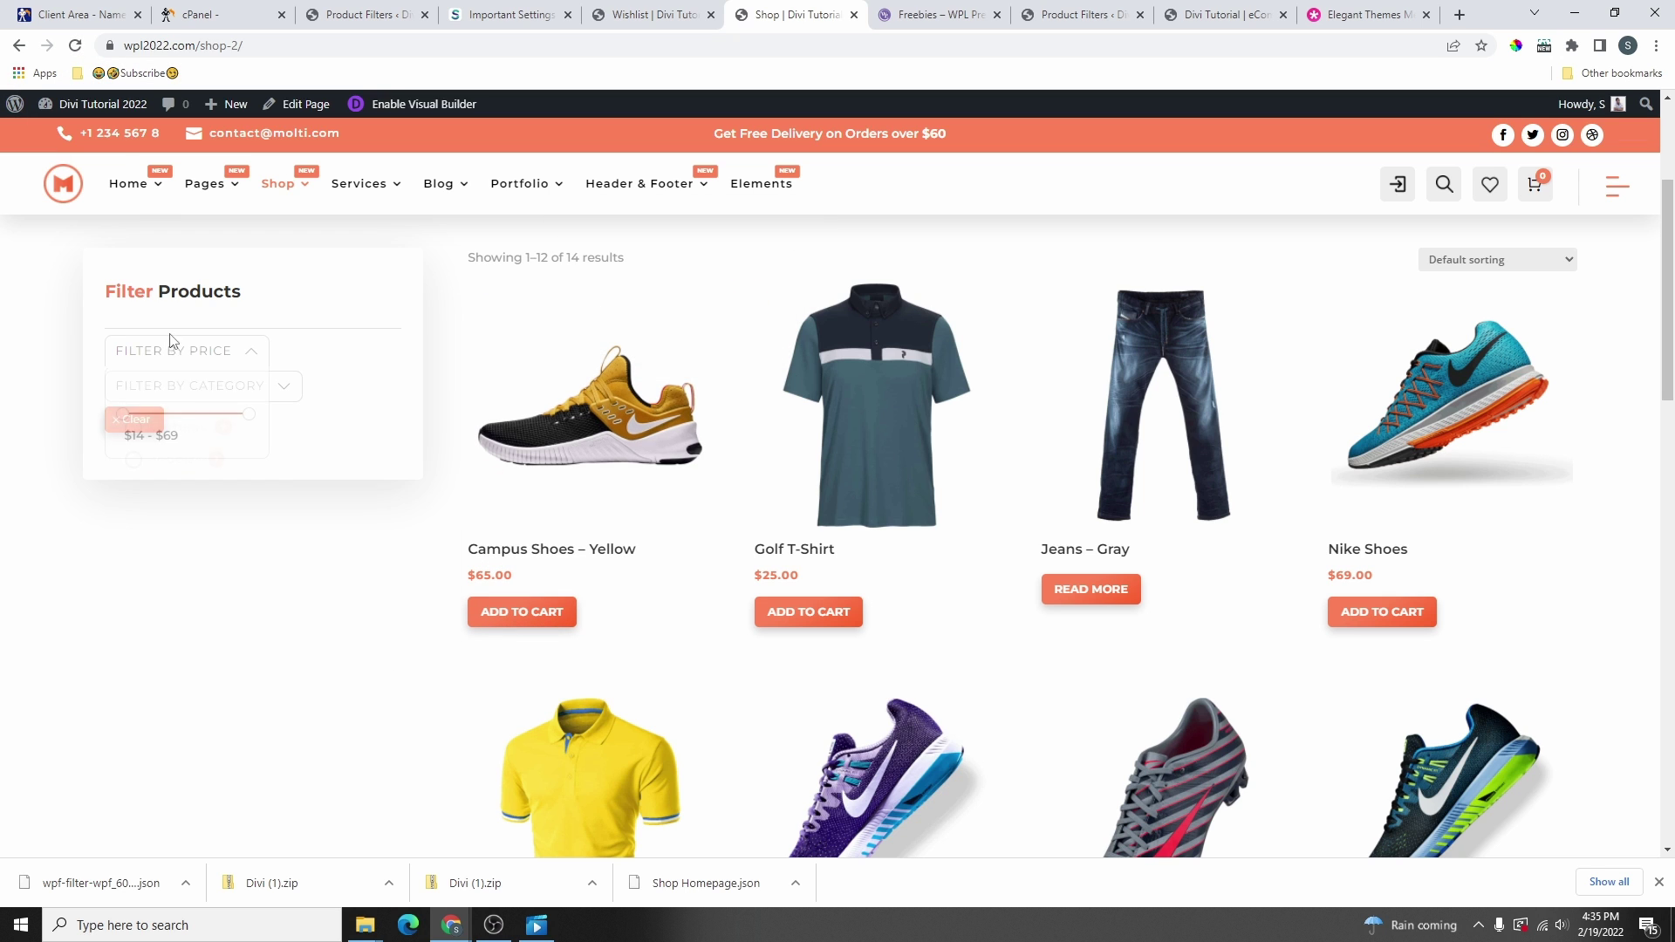
{"action": "left_click", "coordinate": [255, 392]}
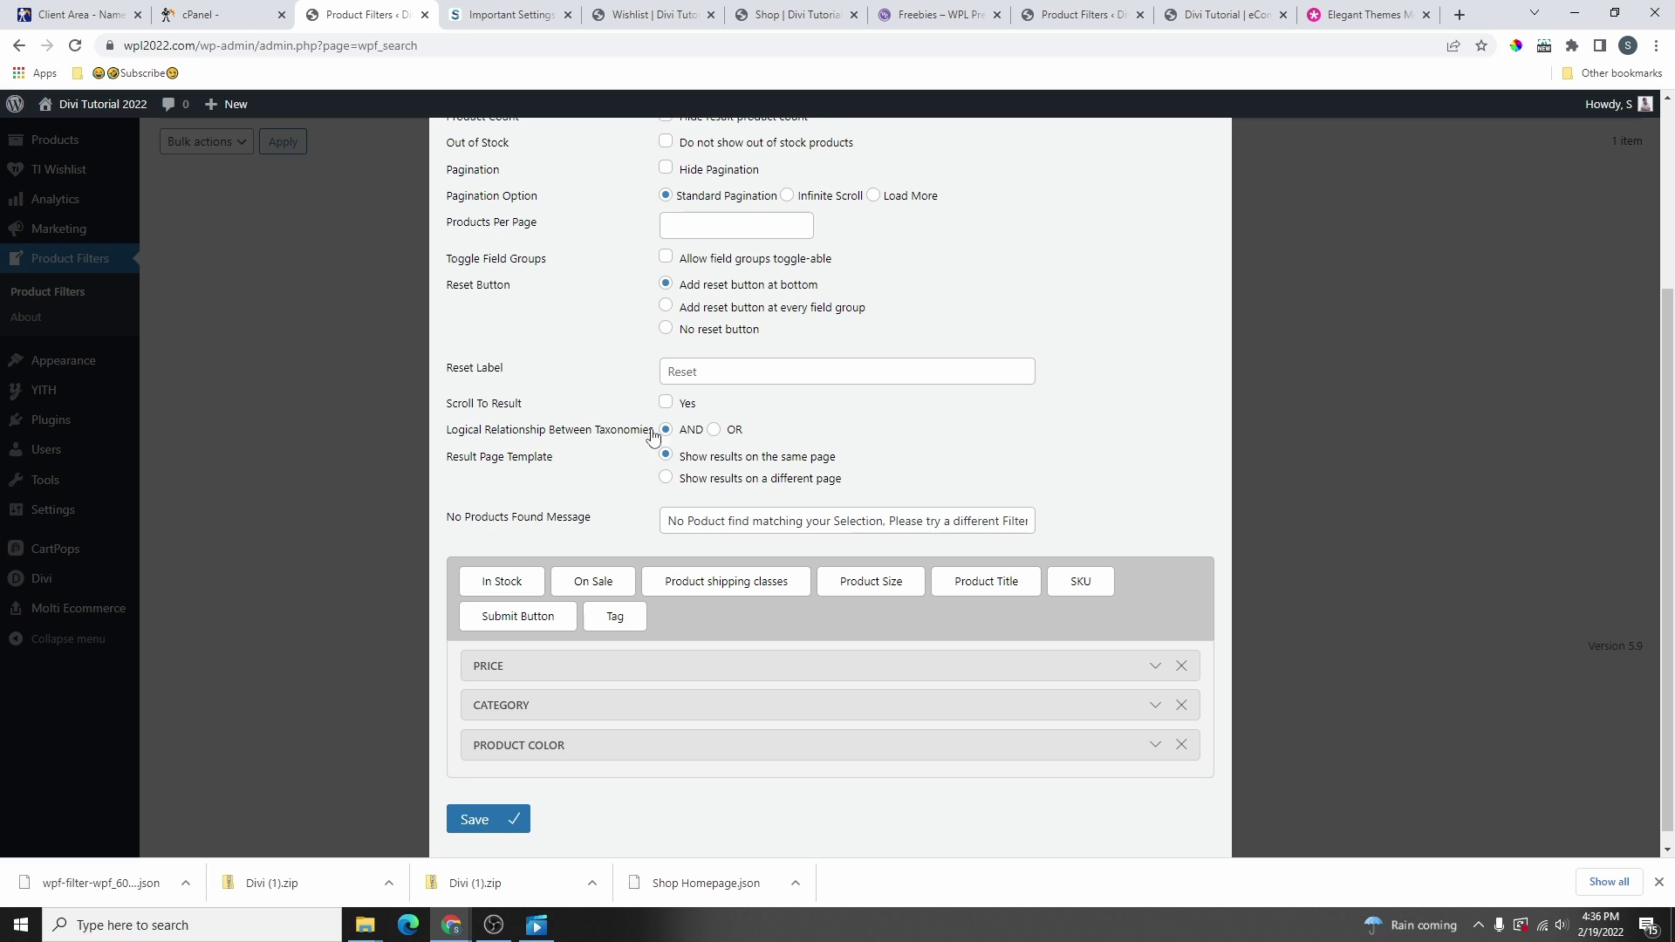
- Review the Price and Category field settings in the Molti Product Filter form, collapsing each one after viewing
{"action": "scroll", "coordinate": [718, 397], "scroll_direction": "up", "scroll_amount": 2}
{"action": "scroll", "coordinate": [733, 367], "scroll_direction": "down", "scroll_amount": 2}
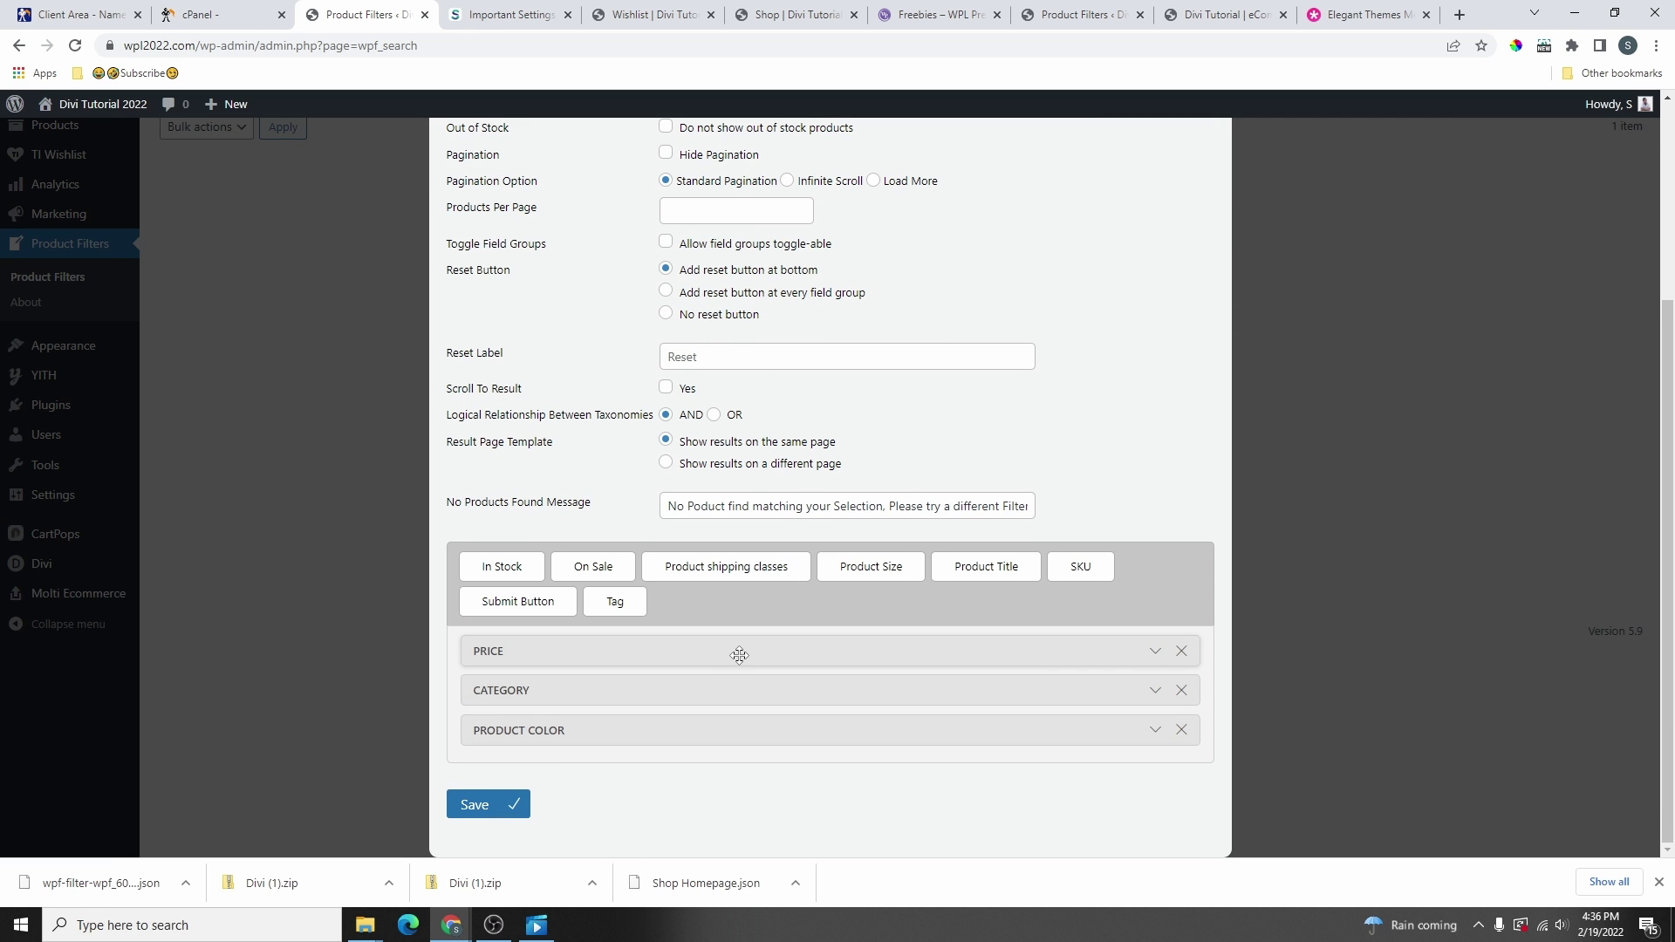
{"action": "left_click", "coordinate": [1155, 651]}
{"action": "scroll", "coordinate": [823, 709], "scroll_direction": "down", "scroll_amount": 2}
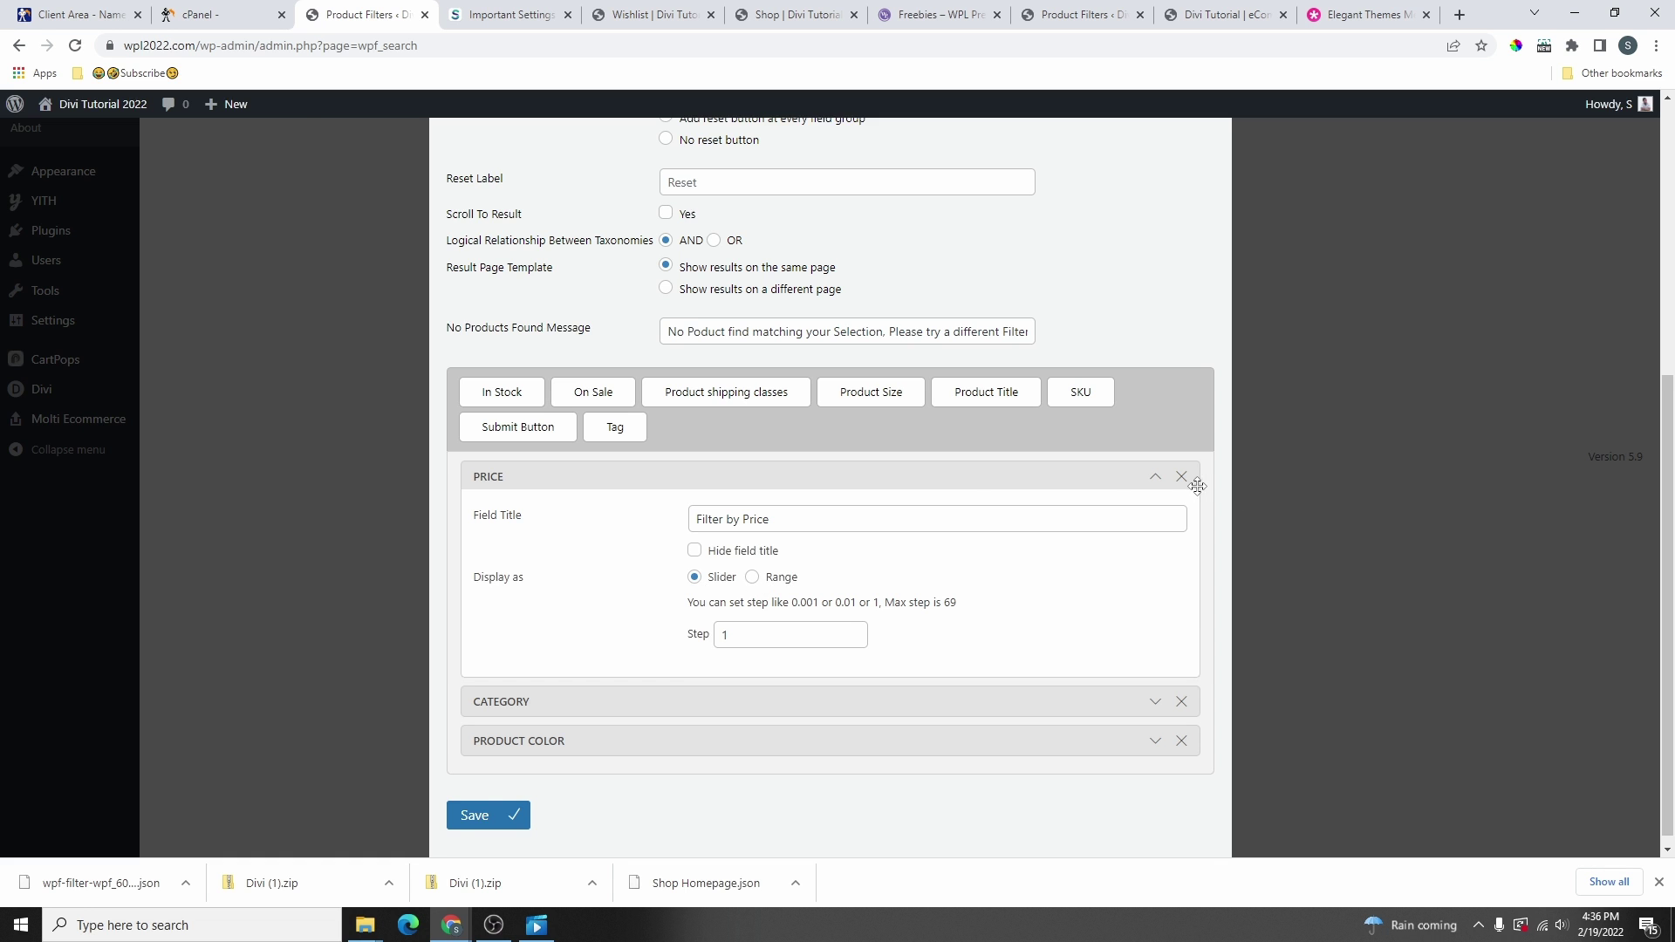
{"action": "left_click", "coordinate": [1155, 476]}
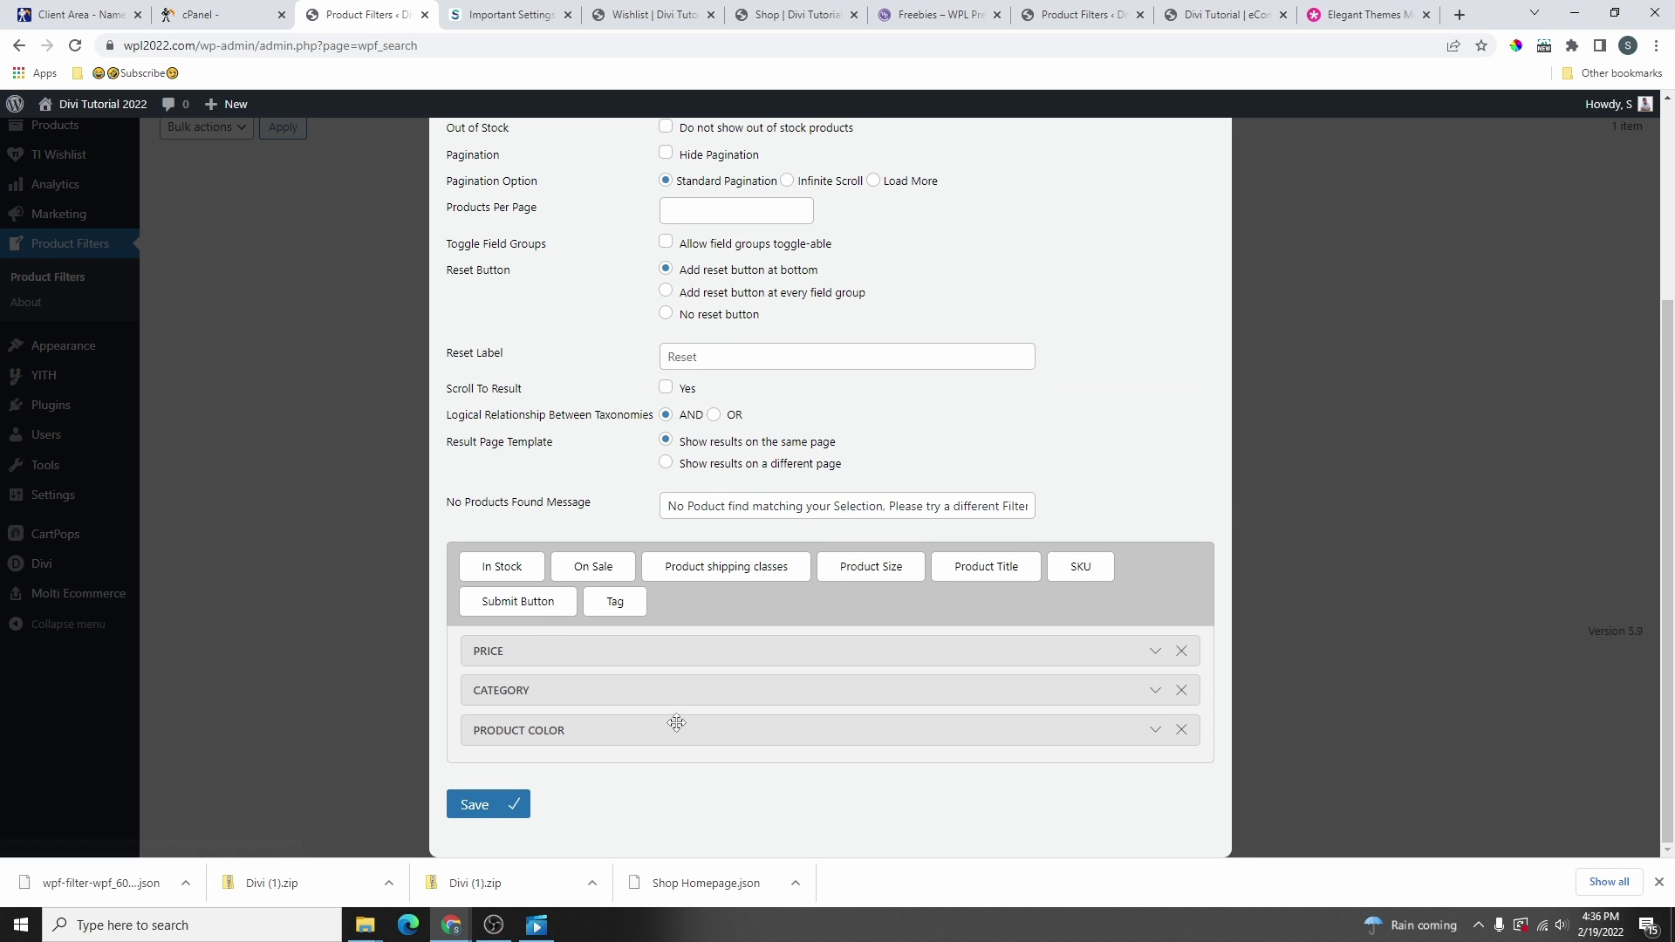
{"action": "left_click", "coordinate": [1155, 691]}
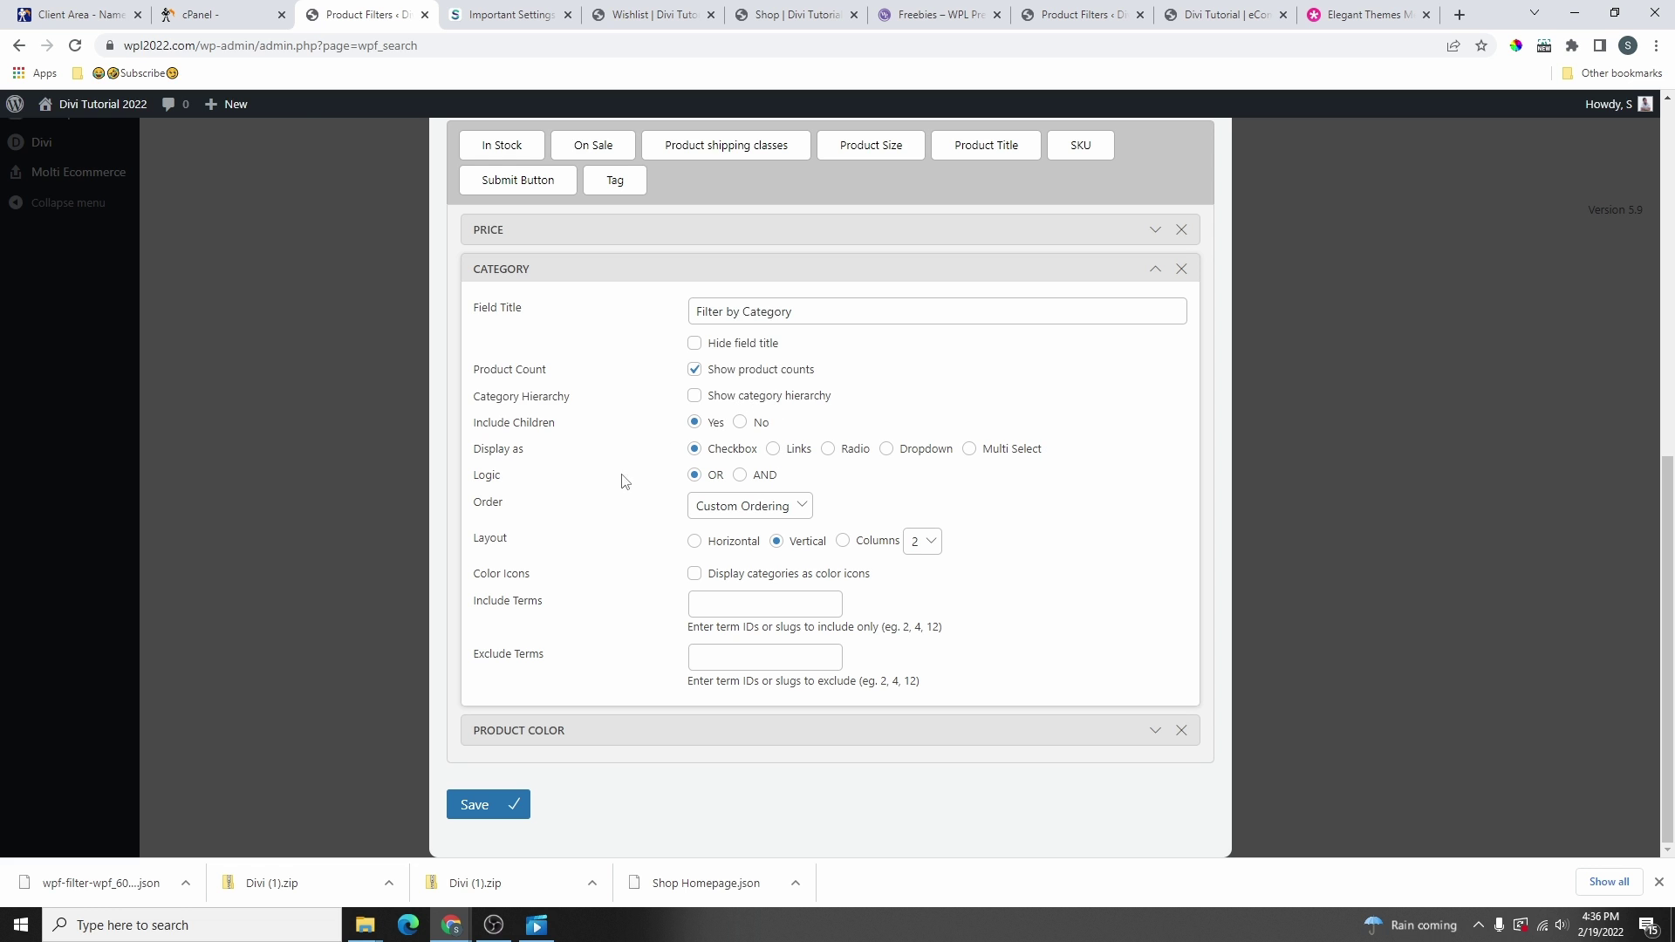
{"action": "left_click", "coordinate": [1156, 269]}
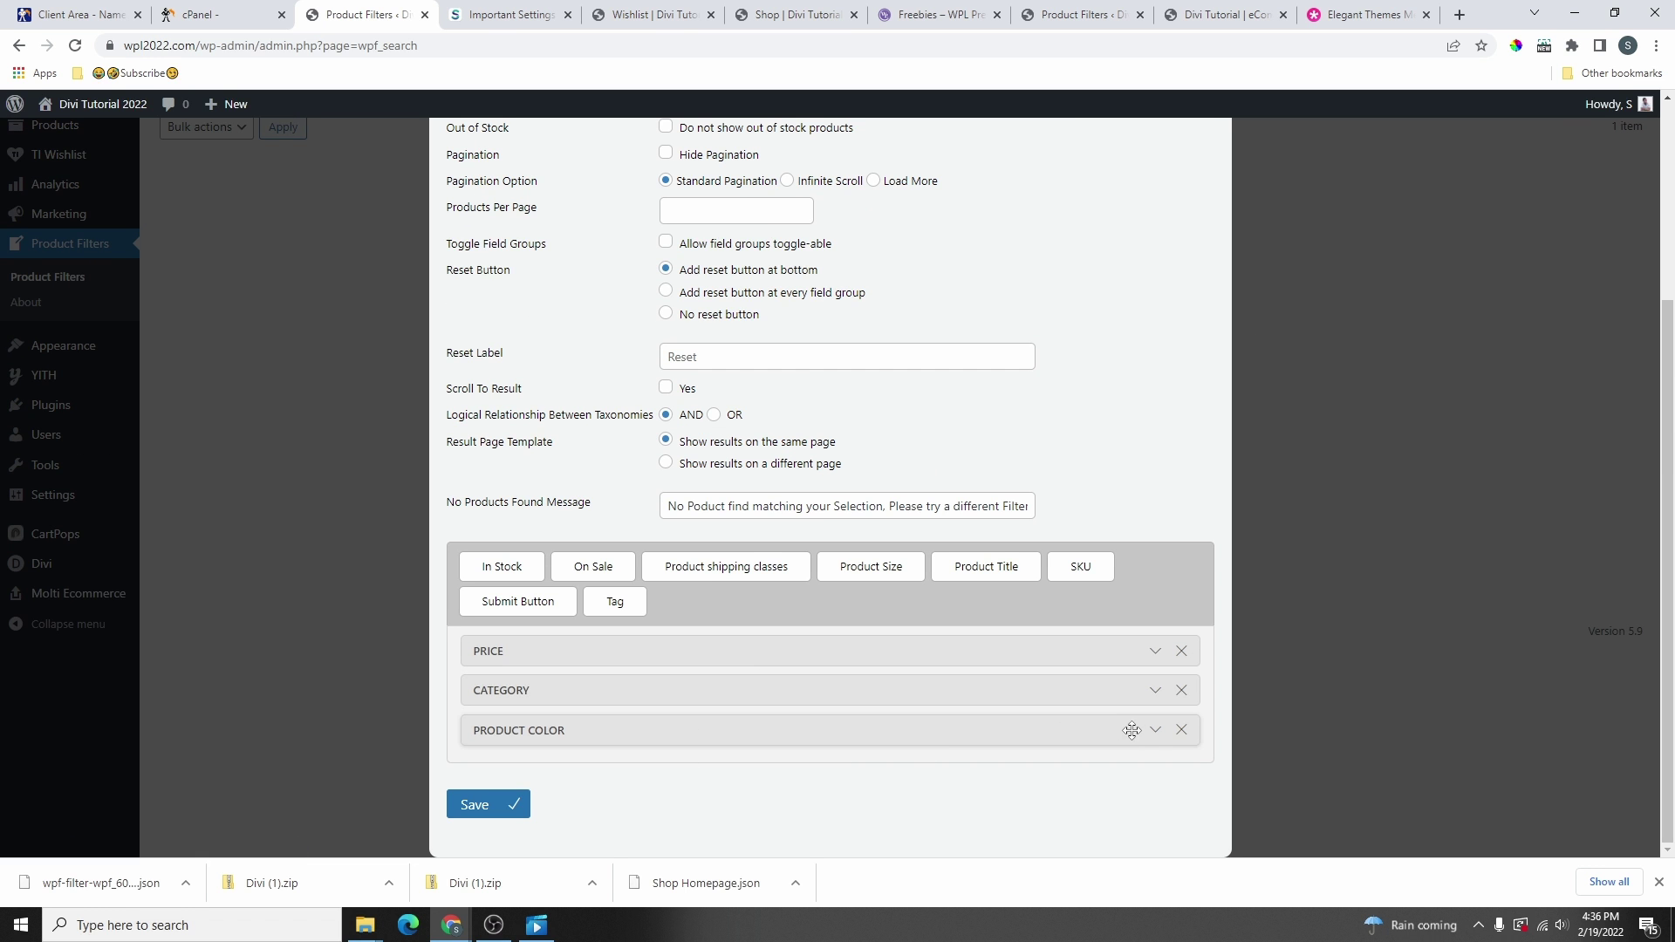
- Review the Product Color field's display and color icon settings, and save the Molti Product Filter
{"action": "left_click", "coordinate": [1150, 730]}
{"action": "scroll", "coordinate": [756, 609], "scroll_direction": "down", "scroll_amount": 7}
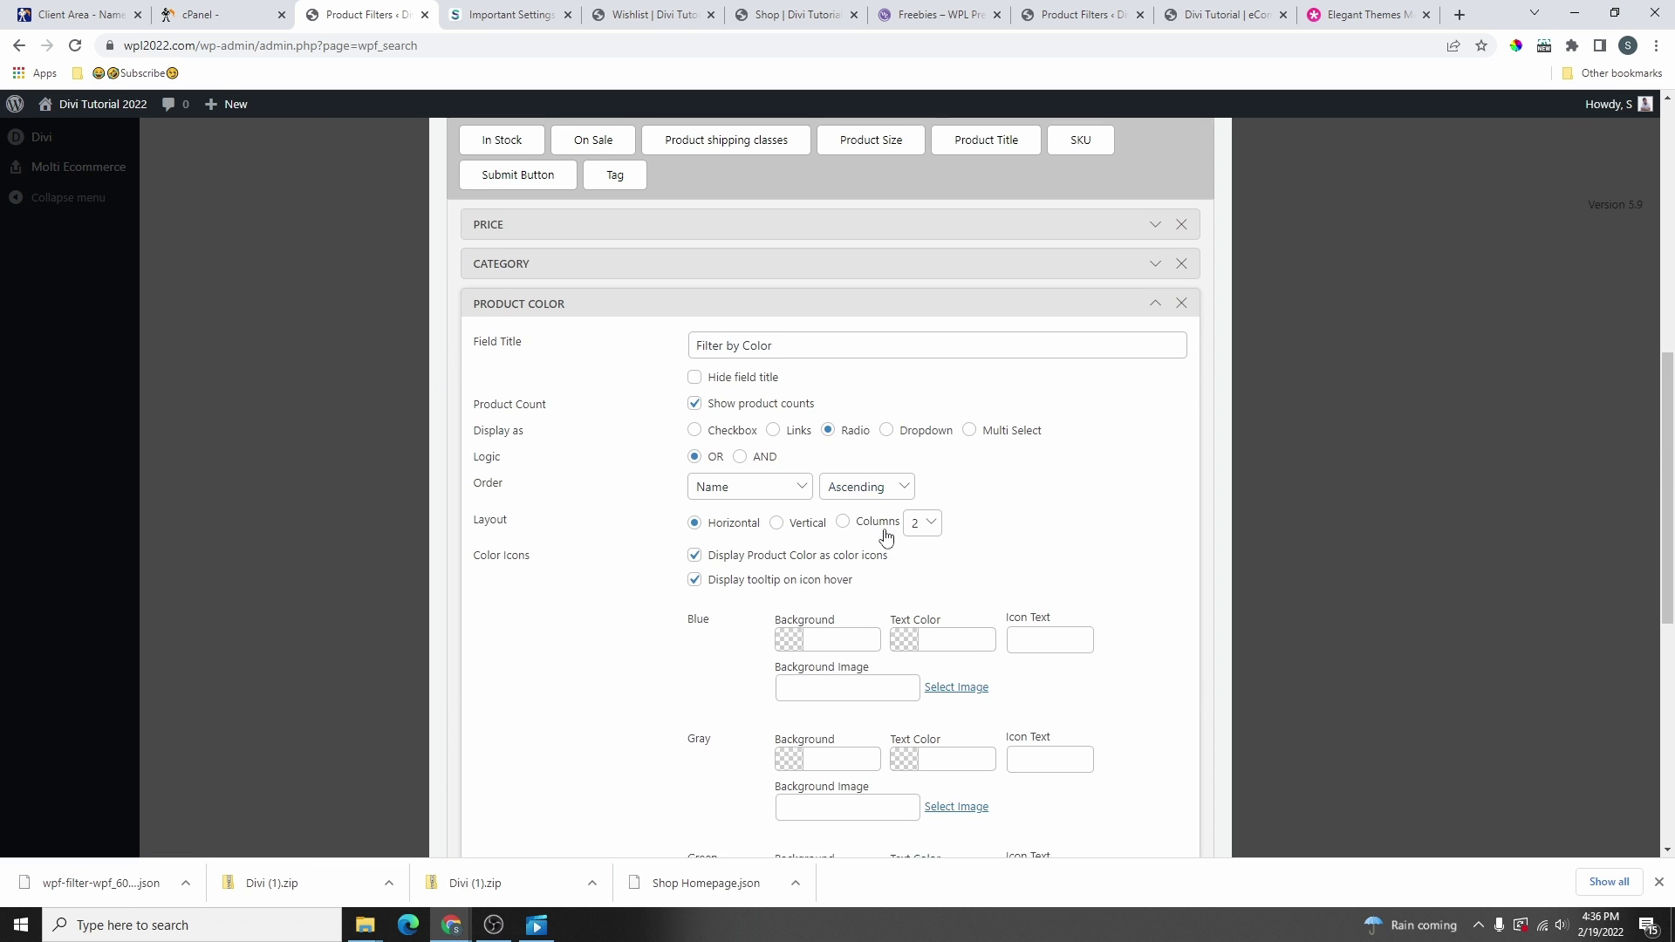
{"action": "scroll", "coordinate": [881, 524], "scroll_direction": "up", "scroll_amount": 3}
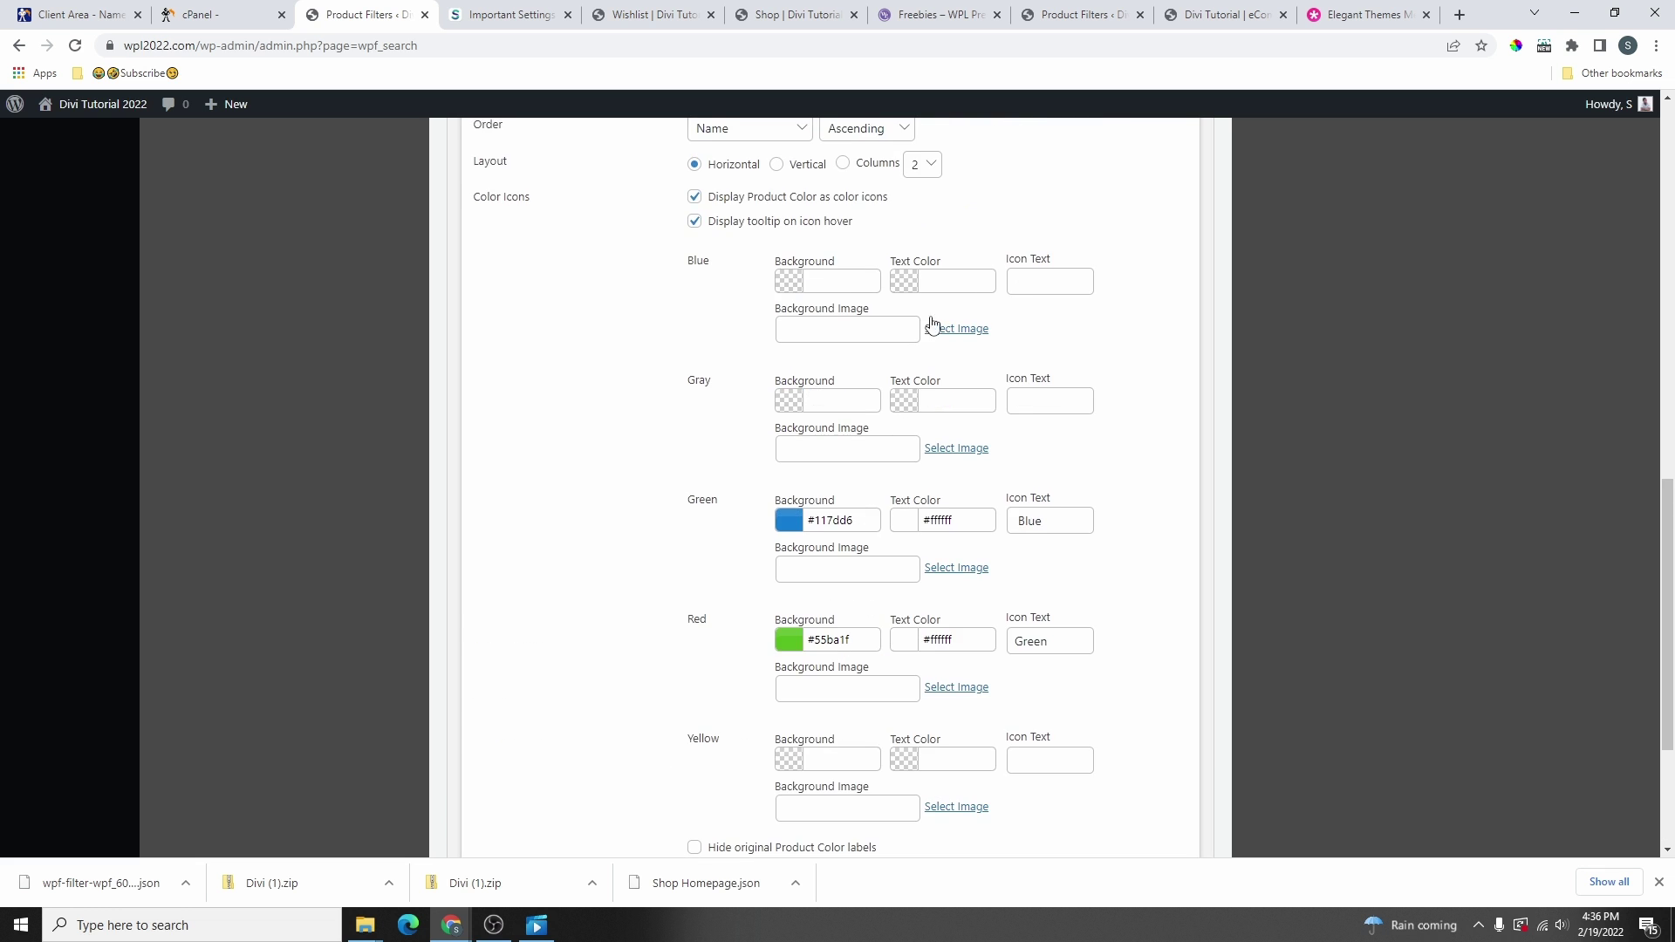
{"action": "scroll", "coordinate": [872, 524], "scroll_direction": "down", "scroll_amount": 3}
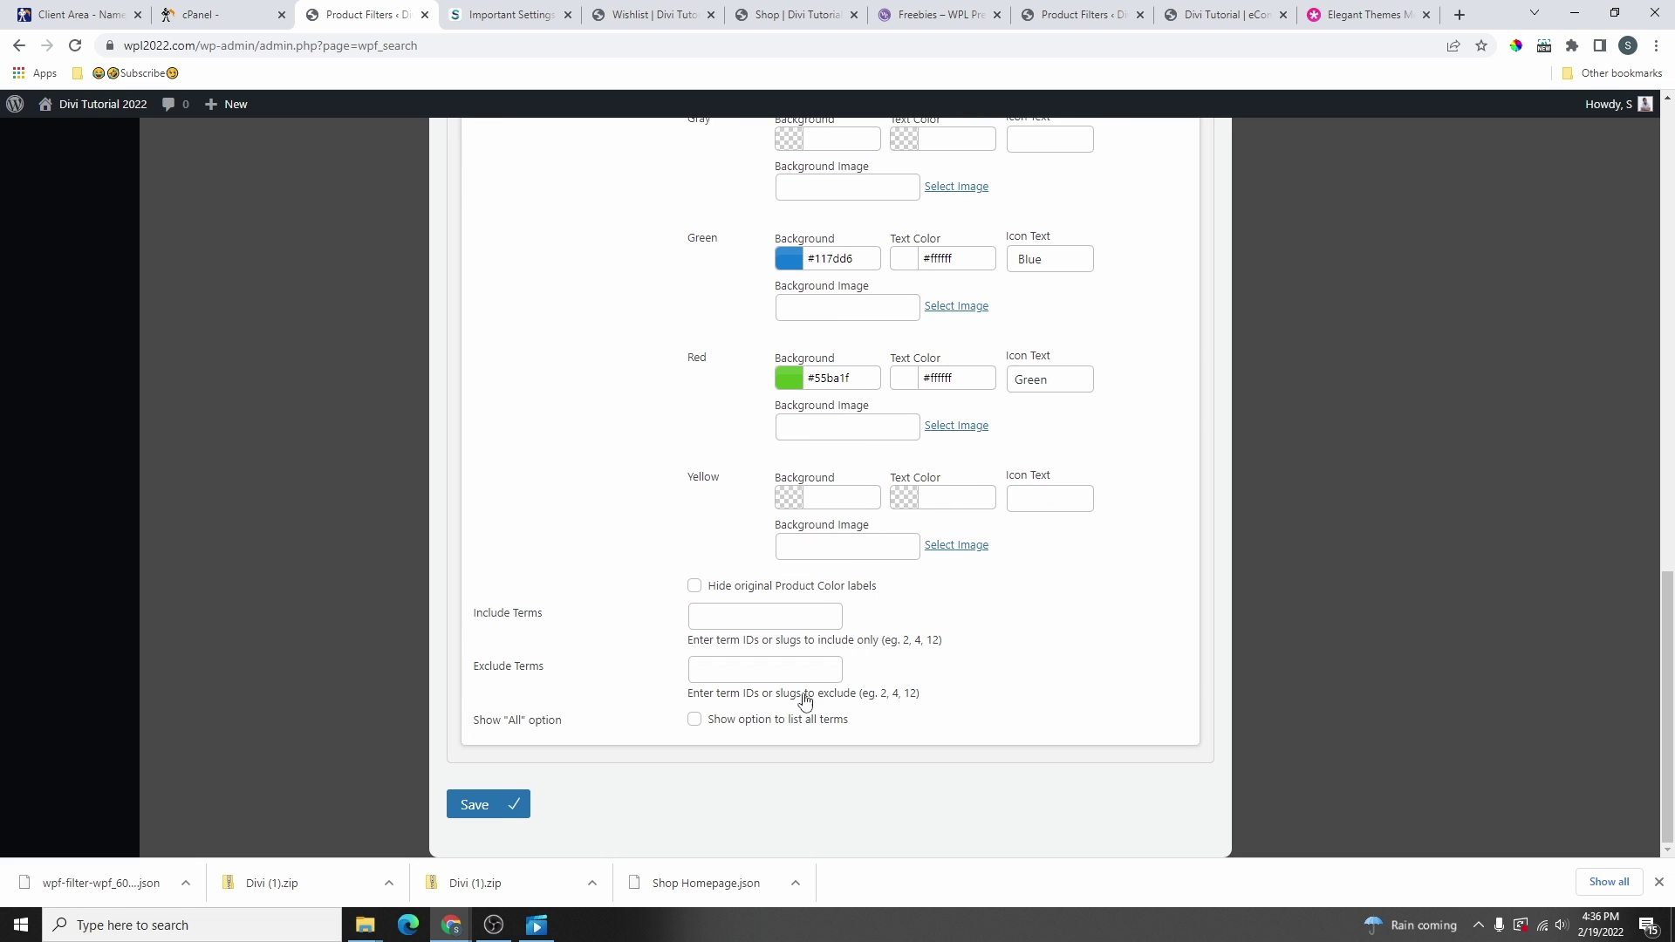
{"action": "left_click", "coordinate": [472, 807]}
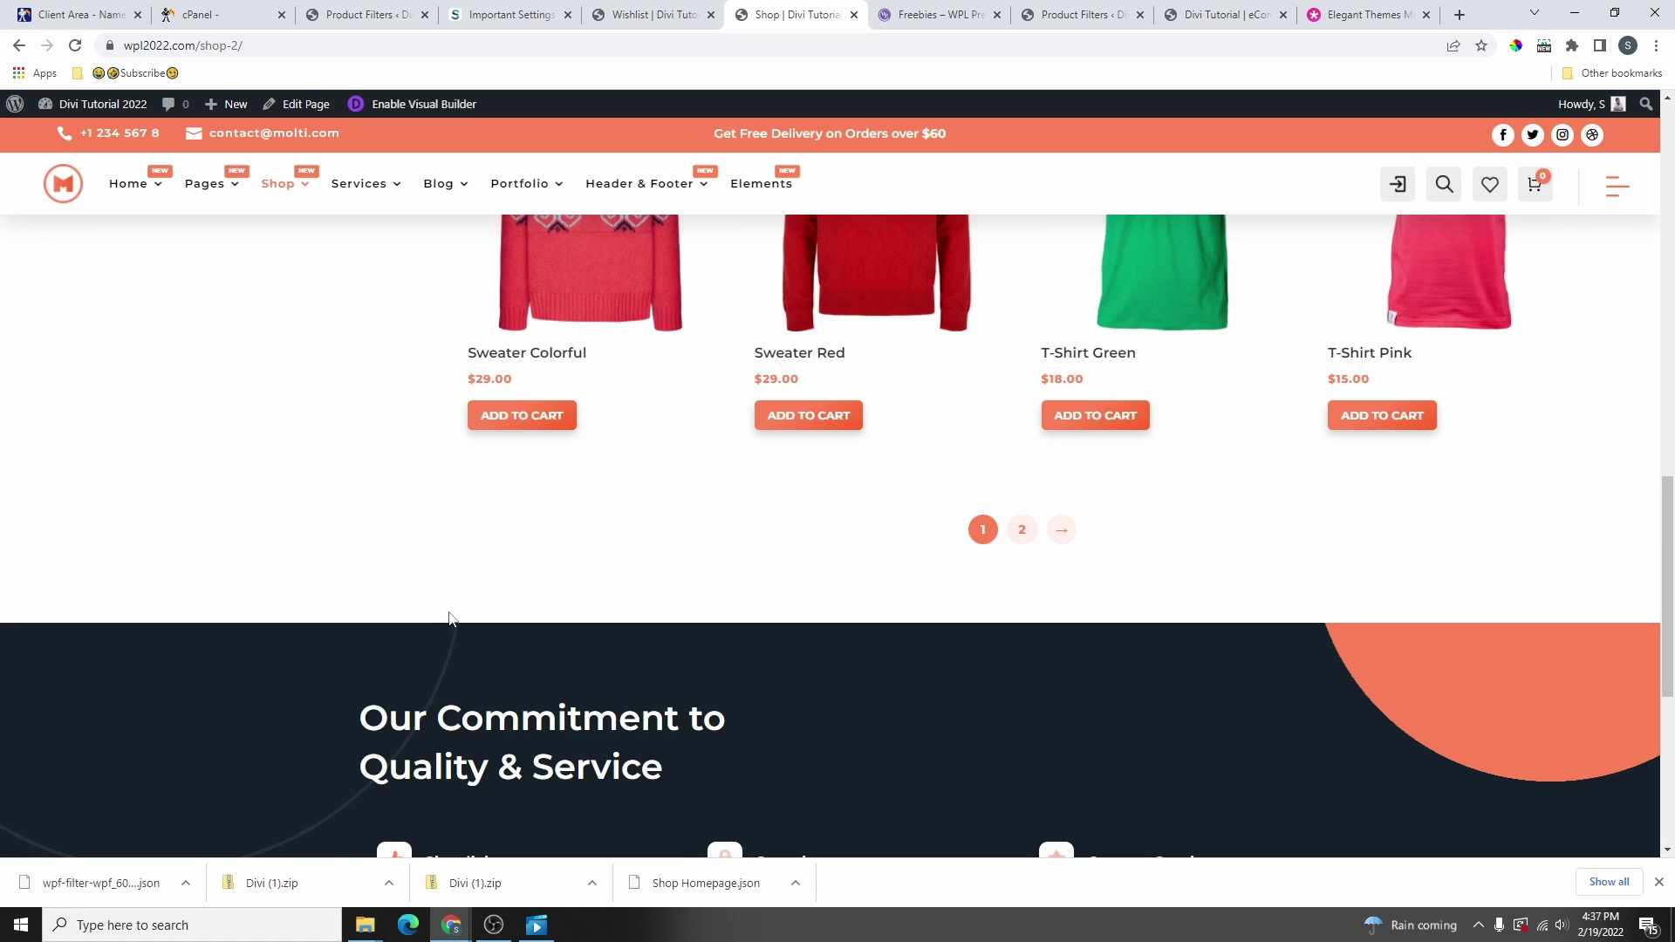
- Check the filters on the Shop page, and go to the Woo Shortcodes Kit Settings section of the theme documentation
{"action": "scroll", "coordinate": [450, 619], "scroll_direction": "up", "scroll_amount": 14}
{"action": "scroll", "coordinate": [374, 561], "scroll_direction": "down", "scroll_amount": 3}
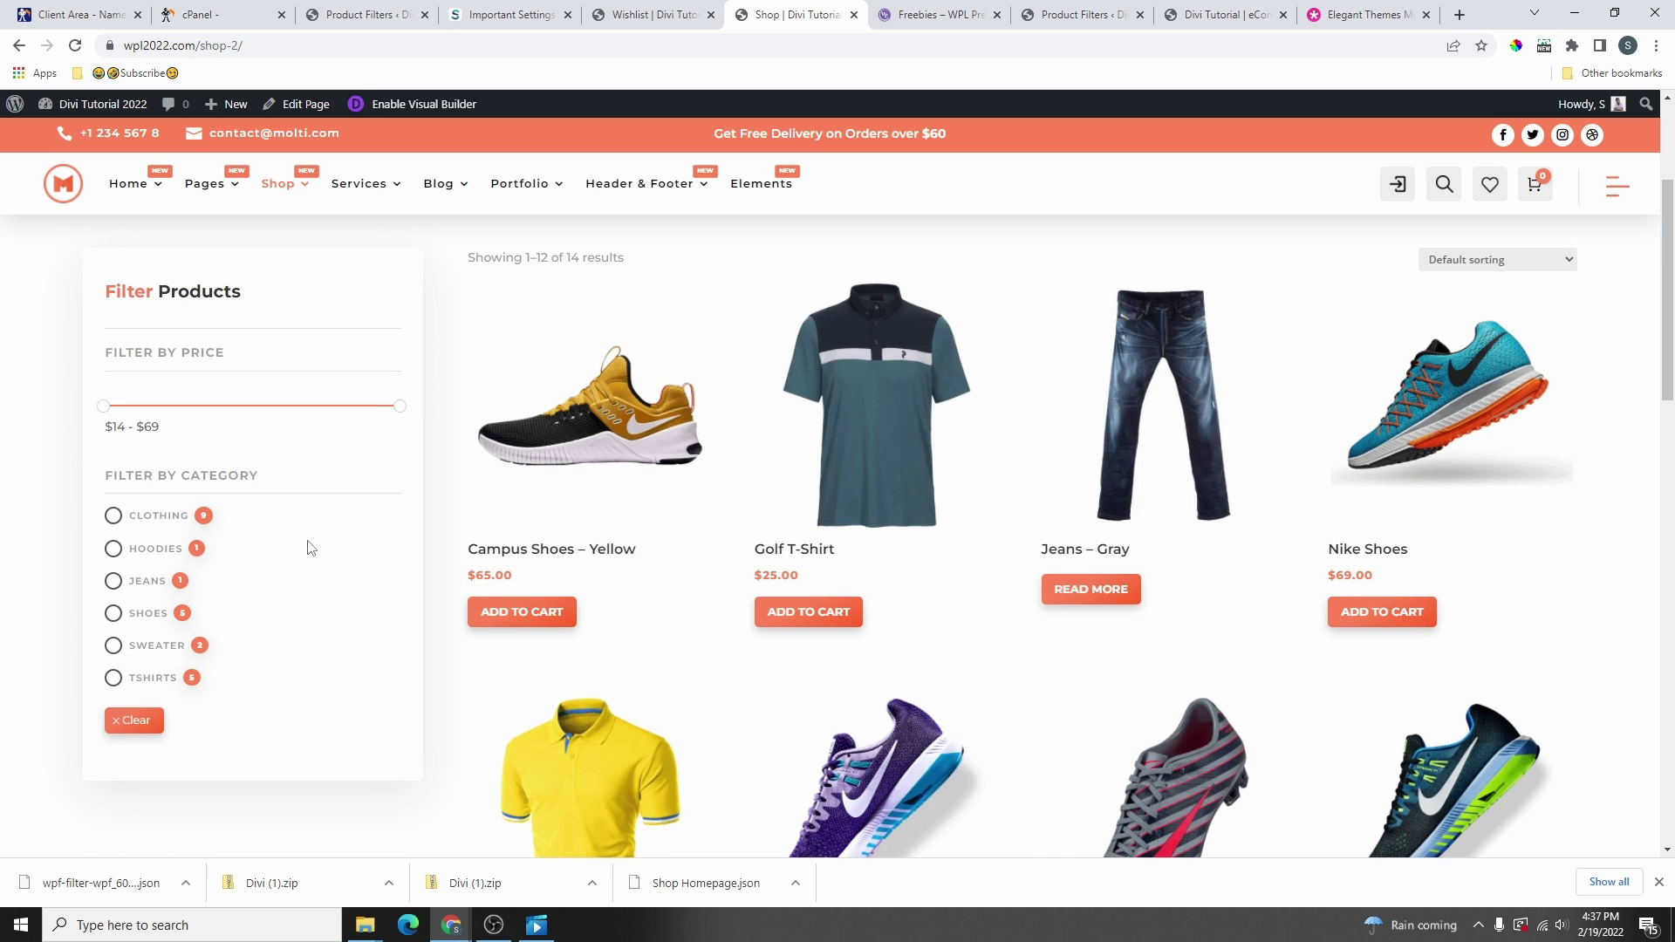
{"action": "left_click", "coordinate": [528, 15]}
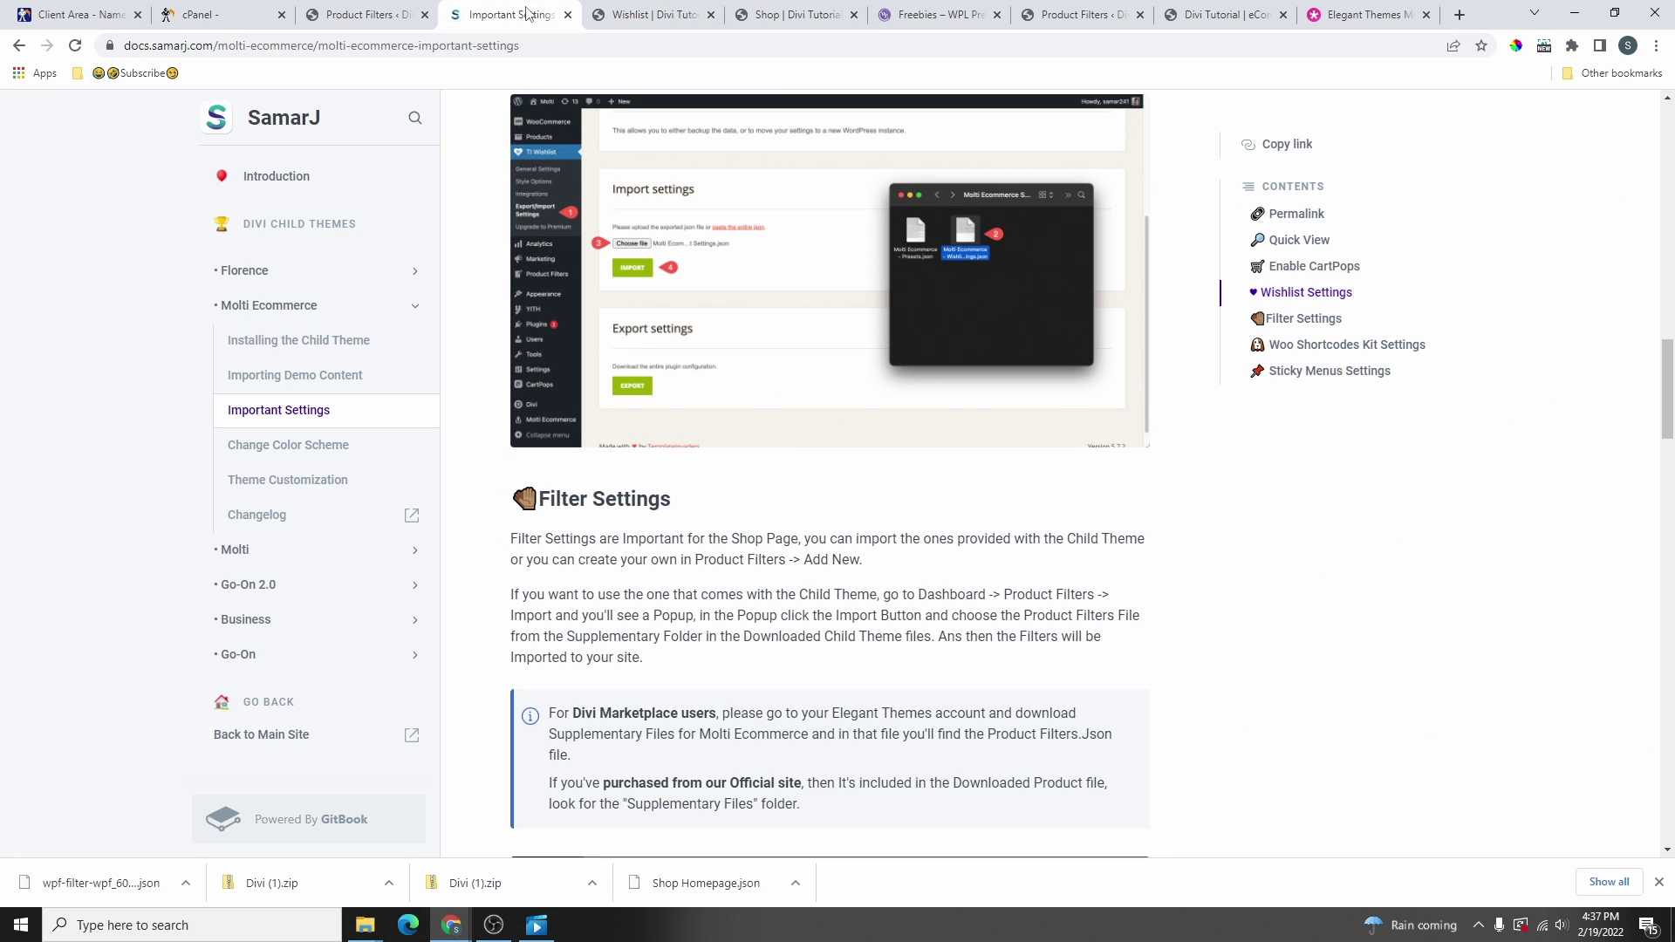
{"action": "scroll", "coordinate": [810, 475], "scroll_direction": "down", "scroll_amount": 10}
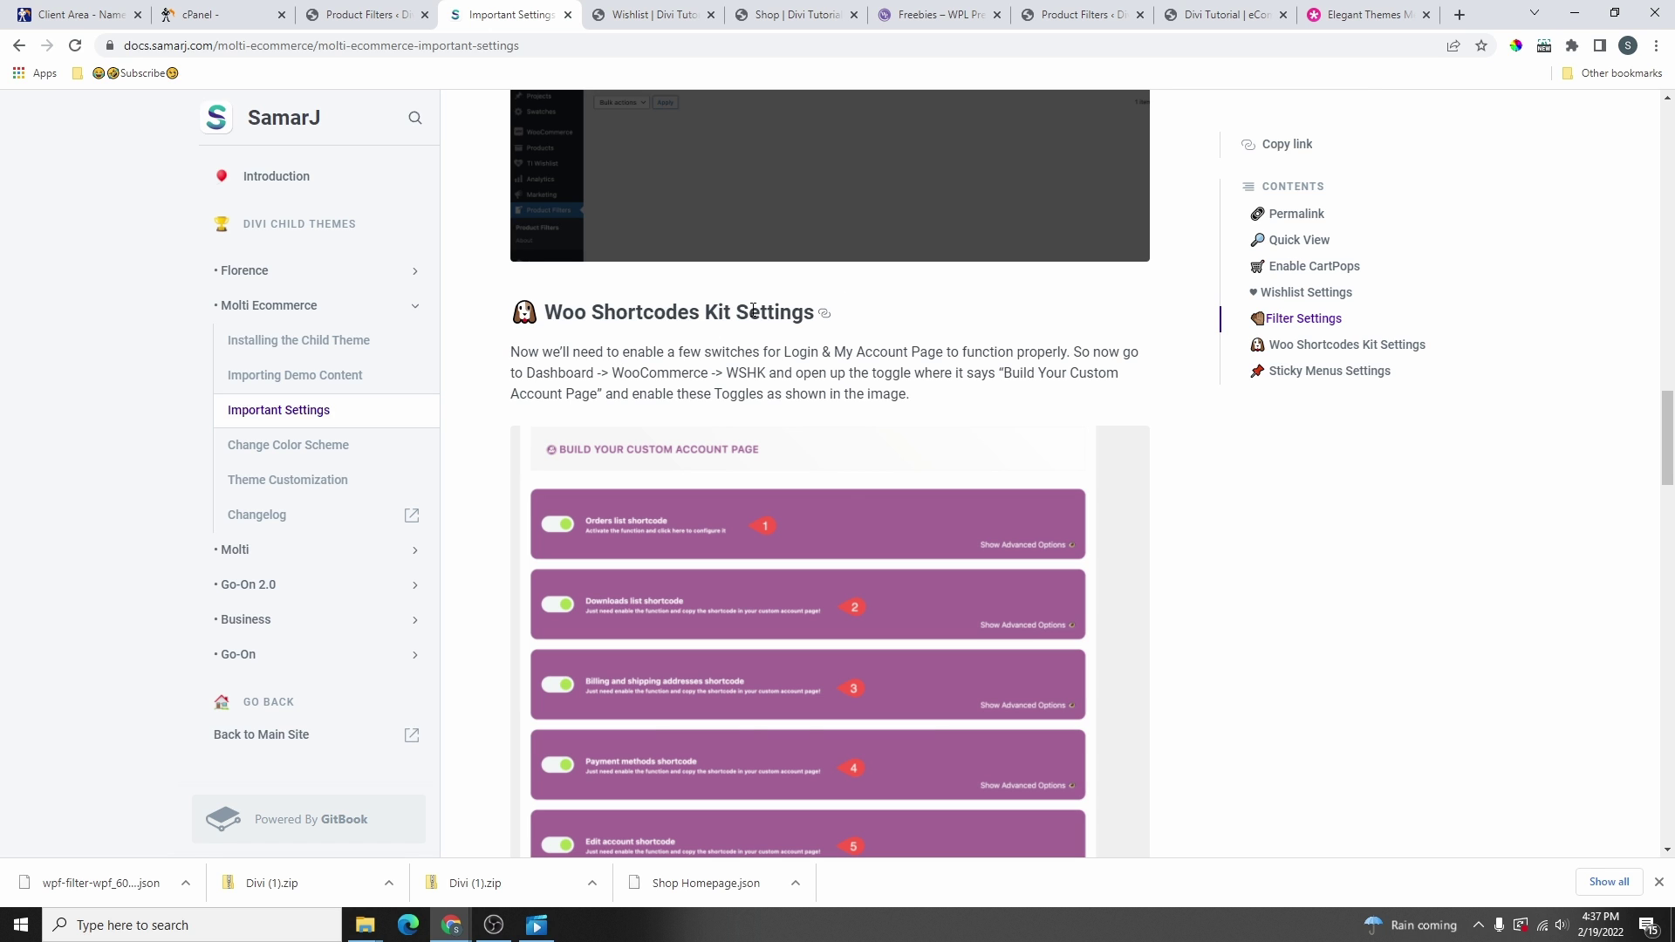
- Read the Woo Shortcodes Kit Settings instructions, and check the Account Page toggles in the WSHK settings of the divi.wpl2022.com site
{"action": "scroll", "coordinate": [835, 410], "scroll_direction": "down", "scroll_amount": 3}
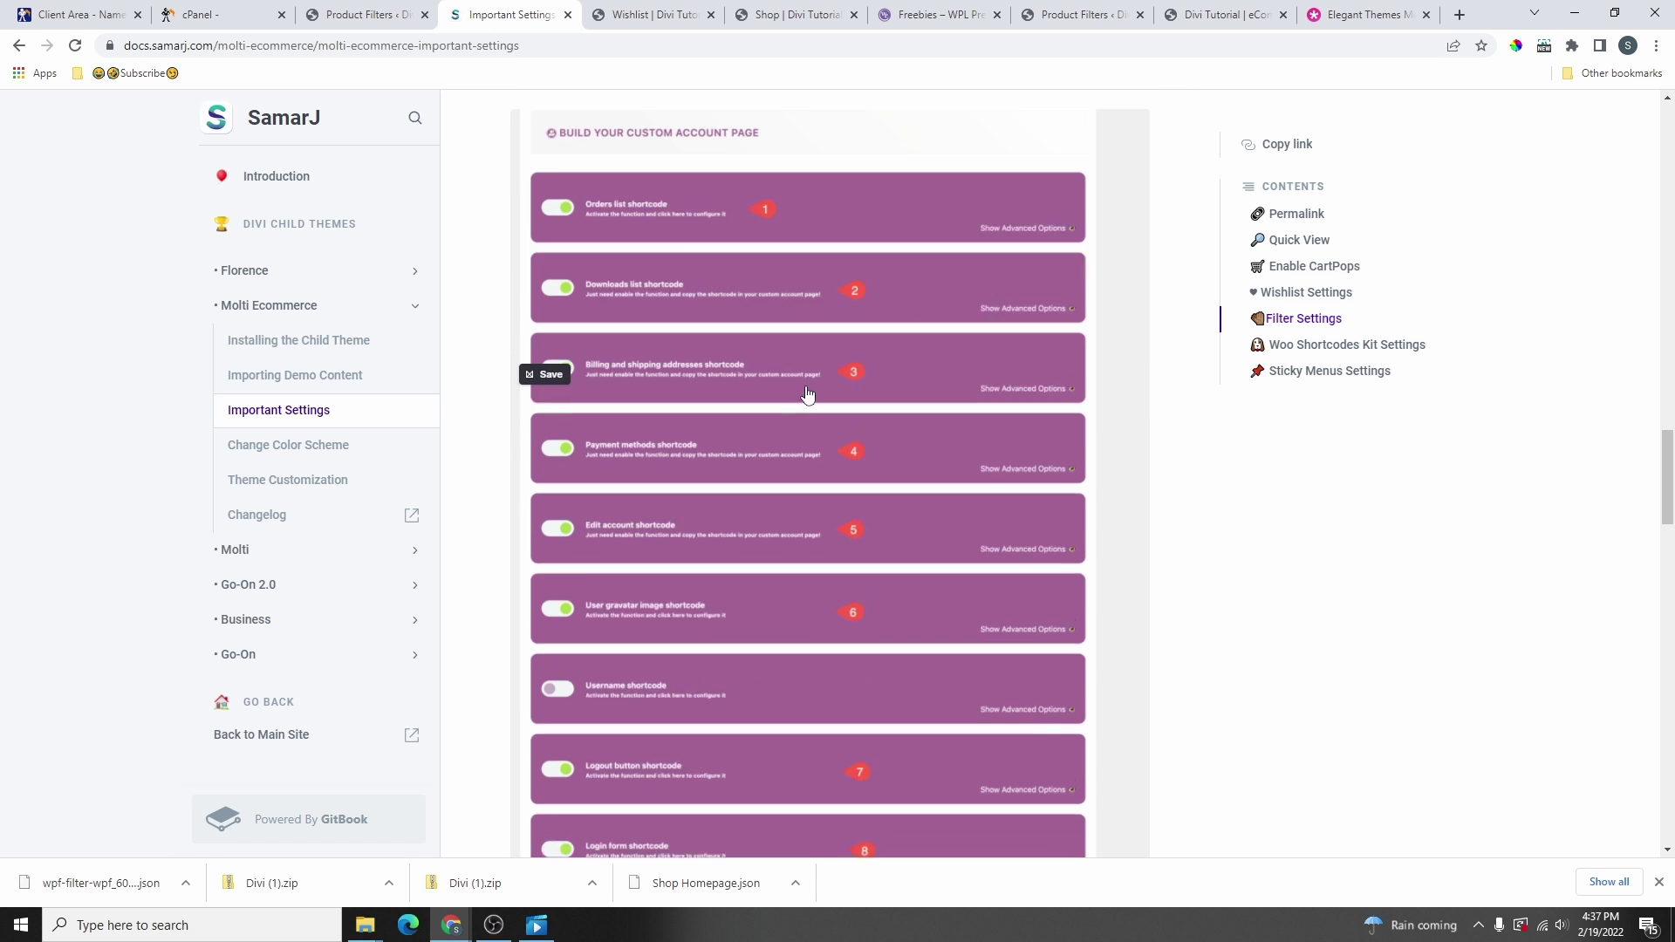
{"action": "scroll", "coordinate": [781, 288], "scroll_direction": "down", "scroll_amount": 8}
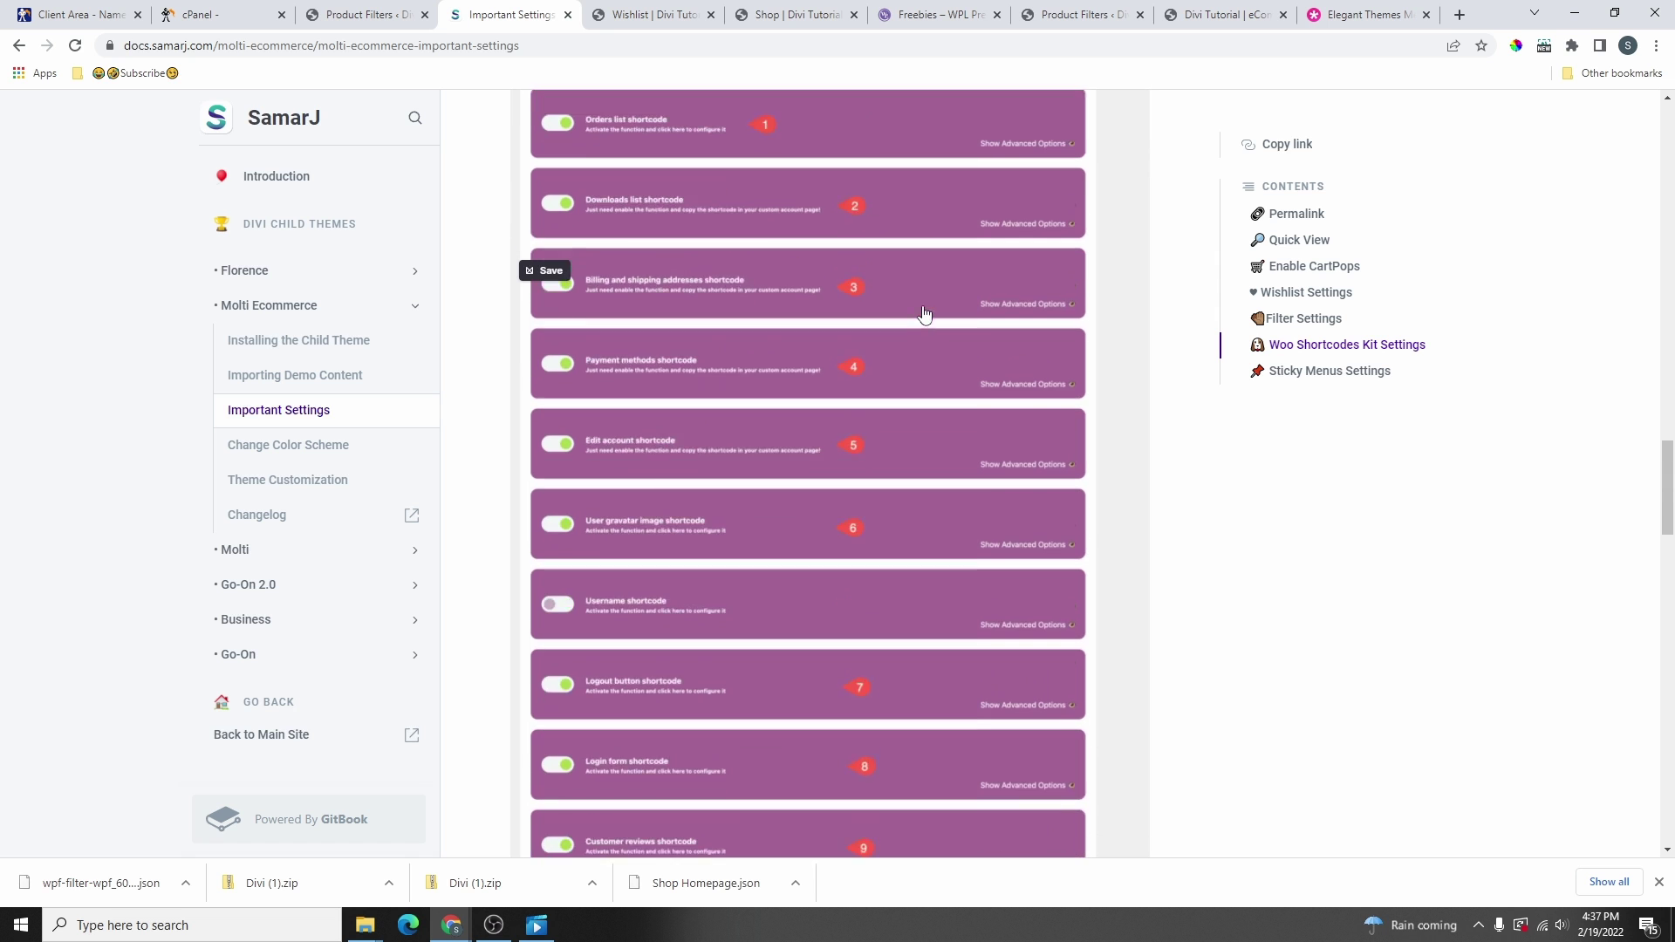
{"action": "scroll", "coordinate": [817, 543], "scroll_direction": "up", "scroll_amount": 9}
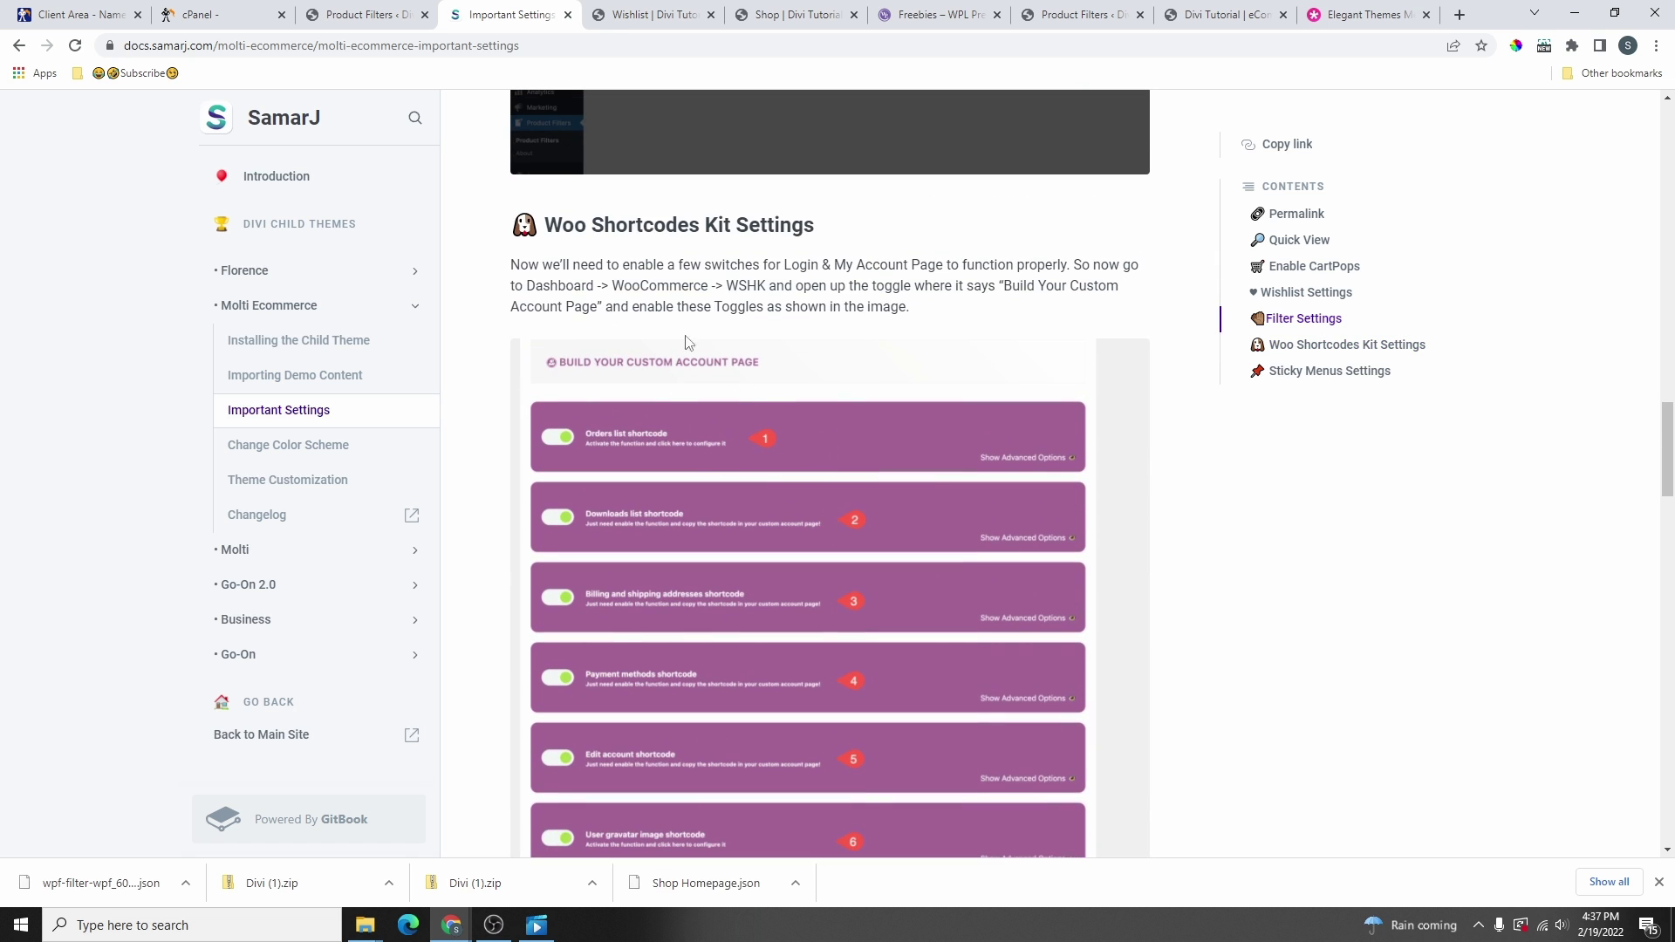
{"action": "left_click_drag", "start_coordinate": [614, 290], "coordinate": [717, 292]}
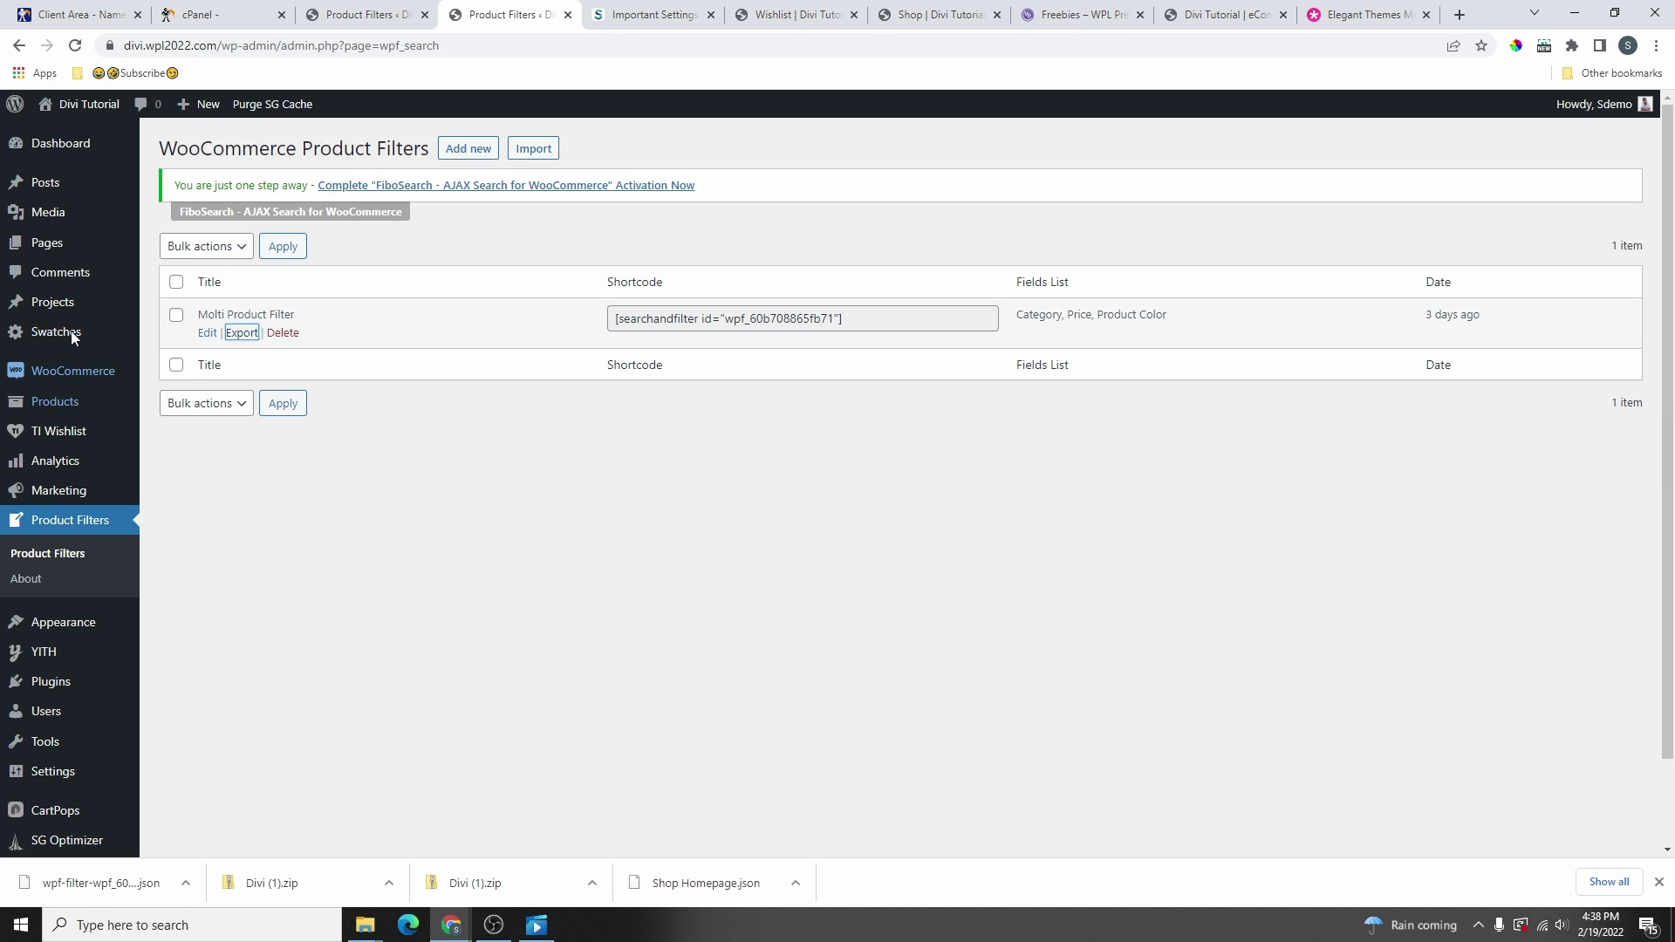
{"action": "mouse_move", "coordinate": [76, 384]}
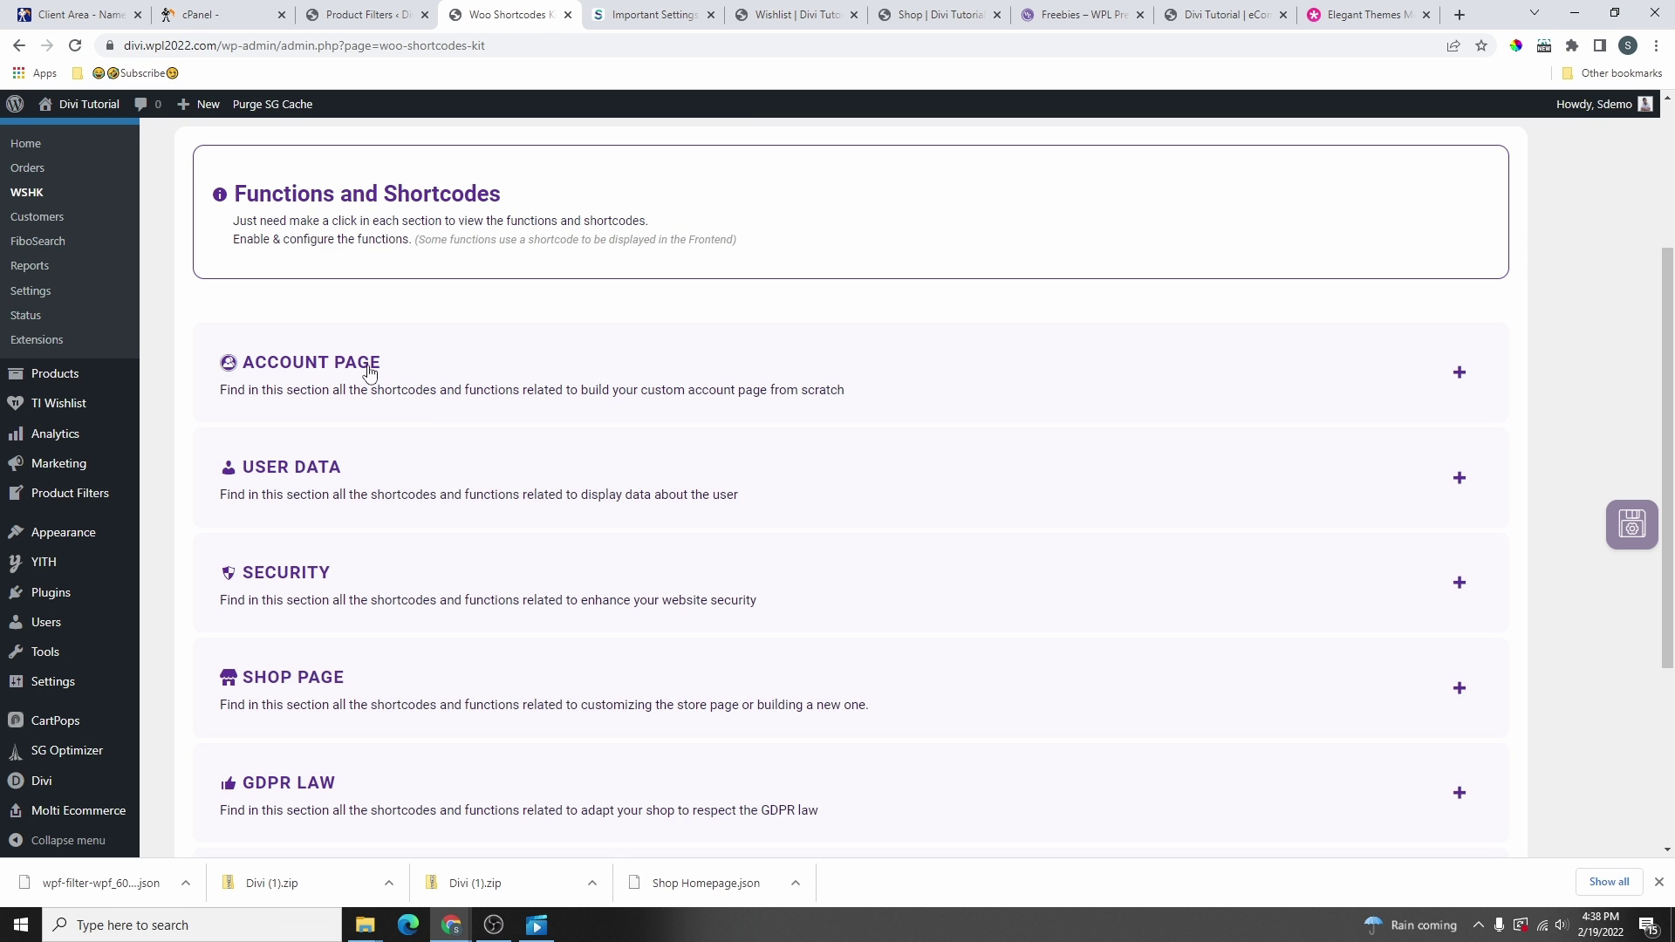
{"action": "left_click", "coordinate": [632, 395]}
{"action": "scroll", "coordinate": [535, 441], "scroll_direction": "down", "scroll_amount": 8}
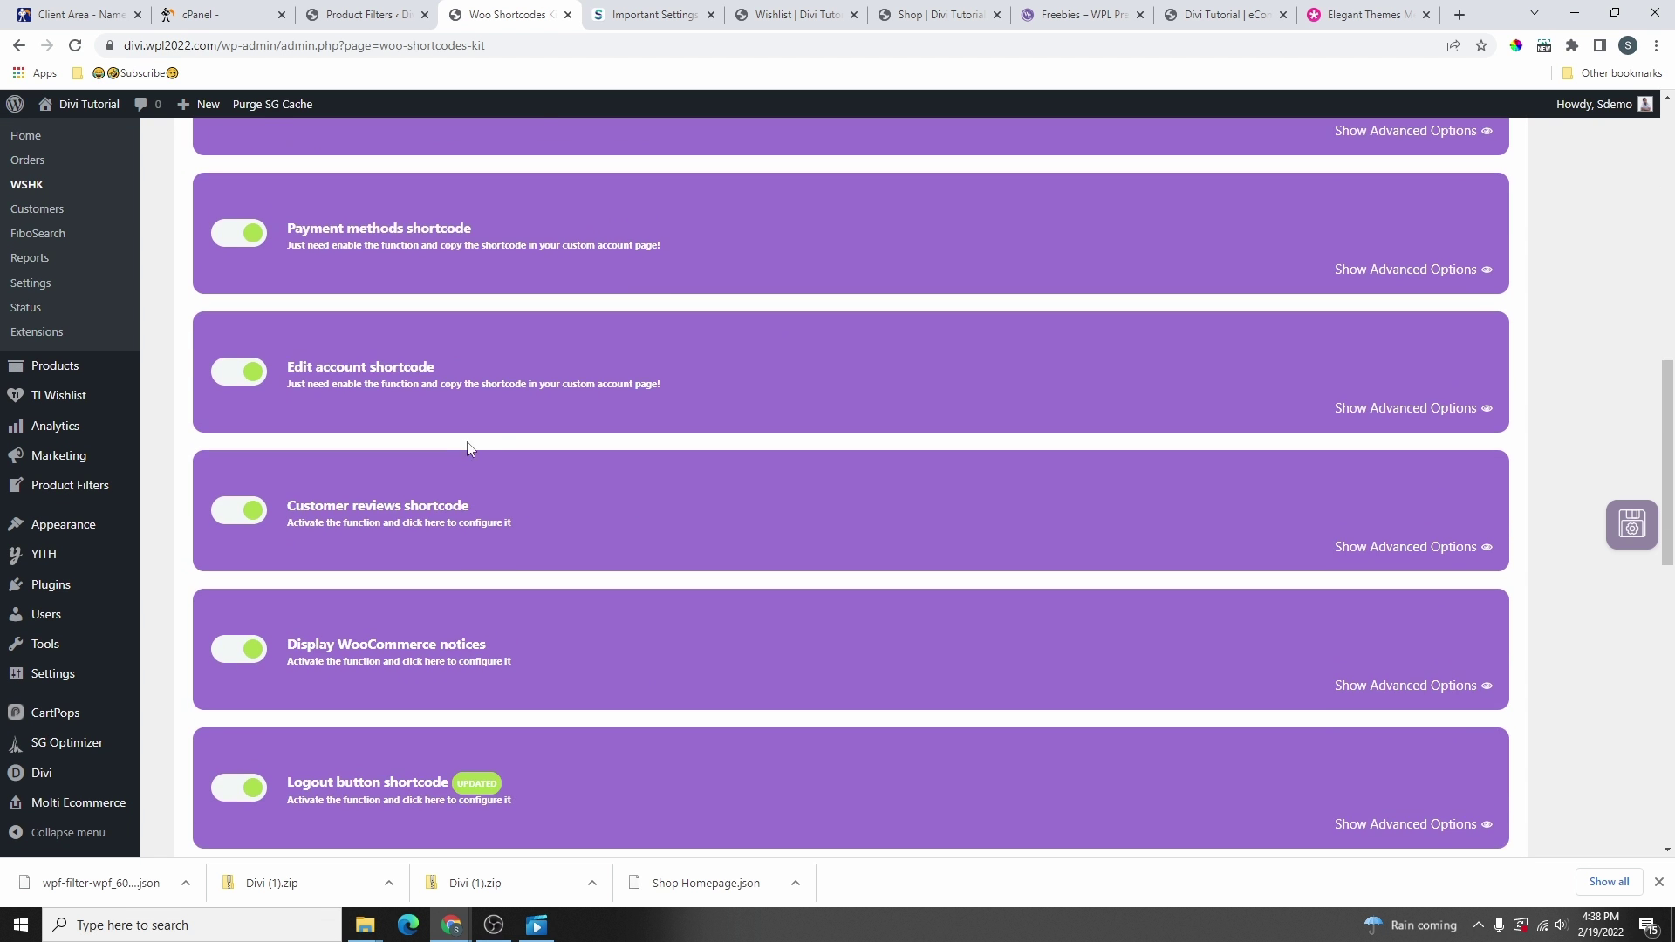
{"action": "scroll", "coordinate": [468, 449], "scroll_direction": "down", "scroll_amount": 3}
{"action": "scroll", "coordinate": [423, 390], "scroll_direction": "up", "scroll_amount": 10}
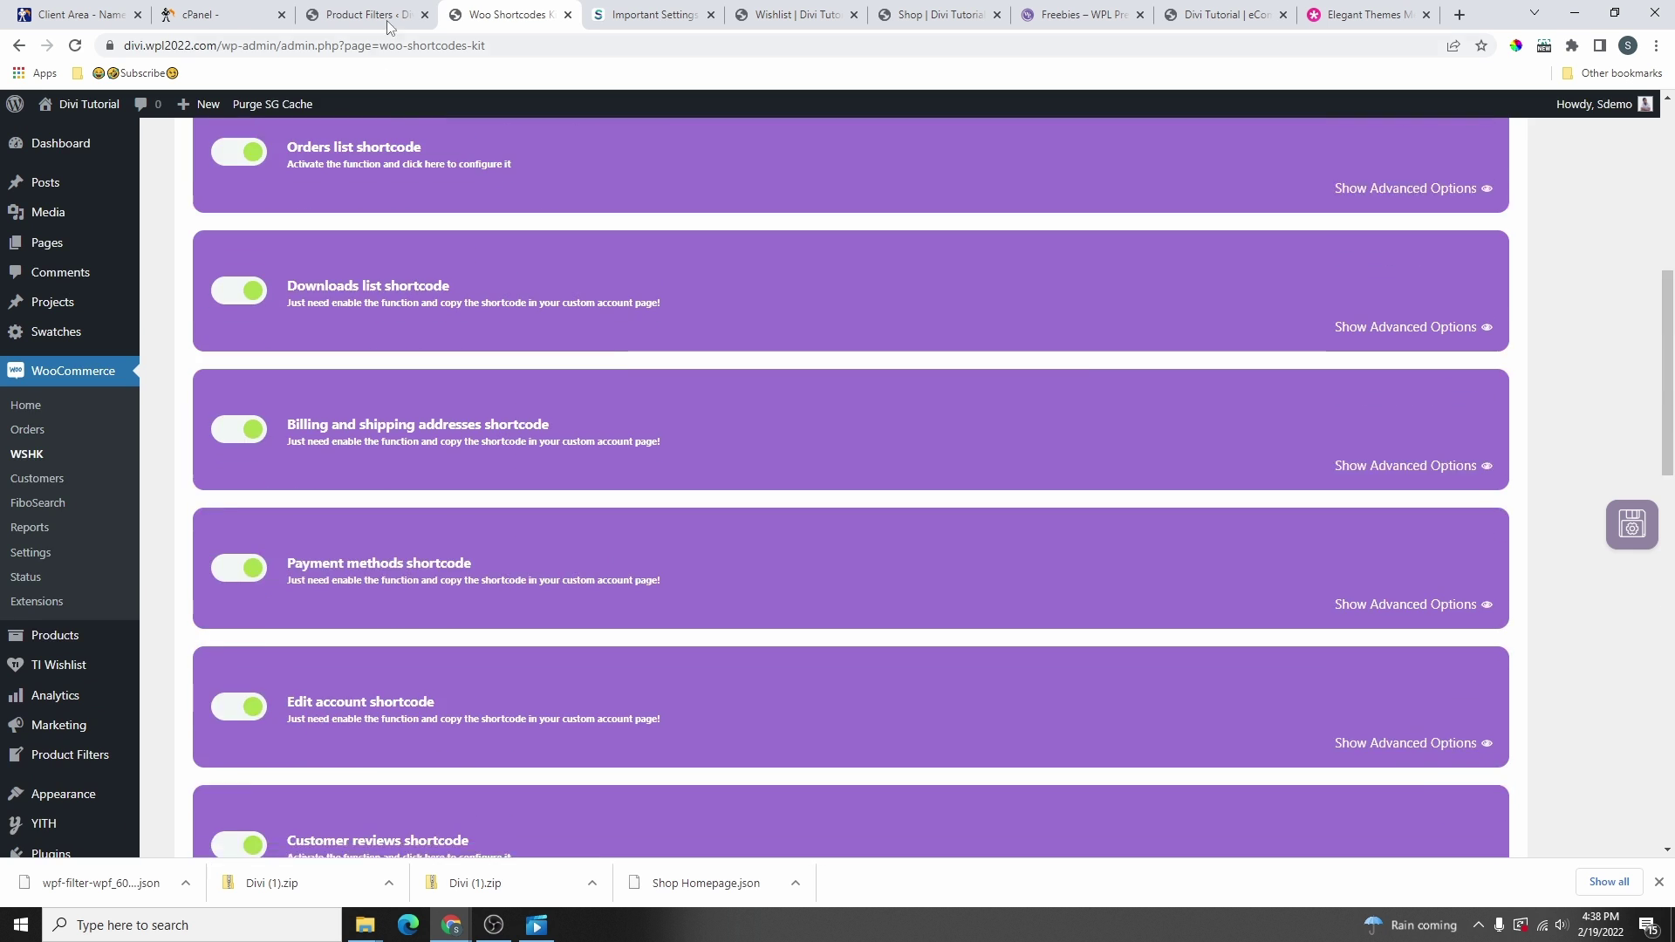
- Open the WSHK settings under WooCommerce on the wpl2022.com site and expand the Account Page section
{"action": "left_click", "coordinate": [377, 14]}
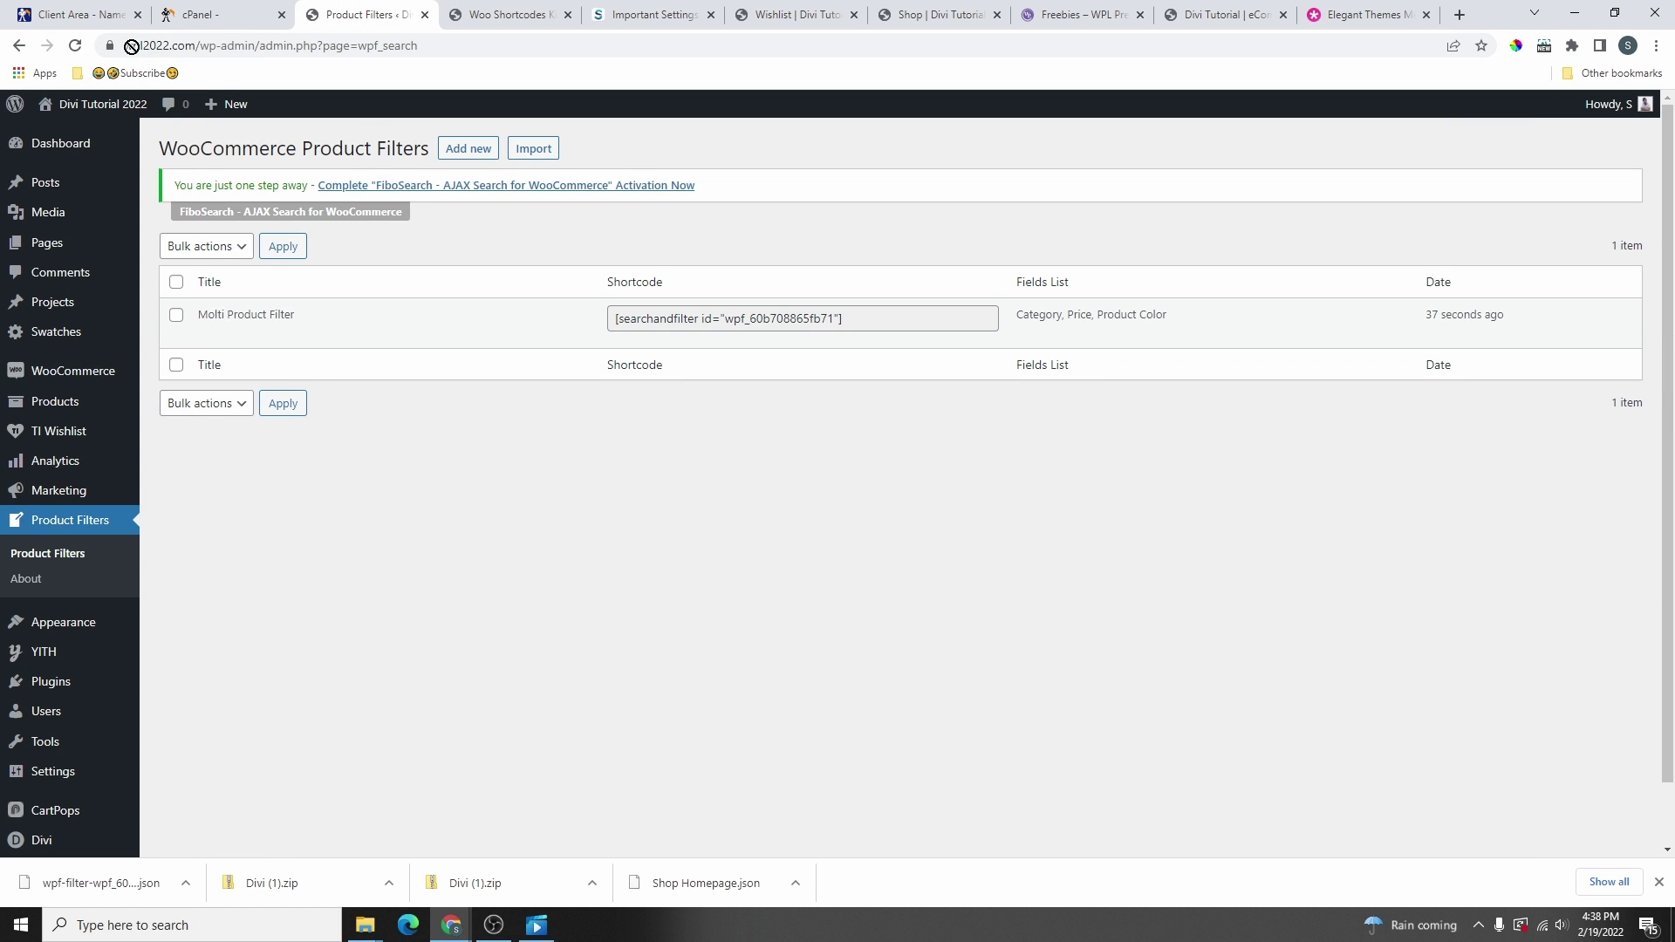
{"action": "left_click_drag", "start_coordinate": [128, 48], "coordinate": [143, 47]}
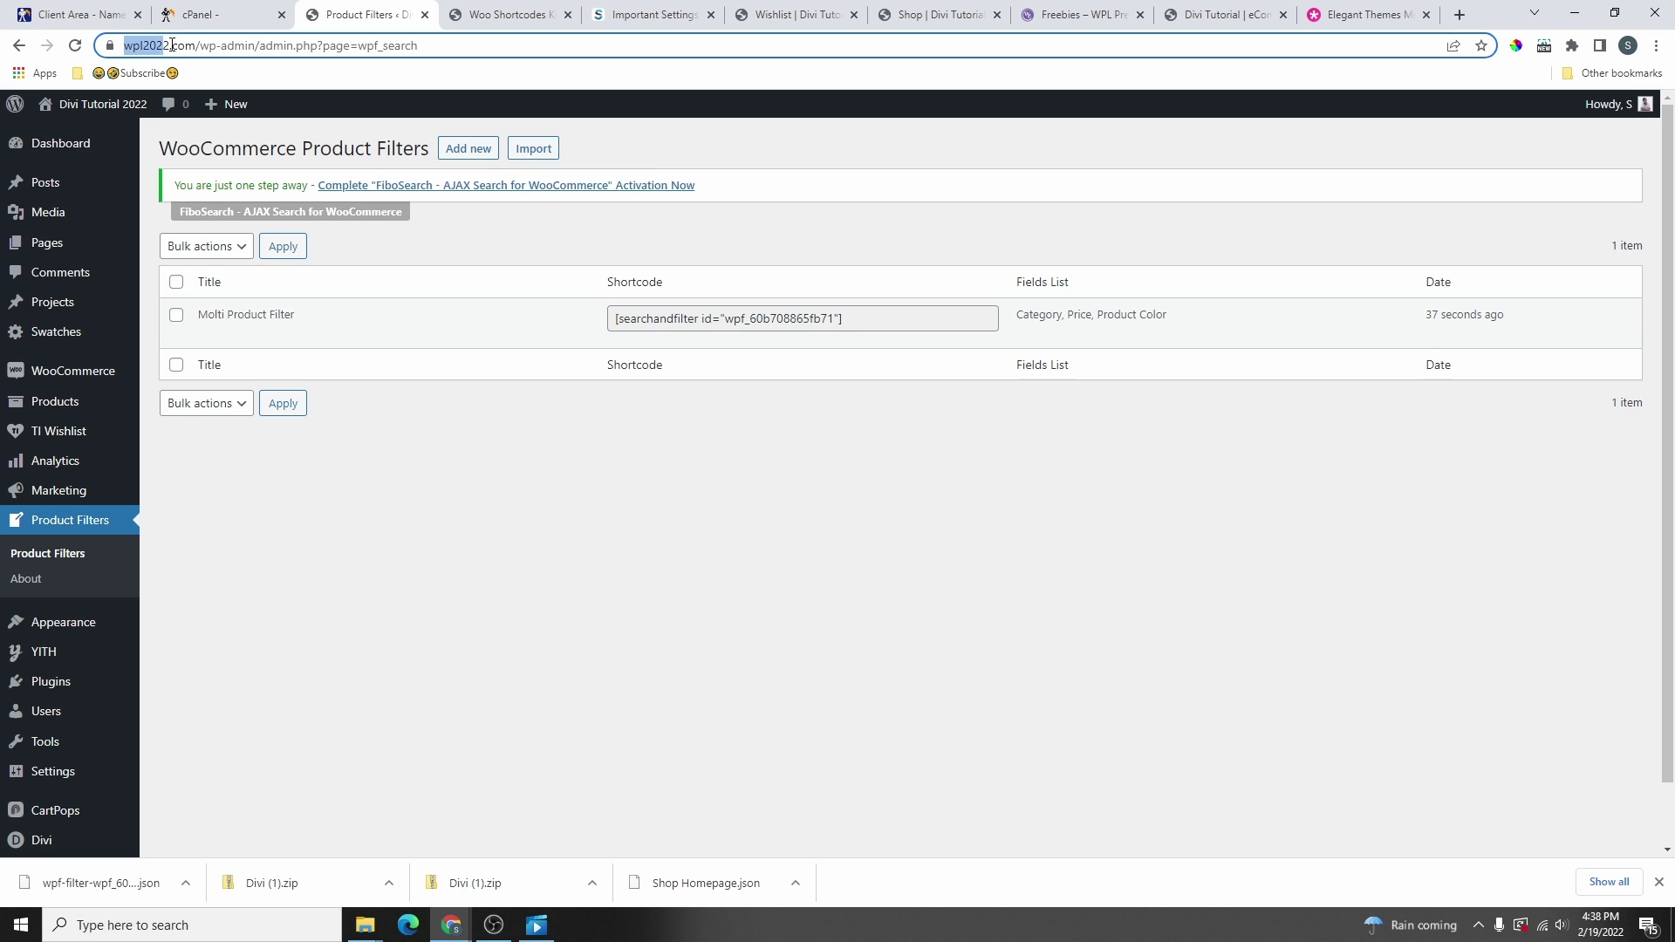
{"action": "key", "text": "ctrl+Tab"}
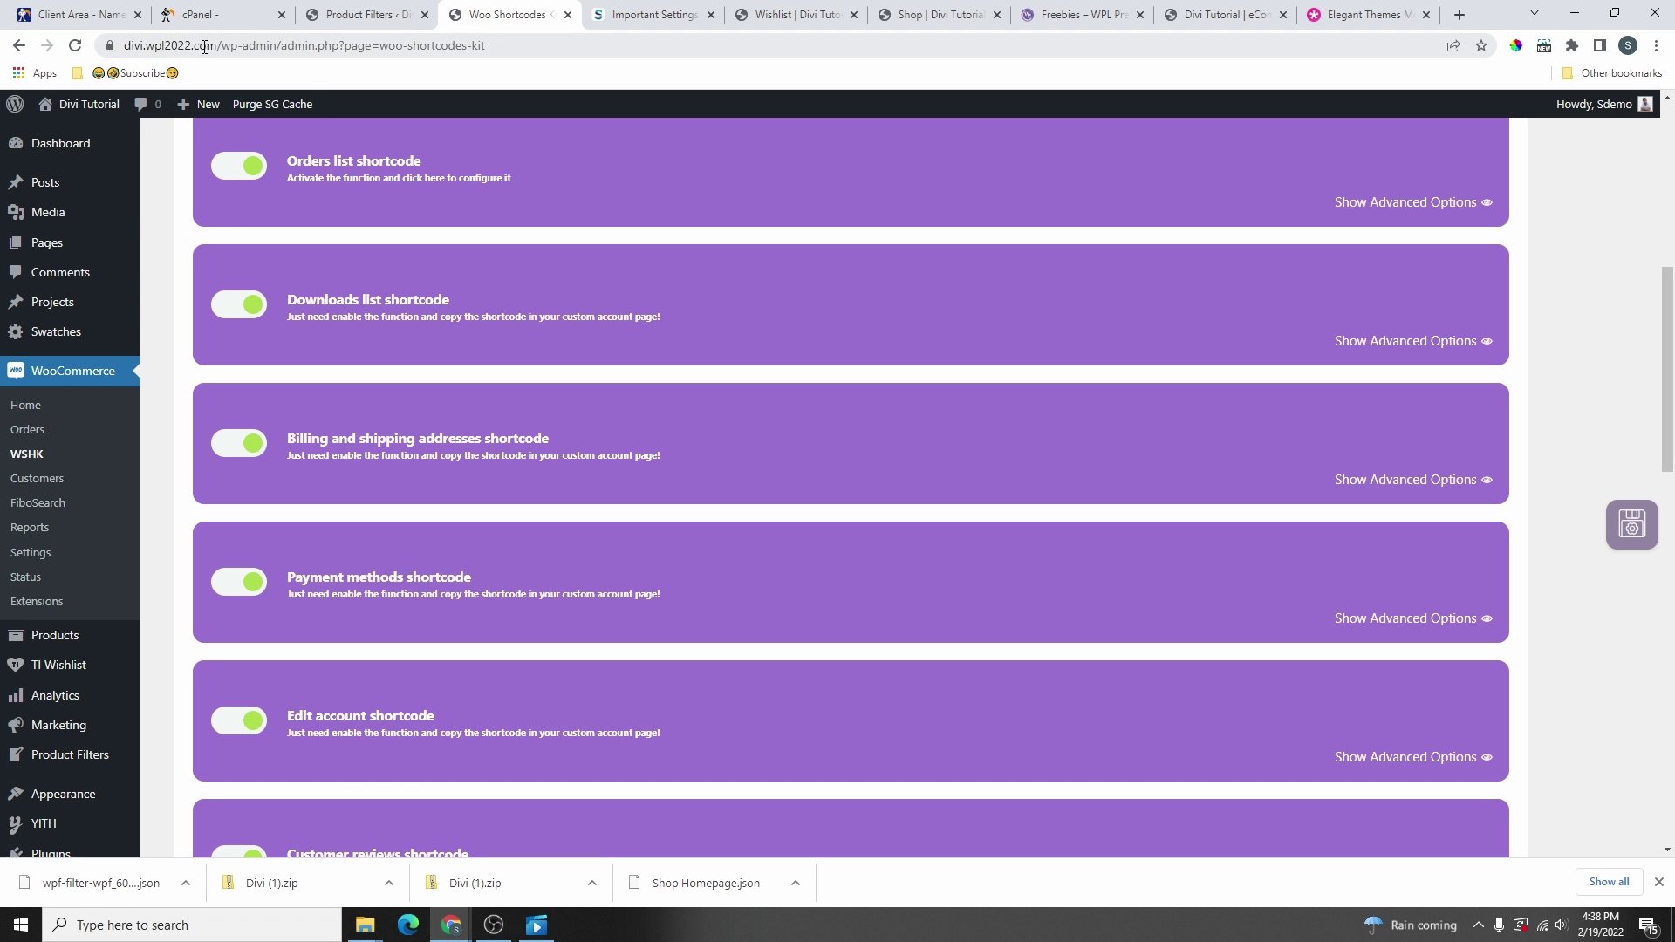
{"action": "key", "text": "ctrl+shift+Tab"}
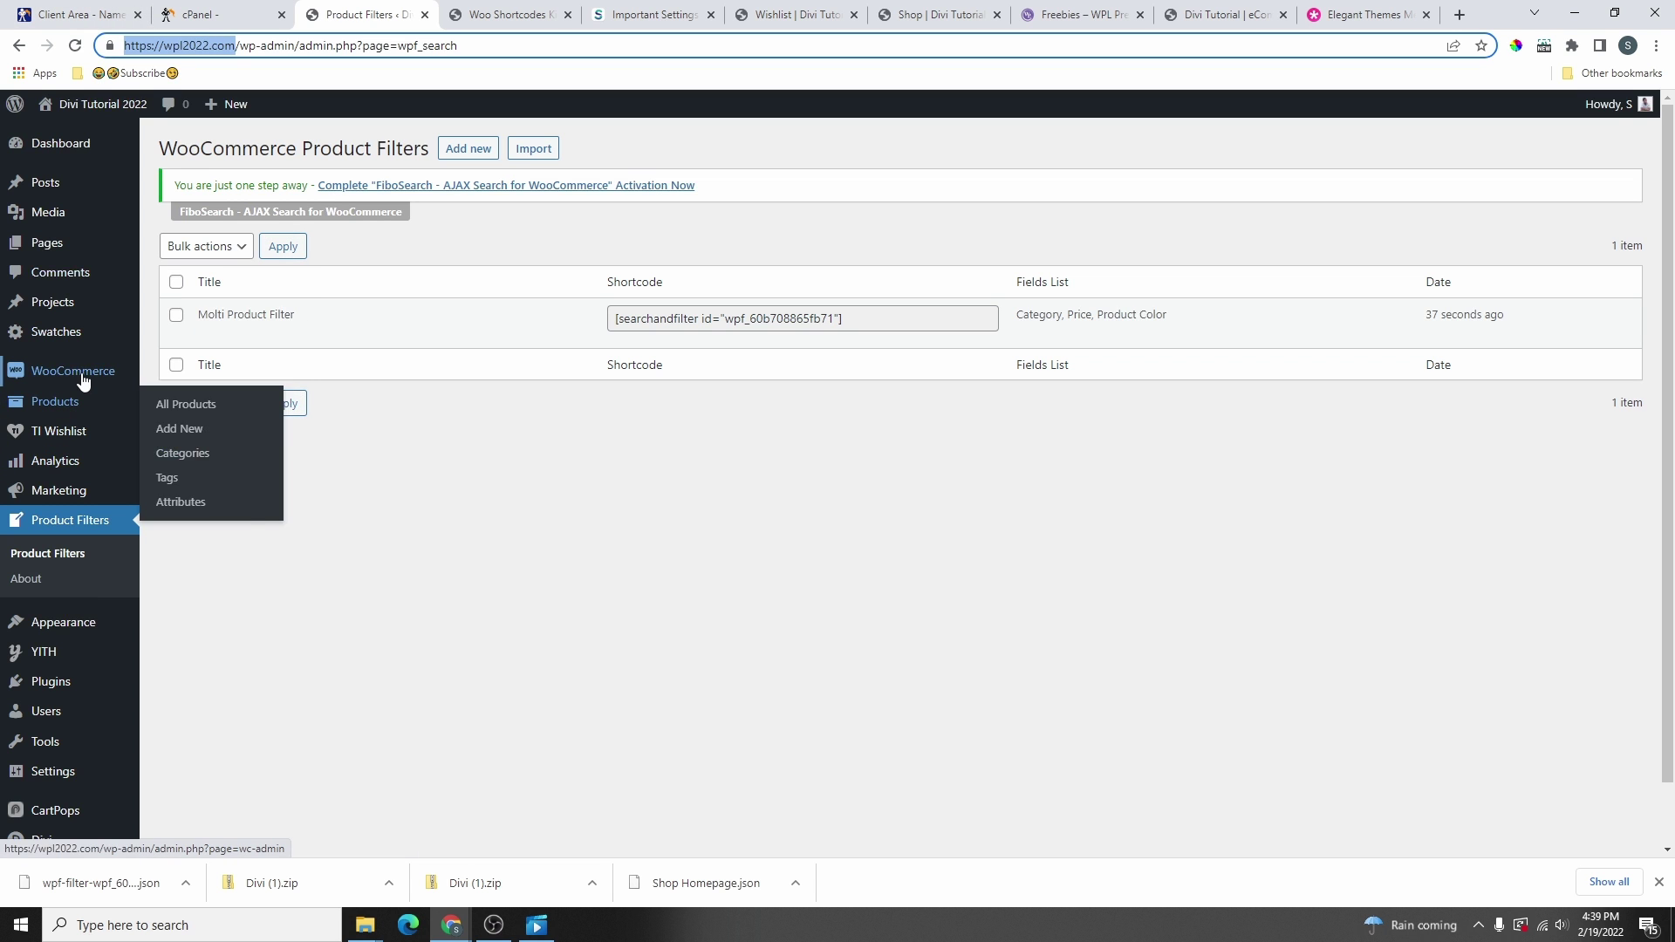
{"action": "mouse_move", "coordinate": [79, 372]}
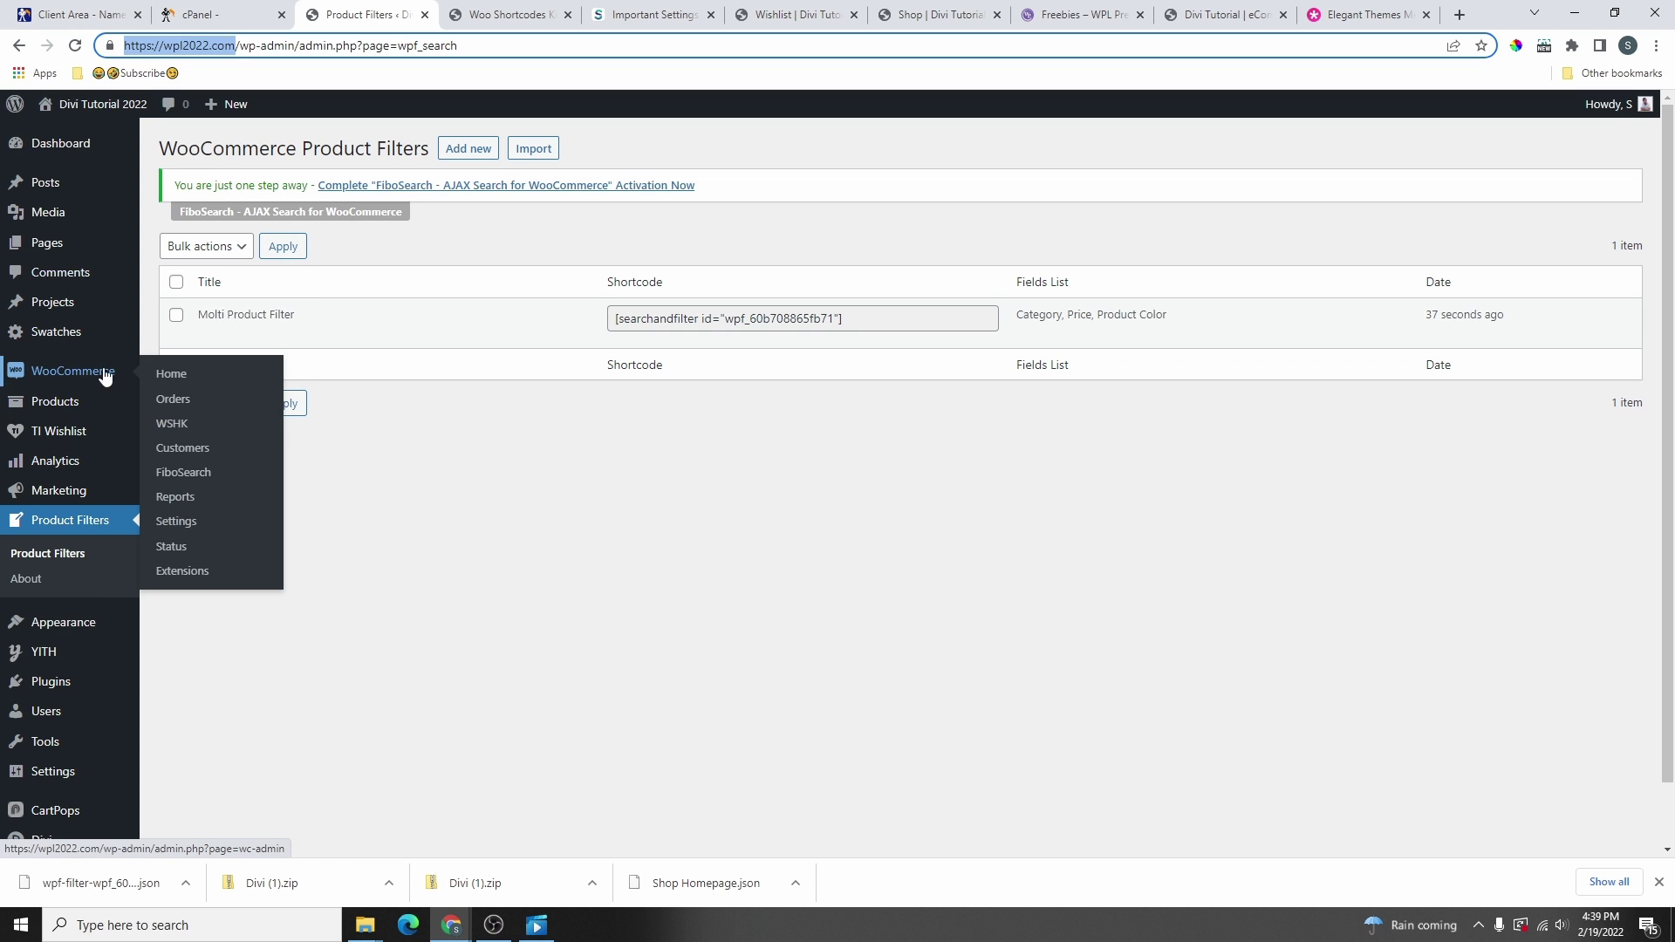
{"action": "left_click", "coordinate": [177, 434]}
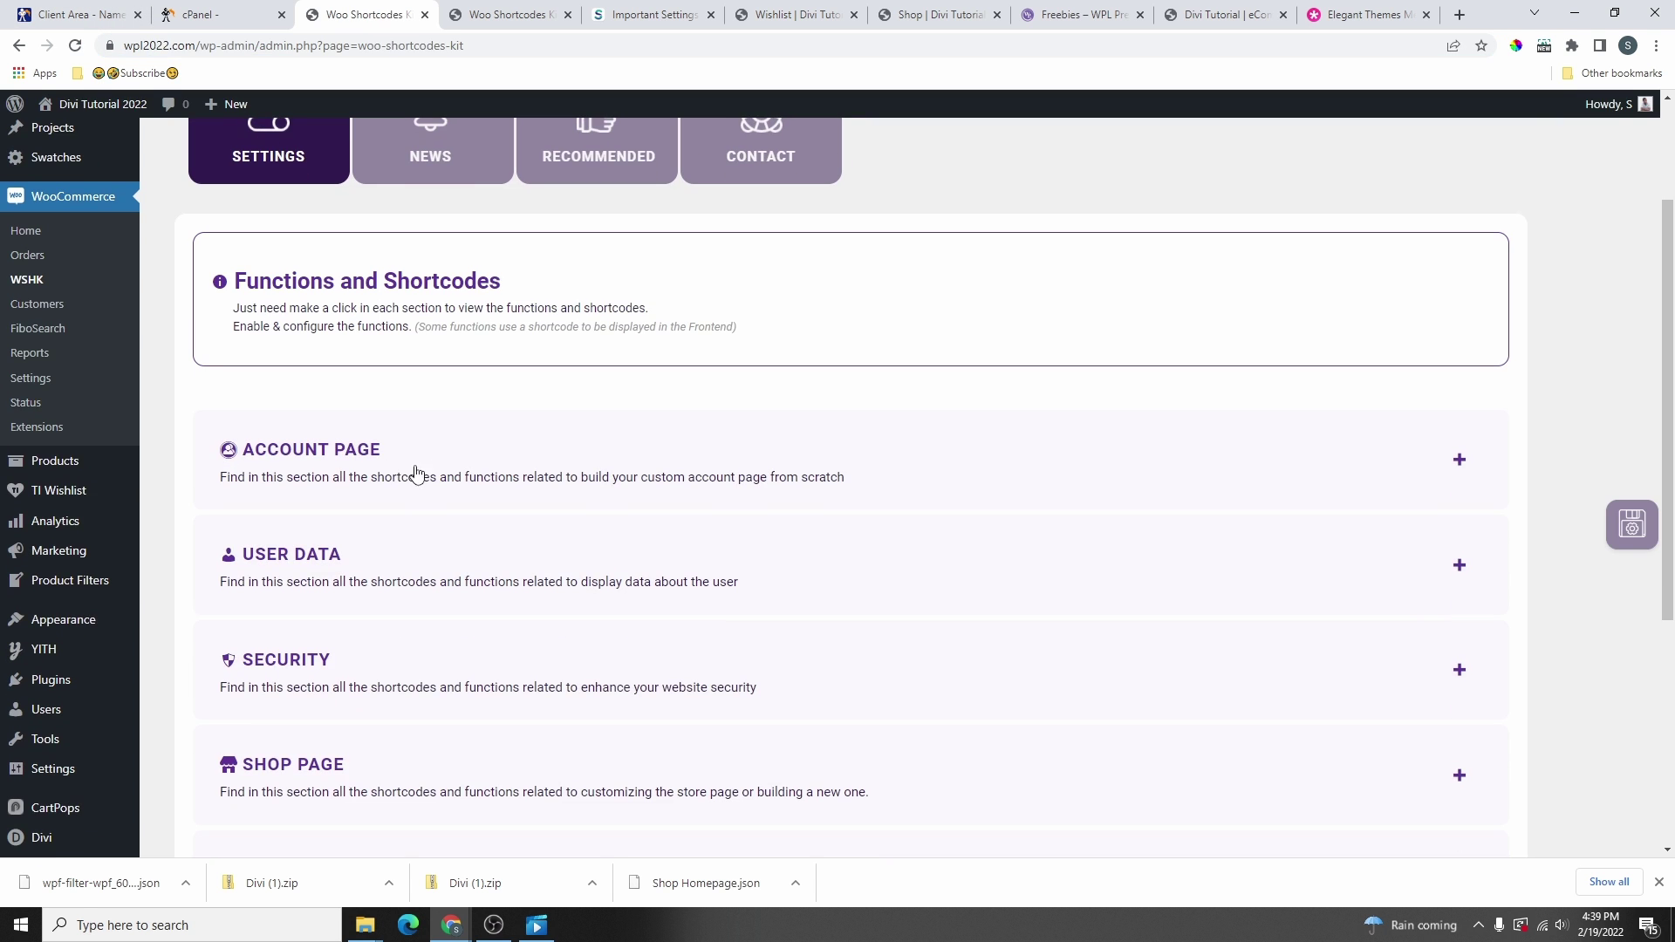
{"action": "left_click", "coordinate": [447, 463]}
{"action": "scroll", "coordinate": [448, 462], "scroll_direction": "down", "scroll_amount": 9}
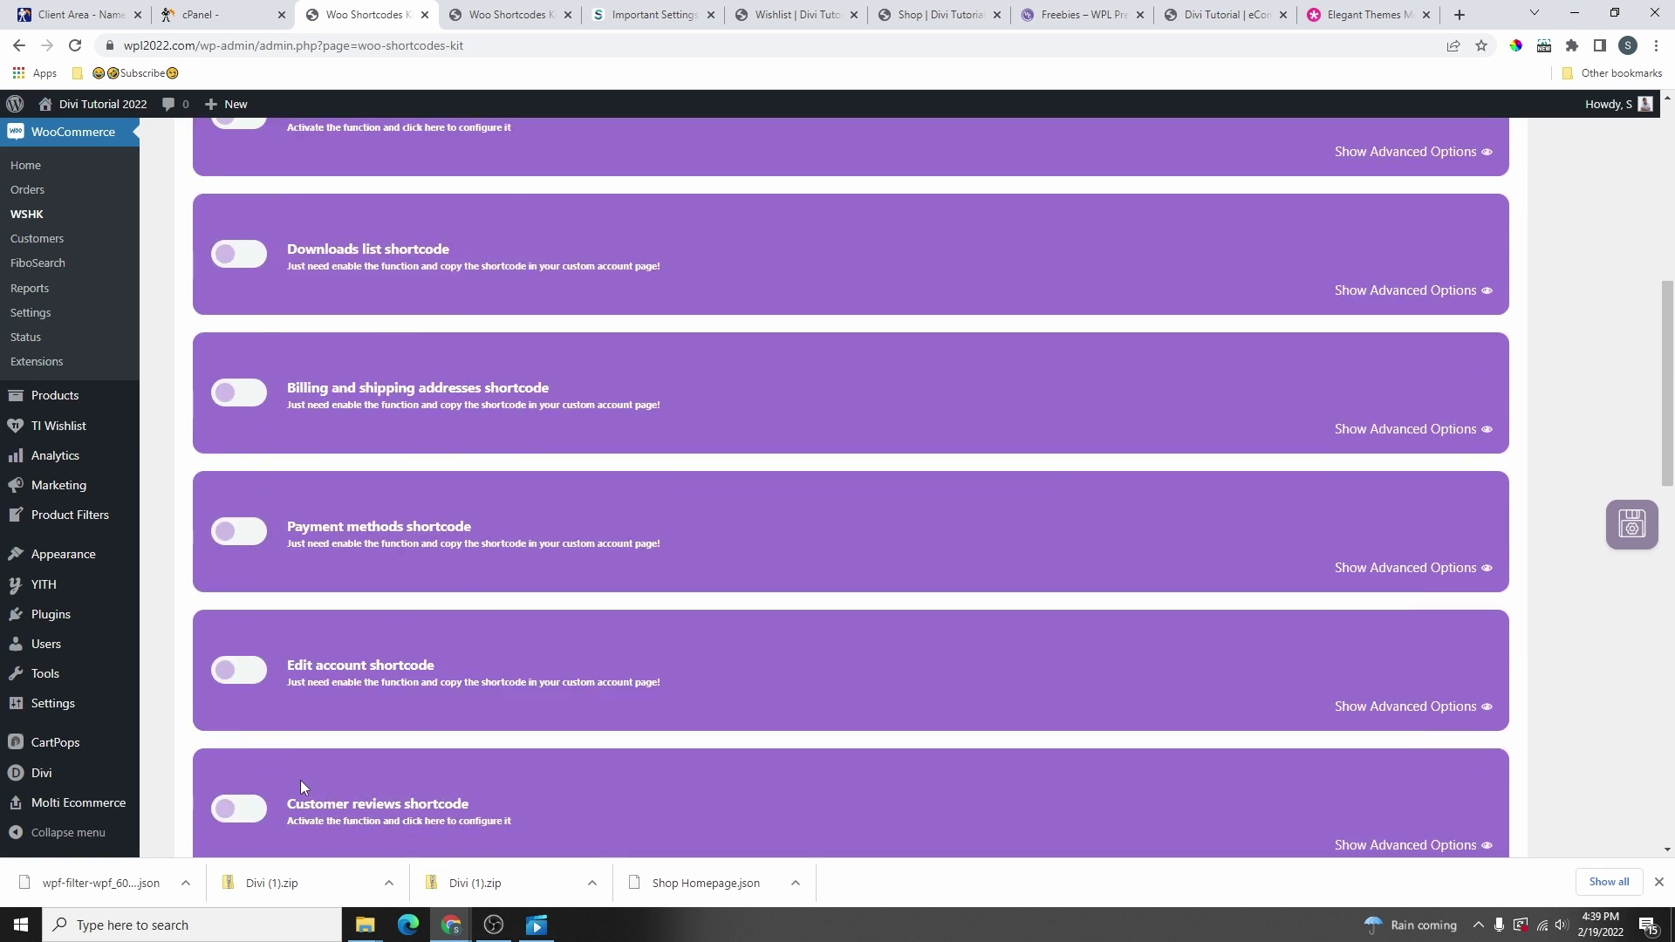
{"action": "scroll", "coordinate": [353, 667], "scroll_direction": "down", "scroll_amount": 5}
- Enable the Orders list, Downloads list, Billing and shipping addresses, and Payment methods shortcodes on wpl2022.com, matching the divi.wpl2022.com site
{"action": "key", "text": "ctrl+Tab"}
{"action": "scroll", "coordinate": [451, 425], "scroll_direction": "up", "scroll_amount": 5}
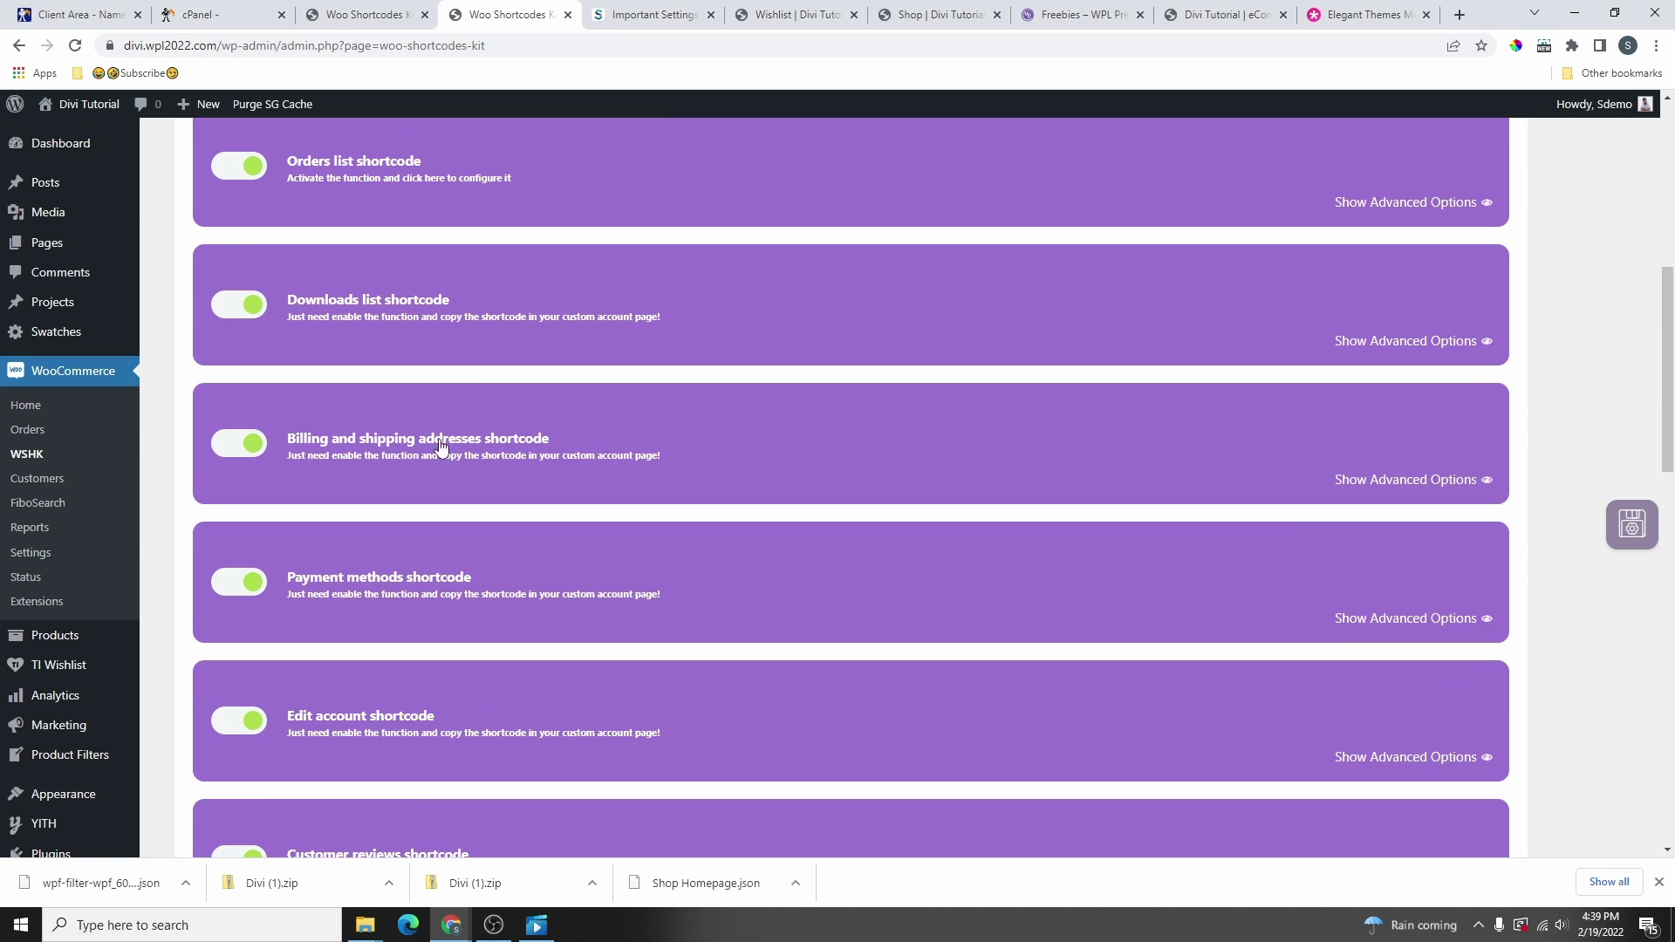
{"action": "scroll", "coordinate": [451, 425], "scroll_direction": "down", "scroll_amount": 10}
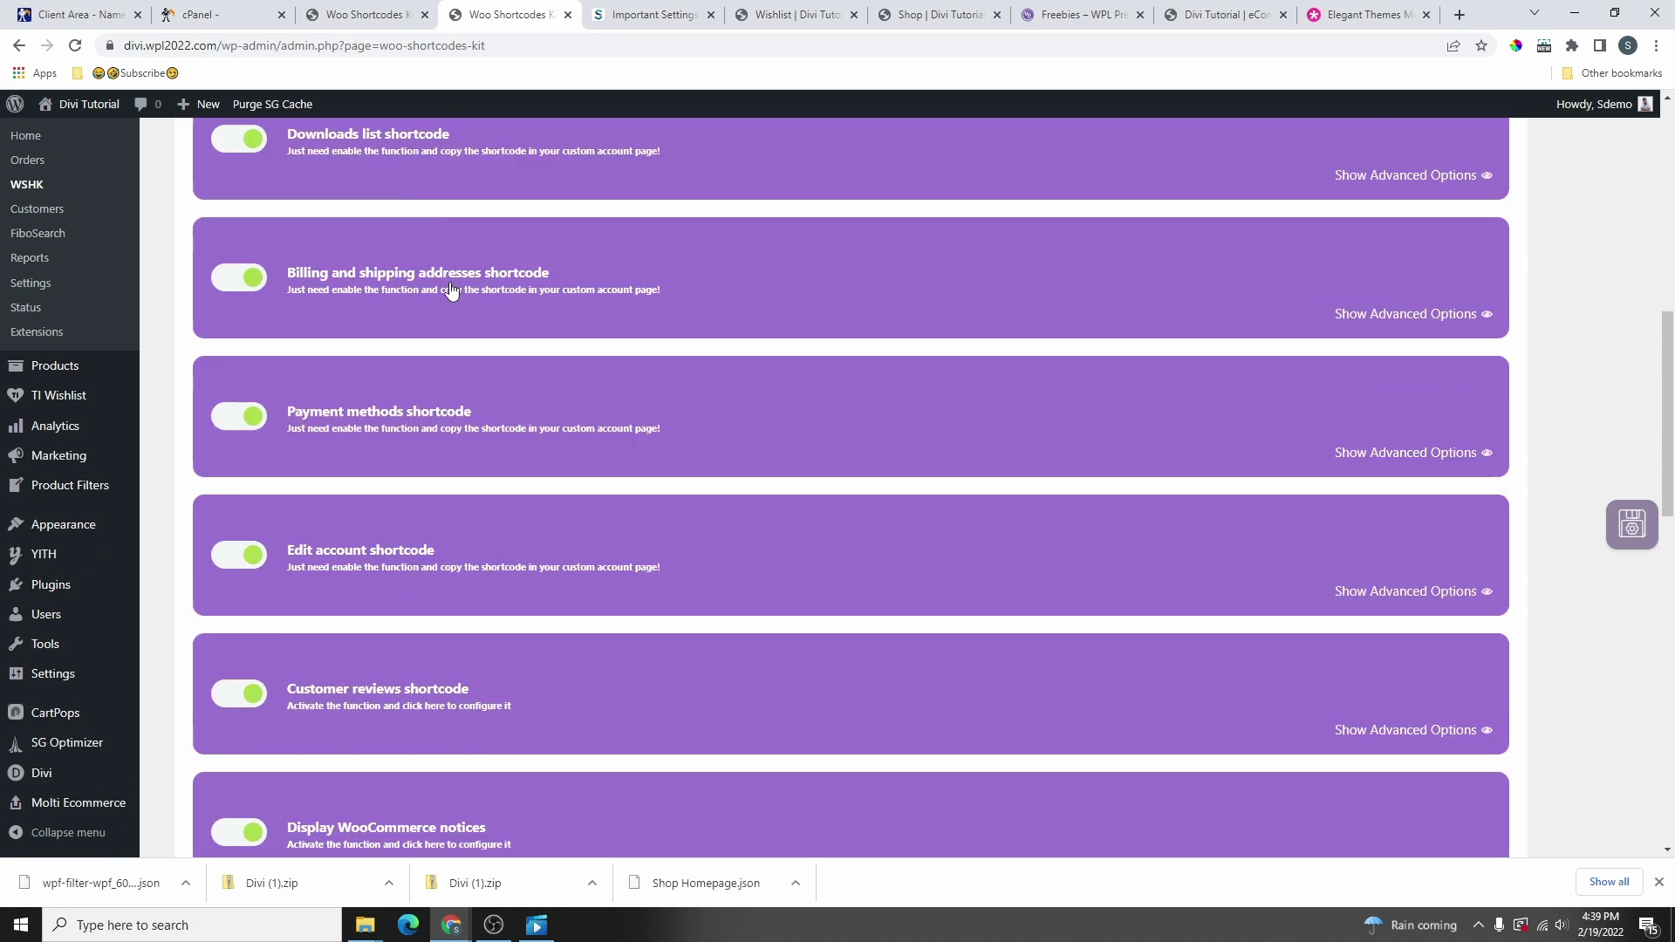
{"action": "scroll", "coordinate": [456, 433], "scroll_direction": "down", "scroll_amount": 4}
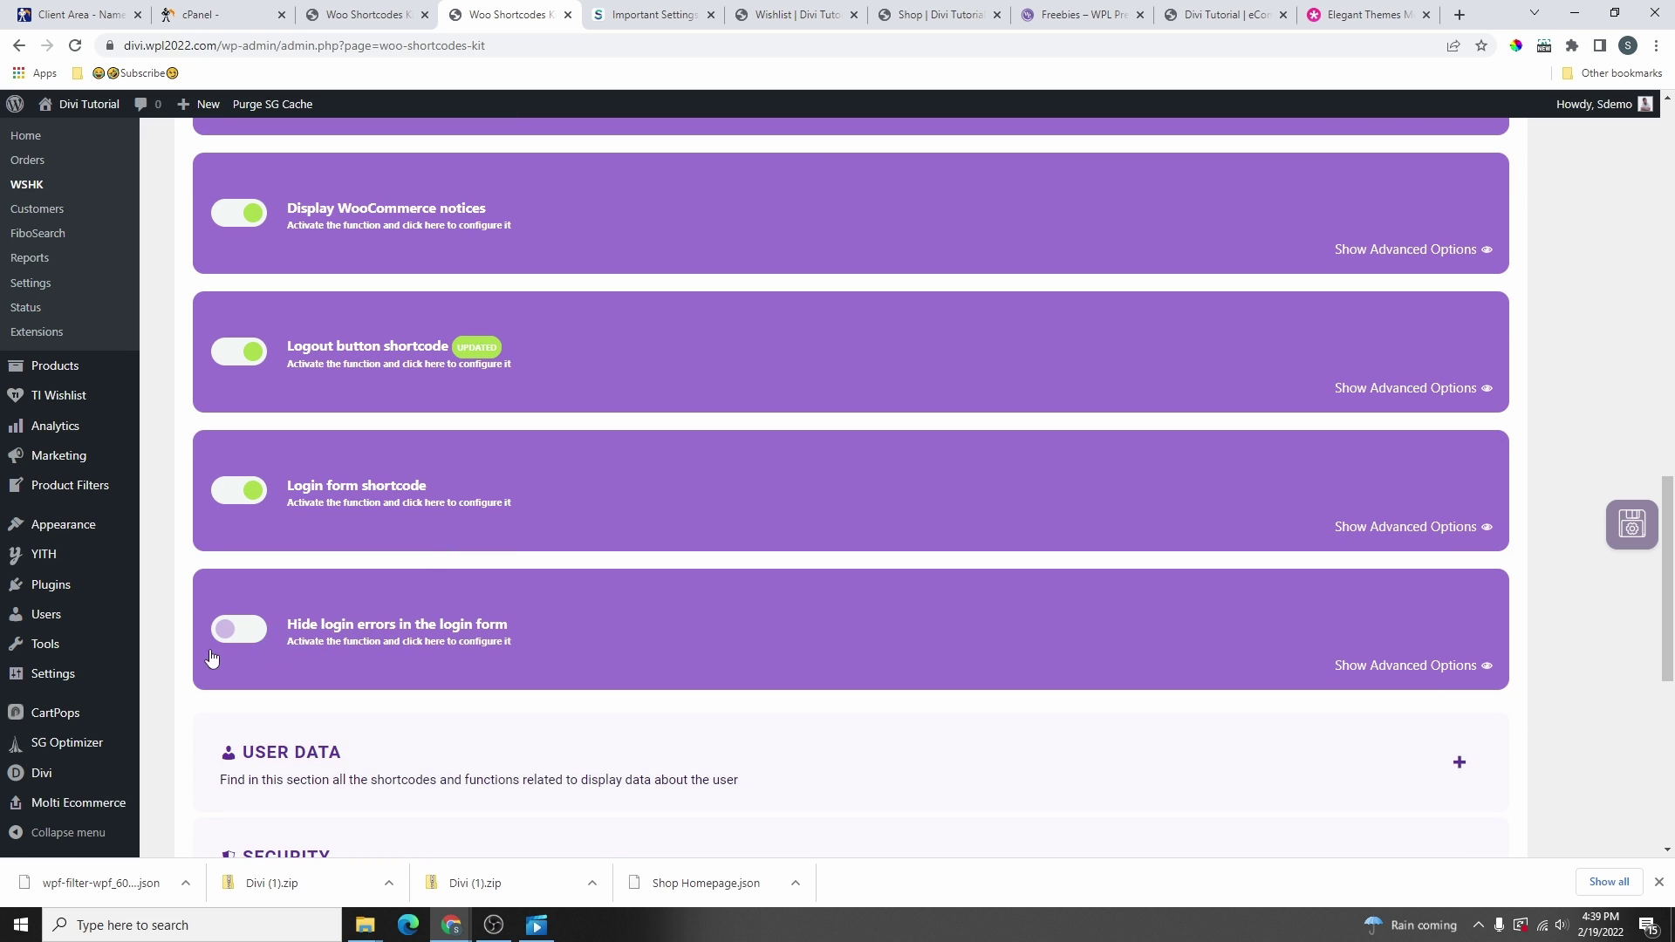
{"action": "left_click", "coordinate": [376, 16]}
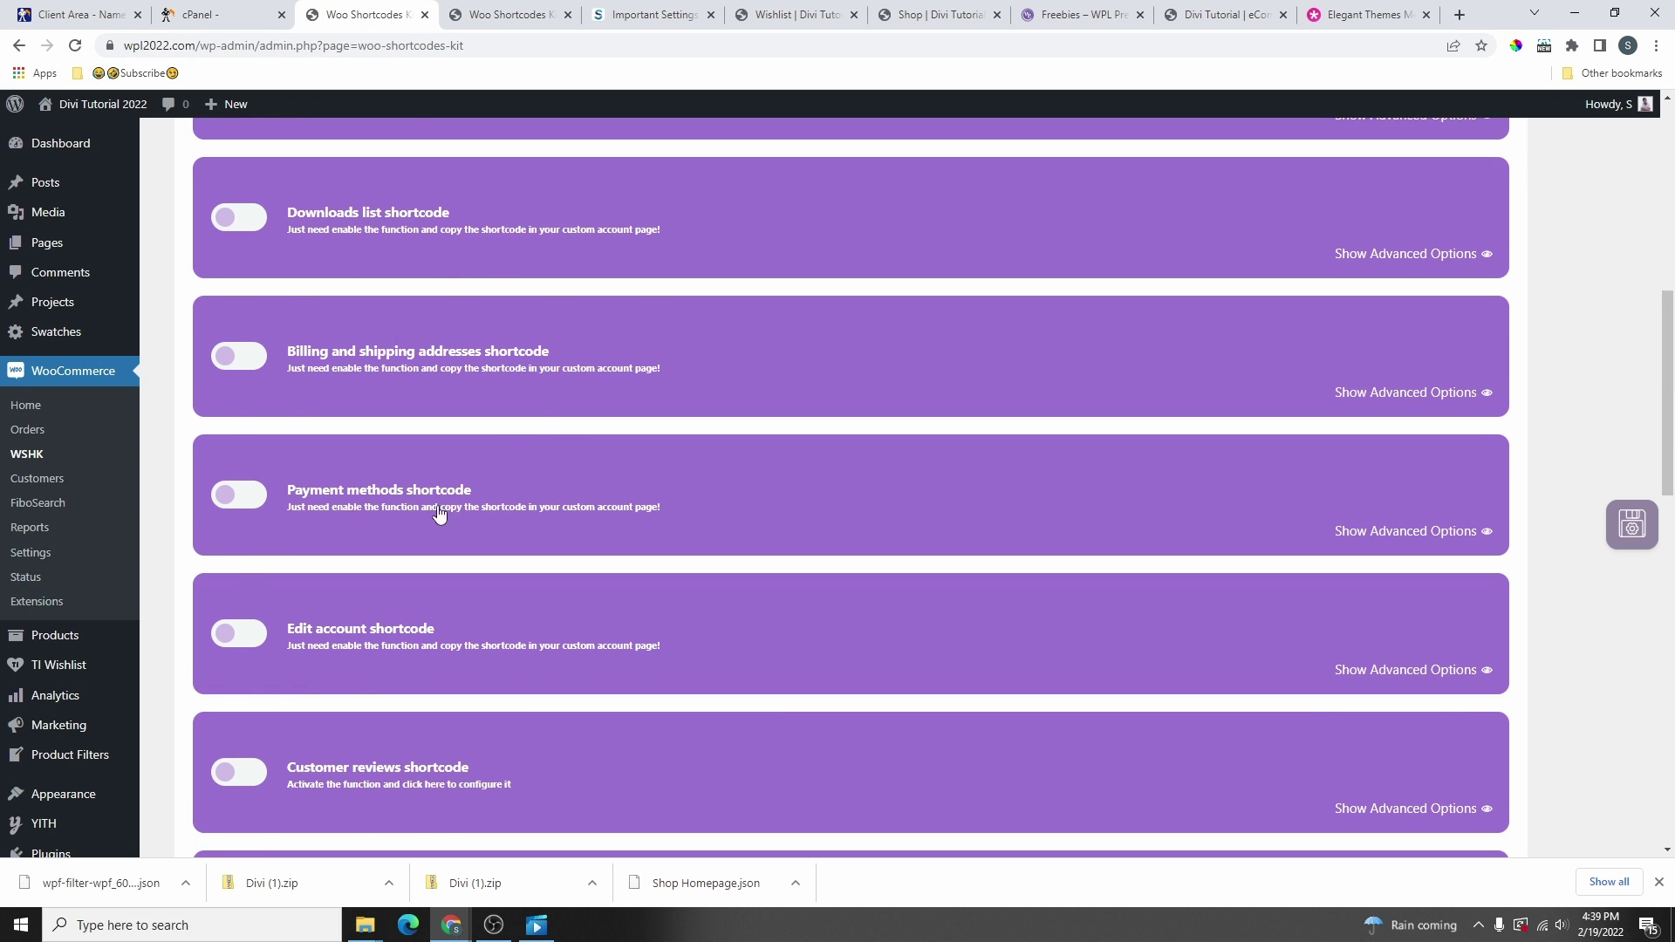
{"action": "scroll", "coordinate": [439, 515], "scroll_direction": "up", "scroll_amount": 5}
{"action": "scroll", "coordinate": [343, 513], "scroll_direction": "down", "scroll_amount": 6}
{"action": "left_click", "coordinate": [260, 166]}
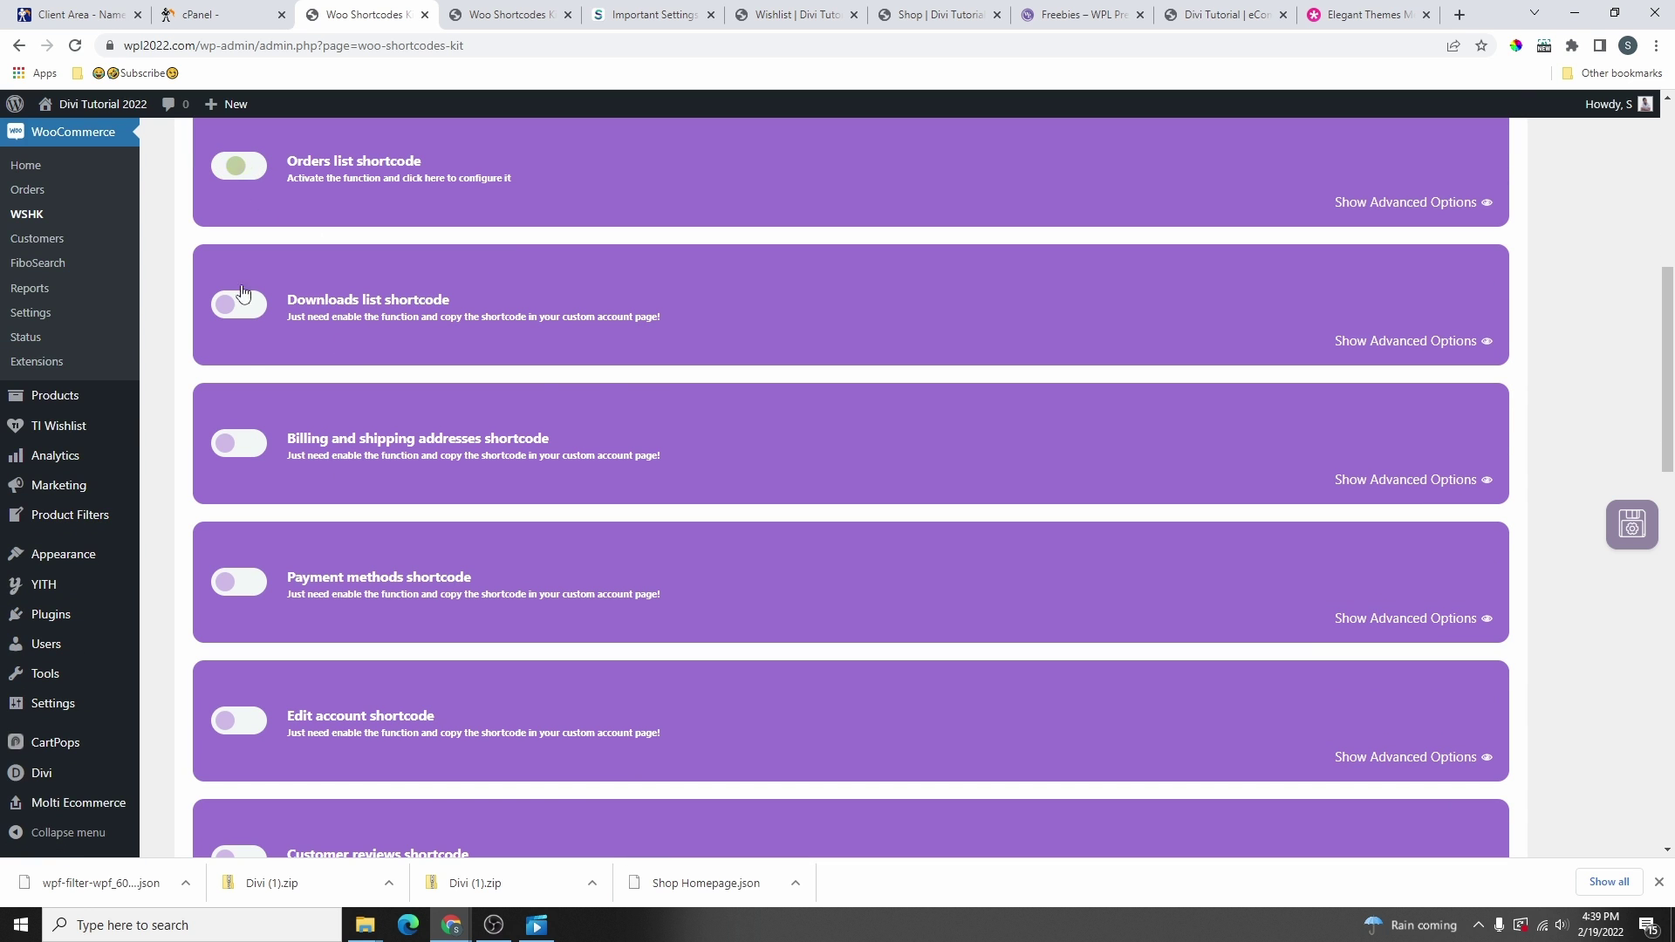
{"action": "left_click", "coordinate": [243, 301]}
{"action": "left_click", "coordinate": [238, 443]}
{"action": "left_click", "coordinate": [241, 581]}
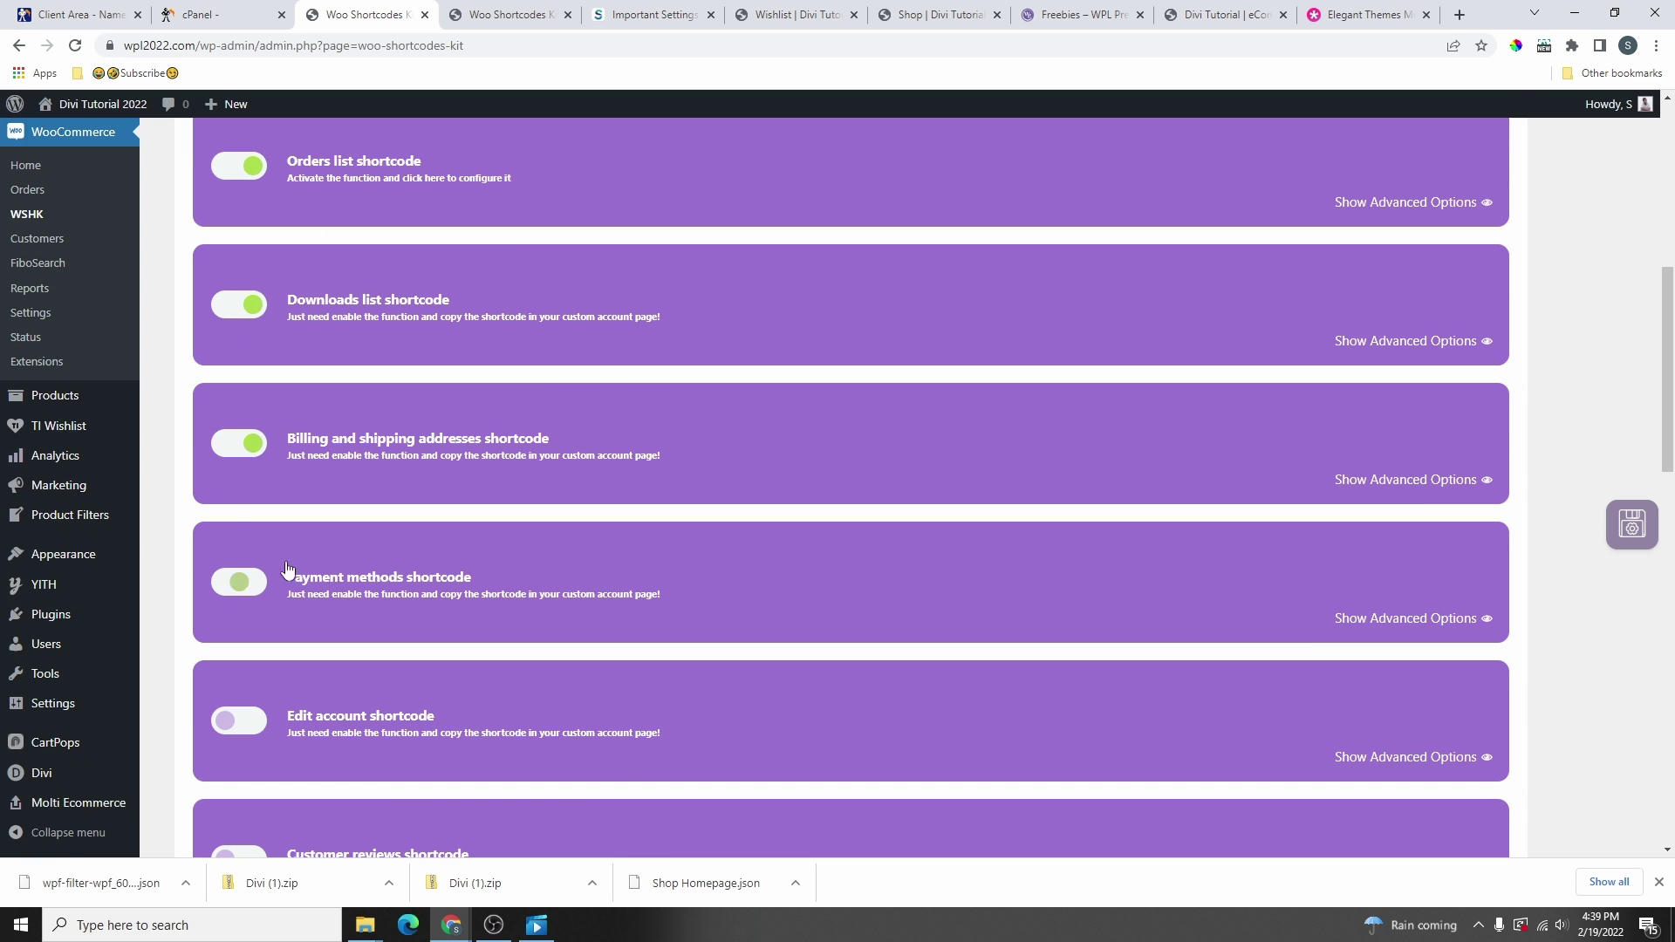
- Enable the Edit account, Customer reviews, Display WooCommerce notices, Logout button and Login form functions in the Account Page section
{"action": "scroll", "coordinate": [271, 524], "scroll_direction": "down", "scroll_amount": 3}
{"action": "left_click", "coordinate": [241, 449]}
{"action": "scroll", "coordinate": [244, 392], "scroll_direction": "down", "scroll_amount": 4}
{"action": "left_click", "coordinate": [241, 250]}
{"action": "left_click", "coordinate": [241, 387]}
{"action": "left_click", "coordinate": [240, 526]}
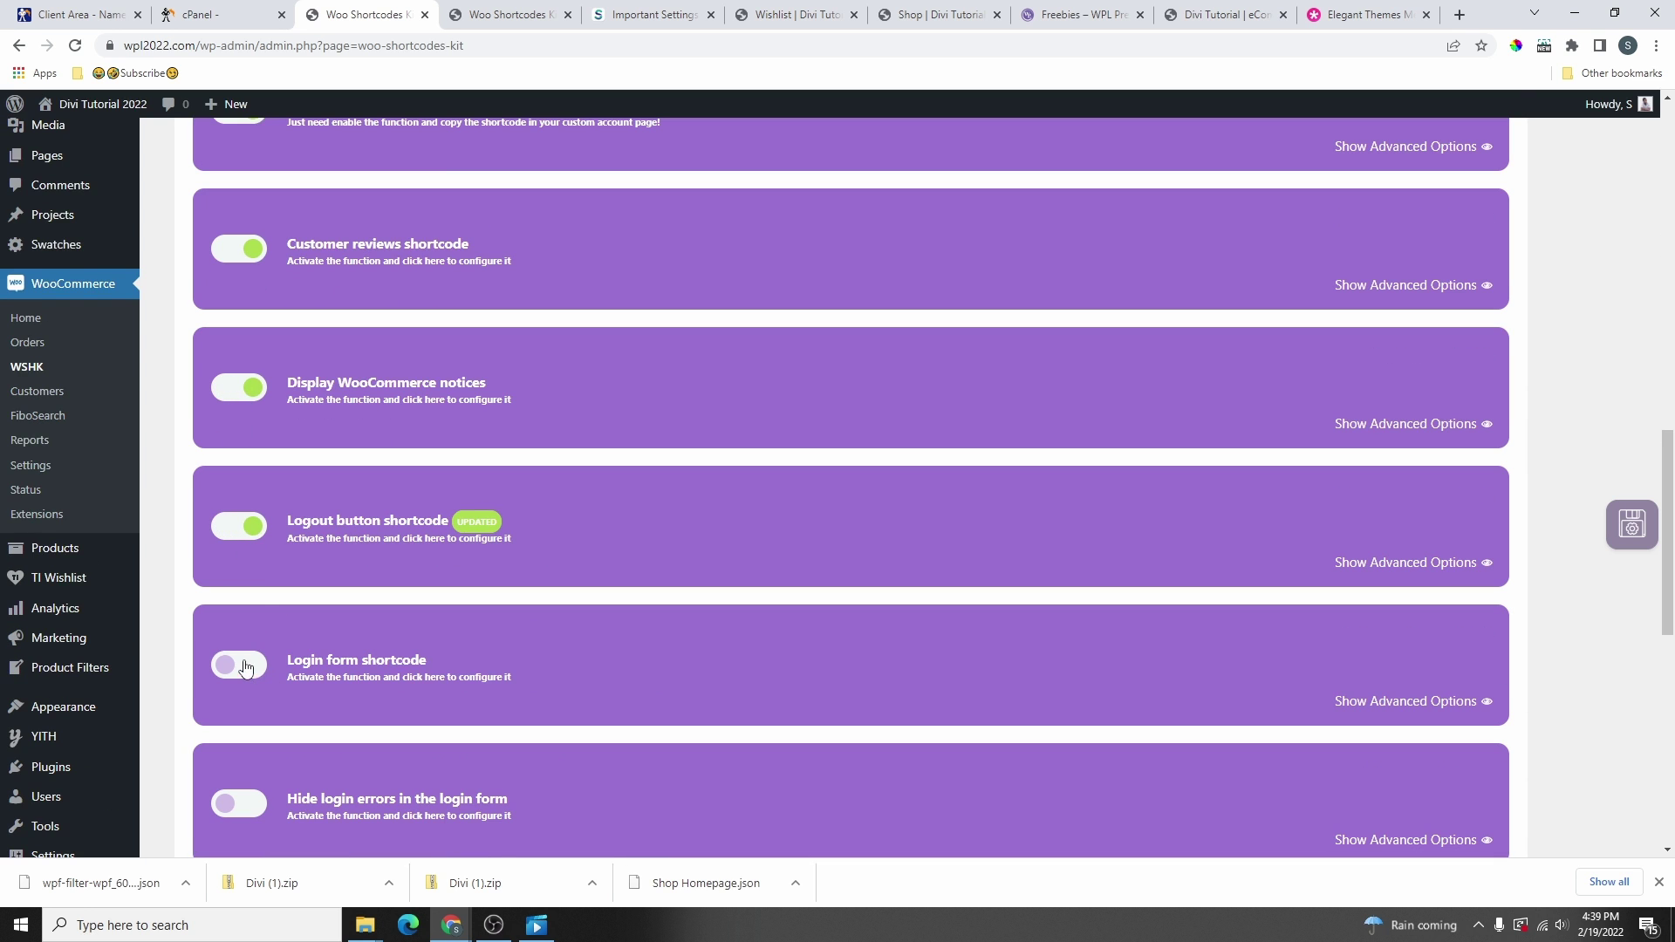
{"action": "left_click", "coordinate": [246, 667]}
{"action": "scroll", "coordinate": [251, 637], "scroll_direction": "down", "scroll_amount": 3}
- Review which User Data functions are enabled in the WSHK settings of the divi.wpl2022.com site
{"action": "left_click", "coordinate": [497, 26]}
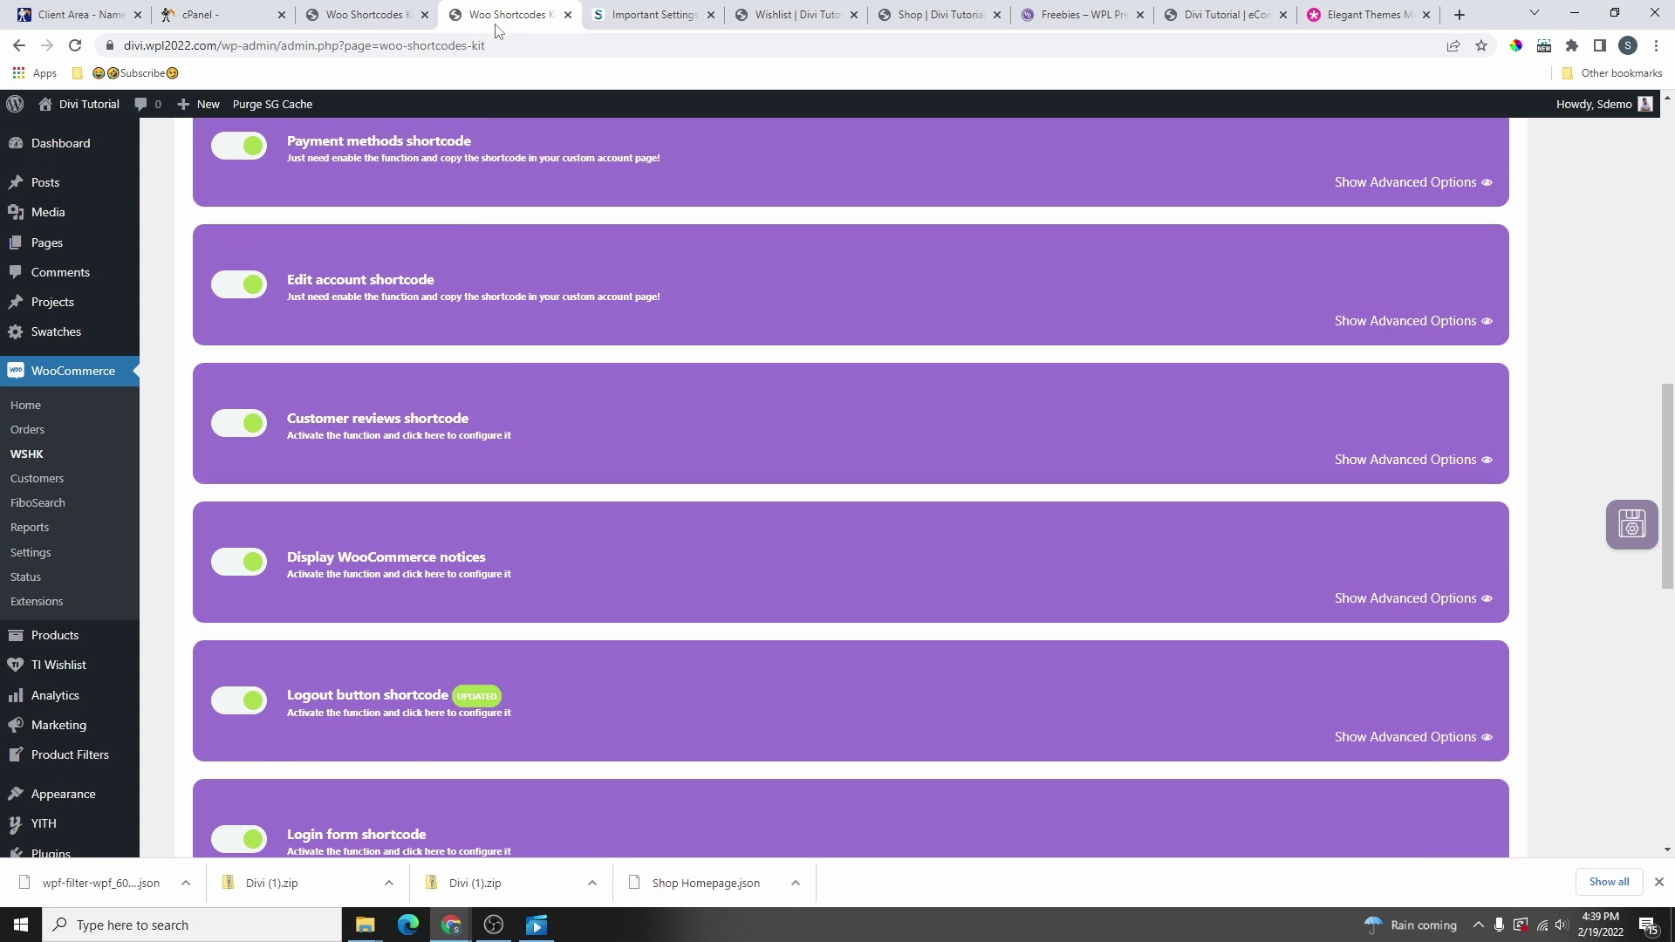
{"action": "scroll", "coordinate": [398, 368], "scroll_direction": "up", "scroll_amount": 6}
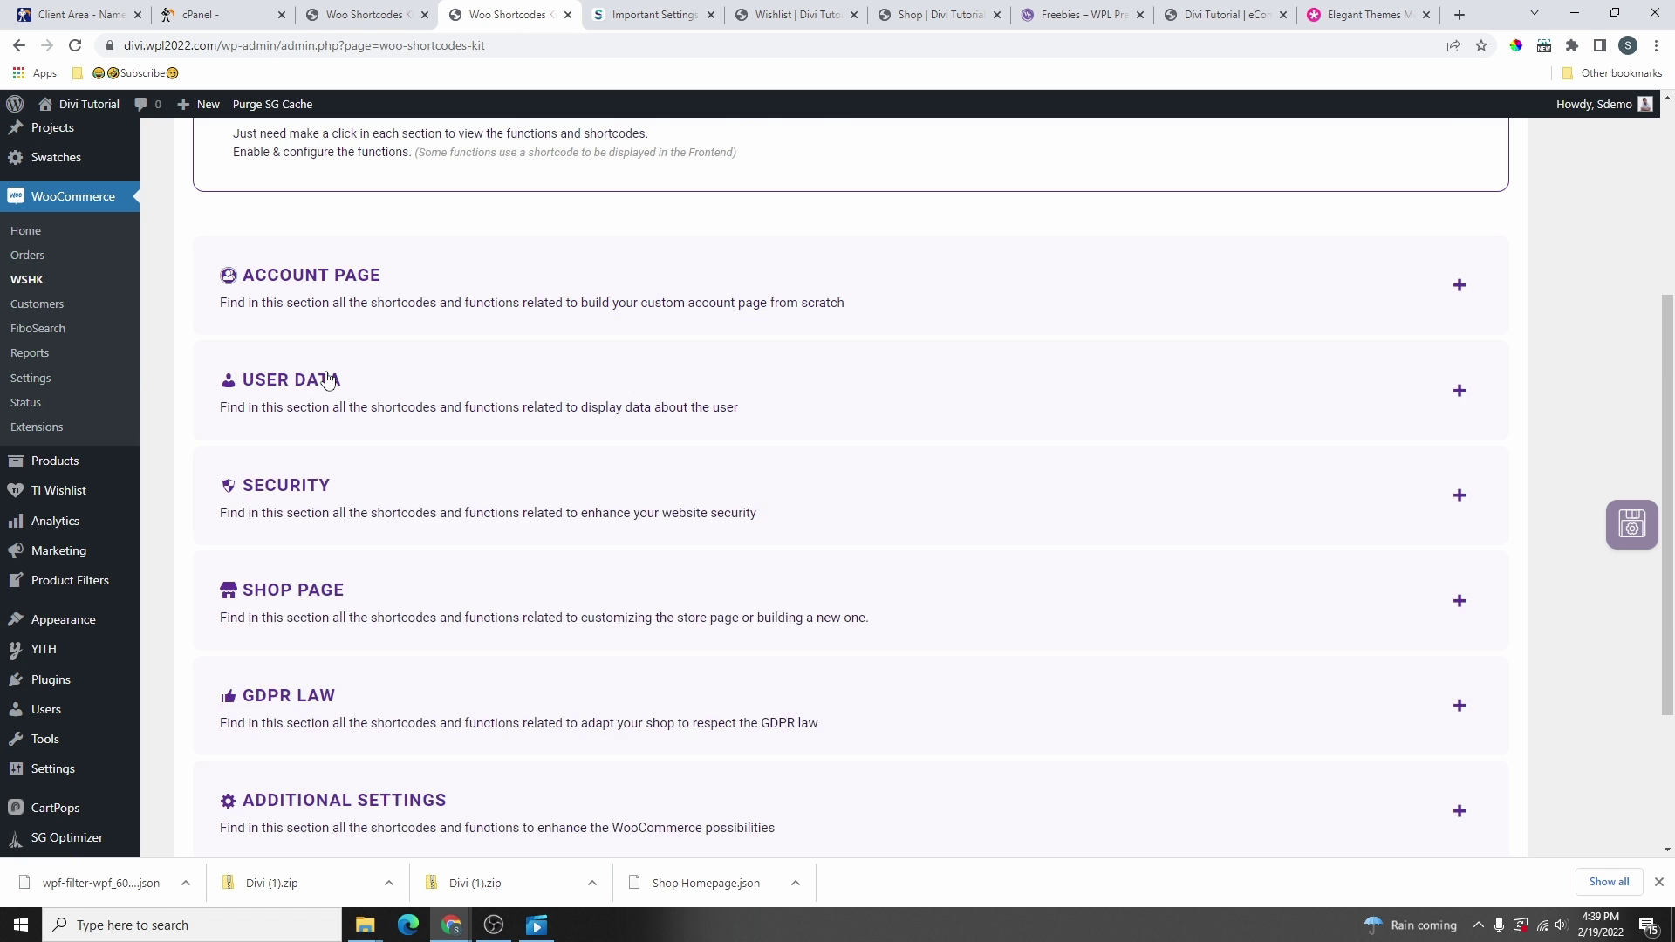
{"action": "left_click", "coordinate": [334, 384]}
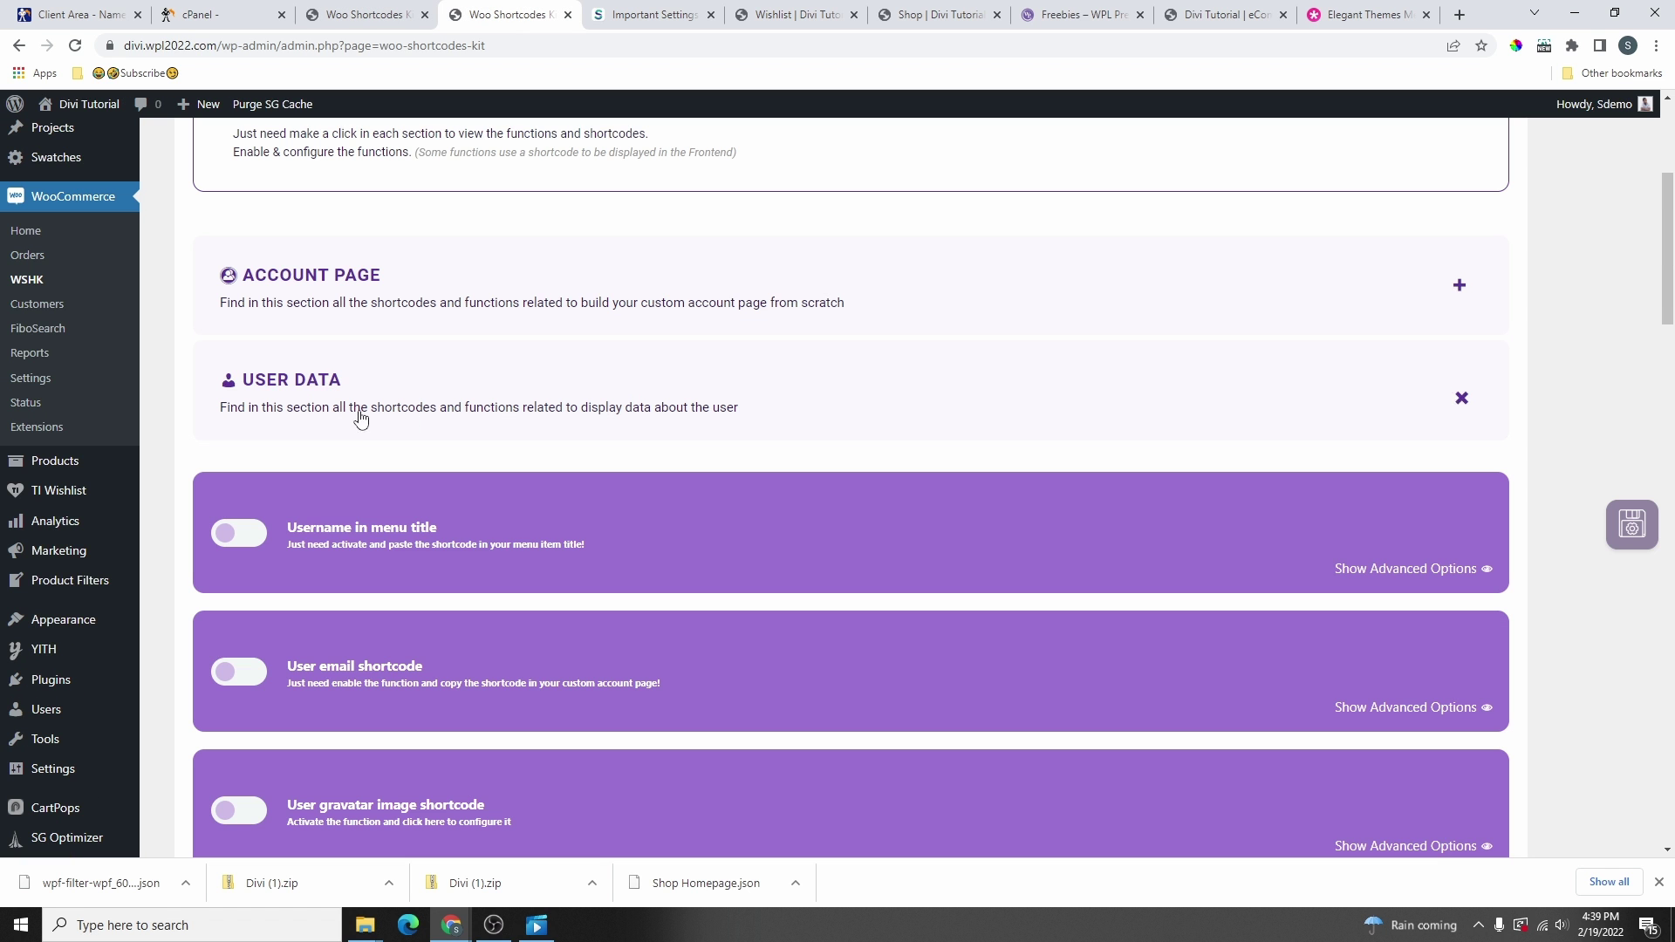
{"action": "scroll", "coordinate": [436, 417], "scroll_direction": "down", "scroll_amount": 7}
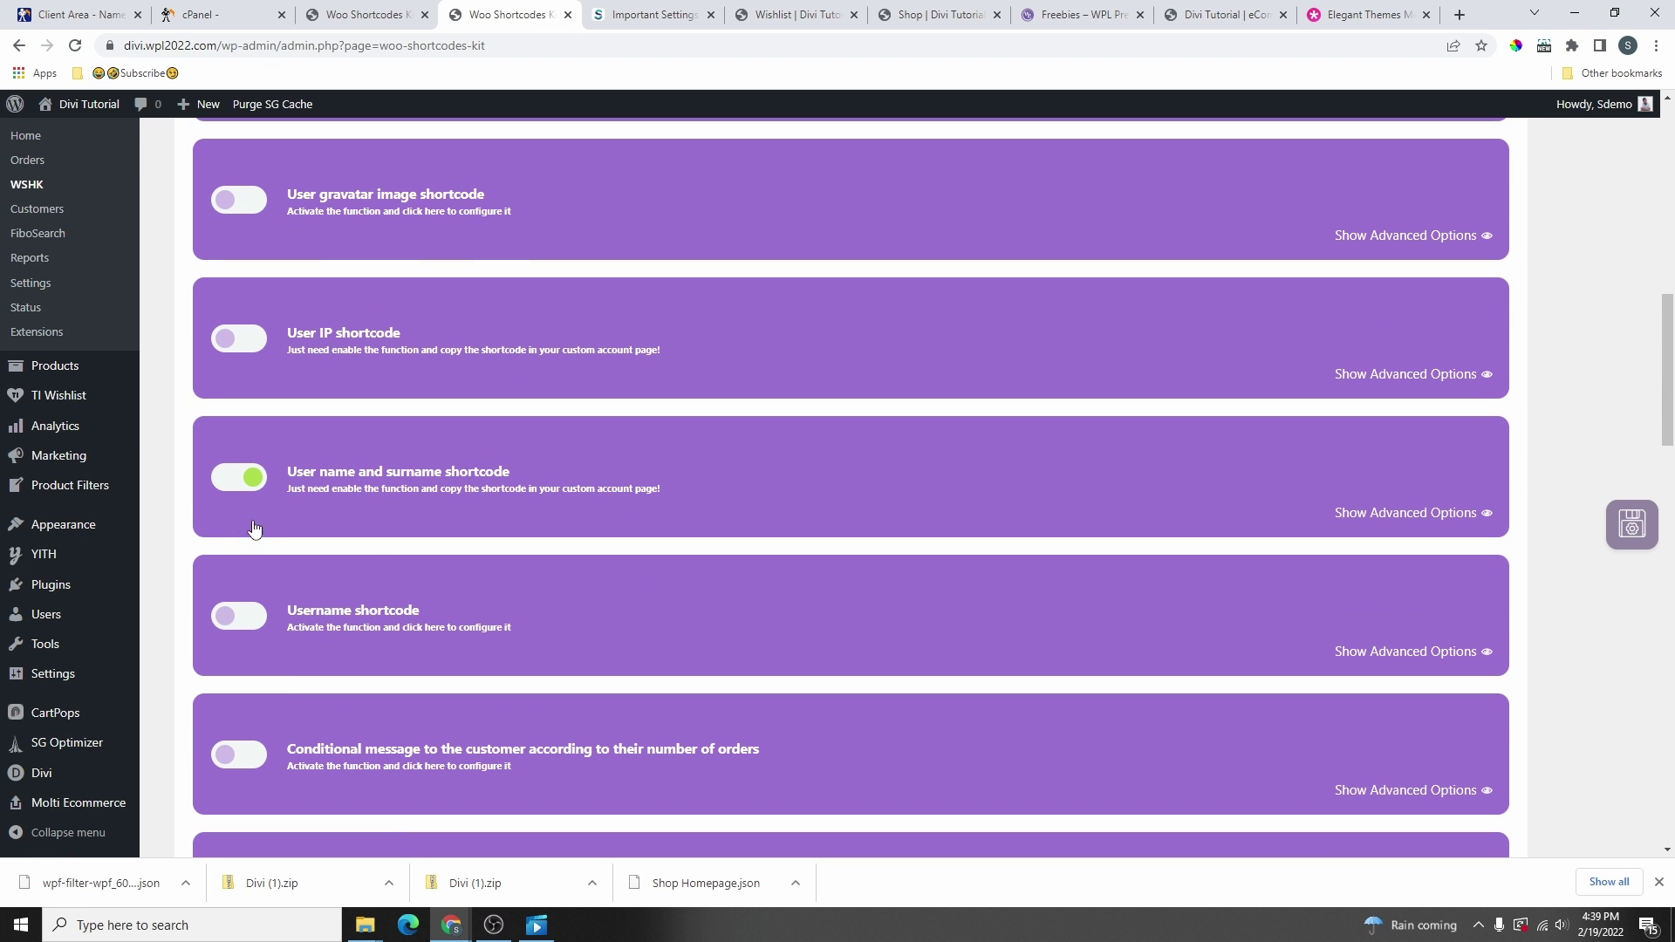
{"action": "scroll", "coordinate": [488, 541], "scroll_direction": "down", "scroll_amount": 6}
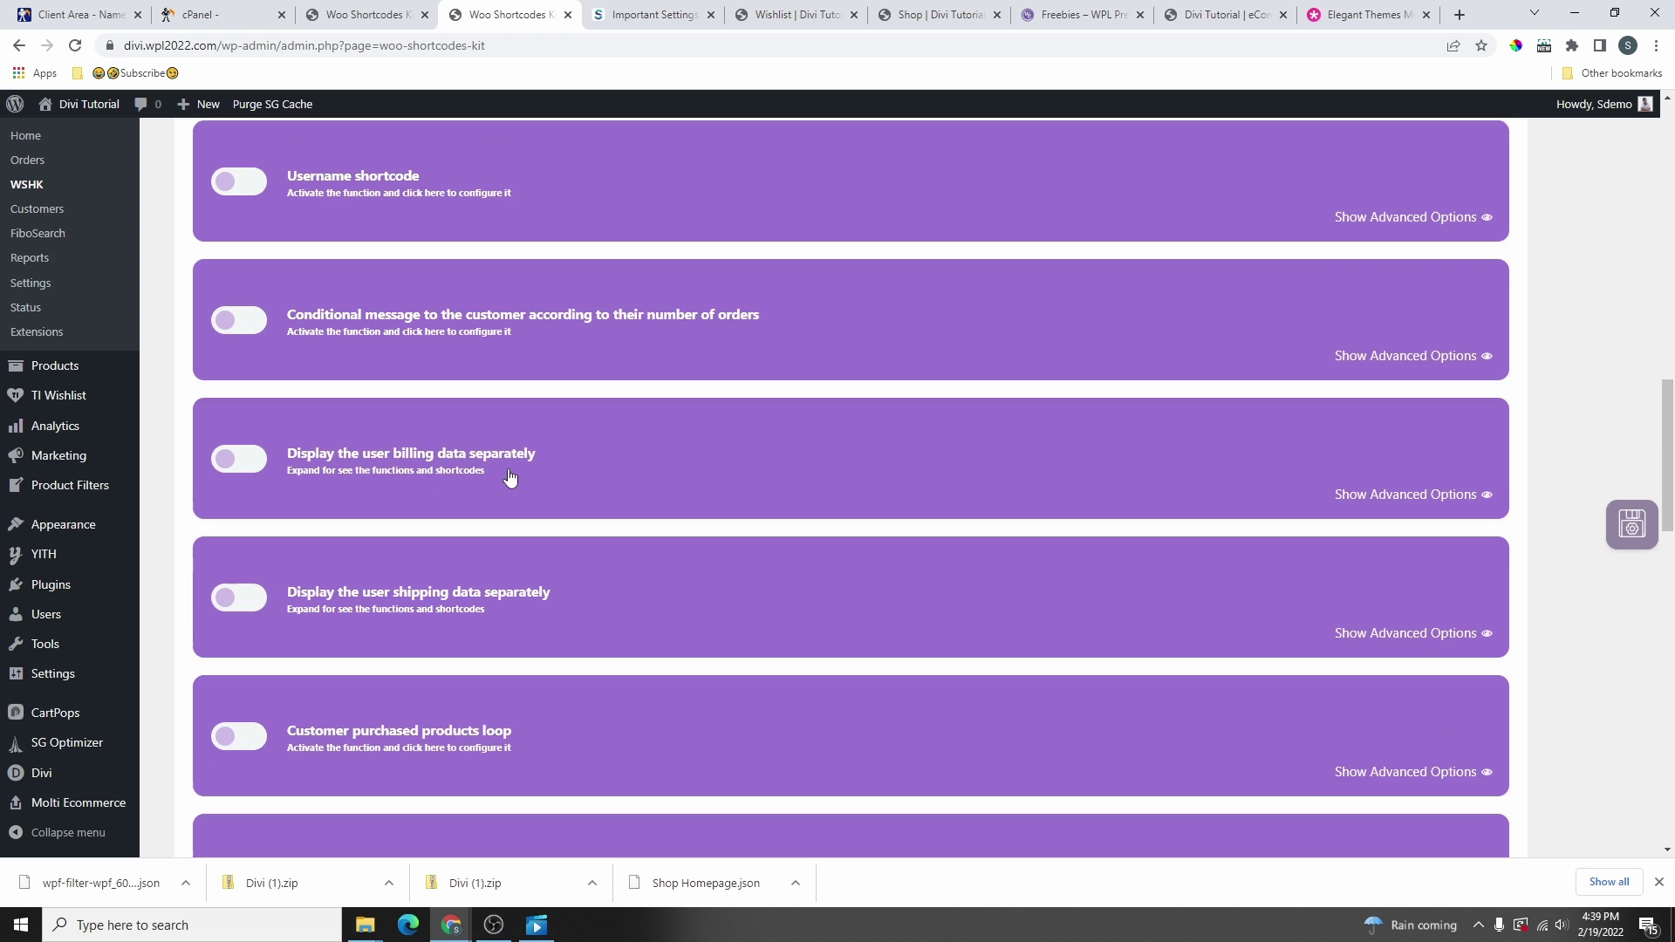
{"action": "scroll", "coordinate": [393, 401], "scroll_direction": "down", "scroll_amount": 10}
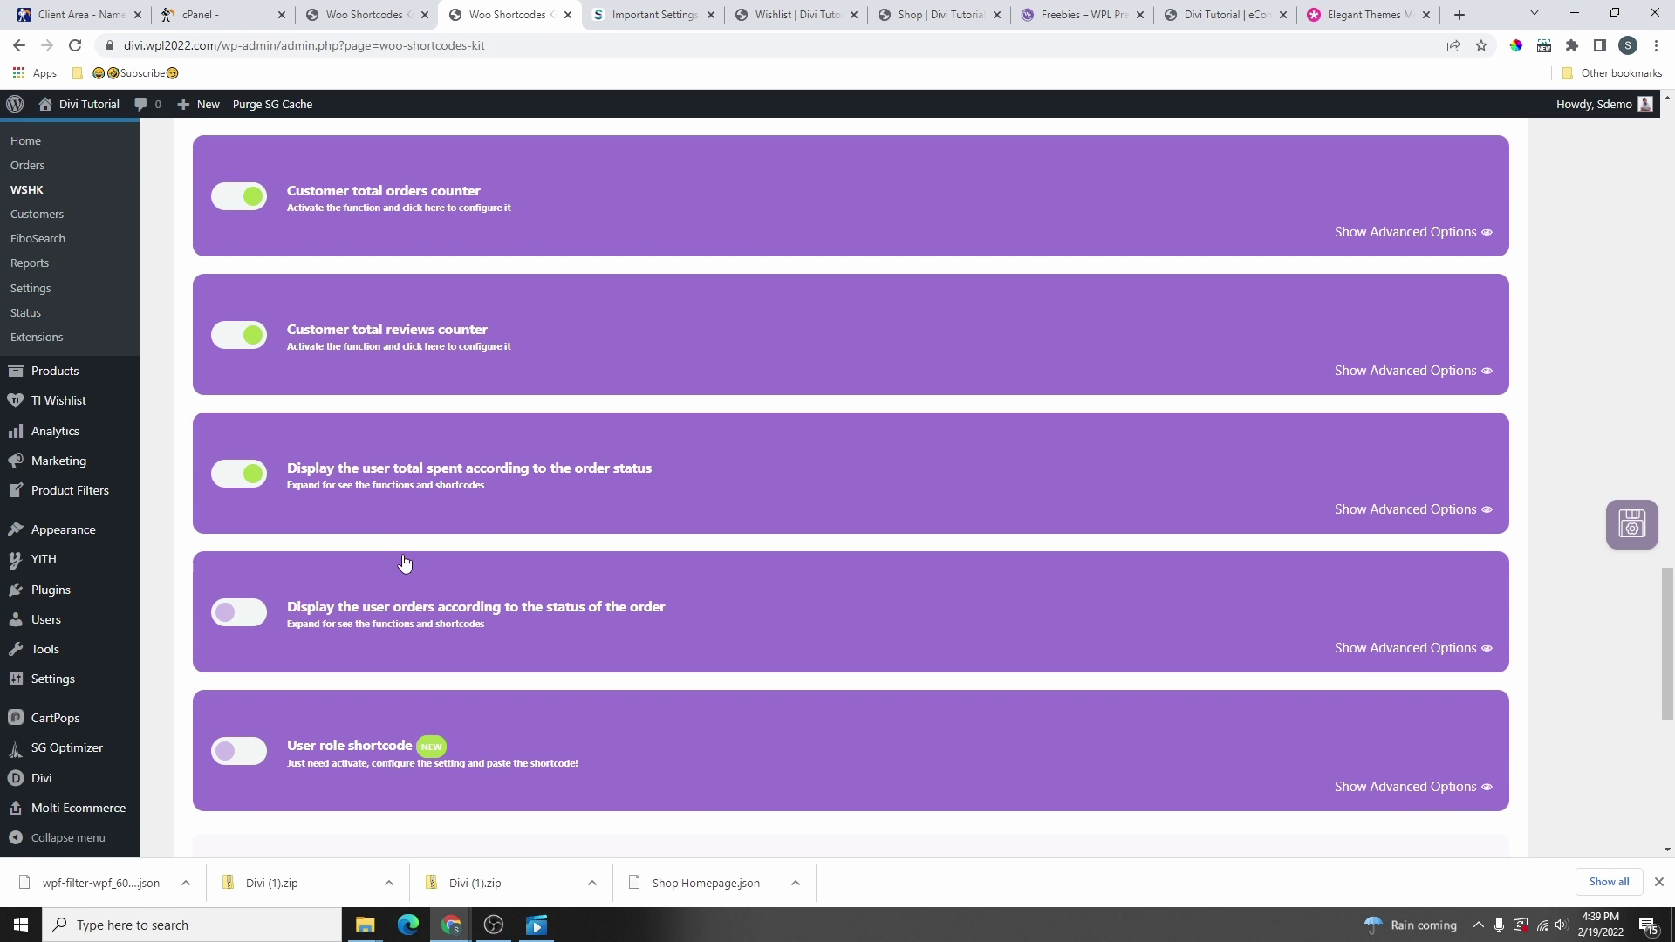
{"action": "scroll", "coordinate": [366, 431], "scroll_direction": "up", "scroll_amount": 2}
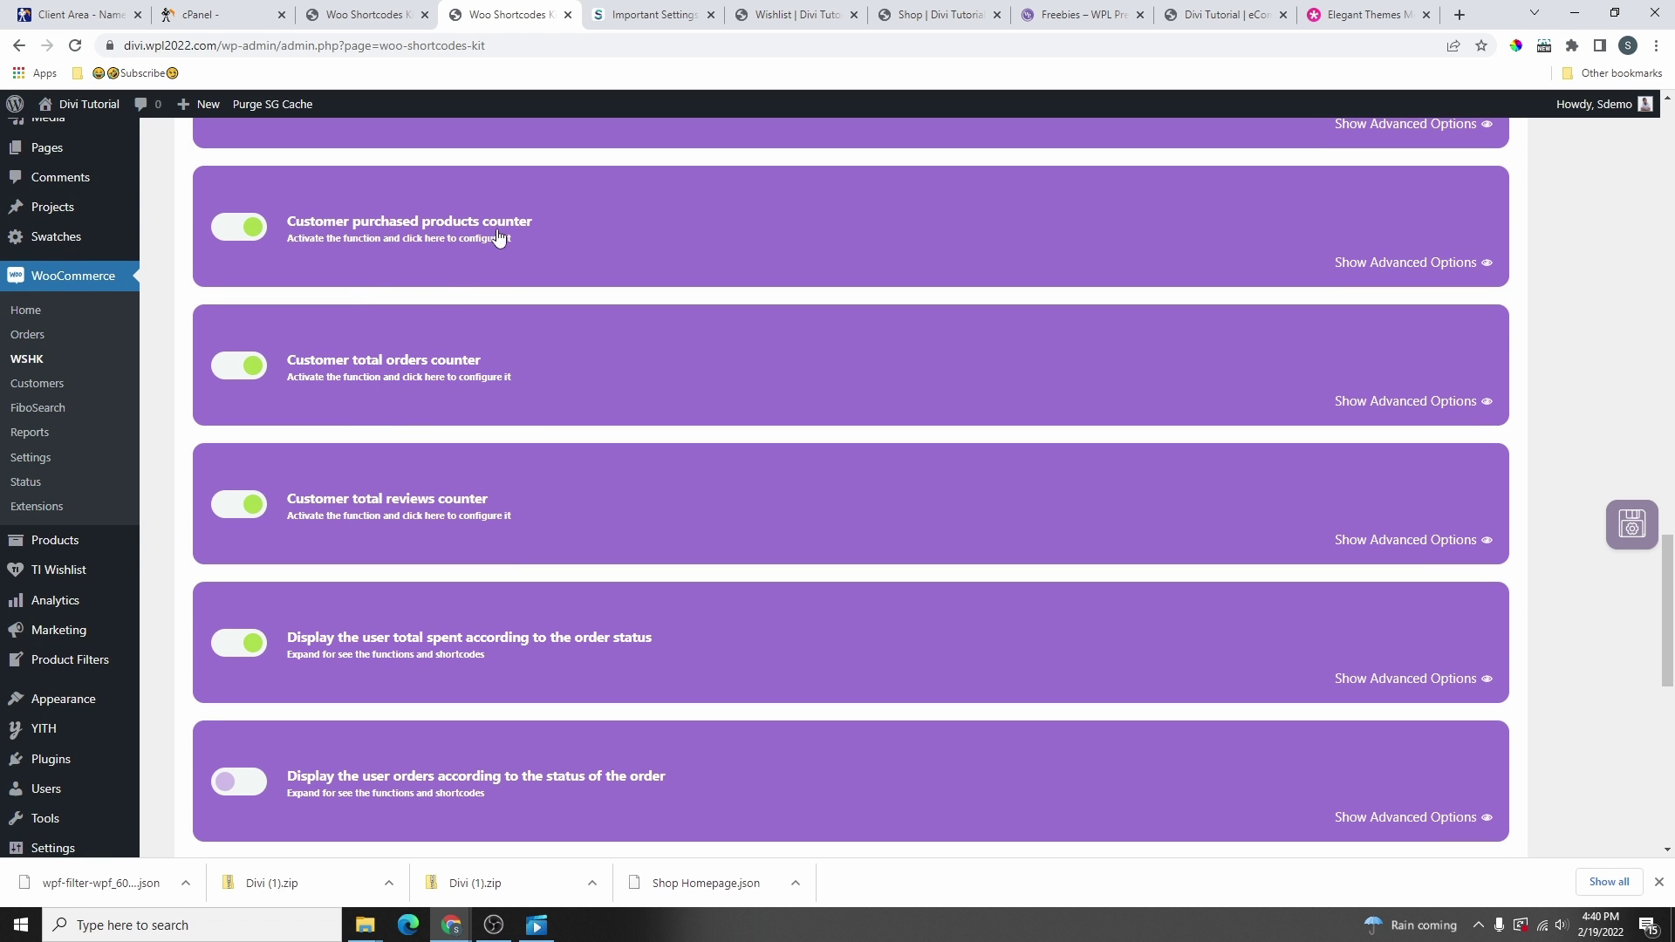
- Expand the User Data section on the wpl2022.com site and enable the User name and surname shortcode
{"action": "left_click", "coordinate": [358, 15]}
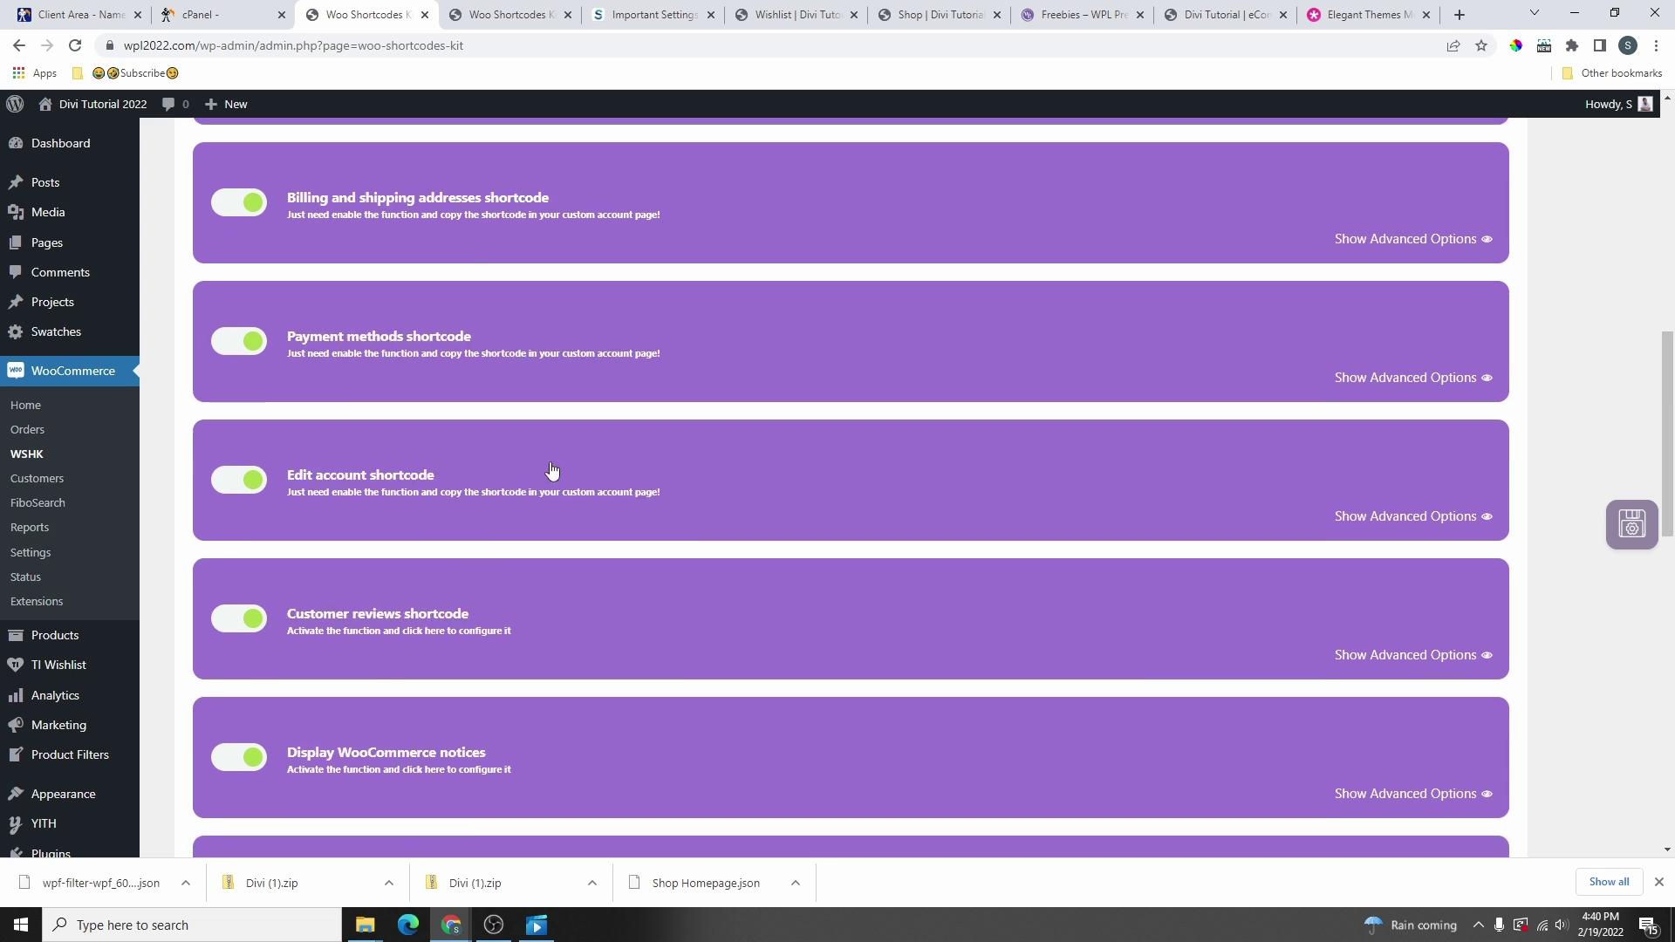
{"action": "scroll", "coordinate": [553, 475], "scroll_direction": "up", "scroll_amount": 6}
{"action": "left_click", "coordinate": [400, 471]}
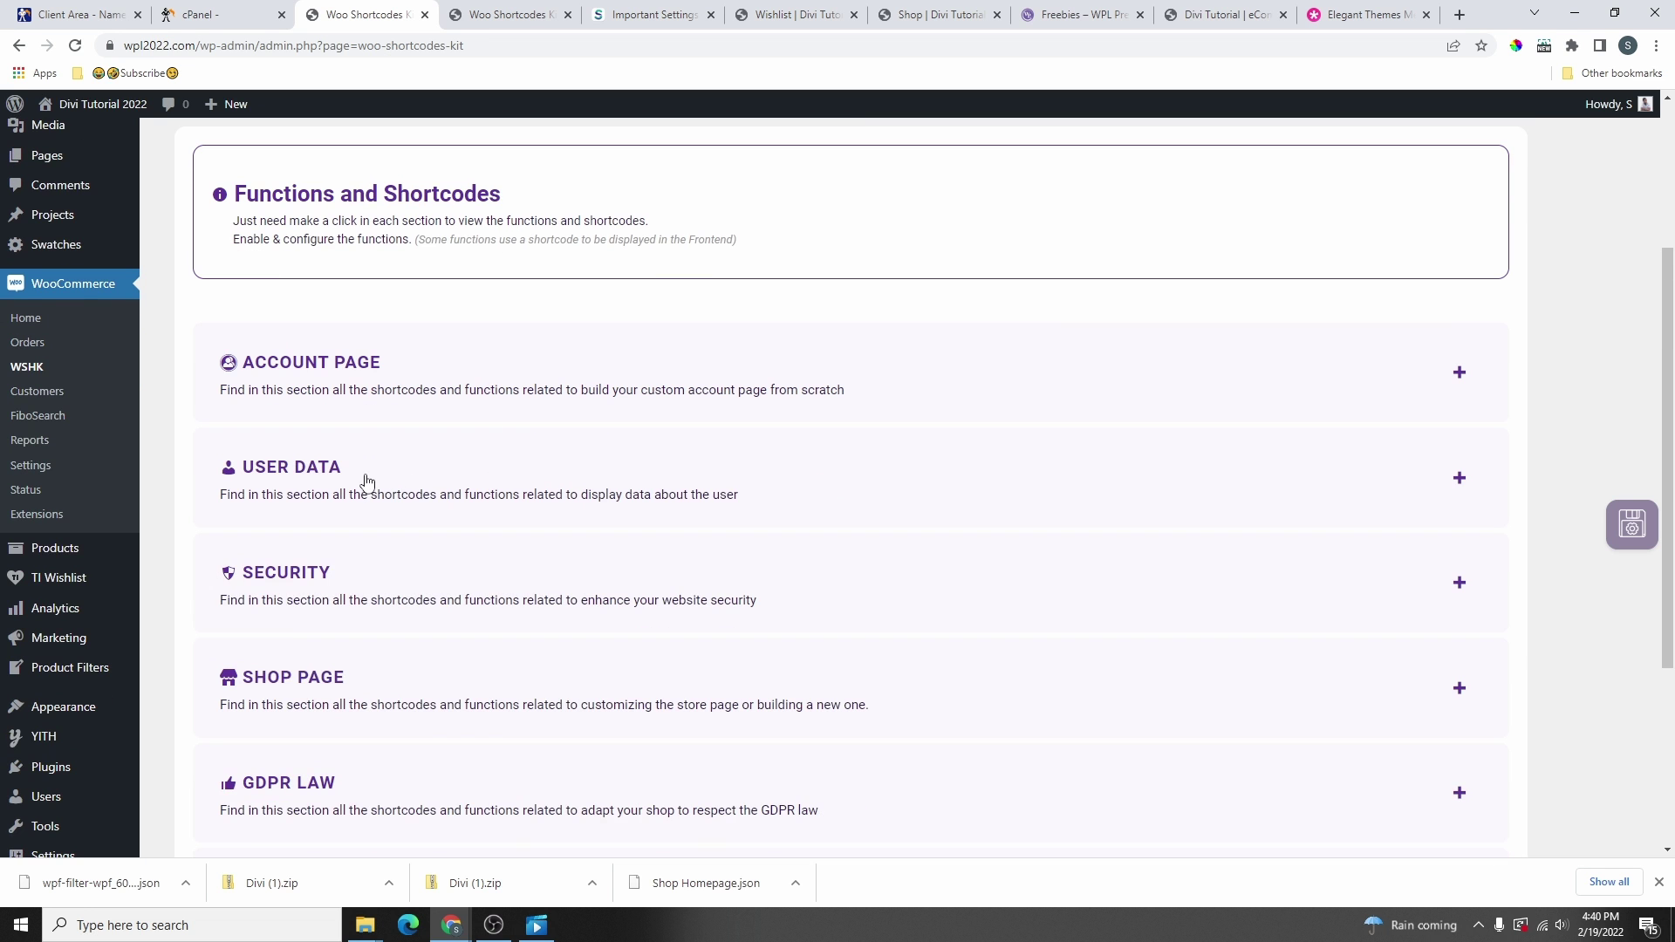
{"action": "left_click", "coordinate": [366, 482]}
{"action": "scroll", "coordinate": [240, 484], "scroll_direction": "down", "scroll_amount": 5}
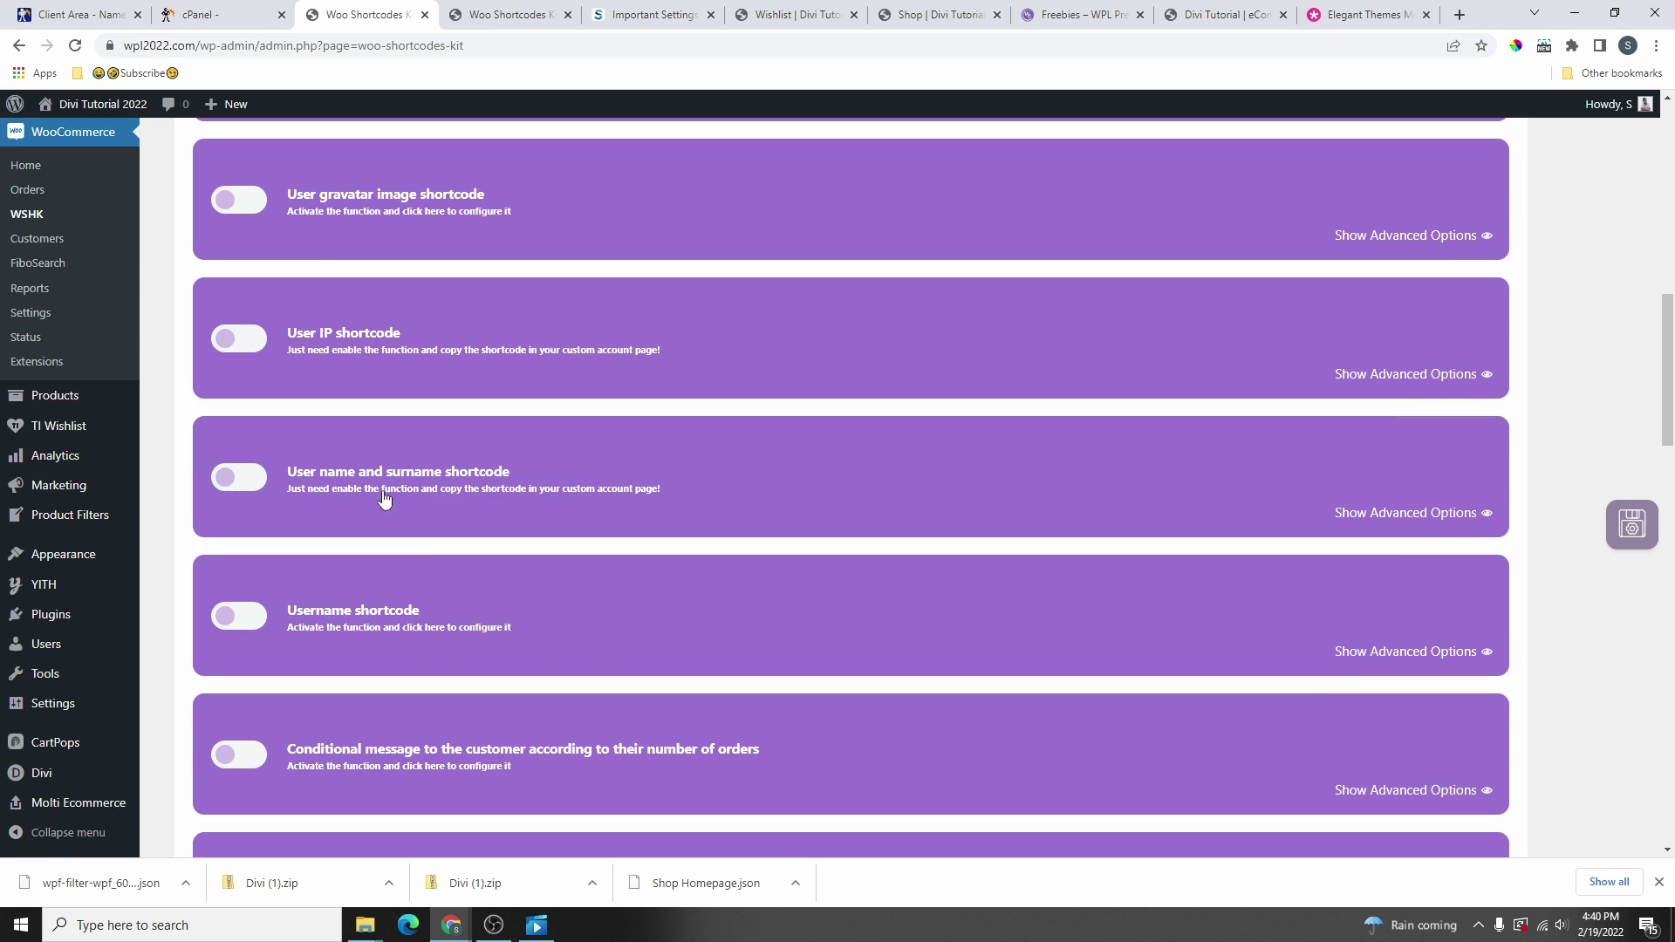
{"action": "left_click", "coordinate": [225, 478]}
- Enable the Customer purchased products, Customer total orders and Customer total reviews counters in the User Data section
{"action": "scroll", "coordinate": [390, 508], "scroll_direction": "down", "scroll_amount": 10}
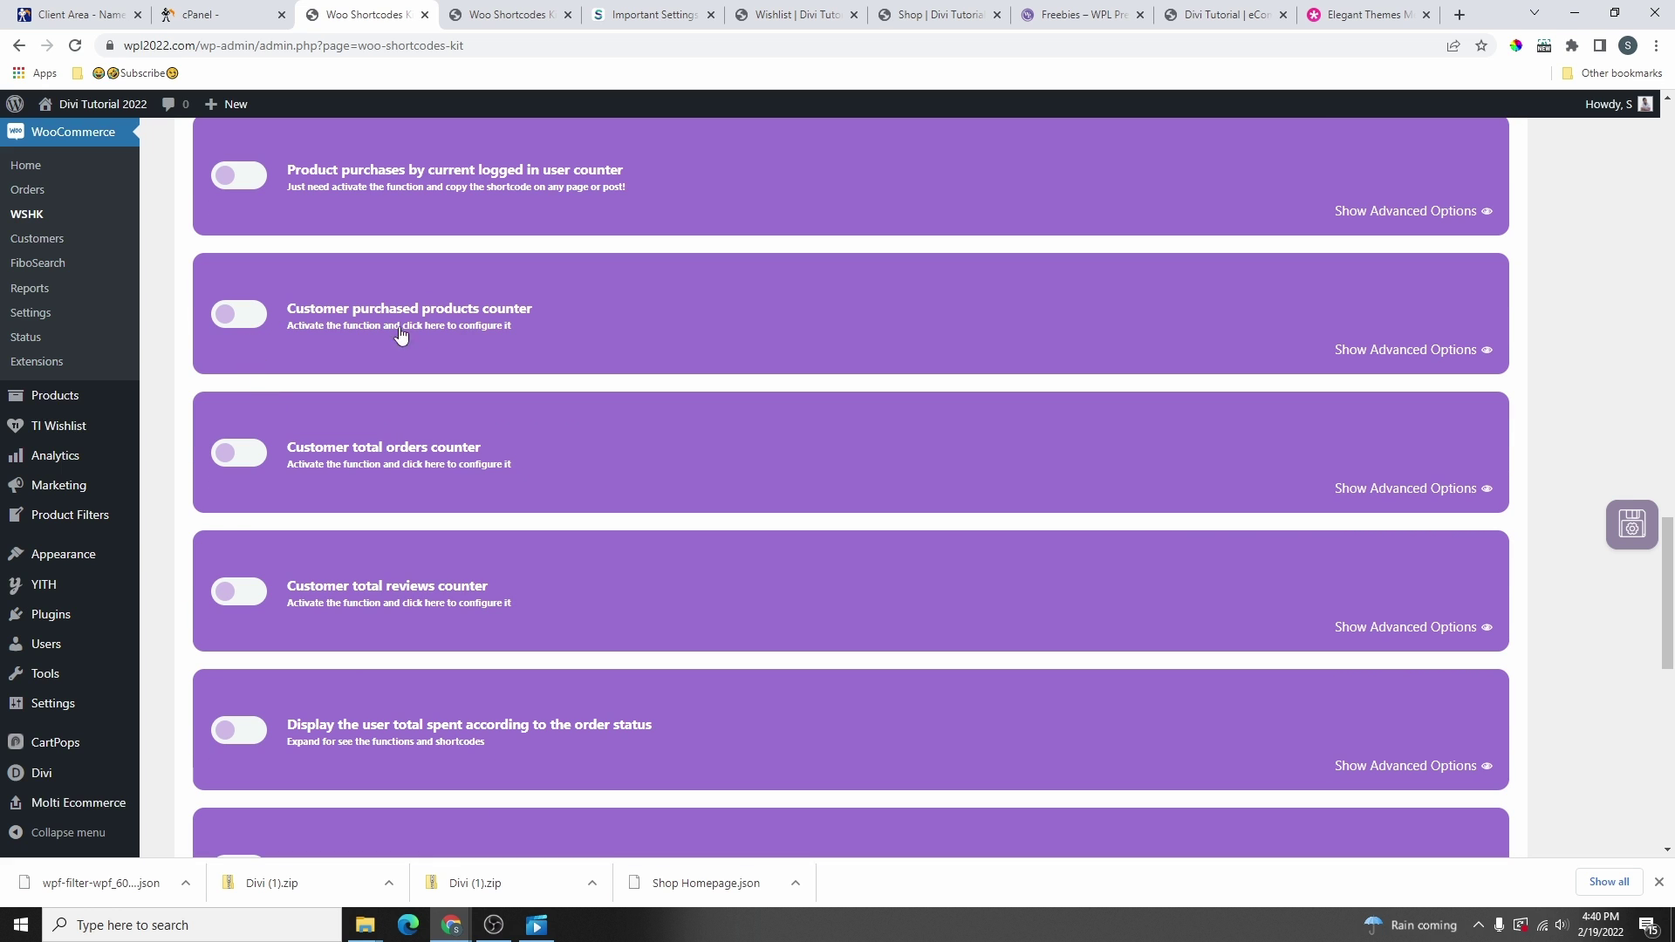
{"action": "left_click", "coordinate": [249, 319]}
{"action": "left_click", "coordinate": [241, 454]}
{"action": "left_click", "coordinate": [242, 593]}
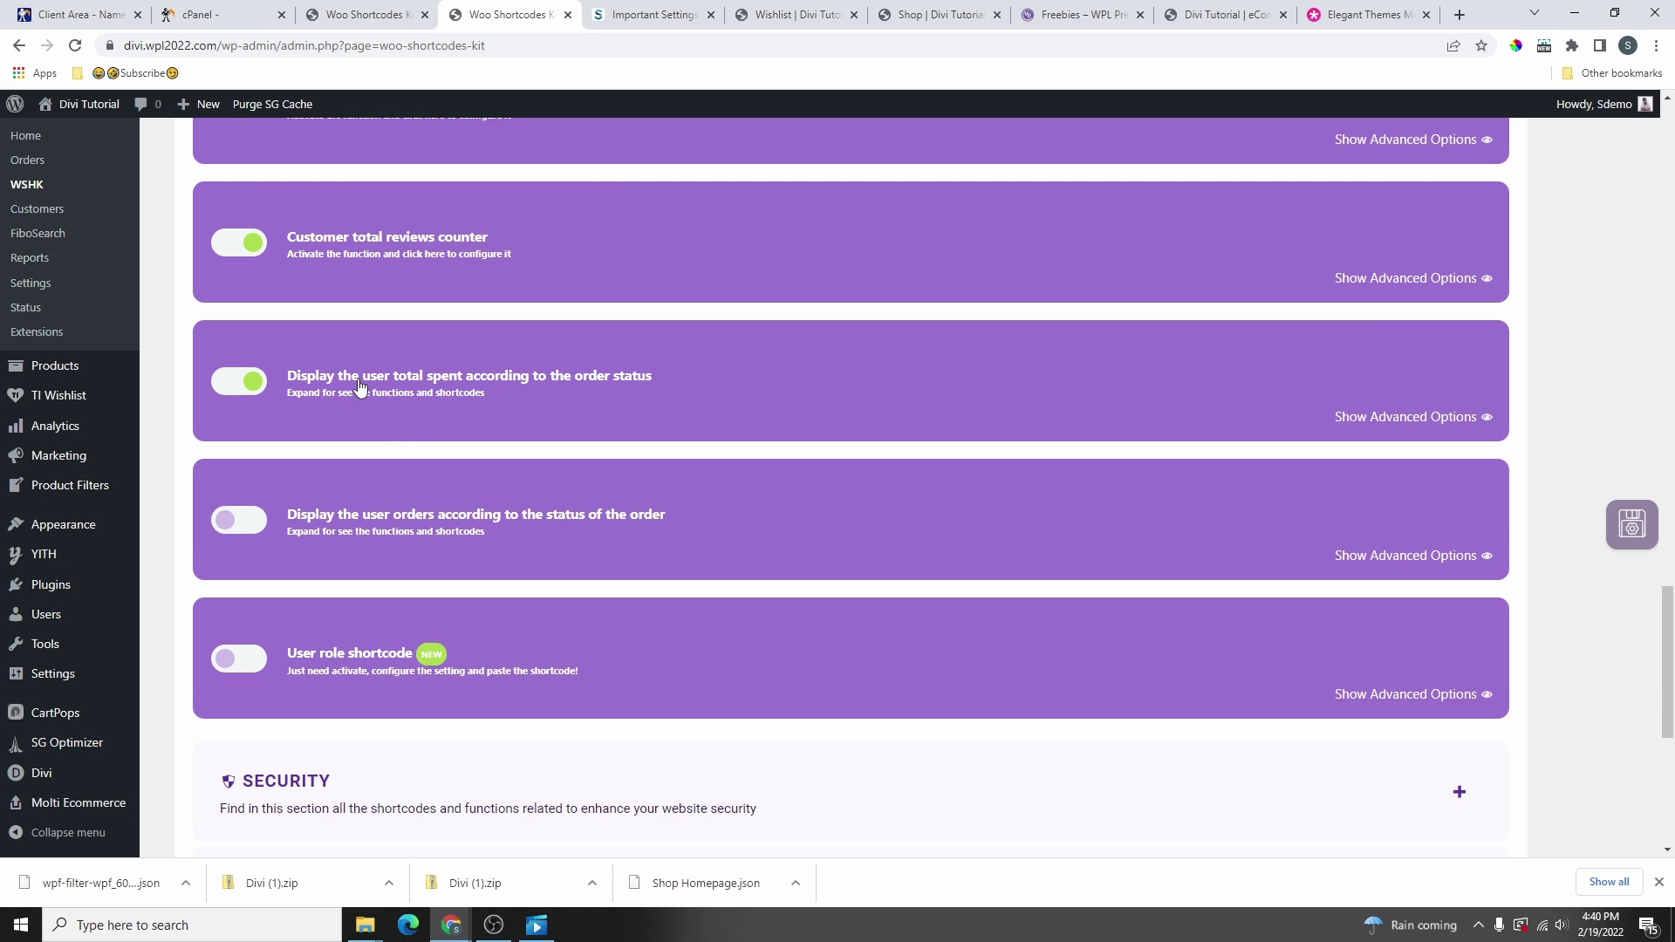
{"action": "left_click", "coordinate": [377, 20]}
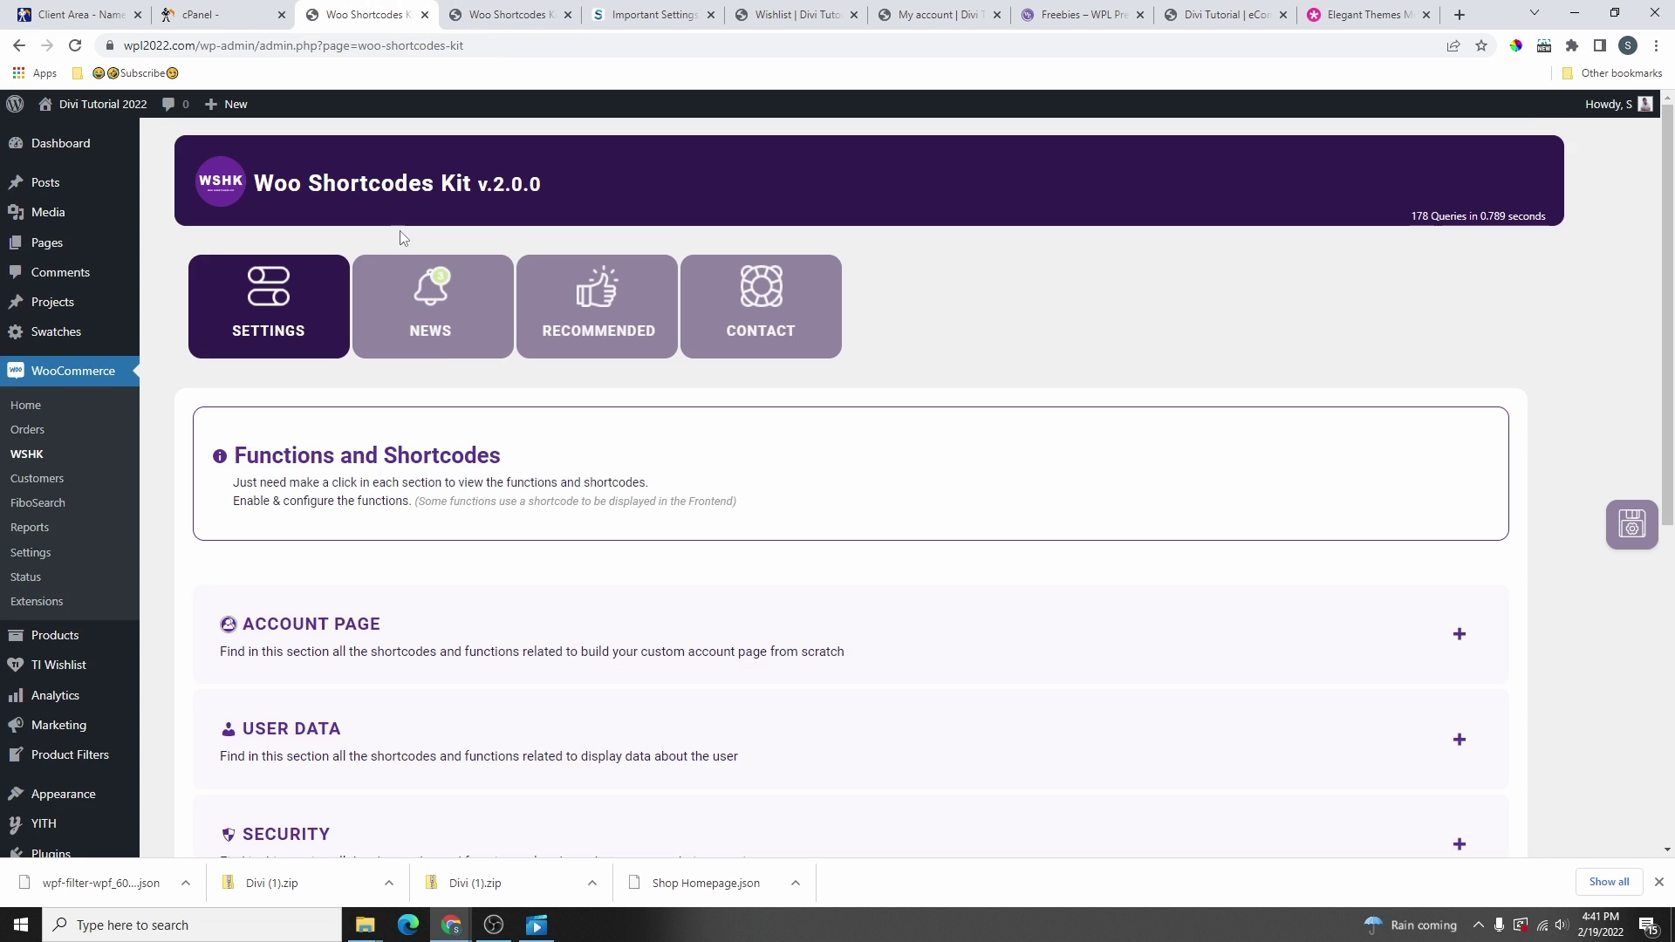
{"action": "scroll", "coordinate": [353, 510], "scroll_direction": "down", "scroll_amount": 1}
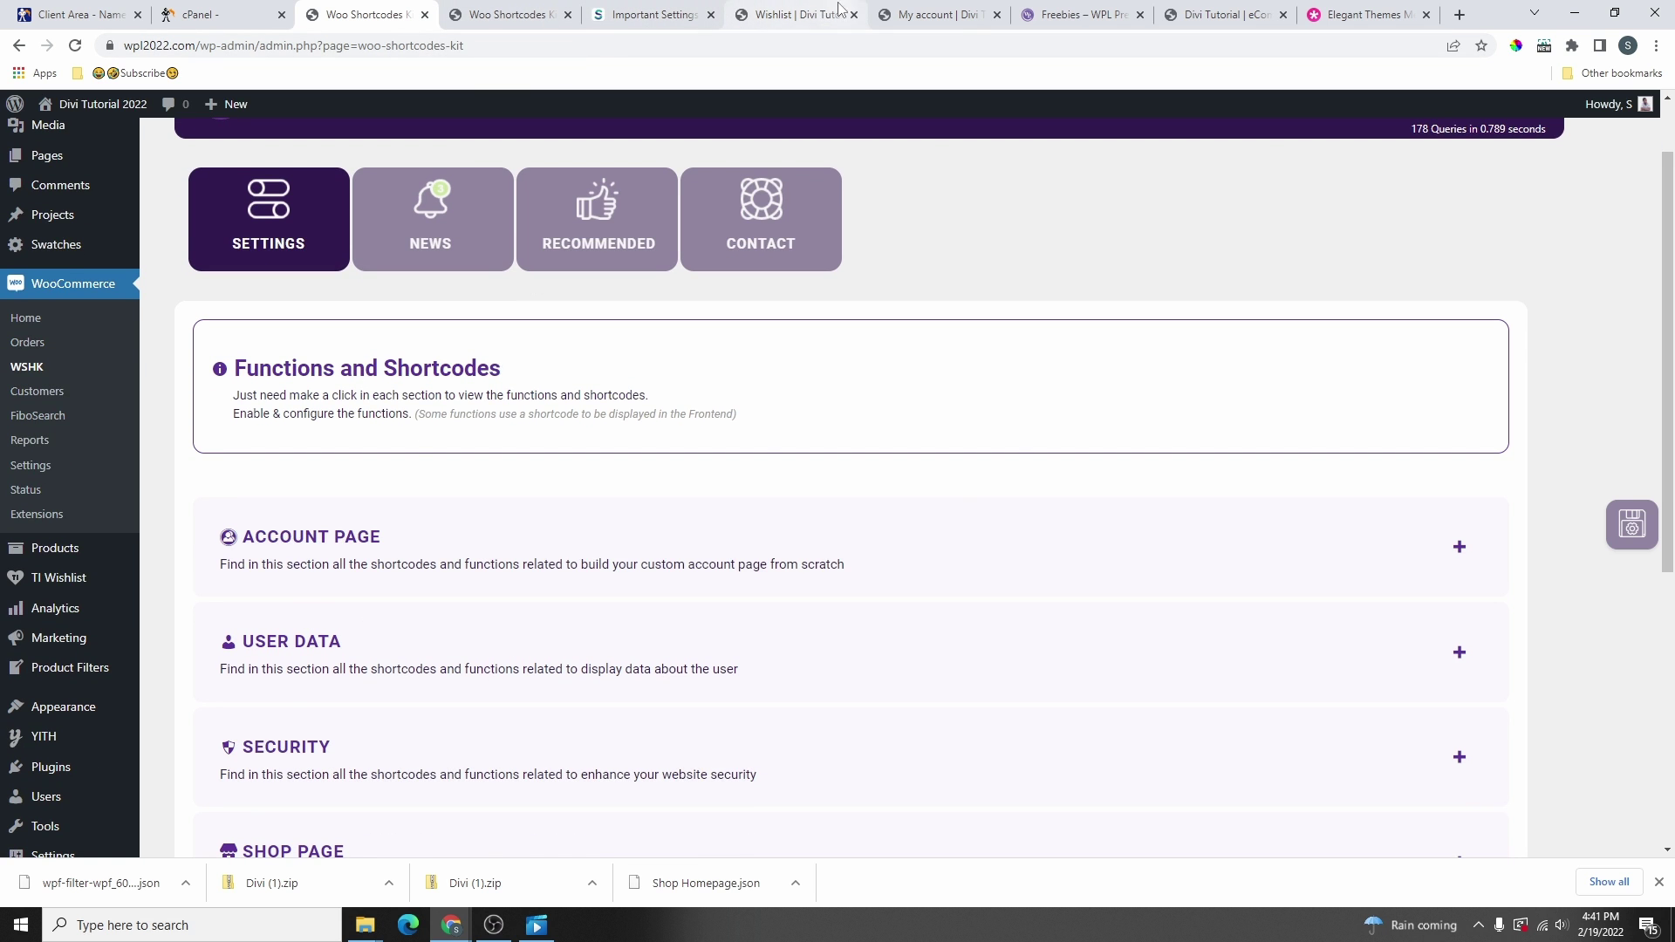
- Inspect the Dashboard, Orders, Downloads and Money Spent sections of the My account page for unrendered WooCommerce shortcodes
{"action": "left_click", "coordinate": [929, 15]}
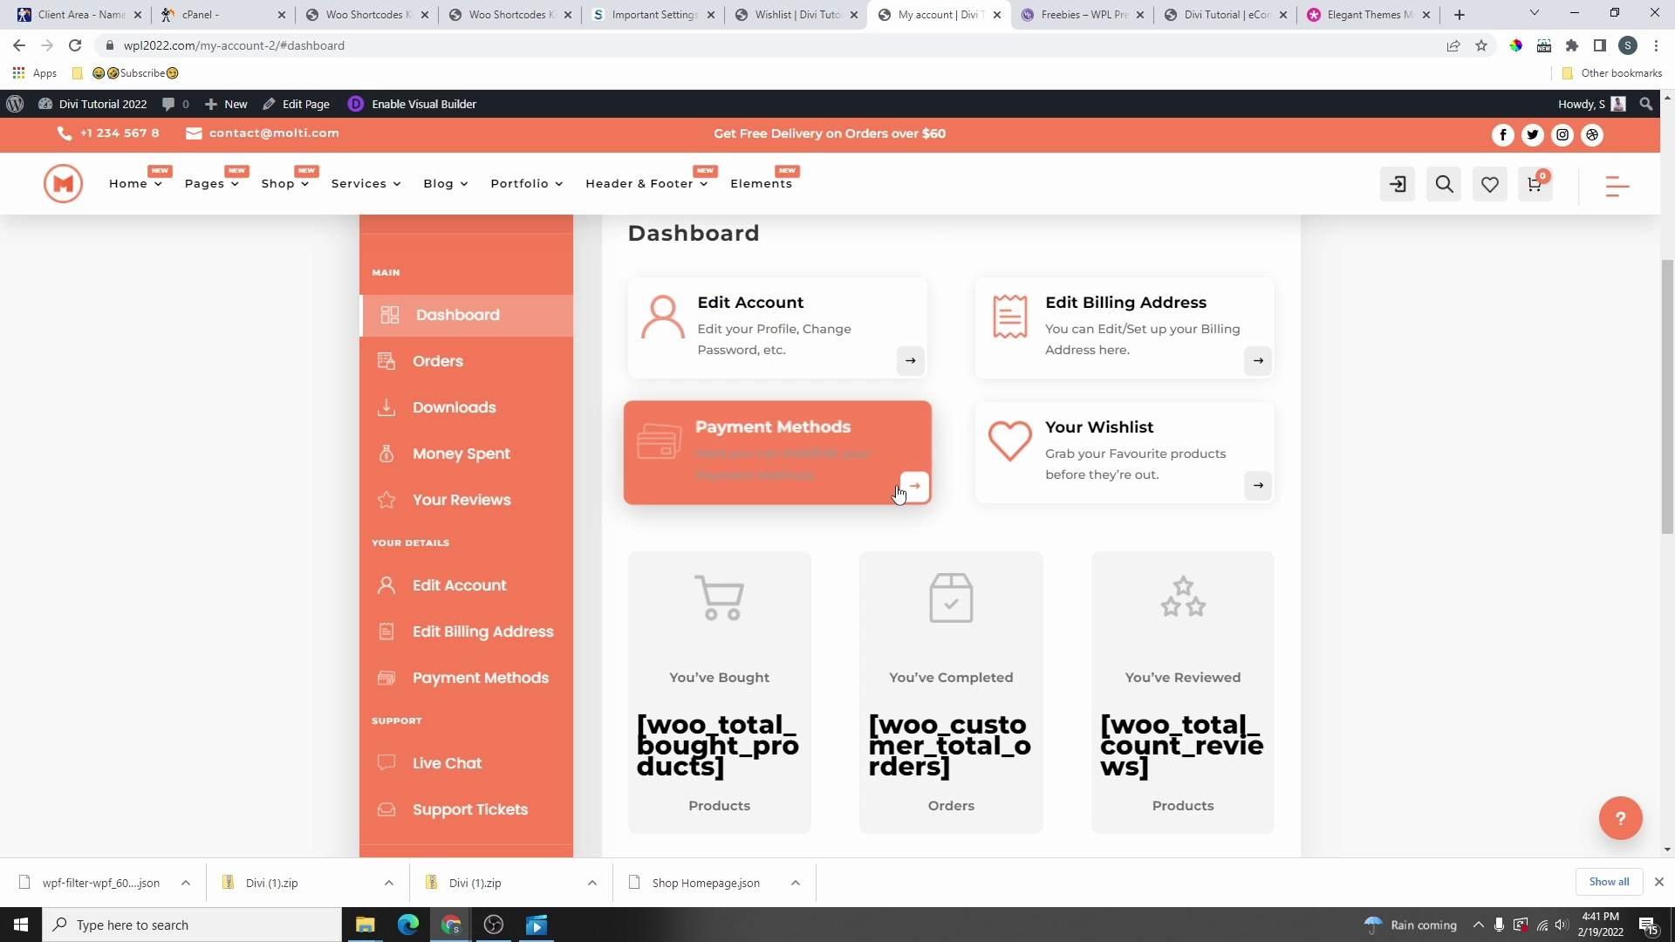
{"action": "scroll", "coordinate": [908, 489], "scroll_direction": "down", "scroll_amount": 3}
{"action": "scroll", "coordinate": [873, 537], "scroll_direction": "up", "scroll_amount": 1}
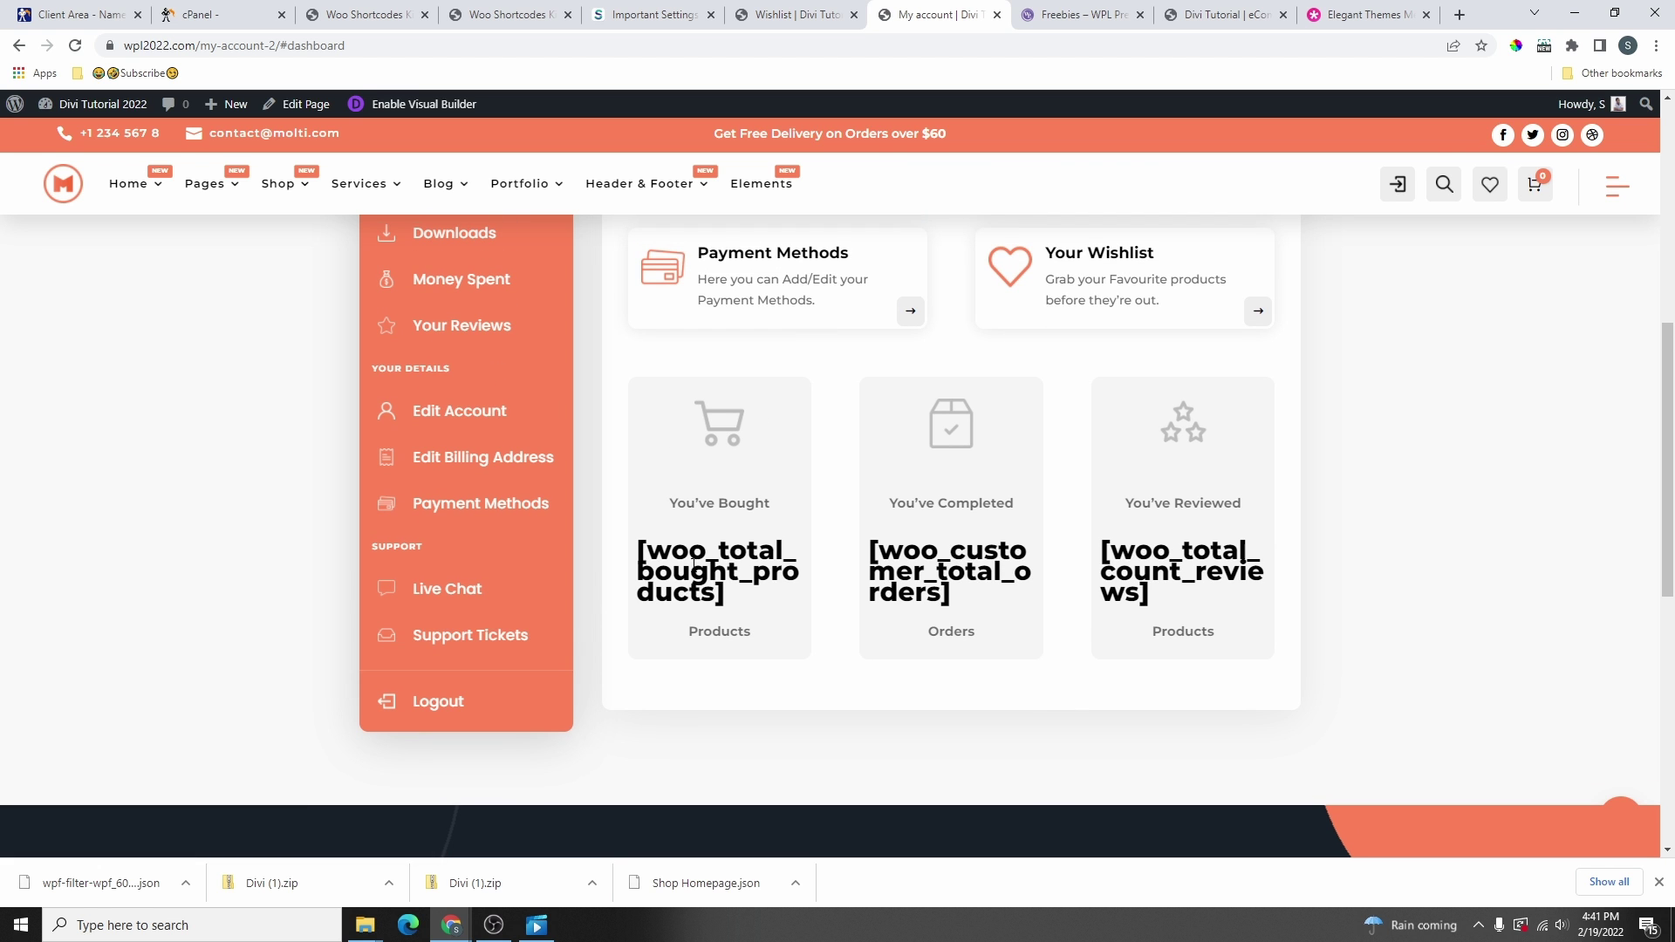
{"action": "left_click_drag", "start_coordinate": [731, 603], "coordinate": [638, 550]}
{"action": "key", "text": "ctrl+3"}
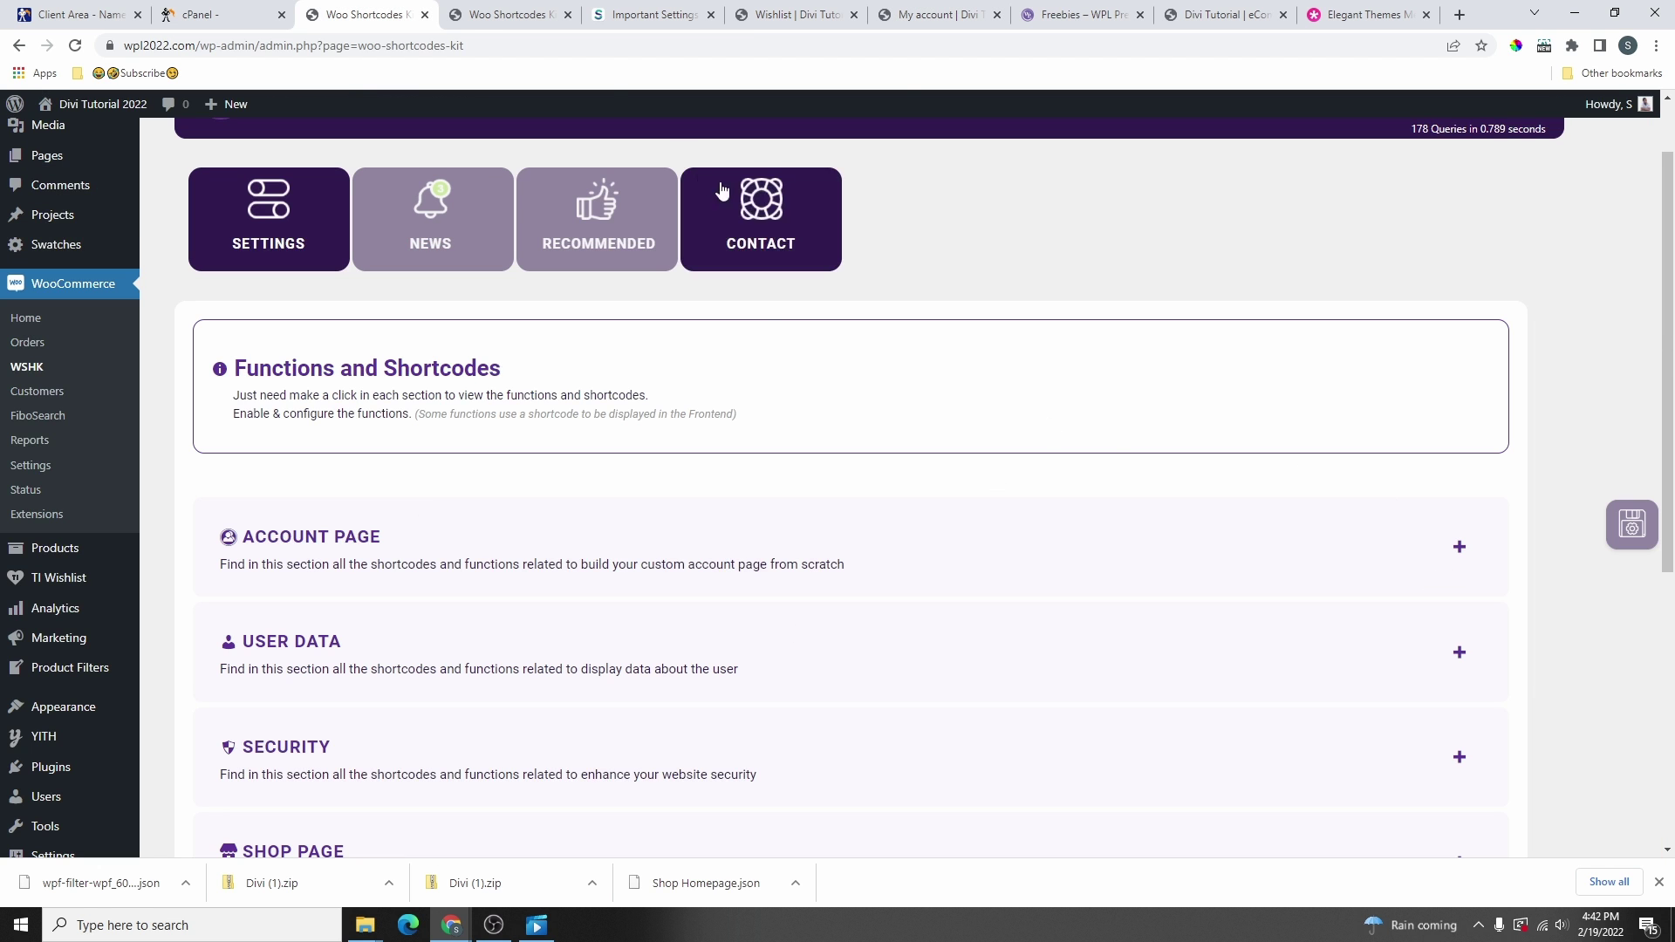
{"action": "key", "text": "ctrl+7"}
{"action": "scroll", "coordinate": [853, 640], "scroll_direction": "up", "scroll_amount": 2}
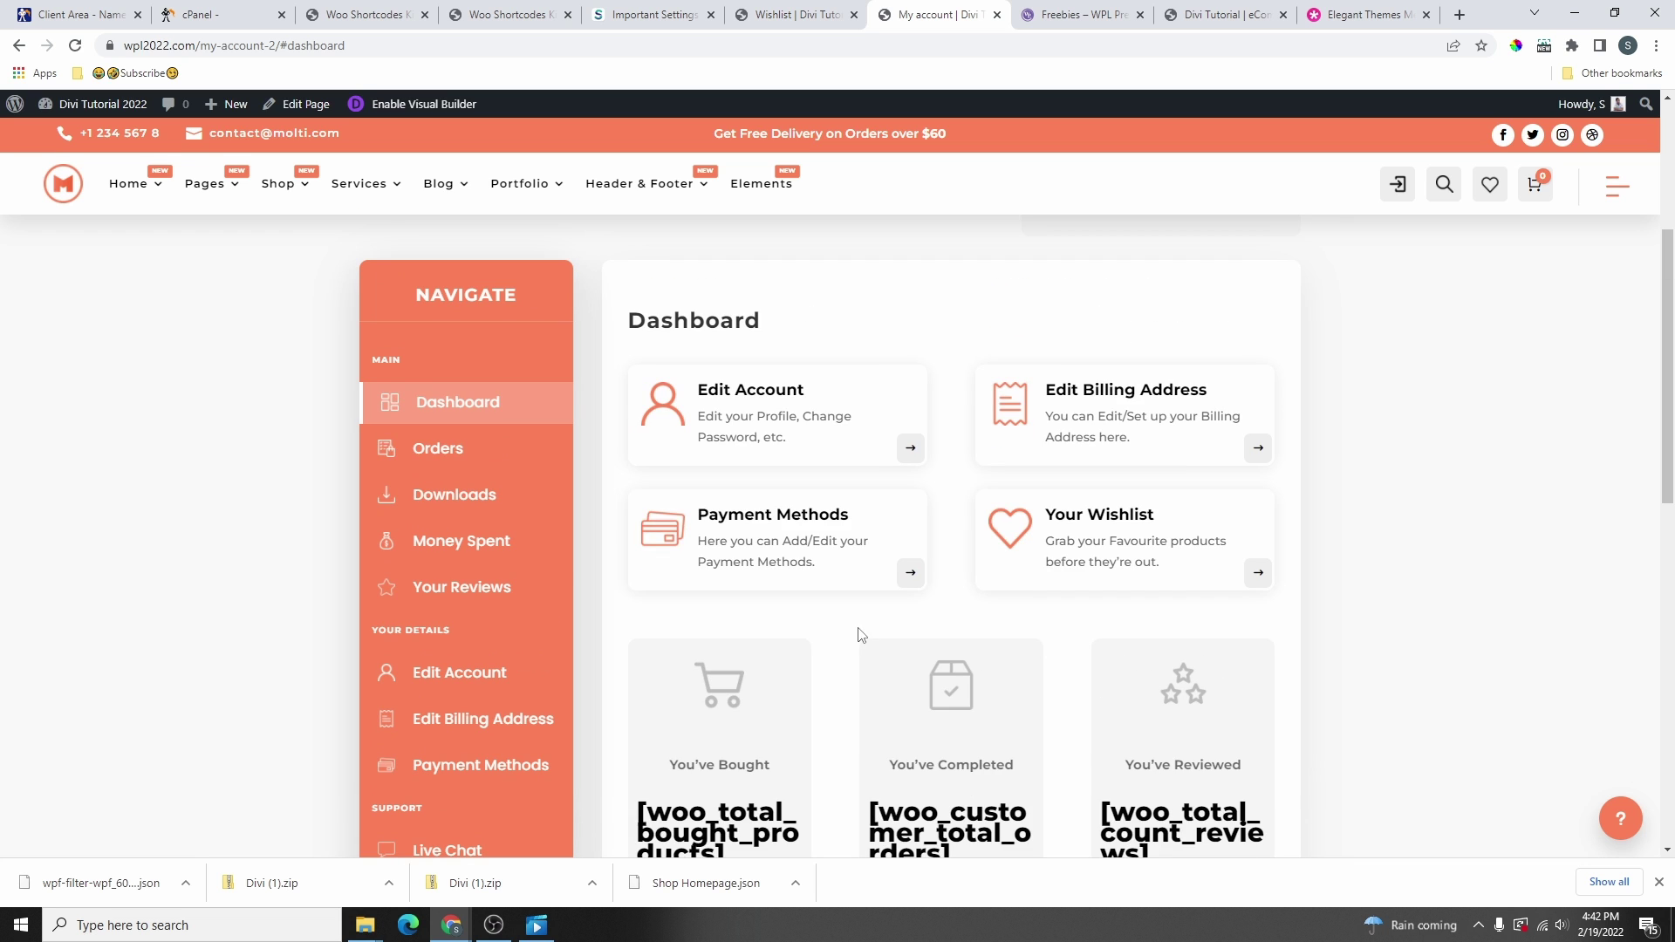
{"action": "left_click", "coordinate": [435, 449]}
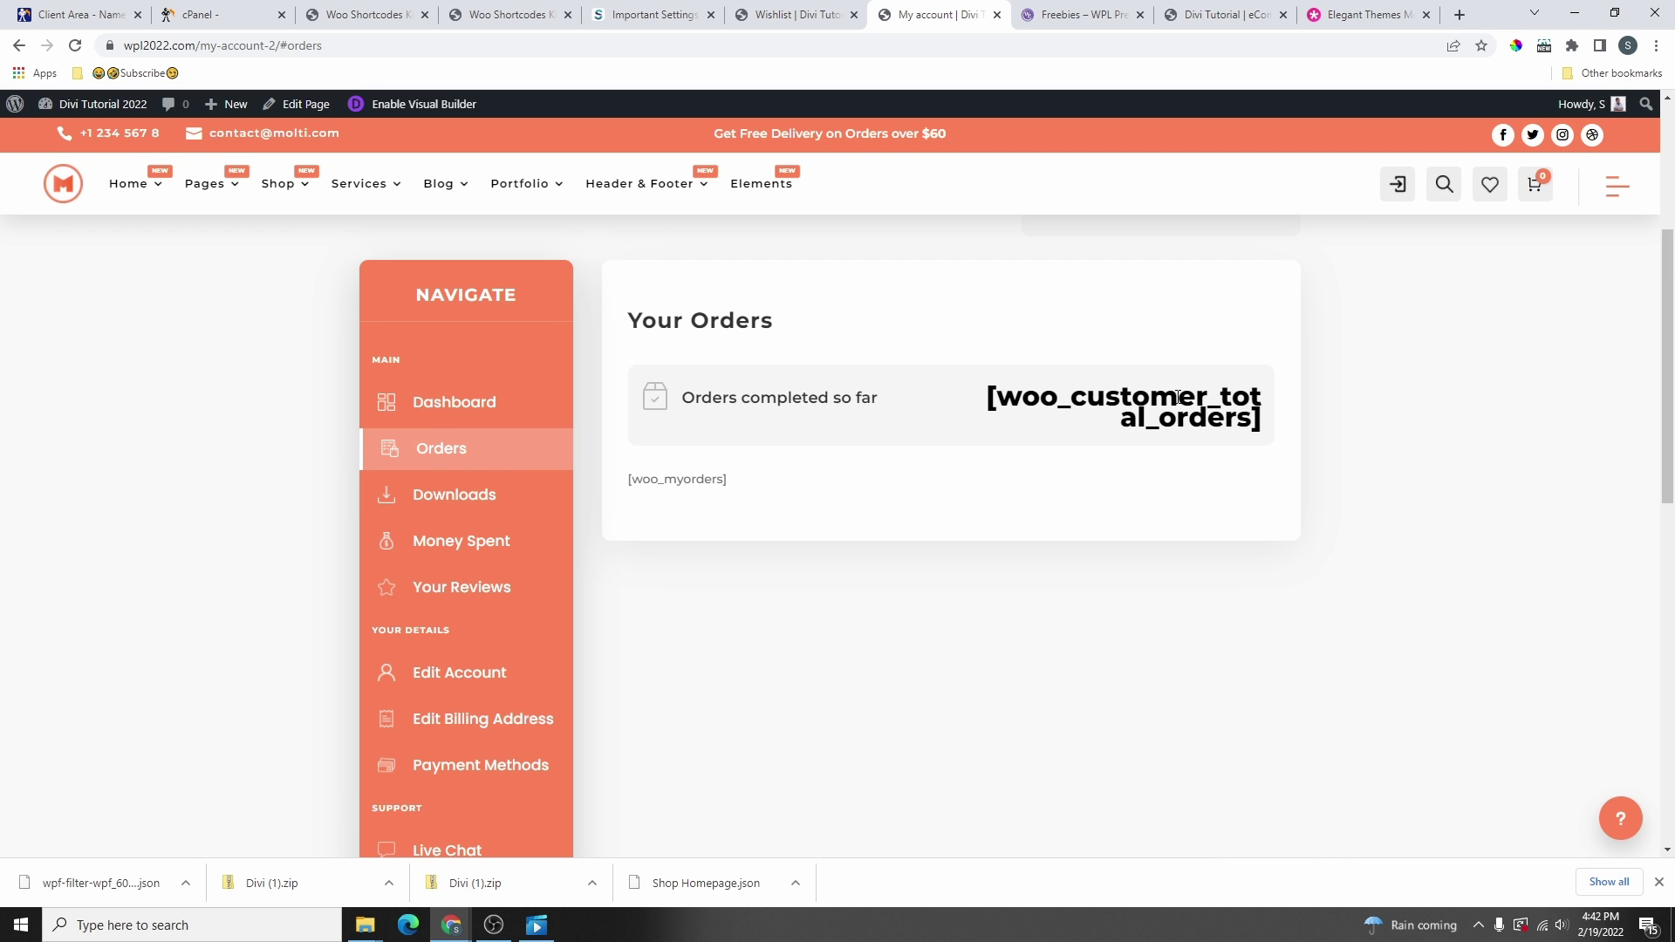
{"action": "left_click", "coordinate": [515, 514]}
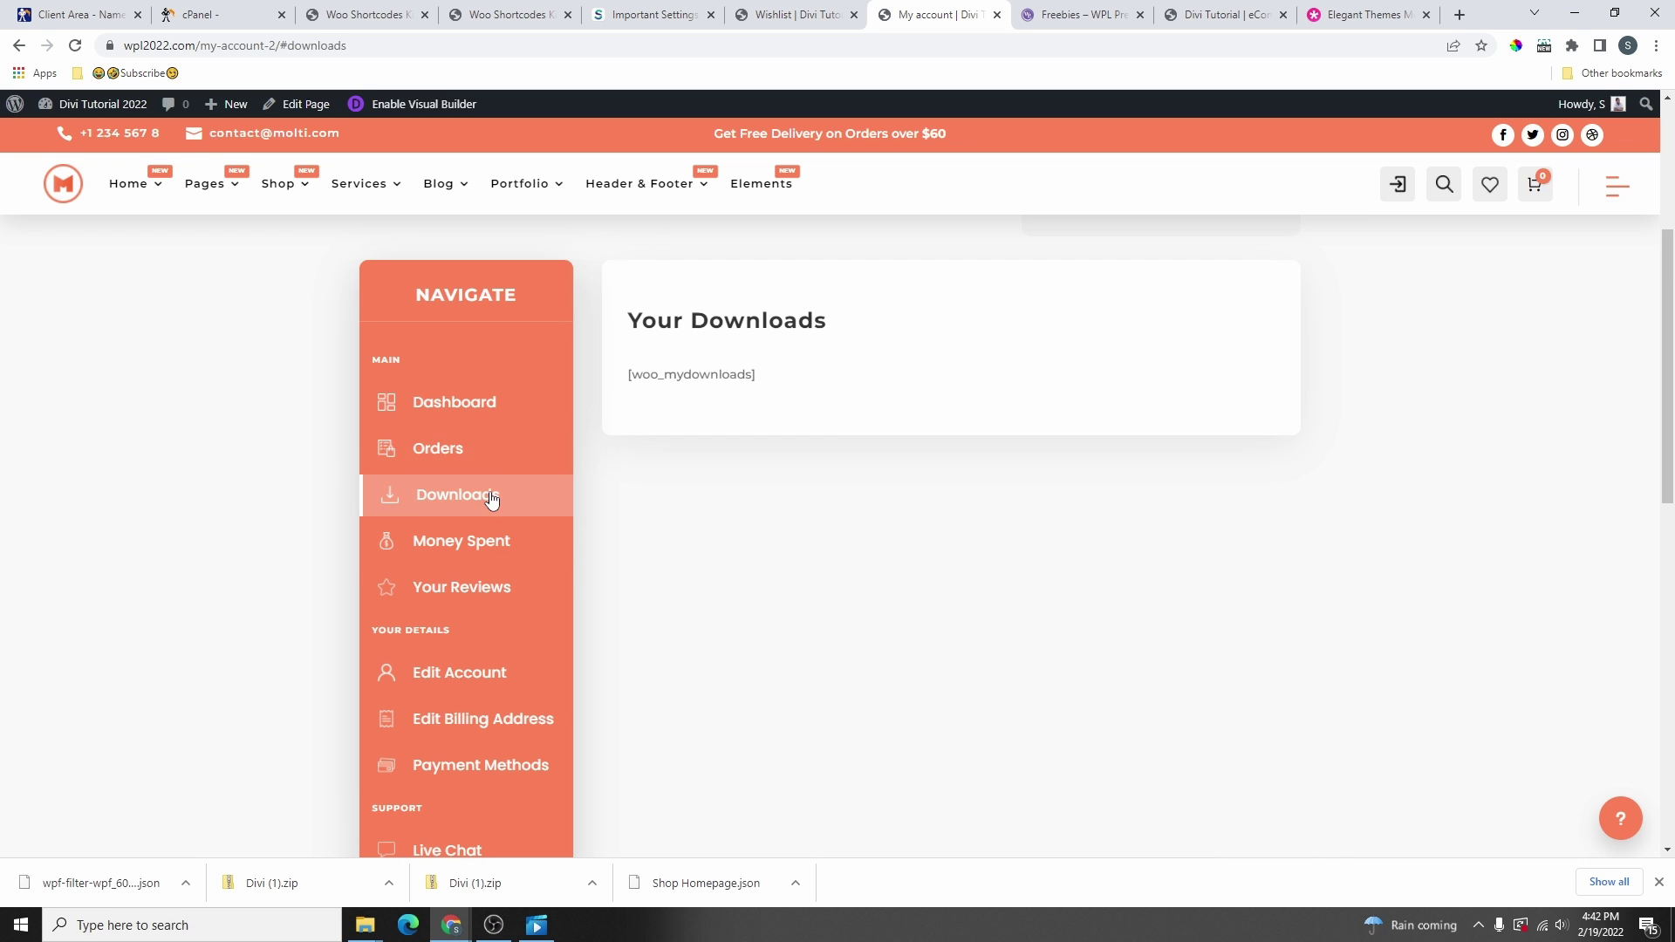
{"action": "left_click", "coordinate": [486, 539]}
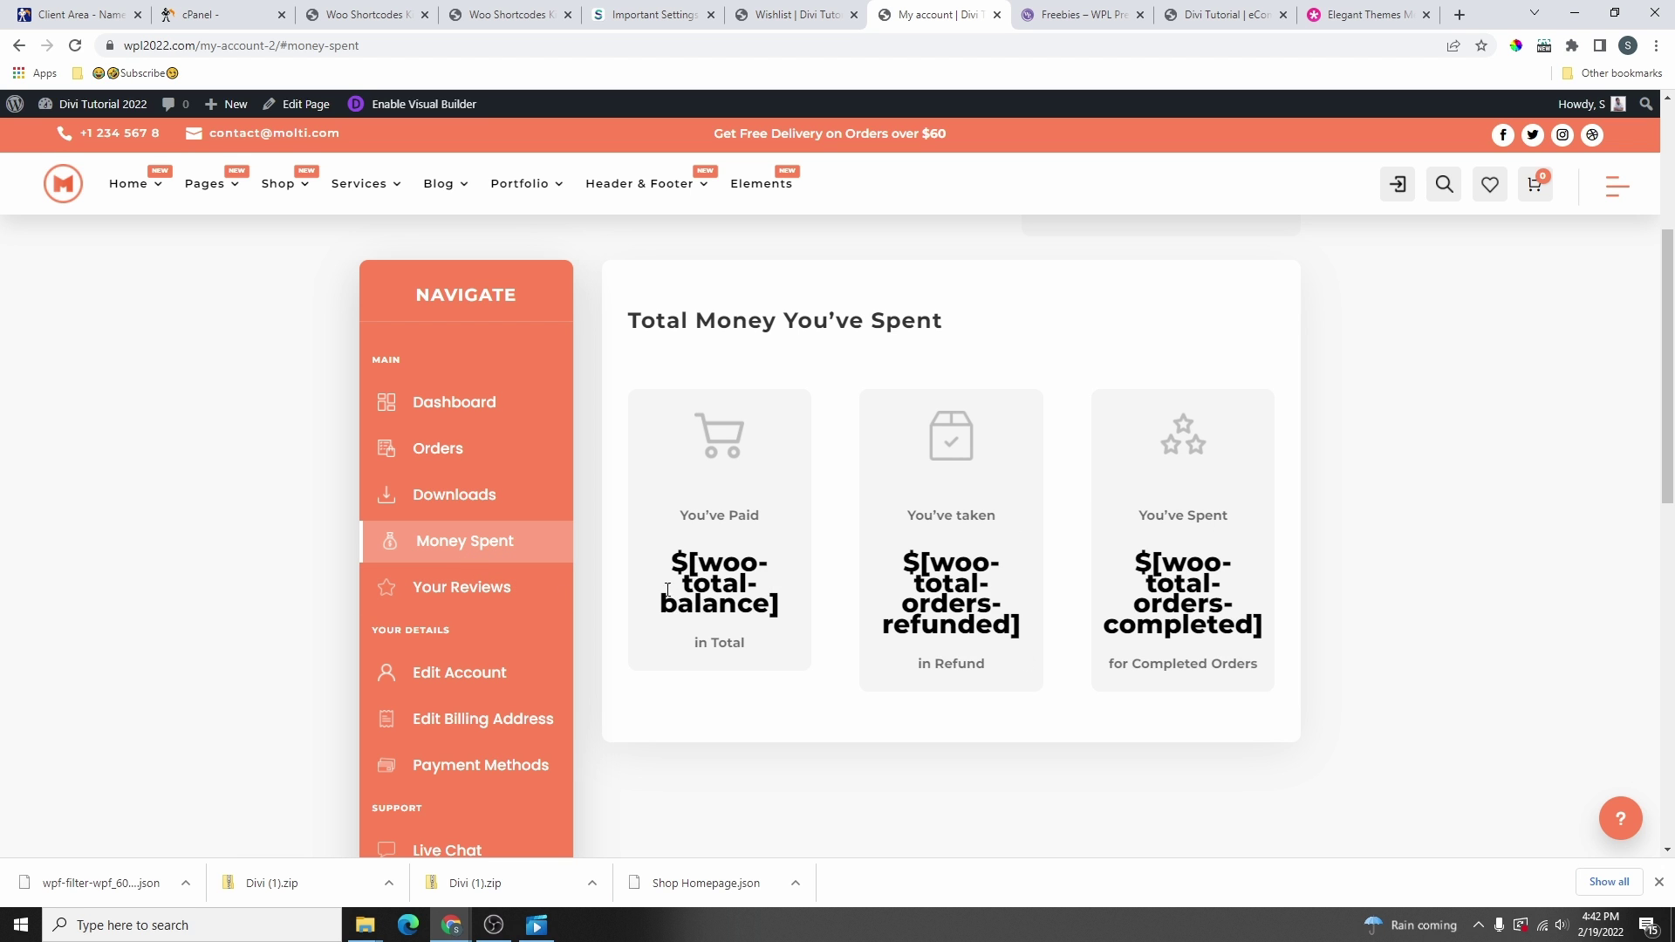
- Review which Security, Shop Page and Additional Settings functions are enabled in the WSHK settings of the divi.wpl2022.com site
{"action": "left_click", "coordinate": [367, 14]}
{"action": "scroll", "coordinate": [524, 536], "scroll_direction": "down", "scroll_amount": 1}
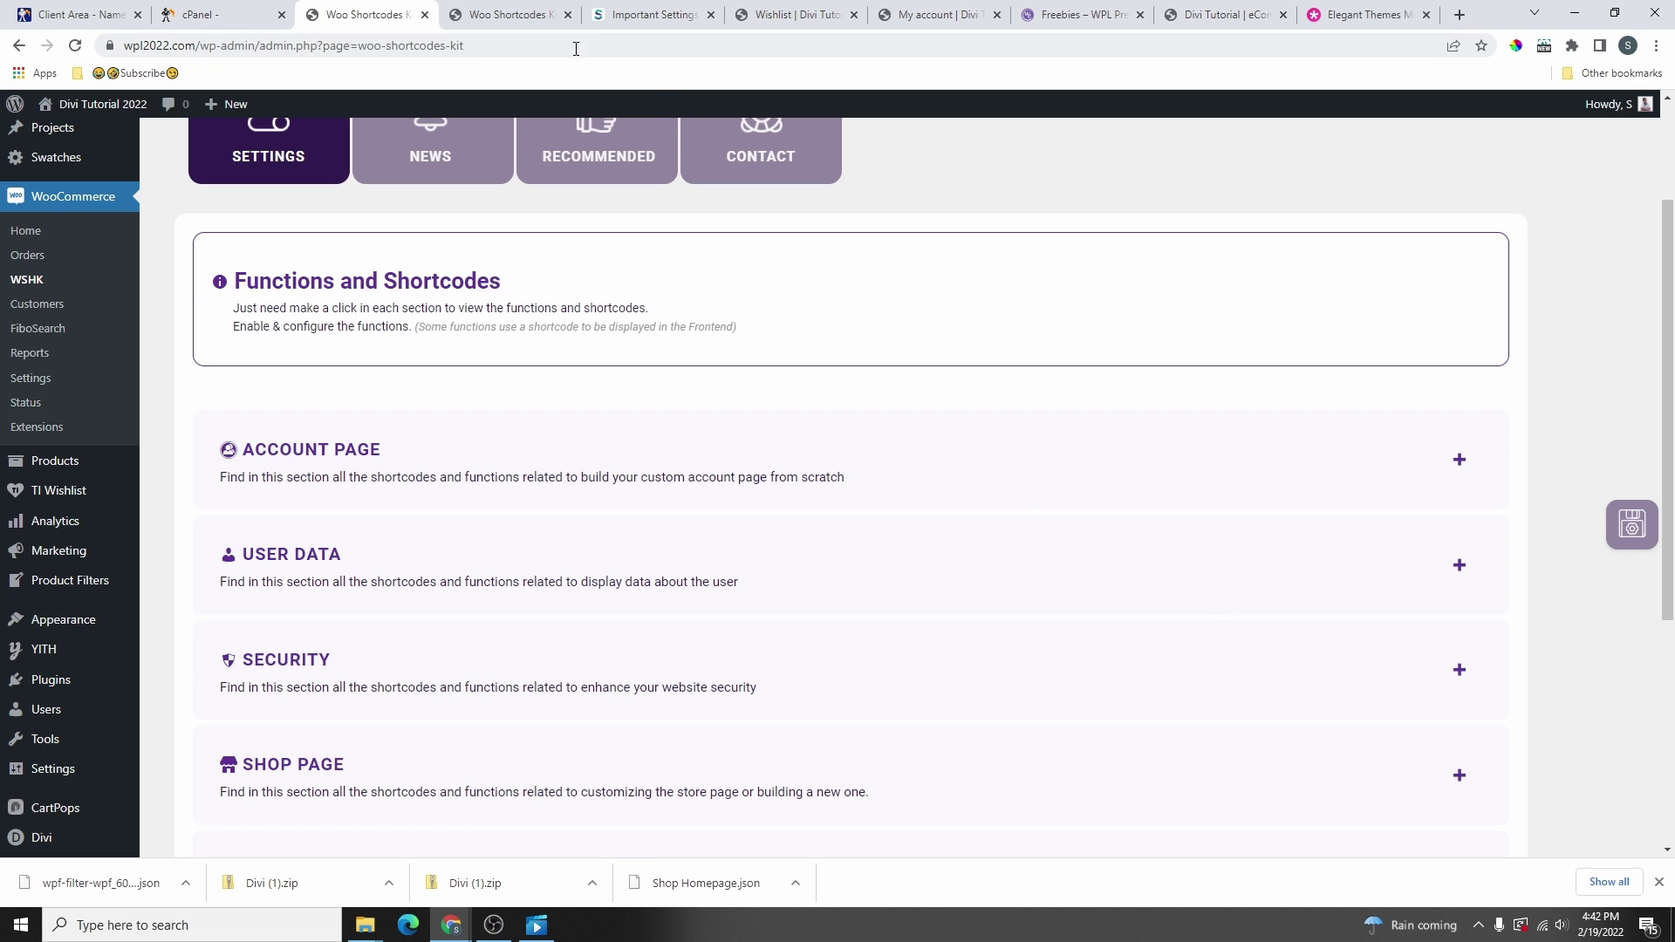
{"action": "left_click", "coordinate": [511, 18]}
{"action": "scroll", "coordinate": [542, 508], "scroll_direction": "up", "scroll_amount": 18}
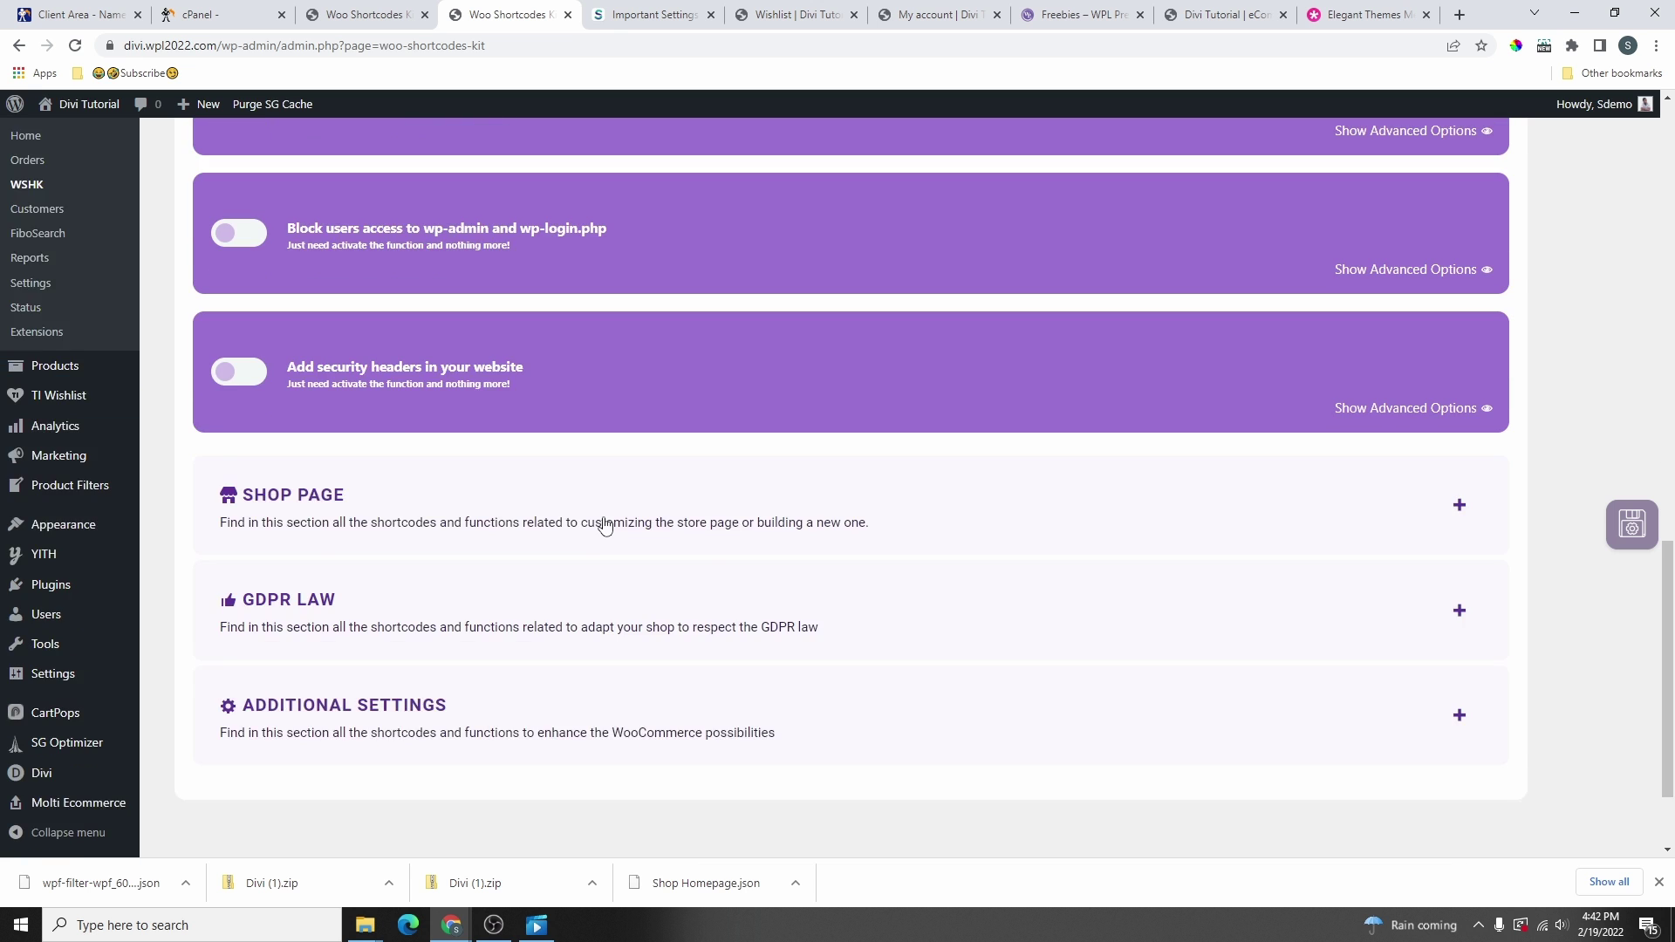
{"action": "scroll", "coordinate": [602, 524], "scroll_direction": "up", "scroll_amount": 10}
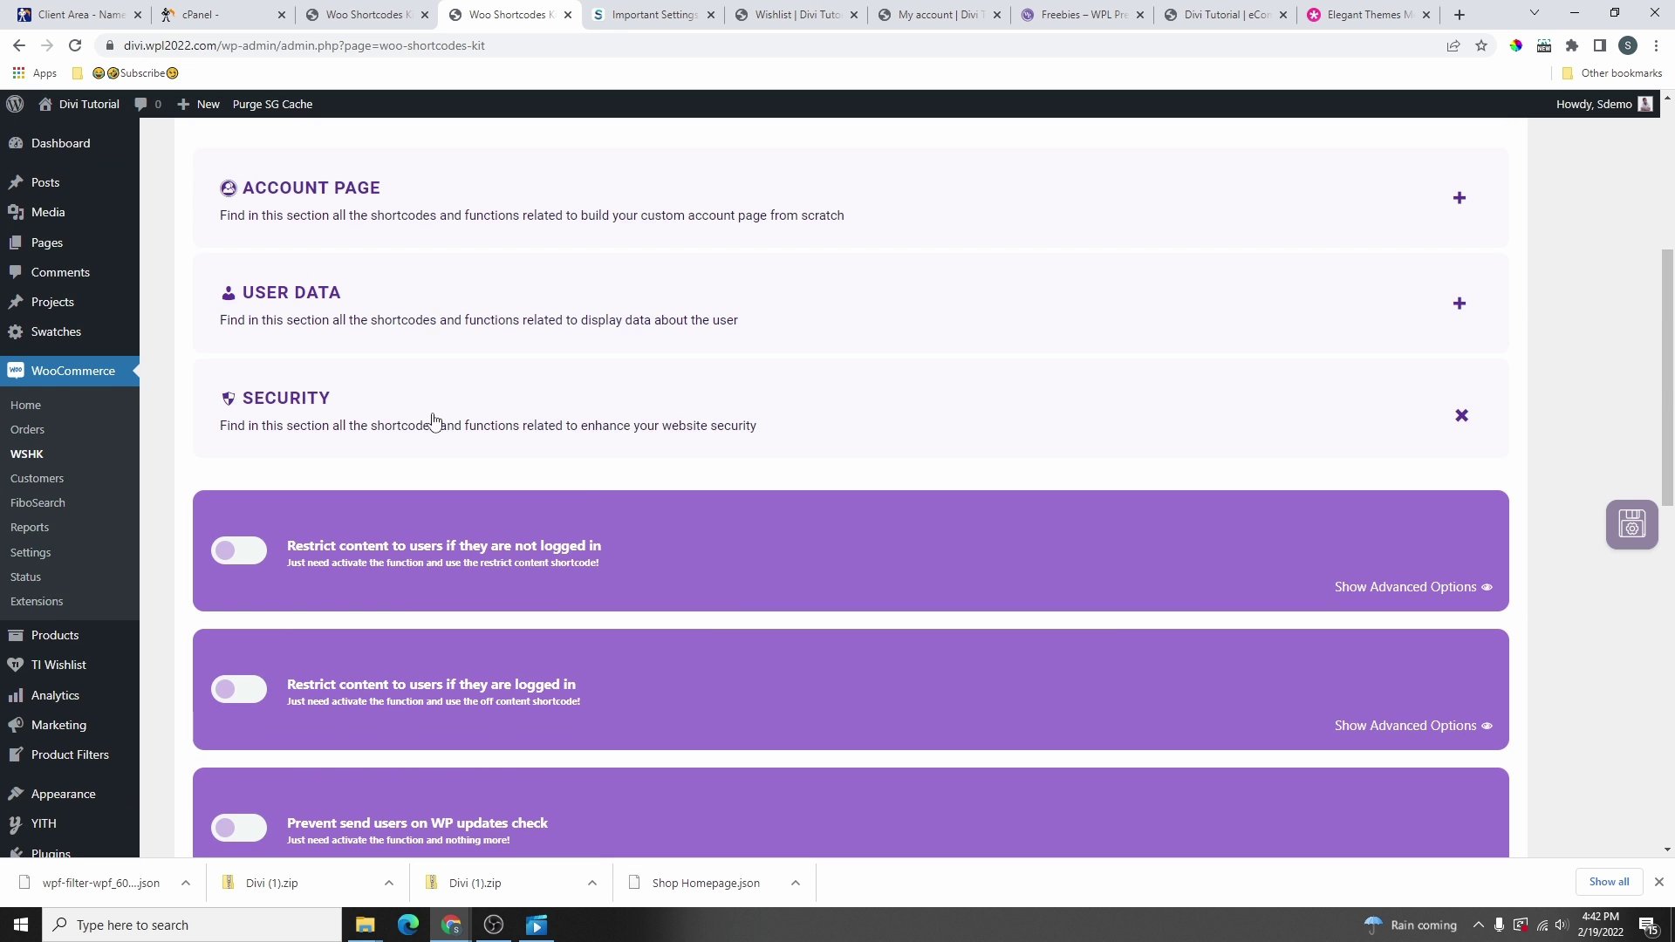
{"action": "left_click", "coordinate": [452, 436]}
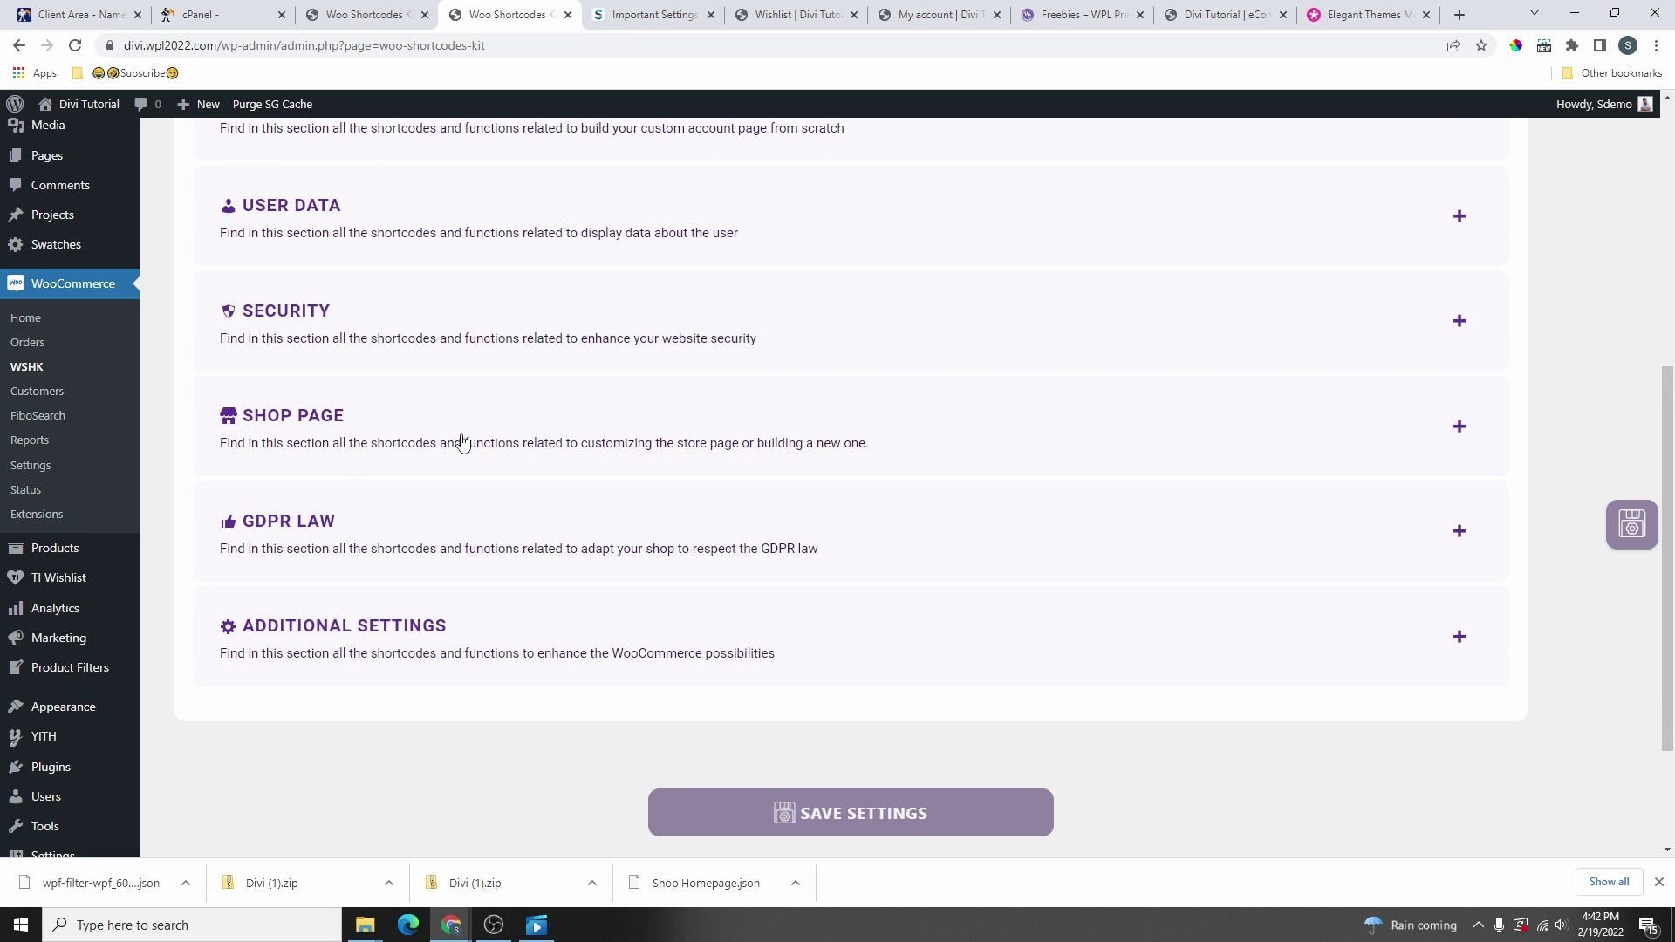
{"action": "left_click", "coordinate": [468, 445]}
{"action": "scroll", "coordinate": [471, 445], "scroll_direction": "down", "scroll_amount": 20}
{"action": "scroll", "coordinate": [489, 436], "scroll_direction": "up", "scroll_amount": 19}
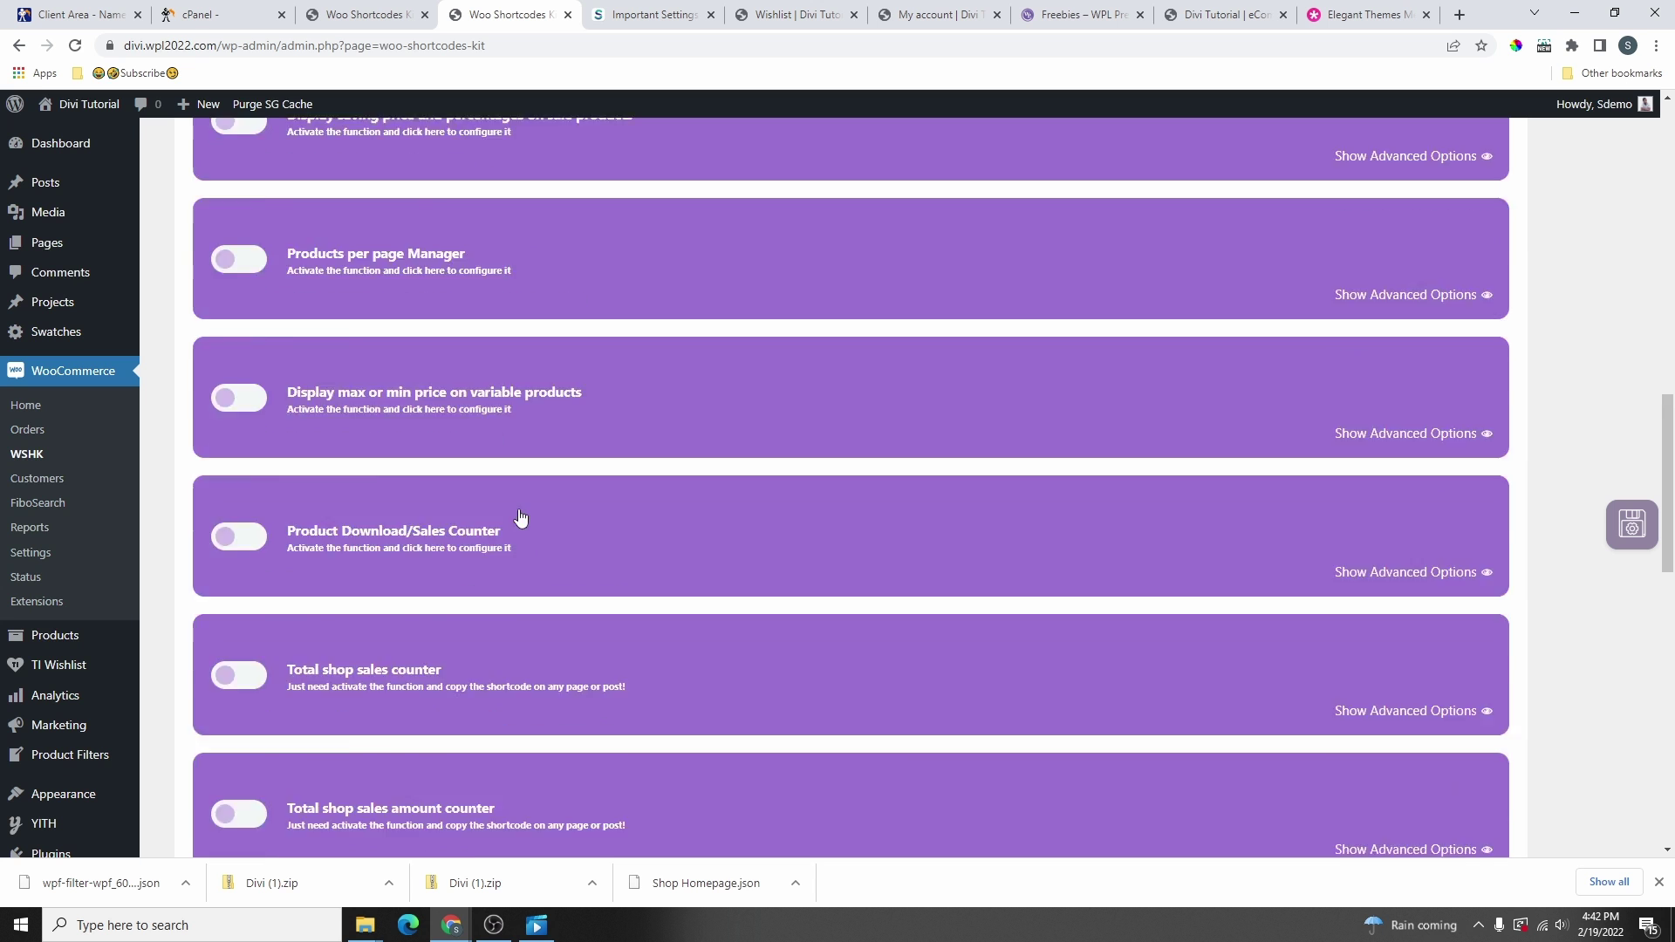
{"action": "scroll", "coordinate": [493, 434], "scroll_direction": "up", "scroll_amount": 4}
{"action": "left_click", "coordinate": [459, 348]}
{"action": "left_click", "coordinate": [471, 585]}
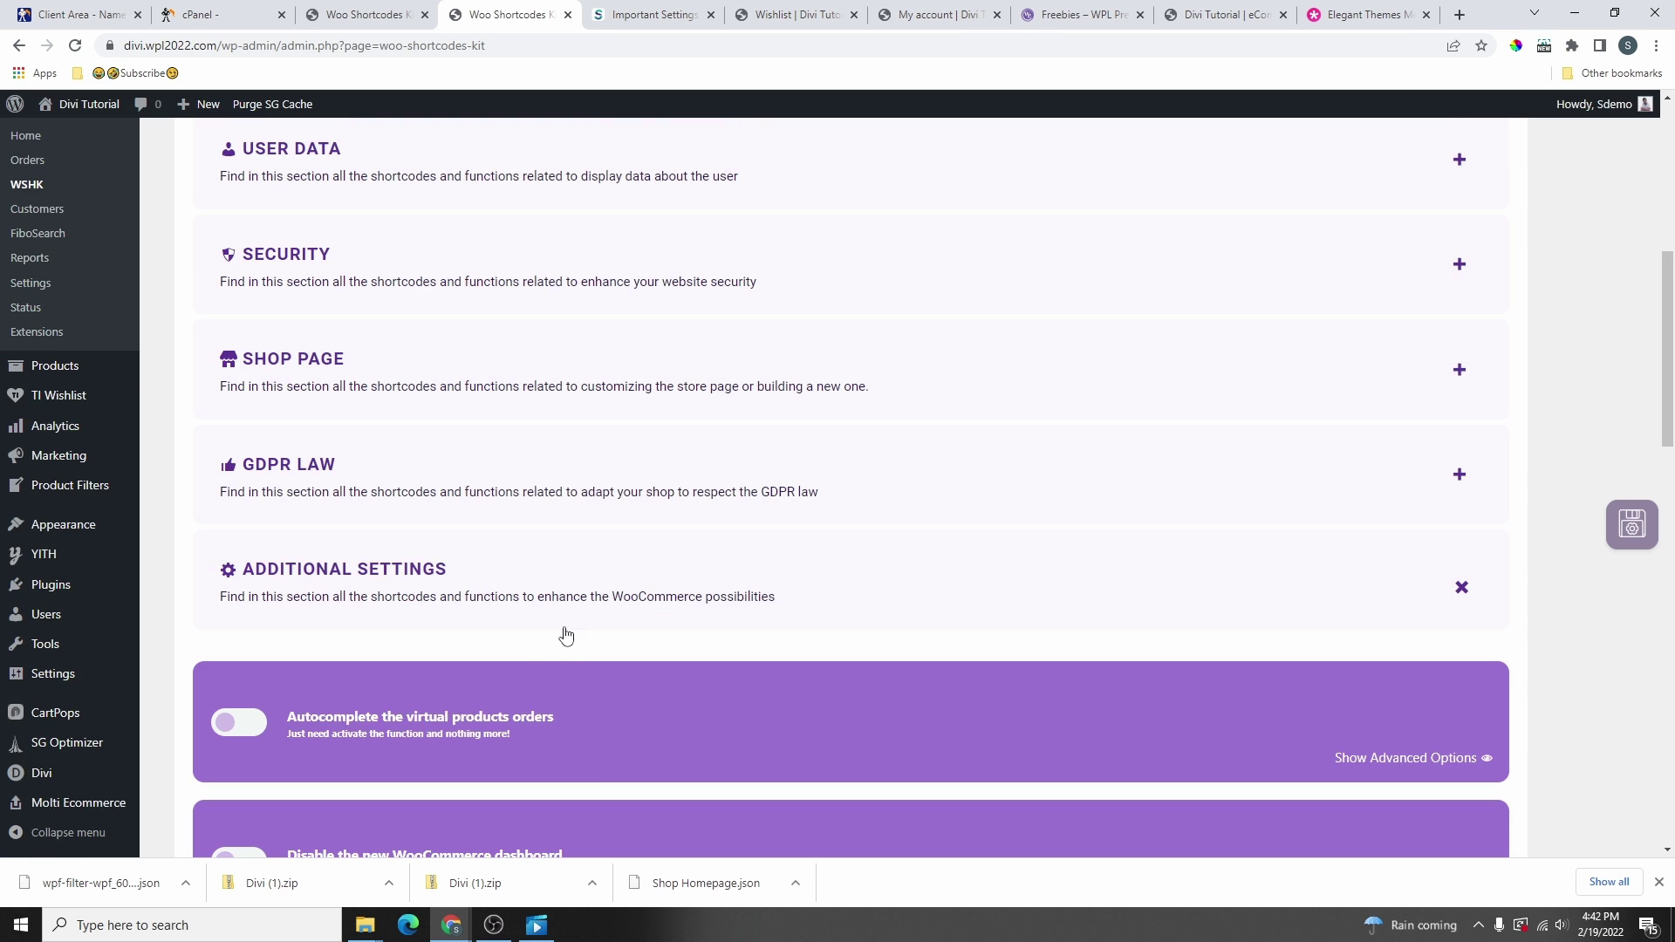
{"action": "scroll", "coordinate": [572, 630], "scroll_direction": "down", "scroll_amount": 5}
{"action": "scroll", "coordinate": [572, 630], "scroll_direction": "down", "scroll_amount": 13}
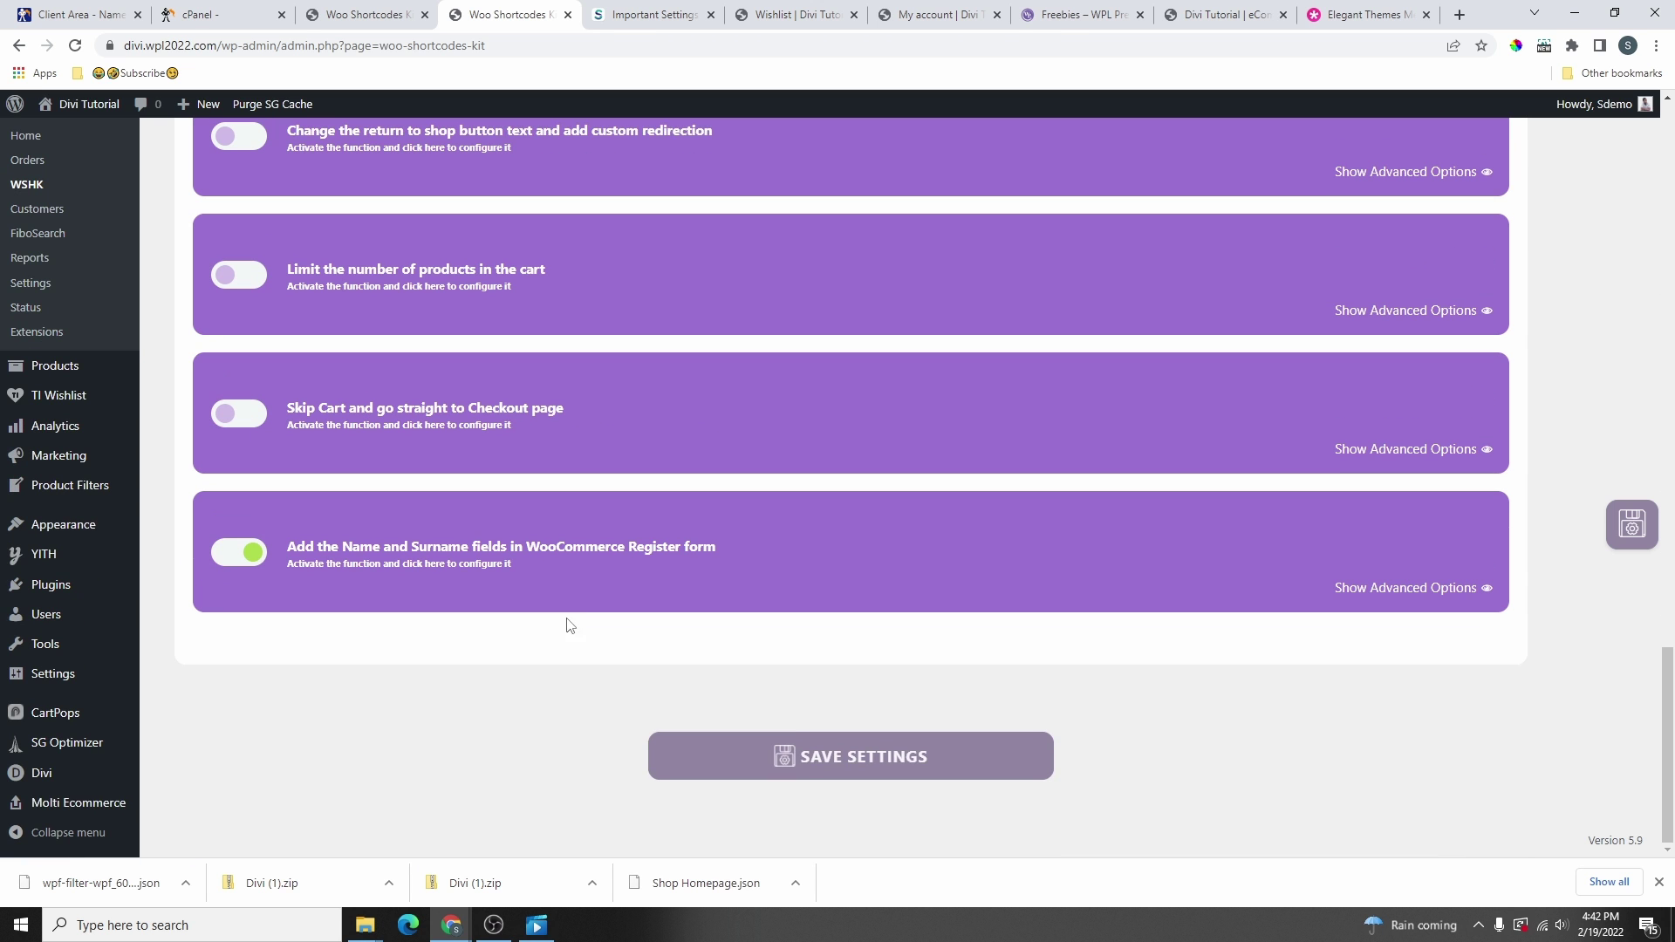
- On the wpl2022.com site, enable Add the Name and Surname fields in WooCommerce Register form under Additional Settings
{"action": "left_click", "coordinate": [358, 14]}
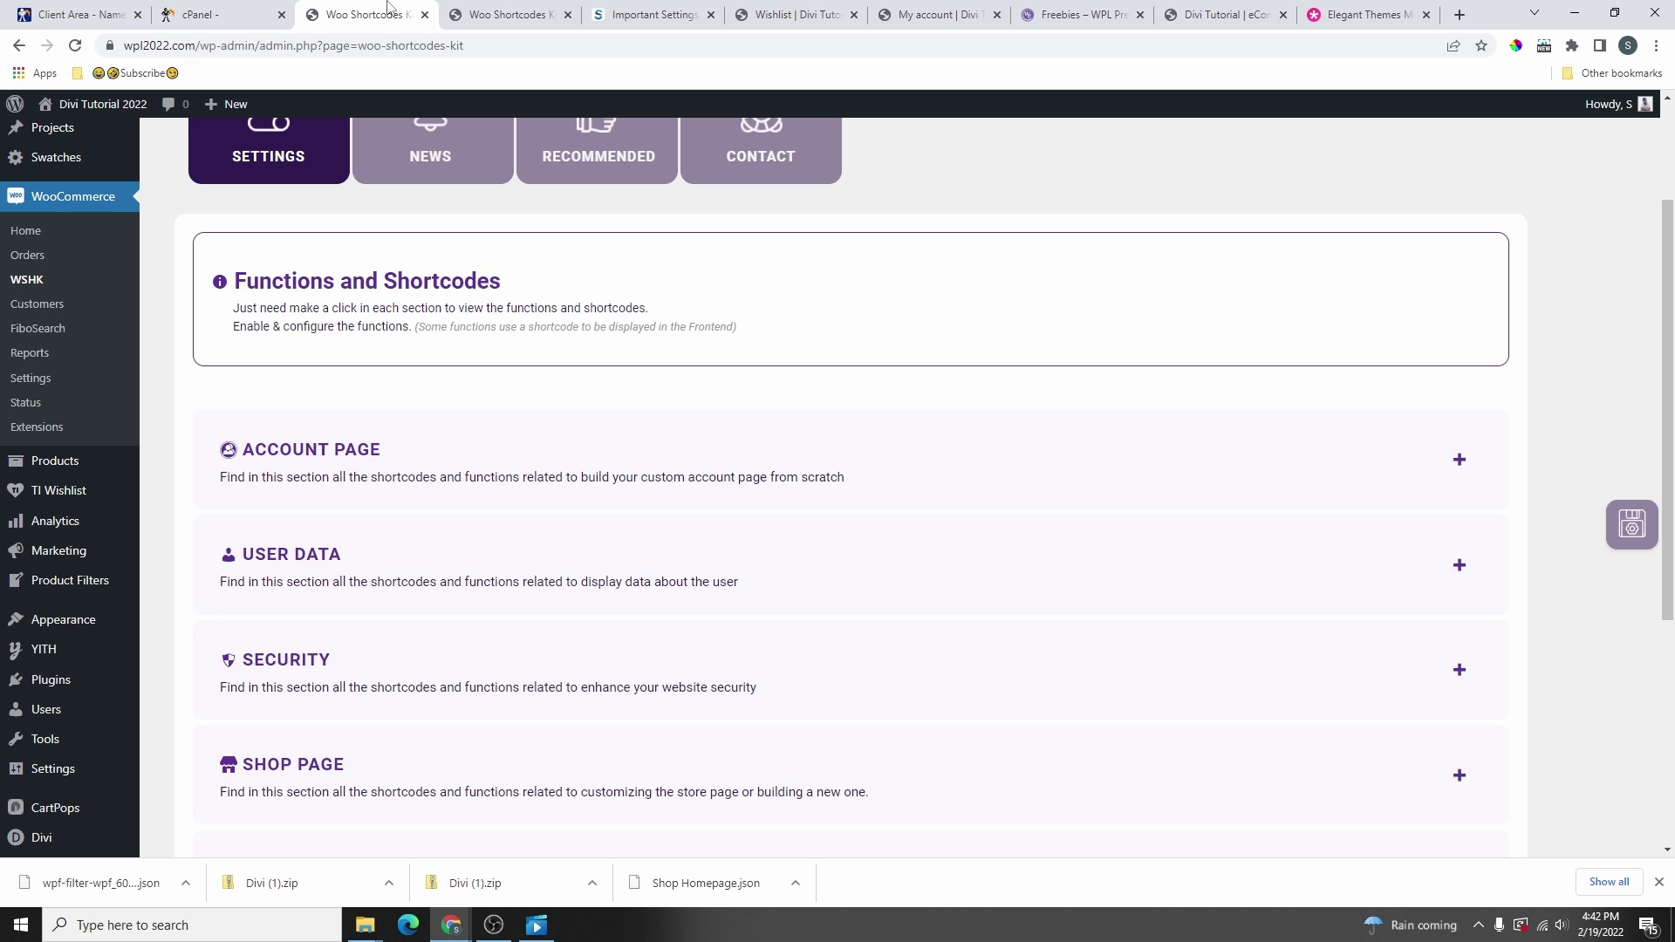
{"action": "scroll", "coordinate": [375, 513], "scroll_direction": "down", "scroll_amount": 3}
{"action": "scroll", "coordinate": [376, 517], "scroll_direction": "down", "scroll_amount": 1}
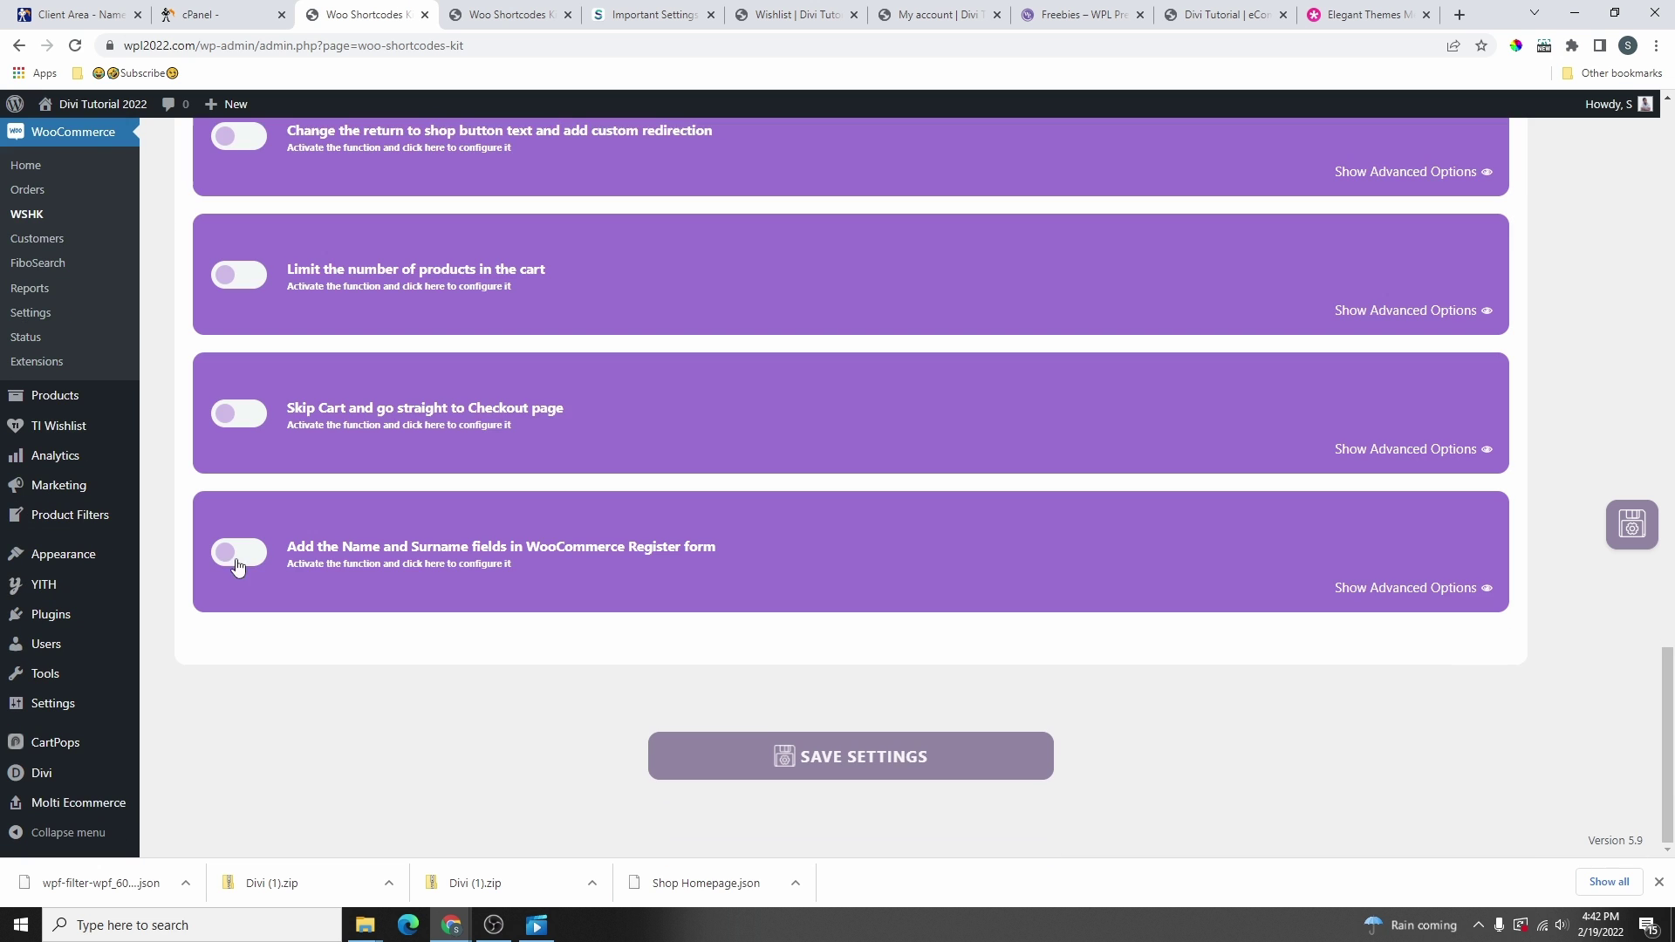
{"action": "left_click", "coordinate": [240, 554]}
- Look over the remaining WSHK sections and save the Woo Shortcodes Kit settings
{"action": "scroll", "coordinate": [441, 527], "scroll_direction": "up", "scroll_amount": 15}
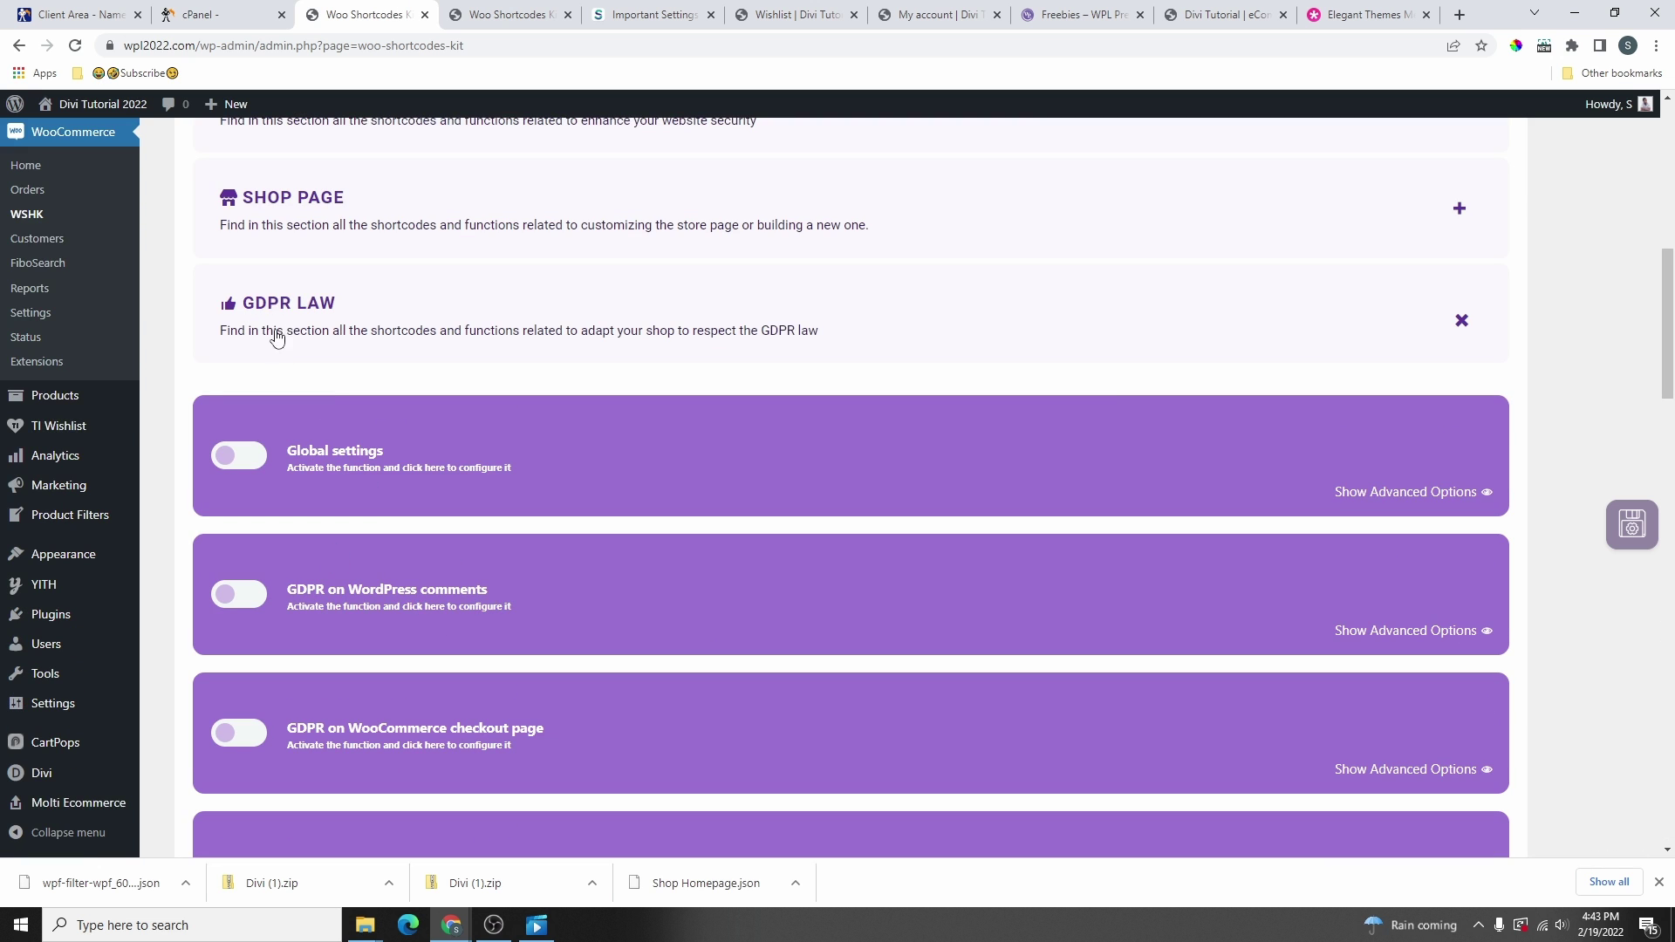
{"action": "scroll", "coordinate": [505, 363], "scroll_direction": "down", "scroll_amount": 8}
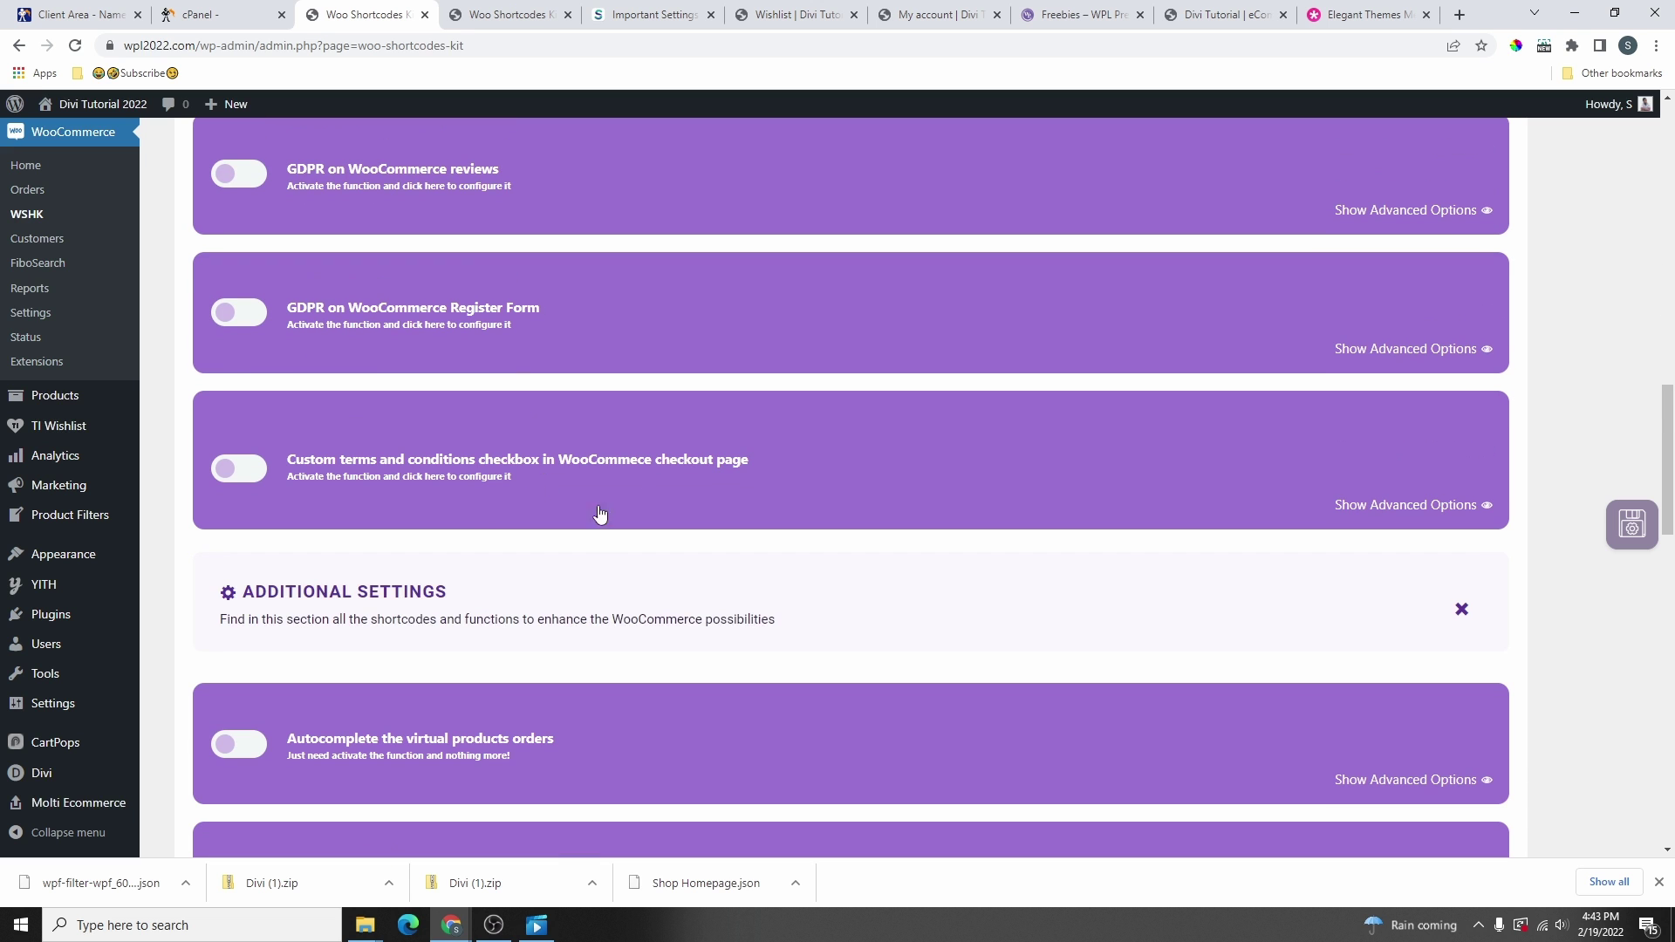
{"action": "scroll", "coordinate": [991, 512], "scroll_direction": "up", "scroll_amount": 15}
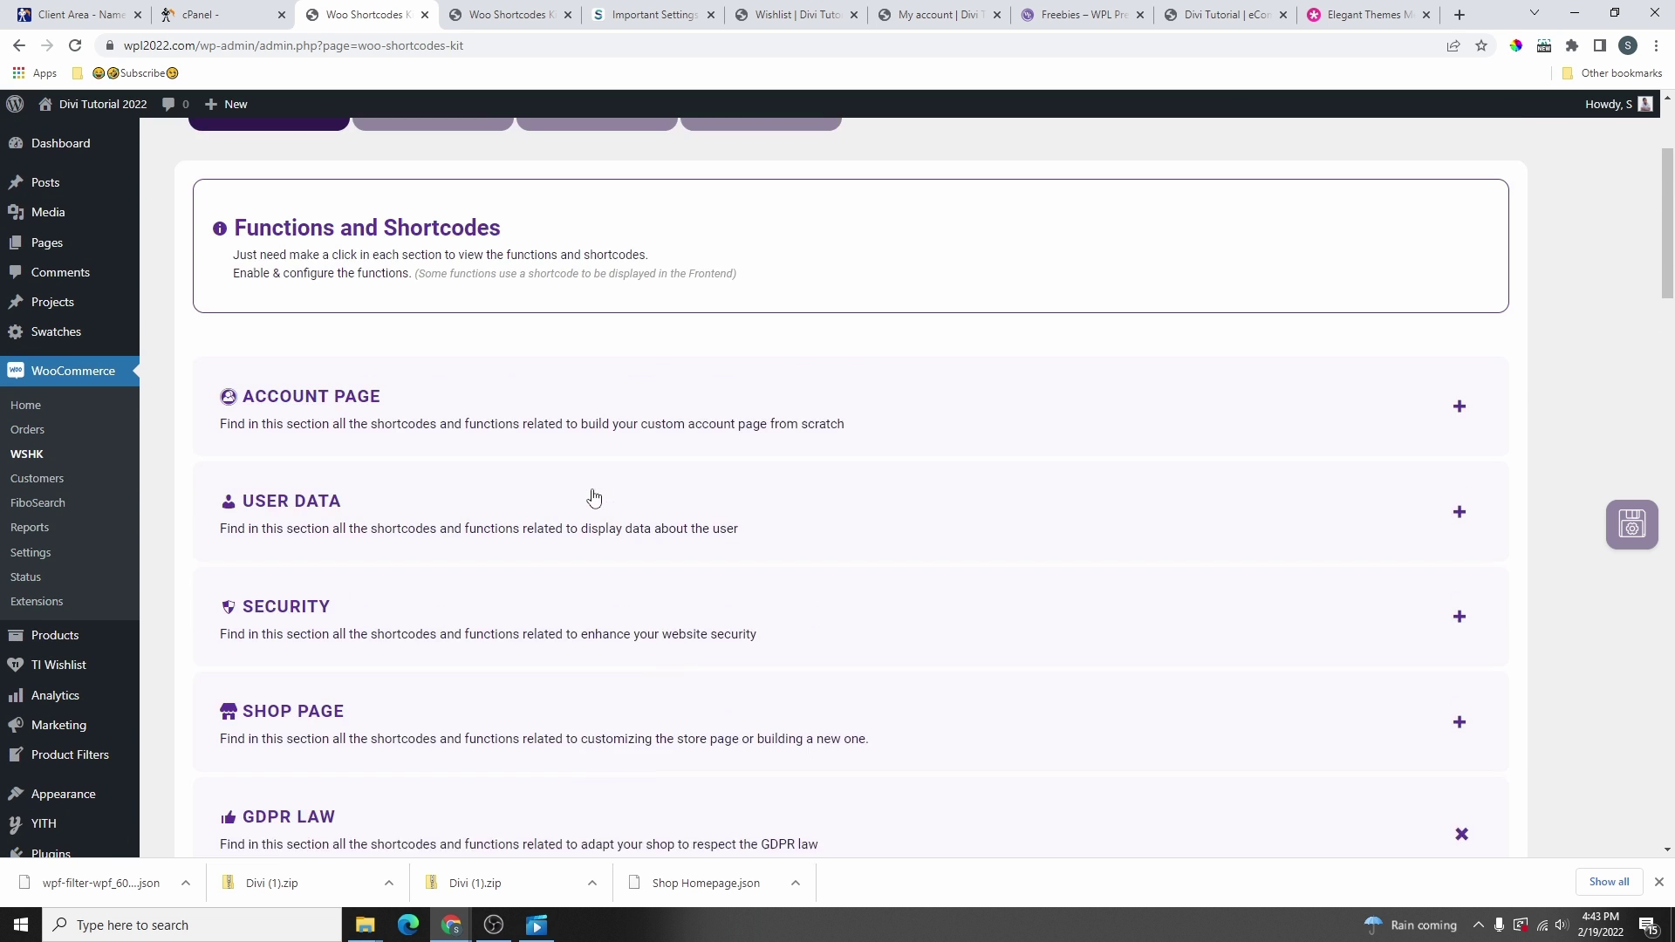
{"action": "scroll", "coordinate": [486, 468], "scroll_direction": "down", "scroll_amount": 15}
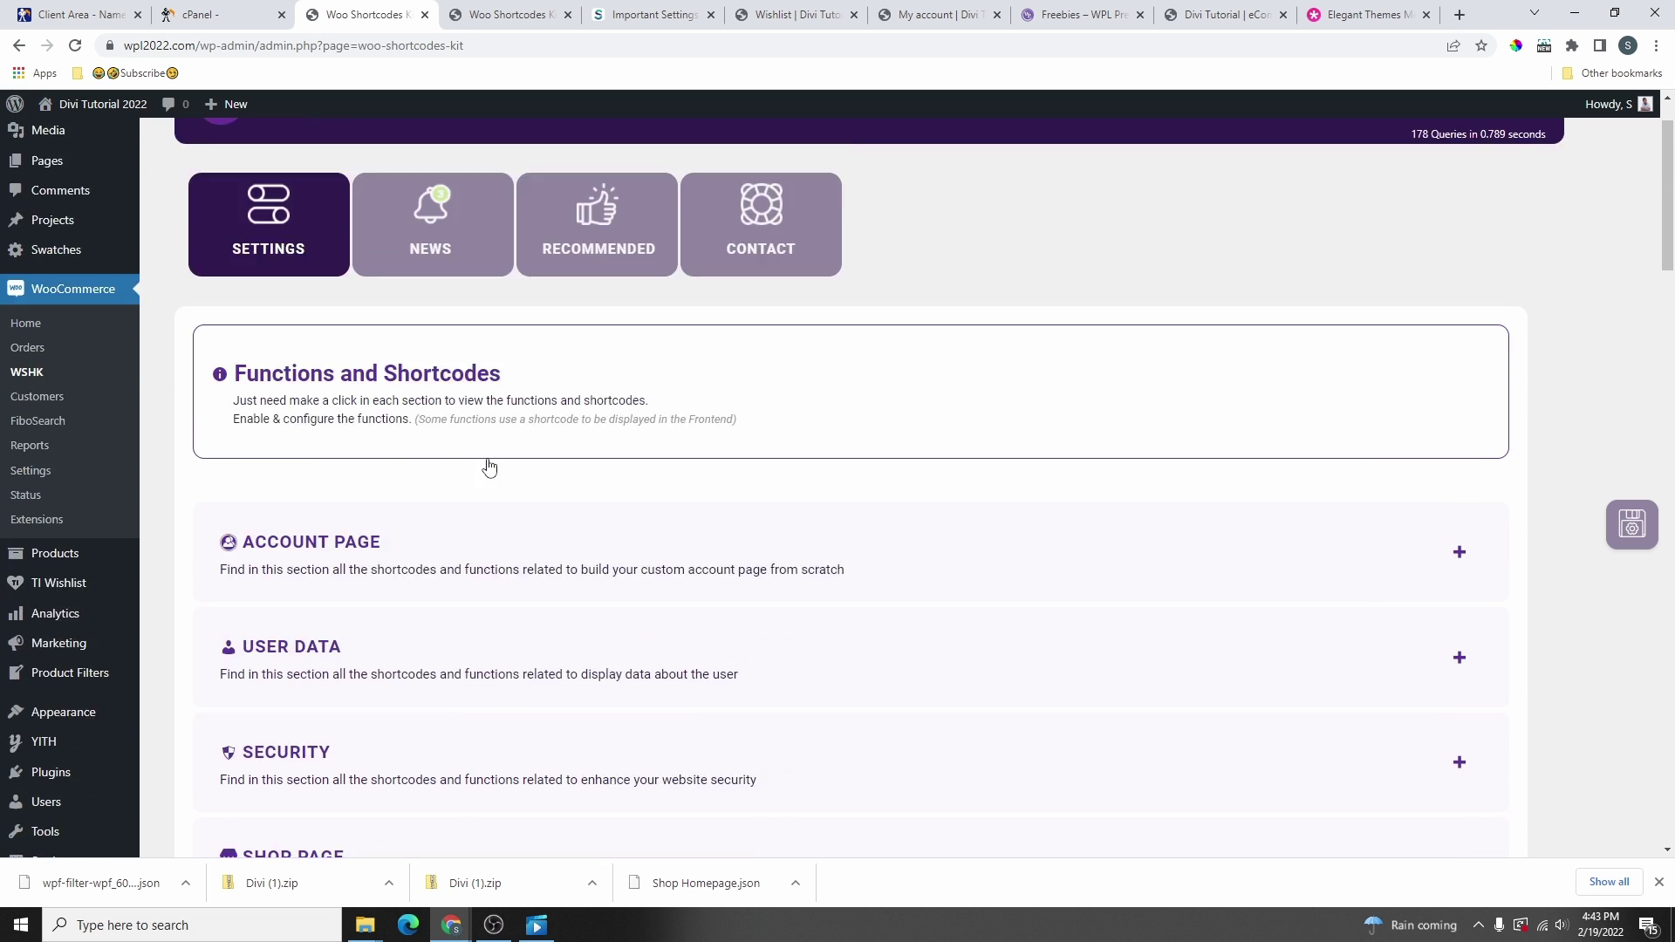
{"action": "scroll", "coordinate": [951, 669], "scroll_direction": "down", "scroll_amount": 15}
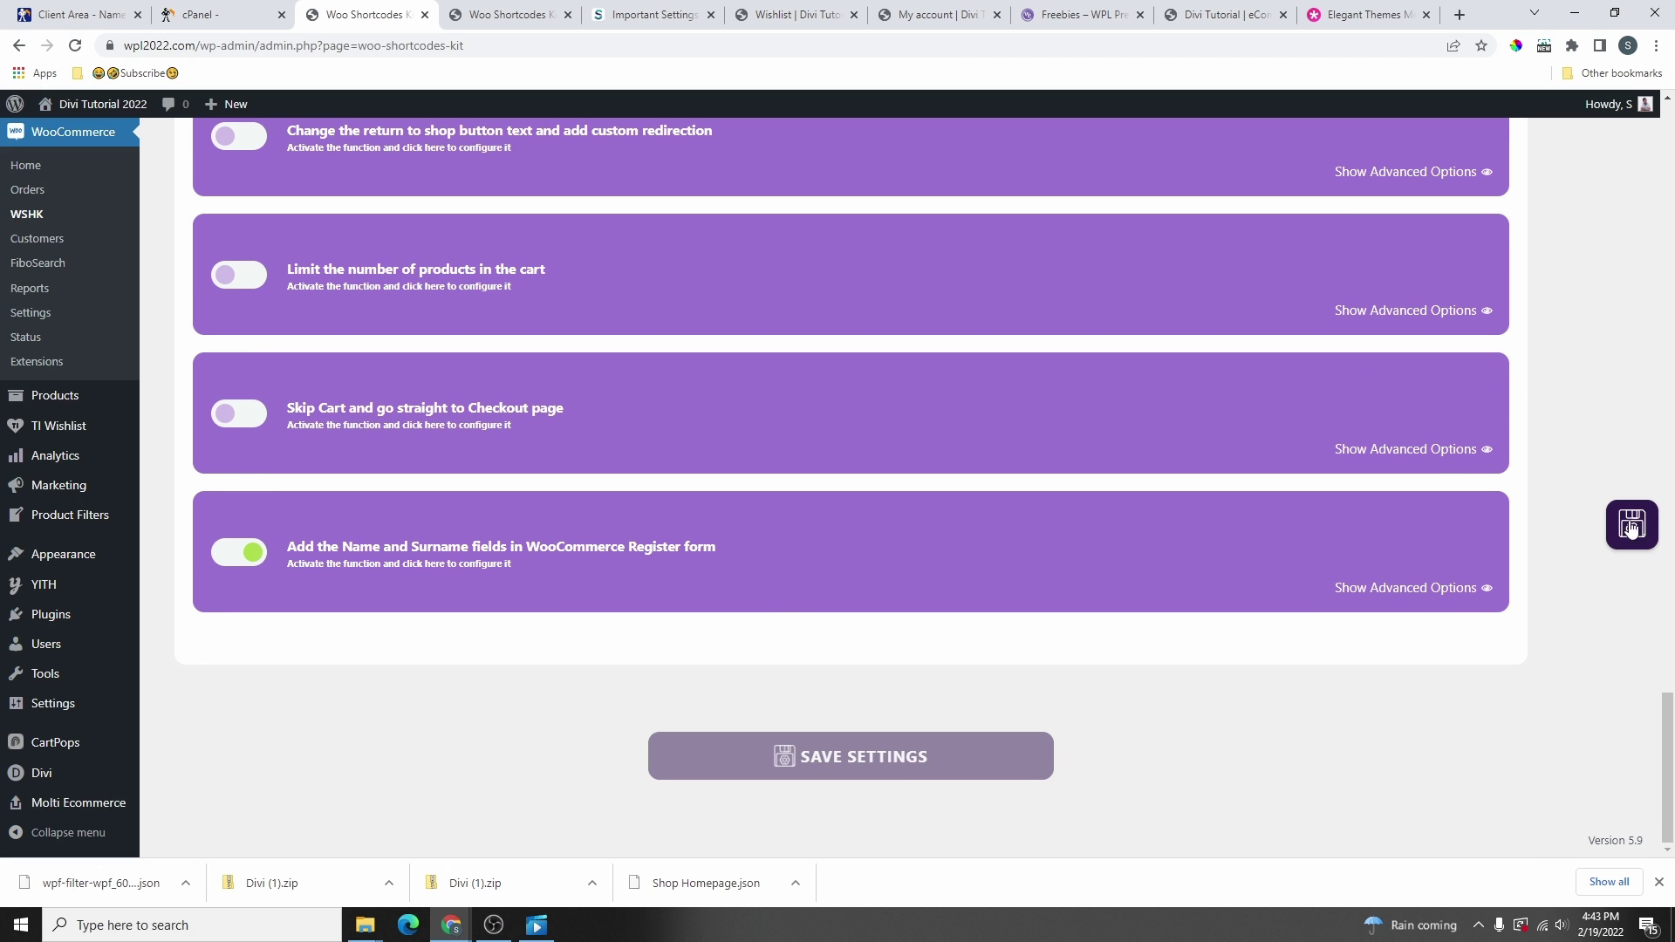
{"action": "left_click", "coordinate": [851, 768]}
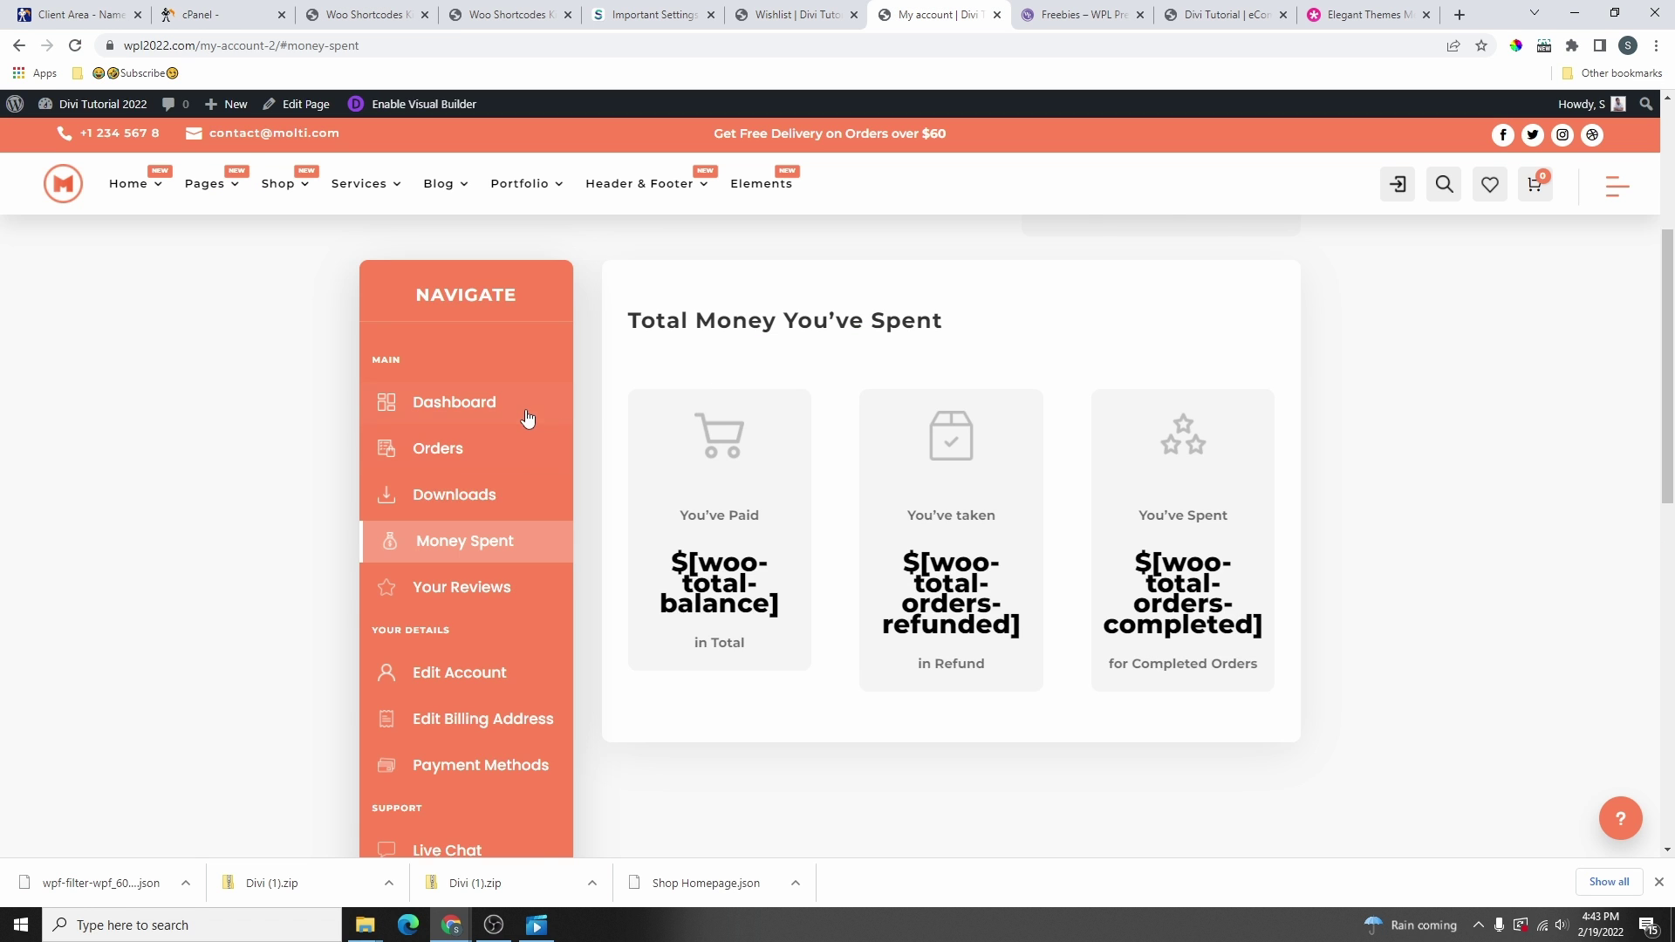
- Check how the shortcodes render in the Dashboard, Orders, Downloads and Your Reviews sections of the My account page
{"action": "scroll", "coordinate": [529, 415], "scroll_direction": "up", "scroll_amount": 3}
{"action": "scroll", "coordinate": [786, 497], "scroll_direction": "down", "scroll_amount": 3}
{"action": "left_click", "coordinate": [454, 401]}
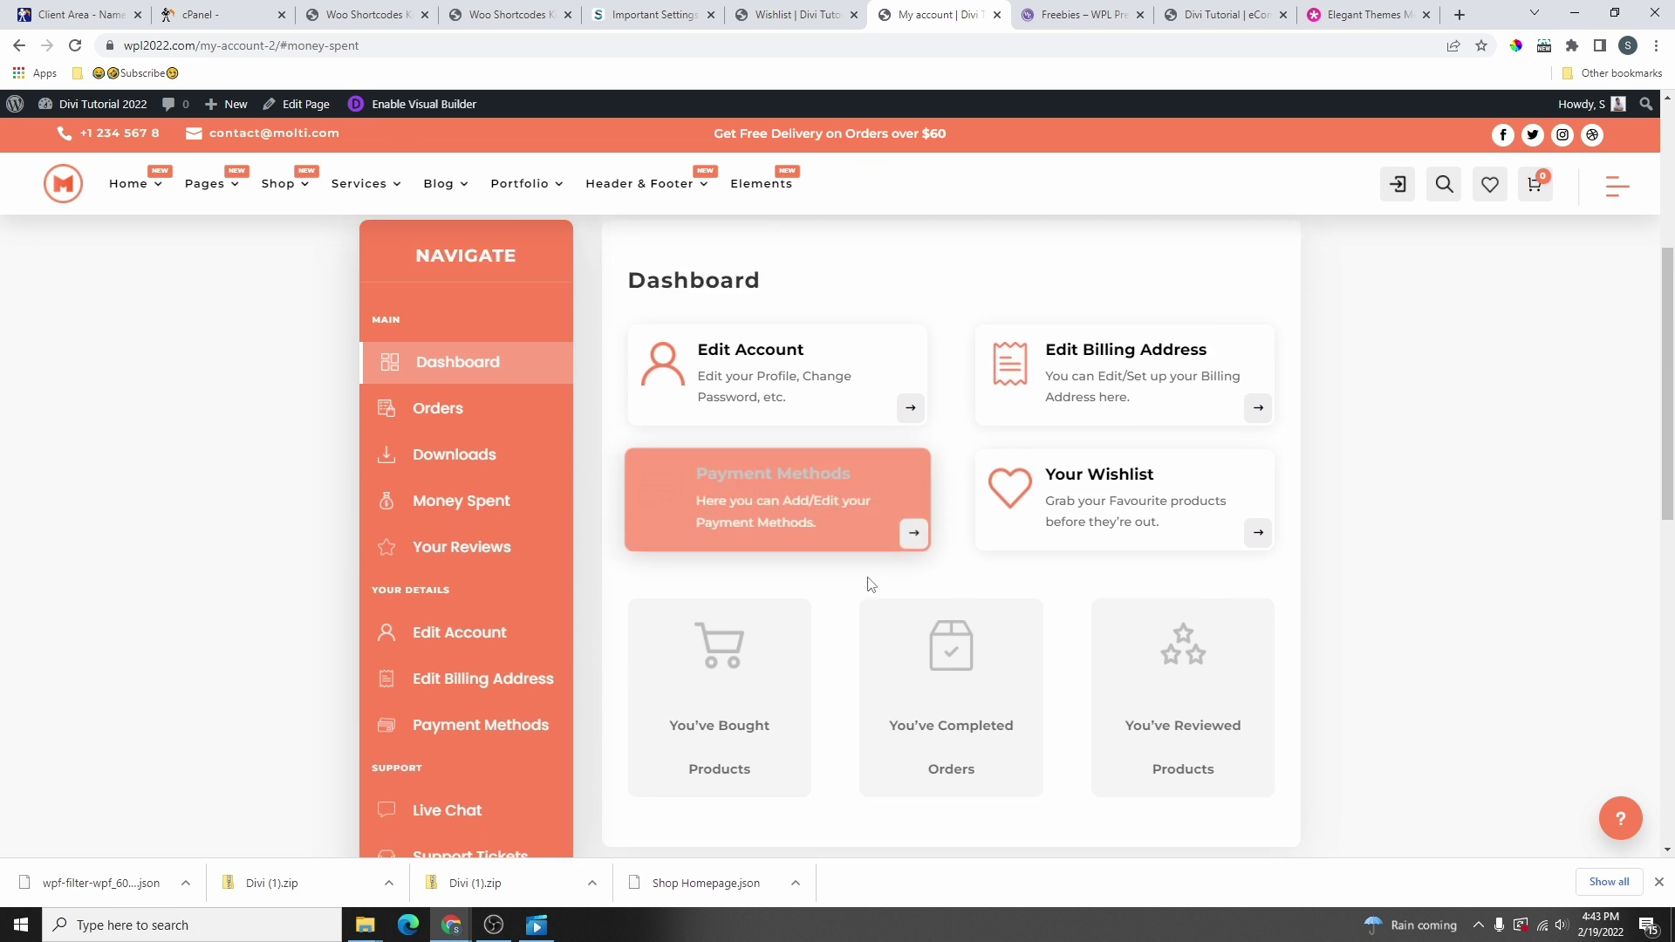
{"action": "scroll", "coordinate": [1126, 524], "scroll_direction": "up", "scroll_amount": 3}
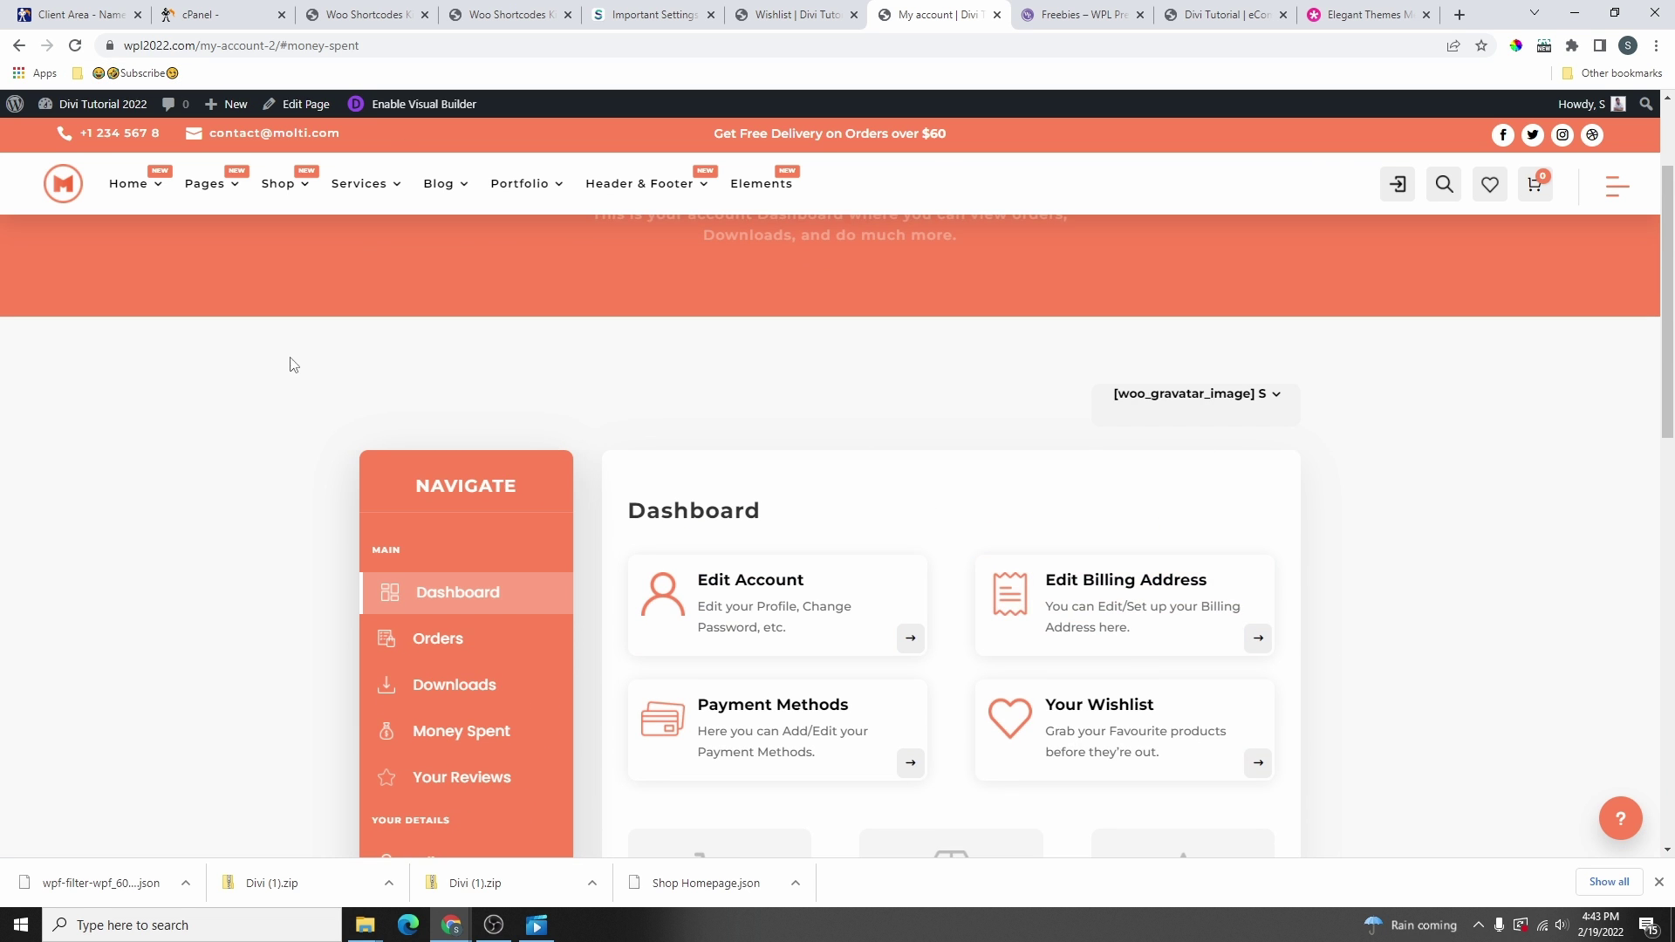
{"action": "scroll", "coordinate": [766, 434], "scroll_direction": "down", "scroll_amount": 2}
{"action": "left_click", "coordinate": [441, 470]}
{"action": "left_click", "coordinate": [452, 515]}
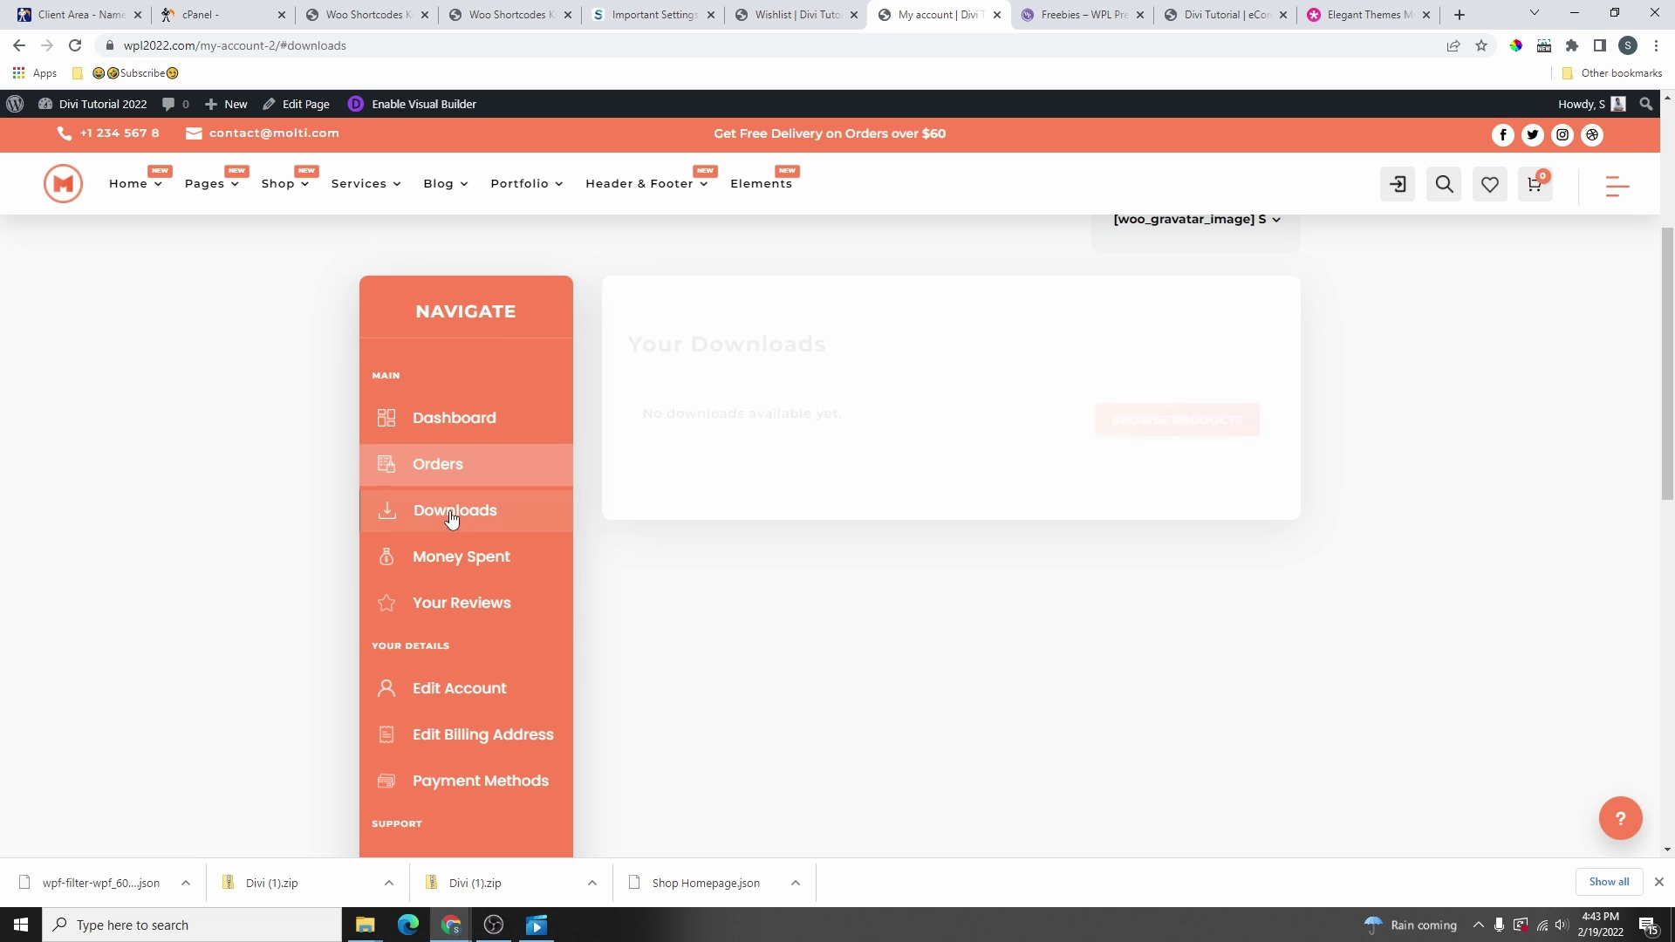
{"action": "left_click", "coordinate": [489, 602]}
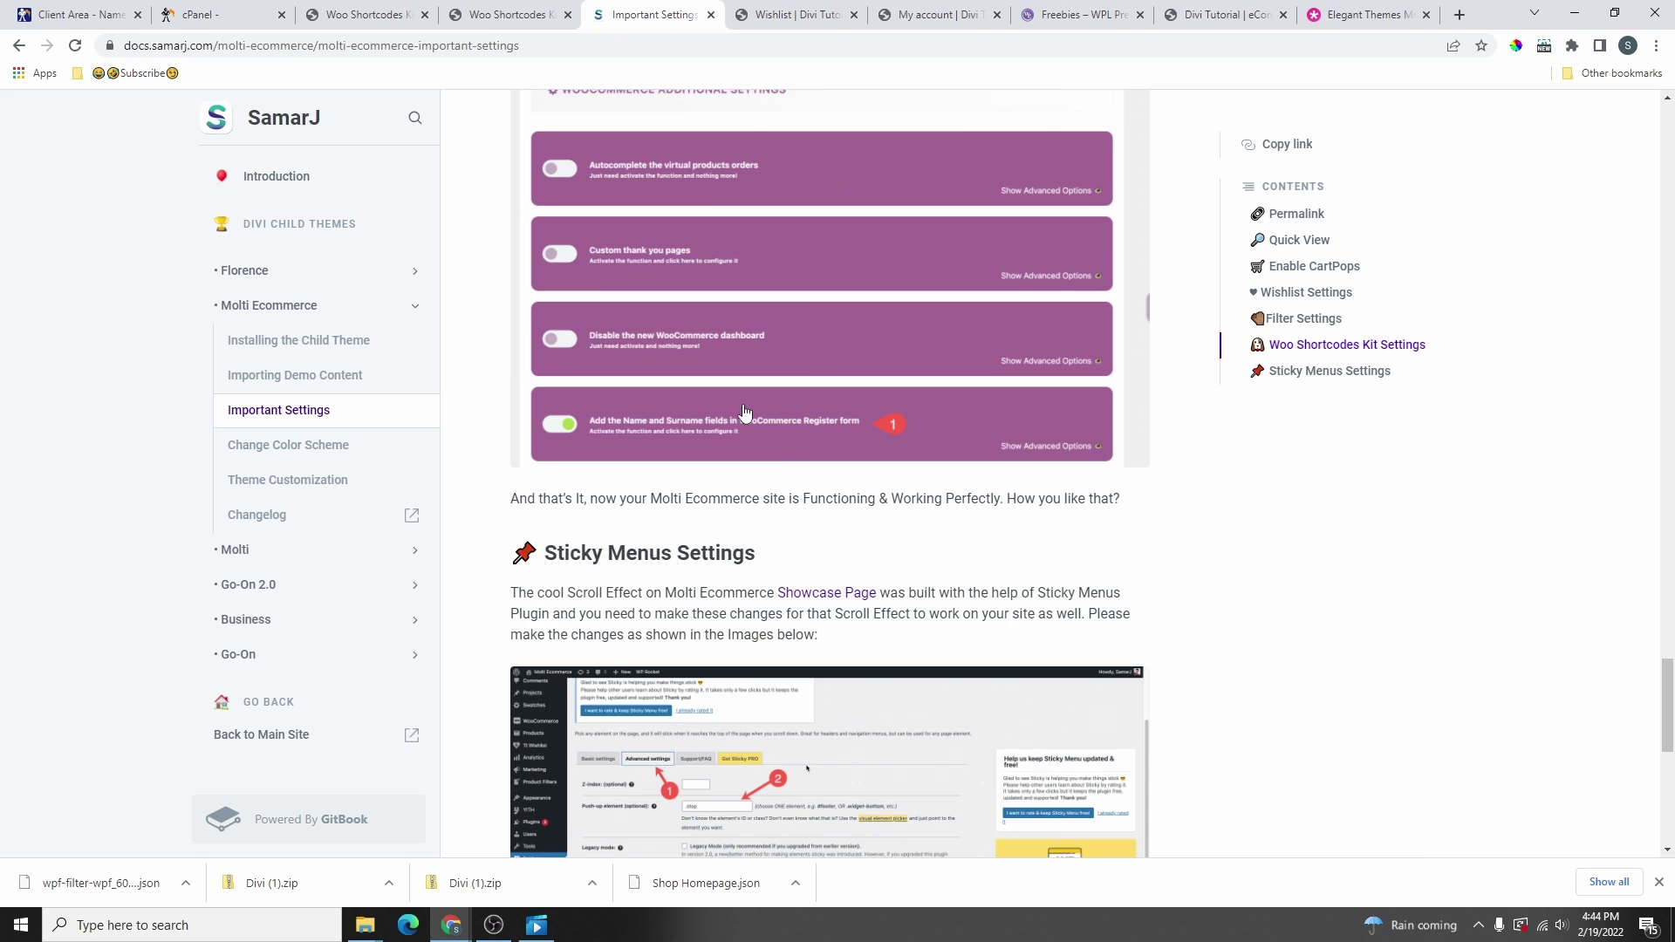
- Read the Sticky Menus Settings section of the Molti Ecommerce documentation and enlarge its advanced settings image
{"action": "scroll", "coordinate": [748, 419], "scroll_direction": "up", "scroll_amount": 4}
{"action": "scroll", "coordinate": [776, 449], "scroll_direction": "down", "scroll_amount": 5}
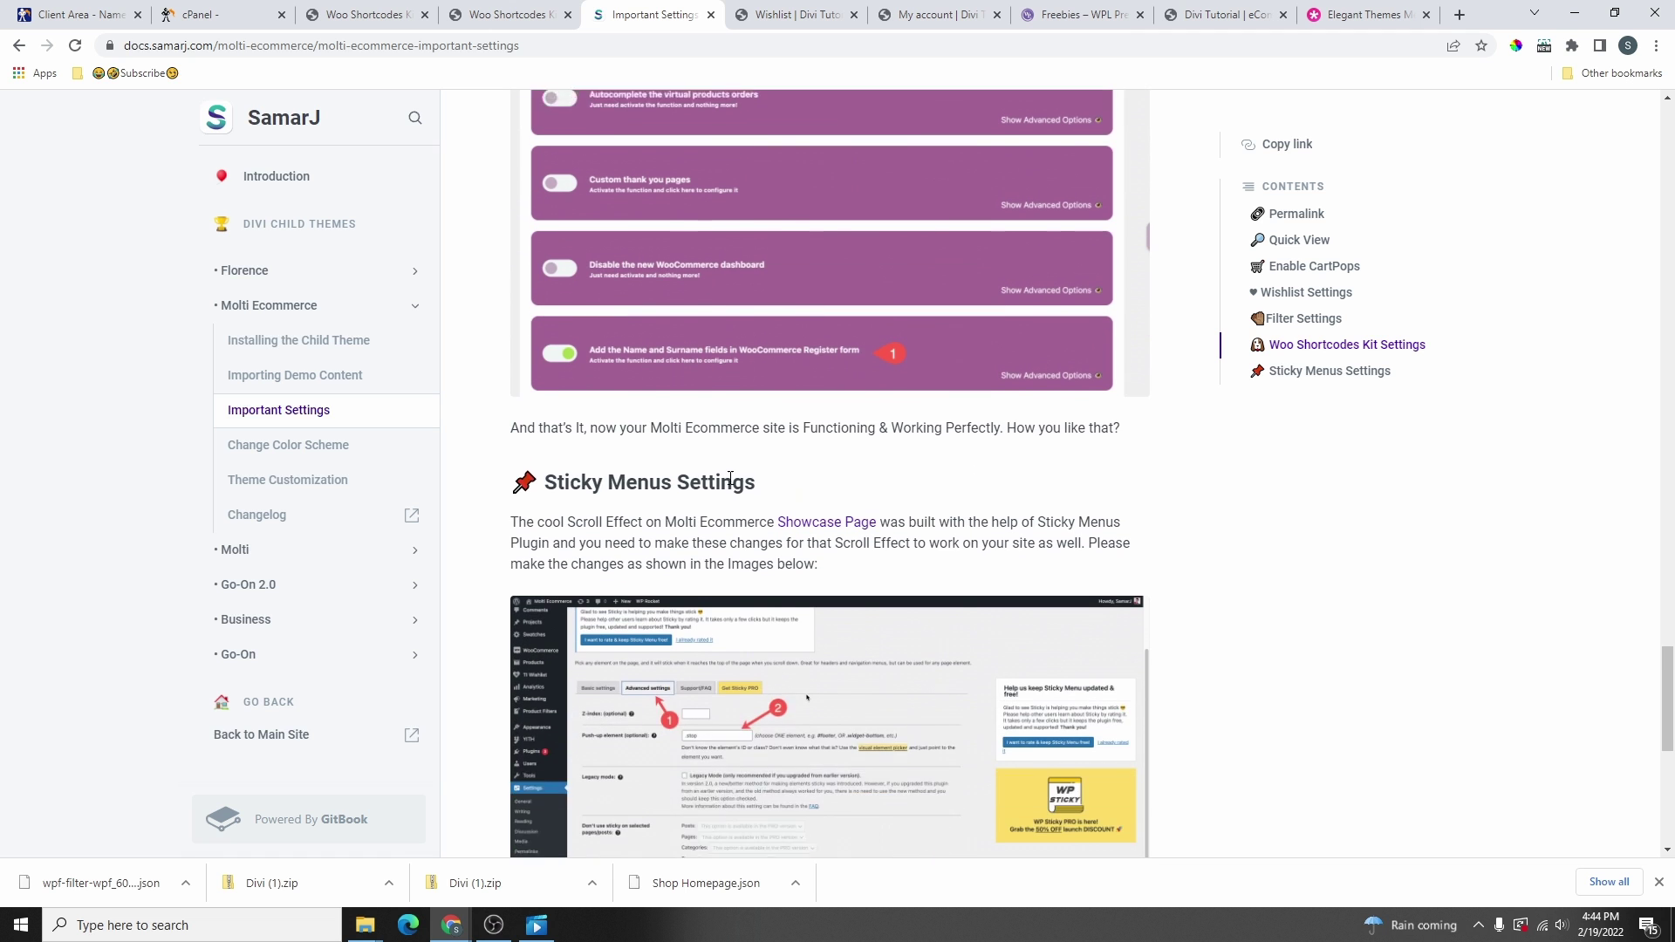
{"action": "scroll", "coordinate": [757, 480], "scroll_direction": "down", "scroll_amount": 3}
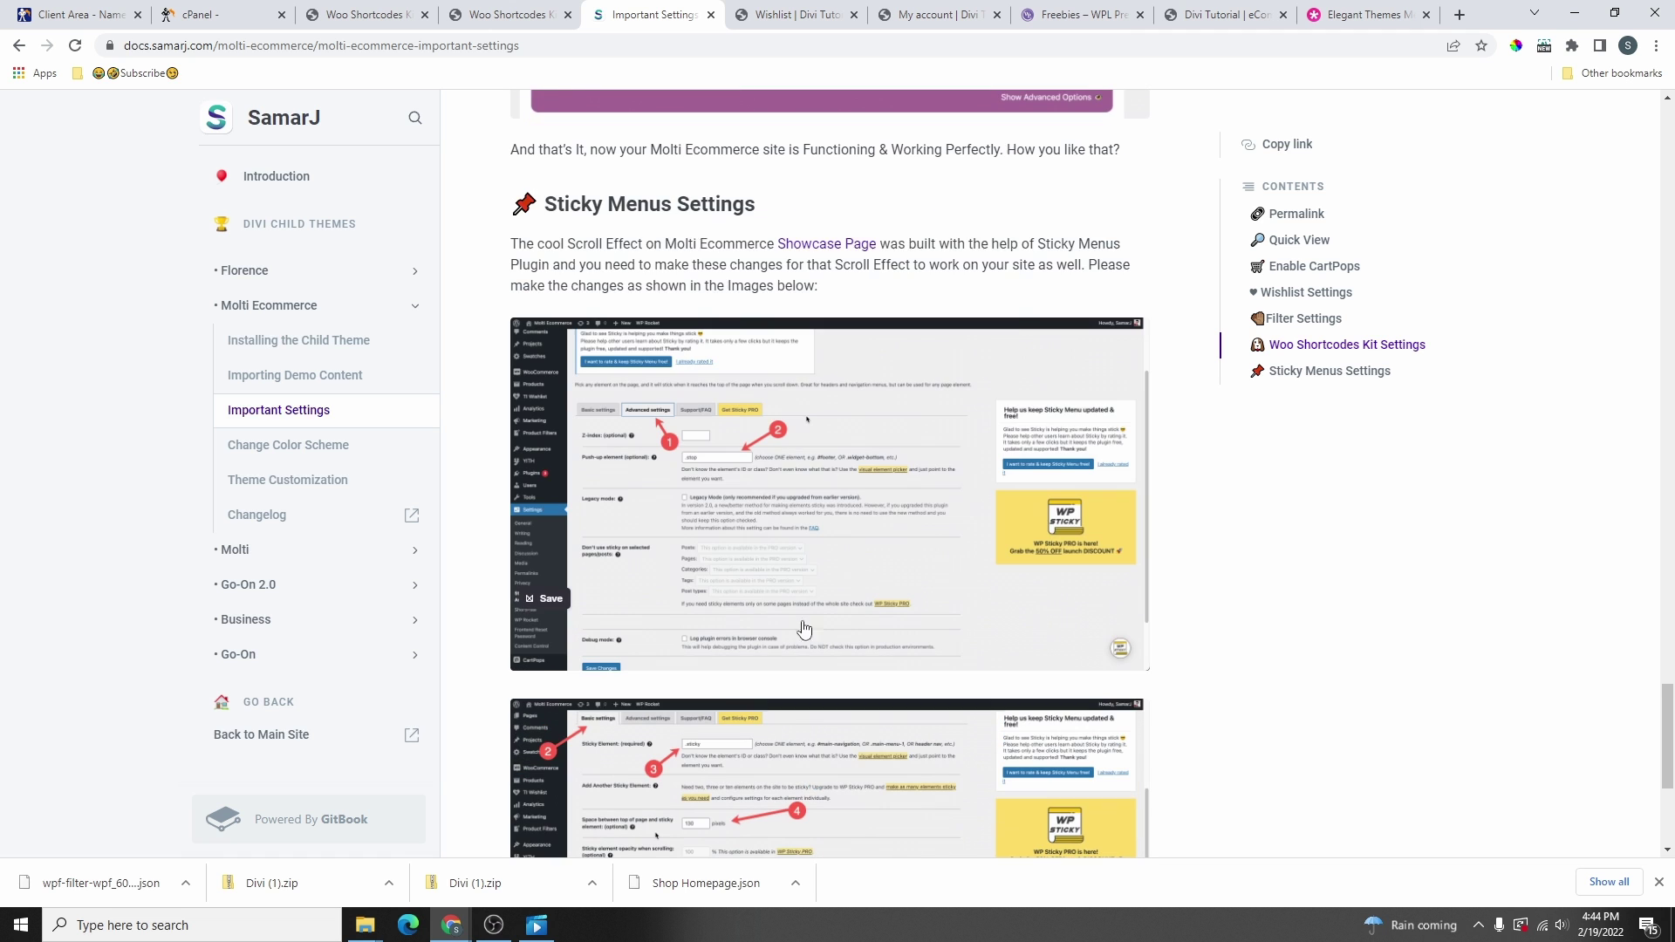
{"action": "left_click", "coordinate": [835, 510]}
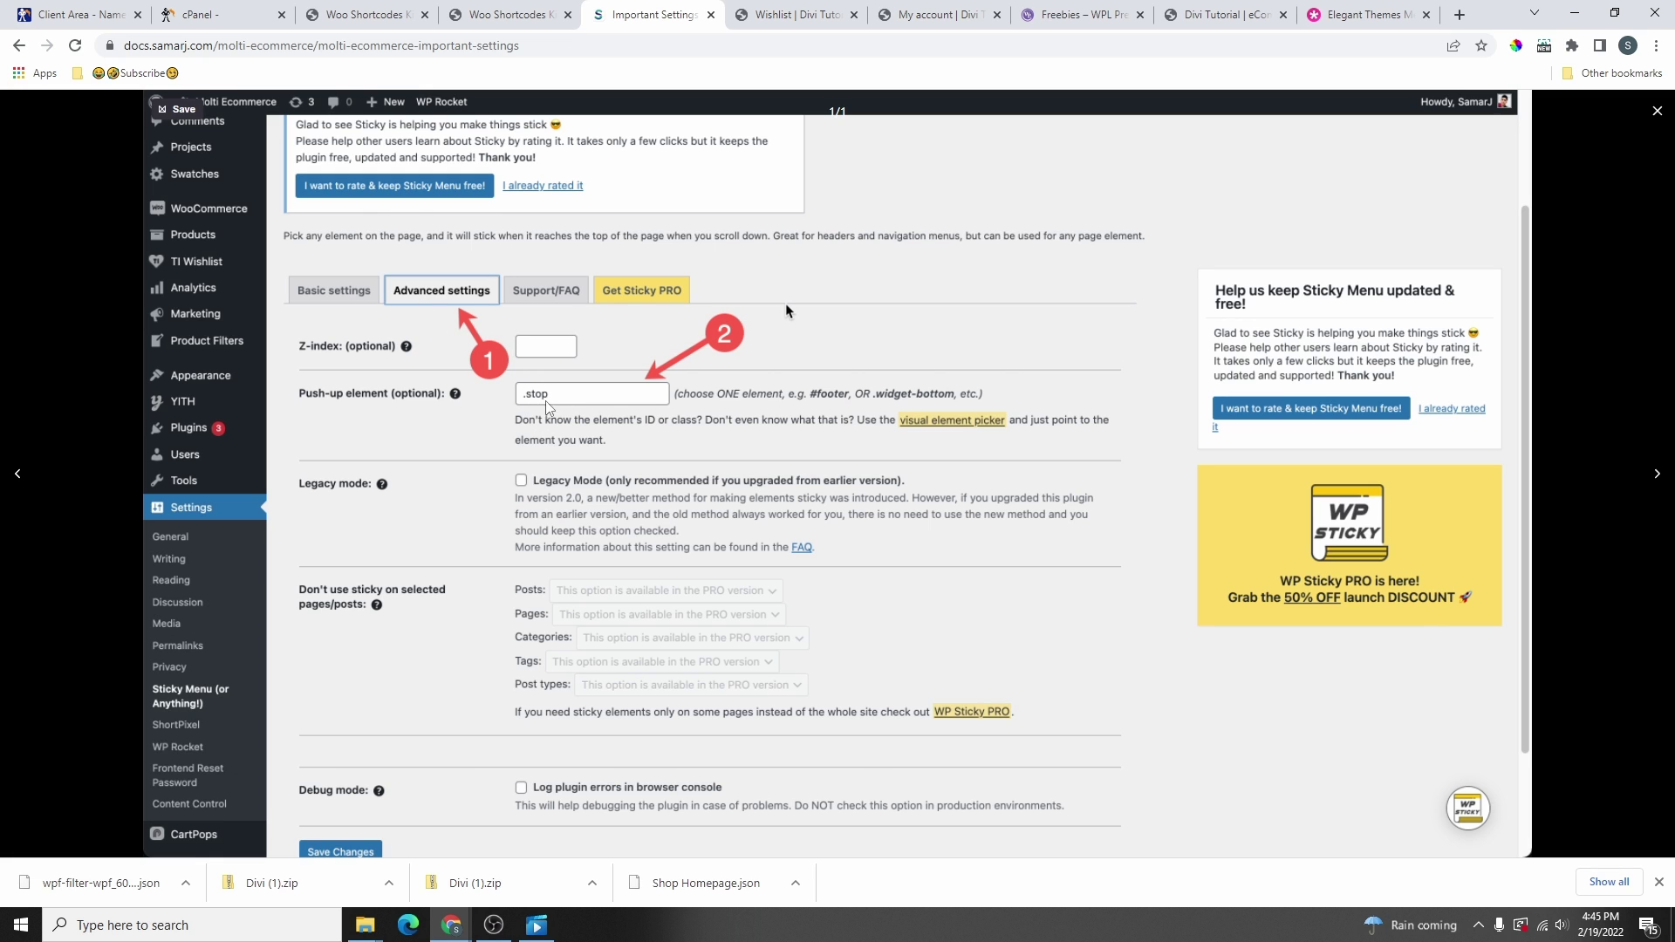
- Open the Sticky Menu (or Anything!) settings on the wpl2022.com site and dismiss the WP Sticky PRO offer
{"action": "left_click", "coordinate": [373, 11]}
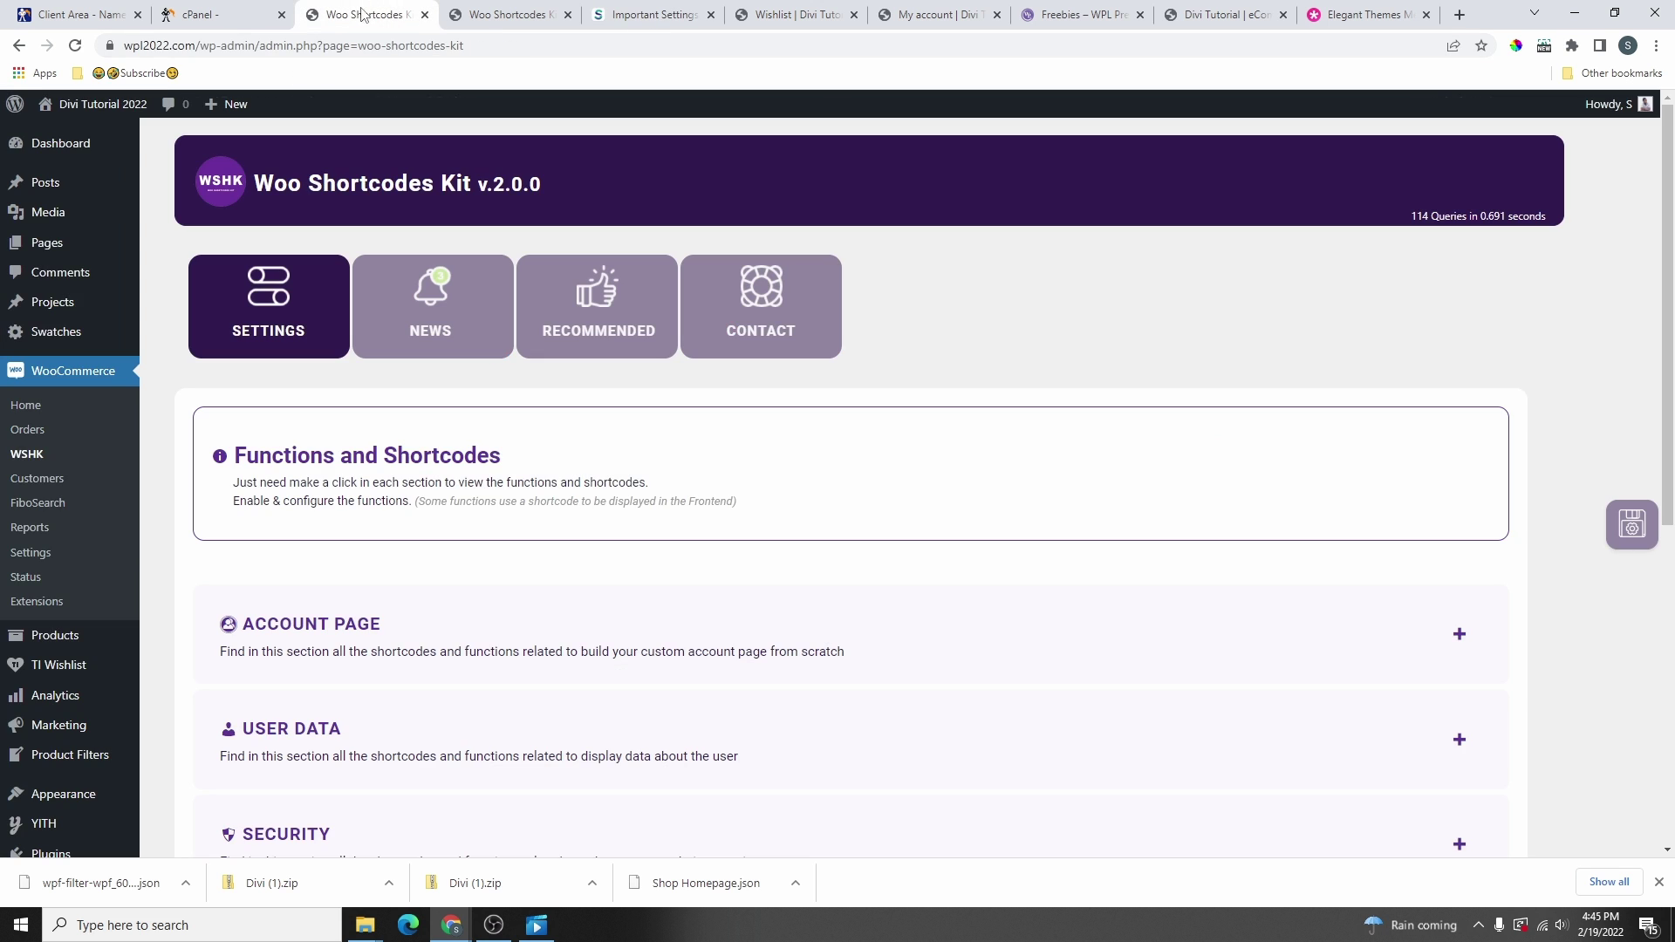
{"action": "scroll", "coordinate": [52, 583], "scroll_direction": "down", "scroll_amount": 3}
{"action": "mouse_move", "coordinate": [61, 711]}
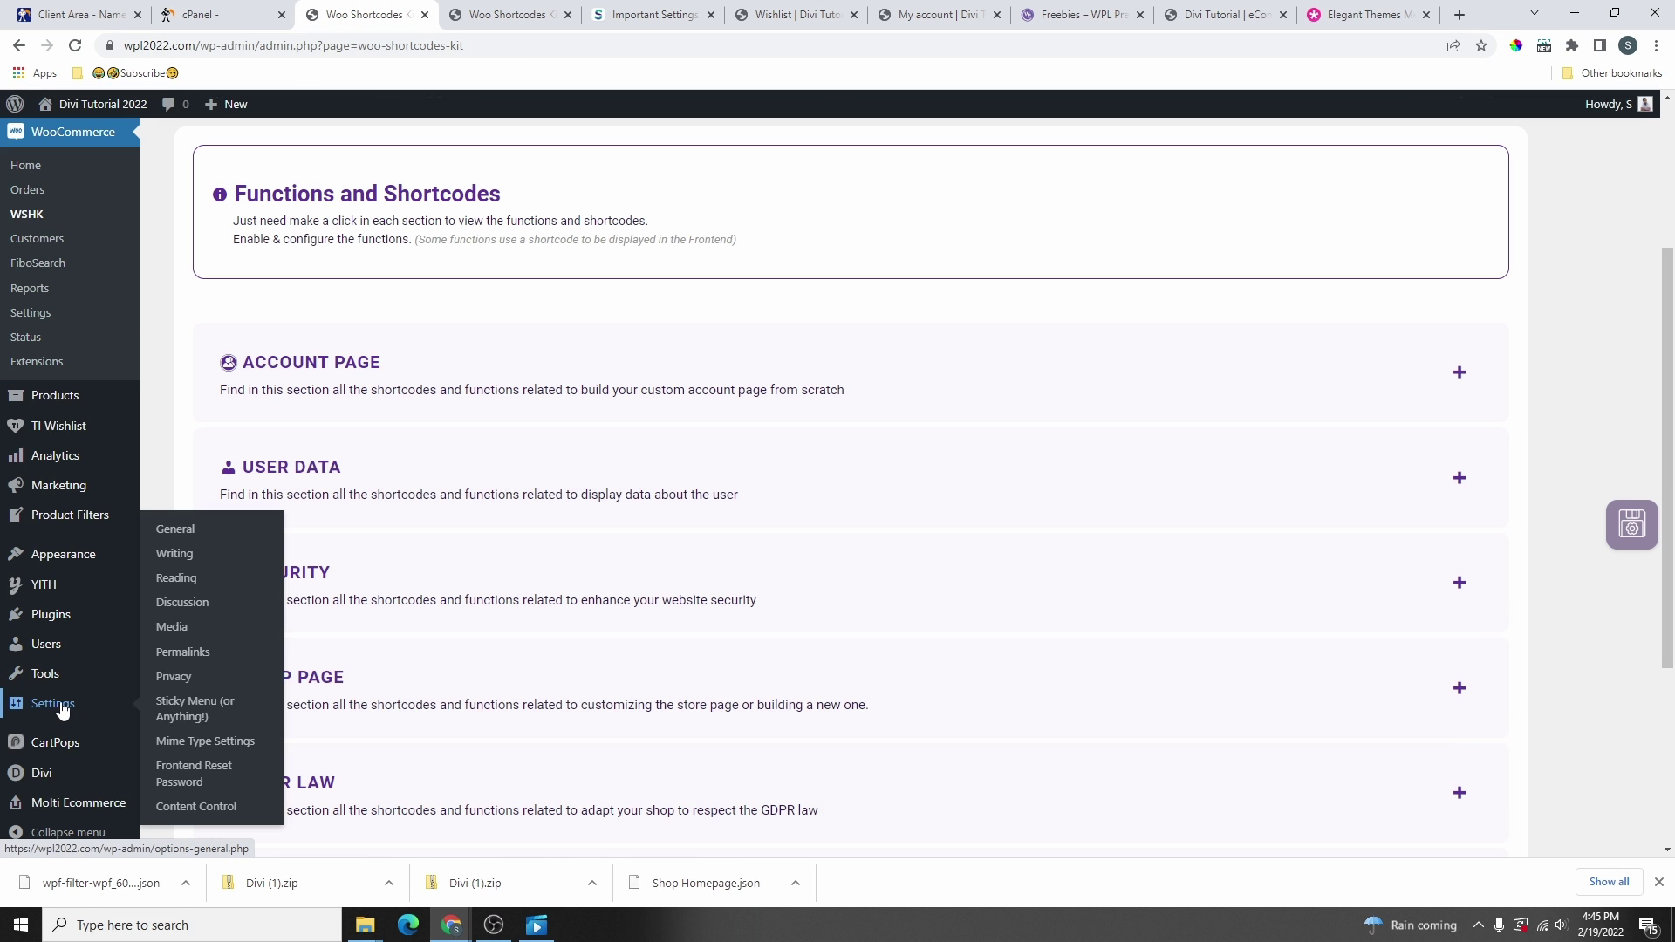
{"action": "left_click", "coordinate": [194, 707]}
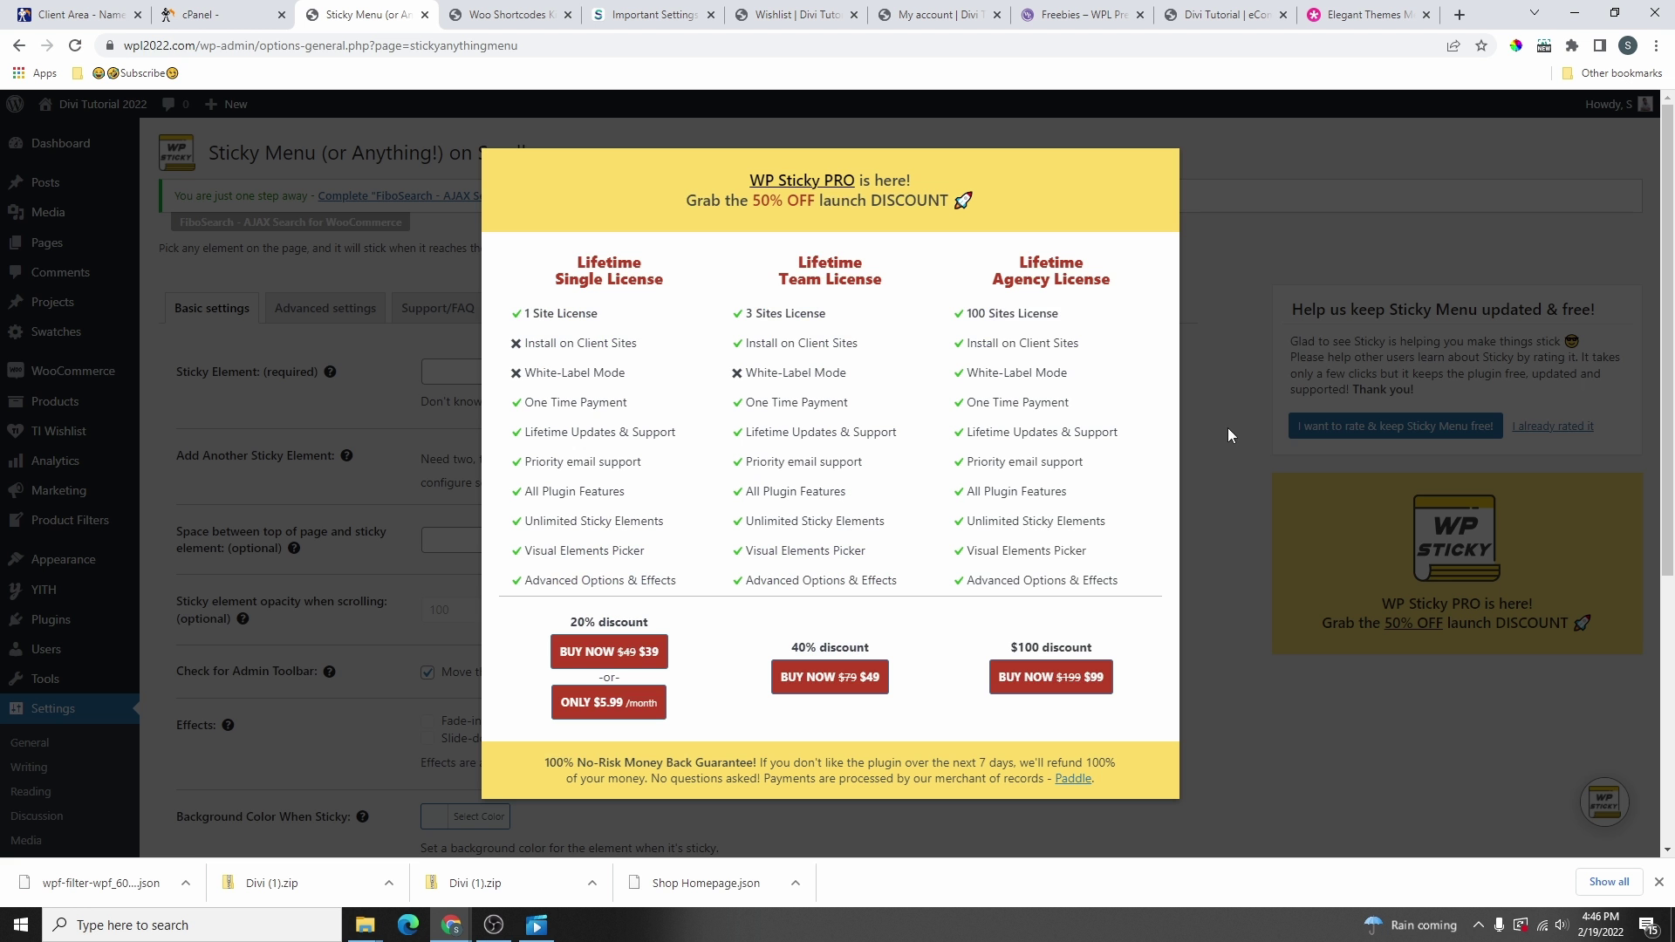
{"action": "left_click", "coordinate": [1237, 414]}
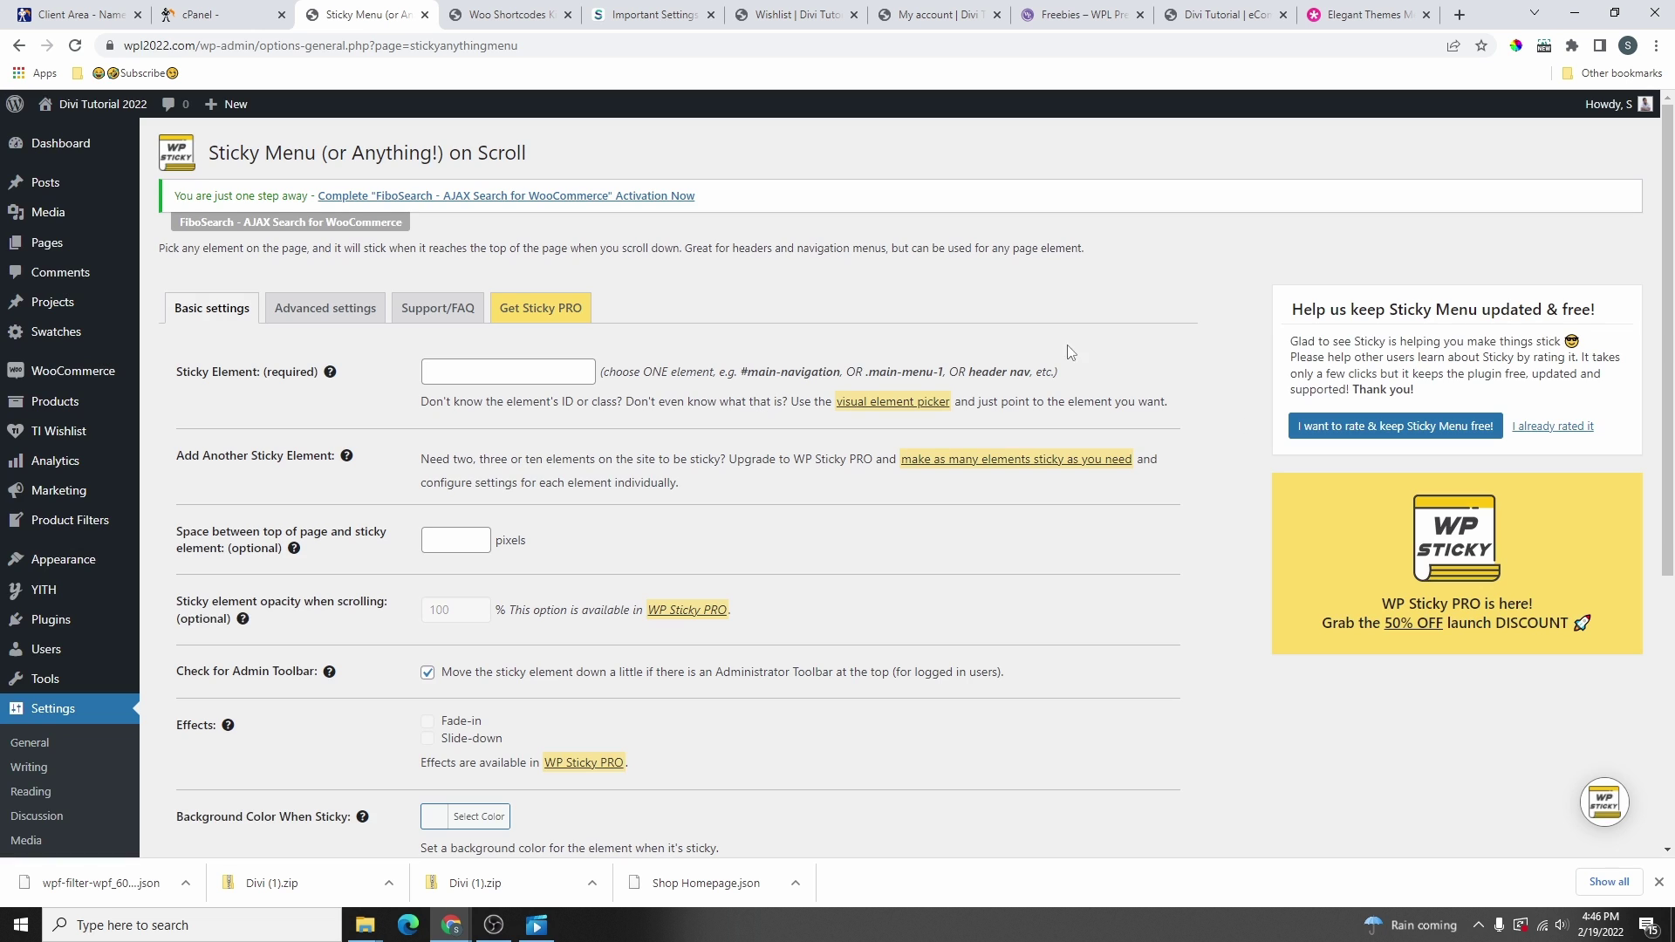
- Set the Push-up element to .stop in the advanced Sticky Menu settings and save the changes
{"action": "left_click", "coordinate": [341, 321]}
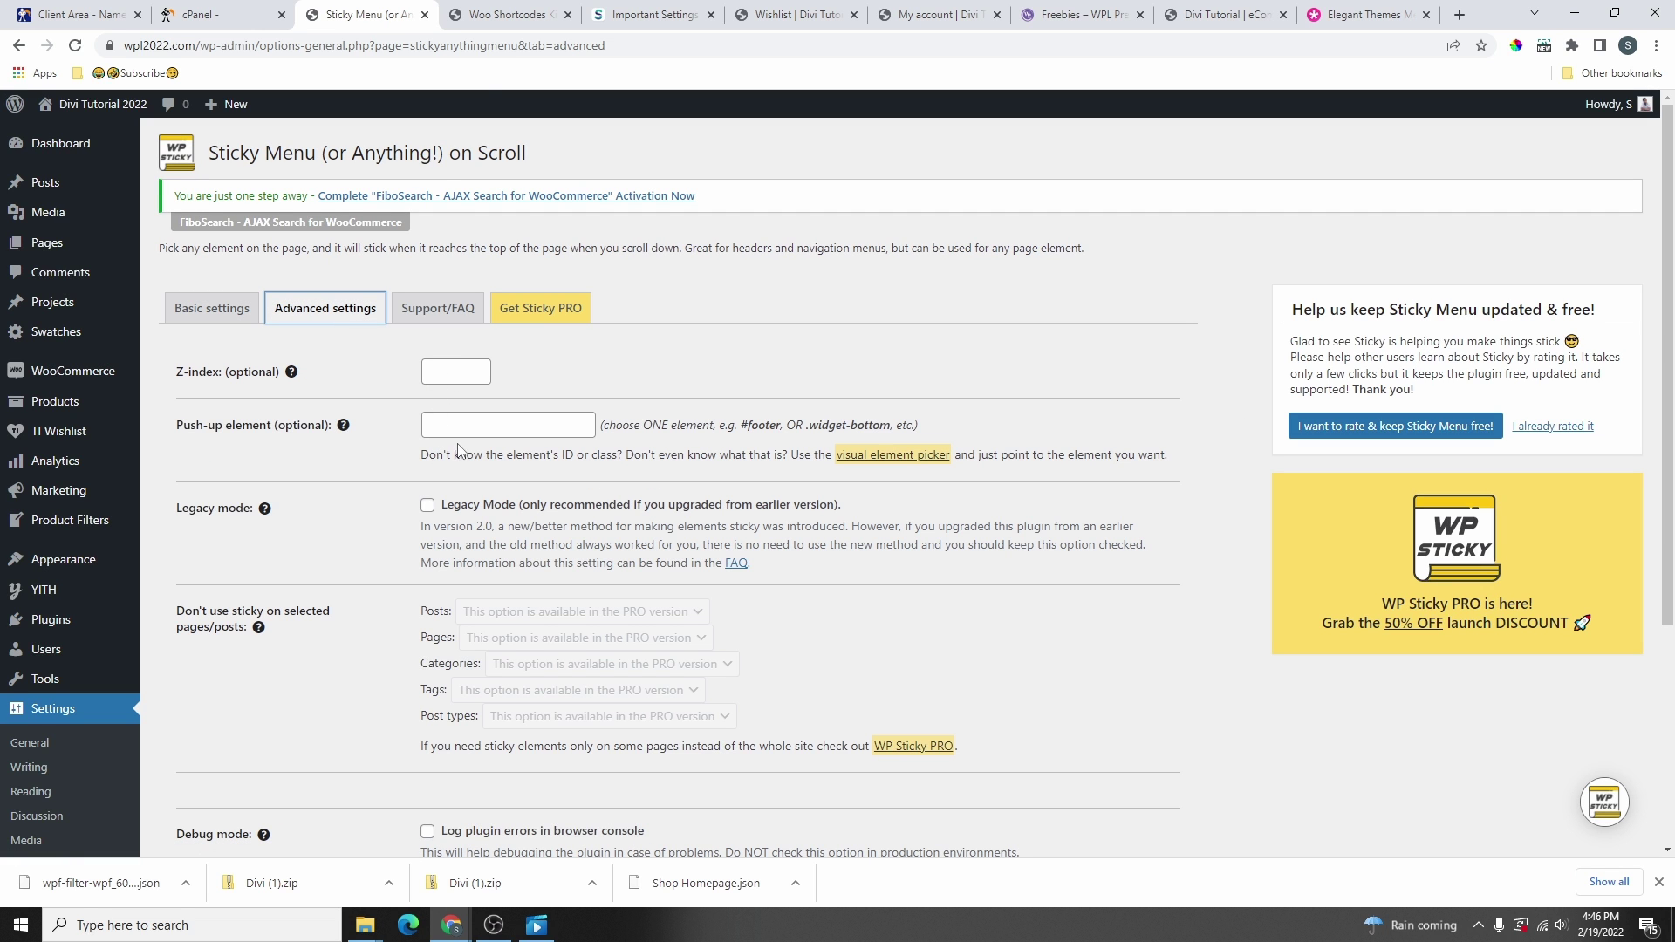
{"action": "left_click", "coordinate": [484, 432]}
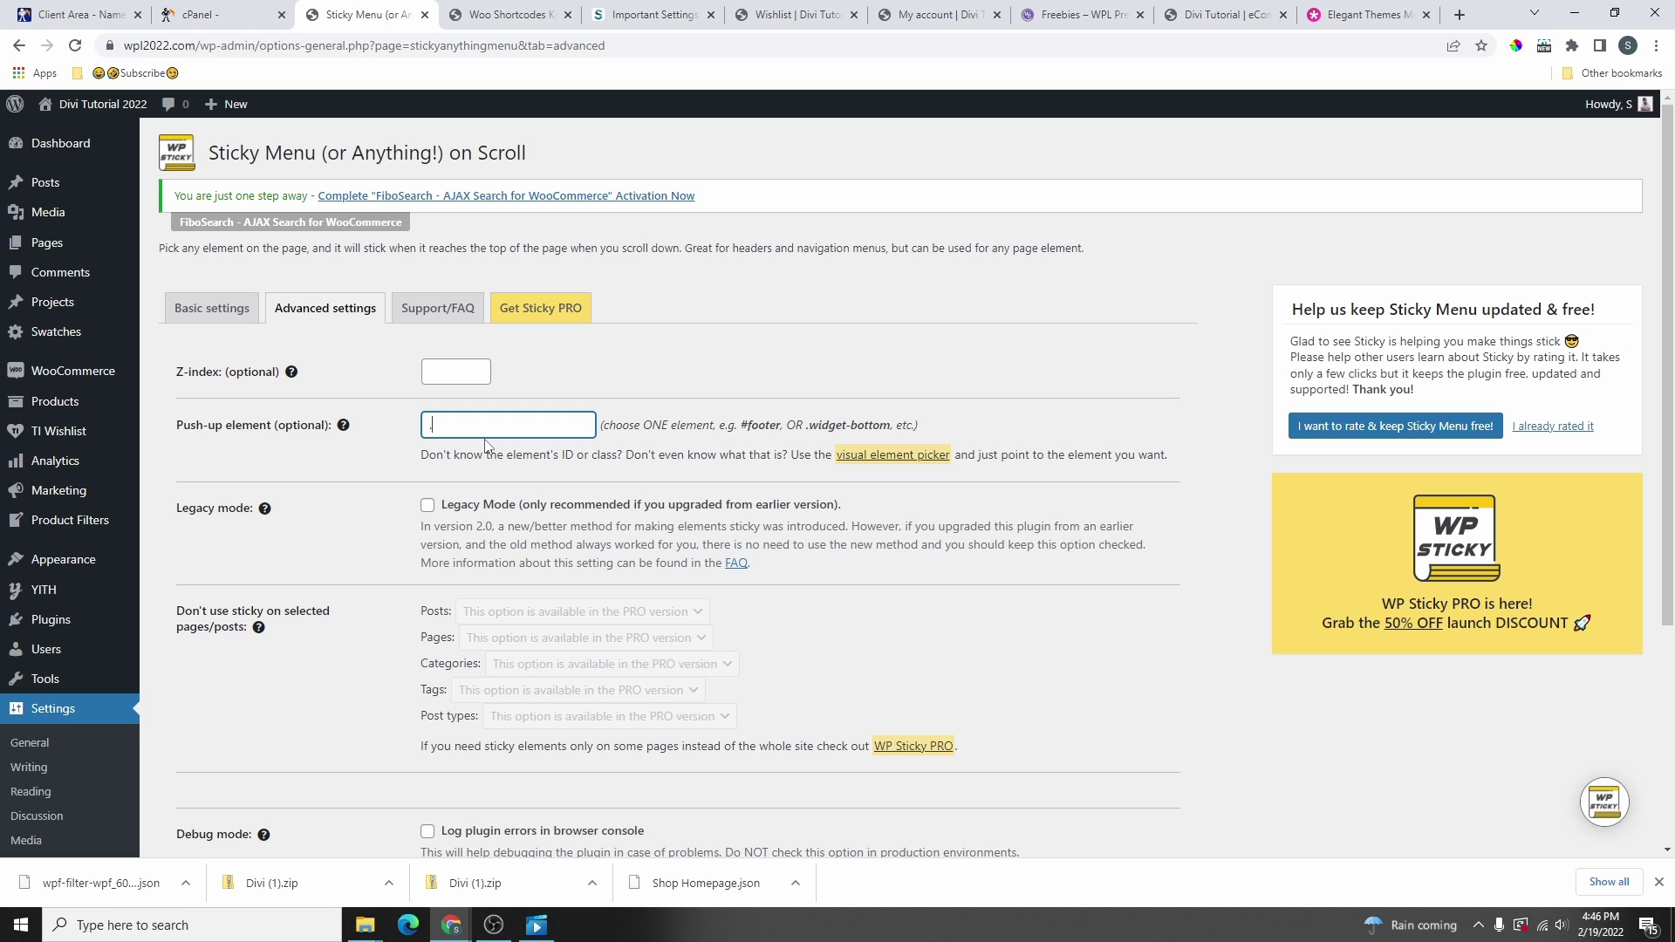
{"action": "type", "text": ".stop"}
{"action": "scroll", "coordinate": [305, 732], "scroll_direction": "down", "scroll_amount": 3}
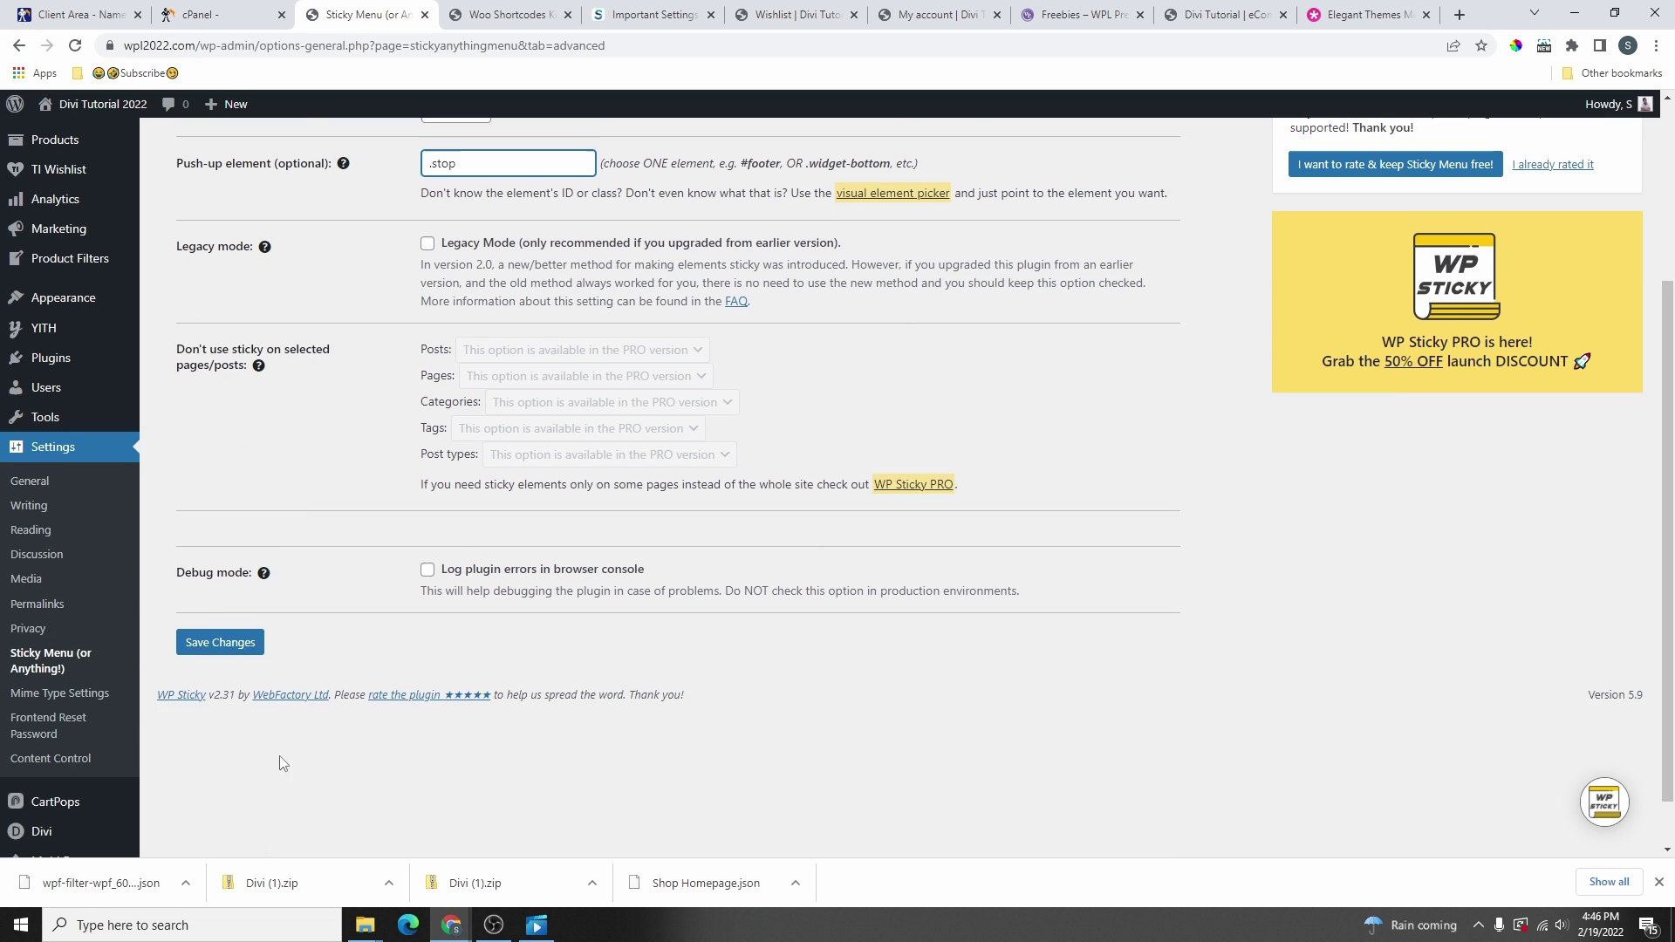
{"action": "left_click", "coordinate": [221, 642]}
- Return to the Molti Ecommerce documentation and enlarge the image of the basic Sticky Menu settings
{"action": "left_click", "coordinate": [650, 14]}
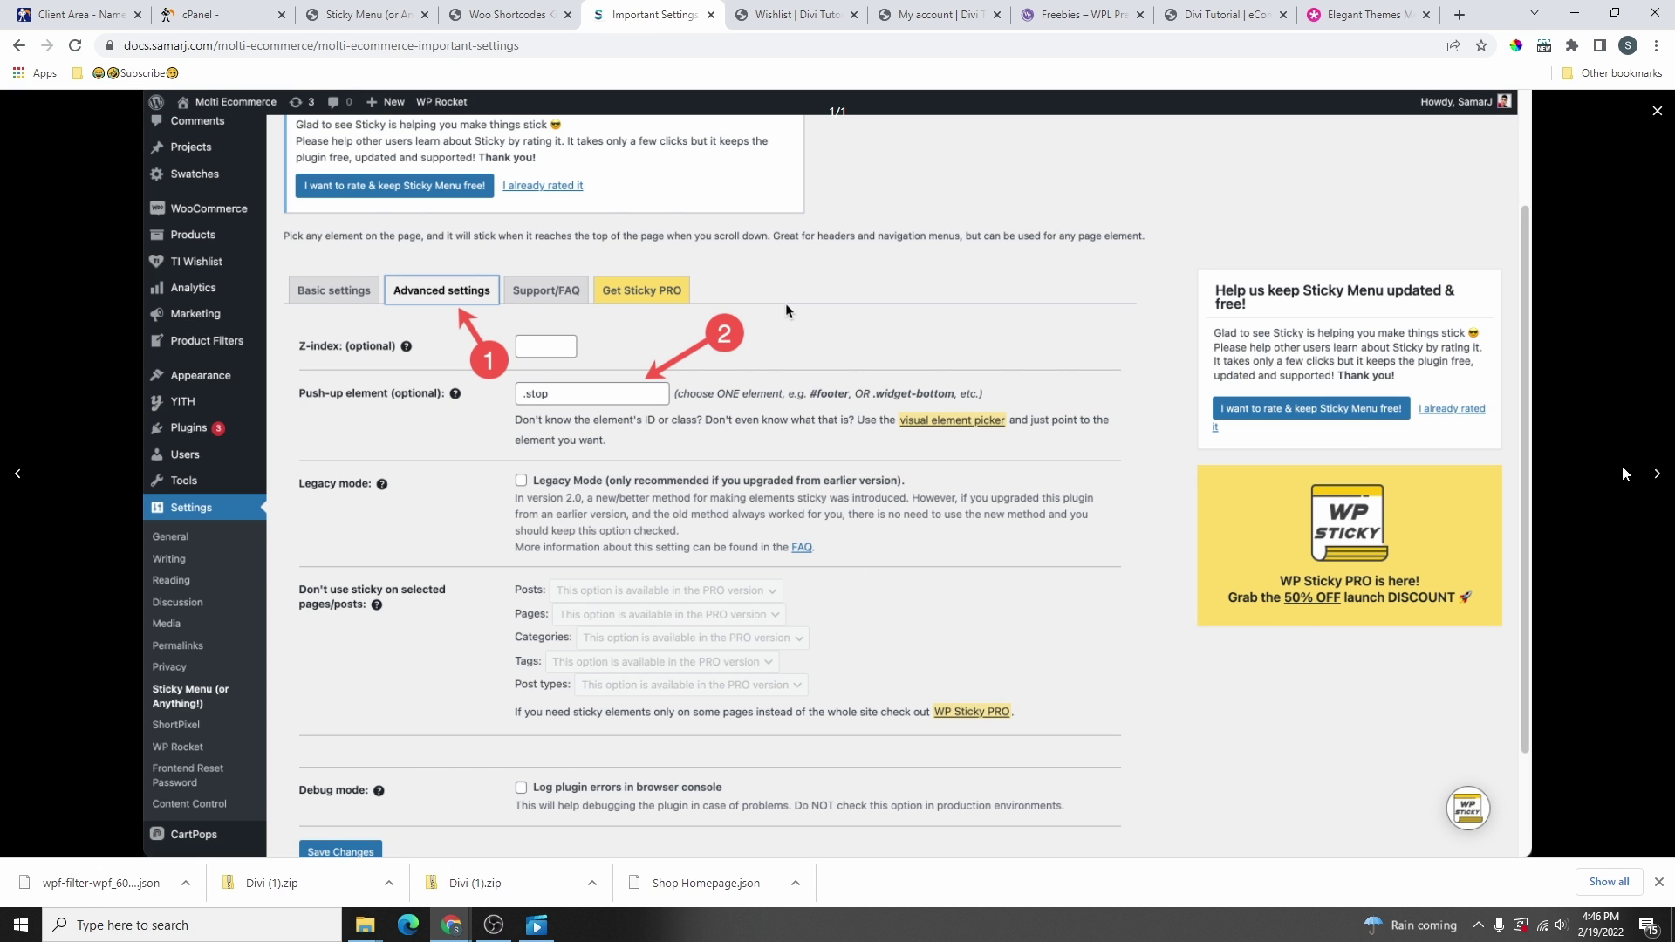
{"action": "left_click", "coordinate": [1655, 117]}
{"action": "scroll", "coordinate": [1056, 514], "scroll_direction": "down", "scroll_amount": 5}
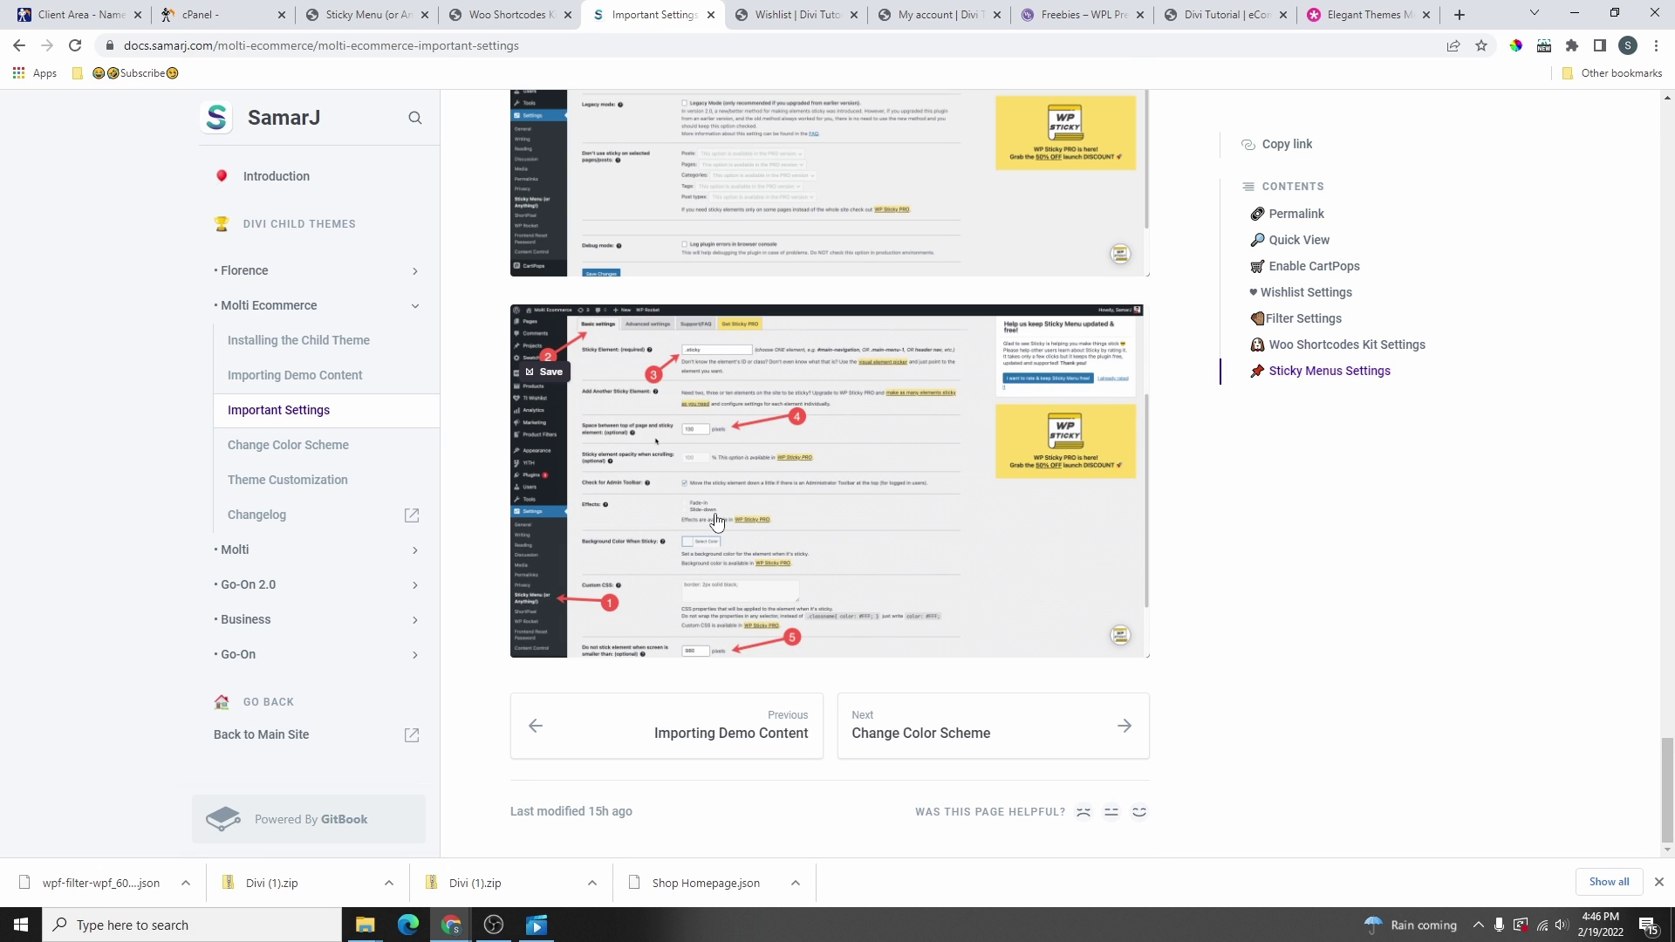
{"action": "left_click", "coordinate": [792, 473]}
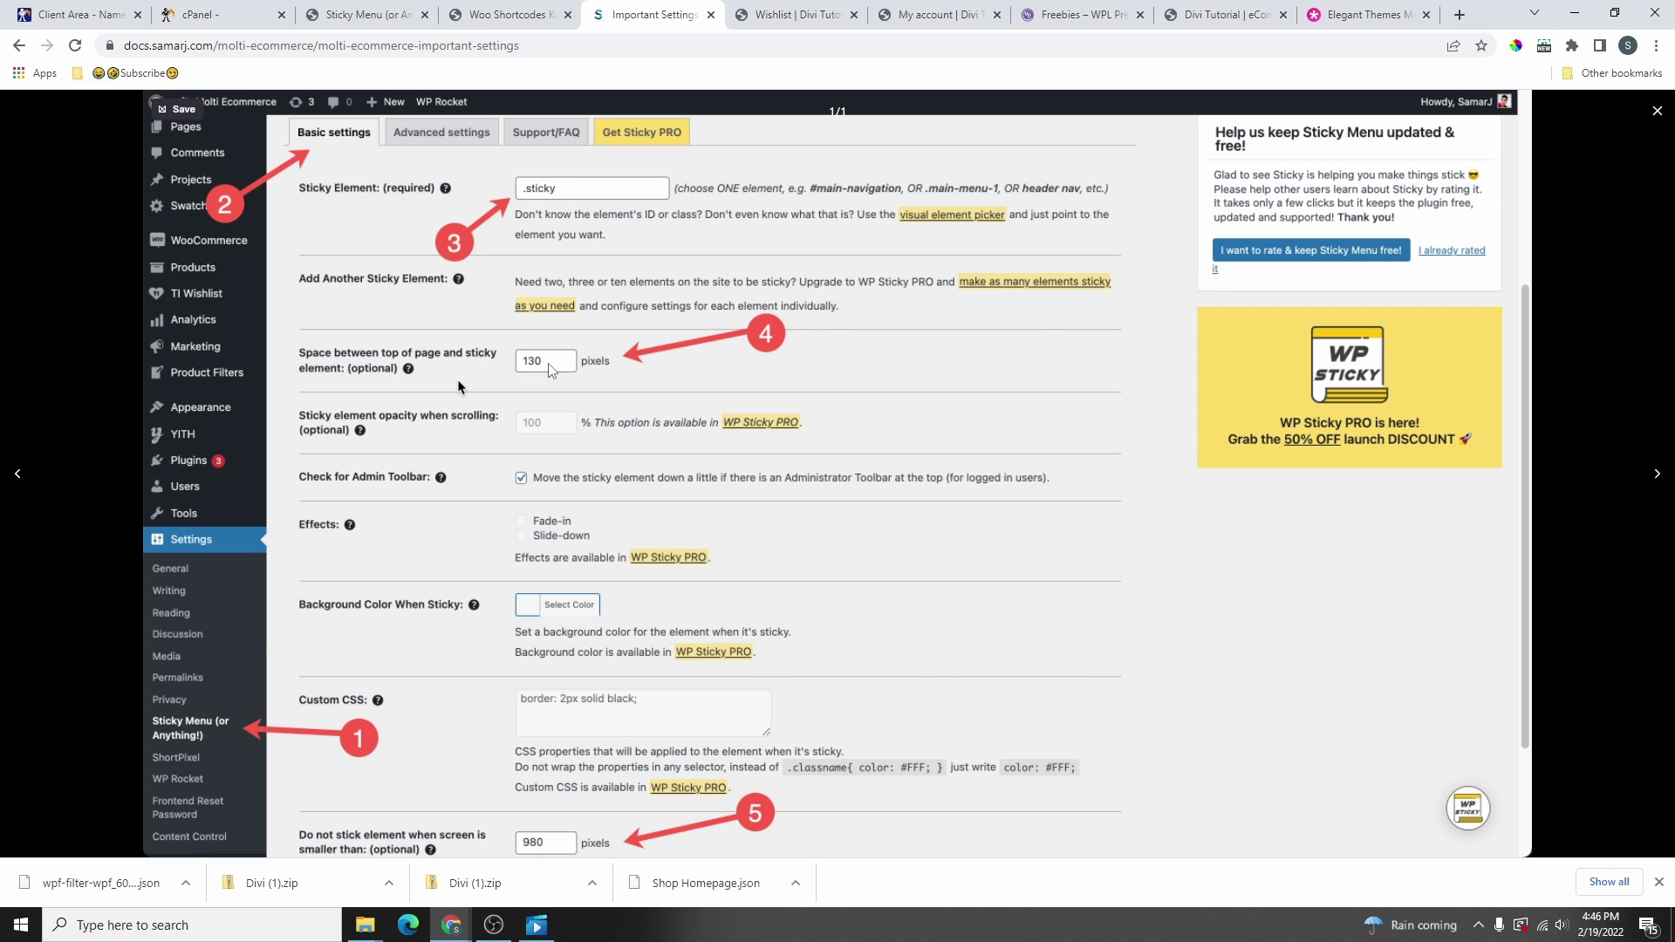
- In the basic Sticky Menu settings, set the Sticky Element to .sticky and the space above it to 130 pixels
{"action": "left_click", "coordinate": [390, 16]}
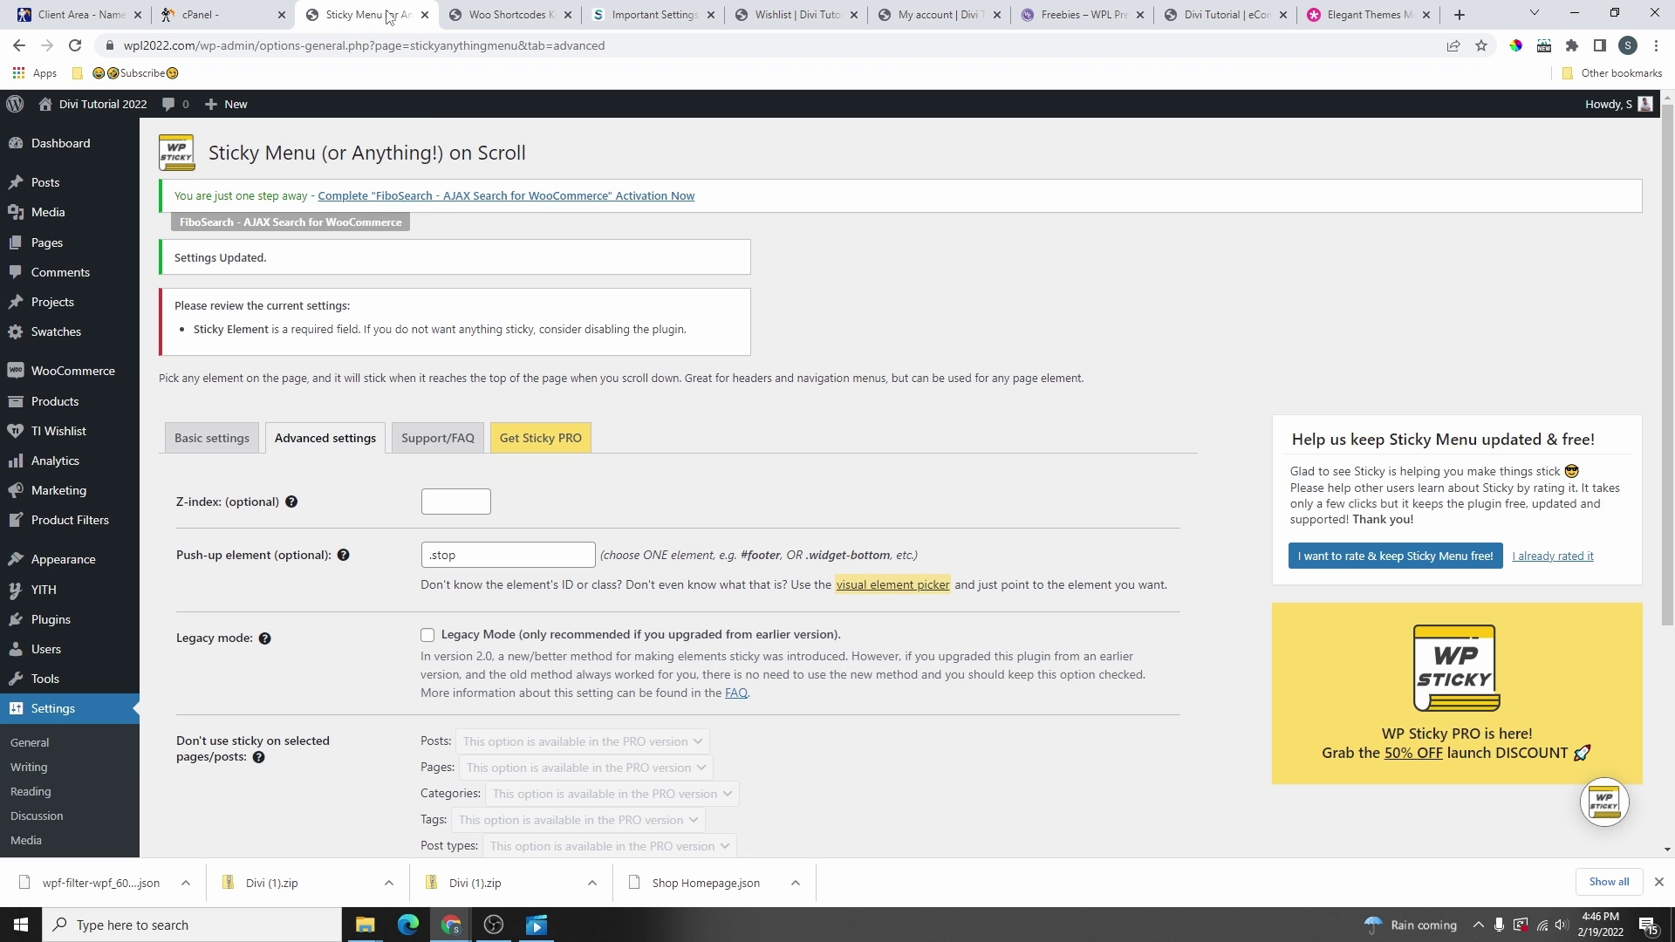
{"action": "left_click", "coordinate": [214, 444]}
{"action": "left_click", "coordinate": [463, 499]}
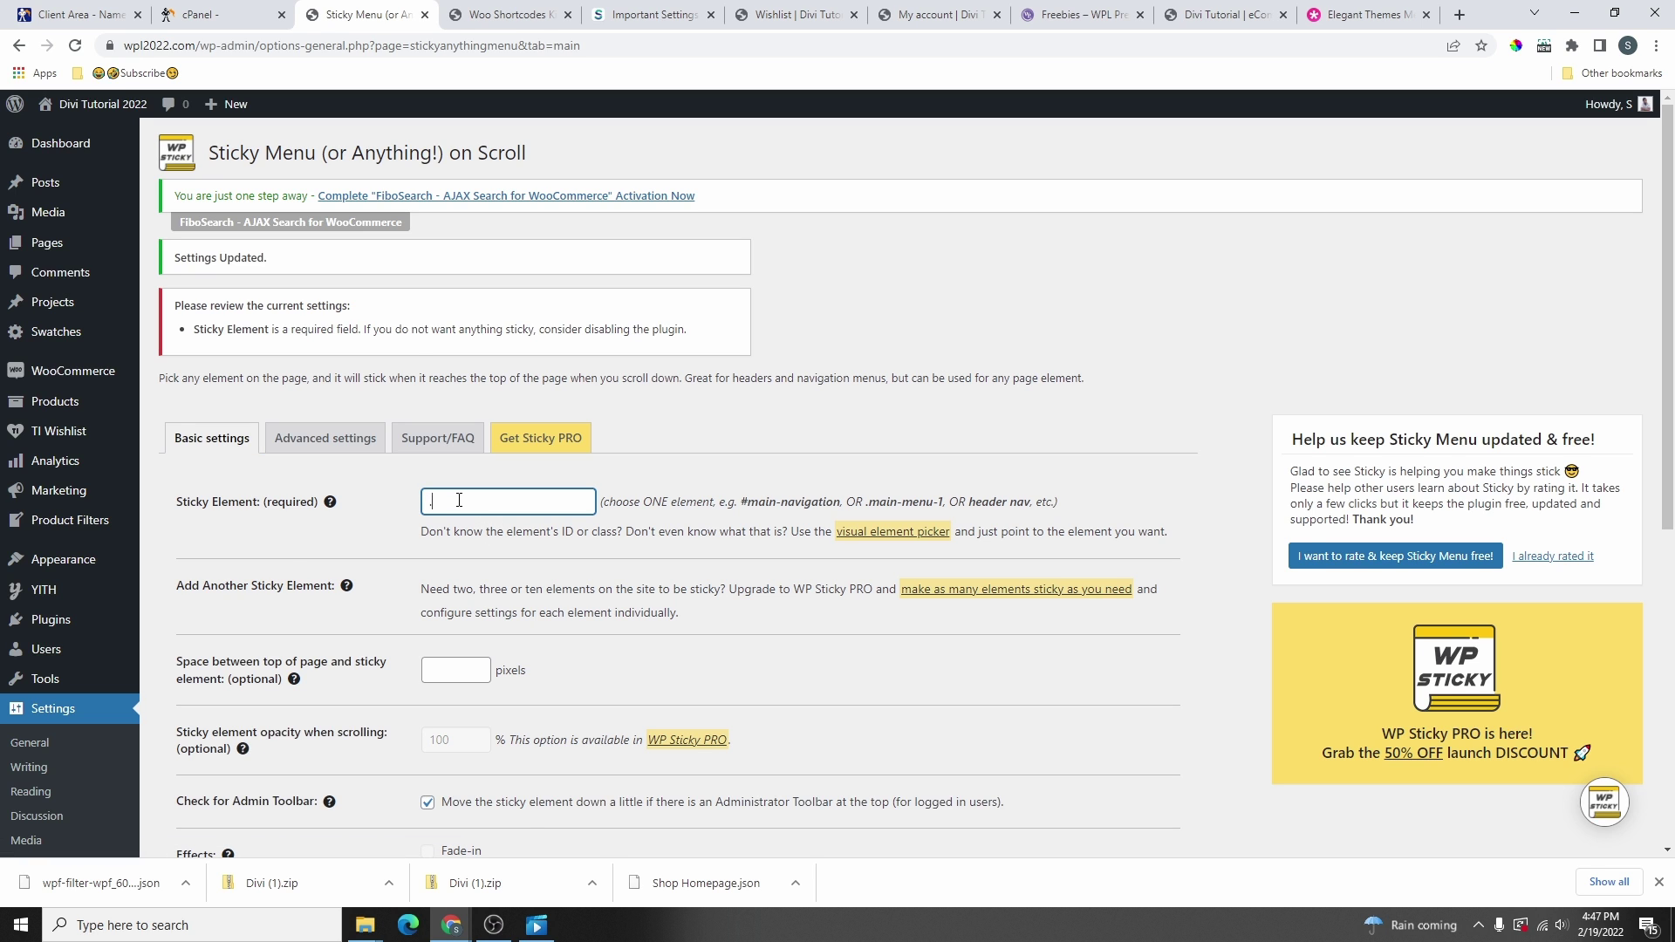
{"action": "type", "text": ".sticky"}
{"action": "scroll", "coordinate": [454, 497], "scroll_direction": "down", "scroll_amount": 2}
{"action": "left_click", "coordinate": [444, 494]}
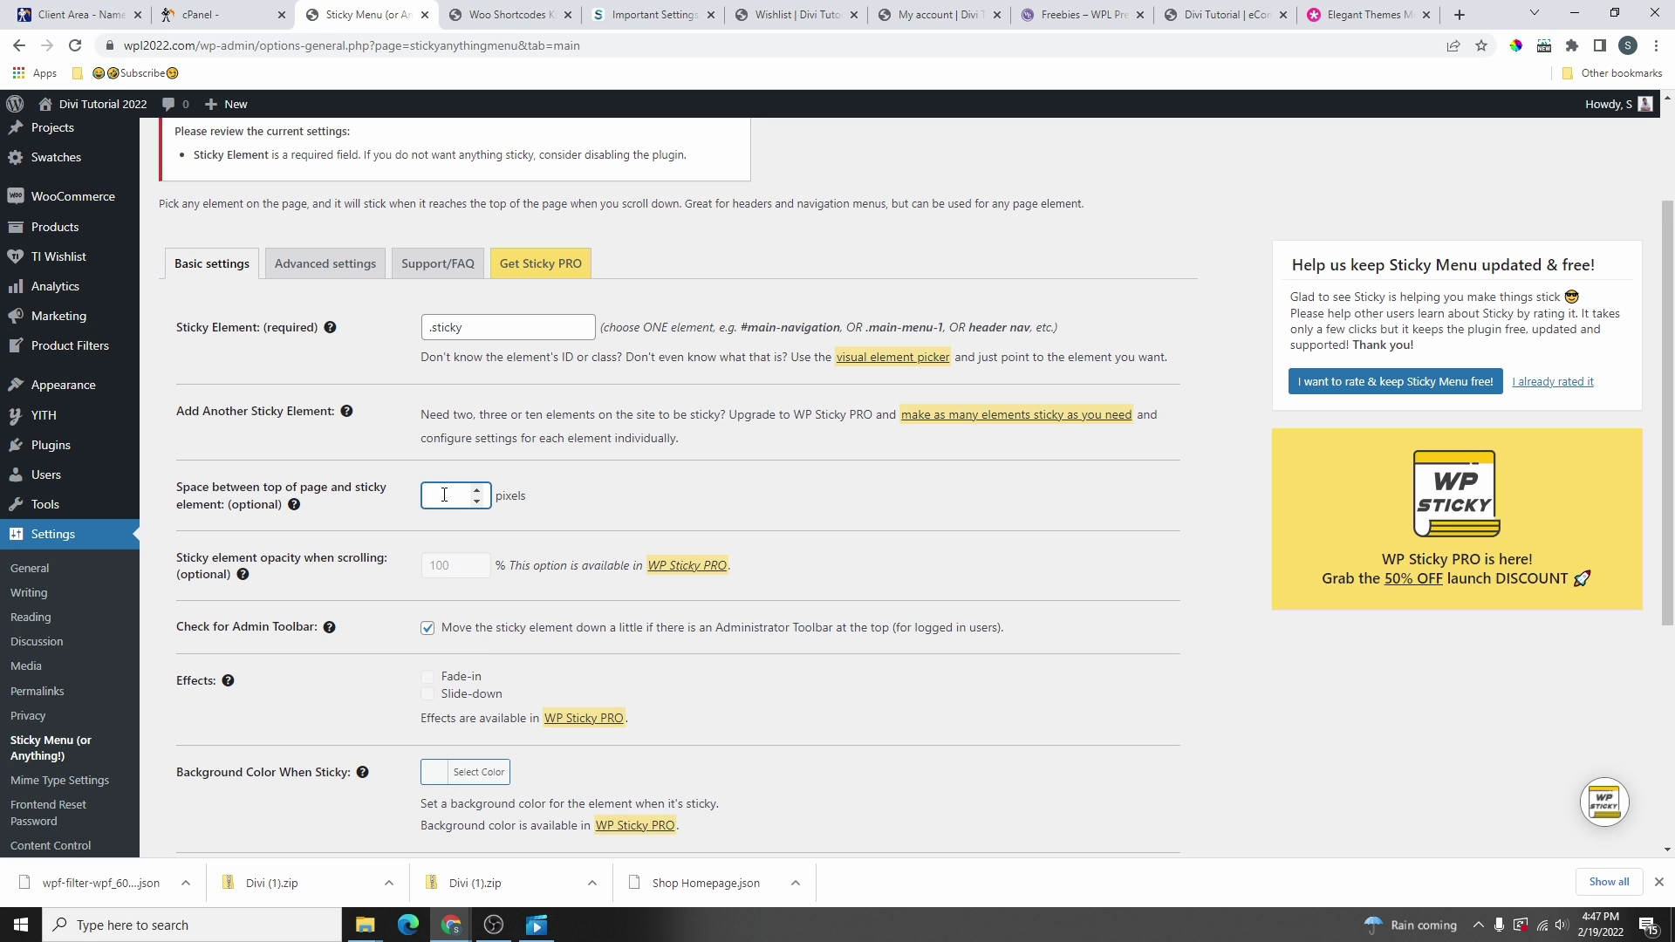
- Disable sticking on screens smaller than 980 pixels, as in the documentation, and save the Sticky Menu settings
{"action": "key", "text": "ctrl+5"}
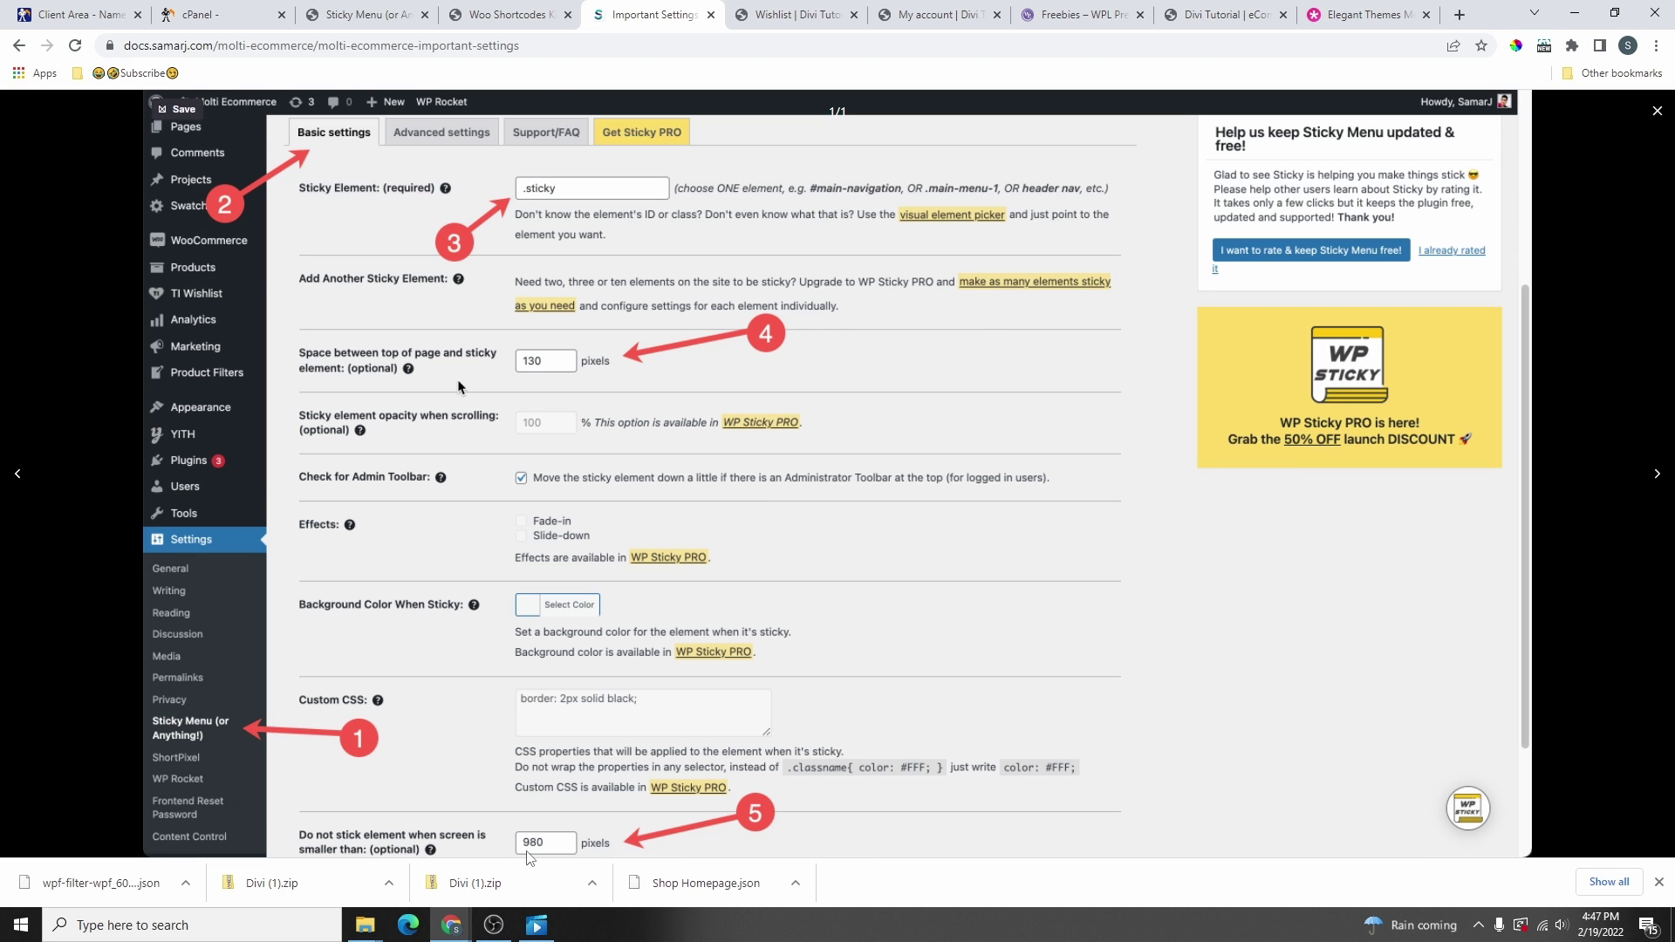
{"action": "left_click", "coordinate": [357, 15]}
{"action": "left_click", "coordinate": [469, 650]}
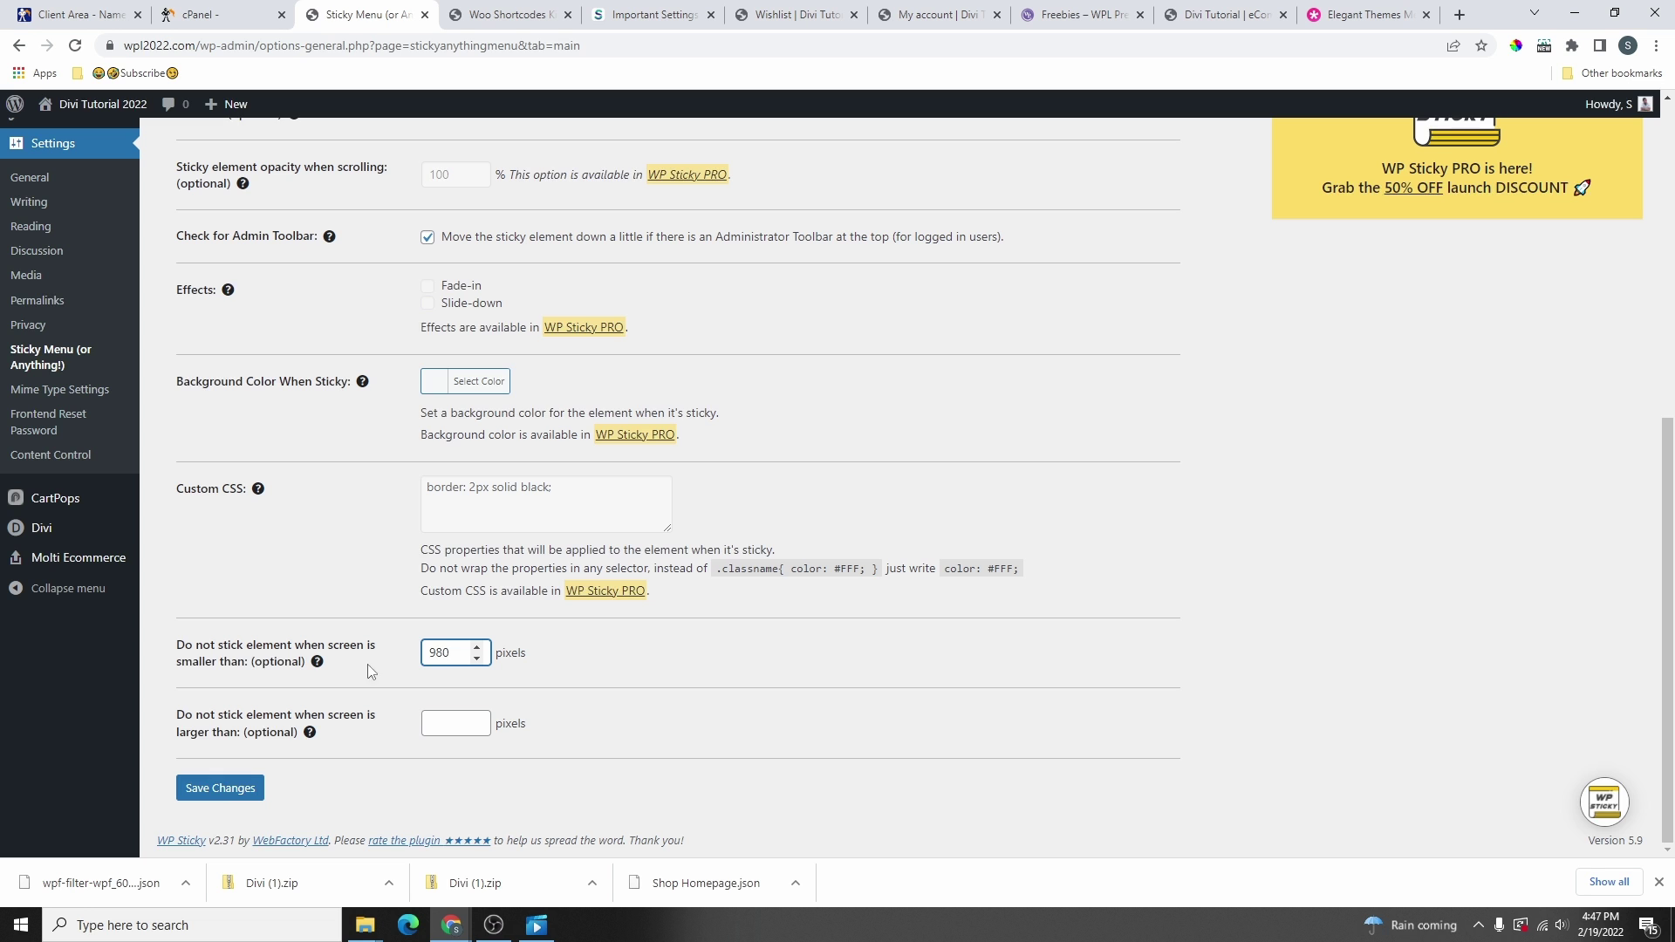
{"action": "left_click", "coordinate": [233, 790]}
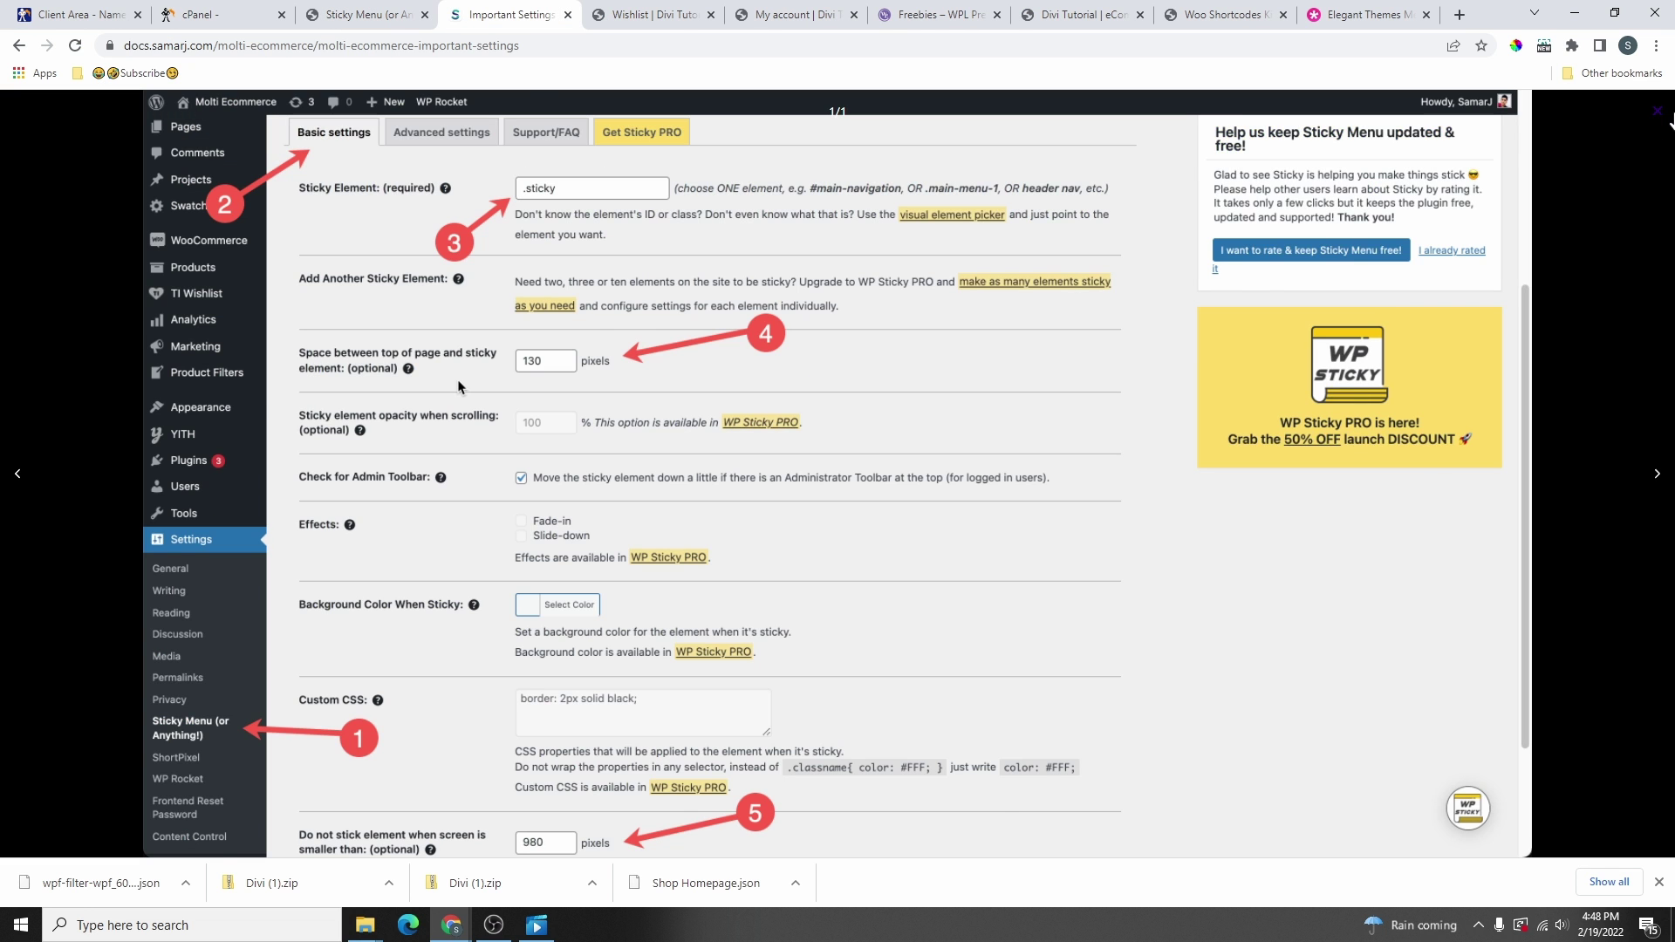
- Close the enlarged image and look over the Change Color Scheme guide in the Molti Ecommerce documentation
{"action": "left_click", "coordinate": [1660, 112]}
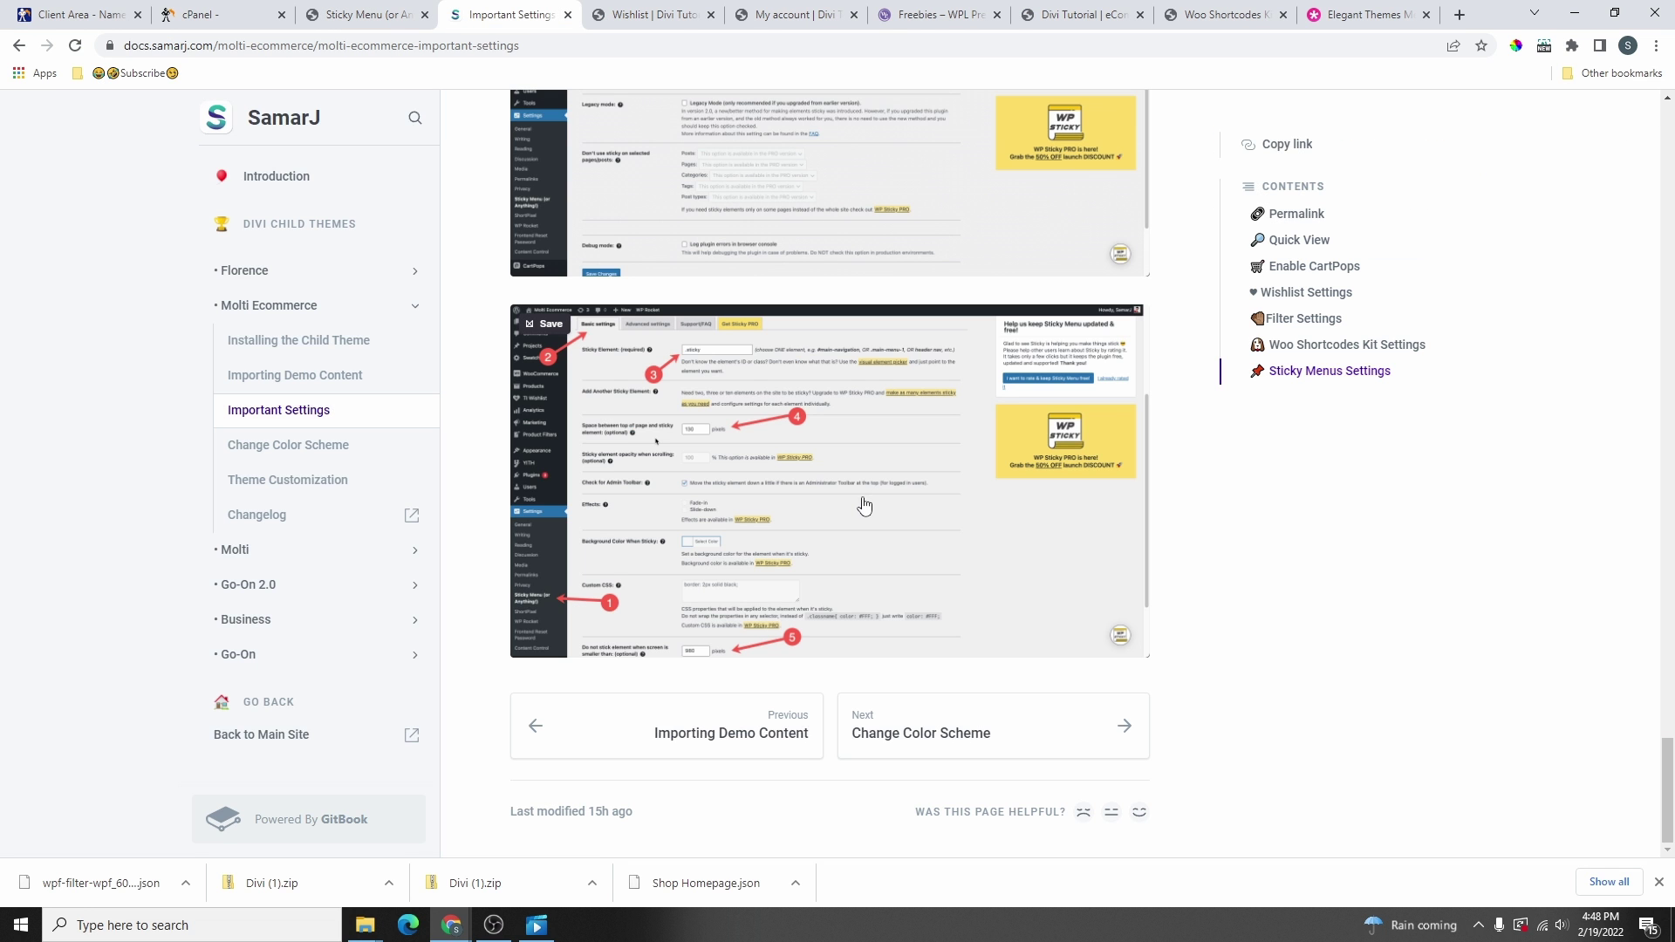
{"action": "left_click", "coordinate": [271, 445]}
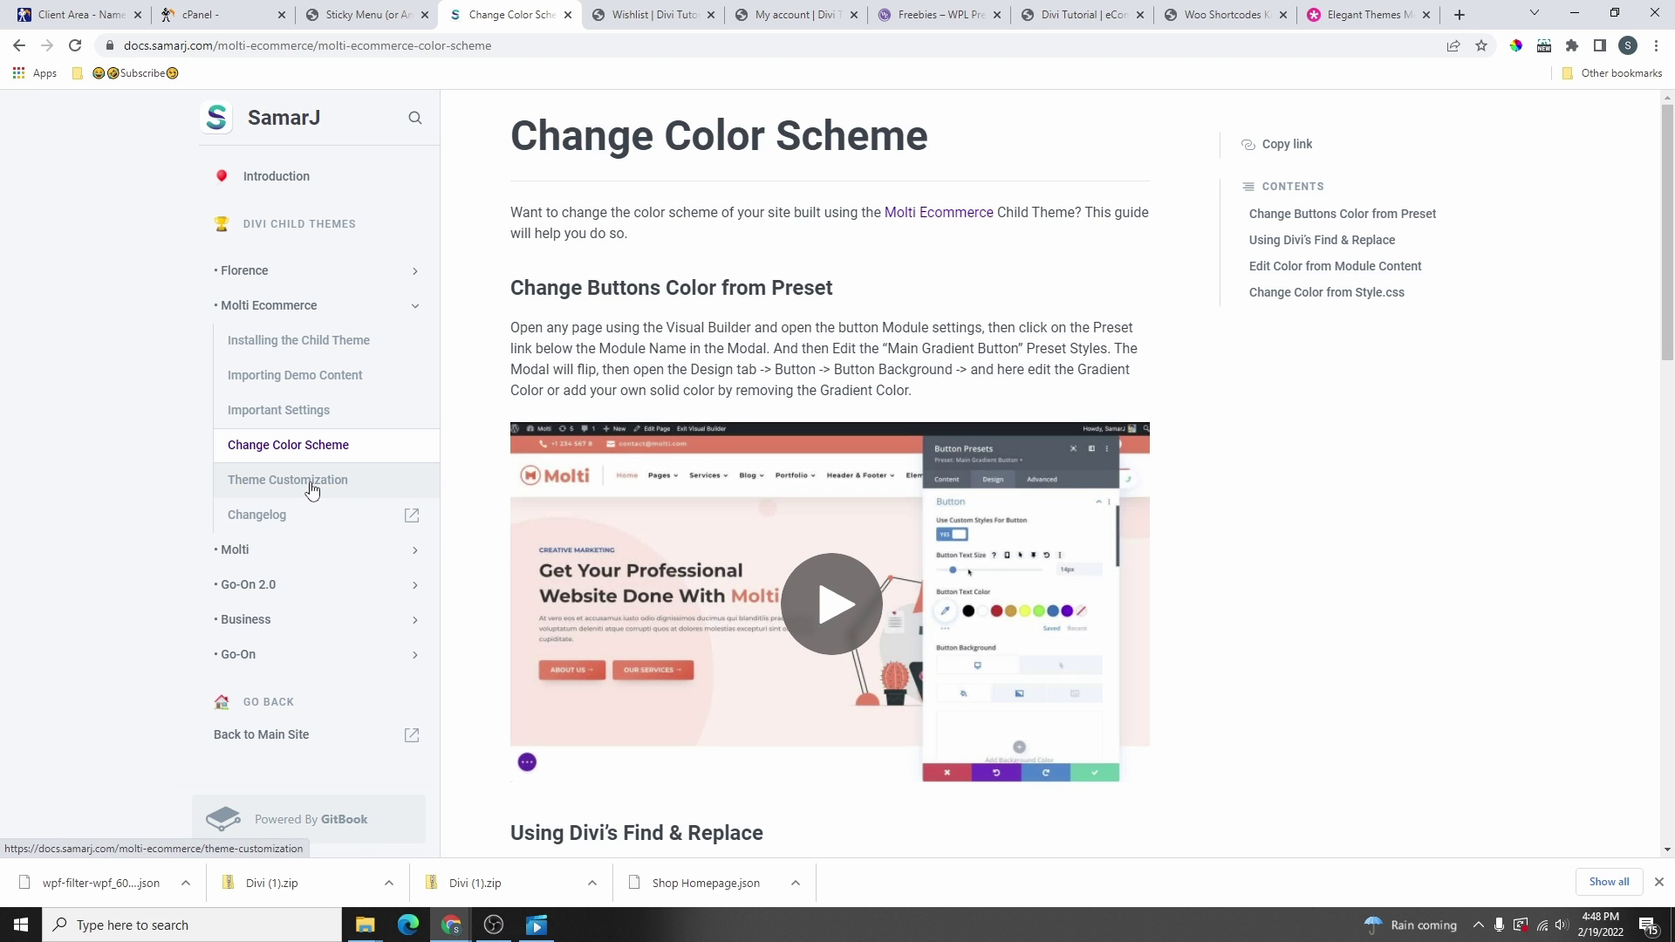
{"action": "scroll", "coordinate": [882, 665], "scroll_direction": "down", "scroll_amount": 9}
{"action": "scroll", "coordinate": [859, 574], "scroll_direction": "up", "scroll_amount": 4}
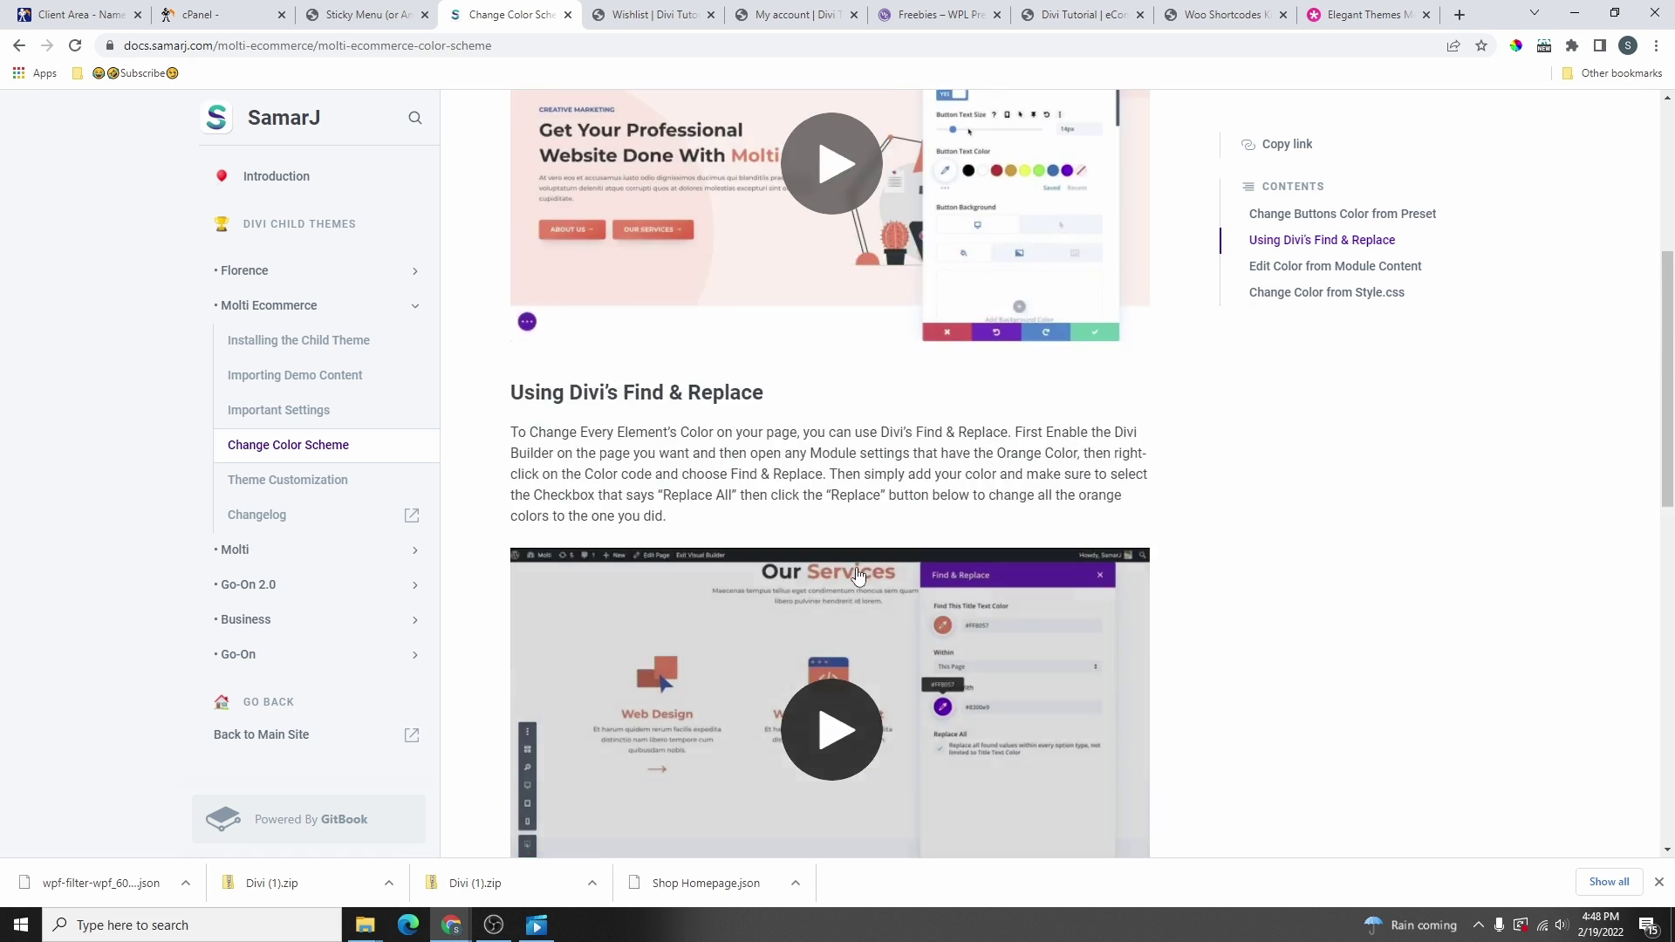
{"action": "scroll", "coordinate": [859, 574], "scroll_direction": "up", "scroll_amount": 5}
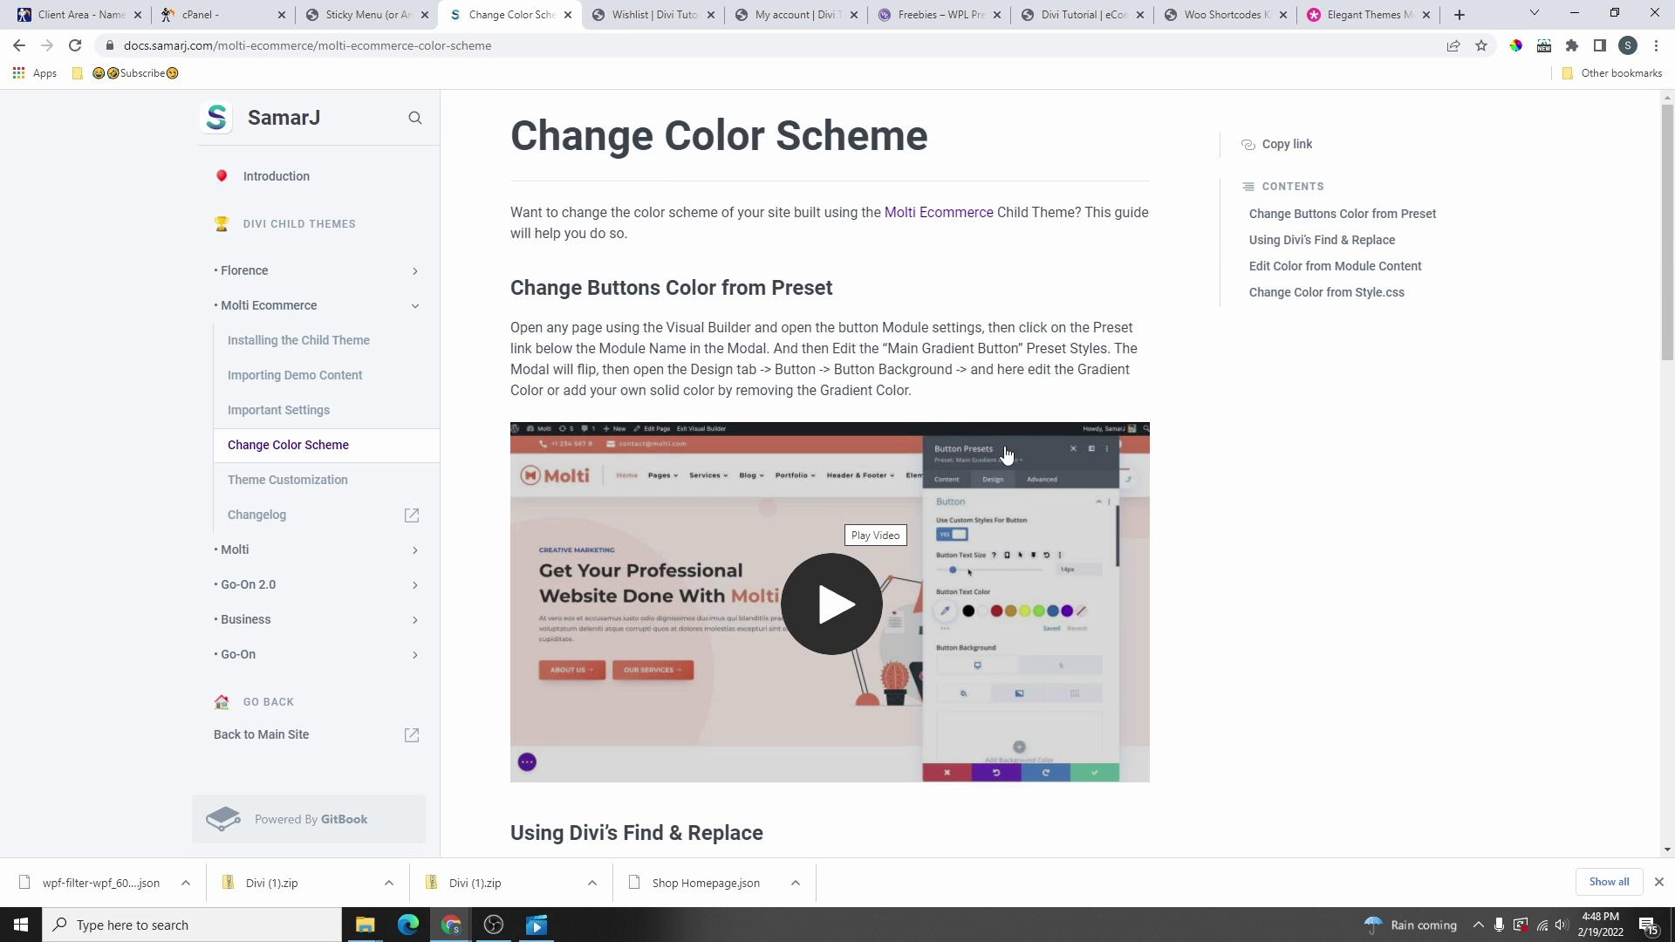
{"action": "scroll", "coordinate": [1628, 596], "scroll_direction": "down", "scroll_amount": 10}
- Look through the samarj.com homepage down to the footer resources and close it
{"action": "left_click_drag", "start_coordinate": [1627, 592], "coordinate": [1610, 813]}
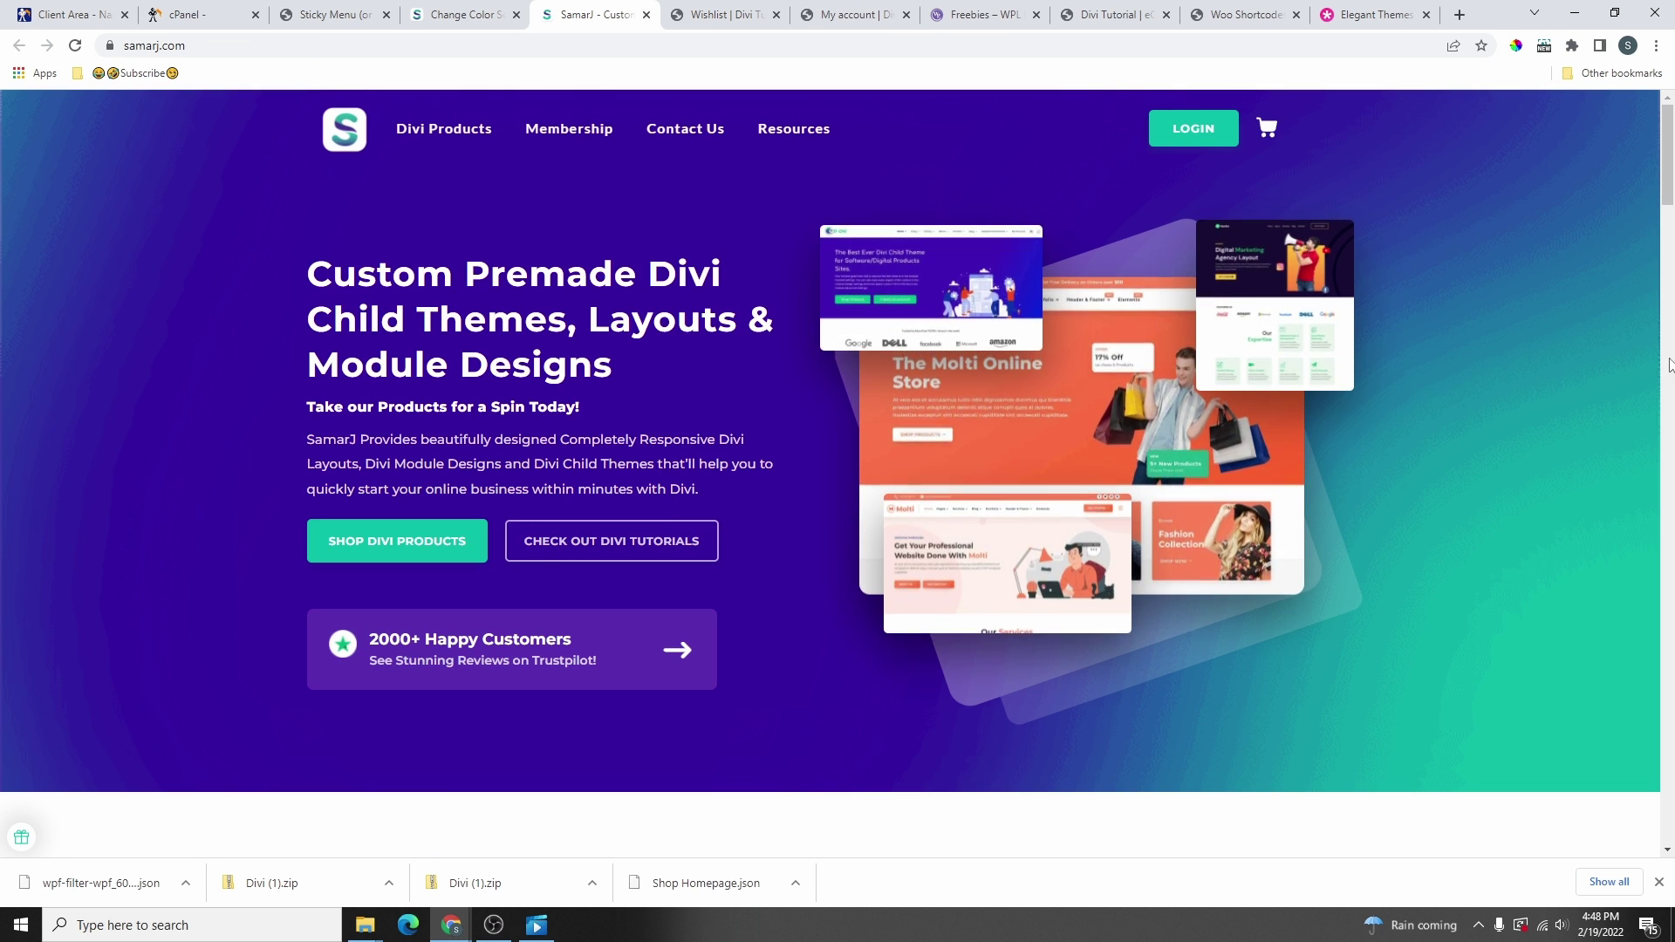
{"action": "left_click_drag", "start_coordinate": [1668, 181], "coordinate": [1668, 901]}
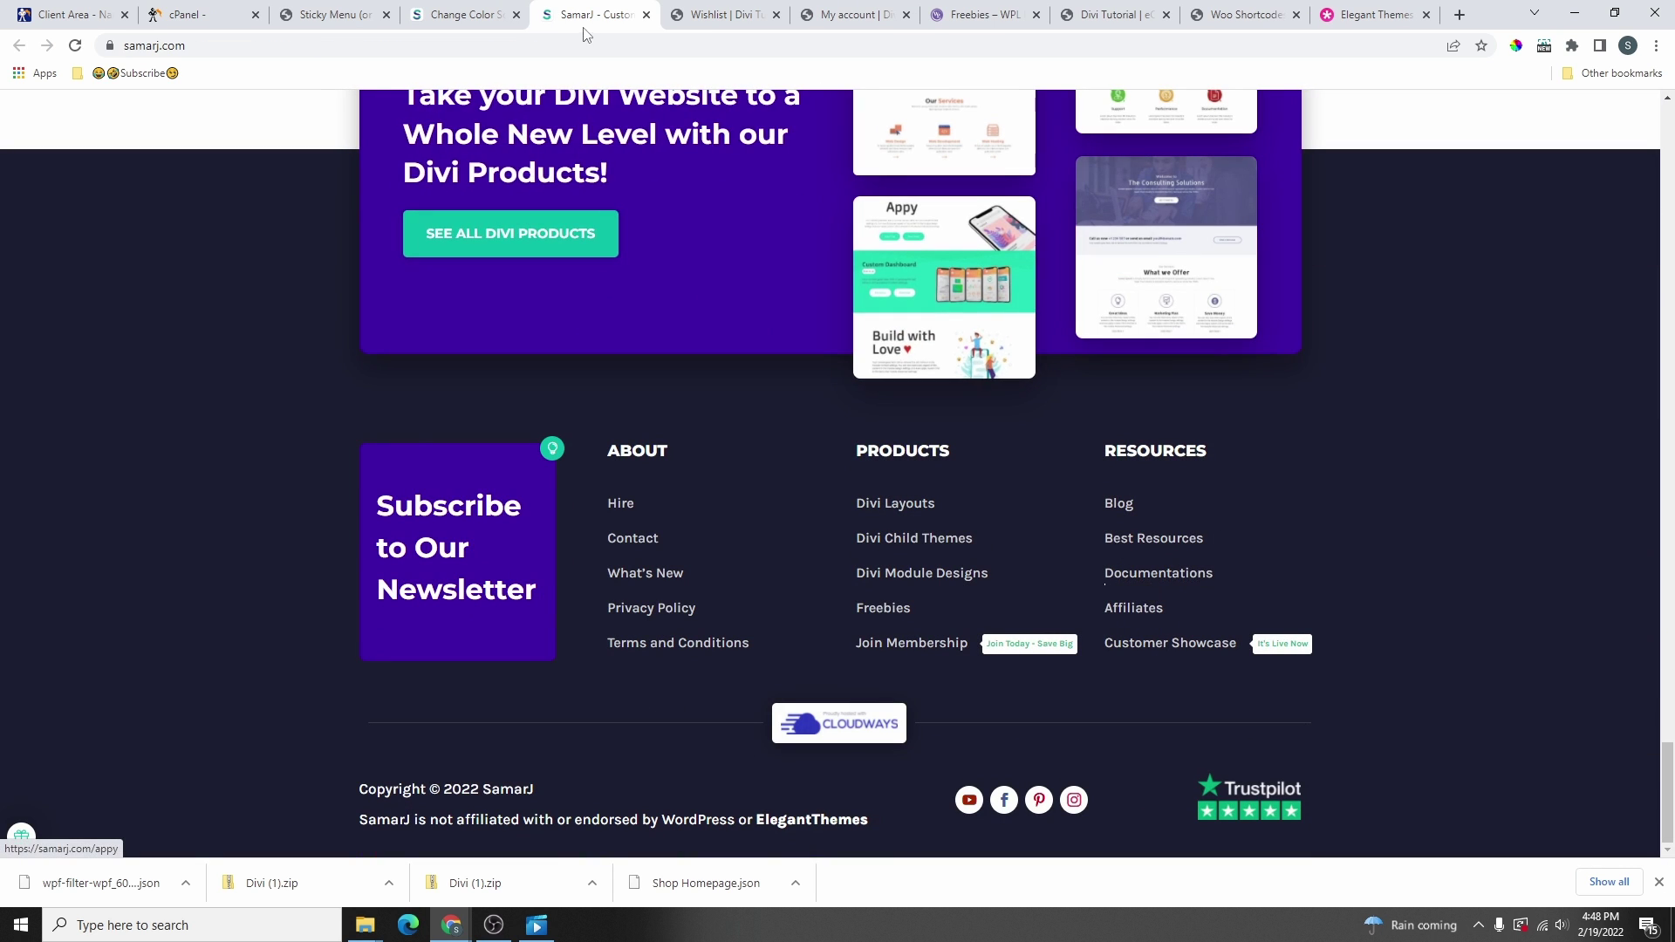
{"action": "left_click", "coordinate": [647, 15]}
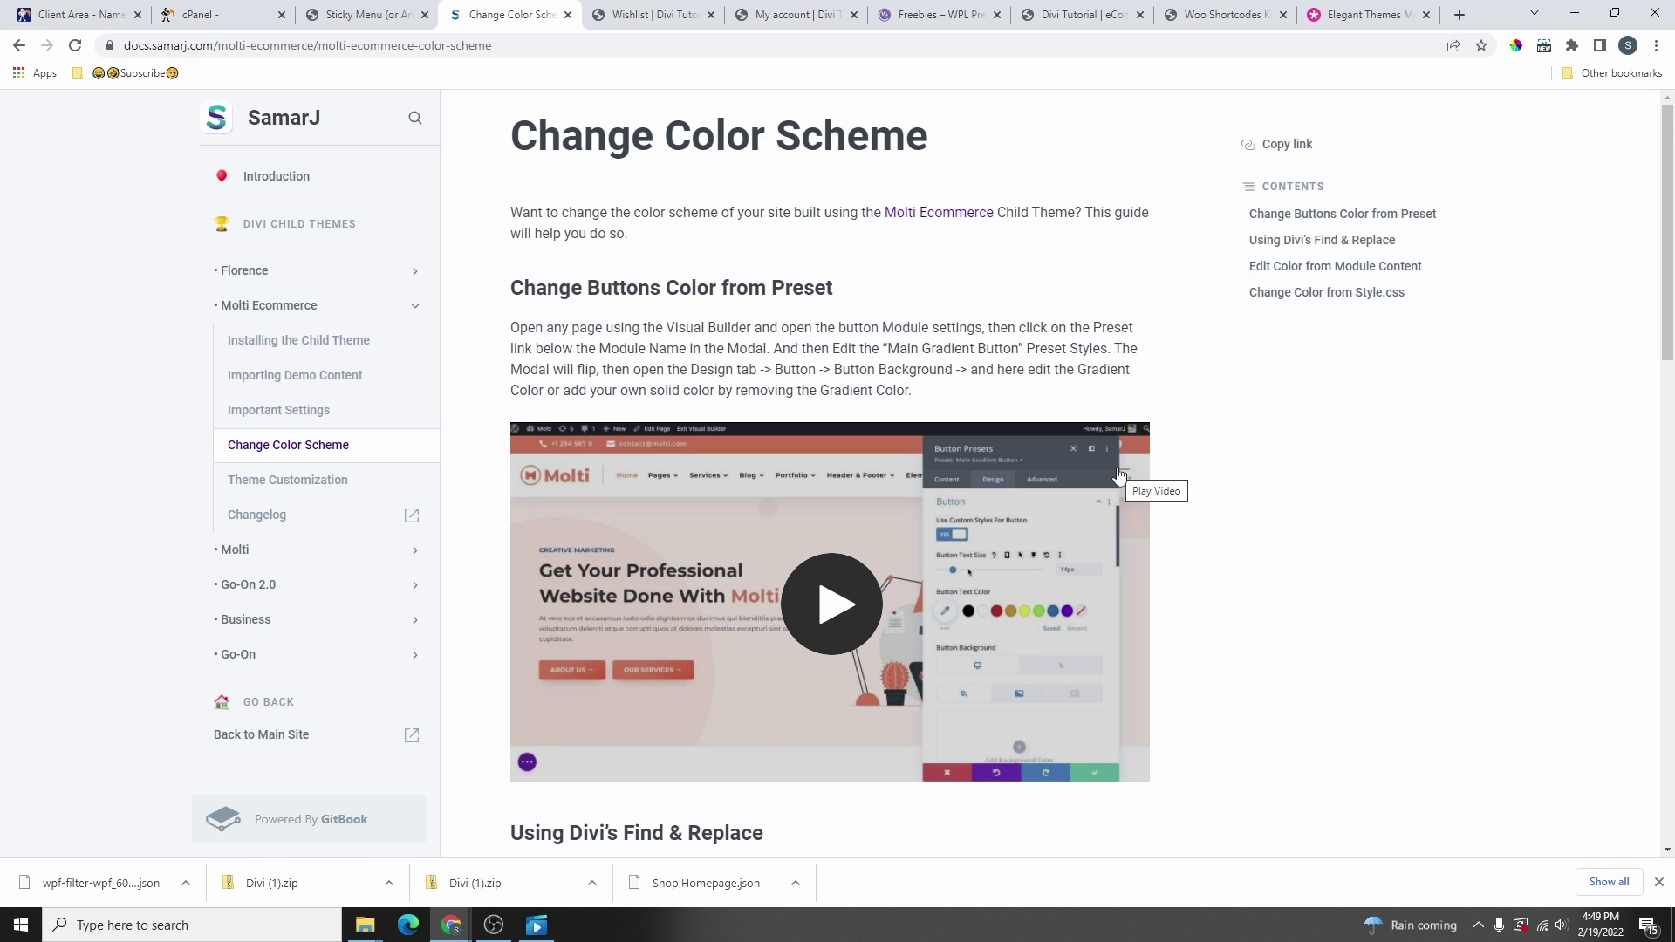
- Examine the Services, Pages and Portfolio submenus in the header of the My account page
{"action": "key", "text": "ctrl+shift+Tab"}
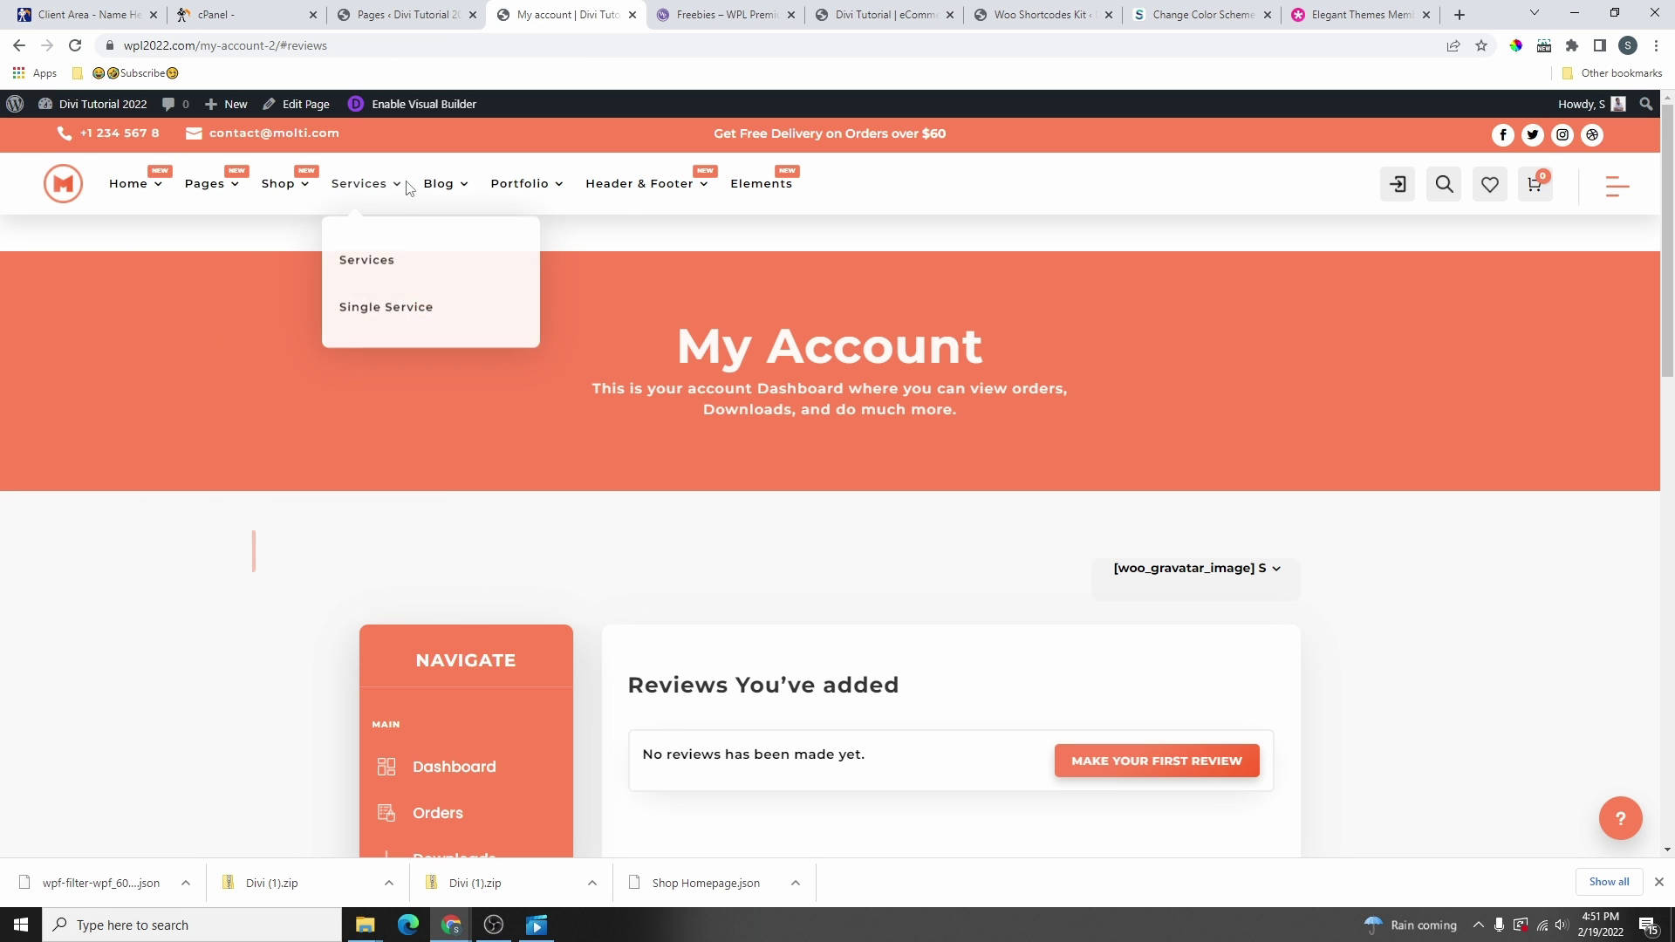
{"action": "mouse_move", "coordinate": [217, 191]}
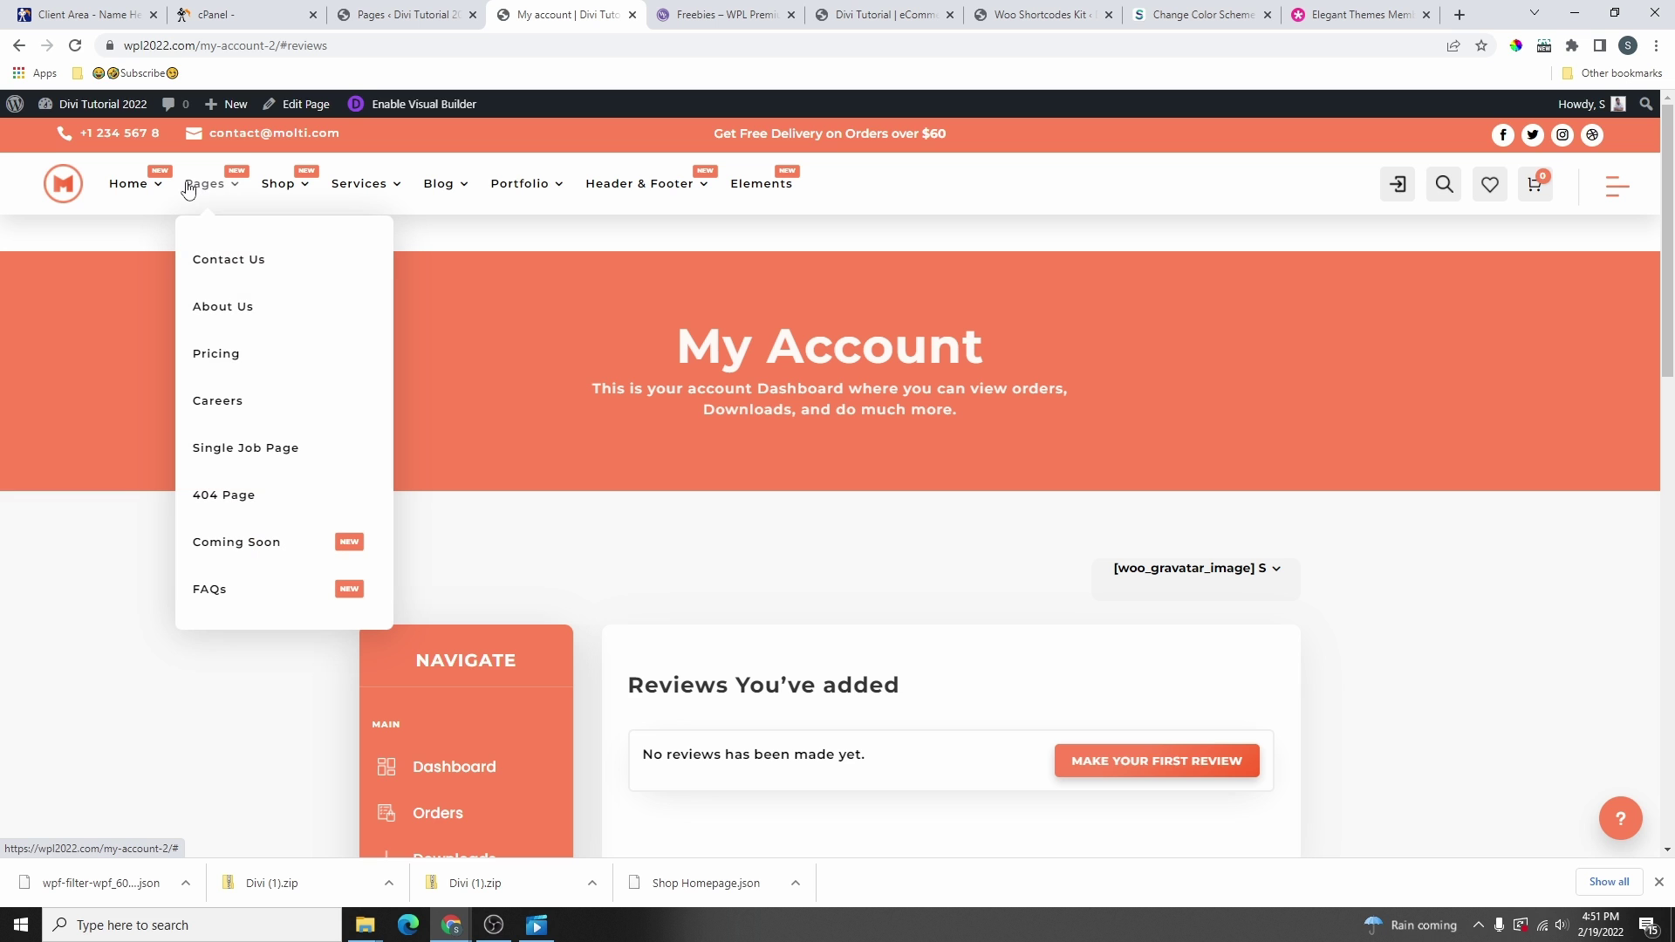
{"action": "mouse_move", "coordinate": [558, 191]}
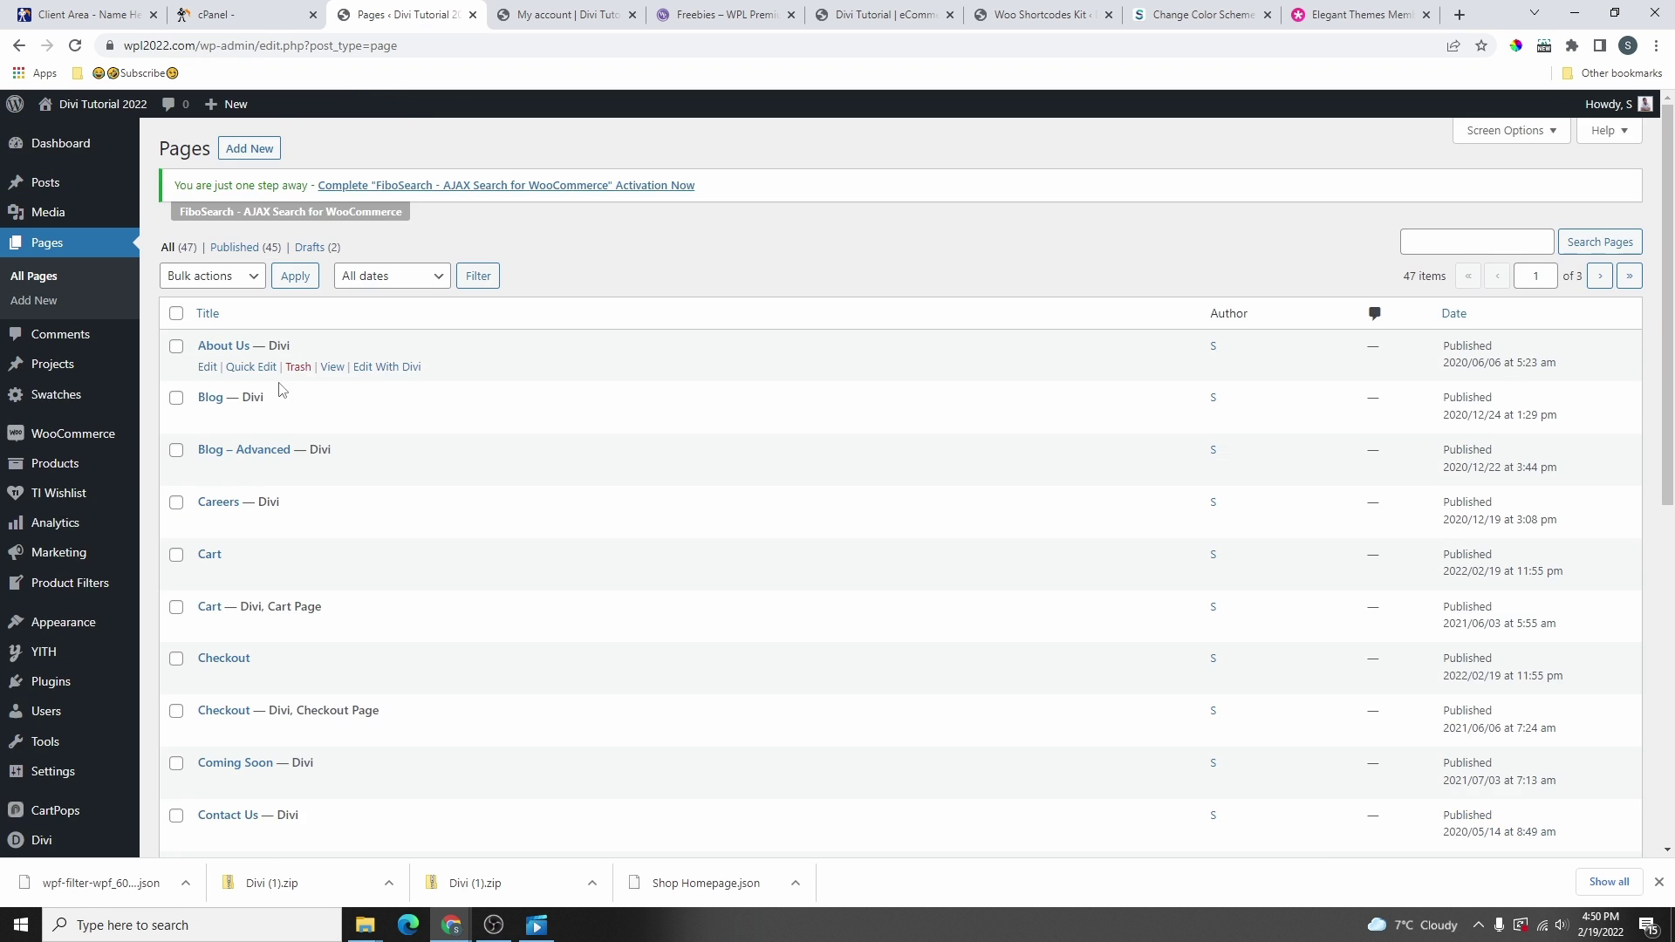
- Browse the site's Pages list, view the Contact Us page in a new tab, and close it again
{"action": "scroll", "coordinate": [305, 611], "scroll_direction": "down", "scroll_amount": 5}
{"action": "scroll", "coordinate": [305, 615], "scroll_direction": "down", "scroll_amount": 3}
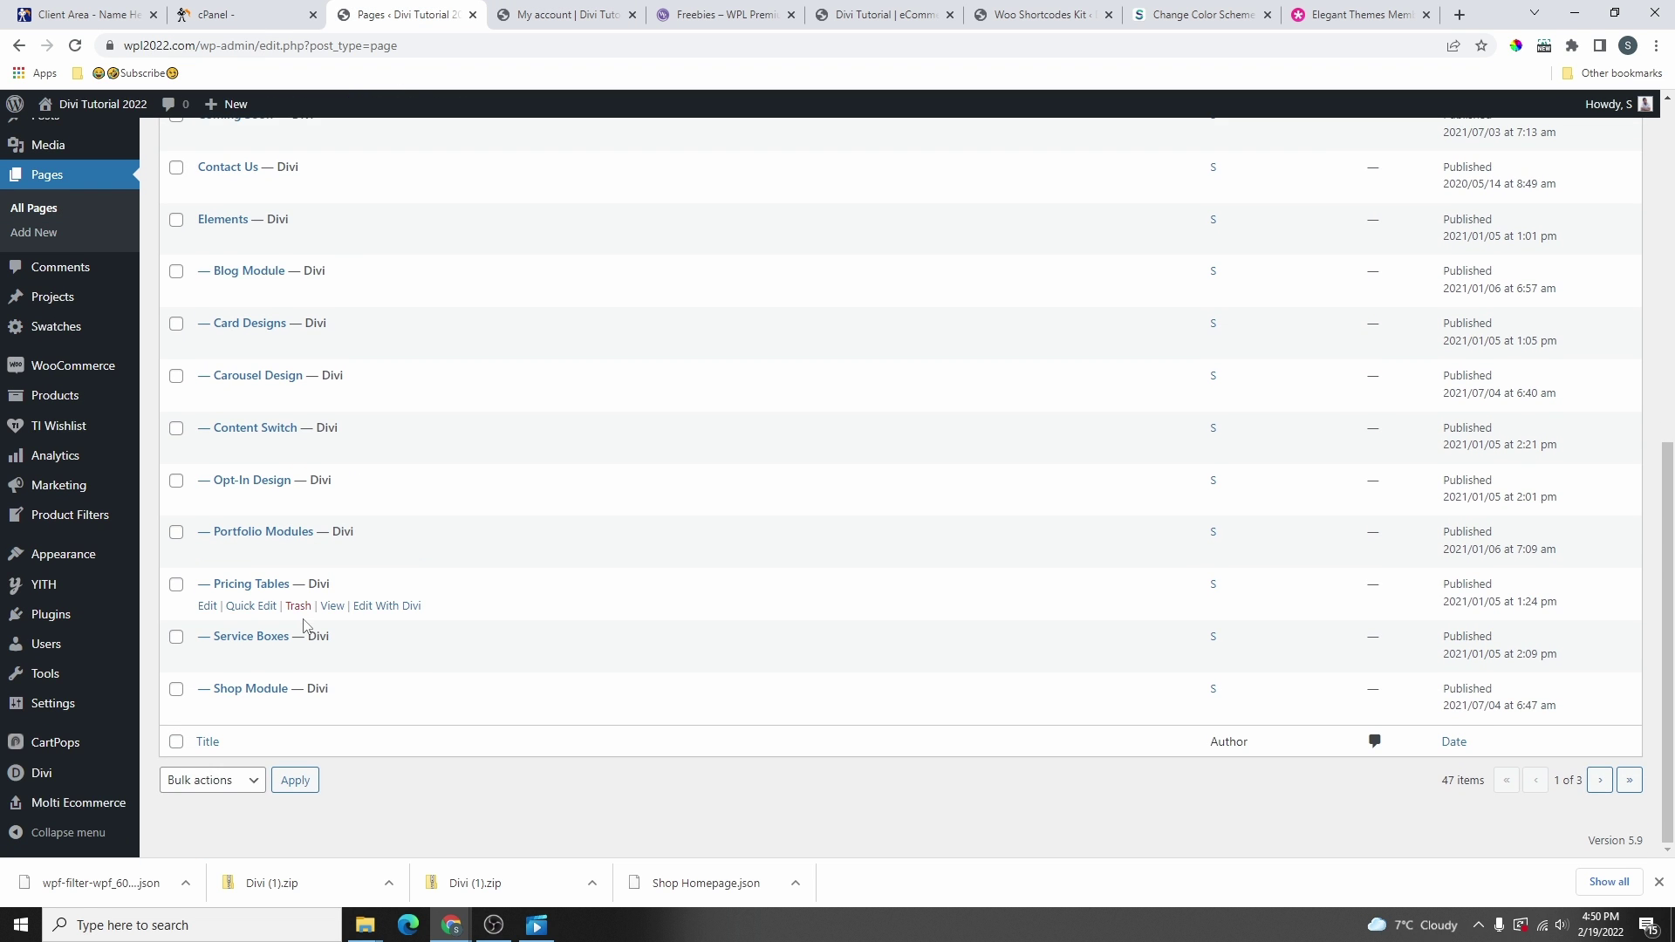
{"action": "scroll", "coordinate": [315, 623], "scroll_direction": "up", "scroll_amount": 4}
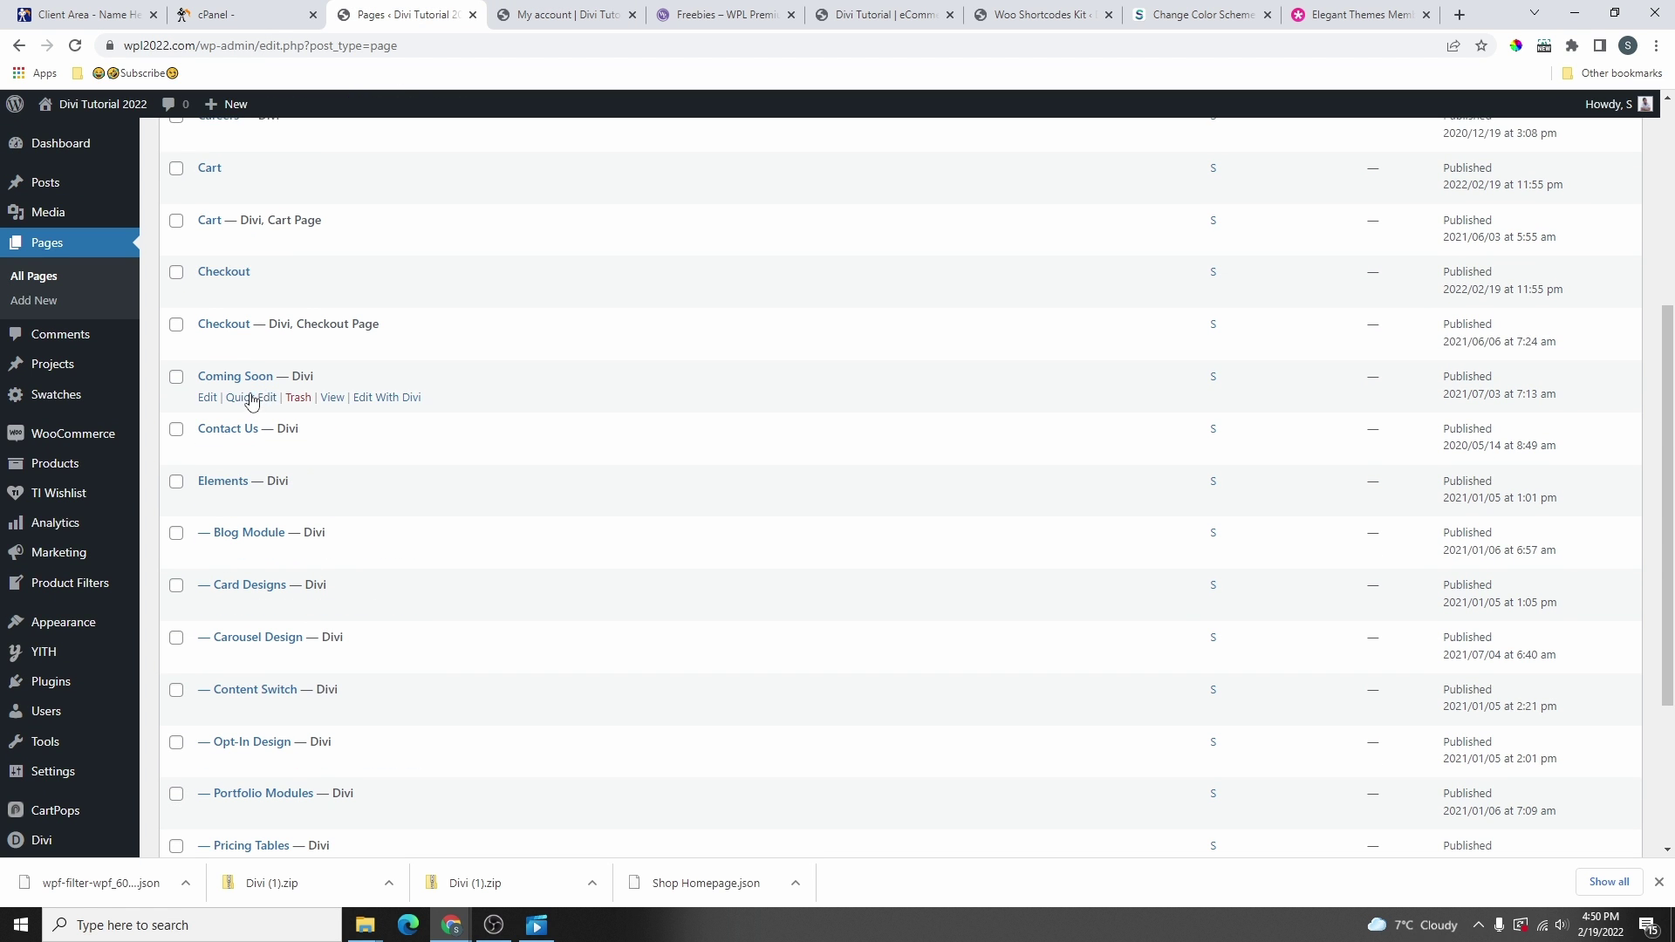
{"action": "right_click", "coordinate": [334, 450]}
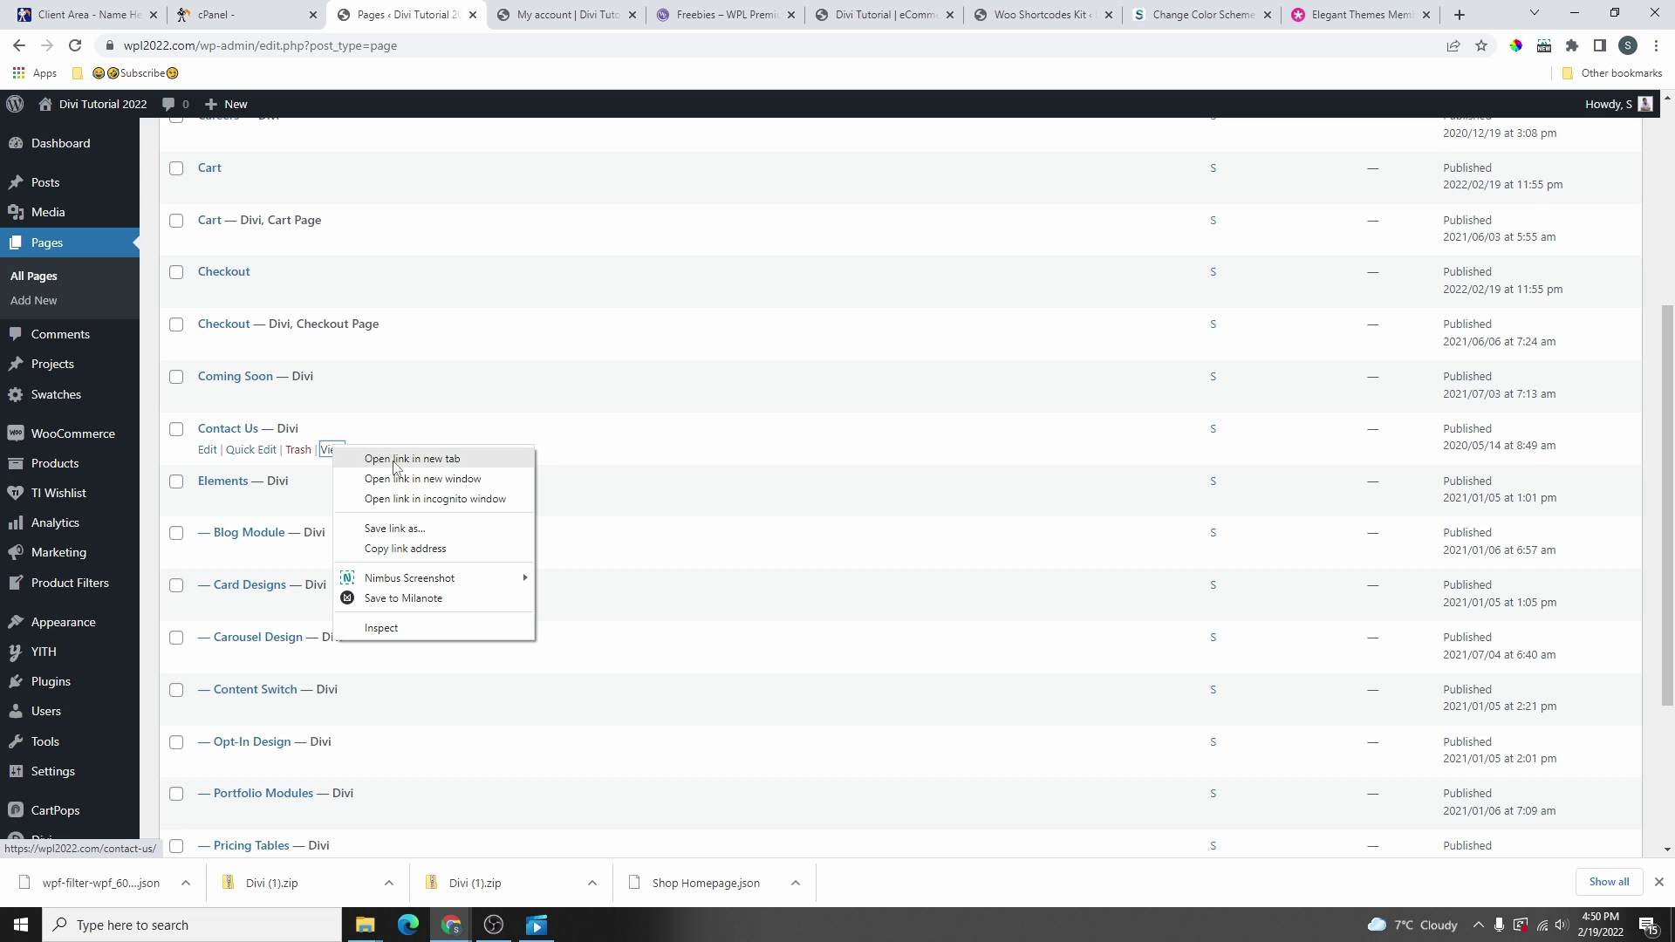
{"action": "left_click", "coordinate": [384, 461]}
{"action": "left_click", "coordinate": [502, 15]}
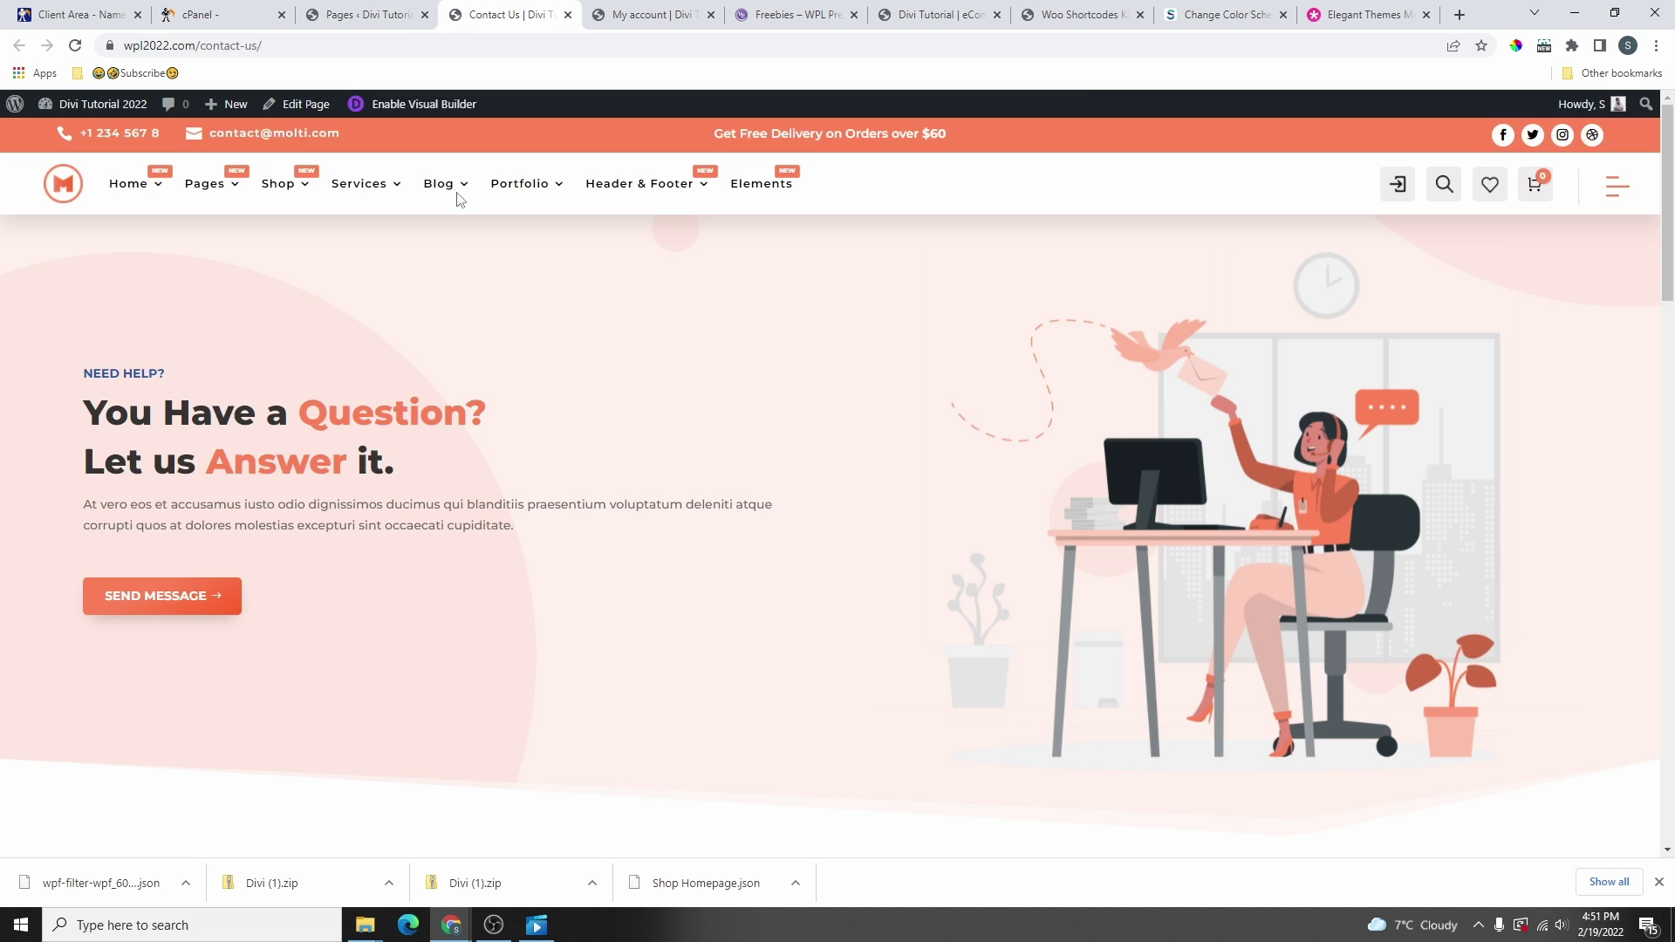
{"action": "scroll", "coordinate": [864, 385], "scroll_direction": "down", "scroll_amount": 15}
{"action": "scroll", "coordinate": [794, 522], "scroll_direction": "down", "scroll_amount": 7}
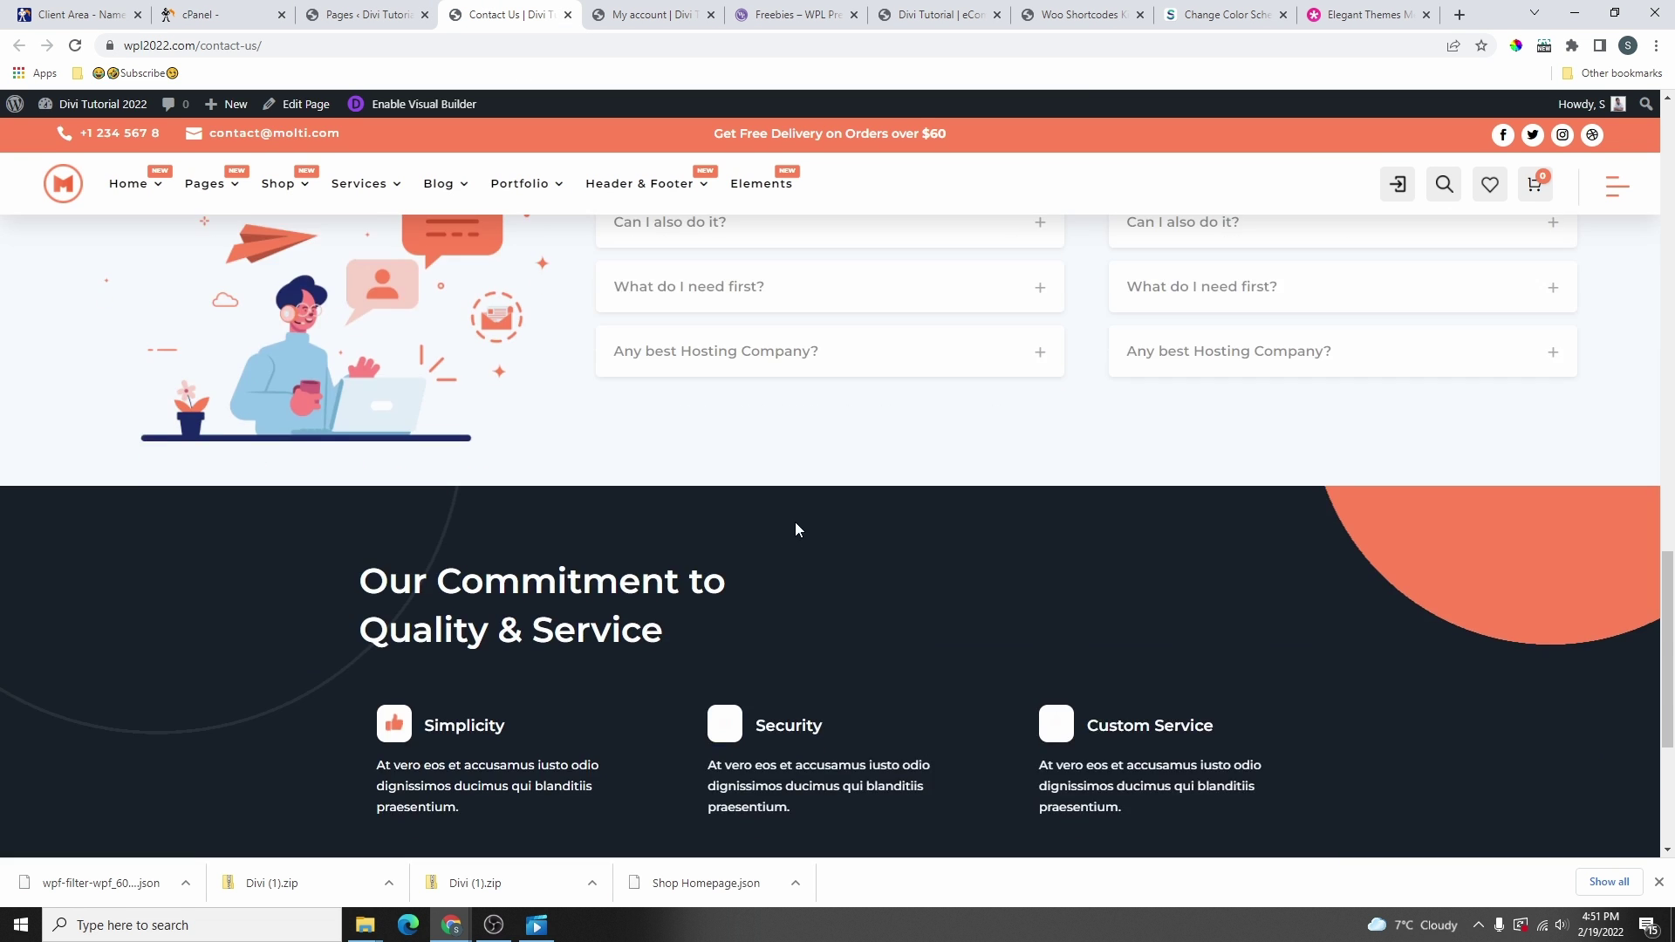
{"action": "left_click", "coordinate": [568, 15]}
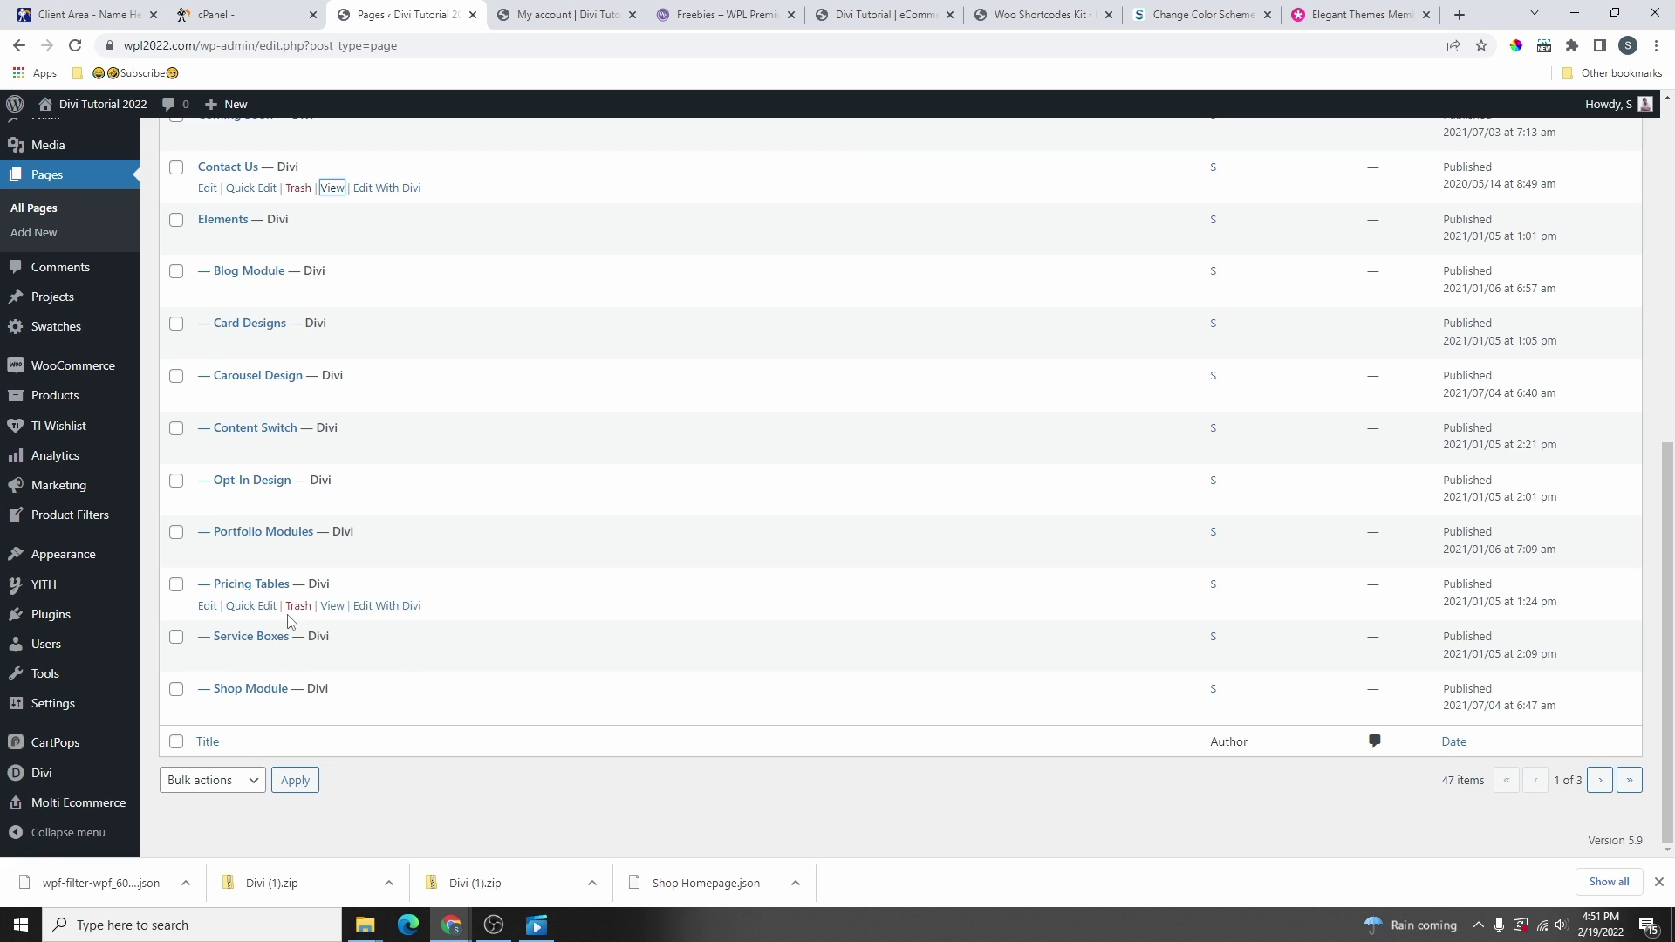
{"action": "scroll", "coordinate": [279, 576], "scroll_direction": "up", "scroll_amount": 8}
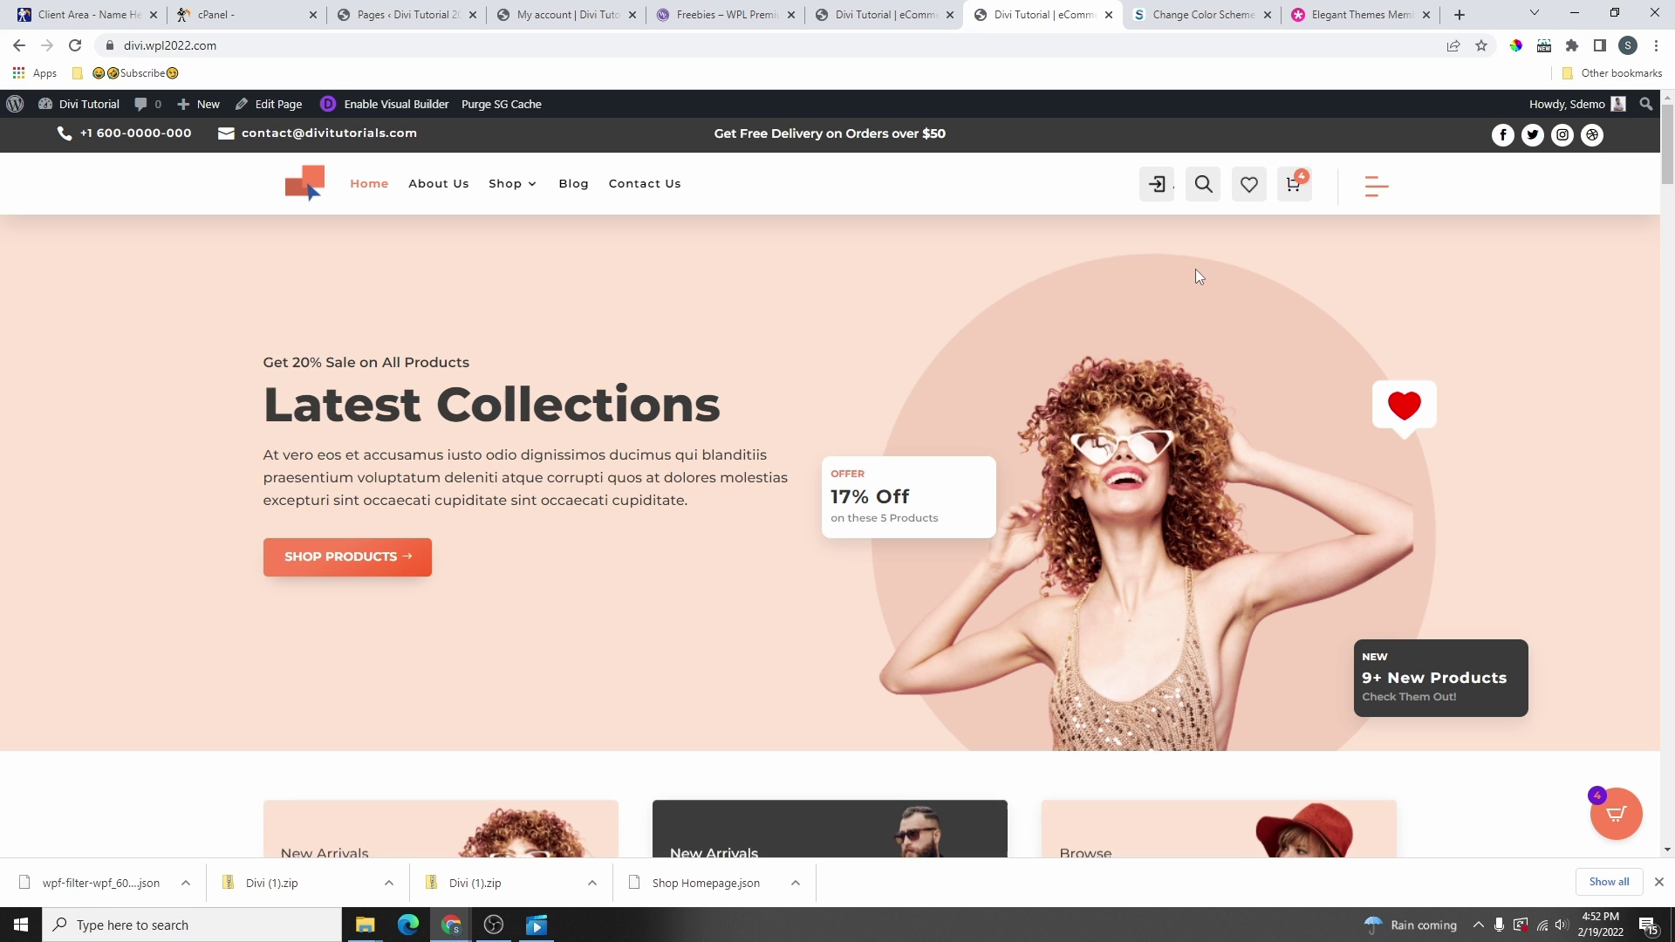
- Review the divi.wpl2022.com demo homepage and the items in its header menu
{"action": "scroll", "coordinate": [1193, 272], "scroll_direction": "down", "scroll_amount": 3}
{"action": "scroll", "coordinate": [1145, 342], "scroll_direction": "up", "scroll_amount": 3}
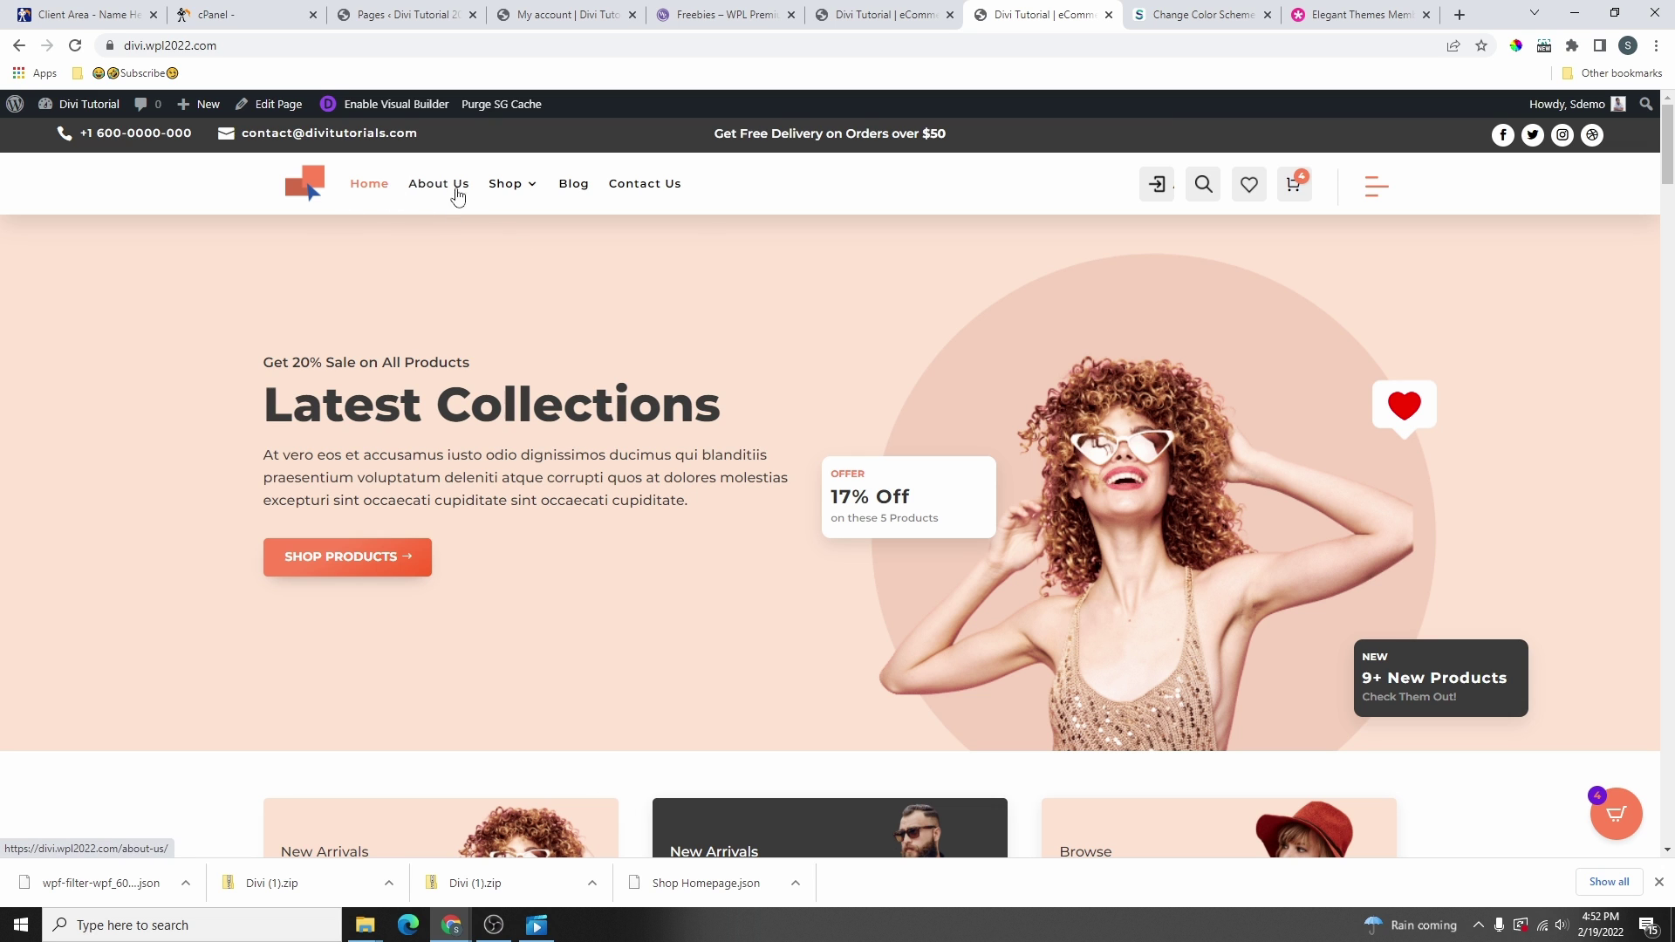
{"action": "mouse_move", "coordinate": [513, 200]}
- Create a new WordPress menu named Divi Menu in the site admin and assign it to the Primary Menu location
{"action": "left_click", "coordinate": [414, 17]}
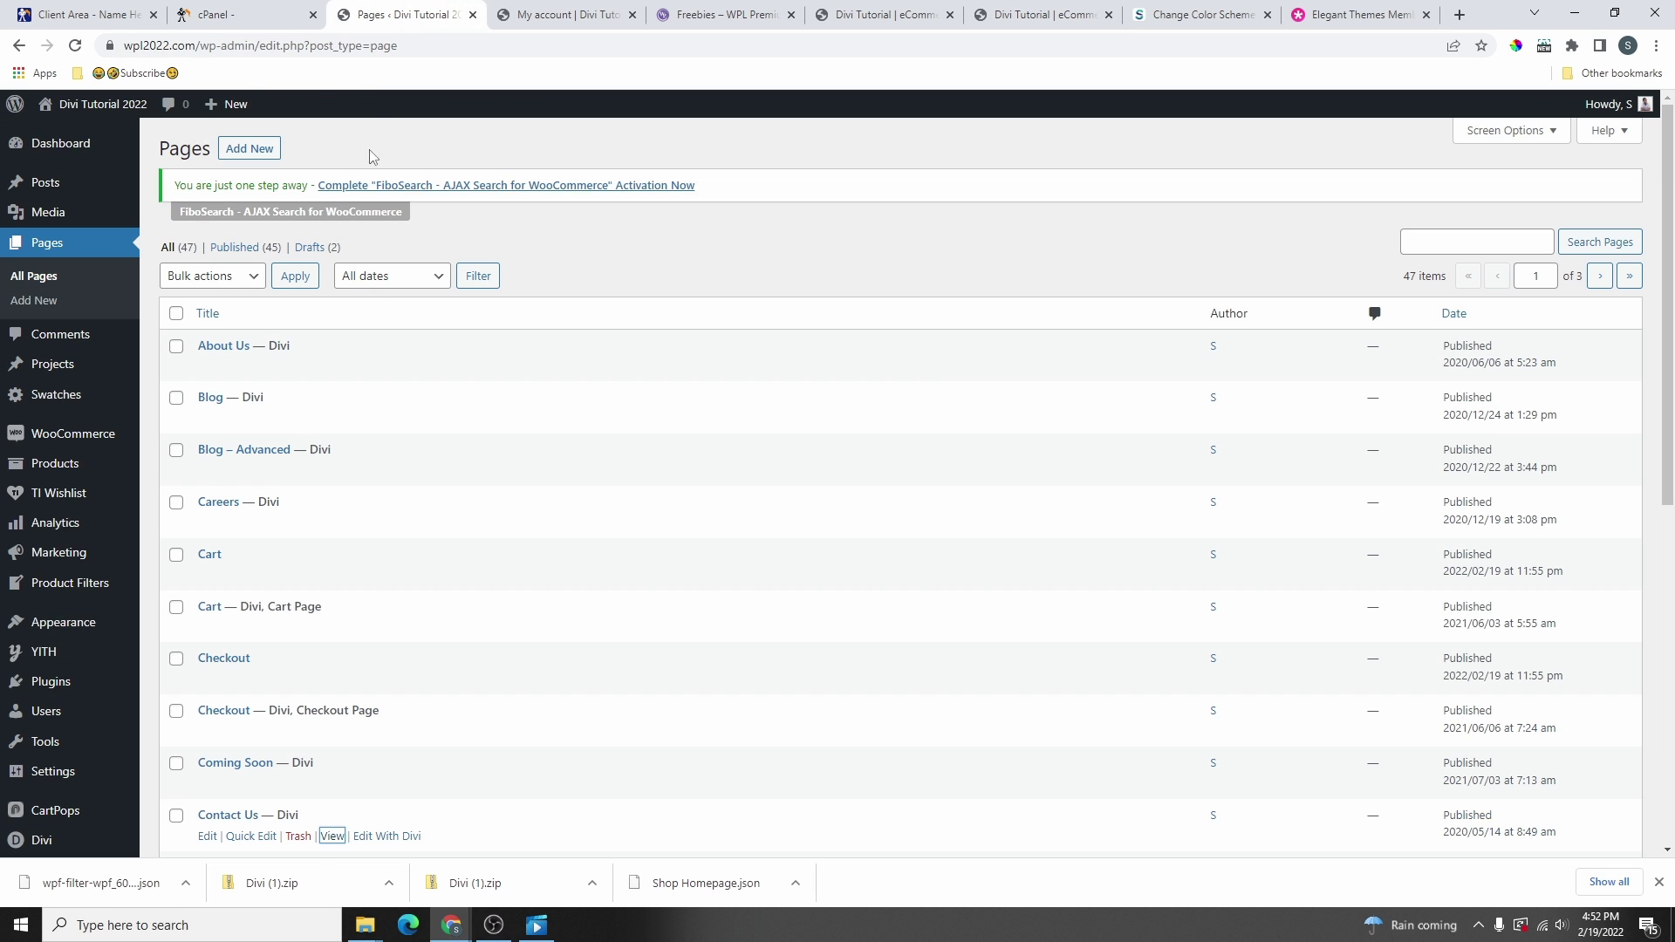
{"action": "mouse_move", "coordinate": [66, 633]}
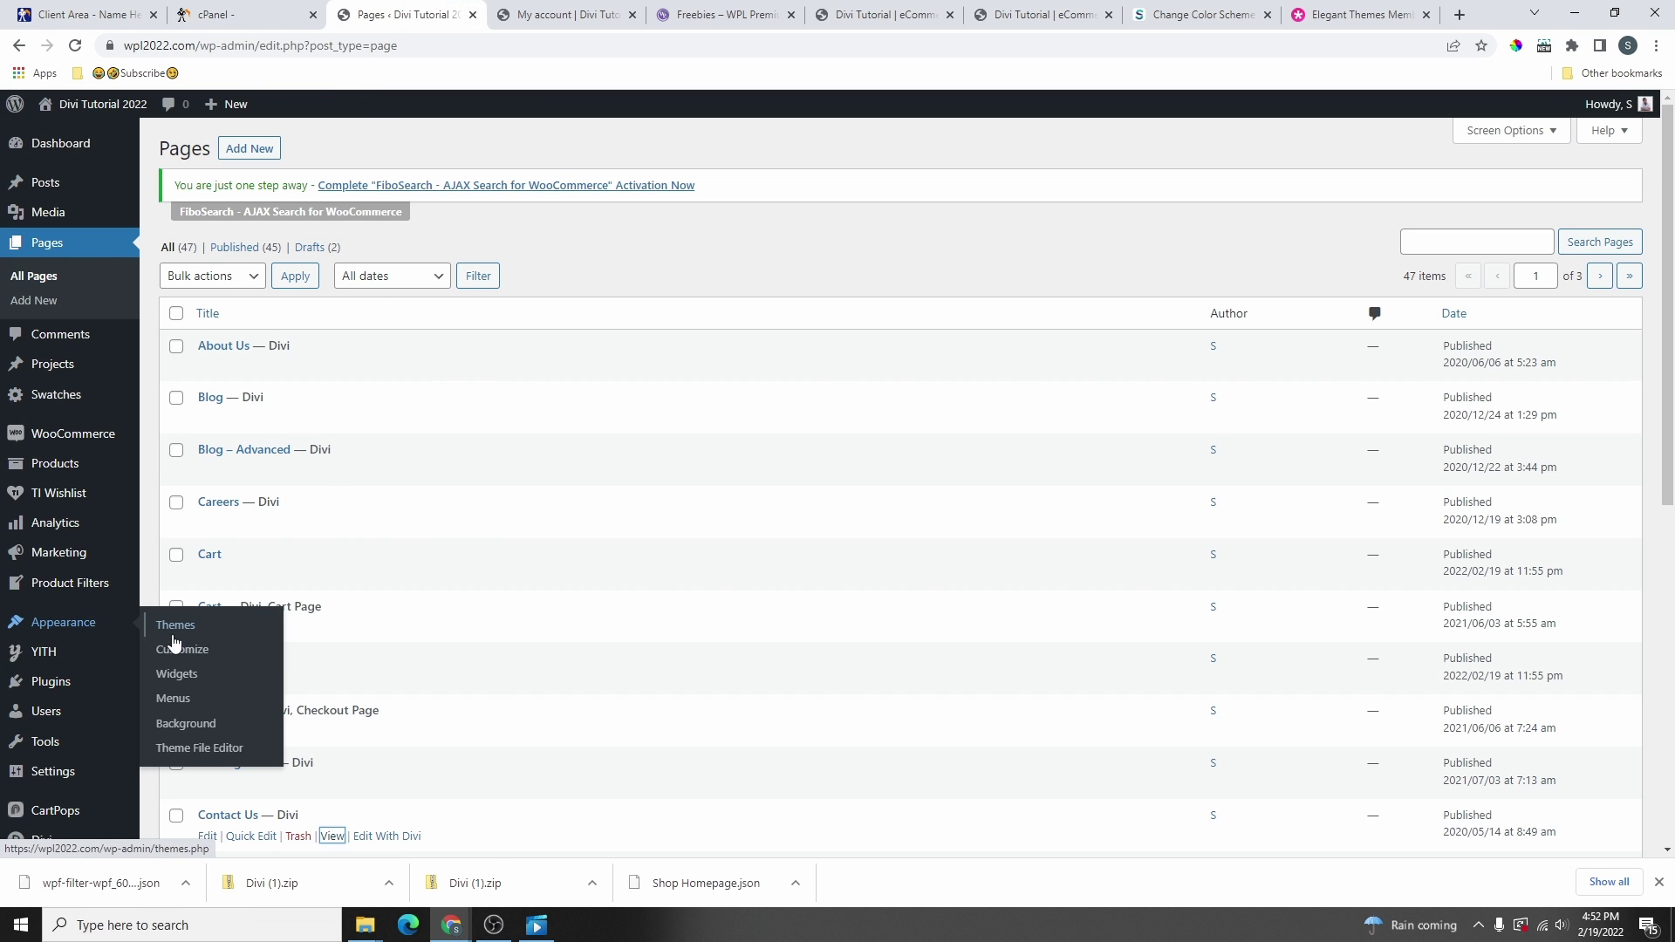
{"action": "left_click", "coordinate": [171, 699]}
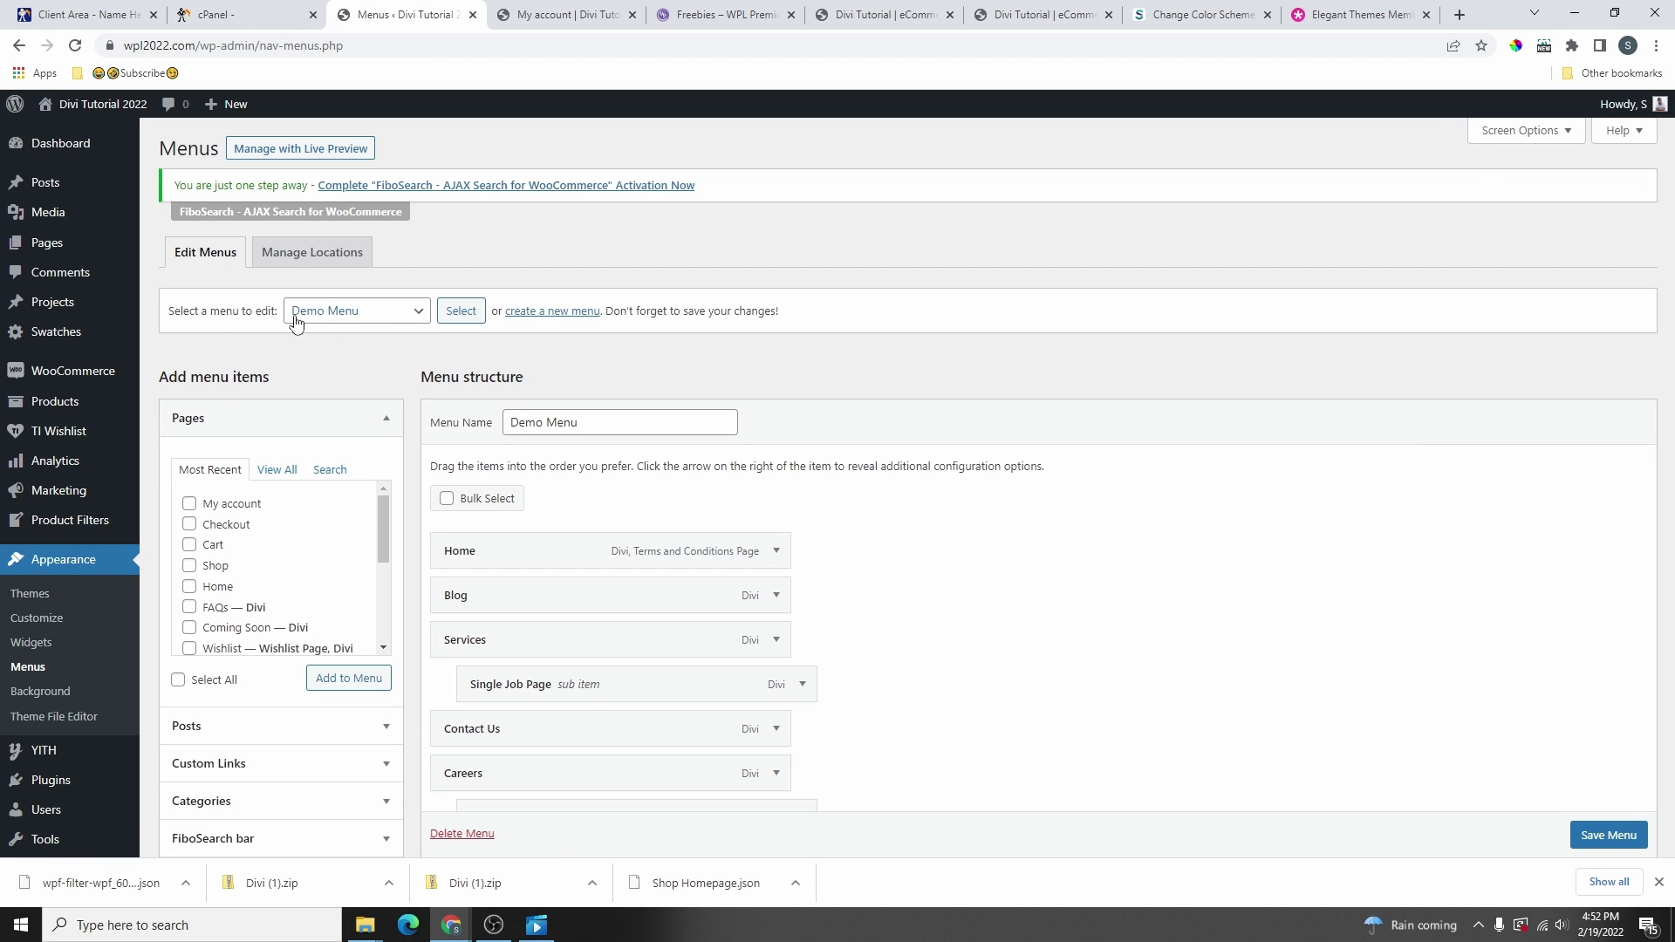
{"action": "left_click", "coordinate": [387, 320]}
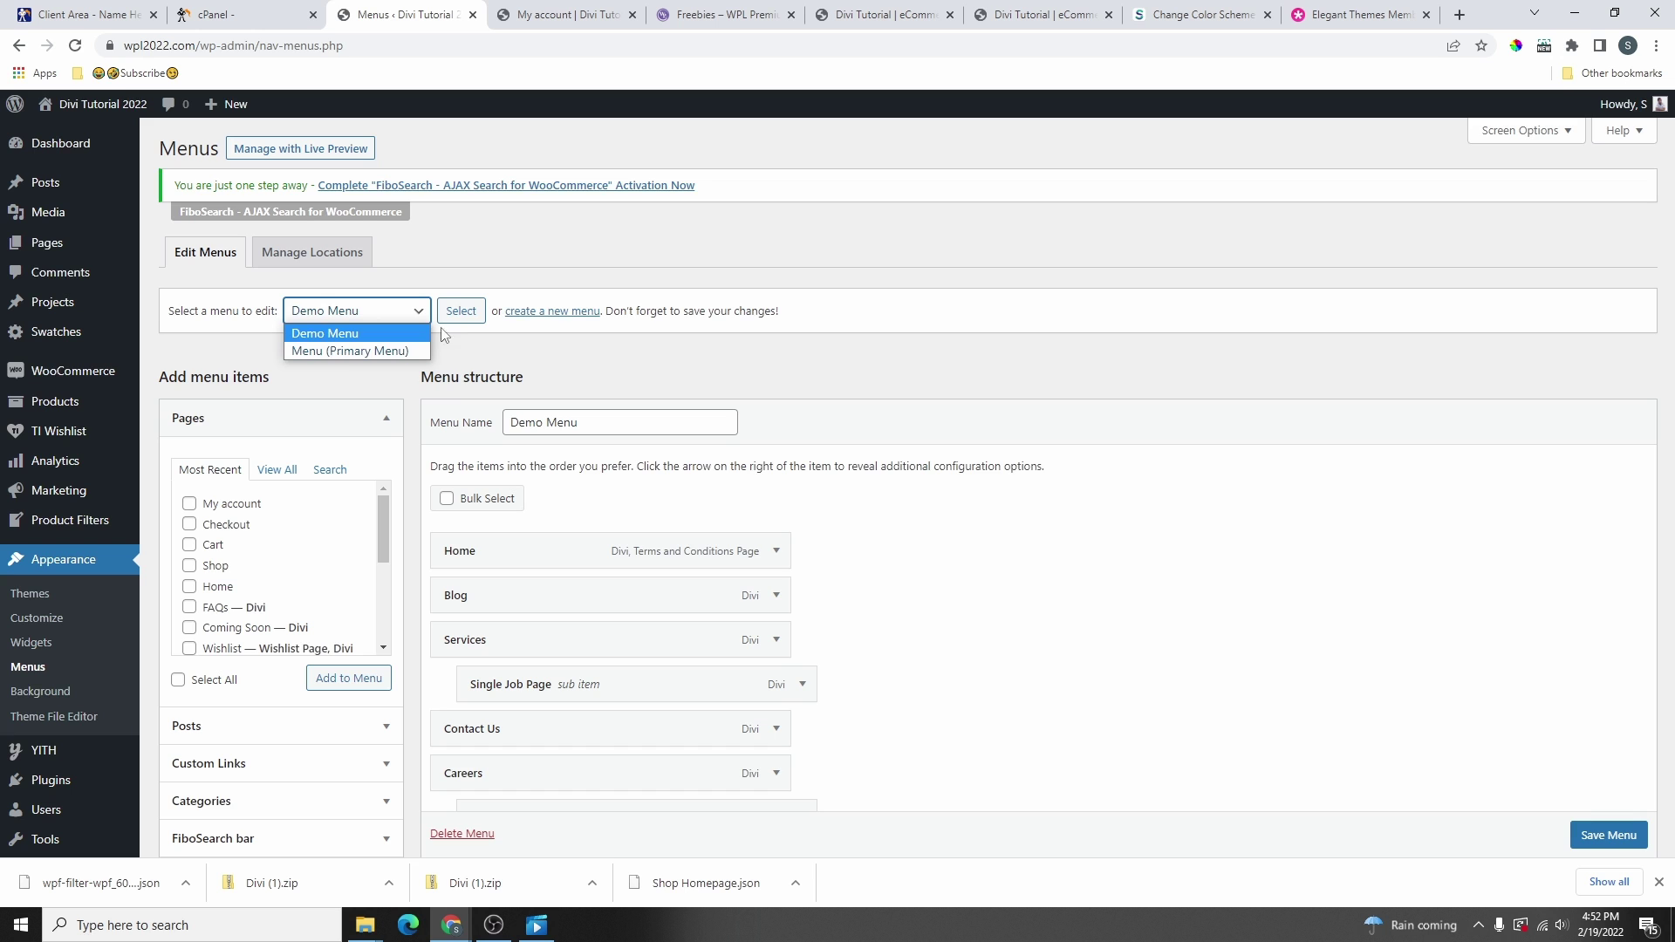
{"action": "left_click", "coordinate": [567, 314]}
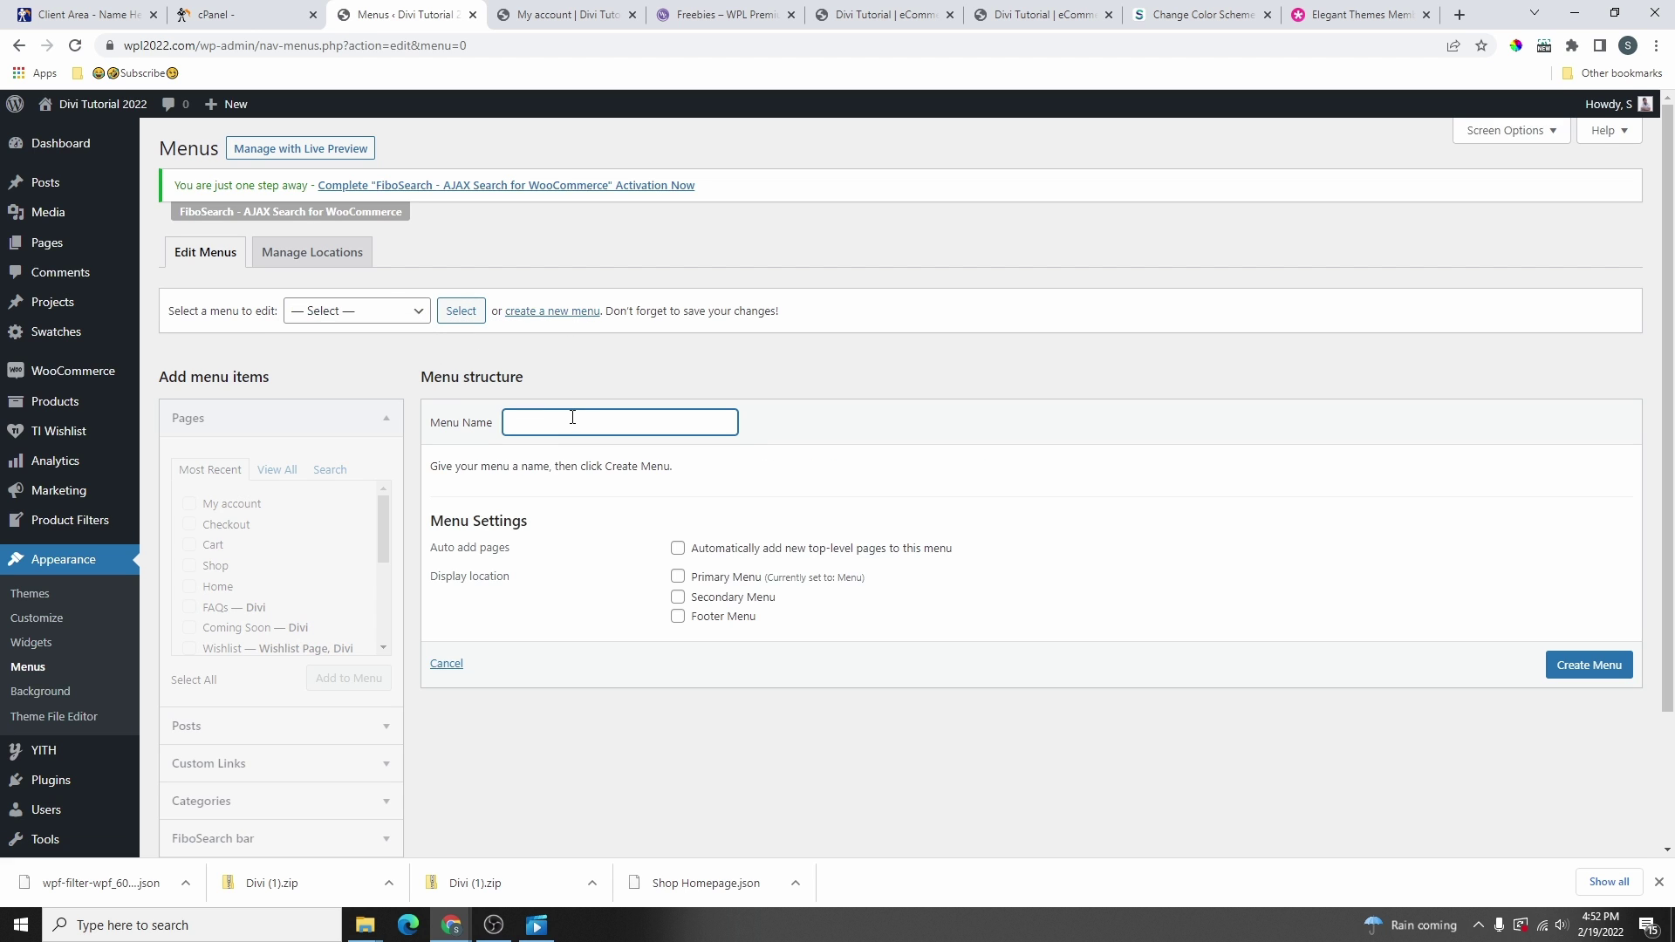
{"action": "type", "text": "Divi Menu"}
{"action": "left_click", "coordinate": [478, 571]}
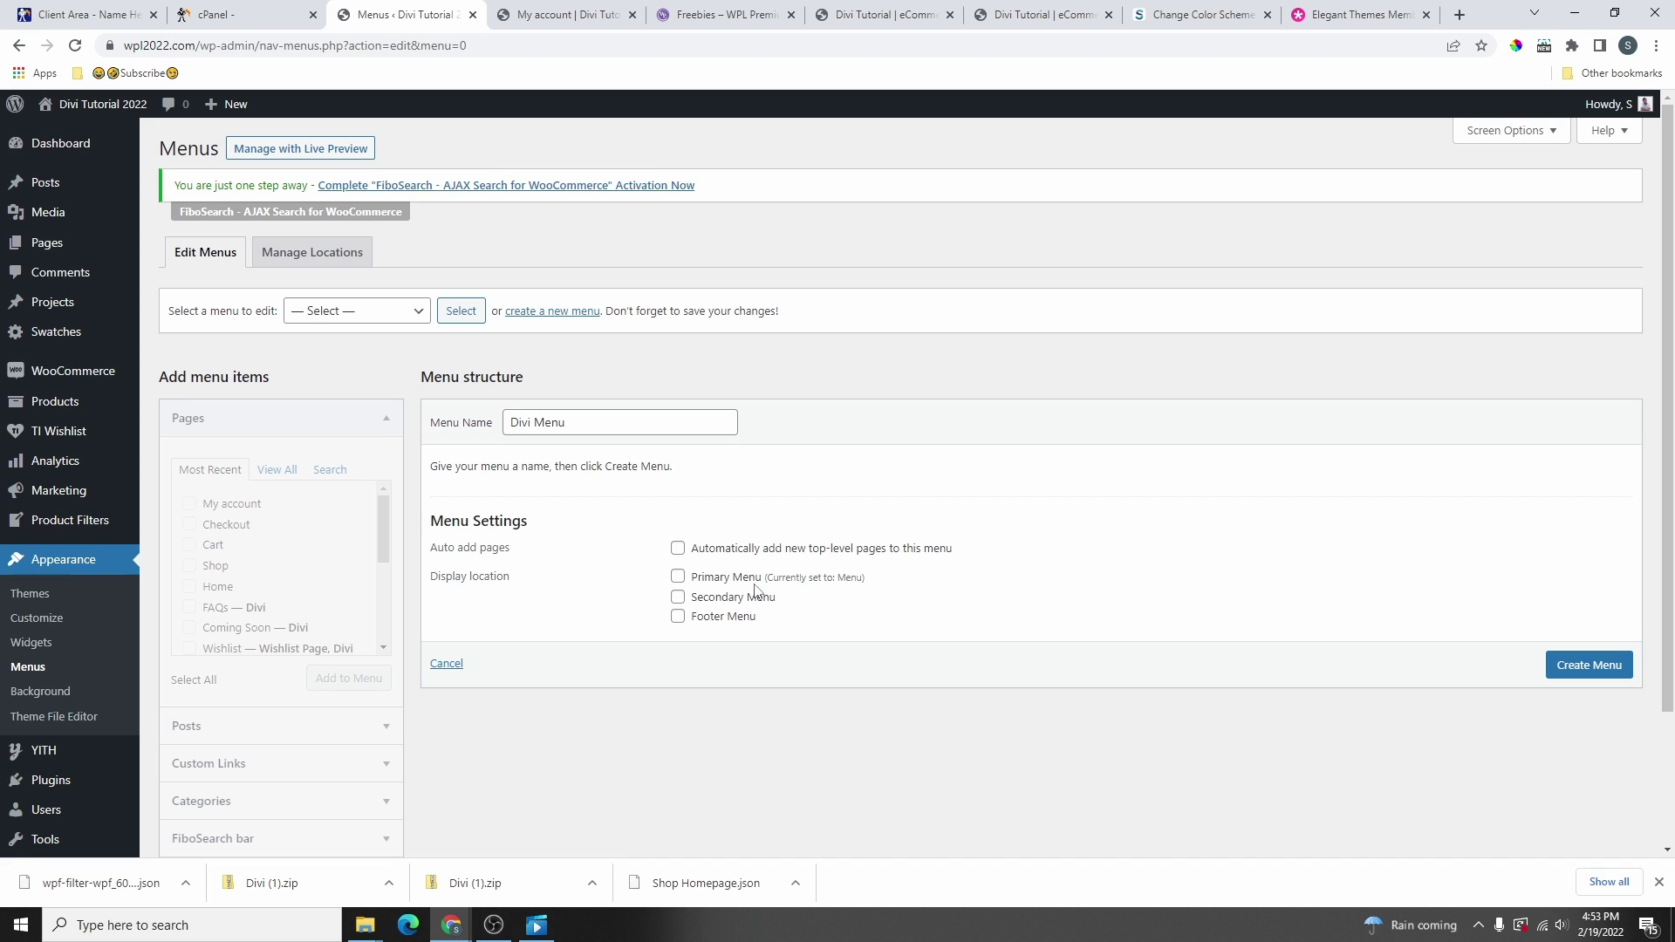
{"action": "left_click", "coordinate": [679, 578]}
{"action": "left_click", "coordinate": [1586, 667]}
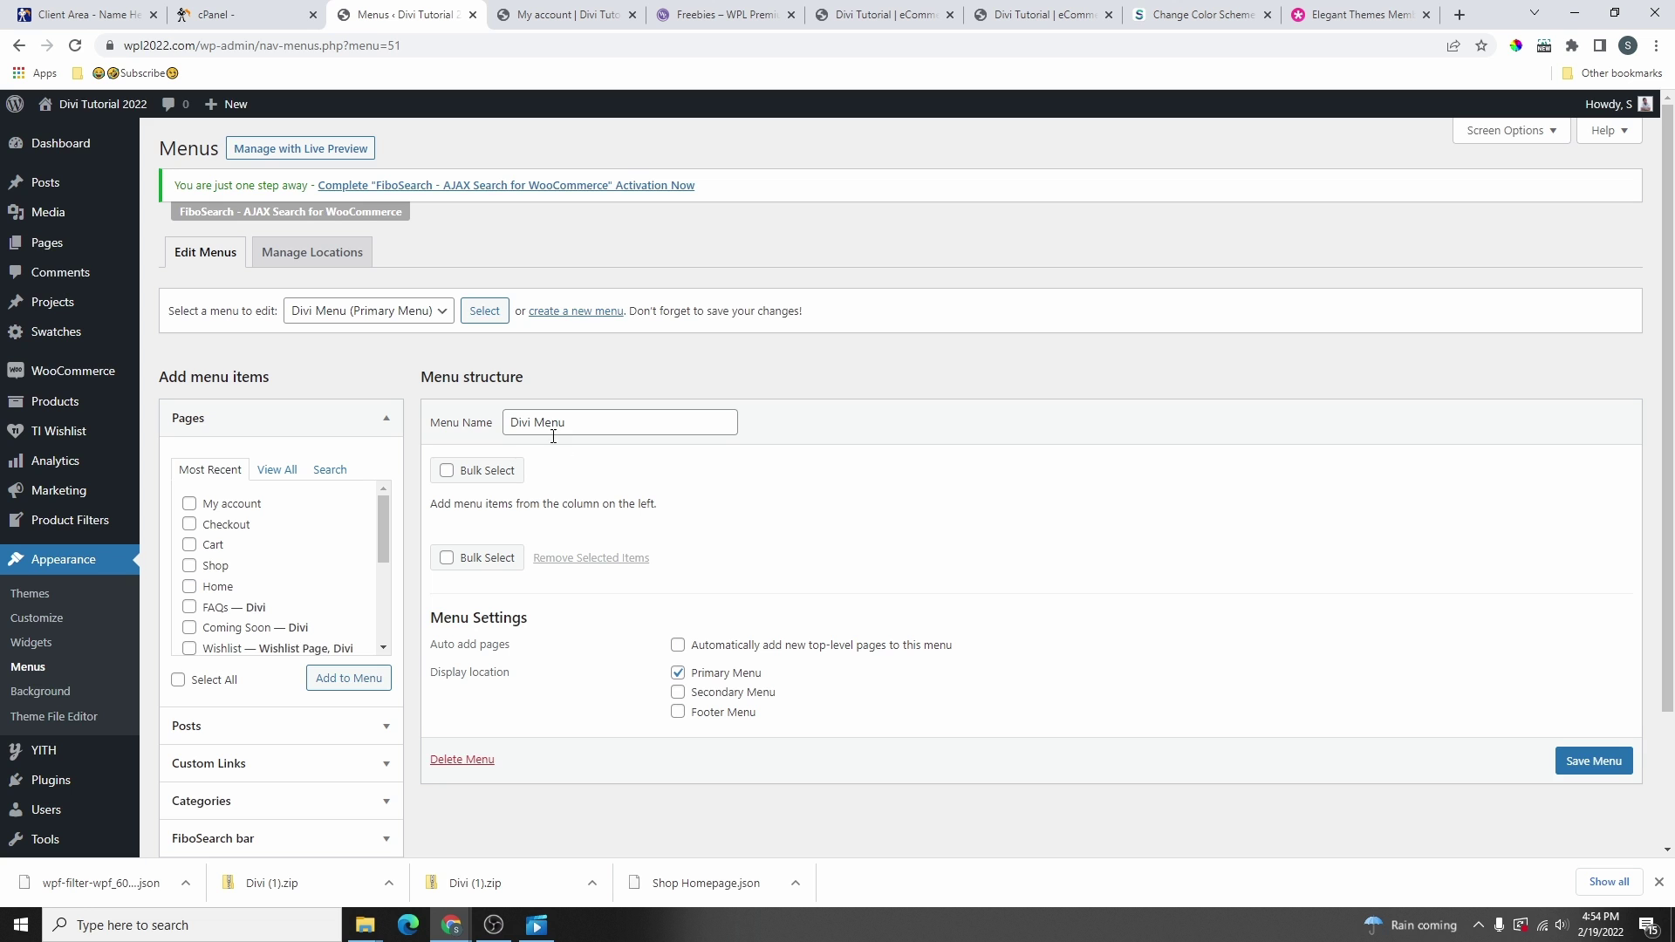
- From the full page list, select About Us, Blog, Contact Us and the Divi versions of Cart and Checkout for the new menu
{"action": "scroll", "coordinate": [253, 522], "scroll_direction": "down", "scroll_amount": 5}
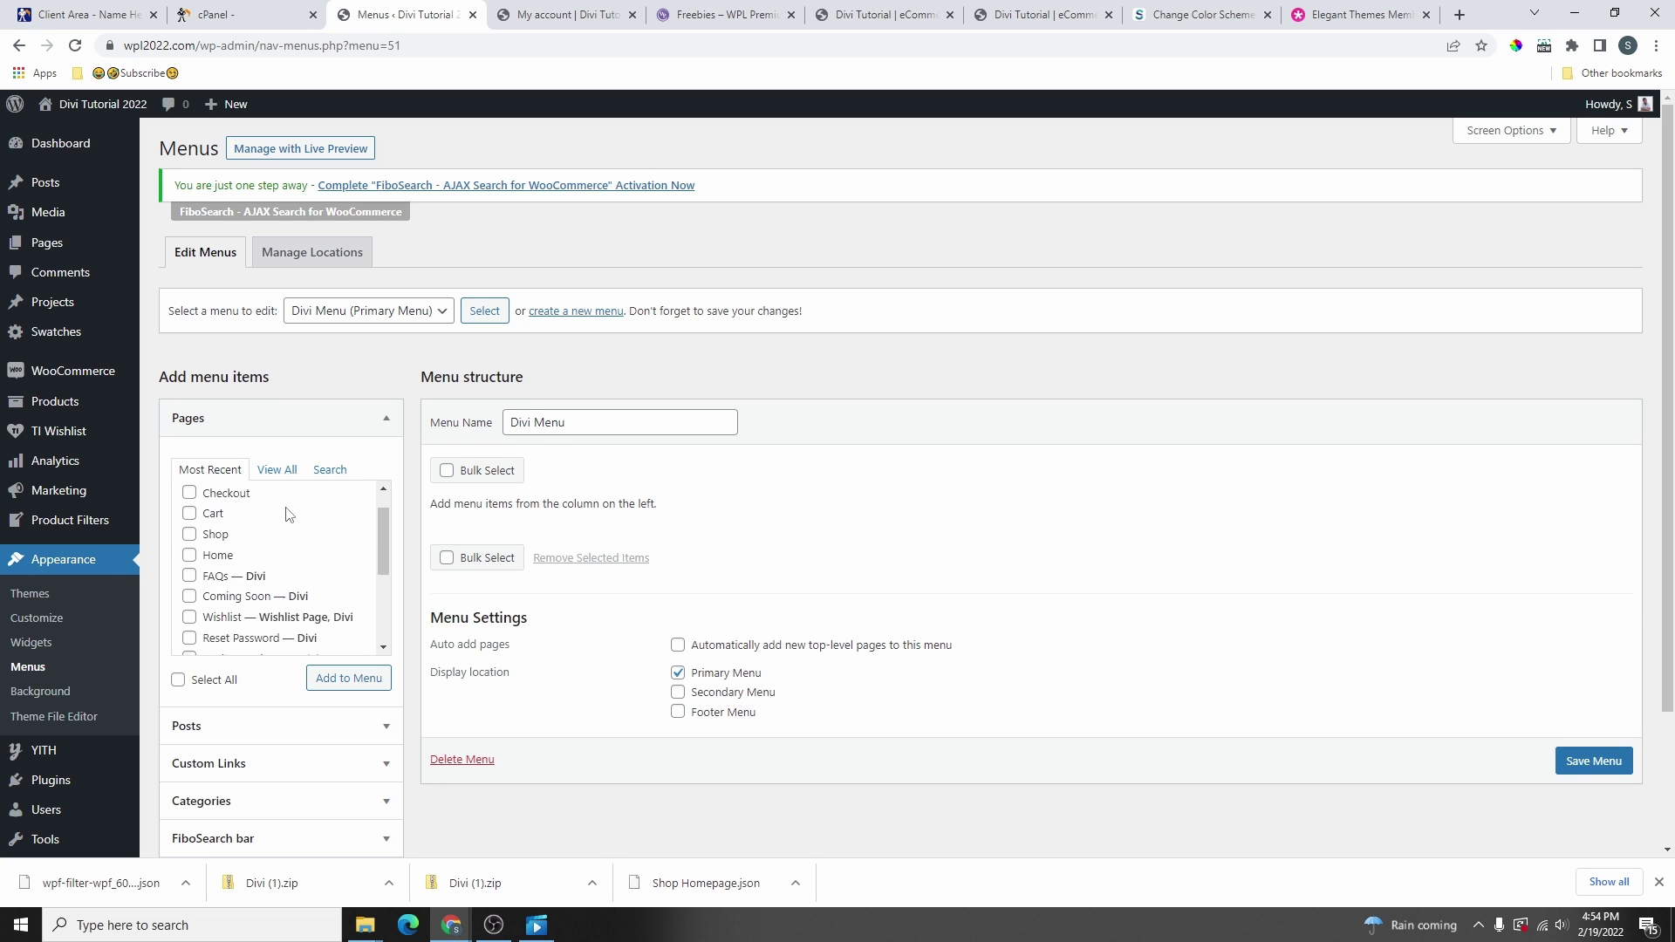
{"action": "scroll", "coordinate": [476, 377], "scroll_direction": "up", "scroll_amount": 3}
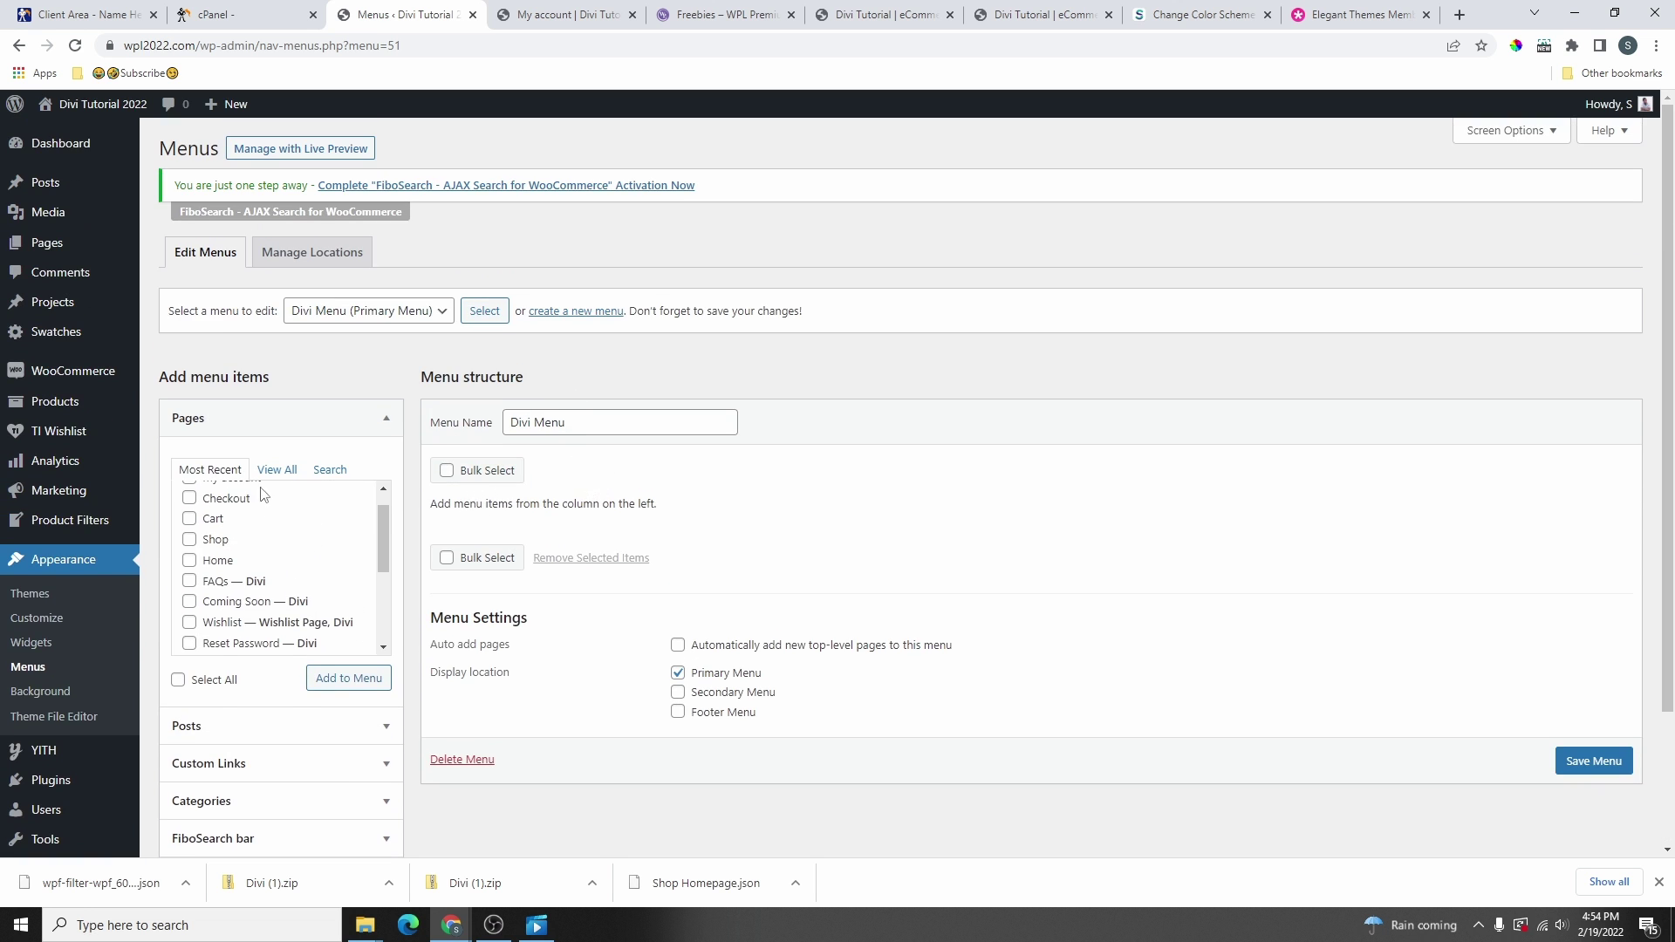
{"action": "left_click", "coordinate": [278, 472]}
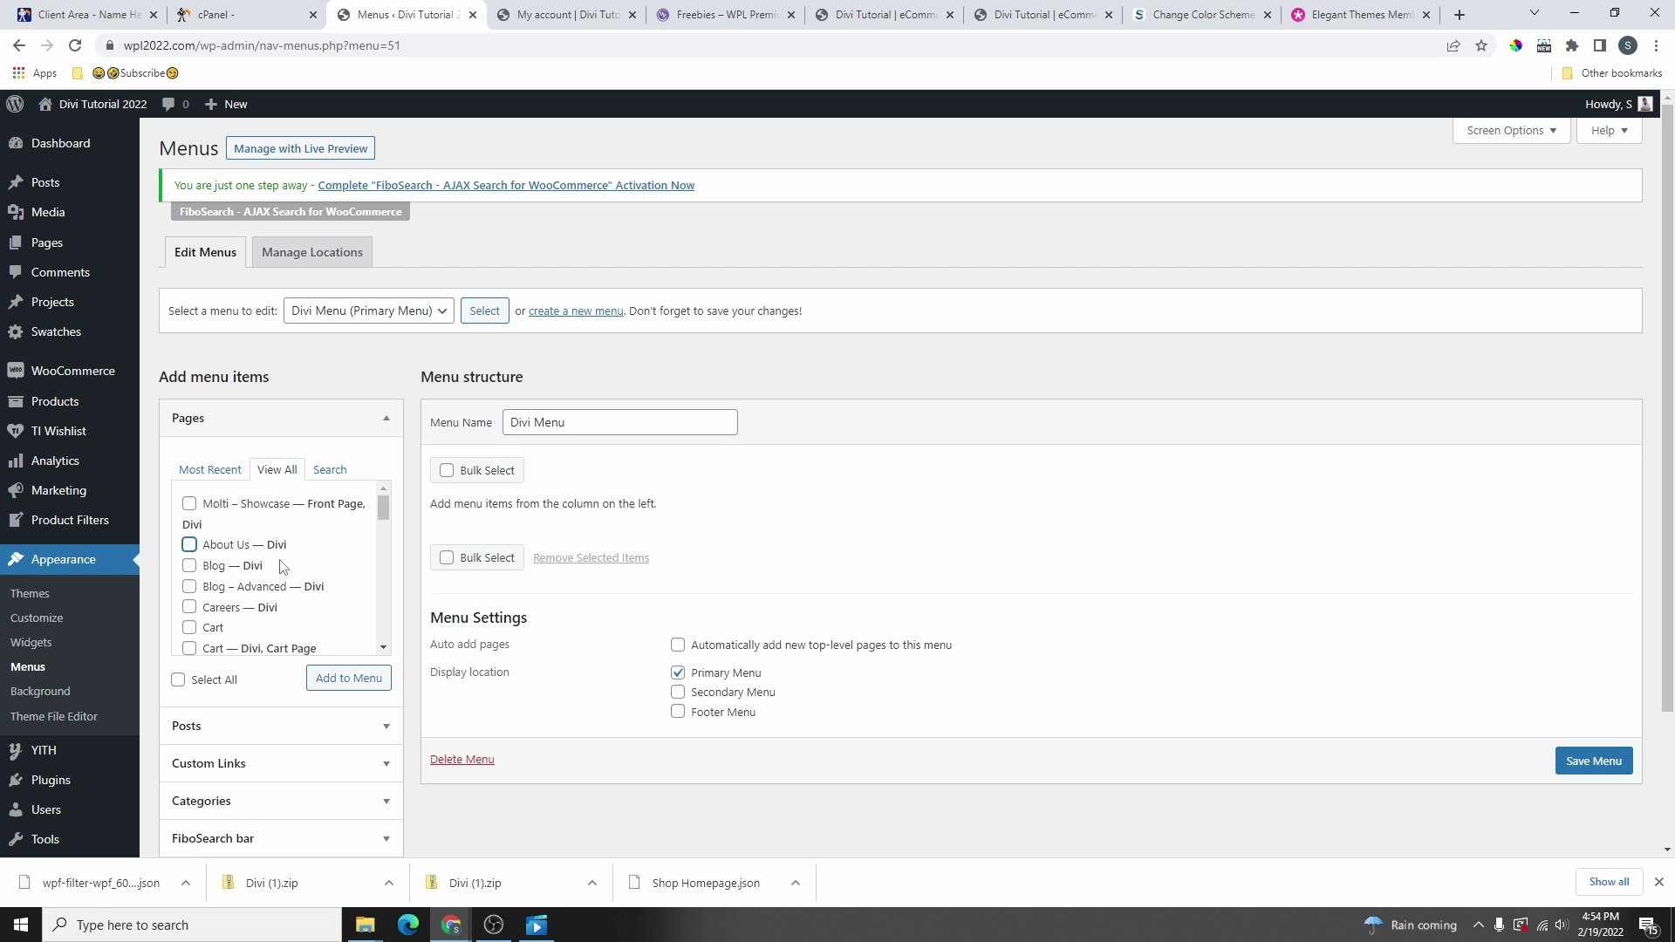
{"action": "left_click", "coordinate": [188, 547]}
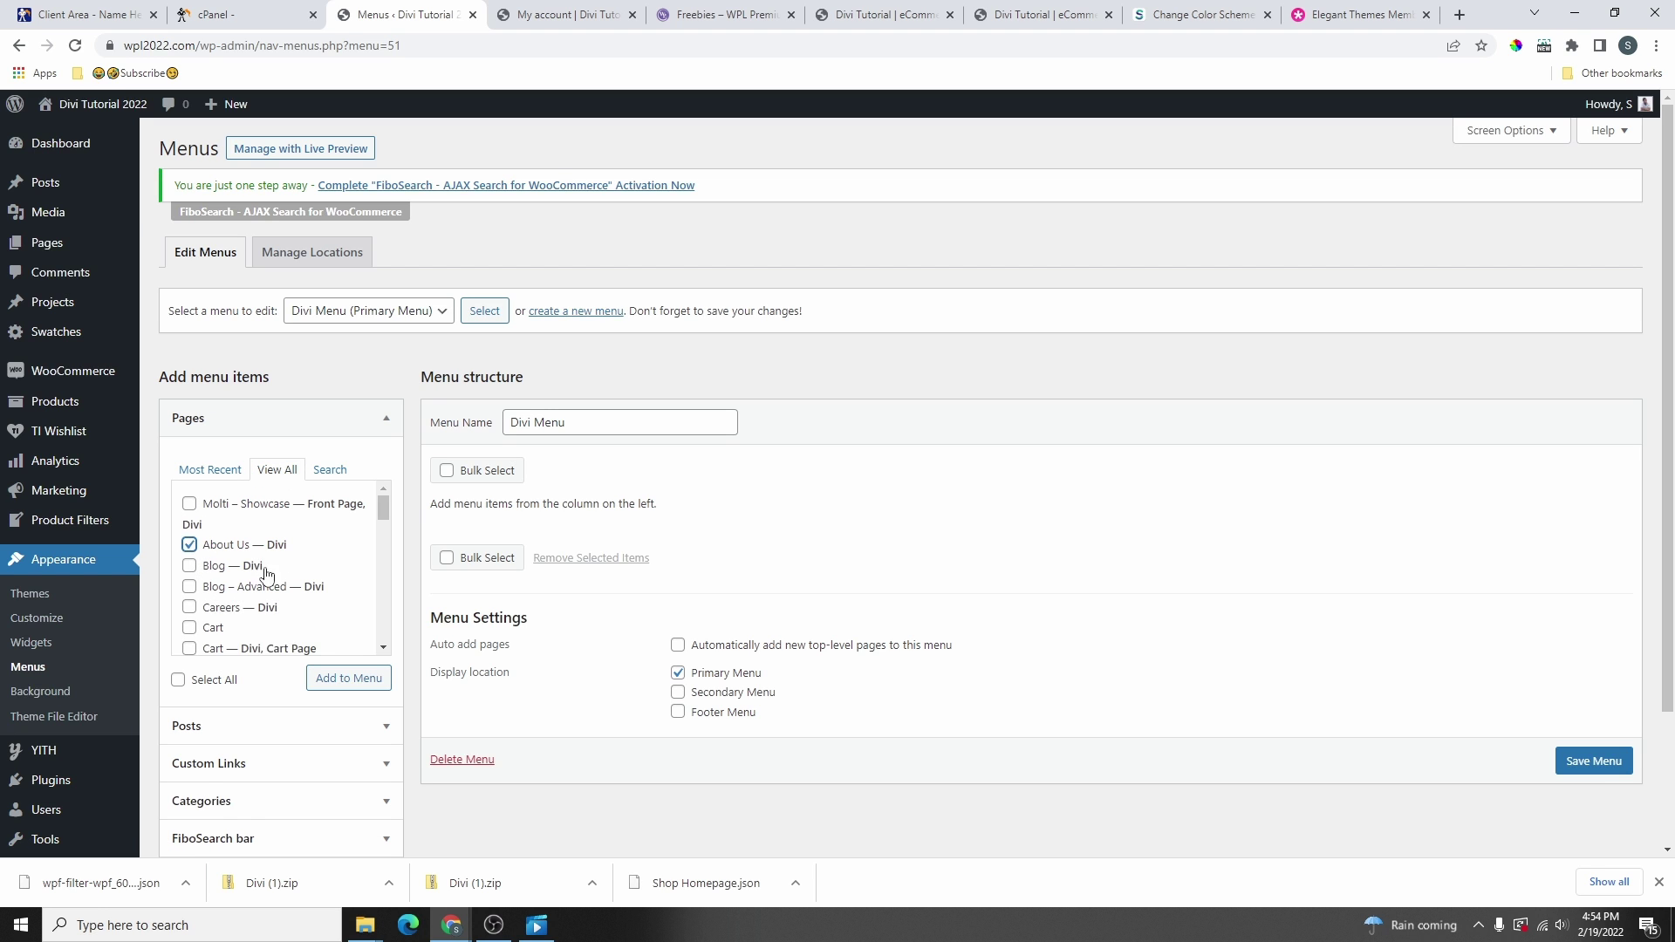
{"action": "left_click", "coordinate": [188, 569]}
{"action": "scroll", "coordinate": [294, 558], "scroll_direction": "down", "scroll_amount": 1}
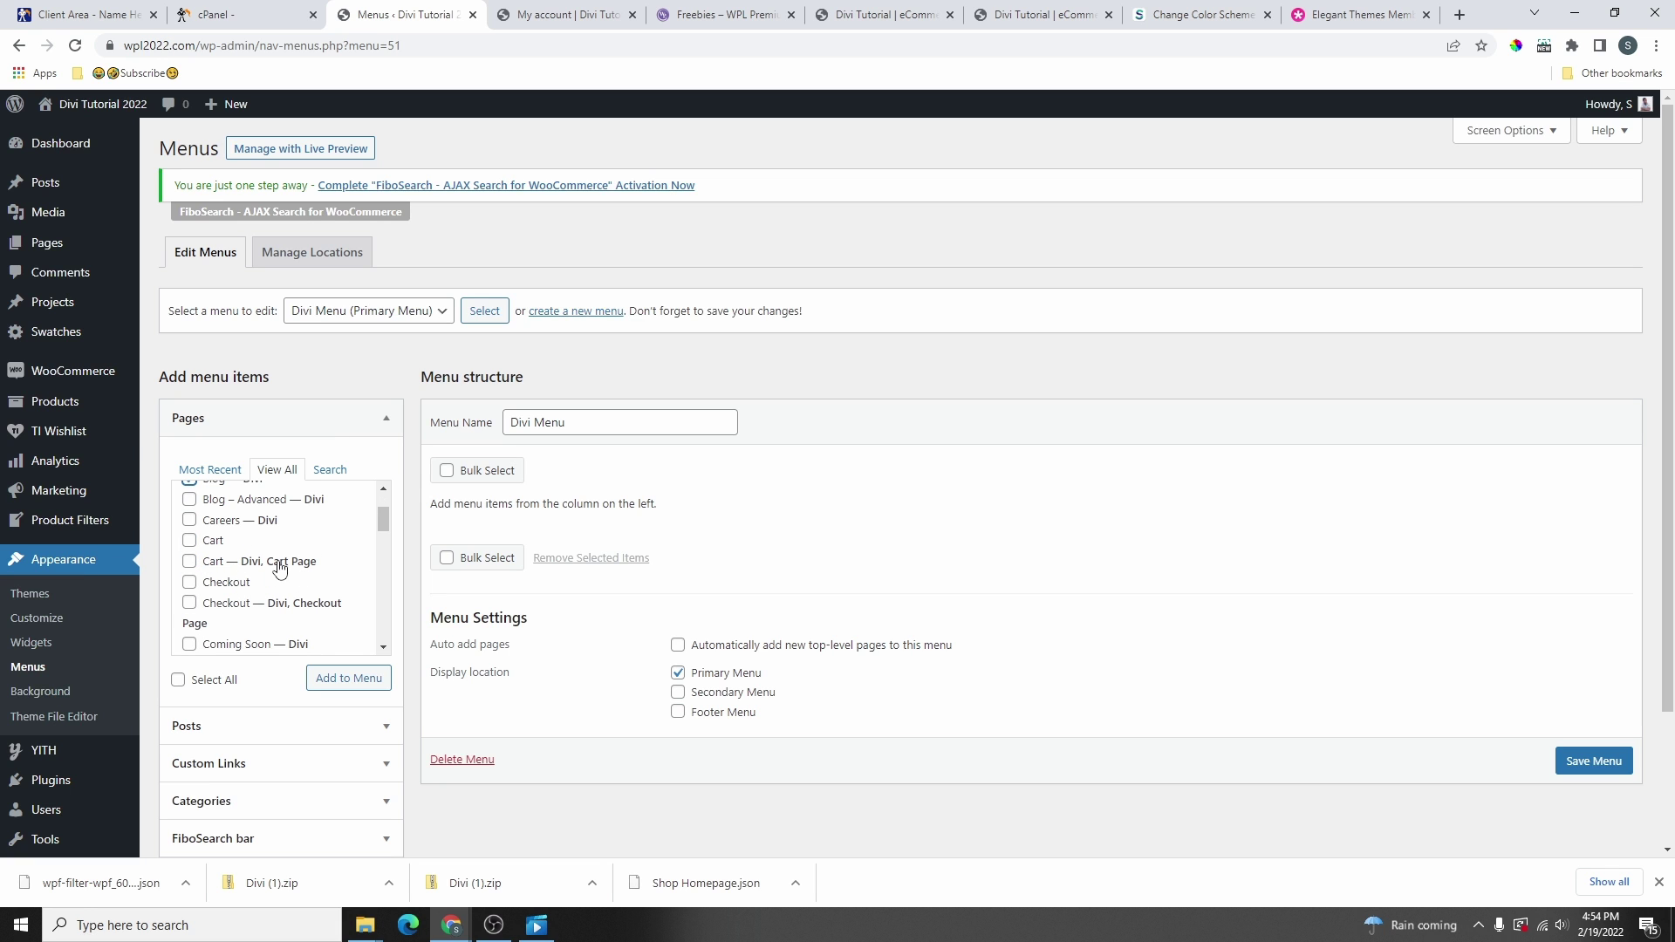
{"action": "left_click", "coordinate": [190, 564]}
{"action": "left_click", "coordinate": [190, 603]}
{"action": "scroll", "coordinate": [194, 602], "scroll_direction": "down", "scroll_amount": 2}
{"action": "scroll", "coordinate": [194, 594], "scroll_direction": "up", "scroll_amount": 1}
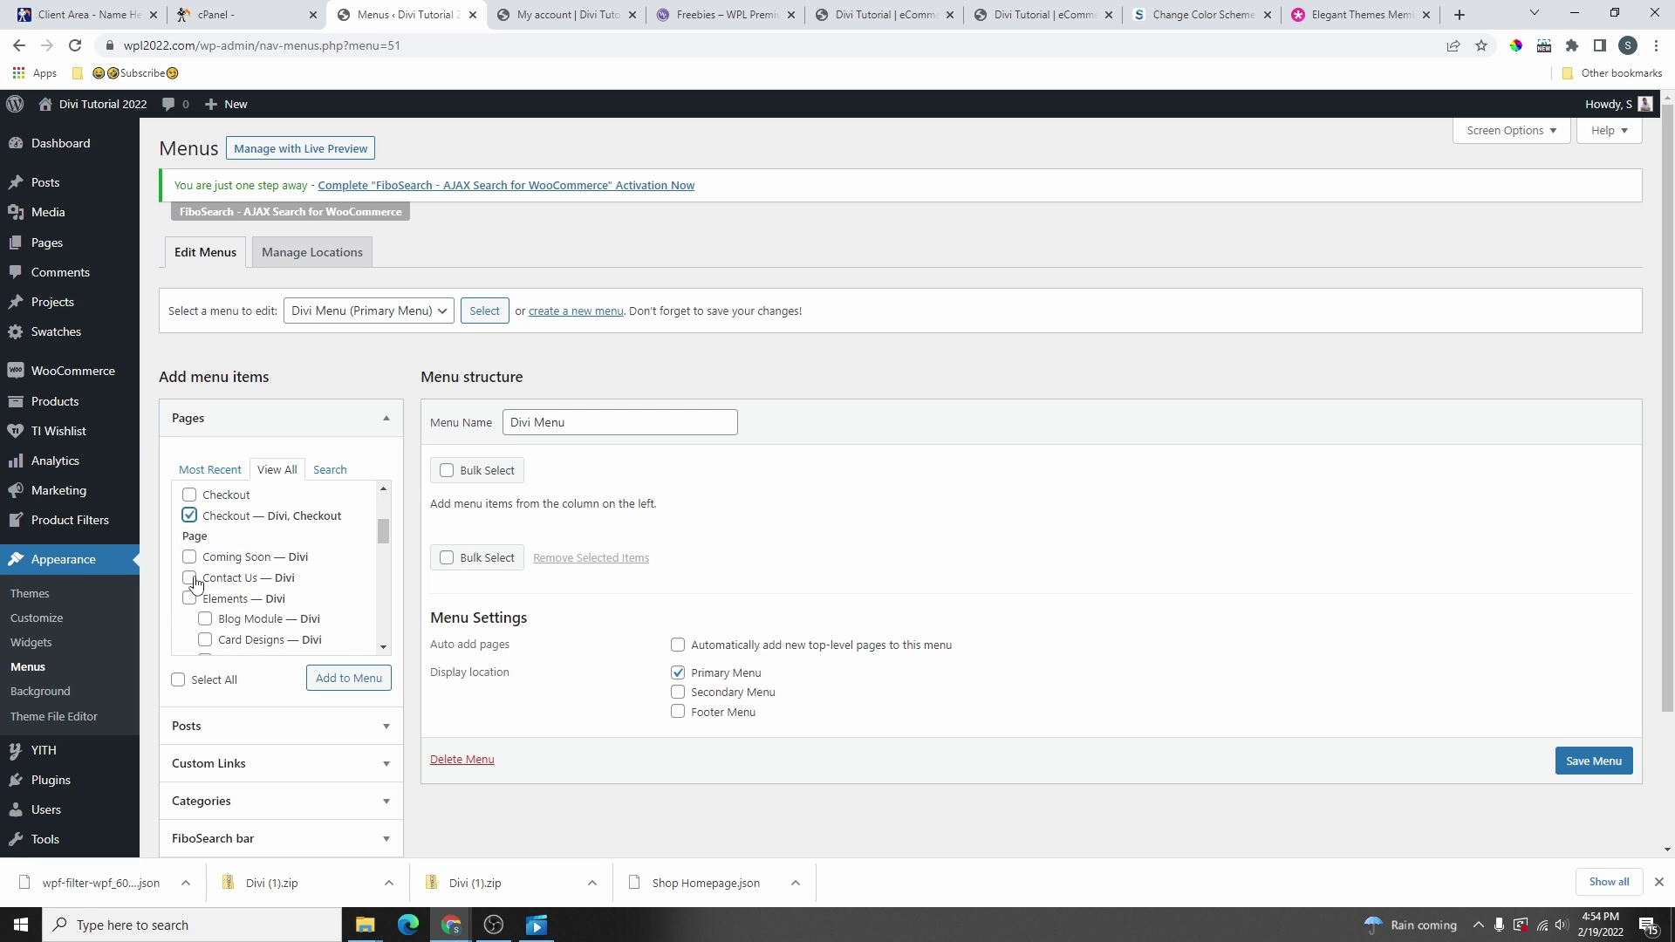
{"action": "left_click", "coordinate": [189, 579]}
{"action": "scroll", "coordinate": [288, 598], "scroll_direction": "down", "scroll_amount": 1}
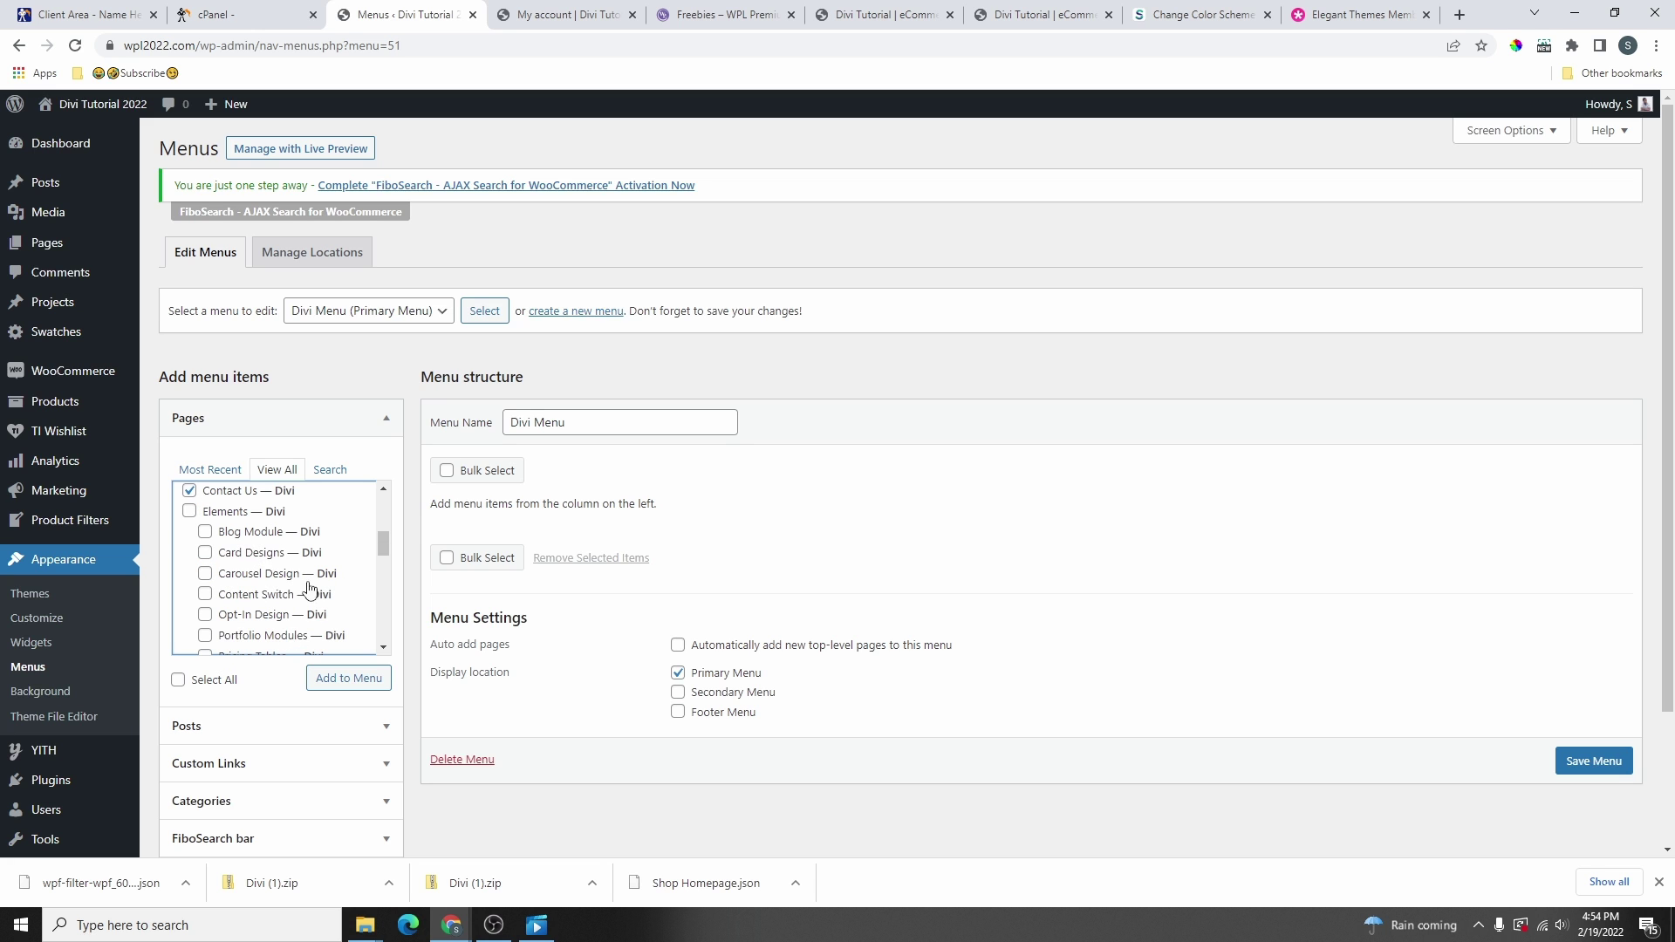
- Open the site's Pages list in a new tab and browse down to the subpages of Elements
{"action": "right_click", "coordinate": [54, 245]}
{"action": "left_click", "coordinate": [131, 257]}
{"action": "left_click", "coordinate": [486, 15]}
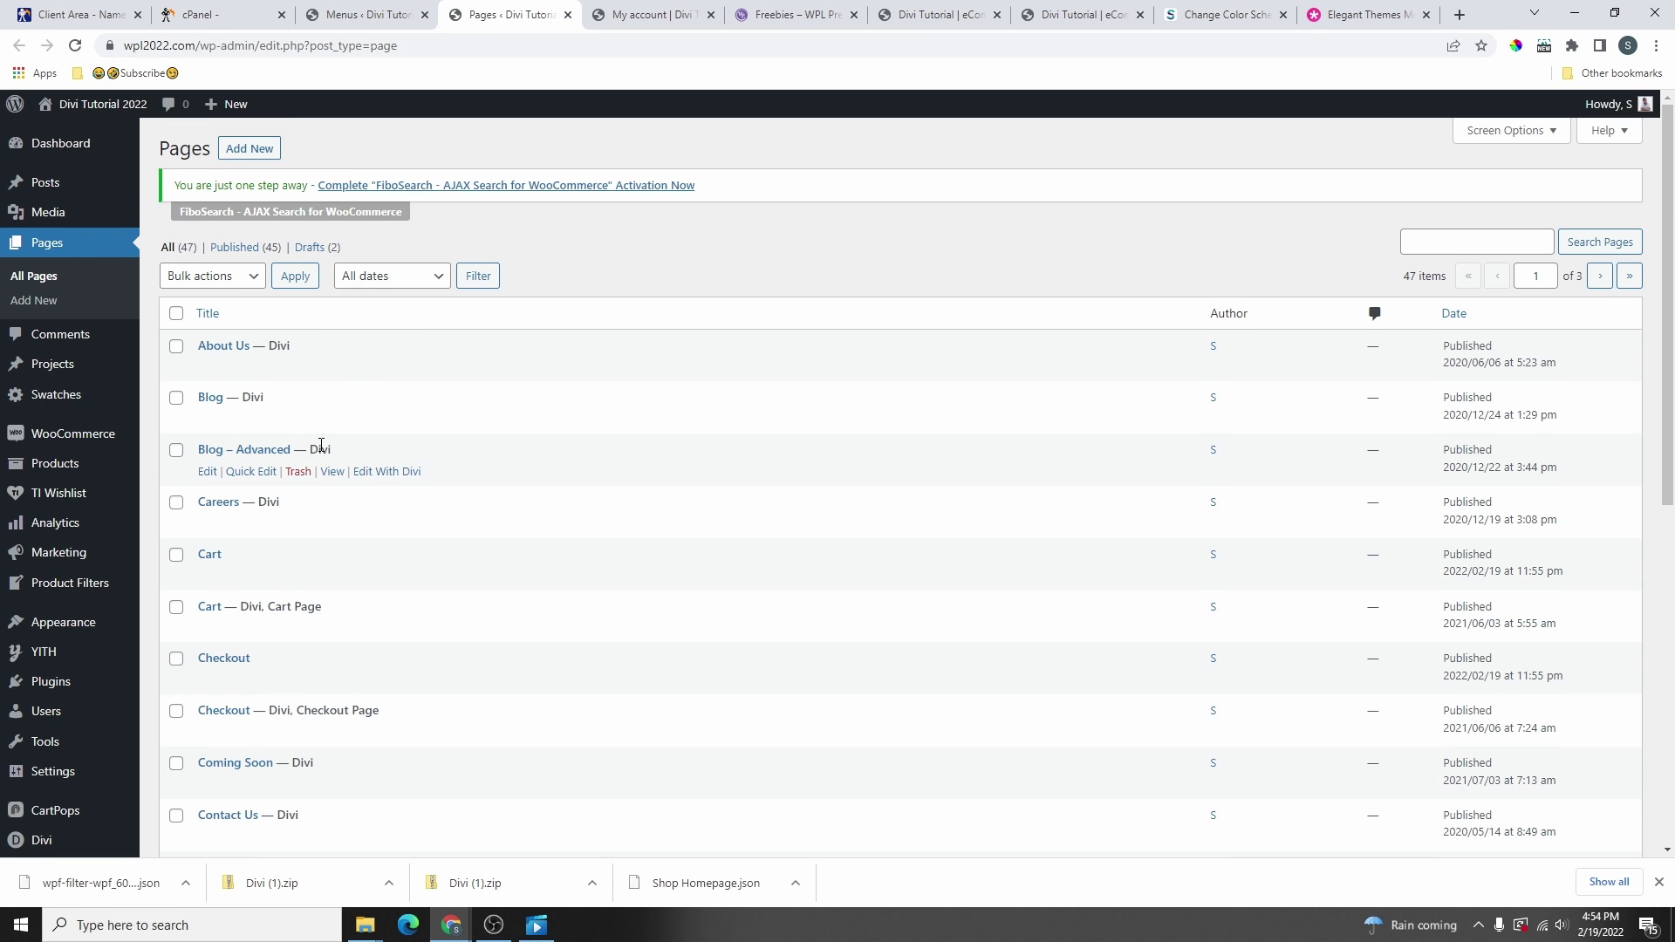
{"action": "scroll", "coordinate": [316, 593], "scroll_direction": "down", "scroll_amount": 5}
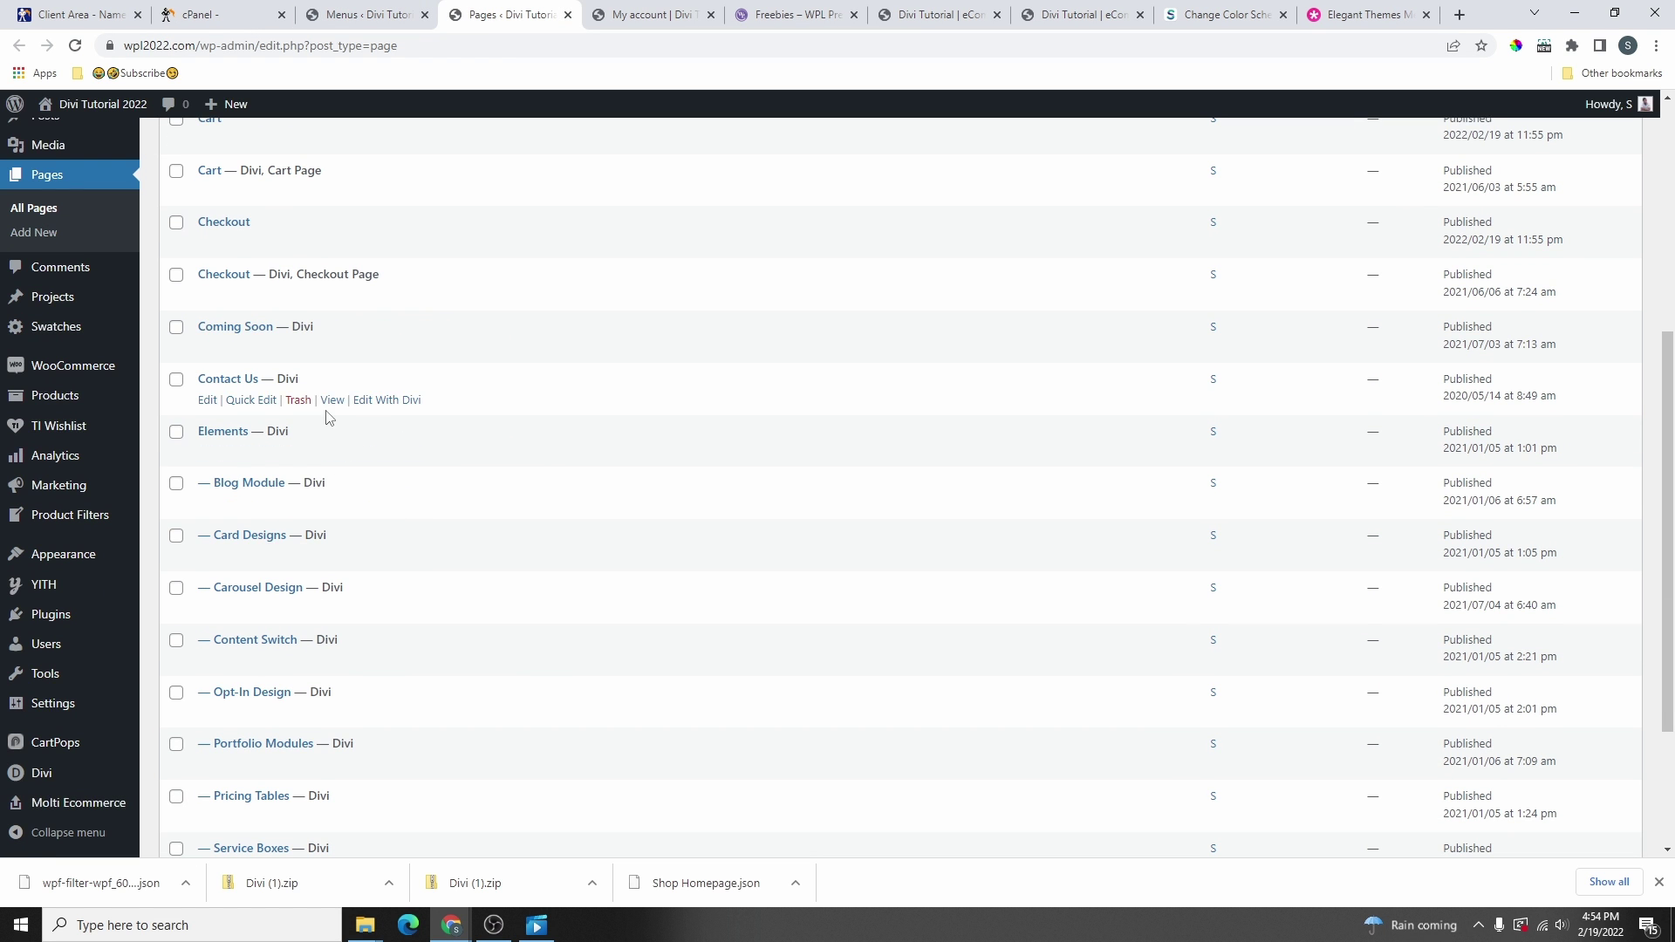
{"action": "scroll", "coordinate": [292, 485], "scroll_direction": "down", "scroll_amount": 3}
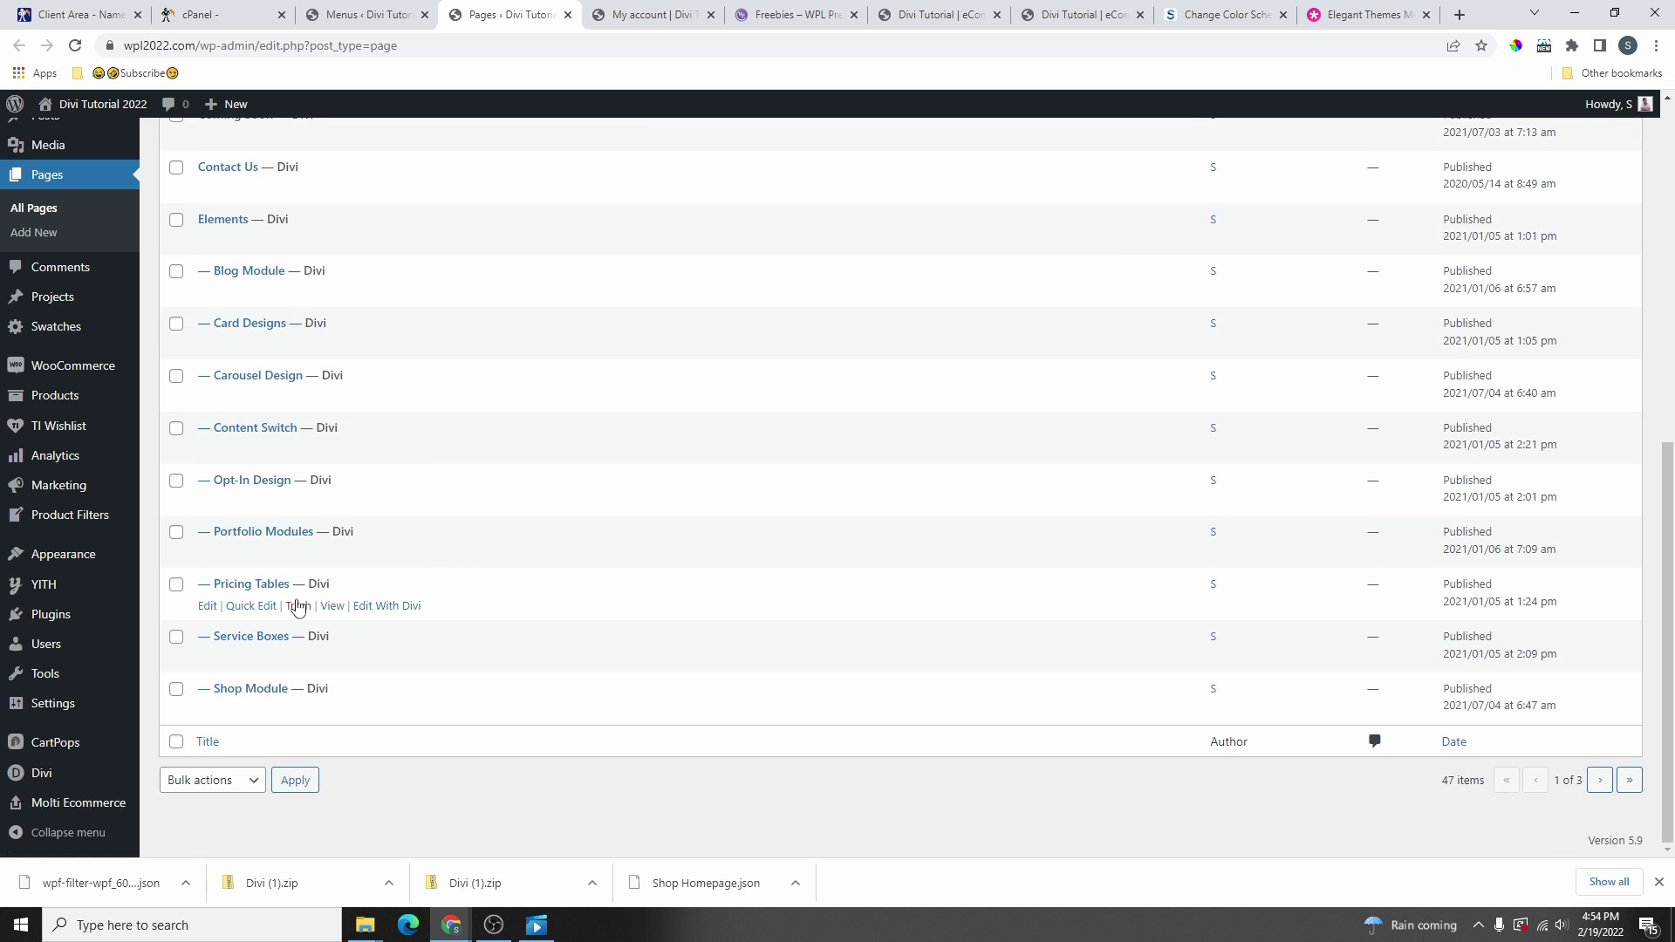
- View the Pricing Tables page in a new tab, examine both pricing designs, and close it
{"action": "right_click", "coordinate": [339, 608]}
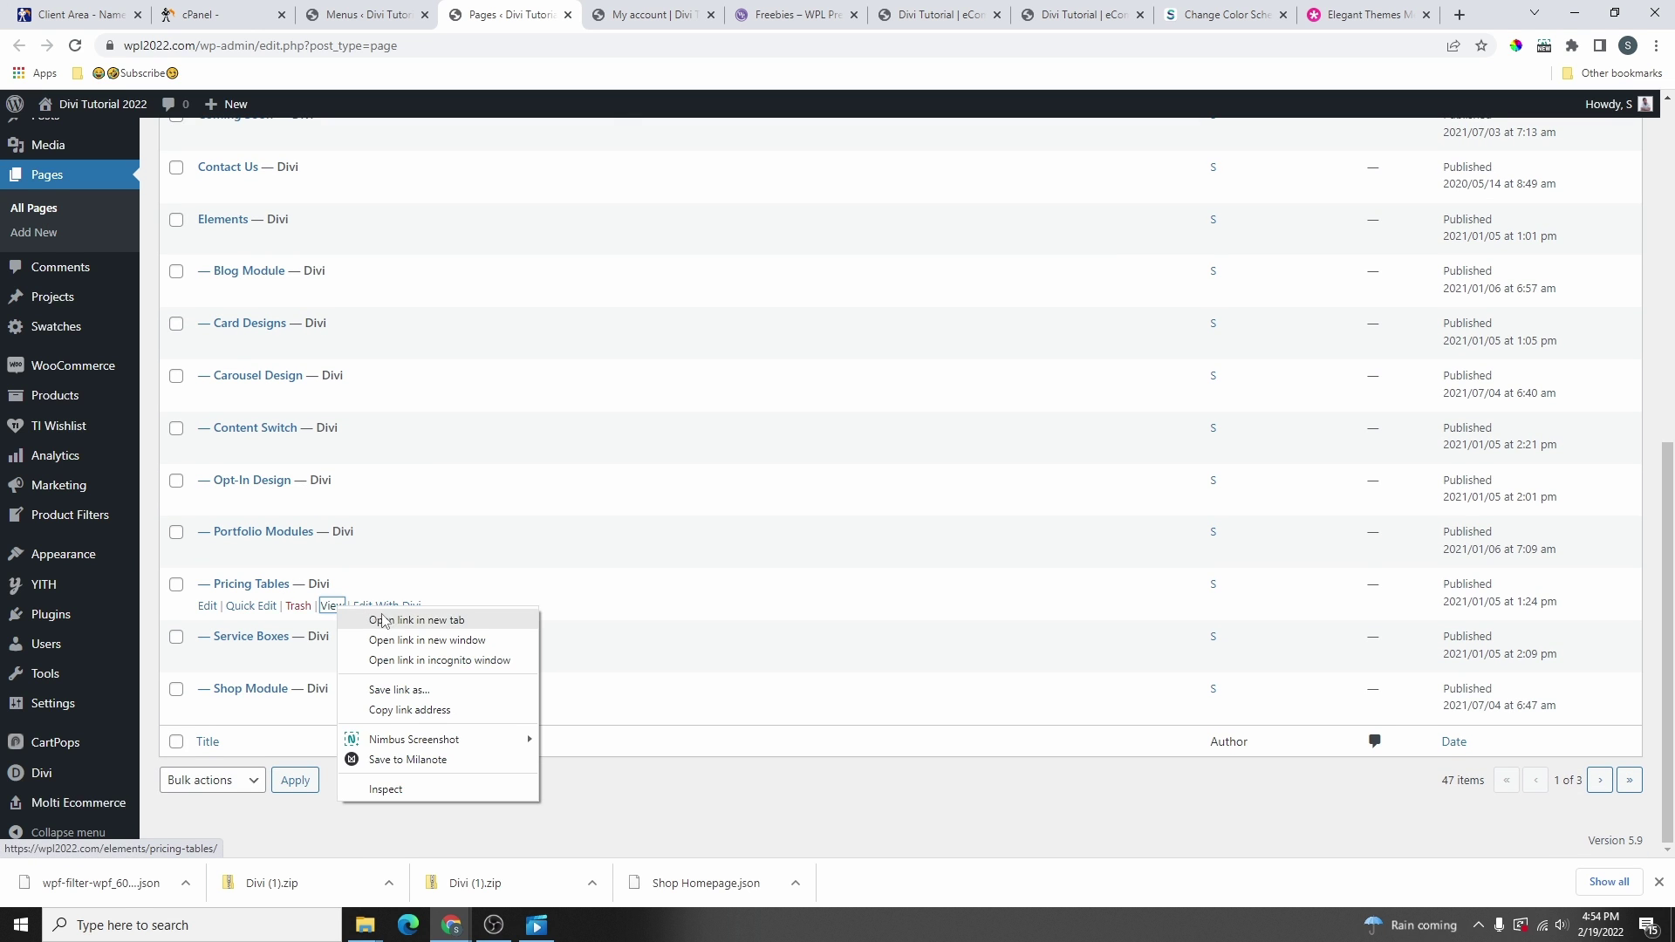
{"action": "left_click", "coordinate": [402, 621]}
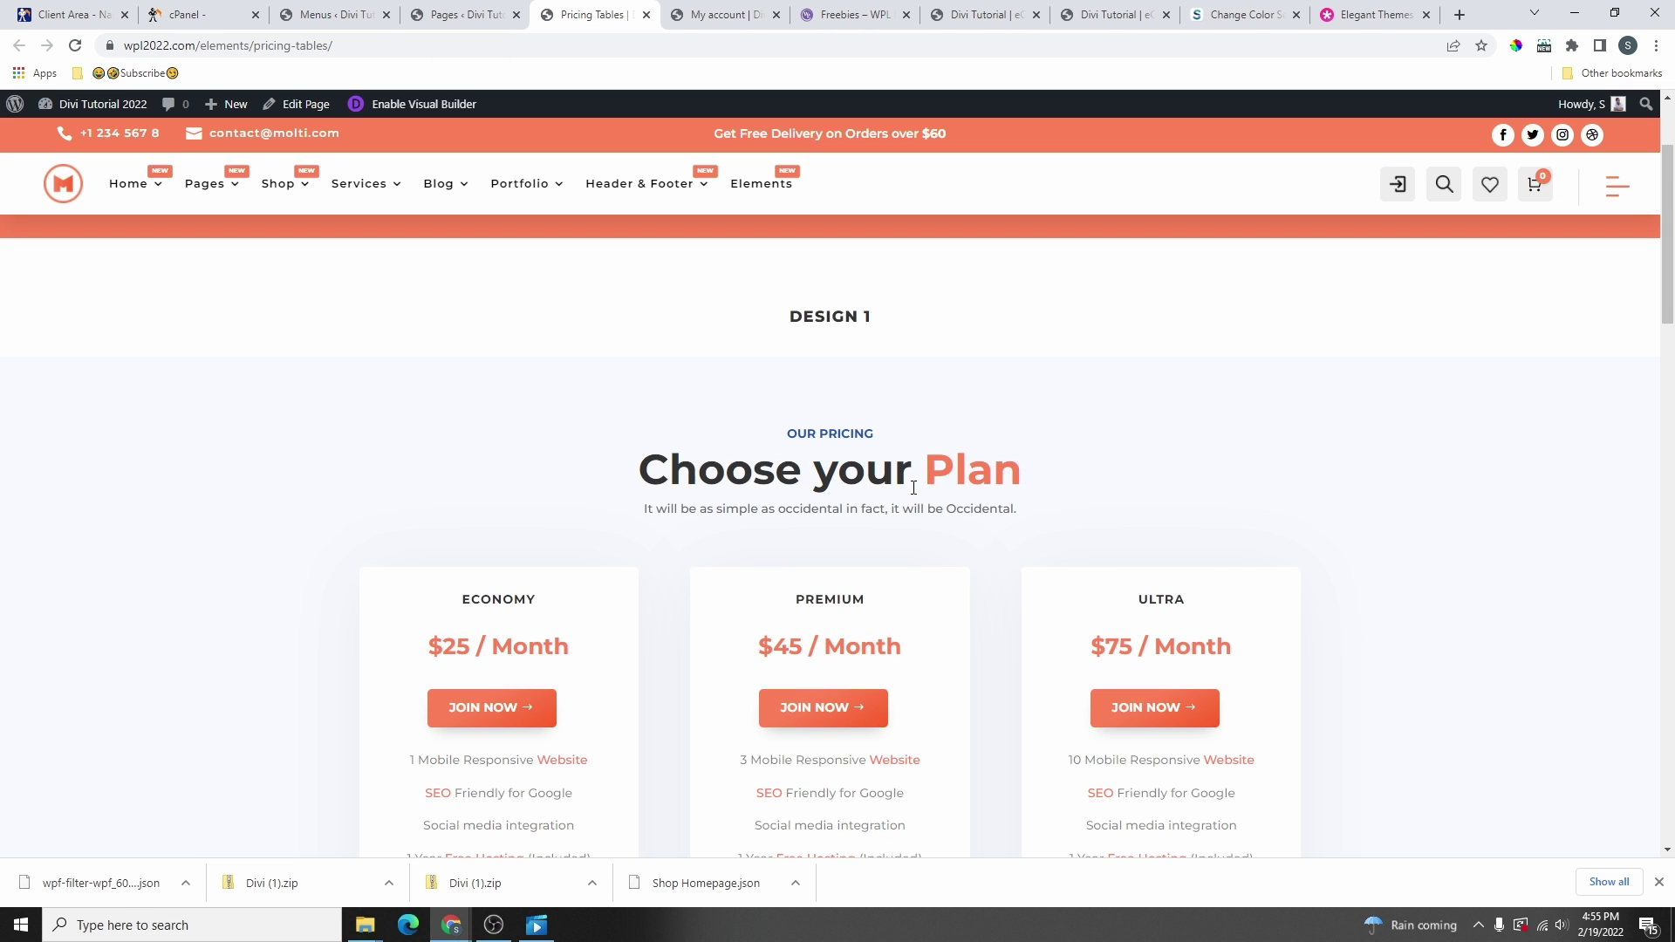
{"action": "scroll", "coordinate": [915, 504], "scroll_direction": "down", "scroll_amount": 4}
{"action": "scroll", "coordinate": [916, 503], "scroll_direction": "down", "scroll_amount": 4}
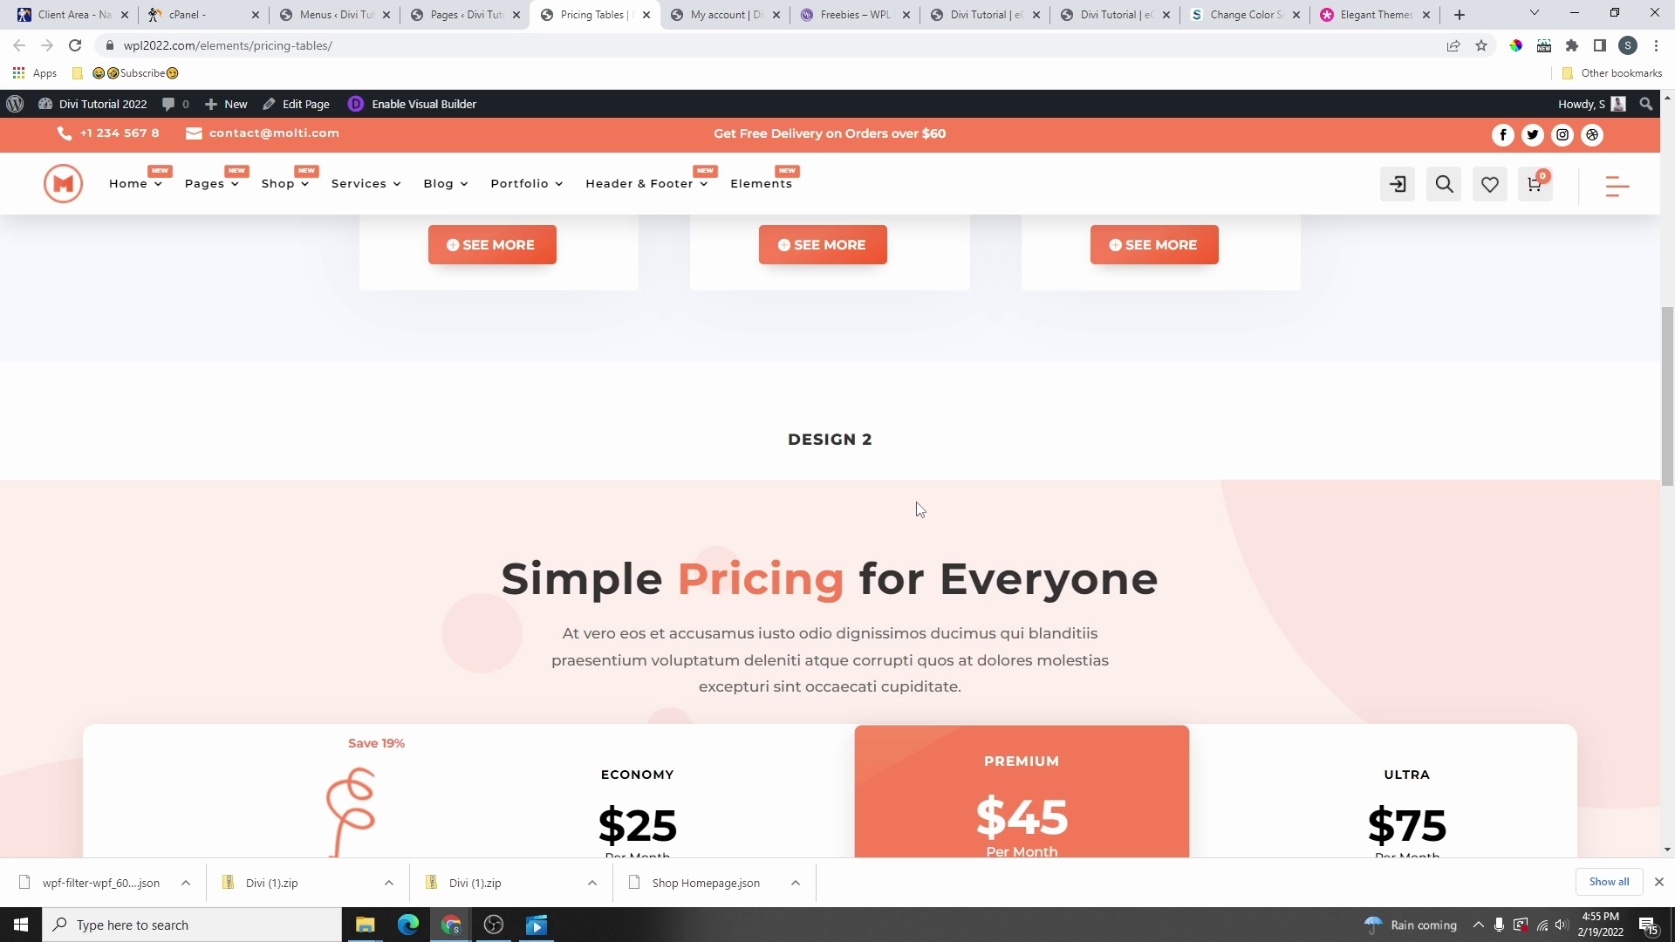
{"action": "scroll", "coordinate": [777, 541], "scroll_direction": "down", "scroll_amount": 5}
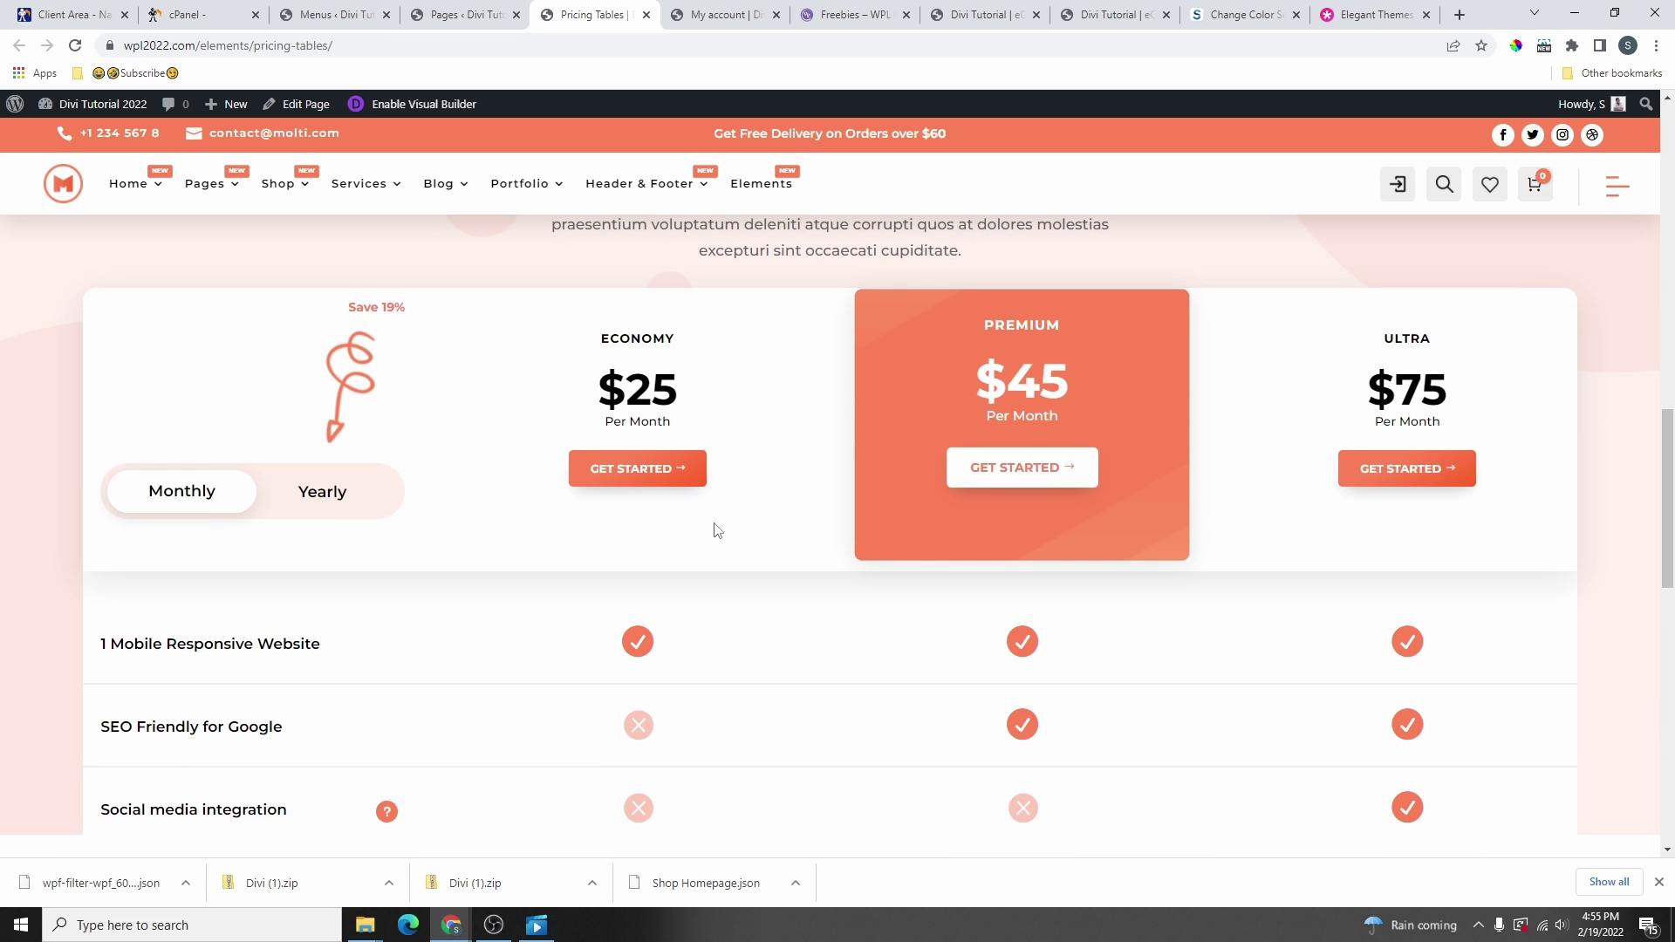
{"action": "scroll", "coordinate": [780, 546], "scroll_direction": "up", "scroll_amount": 15}
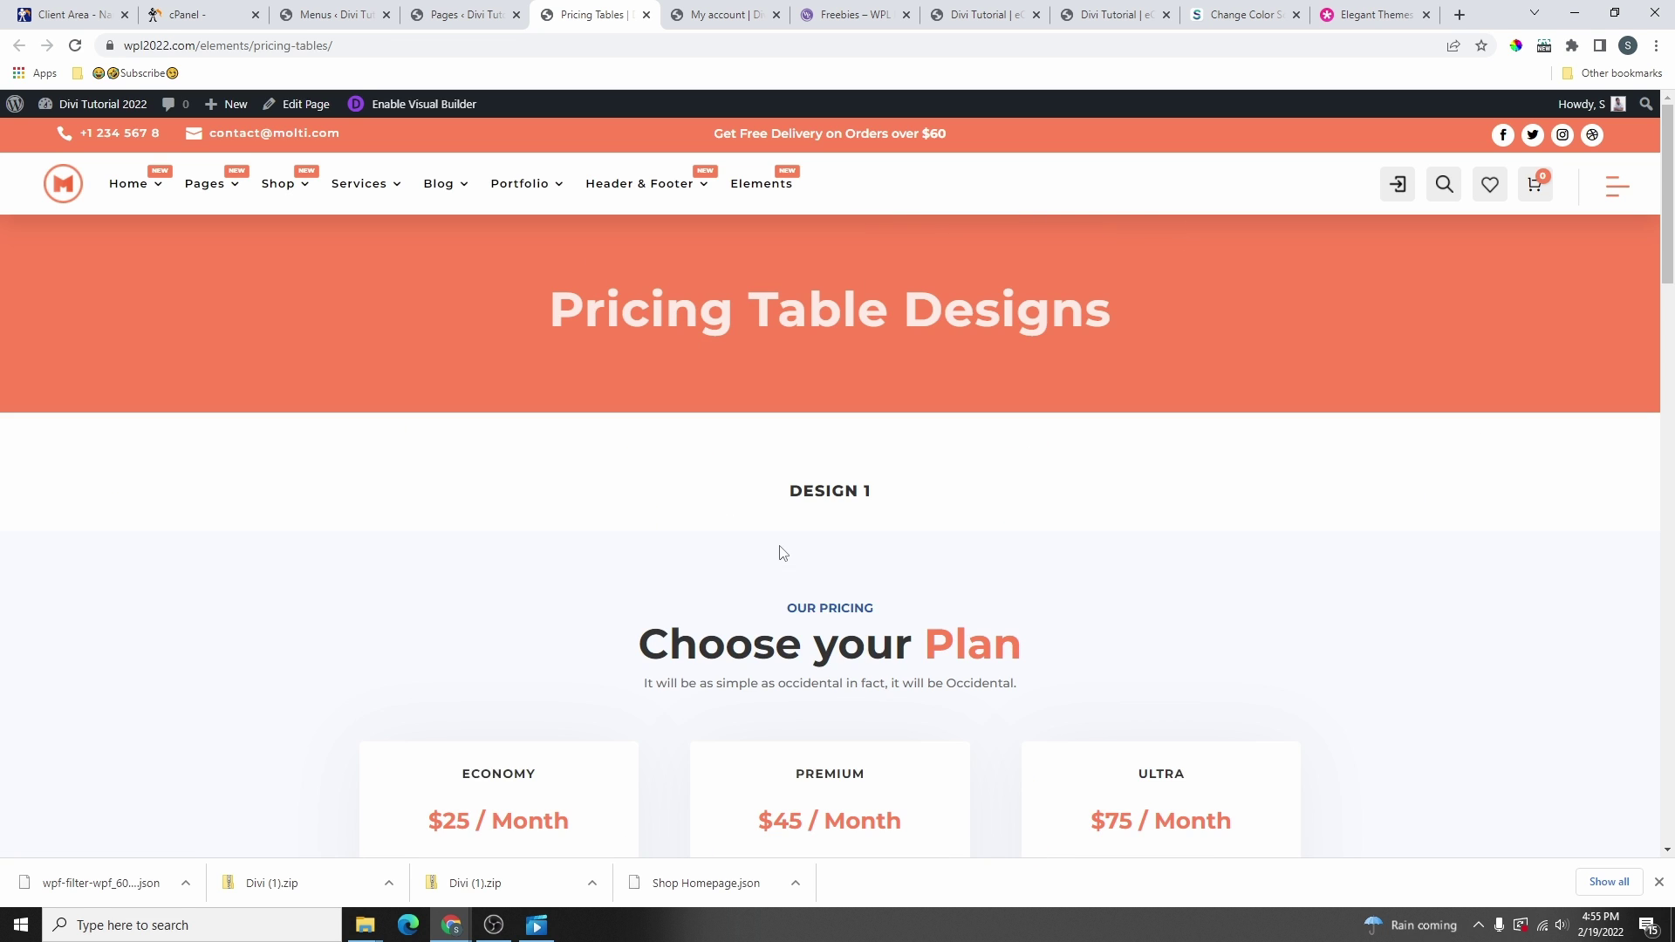
{"action": "scroll", "coordinate": [881, 515], "scroll_direction": "down", "scroll_amount": 9}
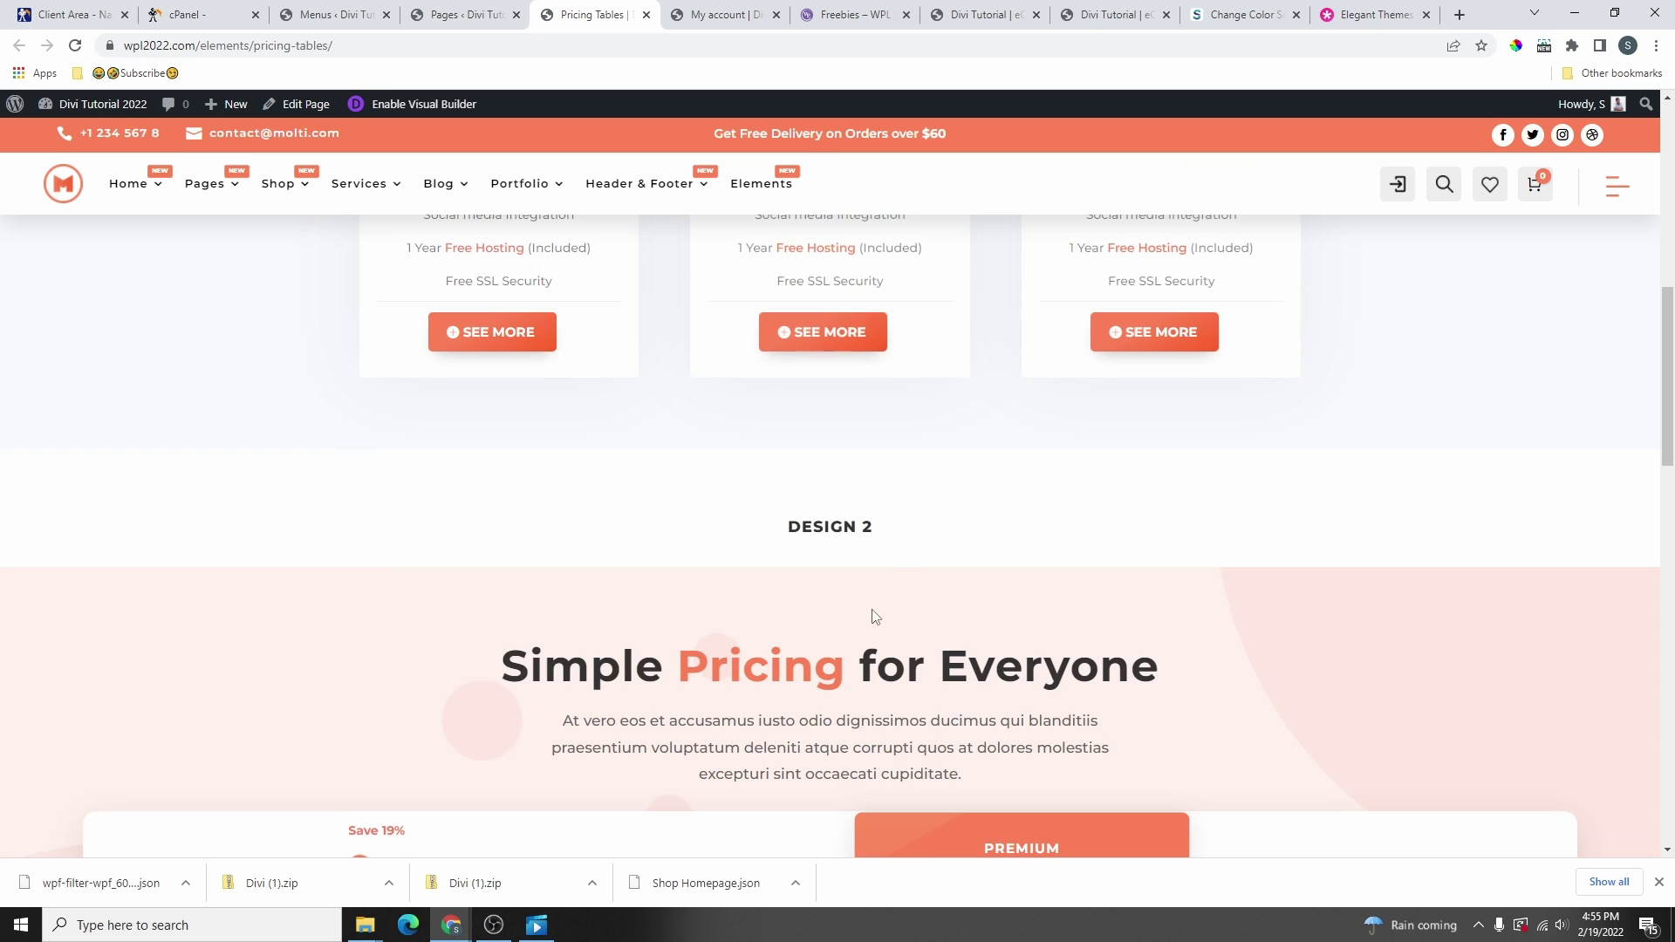
{"action": "scroll", "coordinate": [890, 555], "scroll_direction": "down", "scroll_amount": 15}
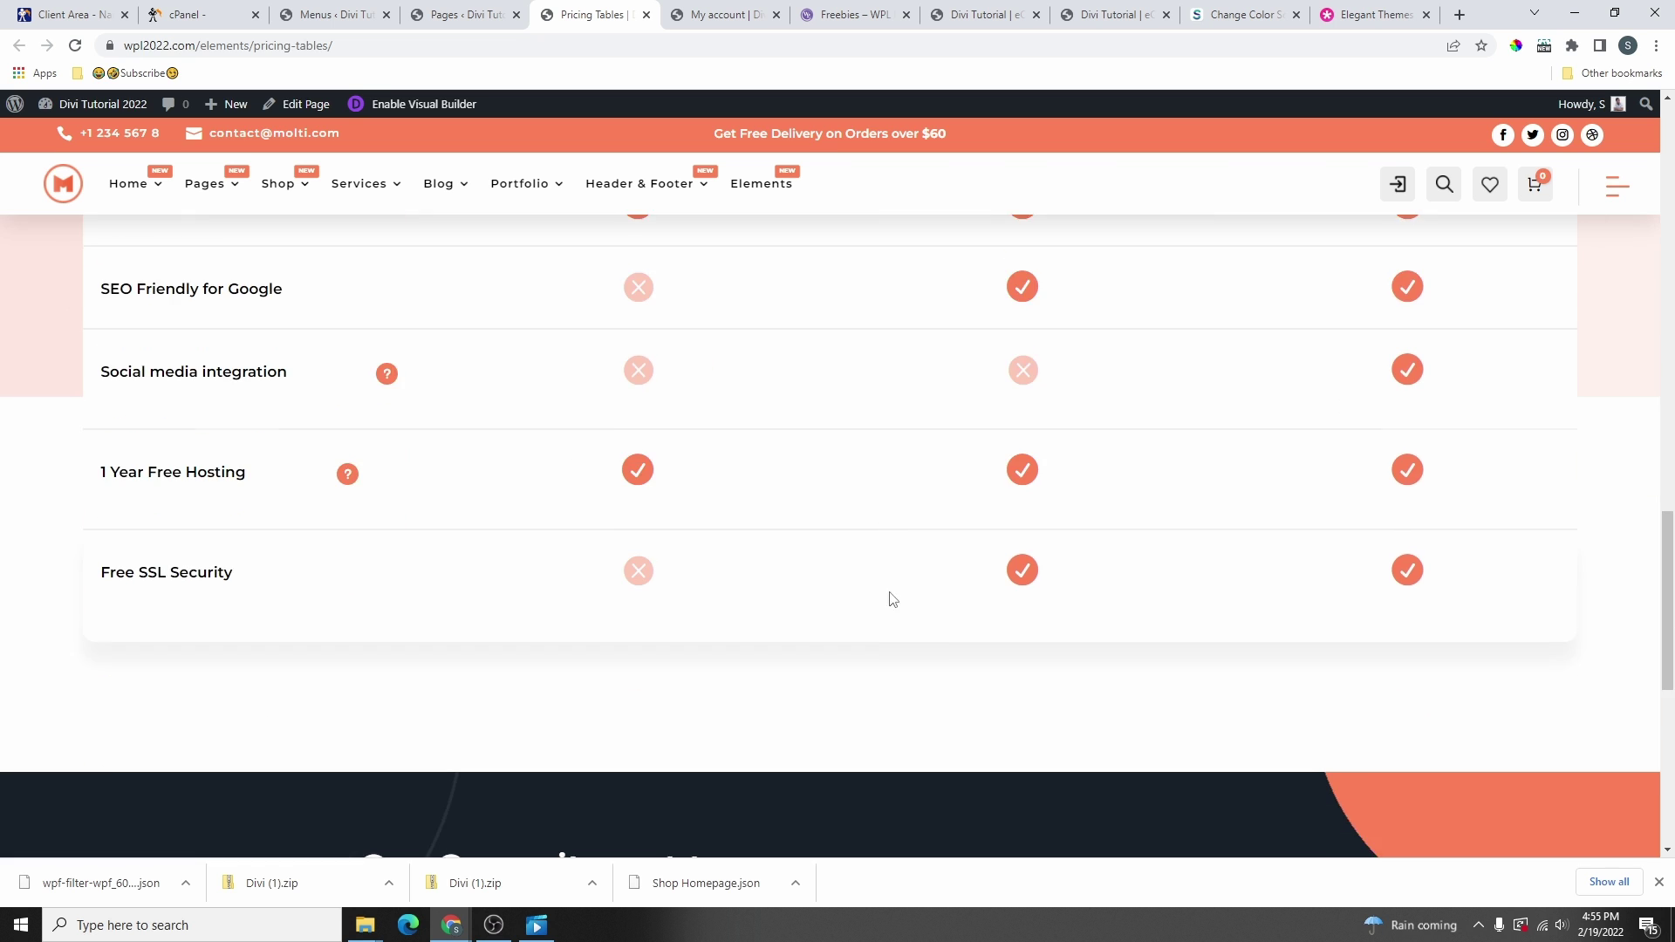
{"action": "scroll", "coordinate": [890, 591], "scroll_direction": "up", "scroll_amount": 20}
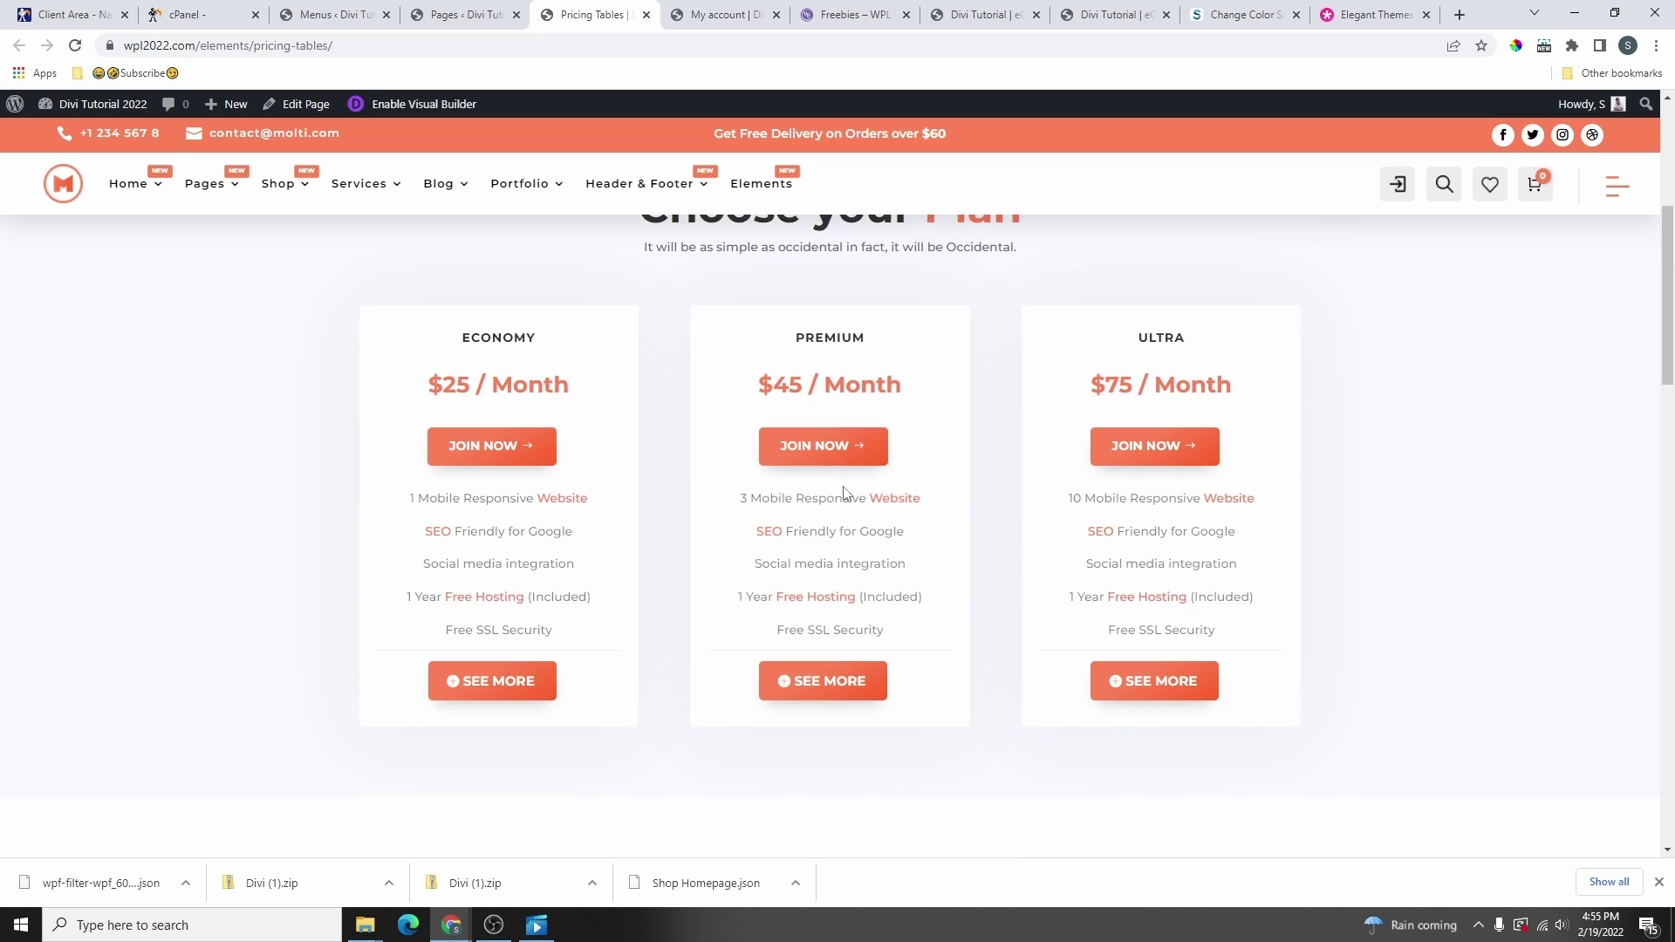
{"action": "left_click", "coordinate": [646, 15]}
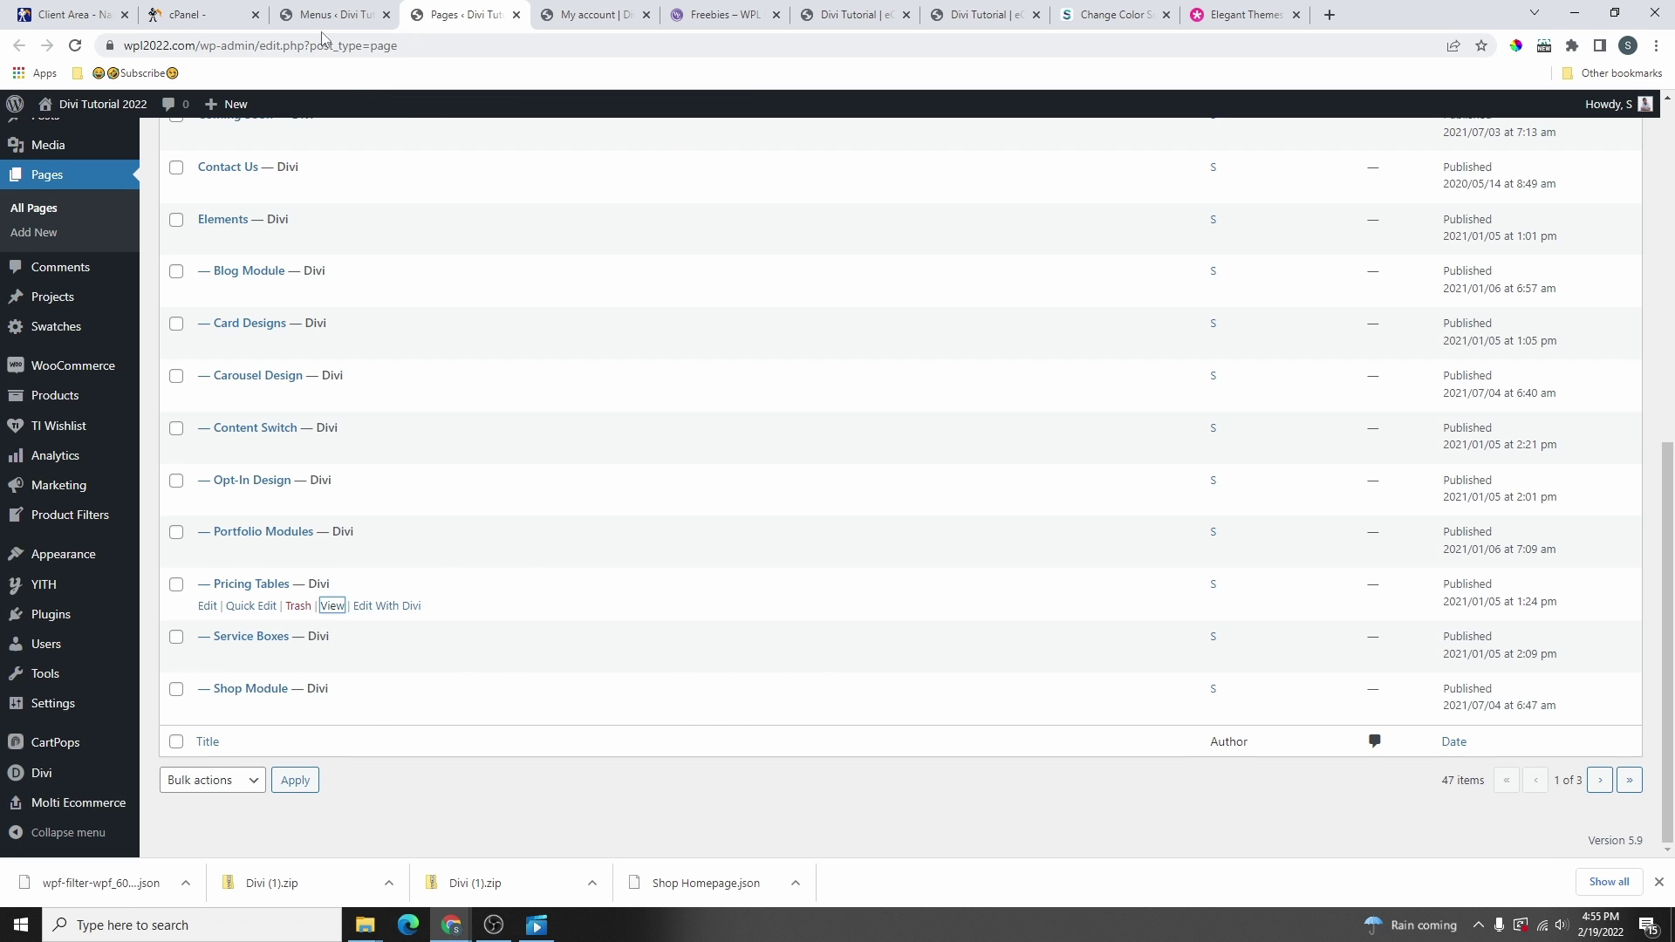
- Back in the menu editor, also select the Divi versions of Login / Register, My account and Shop, plus Shop Homepage
{"action": "left_click", "coordinate": [322, 15]}
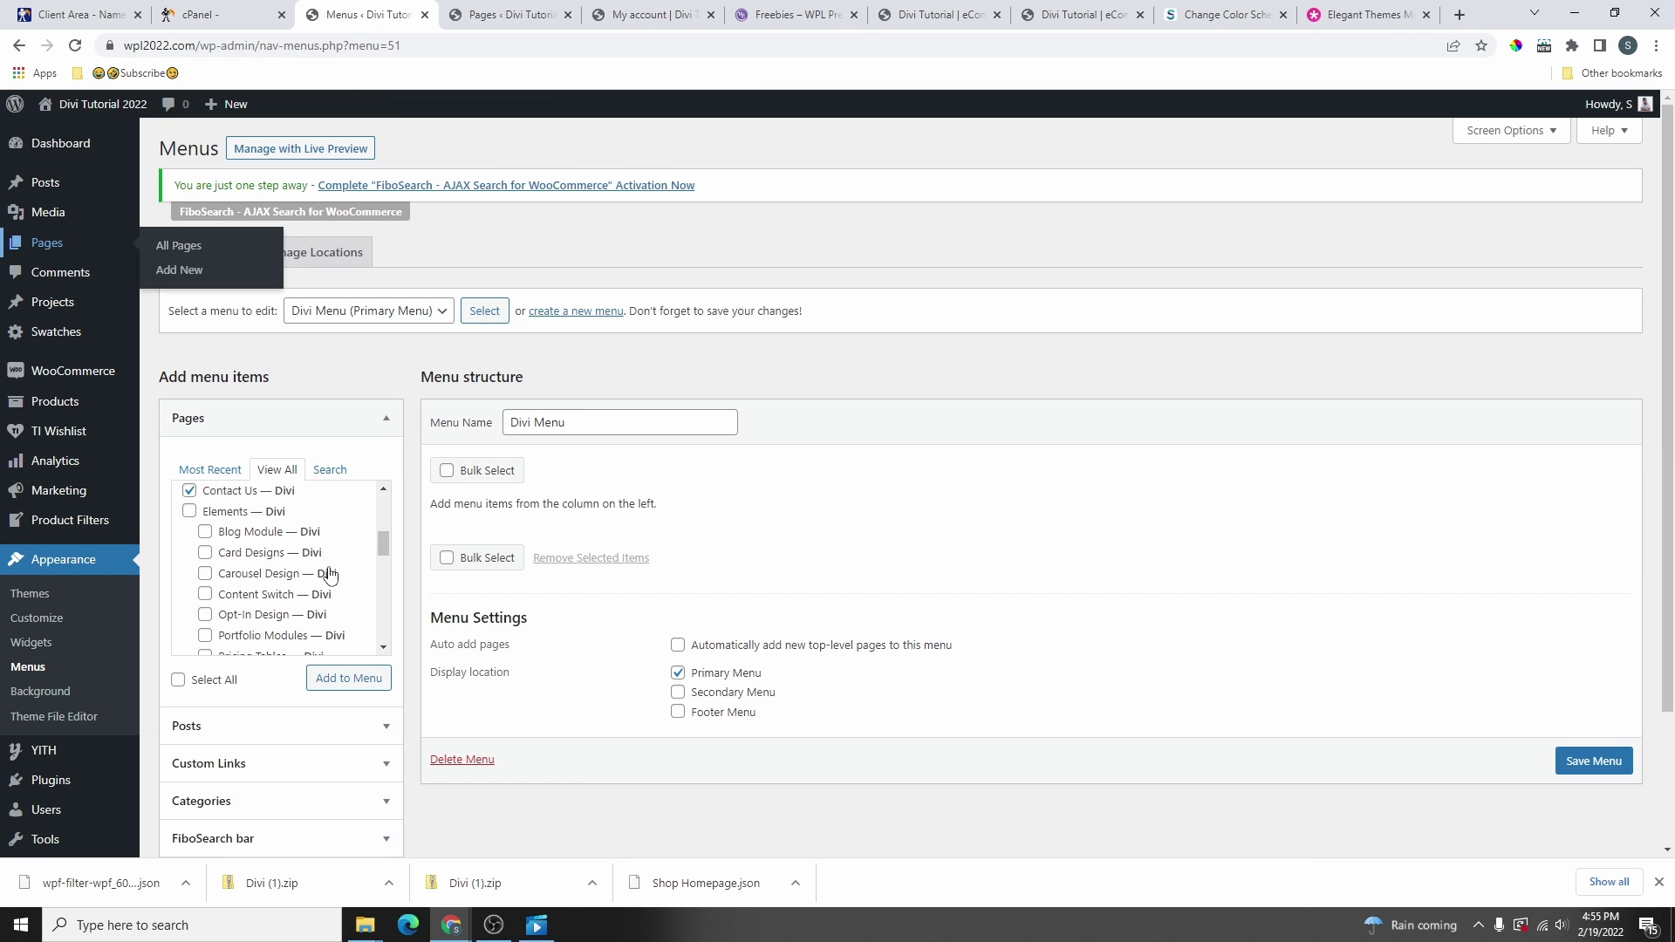
{"action": "left_click_drag", "start_coordinate": [386, 541], "coordinate": [385, 557]}
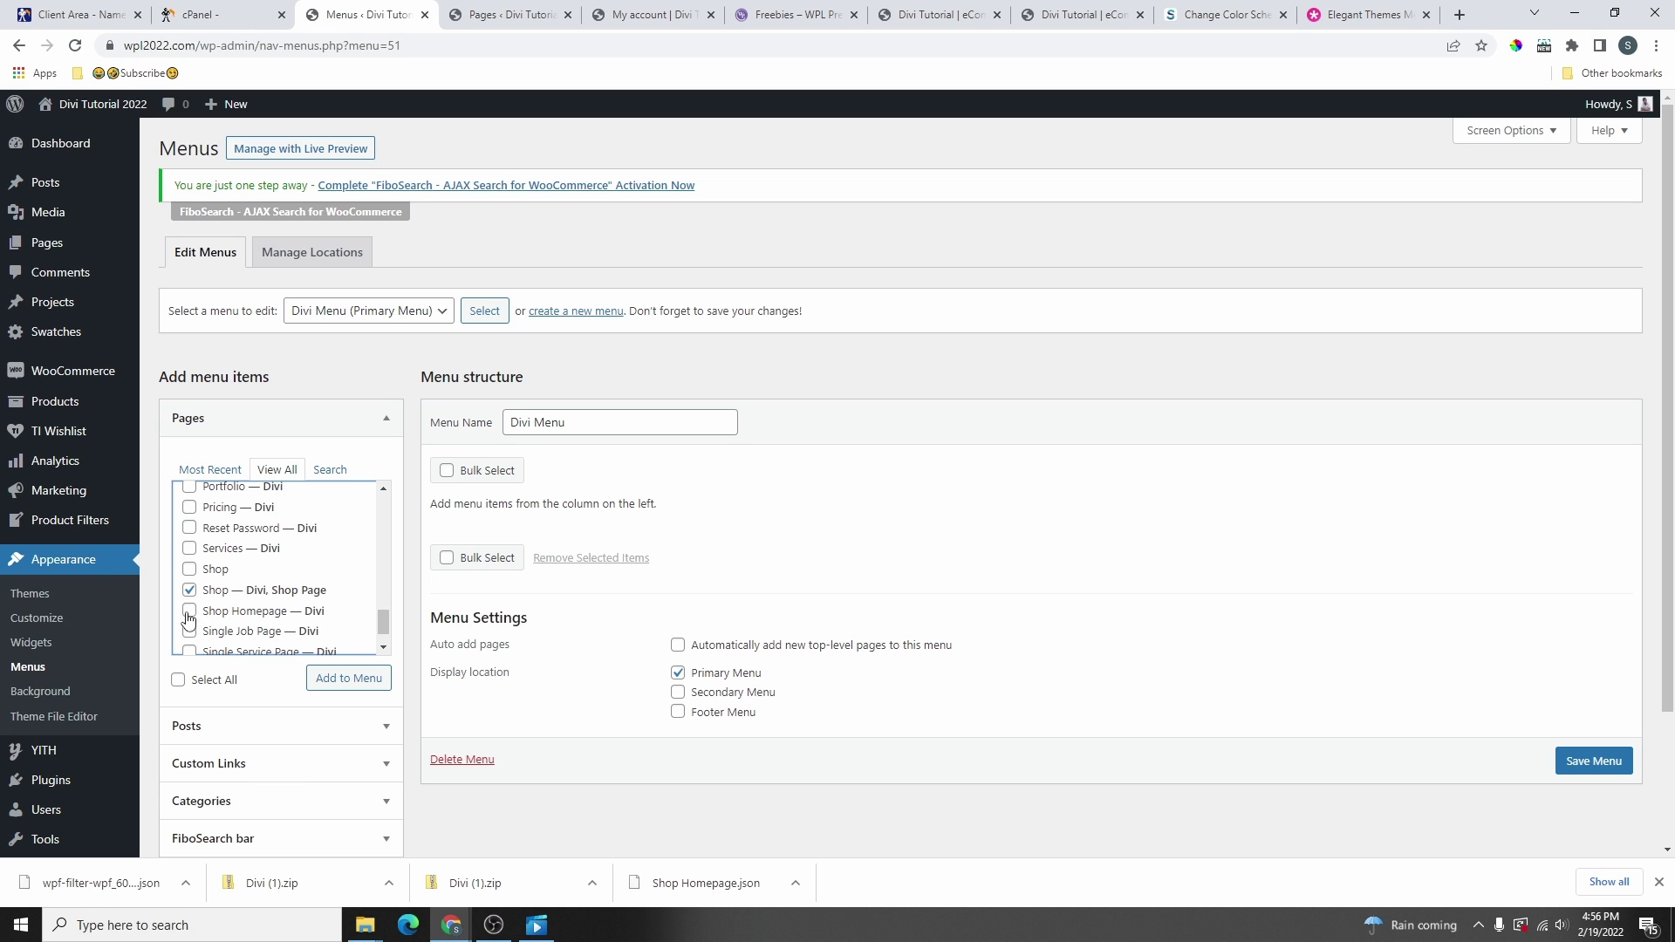
{"action": "left_click", "coordinate": [190, 612]}
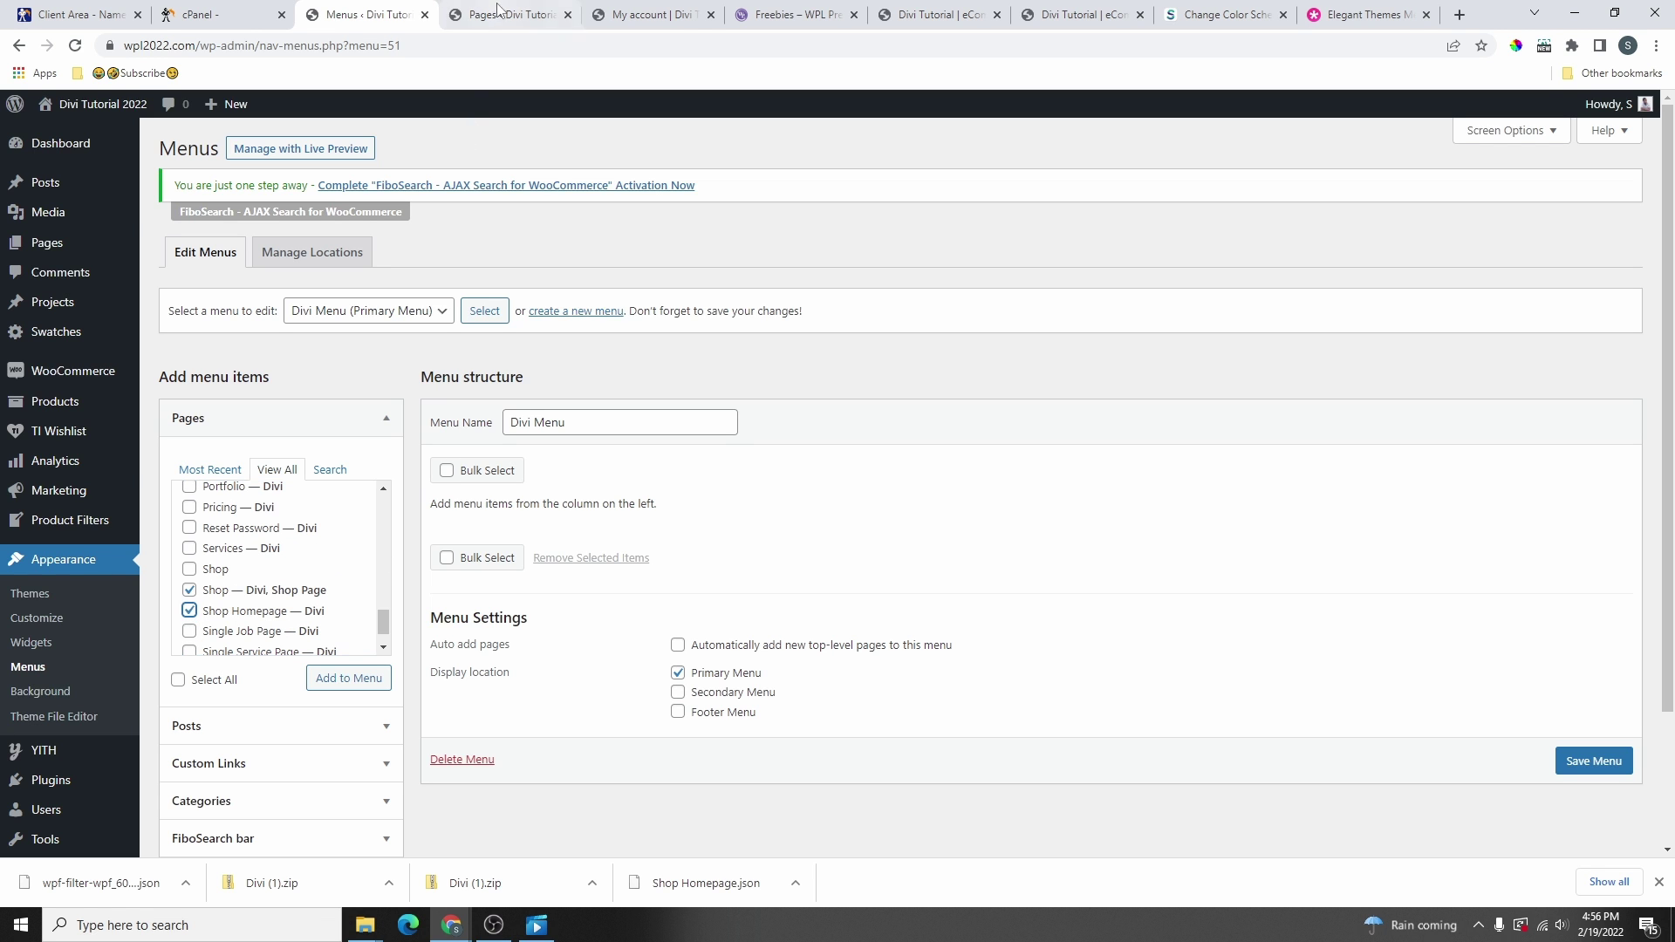
- Check the Home submenu in the header of the My account page and return to the menu editor
{"action": "left_click", "coordinate": [654, 15]}
{"action": "mouse_move", "coordinate": [157, 262]}
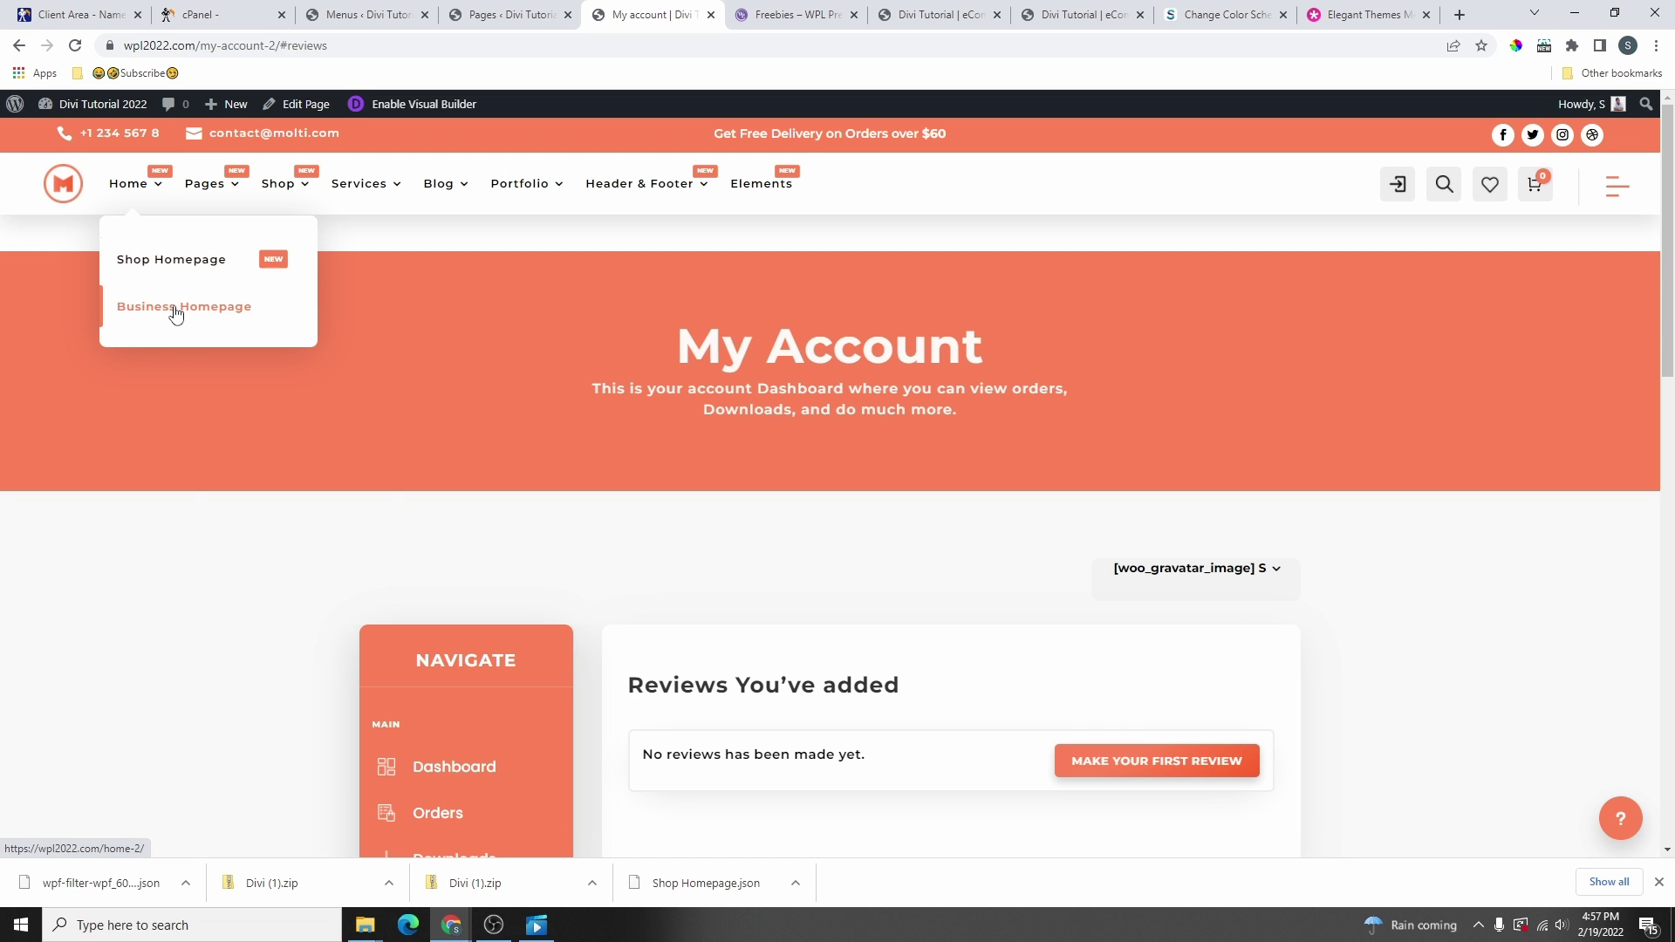
{"action": "left_click", "coordinate": [353, 15]}
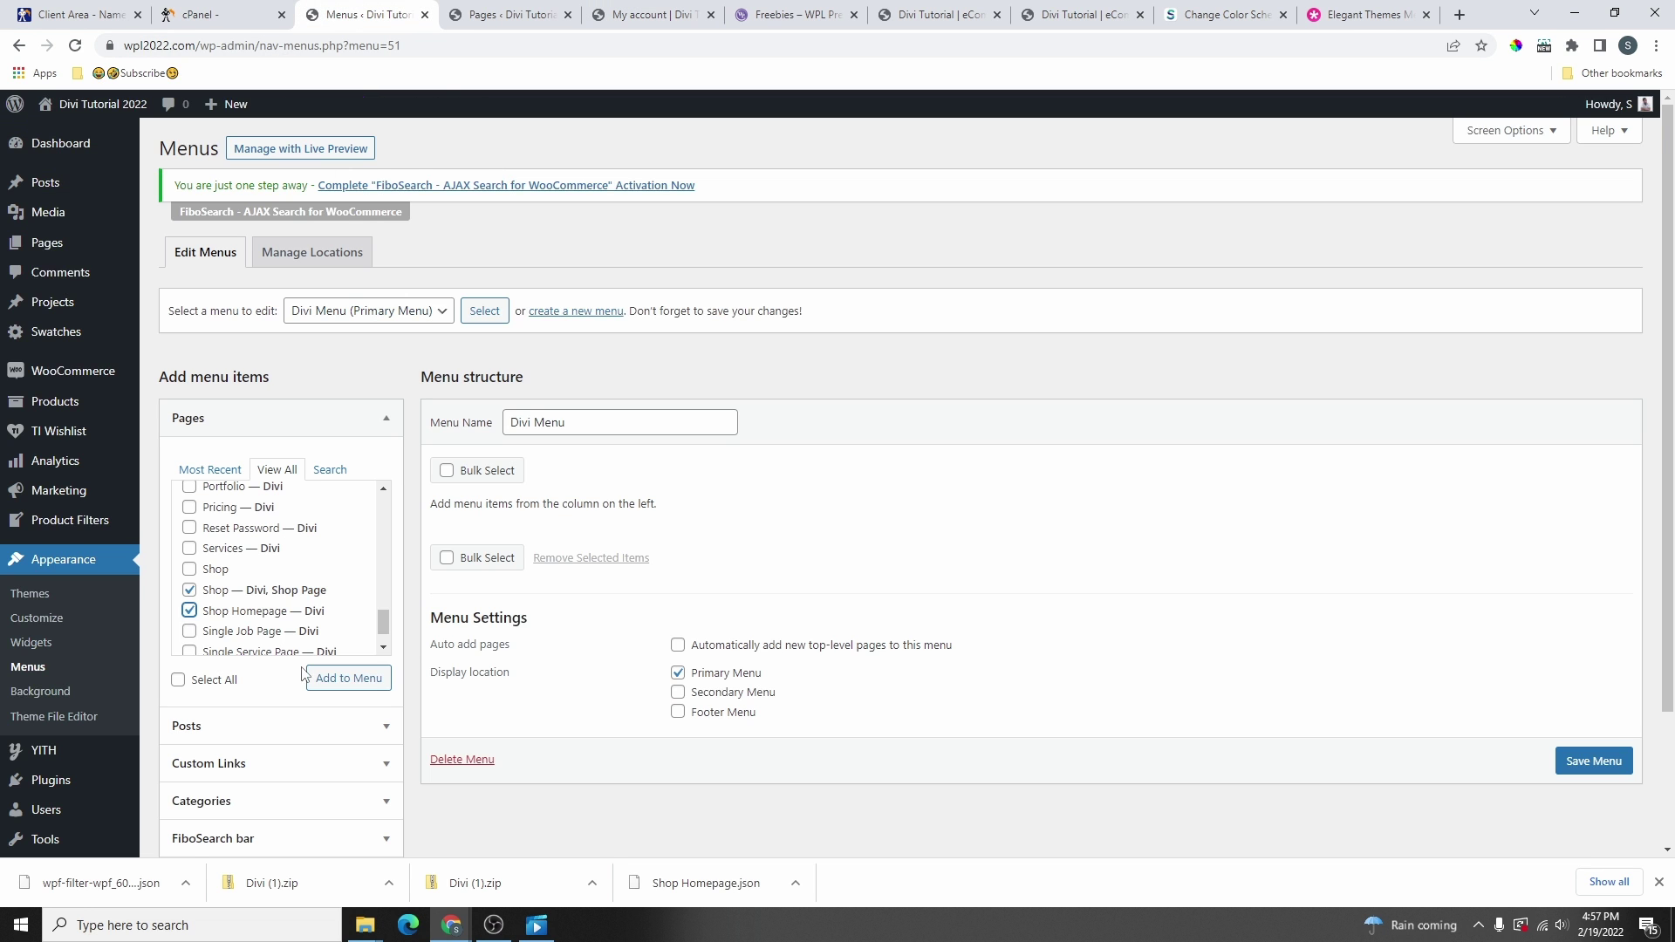
- Review the selected pages and add them all to Divi Menu
{"action": "left_click_drag", "start_coordinate": [384, 622], "coordinate": [383, 598]}
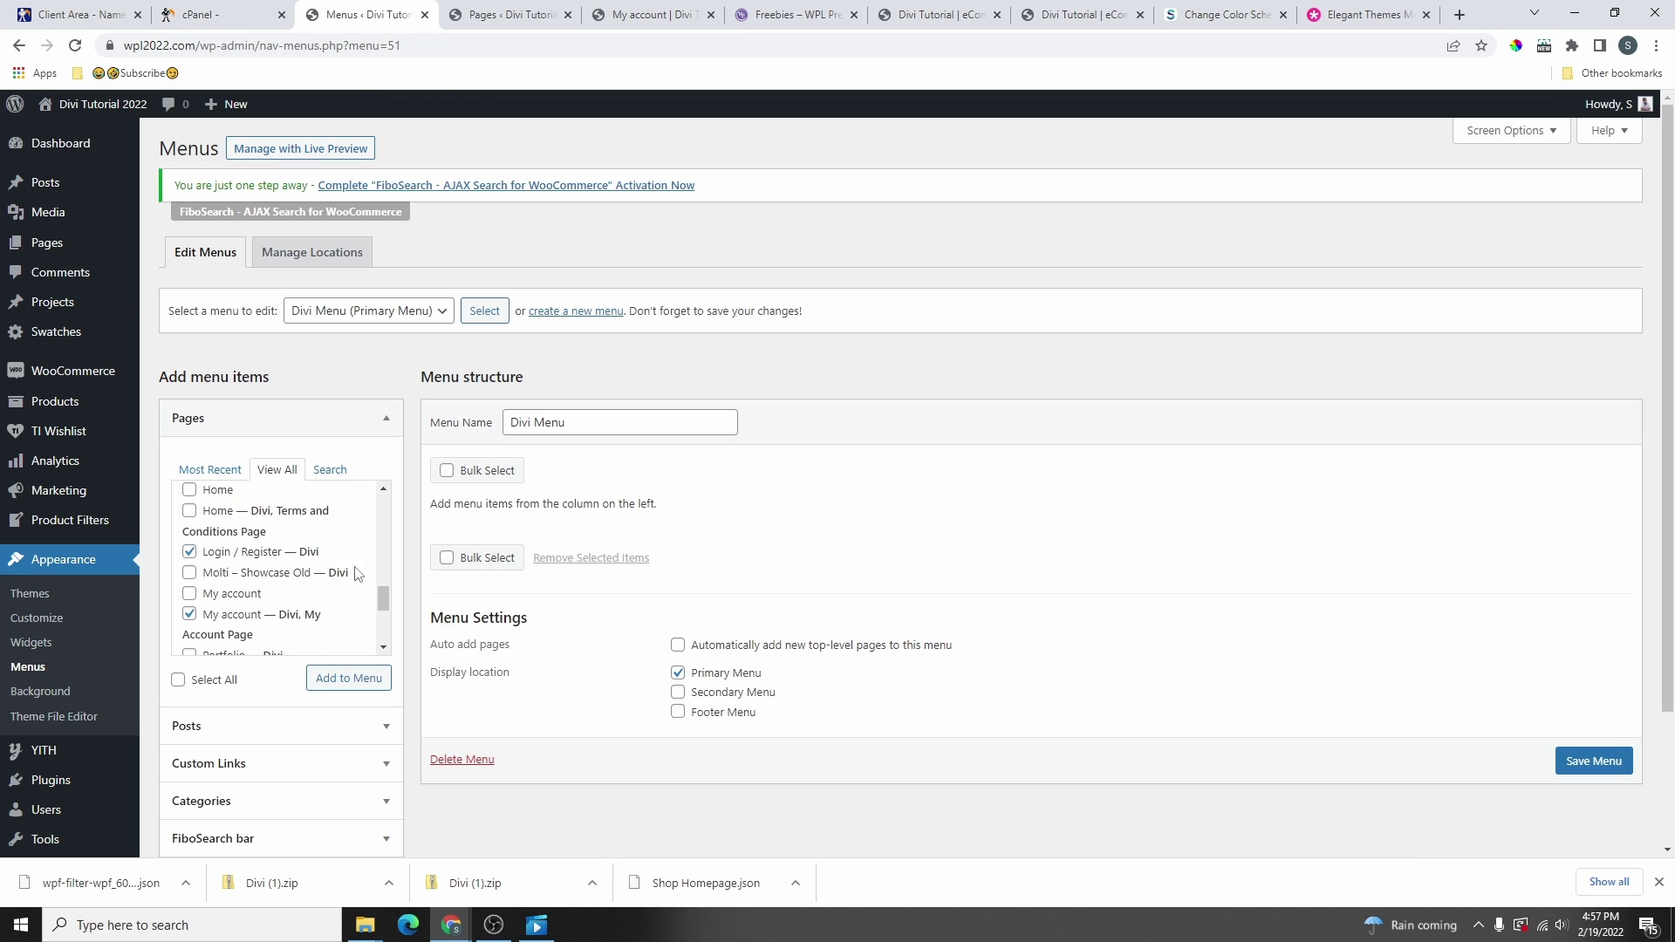
{"action": "scroll", "coordinate": [356, 574], "scroll_direction": "down", "scroll_amount": 3}
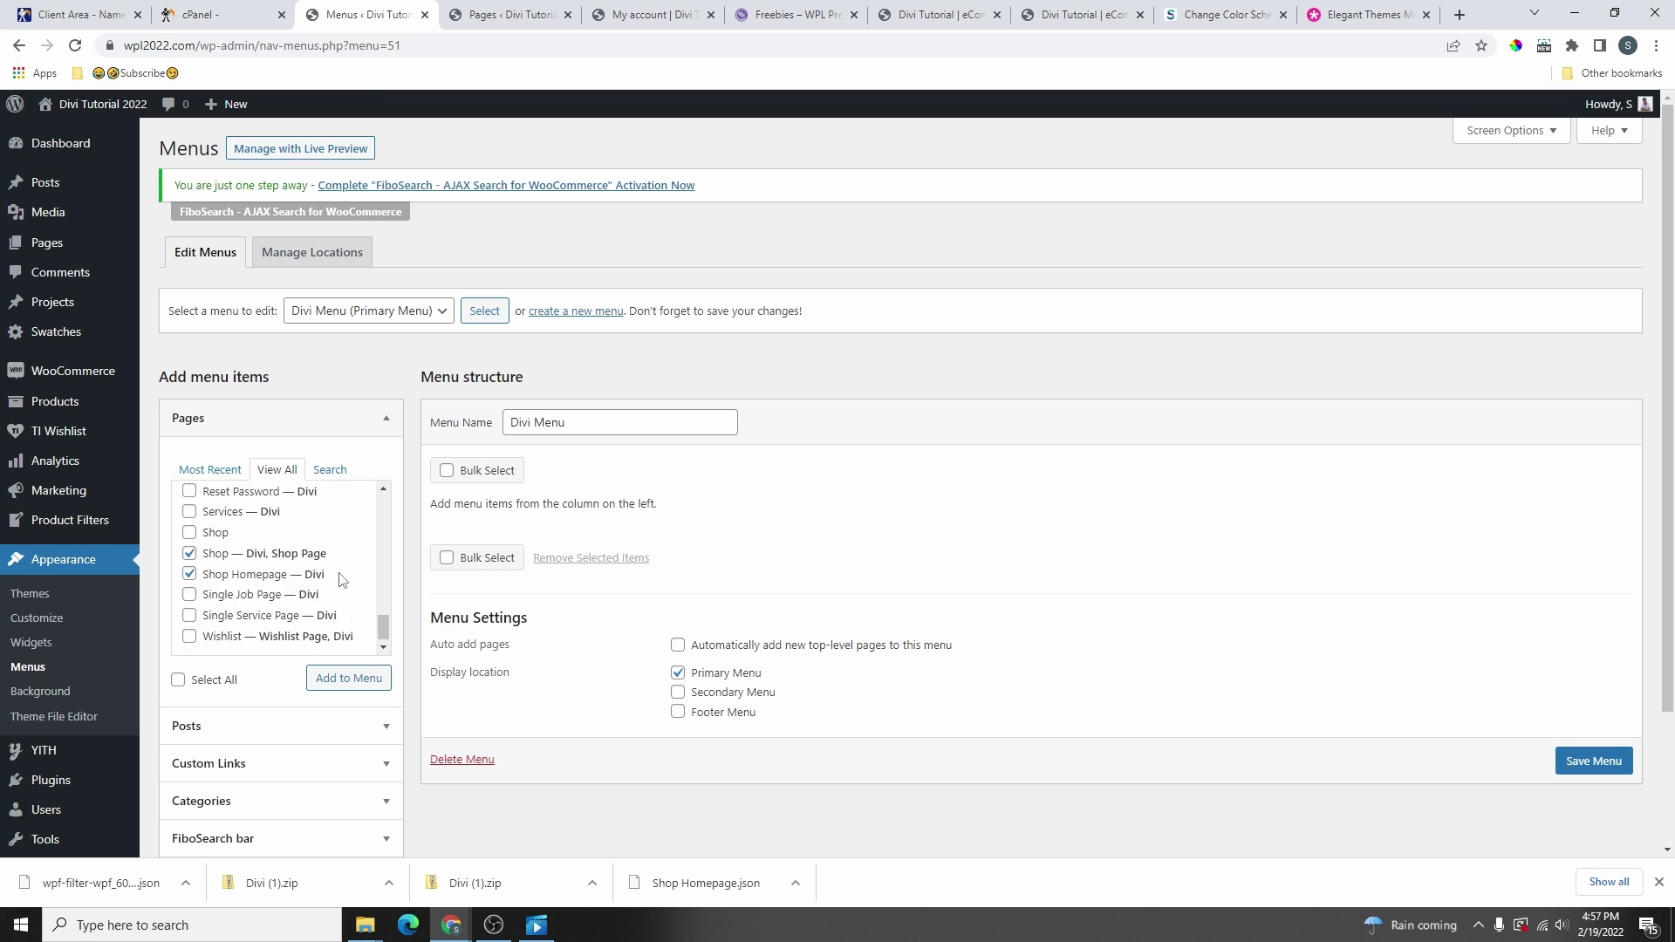
{"action": "left_click", "coordinate": [349, 679]}
- Add the Pricing page to the end of Divi Menu
{"action": "scroll", "coordinate": [280, 340], "scroll_direction": "down", "scroll_amount": 3}
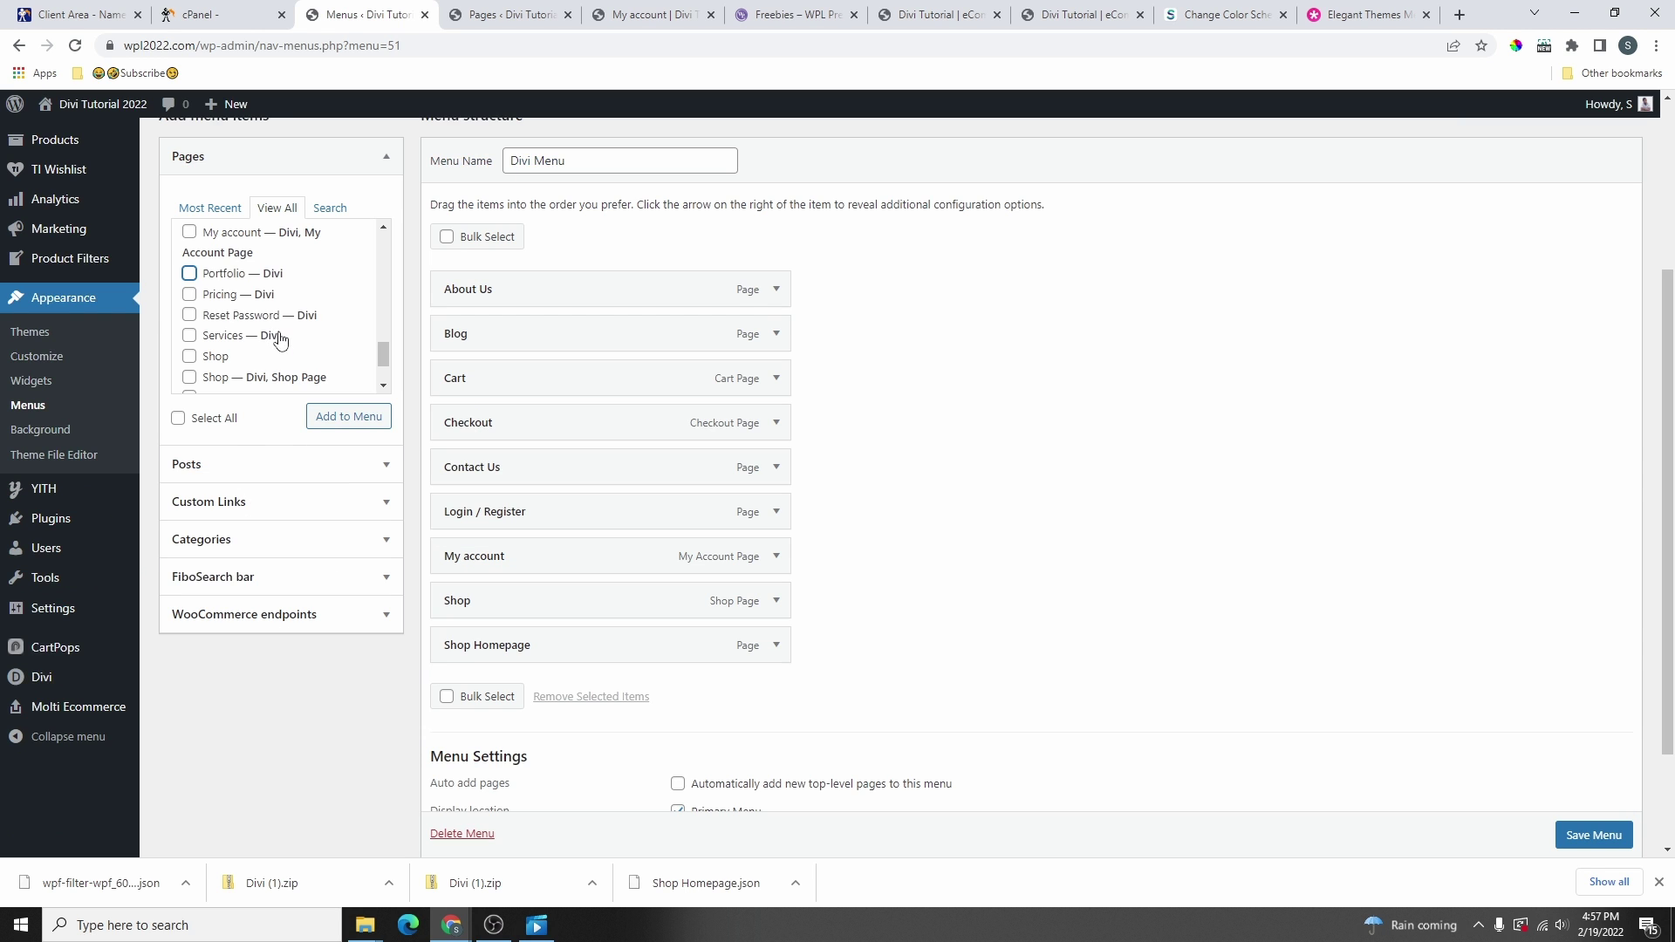
{"action": "left_click", "coordinate": [349, 416]}
{"action": "scroll", "coordinate": [650, 524], "scroll_direction": "down", "scroll_amount": 1}
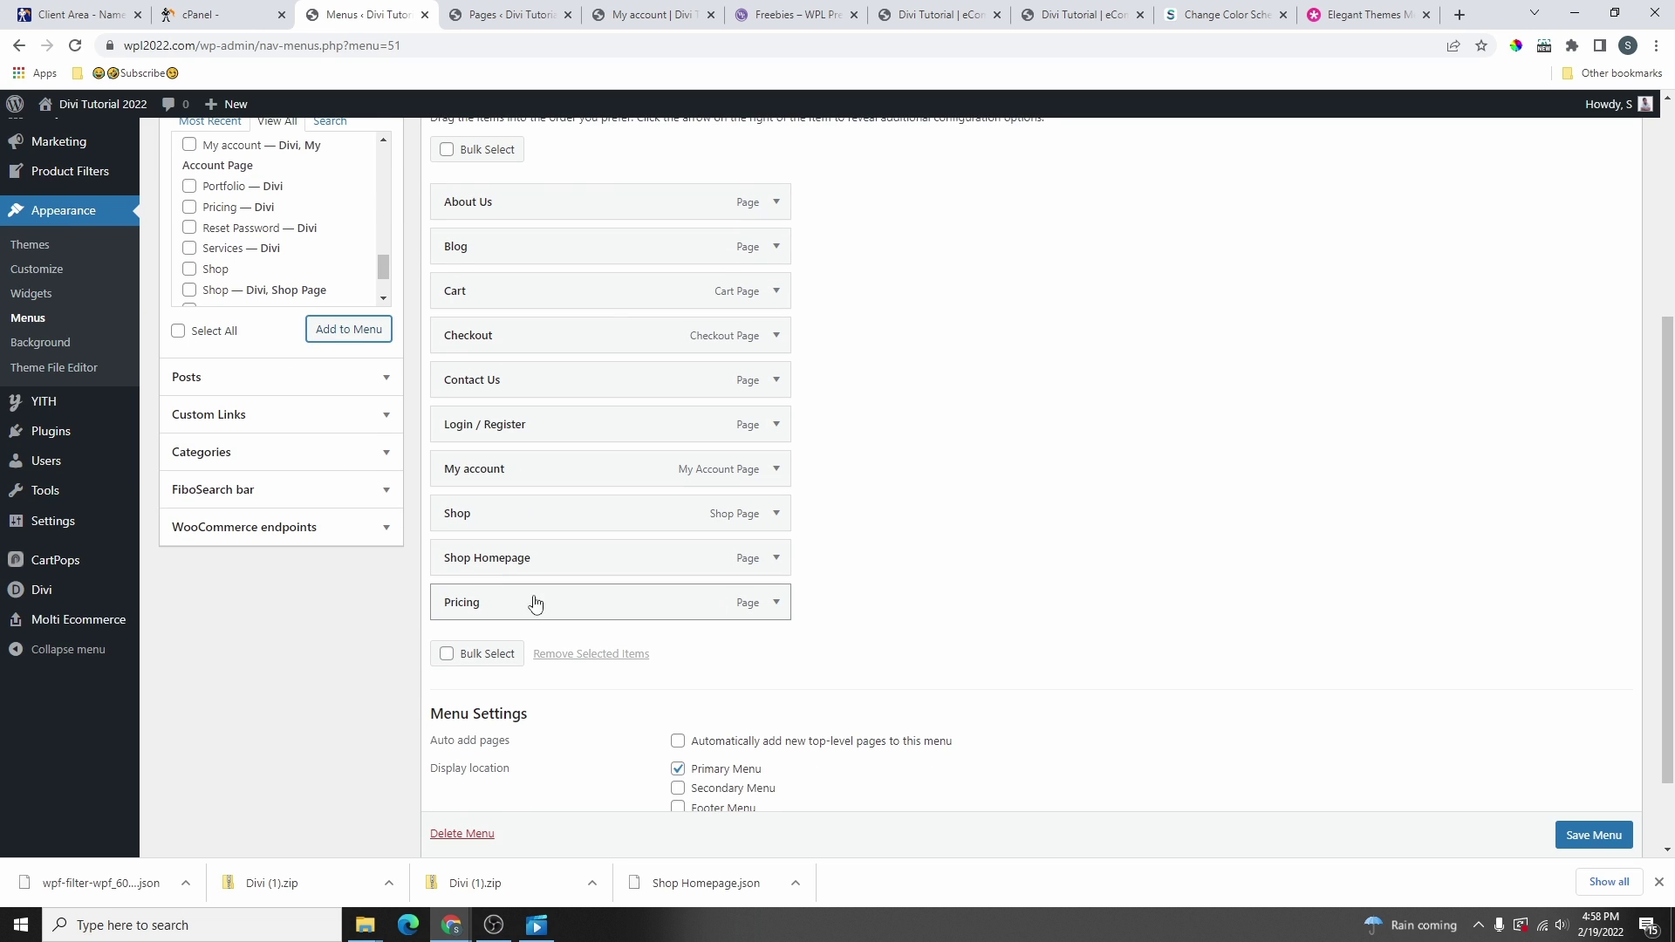
- Remove the Pricing item from Divi Menu
{"action": "left_click", "coordinate": [777, 603]}
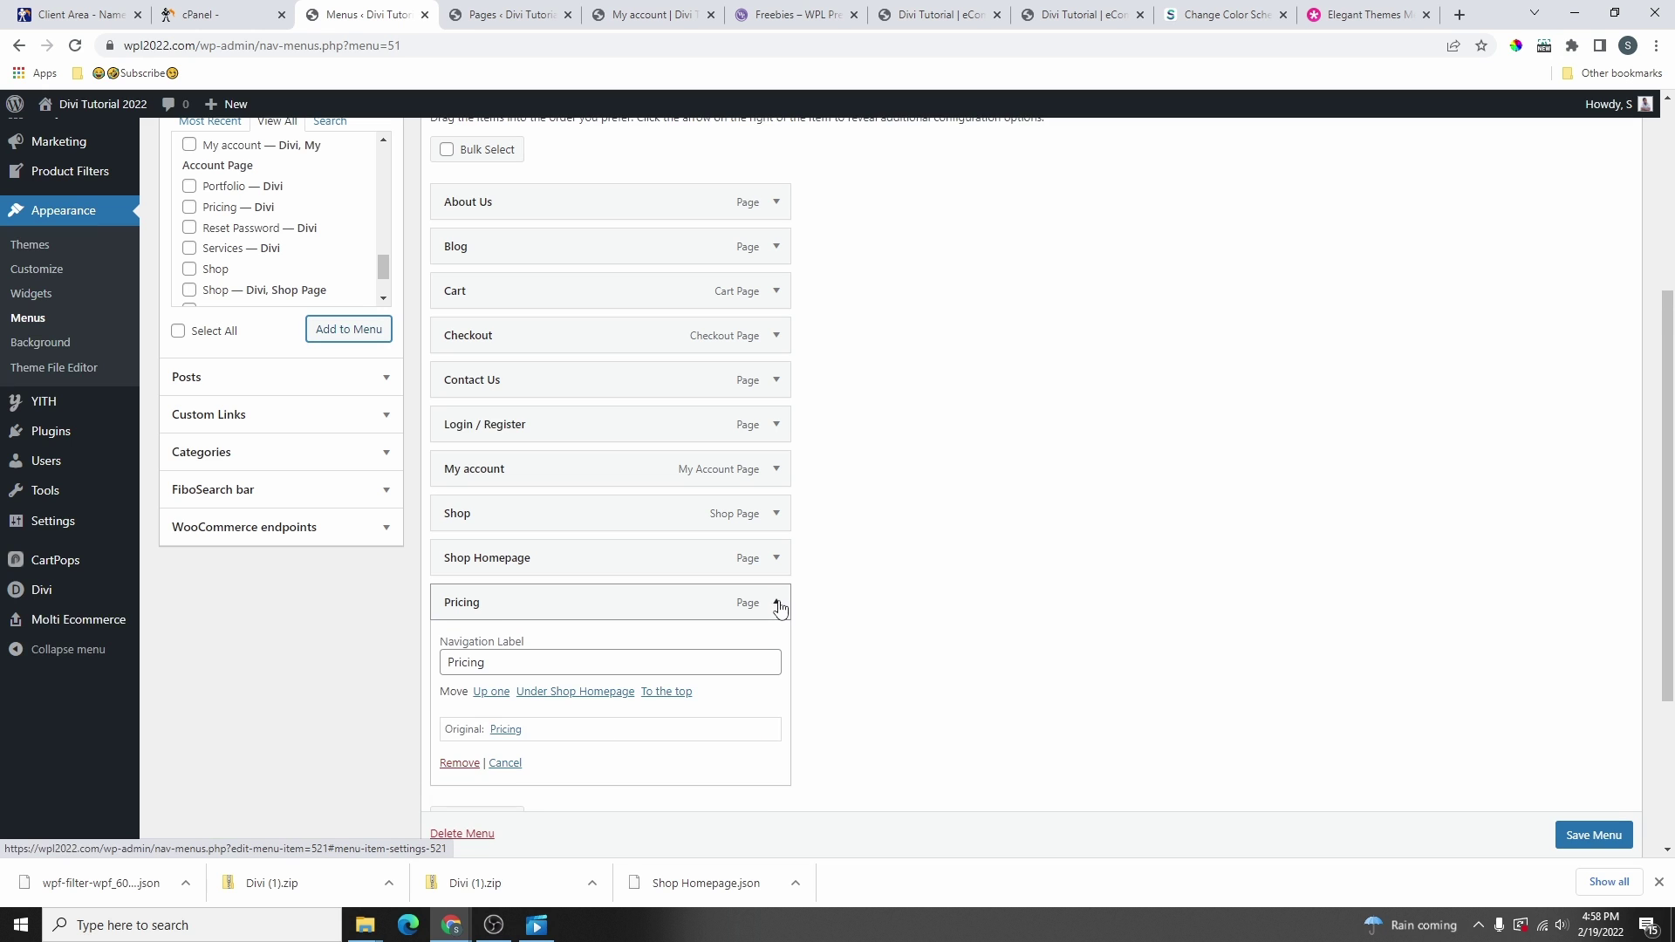
{"action": "left_click", "coordinate": [457, 765]}
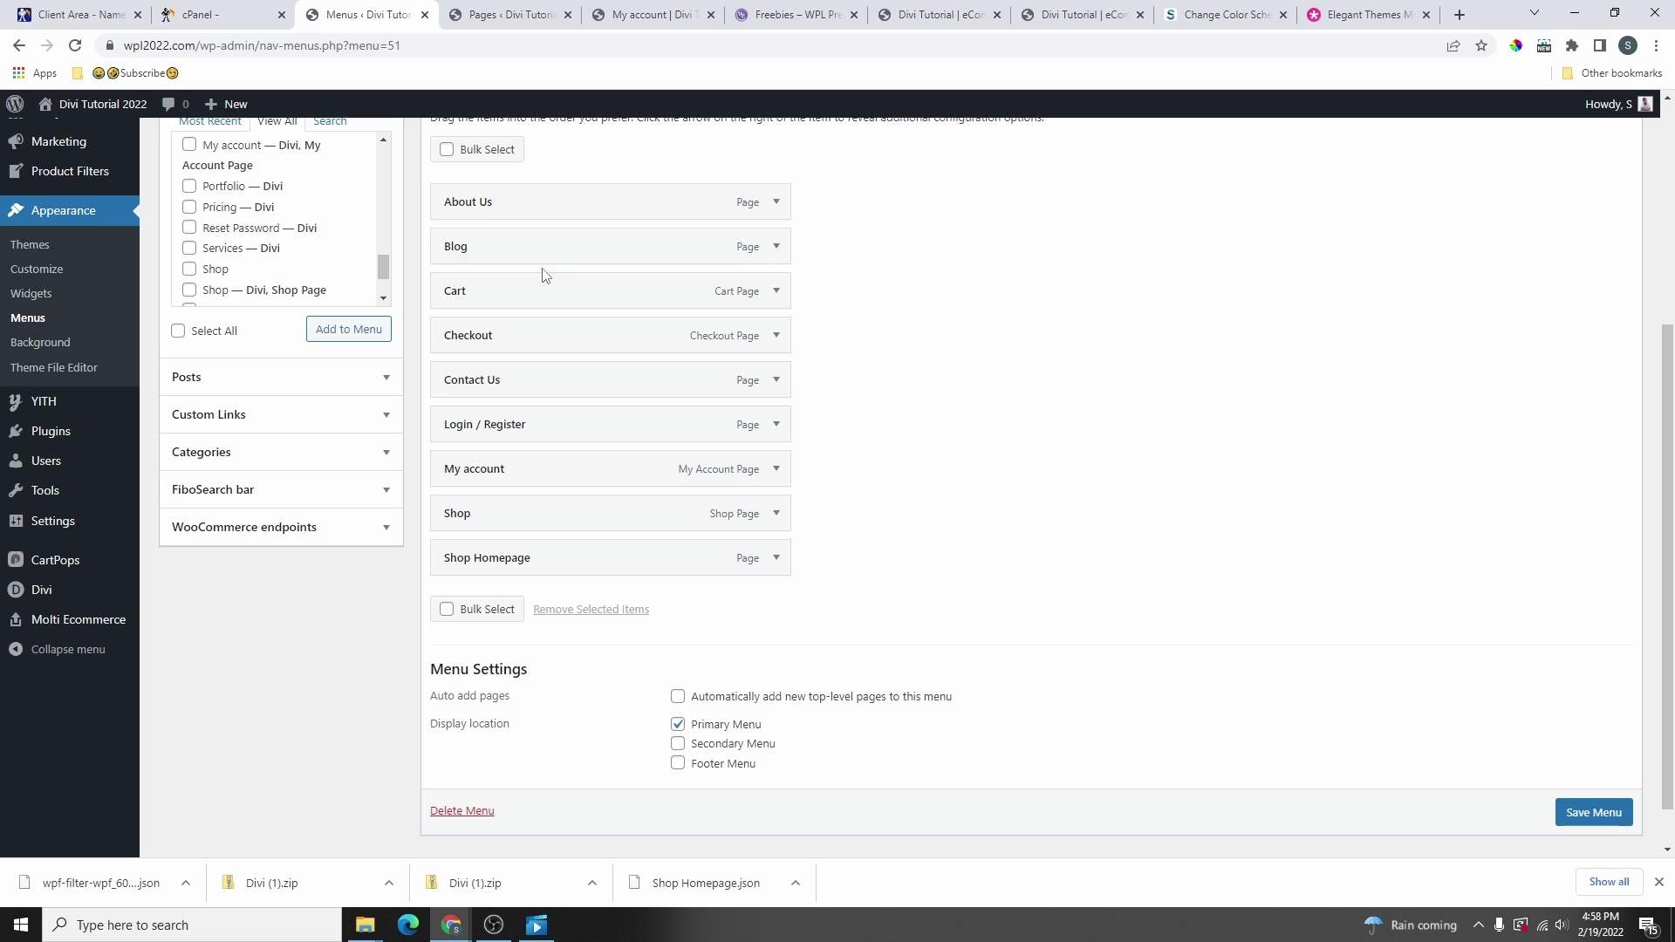
{"action": "left_click", "coordinate": [446, 610]}
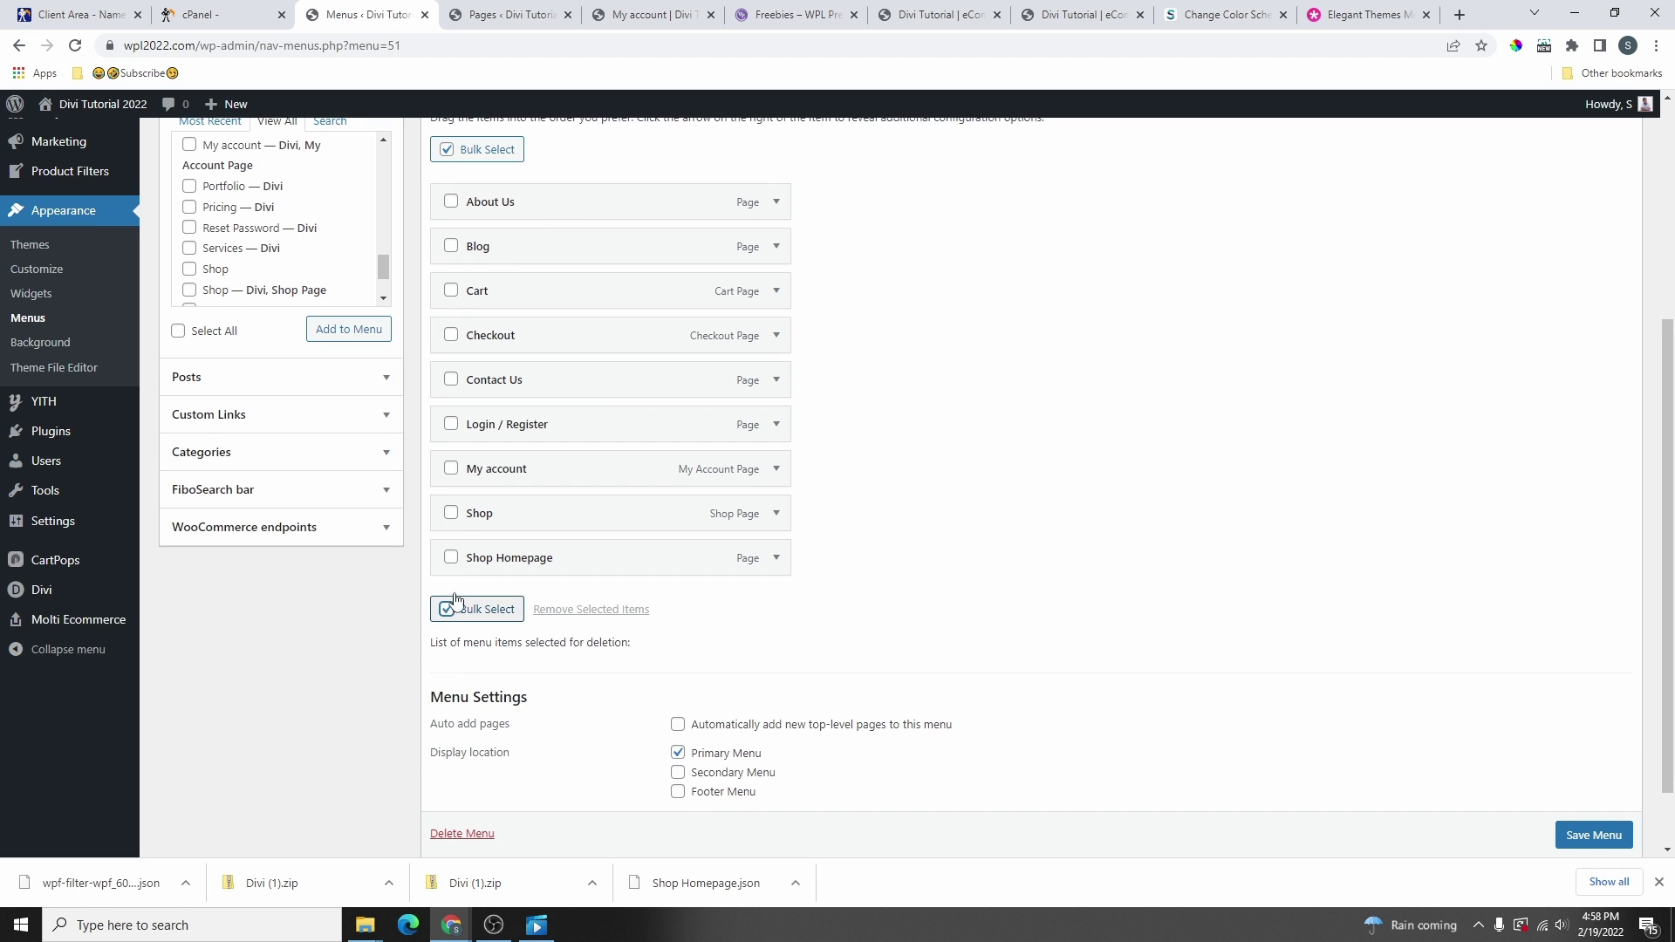
{"action": "left_click", "coordinate": [451, 558]}
{"action": "left_click", "coordinate": [451, 468]}
{"action": "left_click", "coordinate": [451, 513]}
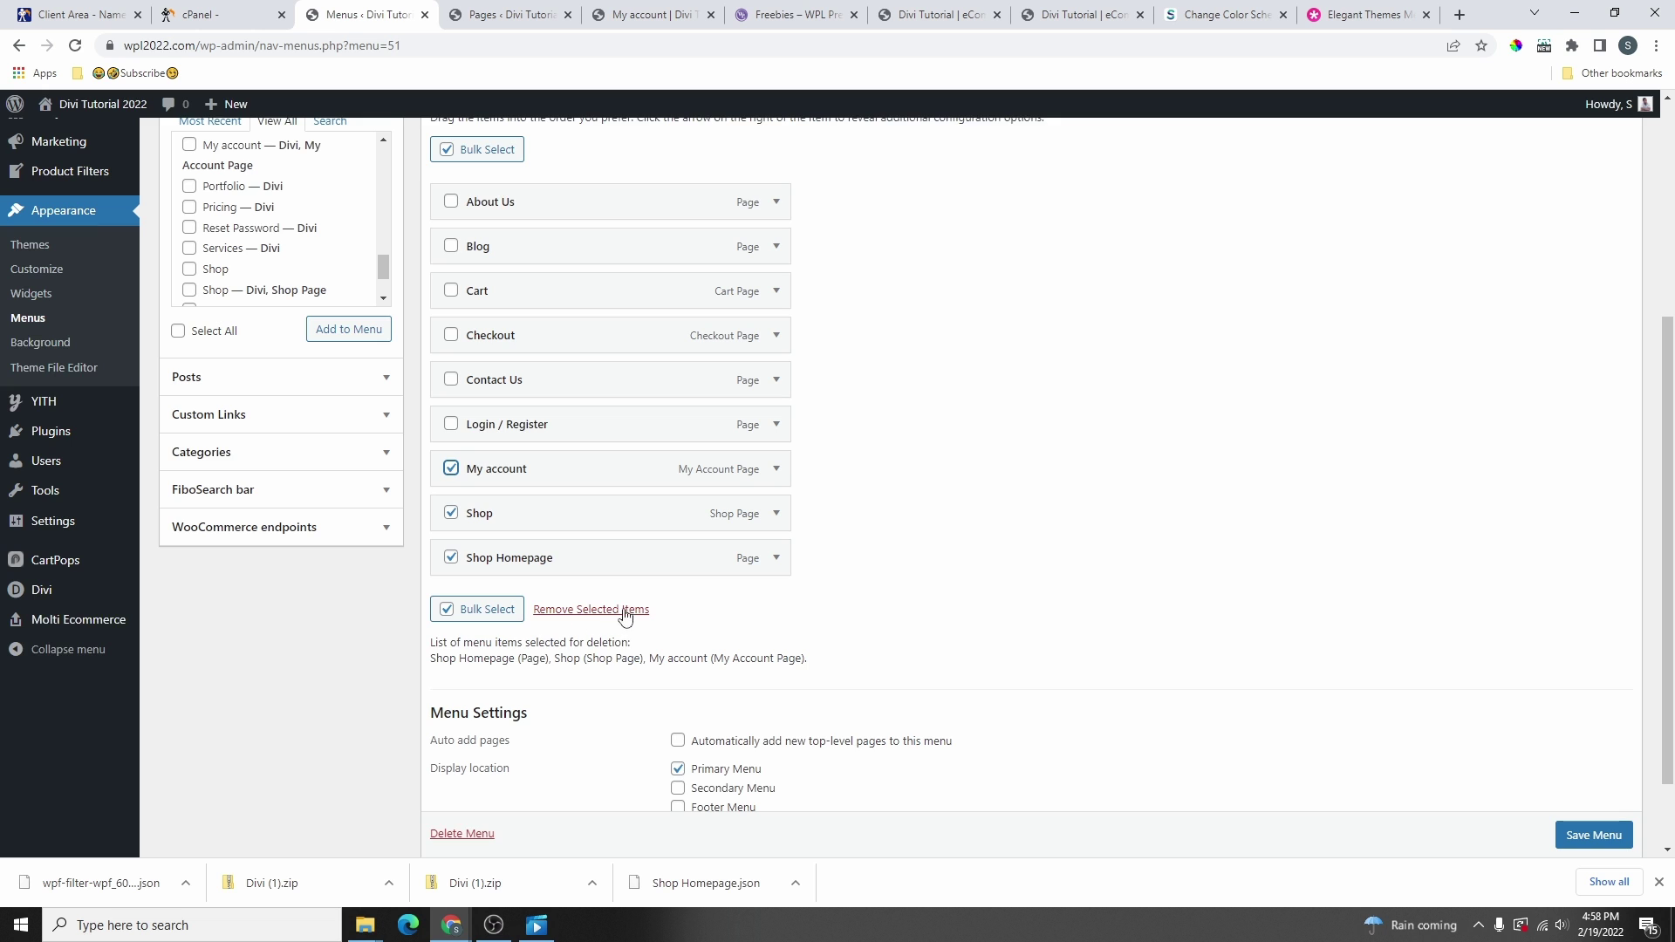
{"action": "left_click", "coordinate": [446, 609]}
- Reorder Divi Menu so Shop Homepage comes first, Shop follows About Us, and Blog is at the end
{"action": "scroll", "coordinate": [527, 635], "scroll_direction": "up", "scroll_amount": 1}
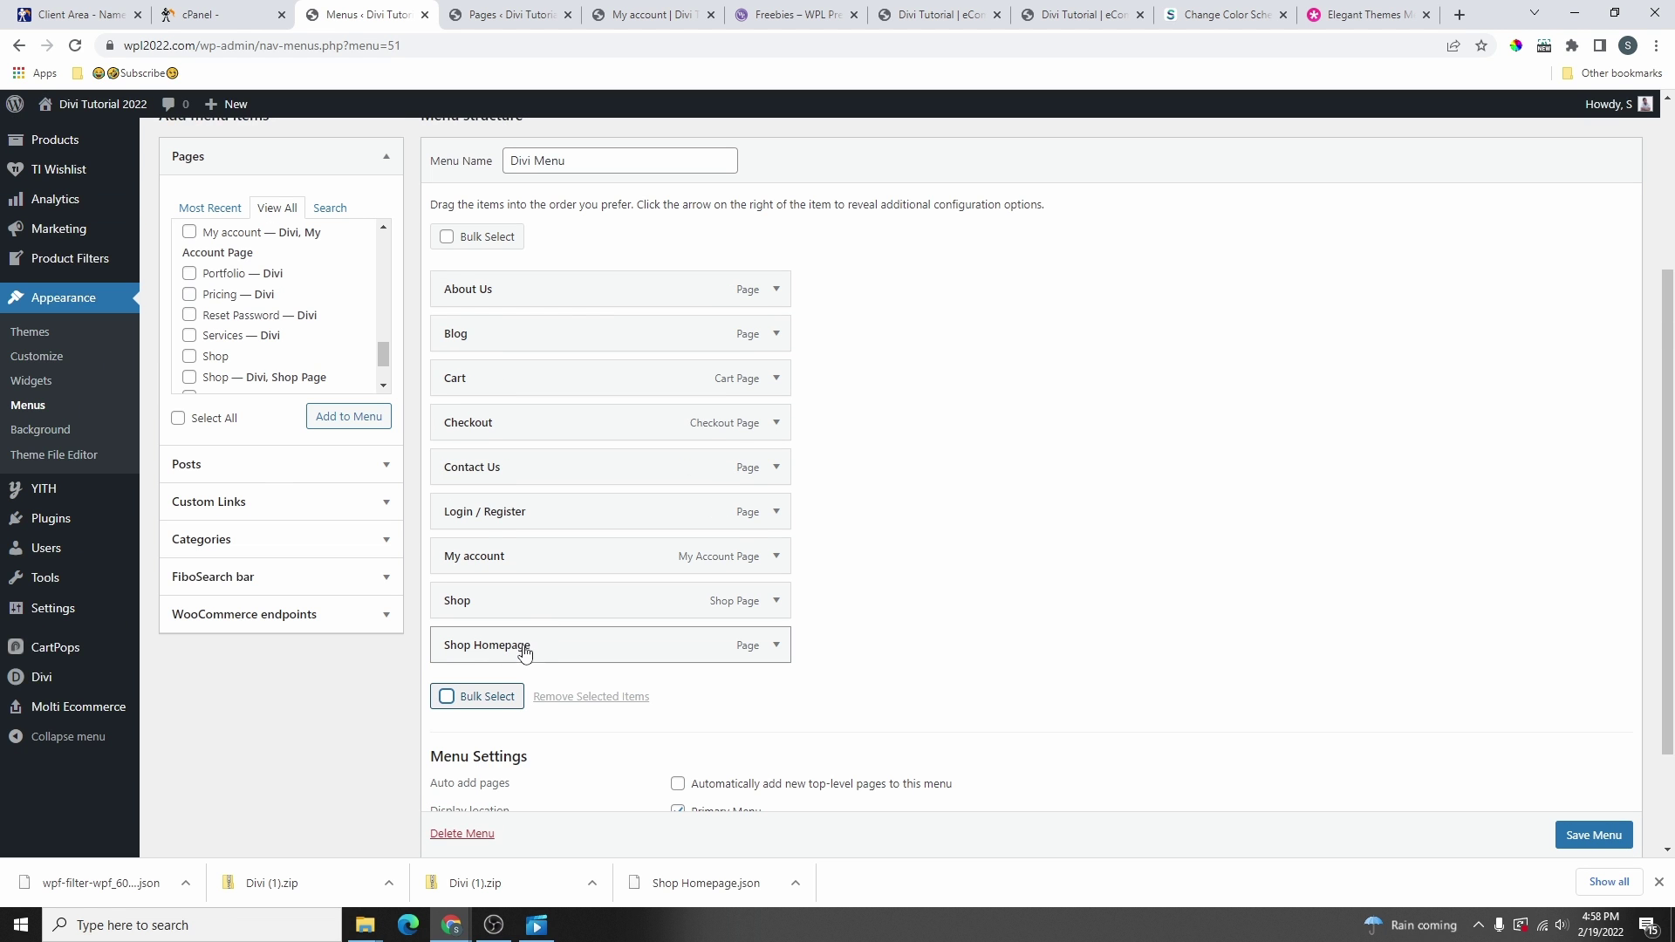
{"action": "left_click_drag", "start_coordinate": [512, 658], "coordinate": [506, 281]}
{"action": "left_click_drag", "start_coordinate": [513, 339], "coordinate": [491, 387]}
- Following the demo's Shop submenu, nest Cart, Checkout, My account and Login / Register under Shop, place Contact Us last, and save the menu
{"action": "mouse_move", "coordinate": [298, 187]}
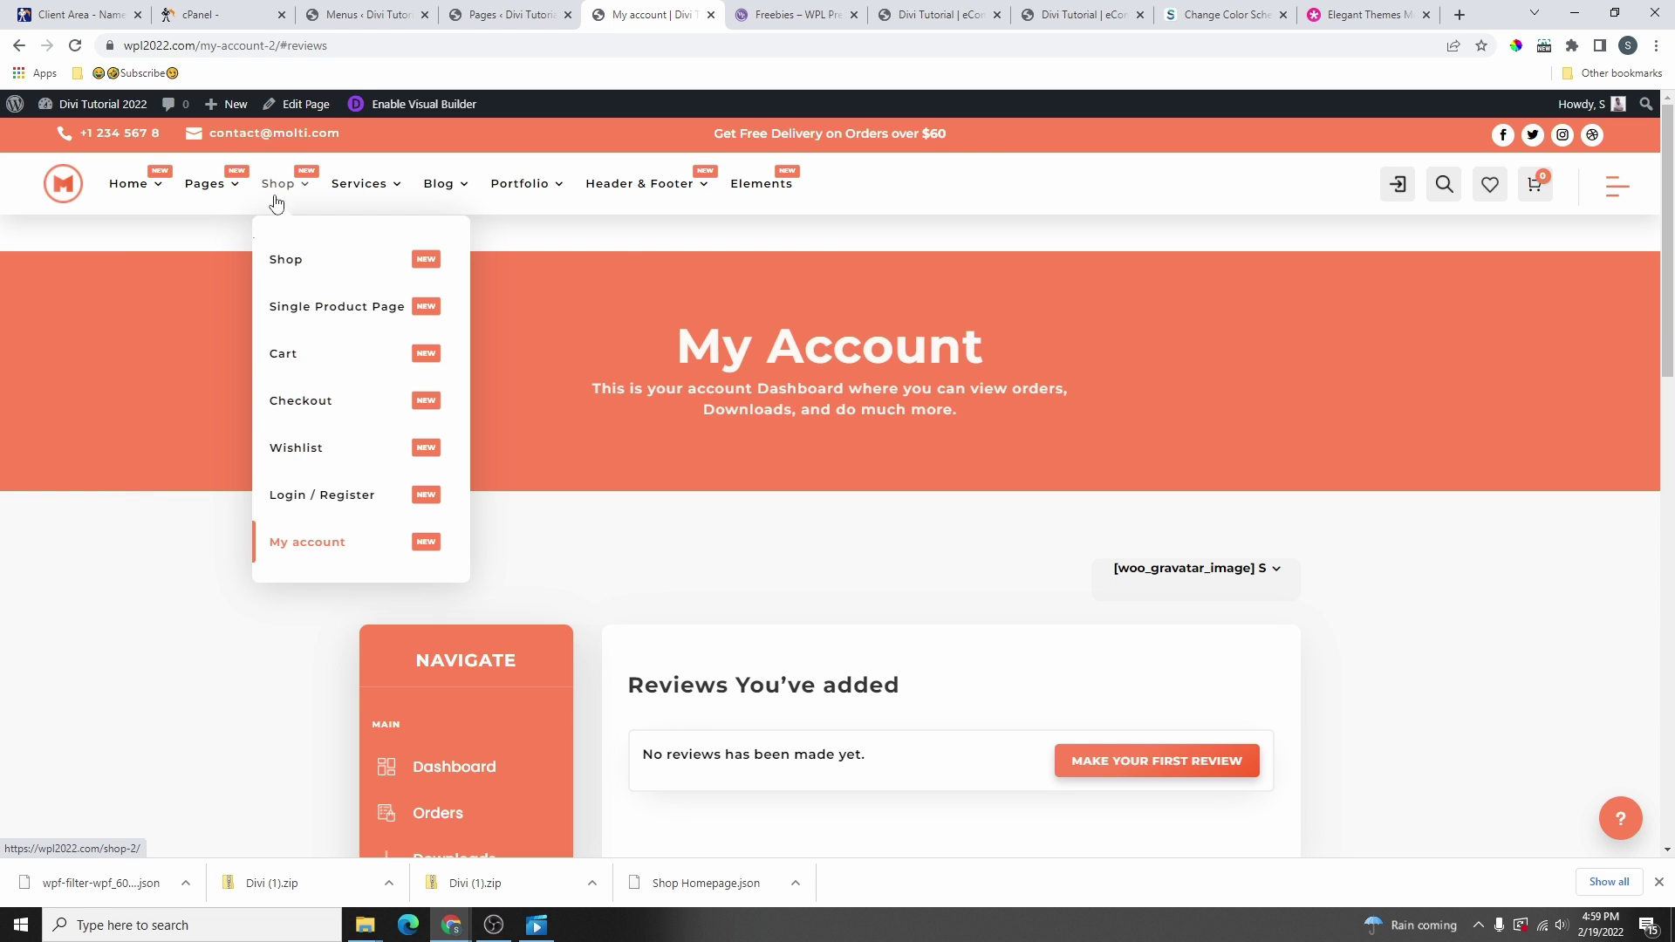
{"action": "left_click", "coordinate": [367, 14]}
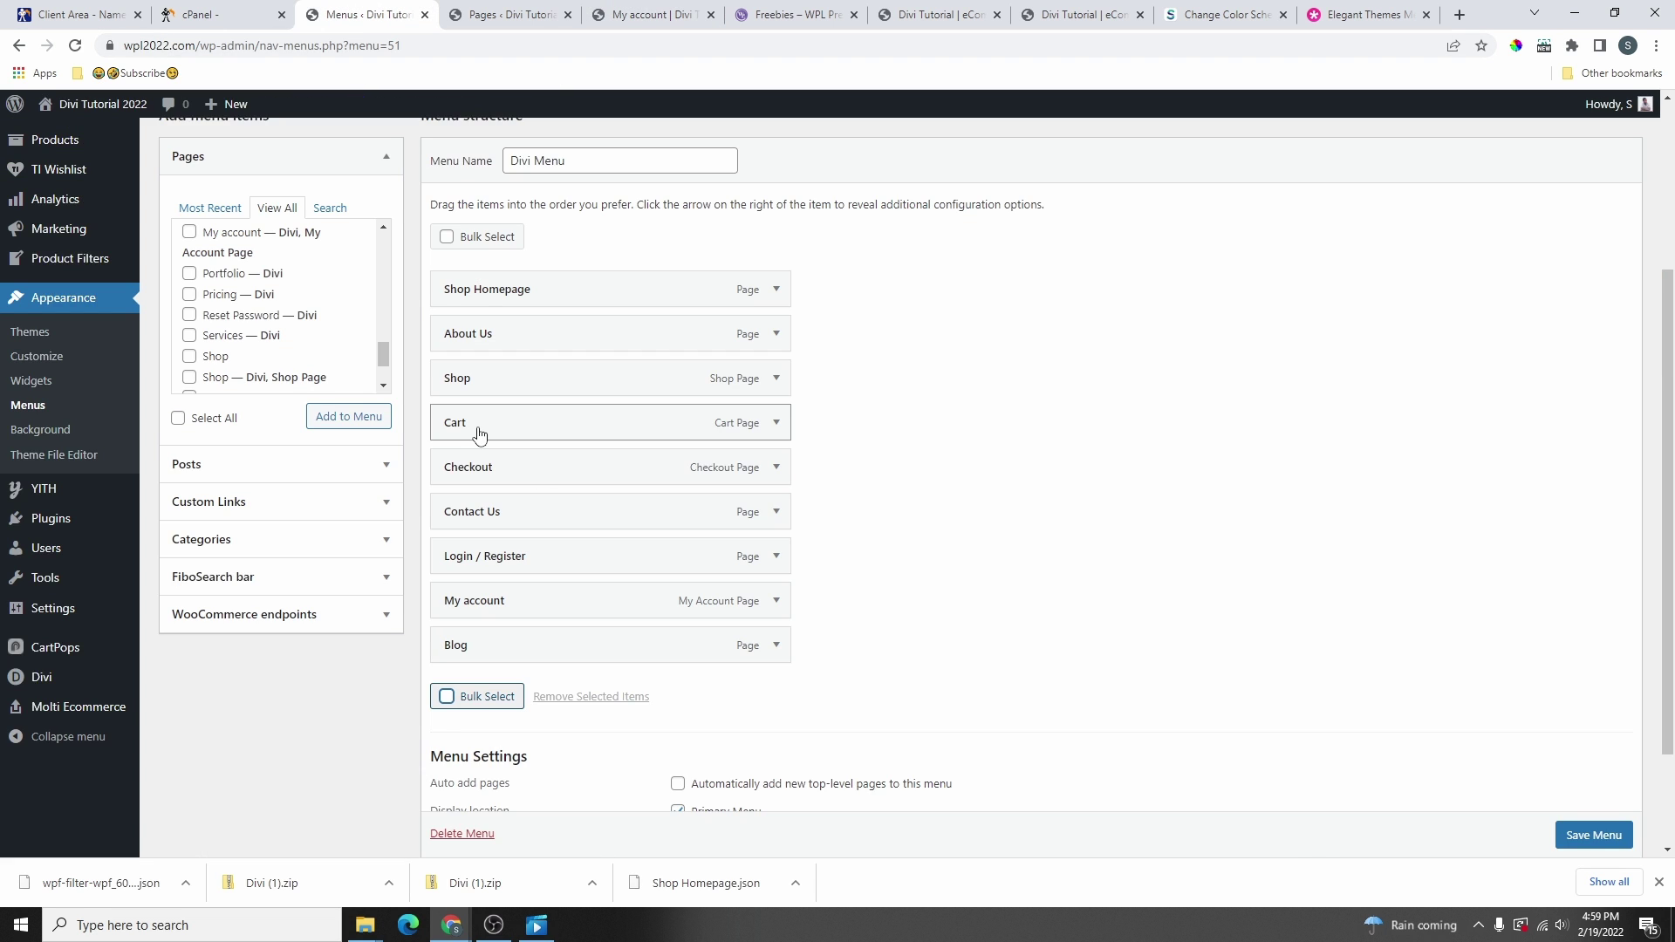
{"action": "left_click_drag", "start_coordinate": [475, 434], "coordinate": [498, 470]}
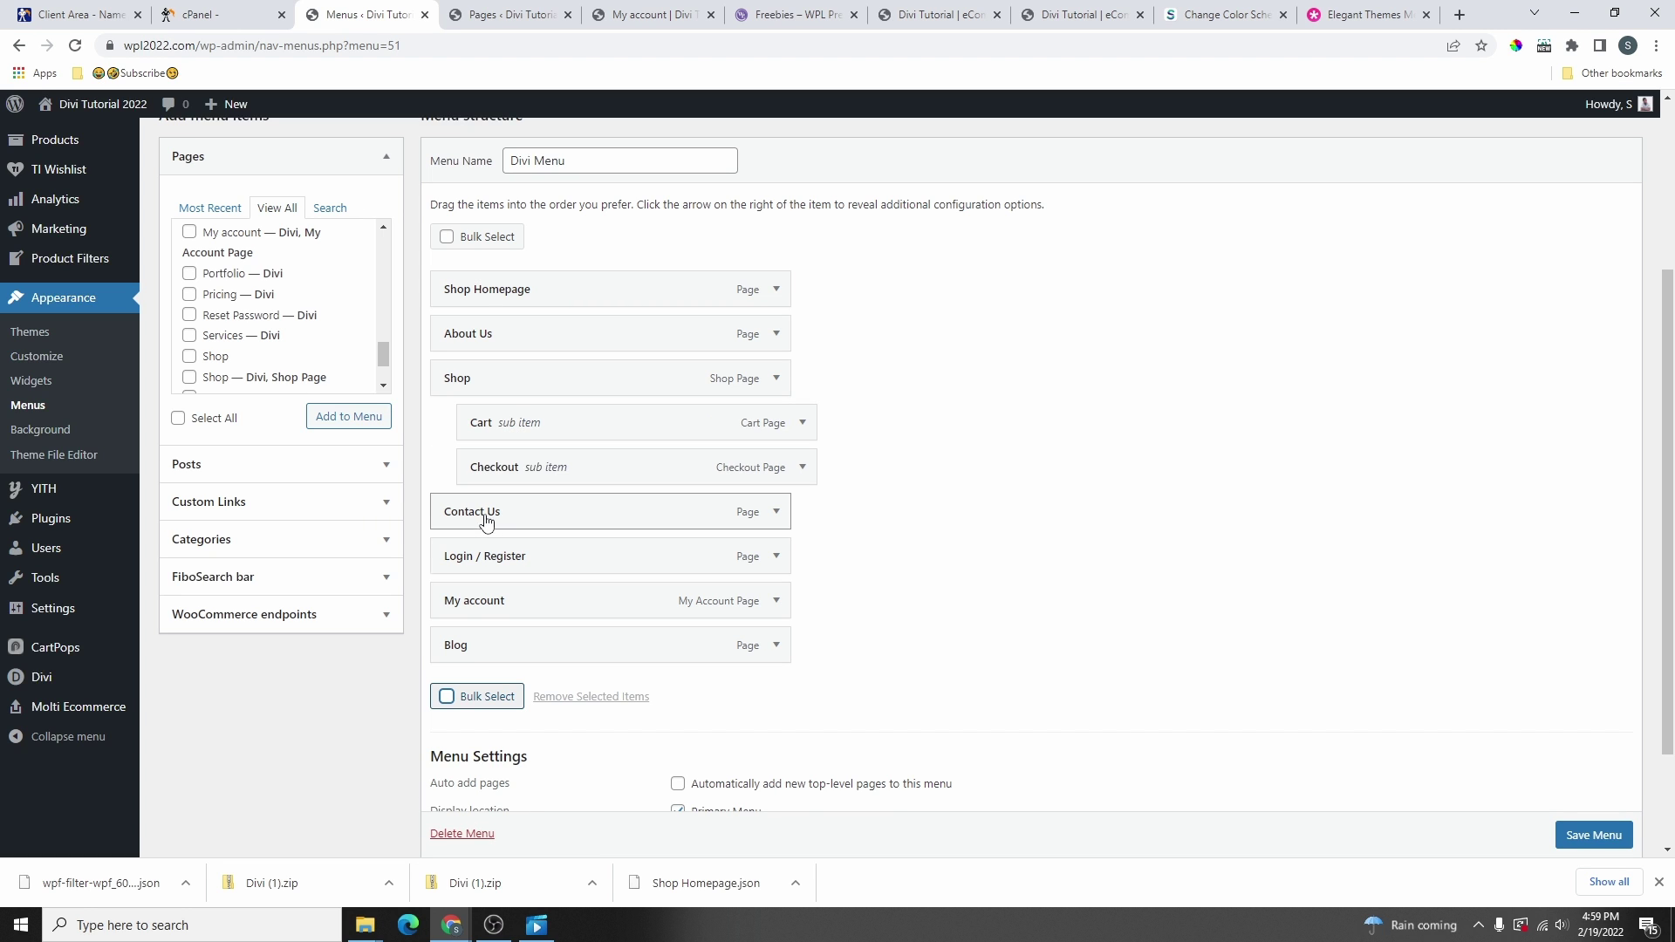
{"action": "left_click_drag", "start_coordinate": [484, 556], "coordinate": [499, 515]}
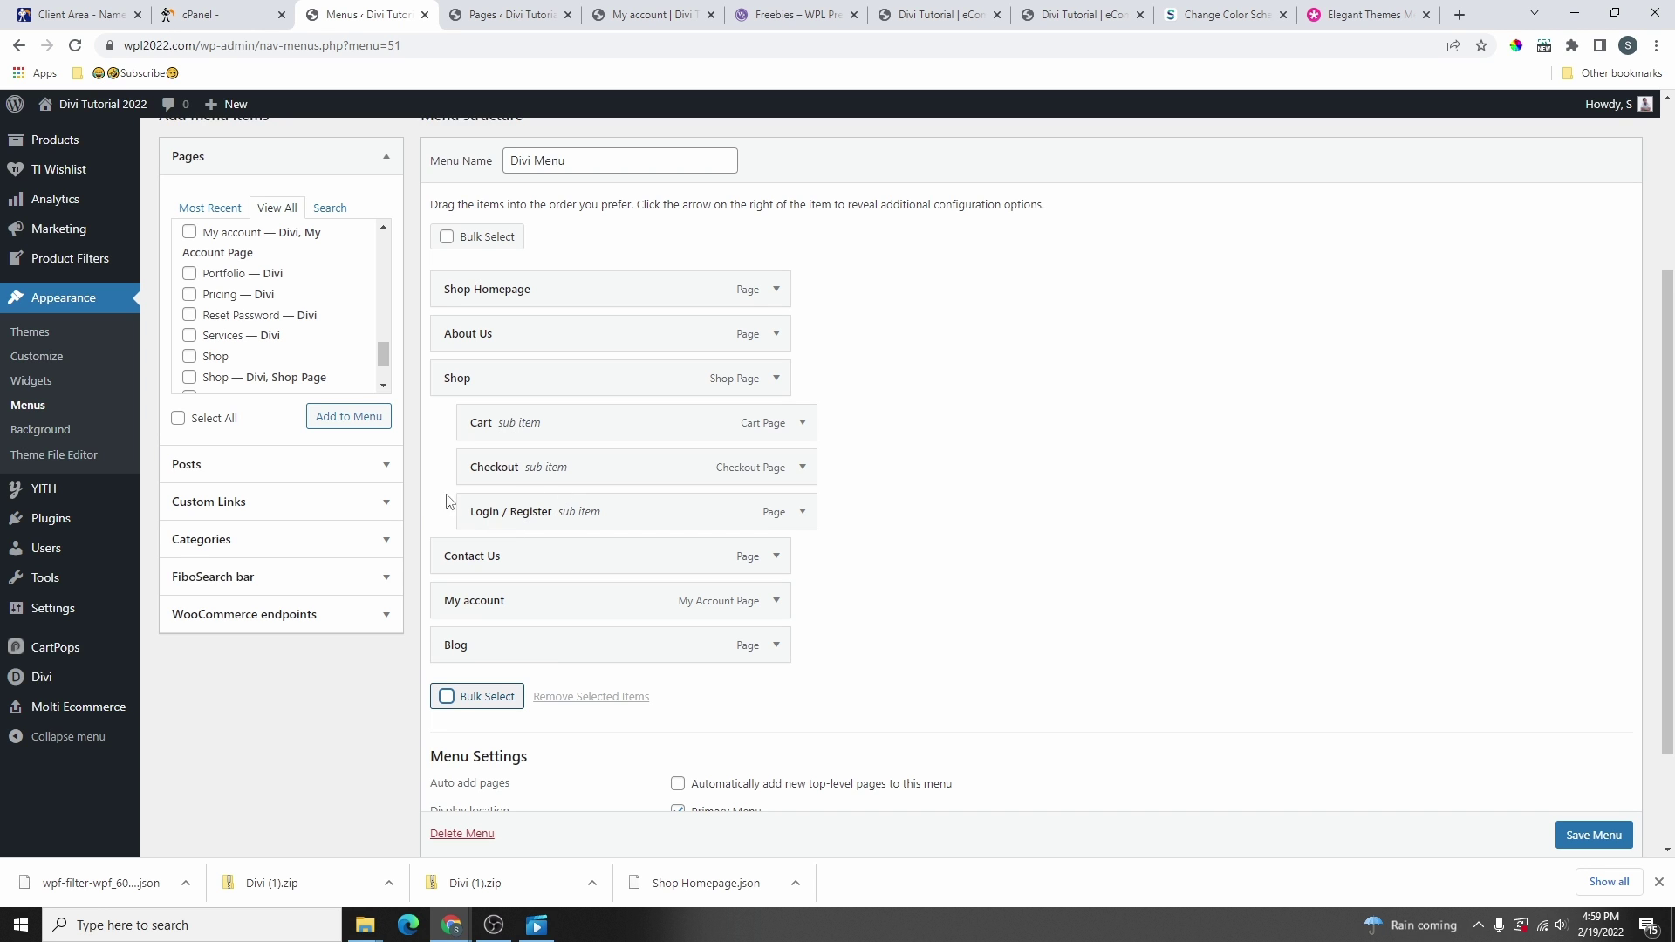
{"action": "left_click_drag", "start_coordinate": [482, 611], "coordinate": [445, 400]}
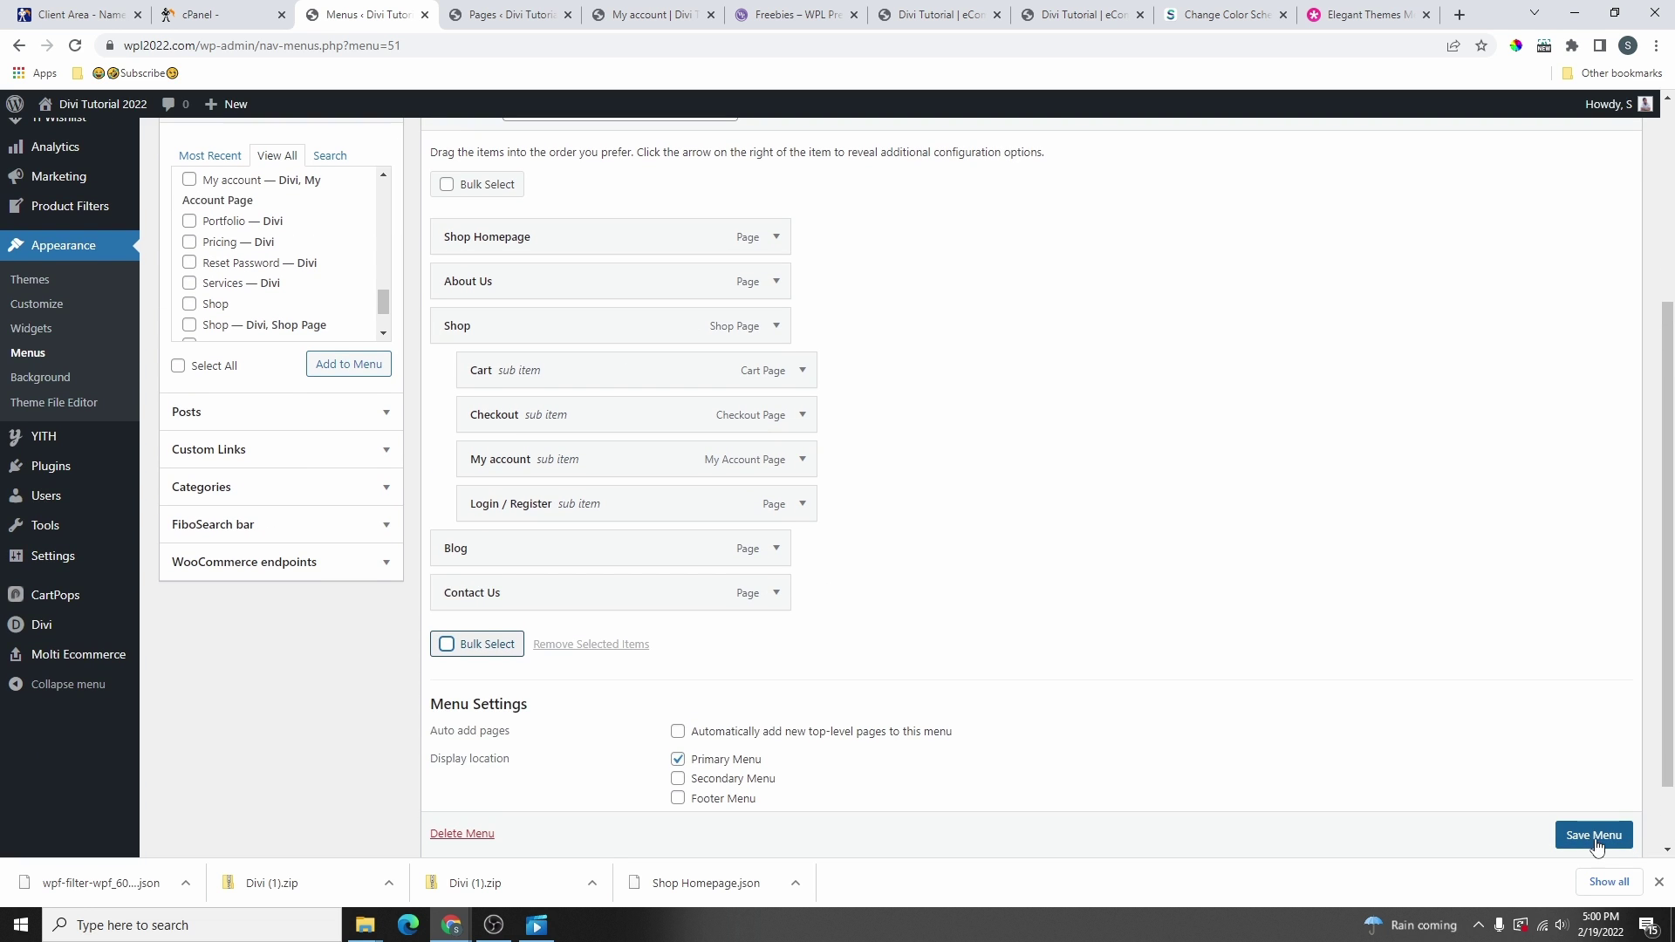
{"action": "scroll", "coordinate": [1595, 845], "scroll_direction": "down", "scroll_amount": 1}
{"action": "left_click", "coordinate": [1594, 798]}
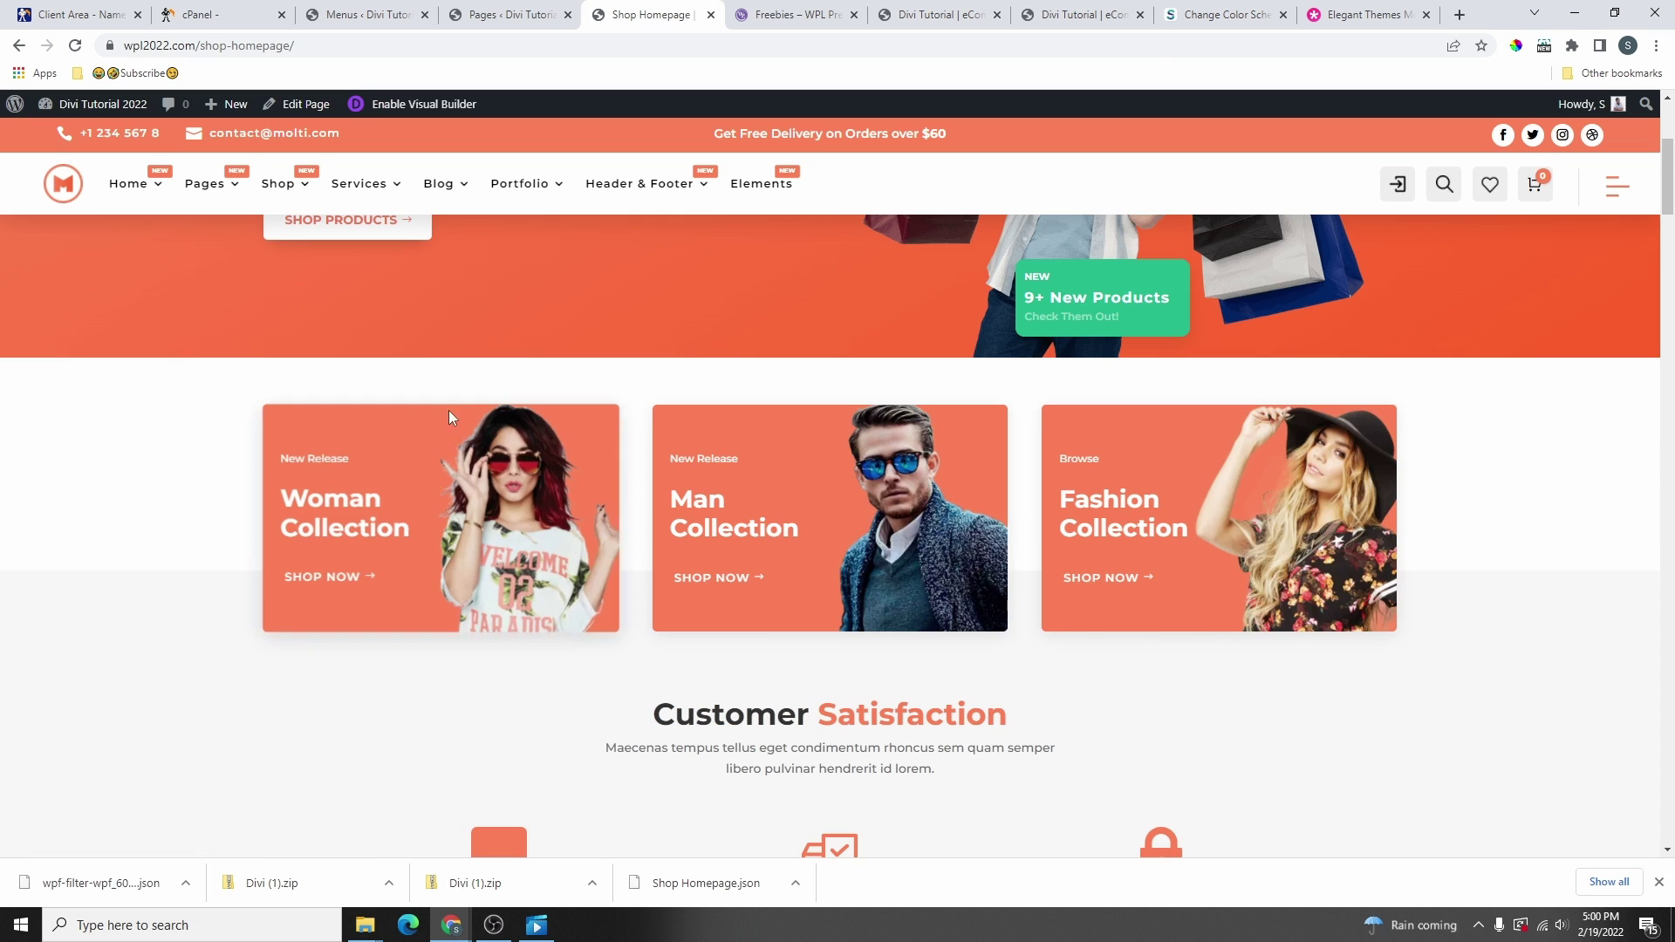
- Check the header menu on the Shop Homepage and open the Divi Theme Builder
{"action": "scroll", "coordinate": [696, 666], "scroll_direction": "up", "scroll_amount": 4}
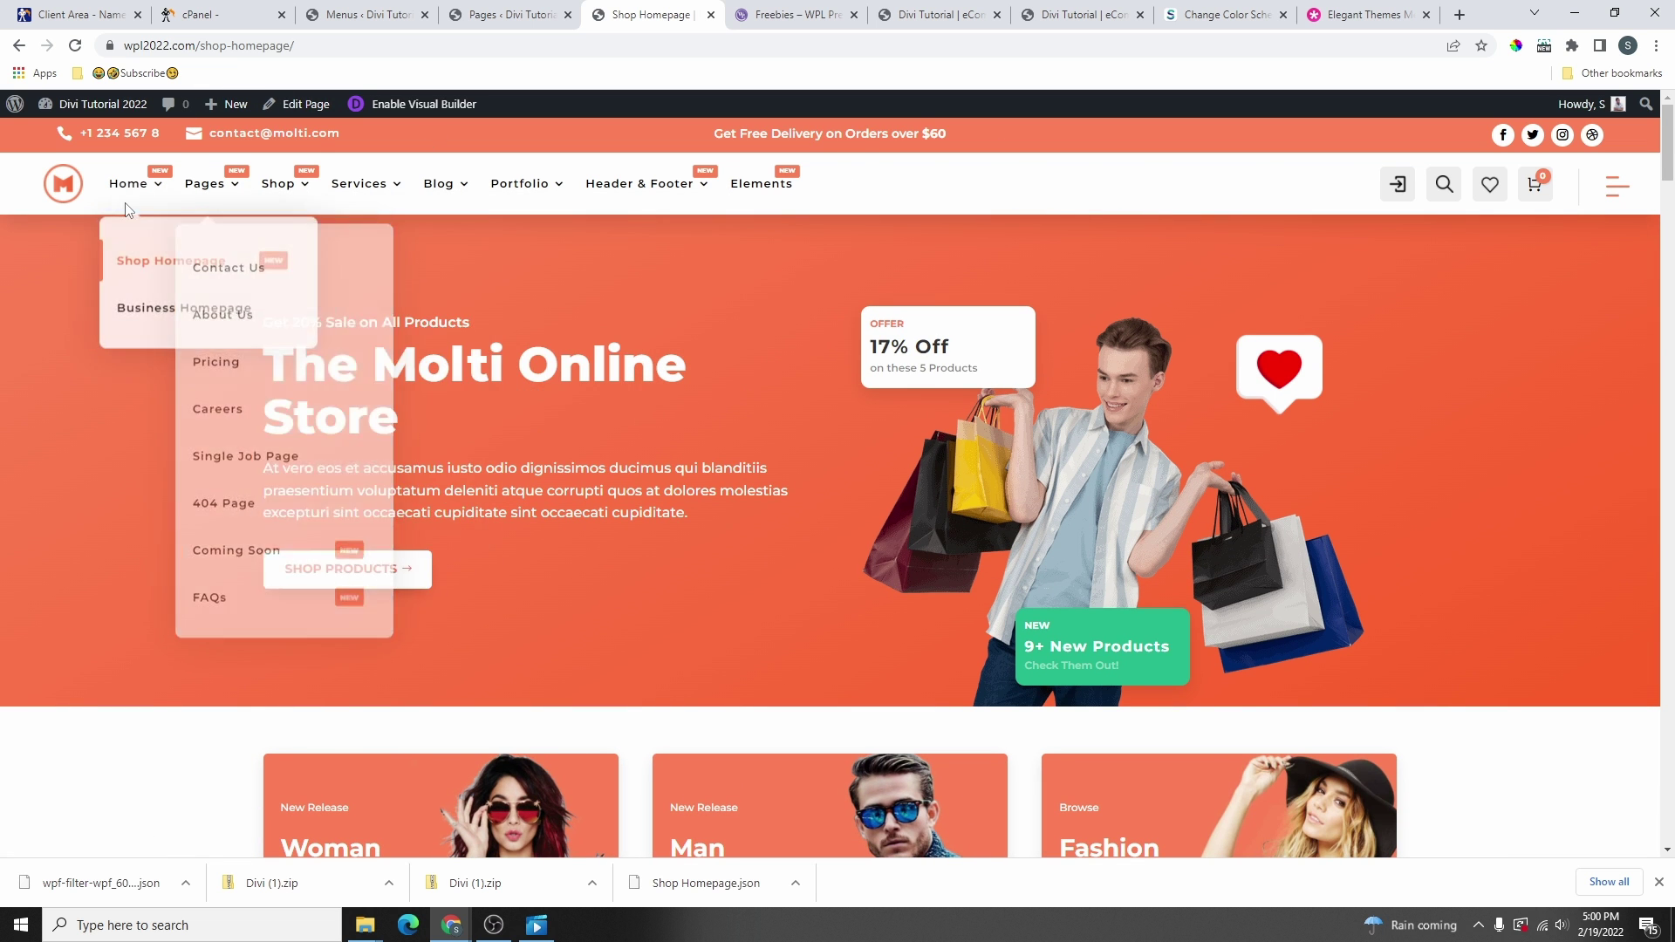
{"action": "left_click", "coordinate": [358, 15]}
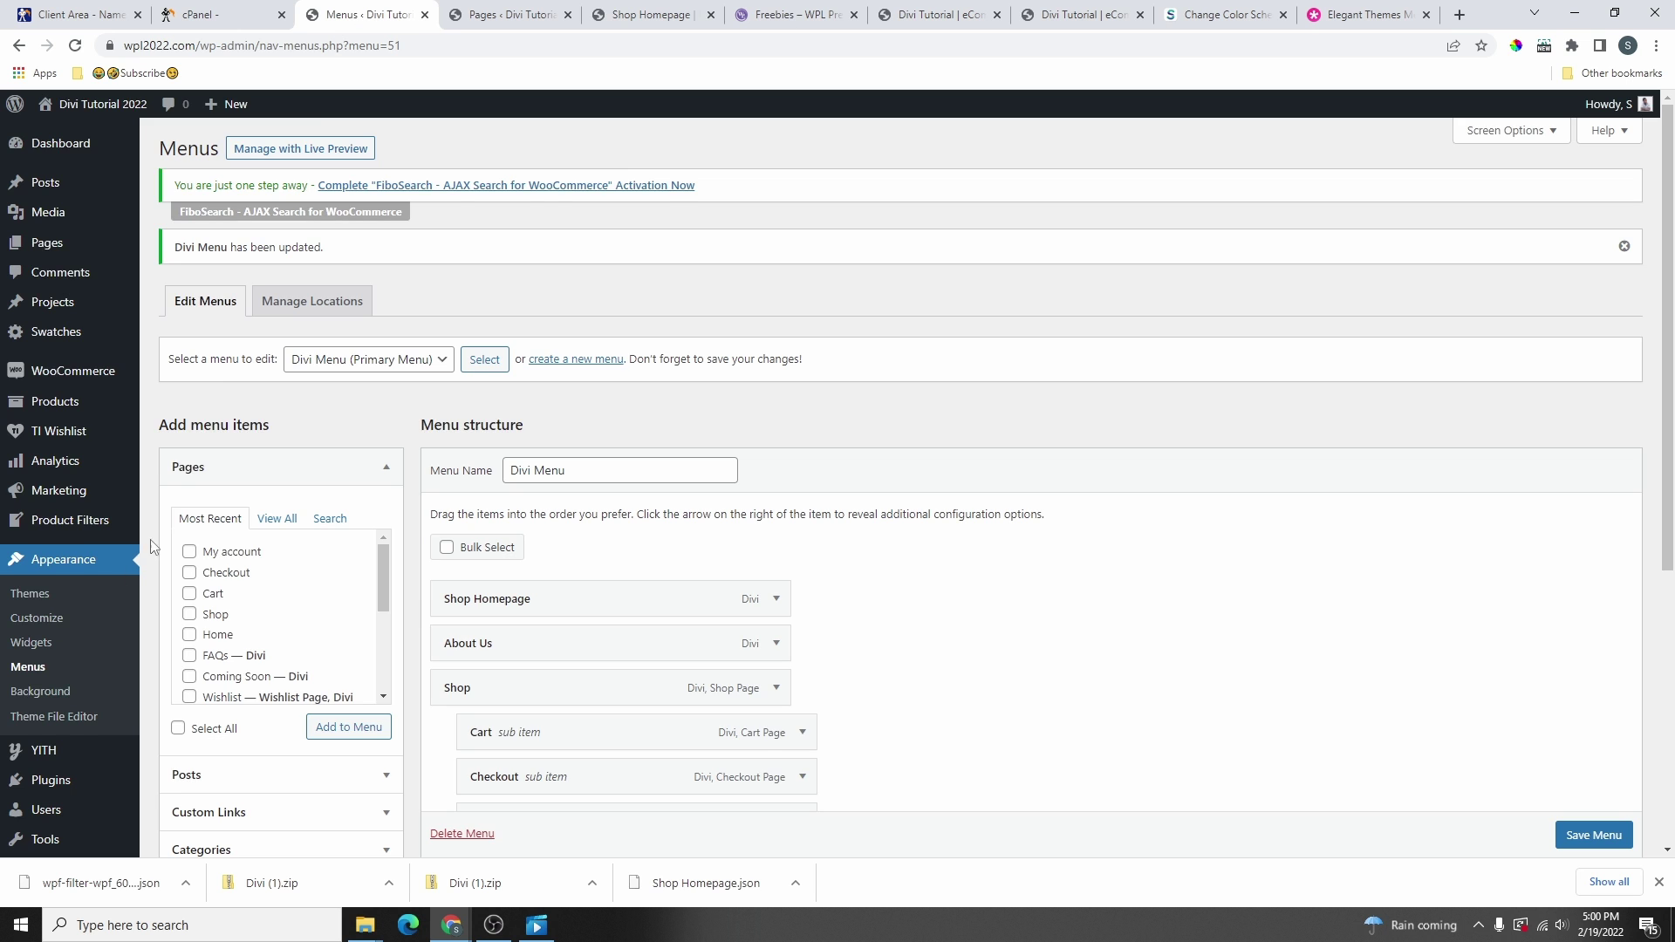
{"action": "scroll", "coordinate": [150, 547], "scroll_direction": "down", "scroll_amount": 5}
{"action": "mouse_move", "coordinate": [41, 771]}
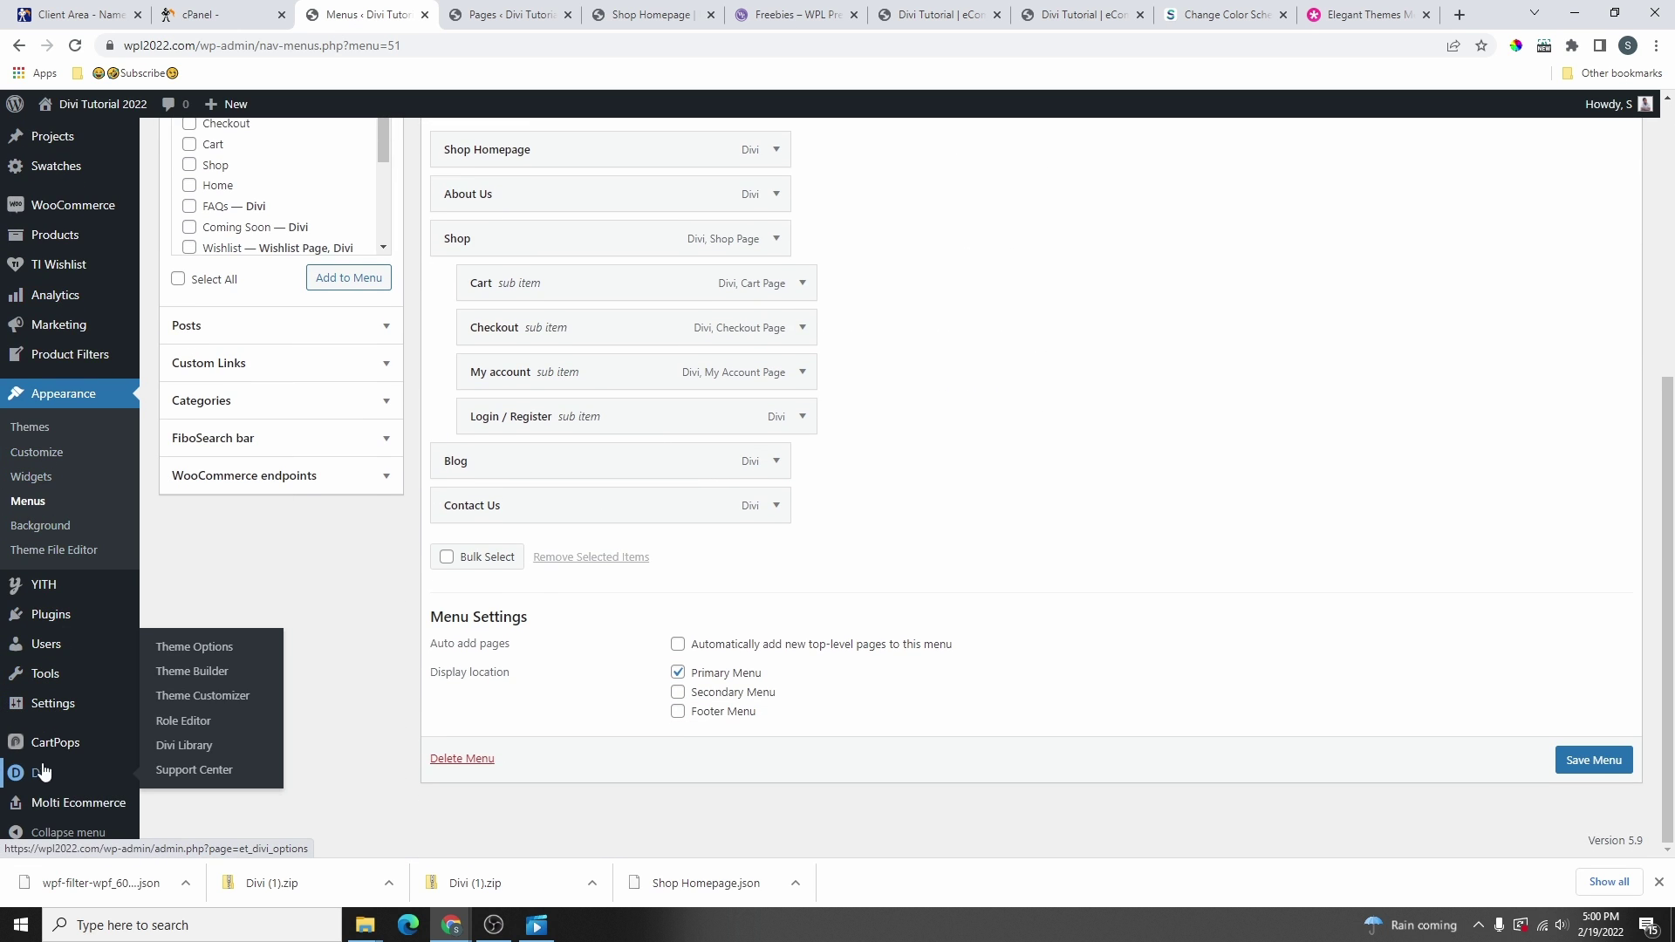
{"action": "left_click", "coordinate": [205, 681]}
{"action": "left_click", "coordinate": [650, 15]}
{"action": "mouse_move", "coordinate": [626, 174]}
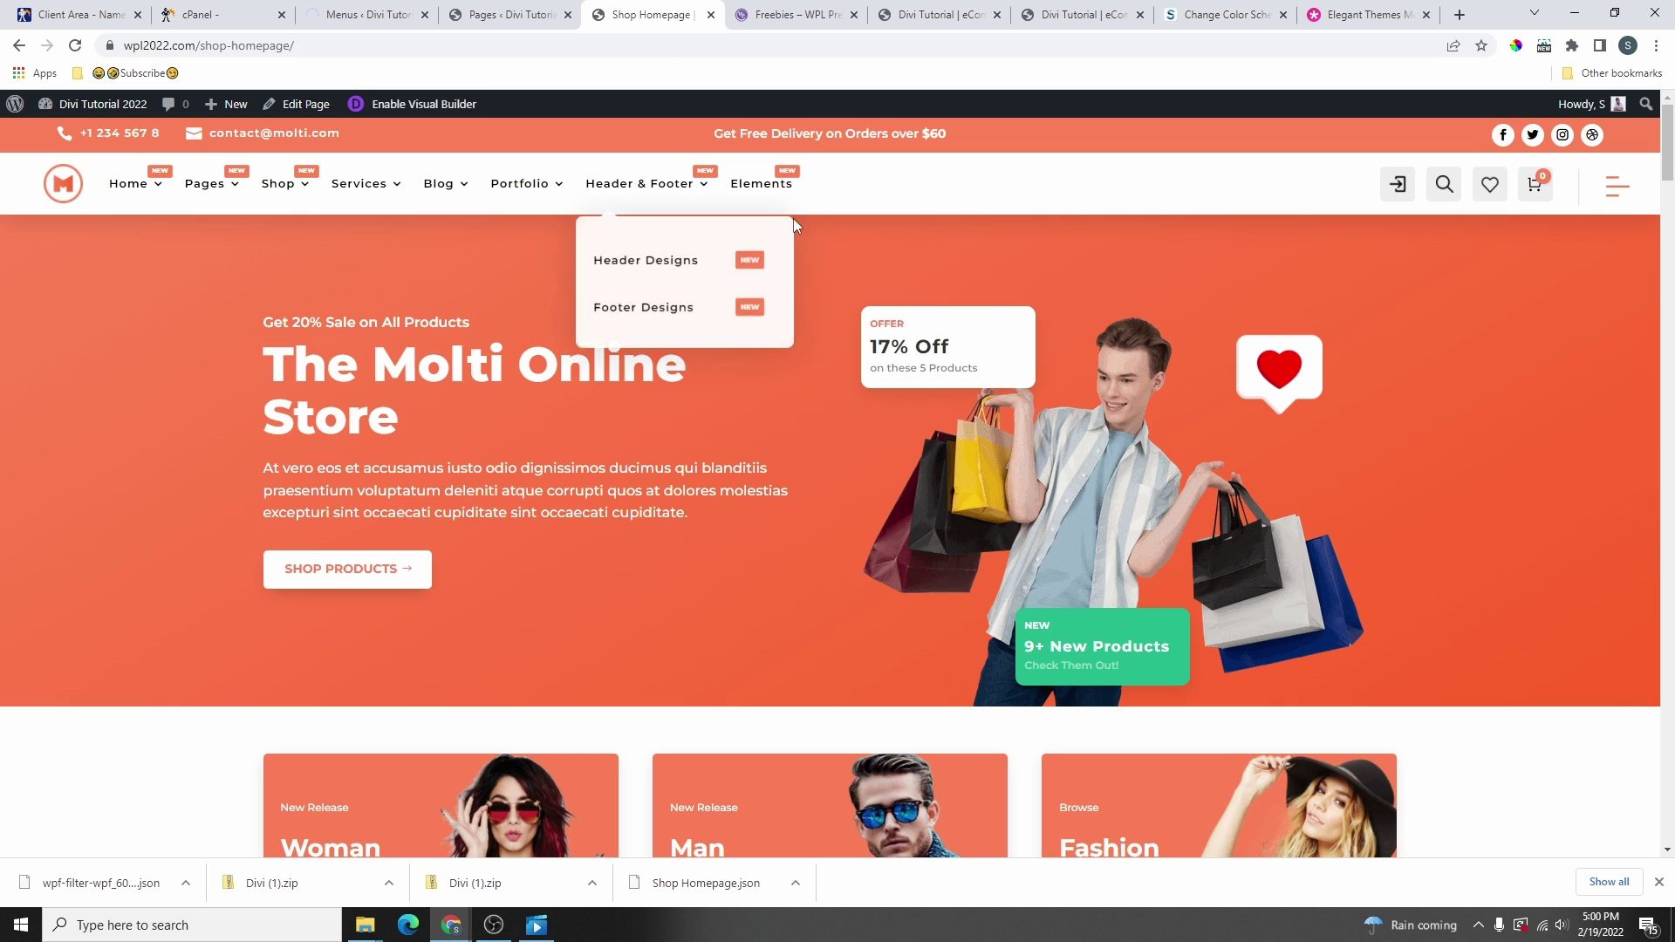
{"action": "left_click", "coordinate": [367, 15]}
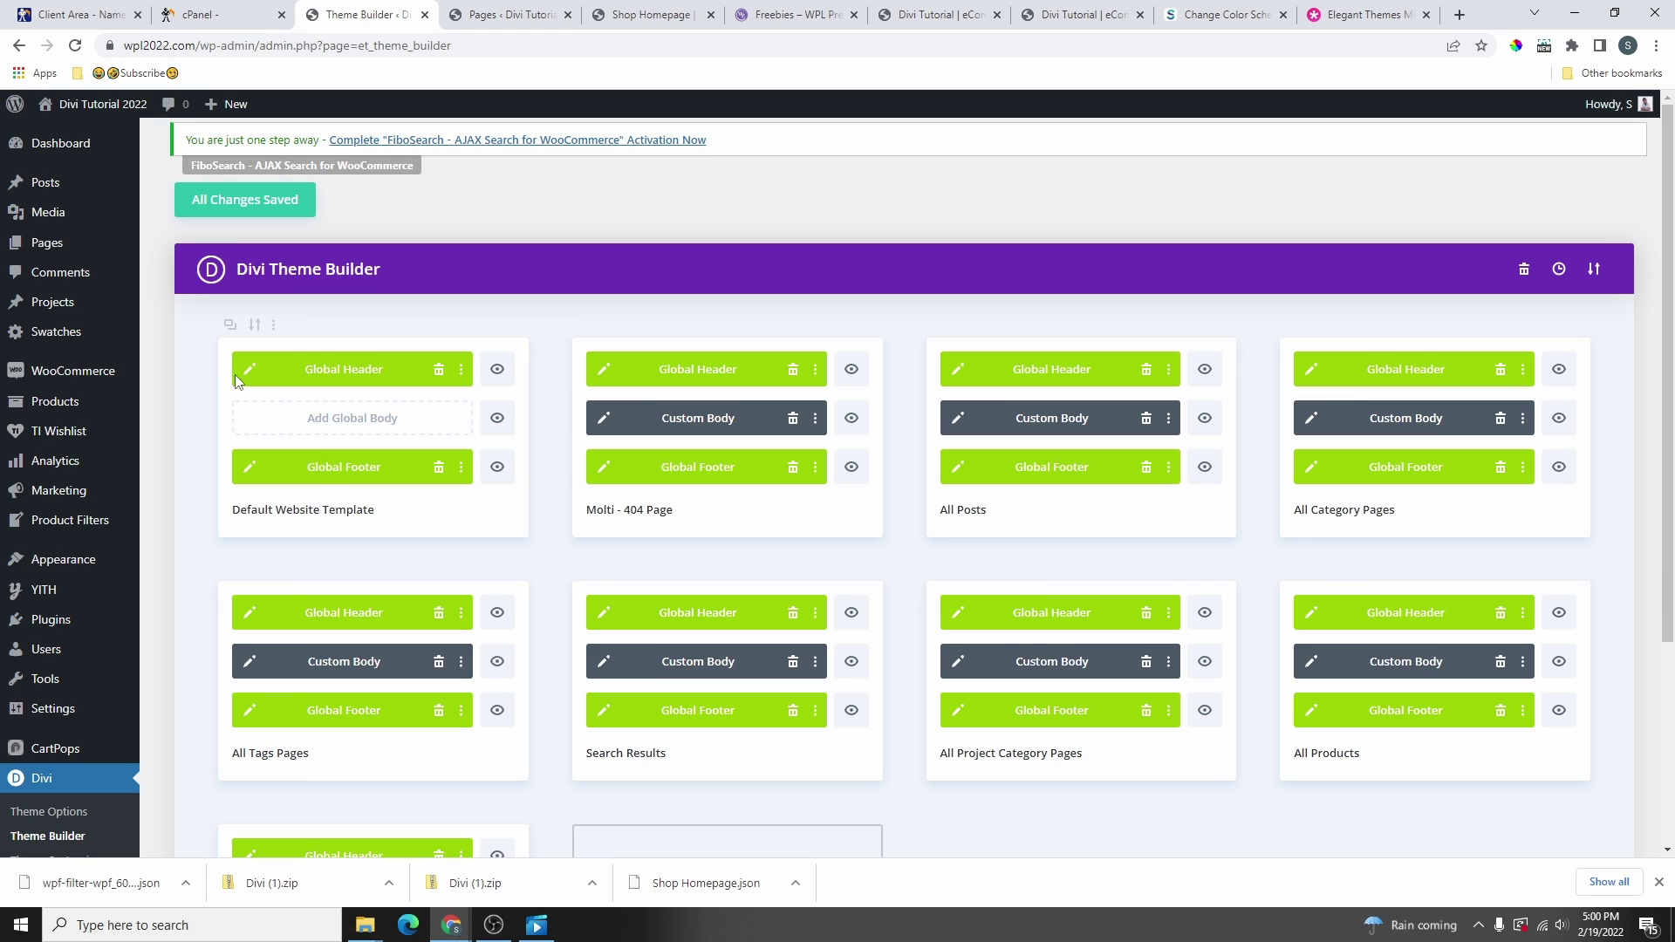
- Edit the Global Header of the Default Website Template, assign Divi Menu to its menu module, and save the layout
{"action": "left_click", "coordinate": [251, 372]}
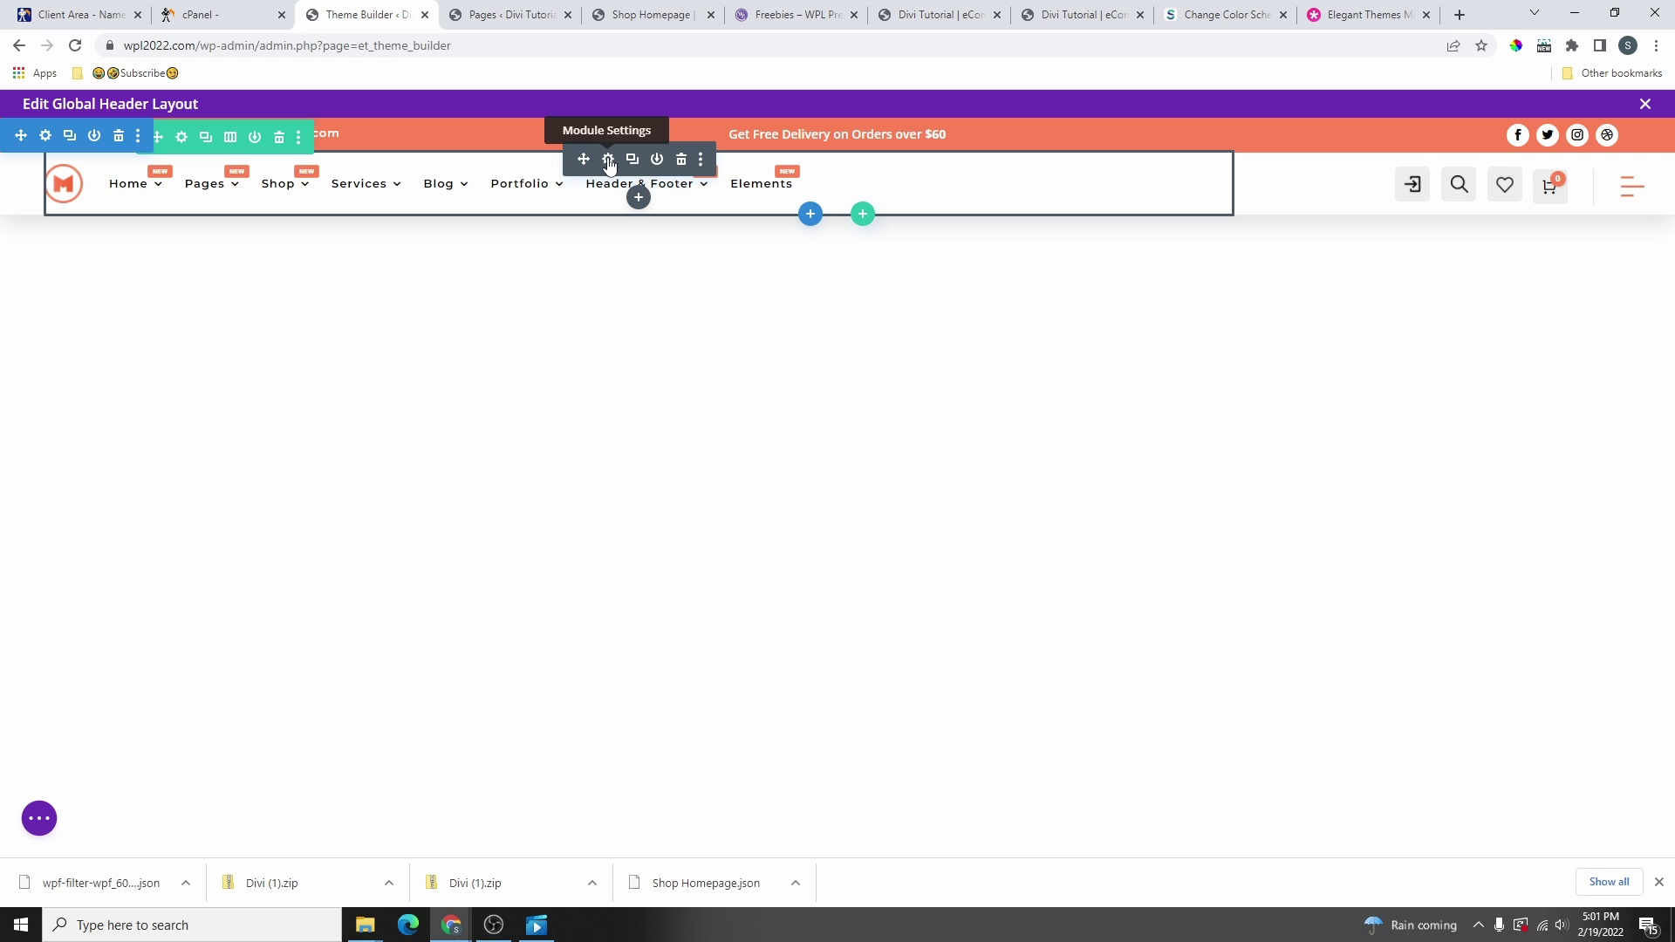
{"action": "left_click", "coordinate": [609, 161]}
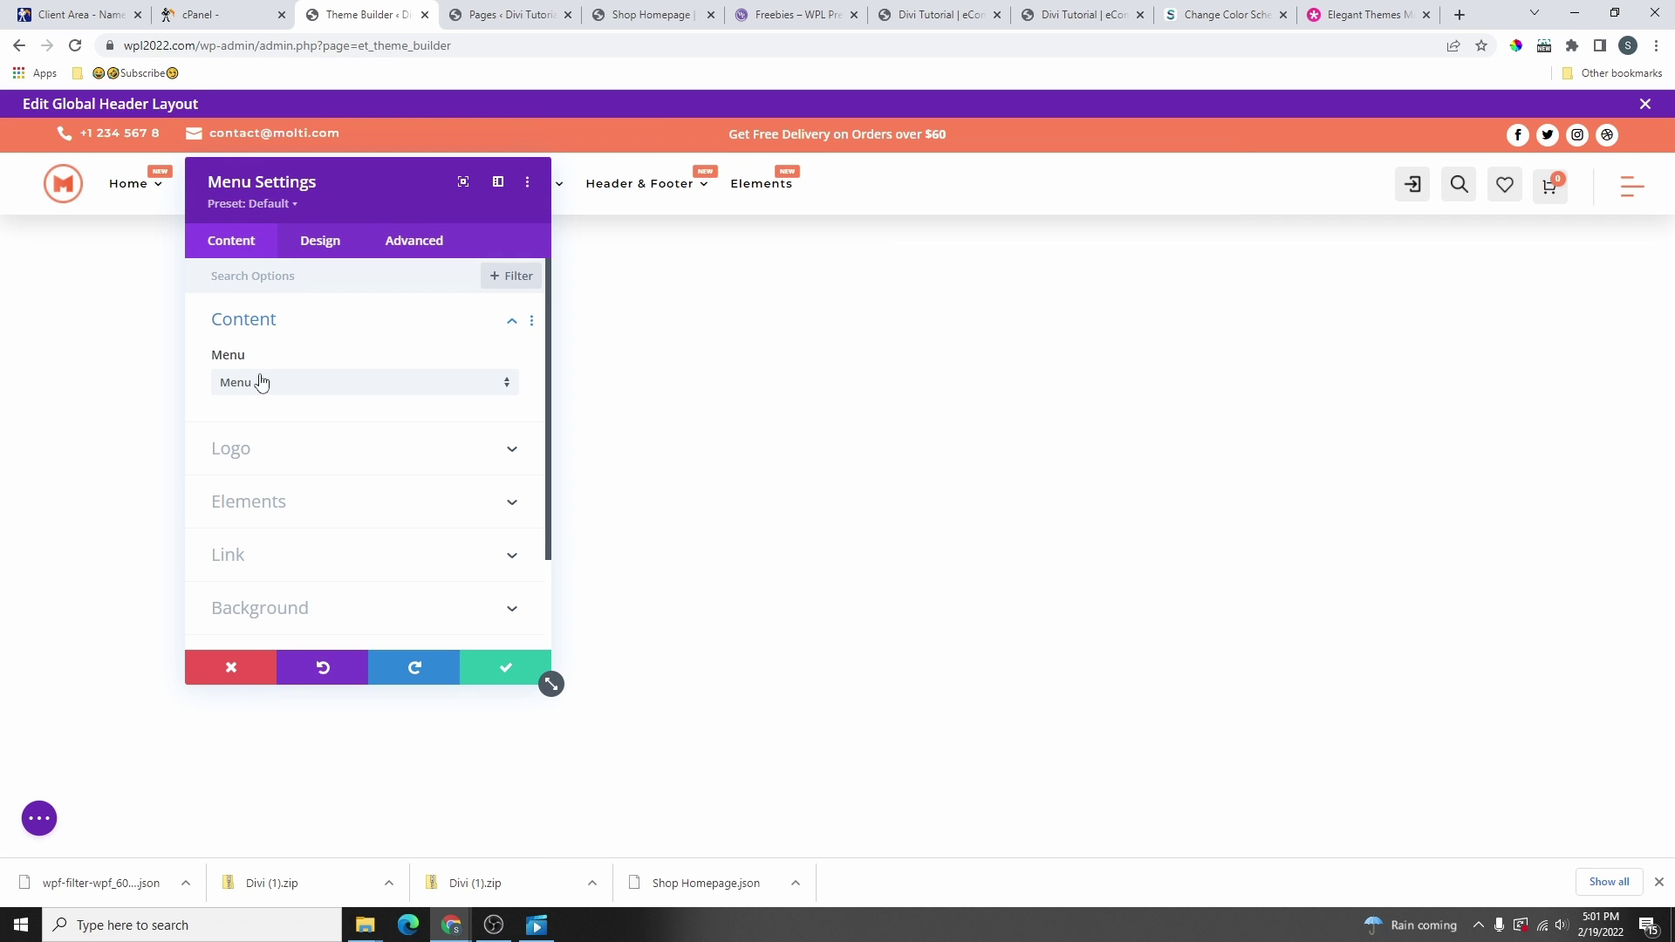
{"action": "left_click", "coordinate": [267, 320]}
{"action": "left_click", "coordinate": [276, 331]}
{"action": "left_click", "coordinate": [262, 386]}
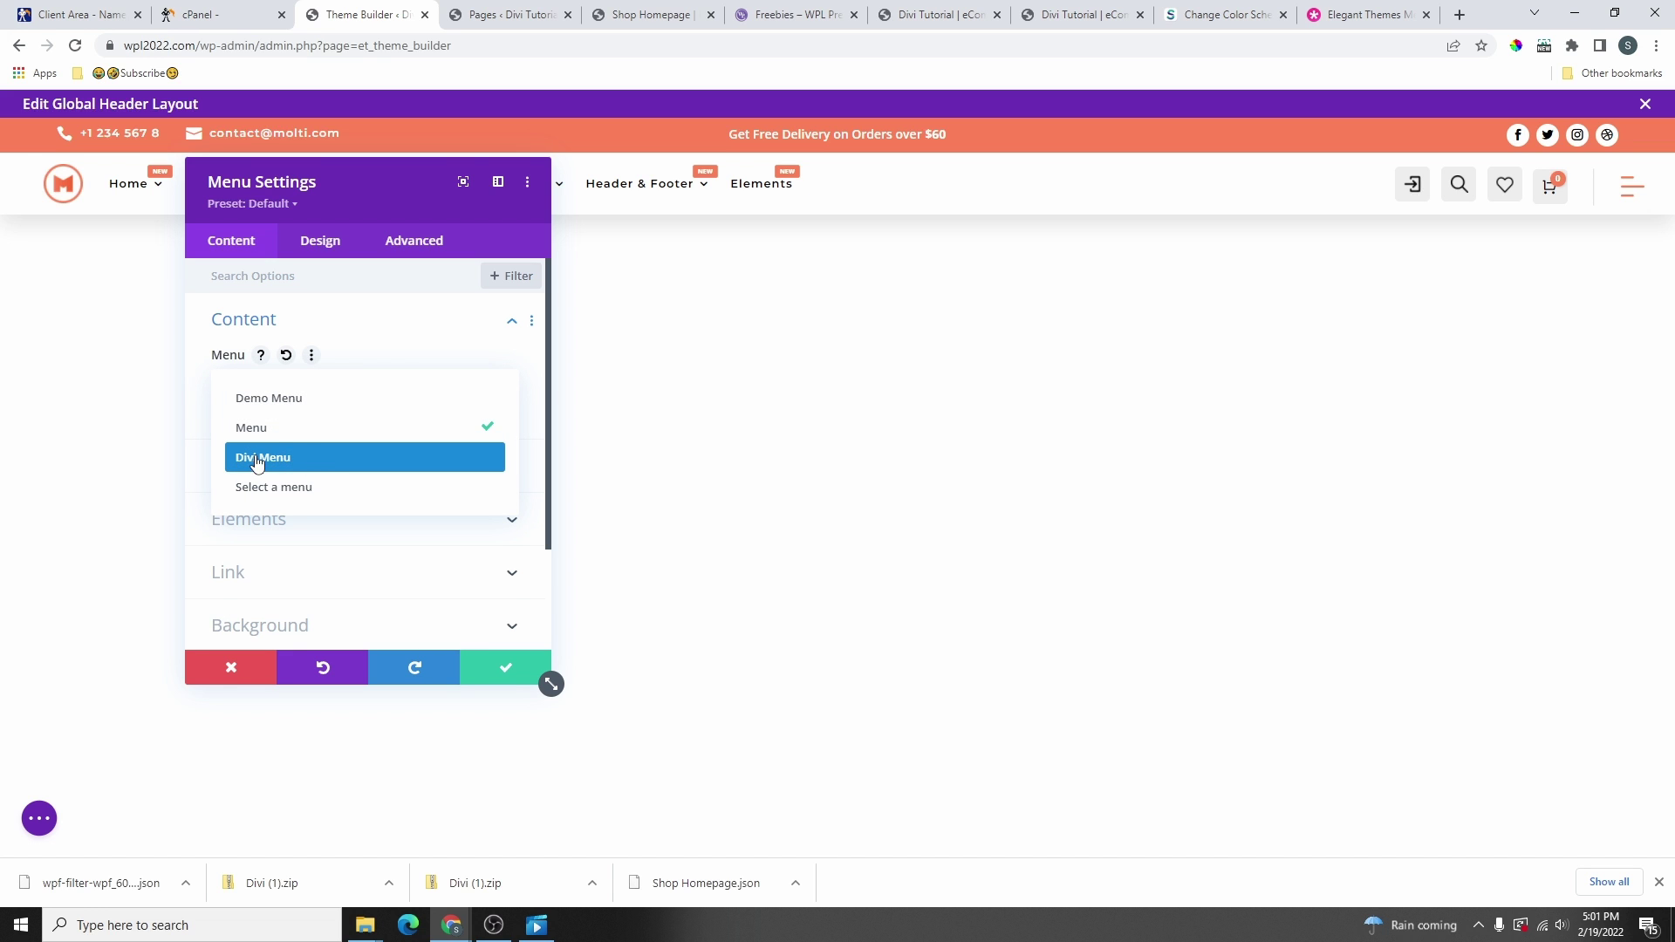
{"action": "left_click", "coordinate": [297, 463]}
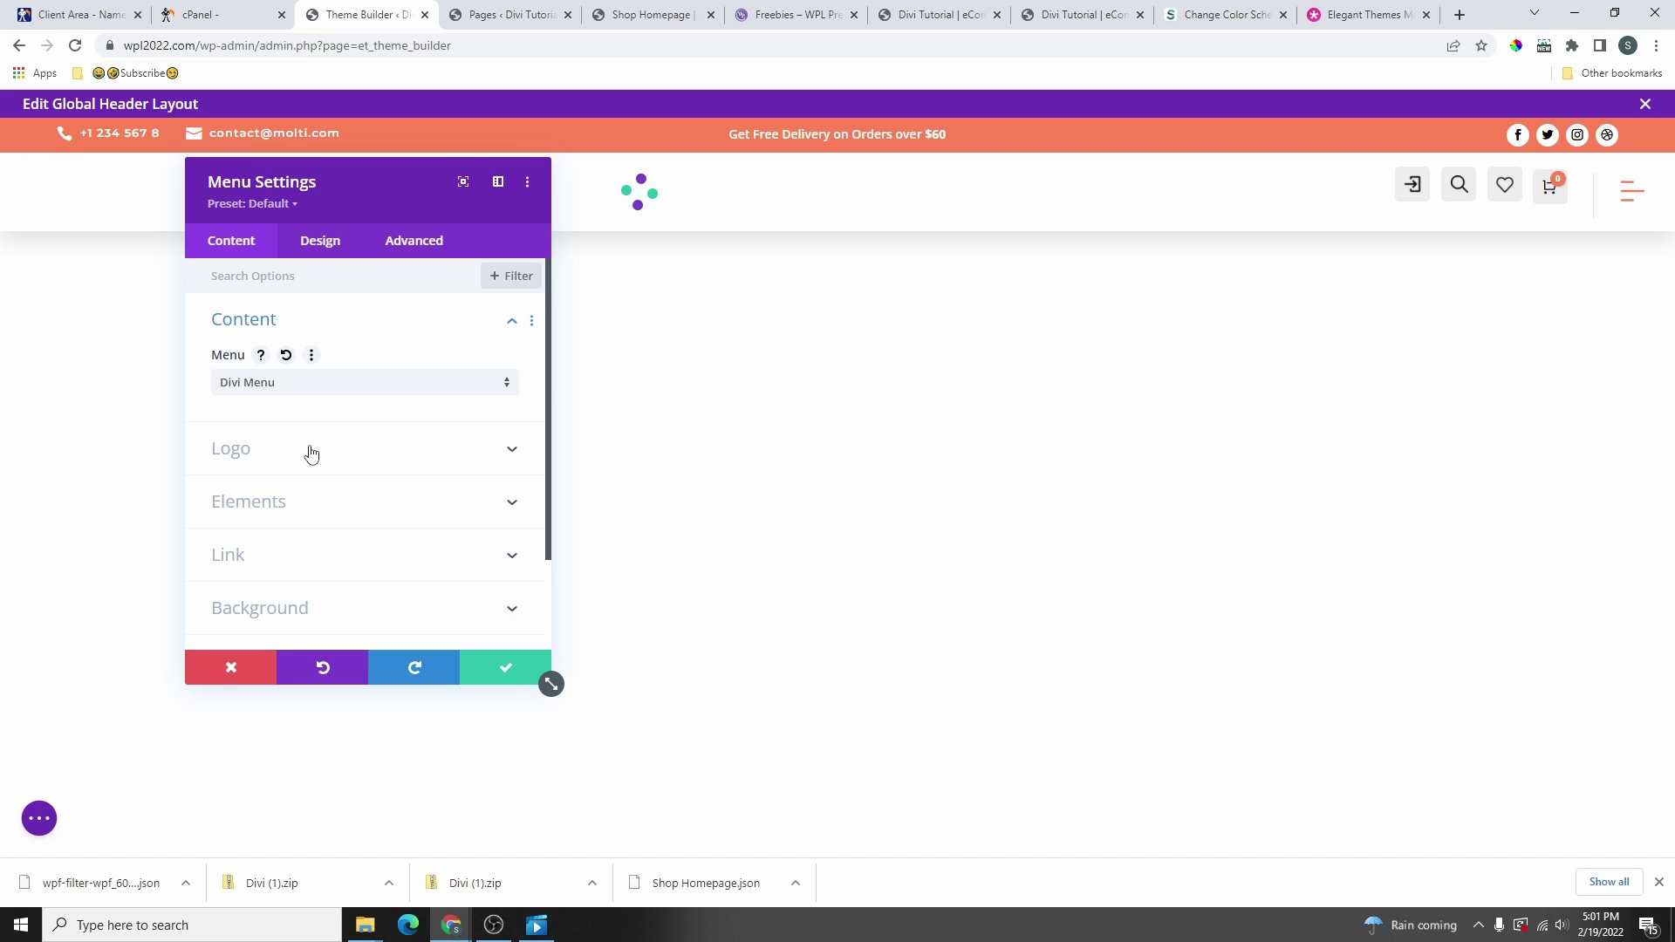
{"action": "left_click", "coordinate": [41, 818]}
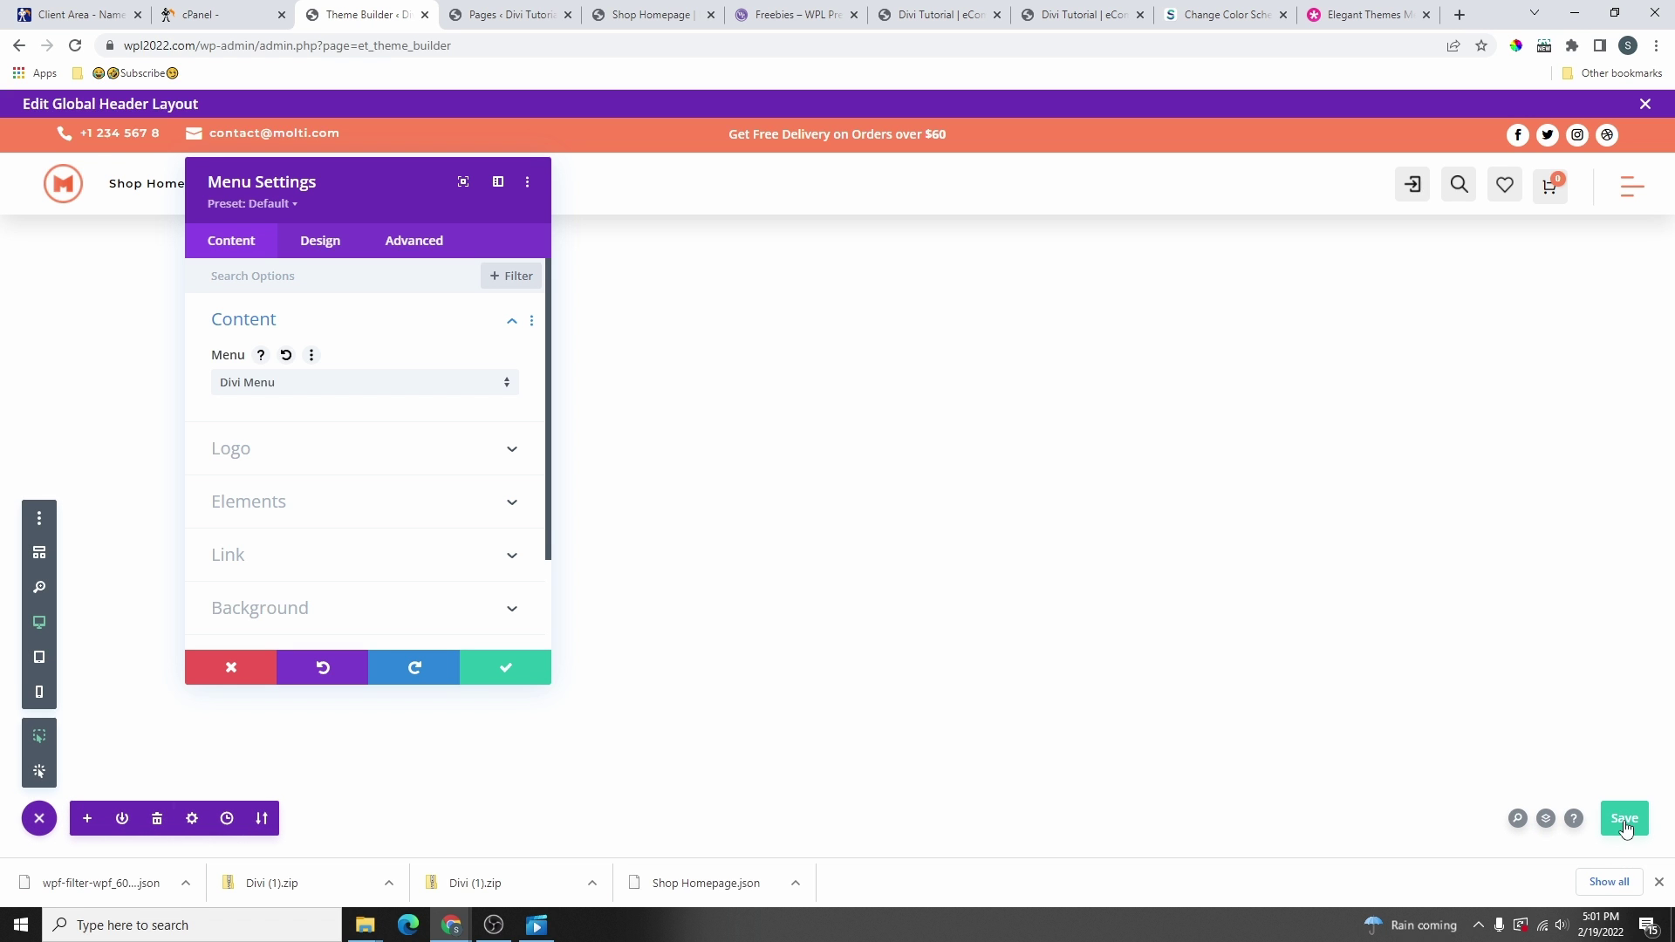
- Review the header and its Shop submenu on the Shop Homepage, and accept the menu module settings in the header layout
{"action": "left_click", "coordinate": [650, 14]}
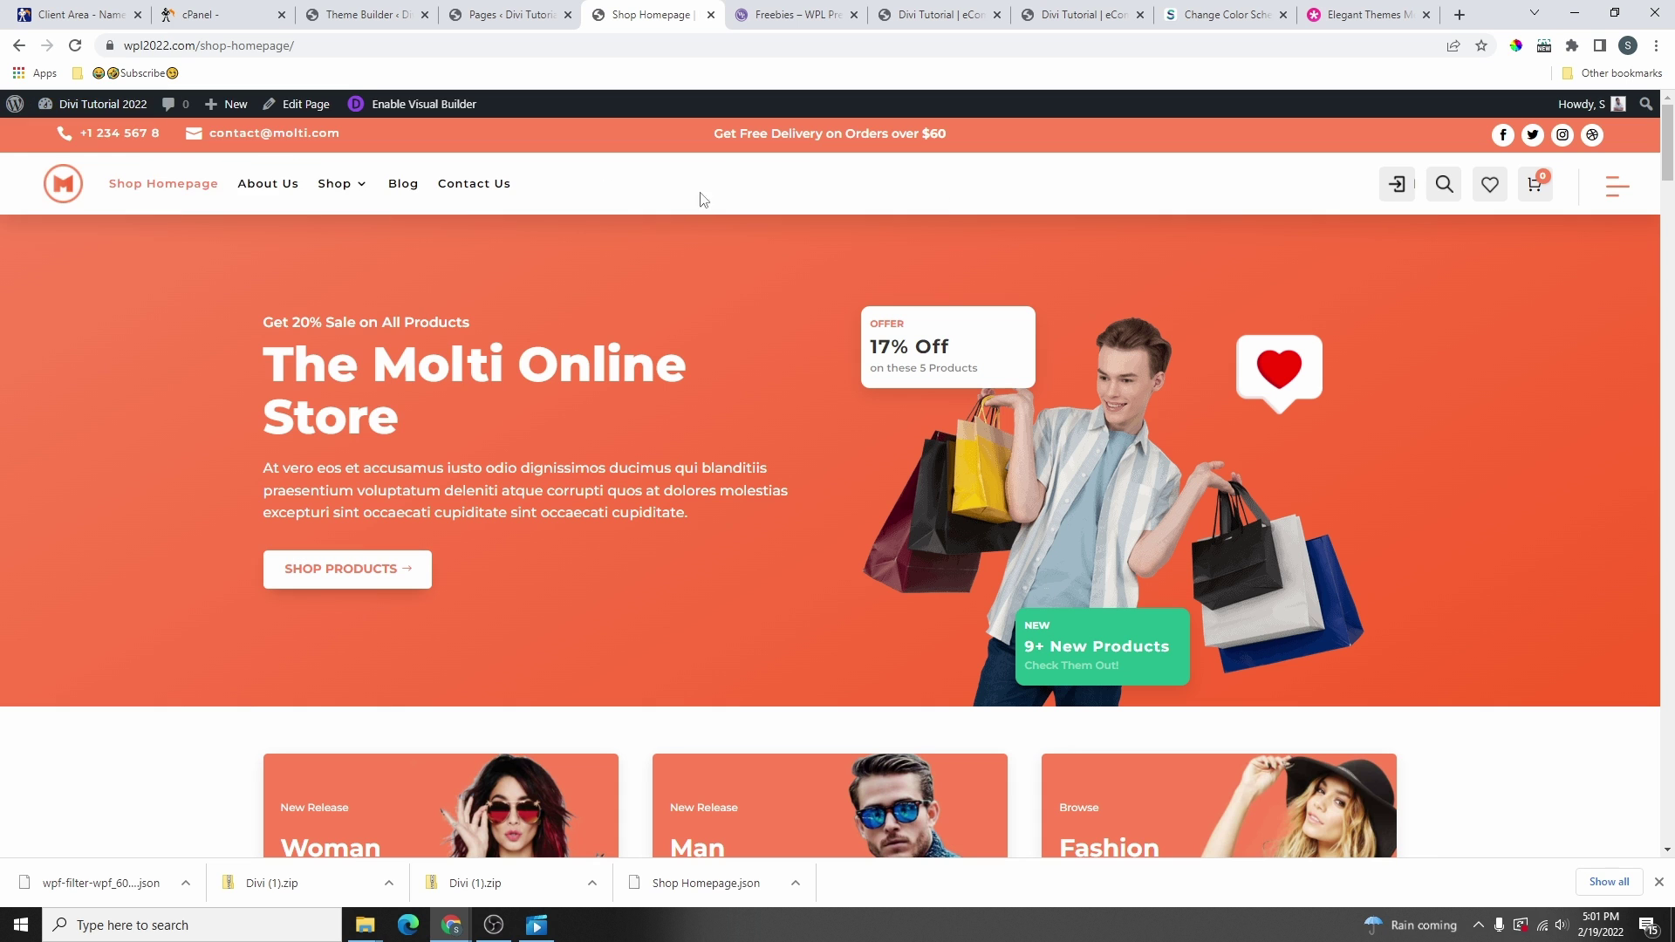
{"action": "mouse_move", "coordinate": [329, 203]}
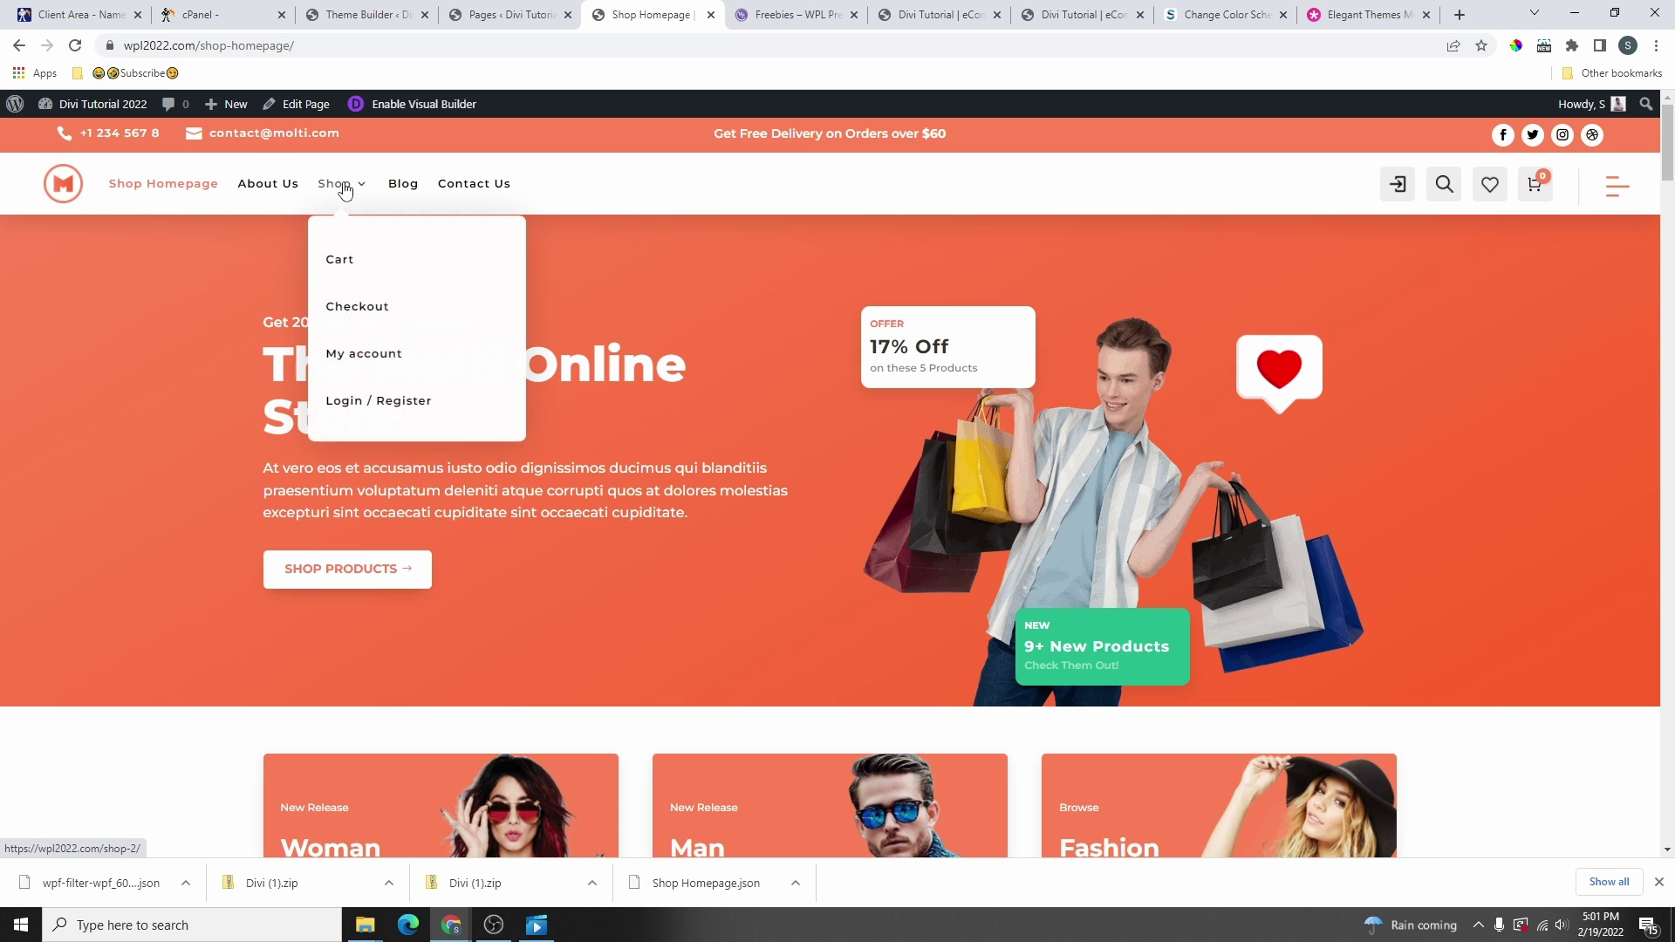
{"action": "left_click", "coordinate": [509, 16]}
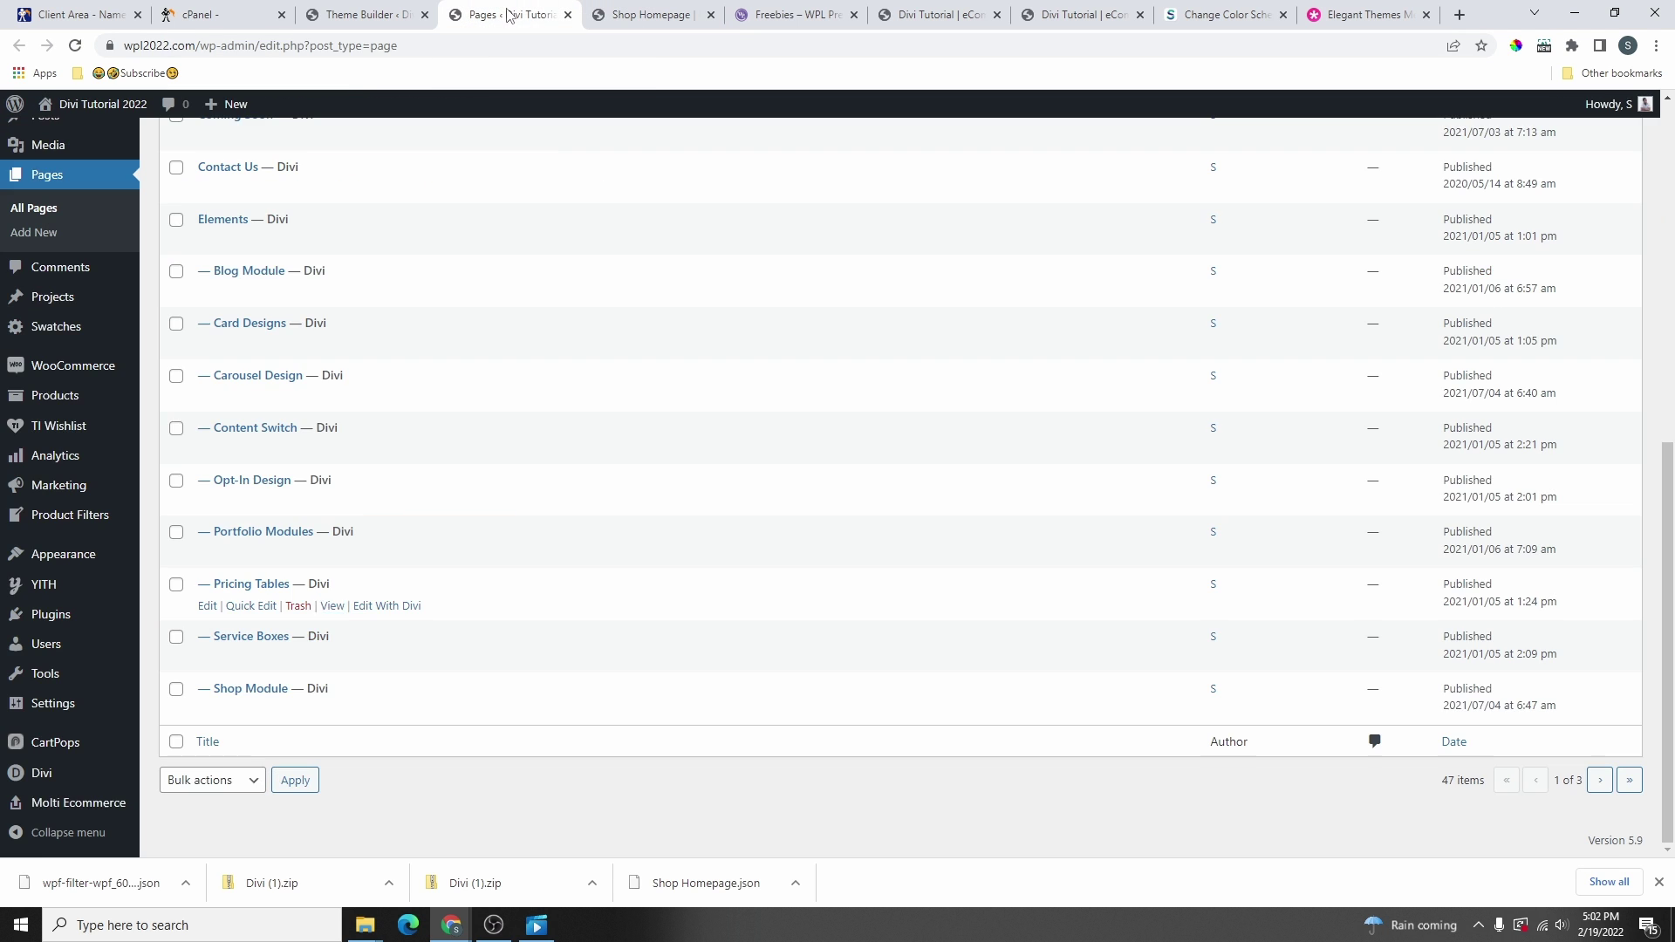
{"action": "left_click", "coordinate": [397, 11]}
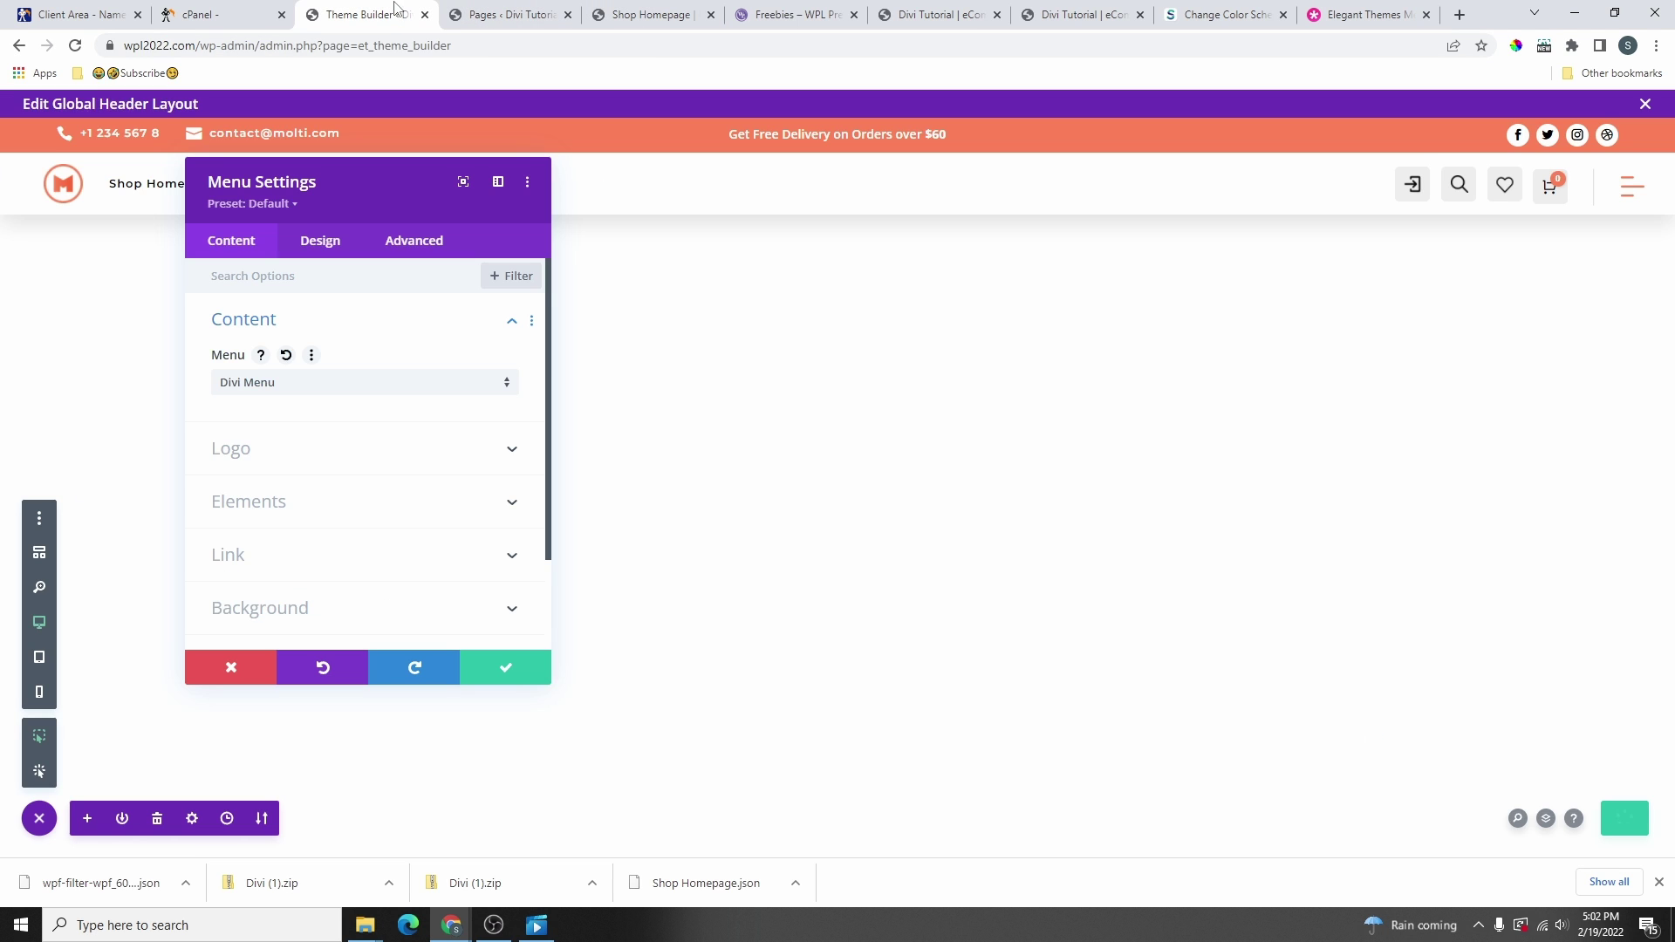
{"action": "left_click", "coordinate": [520, 679]}
{"action": "left_click", "coordinate": [653, 15]}
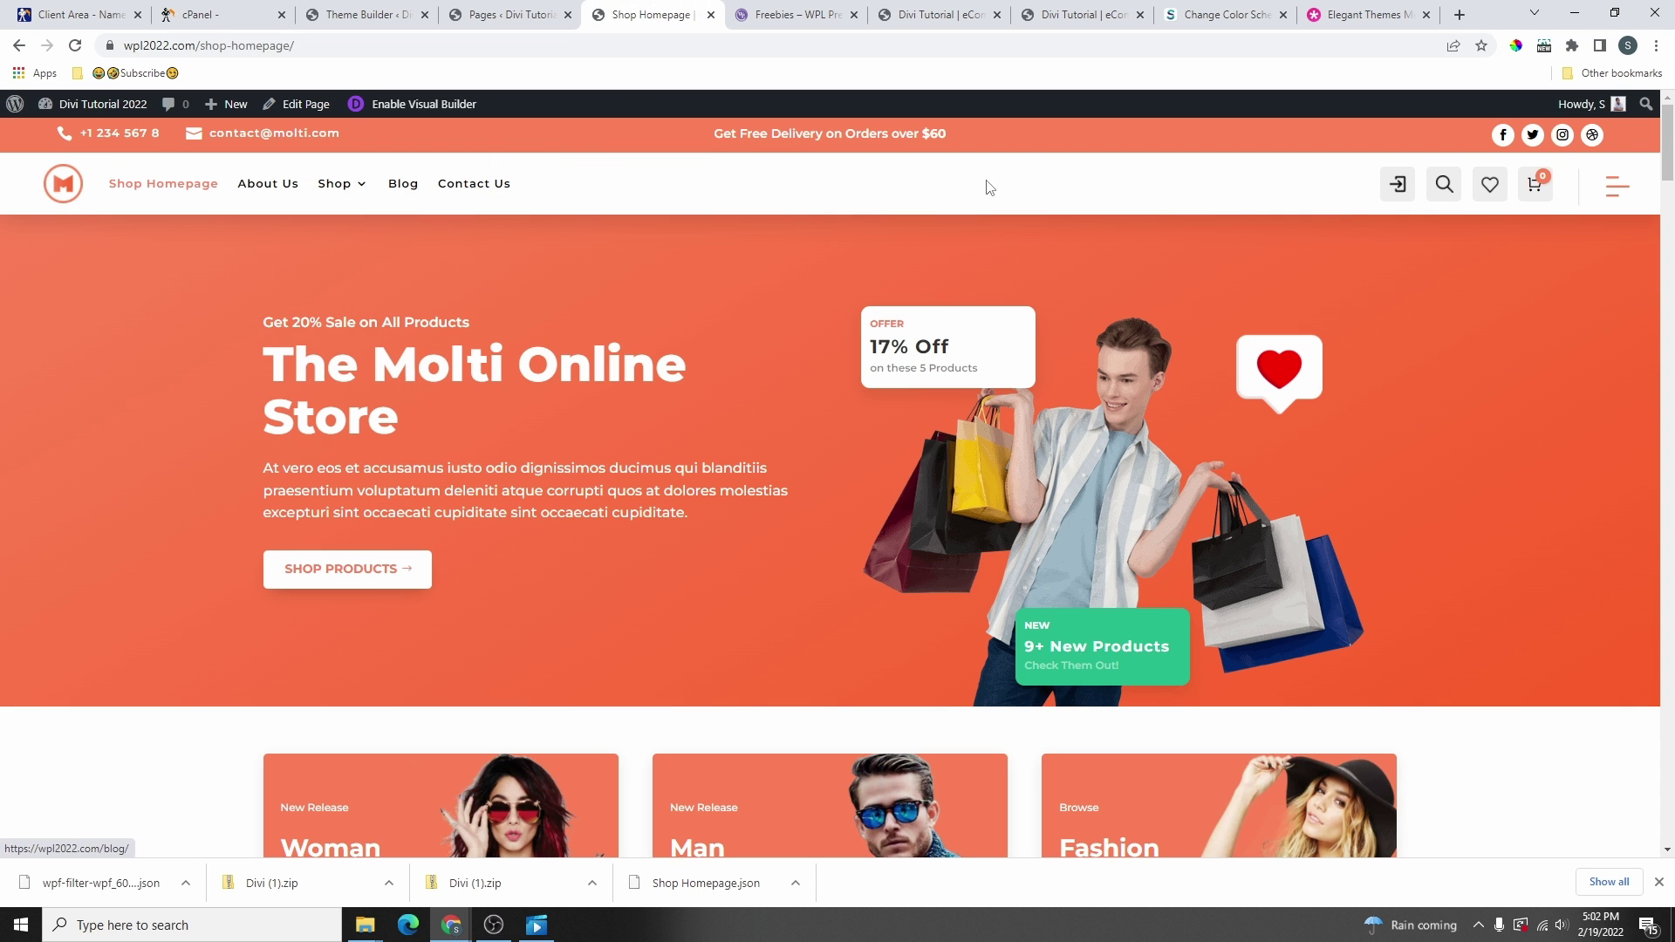
{"action": "left_click", "coordinate": [510, 15]}
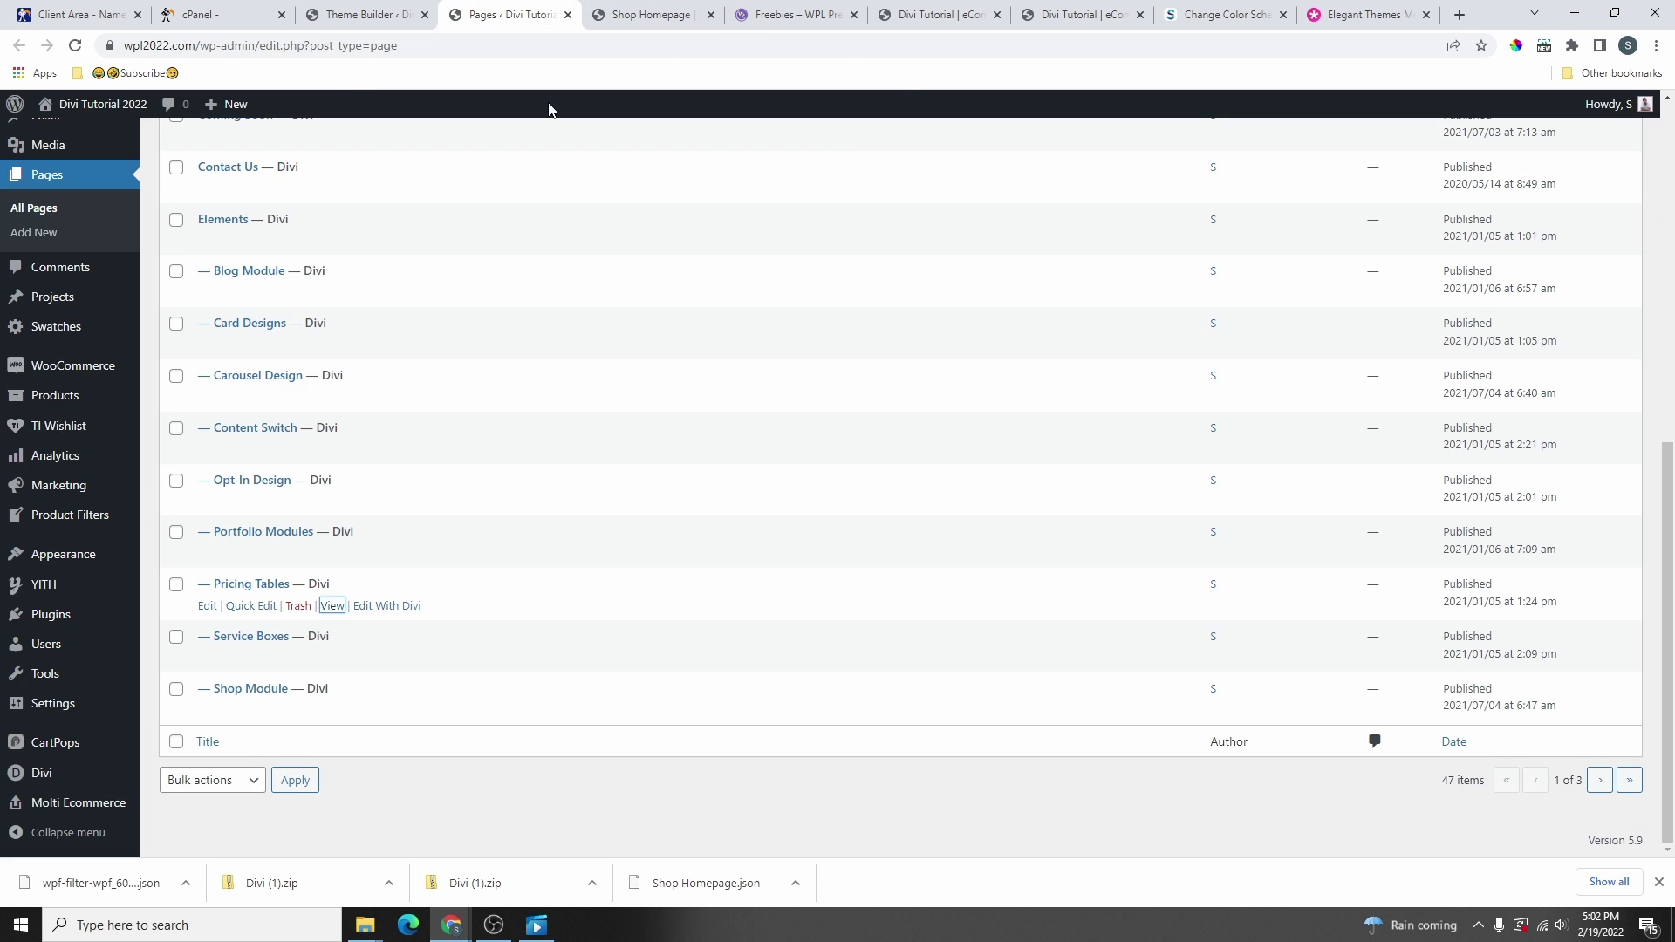
{"action": "left_click", "coordinate": [366, 15]}
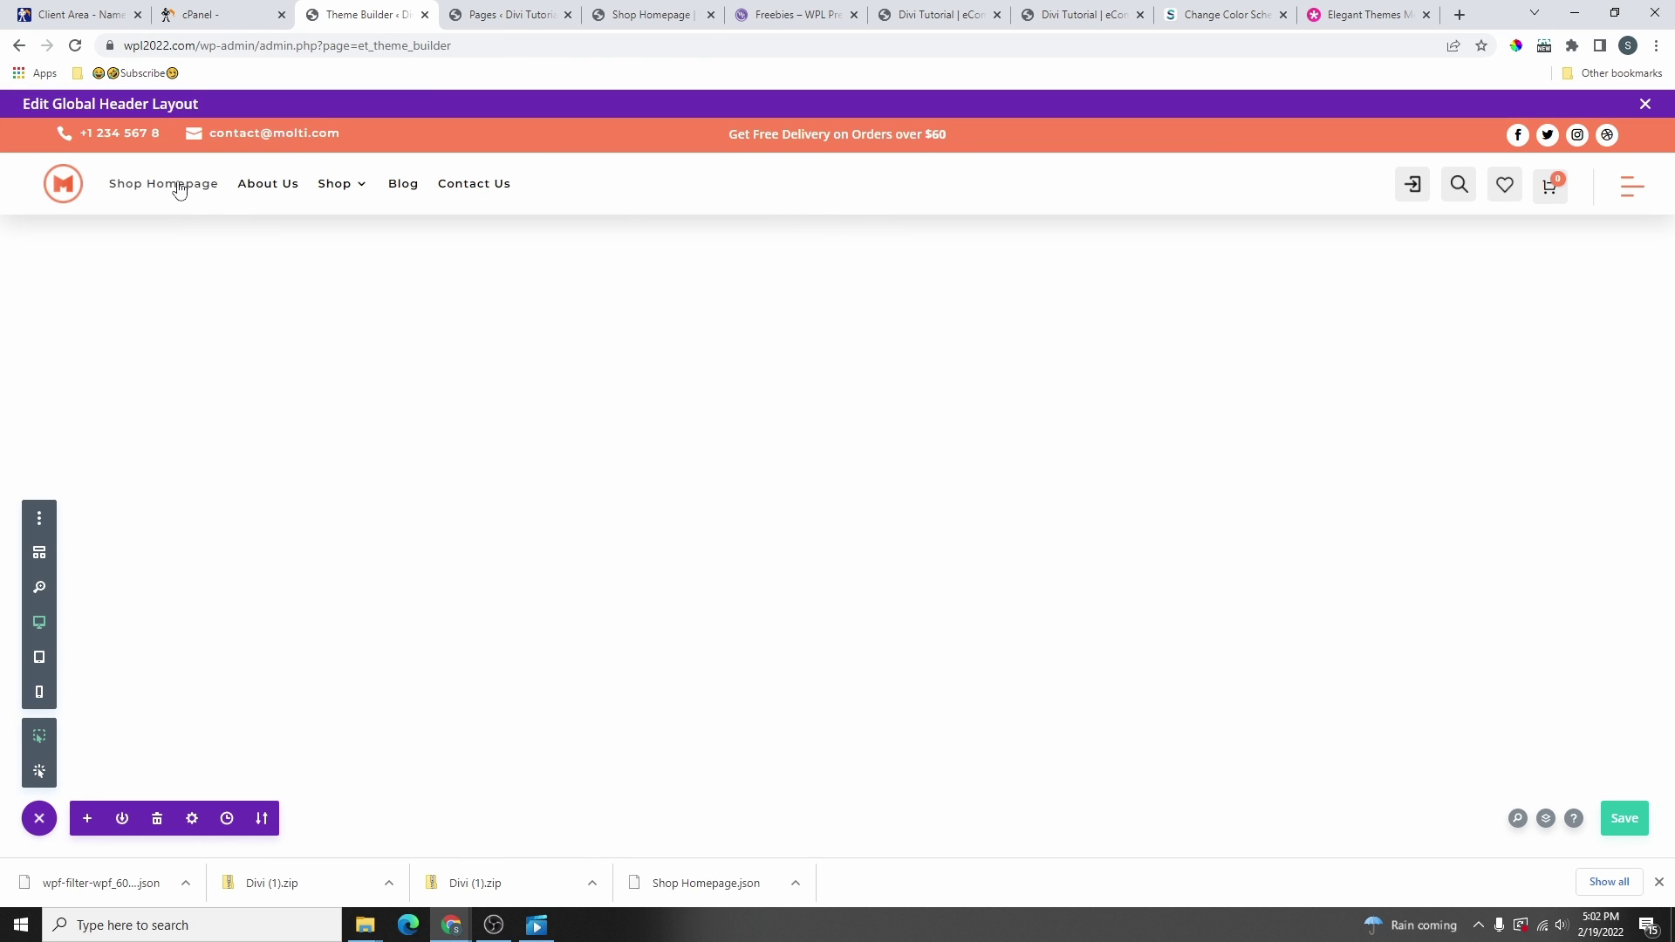
- Reset the width of the header's menu row to the default 80% and set its maximum width to 1400px
{"action": "mouse_move", "coordinate": [178, 186]}
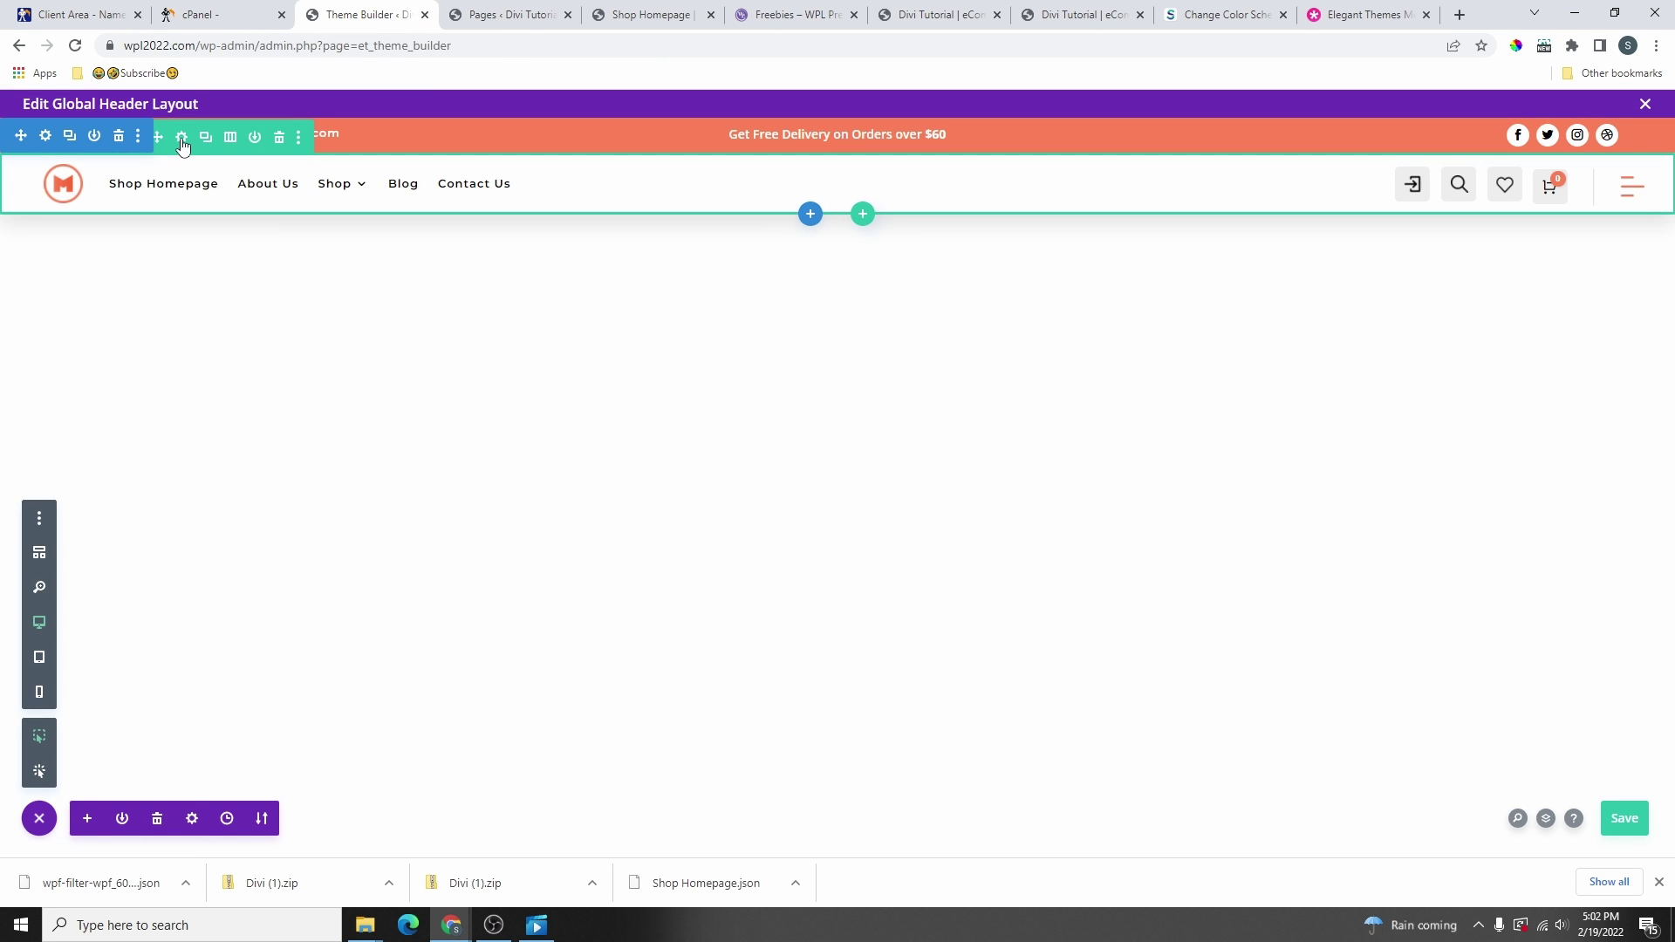
{"action": "left_click", "coordinate": [182, 142]}
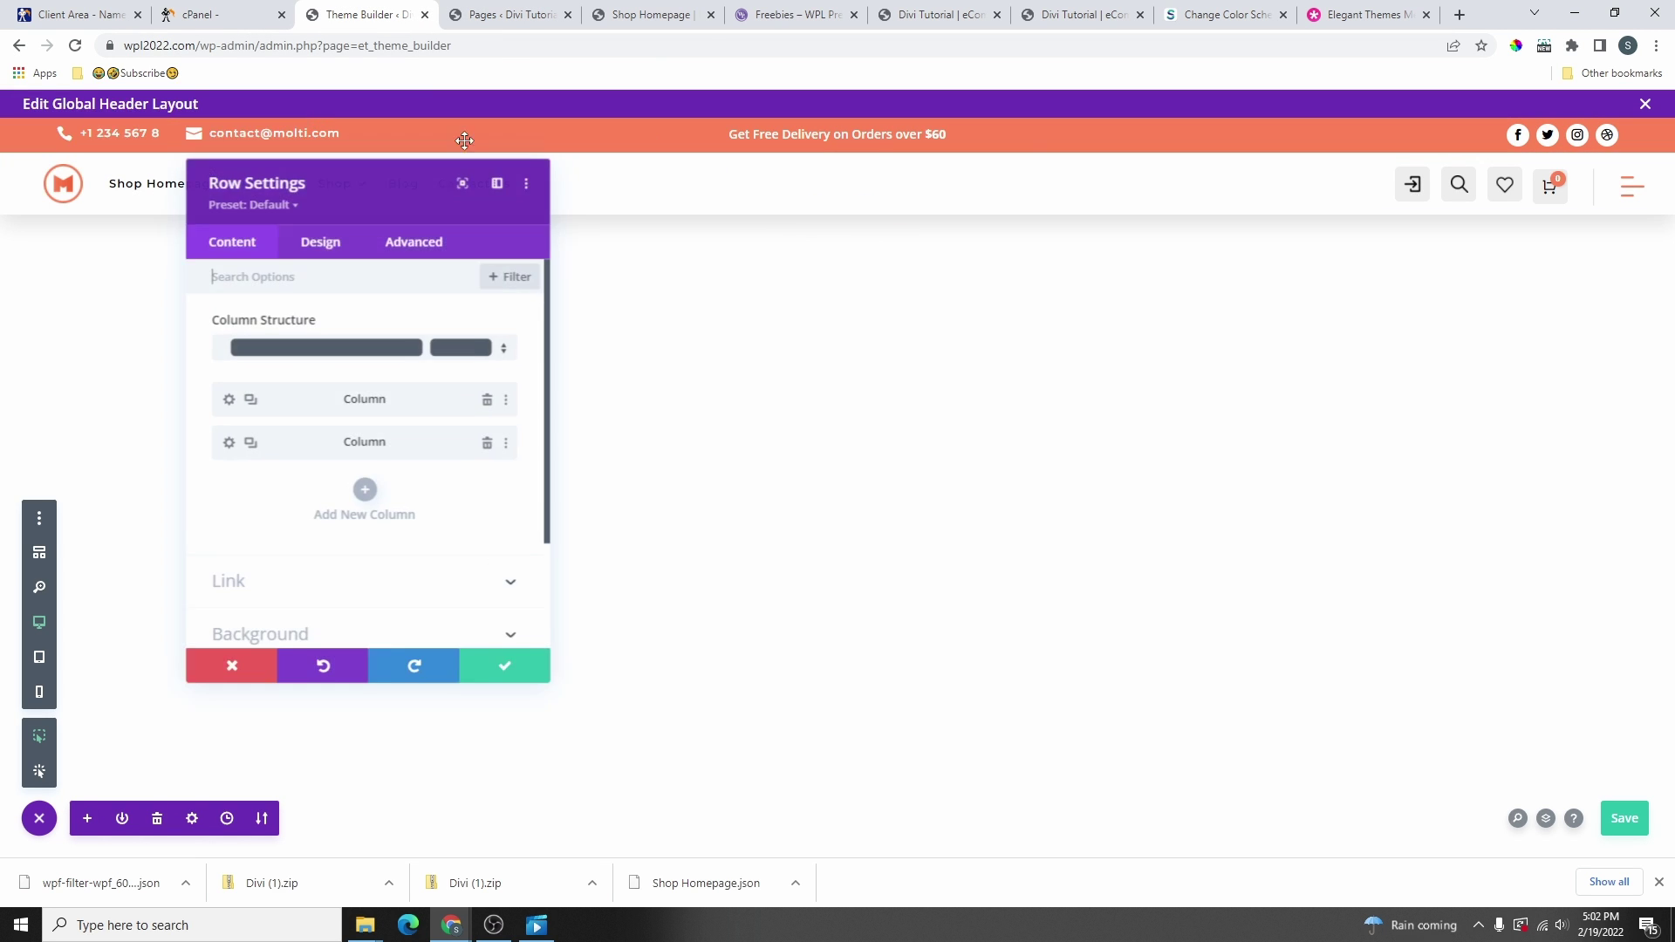
{"action": "left_click", "coordinate": [1227, 251]}
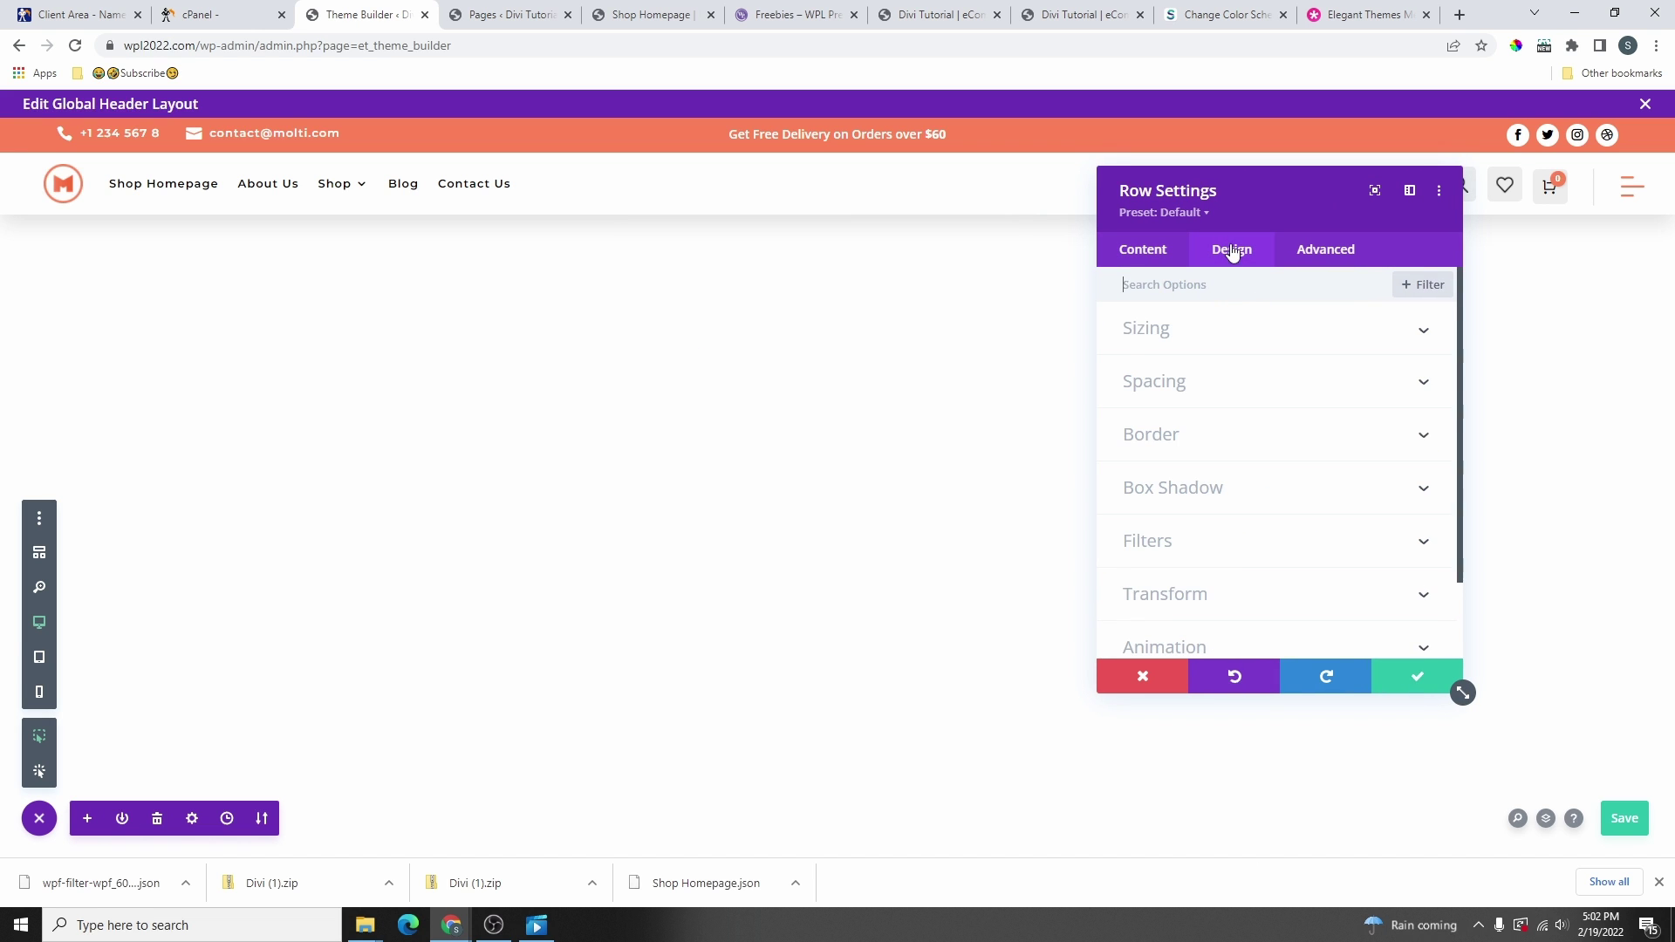
{"action": "left_click", "coordinate": [1257, 326]}
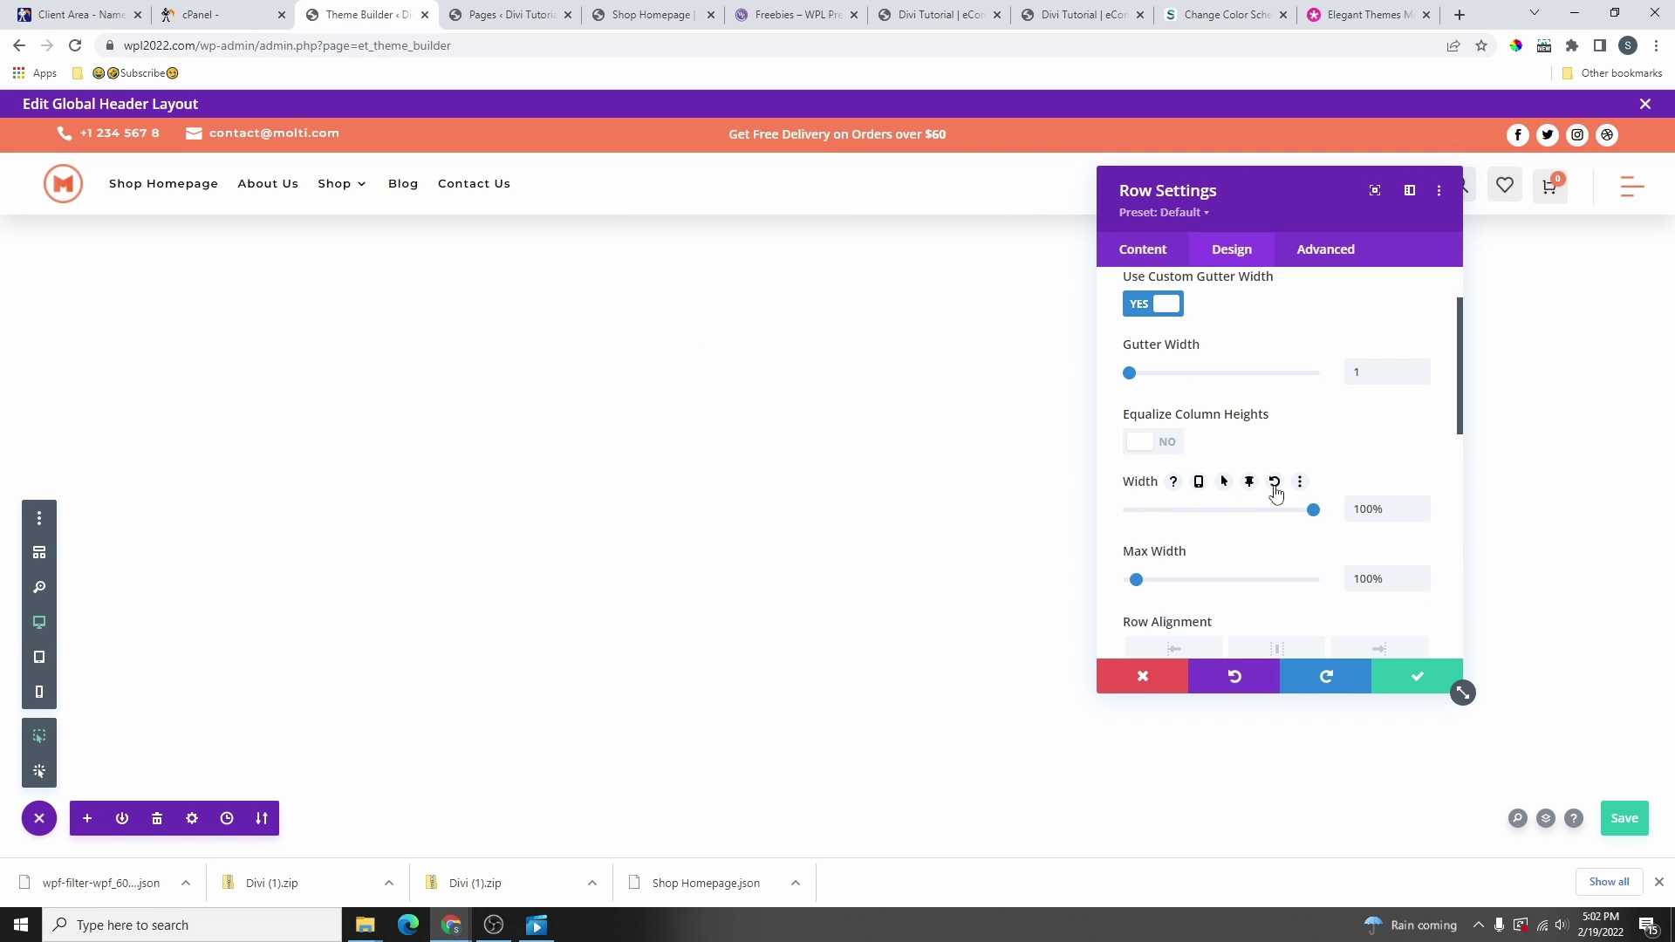
{"action": "left_click", "coordinate": [1276, 509]}
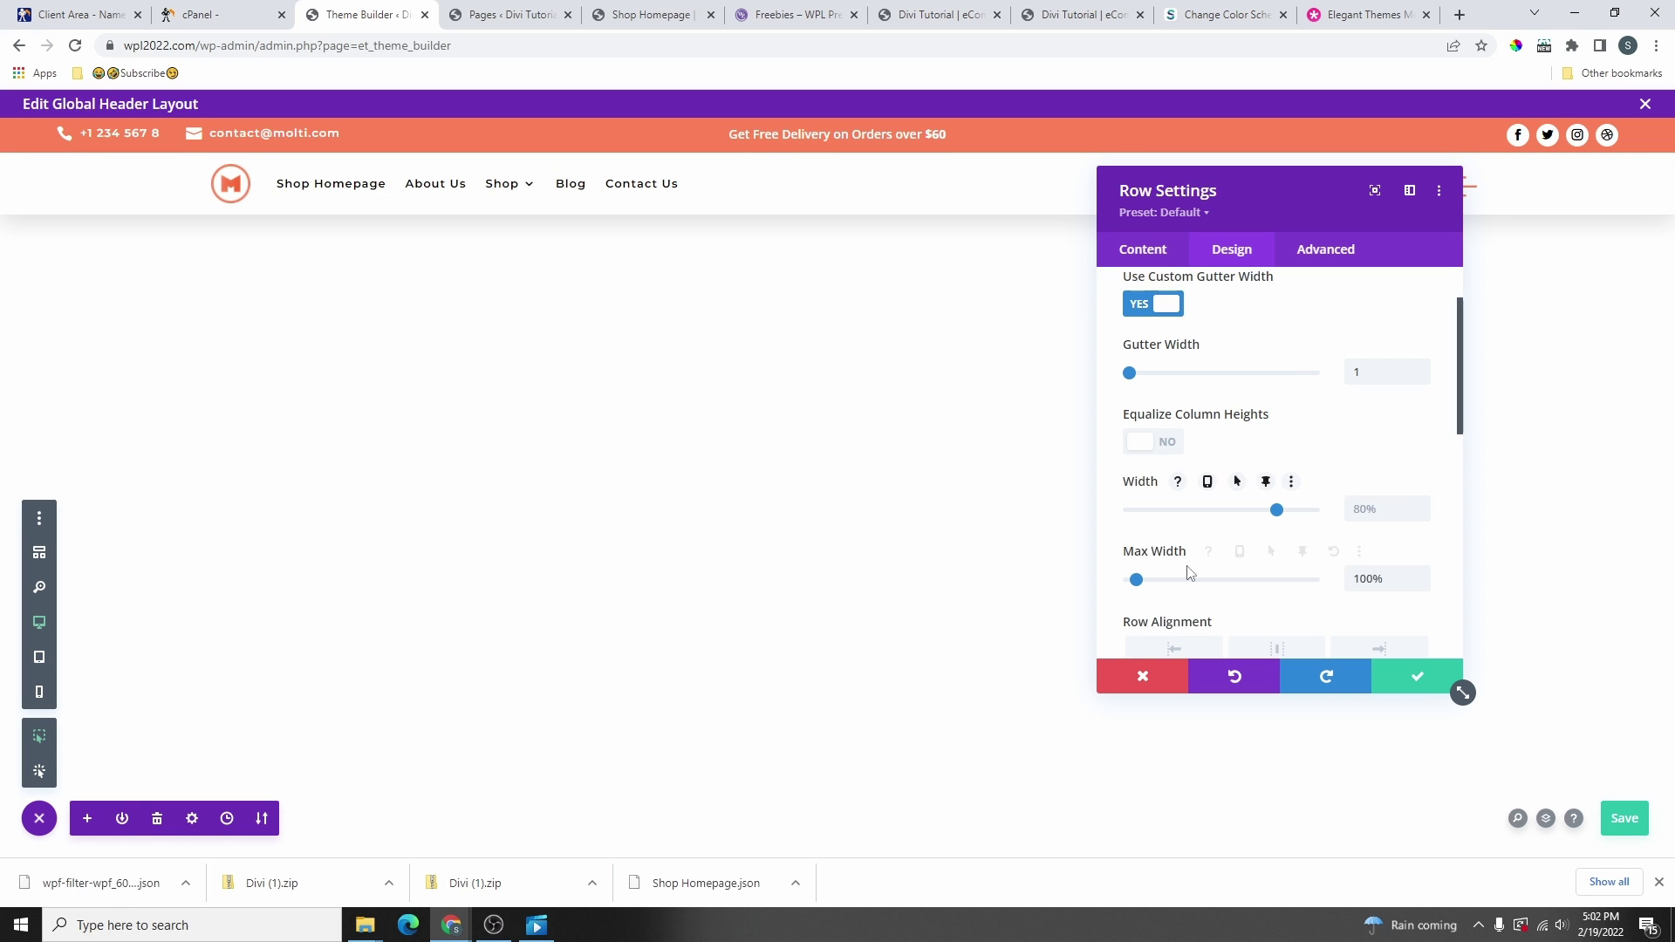
{"action": "left_click", "coordinate": [1302, 560]}
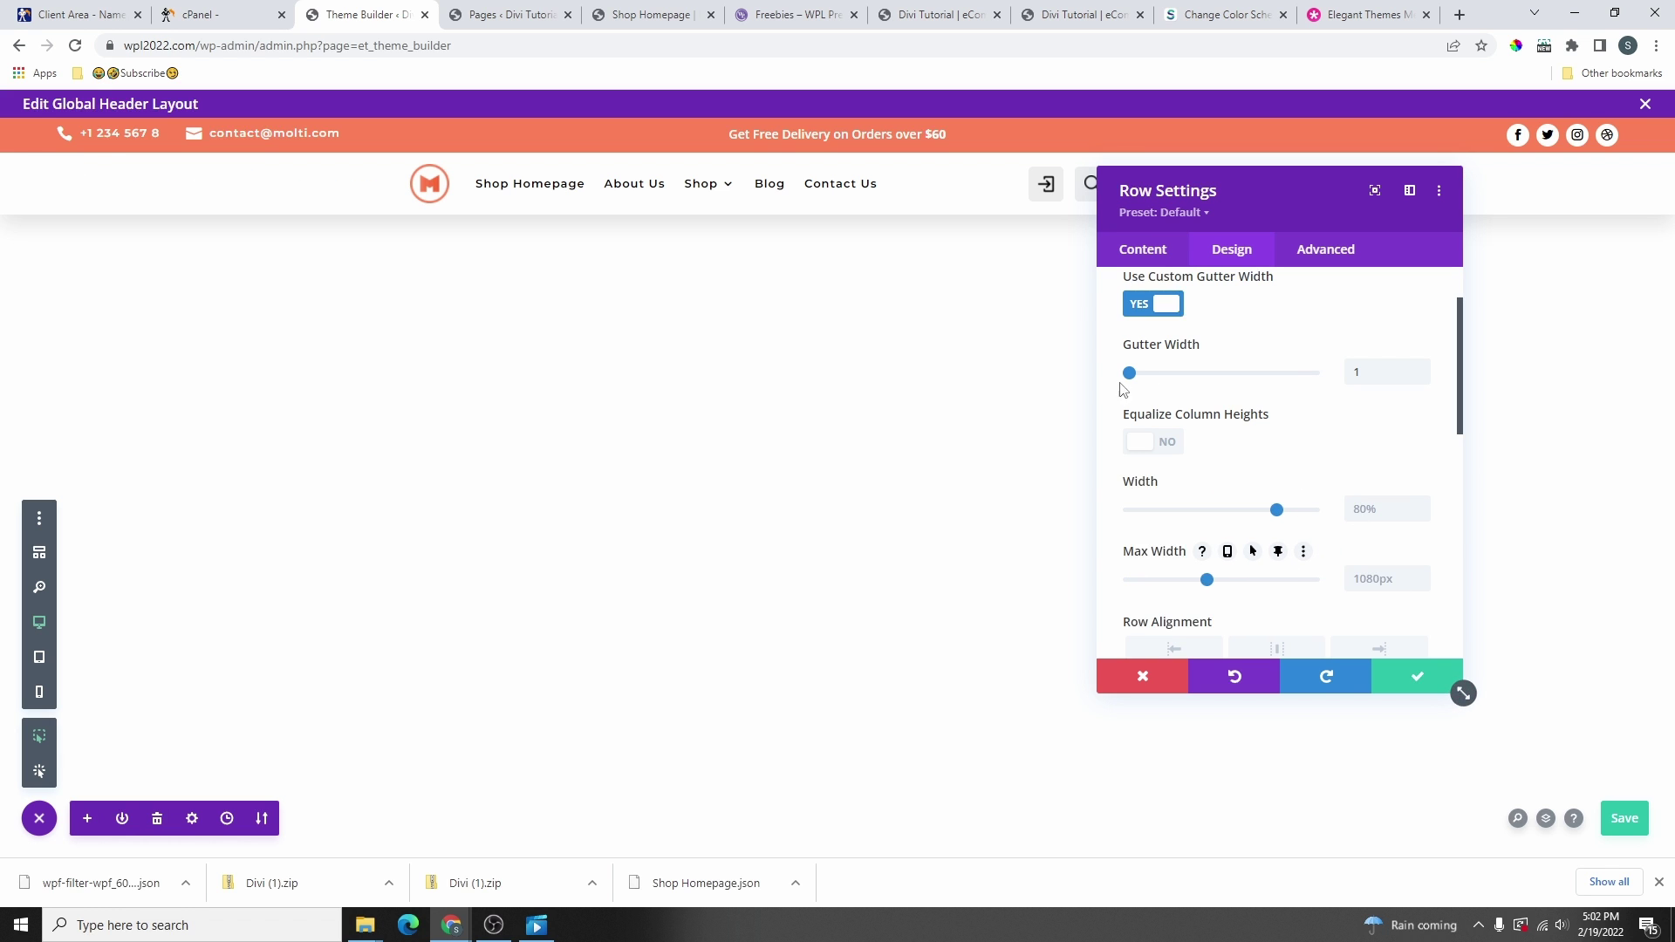
{"action": "left_click_drag", "start_coordinate": [1219, 584], "coordinate": [1231, 591]}
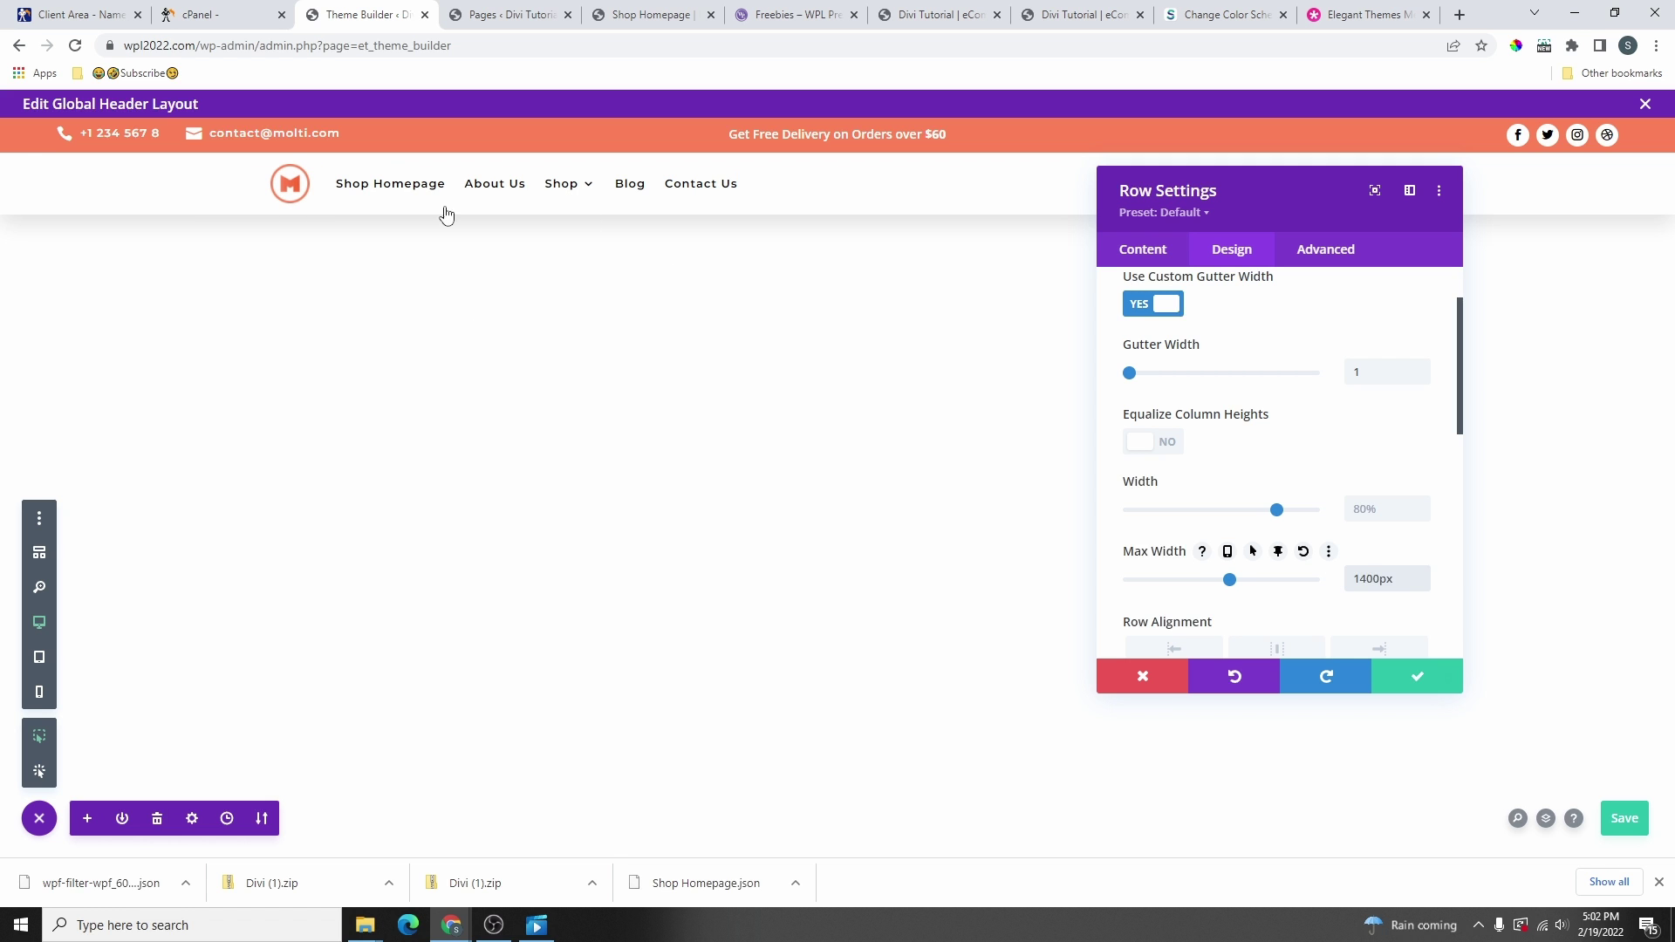
- Save the global header layout and check the menu row's new width on the reloaded Shop Homepage
{"action": "left_click", "coordinate": [1626, 831]}
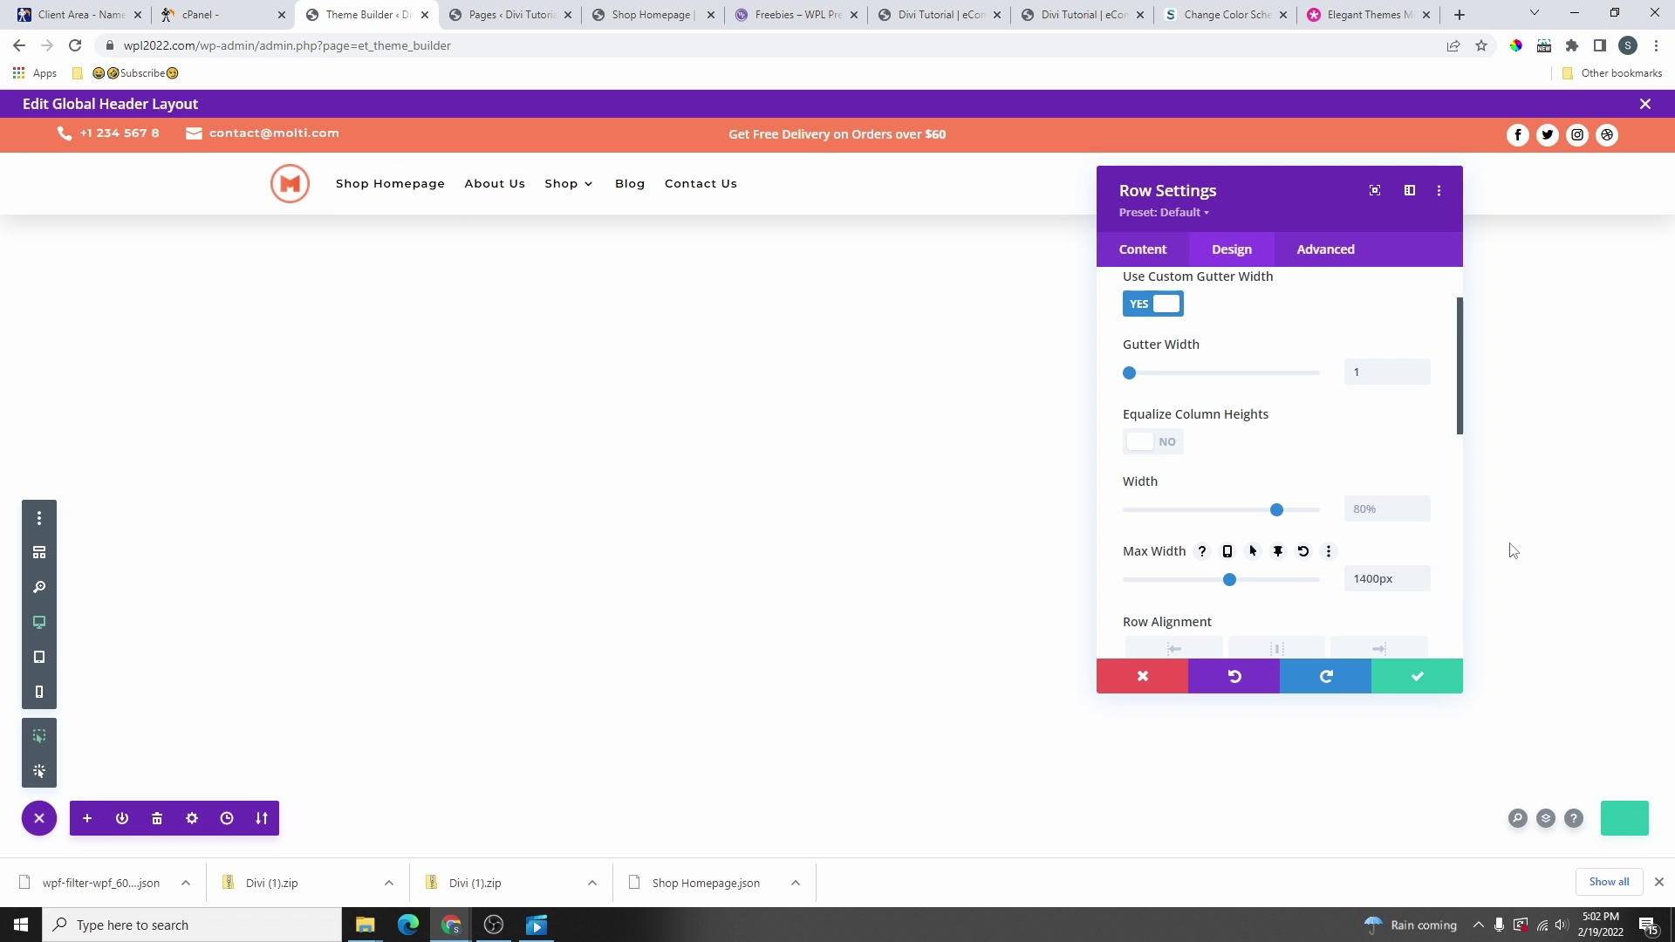
{"action": "left_click", "coordinate": [646, 15]}
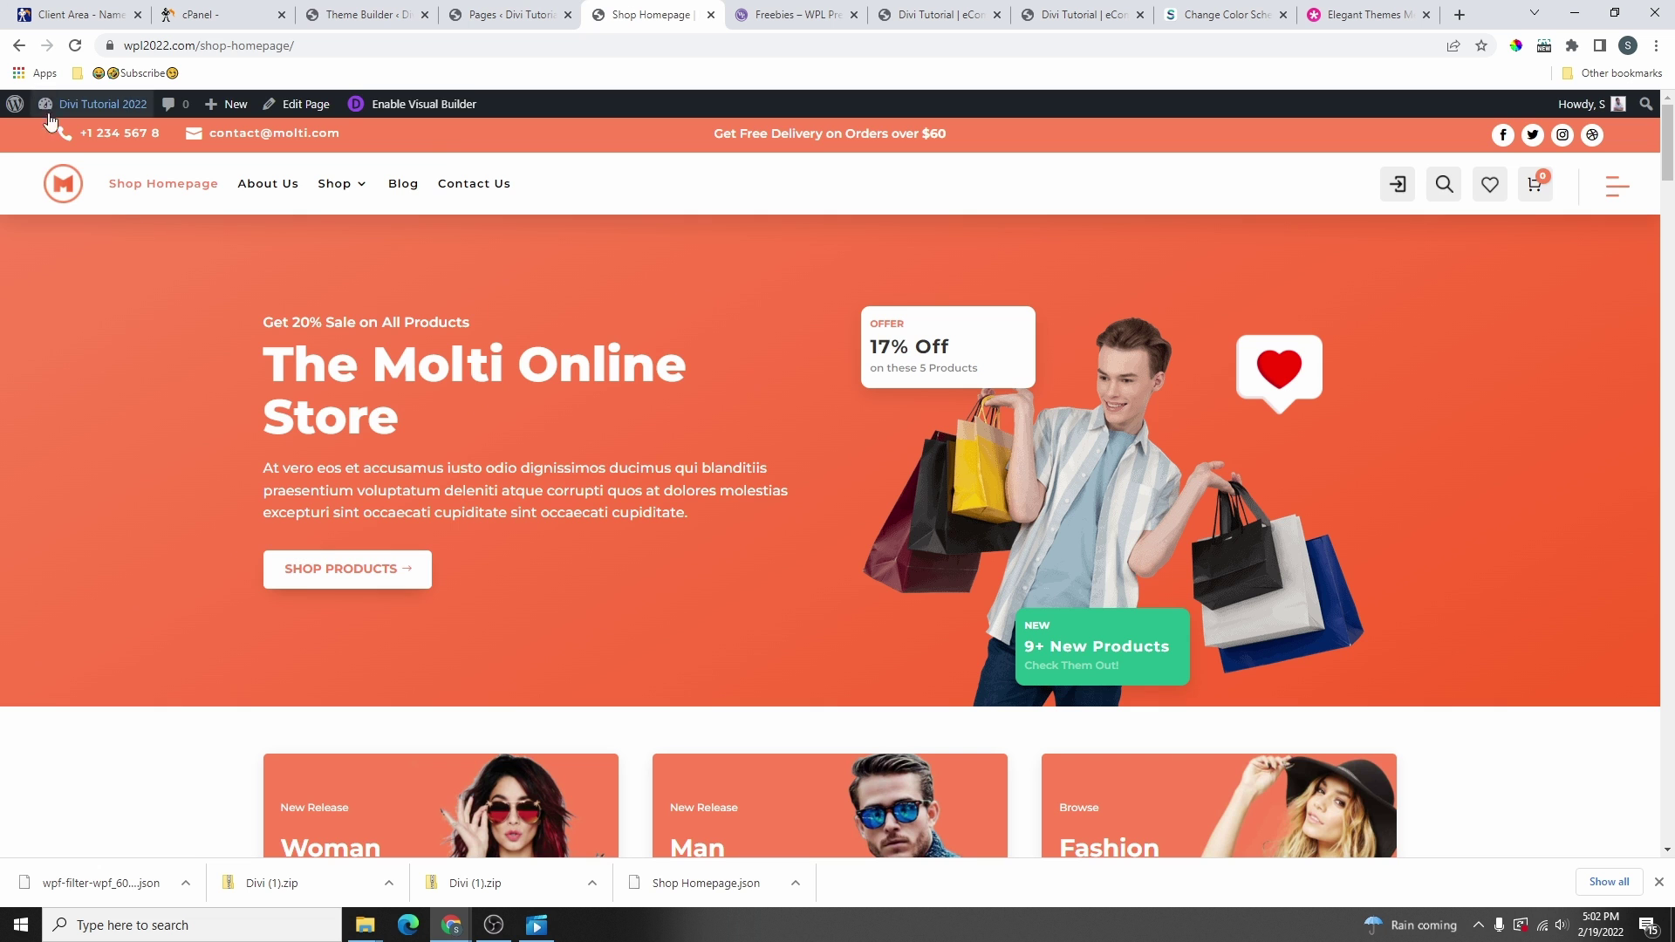
{"action": "left_click", "coordinate": [73, 46]}
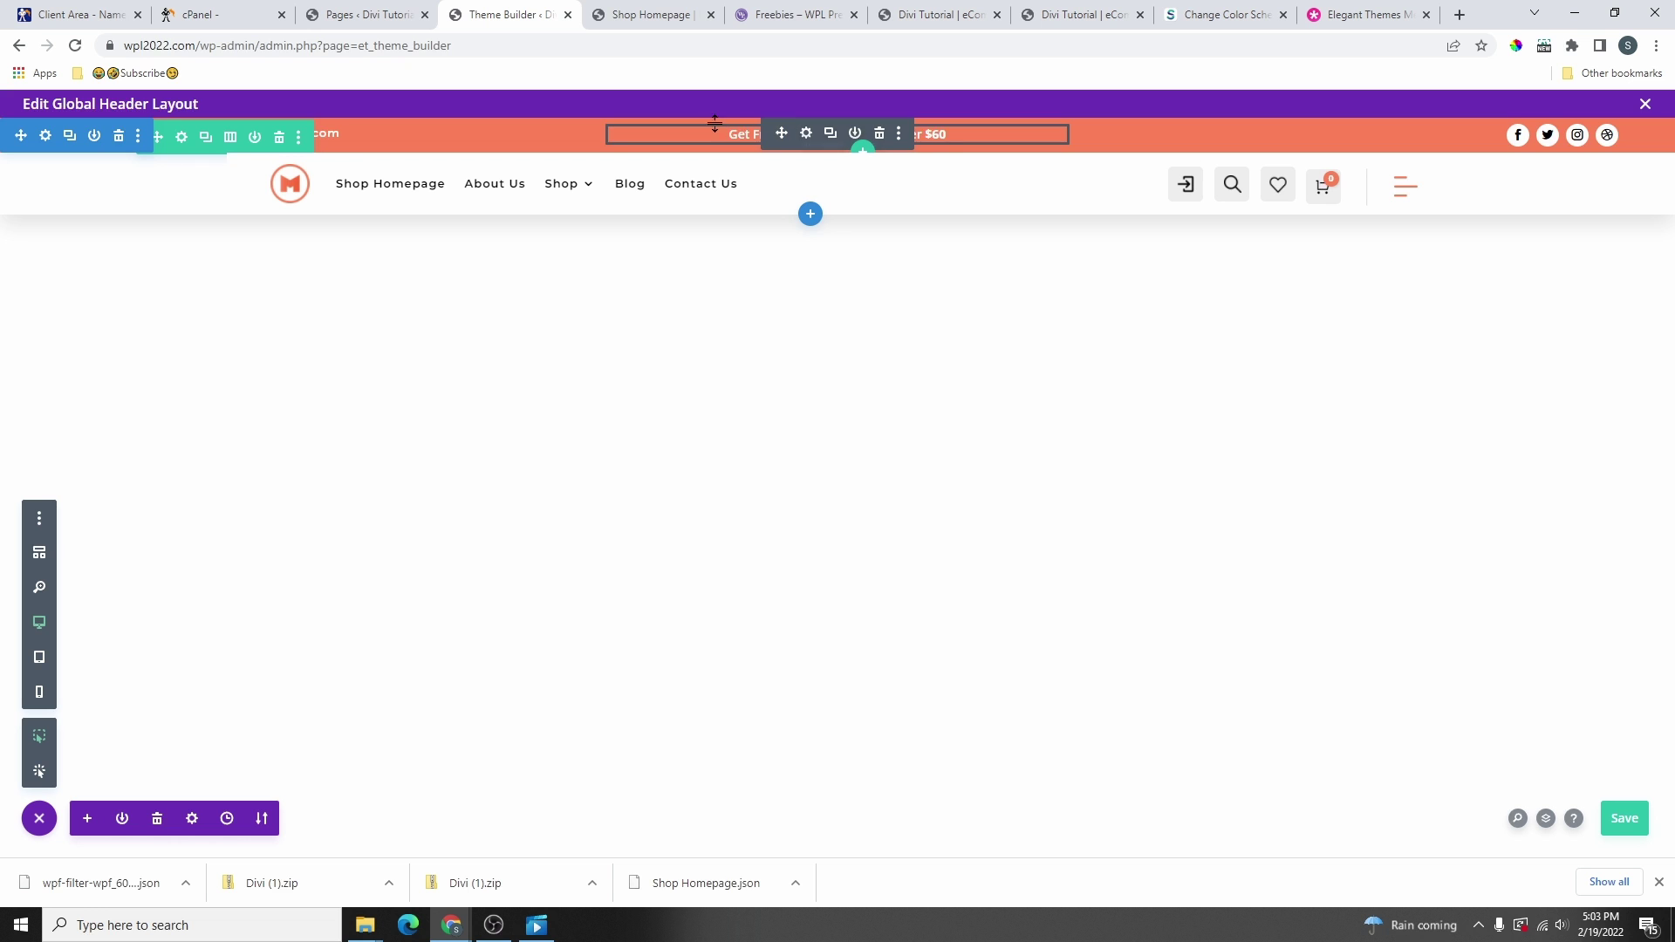
{"action": "left_click", "coordinate": [663, 15]}
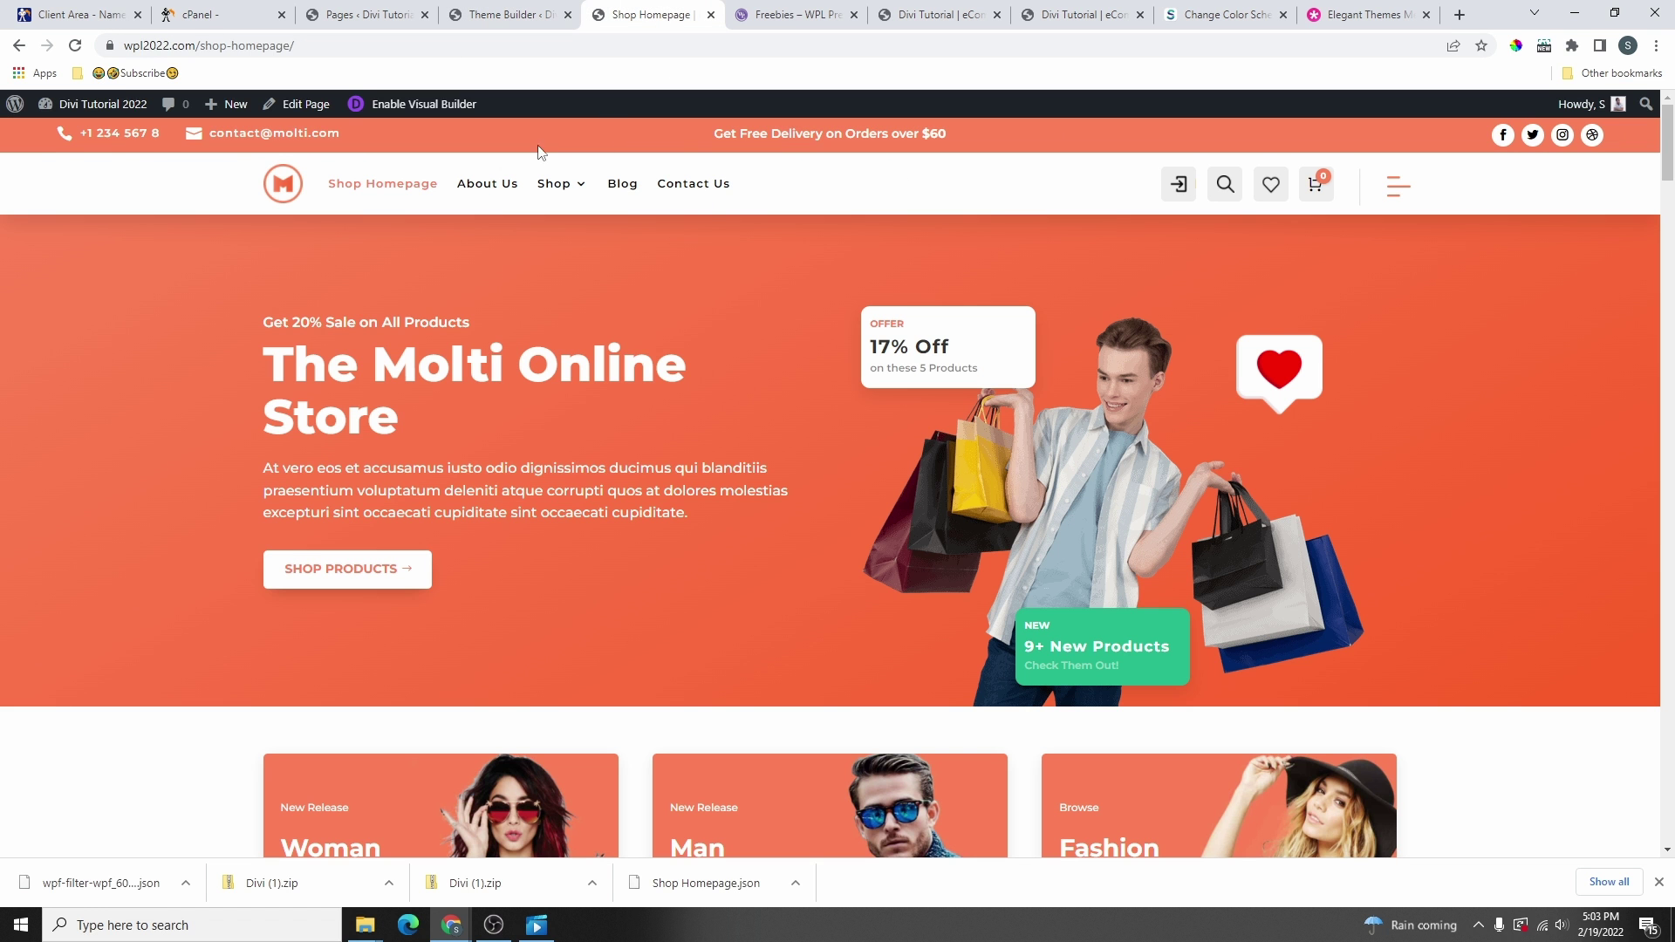
{"action": "left_click", "coordinate": [524, 15]}
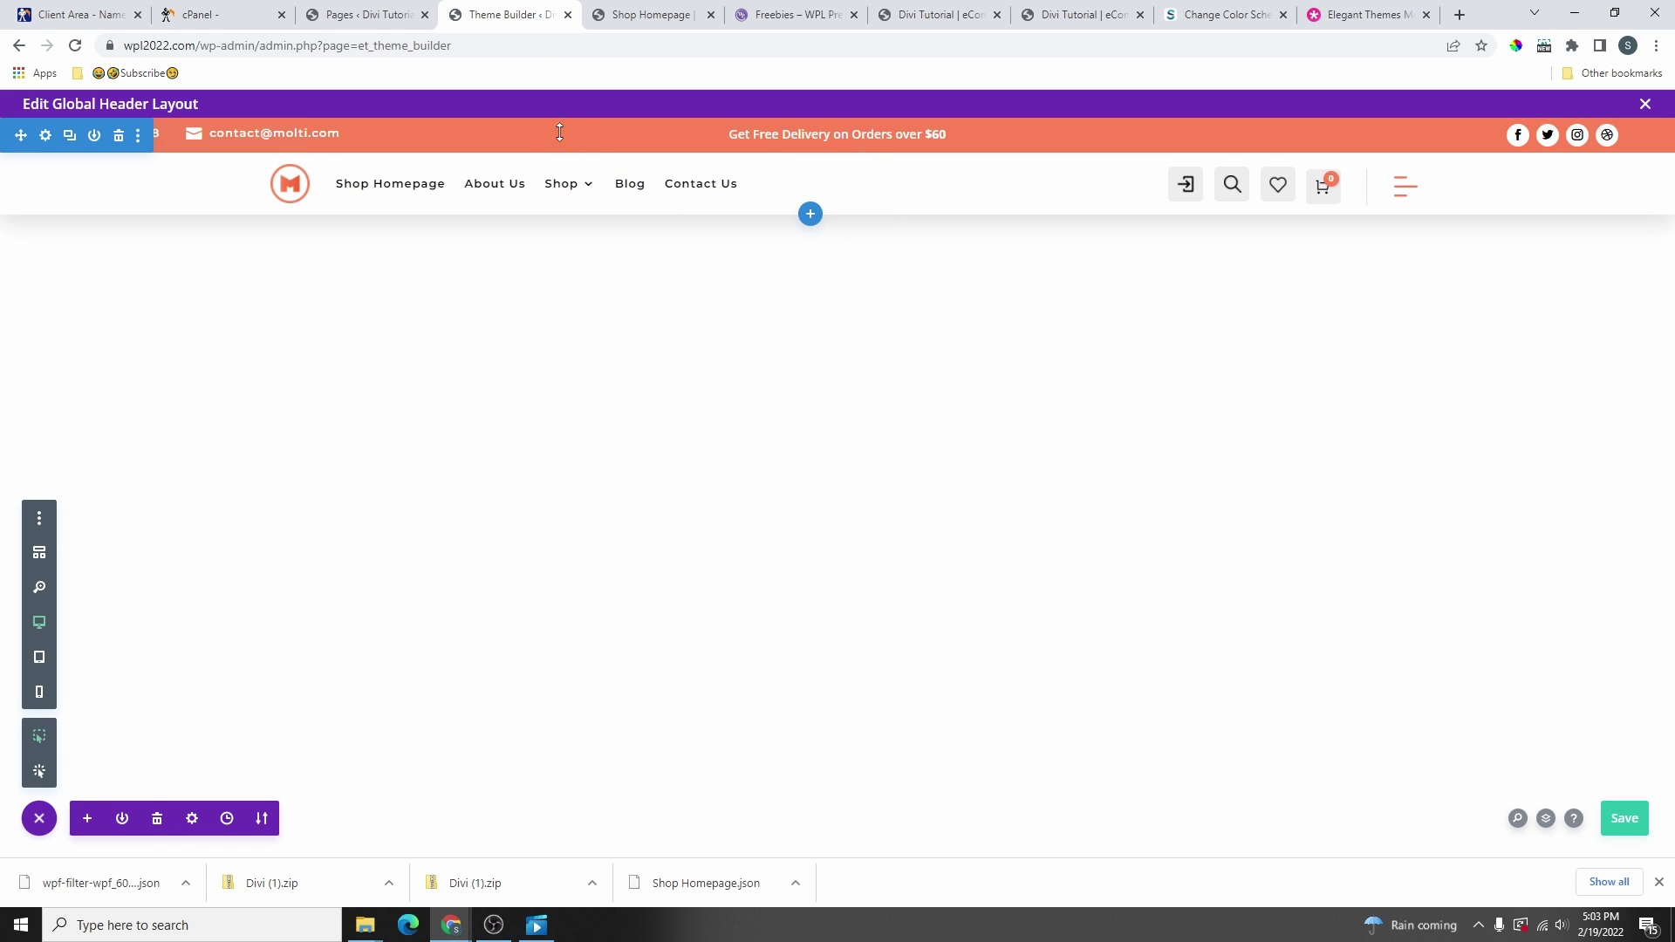
- Try the saved blue on the header's contact bar row, set its background to the saved black instead, and save the layout
{"action": "left_click", "coordinate": [198, 136]}
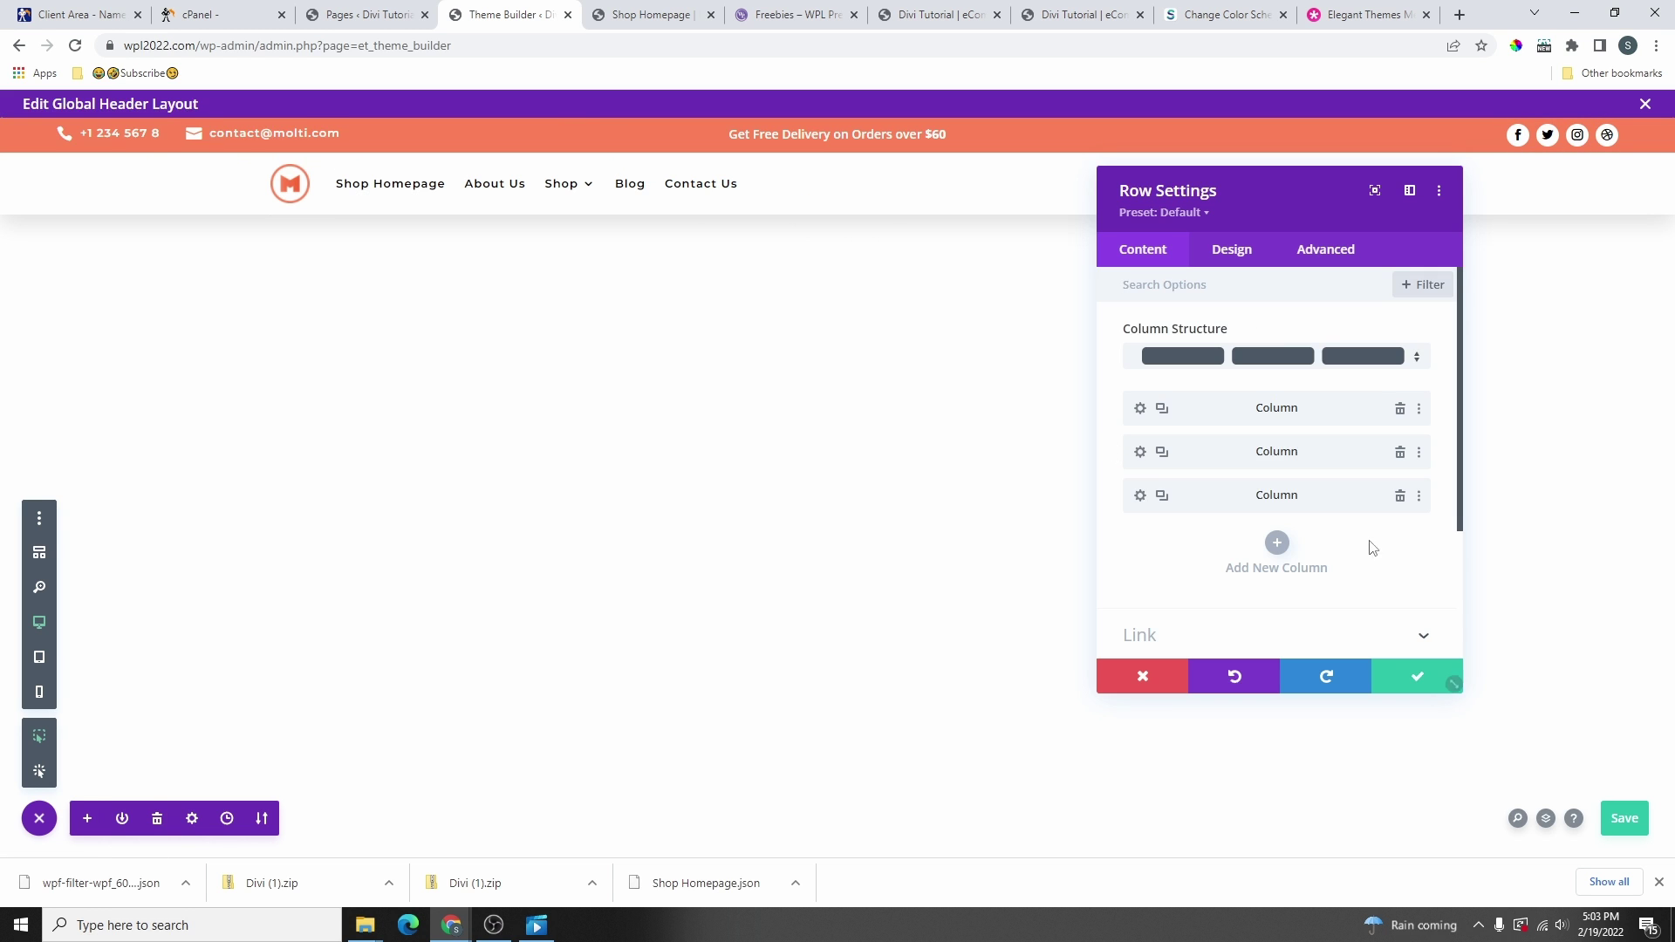
{"action": "left_click", "coordinate": [1451, 684]}
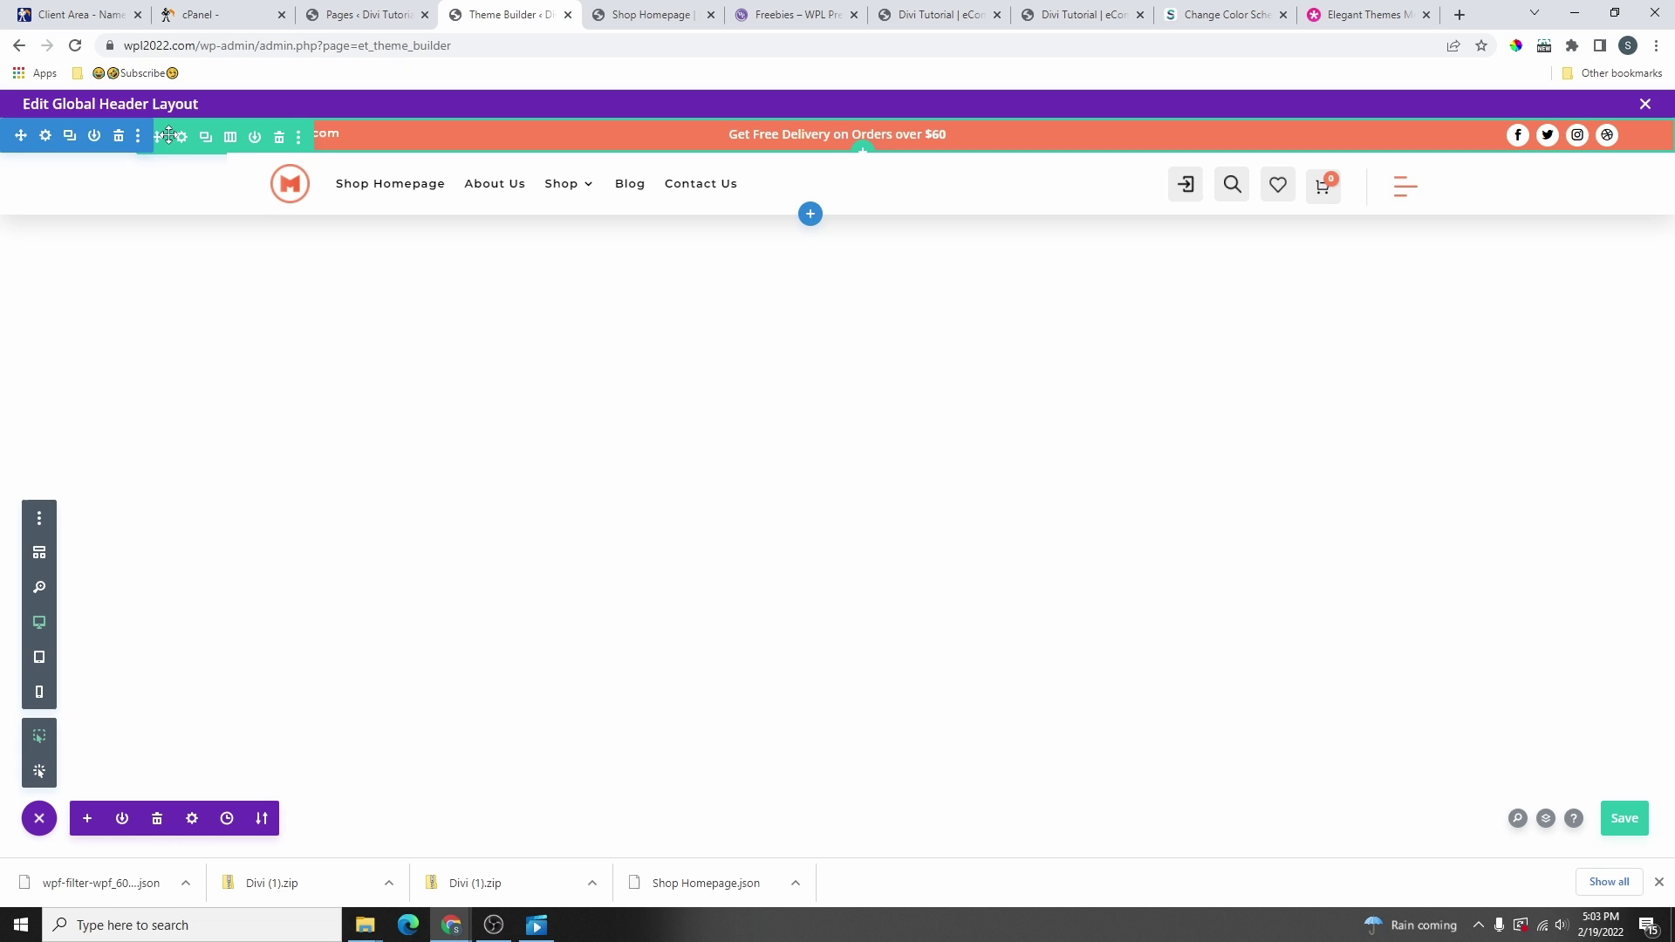
{"action": "left_click", "coordinate": [180, 137]}
{"action": "scroll", "coordinate": [1227, 568], "scroll_direction": "down", "scroll_amount": 3}
{"action": "left_click", "coordinate": [1264, 490]}
{"action": "scroll", "coordinate": [1307, 510], "scroll_direction": "down", "scroll_amount": 2}
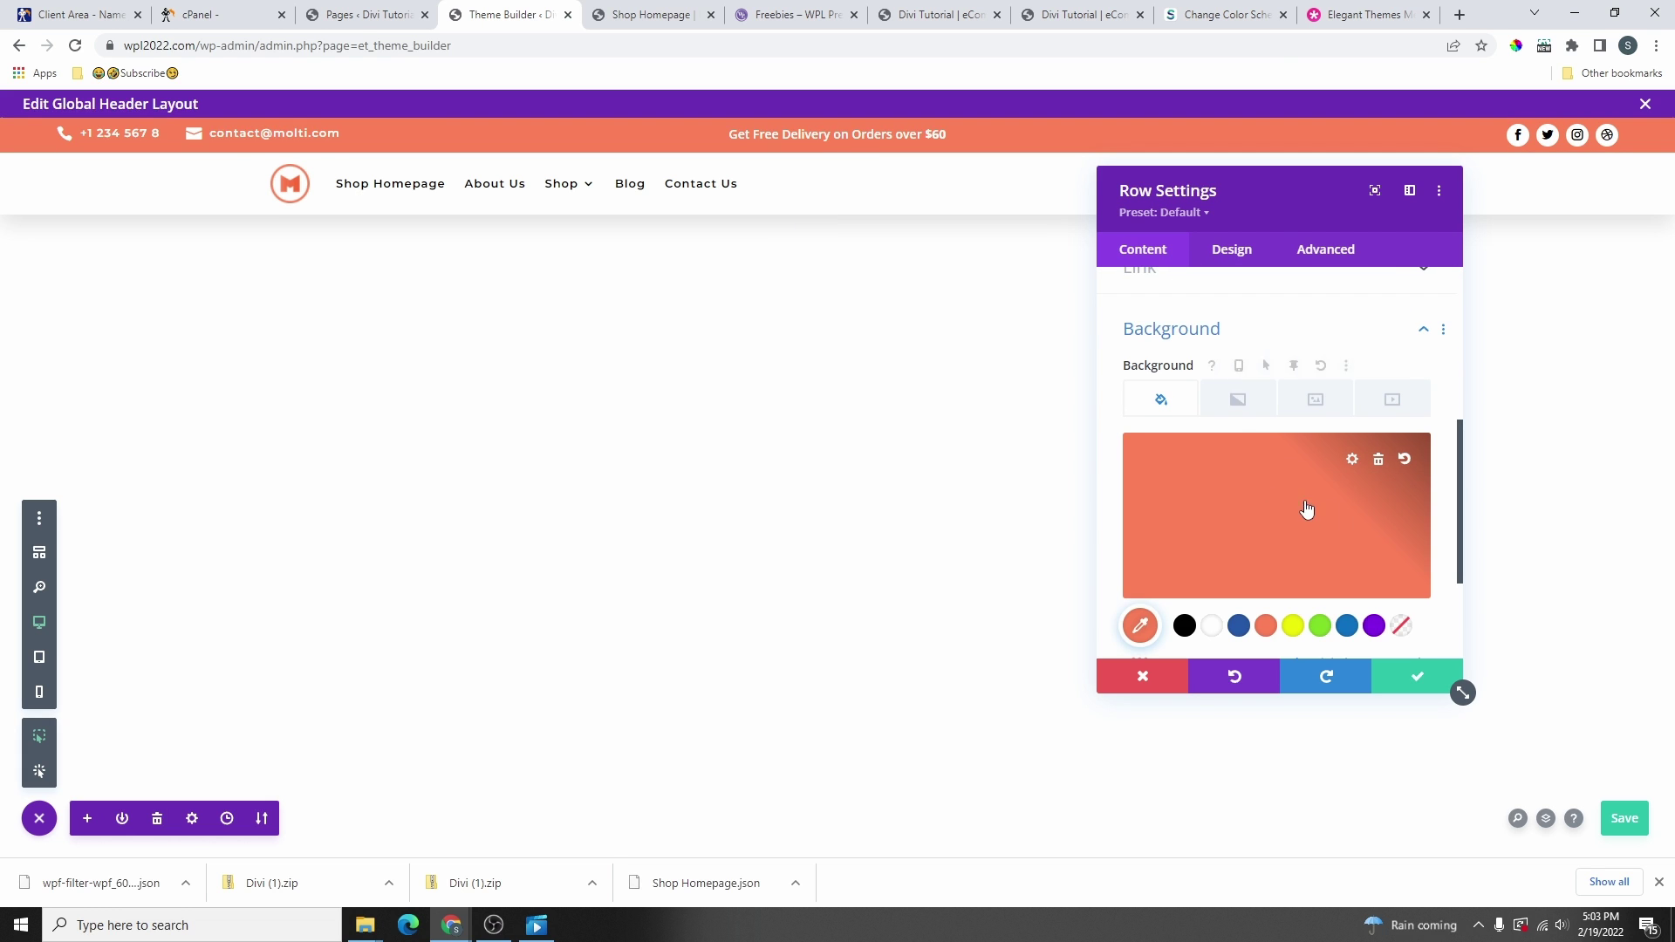
{"action": "scroll", "coordinate": [1264, 531], "scroll_direction": "down", "scroll_amount": 2}
{"action": "left_click", "coordinate": [1239, 451]}
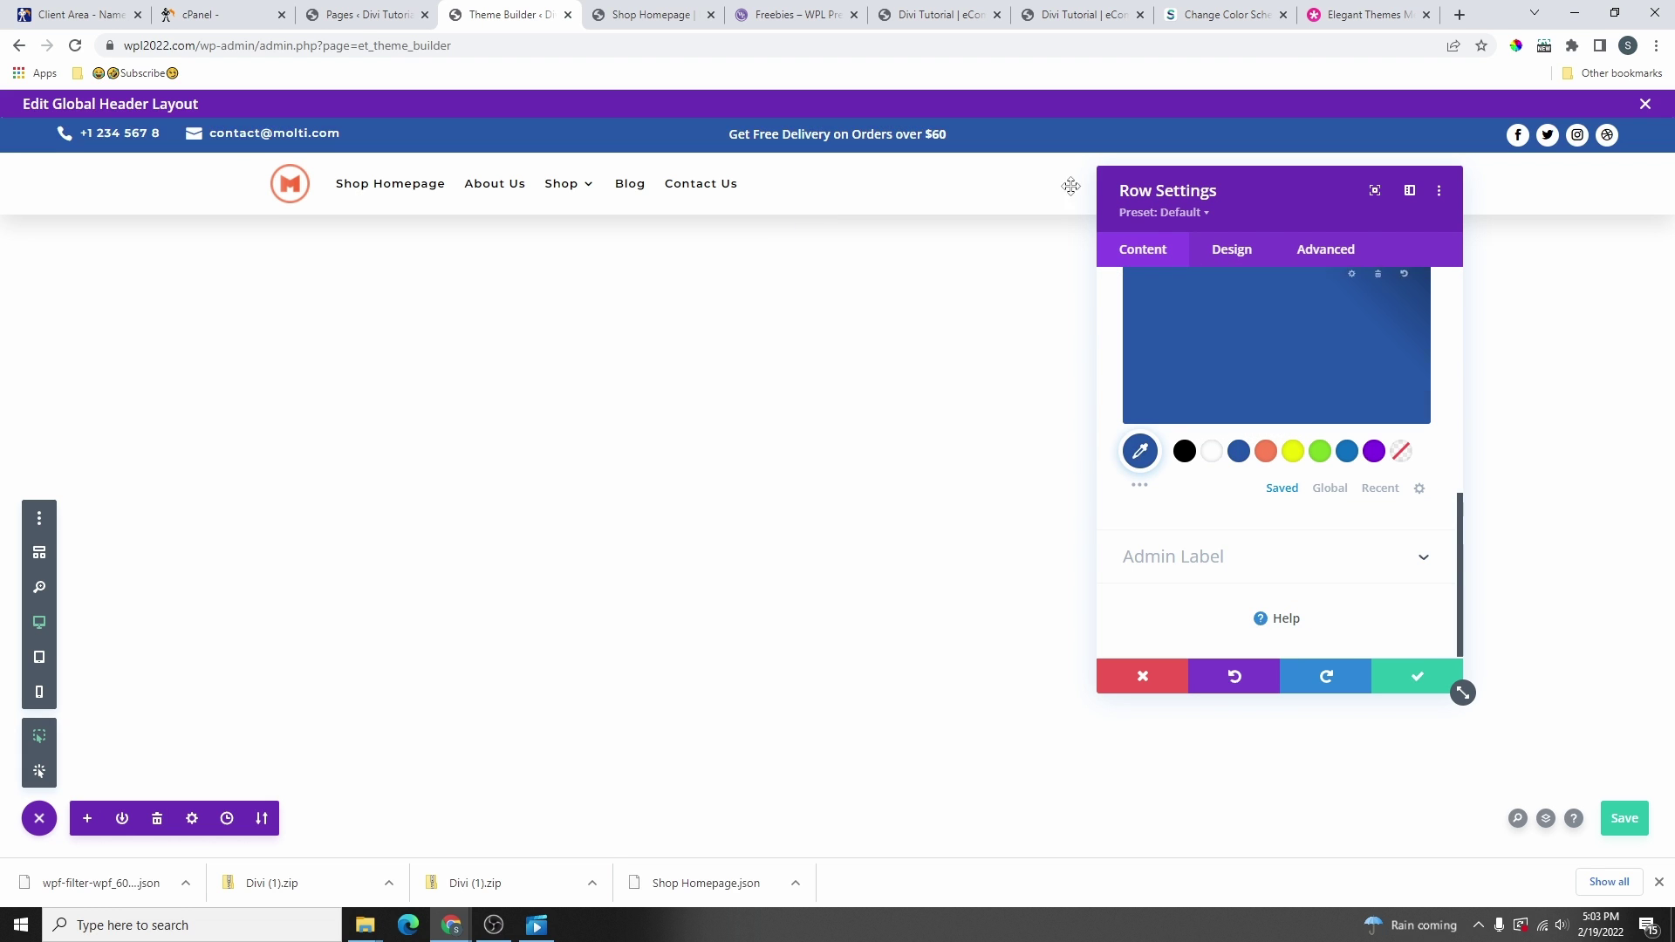
{"action": "left_click", "coordinate": [1331, 488]}
{"action": "left_click", "coordinate": [1282, 489]}
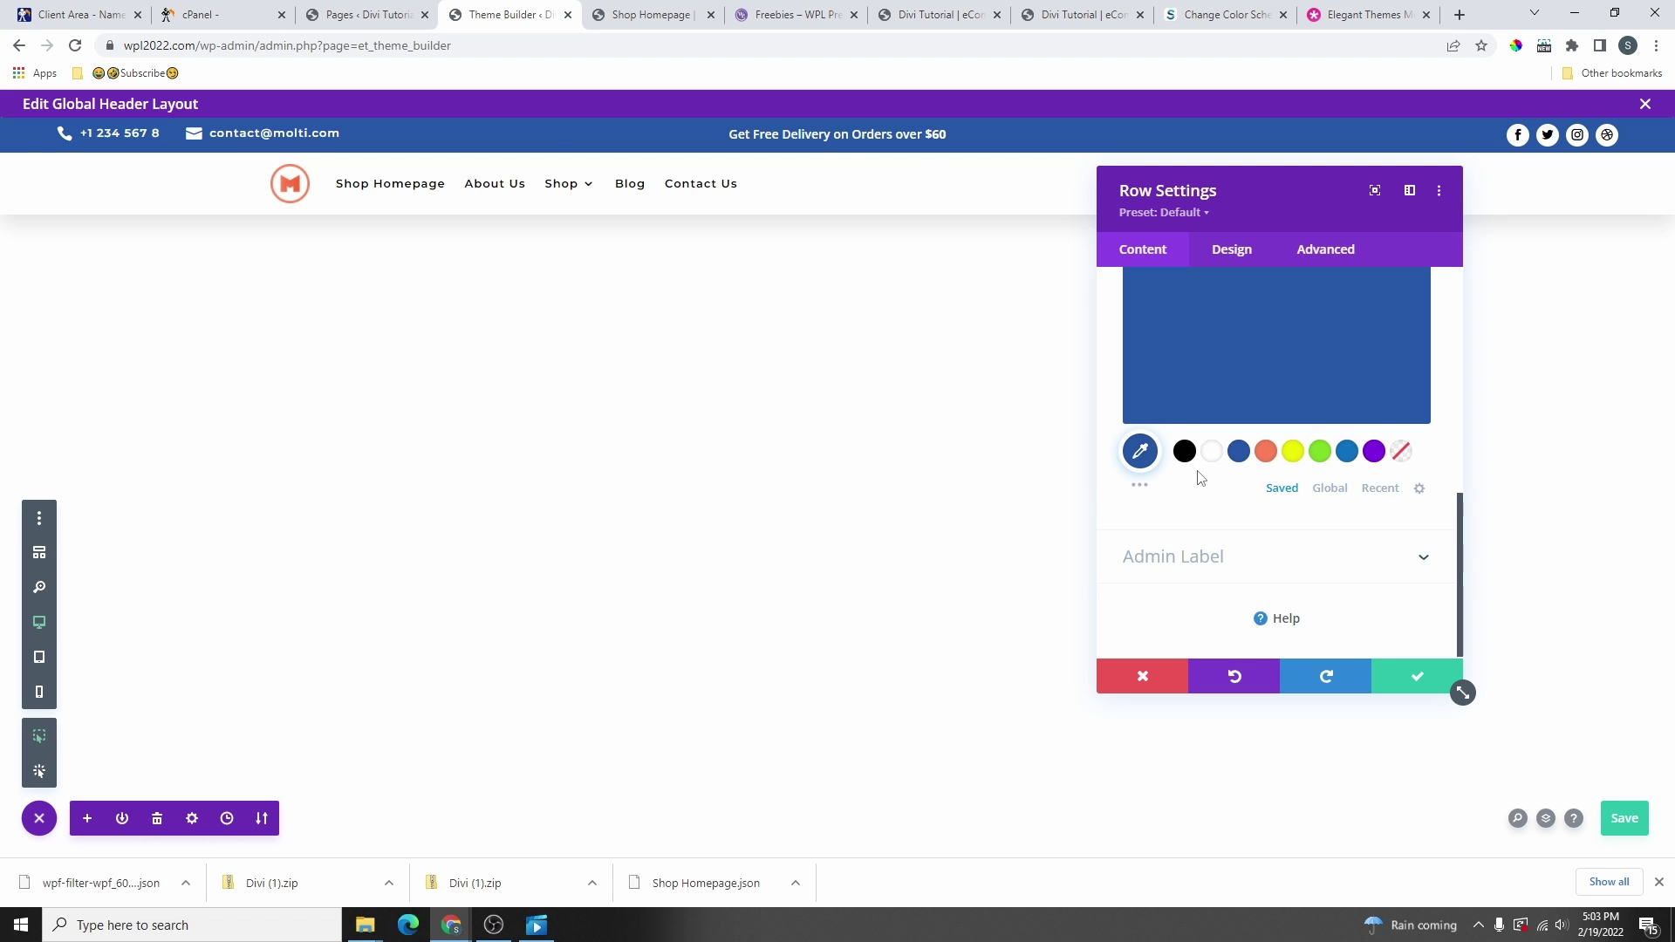
{"action": "left_click", "coordinate": [1185, 452]}
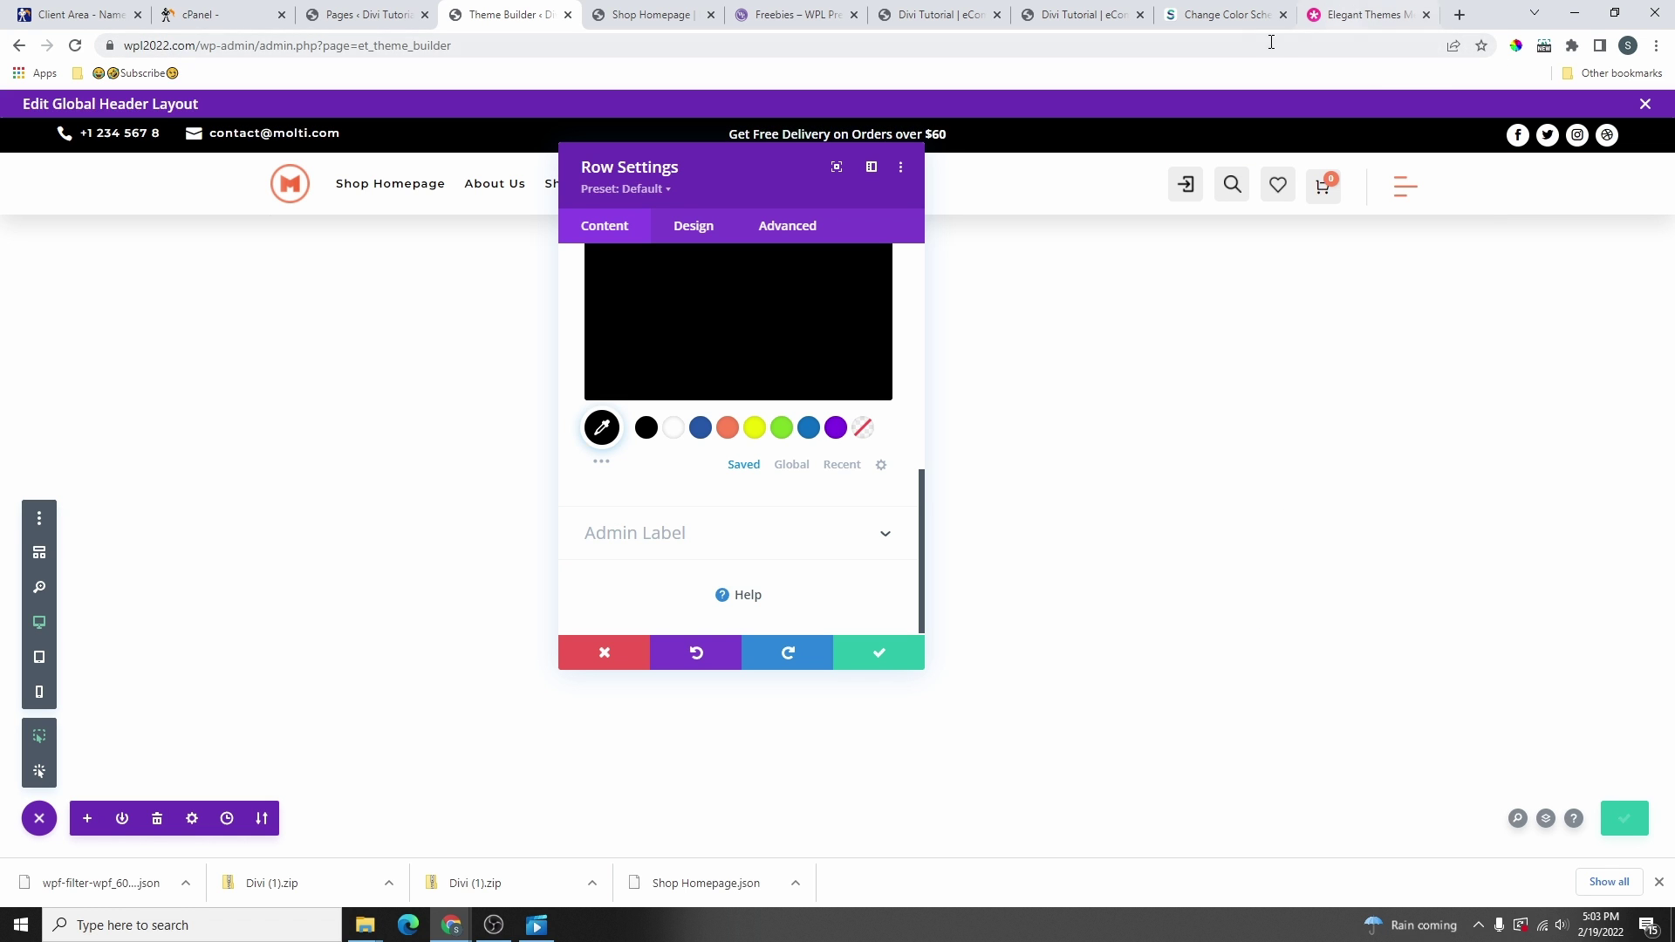
- Sample the peach hero background on the Divi Tutorial demo homepage and copy its colour code FFE4D3
{"action": "left_click", "coordinate": [1075, 21]}
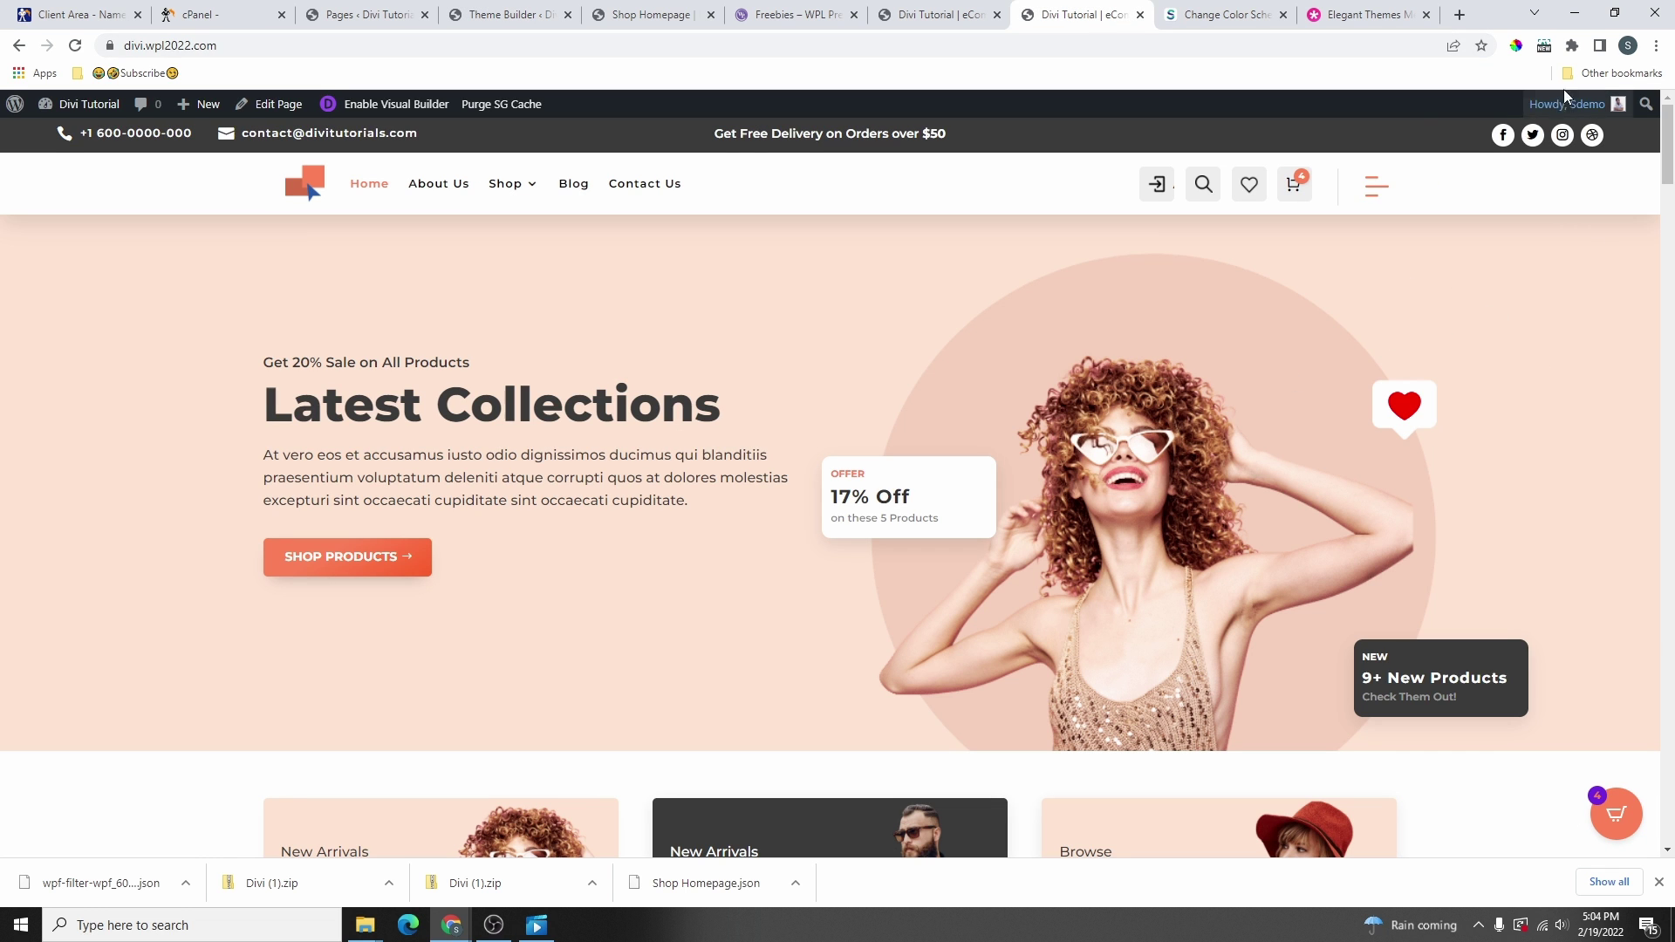
{"action": "left_click", "coordinate": [1516, 49]}
{"action": "left_click", "coordinate": [1453, 406]}
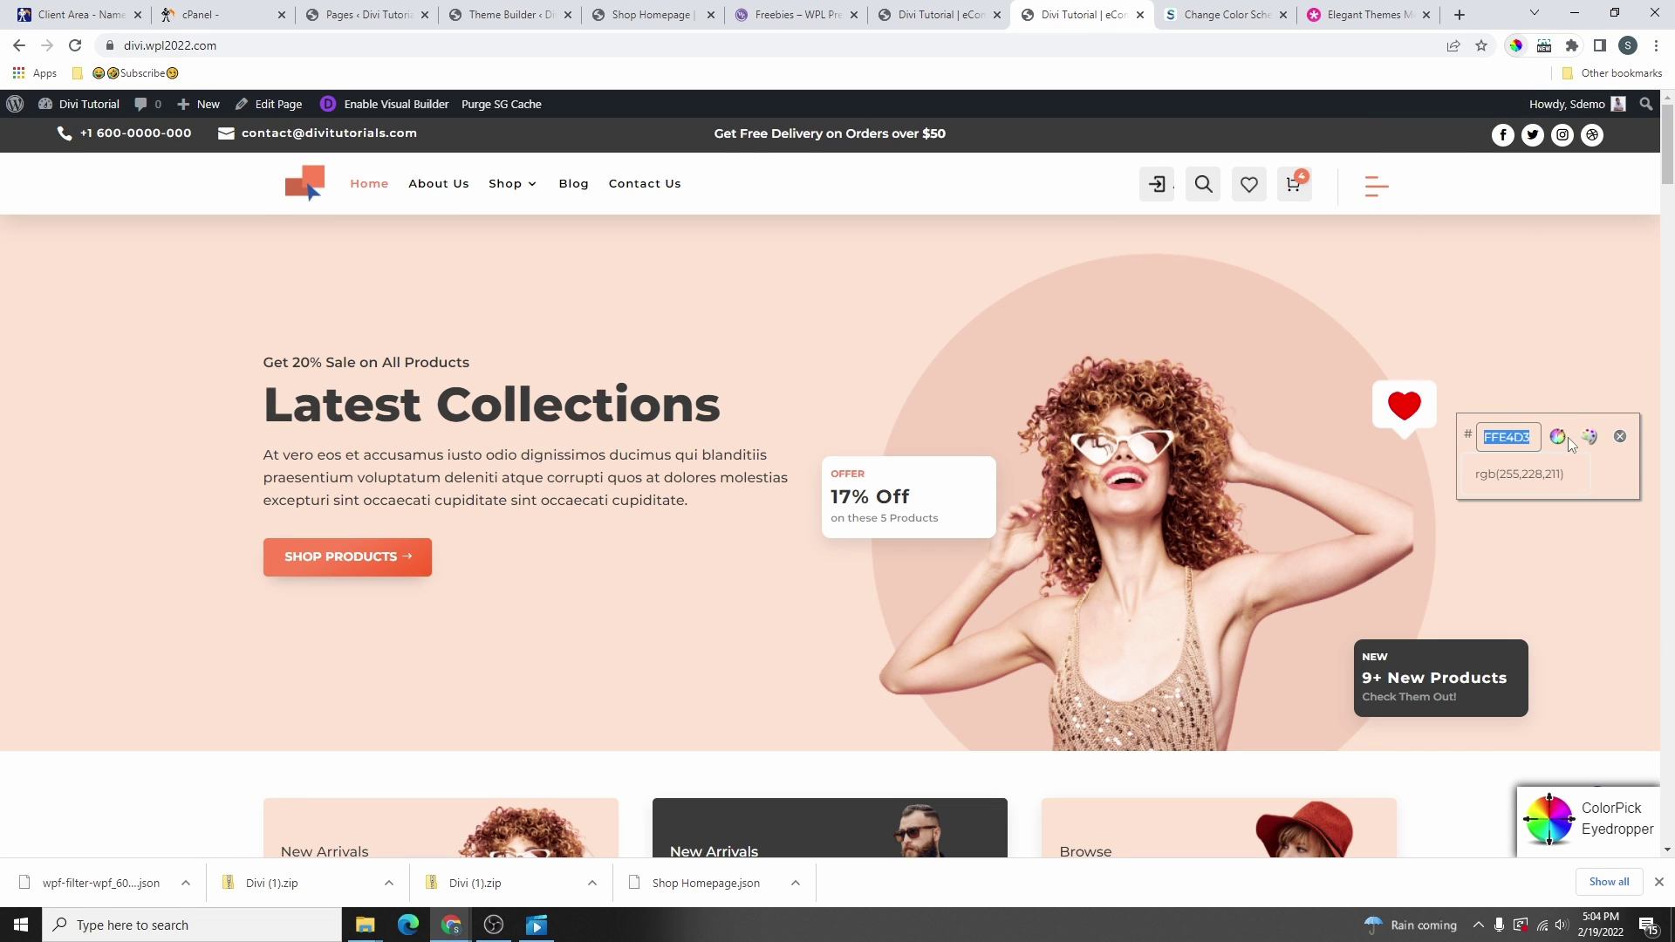
{"action": "right_click", "coordinate": [1517, 435]}
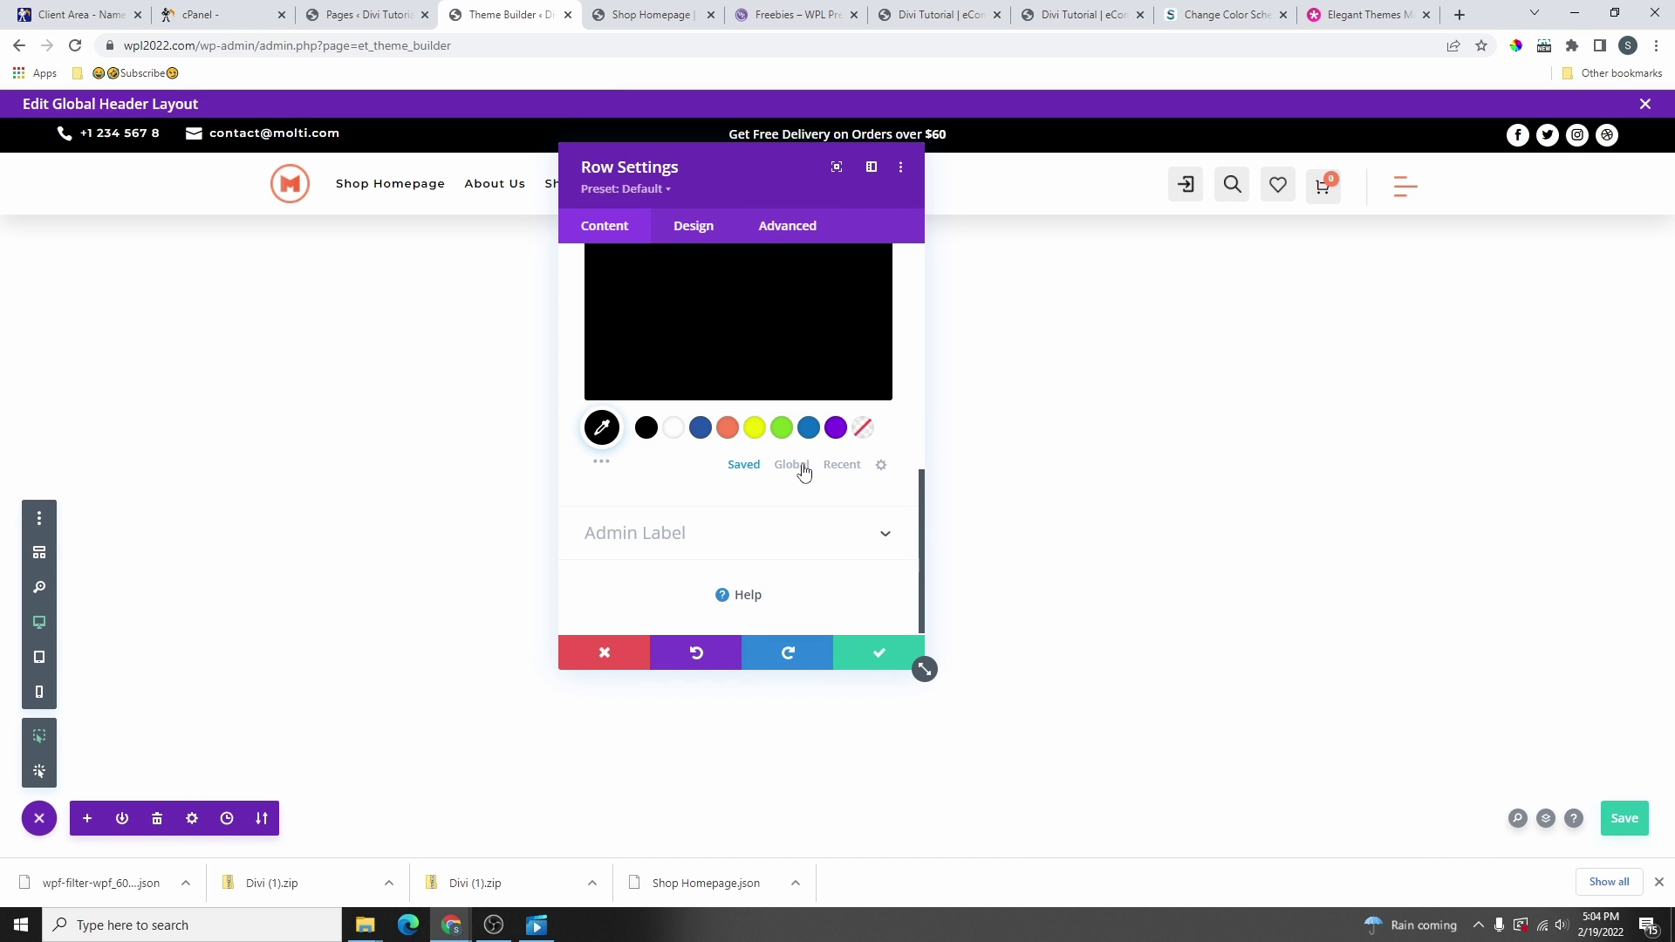
- Add FFE4D3 as a global colour from the contact bar row's background settings
{"action": "left_click", "coordinate": [794, 465]}
{"action": "left_click", "coordinate": [648, 429]}
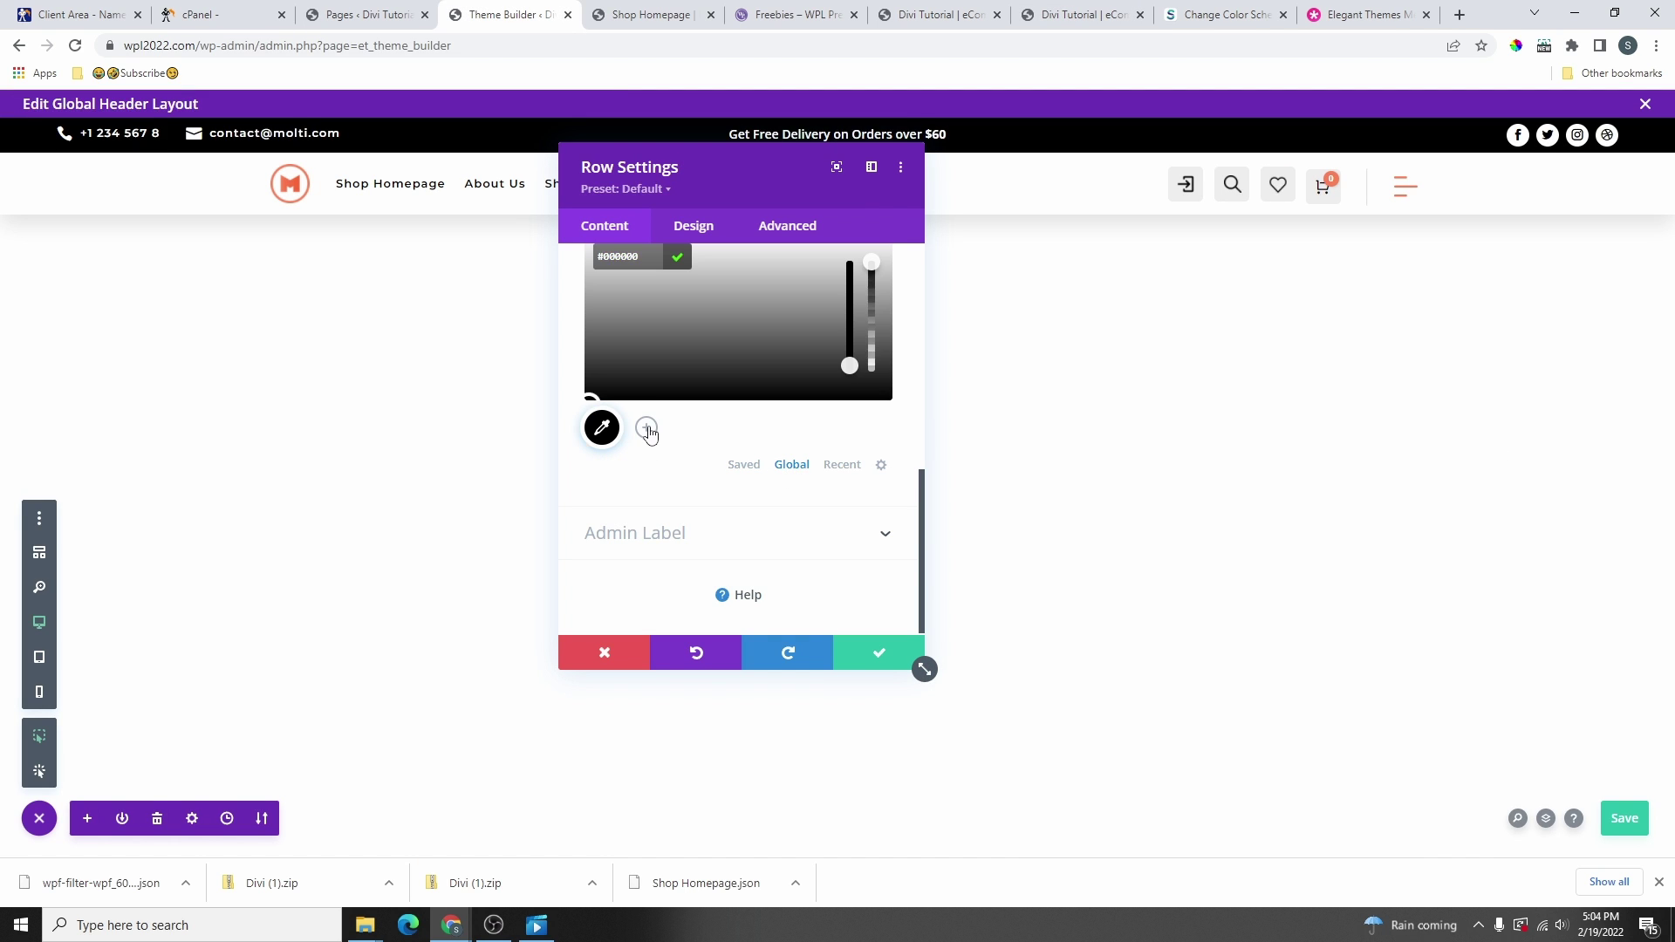
{"action": "left_click", "coordinate": [630, 259]}
{"action": "type", "text": "FFE4D3"}
{"action": "left_click", "coordinate": [676, 262]}
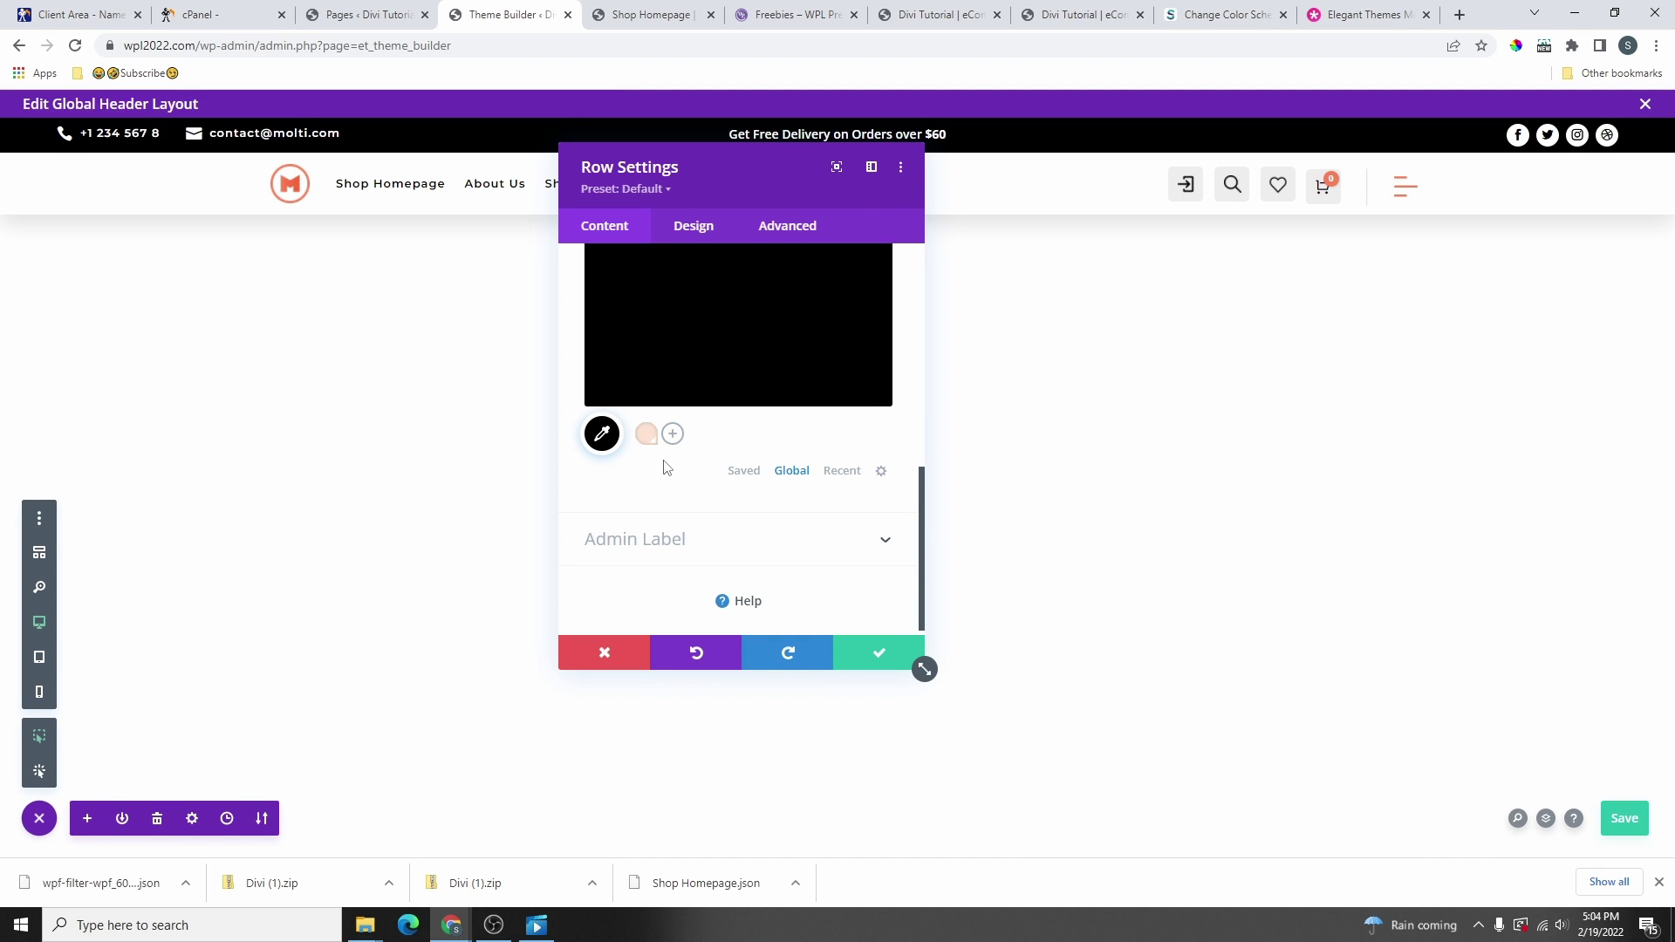
{"action": "scroll", "coordinate": [660, 441], "scroll_direction": "up", "scroll_amount": 3}
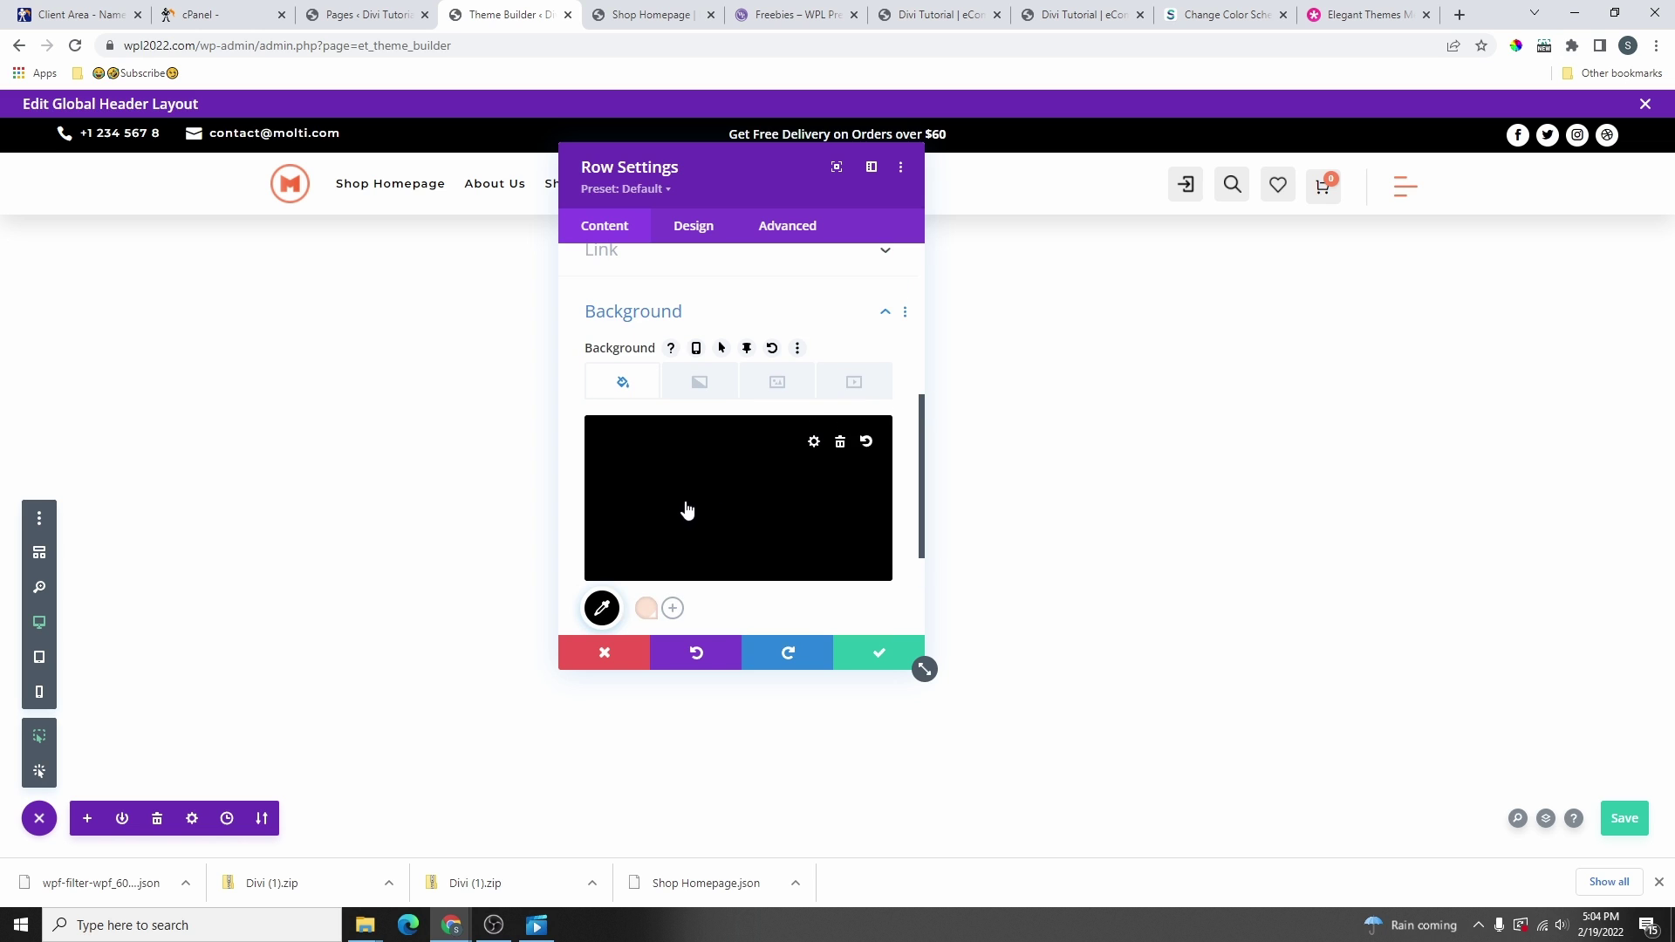
{"action": "scroll", "coordinate": [749, 468], "scroll_direction": "down", "scroll_amount": 2}
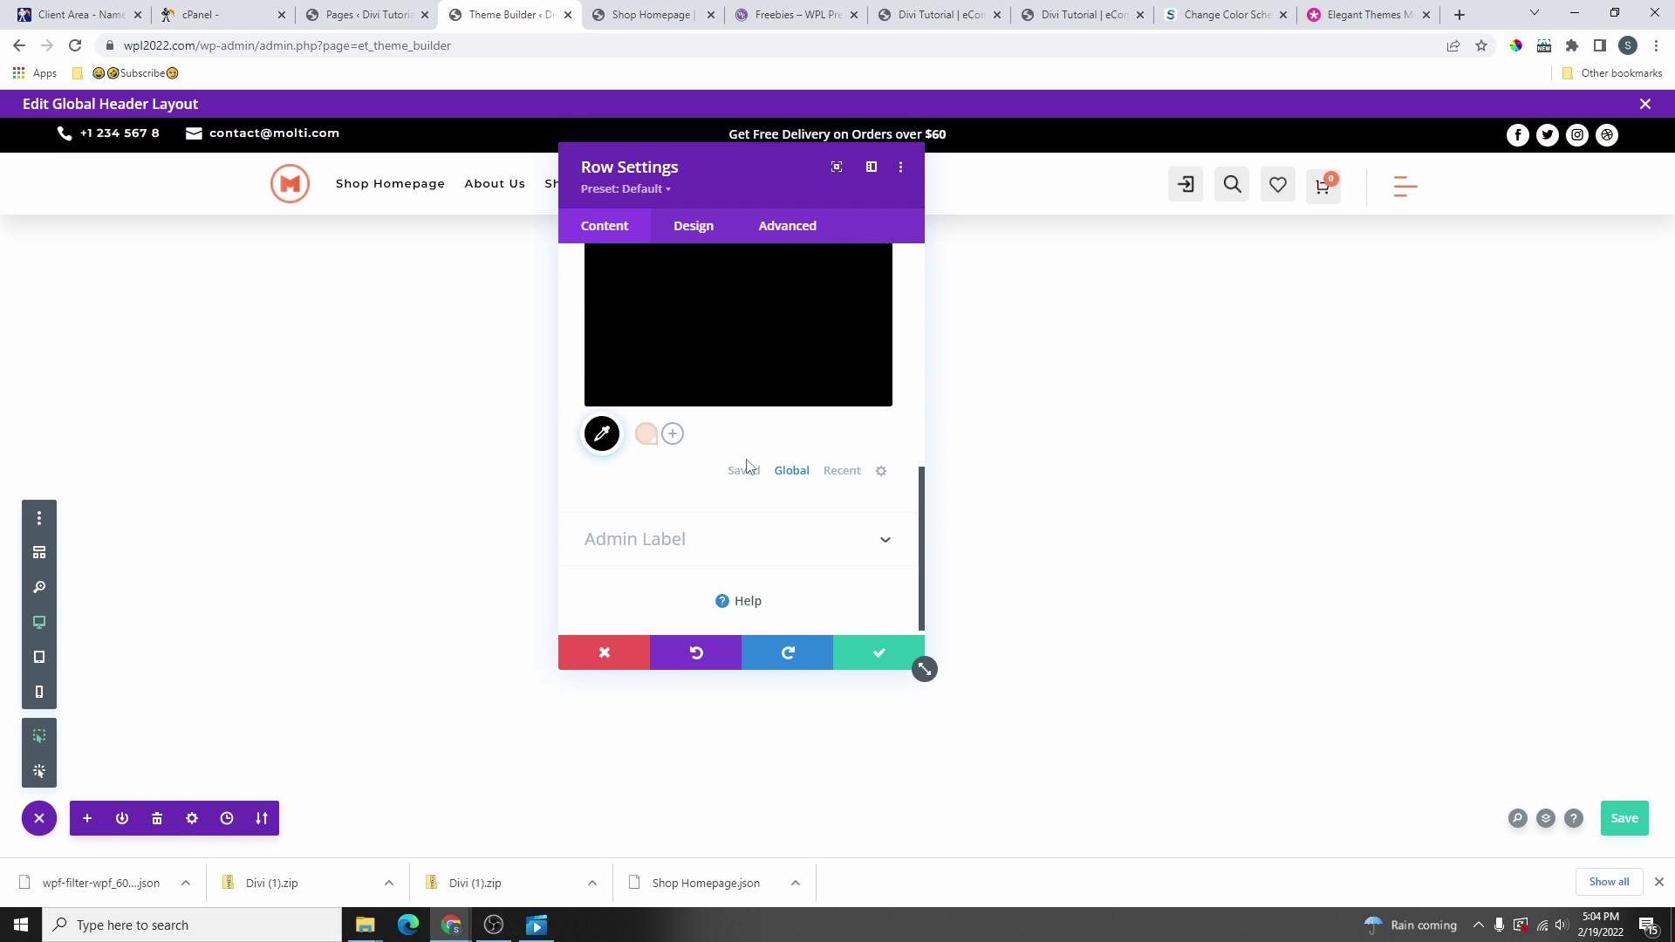
- Sample the dark "9+ New Products" card on the demo homepage and add its colour as a second global colour
{"action": "left_click", "coordinate": [936, 24]}
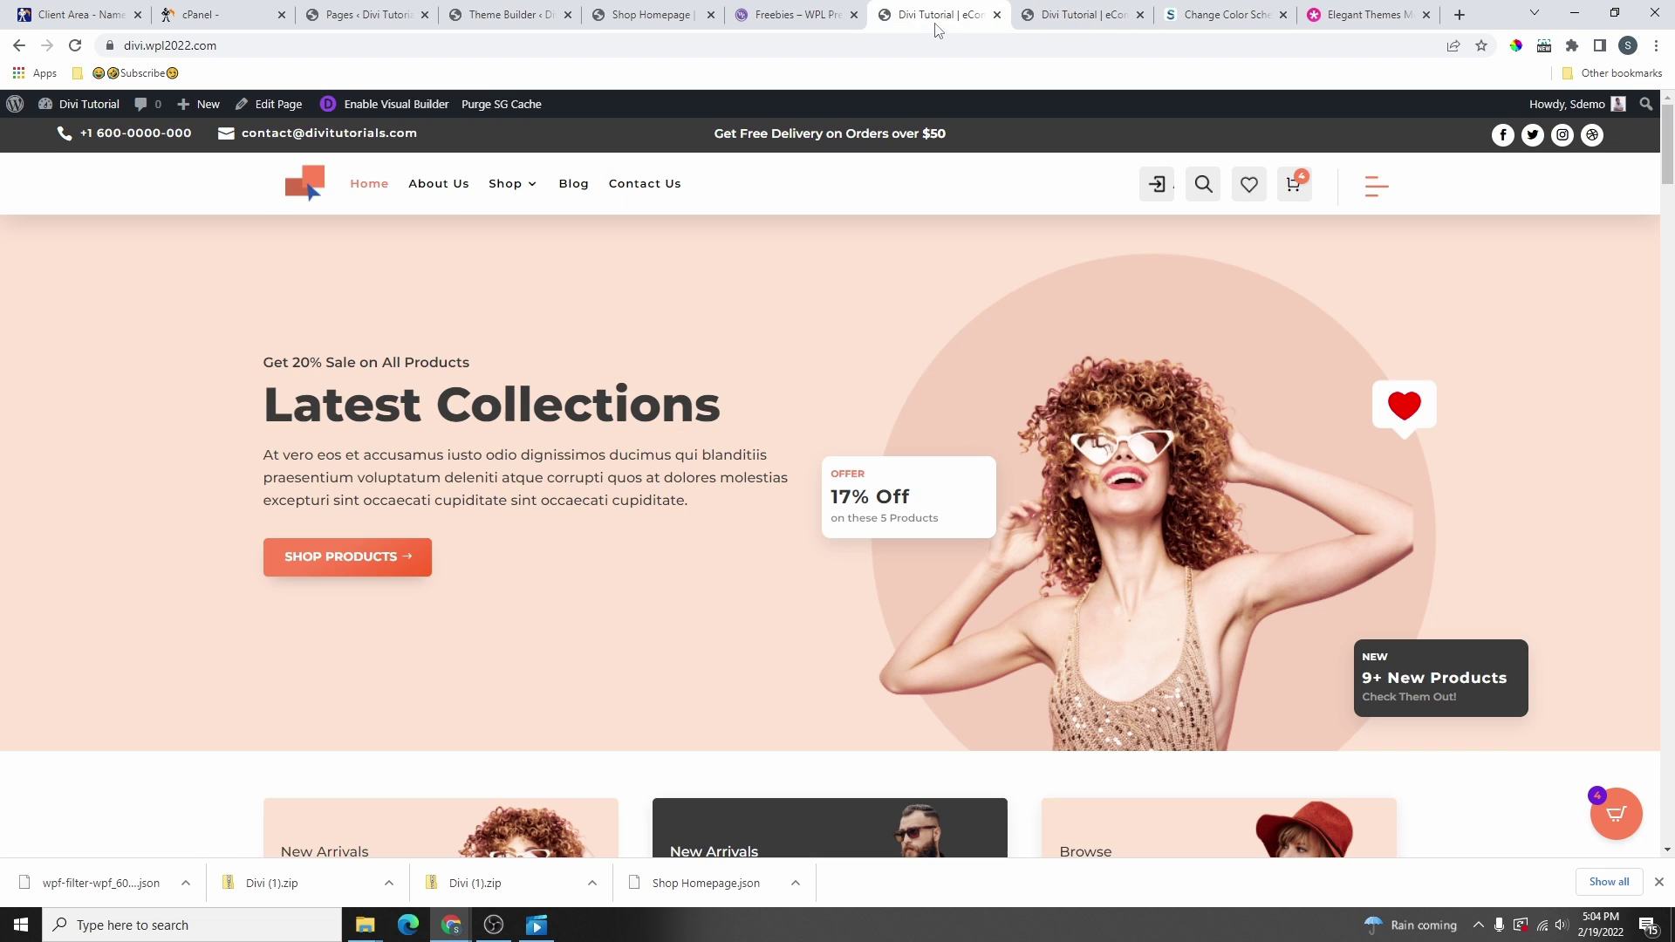
{"action": "left_click", "coordinate": [1516, 46]}
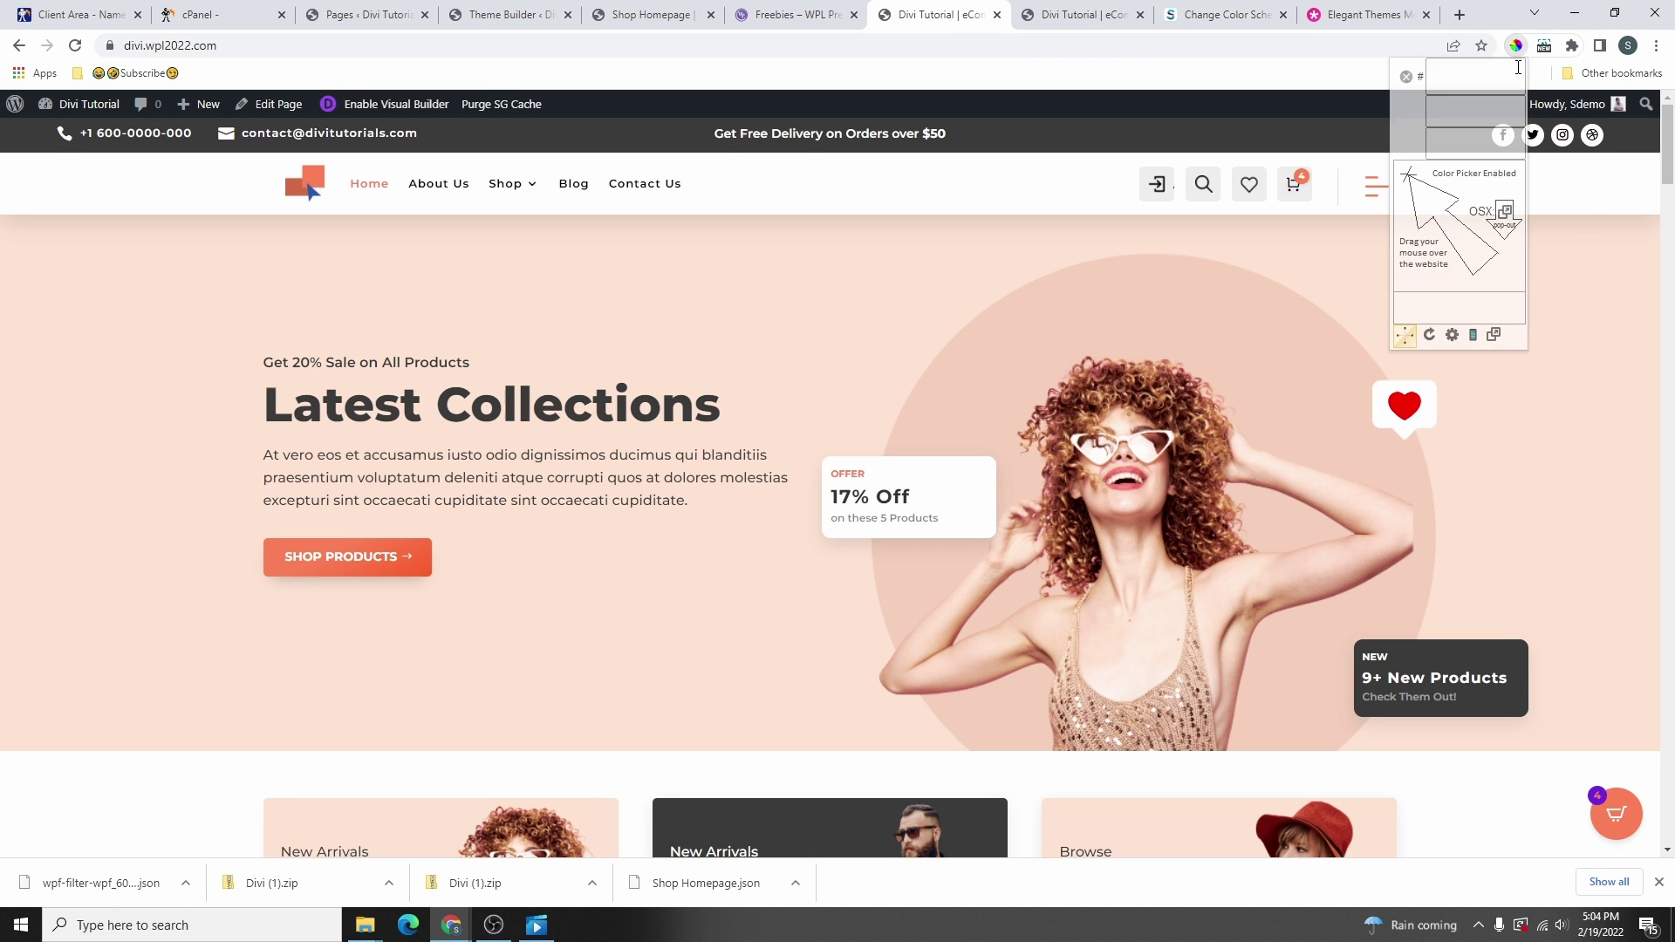
{"action": "left_click", "coordinate": [1451, 665]}
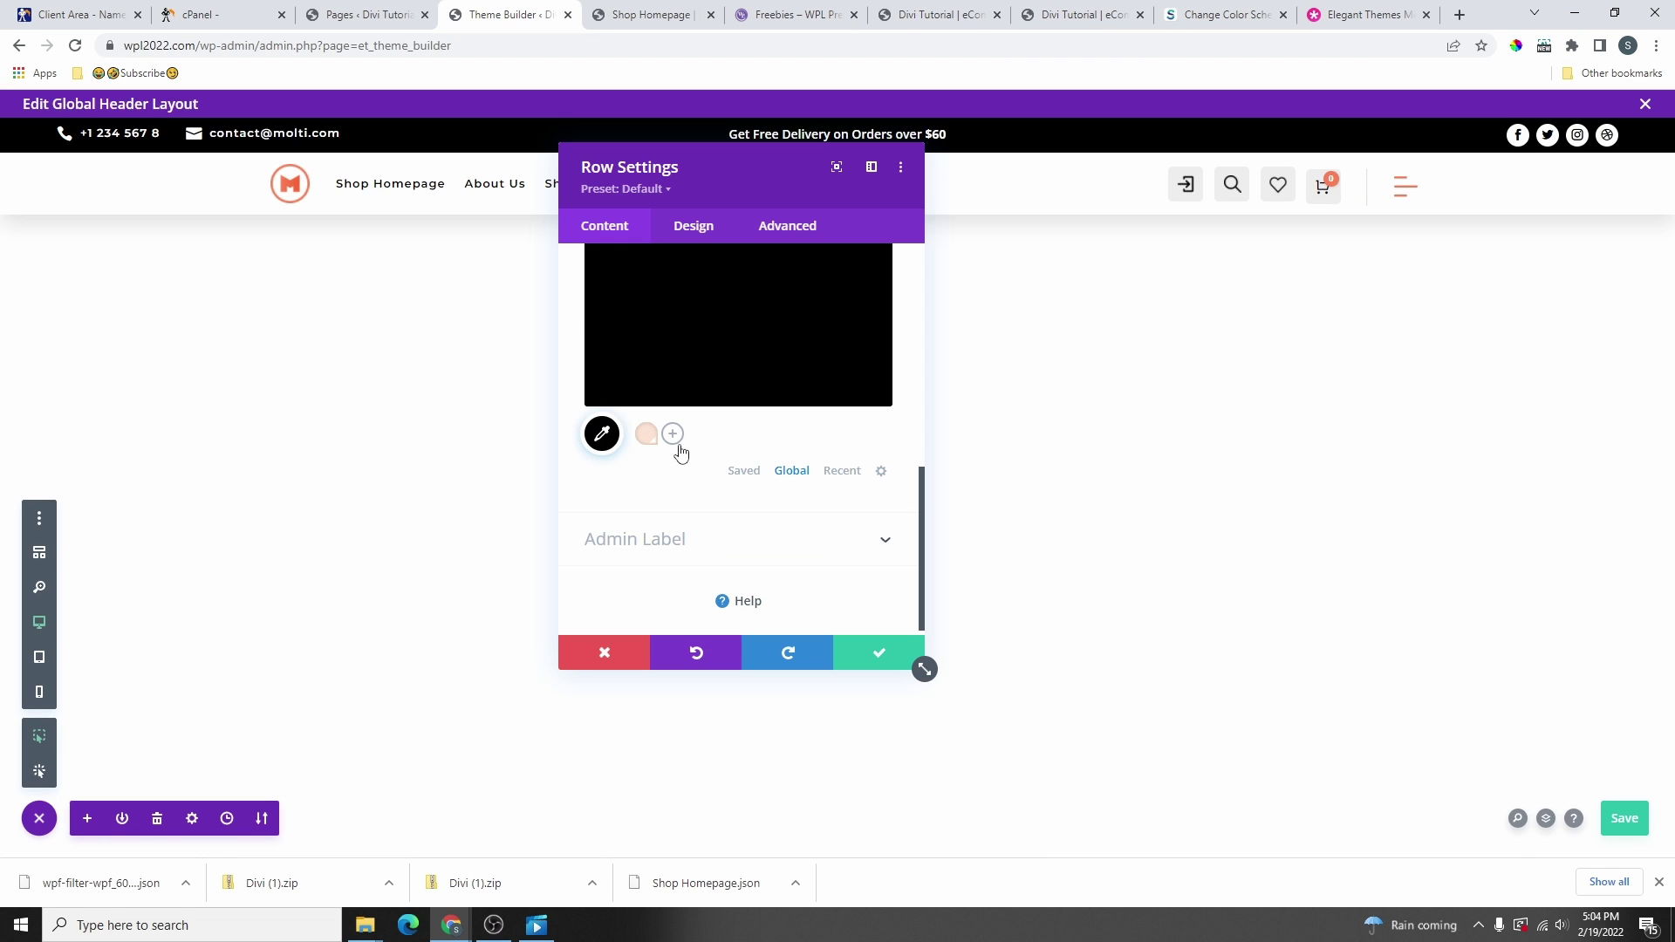
{"action": "left_click", "coordinate": [678, 438]}
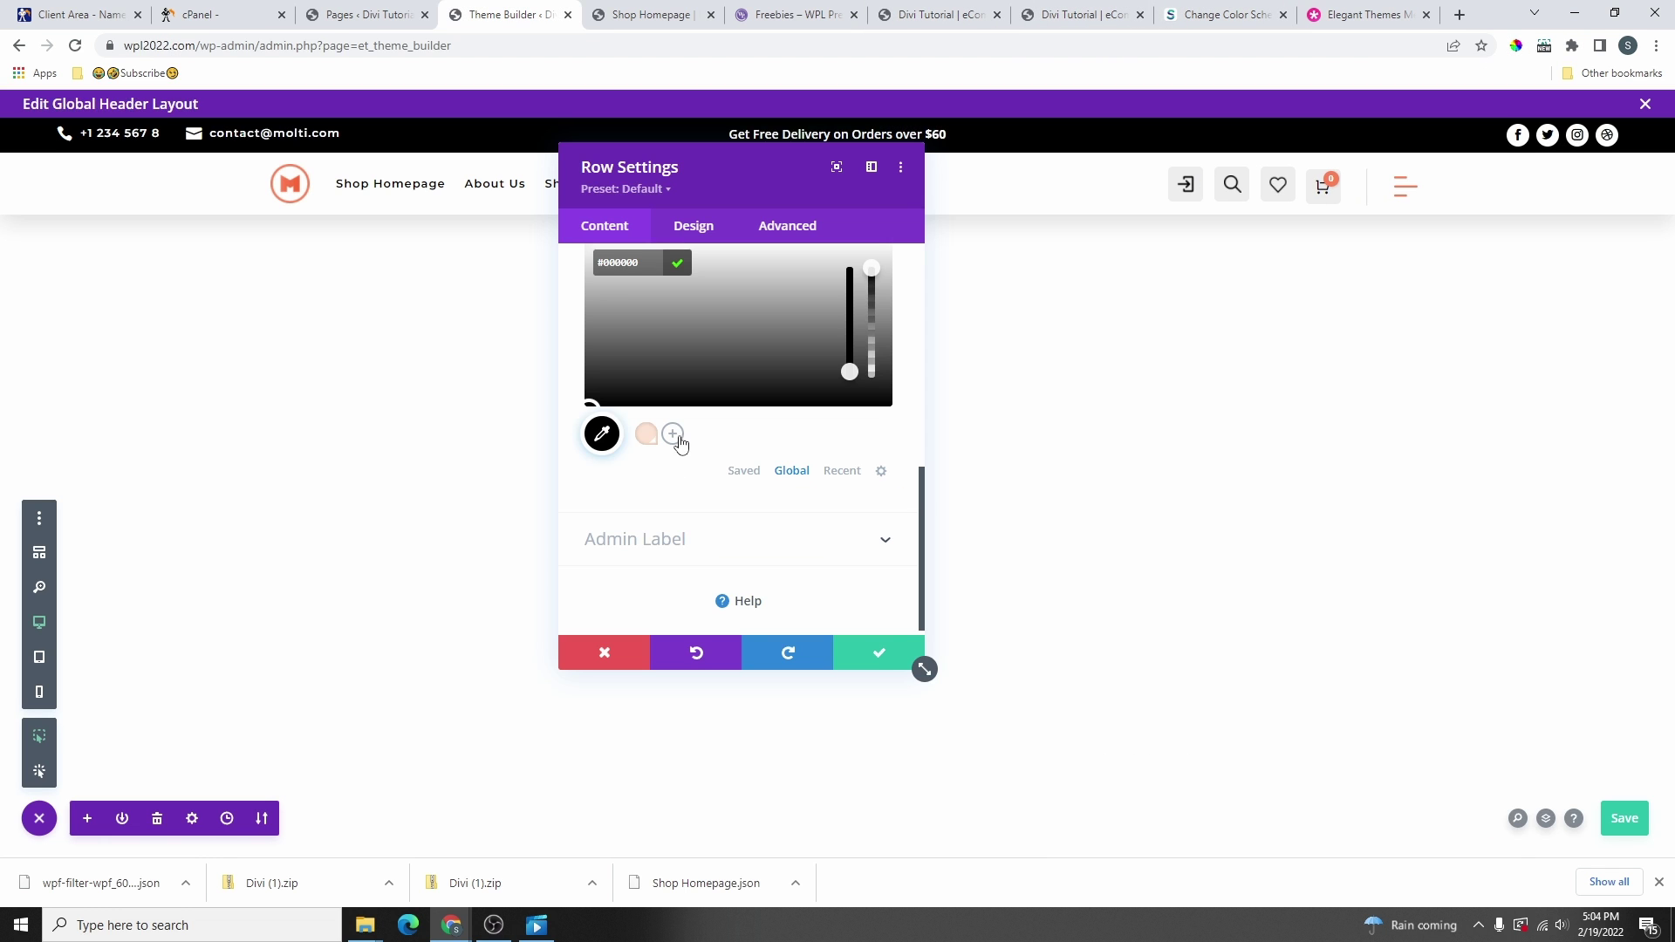
{"action": "left_click_drag", "start_coordinate": [632, 254], "coordinate": [605, 268]}
{"action": "right_click", "coordinate": [615, 267]}
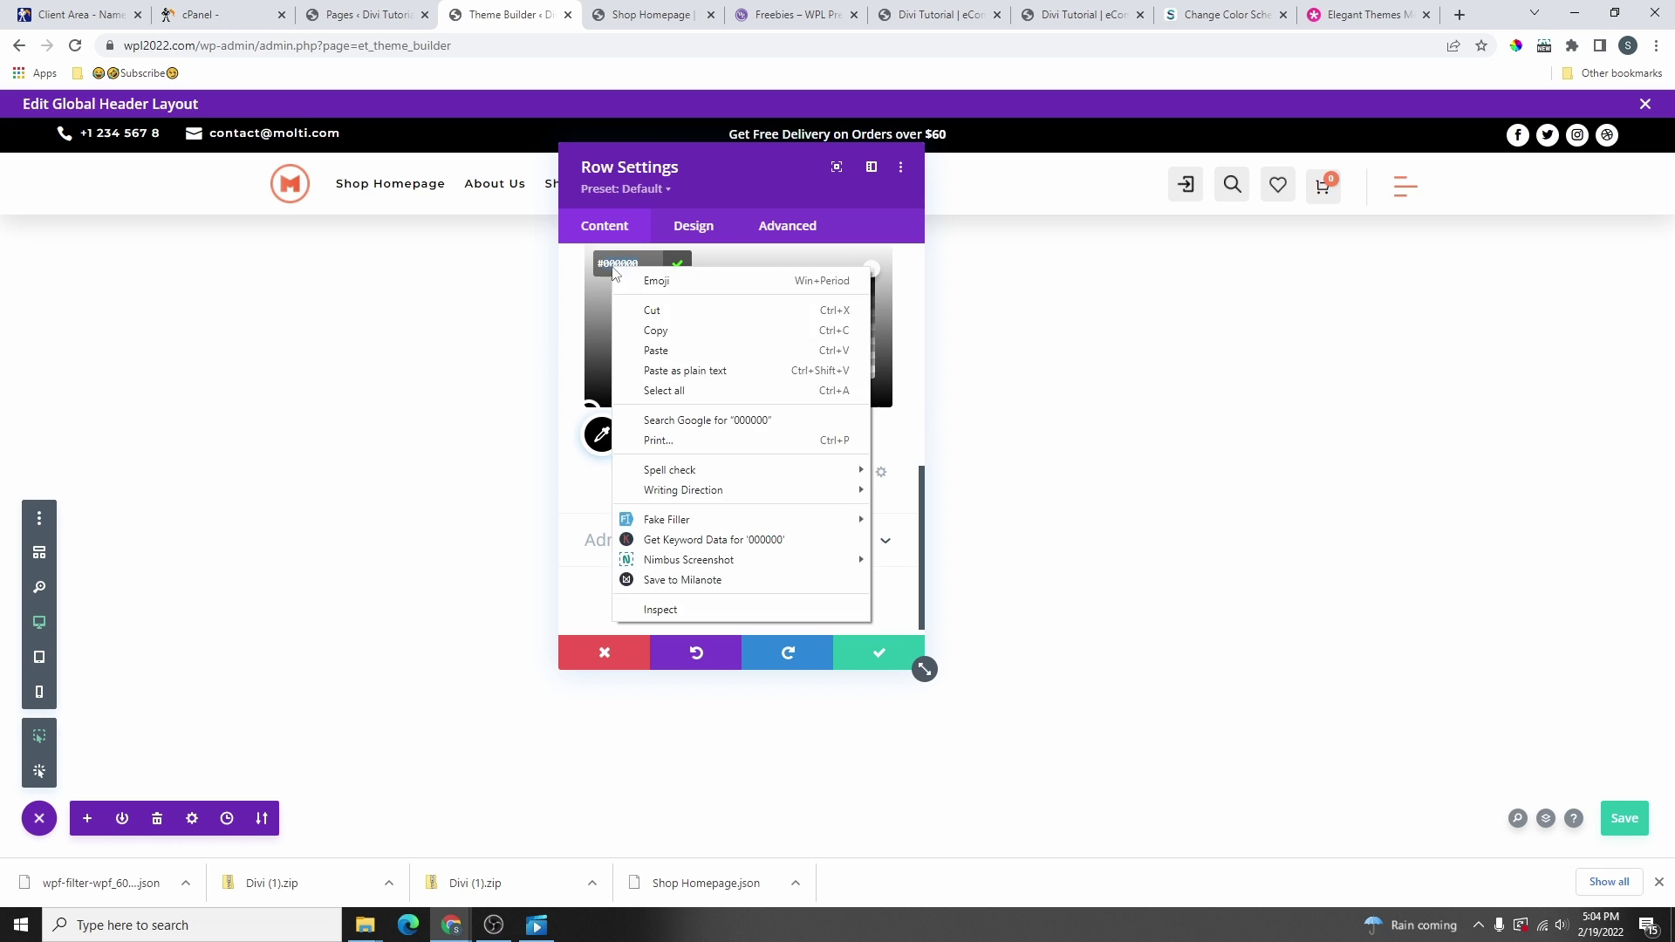
{"action": "left_click", "coordinate": [667, 334]}
- Copy the SHOP PRODUCTS button's orange, FF7346, from the demo homepage and begin adding it as a third global colour
{"action": "left_click", "coordinate": [938, 15]}
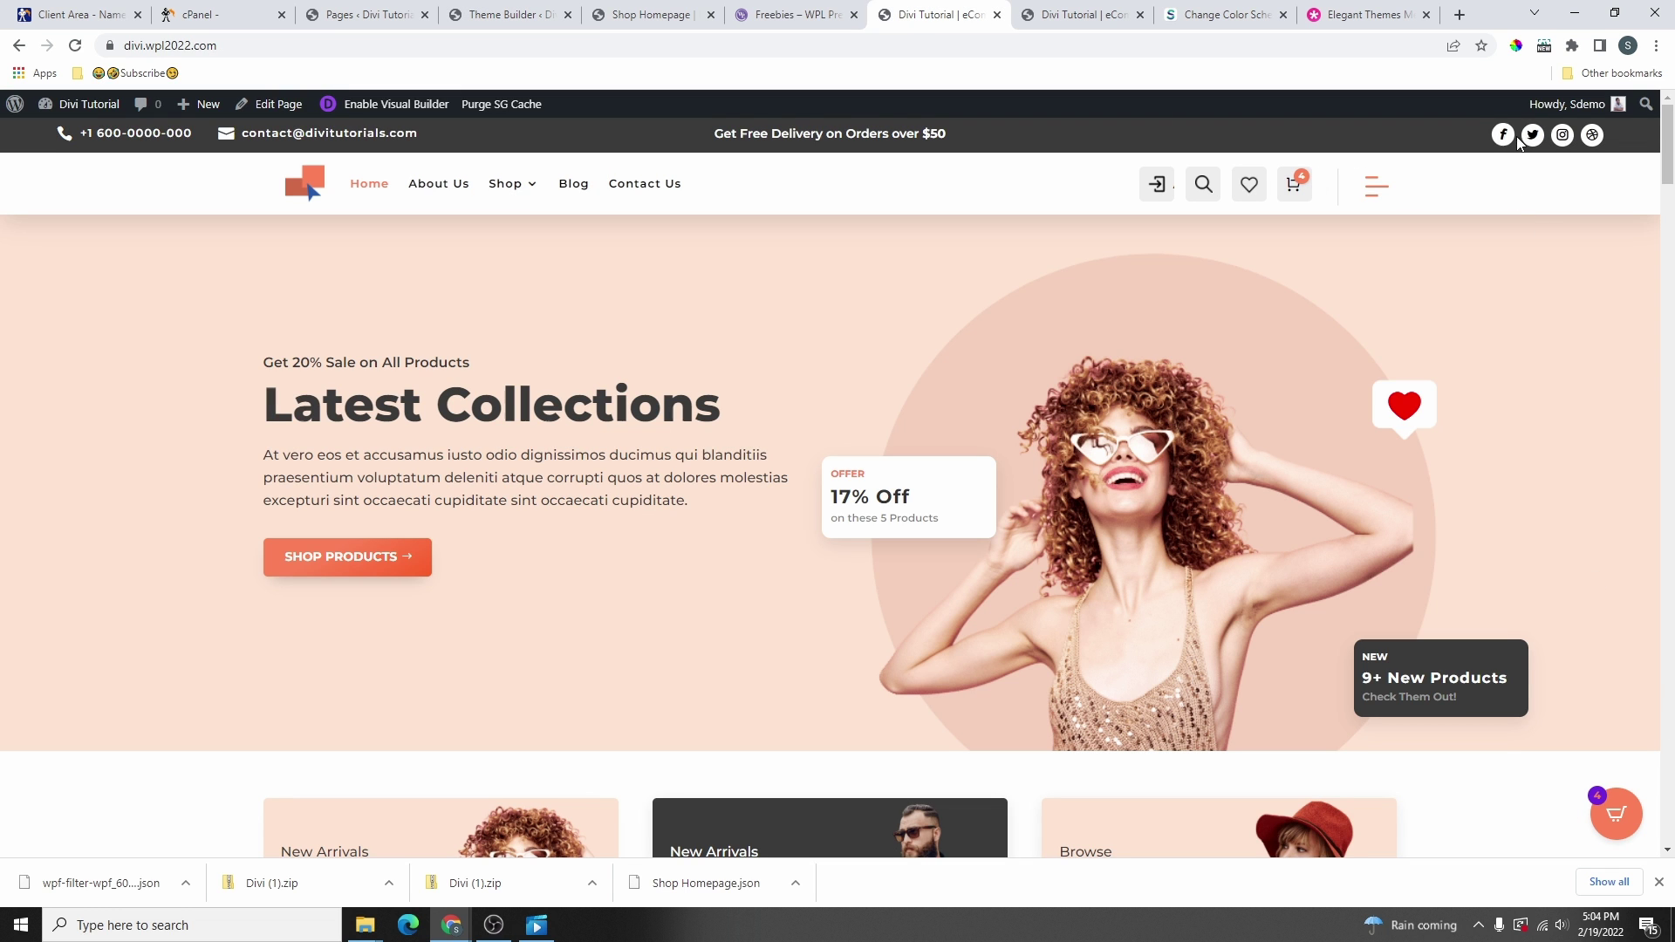
{"action": "left_click", "coordinate": [1515, 45]}
{"action": "left_click", "coordinate": [400, 558]}
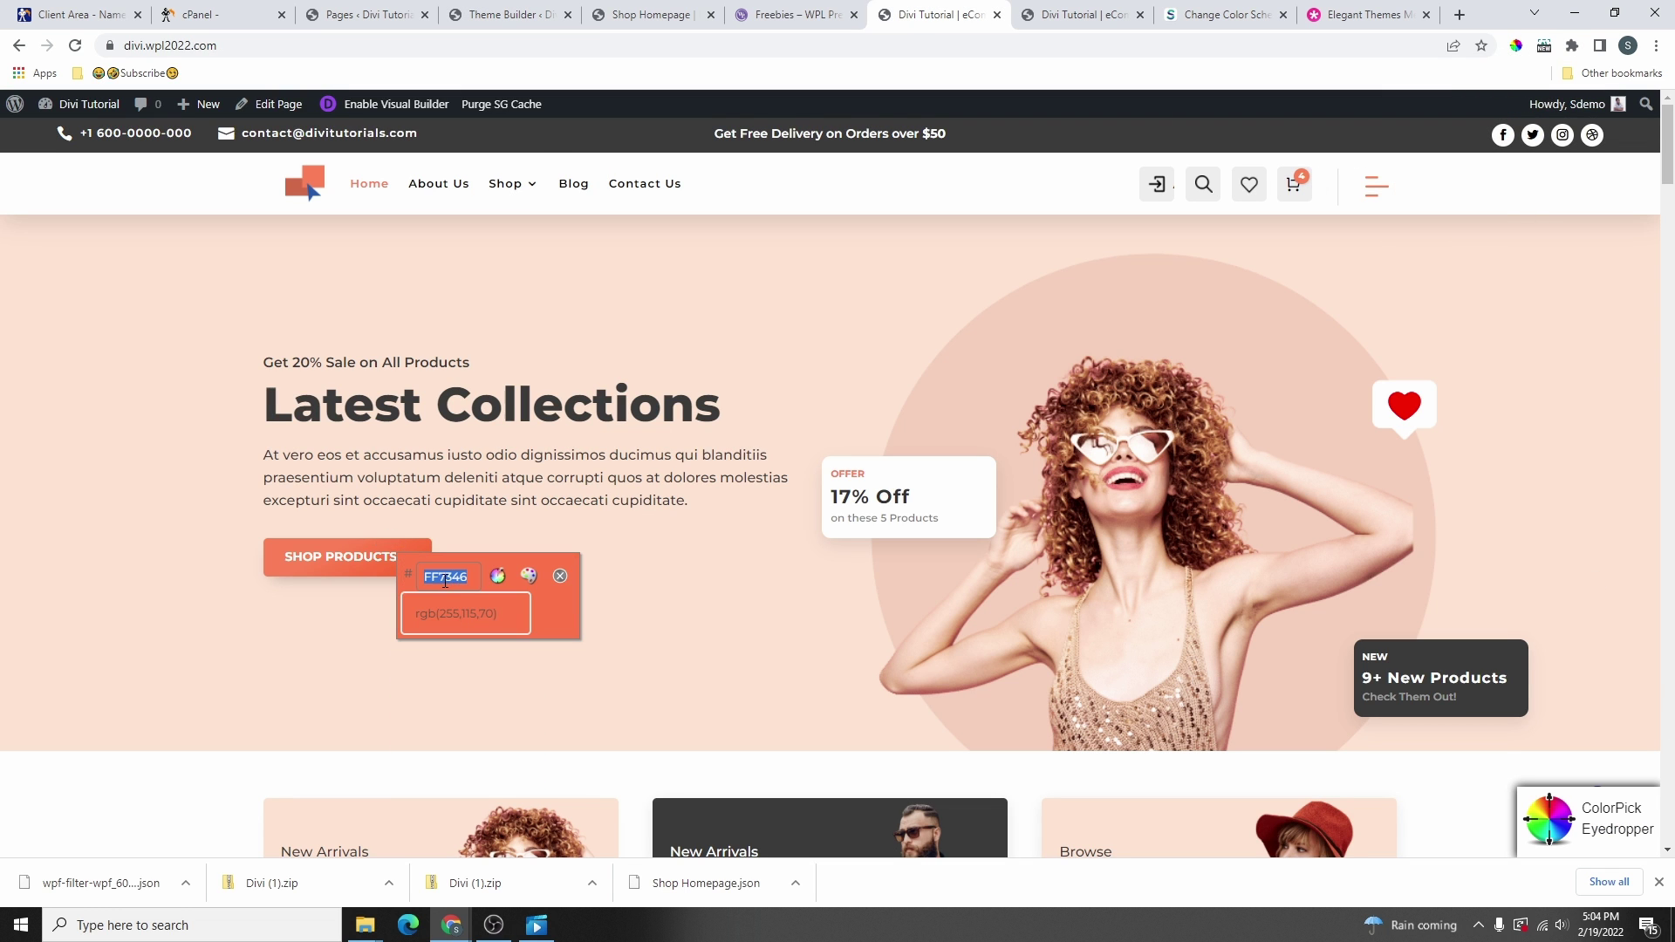
{"action": "right_click", "coordinate": [450, 579]}
{"action": "left_click", "coordinate": [479, 588]}
{"action": "left_click", "coordinate": [504, 15]}
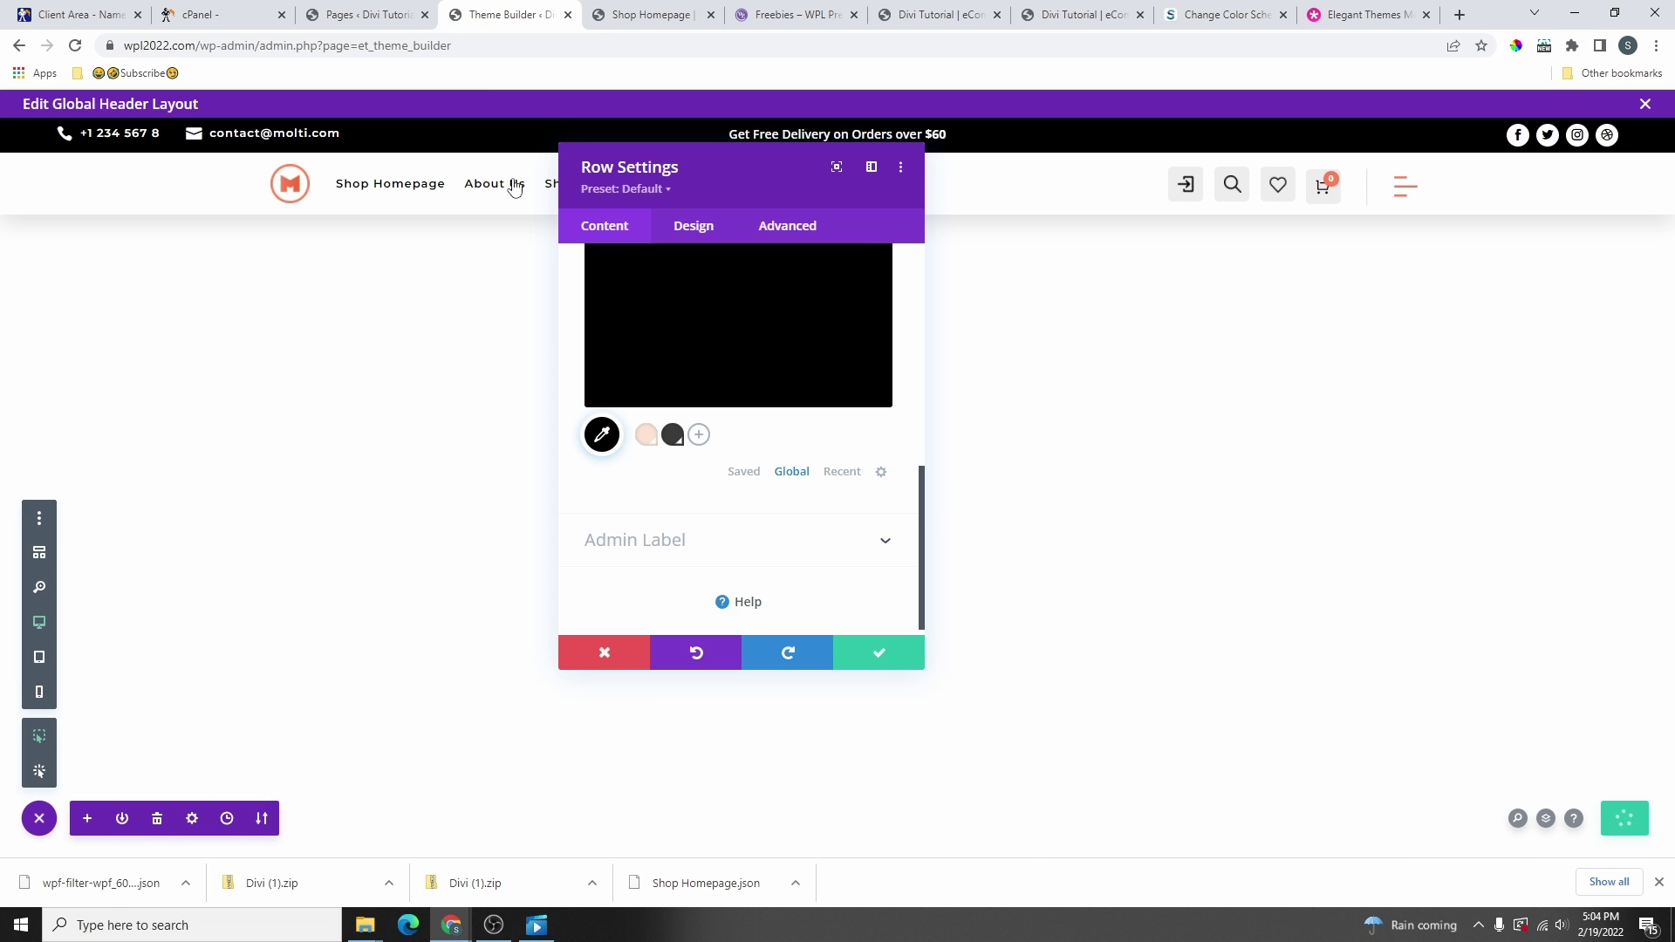
{"action": "left_click", "coordinate": [701, 438]}
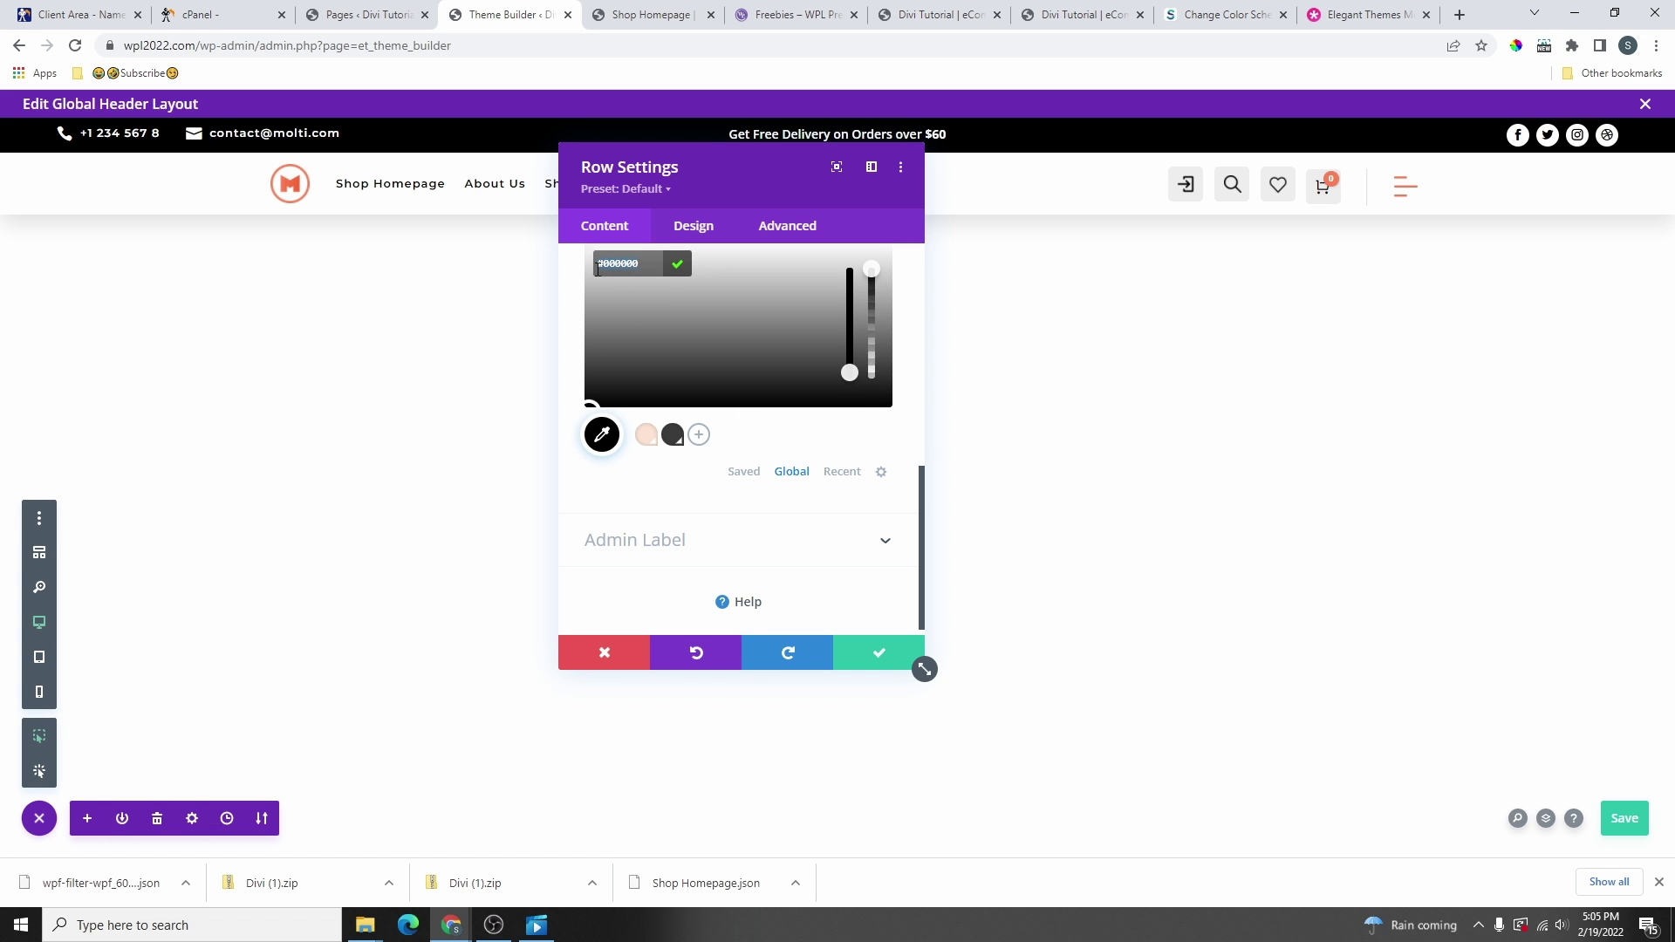
- Set the header top bar row's background to the dark grey global colour, and save the row settings
{"action": "right_click", "coordinate": [600, 262]}
{"action": "left_click", "coordinate": [663, 342]}
{"action": "left_click", "coordinate": [678, 273]}
{"action": "scroll", "coordinate": [724, 493], "scroll_direction": "up", "scroll_amount": 1}
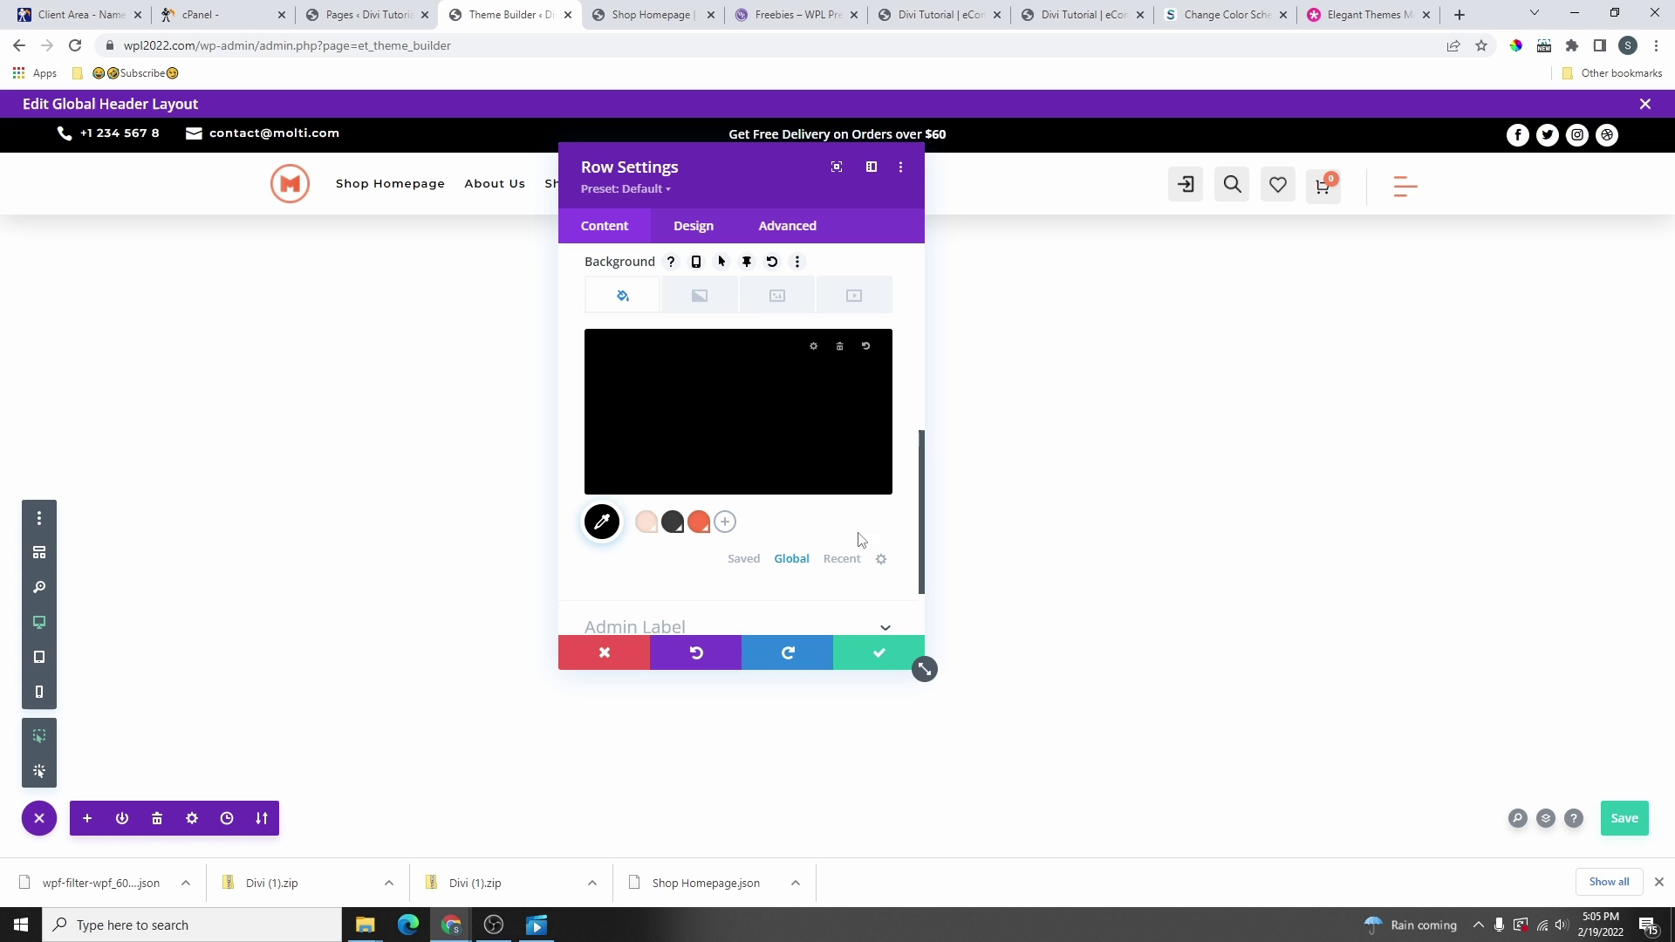
{"action": "left_click", "coordinate": [744, 559]}
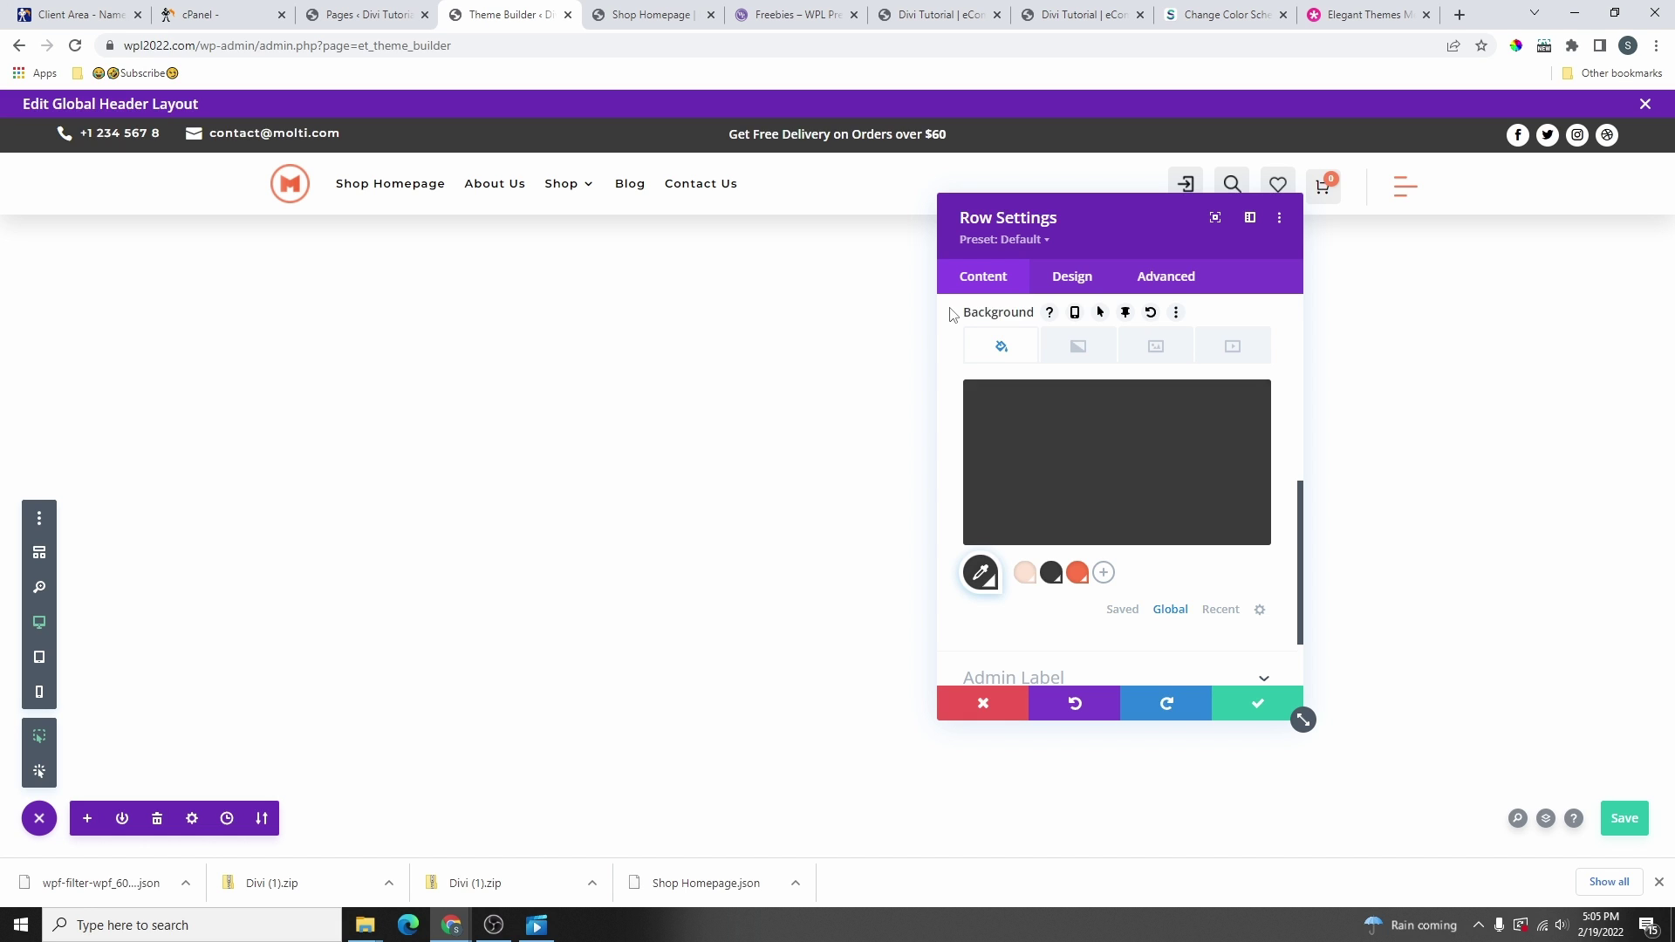
{"action": "left_click", "coordinate": [1265, 705]}
- Replace the header menu's logo with the orange man-with-telescope image from the media library
{"action": "mouse_move", "coordinate": [311, 185]}
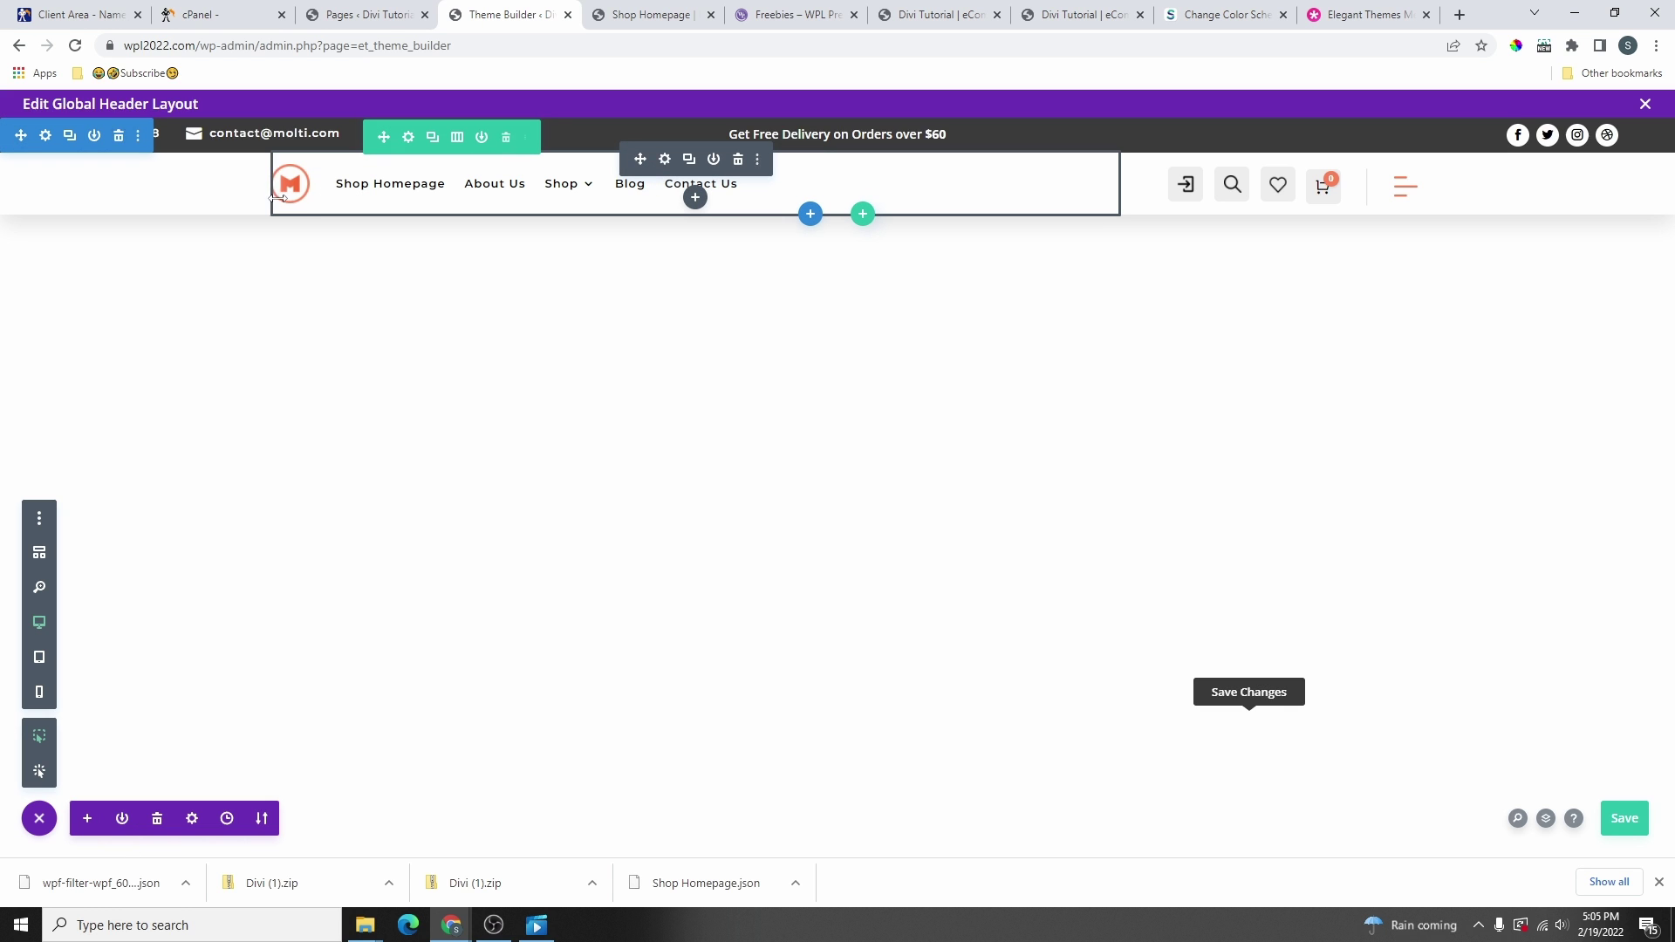
{"action": "left_click", "coordinate": [665, 162]}
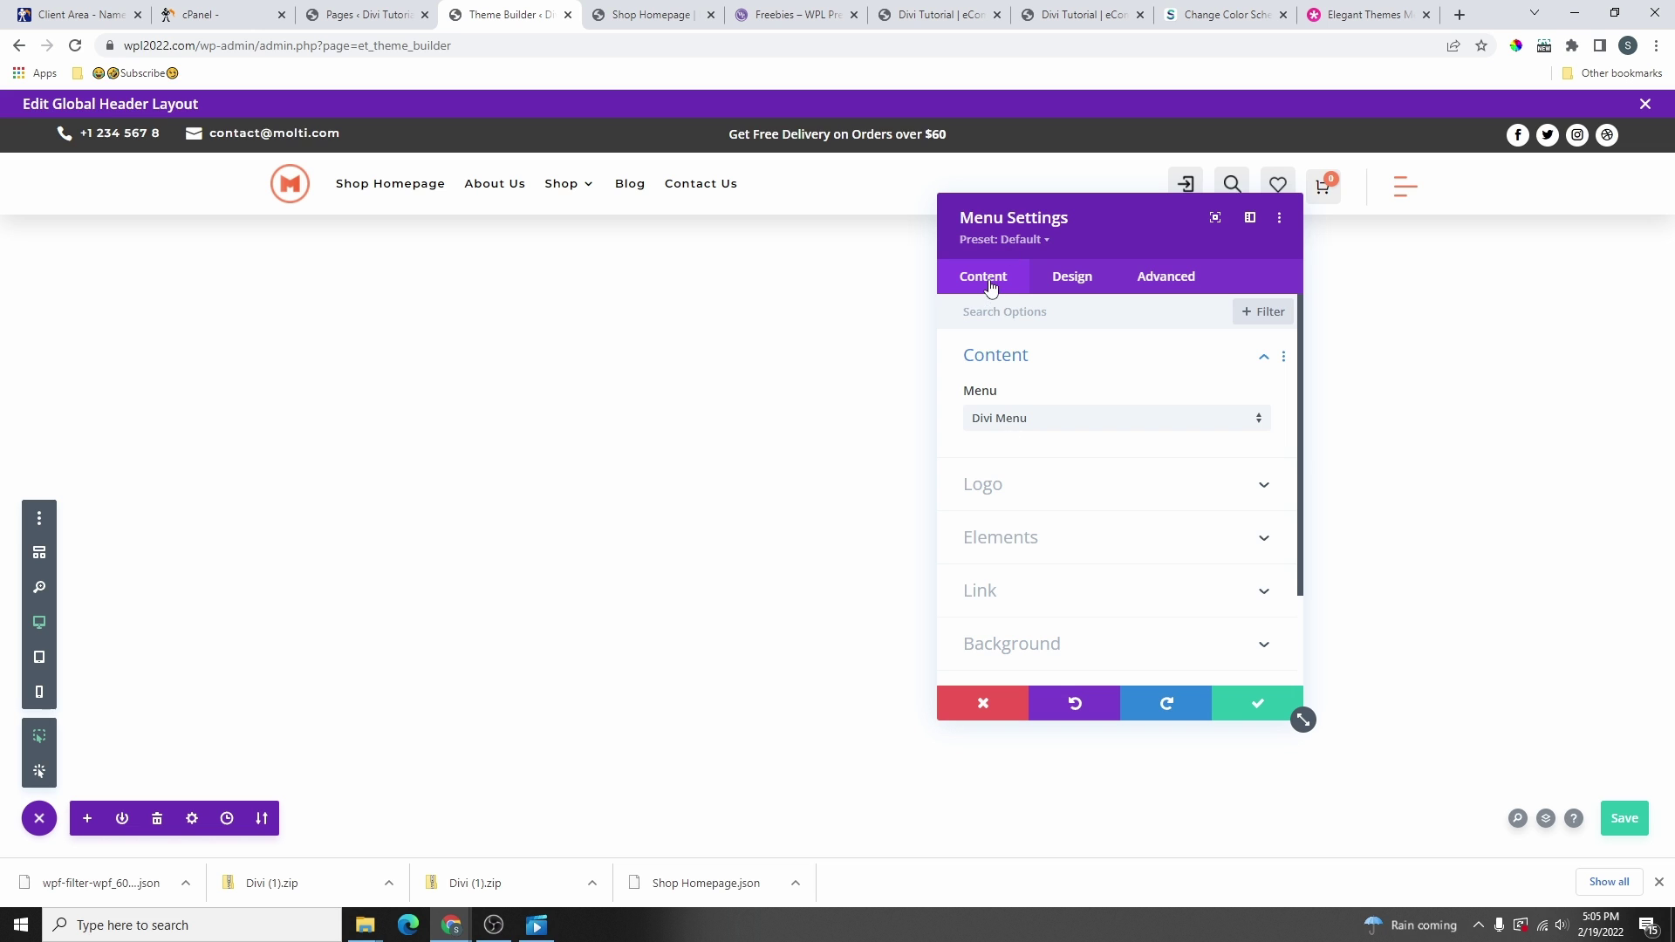
{"action": "left_click", "coordinate": [1005, 487]}
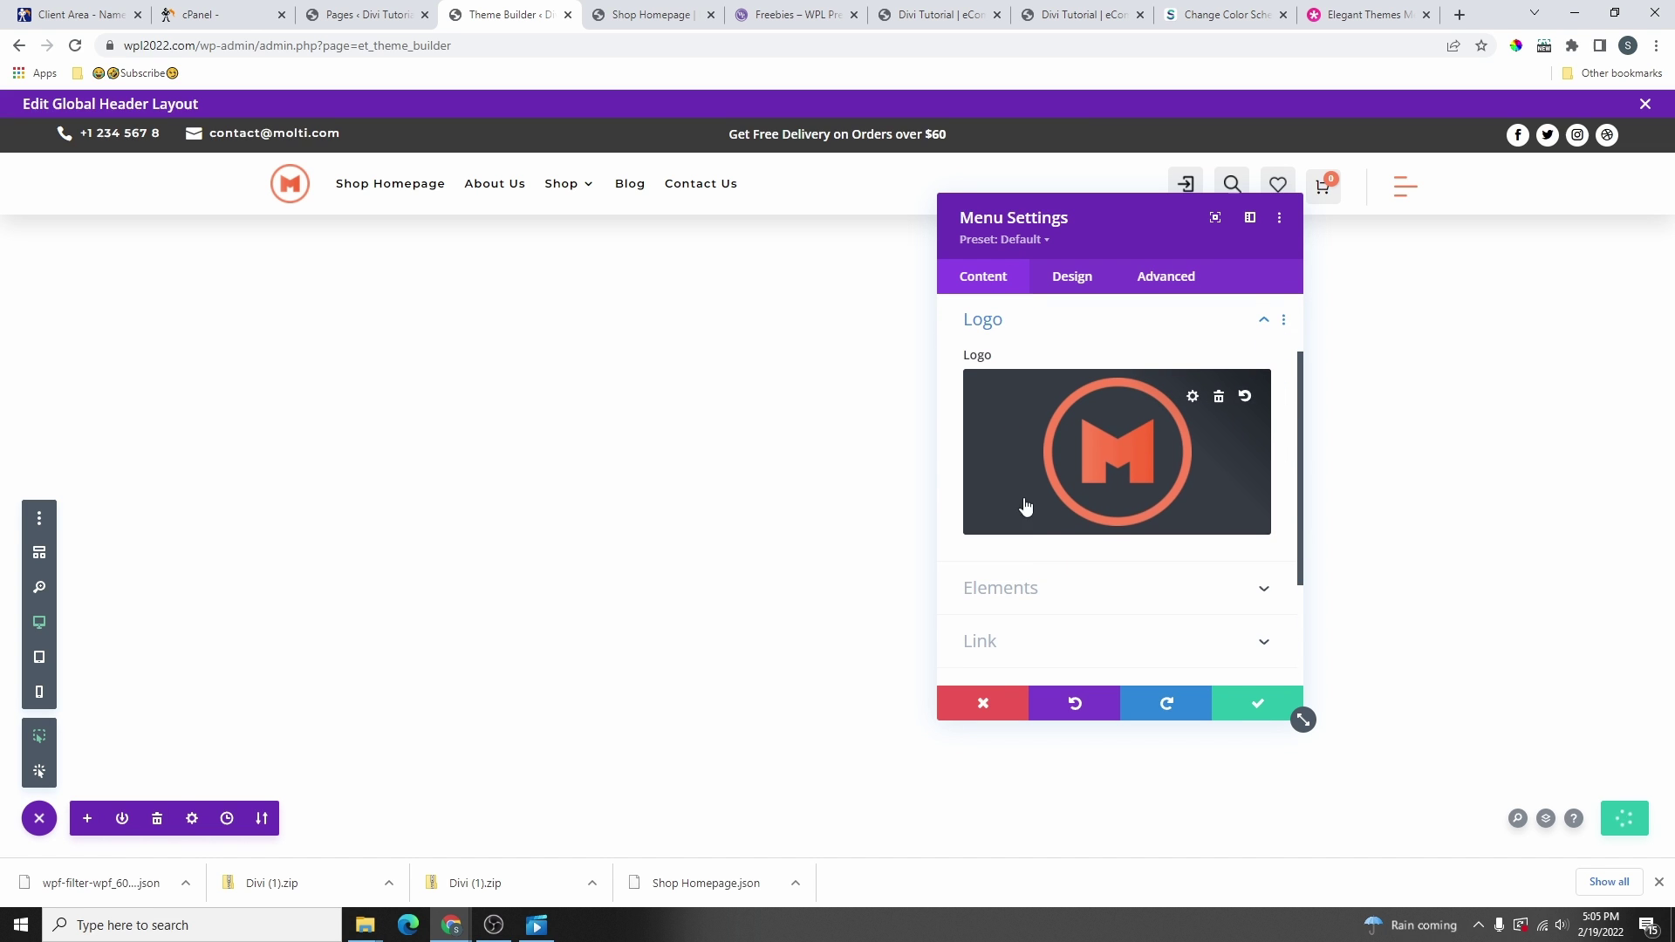
{"action": "left_click", "coordinate": [1133, 451]}
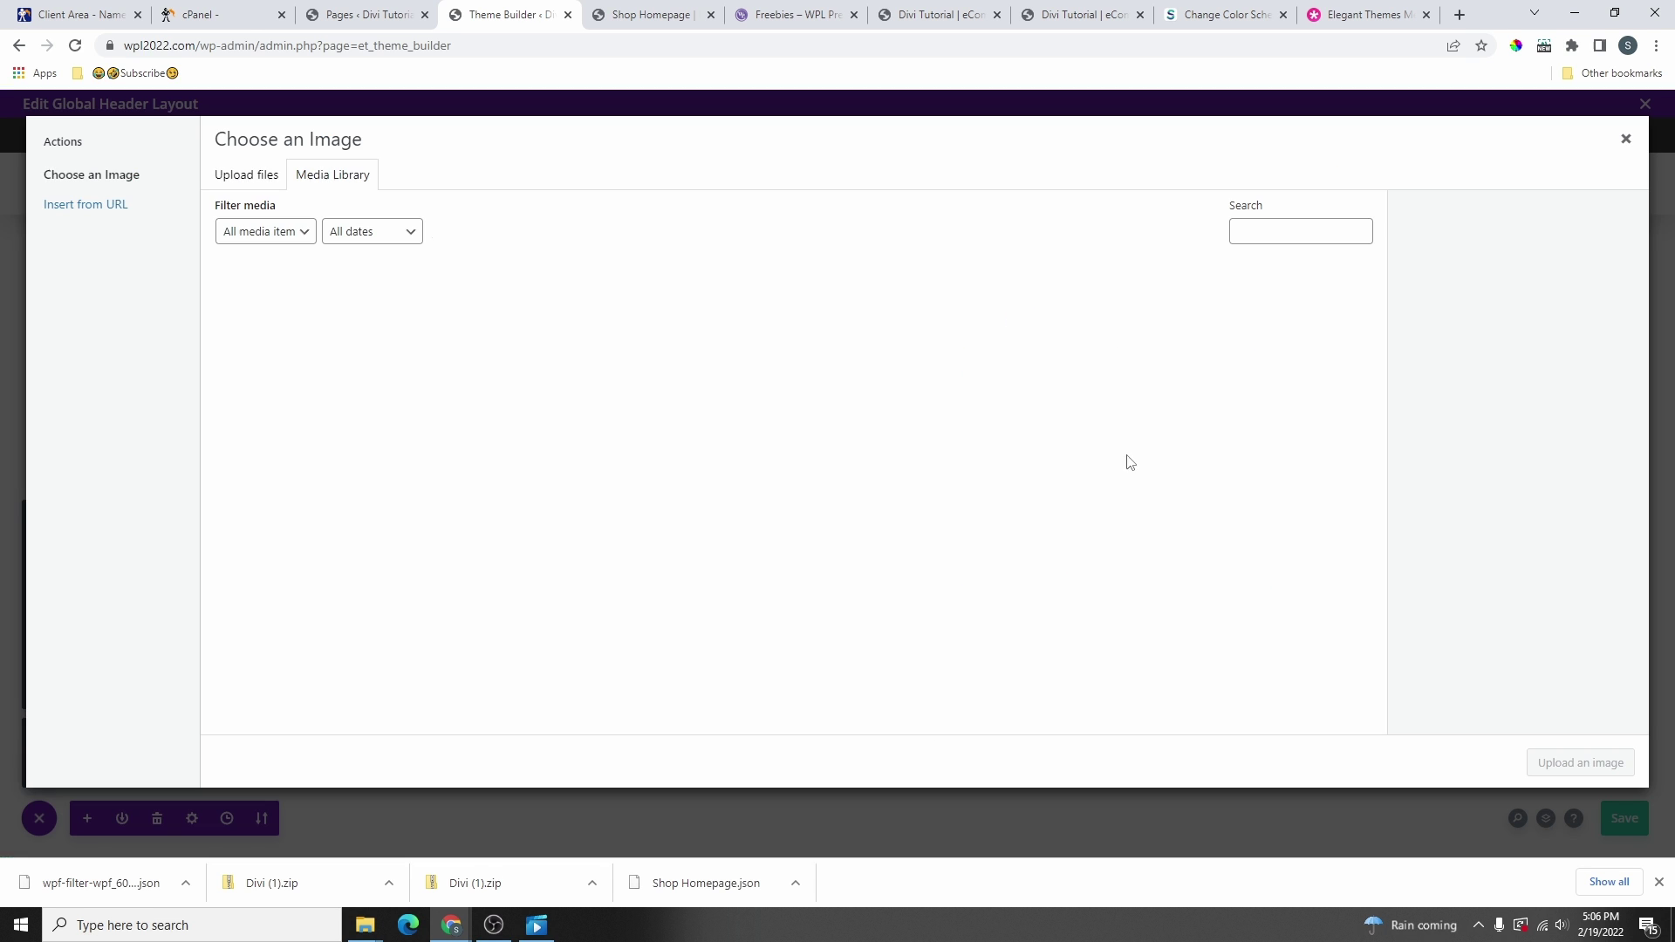
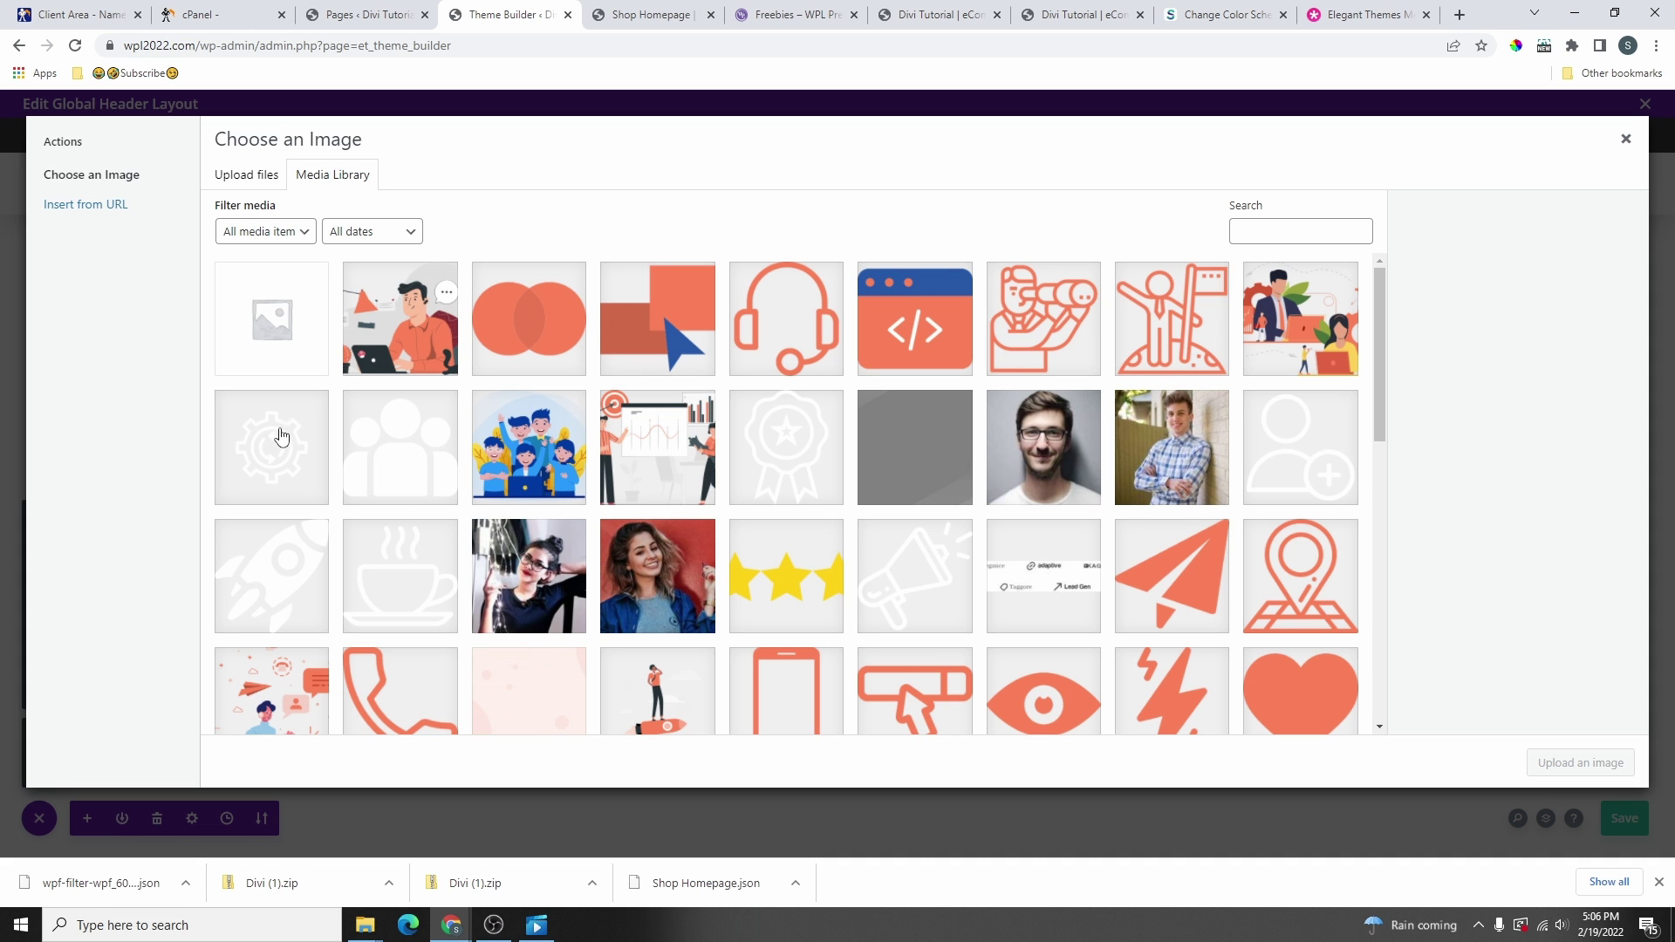
{"action": "scroll", "coordinate": [1007, 512], "scroll_direction": "down", "scroll_amount": 1}
{"action": "scroll", "coordinate": [1007, 512], "scroll_direction": "down", "scroll_amount": 3}
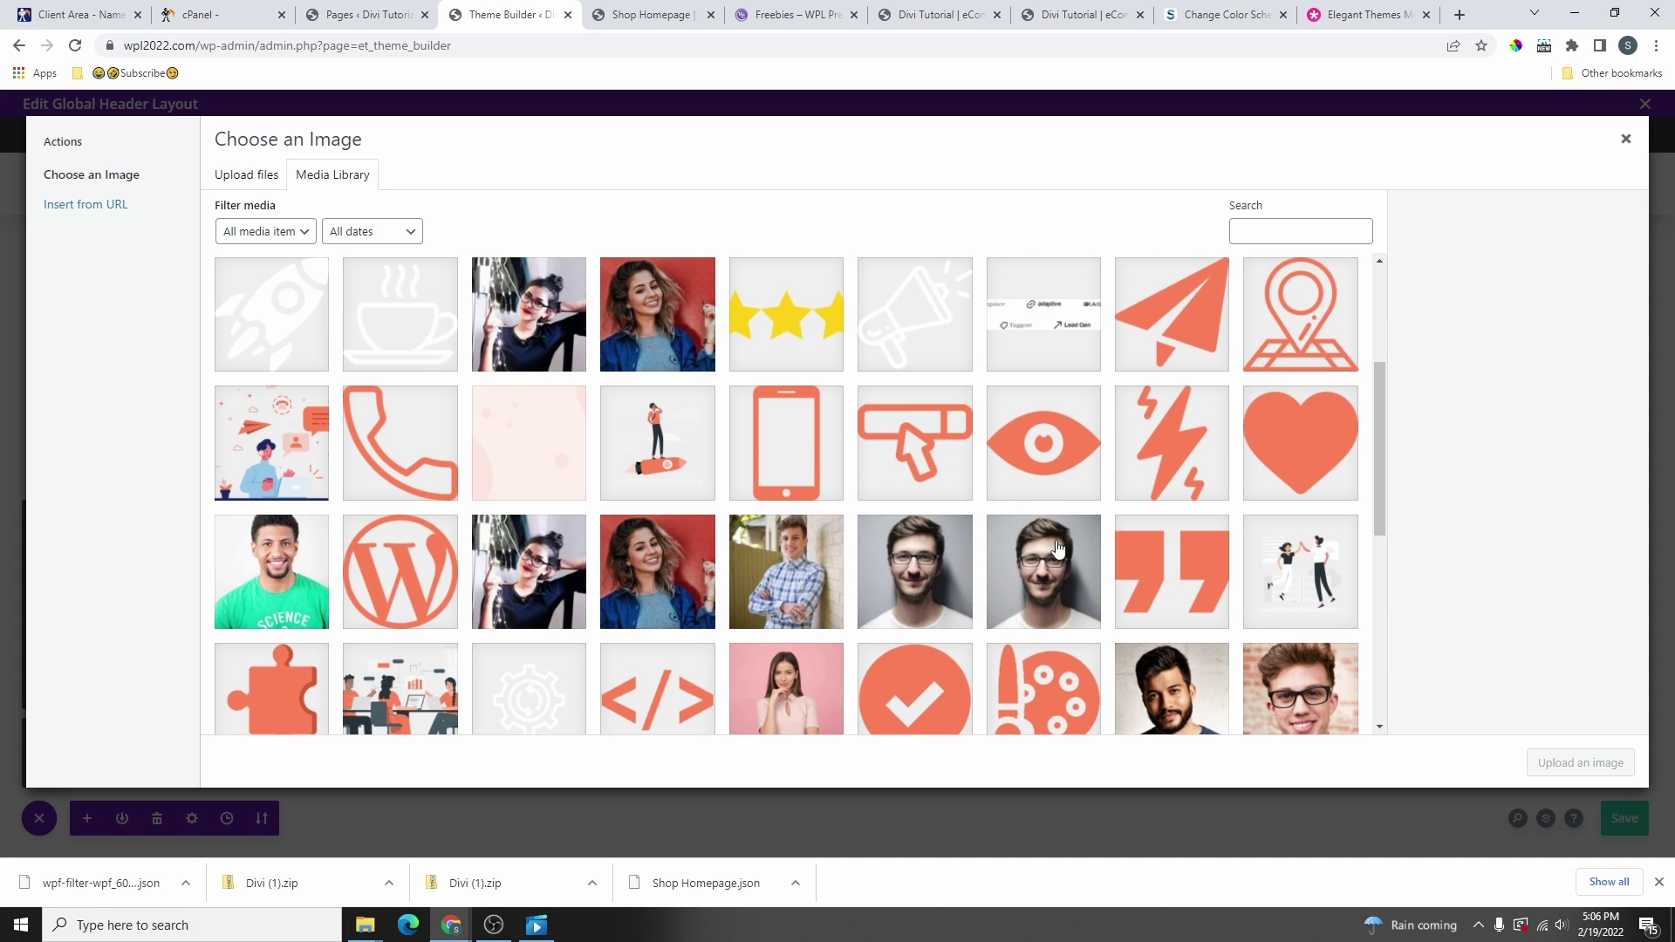
{"action": "scroll", "coordinate": [1002, 586], "scroll_direction": "up", "scroll_amount": 1}
{"action": "scroll", "coordinate": [1001, 586], "scroll_direction": "up", "scroll_amount": 2}
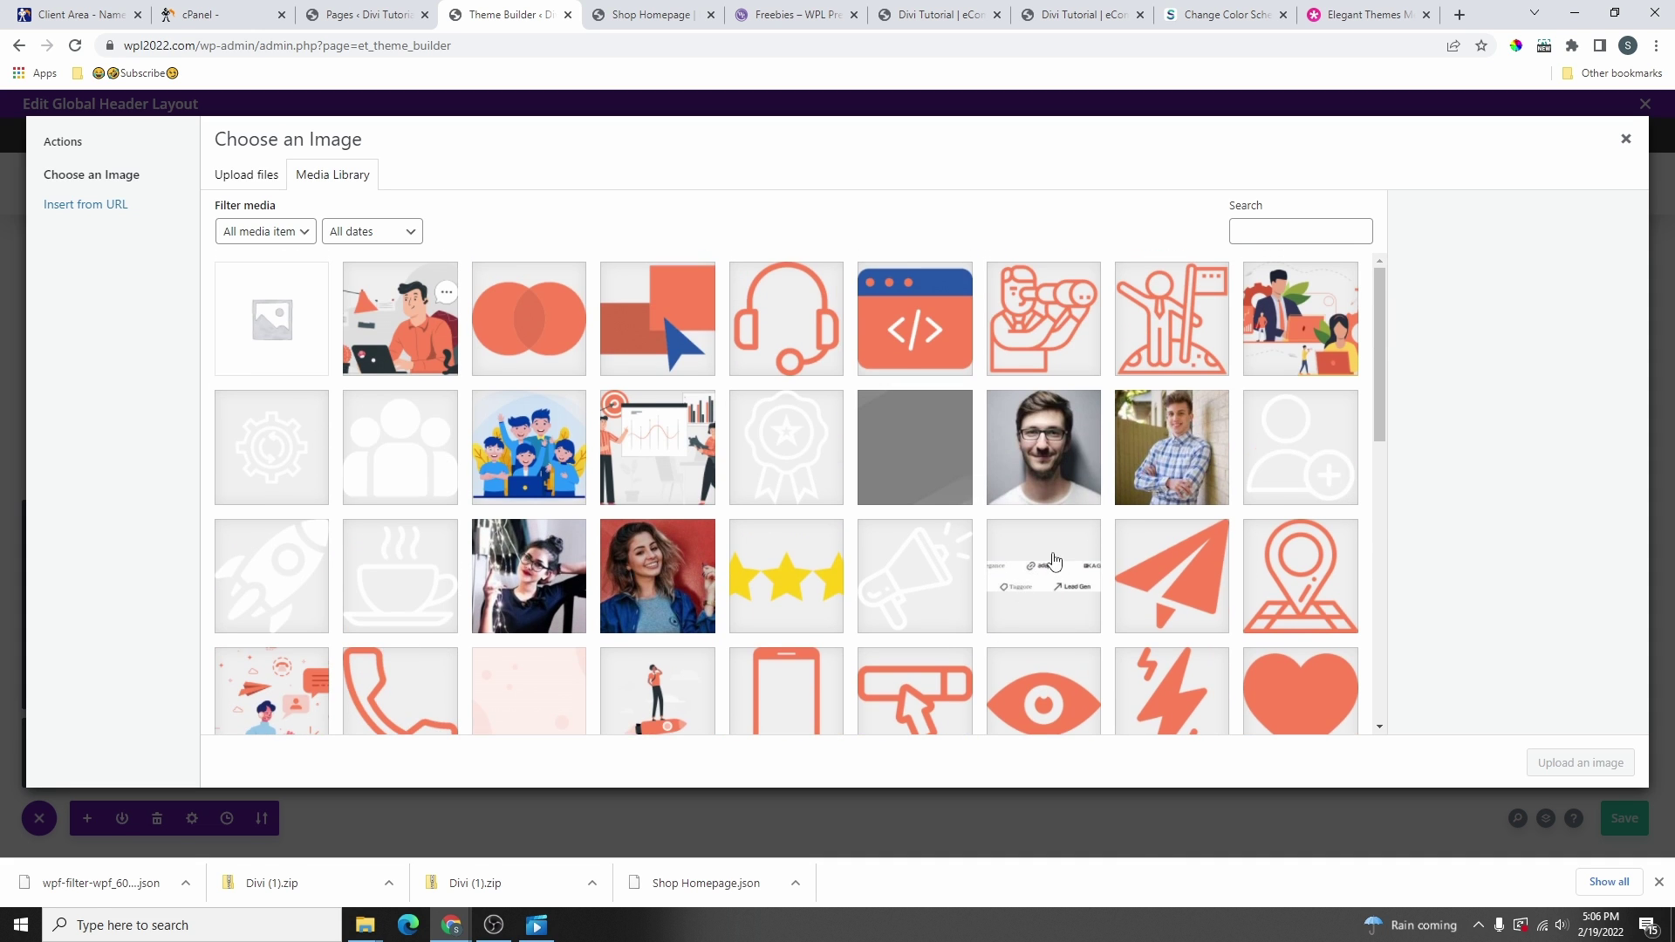
{"action": "left_click", "coordinate": [1037, 332]}
{"action": "left_click", "coordinate": [1581, 762]}
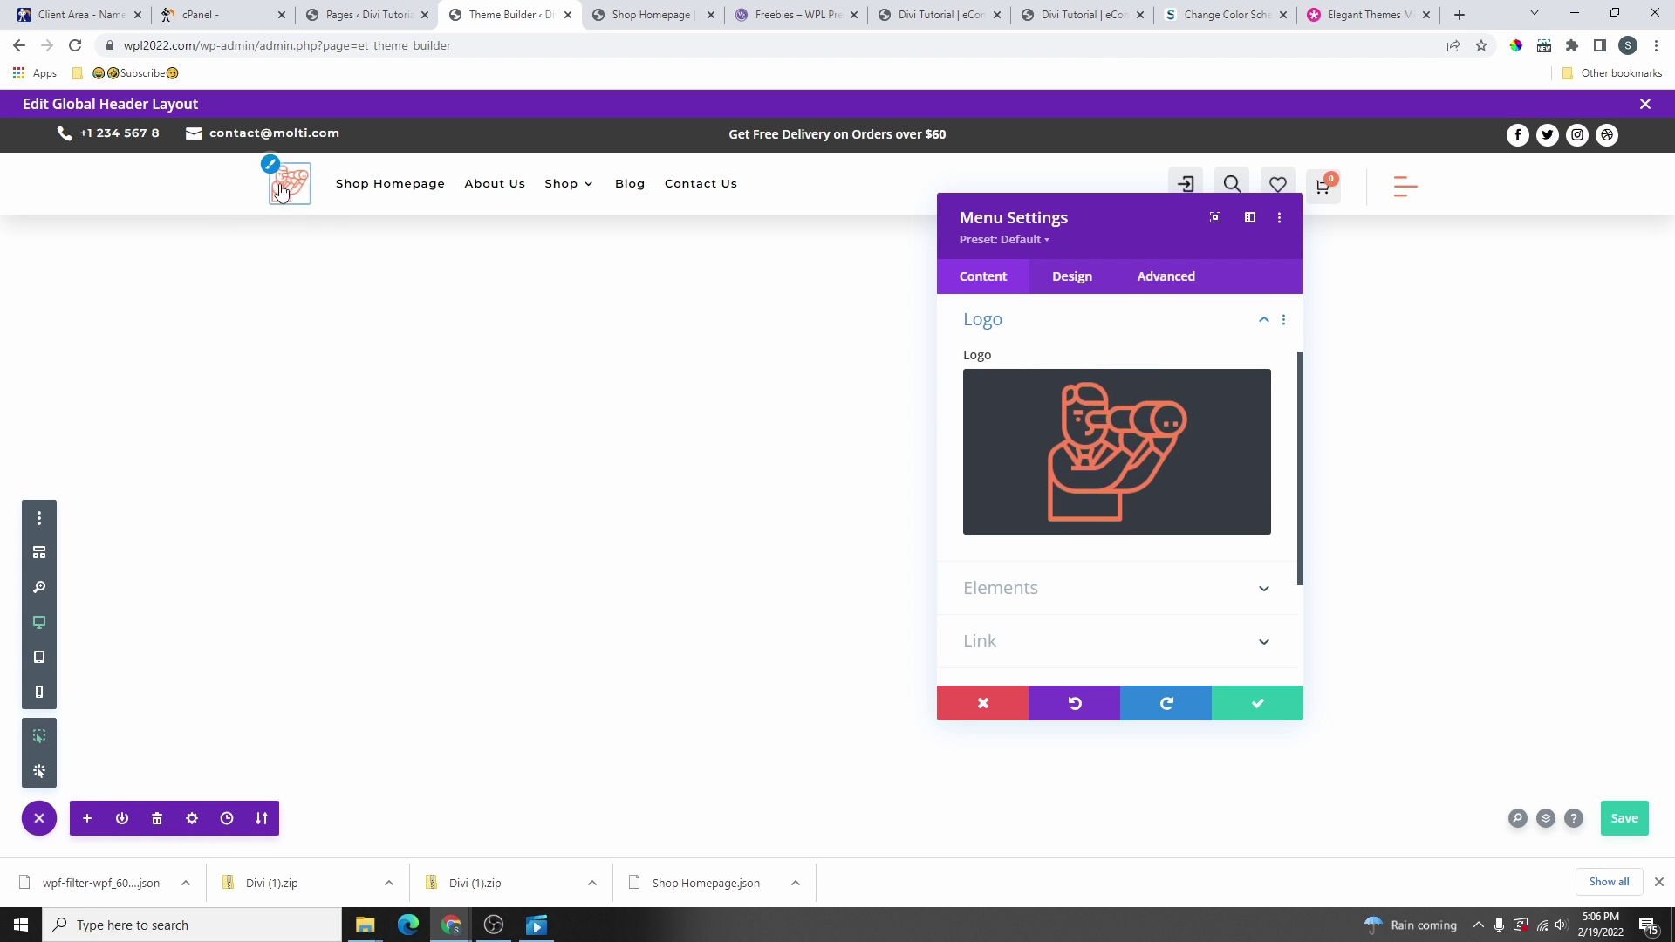
- Try out the logo border width in the menu module's design settings, and save the menu settings
{"action": "left_click", "coordinate": [1077, 278]}
{"action": "scroll", "coordinate": [1056, 532], "scroll_direction": "down", "scroll_amount": 1}
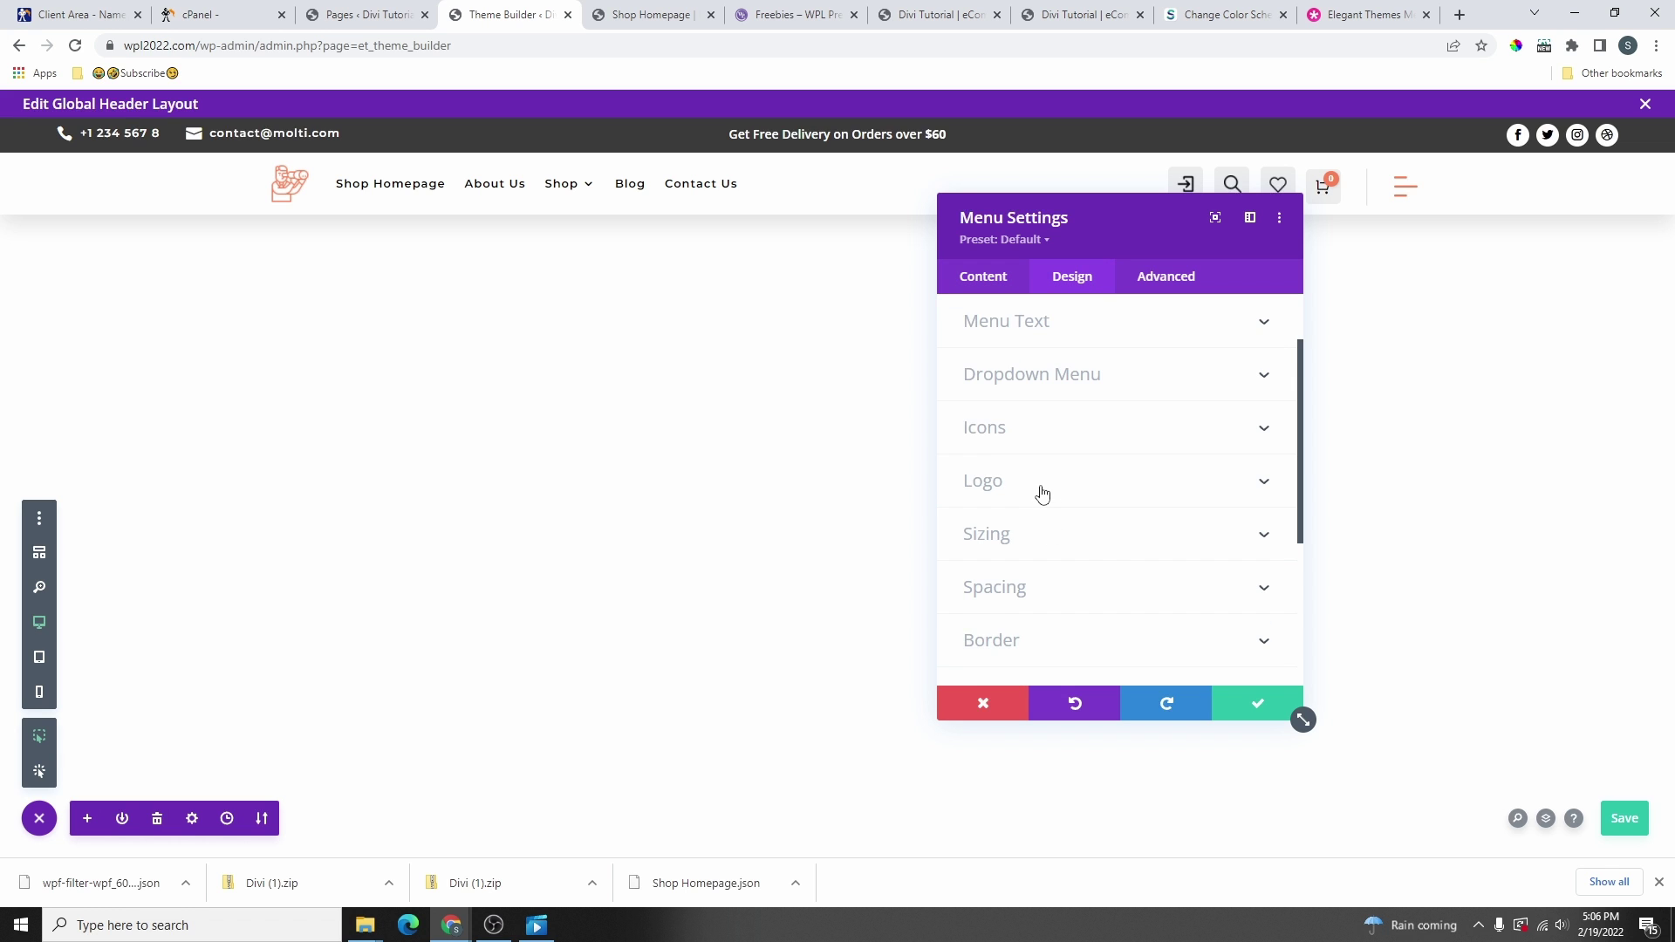
{"action": "left_click", "coordinate": [1045, 494]}
{"action": "scroll", "coordinate": [1118, 572], "scroll_direction": "down", "scroll_amount": 3}
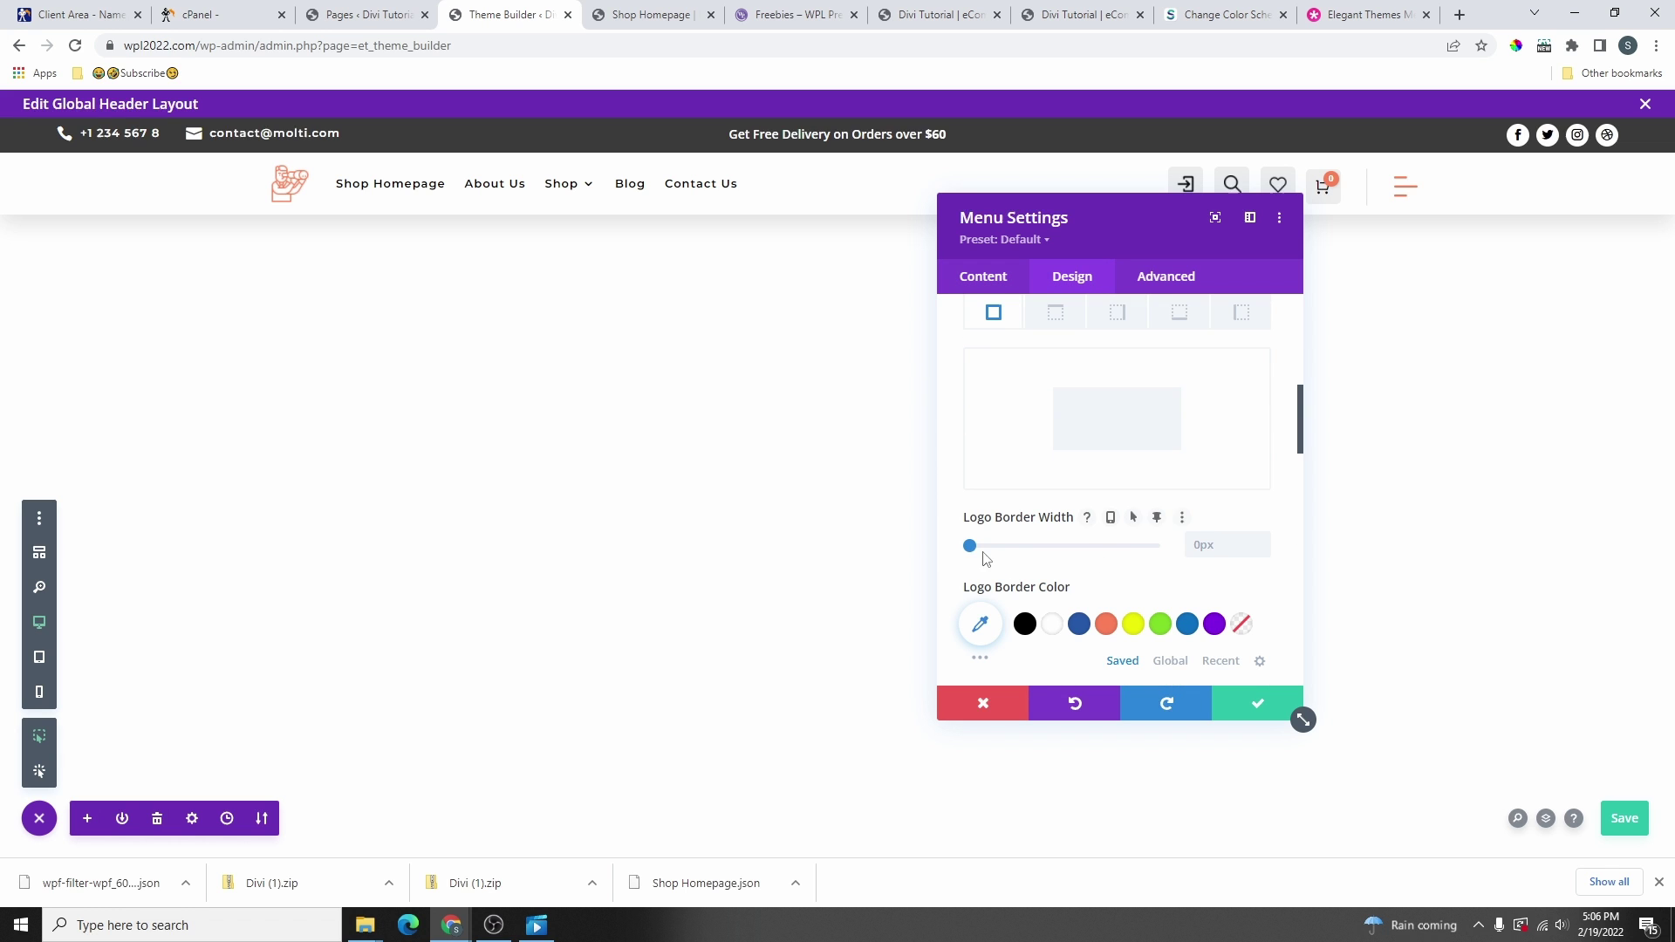
{"action": "mouse_move", "coordinate": [970, 546]}
{"action": "left_mouse_down"}
{"action": "mouse_move", "coordinate": [1018, 550]}
{"action": "mouse_move", "coordinate": [973, 547]}
{"action": "left_mouse_up"}
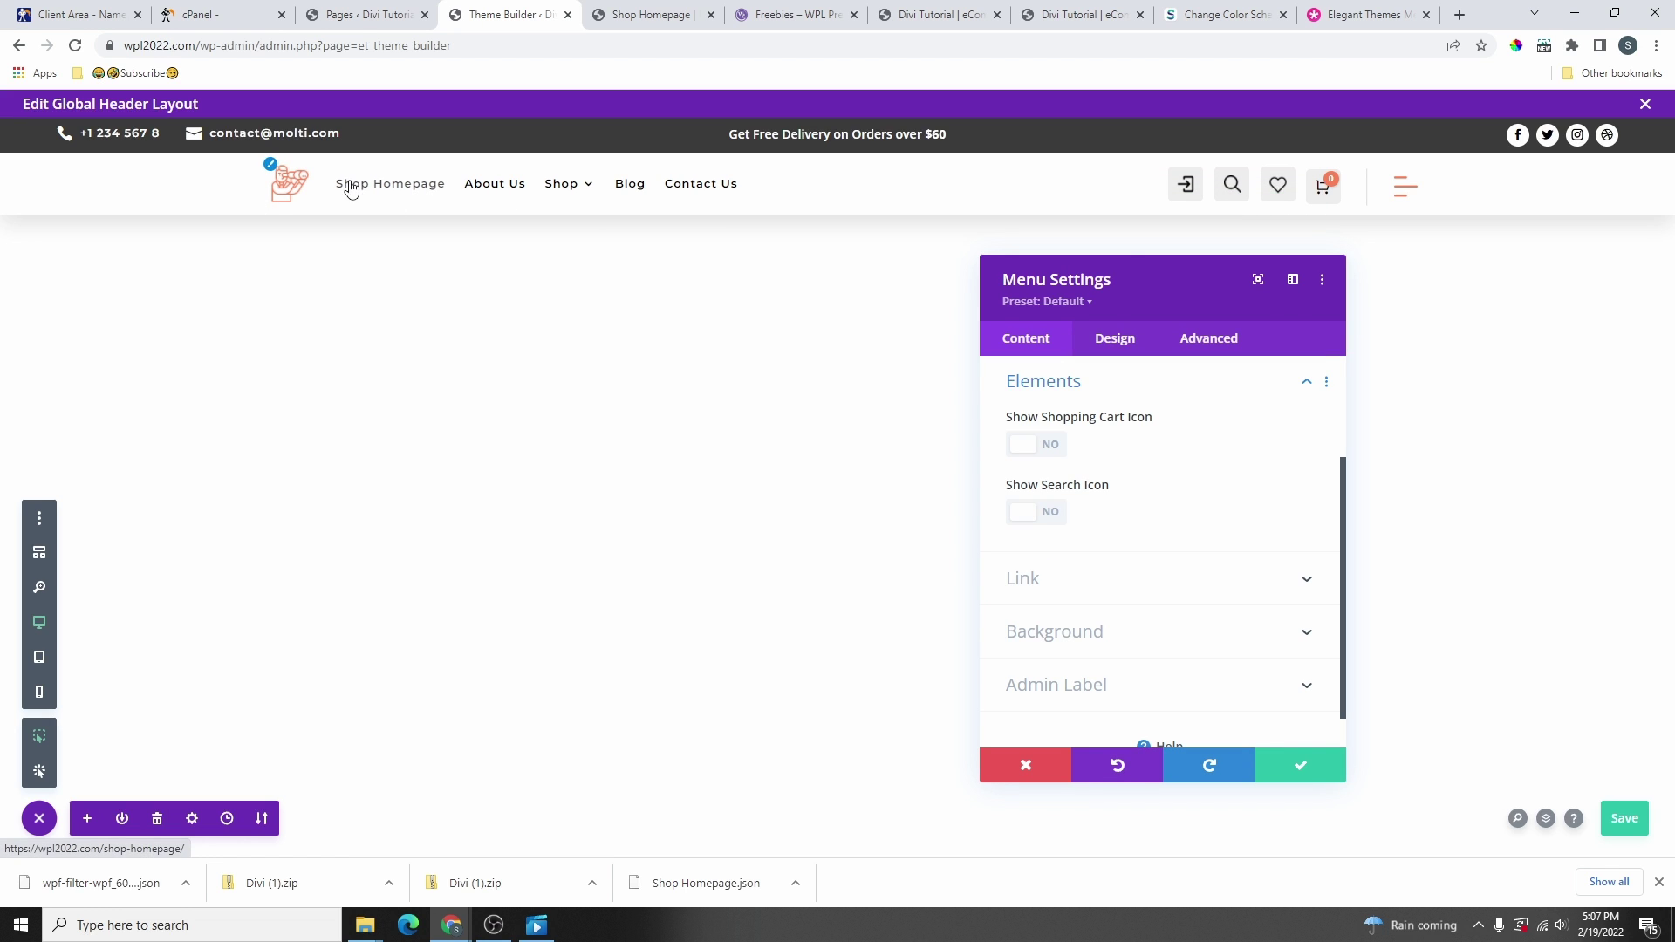
{"action": "left_click", "coordinate": [1300, 766]}
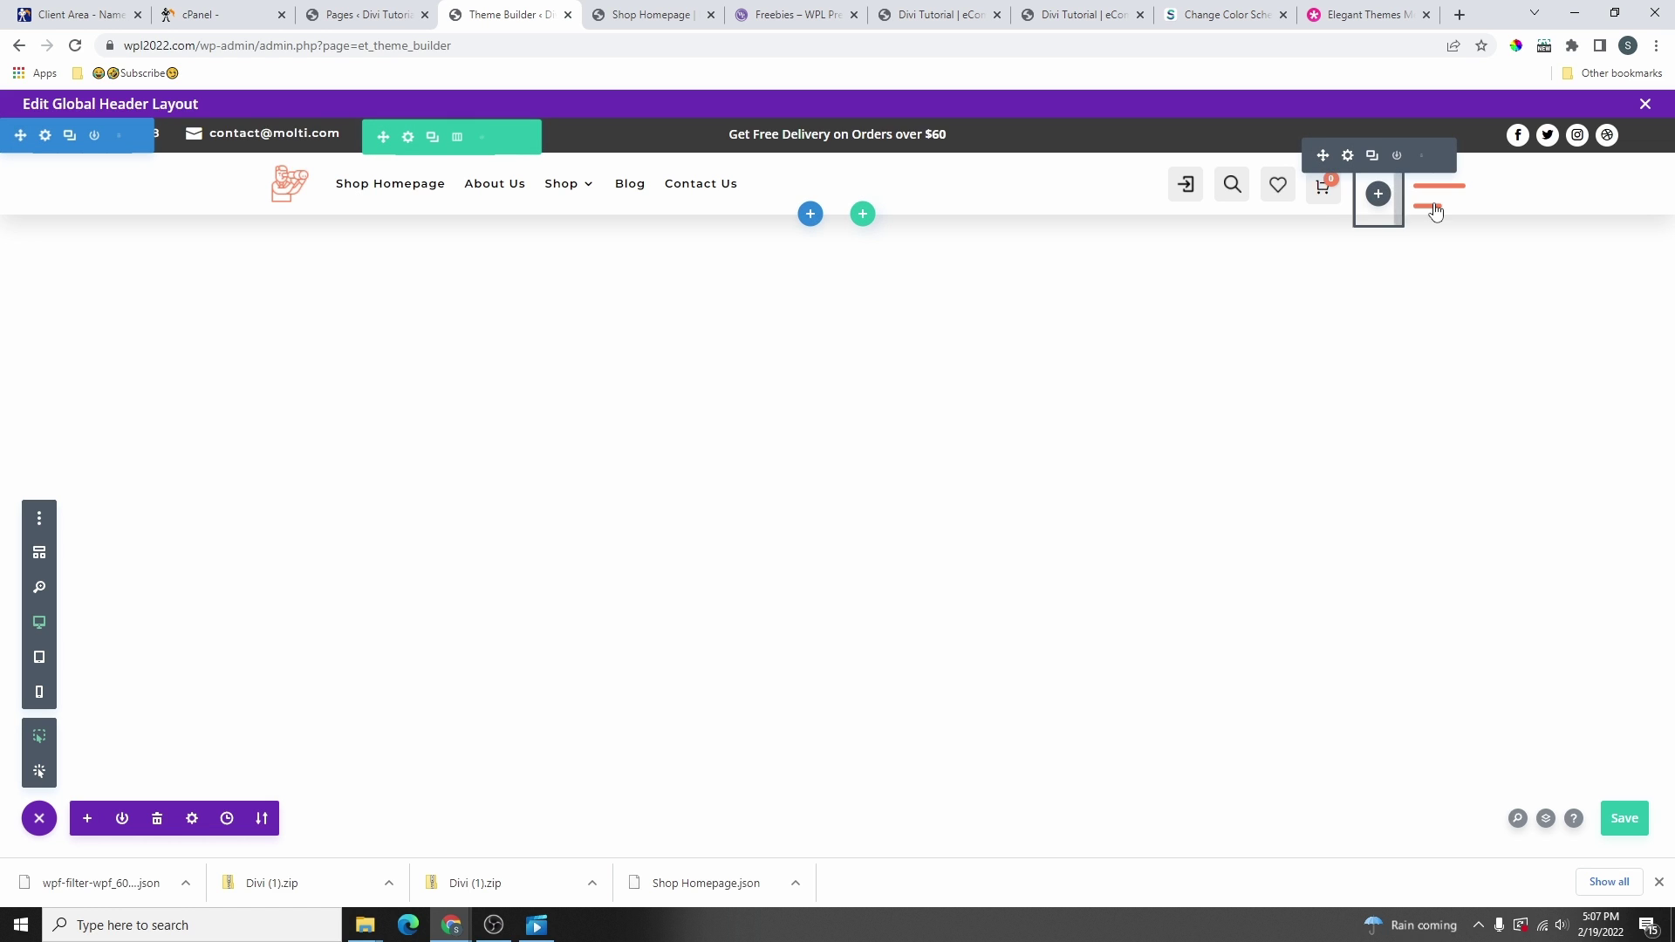
- Check the header's hamburger menu, and save the global header layout and the theme builder changes
{"action": "left_click", "coordinate": [1437, 201]}
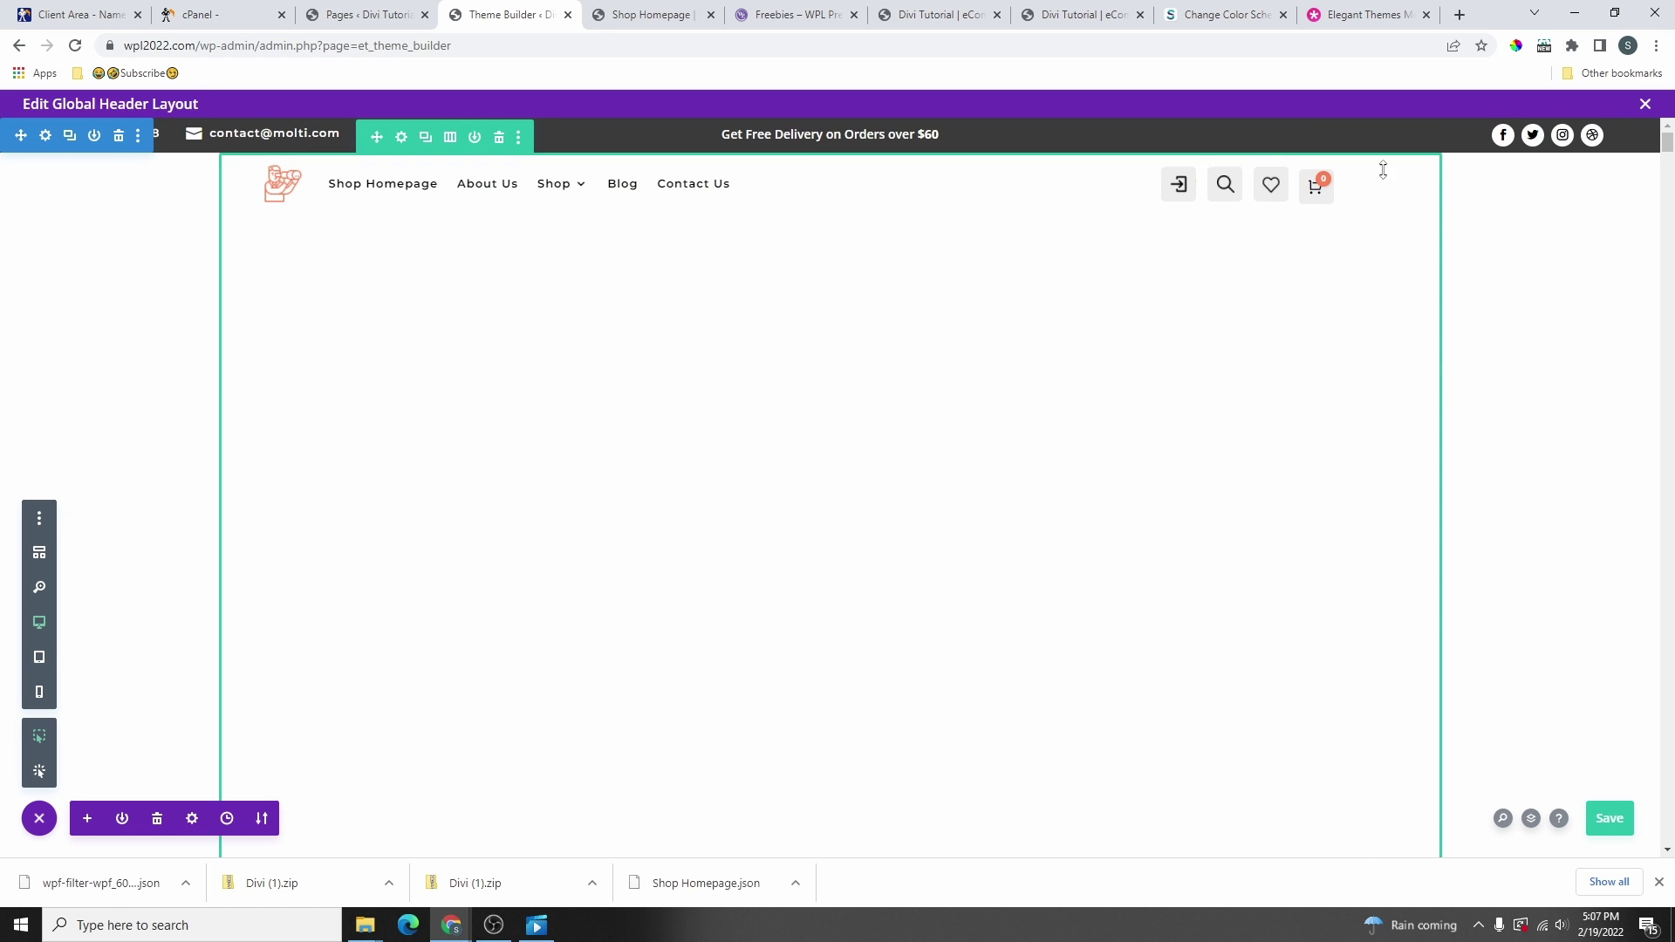
{"action": "left_click", "coordinate": [1610, 818]}
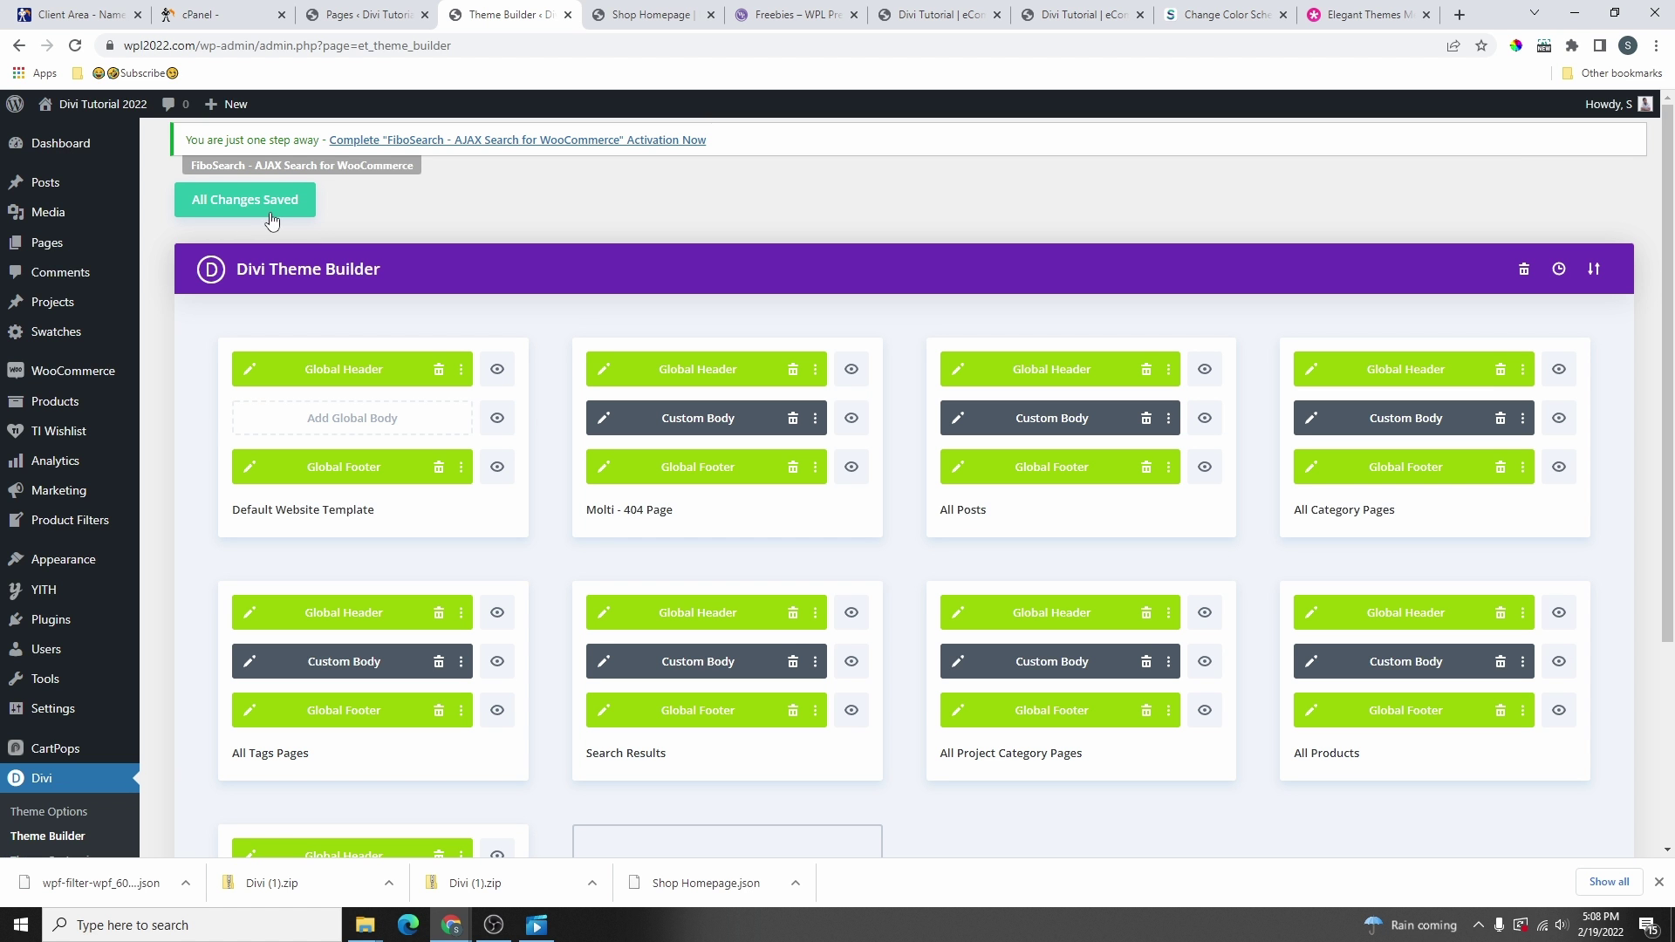
{"action": "left_click", "coordinate": [254, 212]}
- Reload the live Shop Homepage and review the updated header and page sections down to Featured Products
{"action": "left_click", "coordinate": [650, 15]}
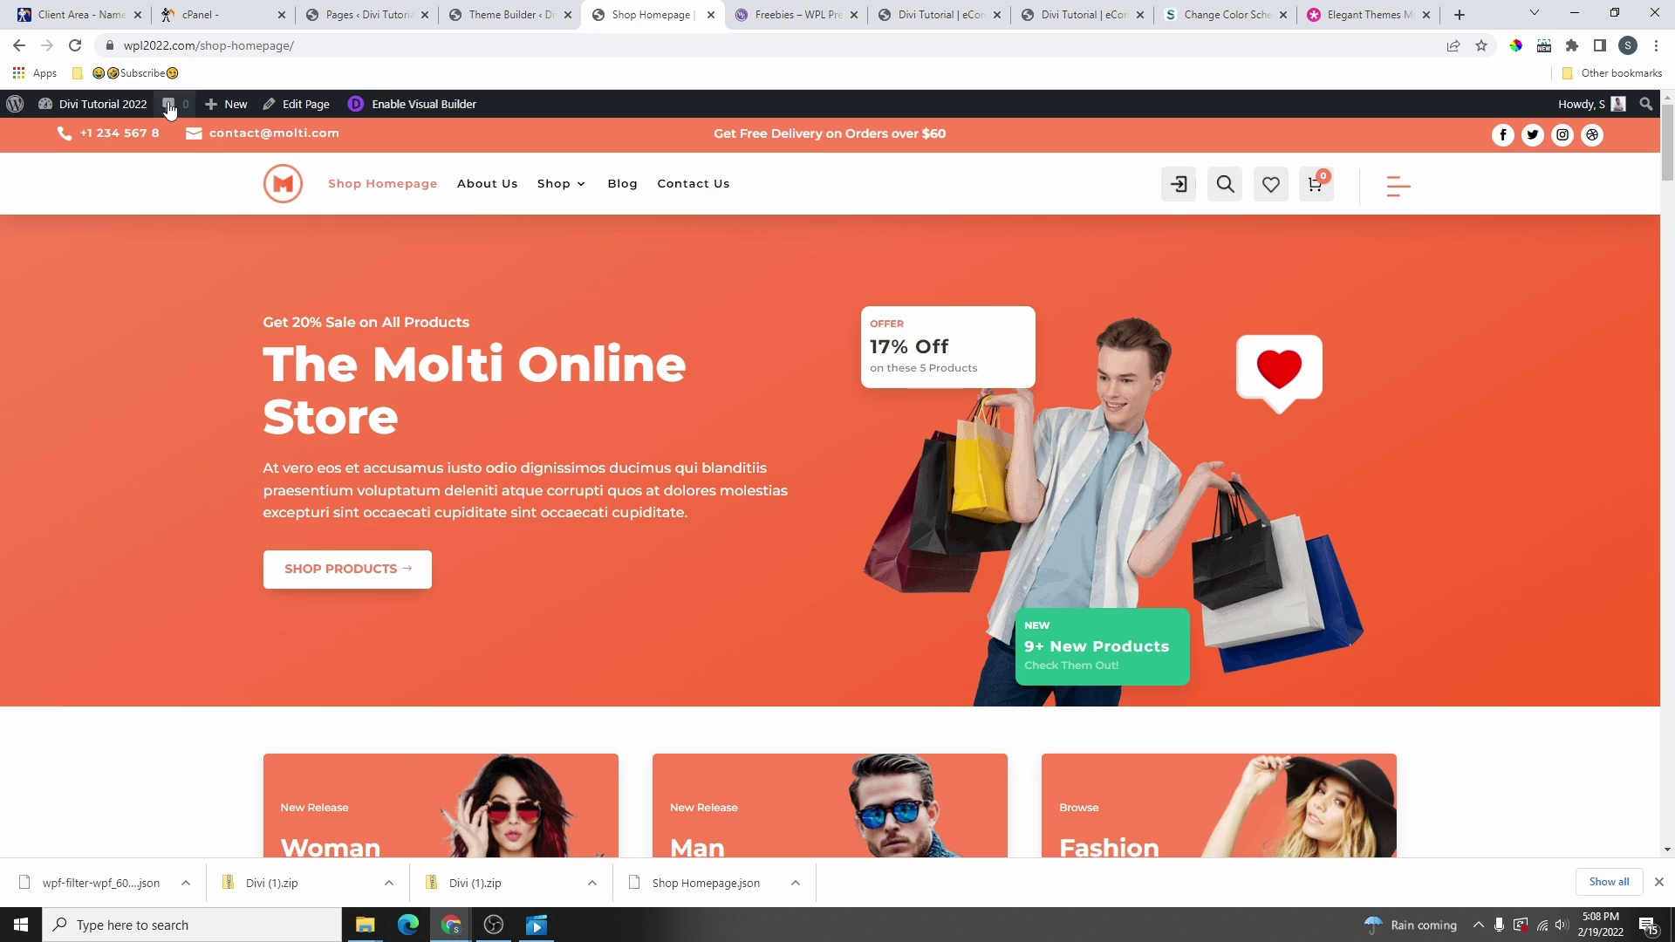
{"action": "left_click", "coordinate": [75, 46]}
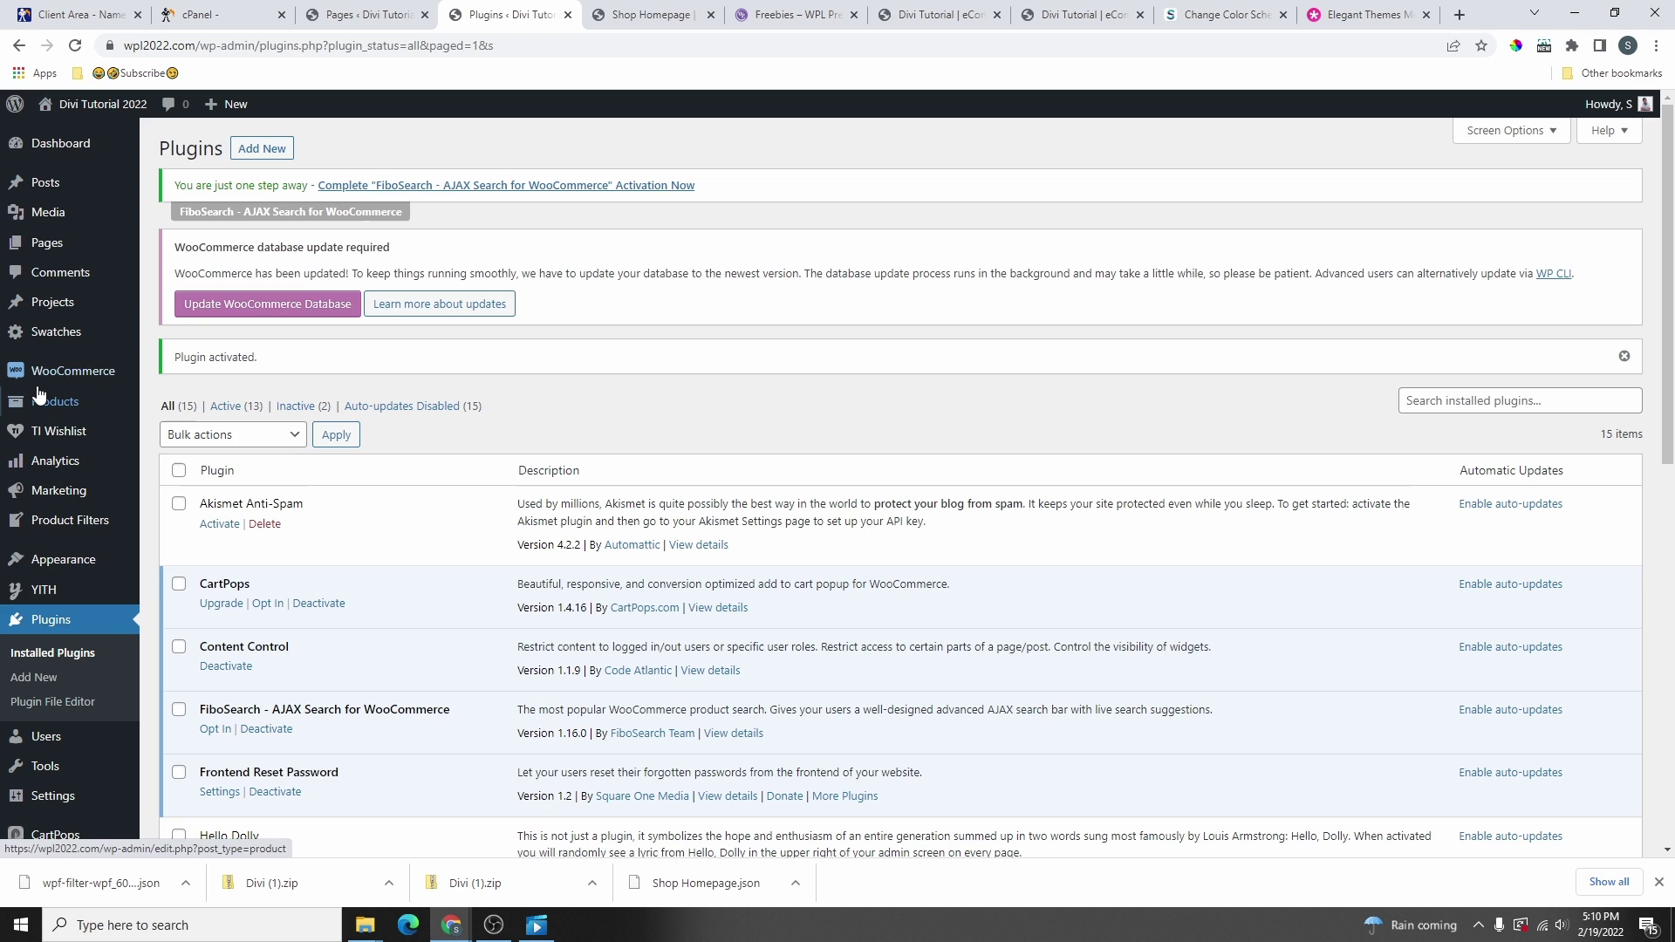
{"action": "mouse_move", "coordinate": [31, 382]}
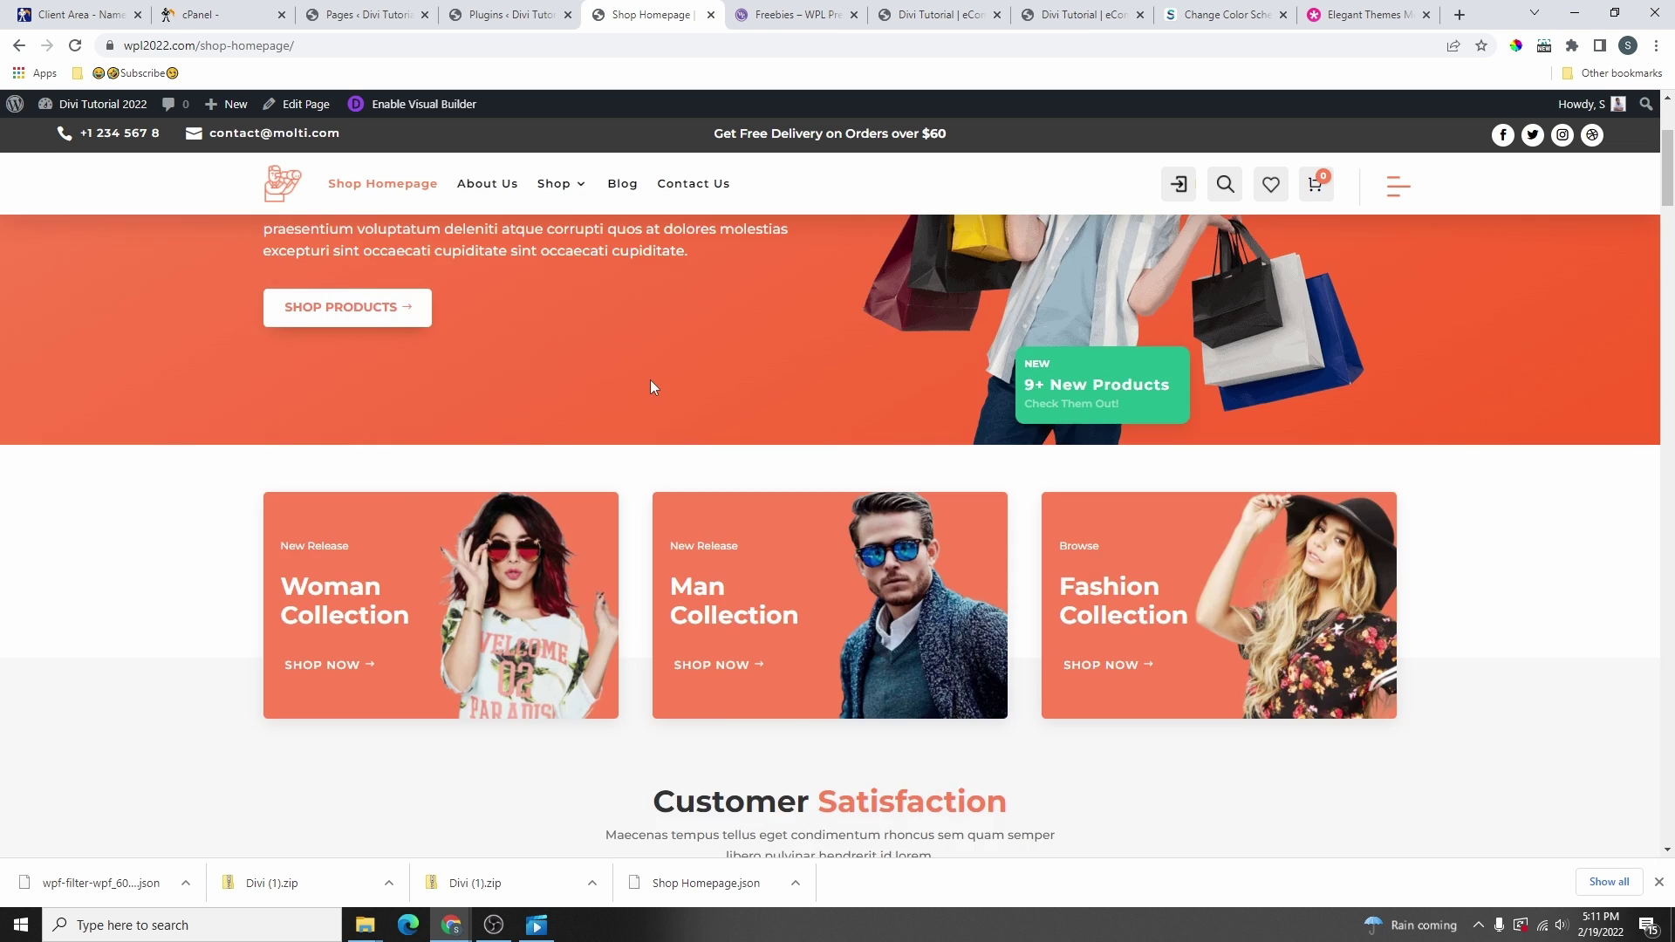
{"action": "scroll", "coordinate": [654, 418], "scroll_direction": "down", "scroll_amount": 10}
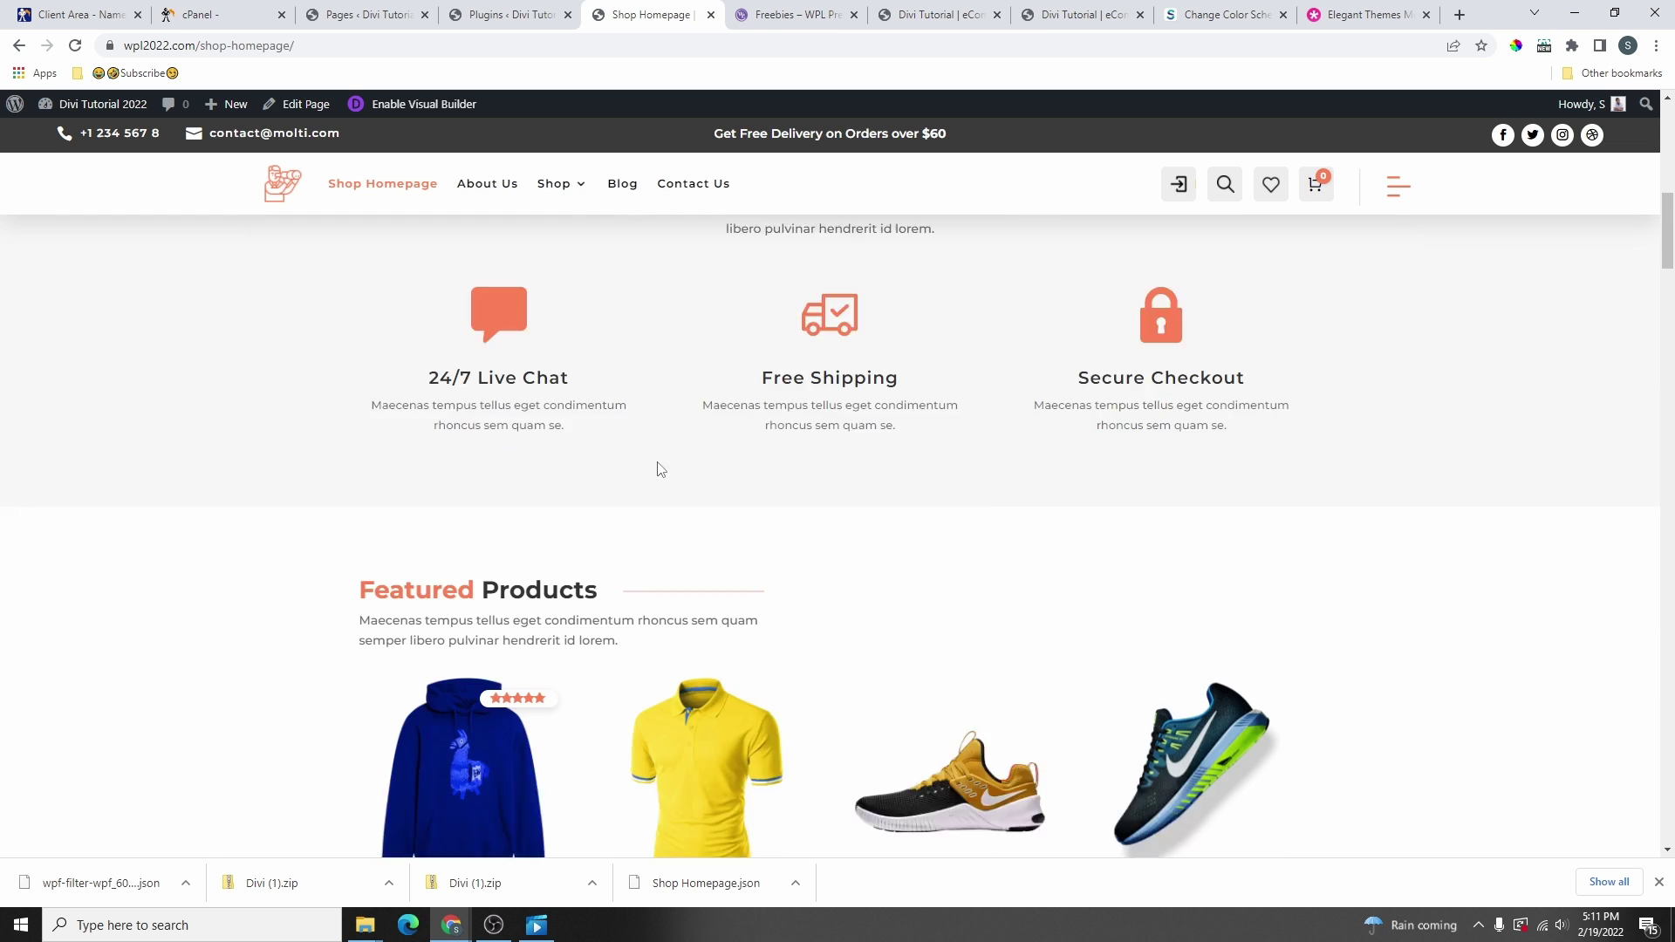
{"action": "scroll", "coordinate": [660, 470], "scroll_direction": "down", "scroll_amount": 5}
{"action": "scroll", "coordinate": [720, 485], "scroll_direction": "up", "scroll_amount": 2}
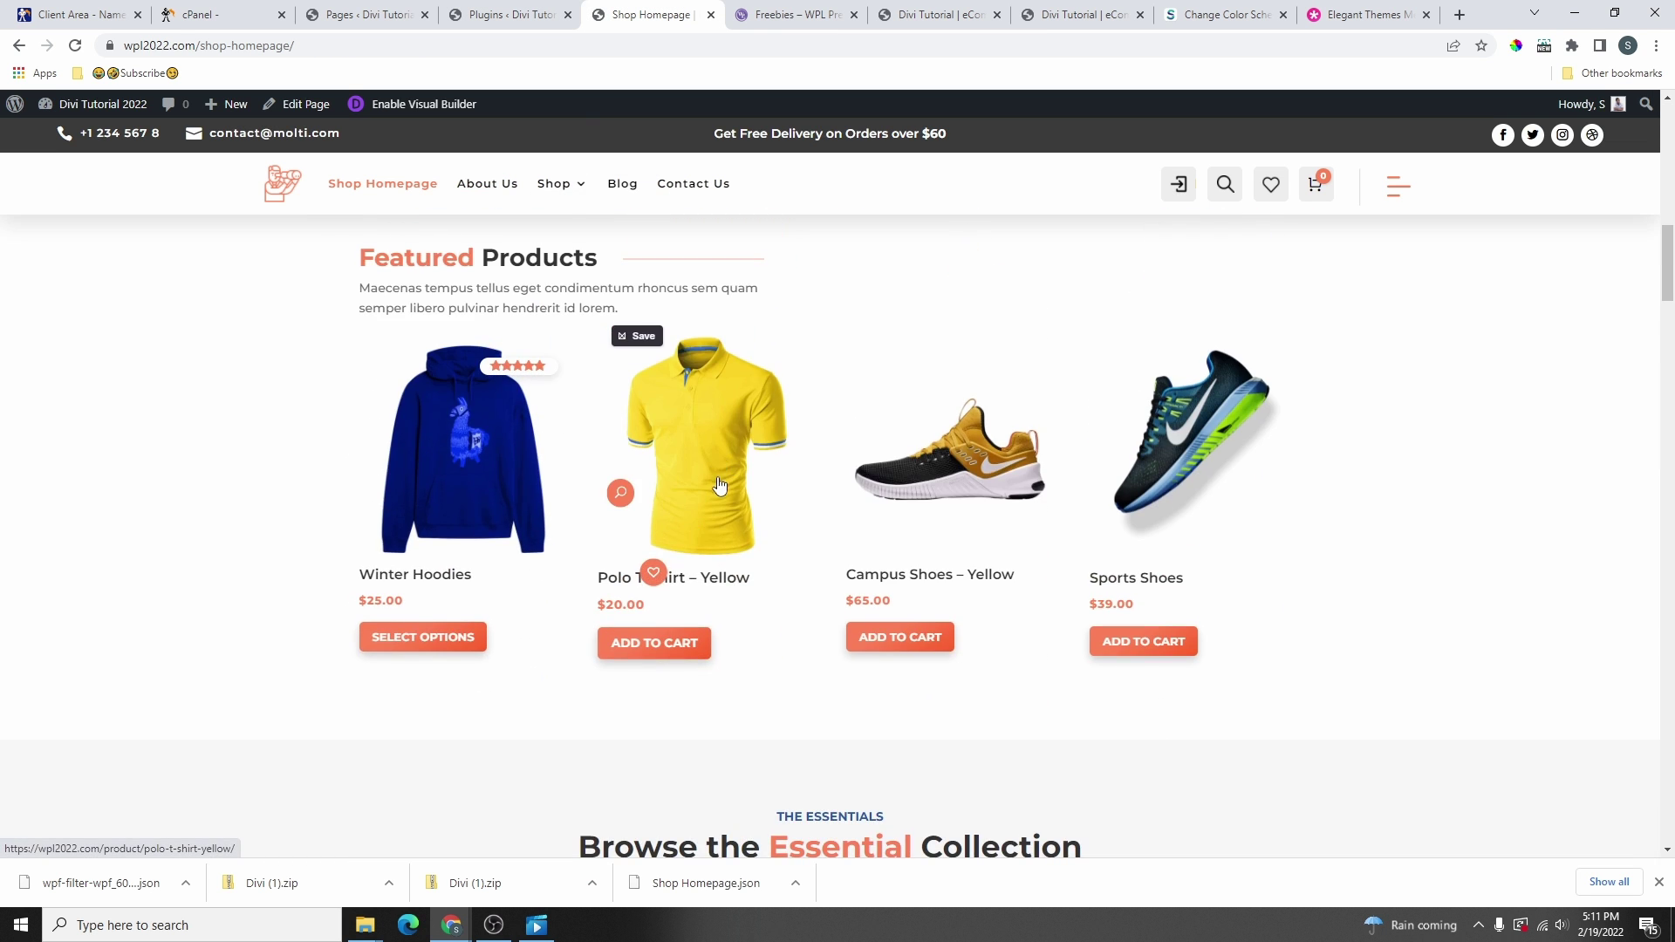
- Open the store's full product list in the WordPress admin and look through the products, prices and categories
{"action": "left_click", "coordinate": [510, 15]}
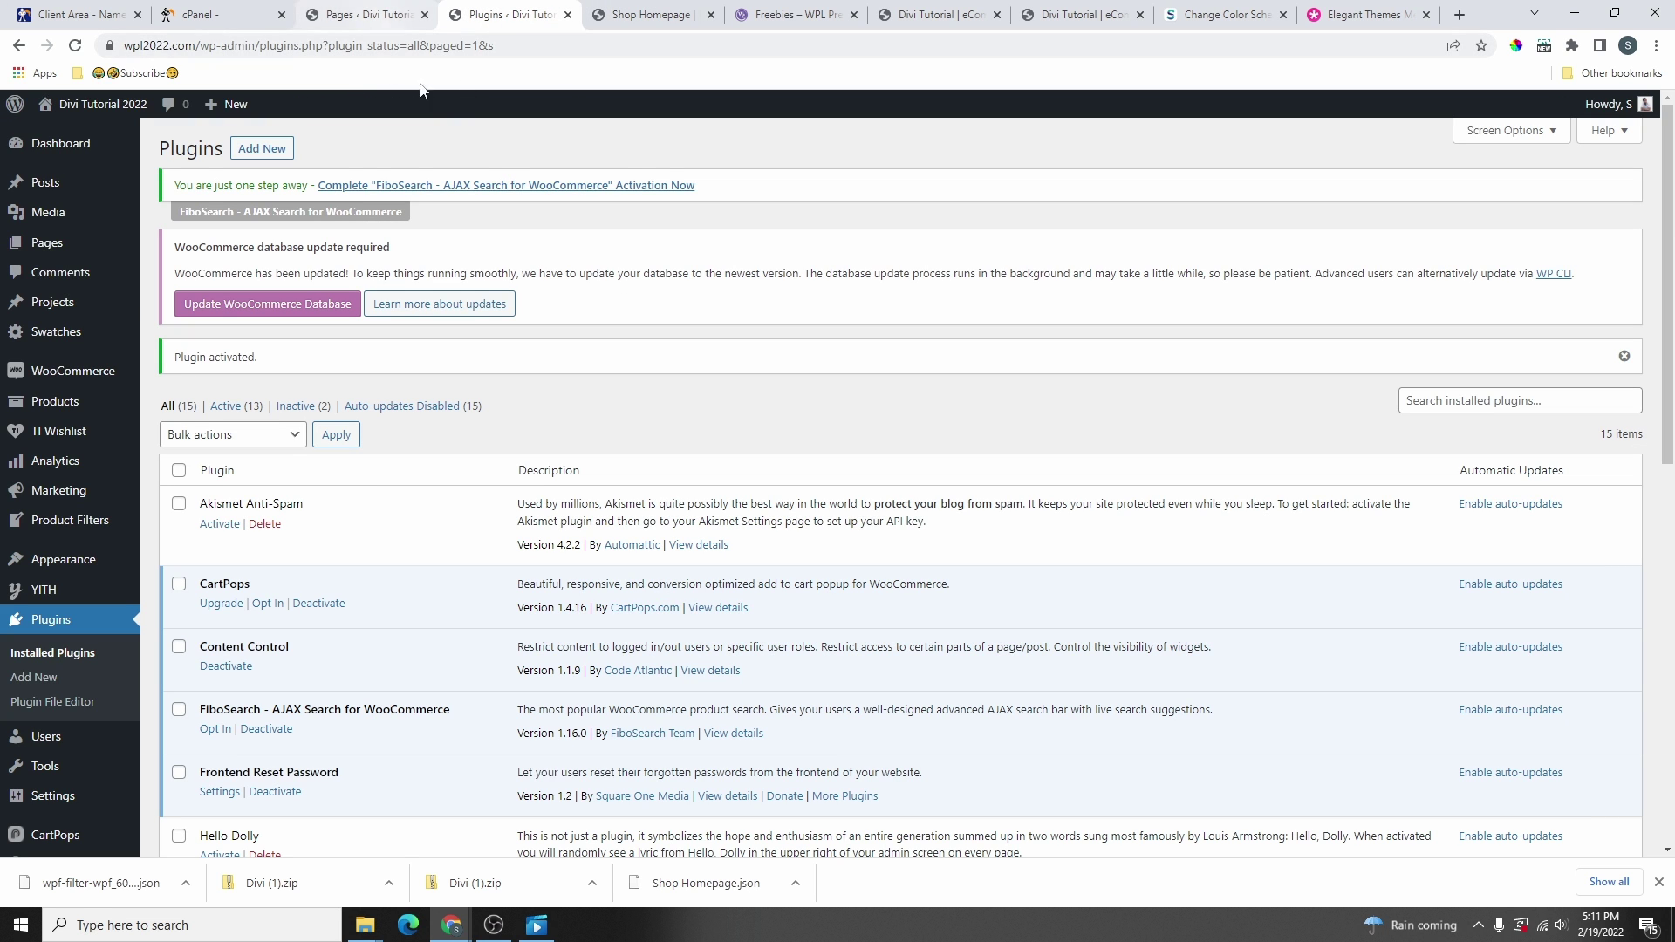
{"action": "left_click", "coordinate": [40, 408]}
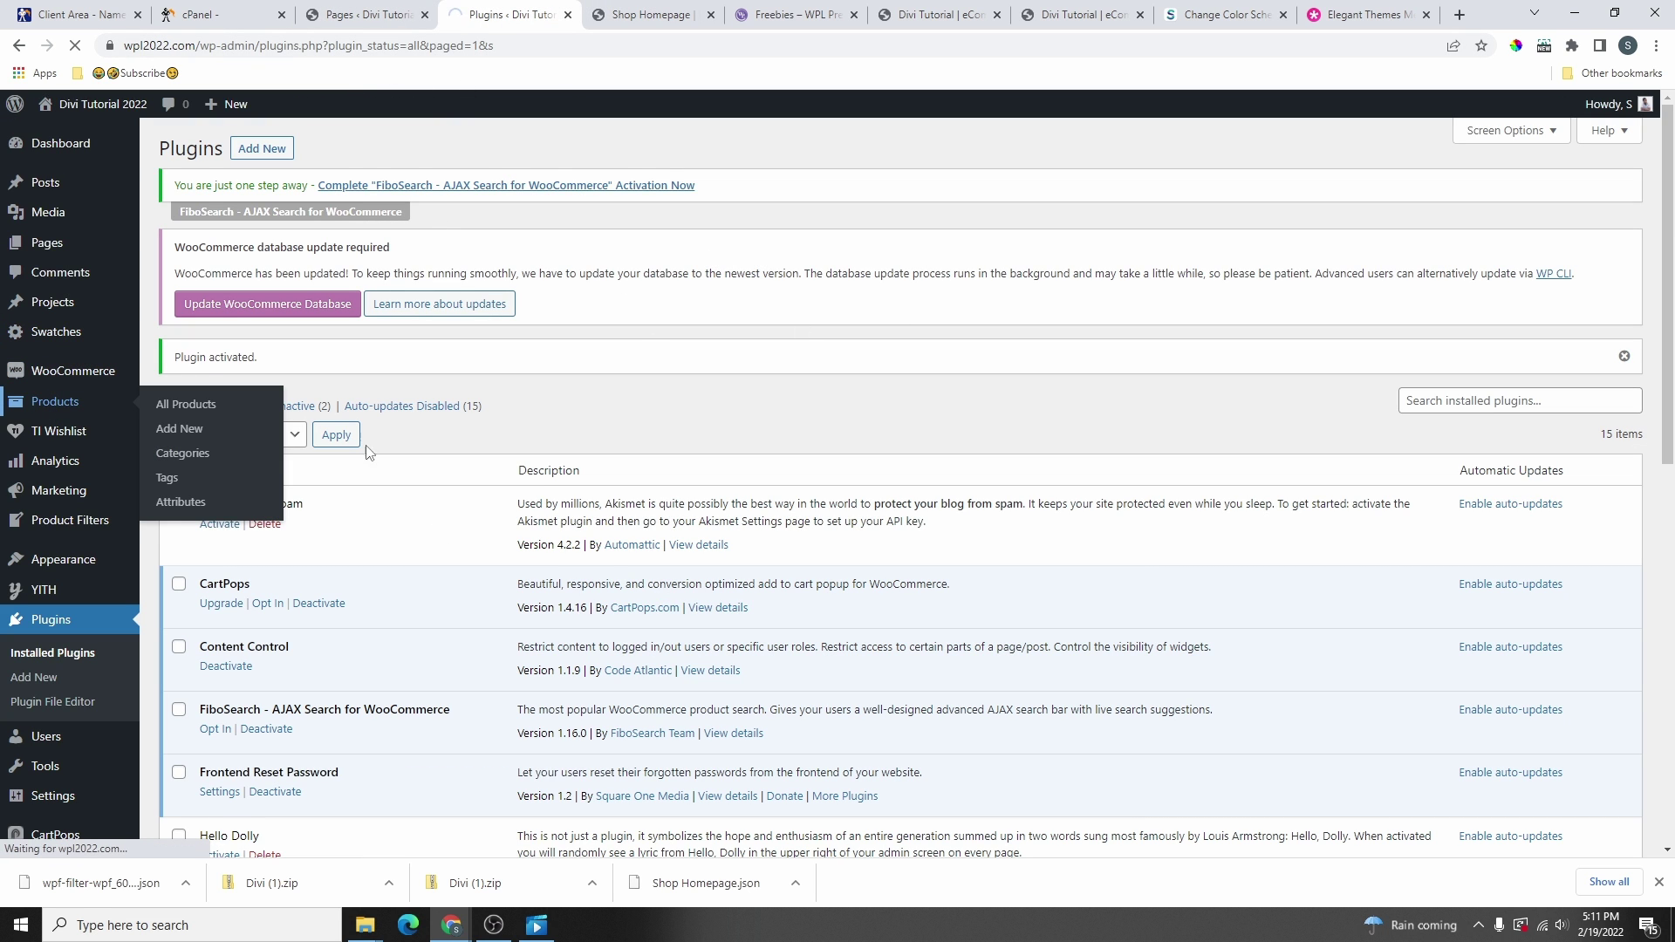
{"action": "scroll", "coordinate": [646, 524], "scroll_direction": "down", "scroll_amount": 3}
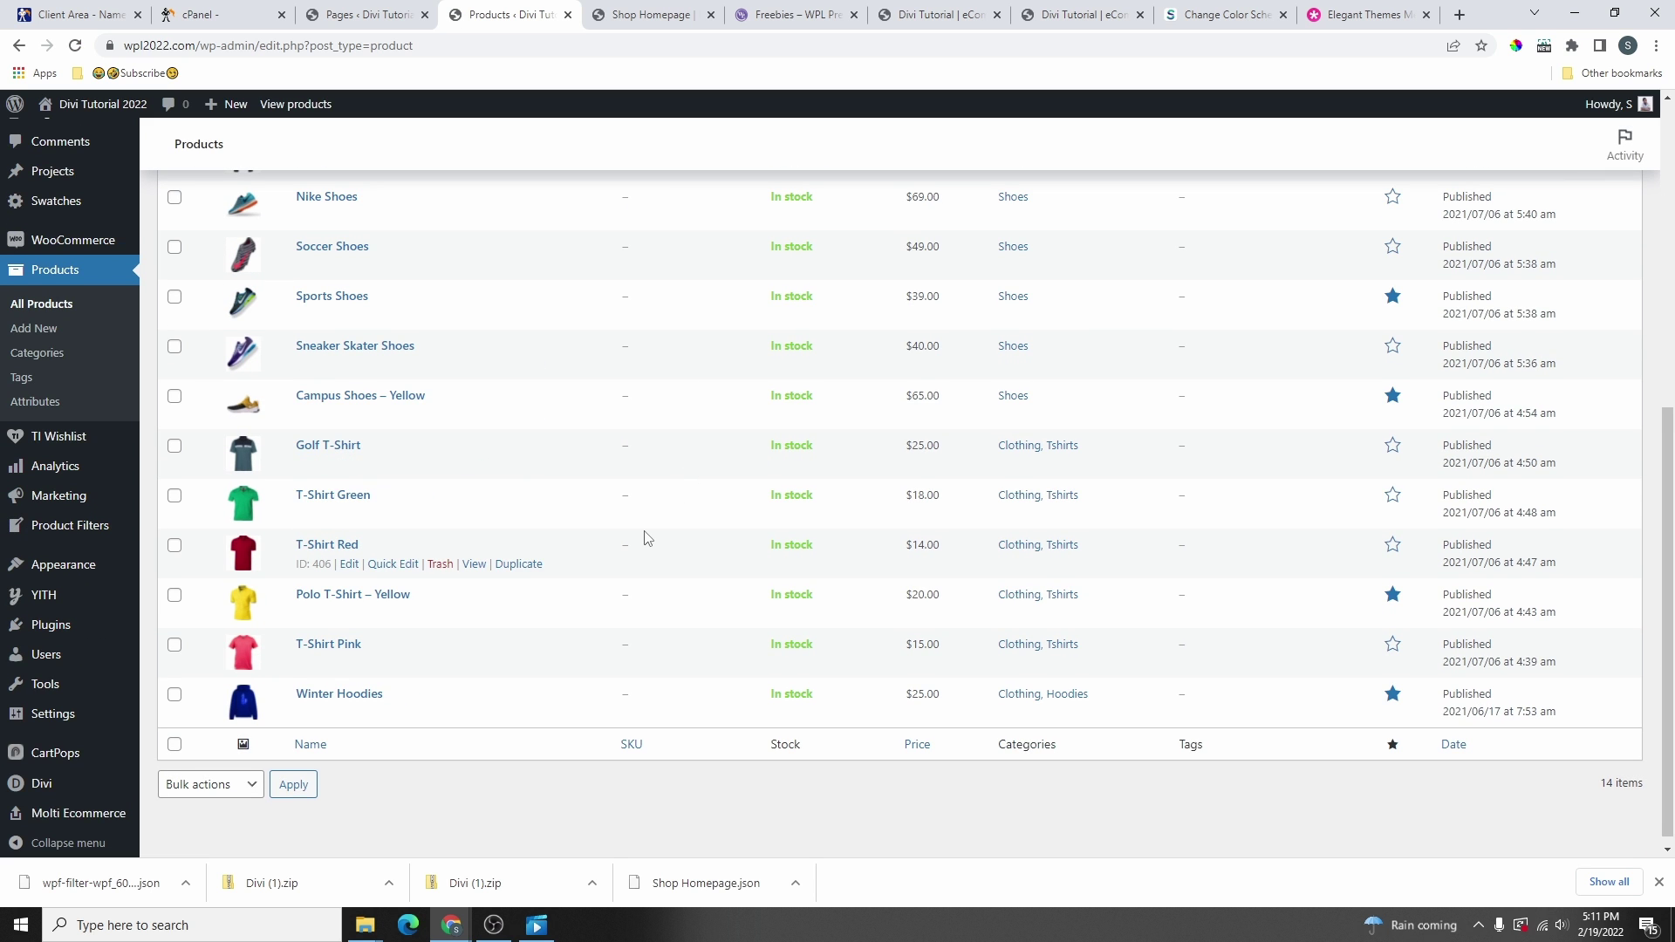
{"action": "scroll", "coordinate": [645, 538], "scroll_direction": "up", "scroll_amount": 5}
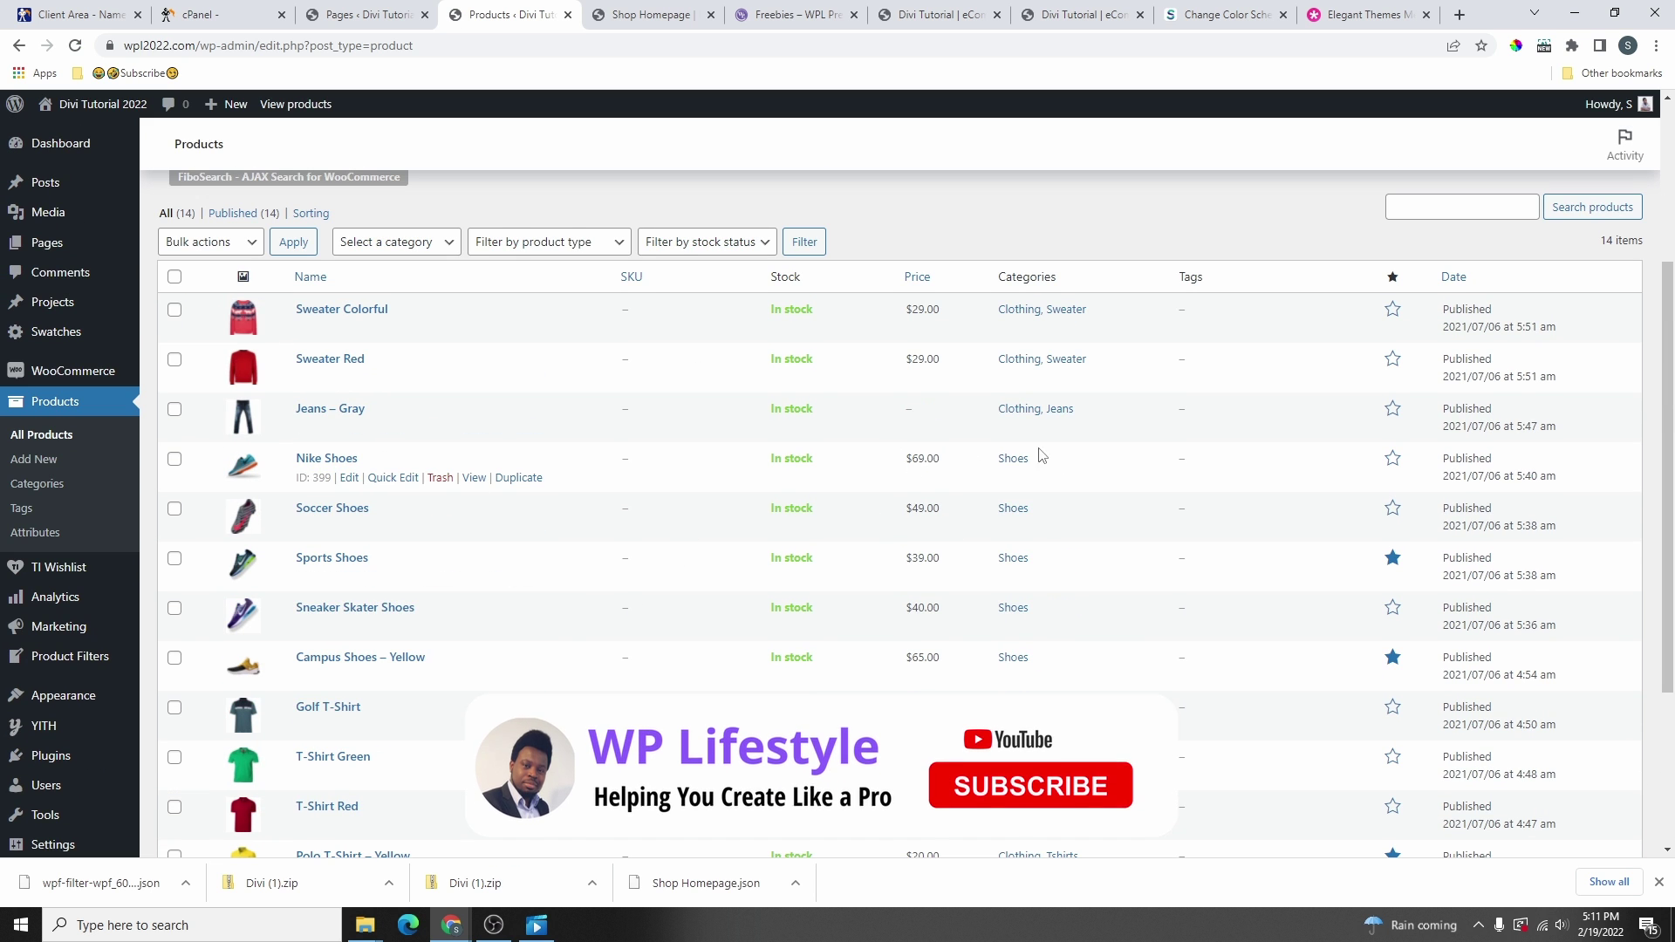
{"action": "scroll", "coordinate": [668, 463], "scroll_direction": "up", "scroll_amount": 1}
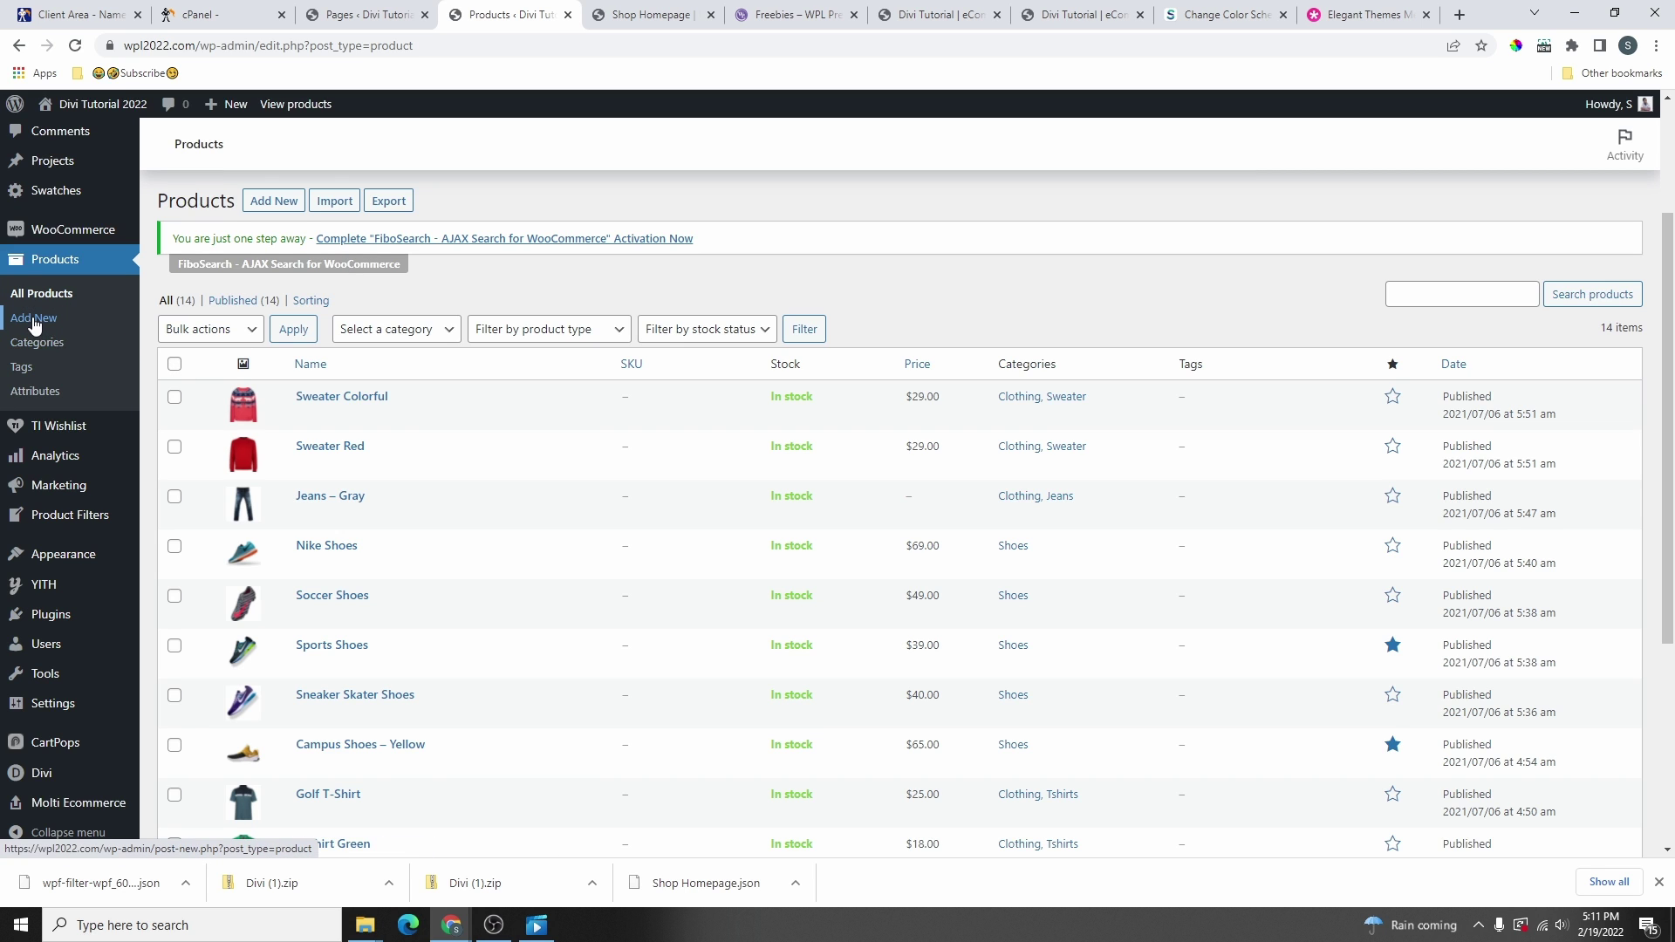
{"action": "mouse_move", "coordinate": [227, 111]}
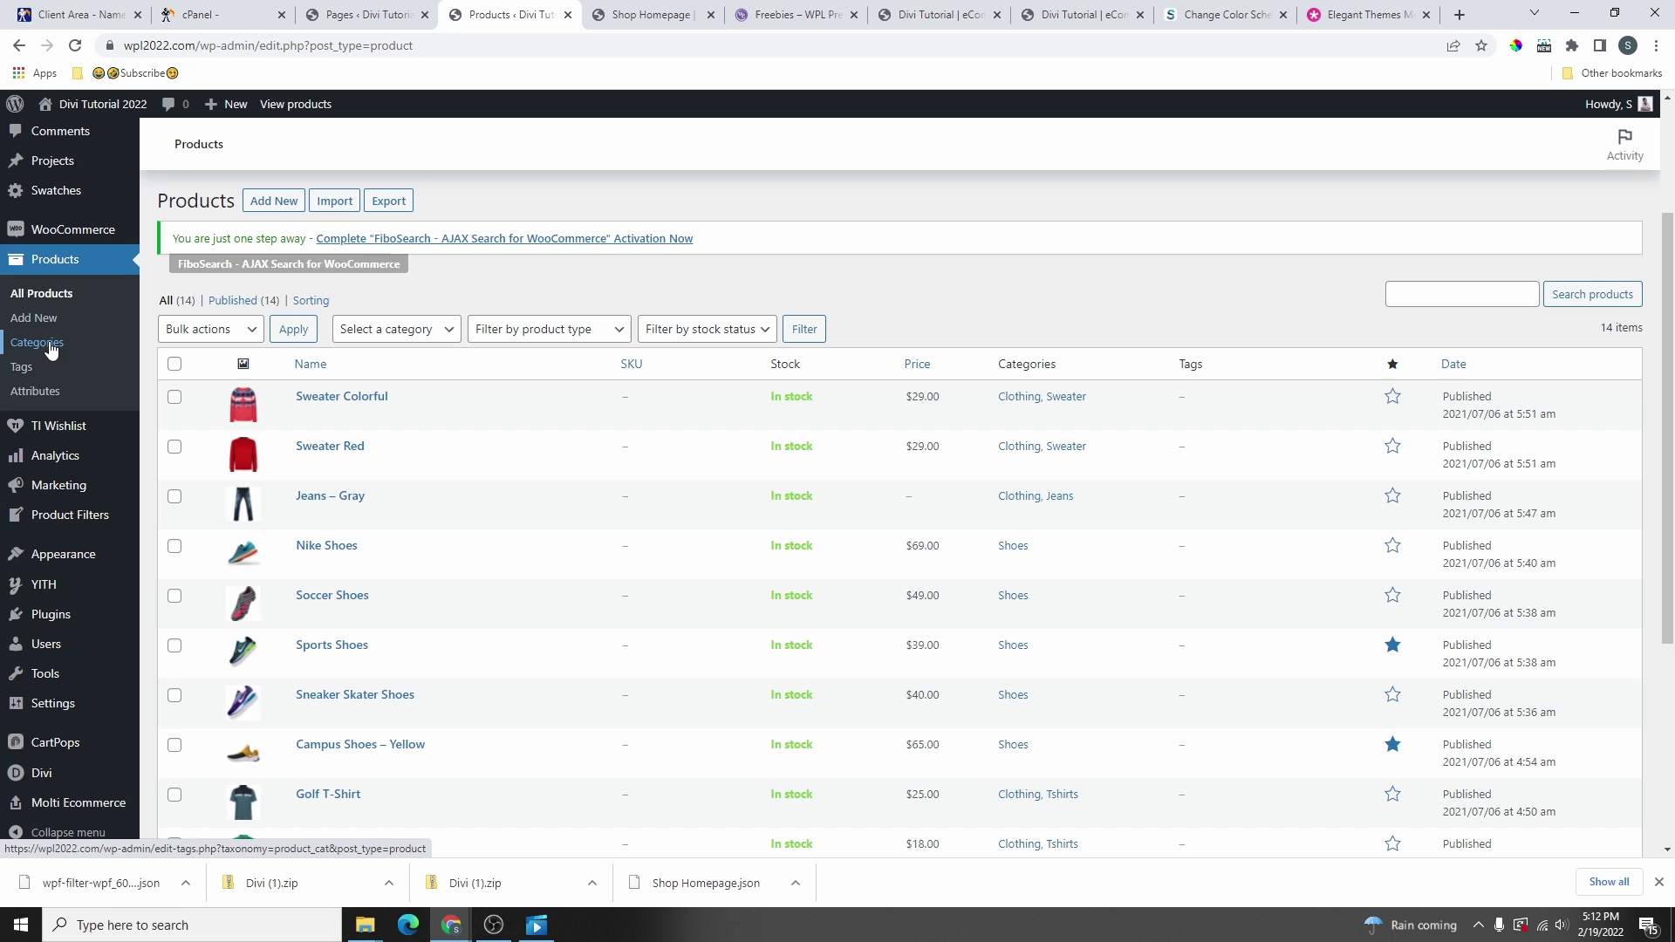
- Filter the live Shop page's products by the Shoes category and look over the filtered items
{"action": "left_click", "coordinate": [638, 7]}
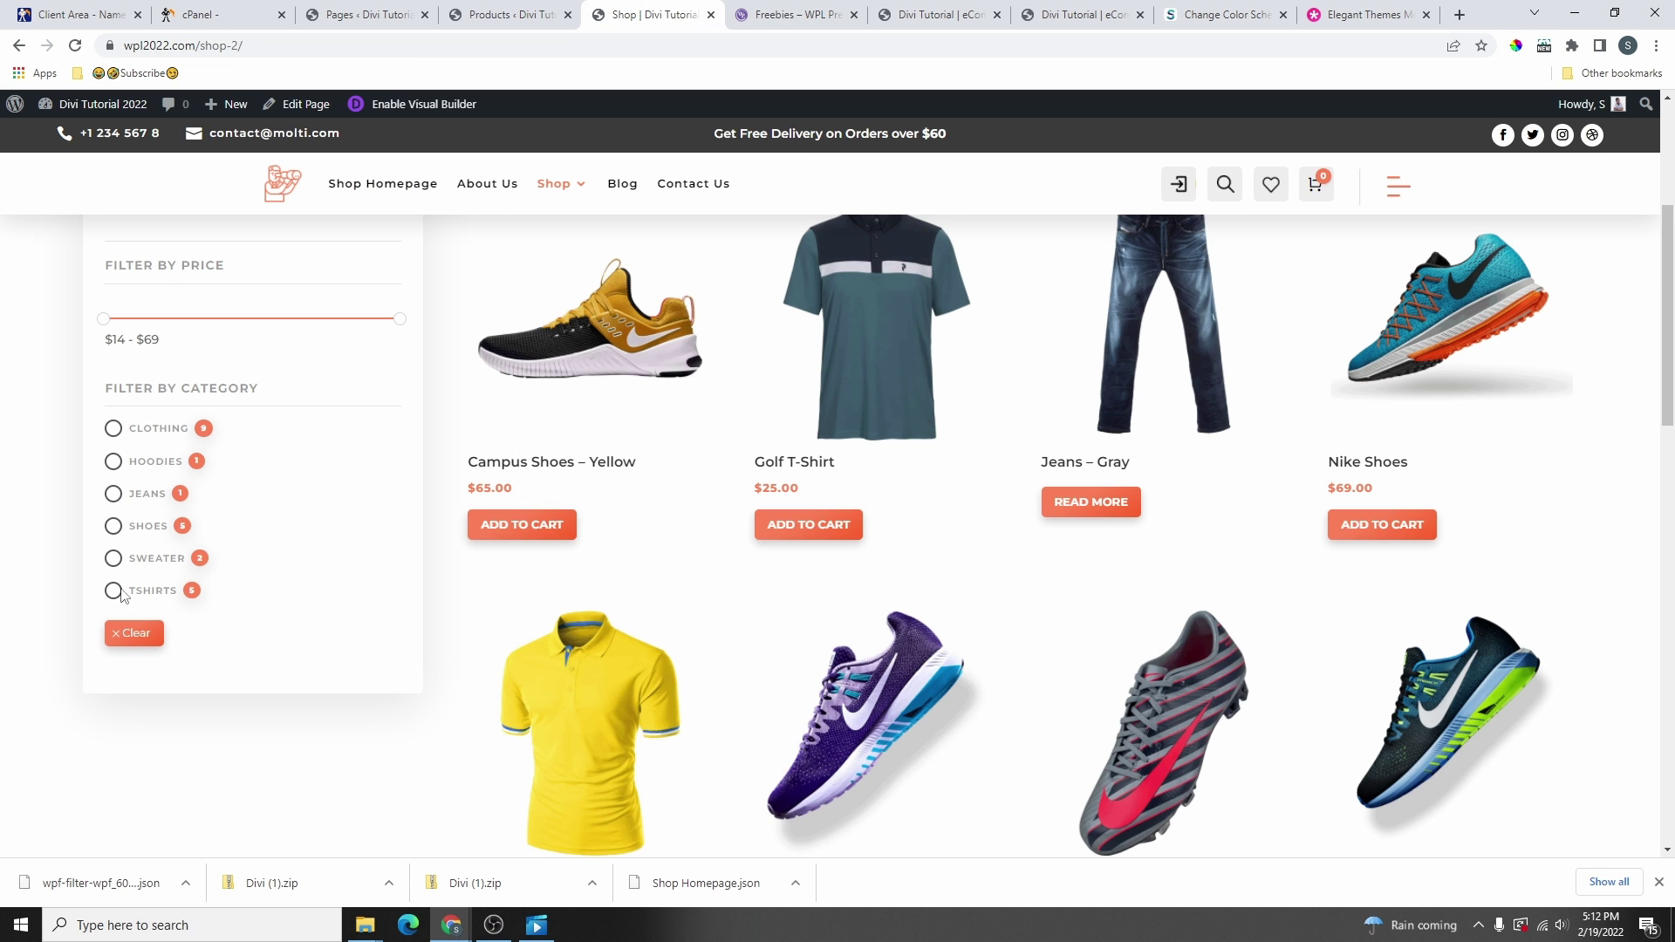
{"action": "left_click", "coordinate": [146, 527]}
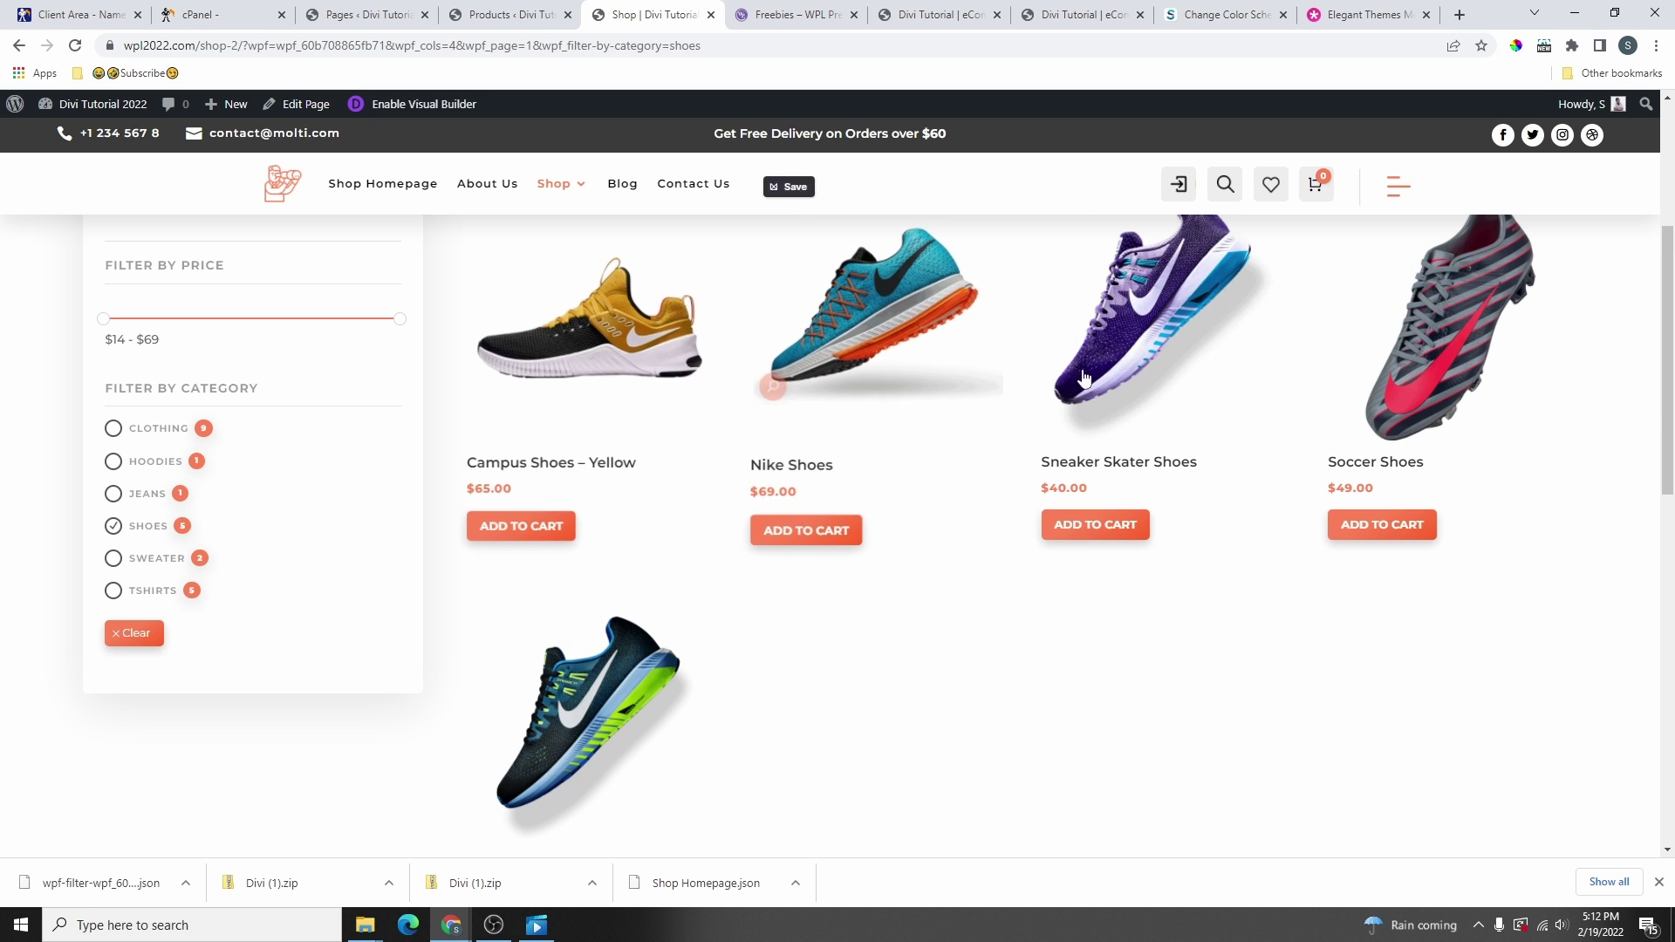
{"action": "scroll", "coordinate": [1047, 585], "scroll_direction": "up", "scroll_amount": 1}
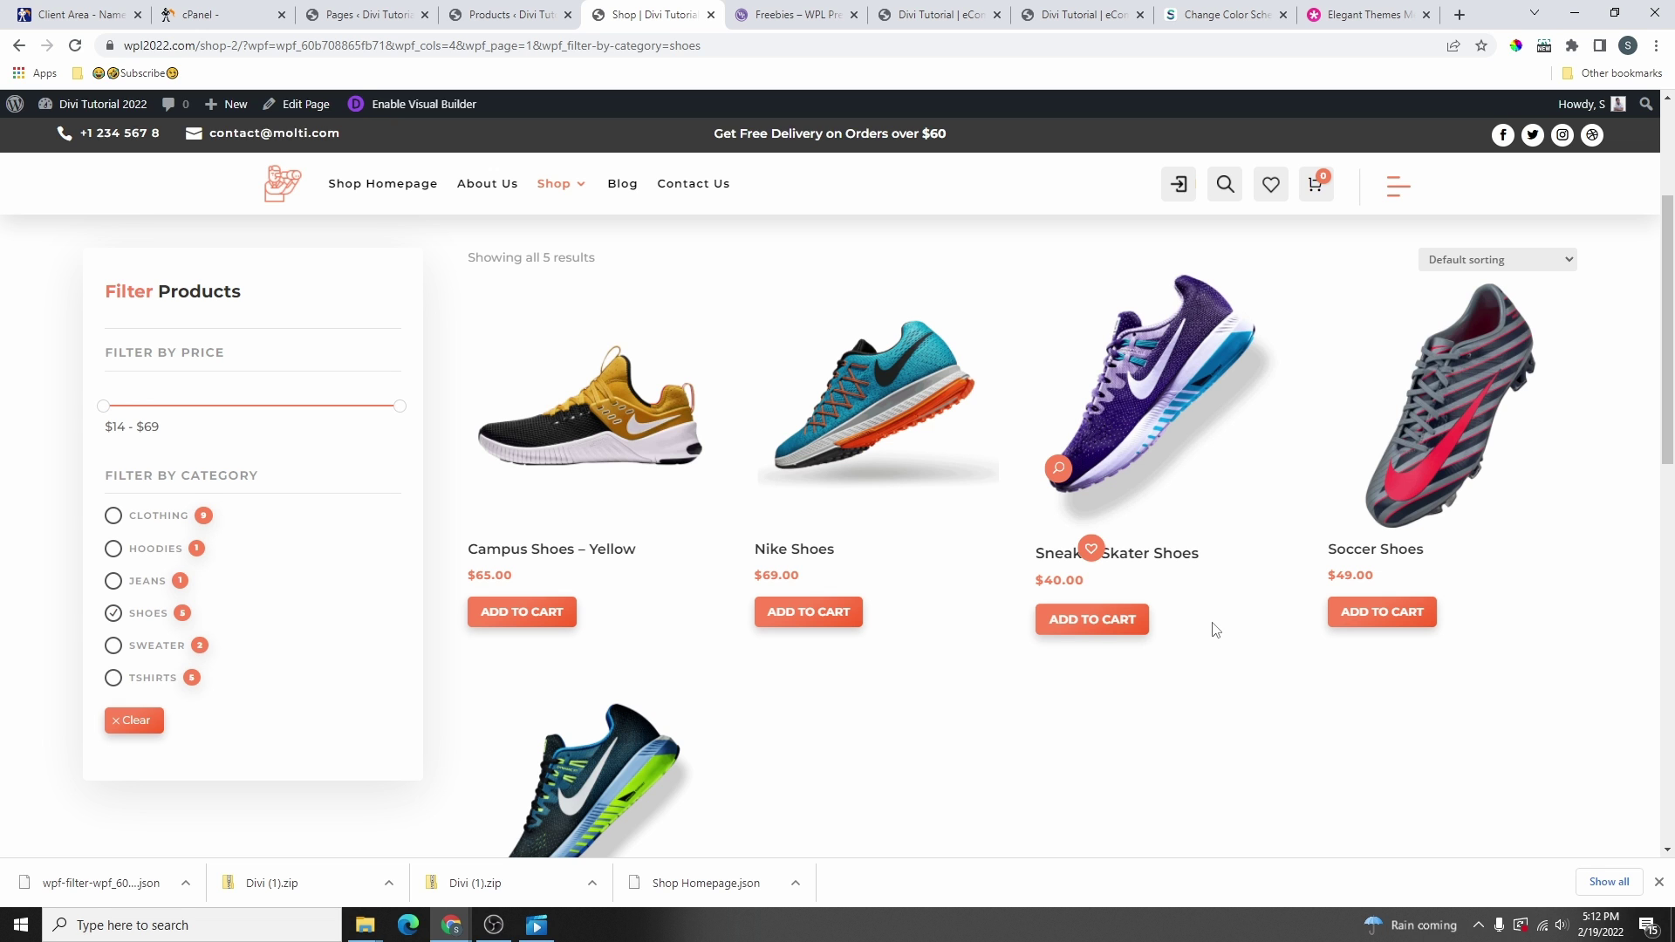
- Add a new product category named Bags with no parent category, and check the category list
{"action": "left_click", "coordinate": [511, 19]}
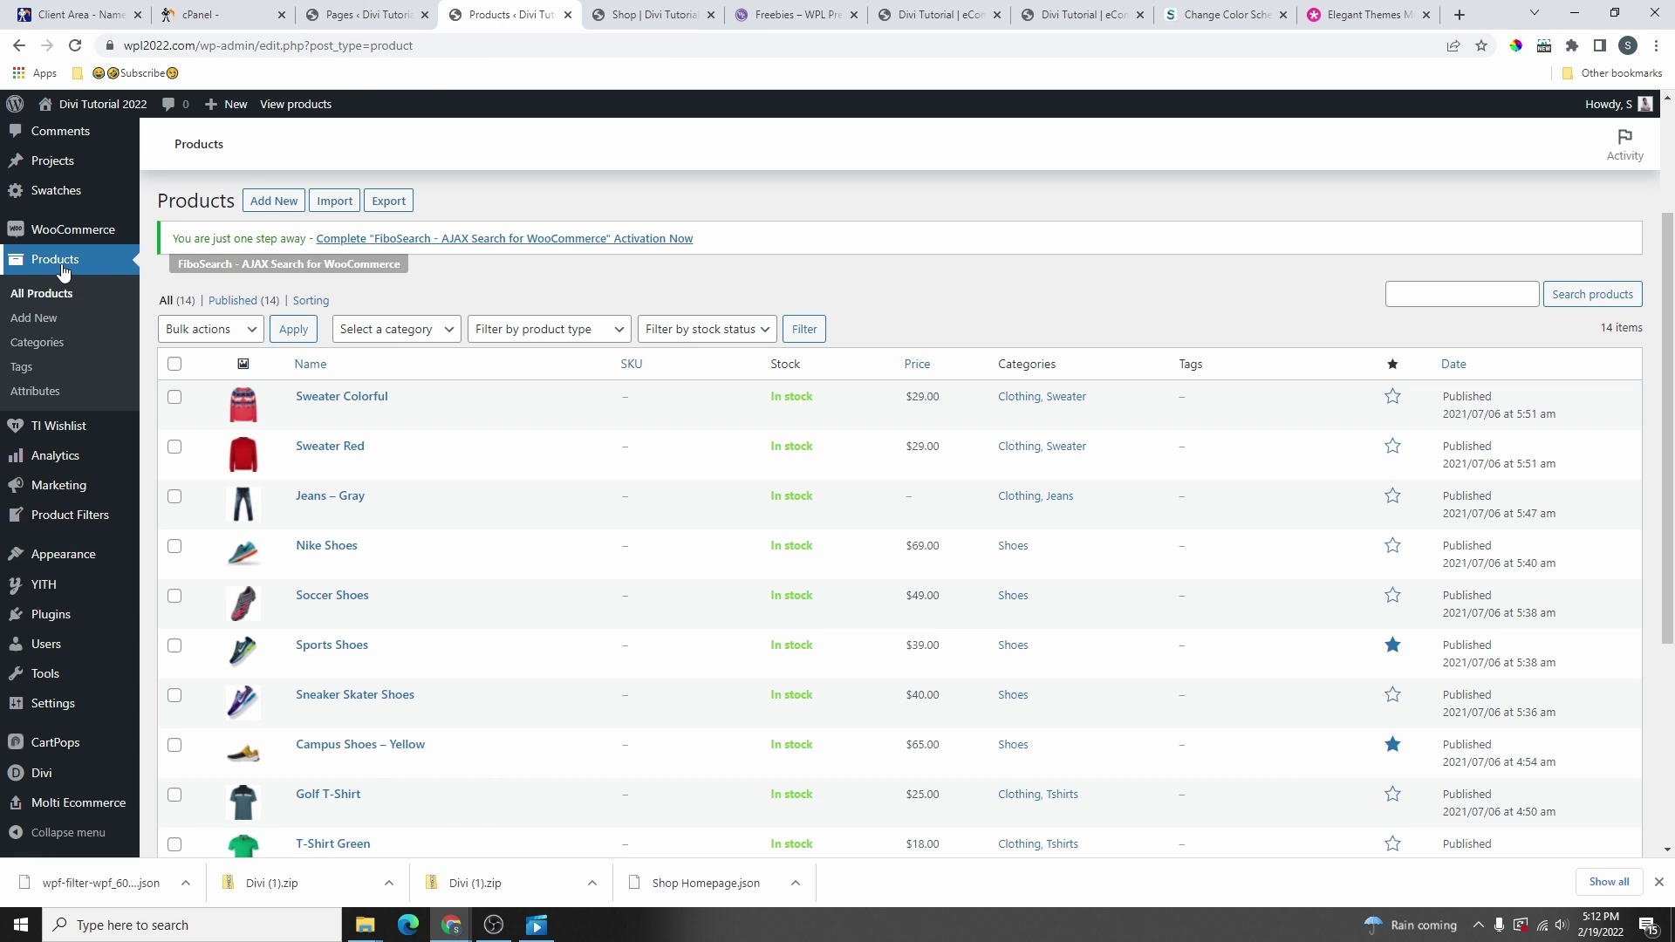
{"action": "left_click", "coordinate": [42, 347]}
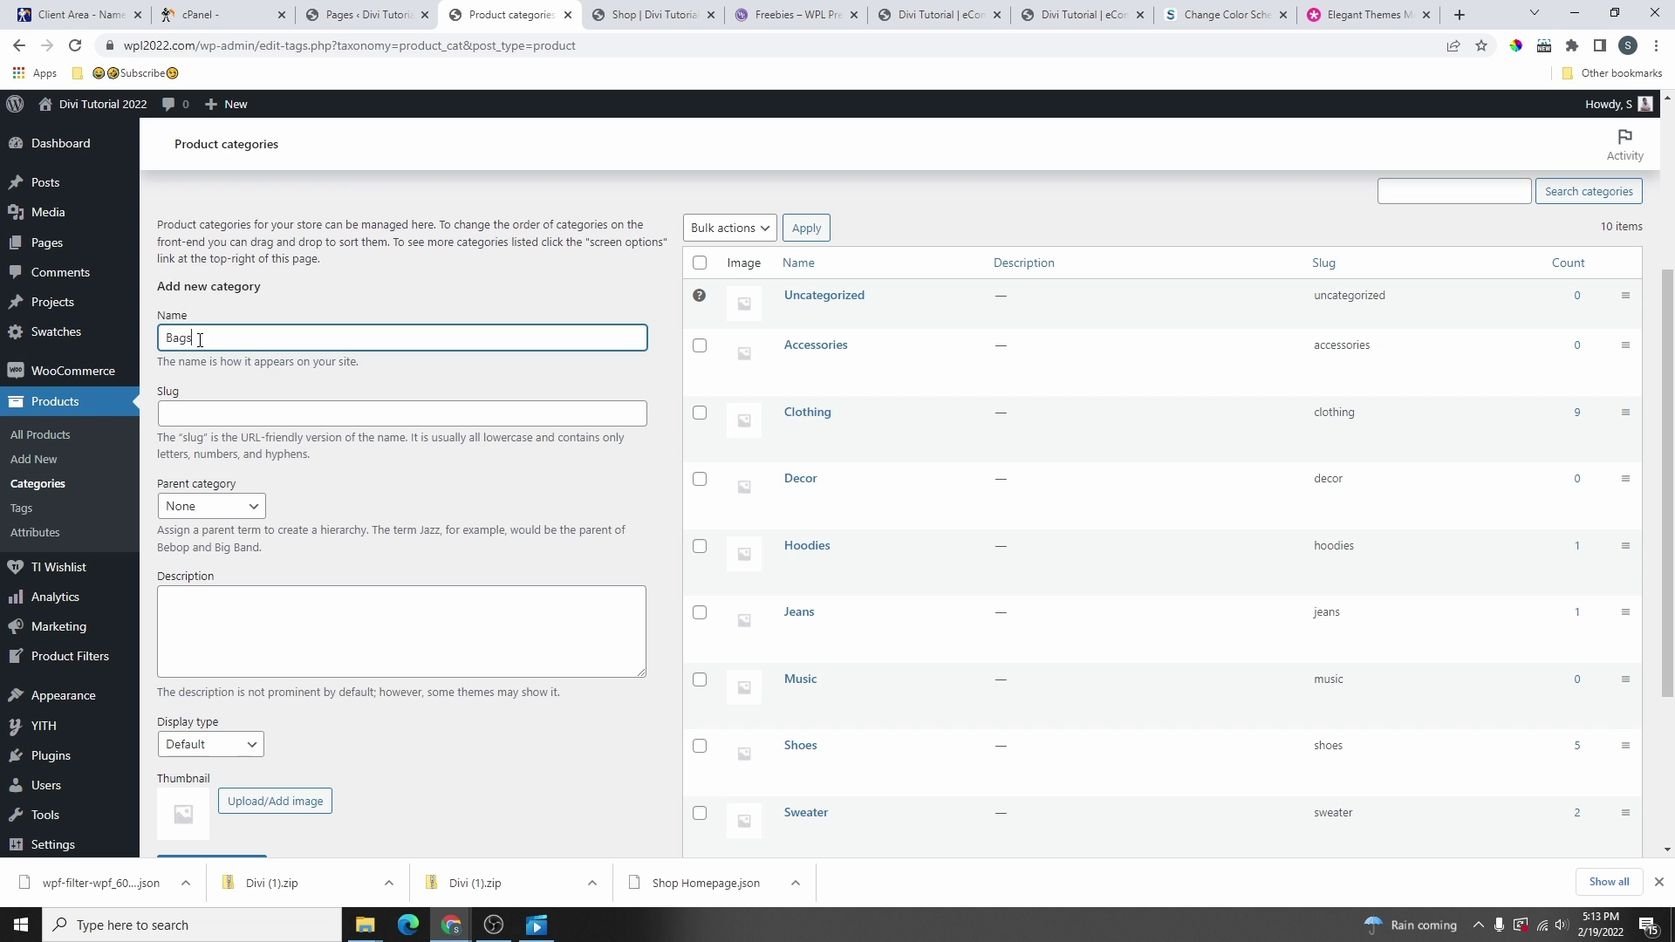
{"action": "scroll", "coordinate": [213, 392], "scroll_direction": "down", "scroll_amount": 3}
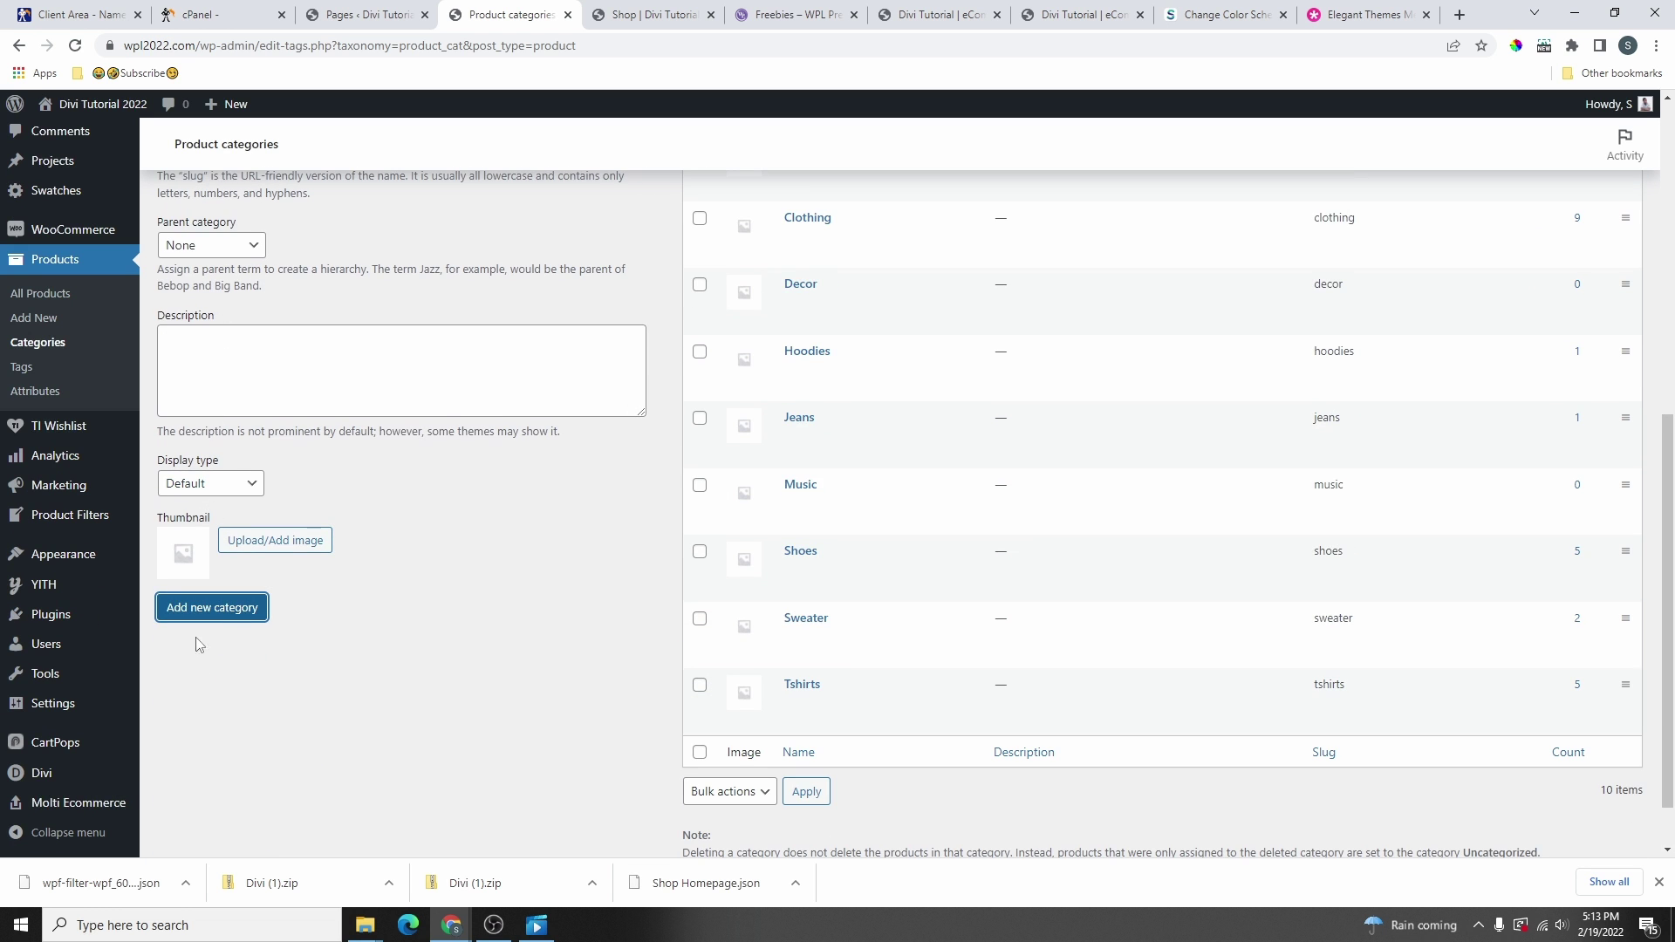
{"action": "left_click", "coordinate": [225, 611]}
{"action": "scroll", "coordinate": [873, 636], "scroll_direction": "up", "scroll_amount": 3}
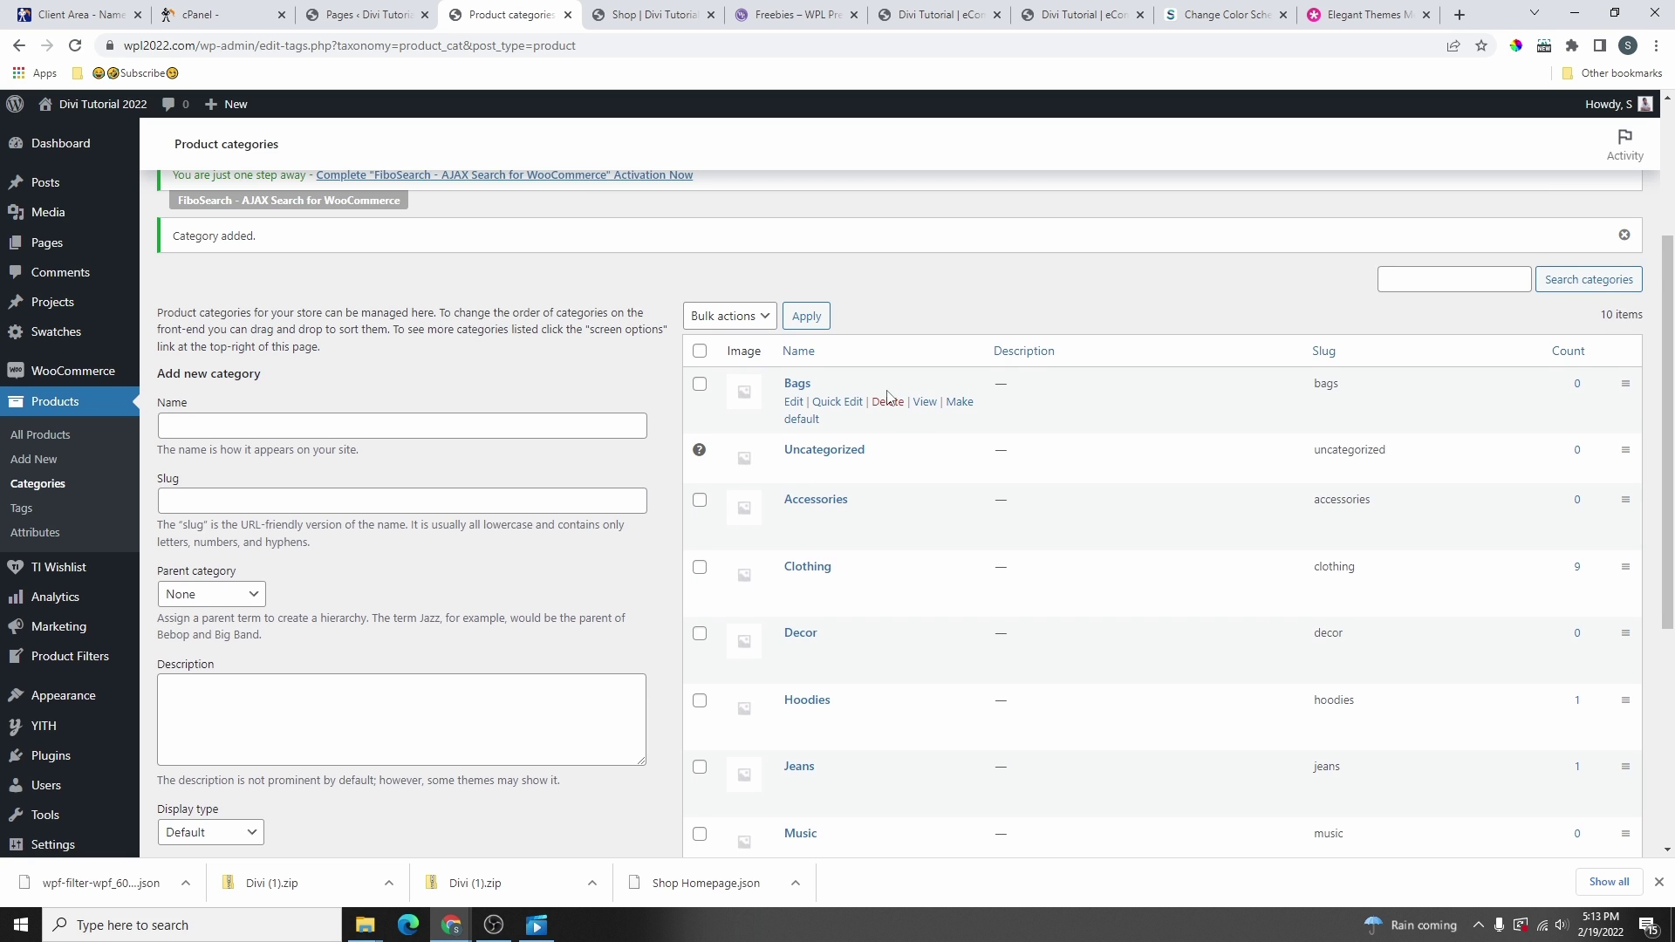
{"action": "scroll", "coordinate": [877, 454], "scroll_direction": "down", "scroll_amount": 3}
{"action": "scroll", "coordinate": [837, 432], "scroll_direction": "up", "scroll_amount": 3}
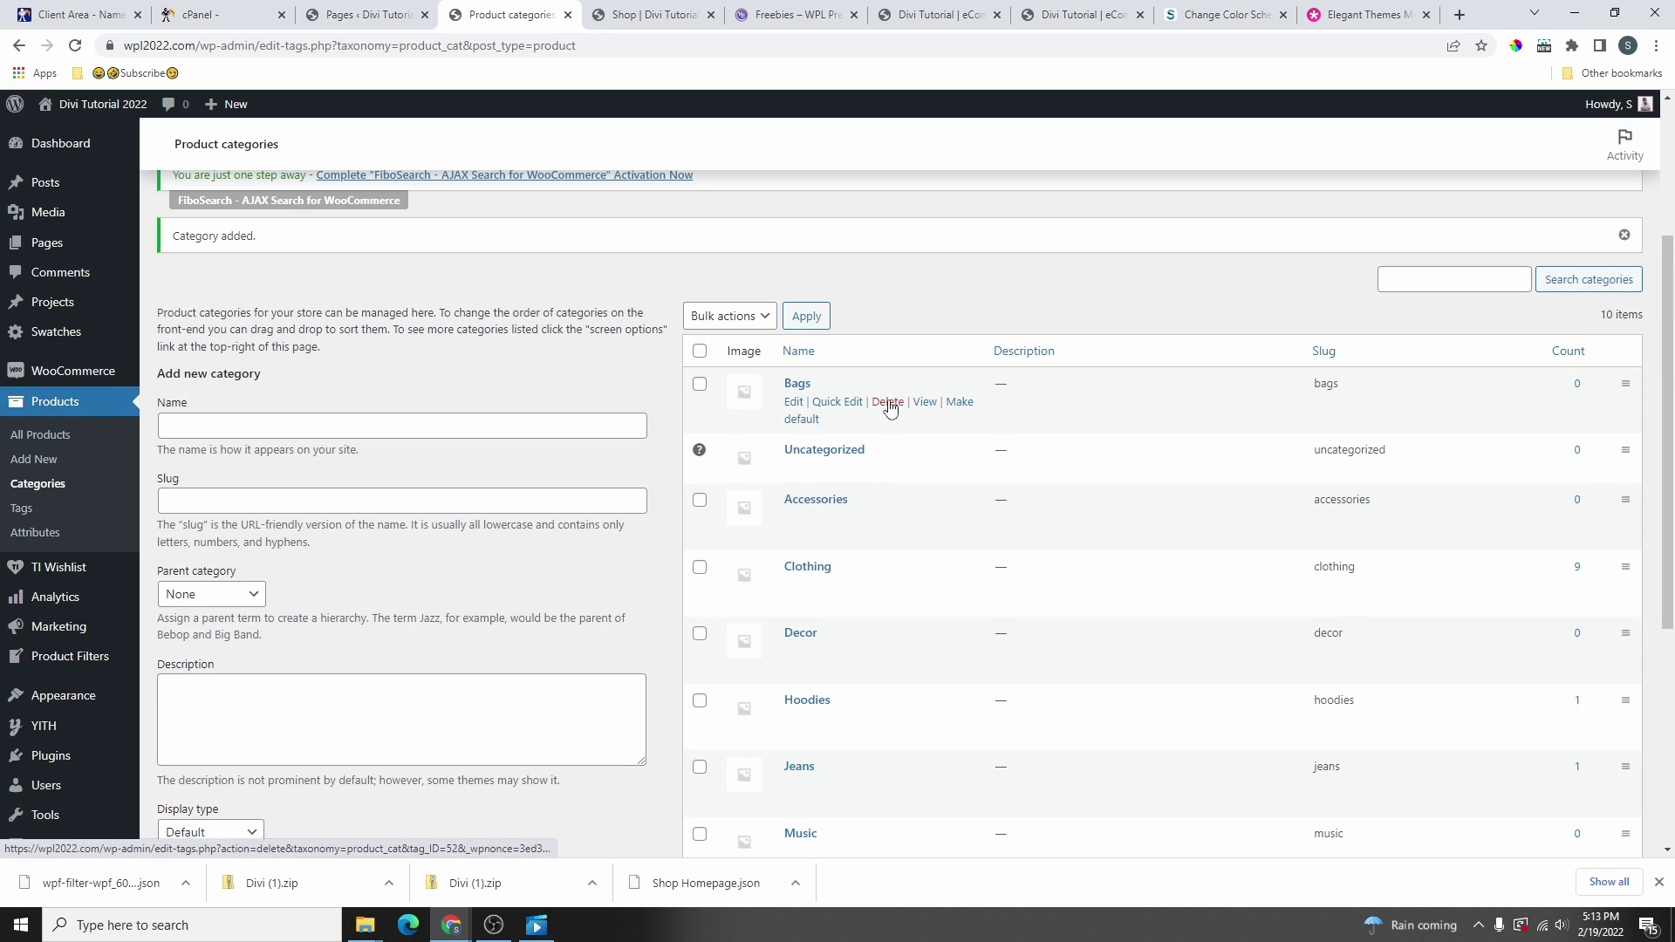
- Permanently delete the Bags category from the product categories
{"action": "left_click", "coordinate": [888, 404]}
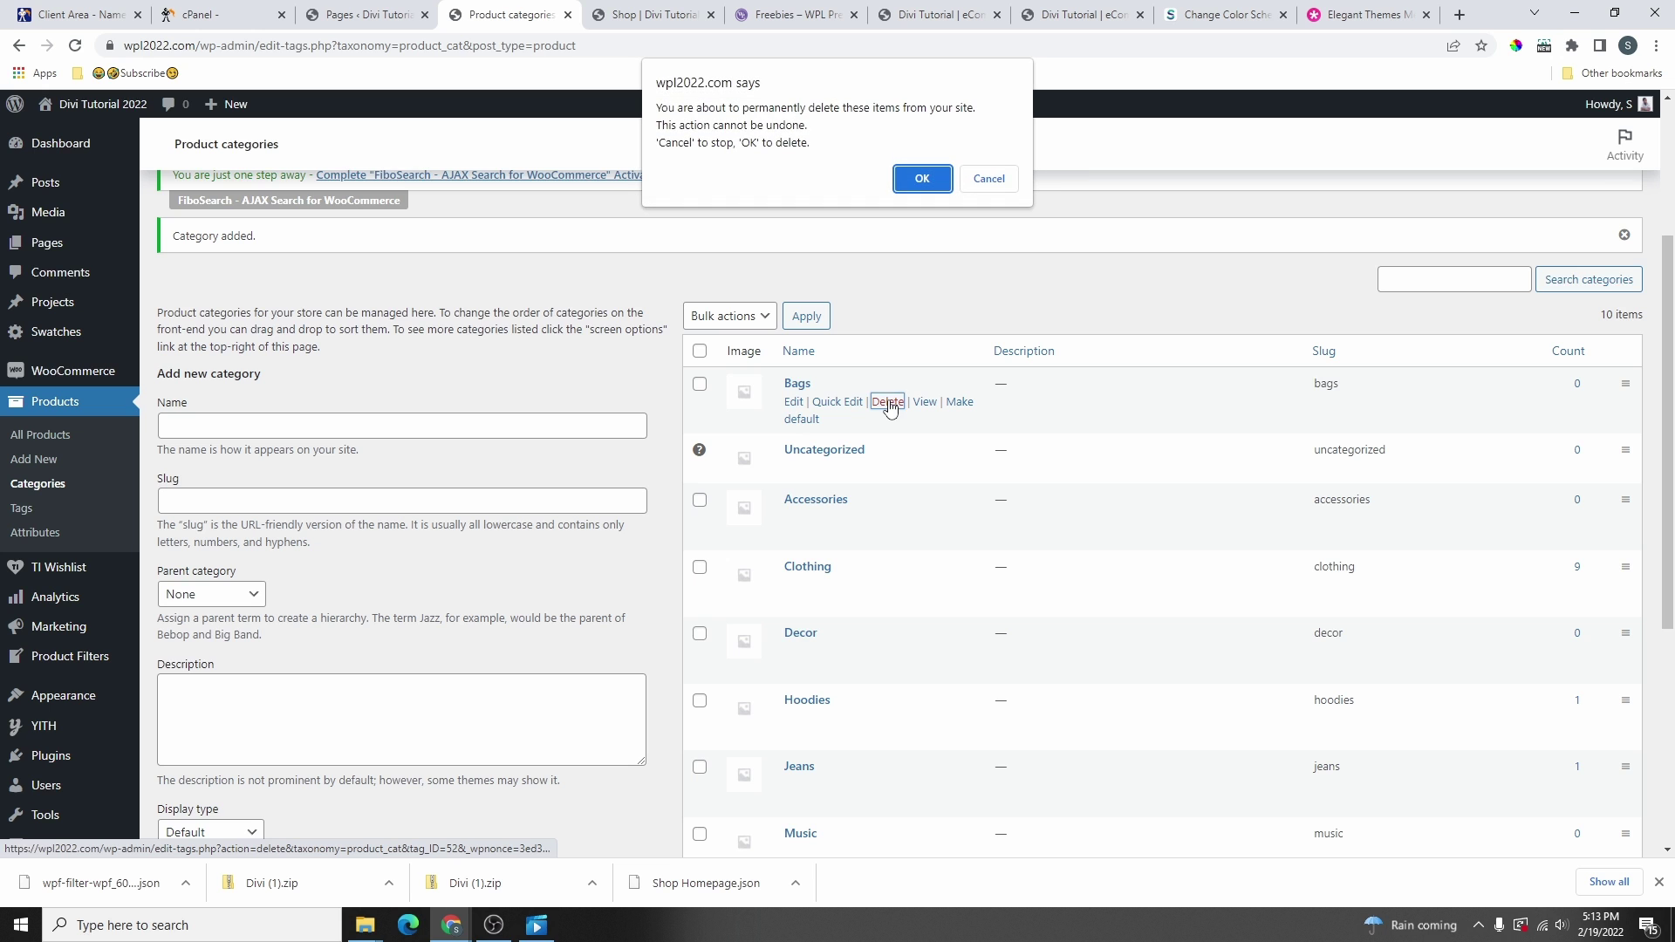
{"action": "left_click", "coordinate": [922, 178]}
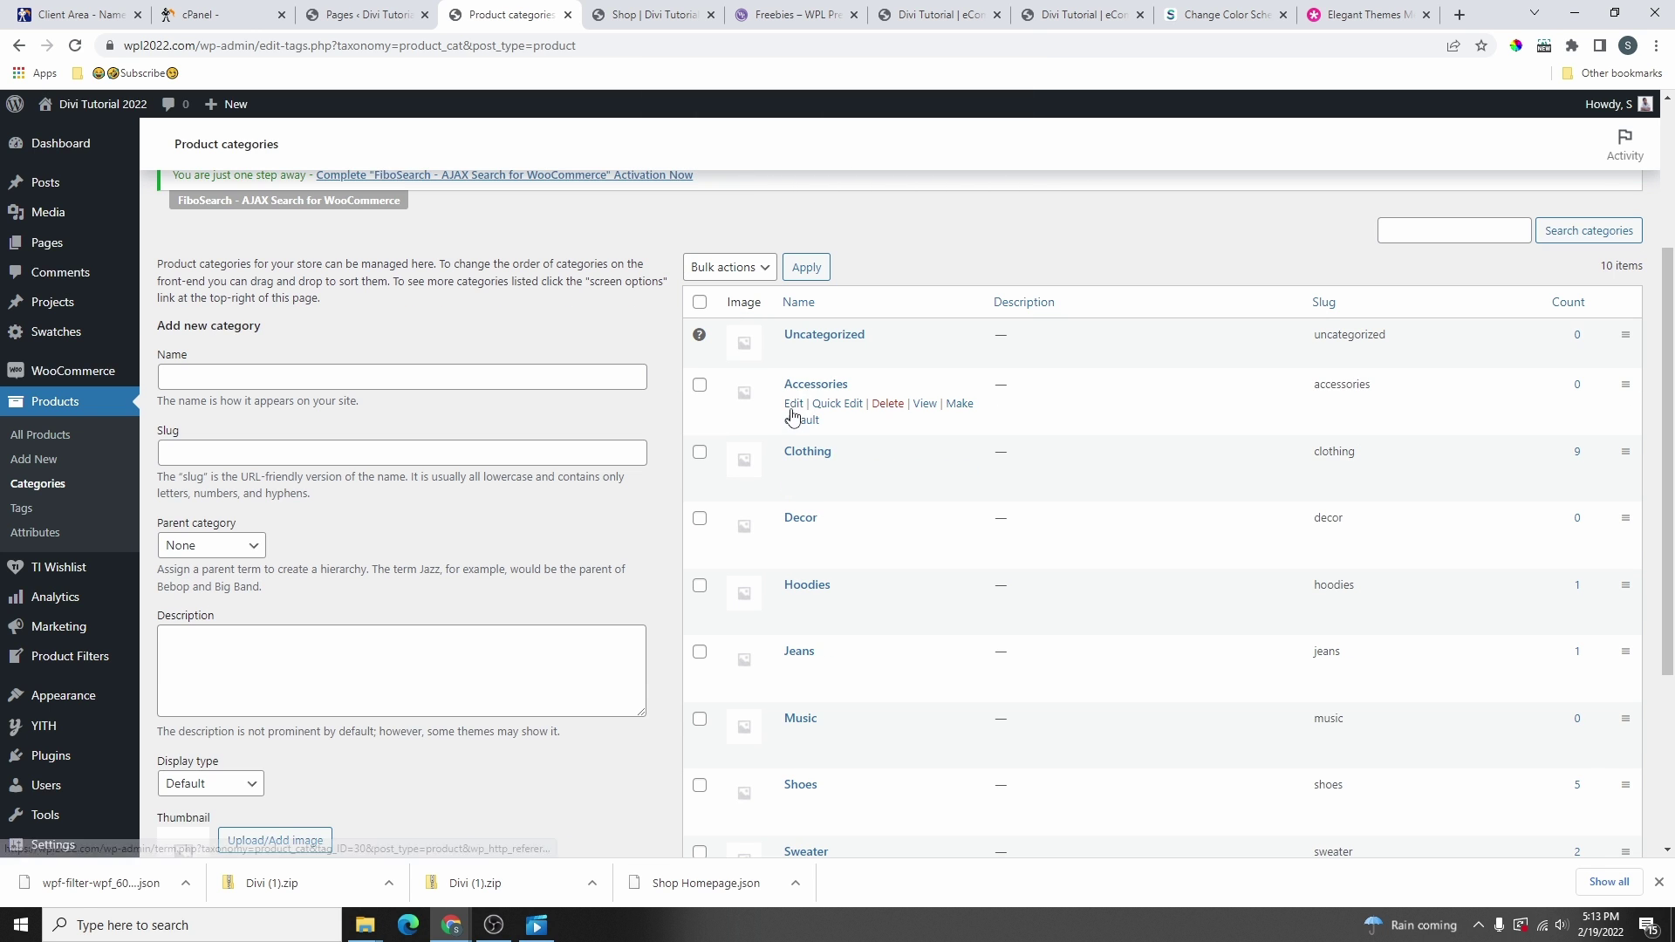
- Check the Accessories category's full edit form and the Clothing category's quick-edit fields, saving each without changes
{"action": "left_click", "coordinate": [794, 407]}
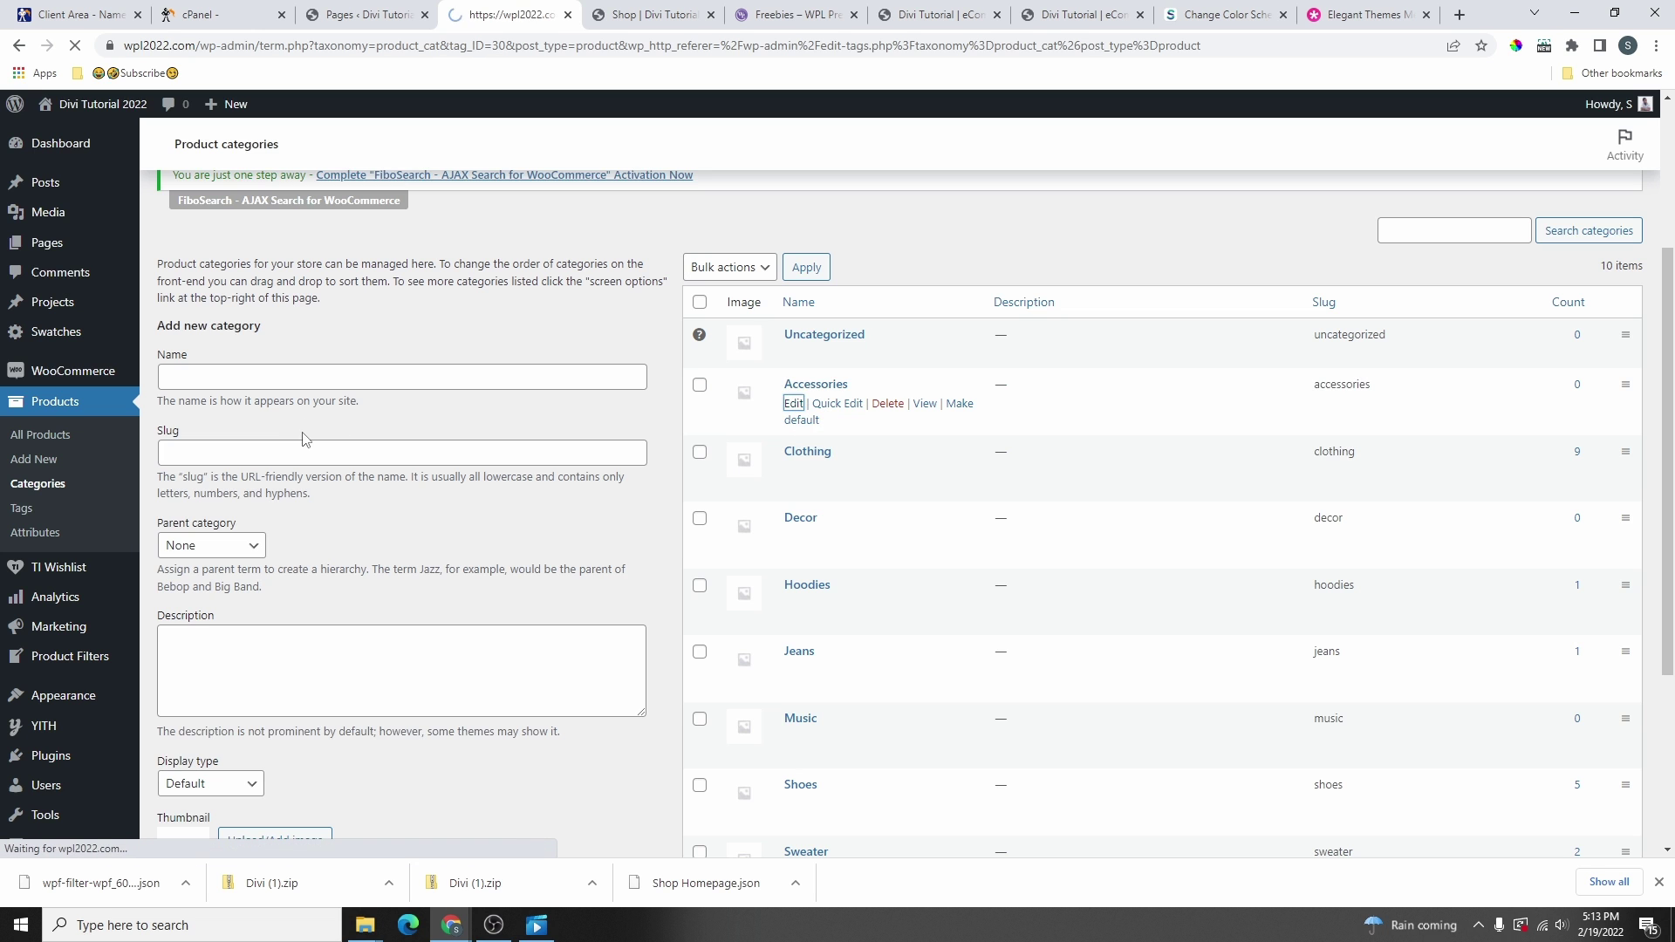
{"action": "scroll", "coordinate": [439, 498], "scroll_direction": "down", "scroll_amount": 1}
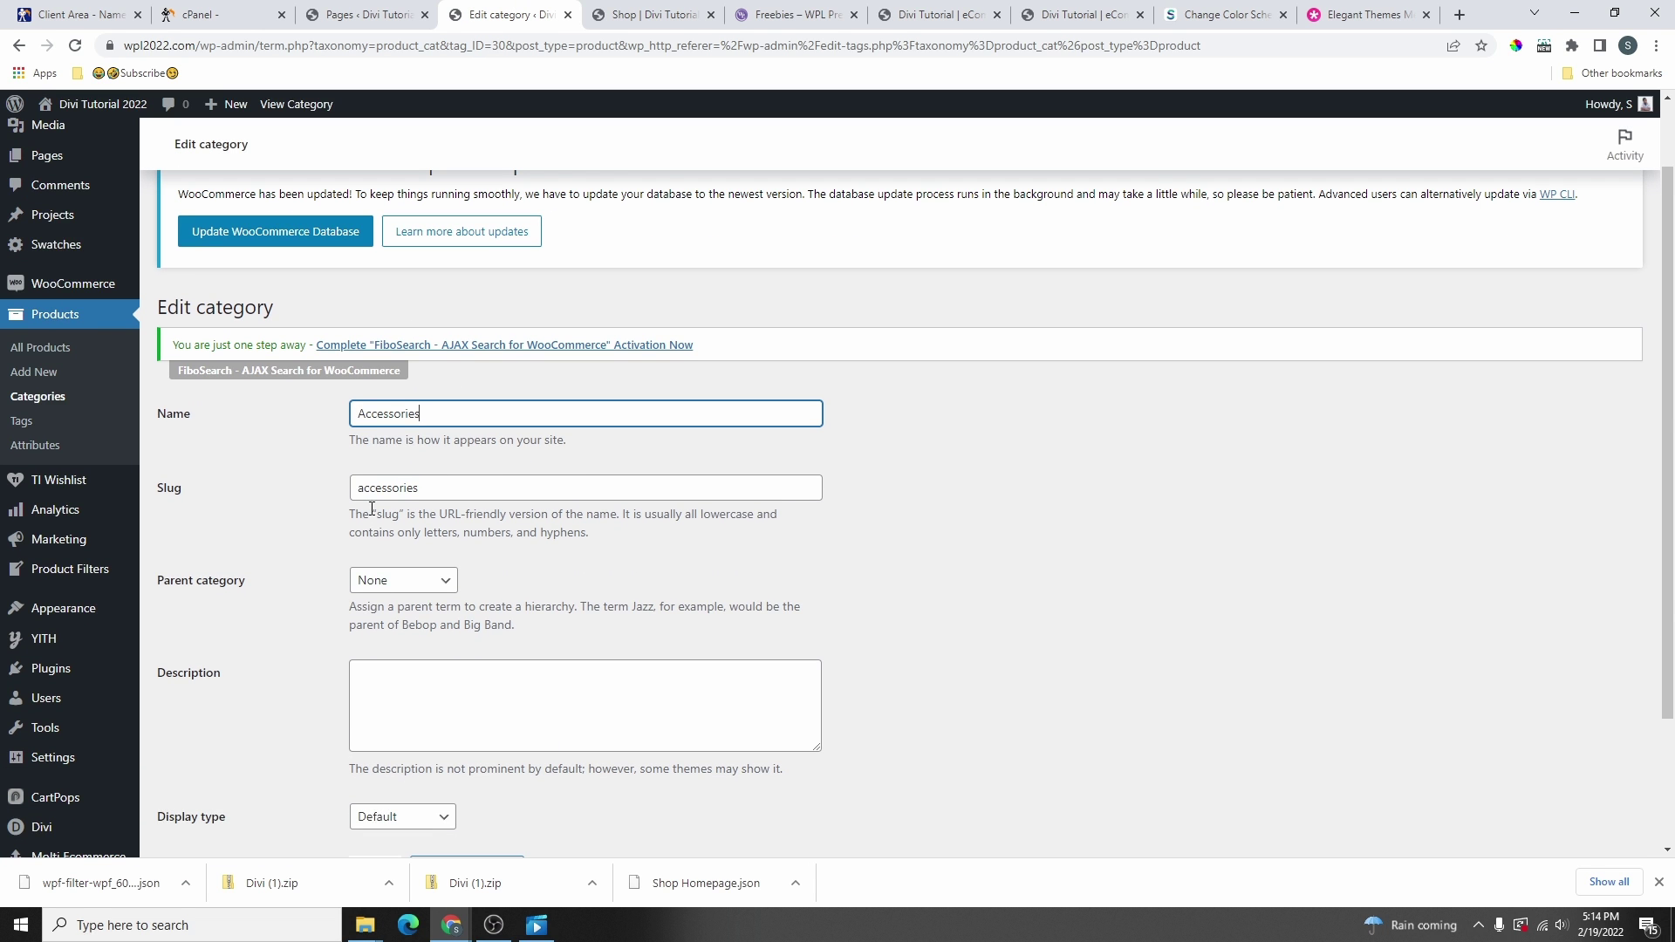
{"action": "left_click_drag", "start_coordinate": [419, 488], "coordinate": [370, 494]}
{"action": "scroll", "coordinate": [399, 513], "scroll_direction": "down", "scroll_amount": 2}
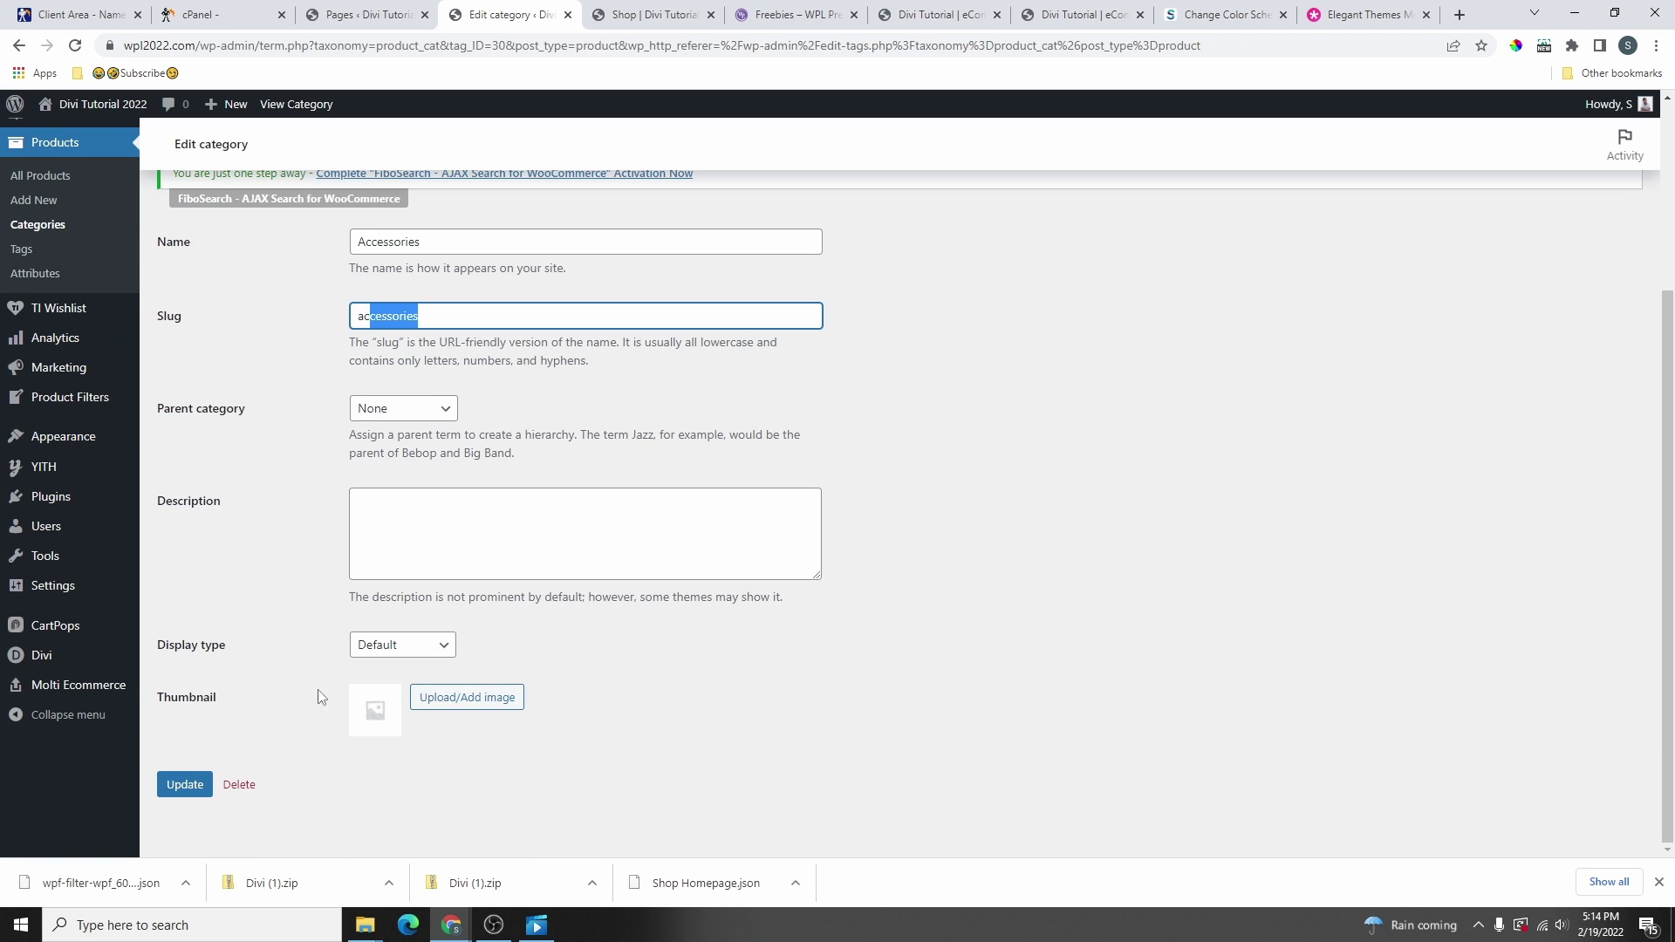
{"action": "left_click", "coordinate": [197, 791]}
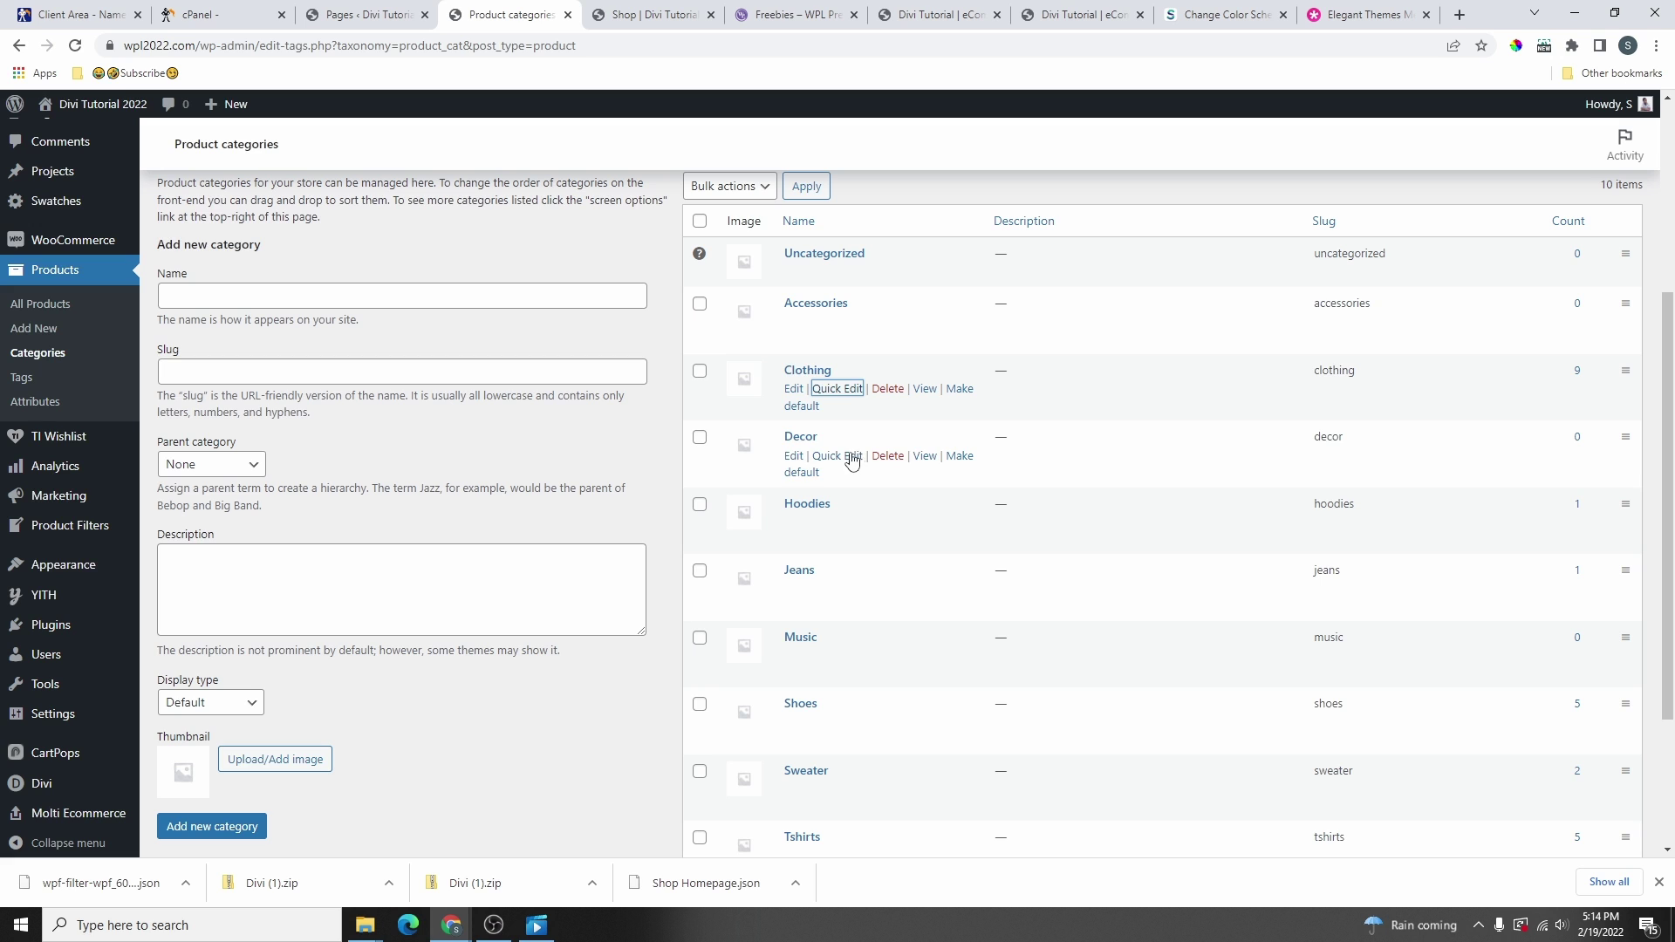
{"action": "left_click", "coordinate": [838, 389]}
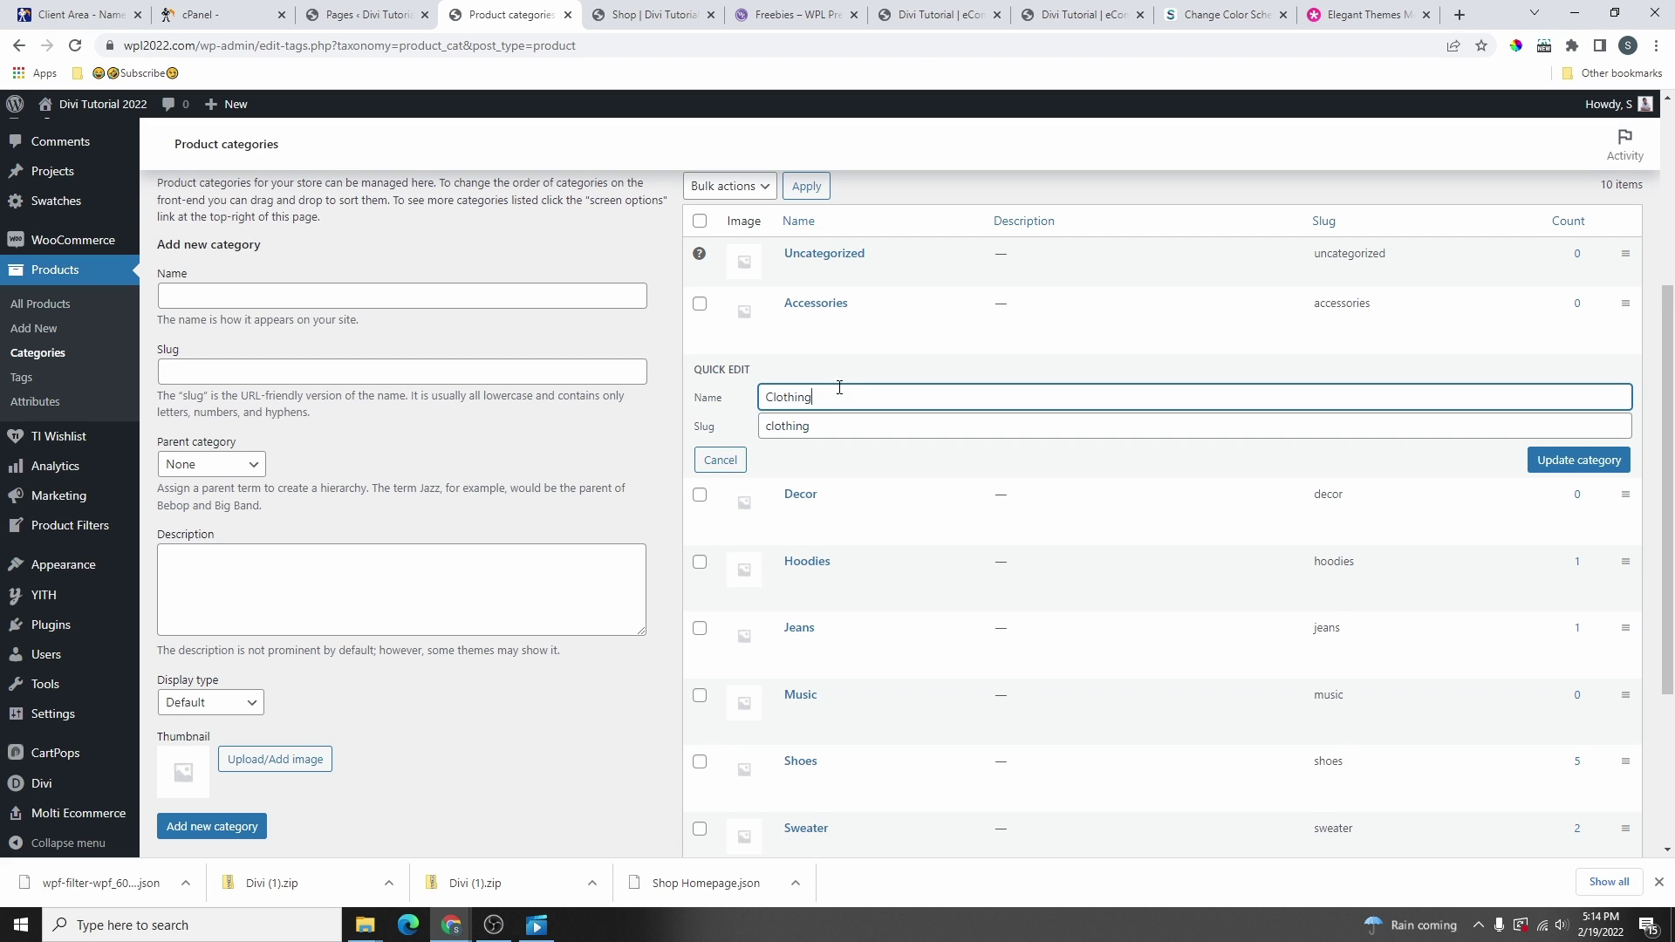
{"action": "left_click", "coordinate": [1579, 461]}
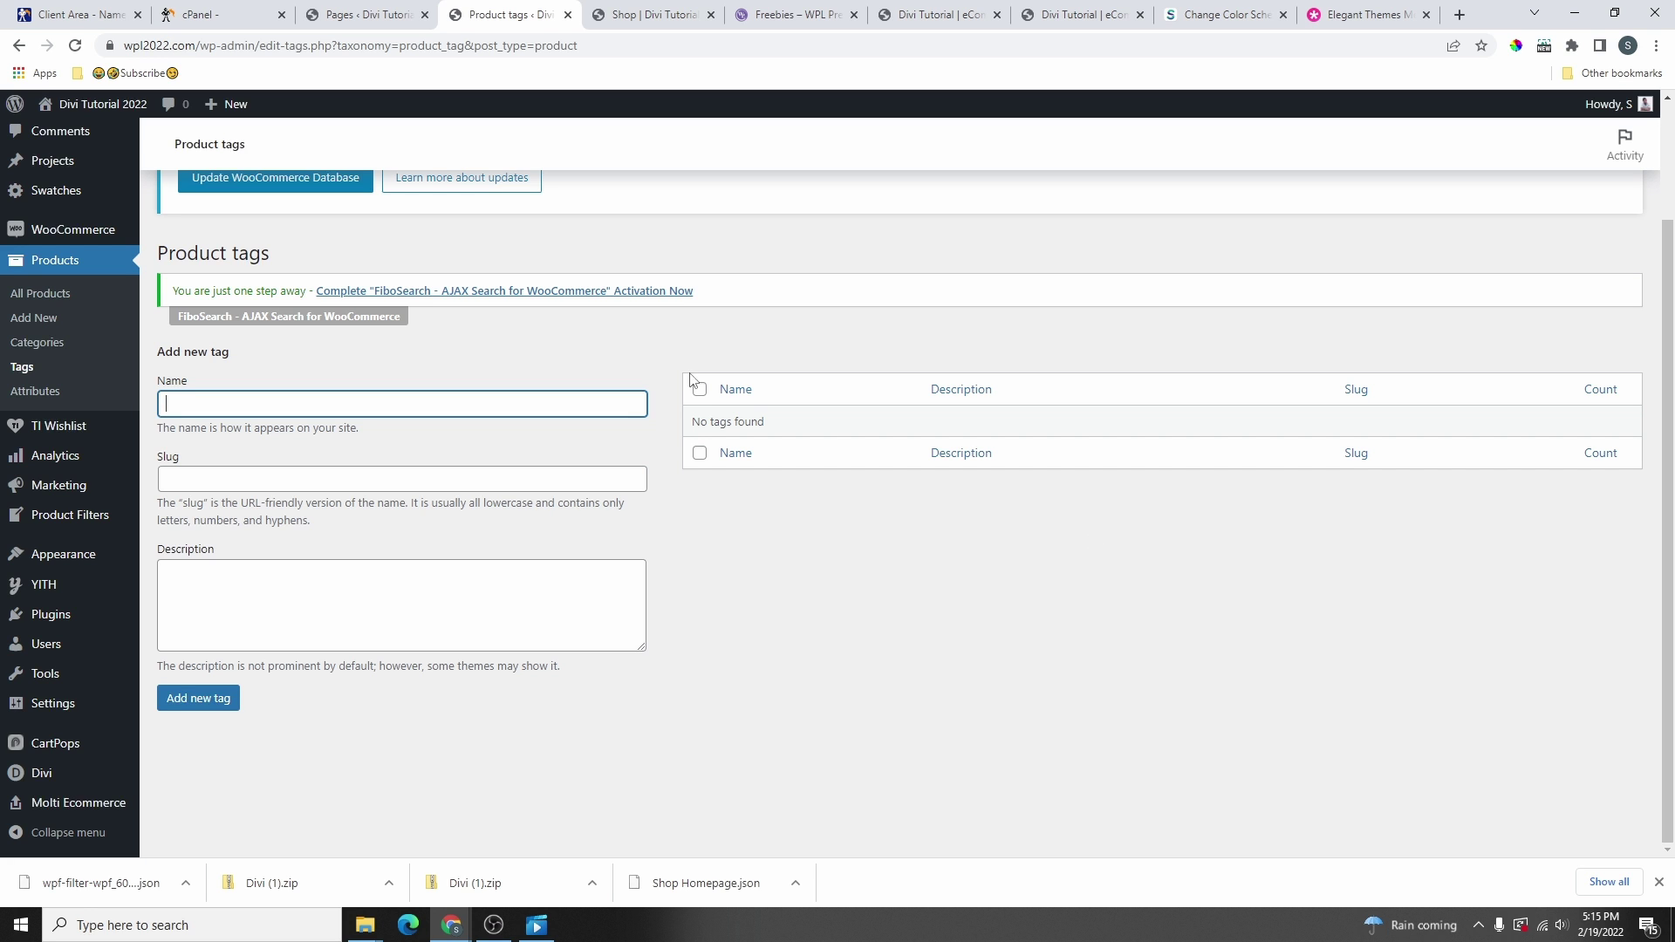
- Start adding a new product and choose Simple product as its product type
{"action": "left_click", "coordinate": [27, 324]}
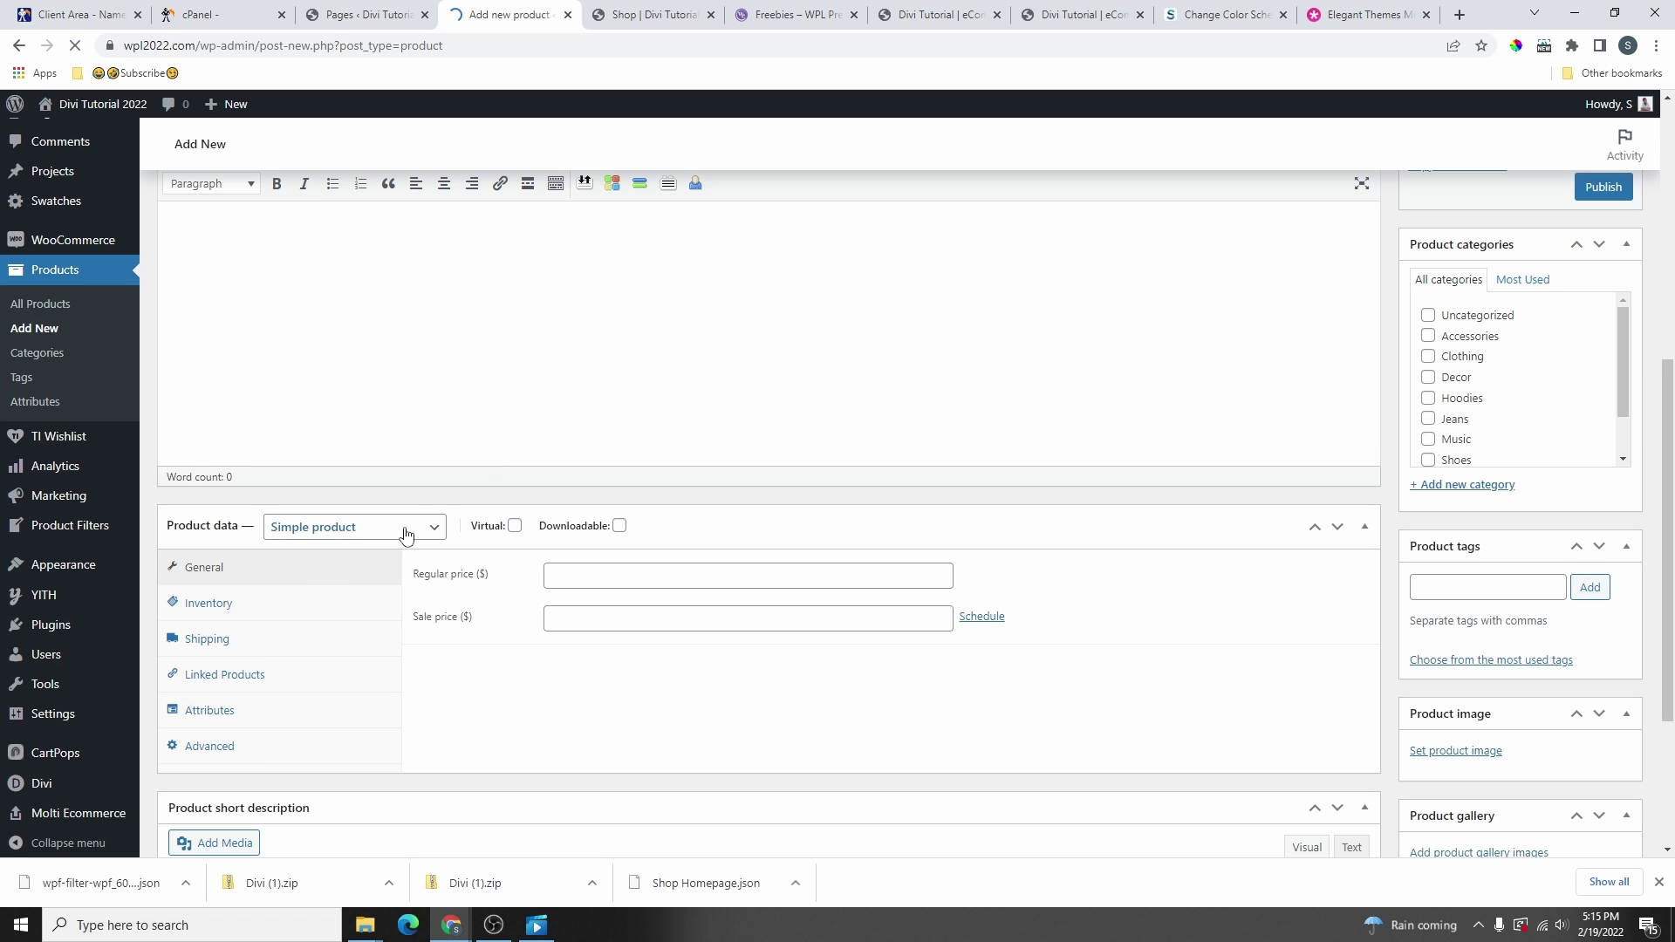
{"action": "left_click", "coordinate": [405, 532]}
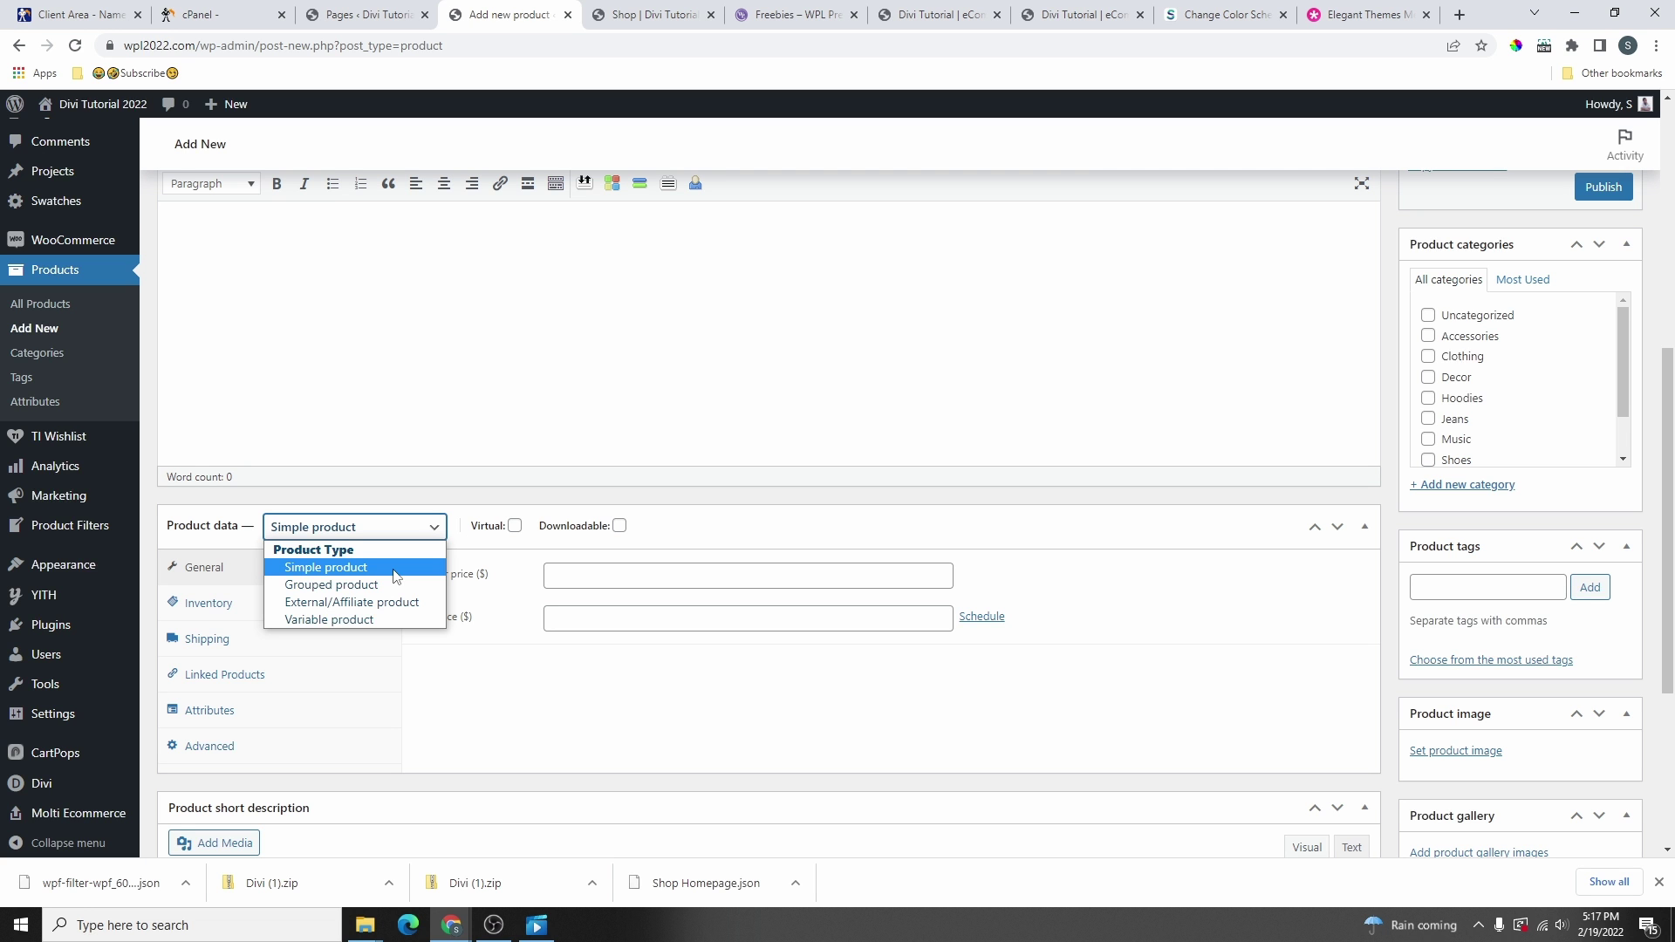
{"action": "left_click", "coordinate": [395, 571]}
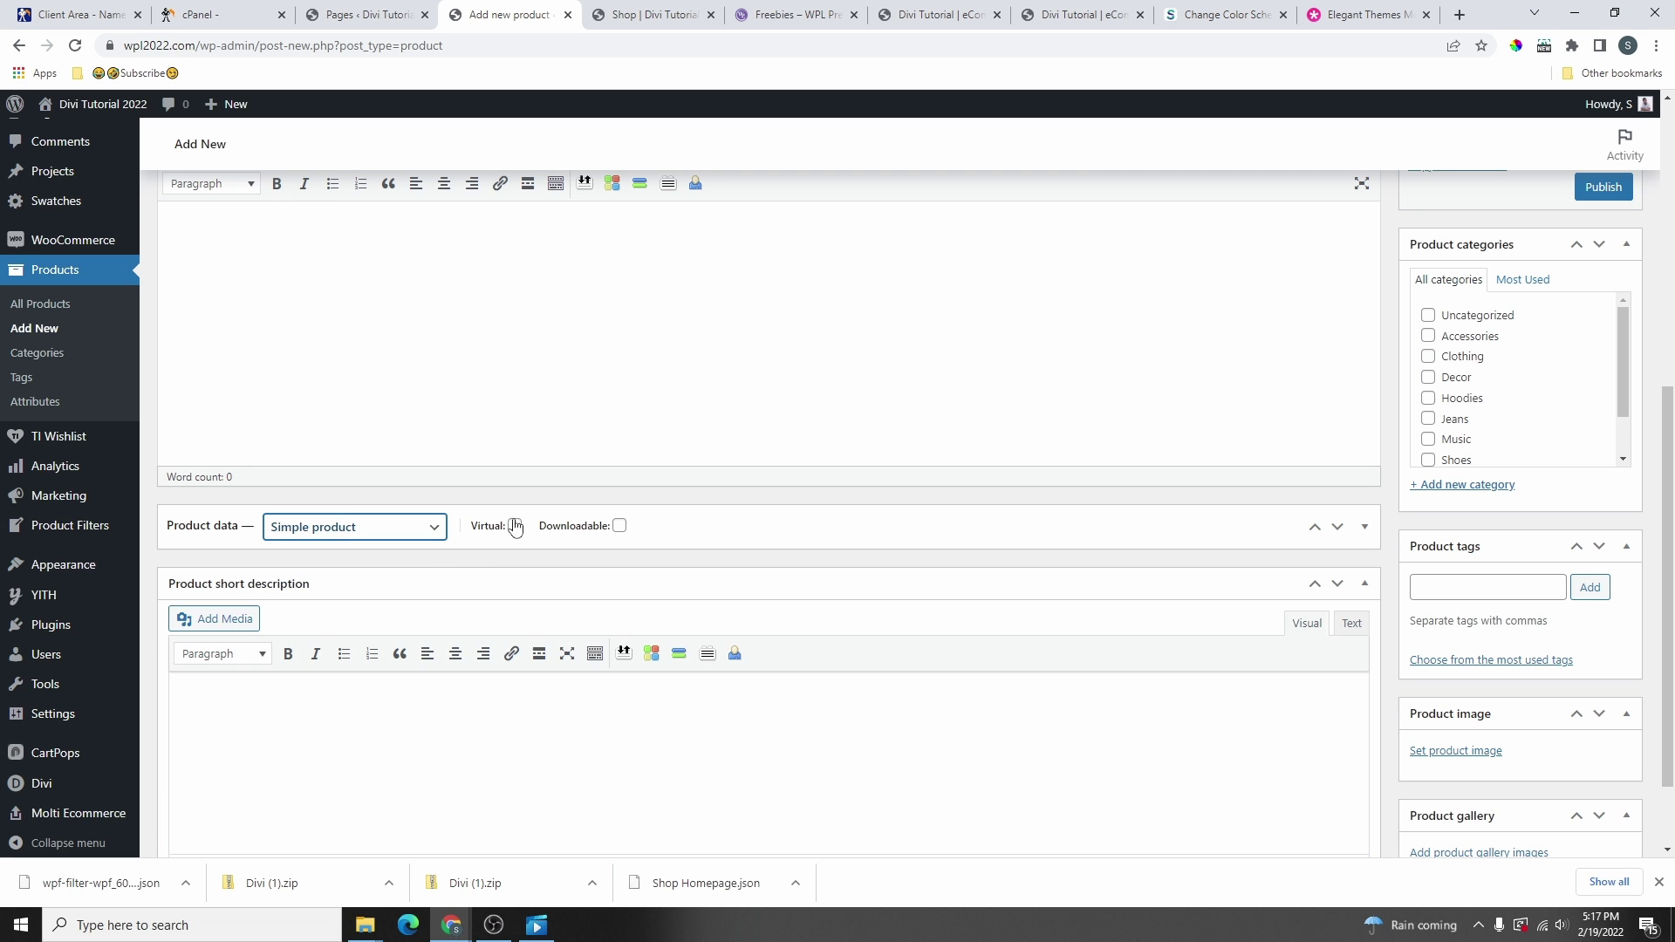
- Name the product Fancy Bag and assign it to a newly added Bags category
{"action": "scroll", "coordinate": [524, 524], "scroll_direction": "up", "scroll_amount": 6}
{"action": "left_click", "coordinate": [279, 502]}
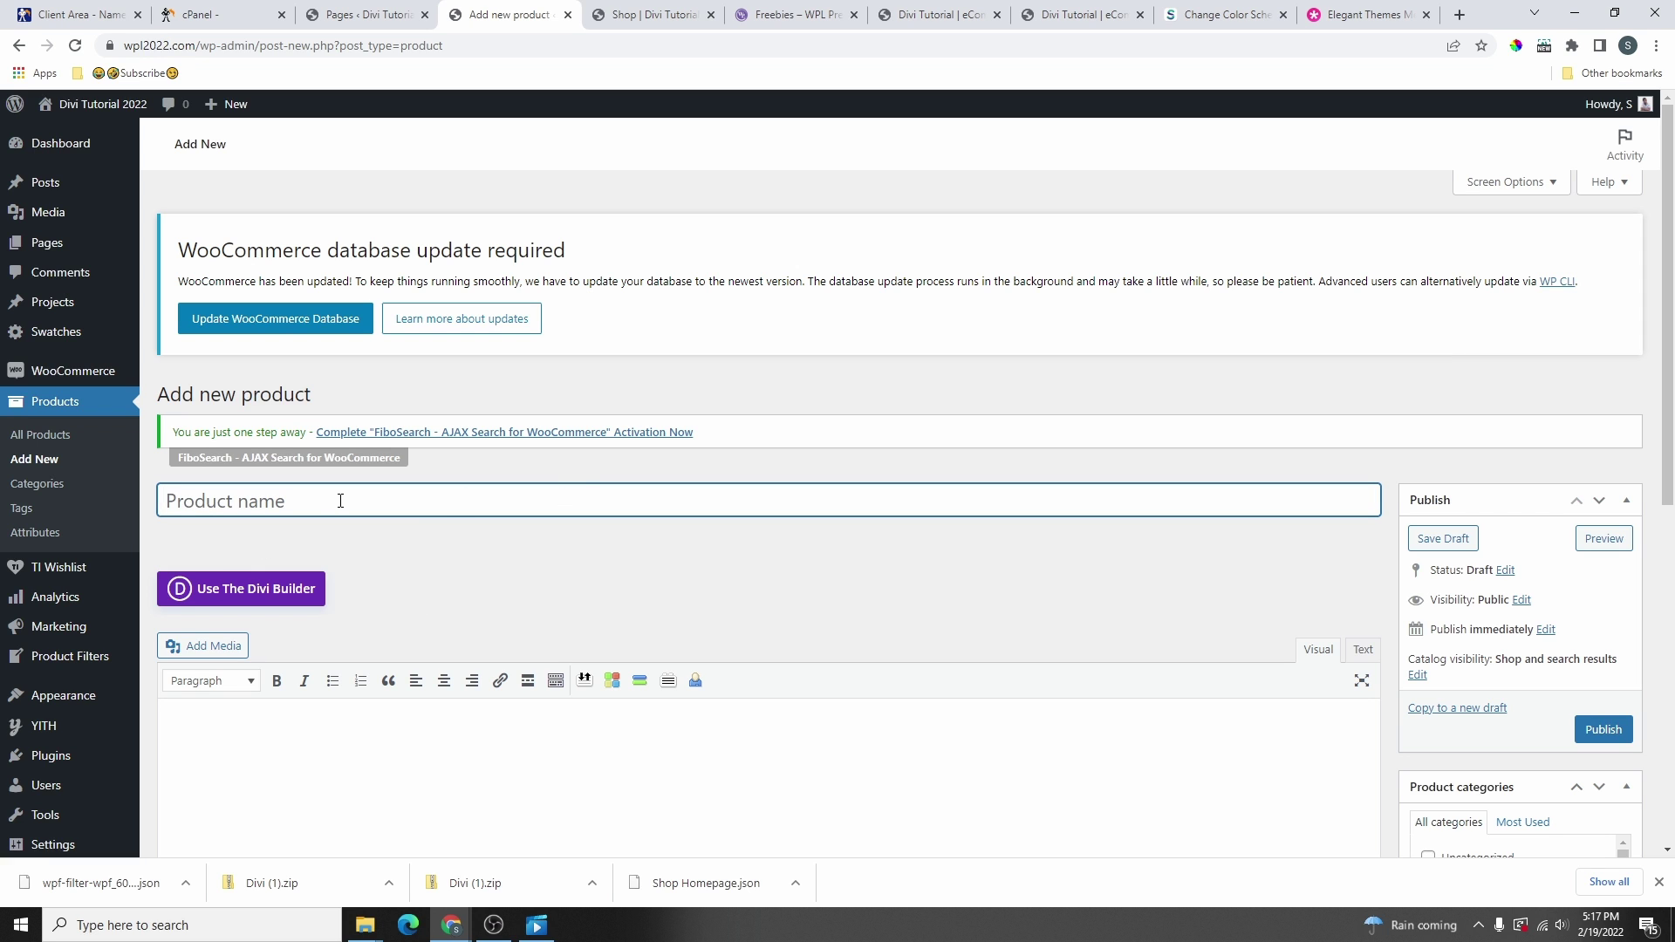
{"action": "type", "text": "Fancy Bag"}
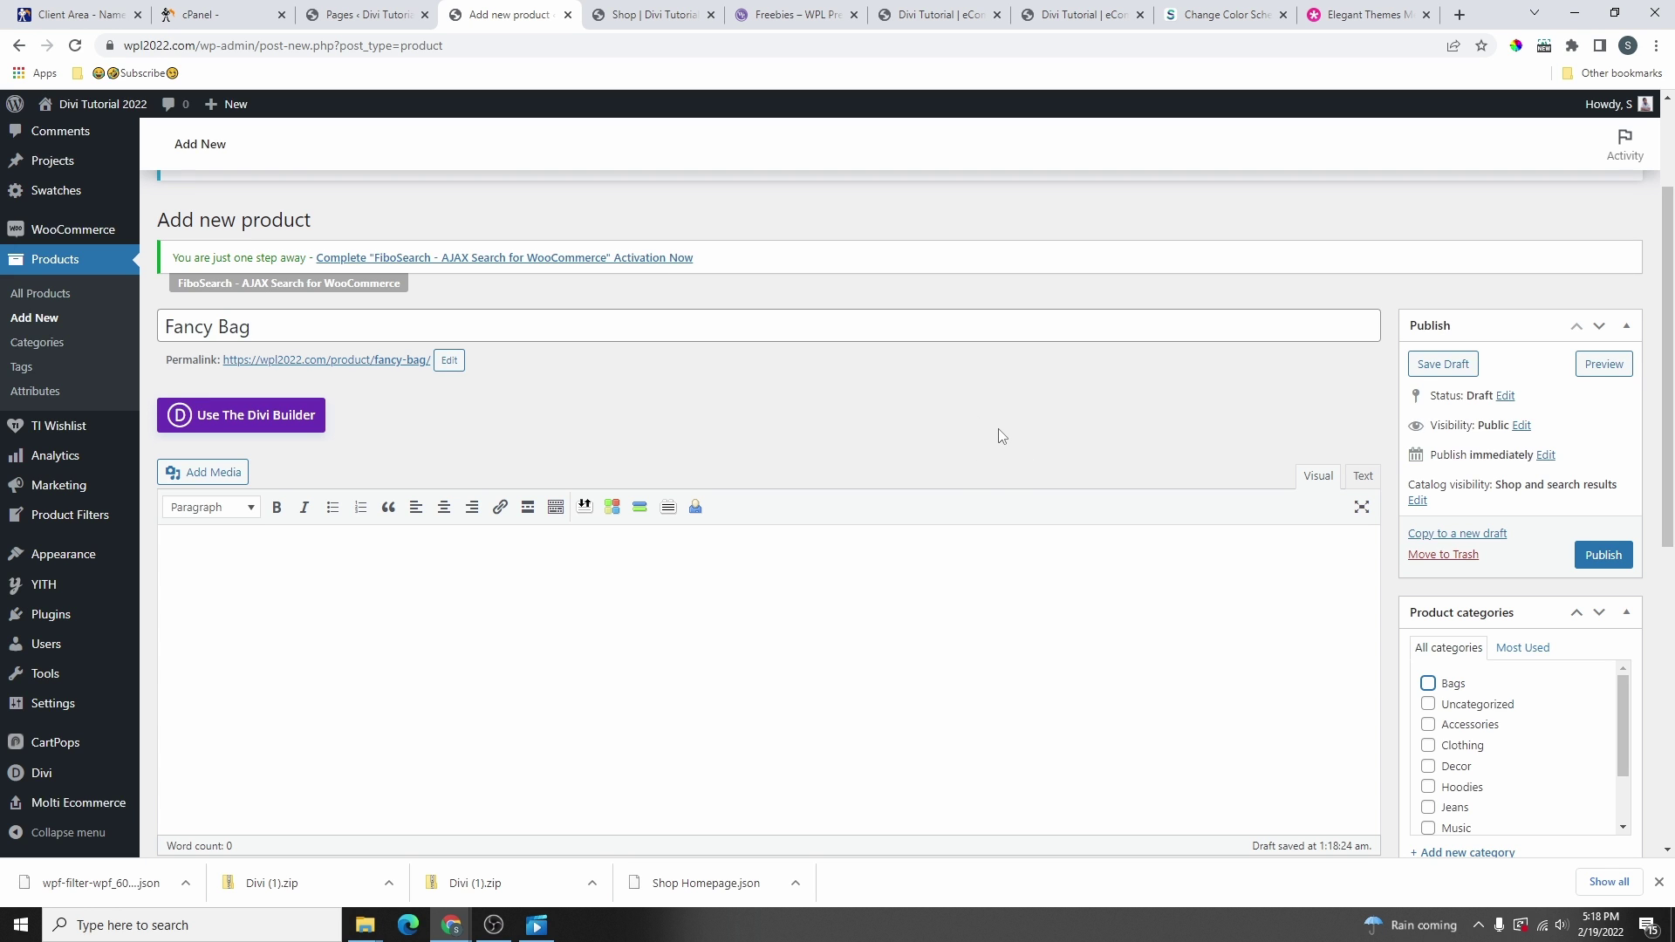
{"action": "scroll", "coordinate": [1463, 685], "scroll_direction": "down", "scroll_amount": 2}
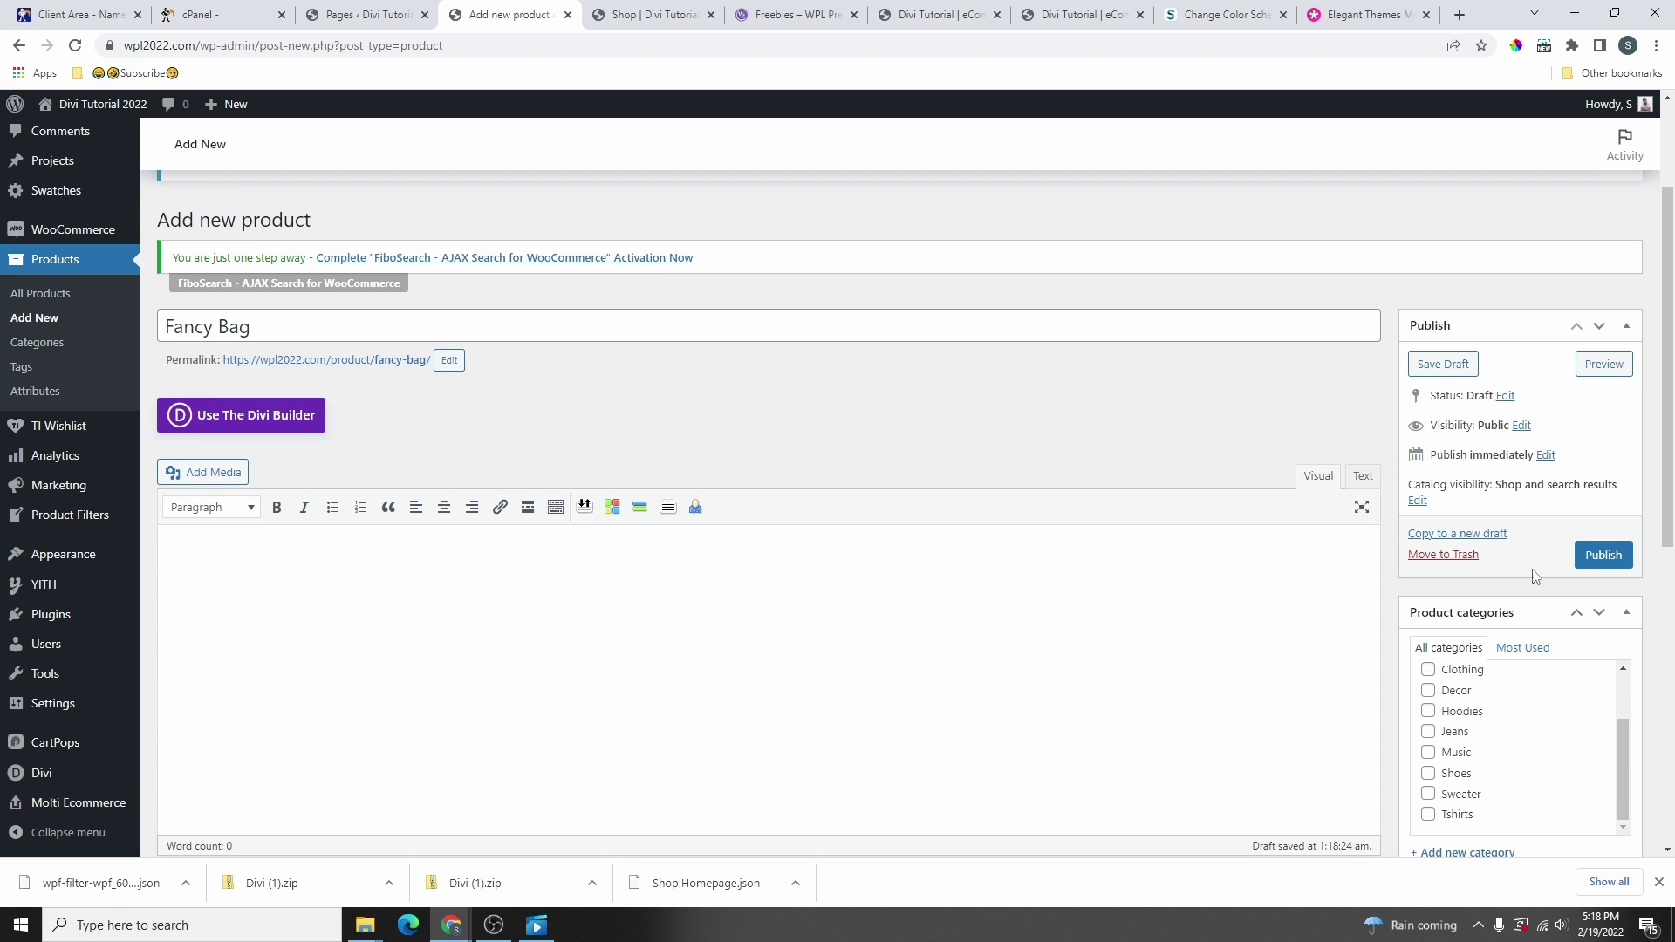
{"action": "scroll", "coordinate": [1537, 580], "scroll_direction": "down", "scroll_amount": 2}
{"action": "scroll", "coordinate": [1499, 534], "scroll_direction": "up", "scroll_amount": 2}
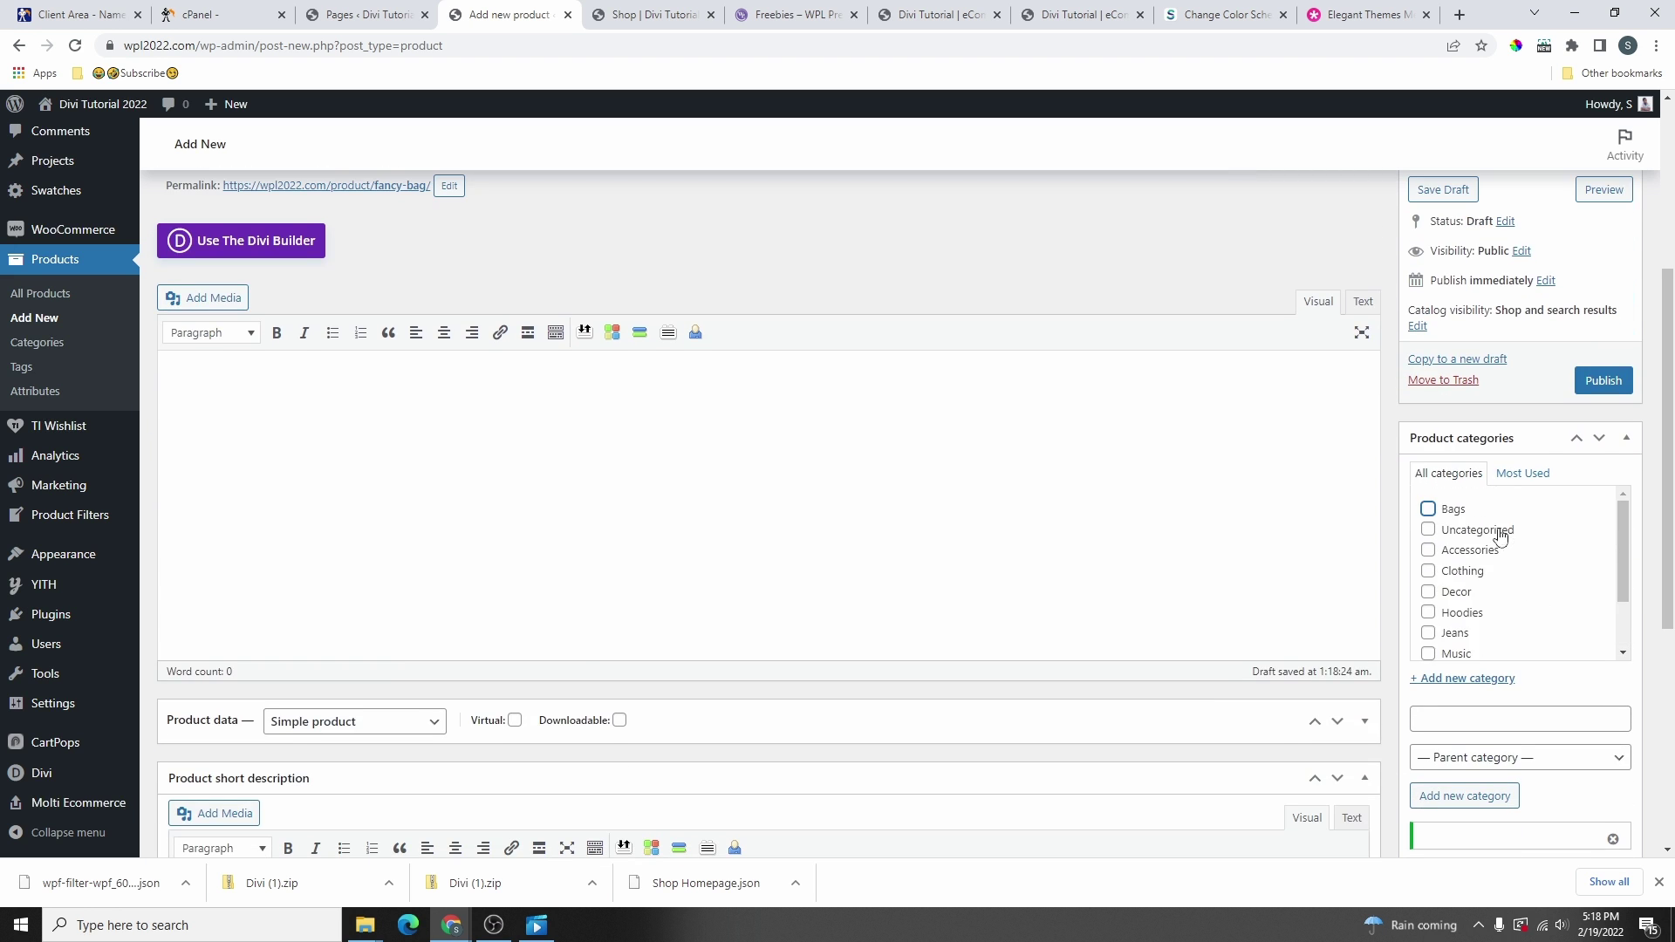
{"action": "left_click", "coordinate": [1436, 517]}
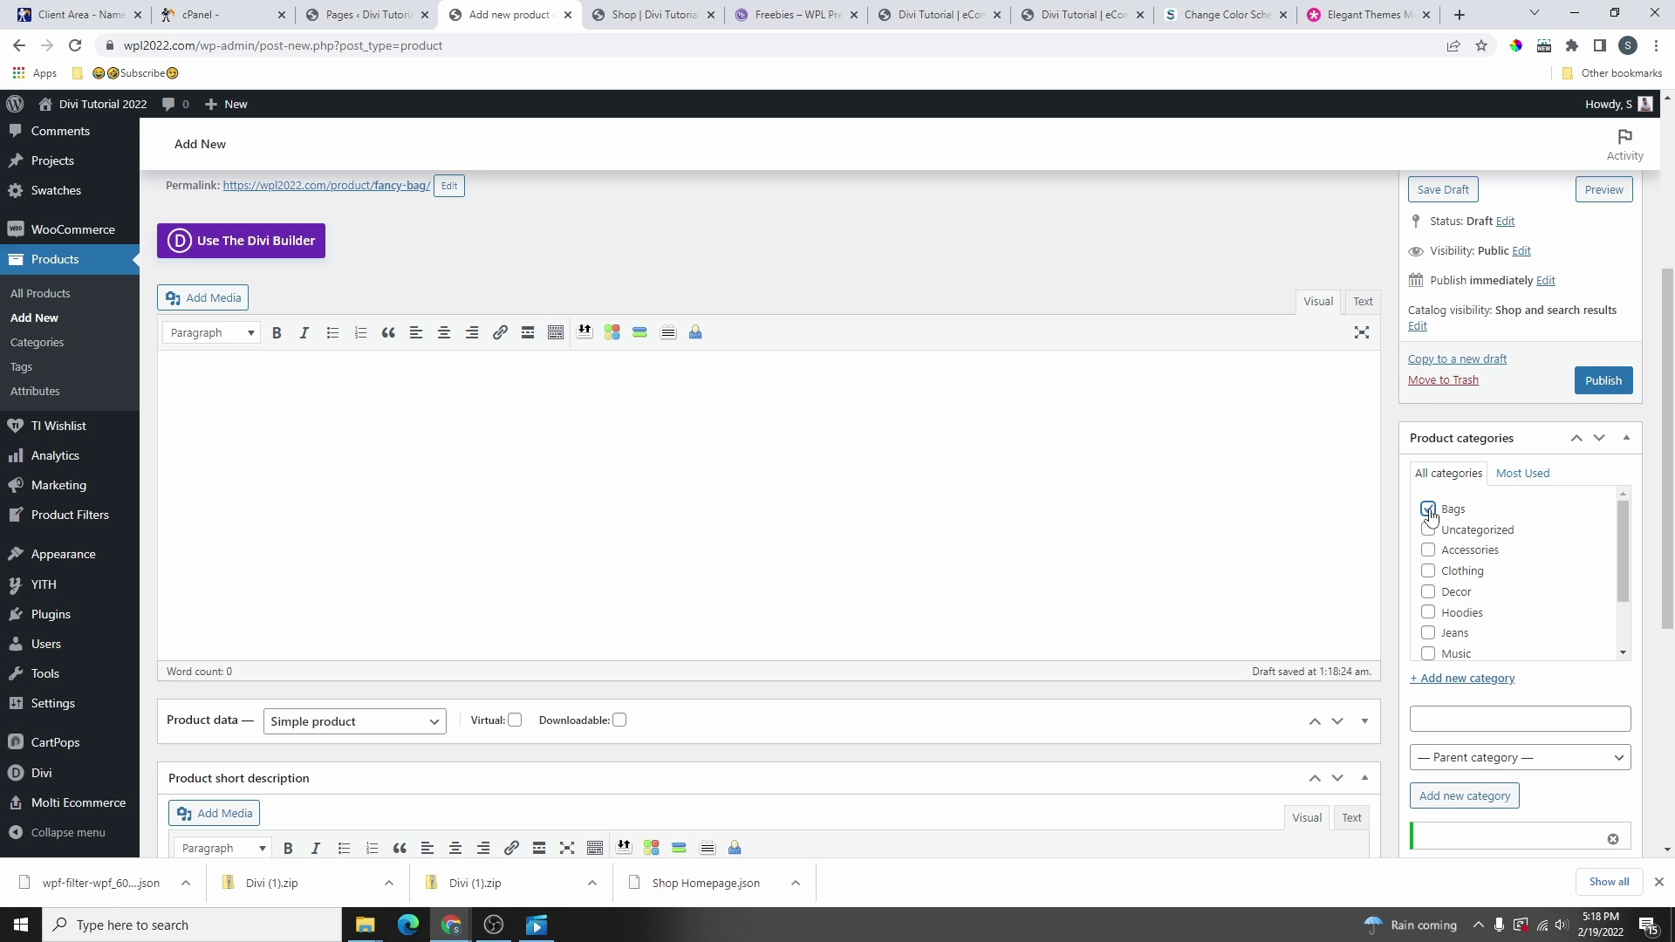
- Open the Campus Shoes – Yellow product on the live shop and copy the Lorem Ipsum summary beneath its price
{"action": "left_click", "coordinate": [209, 370]}
{"action": "scroll", "coordinate": [377, 386], "scroll_direction": "down", "scroll_amount": 5}
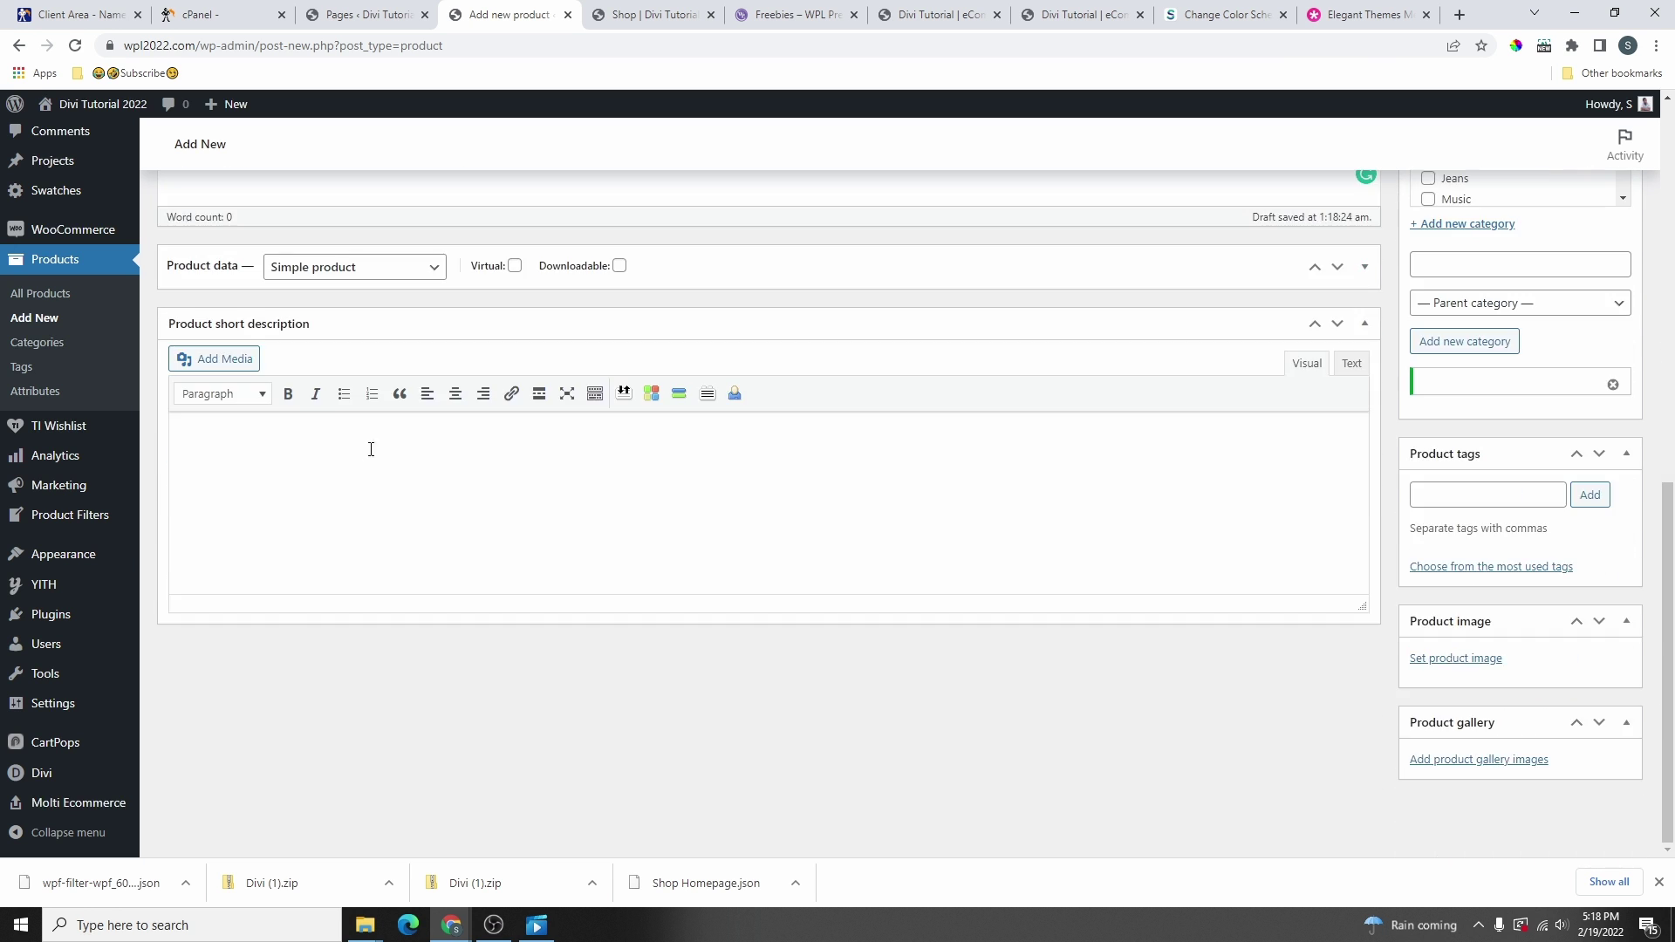
{"action": "left_click", "coordinate": [326, 552]}
{"action": "scroll", "coordinate": [326, 553], "scroll_direction": "up", "scroll_amount": 4}
{"action": "key", "text": "ctrl+Tab"}
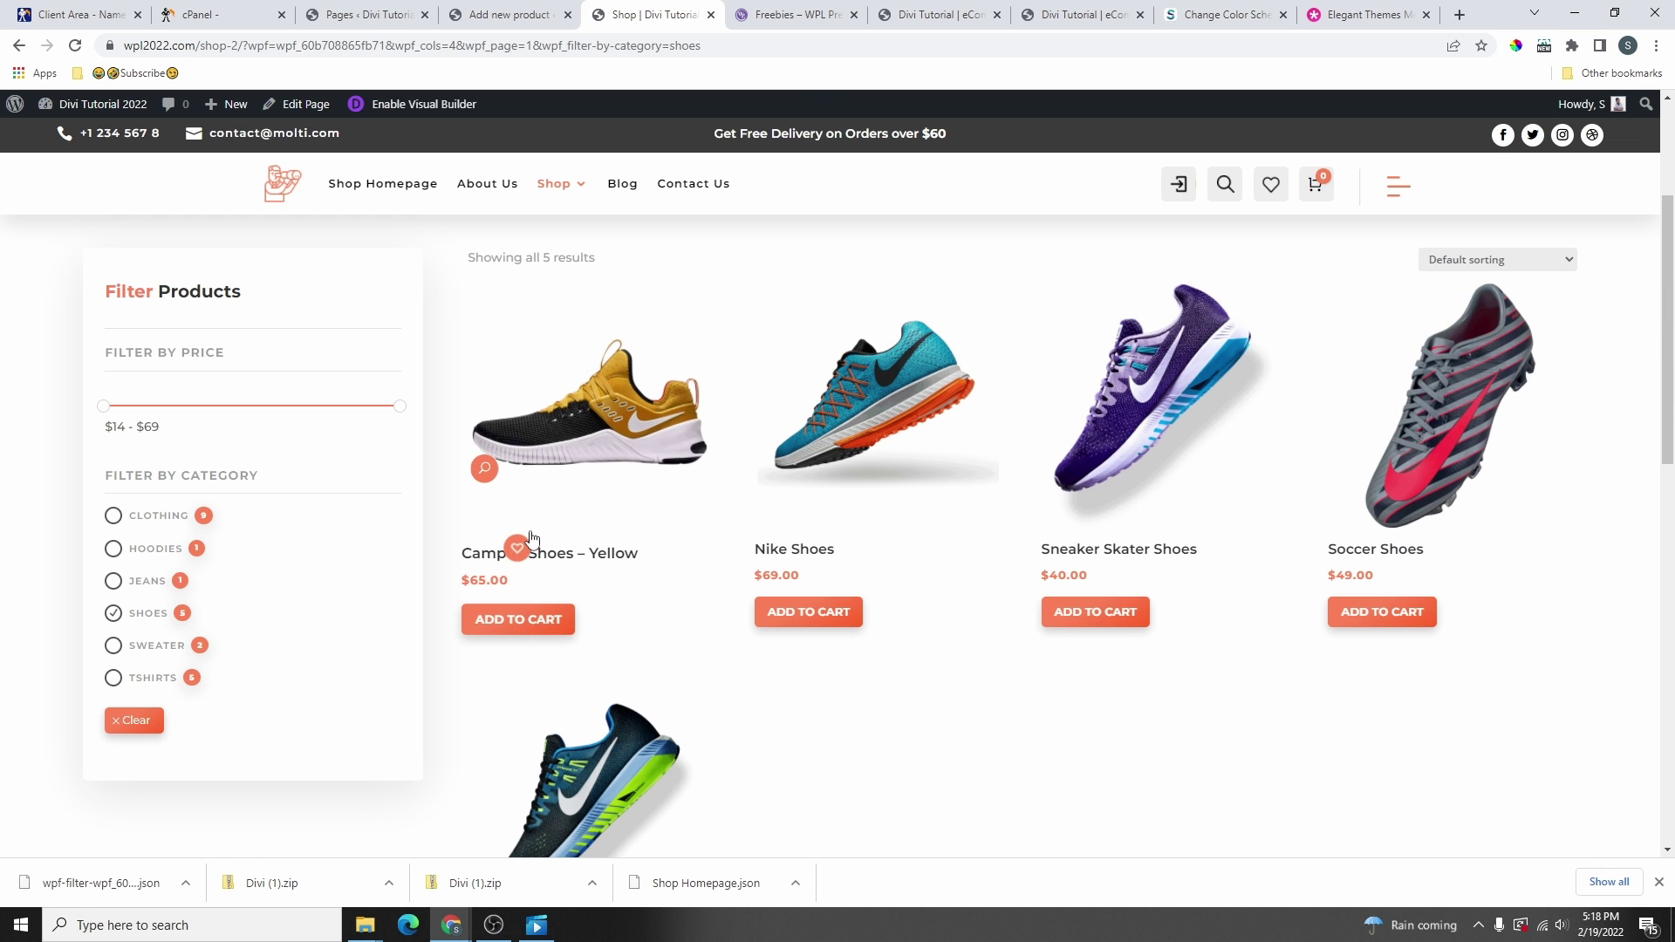
{"action": "left_click", "coordinate": [623, 434]}
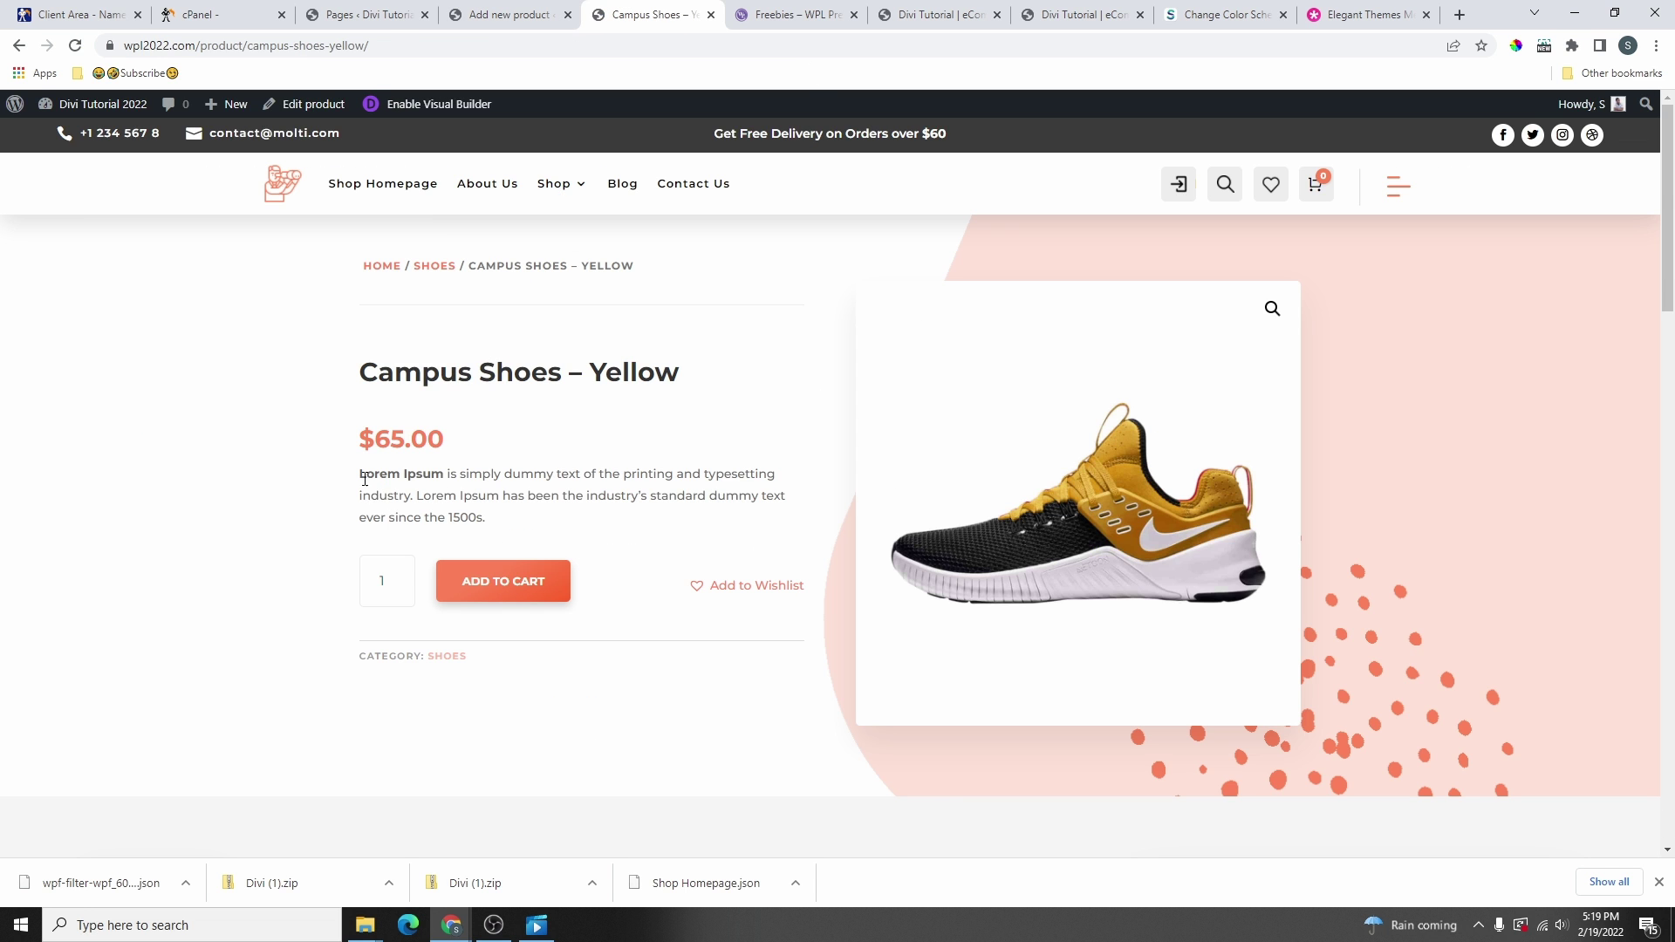
{"action": "left_click_drag", "start_coordinate": [361, 476], "coordinate": [506, 520]}
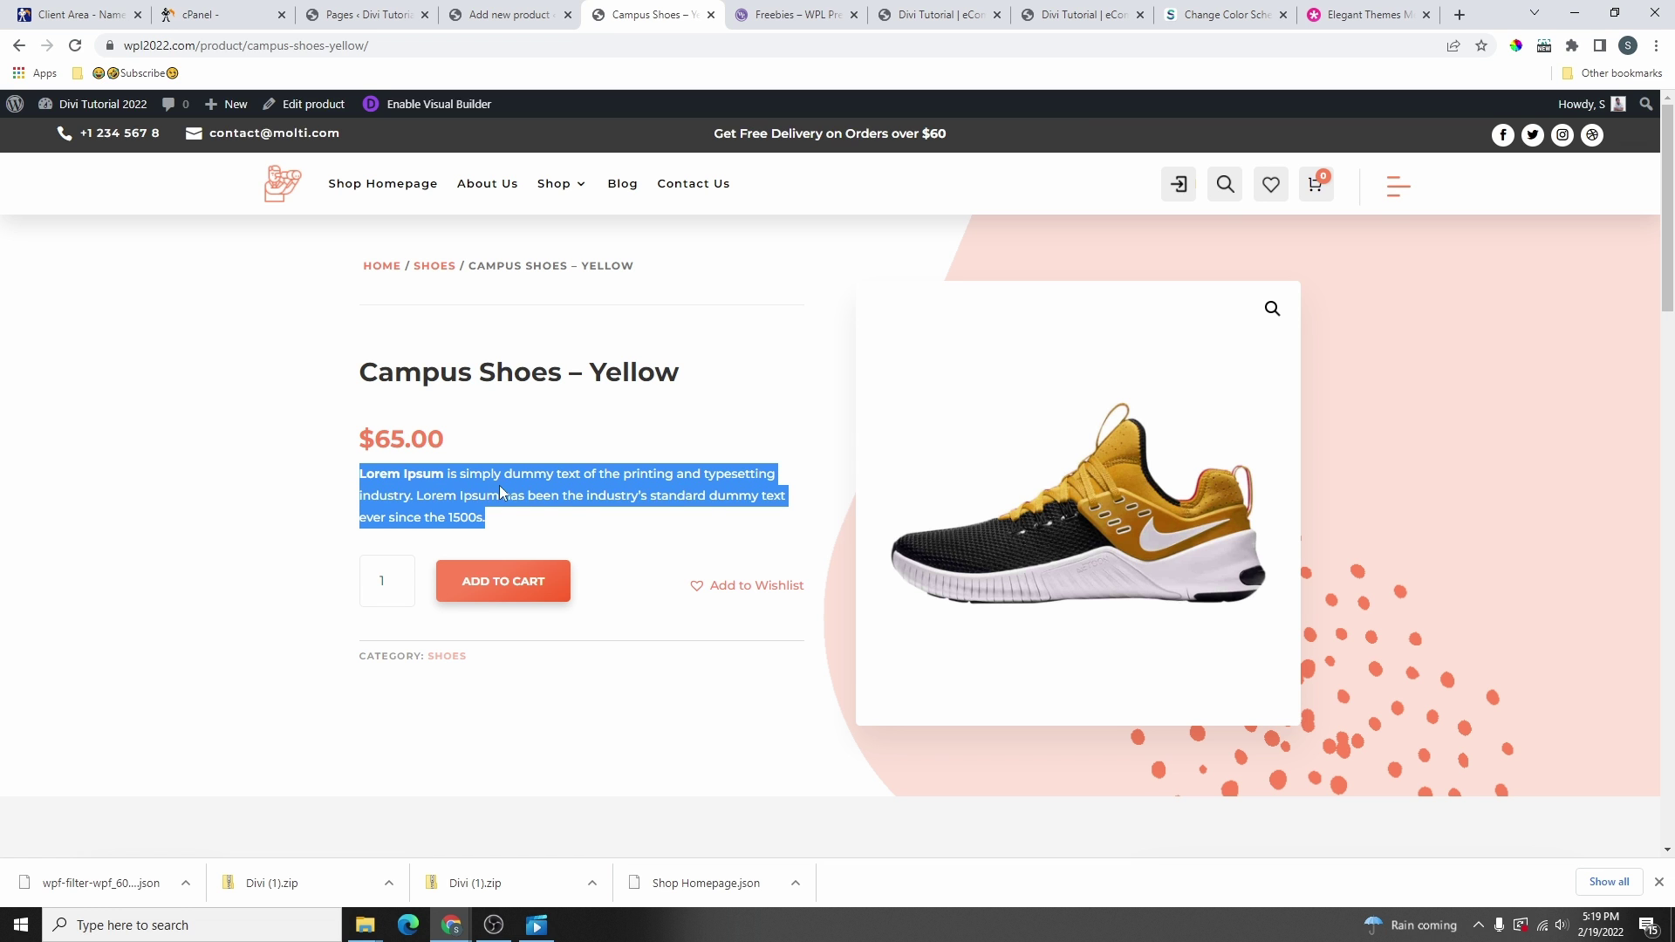
{"action": "right_click", "coordinate": [502, 493]}
{"action": "left_click", "coordinate": [576, 497]}
- Return to the new Fancy Bag product and paste the copied summary as its short description
{"action": "left_click", "coordinate": [510, 15]}
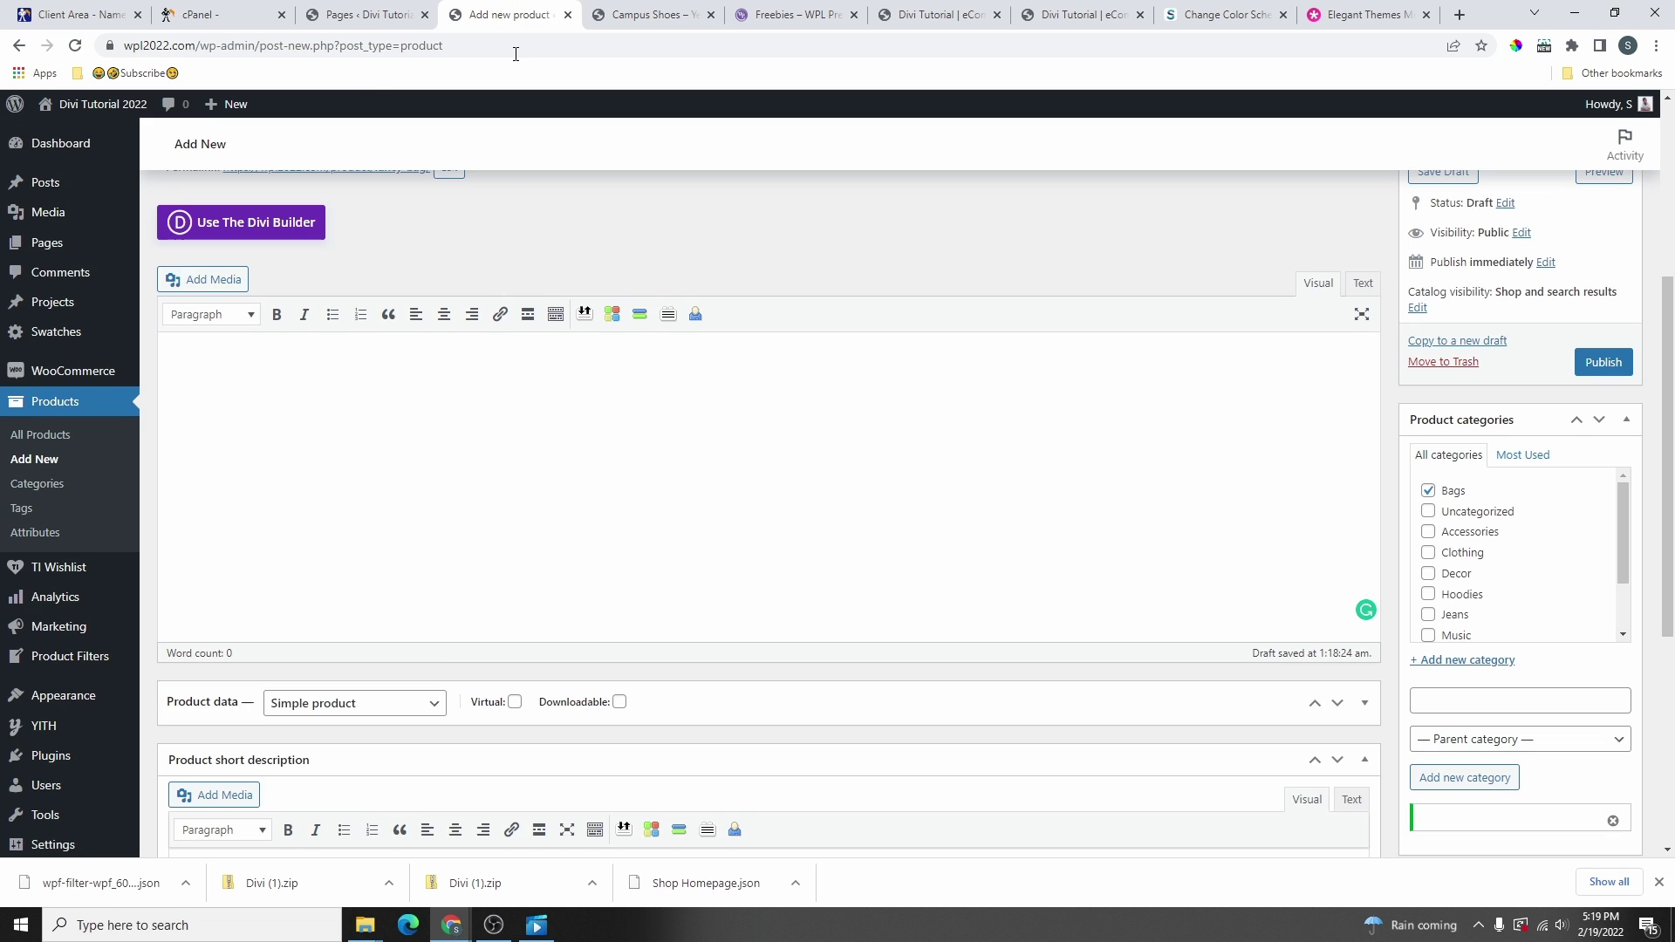
{"action": "scroll", "coordinate": [422, 700], "scroll_direction": "down", "scroll_amount": 5}
{"action": "right_click", "coordinate": [320, 463]}
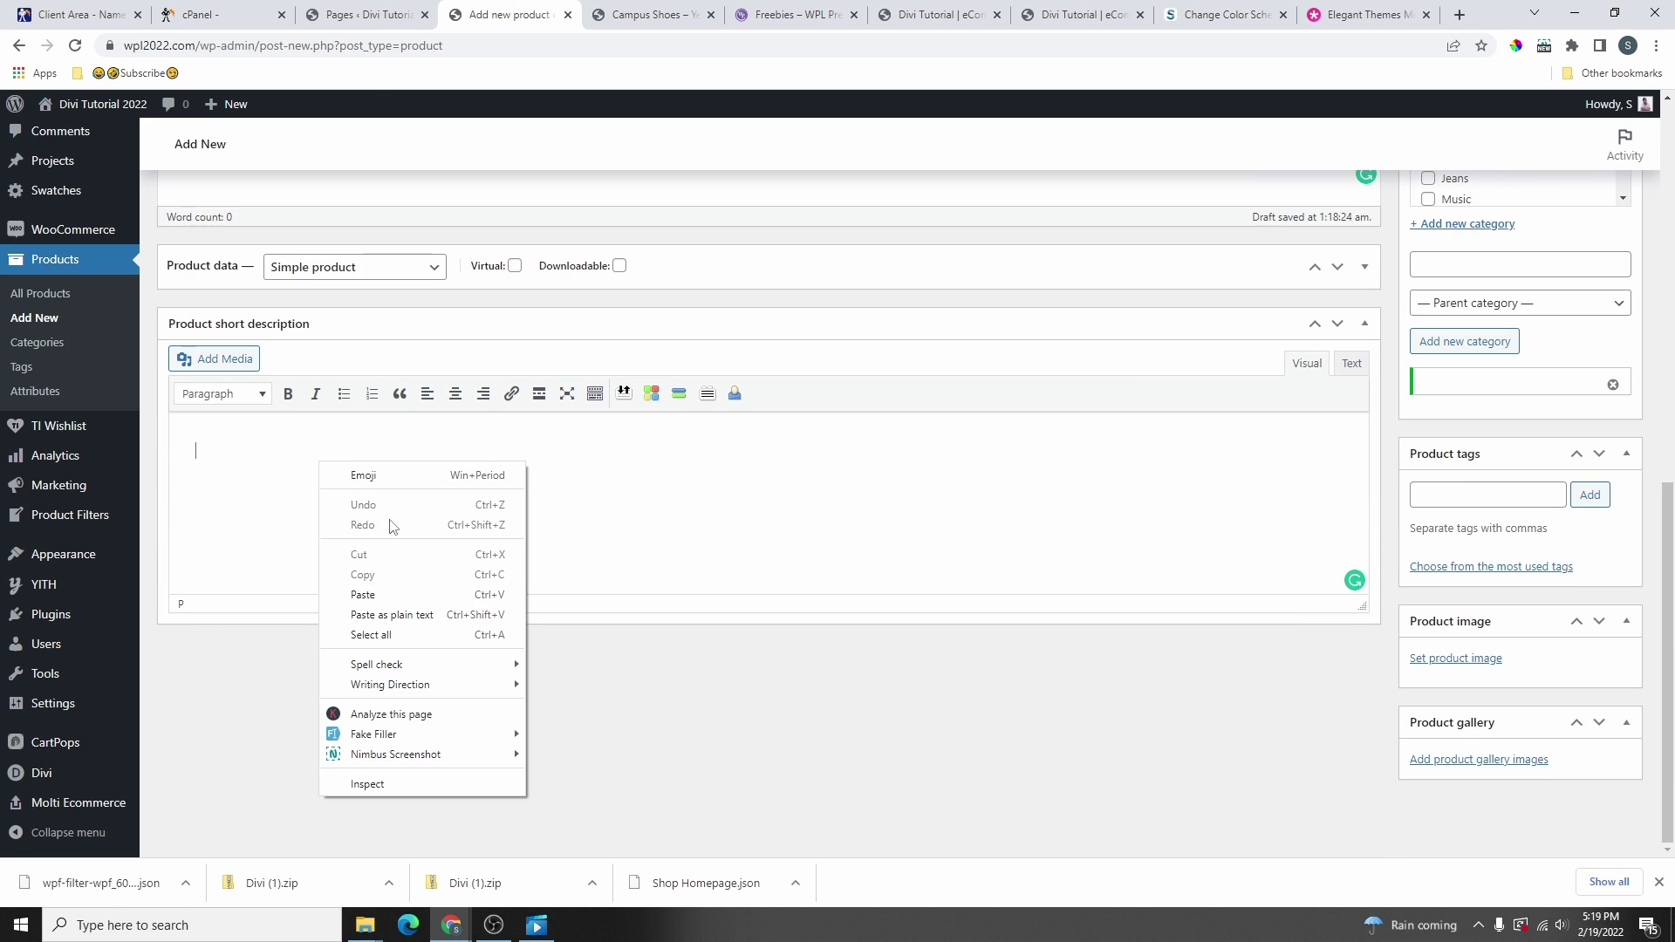
{"action": "left_click", "coordinate": [363, 594]}
- Go back to the Campus Shoes – Yellow page, check its reviews section, and copy the full Lorem Ipsum product description
{"action": "left_click", "coordinate": [647, 15]}
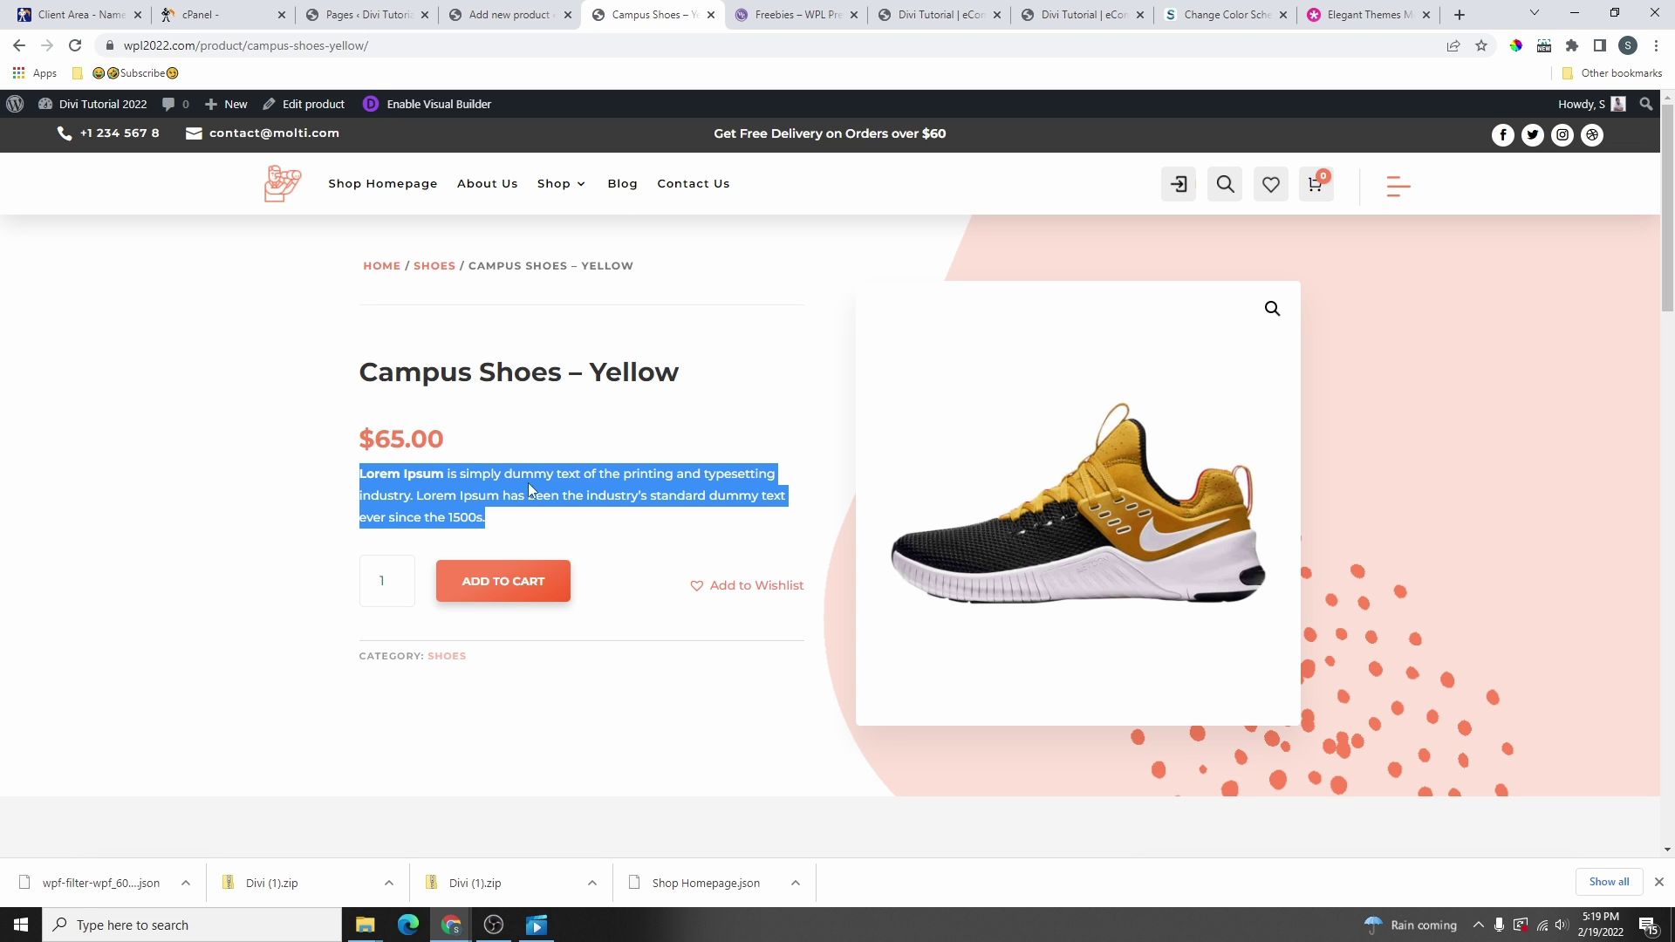
{"action": "scroll", "coordinate": [457, 480], "scroll_direction": "down", "scroll_amount": 5}
{"action": "left_click", "coordinate": [292, 460]}
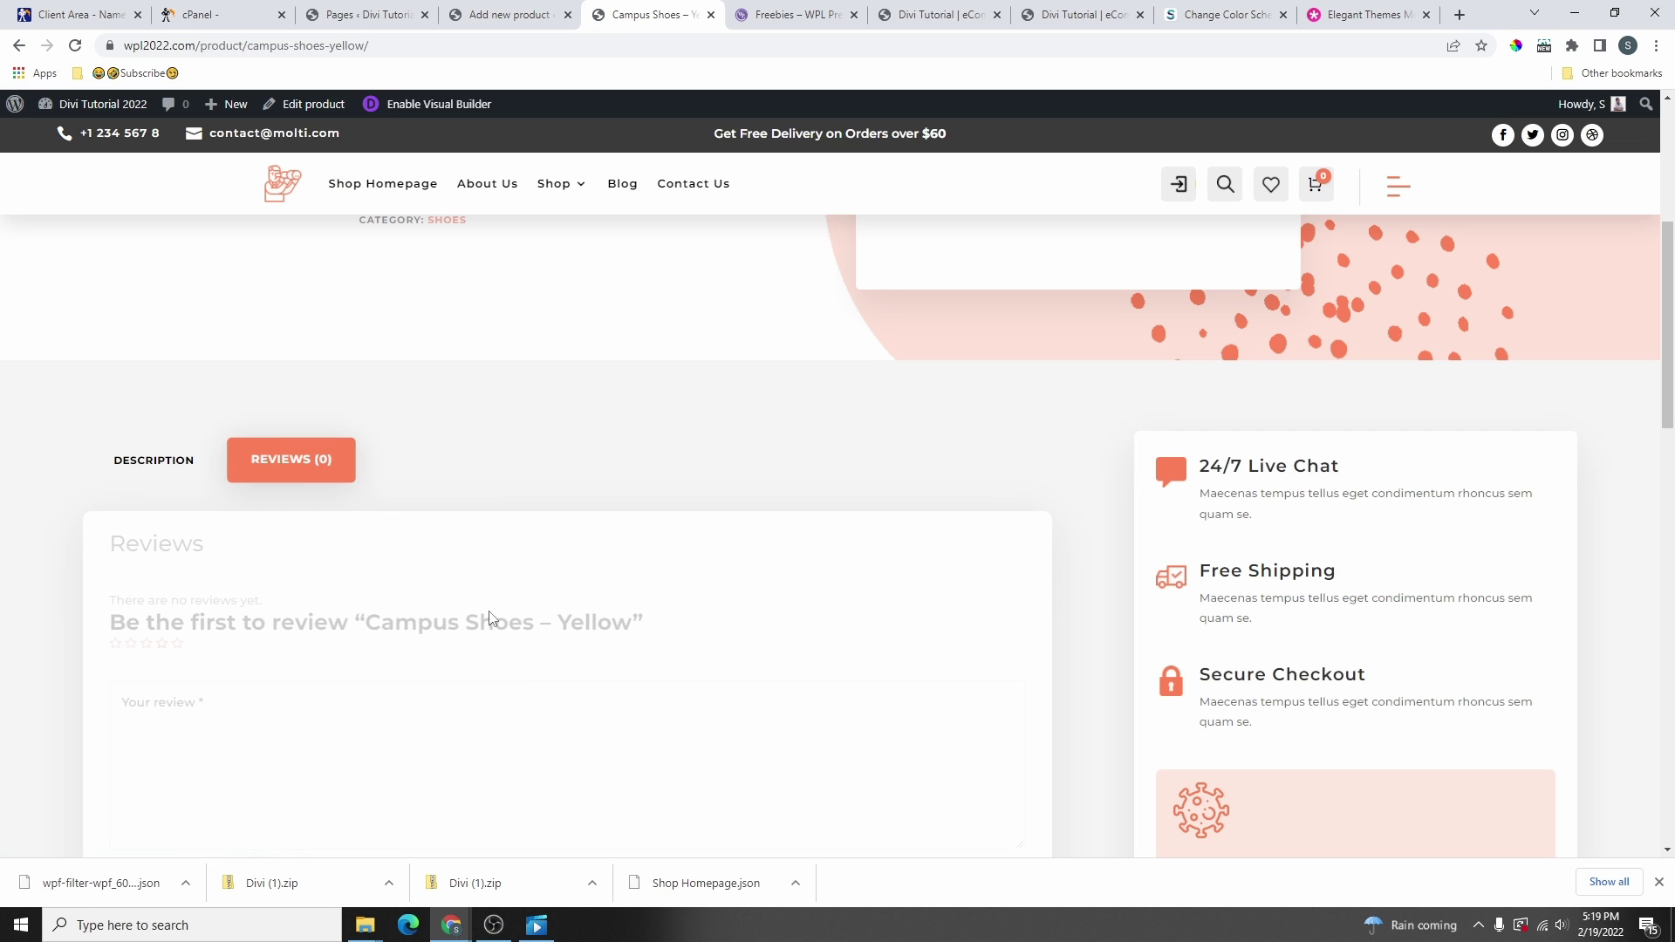
{"action": "left_click", "coordinate": [152, 472]}
{"action": "scroll", "coordinate": [646, 637], "scroll_direction": "down", "scroll_amount": 2}
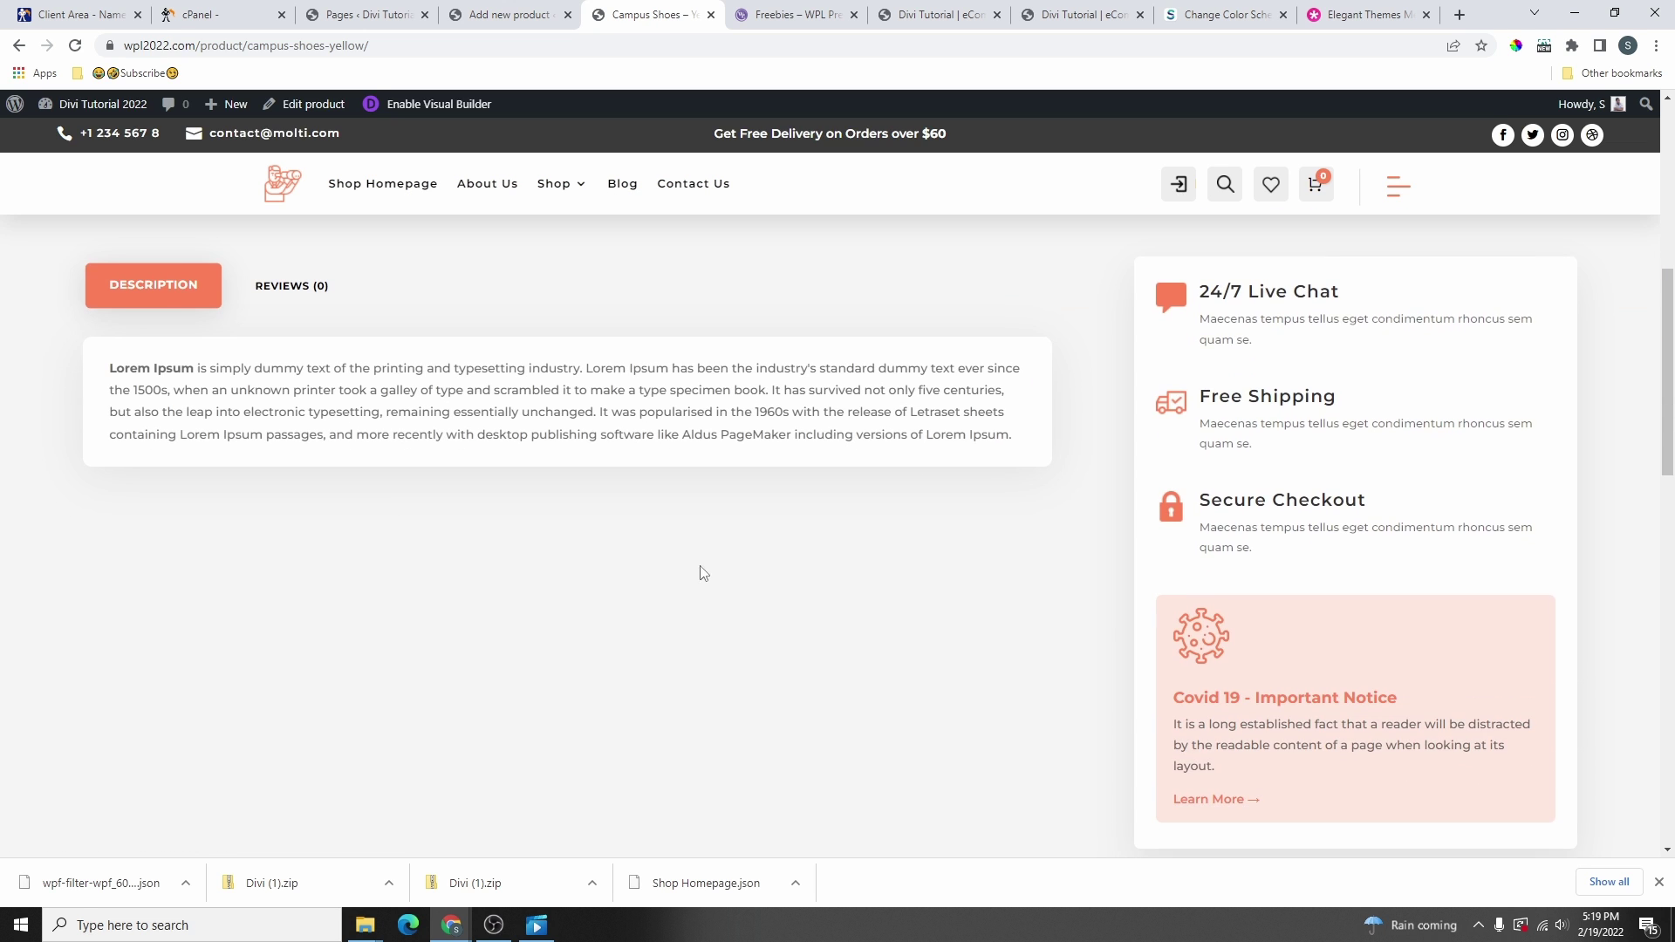
{"action": "left_click_drag", "start_coordinate": [1023, 436], "coordinate": [50, 365]}
{"action": "right_click", "coordinate": [203, 410]}
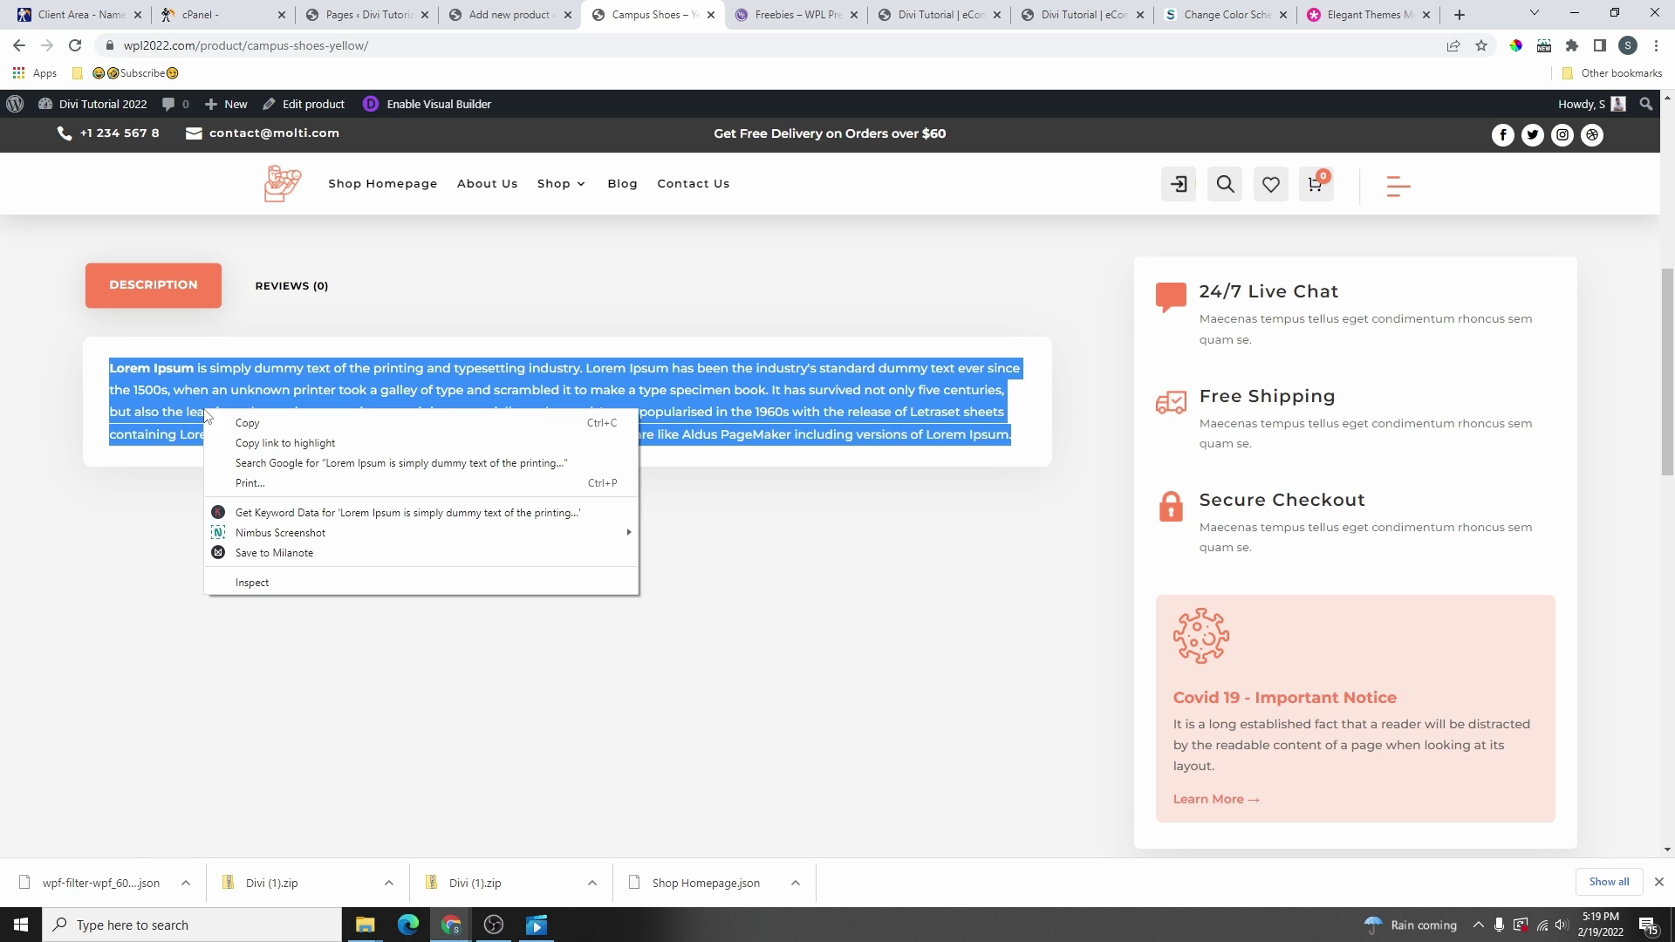
{"action": "left_click", "coordinate": [278, 424]}
- Paste the copied full description into the Fancy Bag product's main description
{"action": "left_click", "coordinate": [522, 14]}
{"action": "scroll", "coordinate": [355, 441], "scroll_direction": "up", "scroll_amount": 6}
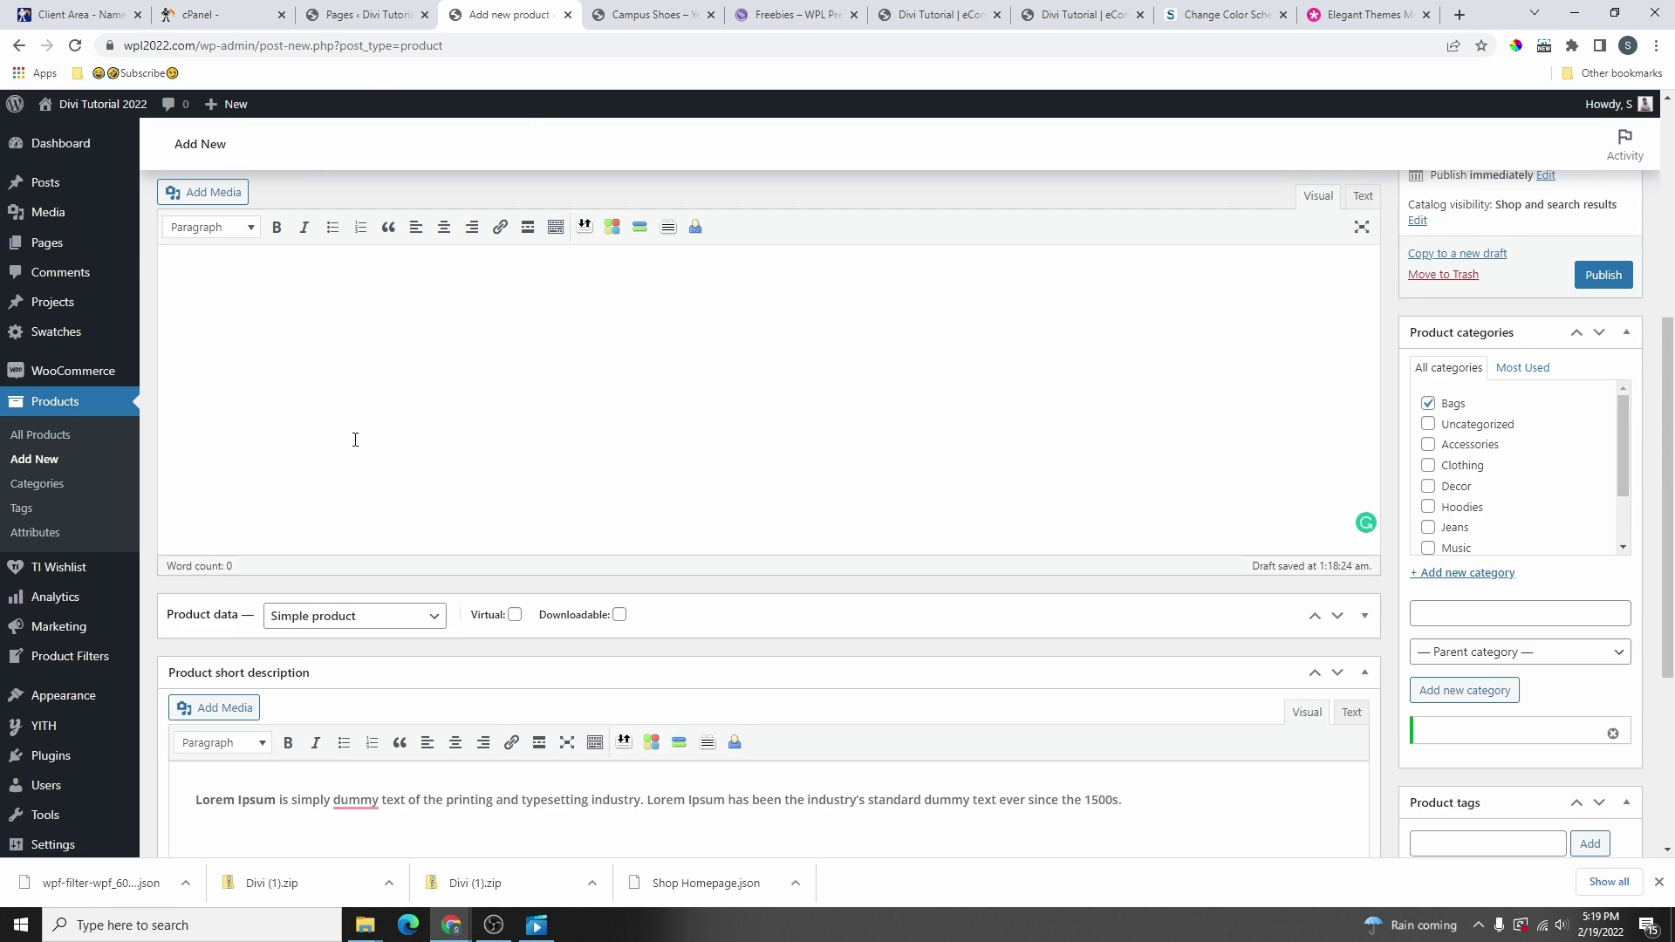
{"action": "right_click", "coordinate": [381, 459]}
{"action": "left_click", "coordinate": [419, 590]}
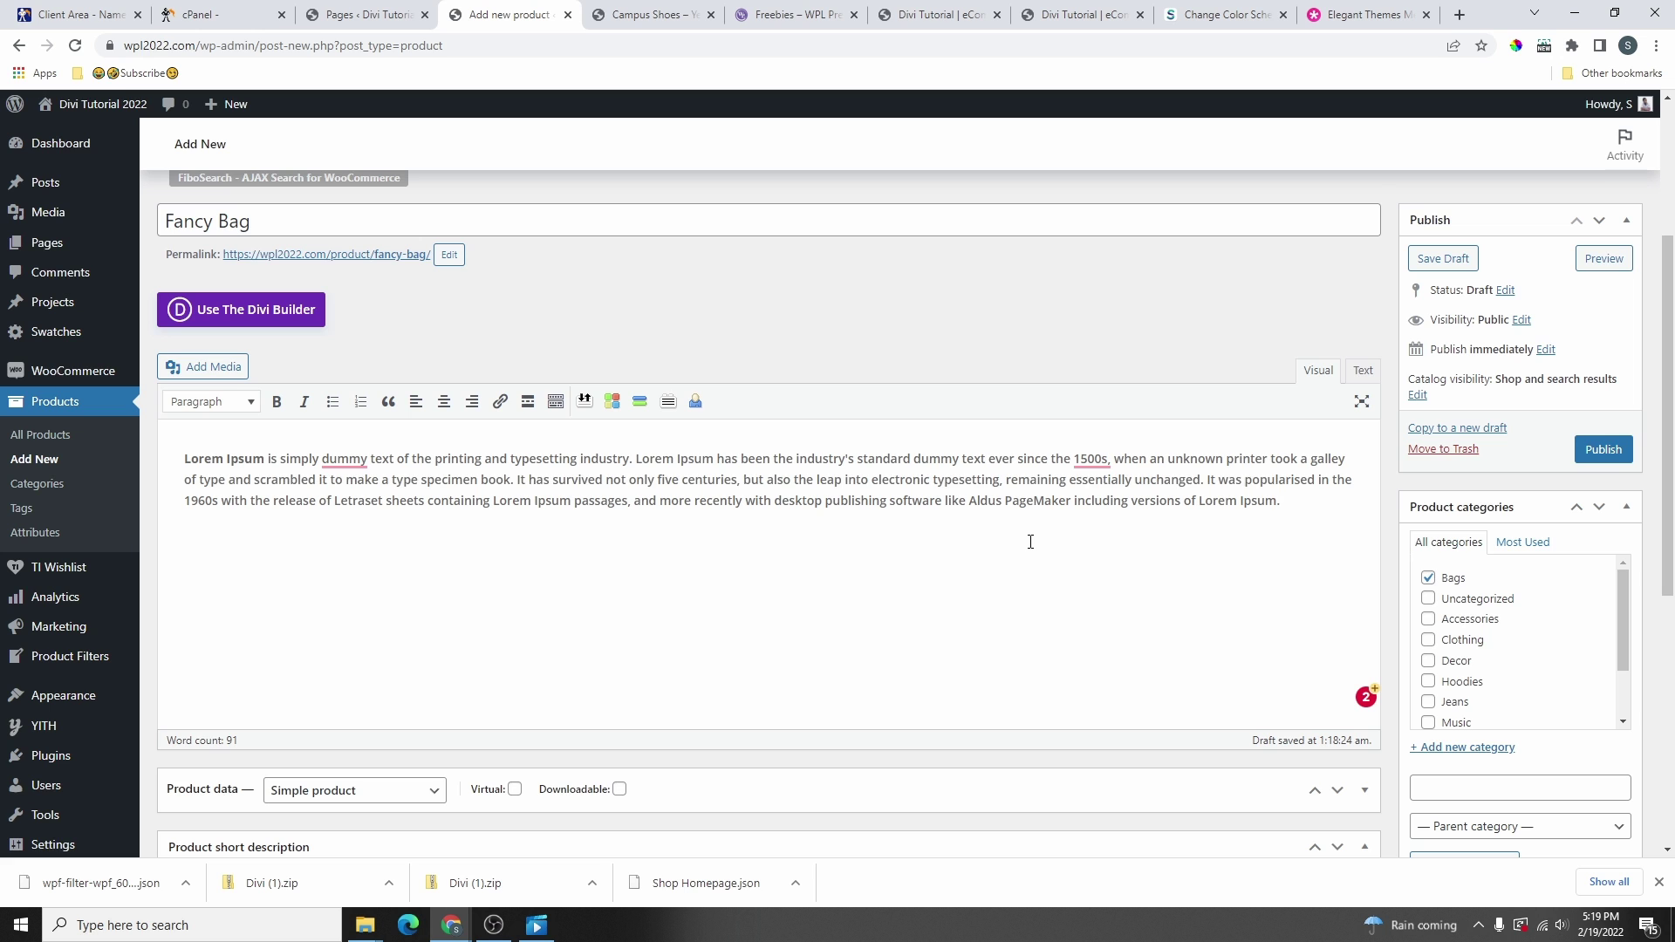
- Review the main description and short description entered for the Fancy Bag product
{"action": "scroll", "coordinate": [458, 440], "scroll_direction": "down", "scroll_amount": 6}
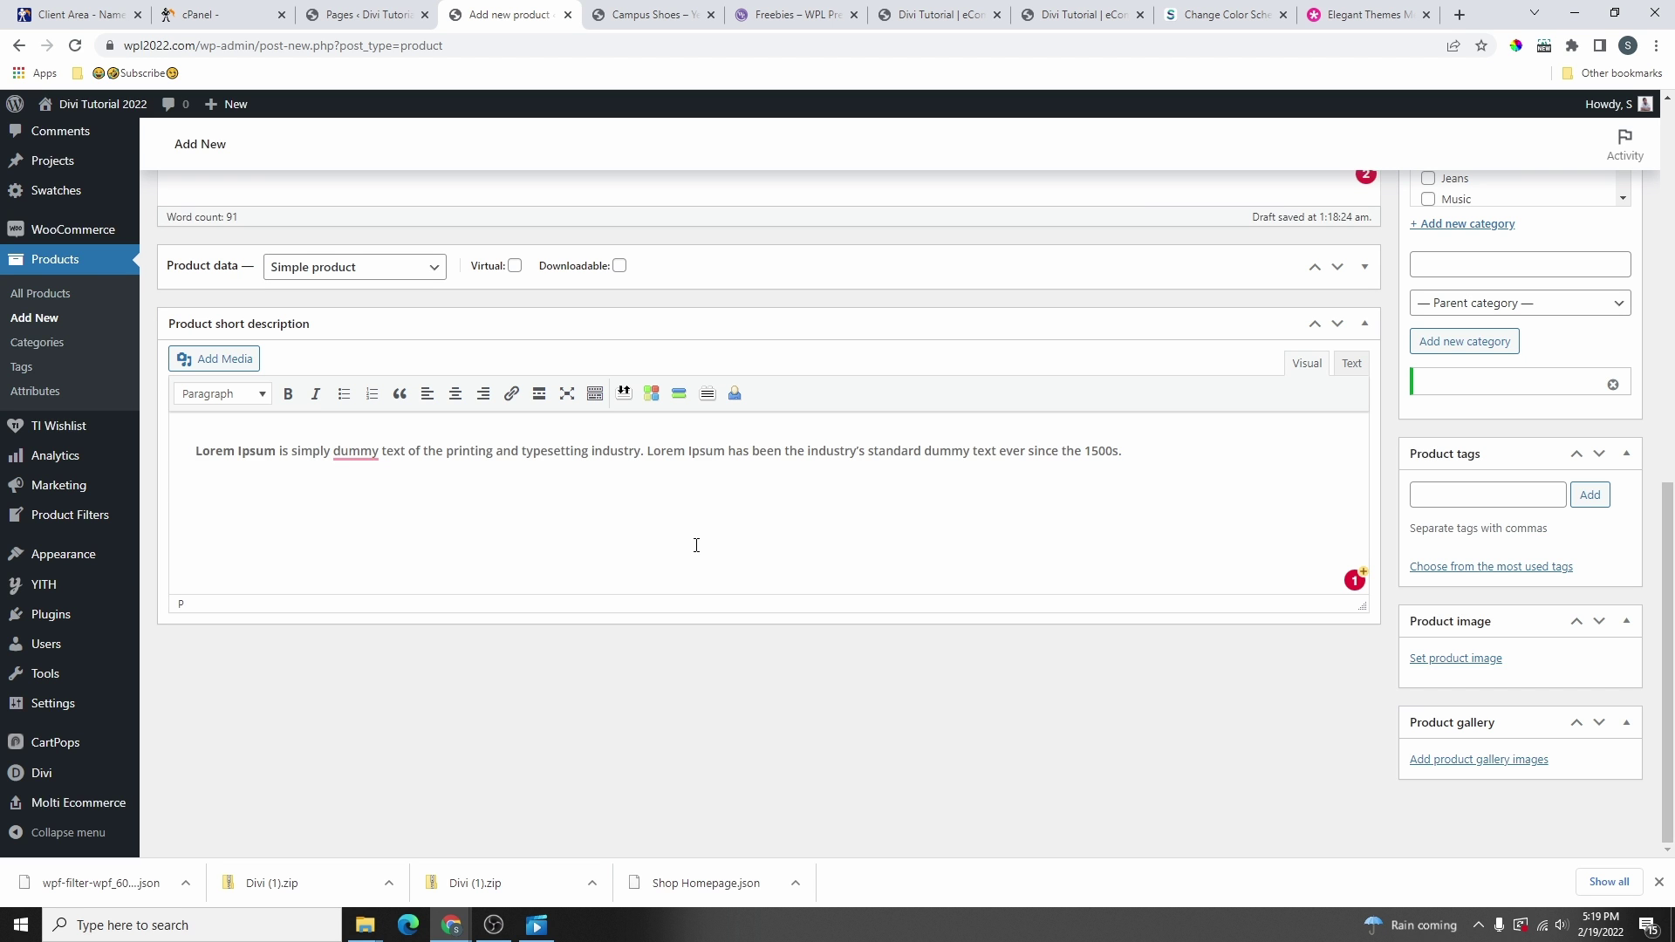
{"action": "scroll", "coordinate": [697, 545], "scroll_direction": "up", "scroll_amount": 6}
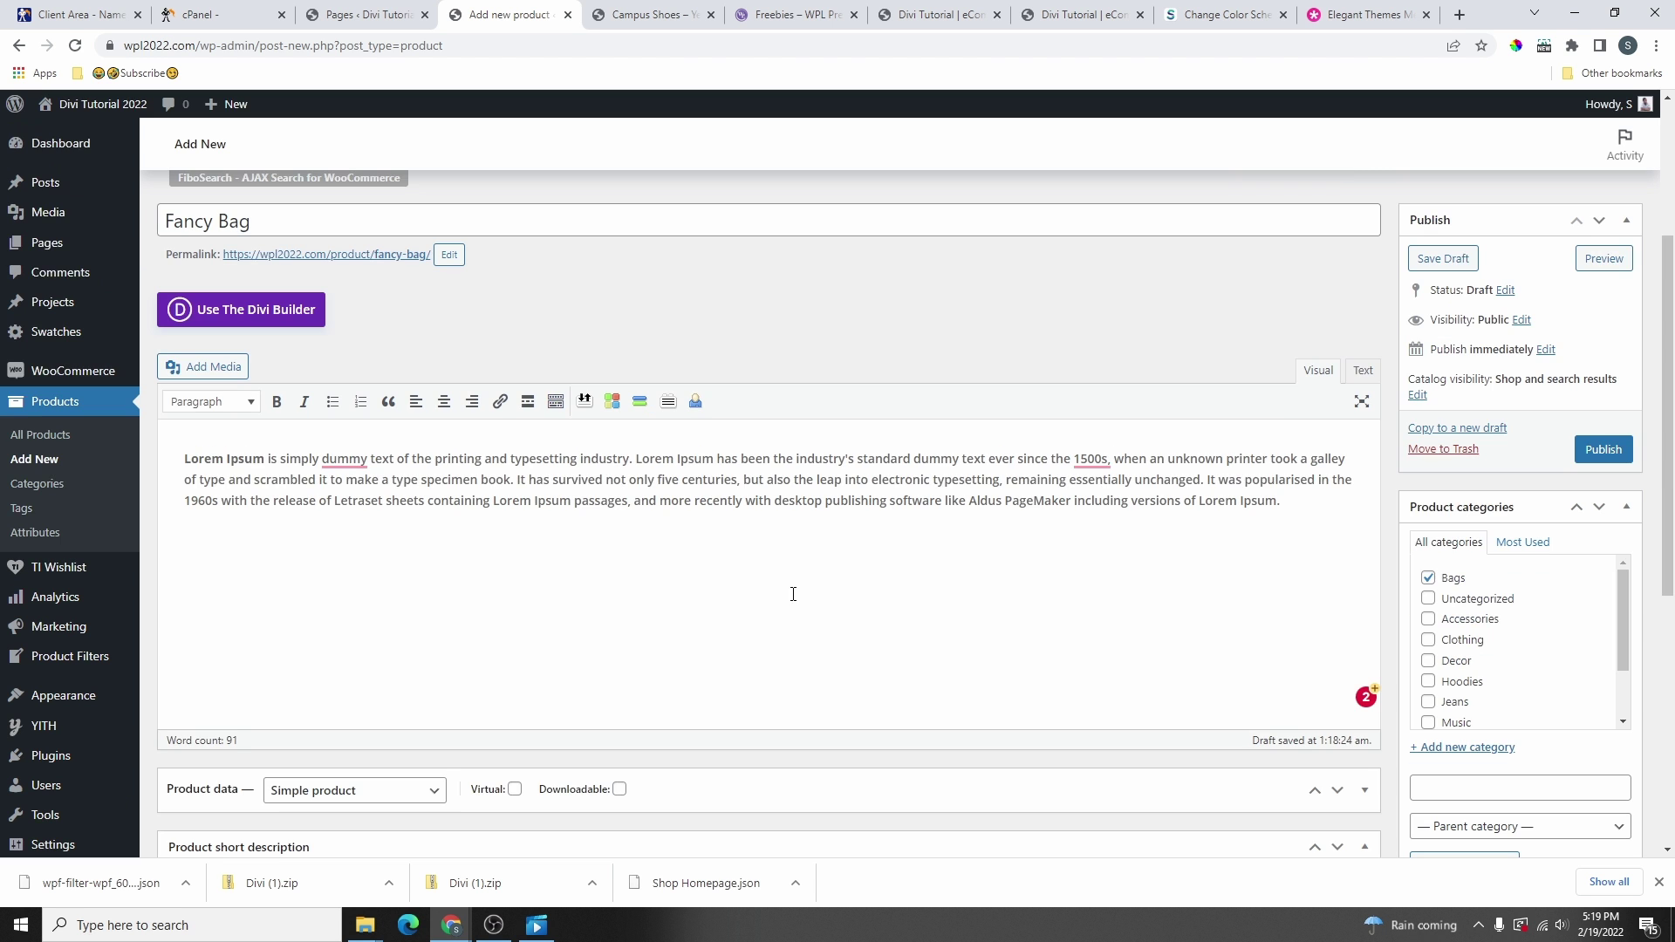
{"action": "scroll", "coordinate": [783, 576], "scroll_direction": "down", "scroll_amount": 2}
{"action": "scroll", "coordinate": [783, 577], "scroll_direction": "up", "scroll_amount": 5}
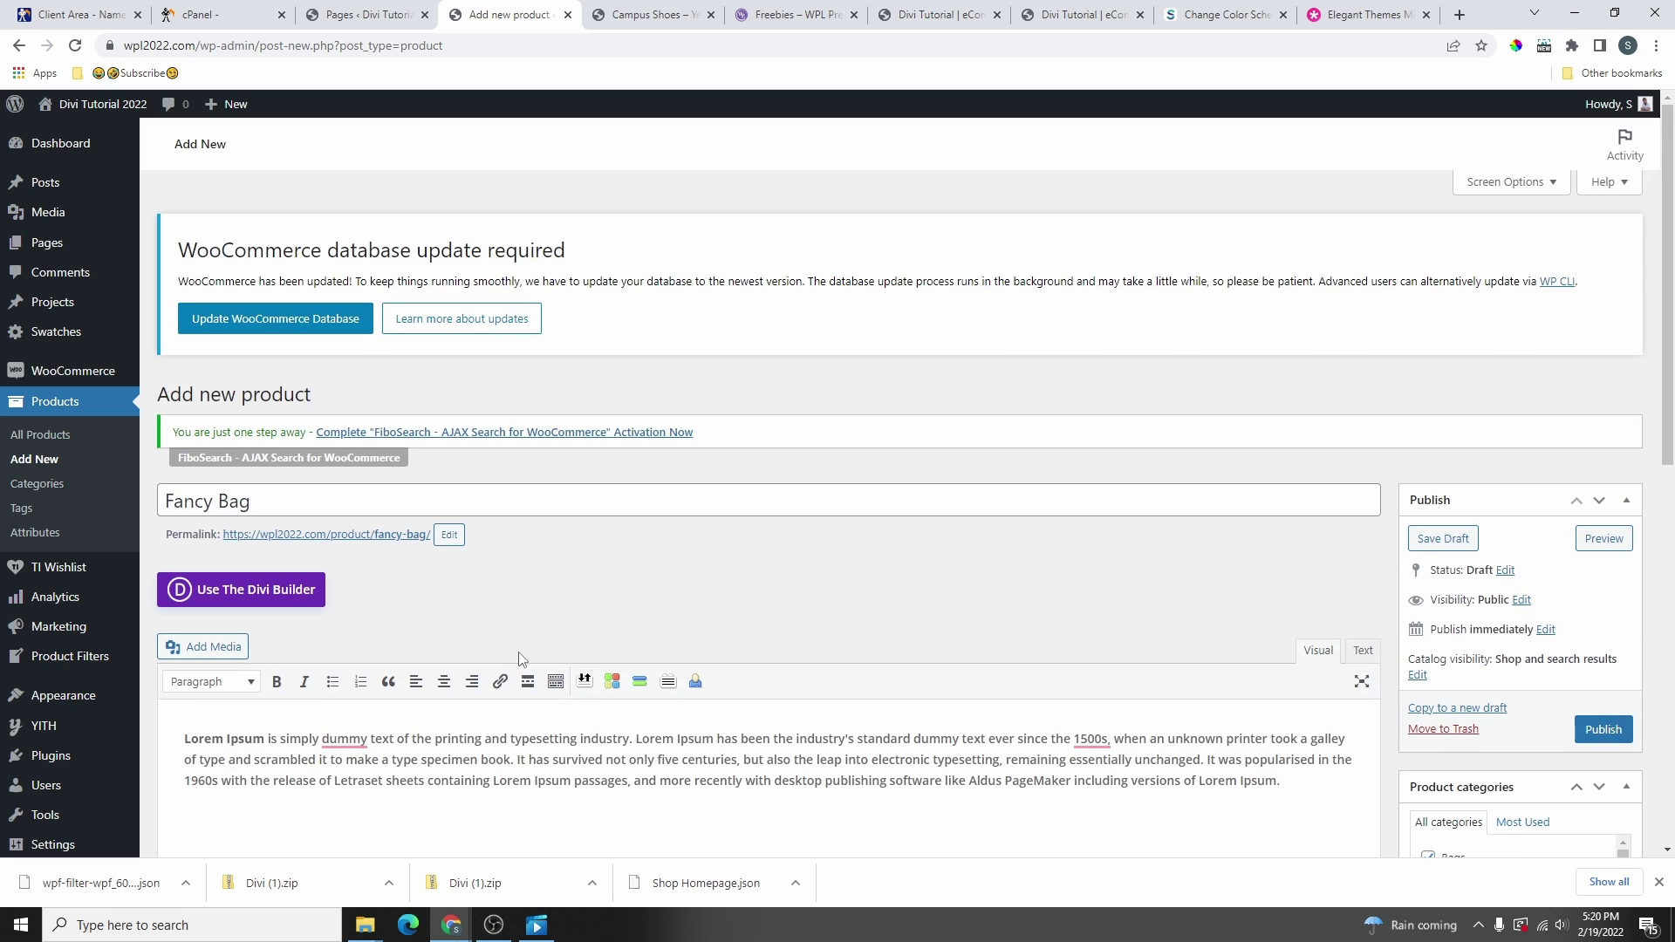
{"action": "scroll", "coordinate": [565, 675], "scroll_direction": "down", "scroll_amount": 1}
{"action": "scroll", "coordinate": [565, 674], "scroll_direction": "down", "scroll_amount": 2}
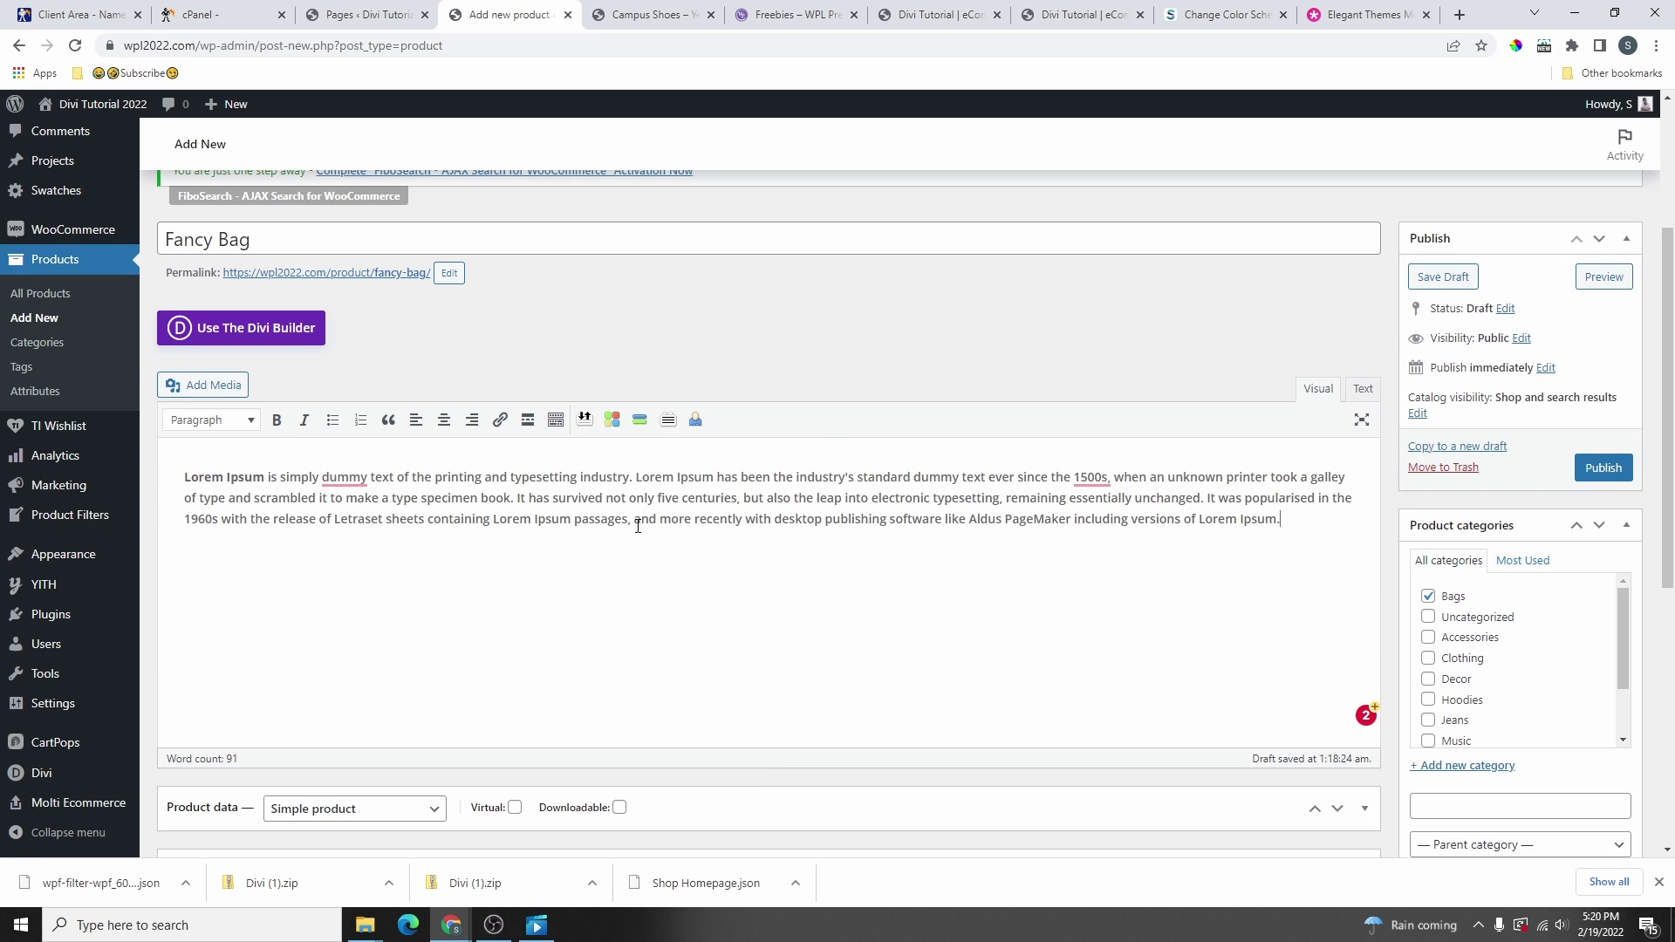
- Add the product tags "fancy bag" and "bag" to the Fancy Bag product
{"action": "scroll", "coordinate": [955, 566], "scroll_direction": "down", "scroll_amount": 6}
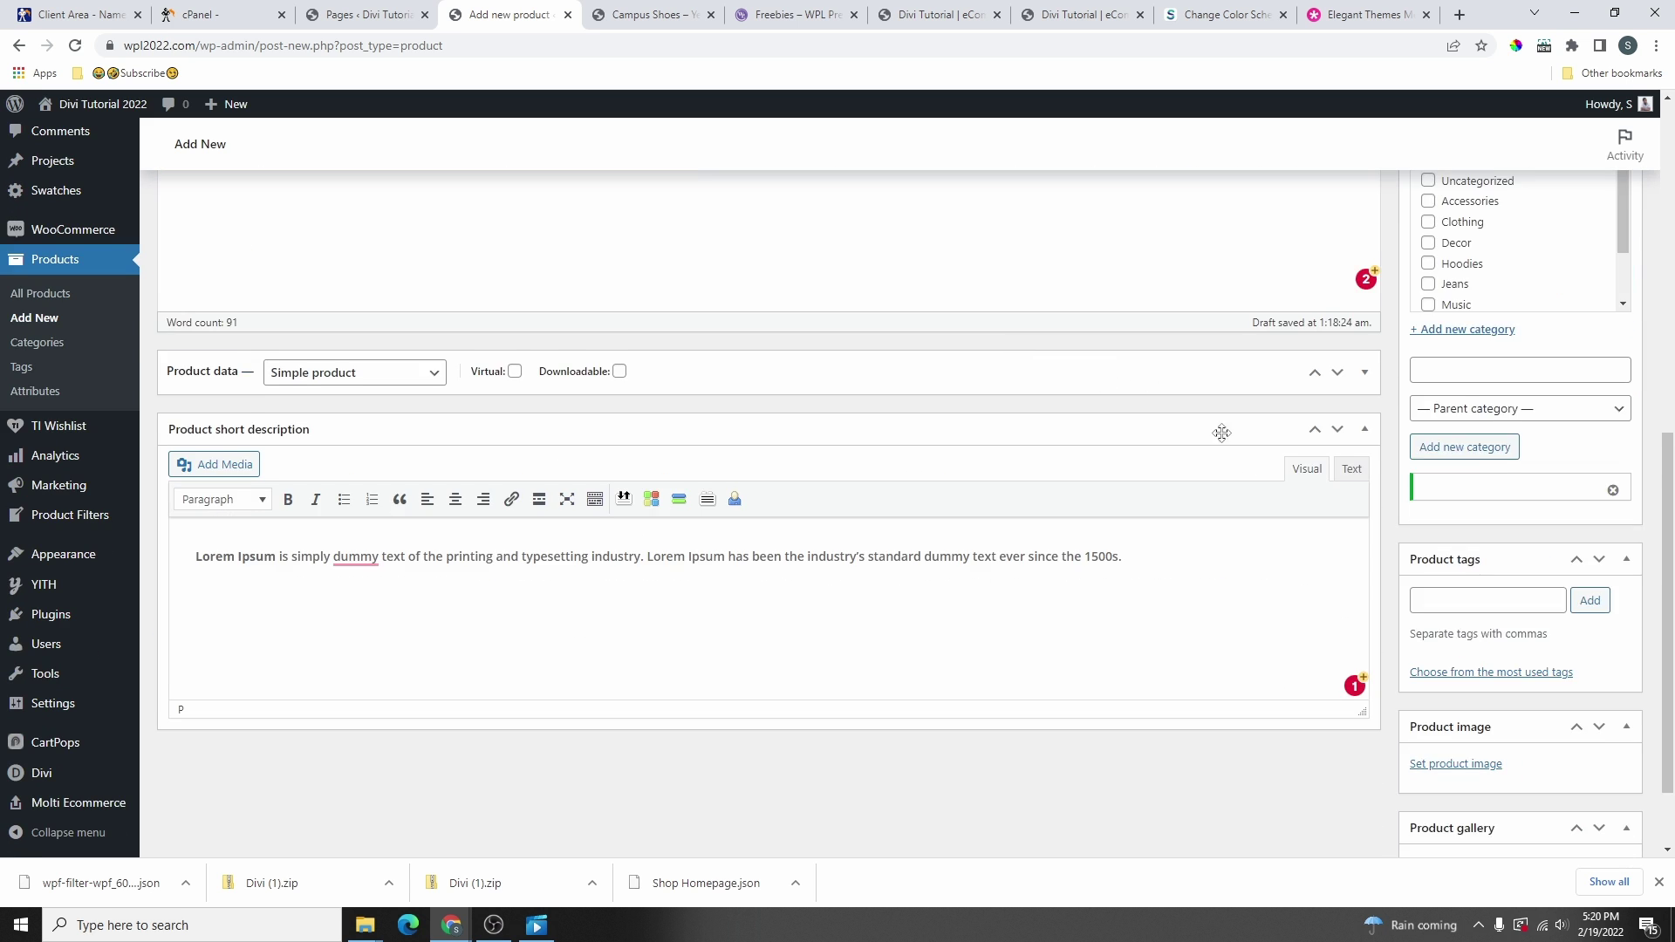
{"action": "scroll", "coordinate": [1353, 488], "scroll_direction": "down", "scroll_amount": 1}
{"action": "left_click", "coordinate": [1472, 513]}
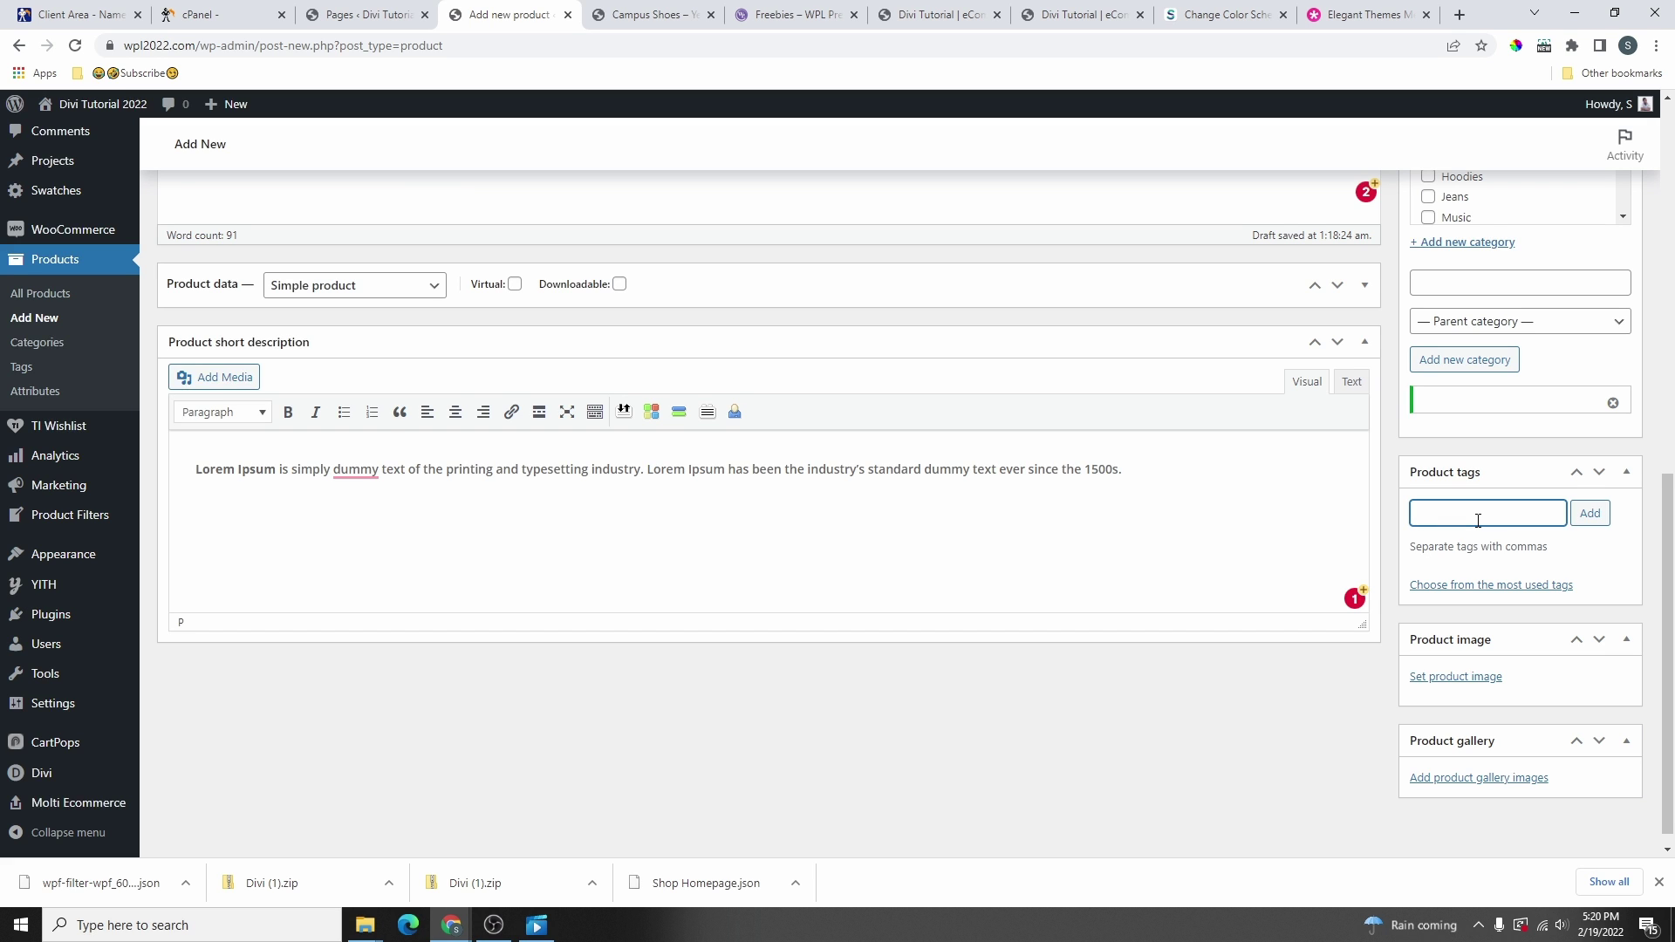
{"action": "type", "text": "bag"}
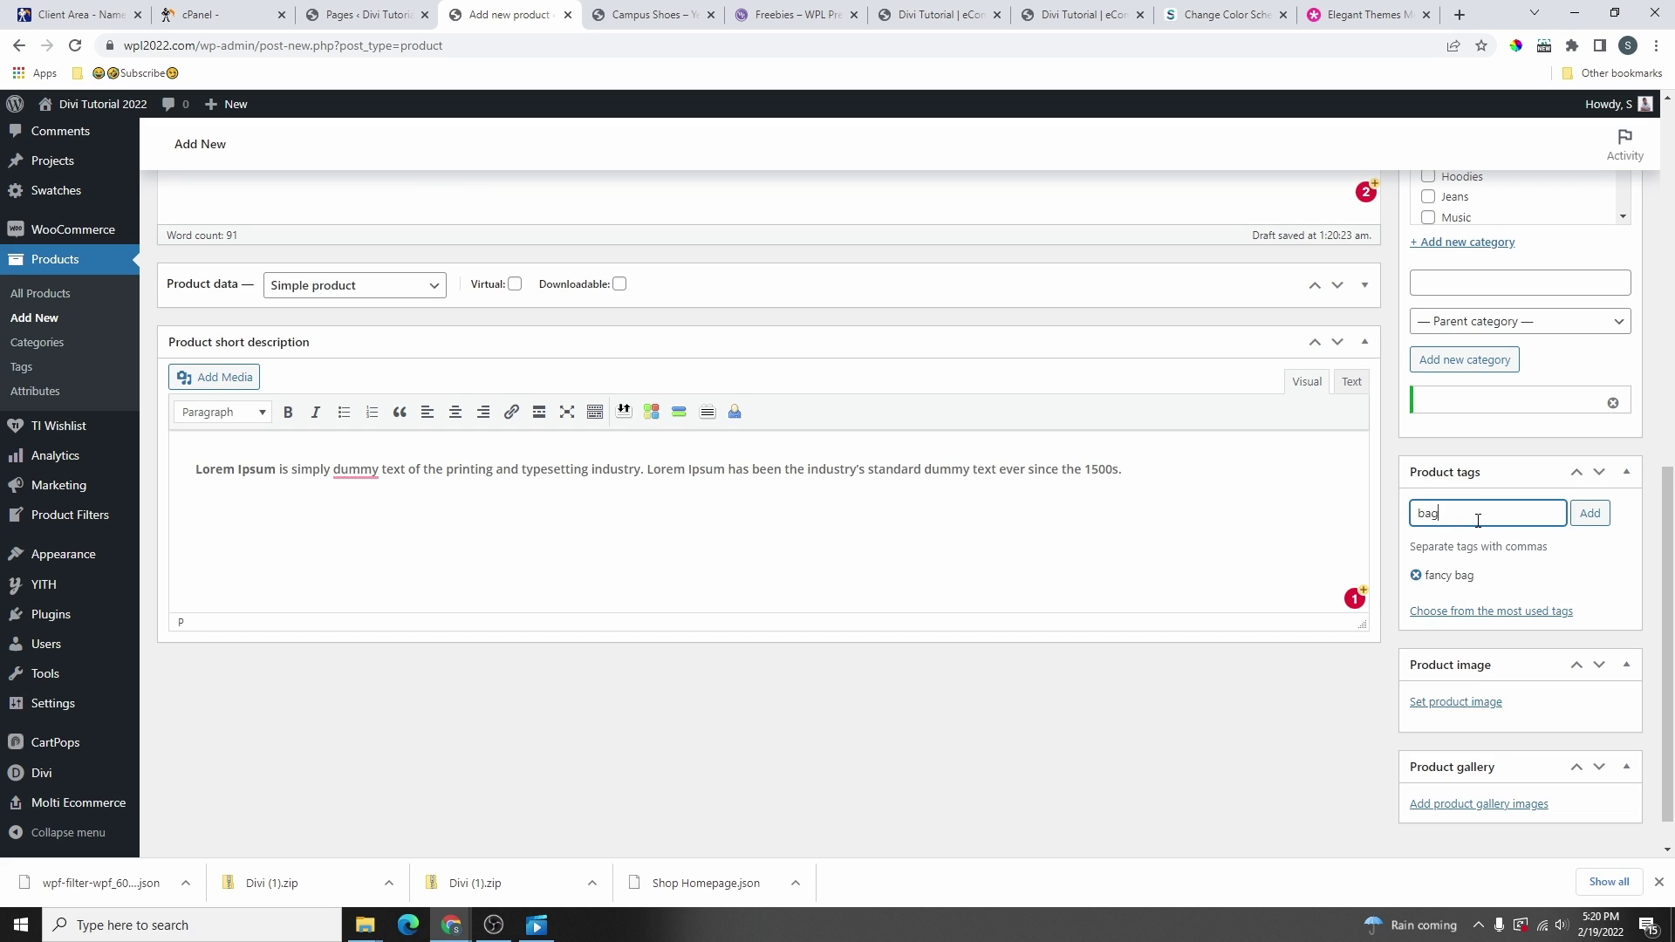
{"action": "key", "text": "Return"}
- Expand the product data section and mark the simple product as both downloadable and virtual
{"action": "scroll", "coordinate": [1370, 332], "scroll_direction": "up", "scroll_amount": 1}
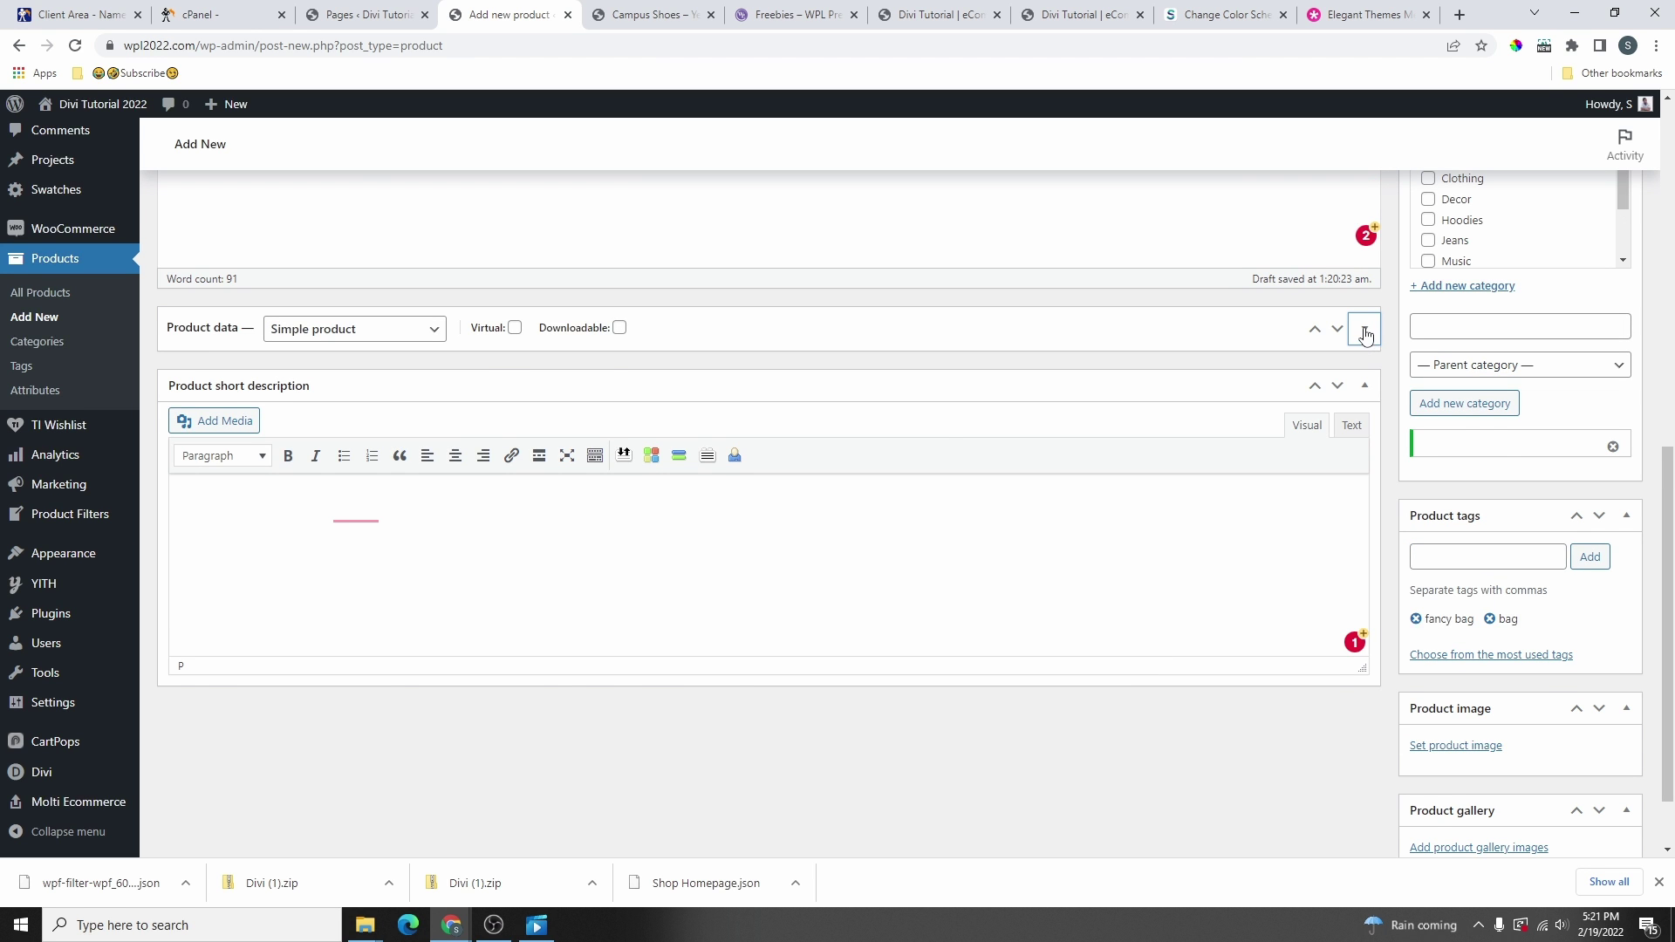
{"action": "left_click", "coordinate": [1366, 336]}
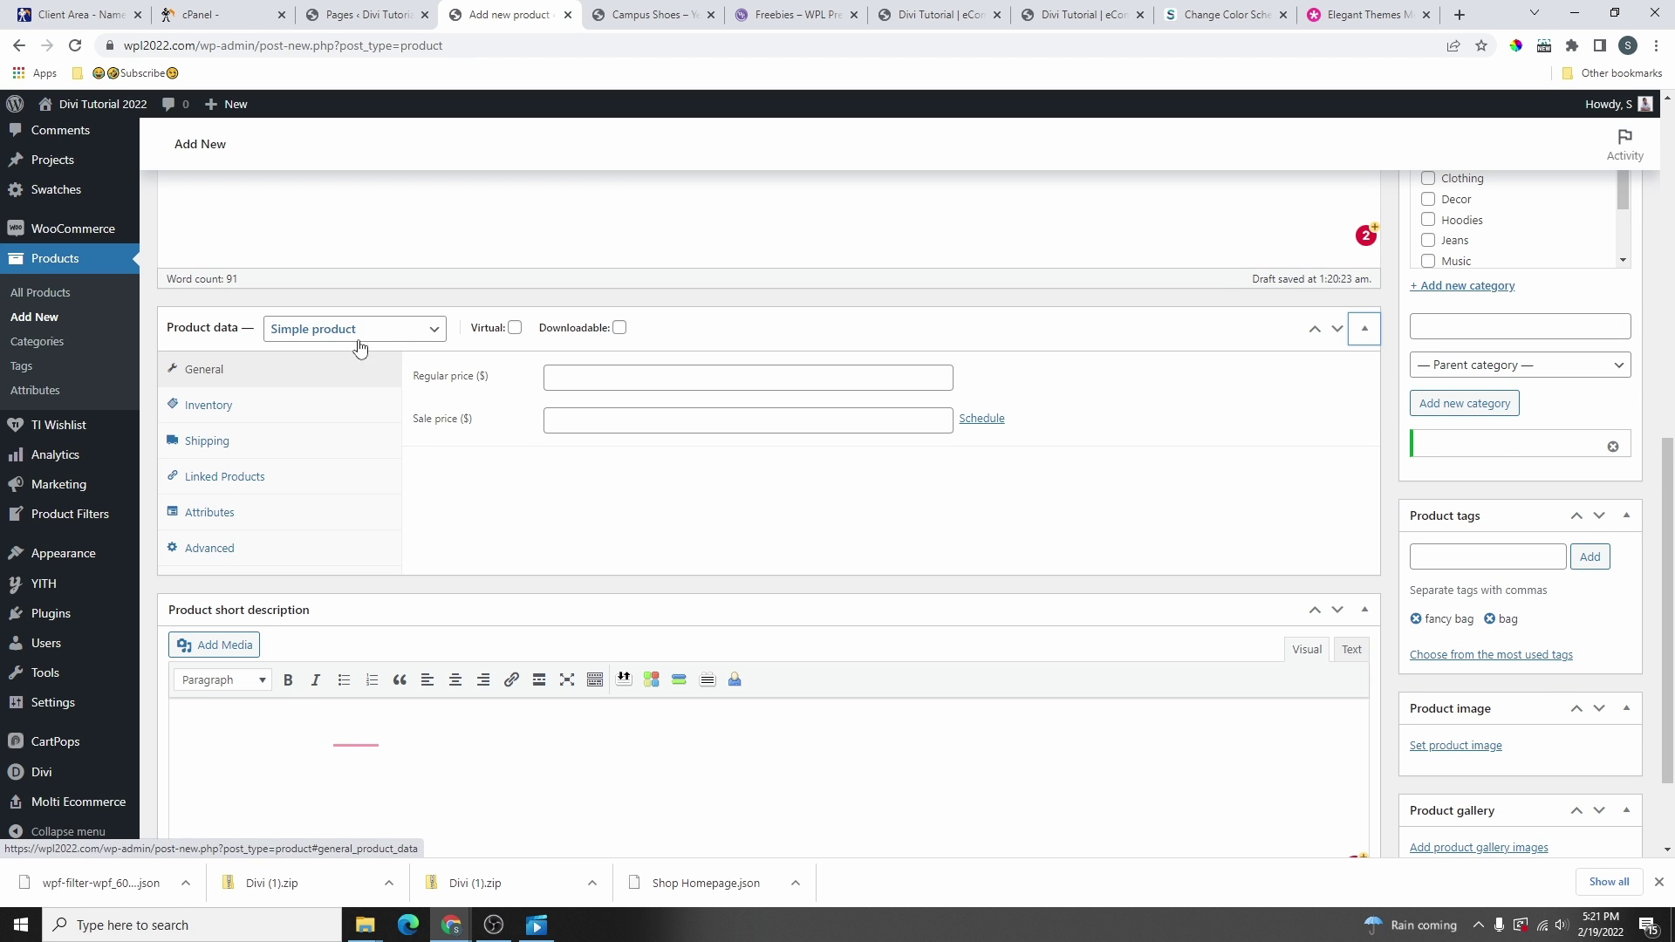
{"action": "scroll", "coordinate": [692, 411], "scroll_direction": "up", "scroll_amount": 4}
{"action": "scroll", "coordinate": [737, 514], "scroll_direction": "down", "scroll_amount": 2}
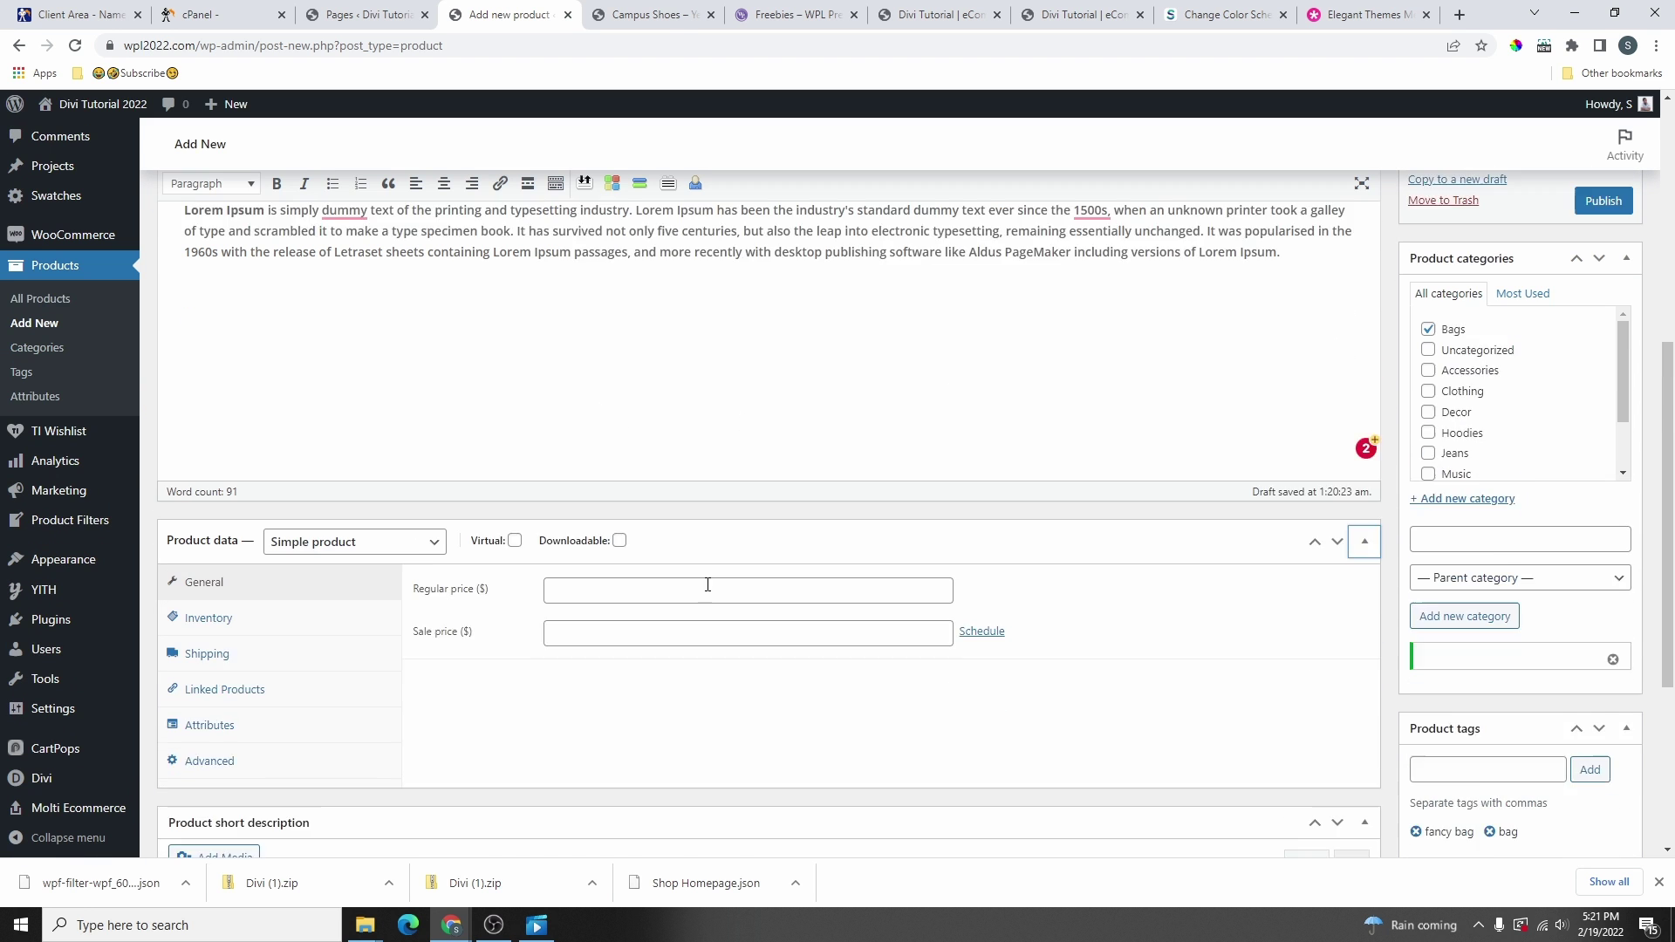
{"action": "scroll", "coordinate": [708, 584], "scroll_direction": "down", "scroll_amount": 1}
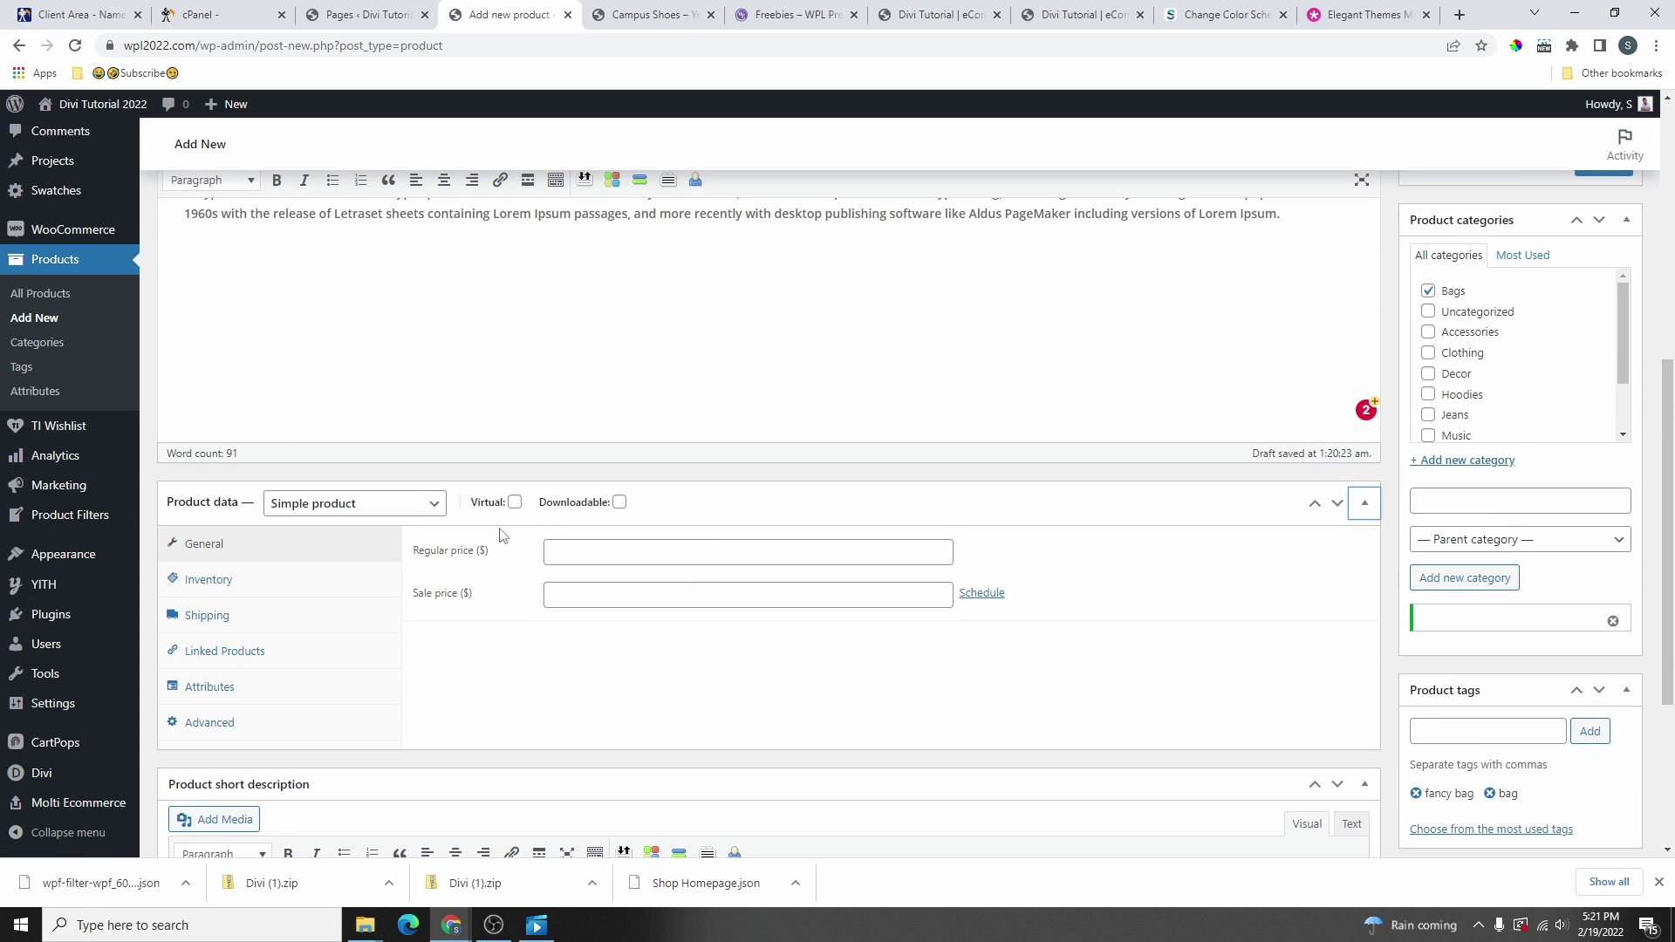
{"action": "left_click", "coordinate": [619, 501]}
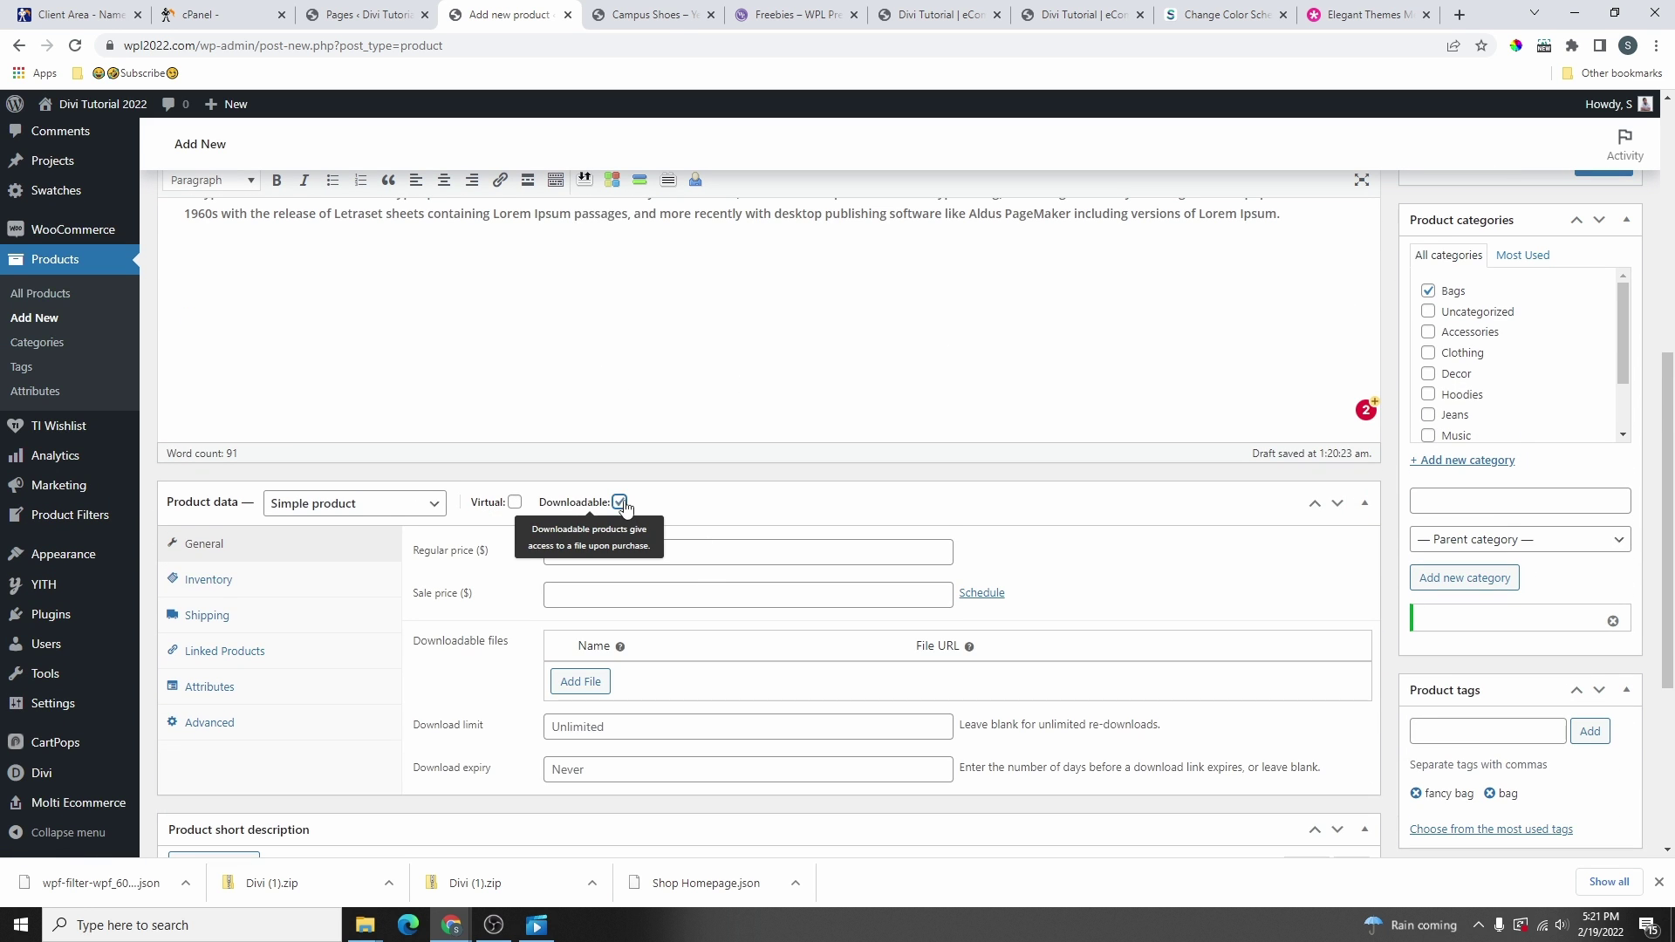
{"action": "left_click", "coordinate": [514, 503]}
{"action": "scroll", "coordinate": [677, 509], "scroll_direction": "down", "scroll_amount": 3}
{"action": "scroll", "coordinate": [612, 386], "scroll_direction": "up", "scroll_amount": 1}
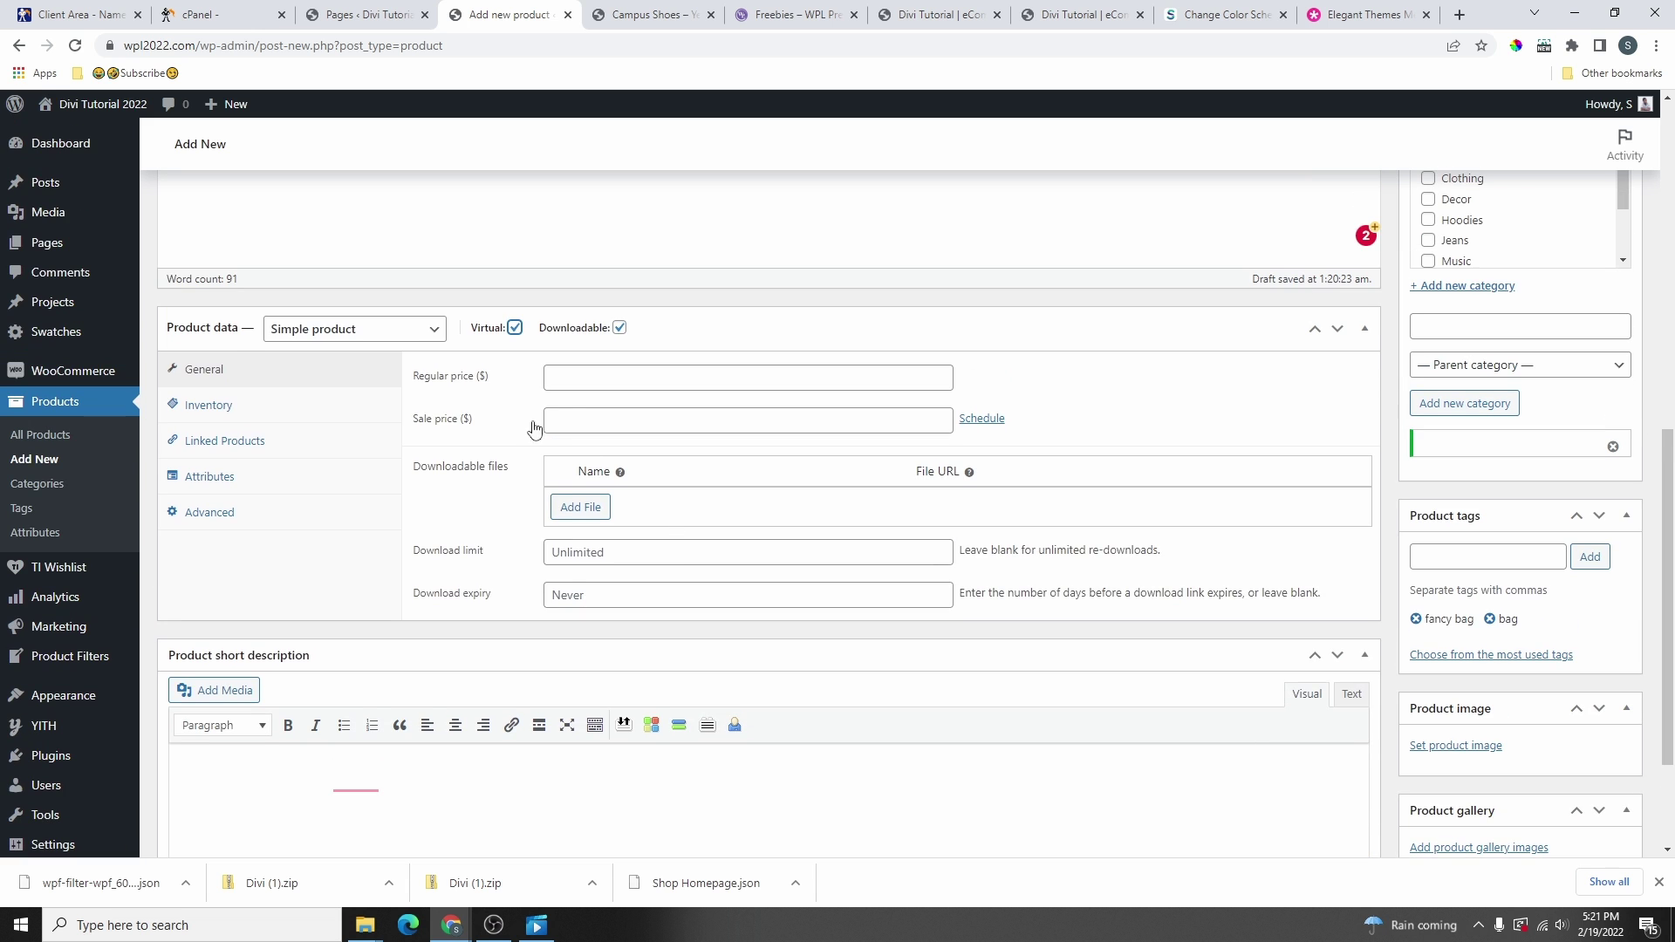
- Set the Fancy Bag product's regular price to $80
{"action": "left_click", "coordinate": [613, 384]}
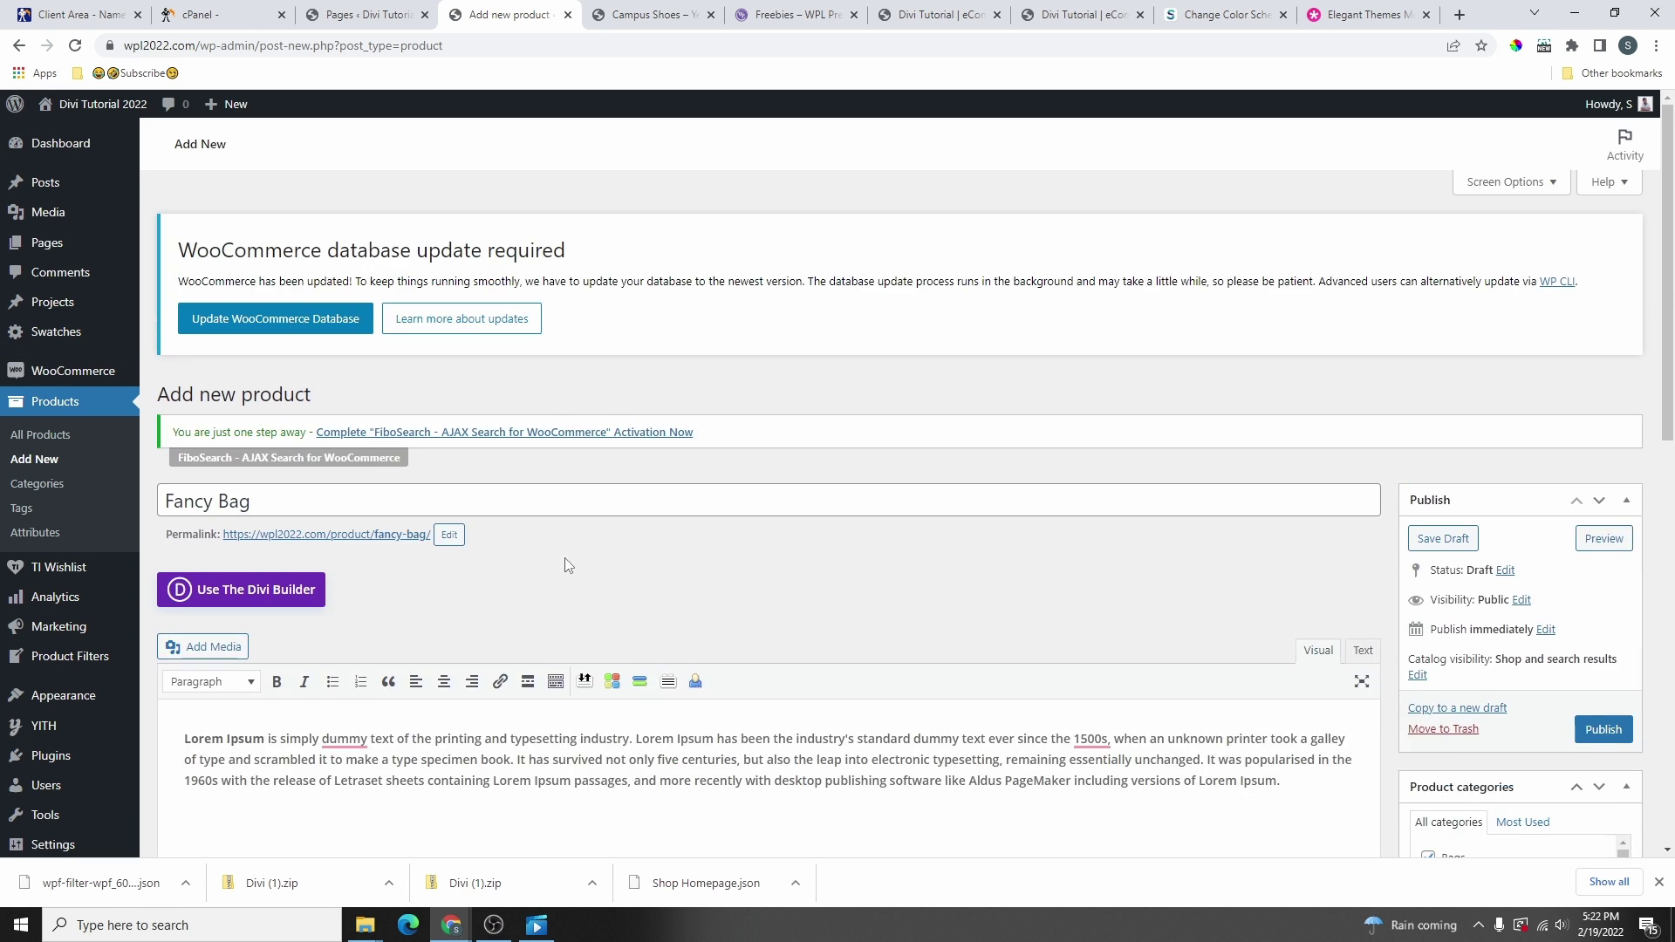
{"action": "scroll", "coordinate": [563, 559], "scroll_direction": "down", "scroll_amount": 8}
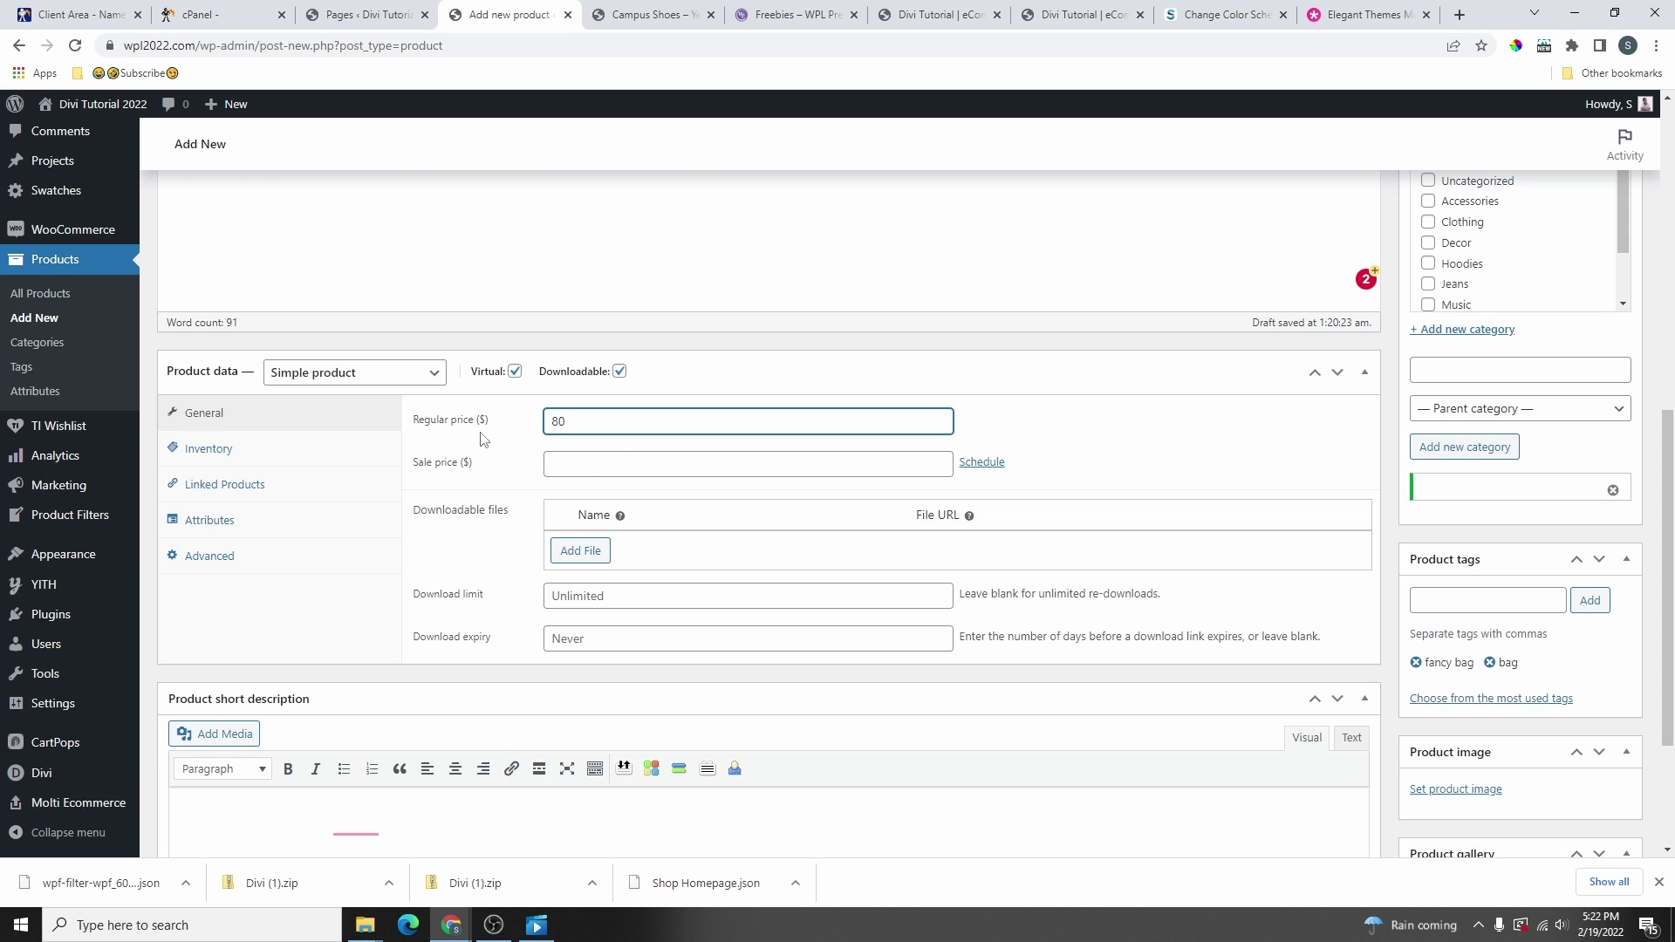
{"action": "scroll", "coordinate": [484, 439], "scroll_direction": "up", "scroll_amount": 10}
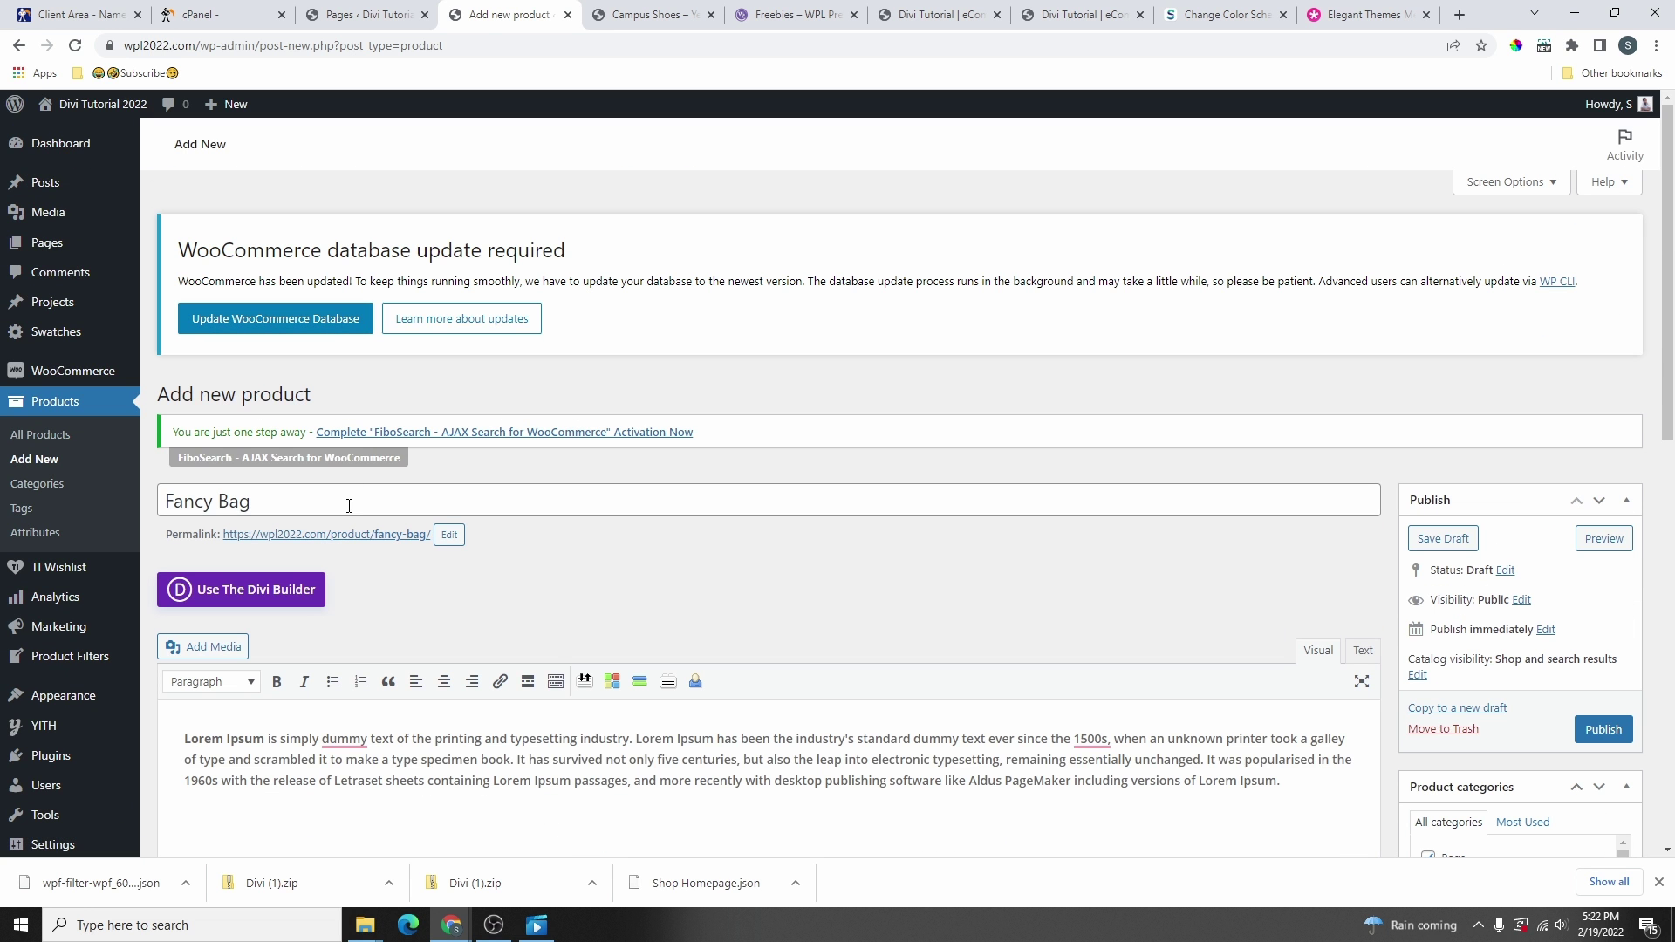
{"action": "scroll", "coordinate": [875, 511], "scroll_direction": "down", "scroll_amount": 4}
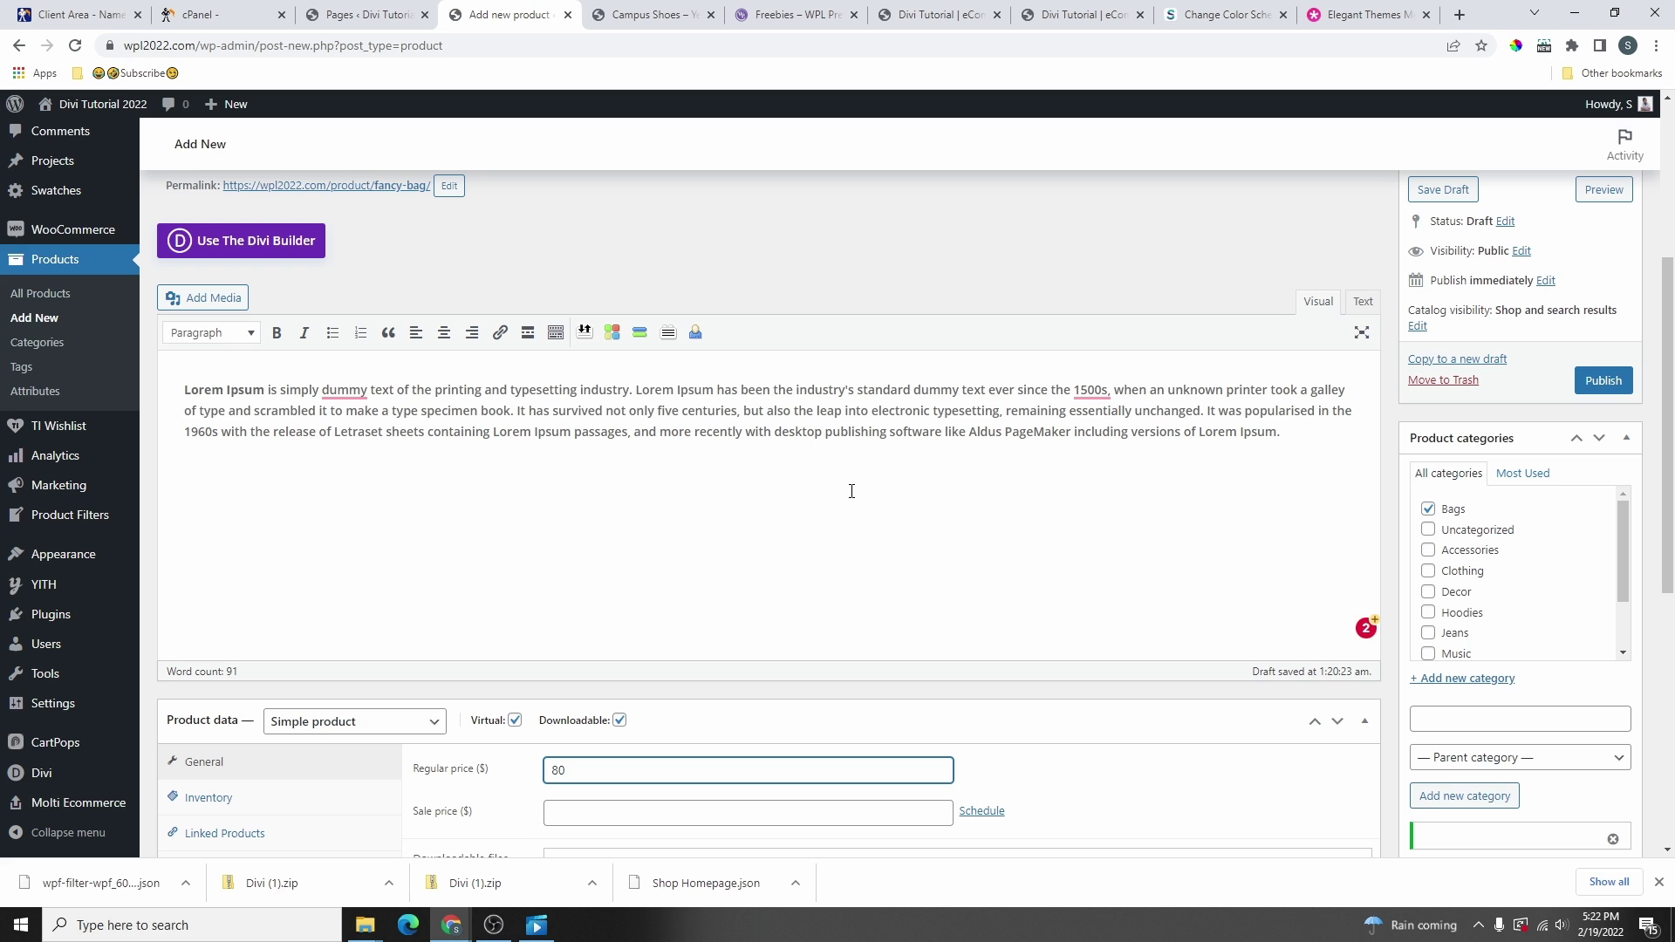
{"action": "scroll", "coordinate": [852, 491], "scroll_direction": "down", "scroll_amount": 5}
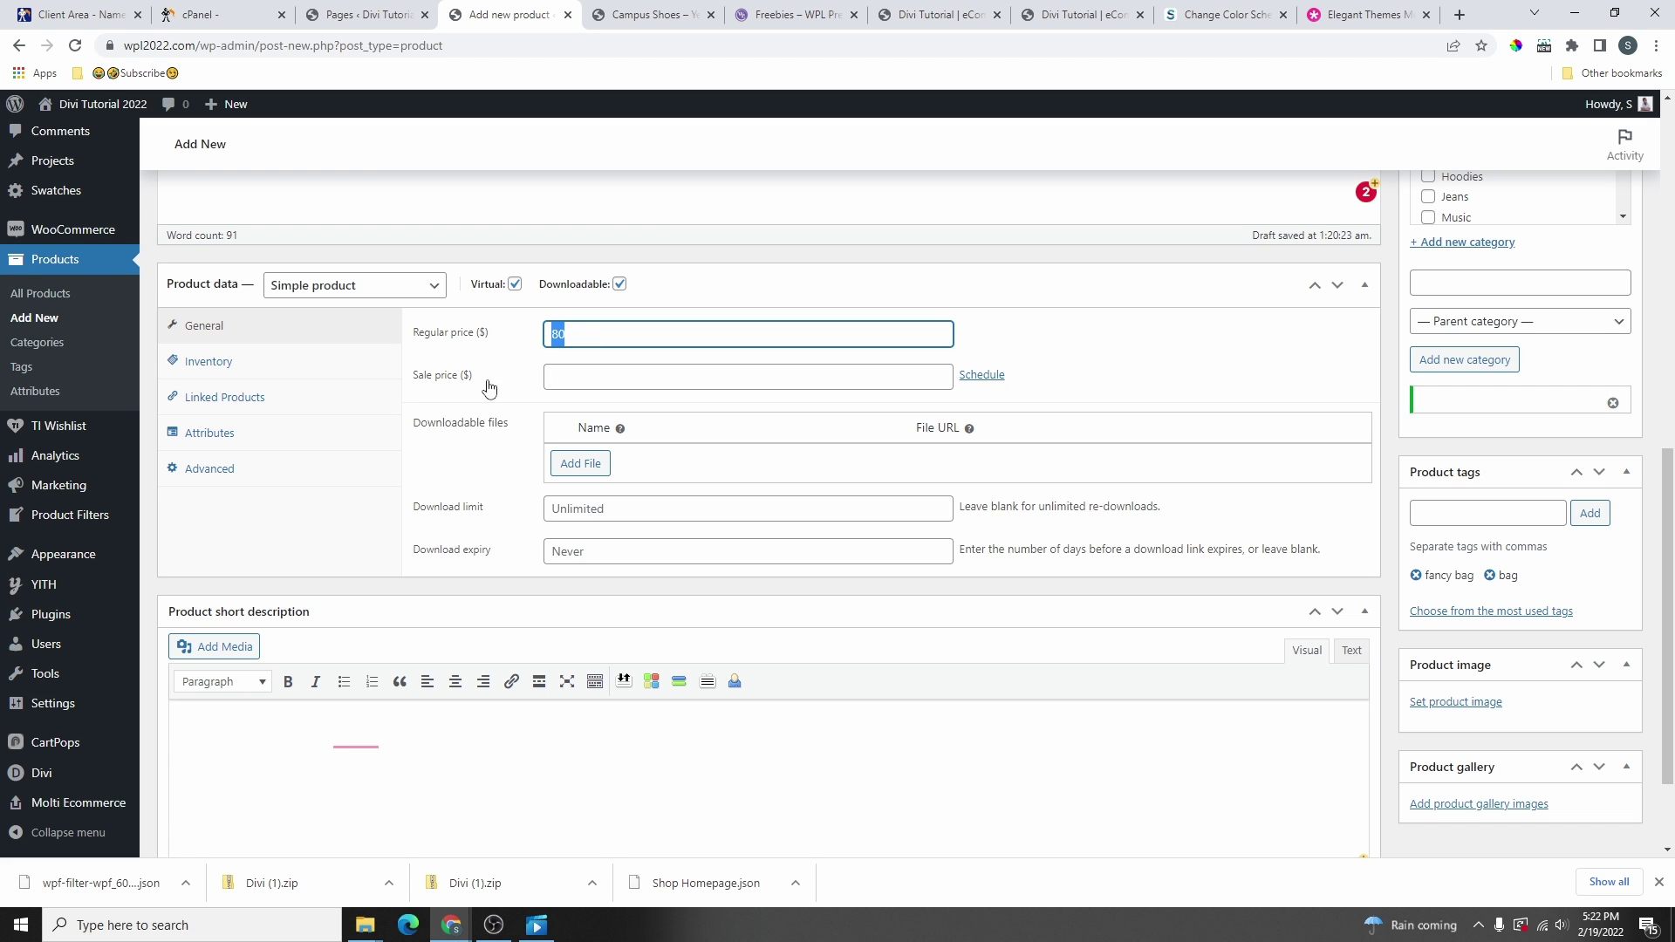
- Set the sale price to $60 and schedule it from 2022-02-19 to 2022-02-27
{"action": "left_click", "coordinate": [603, 377]}
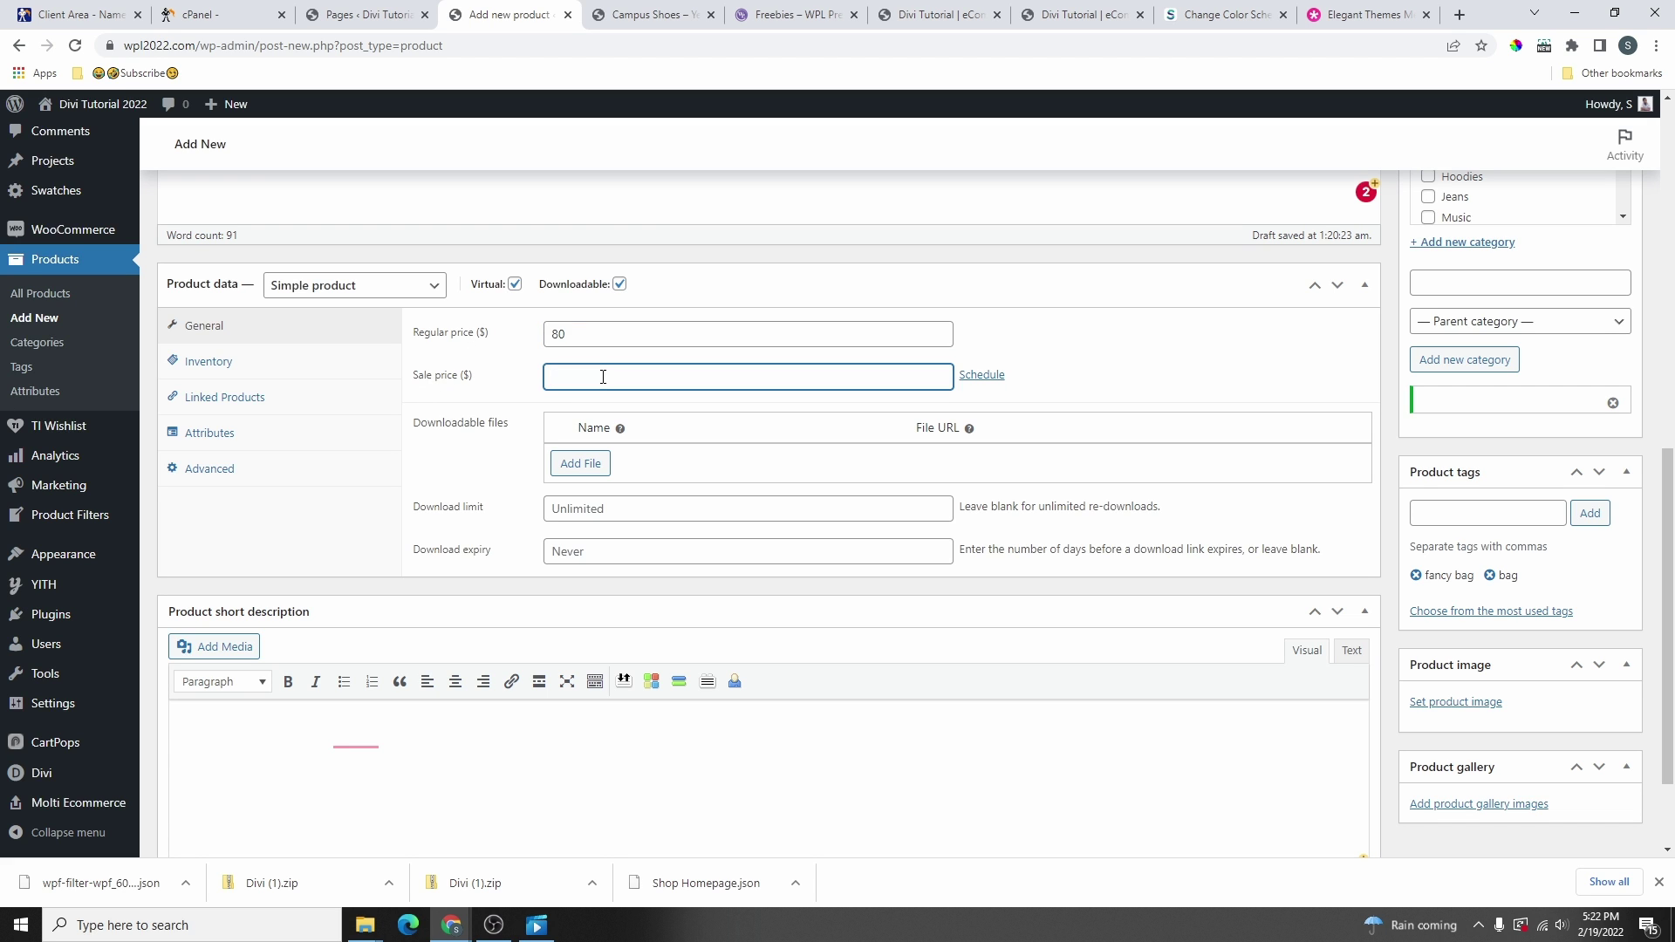
{"action": "left_click", "coordinate": [981, 375]}
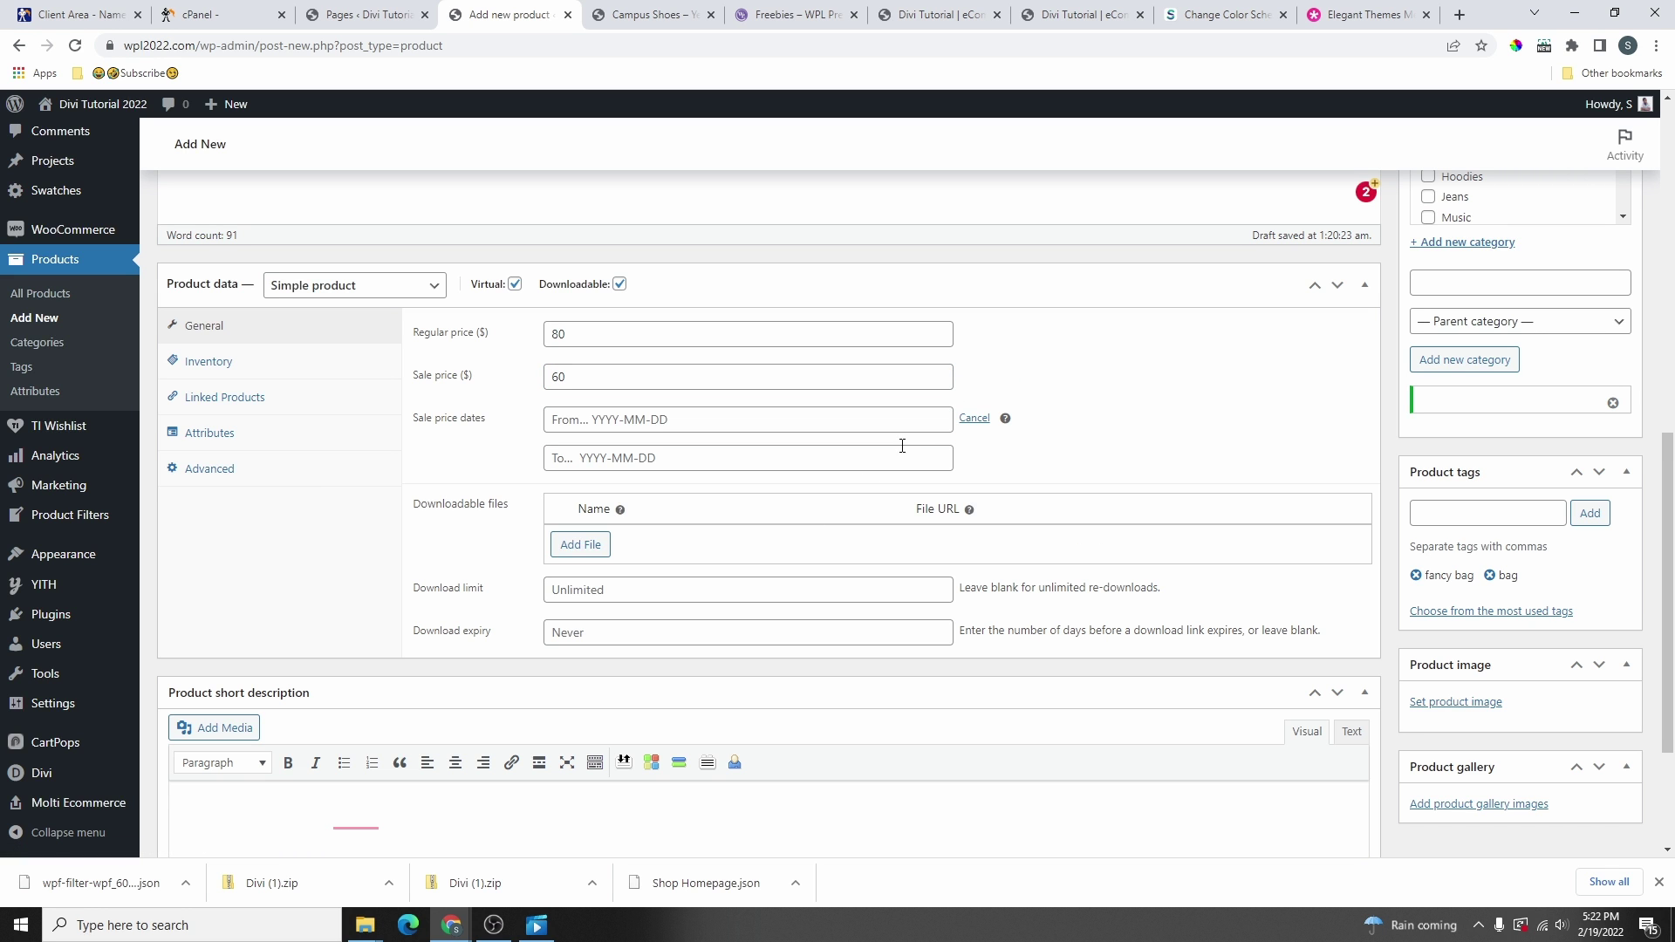
{"action": "left_click", "coordinate": [691, 423]}
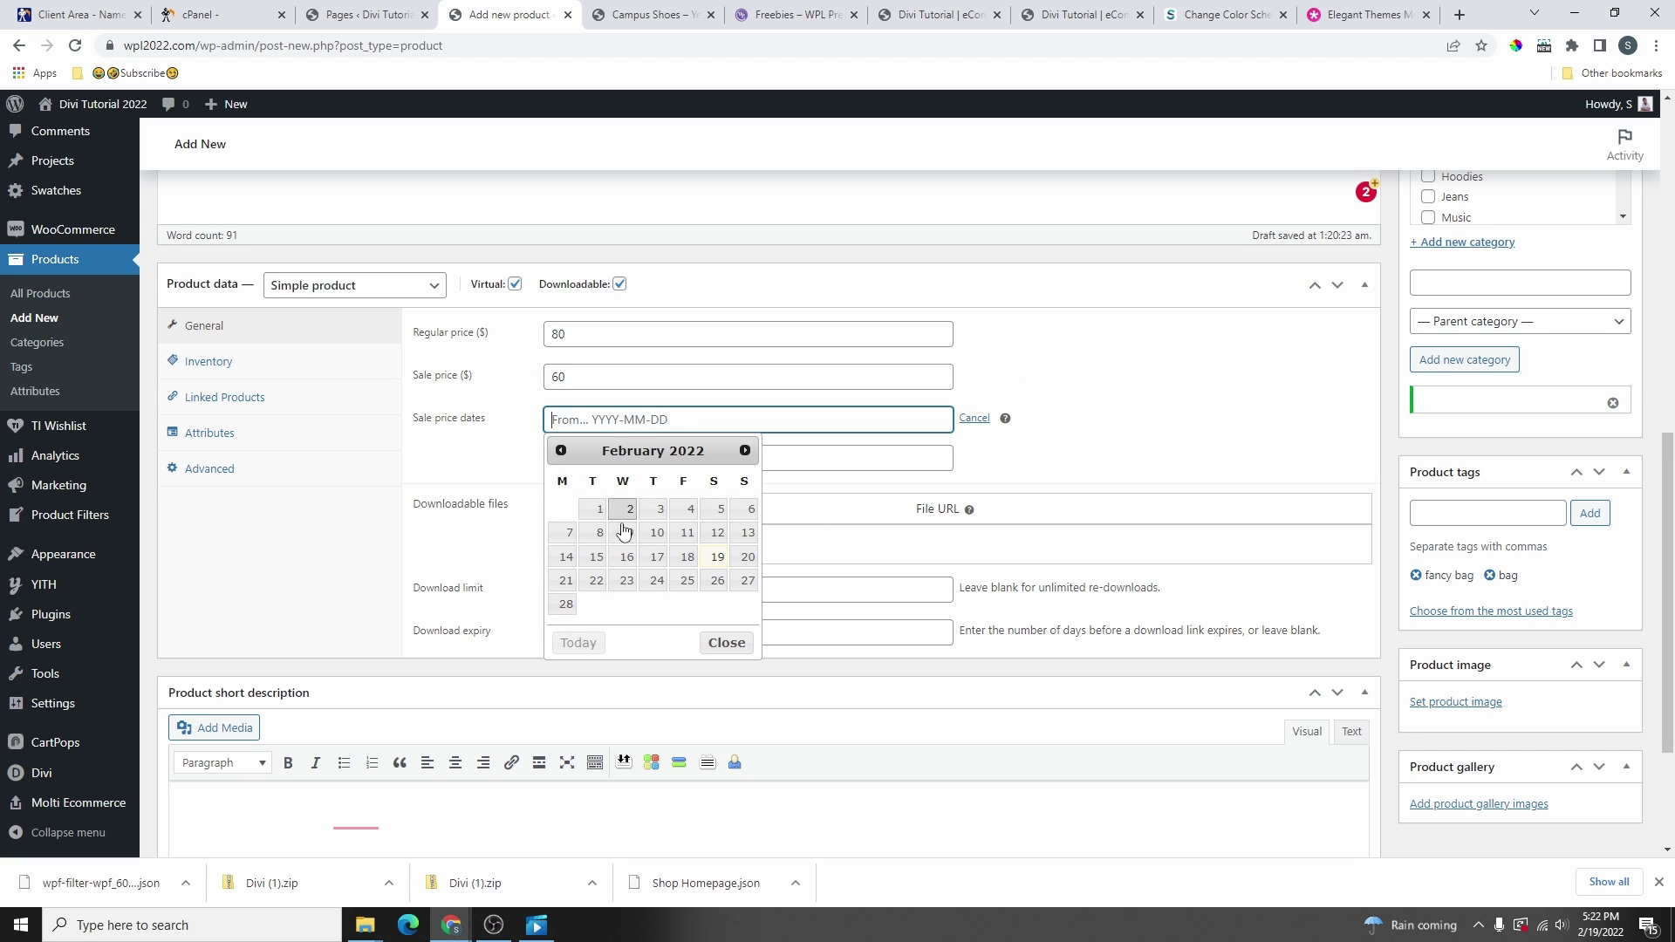
{"action": "left_click", "coordinate": [705, 563]}
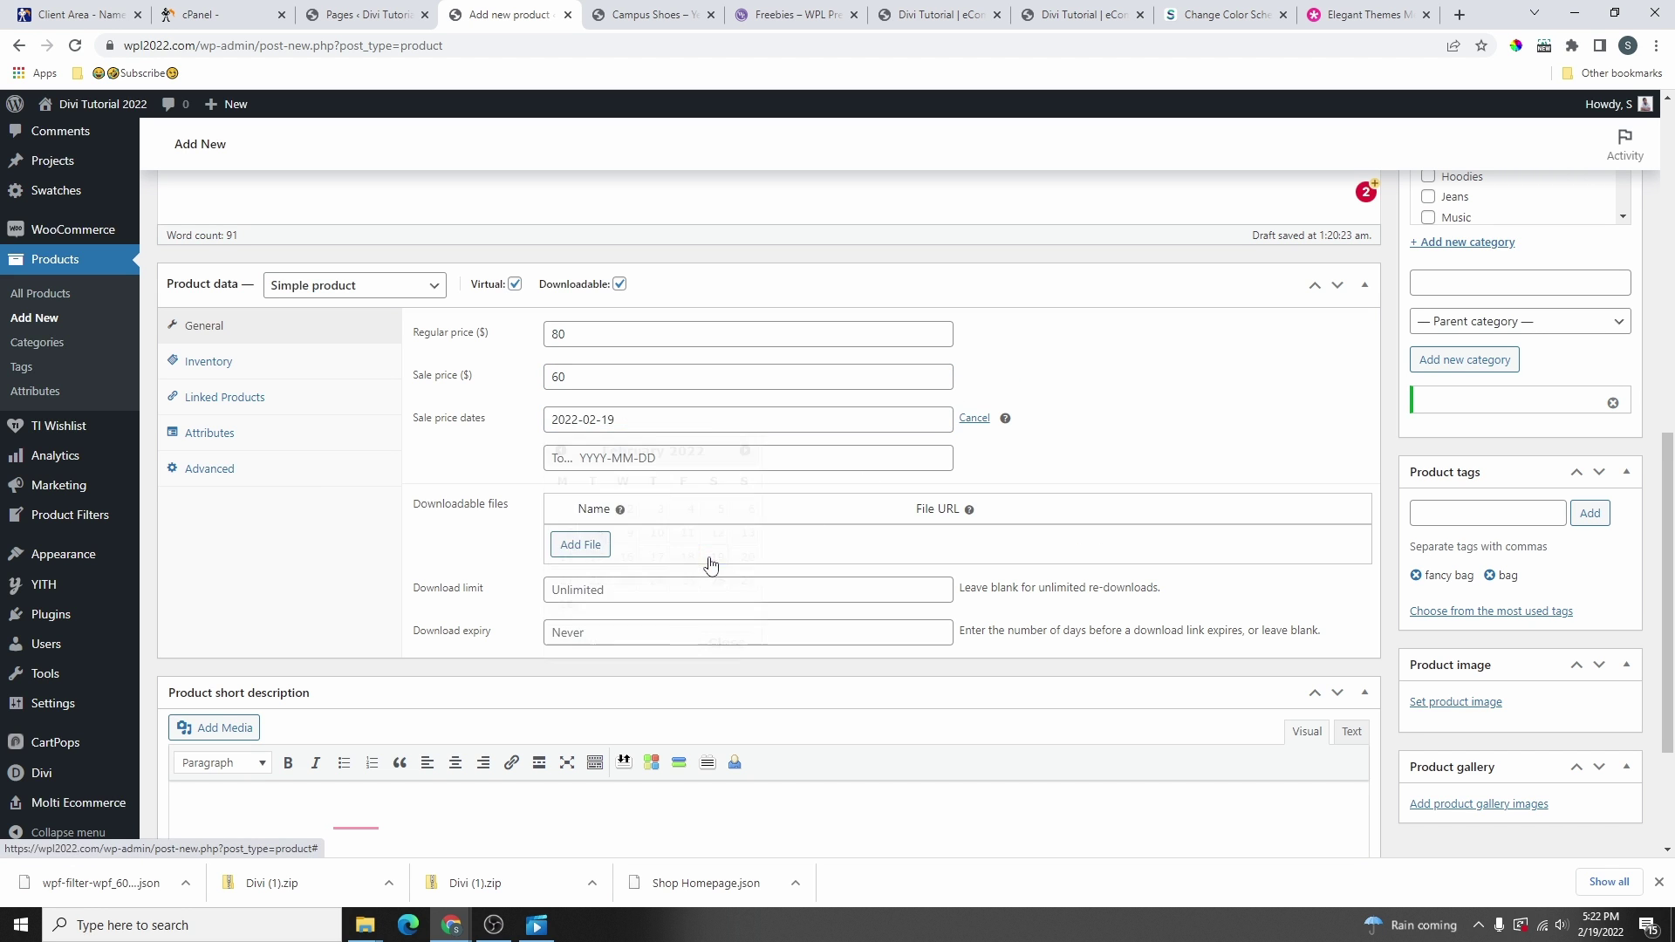
{"action": "left_click", "coordinate": [650, 458]}
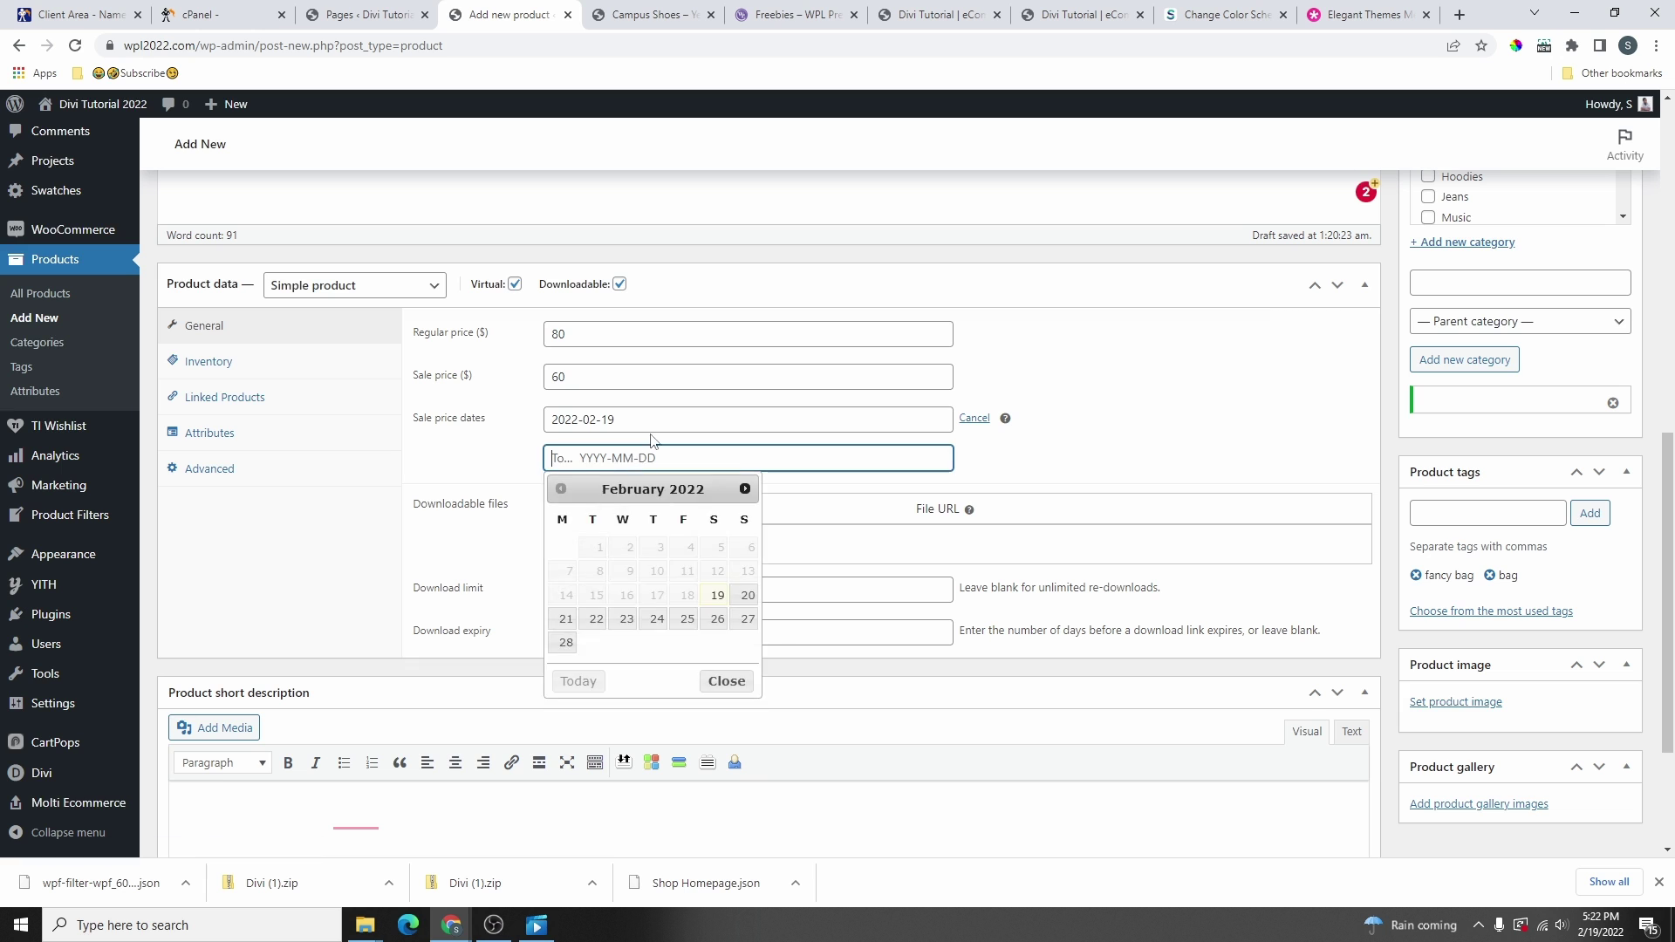
{"action": "left_click", "coordinate": [747, 619]}
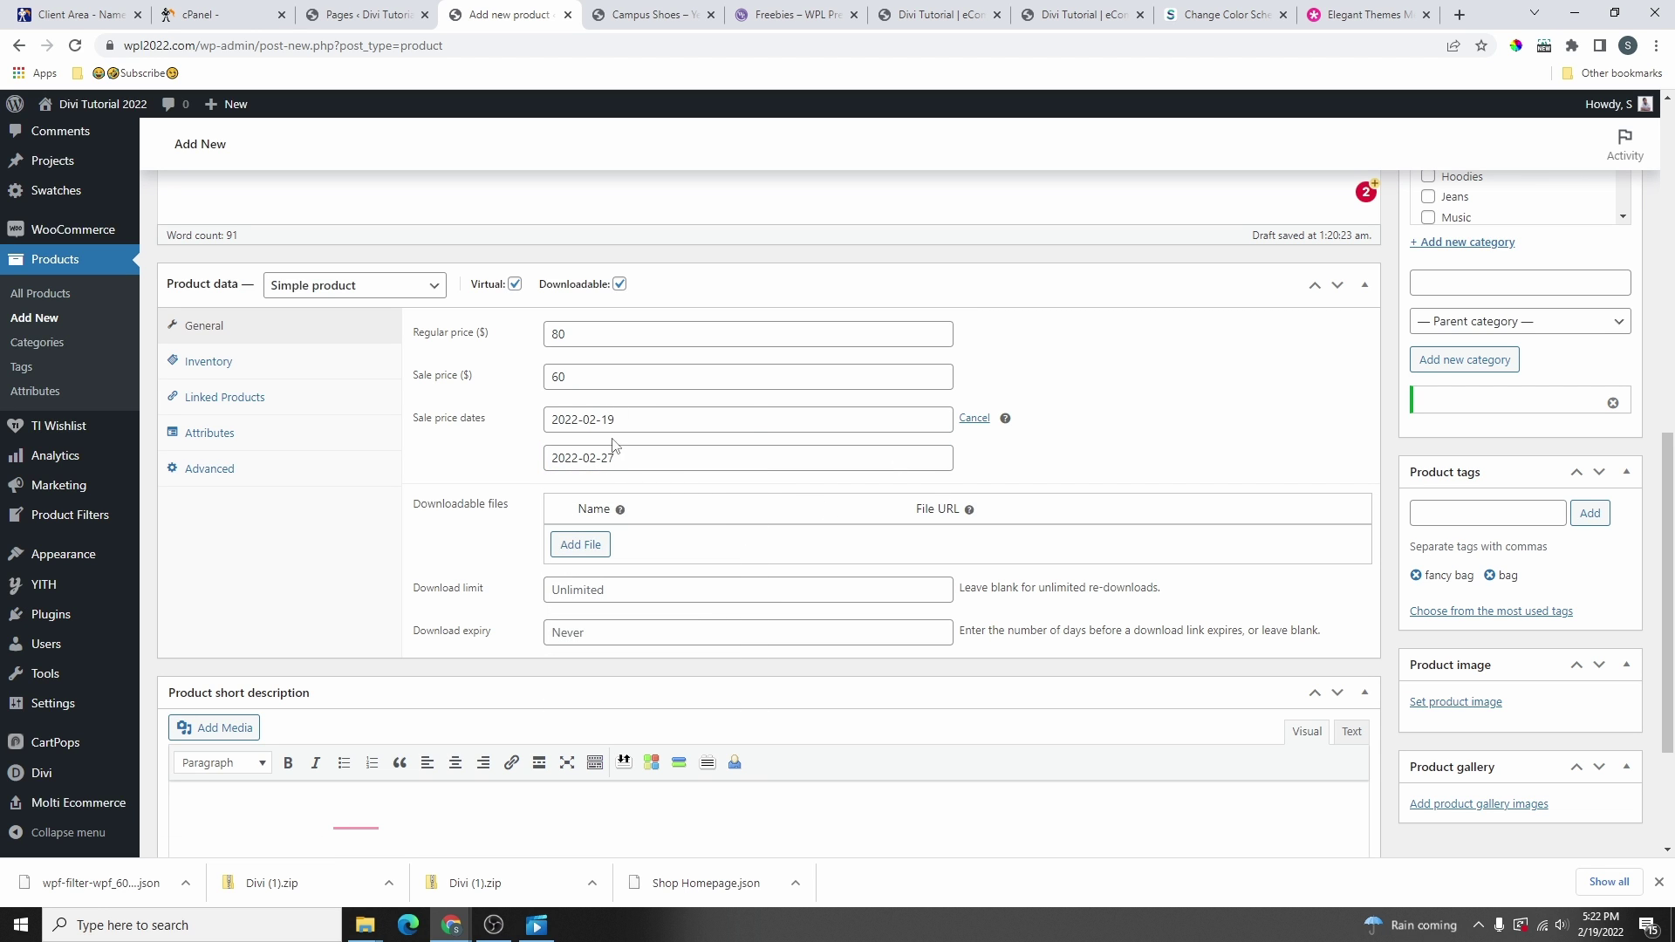
{"action": "left_click_drag", "start_coordinate": [587, 338], "coordinate": [547, 341]}
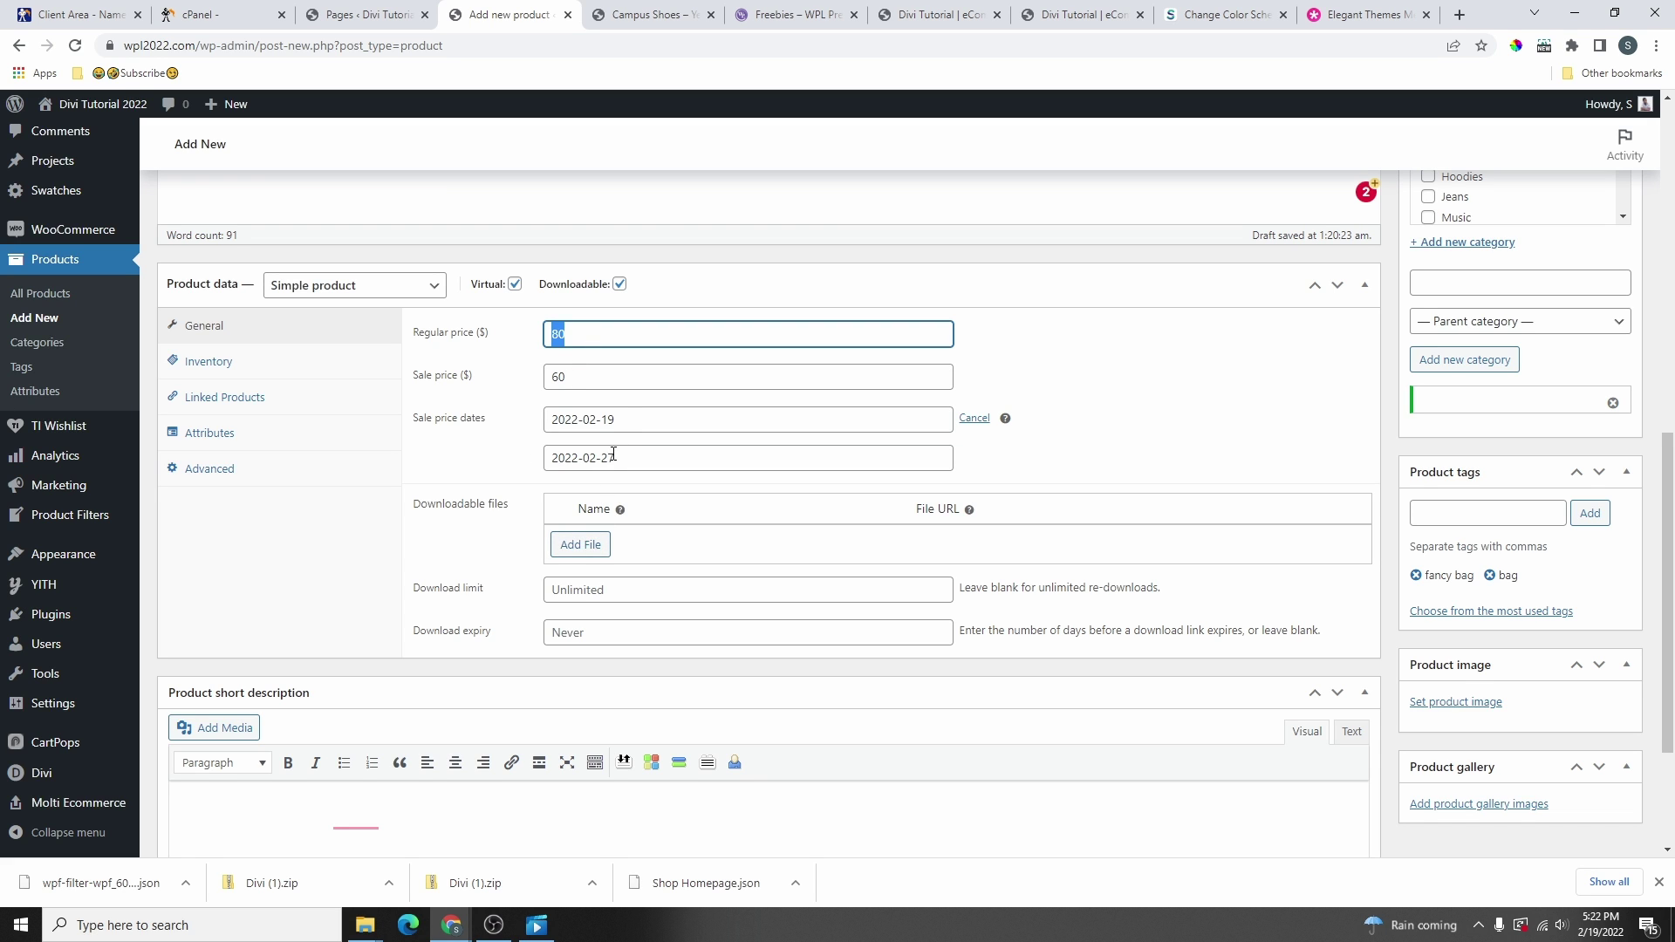
{"action": "left_click_drag", "start_coordinate": [569, 378], "coordinate": [543, 384]}
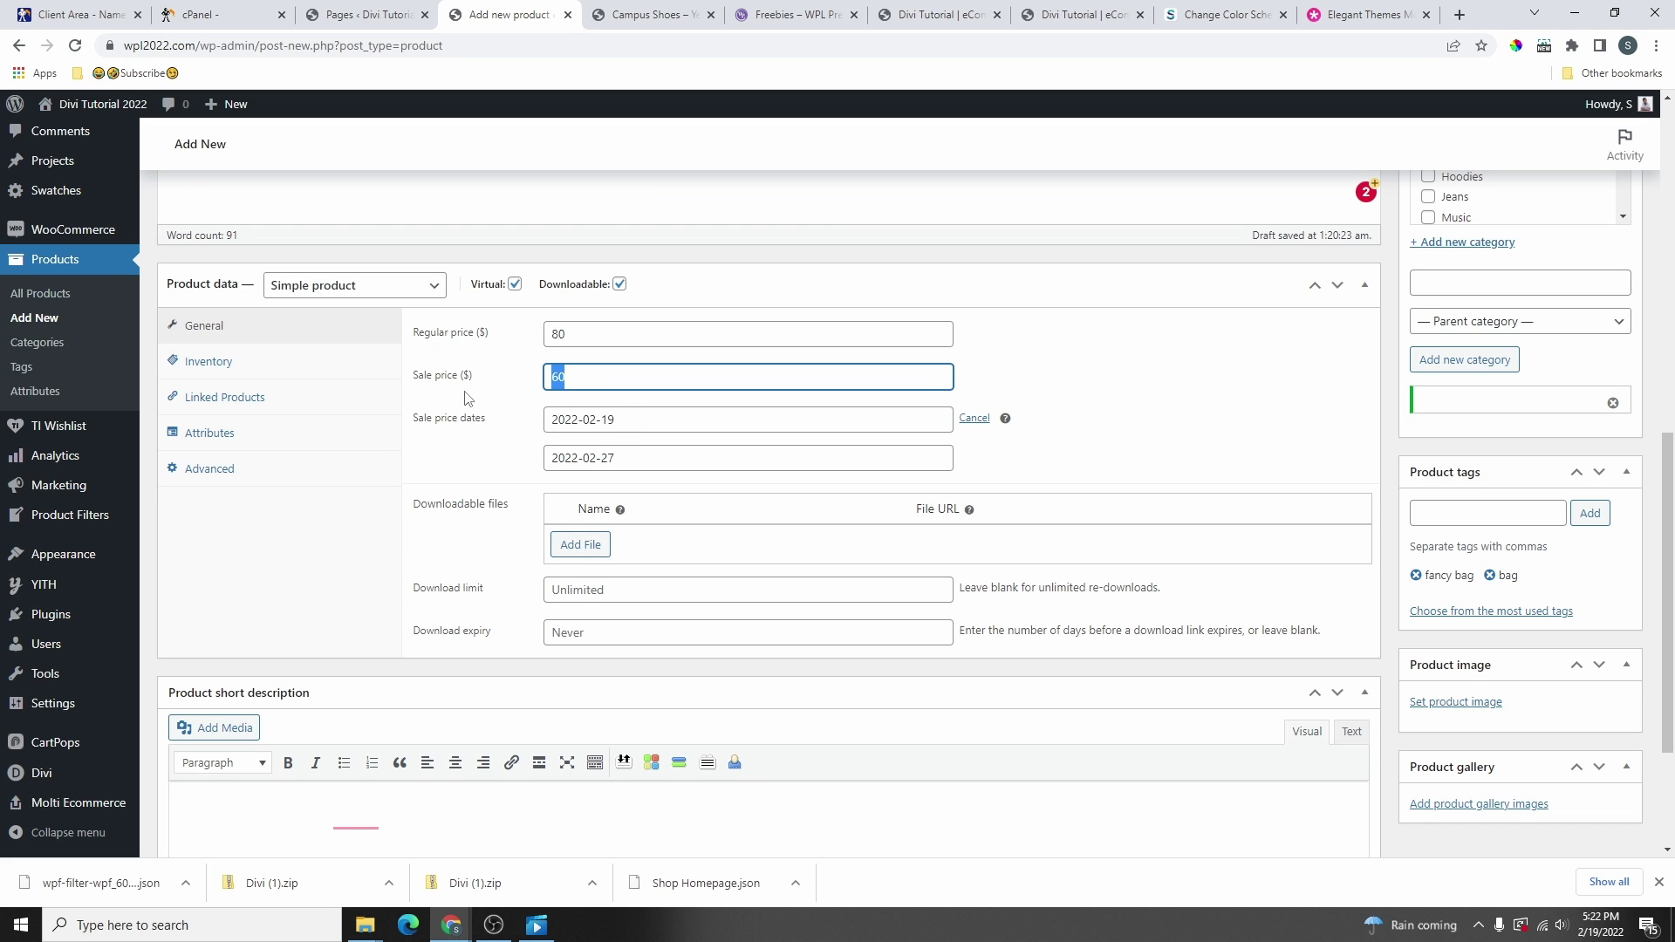
- Add a downloadable file named PDF, using the purple Go-On theme preview image from the media library as its file URL
{"action": "scroll", "coordinate": [482, 547], "scroll_direction": "down", "scroll_amount": 1}
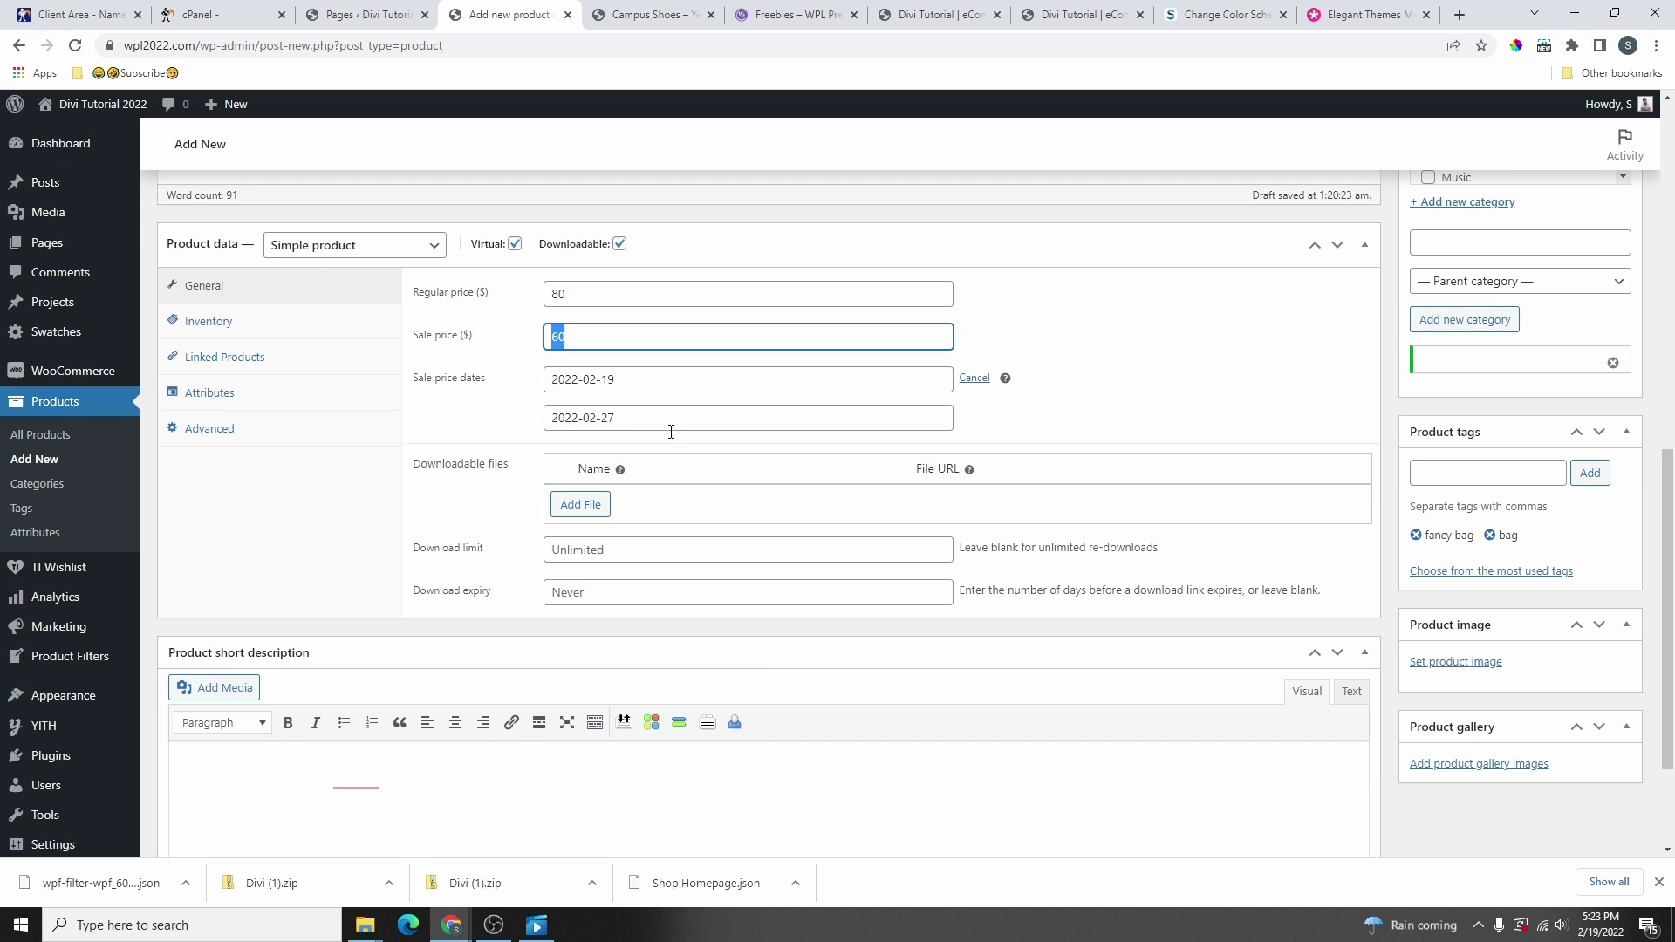
{"action": "left_click", "coordinate": [586, 509]}
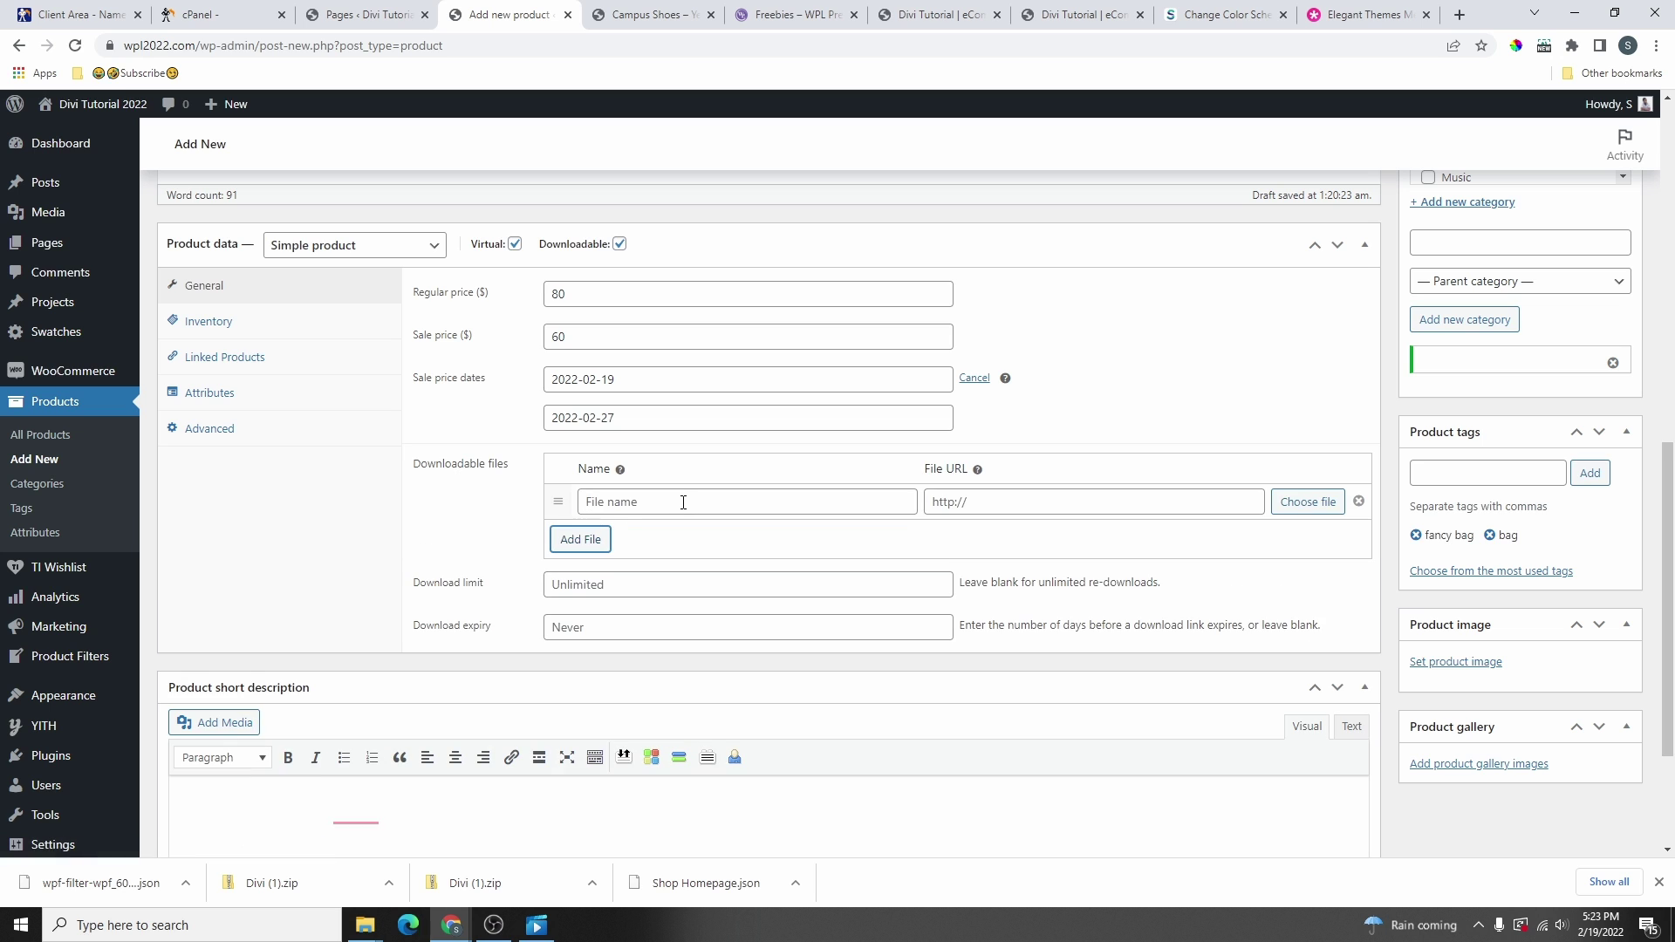
{"action": "left_click", "coordinate": [684, 502]}
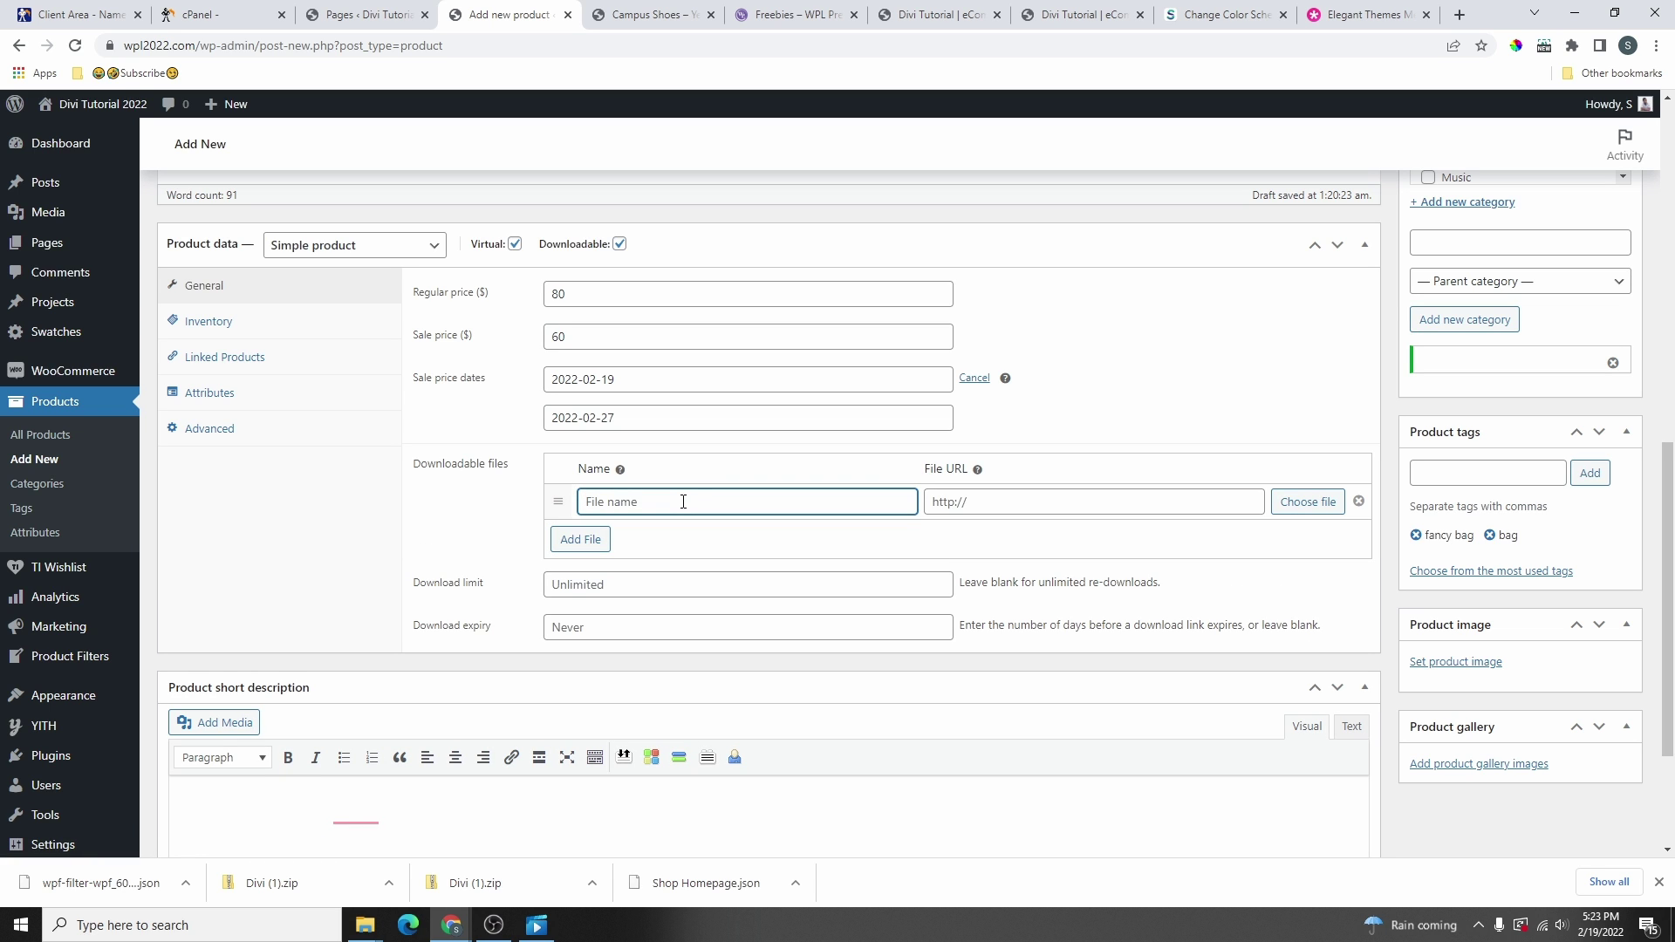
{"action": "type", "text": "PDF"}
{"action": "left_click", "coordinate": [1310, 504]}
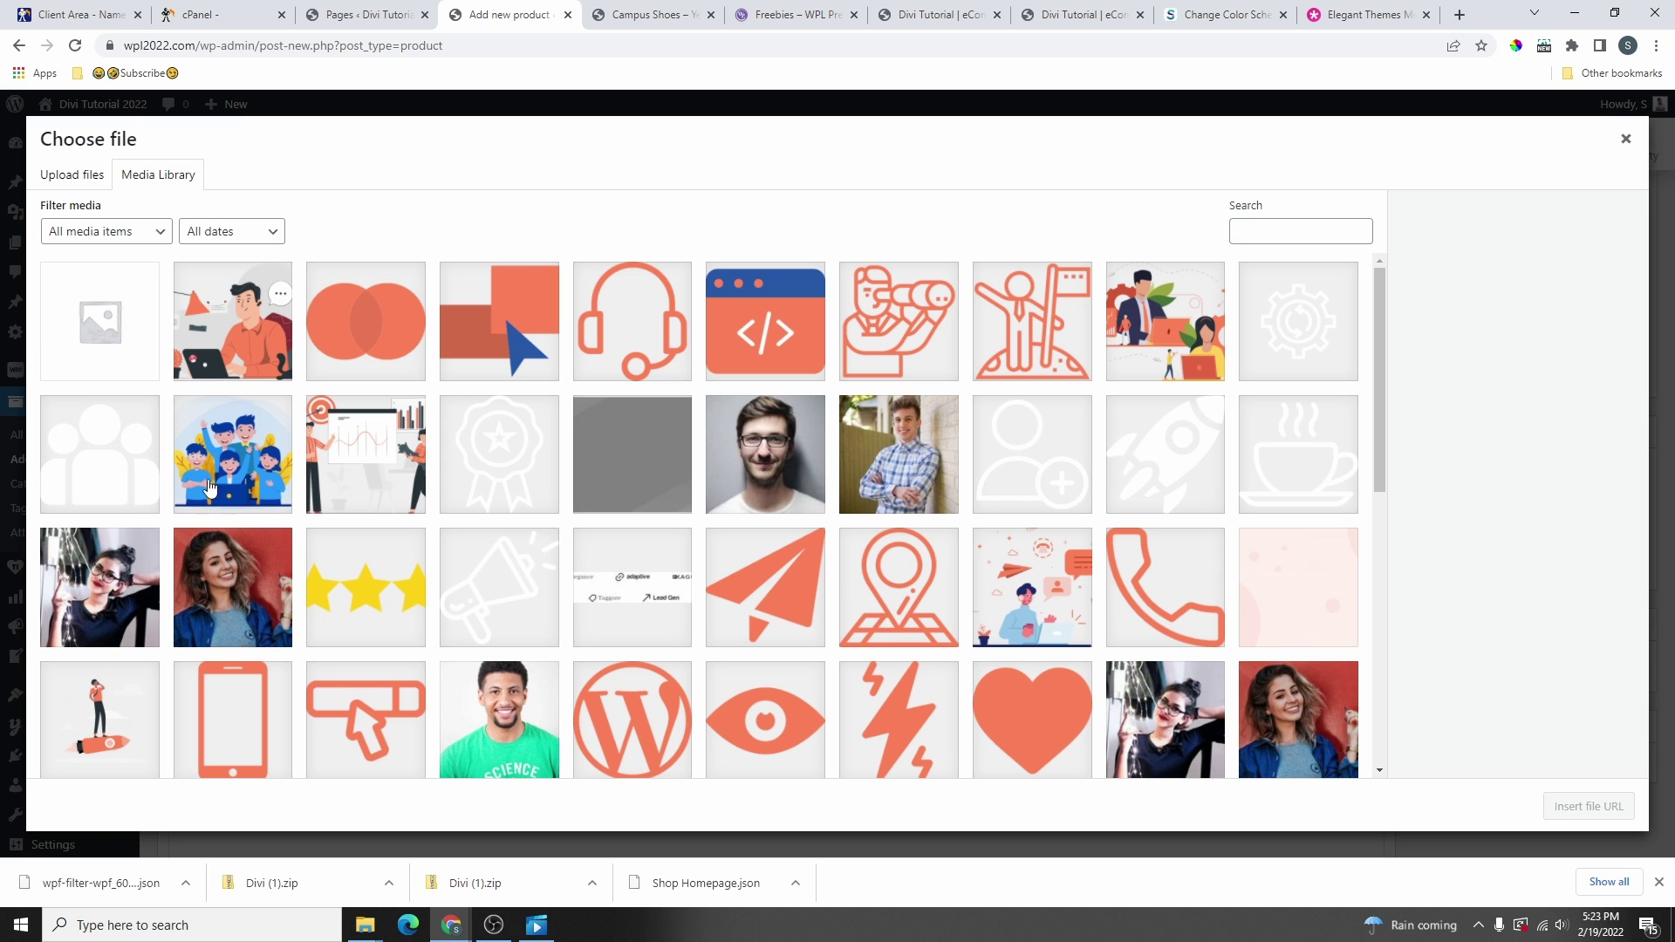
{"action": "scroll", "coordinate": [227, 514], "scroll_direction": "down", "scroll_amount": 7}
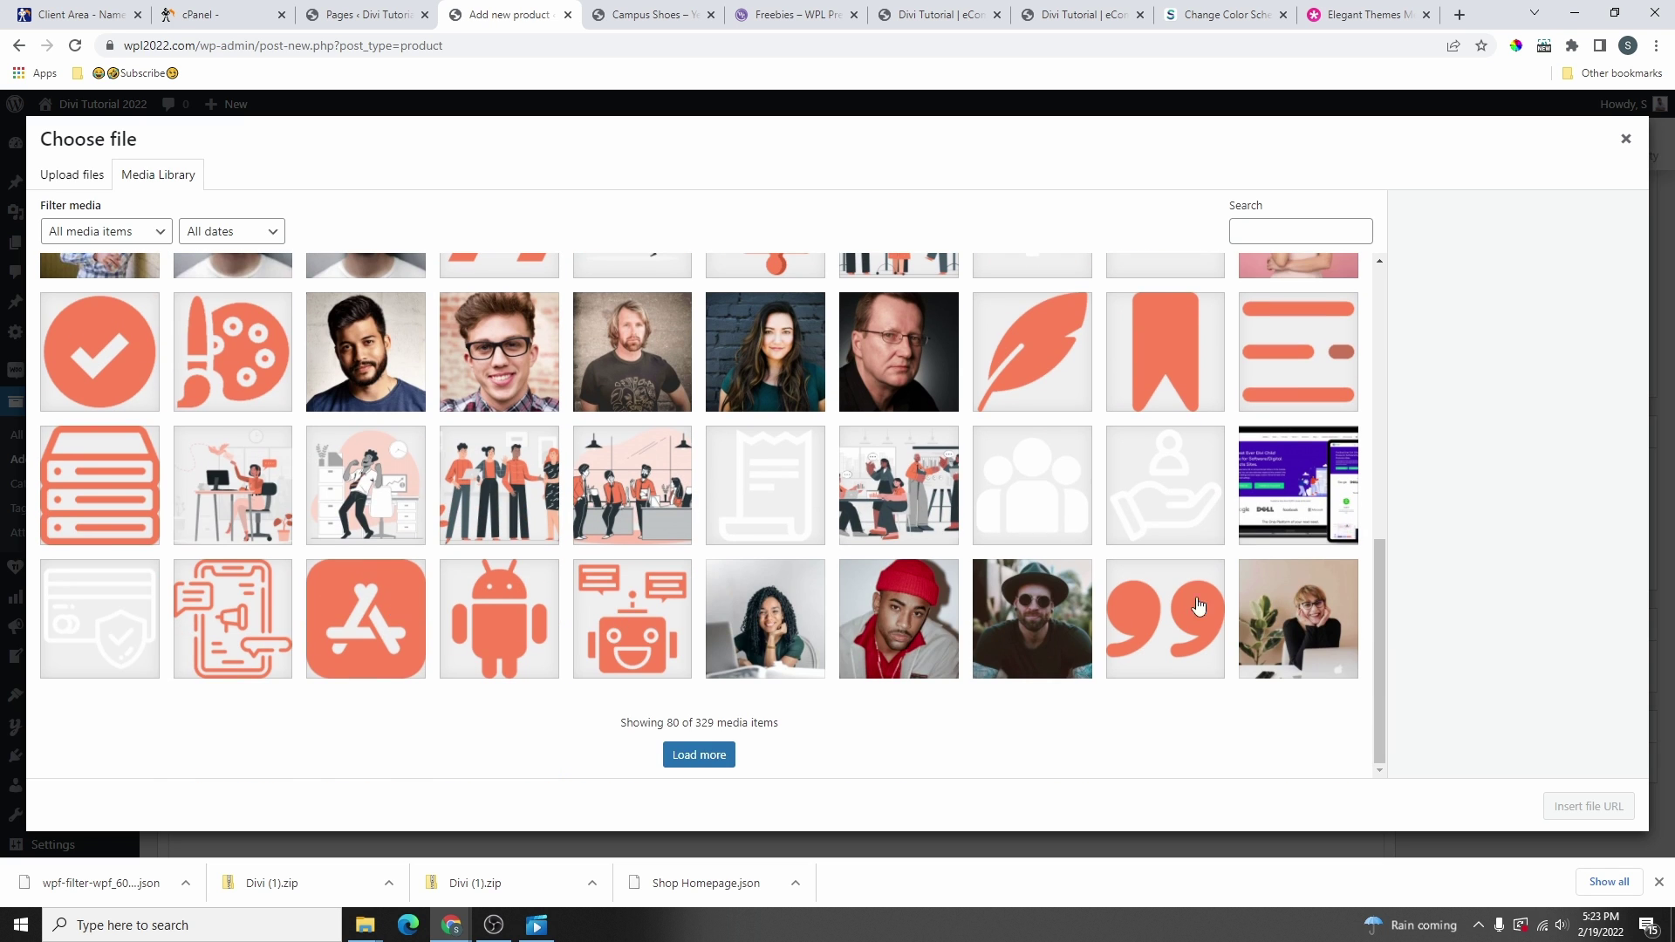
{"action": "left_click", "coordinate": [1279, 492]}
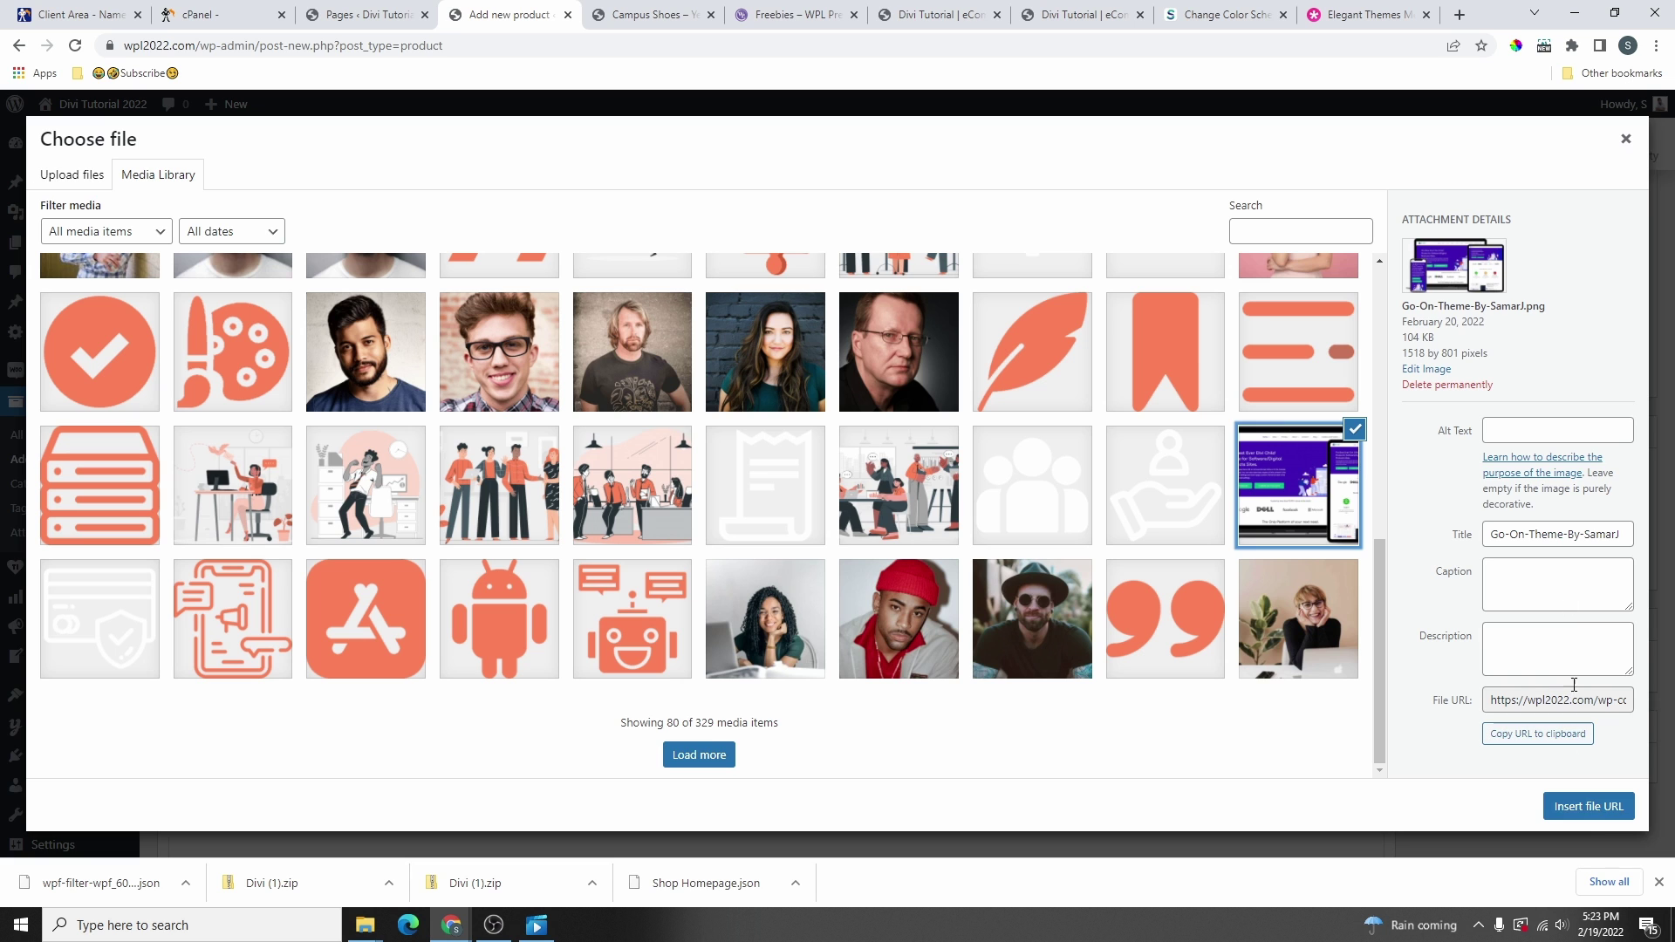
{"action": "left_click", "coordinate": [1589, 814]}
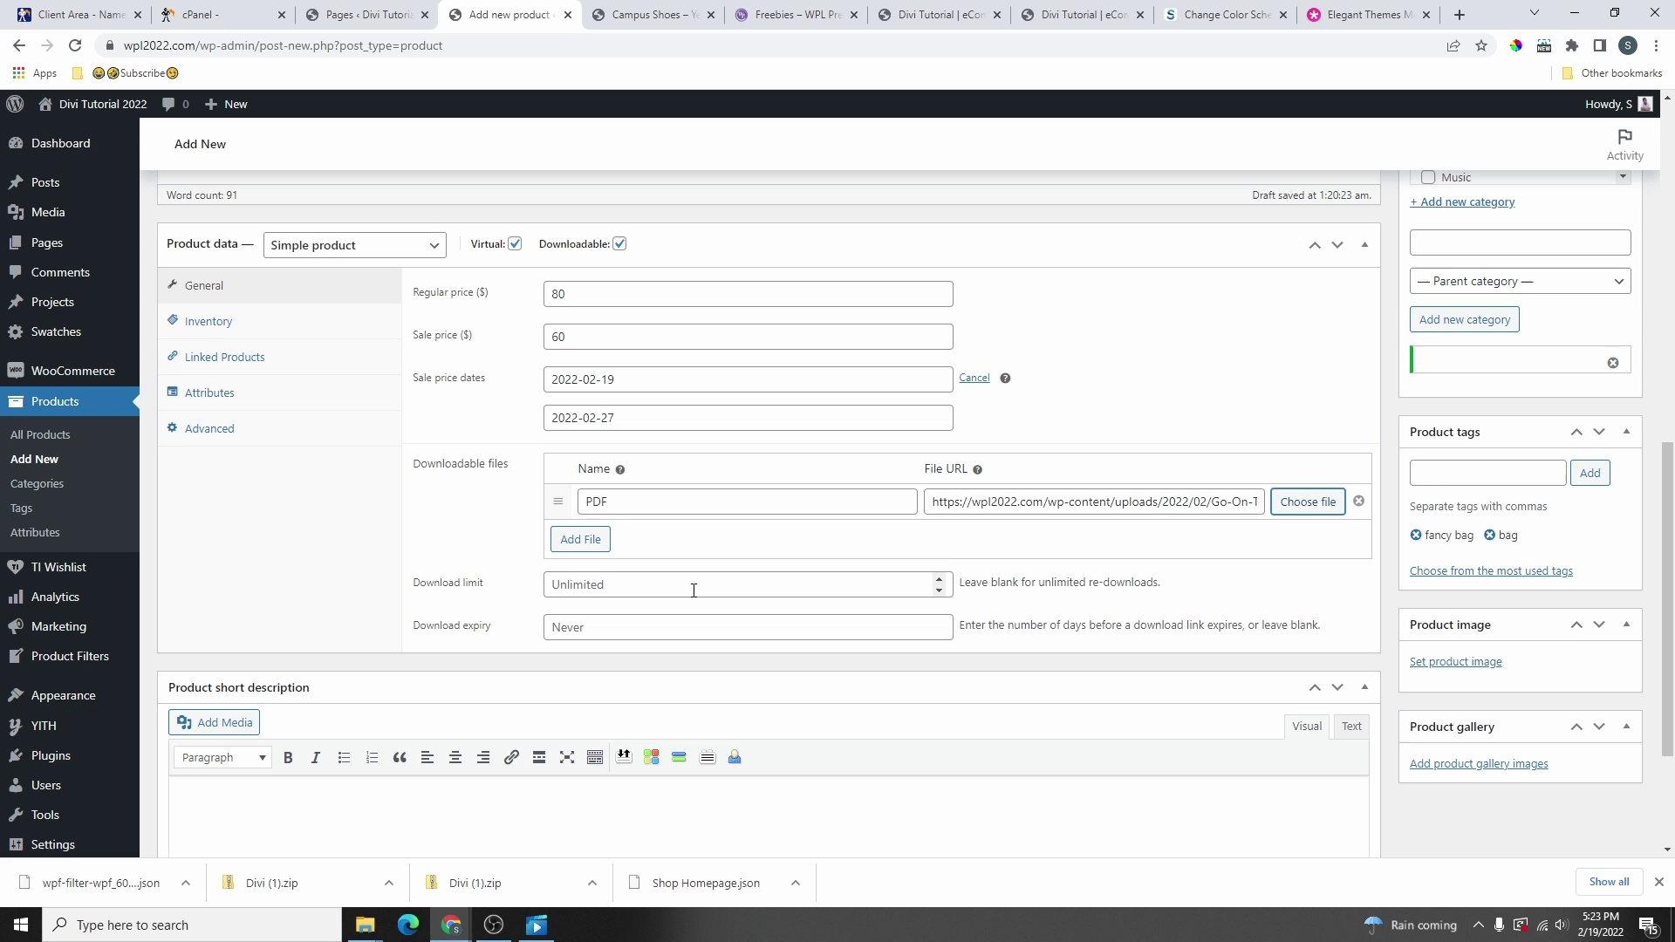
- Keep the download limit unlimited and set the download expiry to 1 day
{"action": "scroll", "coordinate": [672, 584], "scroll_direction": "down", "scroll_amount": 2}
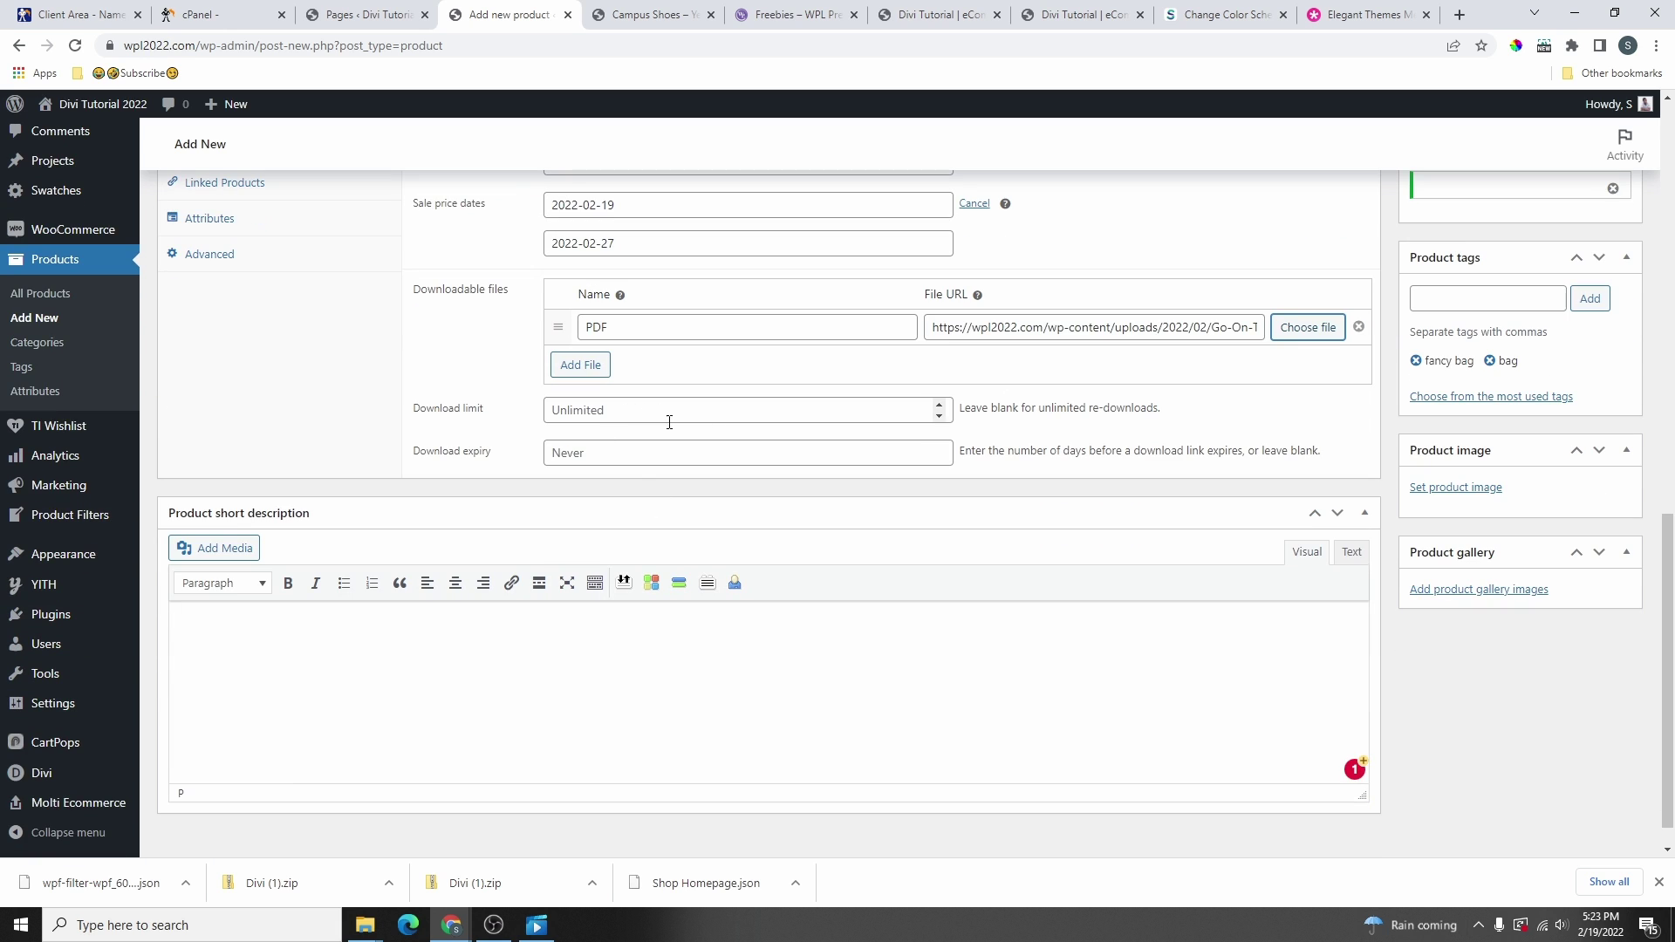
{"action": "left_click", "coordinate": [939, 405]}
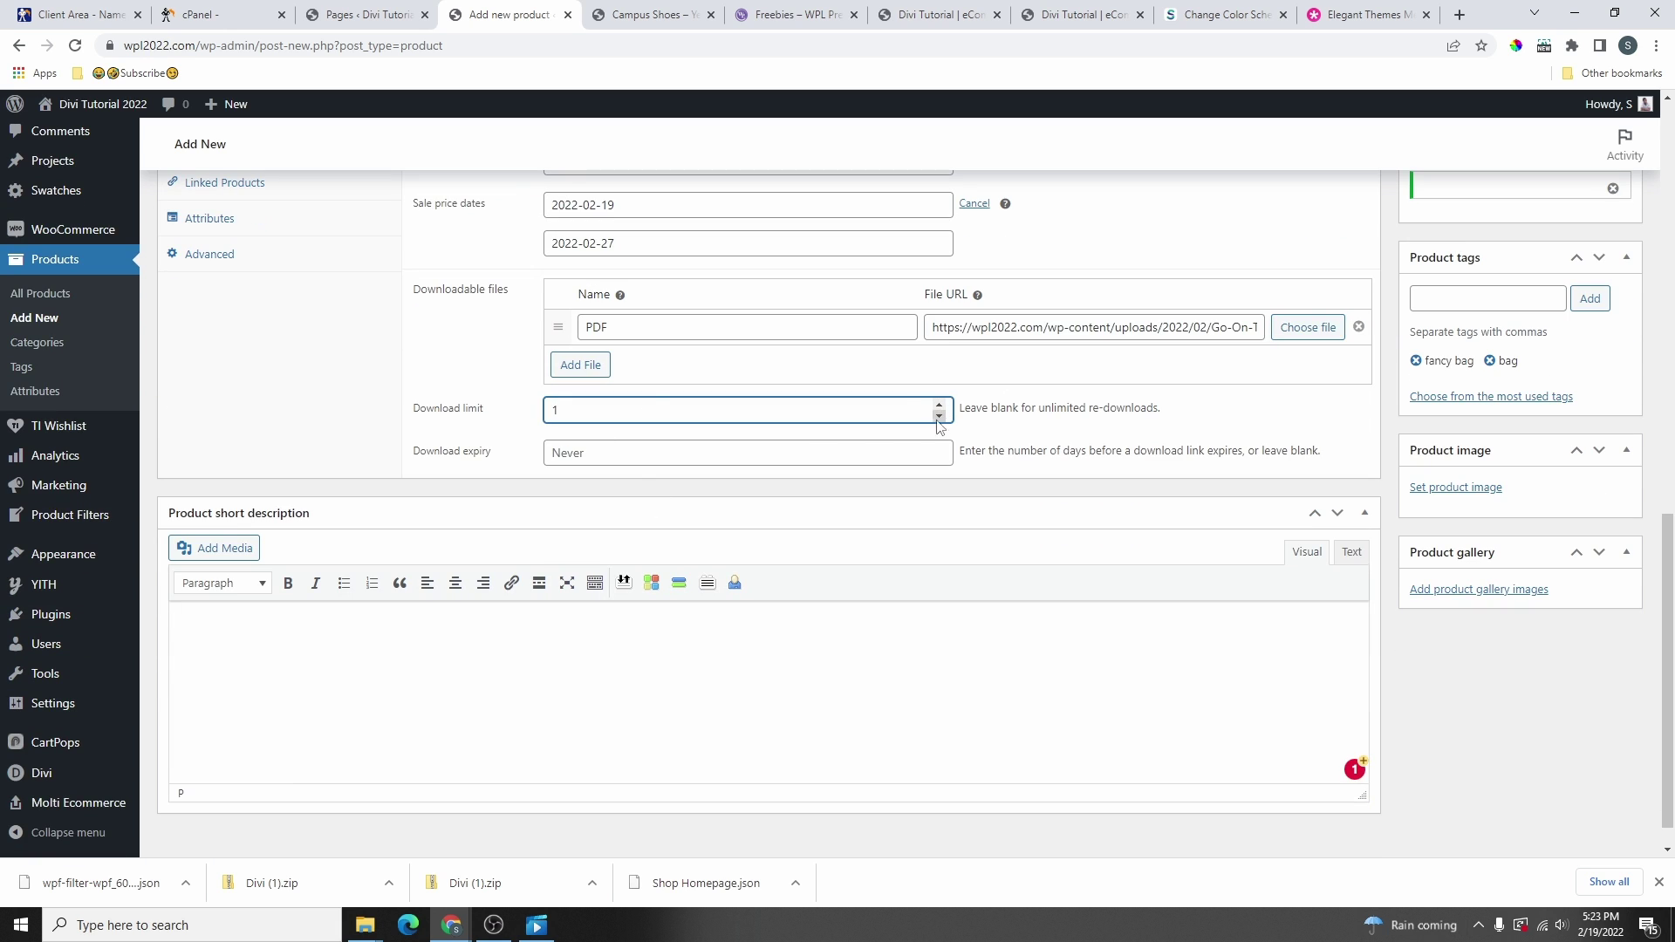
{"action": "key", "text": "BackSpace"}
{"action": "left_click", "coordinate": [566, 446]}
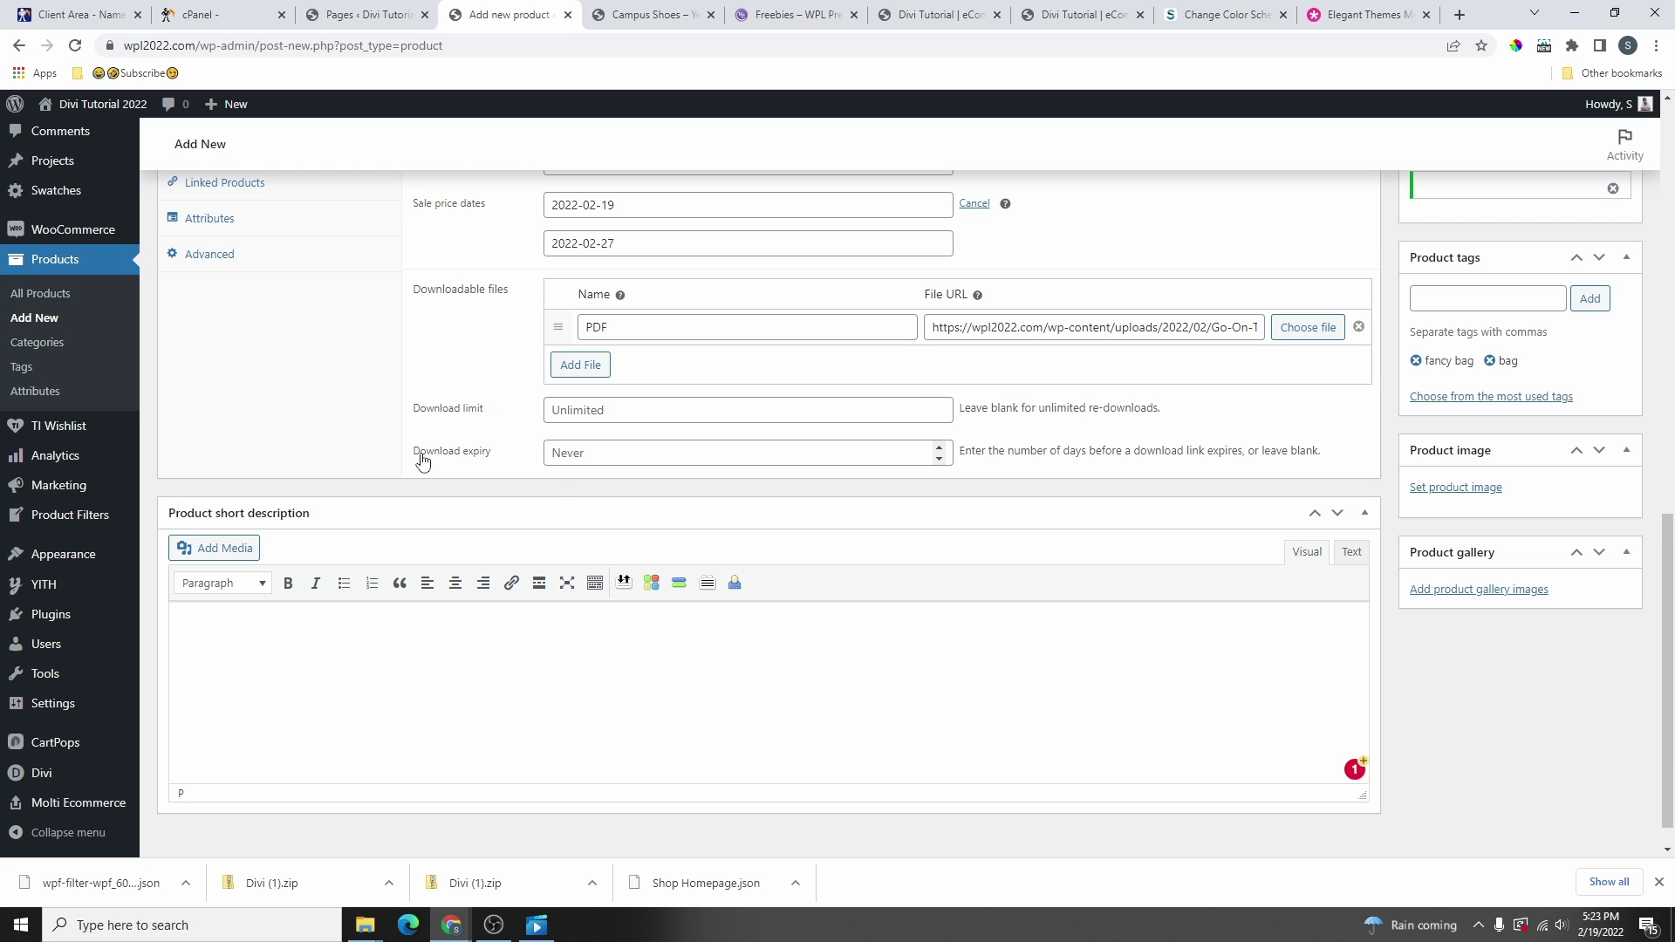
{"action": "left_click", "coordinate": [605, 455]}
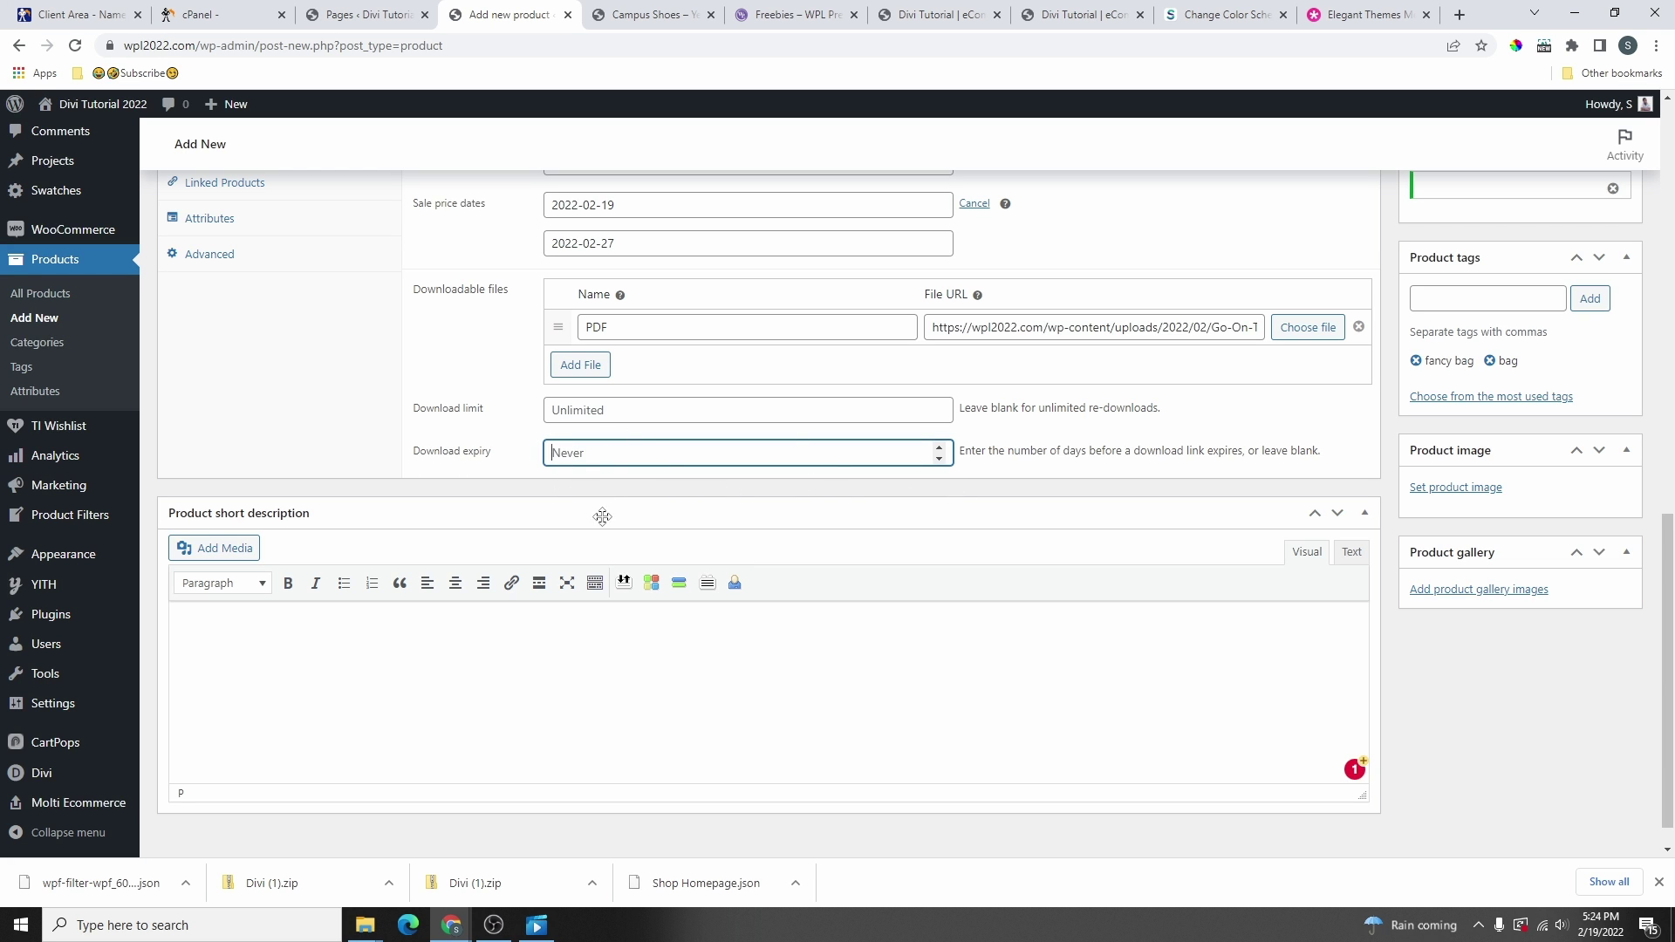
{"action": "left_click", "coordinate": [939, 447]}
{"action": "scroll", "coordinate": [750, 516], "scroll_direction": "up", "scroll_amount": 2}
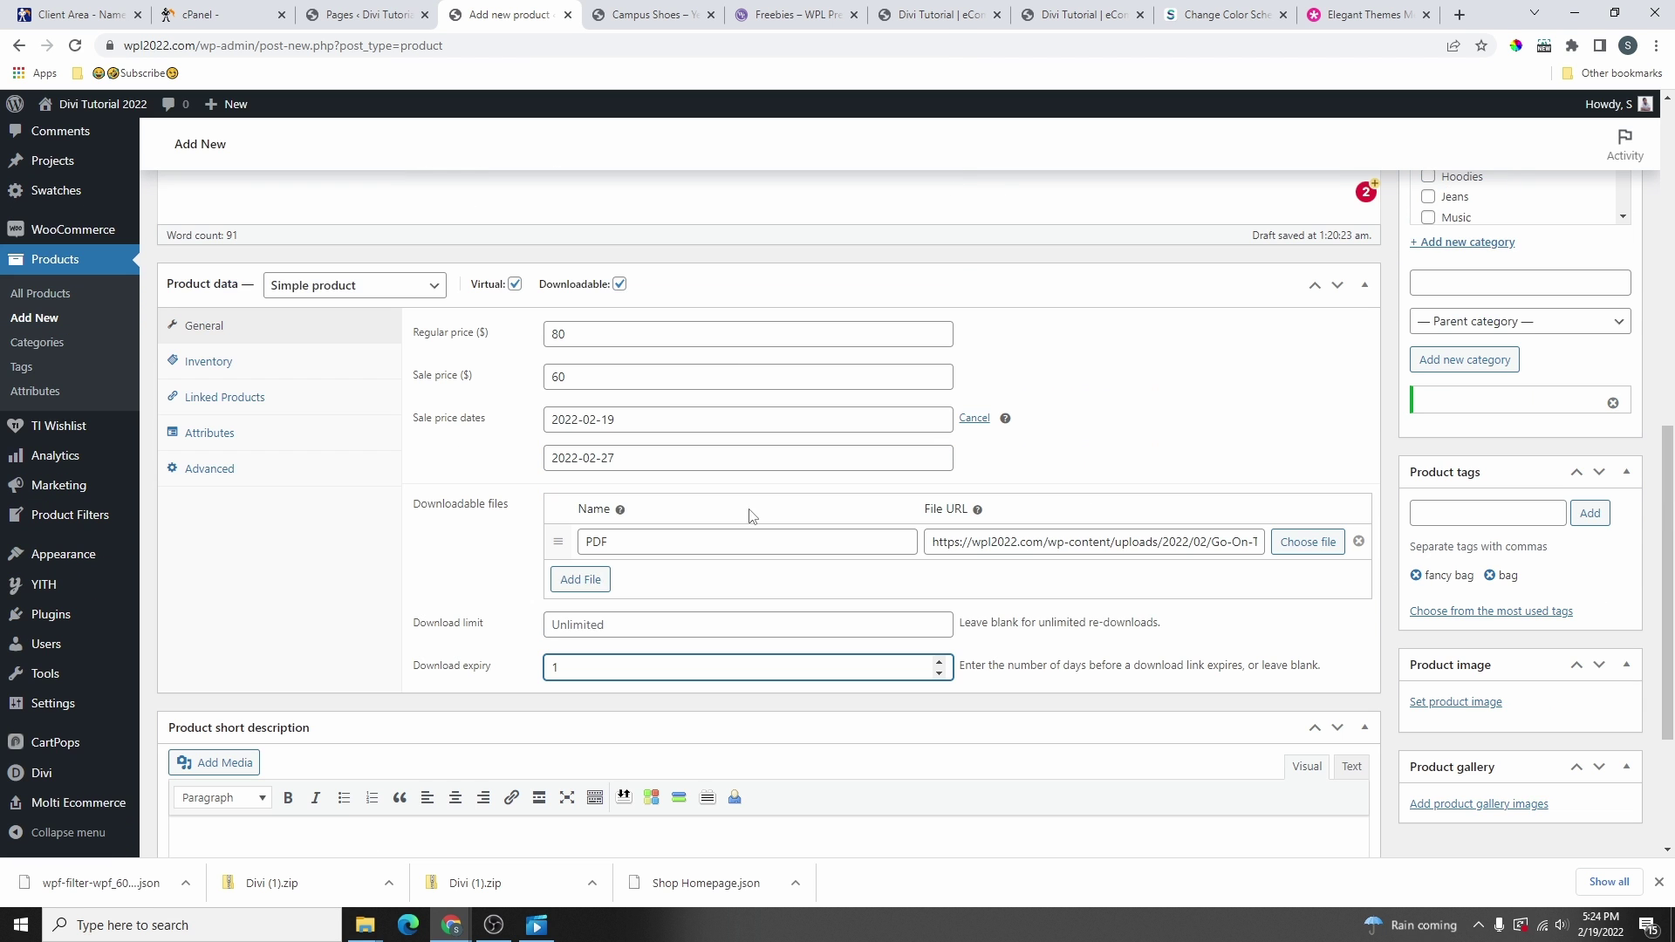
{"action": "scroll", "coordinate": [714, 367], "scroll_direction": "down", "scroll_amount": 3}
{"action": "scroll", "coordinate": [736, 515], "scroll_direction": "up", "scroll_amount": 4}
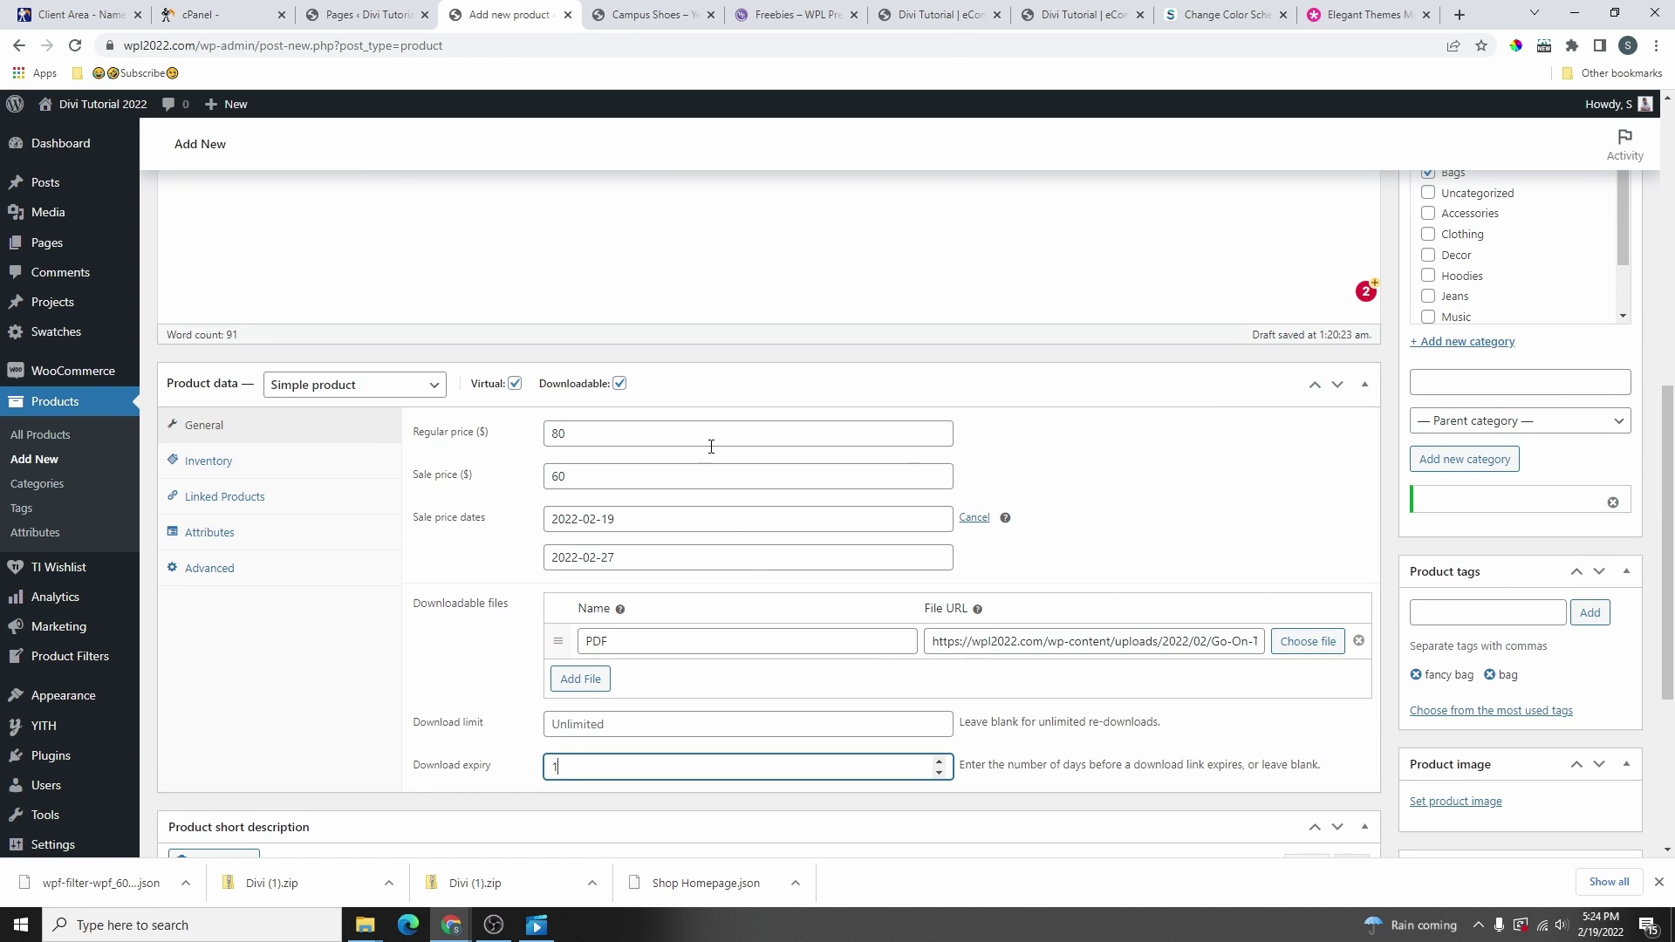
- Turn off the virtual and downloadable options for the Fancy Bag product and publish it
{"action": "left_click", "coordinate": [515, 384]}
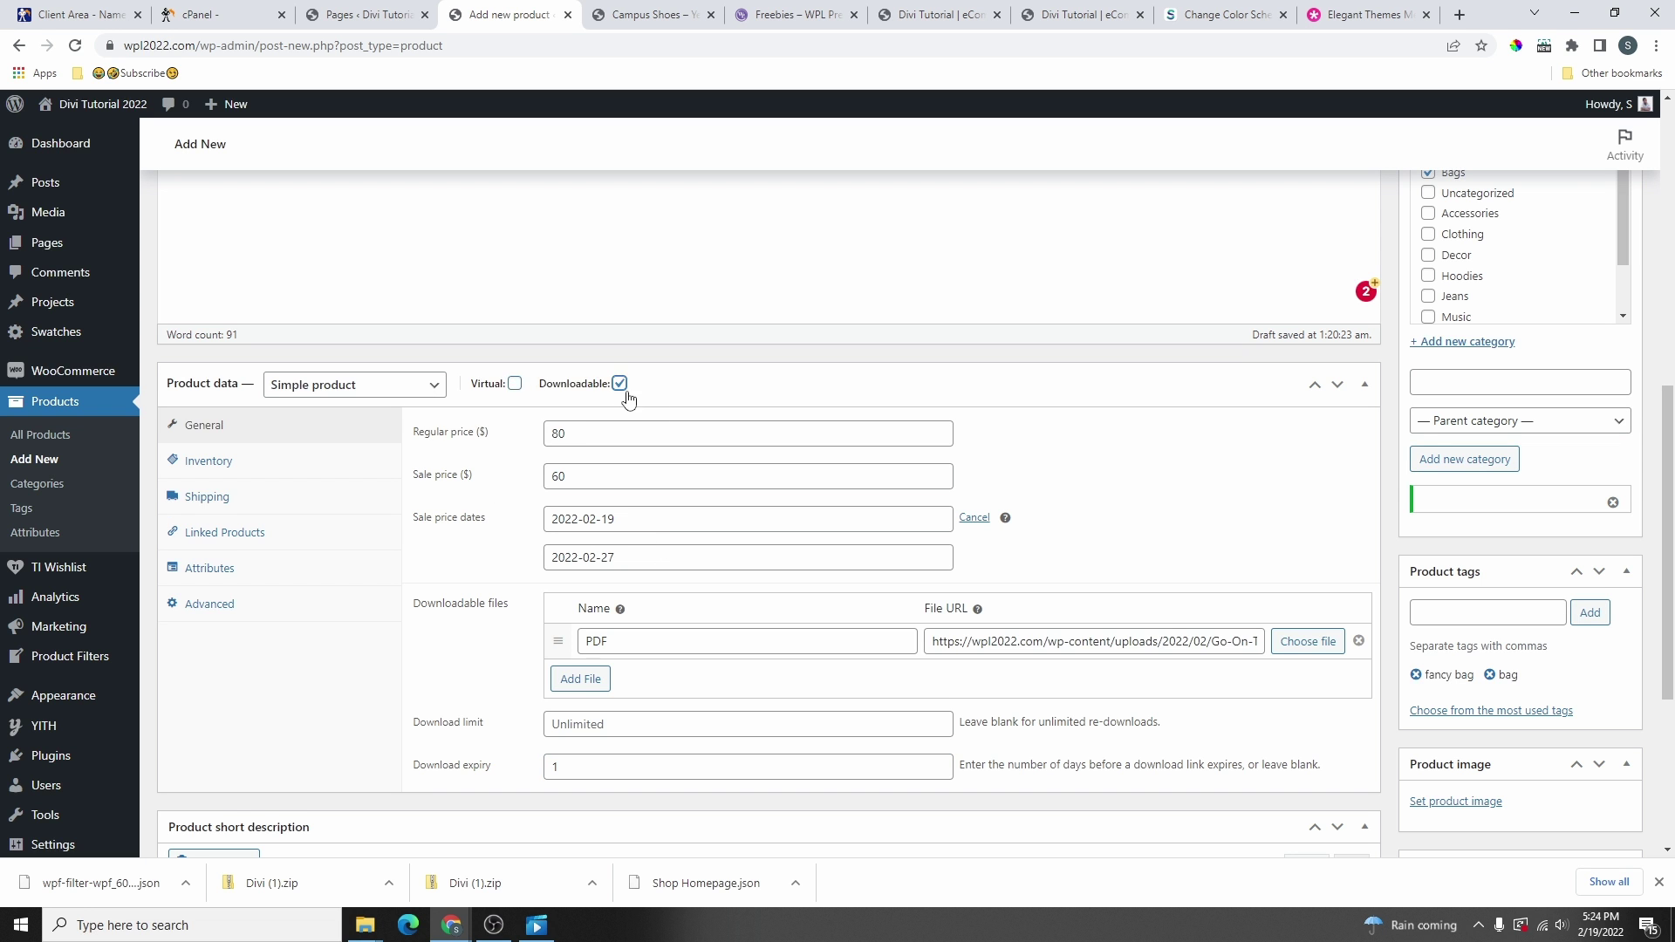
{"action": "left_click", "coordinate": [619, 384]}
{"action": "scroll", "coordinate": [848, 730], "scroll_direction": "up", "scroll_amount": 4}
{"action": "scroll", "coordinate": [849, 730], "scroll_direction": "up", "scroll_amount": 3}
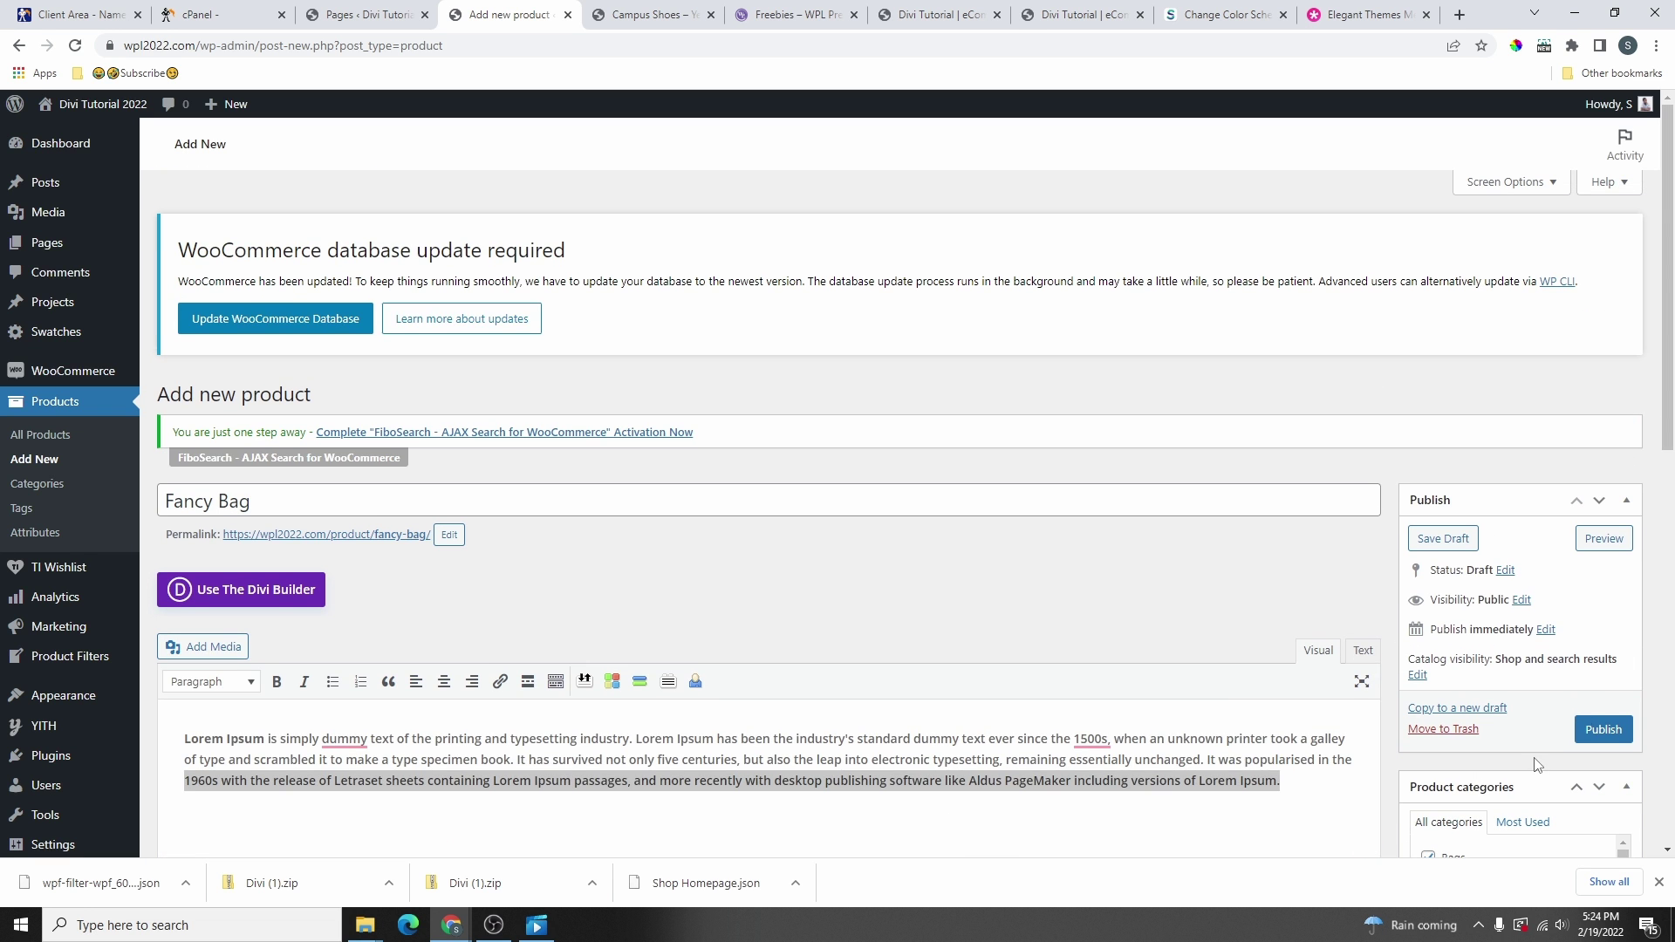
{"action": "scroll", "coordinate": [1597, 644], "scroll_direction": "down", "scroll_amount": 2}
{"action": "left_click", "coordinate": [1604, 468]}
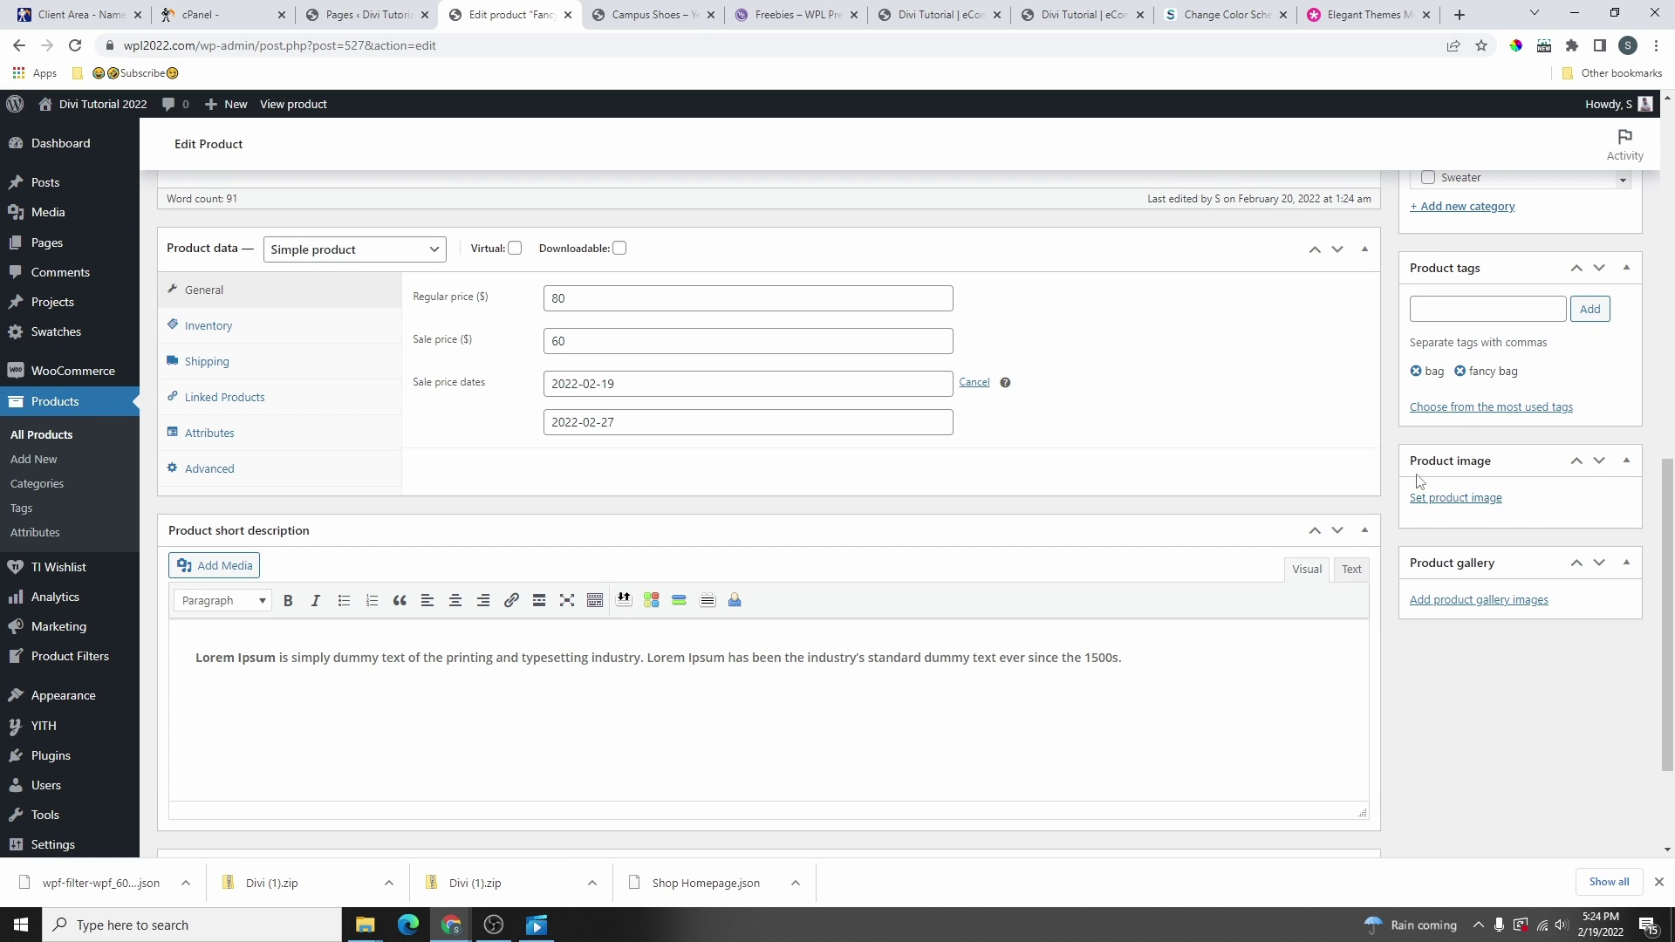
- Set the media library photo of the man in a red beanie as the Fancy Bag's product image
{"action": "left_click", "coordinate": [1454, 500]}
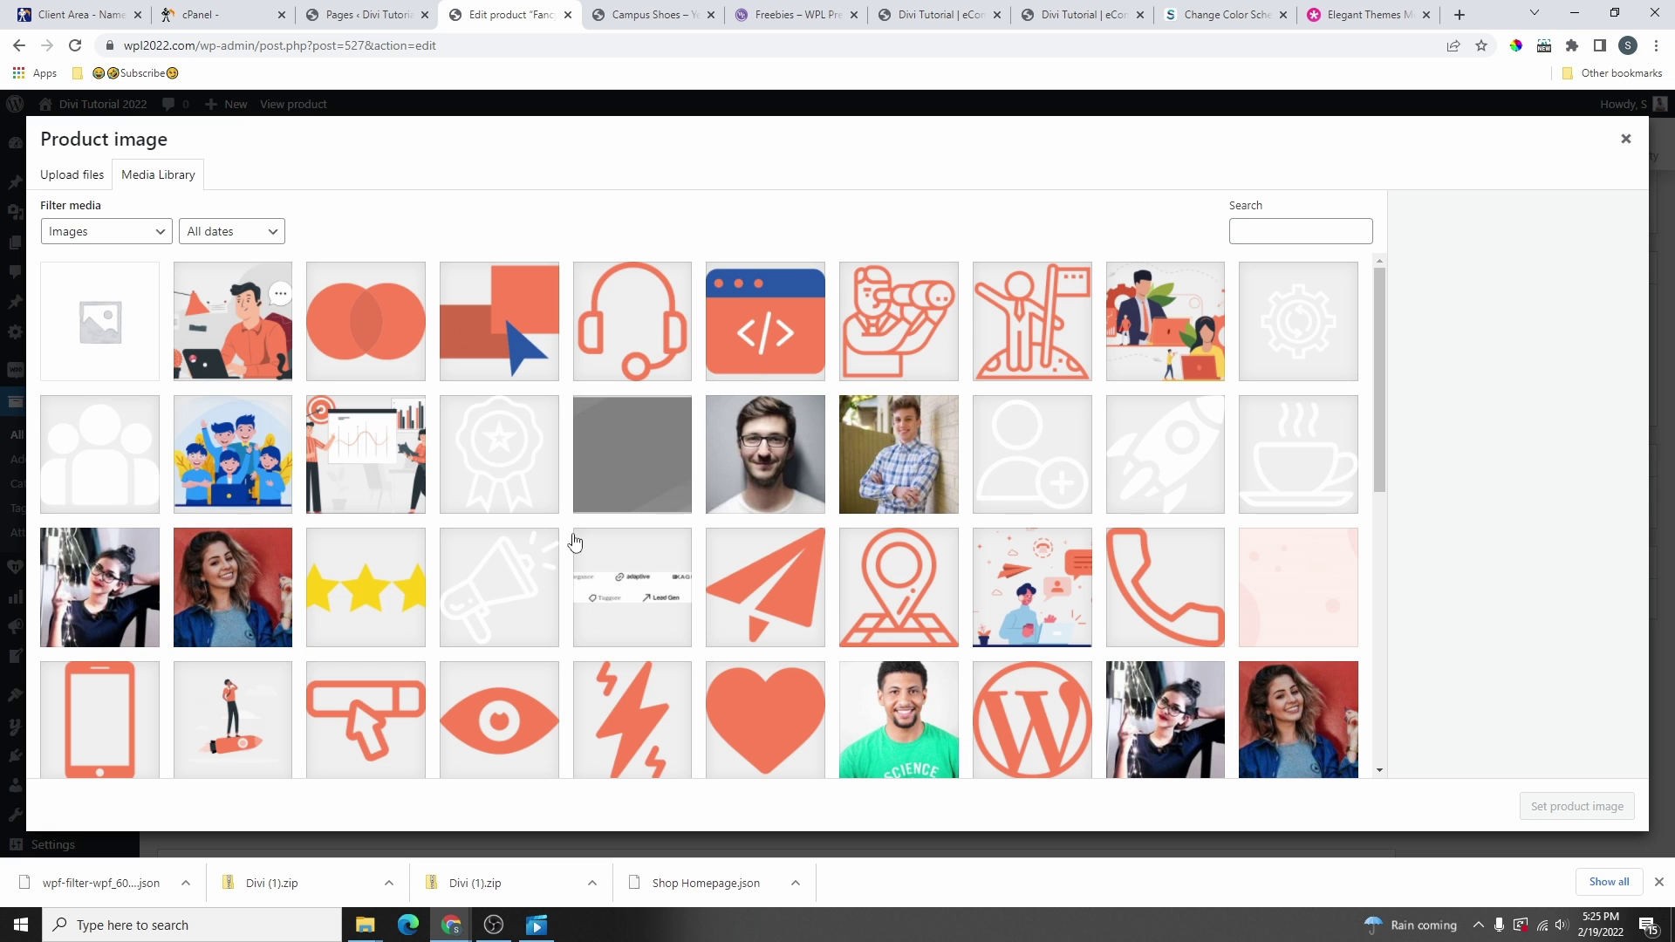
{"action": "scroll", "coordinate": [713, 472], "scroll_direction": "down", "scroll_amount": 4}
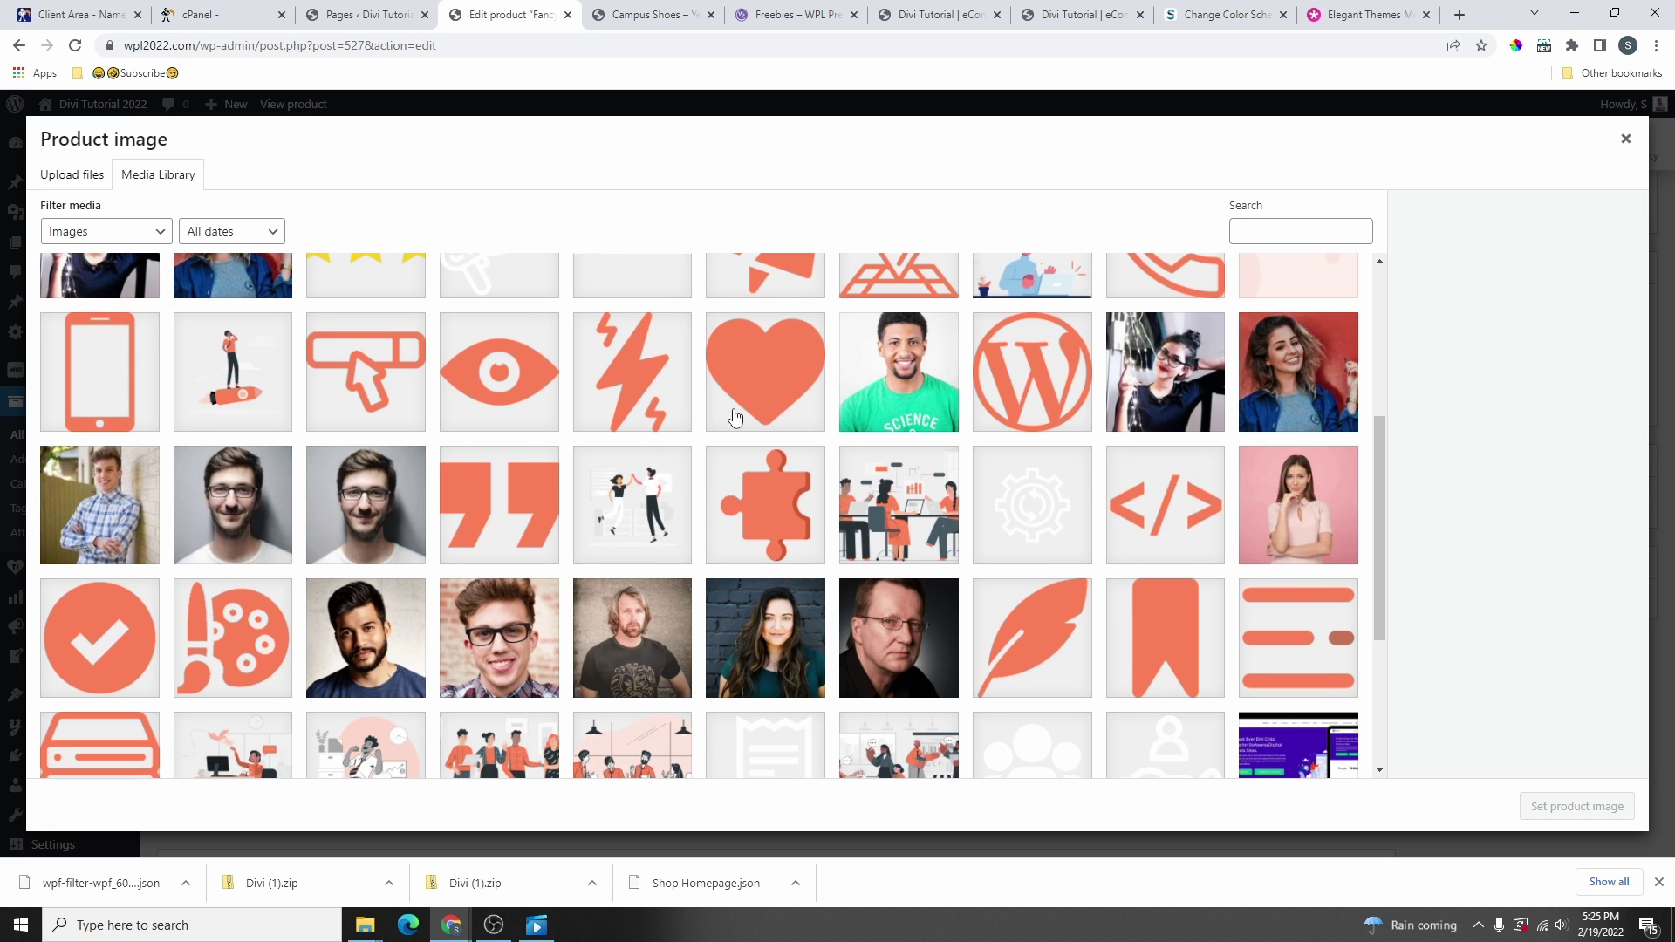
{"action": "scroll", "coordinate": [1082, 375], "scroll_direction": "down", "scroll_amount": 3}
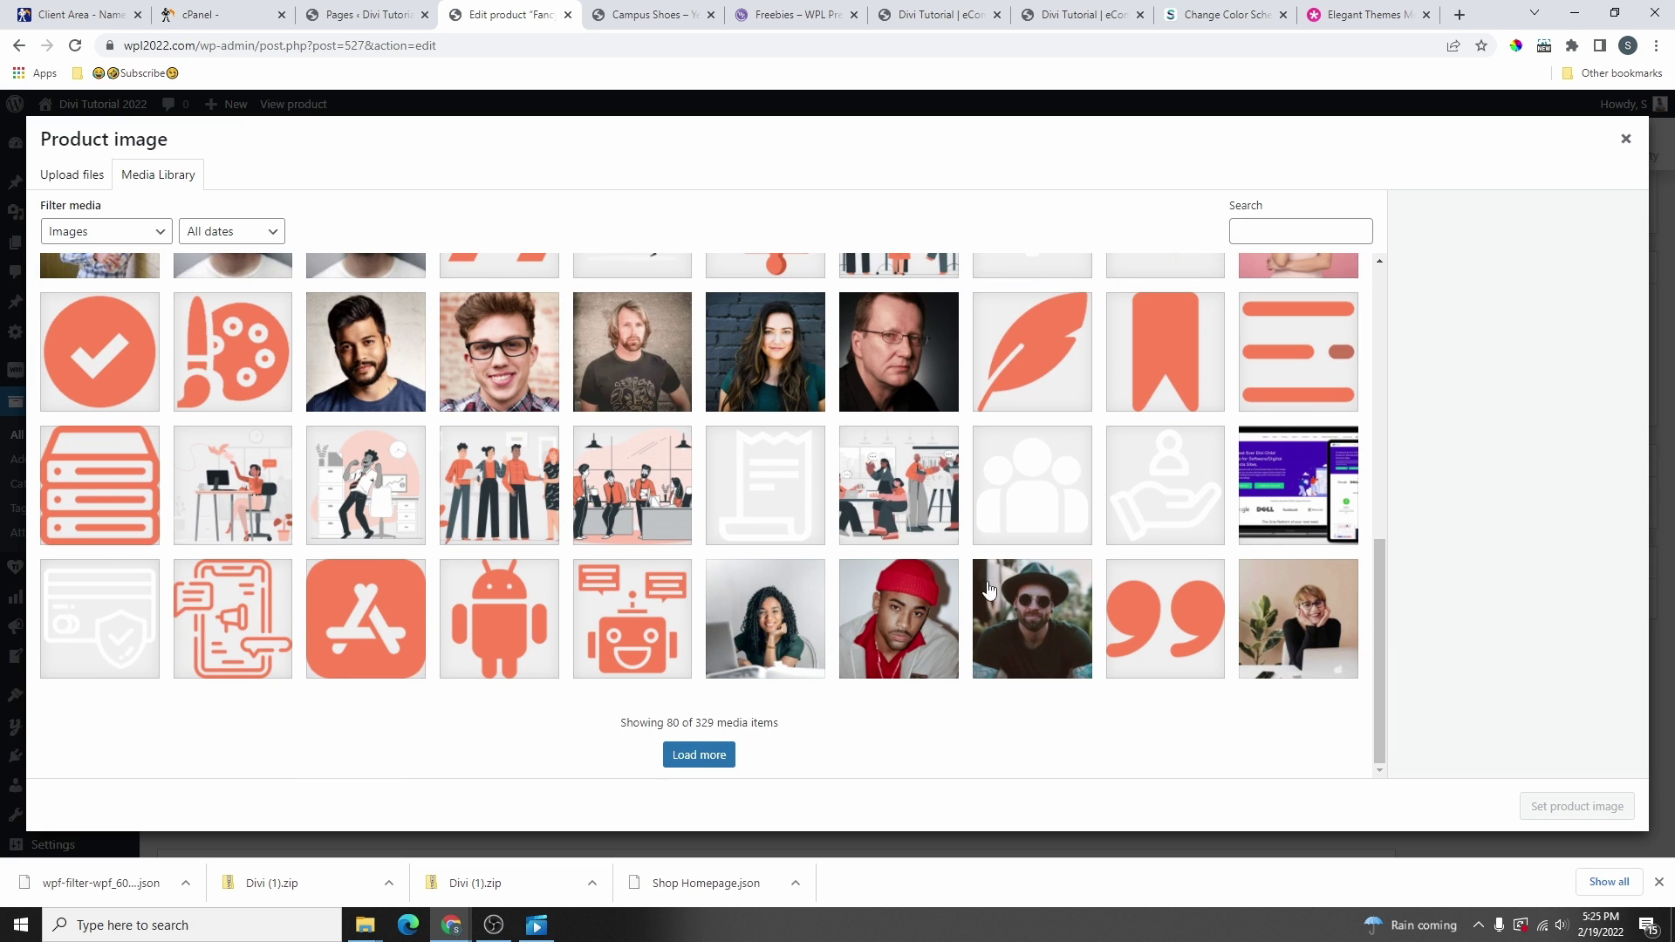
{"action": "scroll", "coordinate": [367, 597], "scroll_direction": "up", "scroll_amount": 1}
{"action": "left_click", "coordinate": [899, 629]}
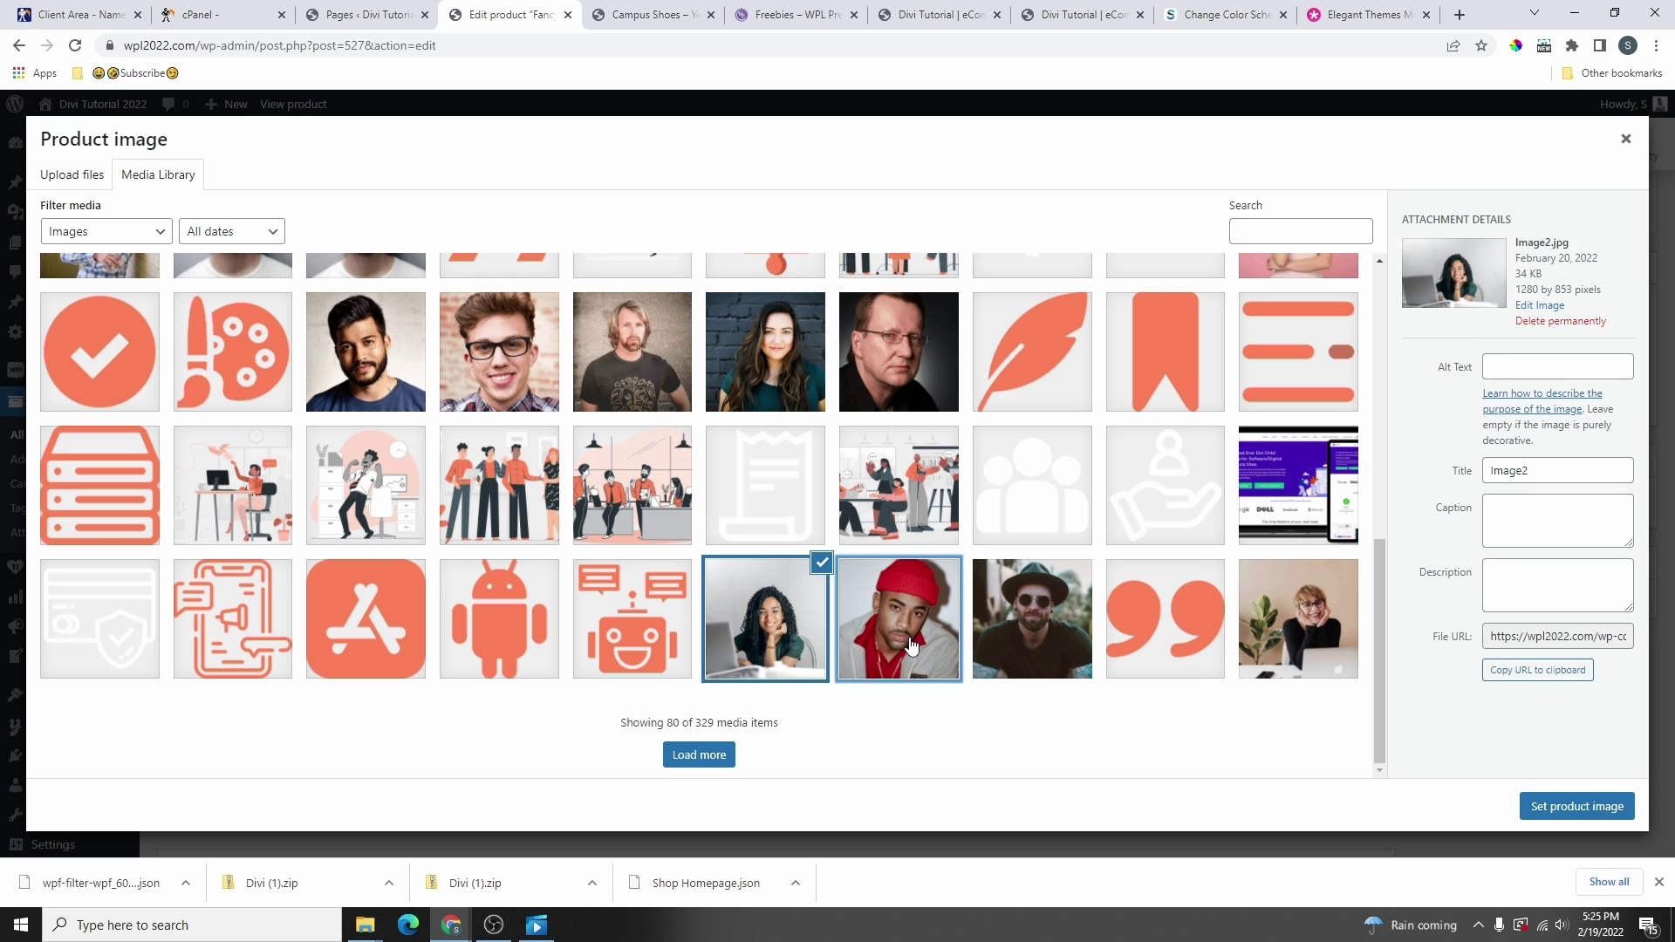
{"action": "left_click", "coordinate": [1602, 812]}
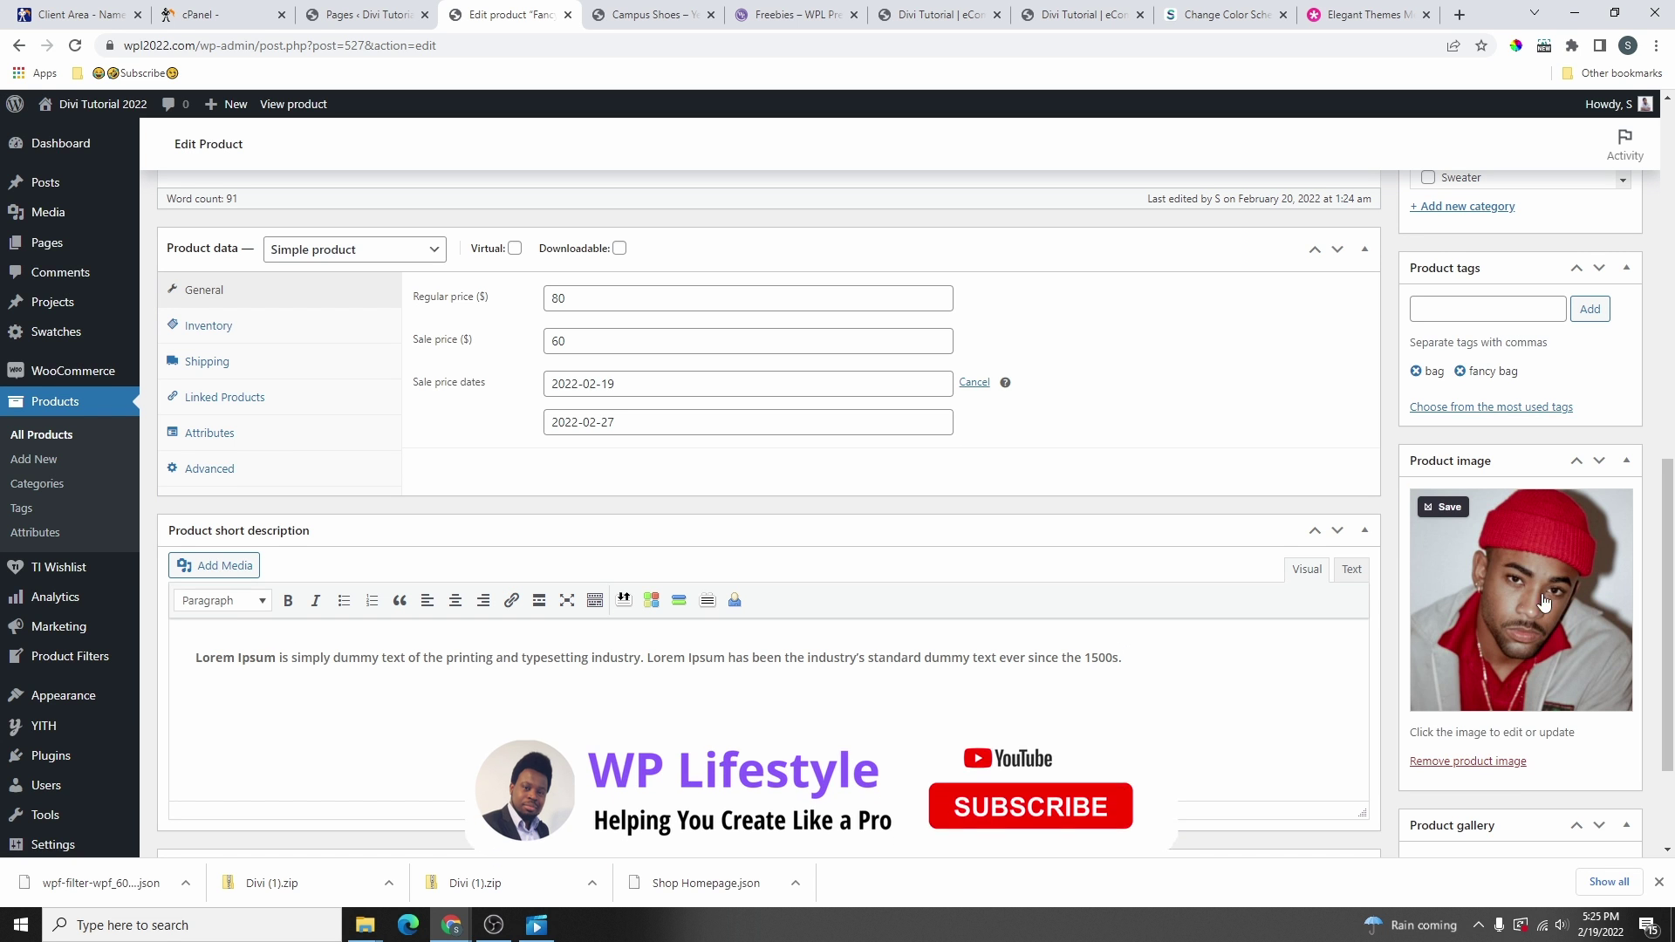
- Add the green T-shirt man, dark-haired woman and bearded man in navy portraits to the product gallery, and update the product
{"action": "scroll", "coordinate": [1529, 689], "scroll_direction": "down", "scroll_amount": 2}
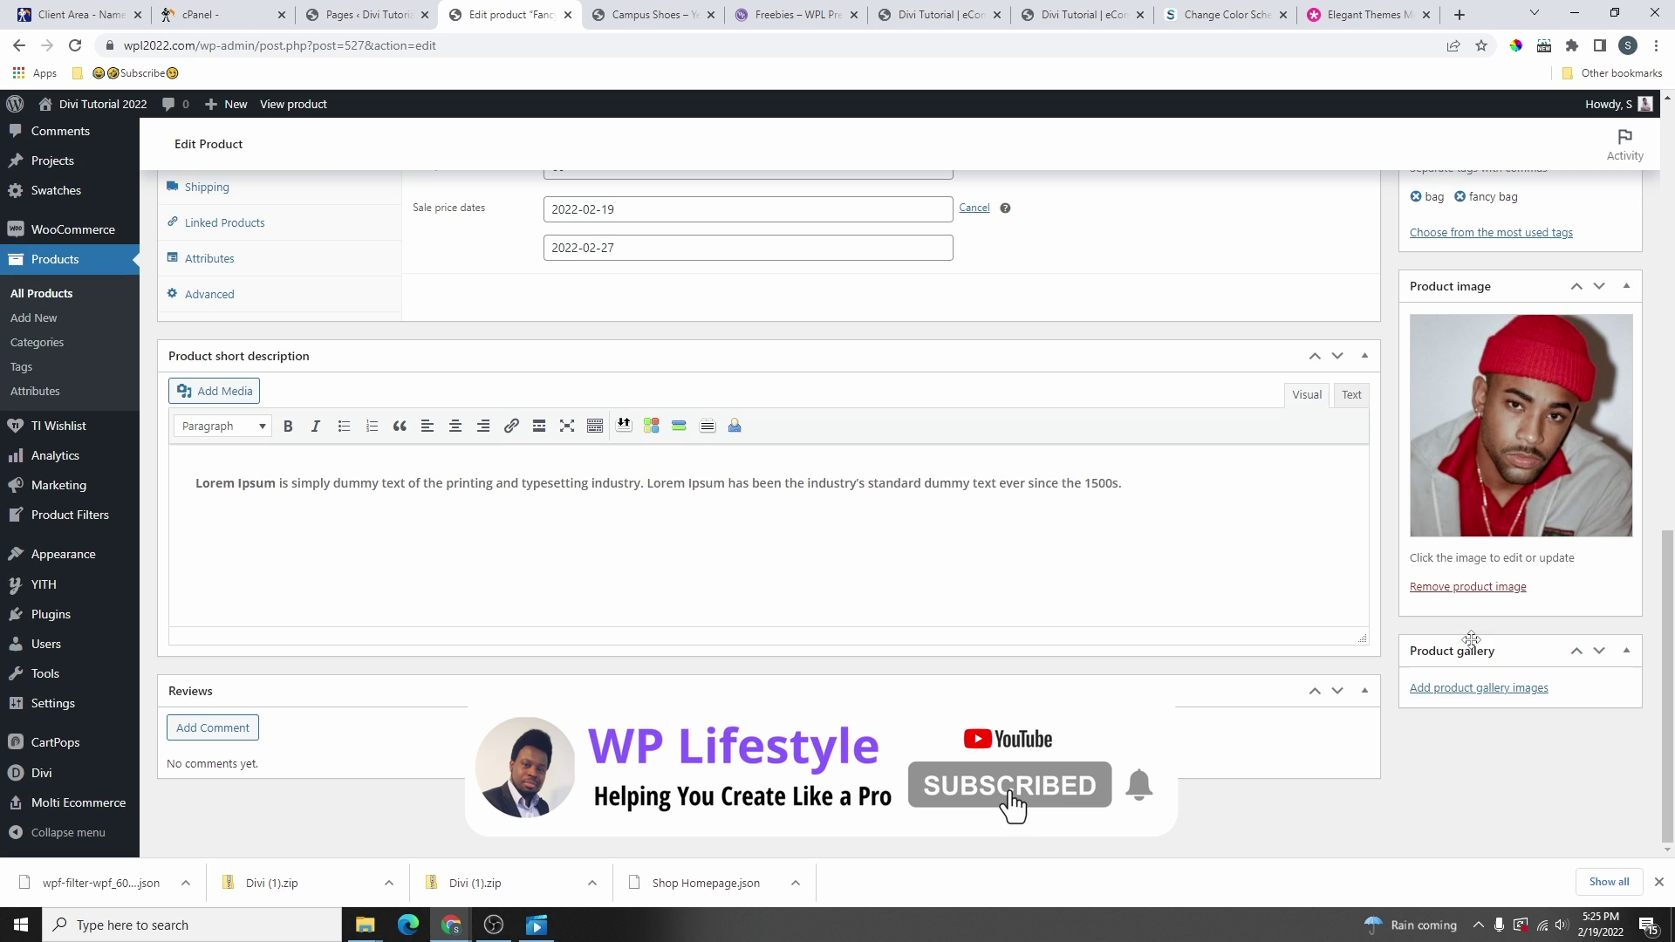
{"action": "left_click", "coordinate": [1524, 689]}
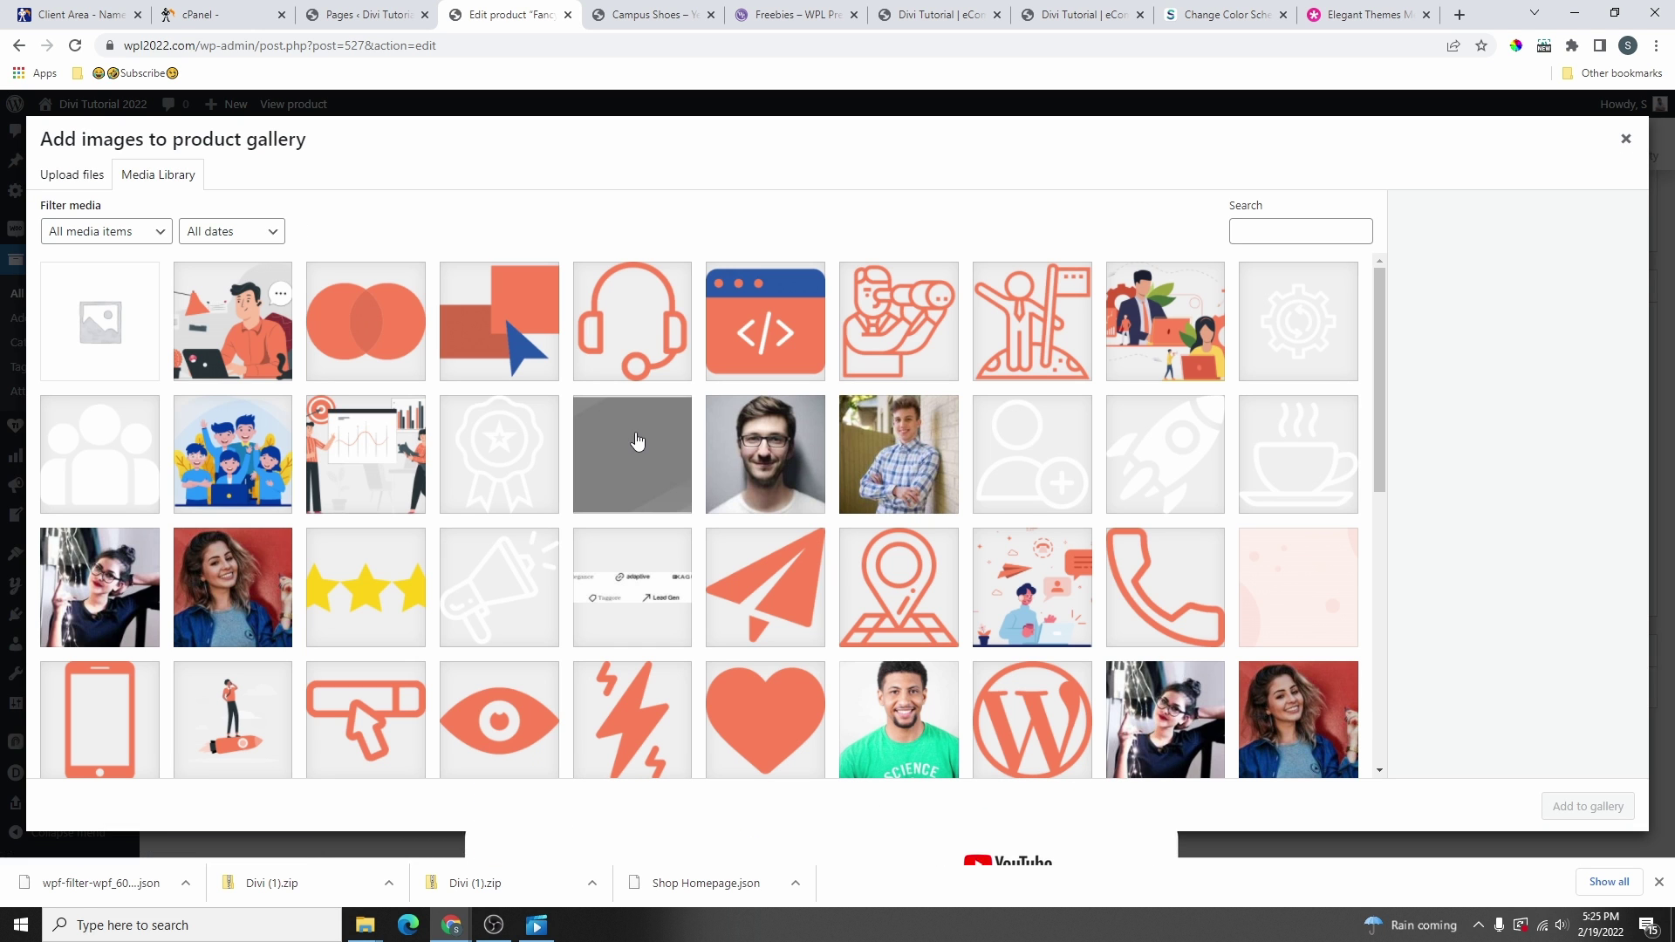
{"action": "left_click", "coordinate": [876, 471]}
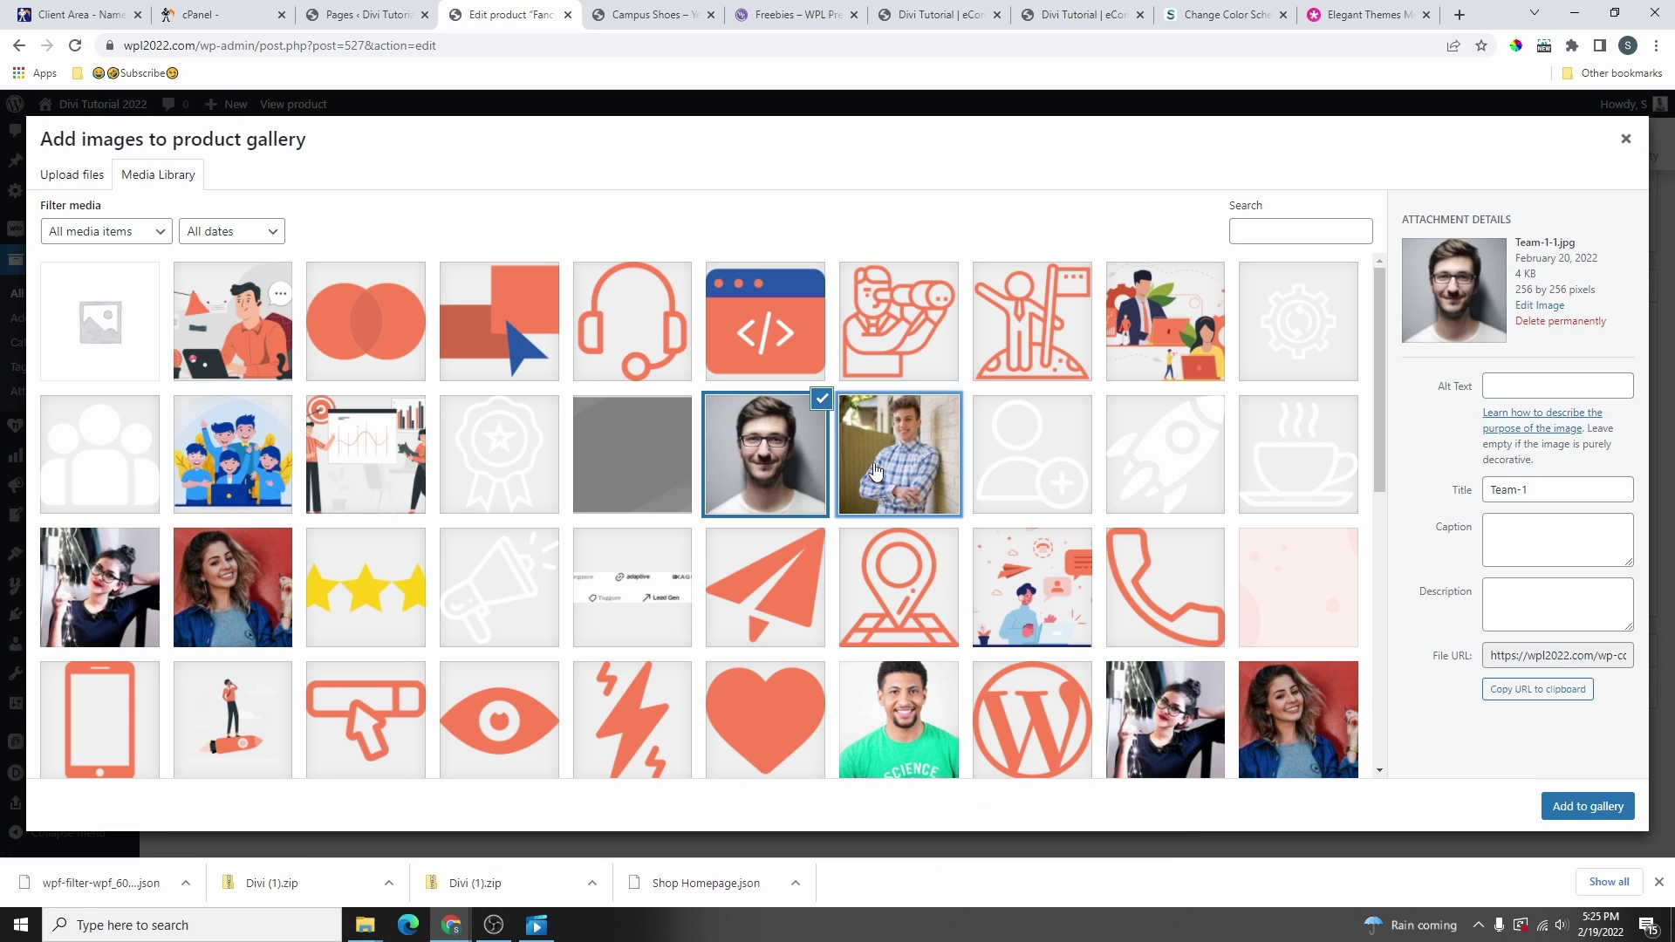
{"action": "scroll", "coordinate": [958, 573], "scroll_direction": "down", "scroll_amount": 1}
{"action": "left_click", "coordinate": [916, 641]}
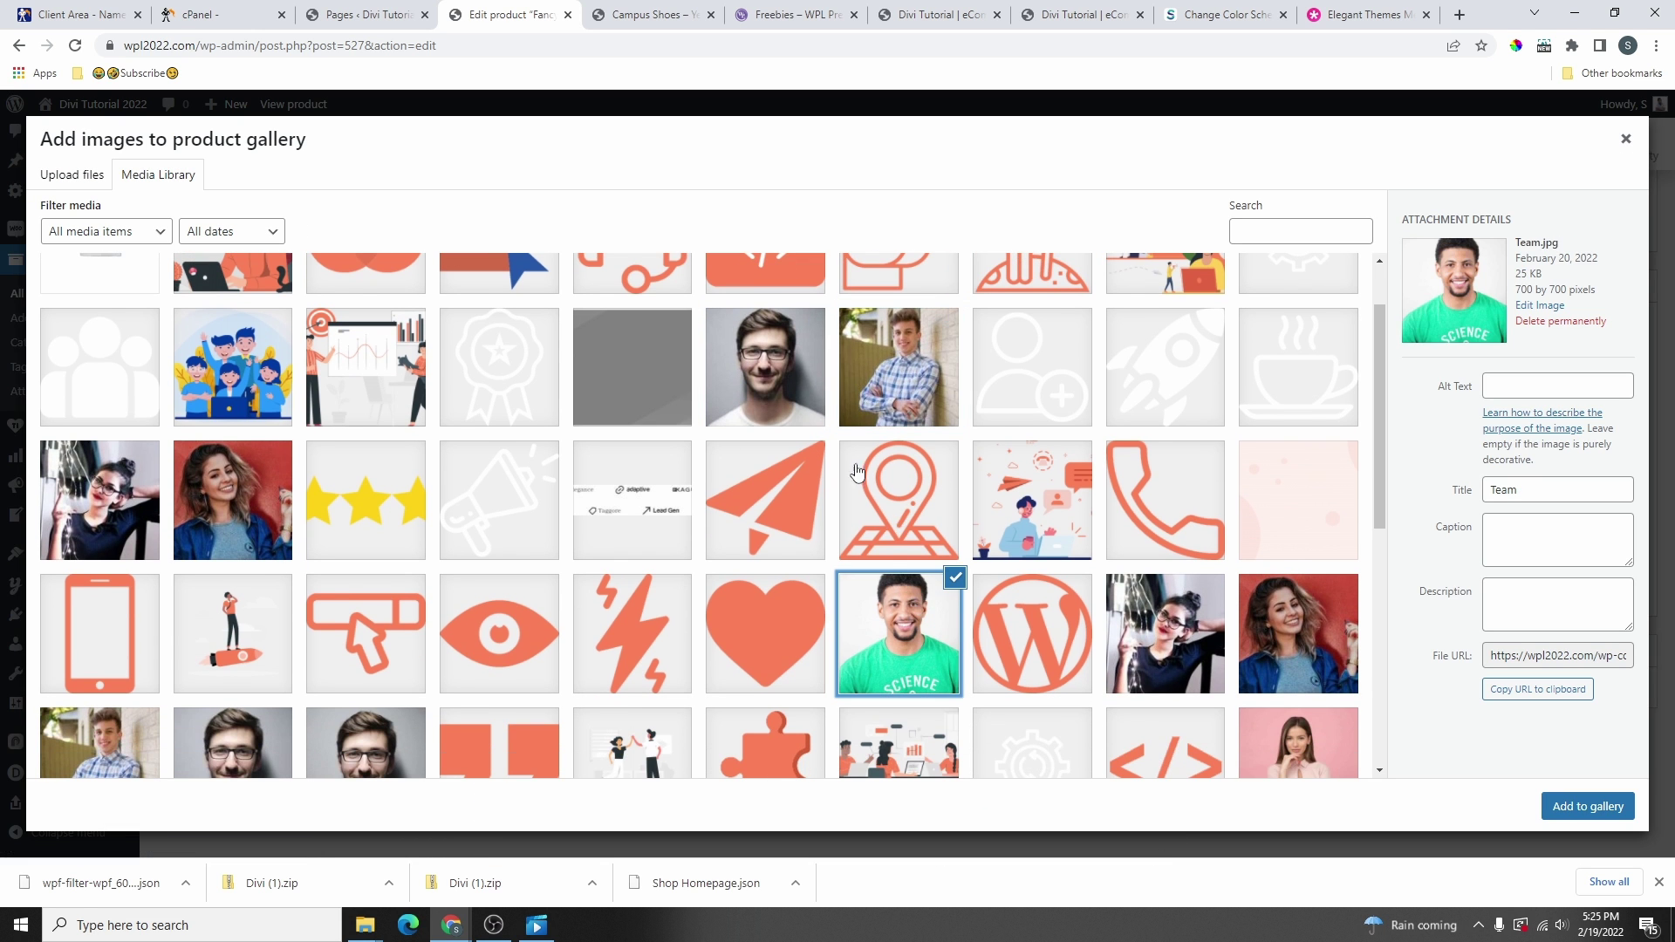
{"action": "scroll", "coordinate": [781, 416], "scroll_direction": "down", "scroll_amount": 2}
{"action": "left_click", "coordinate": [1571, 807]}
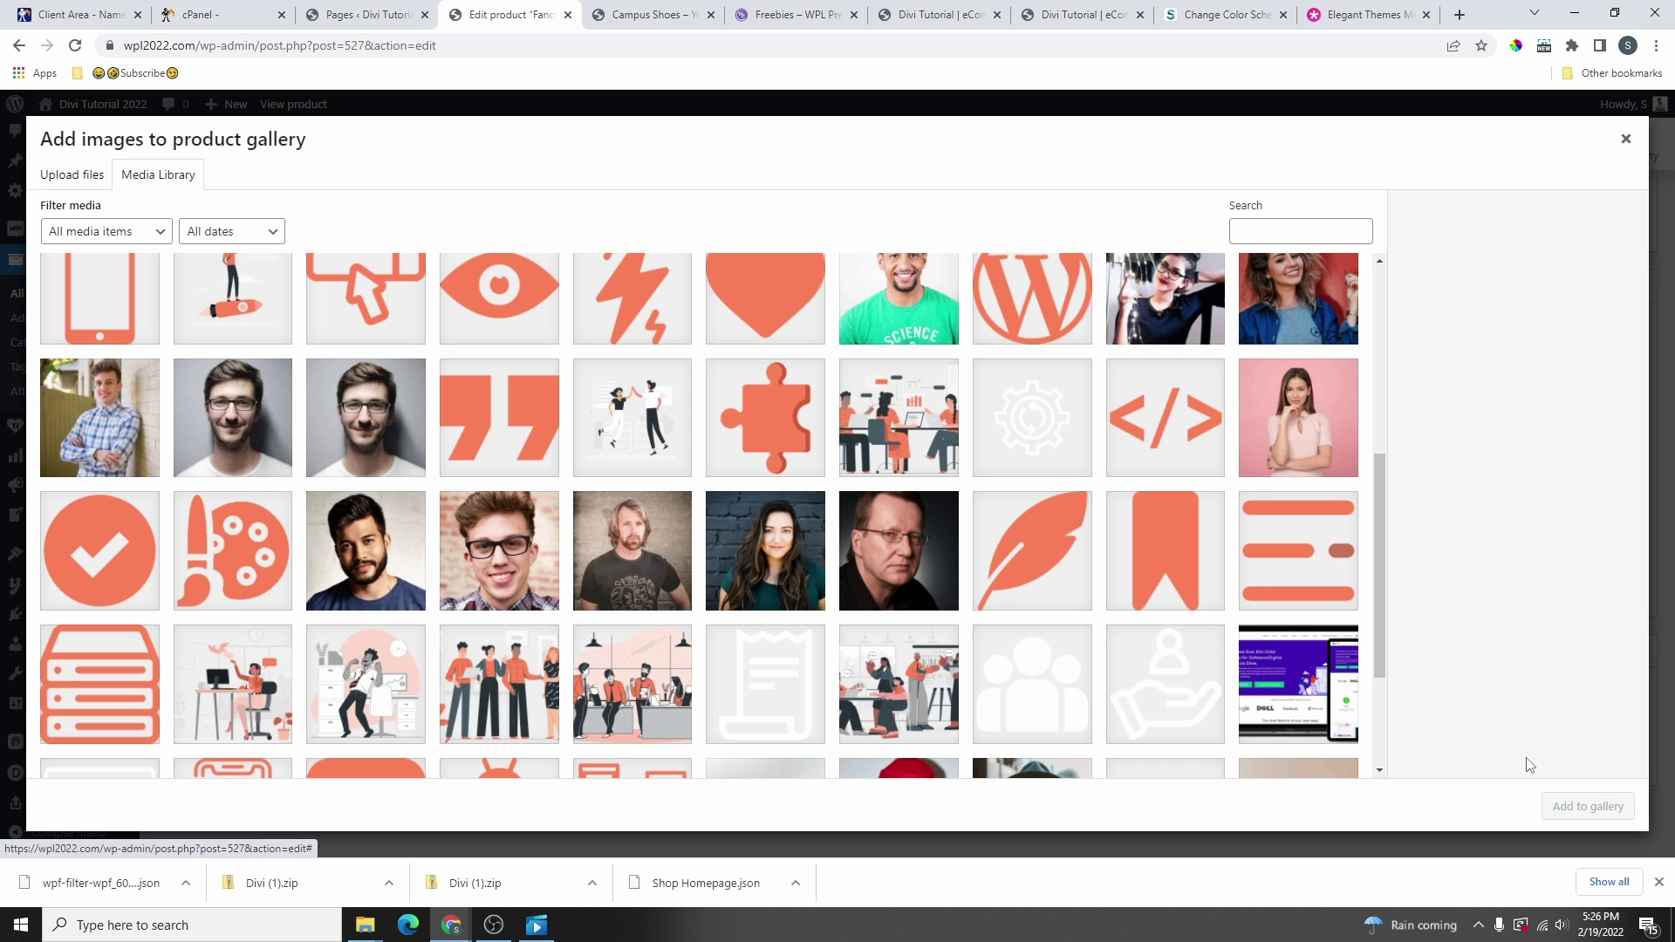
{"action": "left_click", "coordinate": [1529, 765]}
{"action": "left_click", "coordinate": [385, 605]}
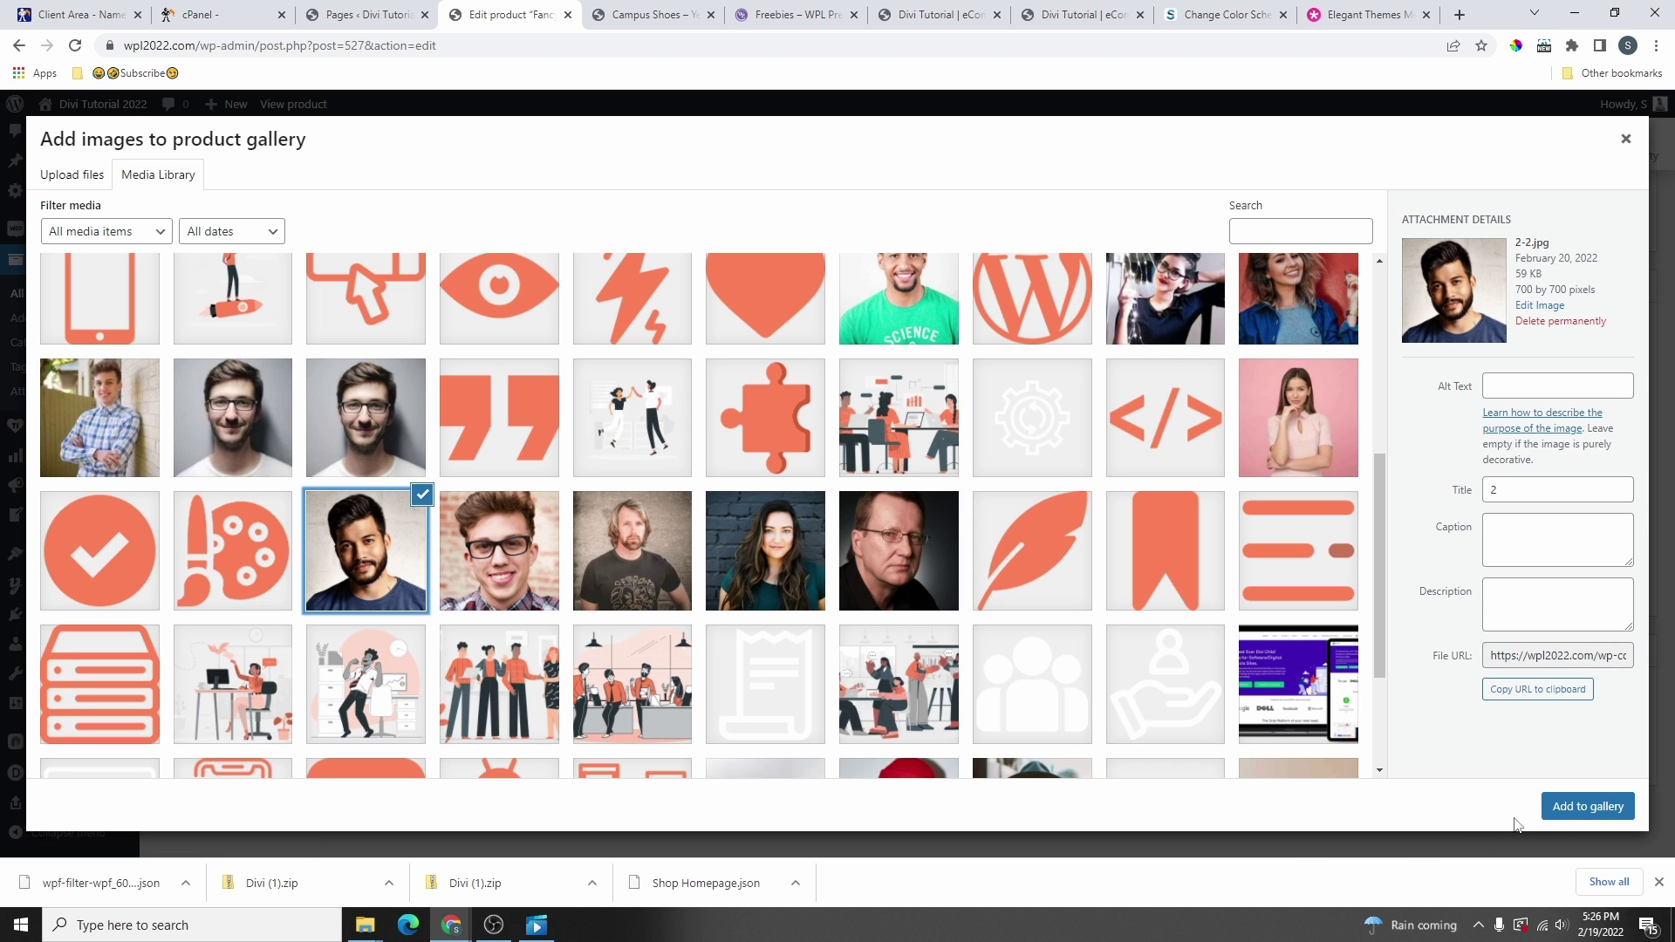
{"action": "left_click", "coordinate": [1545, 801]}
{"action": "scroll", "coordinate": [1545, 799], "scroll_direction": "up", "scroll_amount": 10}
{"action": "left_click", "coordinate": [1602, 432]}
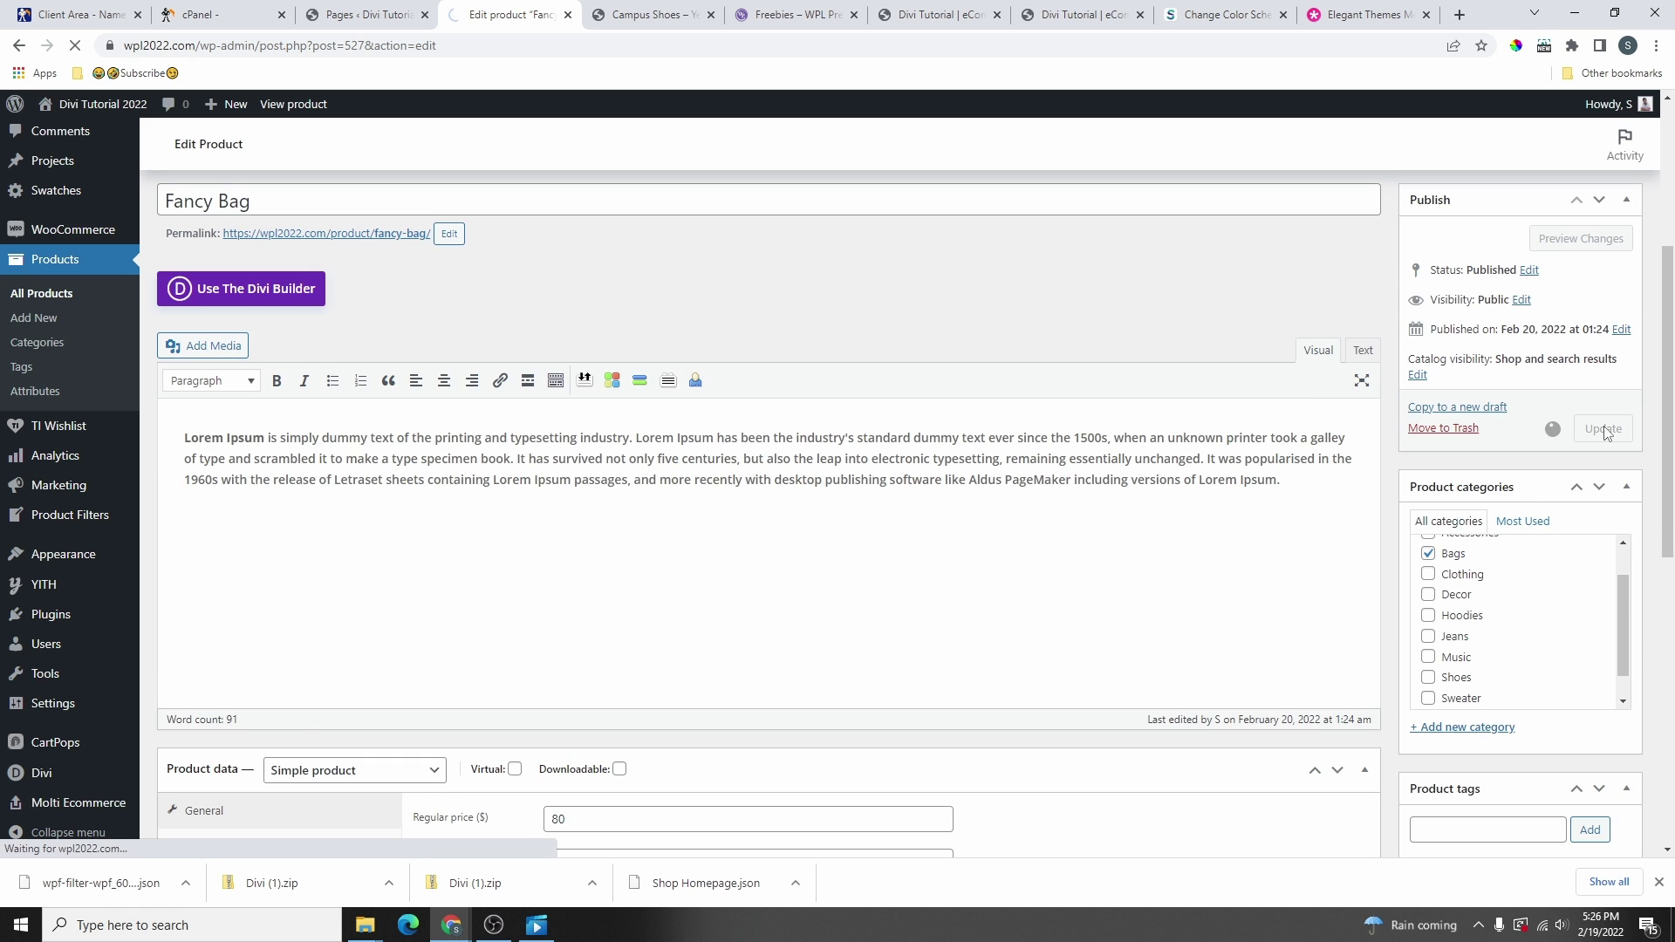
- Duplicate the Fancy Bag product from the product list and clear the copy's product name
{"action": "scroll", "coordinate": [759, 481], "scroll_direction": "down", "scroll_amount": 8}
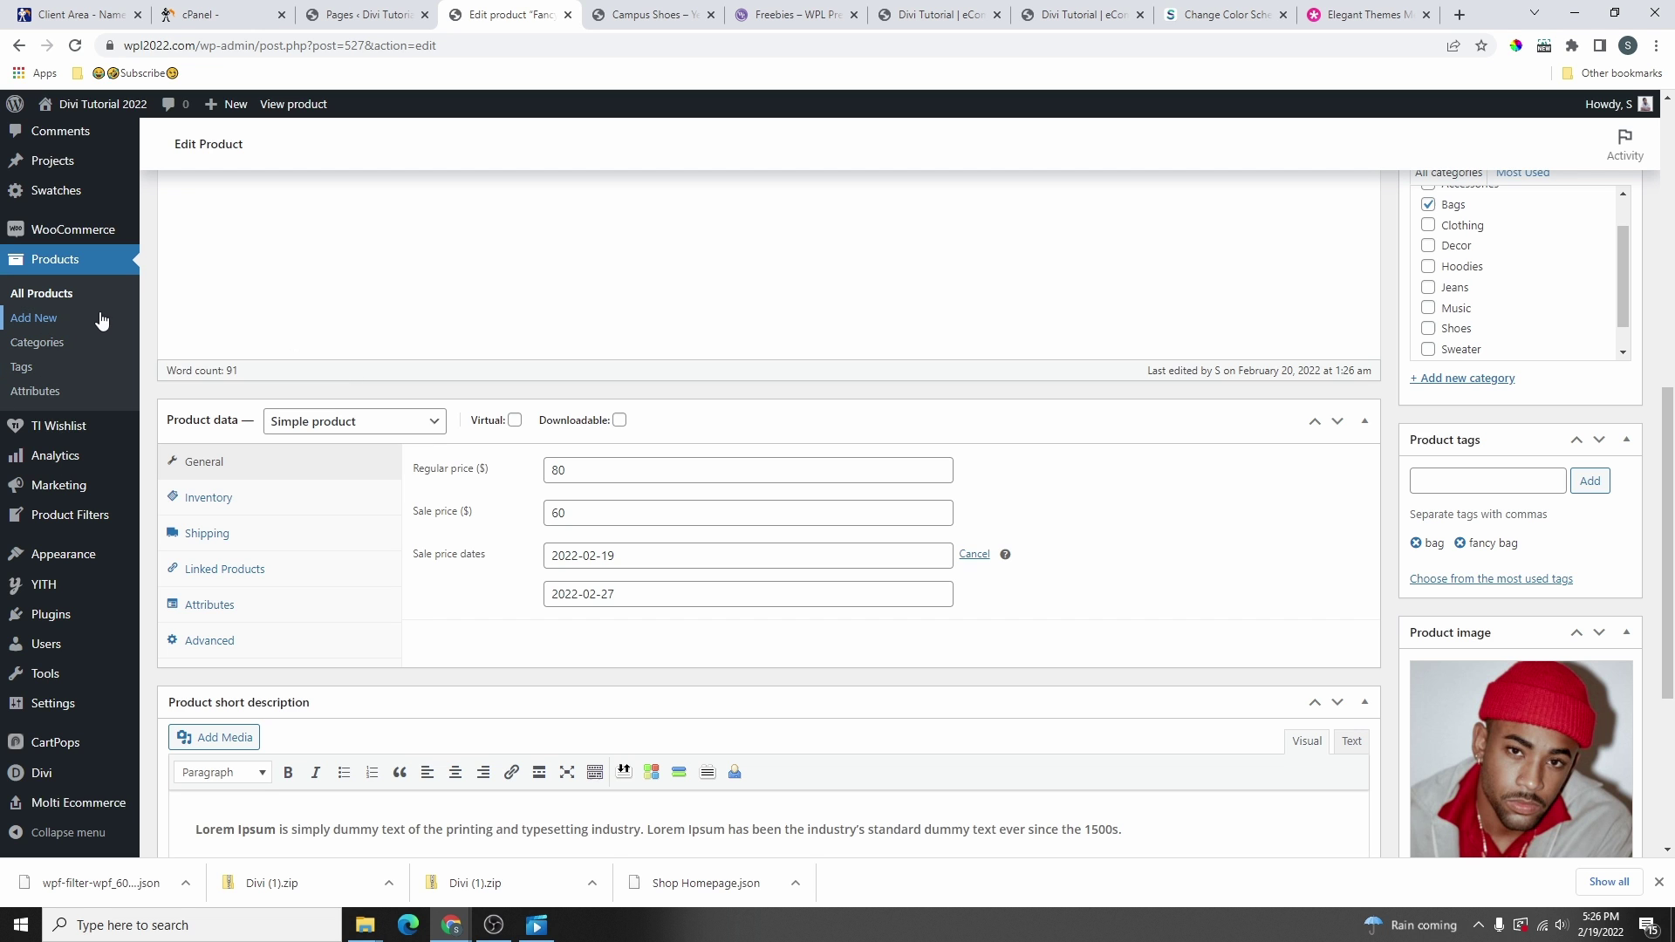
{"action": "left_click", "coordinate": [44, 294]}
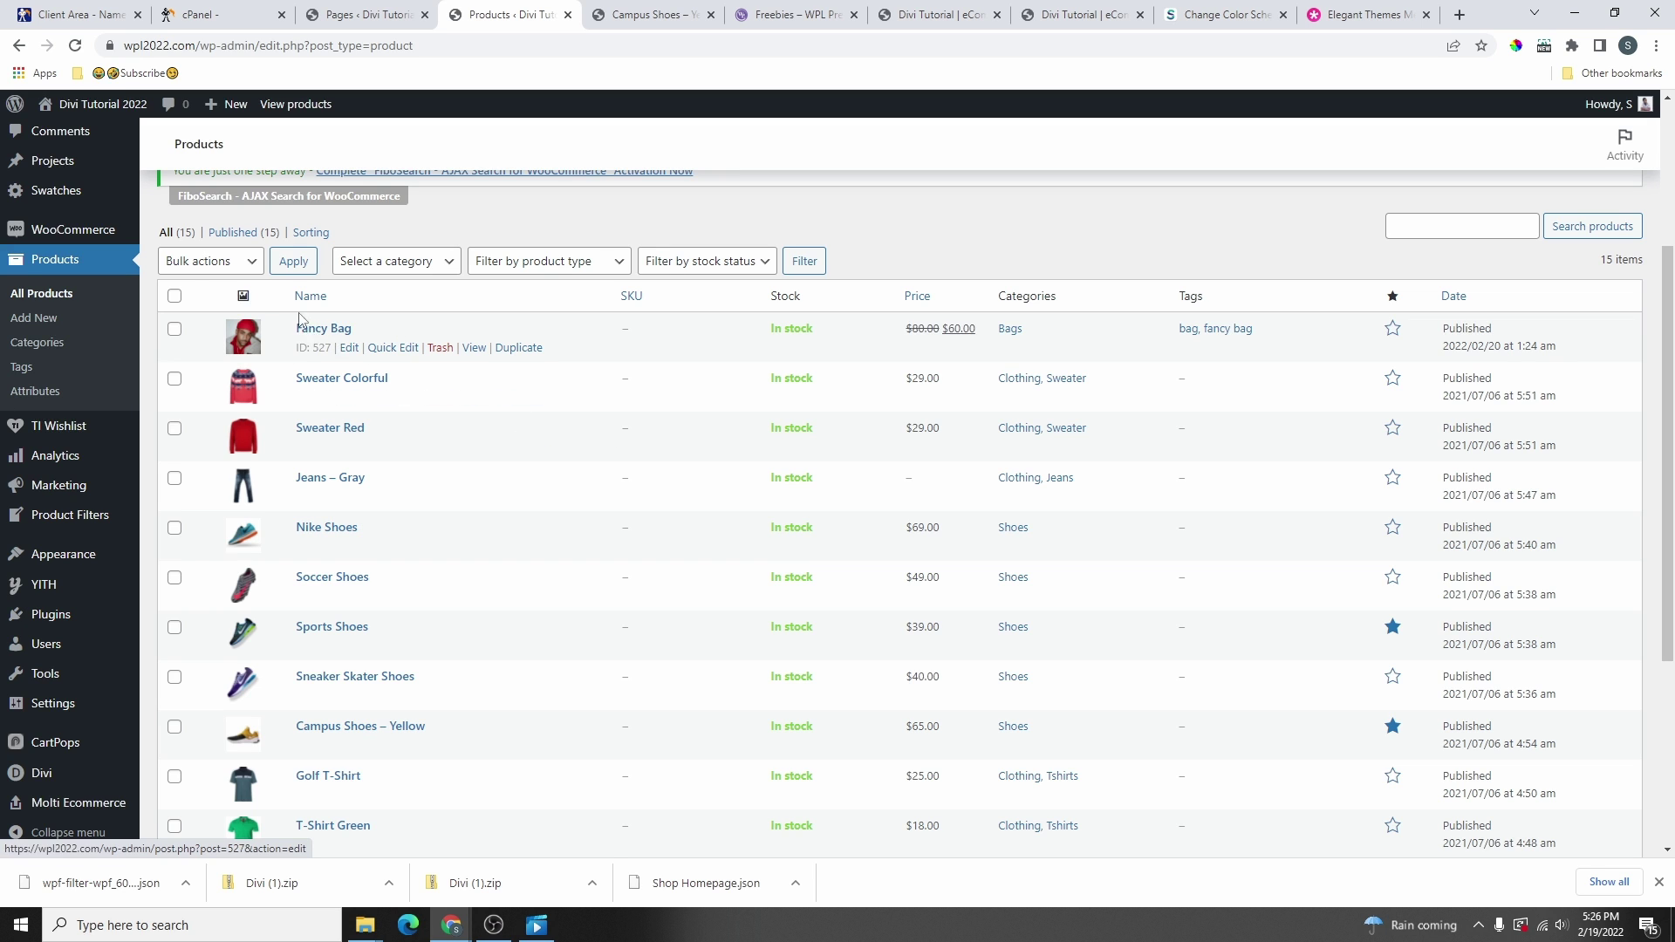
{"action": "left_click", "coordinate": [520, 349]}
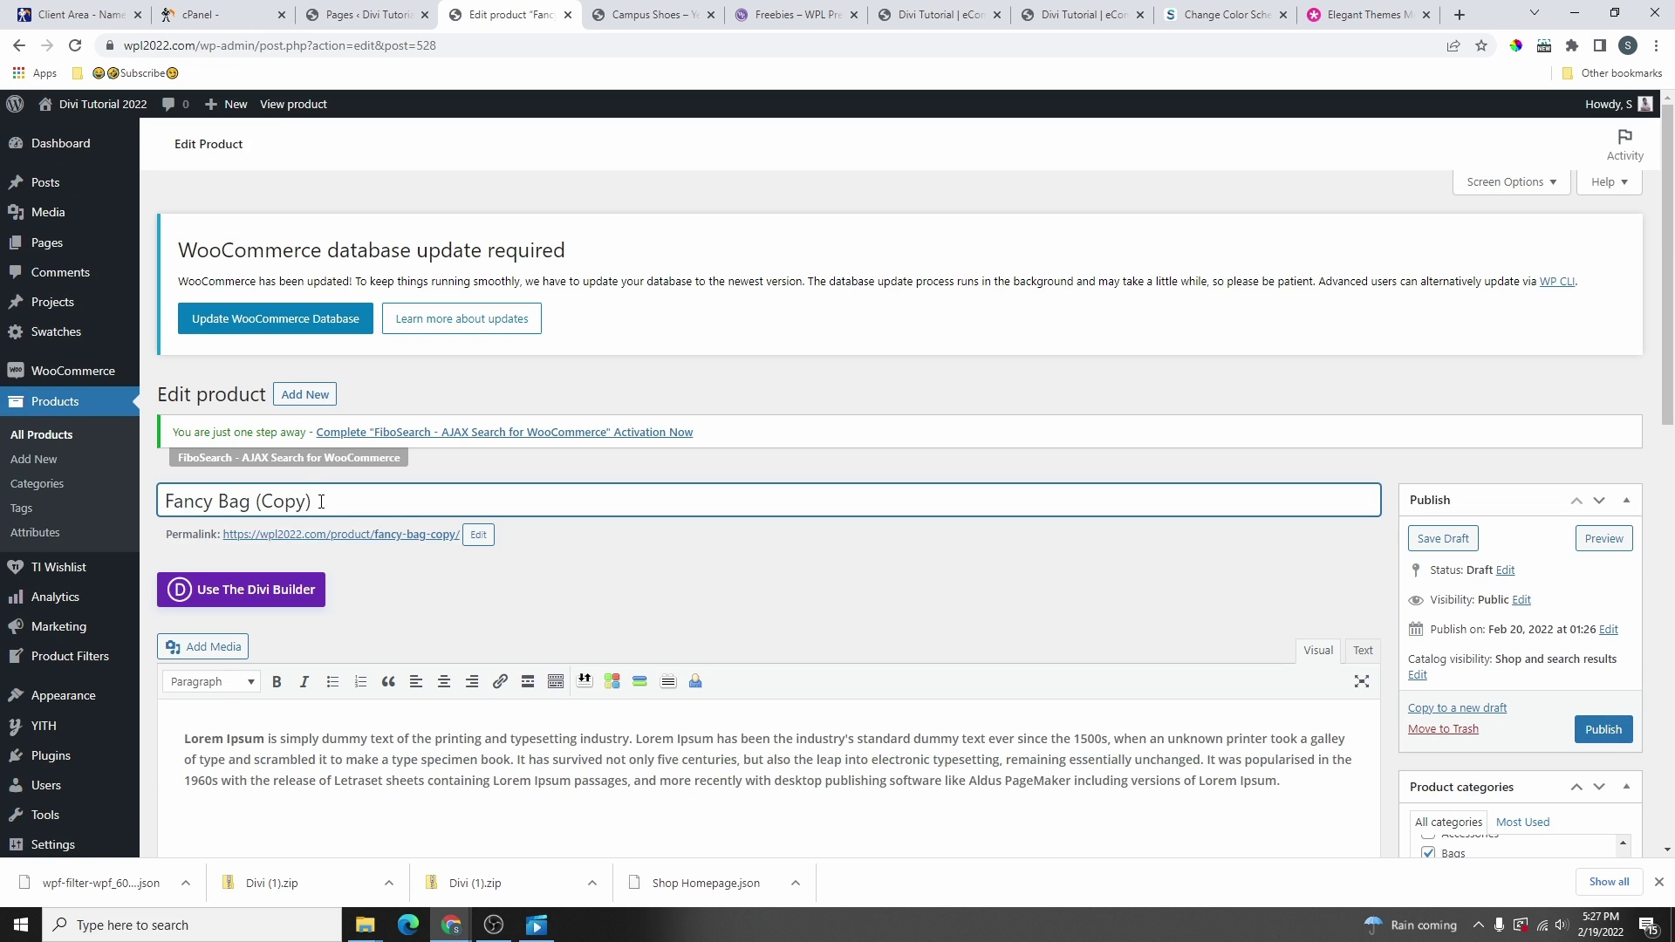
{"action": "left_click_drag", "start_coordinate": [313, 502], "coordinate": [171, 508]}
{"action": "key", "text": "BackSpace"}
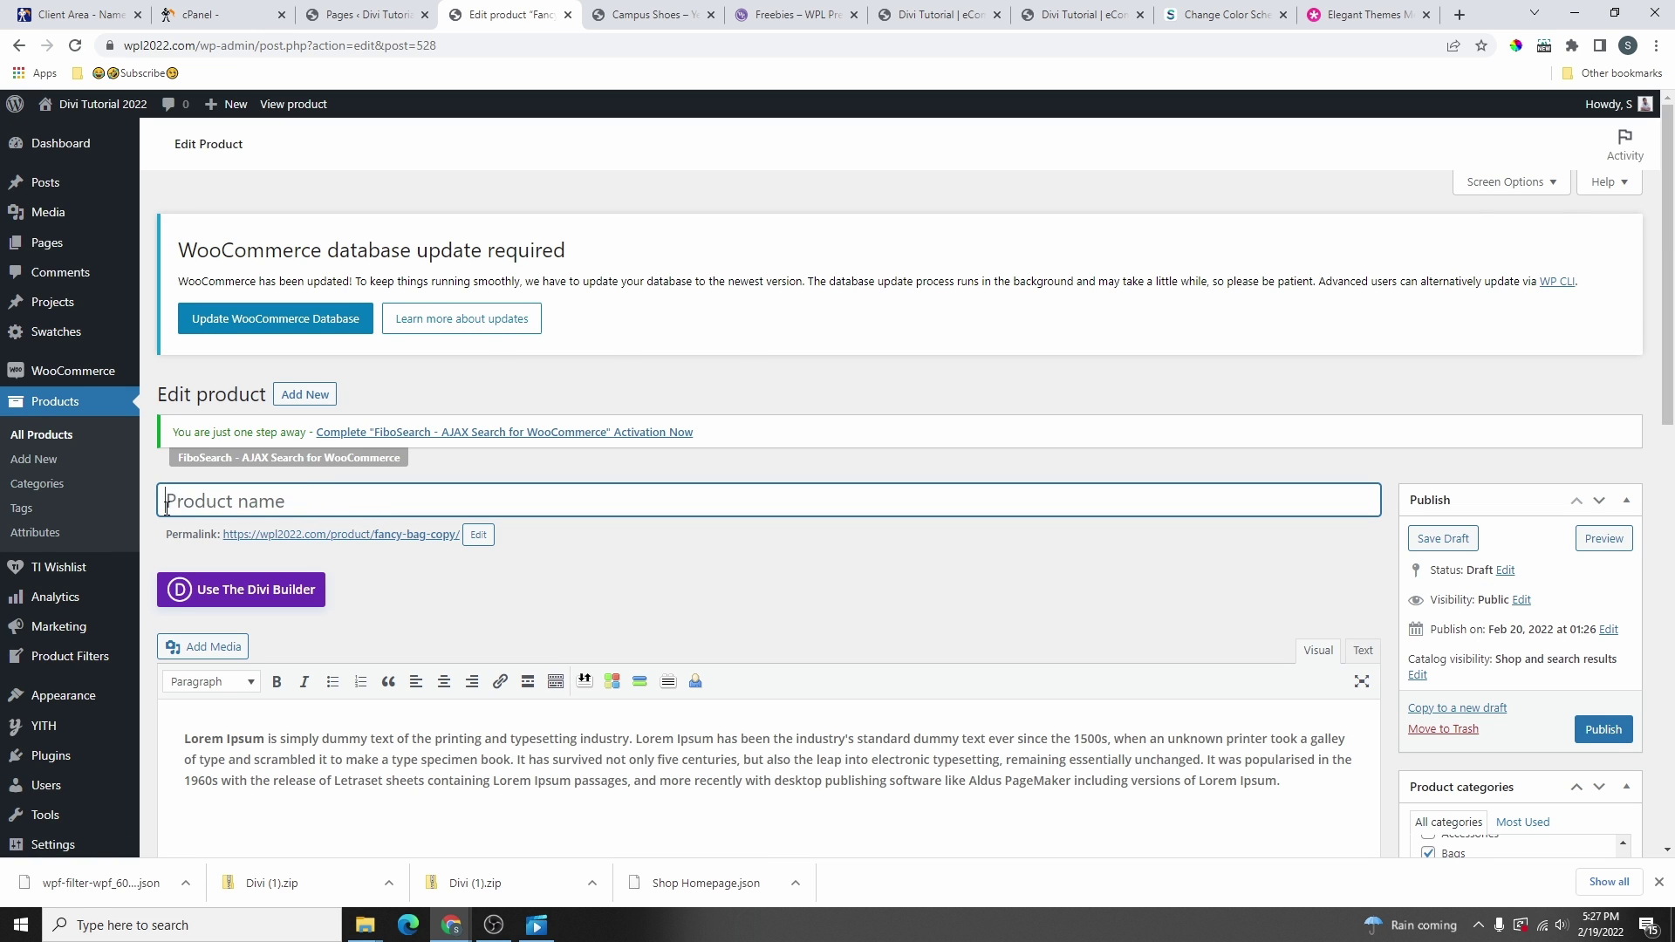
- Remove the copy from the Bags category and assign it to a new category named Downloadable
{"action": "scroll", "coordinate": [1484, 524], "scroll_direction": "down", "scroll_amount": 5}
{"action": "scroll", "coordinate": [1508, 512], "scroll_direction": "up", "scroll_amount": 1}
{"action": "scroll", "coordinate": [1462, 550], "scroll_direction": "down", "scroll_amount": 1}
{"action": "scroll", "coordinate": [1462, 550], "scroll_direction": "up", "scroll_amount": 2}
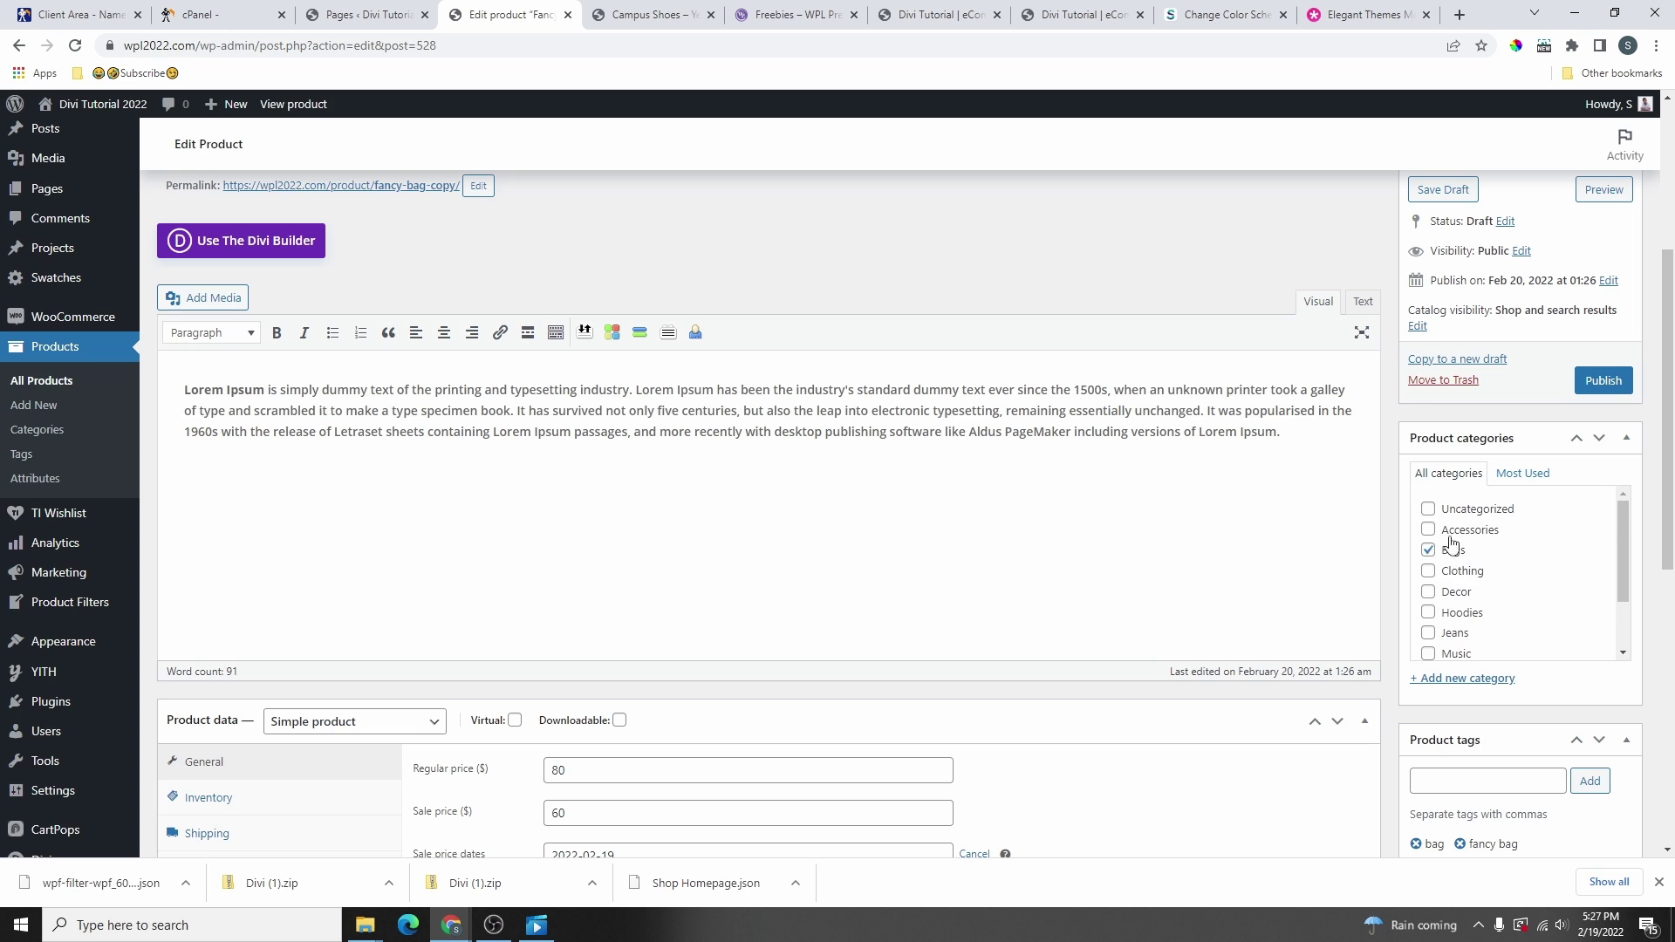
{"action": "left_click", "coordinate": [1429, 551]}
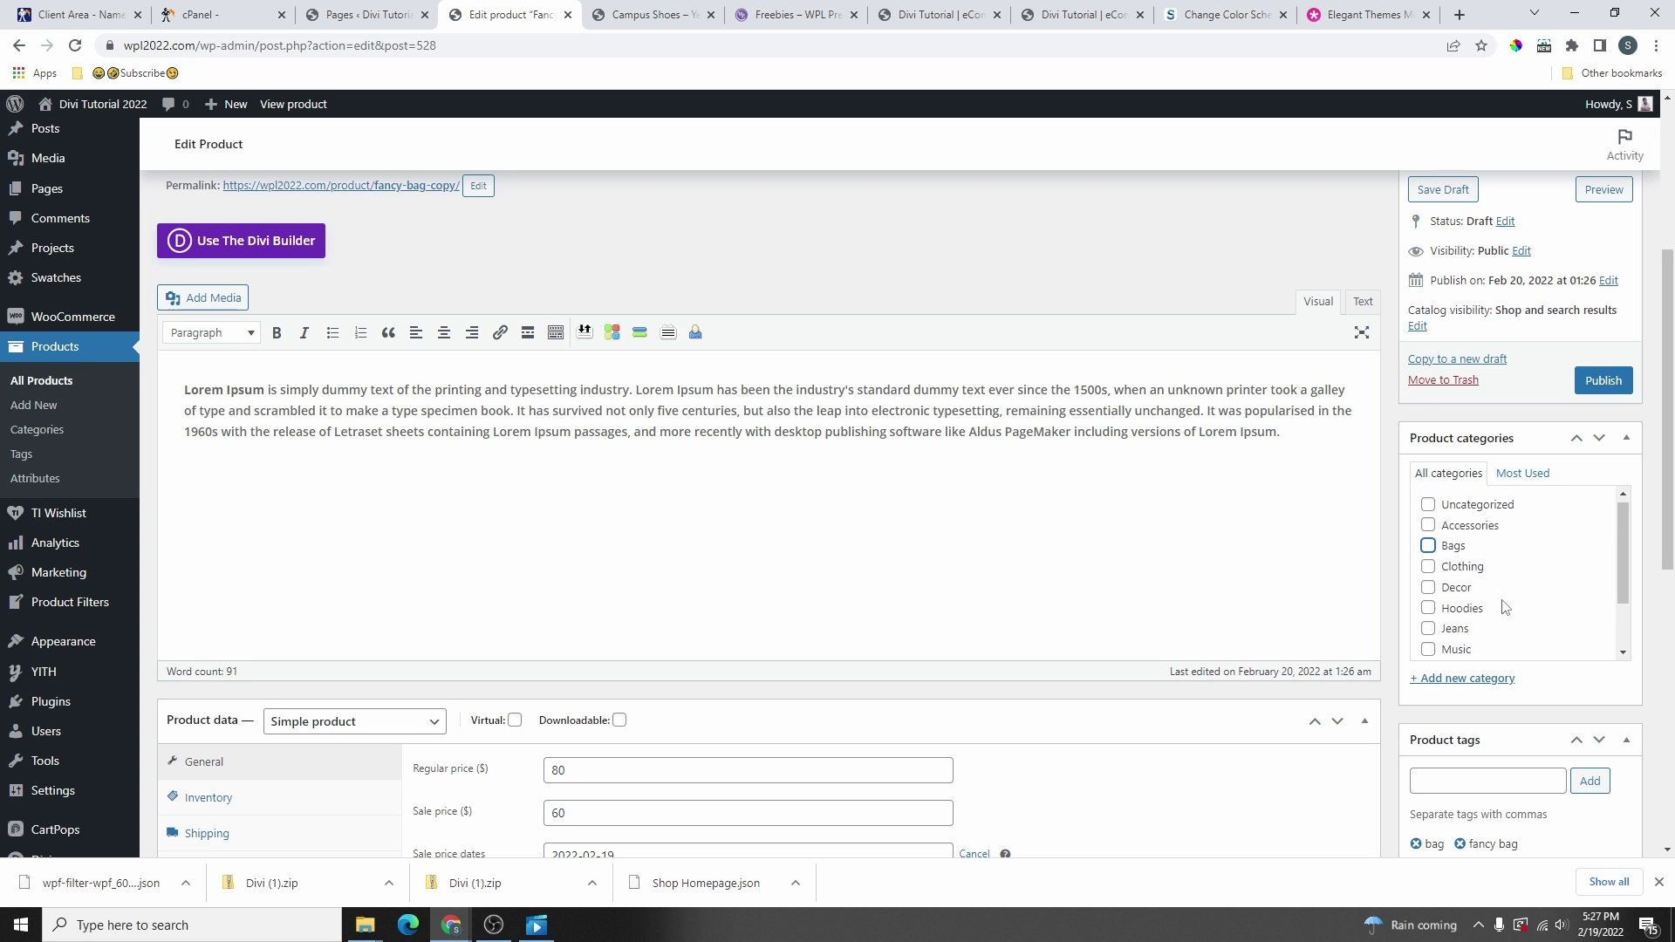
{"action": "scroll", "coordinate": [1466, 602], "scroll_direction": "down", "scroll_amount": 2}
{"action": "left_click", "coordinate": [1472, 680]}
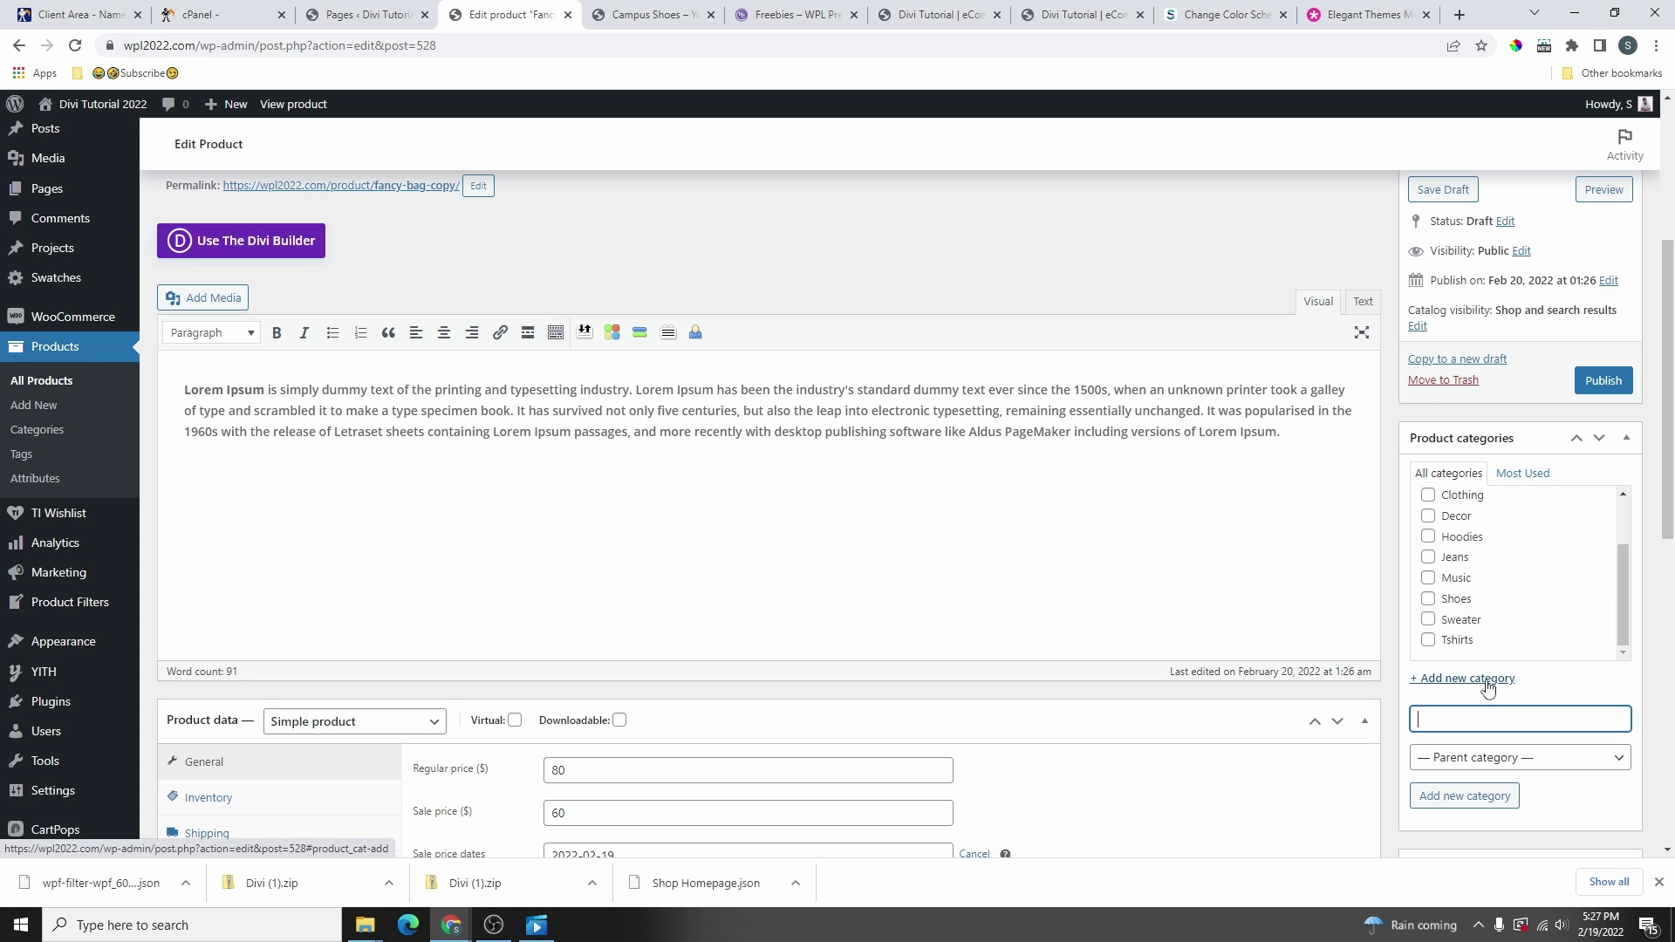
{"action": "type", "text": "Downloadable"}
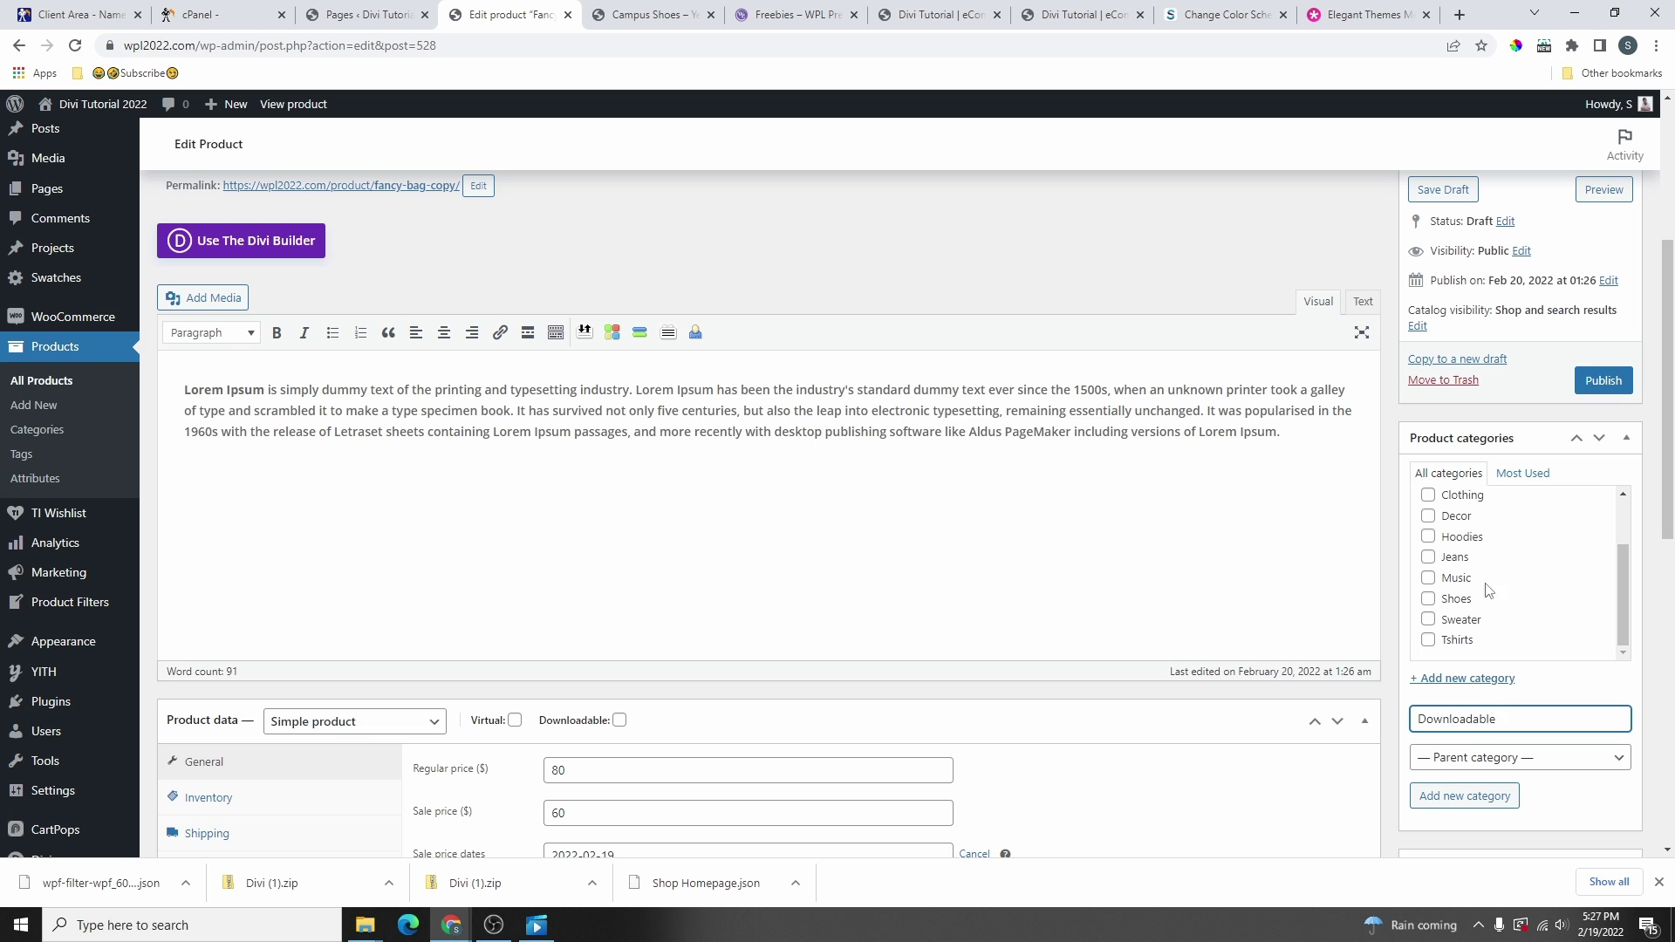
{"action": "left_click", "coordinate": [1480, 802]}
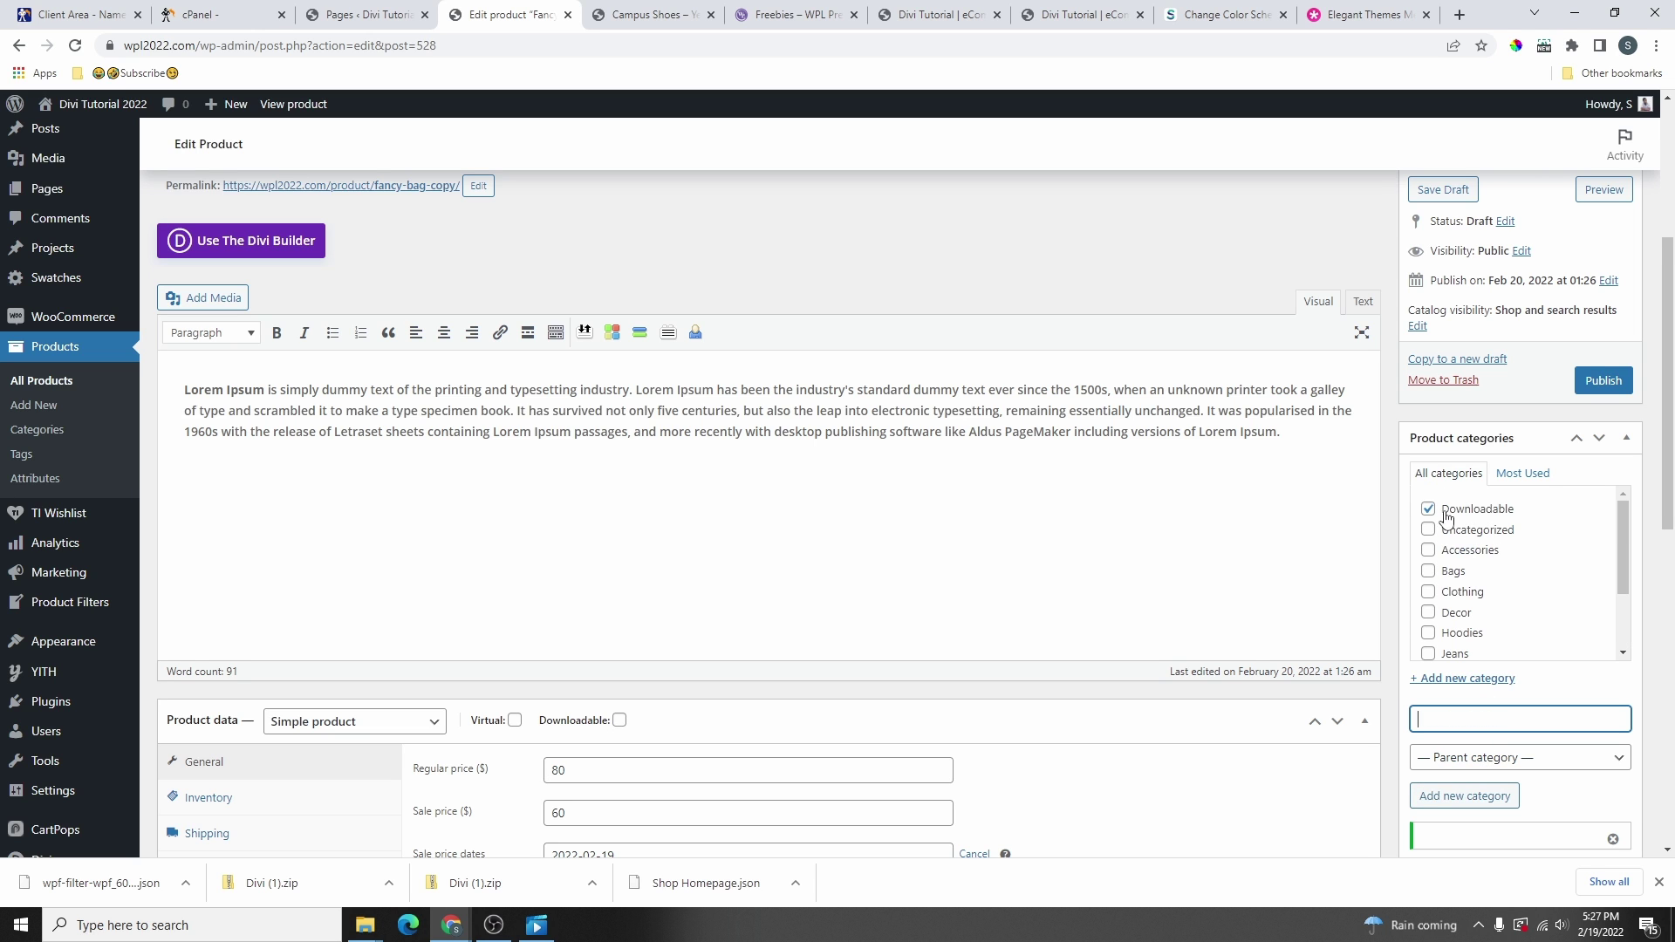
- Replace the copied product's bag and fancy bag tags with the tag pdf
{"action": "scroll", "coordinate": [1524, 520], "scroll_direction": "down", "scroll_amount": 7}
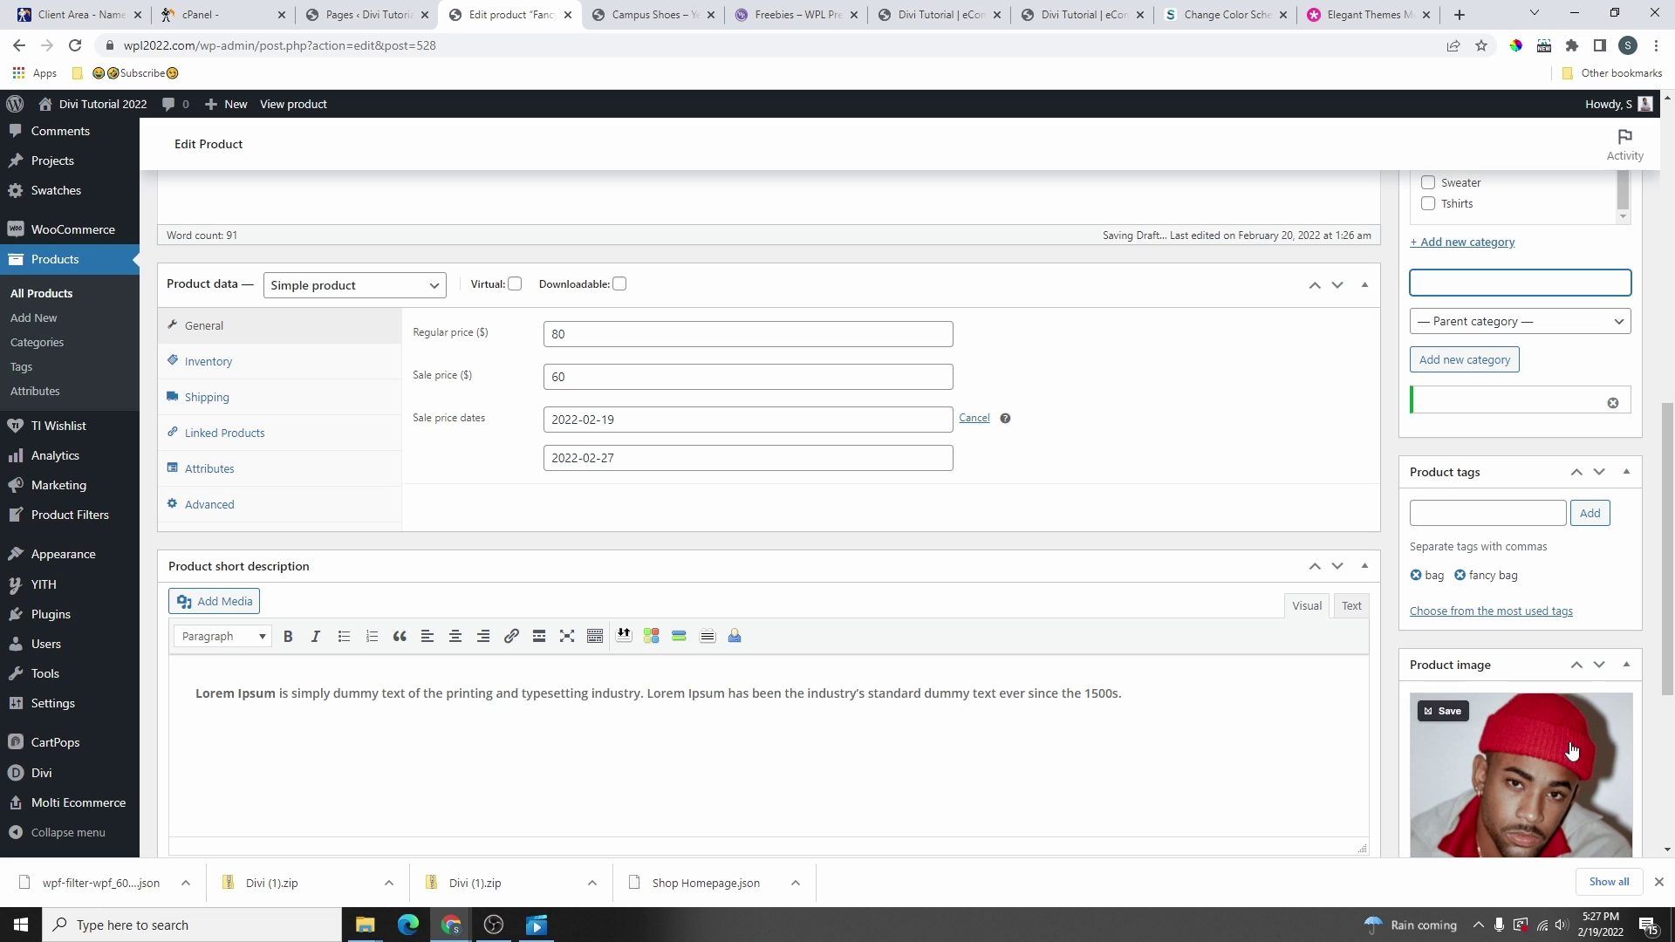
{"action": "left_click", "coordinate": [1461, 576]}
{"action": "left_click", "coordinate": [1416, 575]}
{"action": "left_click", "coordinate": [1446, 510]}
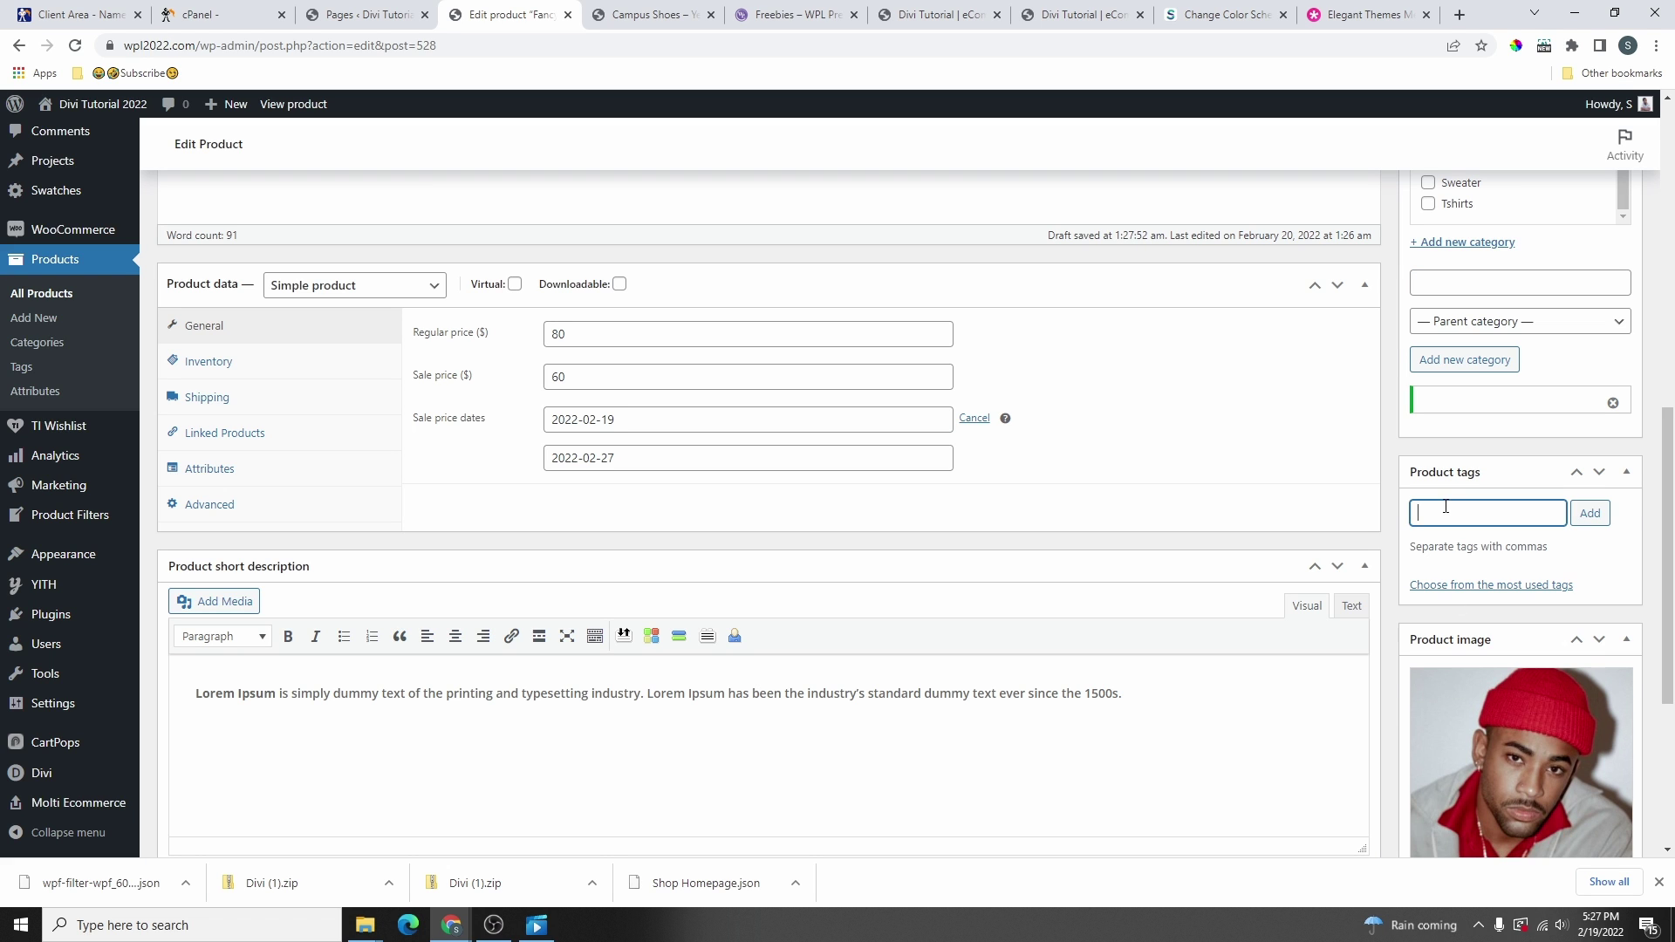
{"action": "type", "text": "pdf"}
{"action": "key", "text": "Return"}
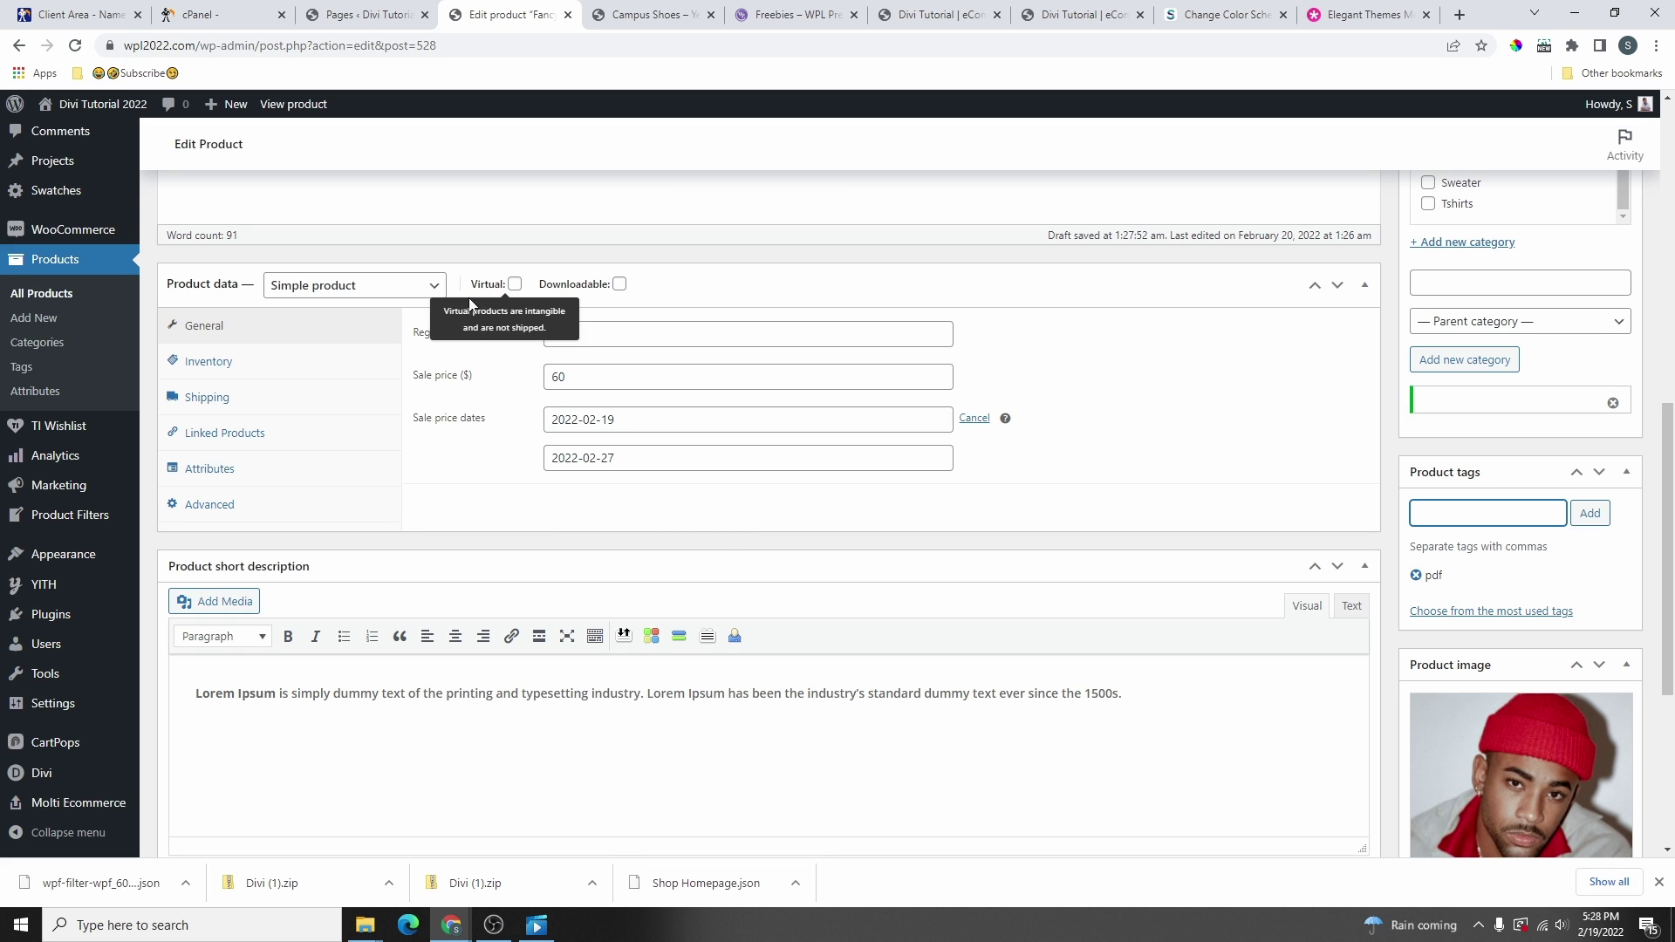
- Mark the copied product as both downloadable and virtual
{"action": "left_click", "coordinate": [619, 283]}
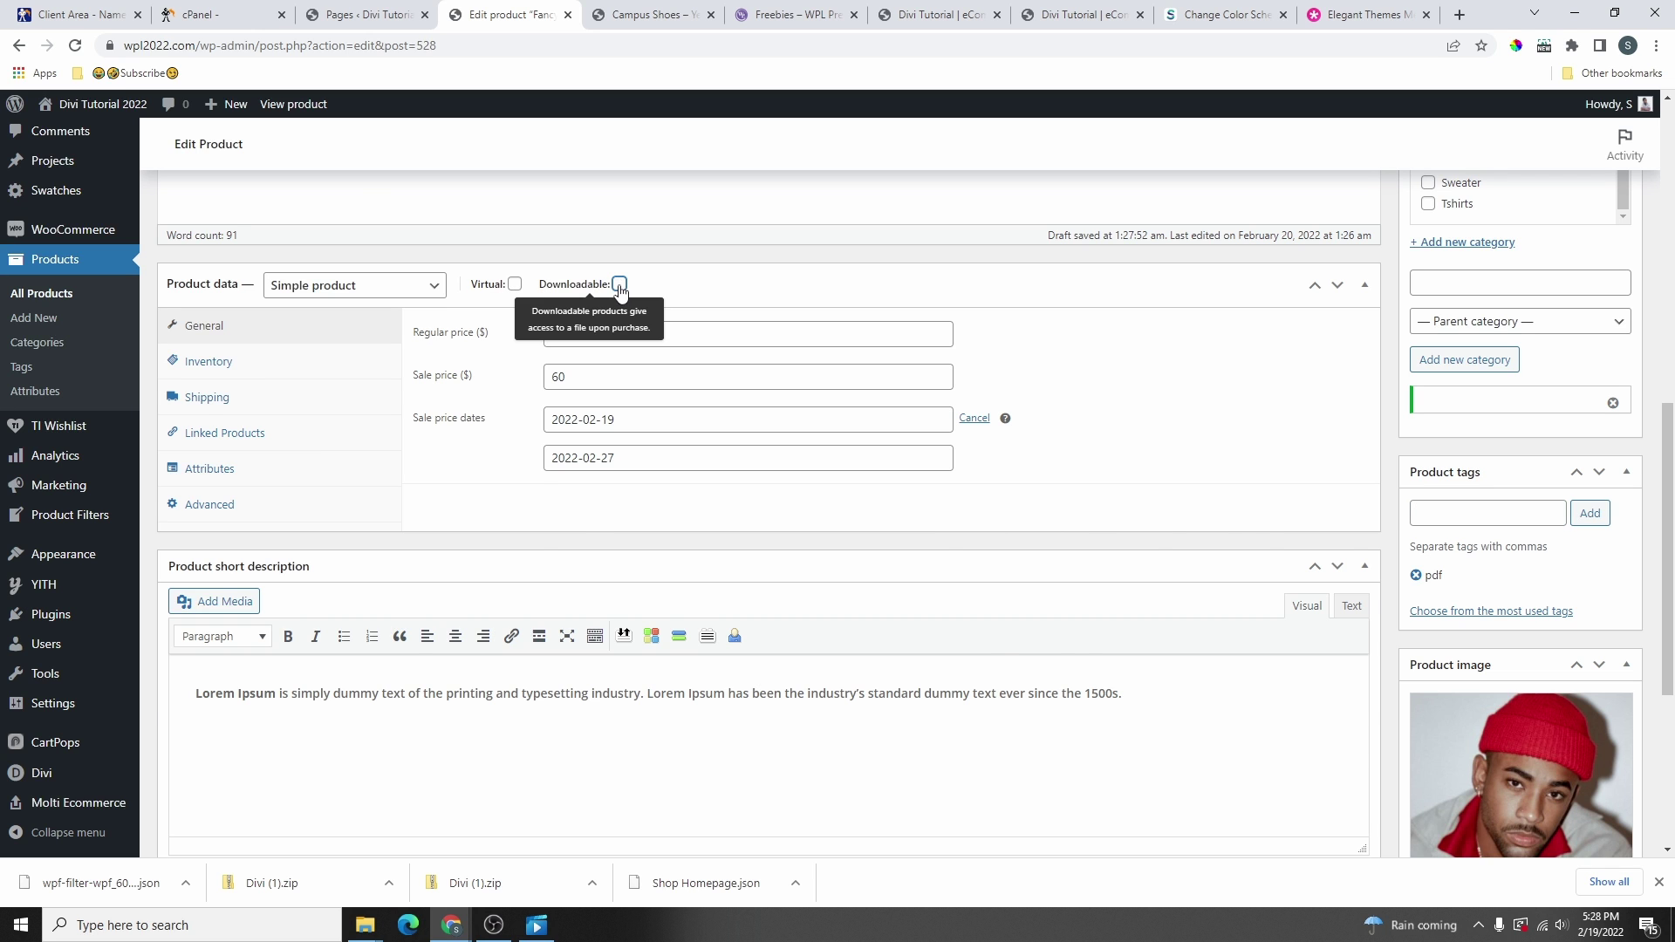
{"action": "left_click", "coordinate": [516, 285]}
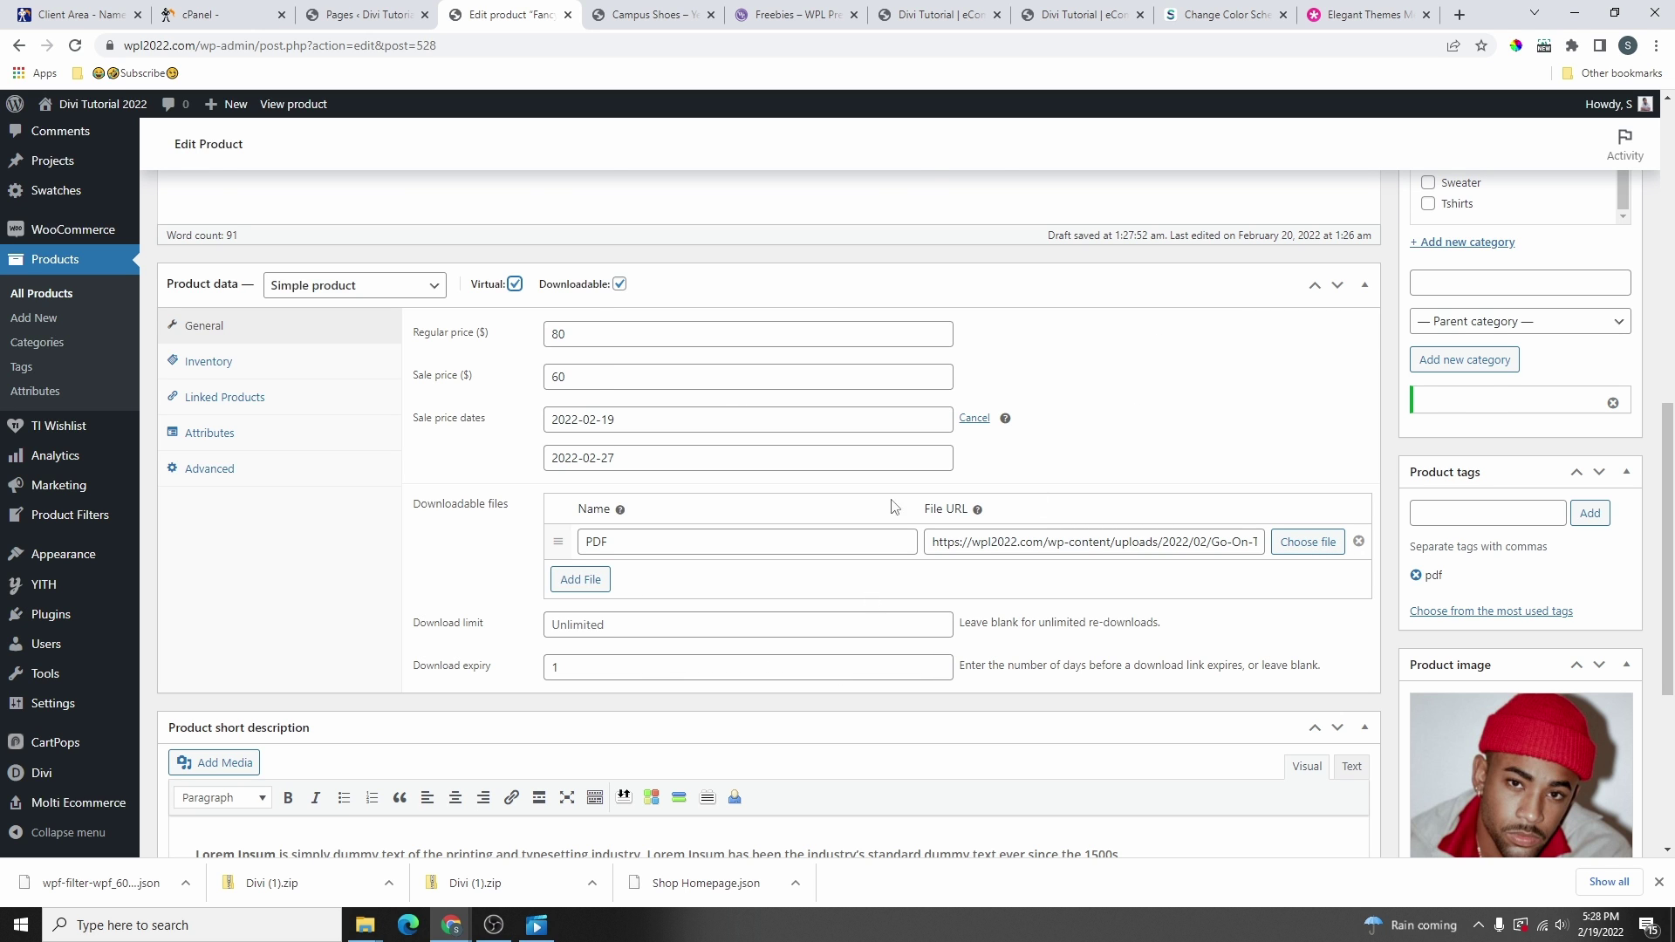
- Replace the copy's product image with Hero-Illustration-Molti.png from the media library
{"action": "scroll", "coordinate": [894, 506], "scroll_direction": "down", "scroll_amount": 3}
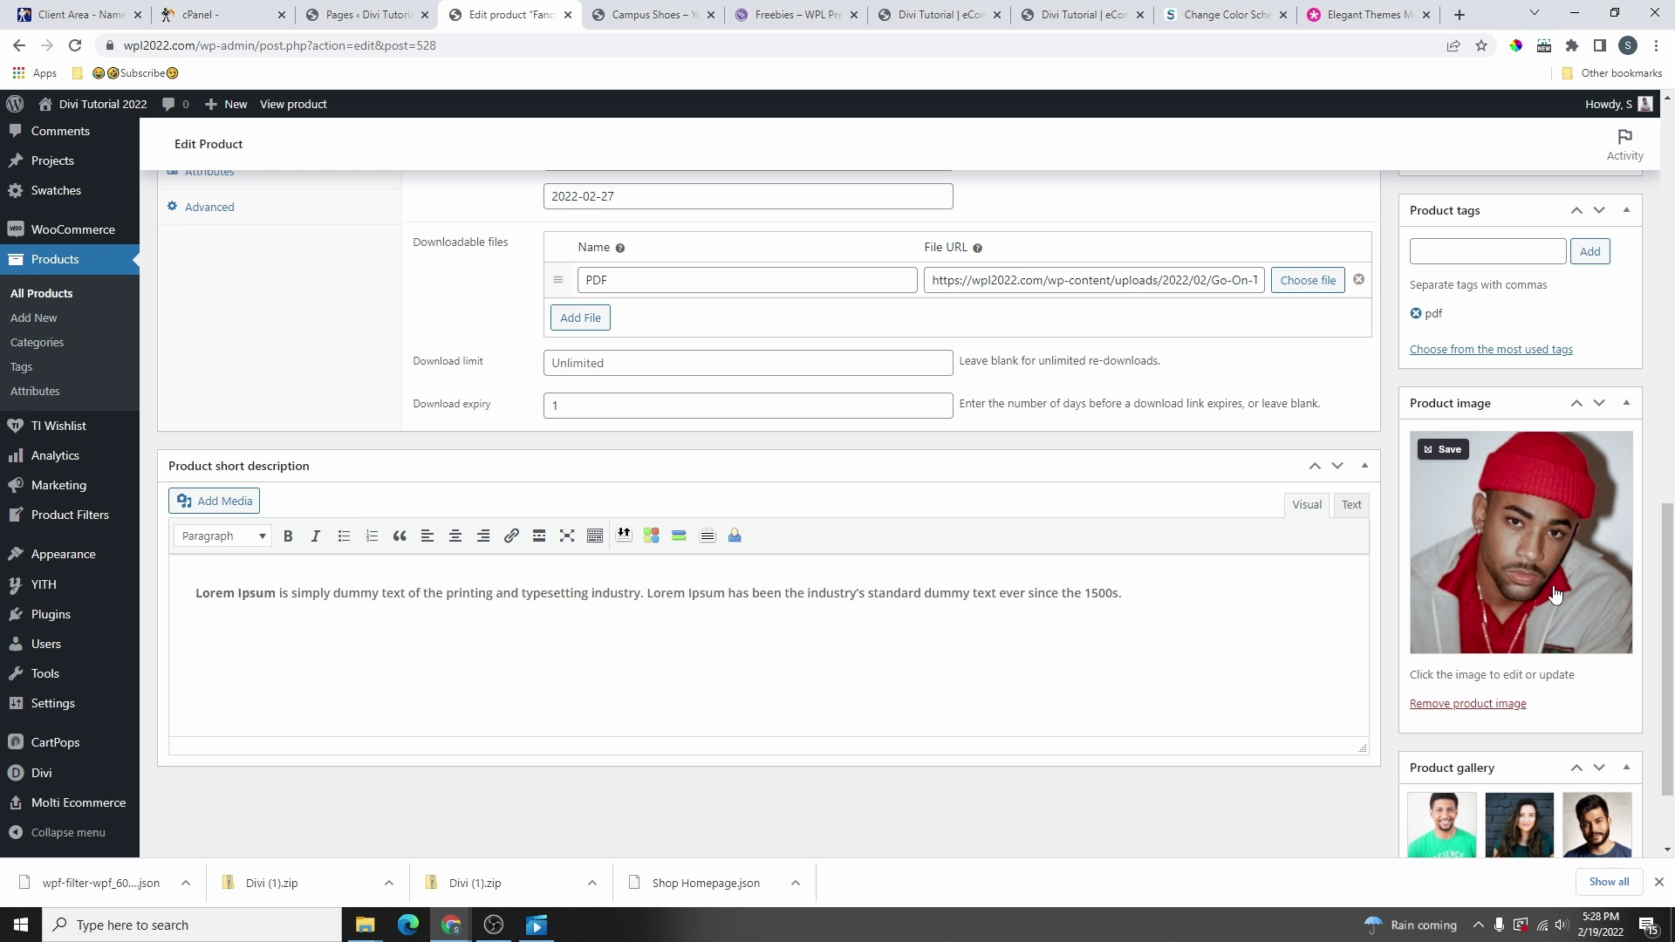
{"action": "scroll", "coordinate": [564, 410], "scroll_direction": "up", "scroll_amount": 6}
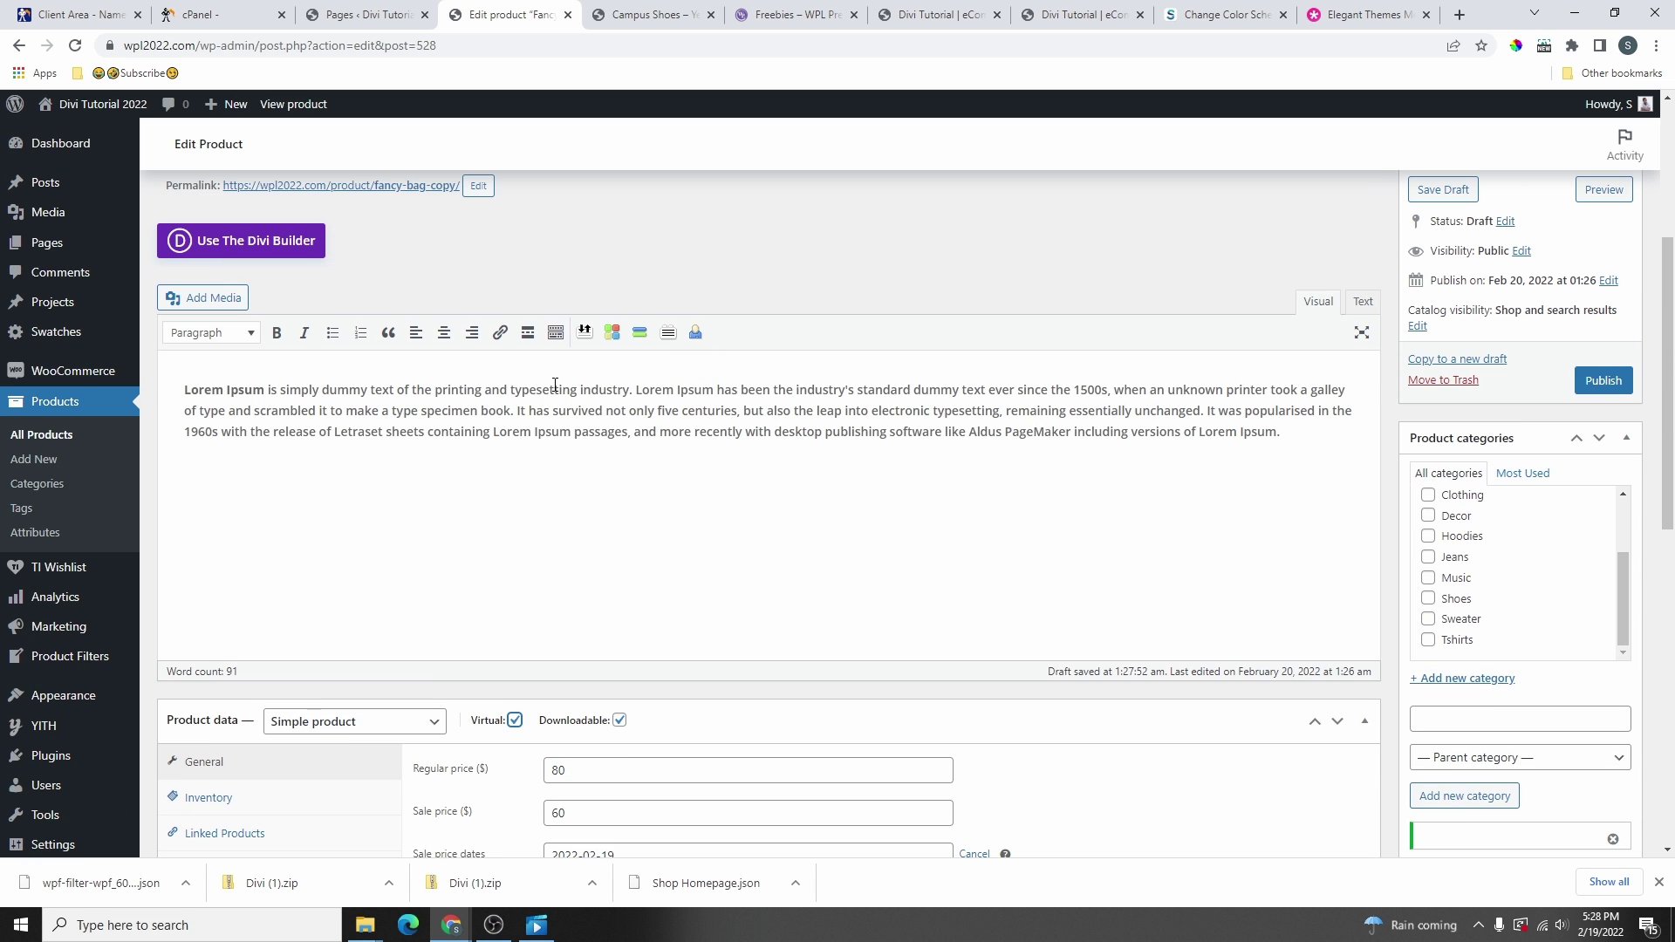
{"action": "scroll", "coordinate": [643, 405], "scroll_direction": "down", "scroll_amount": 10}
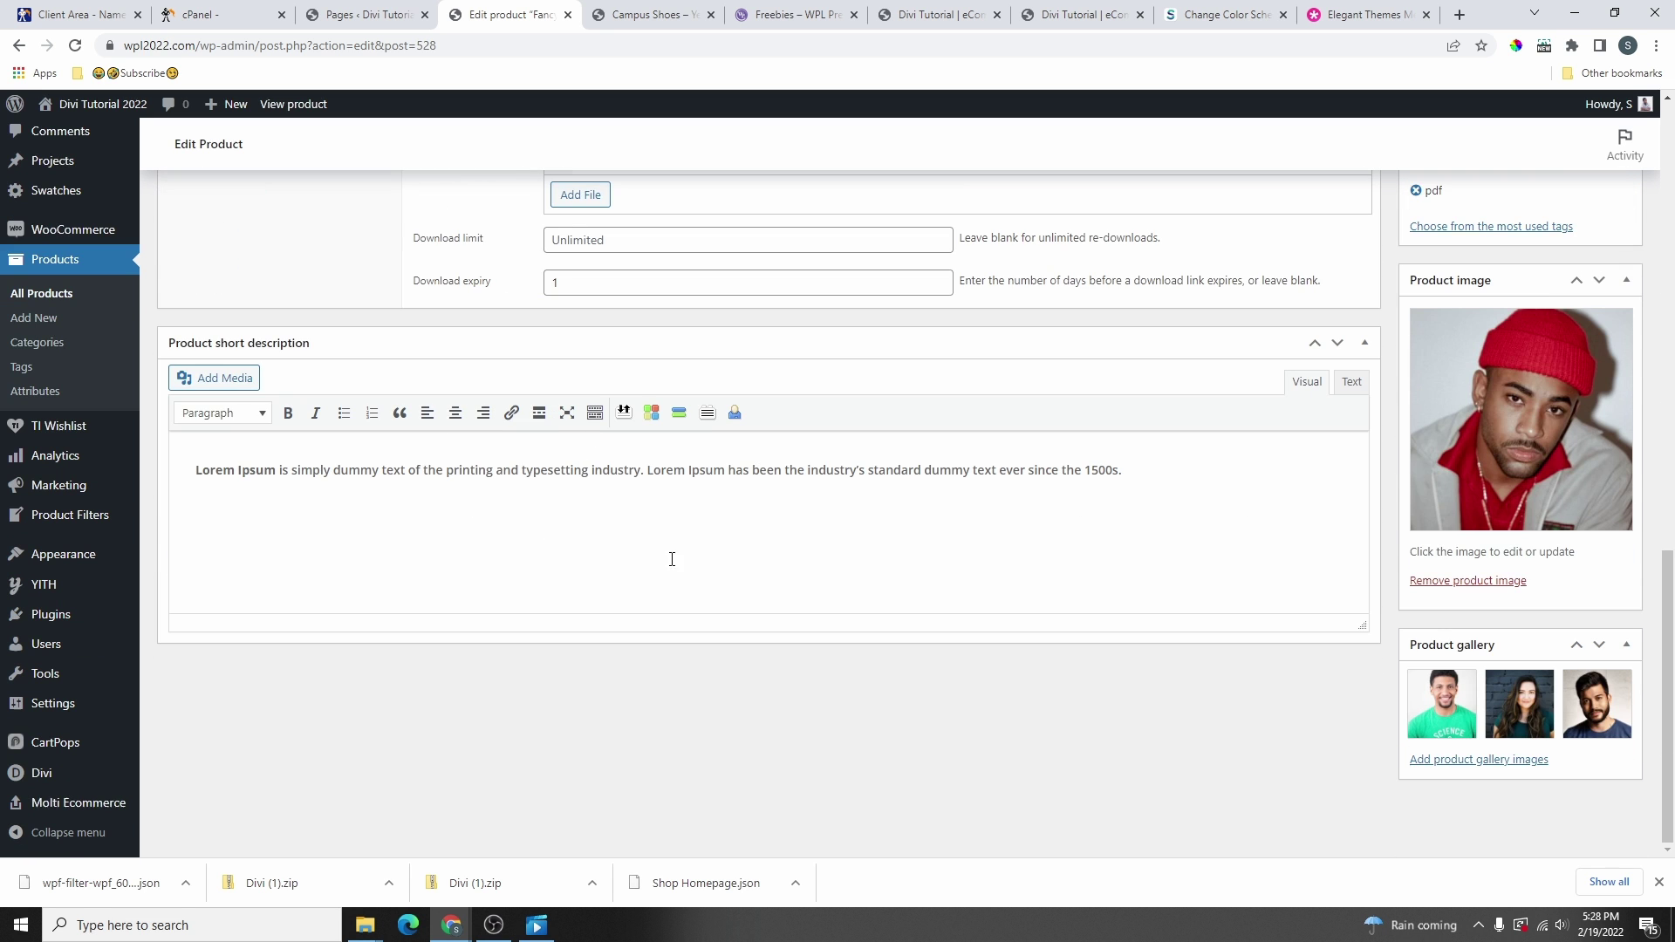
{"action": "left_click", "coordinate": [1534, 484]}
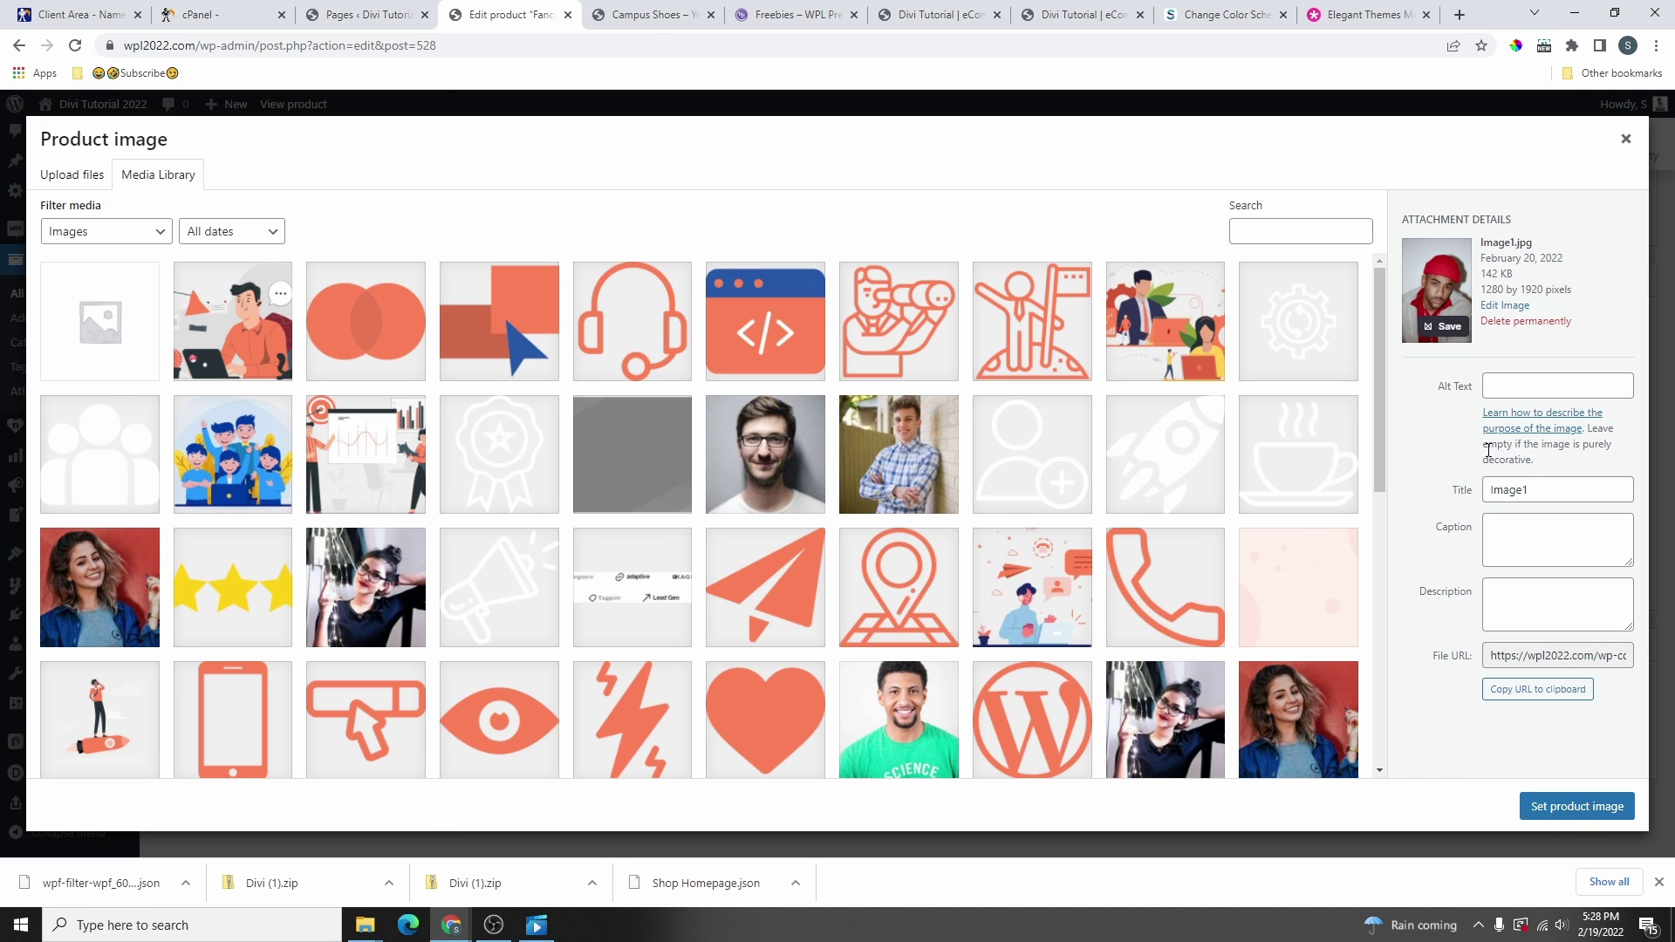
{"action": "left_click", "coordinate": [262, 371]}
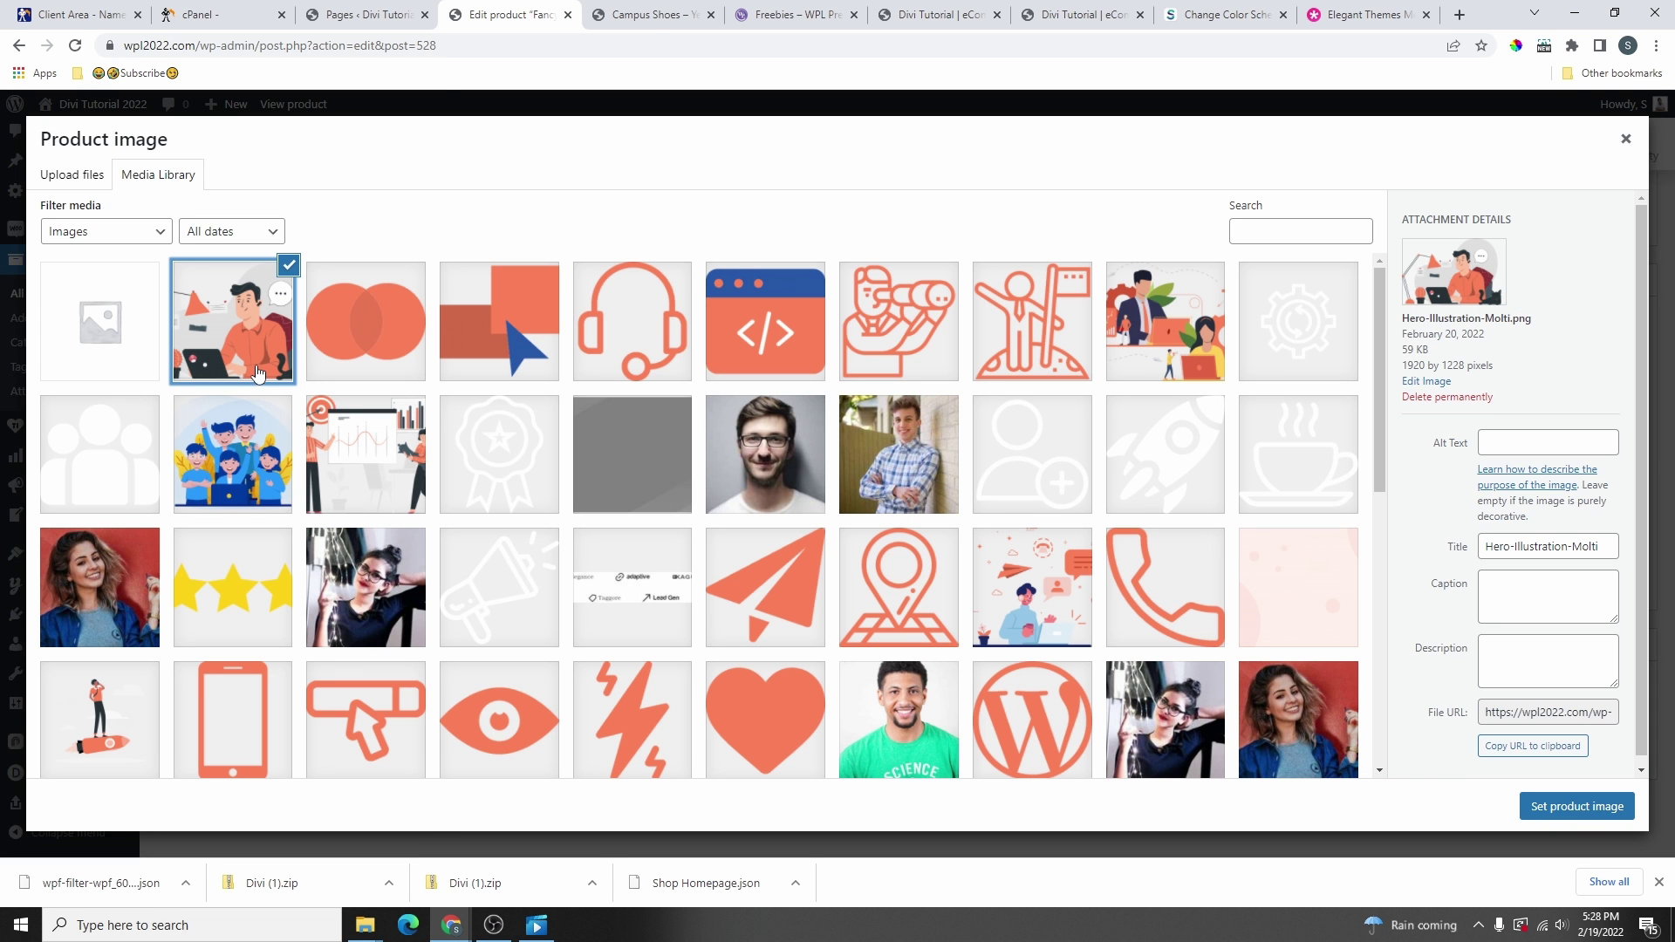
{"action": "left_click", "coordinate": [1548, 808]}
{"action": "scroll", "coordinate": [1443, 801], "scroll_direction": "up", "scroll_amount": 4}
{"action": "scroll", "coordinate": [1443, 801], "scroll_direction": "down", "scroll_amount": 3}
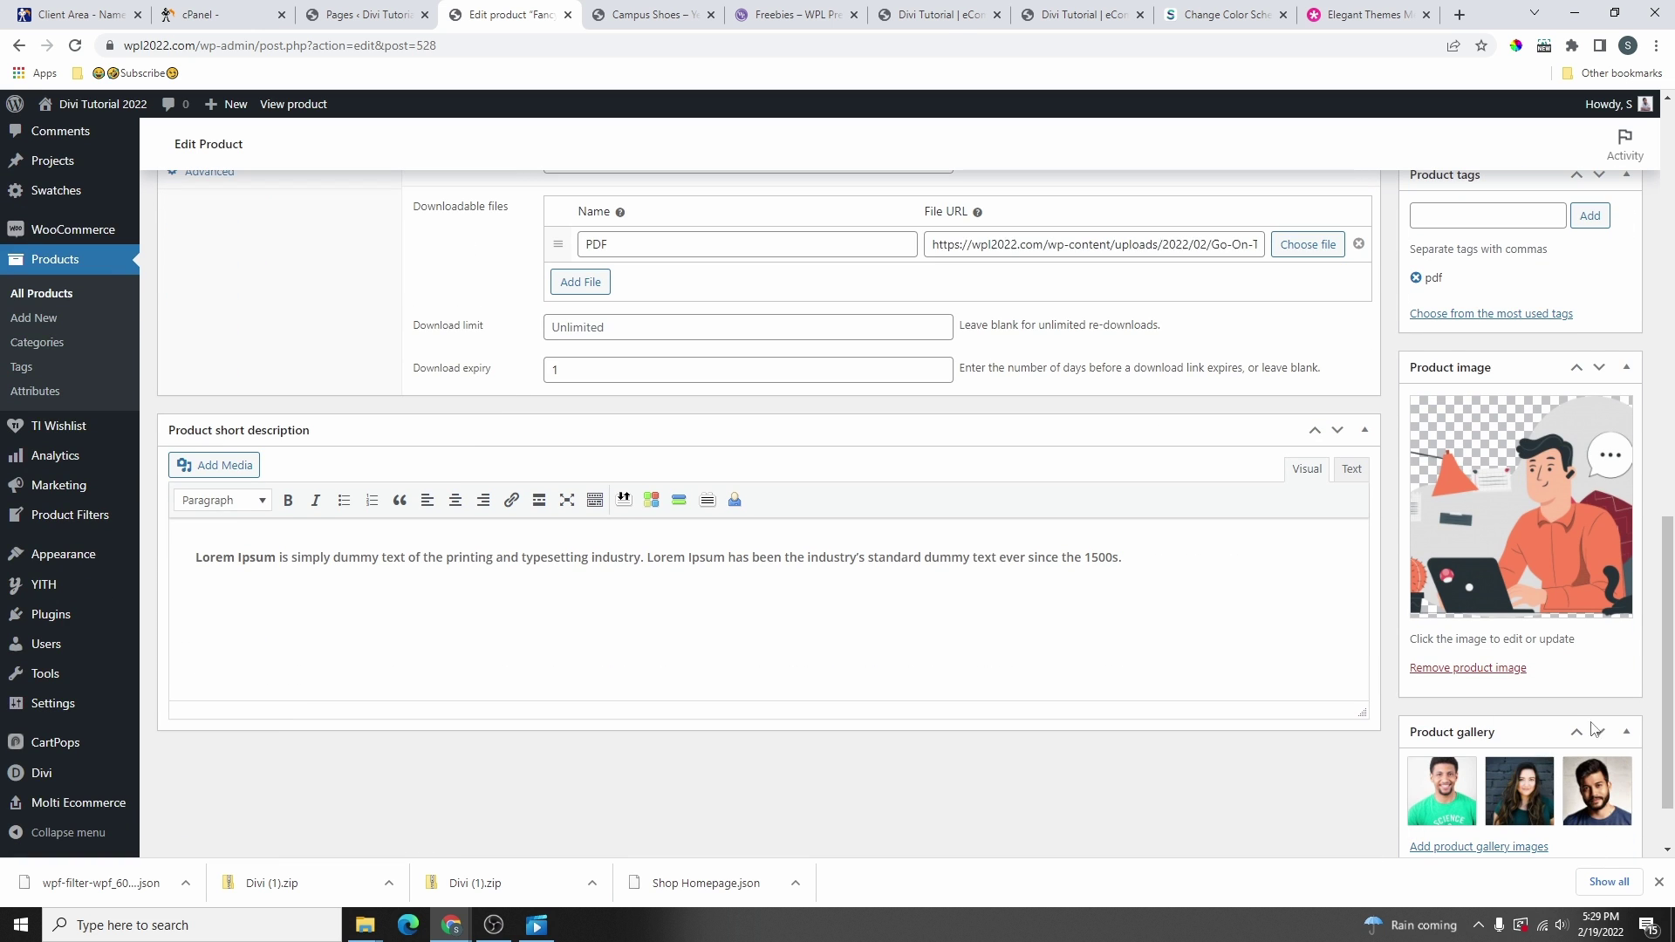
- Check the copied product's gallery images and publish the PDF FILE product
{"action": "scroll", "coordinate": [1562, 809], "scroll_direction": "down", "scroll_amount": 1}
{"action": "mouse_move", "coordinate": [1527, 737]}
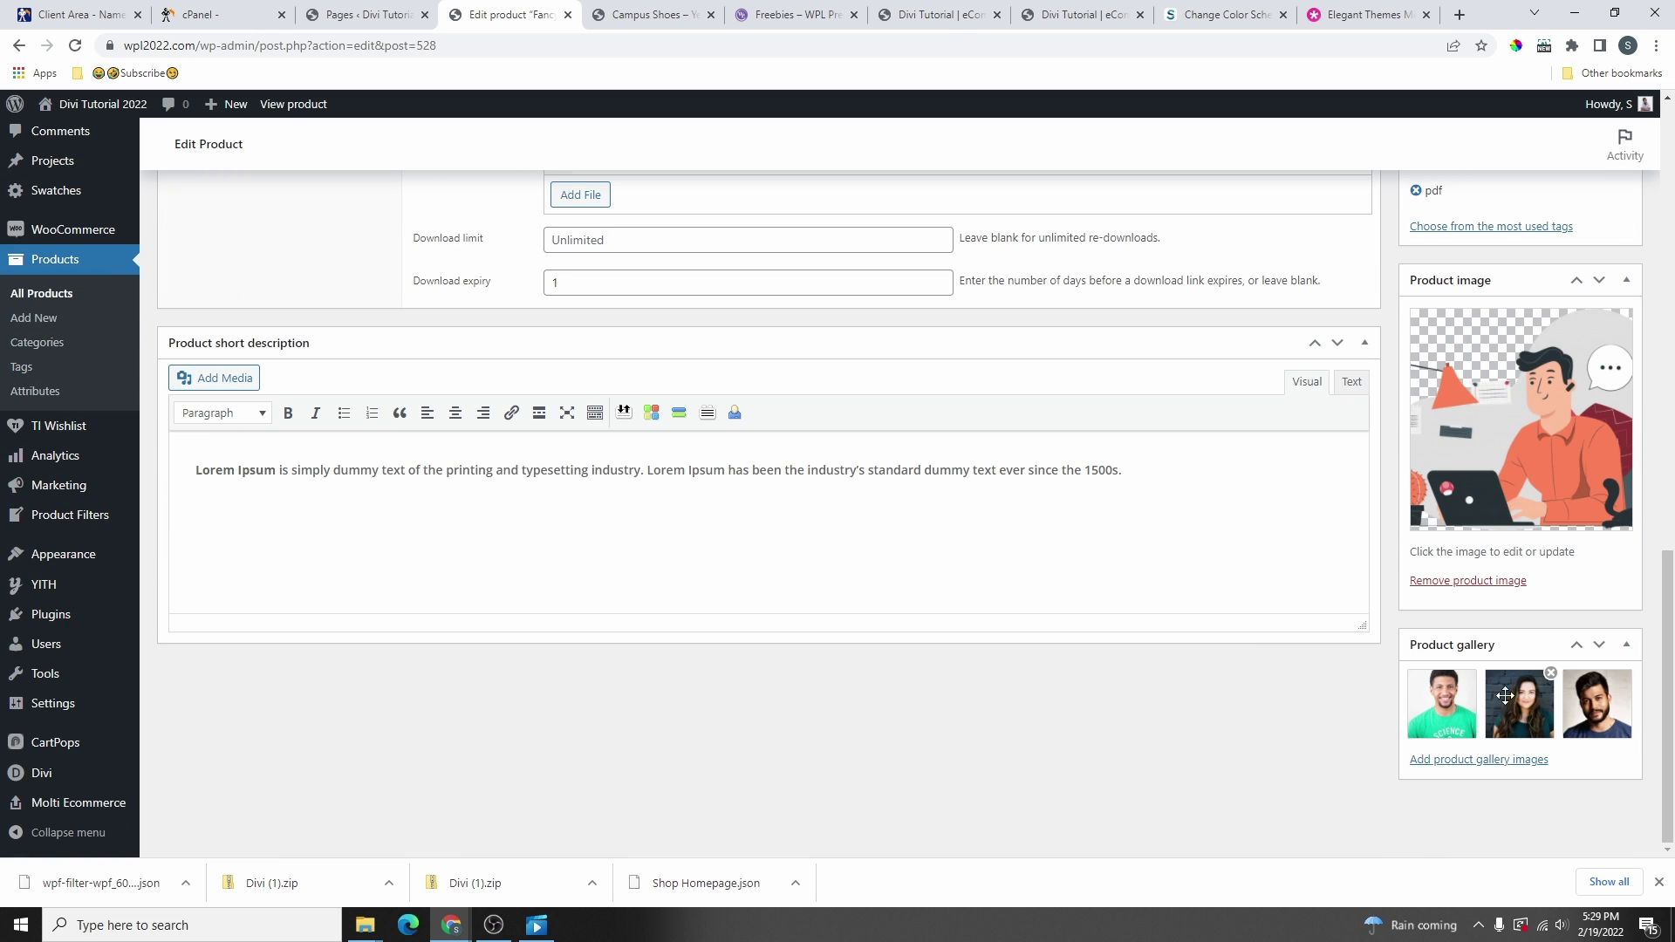
{"action": "scroll", "coordinate": [1506, 696], "scroll_direction": "up", "scroll_amount": 15}
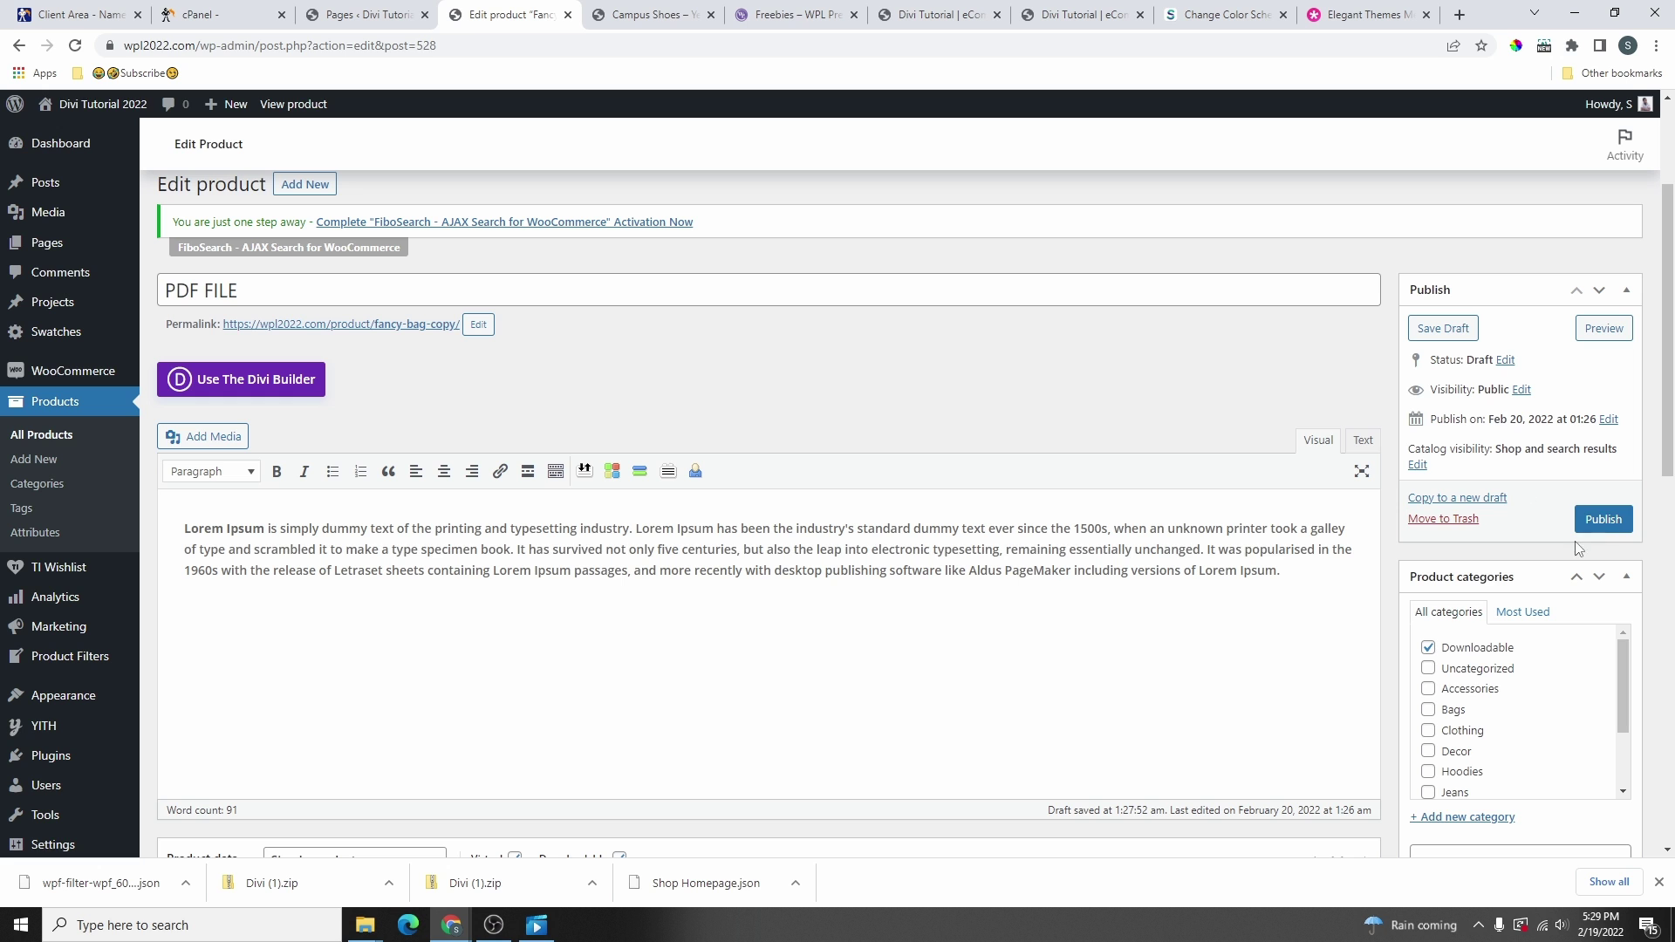
{"action": "left_click", "coordinate": [1604, 520]}
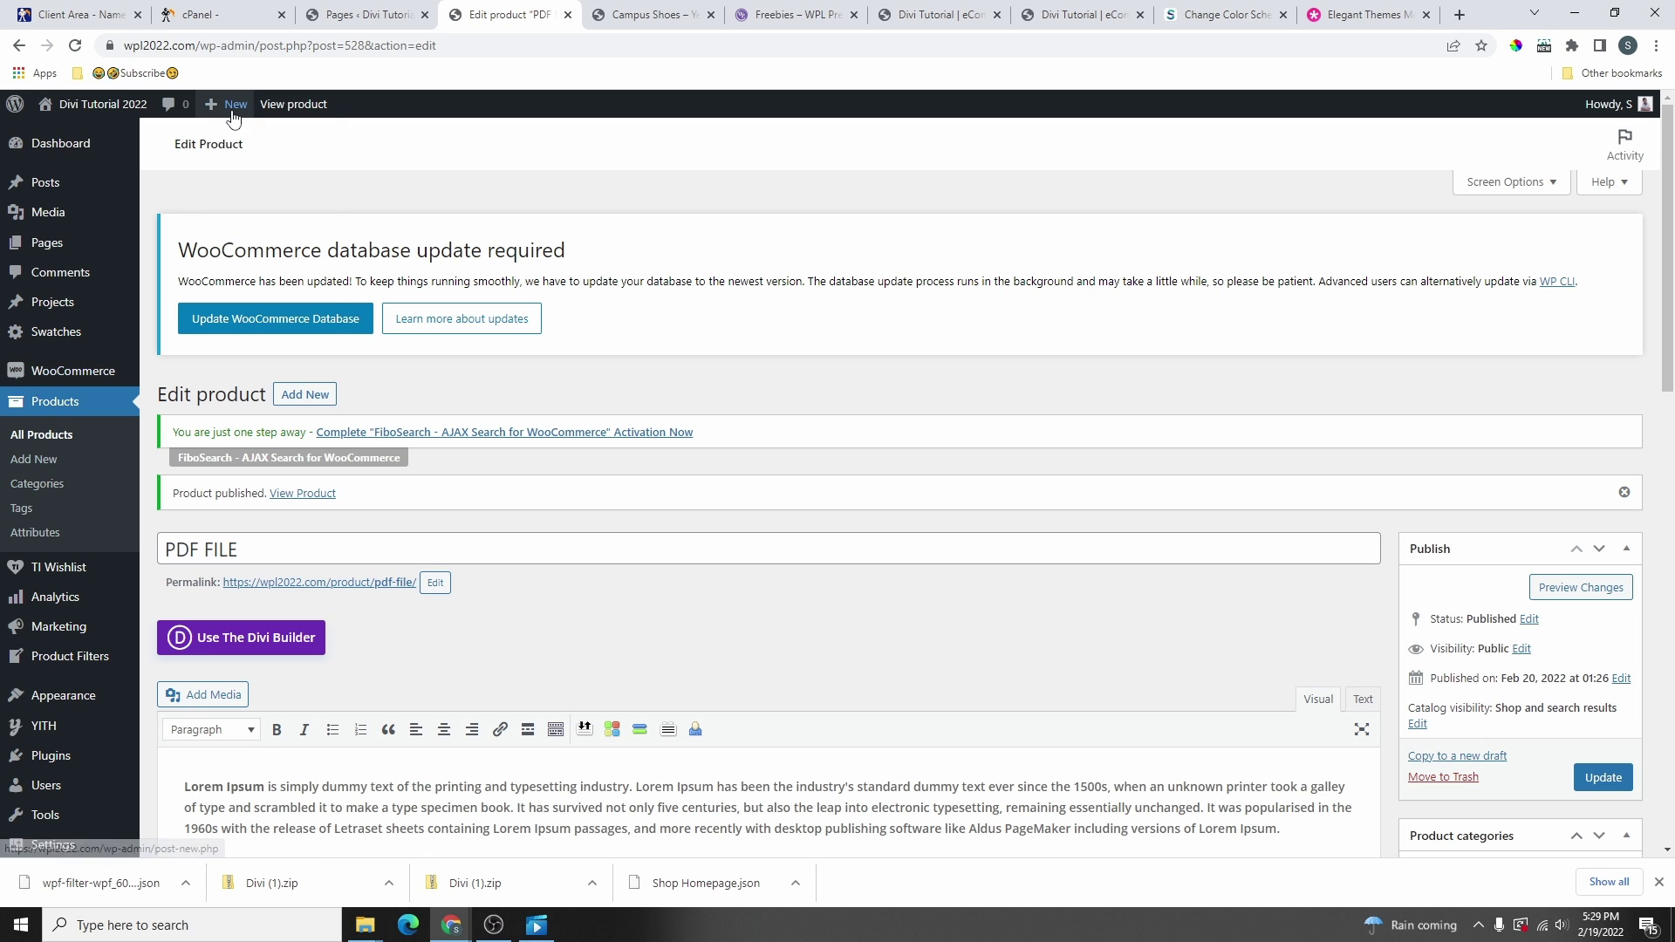
- Start a new product and title it Fancy Shoes
{"action": "mouse_move", "coordinate": [227, 112]}
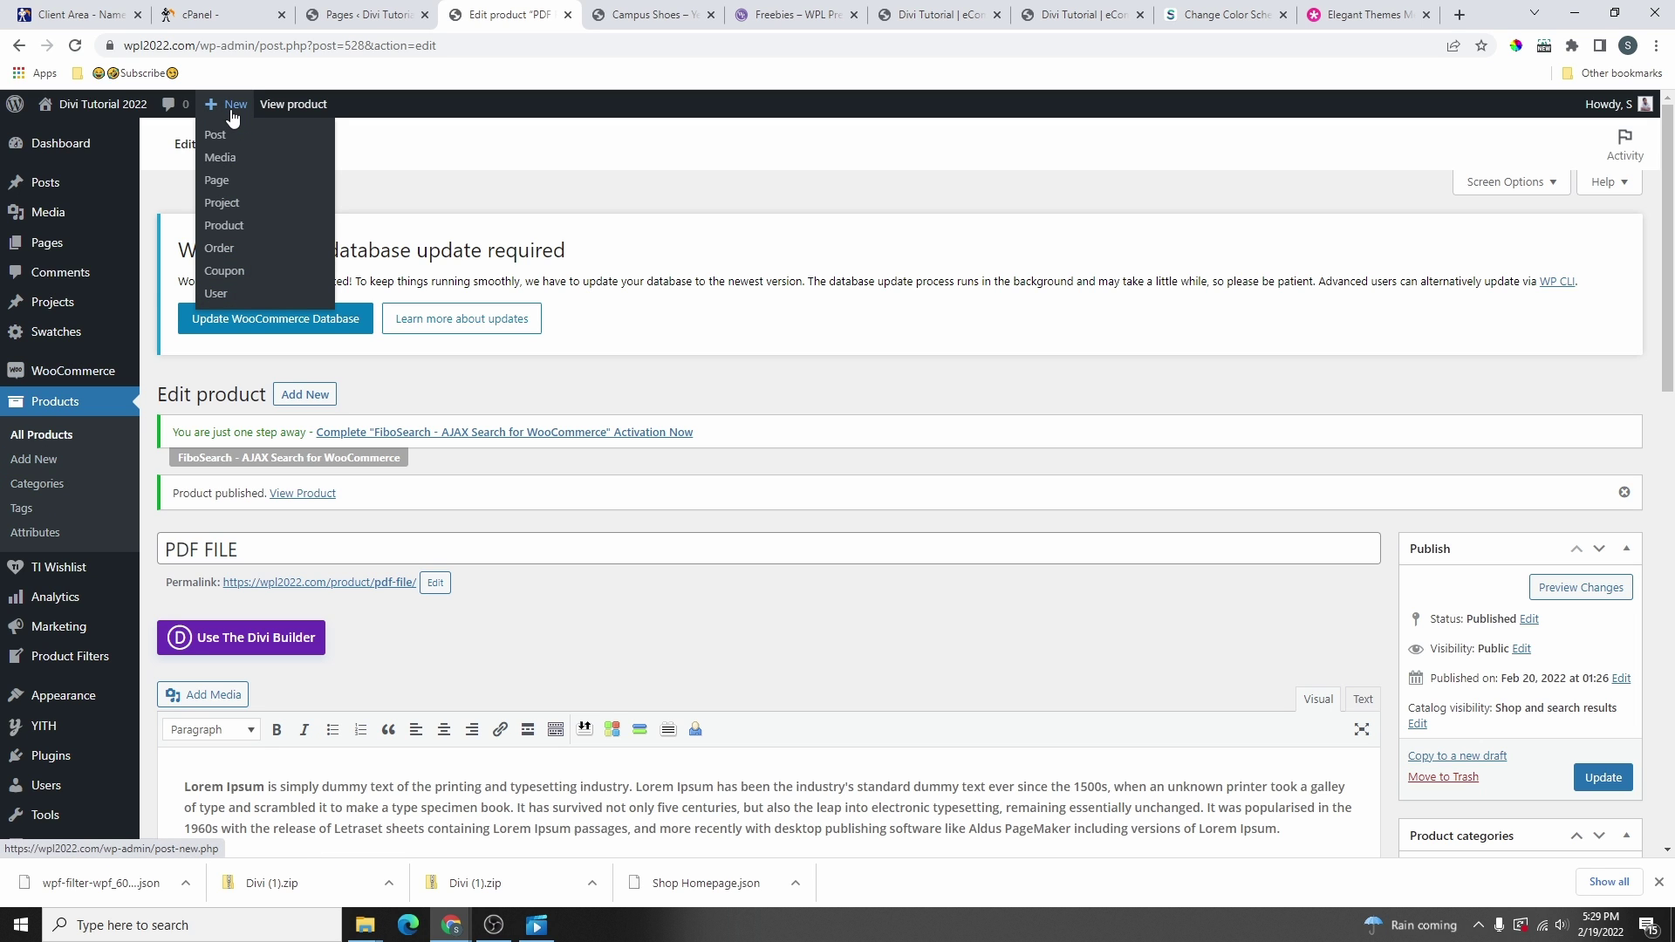
{"action": "left_click", "coordinate": [225, 229]}
{"action": "type", "text": "Fancy Shoes"}
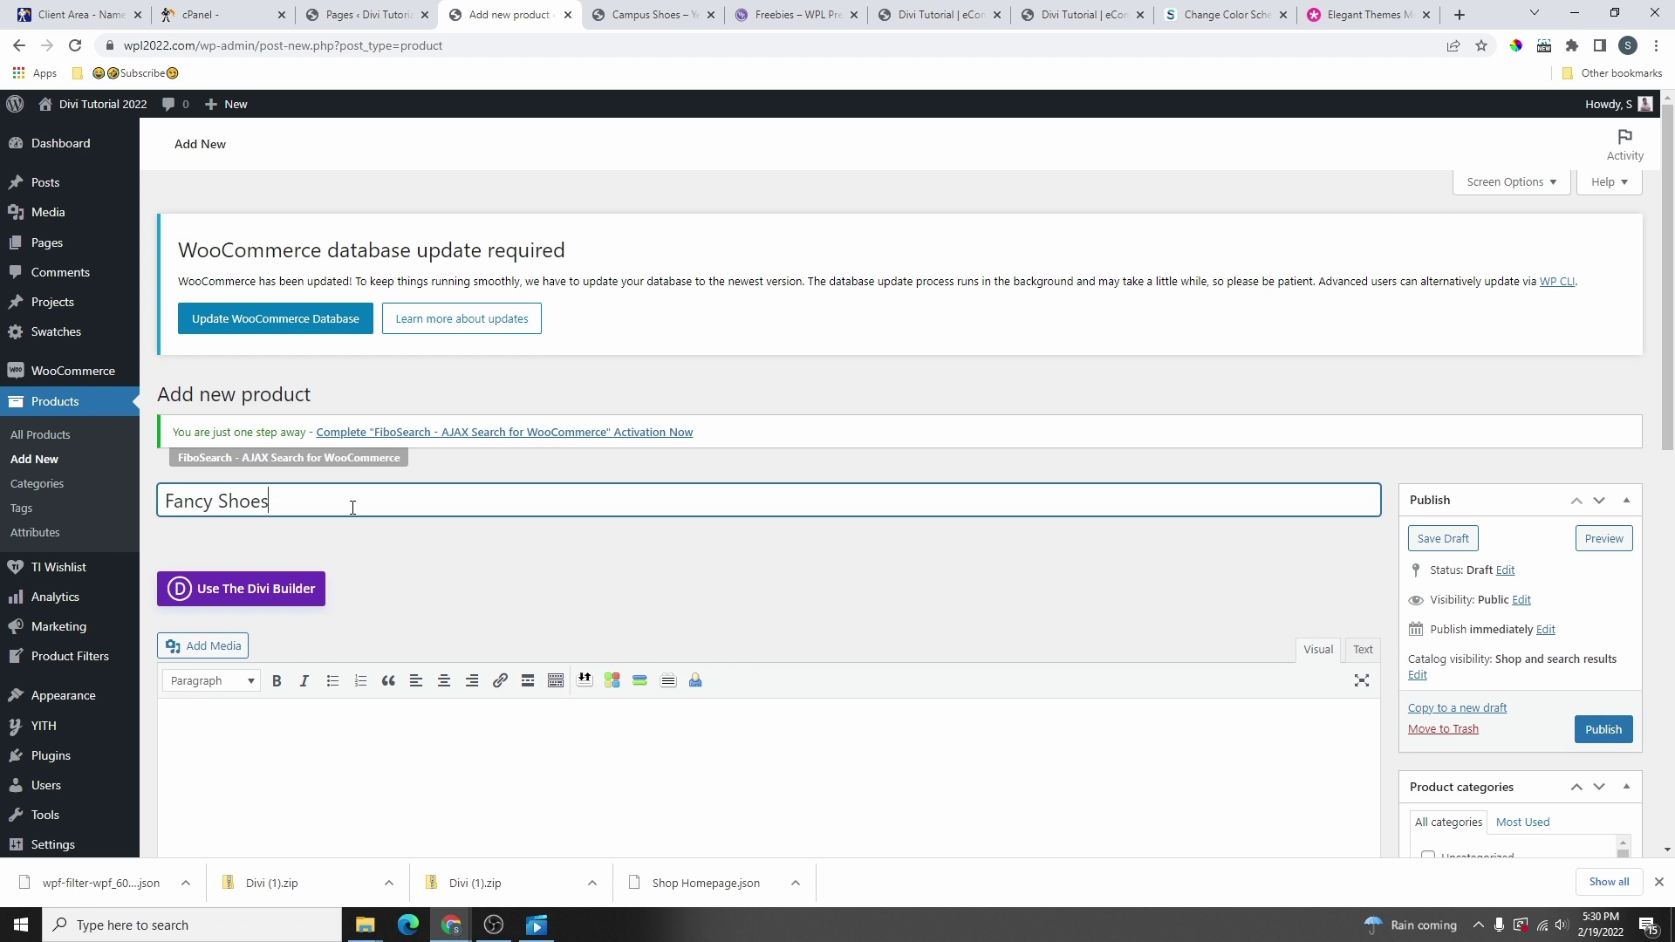
- Fill the product short description with the Lorem Ipsum sentence beginning "1960s with the release of Letraset sheets"
{"action": "scroll", "coordinate": [353, 508], "scroll_direction": "down", "scroll_amount": 10}
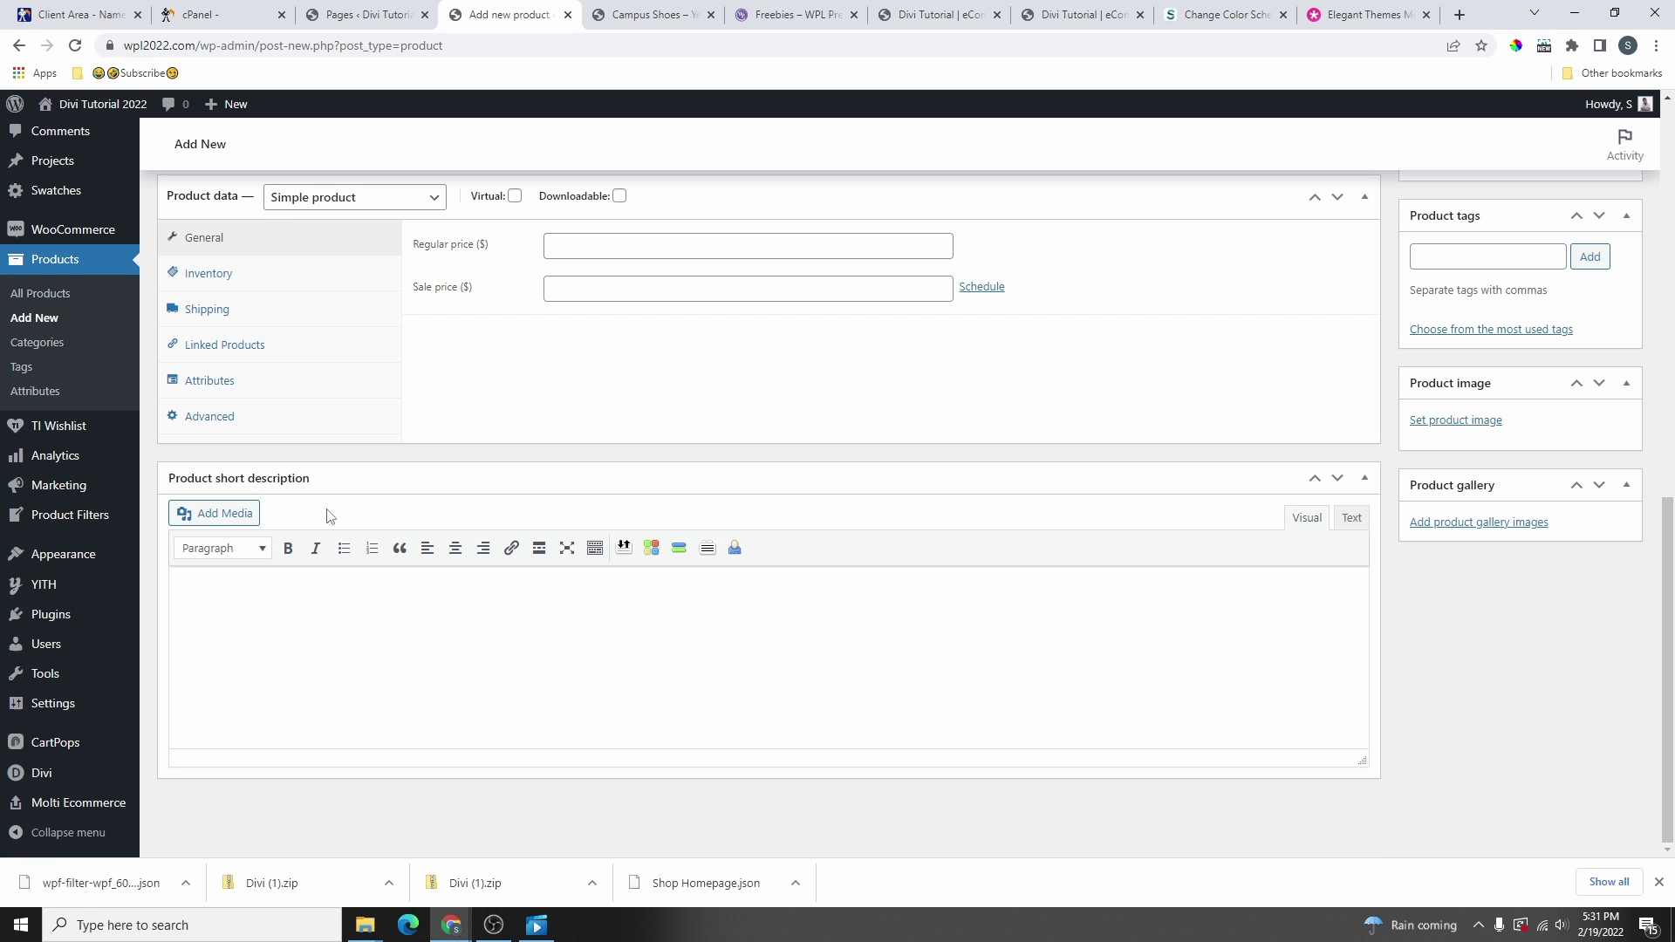
{"action": "left_click", "coordinate": [344, 592]}
{"action": "type", "text": "with the release of Letraset sheets containing Lorem Ipsum passages, and more recently with desktop publishing software like Aldus PageMaker including versions of Lorem Ipsum."}
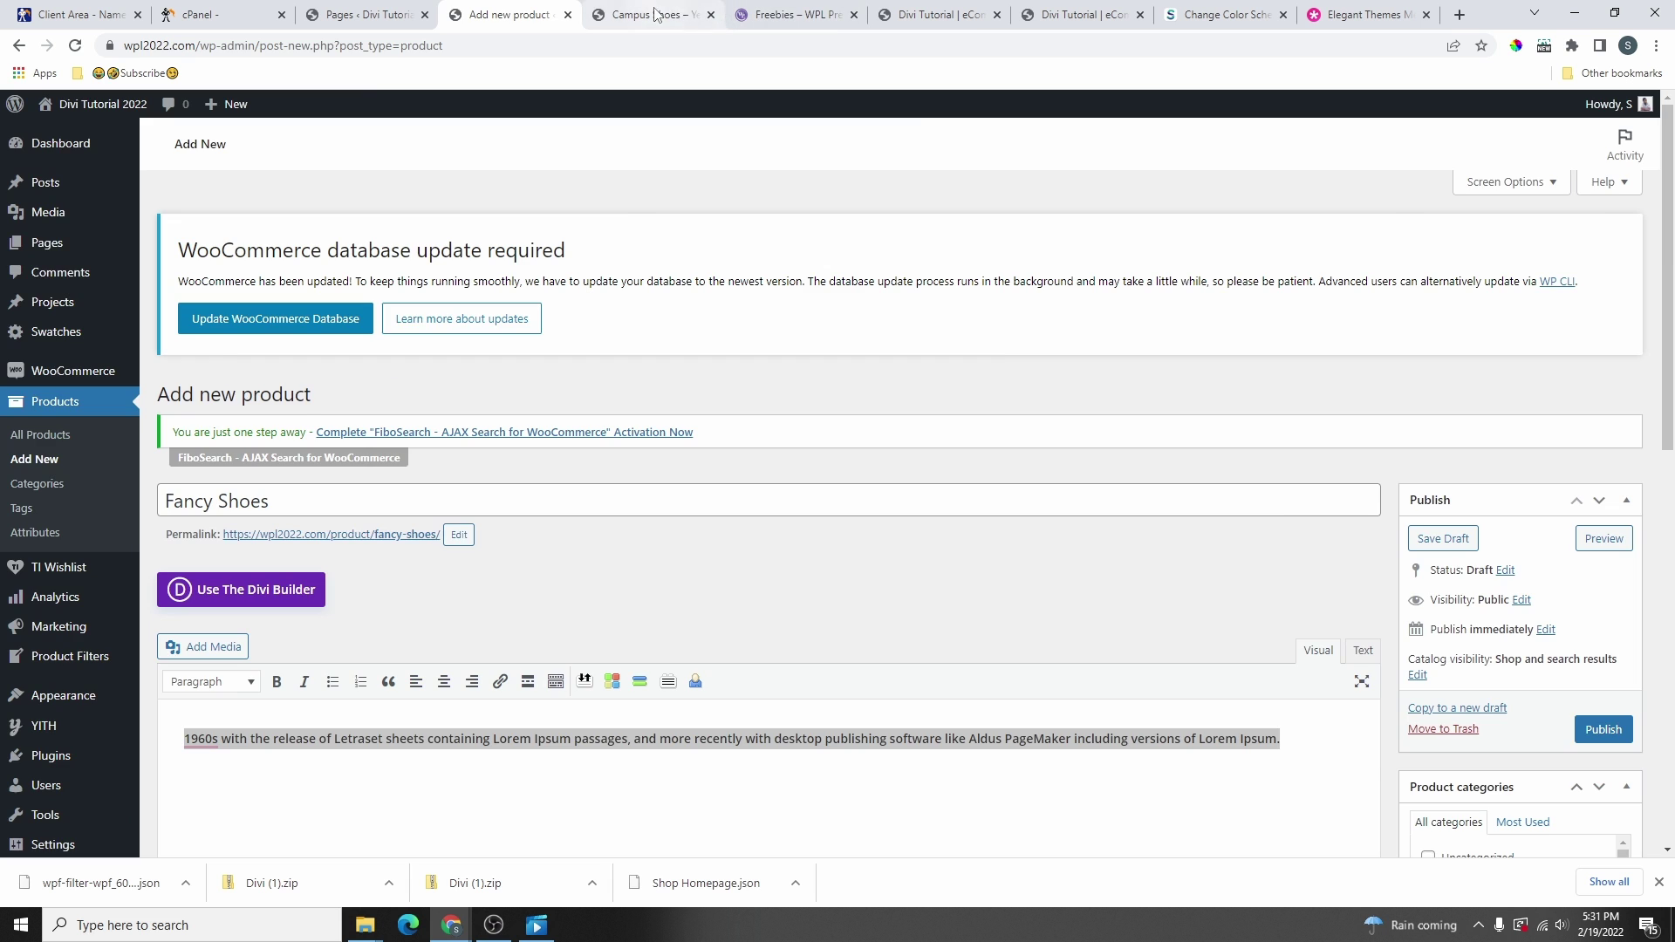
- Replace the Fancy Shoes main description with the full Lorem Ipsum paragraph copied from the Campus Shoes product page
{"action": "left_click", "coordinate": [650, 15]}
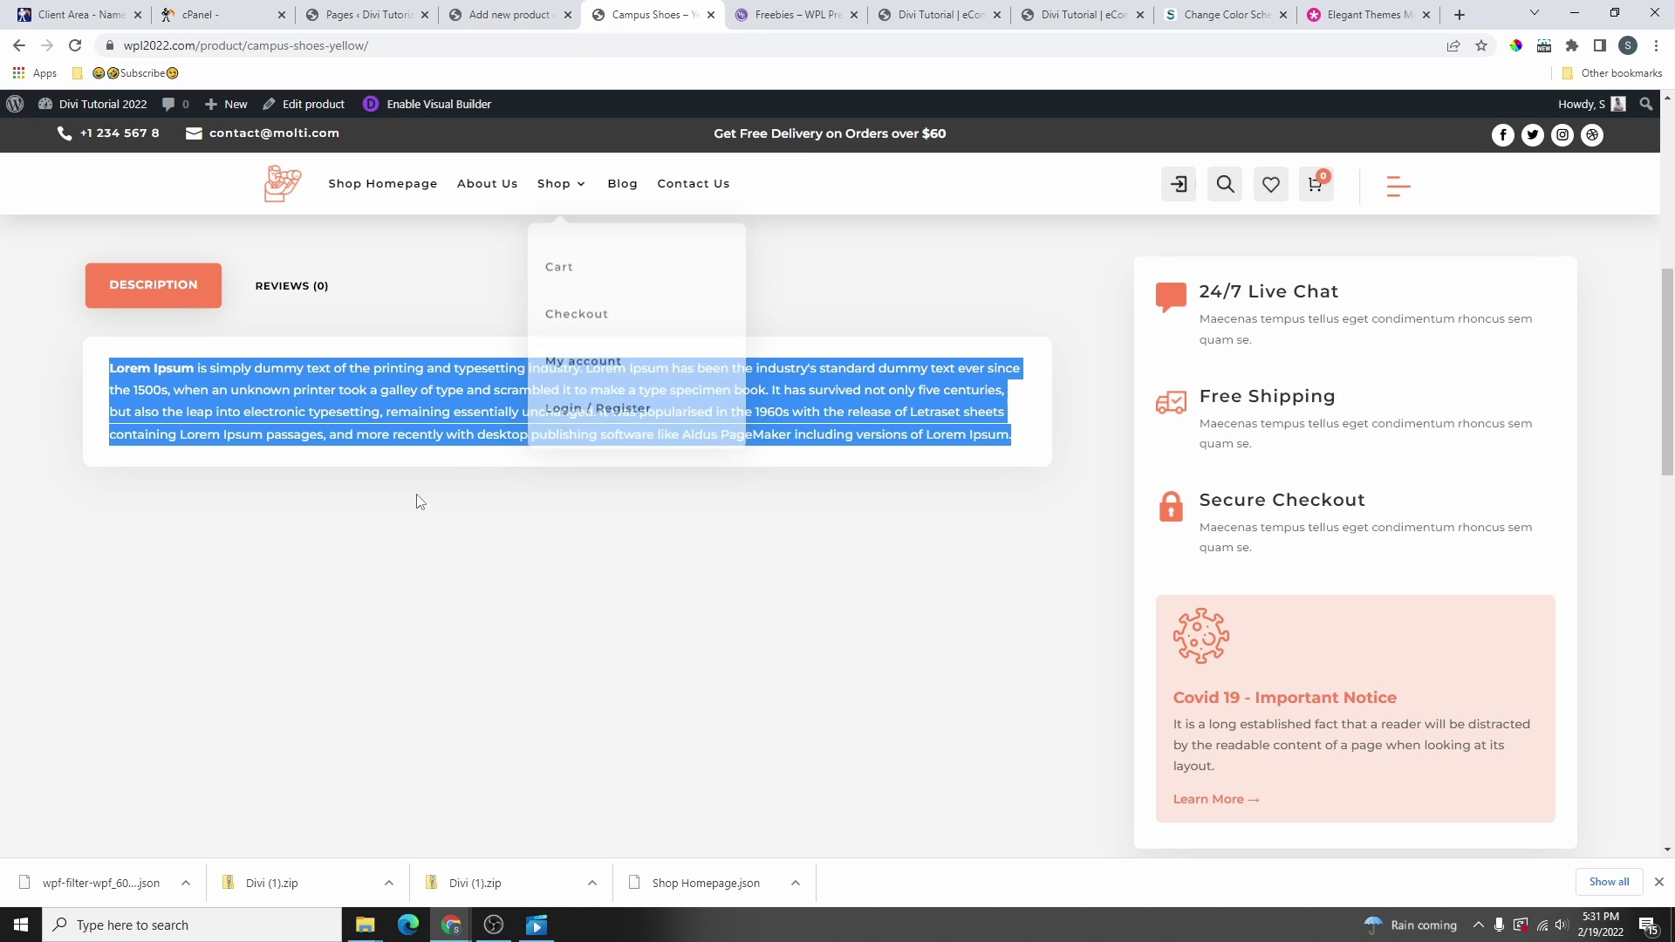
{"action": "right_click", "coordinate": [487, 410]}
{"action": "left_click", "coordinate": [515, 428]}
{"action": "key", "text": "ctrl+shift+Tab"}
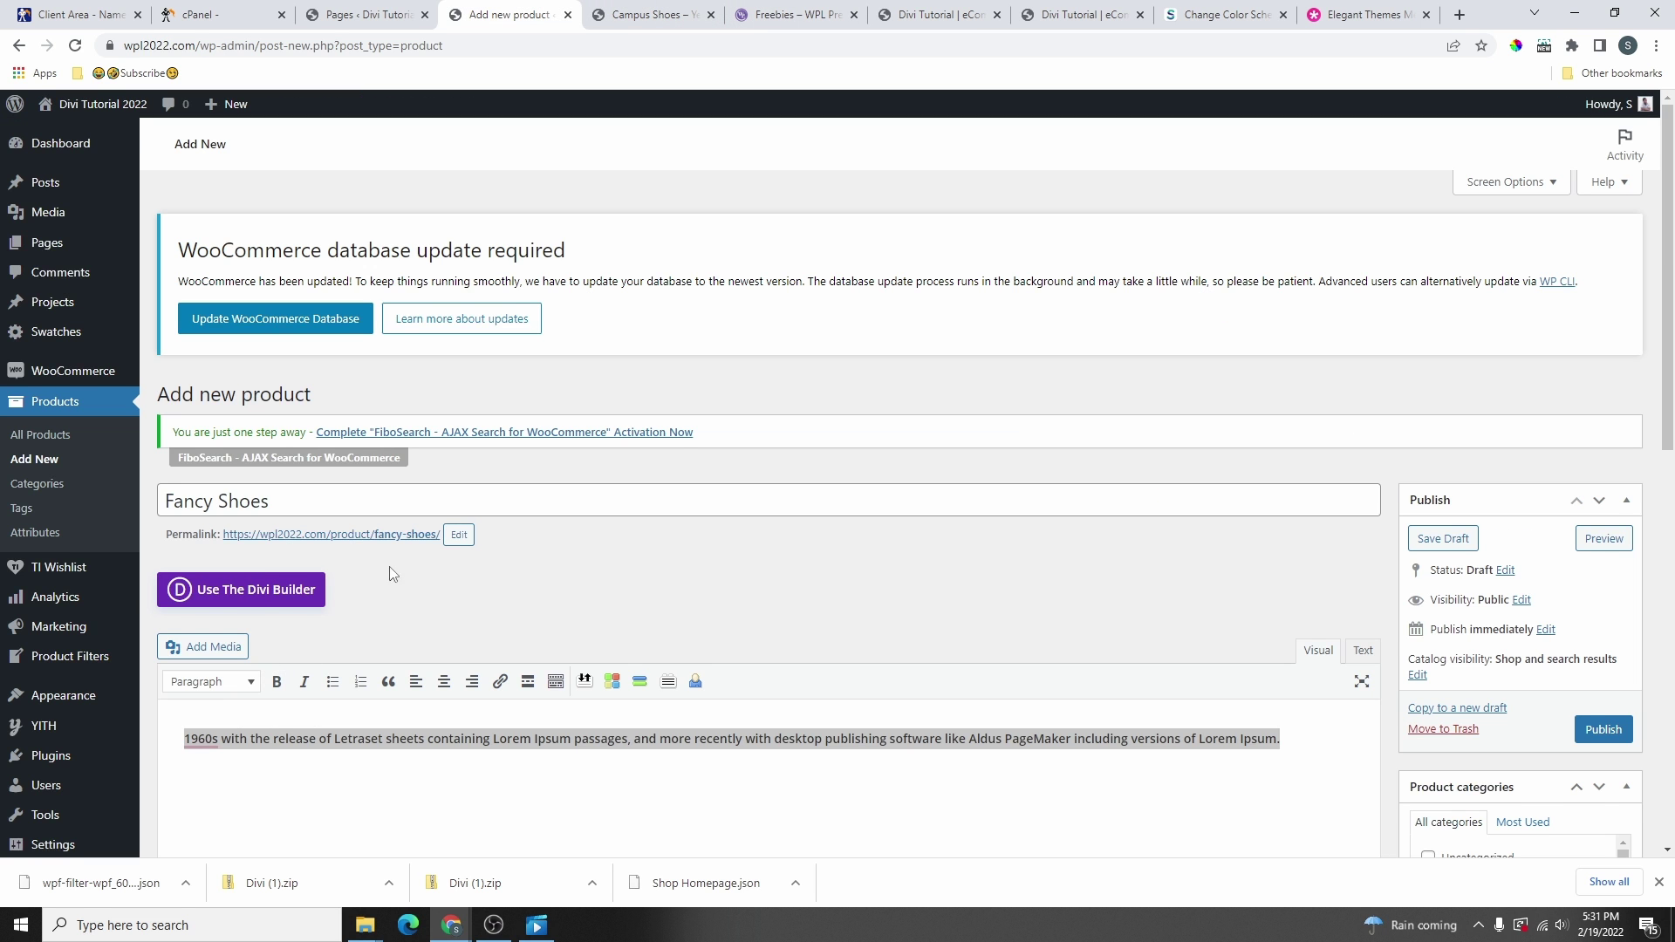
{"action": "scroll", "coordinate": [375, 628], "scroll_direction": "down", "scroll_amount": 3}
{"action": "key", "text": "ctrl+v"}
{"action": "scroll", "coordinate": [680, 415], "scroll_direction": "down", "scroll_amount": 3}
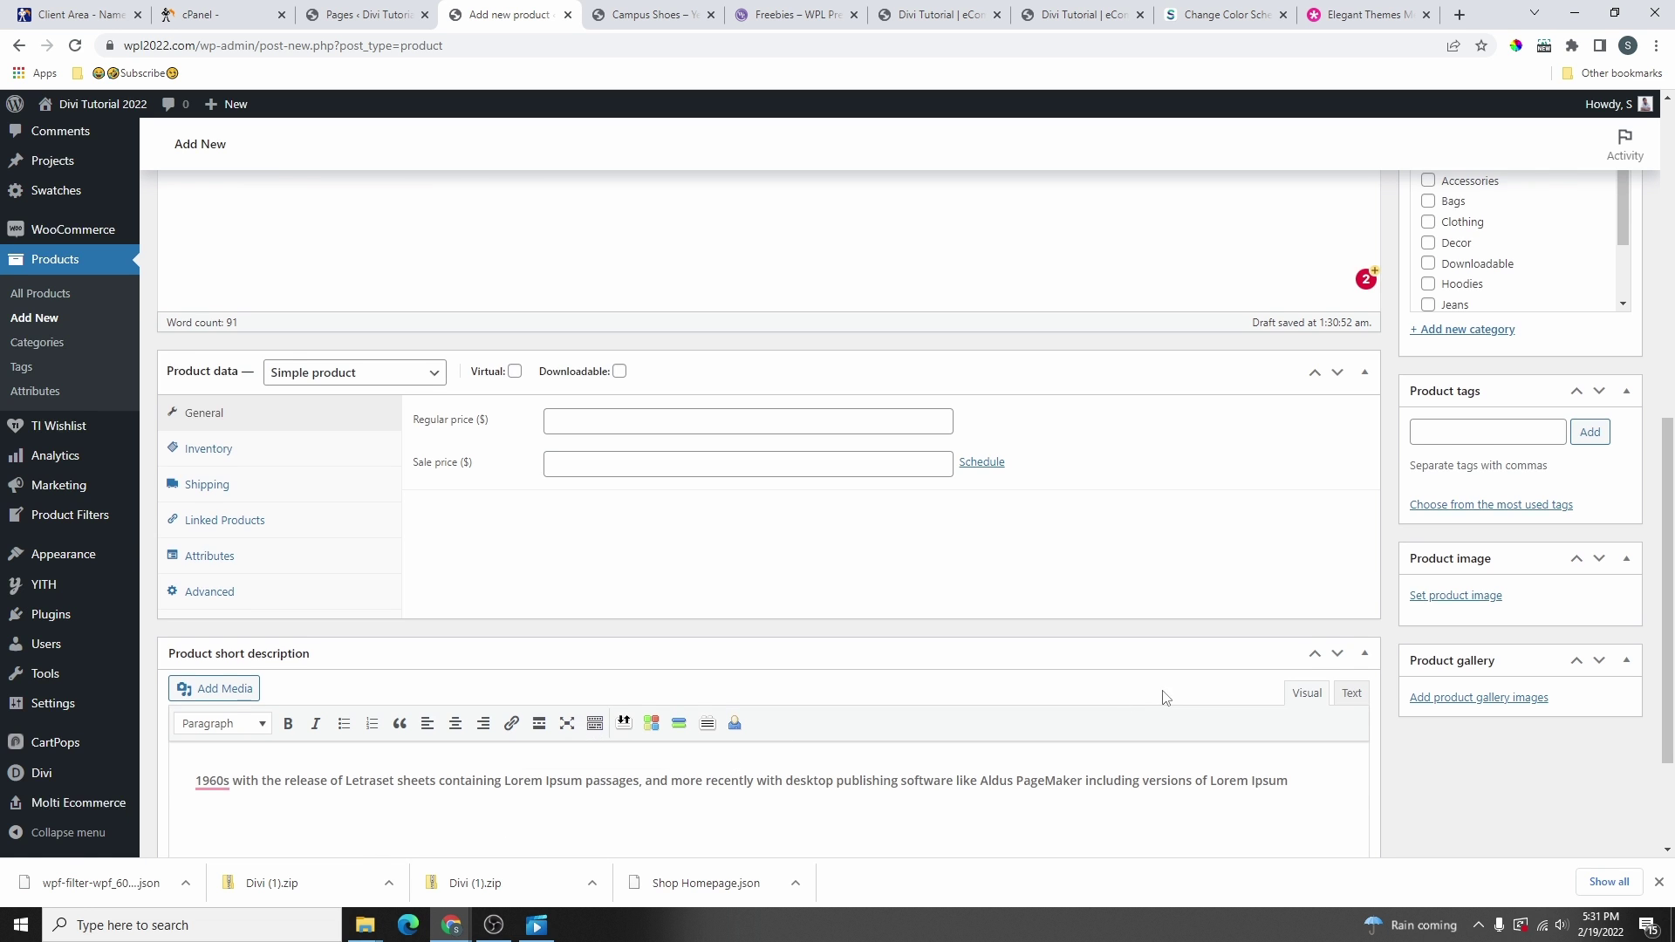
- Add the tag fancy shoes to the product and assign it to the Shoes category
{"action": "scroll", "coordinate": [1165, 690], "scroll_direction": "up", "scroll_amount": 3}
{"action": "left_click", "coordinate": [1472, 692]}
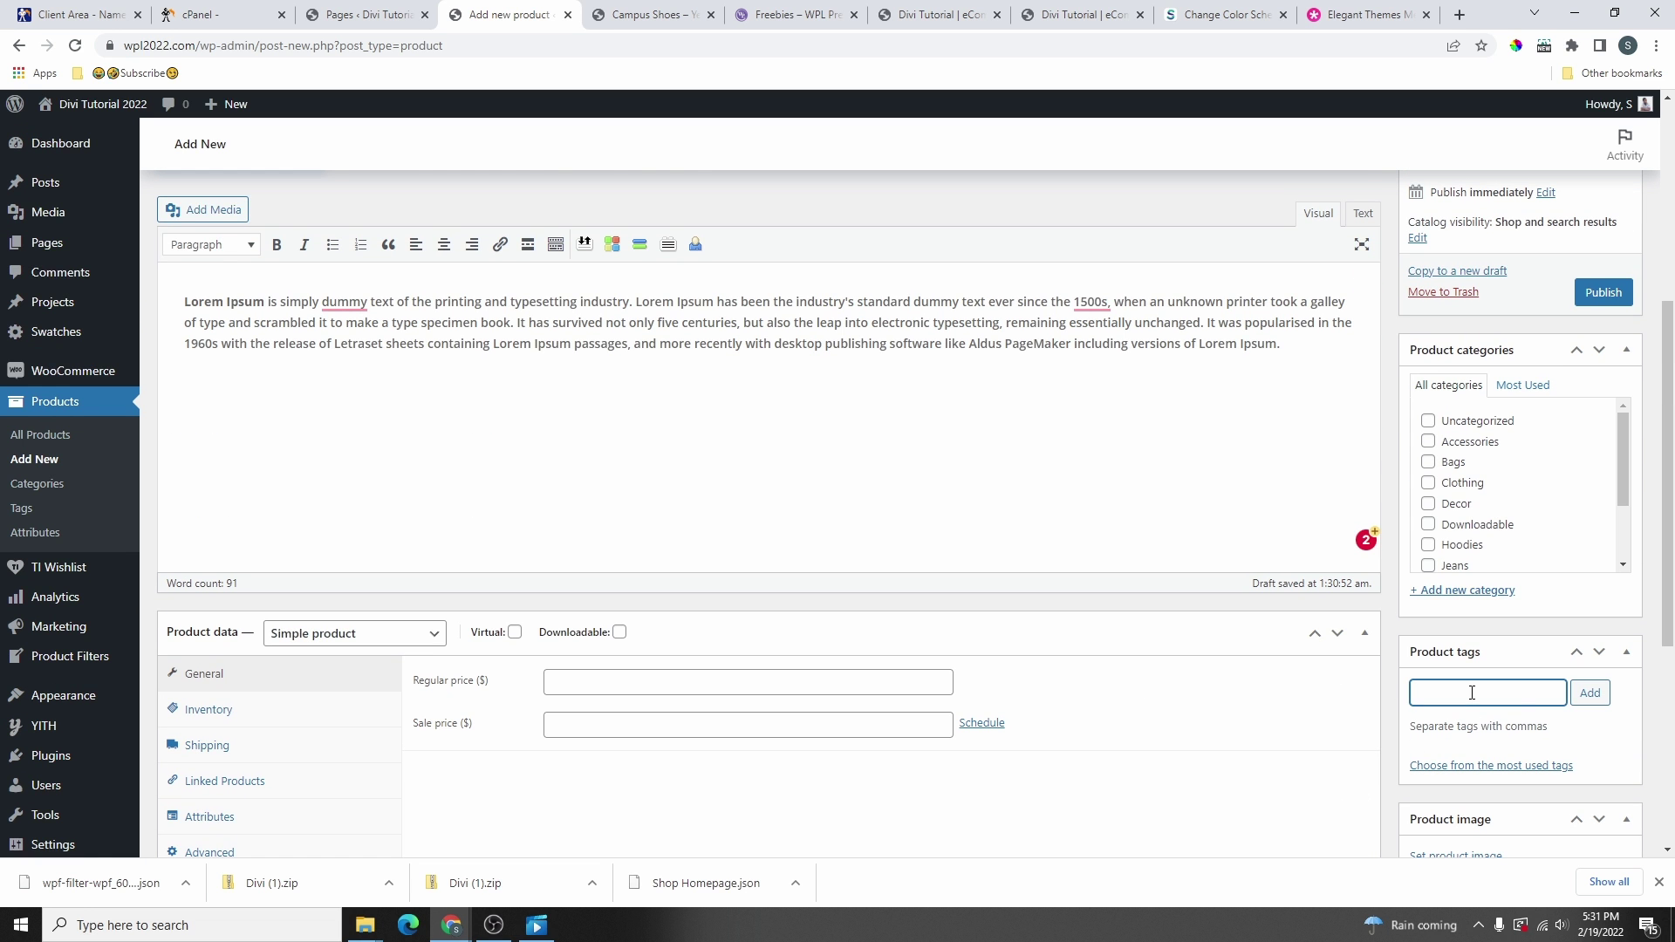
{"action": "type", "text": "fancy shoes"}
{"action": "key", "text": "Return"}
{"action": "scroll", "coordinate": [1501, 523], "scroll_direction": "down", "scroll_amount": 1}
{"action": "scroll", "coordinate": [1510, 410], "scroll_direction": "down", "scroll_amount": 3}
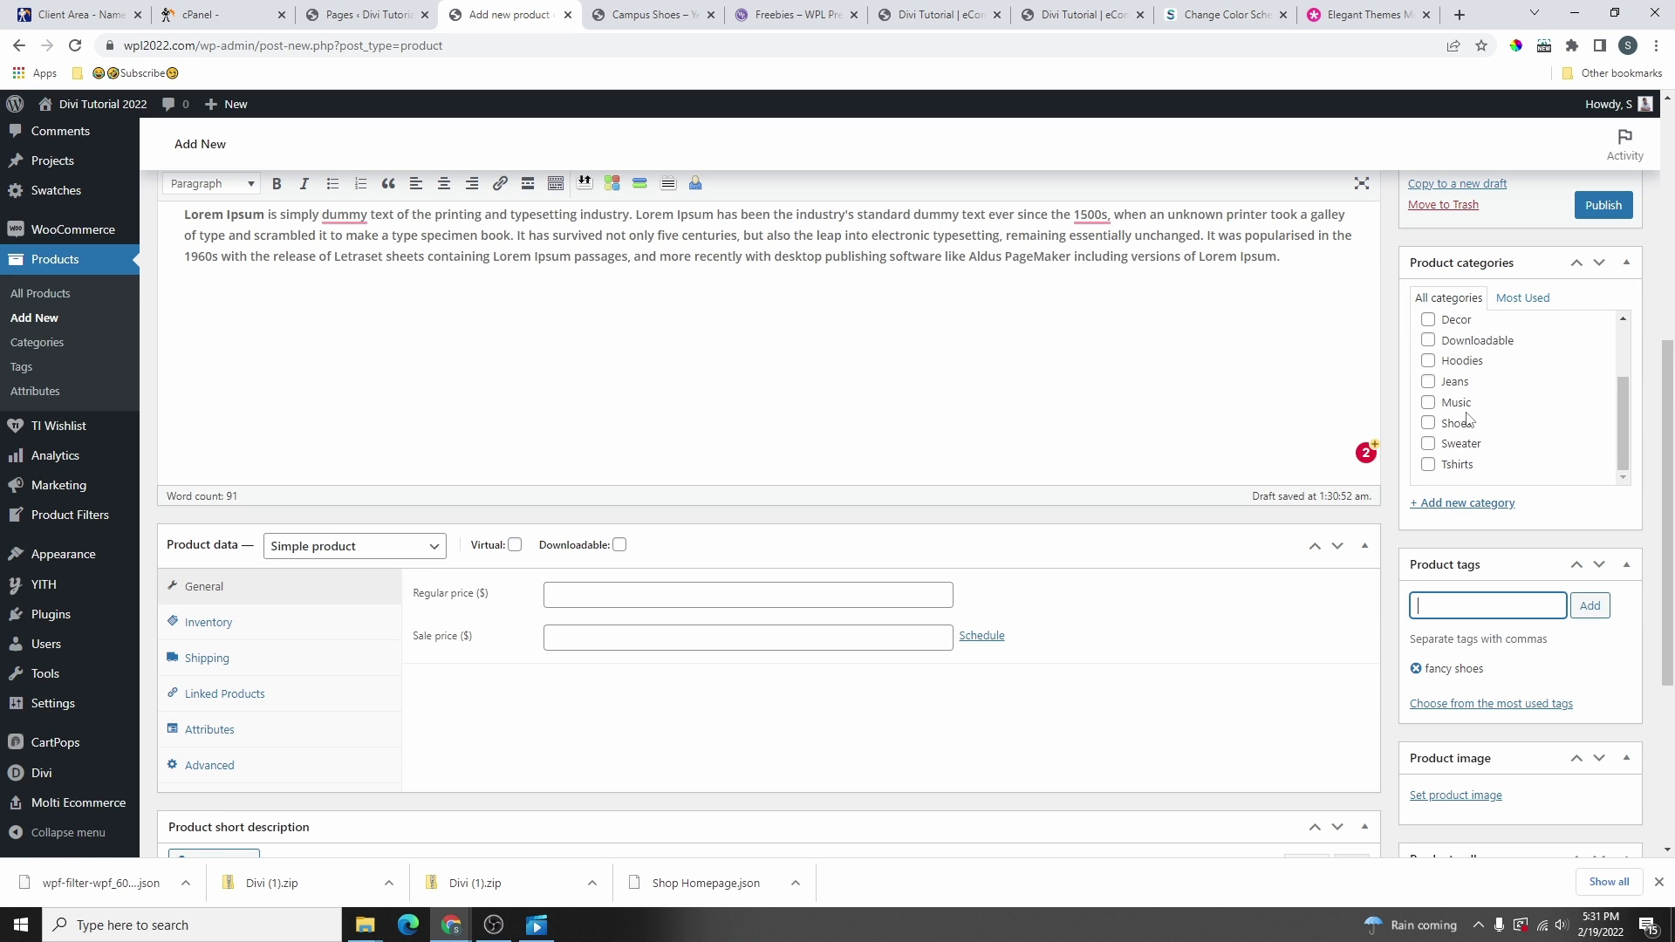
{"action": "left_click", "coordinate": [1428, 422]}
{"action": "scroll", "coordinate": [1448, 454], "scroll_direction": "down", "scroll_amount": 4}
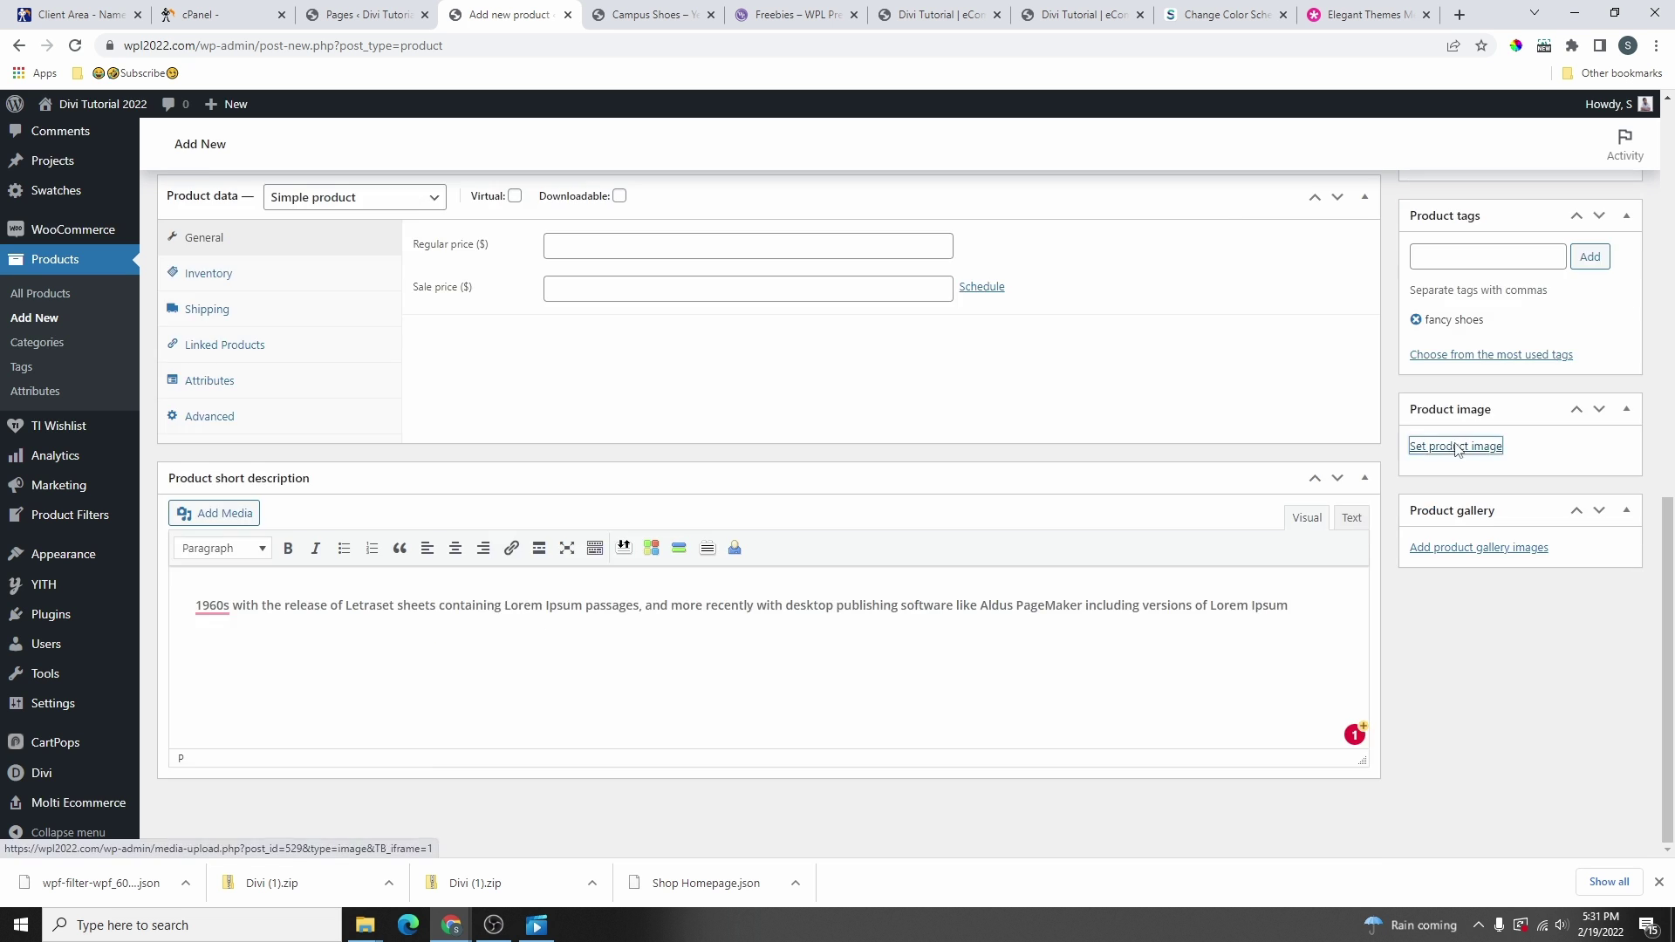
- Set Molti-Shoes-Category-Image.png as the product image and add two other shoe pictures to the product gallery
{"action": "left_click", "coordinate": [1455, 447]}
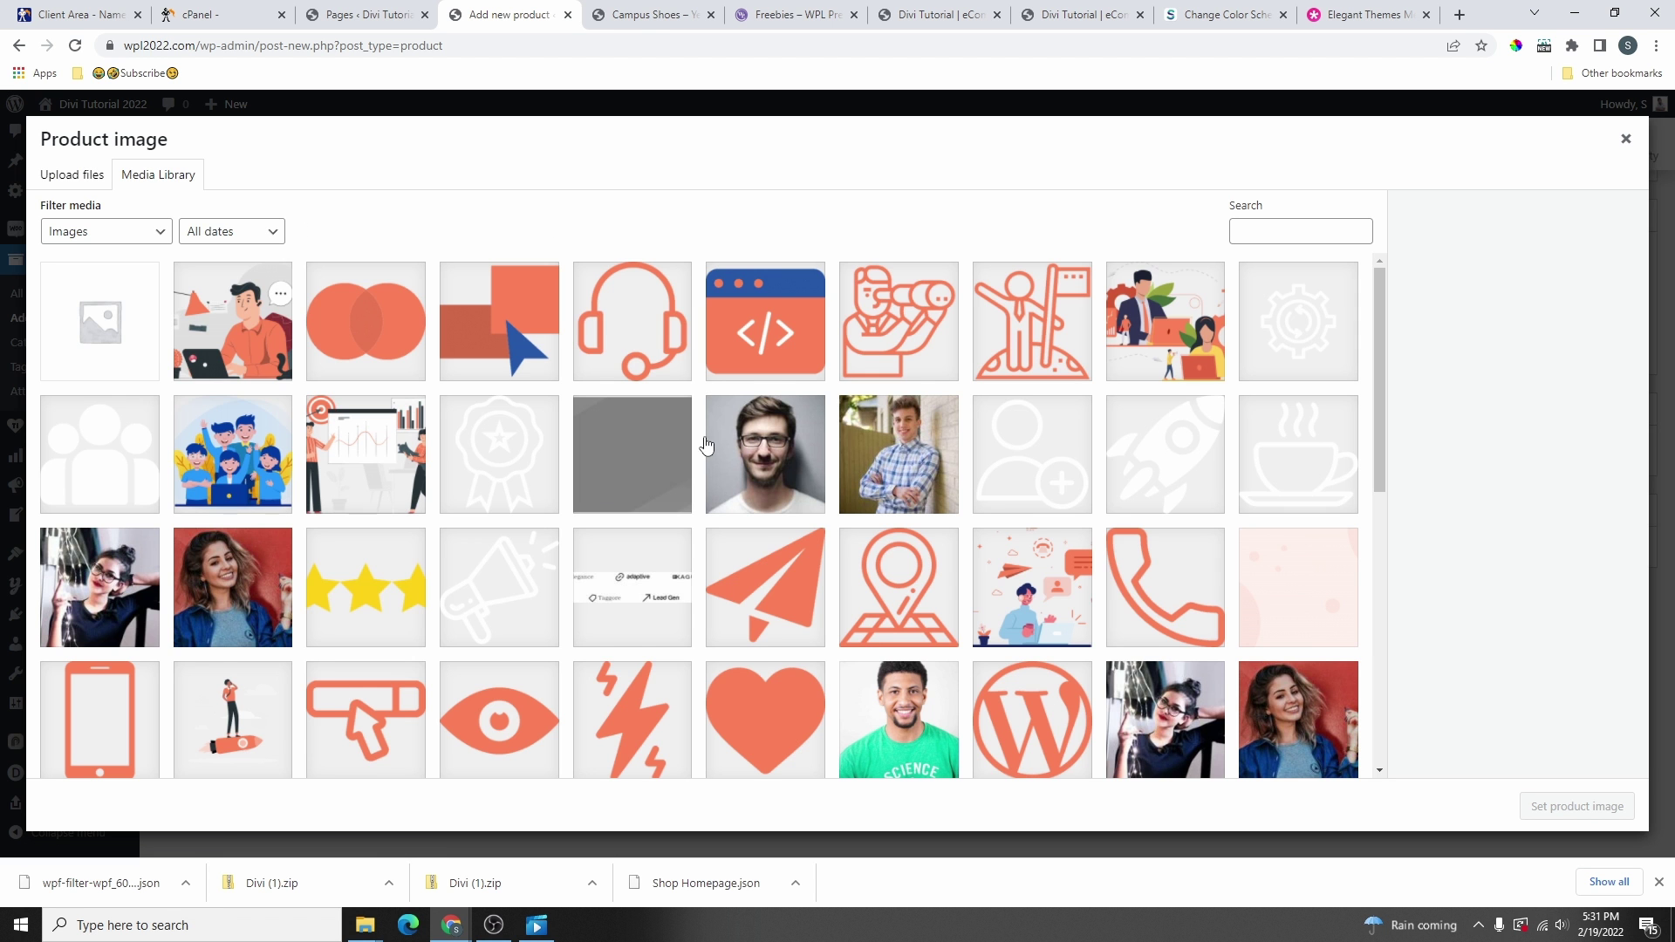
{"action": "scroll", "coordinate": [718, 486], "scroll_direction": "down", "scroll_amount": 10}
{"action": "left_click", "coordinate": [1167, 460]}
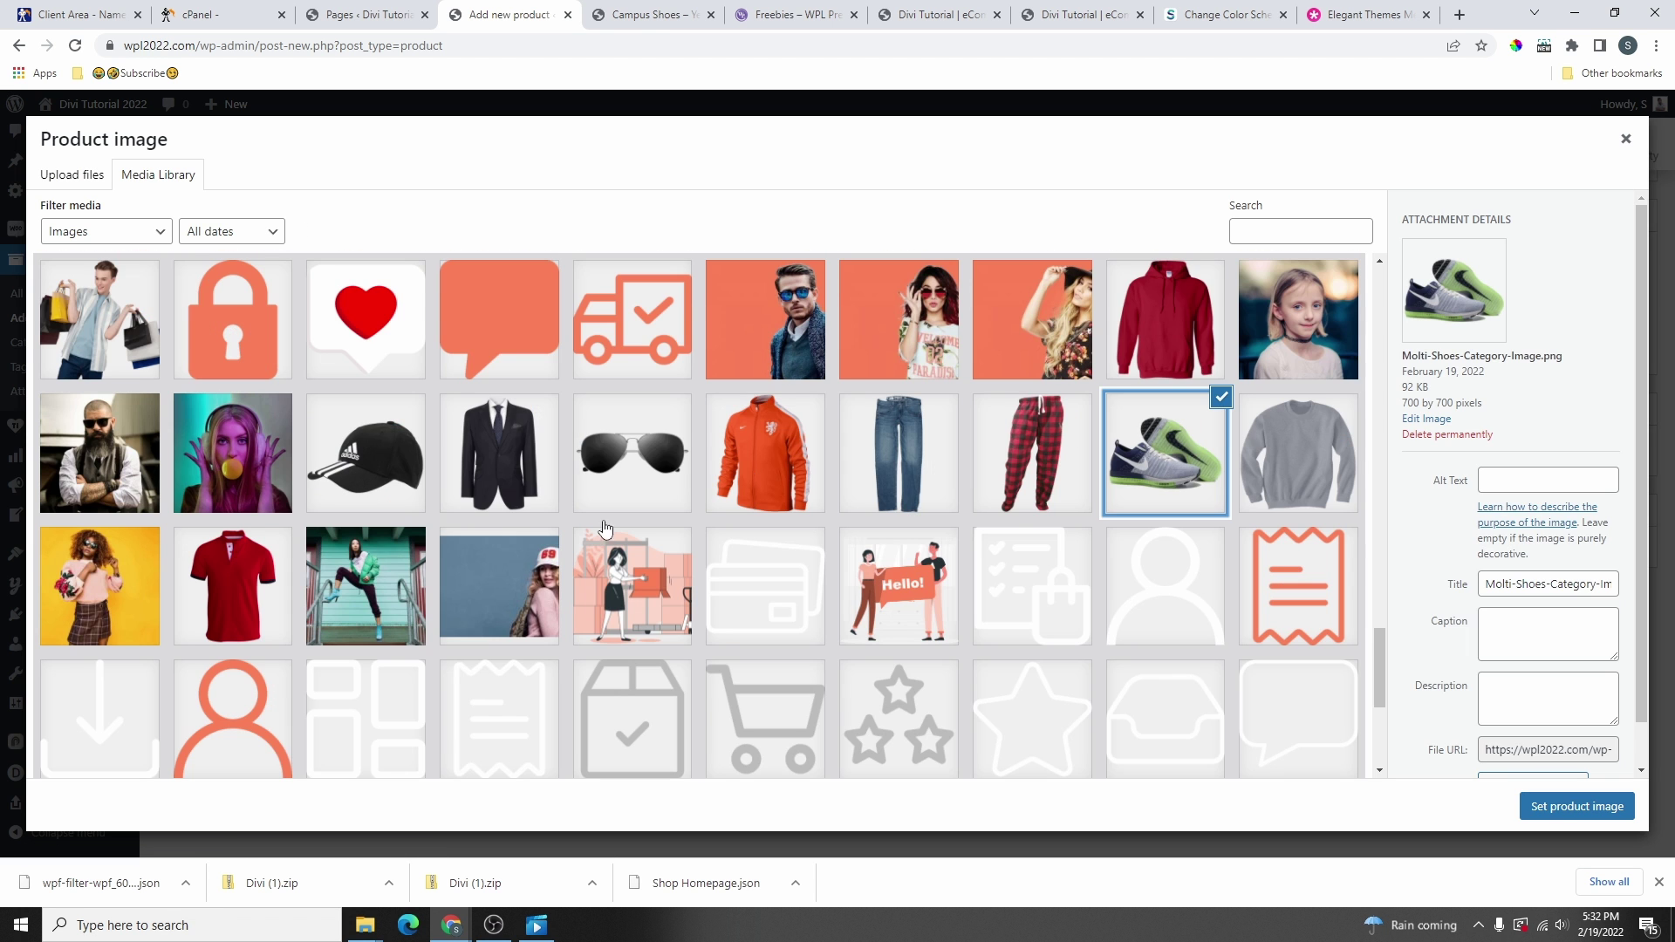
{"action": "scroll", "coordinate": [606, 530], "scroll_direction": "down", "scroll_amount": 4}
{"action": "left_click", "coordinate": [1562, 806]}
{"action": "scroll", "coordinate": [1530, 778], "scroll_direction": "down", "scroll_amount": 3}
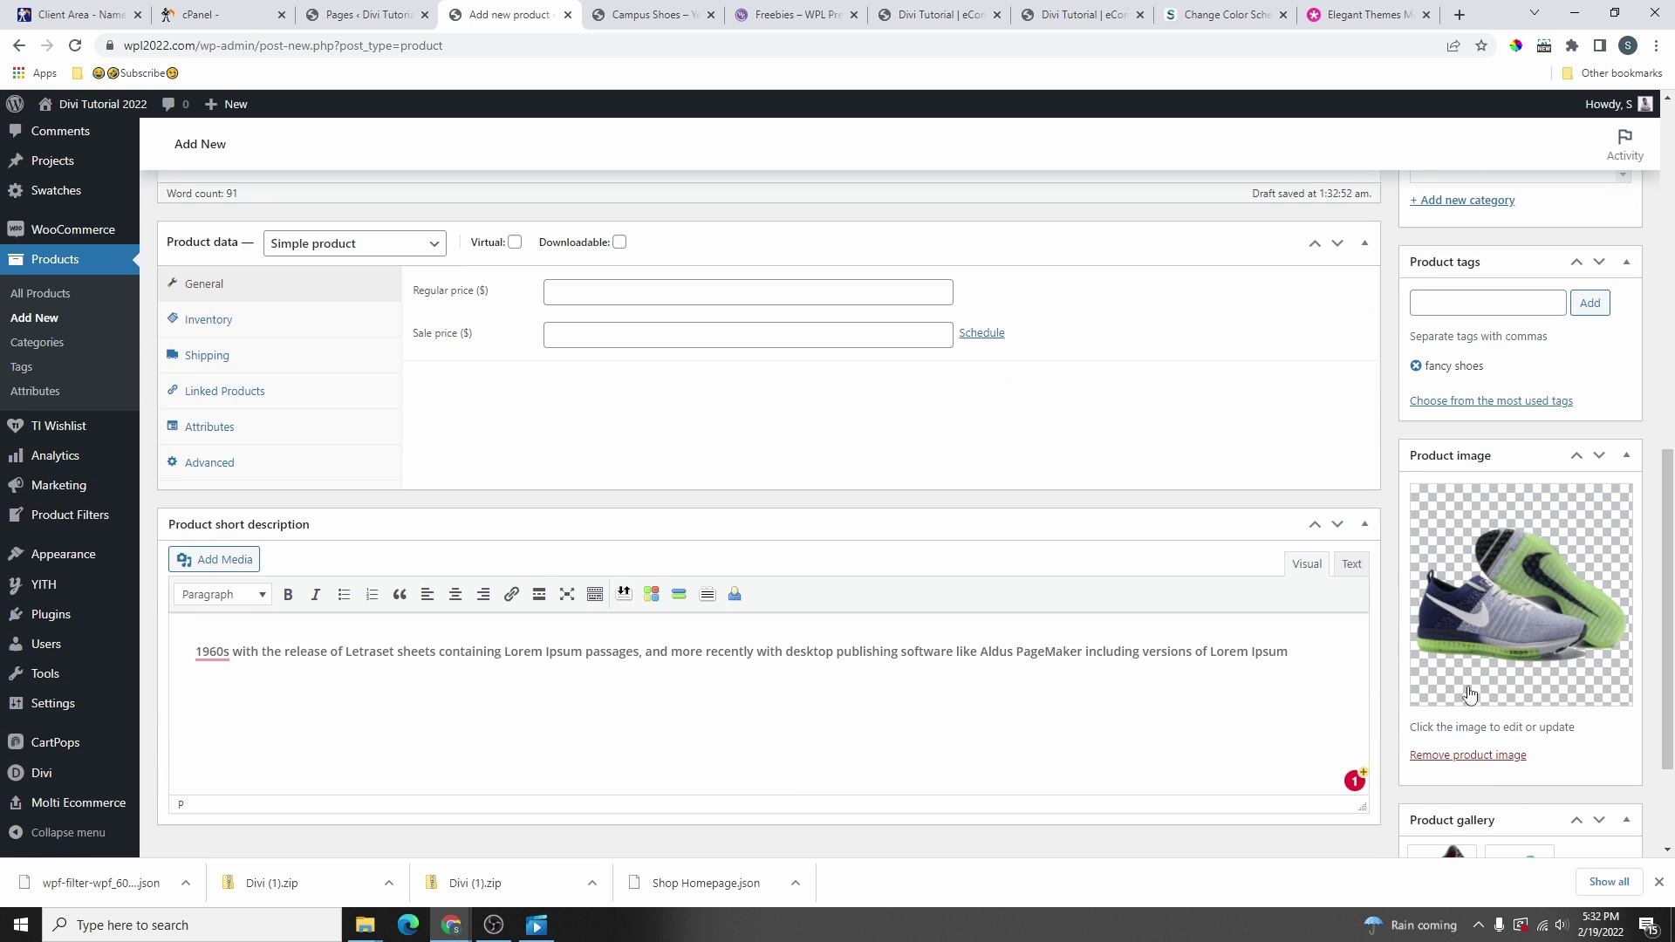
{"action": "scroll", "coordinate": [1396, 750], "scroll_direction": "down", "scroll_amount": 2}
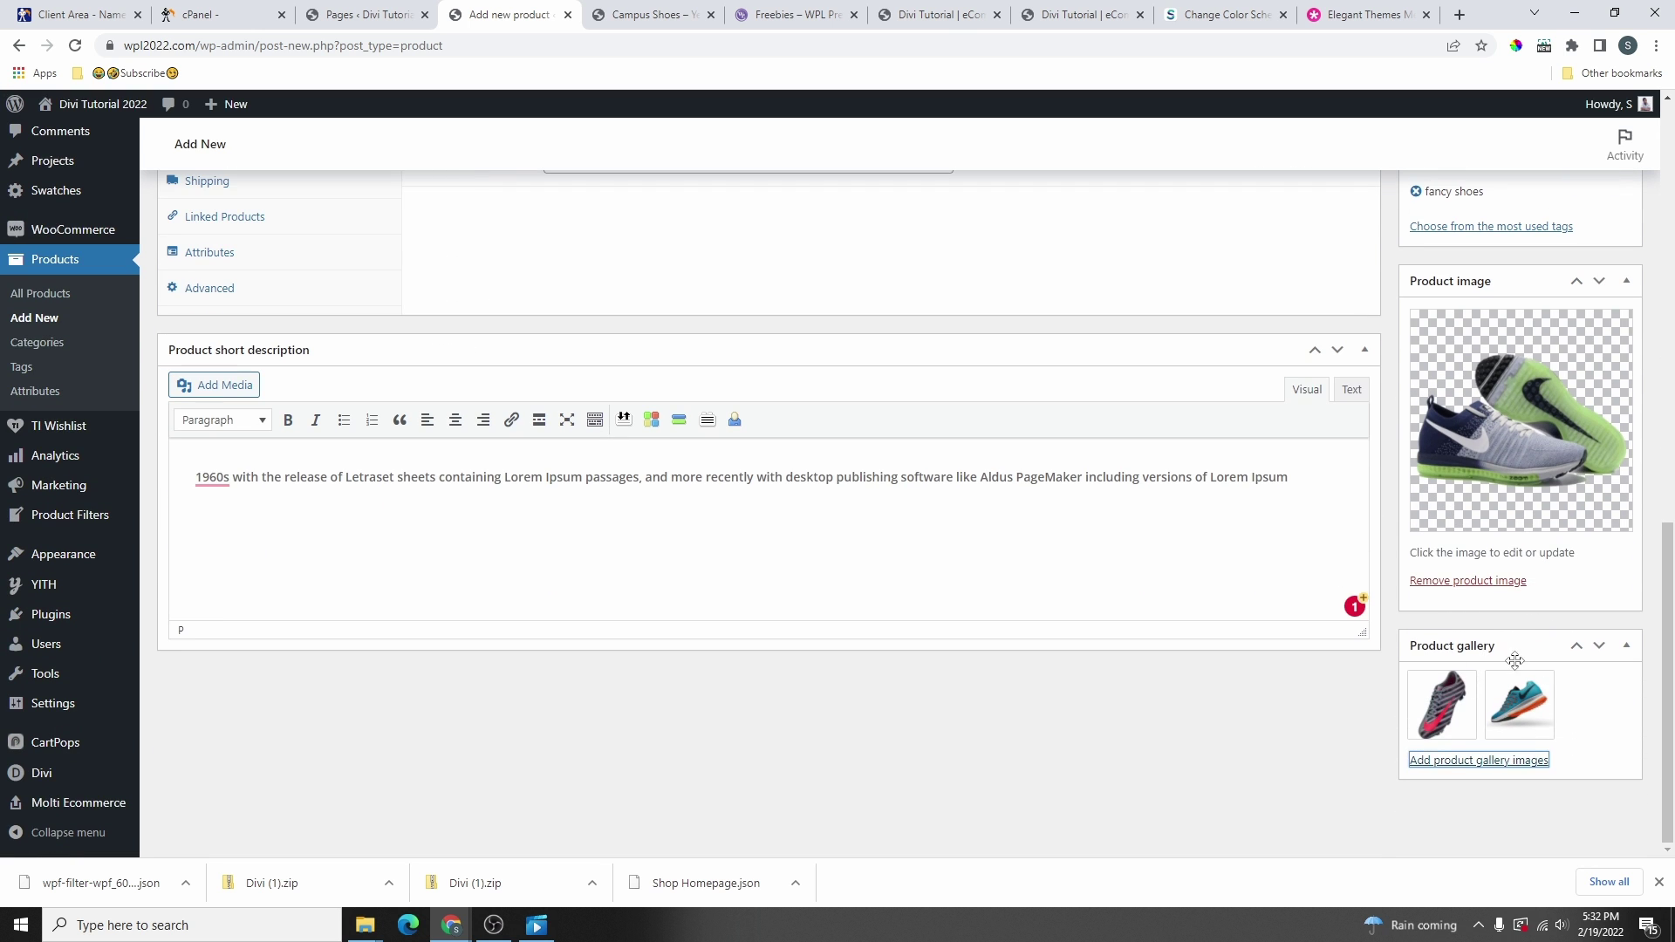
- Change the Fancy Shoes product type to Variable product
{"action": "scroll", "coordinate": [480, 606], "scroll_direction": "up", "scroll_amount": 5}
{"action": "left_click", "coordinate": [384, 512]}
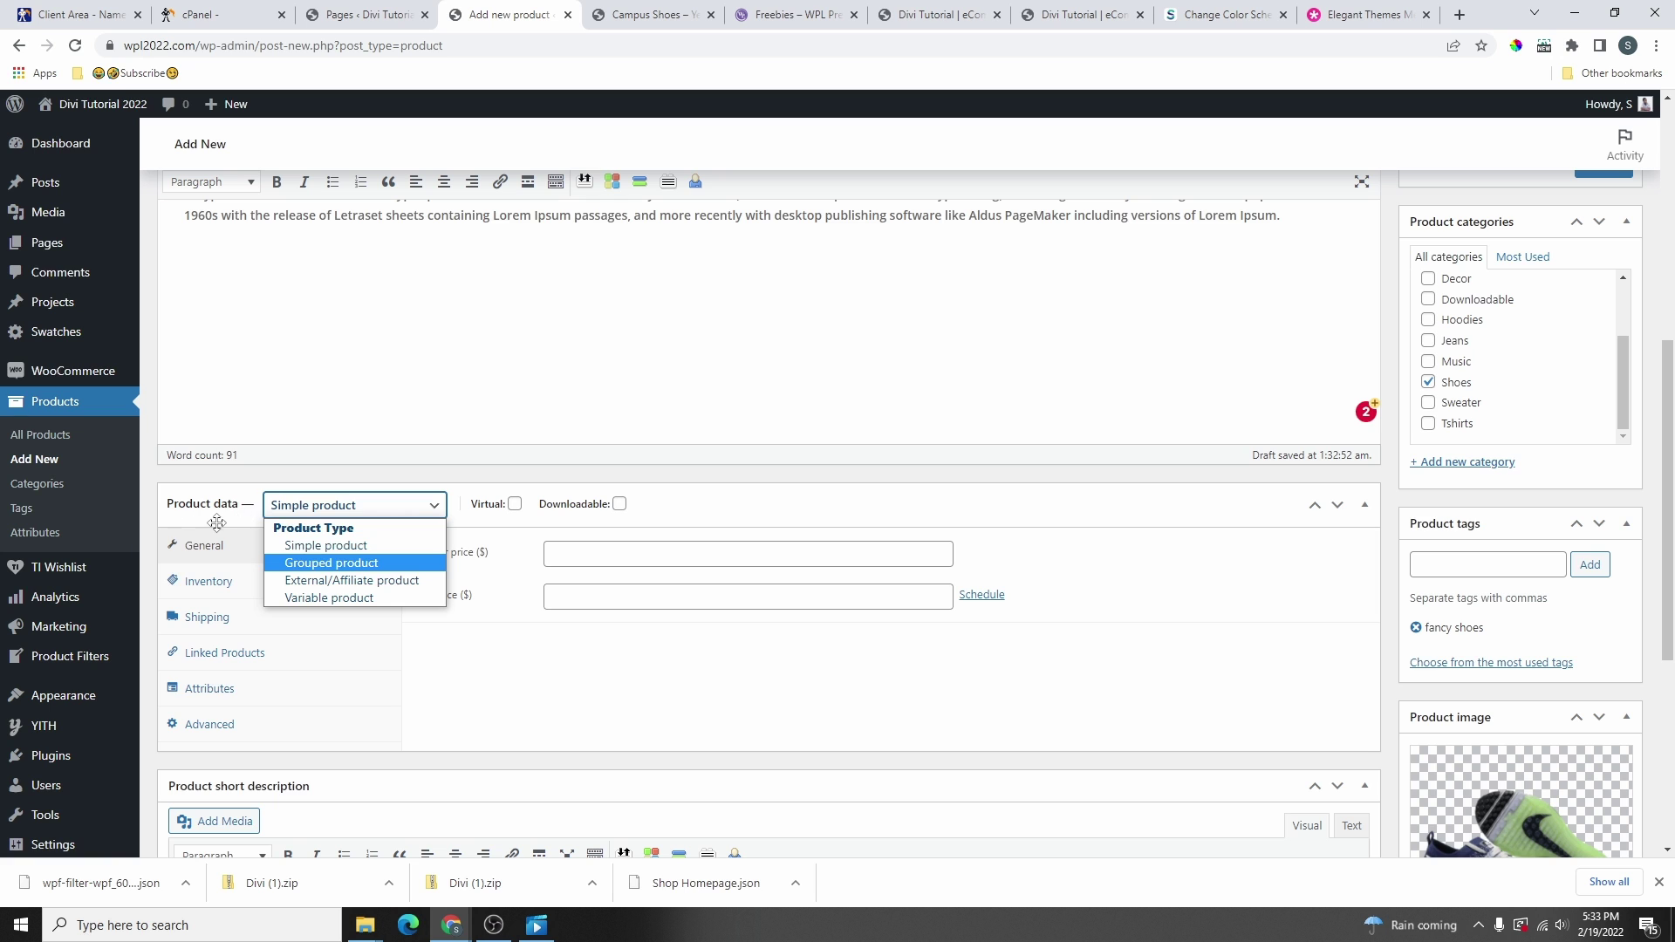
{"action": "left_click", "coordinate": [355, 601]}
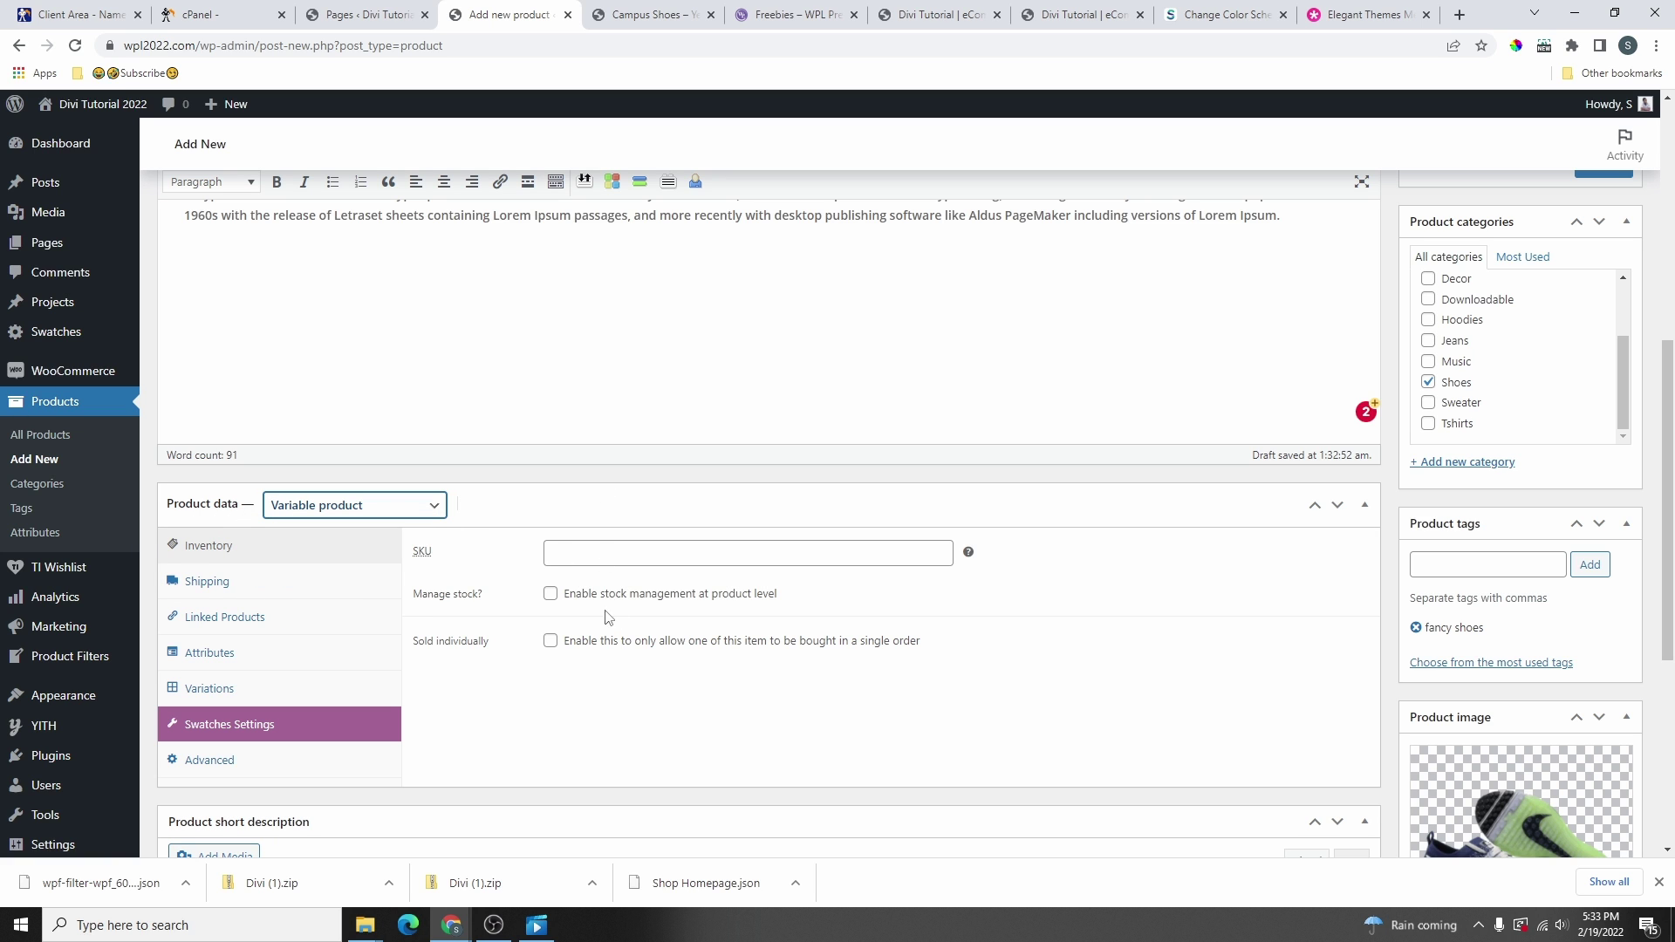
- Check the SKU help, enable stock management at product level to view its options, and disable it again
{"action": "left_click", "coordinate": [602, 553]}
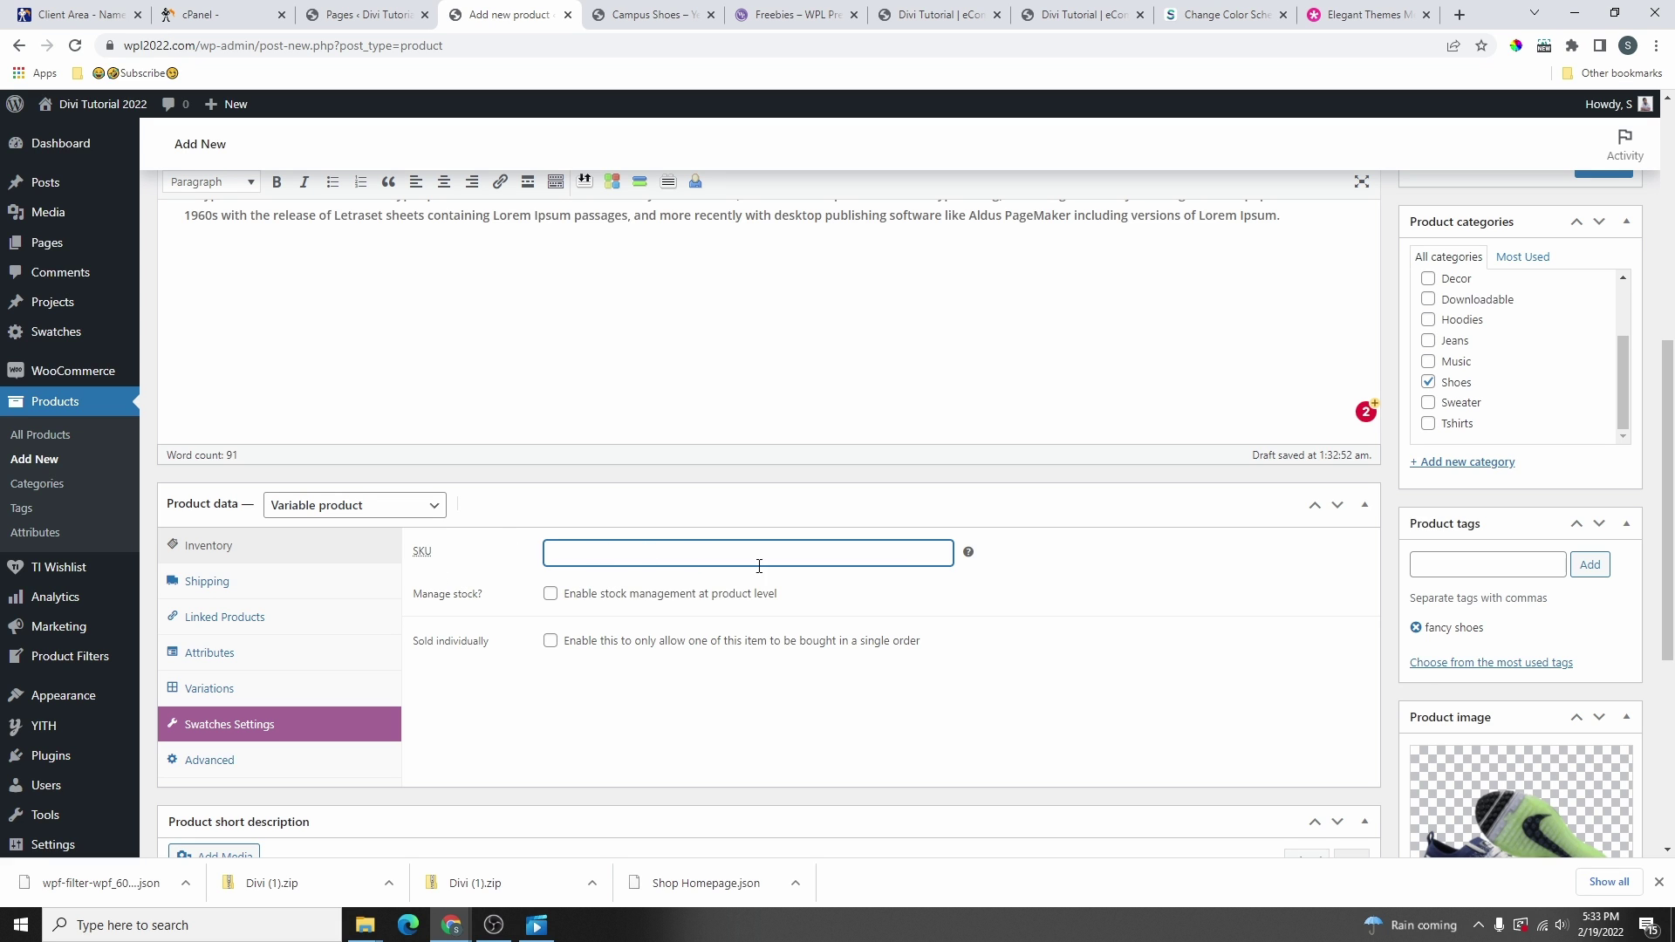
{"action": "mouse_move", "coordinate": [970, 556]}
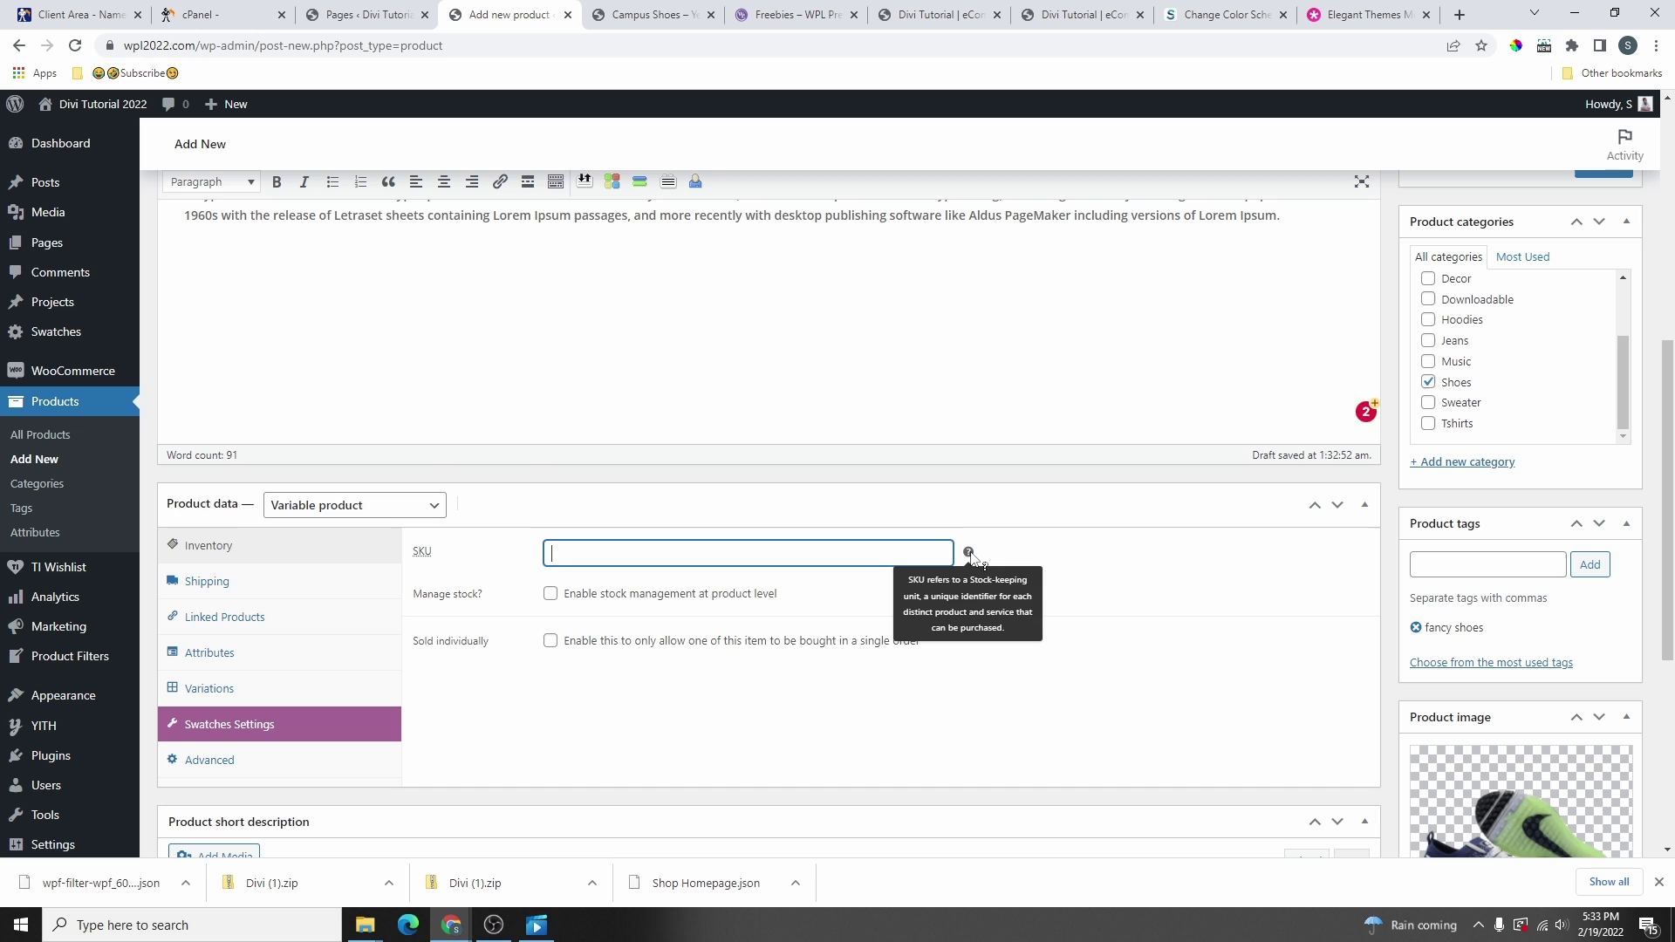
{"action": "left_click", "coordinate": [550, 593]}
{"action": "scroll", "coordinate": [579, 486], "scroll_direction": "down", "scroll_amount": 2}
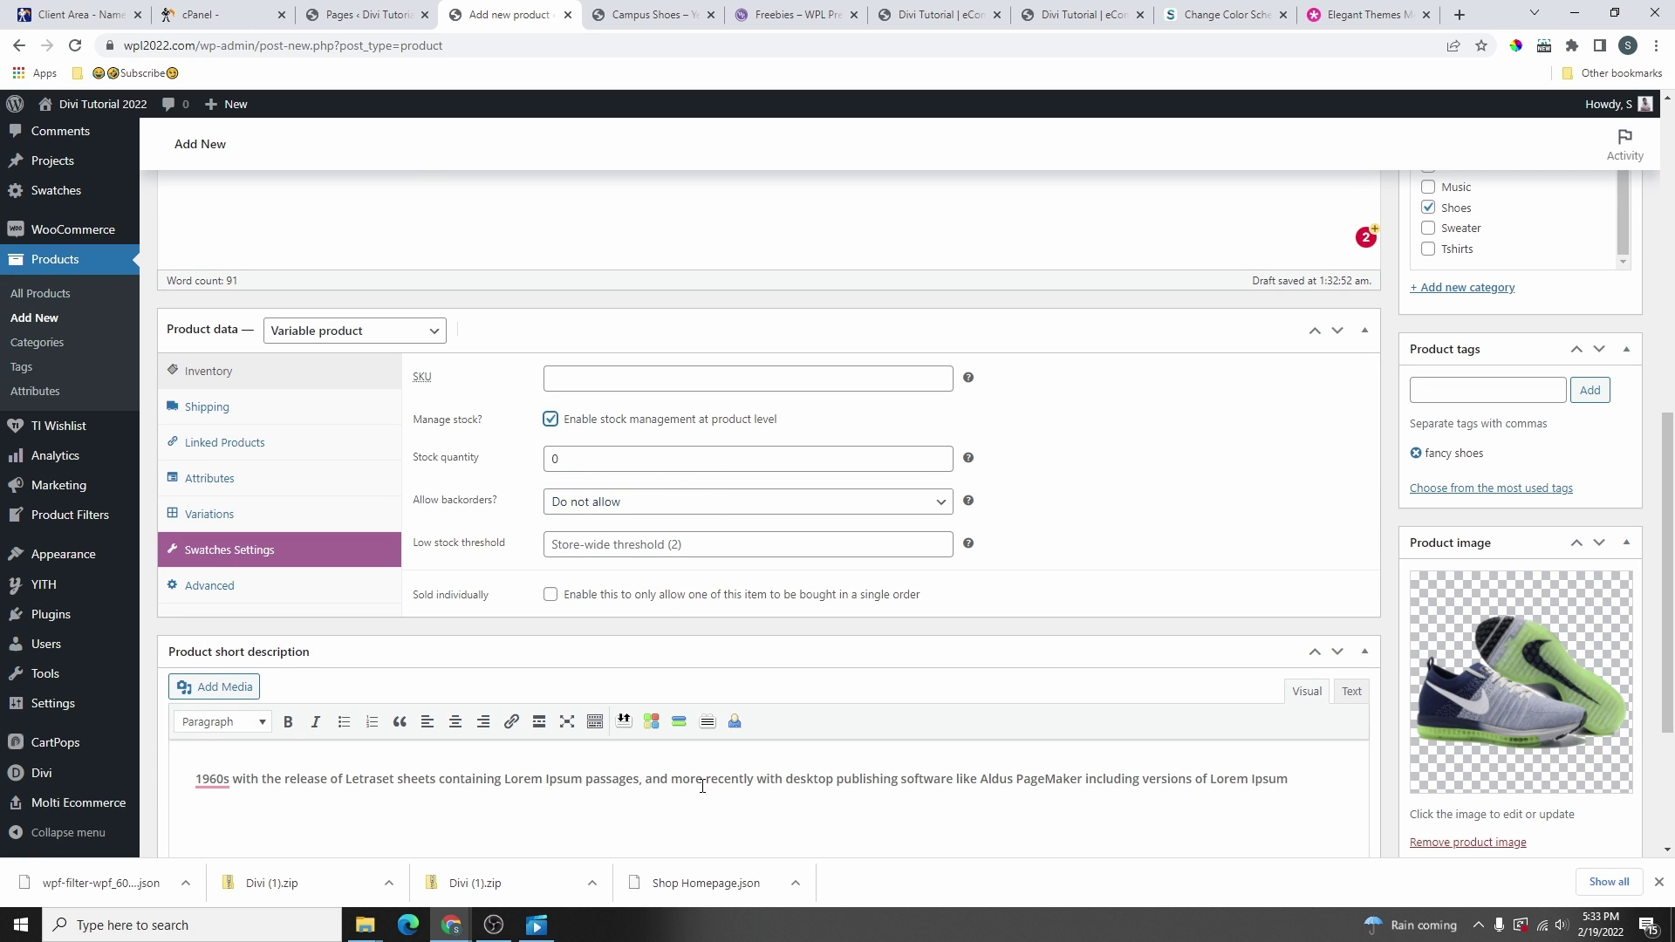
{"action": "left_click", "coordinate": [551, 419]}
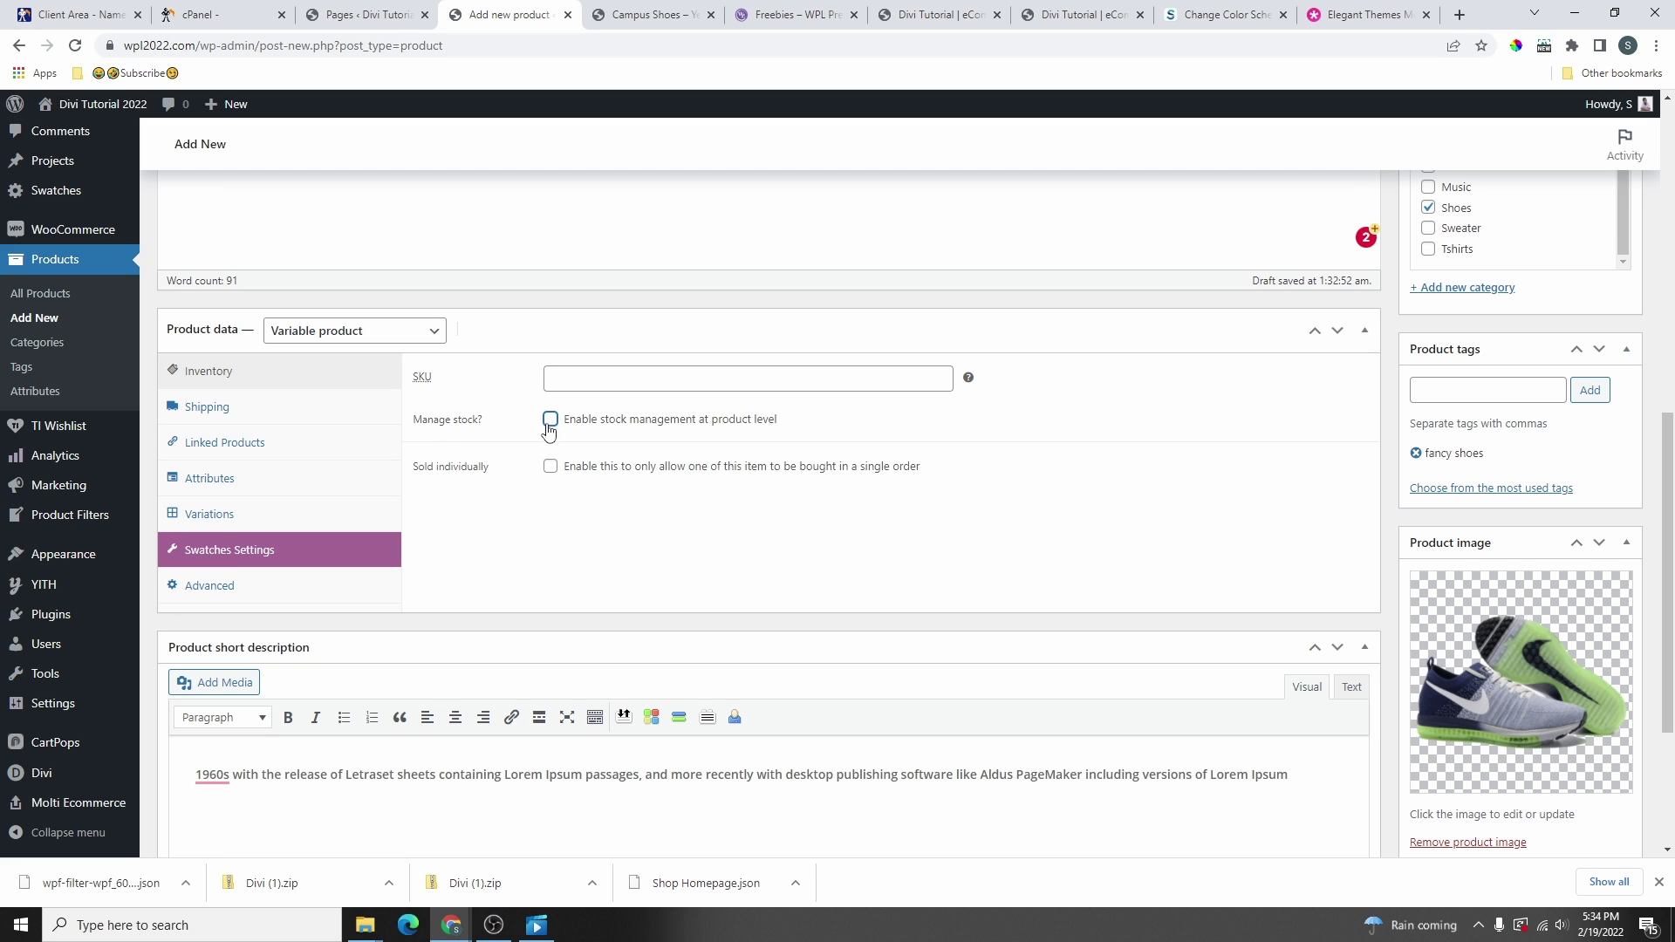
- Enter 00 as the SKU of the variable product
{"action": "left_click", "coordinate": [577, 375]}
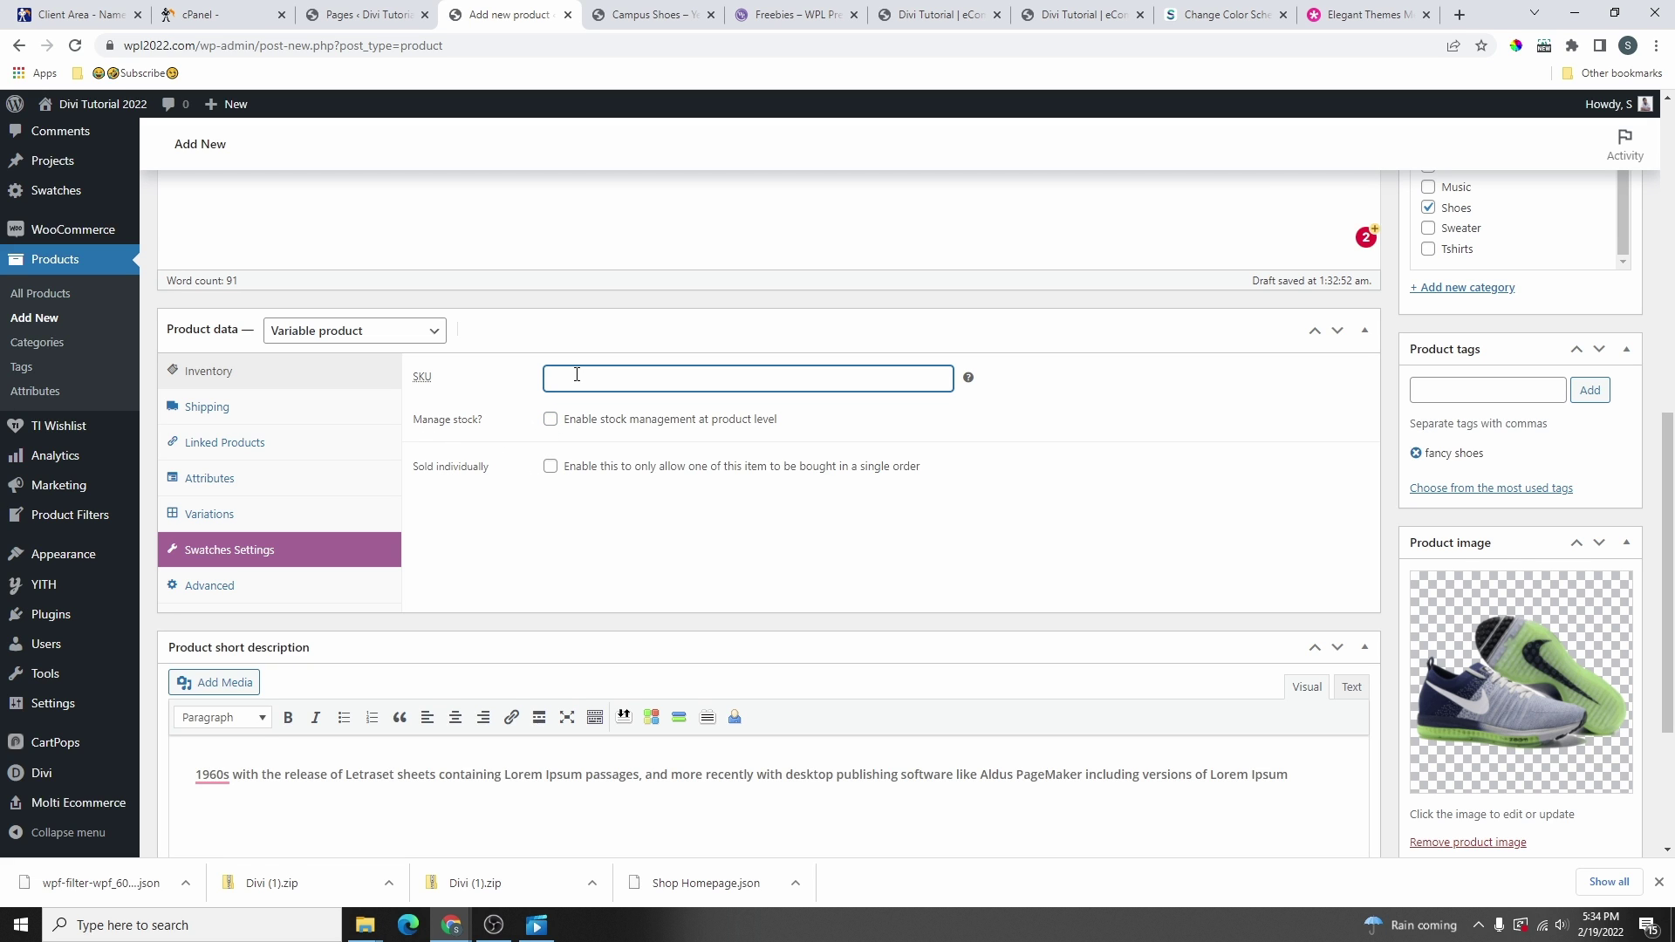
{"action": "type", "text": "00"}
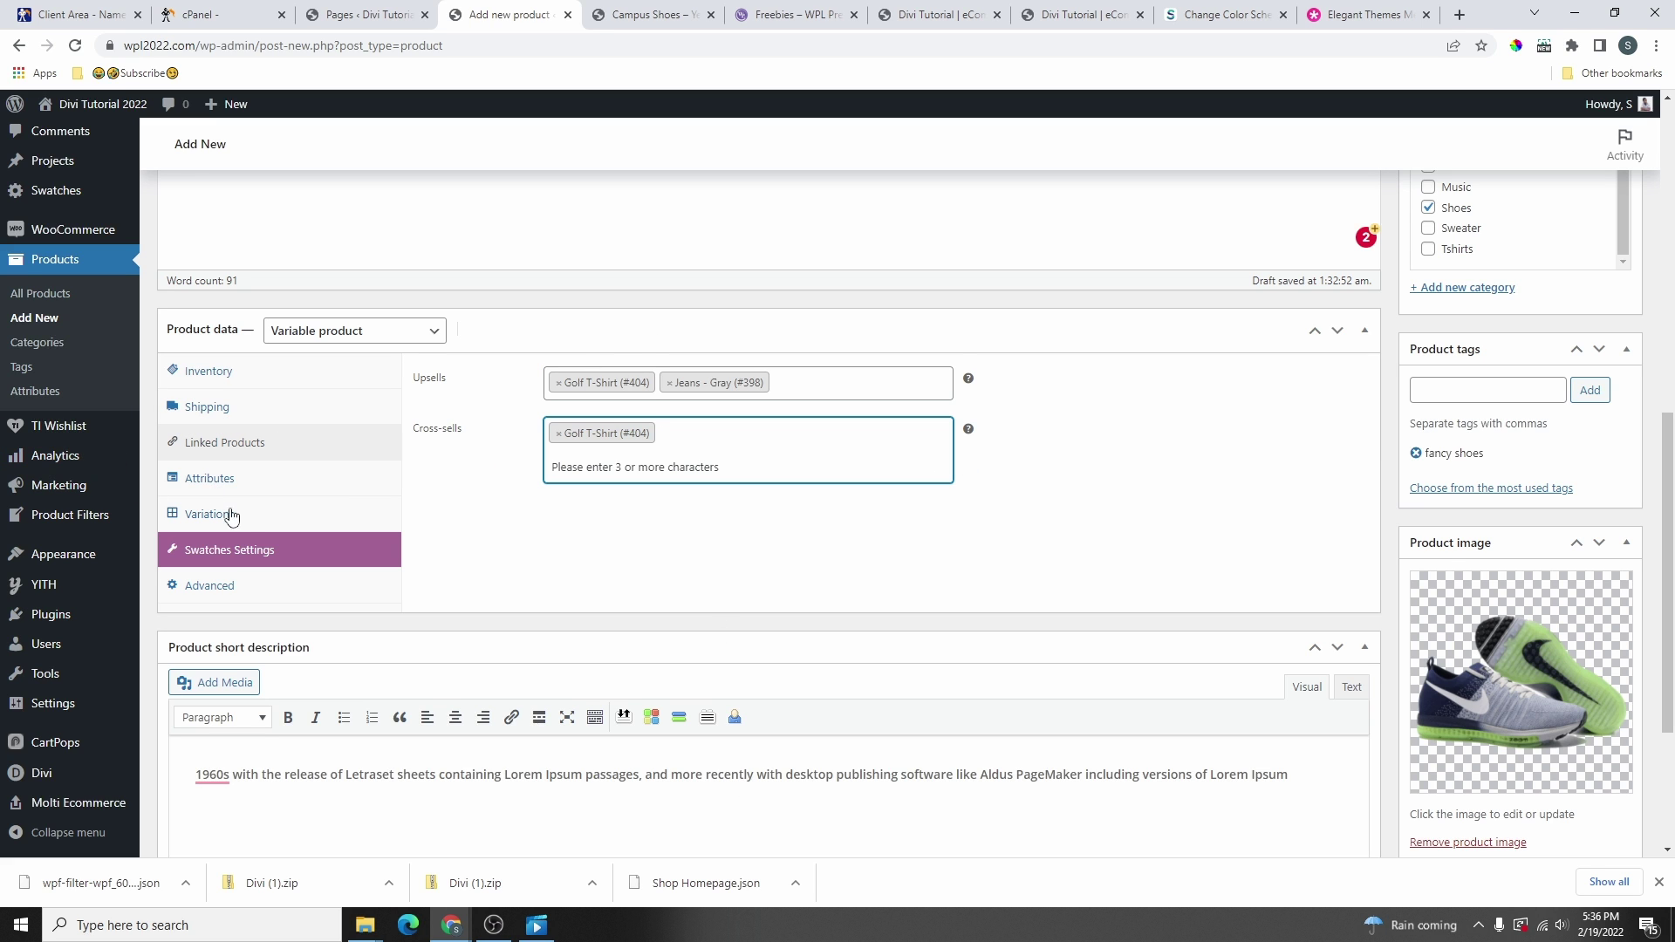
- Add a custom attribute Size with values 9 | 10 | 12, enable it for variations, and save the attributes
{"action": "left_click", "coordinate": [214, 489]}
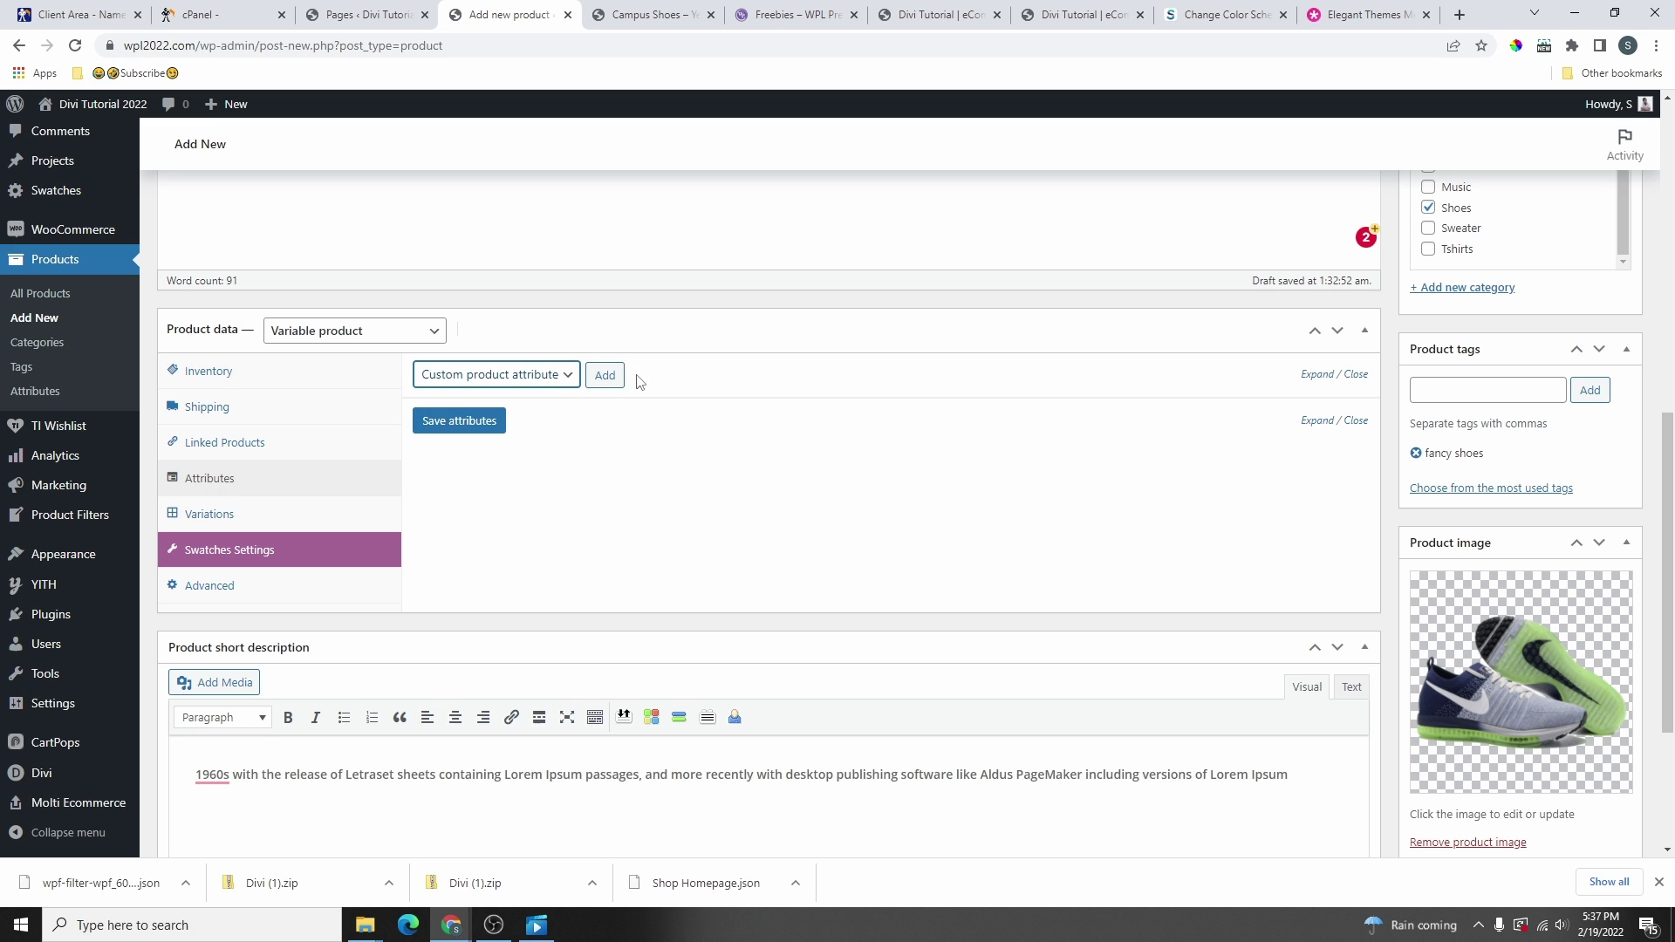
{"action": "left_click", "coordinate": [603, 375]}
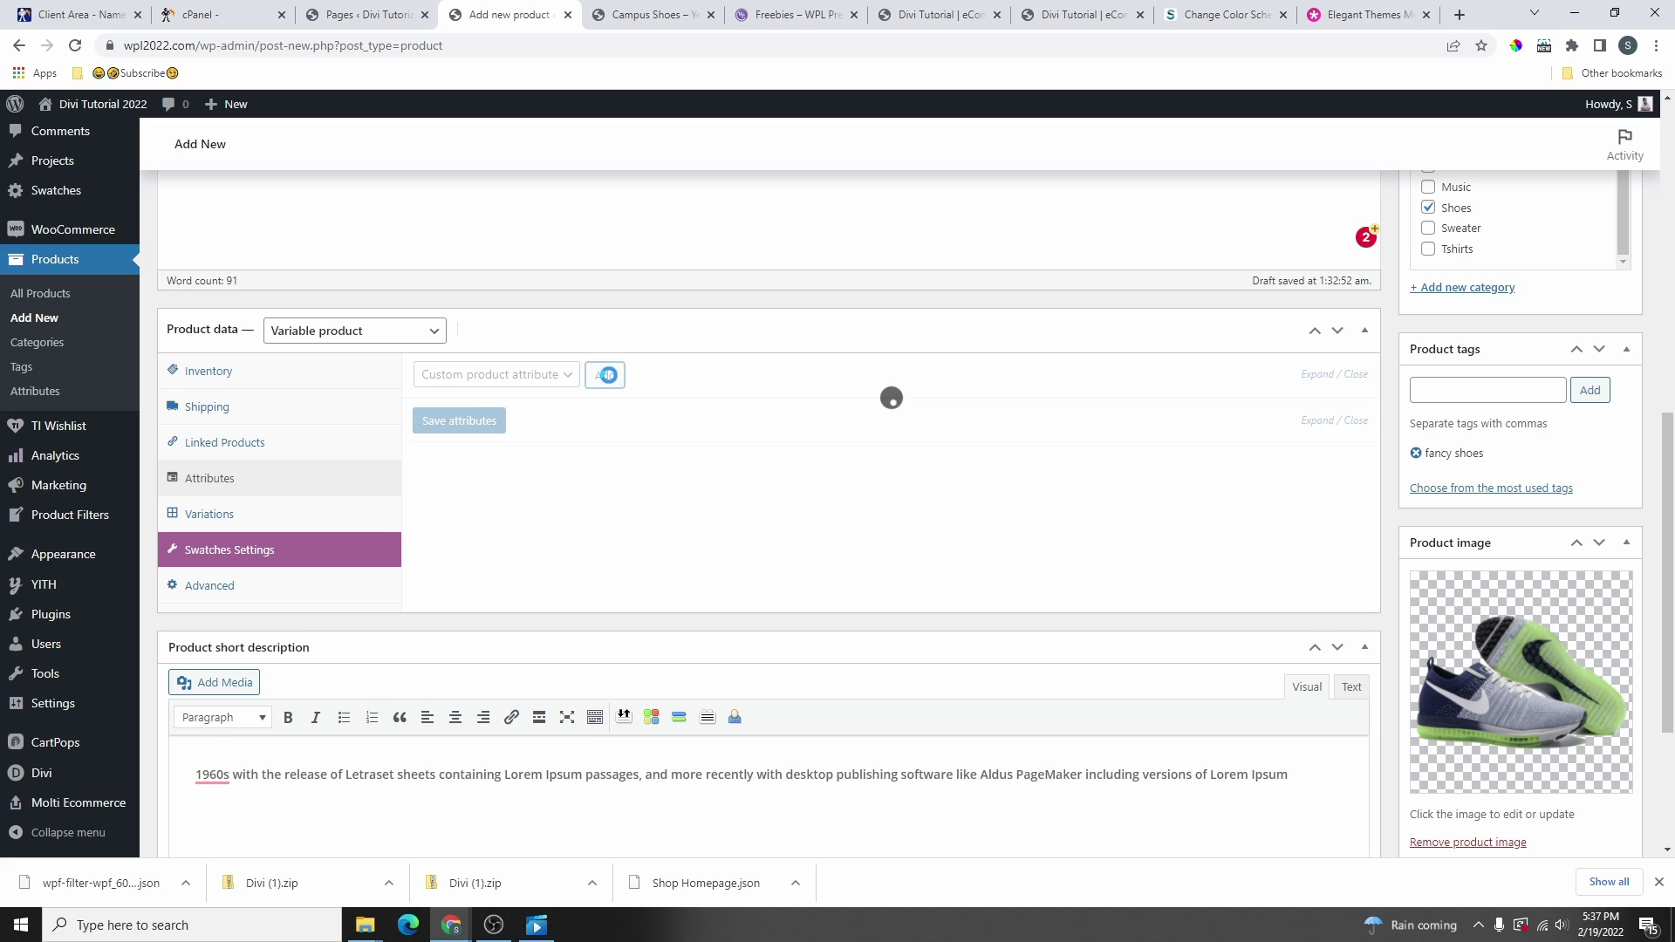
{"action": "left_click", "coordinate": [456, 483]}
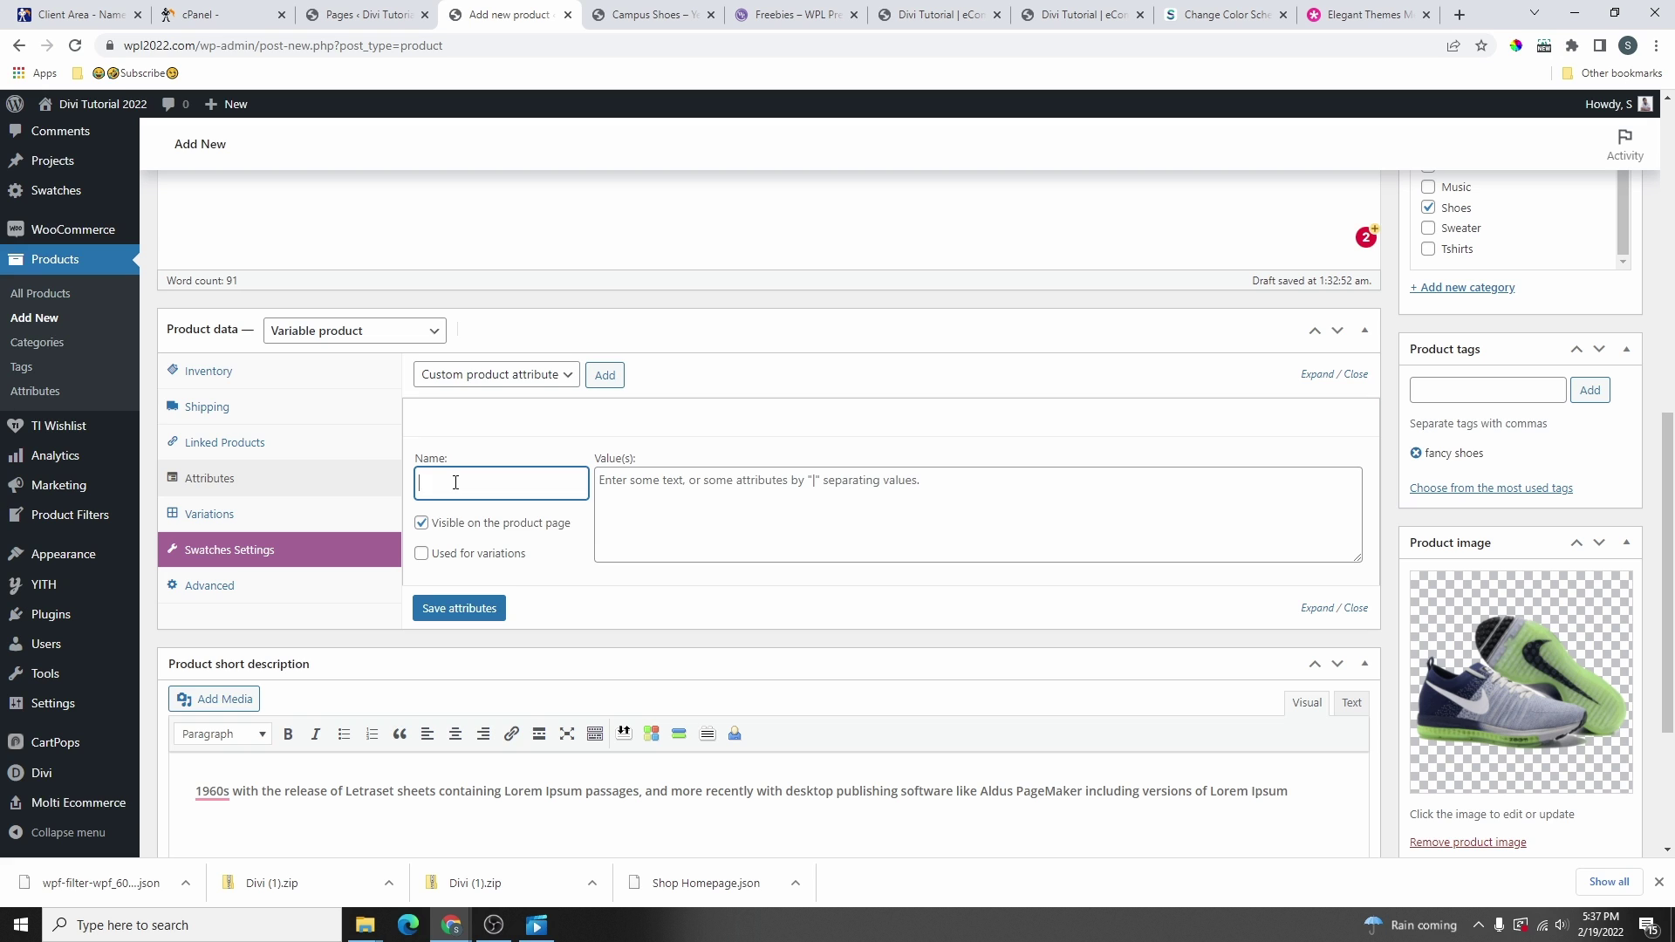
{"action": "type", "text": "Size"}
{"action": "left_click", "coordinate": [612, 498]}
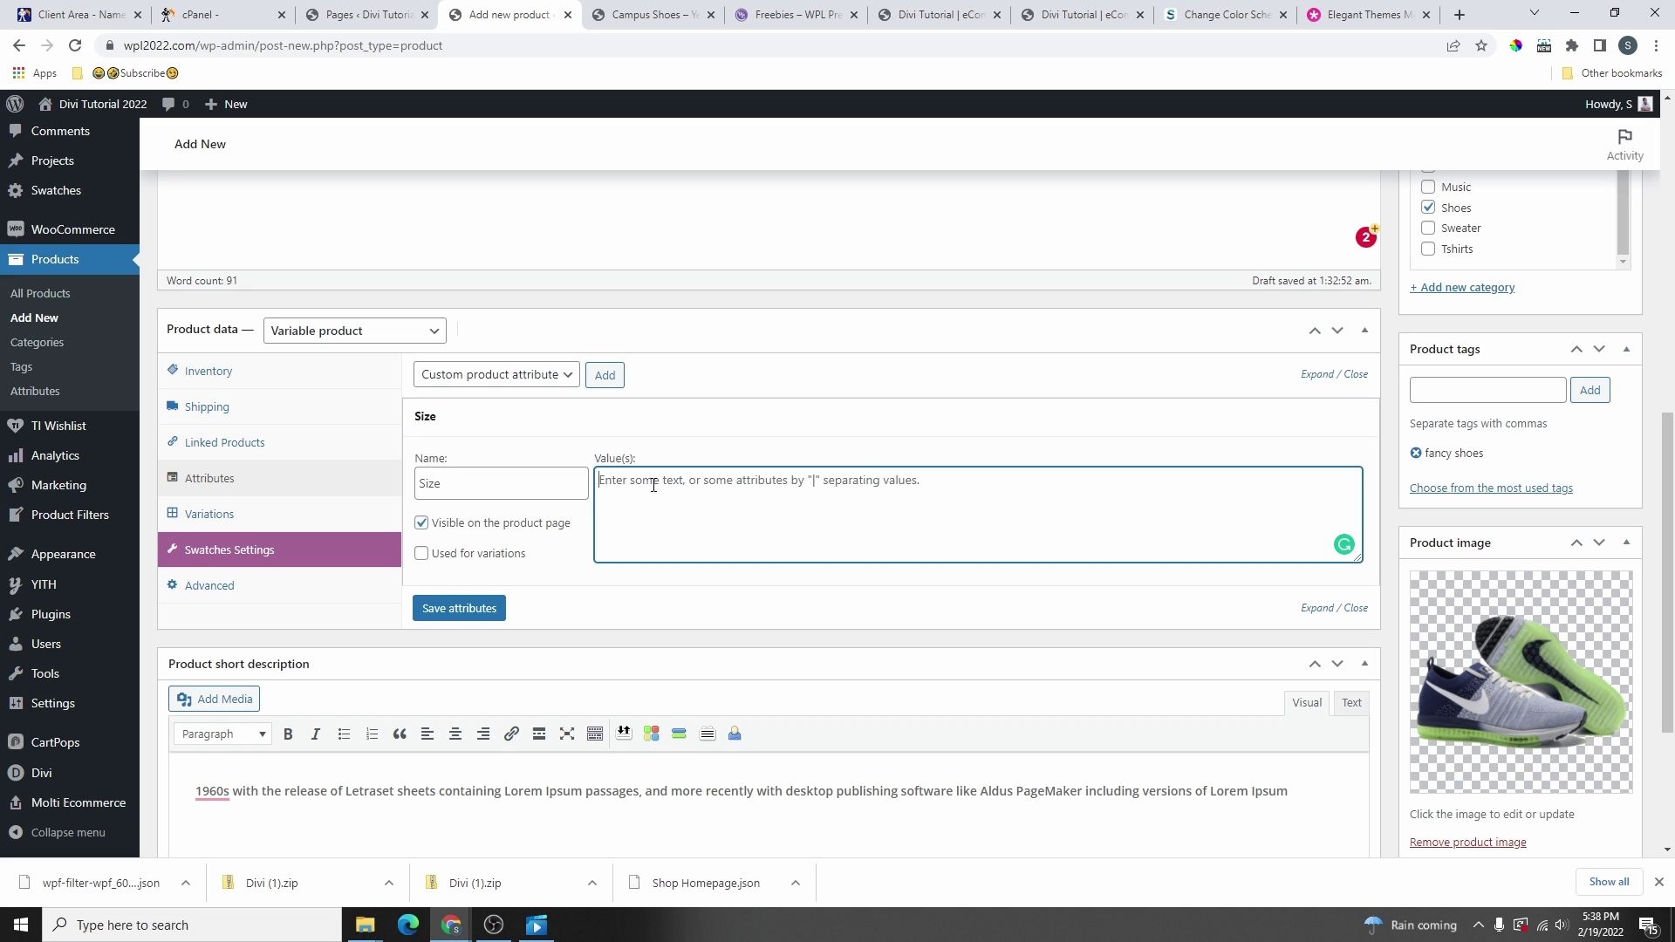
{"action": "type", "text": "9"}
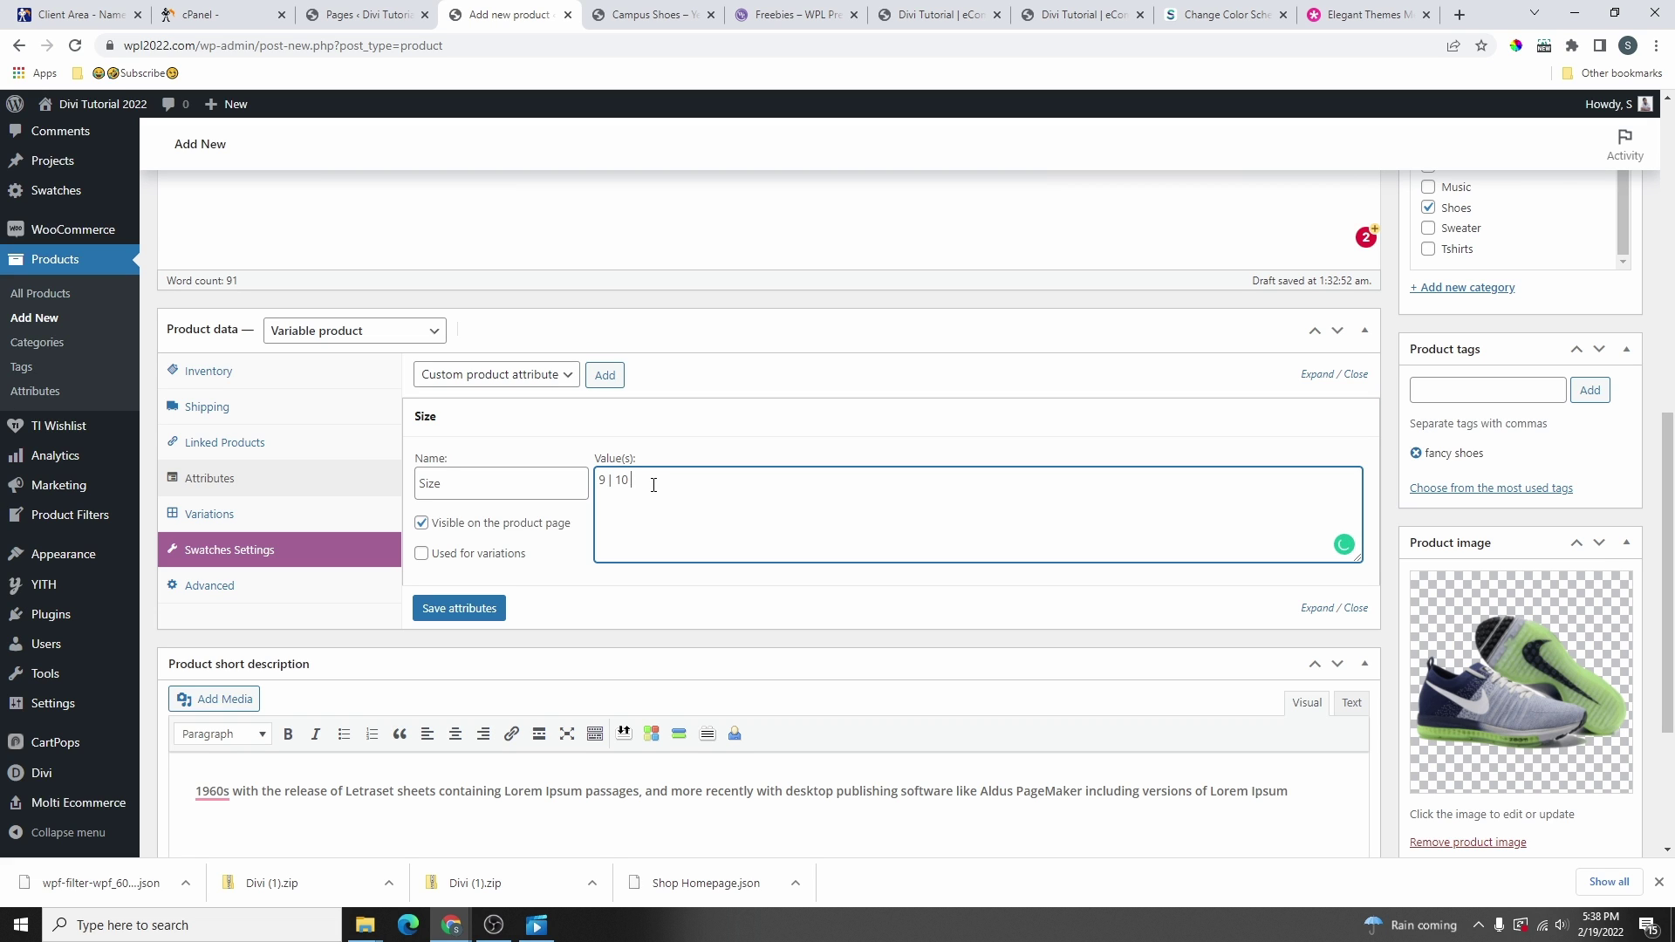
{"action": "type", "text": "| 10 | 12"}
{"action": "left_click", "coordinate": [421, 555]}
{"action": "left_click", "coordinate": [462, 609]}
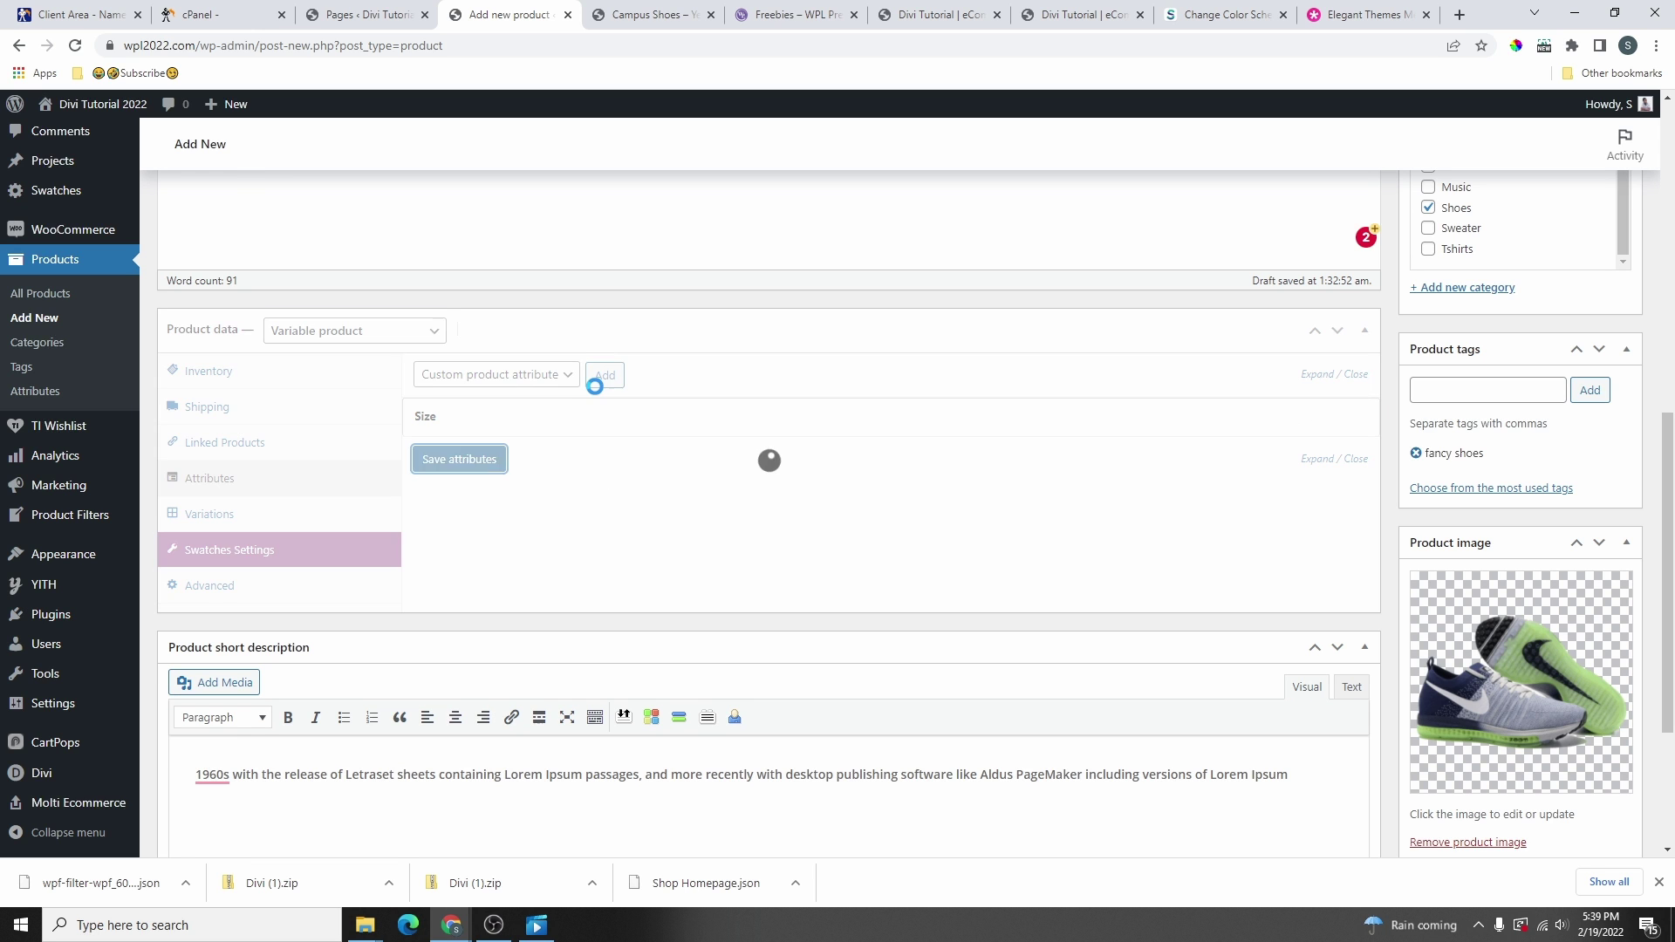
- Add a custom attribute Color with values Red | Black | Blue, enable it for variations, and save the attributes
{"action": "left_click", "coordinate": [604, 375]}
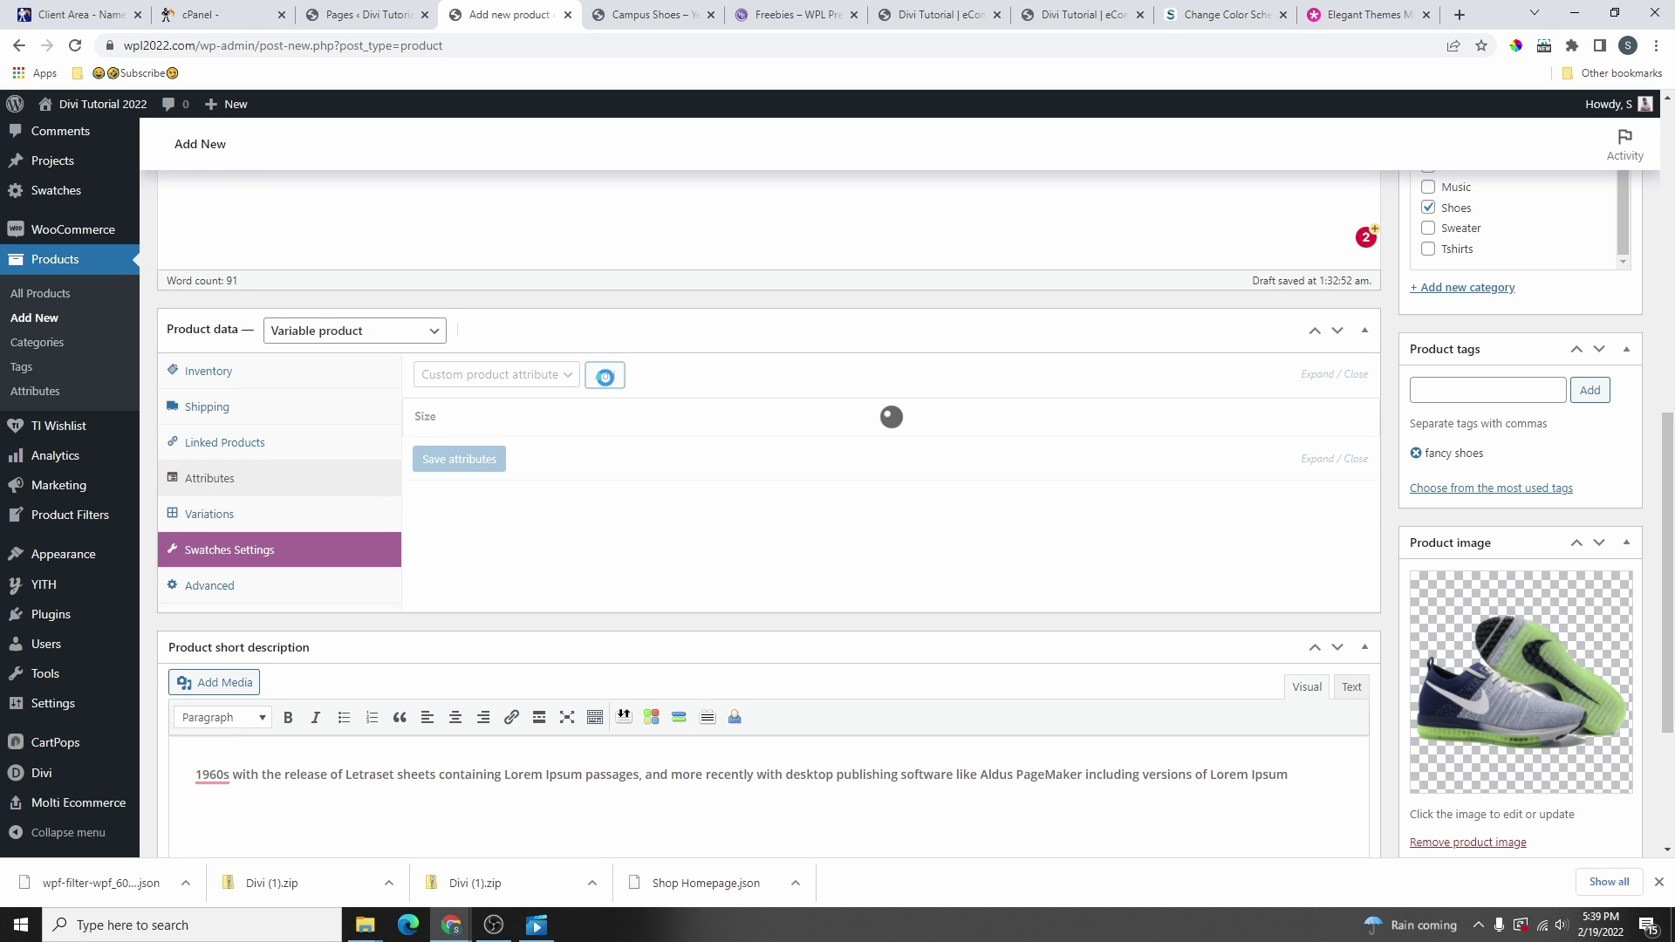
{"action": "left_click", "coordinate": [467, 524]}
{"action": "type", "text": "Color"}
{"action": "left_click", "coordinate": [702, 533]}
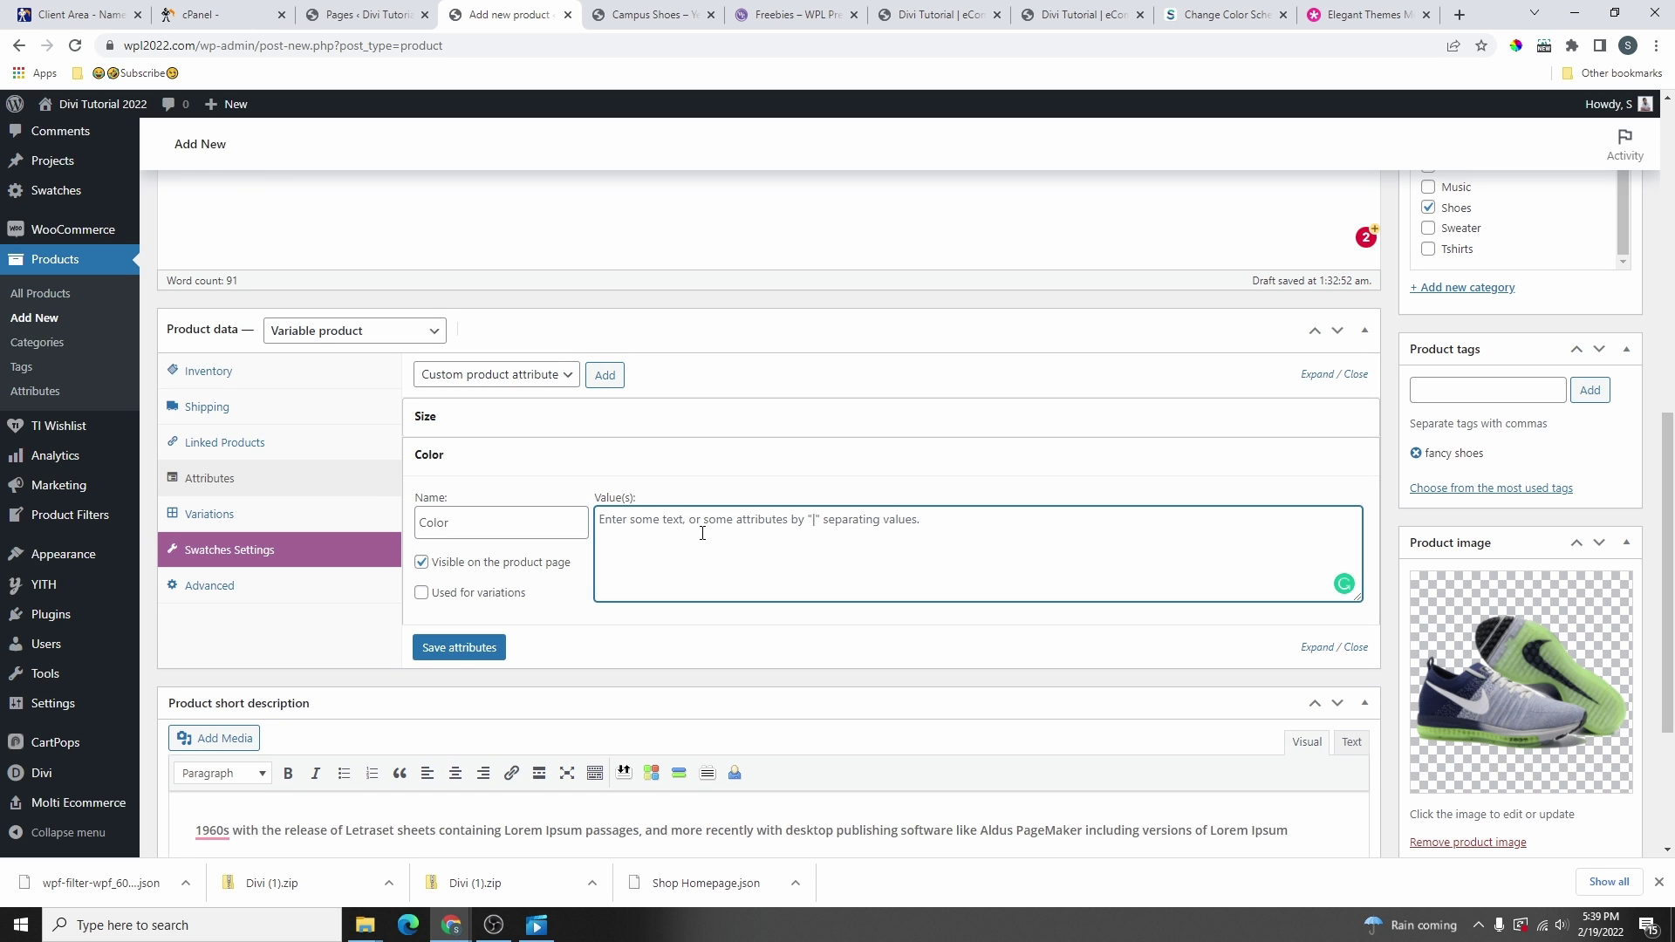
{"action": "type", "text": "Red |"}
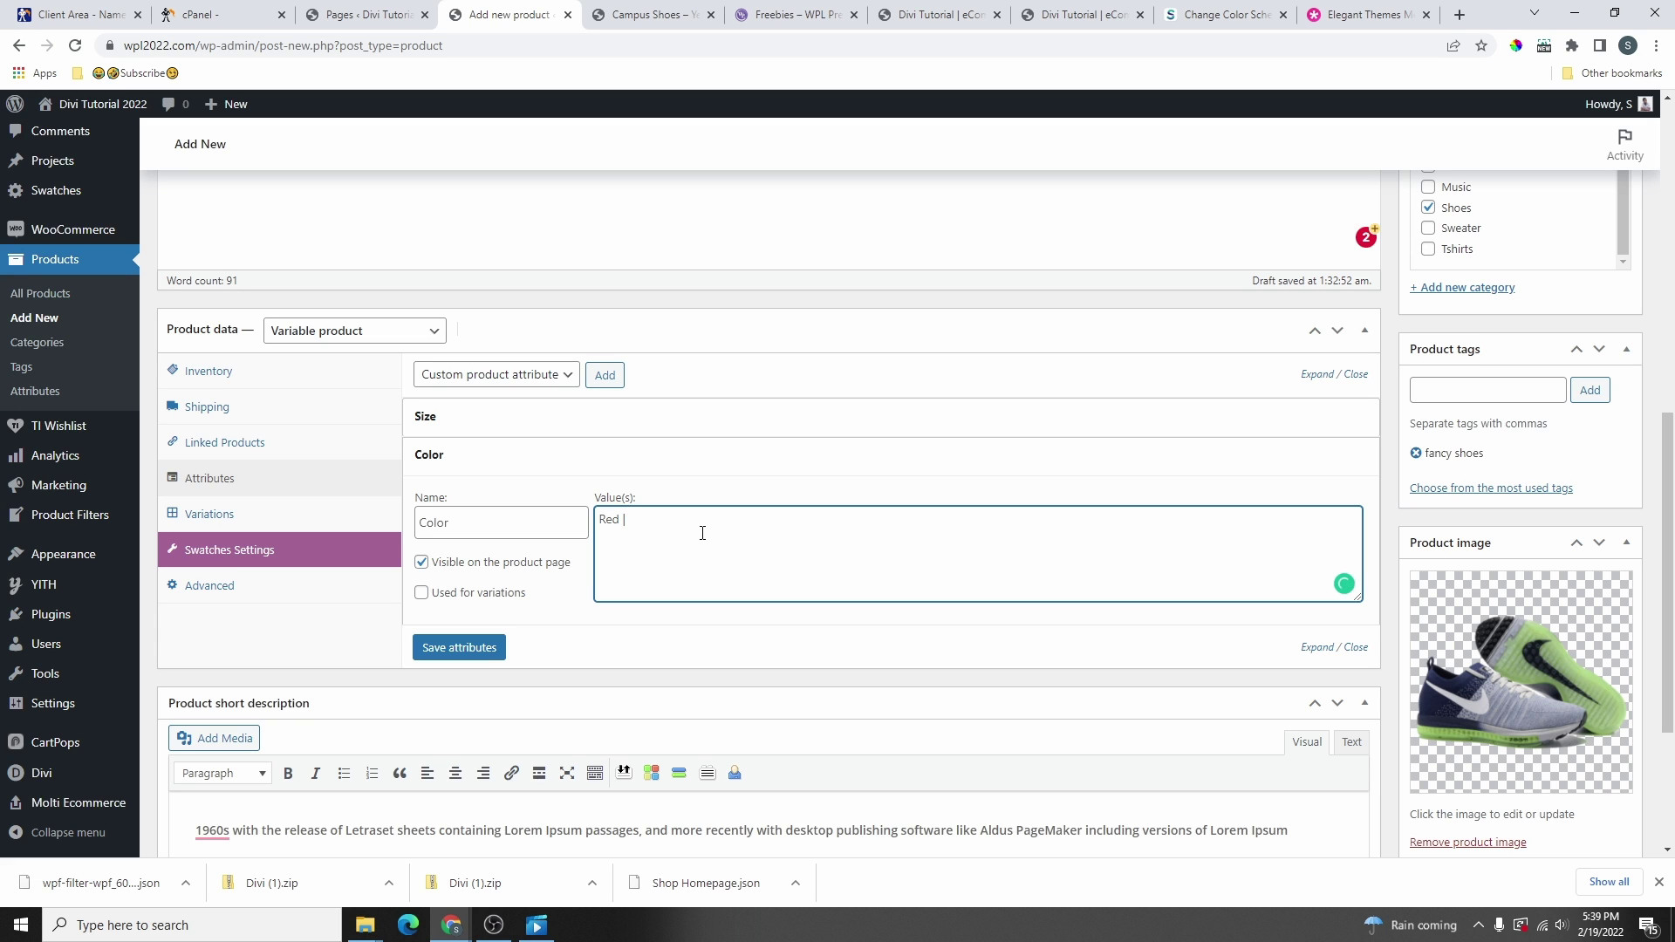
{"action": "type", "text": " Black | Blue"}
{"action": "left_click_drag", "start_coordinate": [713, 519], "coordinate": [605, 529]}
{"action": "left_click", "coordinate": [420, 600]}
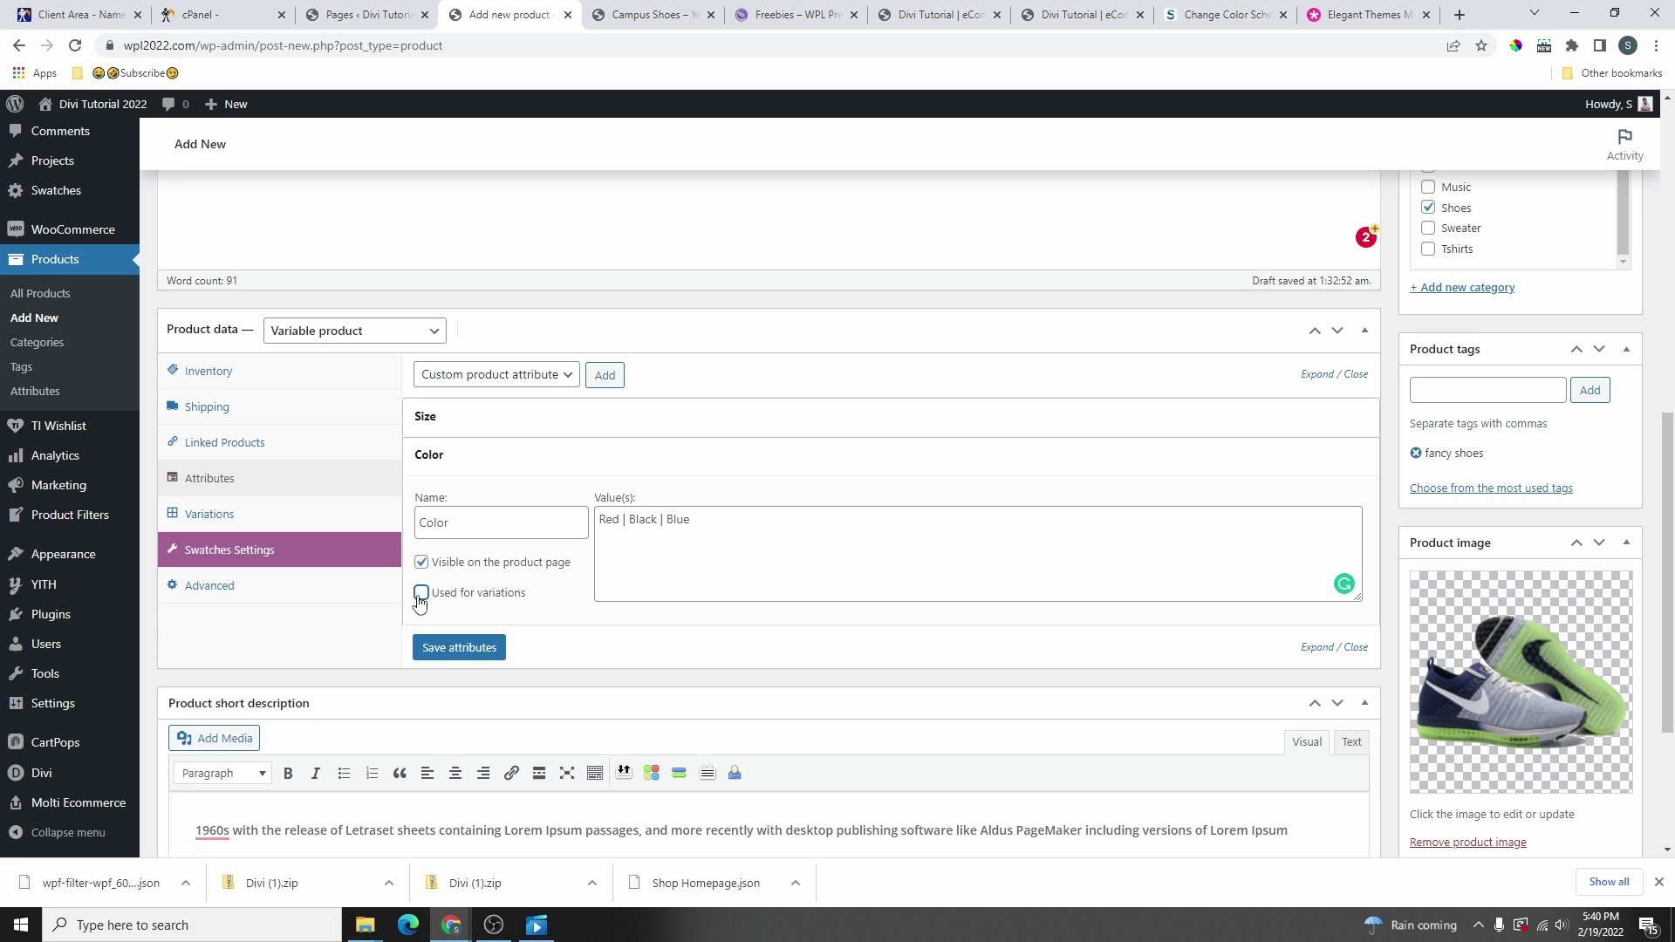
{"action": "left_click", "coordinate": [468, 653]}
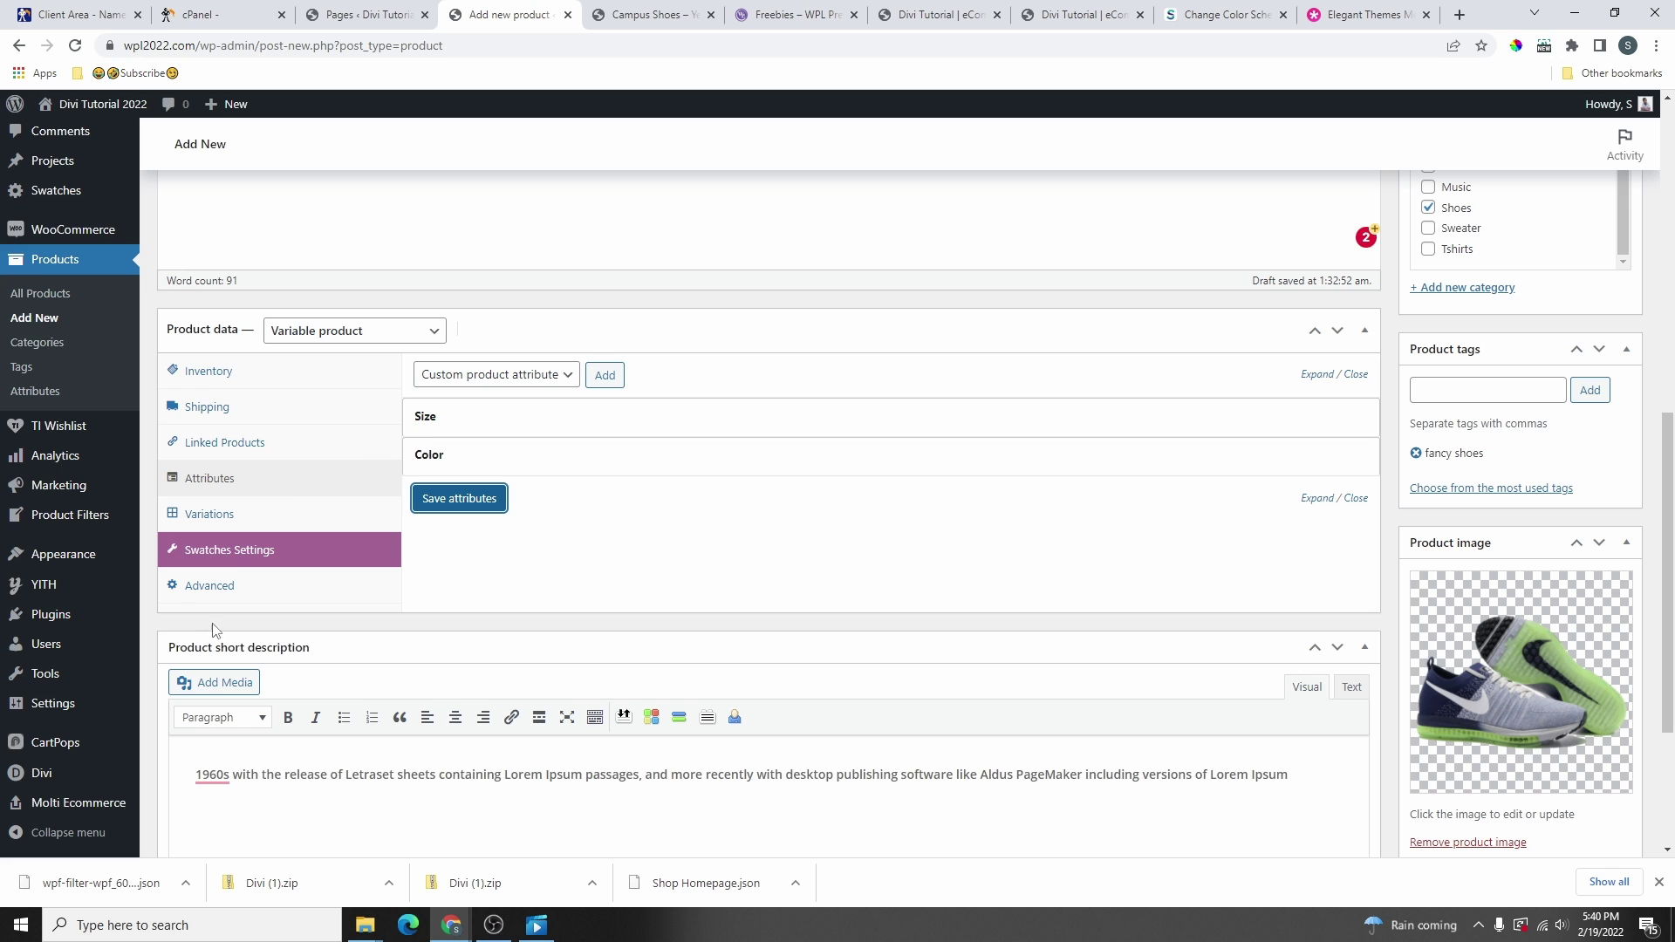
- Create variations of Fancy Shoes from all attributes and confirm linking every combination
{"action": "left_click", "coordinate": [201, 516]}
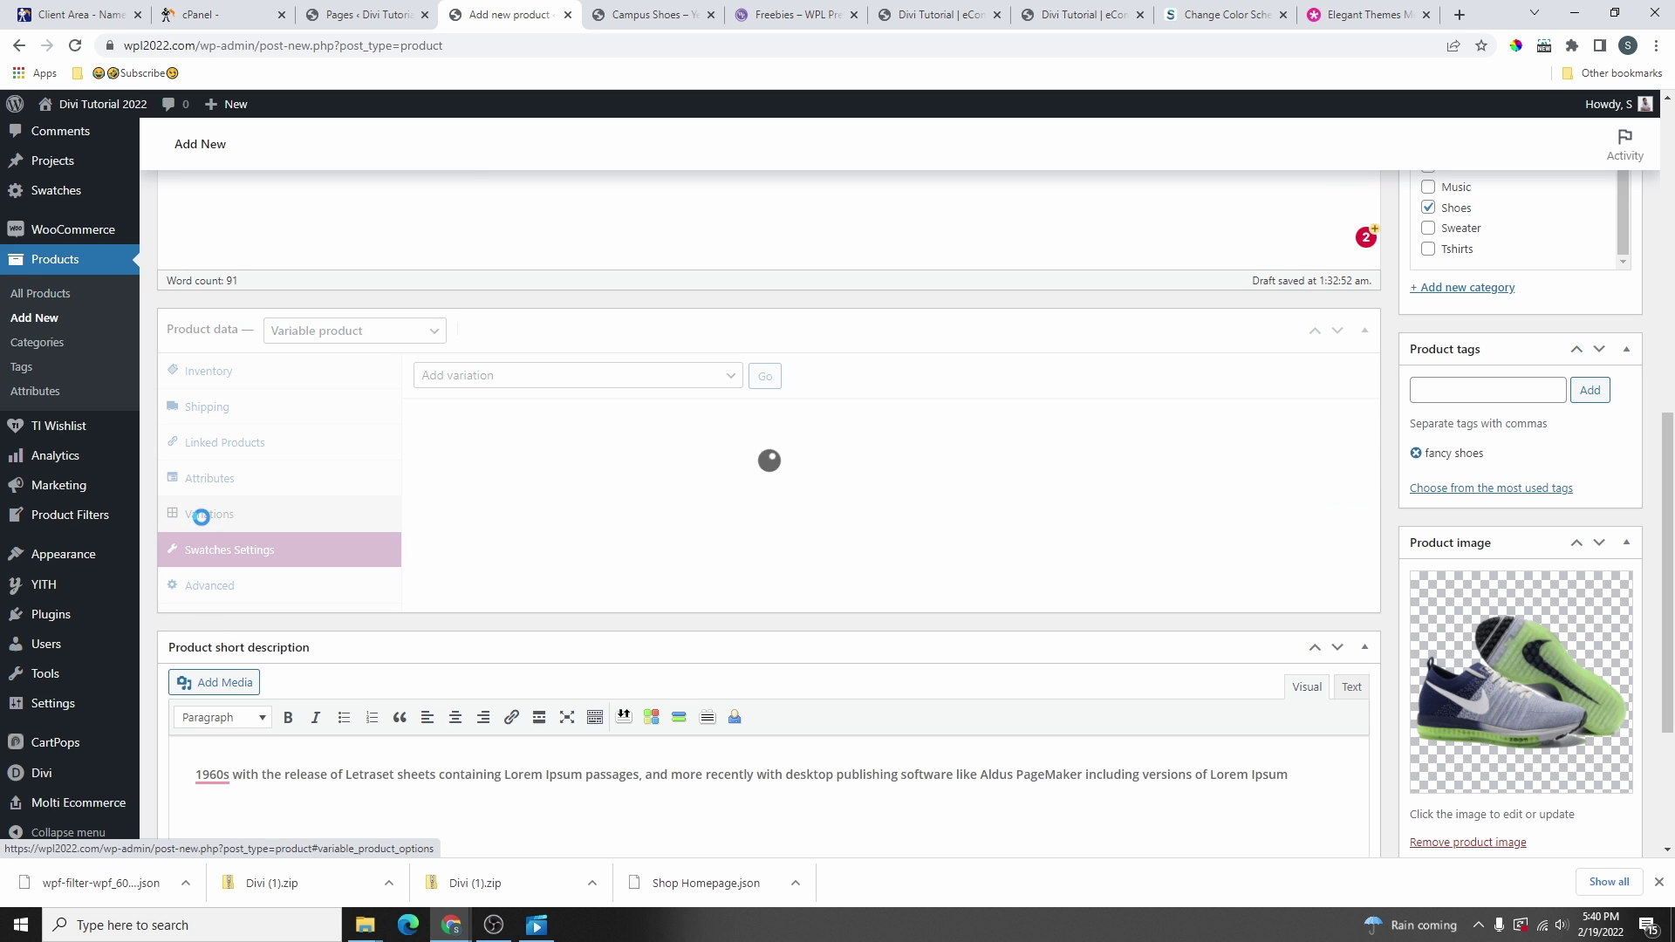
{"action": "left_click", "coordinate": [731, 376]}
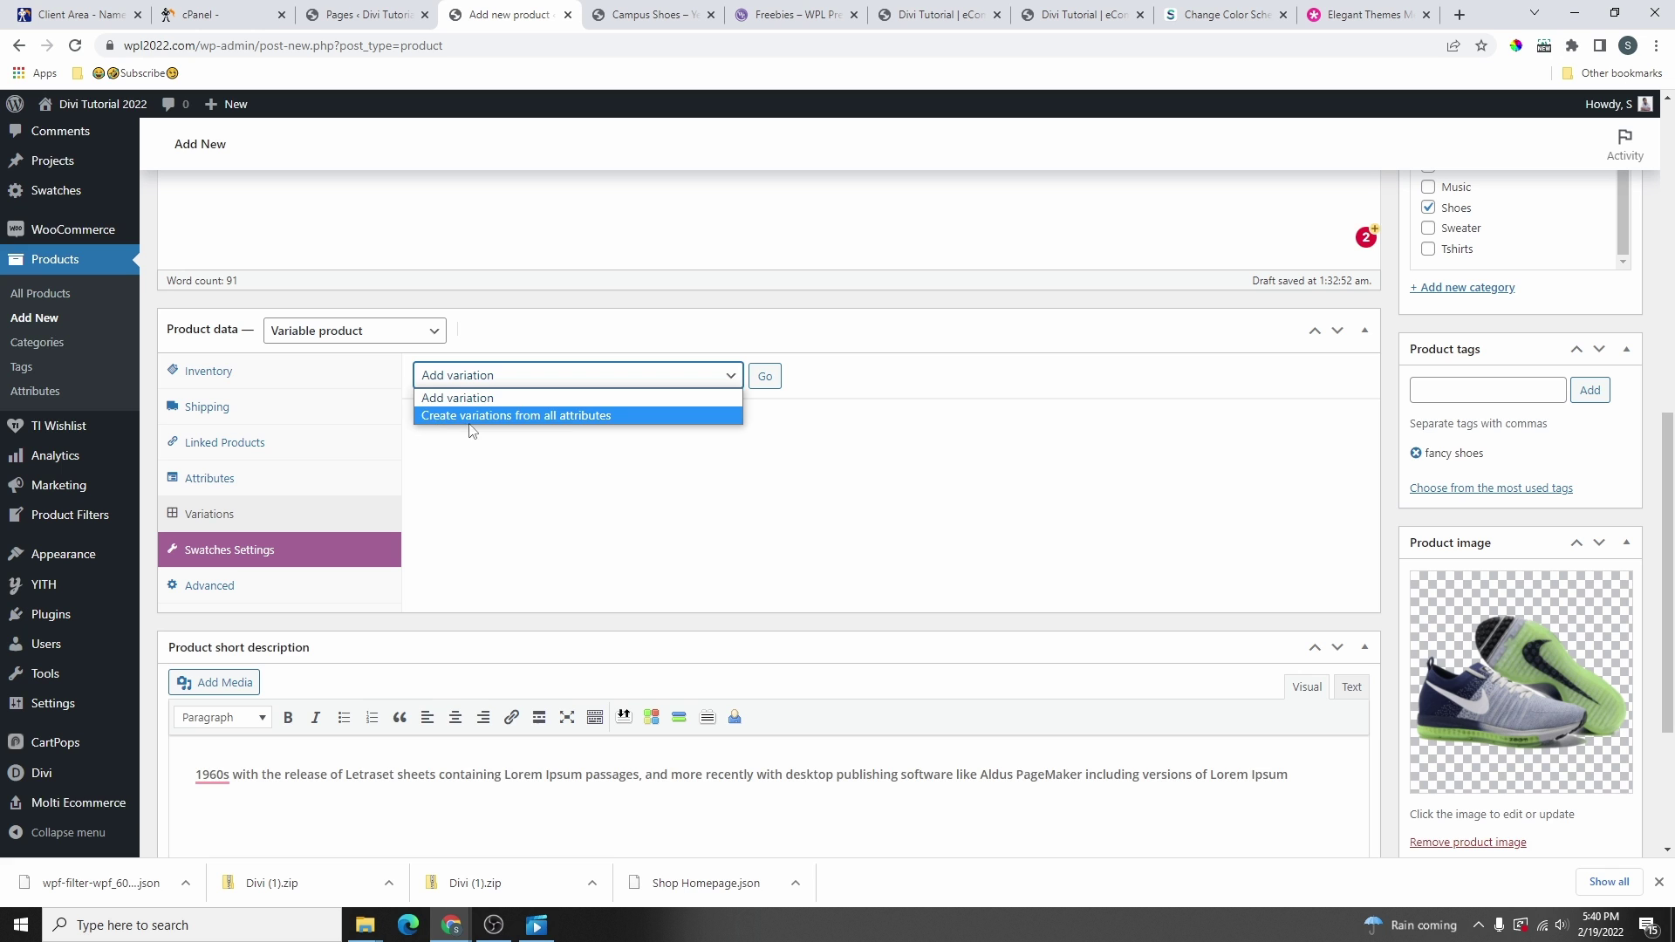
{"action": "left_click", "coordinate": [551, 417]}
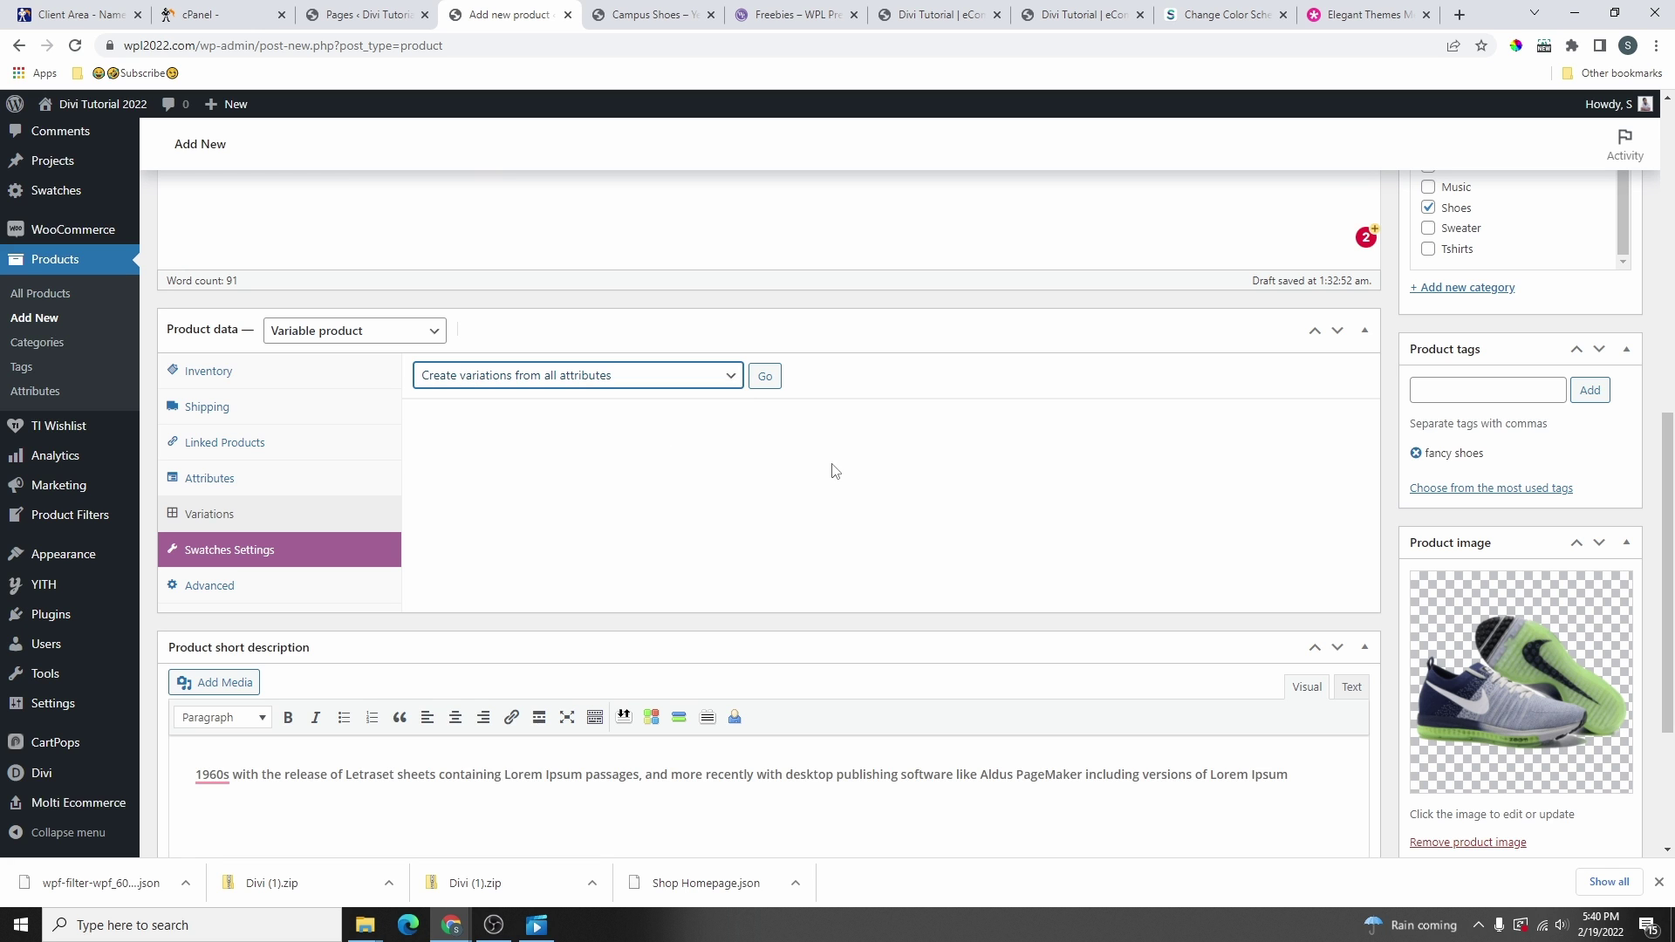
{"action": "left_click", "coordinate": [764, 376]}
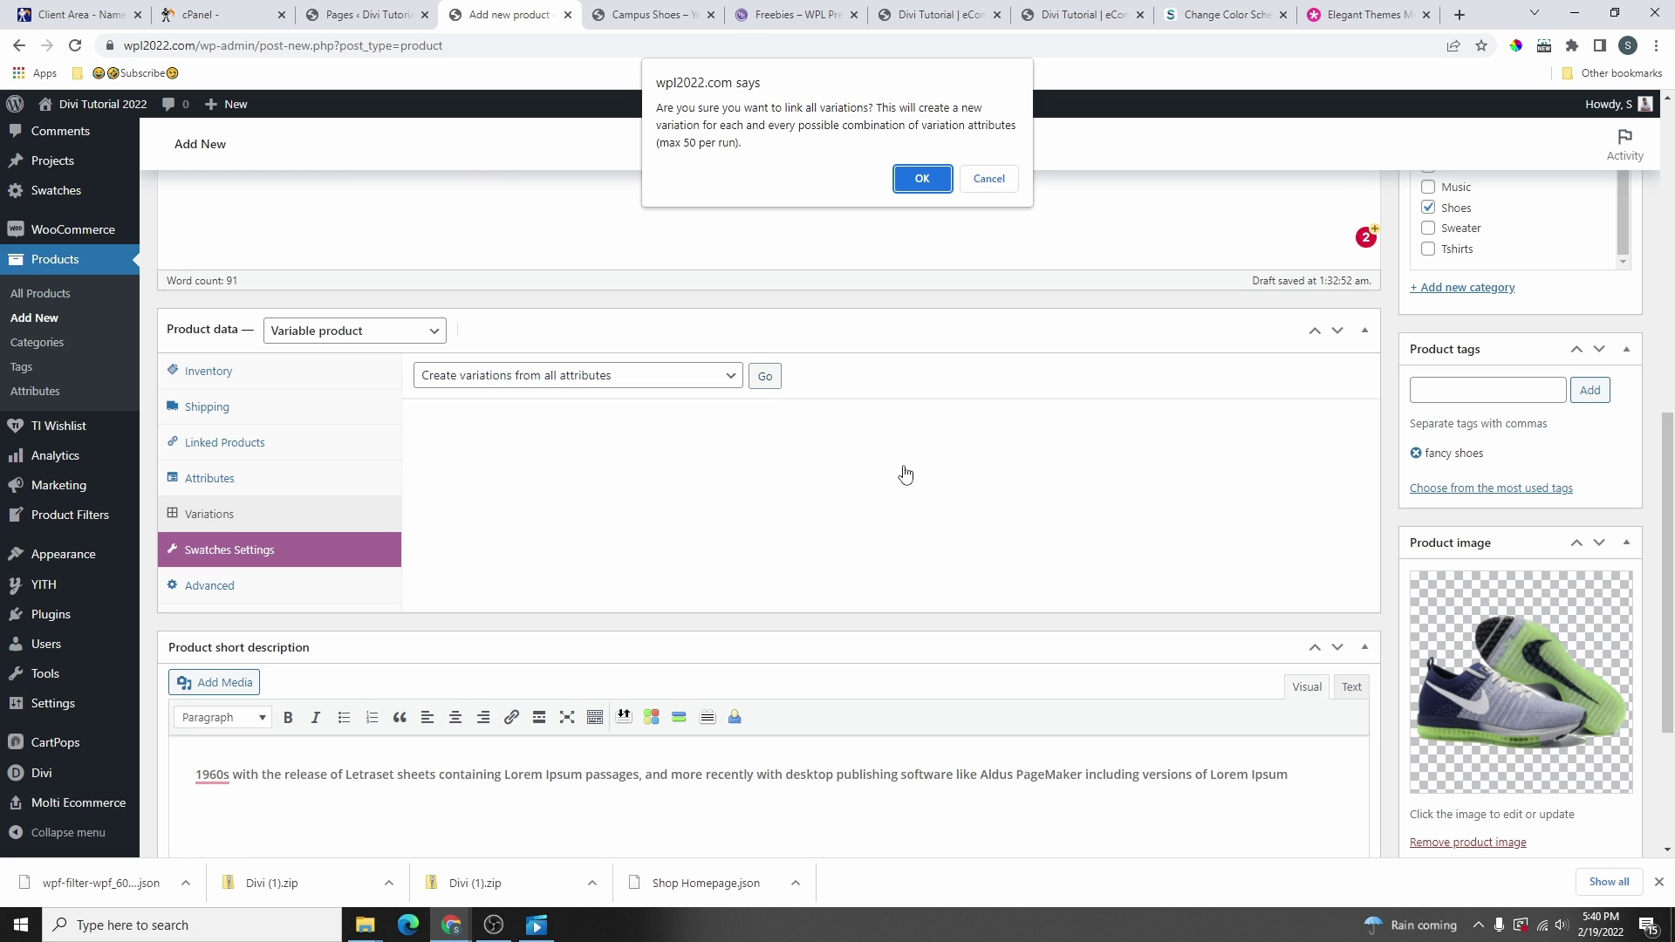
{"action": "left_click", "coordinate": [922, 179]}
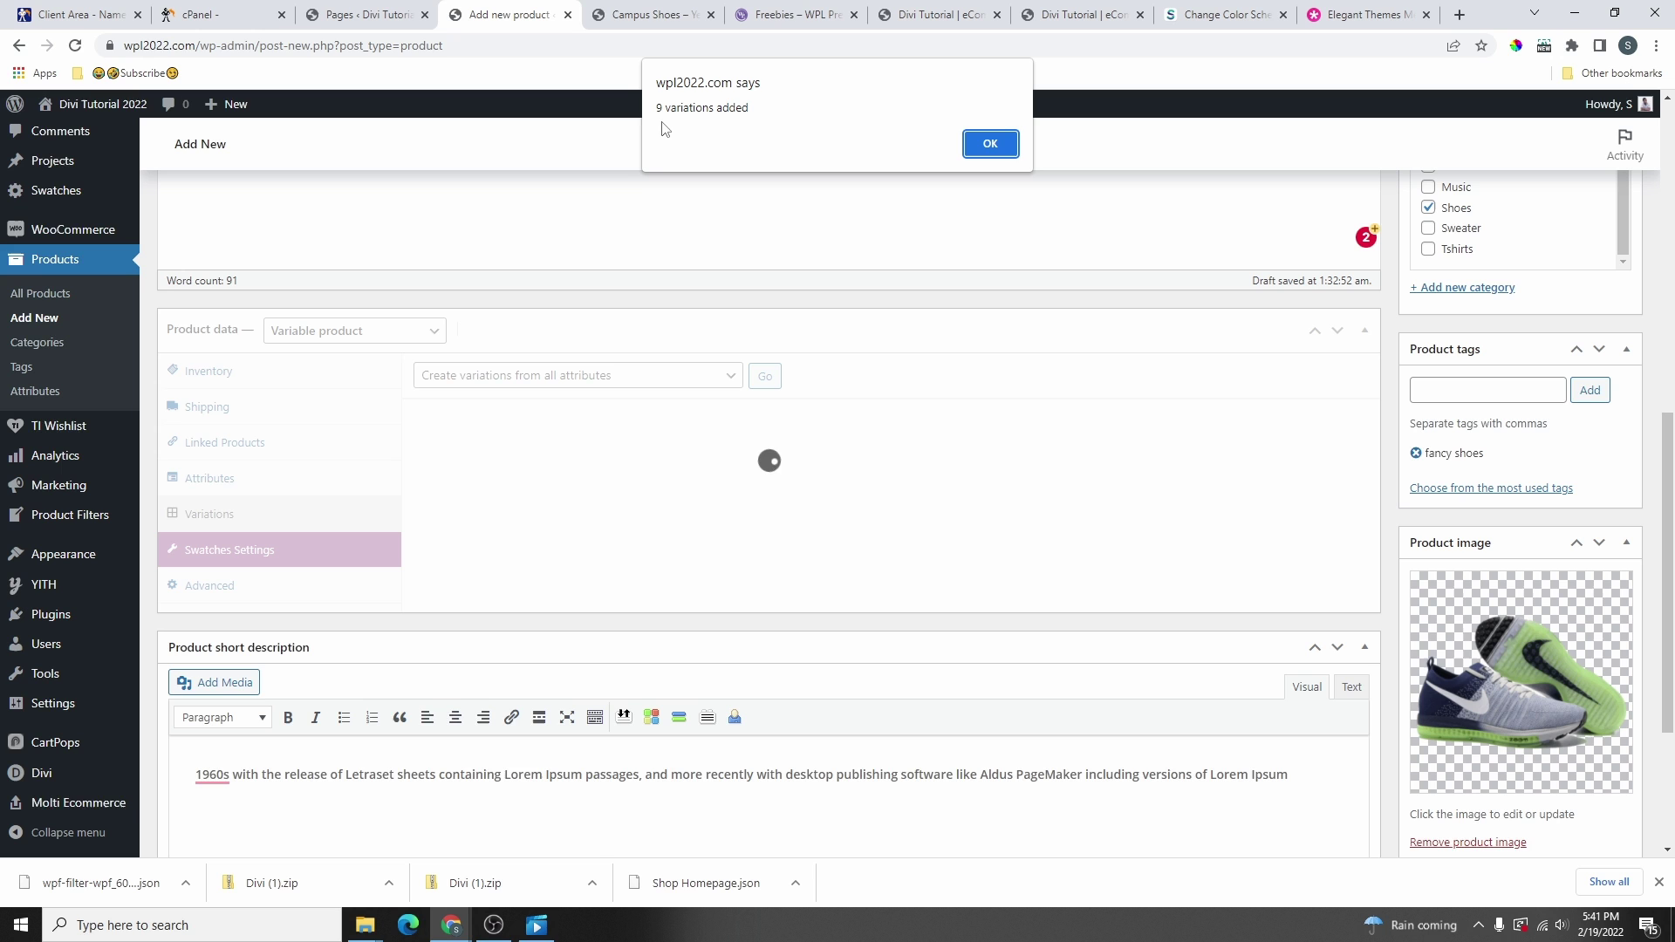
{"action": "left_click", "coordinate": [995, 147]}
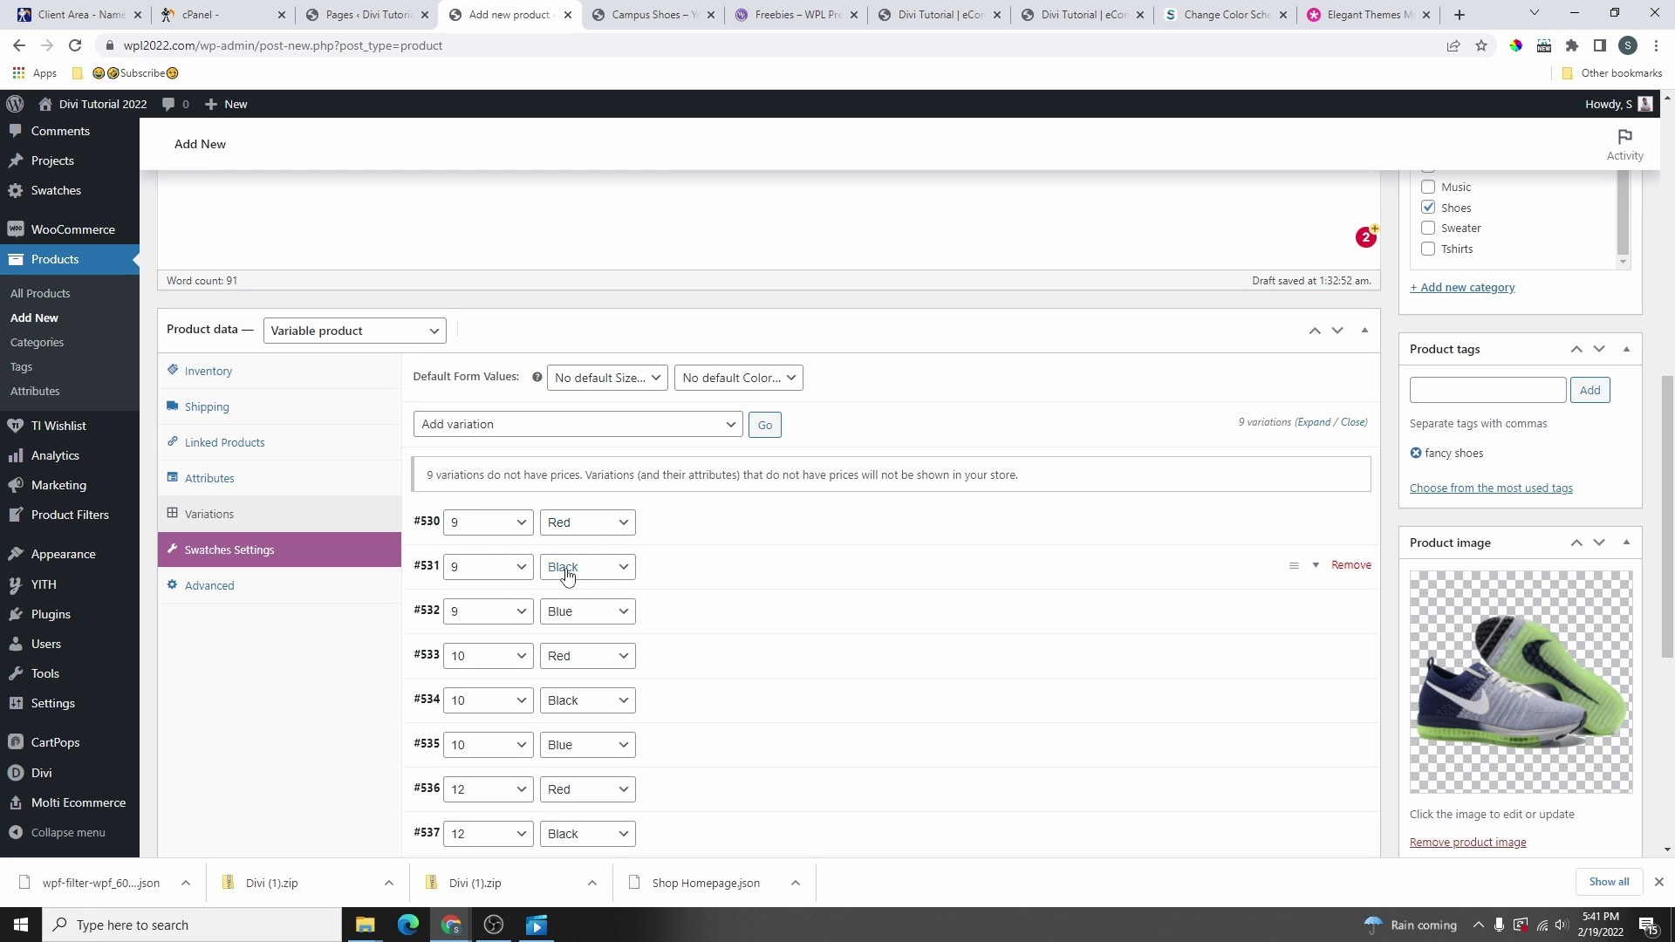
- Set the illustration of the man working at a laptop as the image of the size 9 Red variation
{"action": "scroll", "coordinate": [620, 617], "scroll_direction": "down", "scroll_amount": 2}
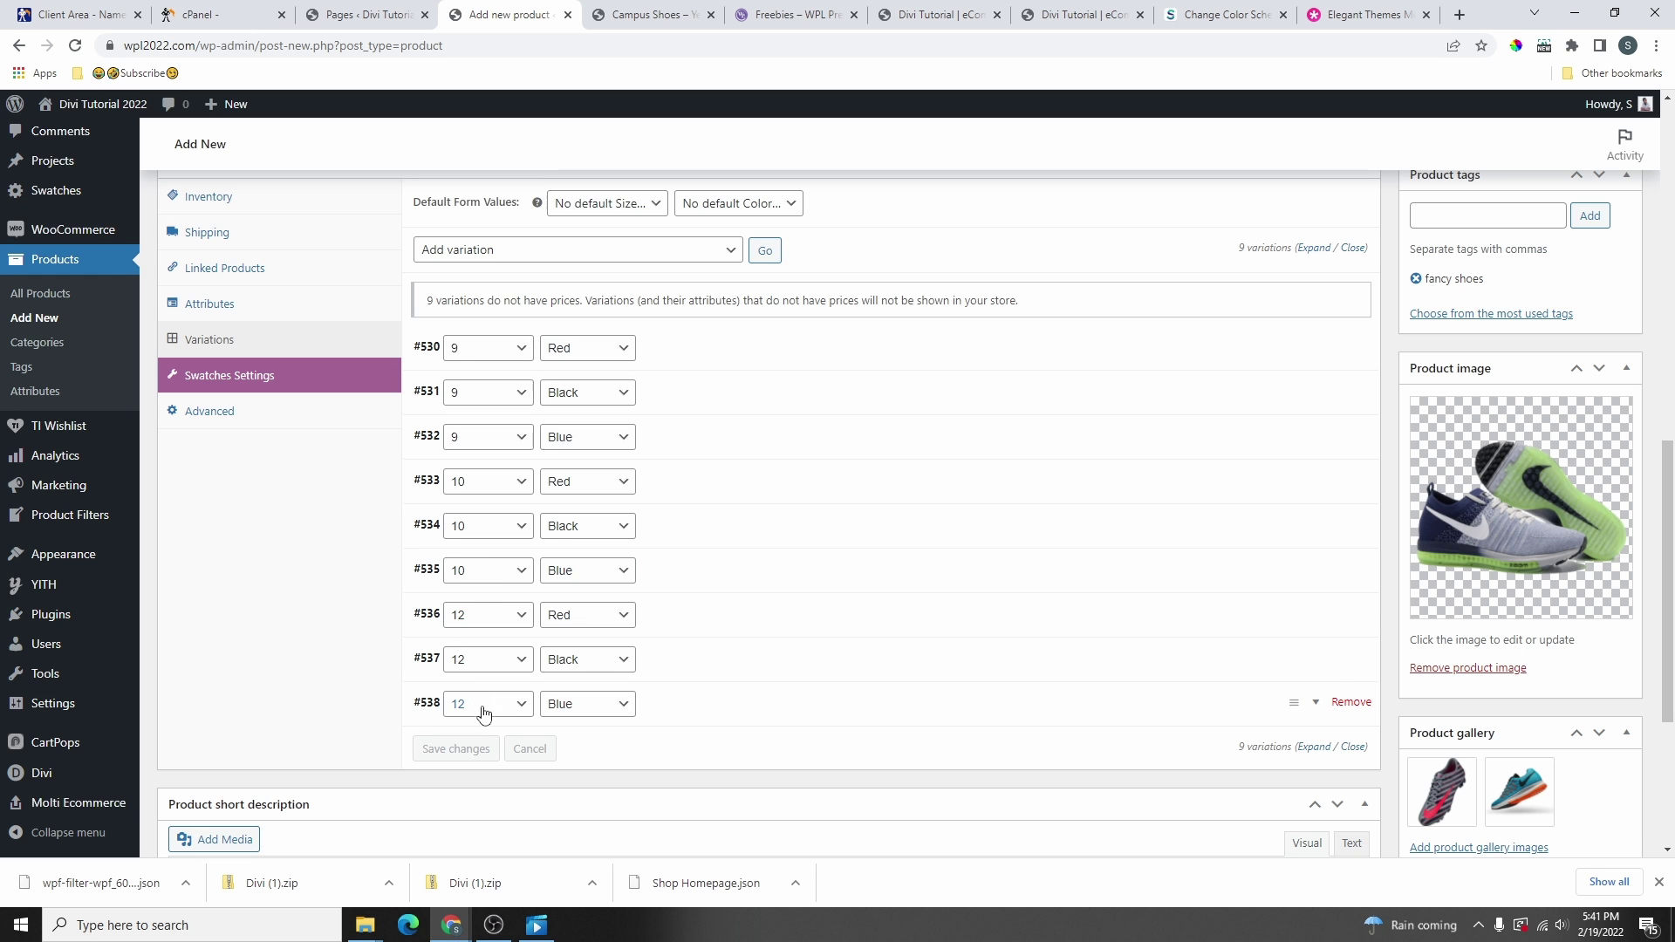
{"action": "scroll", "coordinate": [645, 638], "scroll_direction": "up", "scroll_amount": 1}
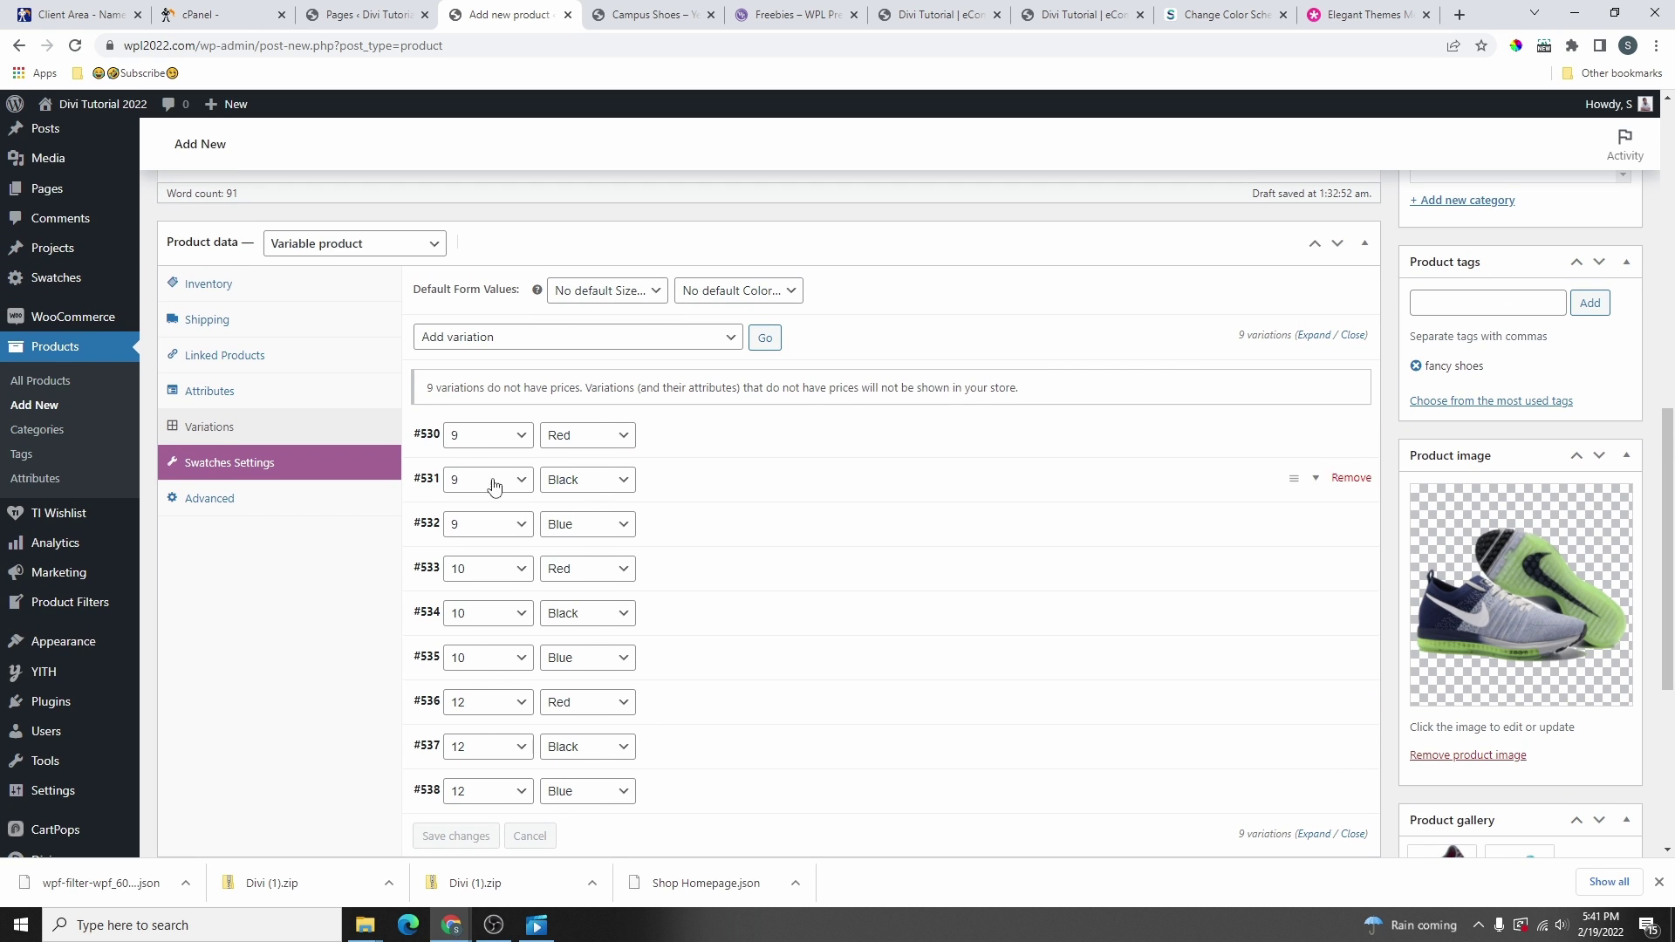
{"action": "left_click", "coordinate": [665, 444]}
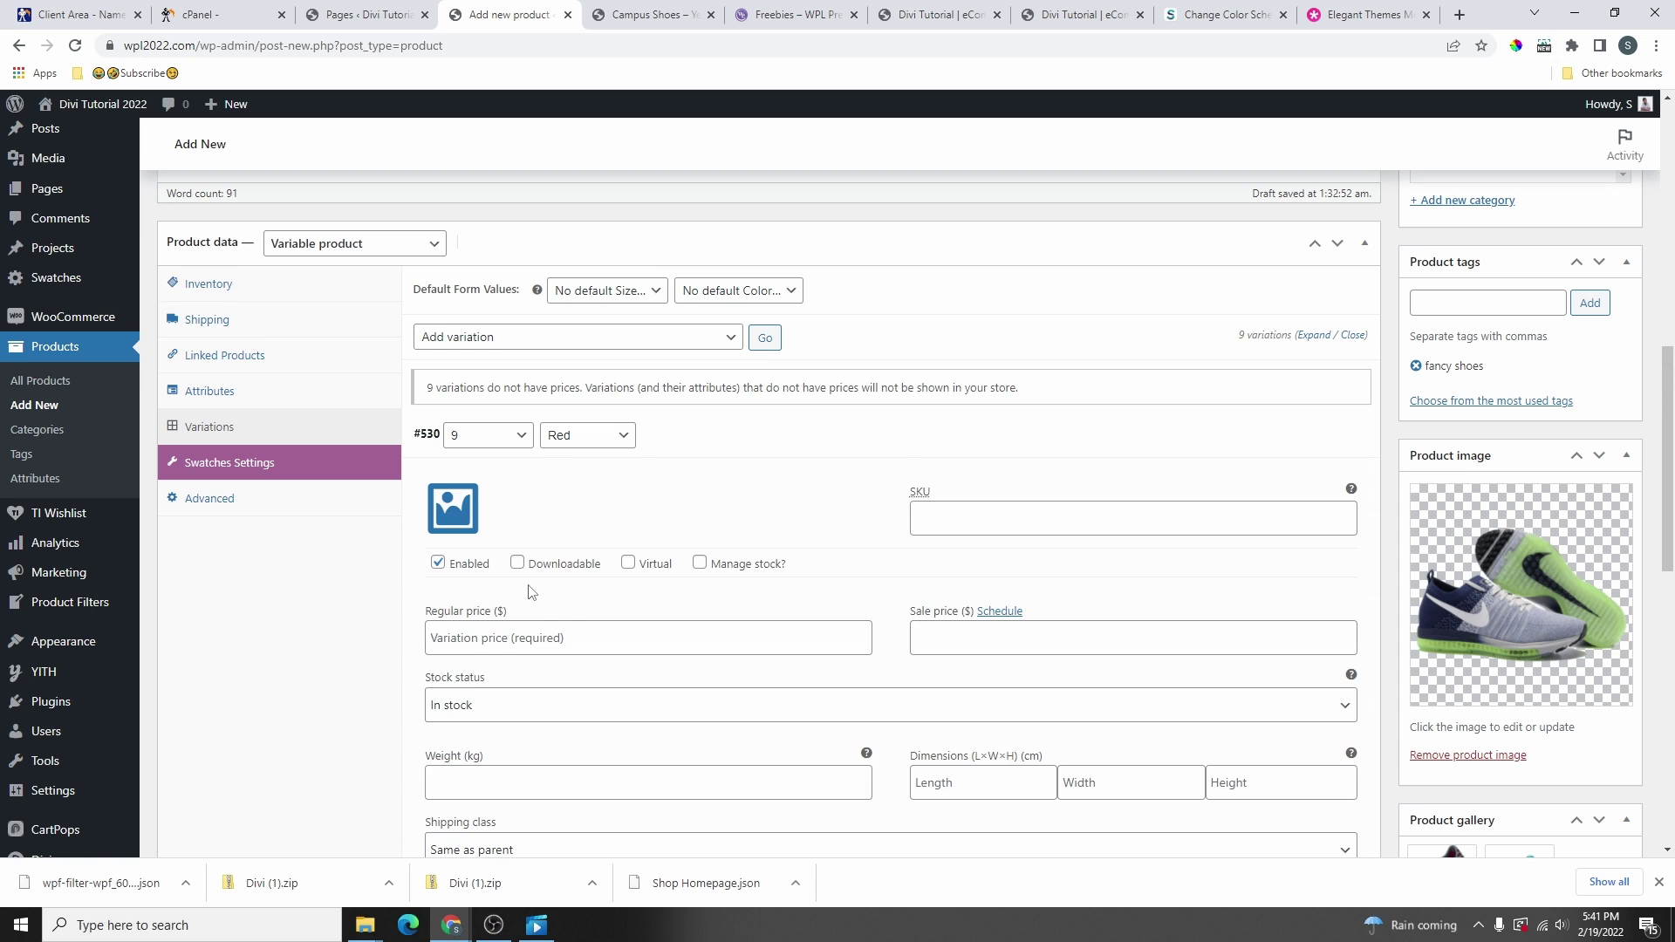
{"action": "scroll", "coordinate": [585, 541], "scroll_direction": "down", "scroll_amount": 1}
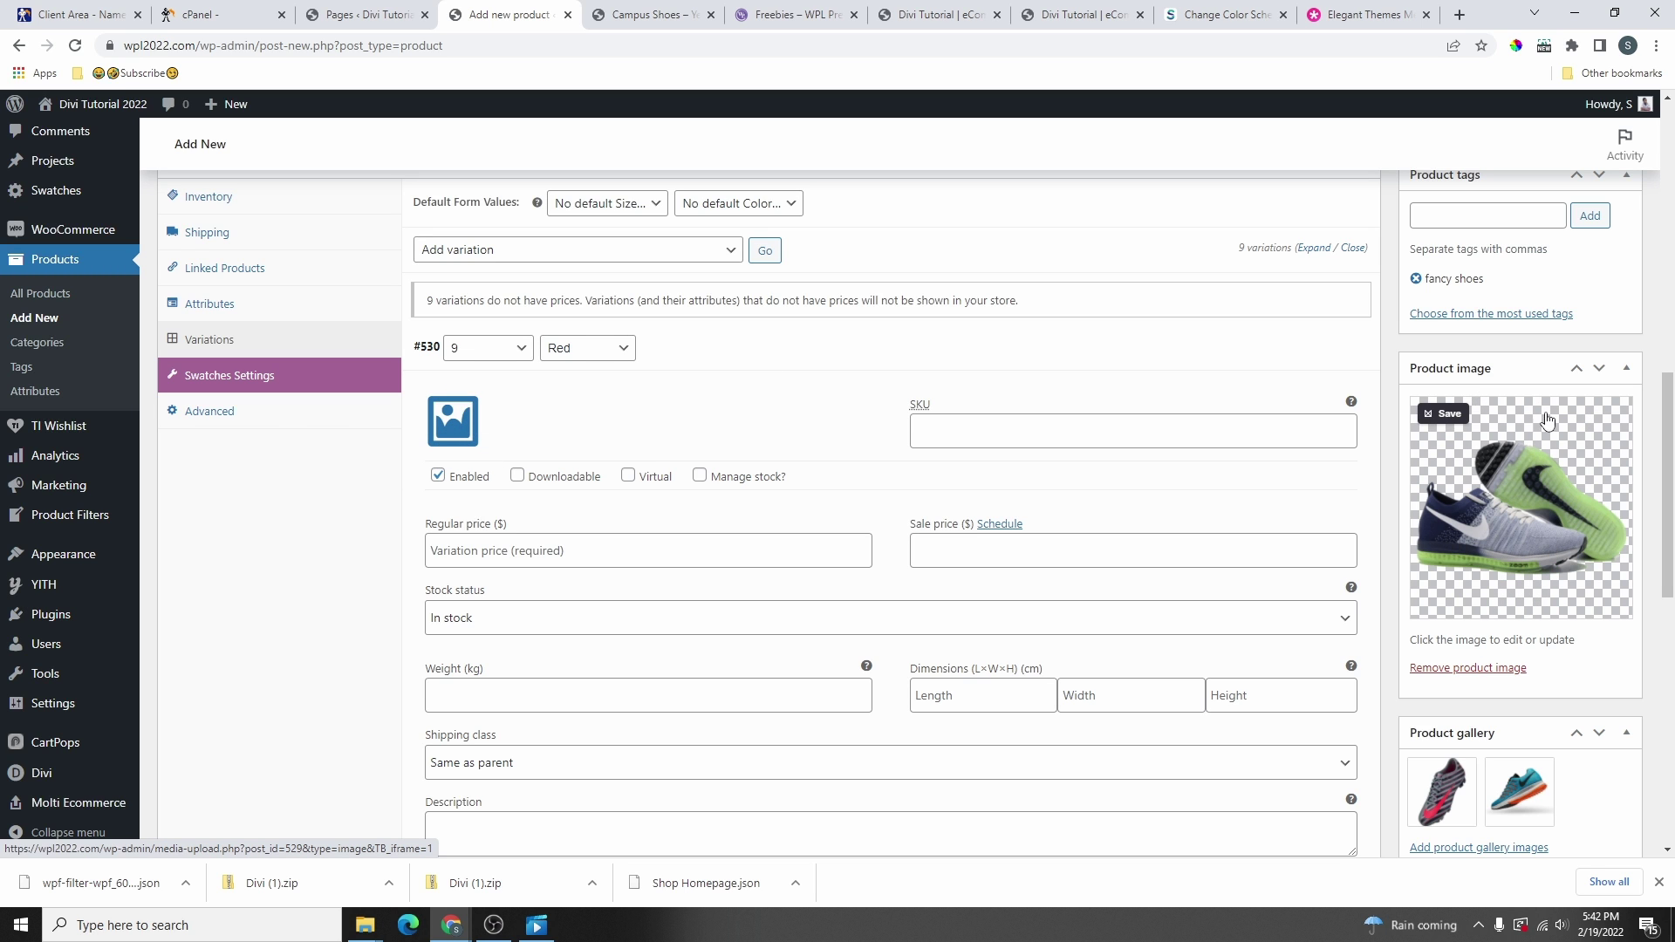
{"action": "left_click", "coordinate": [453, 423]}
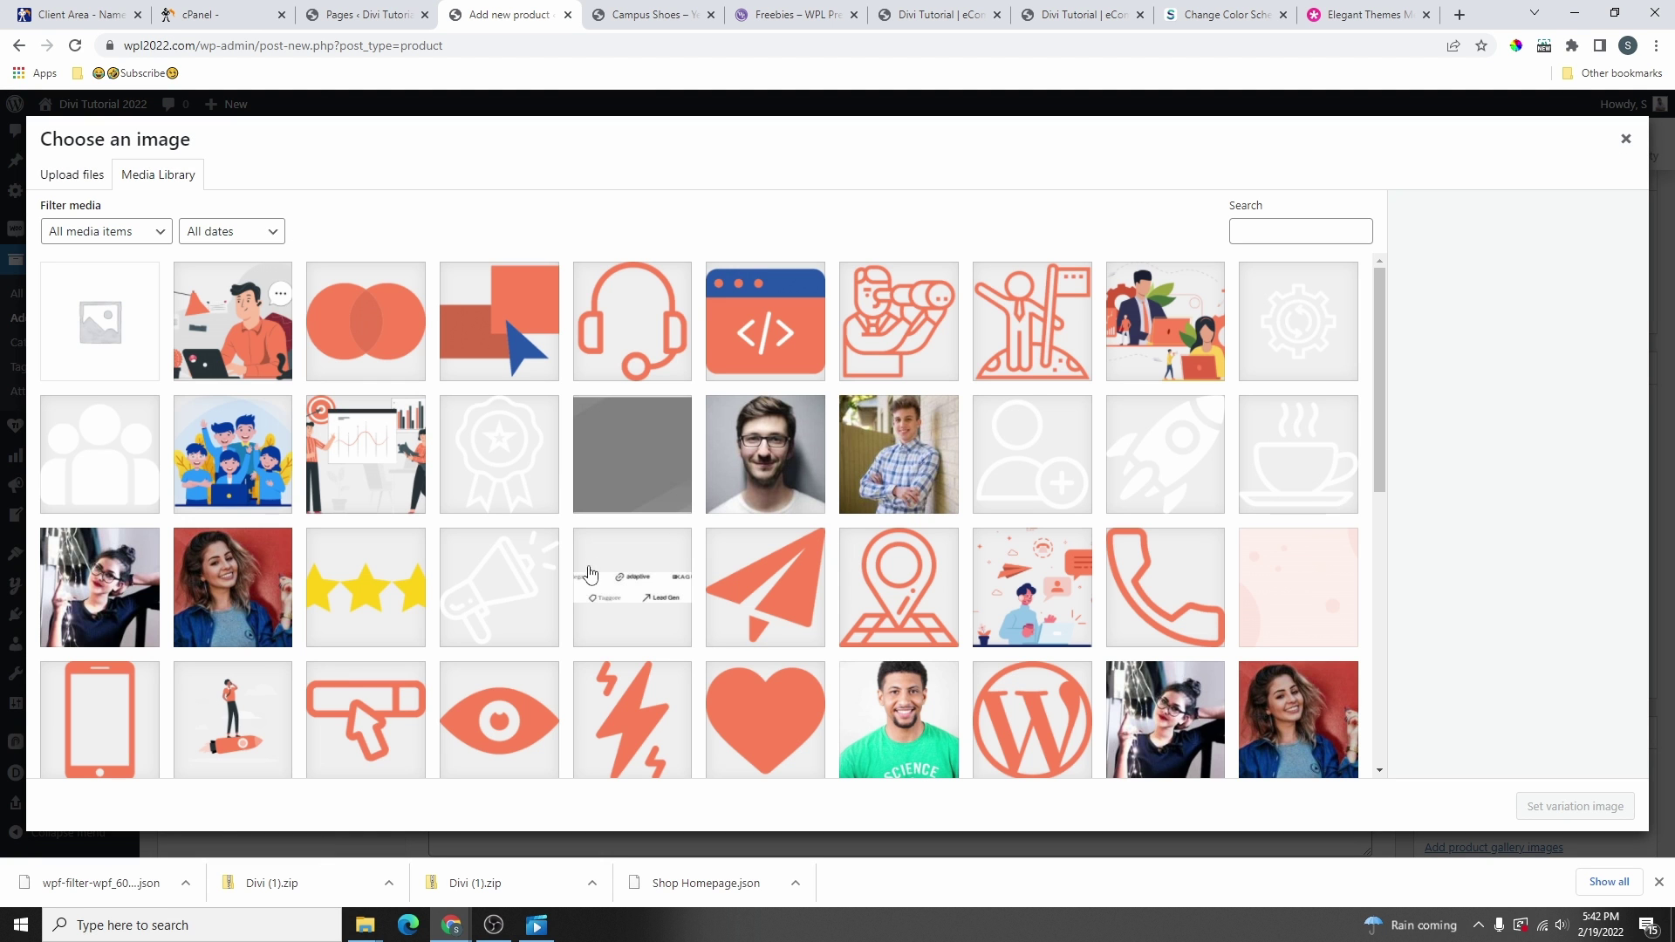
{"action": "left_click", "coordinate": [266, 349]}
{"action": "left_click", "coordinate": [1609, 802]}
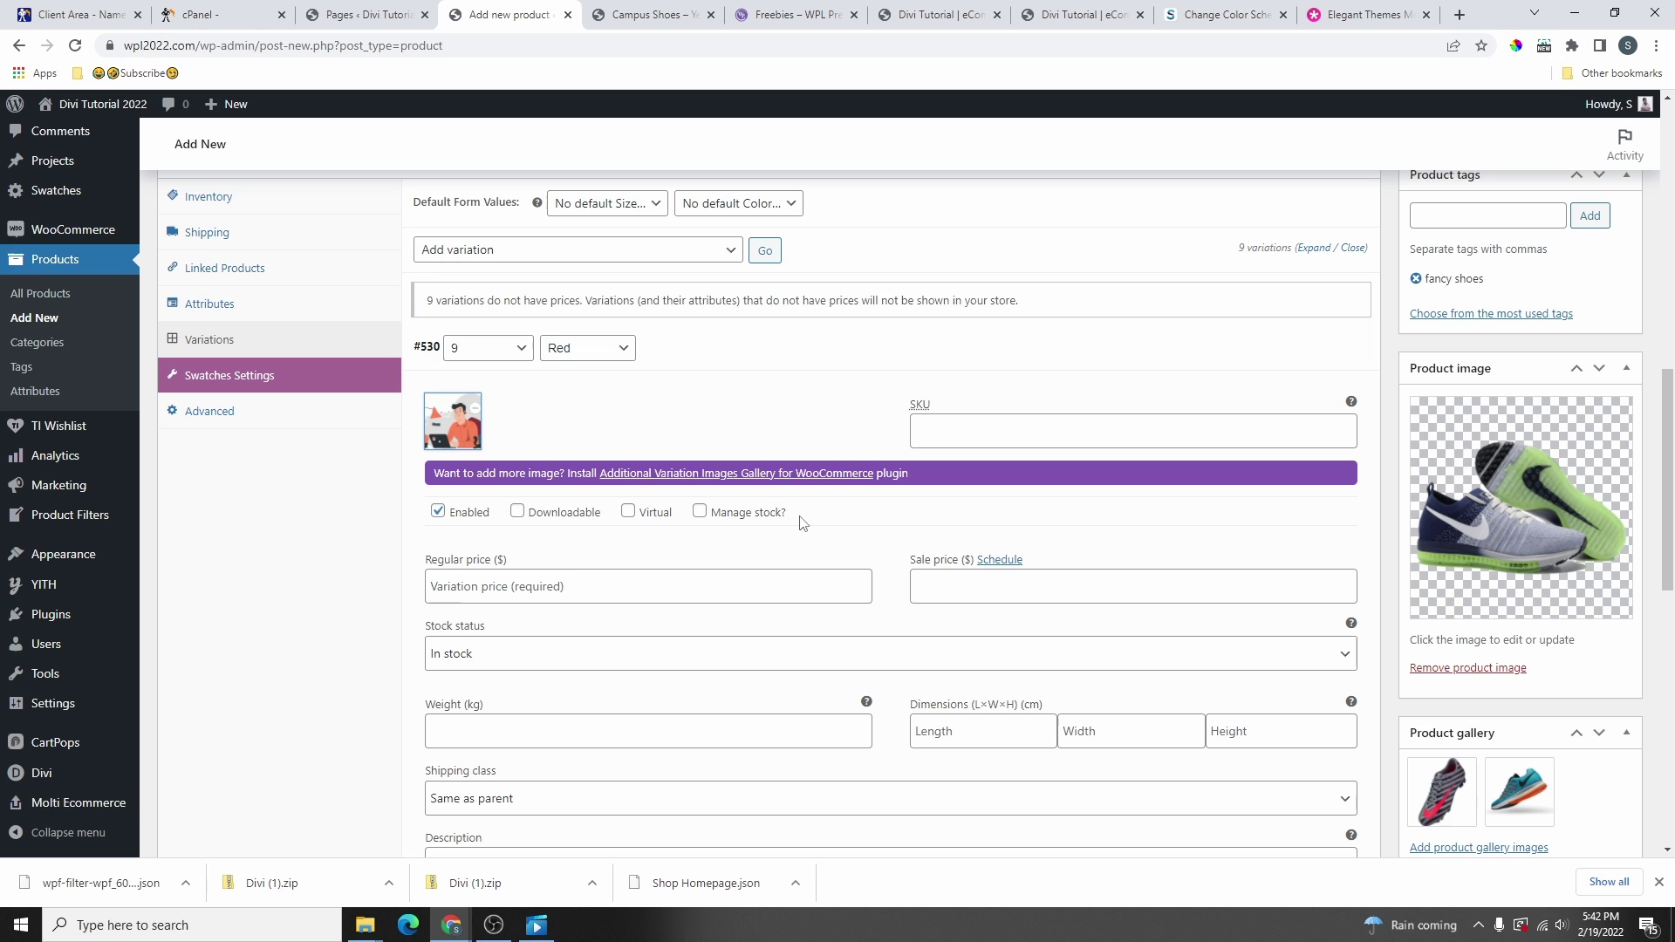
- Set the regular price of the size 9 Red variation to 30
{"action": "left_click", "coordinate": [627, 593]}
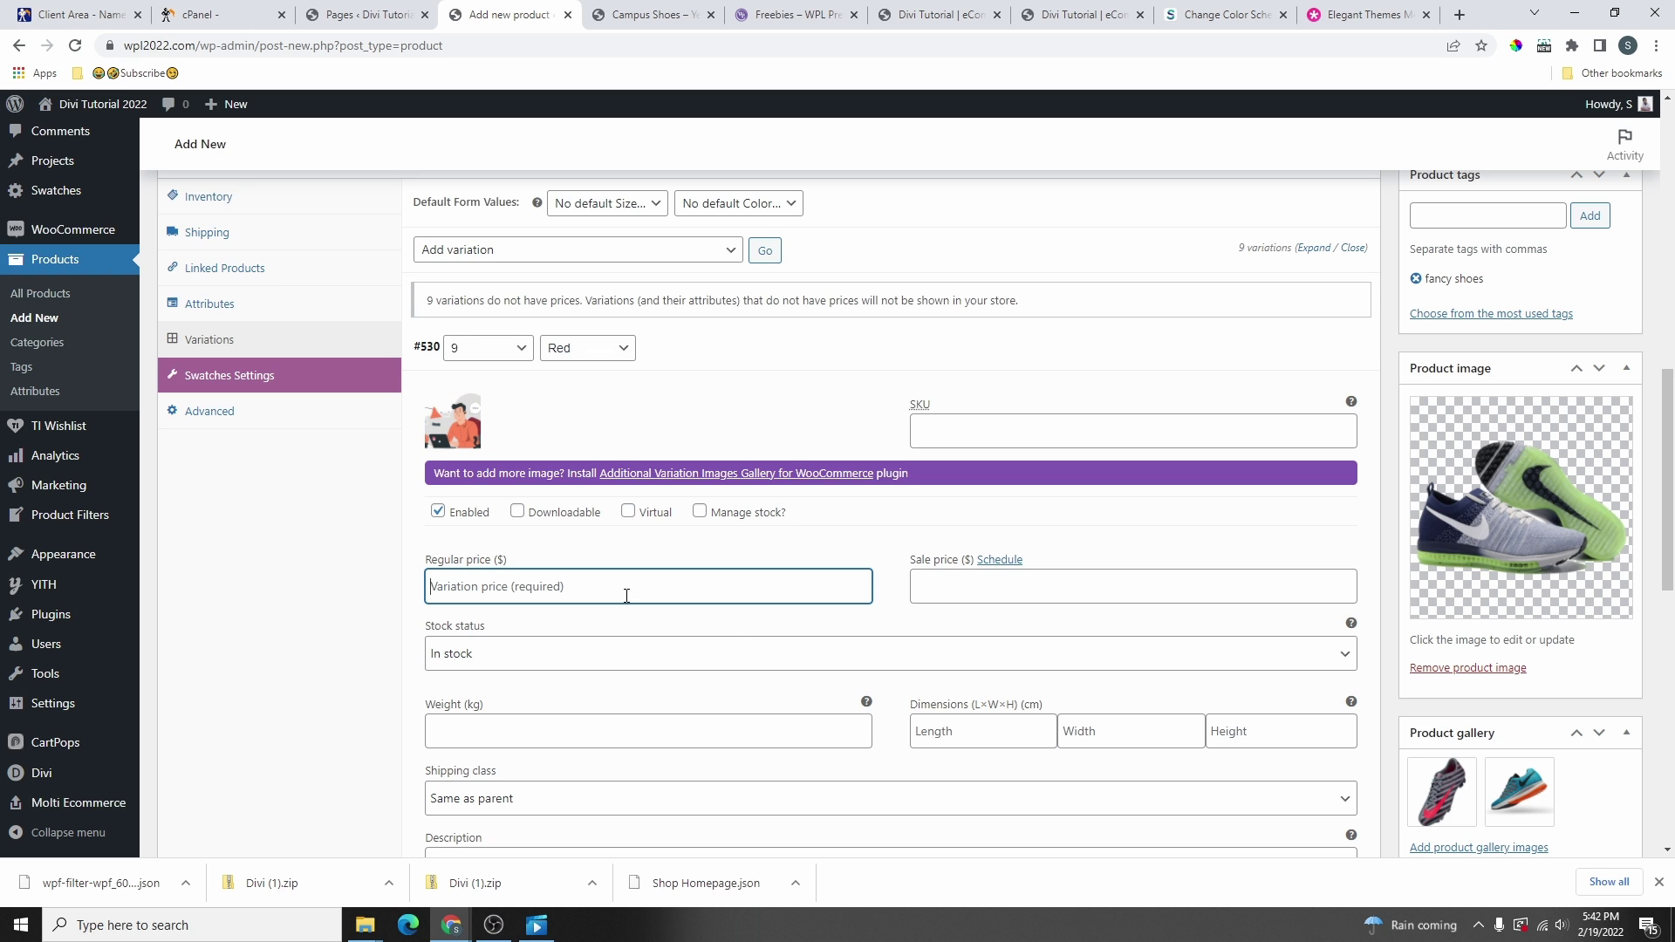
{"action": "type", "text": "30"}
{"action": "key", "text": "Tab"}
{"action": "scroll", "coordinate": [393, 643], "scroll_direction": "down", "scroll_amount": 1}
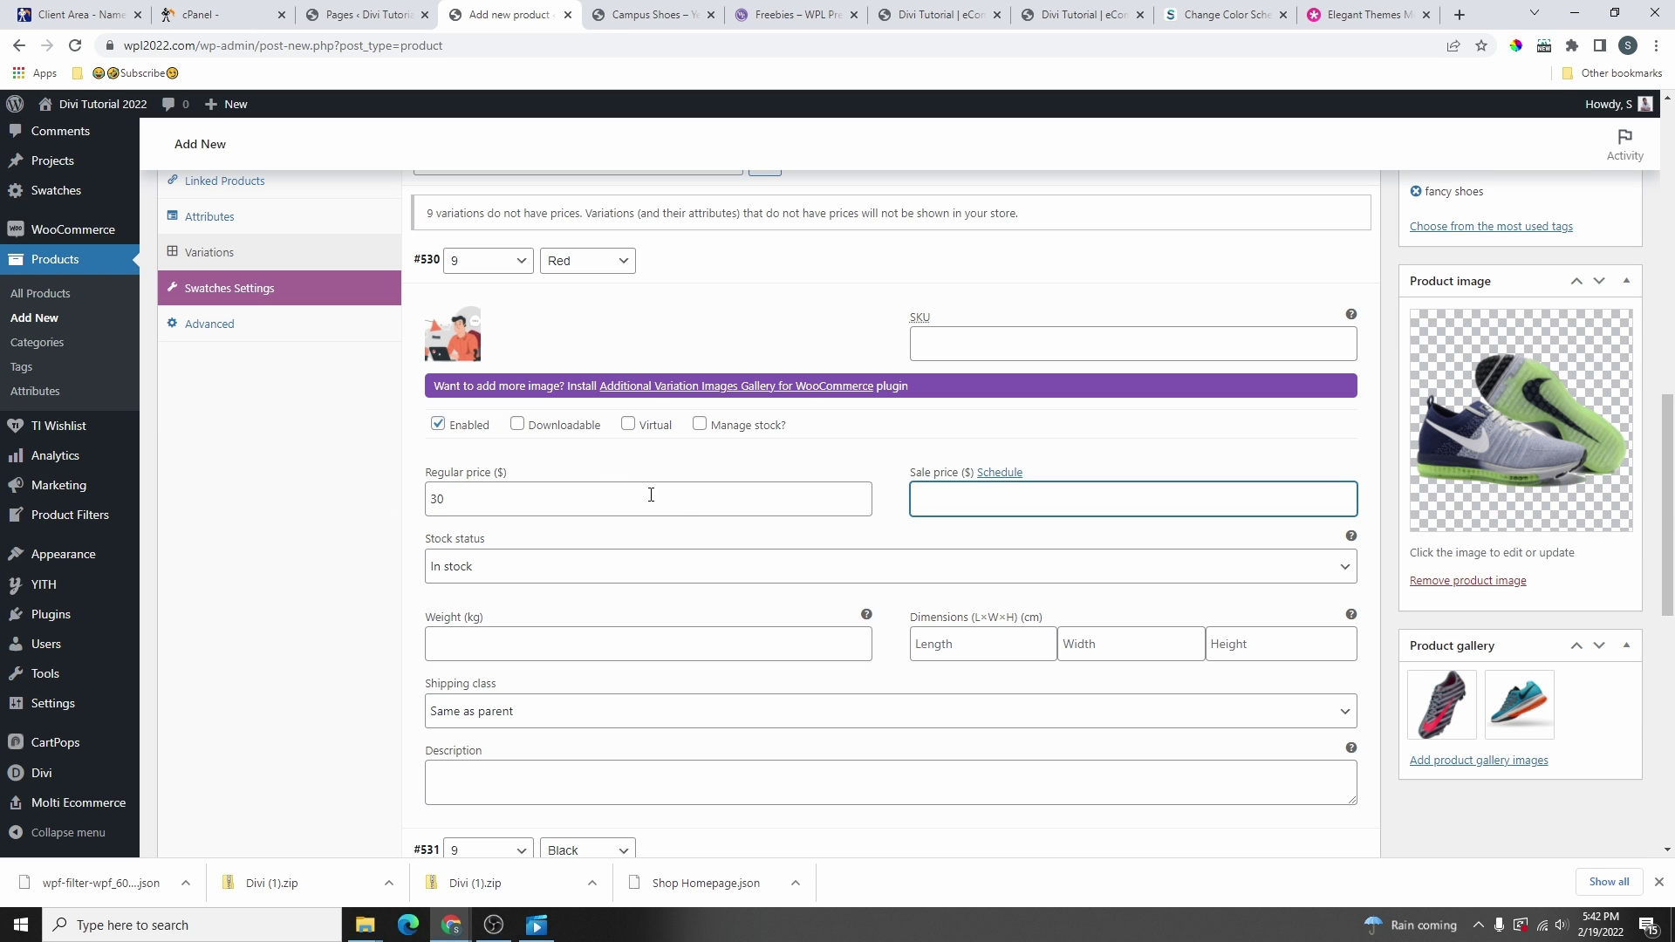
- Enable the Downloadable option of the size 9 Red variation to view its file fields, and disable it again
{"action": "left_click", "coordinate": [527, 431]}
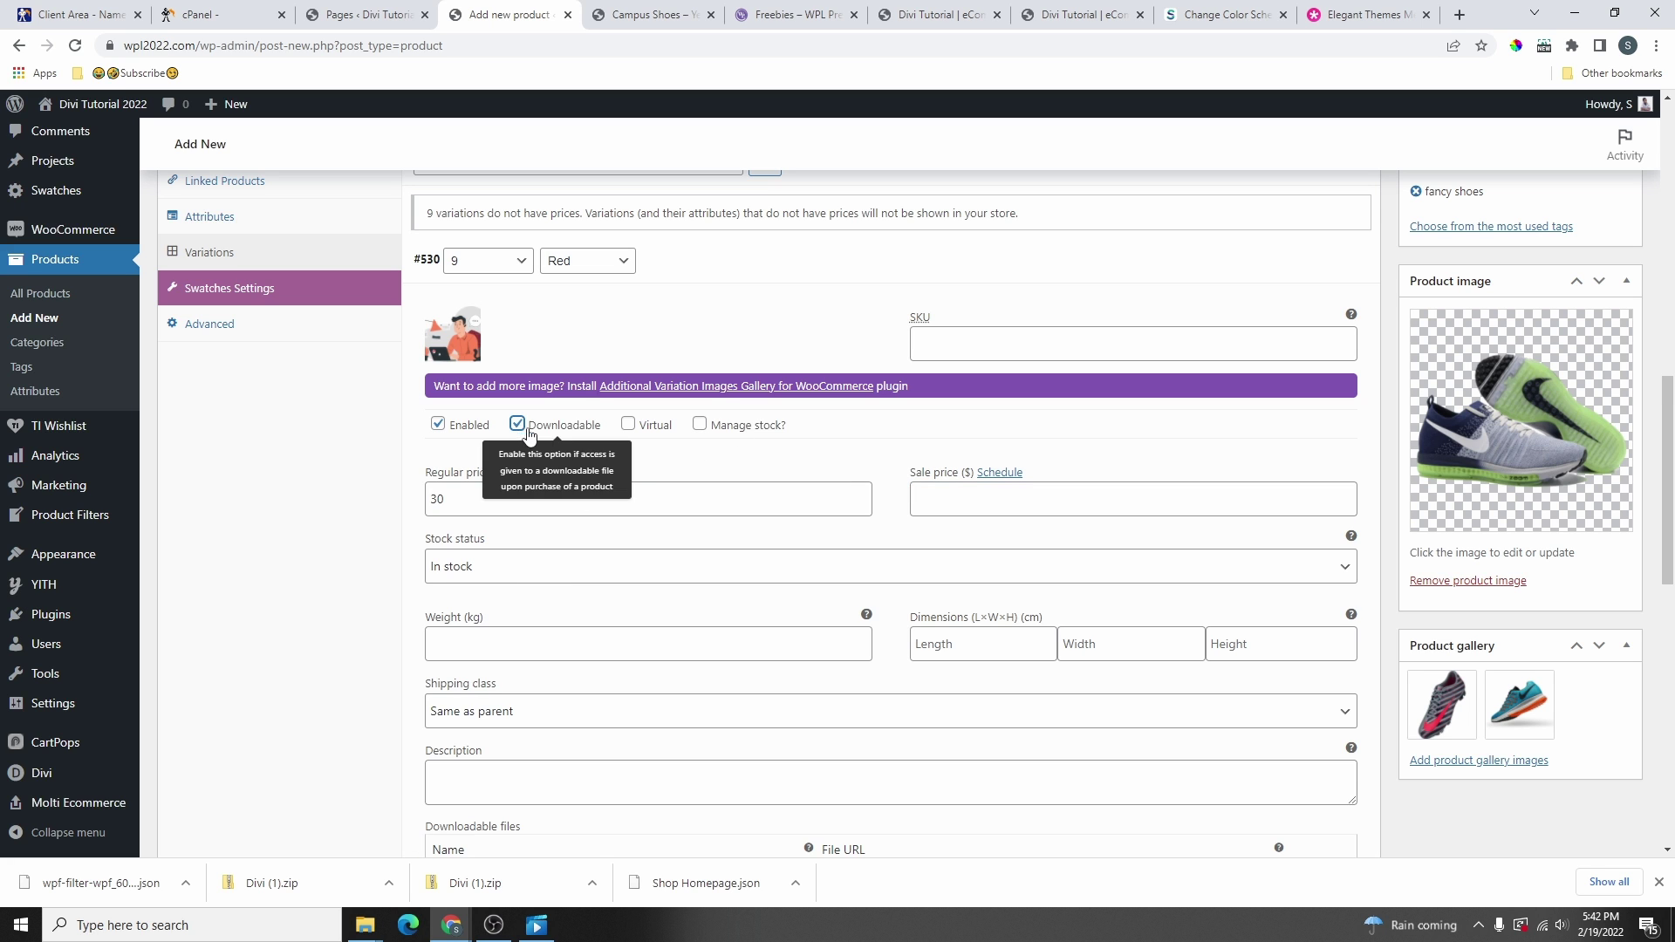
{"action": "left_click", "coordinate": [527, 431]}
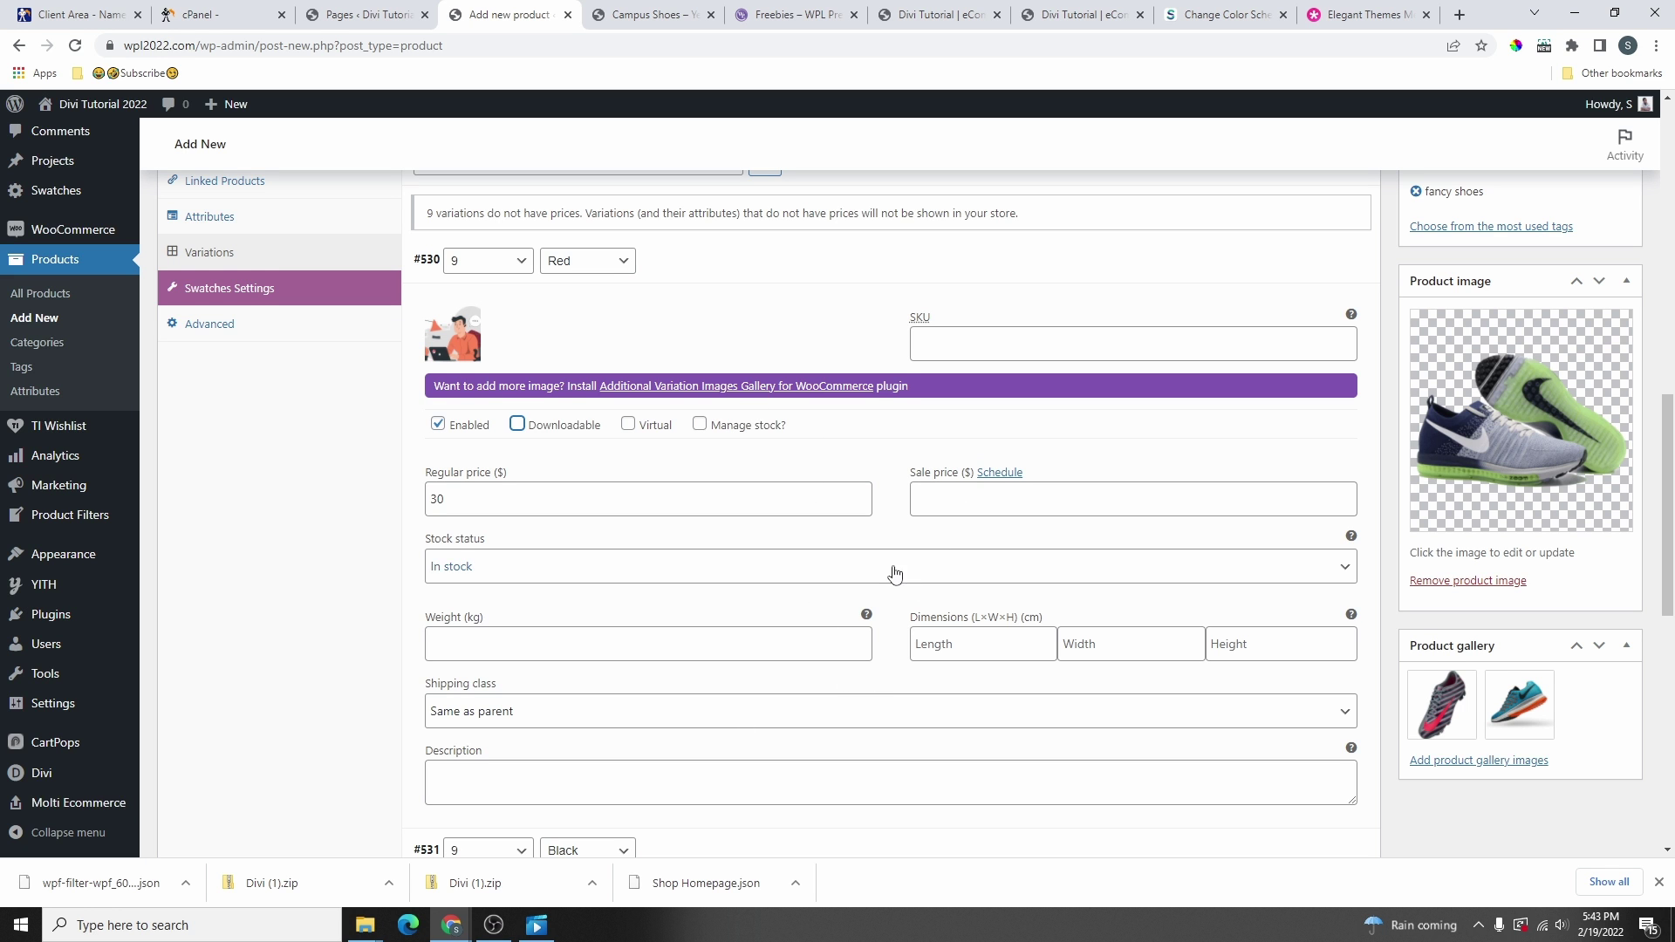
{"action": "scroll", "coordinate": [886, 659], "scroll_direction": "down", "scroll_amount": 1}
{"action": "scroll", "coordinate": [646, 502], "scroll_direction": "up", "scroll_amount": 2}
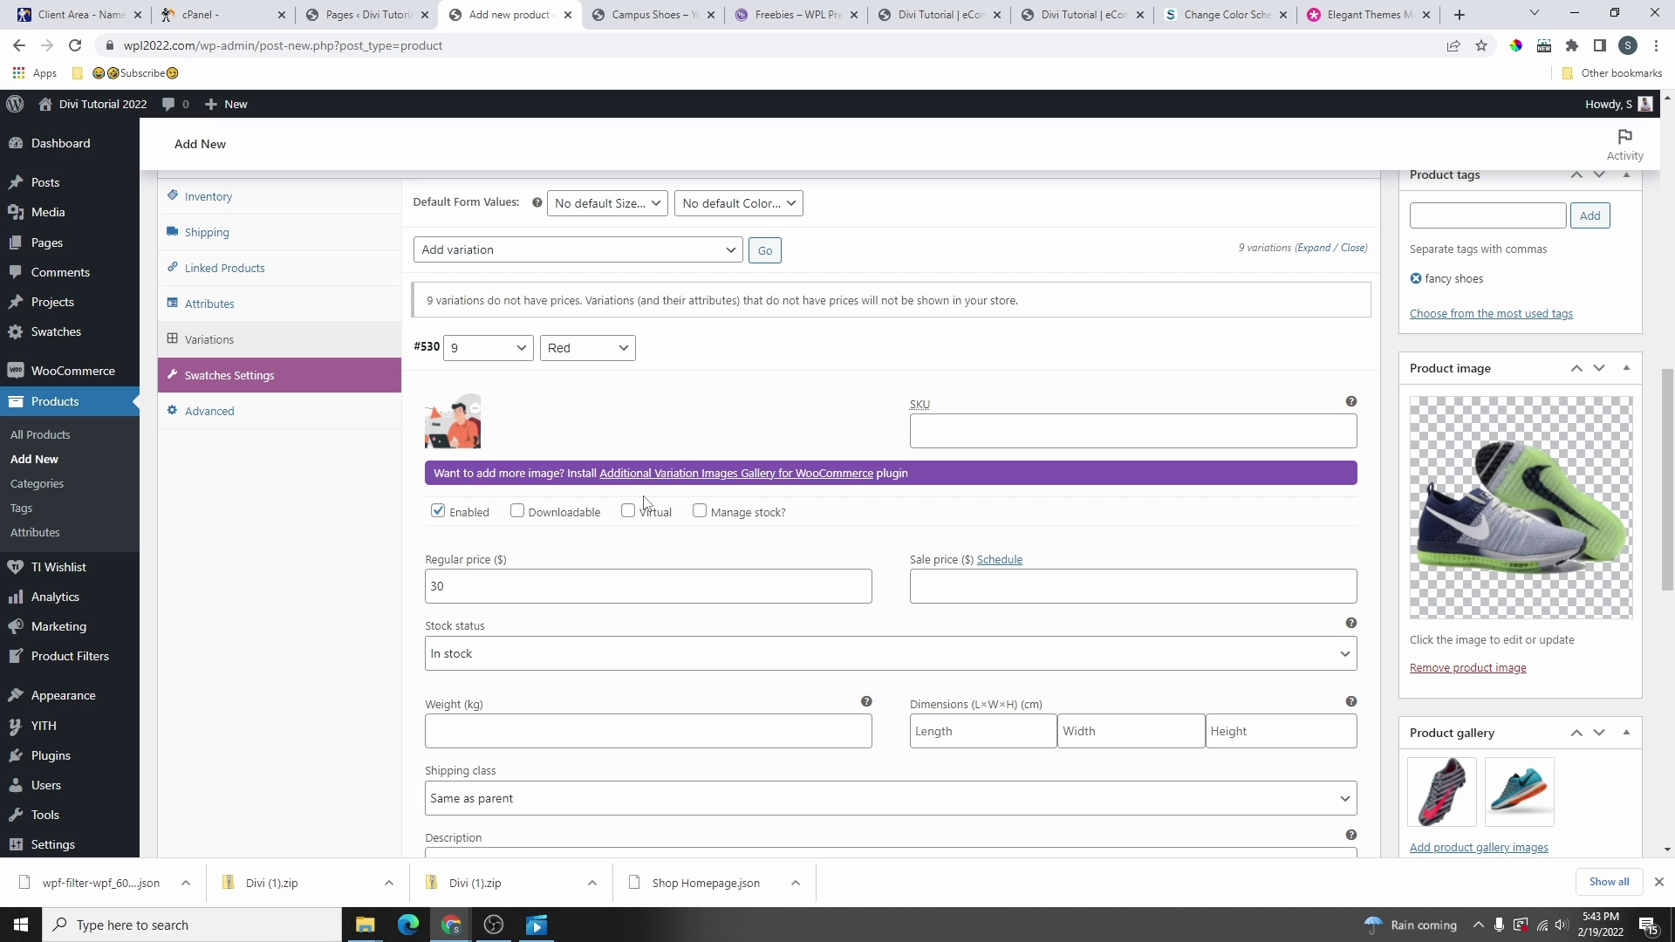
- Enter regular prices for the size 9 Black and size 9 Blue variations, using 45 for Blue, and save the variation changes
{"action": "left_click", "coordinate": [789, 357]}
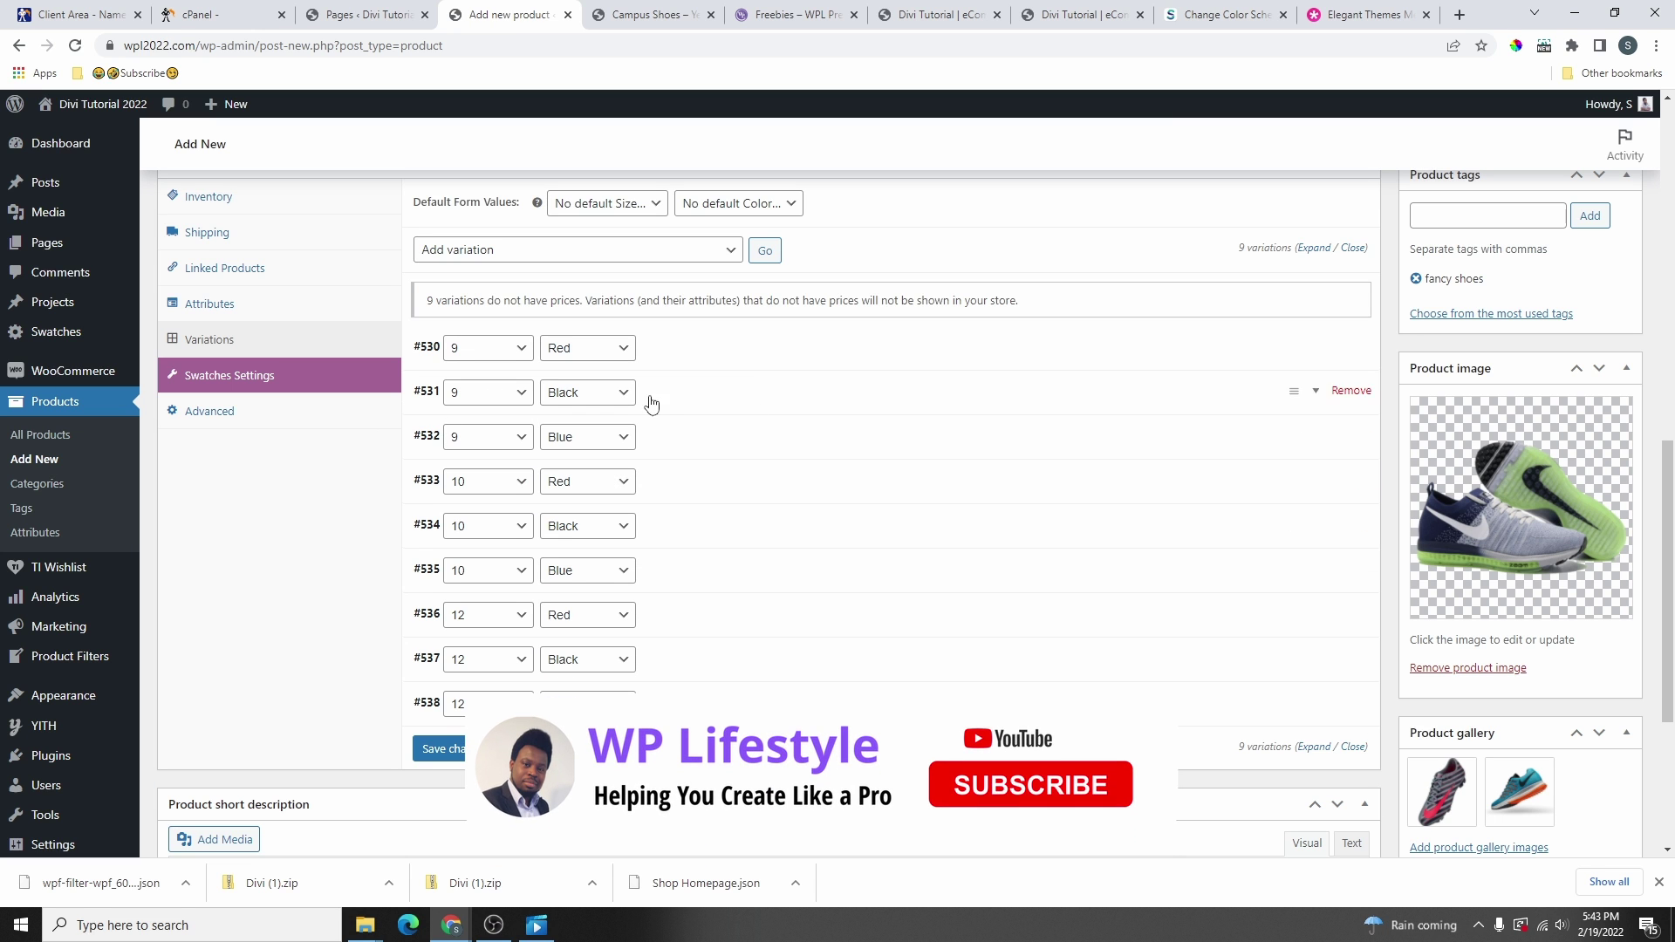
{"action": "left_click", "coordinate": [681, 395]}
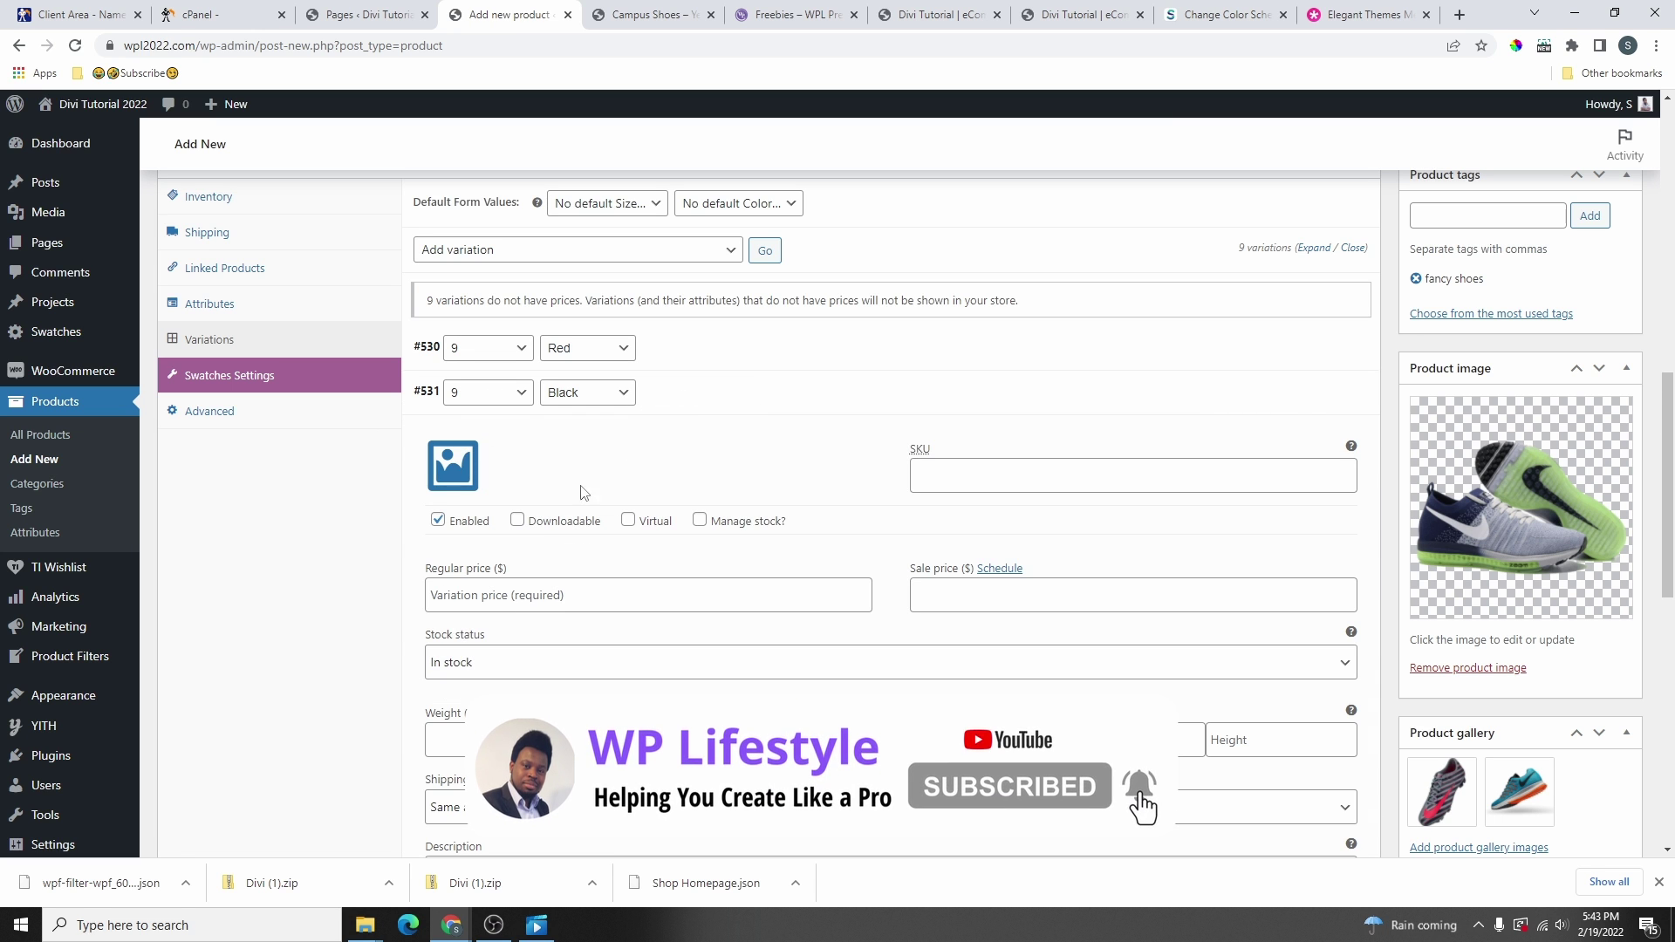
{"action": "left_click", "coordinate": [516, 595]}
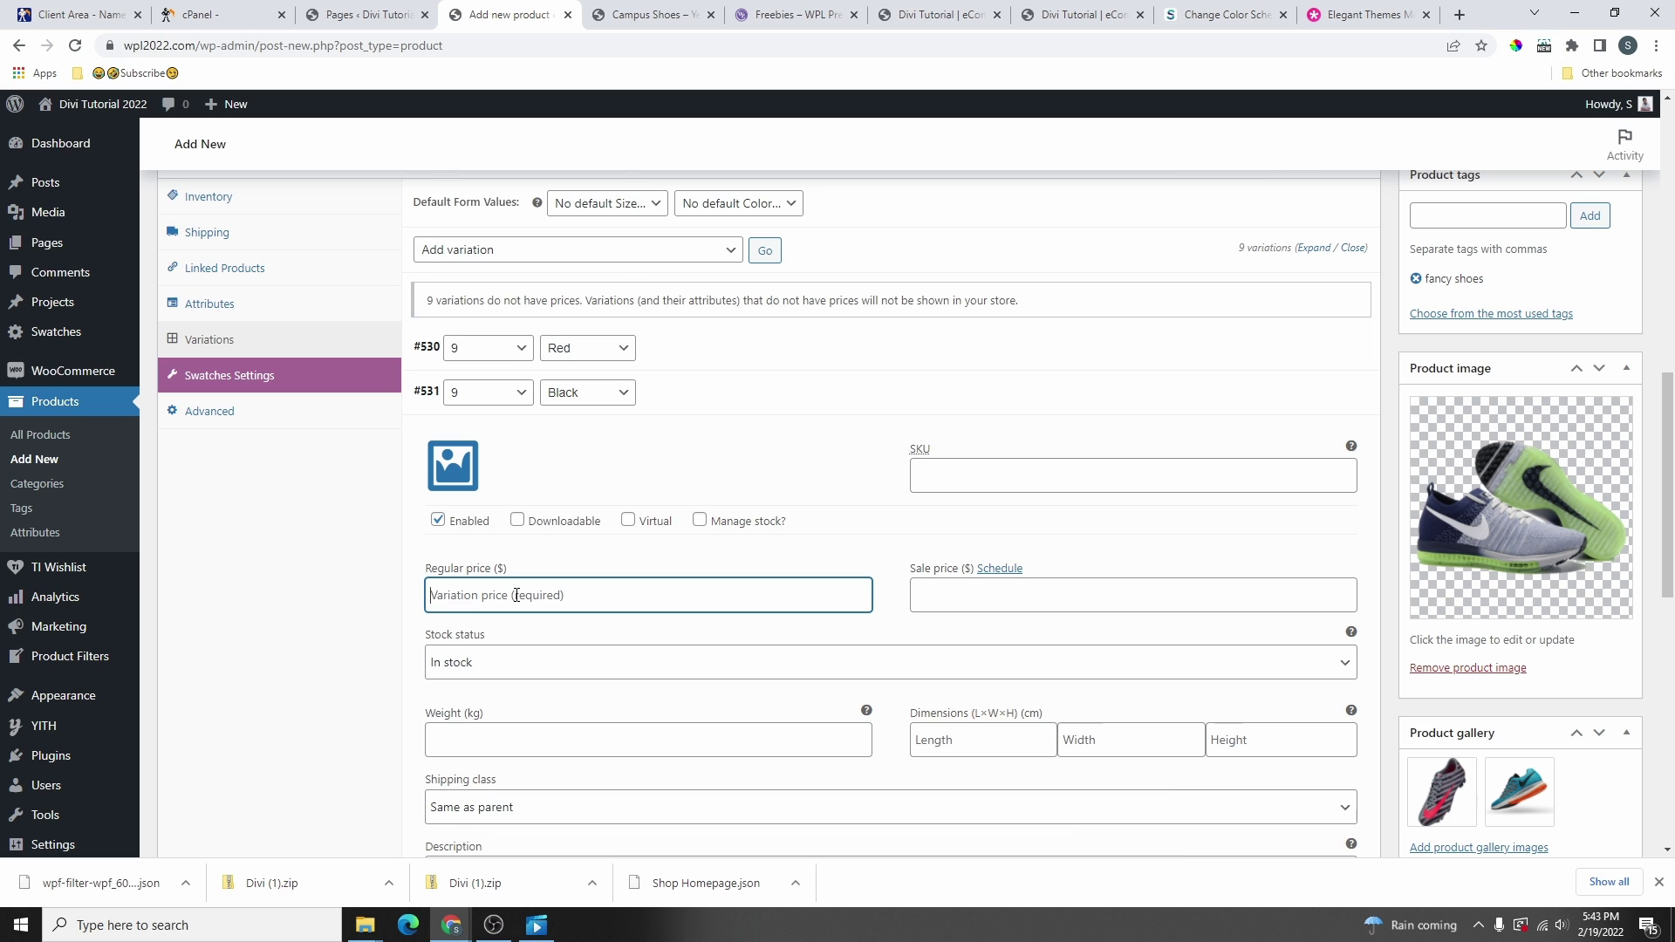
{"action": "scroll", "coordinate": [517, 595], "scroll_direction": "down", "scroll_amount": 2}
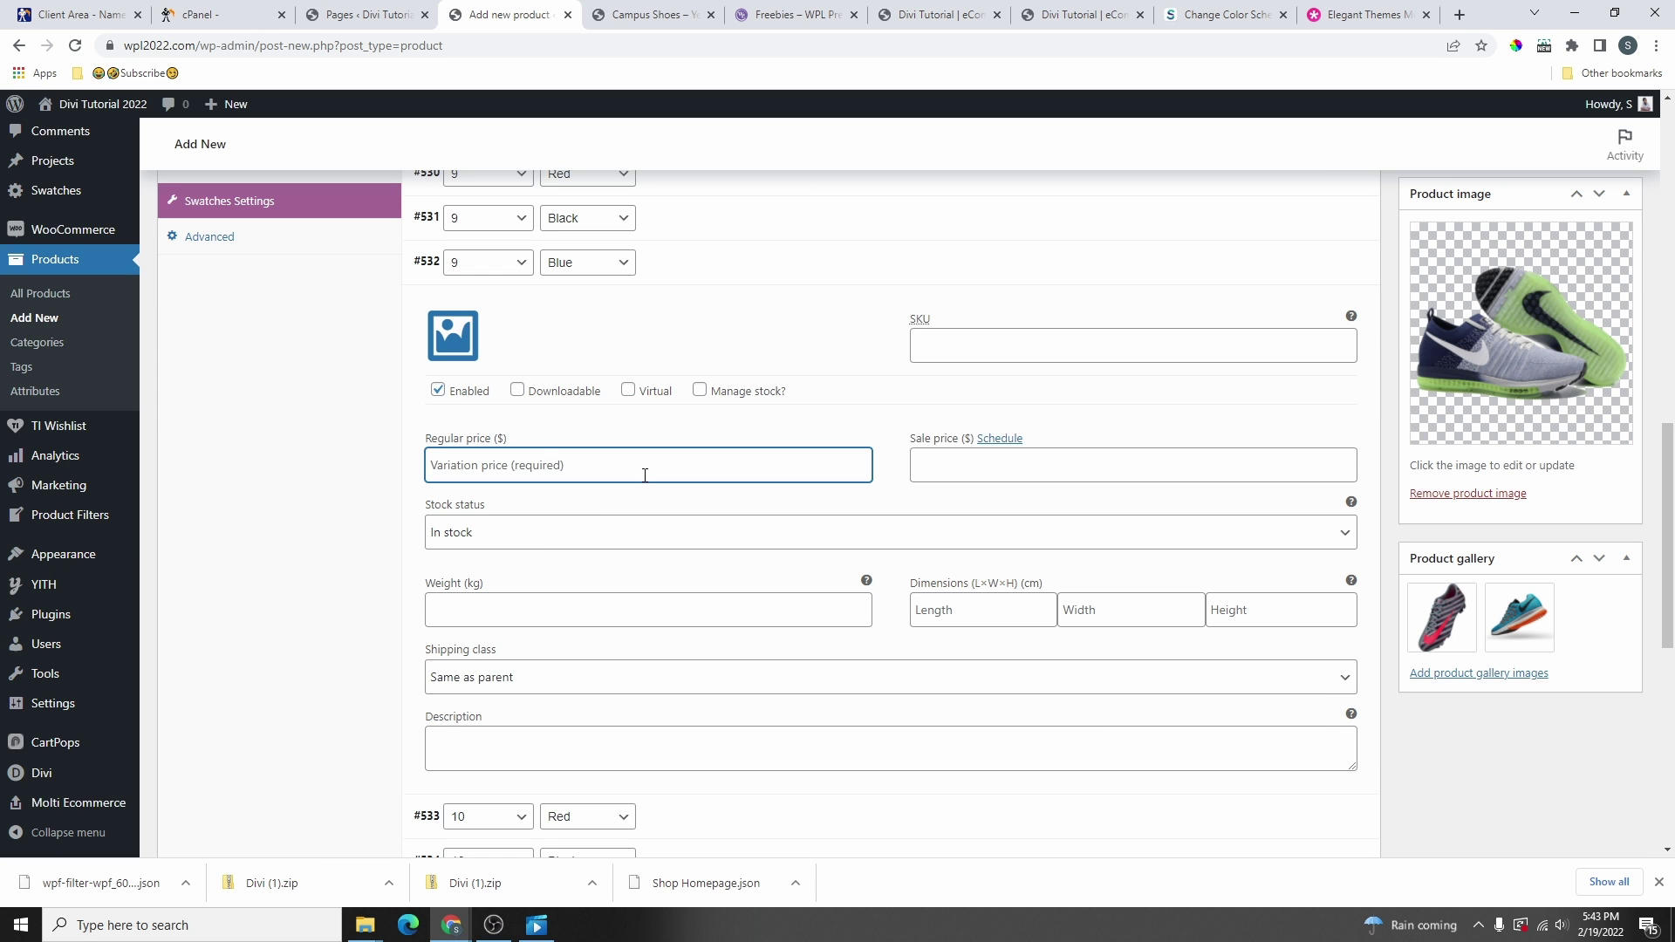
{"action": "type", "text": "45"}
{"action": "scroll", "coordinate": [644, 476], "scroll_direction": "down", "scroll_amount": 7}
{"action": "left_click", "coordinate": [458, 472]}
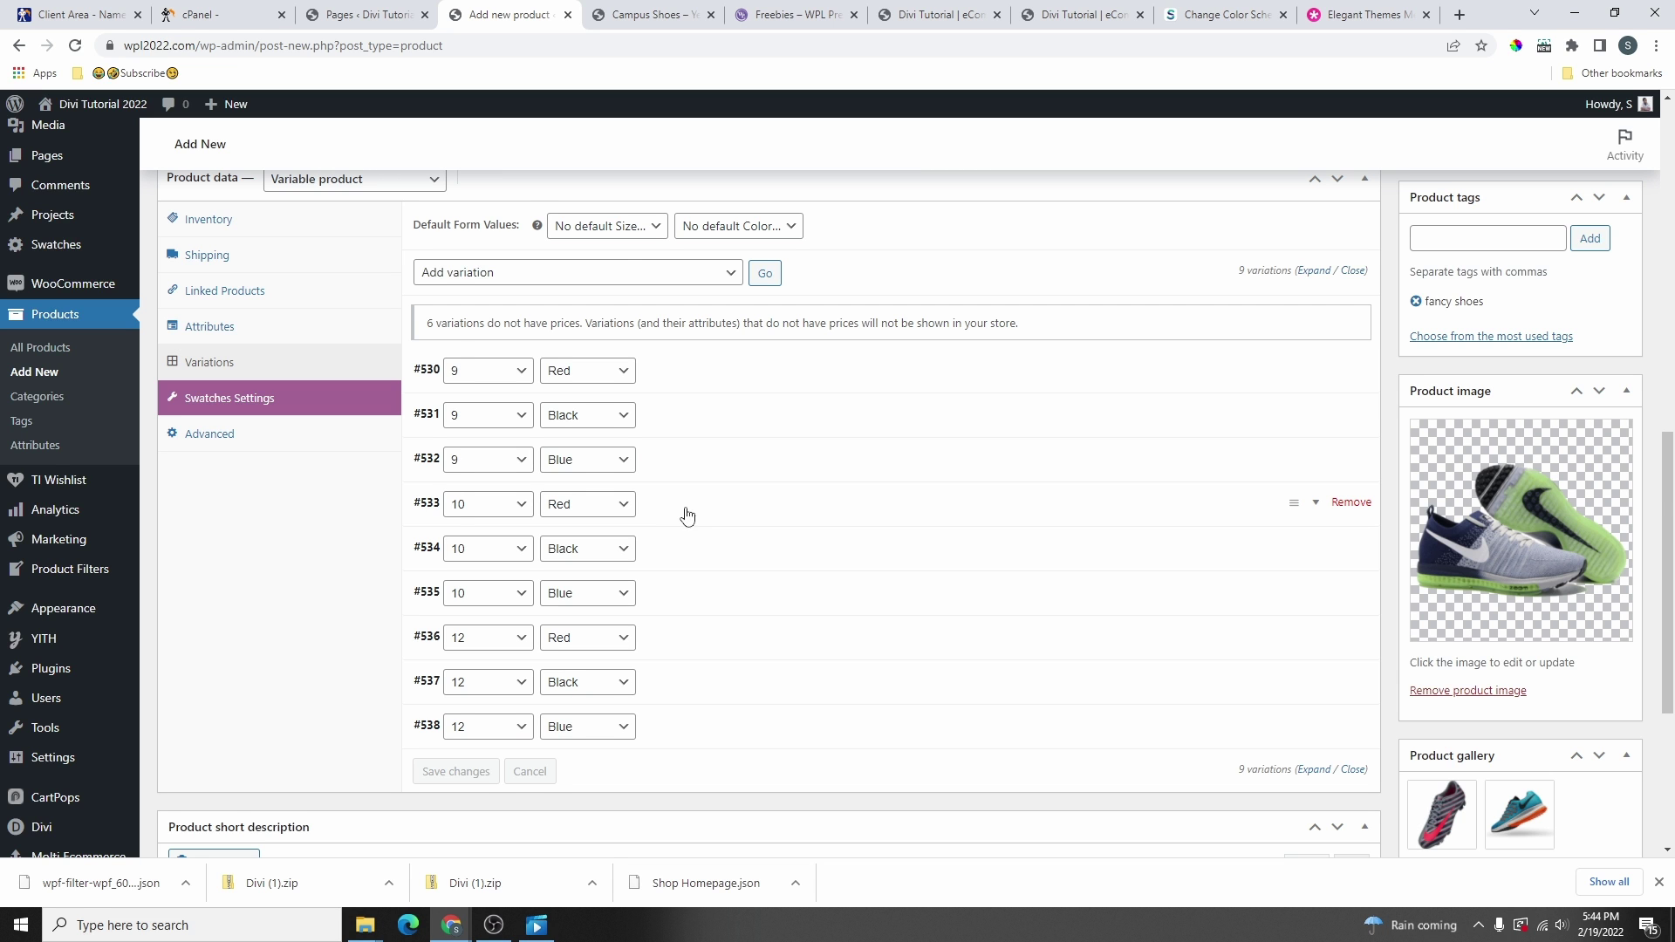
- Publish the variable product Fancy Shoes
{"action": "scroll", "coordinate": [685, 514], "scroll_direction": "down", "scroll_amount": 4}
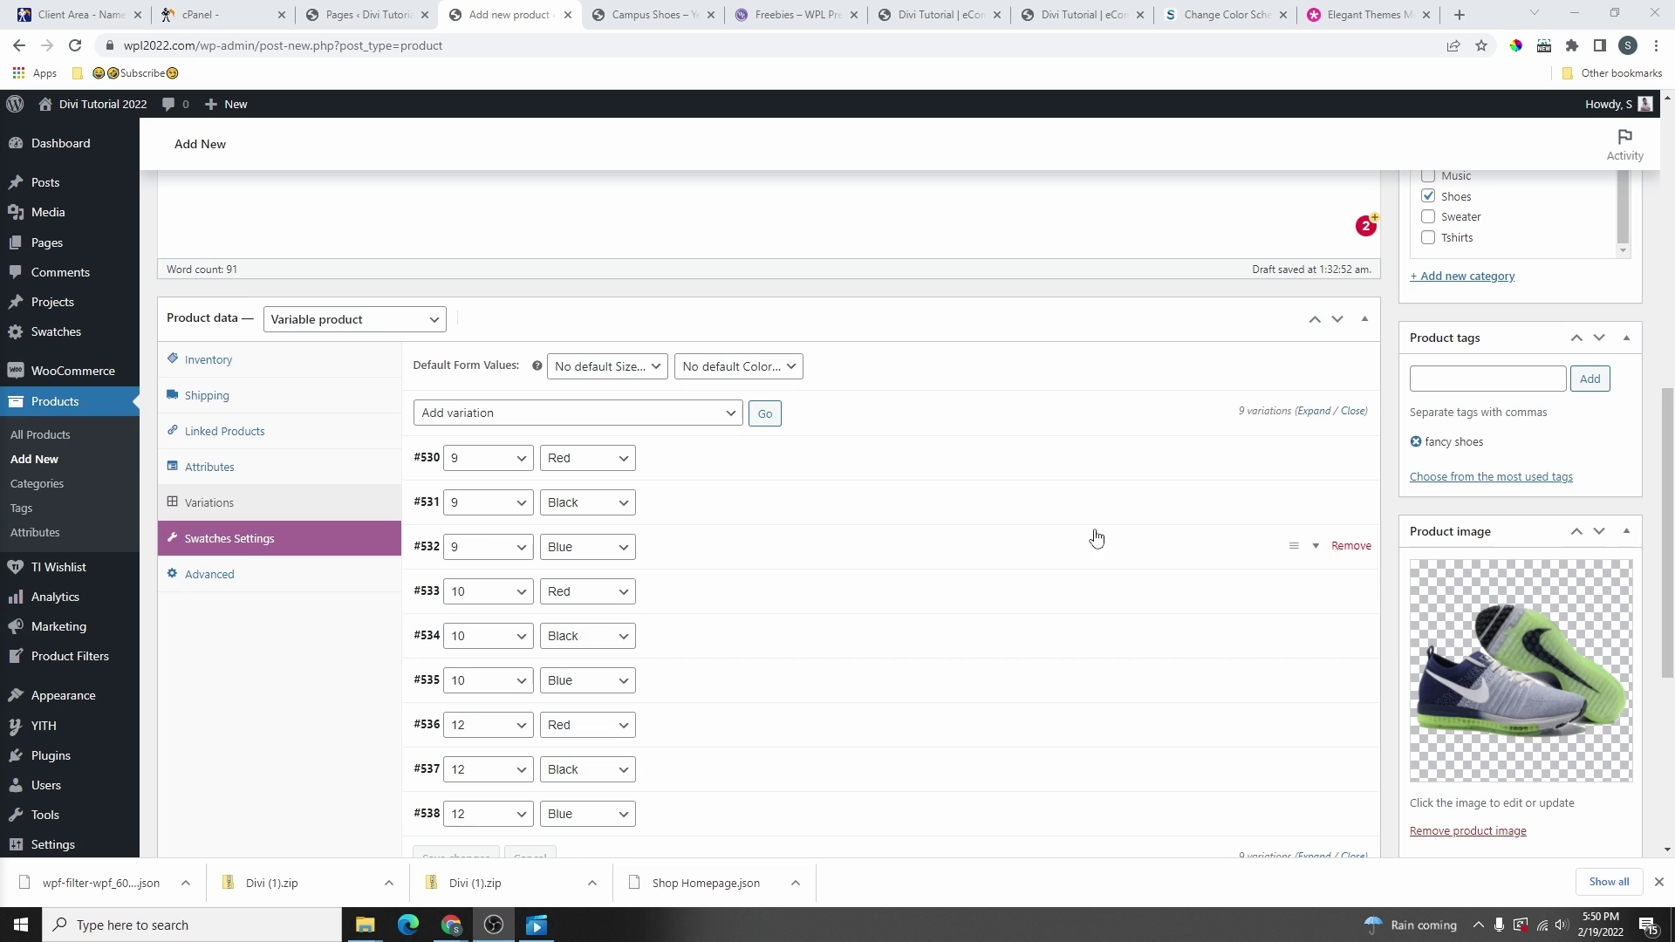
{"action": "scroll", "coordinate": [1095, 534], "scroll_direction": "down", "scroll_amount": 4}
{"action": "scroll", "coordinate": [1095, 489], "scroll_direction": "up", "scroll_amount": 10}
{"action": "scroll", "coordinate": [1156, 477], "scroll_direction": "up", "scroll_amount": 2}
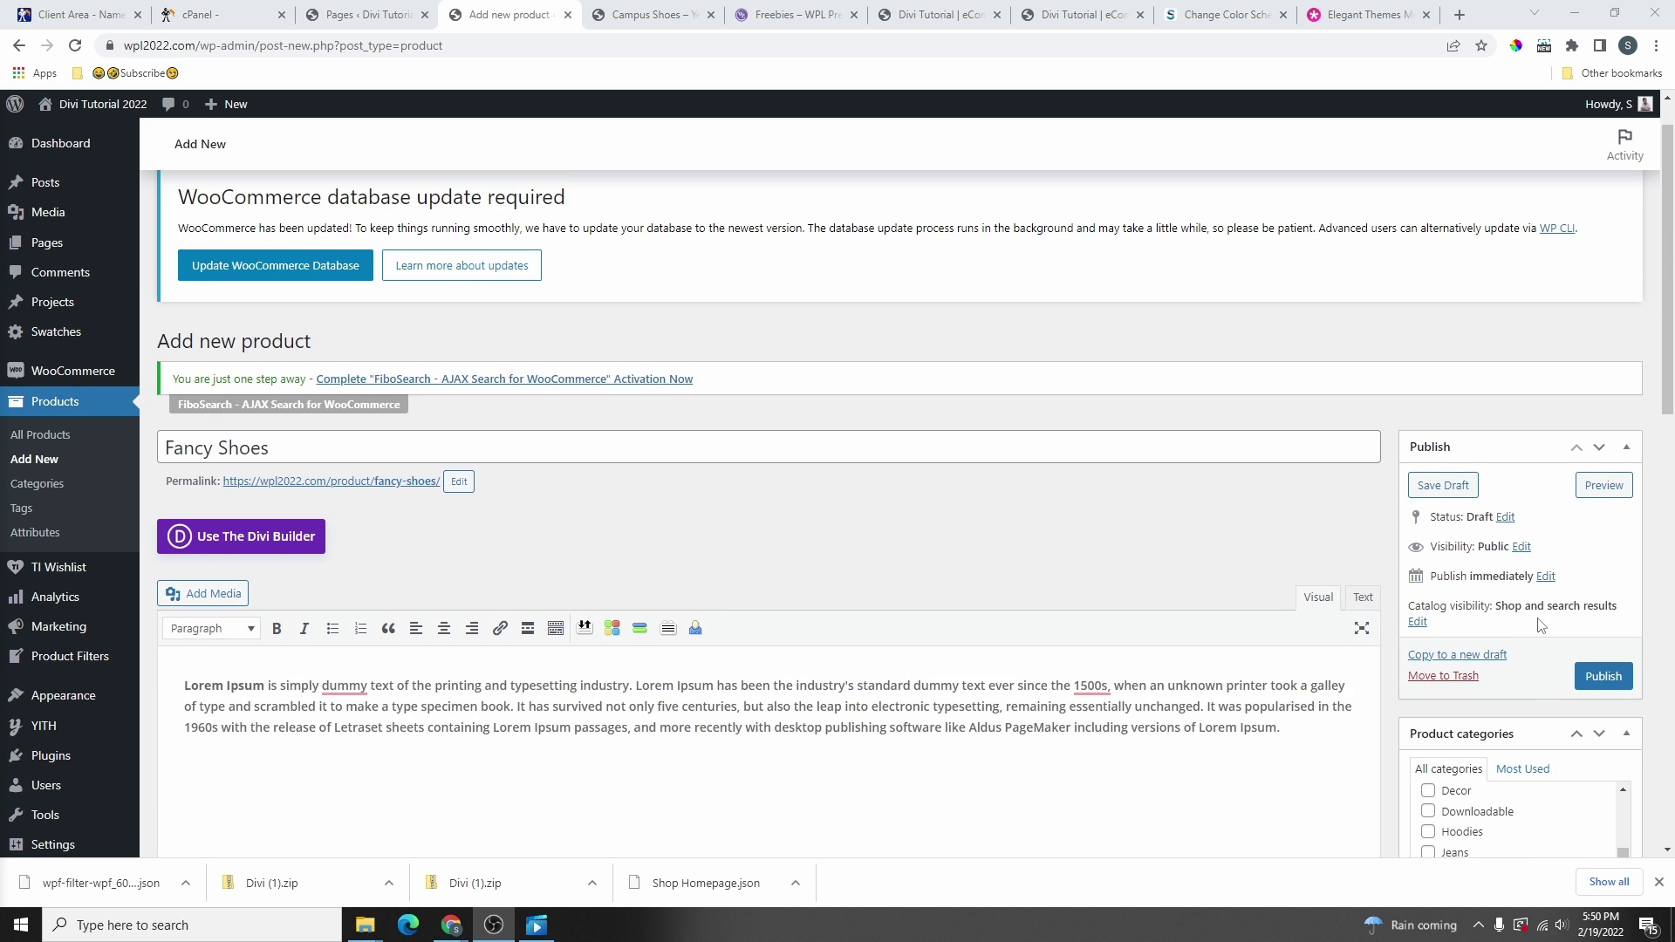
{"action": "scroll", "coordinate": [1543, 625], "scroll_direction": "down", "scroll_amount": 2}
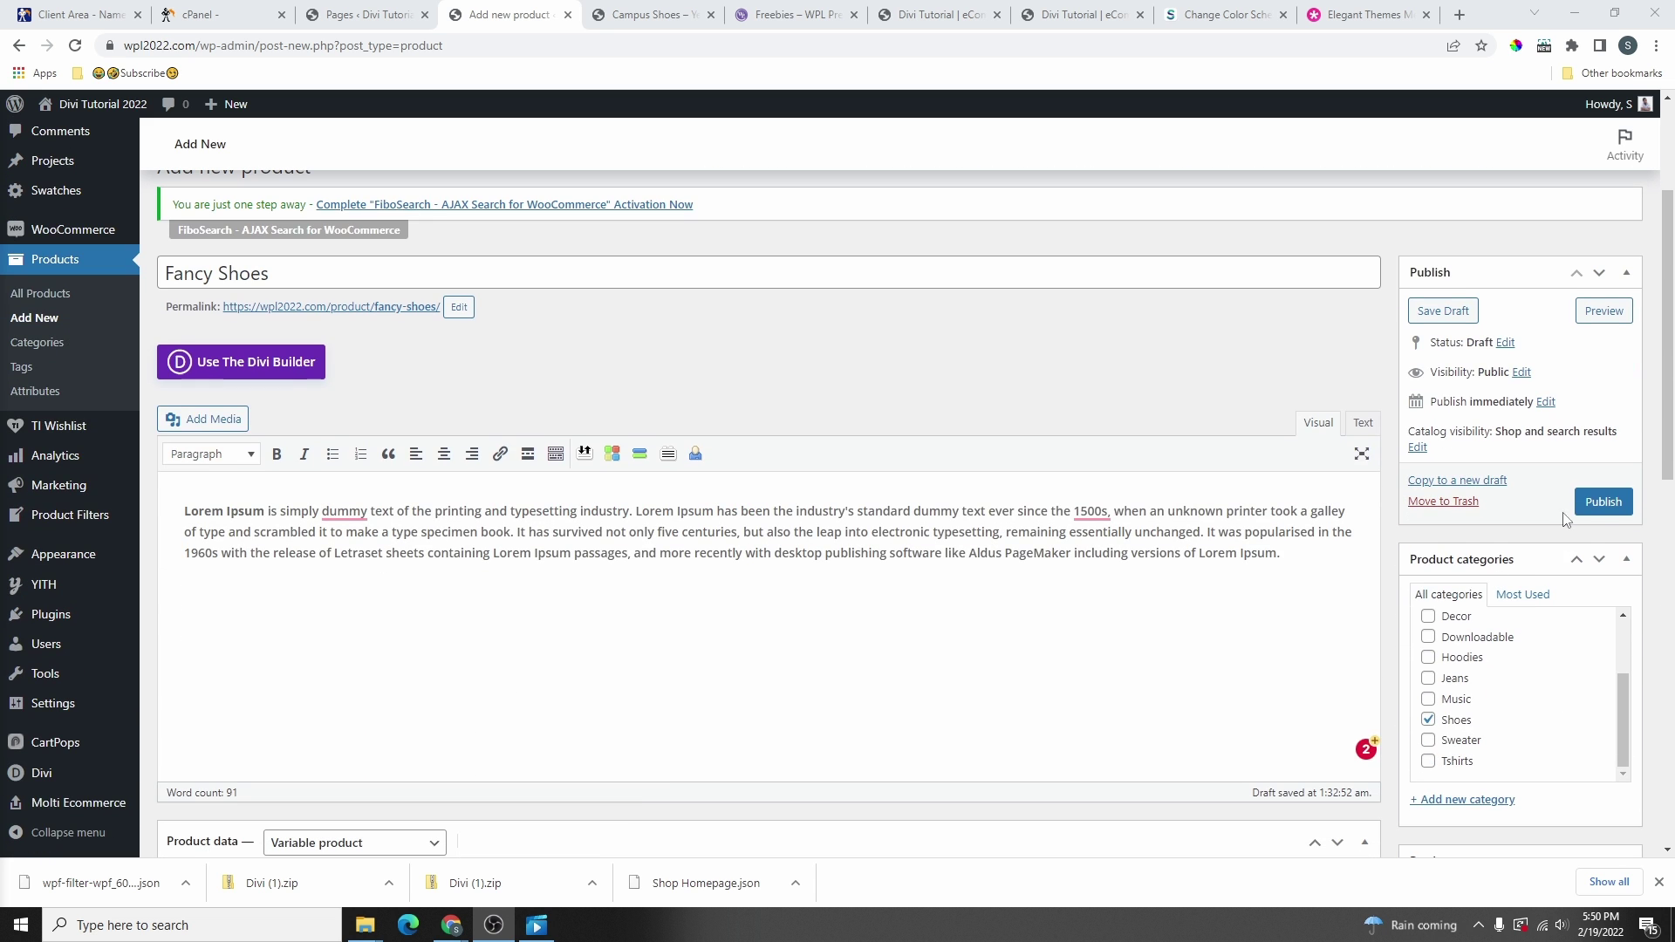
{"action": "left_click", "coordinate": [1610, 506]}
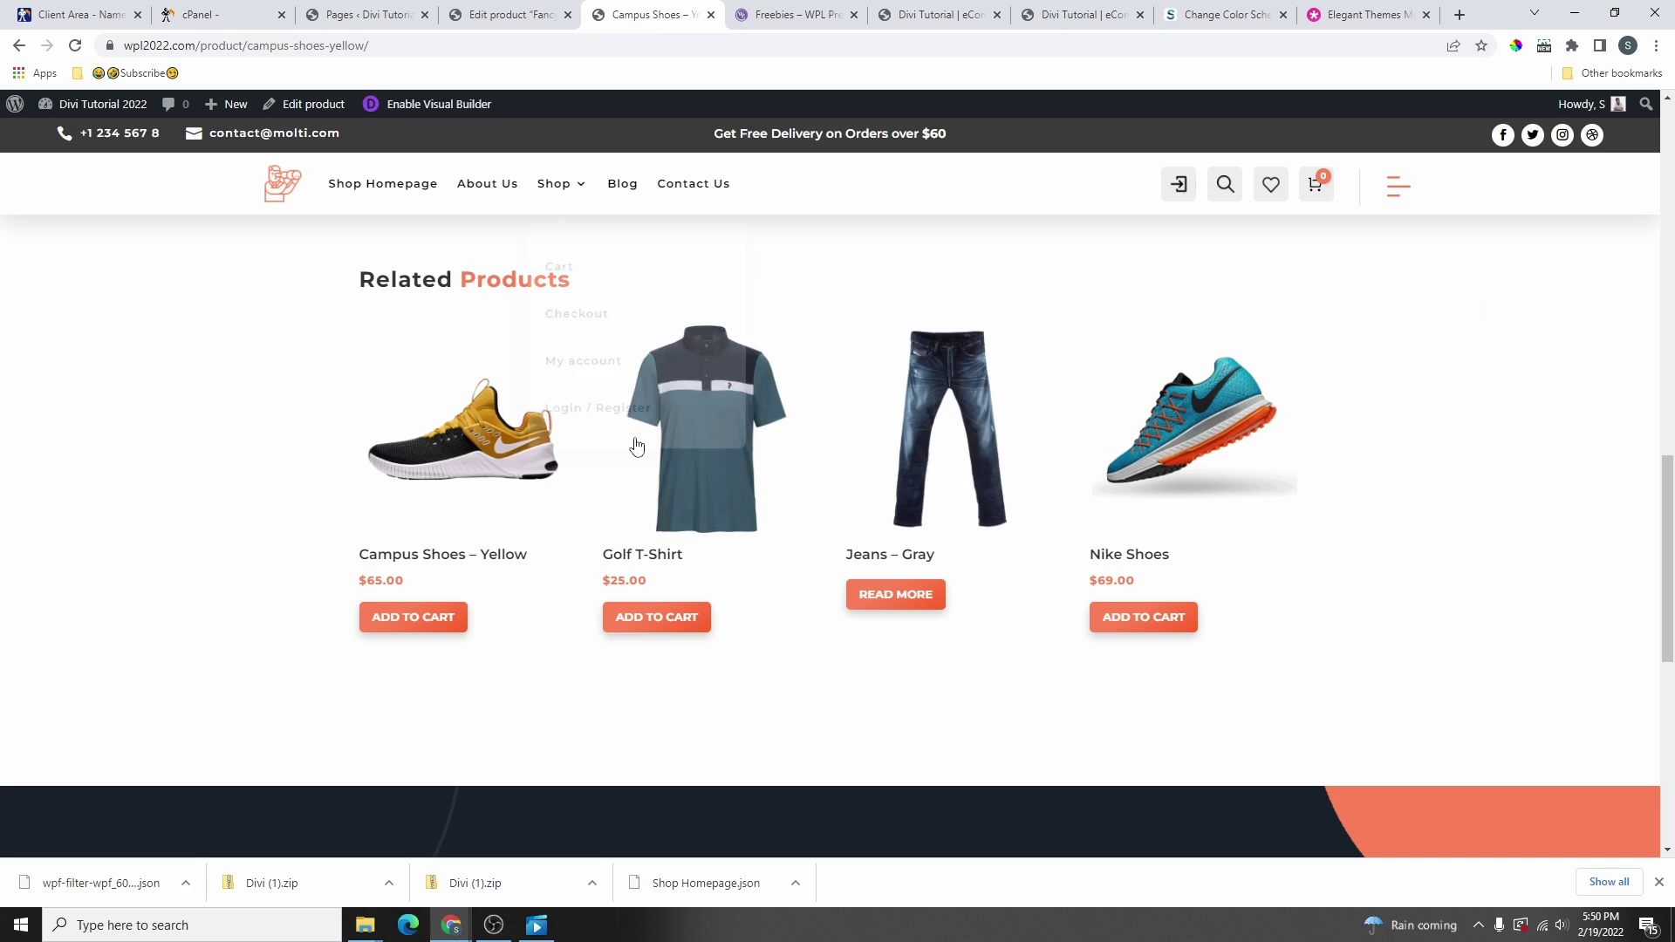
- Open the live store's Shop page and look through the Fancy Bag product page
{"action": "scroll", "coordinate": [730, 384], "scroll_direction": "up", "scroll_amount": 14}
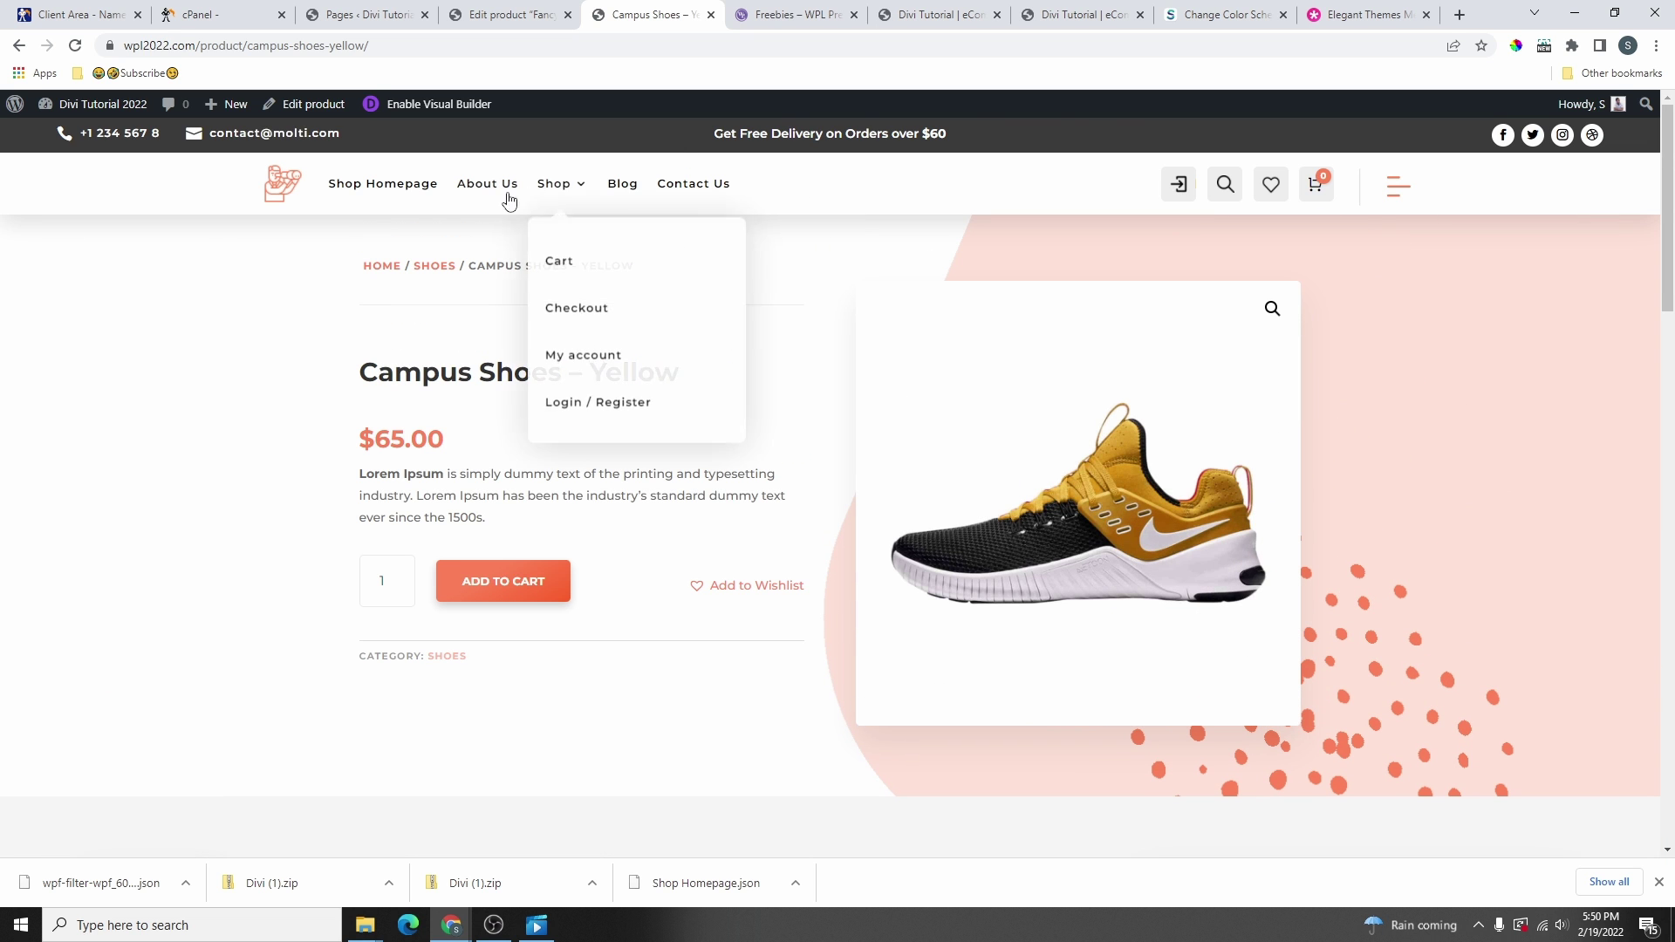
{"action": "left_click", "coordinate": [549, 186]}
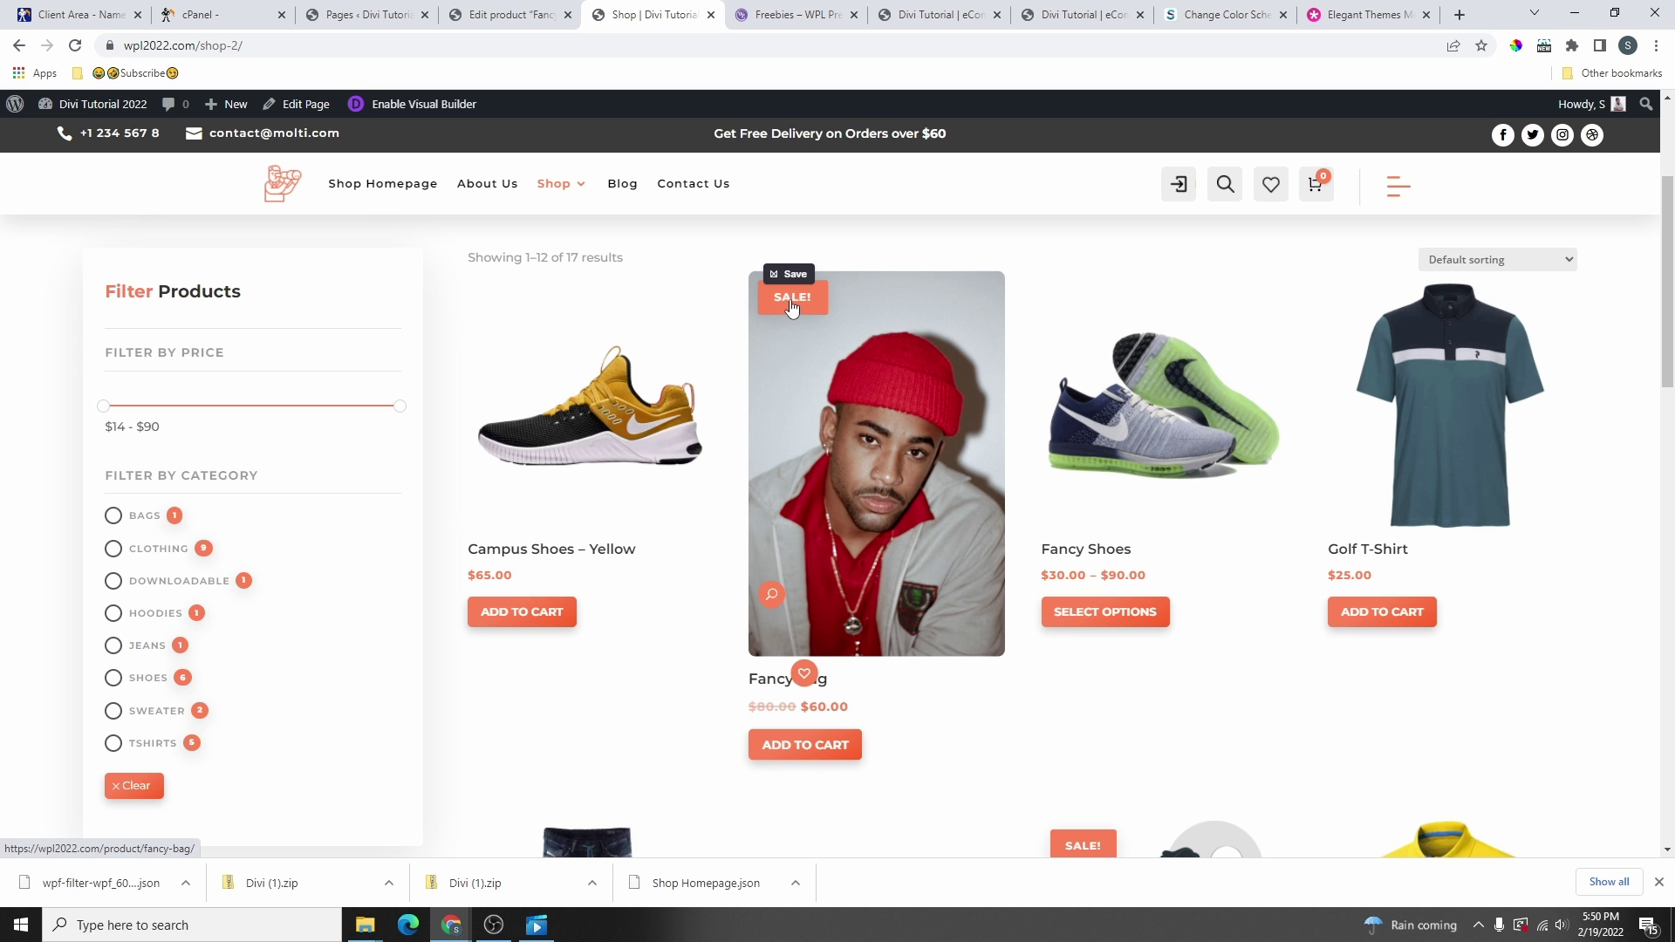
{"action": "scroll", "coordinate": [794, 558], "scroll_direction": "down", "scroll_amount": 10}
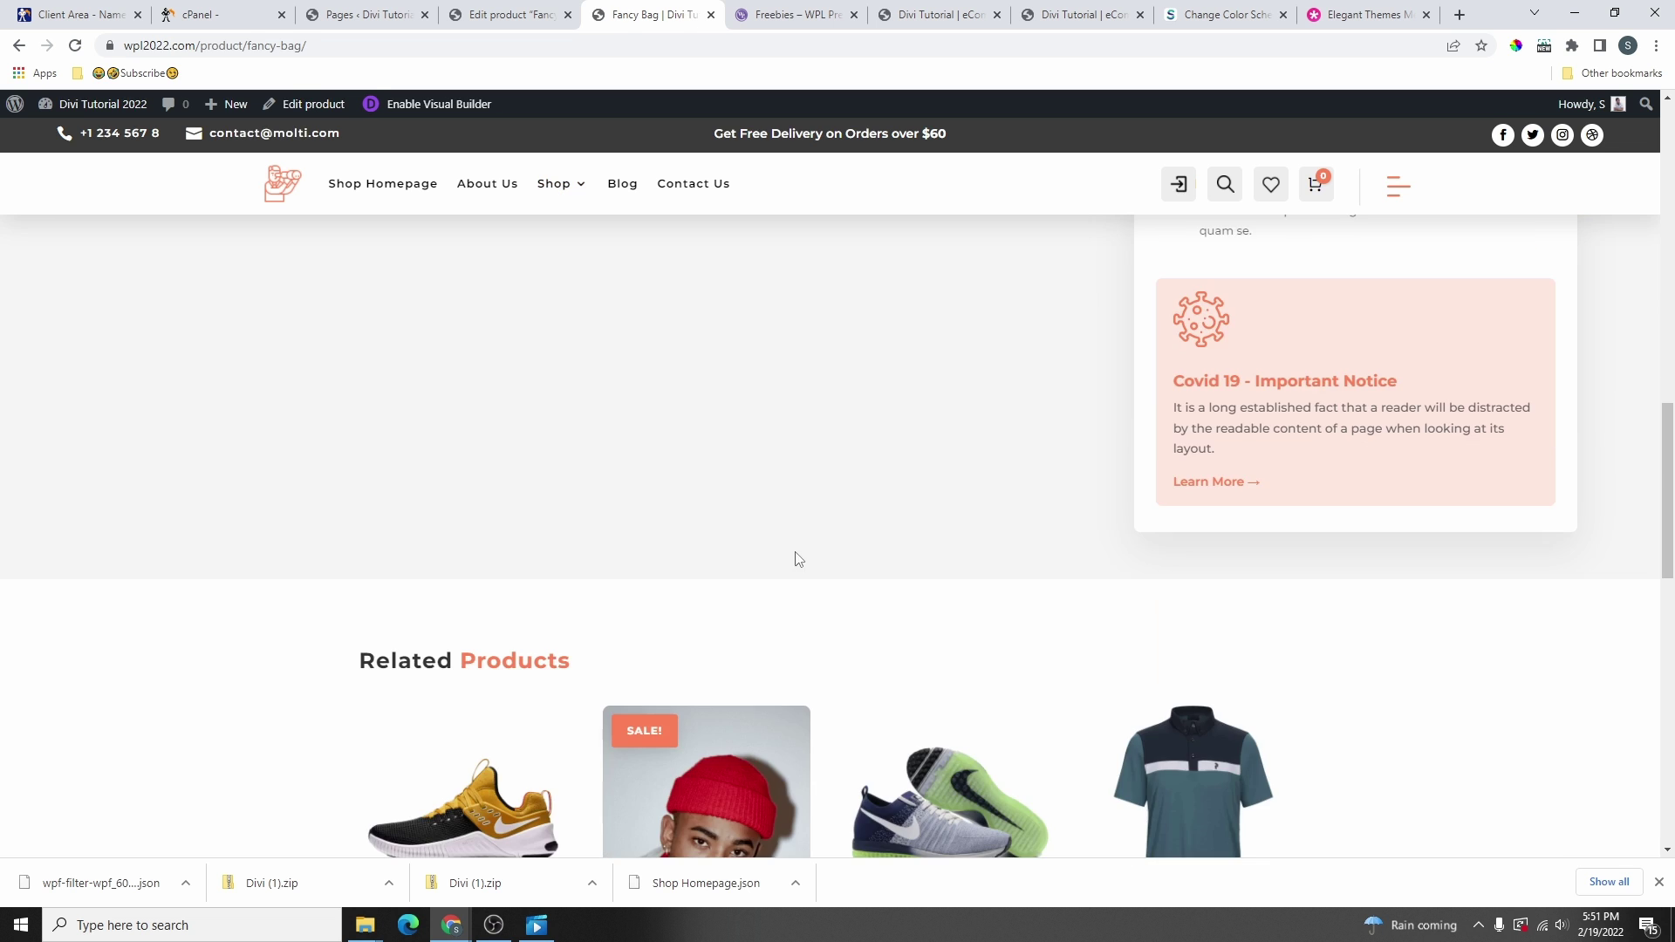
{"action": "scroll", "coordinate": [887, 539], "scroll_direction": "up", "scroll_amount": 15}
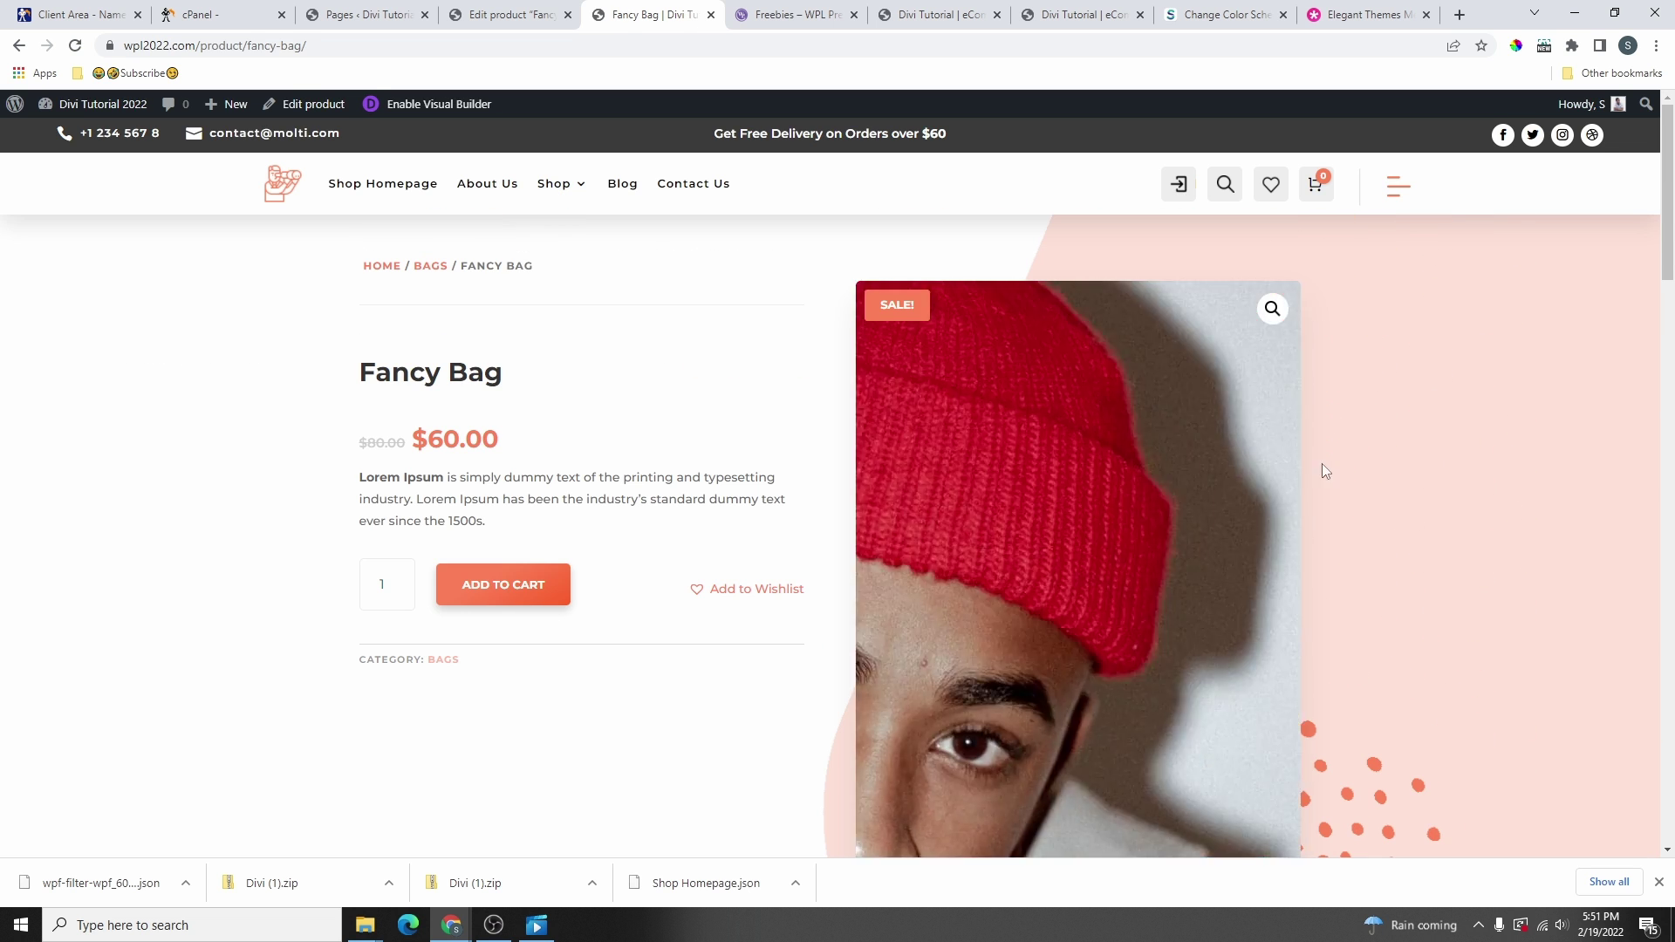
- Return to the live store's Shop page and open the Fancy Shoes product page
{"action": "mouse_move", "coordinate": [560, 189]}
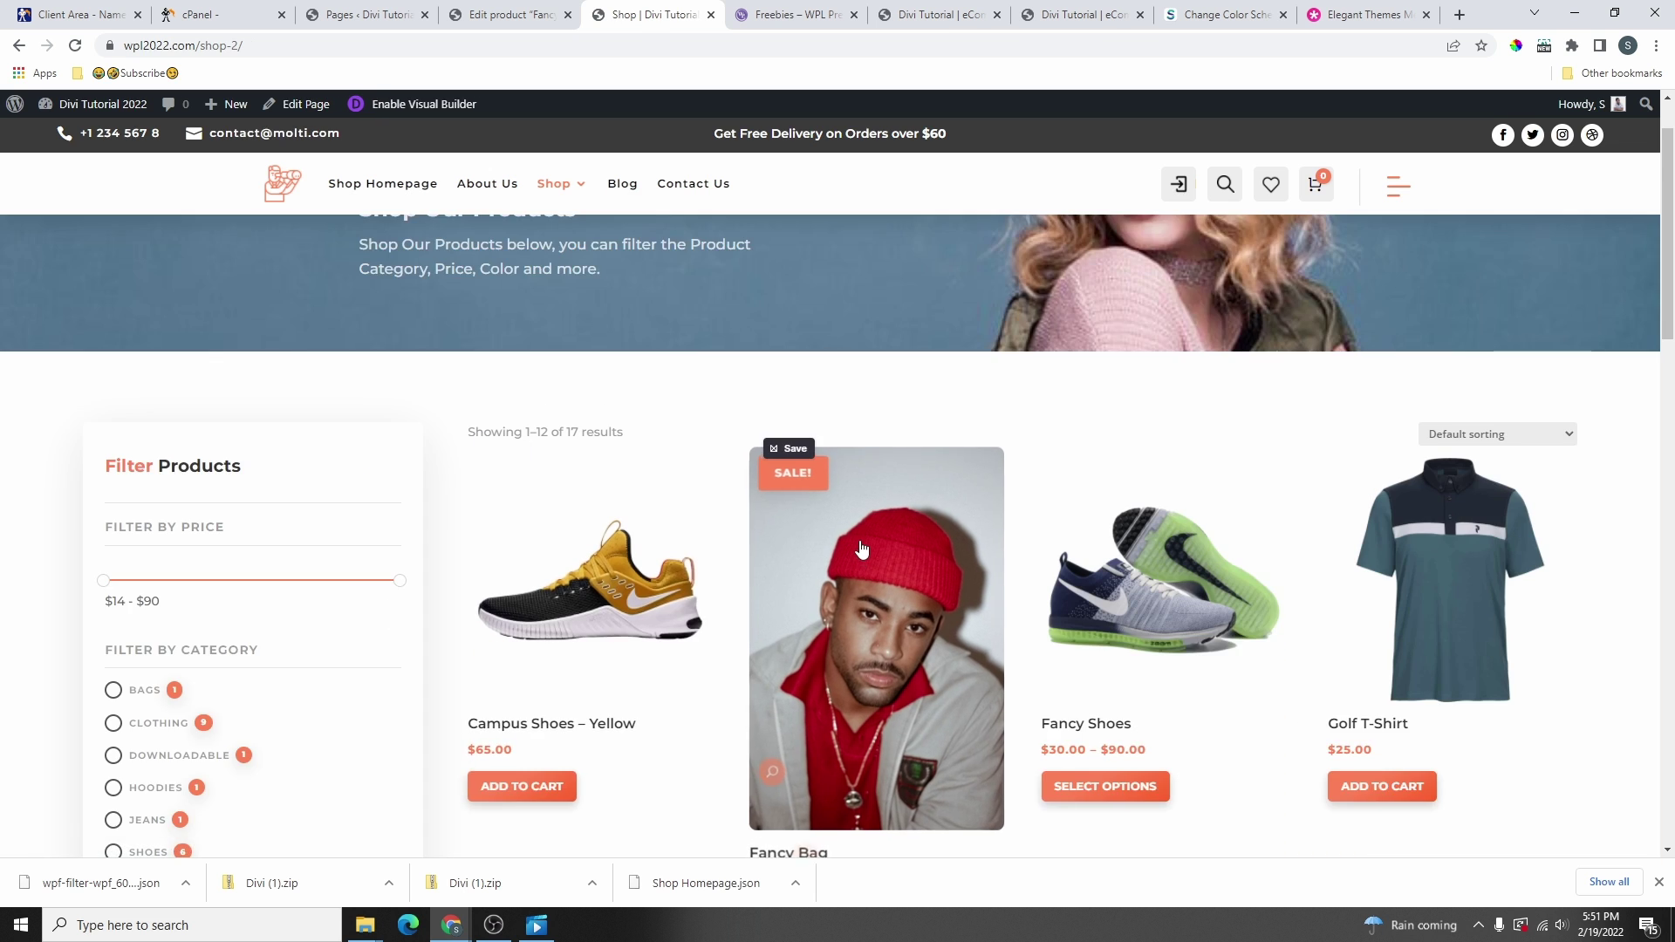
{"action": "scroll", "coordinate": [825, 584], "scroll_direction": "down", "scroll_amount": 2}
{"action": "scroll", "coordinate": [829, 488], "scroll_direction": "up", "scroll_amount": 1}
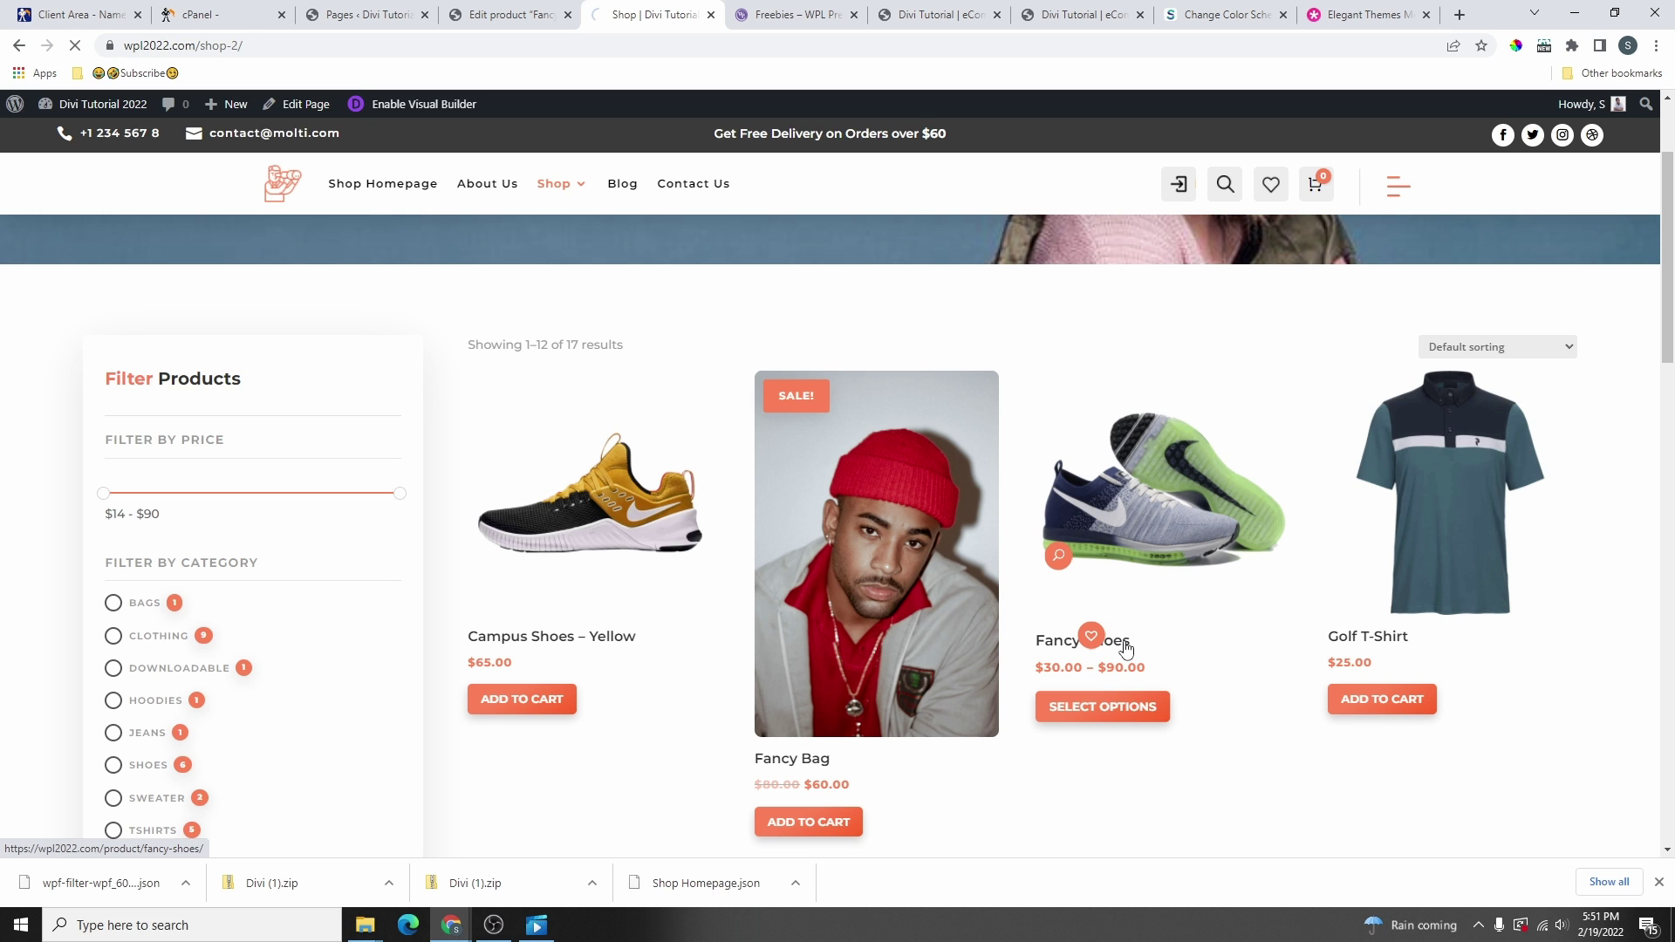
{"action": "left_click", "coordinate": [1126, 647]}
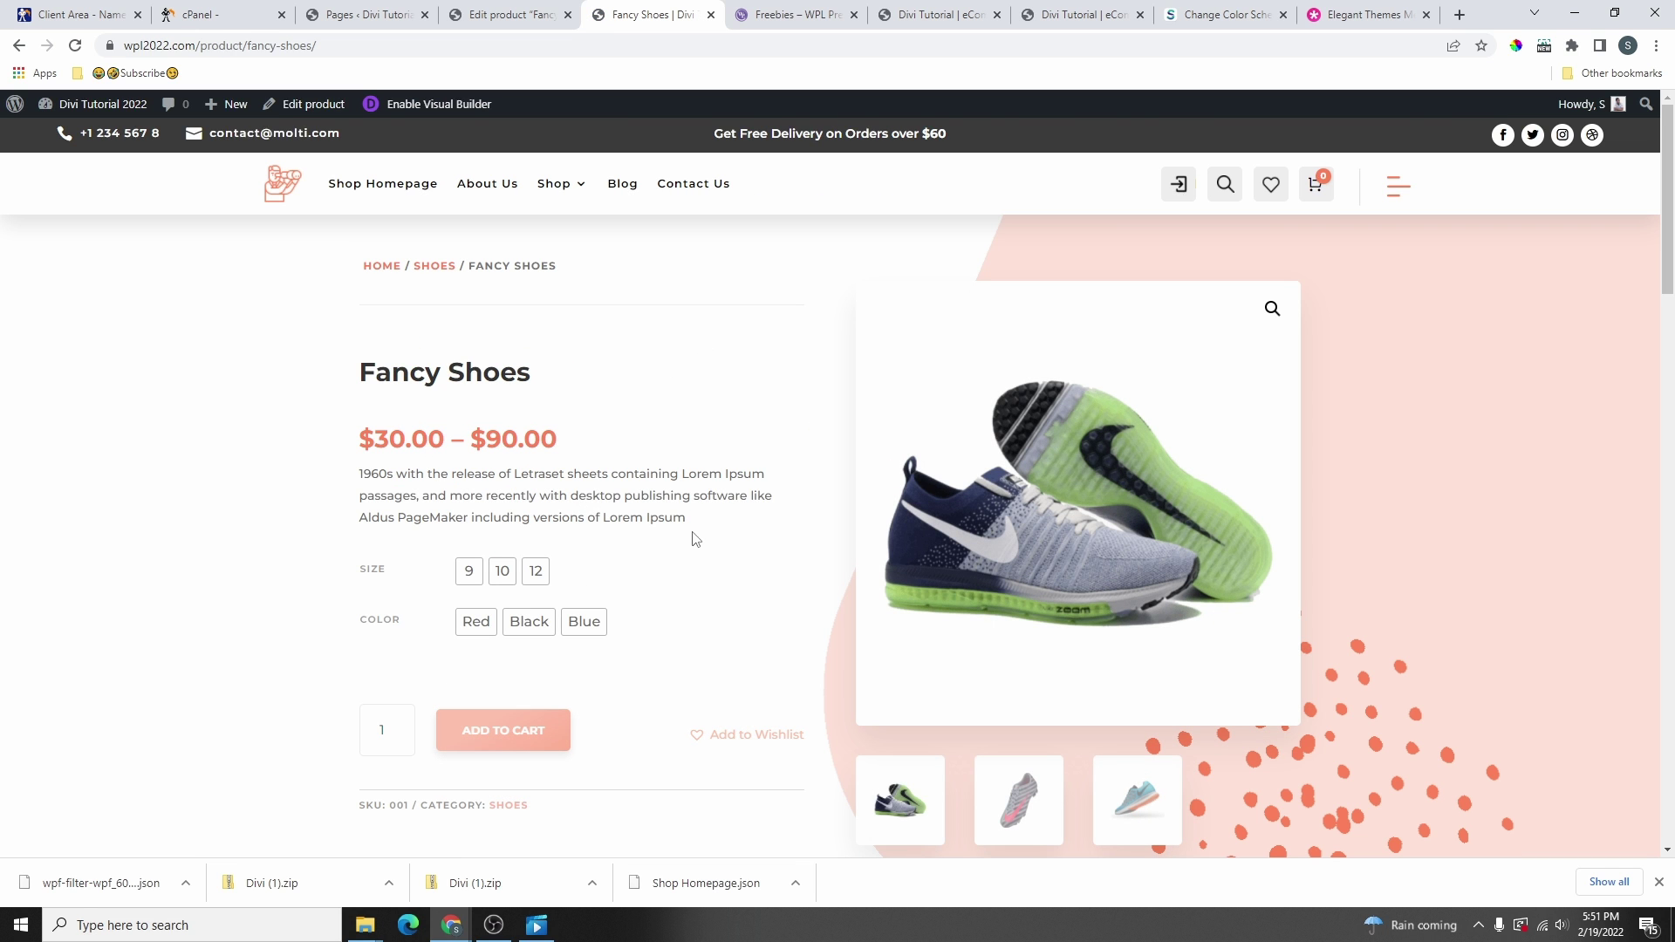
{"action": "scroll", "coordinate": [652, 493], "scroll_direction": "down", "scroll_amount": 1}
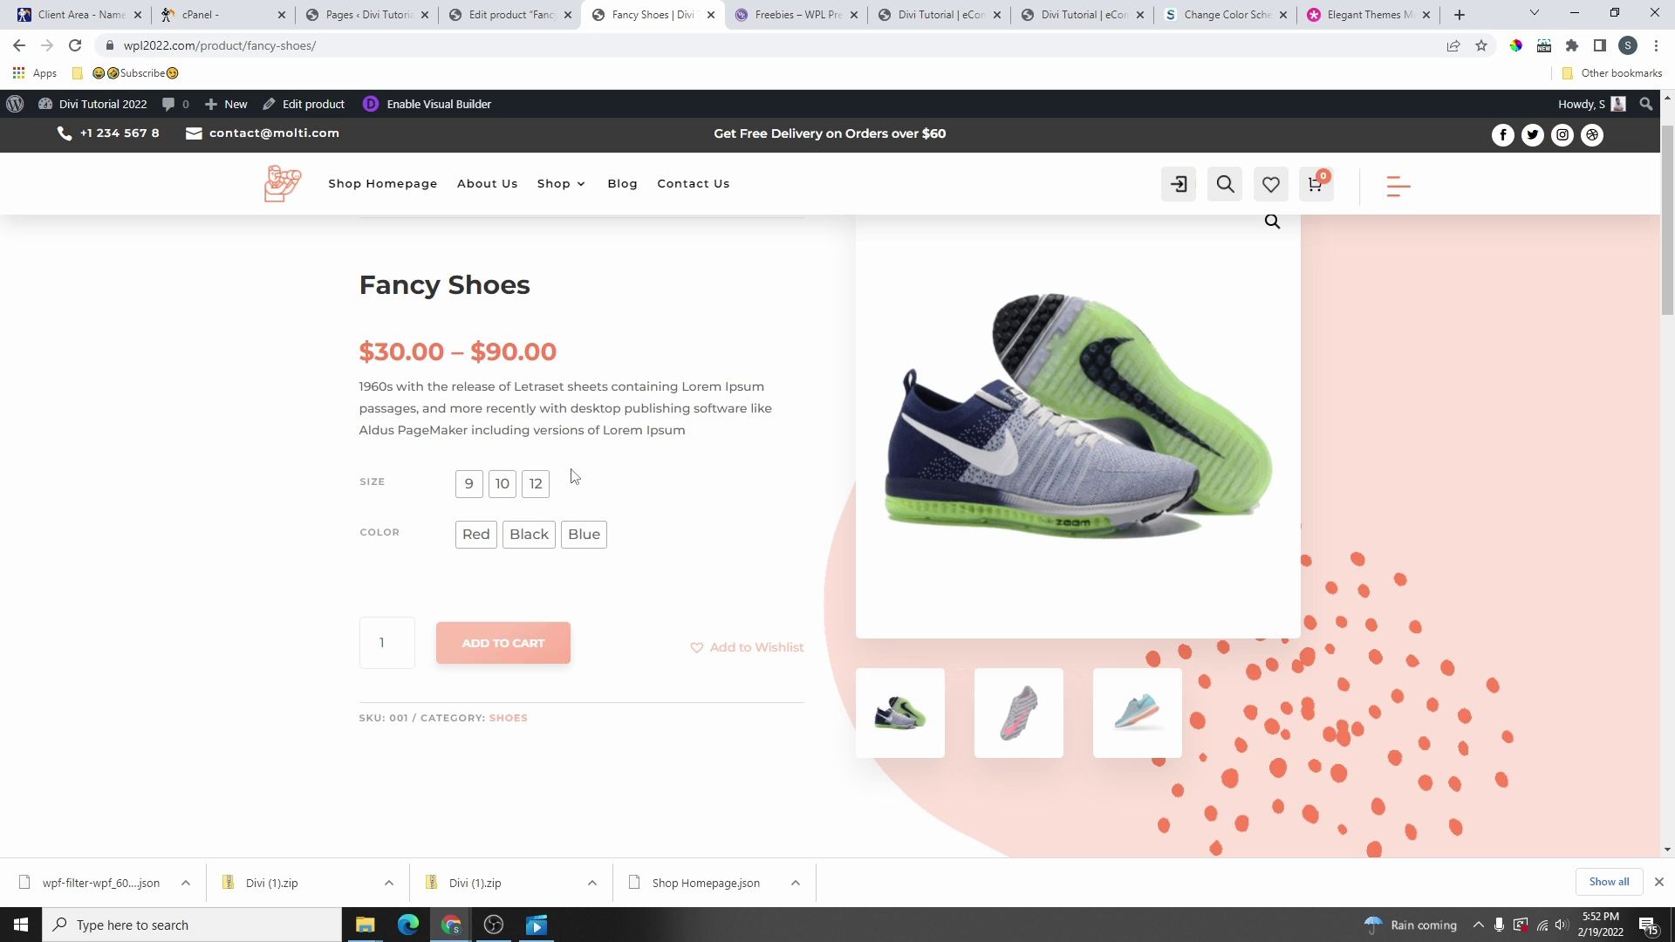
- Try size 10 and size 9 with the Red color on the Fancy Shoes page to check each variation's price and image
{"action": "left_click", "coordinate": [468, 484]}
{"action": "left_click", "coordinate": [526, 541]}
{"action": "left_click", "coordinate": [530, 545]}
{"action": "scroll", "coordinate": [659, 494], "scroll_direction": "up", "scroll_amount": 1}
{"action": "left_click", "coordinate": [561, 581]}
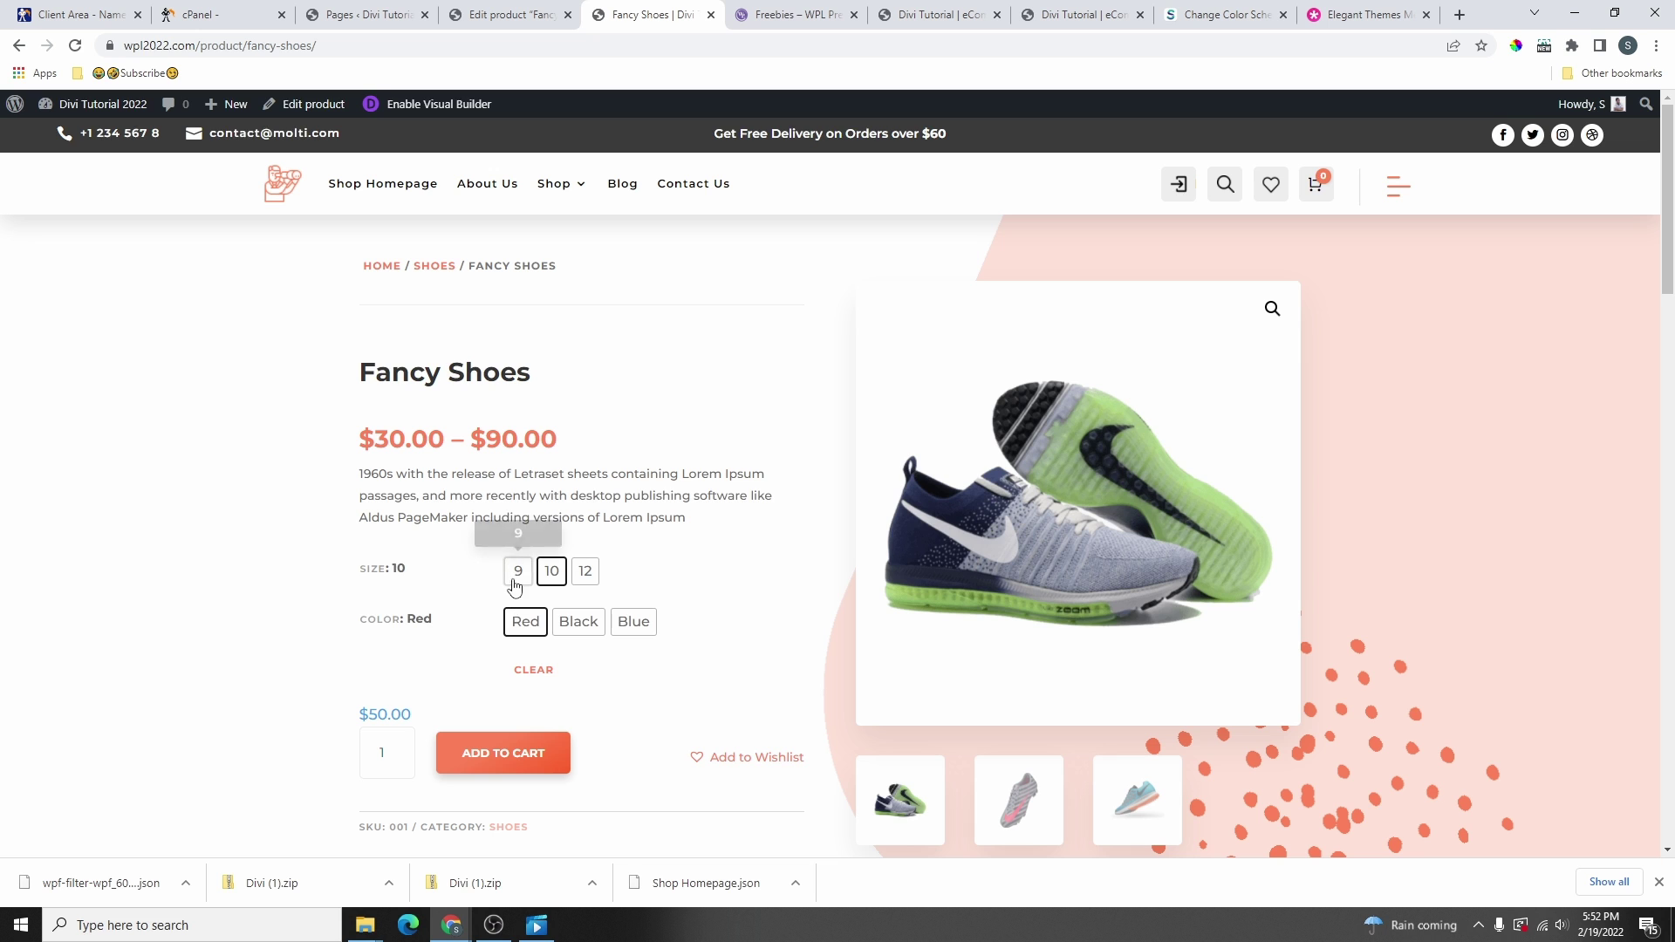
{"action": "left_click", "coordinate": [517, 577]}
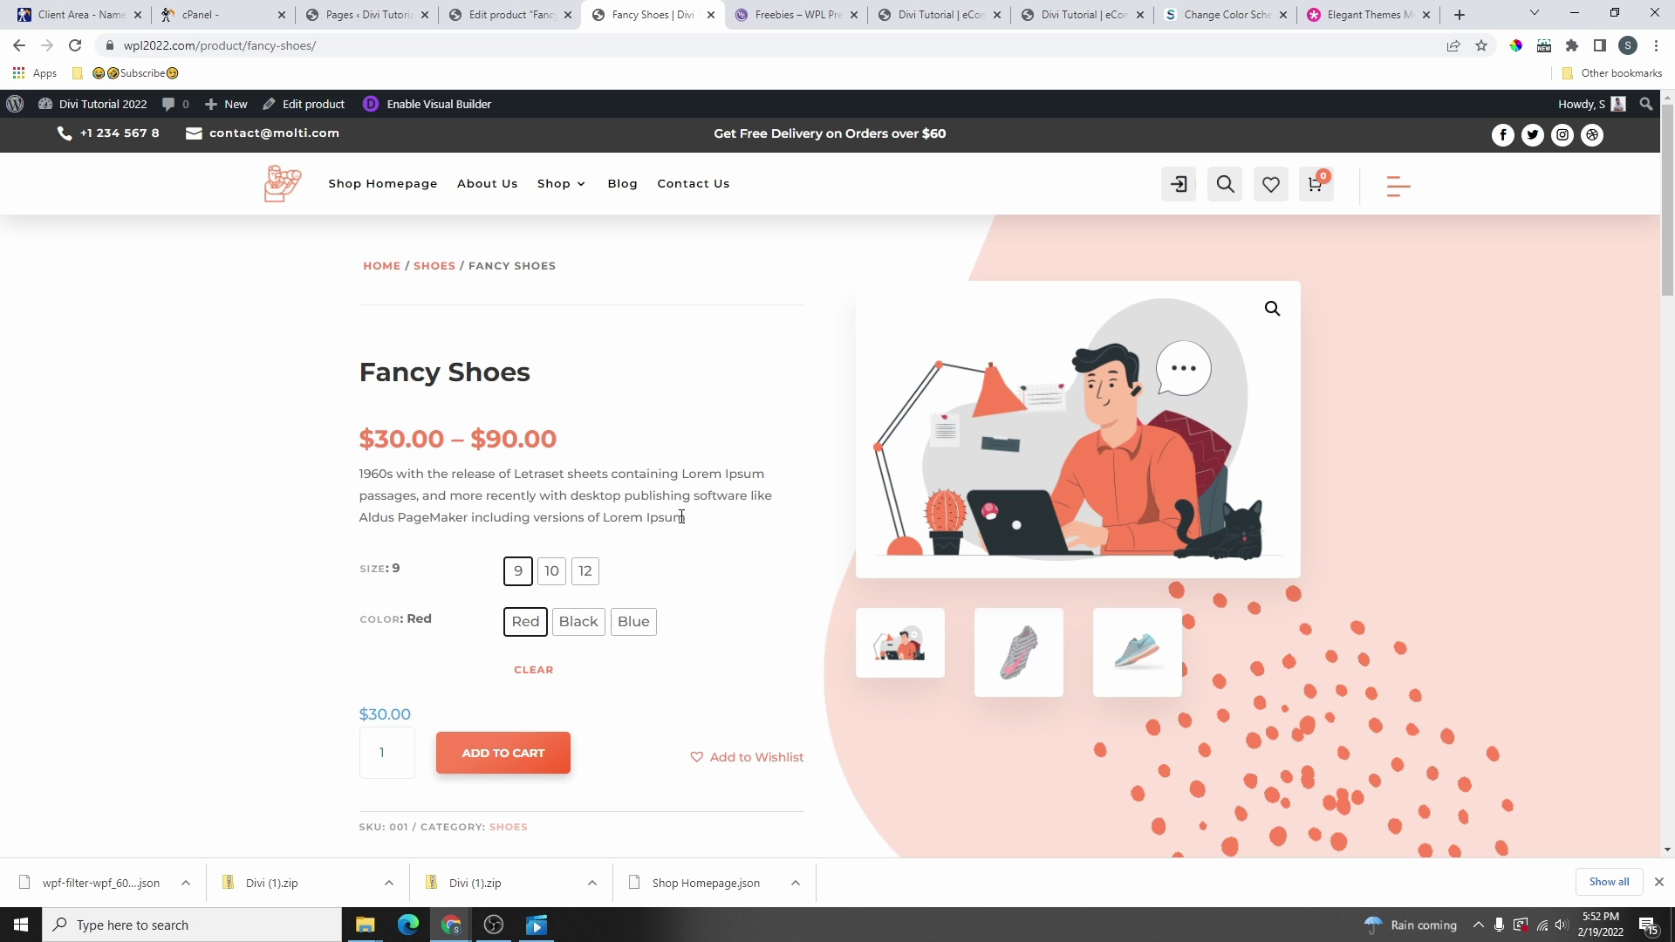
{"action": "scroll", "coordinate": [637, 513], "scroll_direction": "down", "scroll_amount": 4}
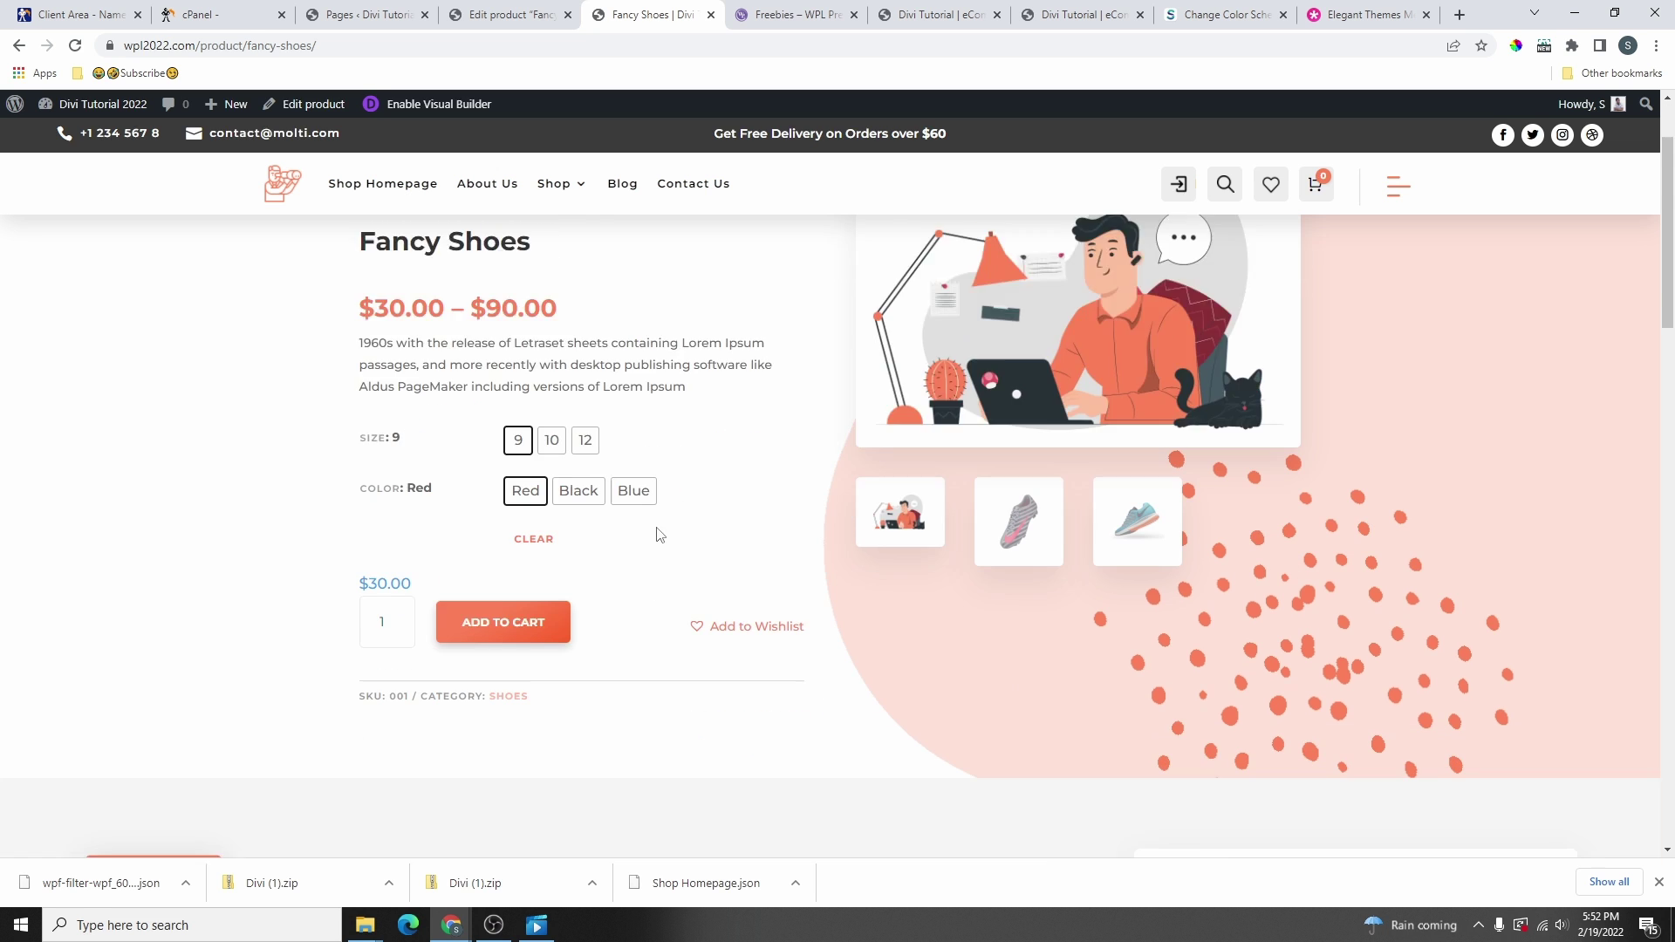
{"action": "scroll", "coordinate": [720, 471], "scroll_direction": "up", "scroll_amount": 4}
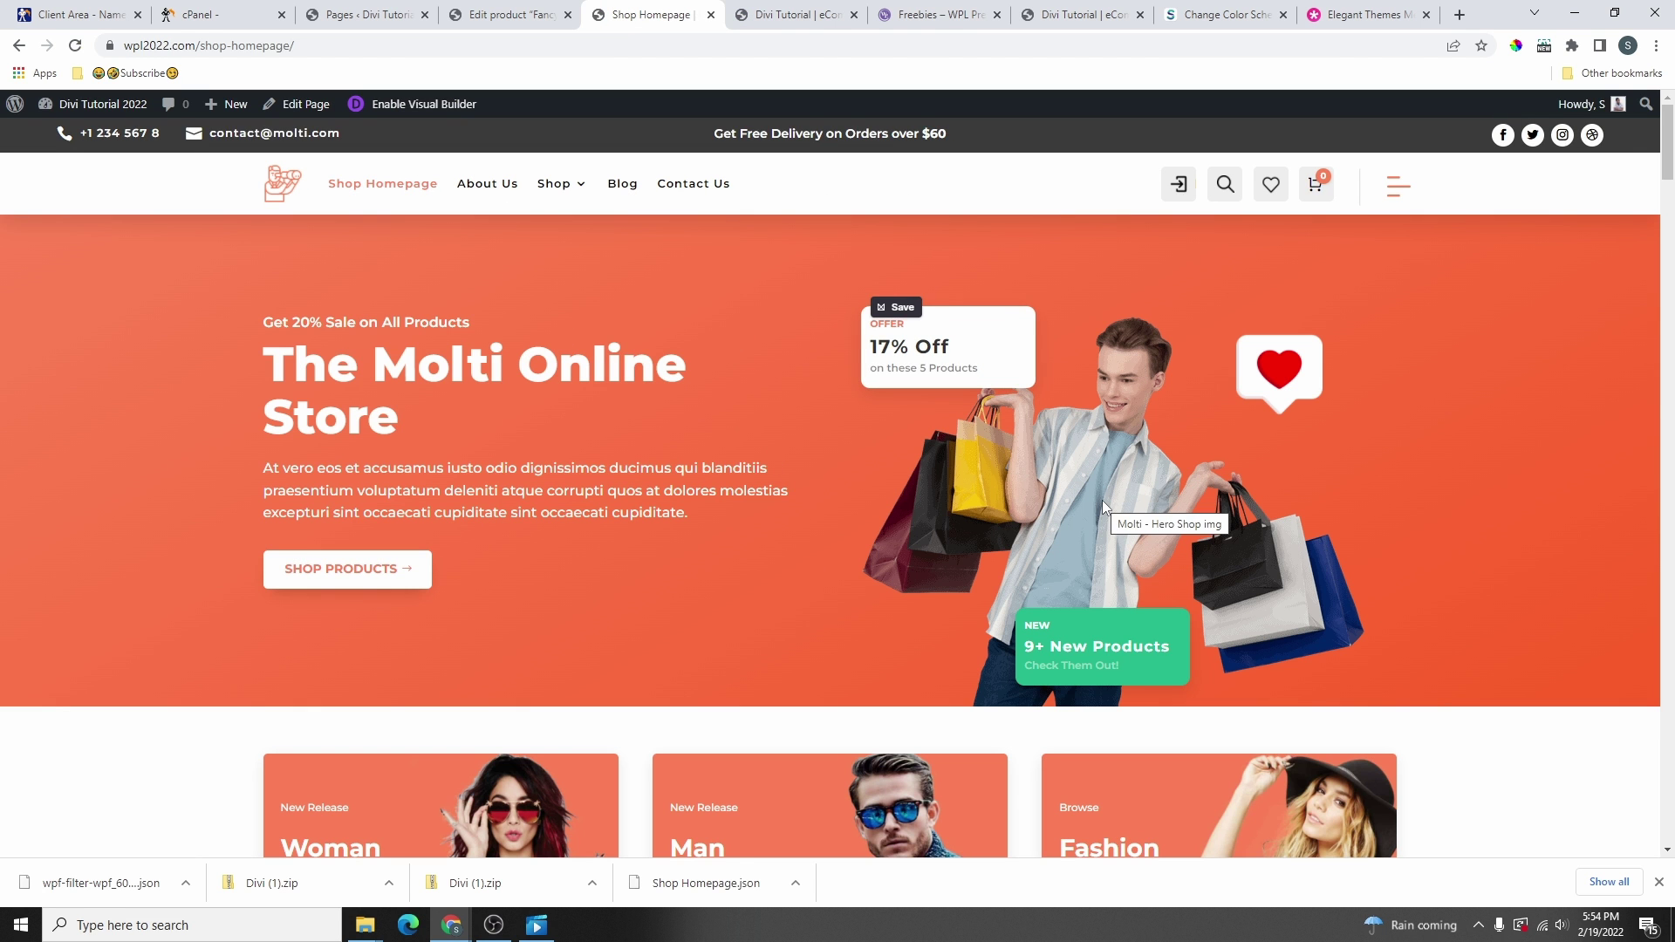
- Look through the demo store's homepage at divi.wpl2022.com from the hero section down to the flash sale items
{"action": "key", "text": "ctrl+Tab"}
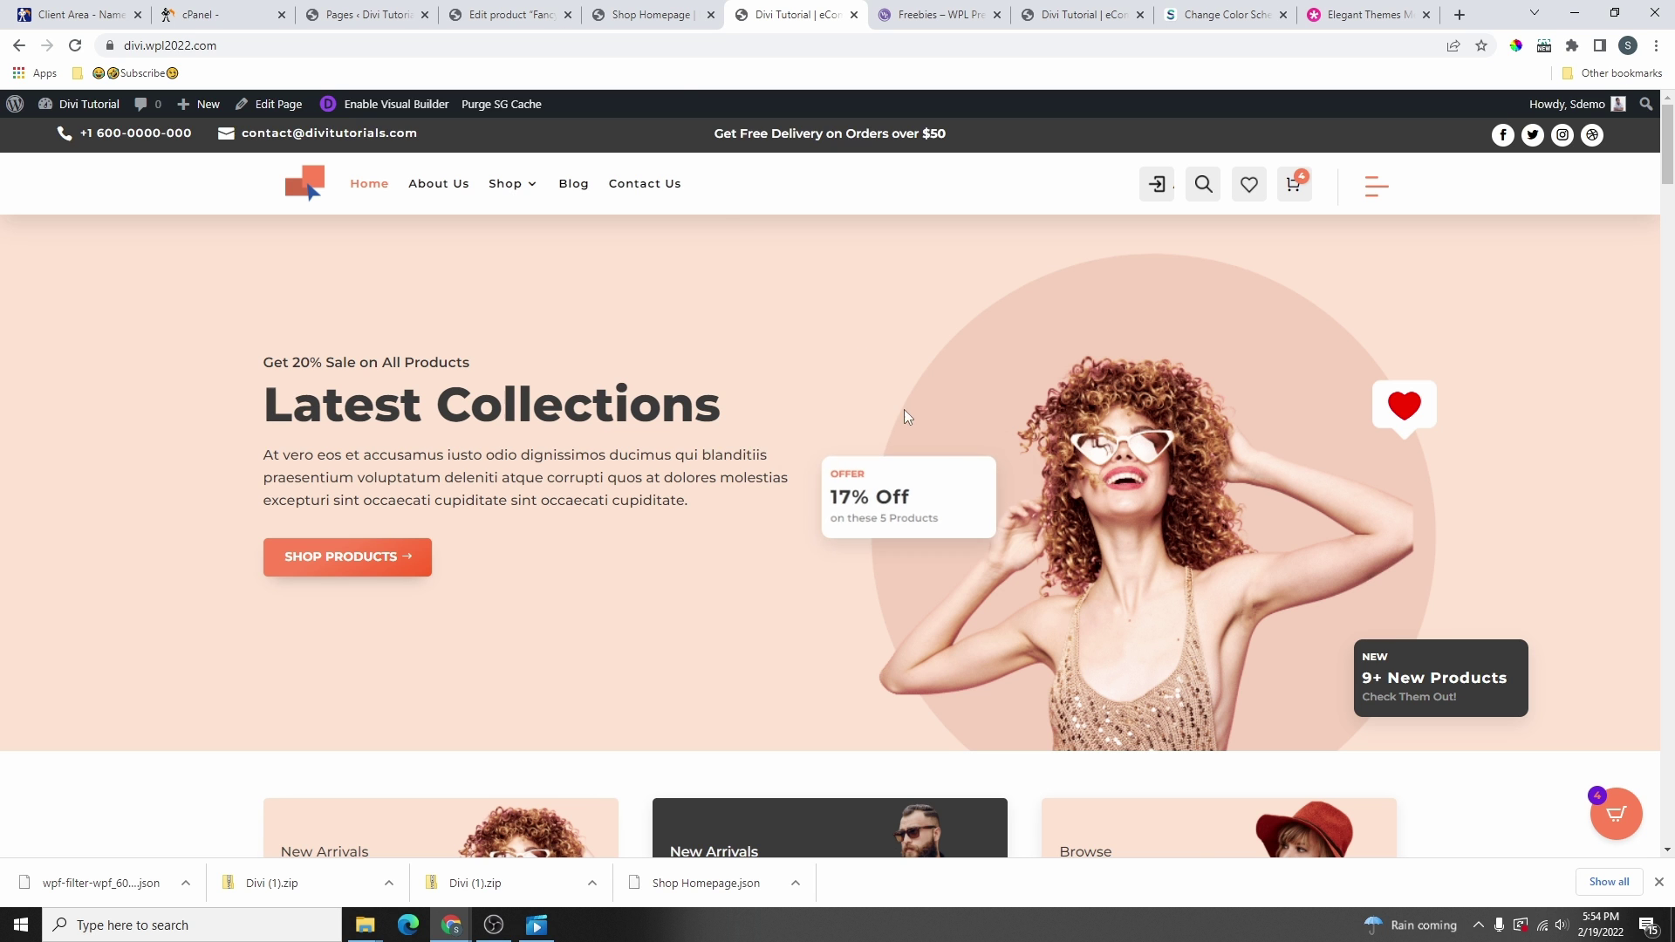
{"action": "left_click", "coordinate": [671, 19]}
{"action": "key", "text": "ctrl+Tab"}
{"action": "scroll", "coordinate": [600, 646], "scroll_direction": "down", "scroll_amount": 3}
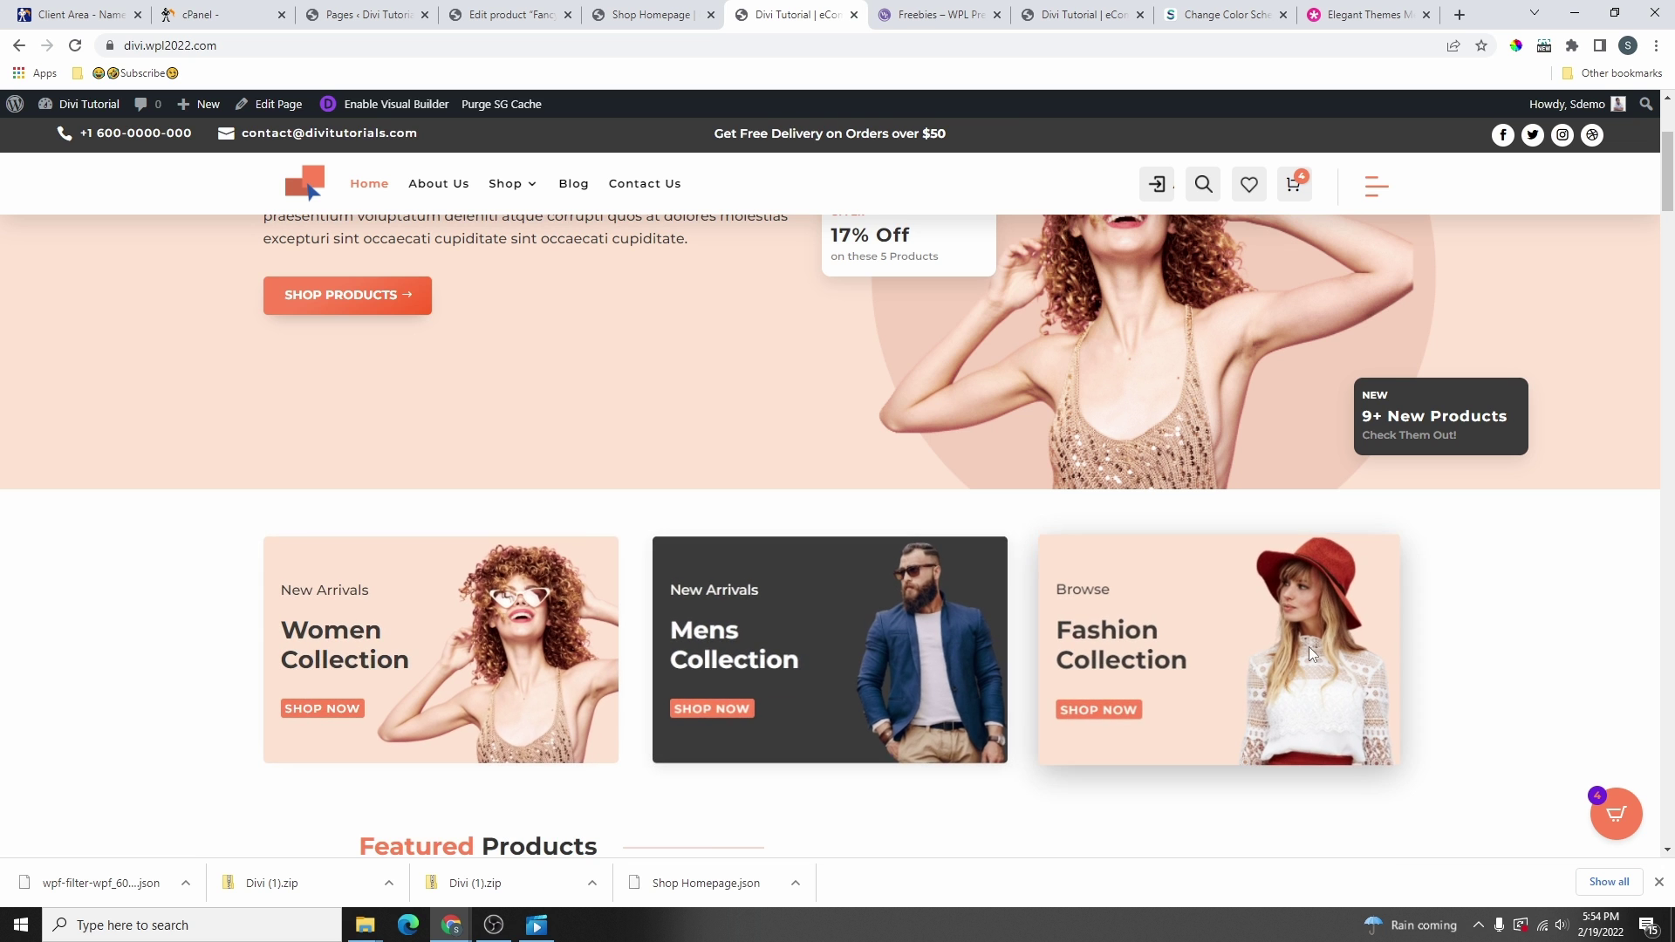
{"action": "scroll", "coordinate": [1221, 646], "scroll_direction": "up", "scroll_amount": 3}
{"action": "scroll", "coordinate": [1085, 616], "scroll_direction": "down", "scroll_amount": 15}
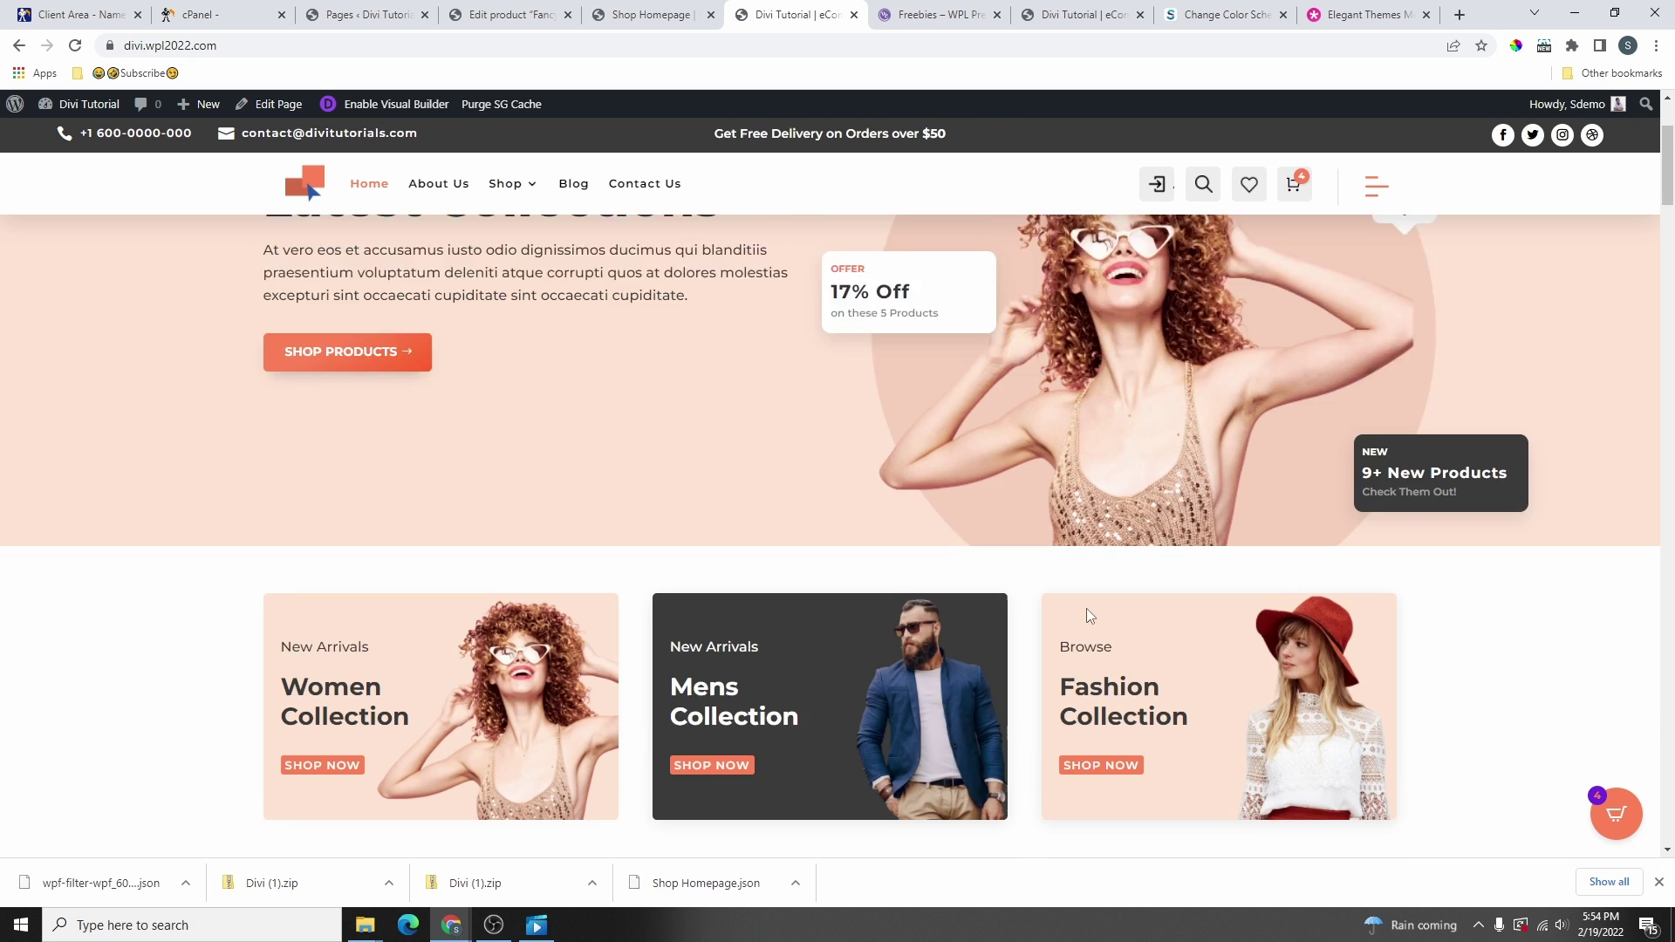
{"action": "scroll", "coordinate": [856, 542], "scroll_direction": "down", "scroll_amount": 10}
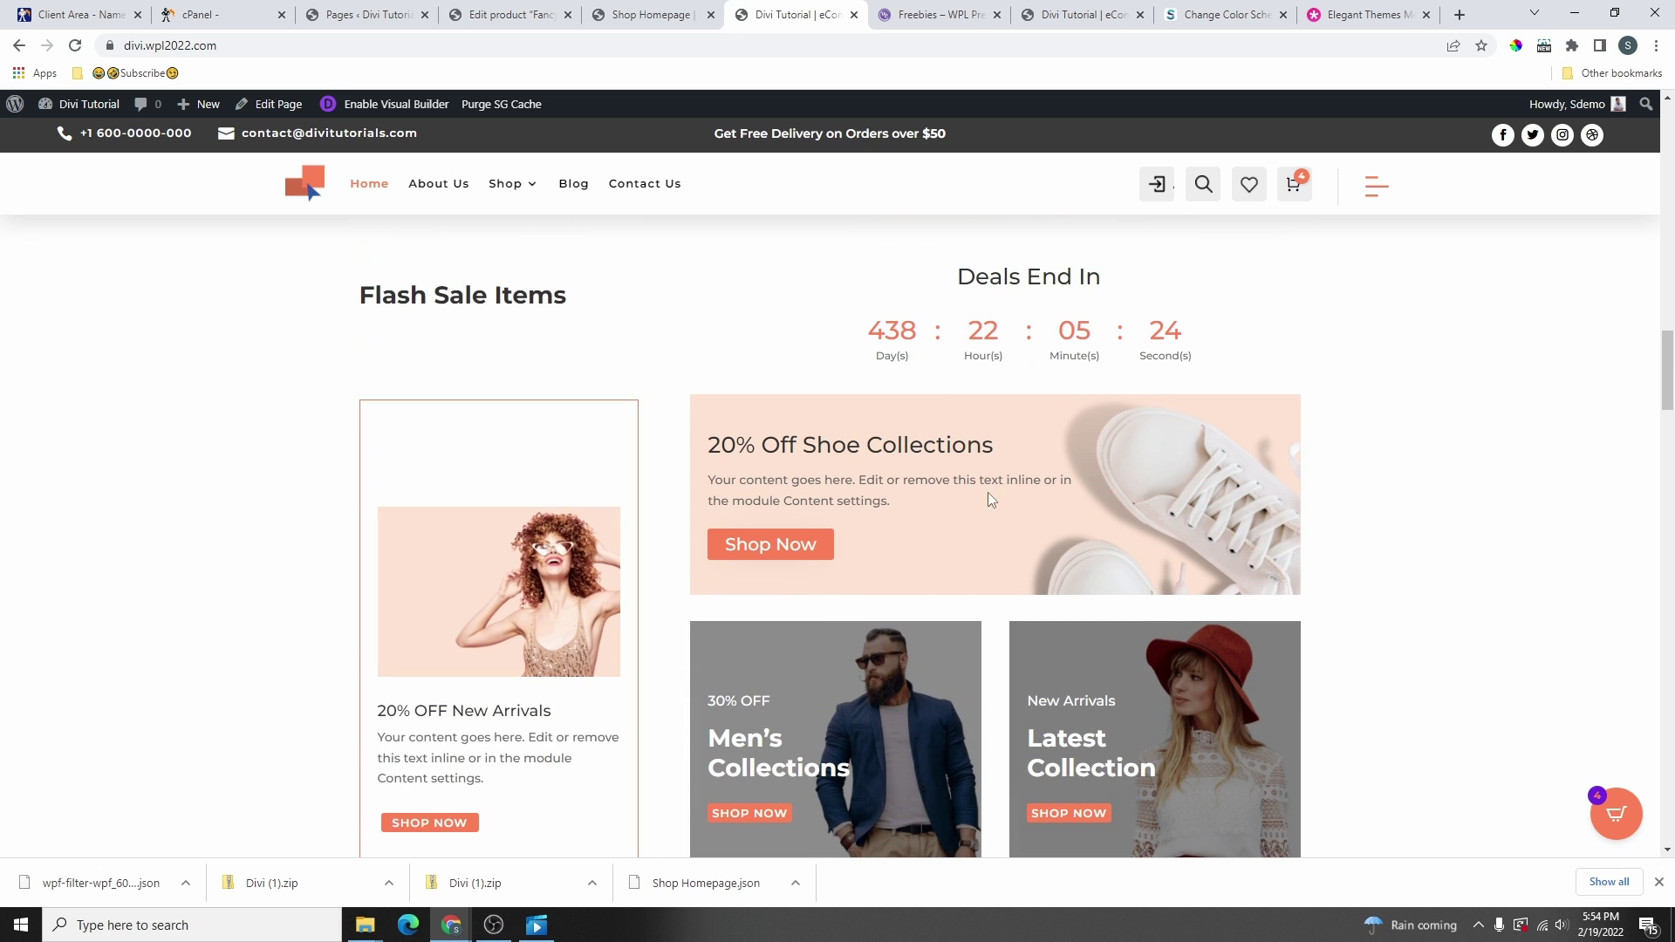
{"action": "scroll", "coordinate": [961, 587], "scroll_direction": "down", "scroll_amount": 1}
- Compare the sections of the own store's Shop Homepage with those of the demo homepage
{"action": "left_click", "coordinate": [650, 14]}
{"action": "scroll", "coordinate": [796, 468], "scroll_direction": "down", "scroll_amount": 20}
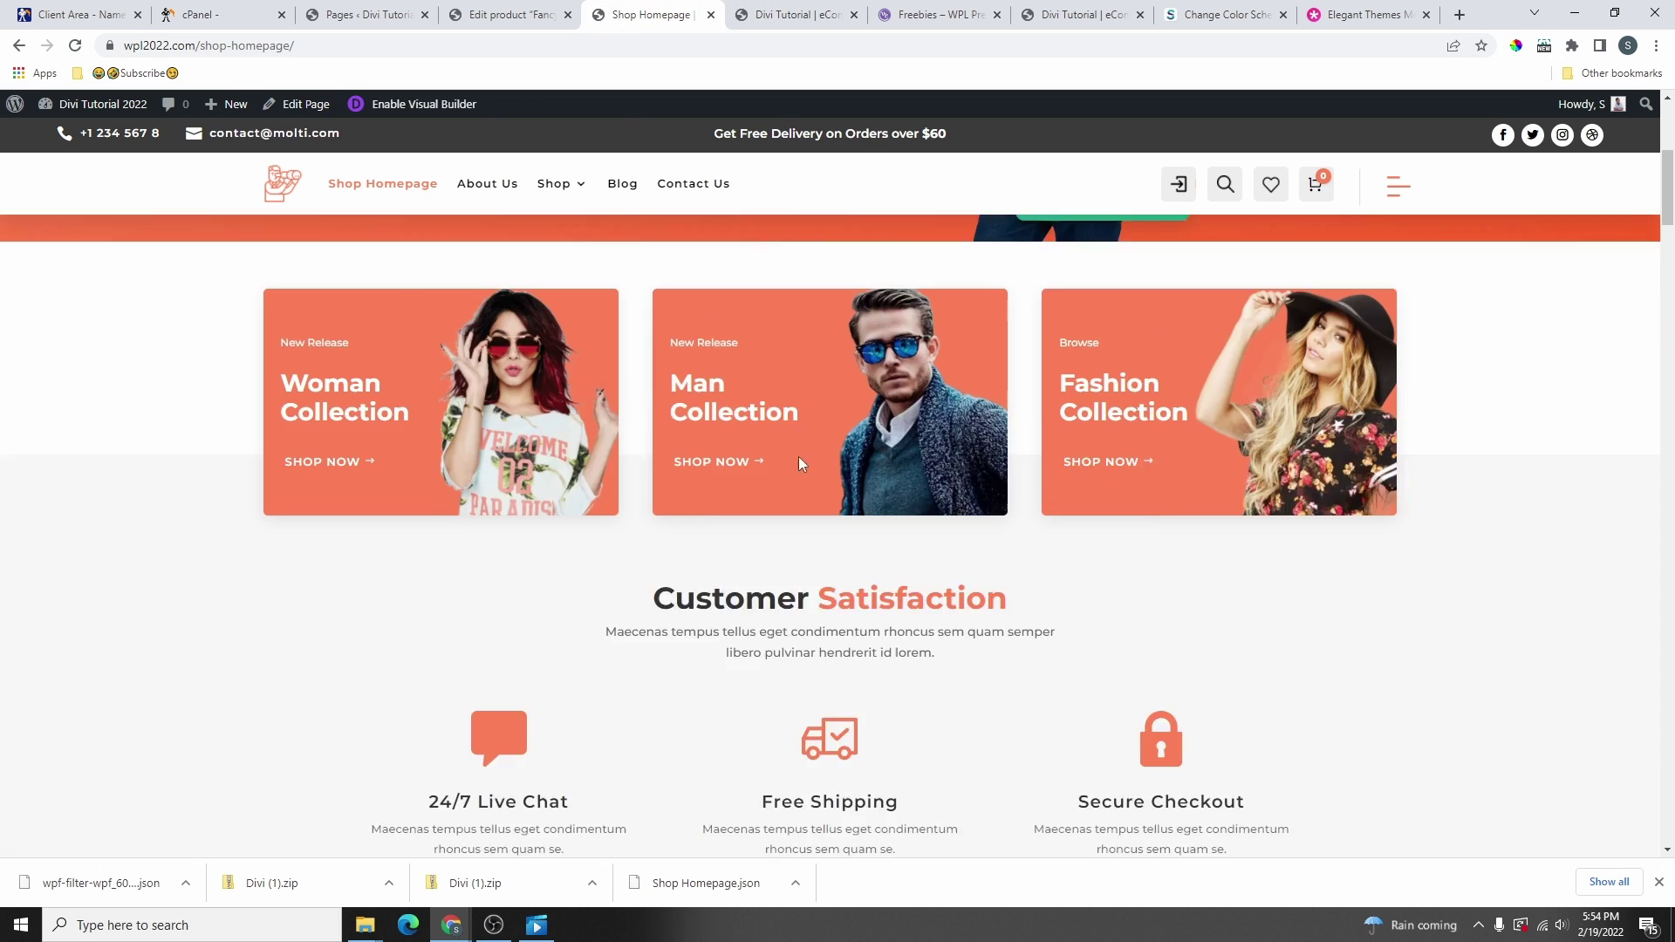
{"action": "scroll", "coordinate": [886, 535], "scroll_direction": "down", "scroll_amount": 10}
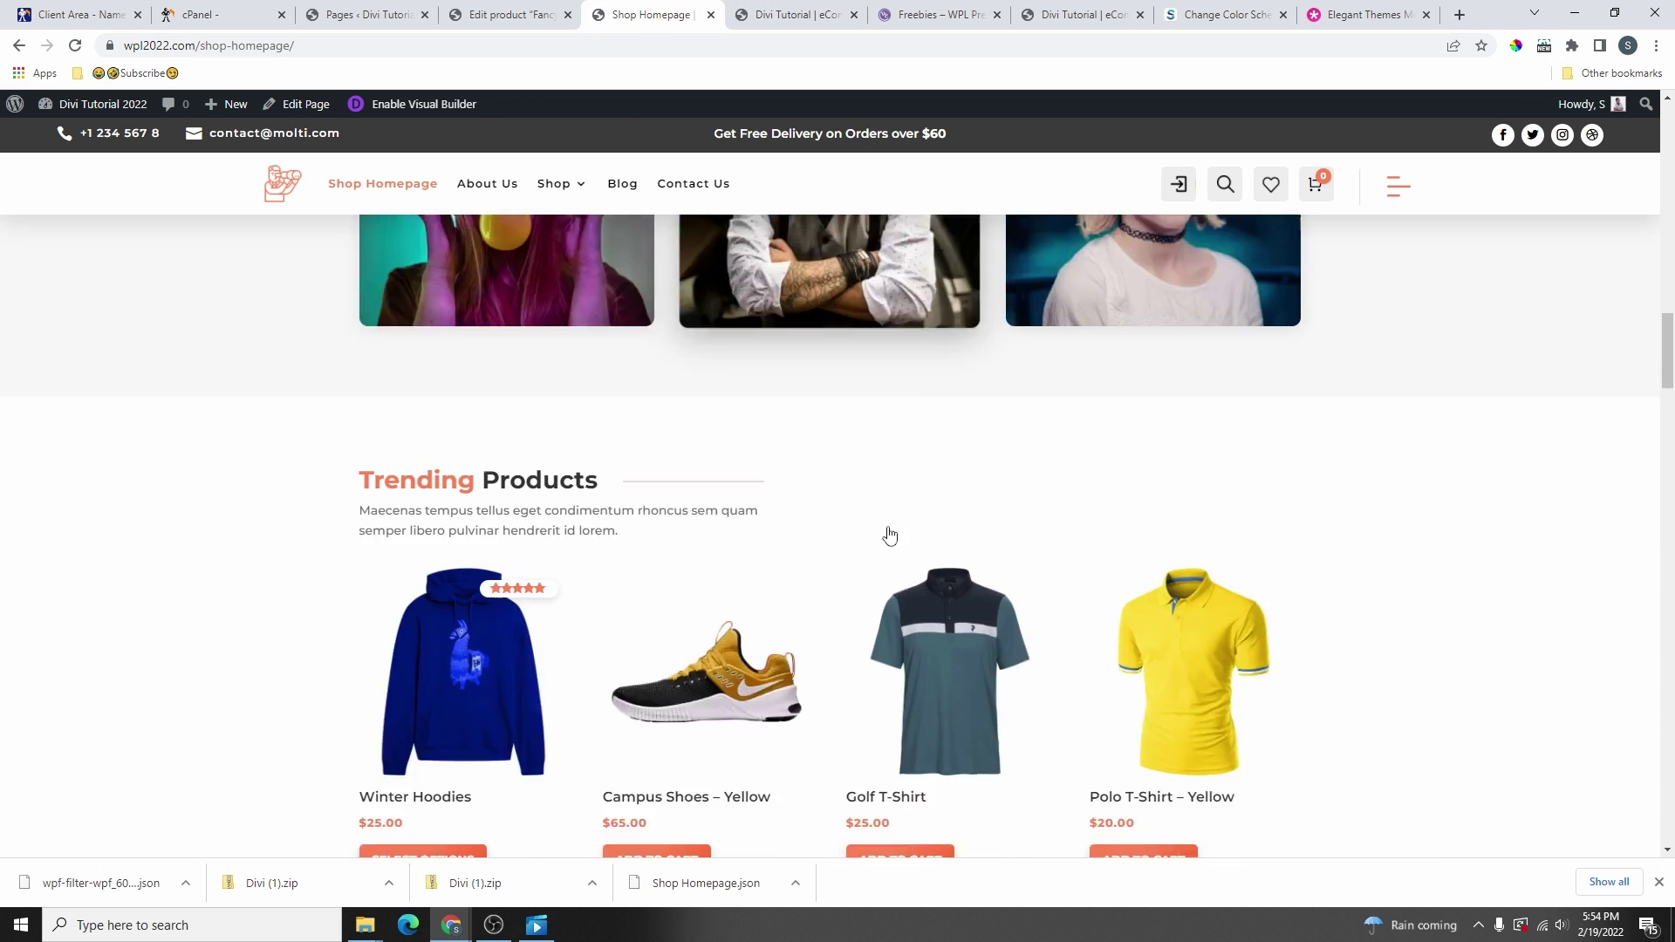
{"action": "left_click", "coordinate": [801, 15]}
{"action": "scroll", "coordinate": [951, 531], "scroll_direction": "up", "scroll_amount": 15}
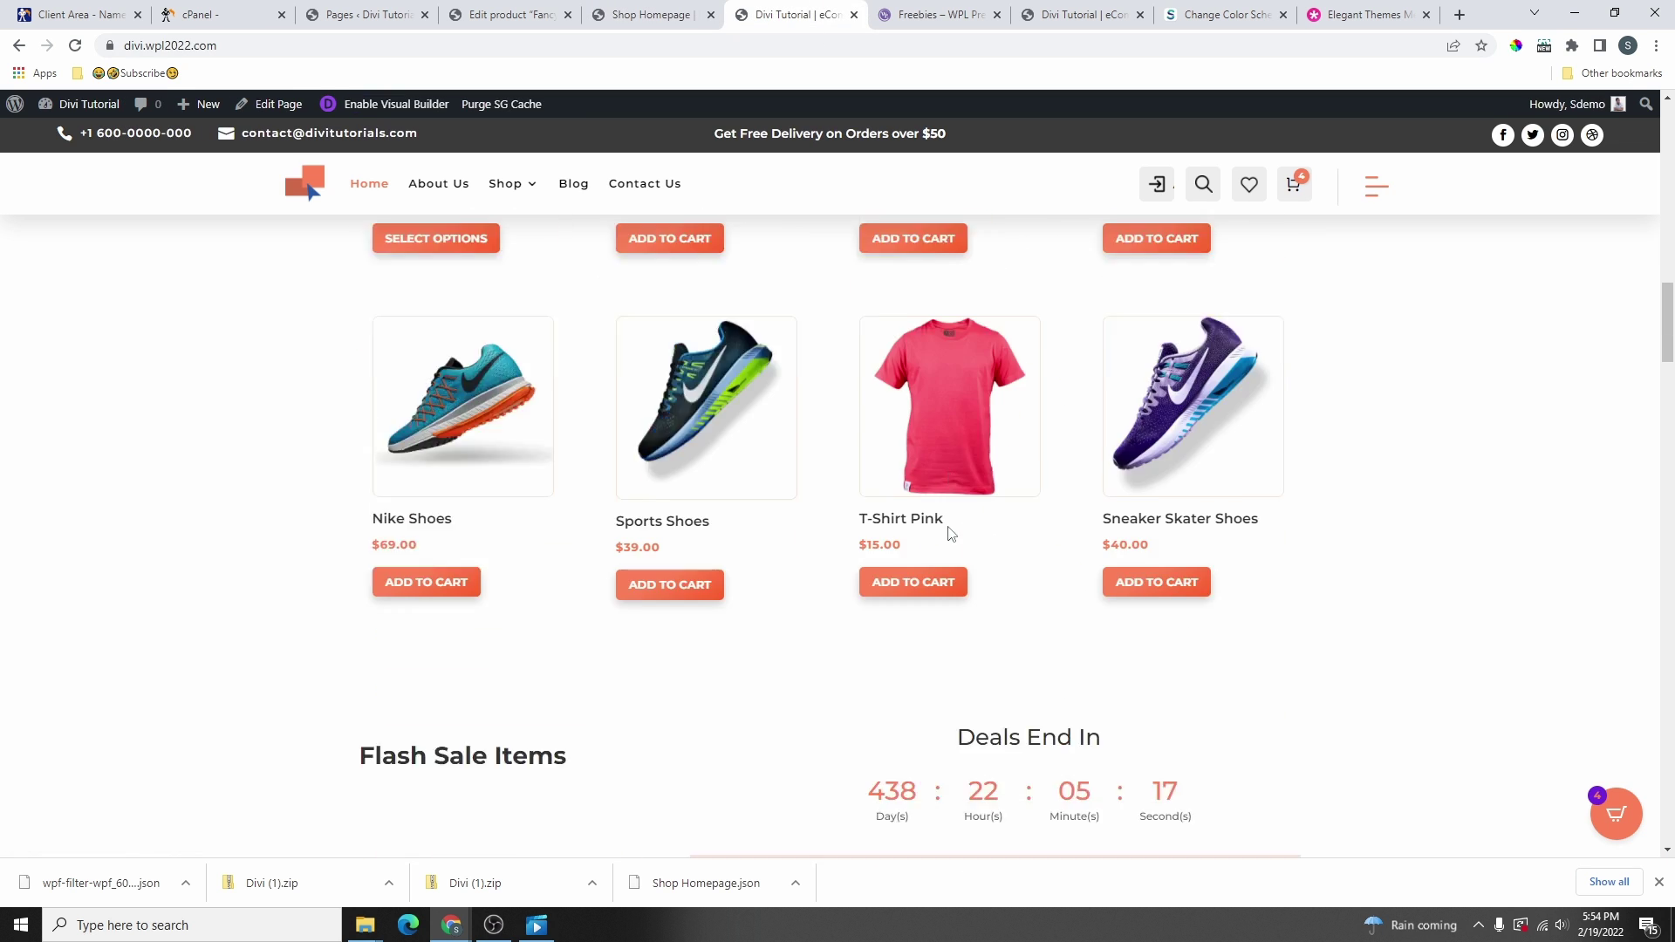
{"action": "scroll", "coordinate": [953, 531], "scroll_direction": "up", "scroll_amount": 3}
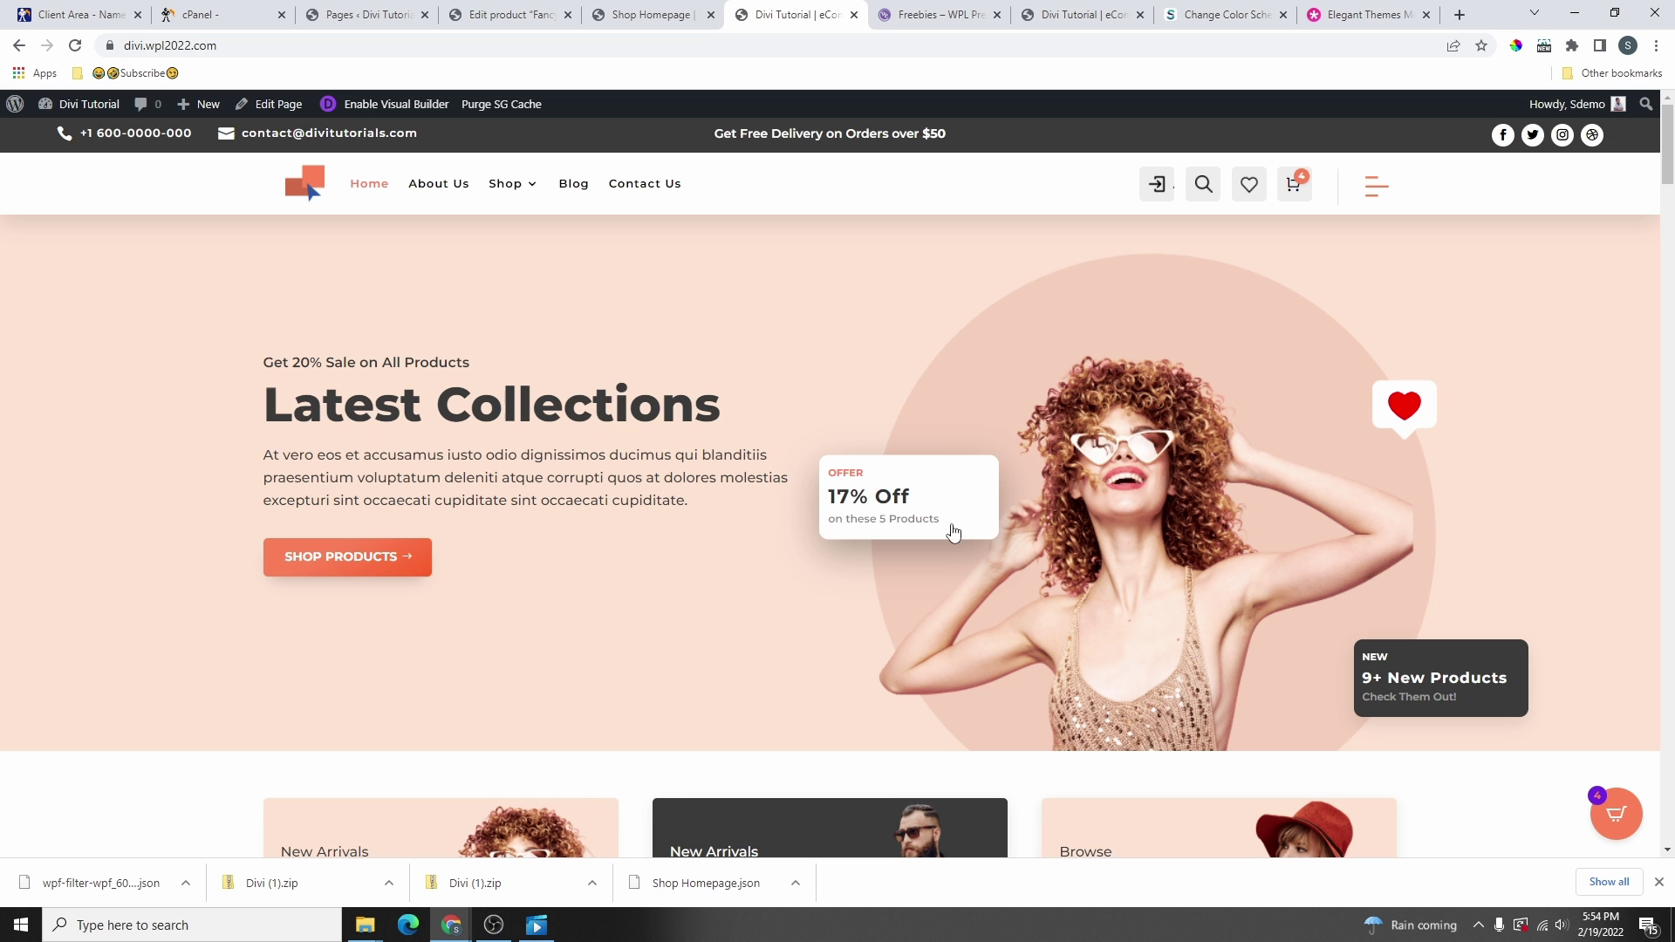
{"action": "left_click", "coordinate": [651, 14]}
{"action": "scroll", "coordinate": [532, 384], "scroll_direction": "up", "scroll_amount": 18}
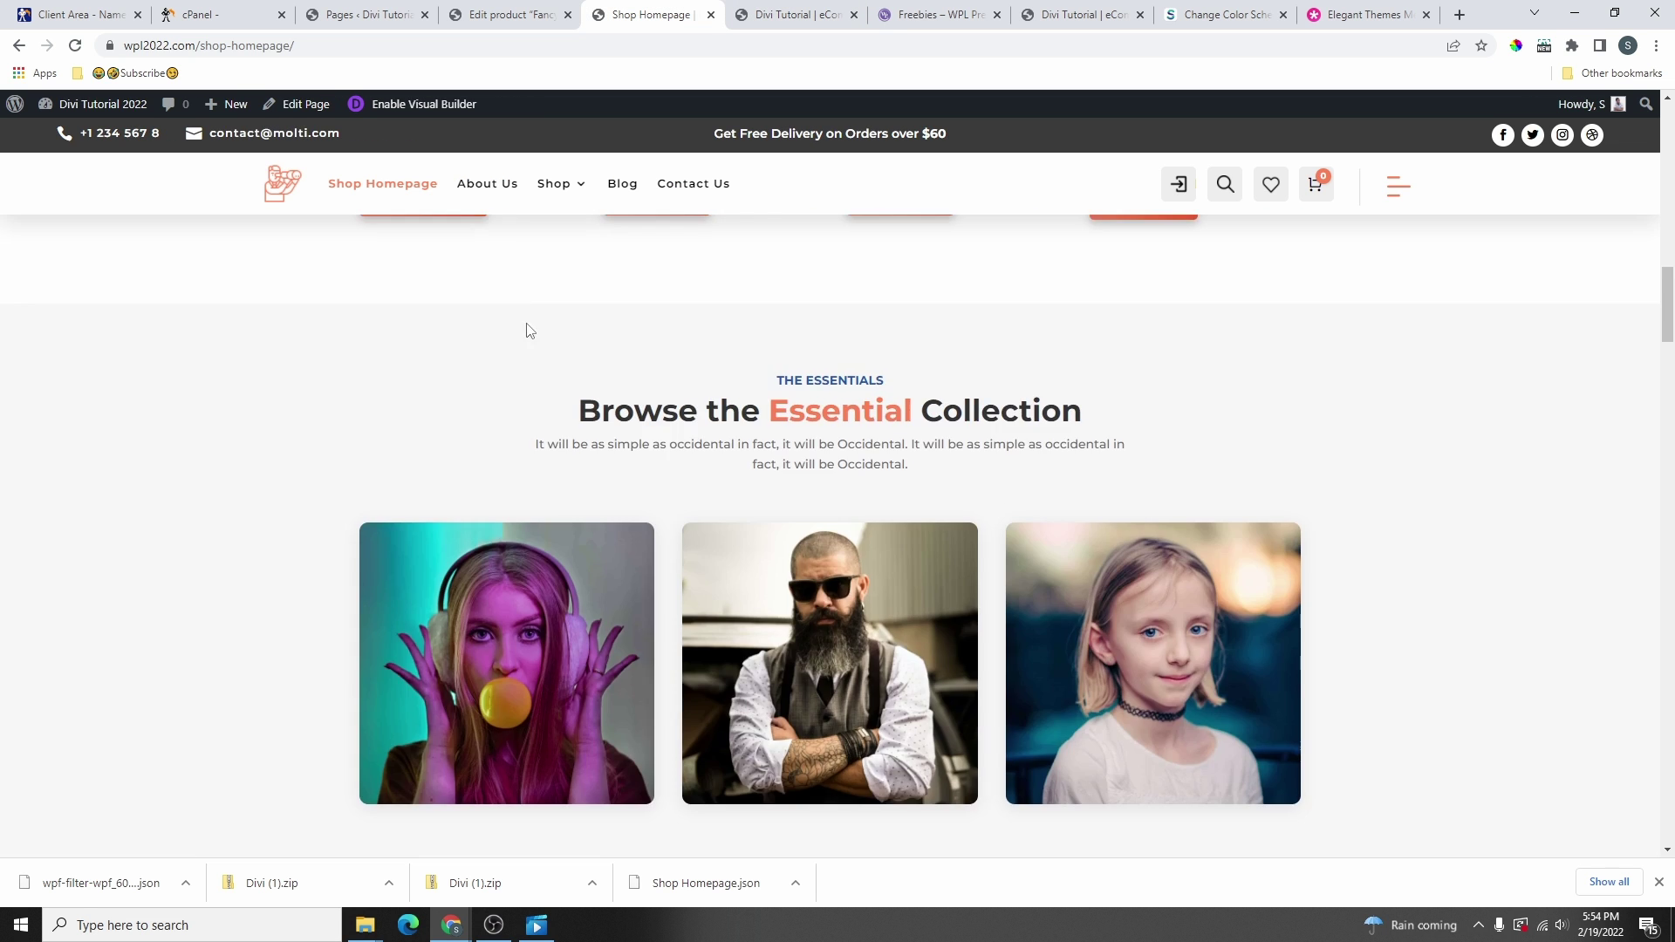
{"action": "scroll", "coordinate": [542, 439], "scroll_direction": "up", "scroll_amount": 8}
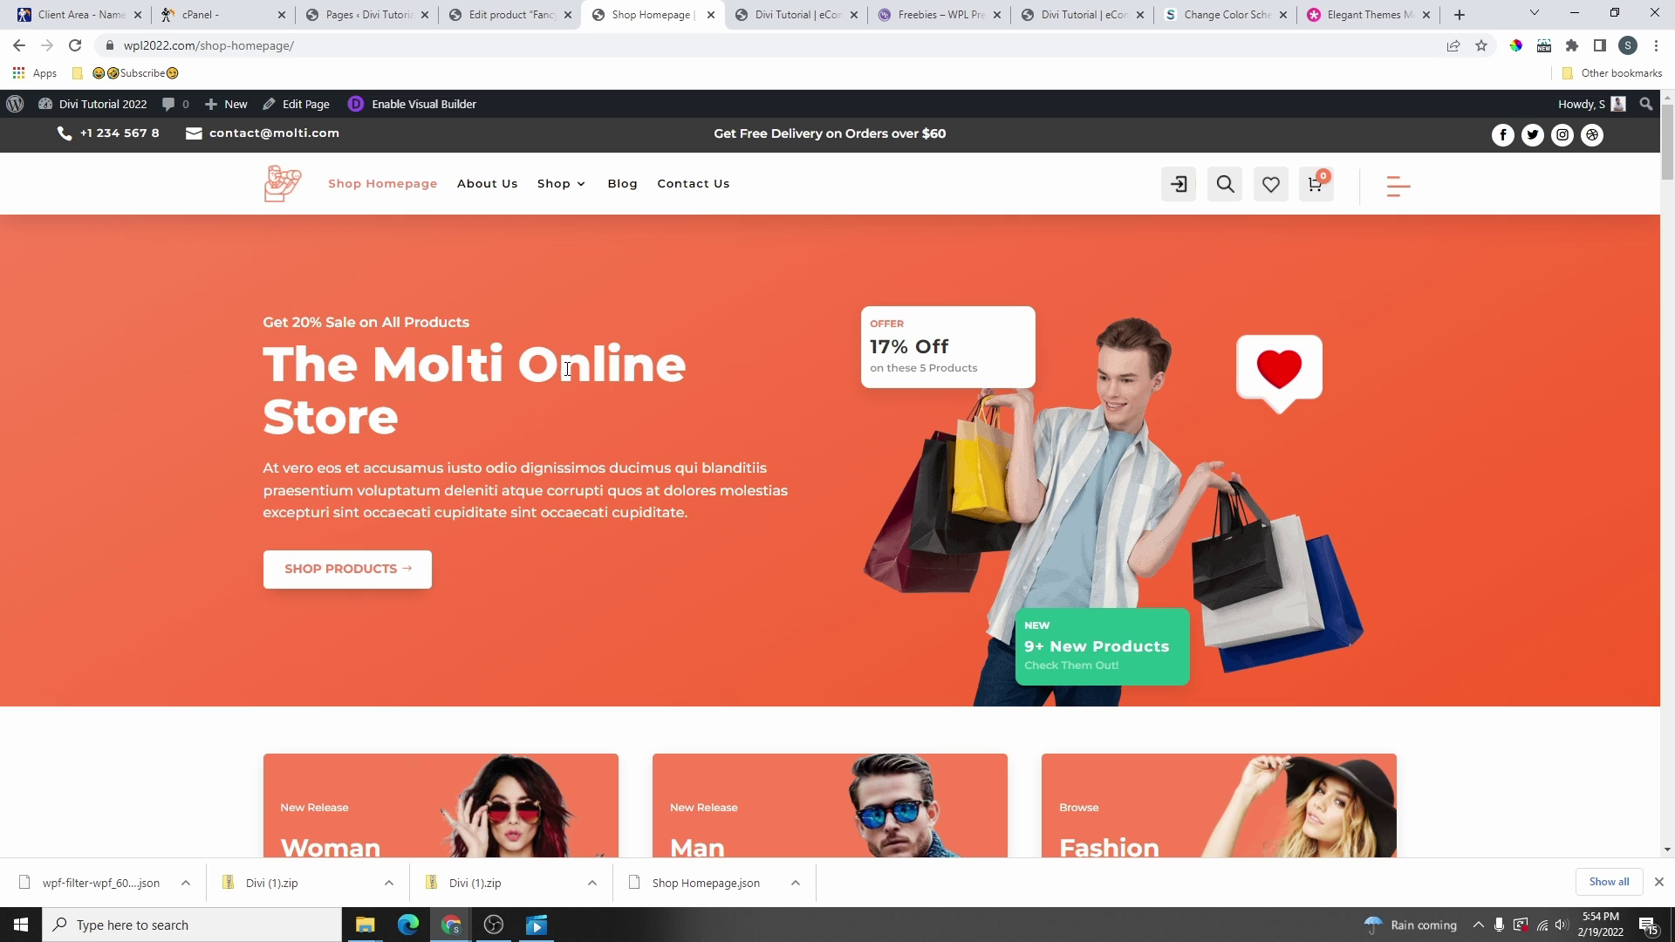
- Open the Shop Homepage in the Visual Builder and bring up the settings of the hero section's row
{"action": "left_click", "coordinate": [423, 106]}
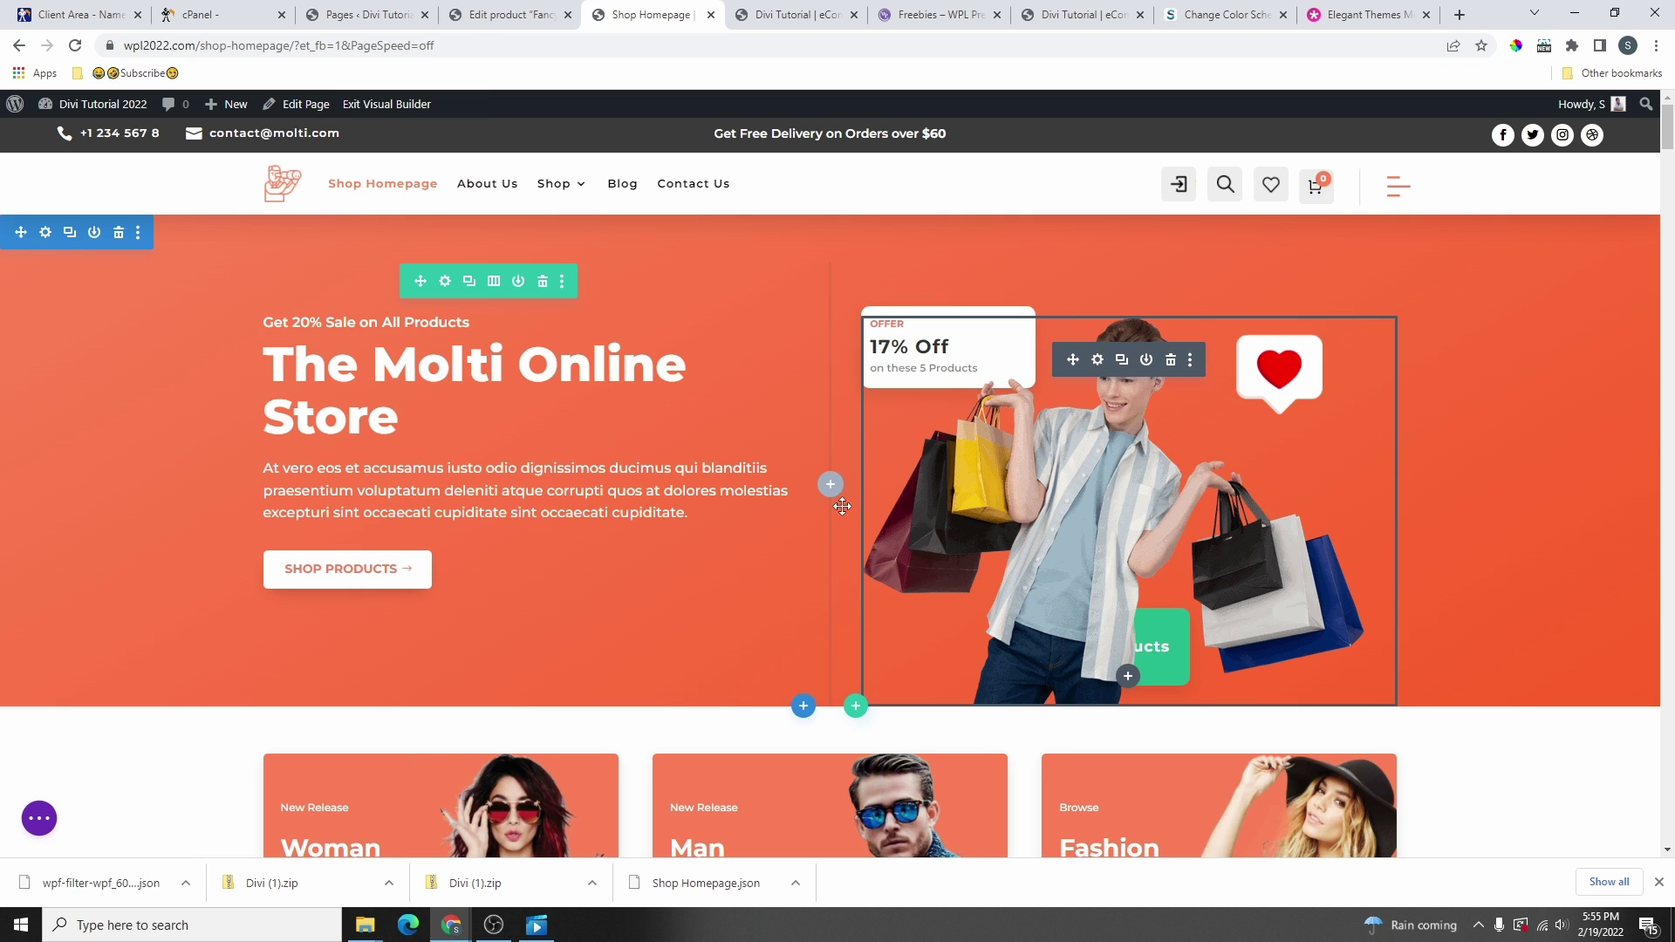
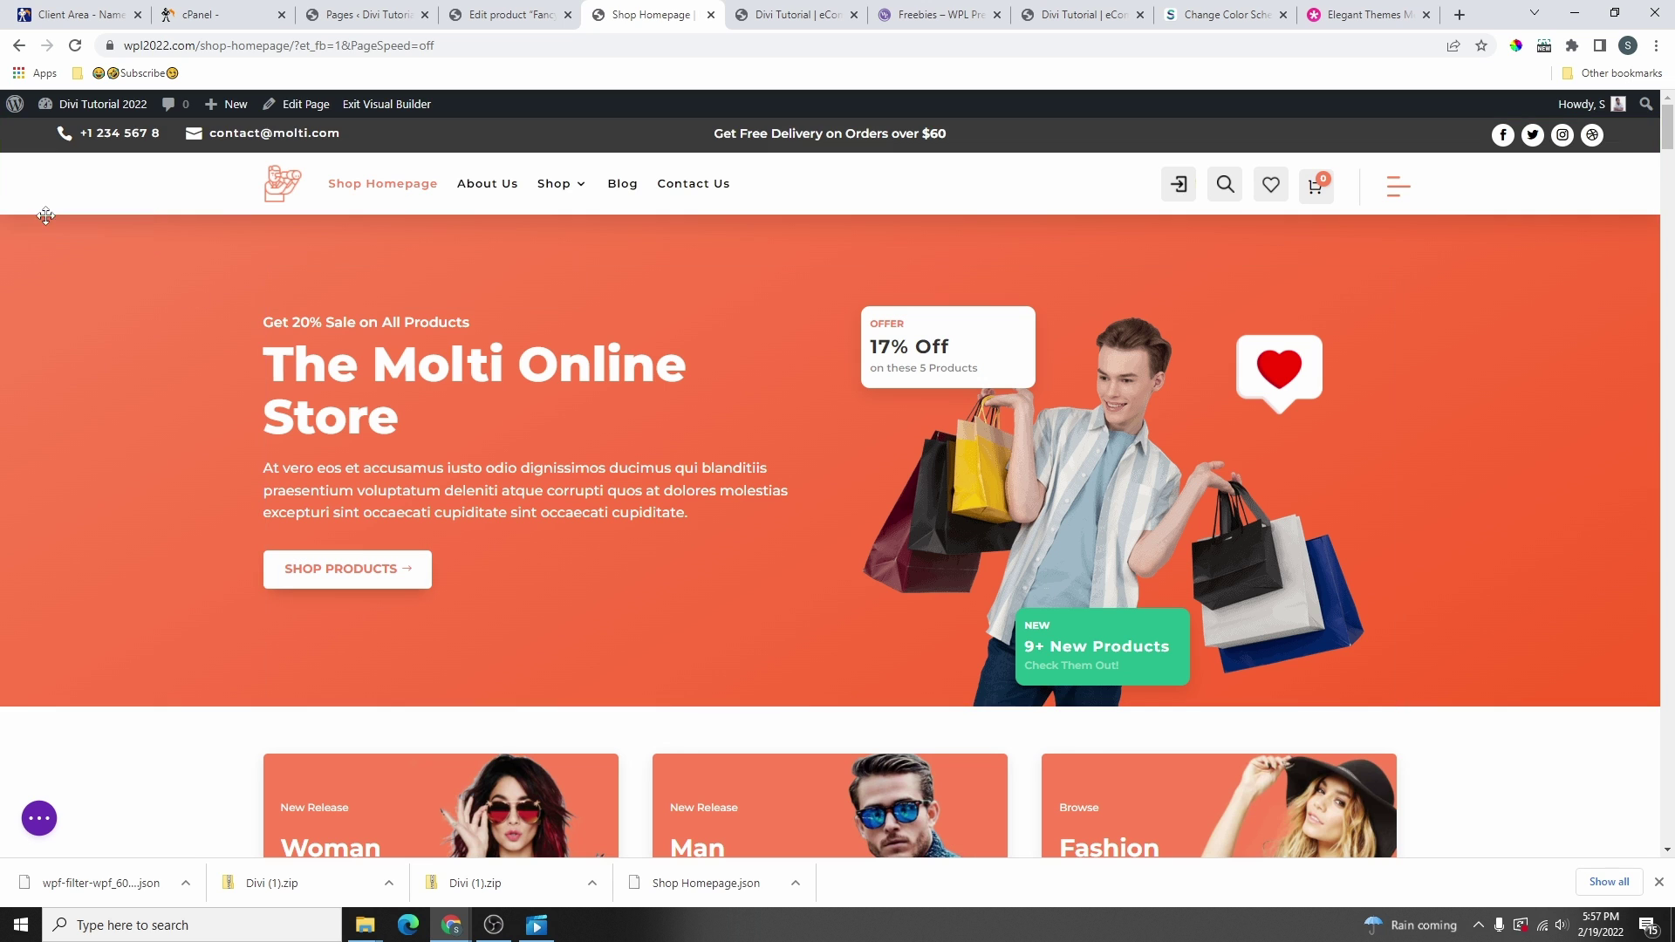
{"action": "mouse_move", "coordinate": [39, 254]}
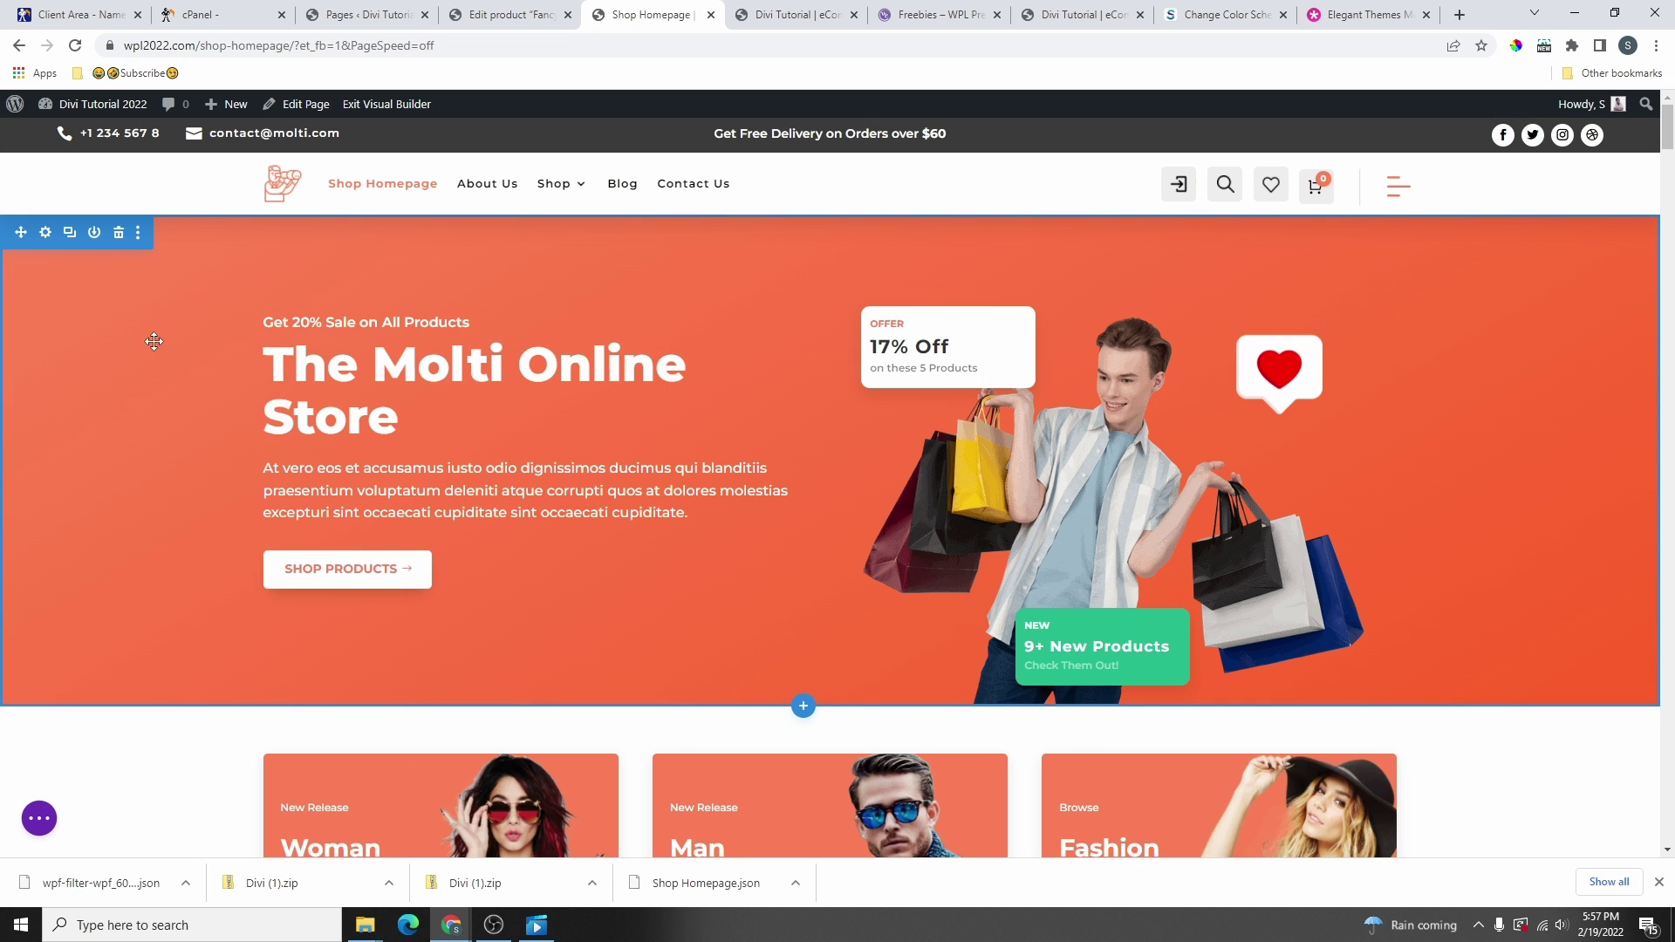
{"action": "mouse_move", "coordinate": [442, 288]}
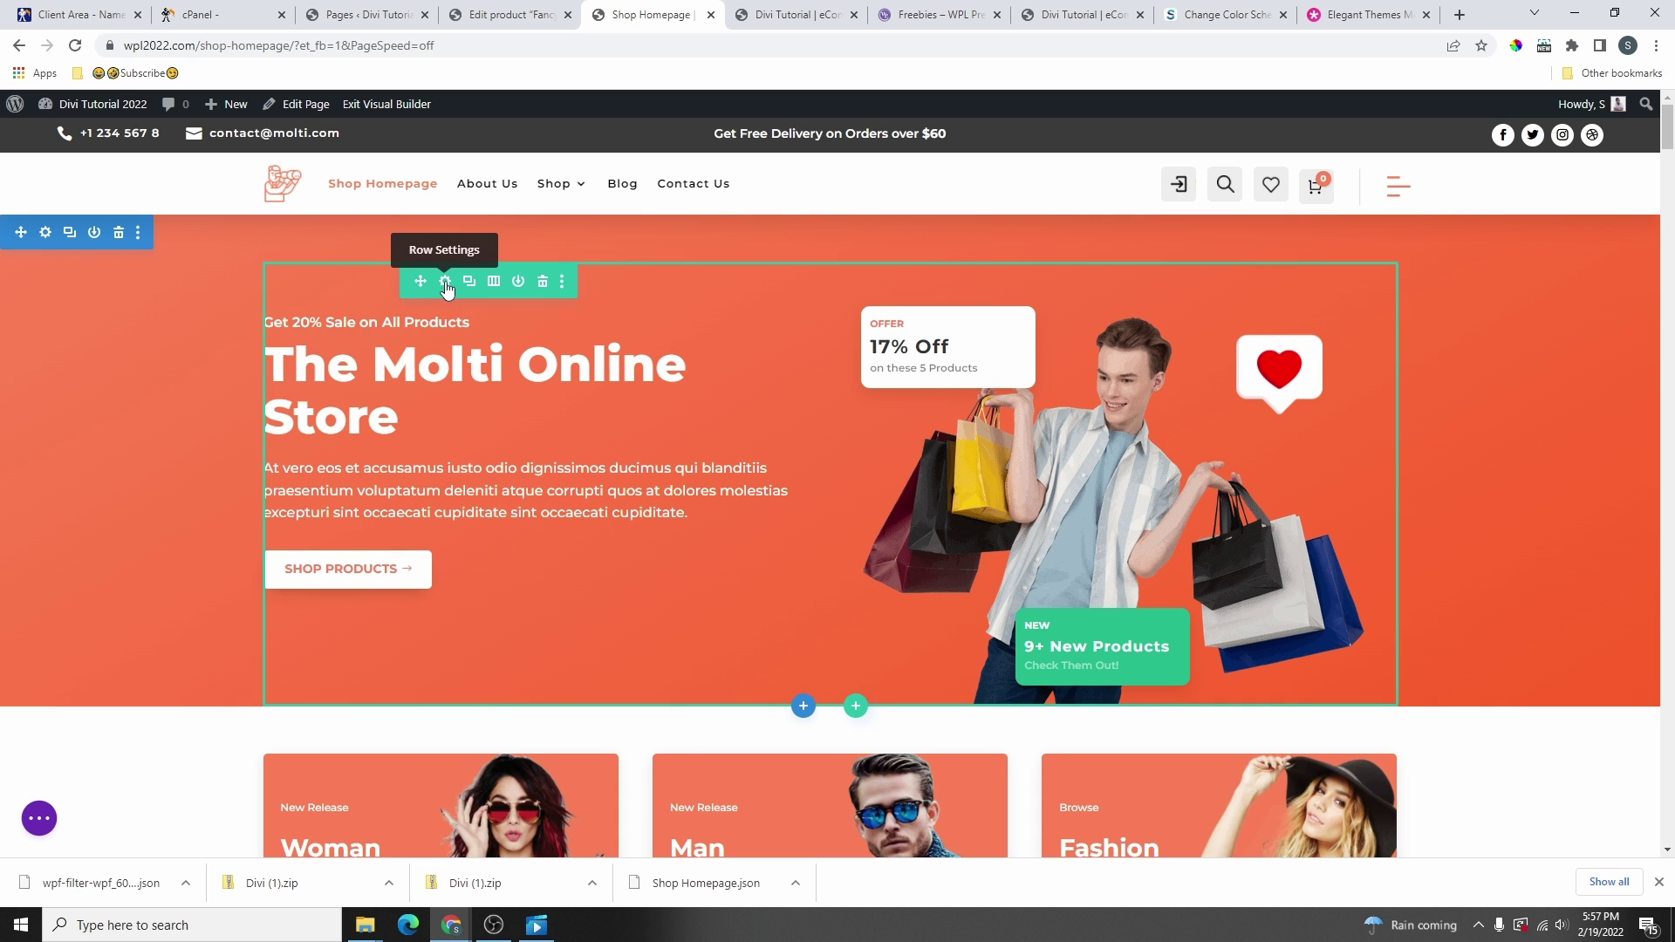
{"action": "left_click", "coordinate": [445, 281]}
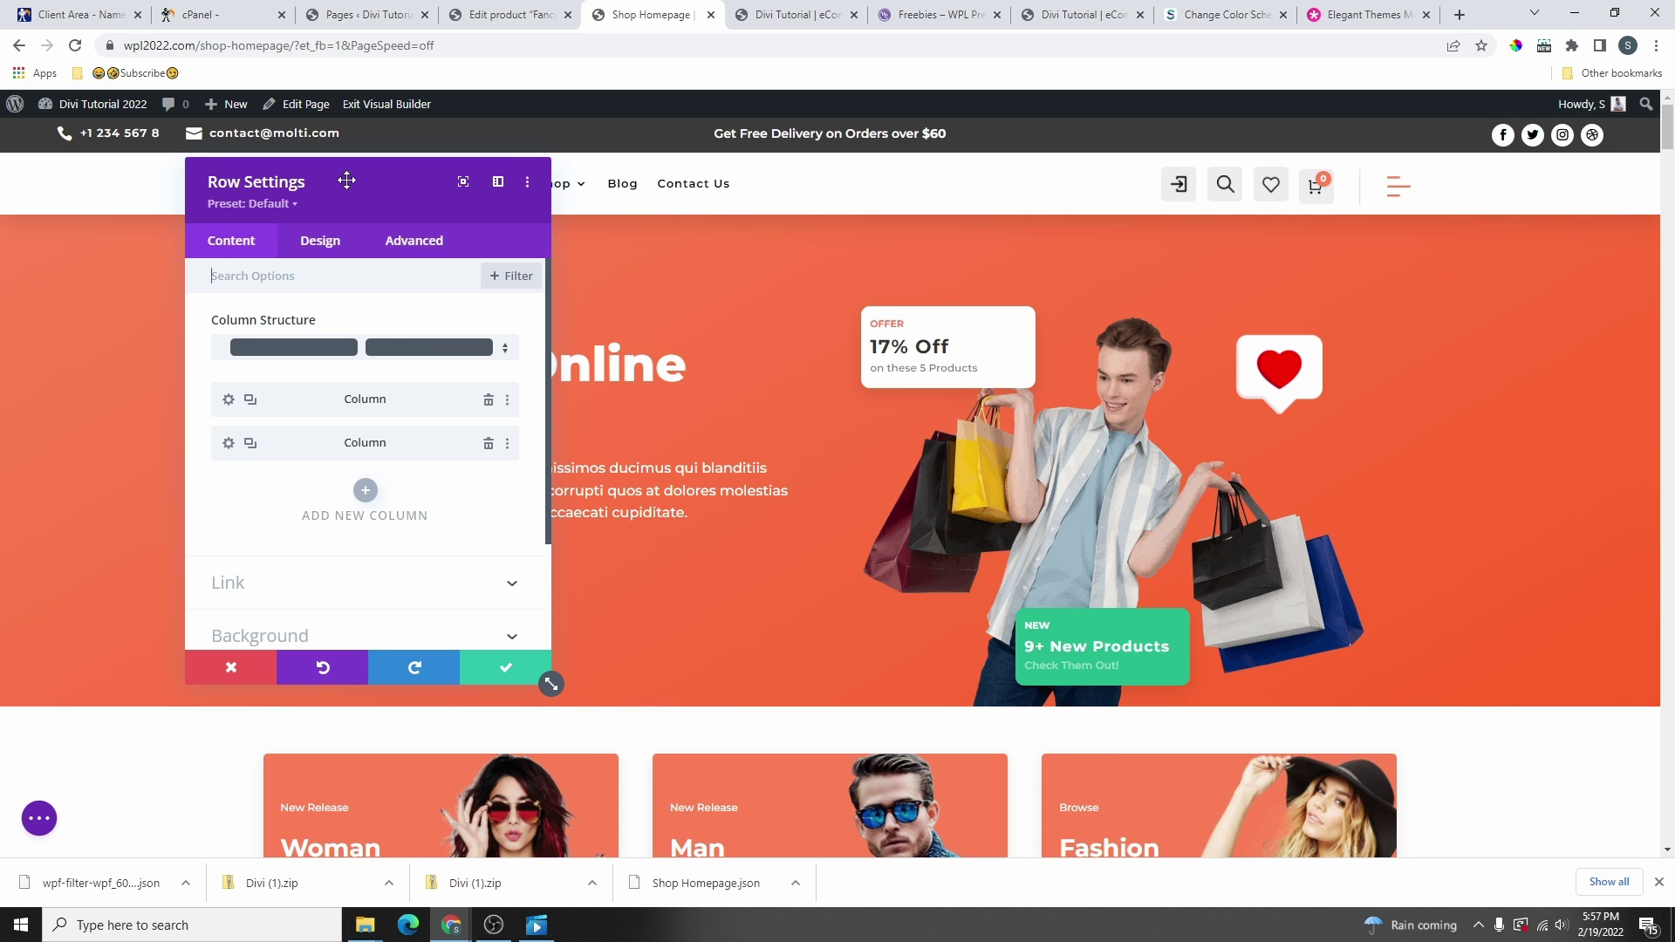
{"action": "left_click_drag", "start_coordinate": [344, 179], "coordinate": [1331, 221]}
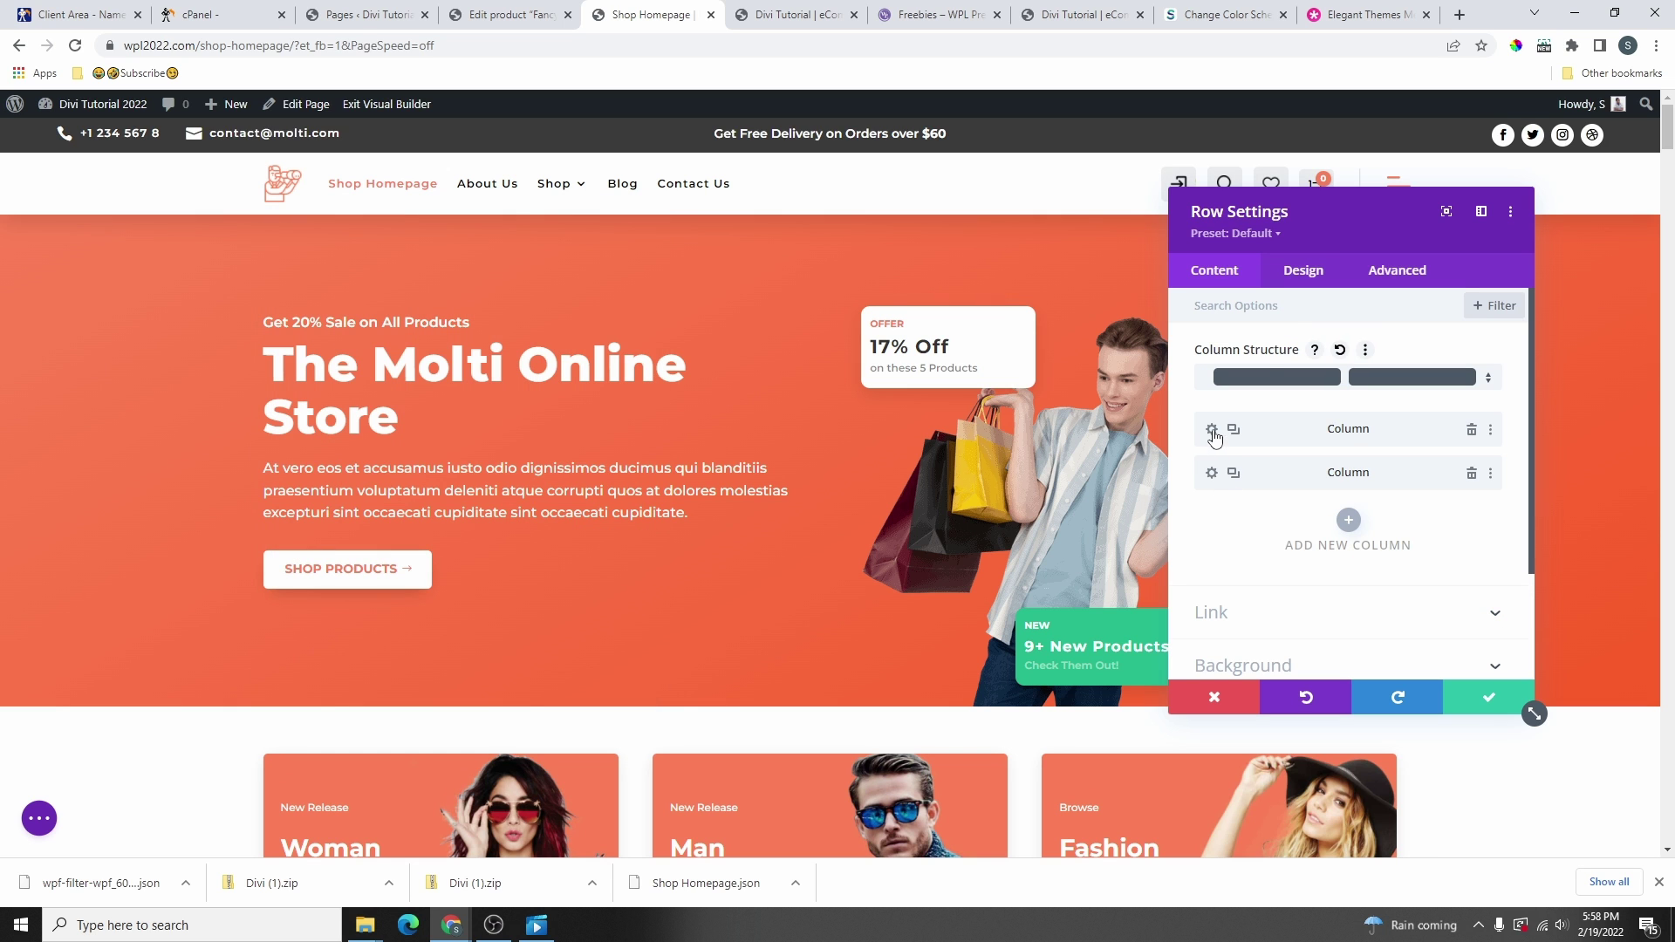
- Give the hero row's first column a purple background color and return to the row settings
{"action": "left_click", "coordinate": [1213, 429]}
{"action": "scroll", "coordinate": [1309, 558], "scroll_direction": "down", "scroll_amount": 1}
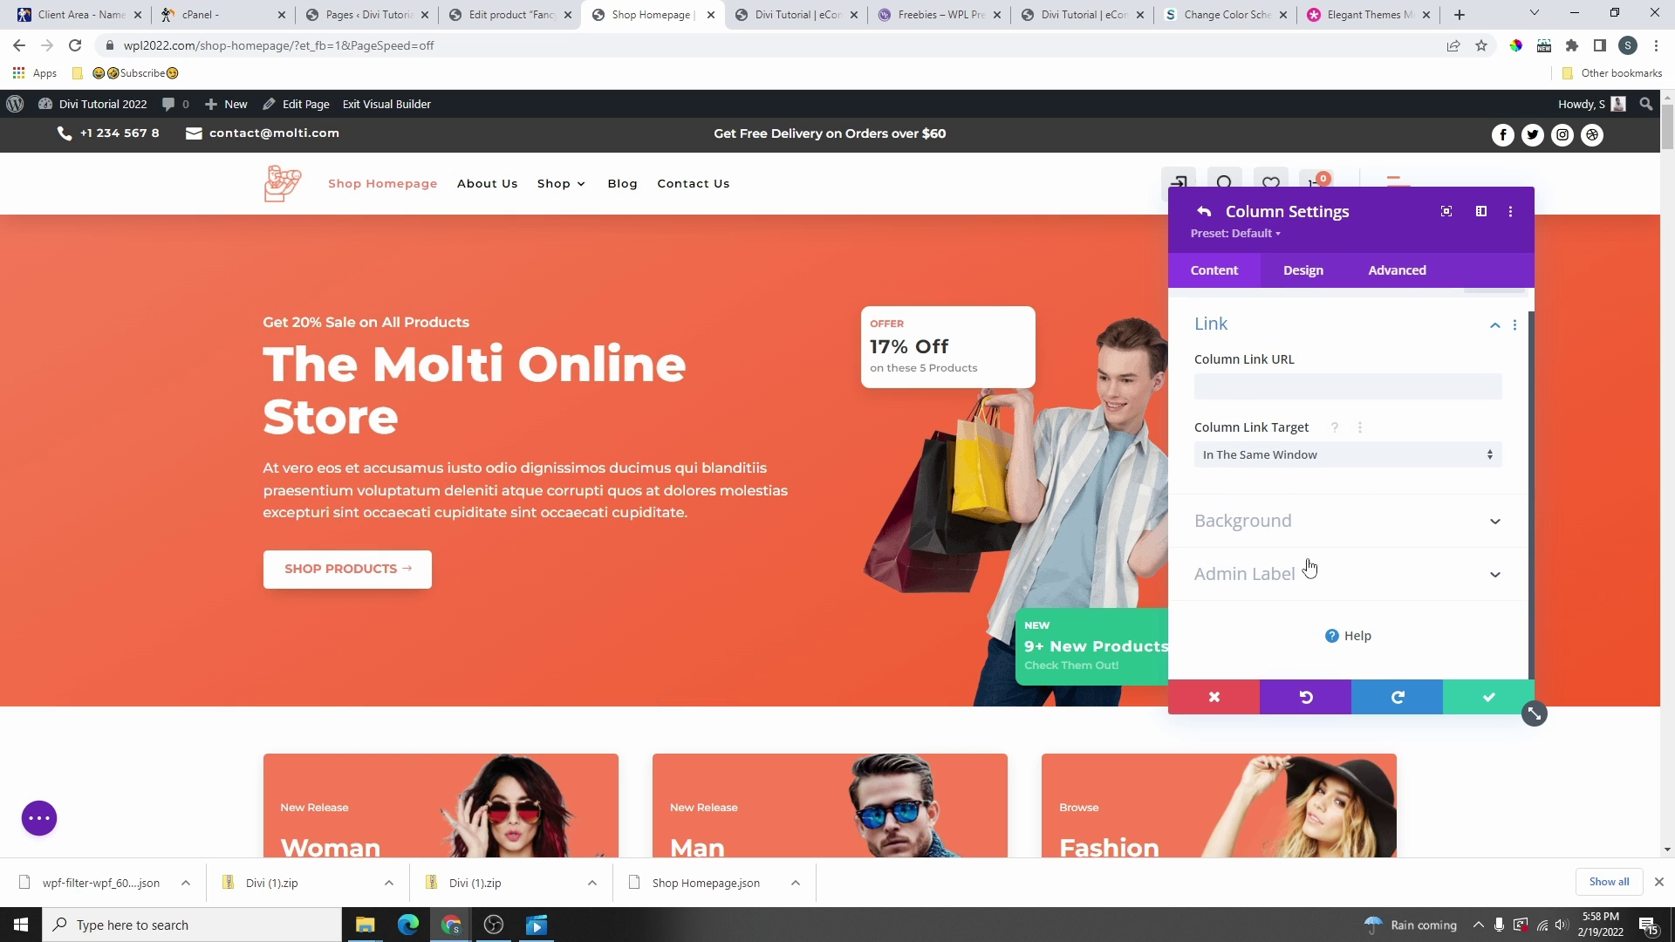
{"action": "left_click", "coordinate": [1326, 523]}
{"action": "scroll", "coordinate": [1361, 567], "scroll_direction": "down", "scroll_amount": 1}
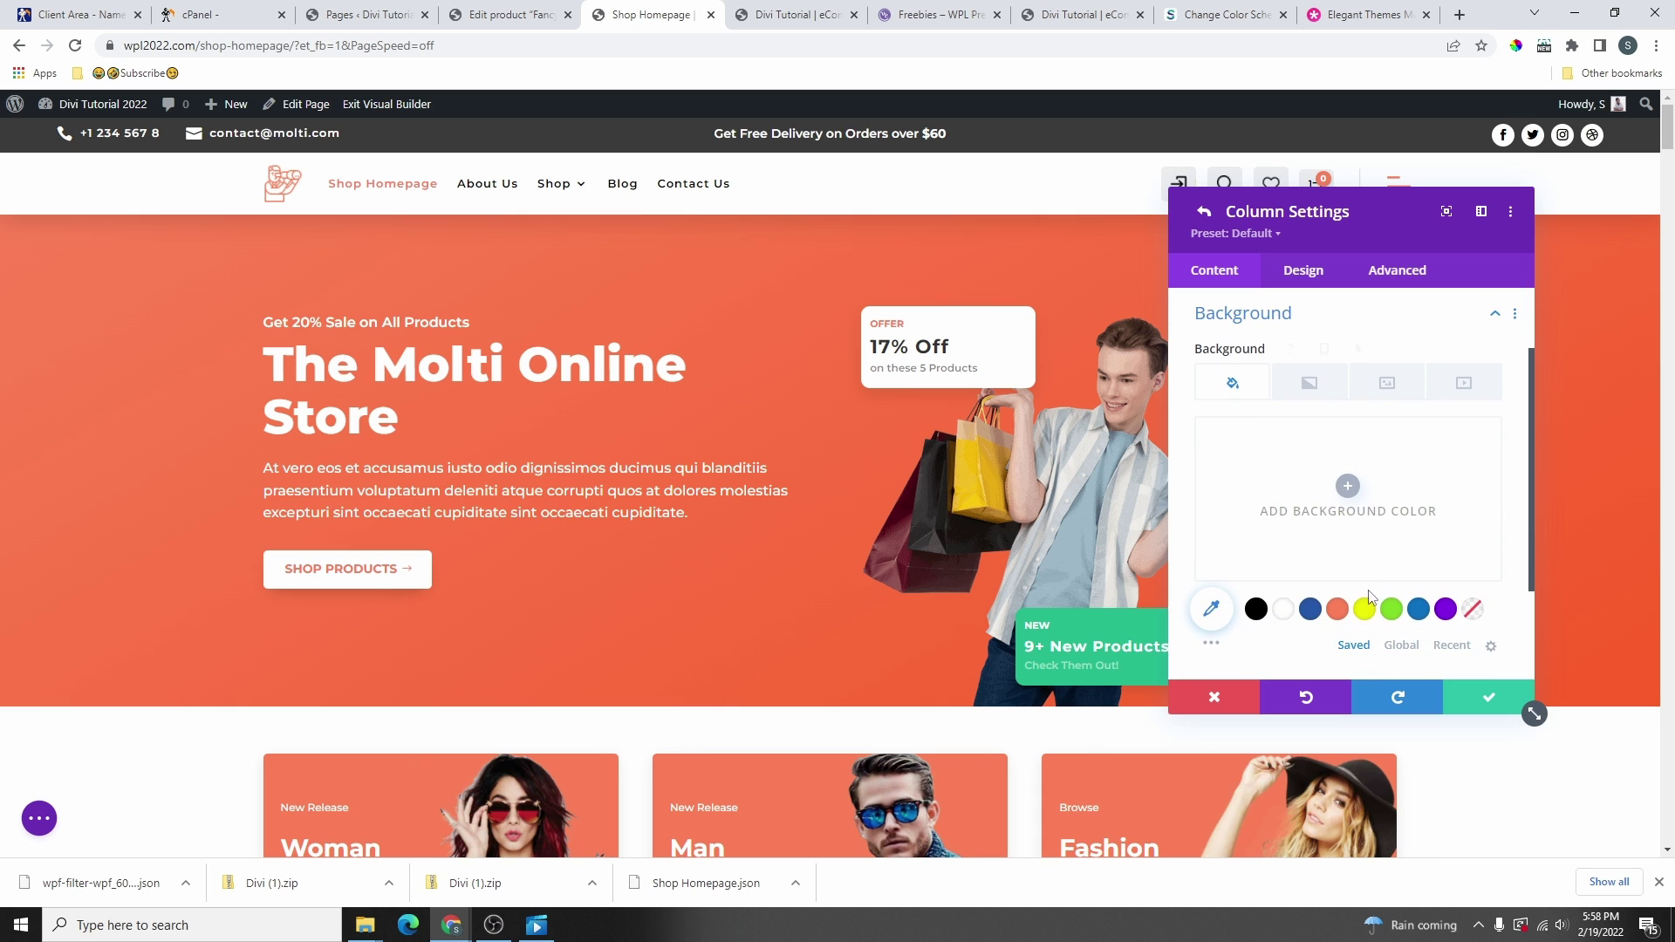
{"action": "left_click", "coordinate": [1447, 613]}
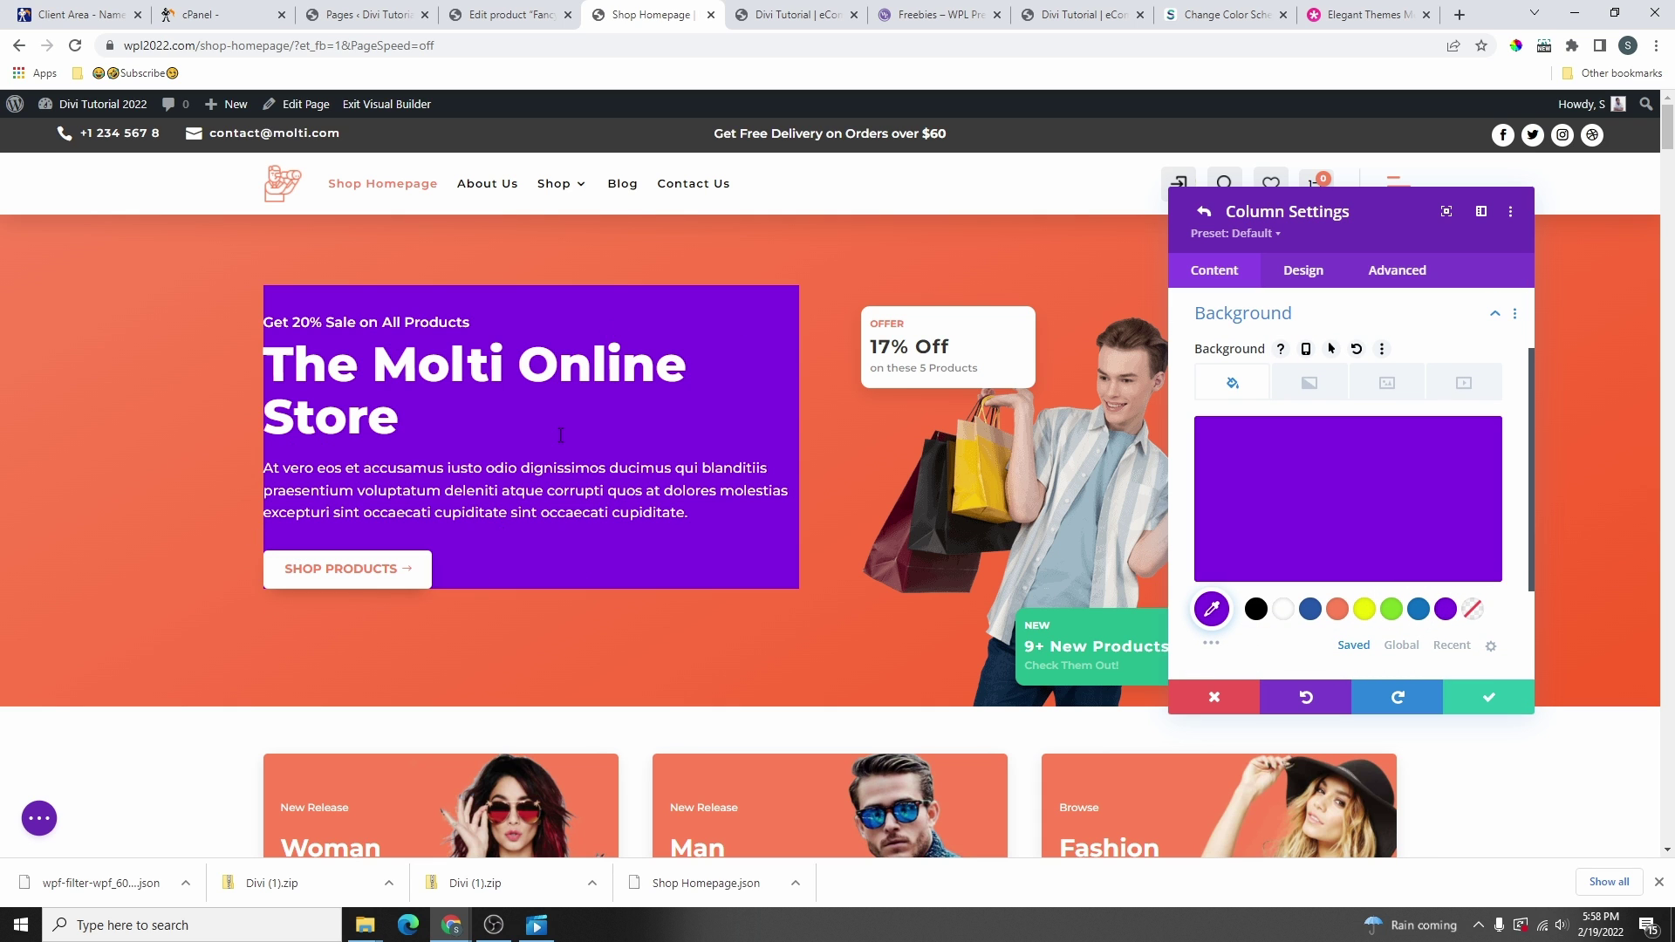
{"action": "left_click", "coordinate": [1205, 211]}
- Give the hero row's second column a yellow background color
{"action": "left_click_drag", "start_coordinate": [1246, 218], "coordinate": [539, 211]}
{"action": "scroll", "coordinate": [528, 367], "scroll_direction": "up", "scroll_amount": 3}
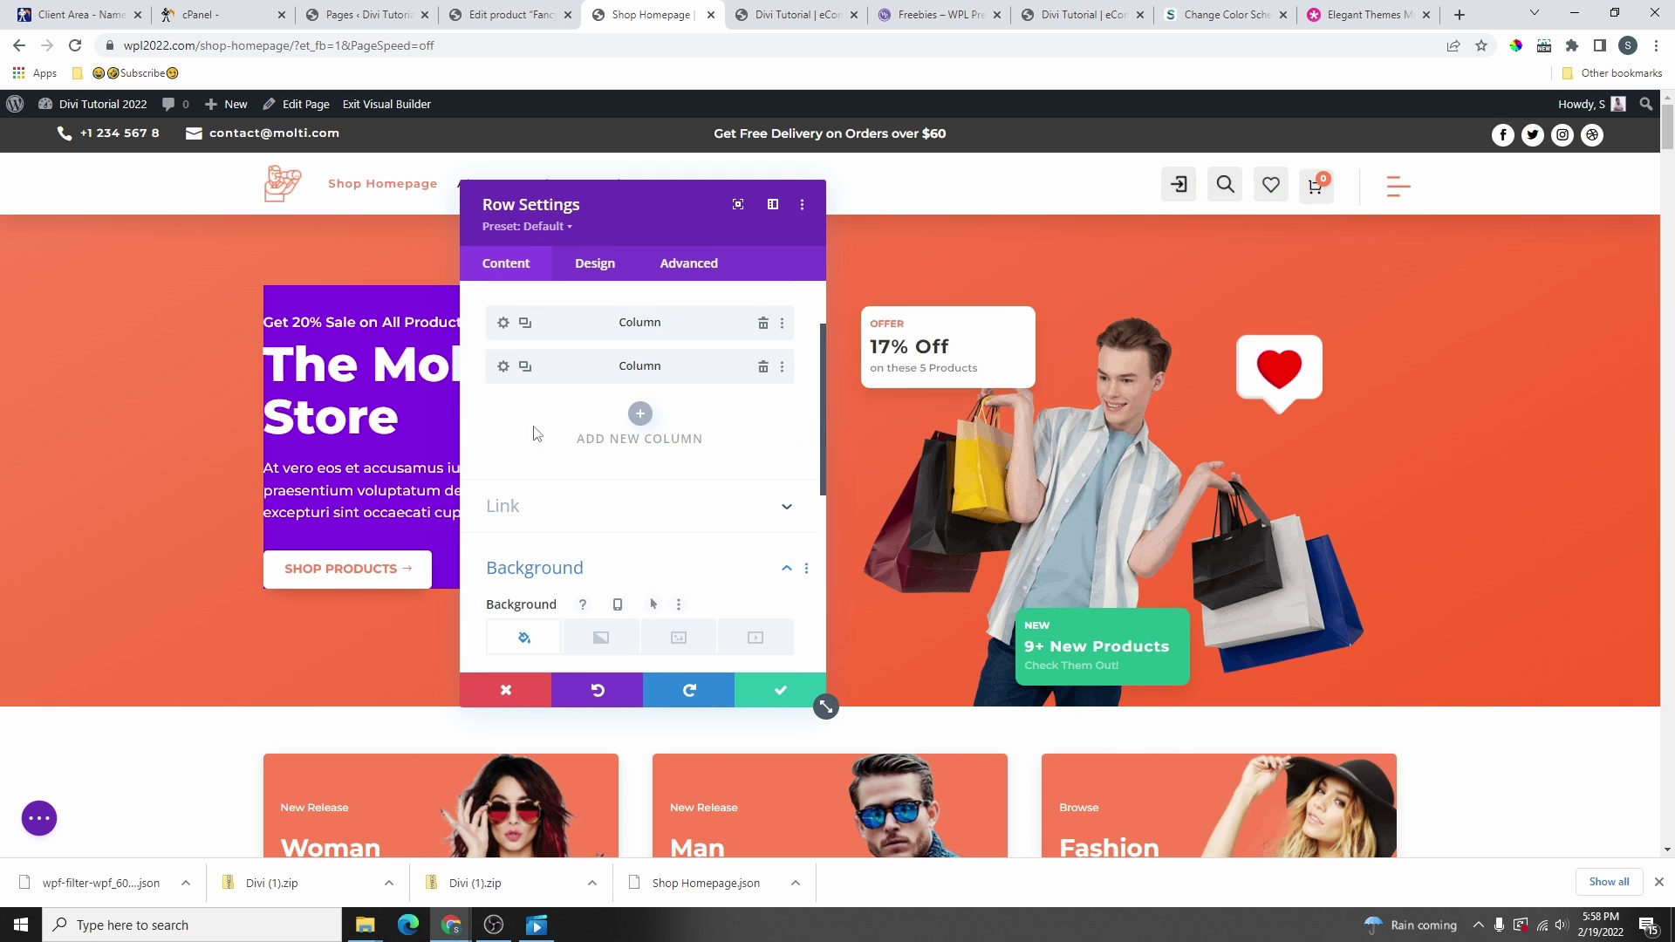
{"action": "left_click", "coordinate": [502, 374]}
{"action": "scroll", "coordinate": [600, 433], "scroll_direction": "down", "scroll_amount": 1}
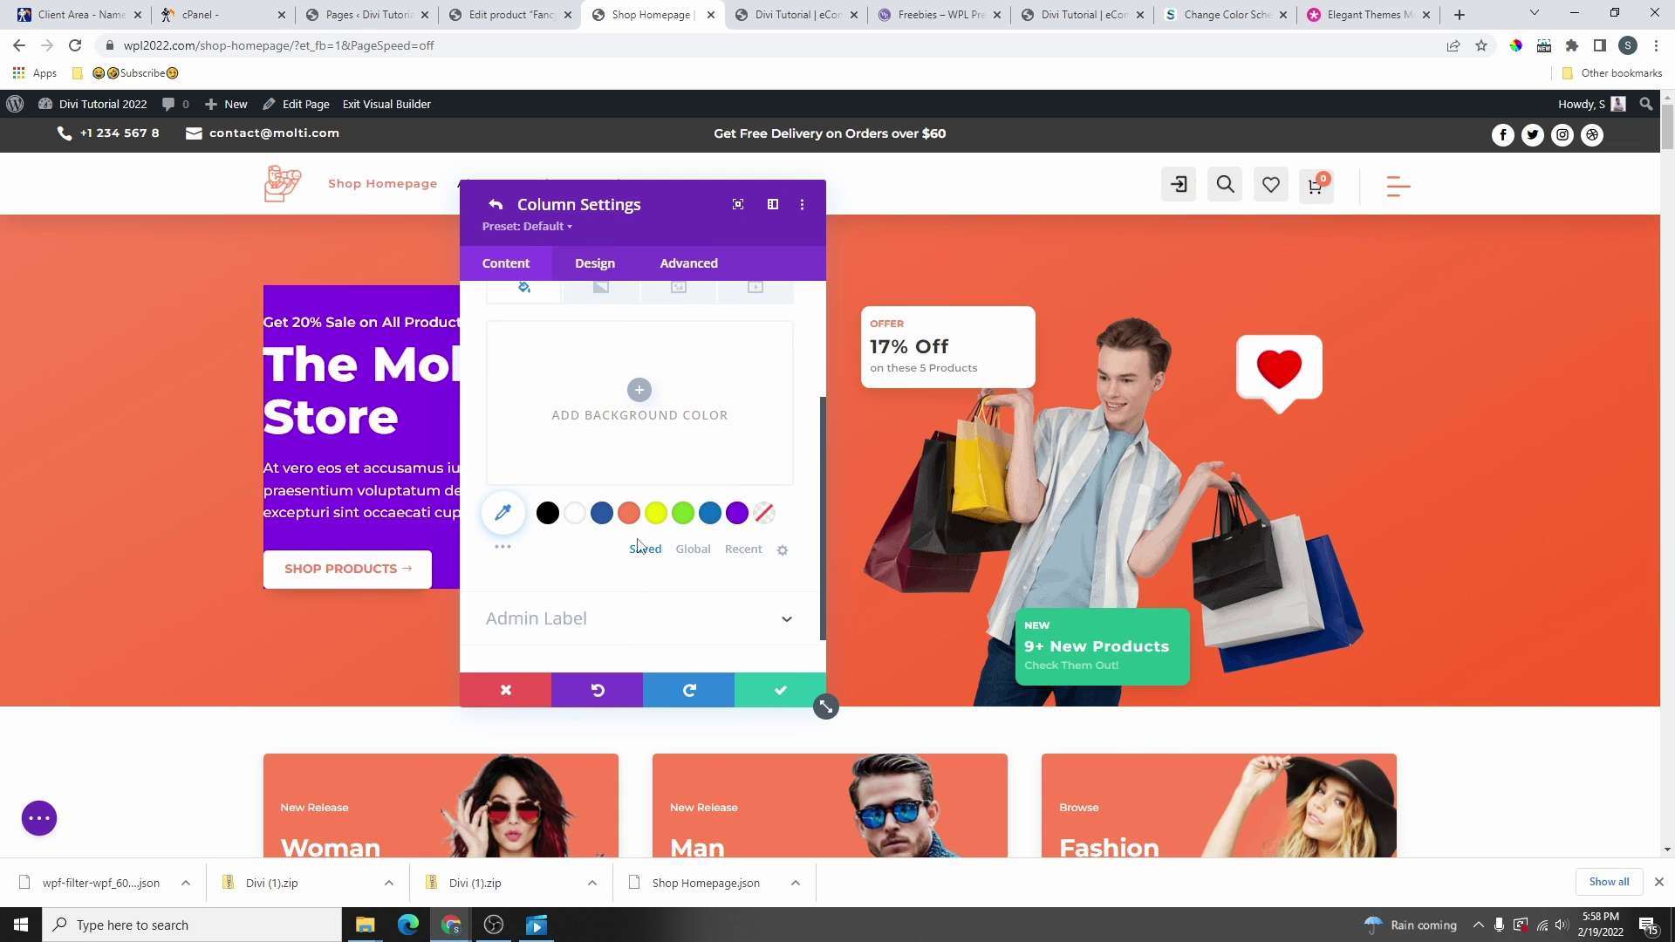
{"action": "left_click", "coordinate": [656, 514]}
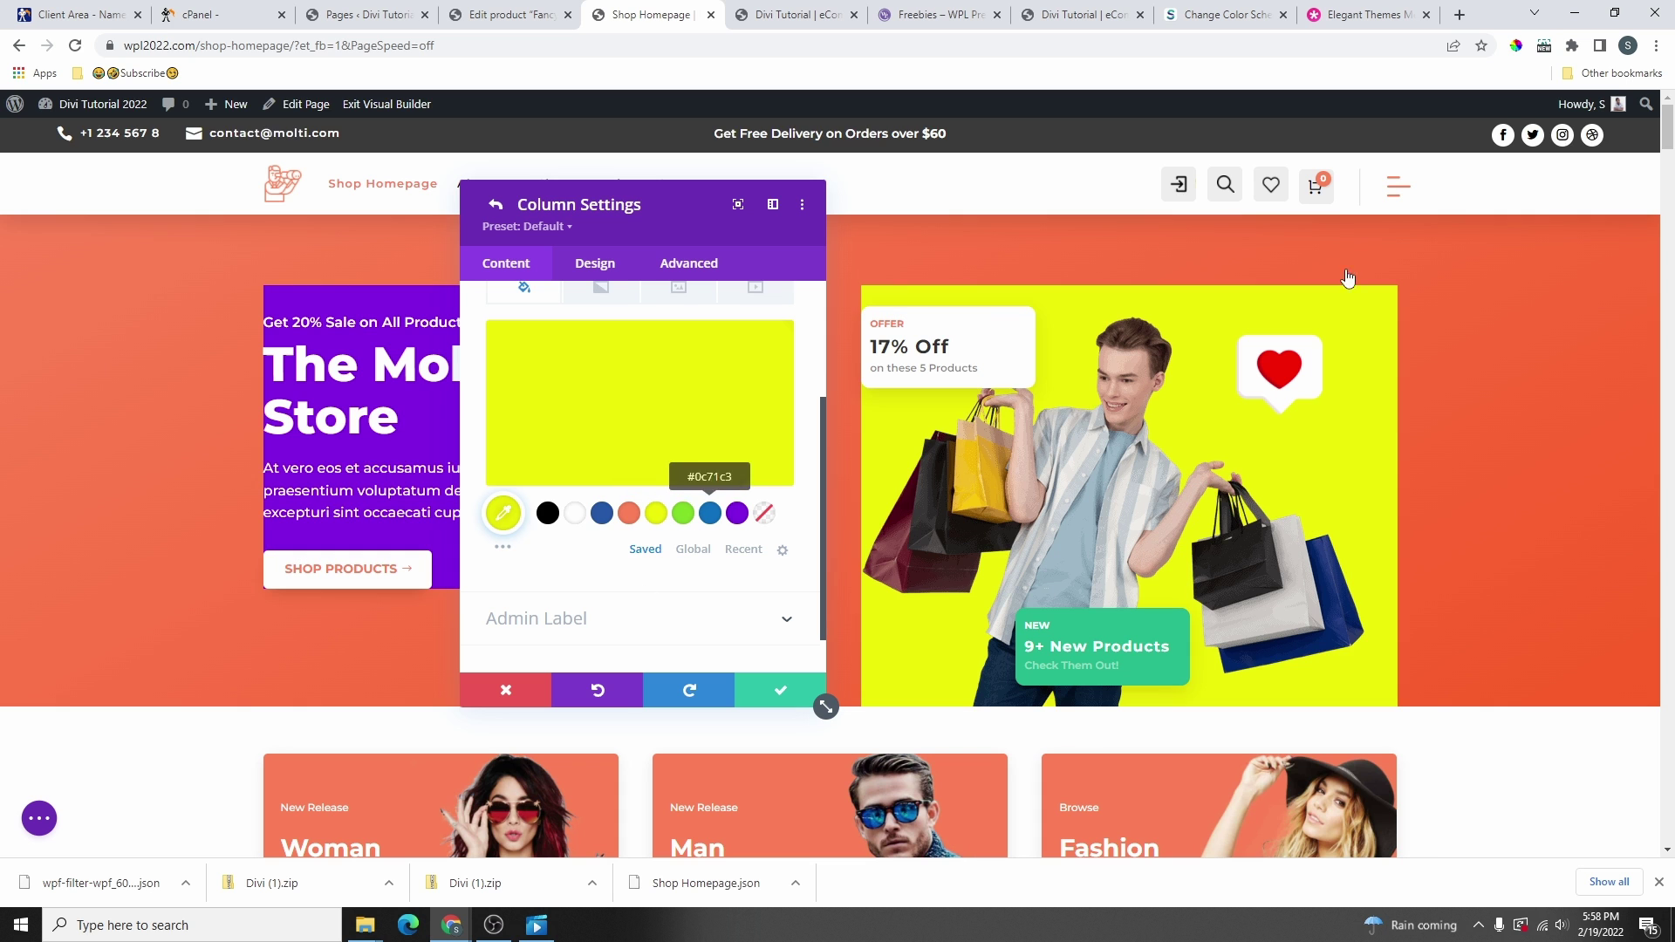
- Remove the background colors from both columns of the hero row and return to the row settings
{"action": "scroll", "coordinate": [1169, 410], "scroll_direction": "down", "scroll_amount": 2}
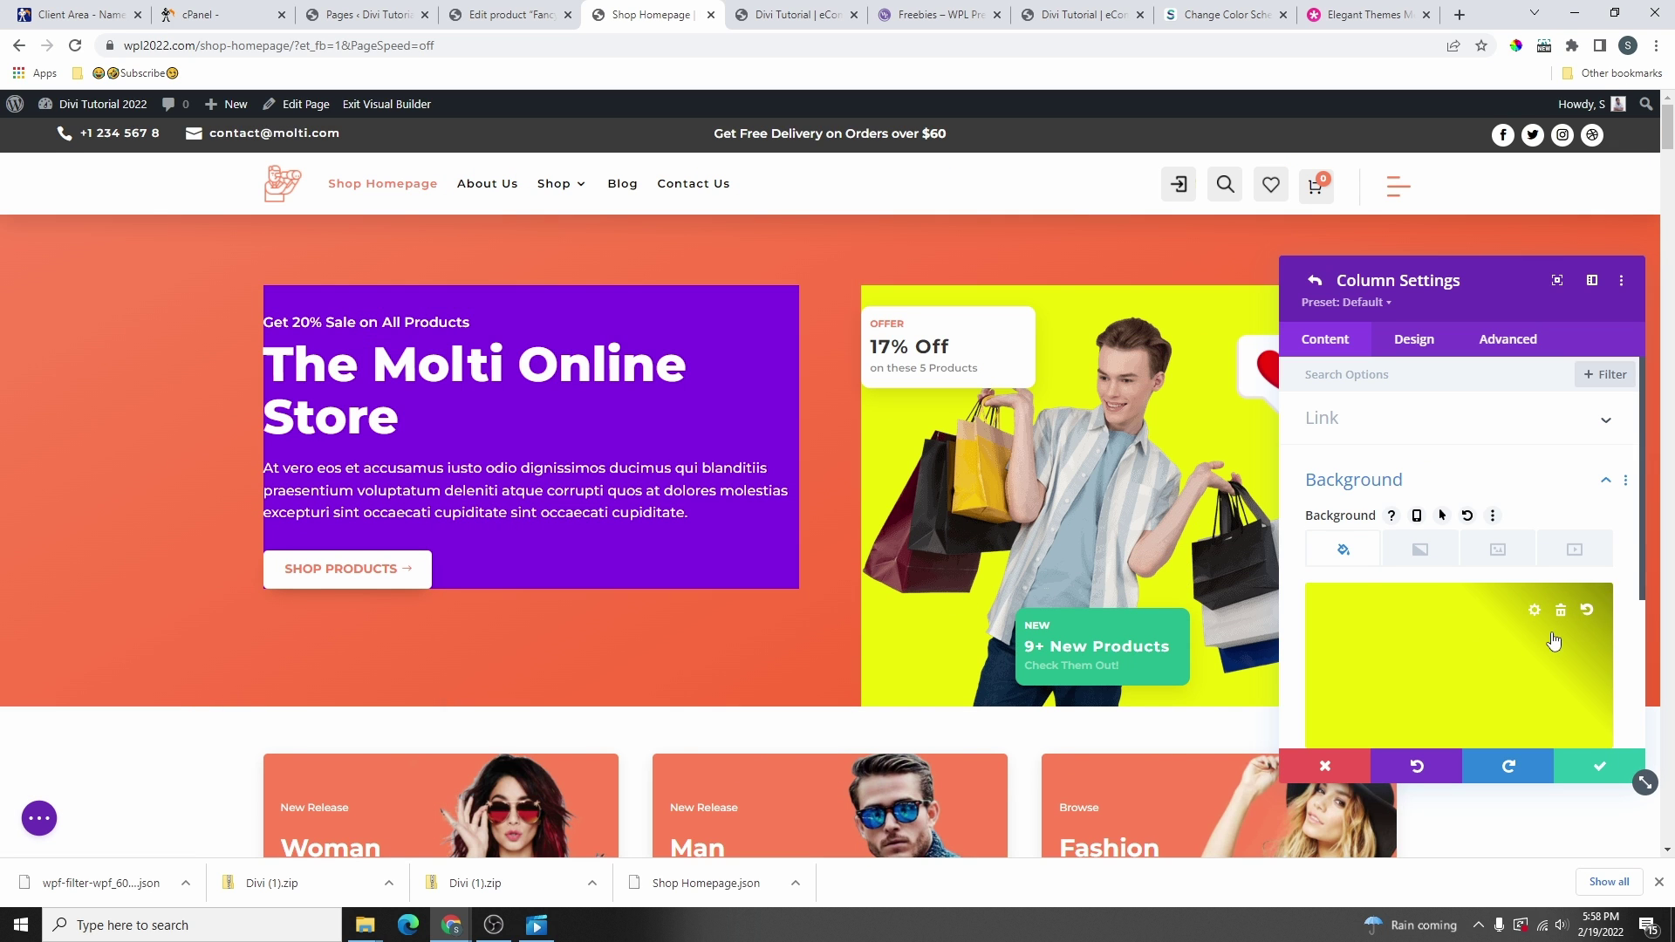
{"action": "left_click", "coordinate": [1562, 611]}
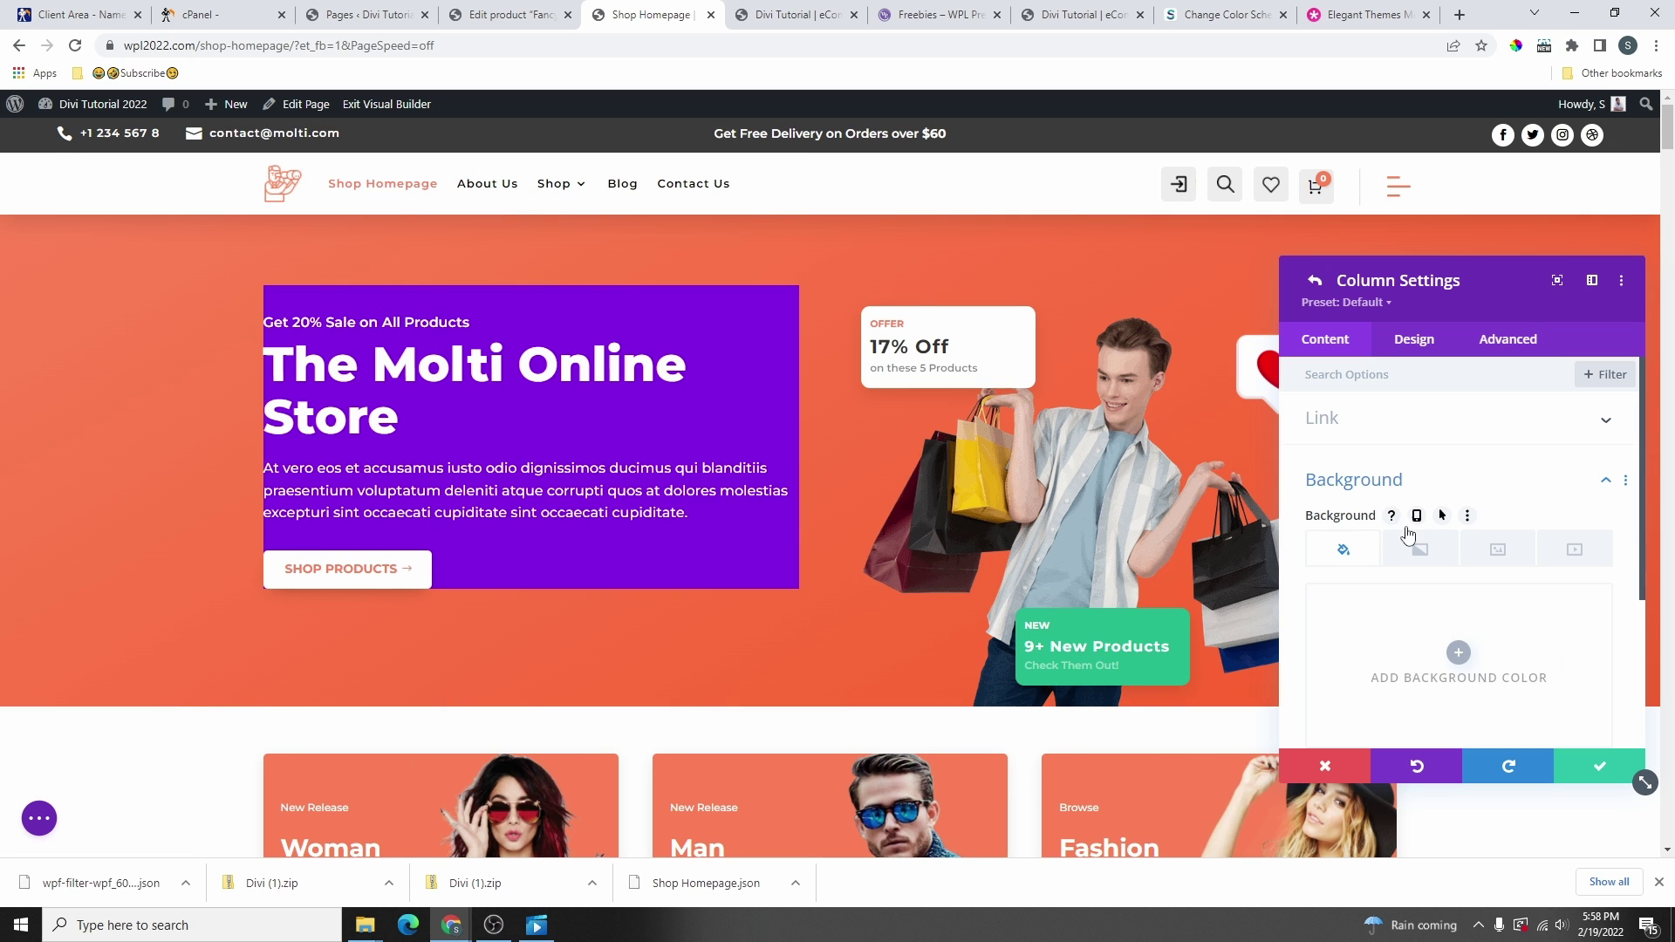
{"action": "left_click", "coordinate": [1316, 280]}
{"action": "left_click", "coordinate": [1323, 501]}
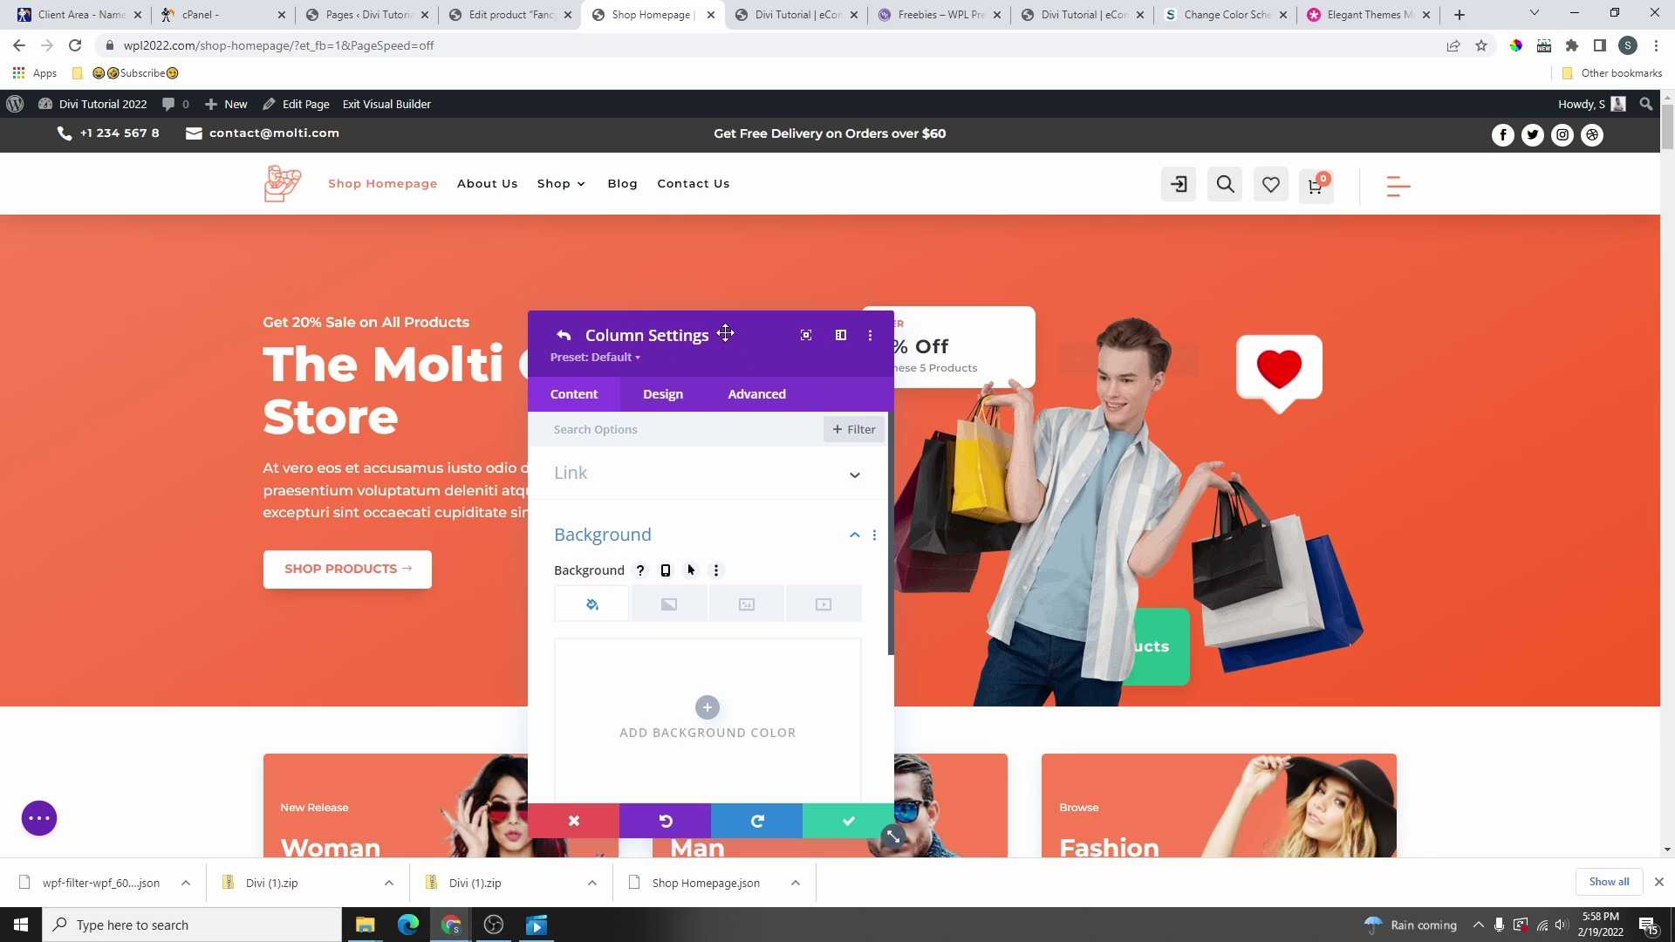
{"action": "left_click_drag", "start_coordinate": [725, 335], "coordinate": [1200, 229]}
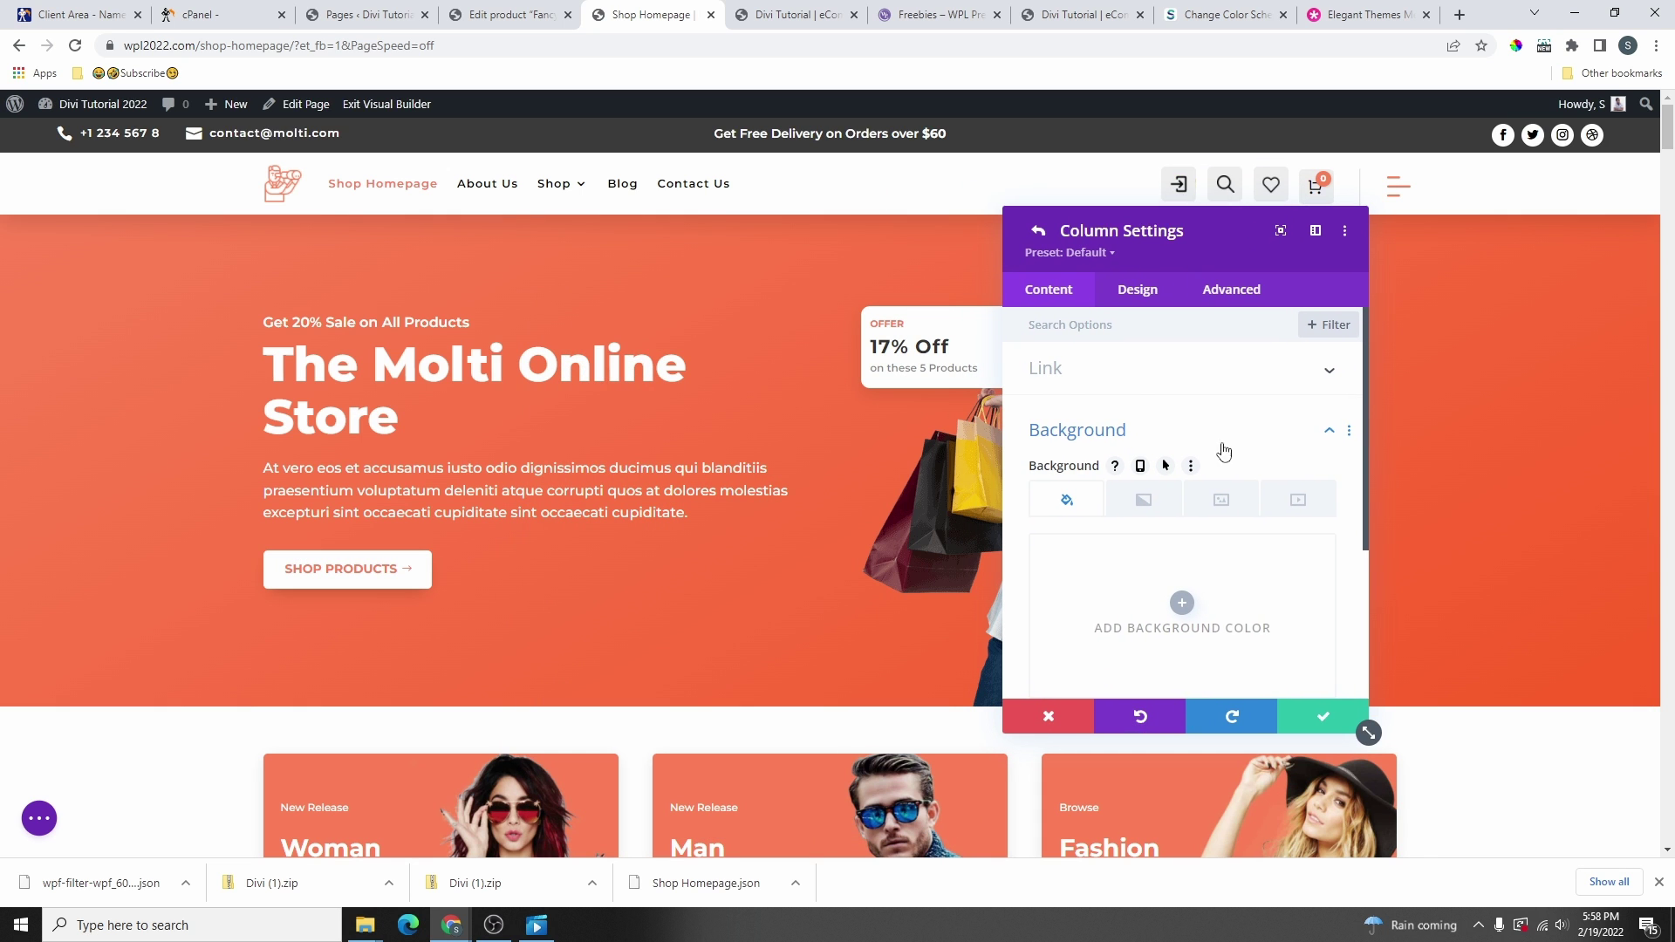
{"action": "left_click", "coordinate": [1320, 726]}
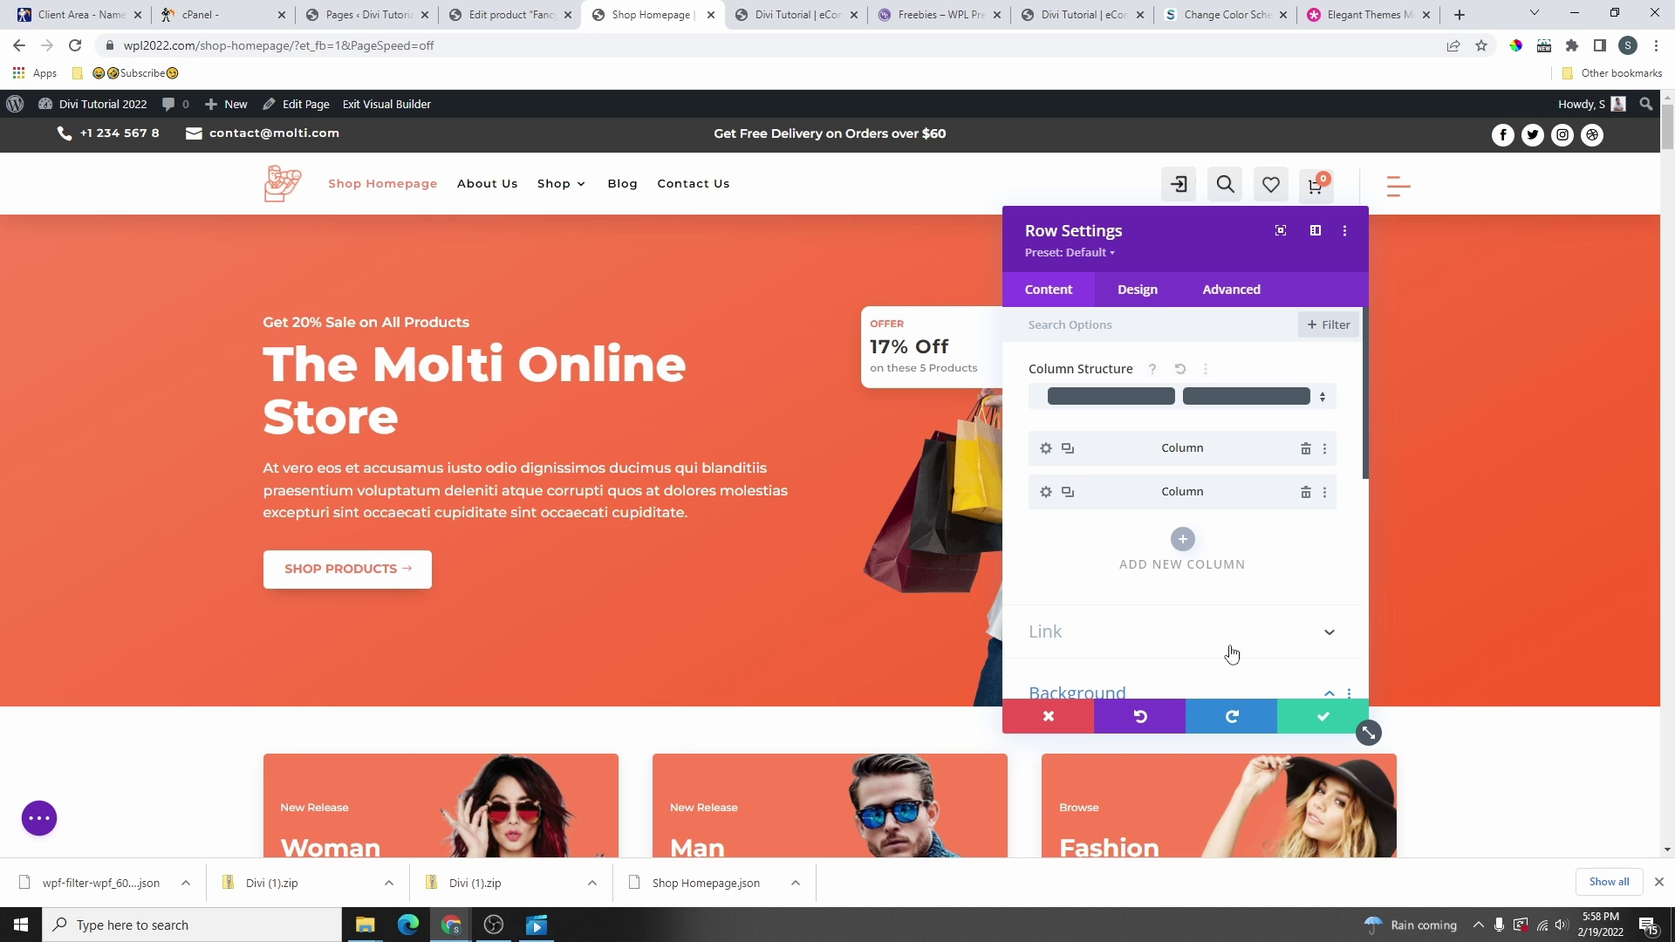
- Close the row settings and bring up the background gradient settings of the hero section
{"action": "left_click", "coordinate": [1323, 716]}
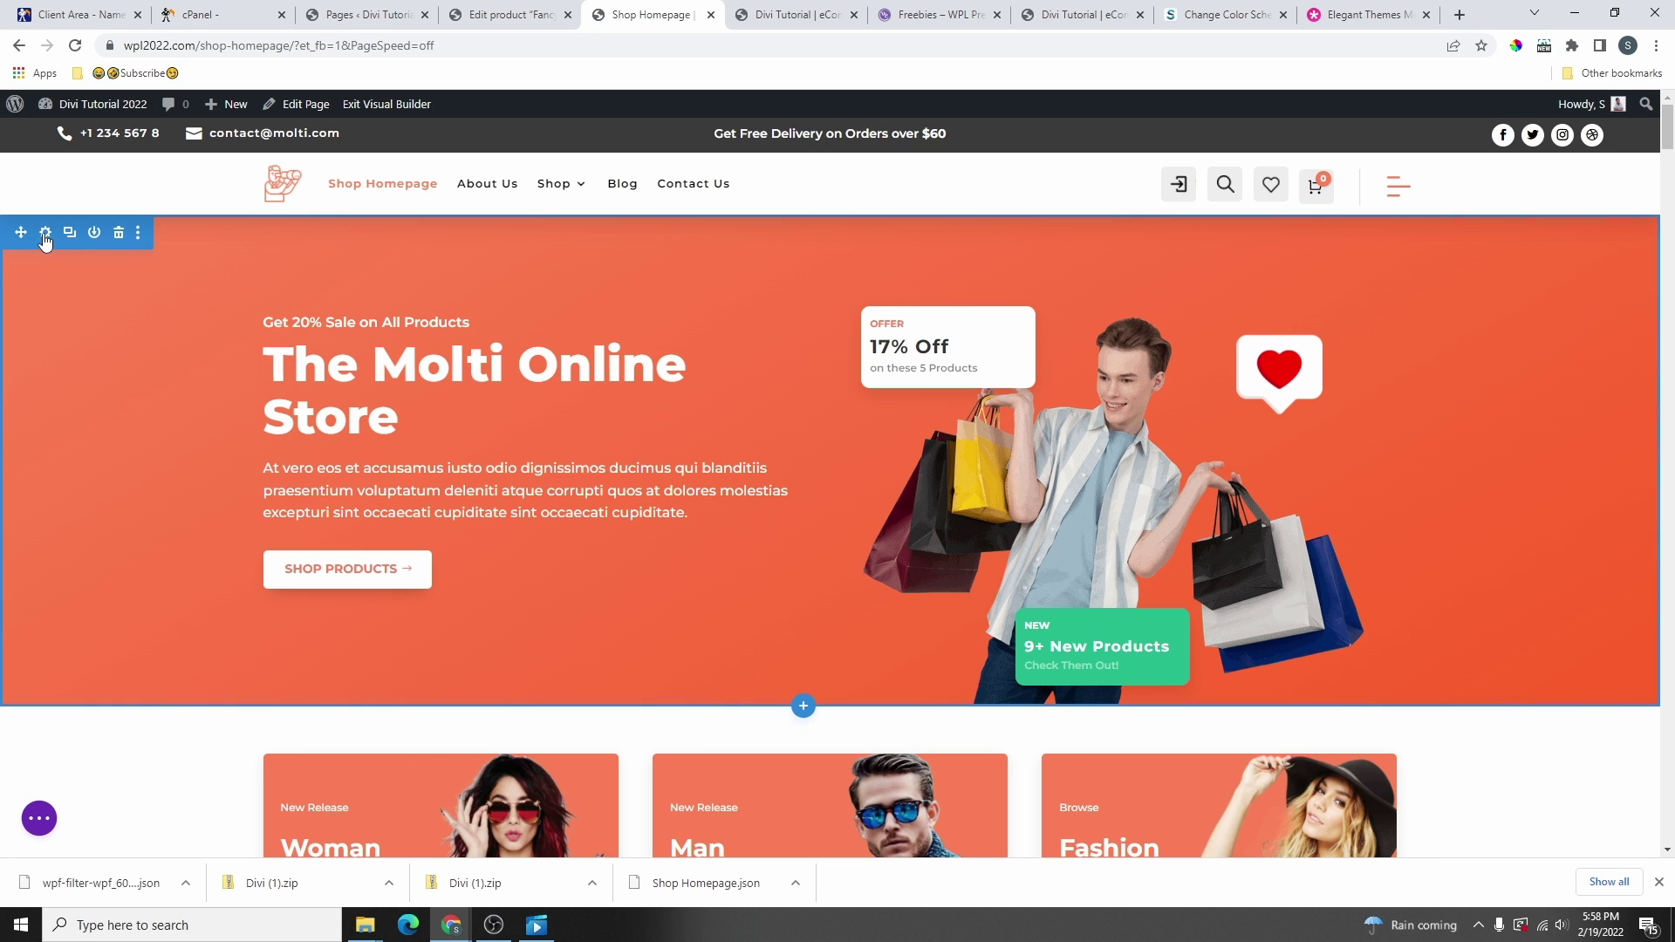
{"action": "left_click", "coordinate": [46, 233]}
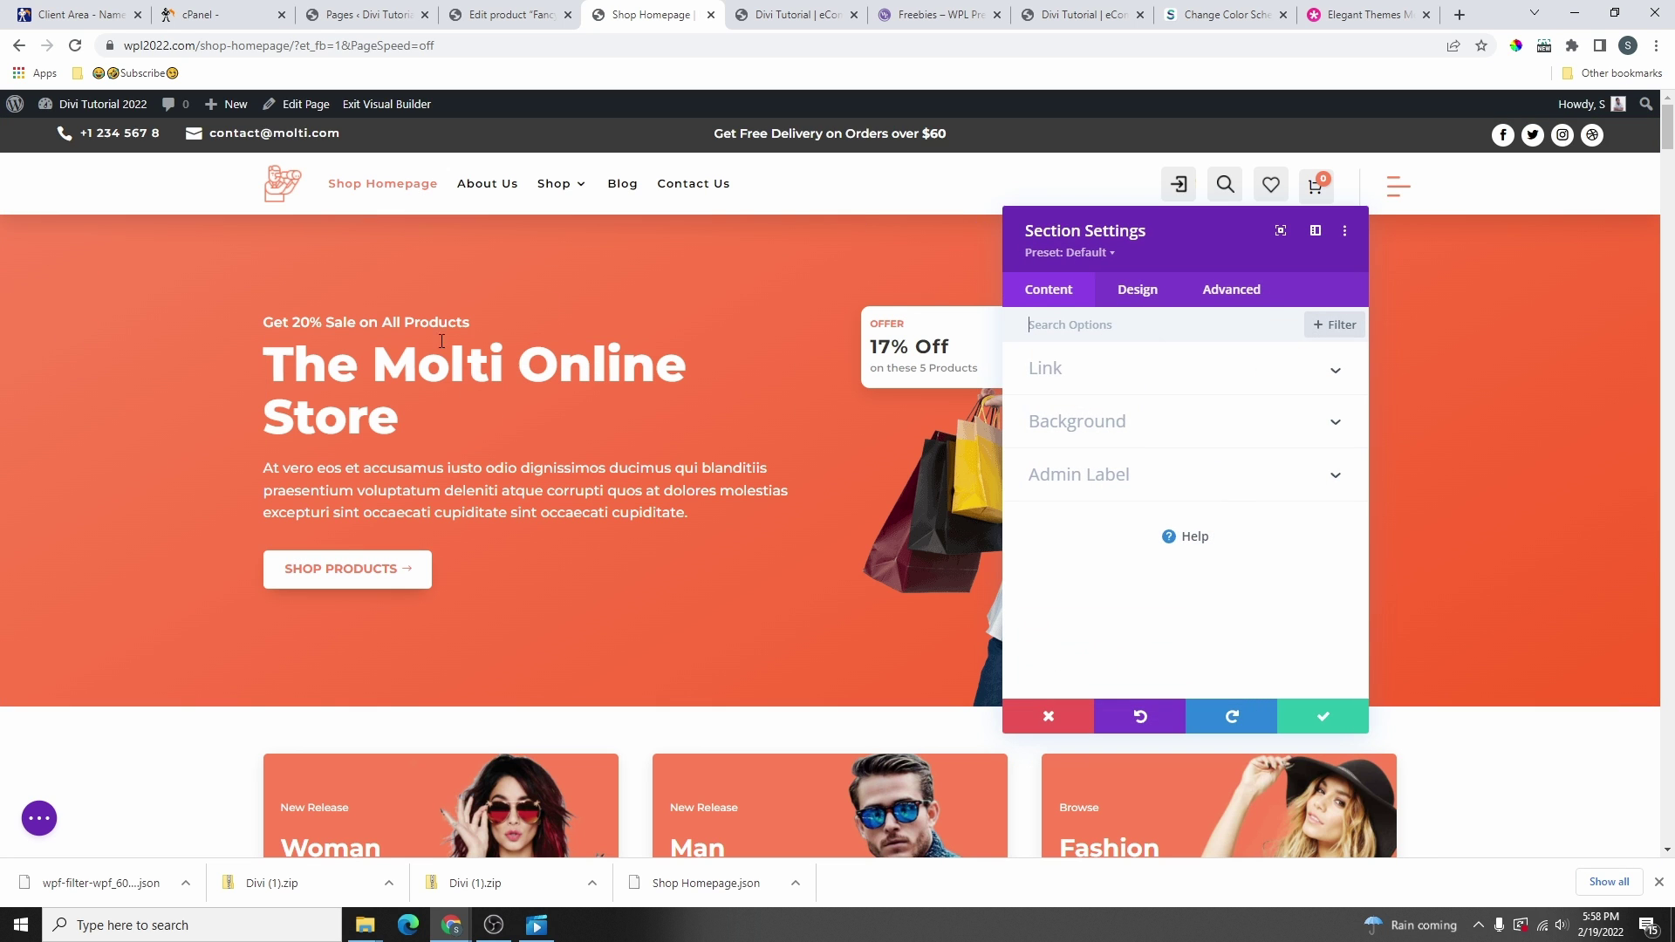
{"action": "left_click", "coordinate": [1105, 430]}
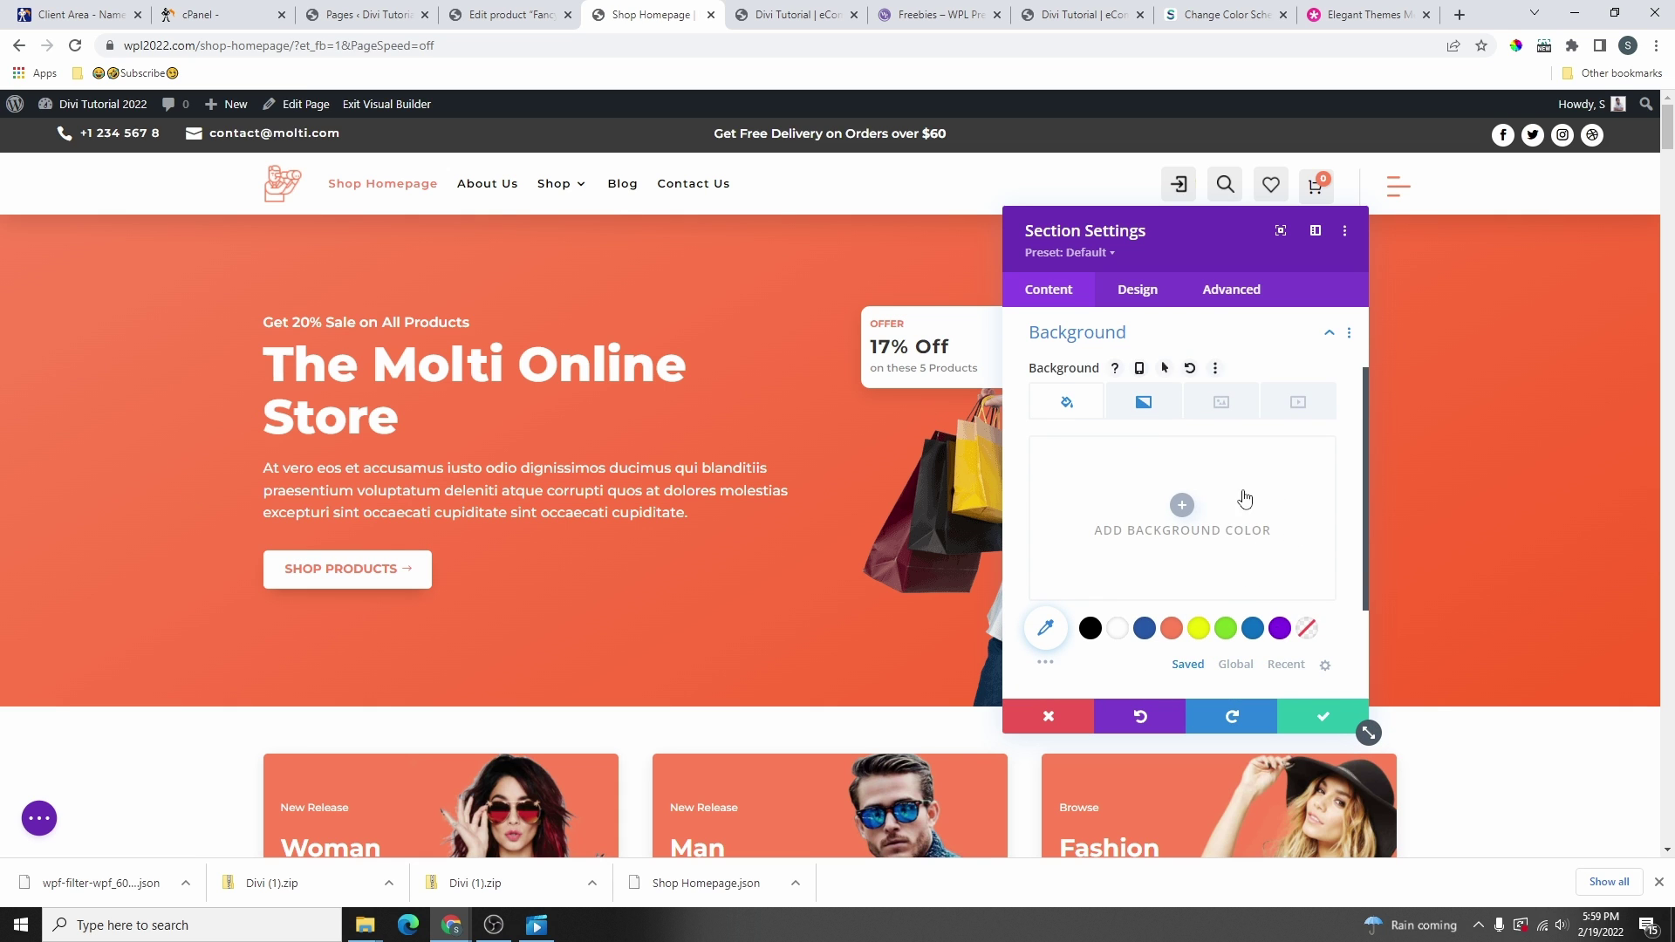
{"action": "left_click", "coordinate": [1144, 402]}
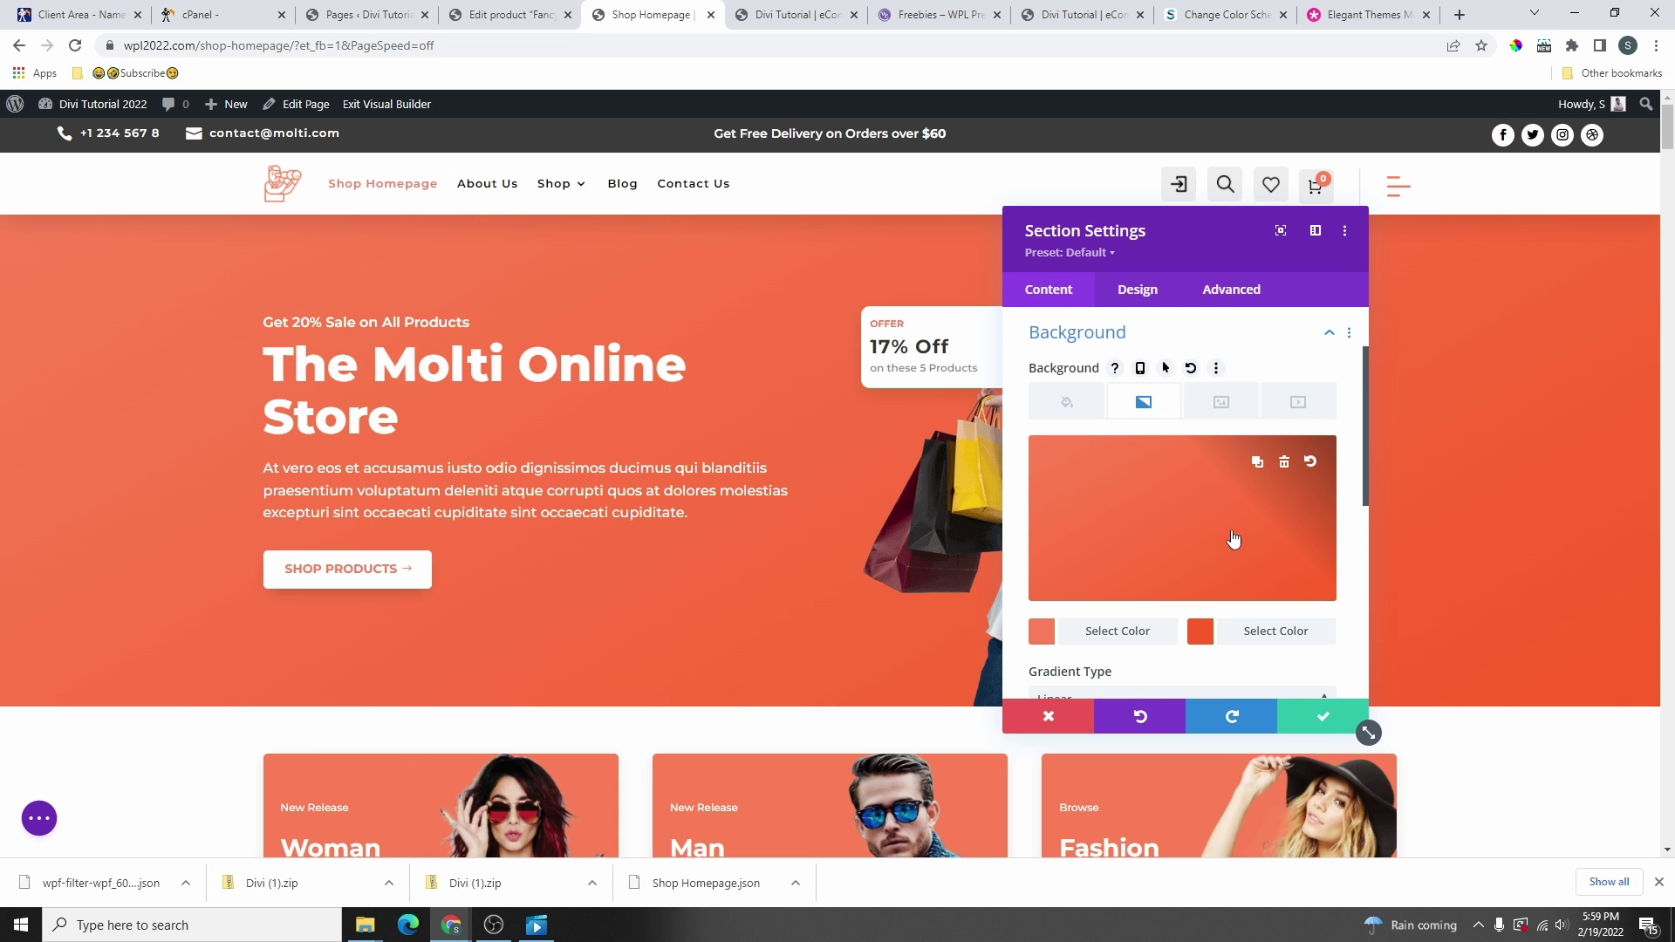
- Change the hero section's background gradient to run from the light peach to the dark grey global color
{"action": "left_click", "coordinate": [1209, 637]}
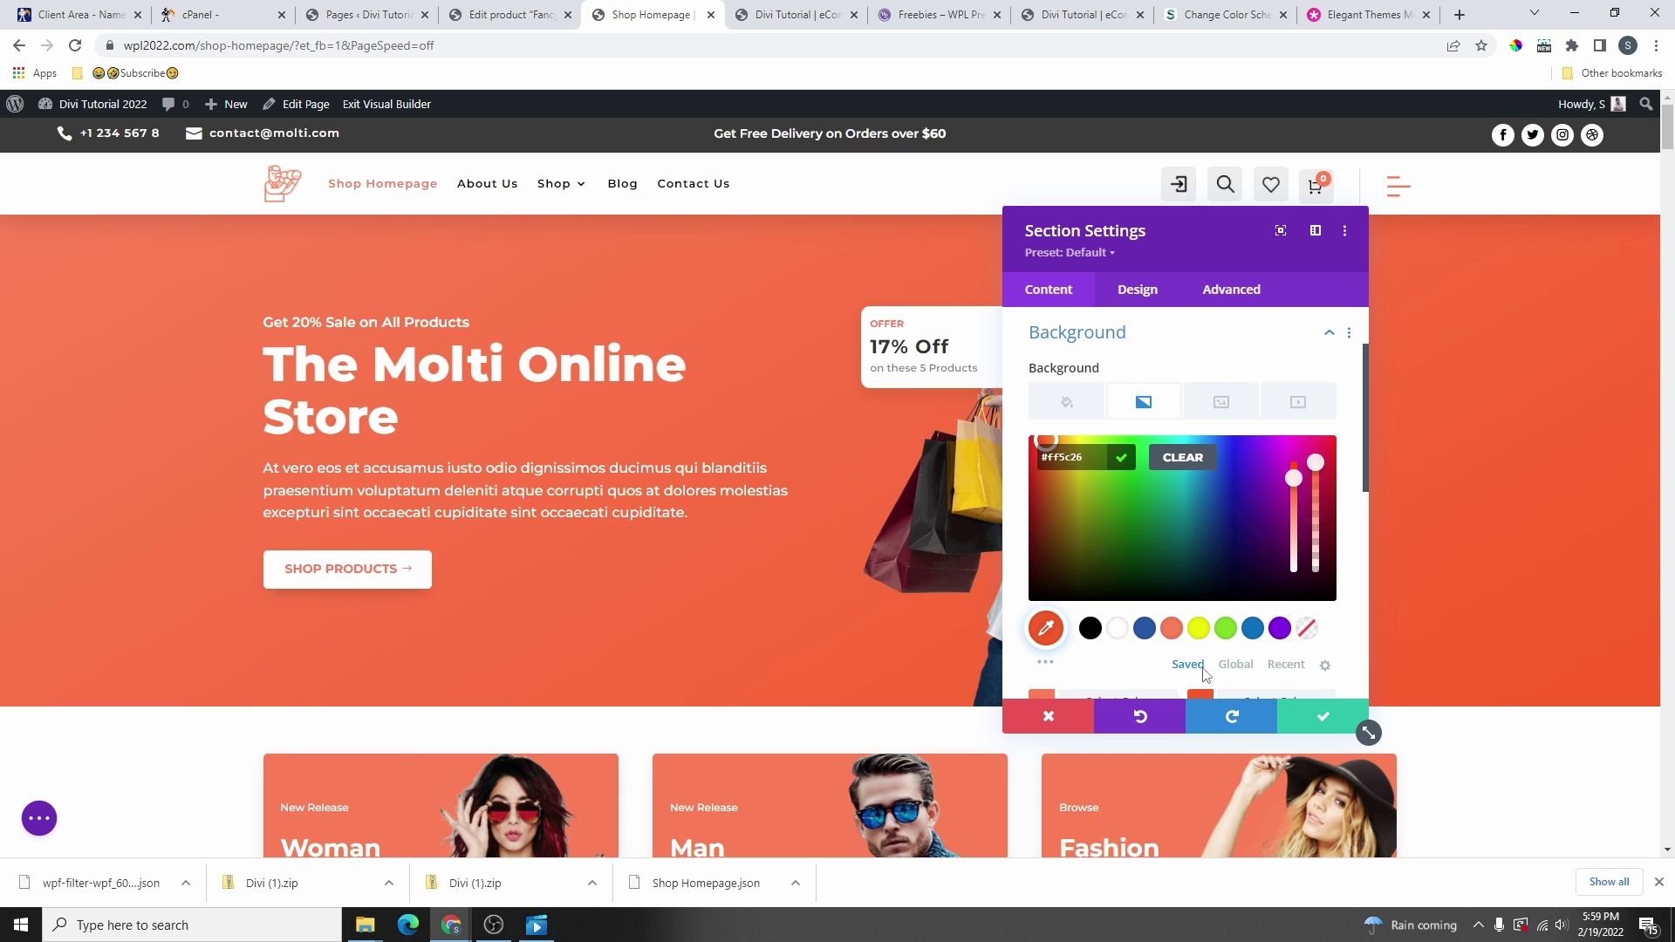
{"action": "left_click", "coordinate": [1236, 665]}
{"action": "left_click", "coordinate": [1117, 629]}
{"action": "left_click", "coordinate": [1143, 628]}
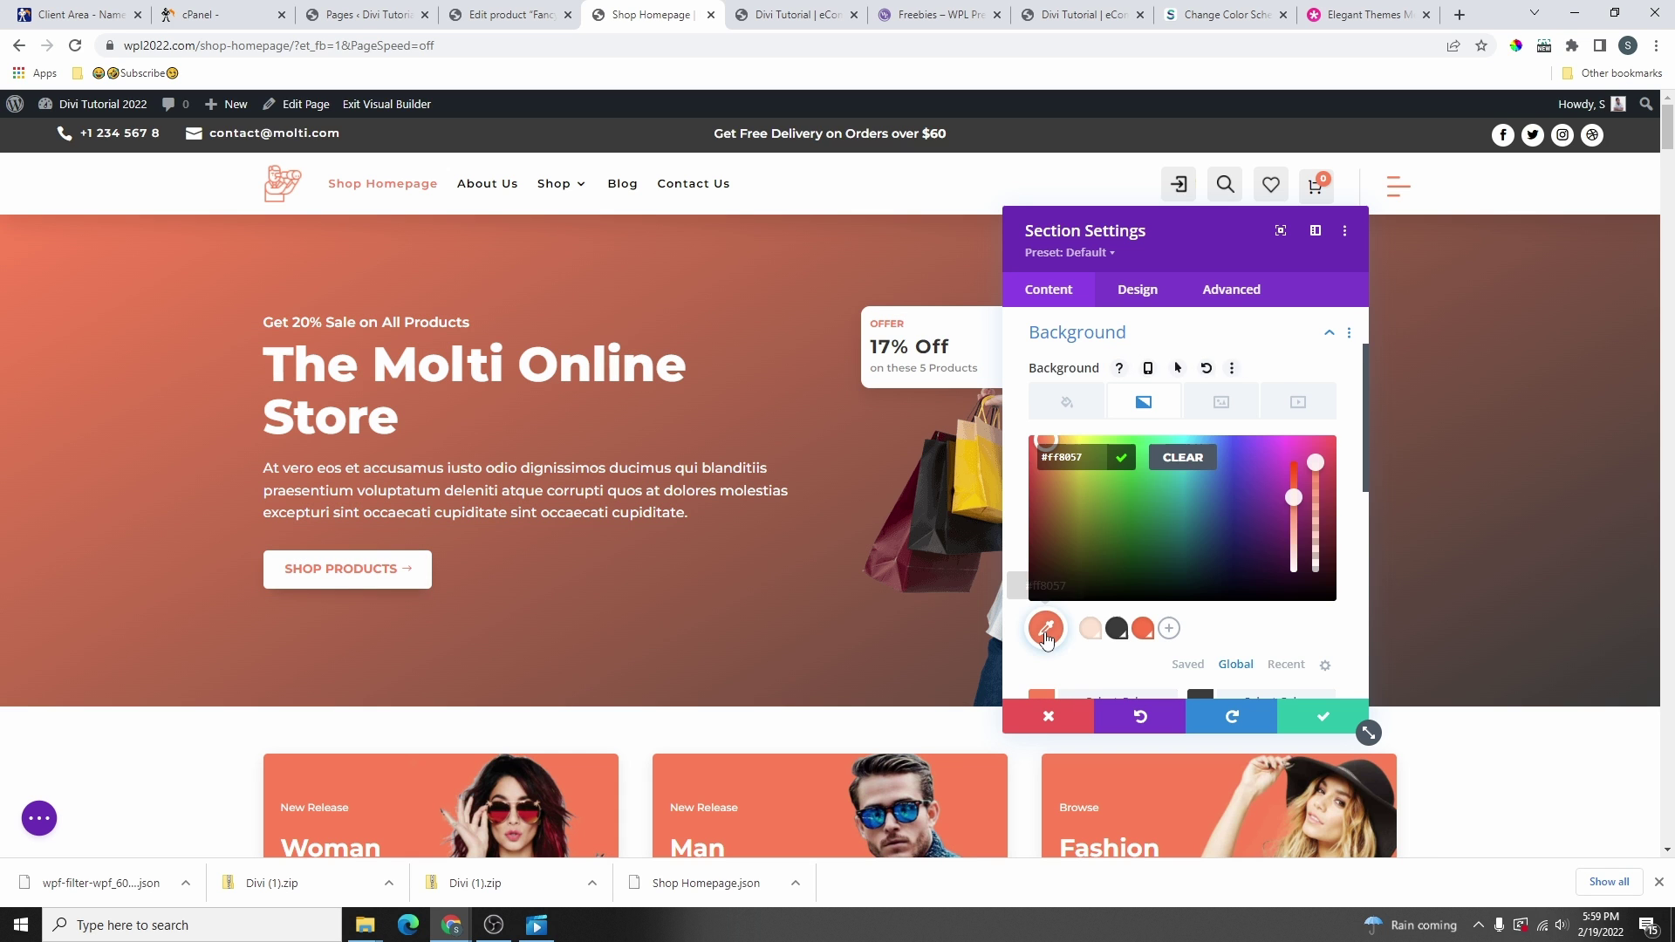
{"action": "left_click", "coordinate": [1090, 628]}
{"action": "left_click", "coordinate": [1121, 460]}
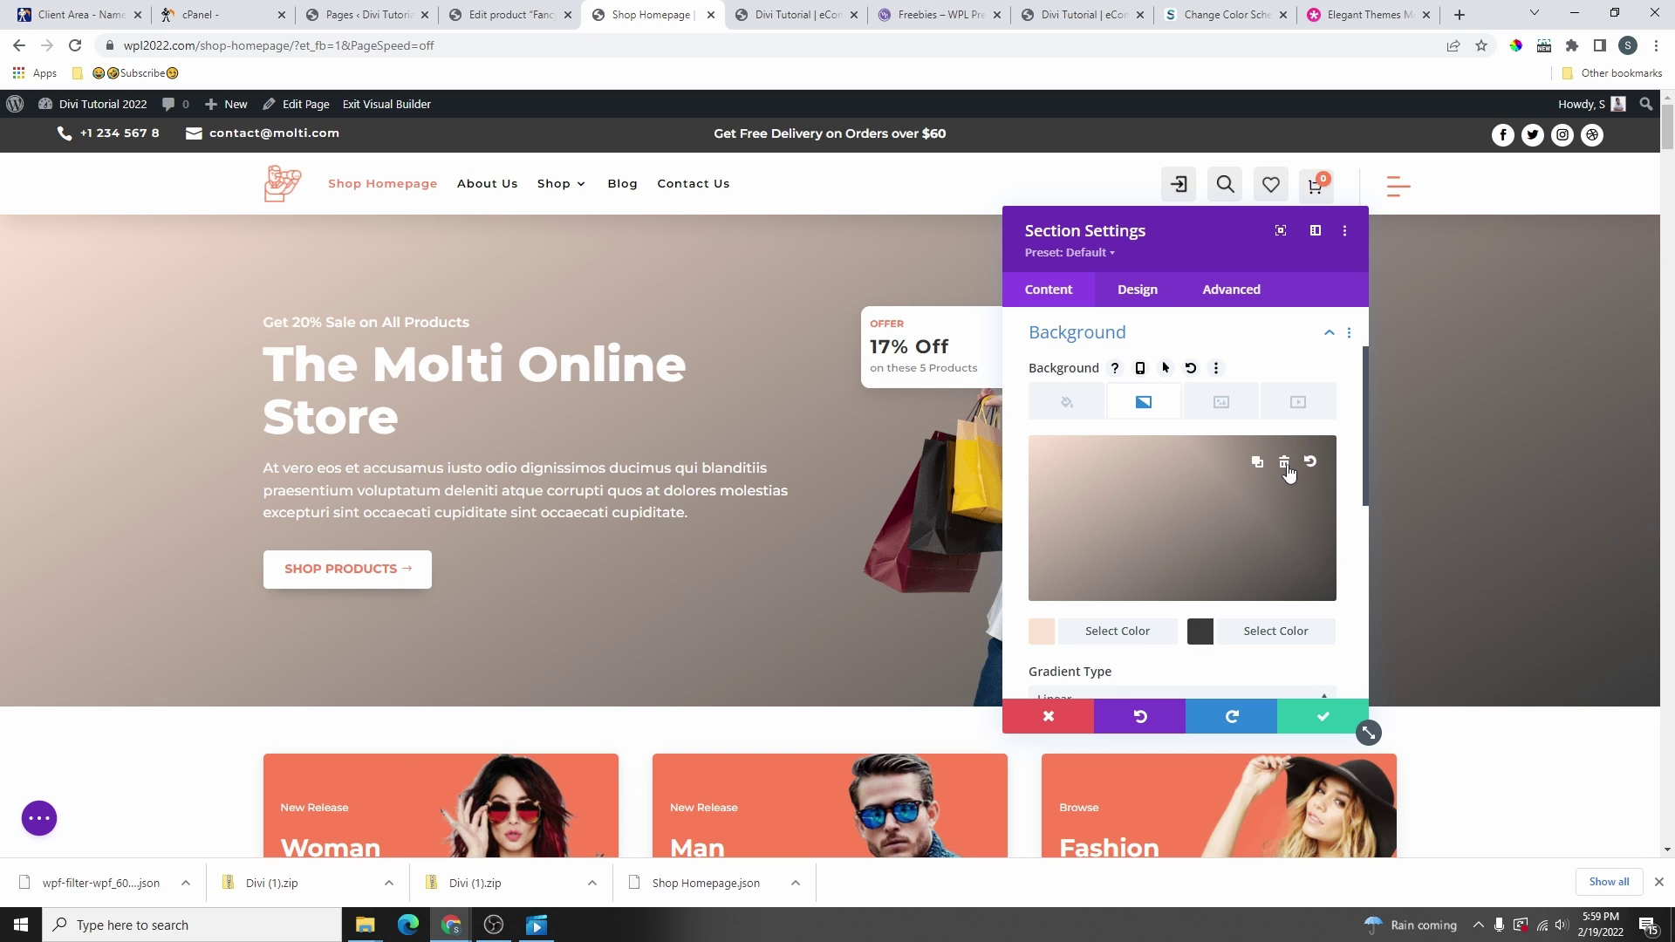
- Remove the hero section's background gradient, check its background image option and save the section settings
{"action": "left_click", "coordinate": [1284, 464]}
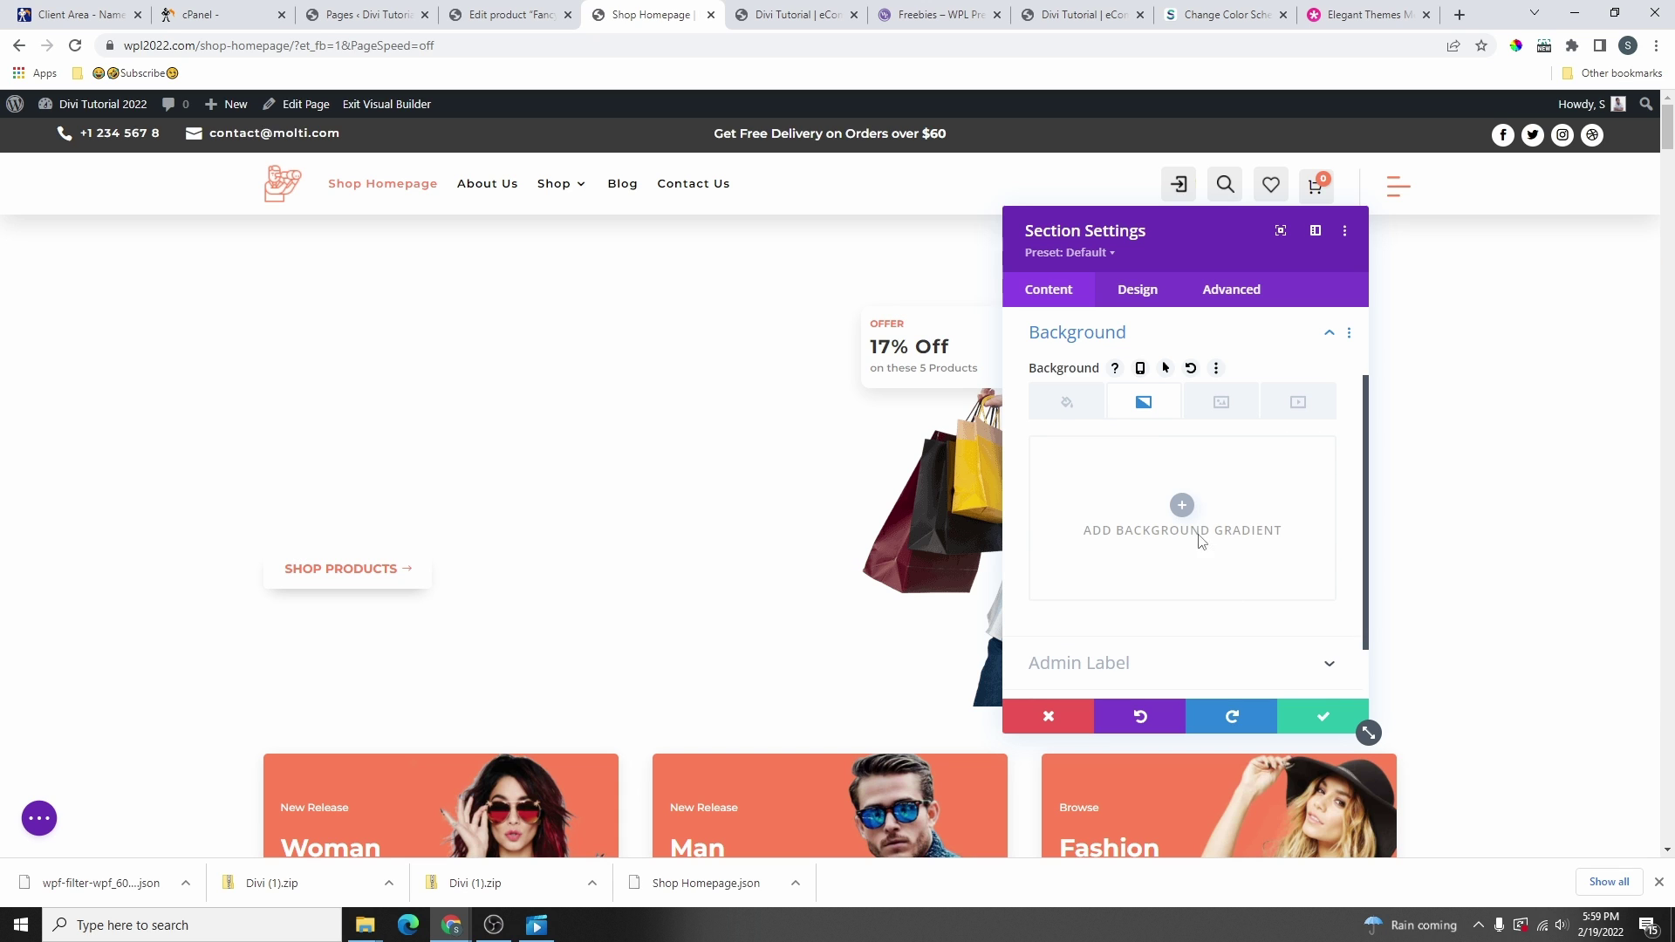
{"action": "left_click", "coordinate": [1221, 403]}
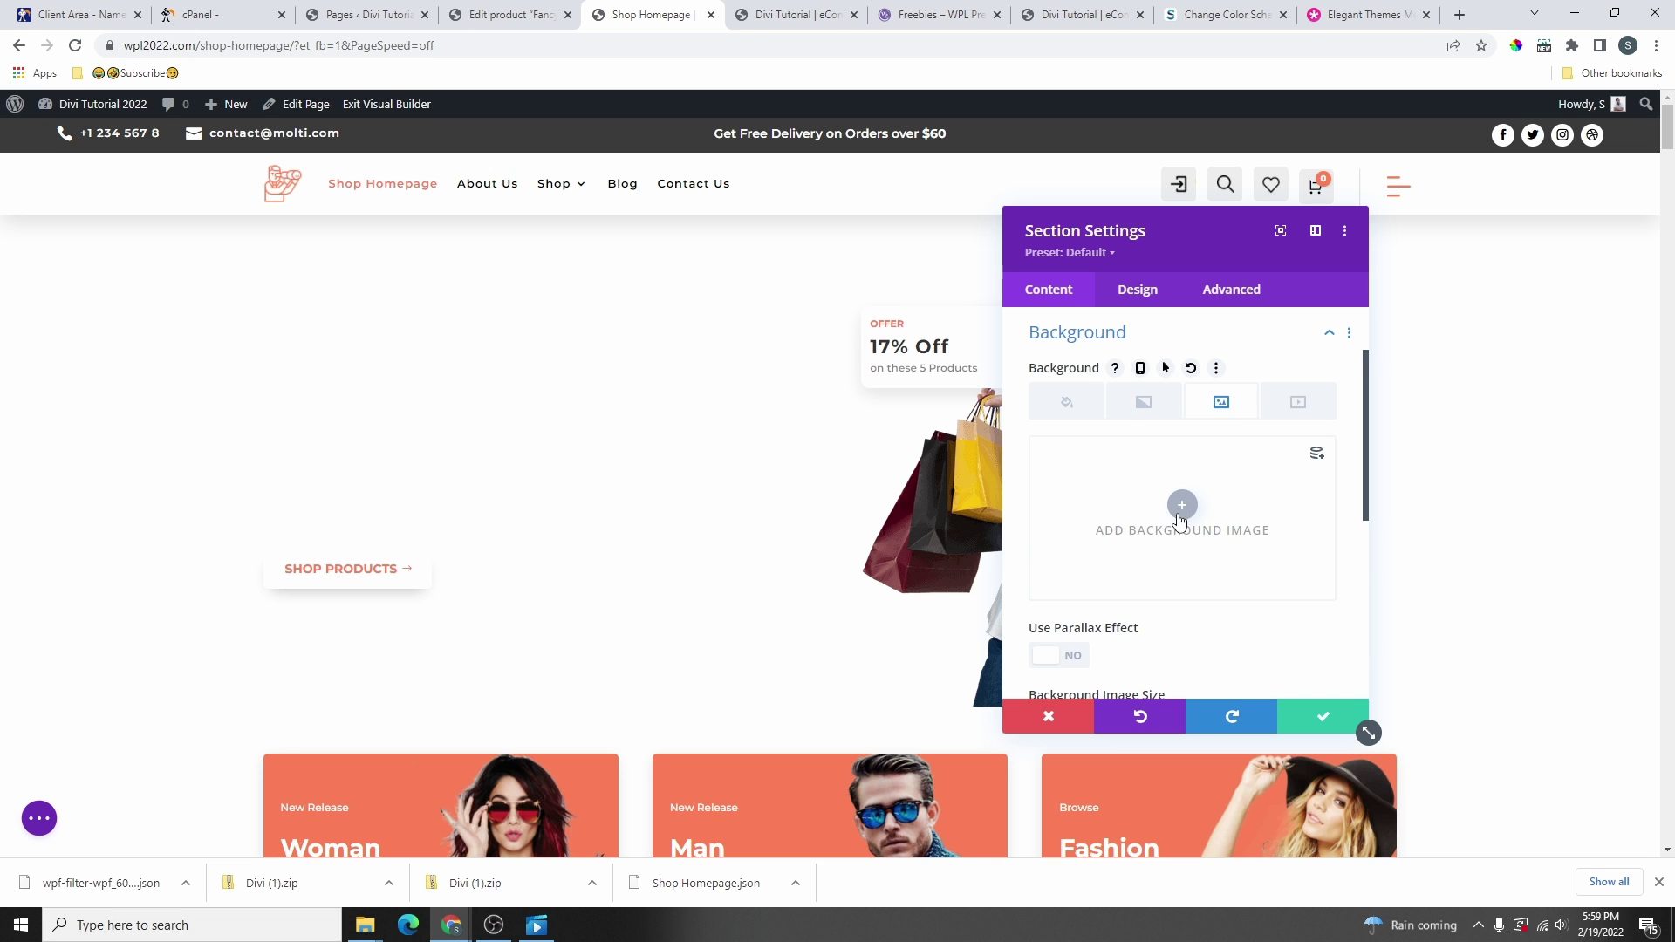
{"action": "left_click", "coordinate": [1323, 716]}
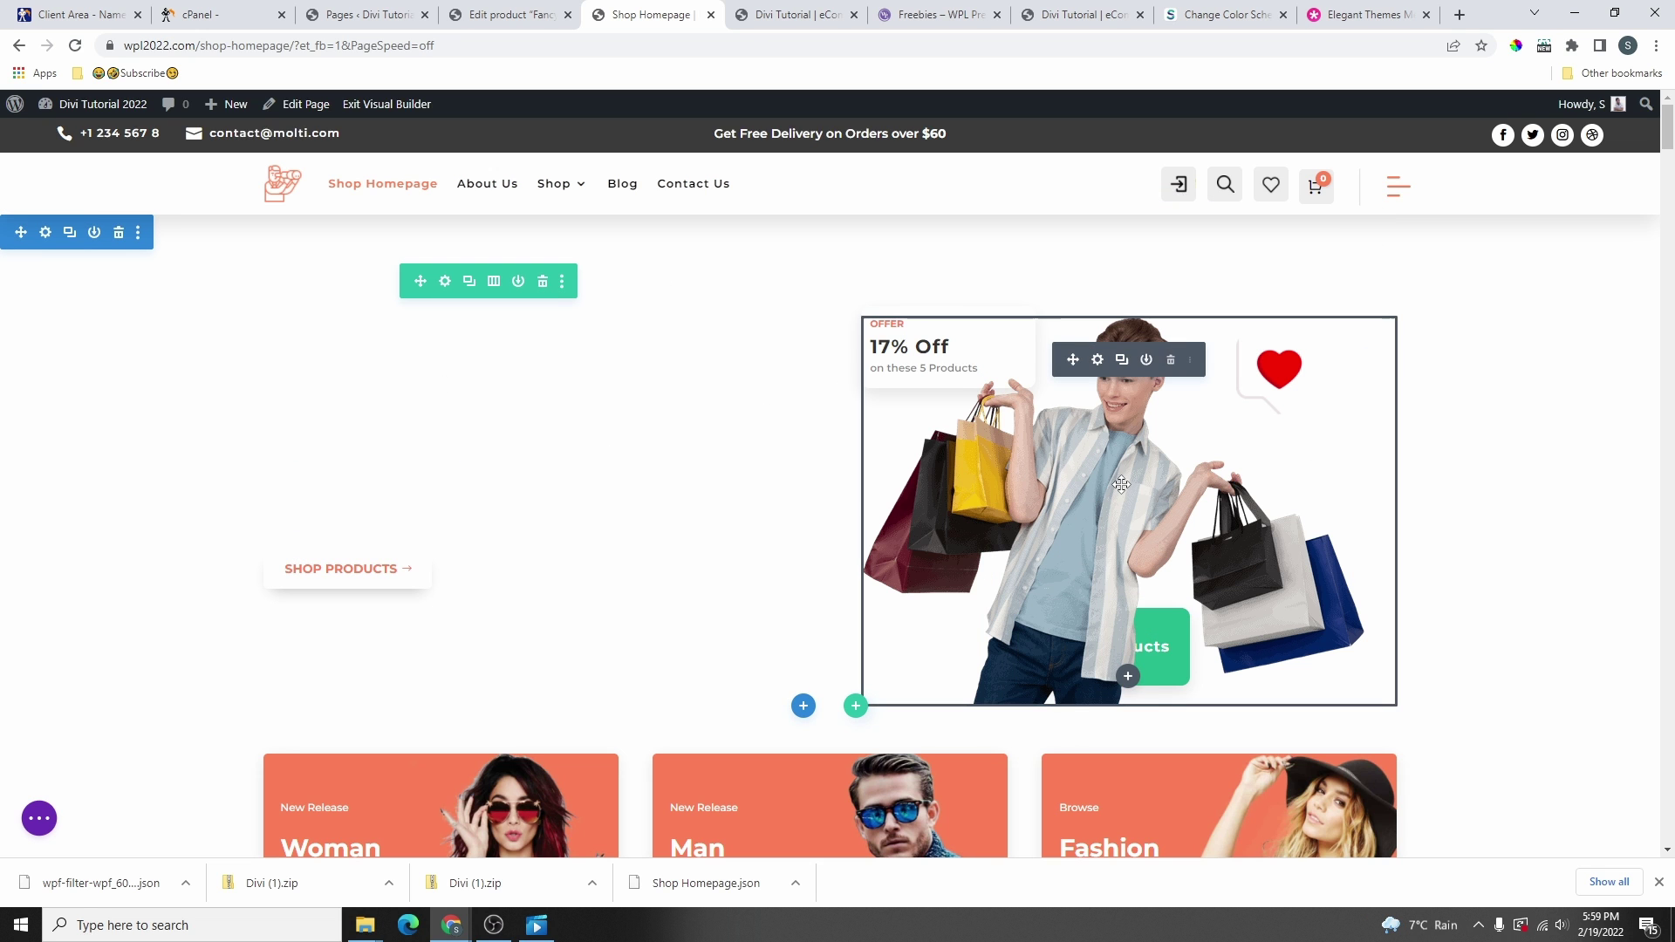
- Check the image settings of the hero picture of the man with shopping bags and close them
{"action": "left_click", "coordinate": [1097, 361]}
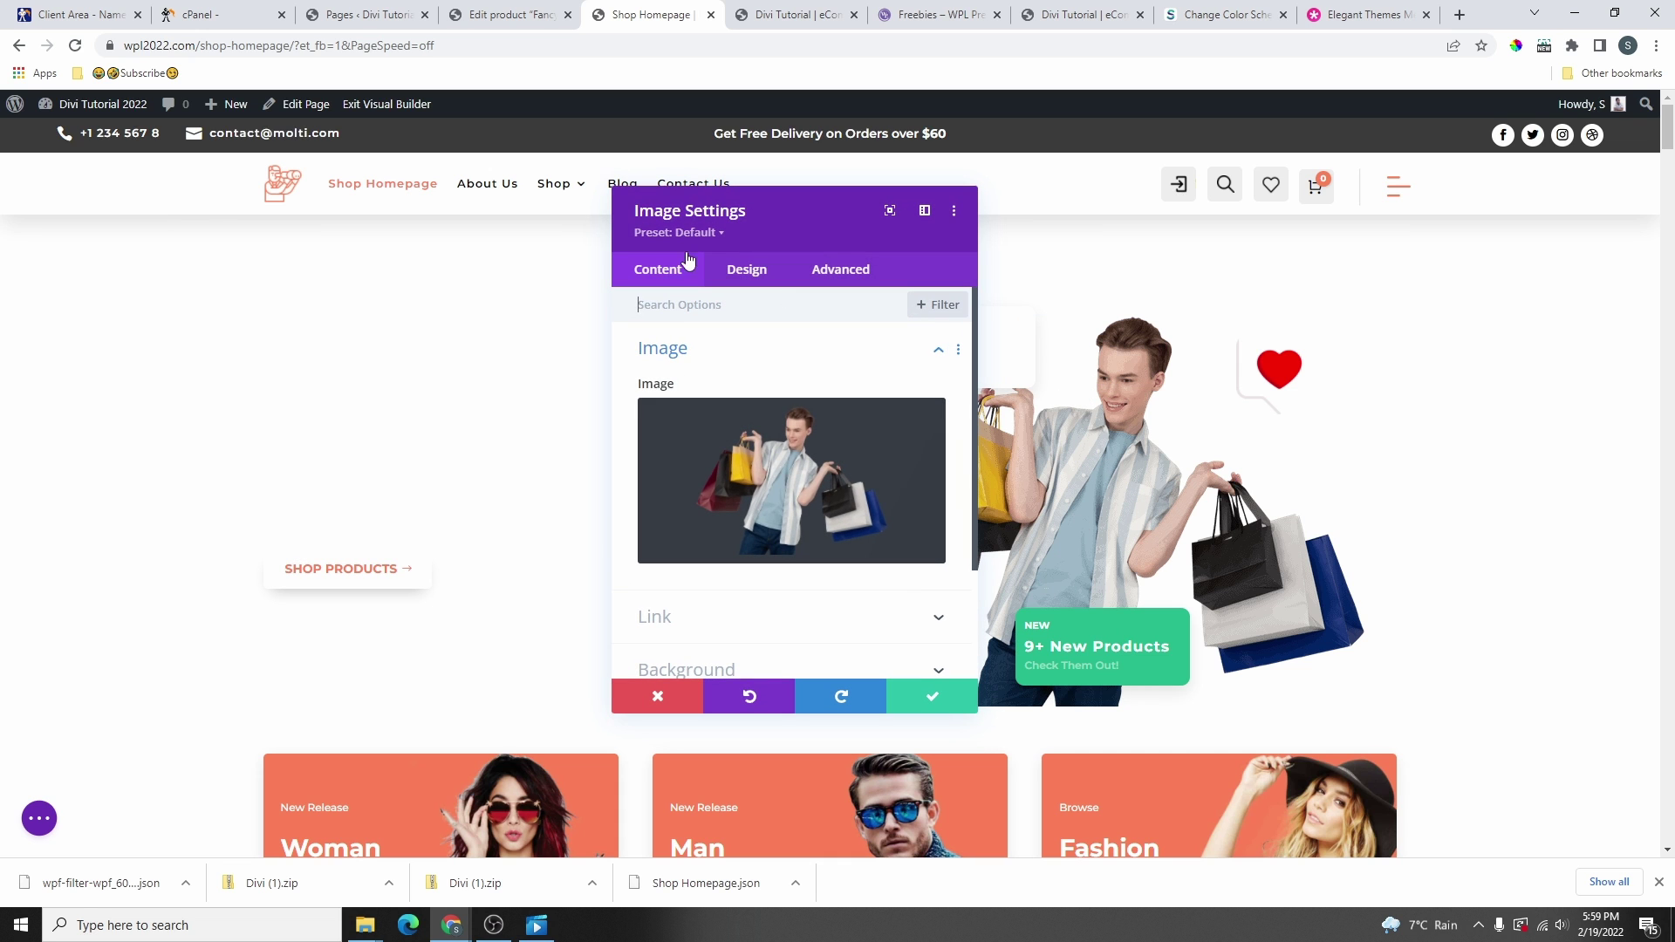
{"action": "left_click_drag", "start_coordinate": [743, 210], "coordinate": [548, 175]}
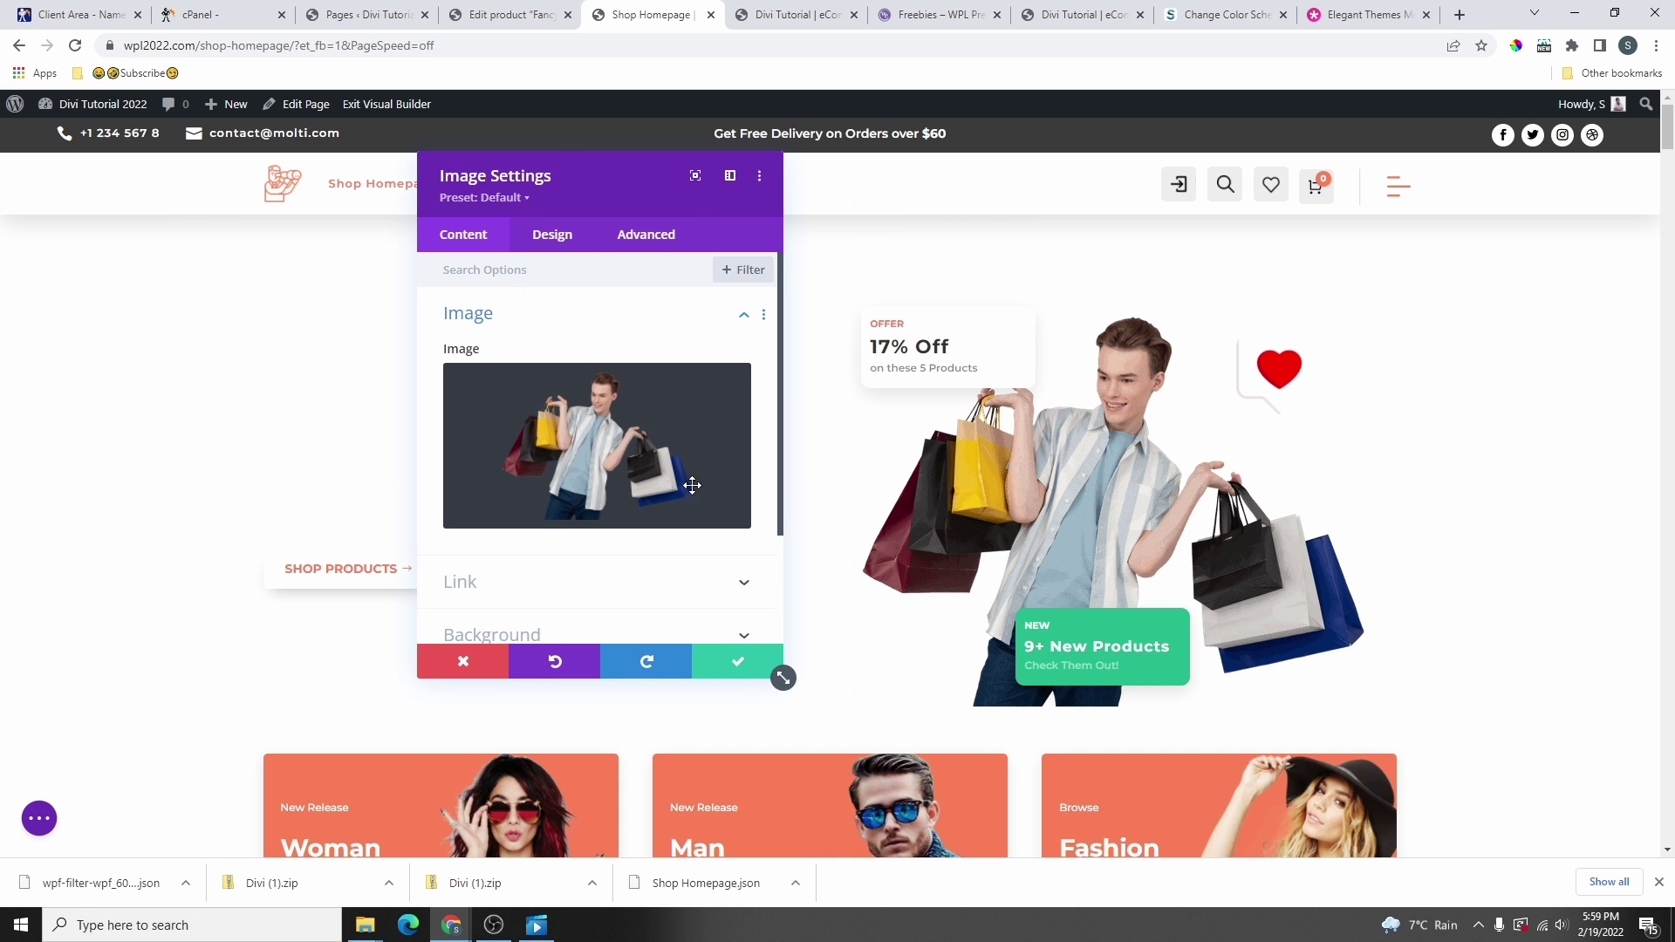
{"action": "left_click", "coordinate": [740, 660]}
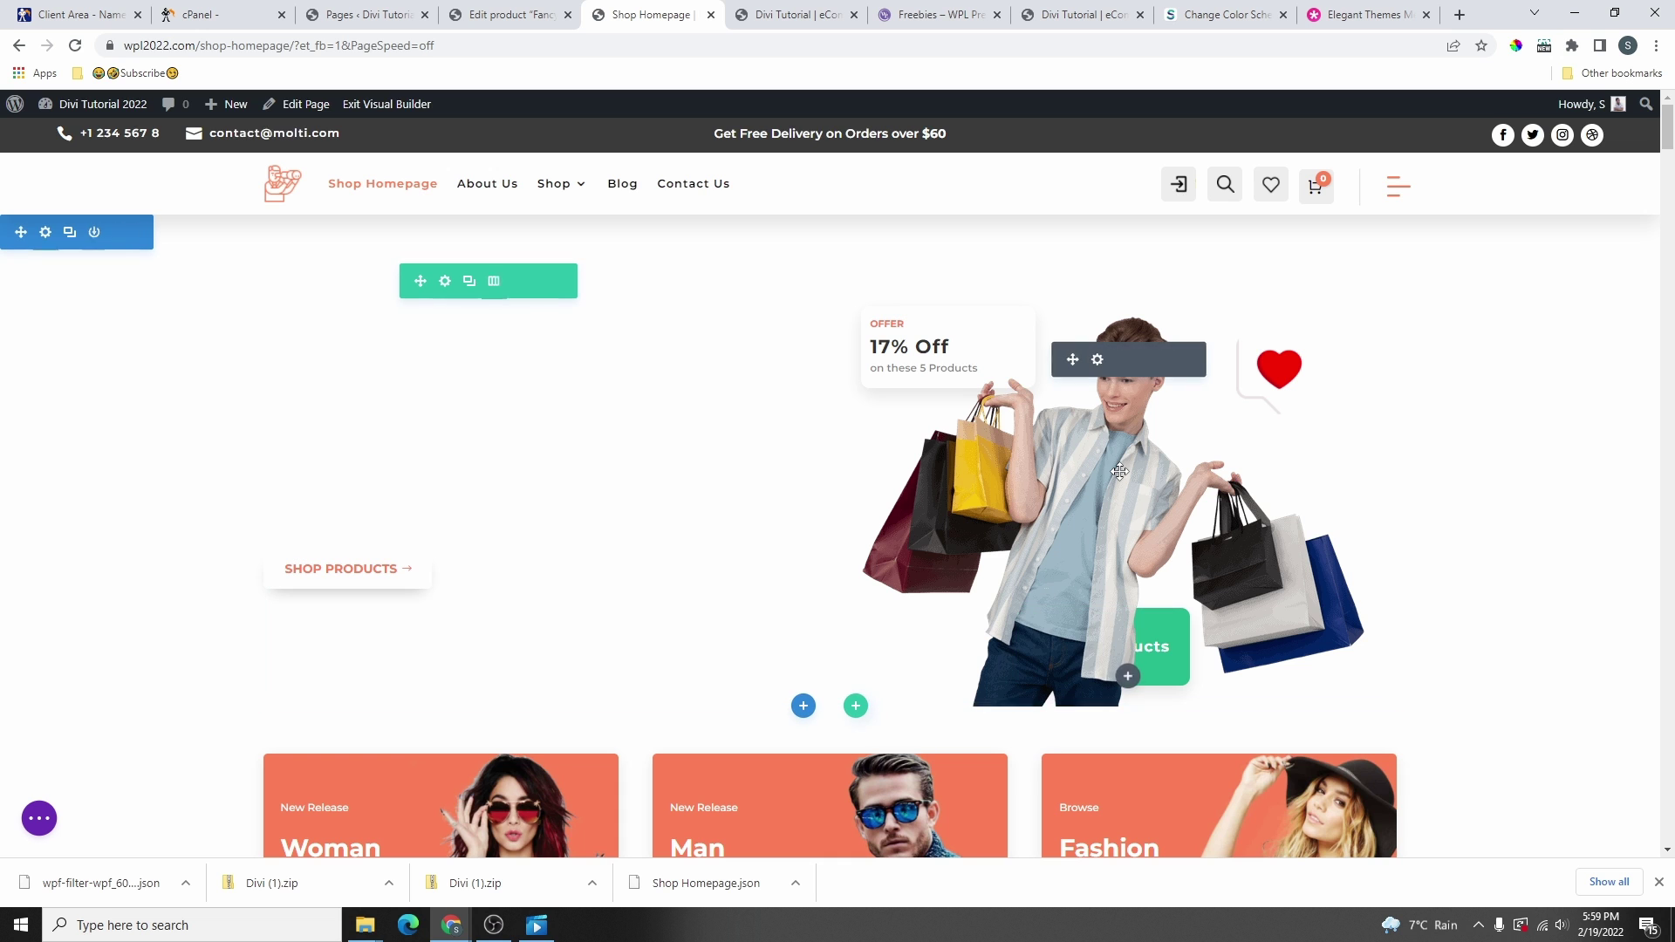
- Insert an Image module beneath the hero picture using Hero-Illustration-Molti.png from the media library
{"action": "left_click", "coordinate": [1129, 678]}
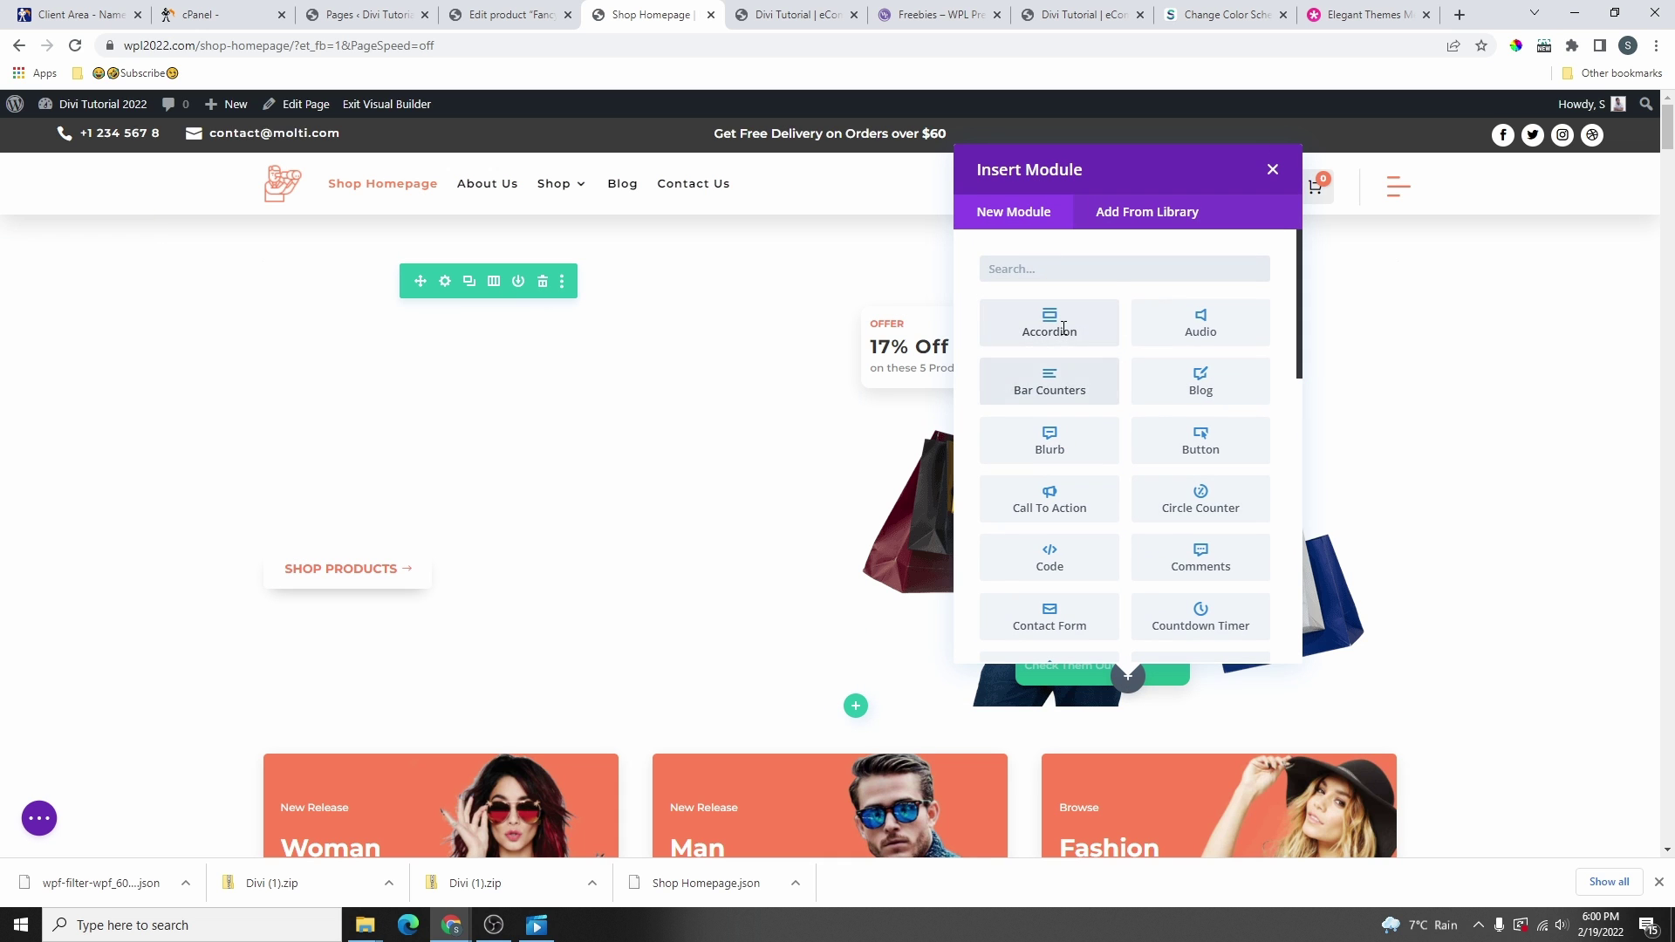
{"action": "scroll", "coordinate": [1211, 489], "scroll_direction": "down", "scroll_amount": 3}
{"action": "scroll", "coordinate": [1170, 486], "scroll_direction": "up", "scroll_amount": 3}
{"action": "scroll", "coordinate": [1056, 467], "scroll_direction": "down", "scroll_amount": 3}
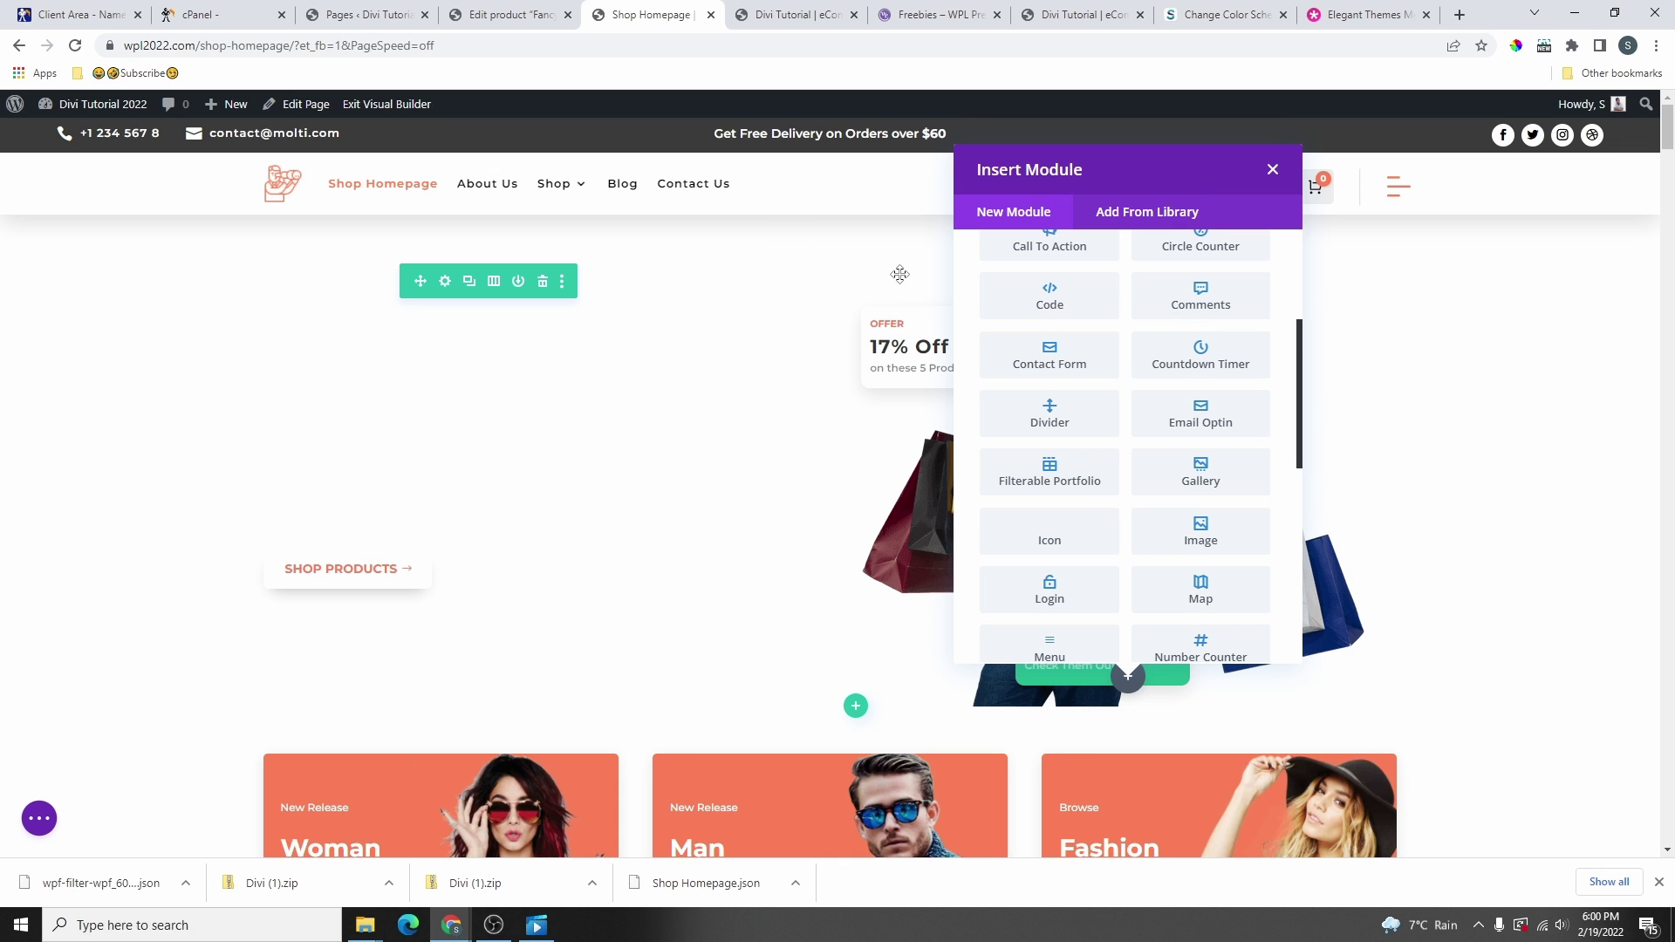
{"action": "left_click", "coordinate": [1210, 546]}
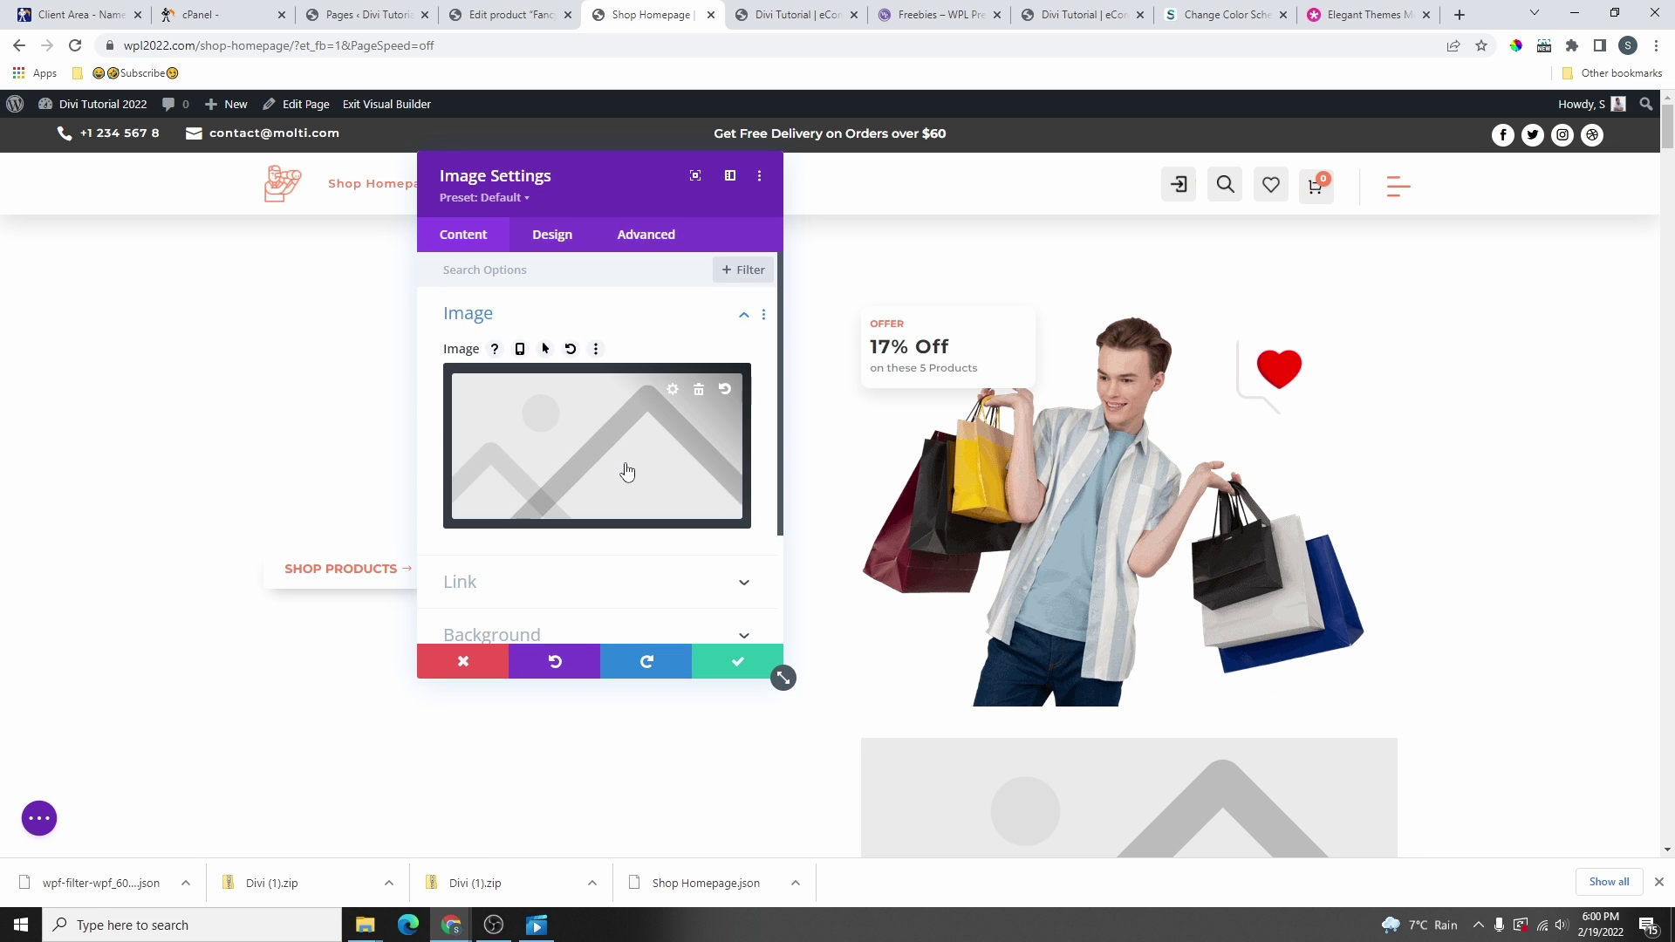
{"action": "left_click", "coordinate": [628, 472]}
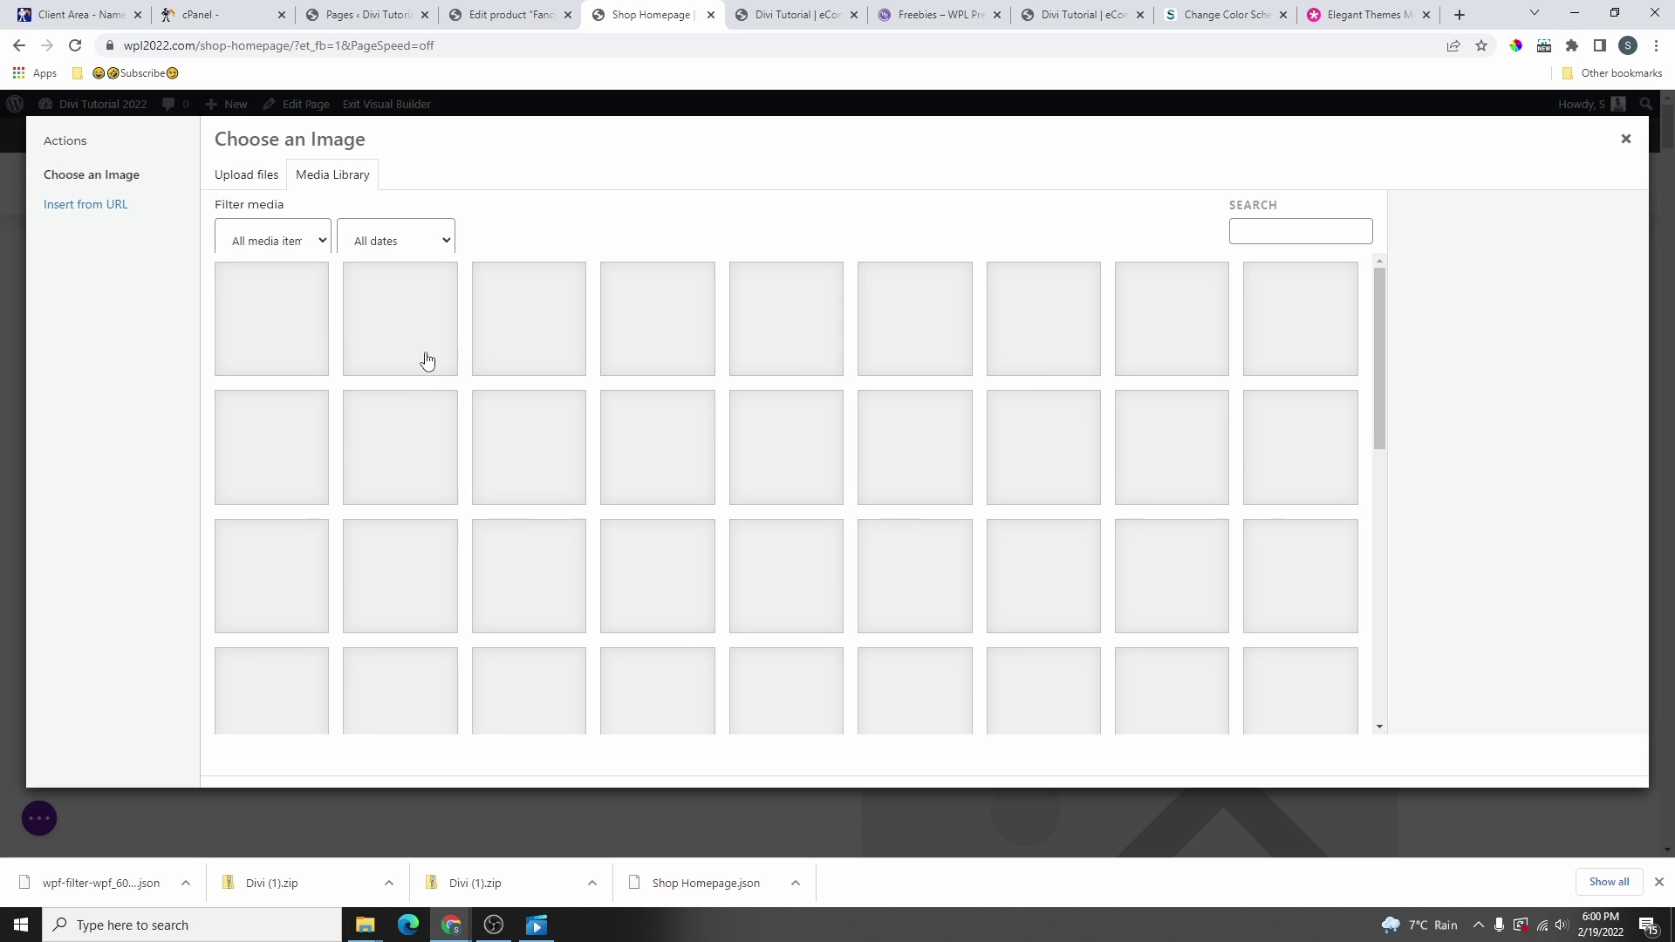
{"action": "left_click", "coordinate": [414, 348]}
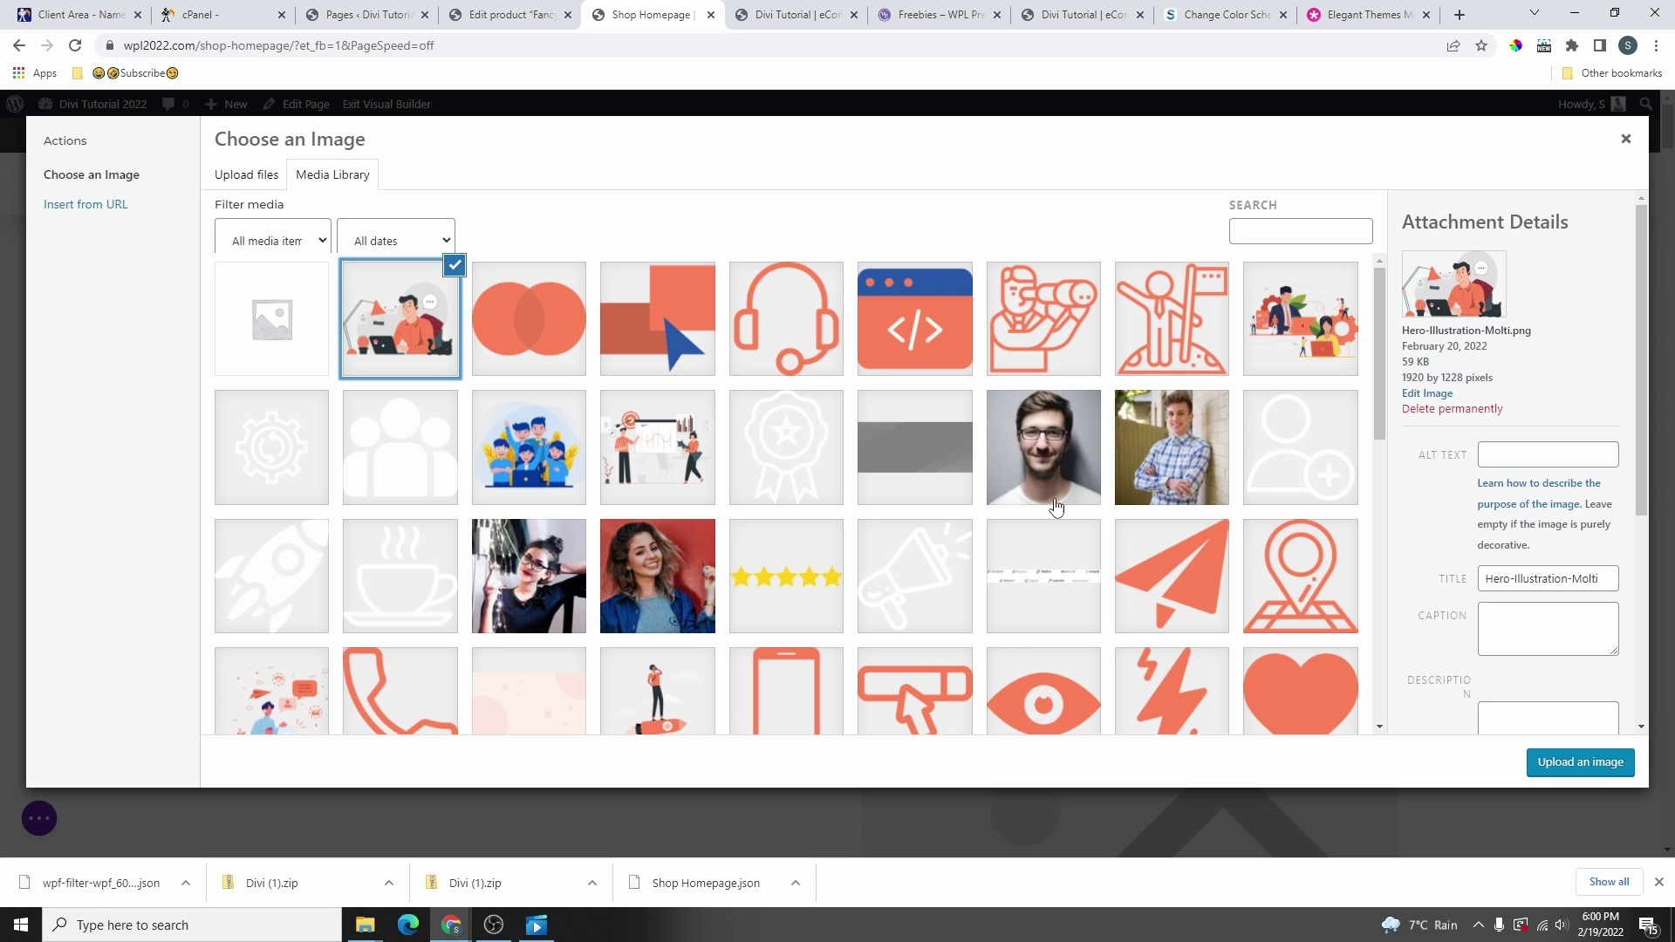
{"action": "left_click", "coordinate": [1624, 762]}
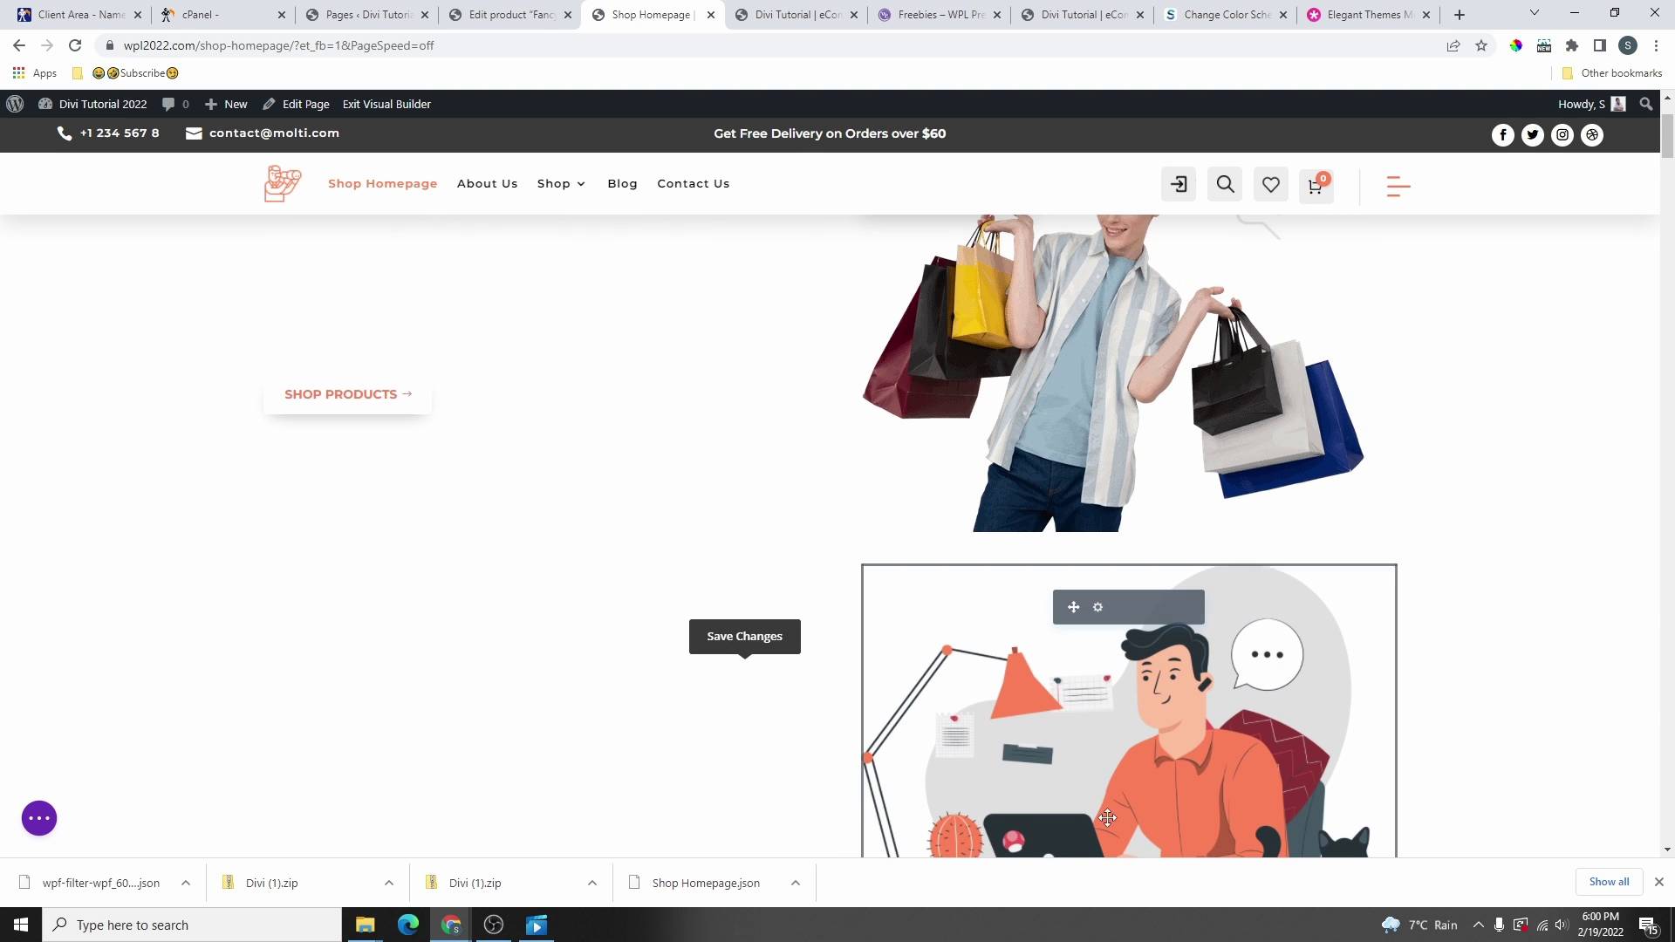
- Delete the illustration's Image module beneath the hero picture
{"action": "scroll", "coordinate": [1107, 818], "scroll_direction": "down", "scroll_amount": 2}
{"action": "scroll", "coordinate": [1153, 657], "scroll_direction": "up", "scroll_amount": 3}
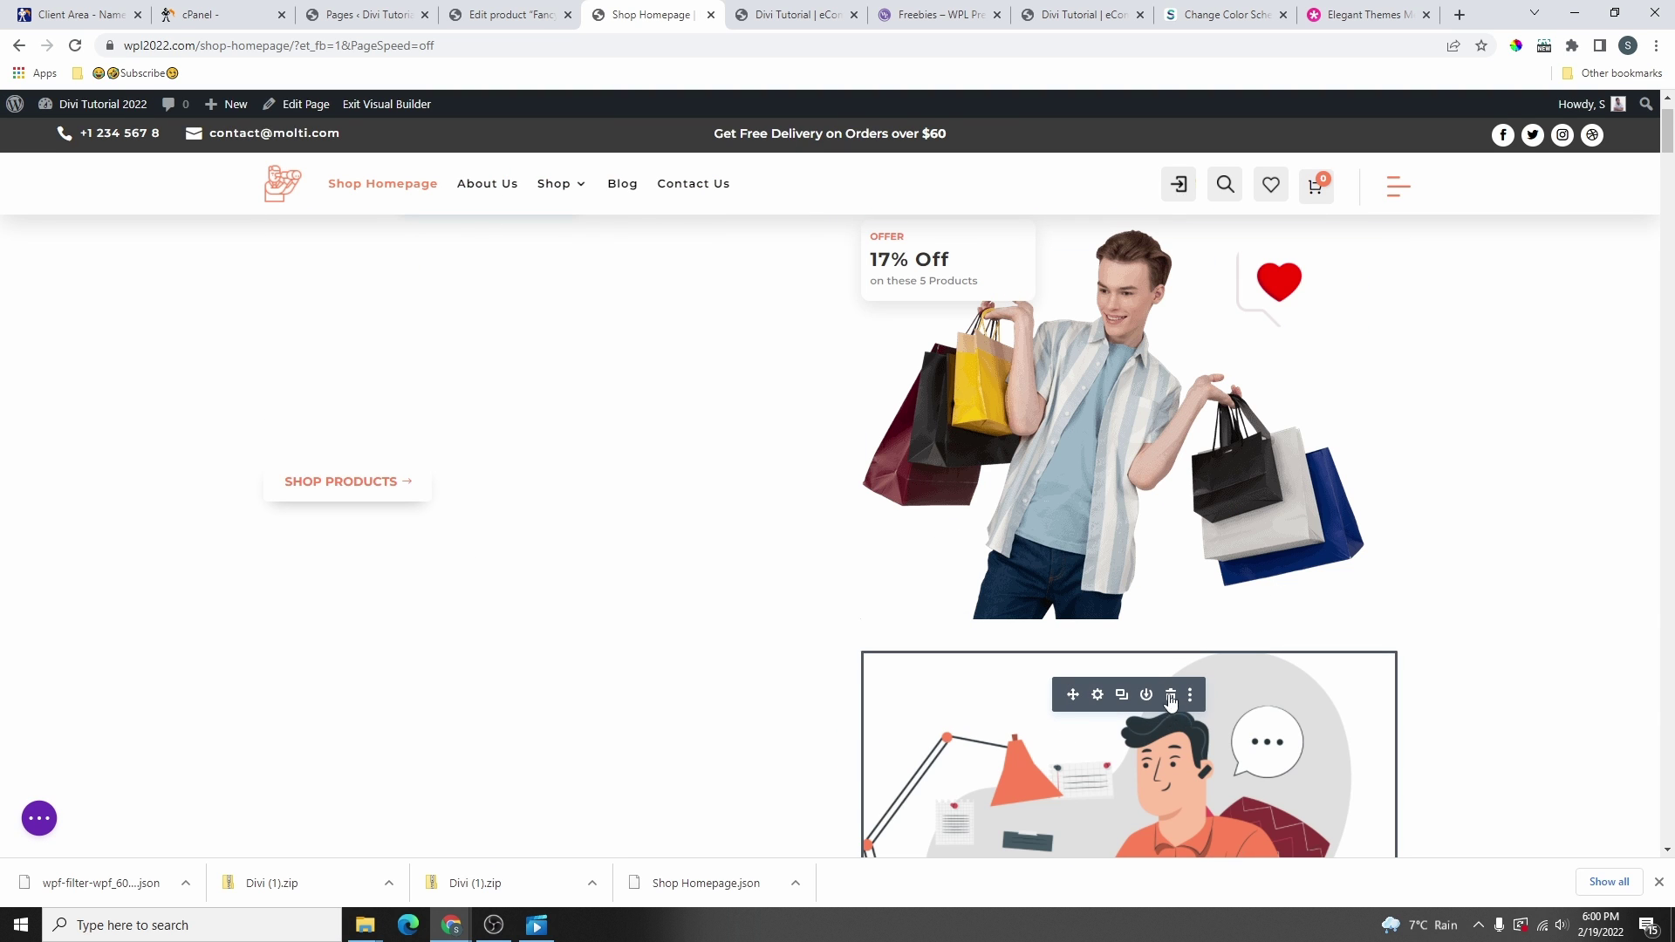
{"action": "left_click", "coordinate": [1171, 696]}
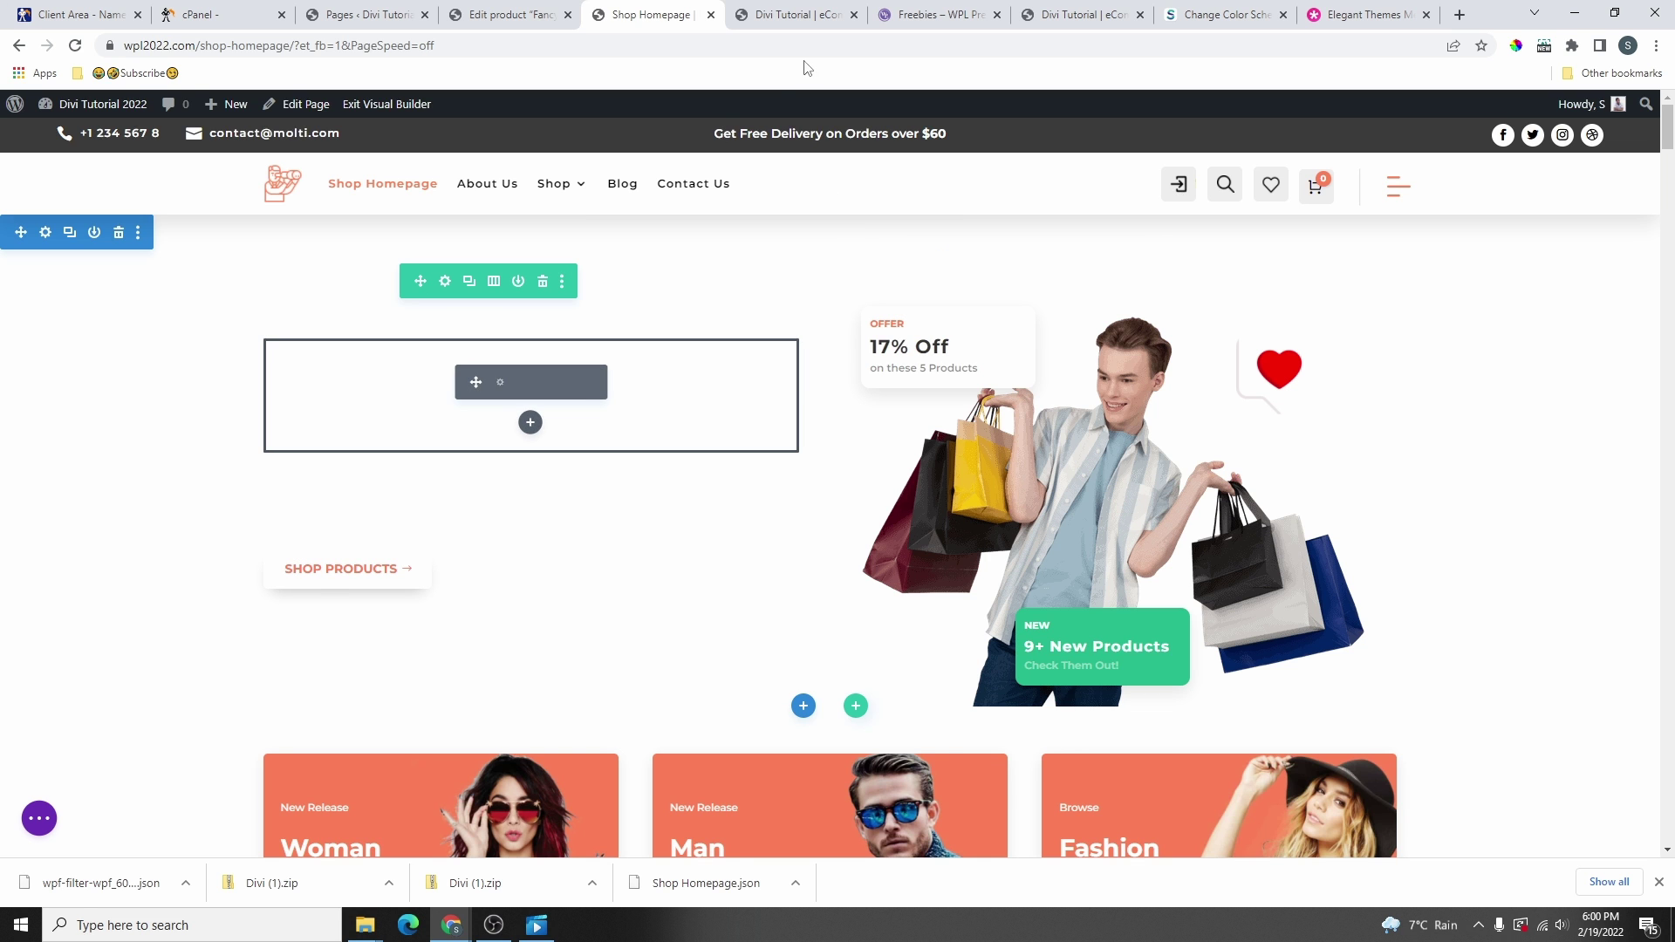
- Switch to the freebies page at shop.wplifestyle.com and review the Free Divi Woocommerce Home Page 2022 template
{"action": "left_click", "coordinate": [783, 14]}
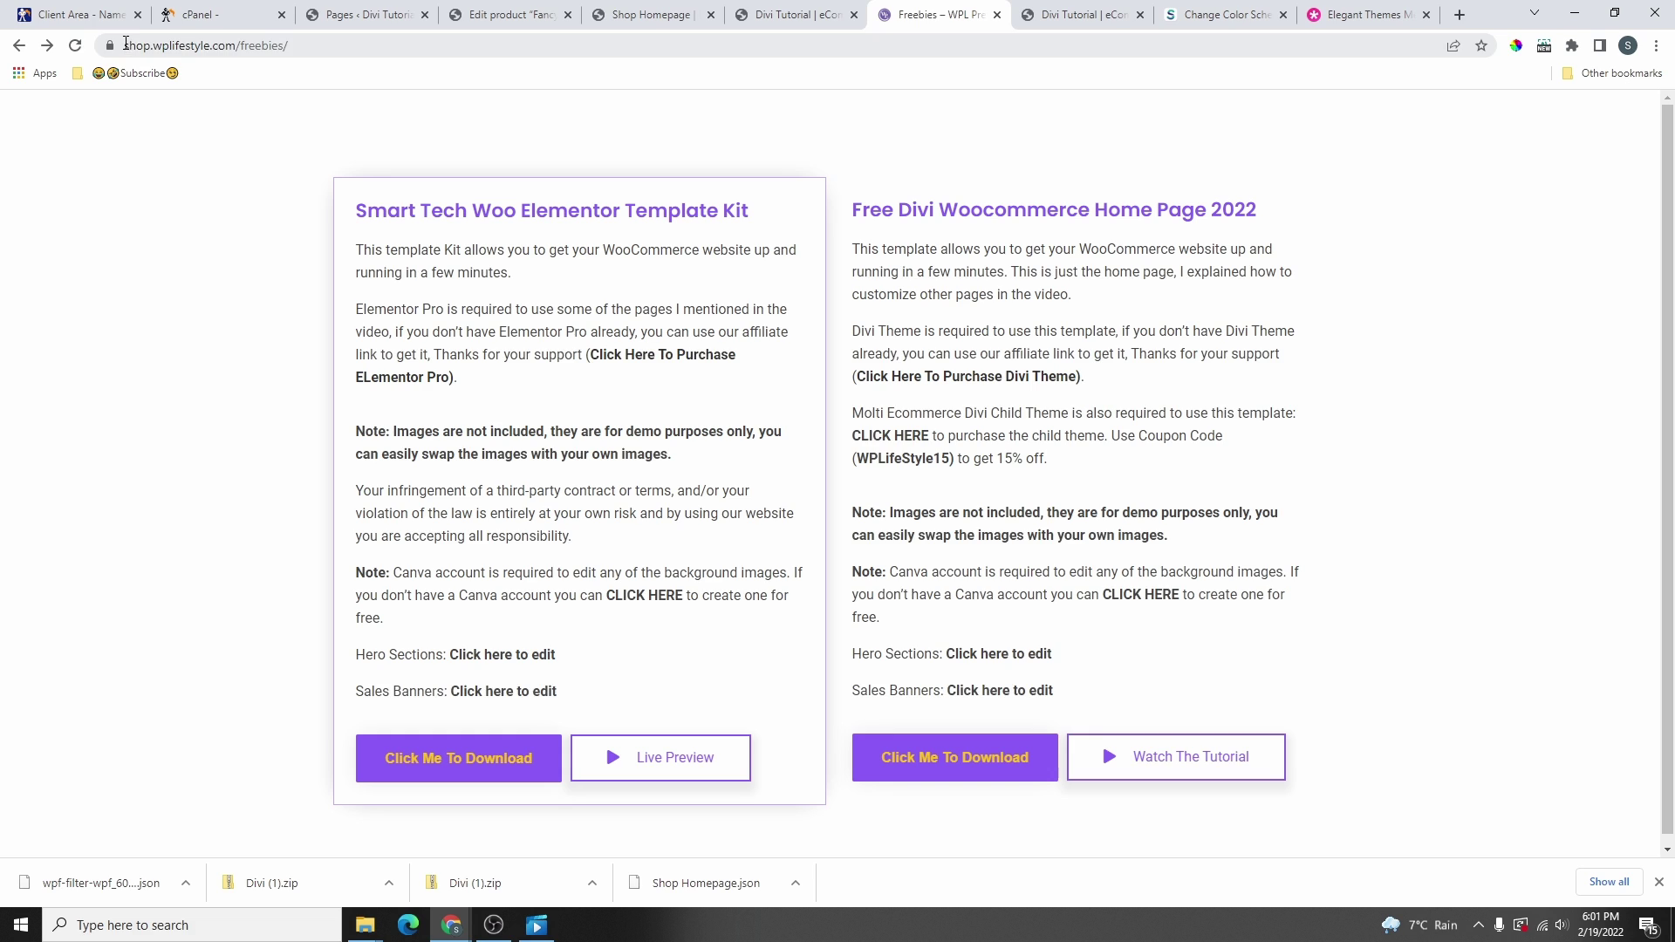
{"action": "left_click_drag", "start_coordinate": [125, 46], "coordinate": [354, 63]}
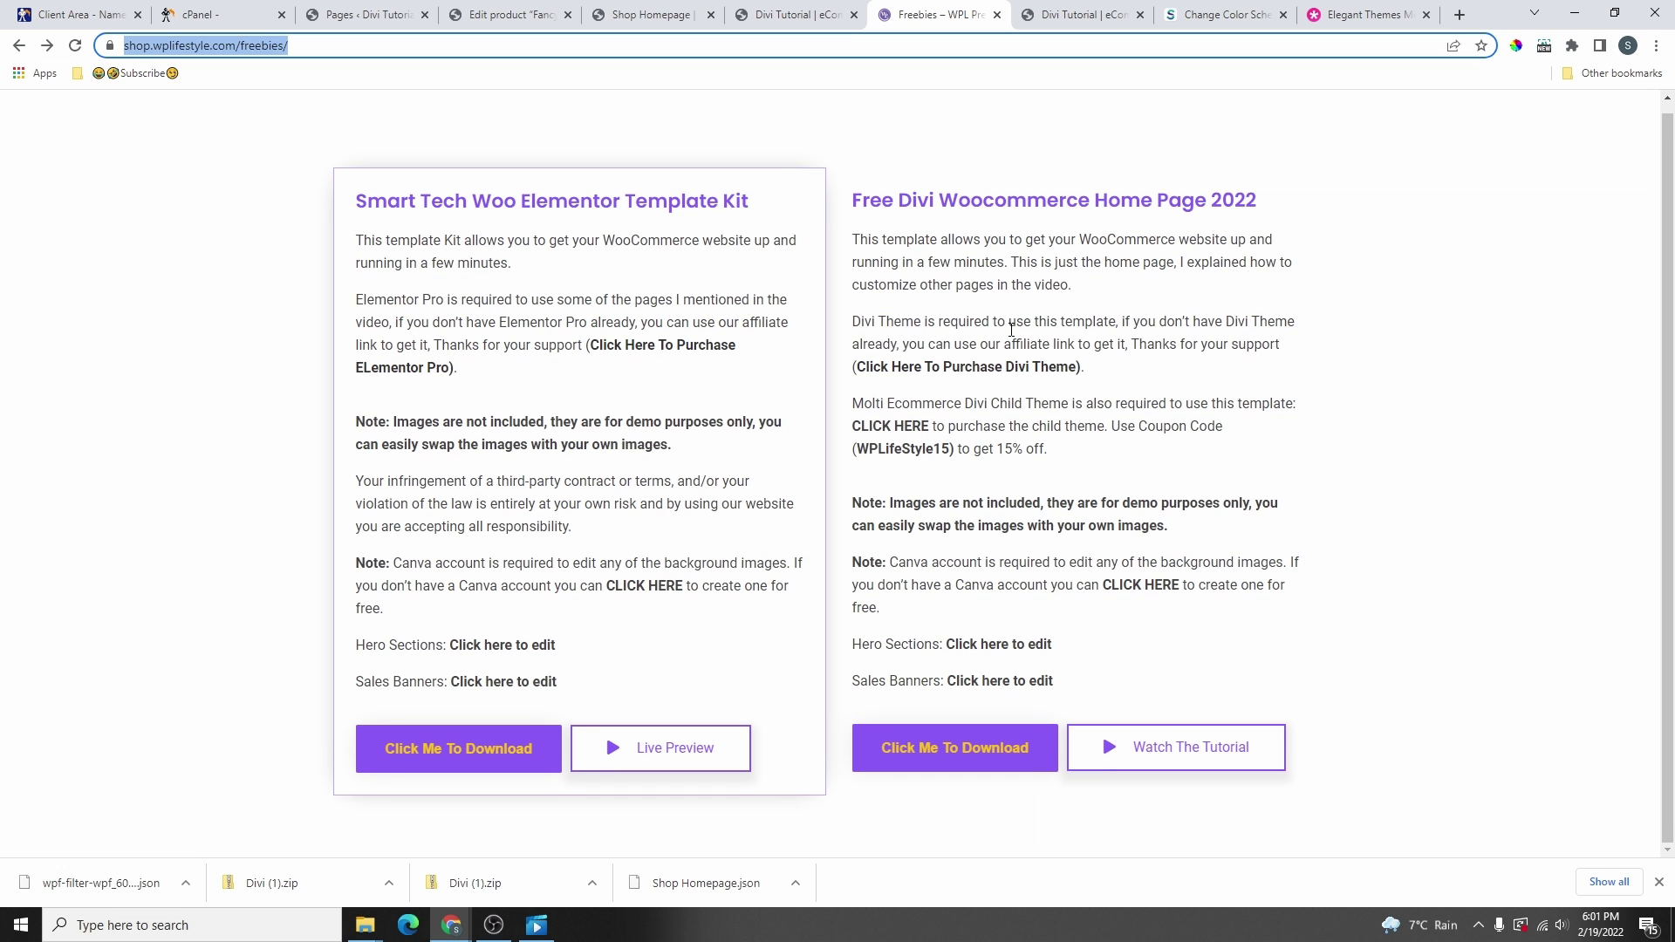
{"action": "scroll", "coordinate": [1227, 208], "scroll_direction": "up", "scroll_amount": 1}
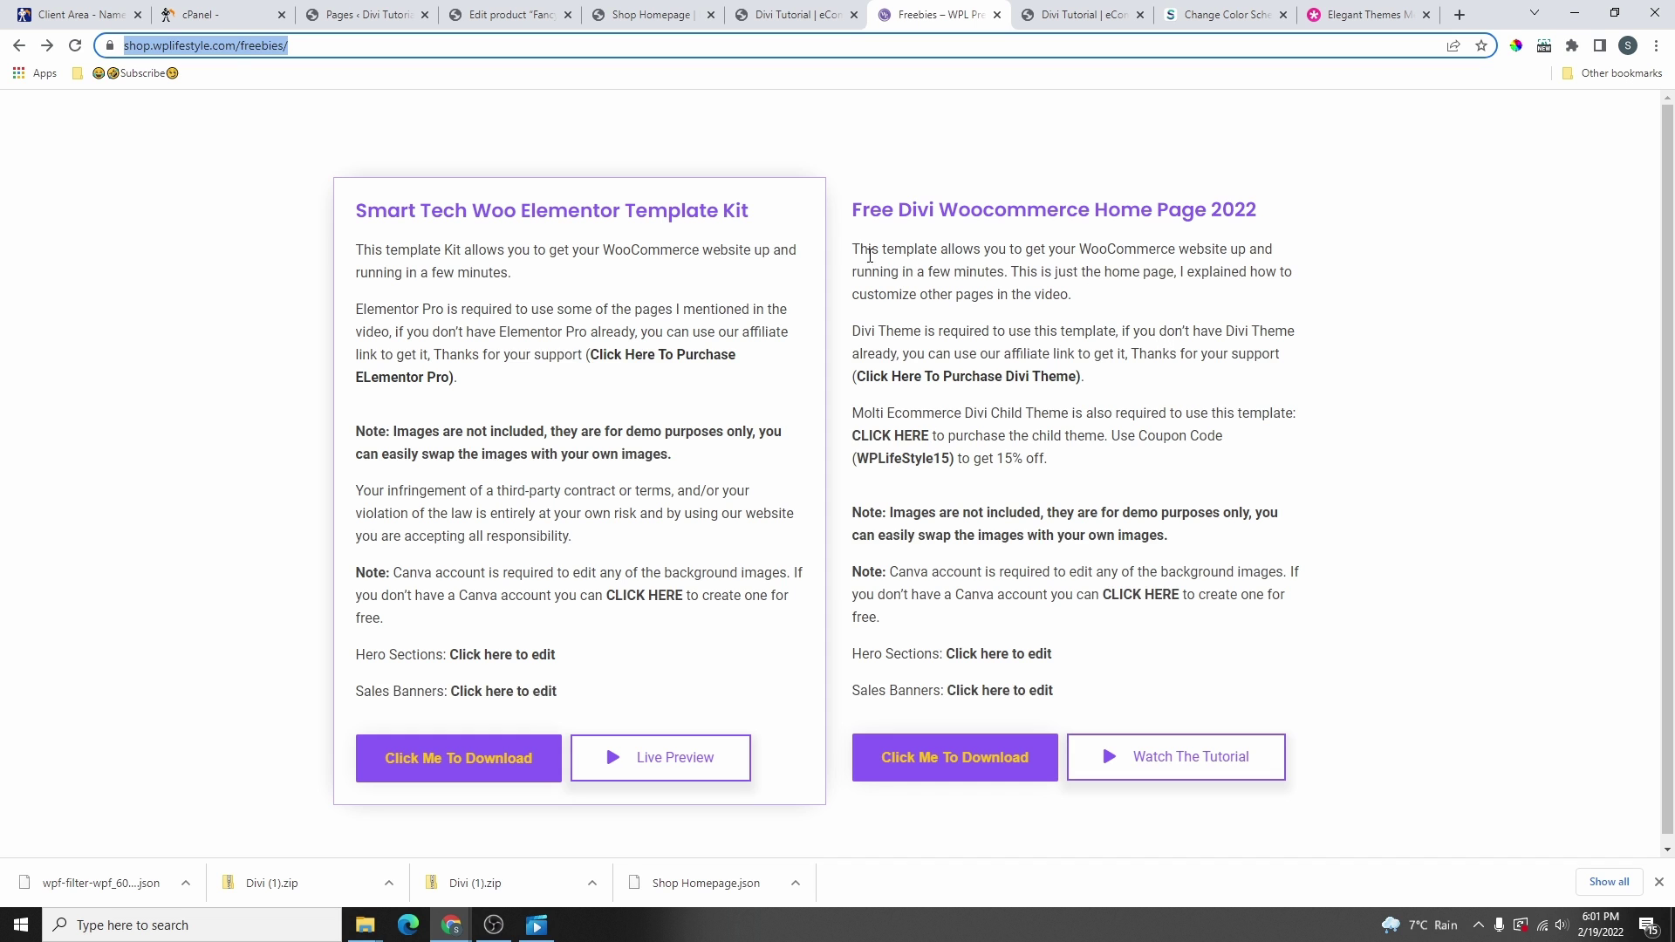
{"action": "left_click_drag", "start_coordinate": [848, 223], "coordinate": [1250, 218]}
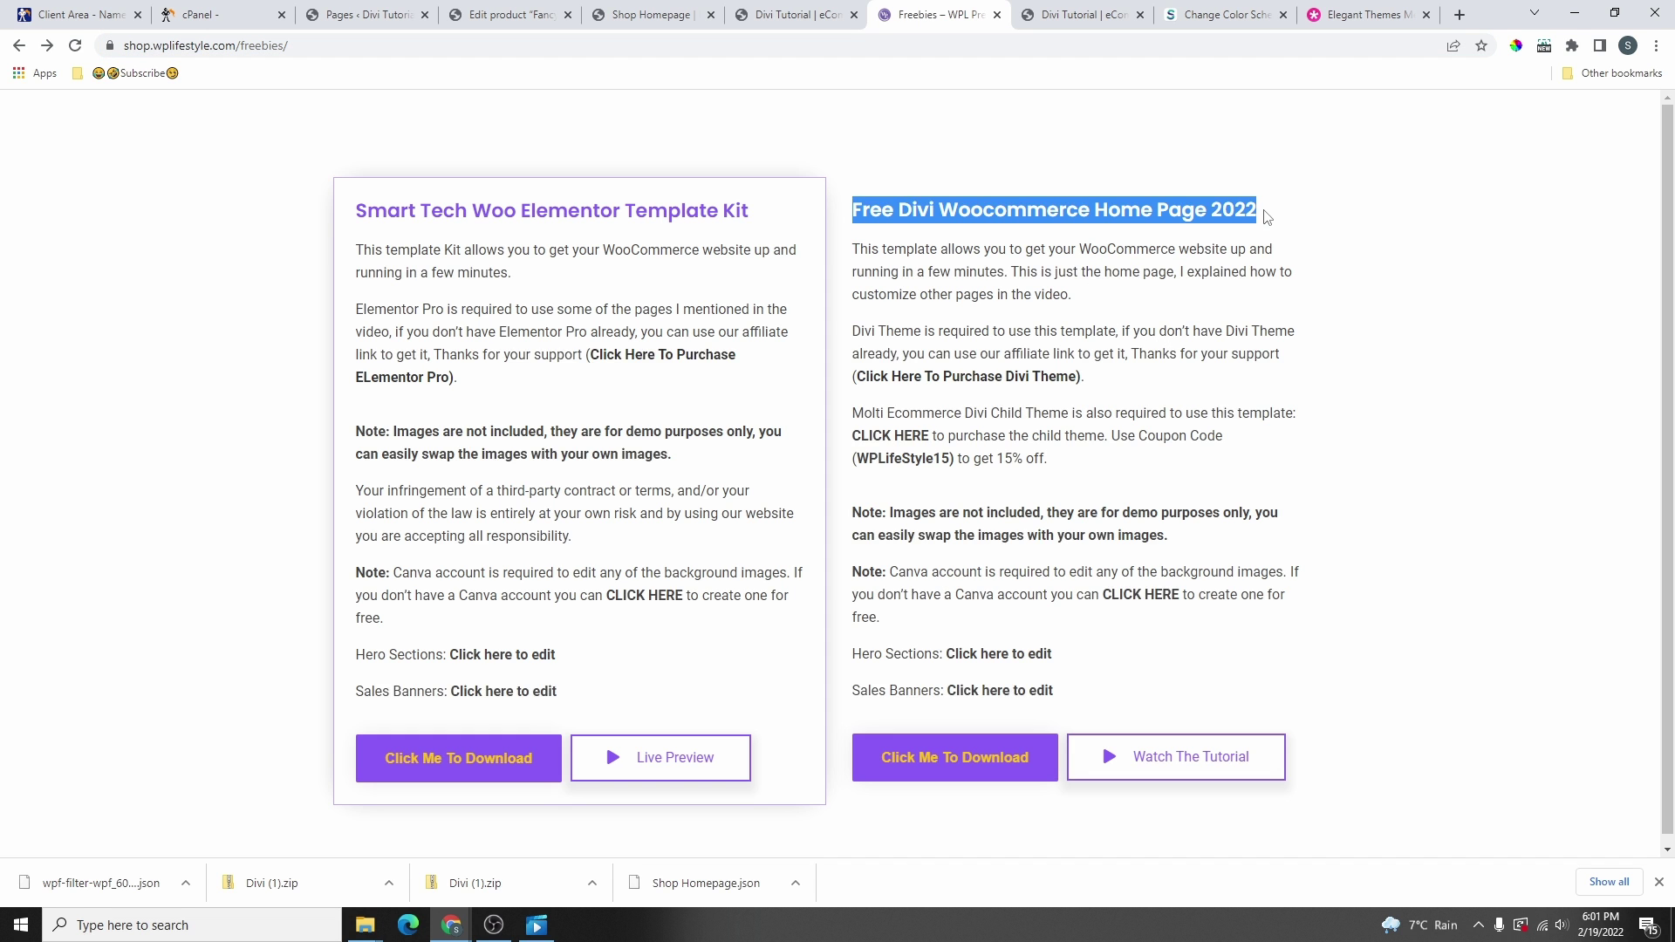
- Look over the demo homepage at divi.wpl2022.com, from its hero section to the featured products
{"action": "left_click", "coordinate": [813, 9]}
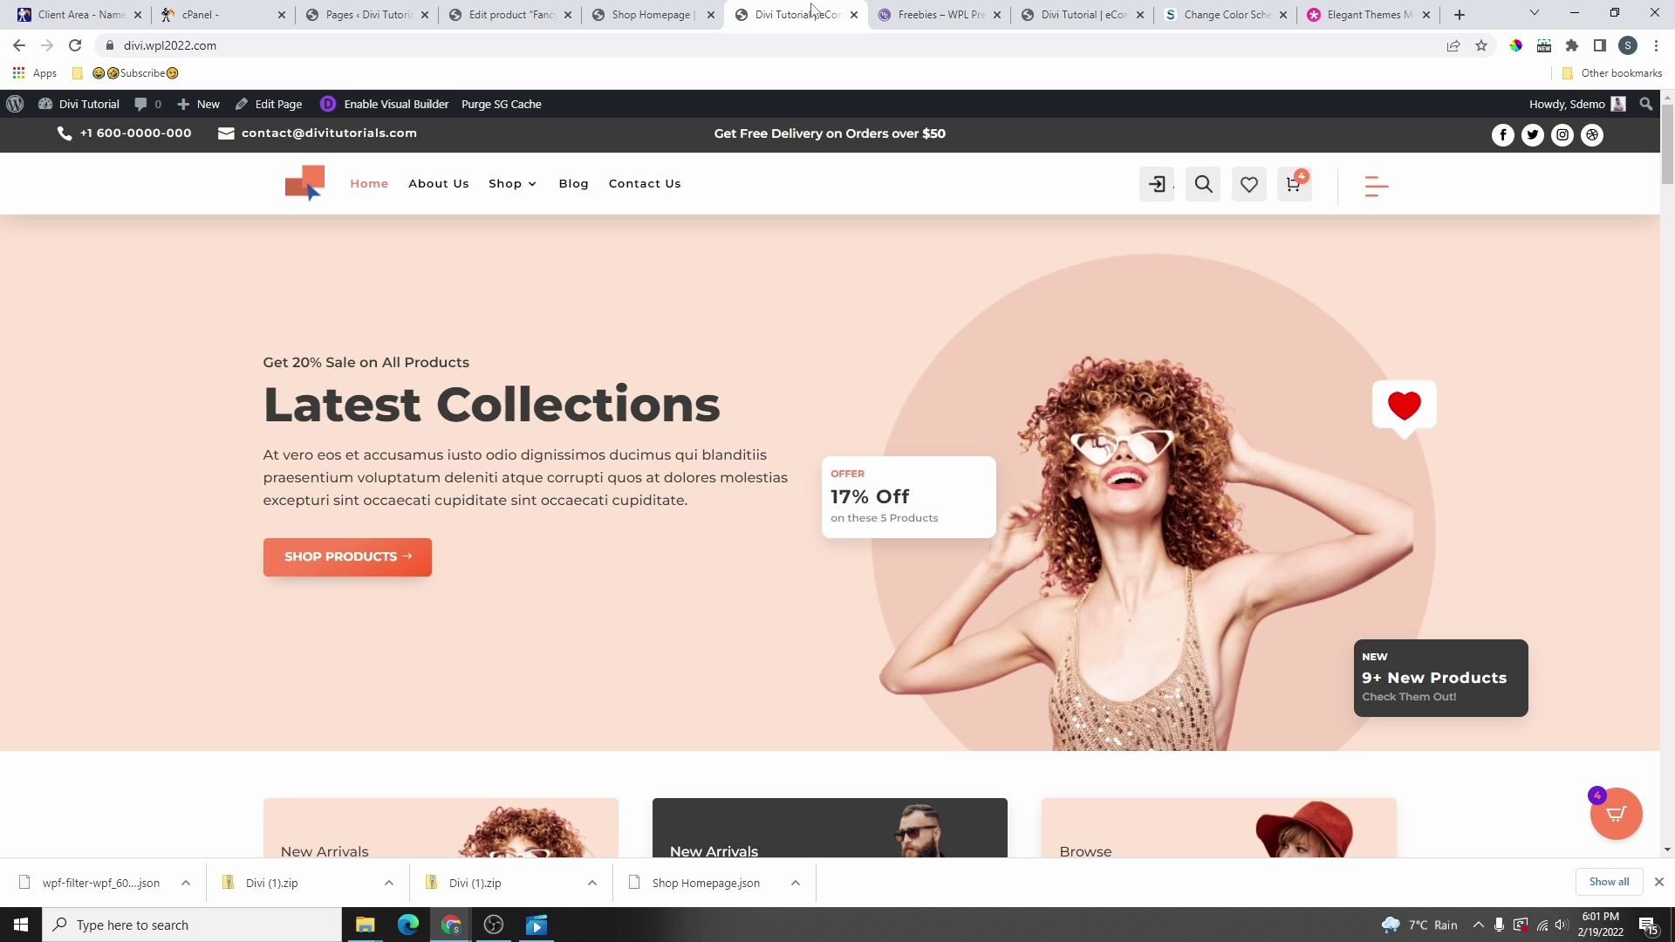
{"action": "scroll", "coordinate": [864, 410], "scroll_direction": "down", "scroll_amount": 10}
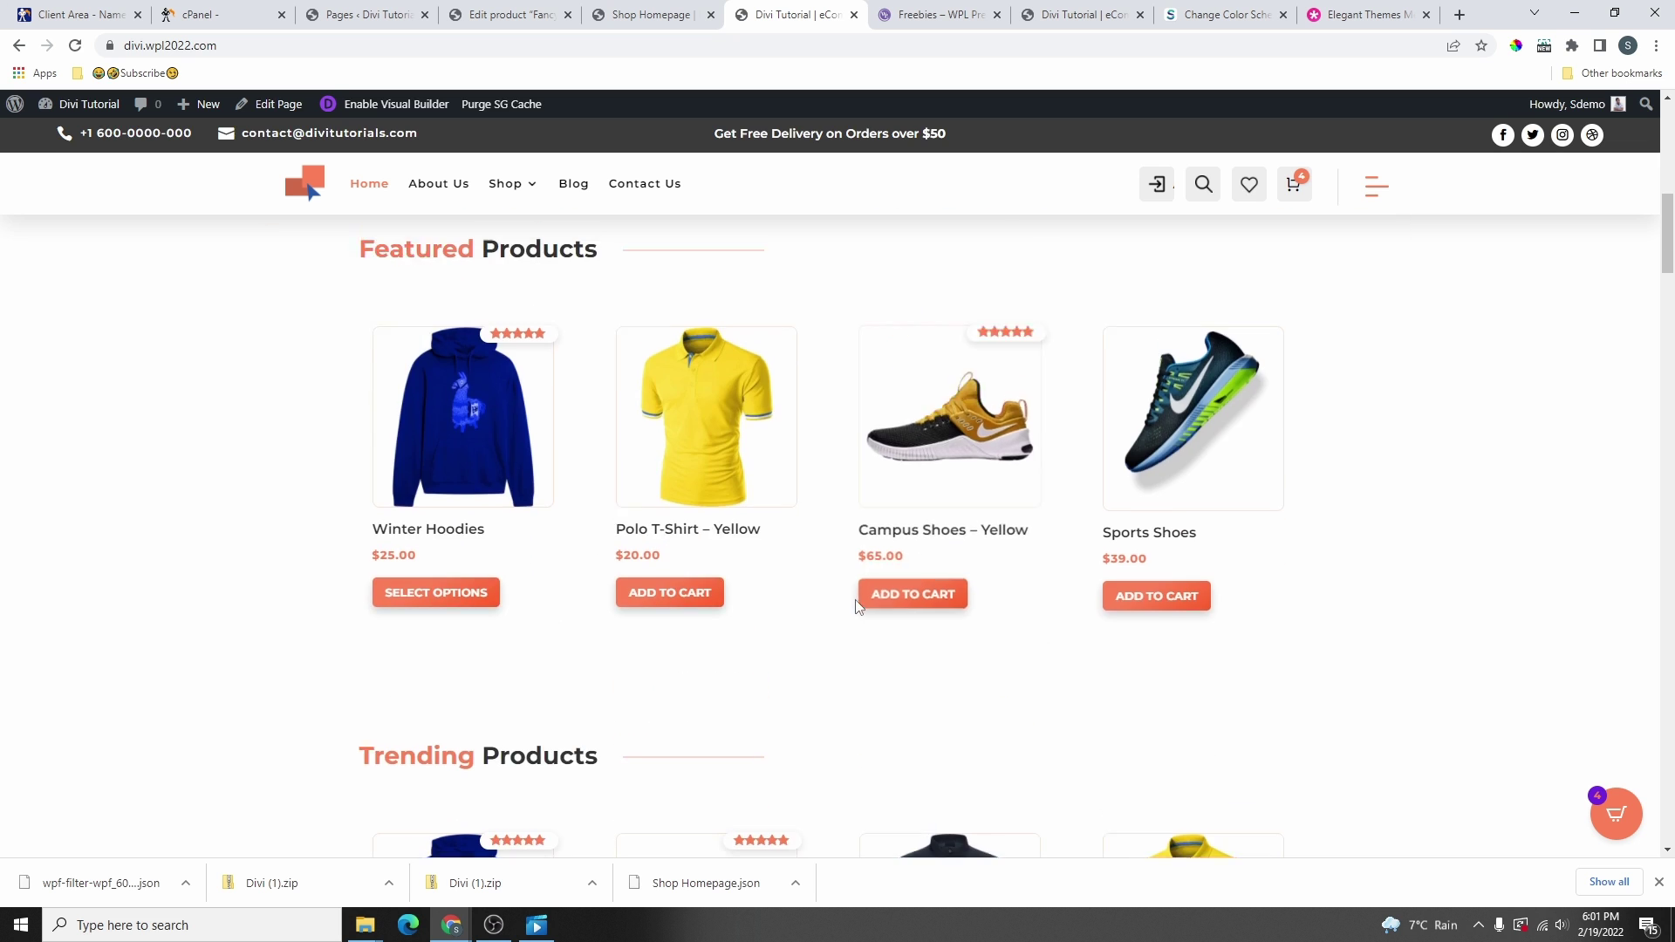
{"action": "scroll", "coordinate": [894, 469], "scroll_direction": "up", "scroll_amount": 8}
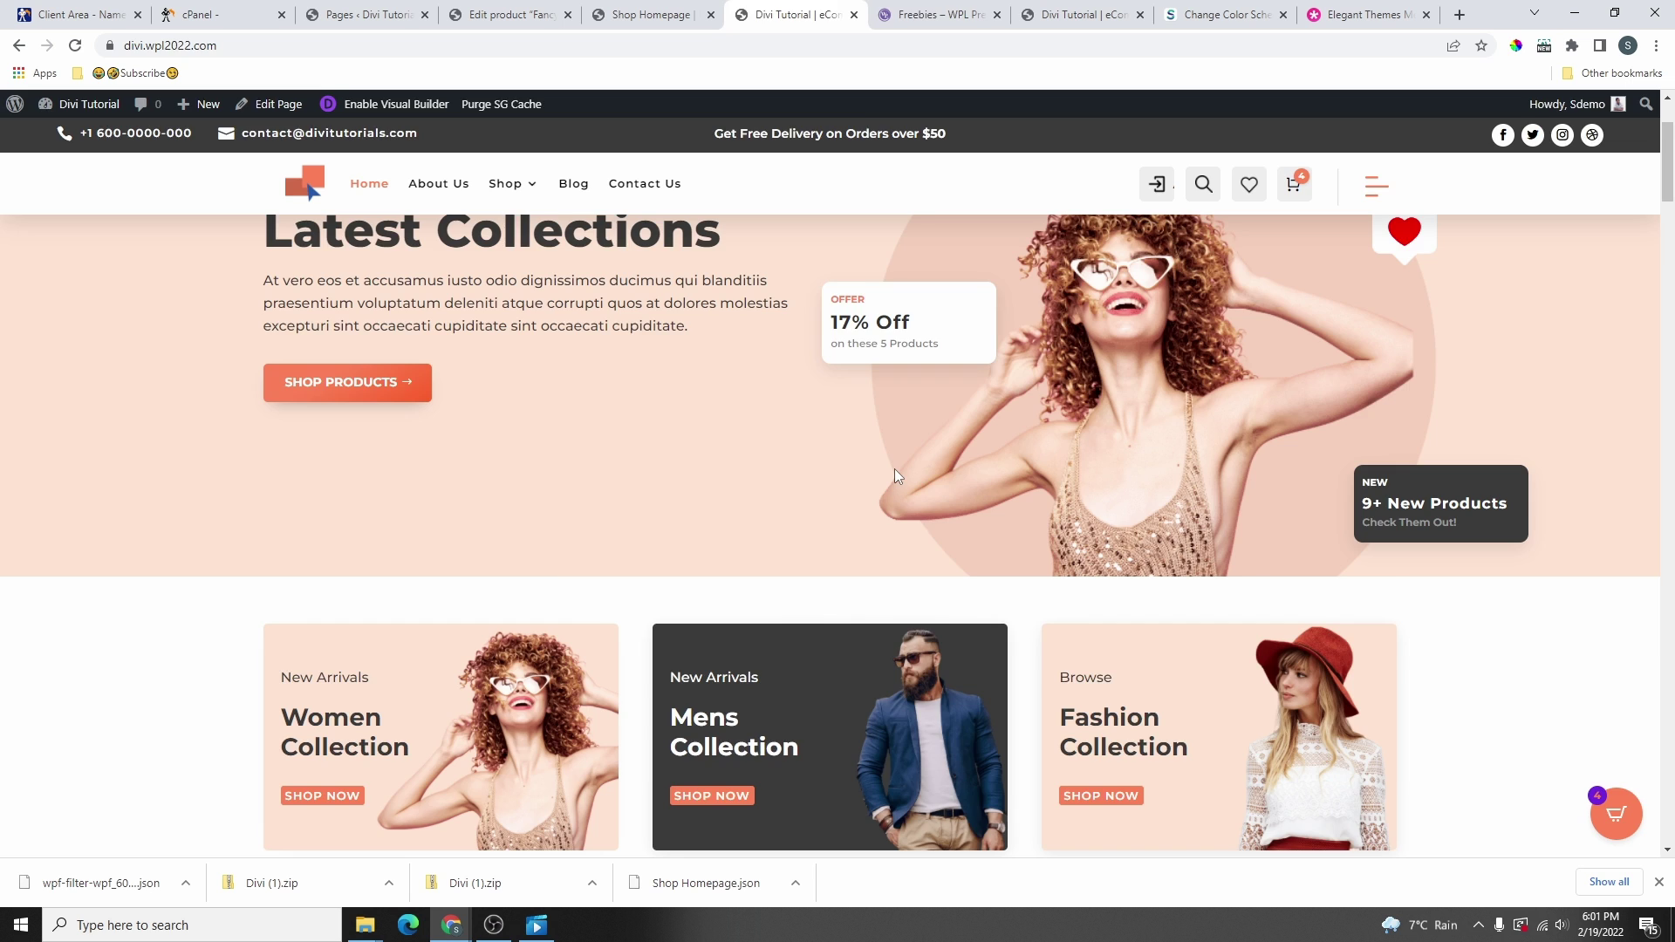
- Return to the freebies page, view the linked Canva sign-up page and close it
{"action": "key", "text": "ctrl+Tab"}
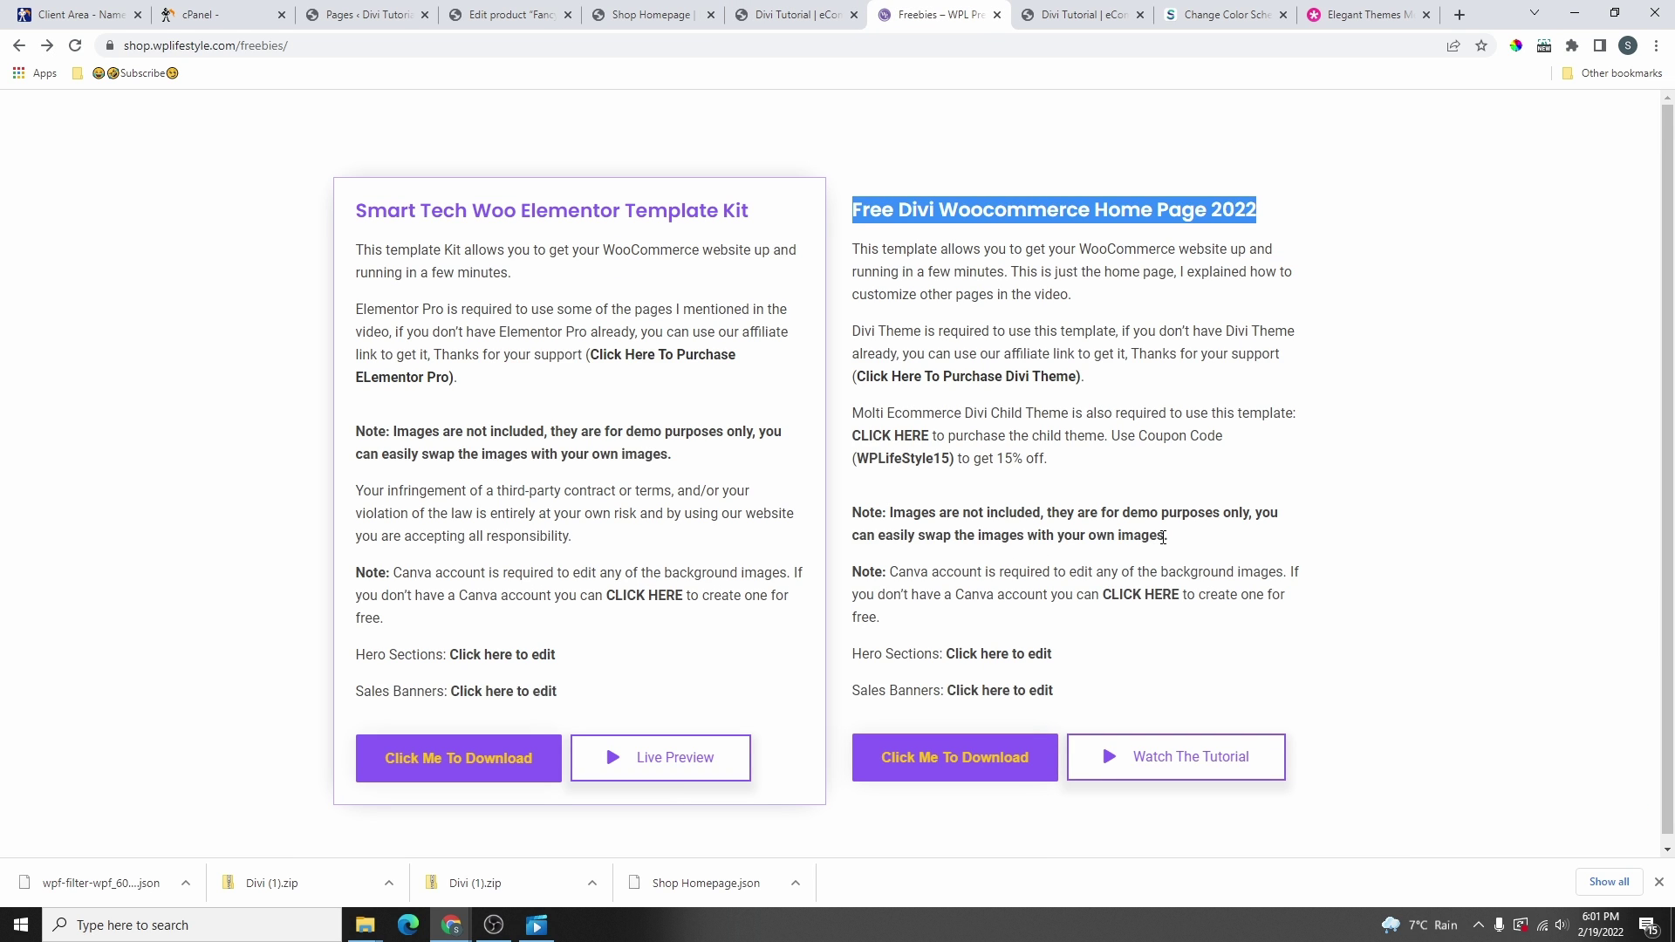
{"action": "left_click", "coordinate": [1152, 600]}
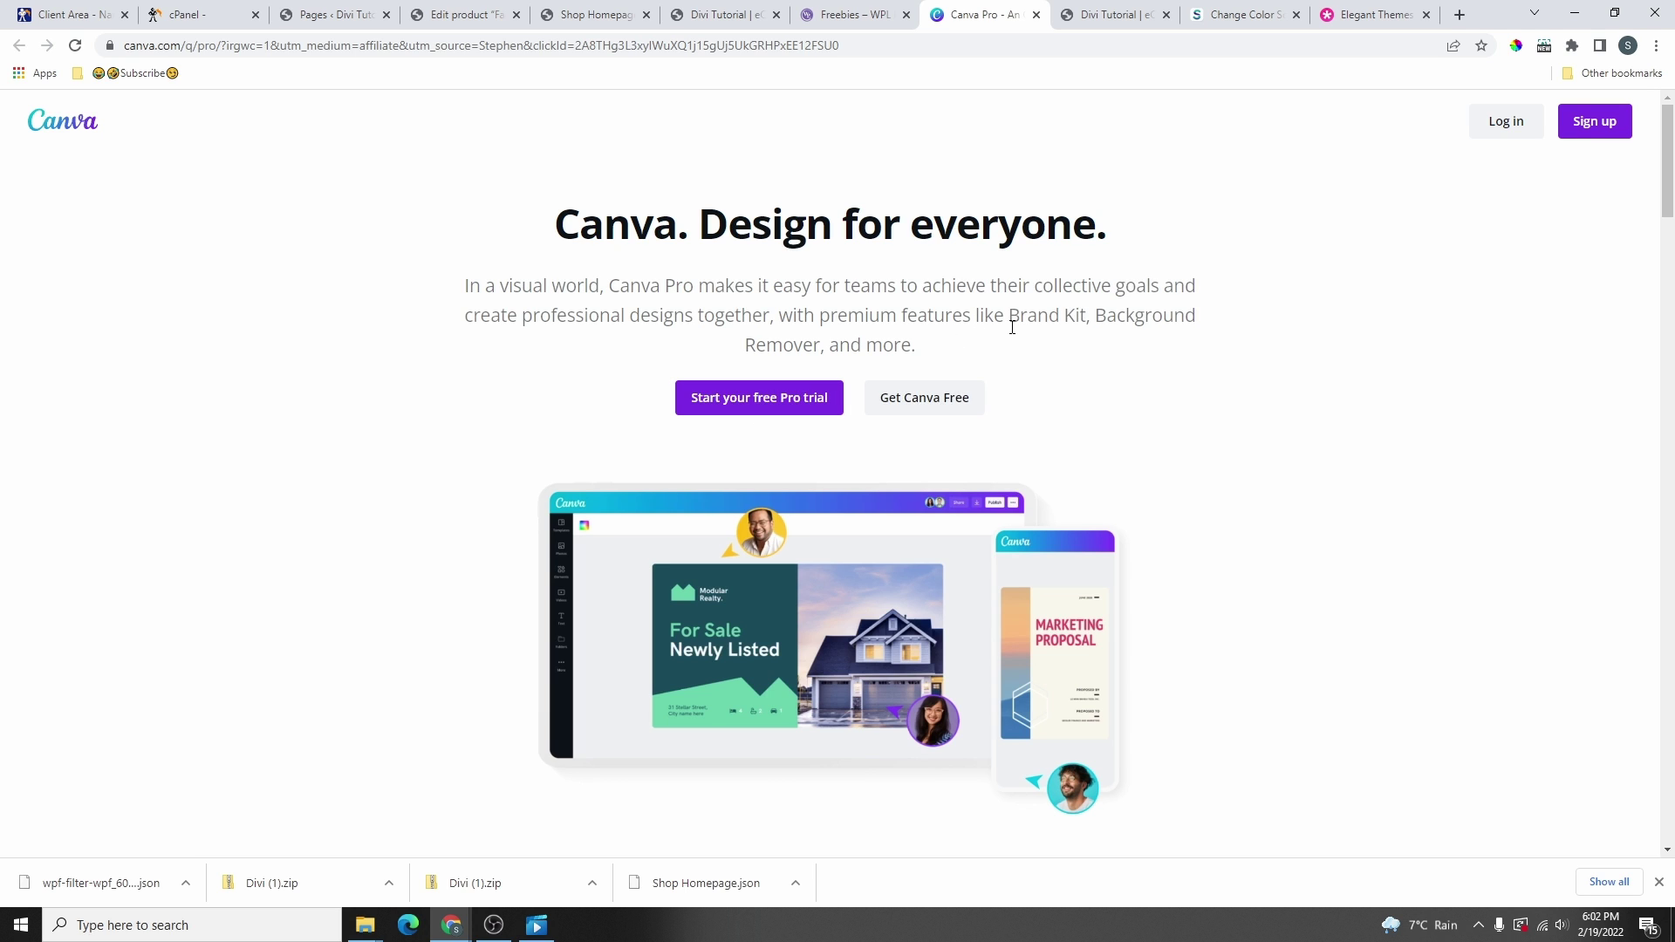
{"action": "left_click", "coordinate": [1036, 14]}
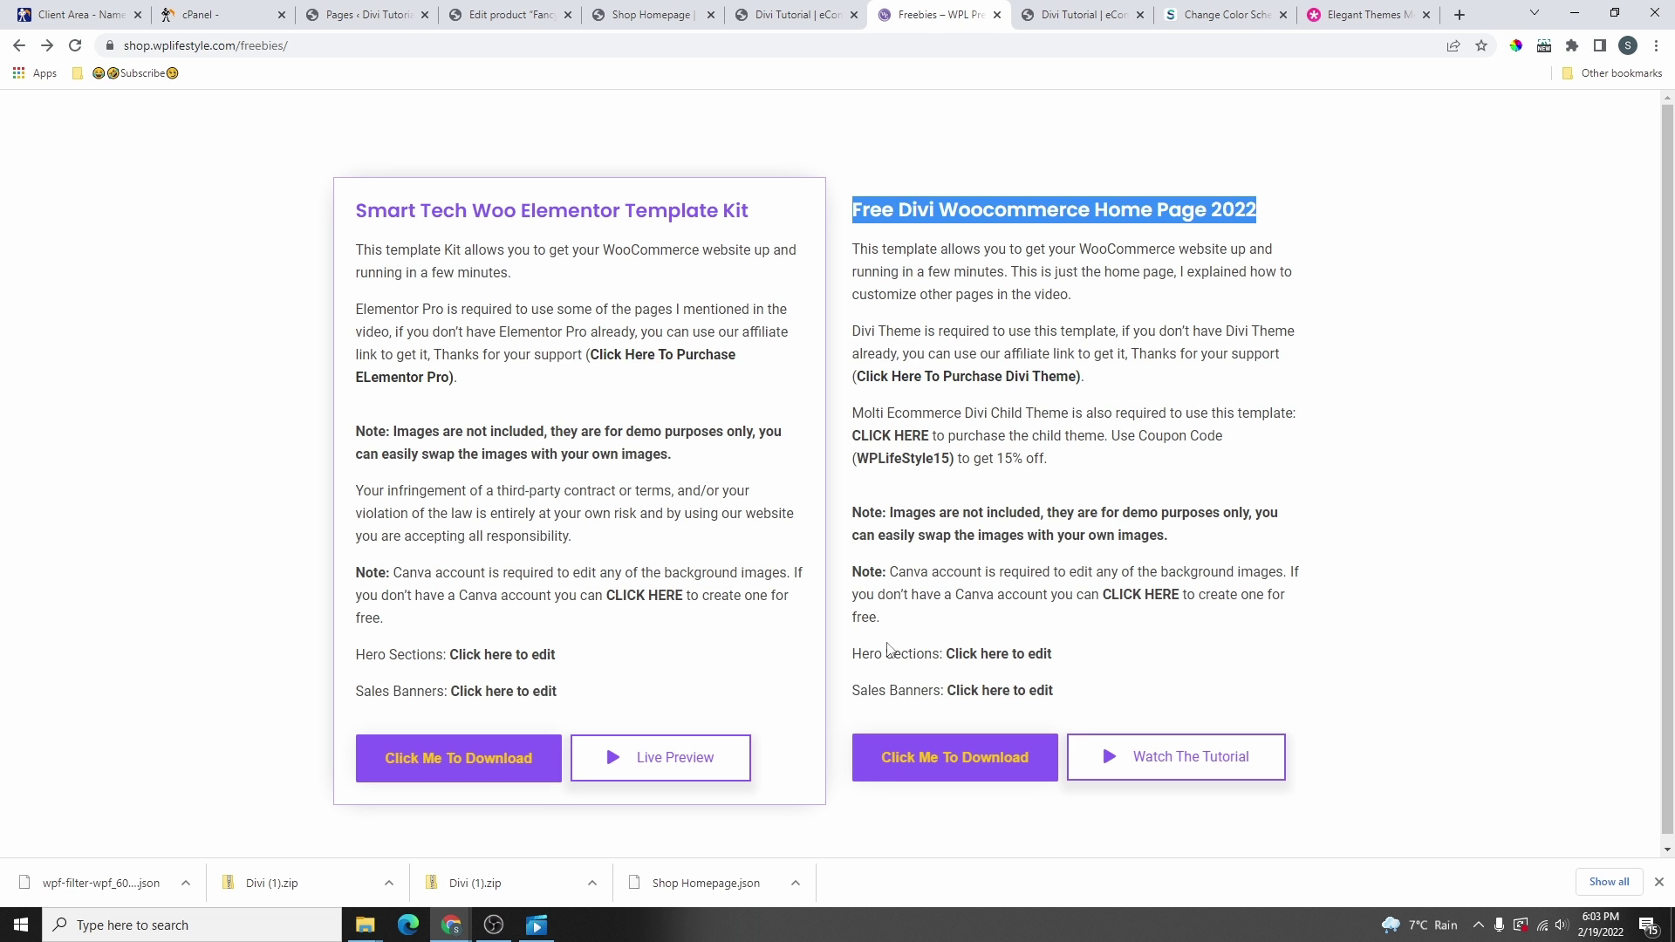
- Open the Divi home page's Hero Sections template from the freebies page in Canva and create an editable copy
{"action": "scroll", "coordinate": [923, 656], "scroll_direction": "down", "scroll_amount": 1}
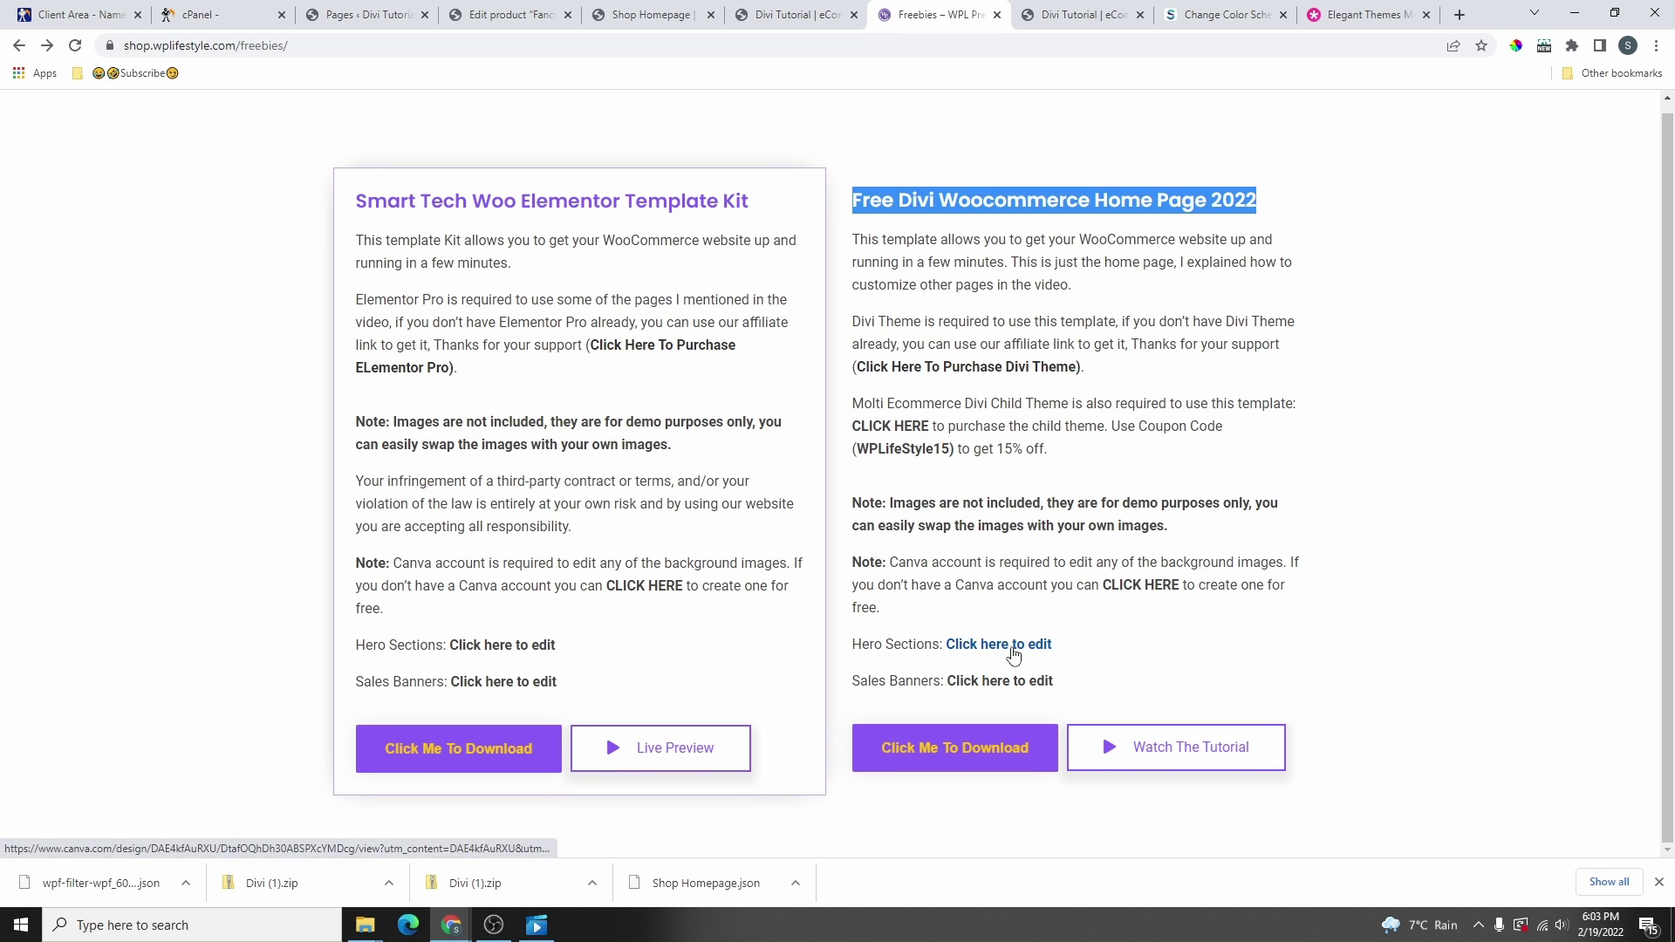
{"action": "left_click", "coordinate": [1012, 647]}
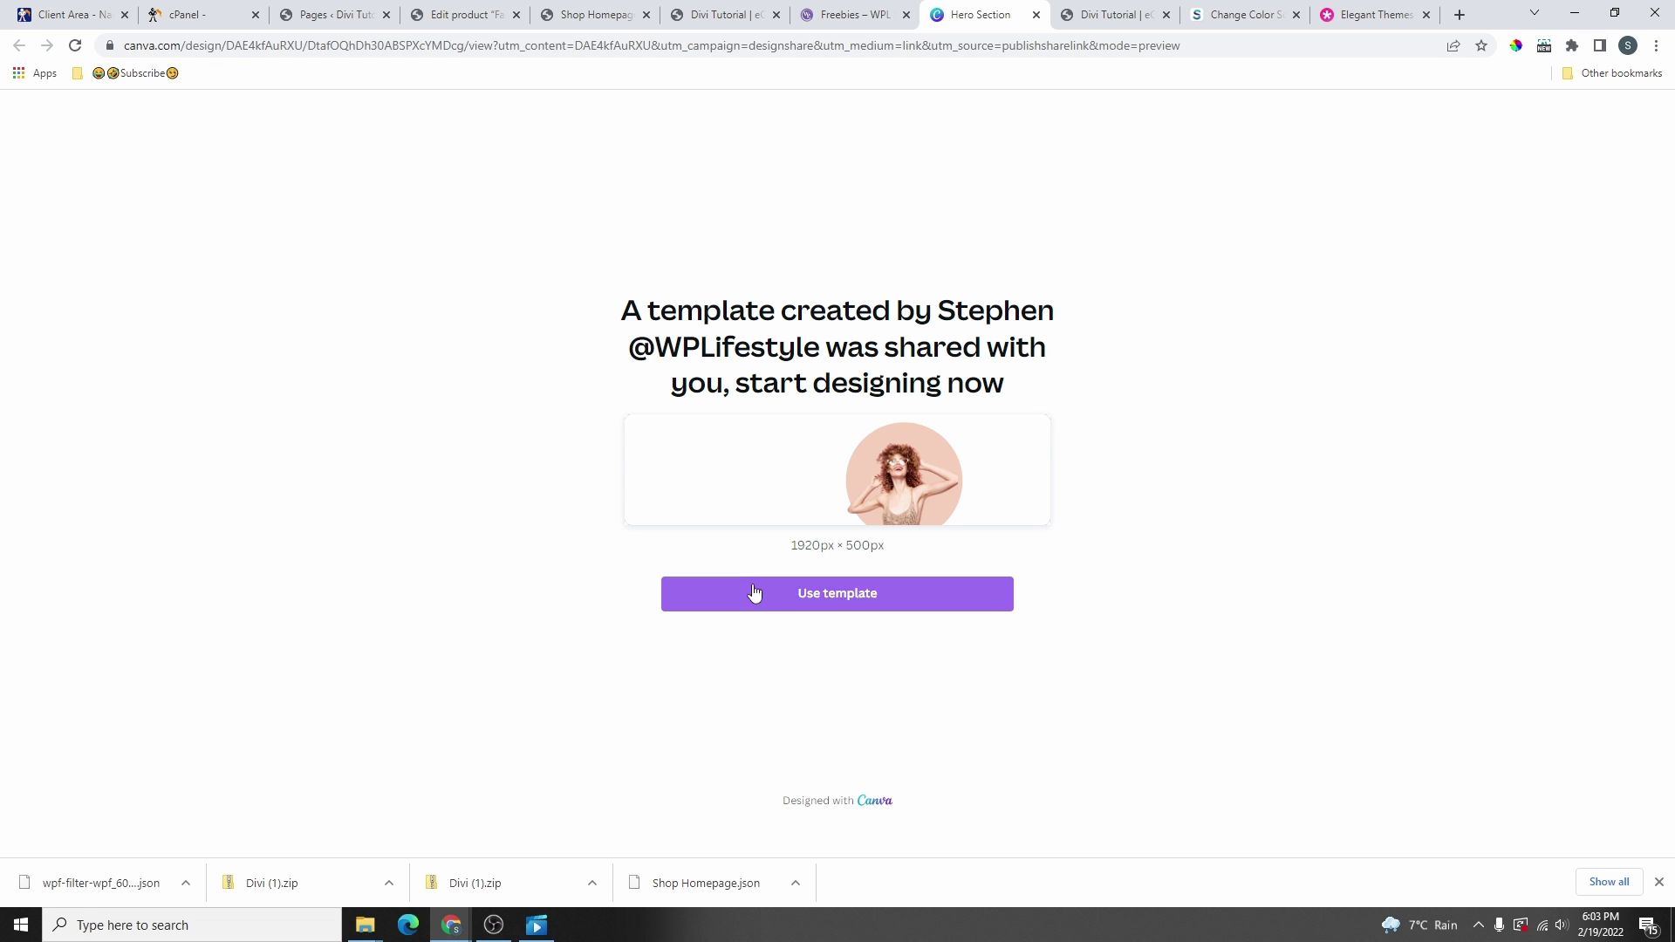
{"action": "left_click", "coordinate": [894, 602]}
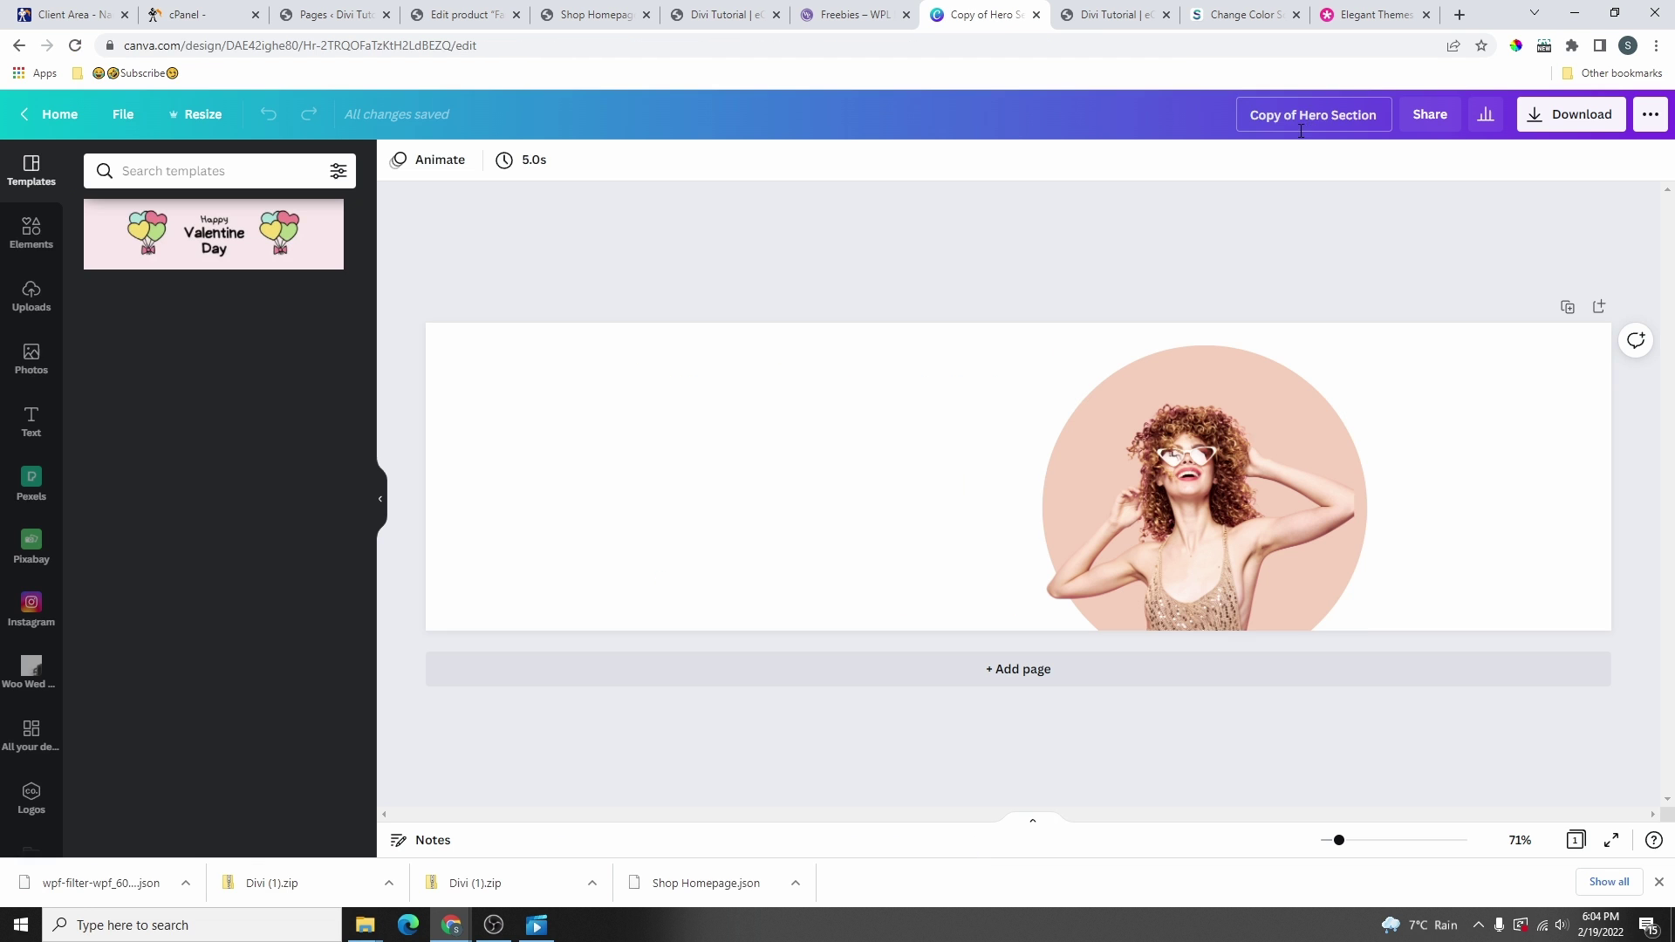
{"action": "left_click", "coordinate": [741, 18]}
{"action": "left_click", "coordinate": [994, 17]}
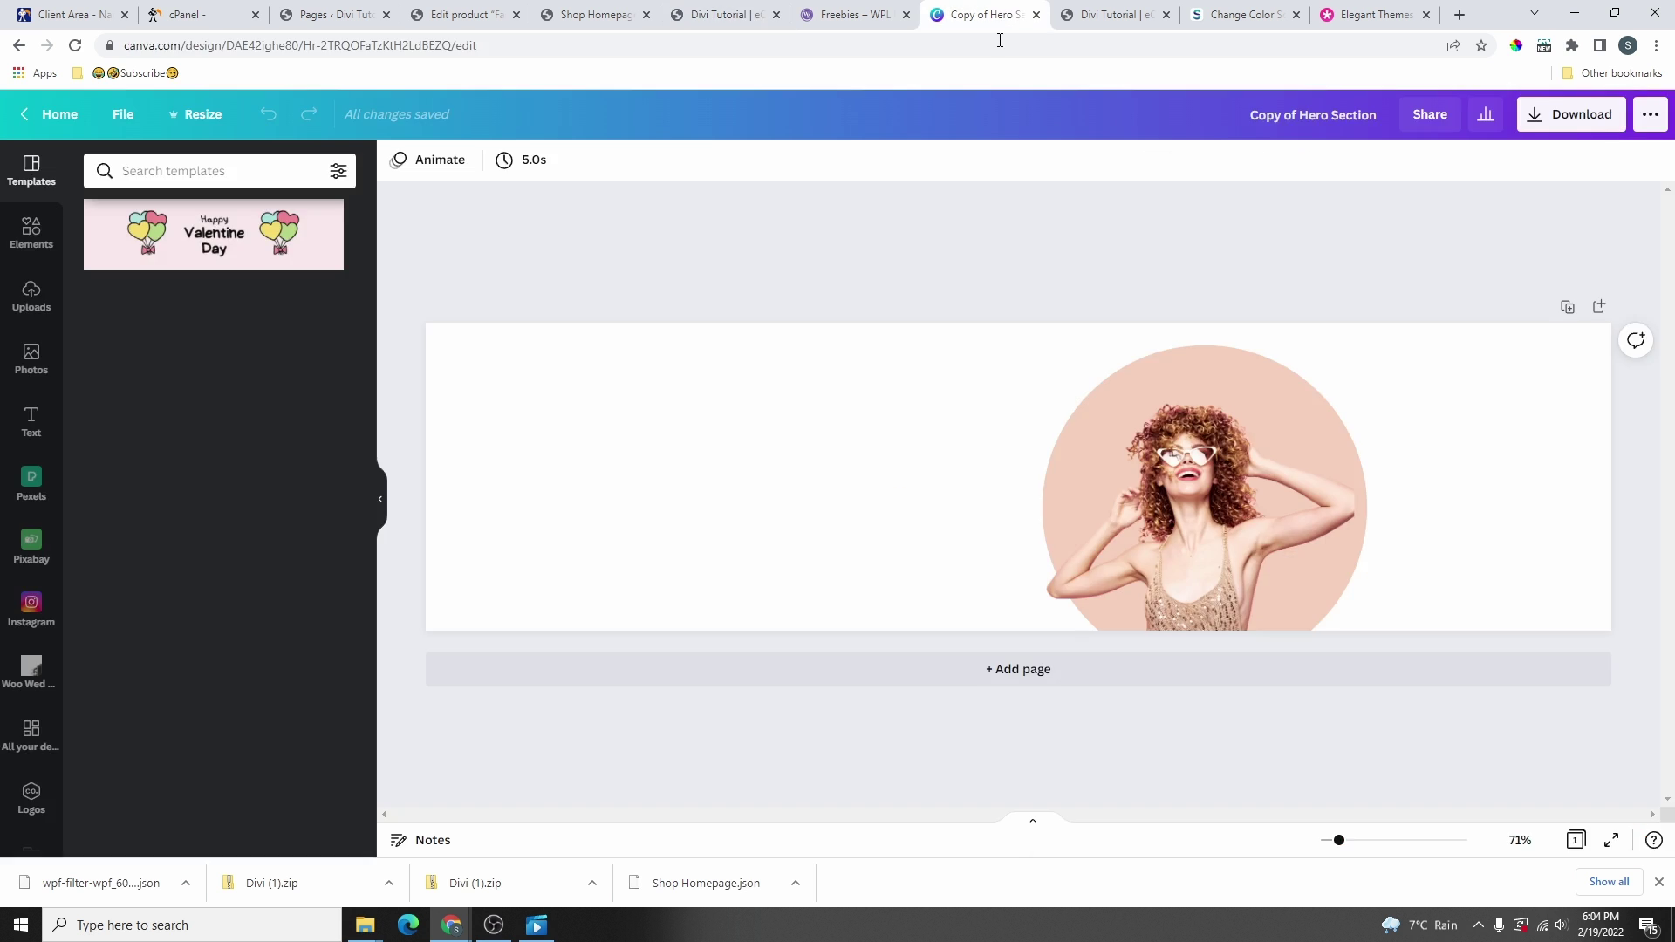
- Rename the Canva design to "H Section"
{"action": "left_click", "coordinate": [1335, 106]}
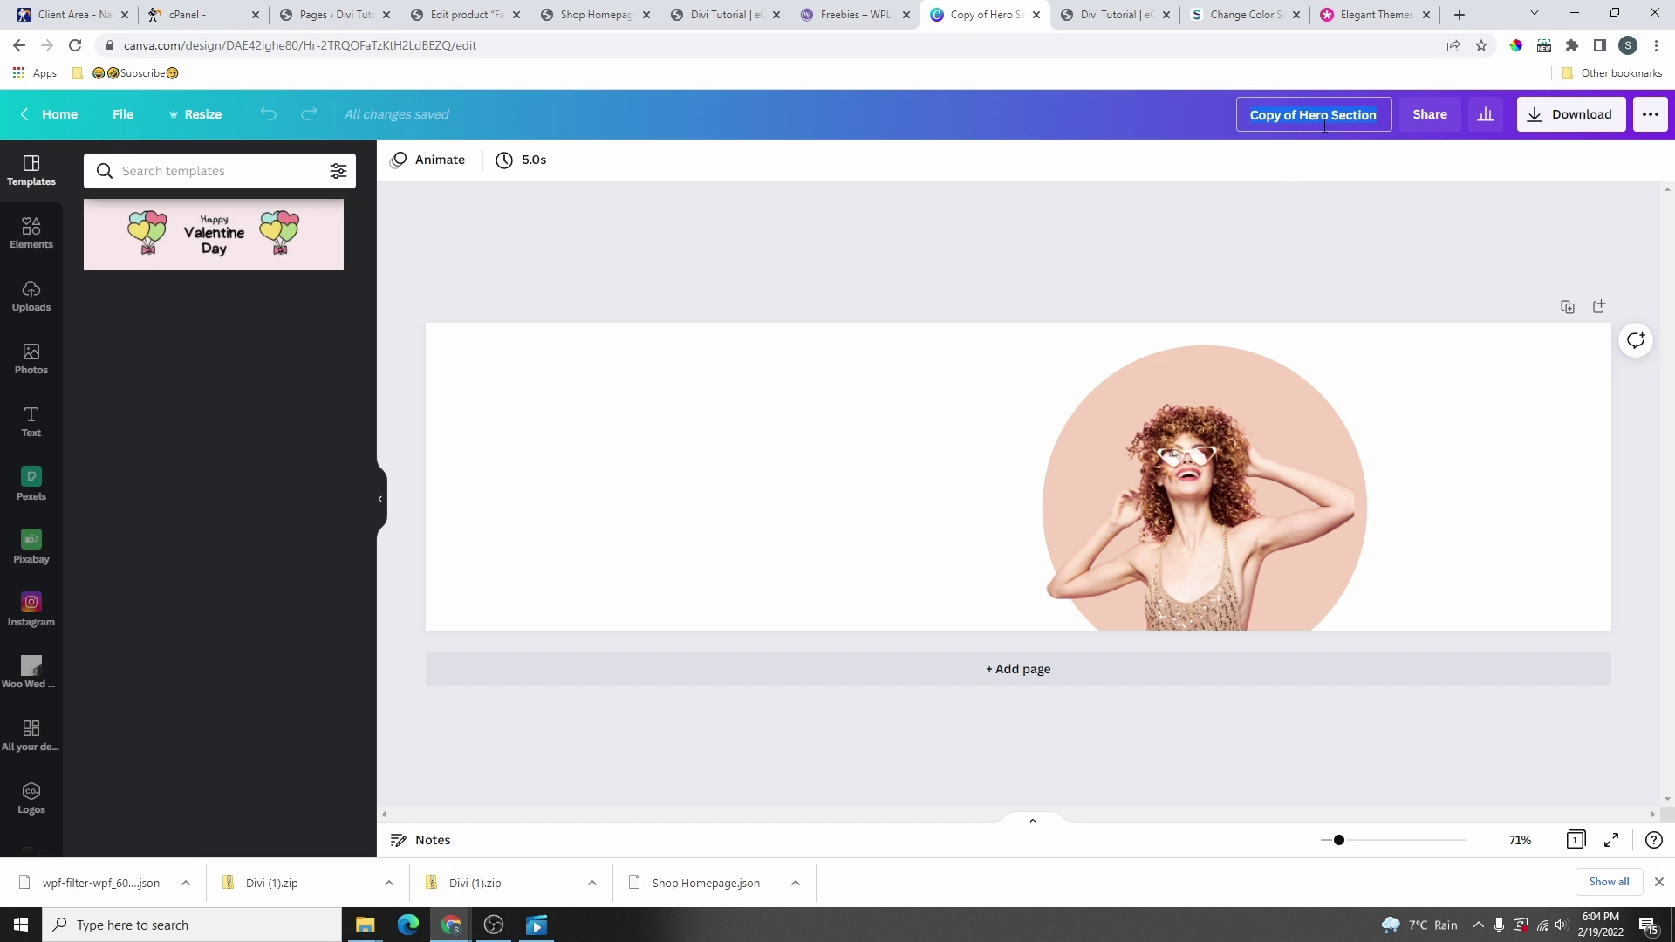
{"action": "type", "text": "H"}
{"action": "left_click", "coordinate": [866, 450]}
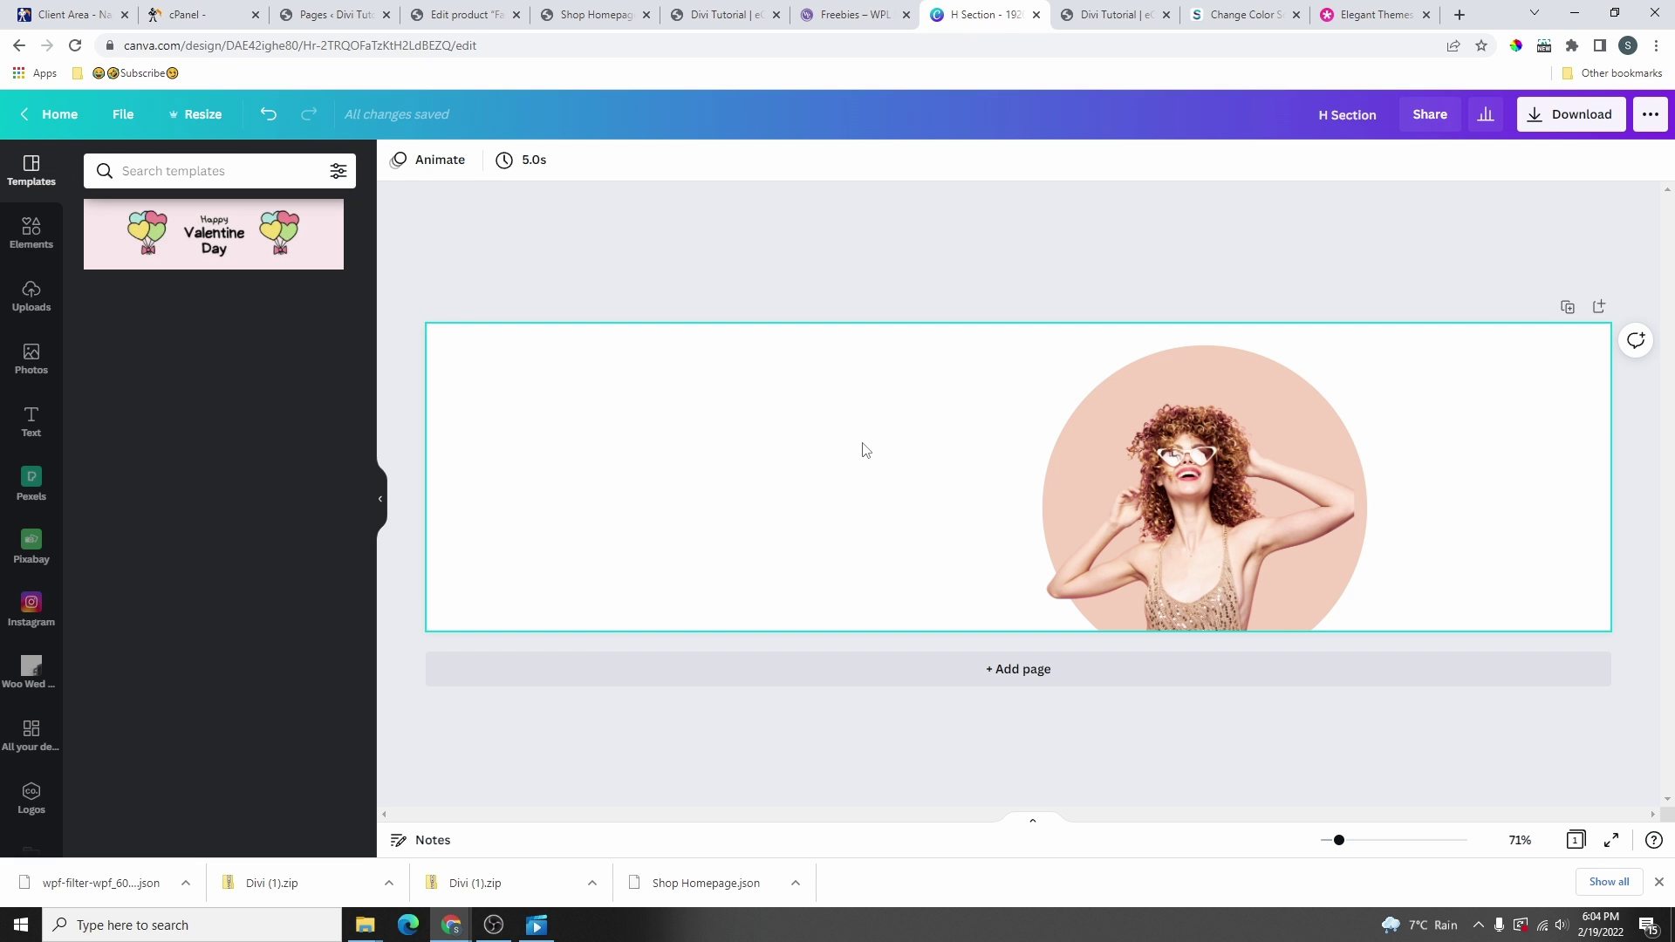
- Move the curly-haired woman's photo off the peach circle and back onto it
{"action": "left_click", "coordinate": [1267, 394]}
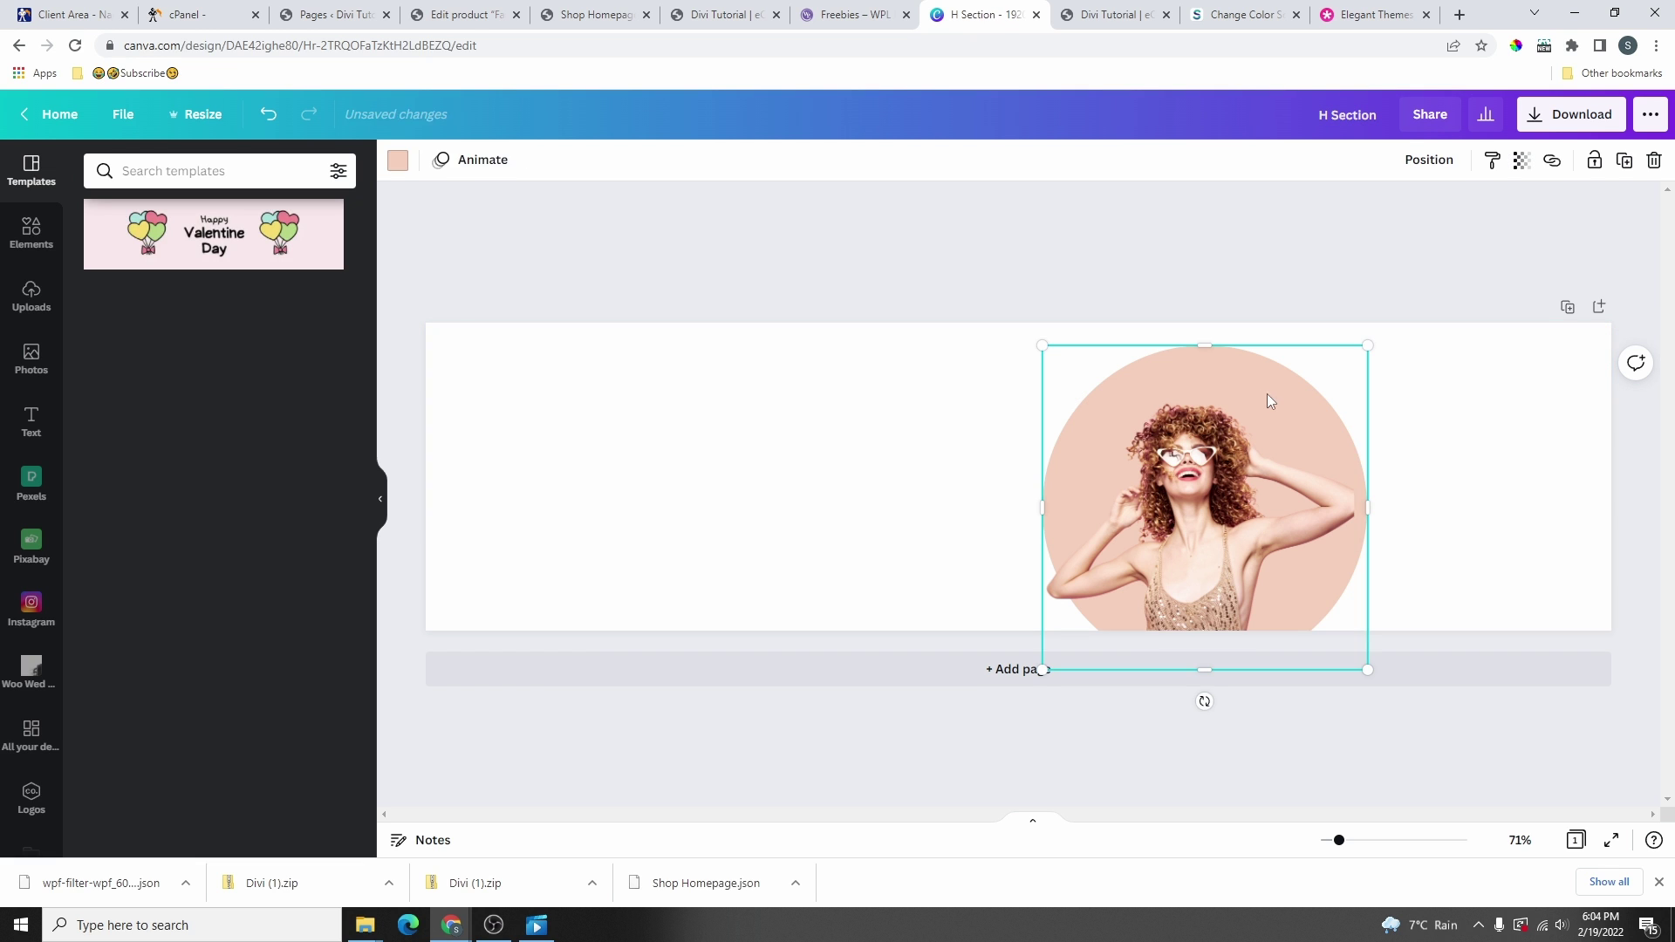
{"action": "left_click", "coordinate": [1207, 522]}
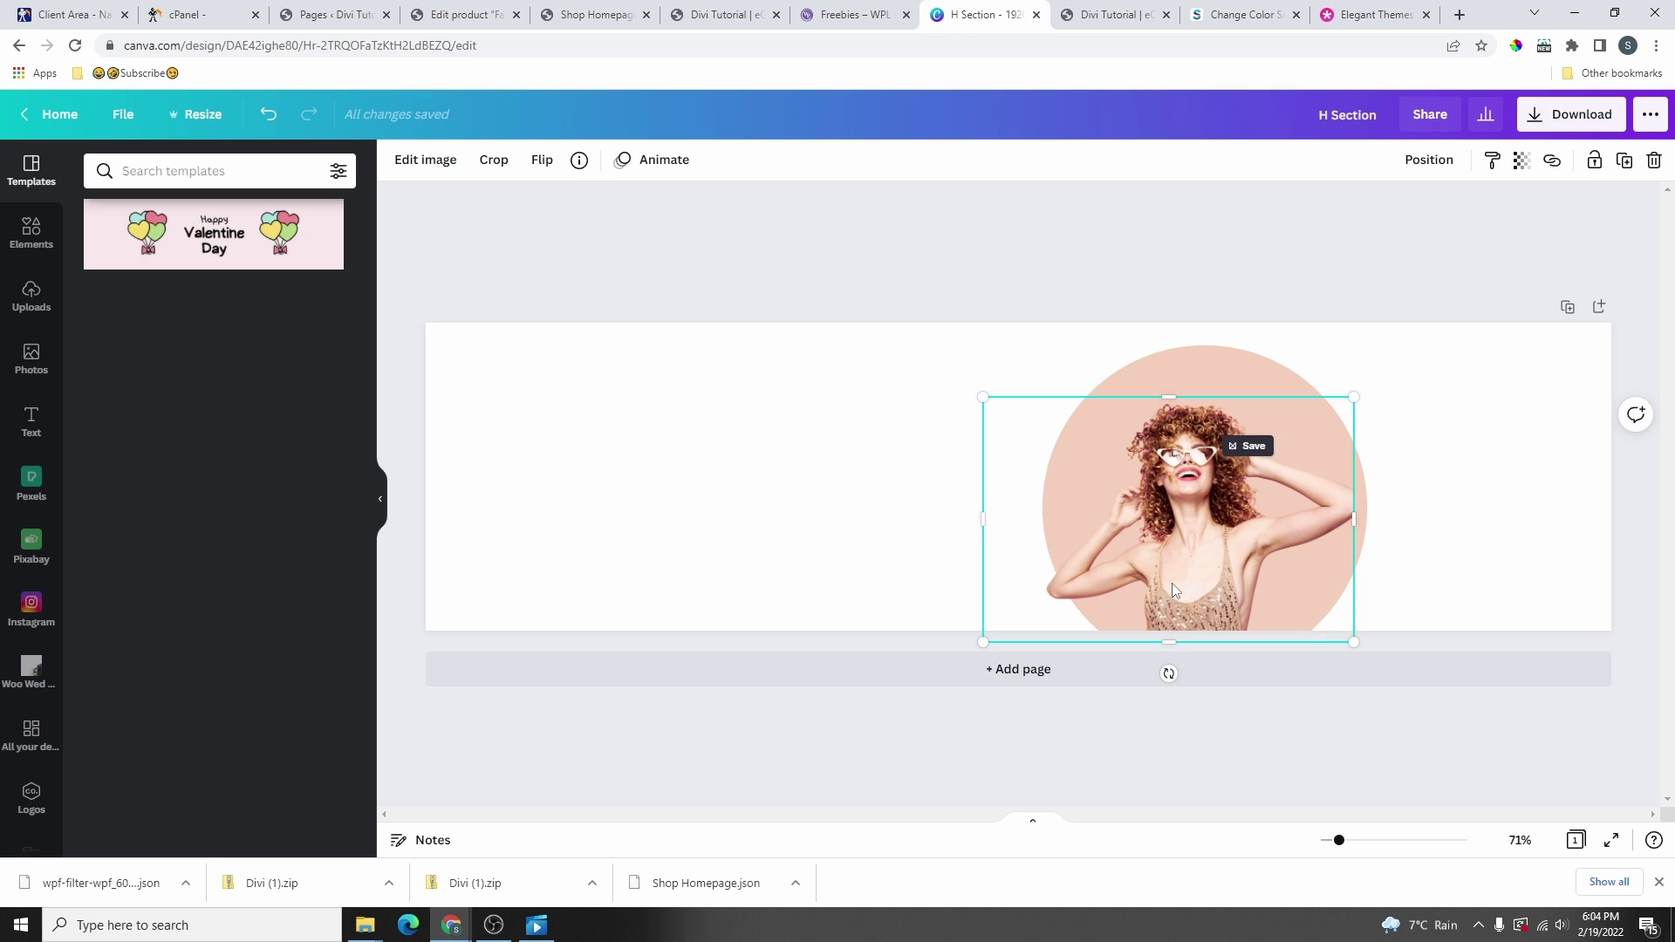
{"action": "left_click_drag", "start_coordinate": [1191, 559], "coordinate": [813, 539]}
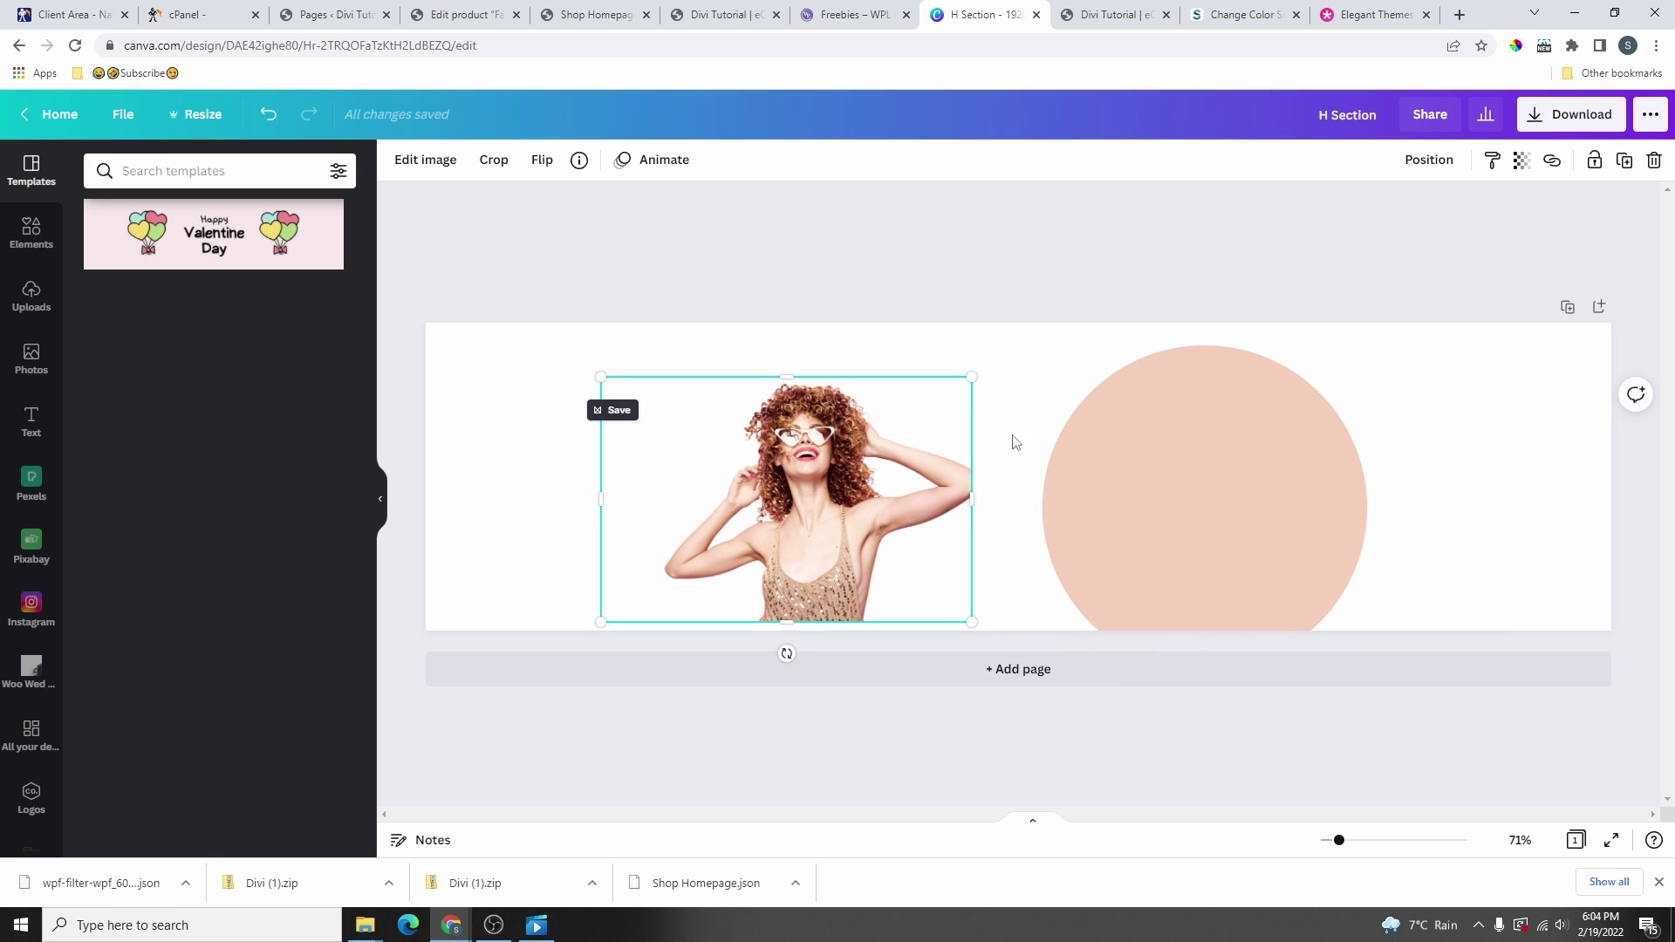
{"action": "left_click", "coordinate": [1032, 382]}
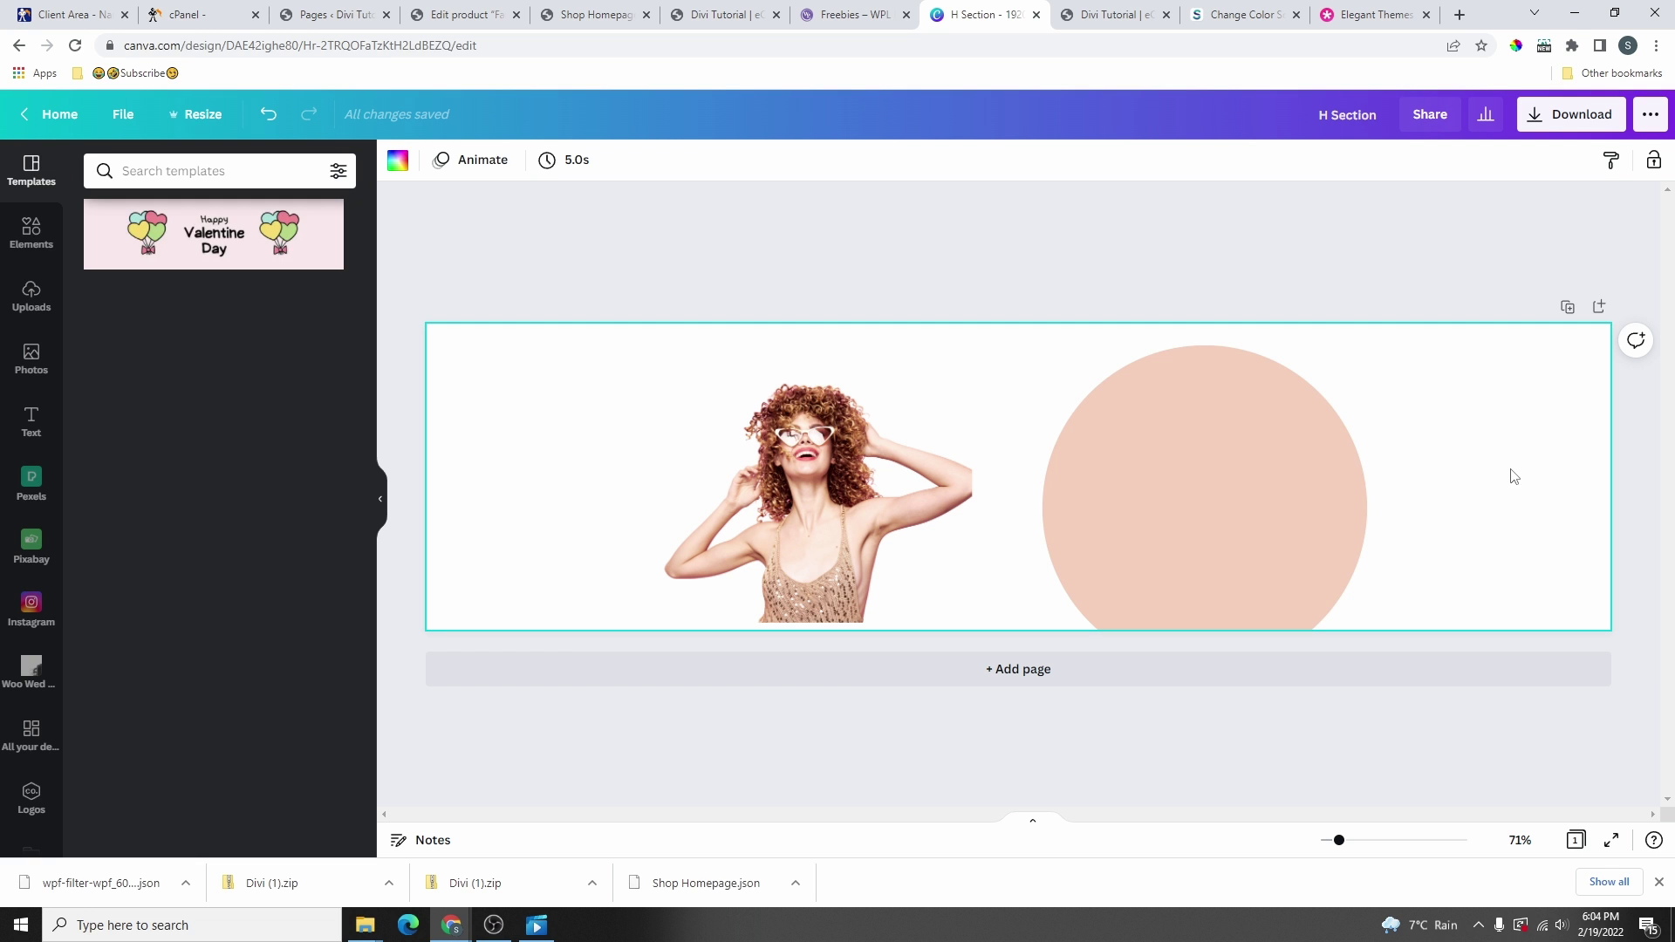
{"action": "left_click_drag", "start_coordinate": [823, 543], "coordinate": [1212, 579]}
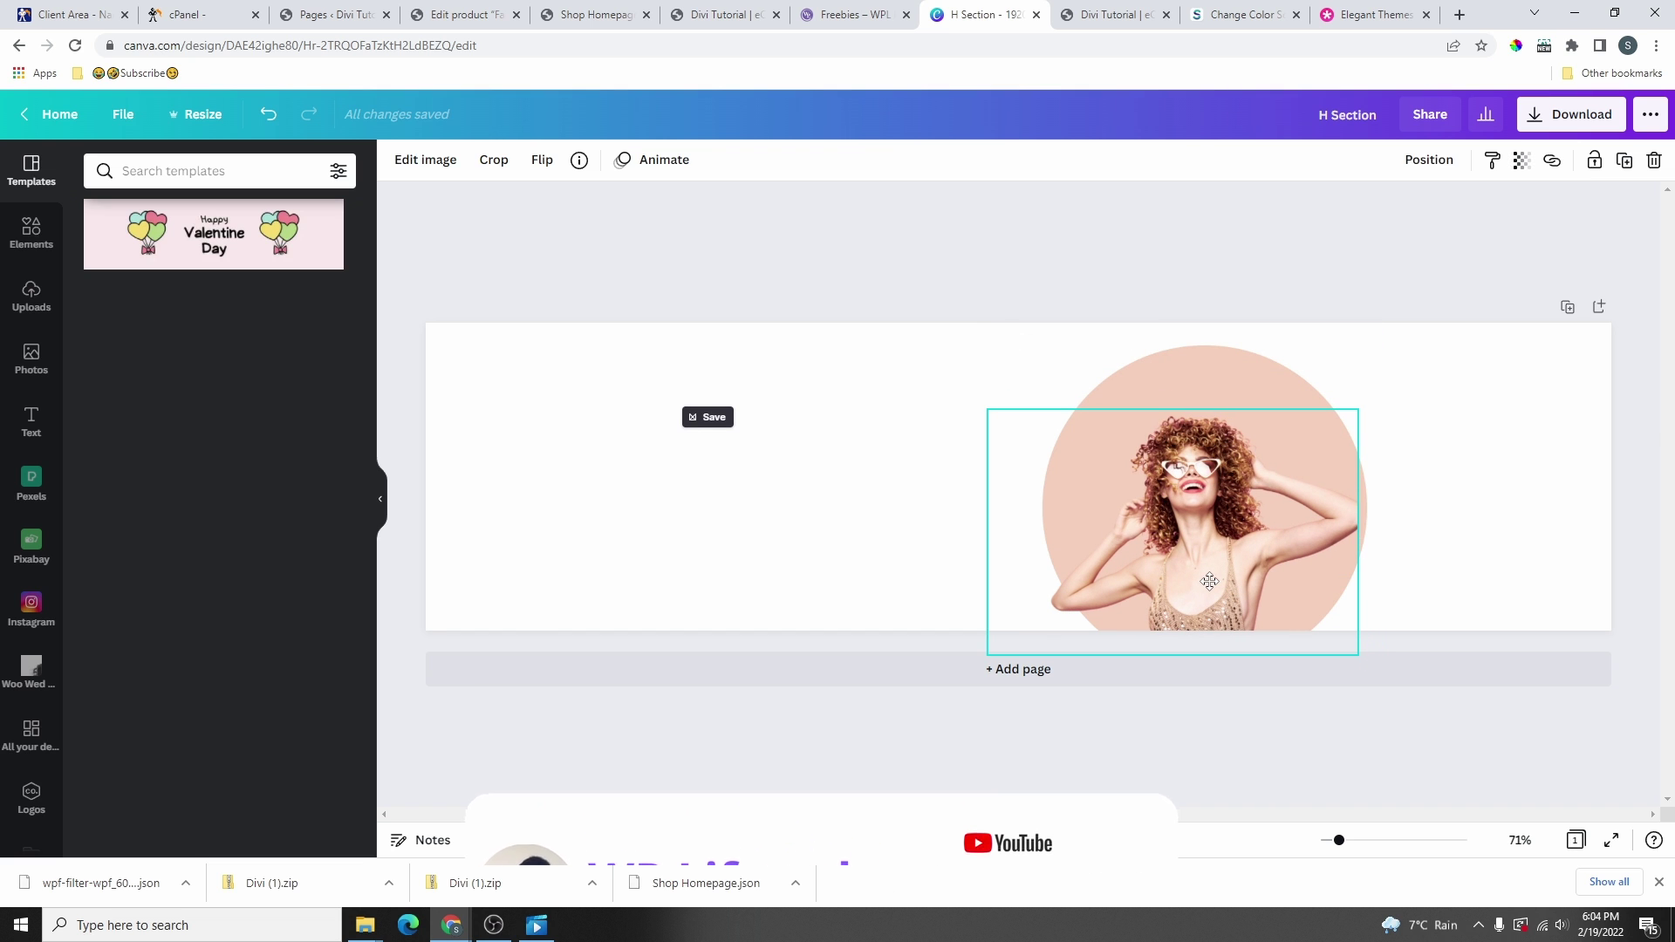
- Search Canva's photo library for "fashion" using the recent search
{"action": "left_click", "coordinate": [31, 365]}
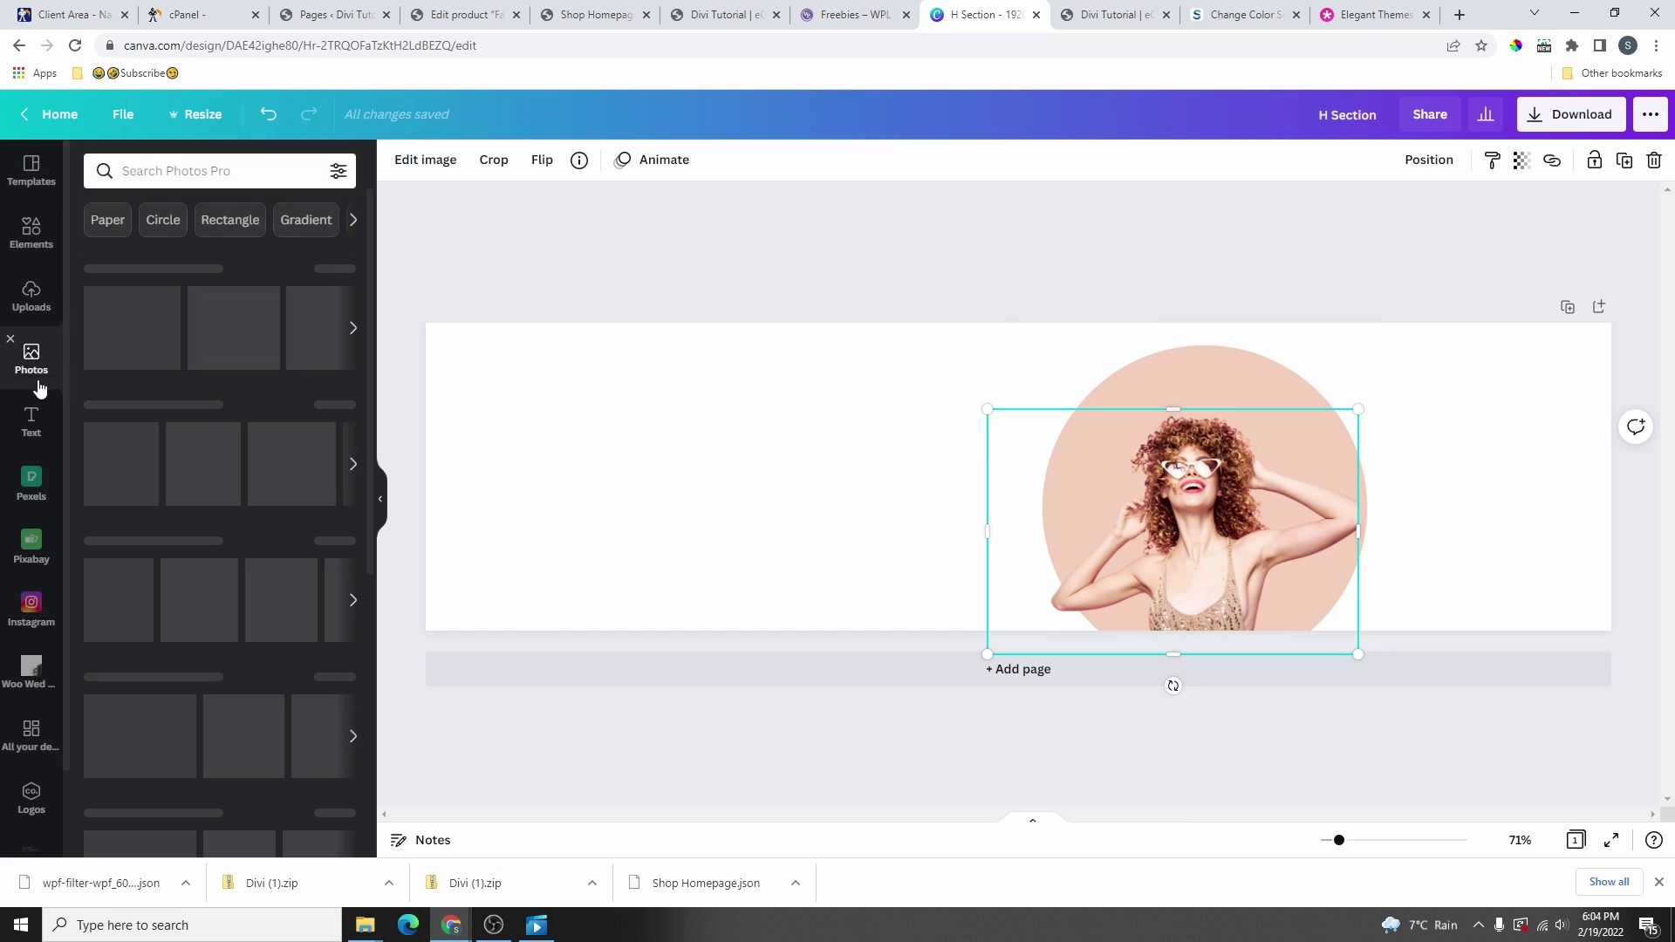
{"action": "left_click", "coordinate": [216, 172]}
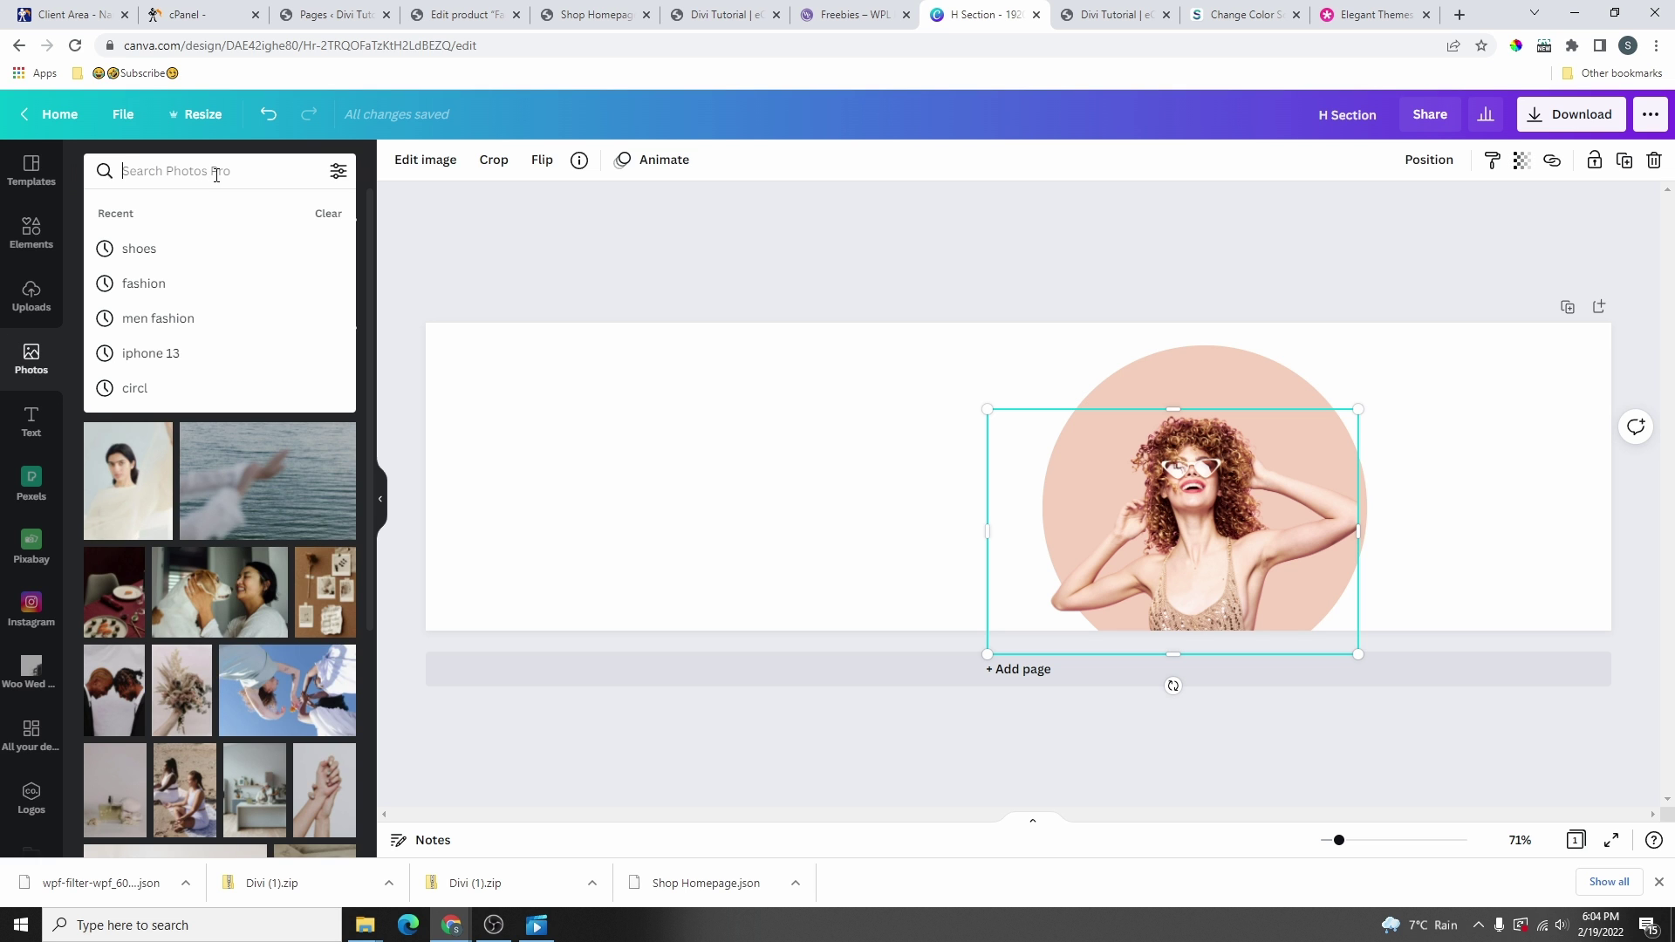
{"action": "left_click", "coordinate": [150, 286]}
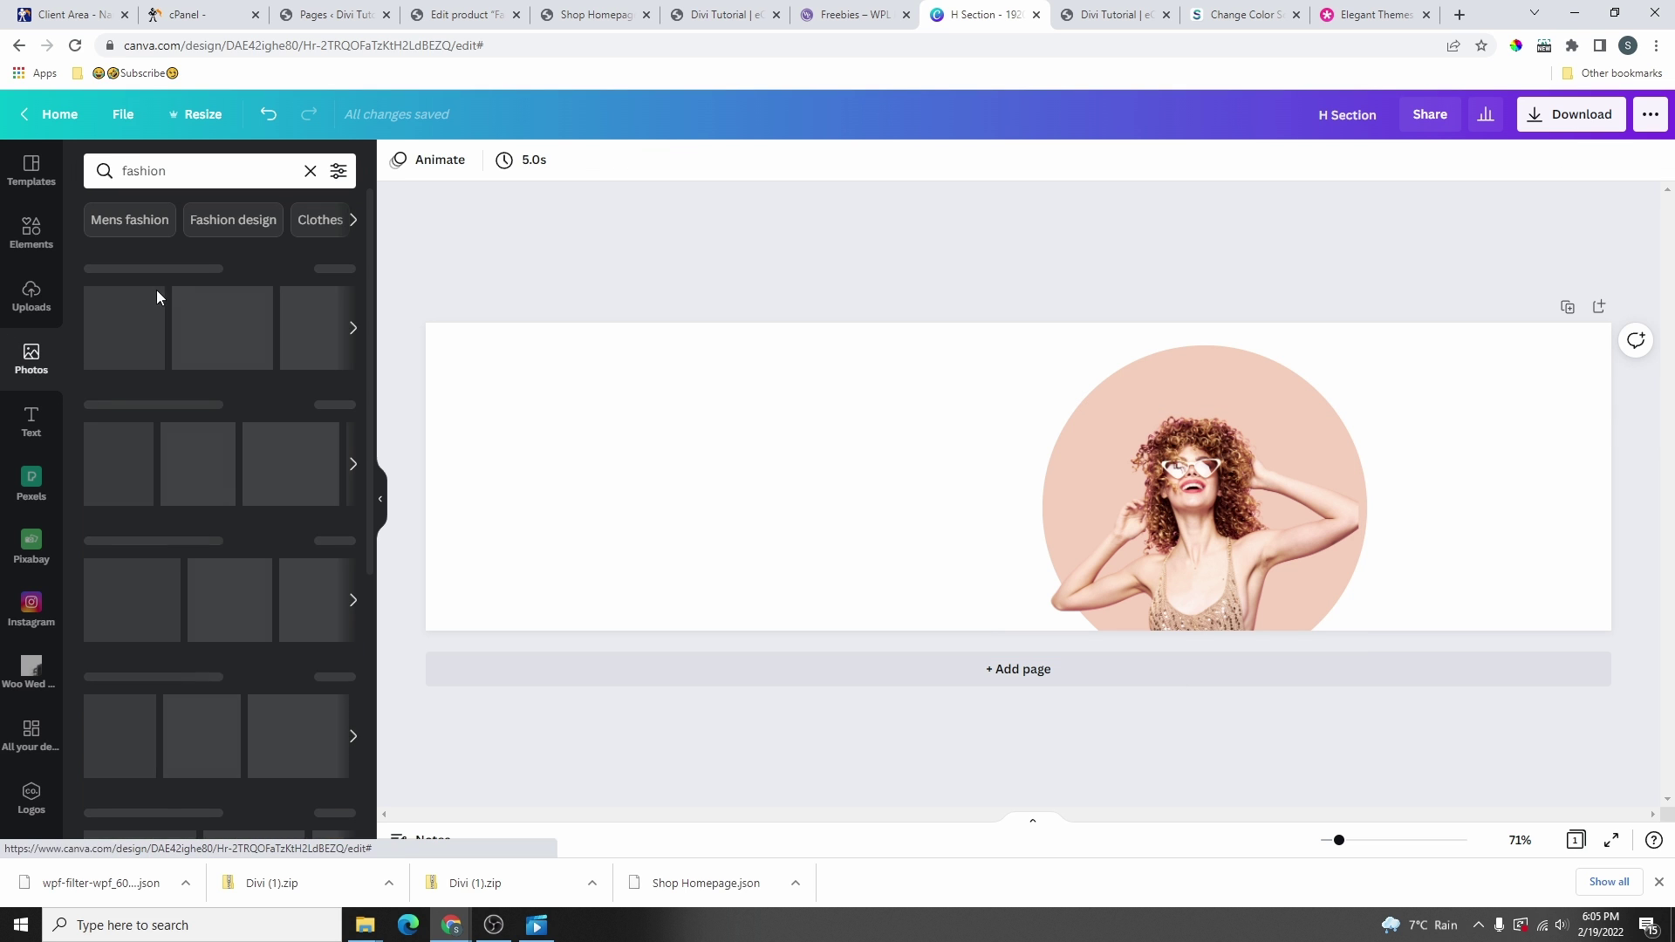
- Try the pink-background fashion photo on the design, delete it, and look at the uploaded media
{"action": "left_click", "coordinate": [295, 310]}
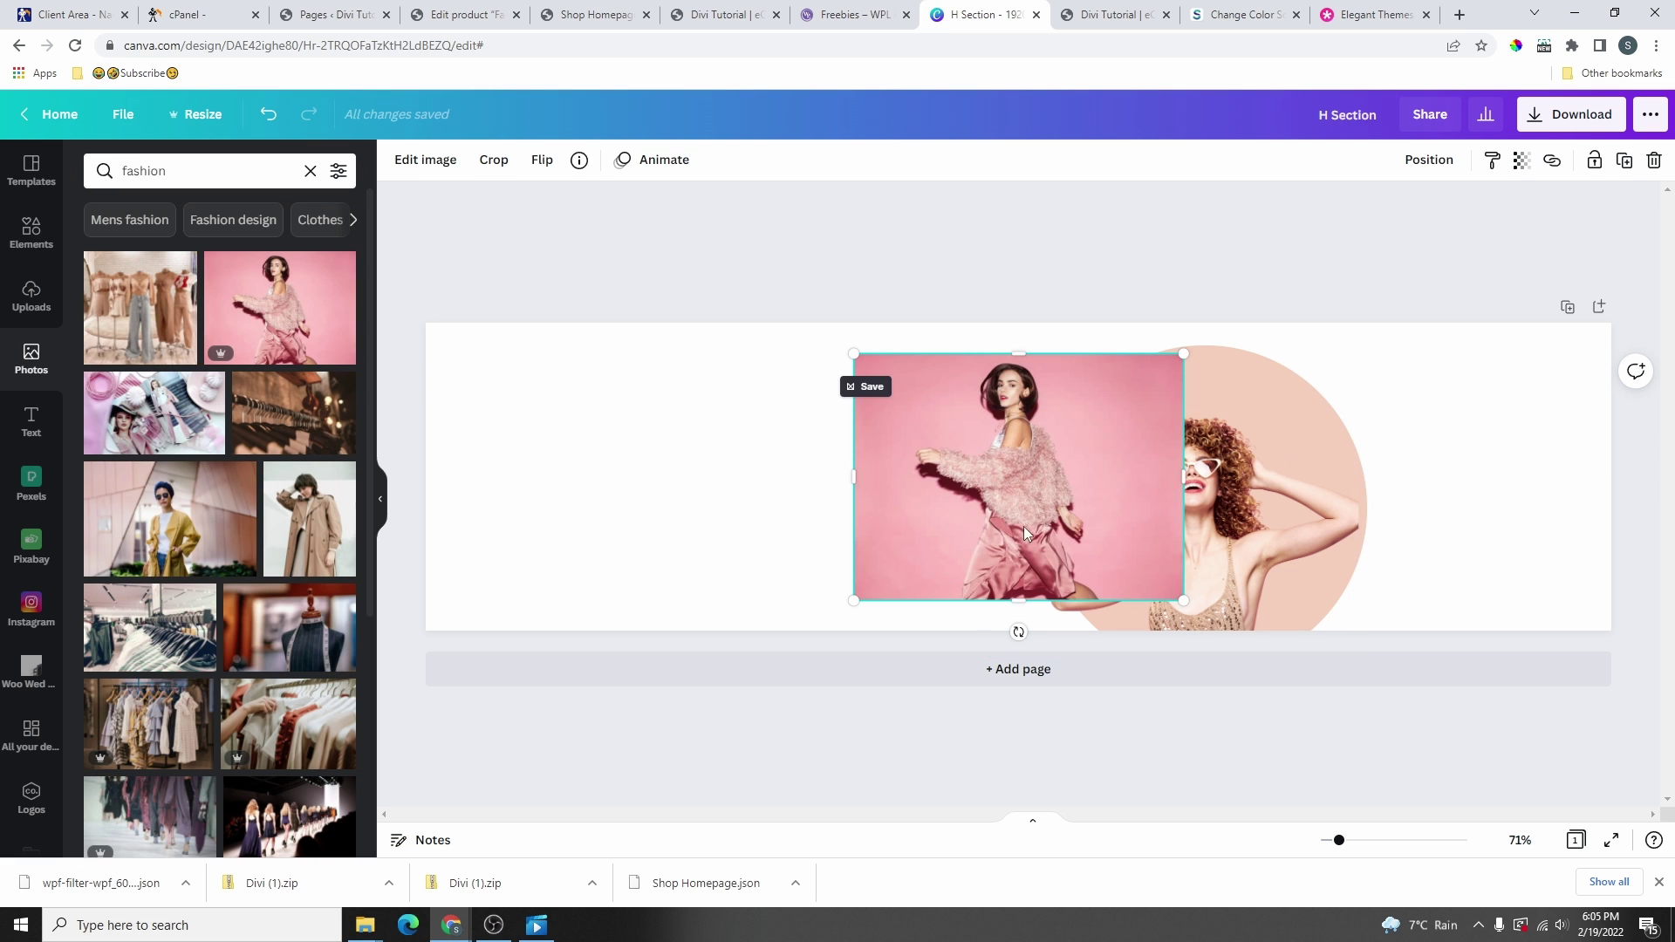
{"action": "key", "text": "Delete"}
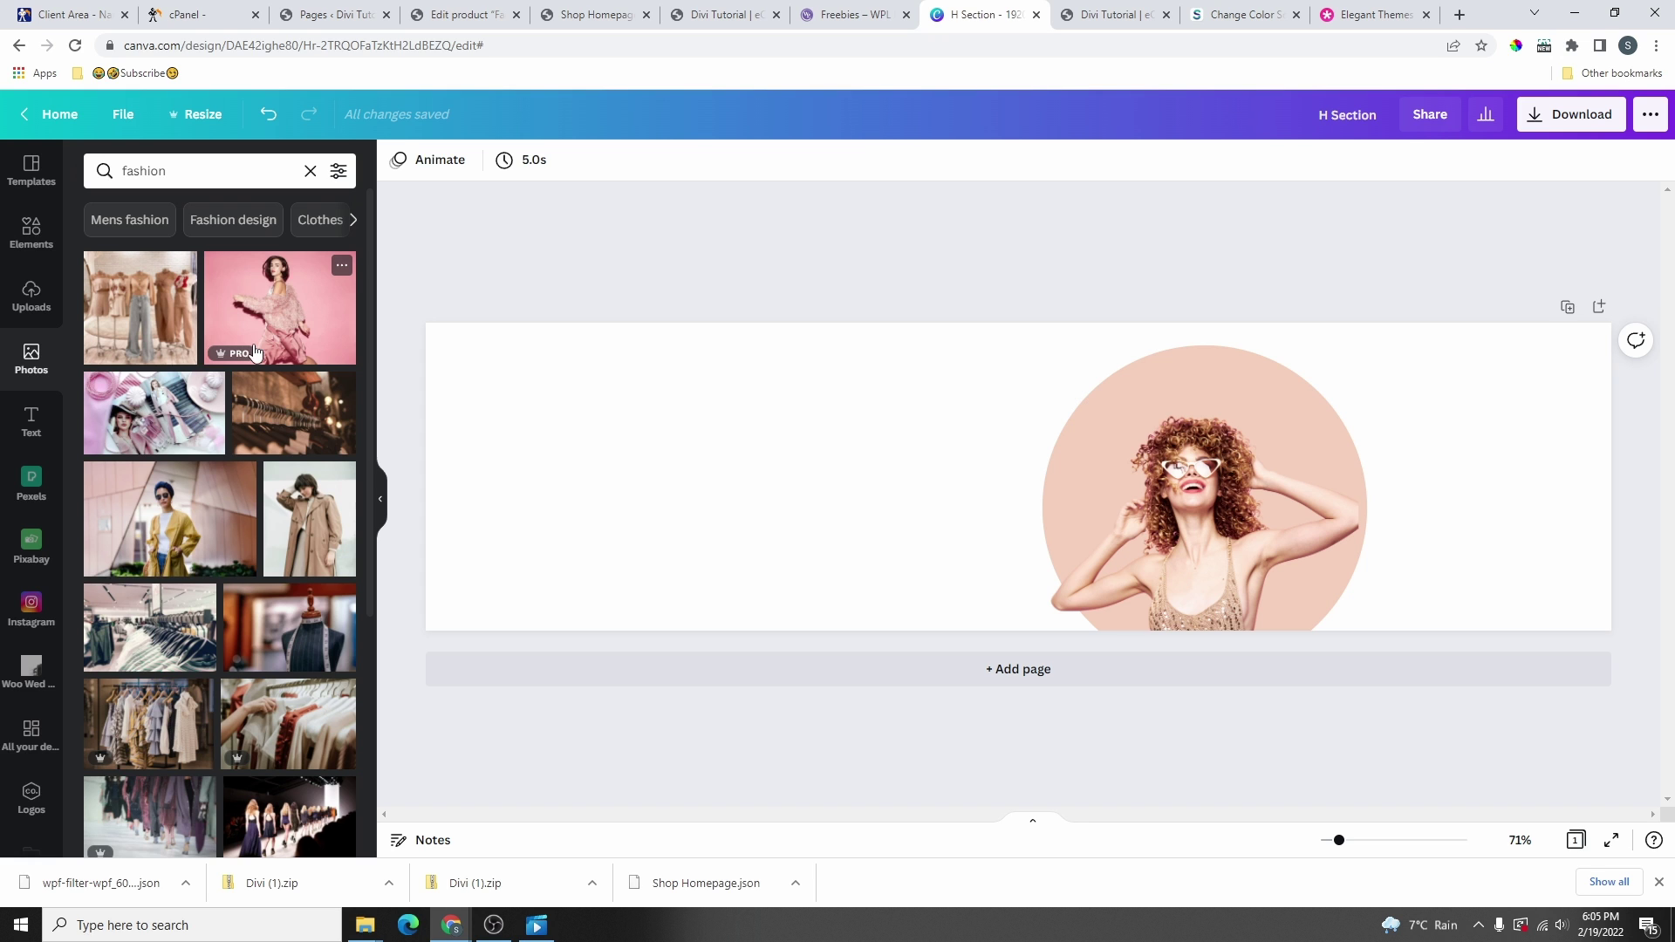
{"action": "left_click", "coordinate": [24, 307]}
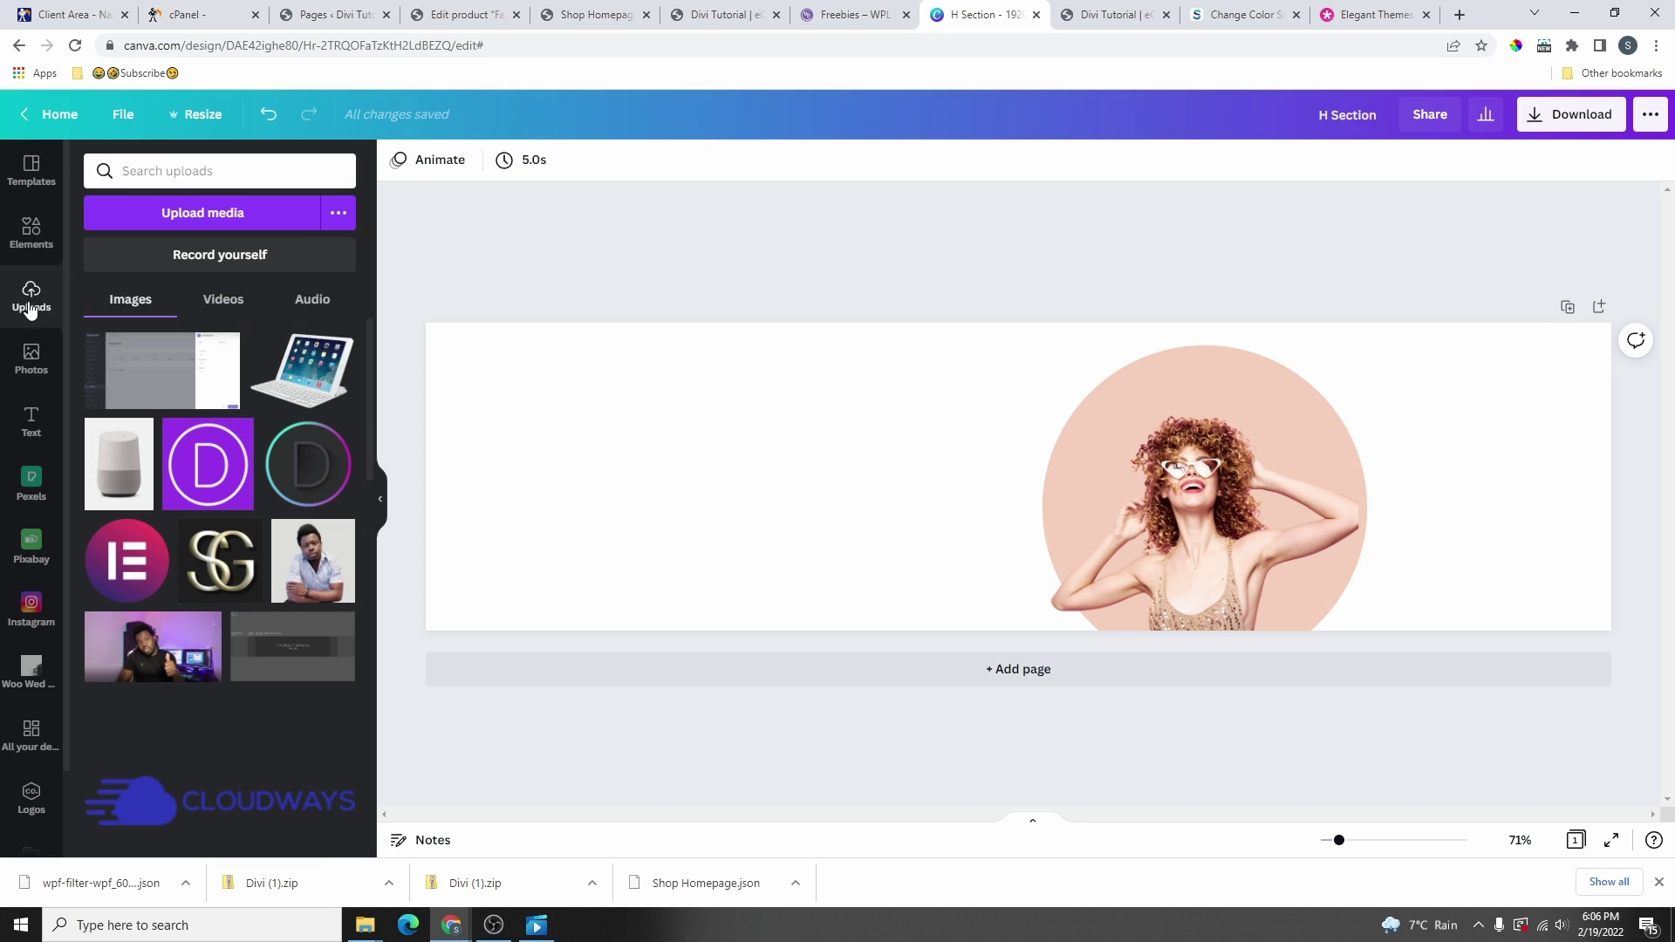
{"action": "left_click", "coordinate": [216, 224]}
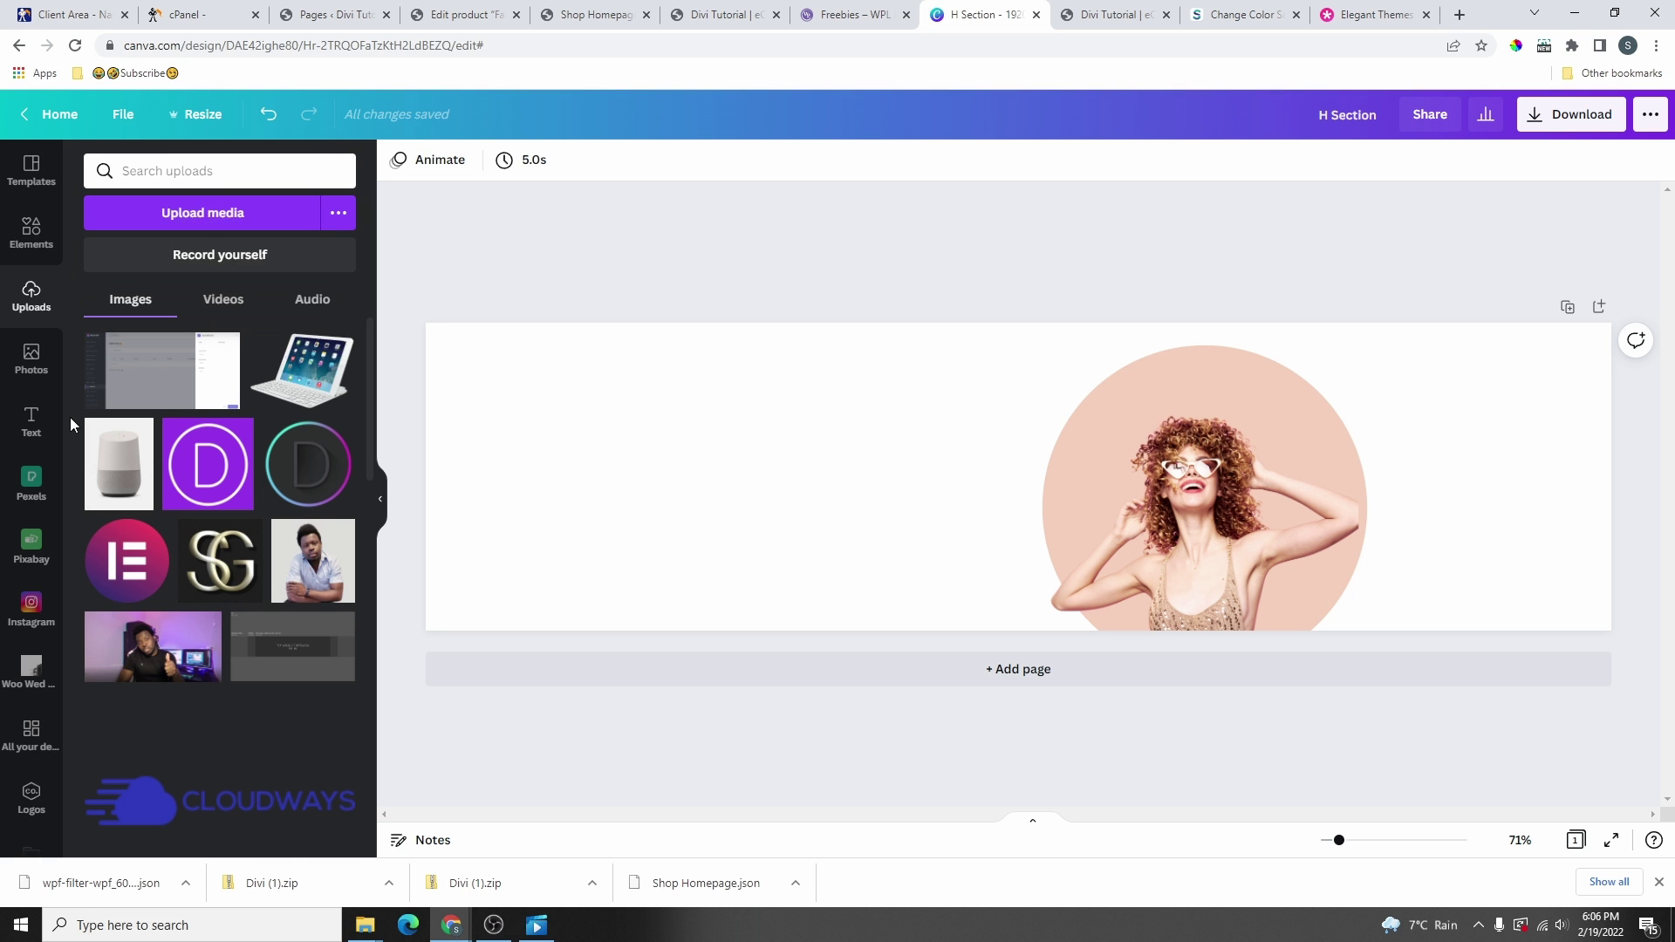
- Add the fashion photo of the woman on a pink background to the design and remove its background
{"action": "left_click", "coordinate": [31, 358]}
{"action": "left_click", "coordinate": [256, 313]}
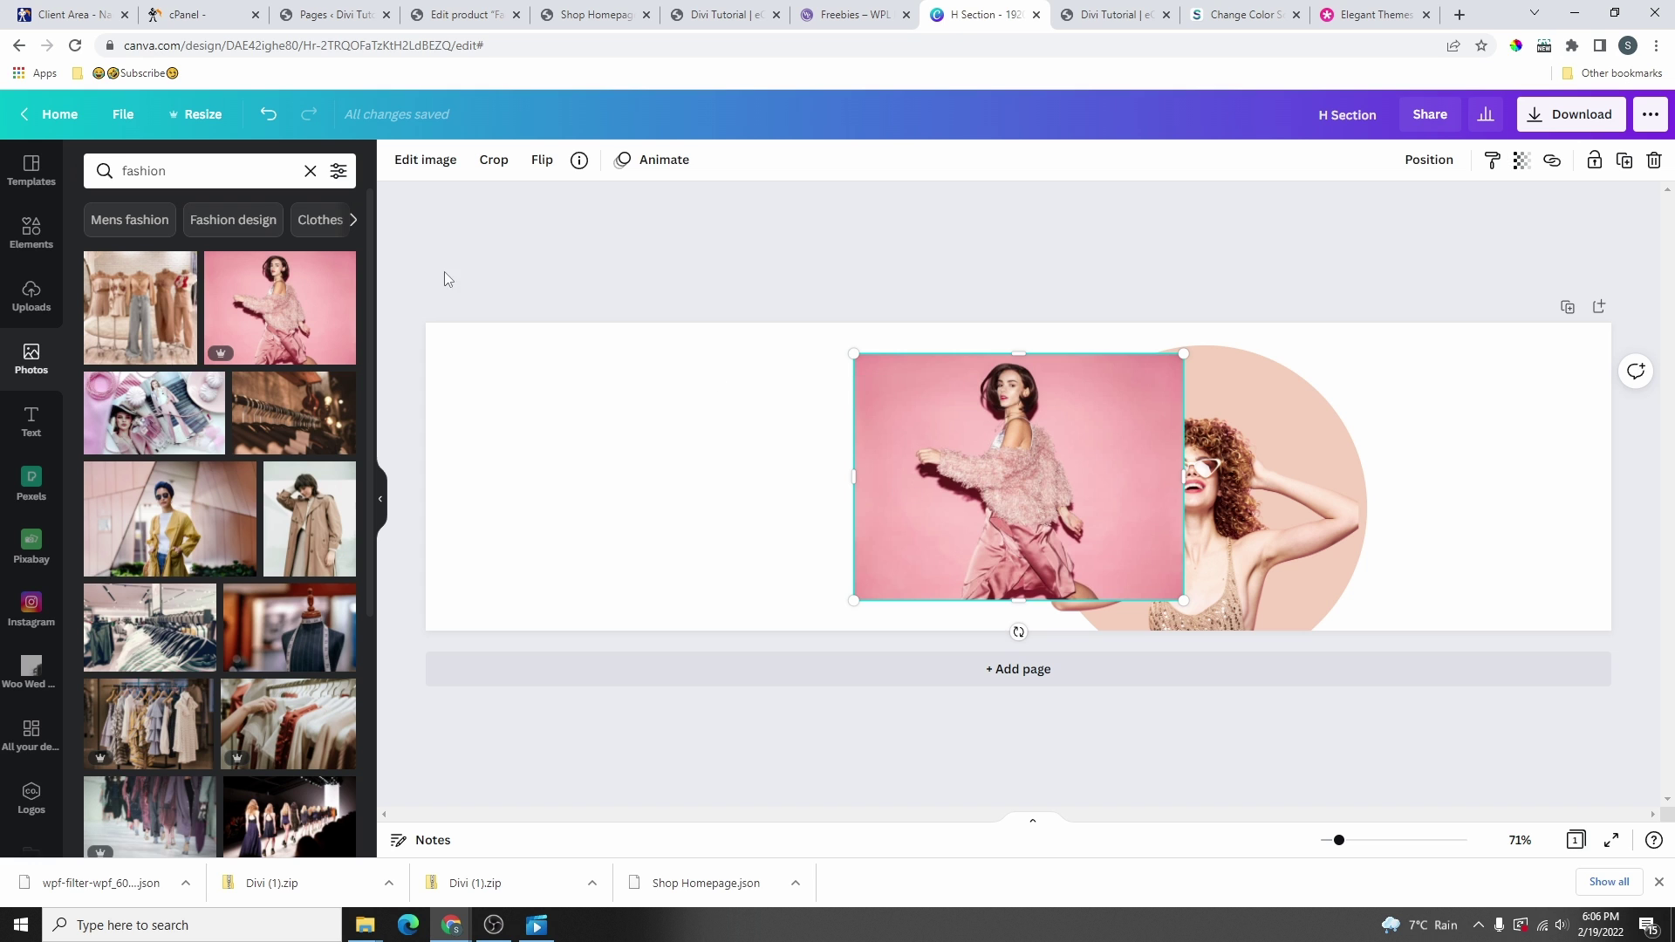
{"action": "left_click", "coordinate": [425, 164]}
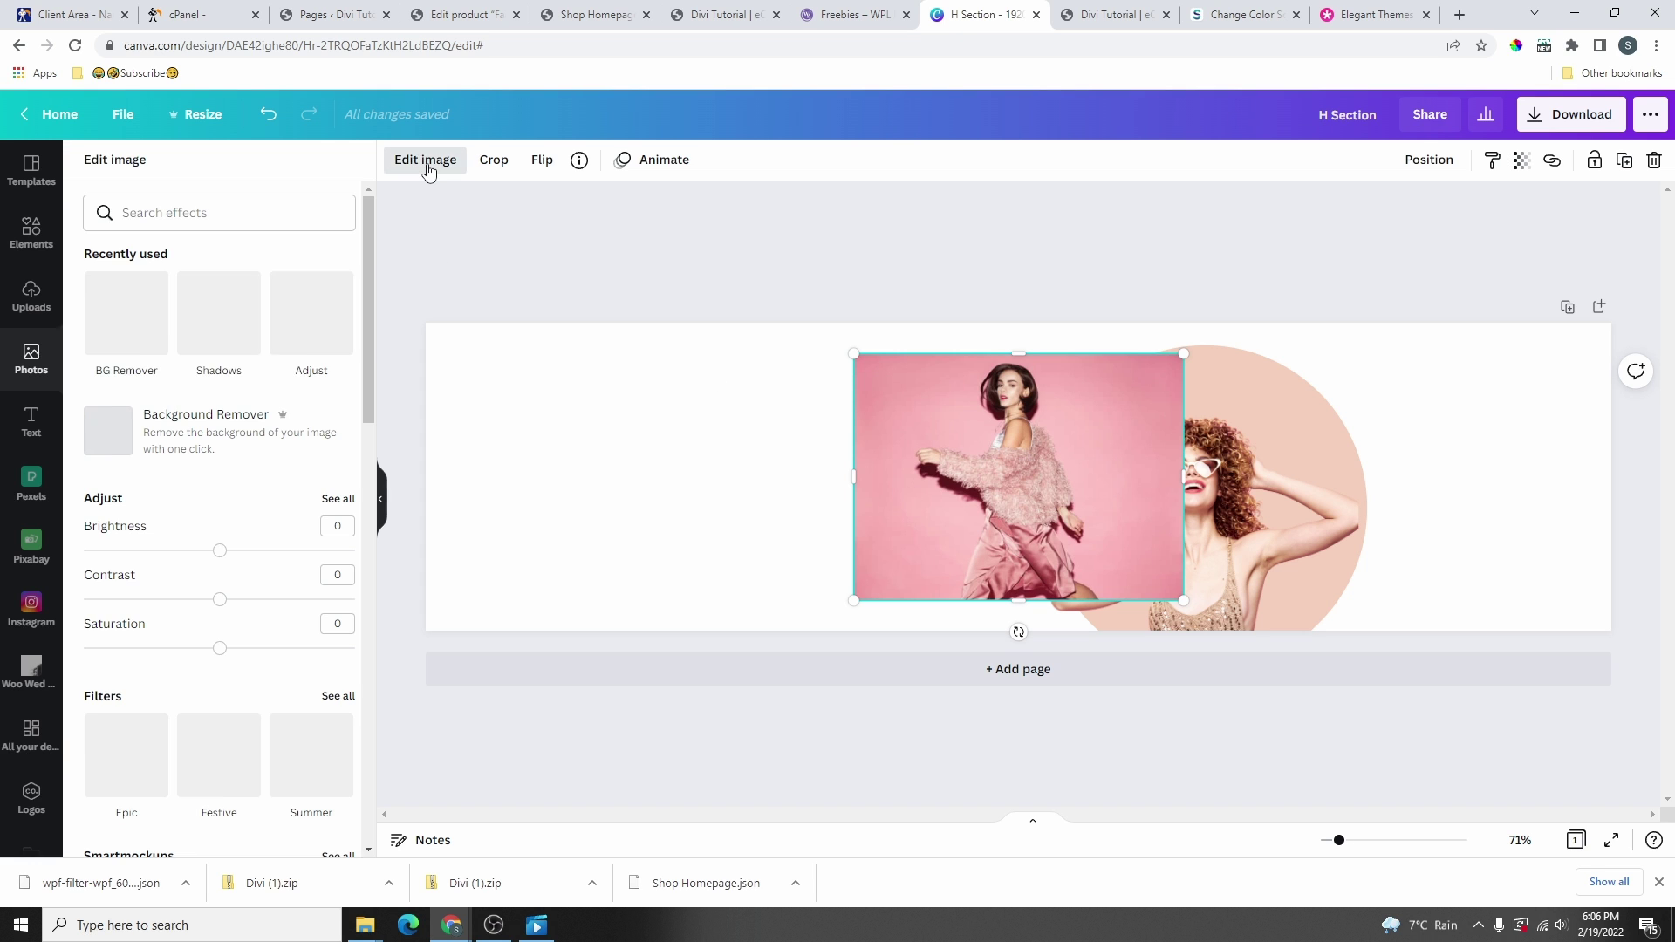
{"action": "left_click", "coordinate": [127, 329]}
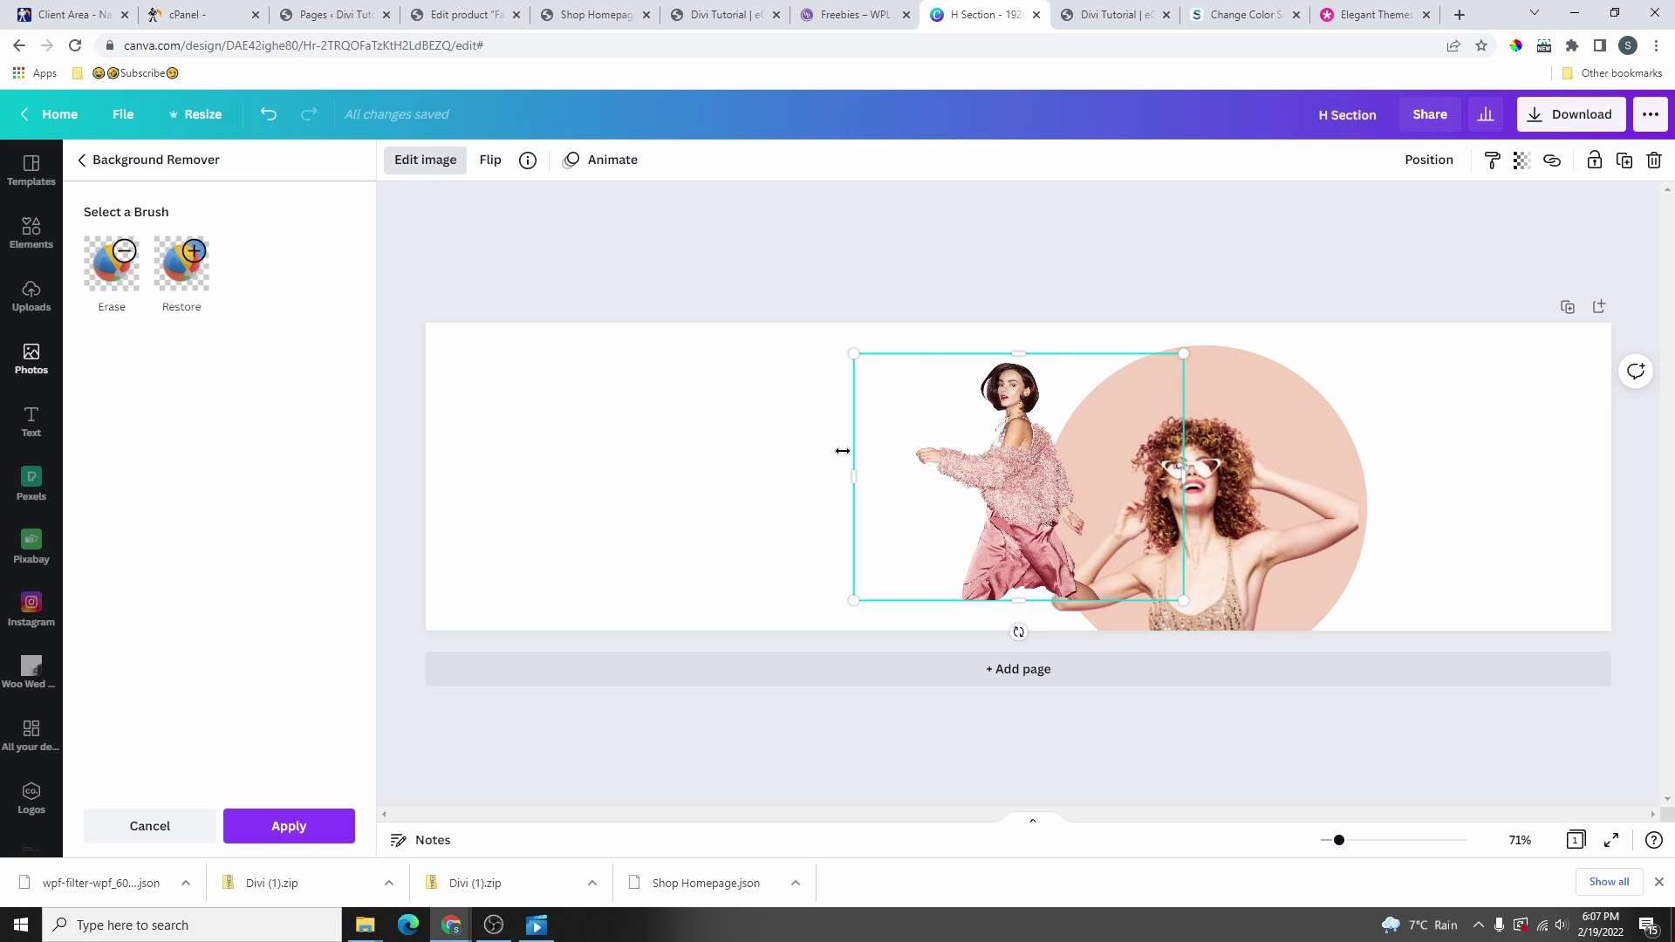
- Move the new woman cutout away from the circle and delete the original curly-haired woman's photo
{"action": "left_click_drag", "start_coordinate": [1030, 529], "coordinate": [788, 511]}
{"action": "left_click", "coordinate": [1197, 530]}
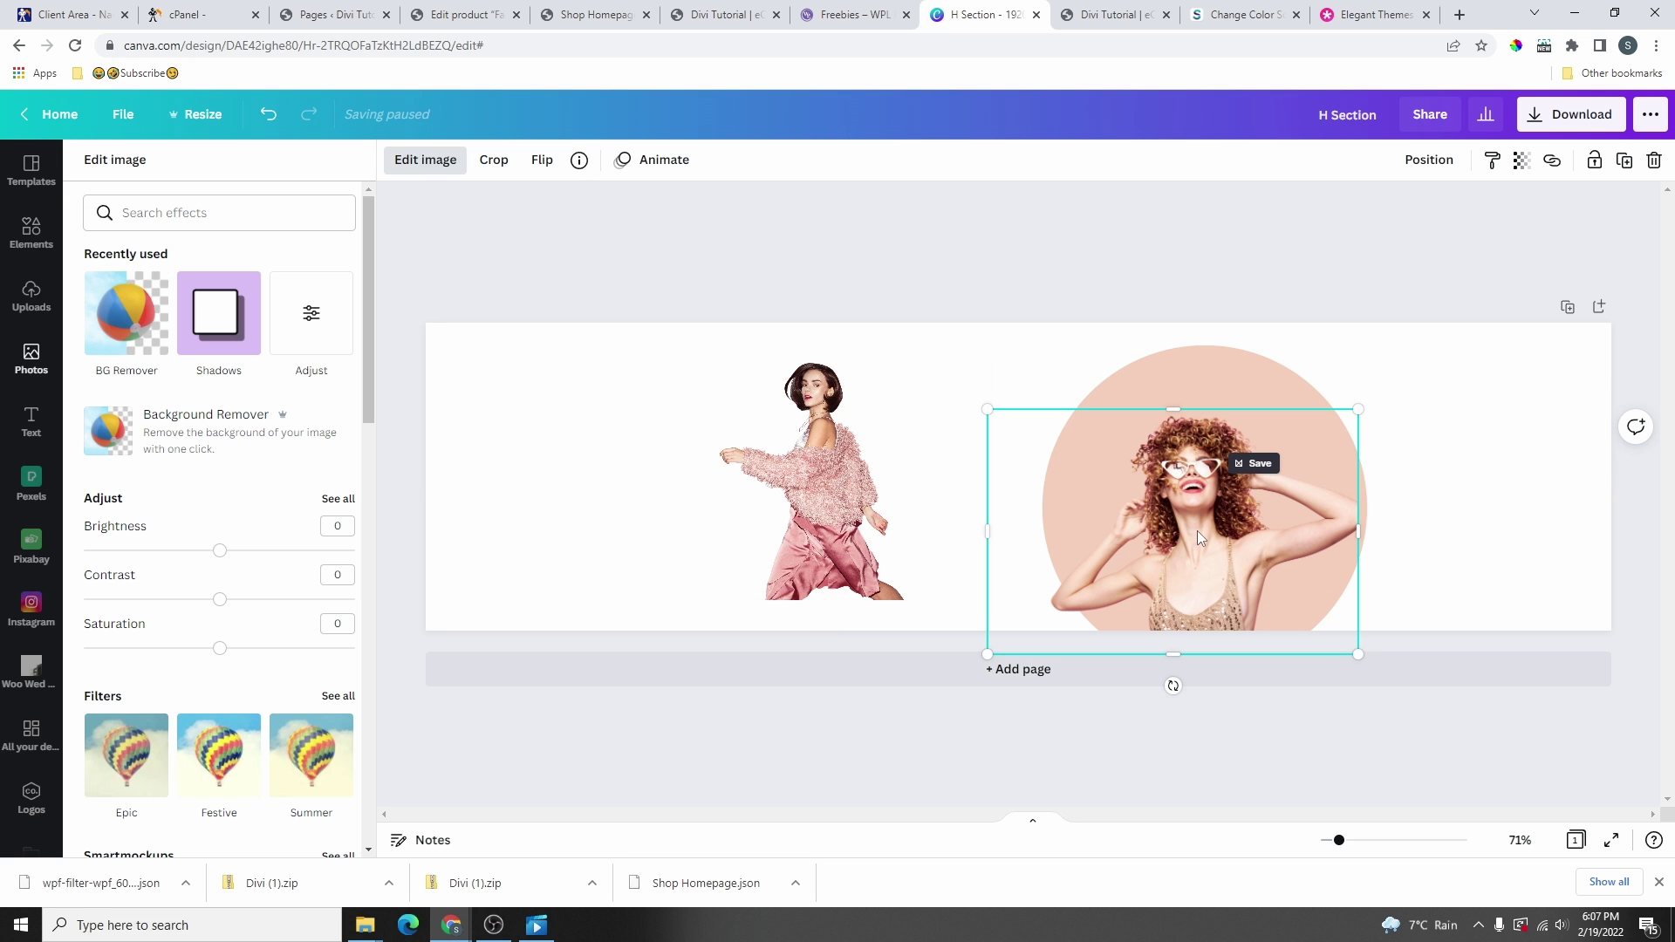
{"action": "key", "text": "Delete"}
- Place the woman cutout over the peach circle and enlarge it so her head nears the circle's upper edge and her legs run off the page
{"action": "left_click_drag", "start_coordinate": [817, 485], "coordinate": [1295, 537]}
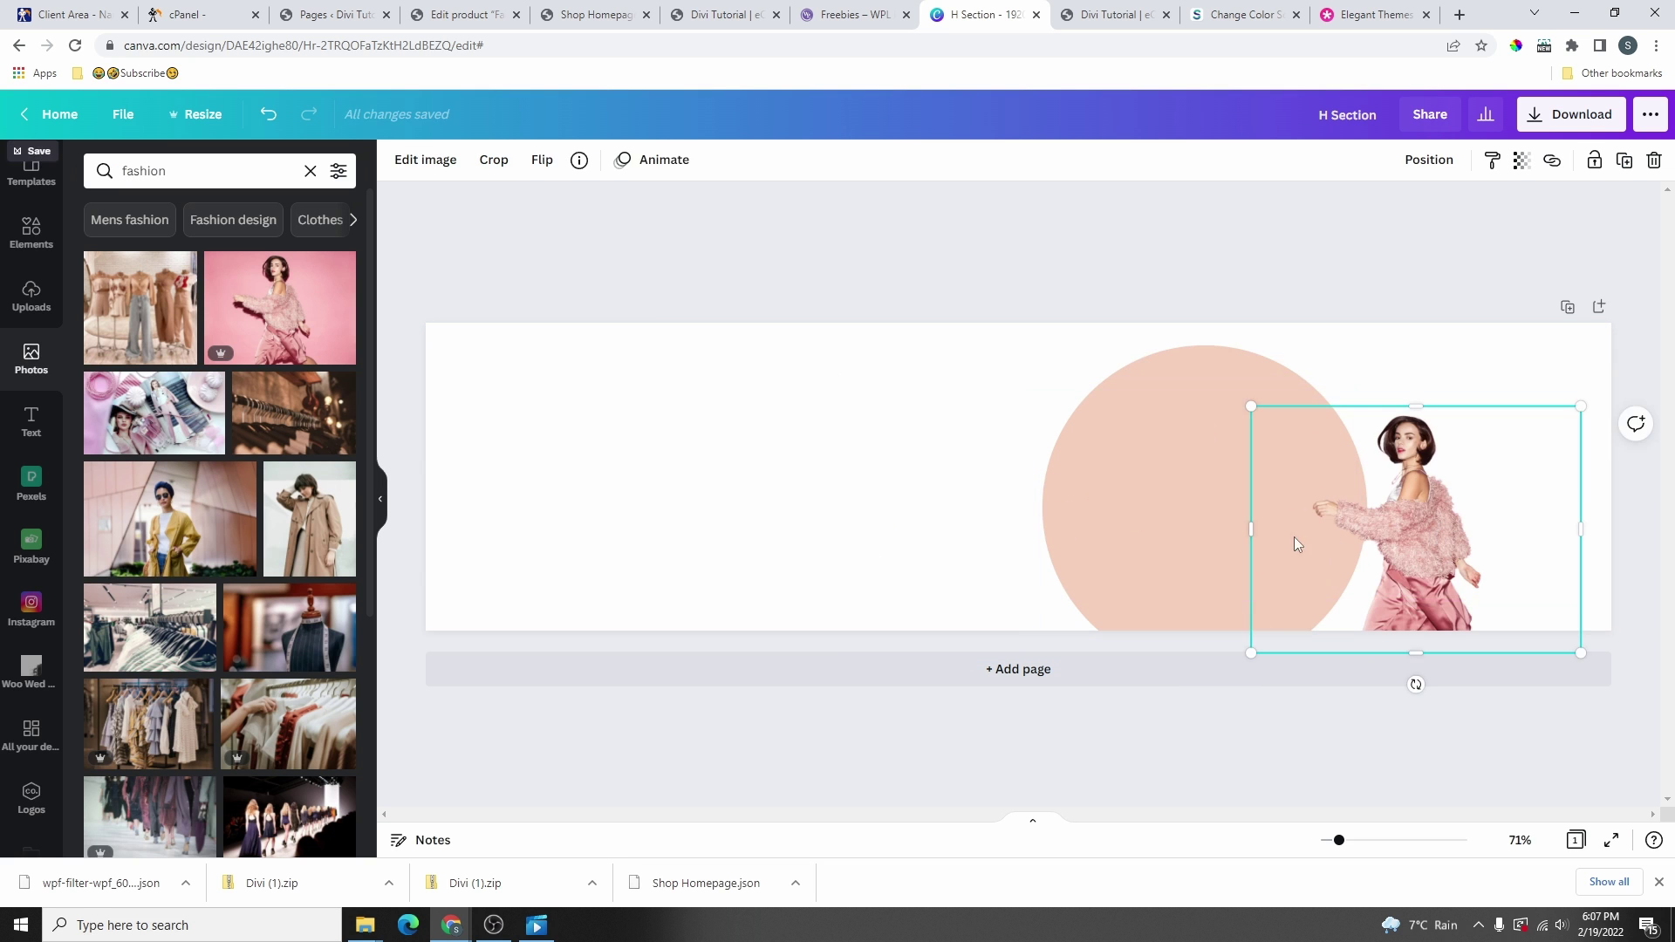
{"action": "left_click", "coordinate": [1190, 525]}
{"action": "left_click_drag", "start_coordinate": [1190, 525], "coordinate": [1349, 527]}
{"action": "left_click_drag", "start_coordinate": [1492, 539], "coordinate": [1213, 529]}
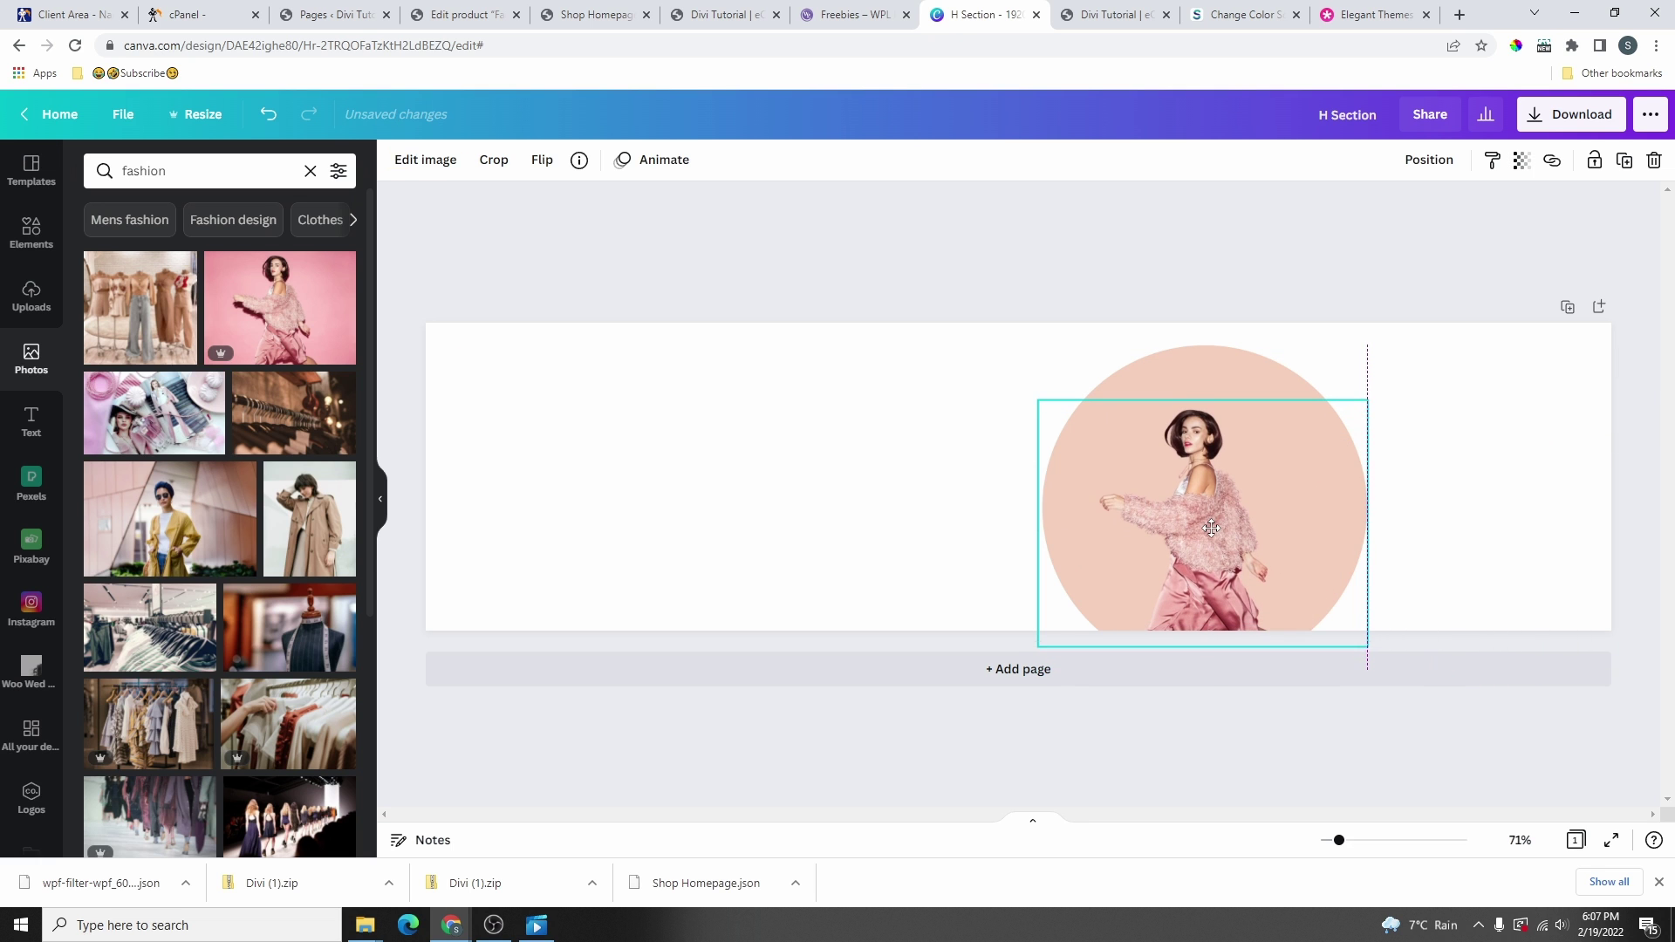
{"action": "left_click_drag", "start_coordinate": [1038, 406], "coordinate": [912, 392]}
{"action": "left_click_drag", "start_coordinate": [1174, 491], "coordinate": [1205, 523]}
{"action": "left_click_drag", "start_coordinate": [1414, 374], "coordinate": [1496, 378]}
{"action": "left_click_drag", "start_coordinate": [1225, 511], "coordinate": [1206, 526]}
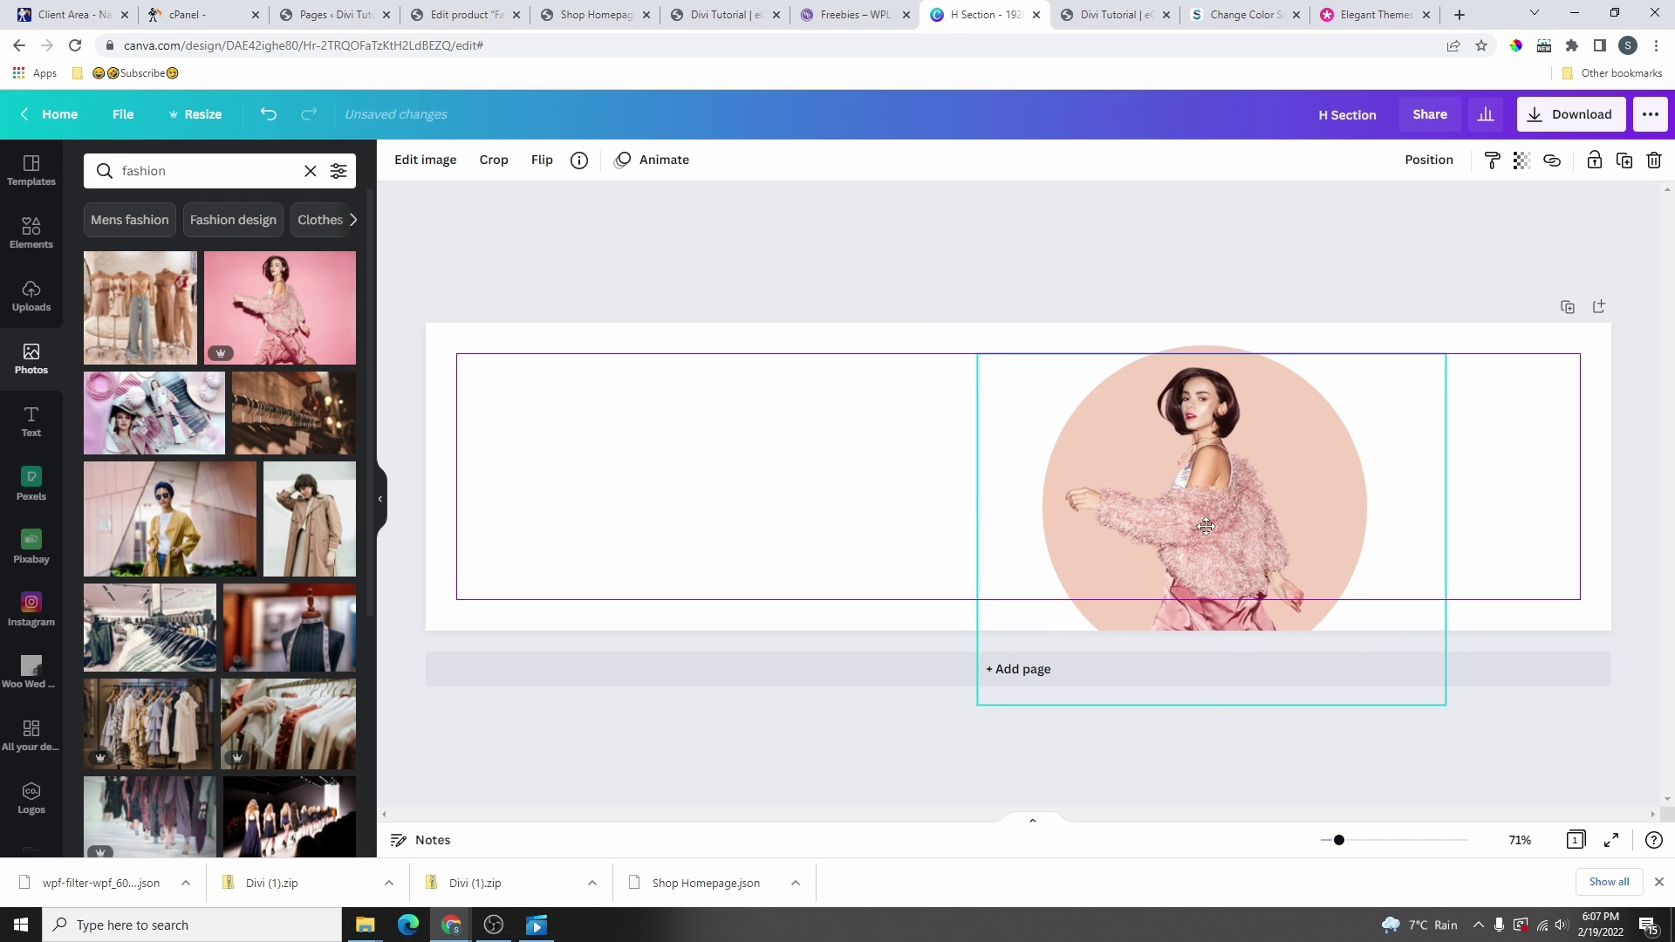
{"action": "left_click", "coordinate": [1498, 291]}
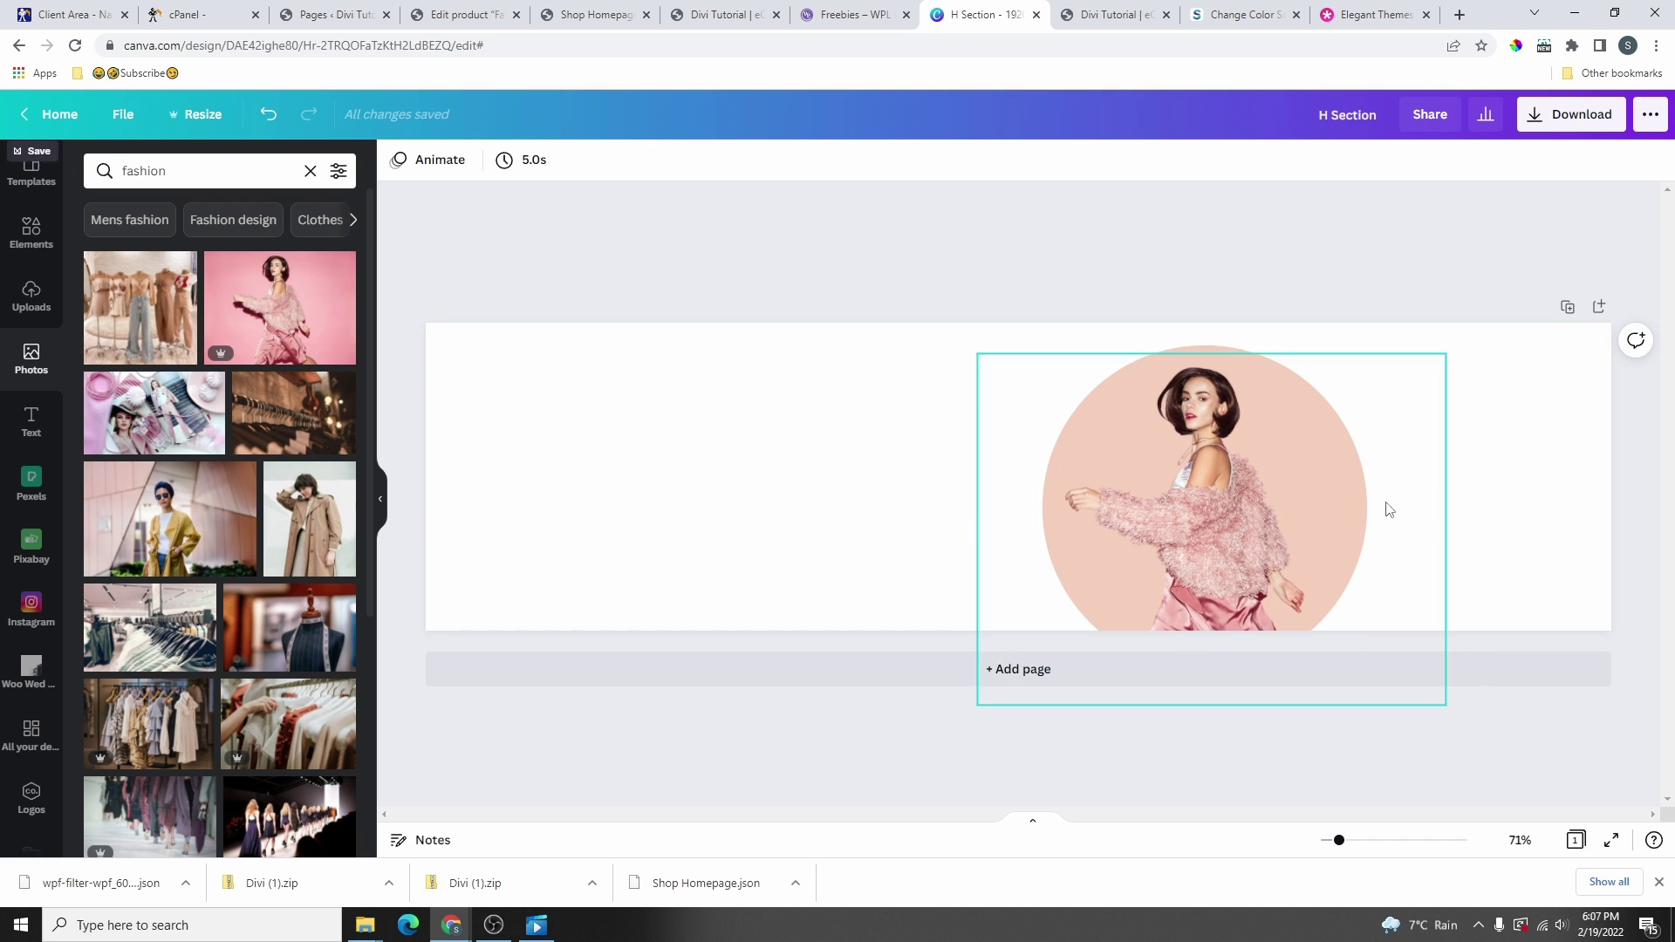
- Download the design as a PNG with transparent background and compressed file enabled, without saving the download settings
{"action": "left_click", "coordinate": [1582, 110]}
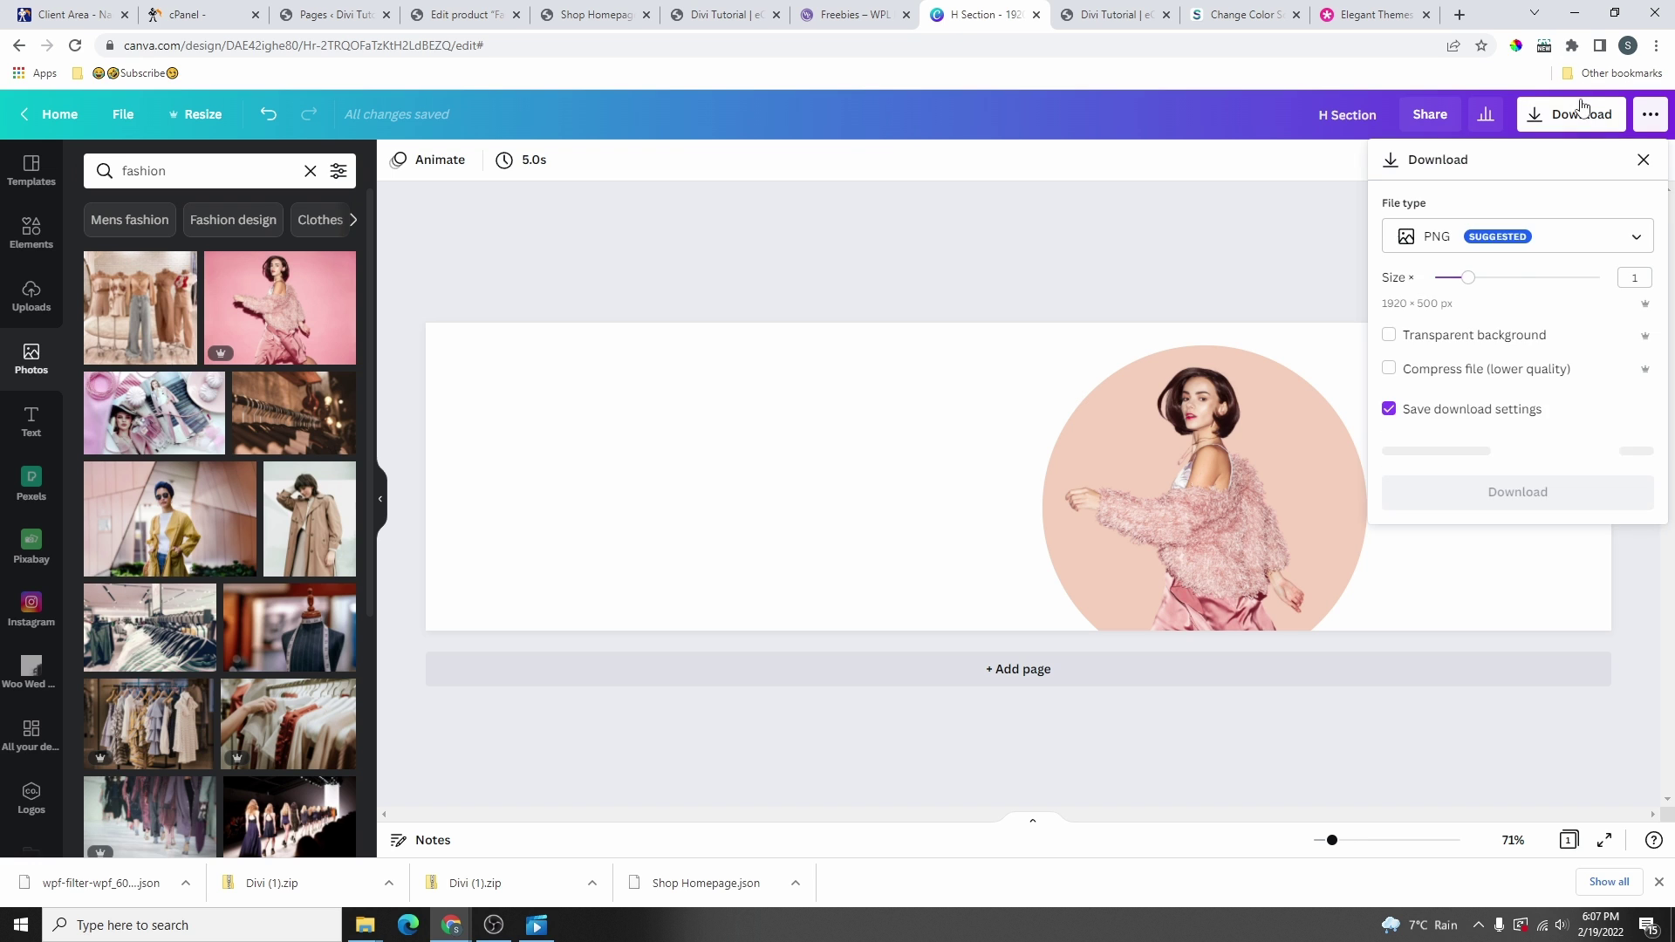
{"action": "left_click", "coordinate": [1518, 235]}
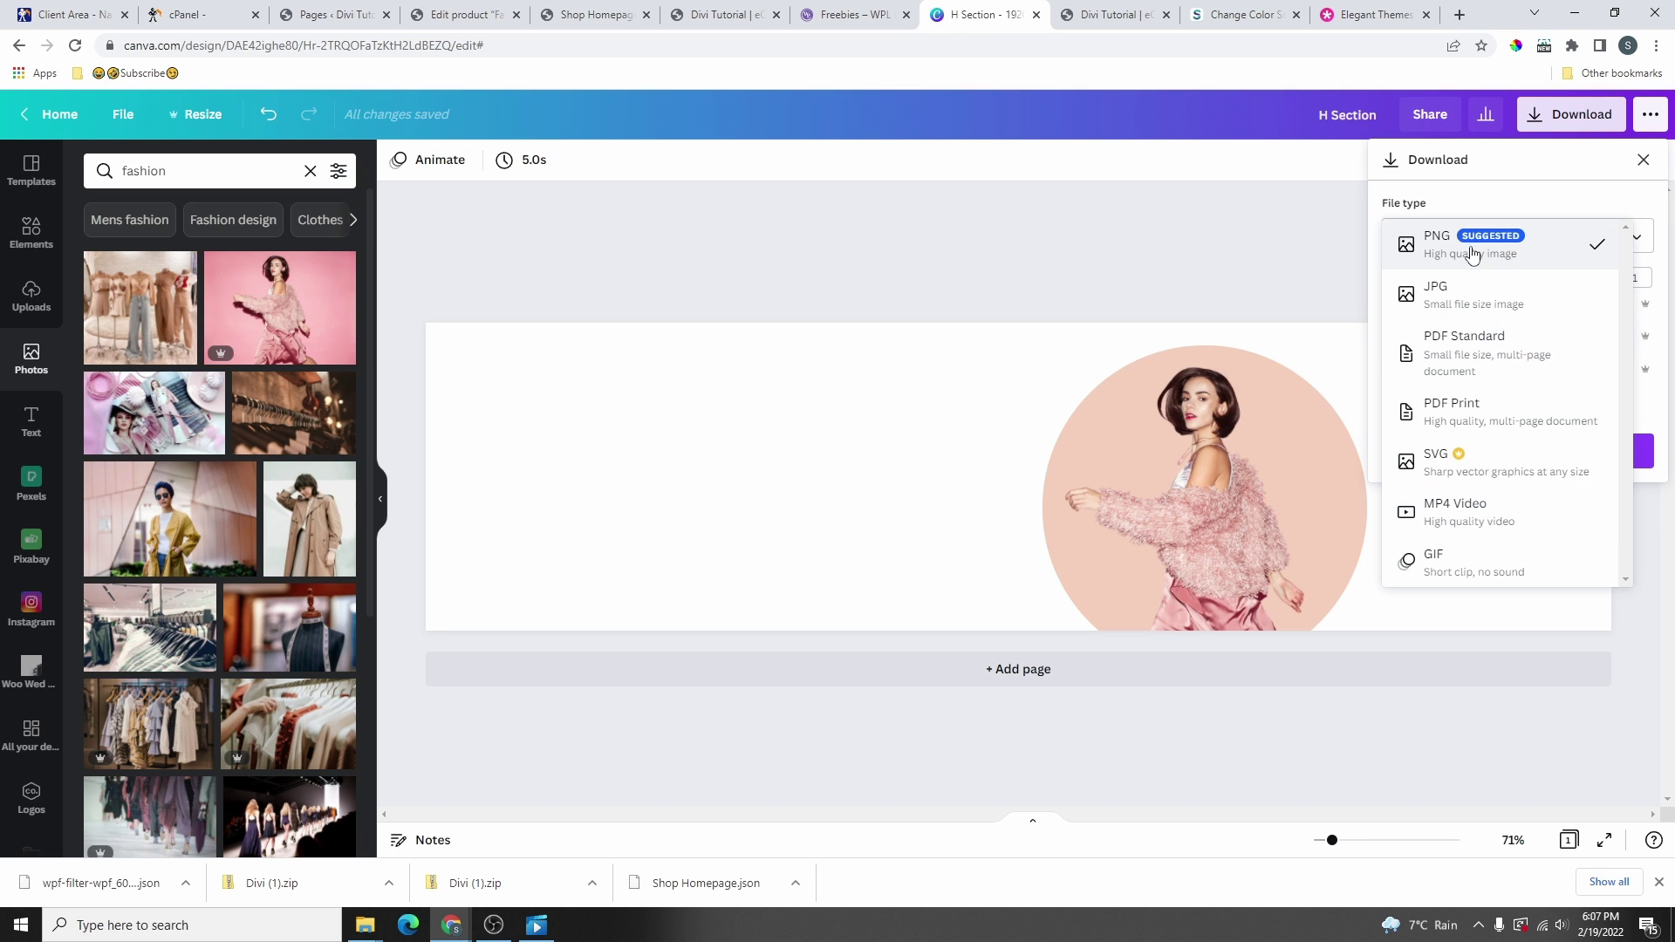
{"action": "left_click", "coordinate": [1499, 255]}
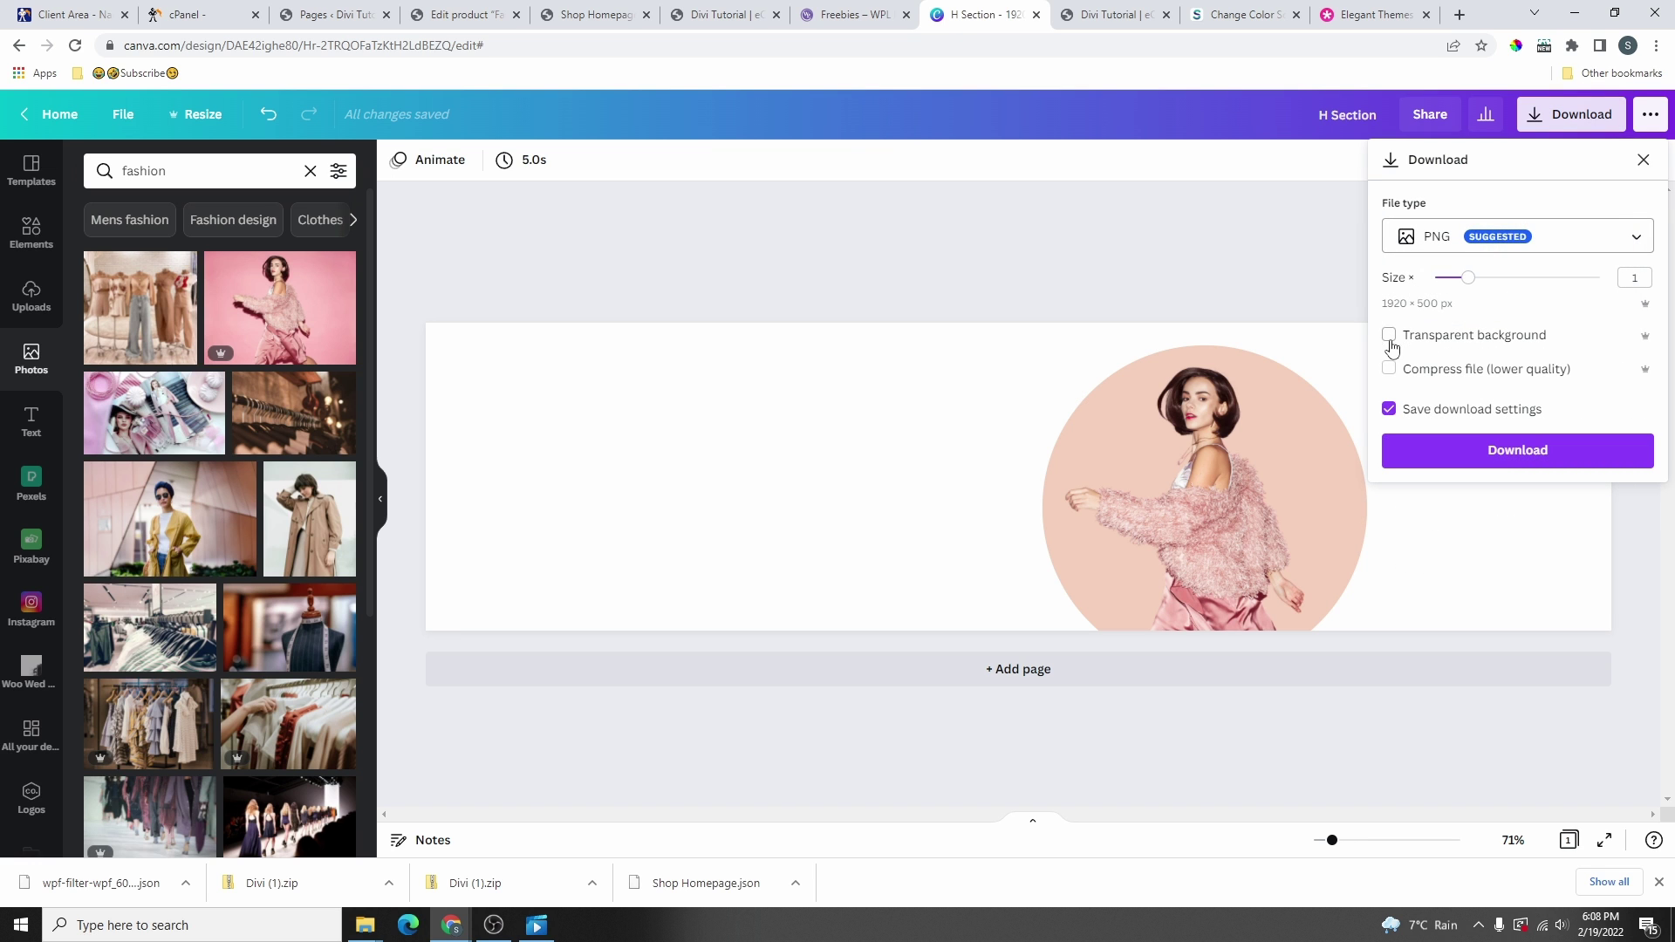
{"action": "left_click", "coordinate": [1391, 338]}
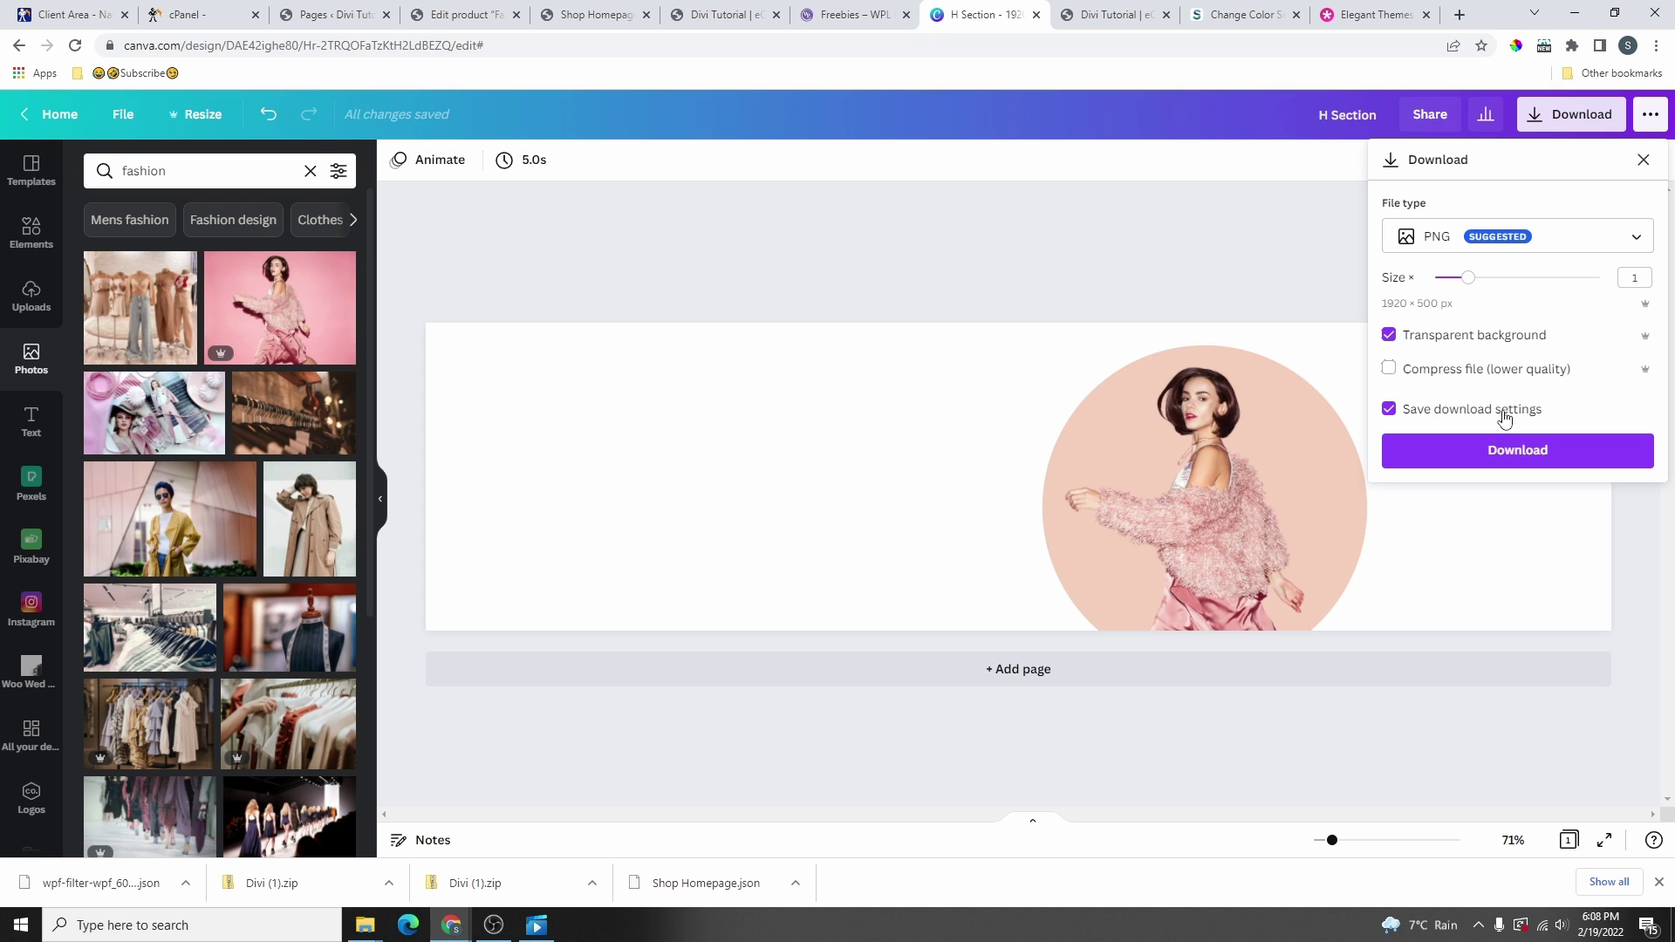
{"action": "left_click", "coordinate": [1390, 410]}
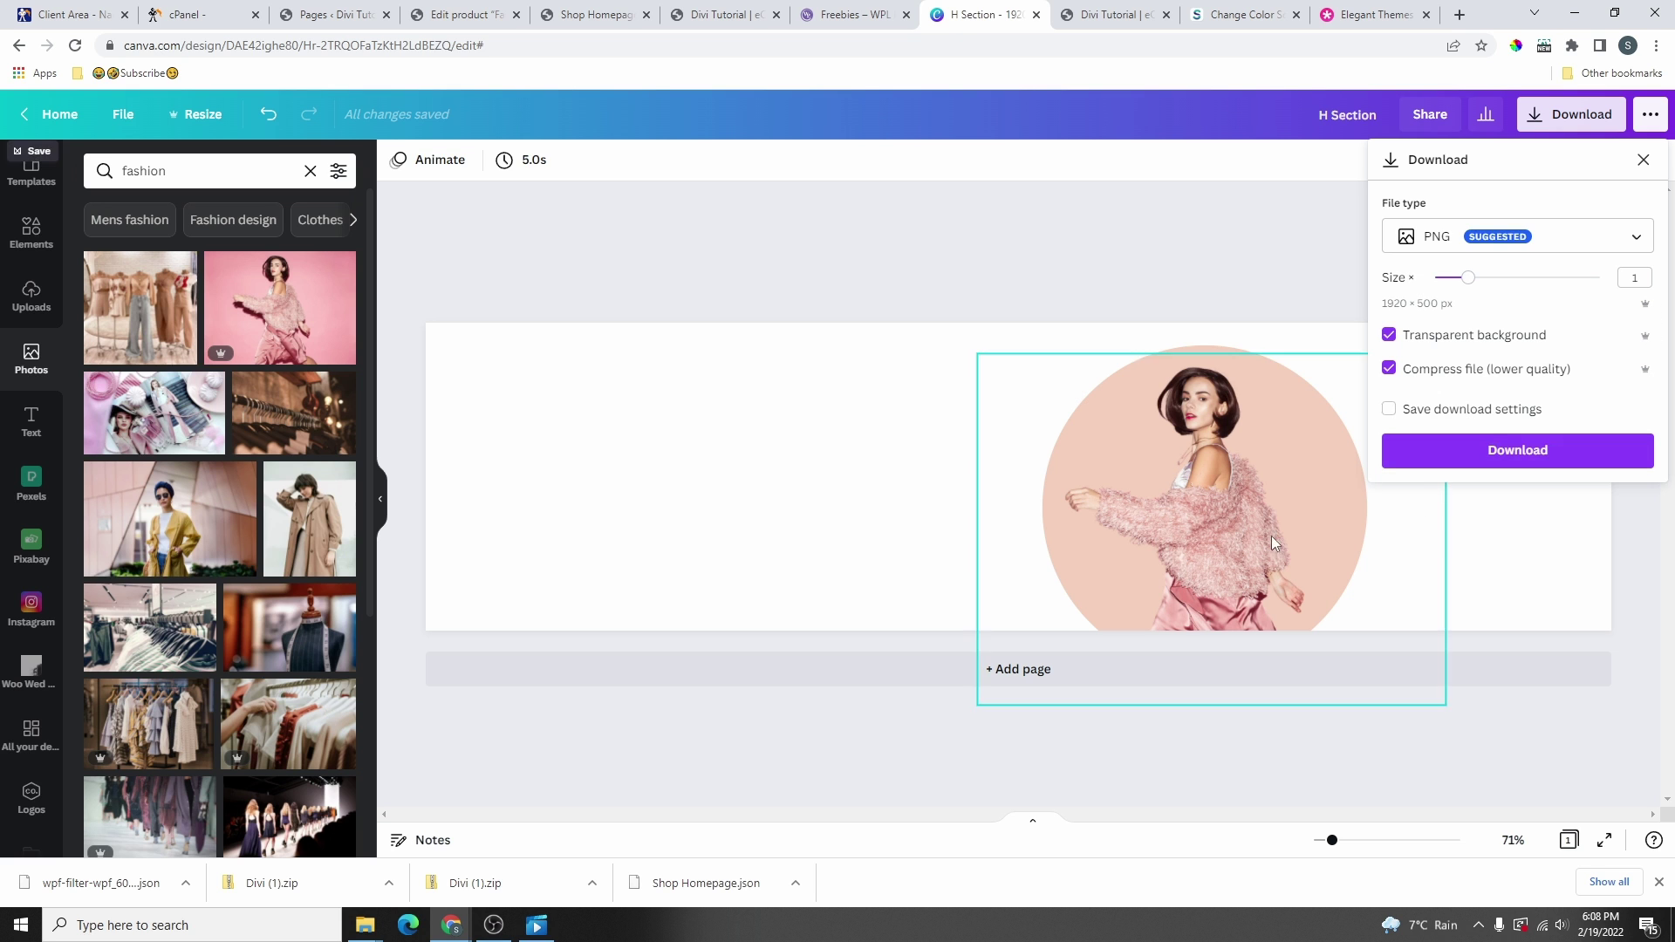
{"action": "left_click", "coordinate": [1539, 461]}
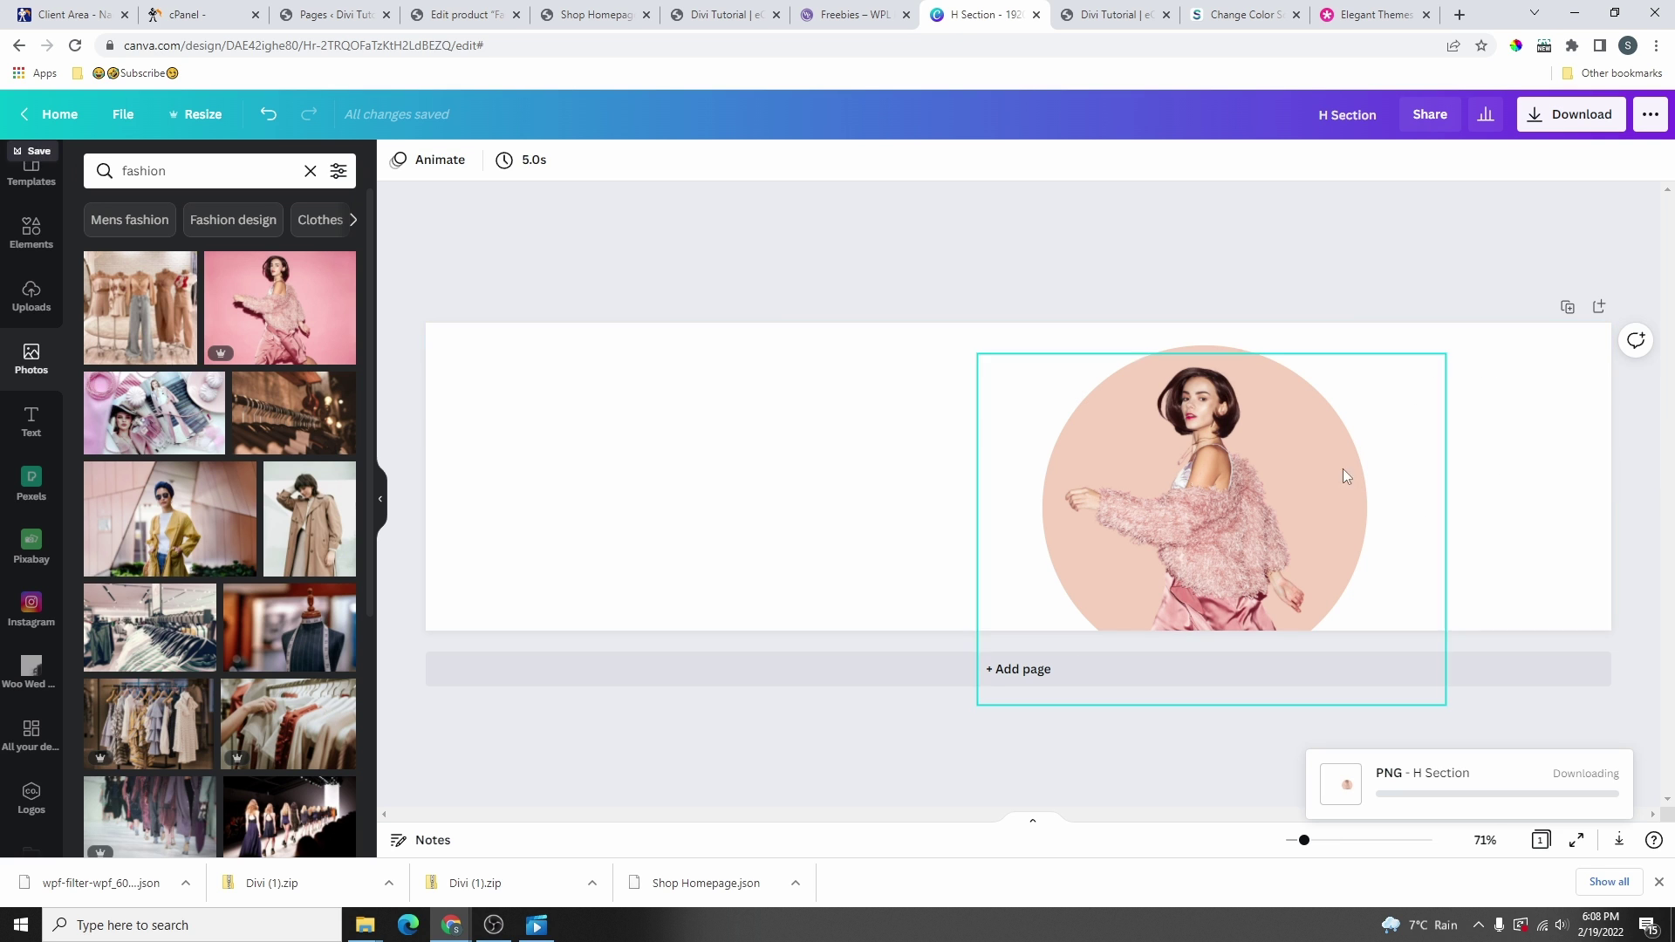
- Switch to the Shop Homepage in the Divi builder and open the background image chooser for the hero section
{"action": "left_click", "coordinate": [602, 16]}
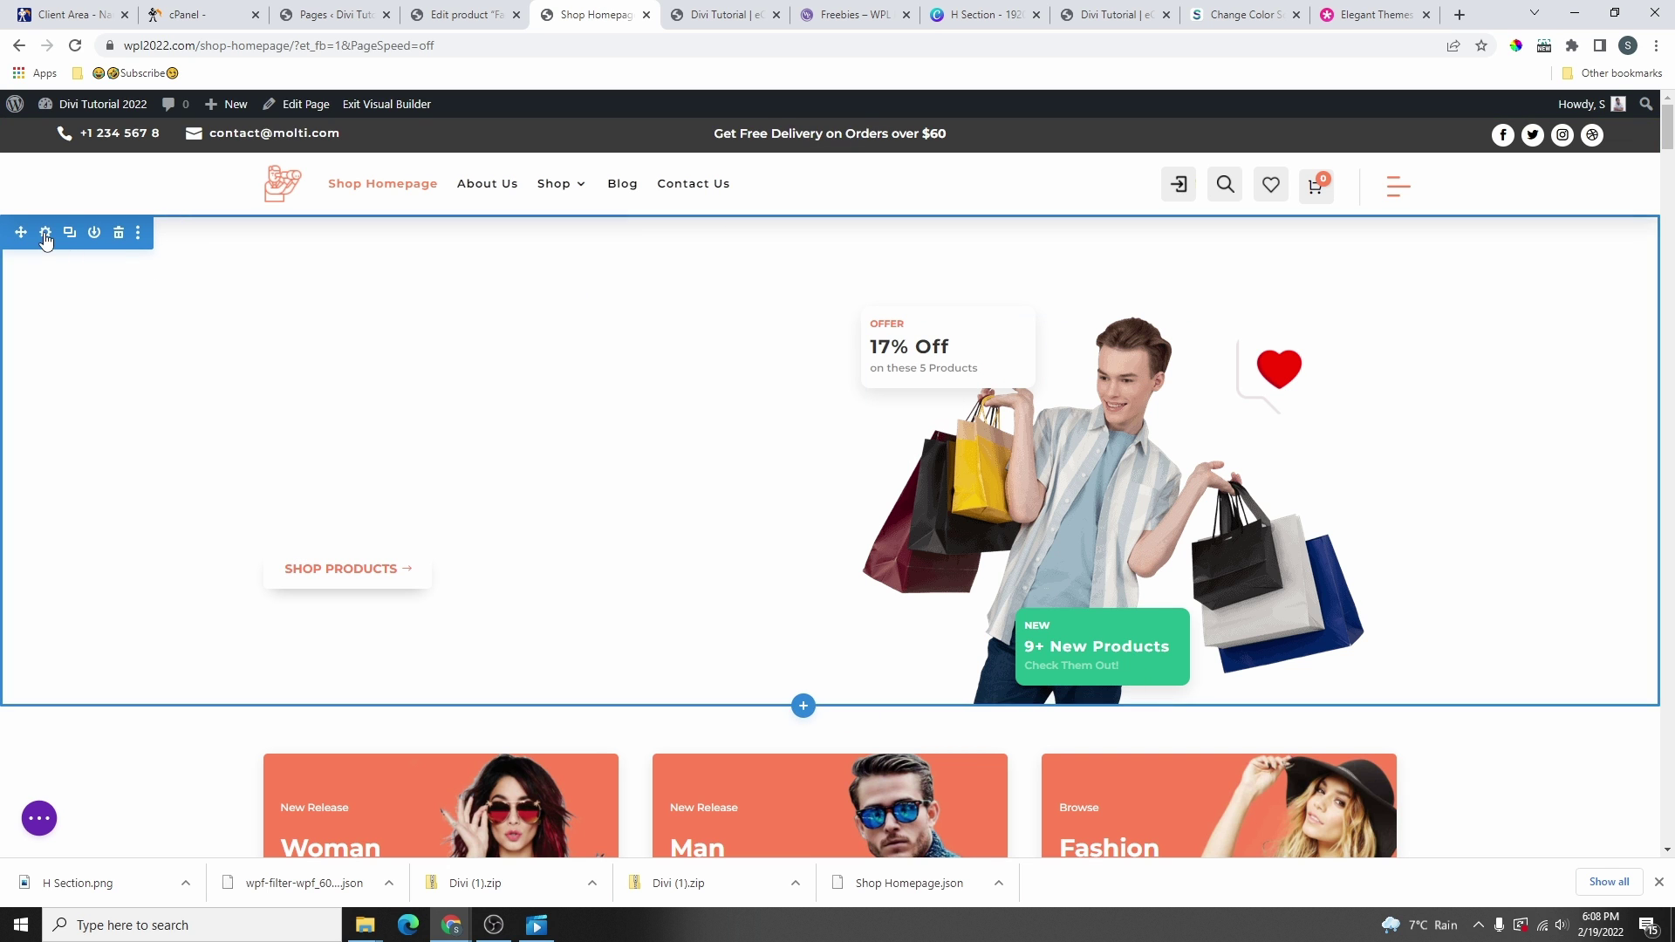
{"action": "left_click", "coordinate": [45, 233]}
{"action": "left_click", "coordinate": [502, 365]}
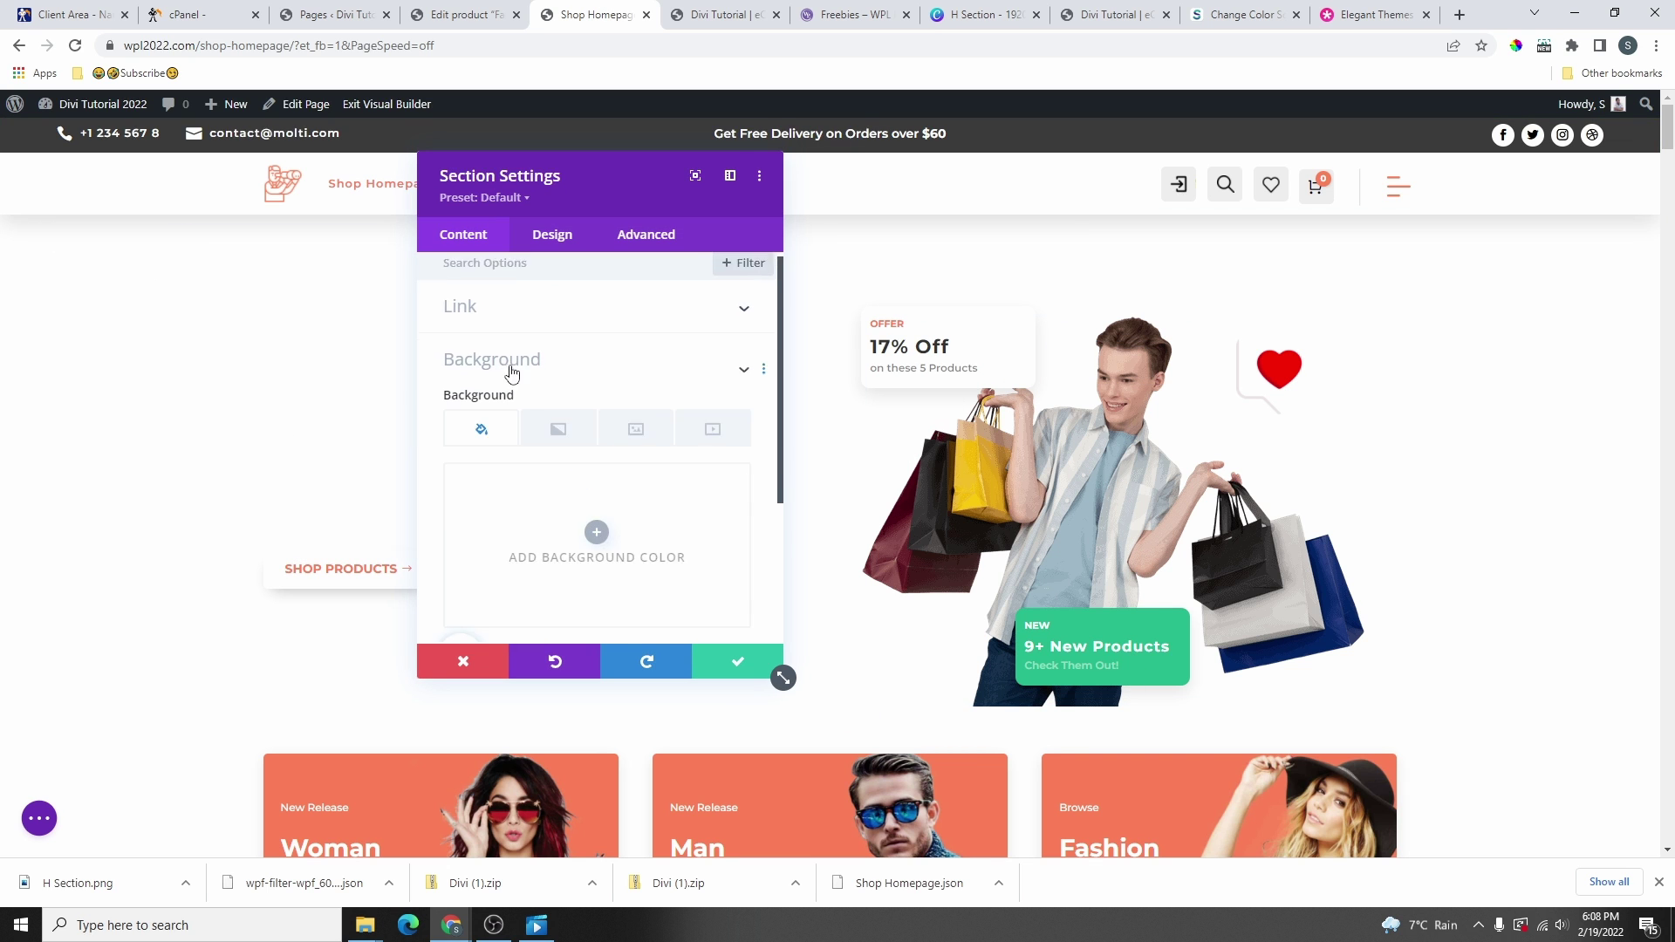
{"action": "left_click", "coordinate": [637, 349]}
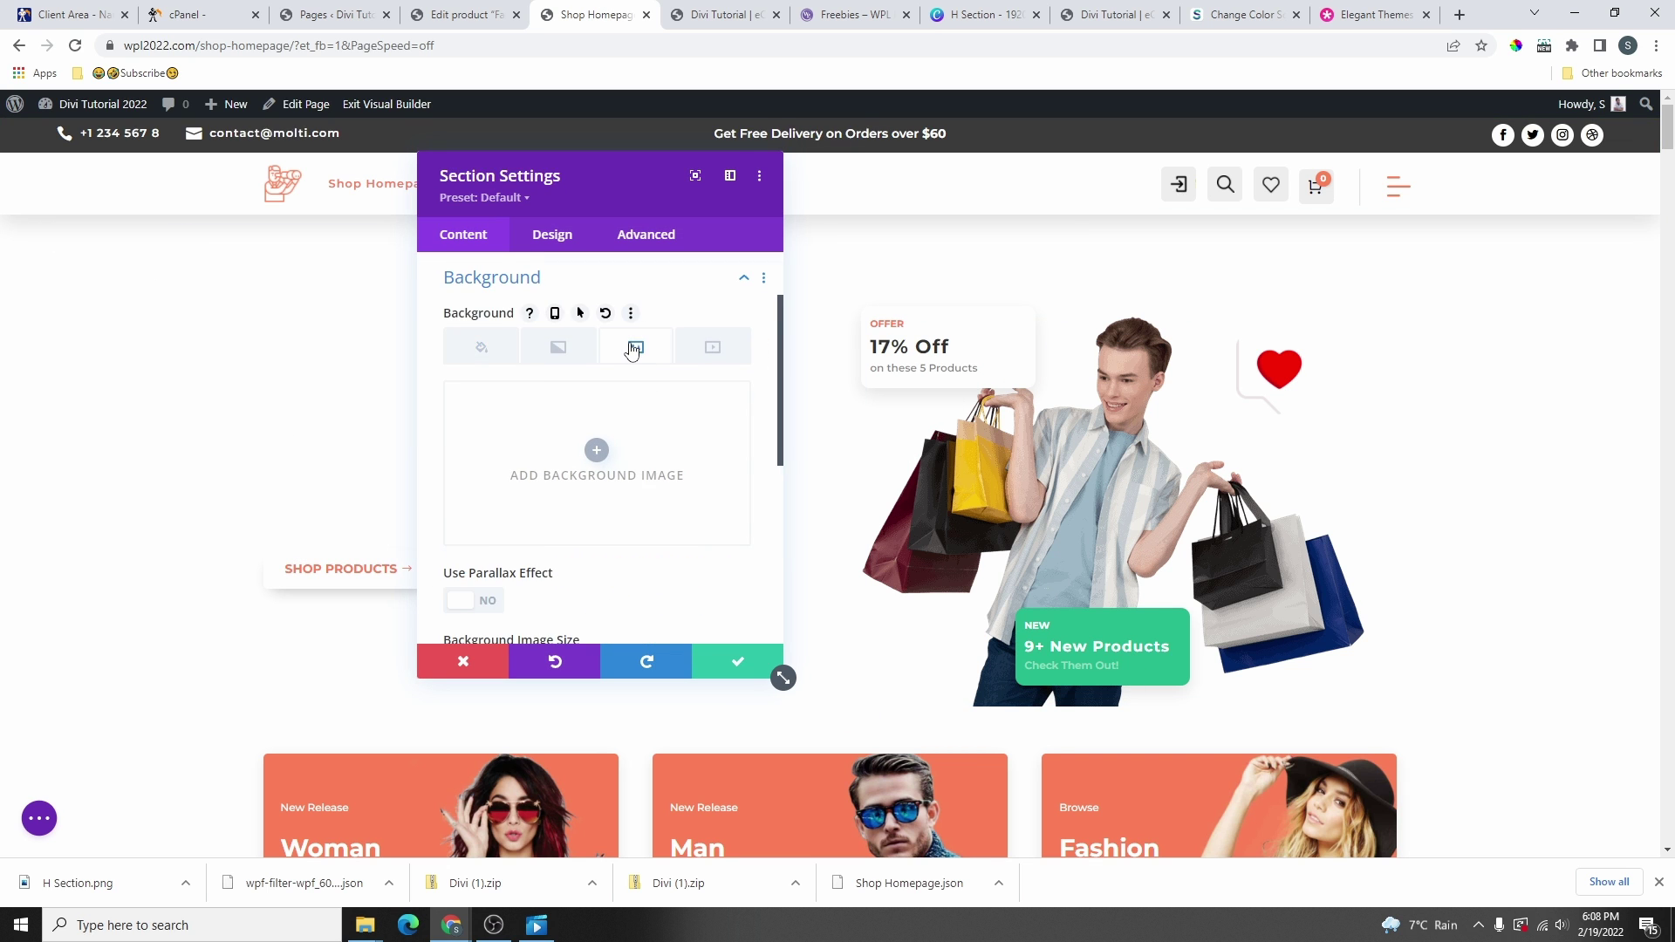
{"action": "left_click", "coordinate": [607, 457]}
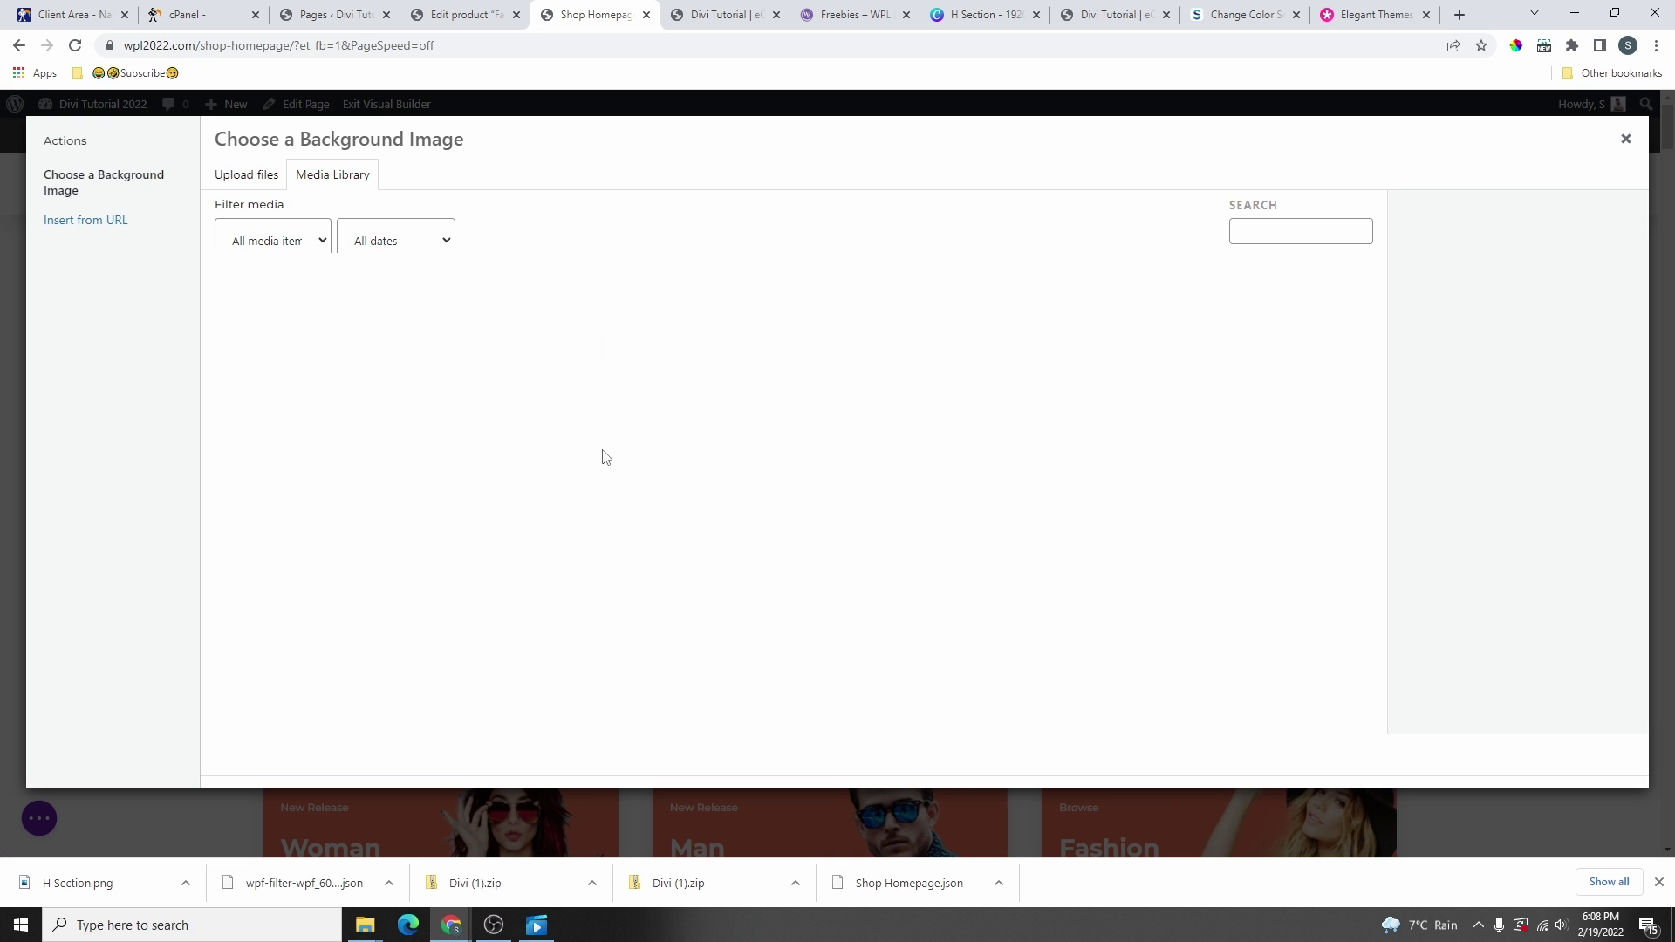
- Upload the downloaded H Section.png to the media library and set it as the hero section's background image
{"action": "left_click_drag", "start_coordinate": [83, 883], "coordinate": [699, 436]}
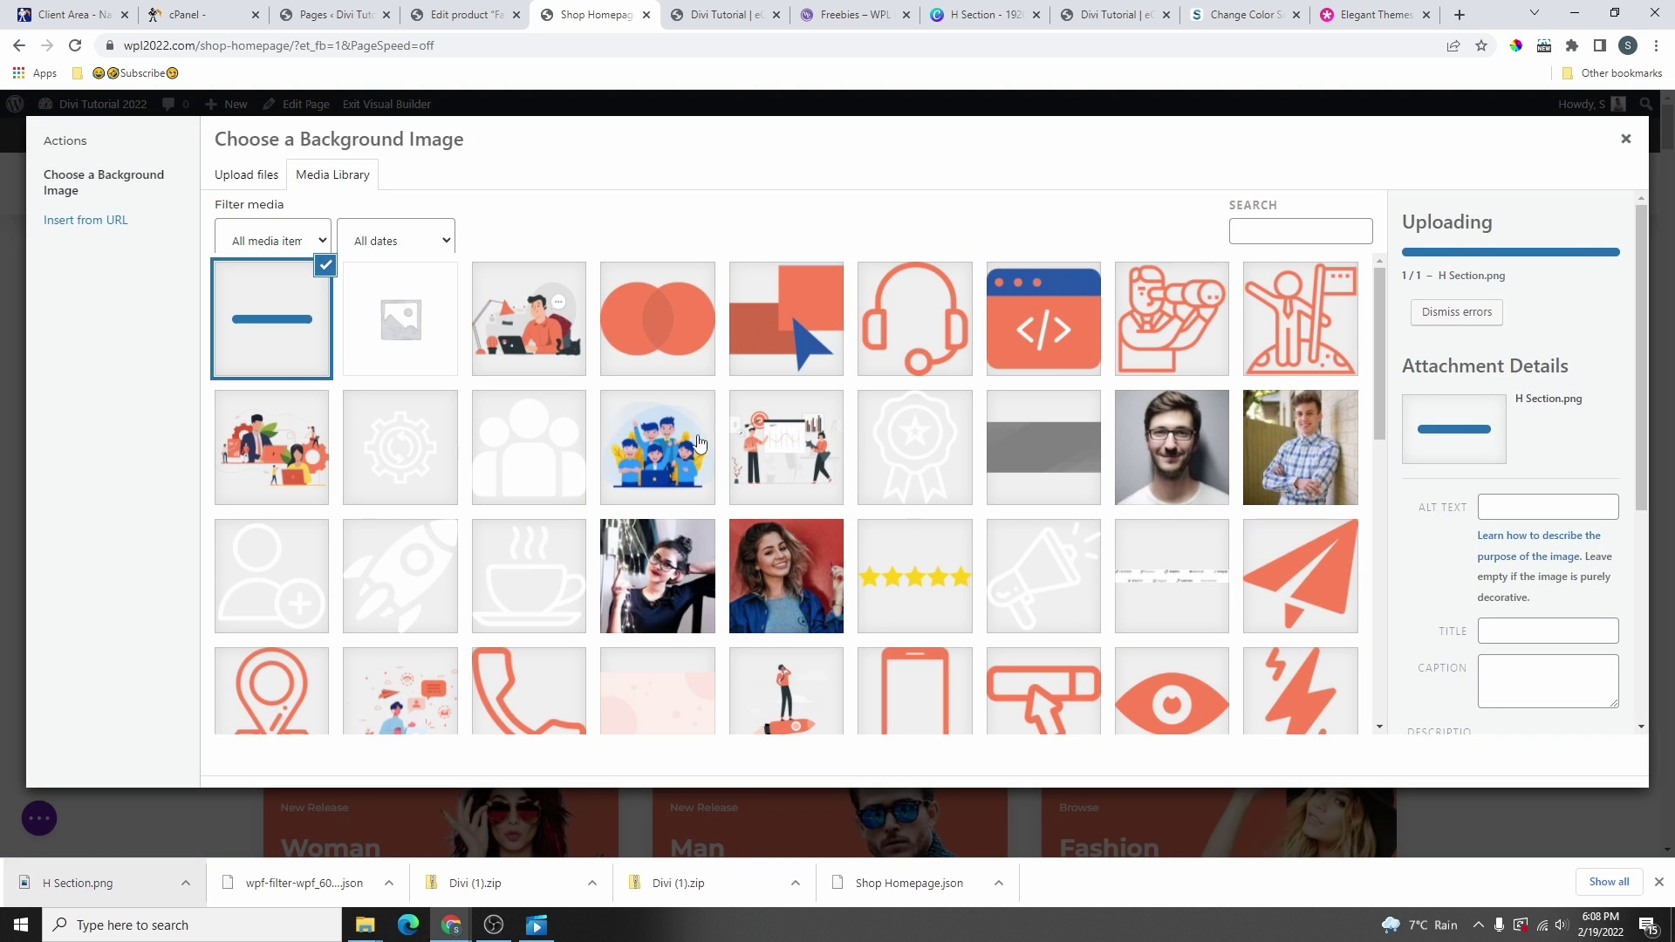
{"action": "left_click", "coordinate": [427, 341]}
{"action": "left_click", "coordinate": [295, 320]}
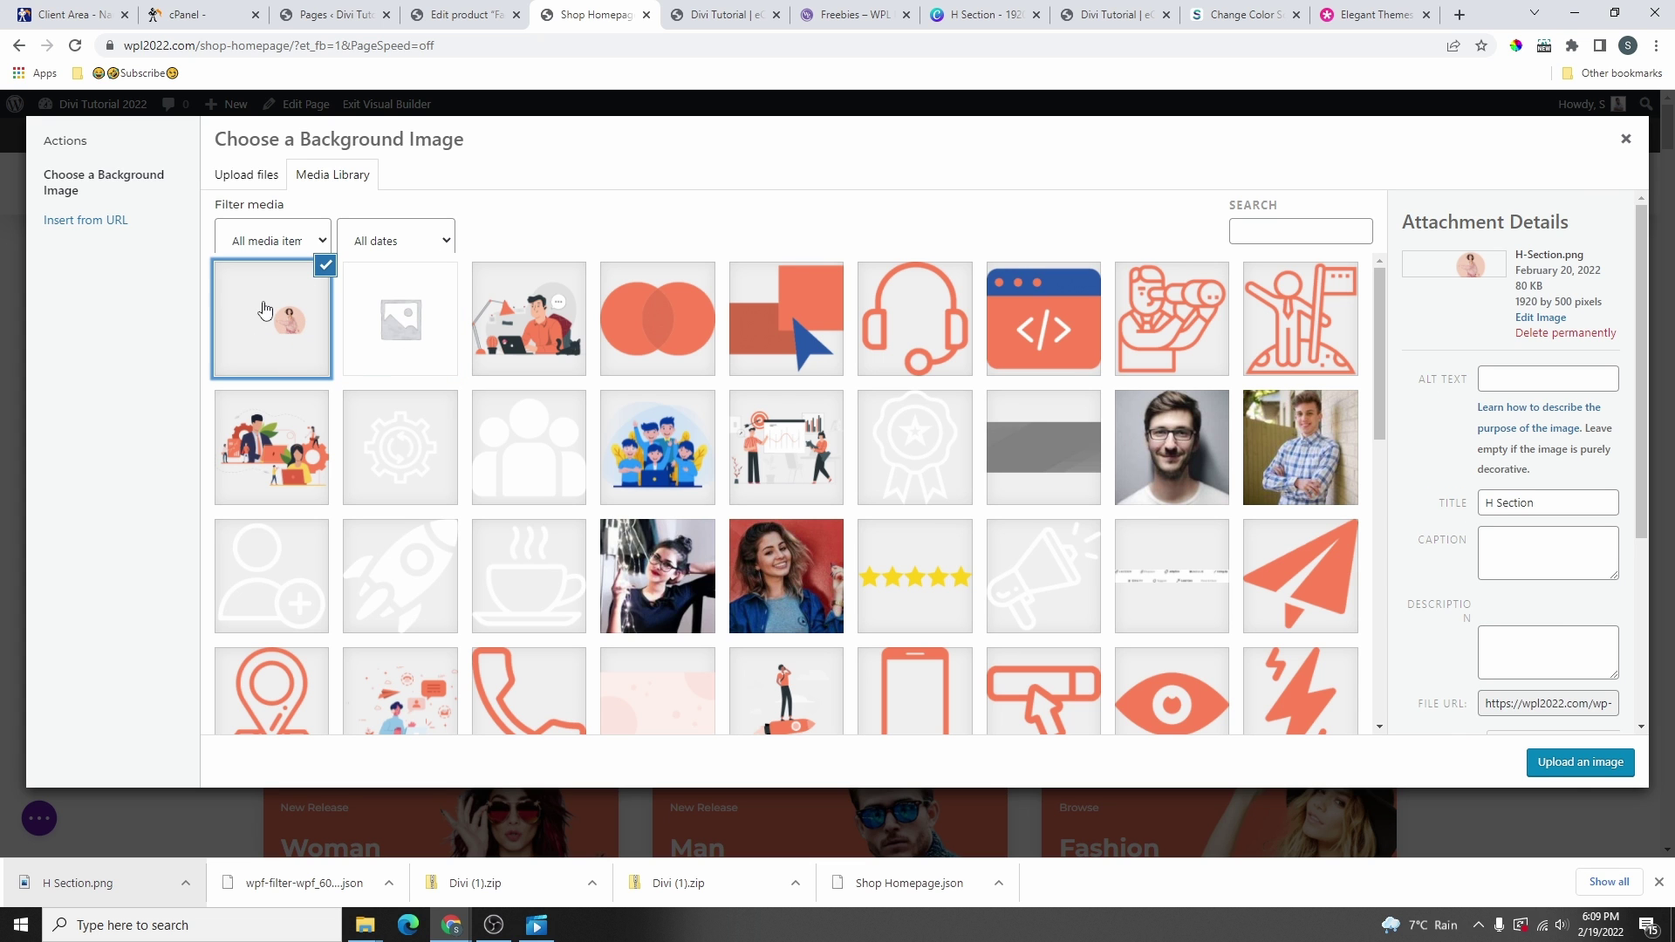
{"action": "left_click", "coordinate": [1580, 762]}
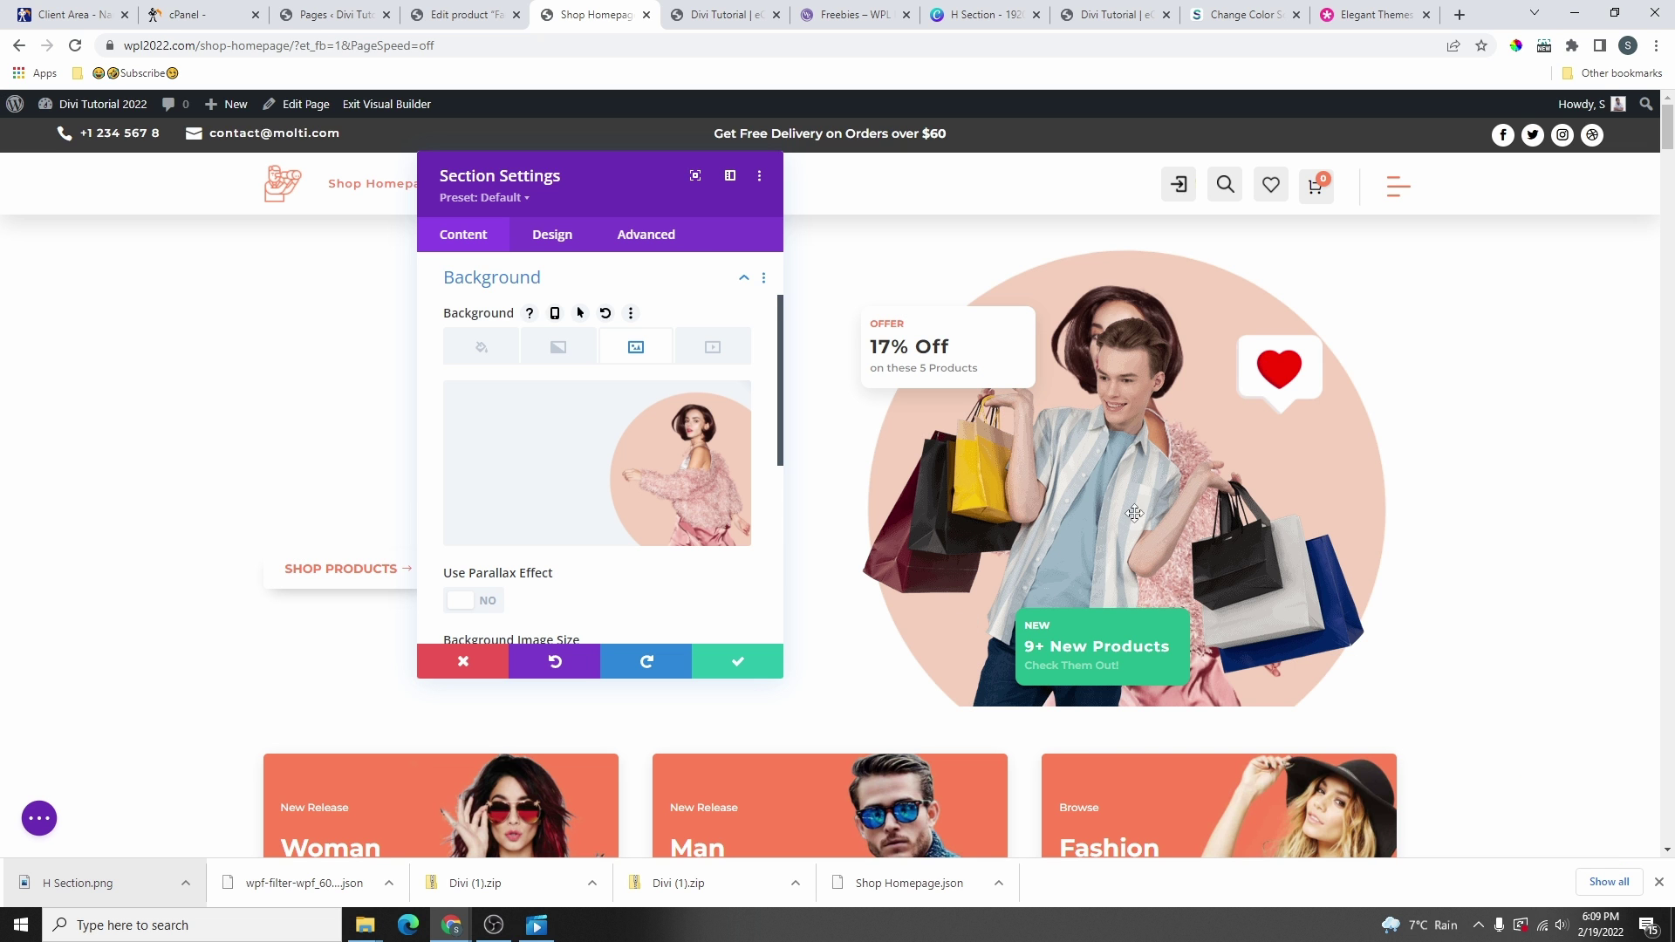
- Remove the man's image from the hero section and set the section's linked top and bottom padding to 100px
{"action": "left_click", "coordinate": [738, 662]}
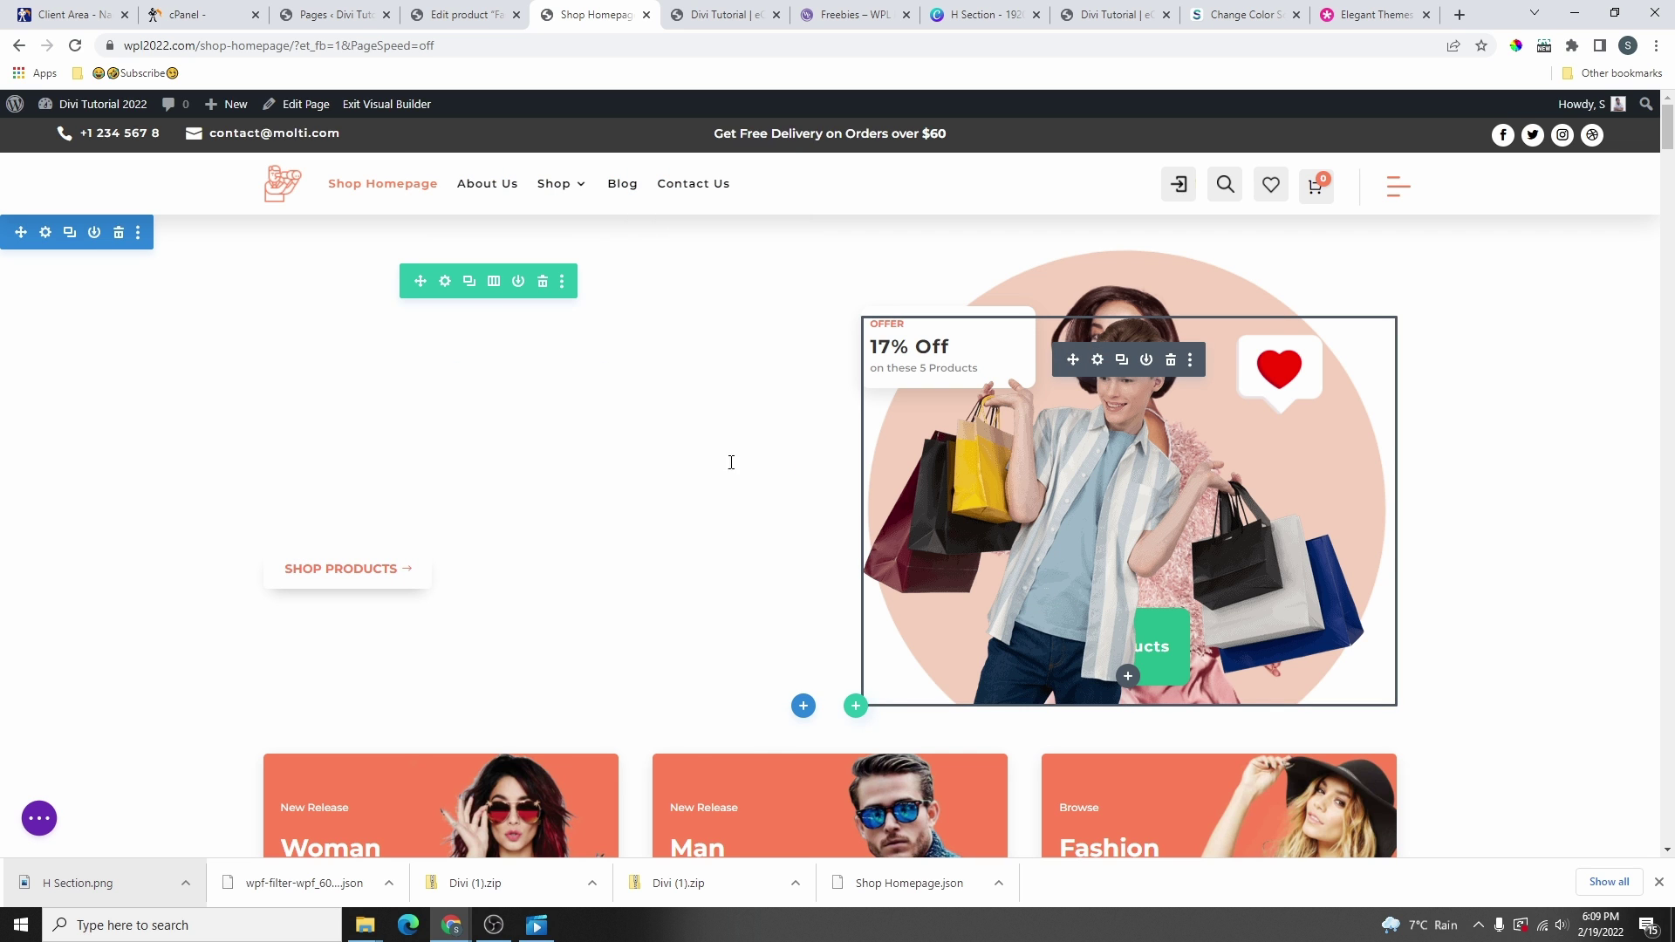
{"action": "left_click", "coordinate": [445, 281]}
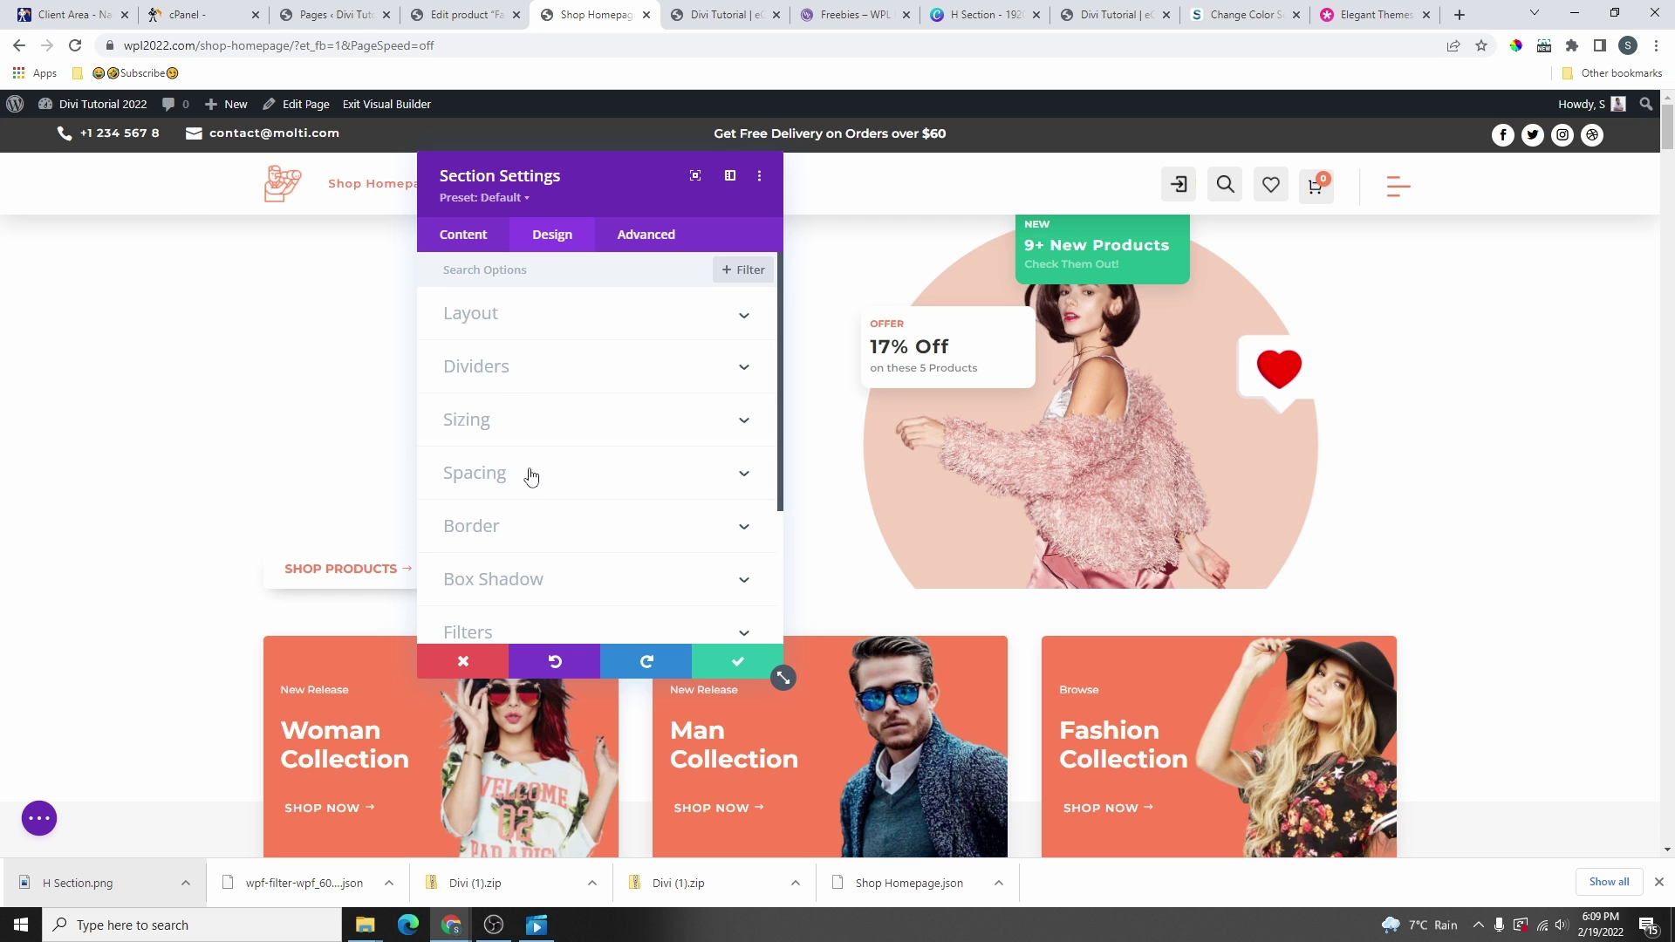
{"action": "left_click", "coordinate": [531, 477]}
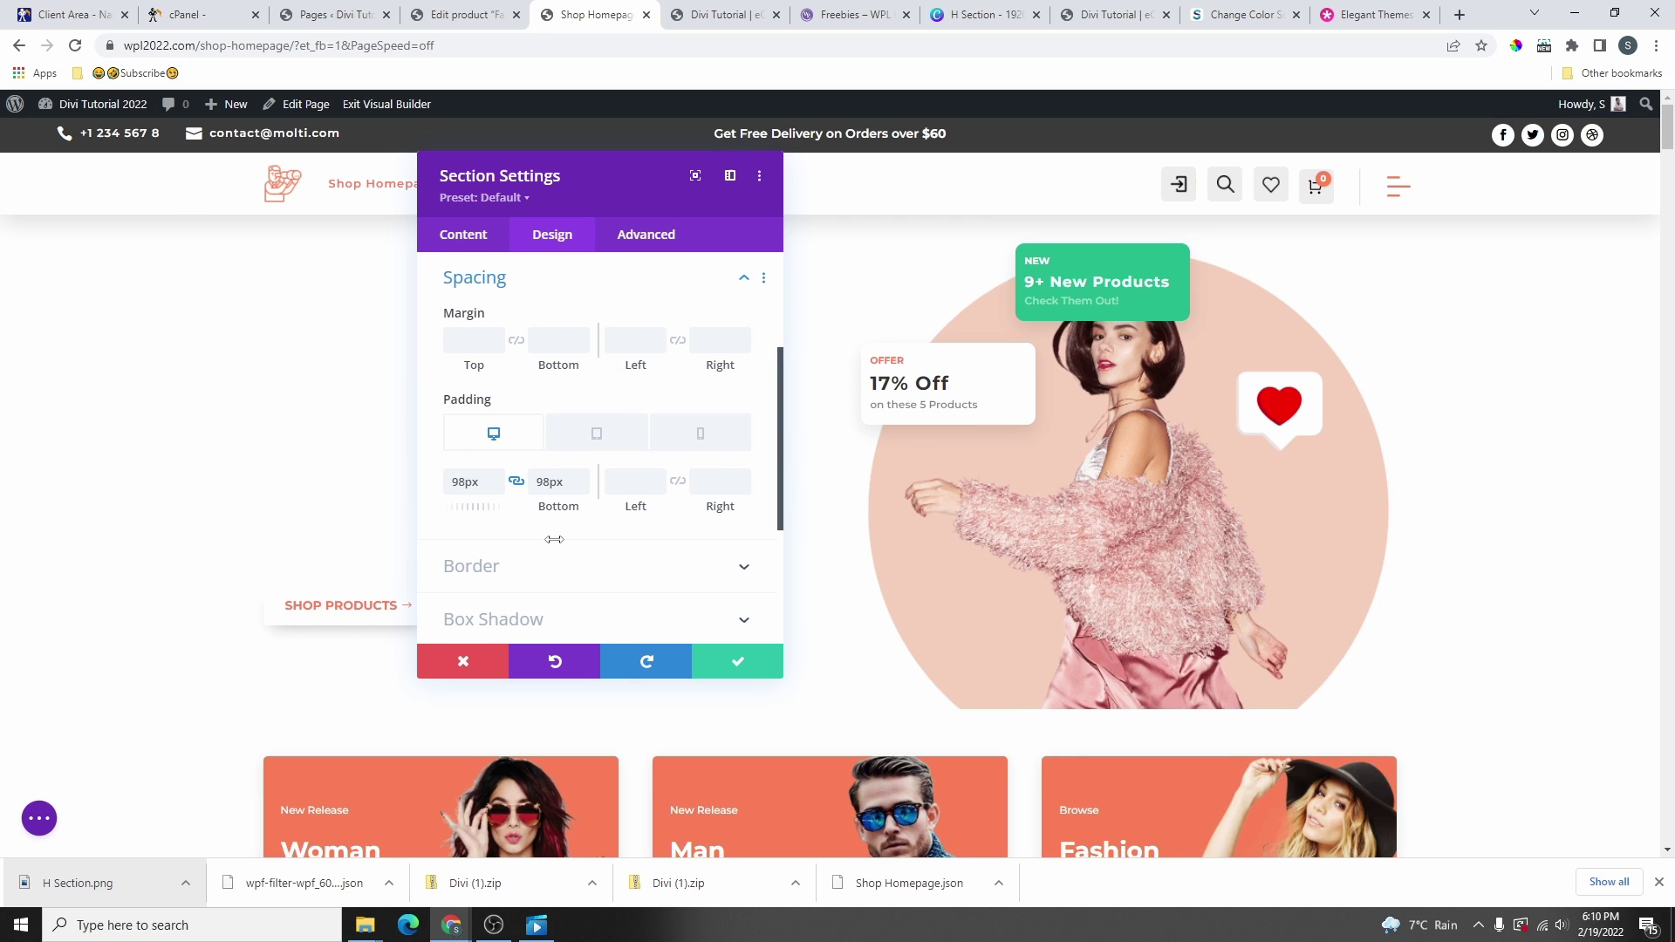
{"action": "mouse_move", "coordinate": [555, 540]}
{"action": "left_mouse_down"}
{"action": "mouse_move", "coordinate": [580, 547]}
{"action": "mouse_move", "coordinate": [557, 546]}
{"action": "left_mouse_up"}
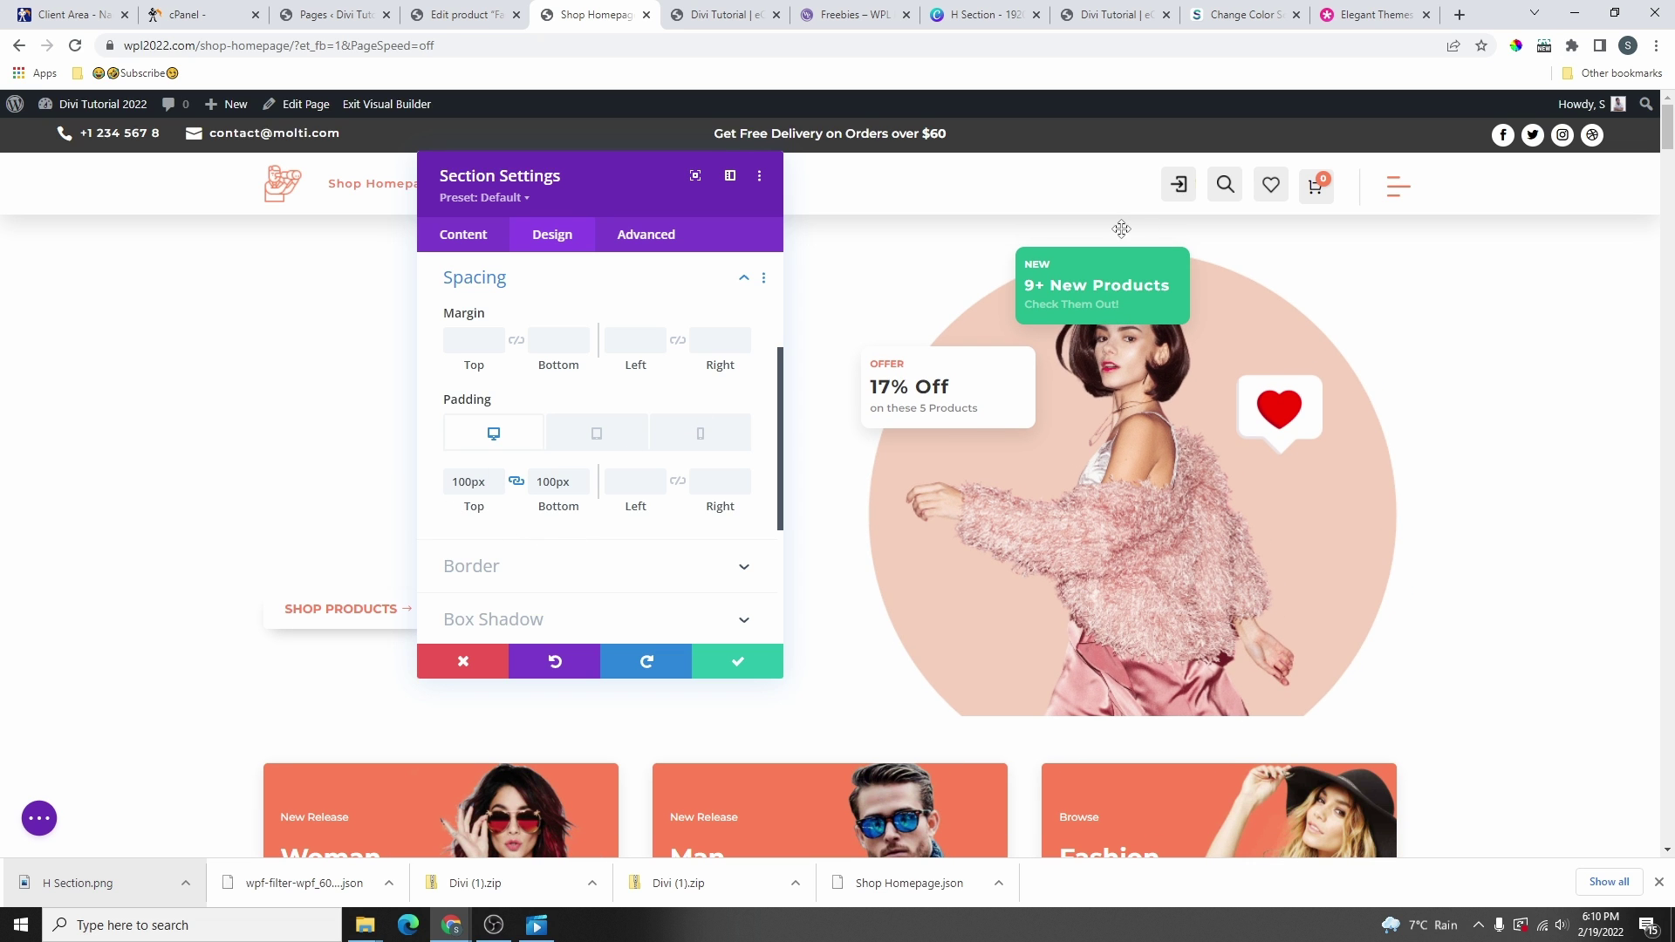
{"action": "left_click", "coordinate": [738, 662]}
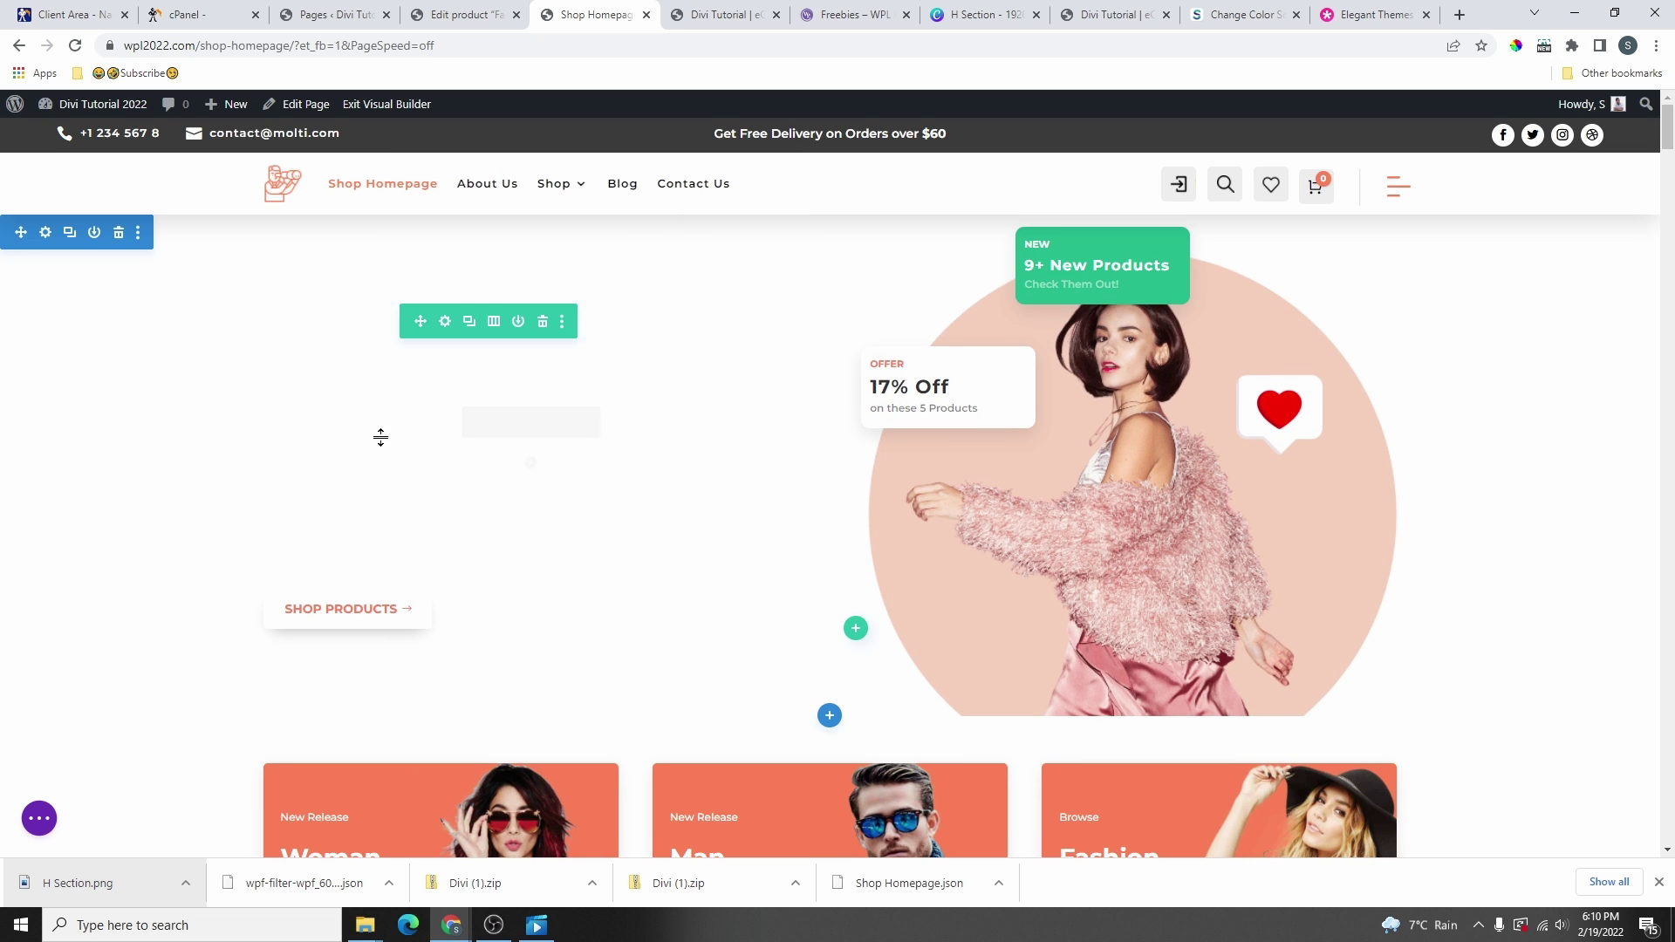
- Try the saved purple, orange and yellow as the hero section's background color, and apply the light peach global color instead
{"action": "left_click", "coordinate": [39, 232]}
{"action": "left_click_drag", "start_coordinate": [729, 296], "coordinate": [550, 217]}
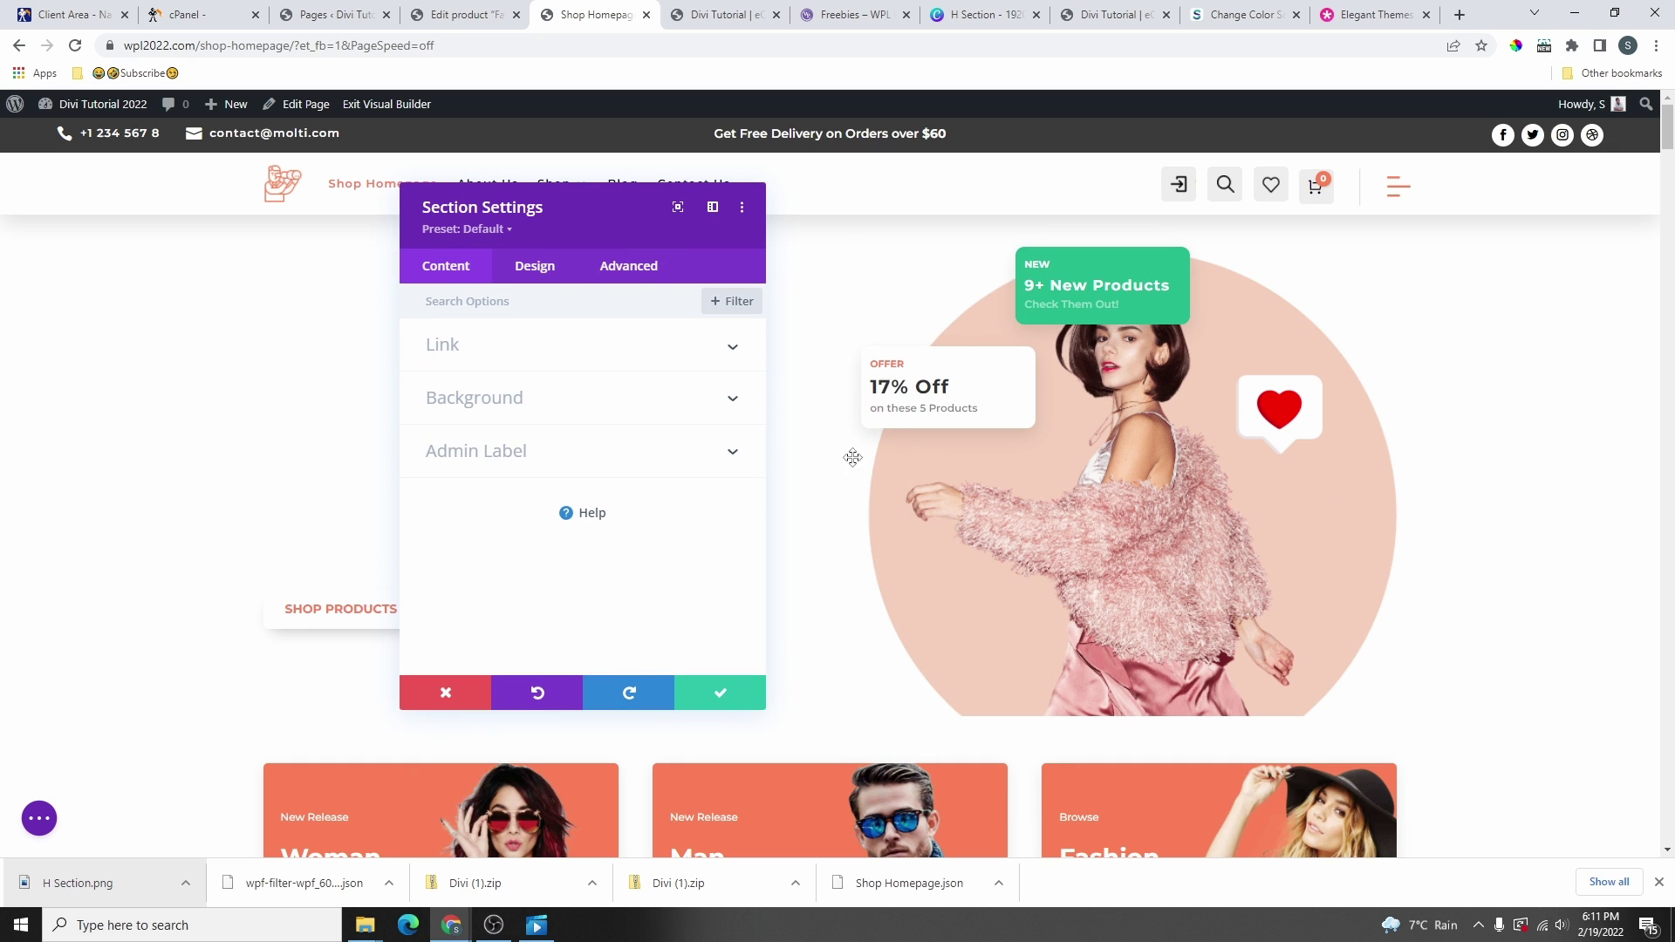
{"action": "left_click", "coordinate": [506, 402]}
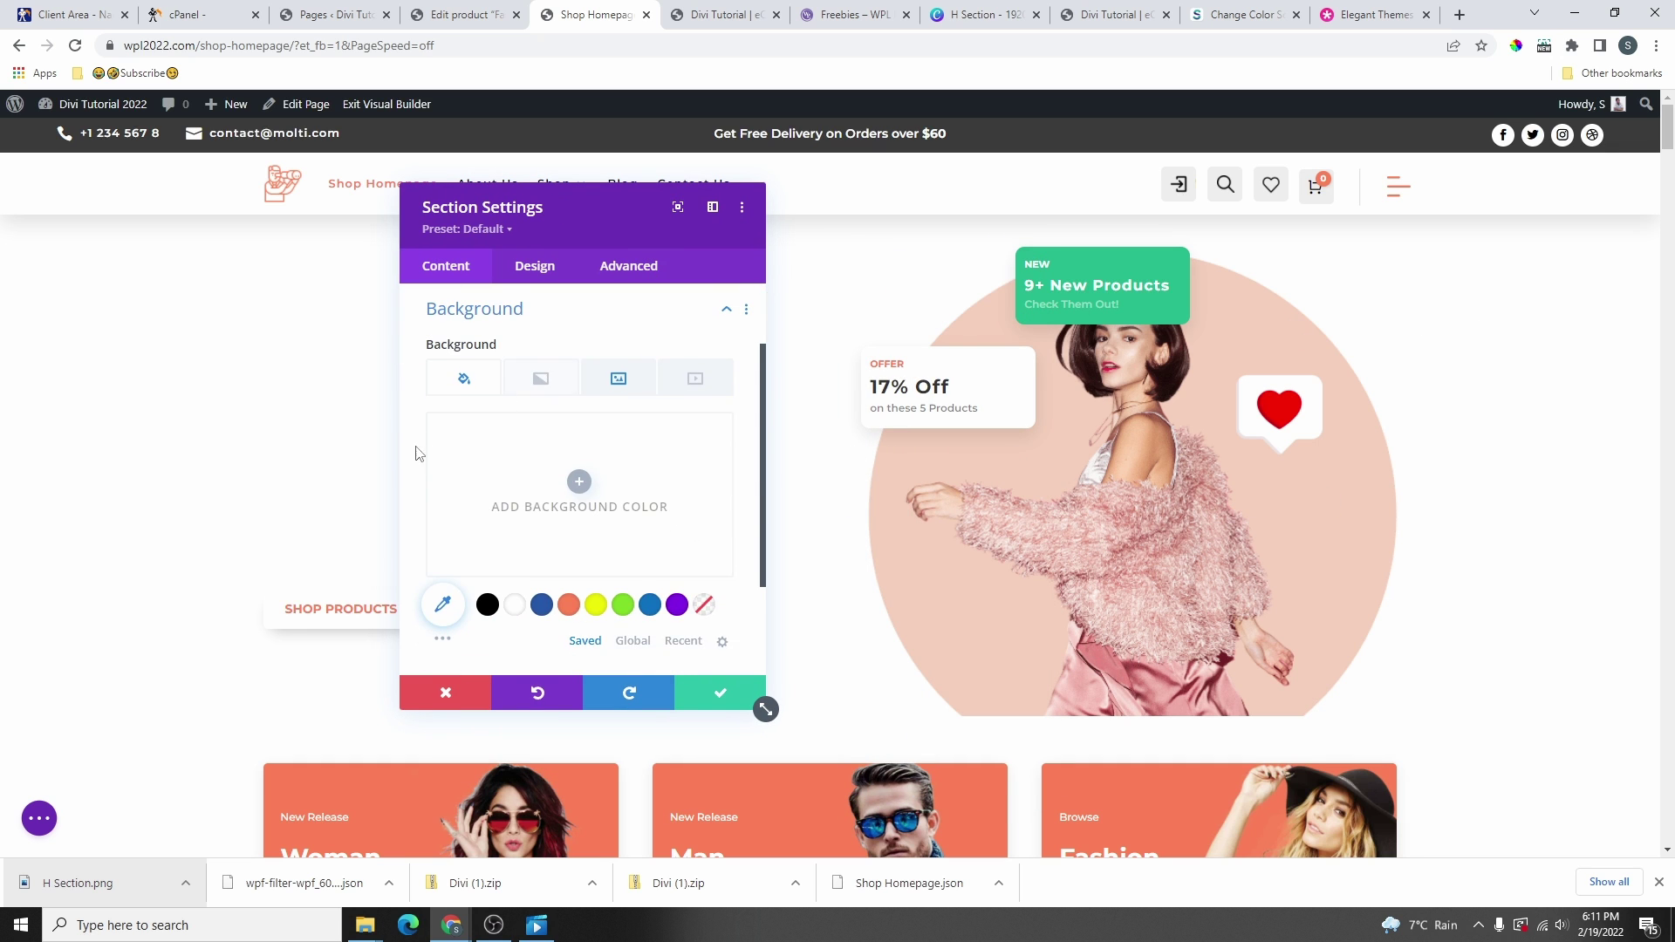
{"action": "left_click", "coordinate": [619, 378]}
{"action": "left_click", "coordinate": [468, 378]}
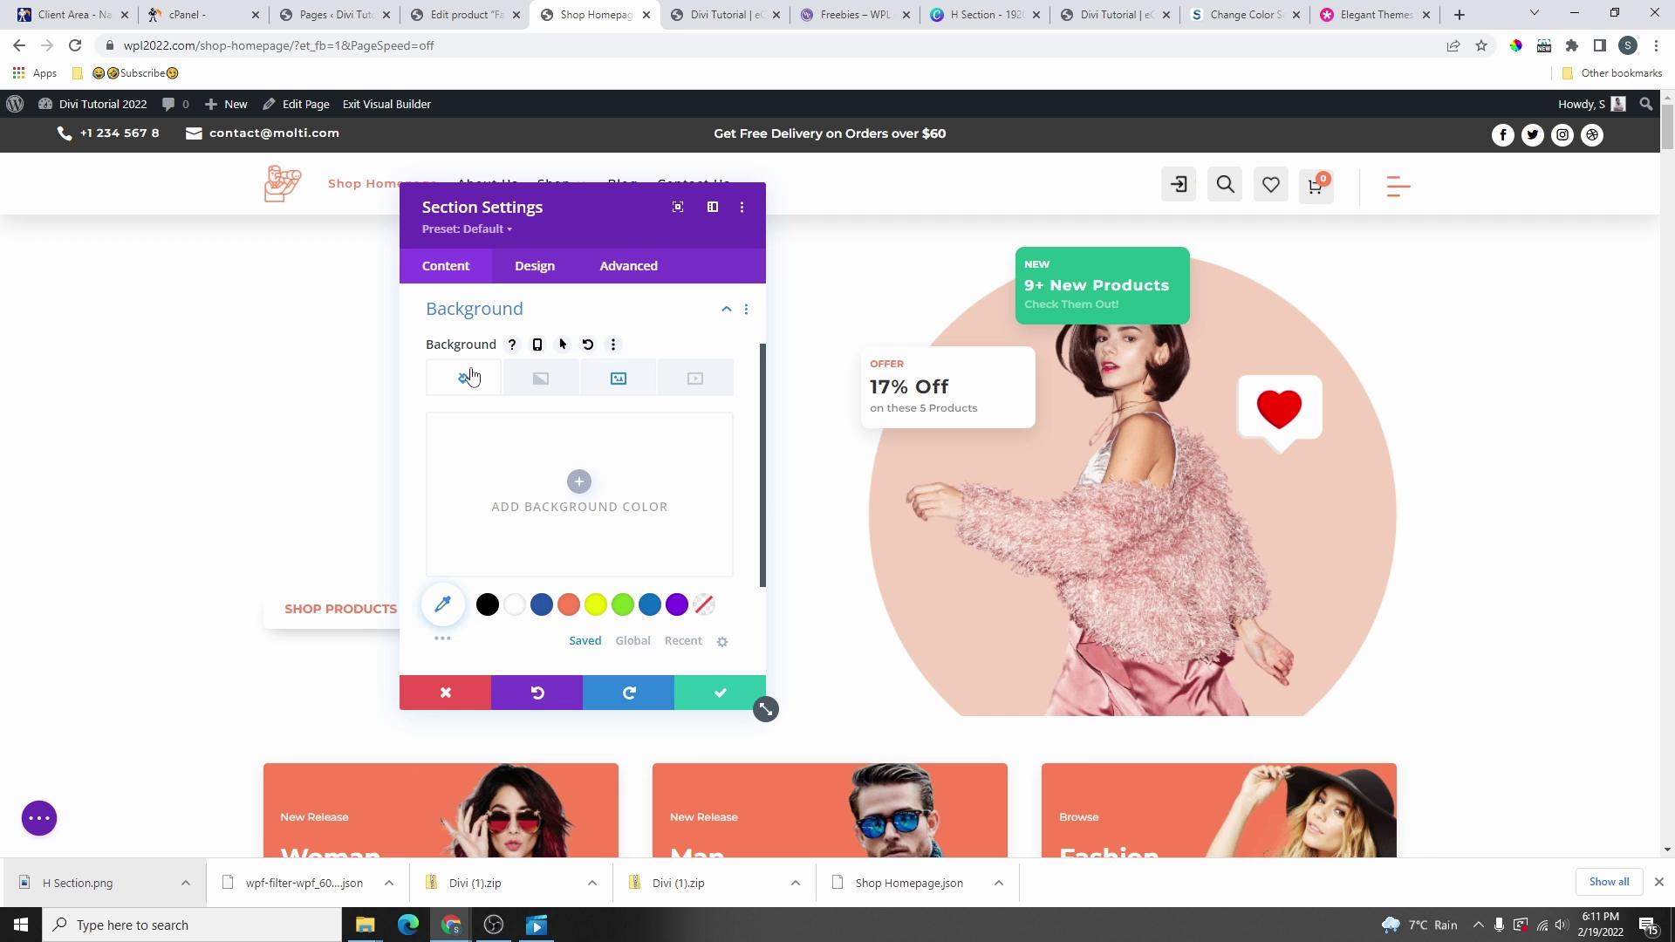
{"action": "left_click", "coordinate": [677, 604]}
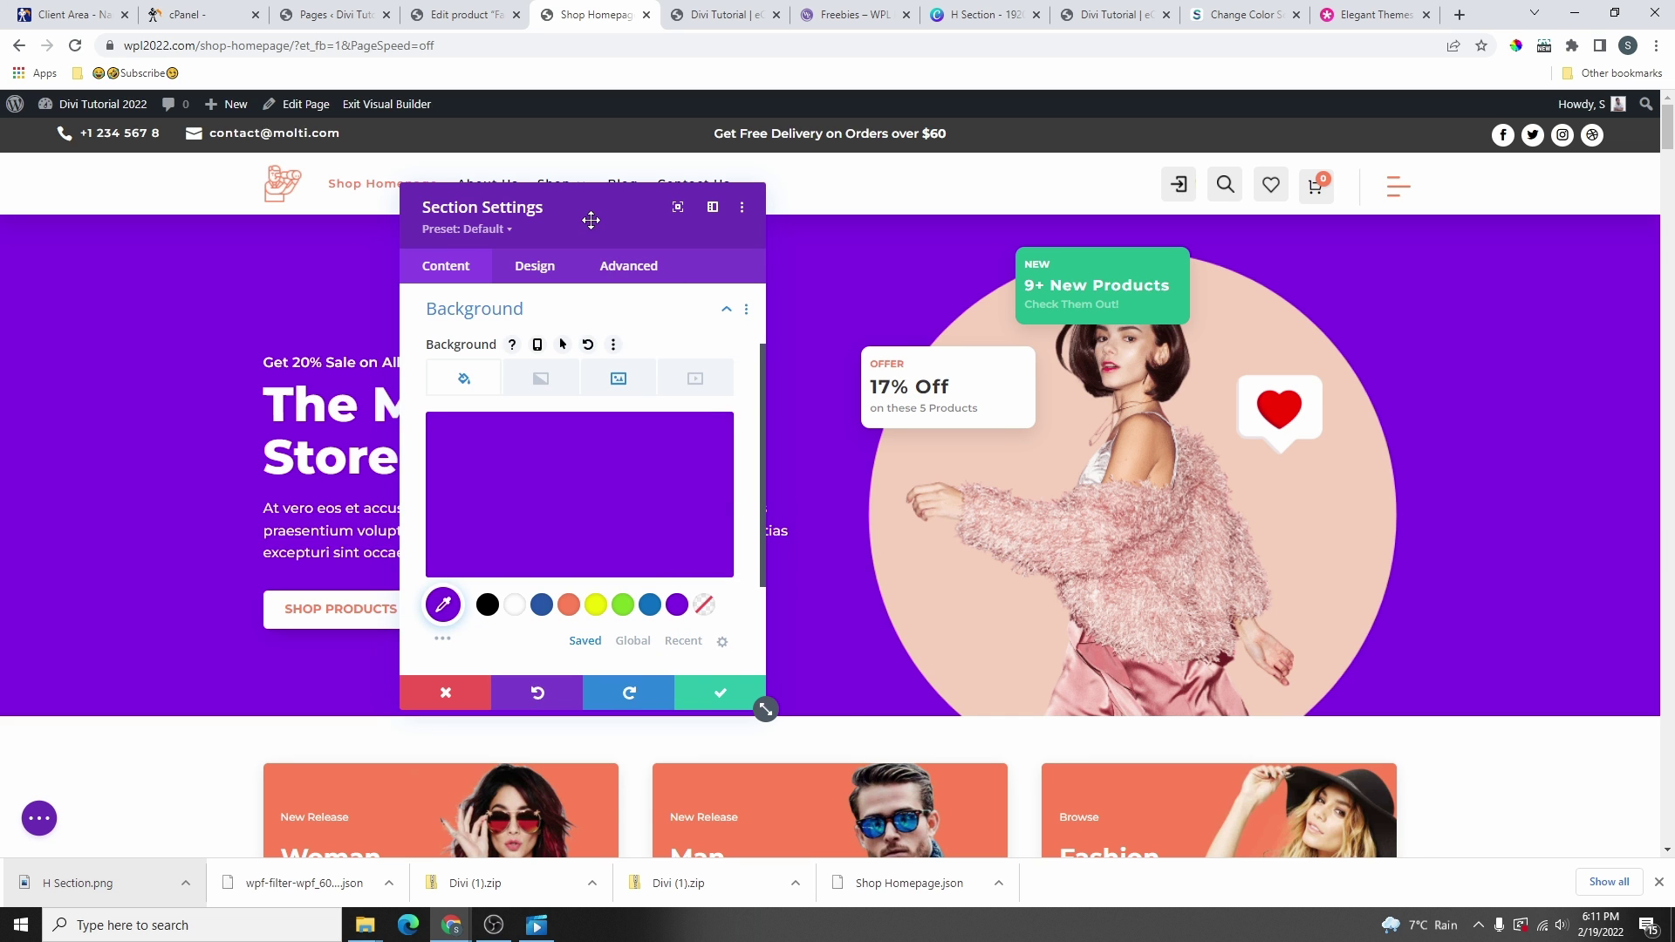
{"action": "left_click_drag", "start_coordinate": [587, 220], "coordinate": [1450, 231]}
{"action": "left_click", "coordinate": [1428, 620]}
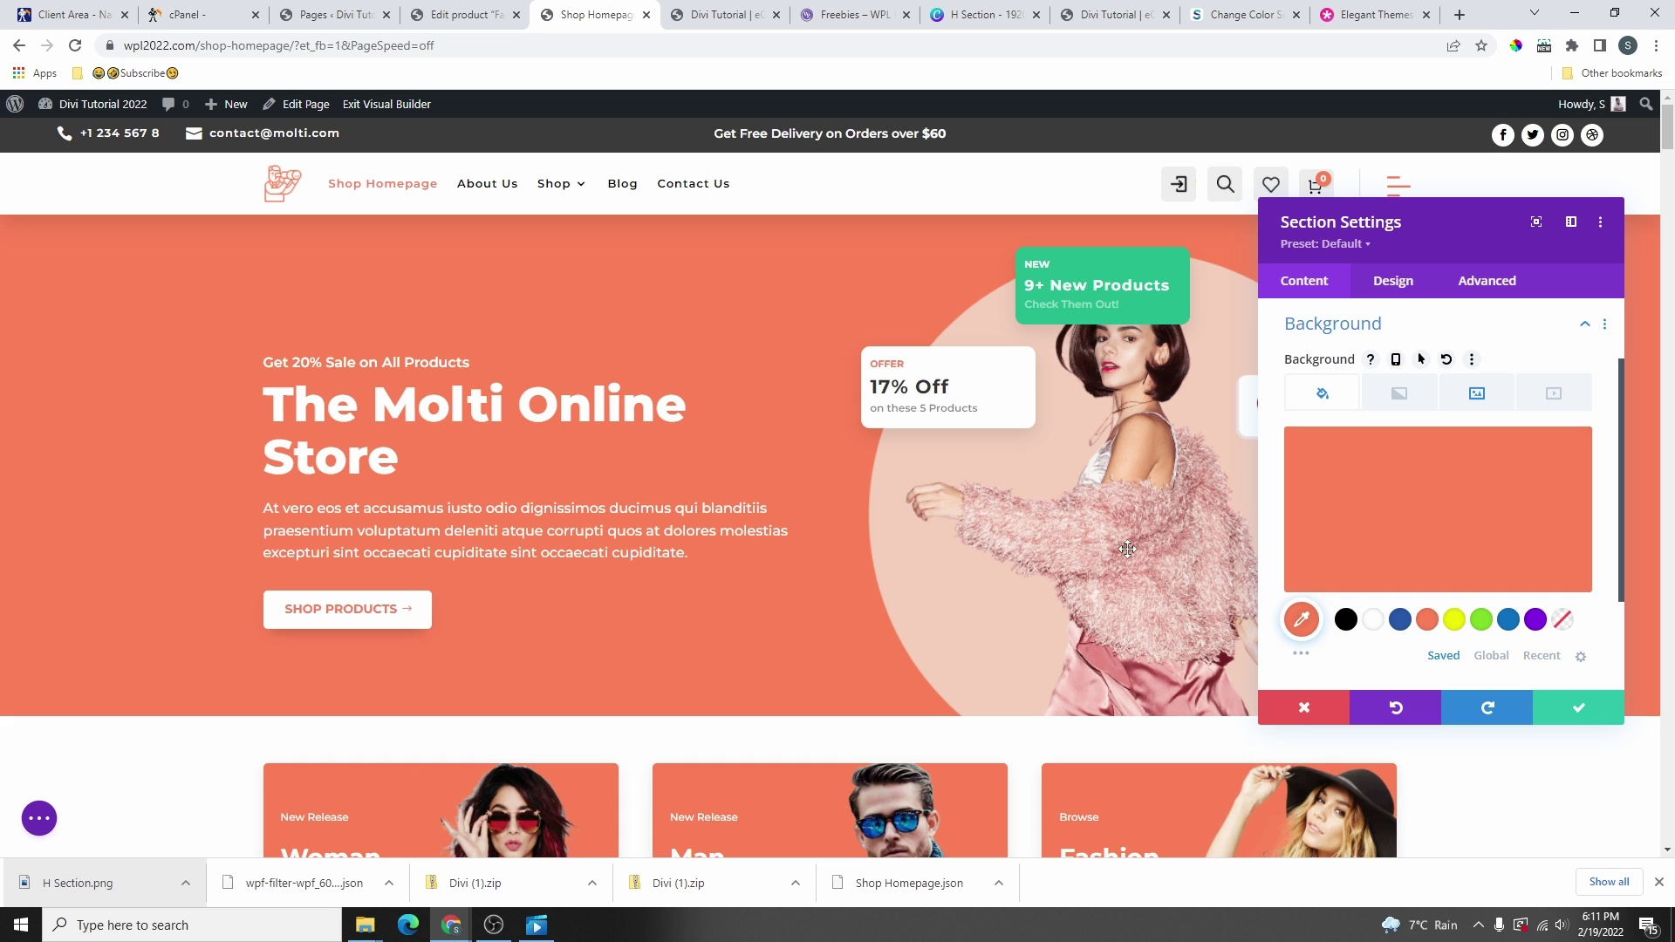
{"action": "left_click", "coordinate": [1454, 619]}
{"action": "left_click", "coordinate": [1491, 656]}
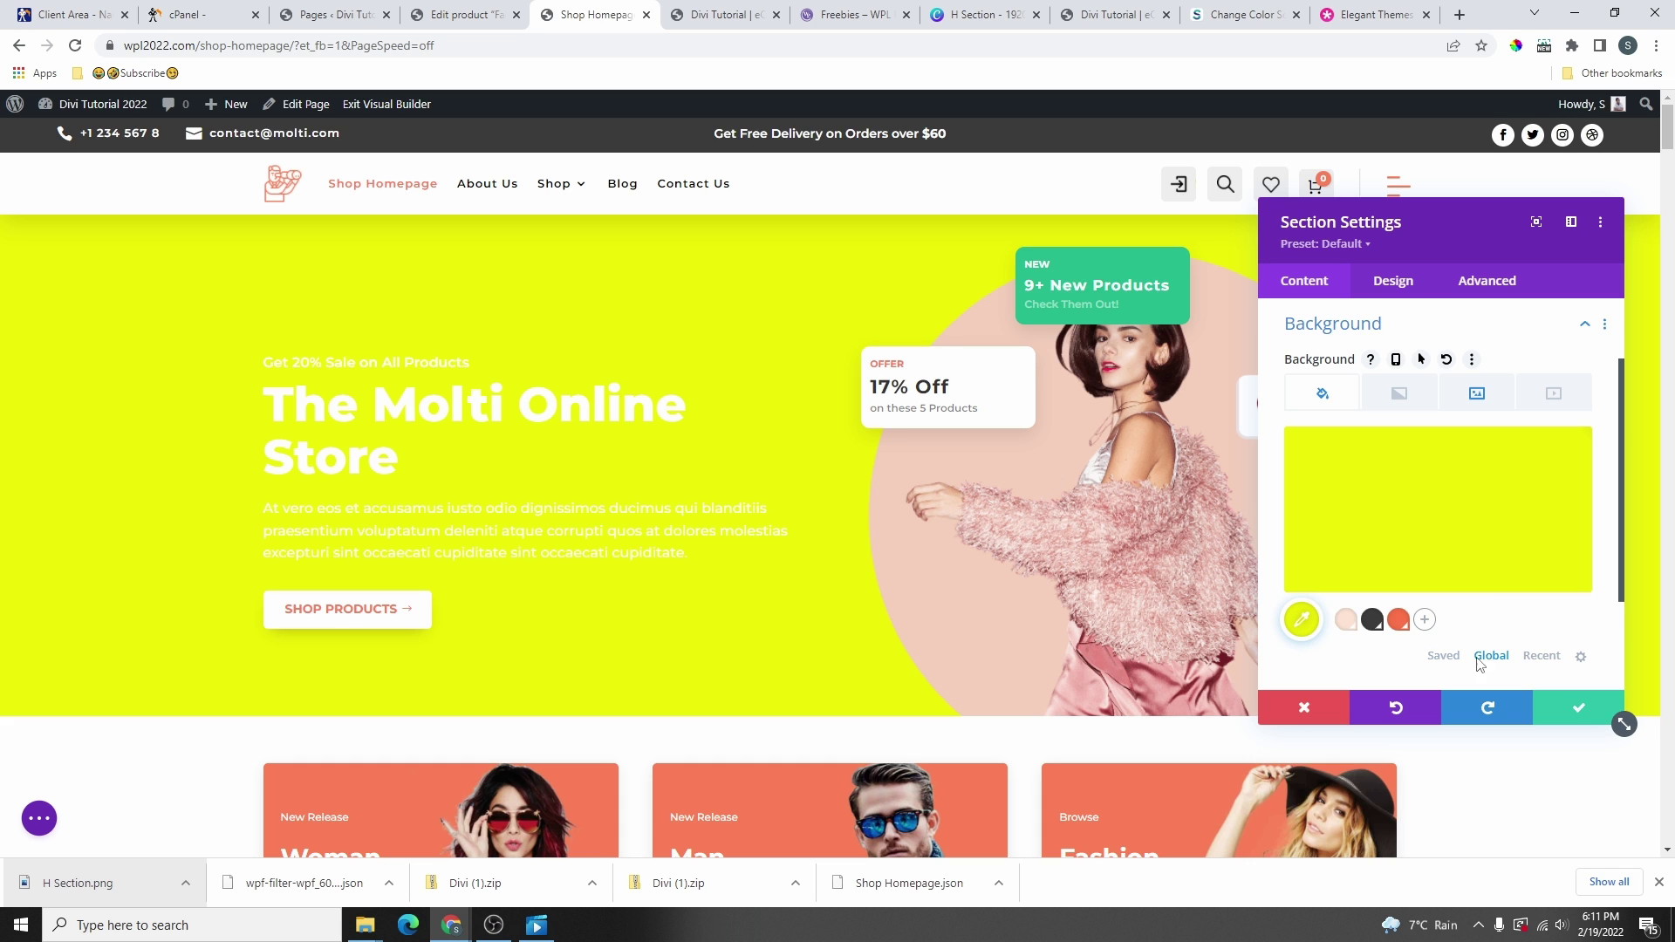
{"action": "left_click", "coordinate": [1351, 622]}
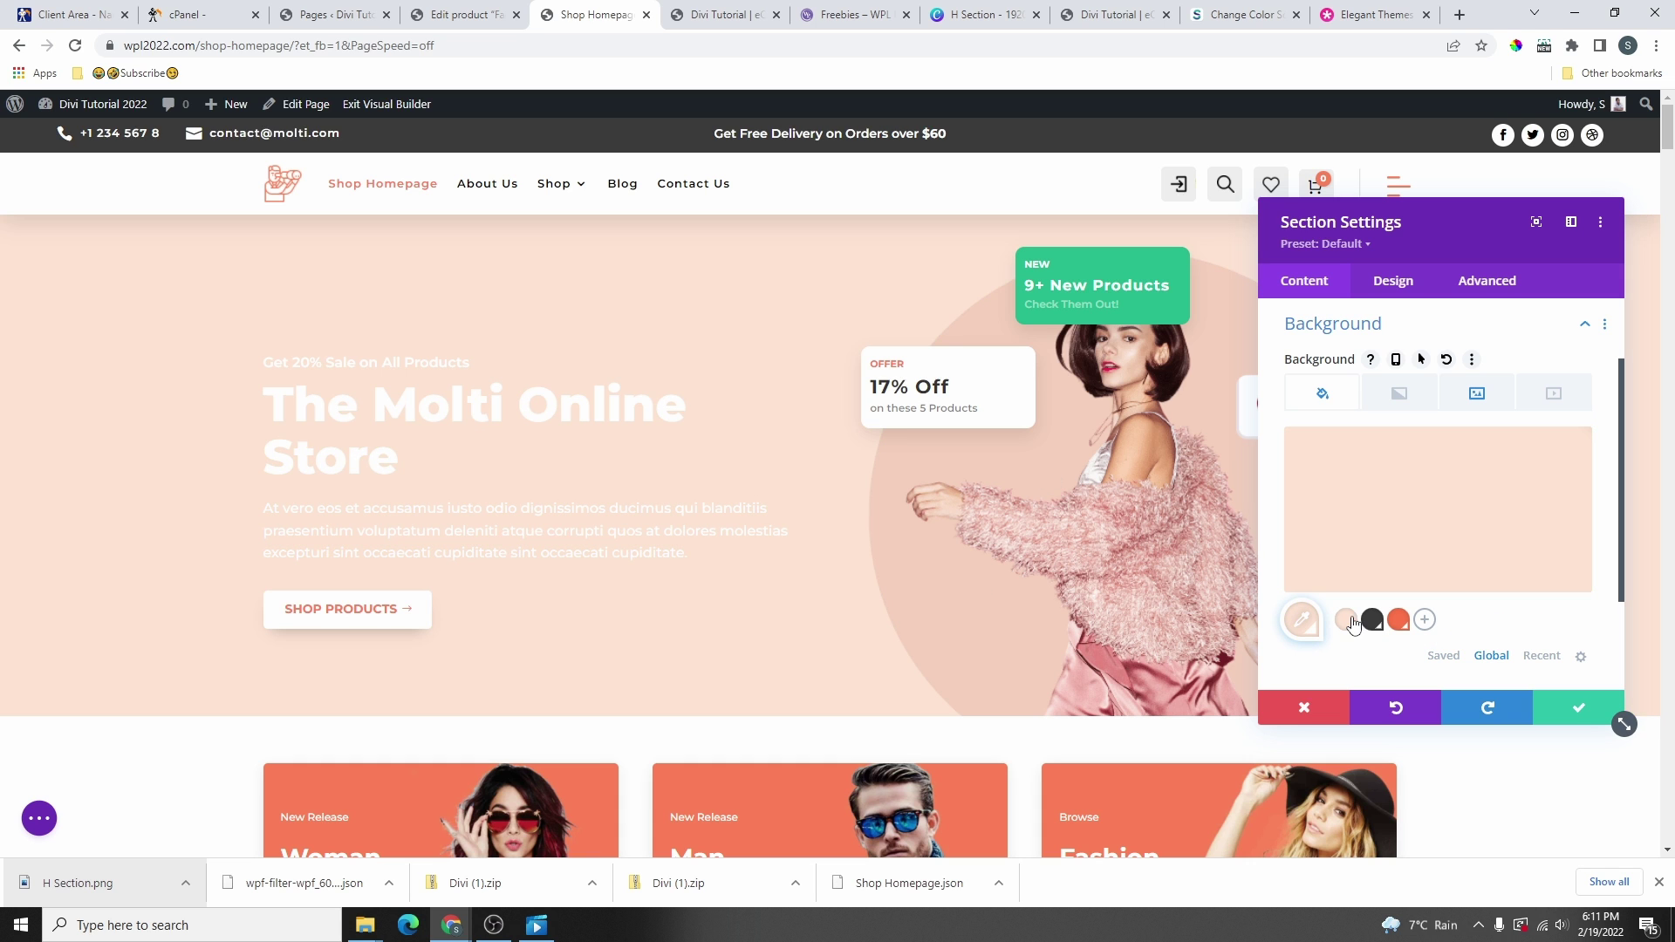
{"action": "left_click", "coordinate": [1580, 709]}
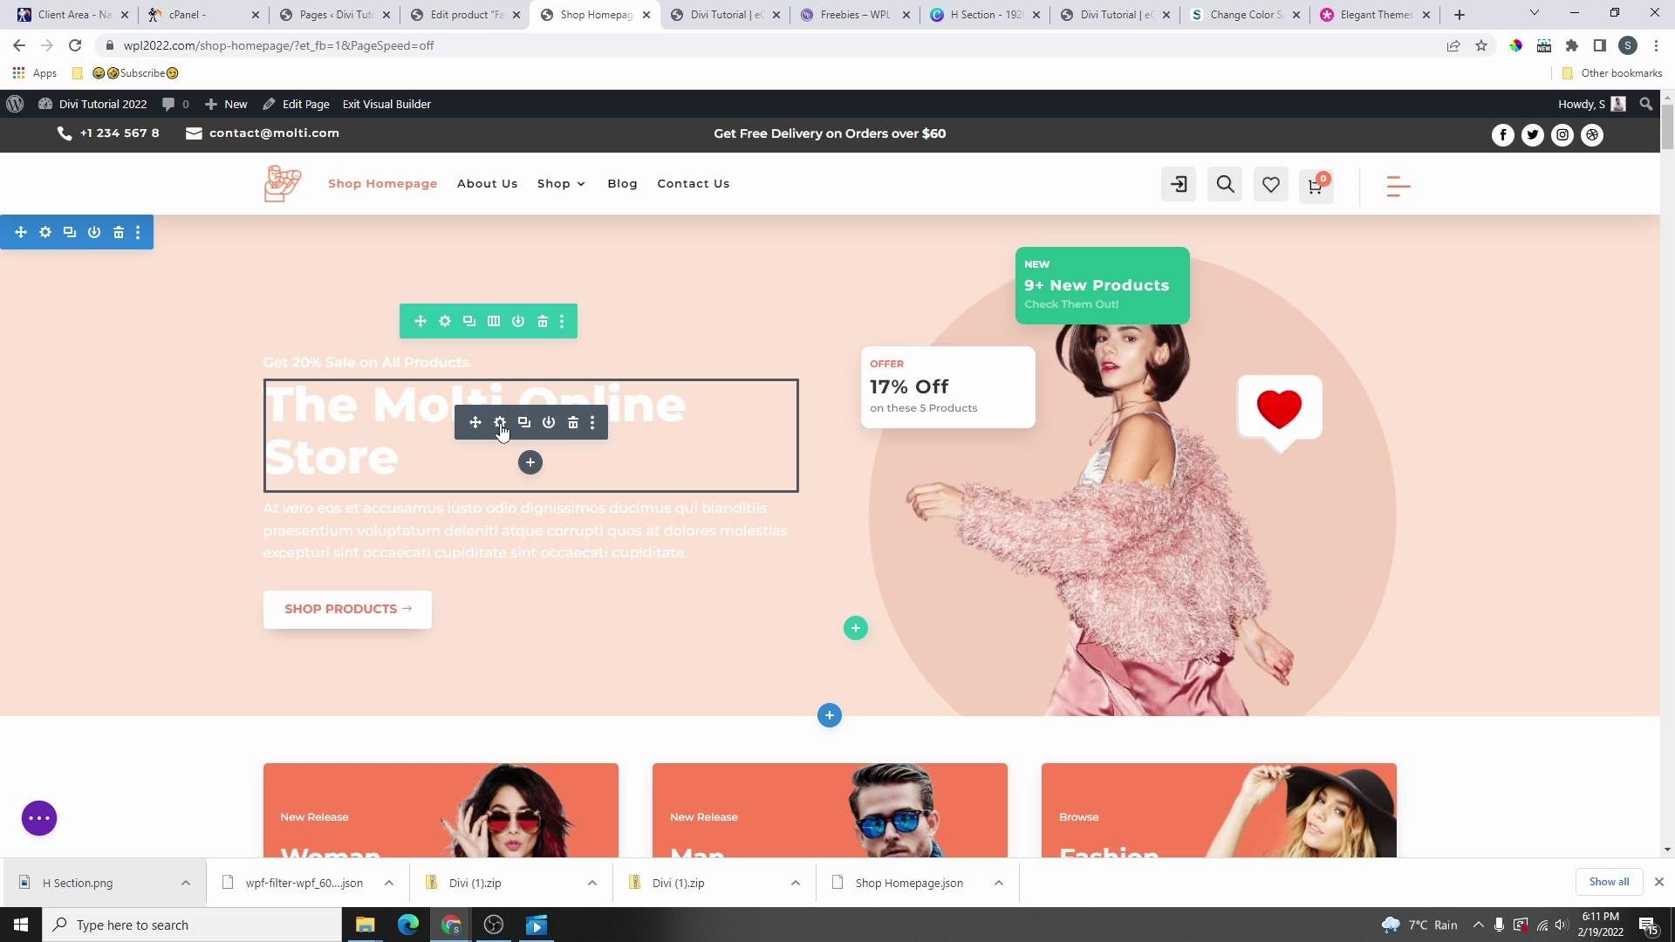
- Set the Heading 3 text color of "The Molti Online Store" to the dark gray global color
{"action": "left_click", "coordinate": [501, 424]}
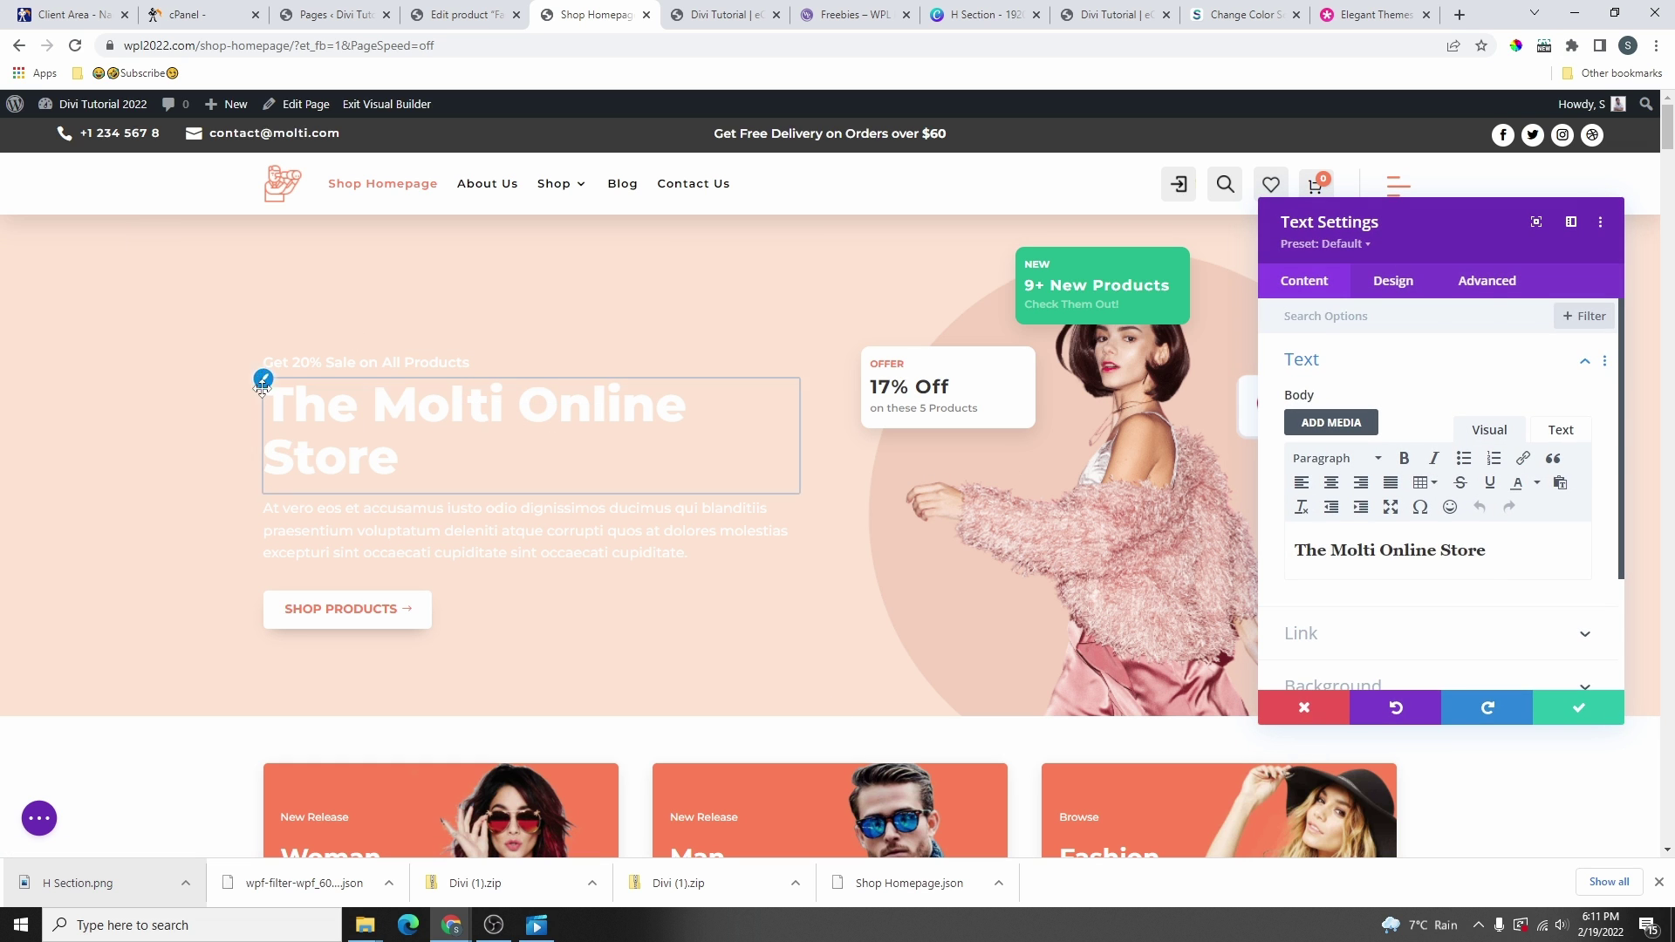
{"action": "left_click", "coordinate": [263, 386]}
{"action": "left_click", "coordinate": [1372, 458]}
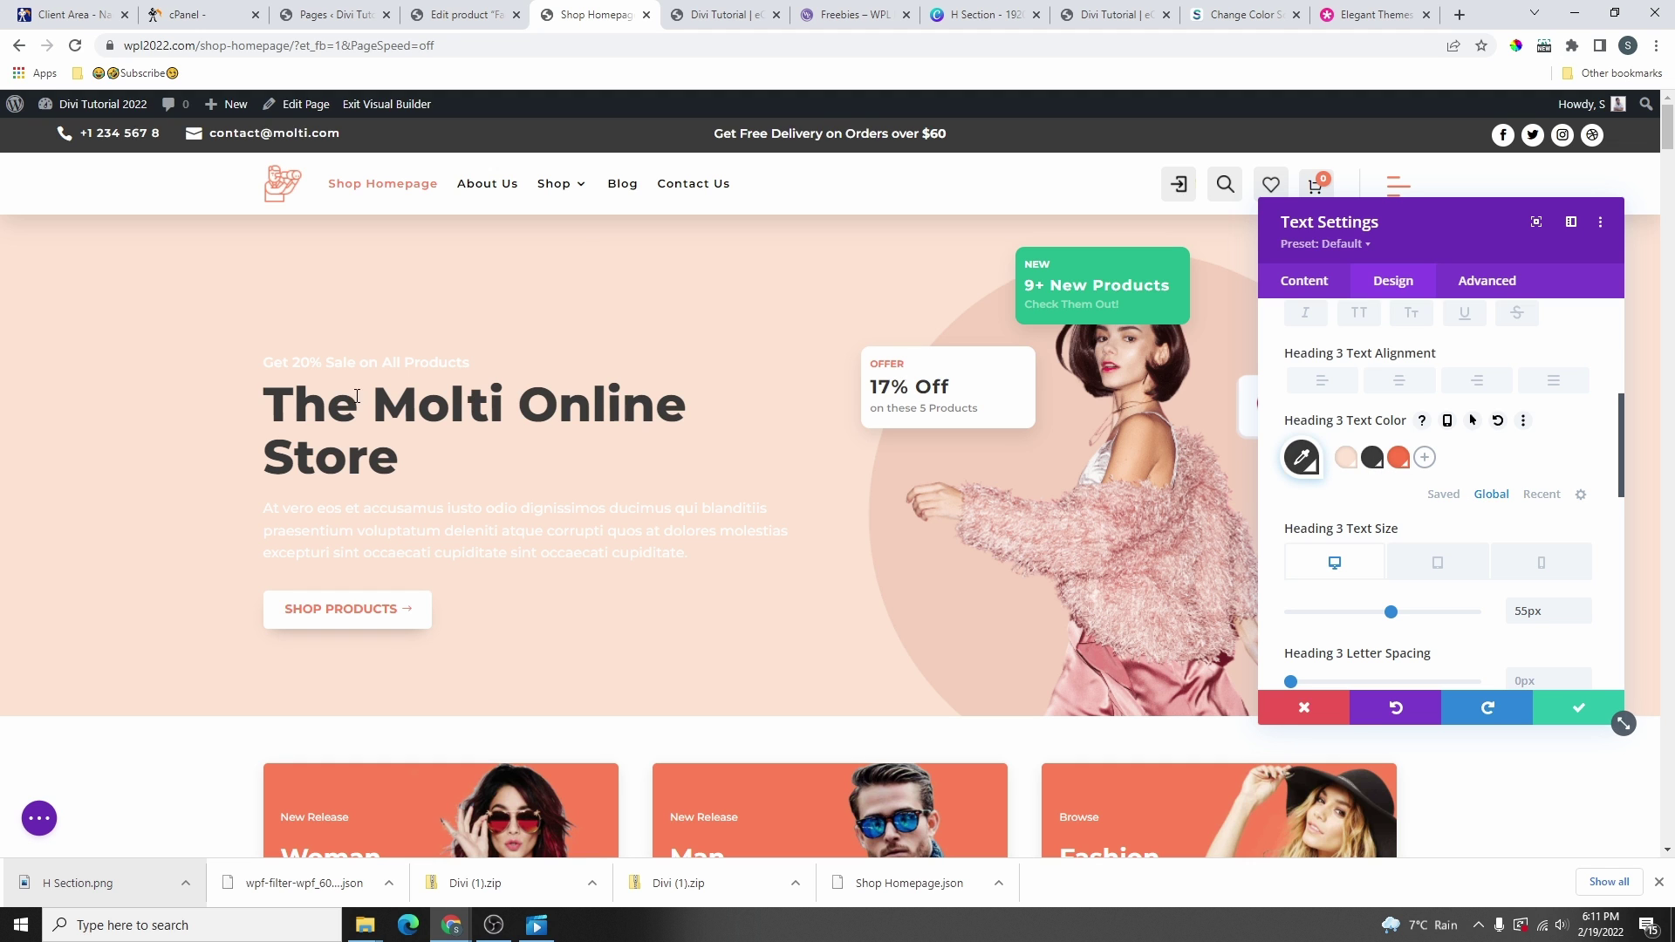
{"action": "left_click", "coordinate": [262, 382]}
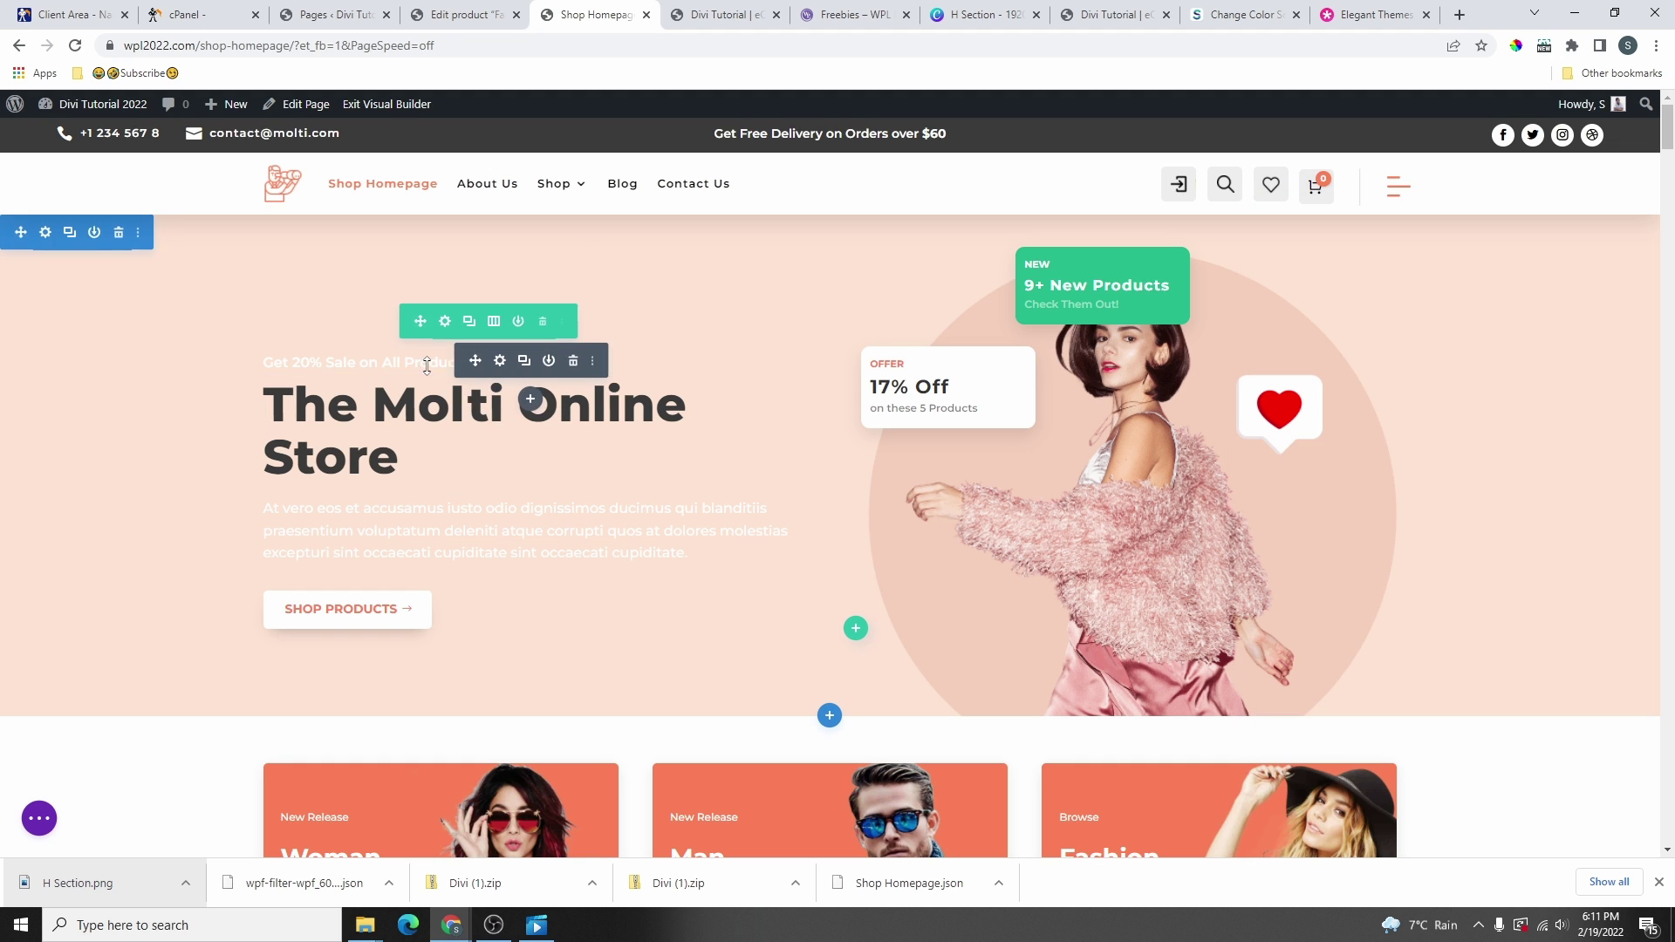
- Apply the dark gray global color to the "Get 20% Sale on All Products" link text and the paragraph below the heading
{"action": "left_click", "coordinate": [499, 362]}
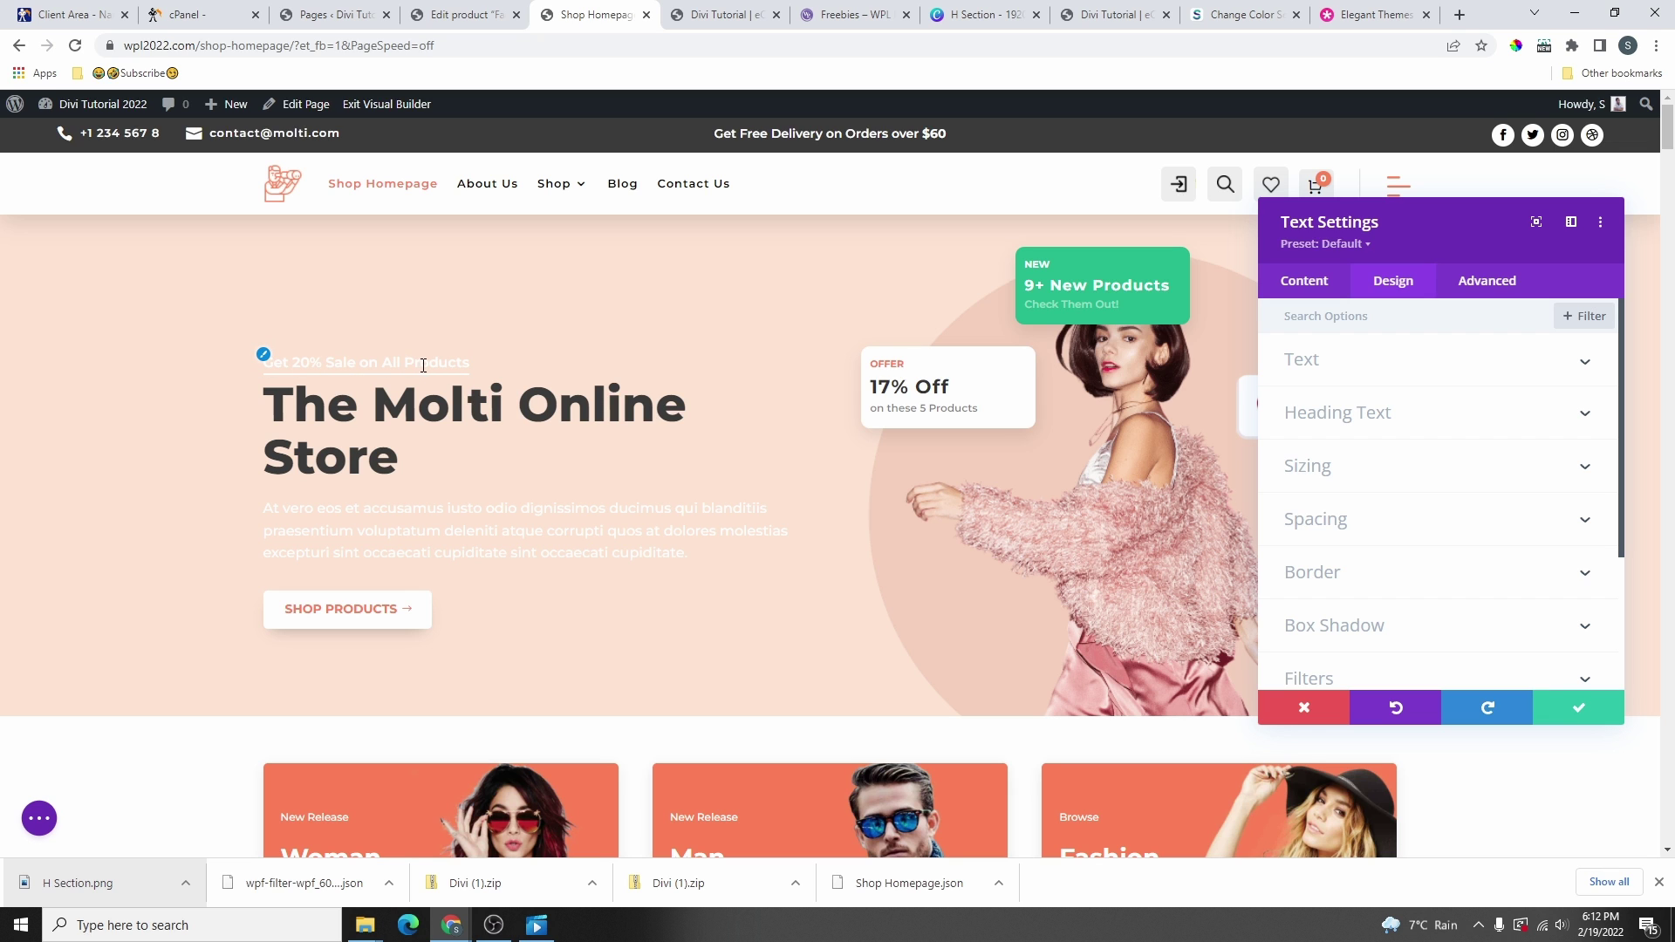
{"action": "left_click", "coordinate": [1370, 366]}
{"action": "left_click", "coordinate": [1380, 413]}
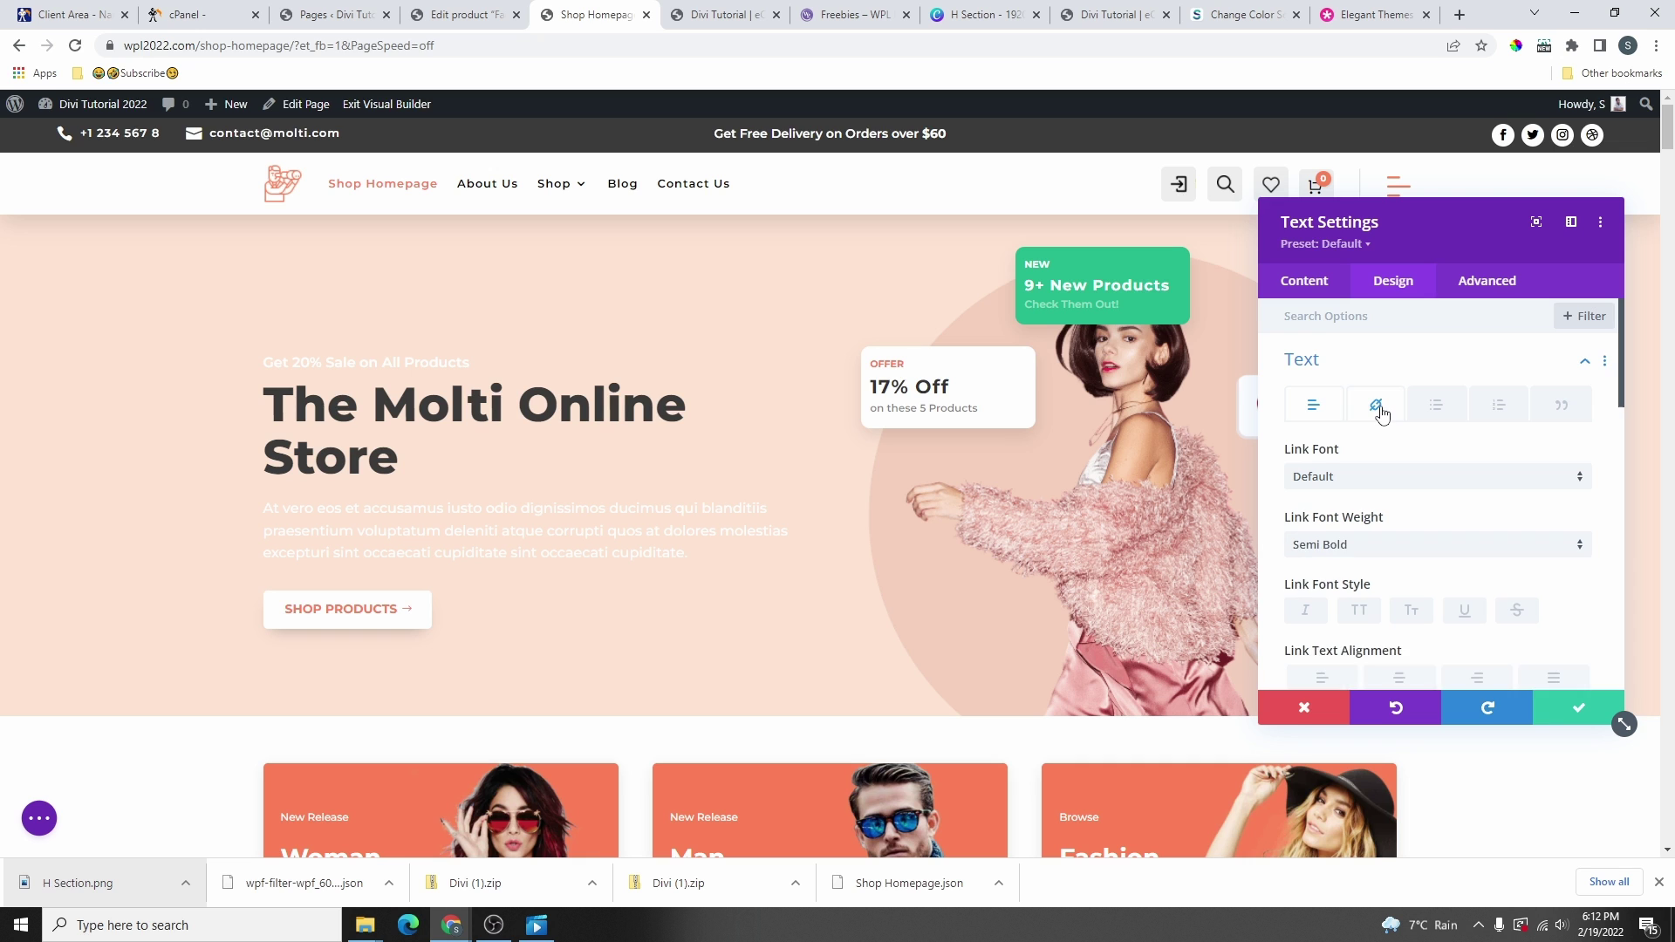
{"action": "scroll", "coordinate": [1446, 550], "scroll_direction": "down", "scroll_amount": 3}
{"action": "left_click", "coordinate": [1492, 530]}
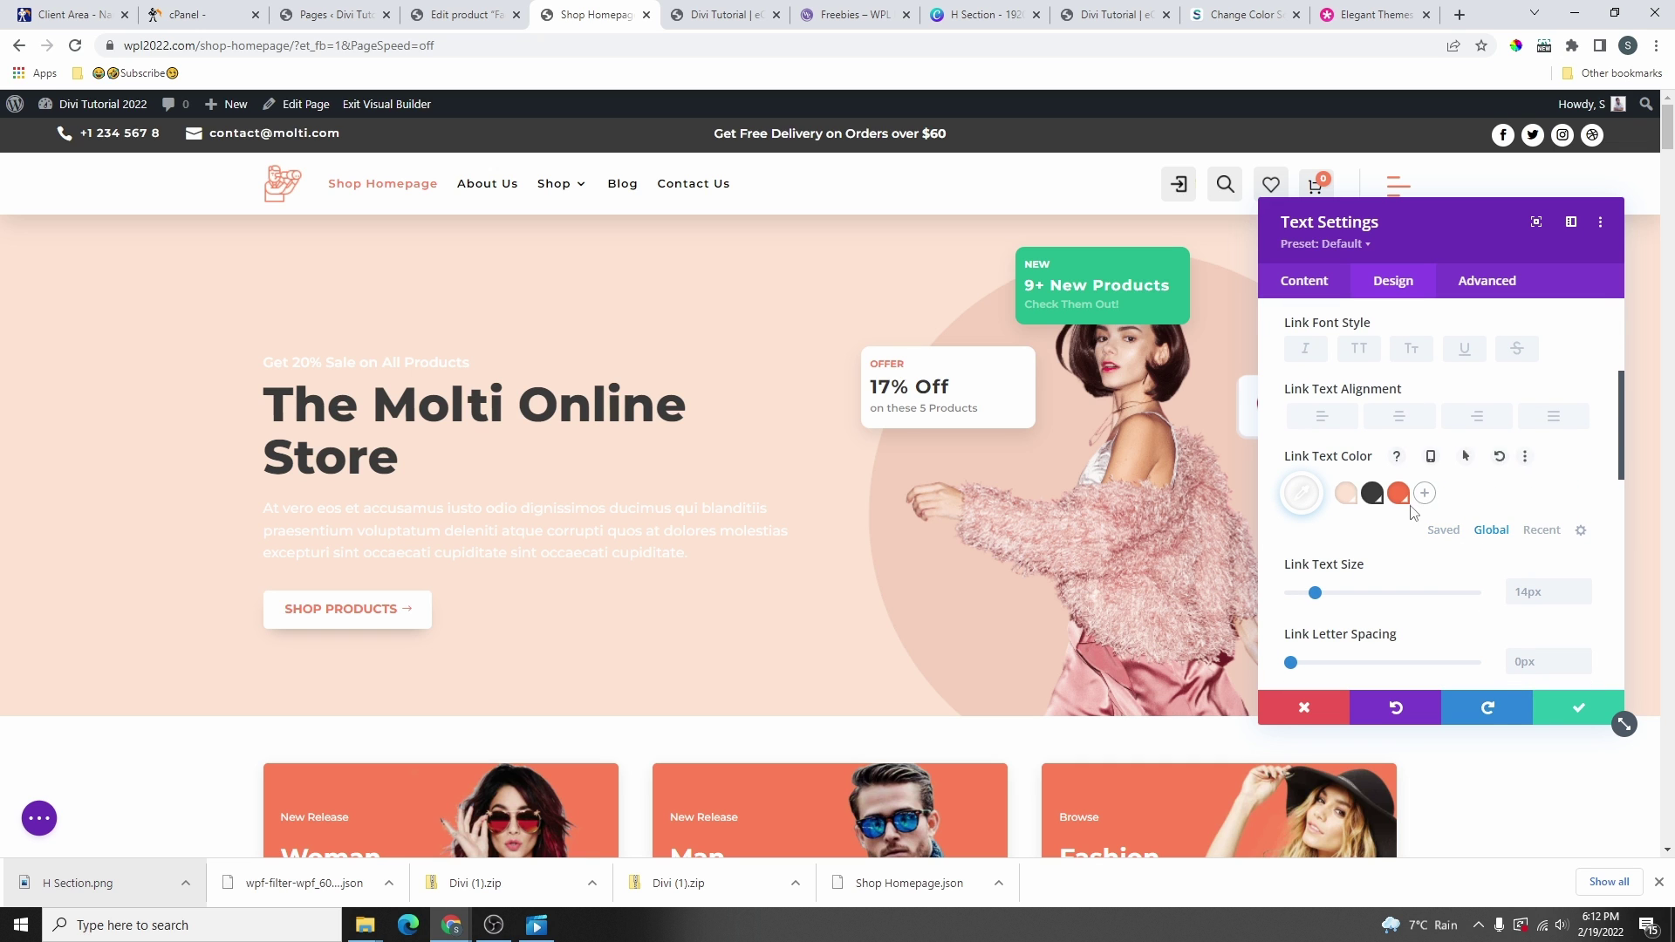
{"action": "left_click", "coordinate": [1372, 495]}
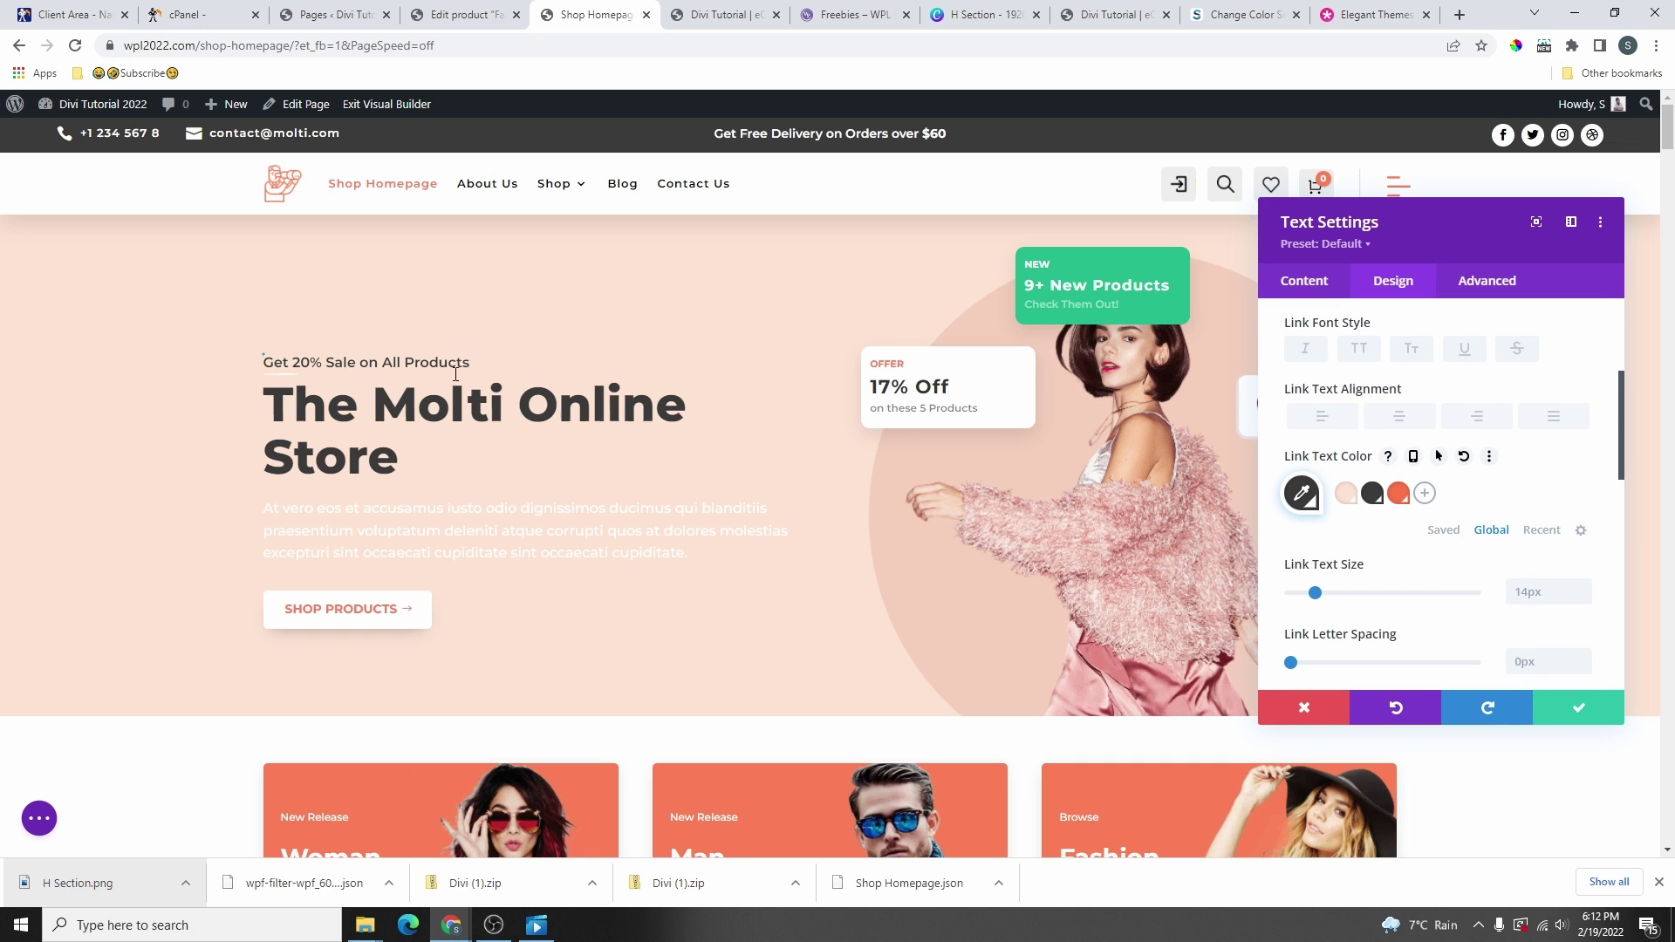
{"action": "left_click", "coordinate": [1615, 715]}
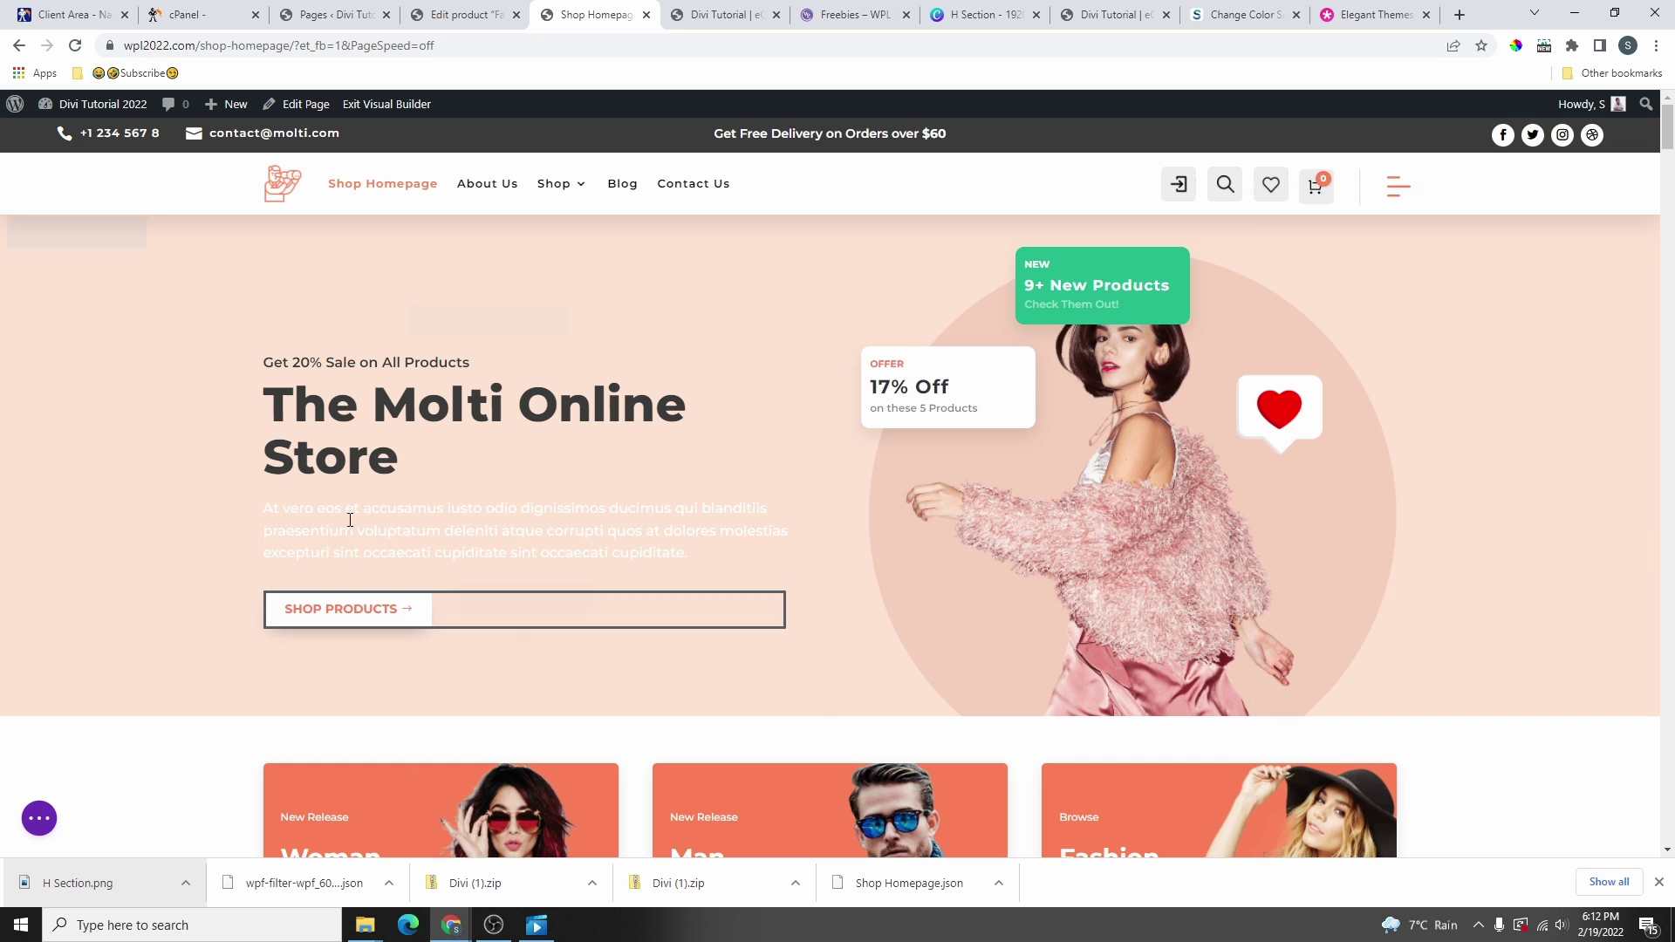
{"action": "left_click", "coordinate": [500, 508]}
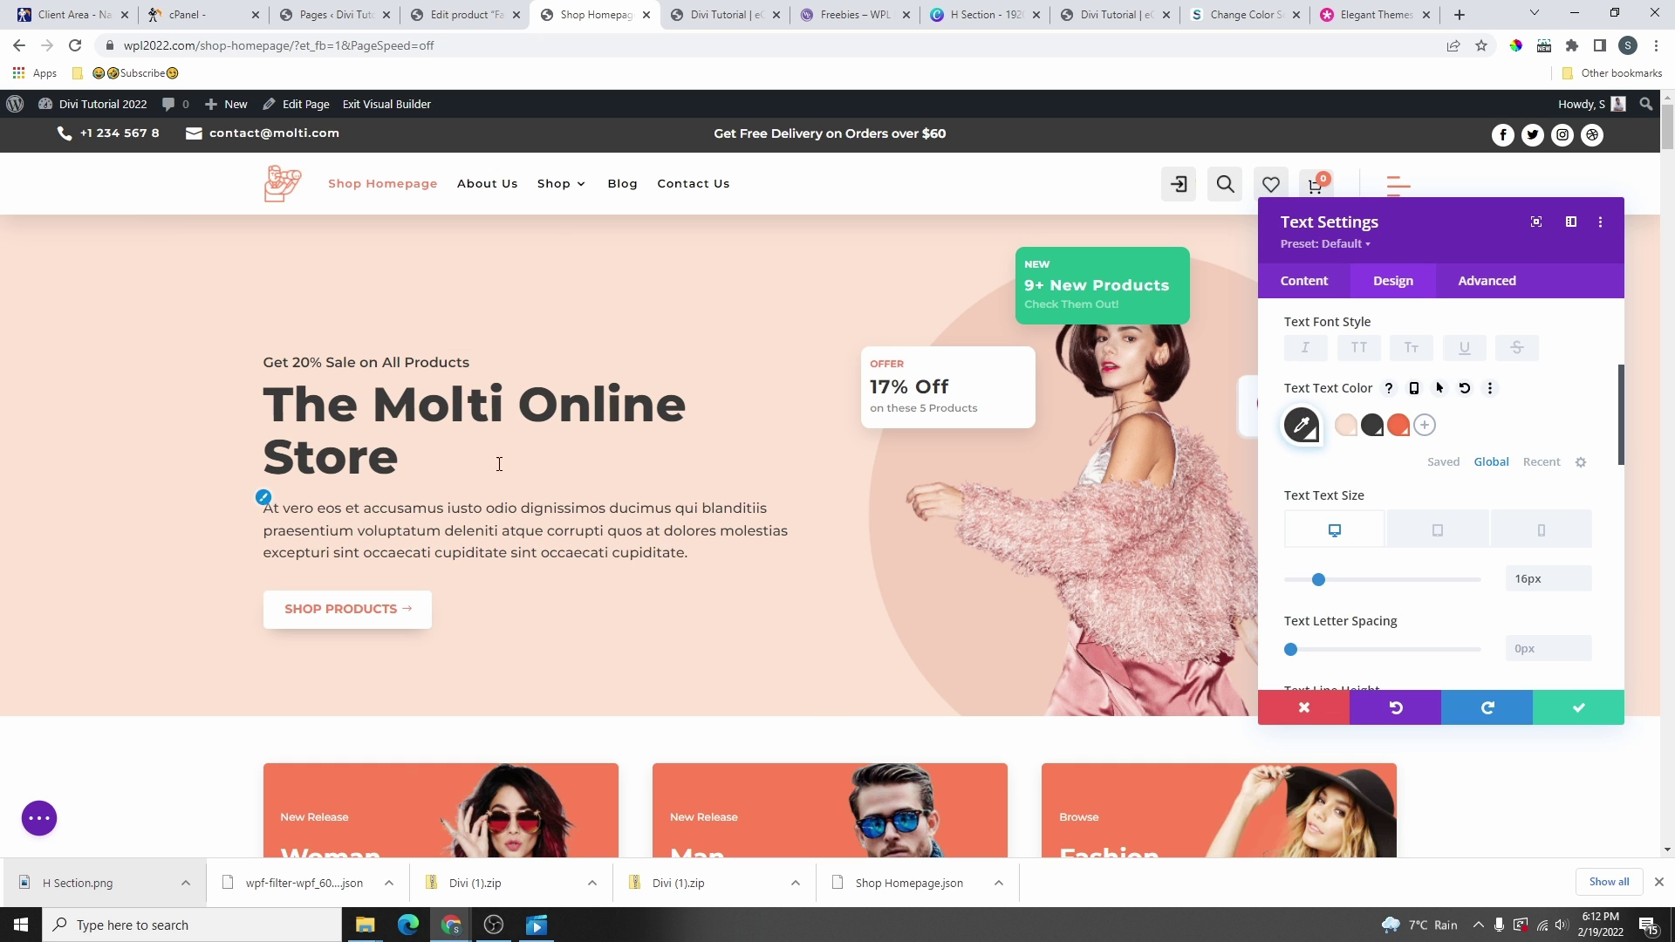
{"action": "key", "text": "Escape"}
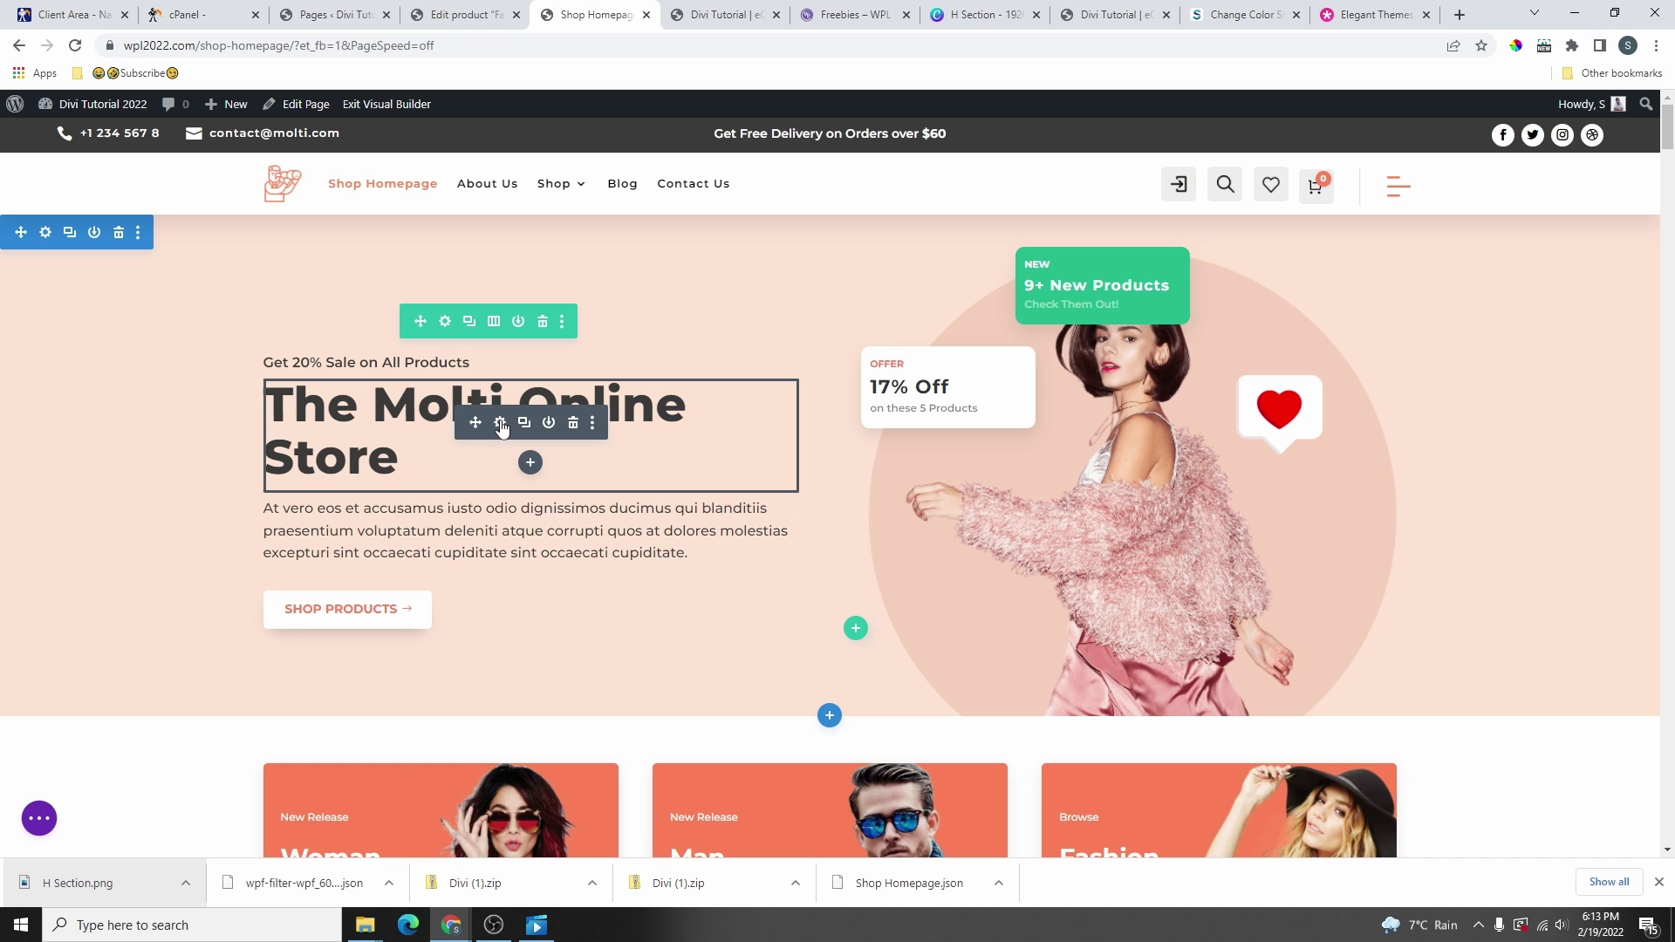
- Copy the "Latest Collections" heading from the demo homepage and replace the hero heading's text with it
{"action": "left_click", "coordinate": [743, 14]}
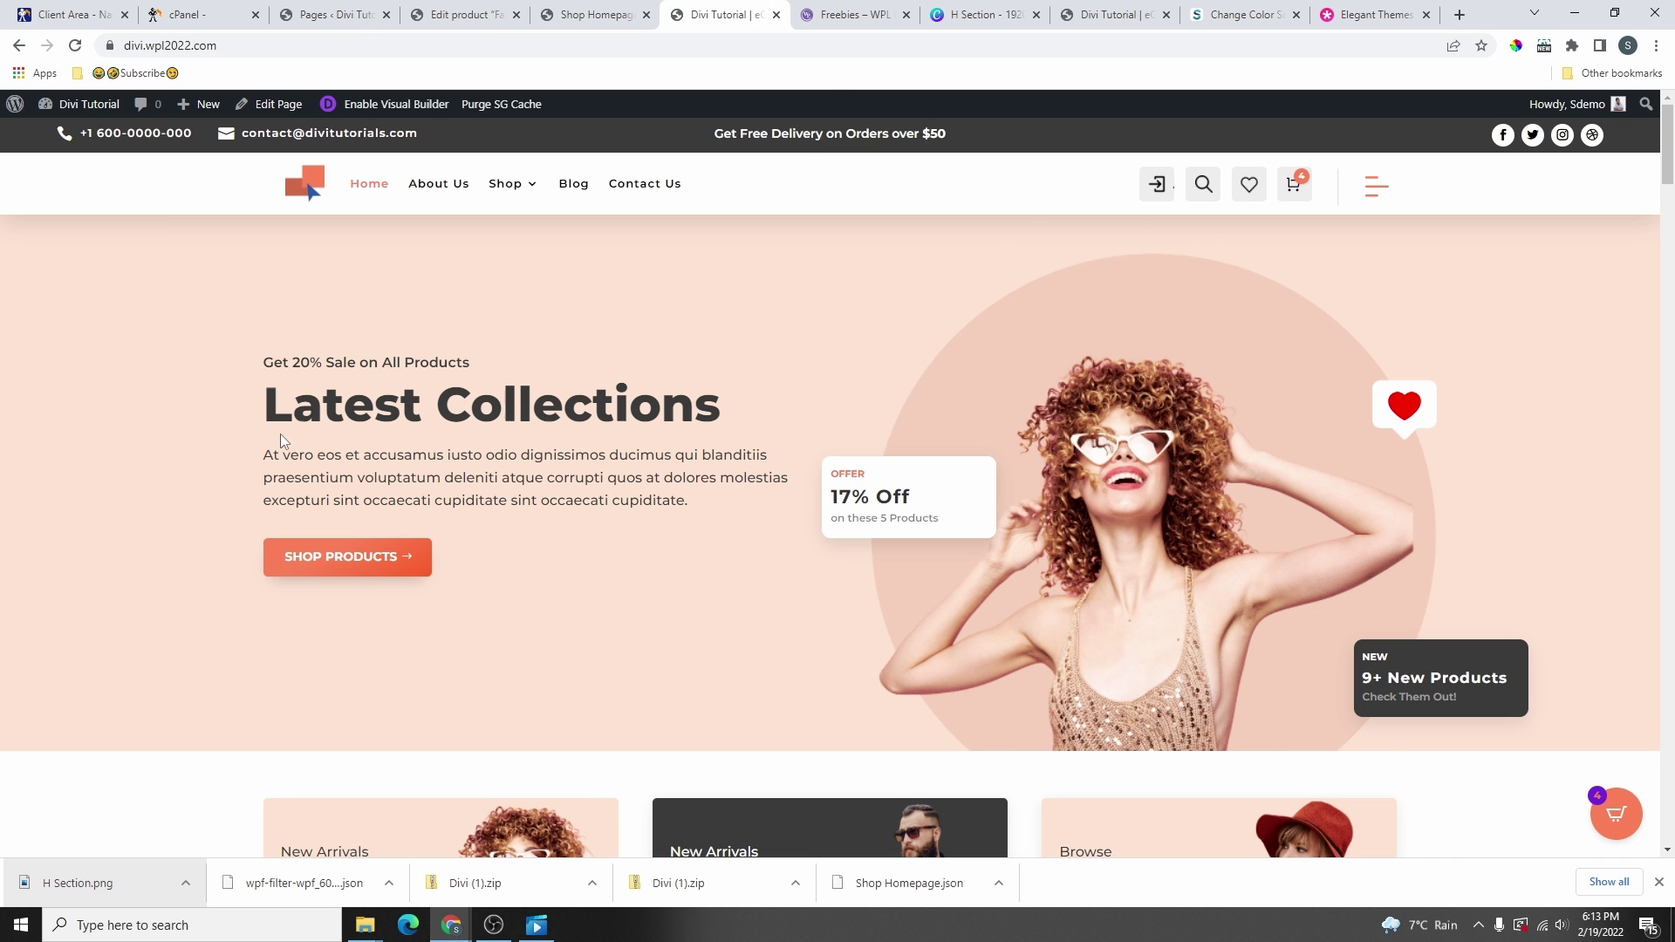
{"action": "left_click_drag", "start_coordinate": [264, 406], "coordinate": [742, 409]}
{"action": "key", "text": "ctrl+c"}
{"action": "key", "text": "ctrl+shift+Tab"}
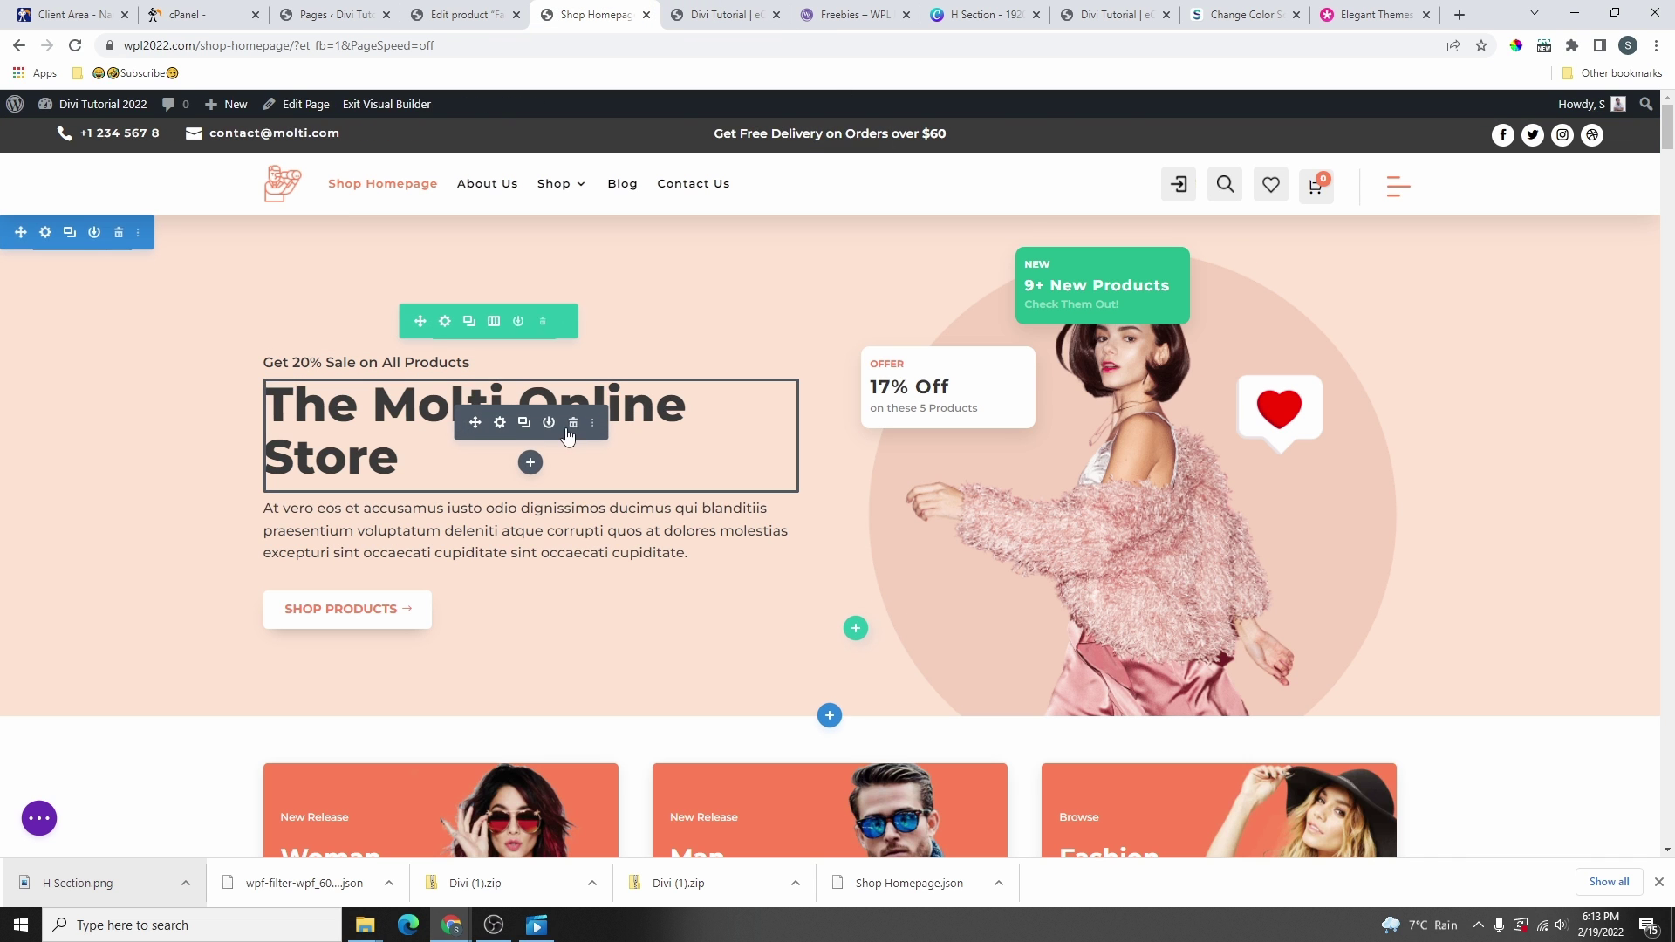
{"action": "left_click", "coordinate": [500, 424]}
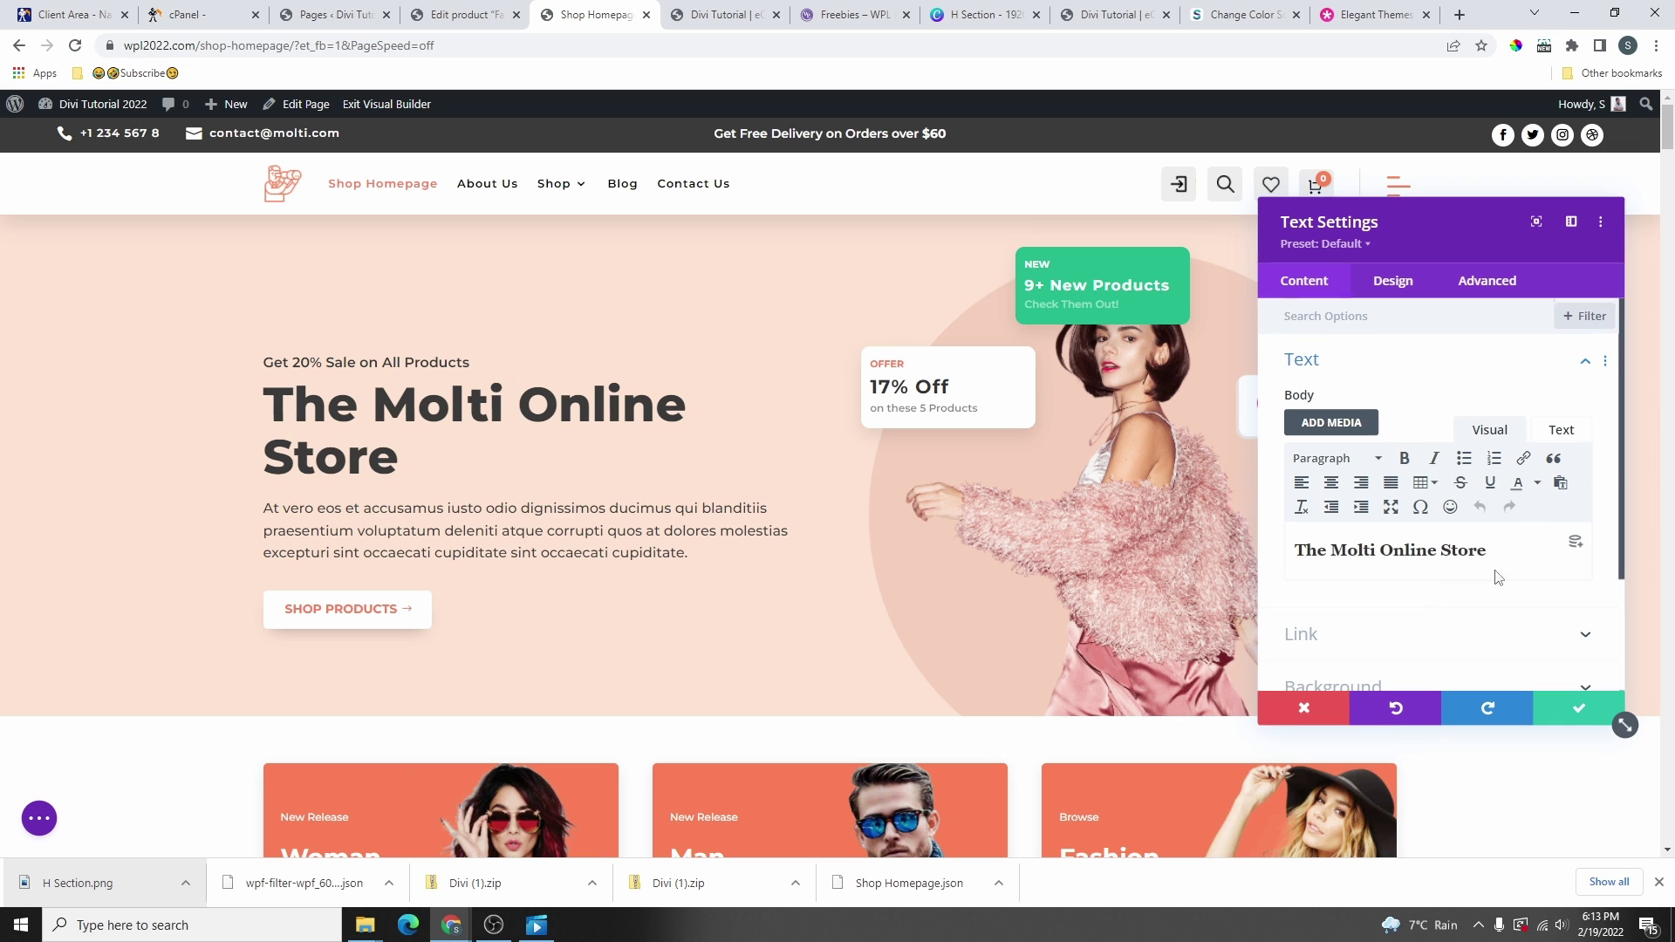
{"action": "left_click_drag", "start_coordinate": [1490, 552], "coordinate": [1303, 558]}
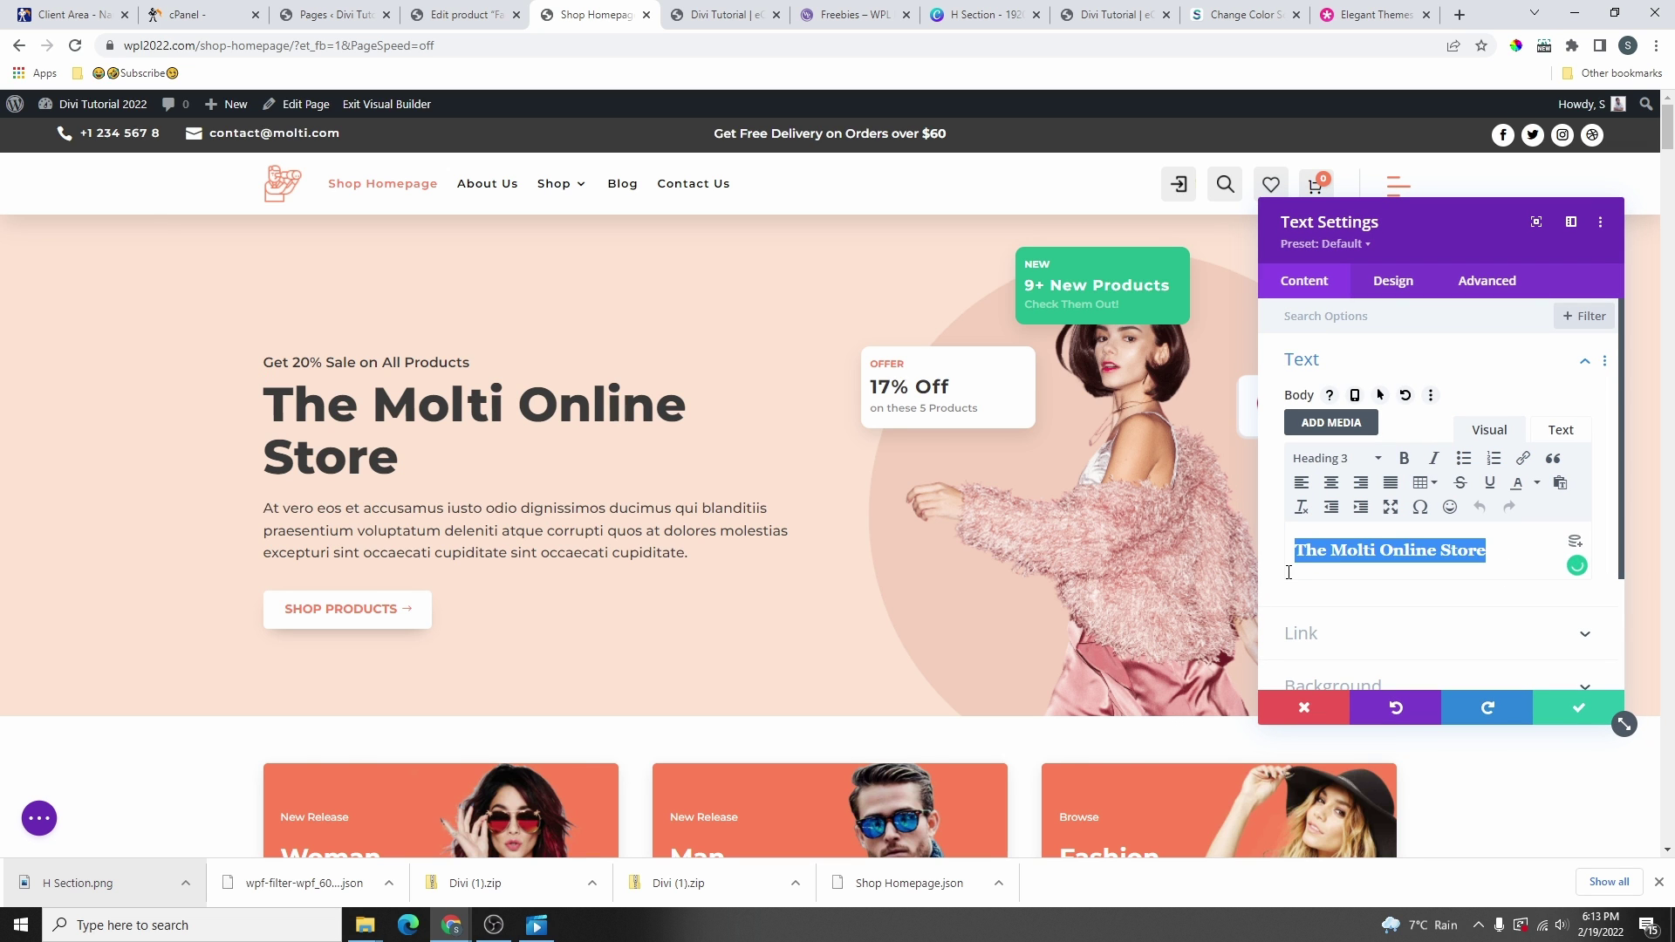
{"action": "key", "text": "ctrl+v"}
{"action": "key", "text": "Escape"}
- Try Button Preset 1 and White Button on the Shop Products button, and apply the Main Gradient Button preset
{"action": "left_click", "coordinate": [493, 551]}
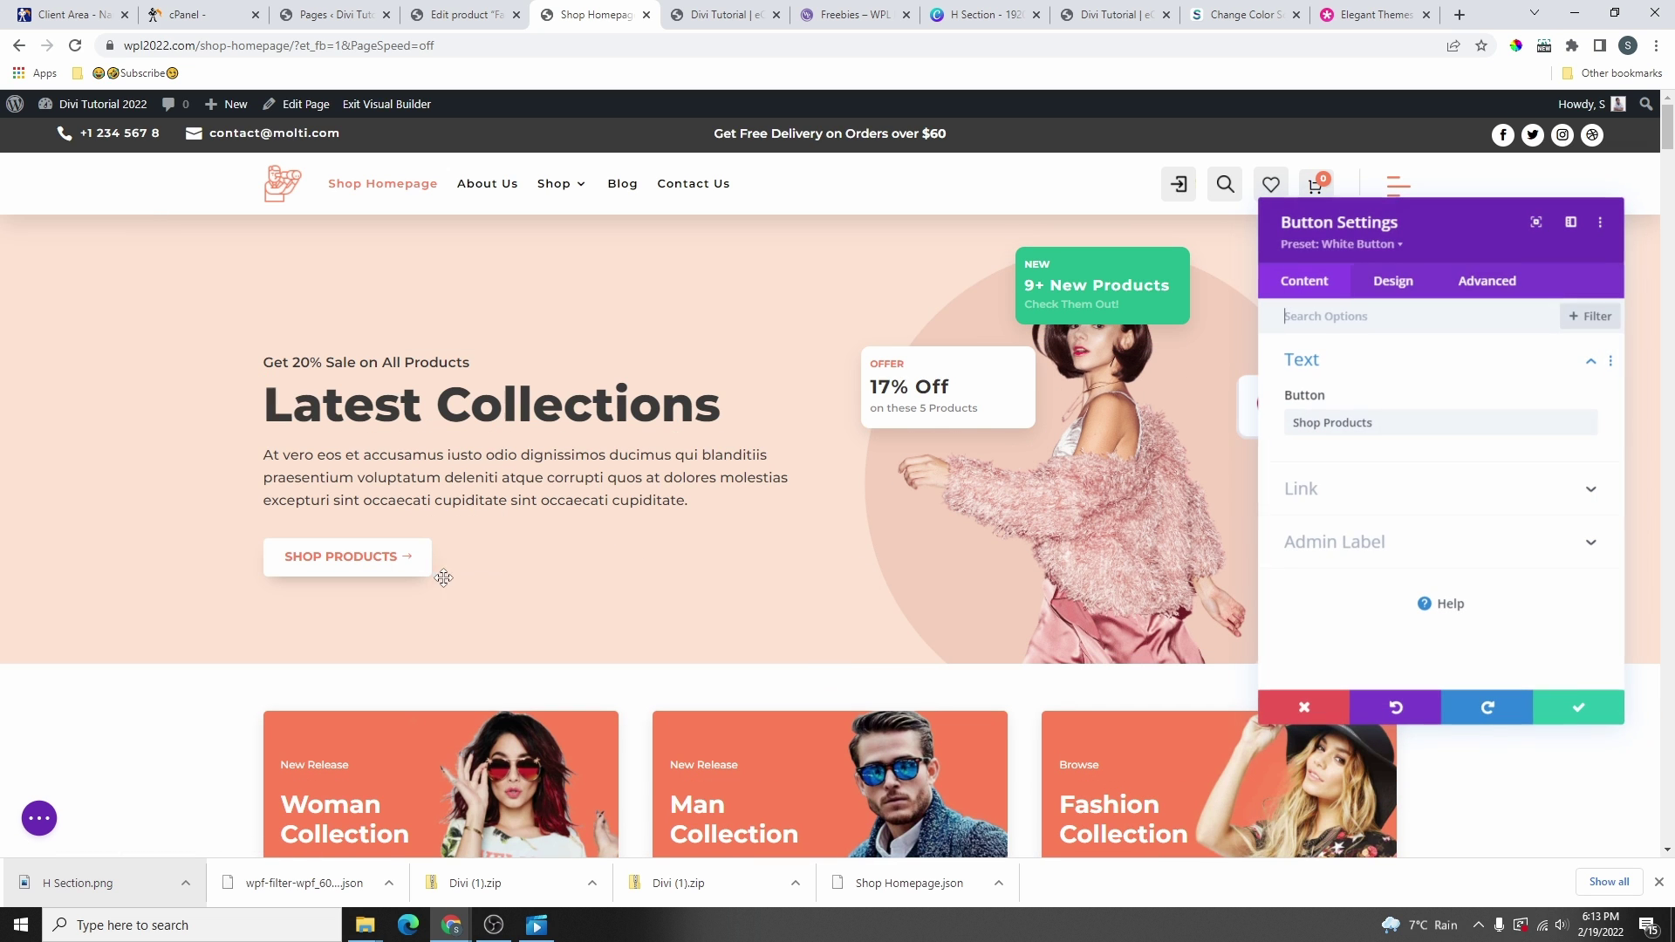
{"action": "left_click", "coordinate": [1399, 247]}
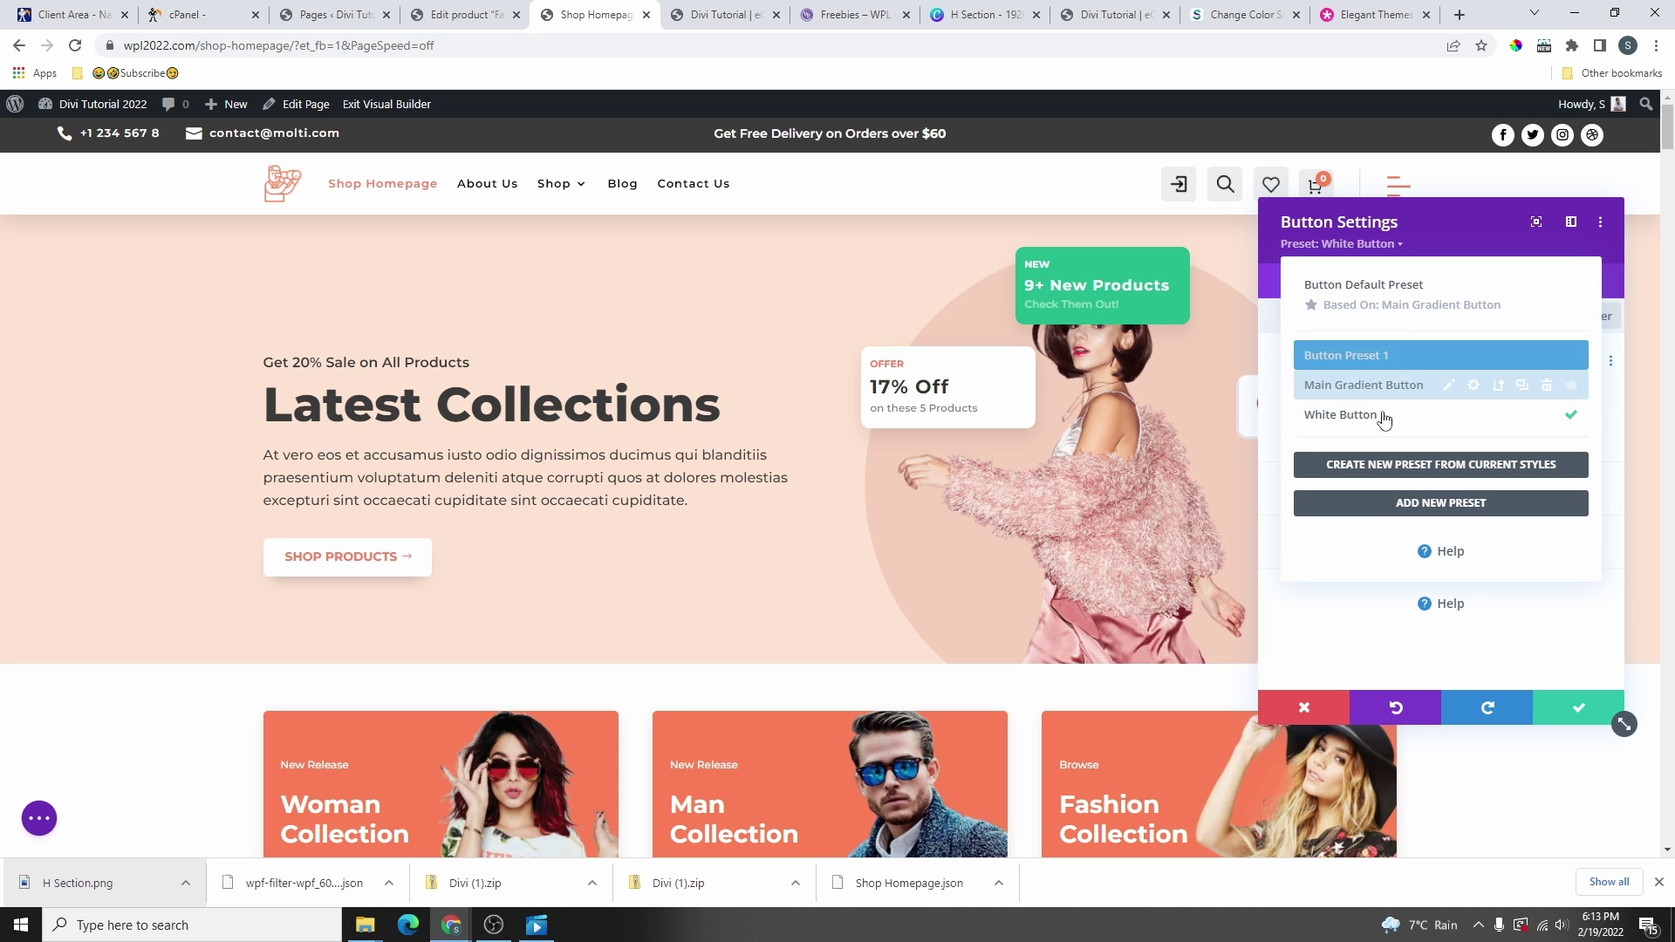
{"action": "left_click", "coordinate": [1348, 249]}
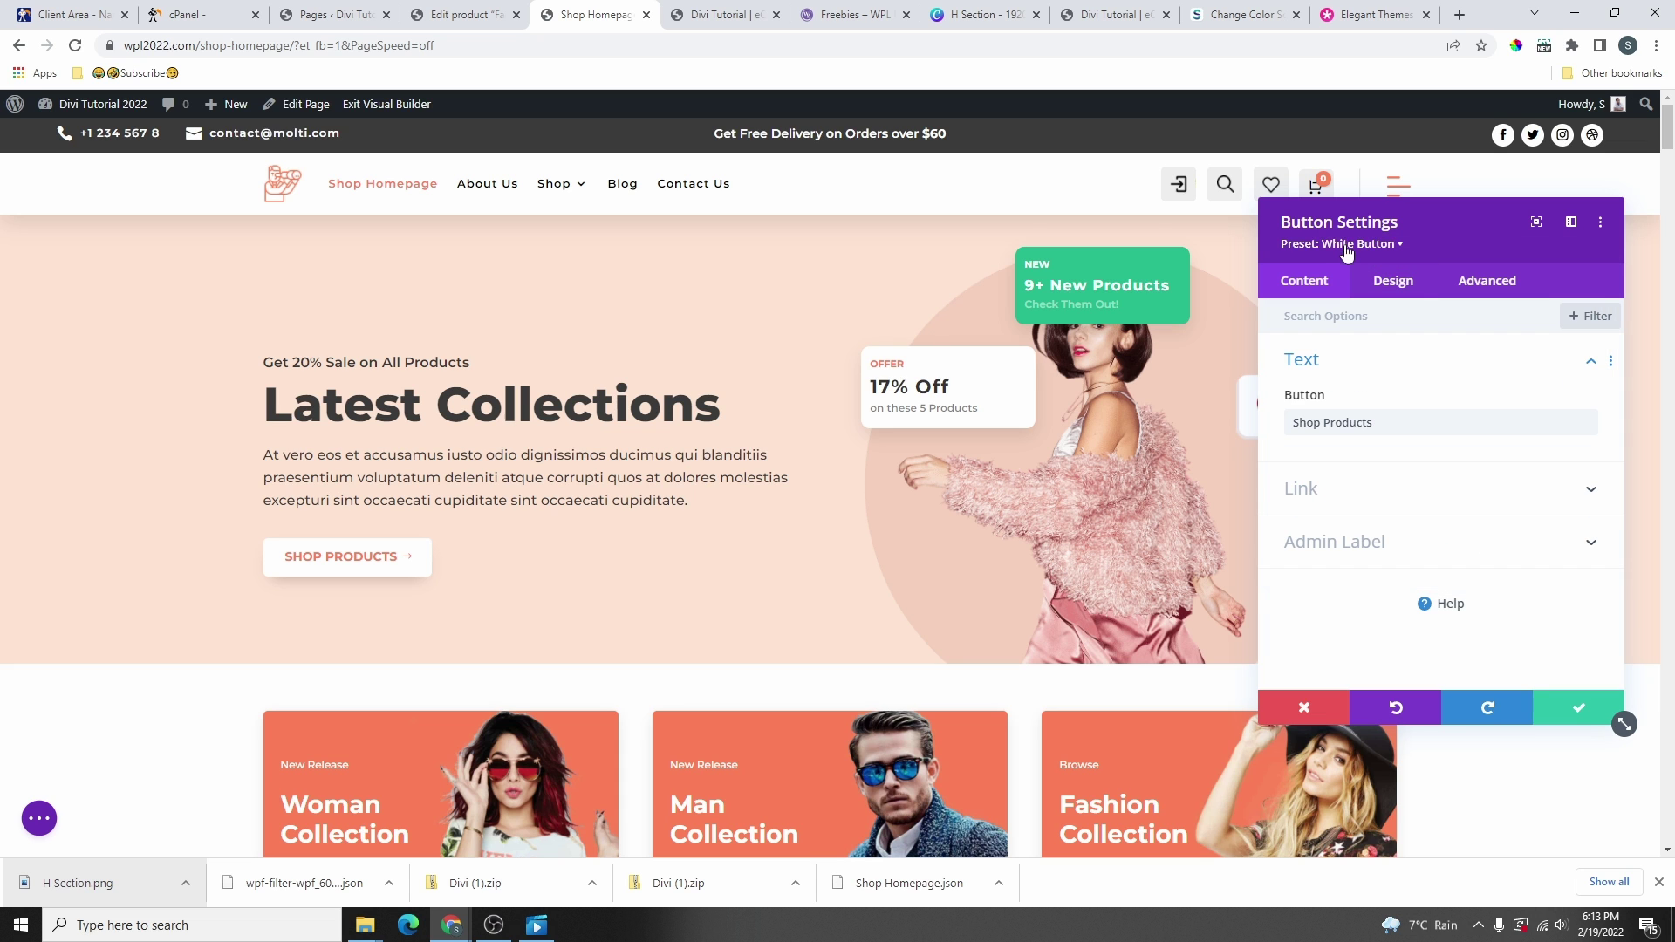
{"action": "left_click", "coordinate": [1368, 248]}
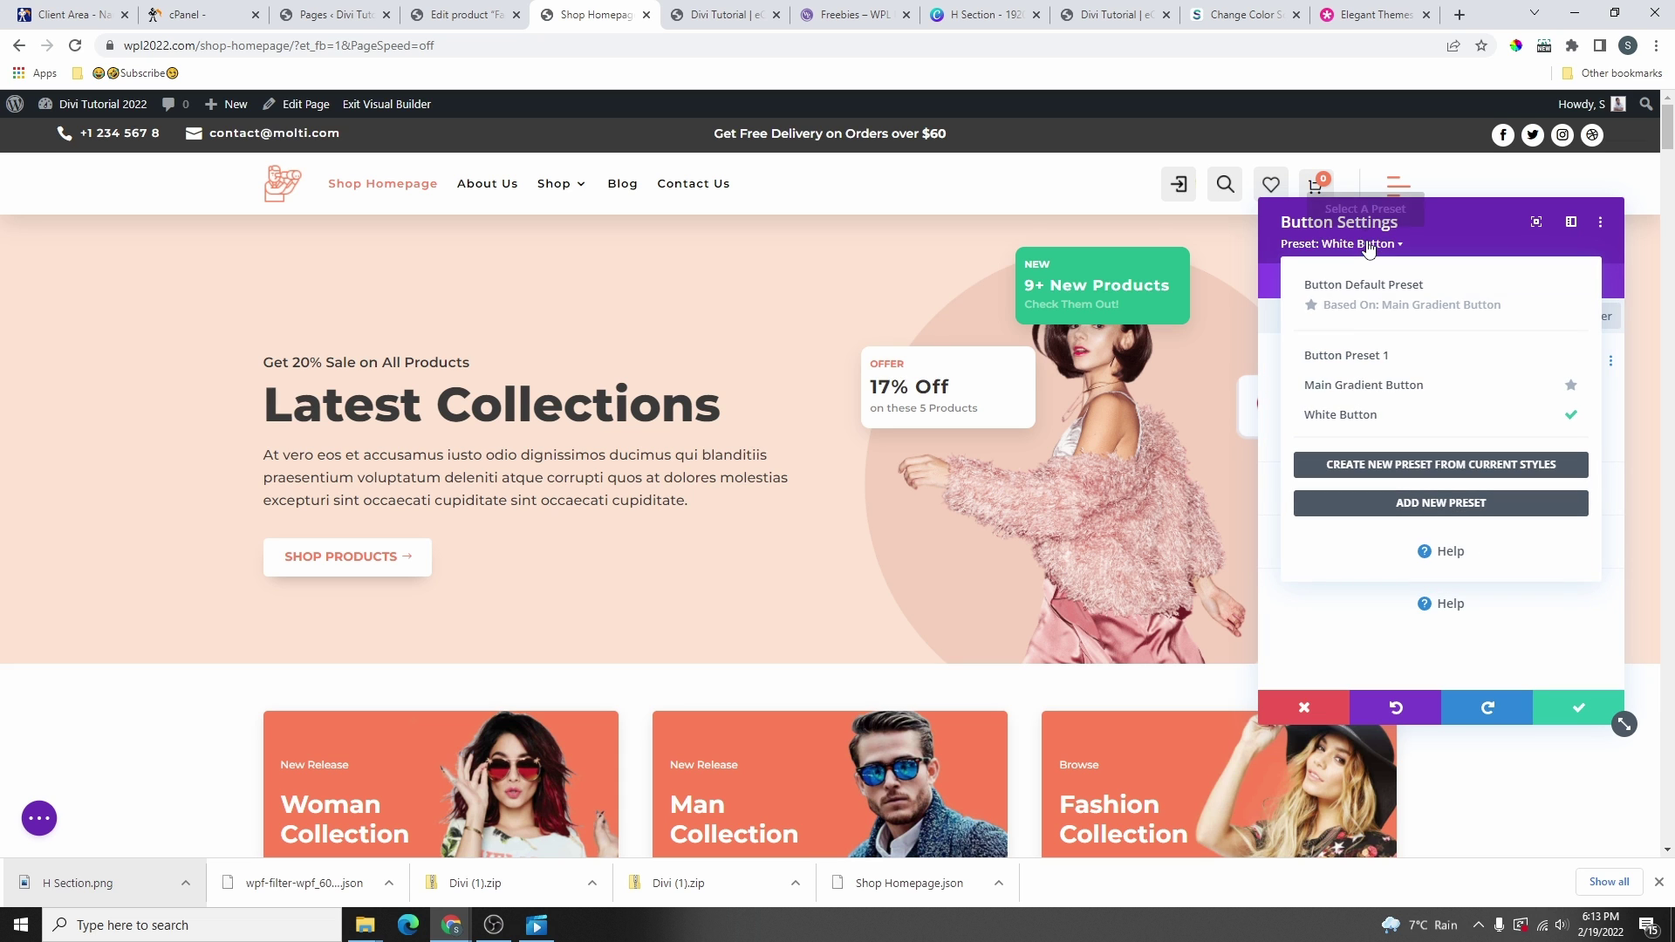
{"action": "left_click", "coordinate": [1366, 356]}
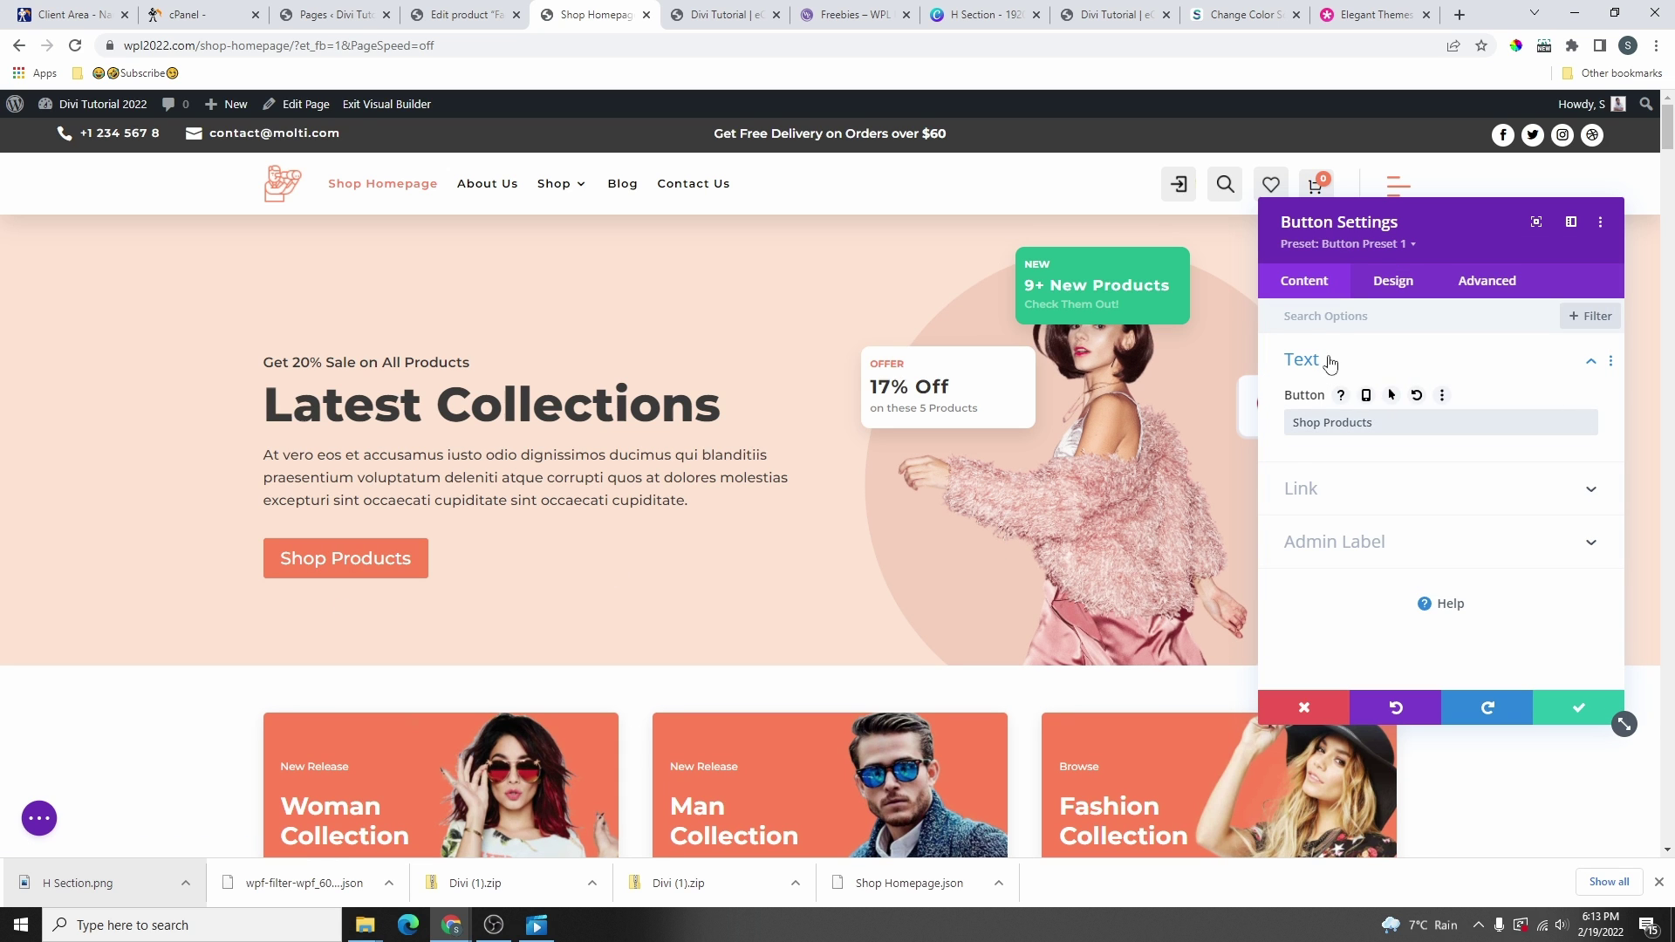
{"action": "left_click", "coordinate": [1377, 248]}
{"action": "left_click", "coordinate": [1368, 418]}
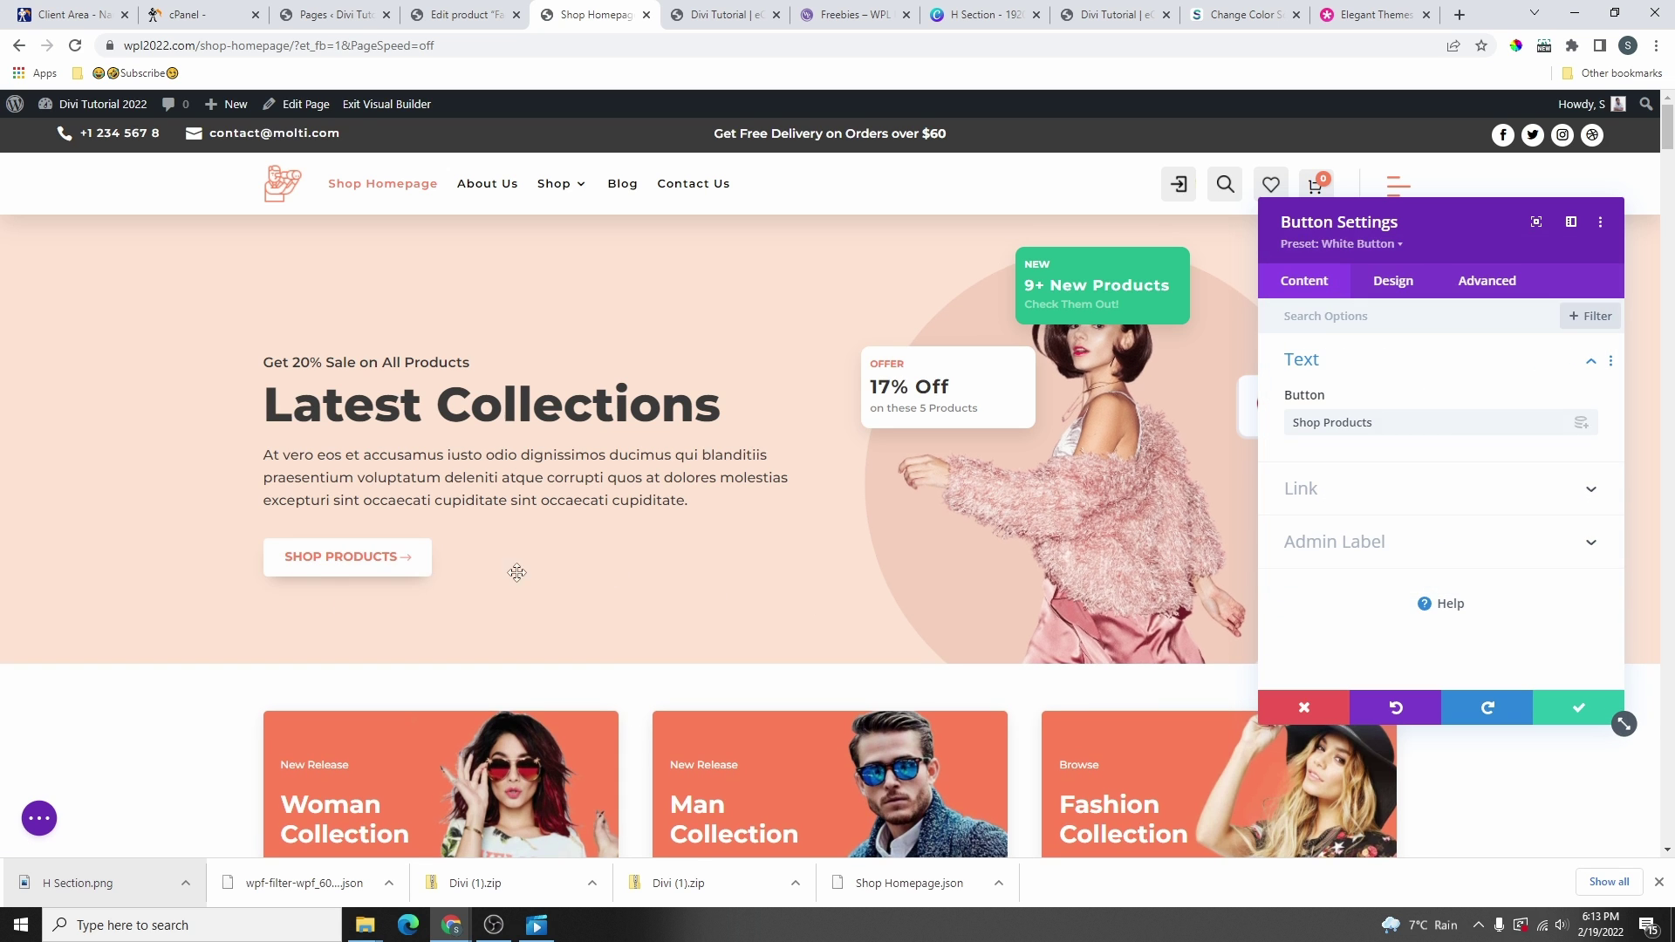
{"action": "left_click", "coordinate": [1380, 242]}
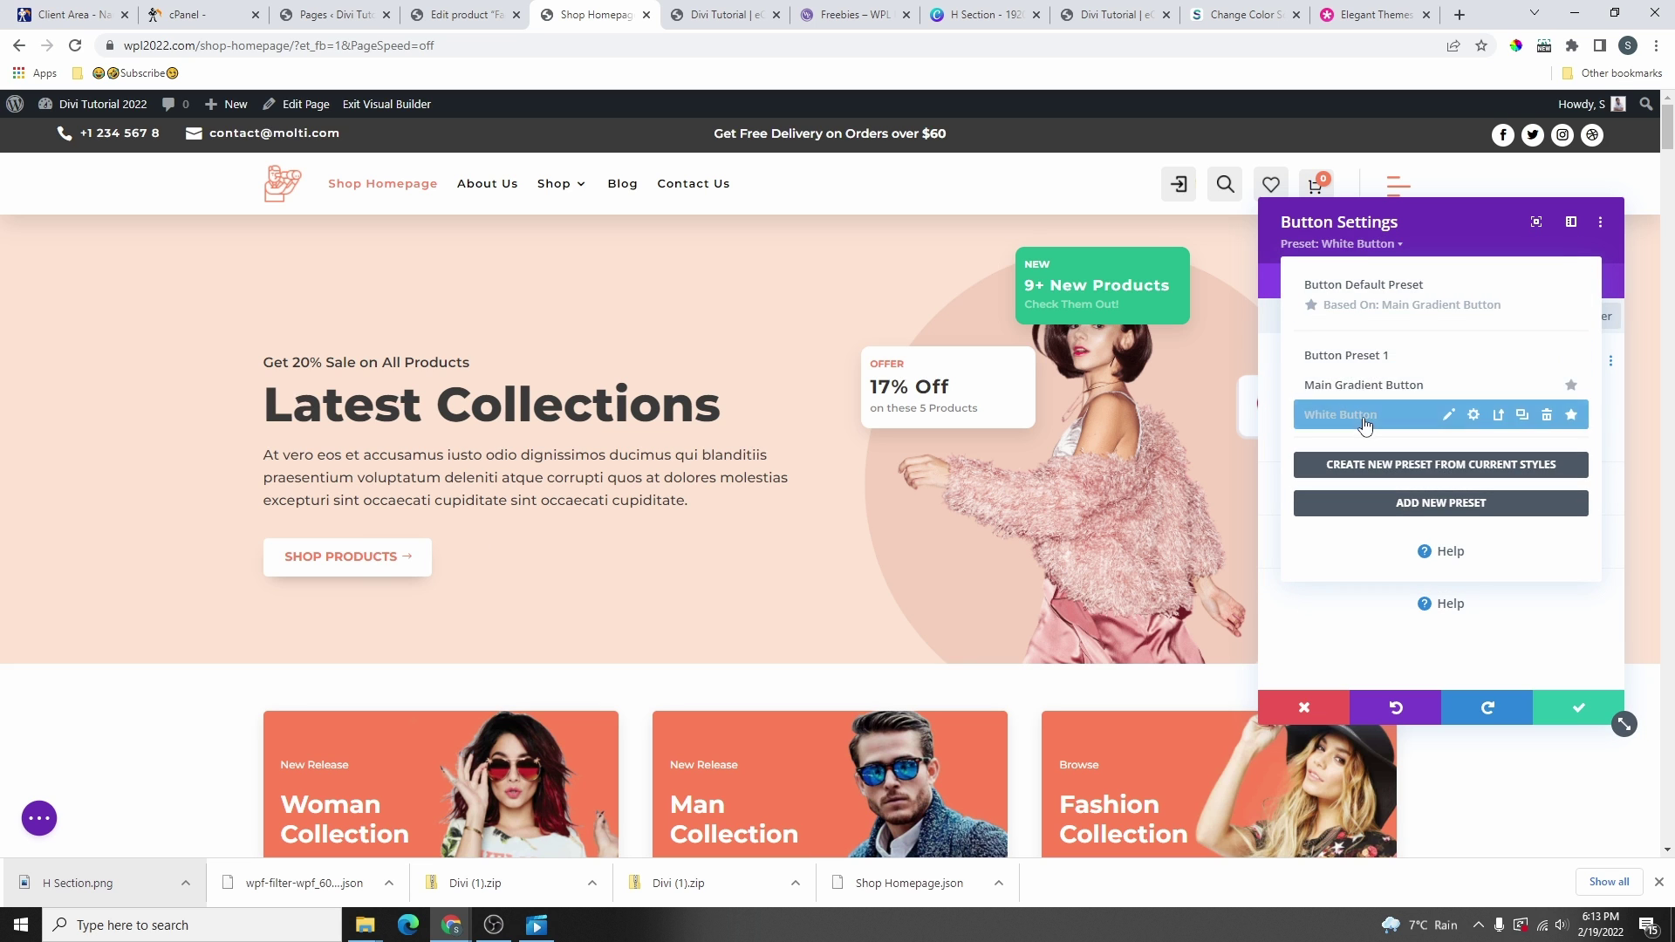
{"action": "left_click", "coordinate": [1401, 381]}
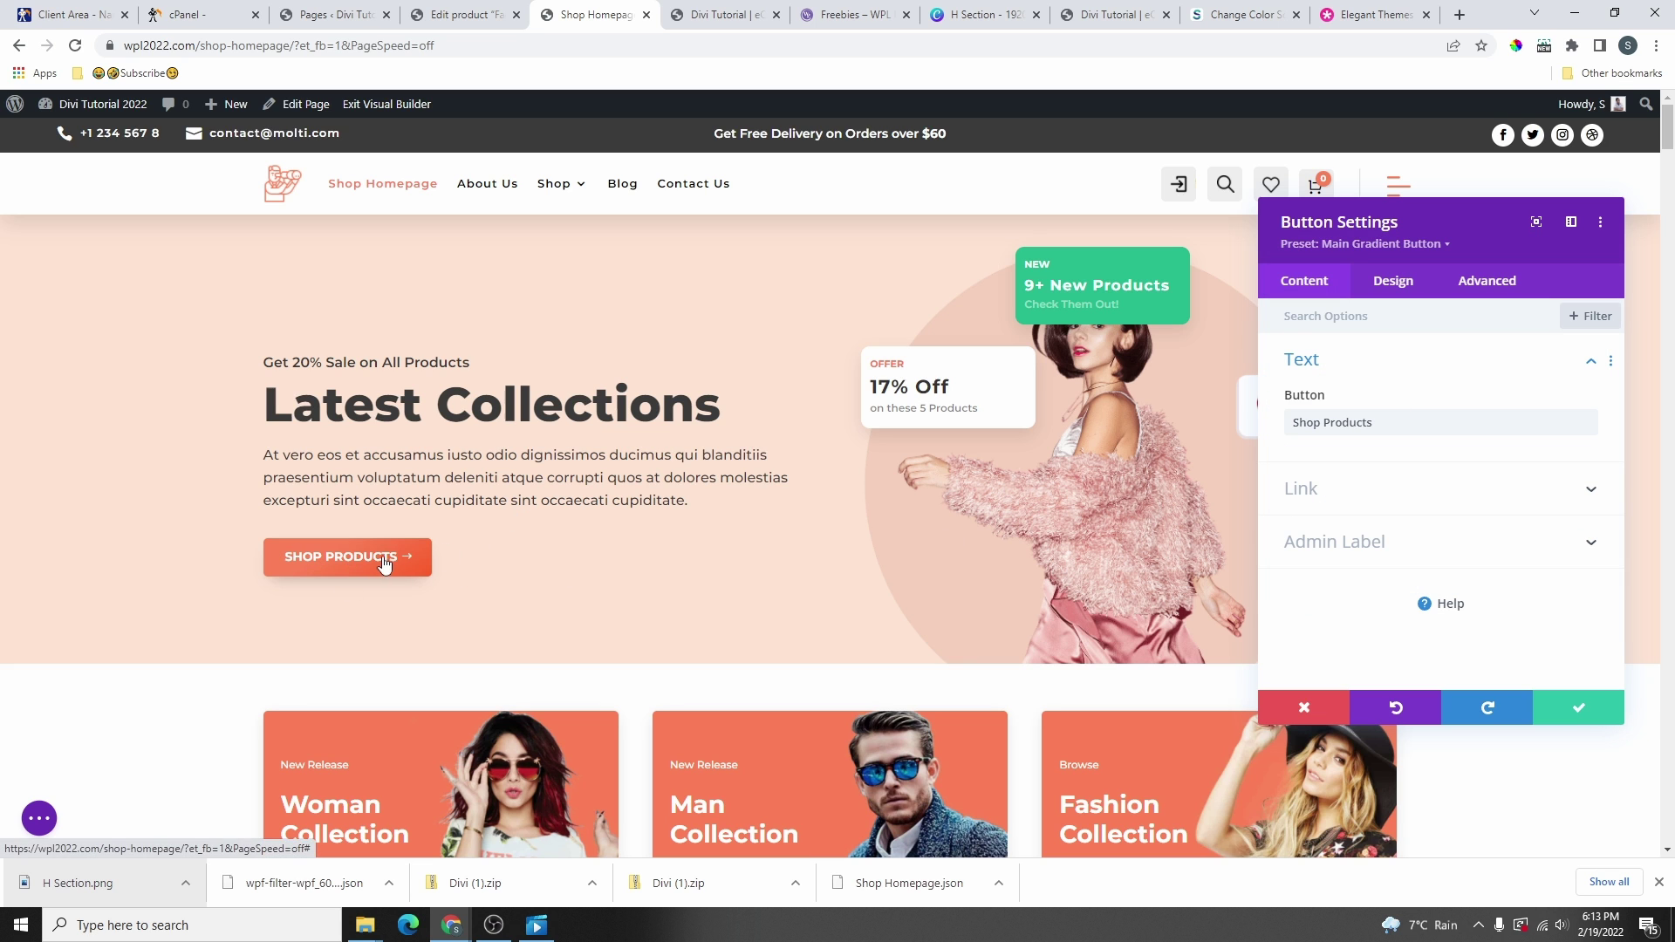
- Create a new button preset named "MY Design" from the Shop Products button's current styles
{"action": "left_click", "coordinate": [1614, 716]}
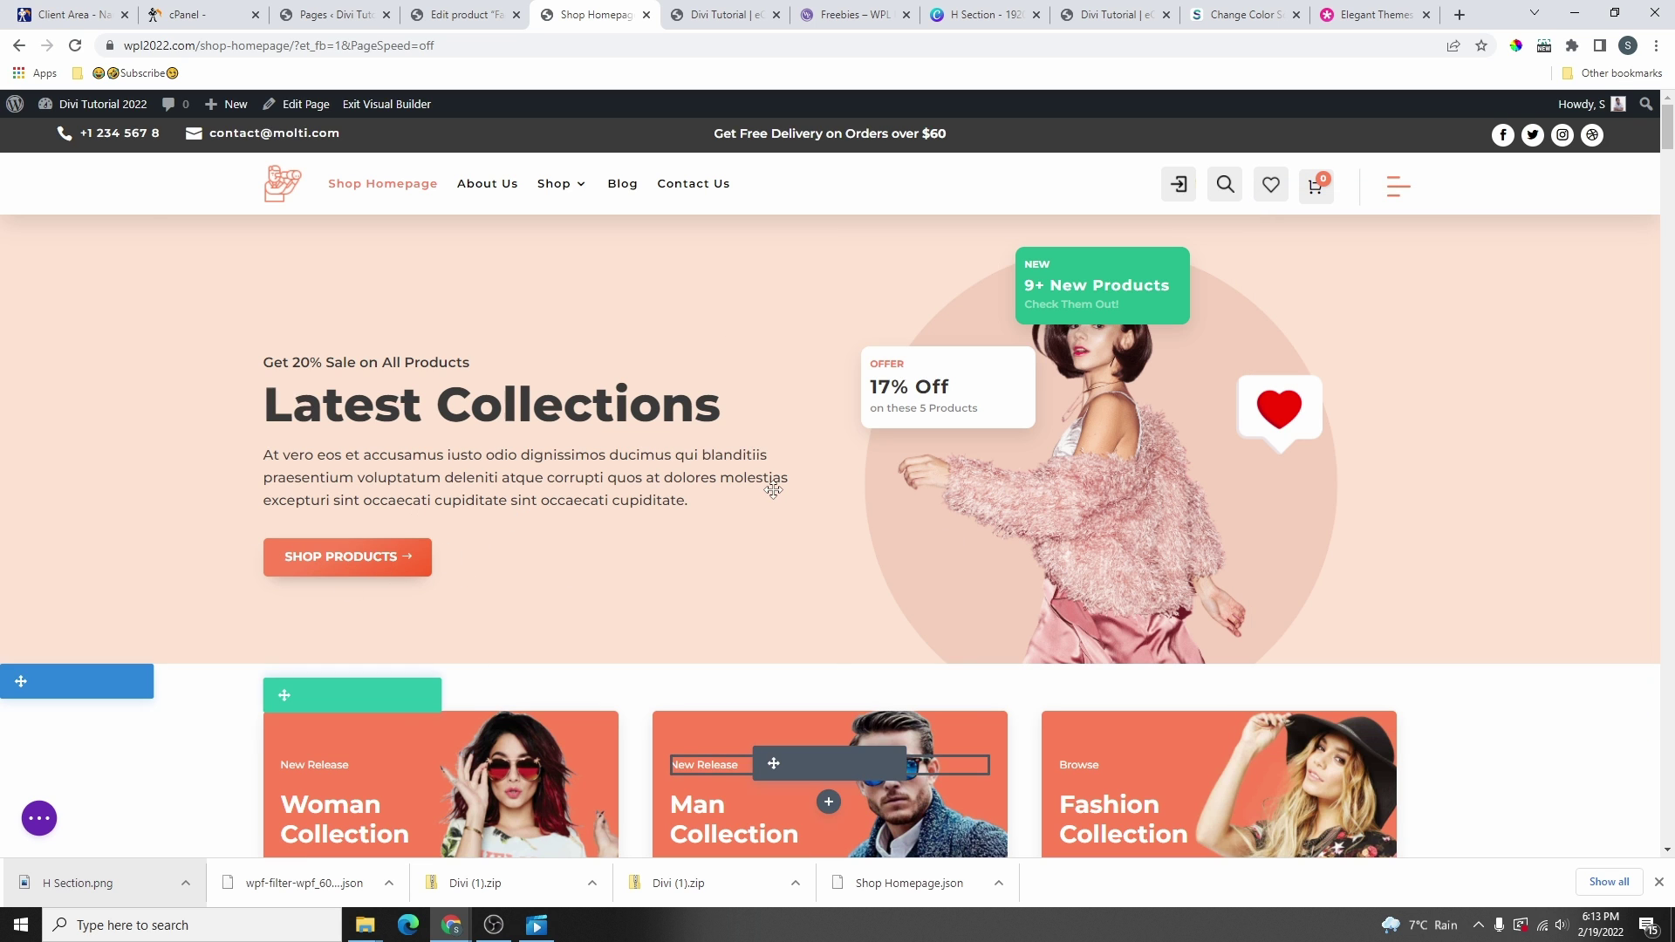
{"action": "left_click", "coordinate": [481, 558]}
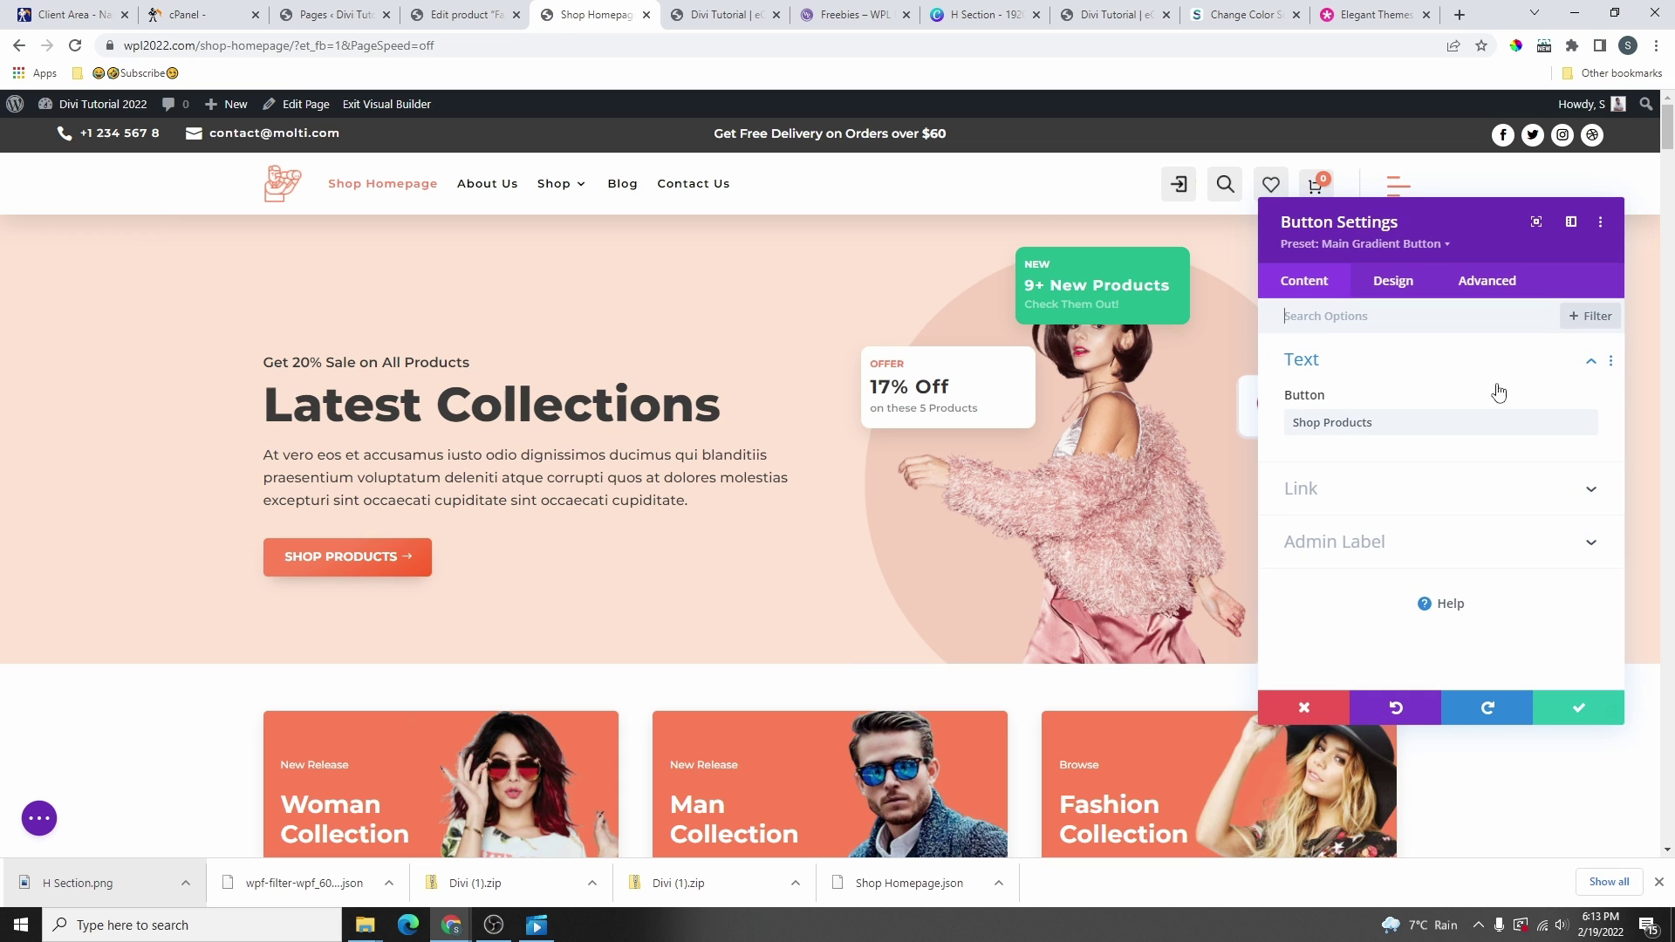
{"action": "left_click", "coordinate": [1444, 249]}
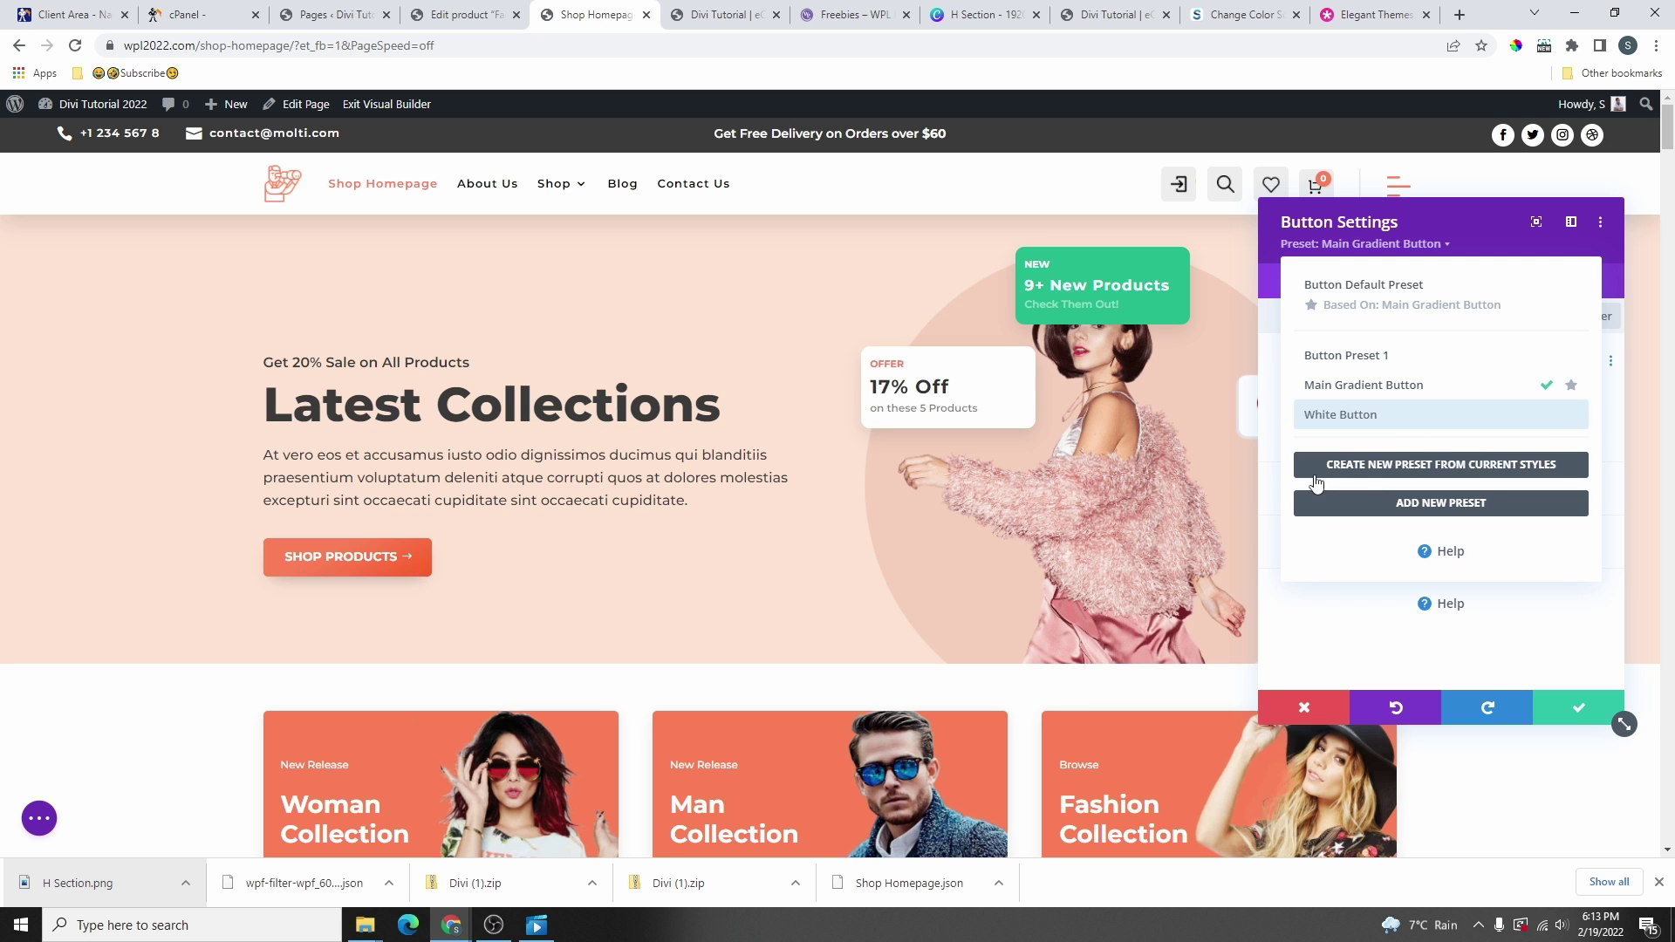
{"action": "left_click", "coordinate": [1477, 471]}
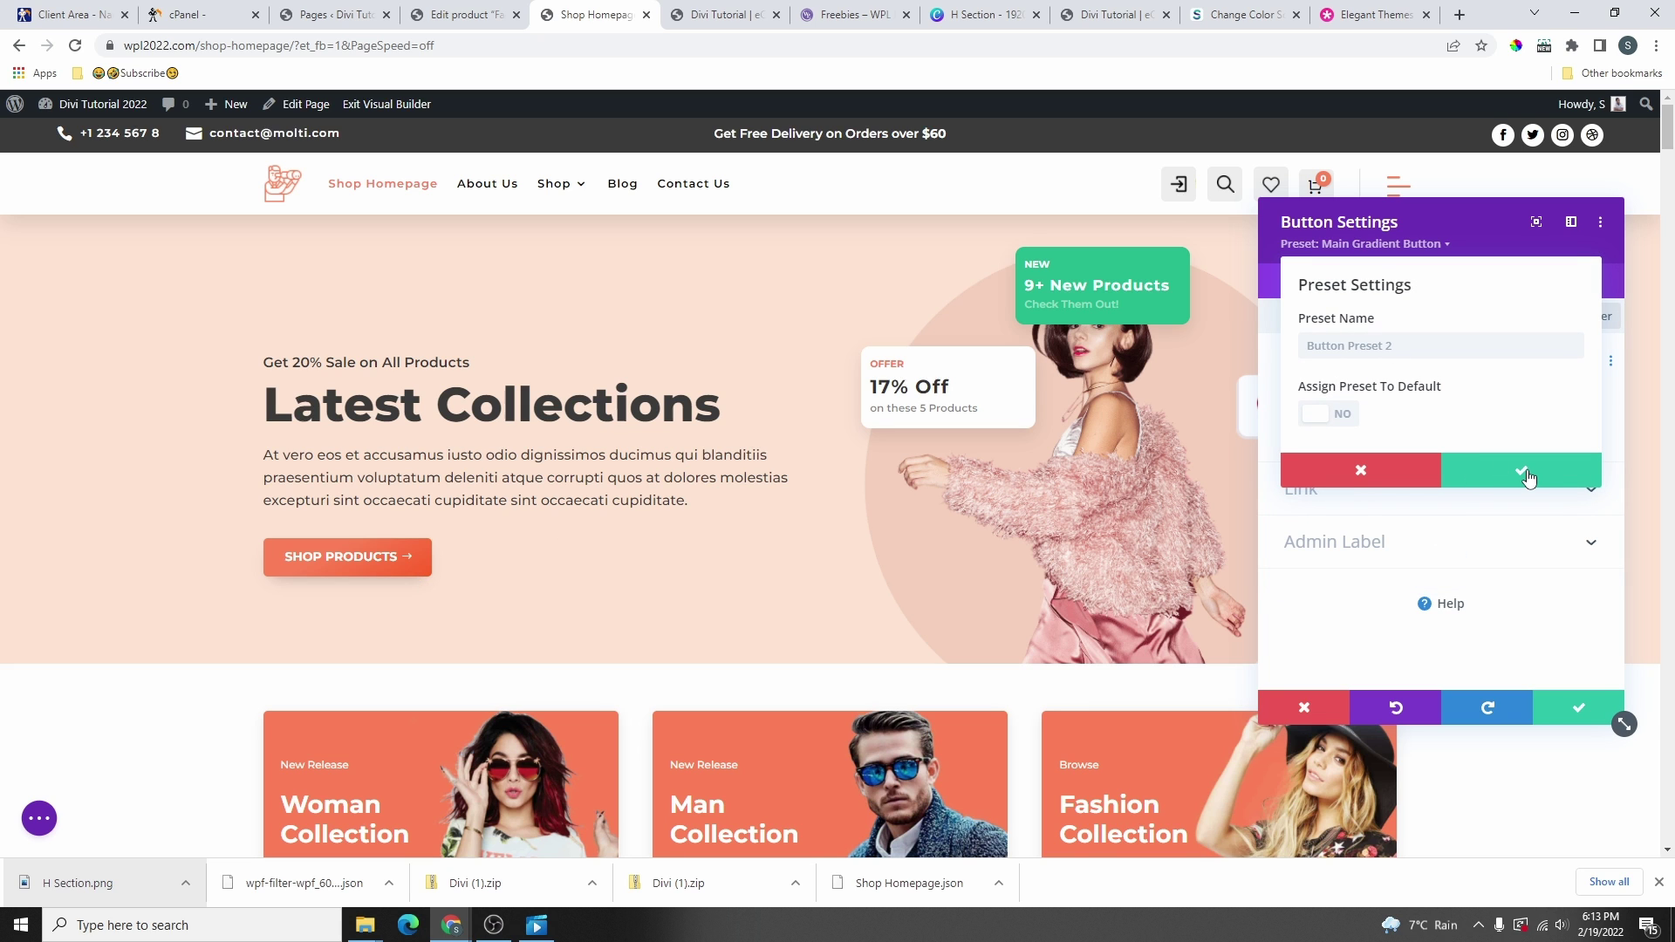
{"action": "left_click", "coordinate": [1391, 346]}
{"action": "type", "text": "MY Design"}
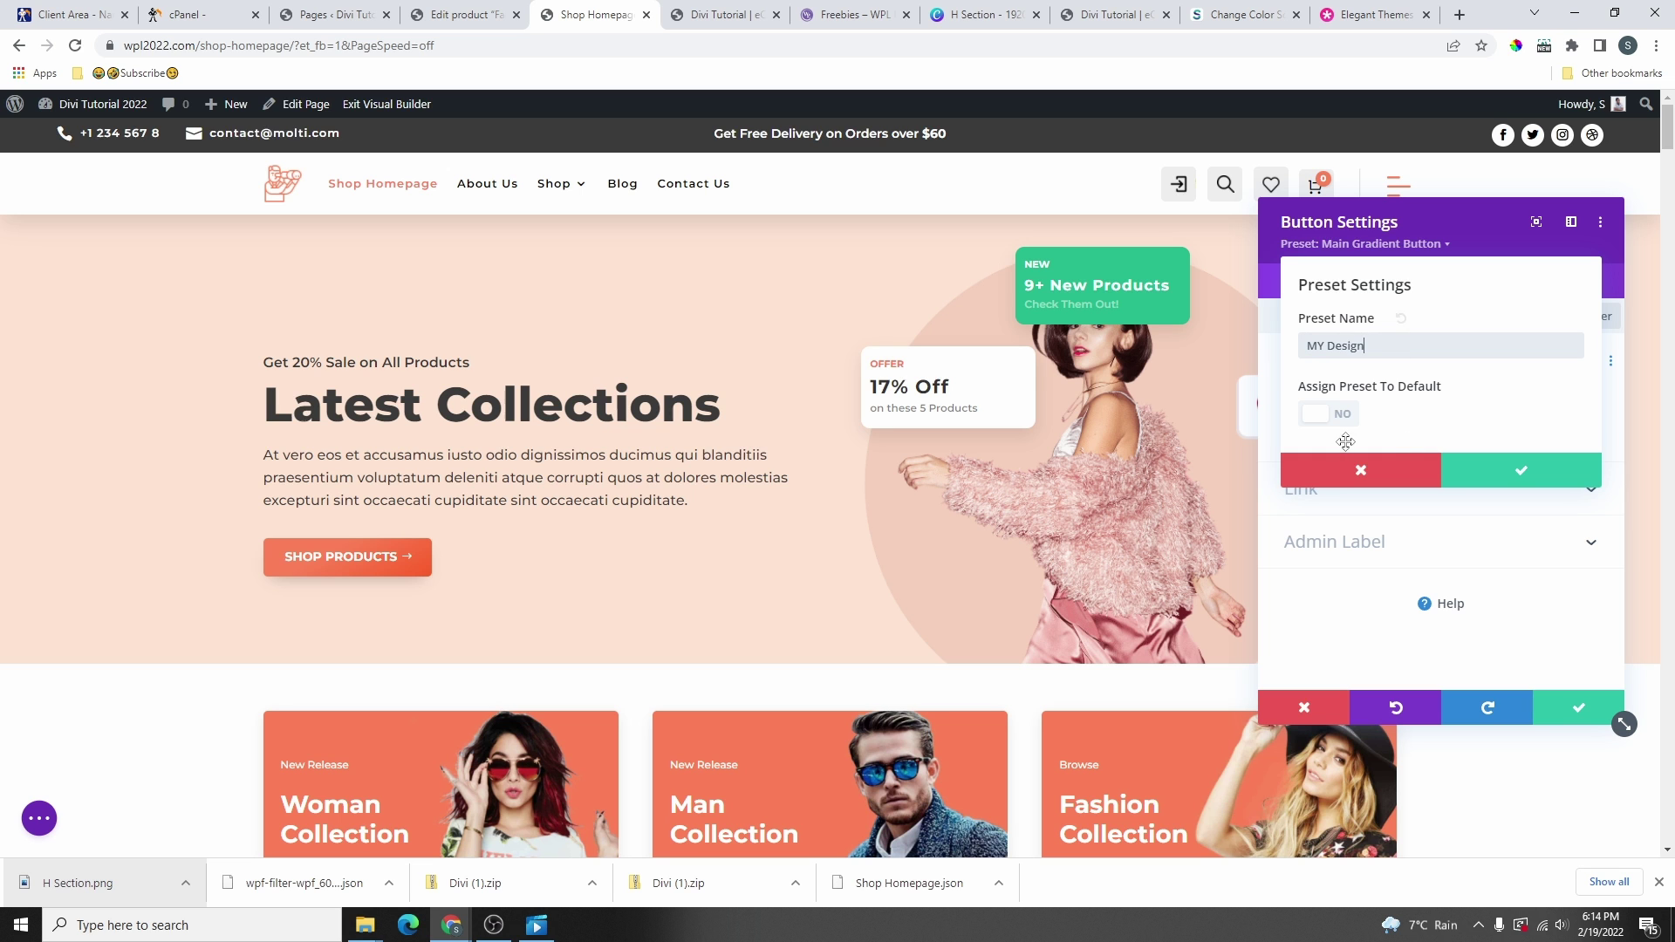
{"action": "left_click", "coordinate": [1523, 477]}
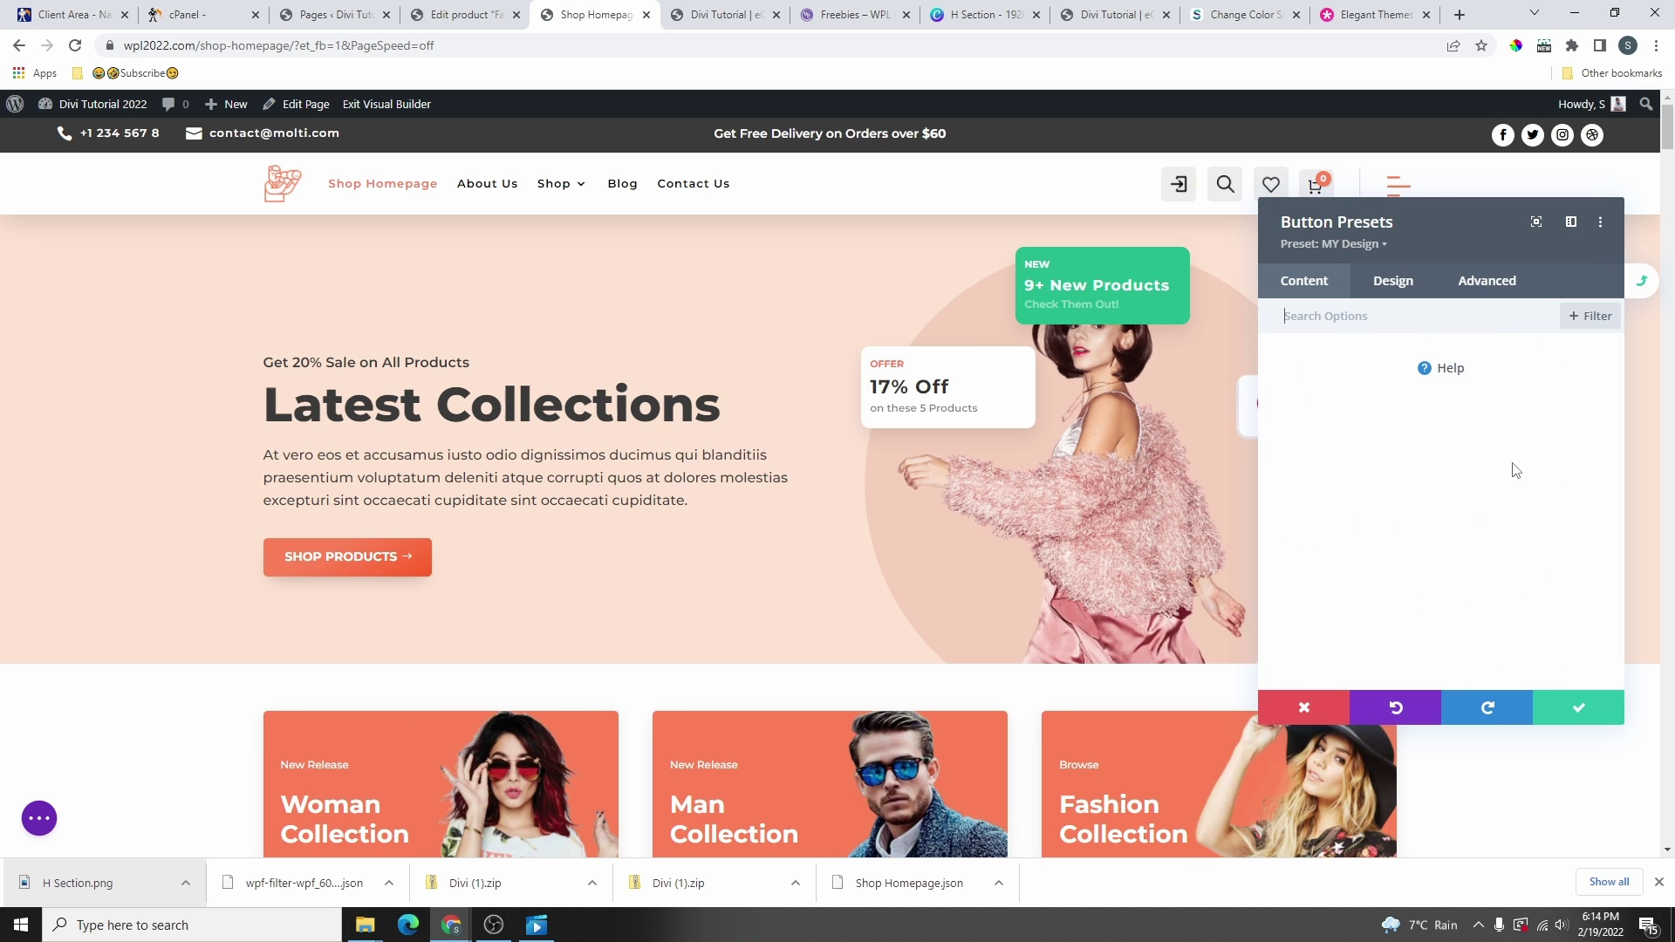
- Set the hover text color of the MY Design button preset to black (#000000) and save the preset
{"action": "left_click", "coordinate": [1391, 286]}
{"action": "left_click", "coordinate": [1406, 467]}
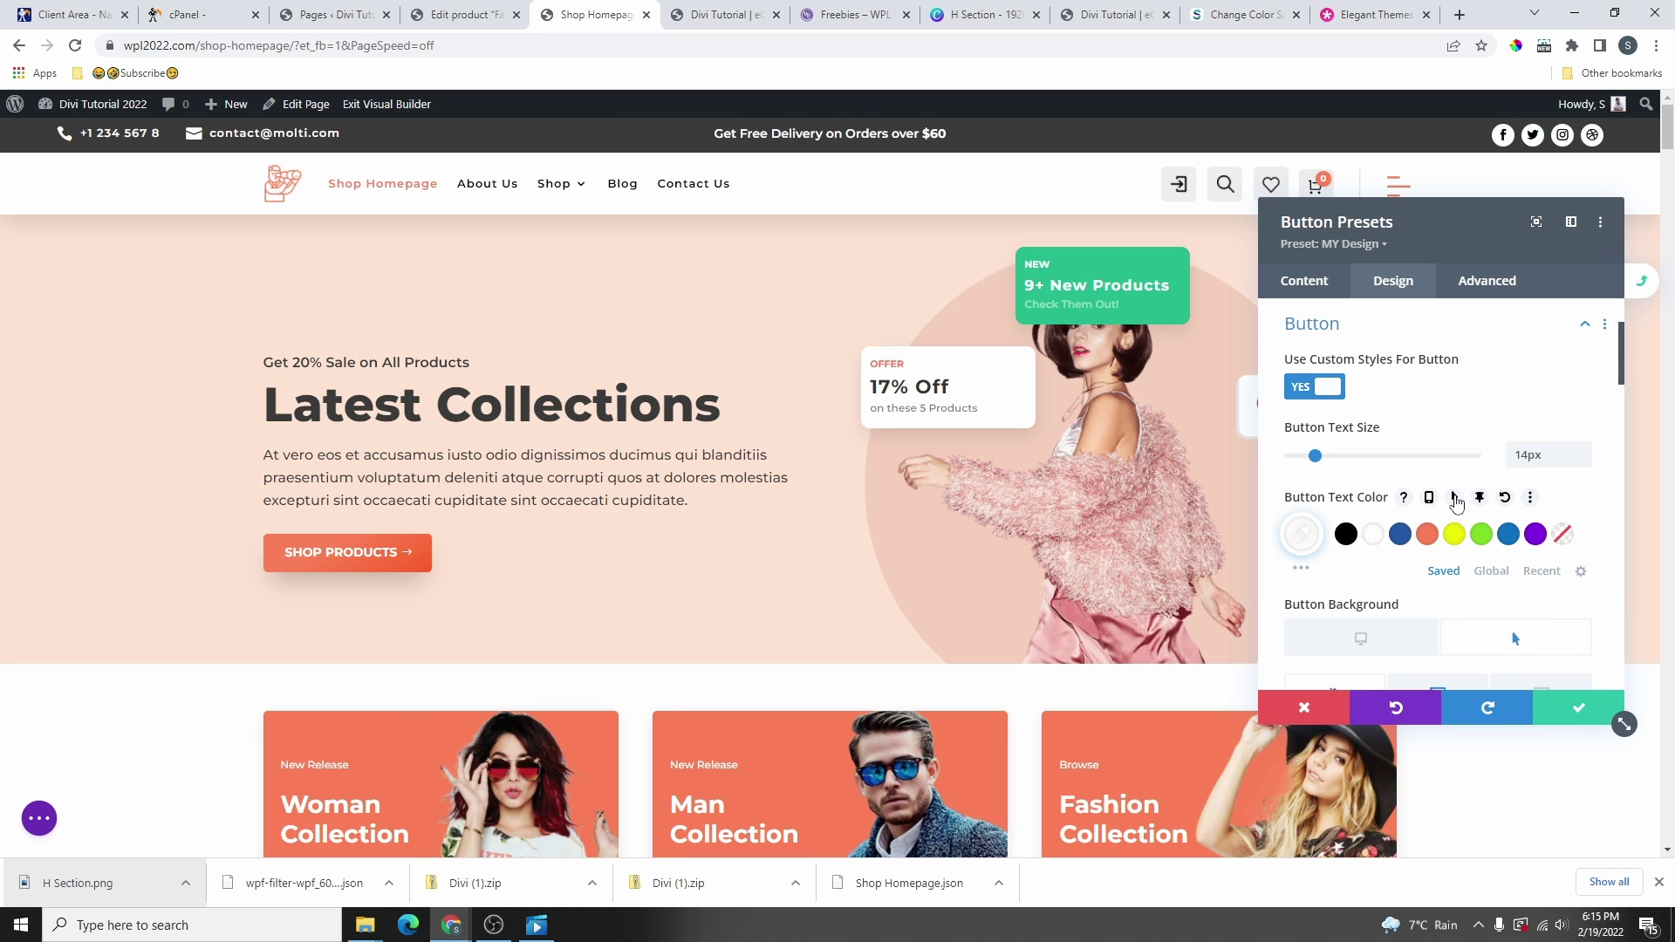
{"action": "left_click", "coordinate": [1454, 499]}
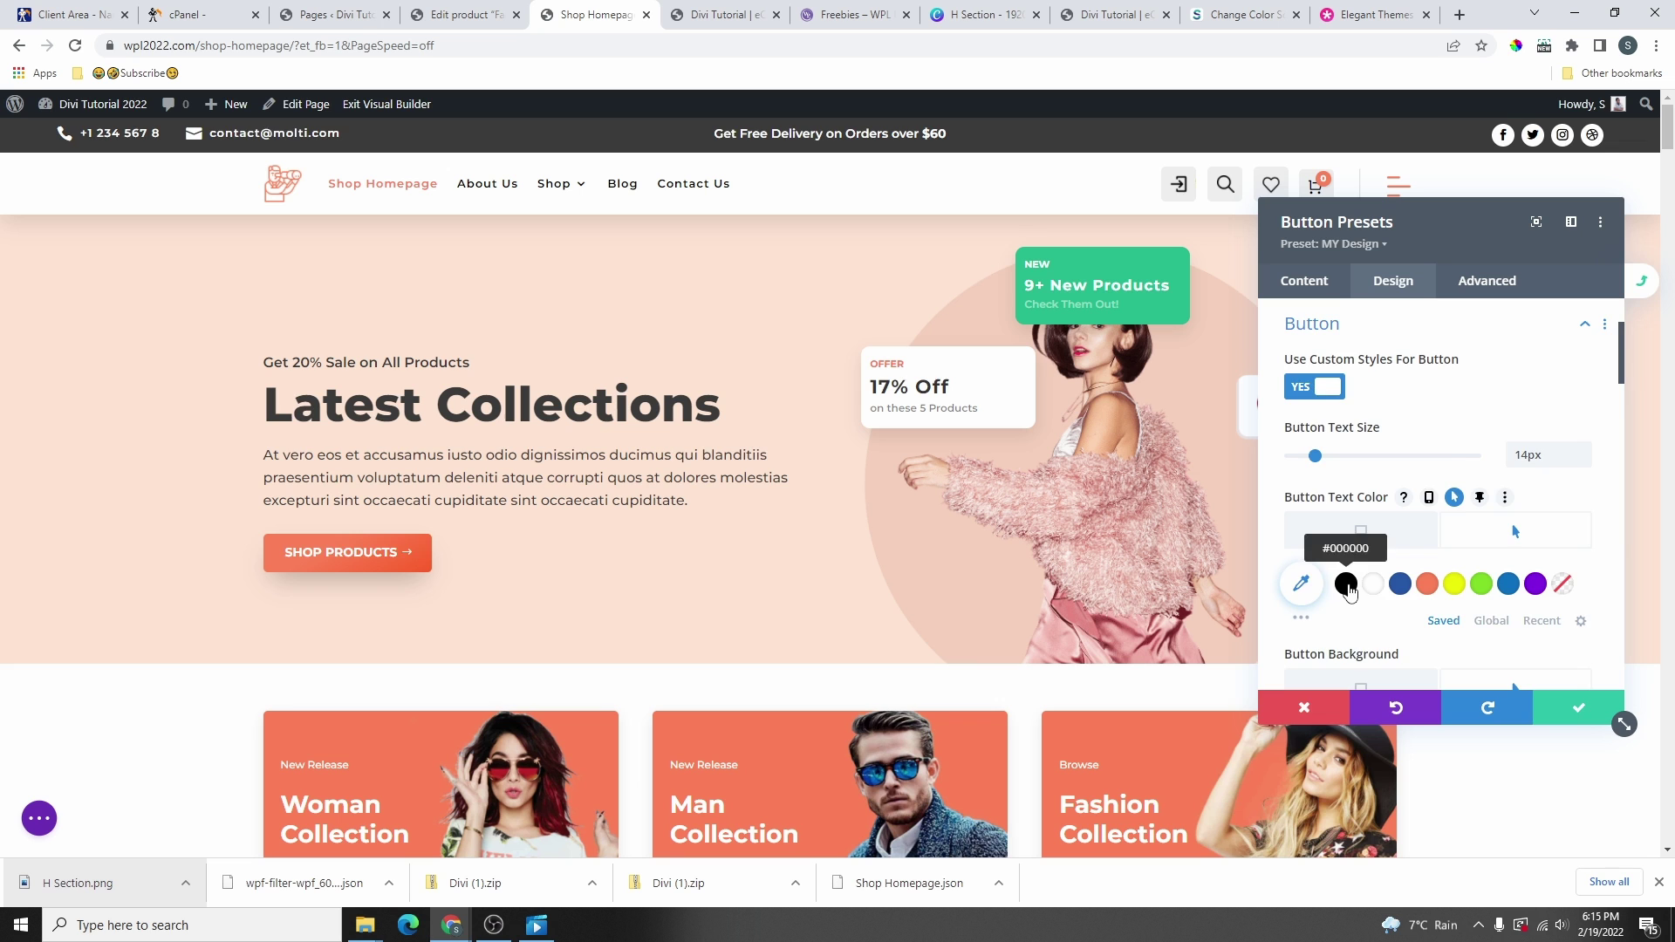
{"action": "left_click", "coordinate": [1348, 590]}
{"action": "scroll", "coordinate": [1349, 590], "scroll_direction": "down", "scroll_amount": 2}
{"action": "left_click", "coordinate": [1579, 708]}
{"action": "left_click", "coordinate": [1509, 726]}
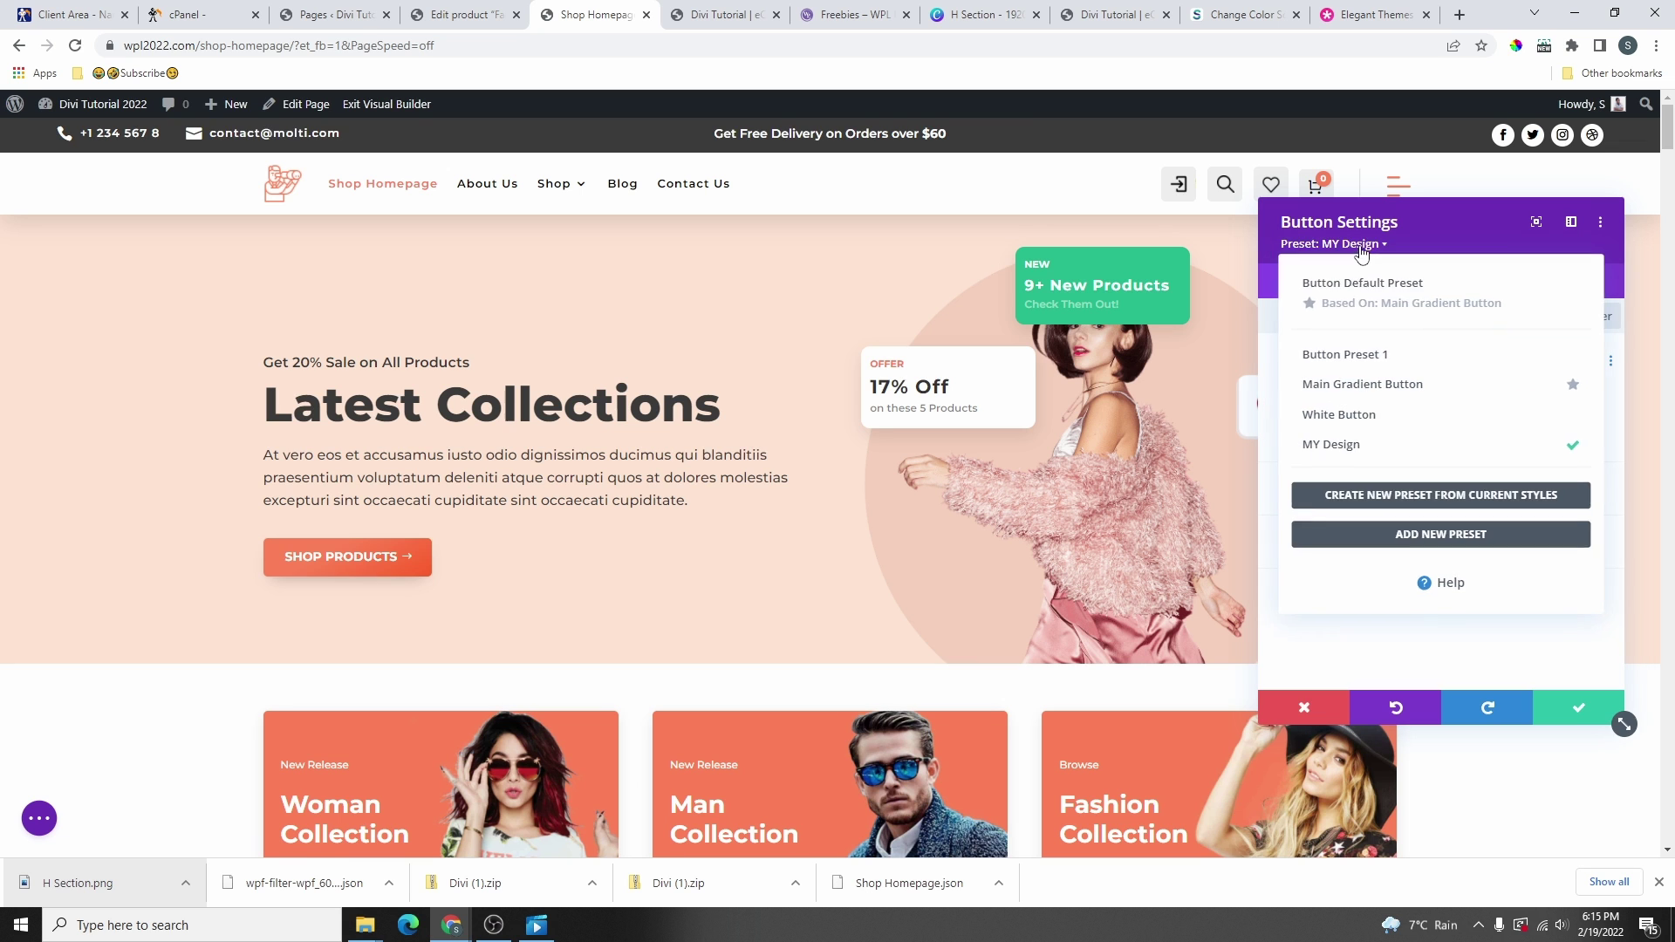
- Try Button Preset 1 on the Shop Products button, reapply the MY Design preset, and save the button settings
{"action": "left_click", "coordinate": [1365, 356]}
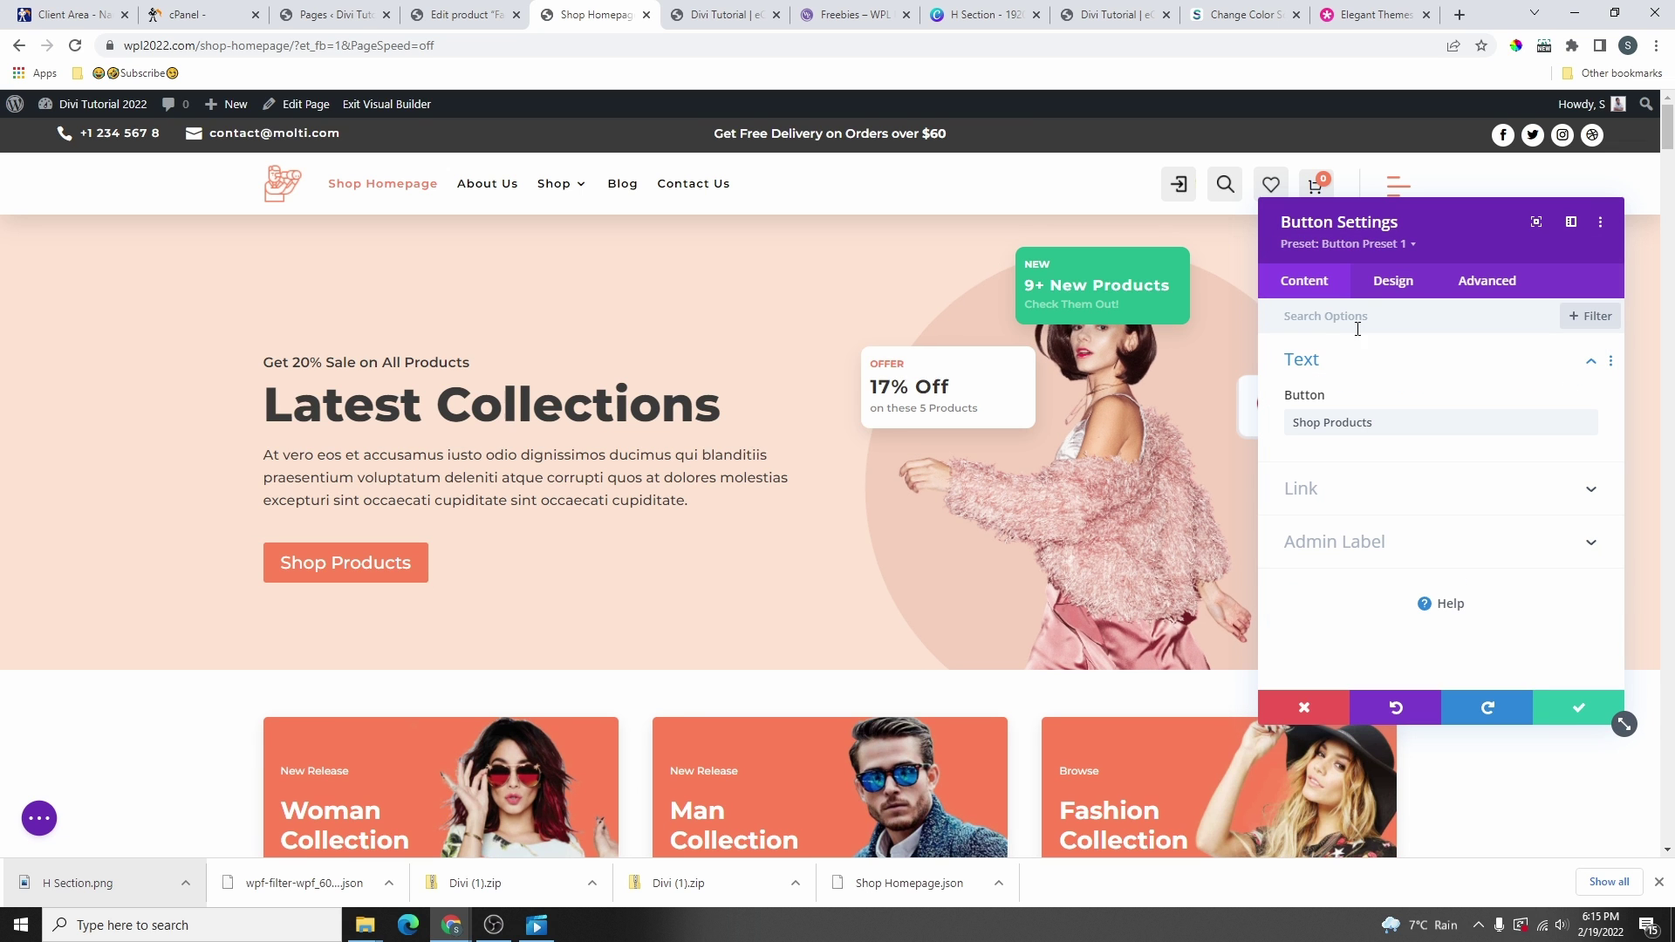
{"action": "left_click", "coordinate": [1364, 247]}
{"action": "left_click", "coordinate": [1368, 446]}
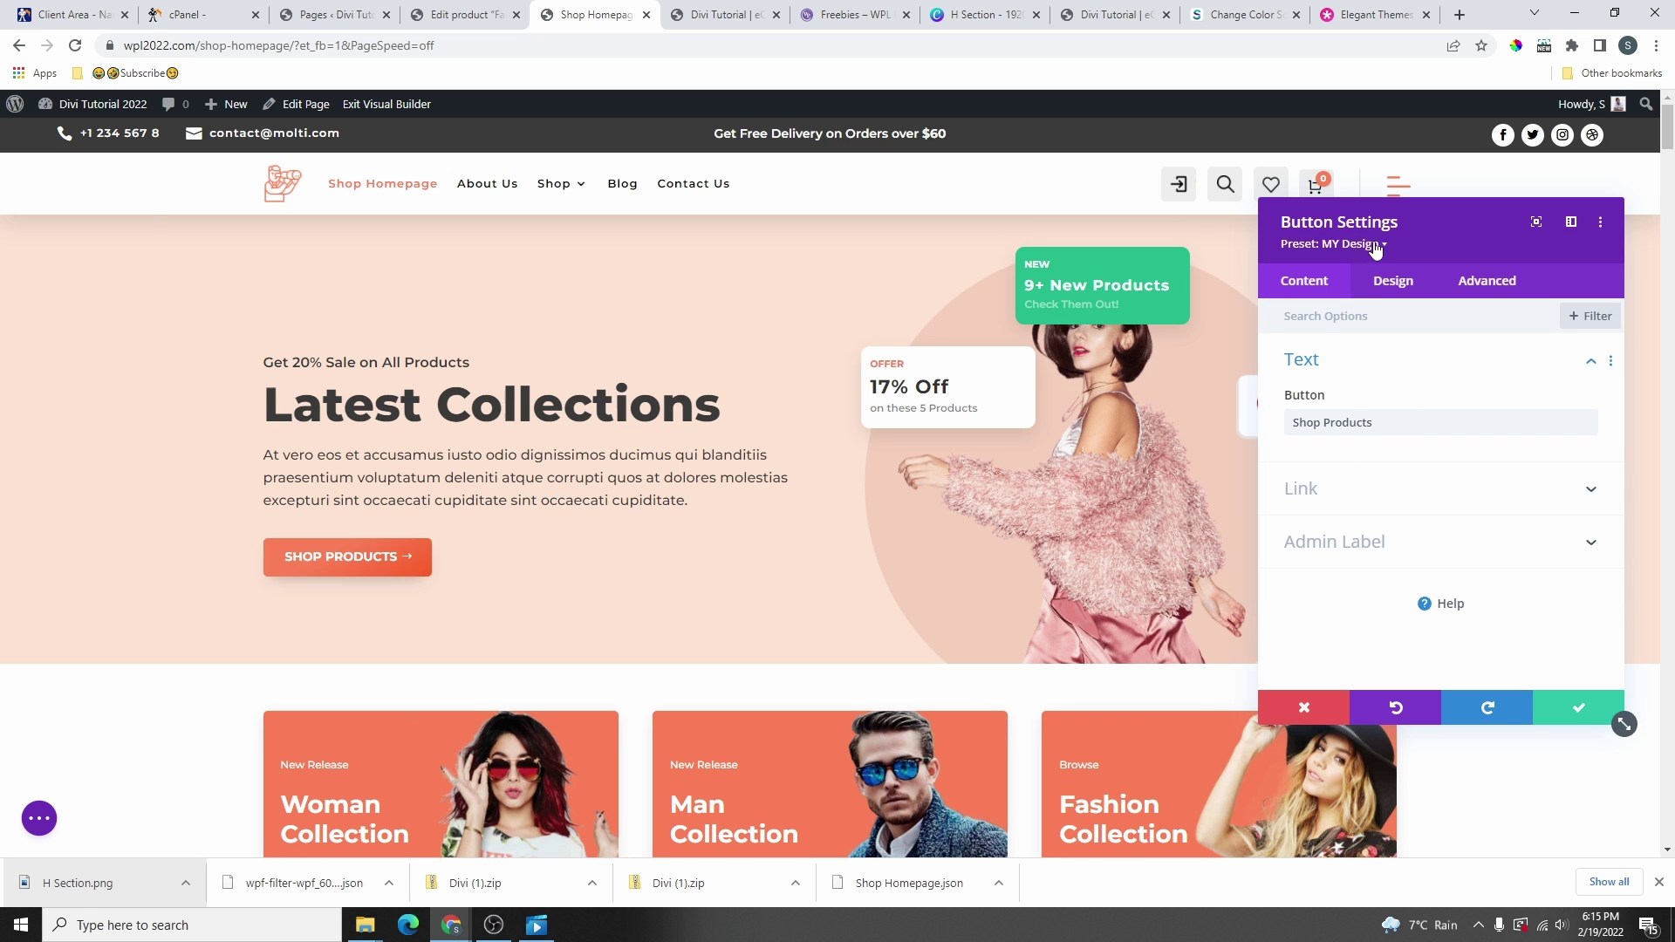
{"action": "left_click", "coordinate": [1578, 708]}
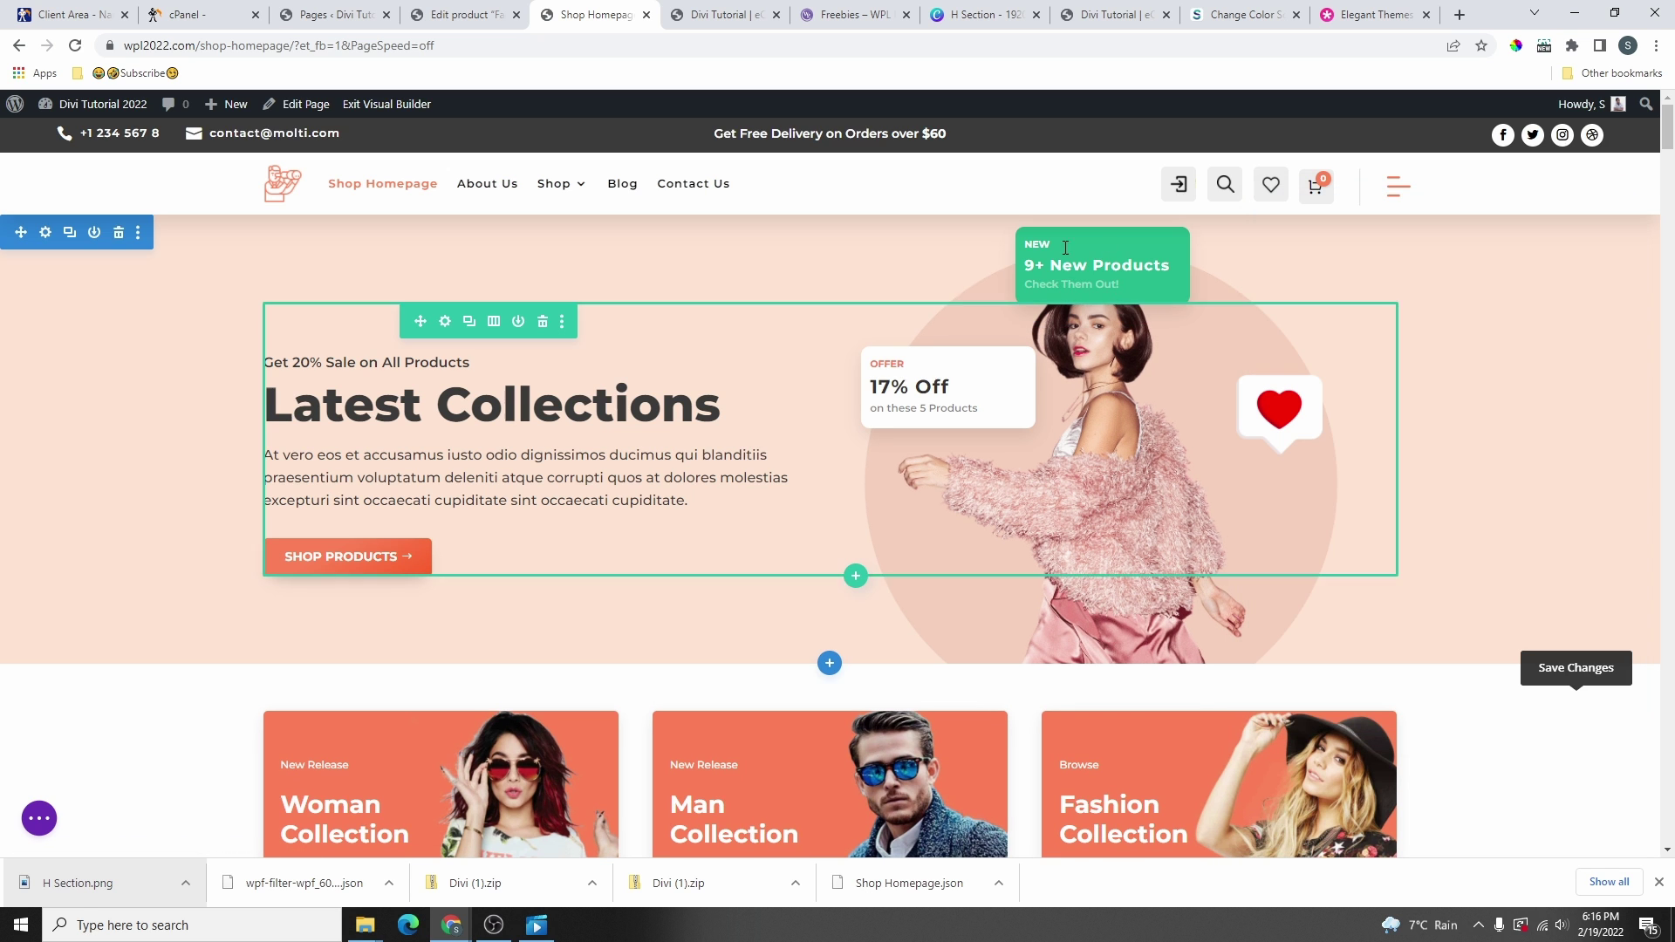
- Check the demo homepage and open the background color options of the "9+ New Products" text module
{"action": "left_click", "coordinate": [724, 14]}
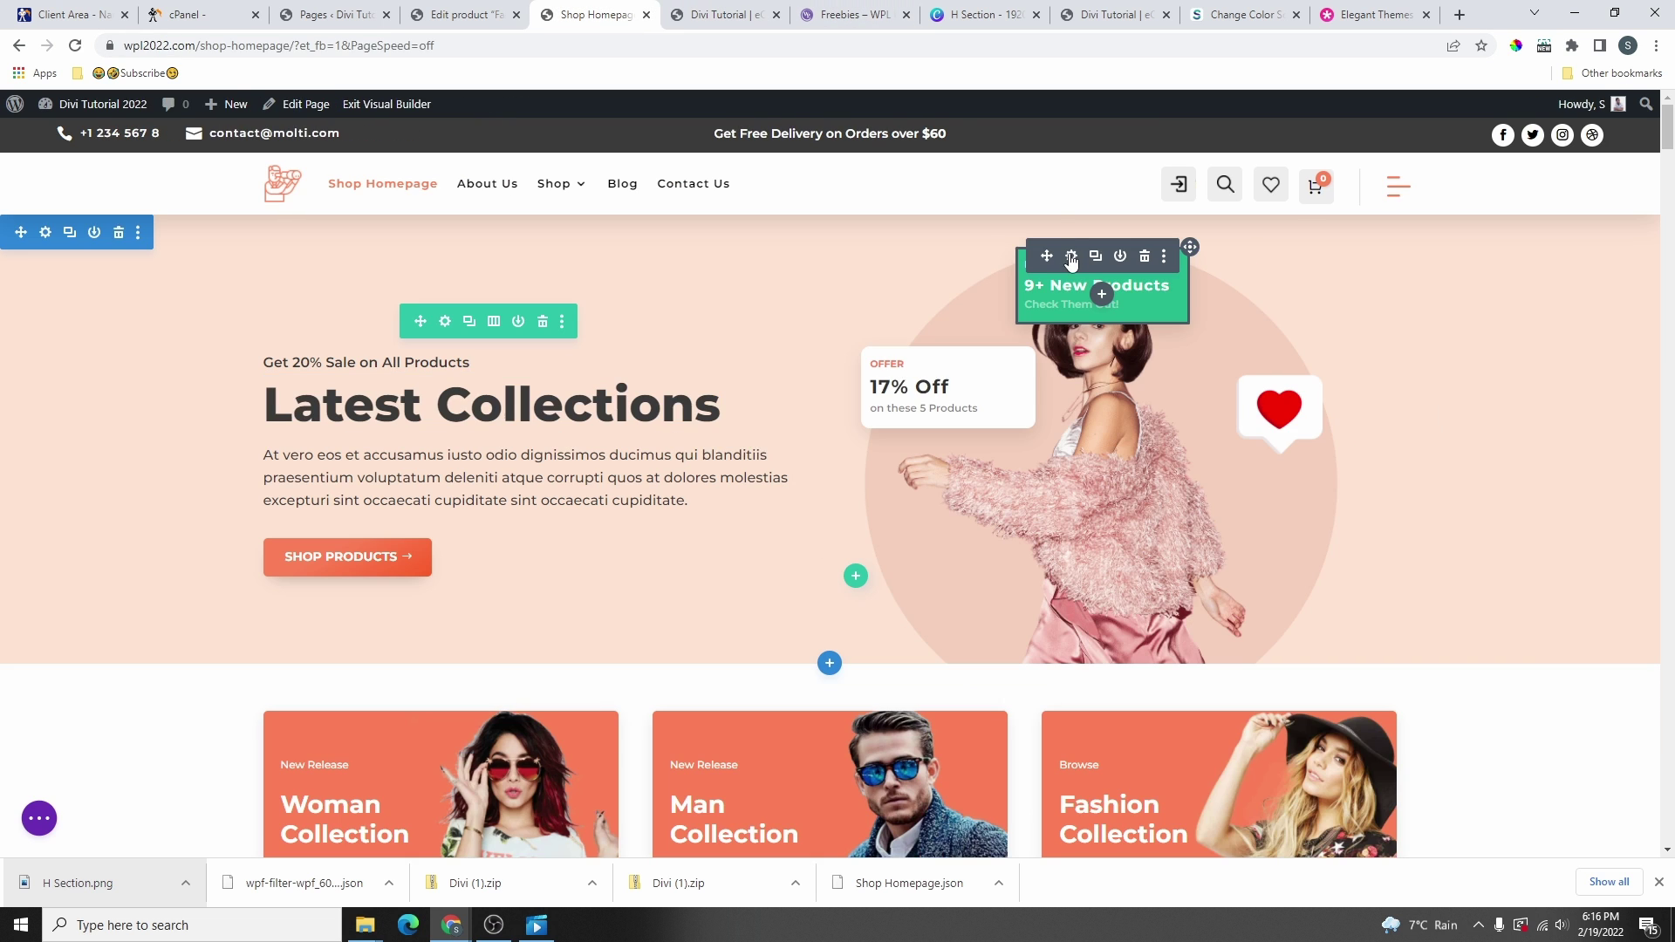
{"action": "left_click", "coordinate": [1071, 258]}
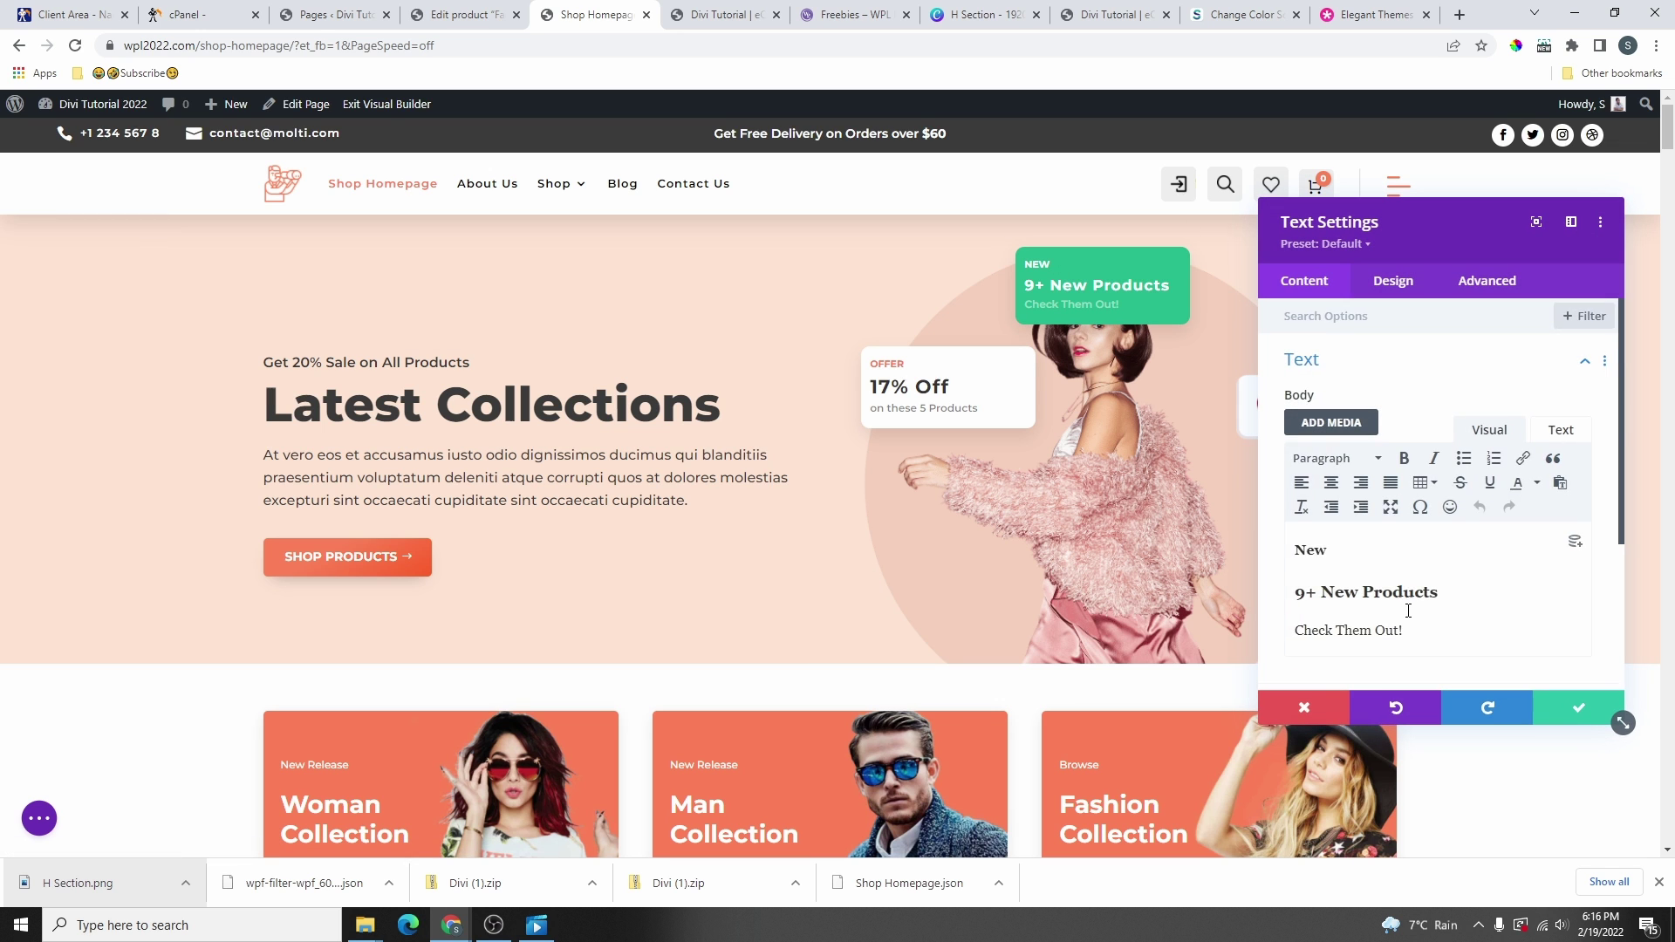
{"action": "scroll", "coordinate": [1388, 603], "scroll_direction": "down", "scroll_amount": 3}
{"action": "left_click", "coordinate": [1401, 534]}
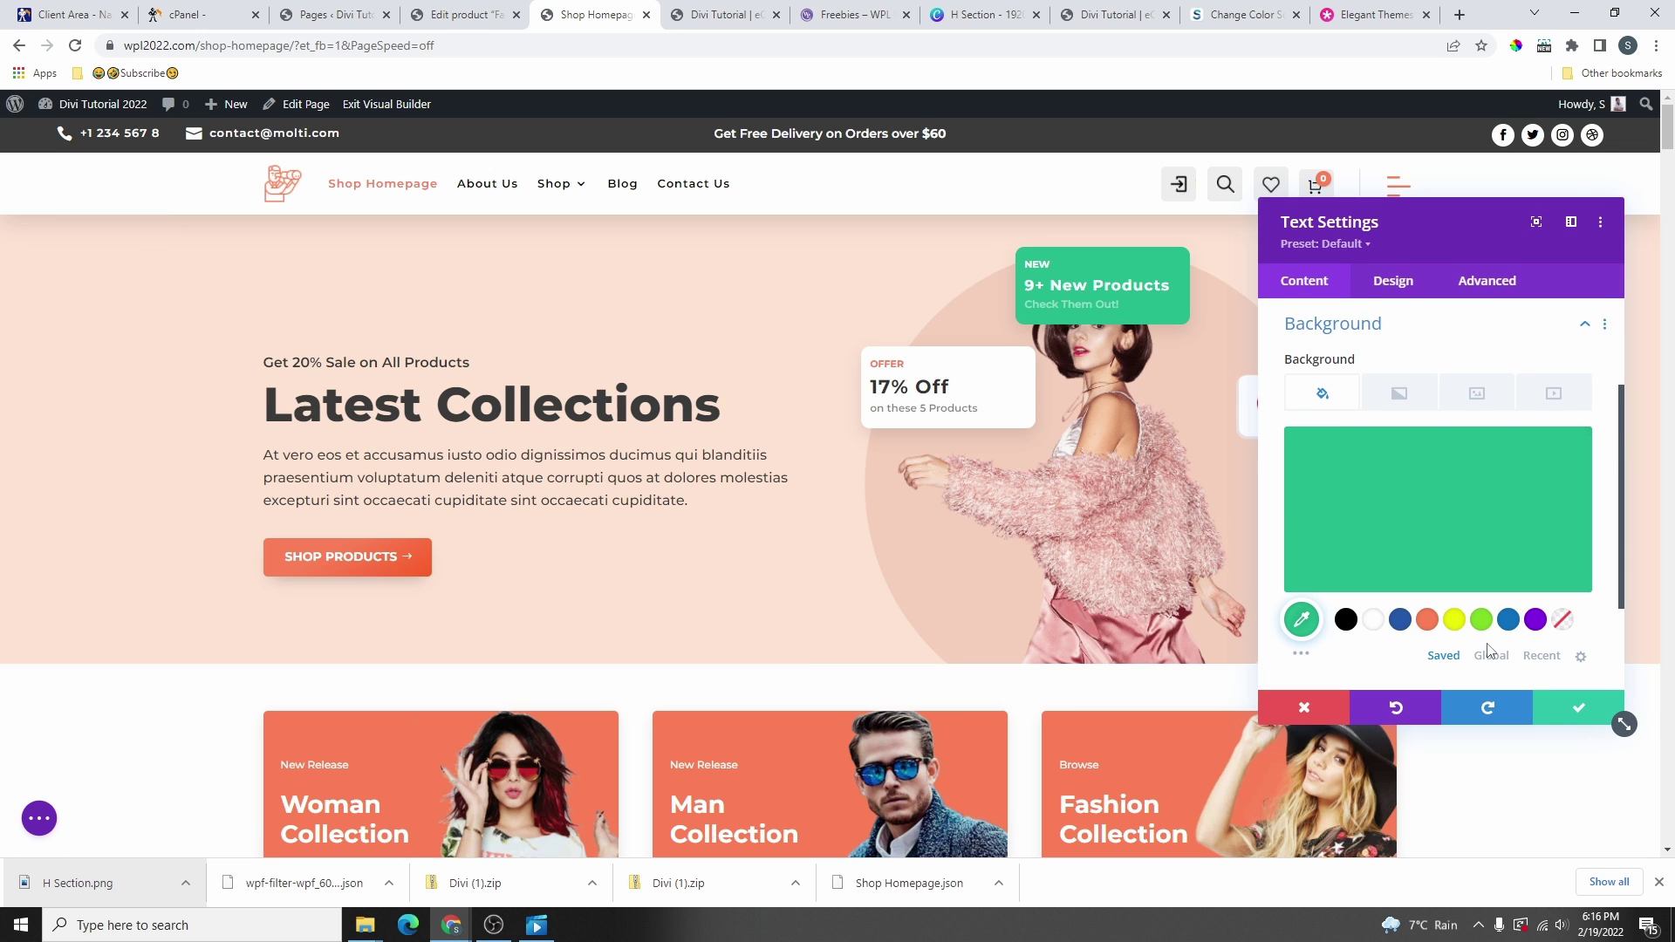
- Set the background of the "9+ New Products" text badge to the dark grey global colour and save the module
{"action": "left_click", "coordinate": [1492, 656]}
{"action": "left_click", "coordinate": [1371, 619]}
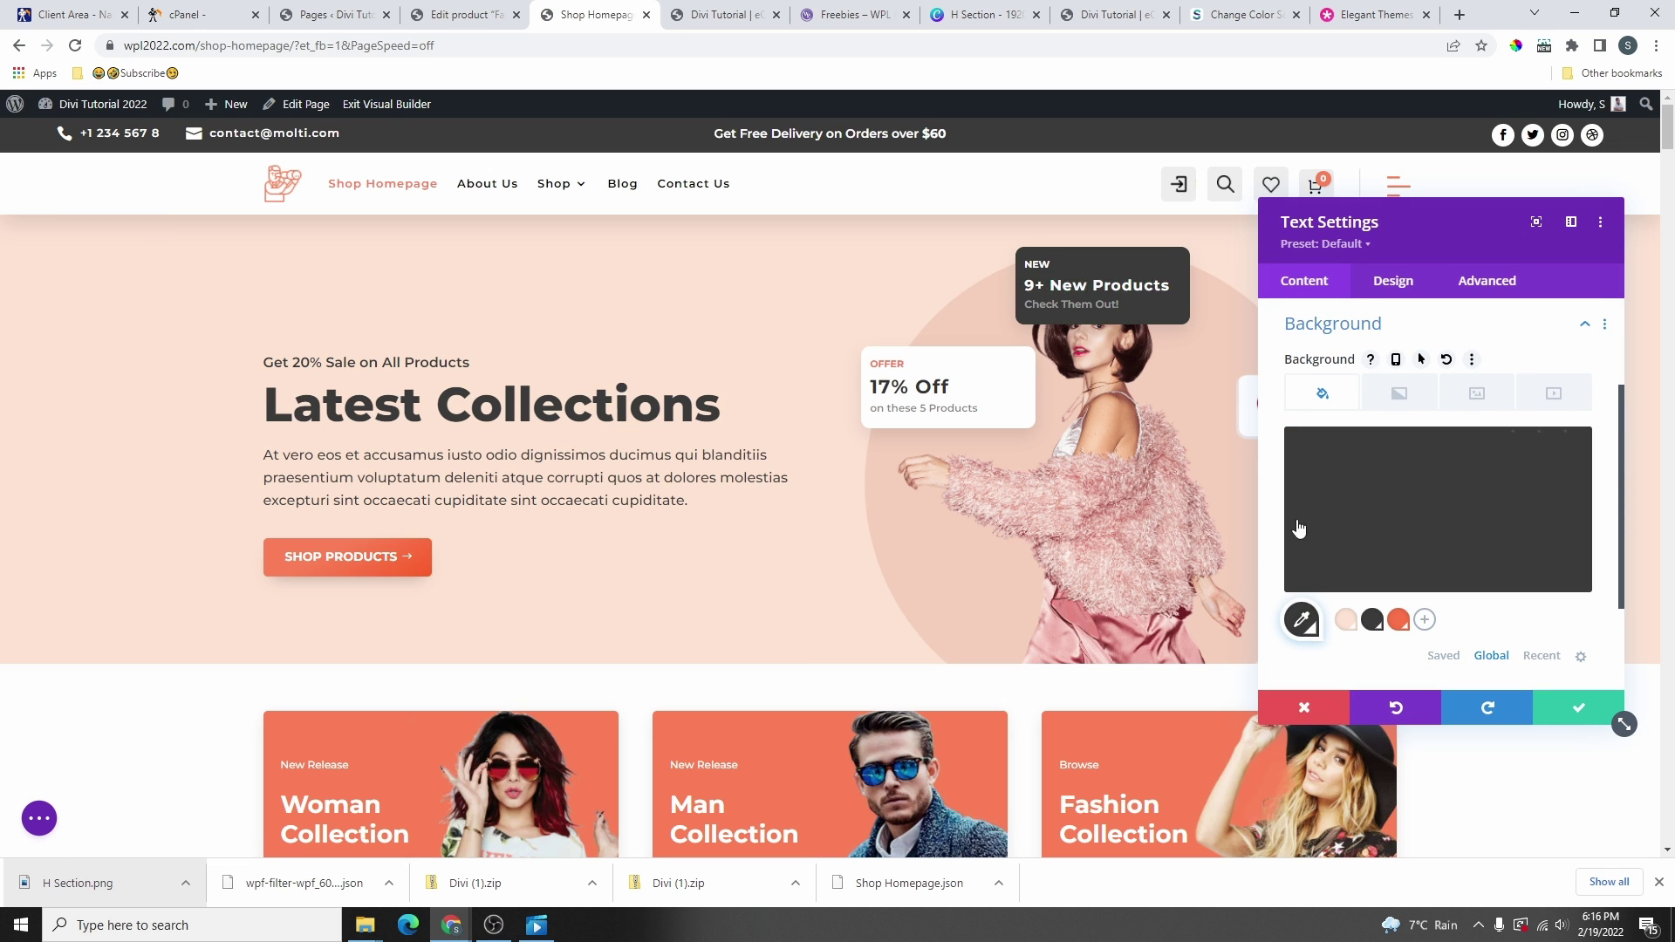
{"action": "left_click", "coordinate": [1579, 707]}
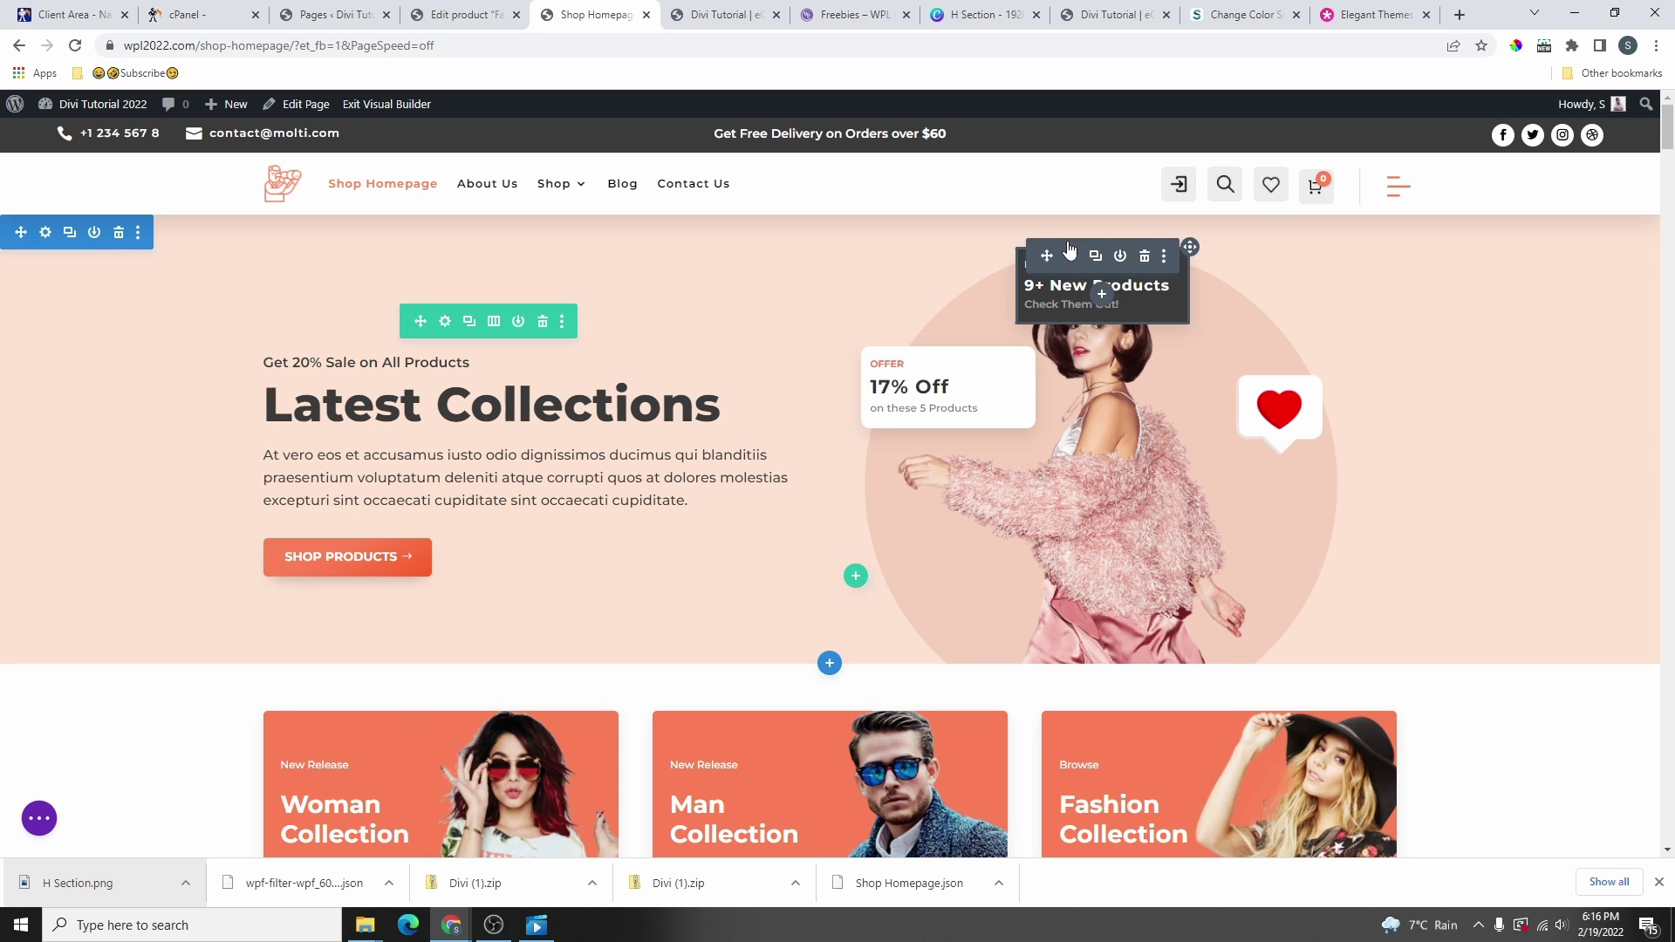
- Open the settings of the "9+ New Products" badge and filter them to Modified Styles
{"action": "left_click", "coordinate": [1073, 258]}
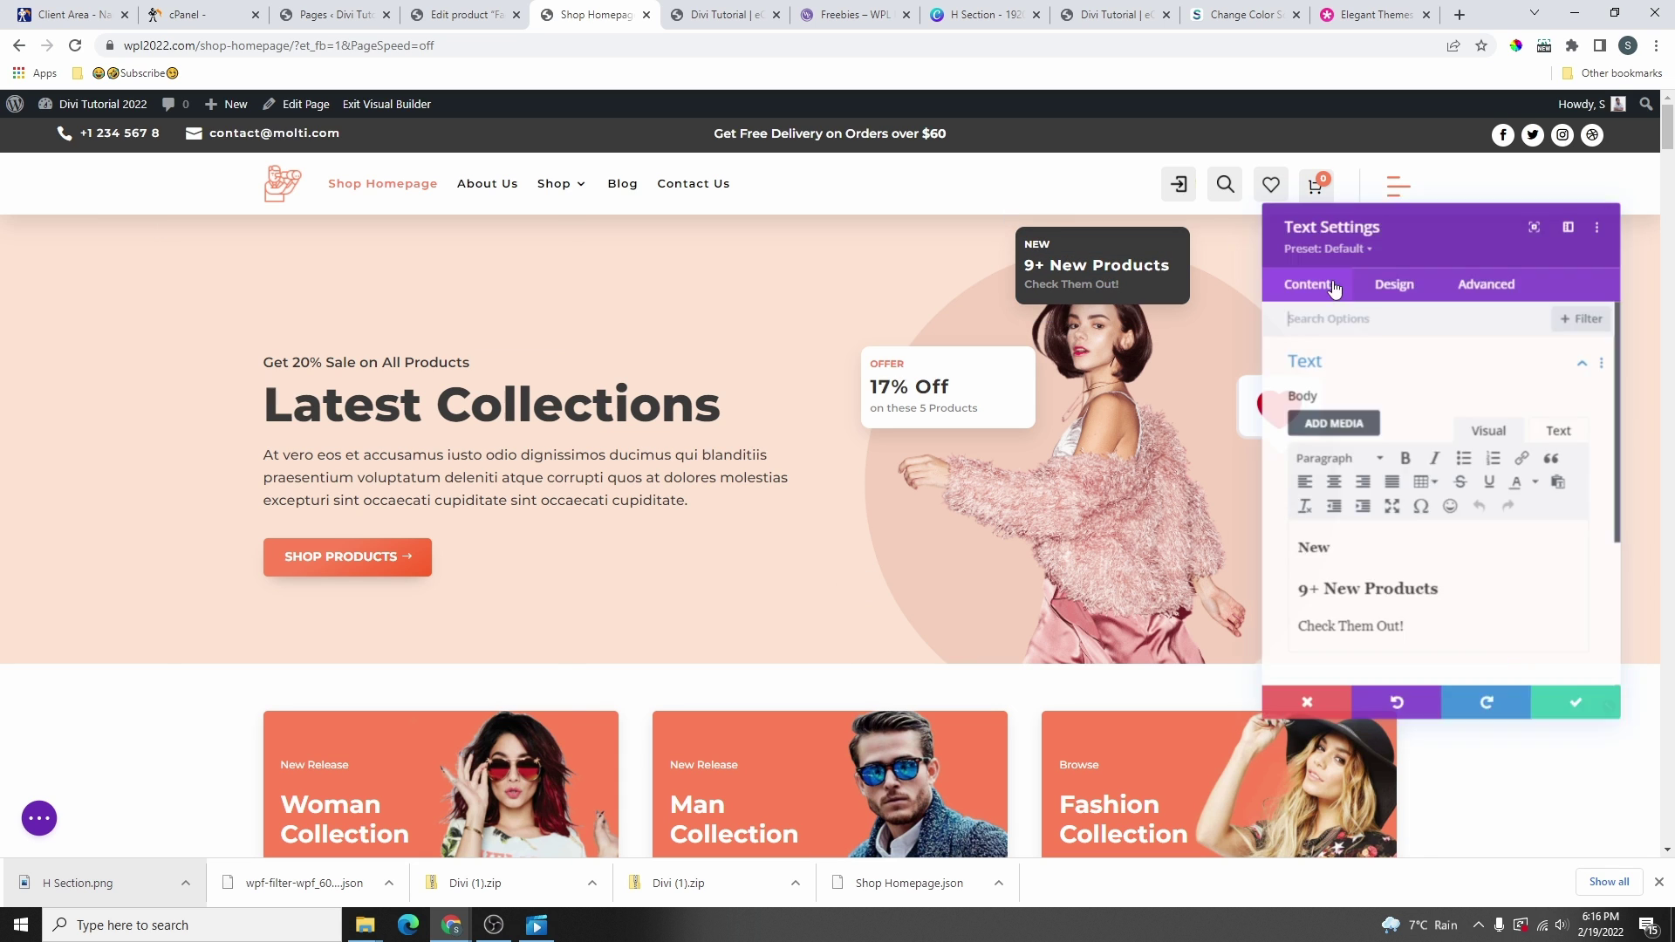
{"action": "left_click_drag", "start_coordinate": [1328, 284], "coordinate": [263, 252]}
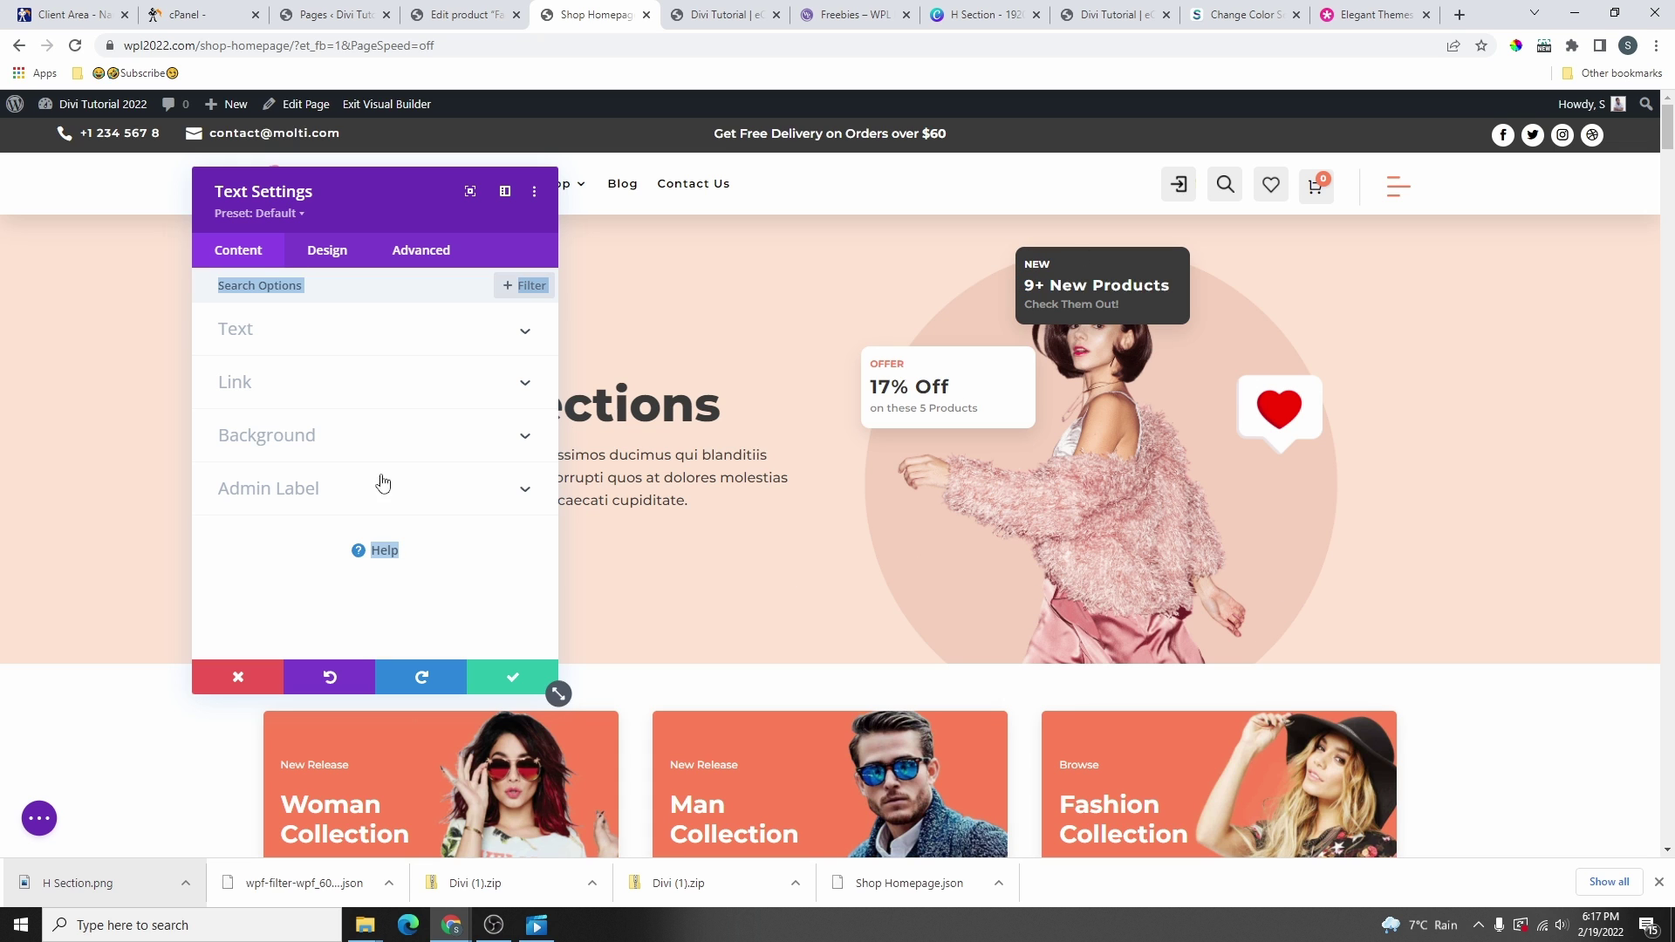
{"action": "left_click", "coordinate": [534, 288]}
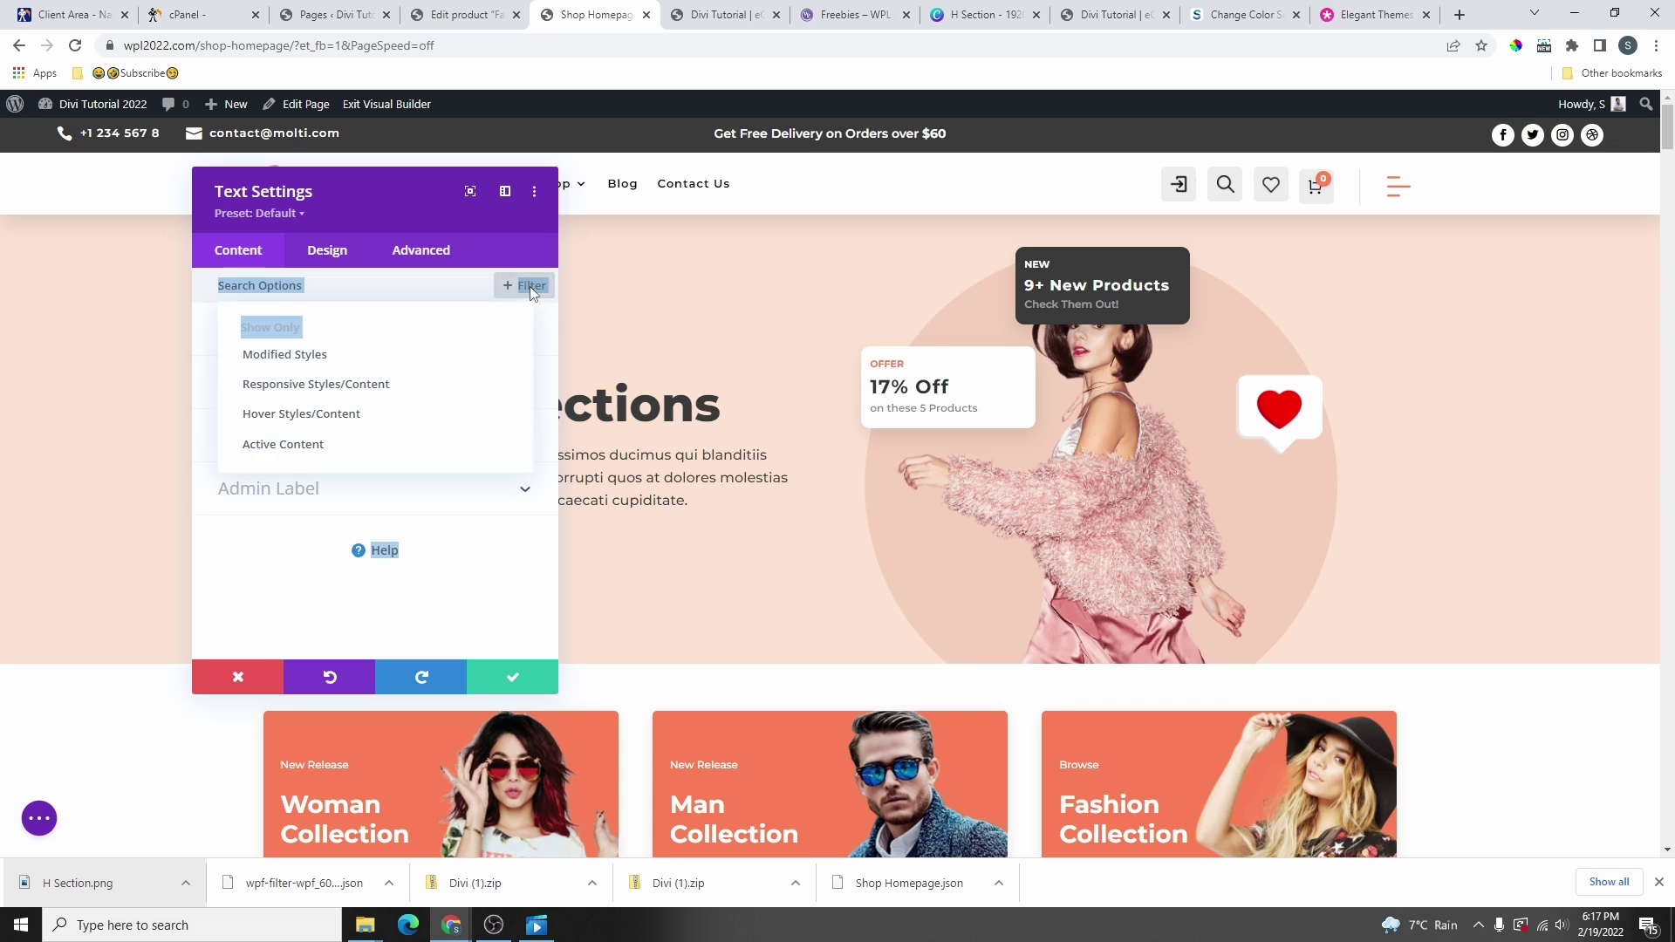
{"action": "left_click", "coordinate": [318, 355]}
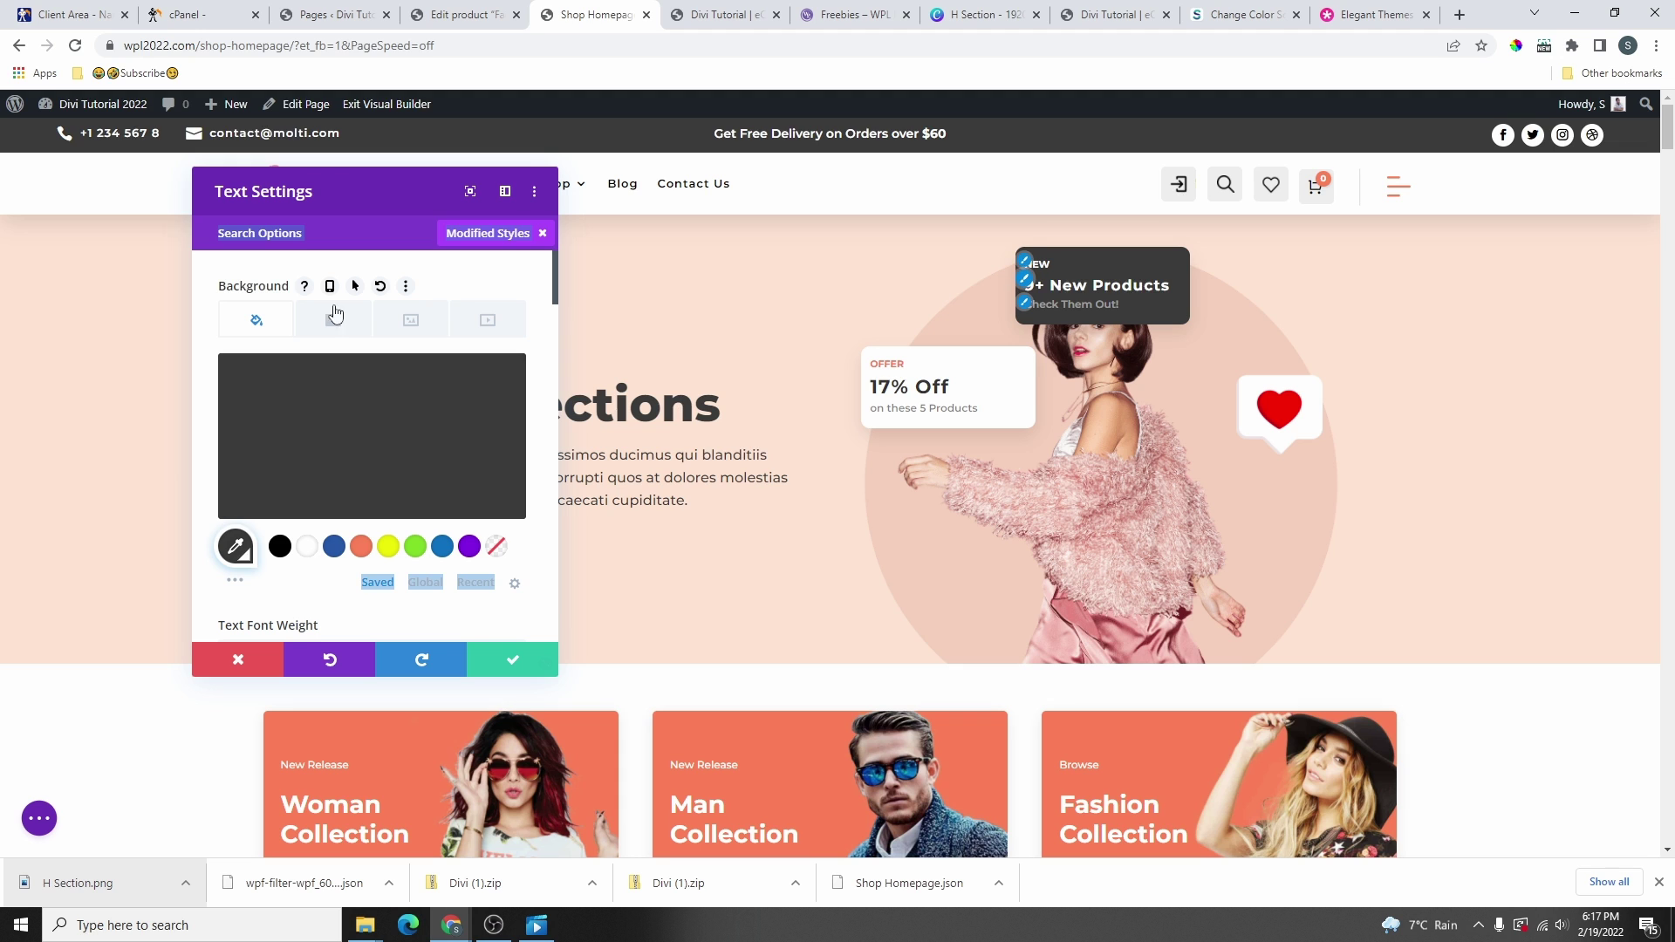
- Anchor the "9+ New Products" badge at the top-left location with a 247px vertical and 446px horizontal offset
{"action": "scroll", "coordinate": [395, 567], "scroll_direction": "down", "scroll_amount": 5}
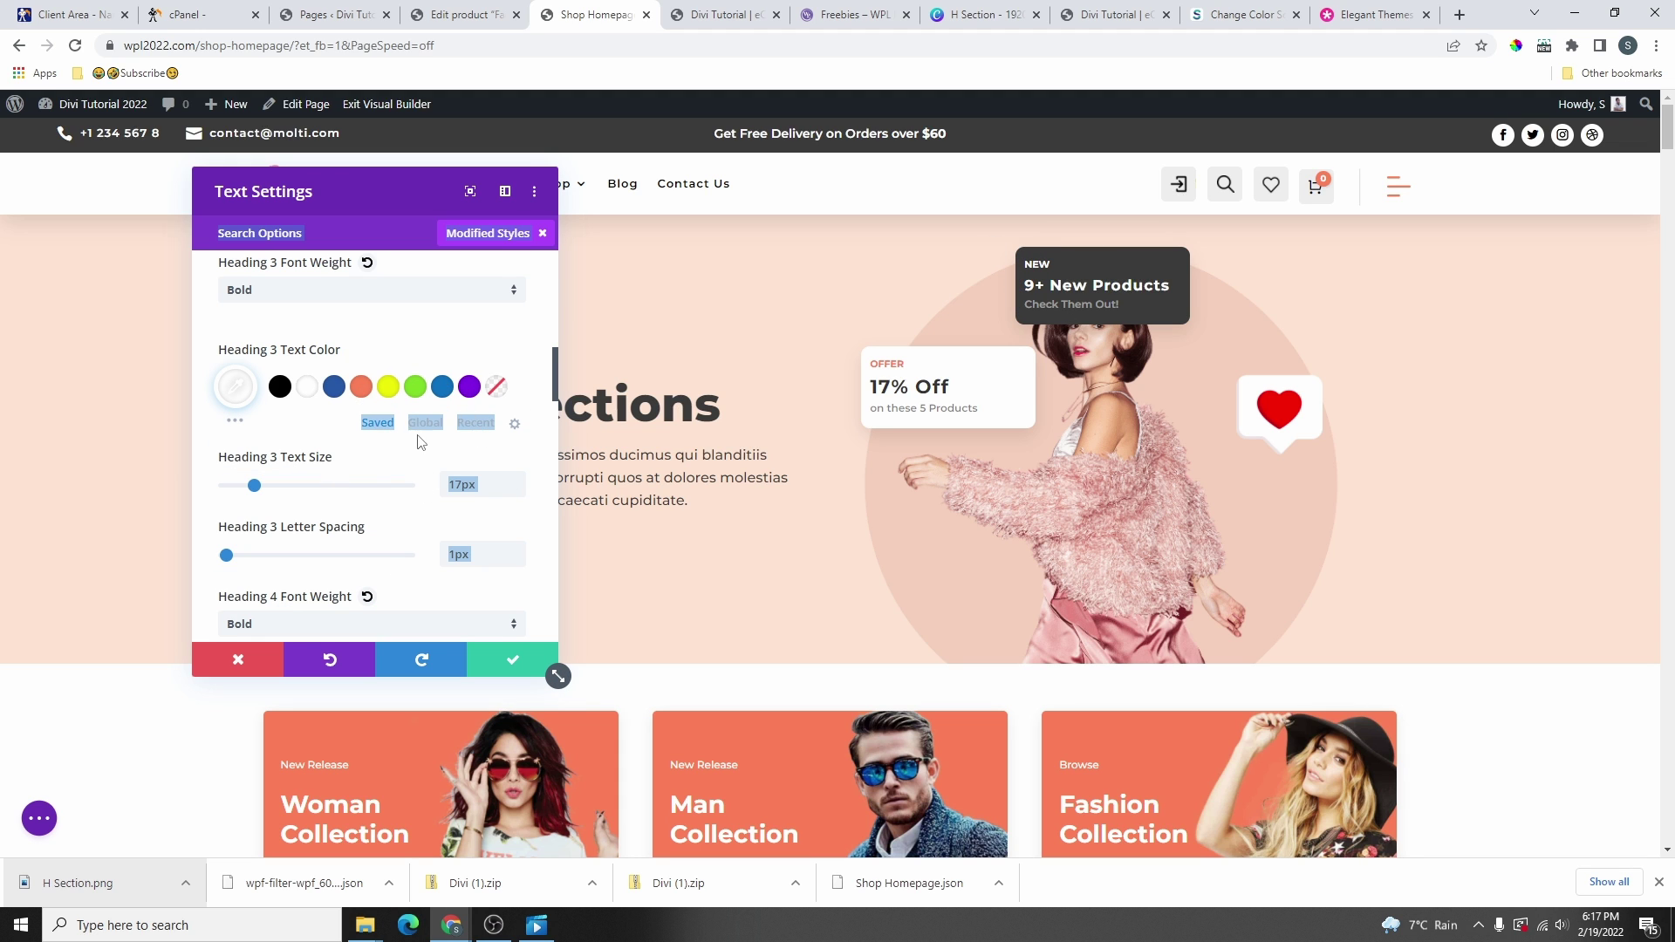
{"action": "scroll", "coordinate": [418, 440], "scroll_direction": "down", "scroll_amount": 3}
{"action": "scroll", "coordinate": [419, 449], "scroll_direction": "down", "scroll_amount": 3}
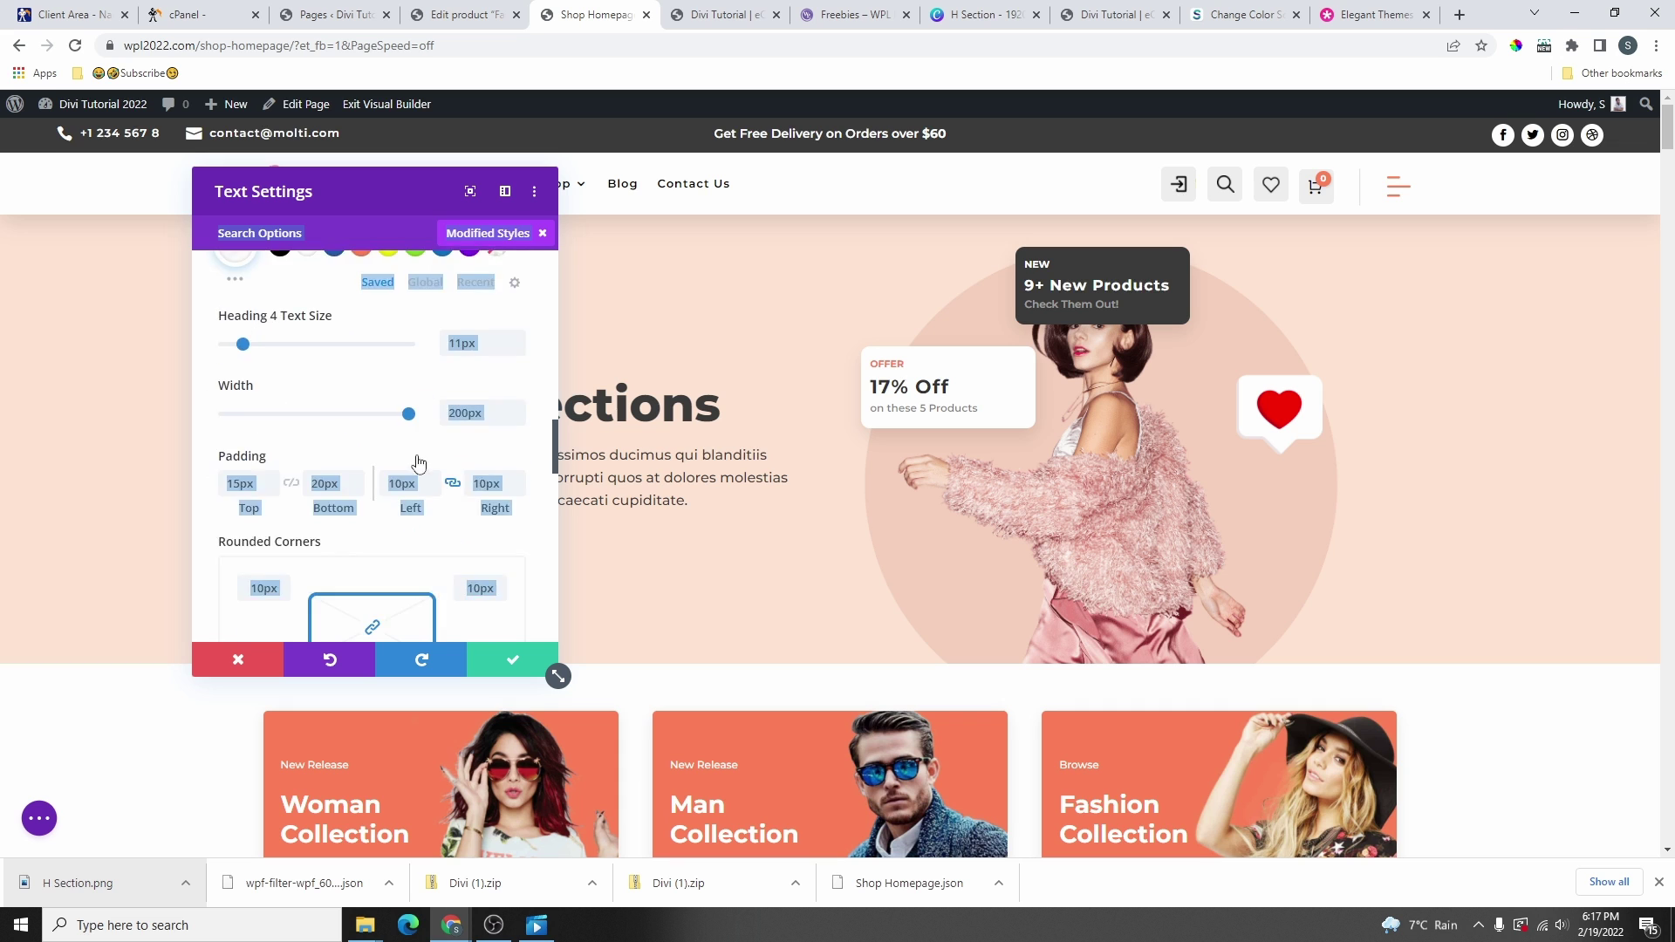
{"action": "scroll", "coordinate": [418, 462], "scroll_direction": "down", "scroll_amount": 10}
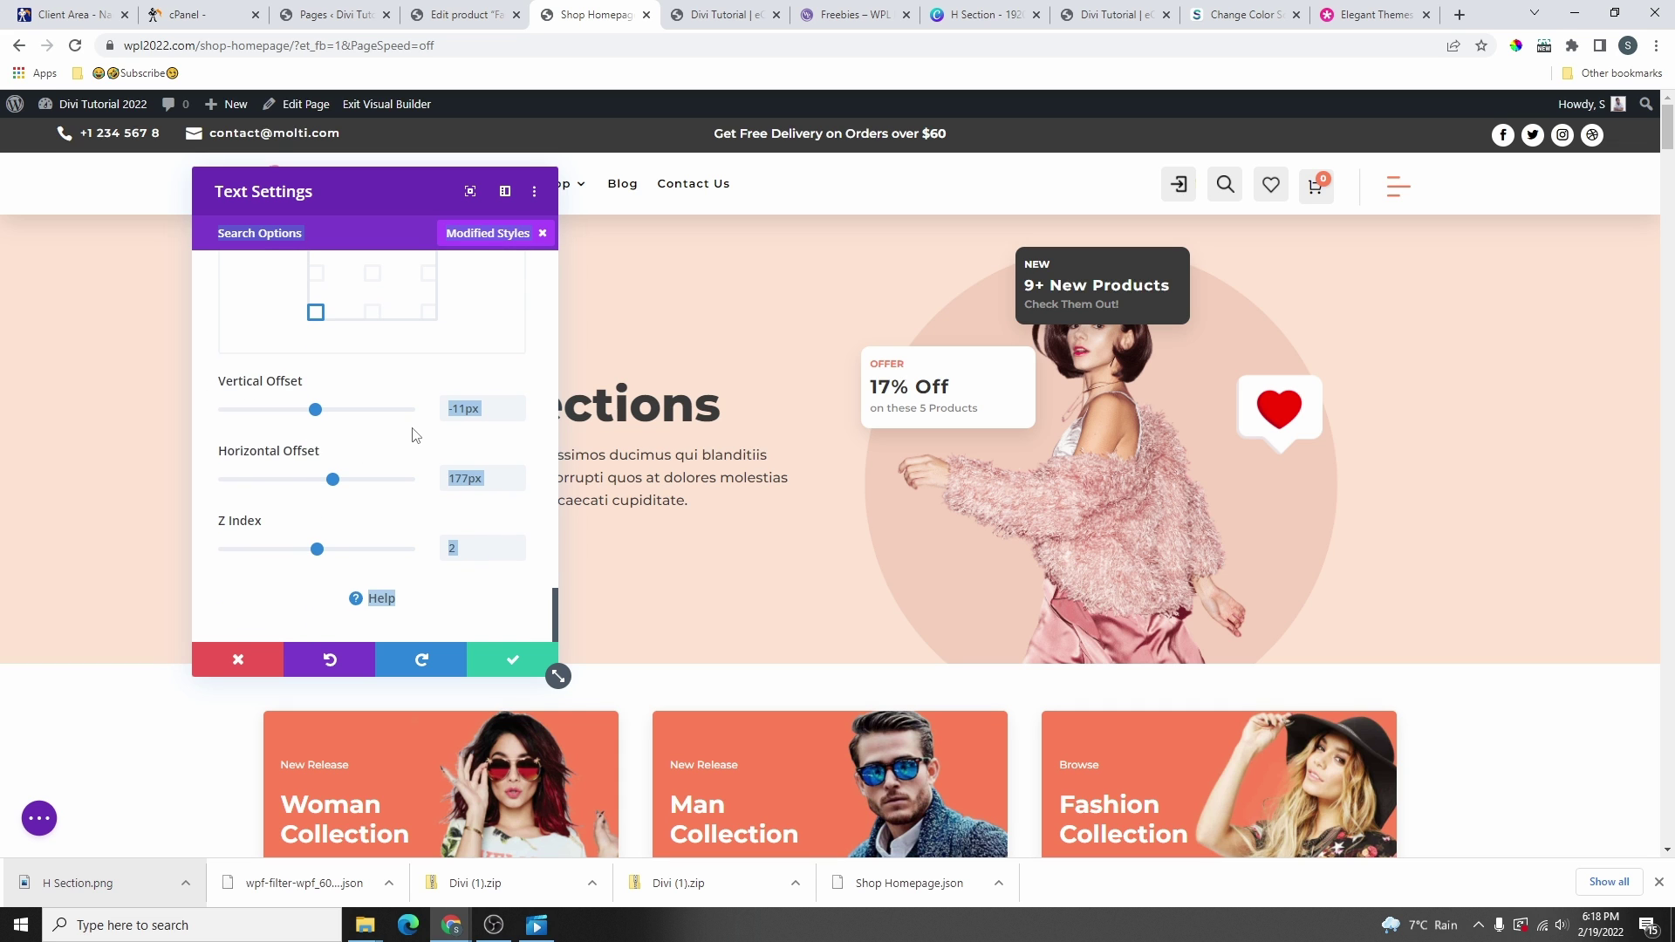
{"action": "scroll", "coordinate": [415, 436], "scroll_direction": "up", "scroll_amount": 3}
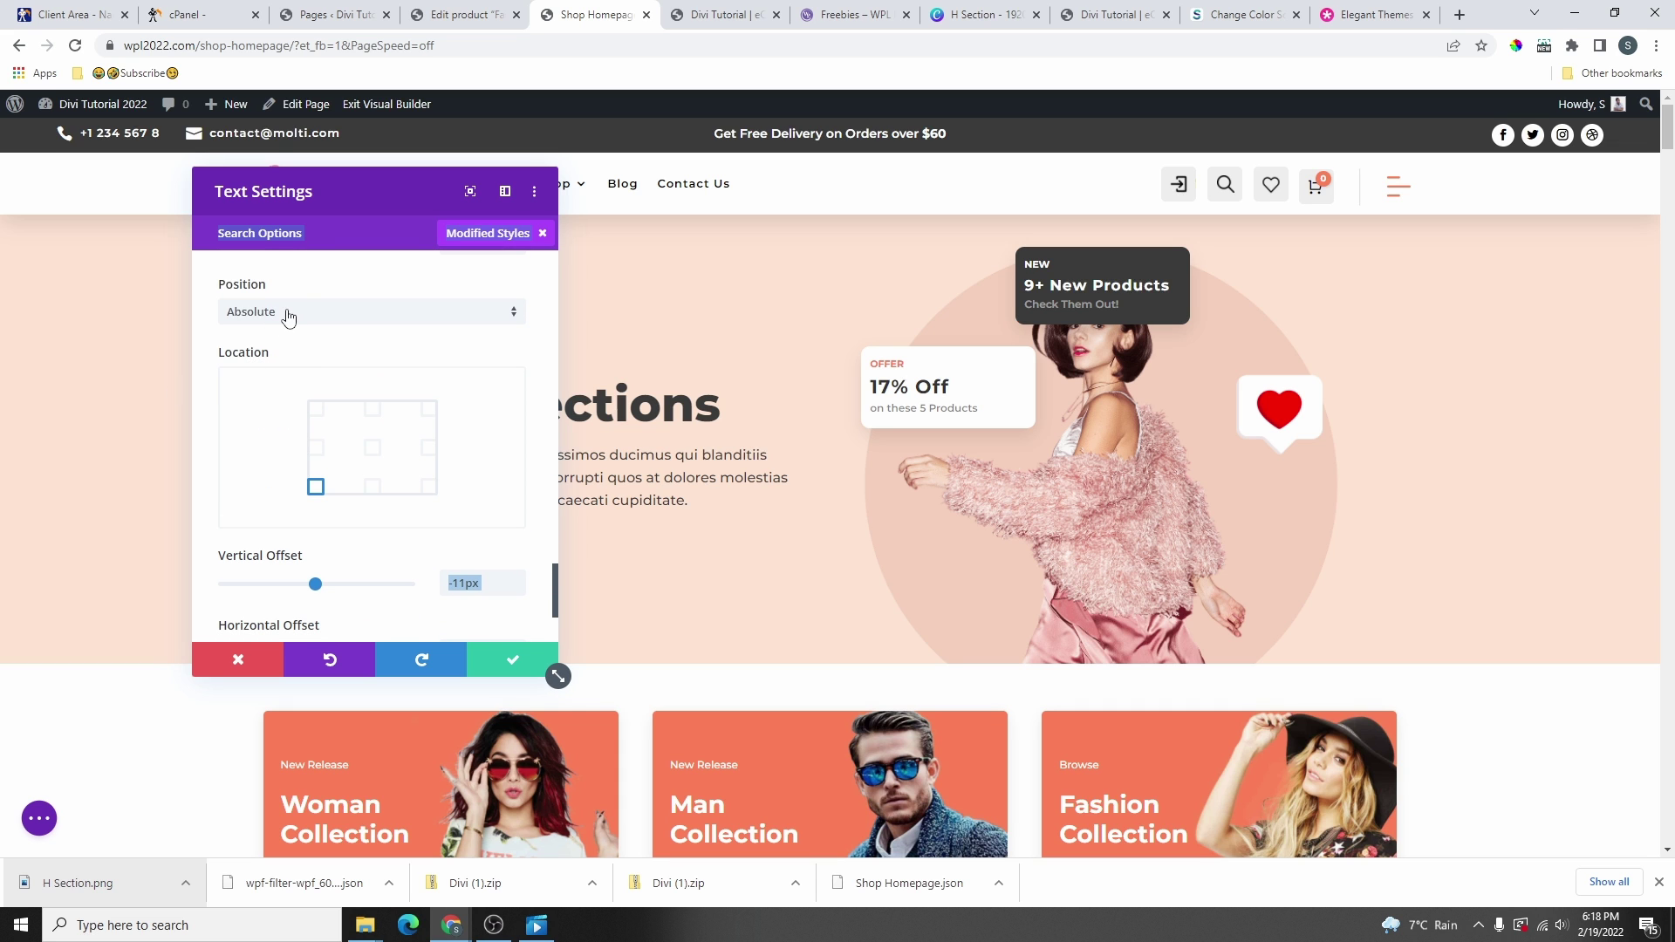
{"action": "left_click", "coordinate": [317, 408]}
{"action": "left_click_drag", "start_coordinate": [316, 410], "coordinate": [358, 494]}
{"action": "left_click_drag", "start_coordinate": [1246, 585], "coordinate": [1308, 558]}
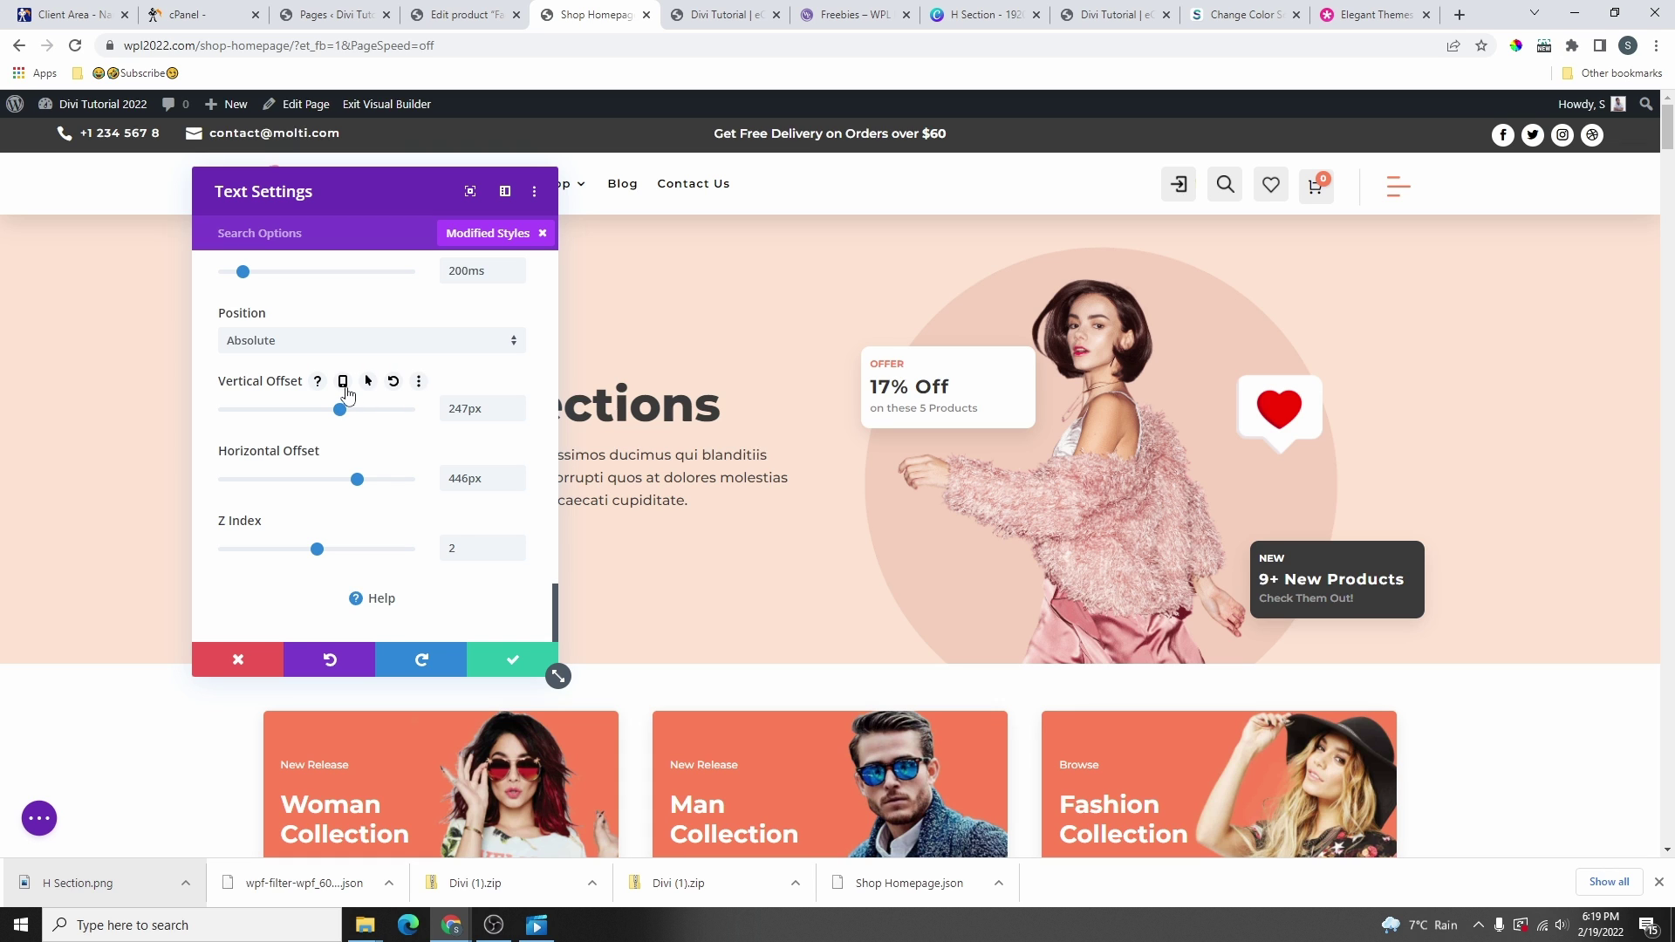
- Give the "9+ New Products" badge tablet-specific offsets of -47px vertical and 275px horizontal
{"action": "left_click", "coordinate": [345, 384]}
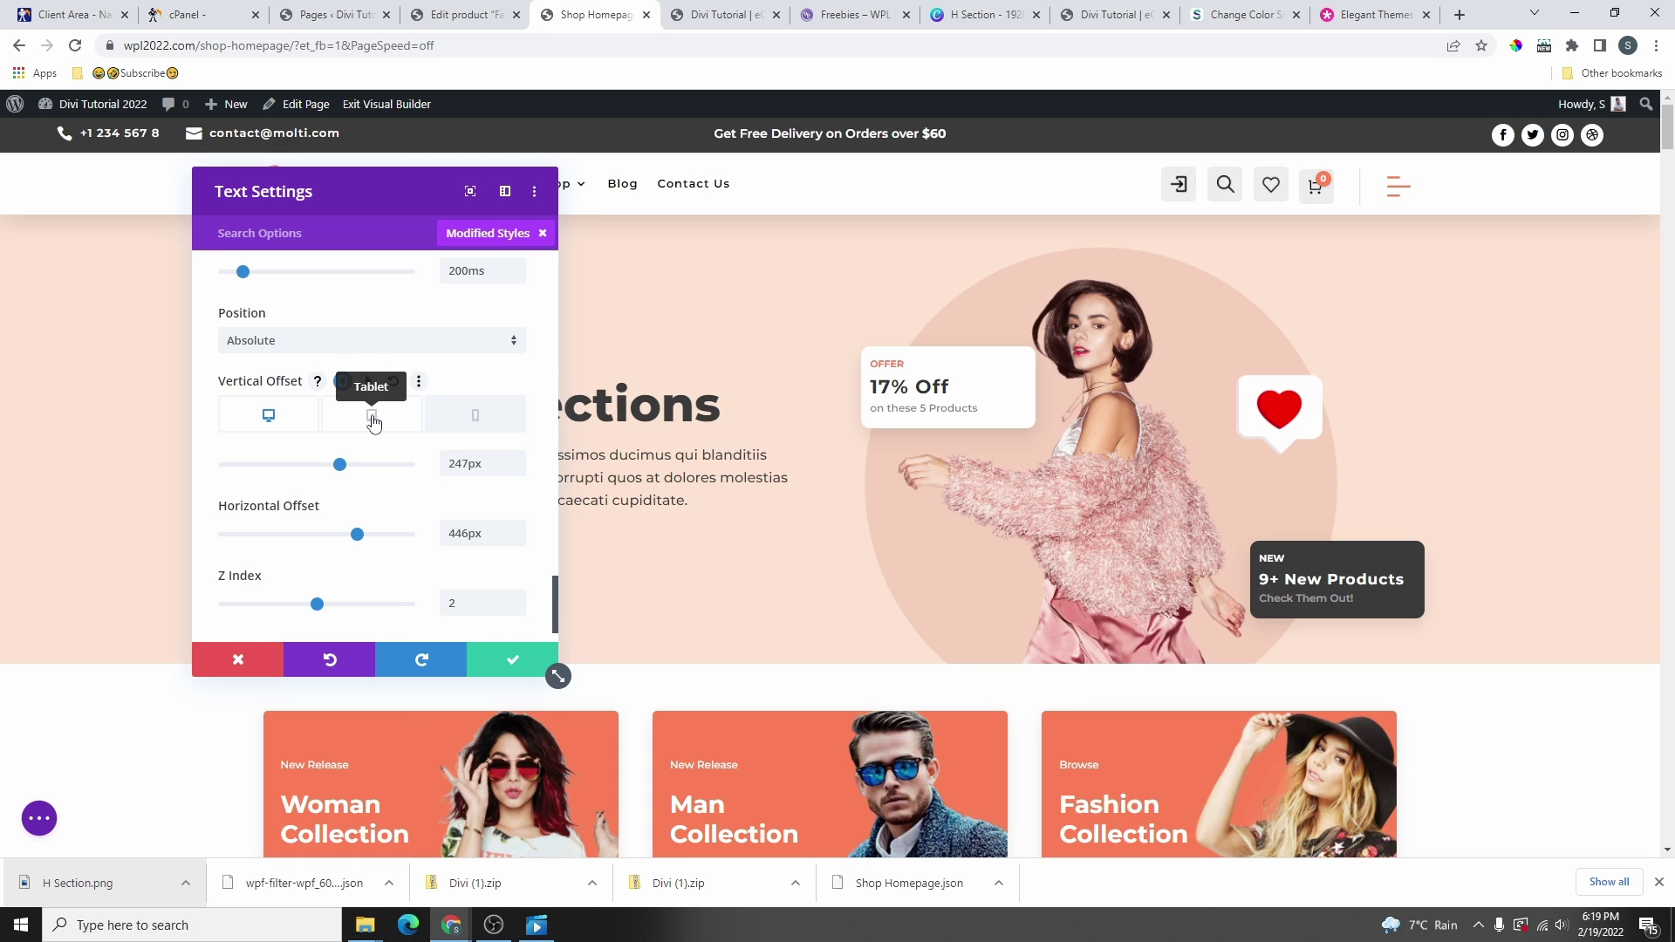
{"action": "left_click", "coordinate": [373, 419]}
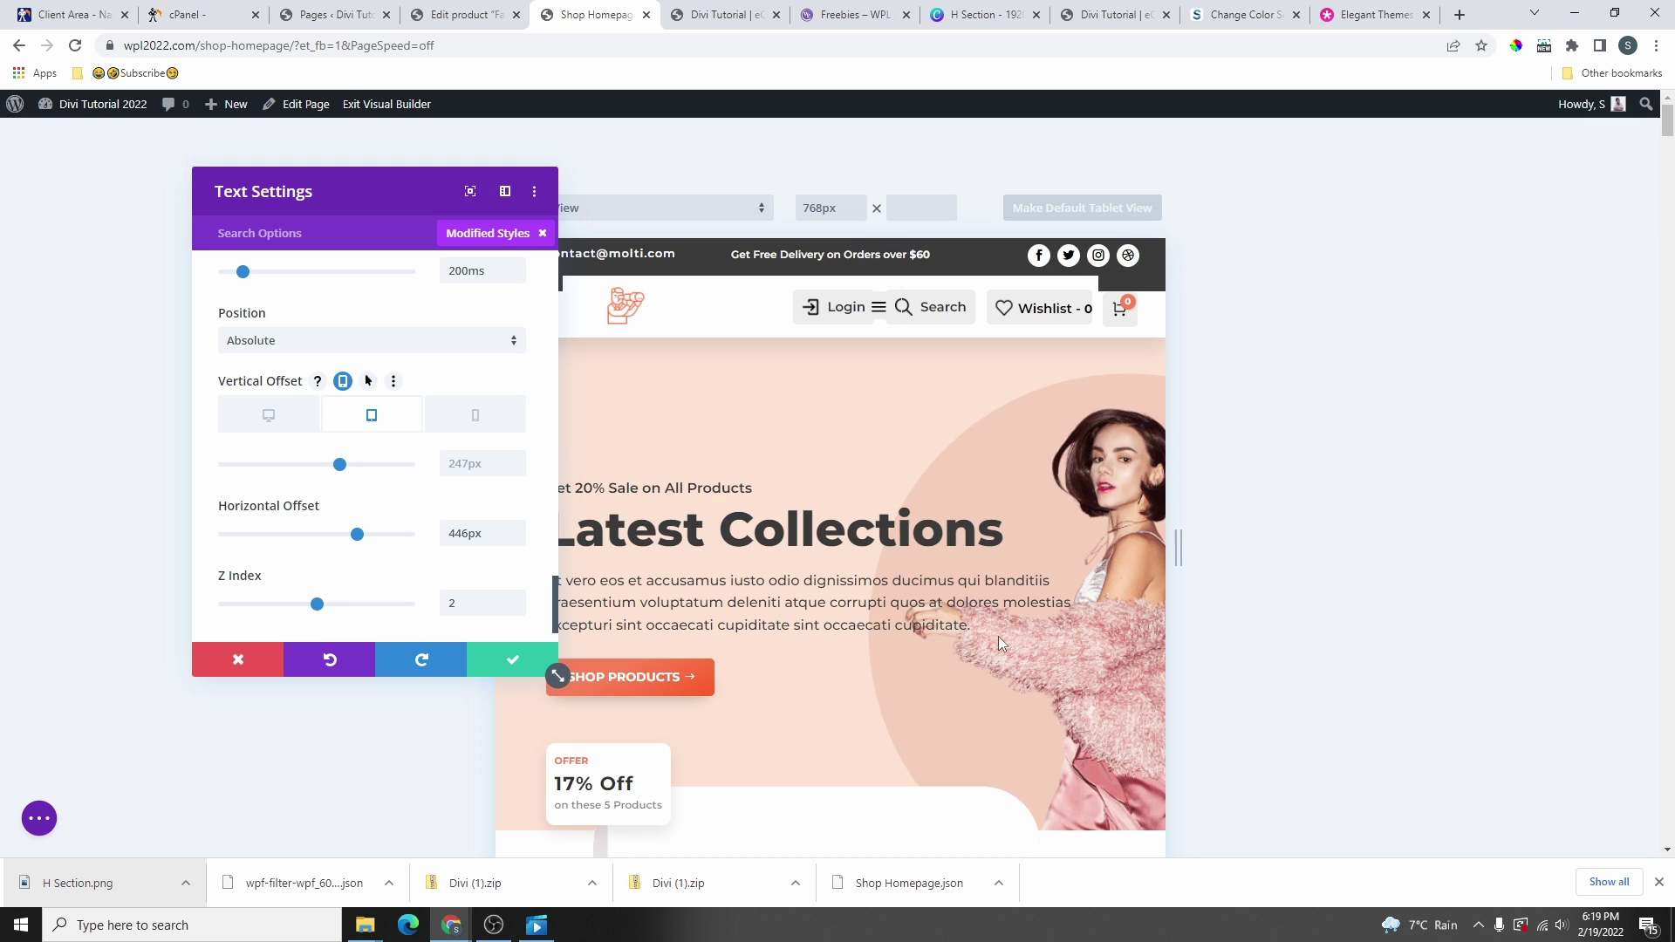
{"action": "scroll", "coordinate": [988, 644], "scroll_direction": "down", "scroll_amount": 4}
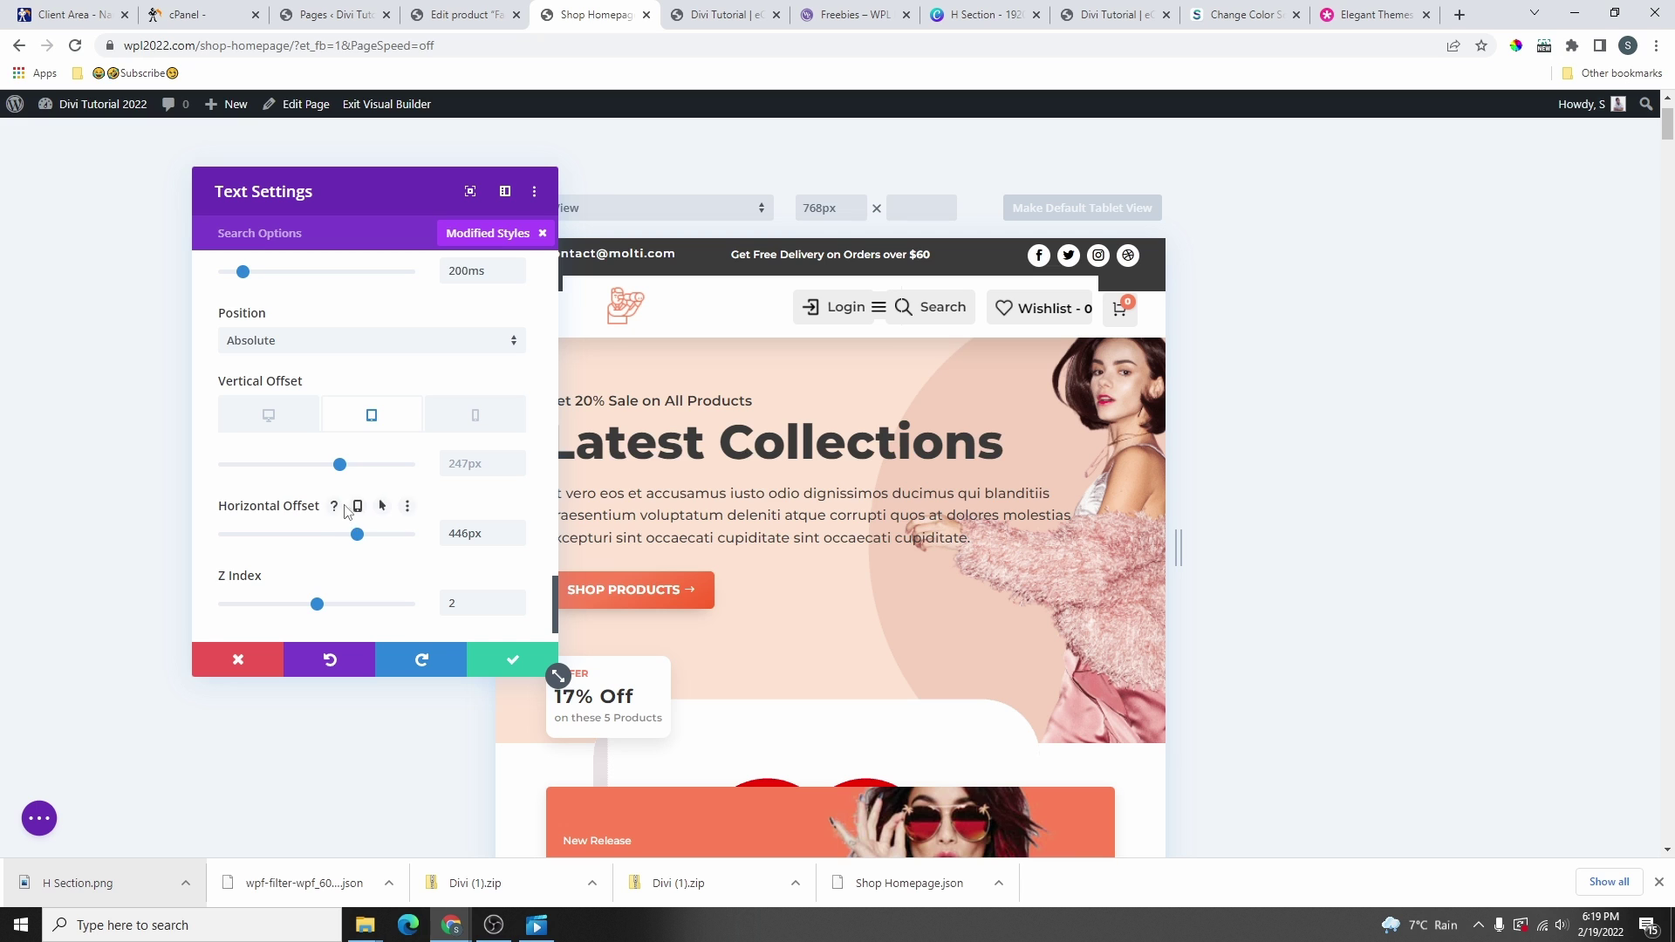
{"action": "left_click", "coordinate": [360, 507]}
{"action": "left_click_drag", "start_coordinate": [339, 464], "coordinate": [312, 464]}
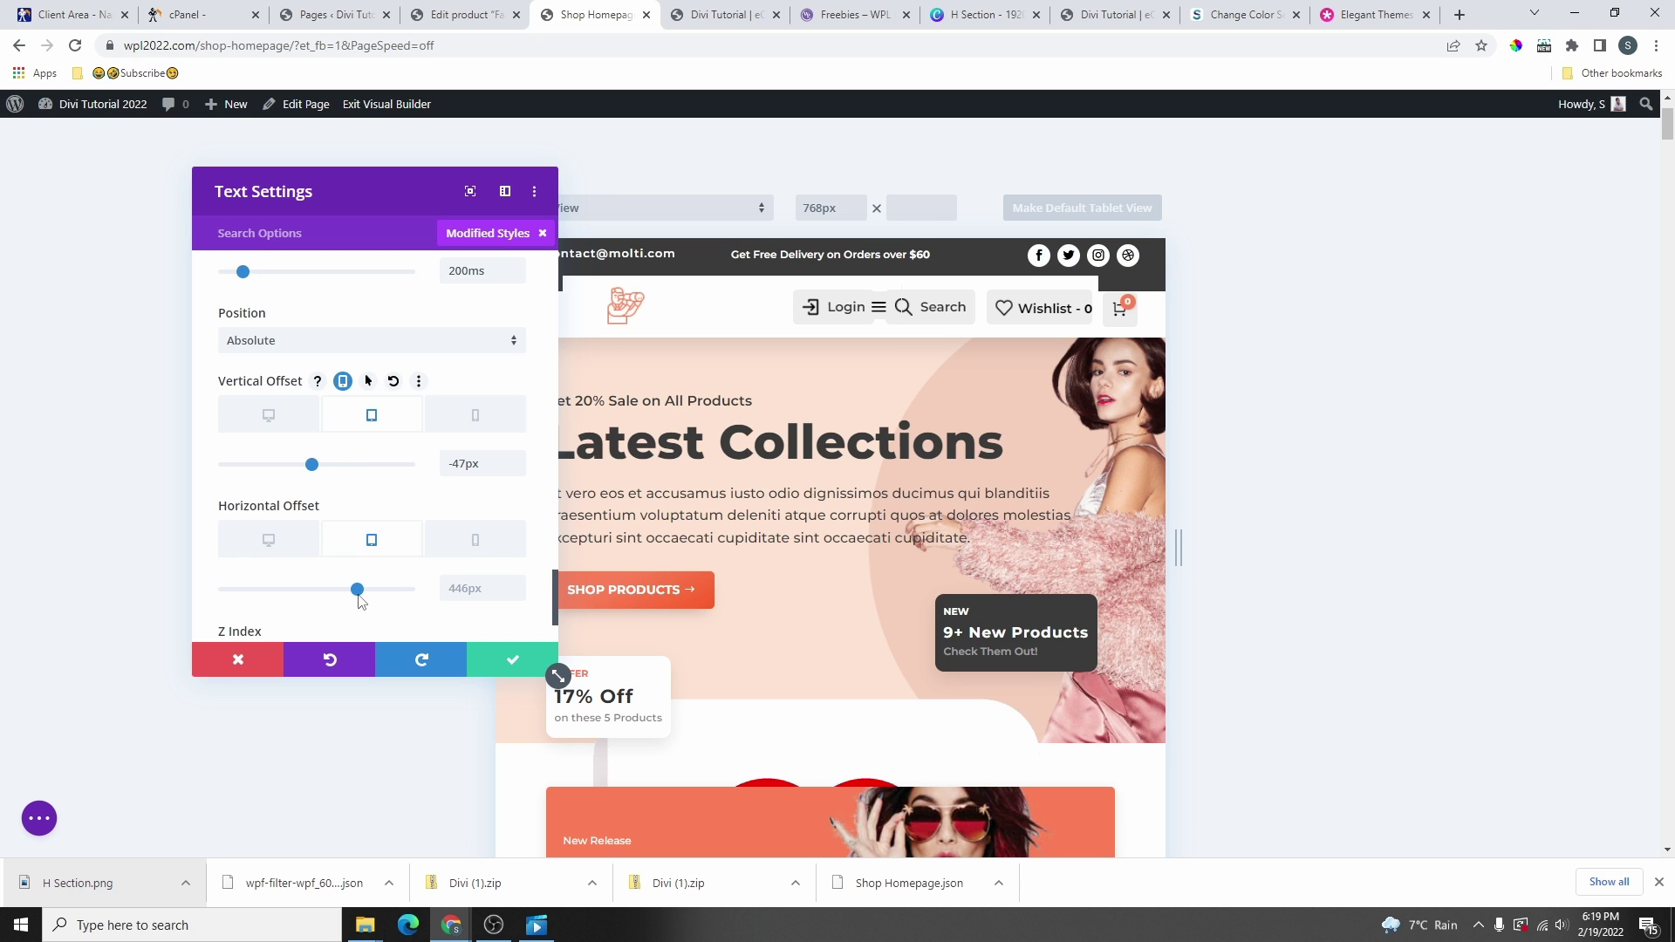
{"action": "left_click_drag", "start_coordinate": [358, 597], "coordinate": [345, 596]}
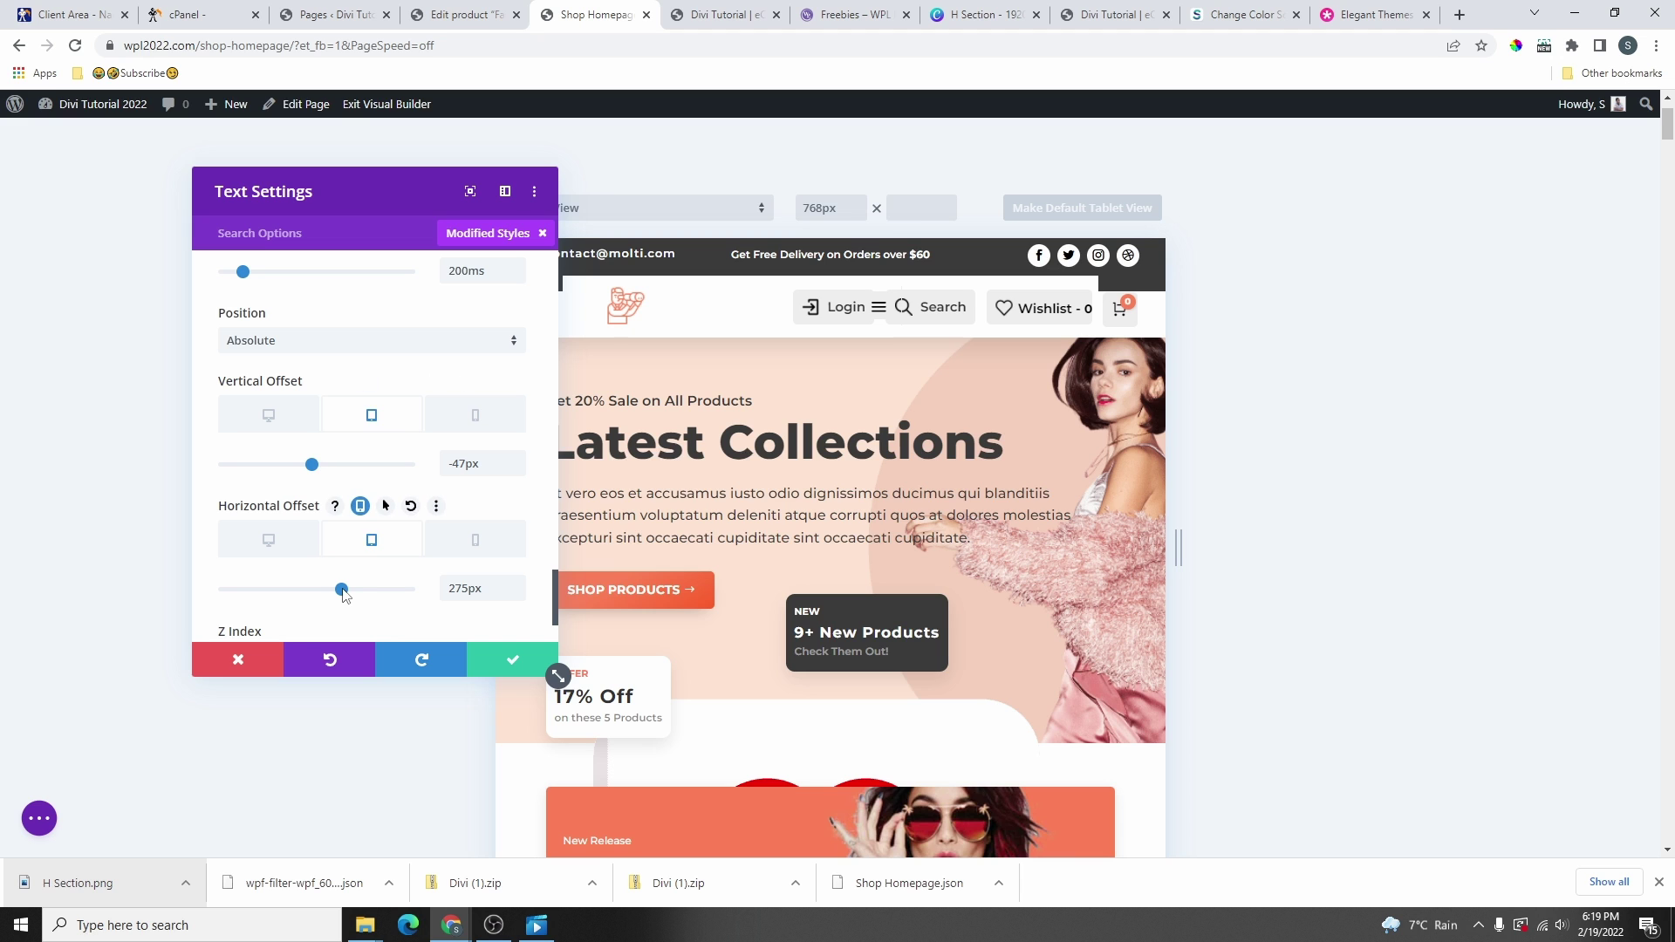
- Set the badge's phone offsets to -37px vertical and 133px horizontal, return to the desktop view and save the module
{"action": "left_click", "coordinate": [476, 415]}
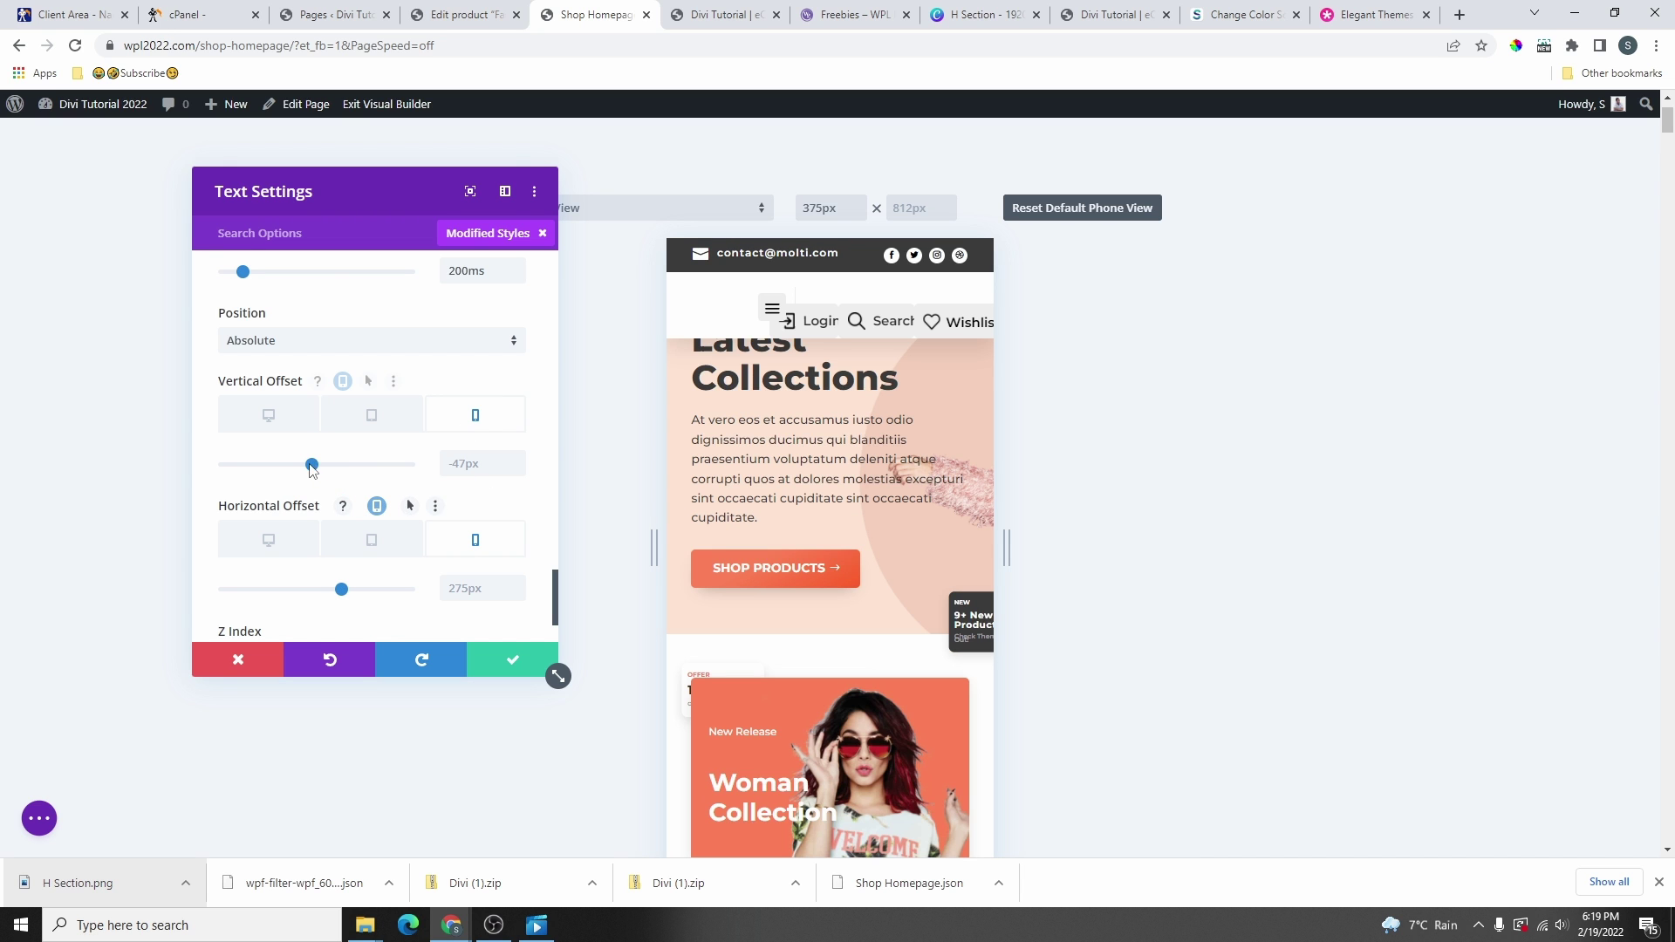
{"action": "left_click_drag", "start_coordinate": [308, 466], "coordinate": [306, 467]}
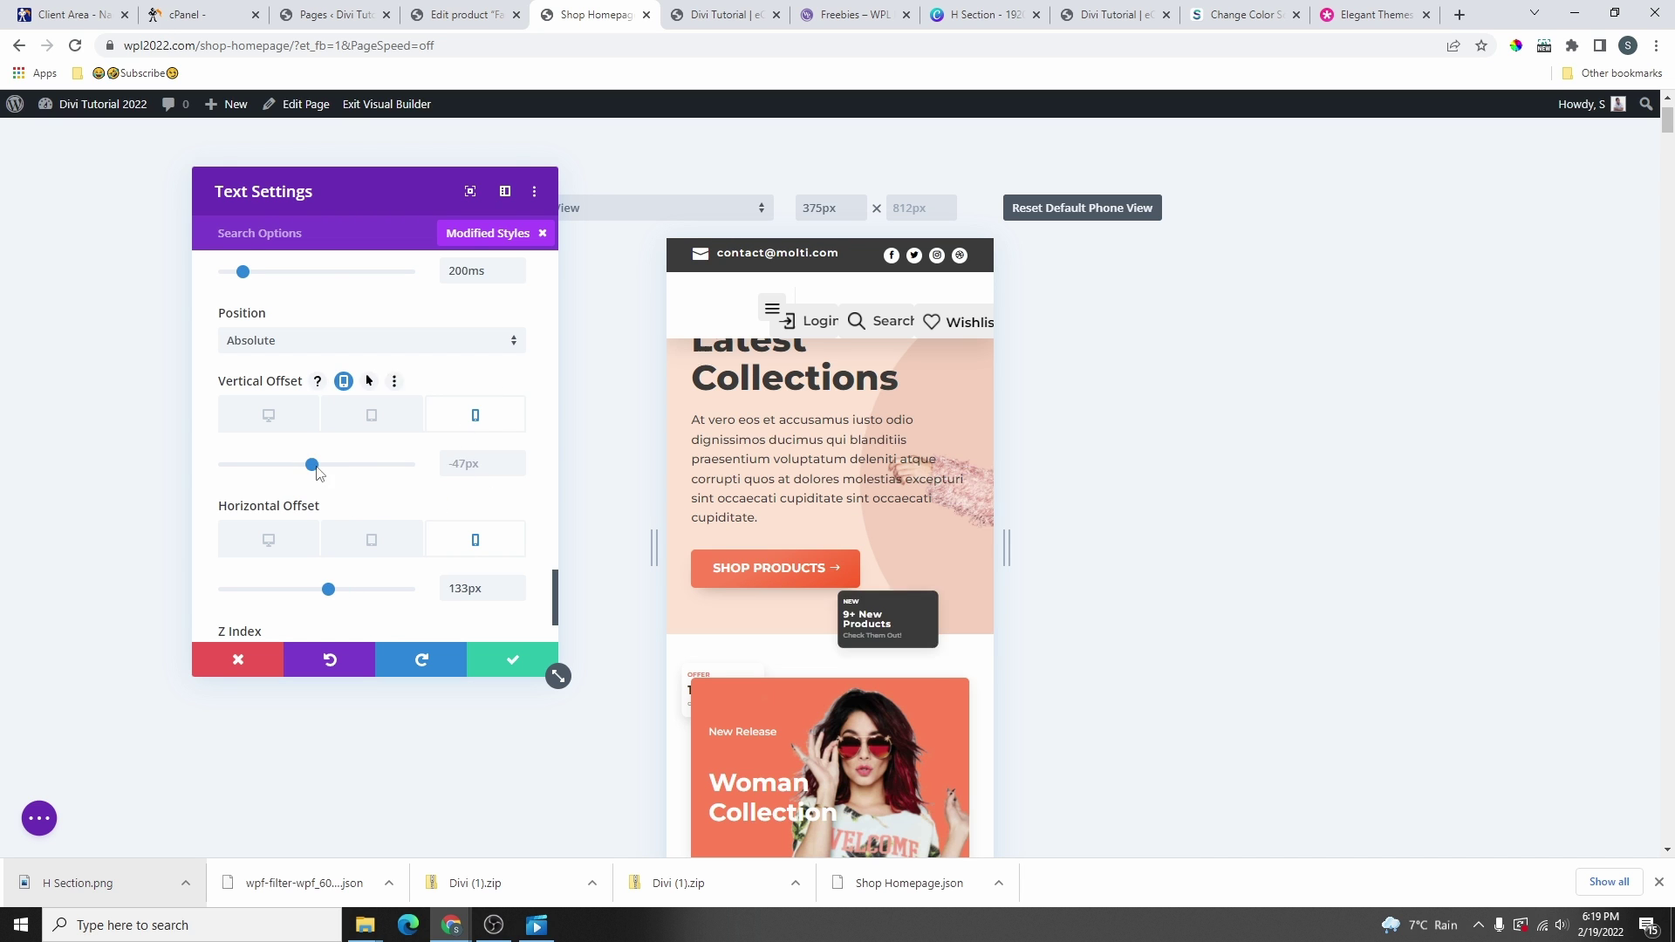
{"action": "left_click_drag", "start_coordinate": [309, 467], "coordinate": [314, 474]}
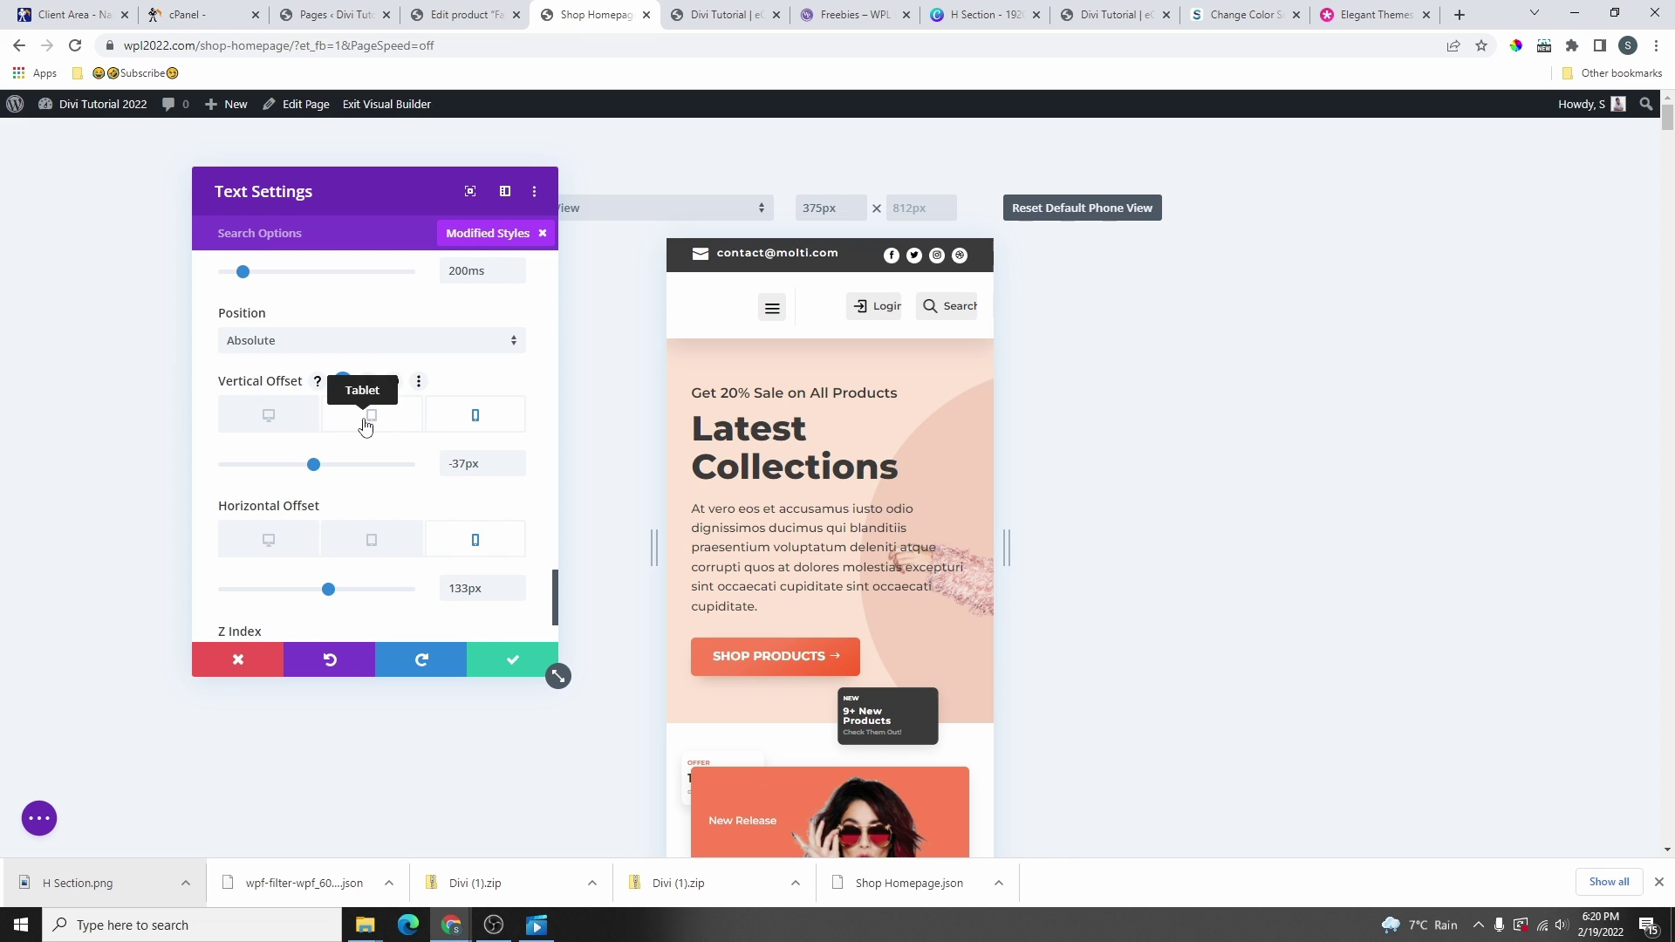
{"action": "left_click", "coordinate": [280, 415]}
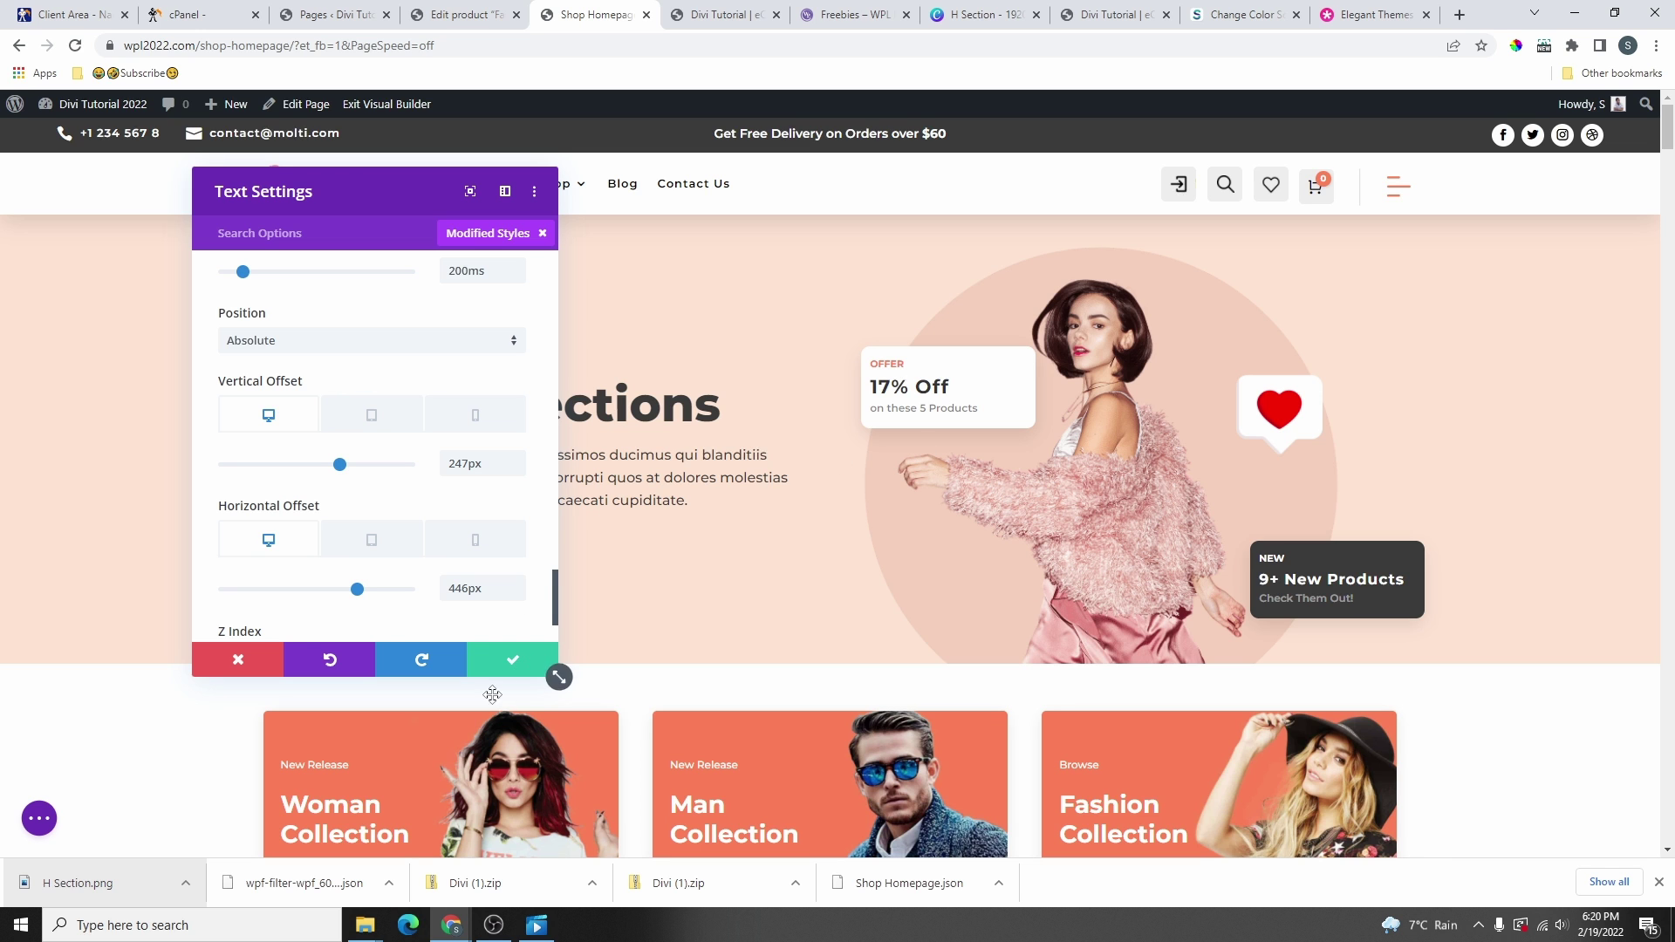
{"action": "left_click", "coordinate": [512, 652]}
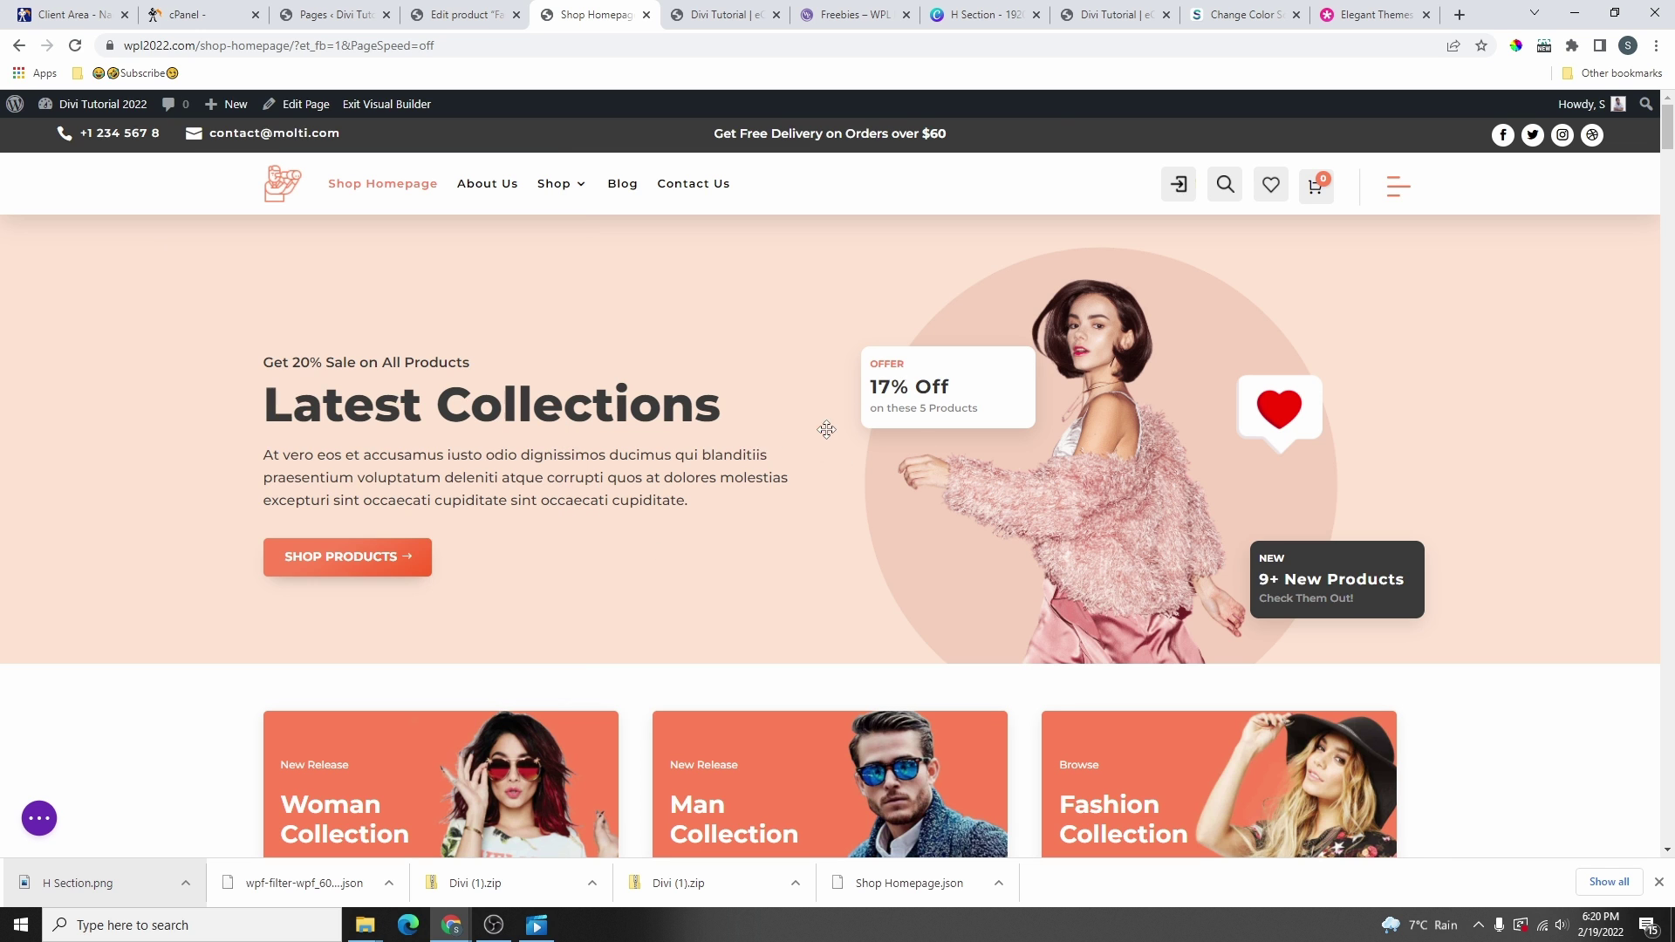
- Reposition the "17% Off" badge on desktop with a 10px vertical and -104px horizontal offset, using its Modified Styles
{"action": "left_click", "coordinate": [917, 356]}
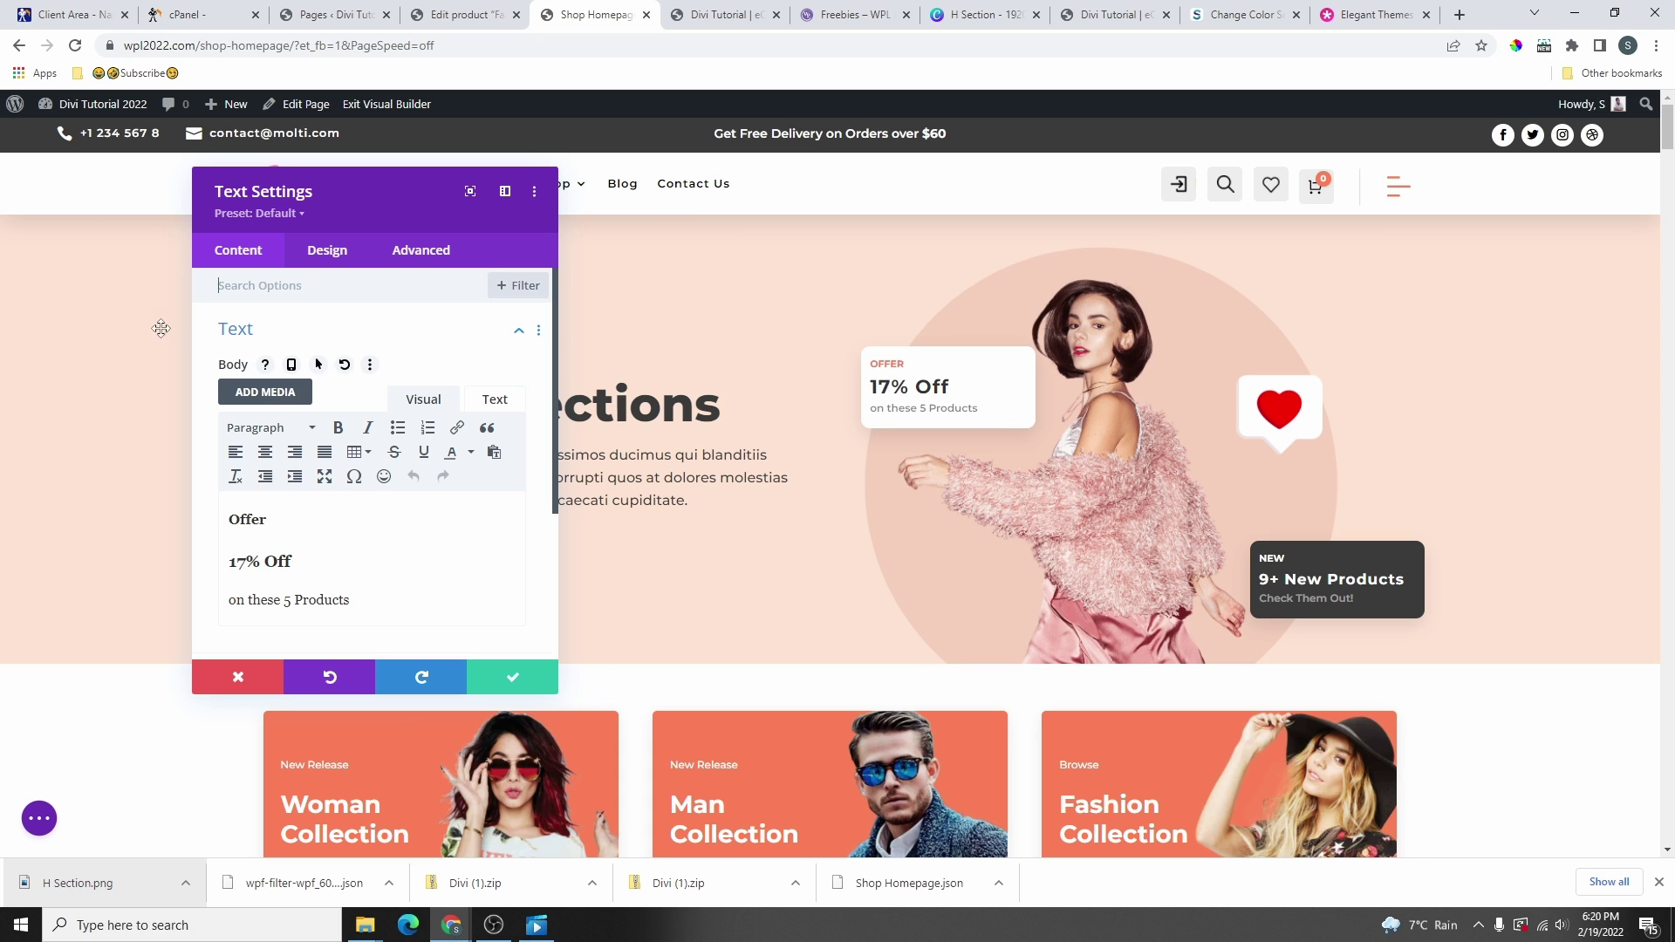
{"action": "left_click", "coordinate": [518, 285]}
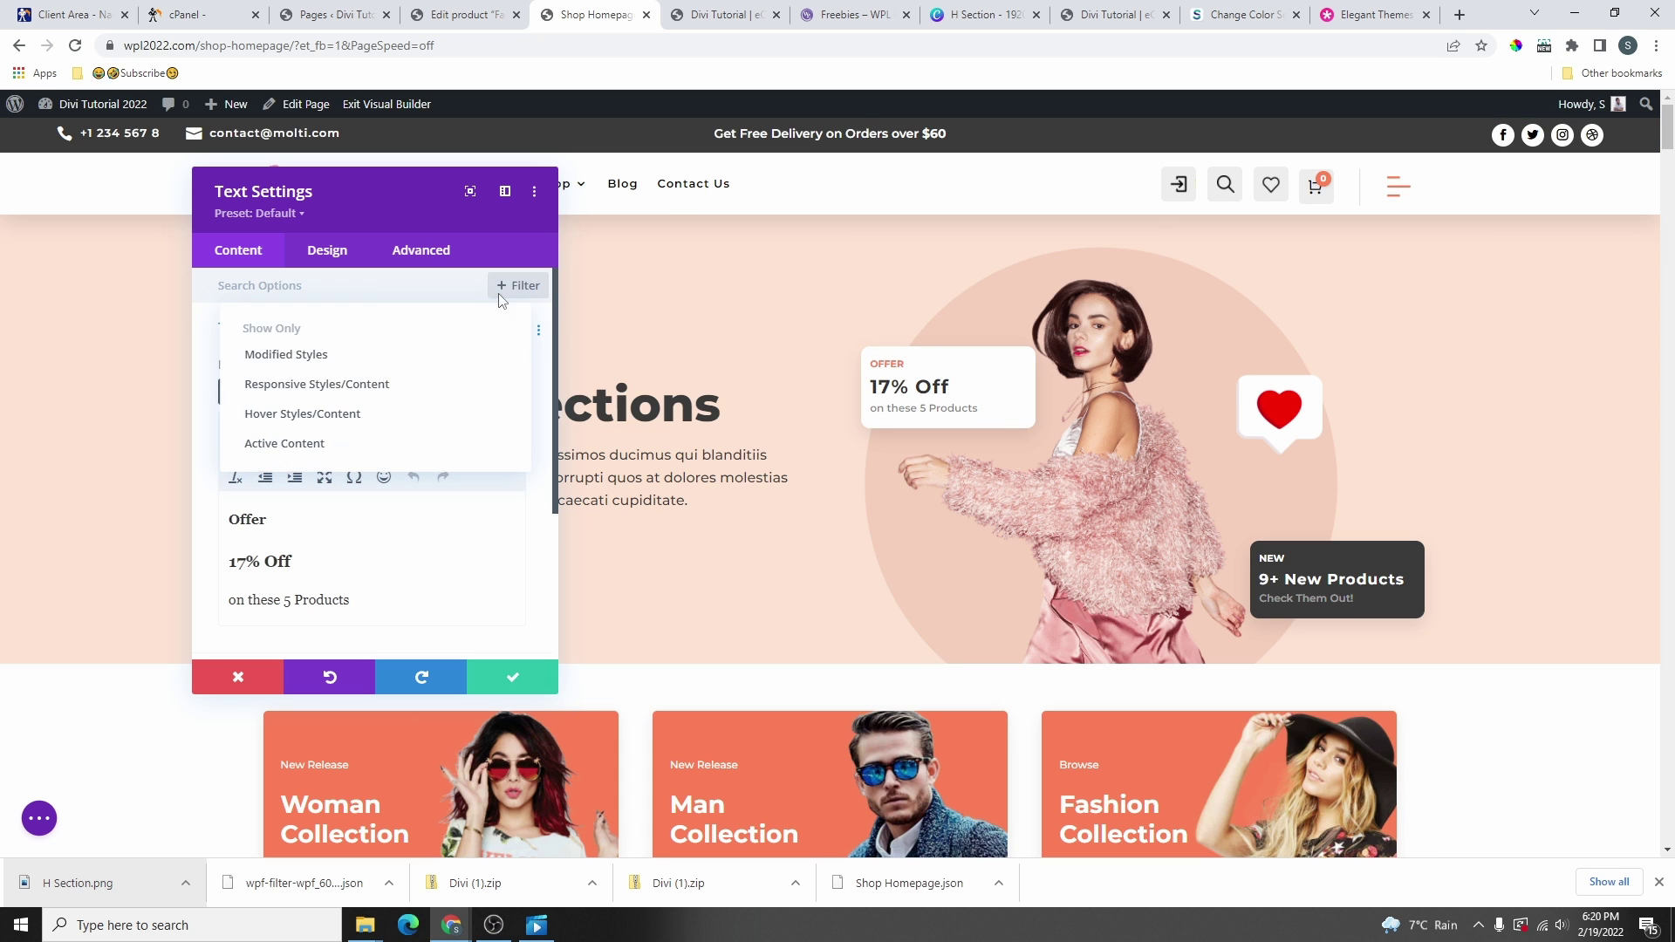
{"action": "left_click", "coordinate": [292, 358]}
{"action": "scroll", "coordinate": [397, 493], "scroll_direction": "down", "scroll_amount": 10}
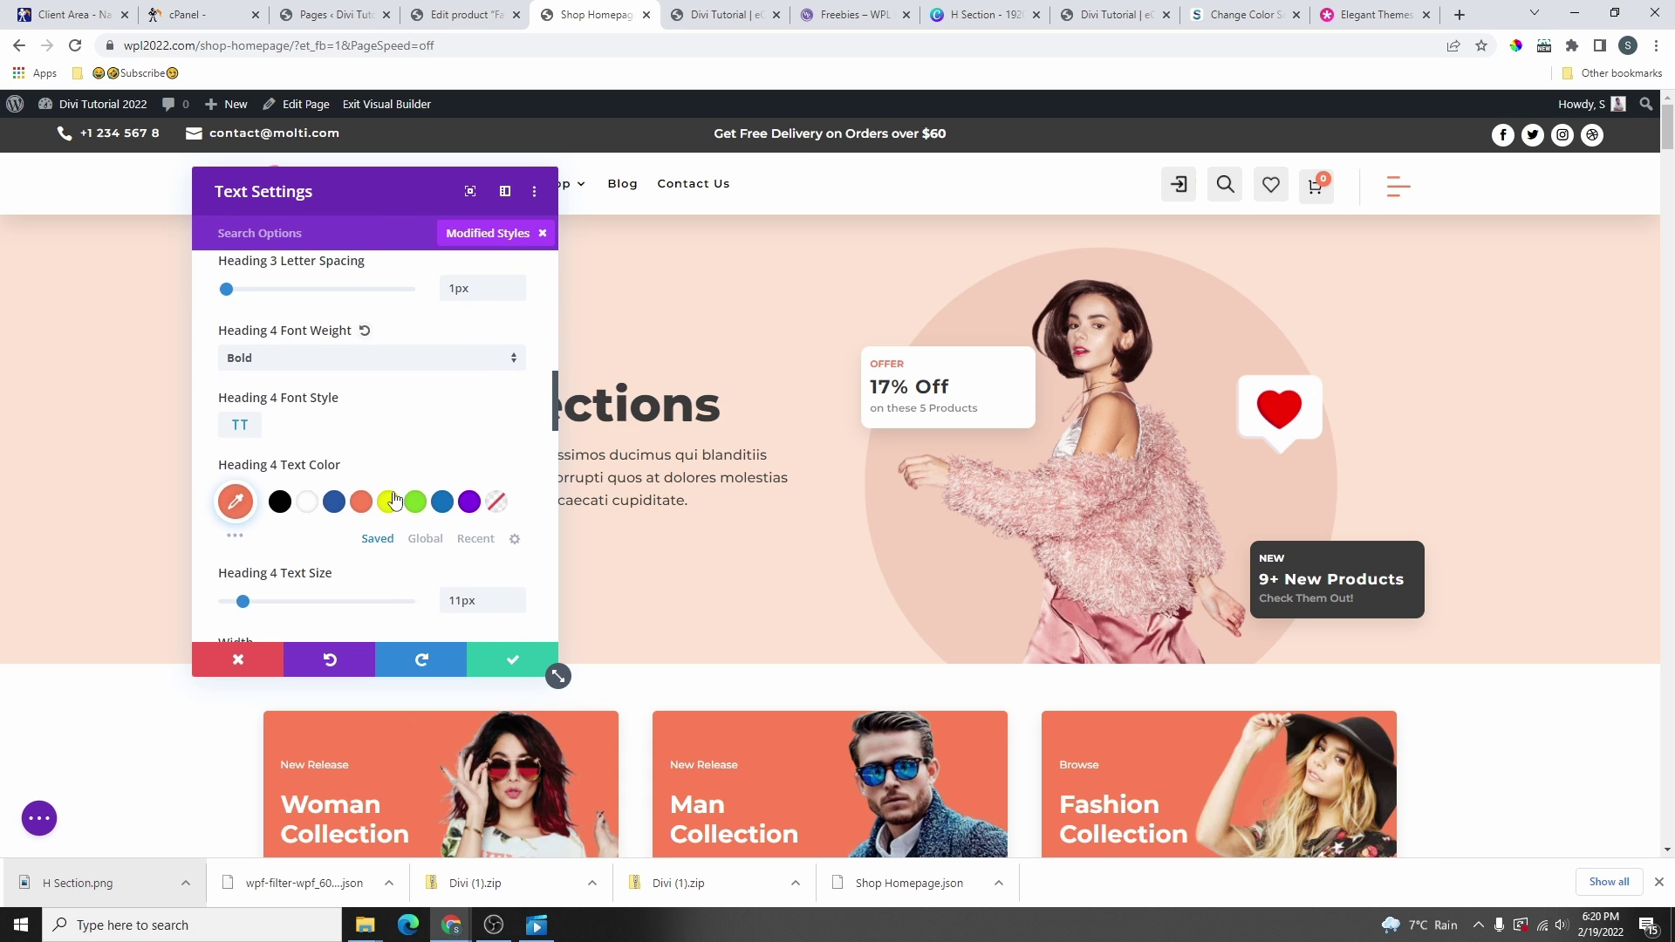
{"action": "scroll", "coordinate": [399, 500], "scroll_direction": "down", "scroll_amount": 15}
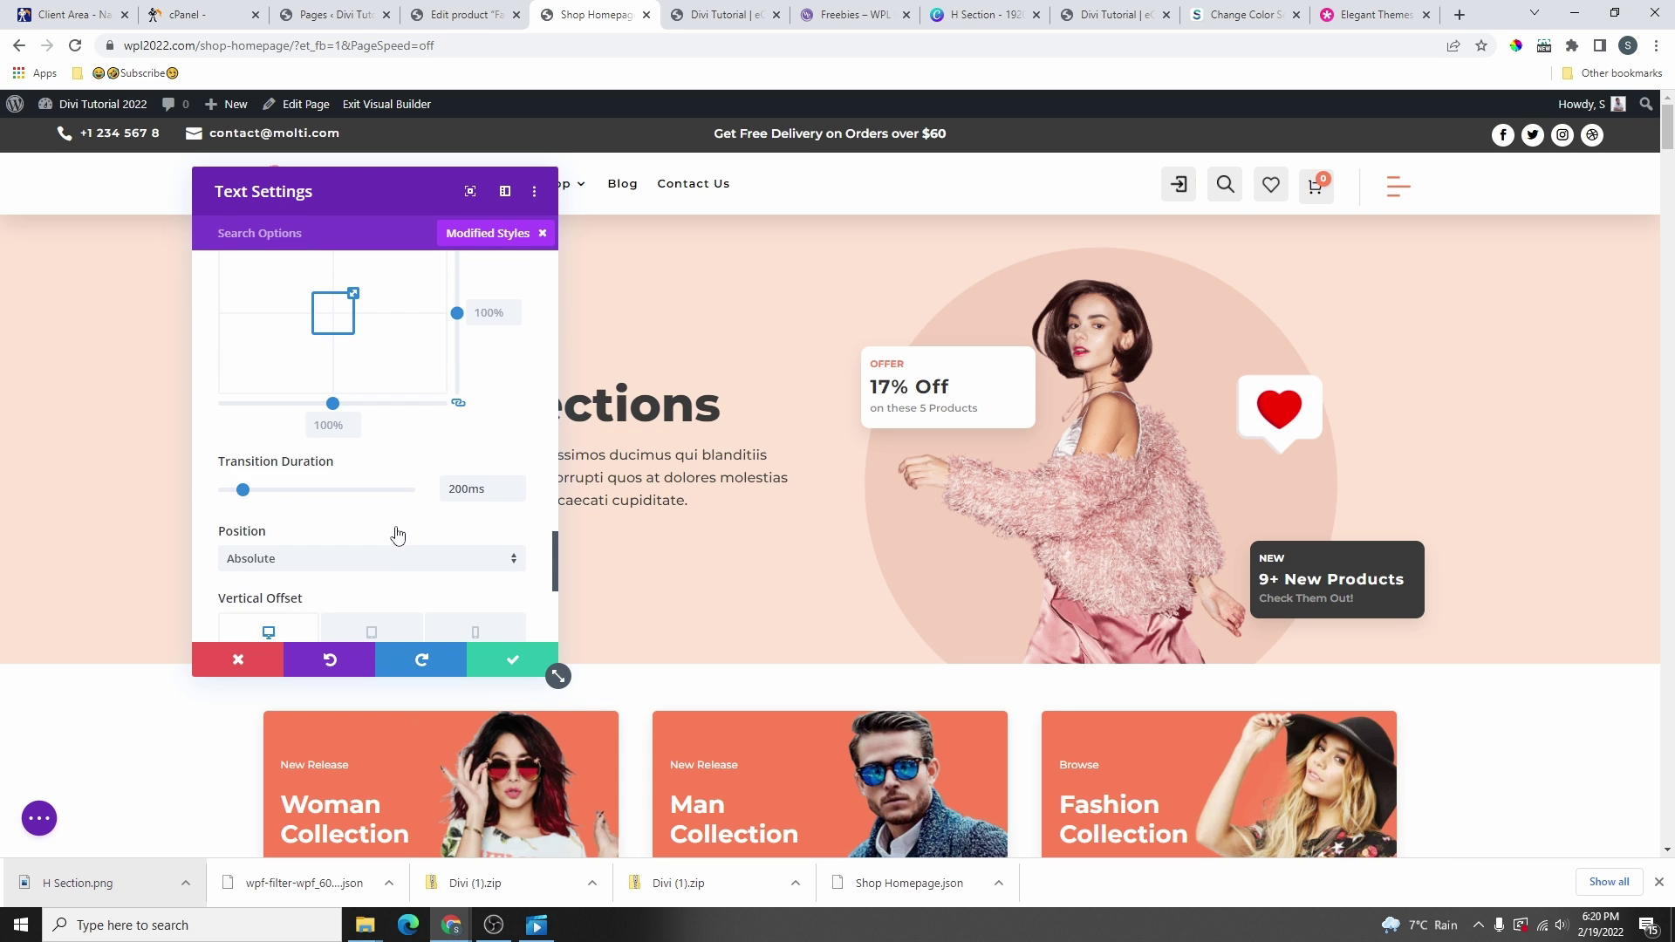
{"action": "scroll", "coordinate": [371, 476], "scroll_direction": "up", "scroll_amount": 2}
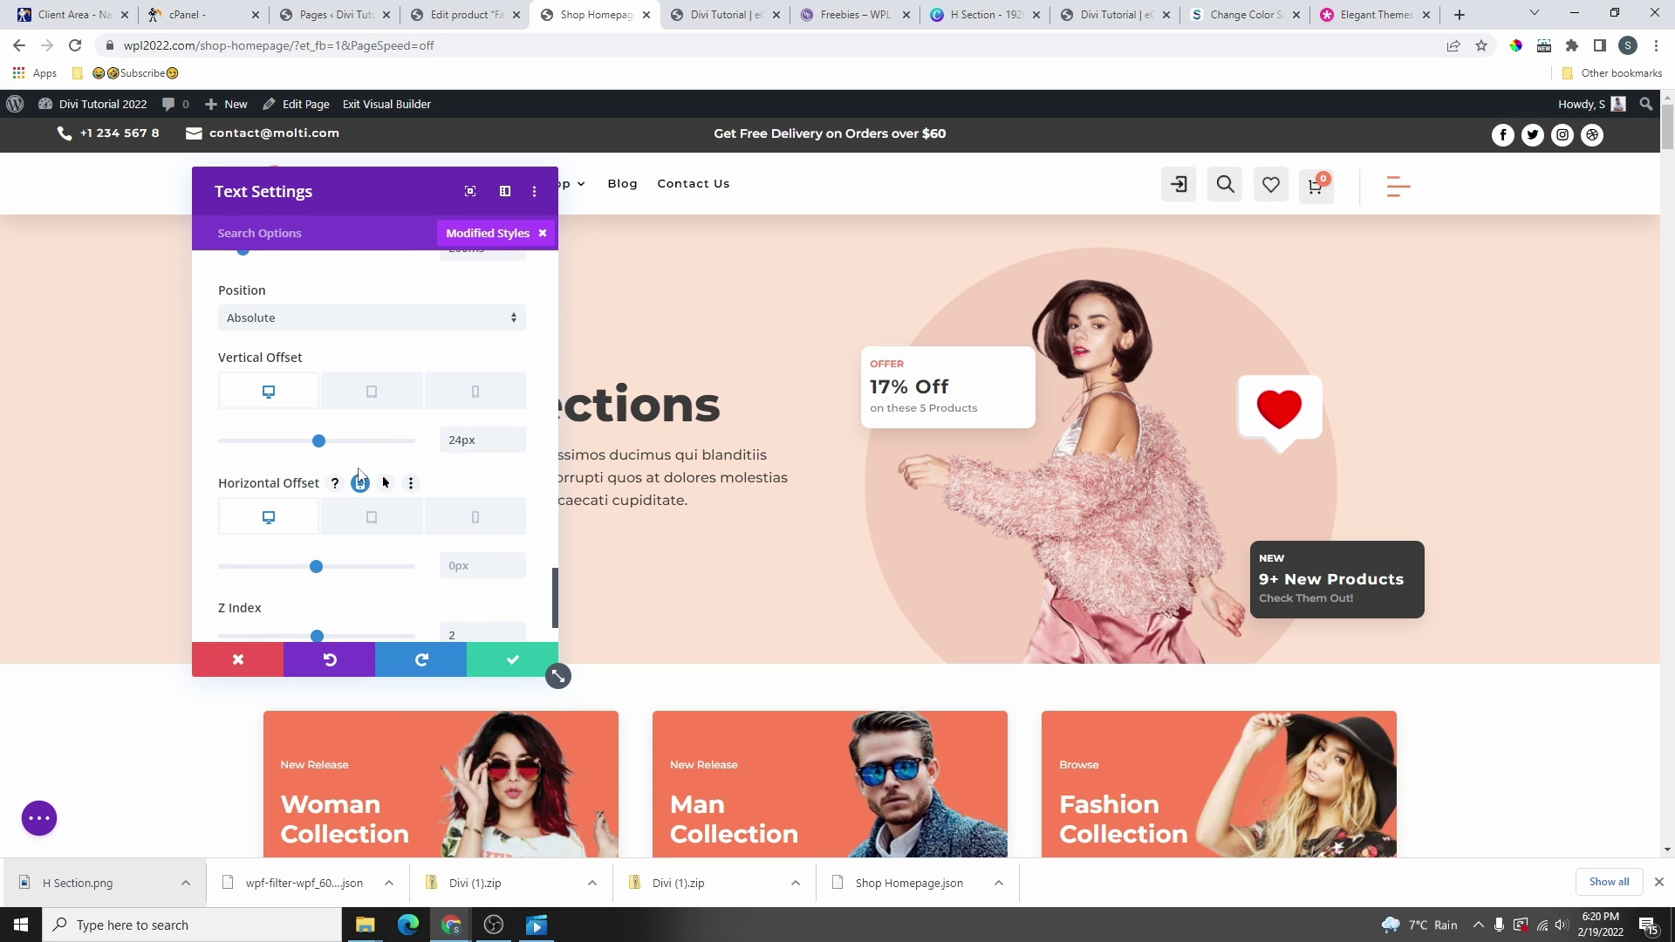
{"action": "left_click_drag", "start_coordinate": [319, 443], "coordinate": [318, 442]}
{"action": "left_click_drag", "start_coordinate": [317, 569], "coordinate": [306, 568]}
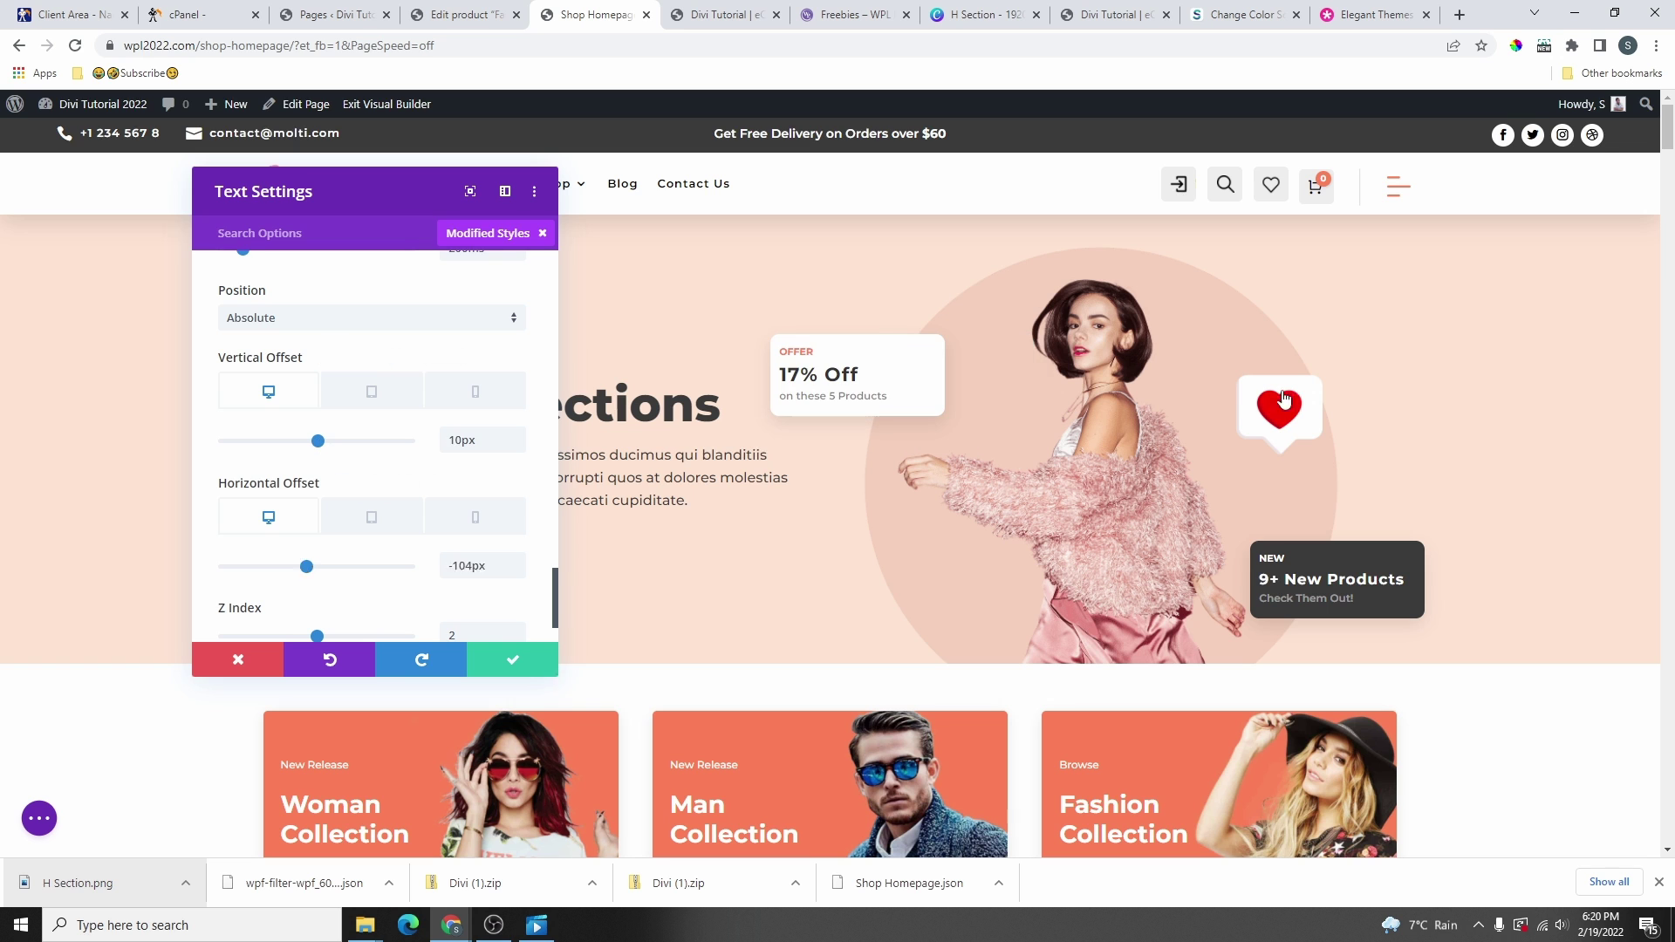
- Filter the heart image's settings to Modified Styles and adjust its offsets to move it up and slightly left
{"action": "left_click", "coordinate": [1281, 395]}
{"action": "left_click", "coordinate": [1249, 382]}
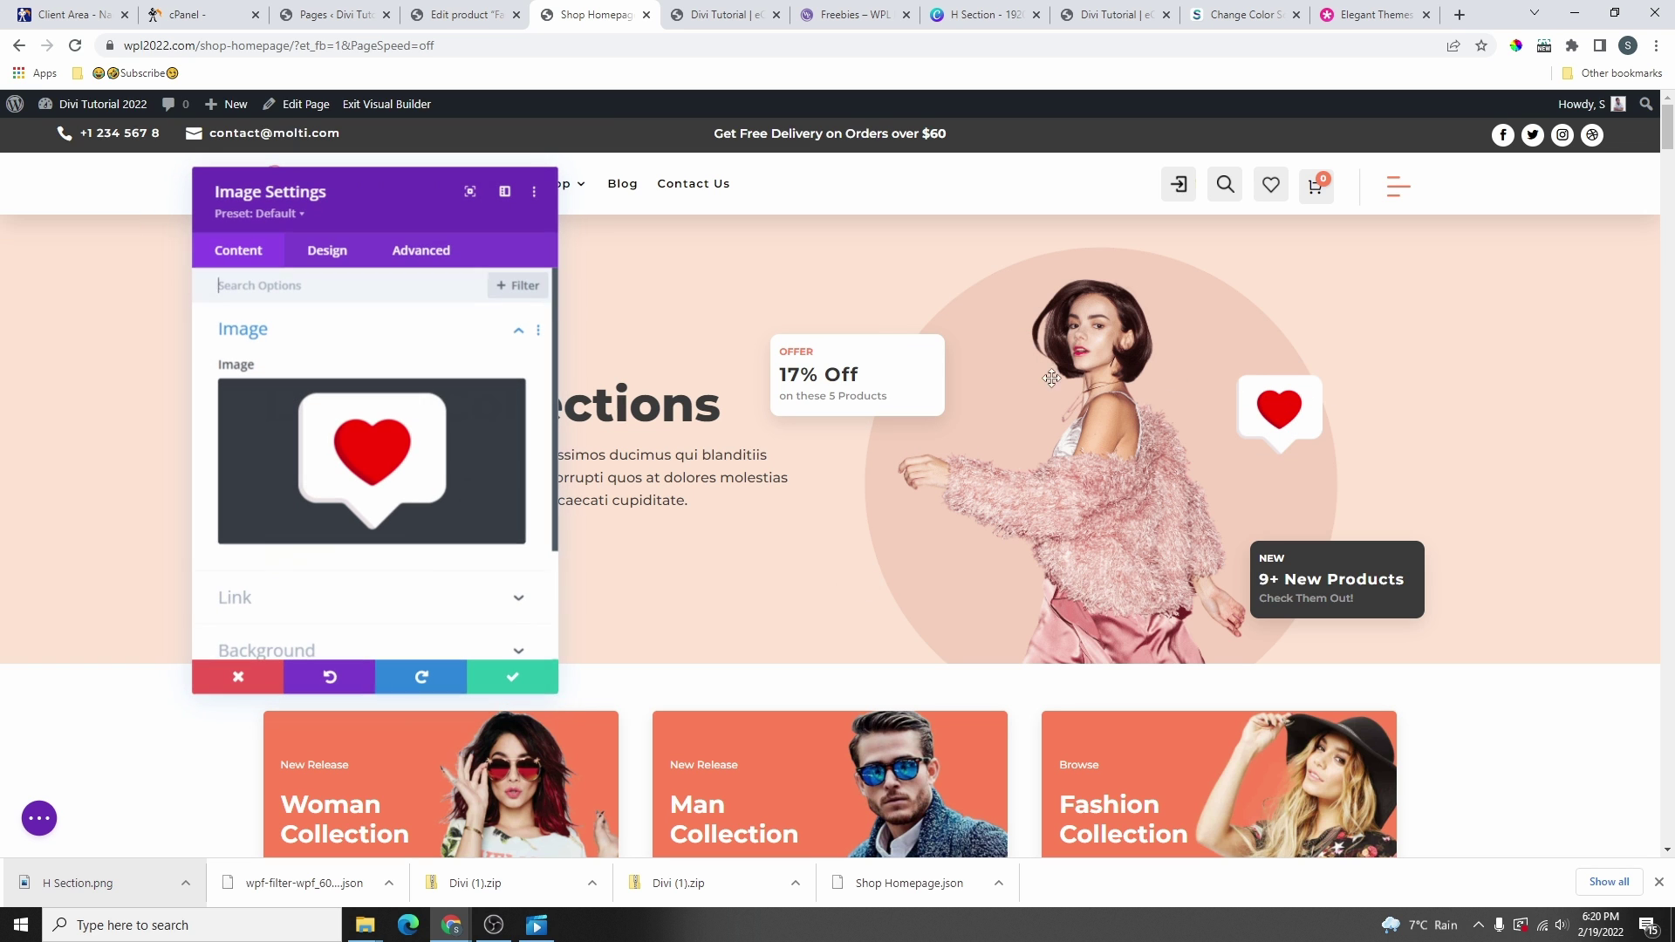
{"action": "left_click", "coordinate": [515, 288]}
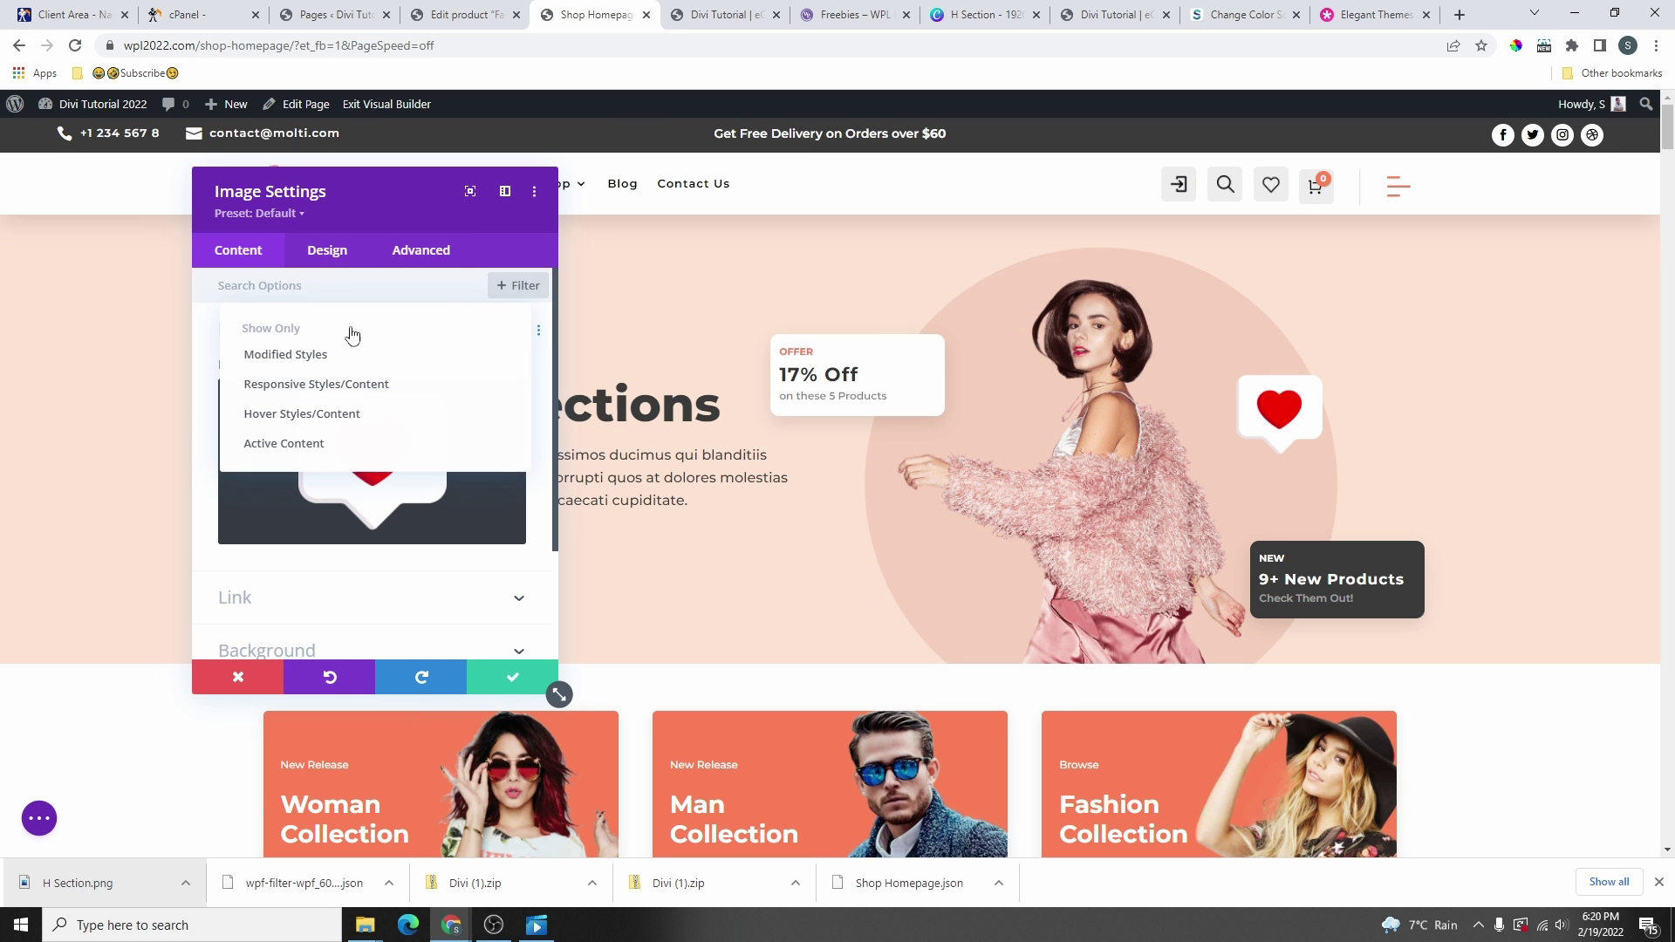
{"action": "left_click", "coordinate": [314, 358]}
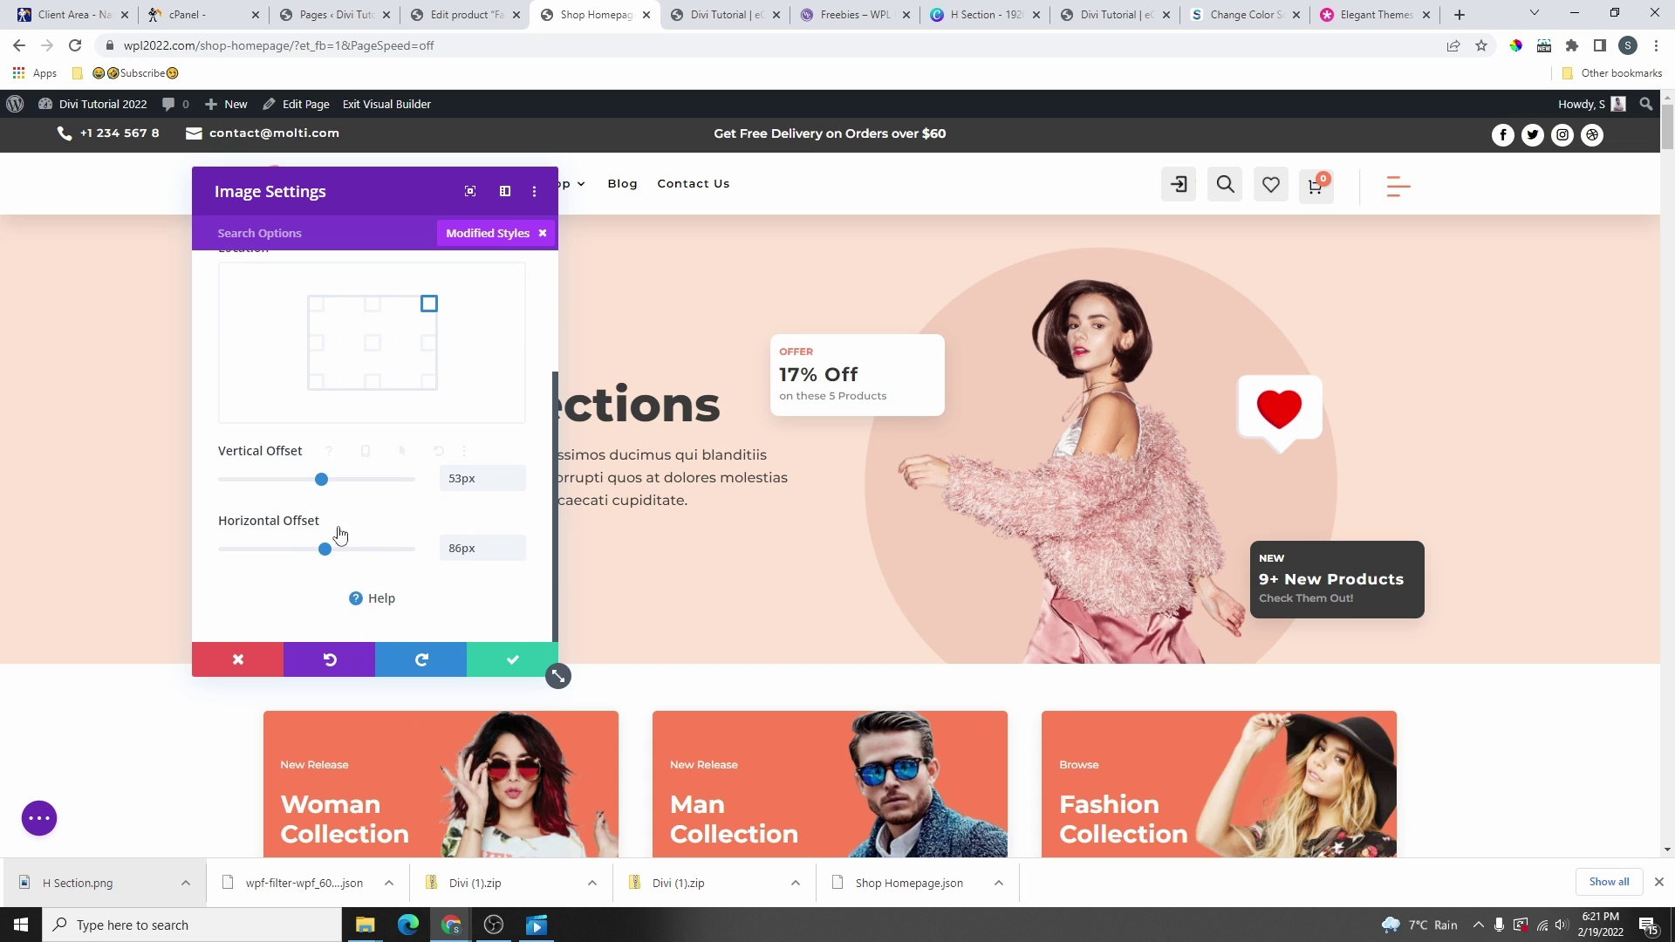
{"action": "left_click_drag", "start_coordinate": [321, 479], "coordinate": [311, 479]}
{"action": "left_click_drag", "start_coordinate": [324, 549], "coordinate": [323, 550]}
- Reduce the heart image's width to 10%, shift it slightly closer to the woman with the horizontal offset, and save the module
{"action": "scroll", "coordinate": [354, 373], "scroll_direction": "up", "scroll_amount": 2}
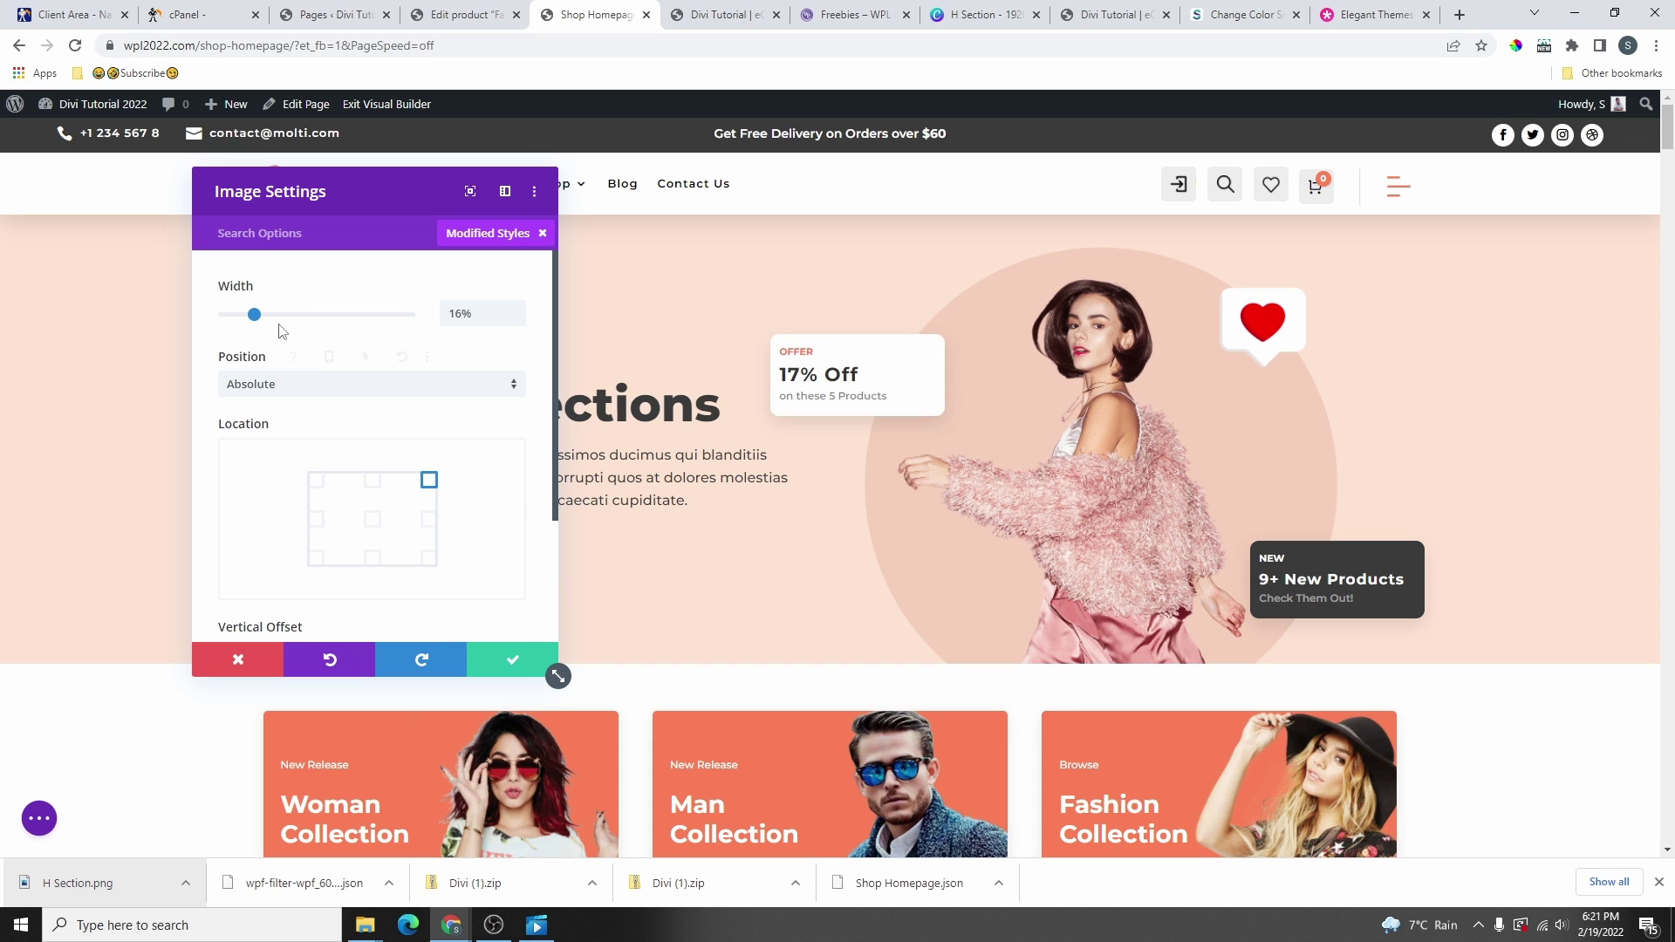
{"action": "left_click_drag", "start_coordinate": [253, 318], "coordinate": [244, 320]}
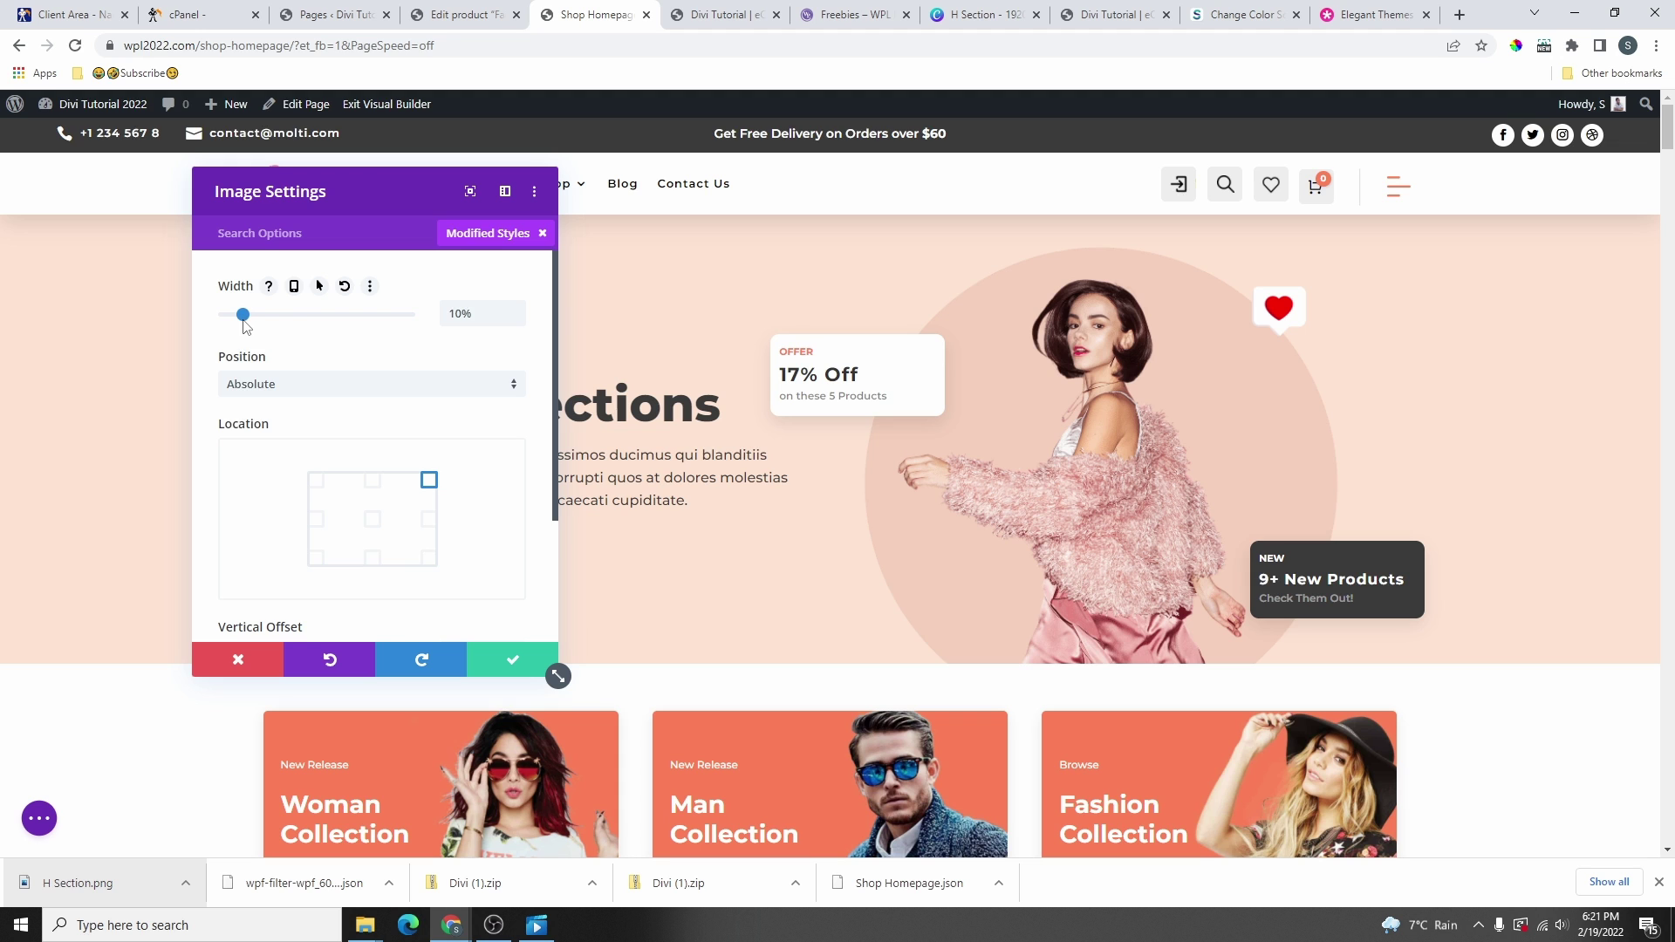
{"action": "scroll", "coordinate": [253, 366], "scroll_direction": "down", "scroll_amount": 2}
{"action": "left_click_drag", "start_coordinate": [324, 552], "coordinate": [331, 564]}
{"action": "left_click", "coordinate": [513, 661]}
- Show the builder's page controls and compare the edited hero section with the finished demo site's home page
{"action": "left_click", "coordinate": [39, 818]}
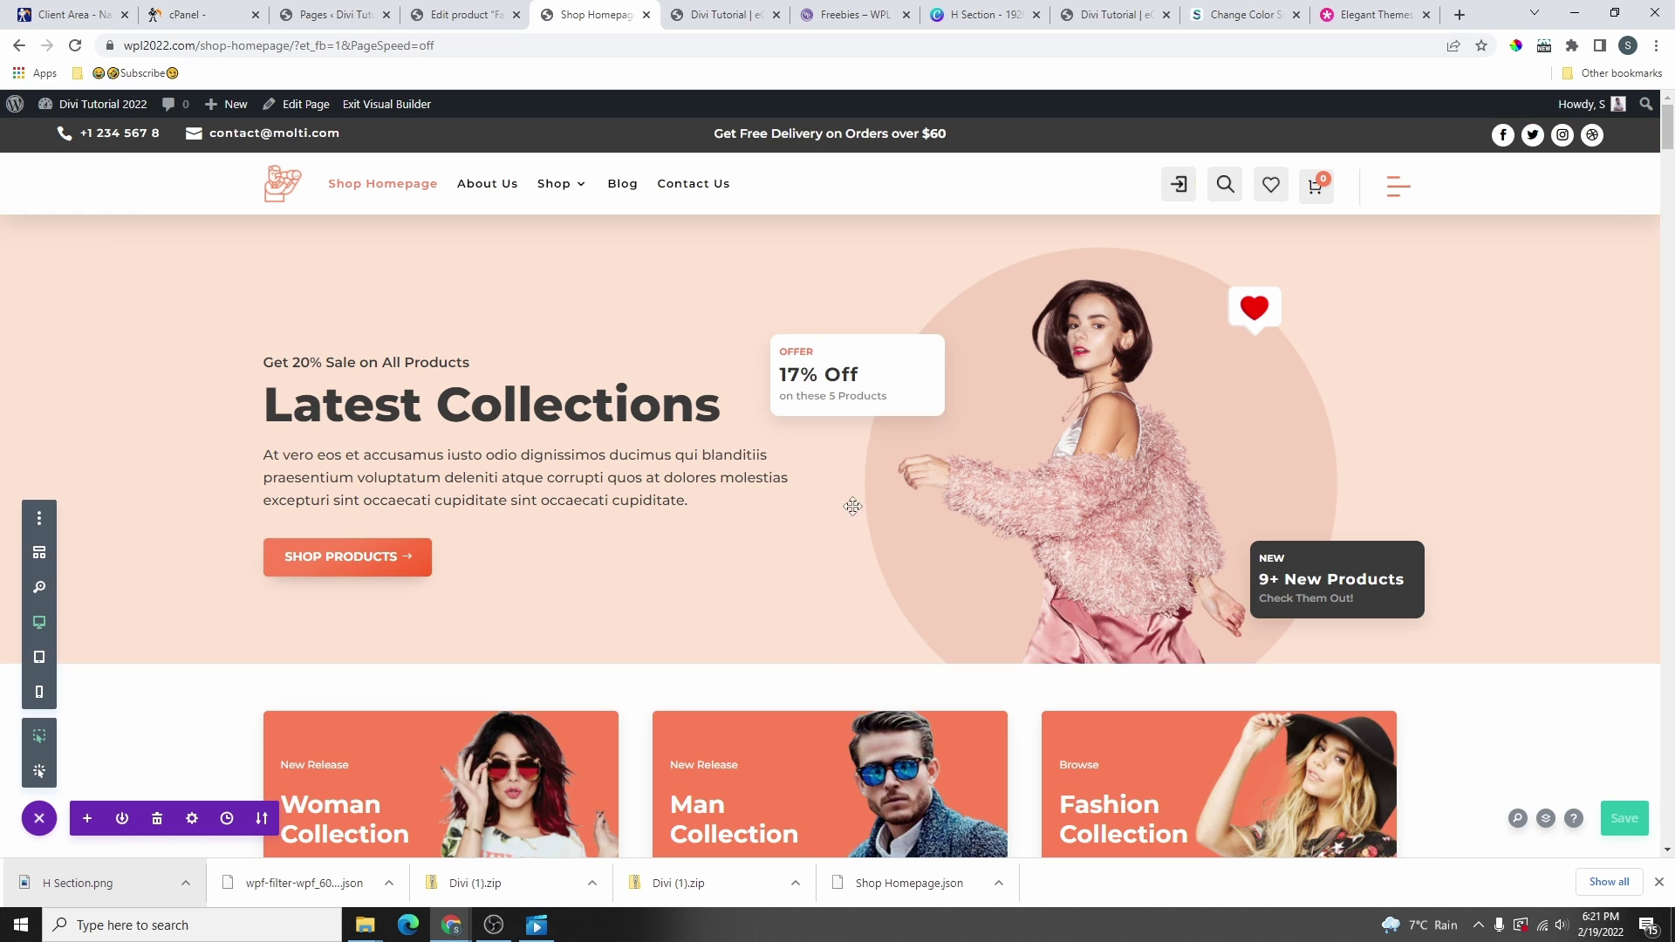
{"action": "left_click", "coordinate": [722, 15]}
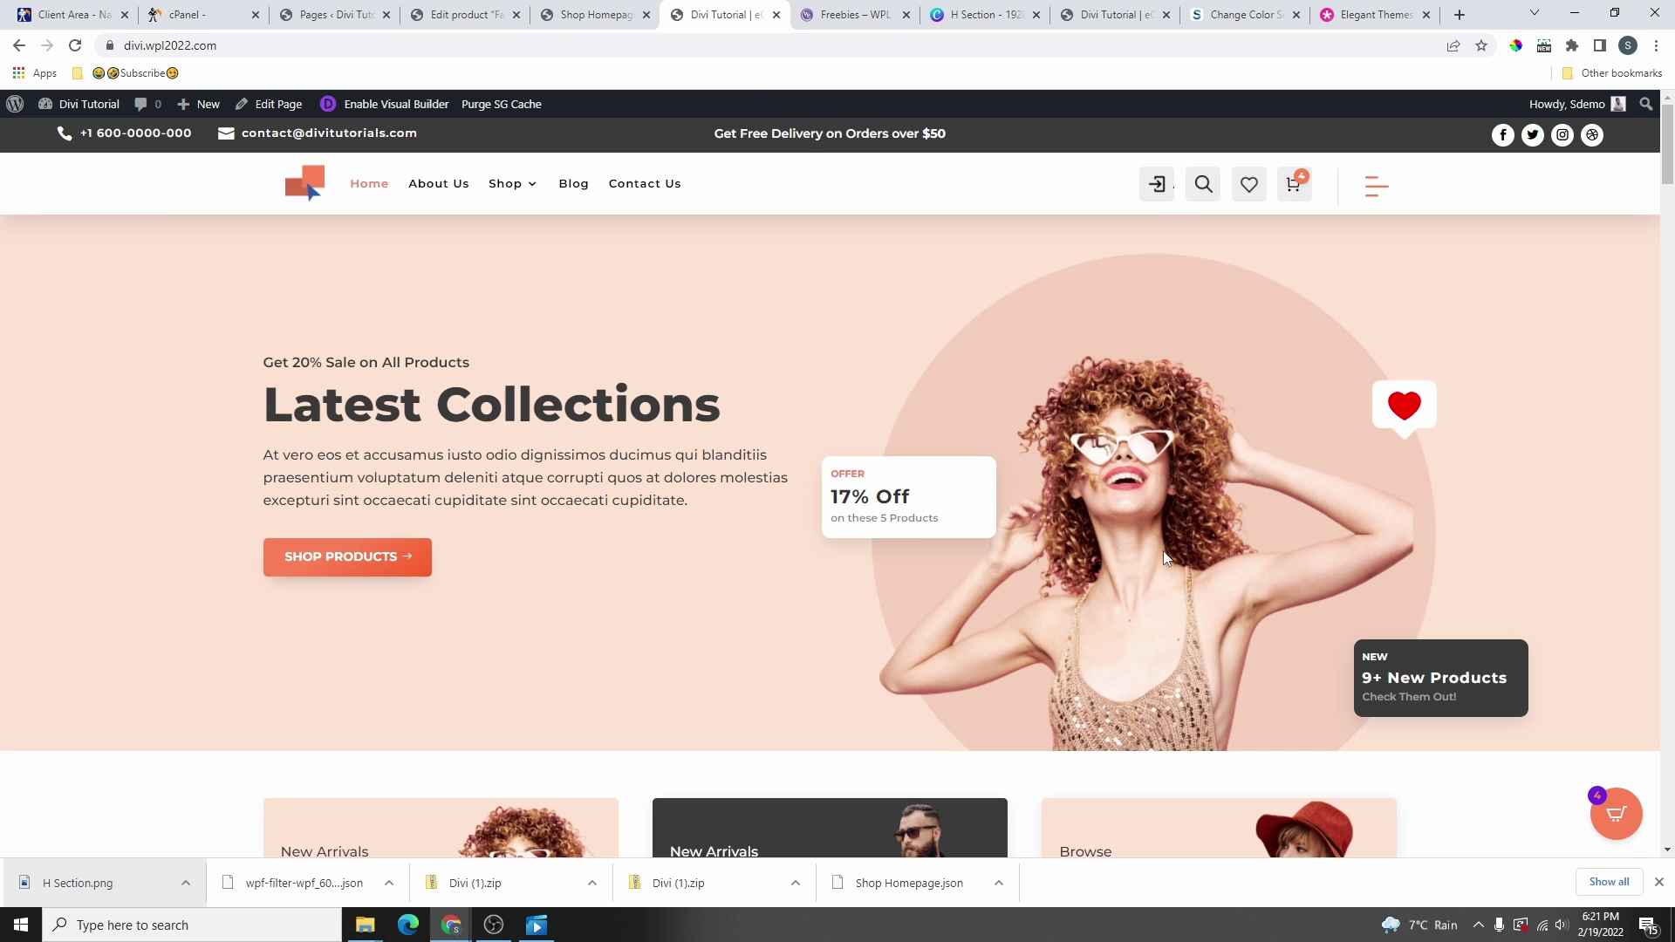
{"action": "left_click", "coordinate": [602, 15]}
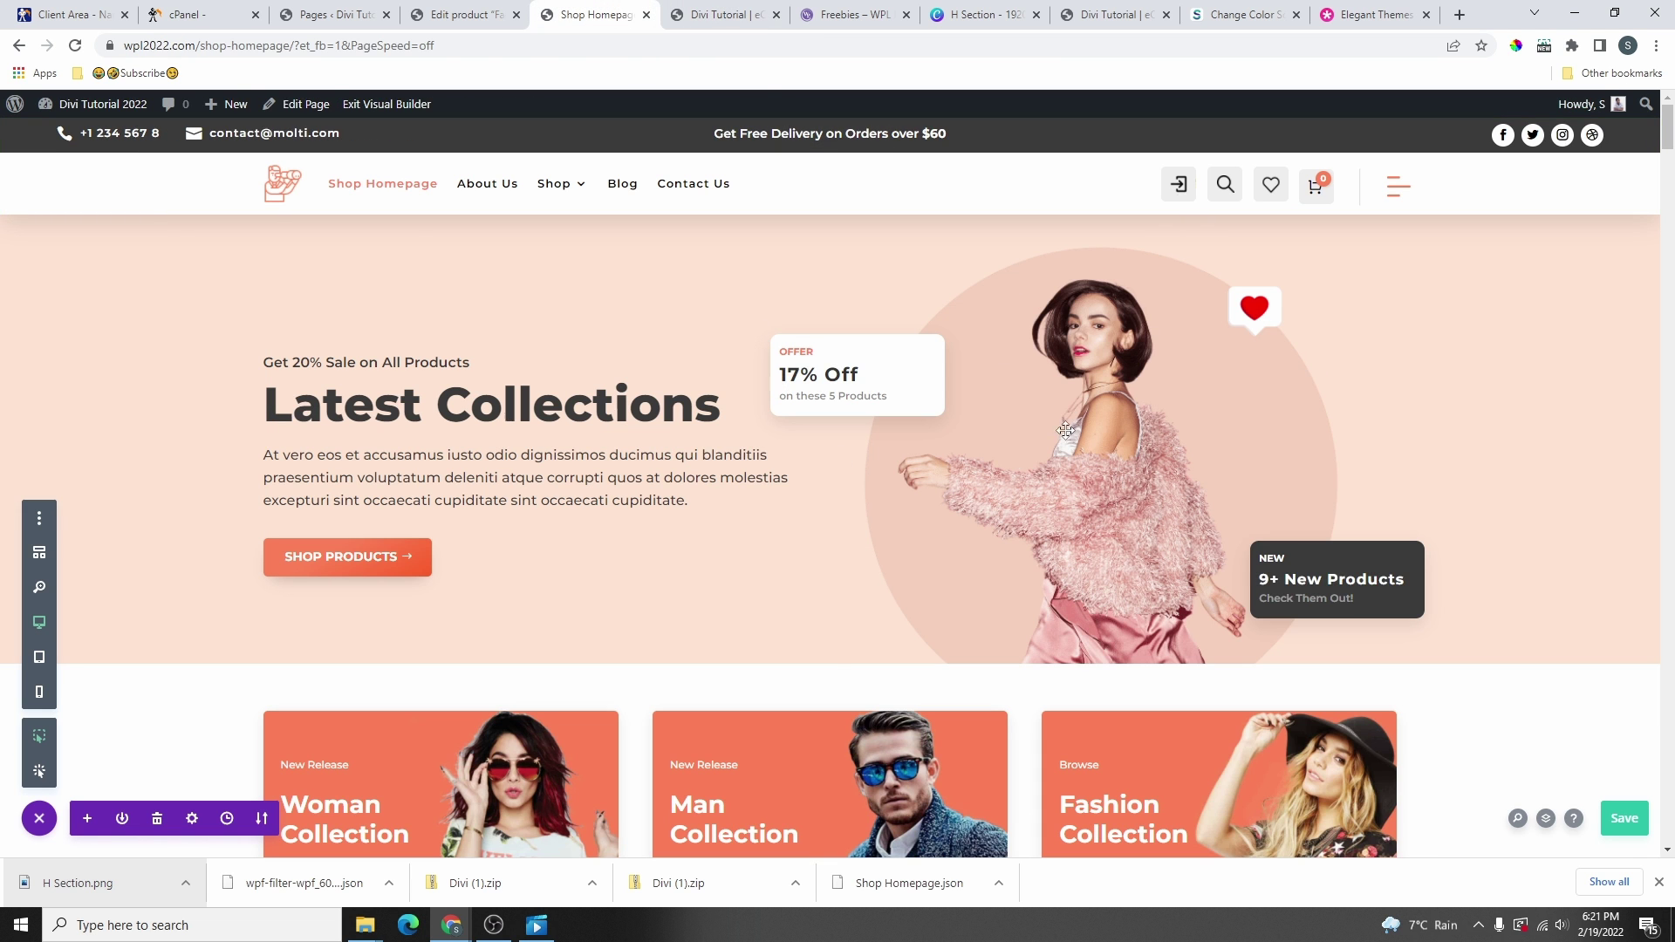
- Open the Sales Banners template of the Divi WooCommerce home page from the Freebies site as an editable copy in Canva
{"action": "scroll", "coordinate": [855, 523], "scroll_direction": "down", "scroll_amount": 4}
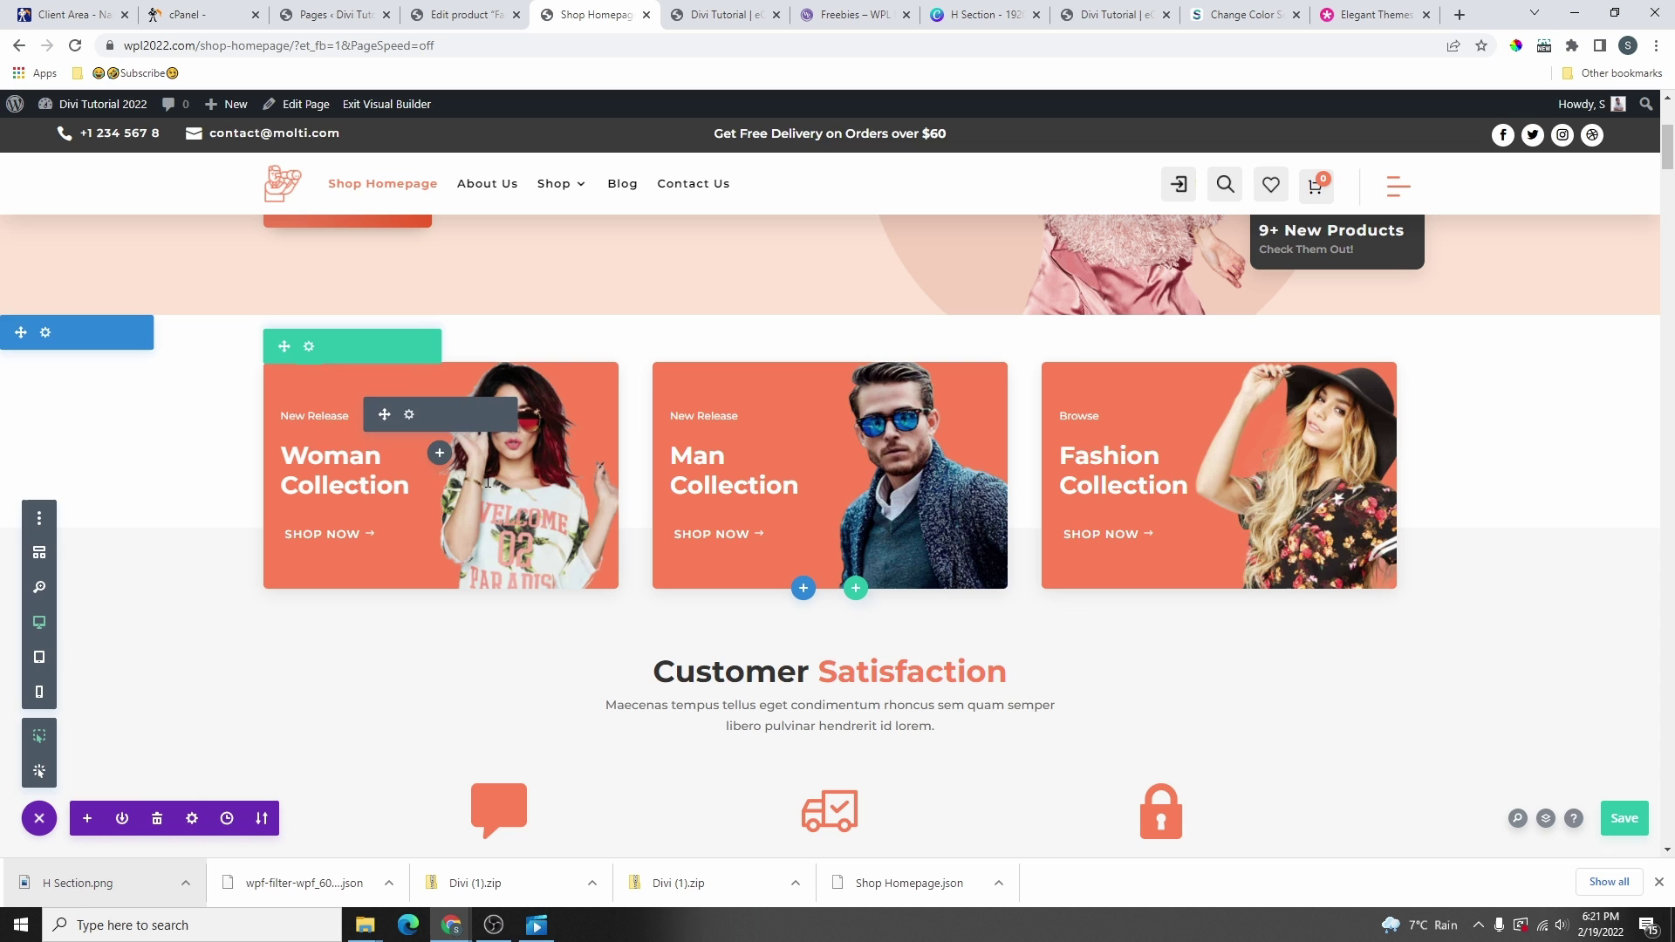
{"action": "left_click", "coordinate": [855, 15]}
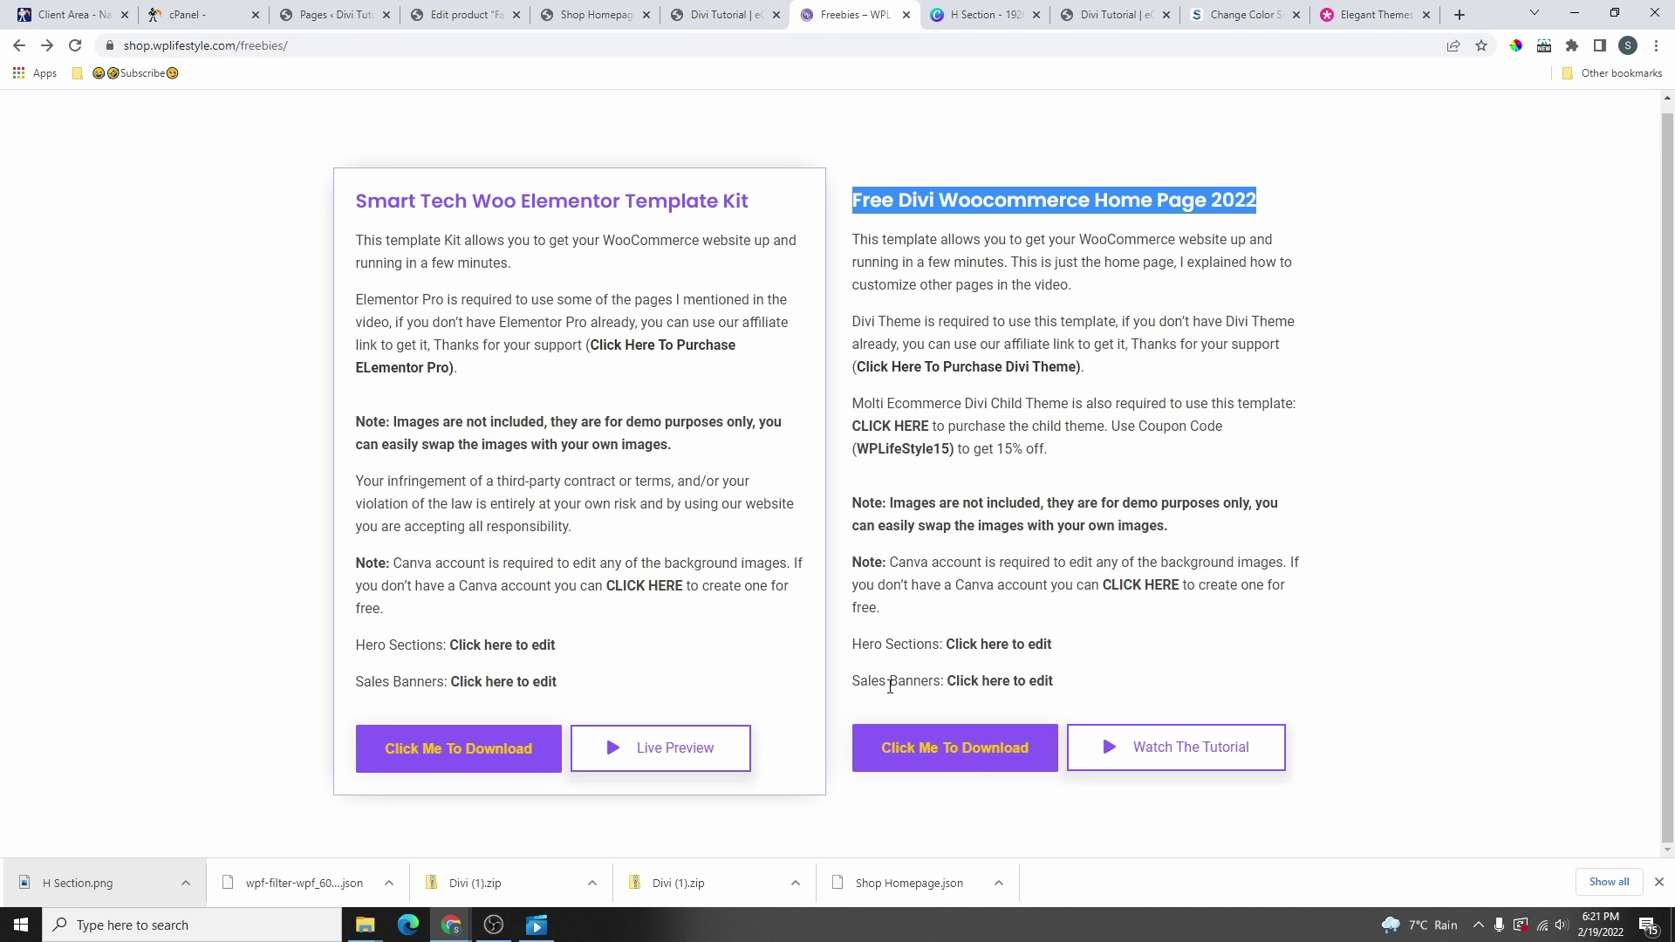
{"action": "left_click", "coordinate": [1002, 683]}
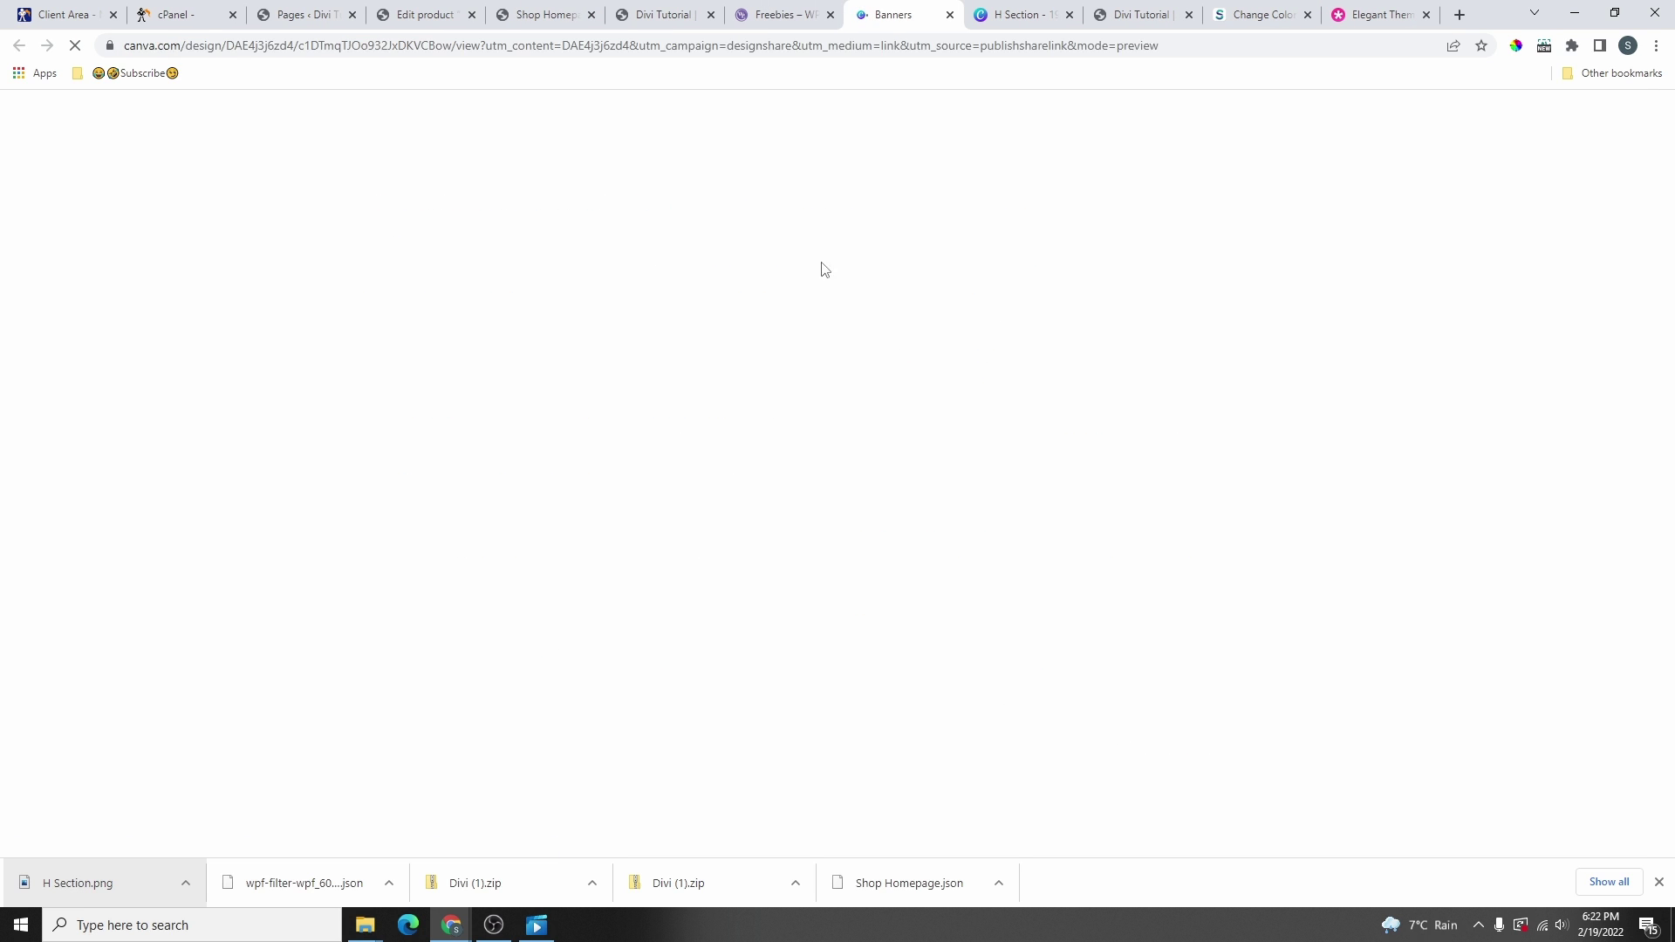
{"action": "left_click", "coordinate": [850, 702]}
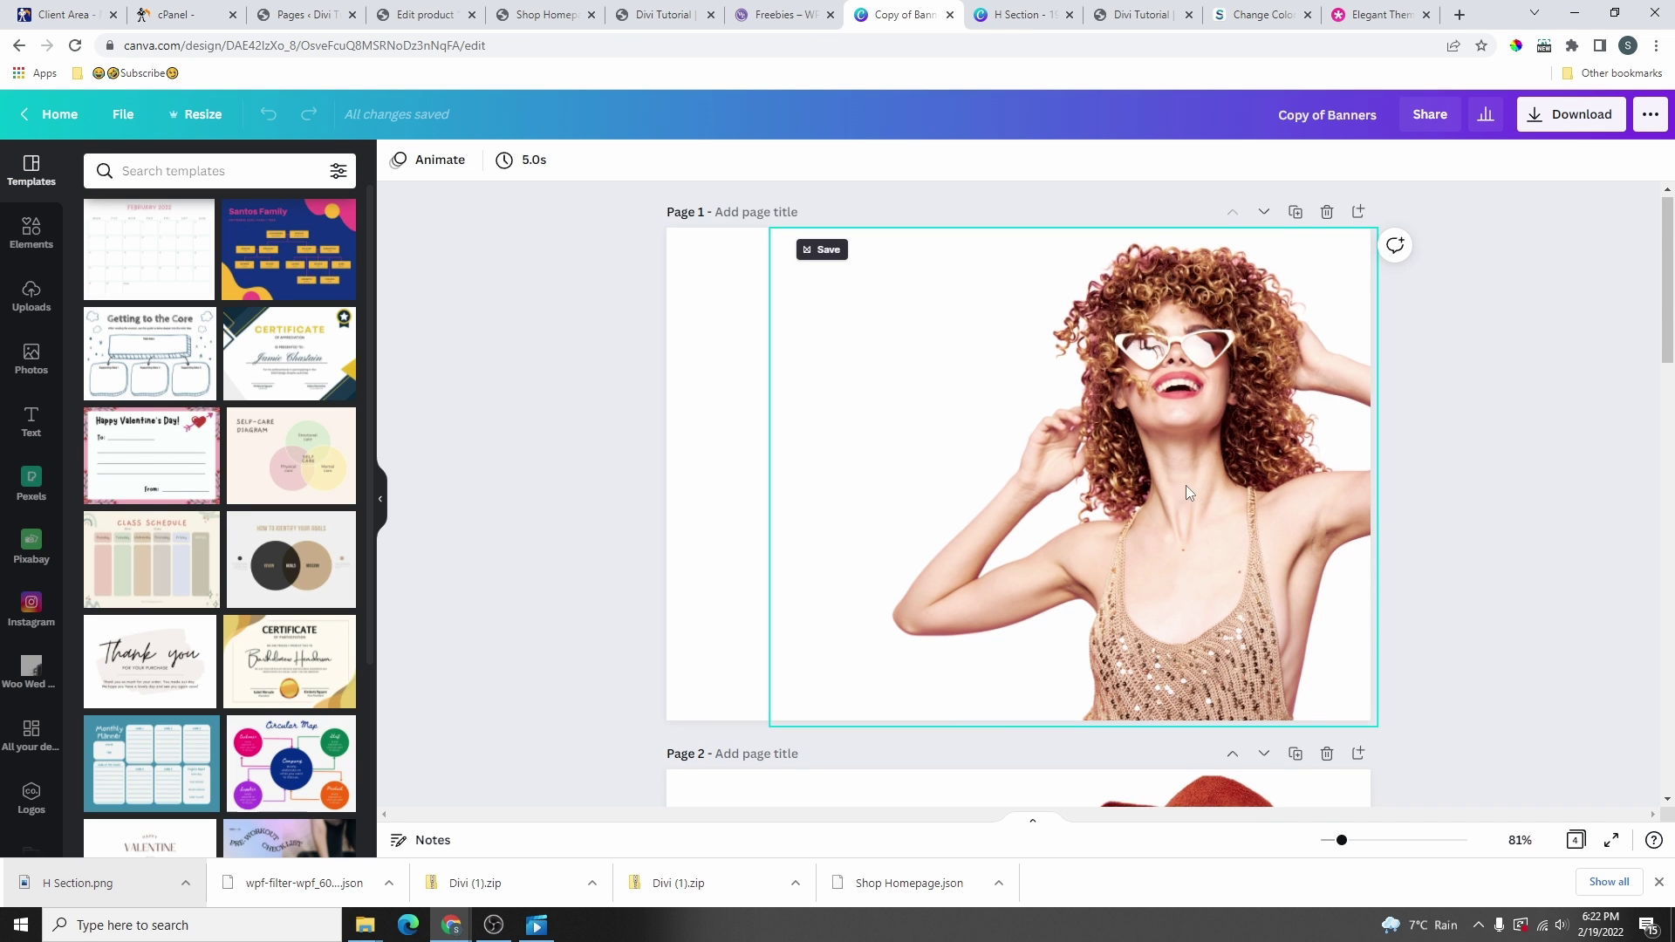
- Add the recently used photo of the woman in the pink fluffy sweater to page 2 and place it beside the red-hat woman
{"action": "scroll", "coordinate": [1186, 485], "scroll_direction": "down", "scroll_amount": 8}
{"action": "scroll", "coordinate": [1066, 584], "scroll_direction": "down", "scroll_amount": 8}
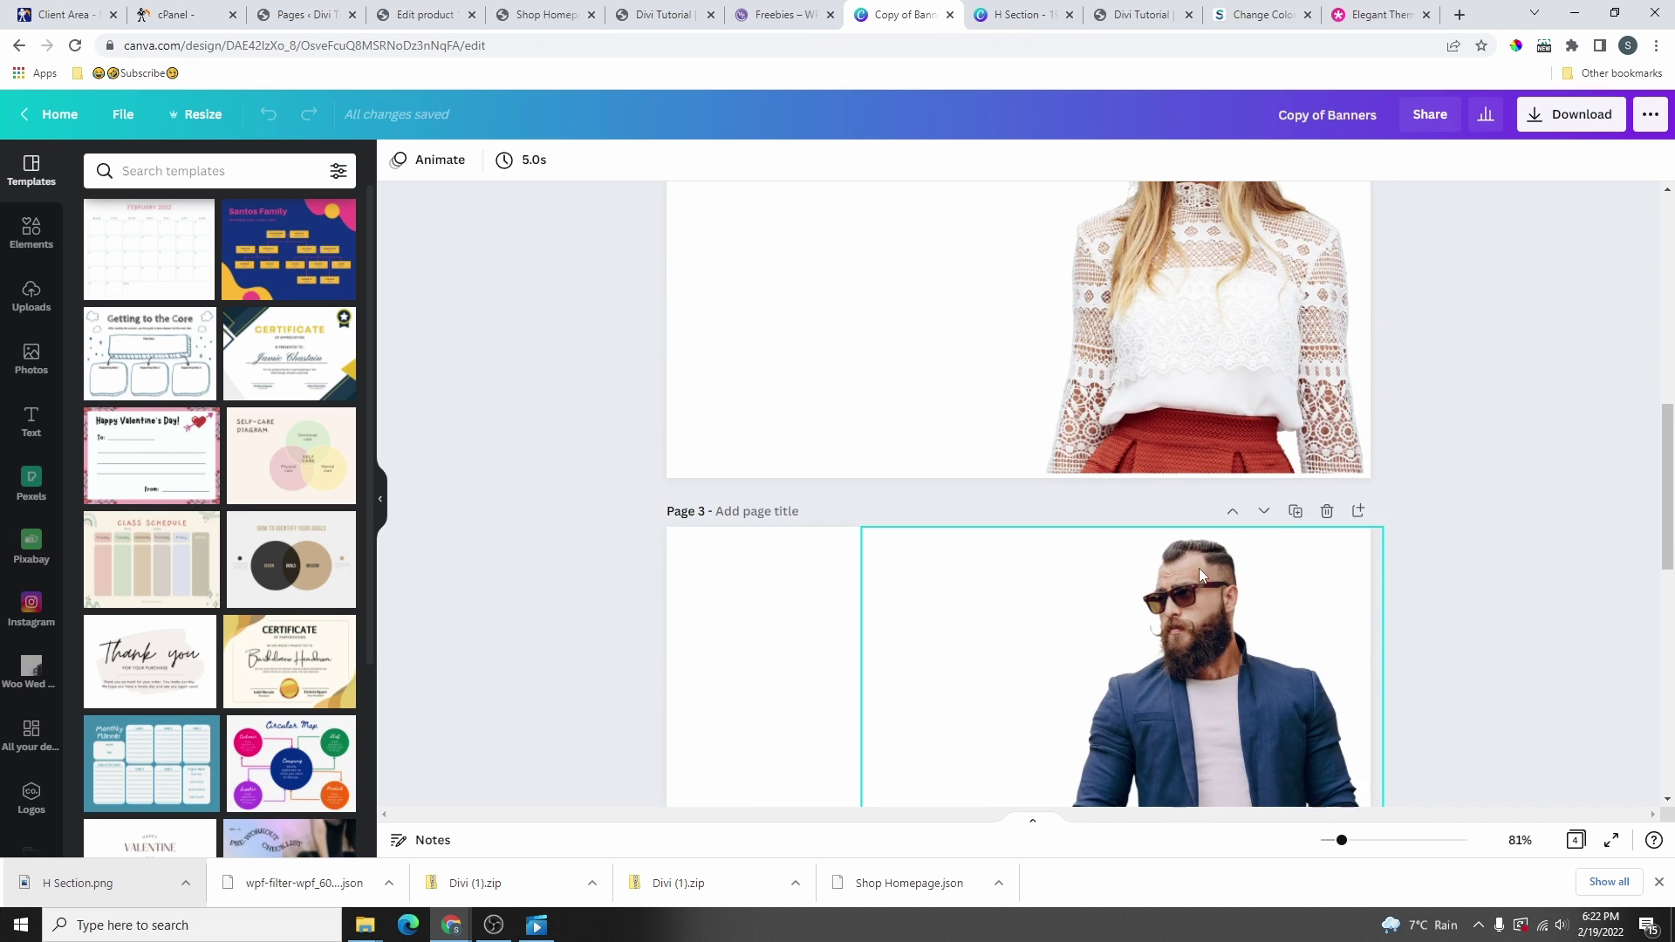
{"action": "scroll", "coordinate": [1178, 550], "scroll_direction": "up", "scroll_amount": 12}
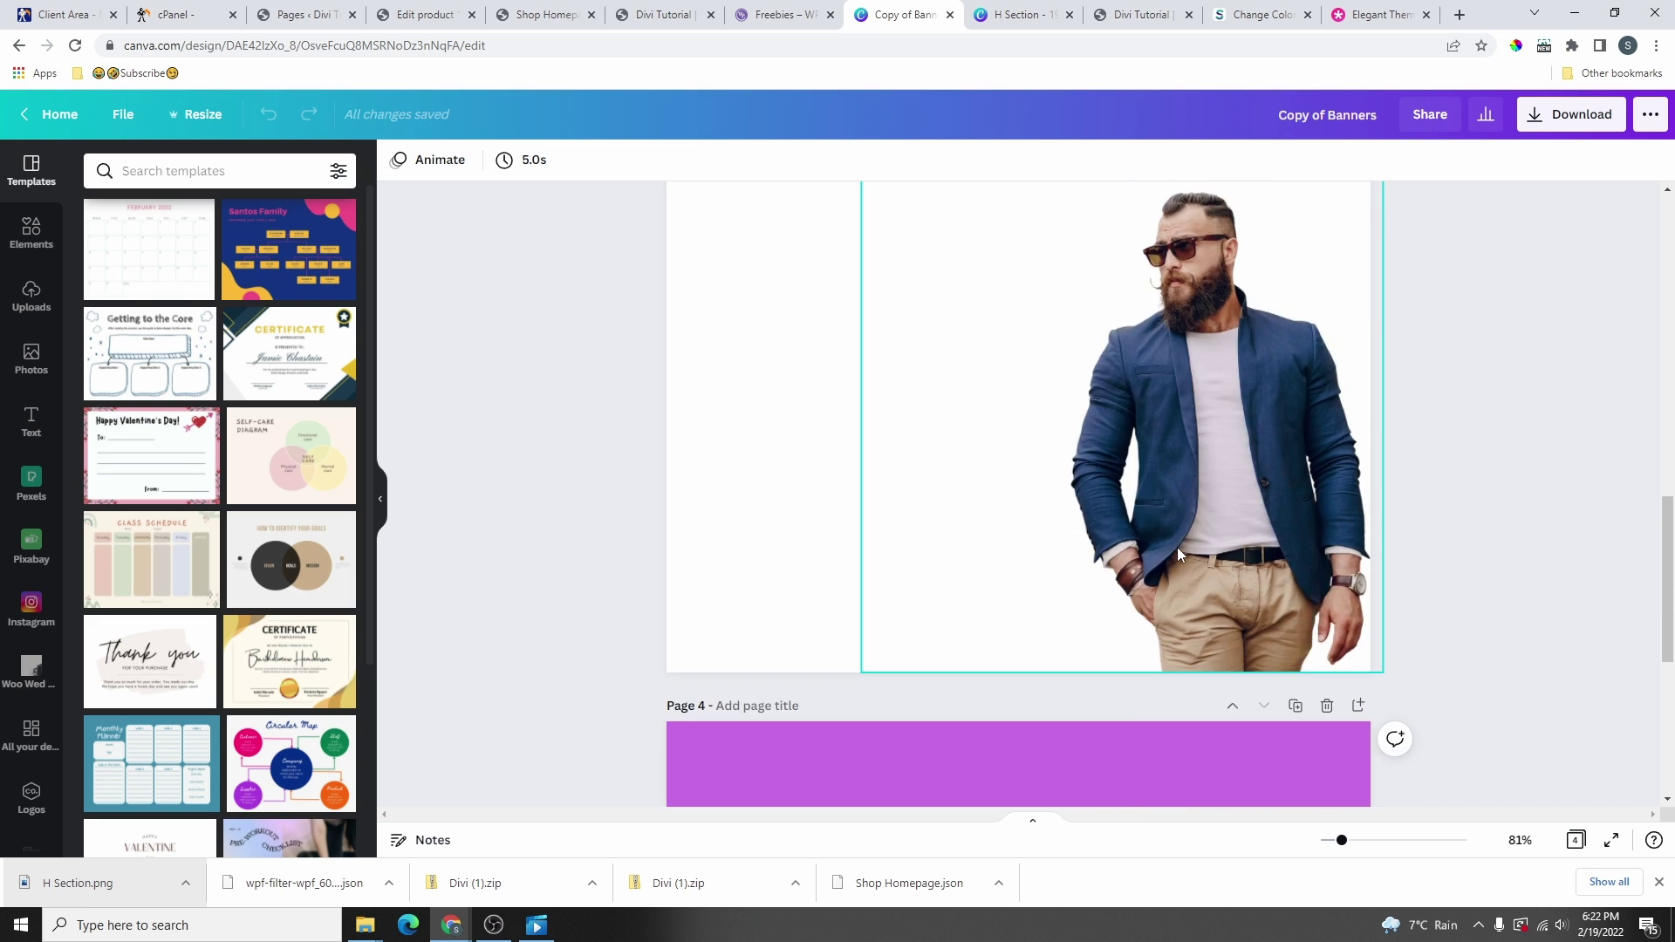
{"action": "left_click", "coordinate": [33, 240]}
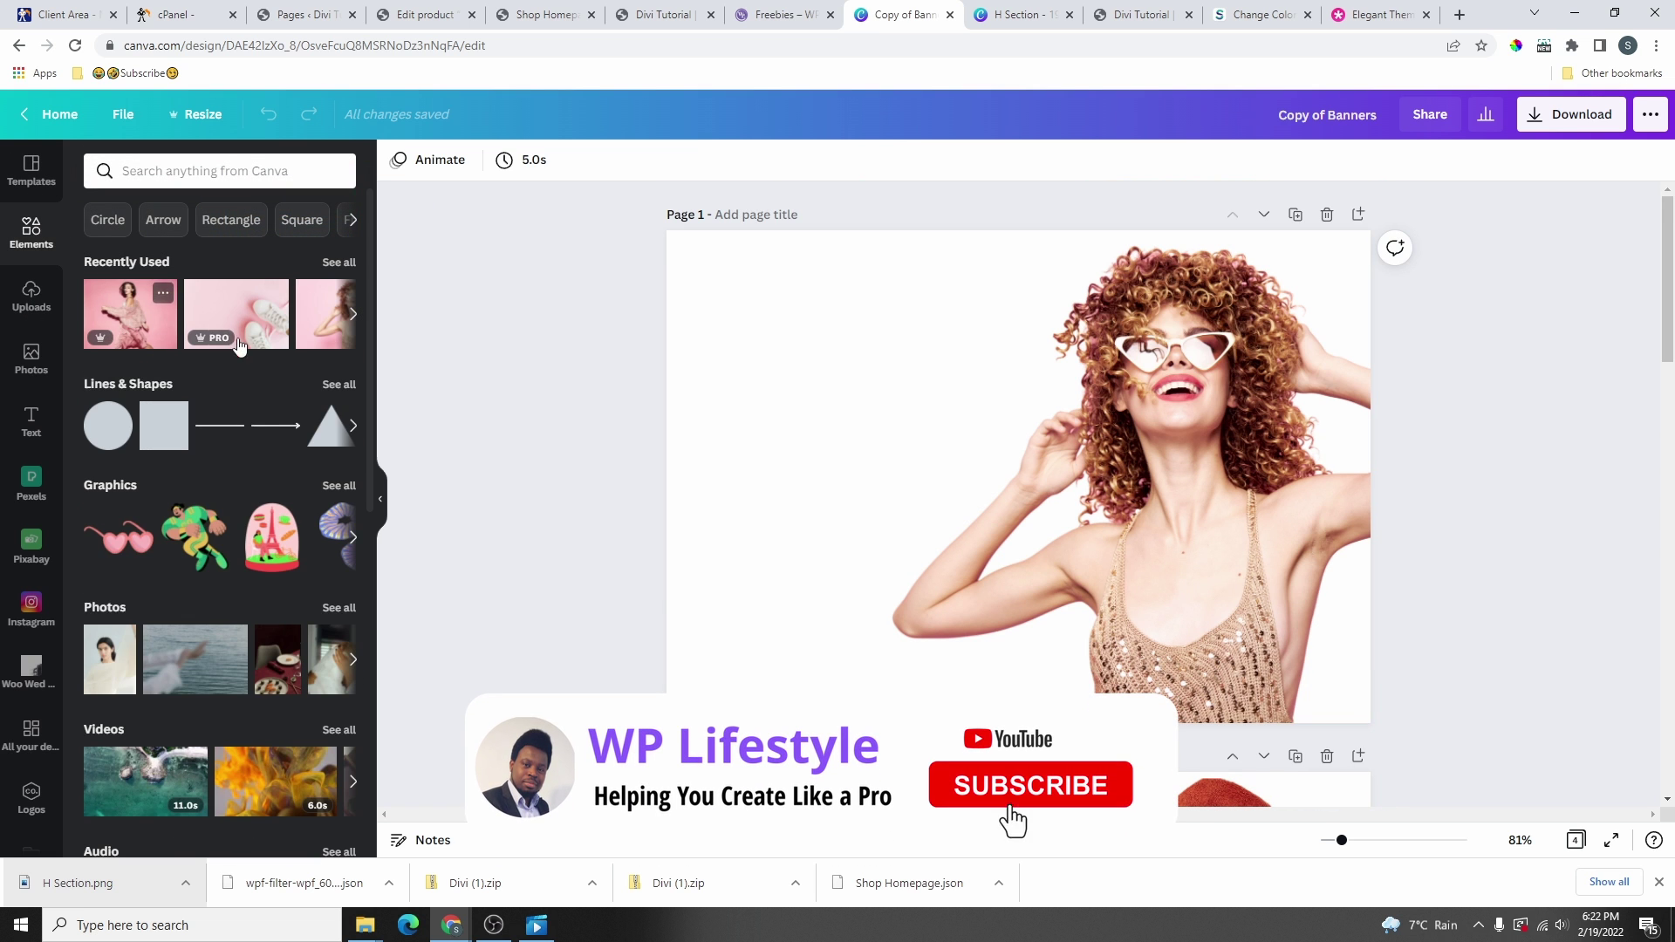
{"action": "scroll", "coordinate": [1175, 481], "scroll_direction": "down", "scroll_amount": 6}
{"action": "left_click", "coordinate": [130, 314]}
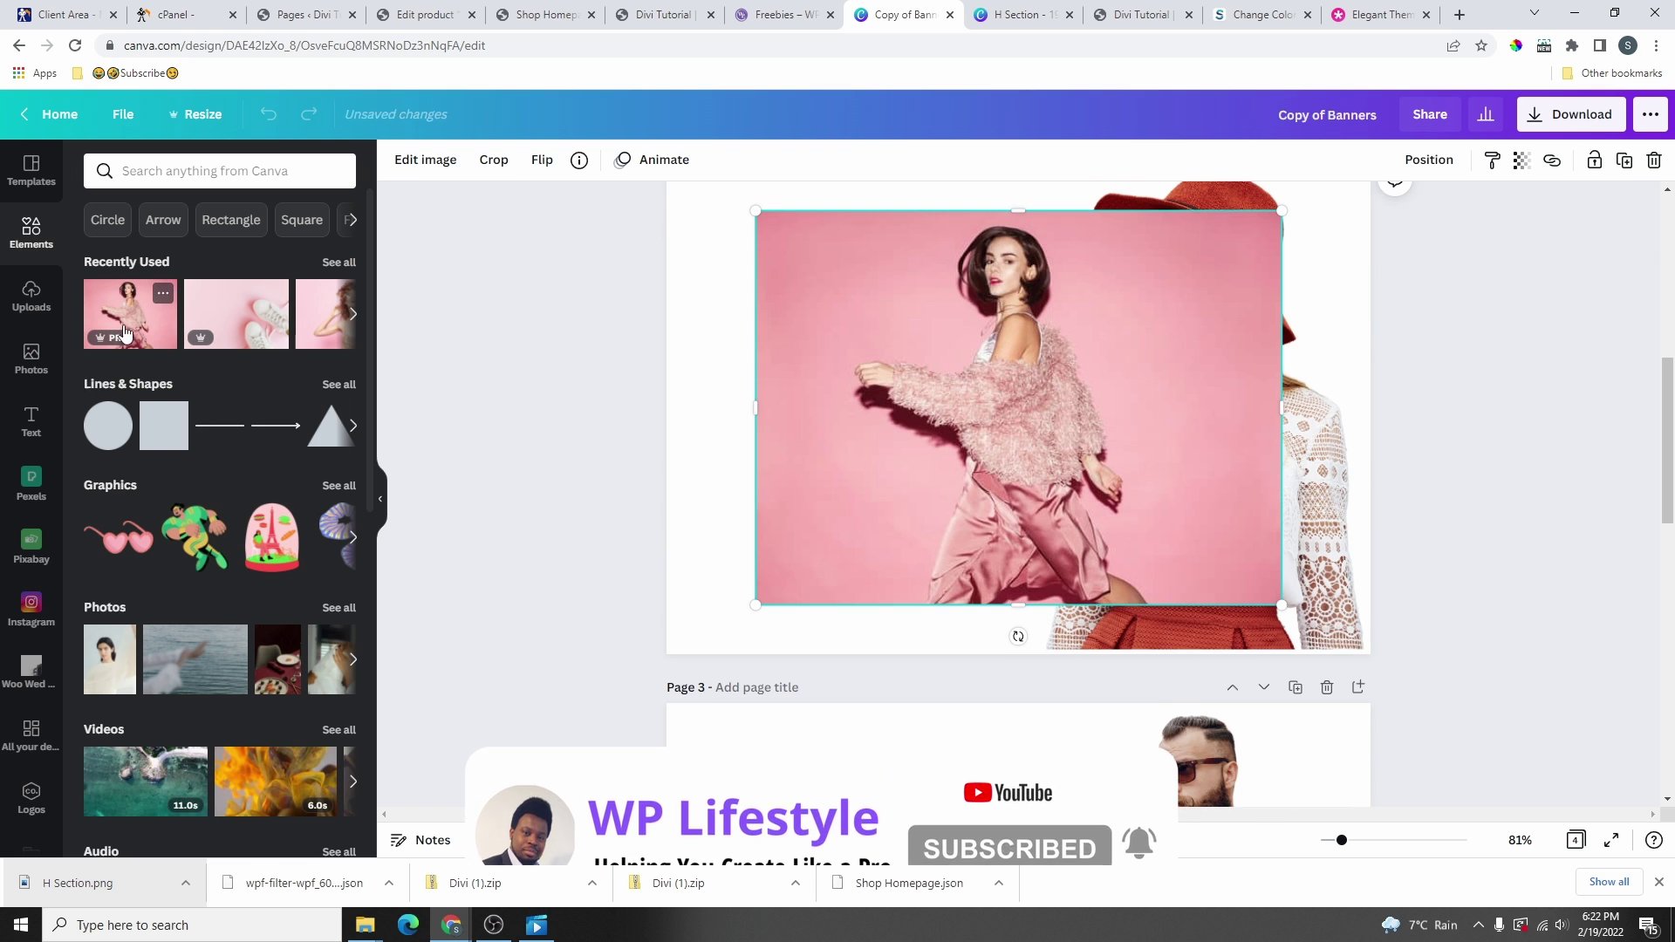
{"action": "left_click_drag", "start_coordinate": [1123, 407], "coordinate": [1013, 457]}
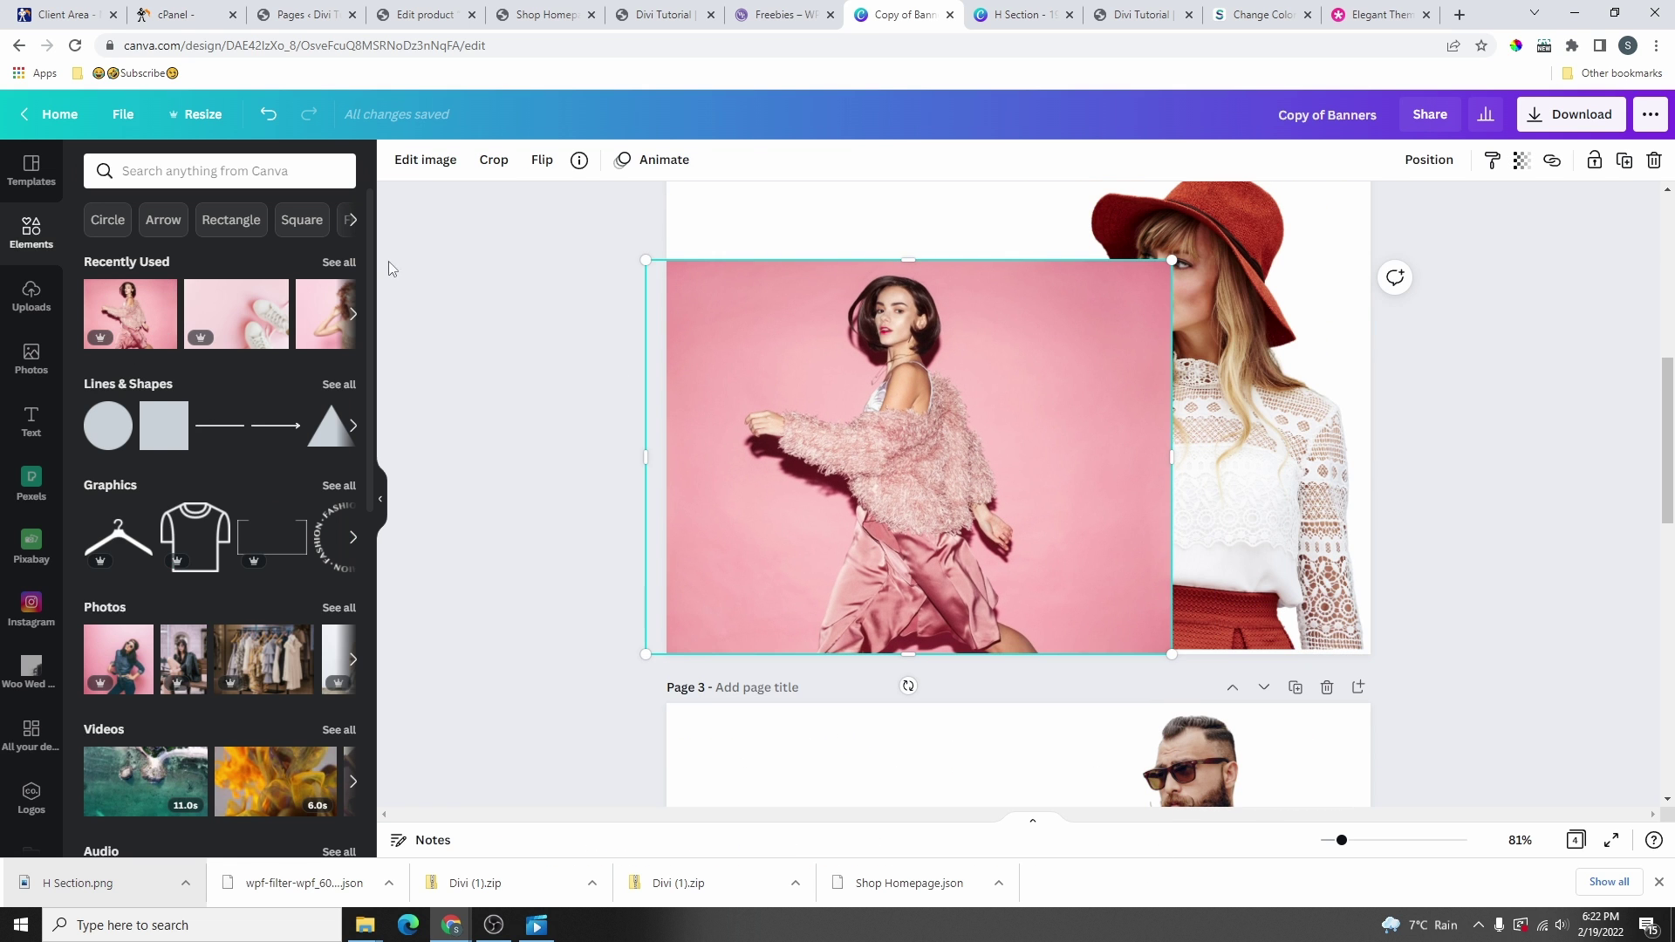
- Remove the pink background from the added photo with the background remover
{"action": "left_click", "coordinate": [425, 160]}
{"action": "left_click", "coordinate": [127, 313]}
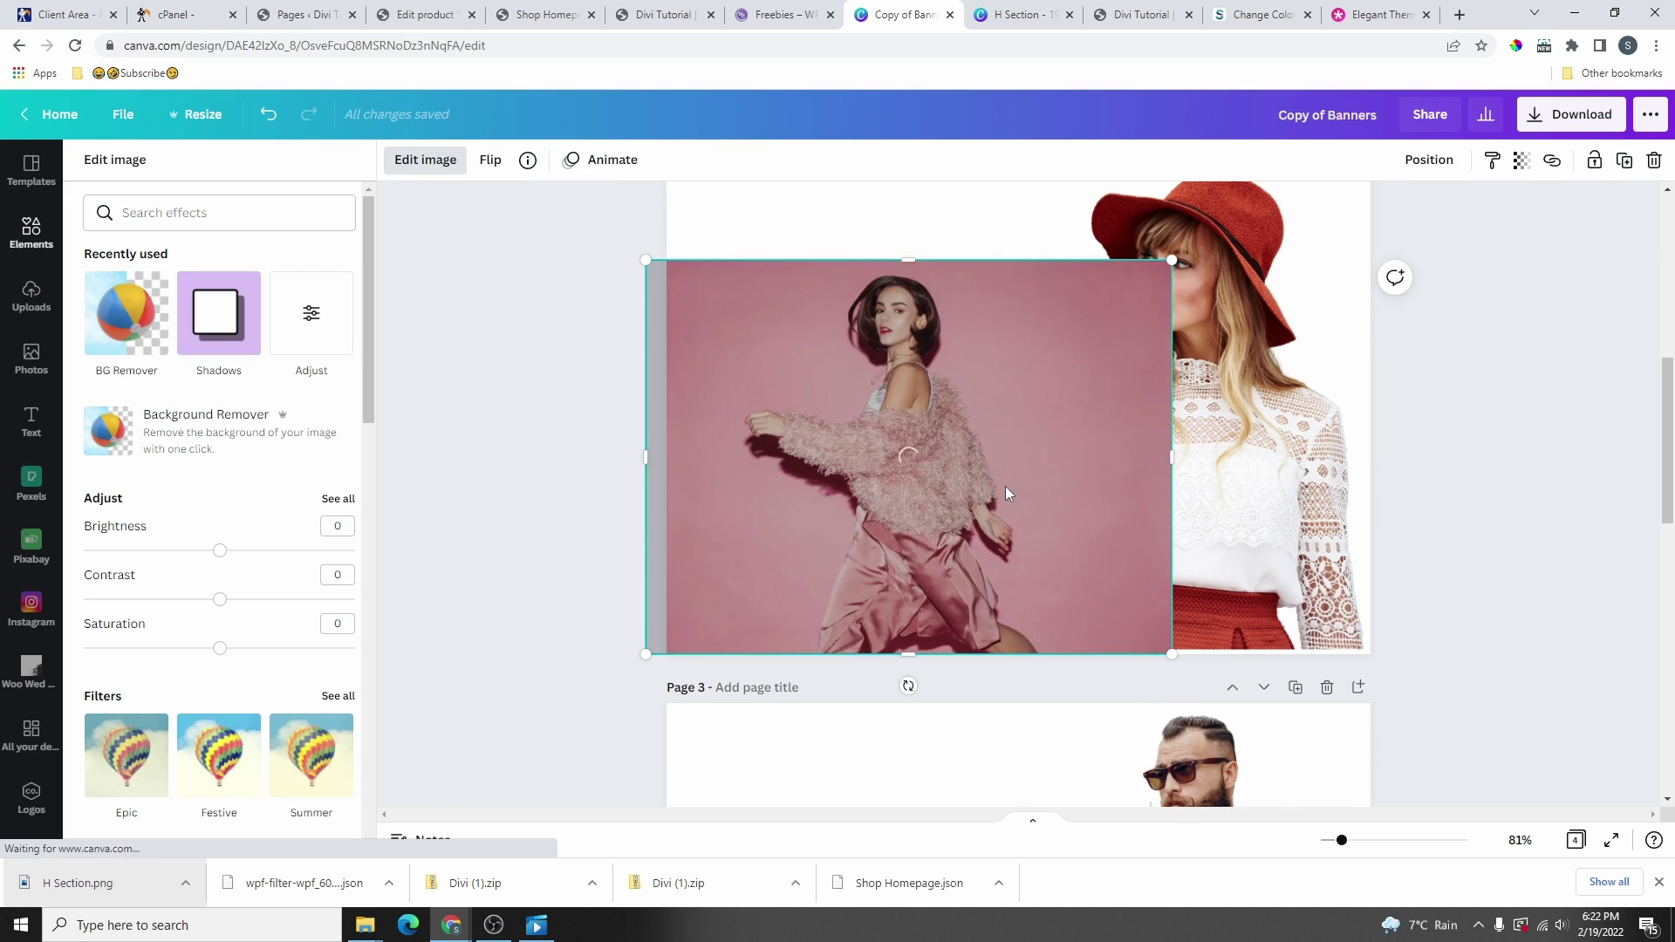
{"action": "scroll", "coordinate": [1260, 541], "scroll_direction": "down", "scroll_amount": 3}
{"action": "scroll", "coordinate": [1246, 459], "scroll_direction": "up", "scroll_amount": 1}
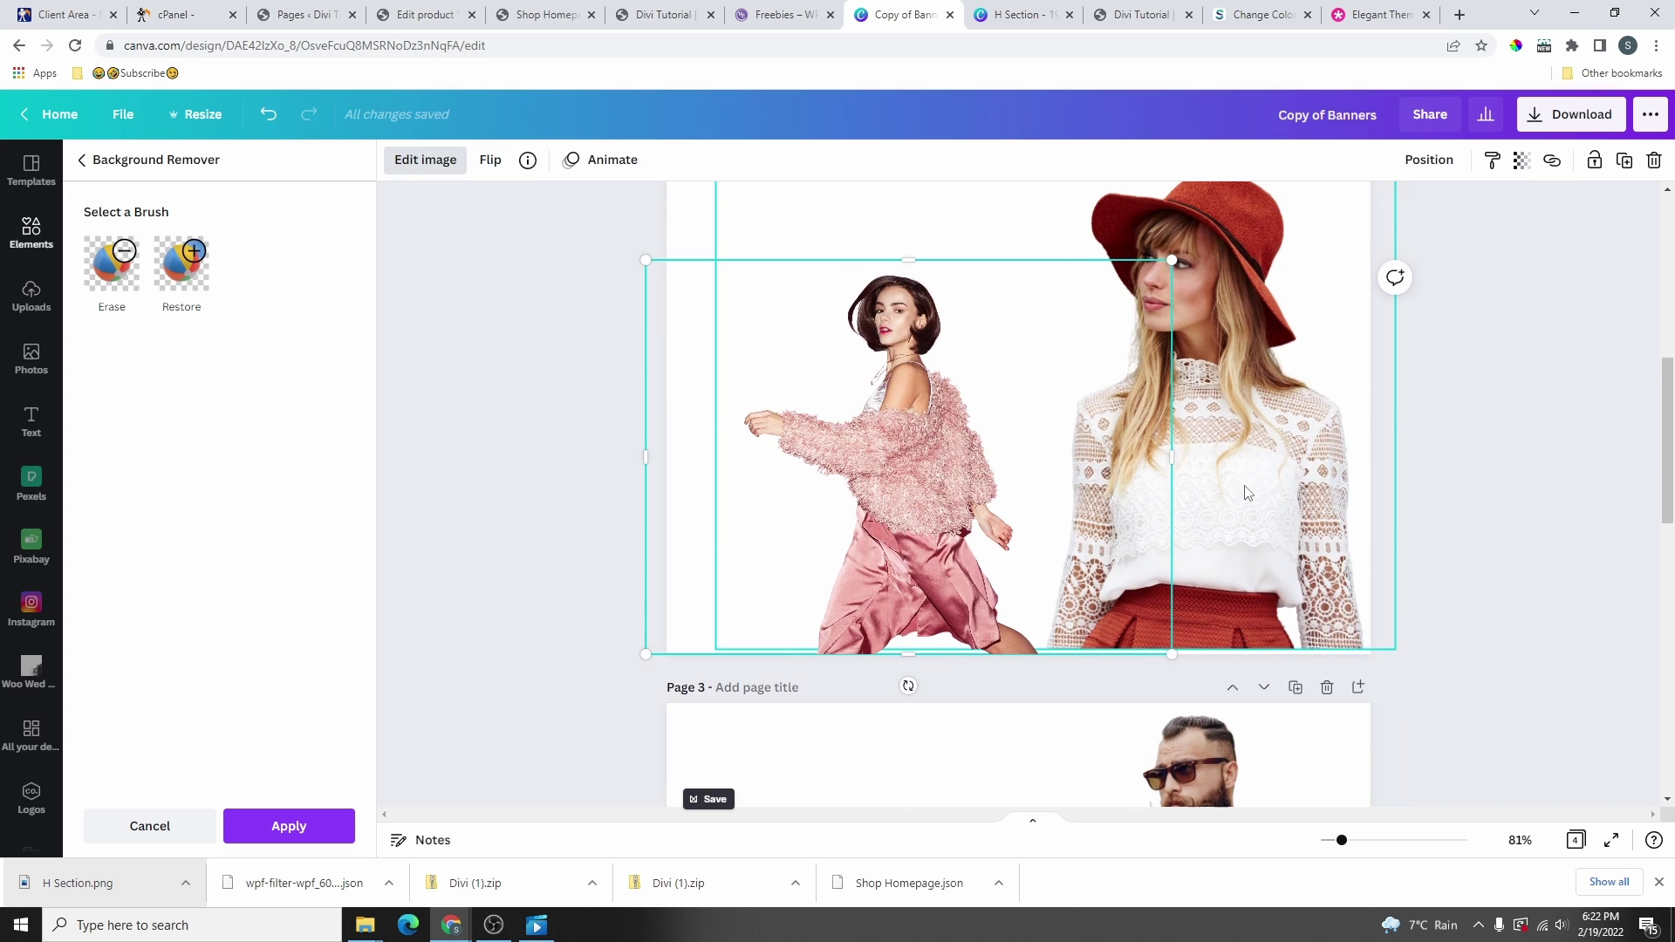
- Delete the red-hat woman from page 2 and move the pink-sweater cutout to the banner's right edge
{"action": "left_click", "coordinate": [1244, 473]}
{"action": "key", "text": "Delete"}
{"action": "left_click_drag", "start_coordinate": [904, 490], "coordinate": [1239, 425]}
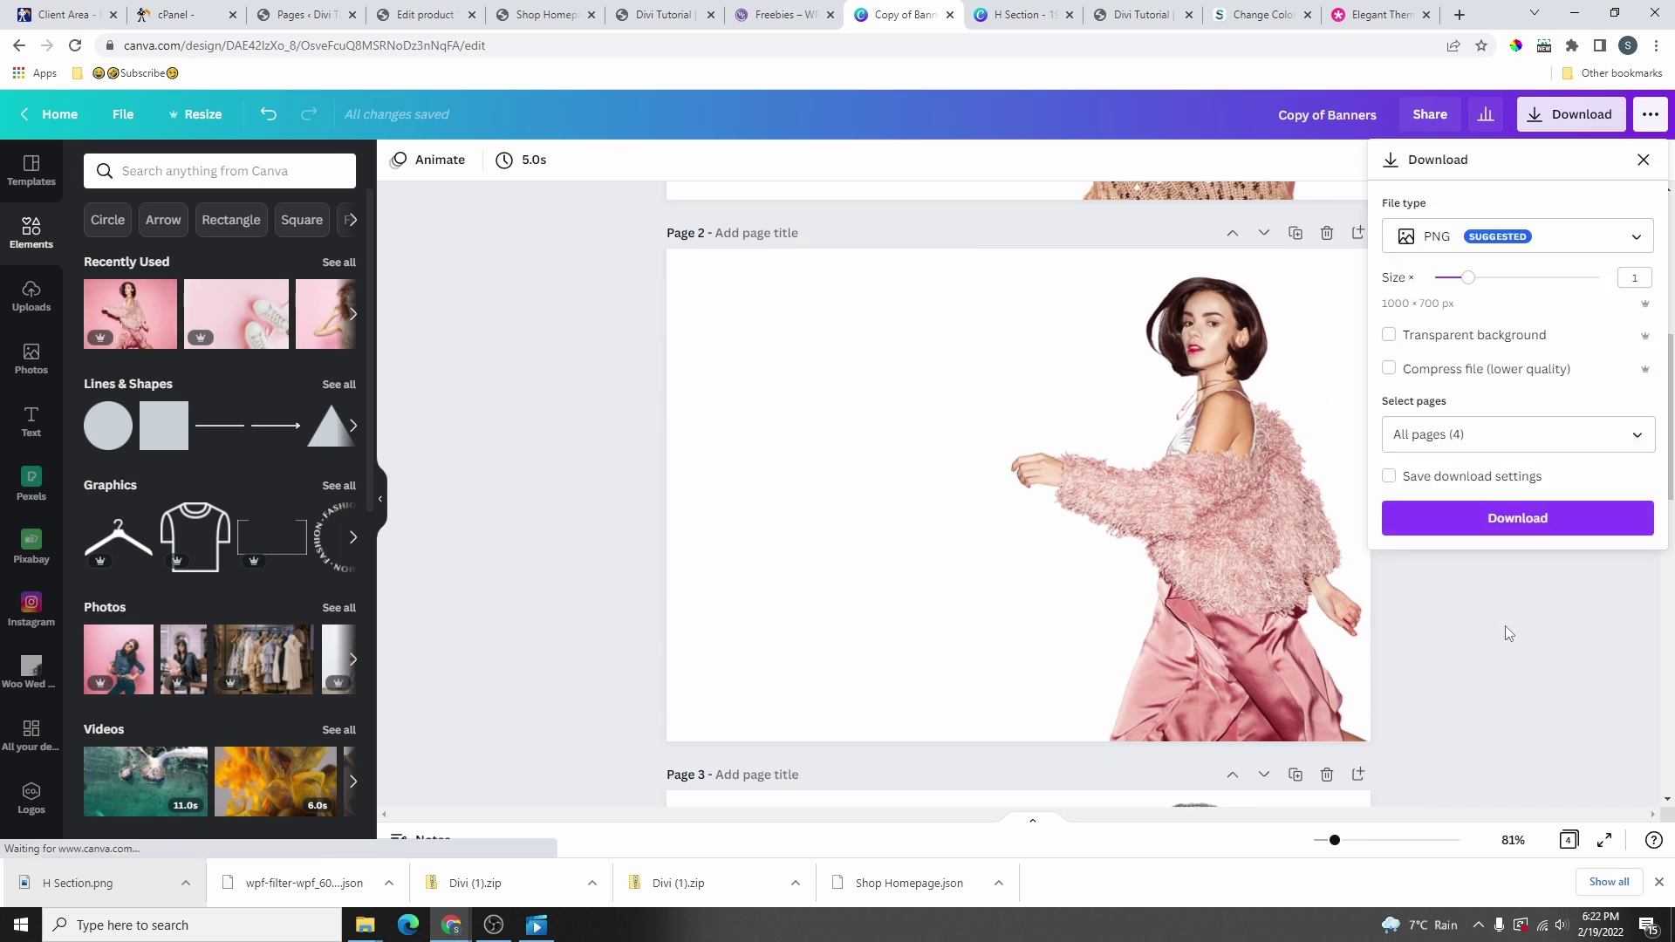
- Download only page 2 as a compressed PNG with a transparent background
{"action": "left_click", "coordinate": [1506, 626]}
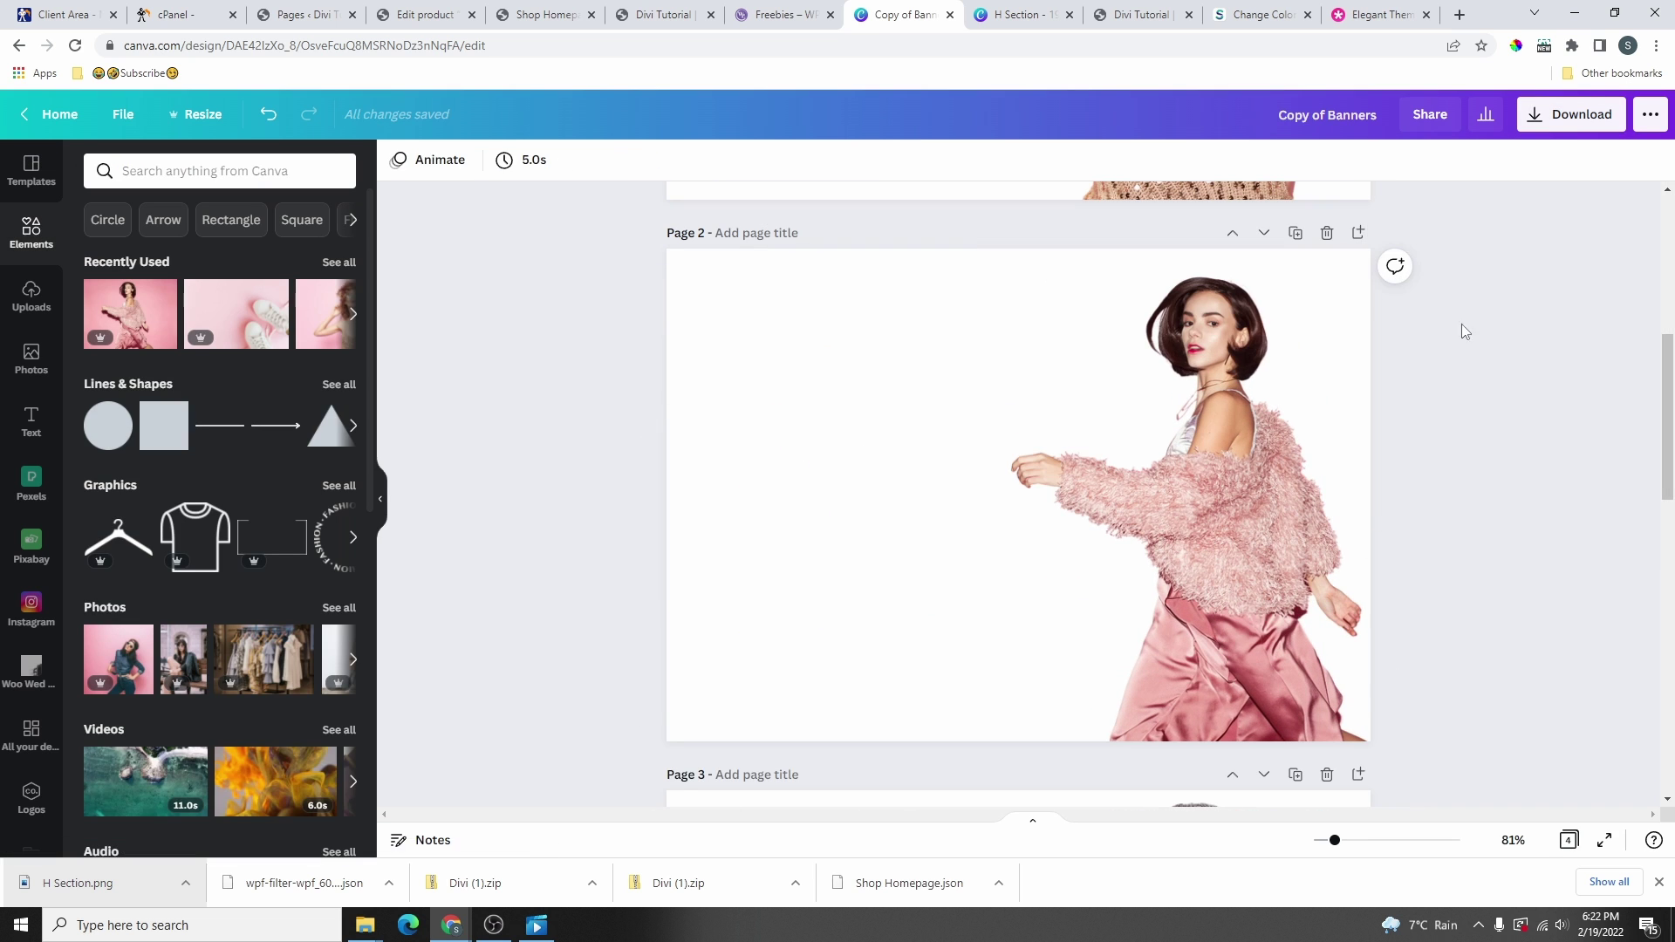
{"action": "left_click", "coordinate": [1574, 118]}
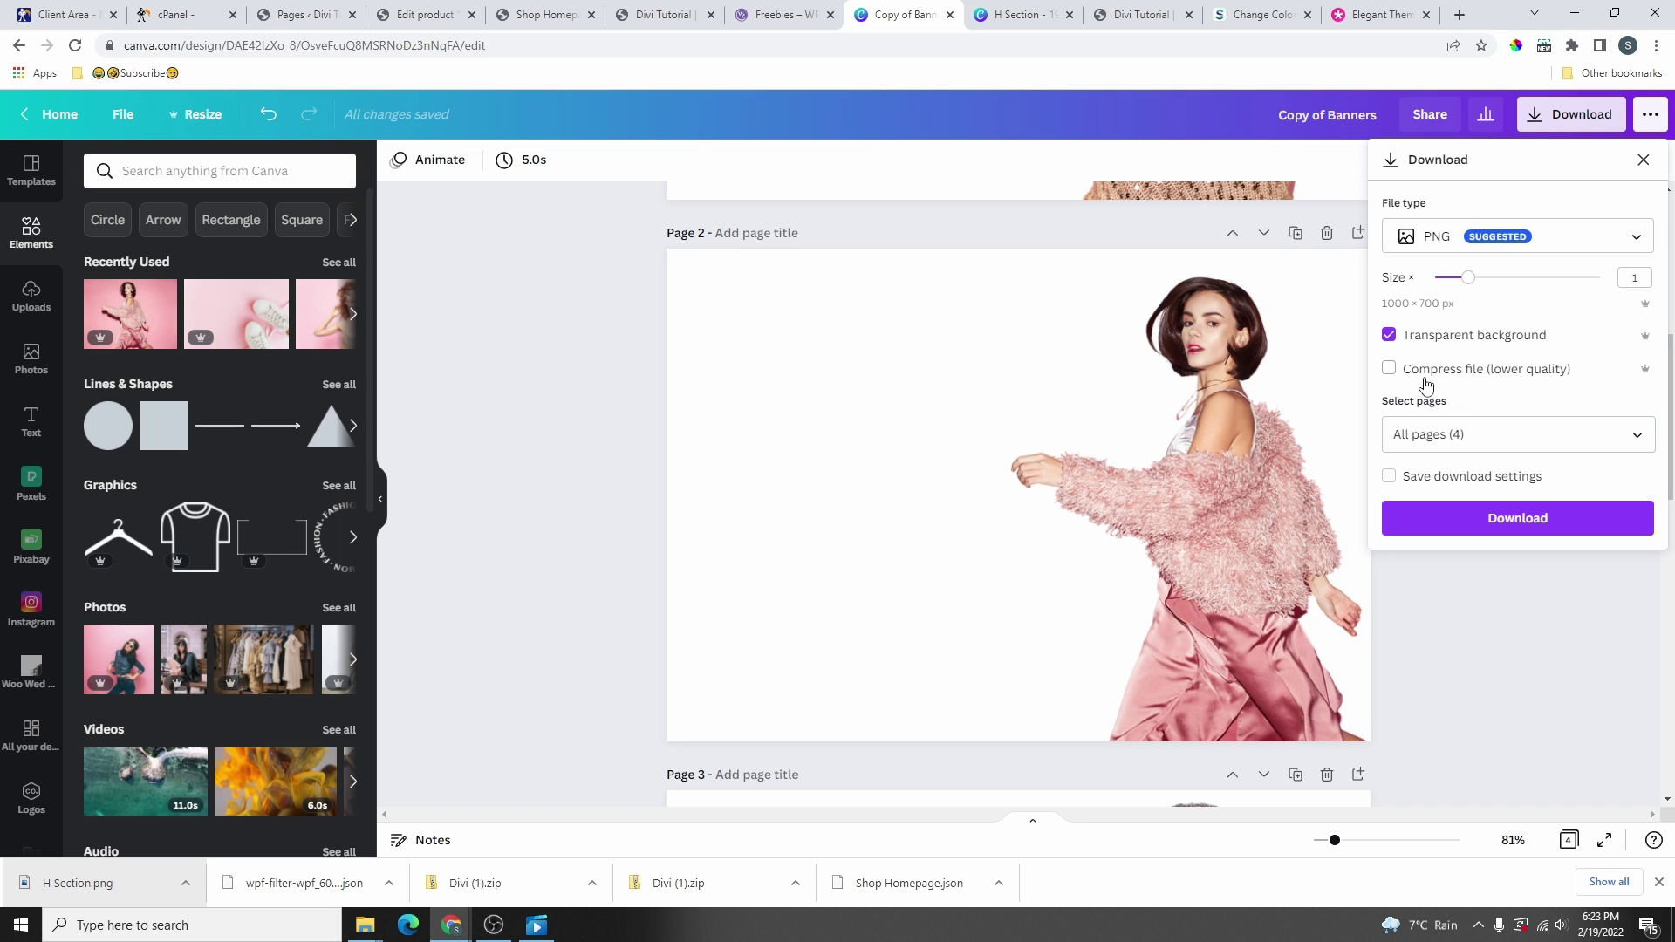
{"action": "left_click", "coordinate": [1503, 436]}
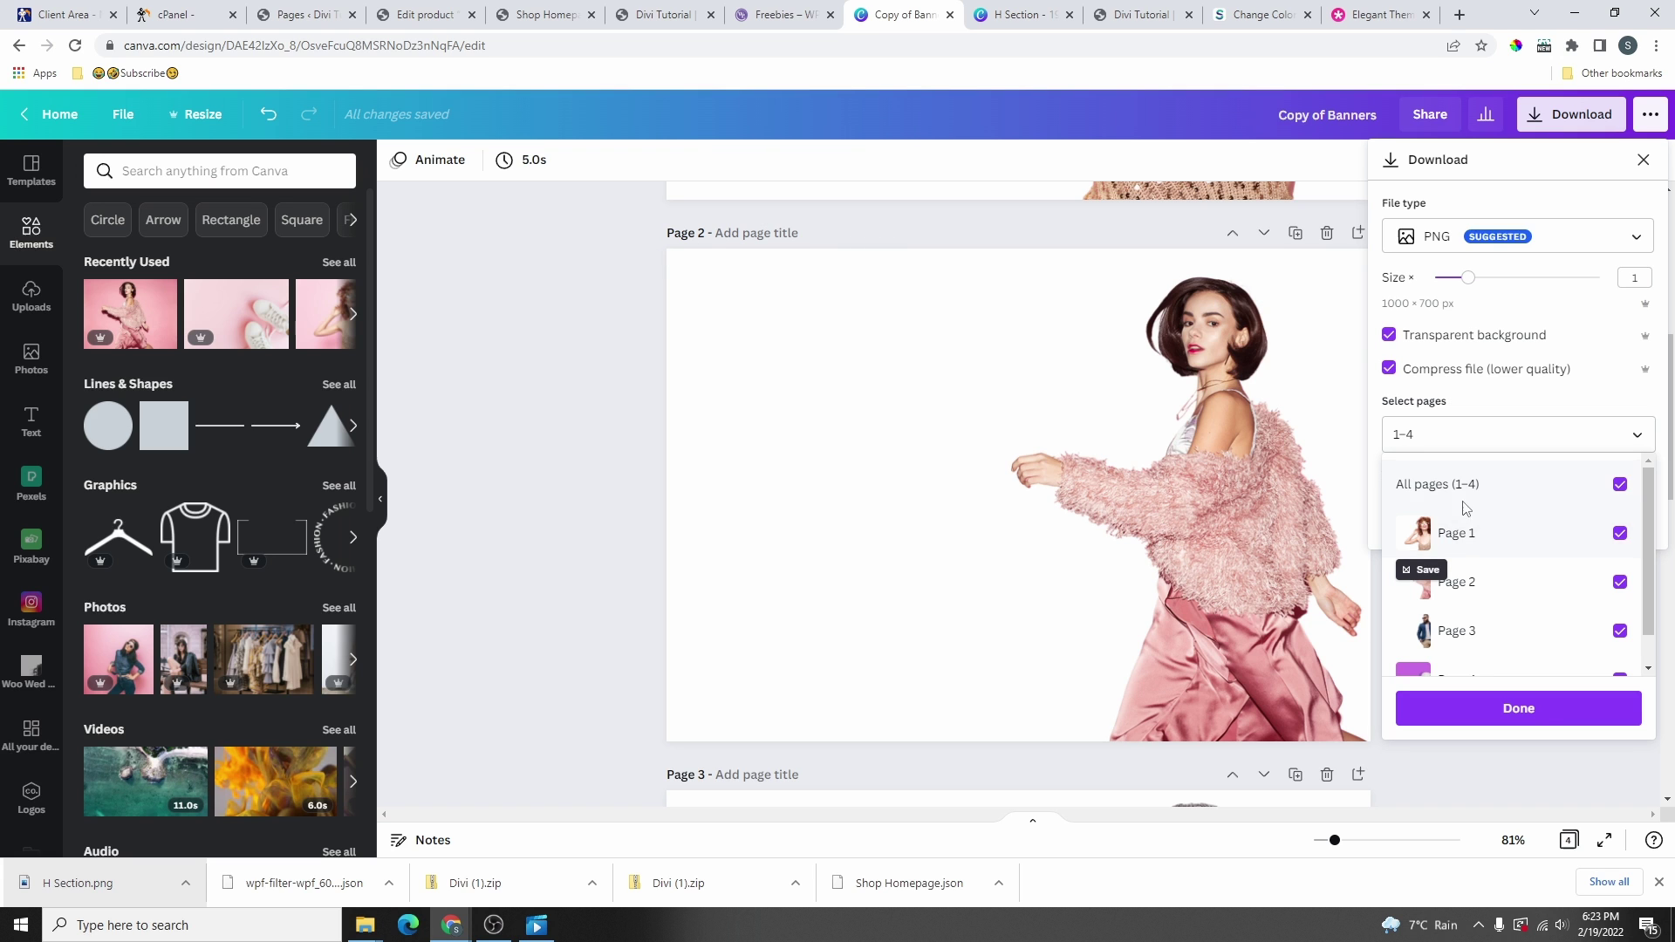
{"action": "left_click", "coordinate": [1491, 490]}
{"action": "scroll", "coordinate": [1527, 559], "scroll_direction": "down", "scroll_amount": 1}
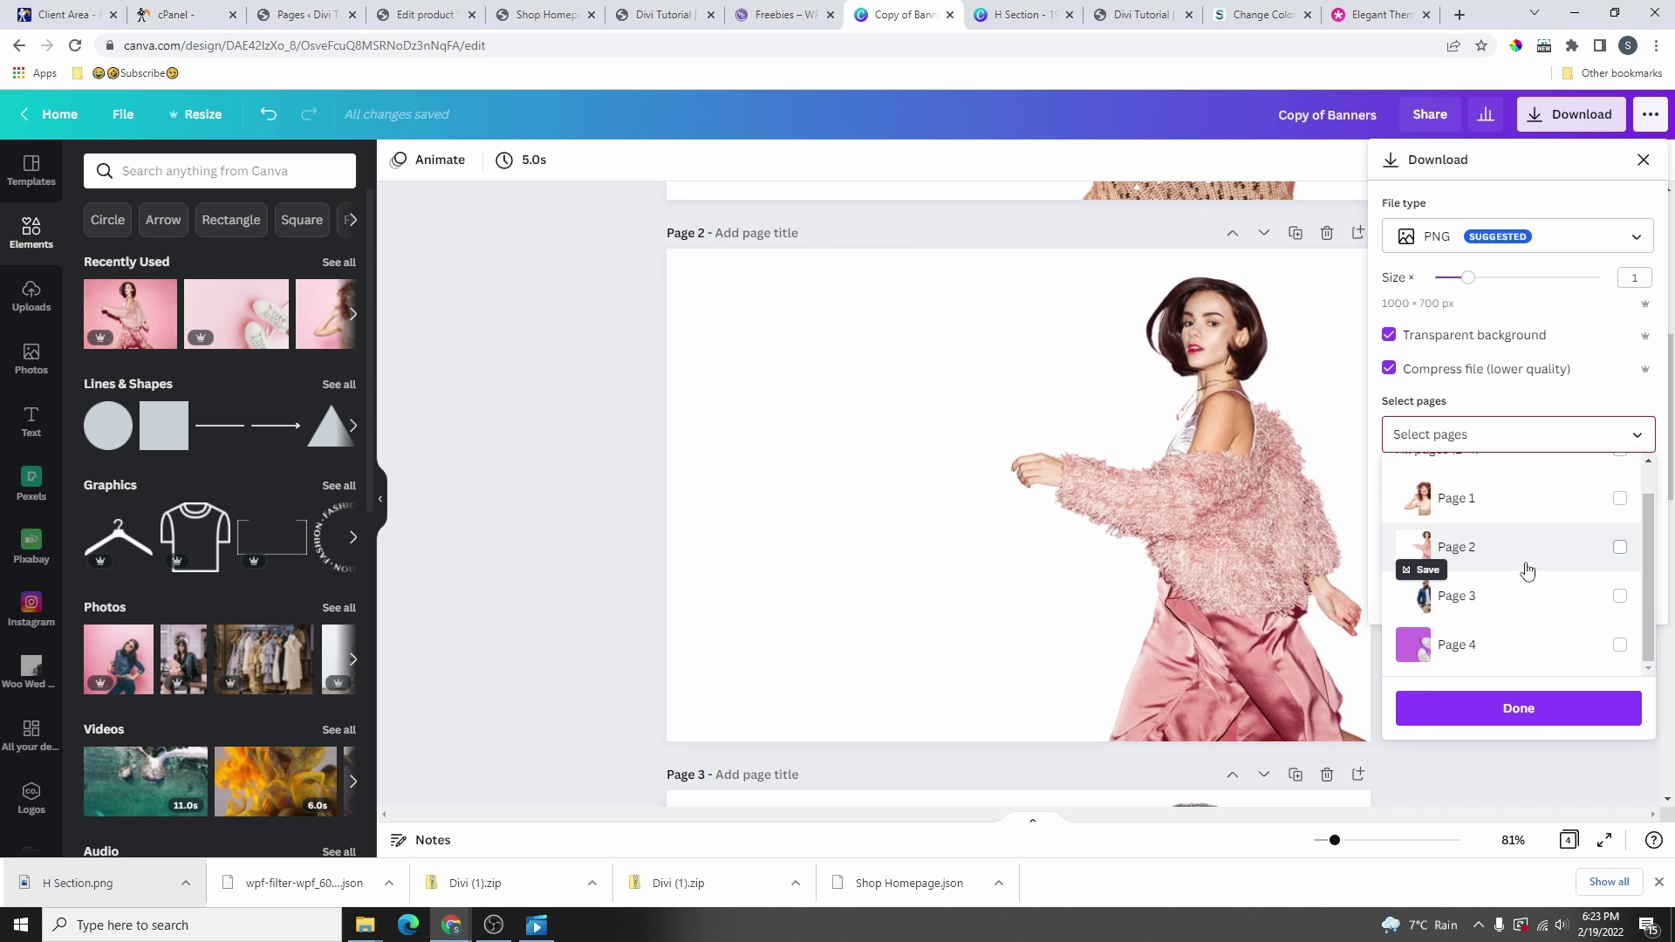
{"action": "left_click", "coordinate": [1541, 565]}
{"action": "left_click", "coordinate": [1536, 707]}
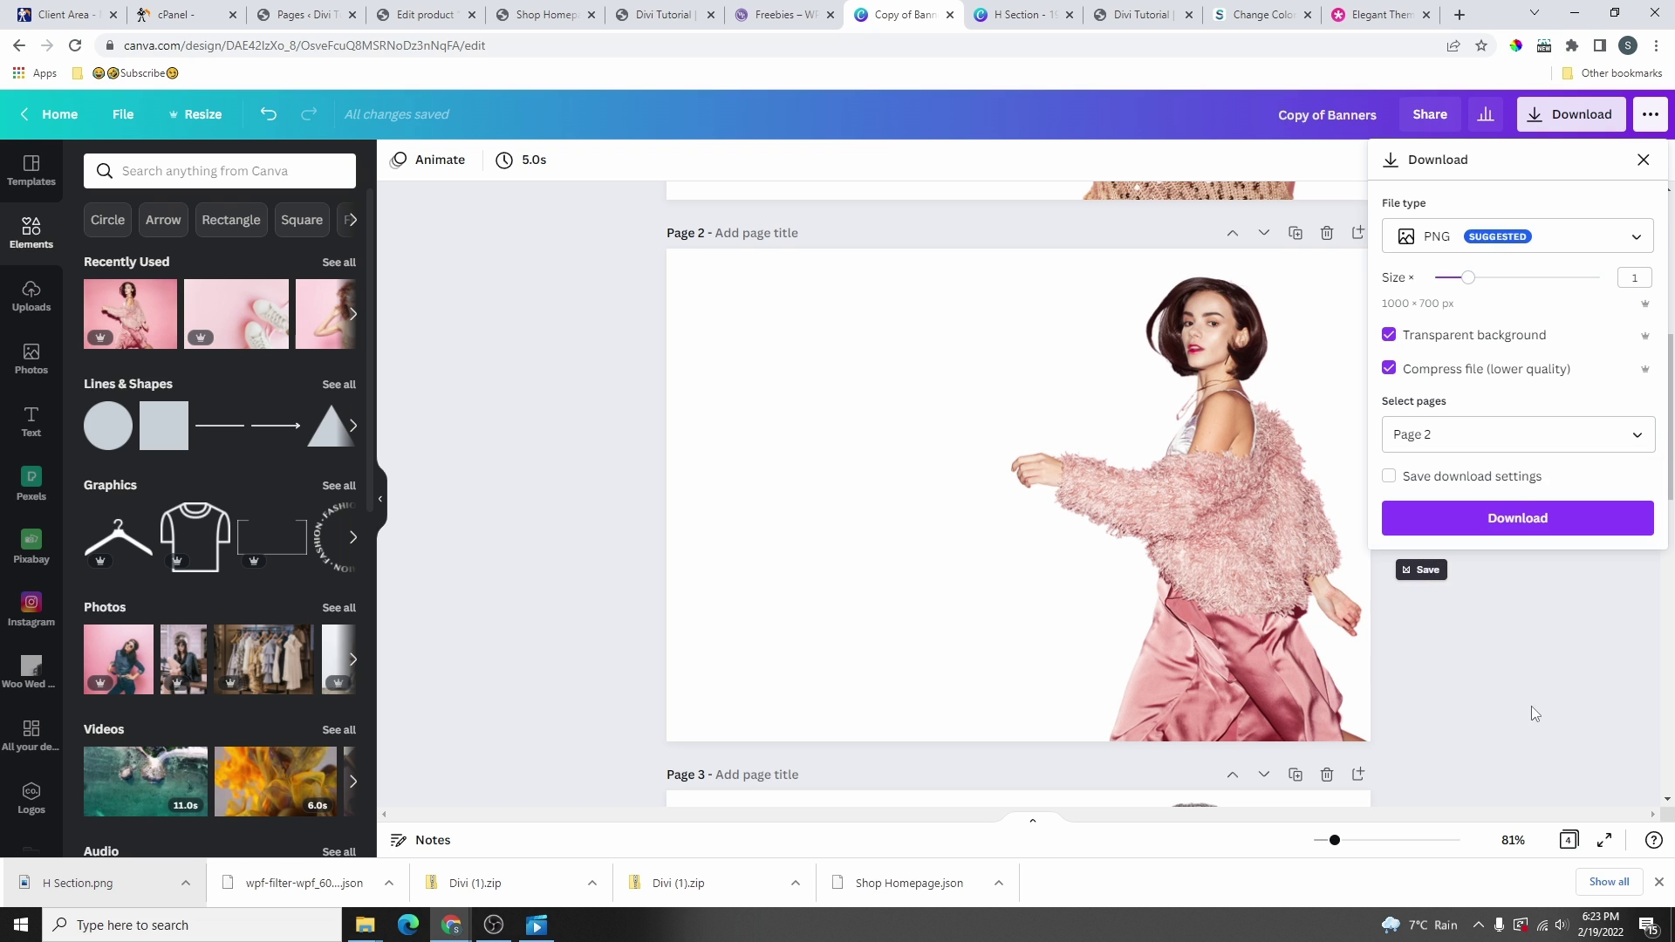
{"action": "left_click", "coordinate": [1522, 521]}
- Back in the shop homepage builder, replace the Fashion Collection column's background image with the downloaded Copy of Banners.png
{"action": "left_click", "coordinate": [538, 14]}
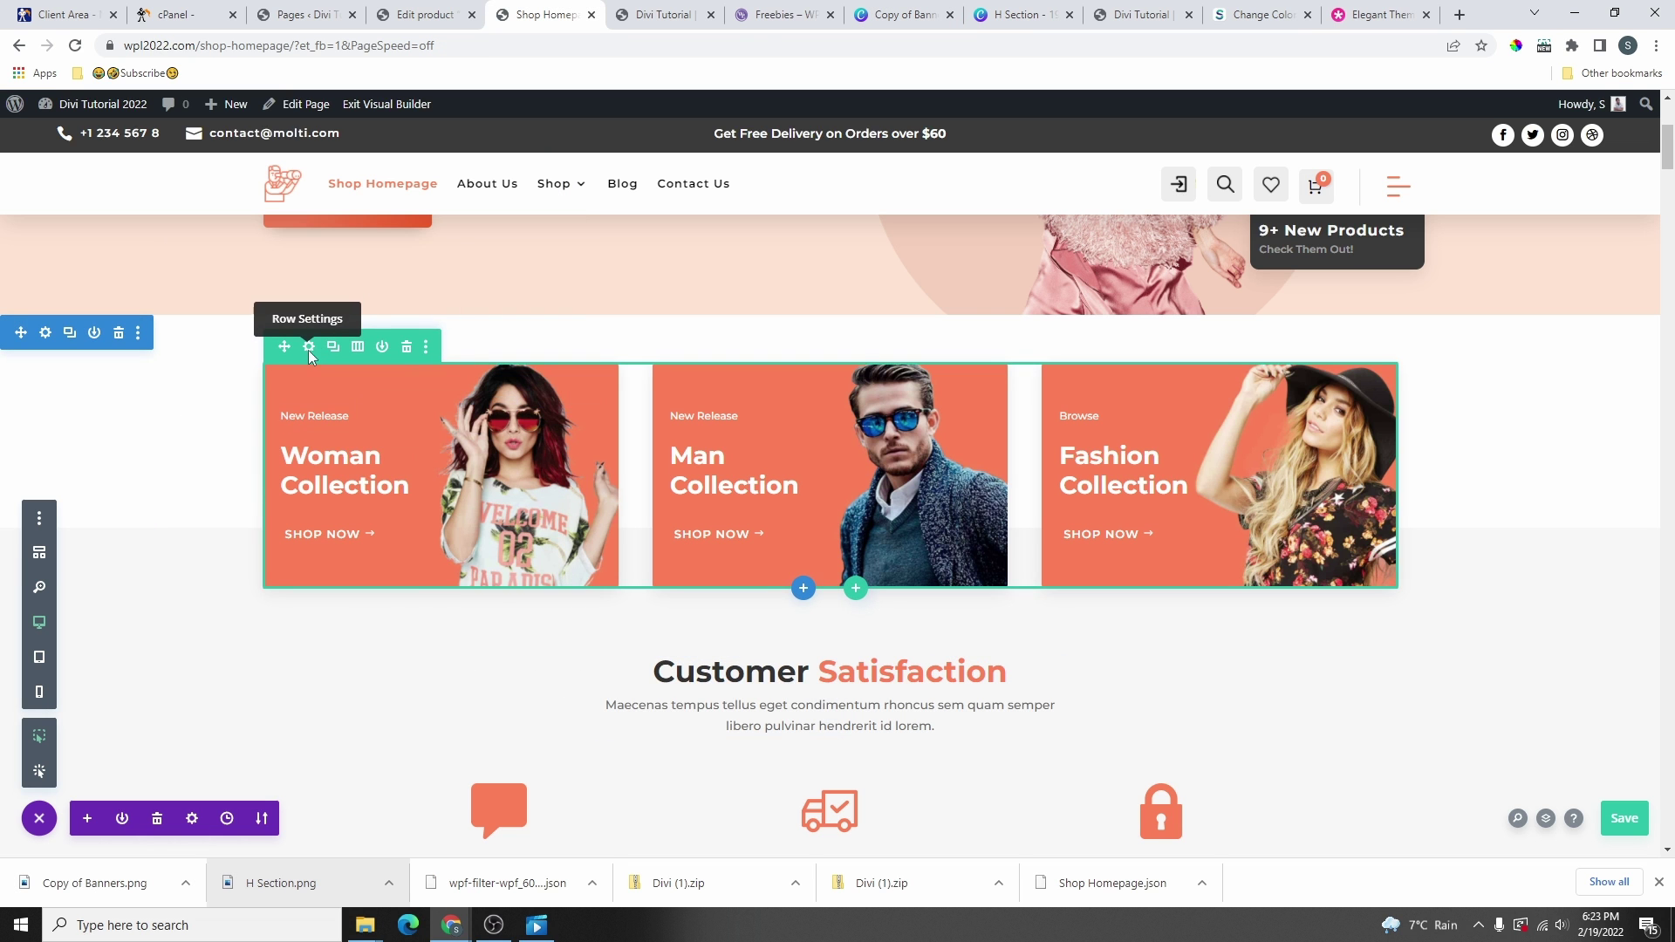
{"action": "left_click", "coordinate": [309, 347]}
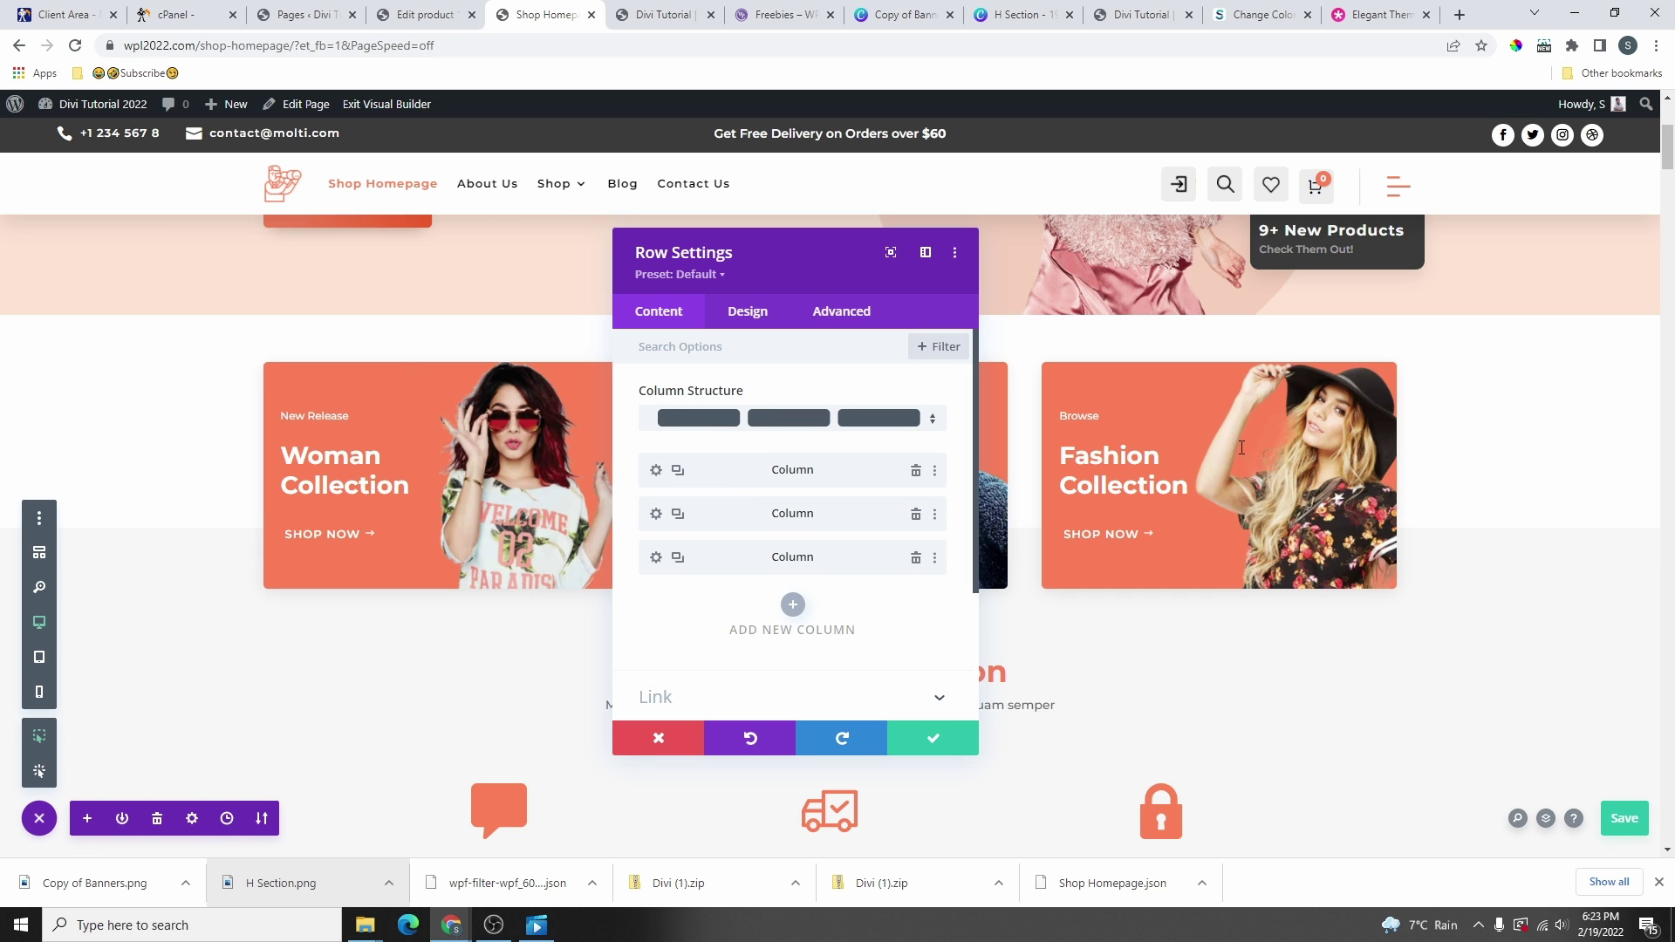
{"action": "left_click", "coordinate": [656, 558]}
{"action": "left_click", "coordinate": [799, 561]}
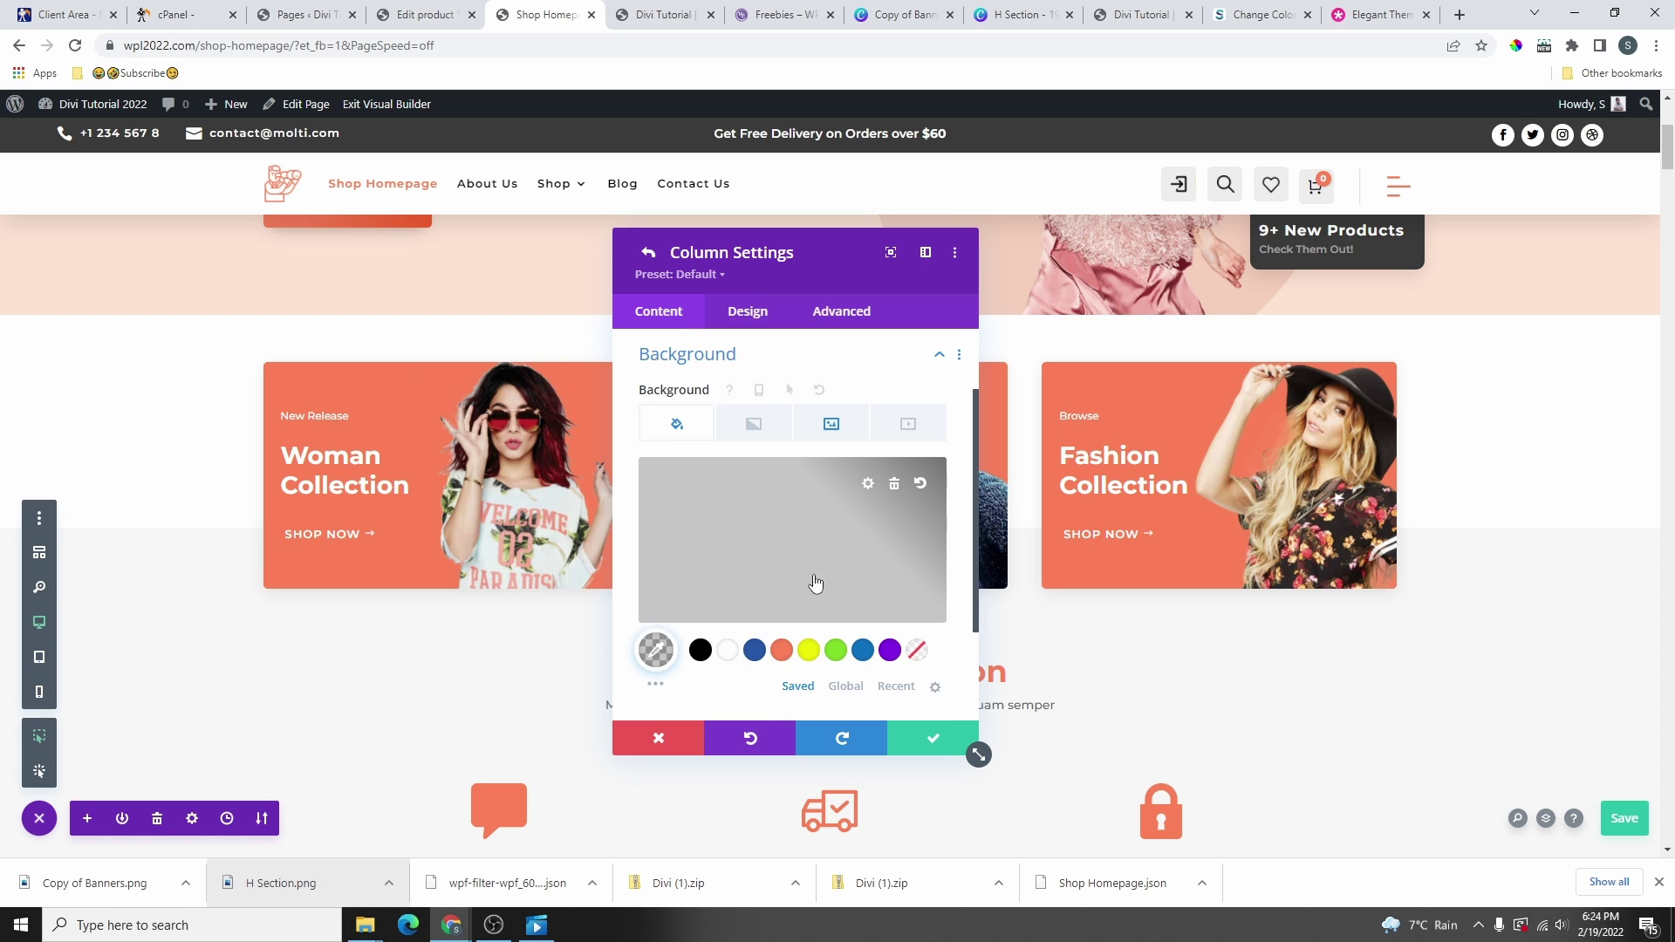
{"action": "left_click", "coordinate": [843, 426]}
{"action": "mouse_move", "coordinate": [802, 581]}
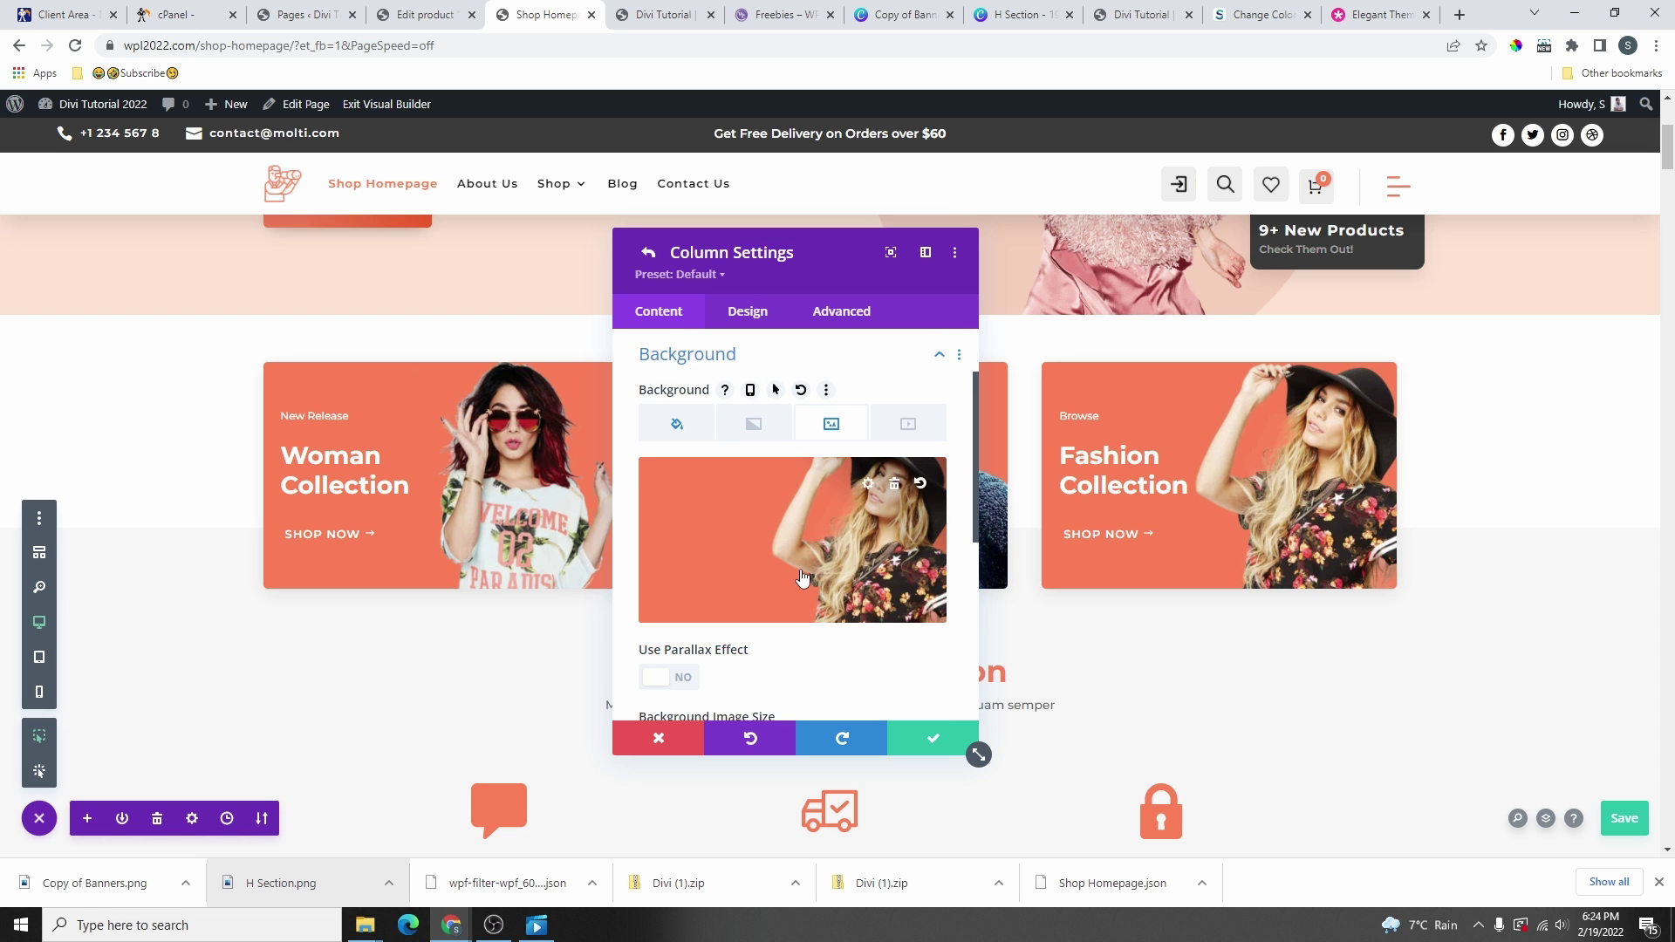
{"action": "left_click", "coordinate": [828, 553]}
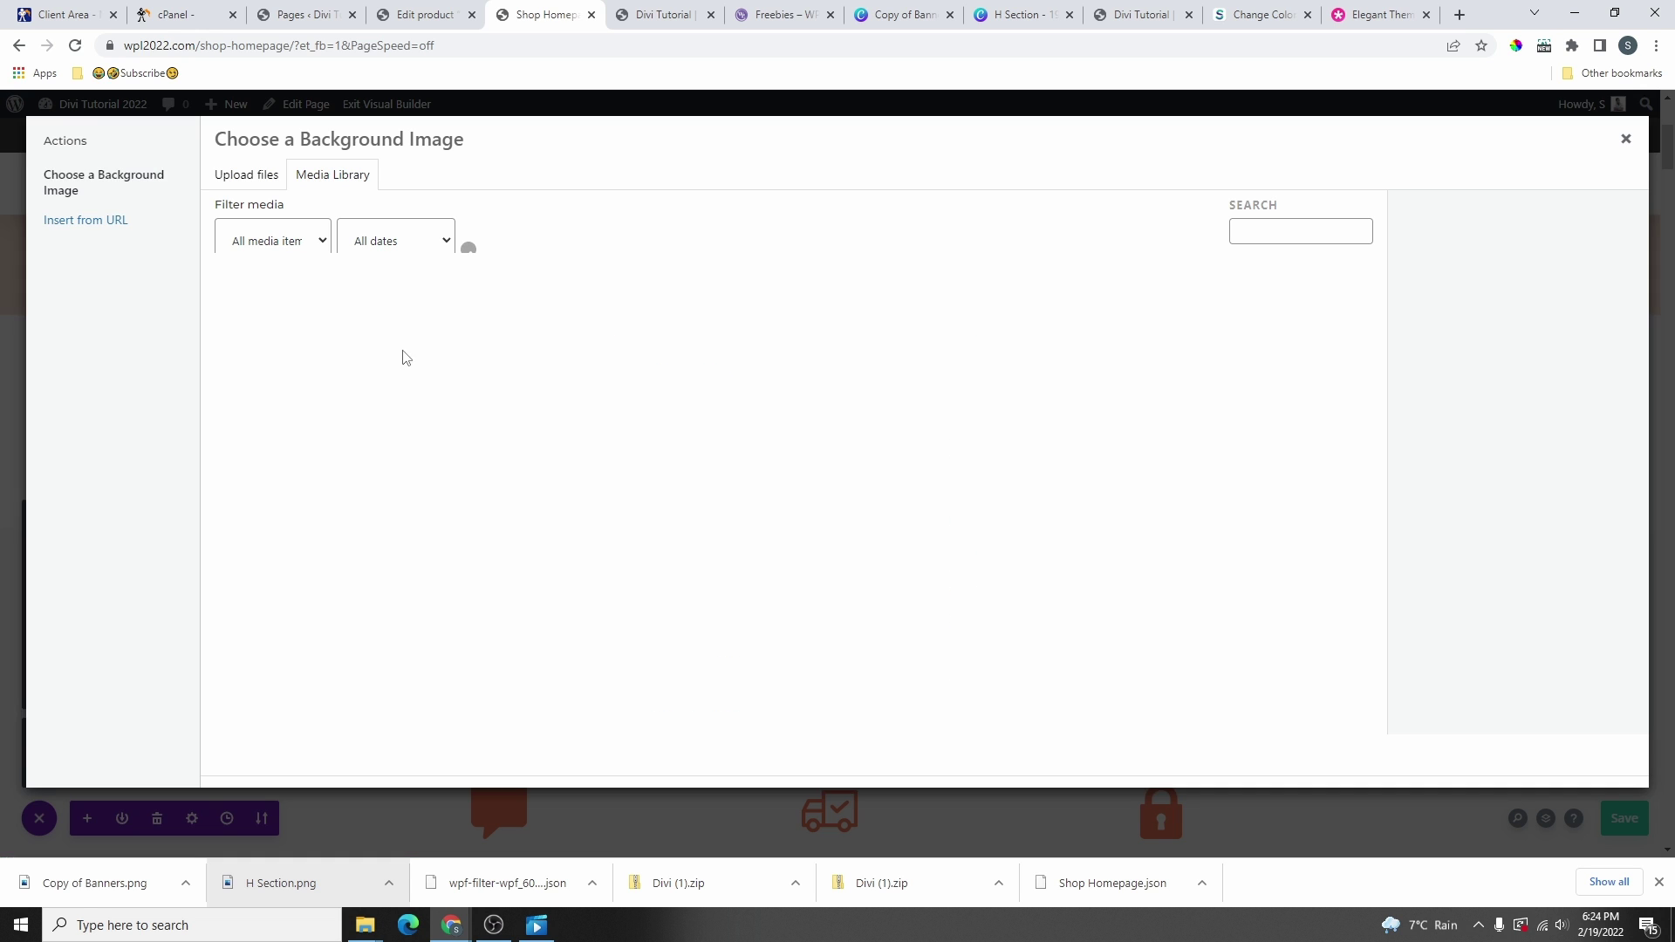
{"action": "left_click_drag", "start_coordinate": [79, 897], "coordinate": [611, 441]}
{"action": "left_click", "coordinate": [1580, 762]}
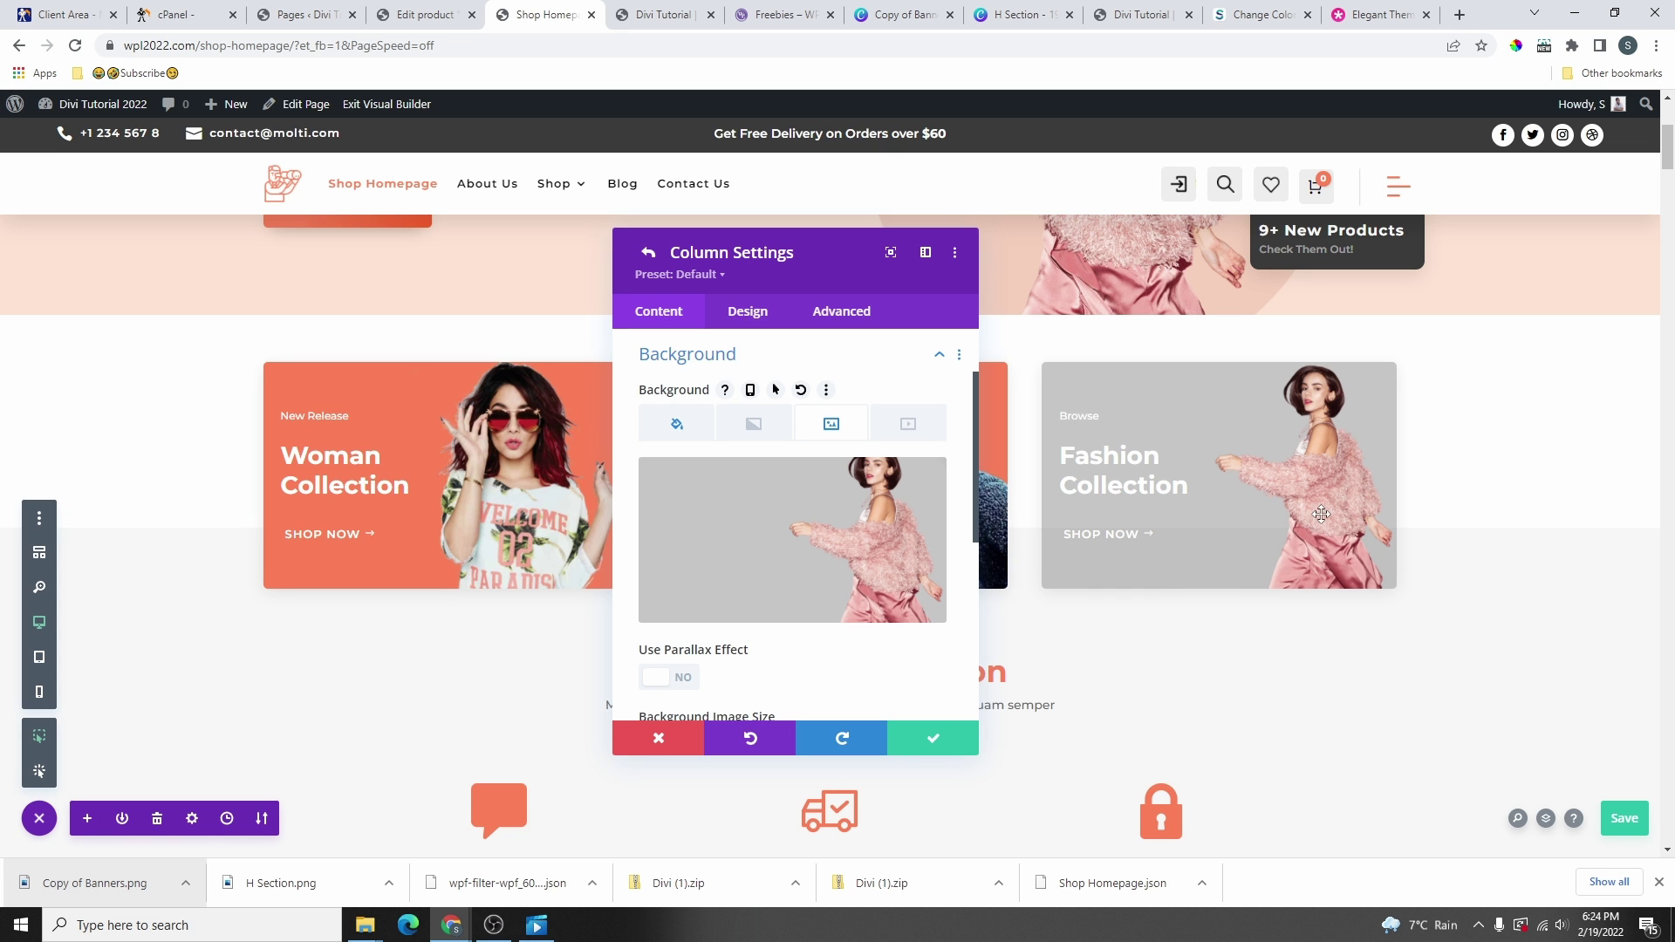
- Replace the Fashion Collection column's grey background color with the dark charcoal global color
{"action": "left_click", "coordinate": [752, 426]}
{"action": "left_click", "coordinate": [685, 426]}
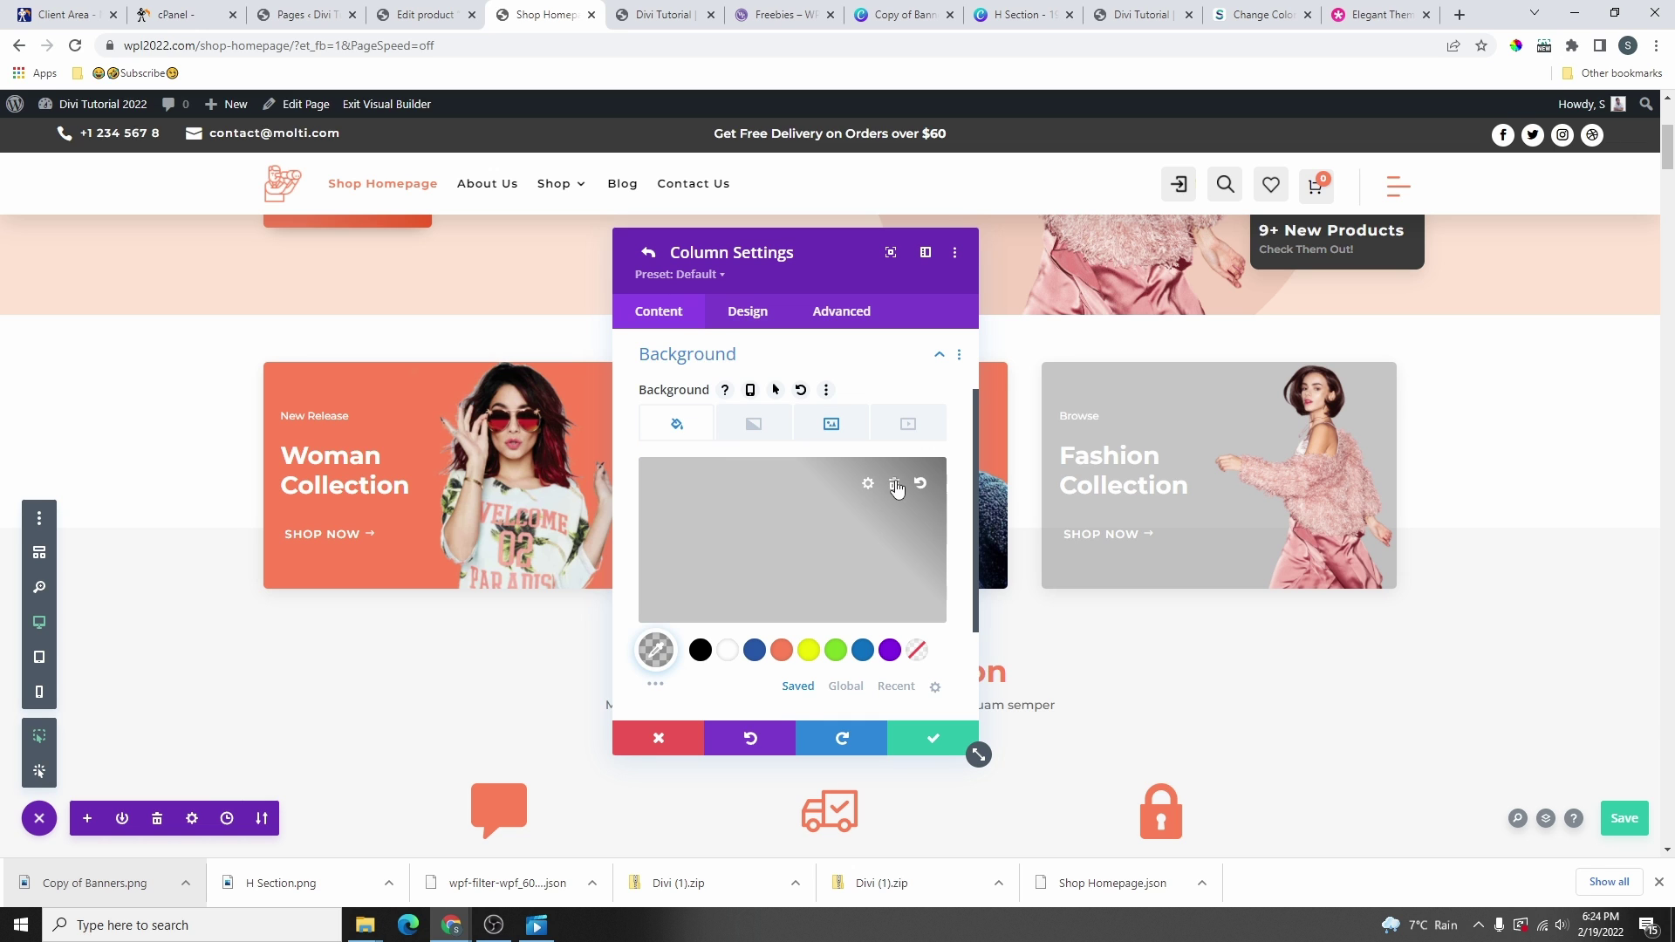
{"action": "left_click", "coordinate": [895, 485]}
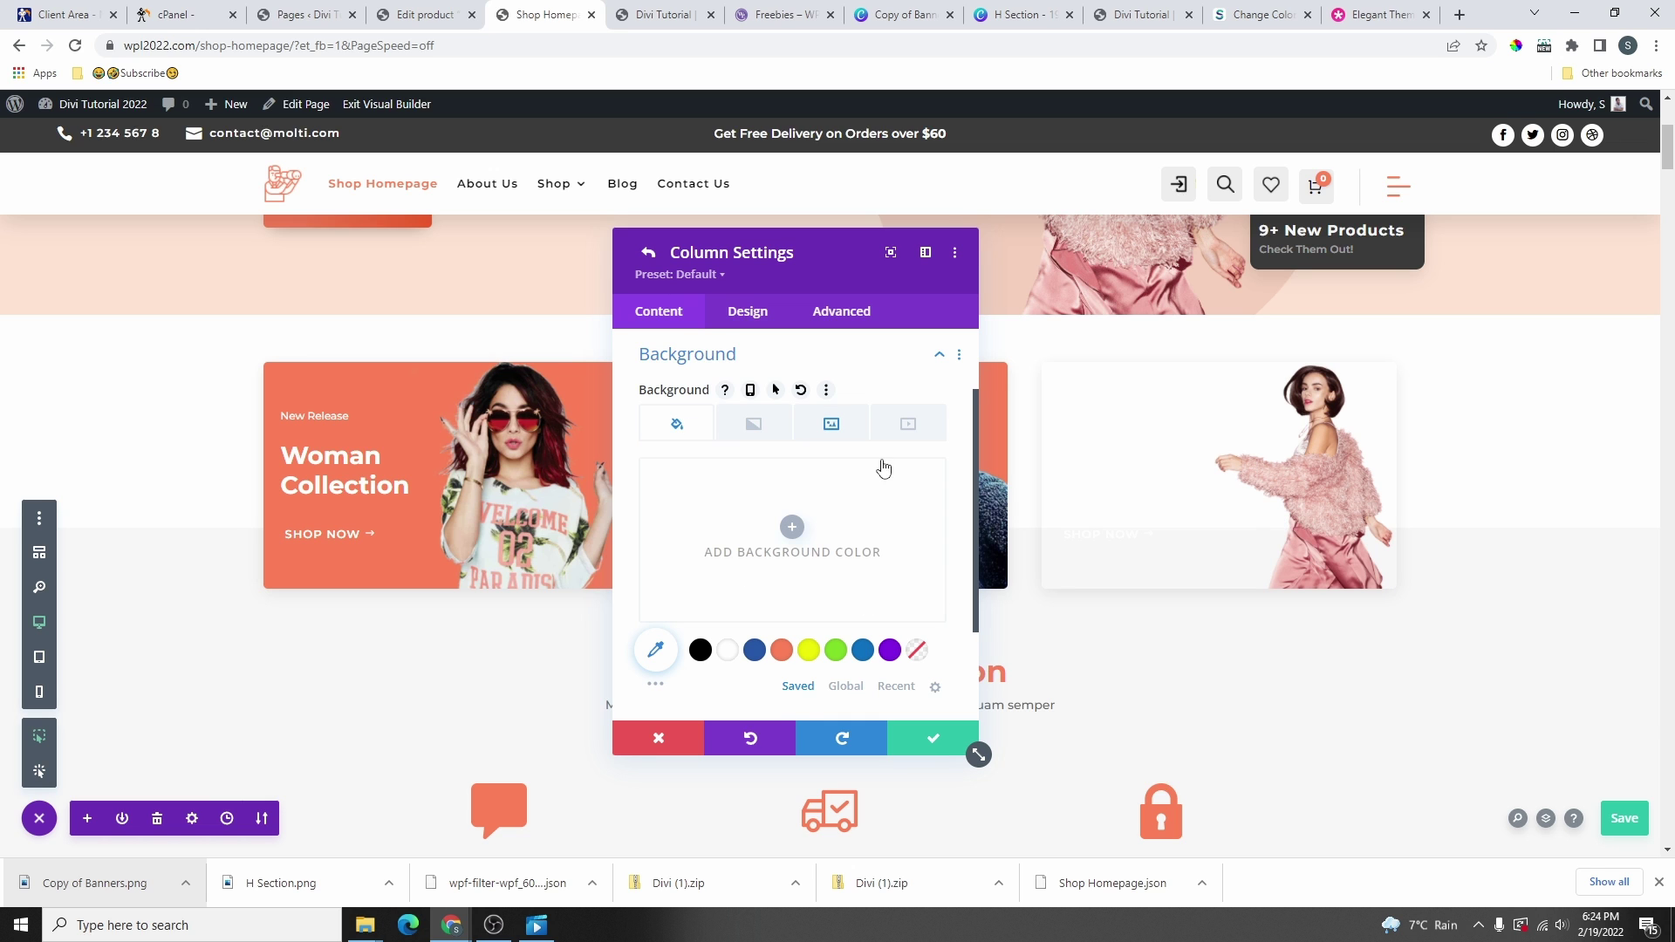
{"action": "left_click", "coordinate": [840, 687]}
{"action": "left_click", "coordinate": [727, 652]}
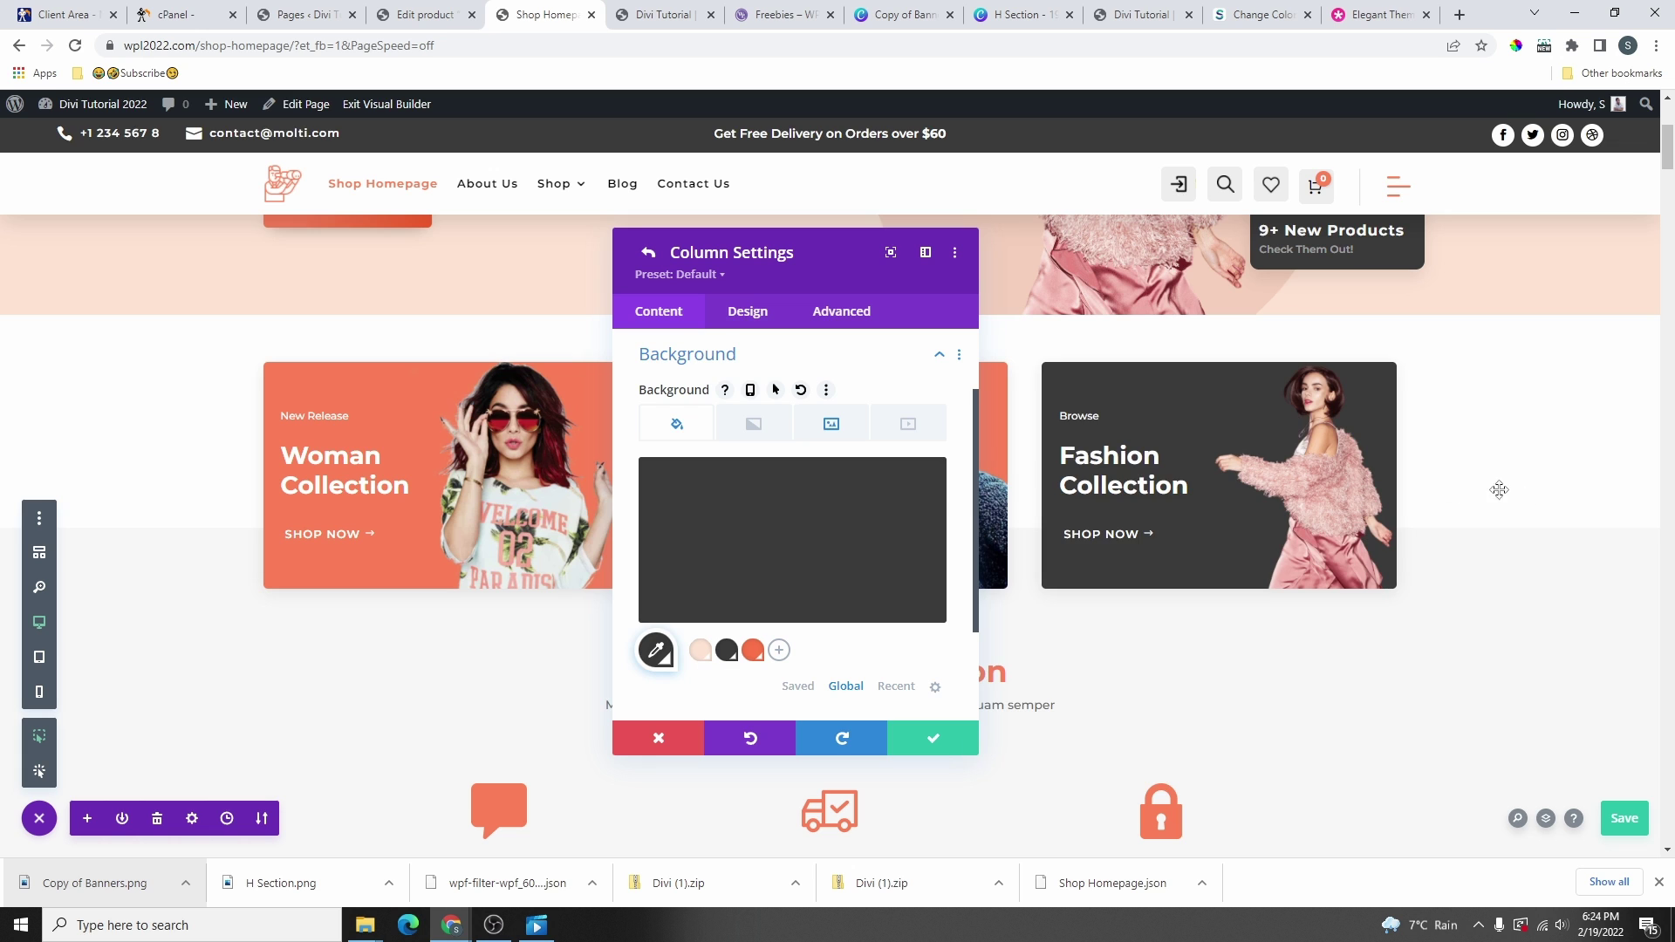
{"action": "left_click", "coordinate": [751, 654]}
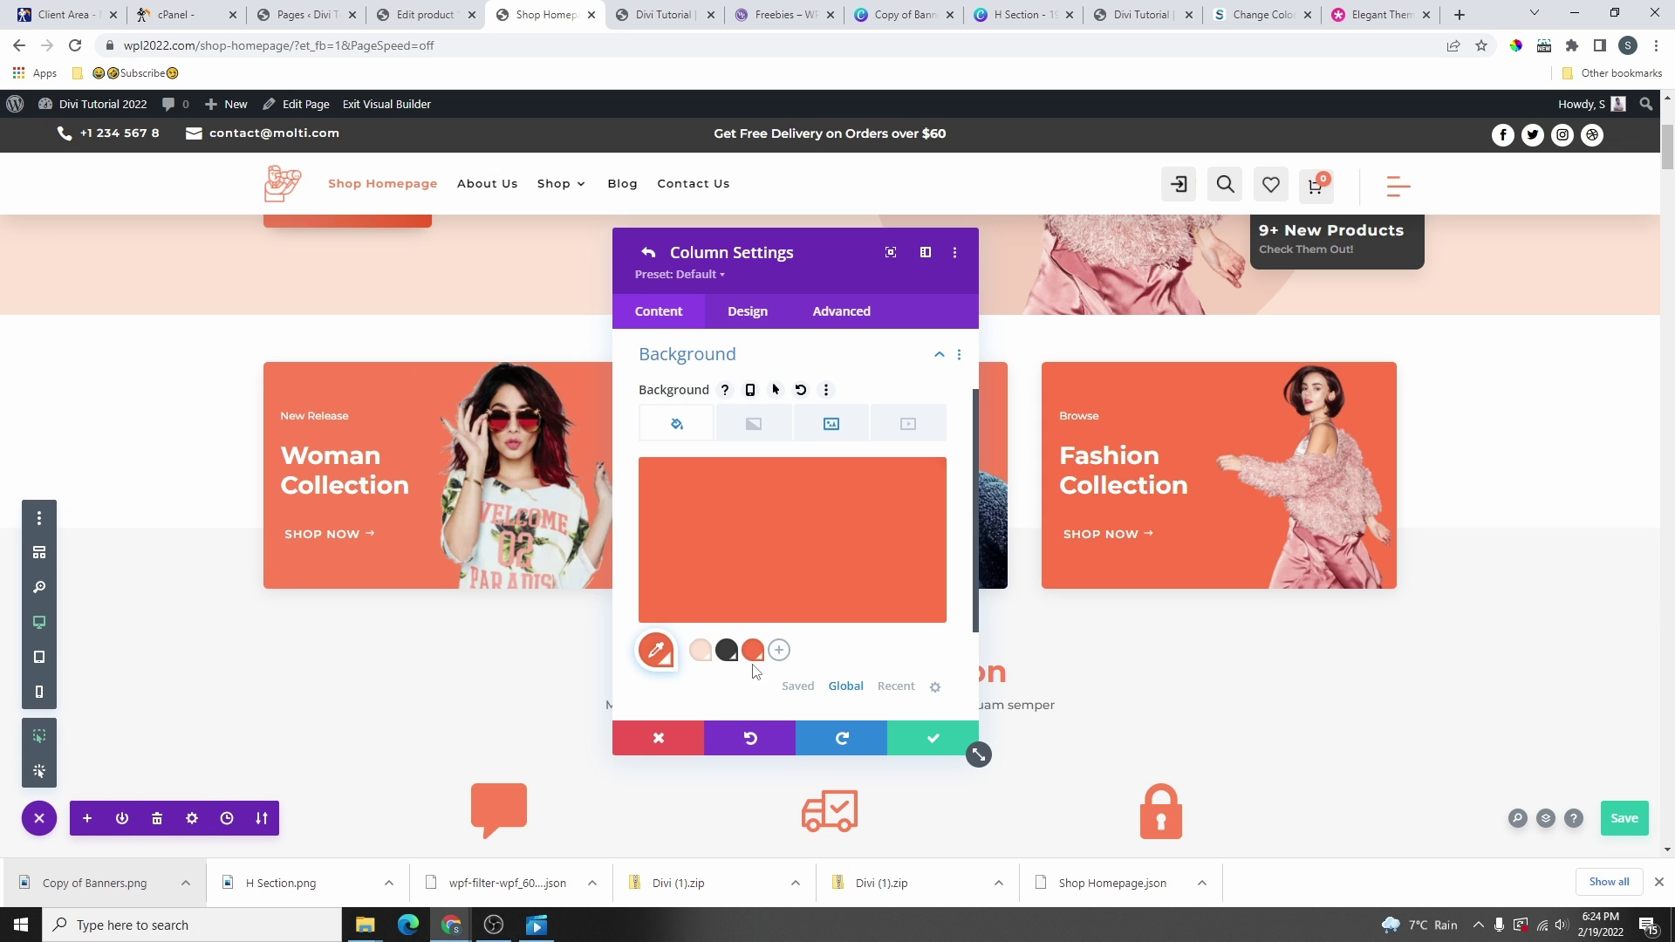
{"action": "left_click", "coordinate": [840, 690]}
{"action": "left_click", "coordinate": [727, 652]}
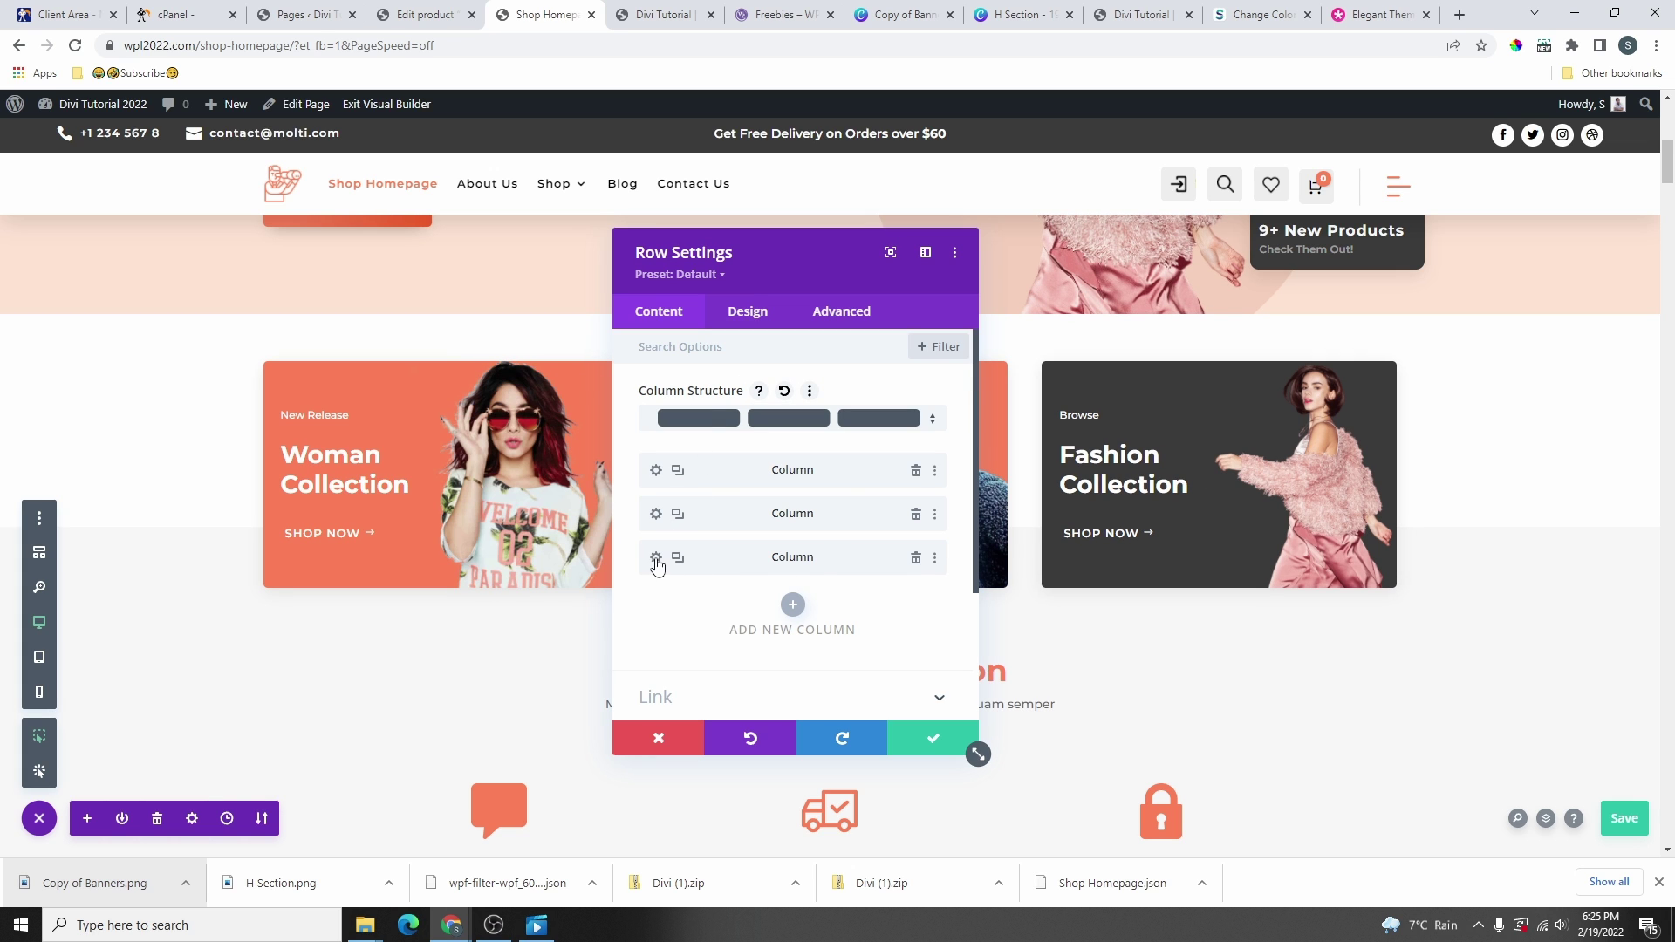
- Reorder the row's columns so the Fashion Collection card sits between Woman and Man, and save the row settings
{"action": "left_click_drag", "start_coordinate": [655, 568], "coordinate": [657, 507]}
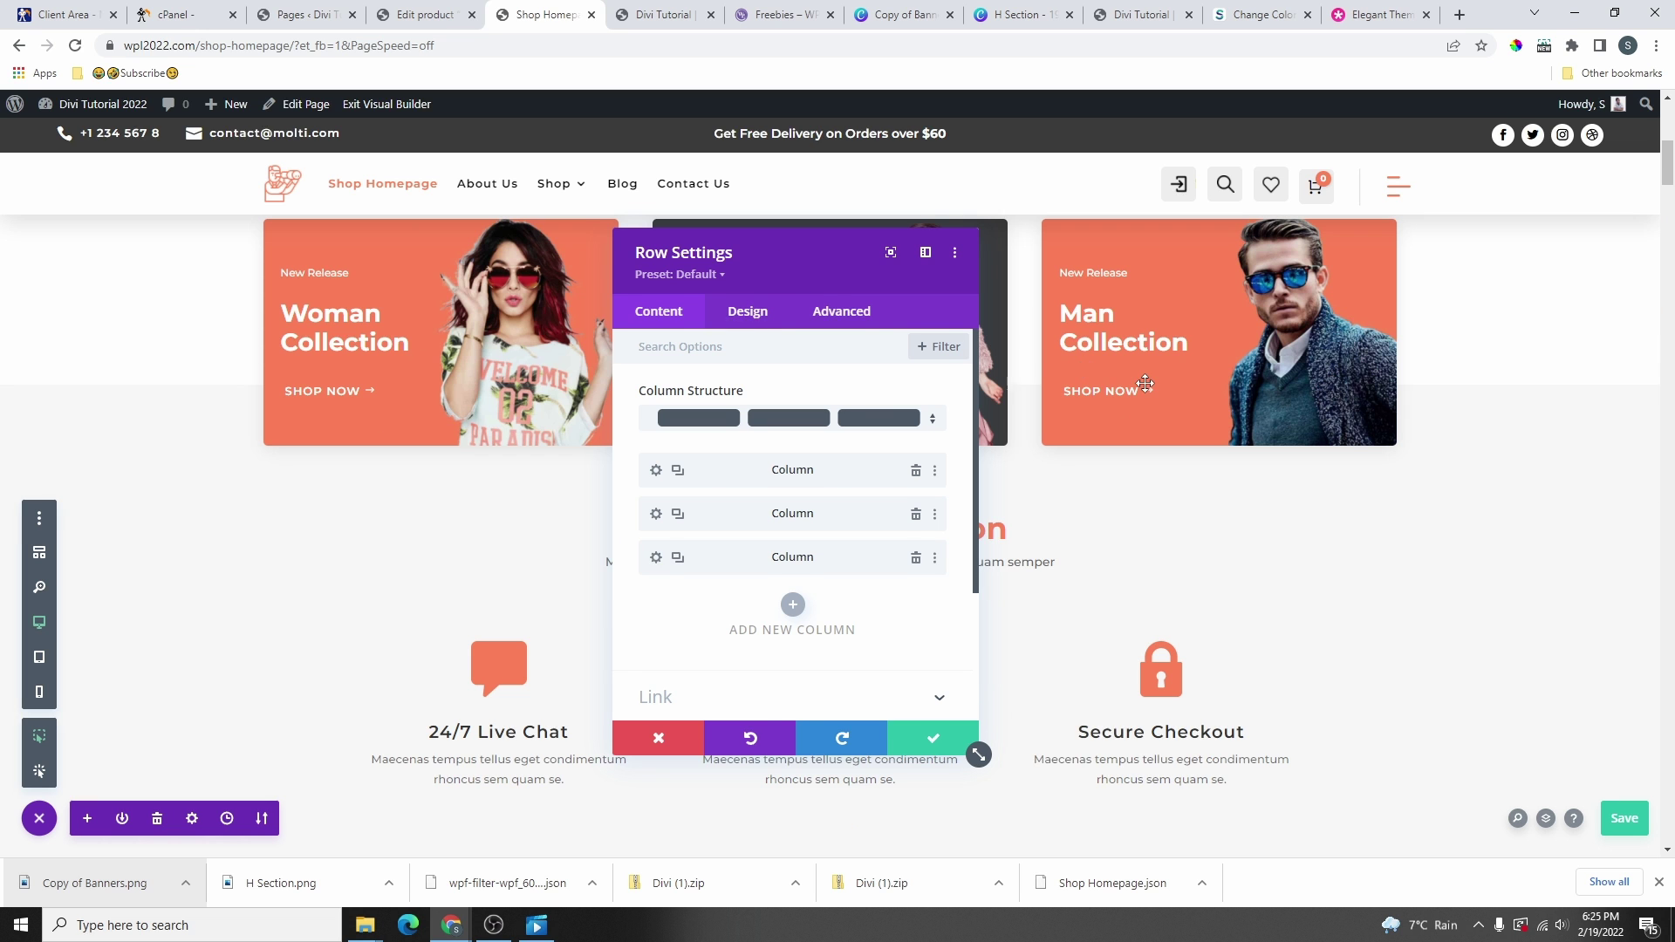
{"action": "left_click_drag", "start_coordinate": [768, 257], "coordinate": [1293, 307]}
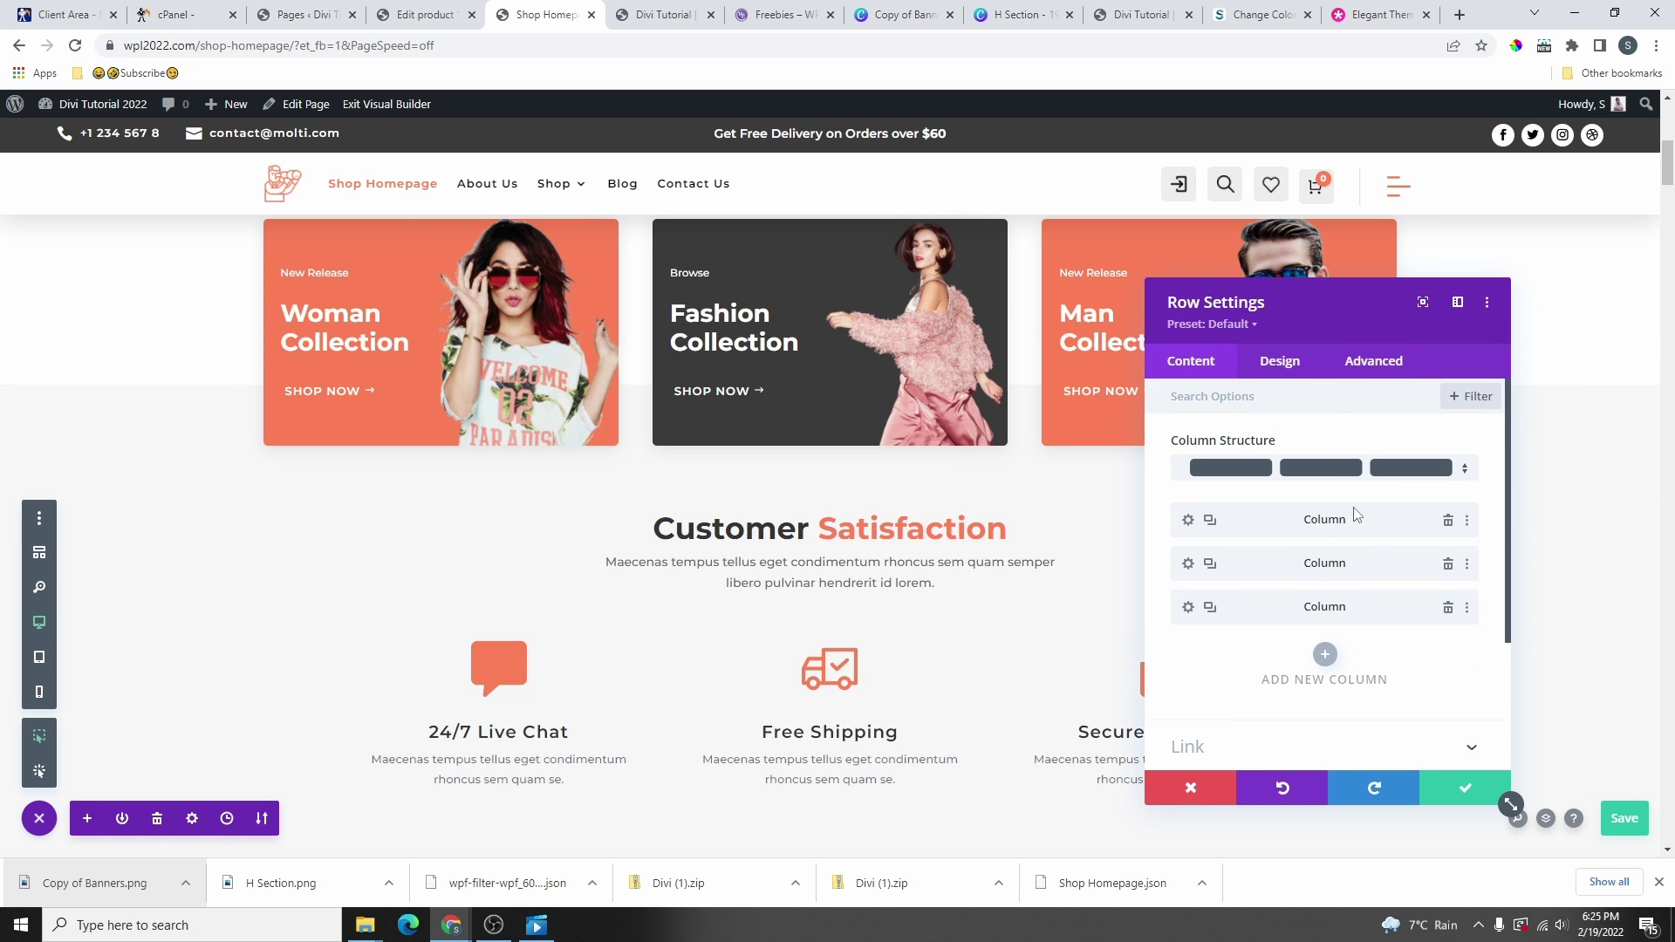
{"action": "left_click", "coordinate": [1469, 792]}
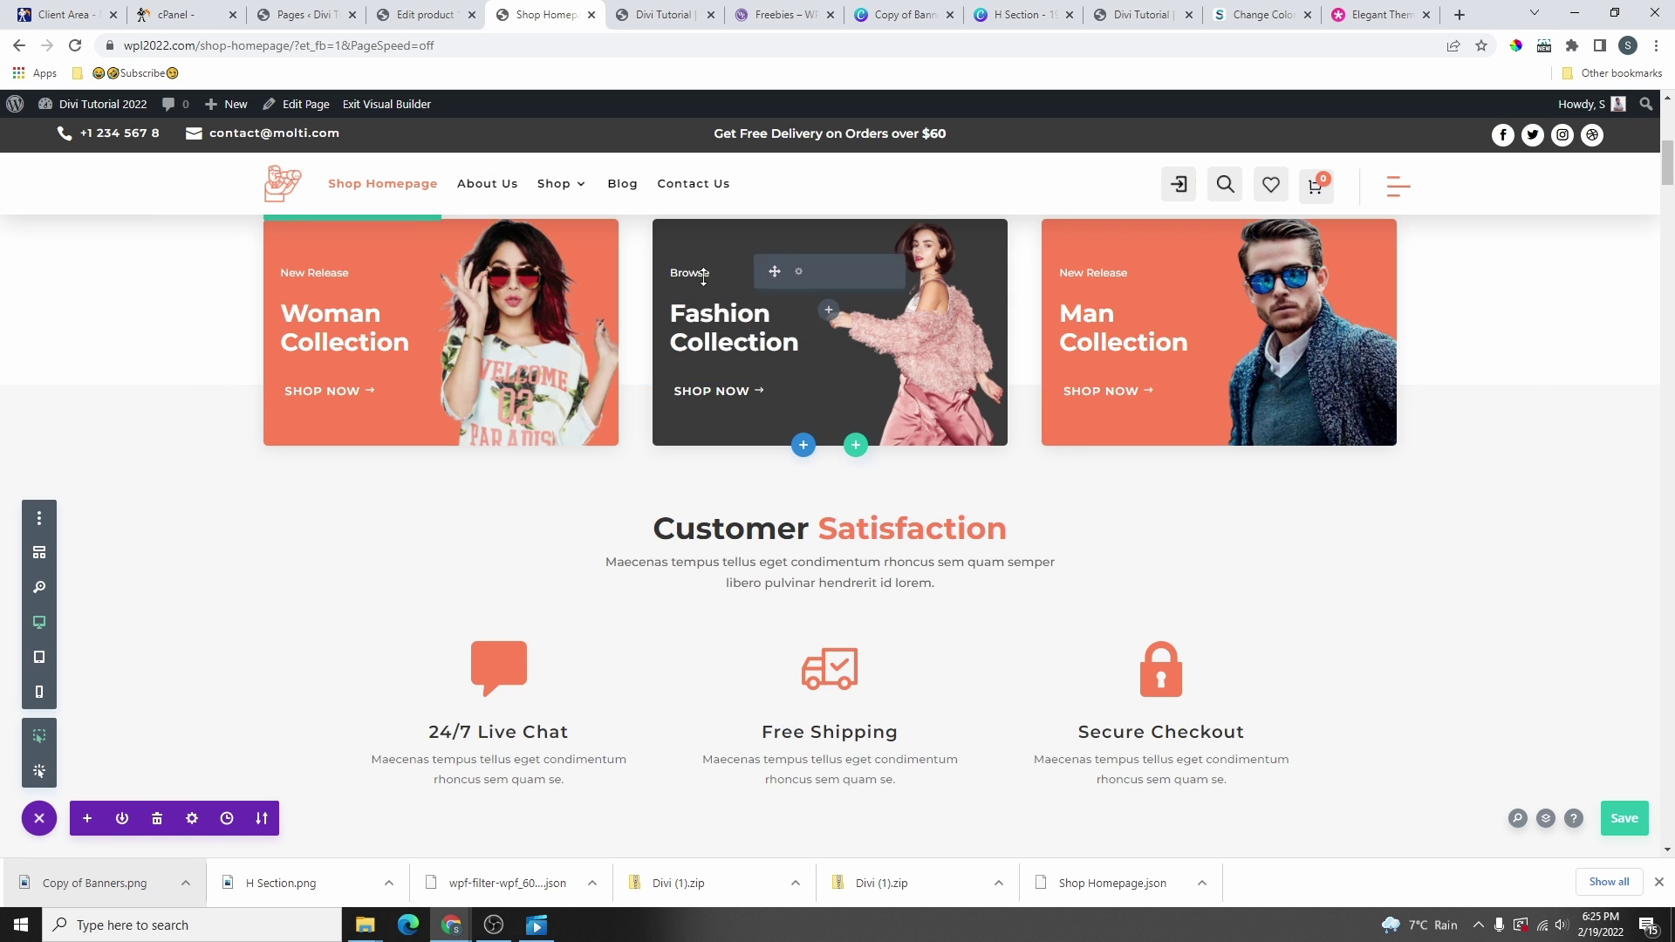
- Set the background of the Fashion Collection card's Shop Now button to the saved coral color
{"action": "left_click", "coordinate": [794, 269]}
{"action": "left_click", "coordinate": [1198, 365]}
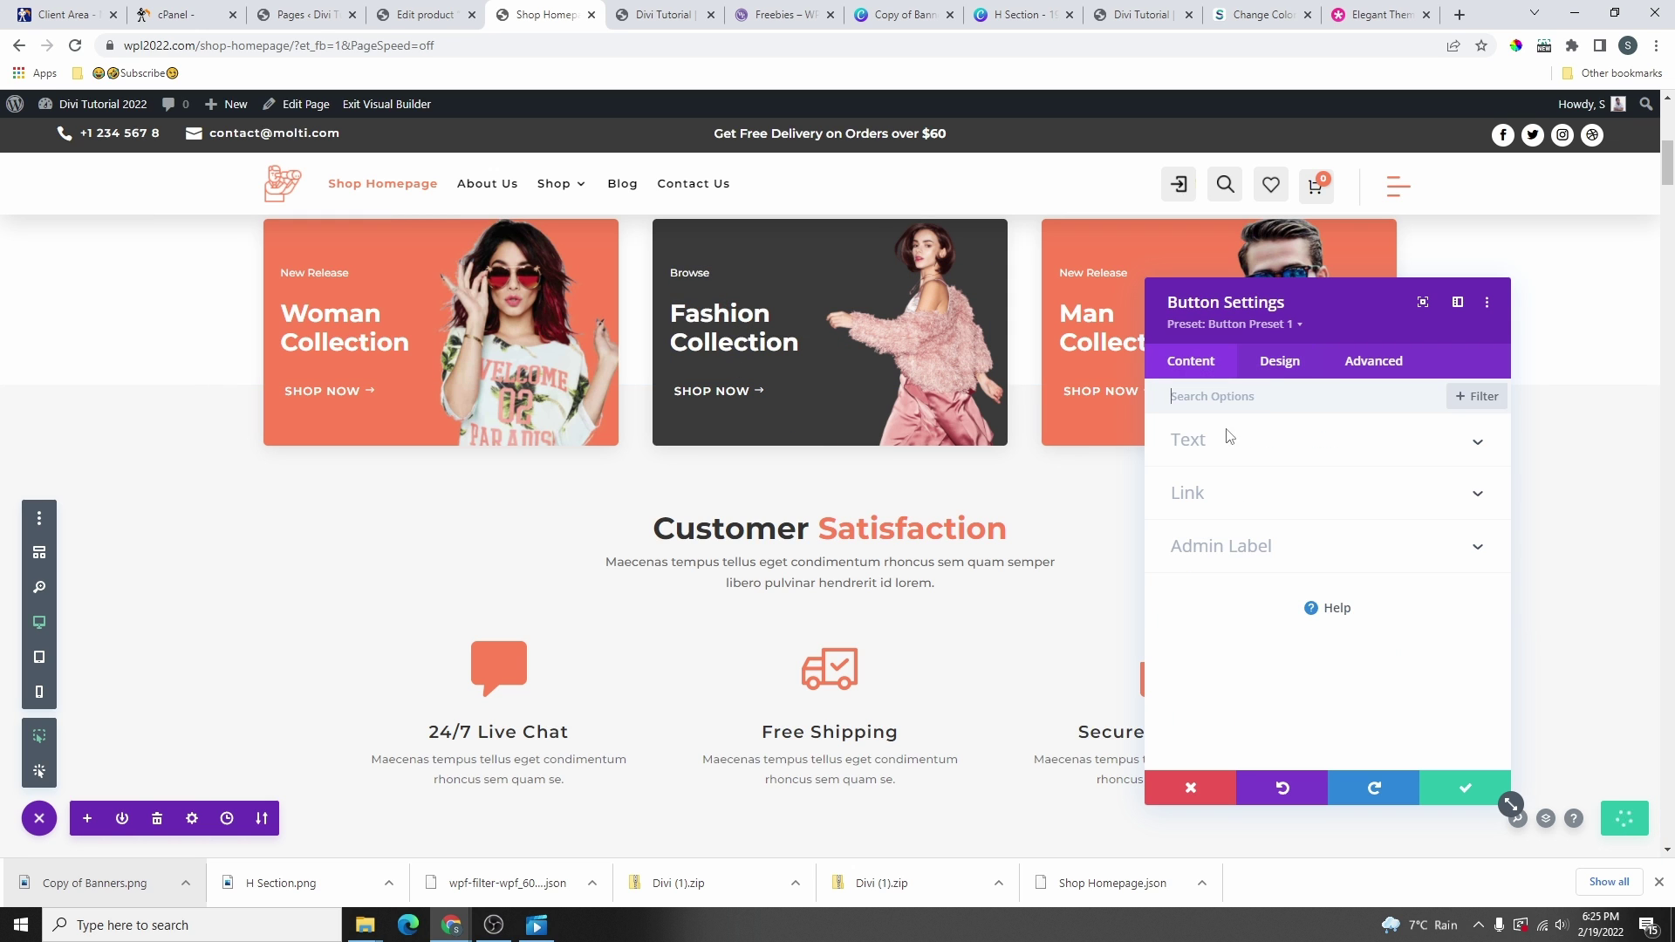
{"action": "left_click", "coordinate": [1281, 369]}
{"action": "scroll", "coordinate": [1304, 549], "scroll_direction": "down", "scroll_amount": 3}
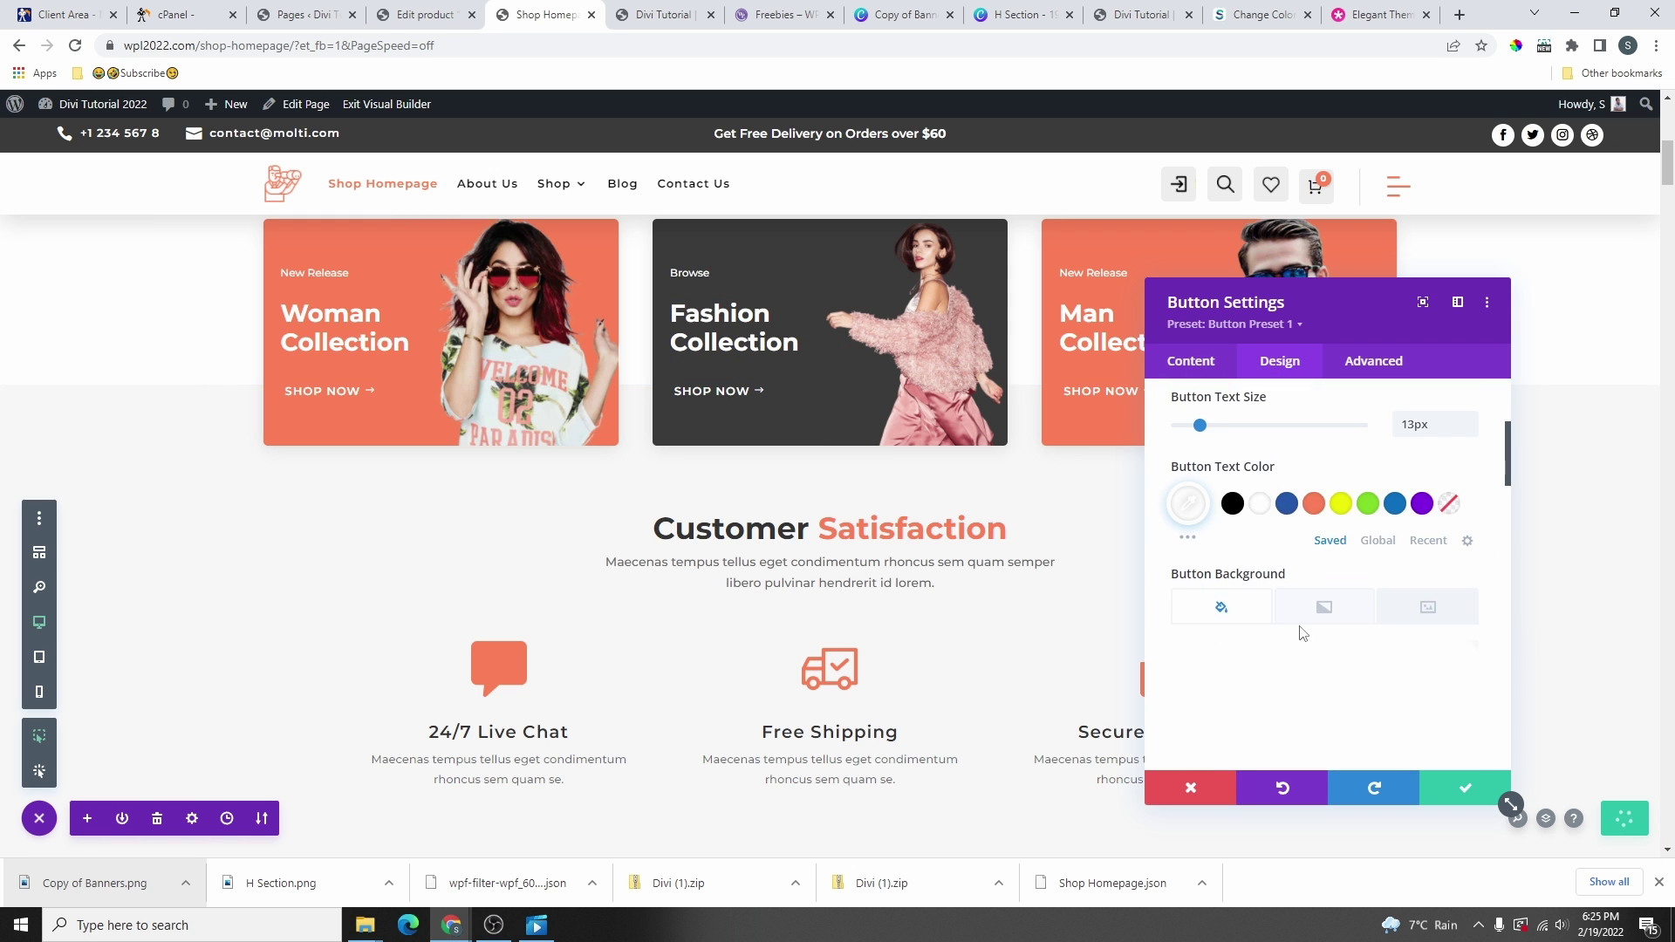
{"action": "scroll", "coordinate": [1302, 630], "scroll_direction": "up", "scroll_amount": 1}
{"action": "scroll", "coordinate": [1292, 611], "scroll_direction": "up", "scroll_amount": 1}
{"action": "left_click", "coordinate": [1230, 469]}
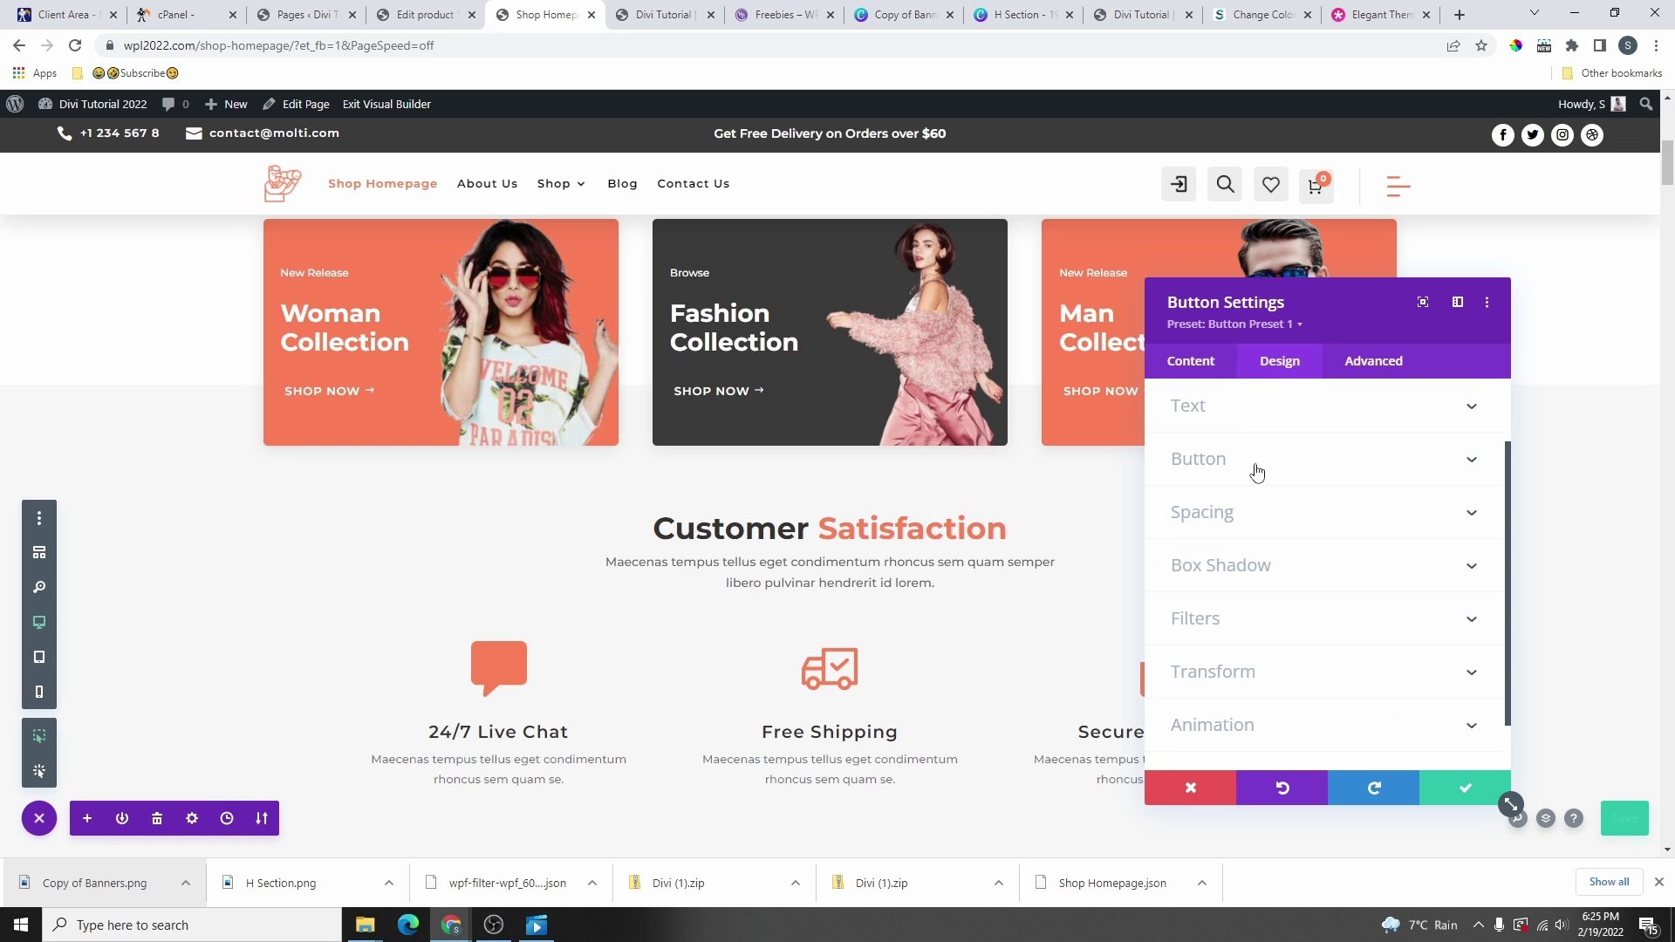
{"action": "left_click", "coordinate": [1256, 469]}
{"action": "scroll", "coordinate": [1296, 615], "scroll_direction": "down", "scroll_amount": 5}
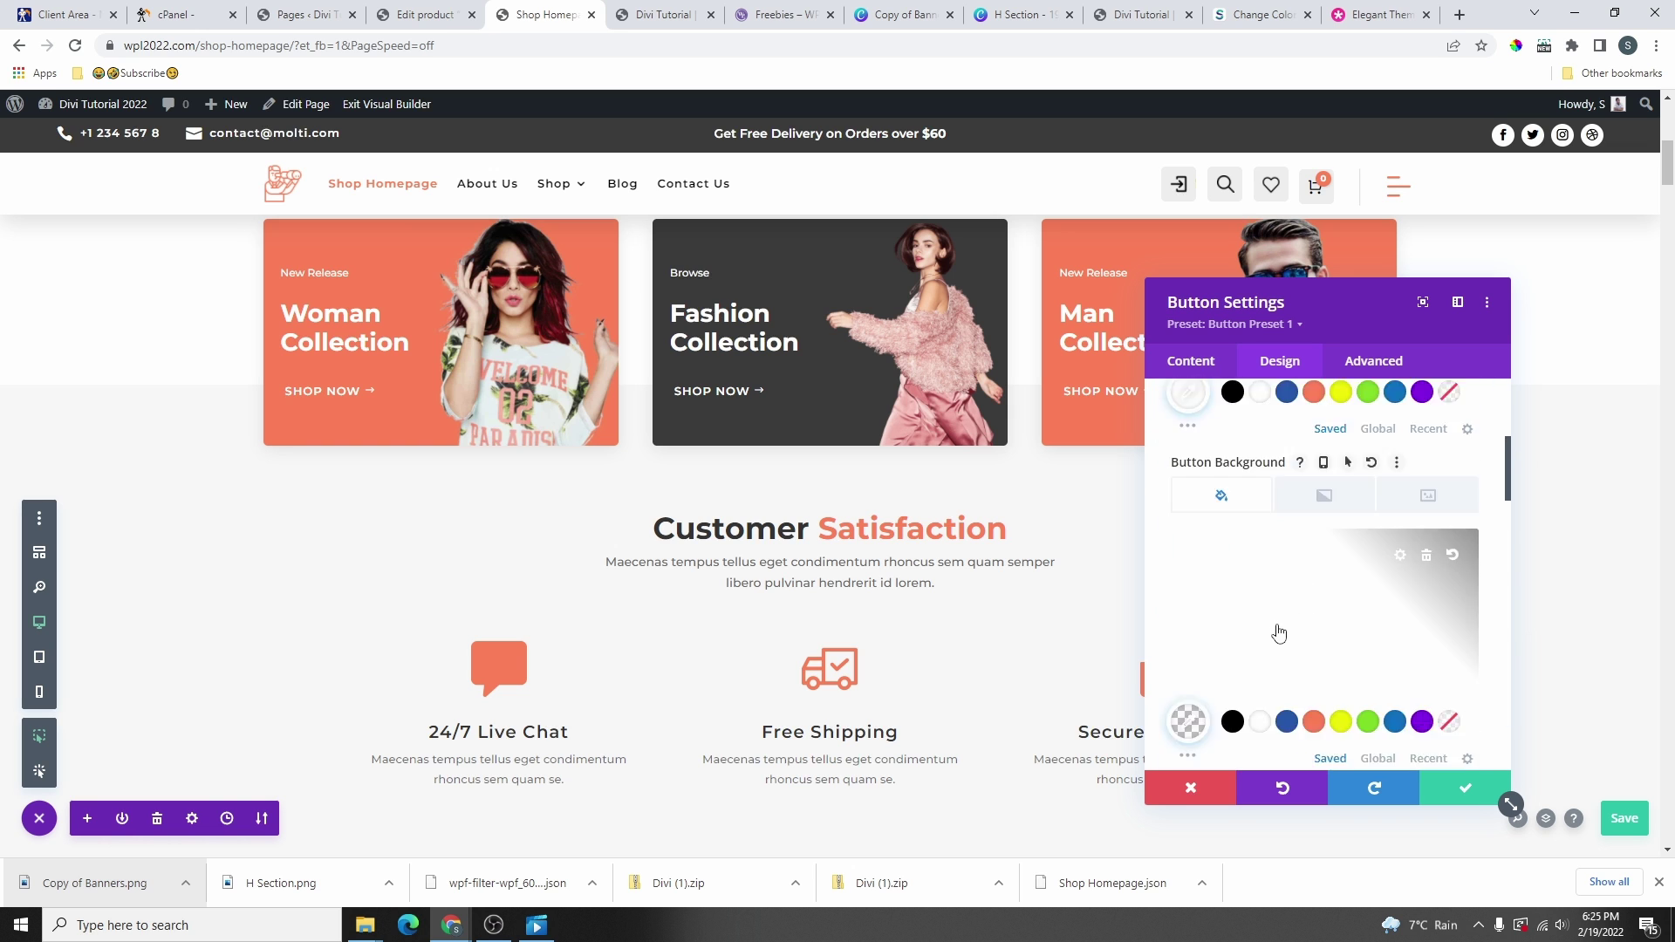
{"action": "left_click", "coordinate": [1260, 507]}
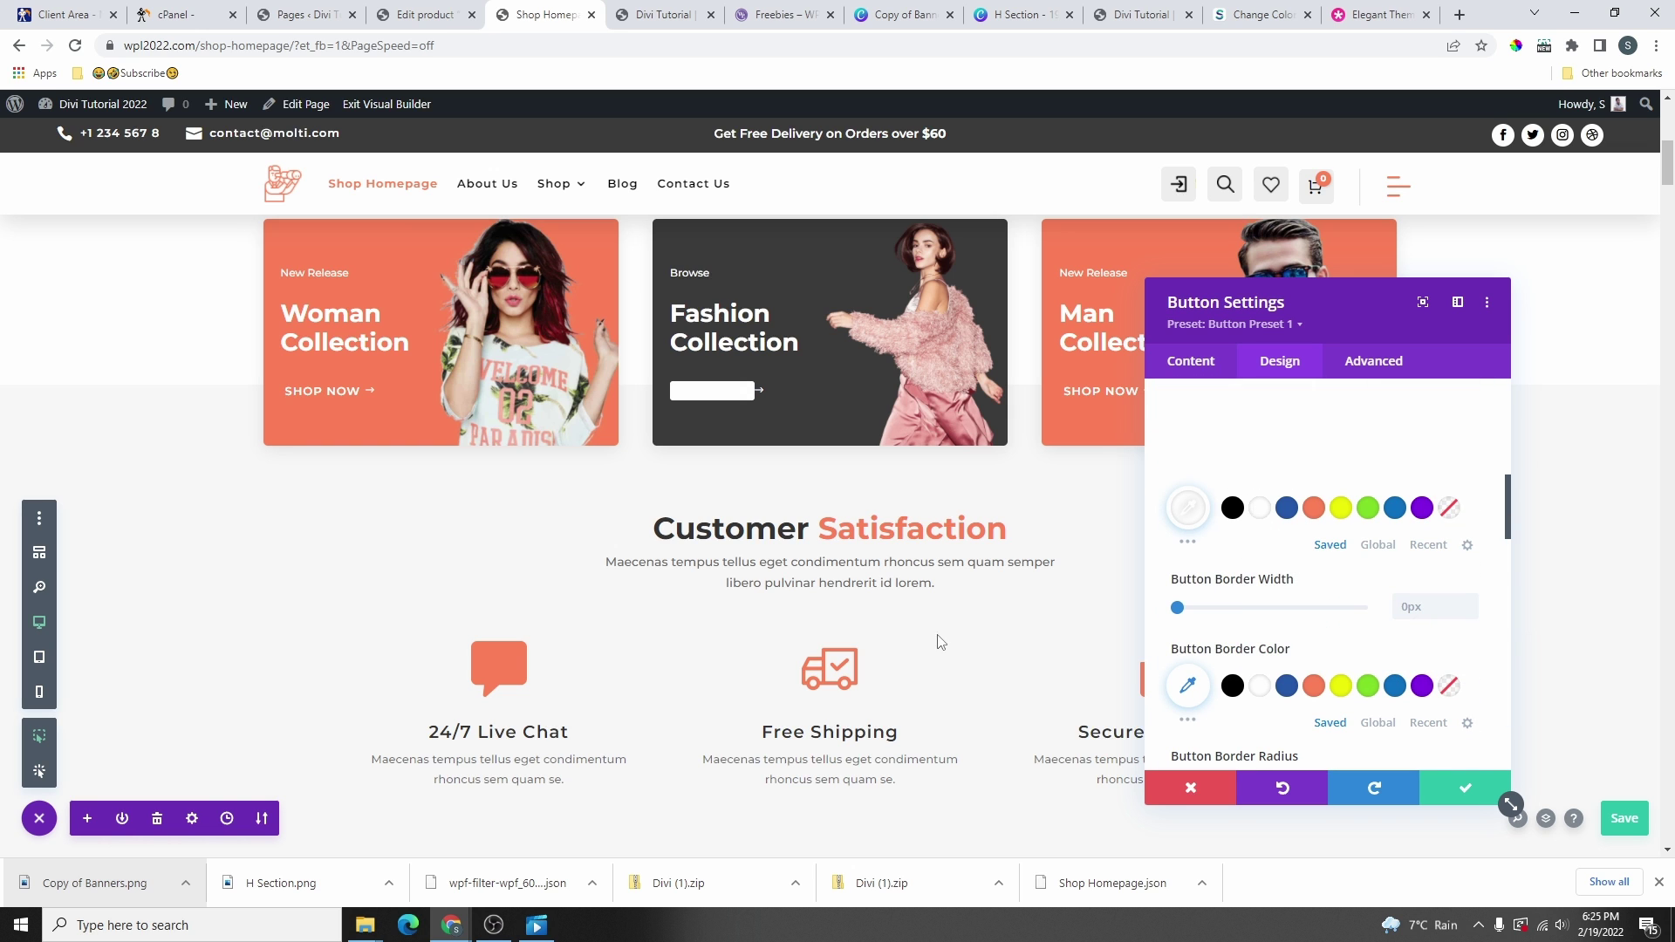
{"action": "left_click", "coordinate": [1314, 507]}
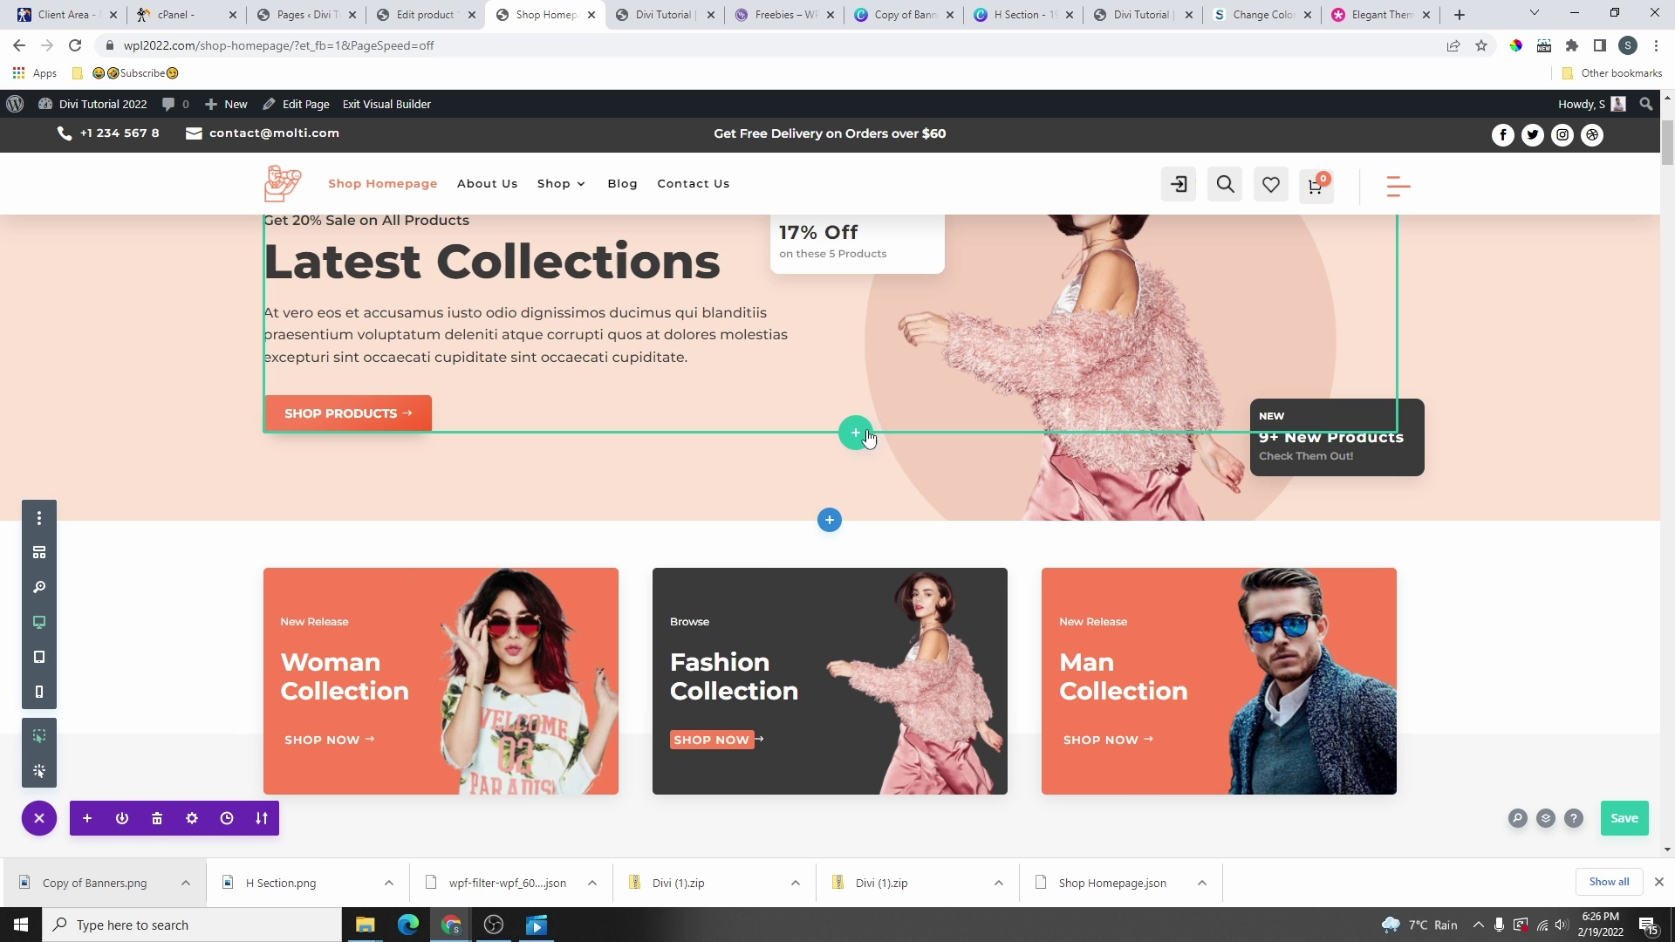
- Give the product images in the Featured Products module a 1px border
{"action": "scroll", "coordinate": [685, 440], "scroll_direction": "down", "scroll_amount": 2}
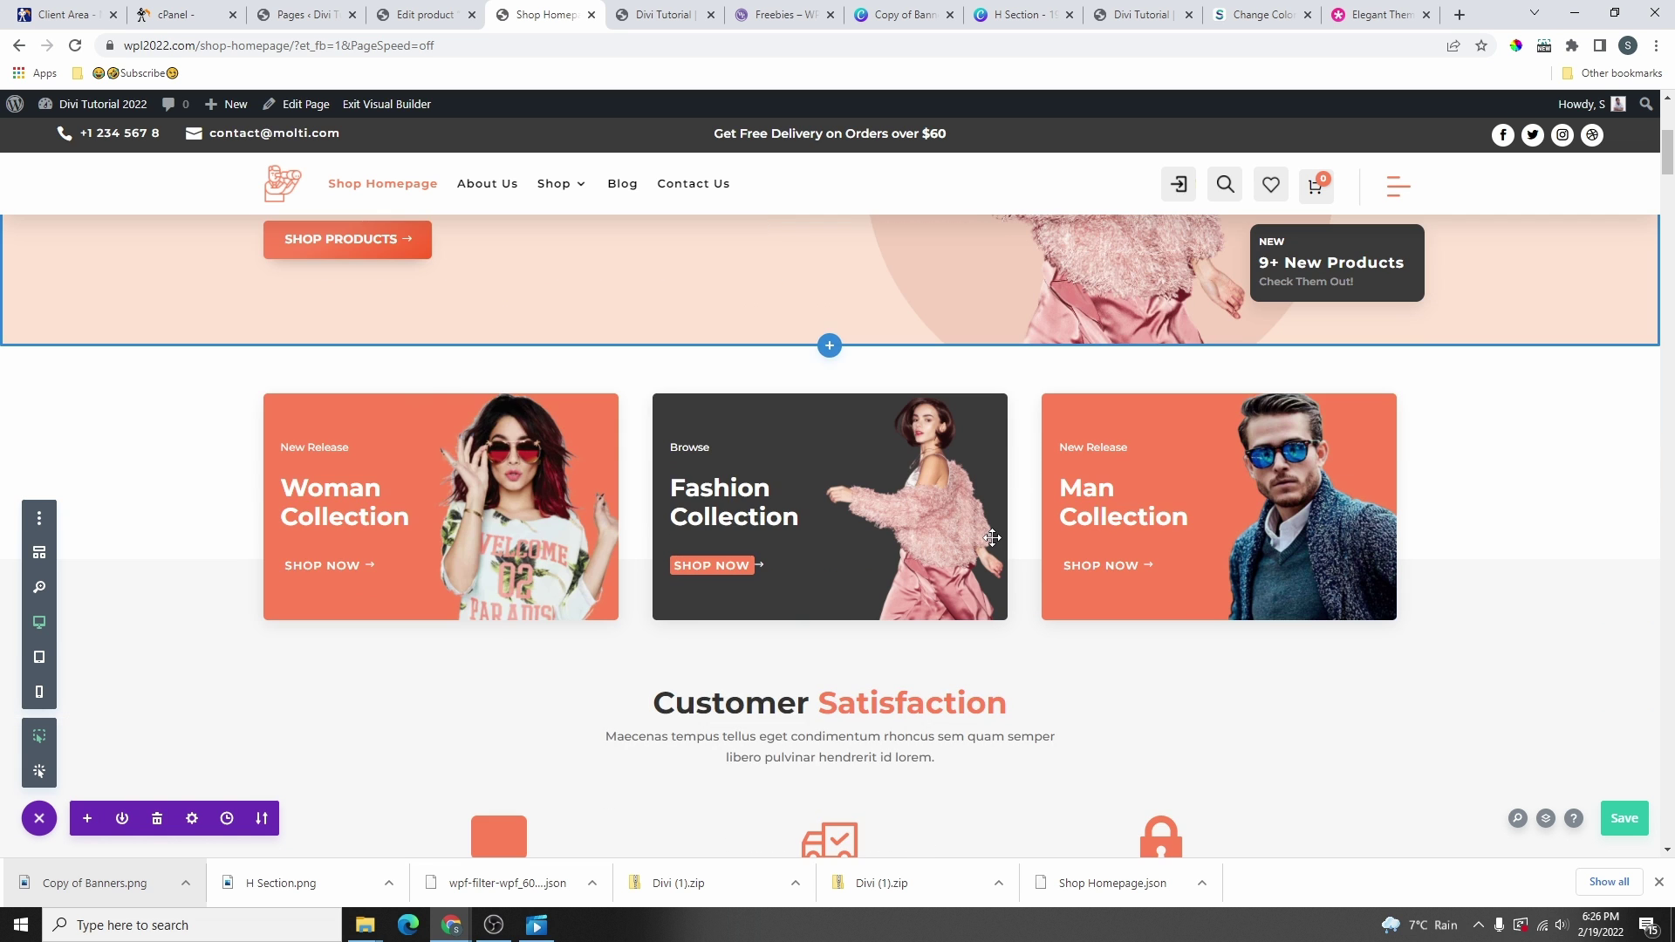
{"action": "scroll", "coordinate": [1123, 521], "scroll_direction": "down", "scroll_amount": 3}
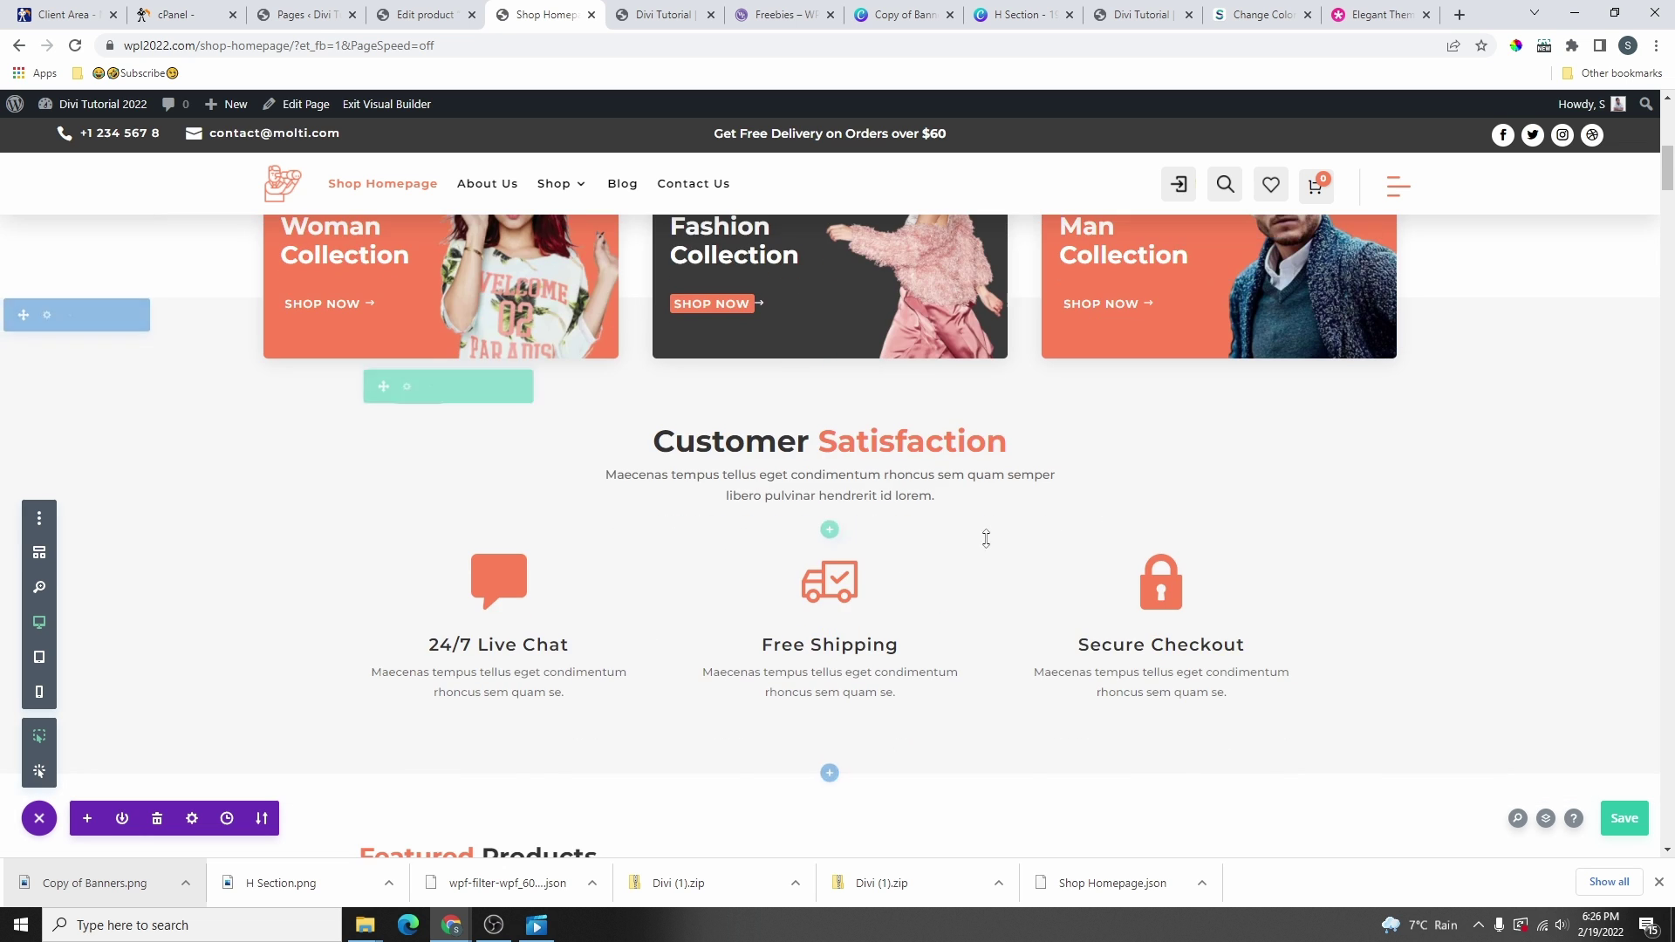
{"action": "scroll", "coordinate": [984, 542], "scroll_direction": "down", "scroll_amount": 9}
{"action": "scroll", "coordinate": [811, 516], "scroll_direction": "up", "scroll_amount": 3}
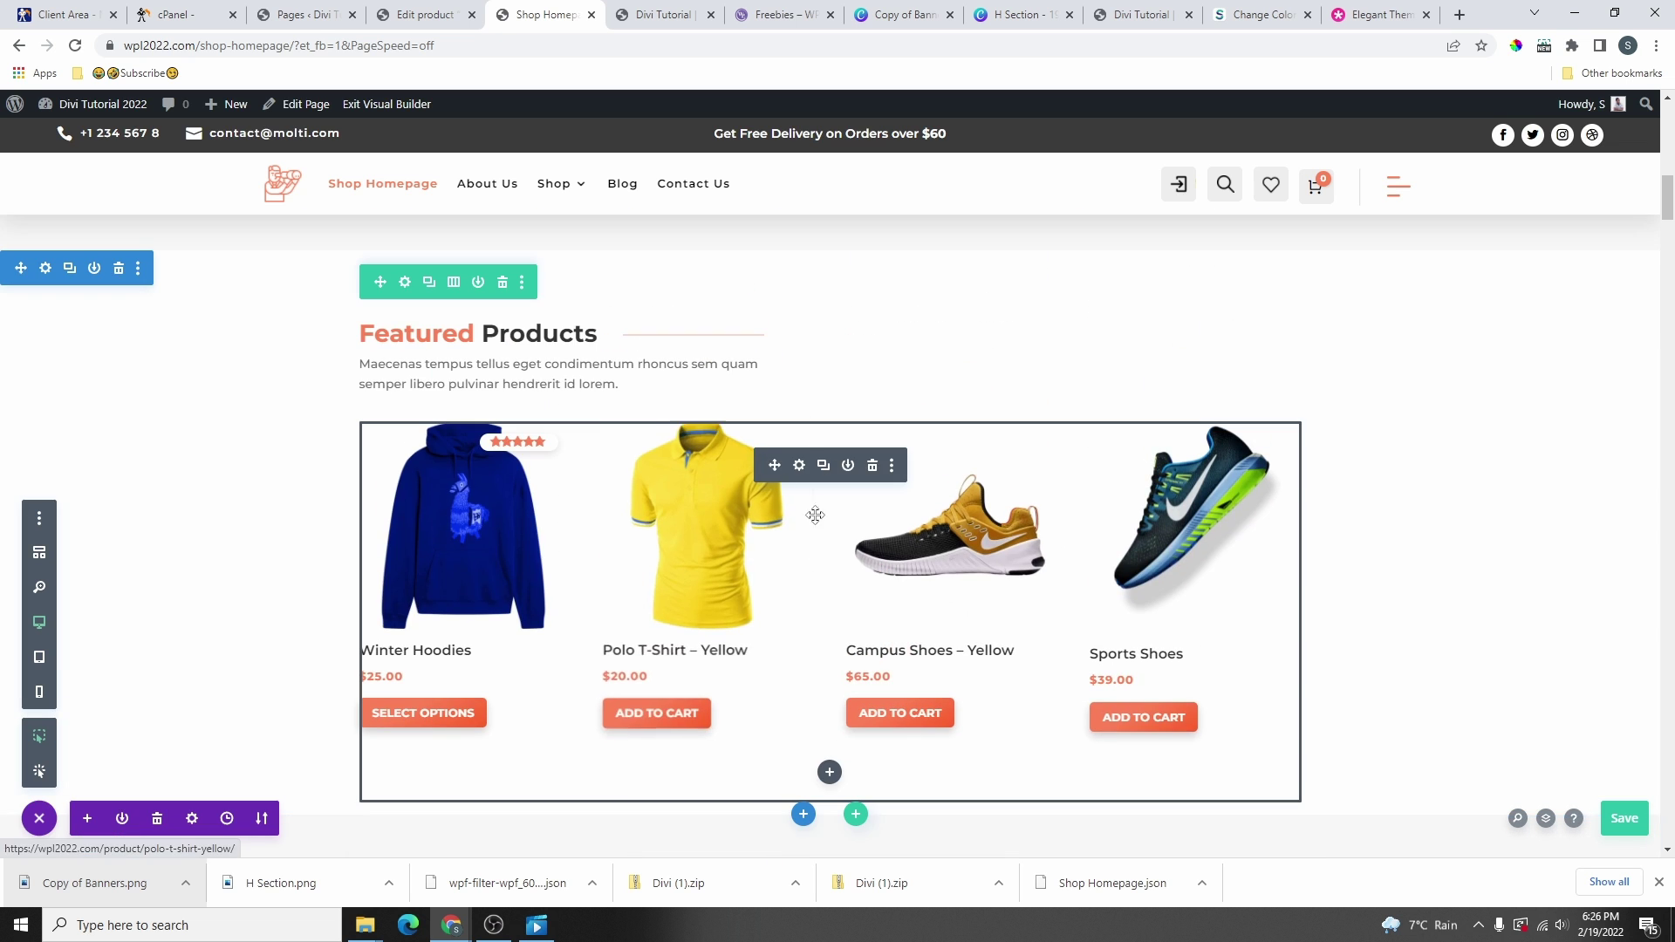
{"action": "left_click", "coordinate": [800, 467]}
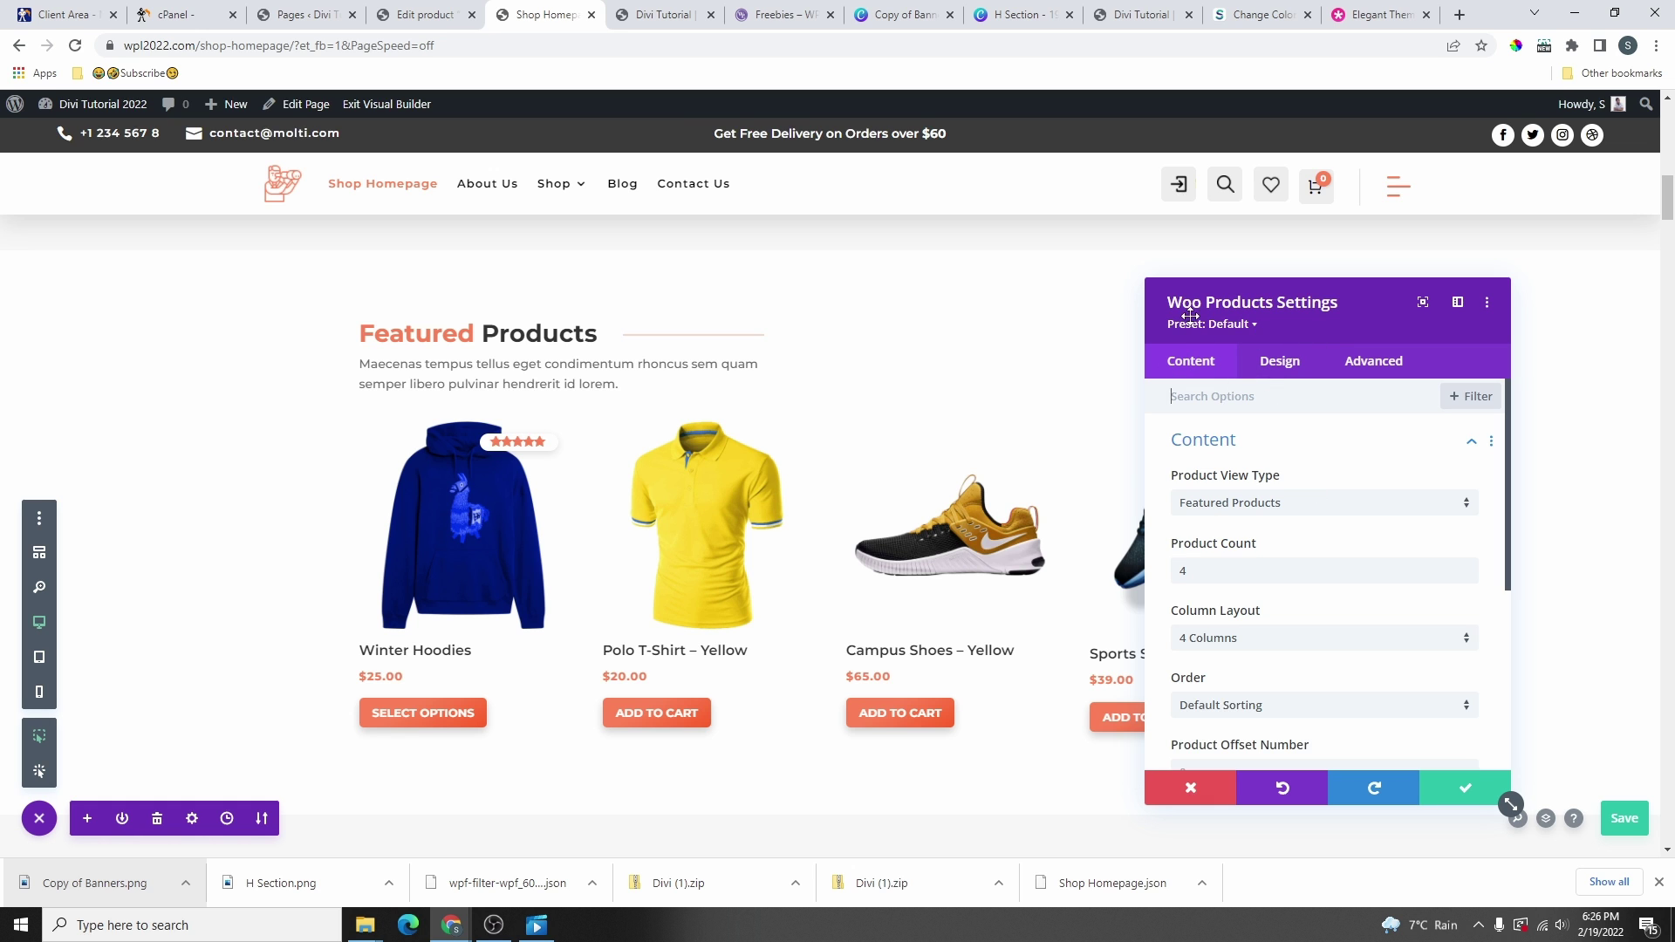
{"action": "left_click", "coordinate": [1278, 371]}
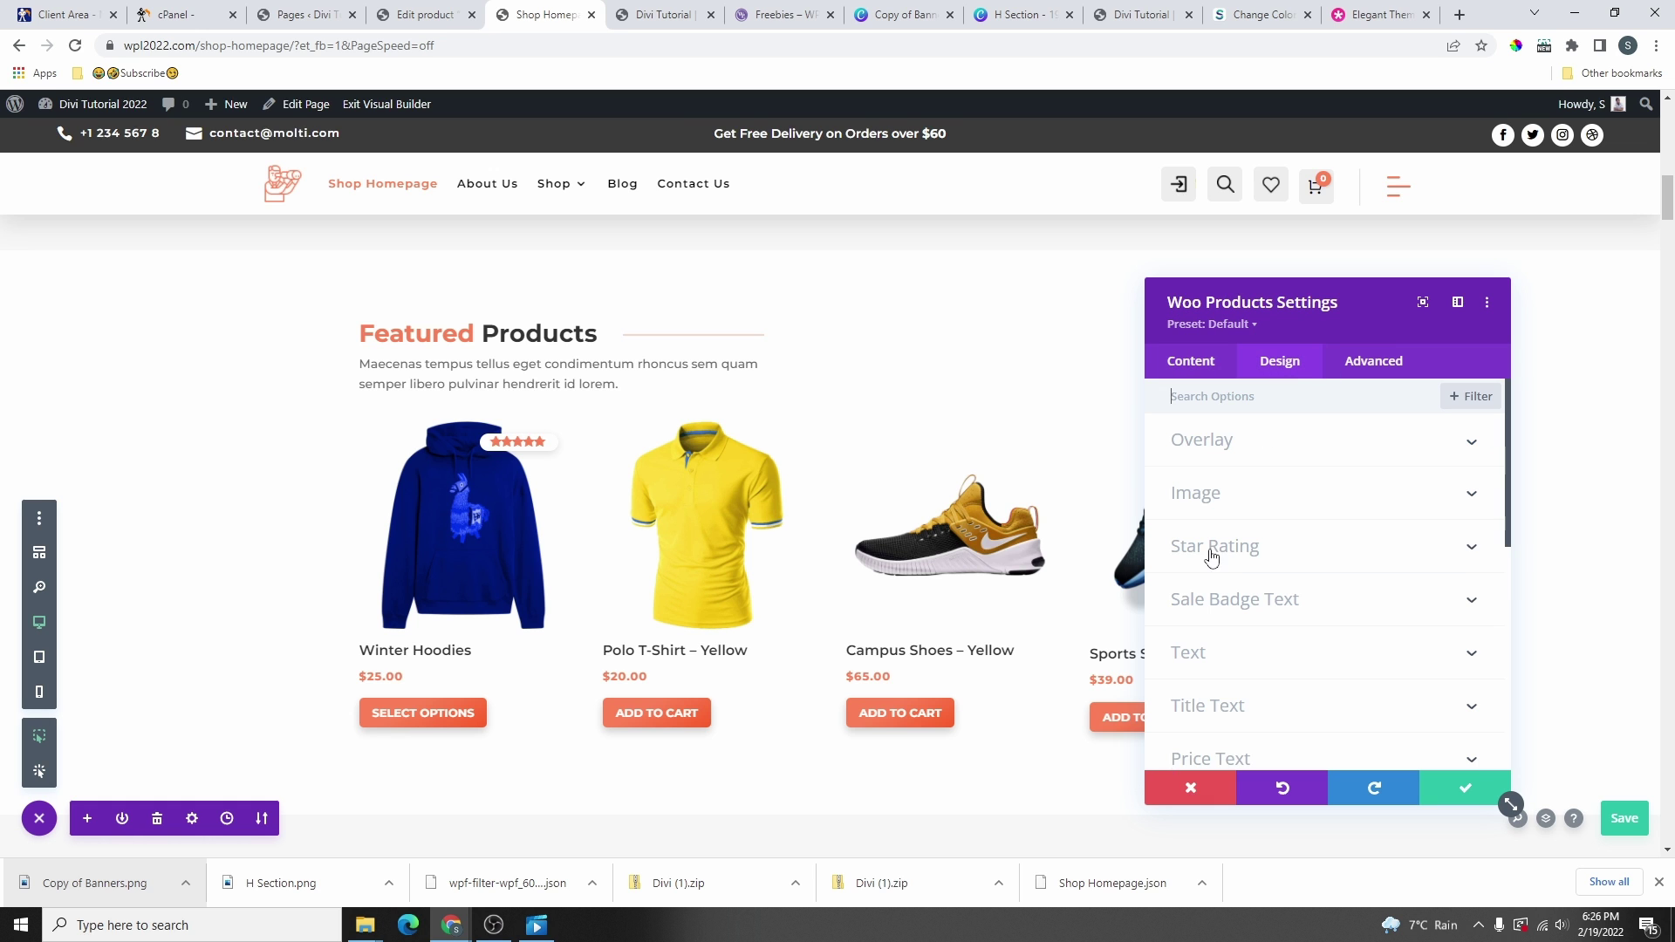
{"action": "left_click", "coordinate": [1250, 505]}
{"action": "scroll", "coordinate": [1458, 724], "scroll_direction": "down", "scroll_amount": 2}
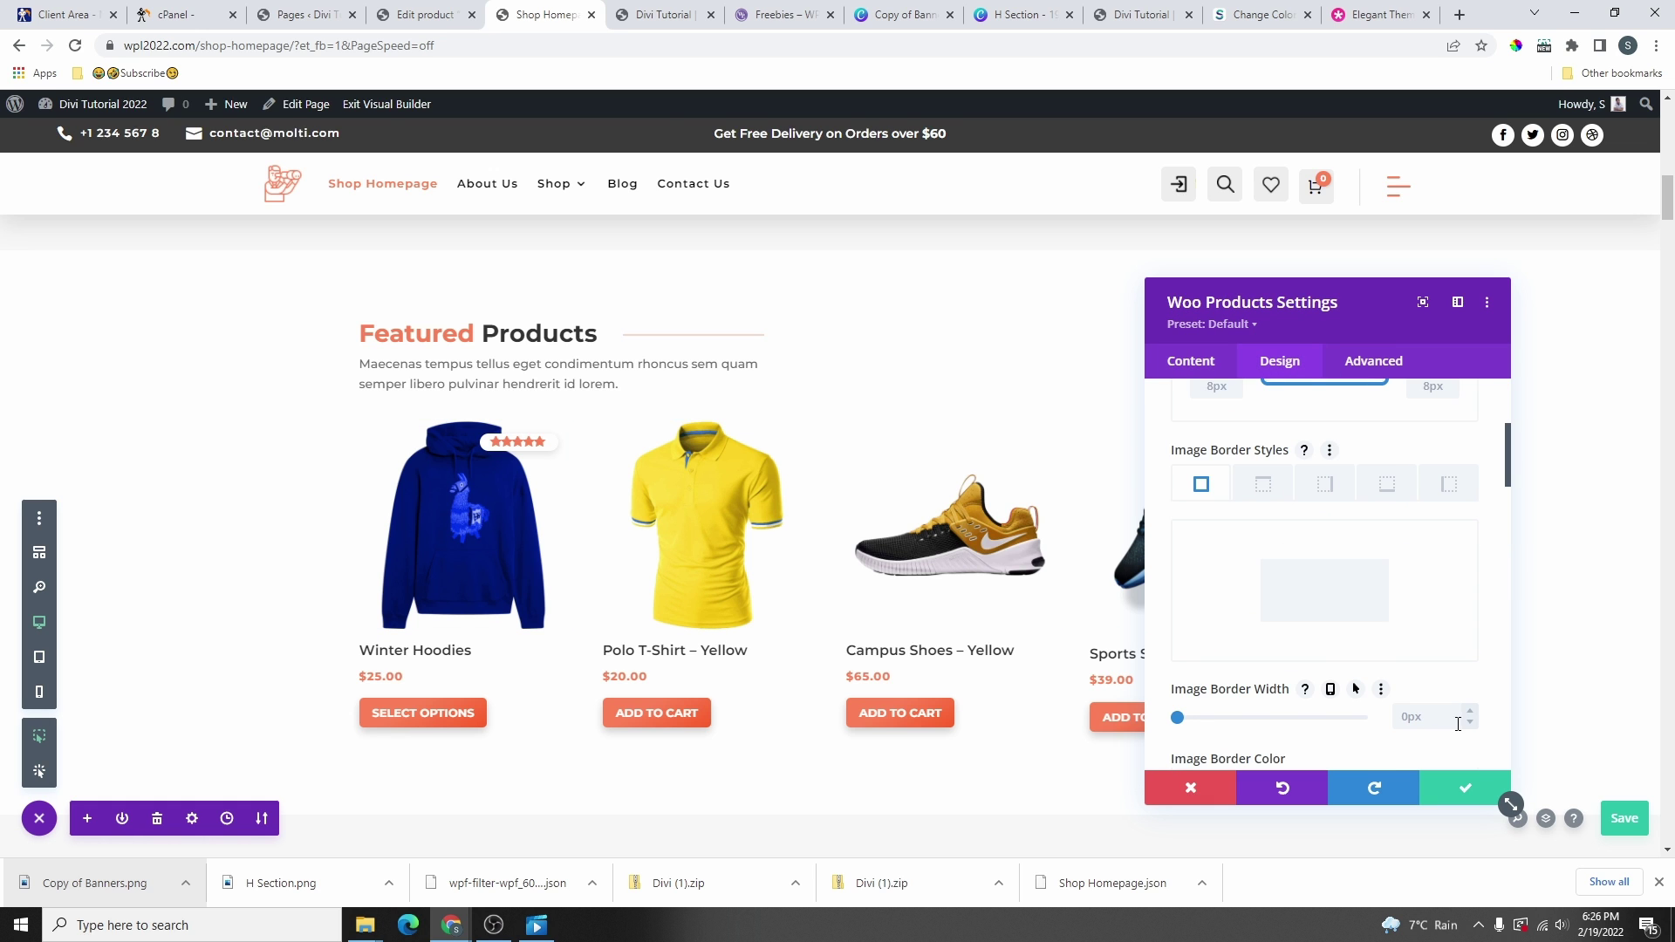
{"action": "left_click", "coordinate": [1472, 714]}
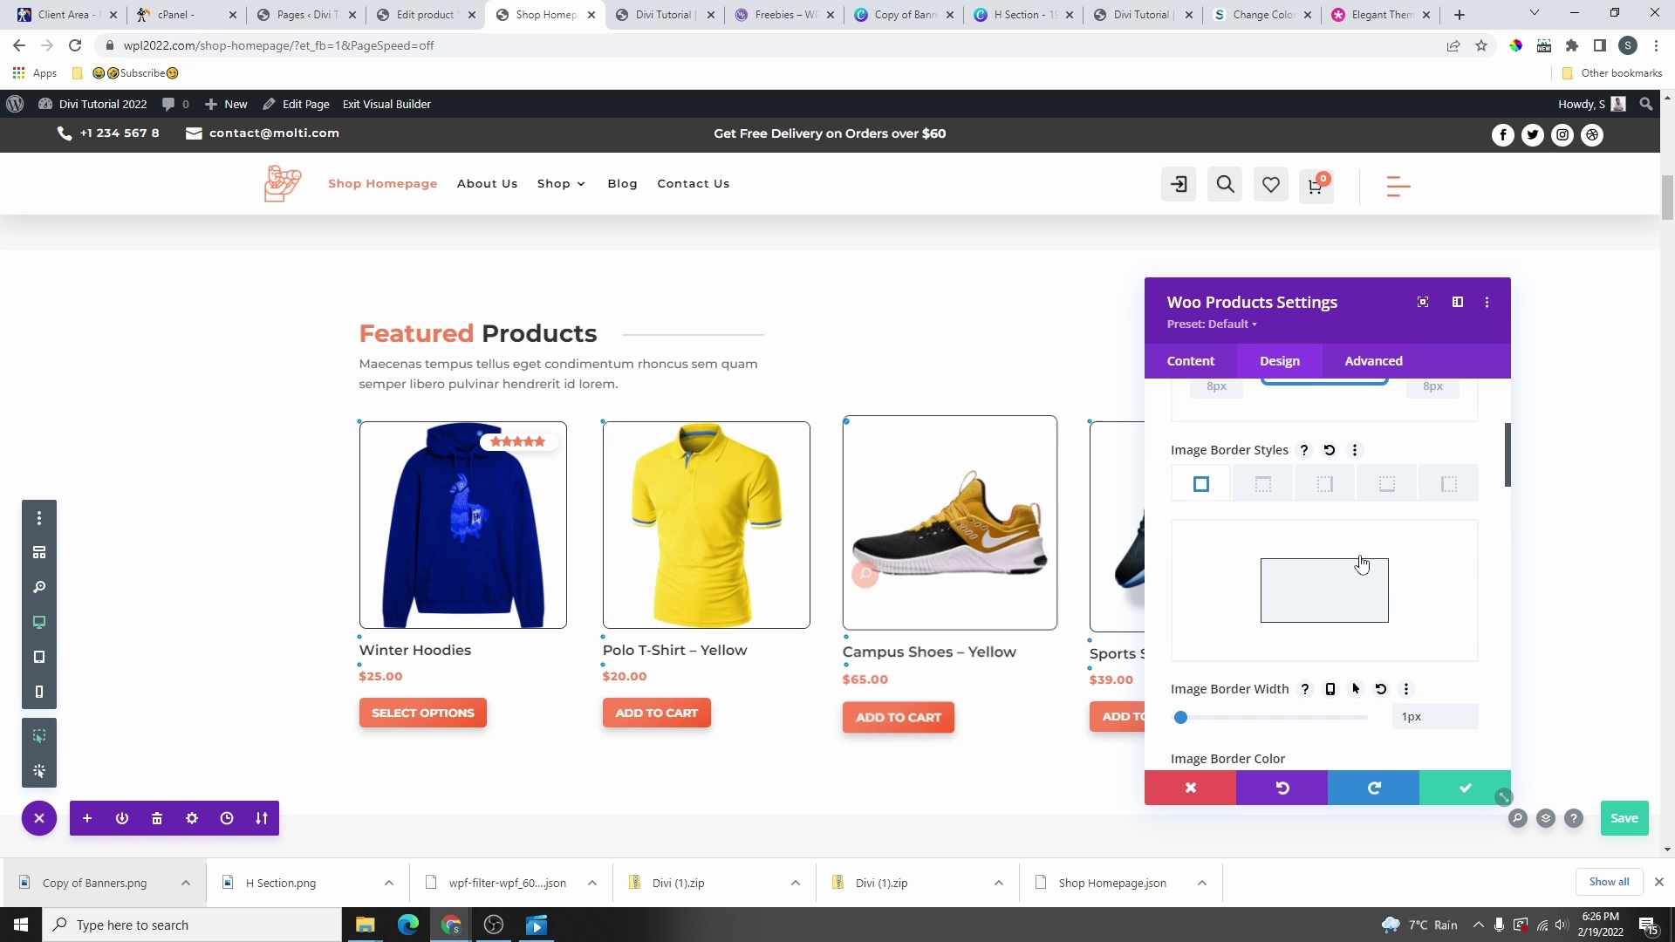
- Color the featured product image border a semi-transparent coral, rgba(255,128,87,0.35), and save the module settings
{"action": "scroll", "coordinate": [1357, 602], "scroll_direction": "down", "scroll_amount": 3}
{"action": "left_click", "coordinate": [1314, 533]}
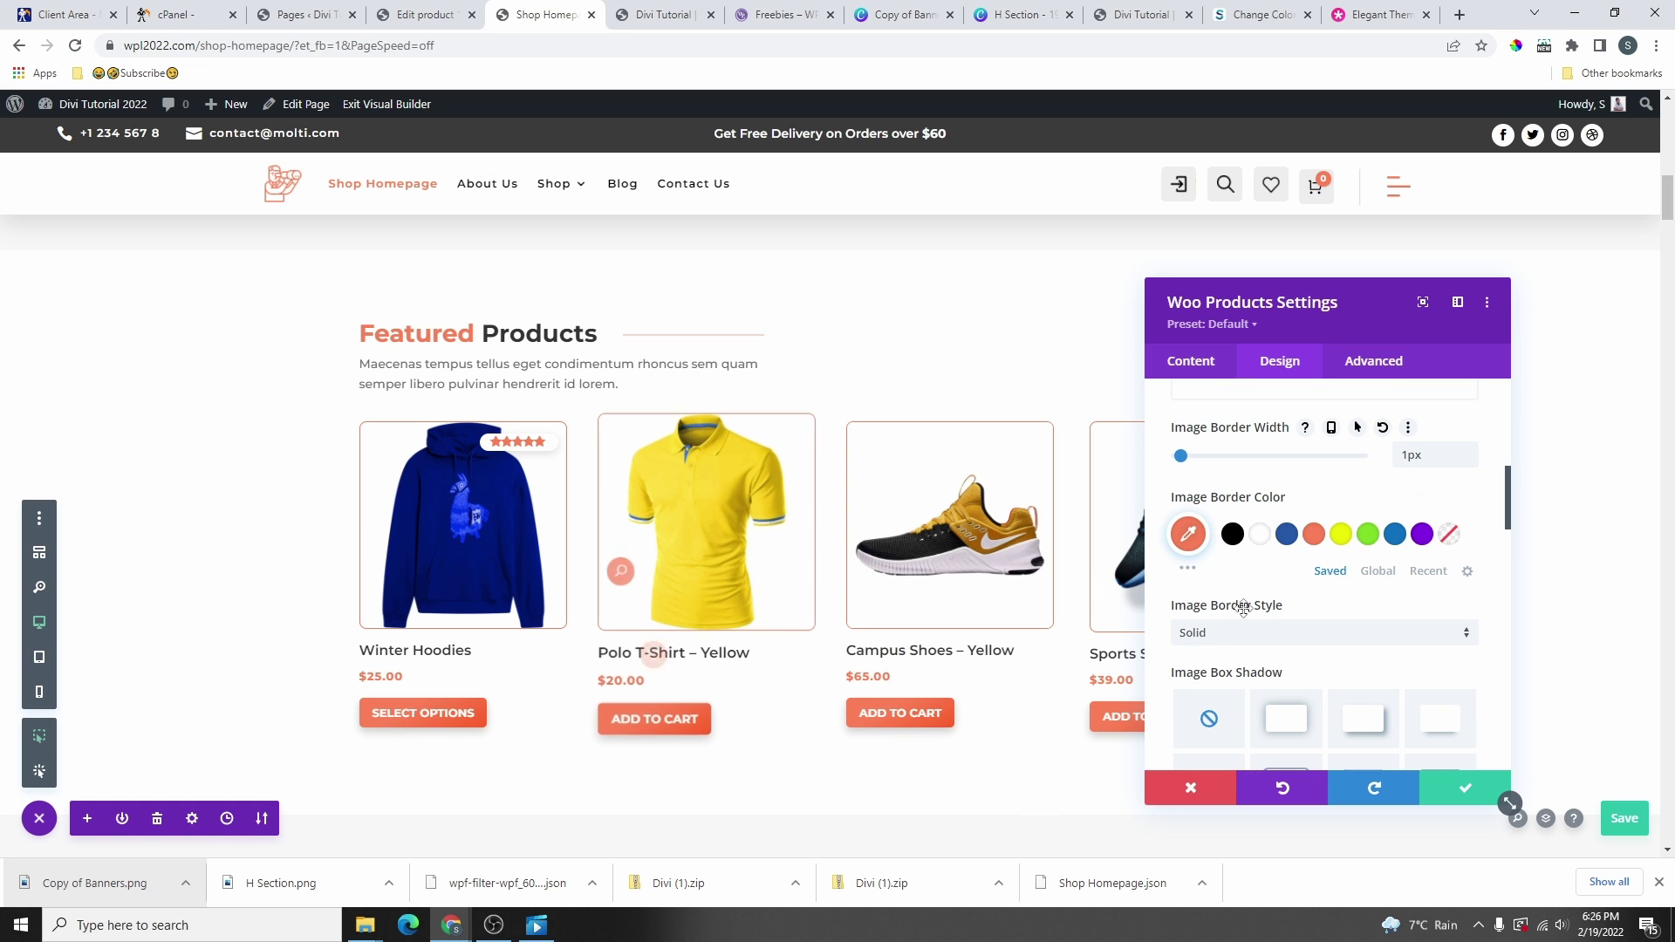
{"action": "left_click", "coordinate": [1188, 533]}
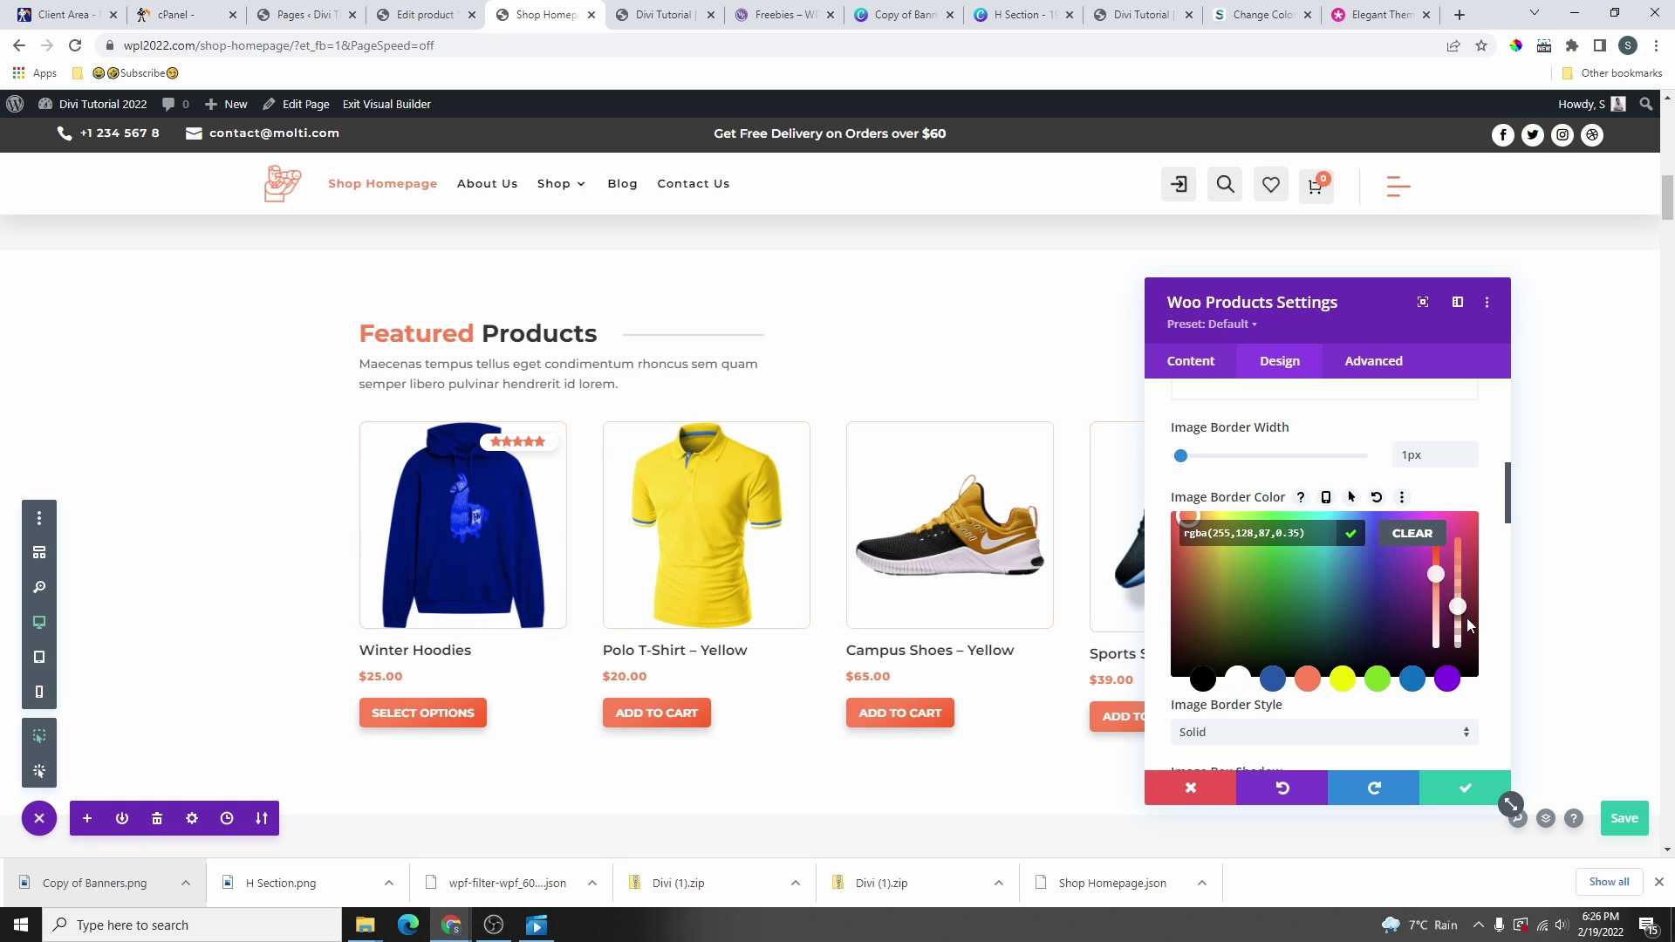
{"action": "left_click", "coordinate": [1465, 788]}
{"action": "scroll", "coordinate": [858, 430], "scroll_direction": "down", "scroll_amount": 2}
{"action": "scroll", "coordinate": [859, 429], "scroll_direction": "up", "scroll_amount": 2}
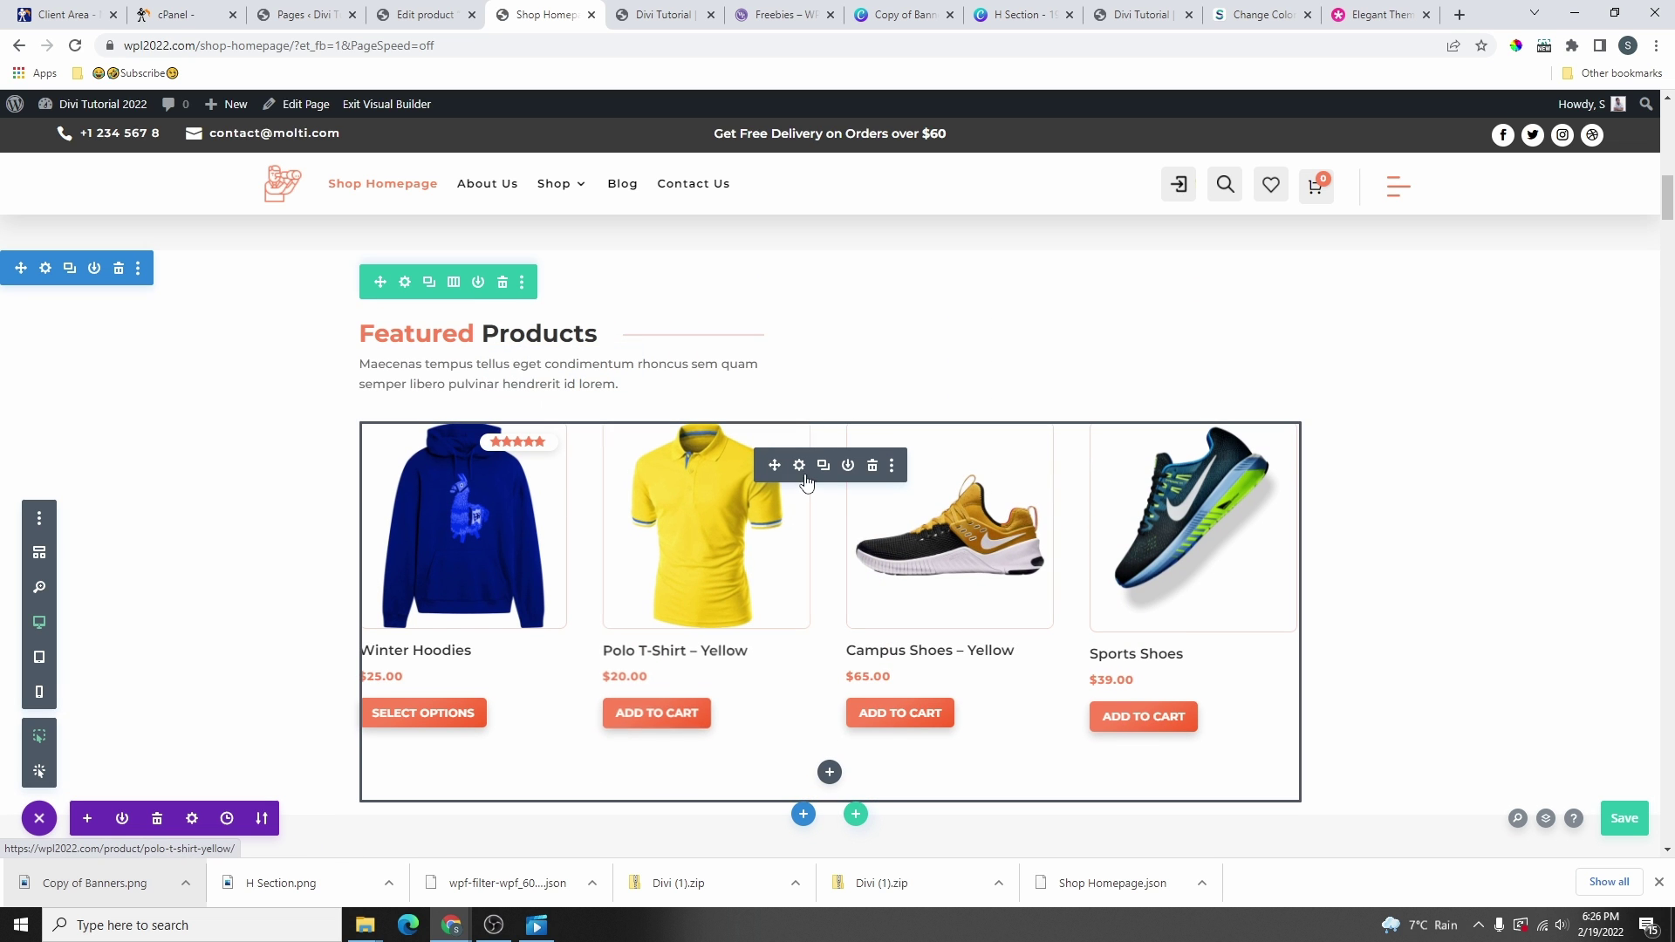
- Copy the Featured Products module's styles and paste them onto the Trending Products module
{"action": "right_click", "coordinate": [772, 534]}
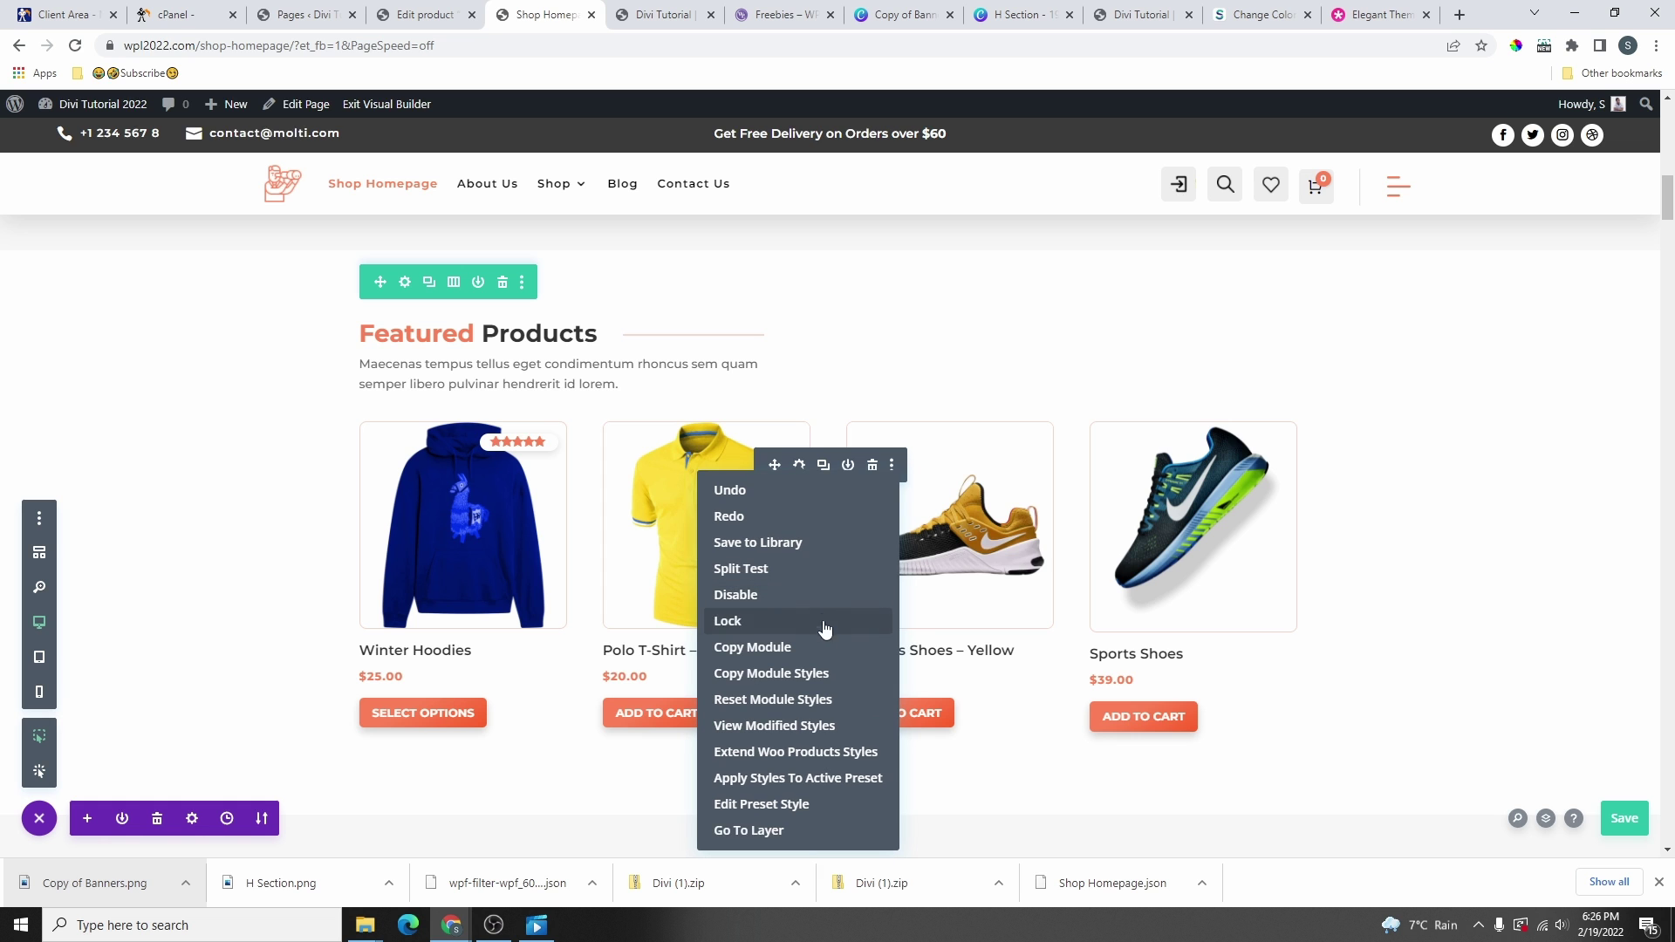
{"action": "left_click", "coordinate": [770, 674]}
{"action": "scroll", "coordinate": [946, 590], "scroll_direction": "down", "scroll_amount": 15}
{"action": "right_click", "coordinate": [775, 454]}
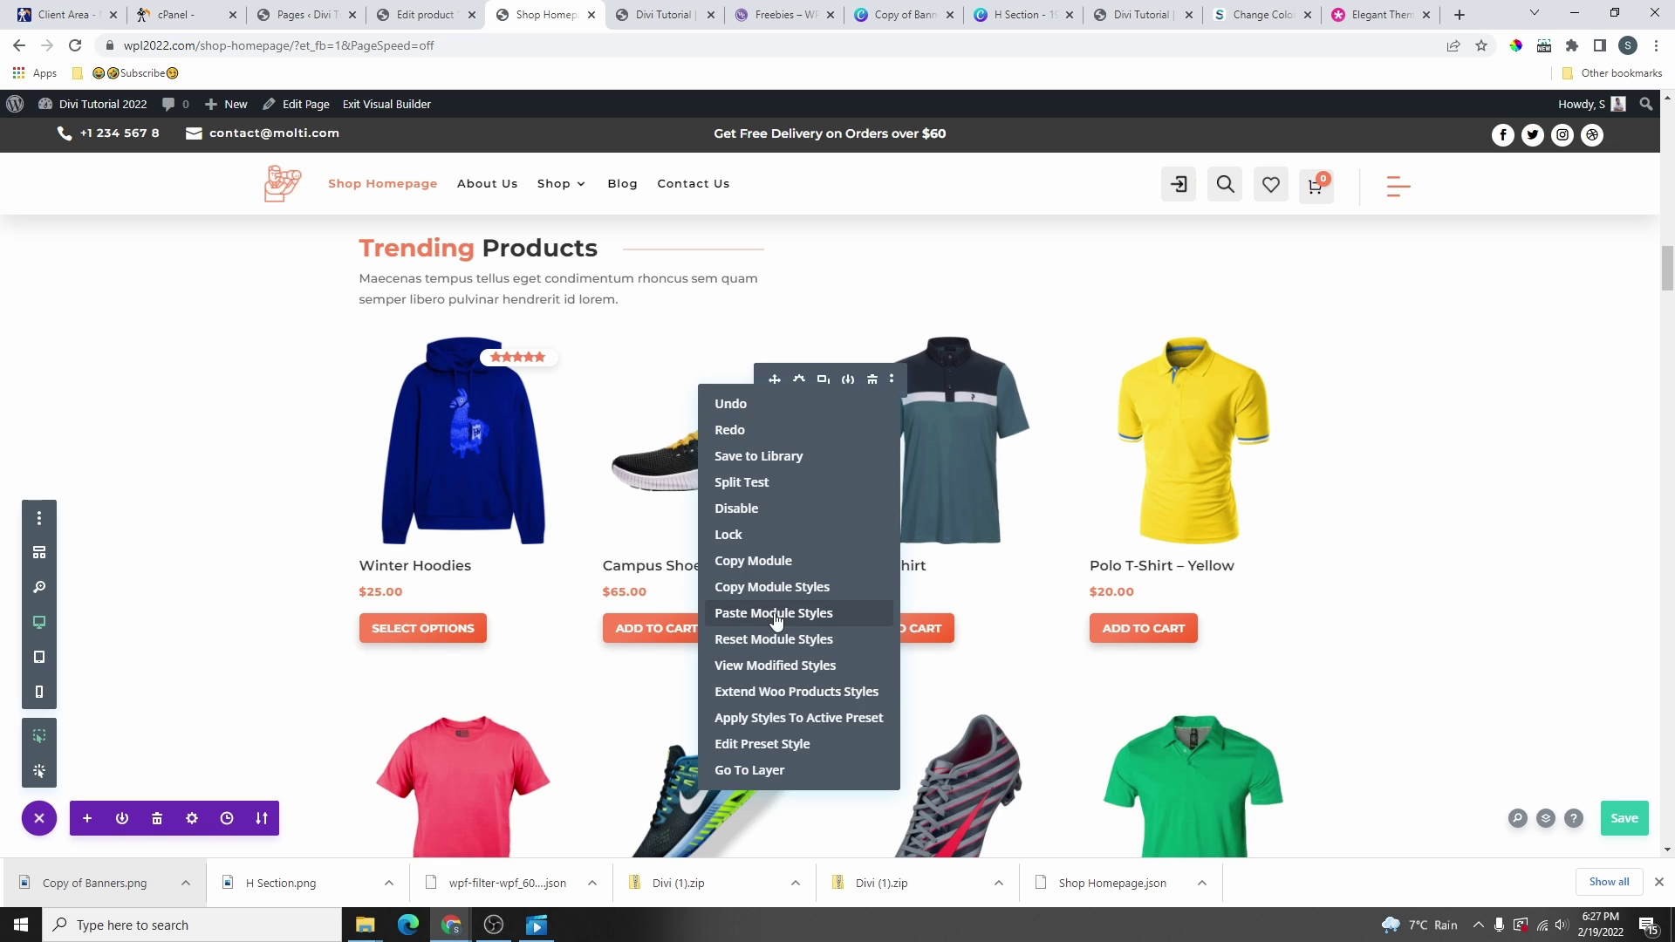
{"action": "left_click", "coordinate": [775, 613]}
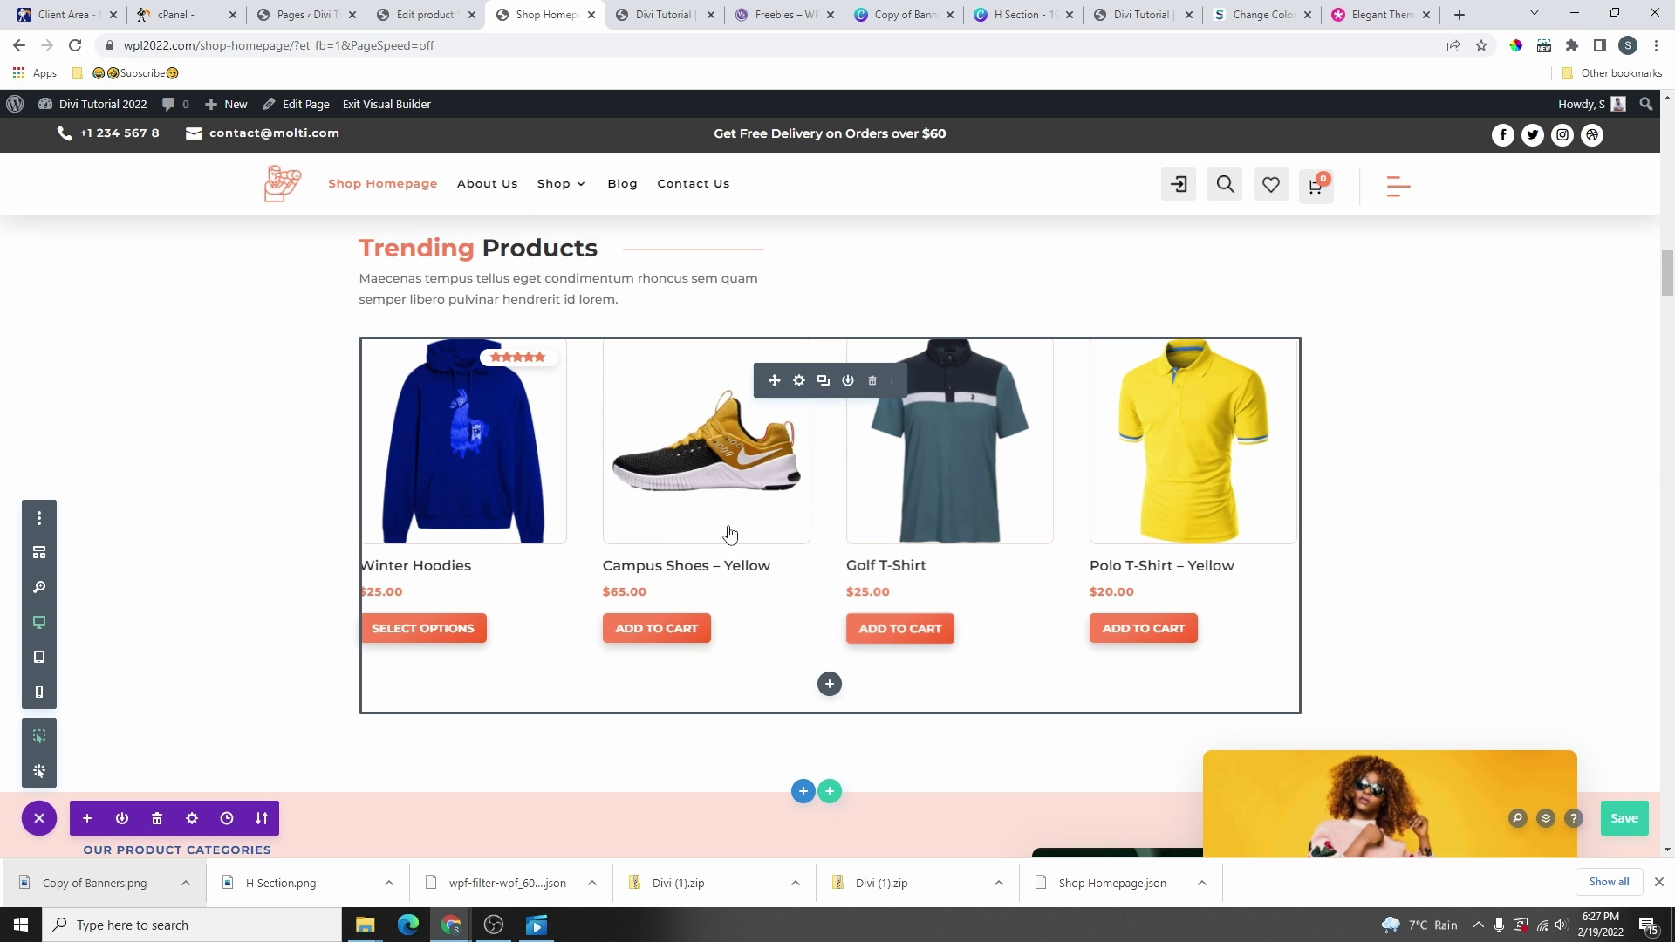
- Set the Trending Products module's product count to 8 and save its settings
{"action": "left_click", "coordinate": [799, 382]}
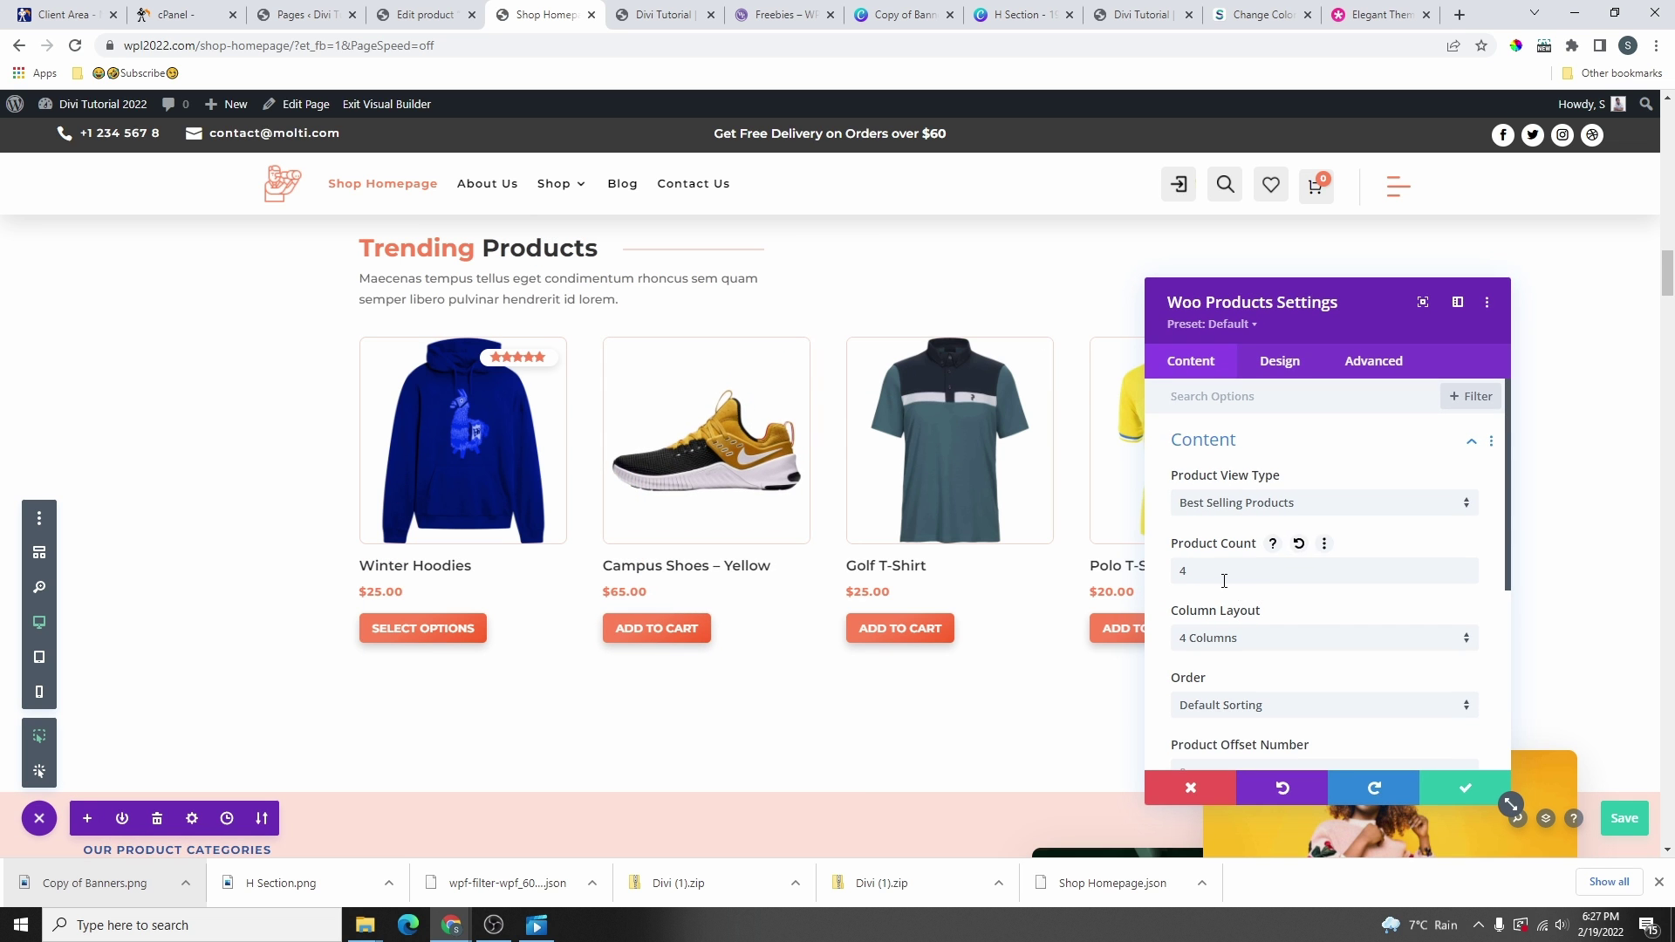
{"action": "left_click_drag", "start_coordinate": [1224, 581], "coordinate": [1171, 585]}
{"action": "type", "text": "8"}
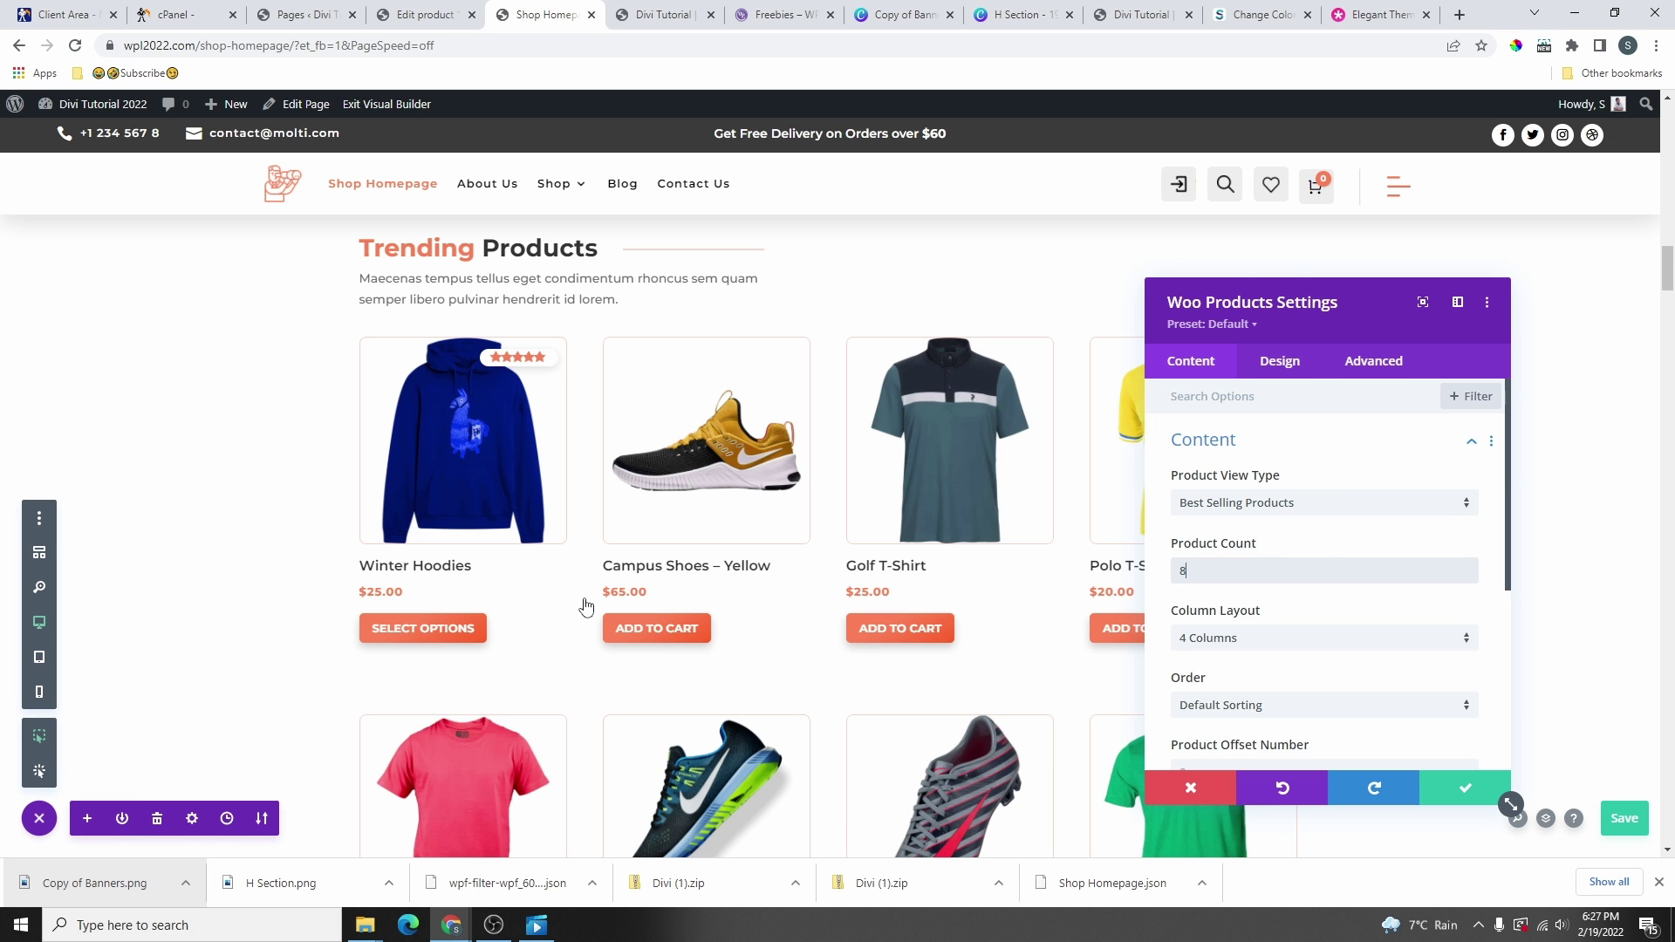
{"action": "scroll", "coordinate": [969, 692], "scroll_direction": "down", "scroll_amount": 6}
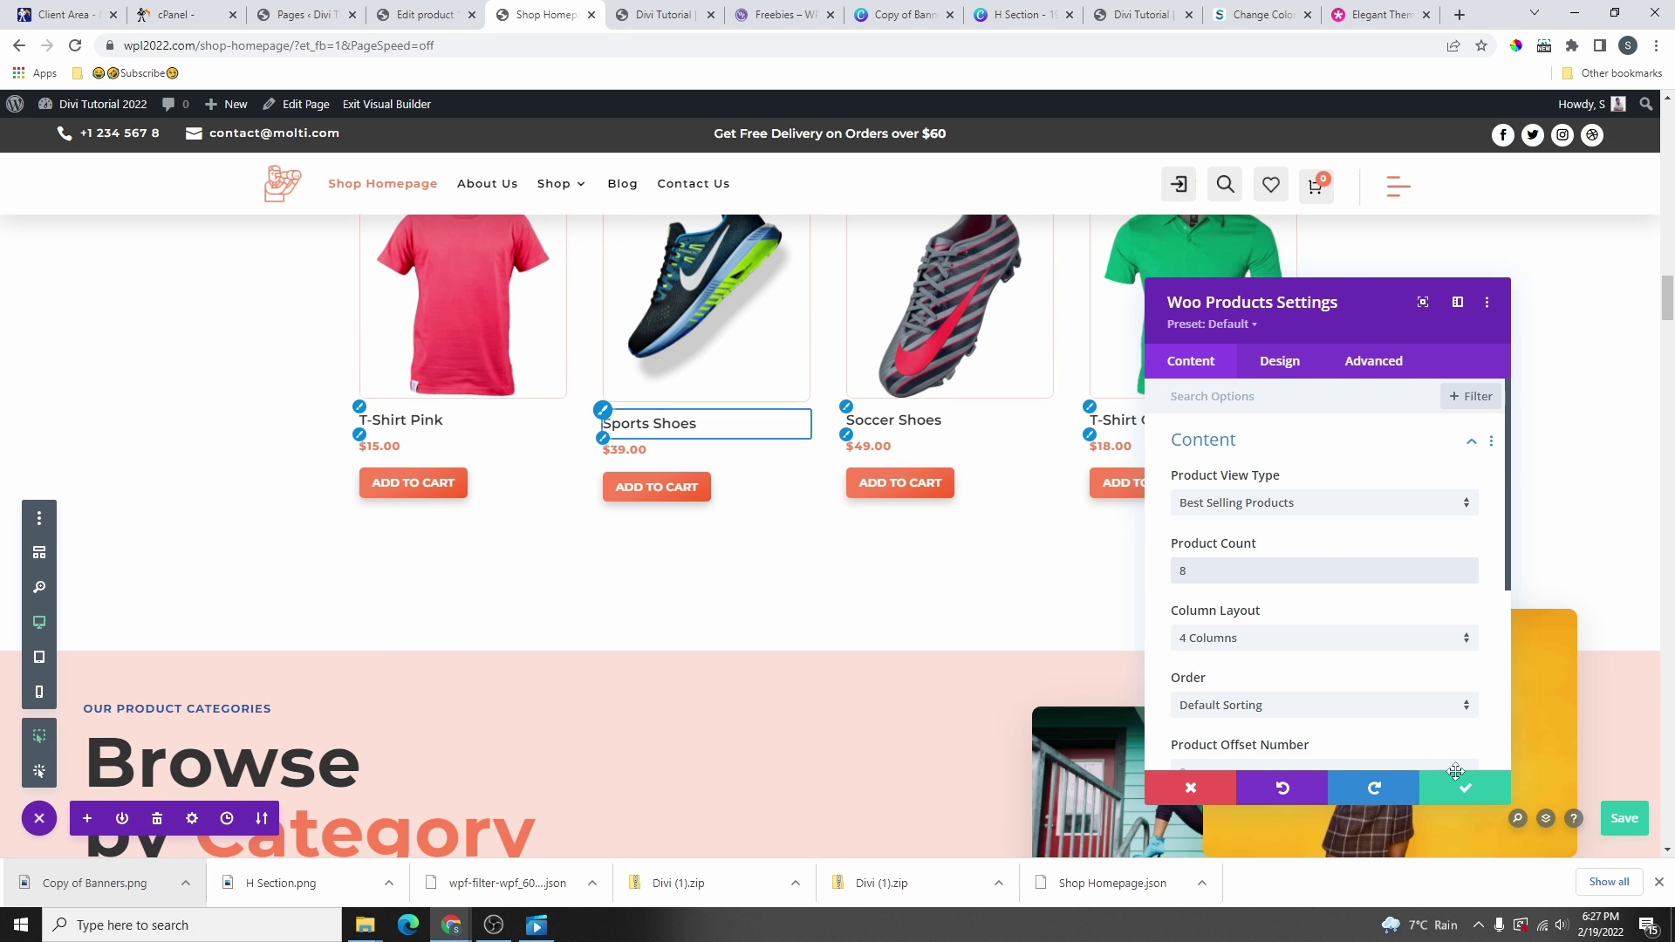
{"action": "left_click", "coordinate": [1455, 771]}
- Look over the updated homepage sections and save the shop homepage
{"action": "scroll", "coordinate": [857, 476], "scroll_direction": "down", "scroll_amount": 4}
{"action": "scroll", "coordinate": [864, 489], "scroll_direction": "up", "scroll_amount": 20}
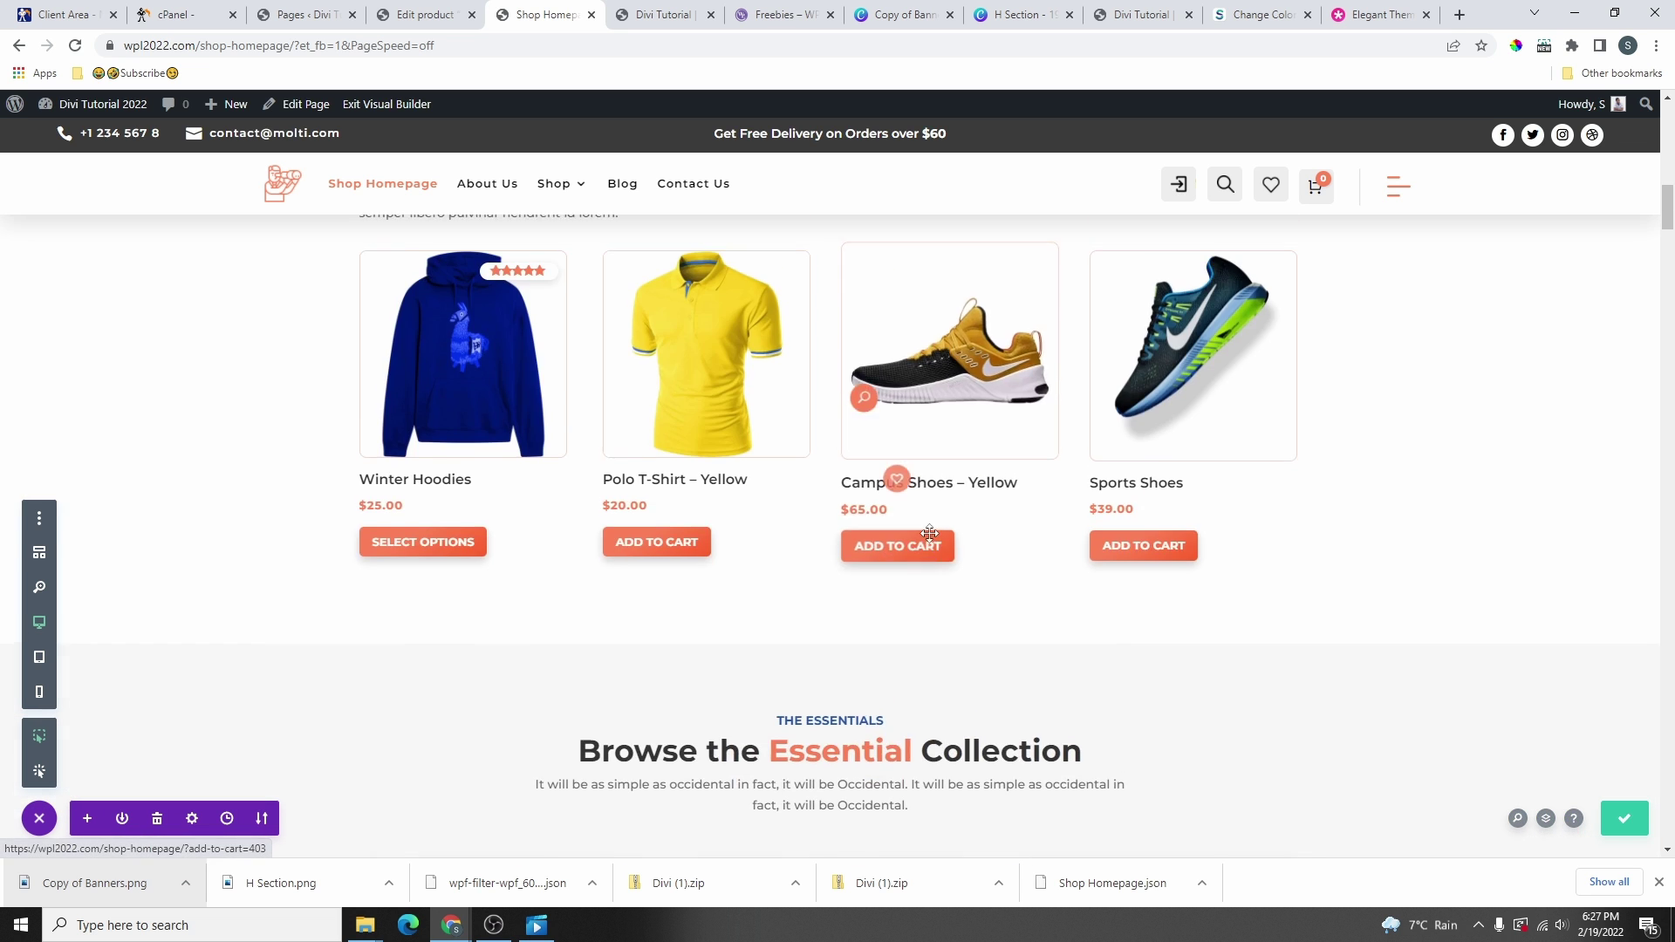
{"action": "scroll", "coordinate": [930, 533], "scroll_direction": "up", "scroll_amount": 15}
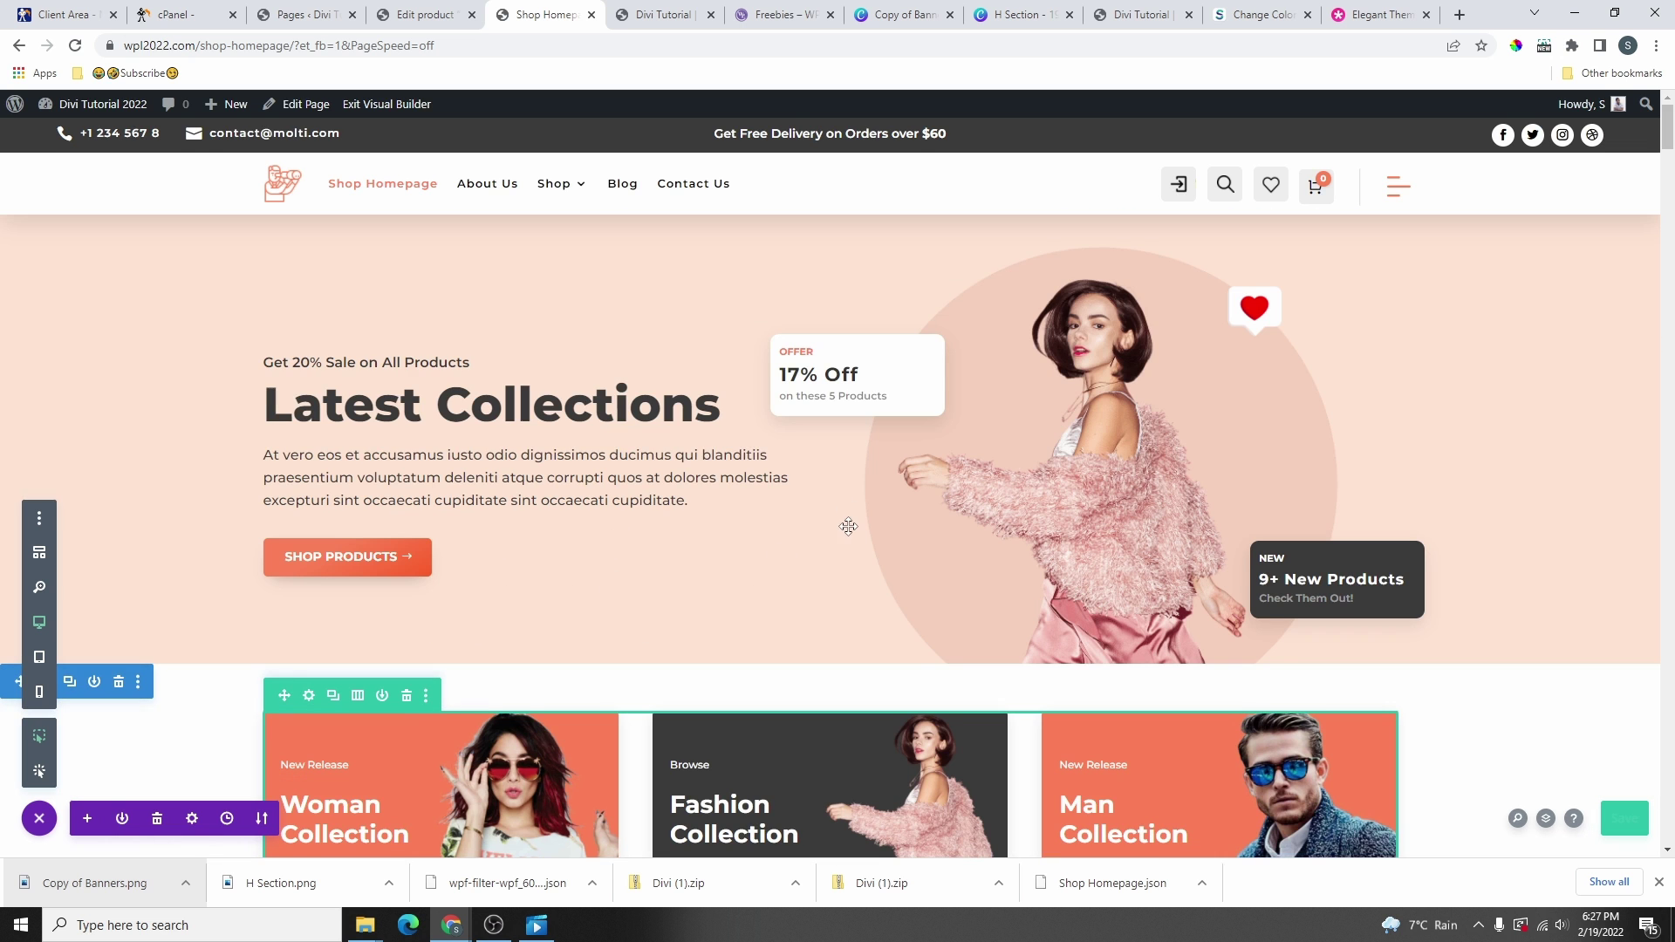
{"action": "scroll", "coordinate": [848, 526], "scroll_direction": "down", "scroll_amount": 3}
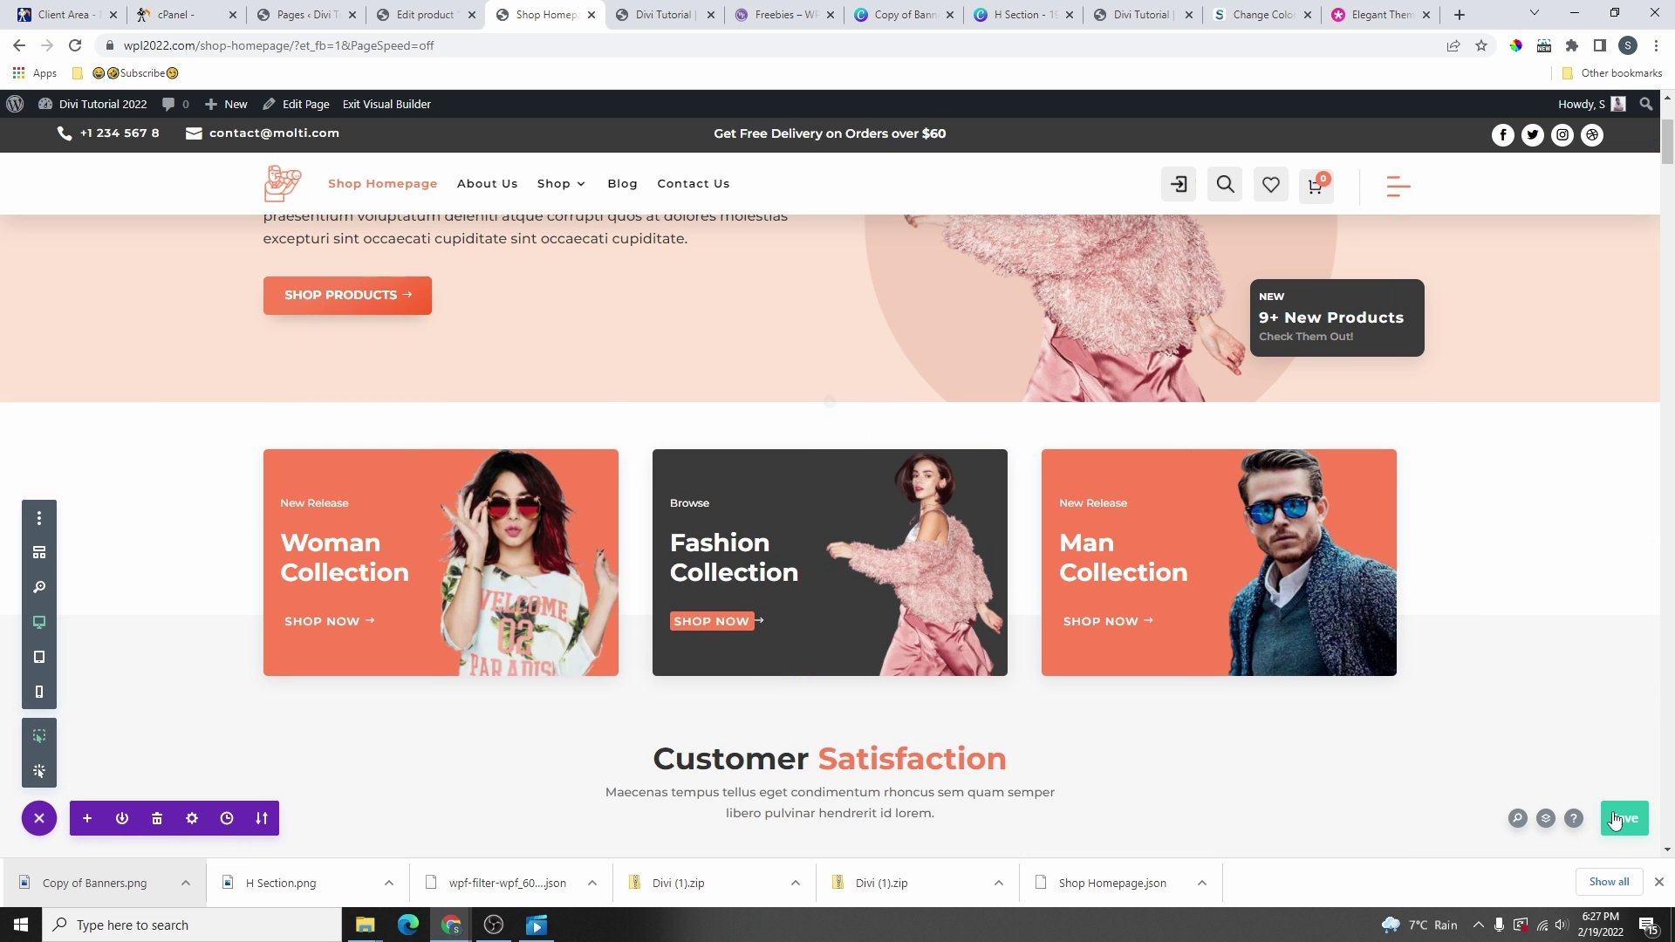
{"action": "left_click", "coordinate": [1623, 824]}
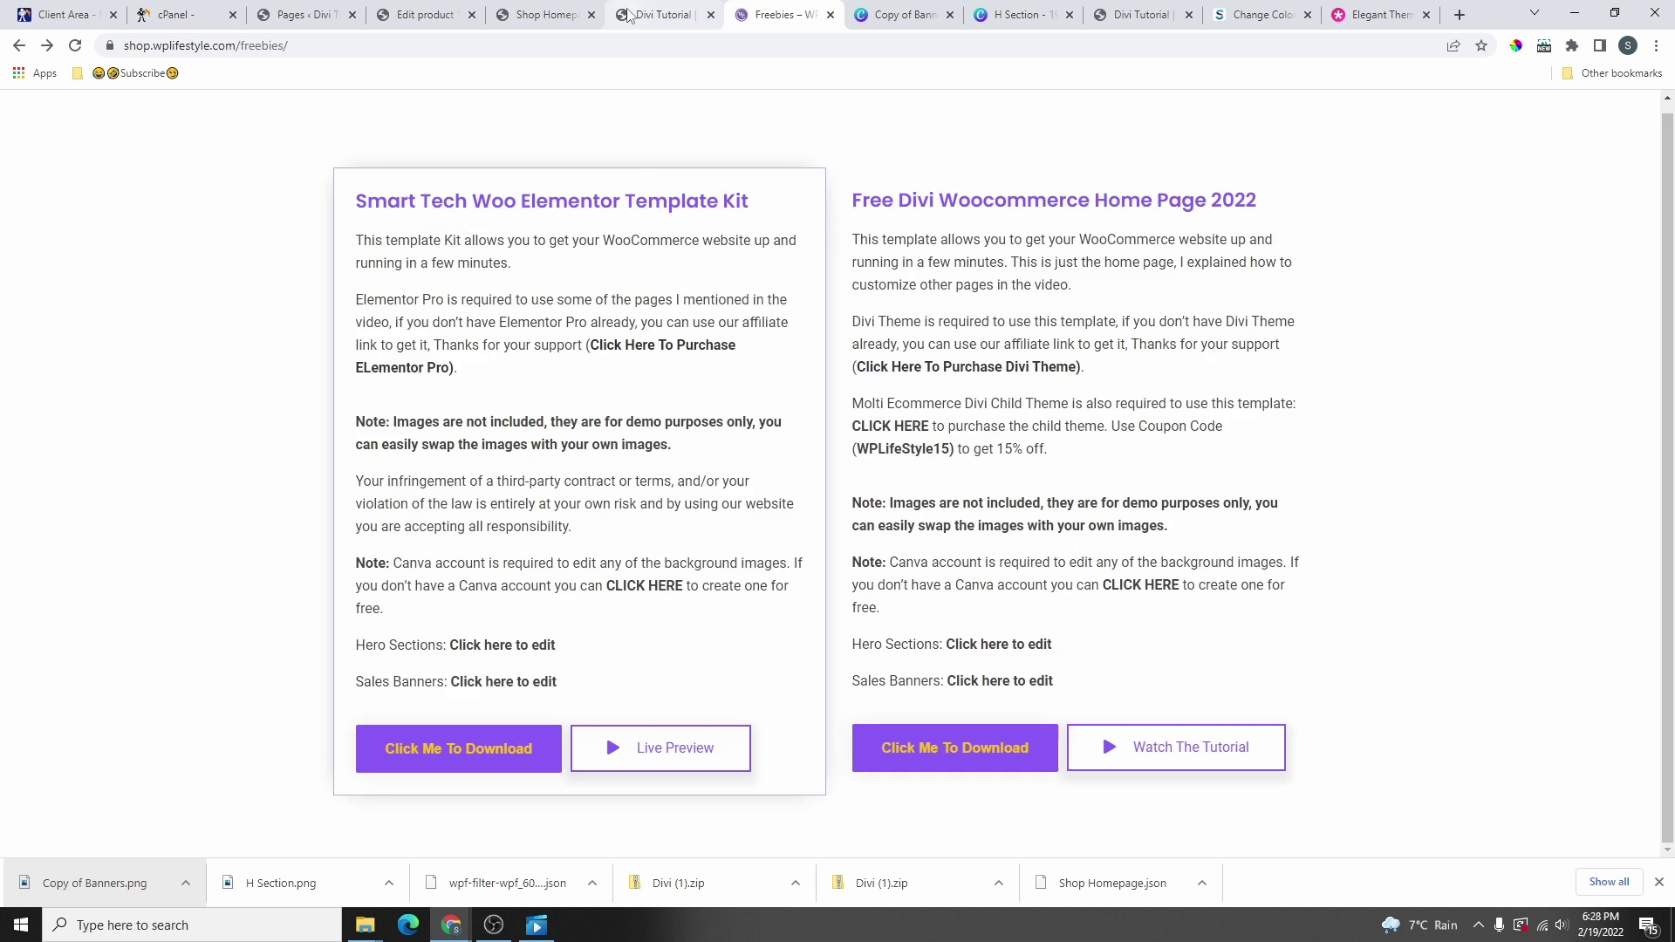
- View the demo home page and the download form for the Free Divi Woocommerce Home Page 2022 on the Freebies page
{"action": "left_click", "coordinate": [635, 7]}
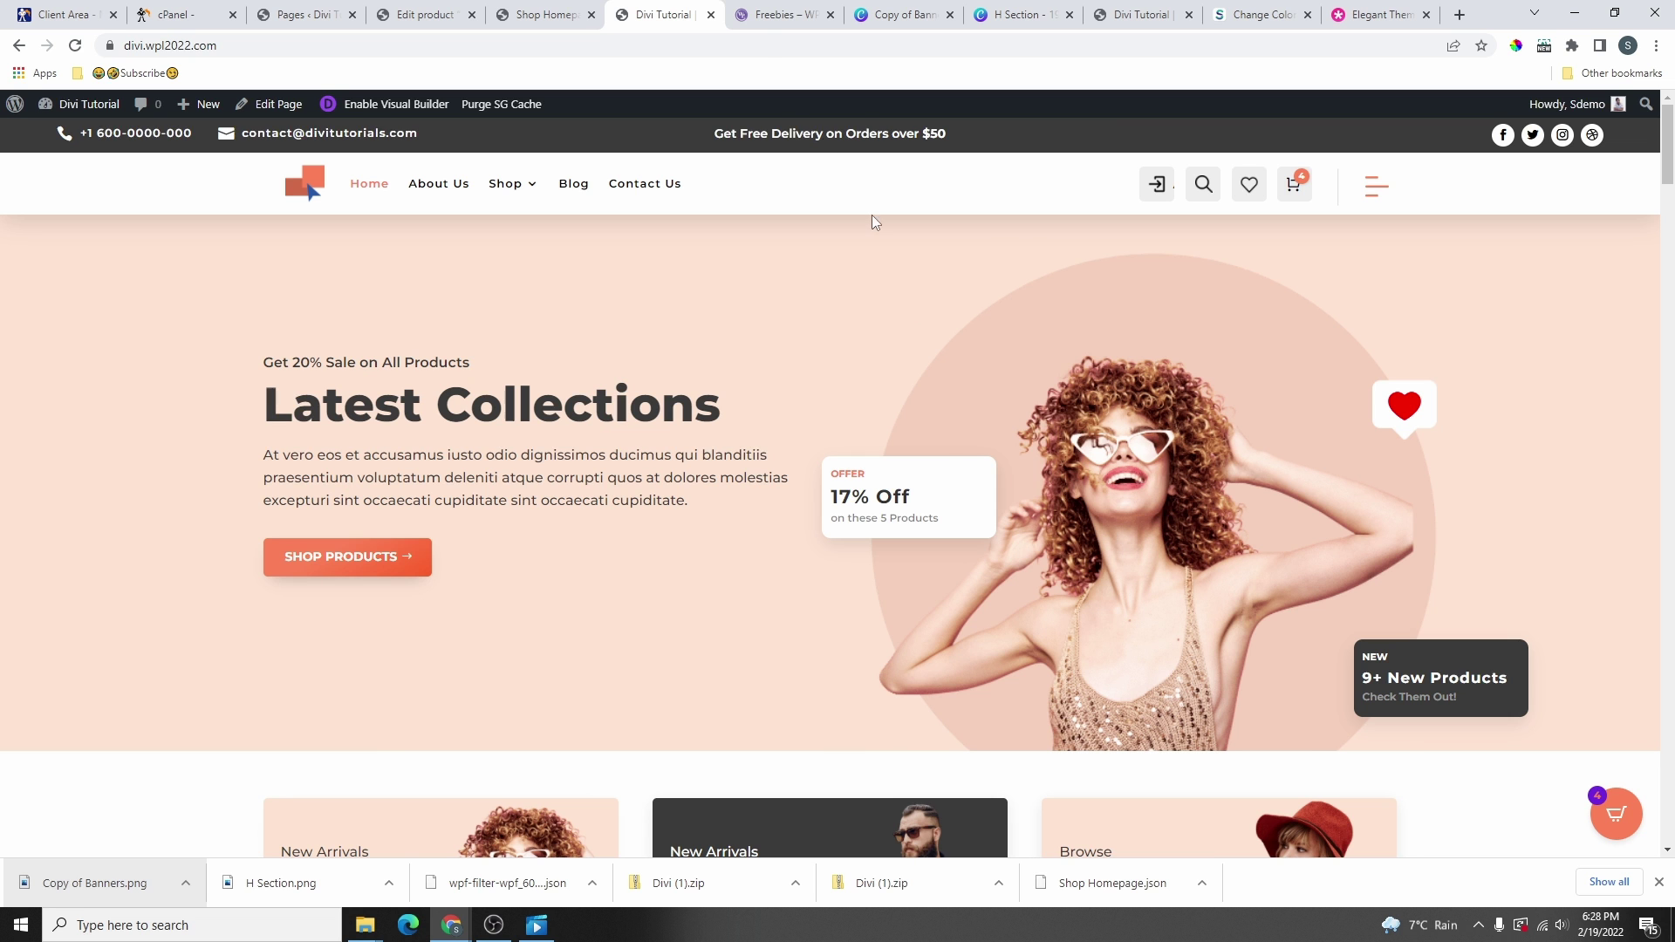
{"action": "left_click", "coordinate": [779, 16]}
{"action": "left_click", "coordinate": [953, 750]}
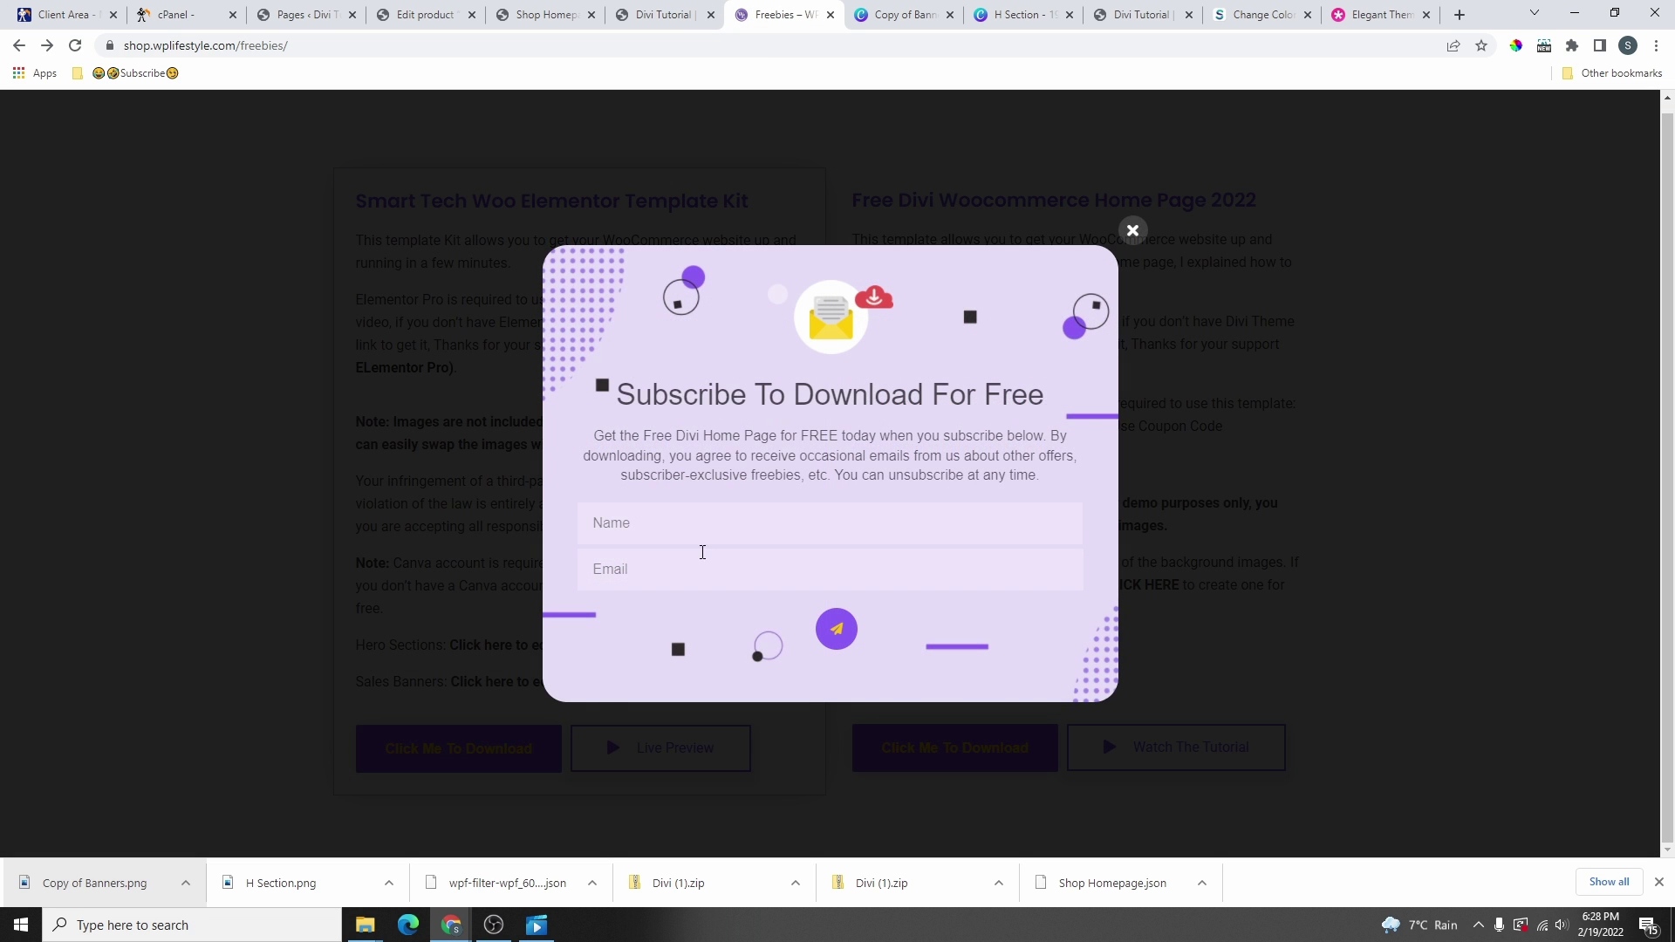
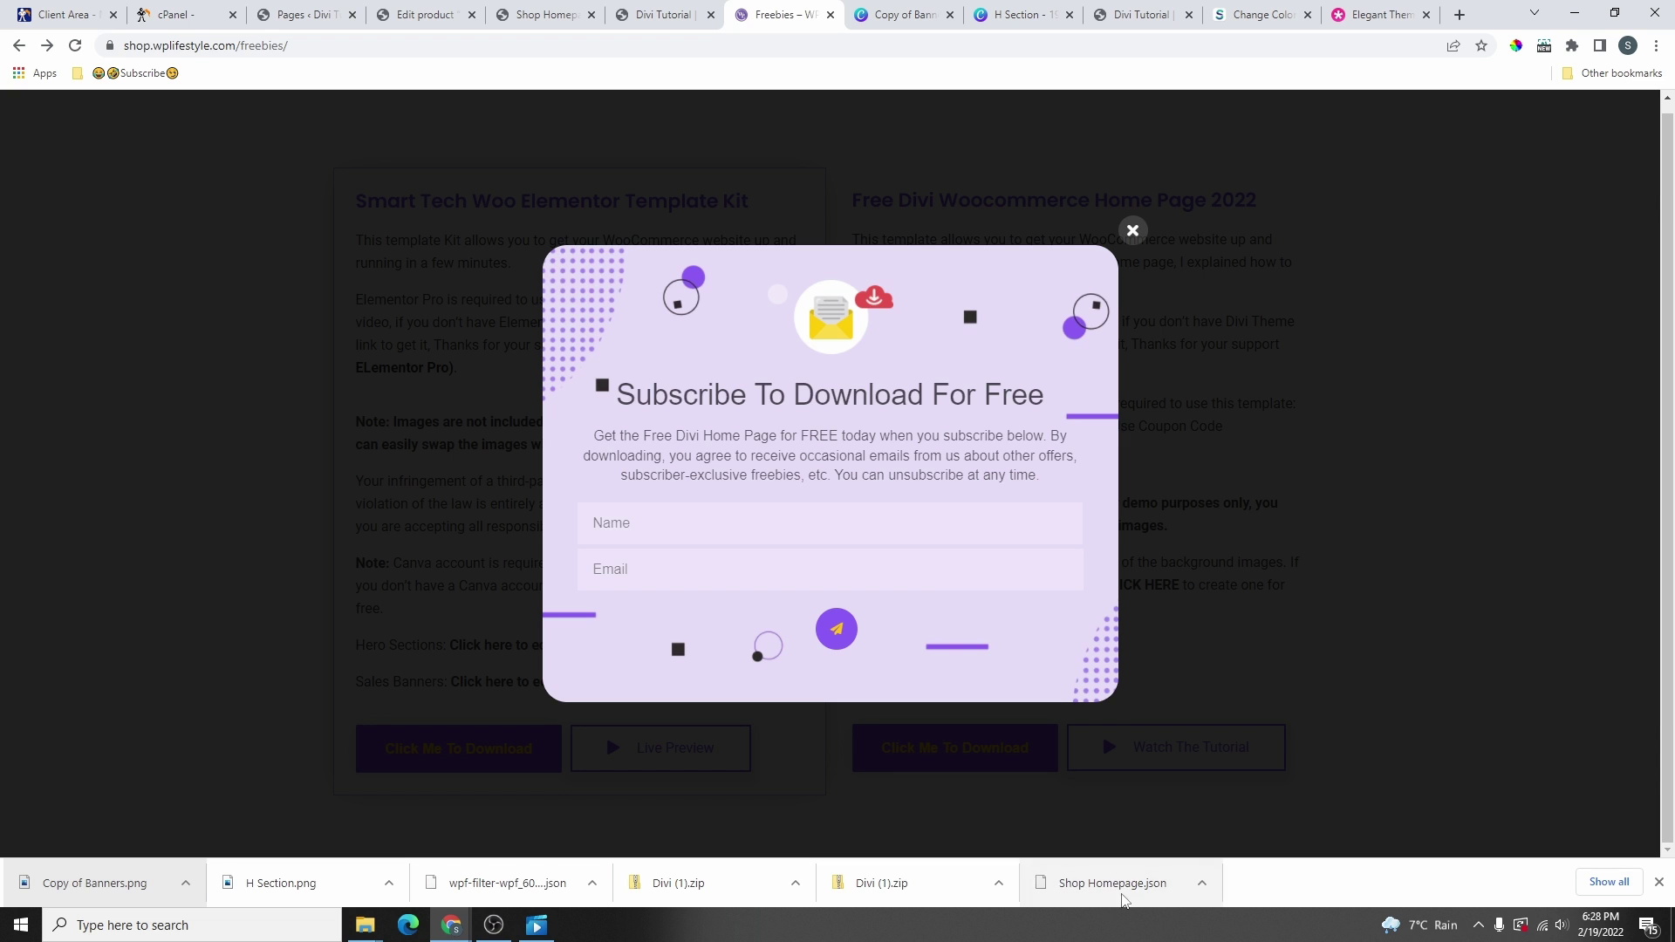
{"action": "left_click", "coordinate": [668, 15]}
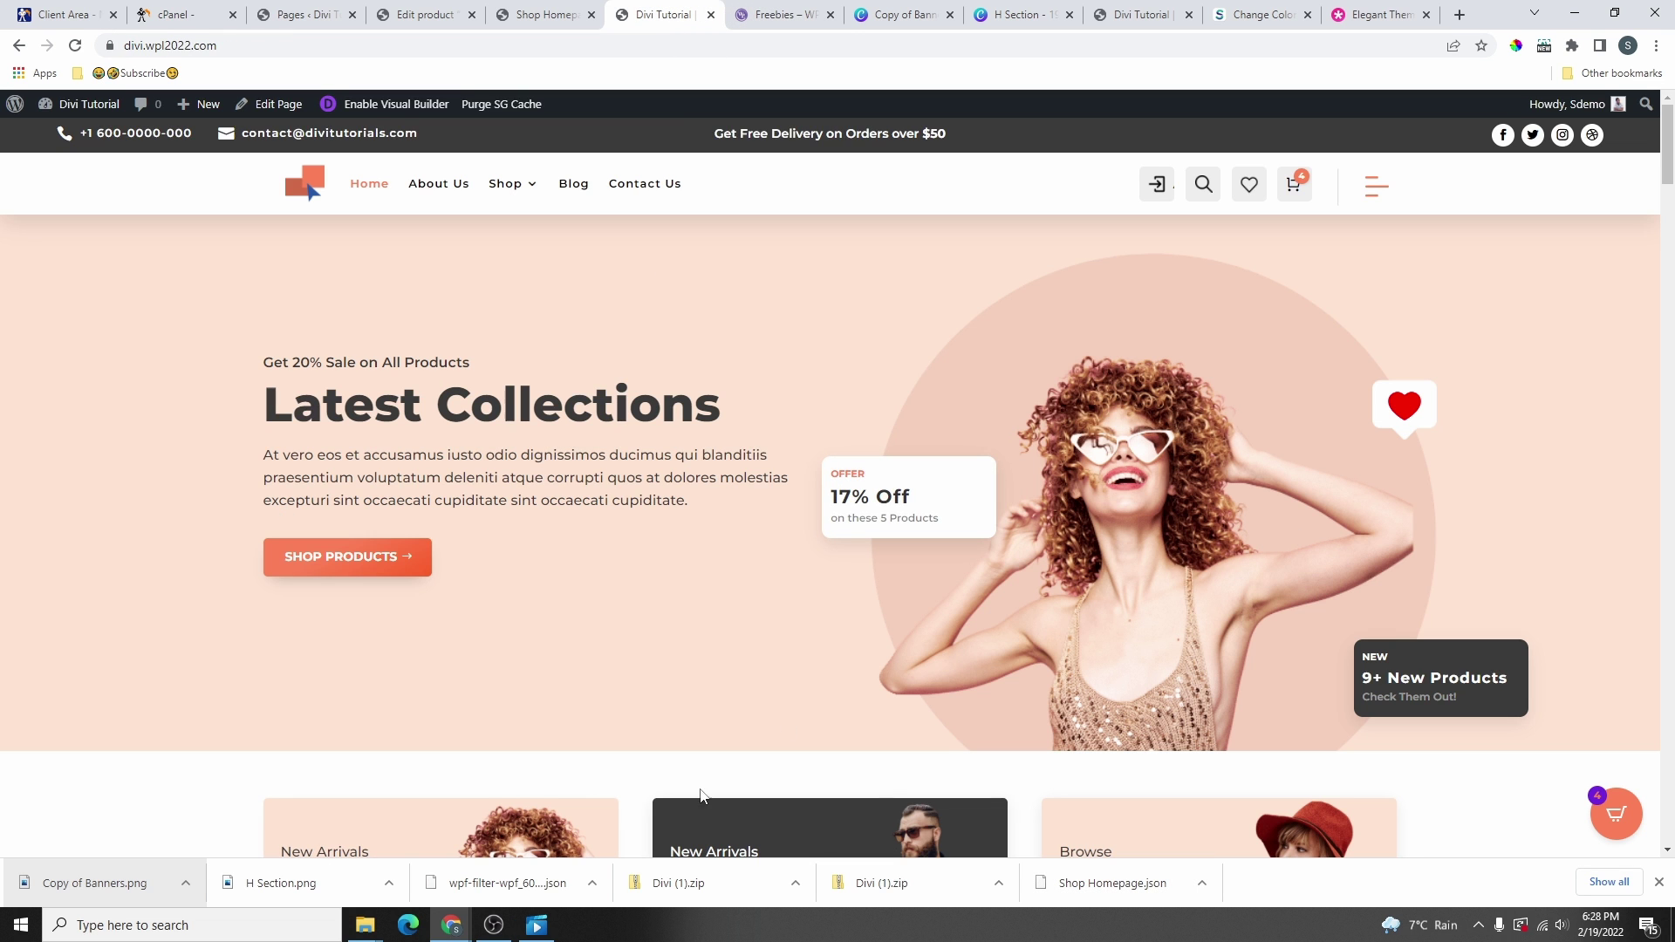
- In the visual builder, import the Shop Homepage.json layout with existing content replaced
{"action": "left_click", "coordinate": [406, 112]}
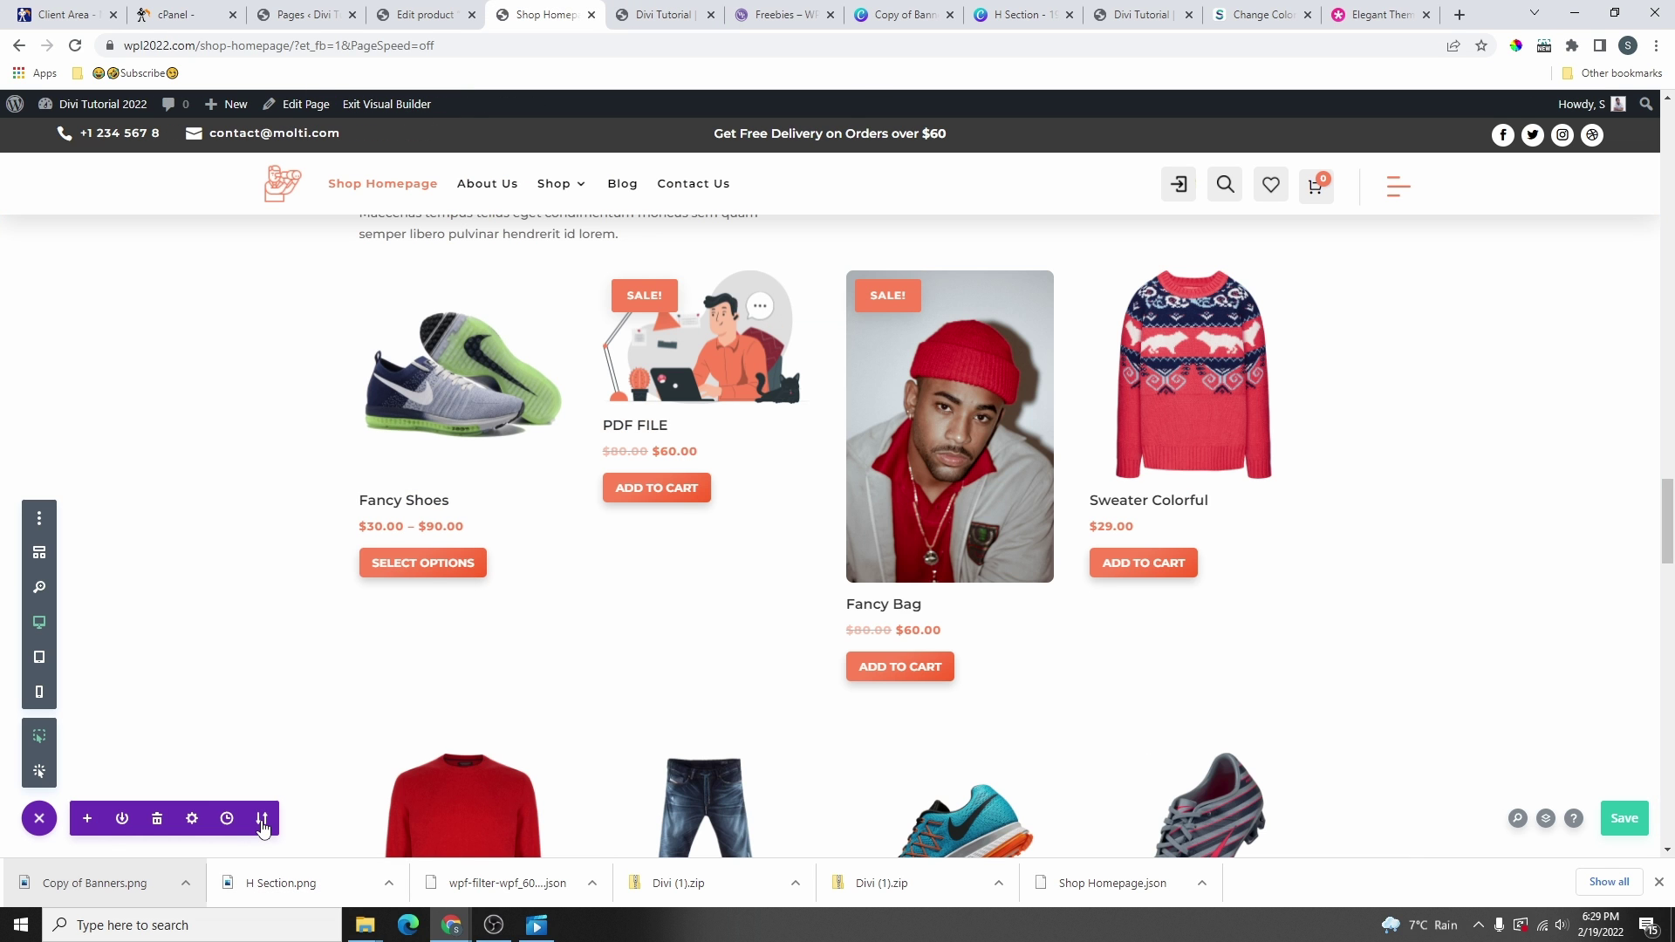
{"action": "left_click", "coordinate": [262, 820]}
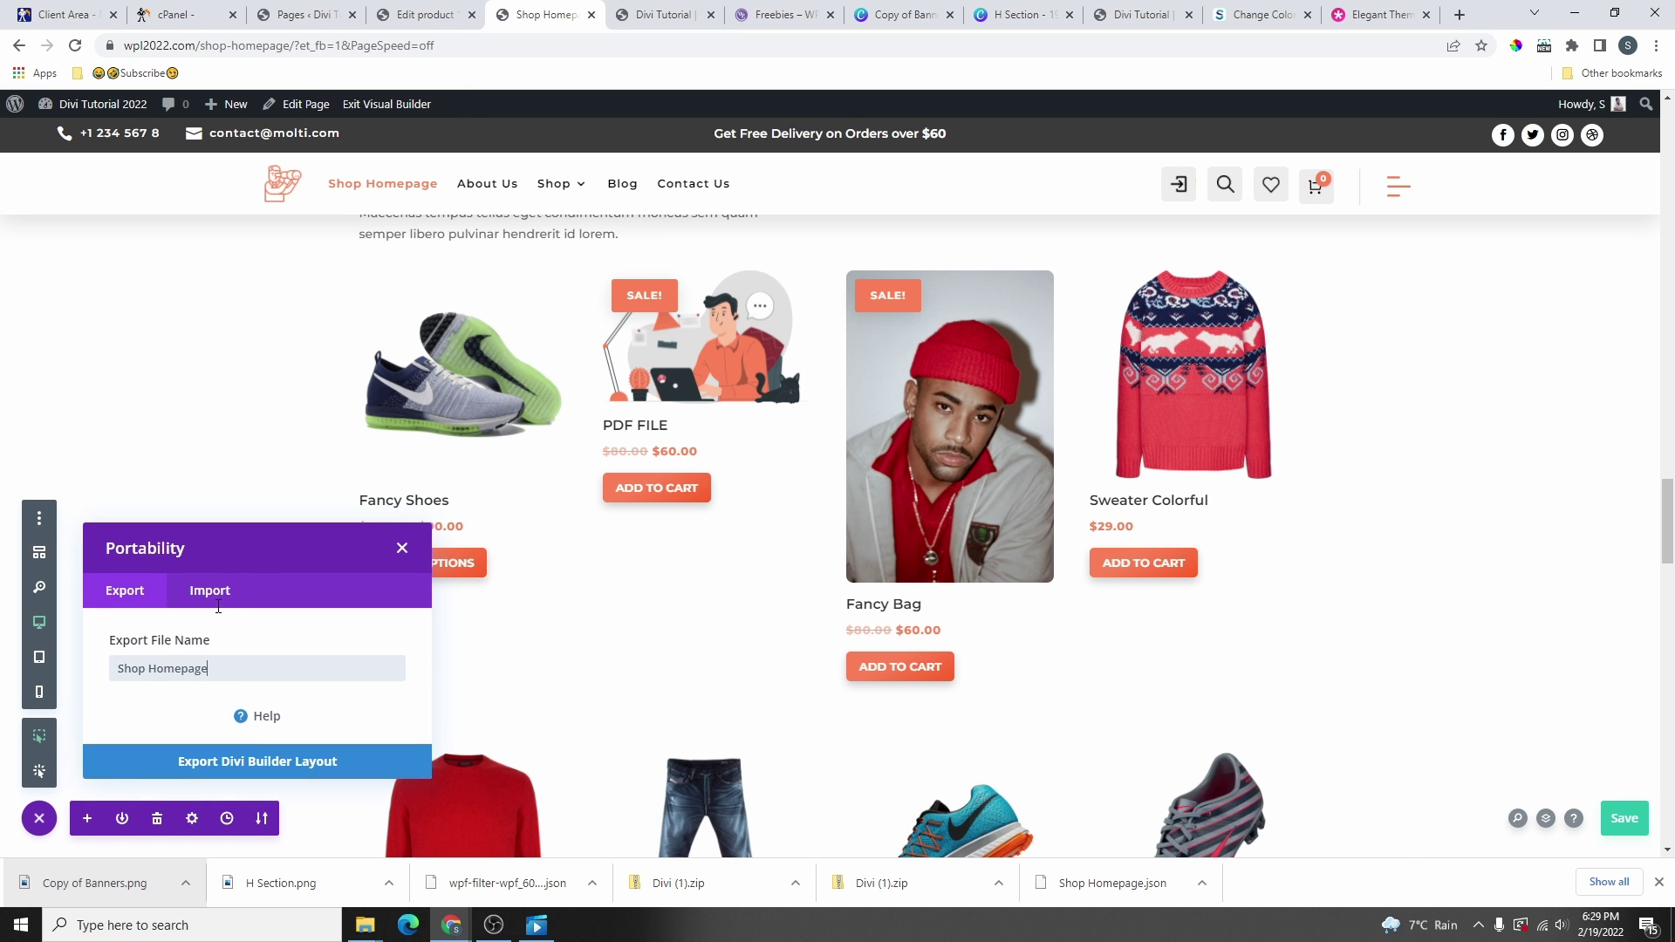
{"action": "left_click", "coordinate": [214, 592]}
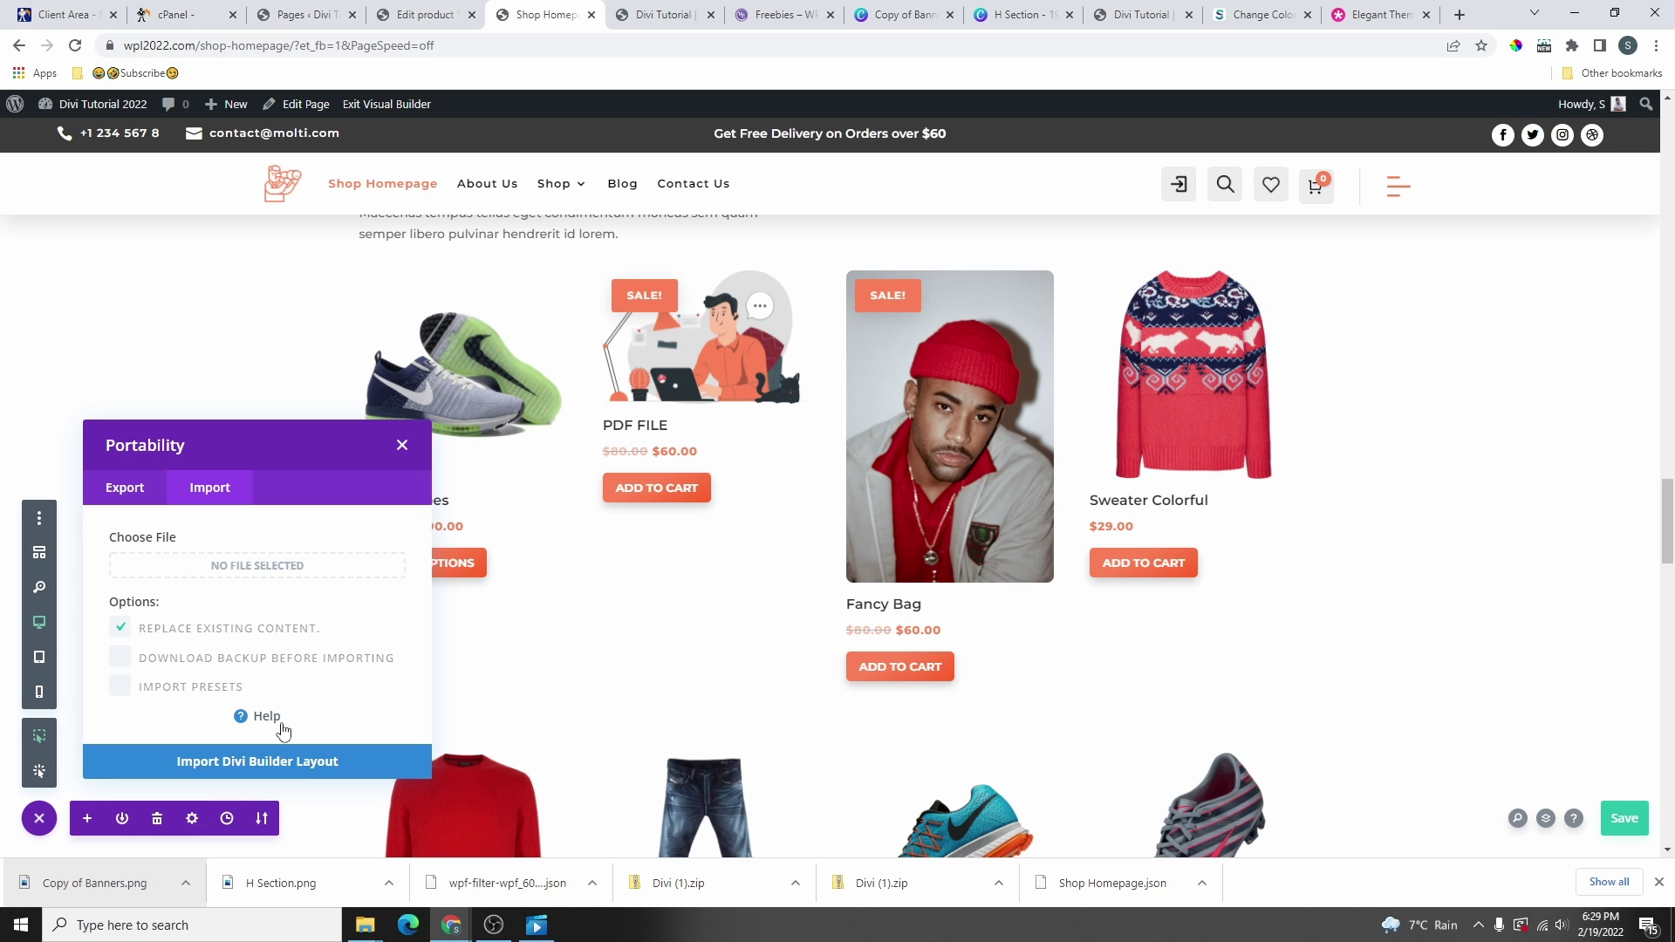
{"action": "left_click_drag", "start_coordinate": [1150, 895], "coordinate": [253, 579]}
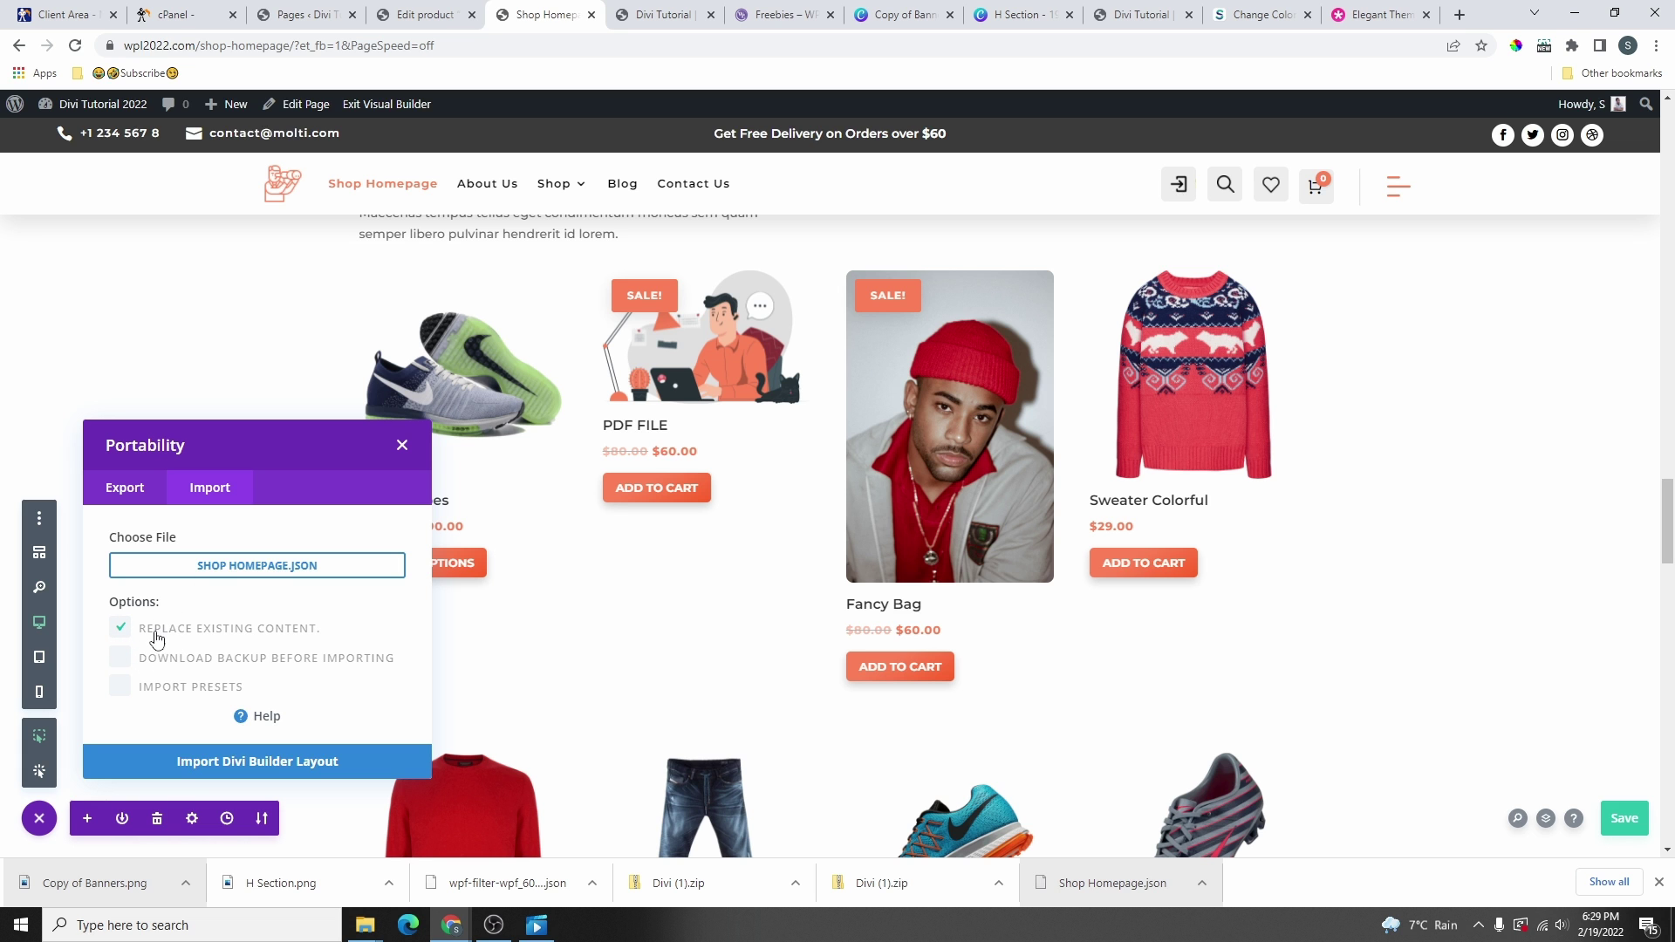
{"action": "left_click", "coordinate": [265, 767]}
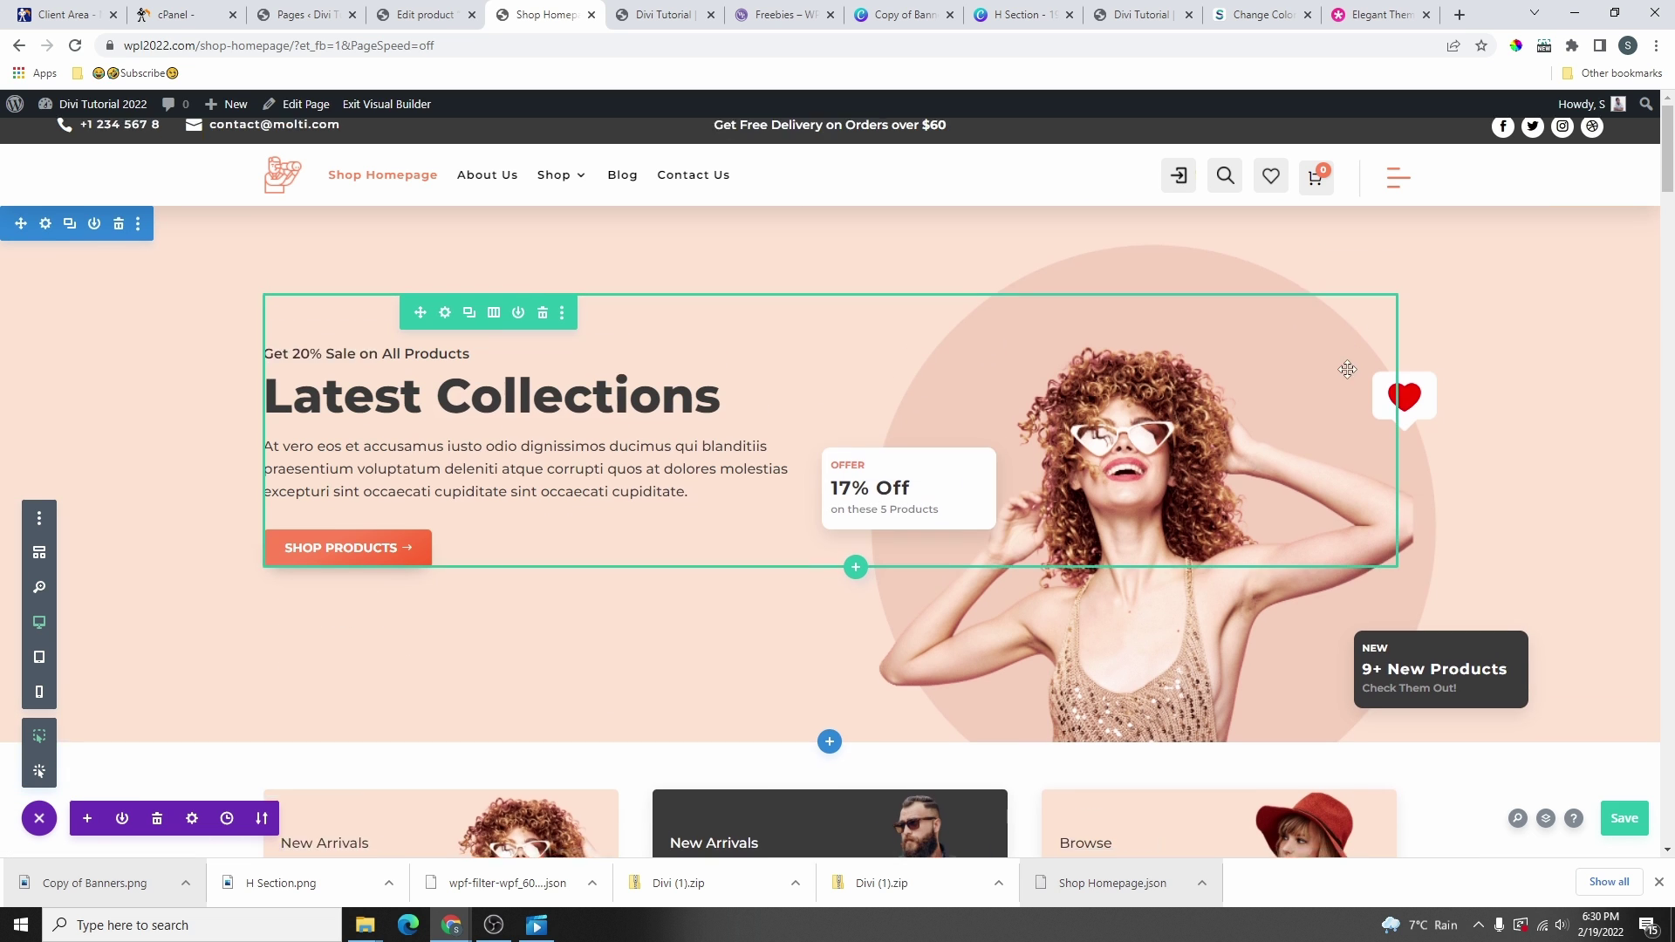
- Review the imported homepage sections in desktop view and in phone view, ending back in desktop view
{"action": "scroll", "coordinate": [1282, 502], "scroll_direction": "down", "scroll_amount": 10}
{"action": "scroll", "coordinate": [1272, 536], "scroll_direction": "up", "scroll_amount": 10}
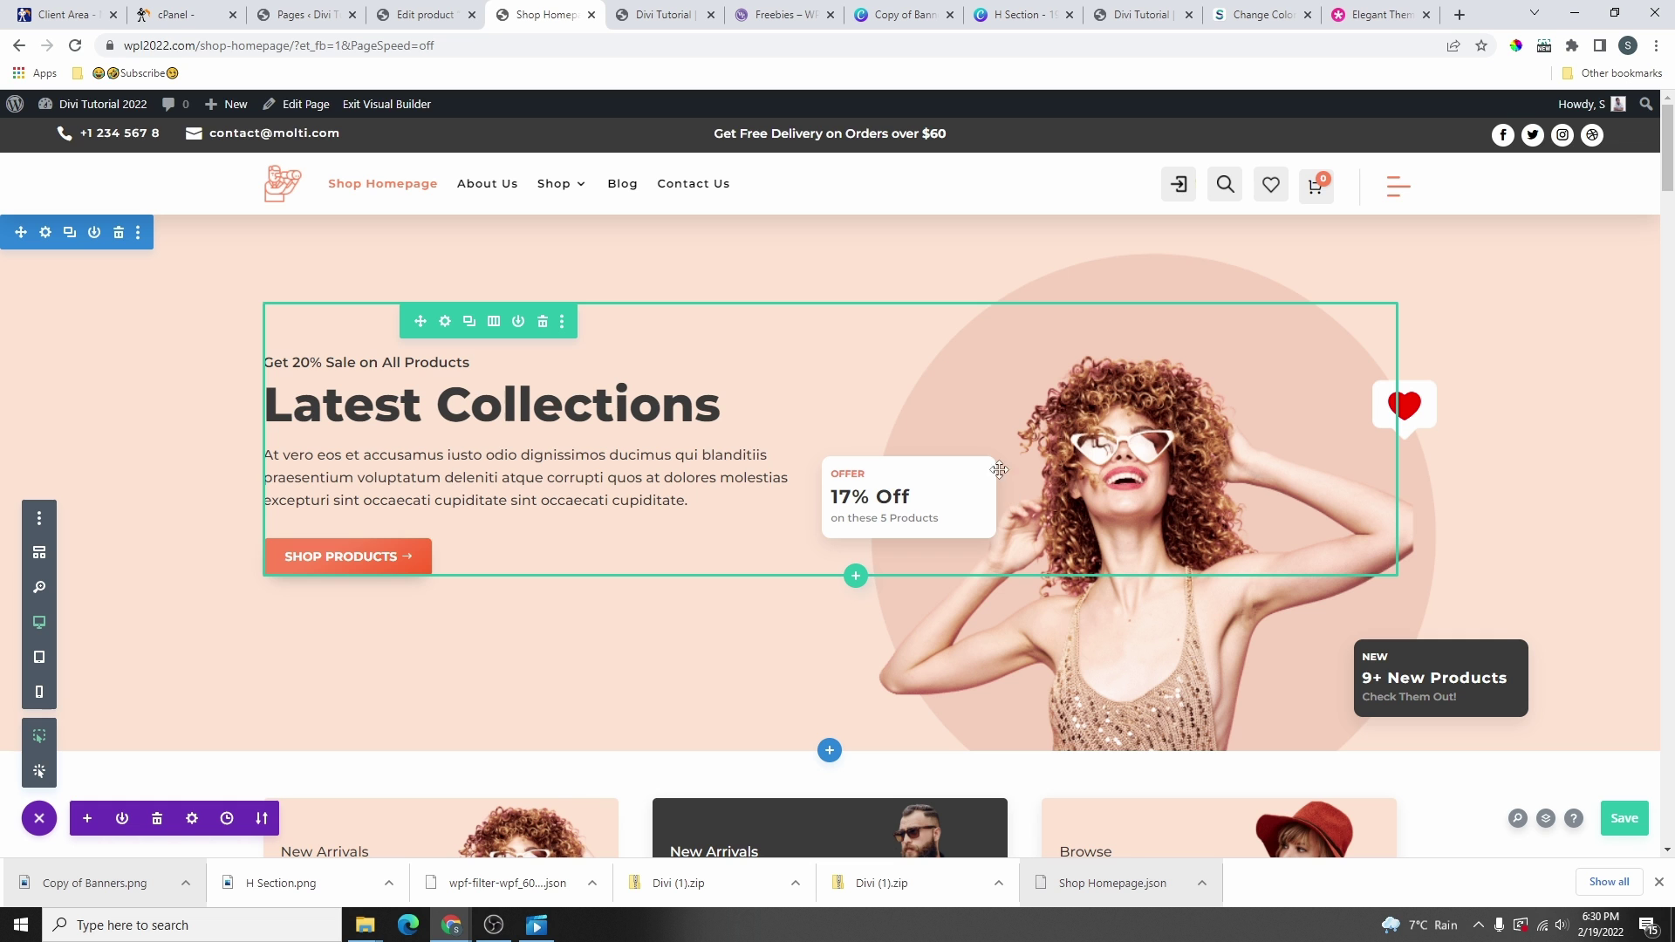
{"action": "scroll", "coordinate": [1283, 481], "scroll_direction": "down", "scroll_amount": 5}
{"action": "scroll", "coordinate": [1094, 487], "scroll_direction": "down", "scroll_amount": 4}
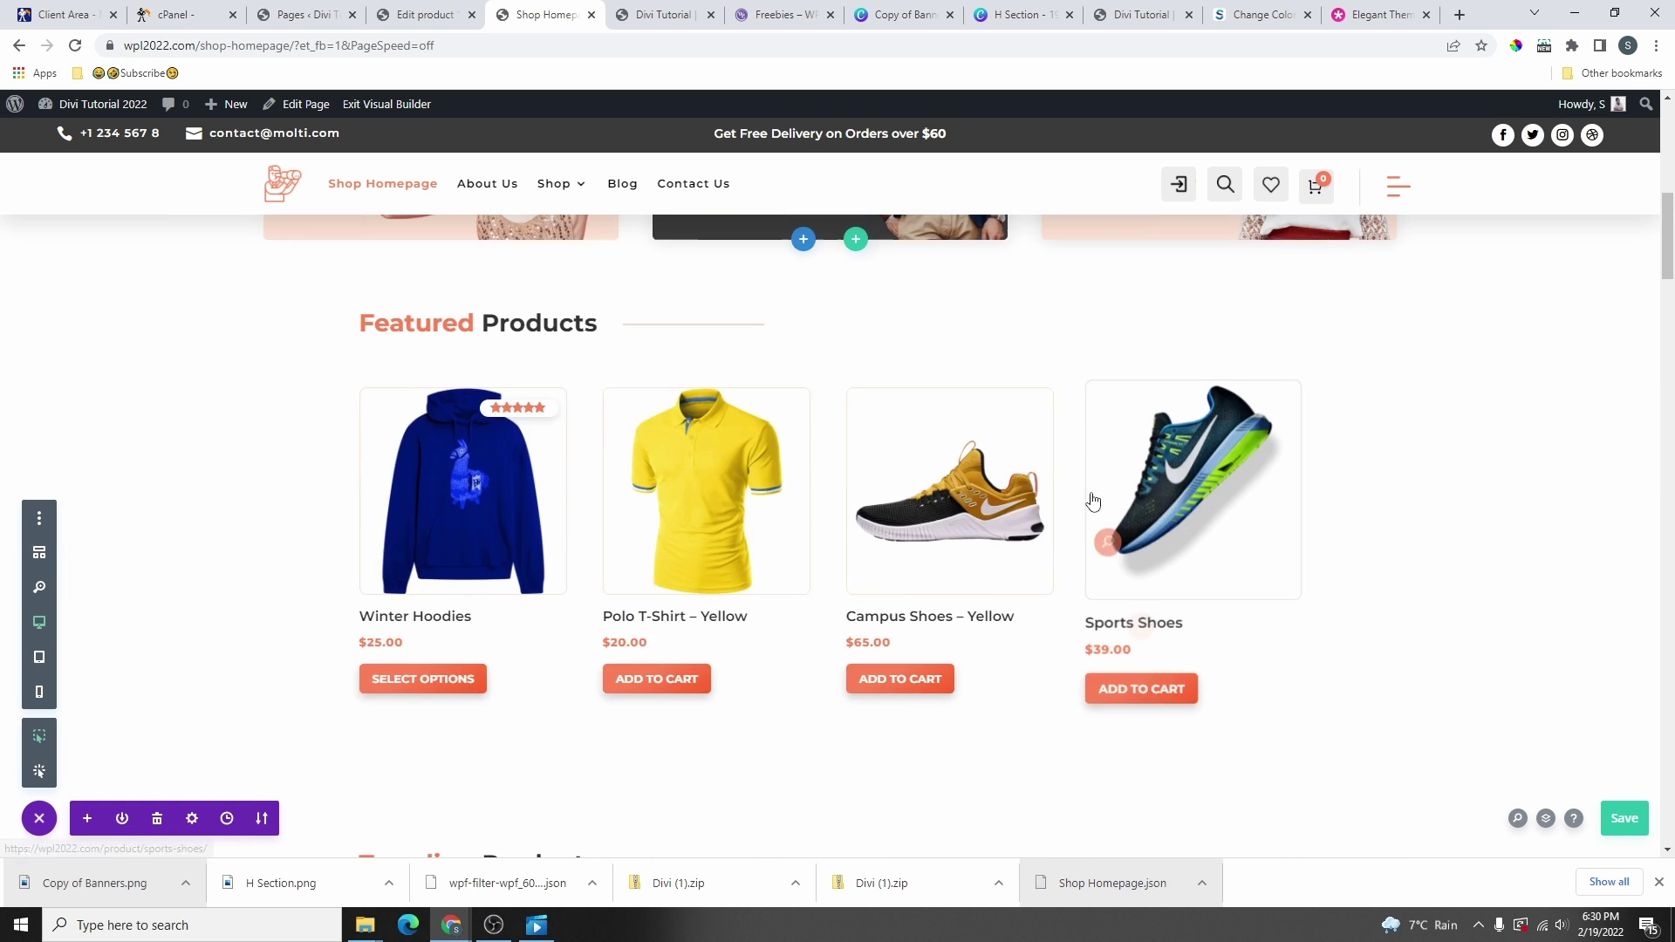
{"action": "scroll", "coordinate": [1091, 497], "scroll_direction": "up", "scroll_amount": 5}
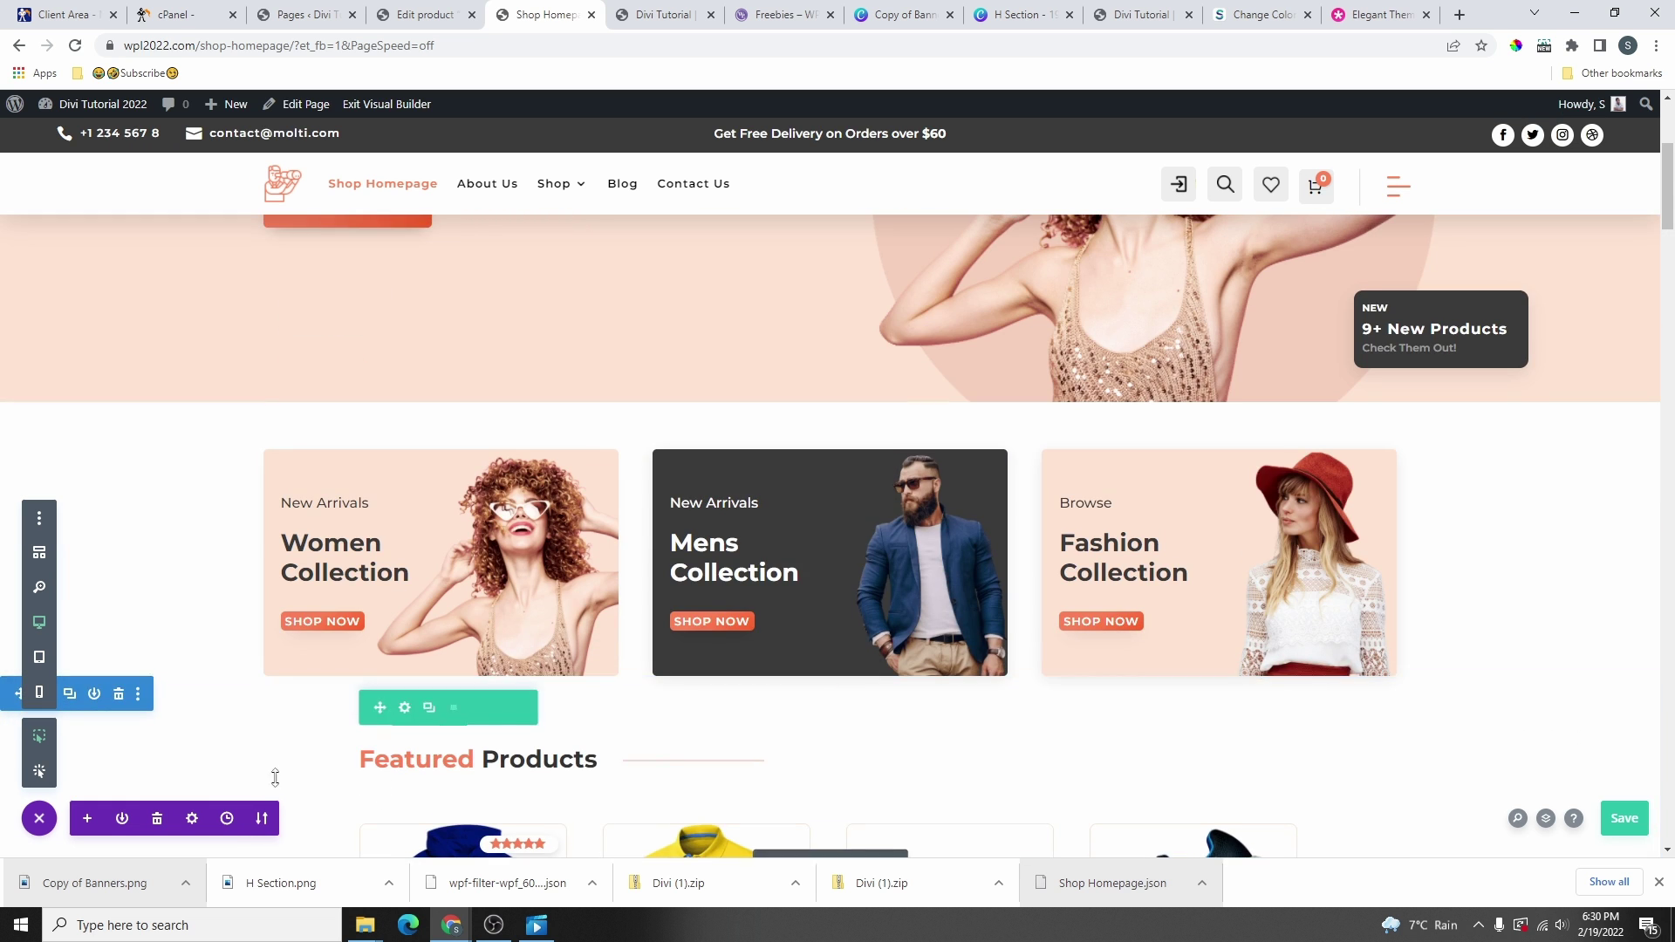
{"action": "left_click", "coordinate": [39, 694]}
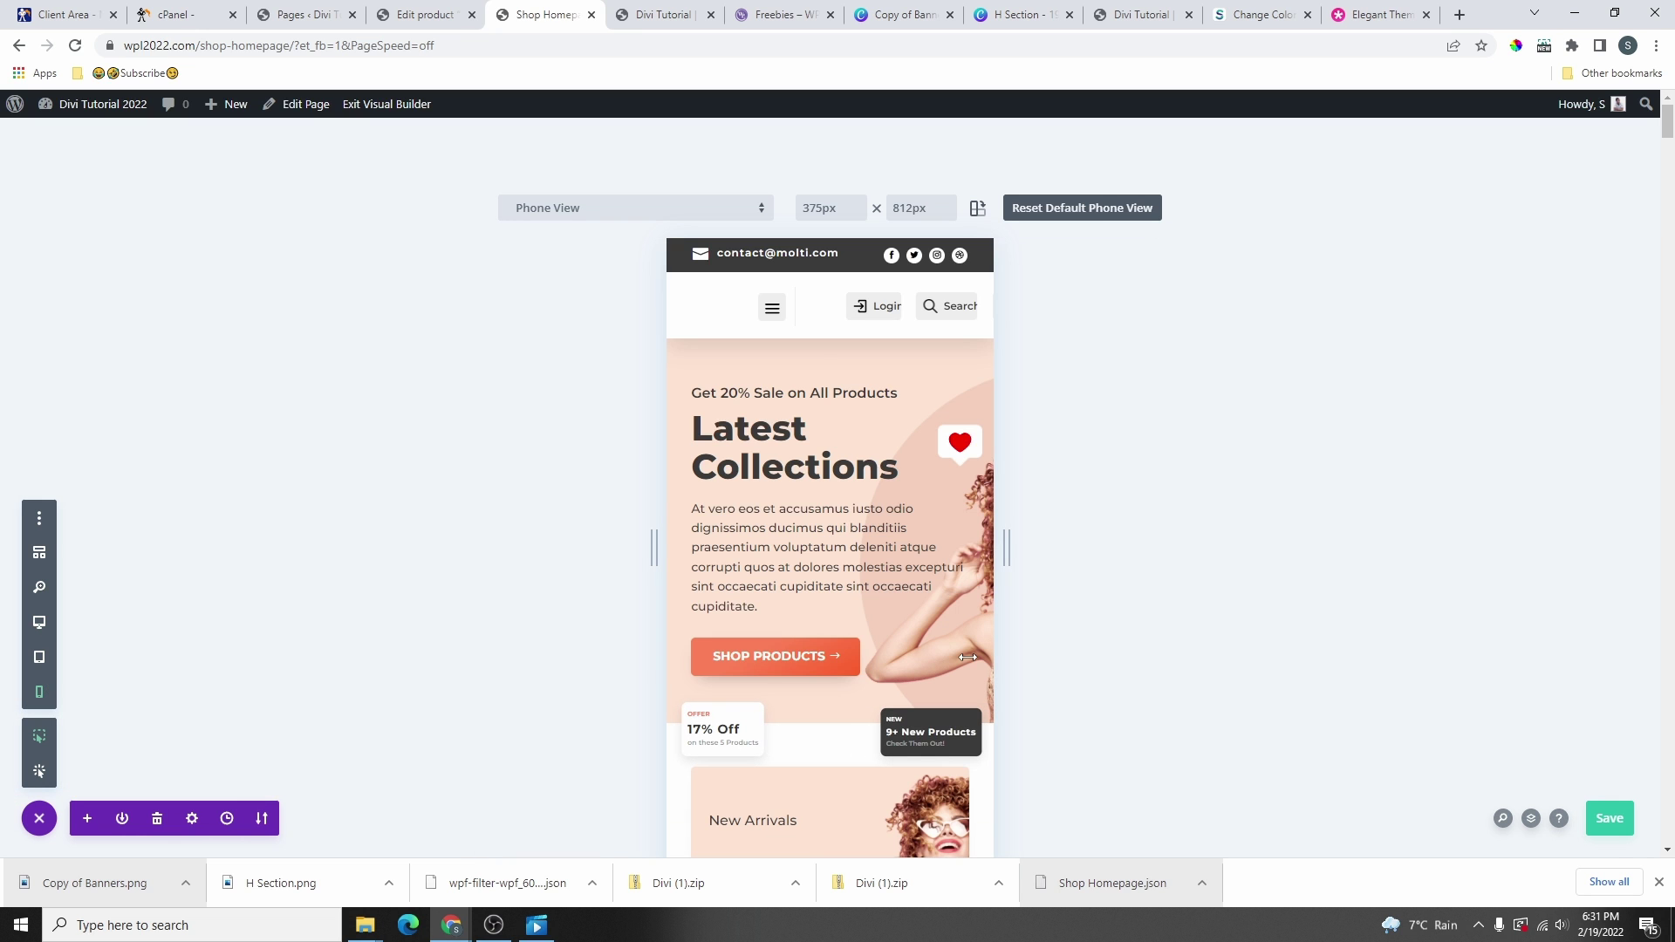
{"action": "scroll", "coordinate": [799, 656], "scroll_direction": "down", "scroll_amount": 3}
{"action": "scroll", "coordinate": [798, 656], "scroll_direction": "down", "scroll_amount": 10}
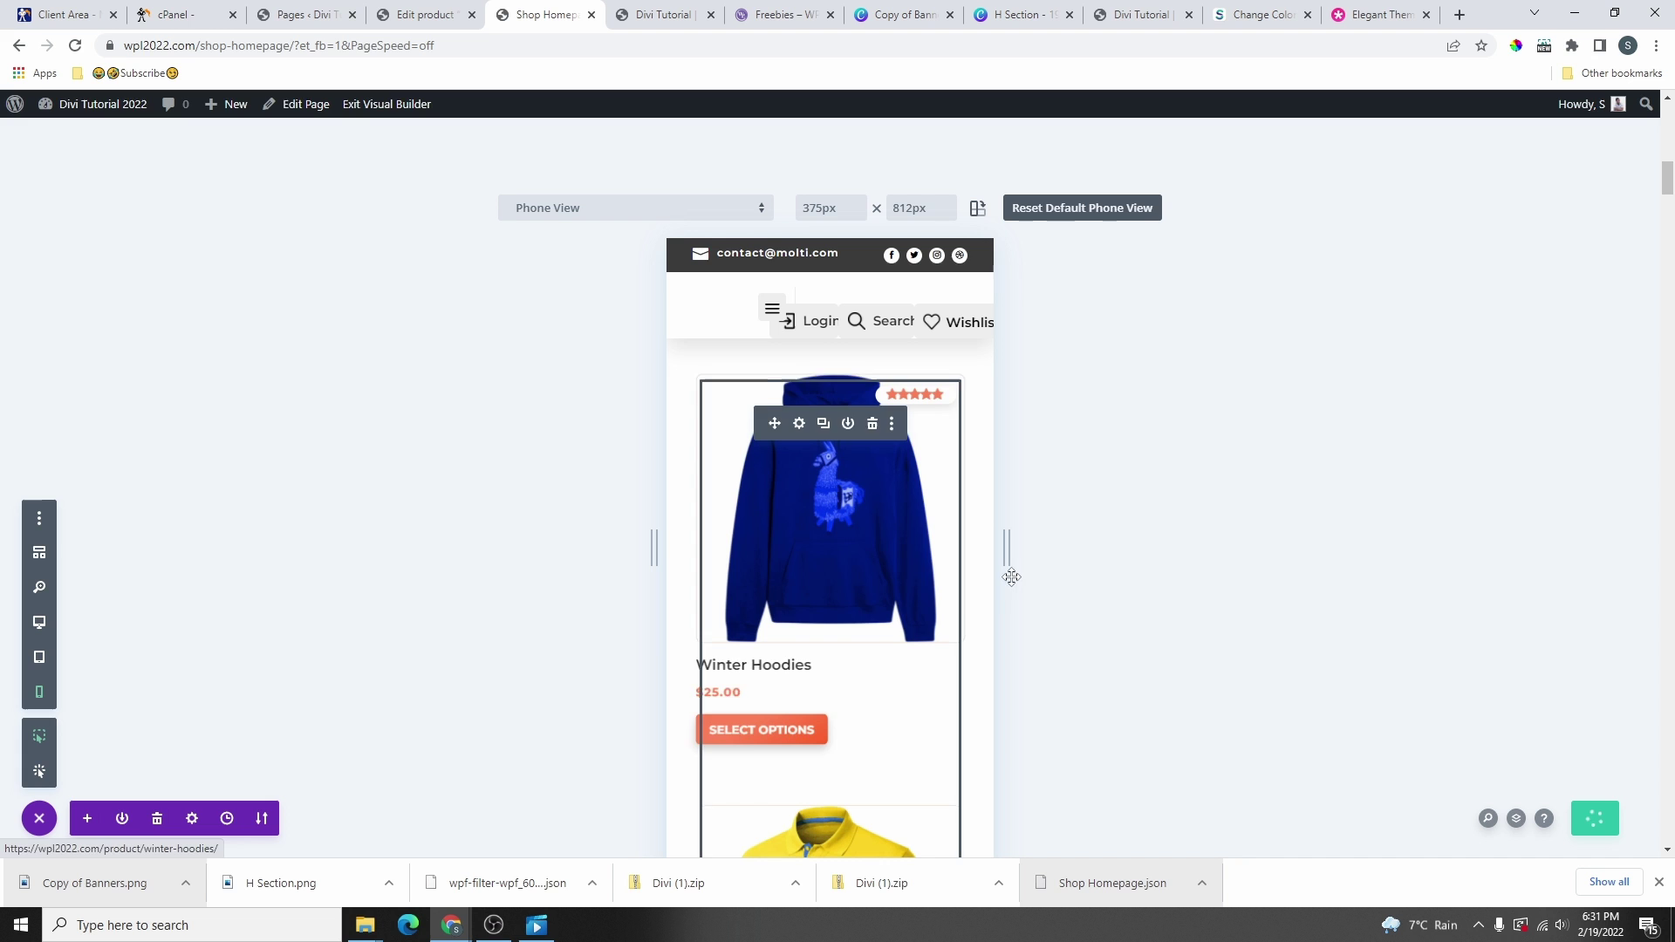
{"action": "left_click", "coordinate": [39, 622]}
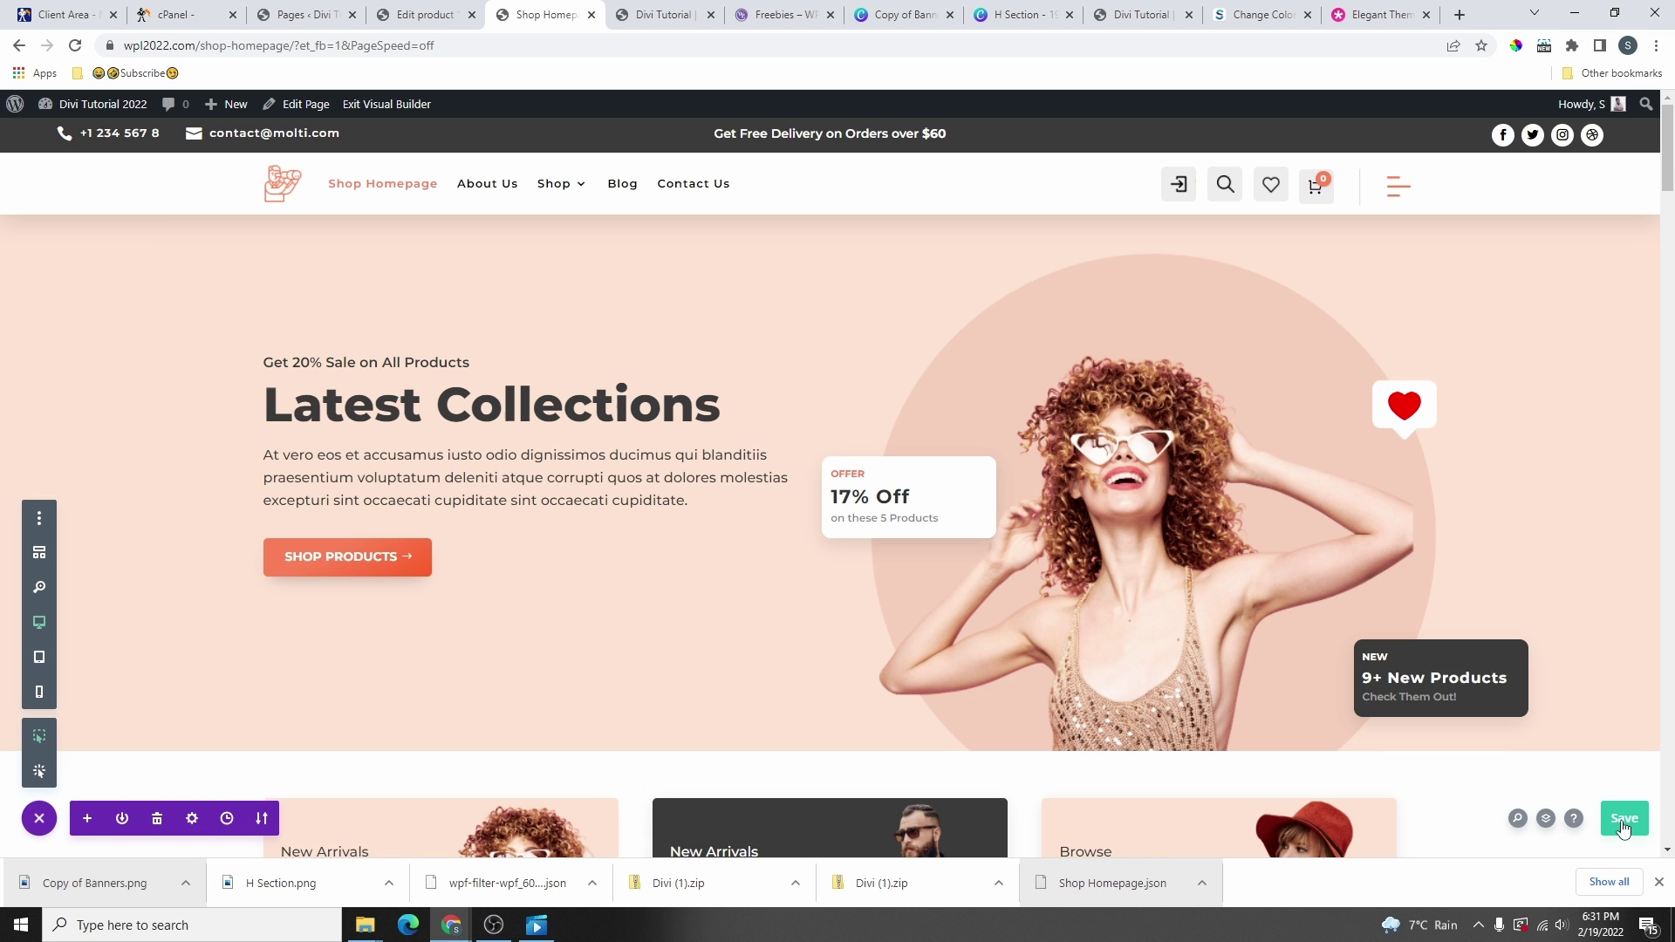
- Save the shop homepage, exit the visual builder and look over the live page
{"action": "left_click", "coordinate": [1627, 820]}
{"action": "left_click", "coordinate": [374, 106]}
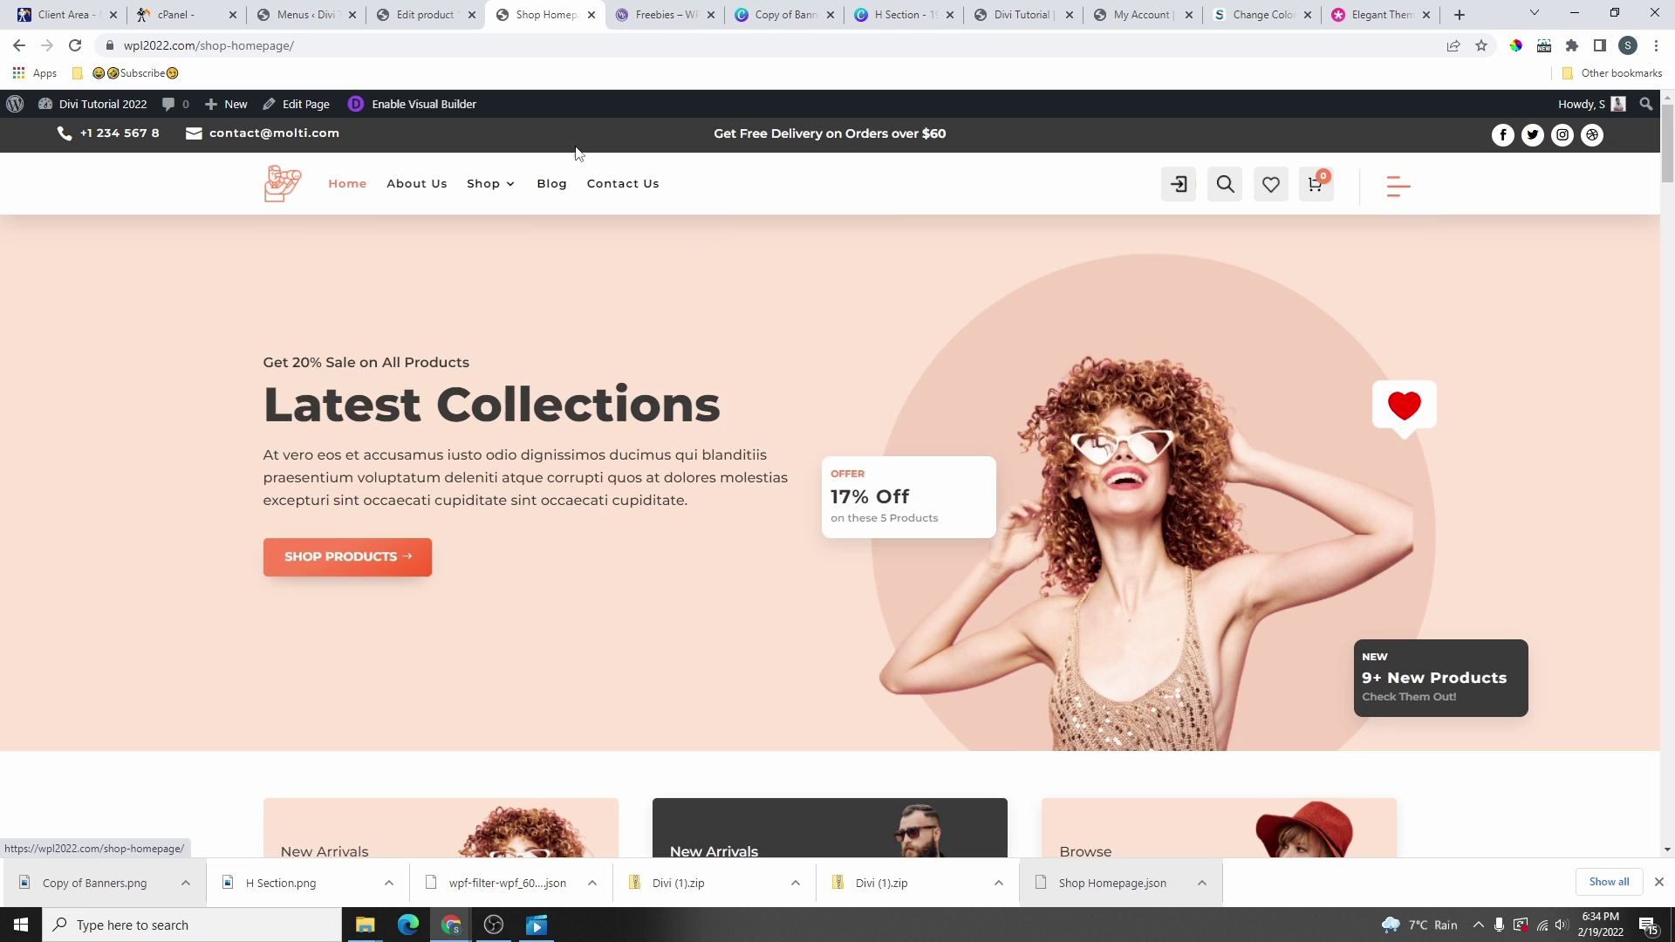
{"action": "scroll", "coordinate": [819, 438], "scroll_direction": "down", "scroll_amount": 15}
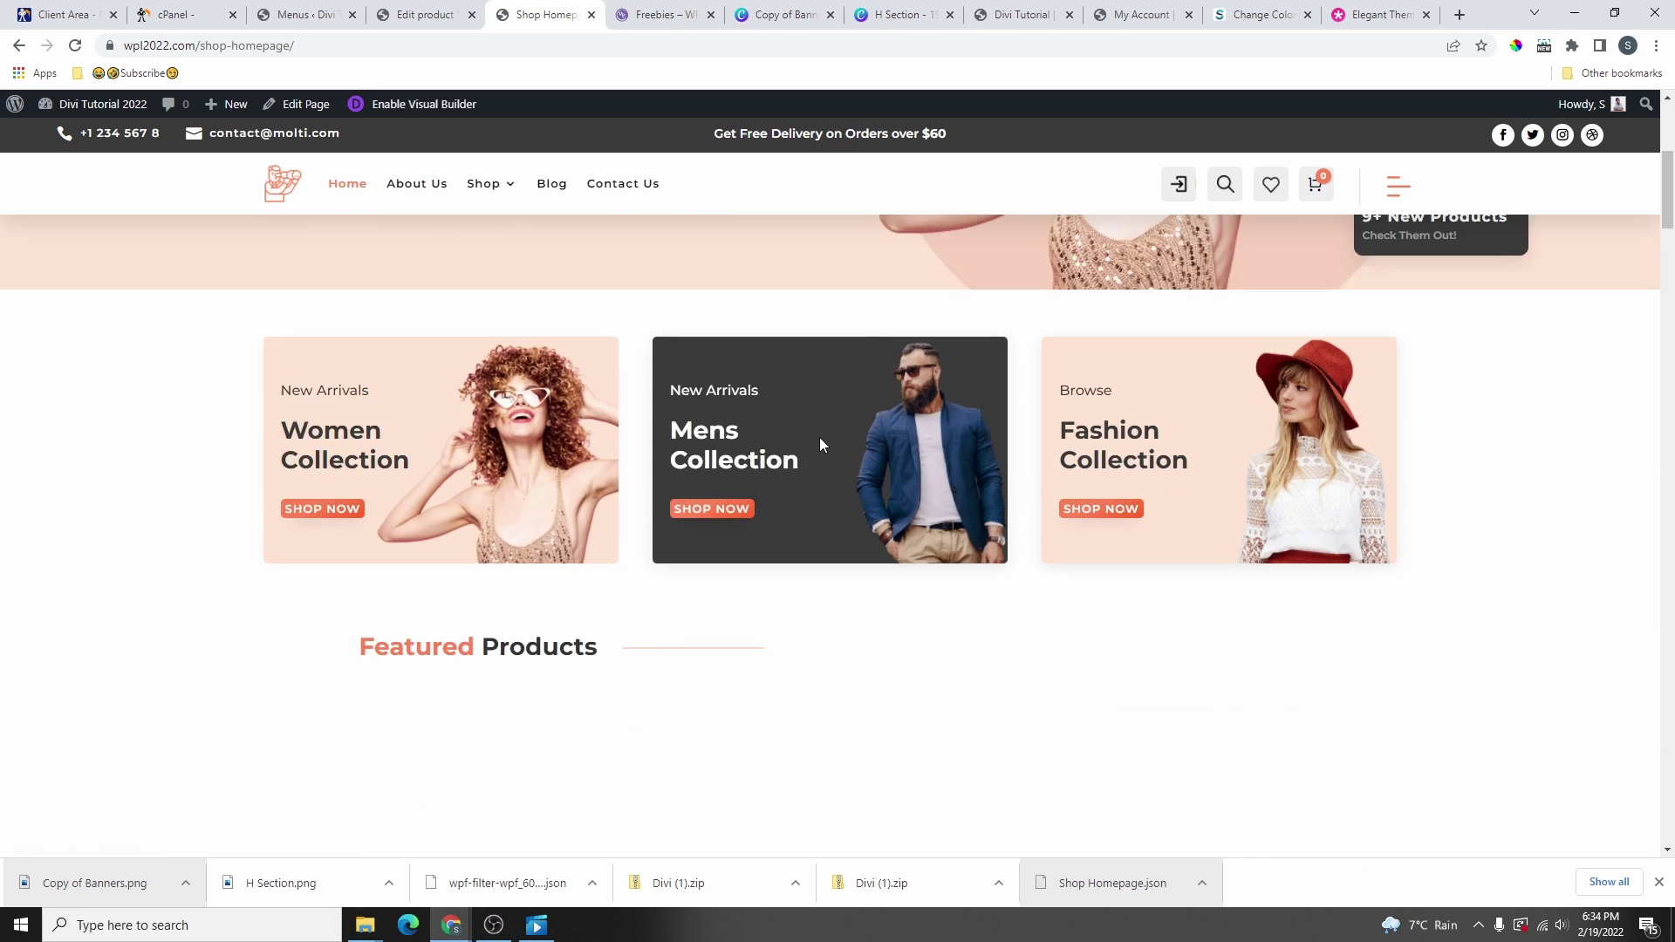
{"action": "scroll", "coordinate": [626, 359], "scroll_direction": "up", "scroll_amount": 15}
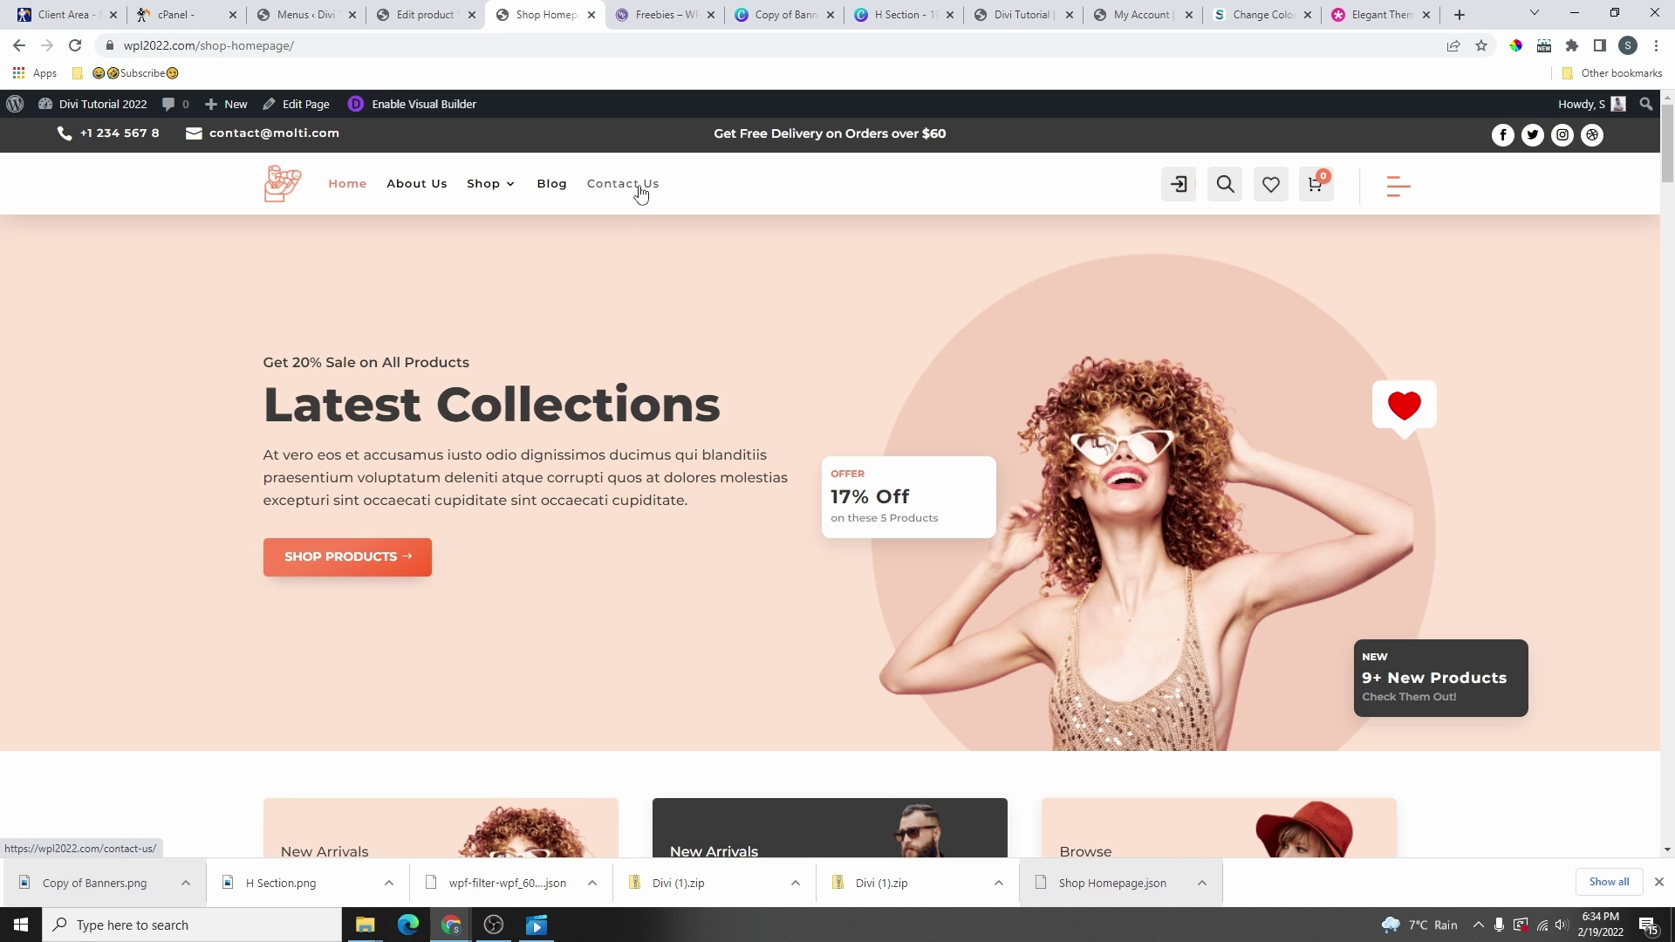
- Open the My account page in the visual builder and delete the account dropdown's row above the dashboard
{"action": "mouse_move", "coordinate": [492, 182]}
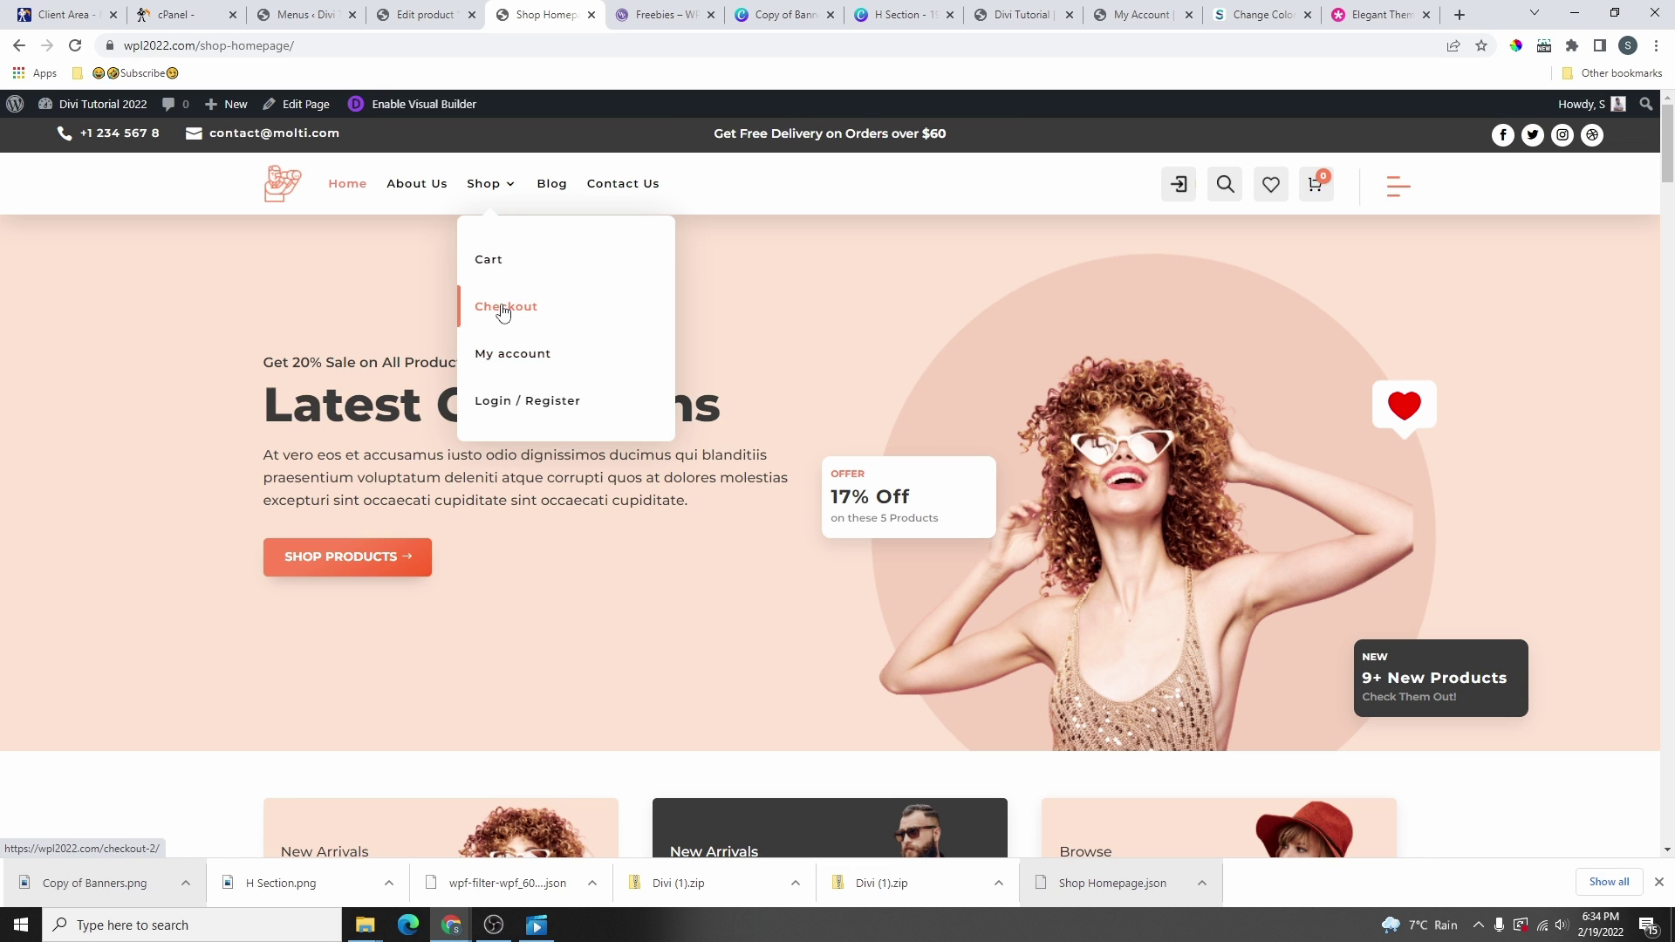
{"action": "left_click", "coordinate": [524, 354]}
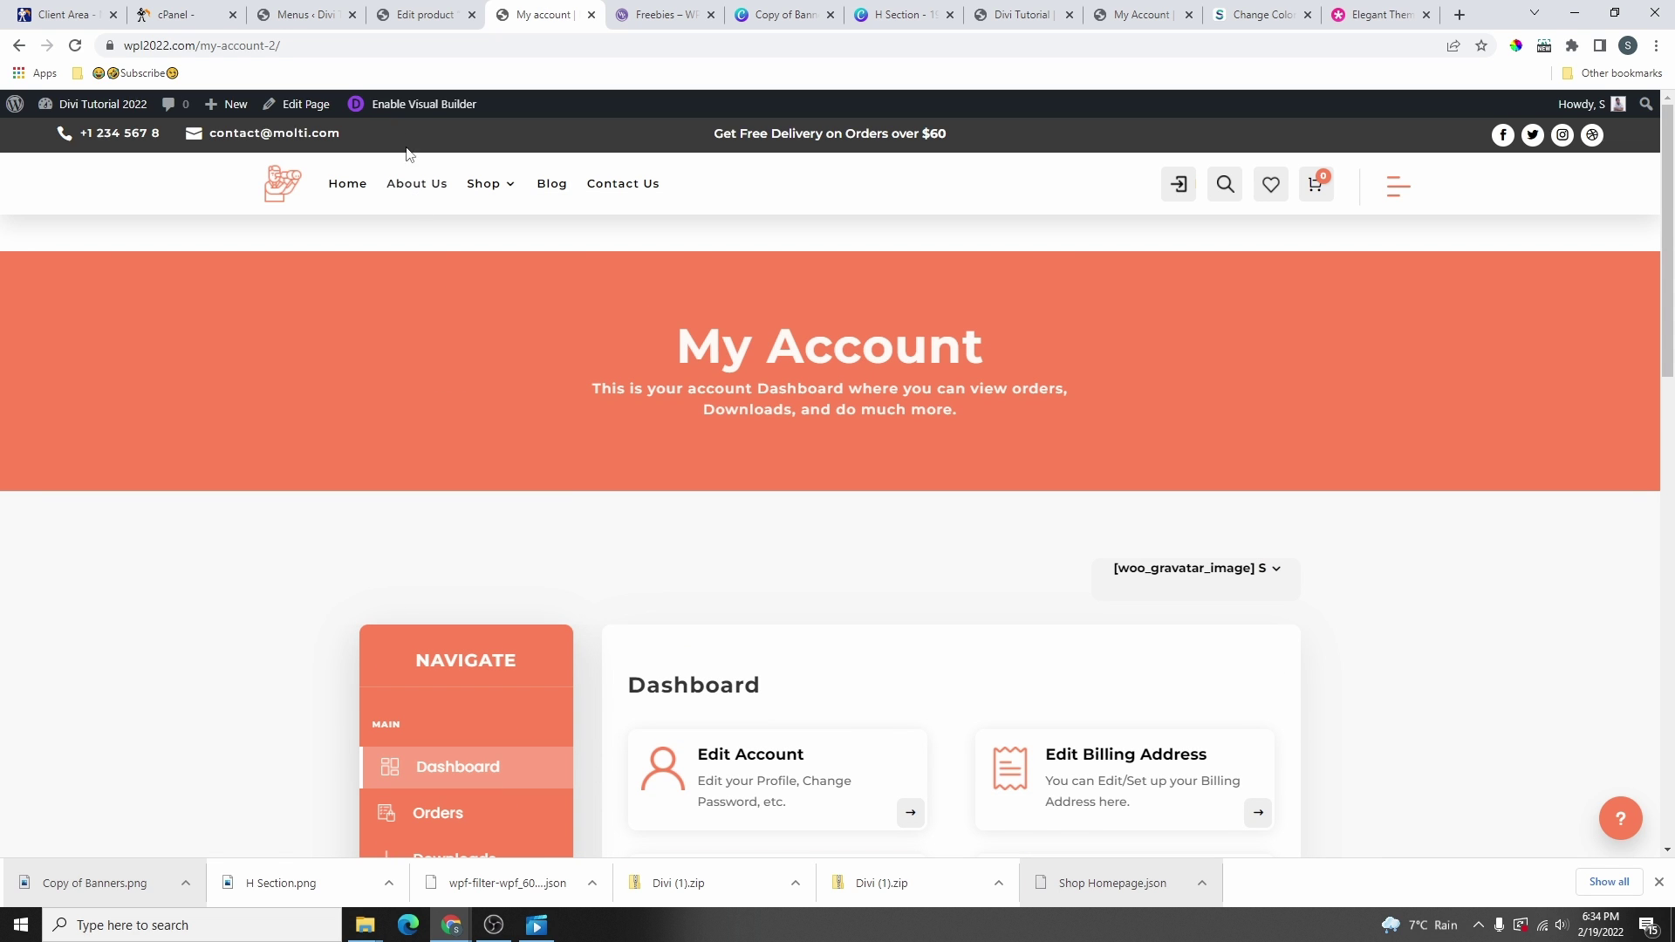
{"action": "left_click", "coordinate": [427, 107]}
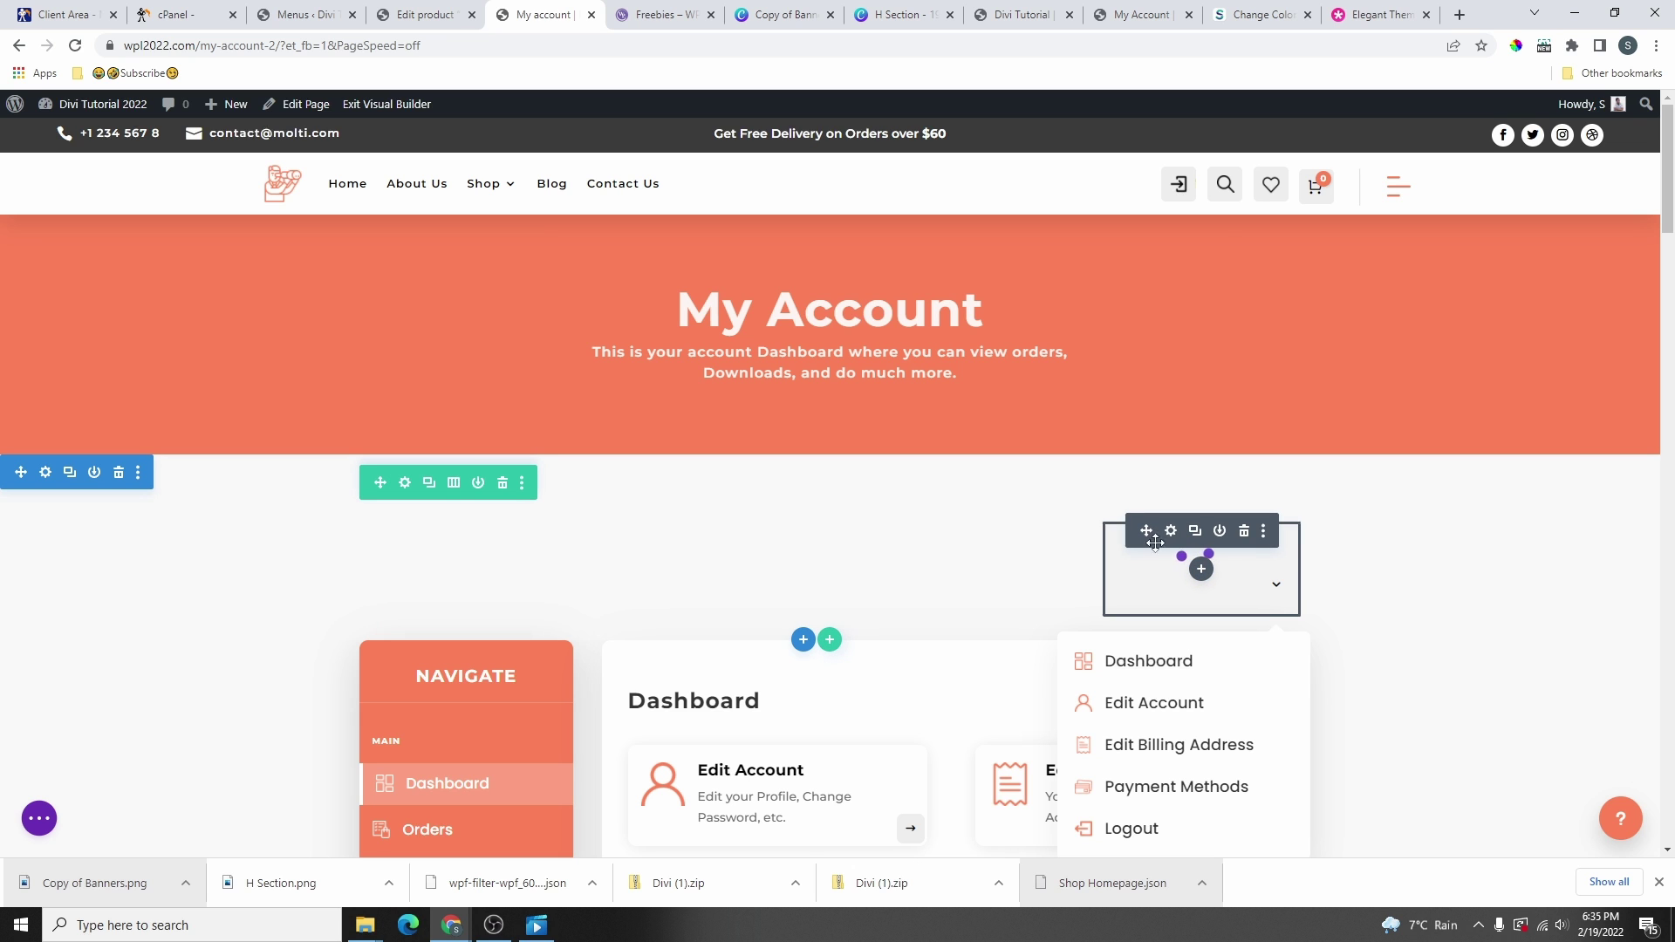
{"action": "left_click", "coordinate": [503, 484]}
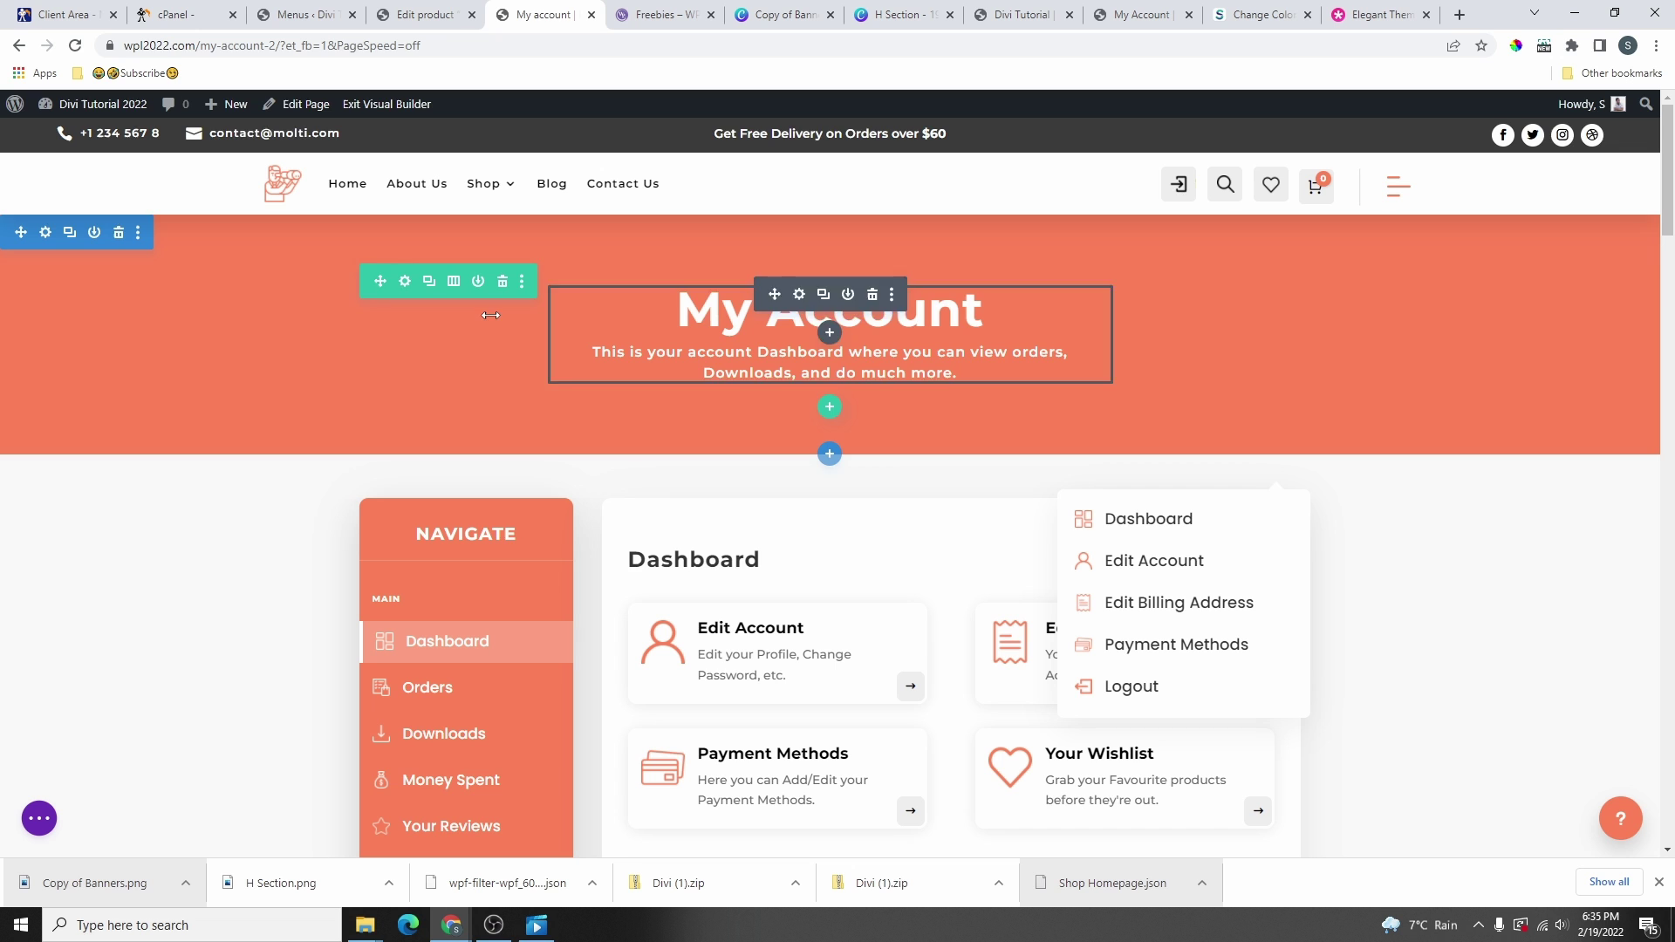
- Give the My Account header section the light peach global background color and the Untitled-design.png background image
{"action": "left_click", "coordinate": [46, 236]}
{"action": "left_click", "coordinate": [1204, 494]}
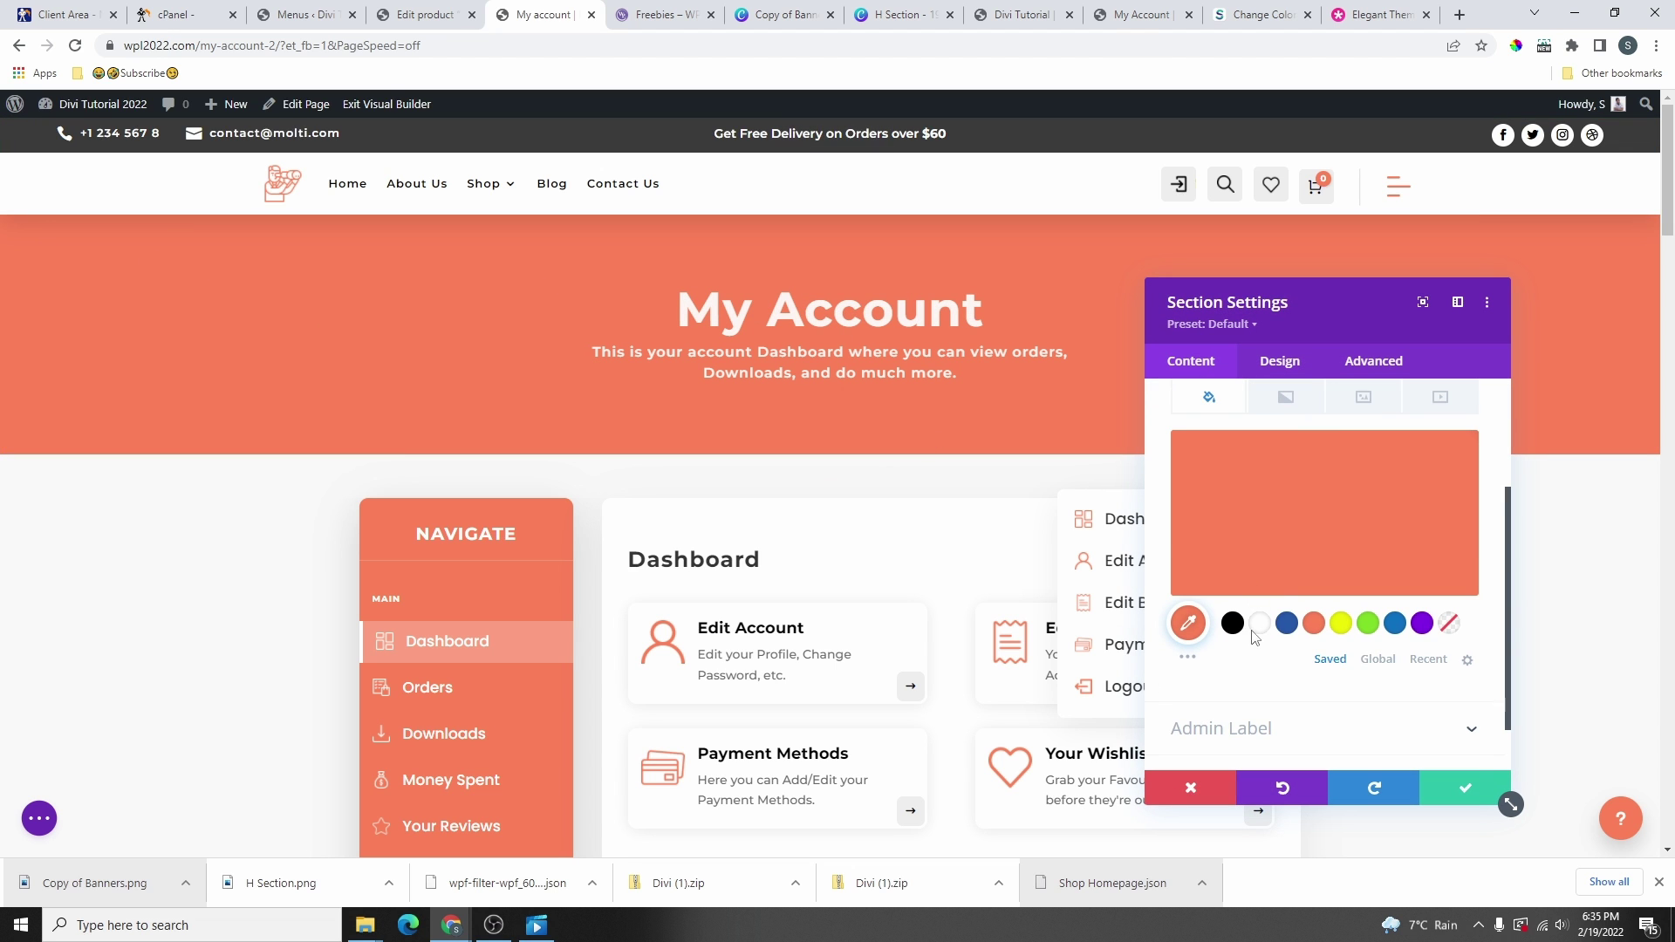
{"action": "left_click", "coordinate": [1378, 661]}
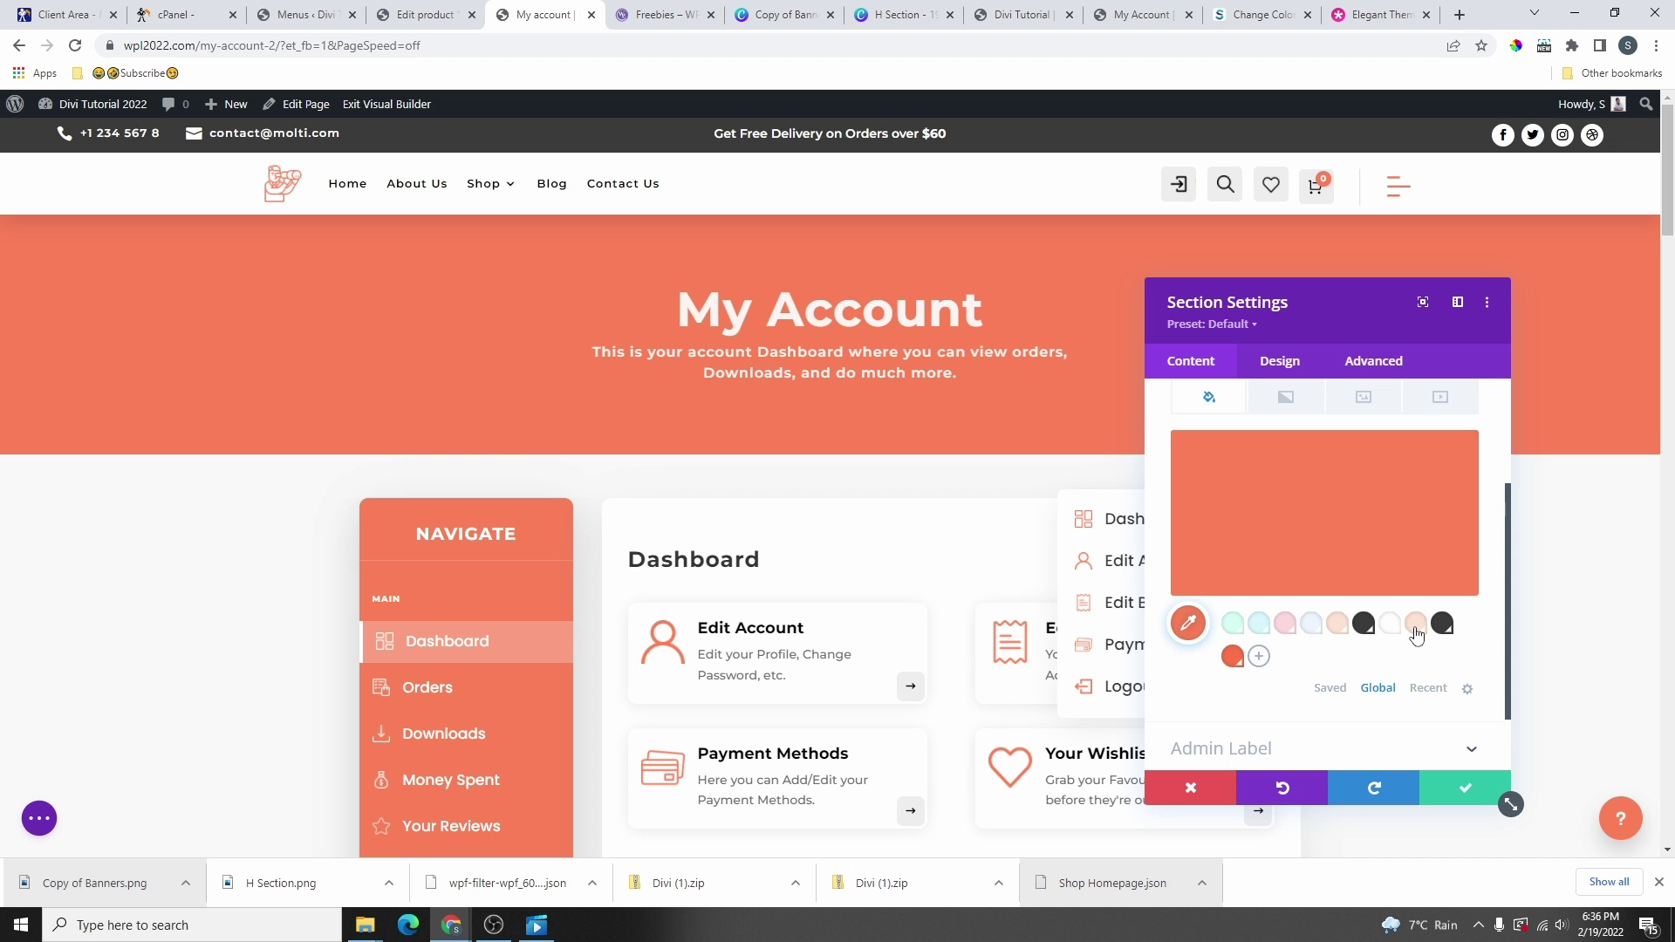
{"action": "left_click", "coordinate": [1416, 624]}
{"action": "left_click", "coordinate": [1364, 397]}
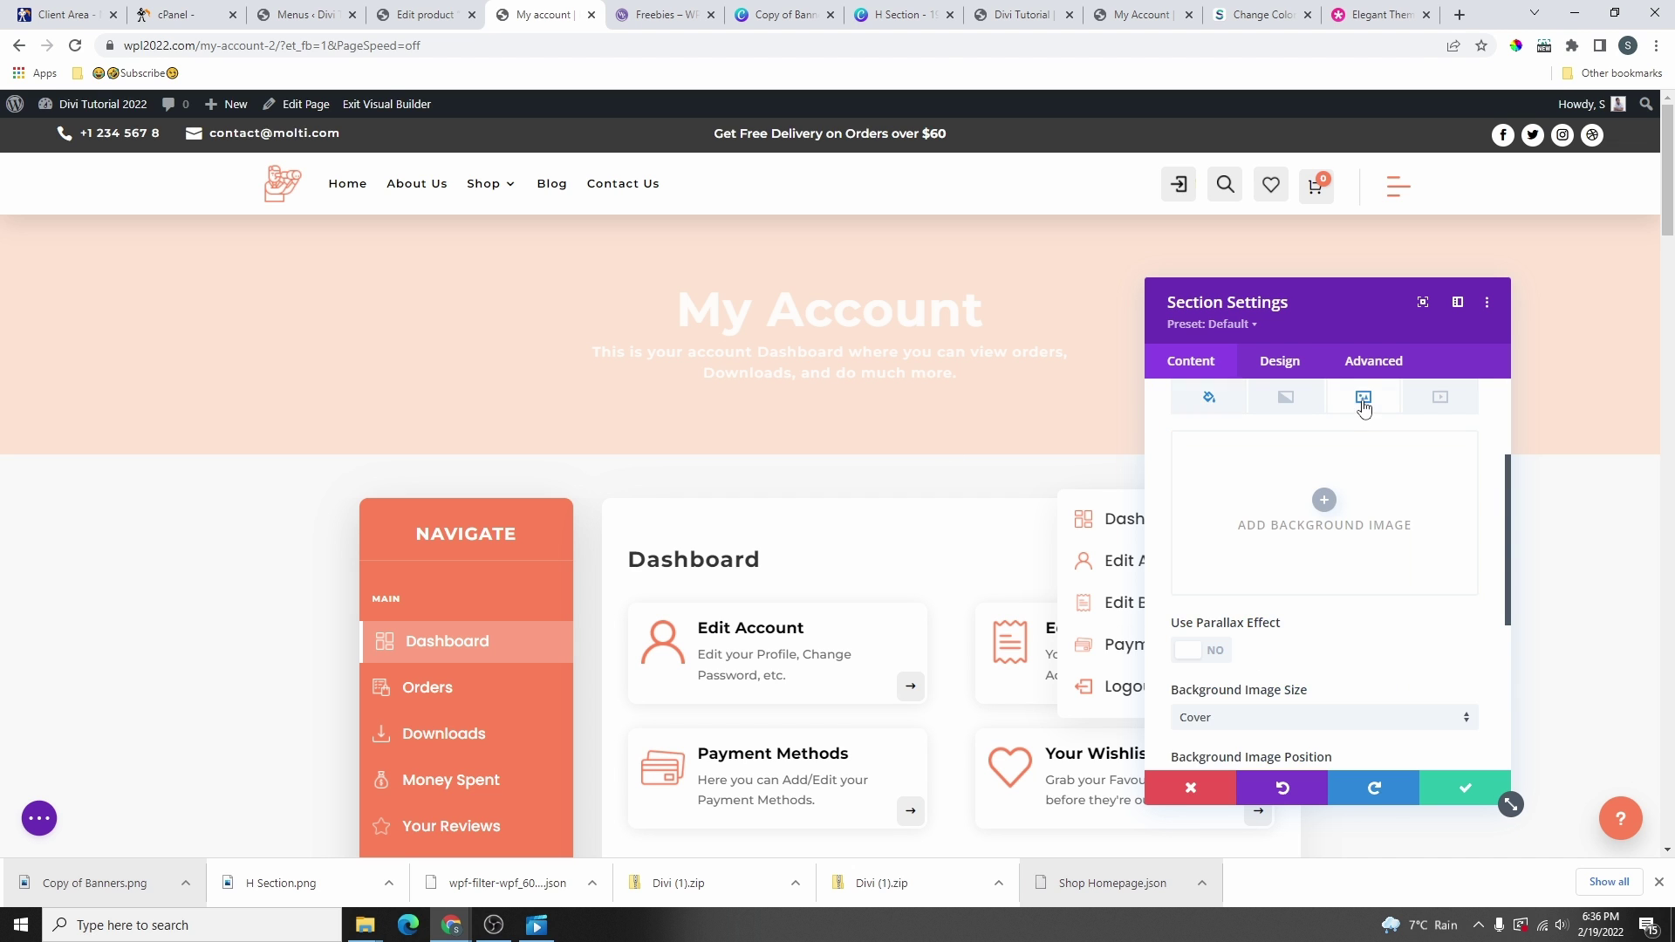
{"action": "left_click", "coordinate": [1324, 500]}
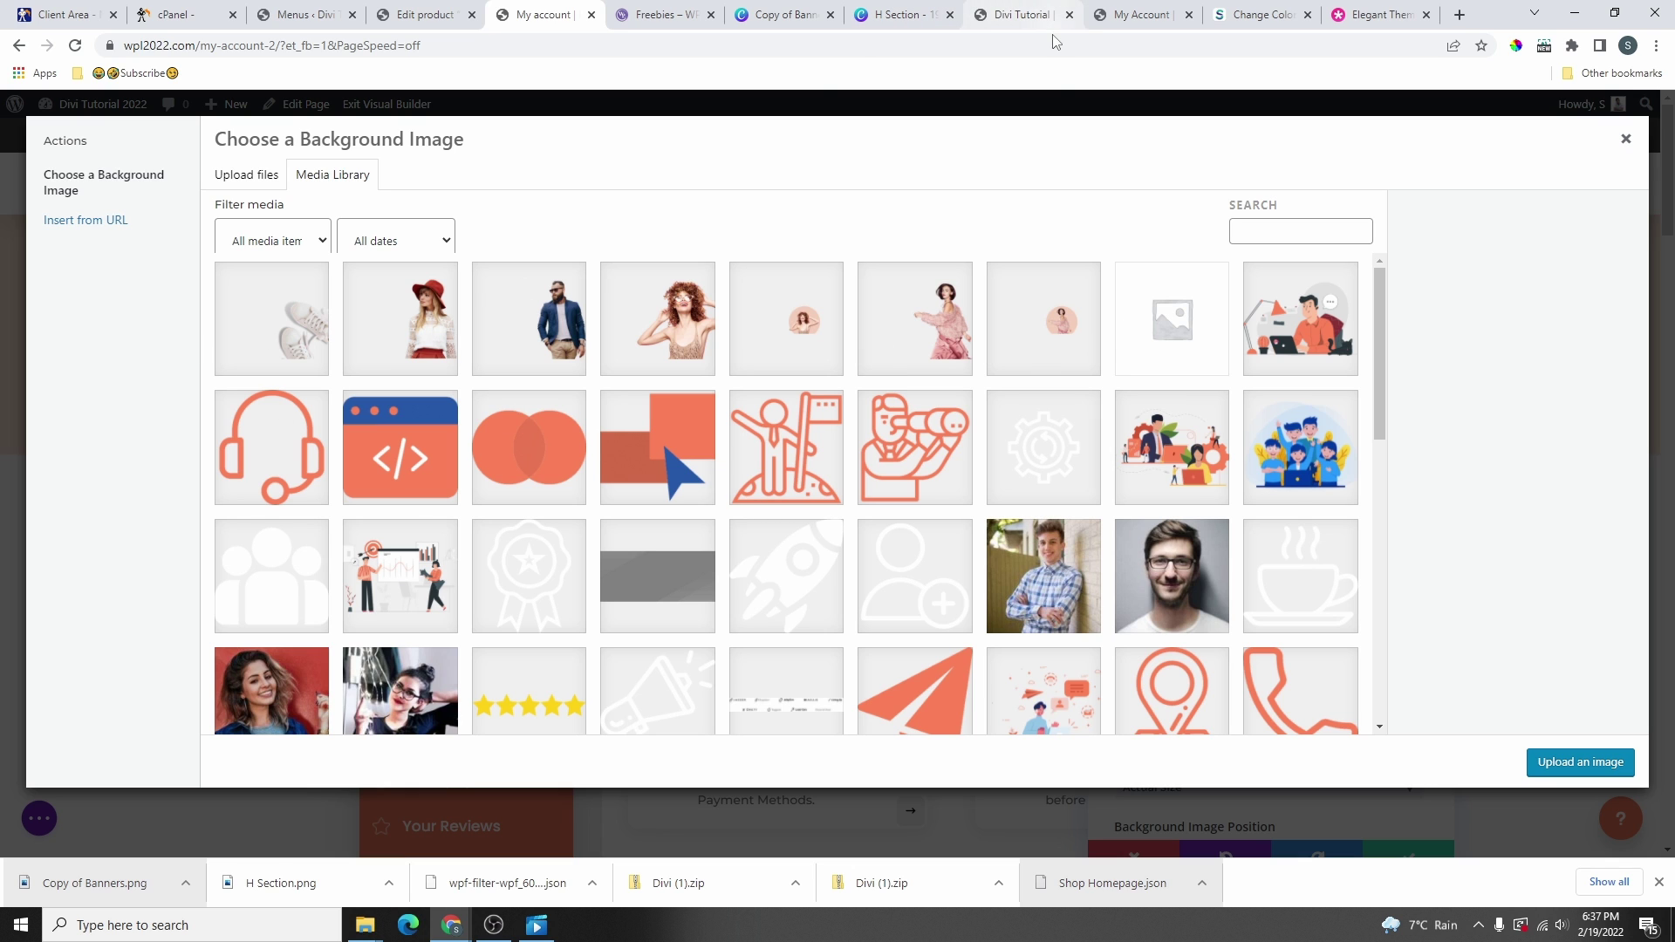
{"action": "left_click", "coordinate": [815, 328]}
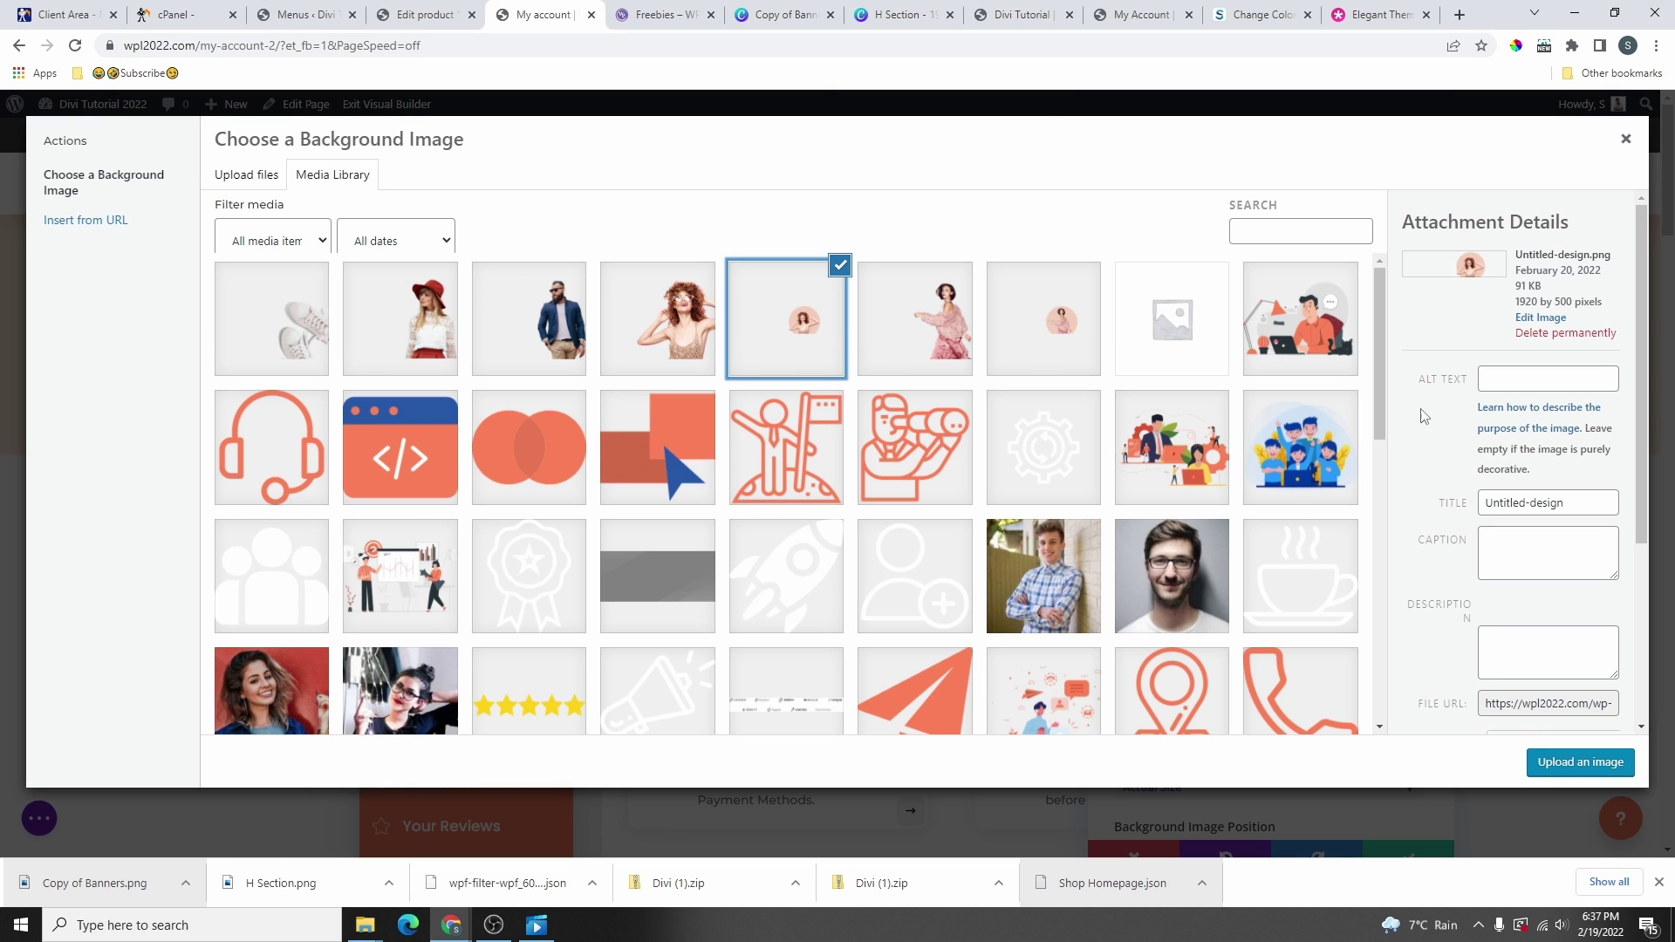
{"action": "left_click", "coordinate": [1570, 764]}
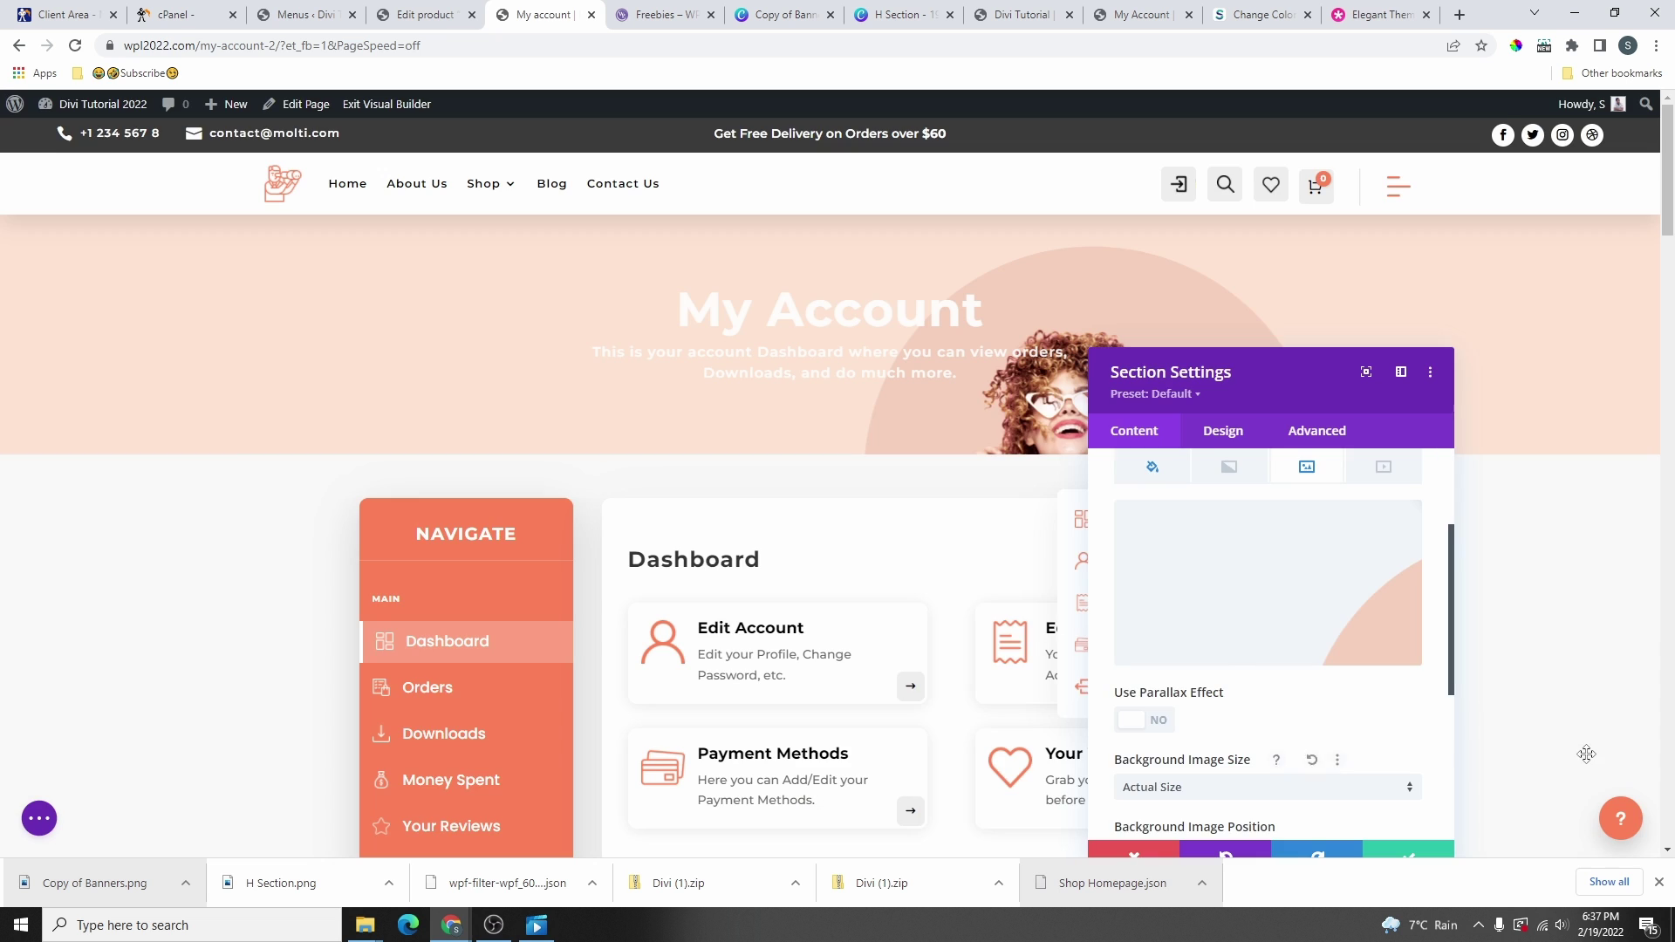
- Set the header section's background image size to Cover and its position to Center
{"action": "left_click_drag", "start_coordinate": [1242, 388], "coordinate": [306, 333]}
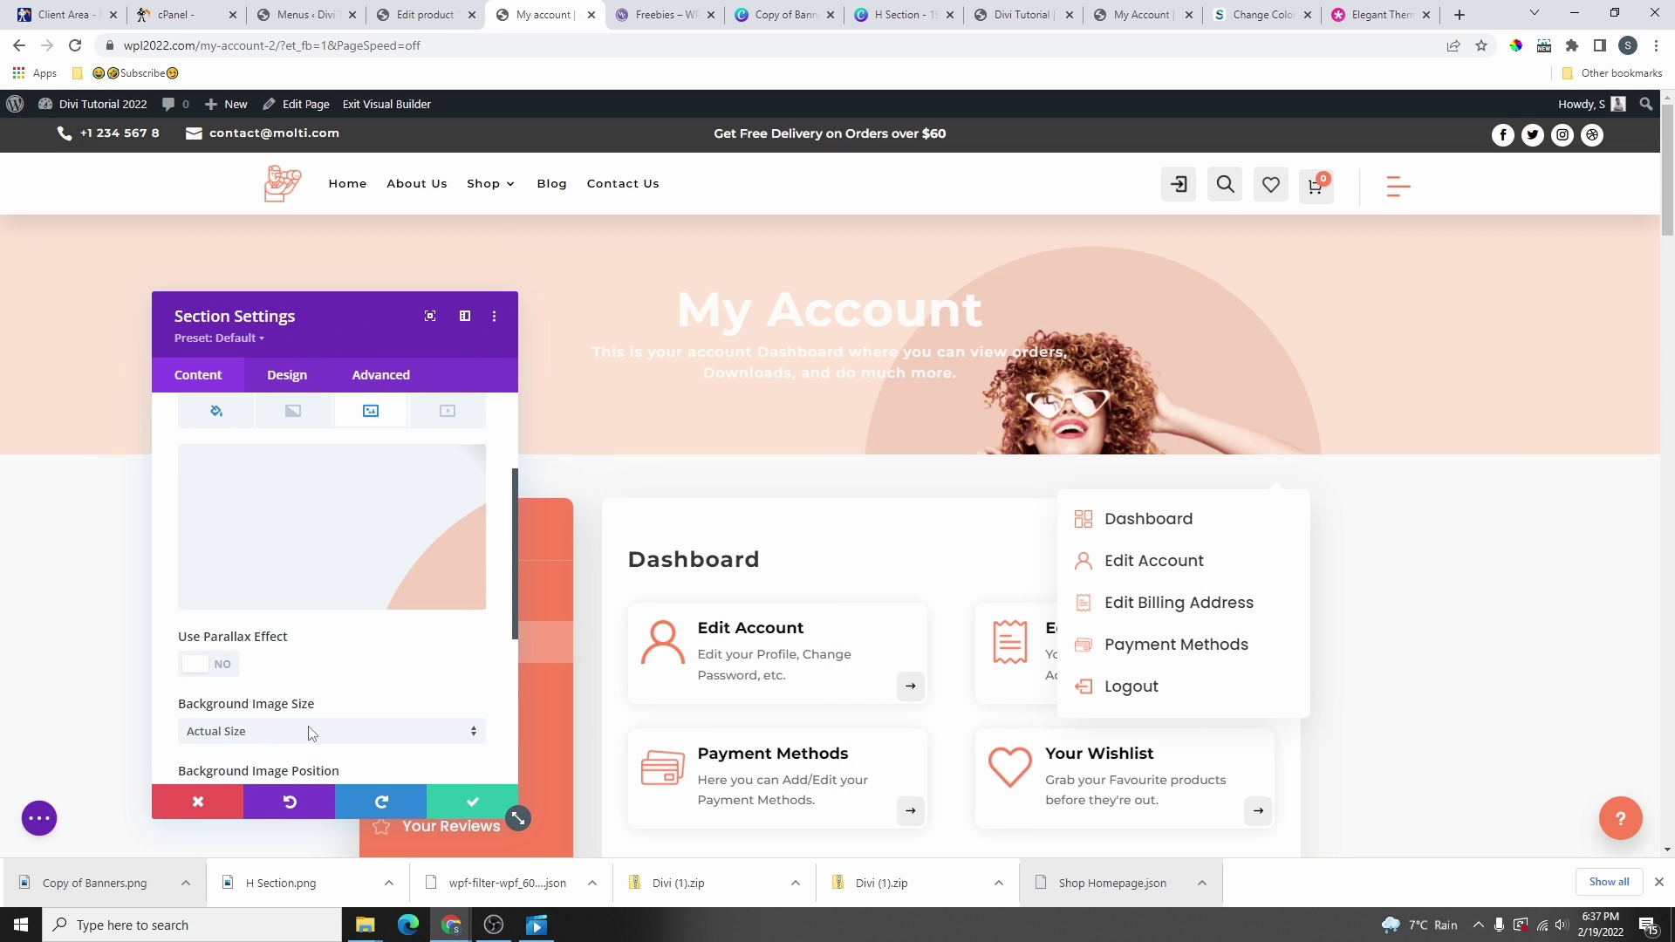
{"action": "scroll", "coordinate": [360, 672], "scroll_direction": "down", "scroll_amount": 1}
{"action": "left_click", "coordinate": [270, 647]}
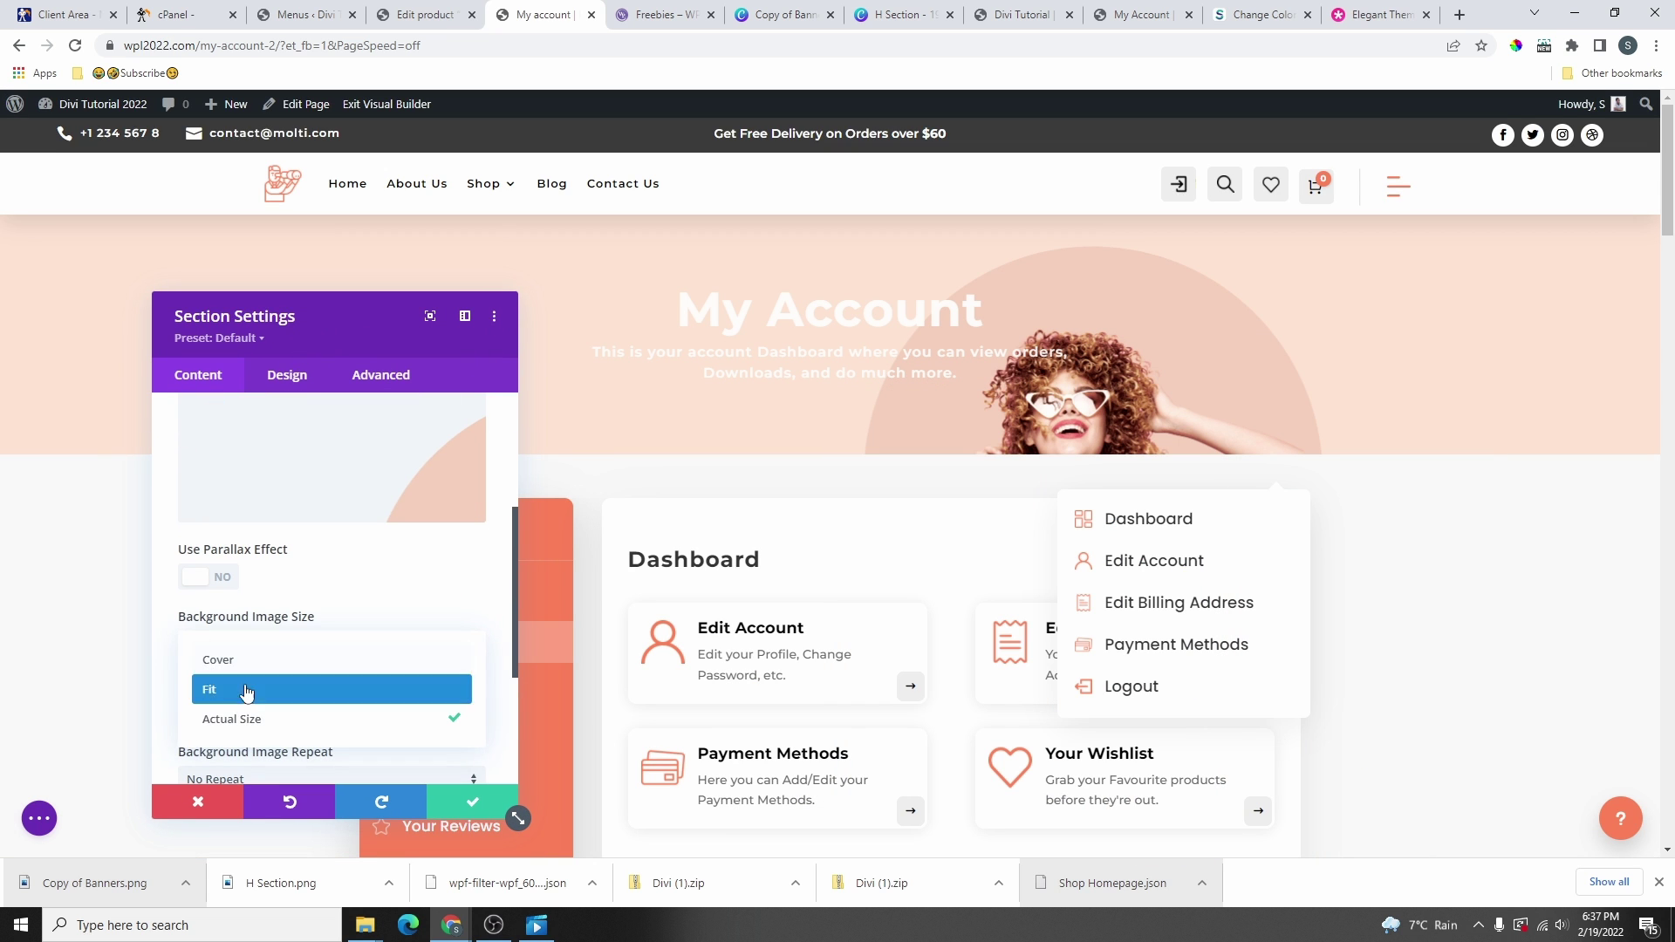
{"action": "left_click", "coordinate": [248, 664]}
{"action": "scroll", "coordinate": [254, 665], "scroll_direction": "down", "scroll_amount": 1}
{"action": "left_click", "coordinate": [261, 625]}
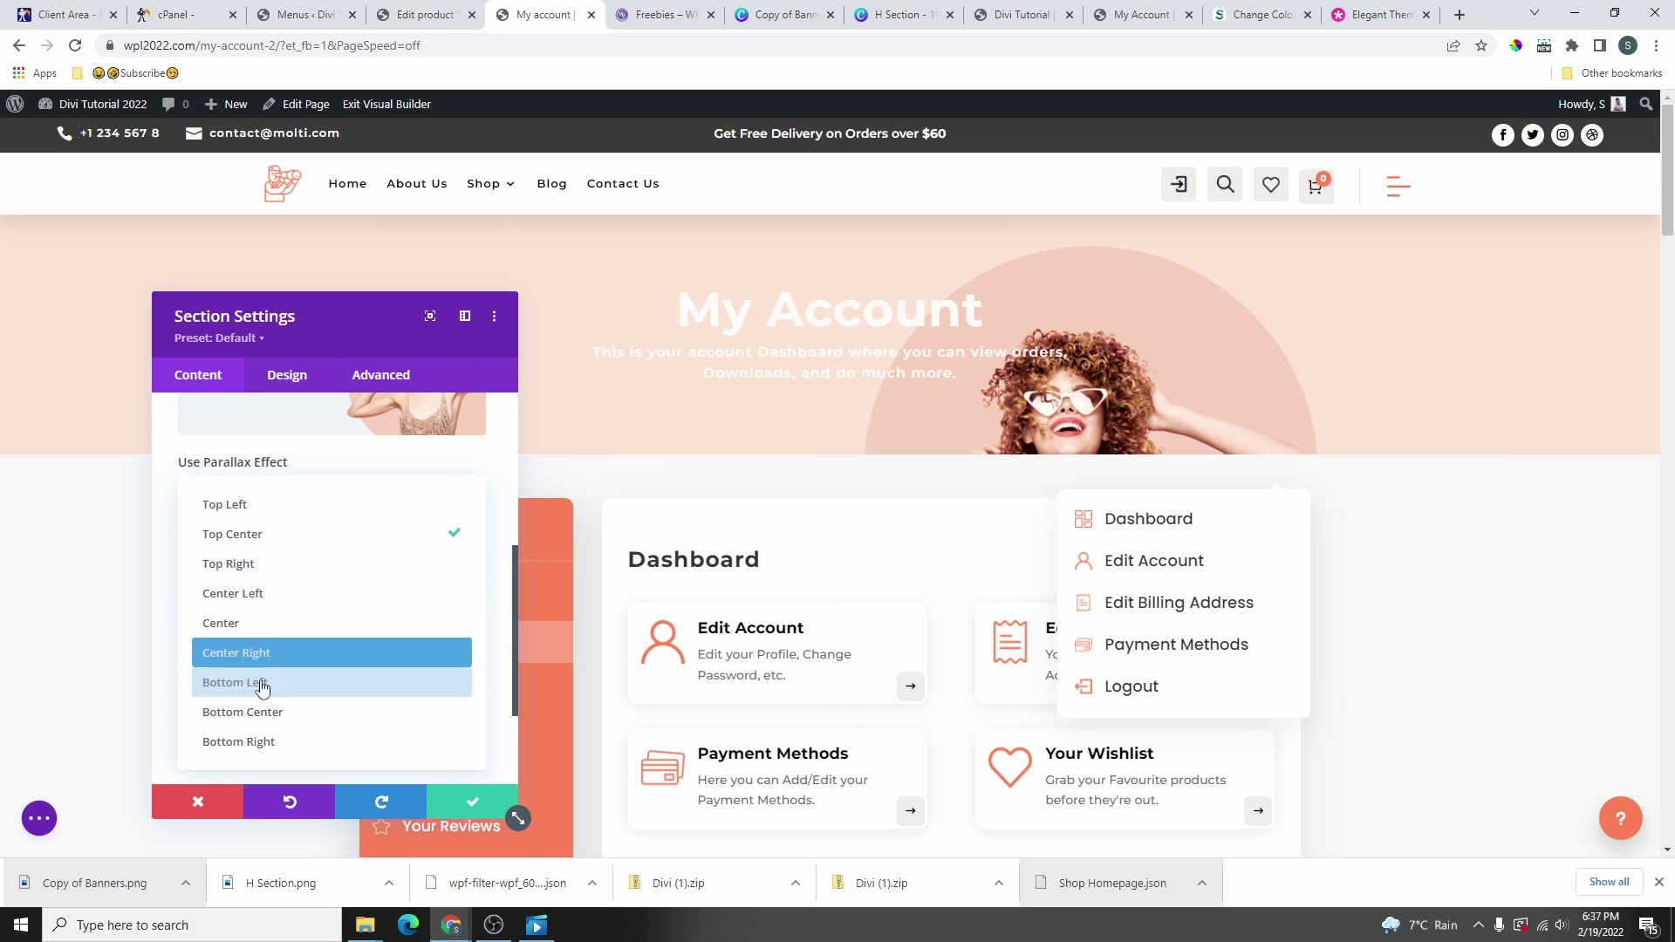
{"action": "left_click", "coordinate": [252, 625]}
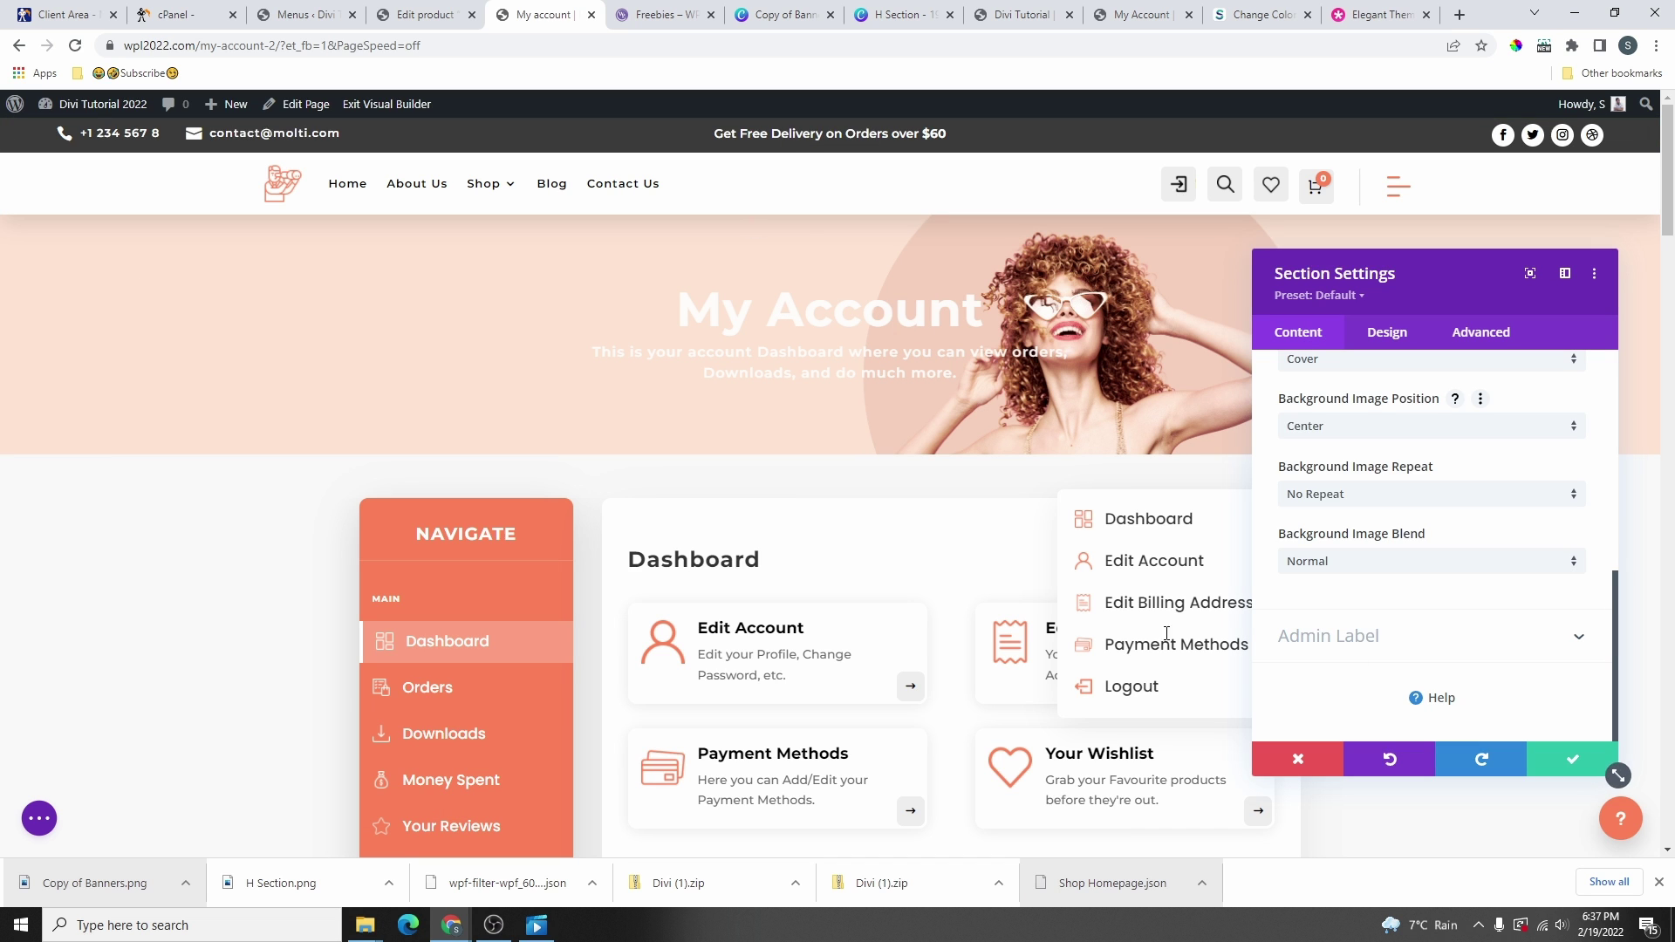
- Set the header section's background image blend to Overlay
{"action": "left_click", "coordinate": [1373, 565]}
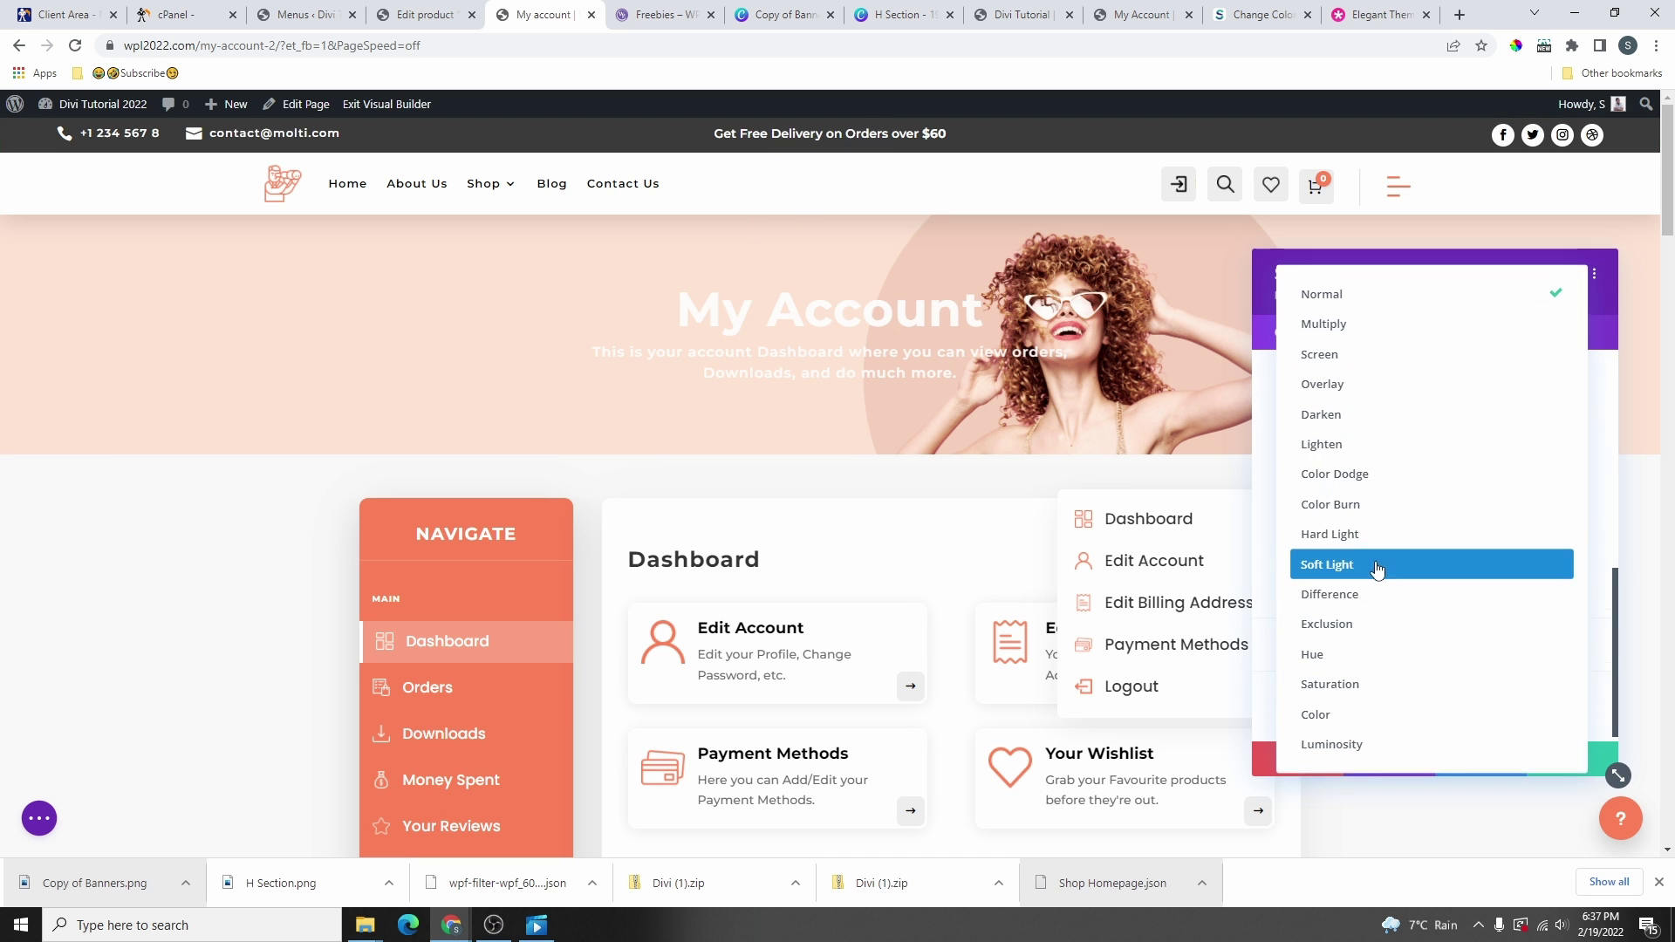
{"action": "left_click", "coordinate": [1376, 390]}
{"action": "scroll", "coordinate": [1379, 505], "scroll_direction": "up", "scroll_amount": 3}
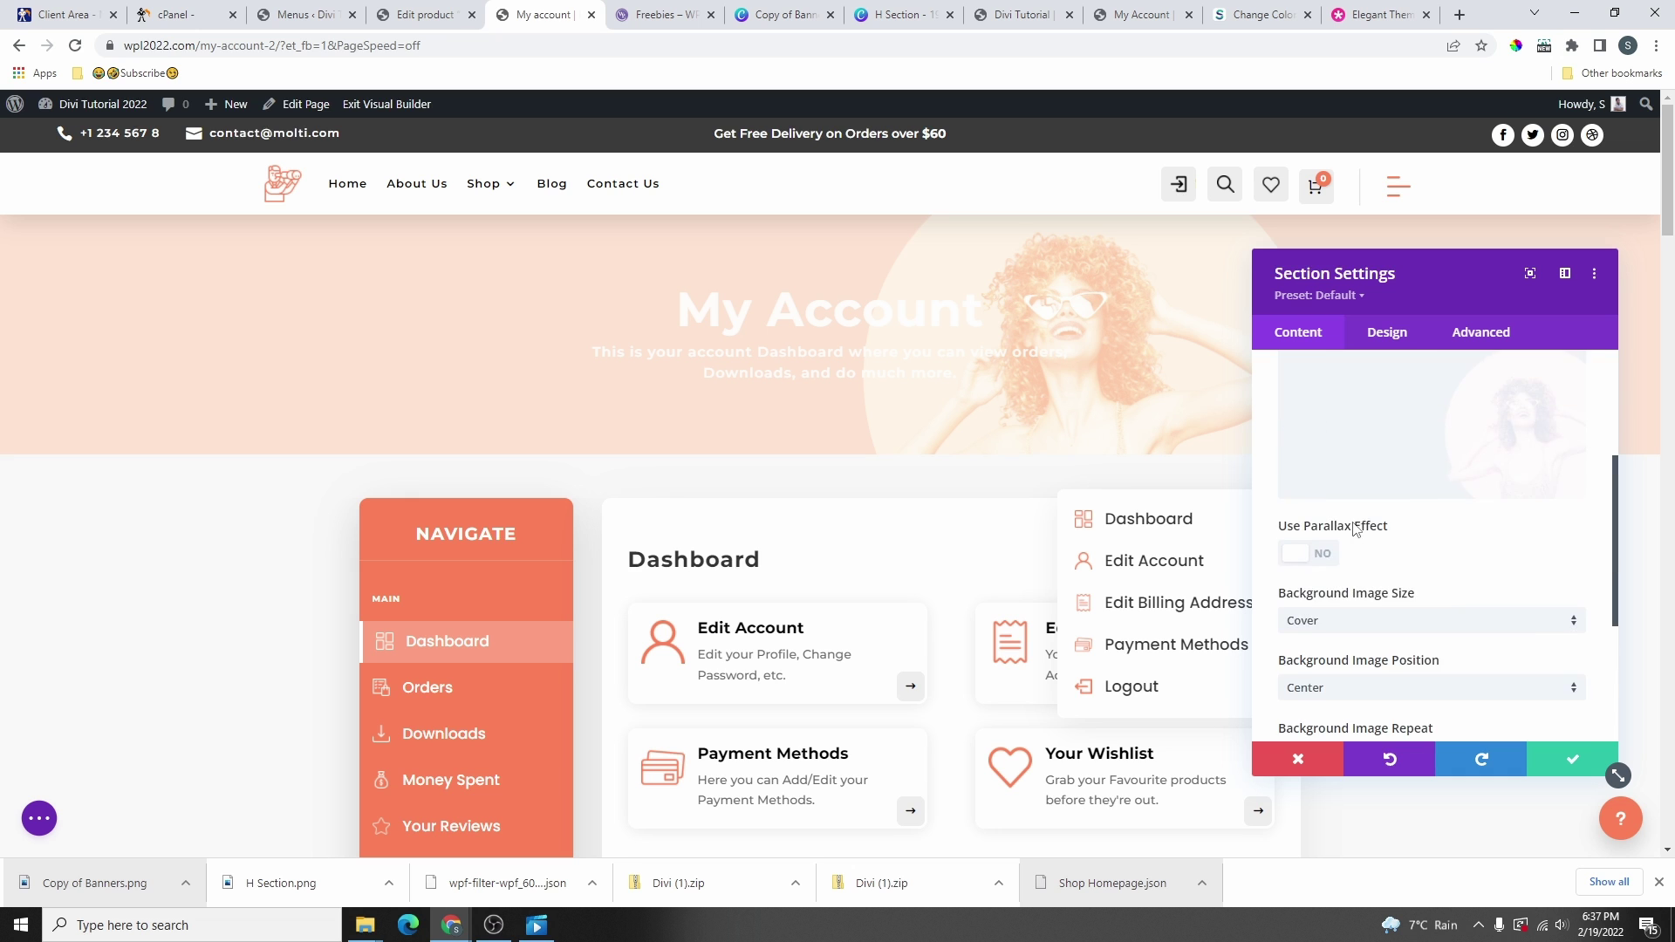
- Change the header section's background color to semi-transparent black, rgba(0,0,0,0.48), and save the section settings
{"action": "scroll", "coordinate": [1357, 612], "scroll_direction": "up", "scroll_amount": 3}
{"action": "left_click", "coordinate": [1335, 551]}
{"action": "scroll", "coordinate": [1344, 611], "scroll_direction": "down", "scroll_amount": 1}
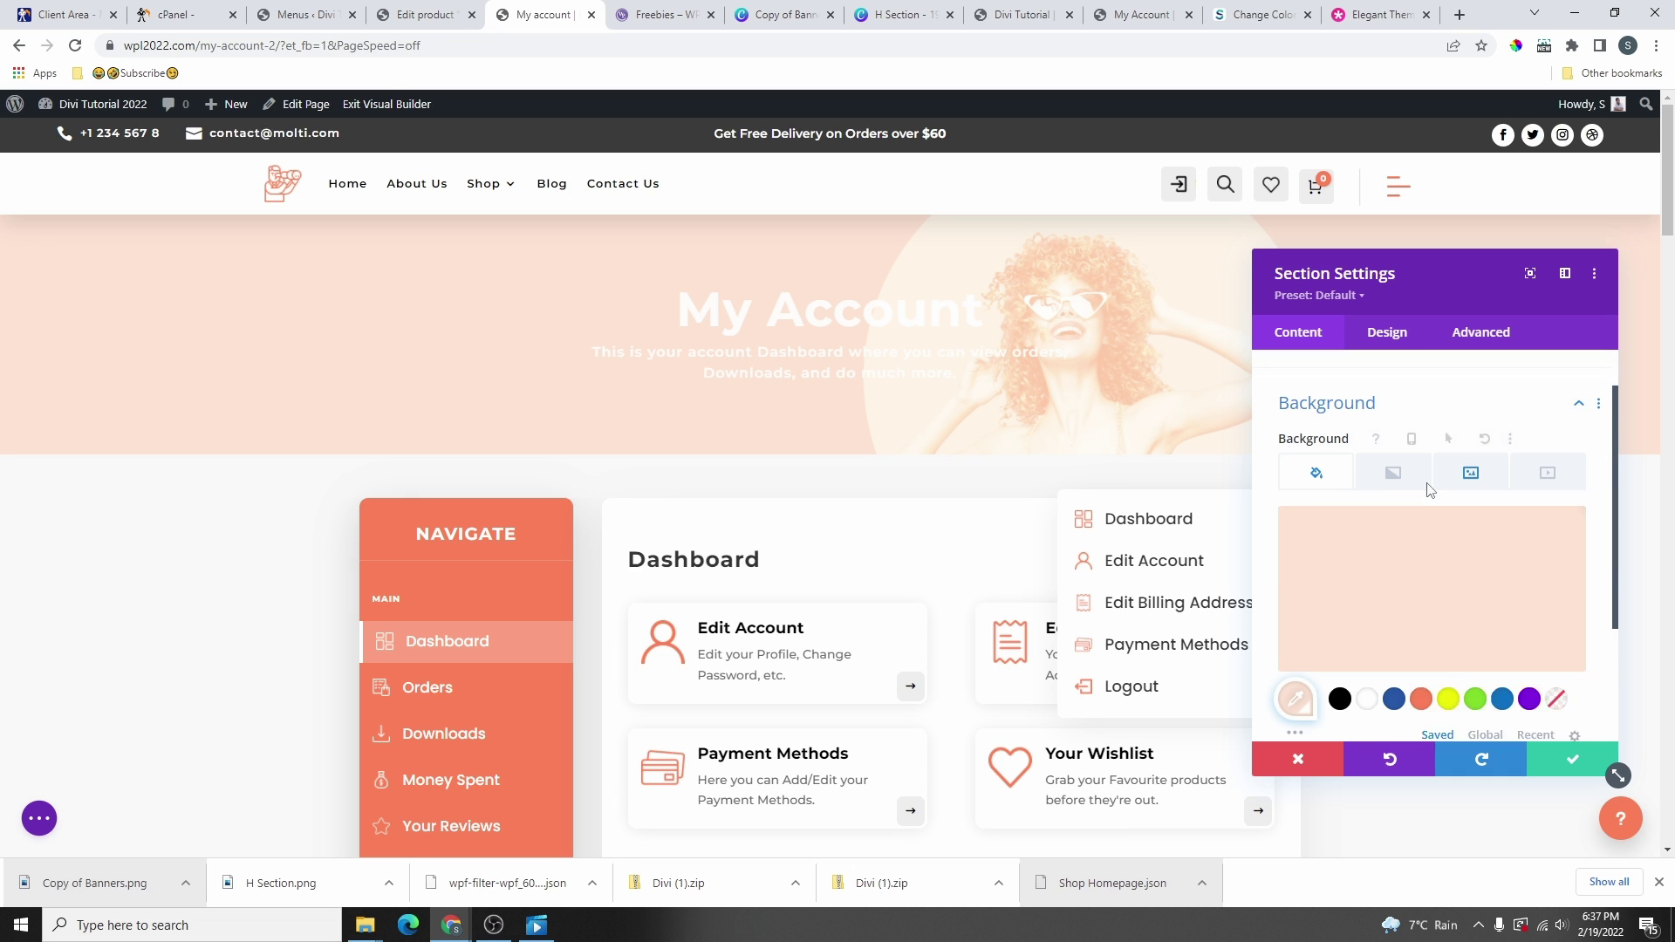
{"action": "left_click", "coordinate": [1340, 681]}
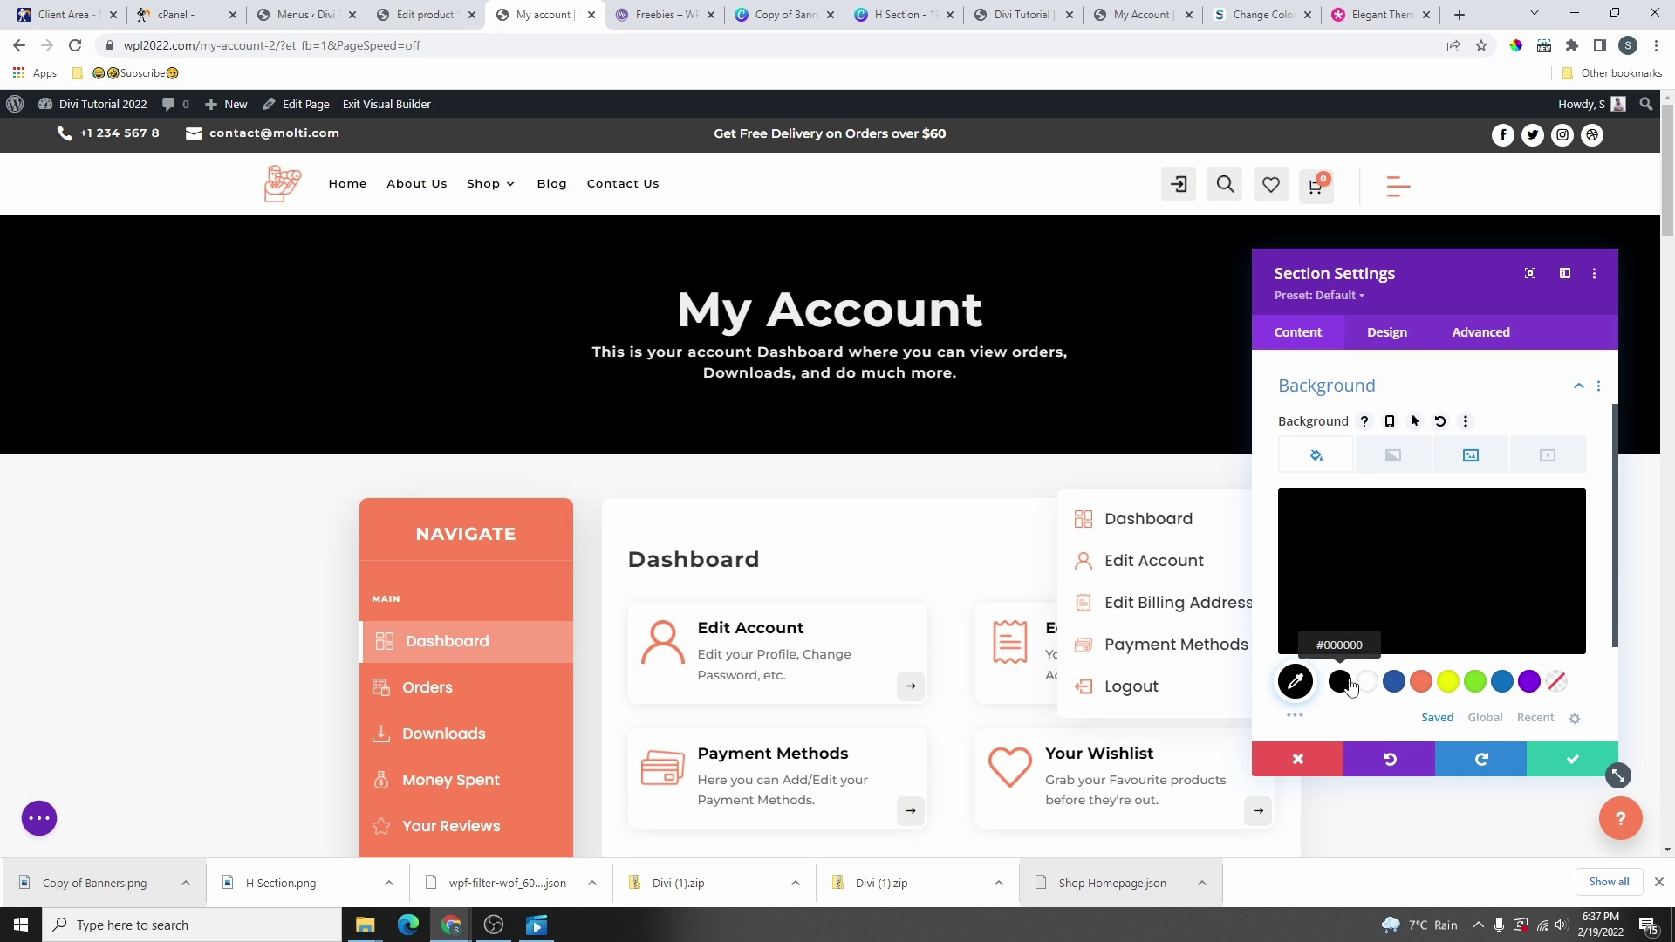
{"action": "left_click", "coordinate": [1559, 555]}
{"action": "left_click_drag", "start_coordinate": [1566, 520], "coordinate": [1565, 569]}
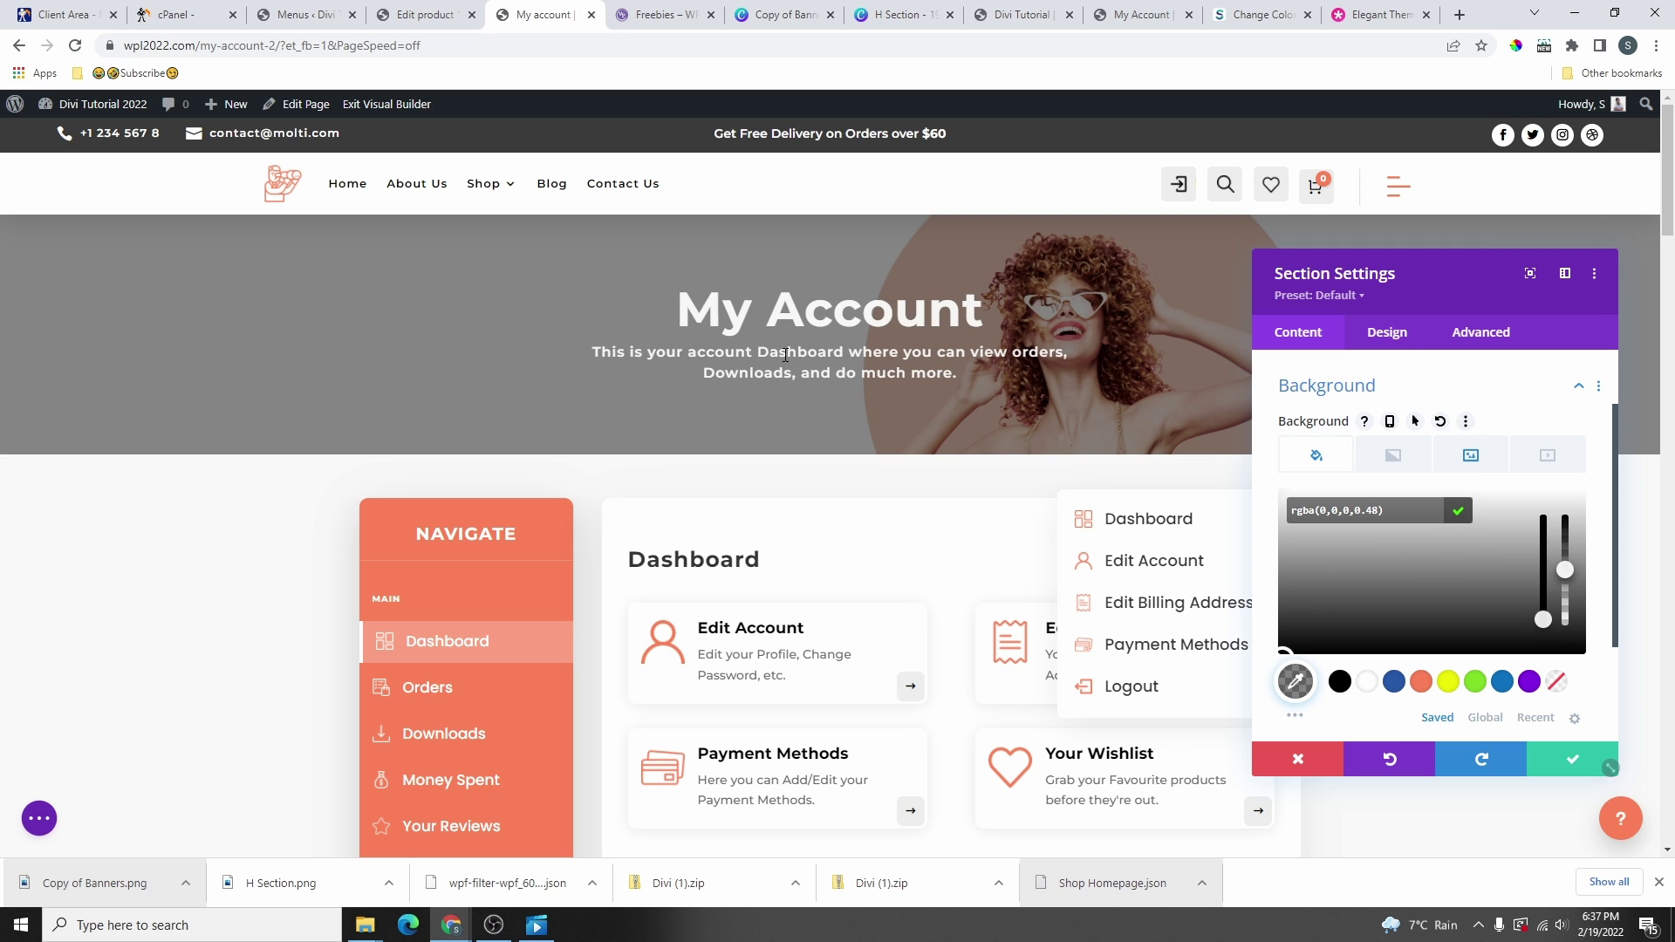
{"action": "left_click", "coordinate": [1458, 511]}
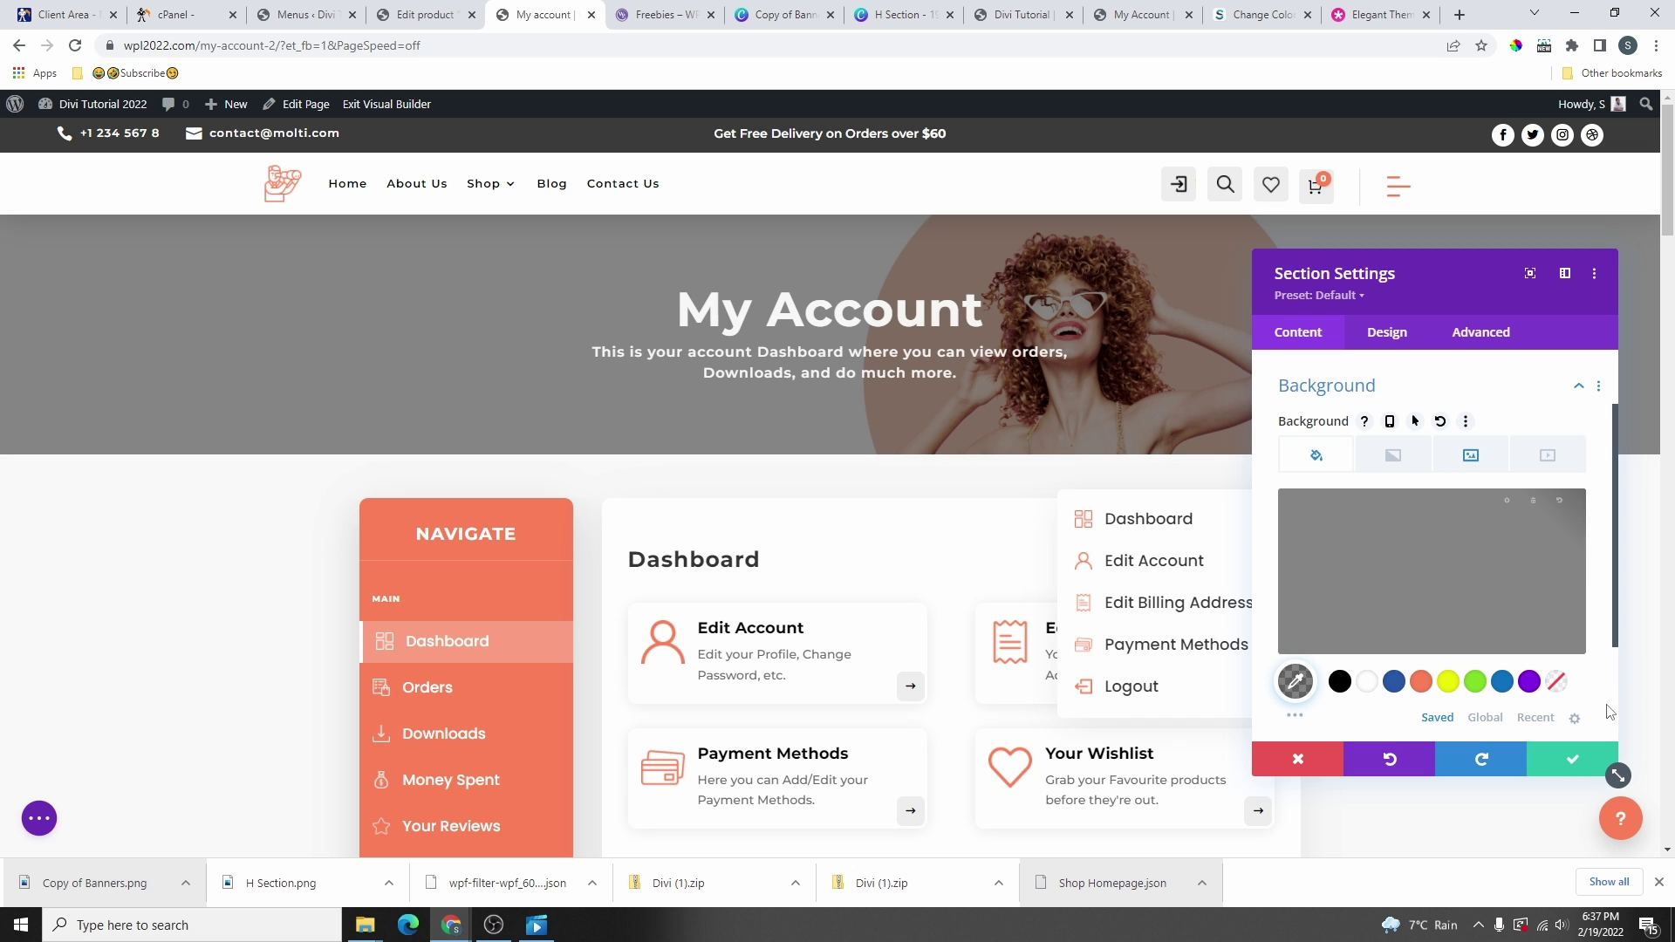
{"action": "left_click", "coordinate": [1571, 759]}
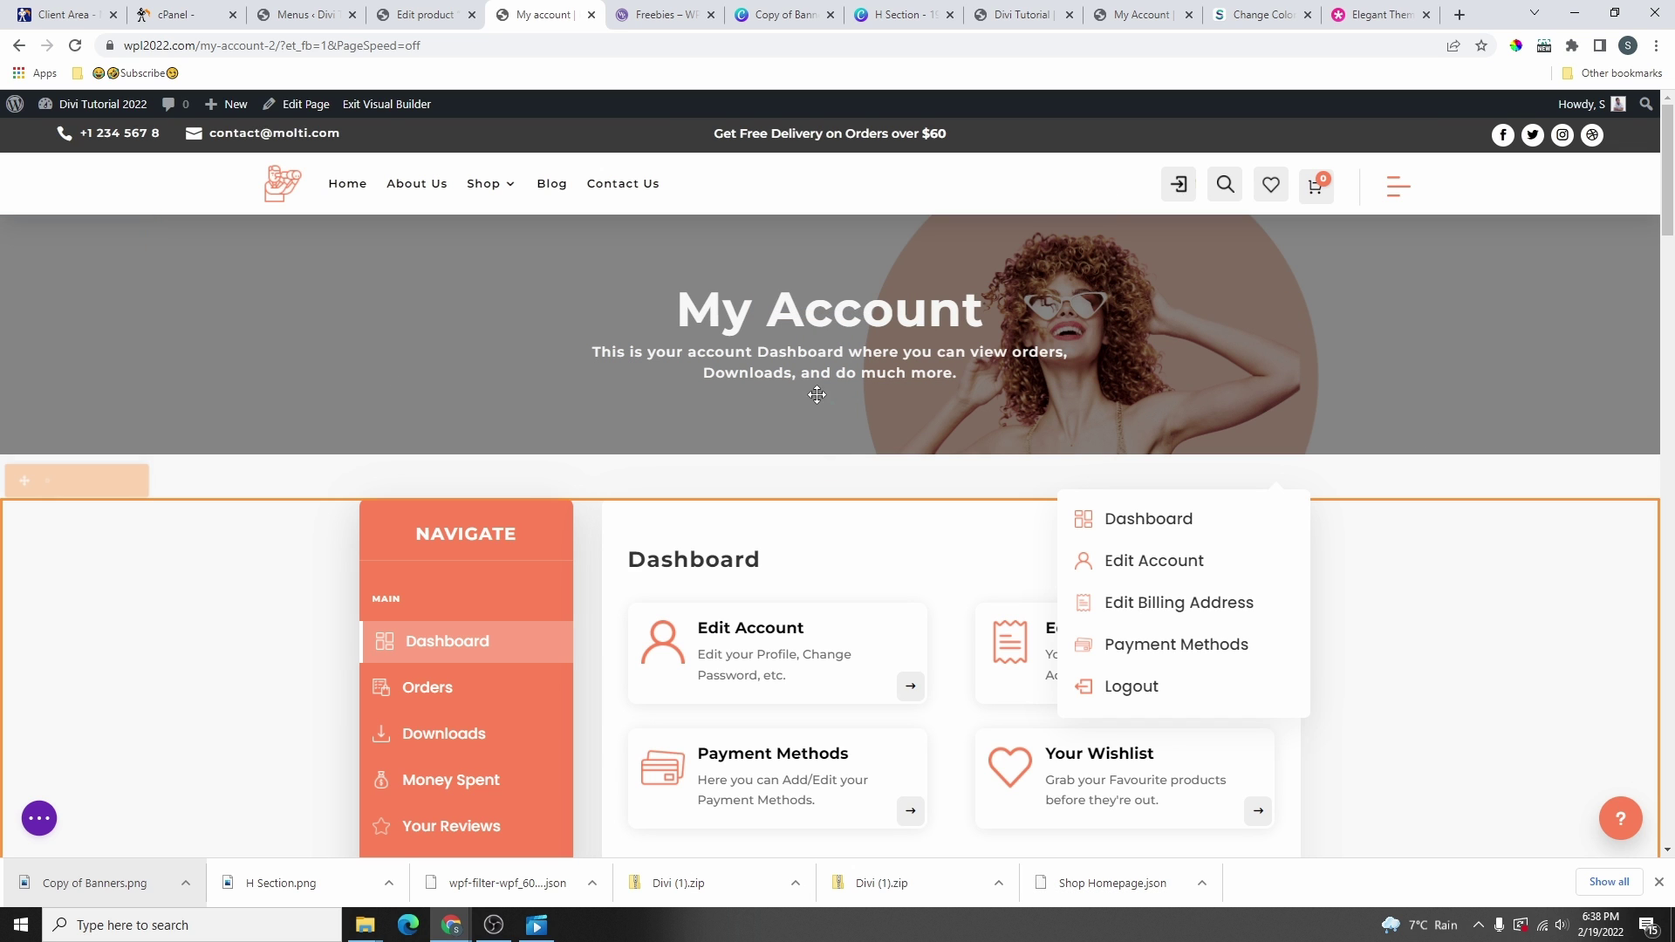
- Save the My Account page and look over its dashboard area
{"action": "left_click", "coordinate": [40, 819]}
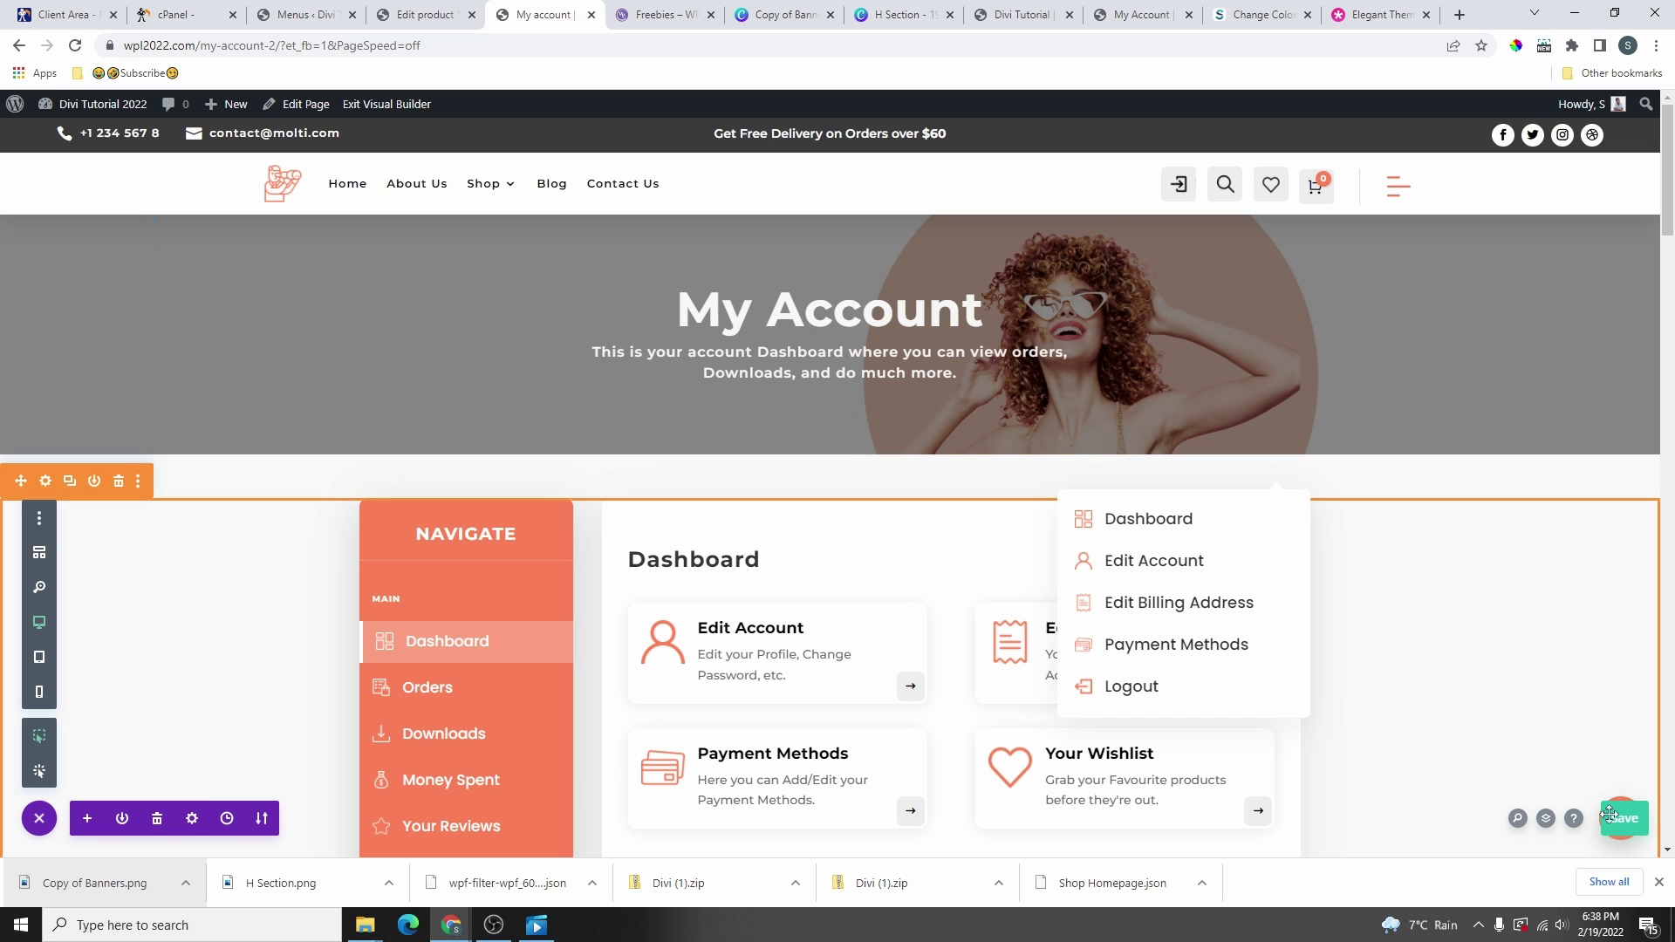
{"action": "left_click", "coordinate": [1634, 826]}
{"action": "scroll", "coordinate": [695, 373], "scroll_direction": "down", "scroll_amount": 3}
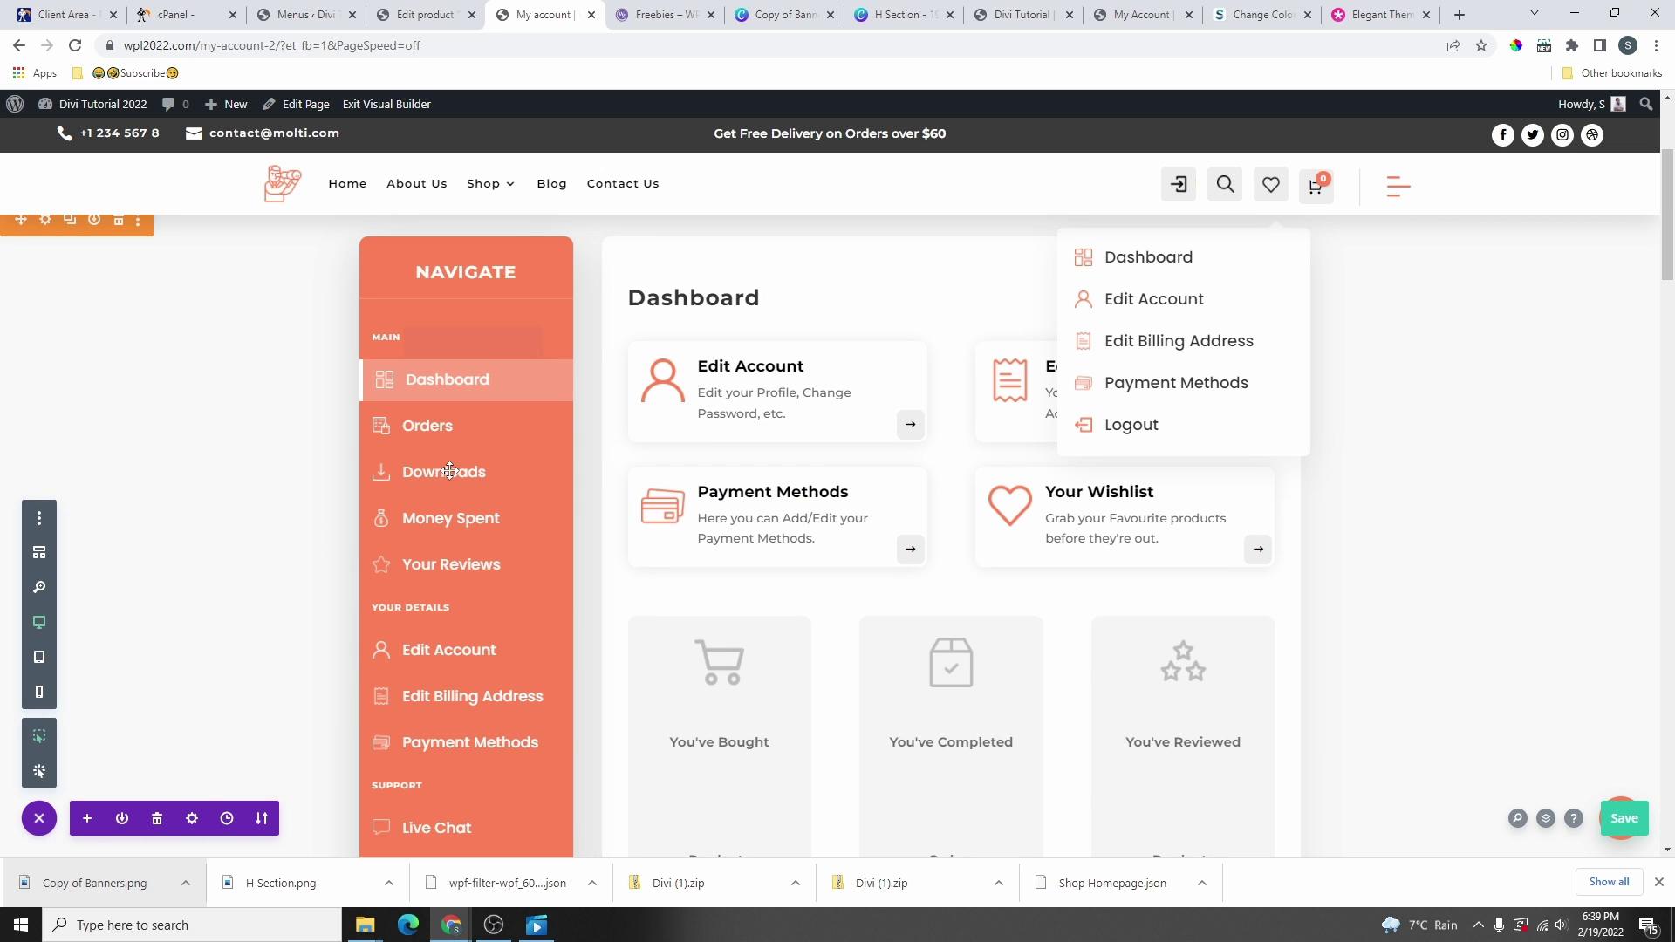
{"action": "scroll", "coordinate": [666, 472], "scroll_direction": "up", "scroll_amount": 3}
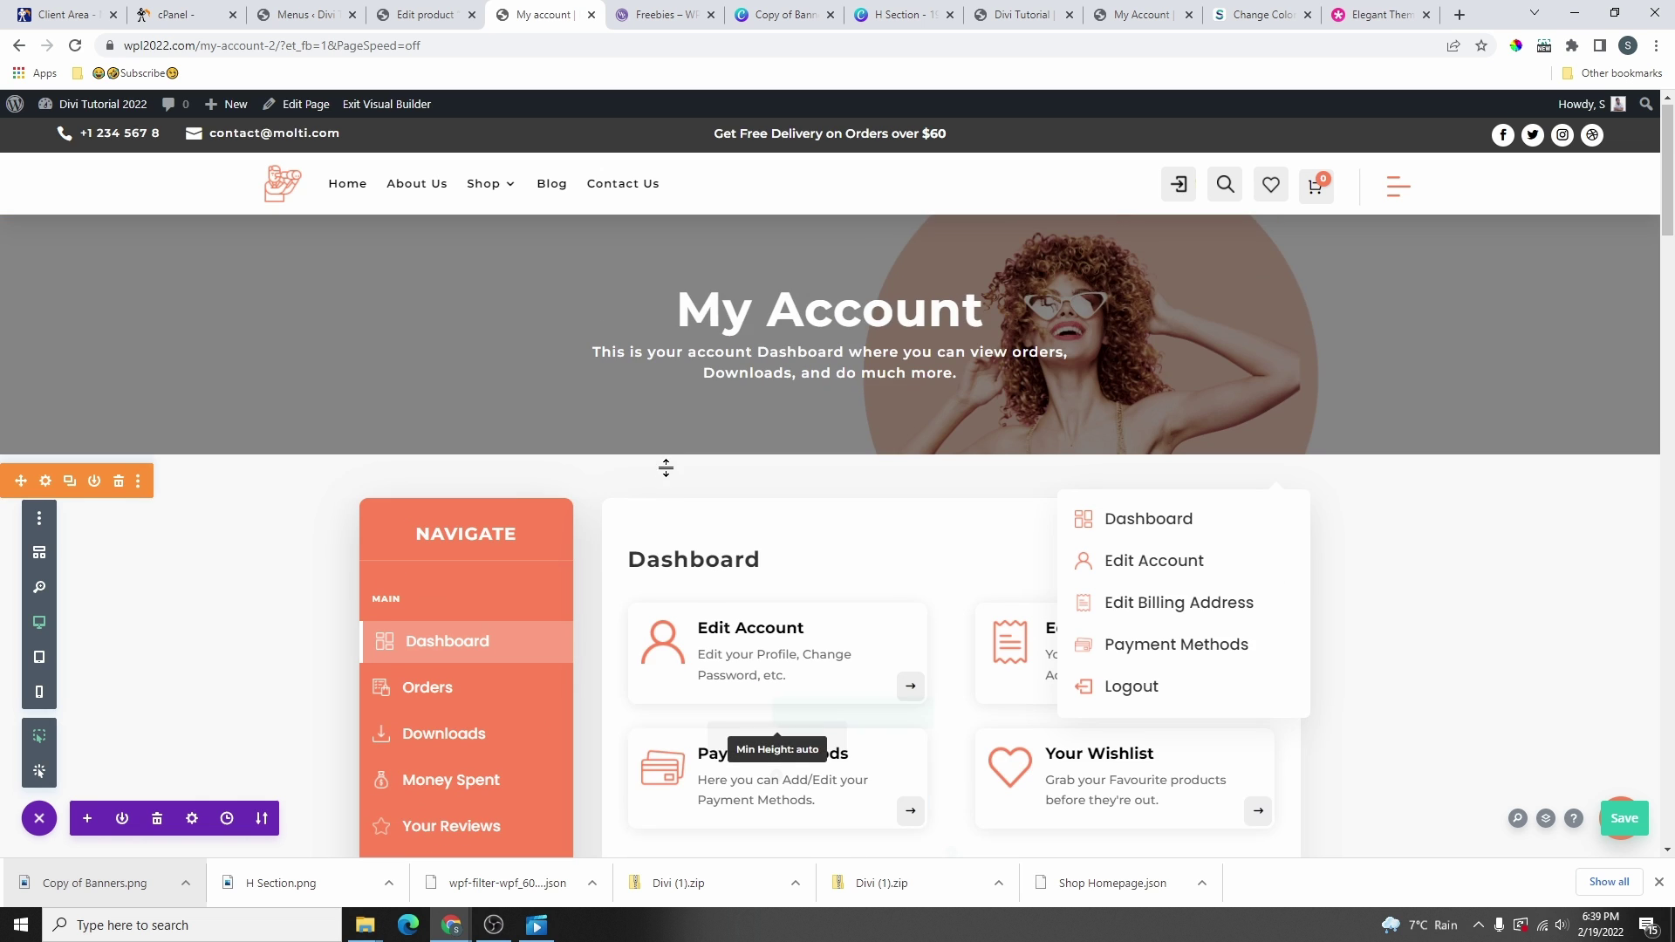
- Set the top padding of the dashboard section below the My Account header to 80px
{"action": "scroll", "coordinate": [587, 473], "scroll_direction": "down", "scroll_amount": 2}
{"action": "scroll", "coordinate": [393, 441], "scroll_direction": "up", "scroll_amount": 1}
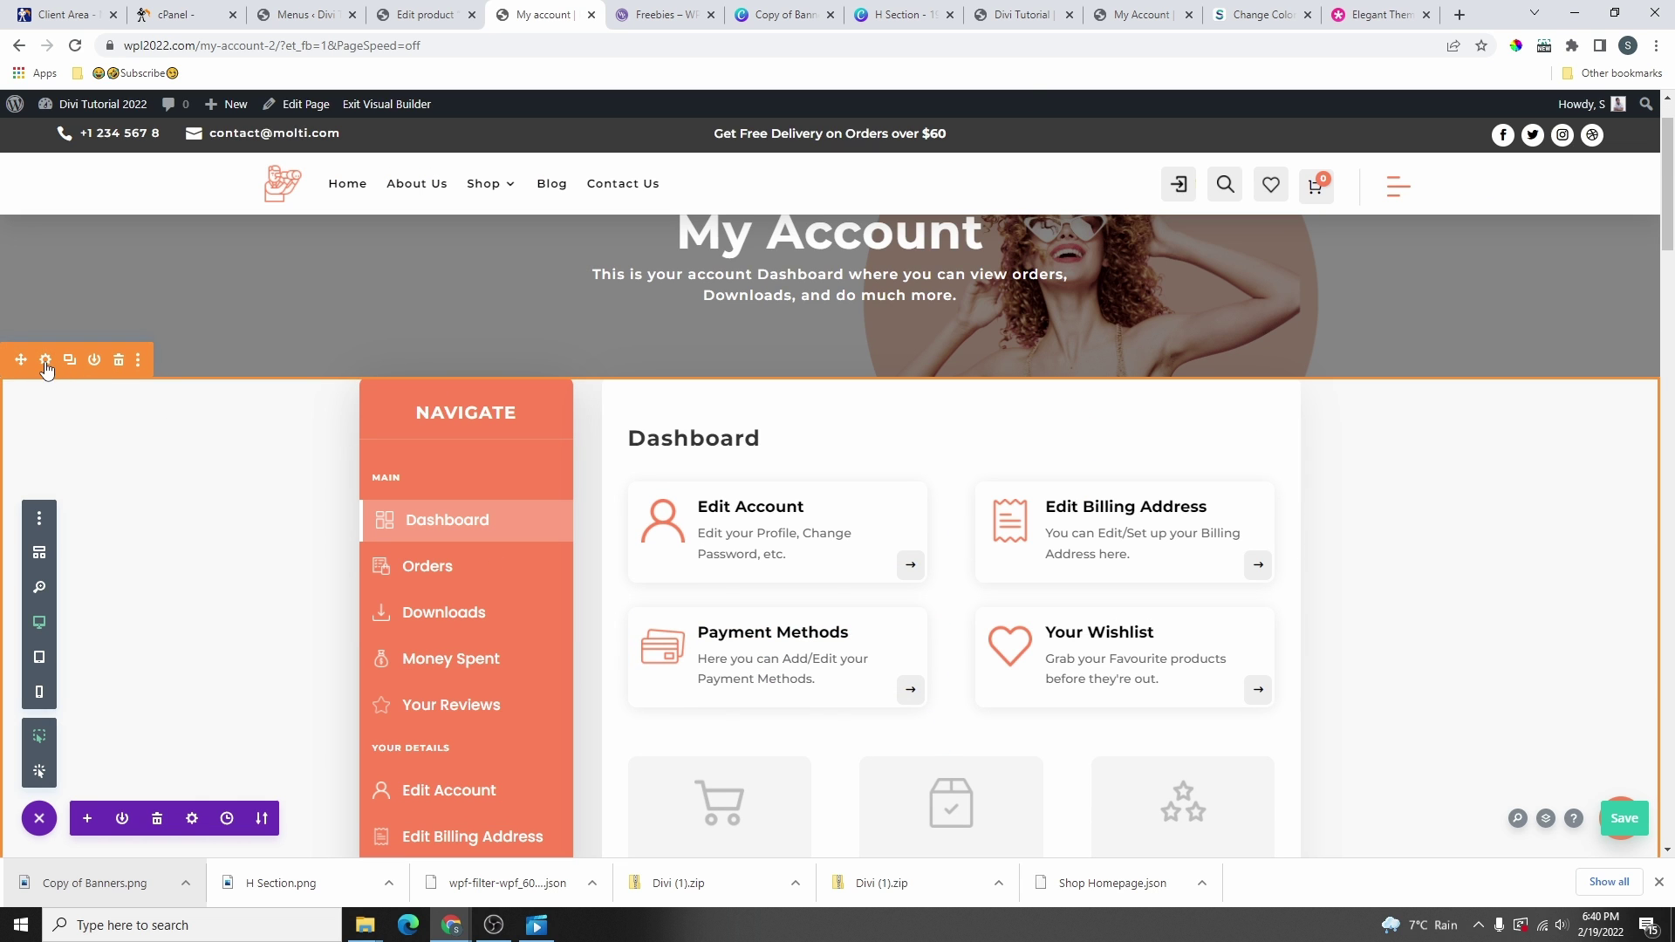
{"action": "left_click", "coordinate": [45, 363]}
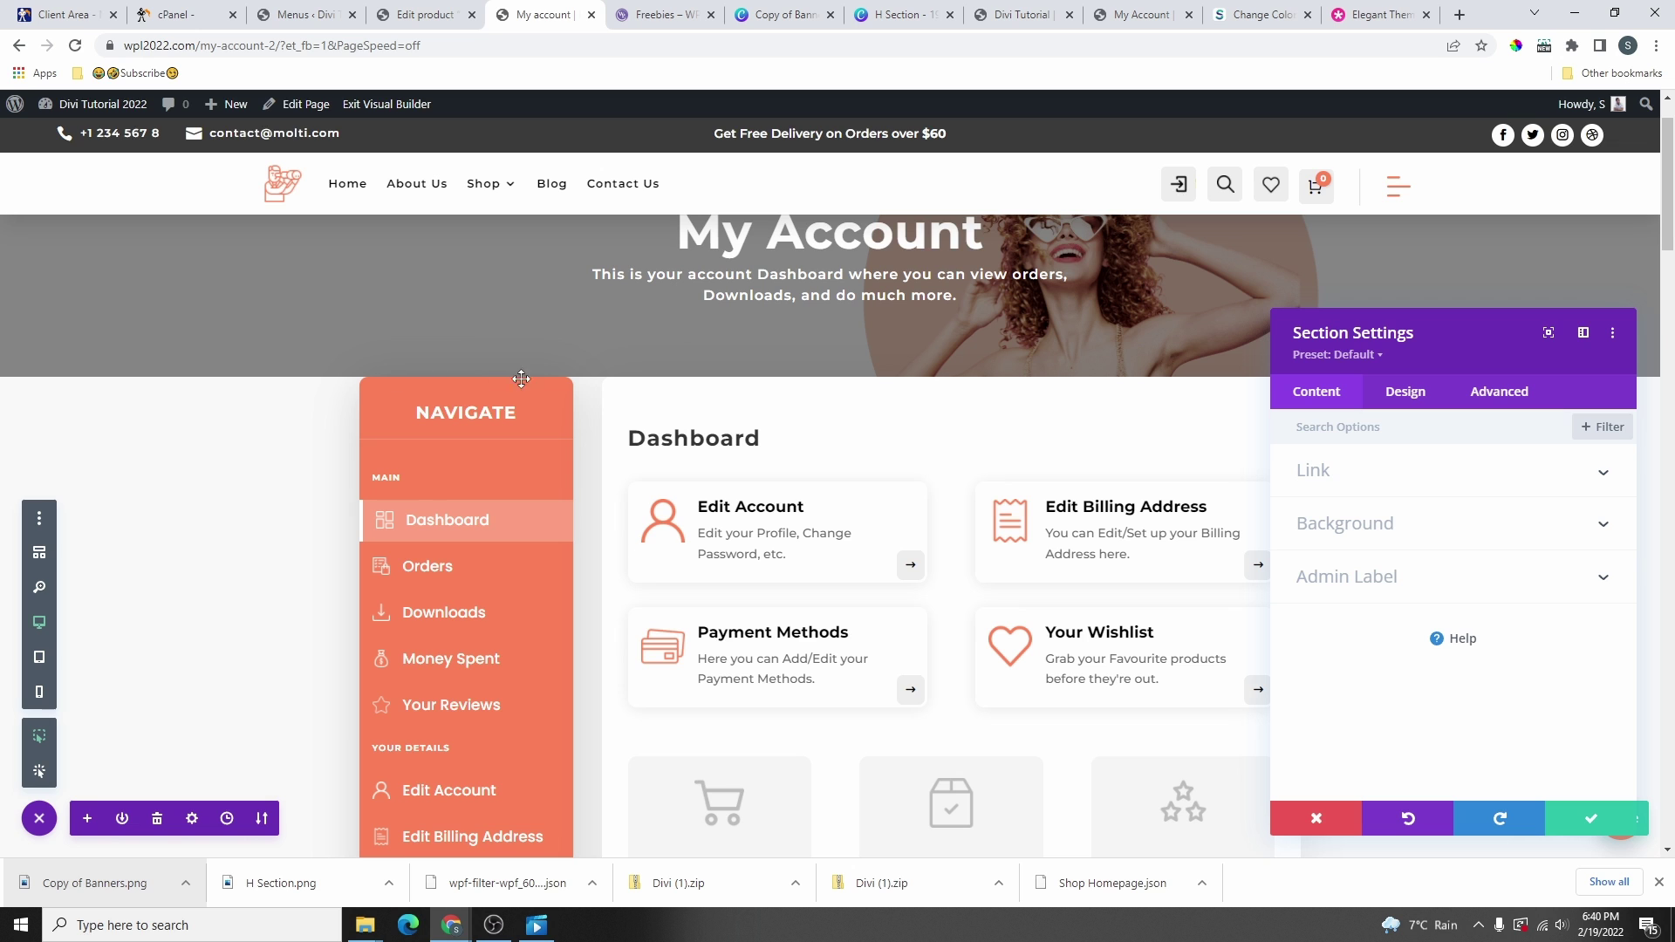
{"action": "scroll", "coordinate": [420, 458], "scroll_direction": "up", "scroll_amount": 1}
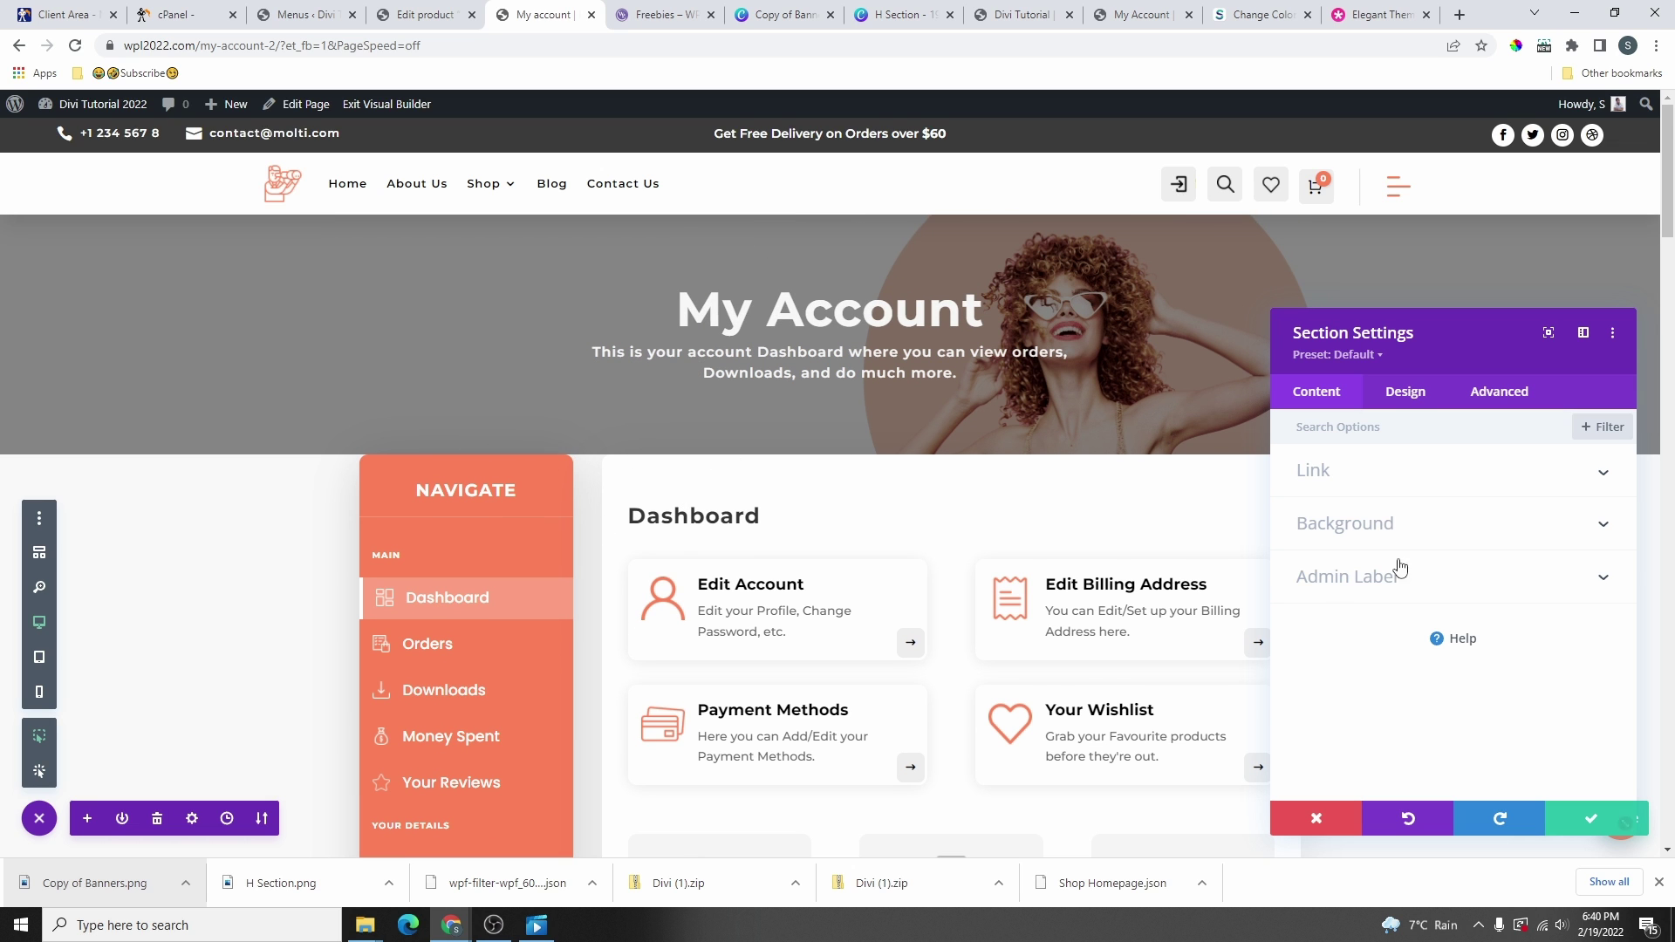
{"action": "left_click", "coordinate": [1413, 394]}
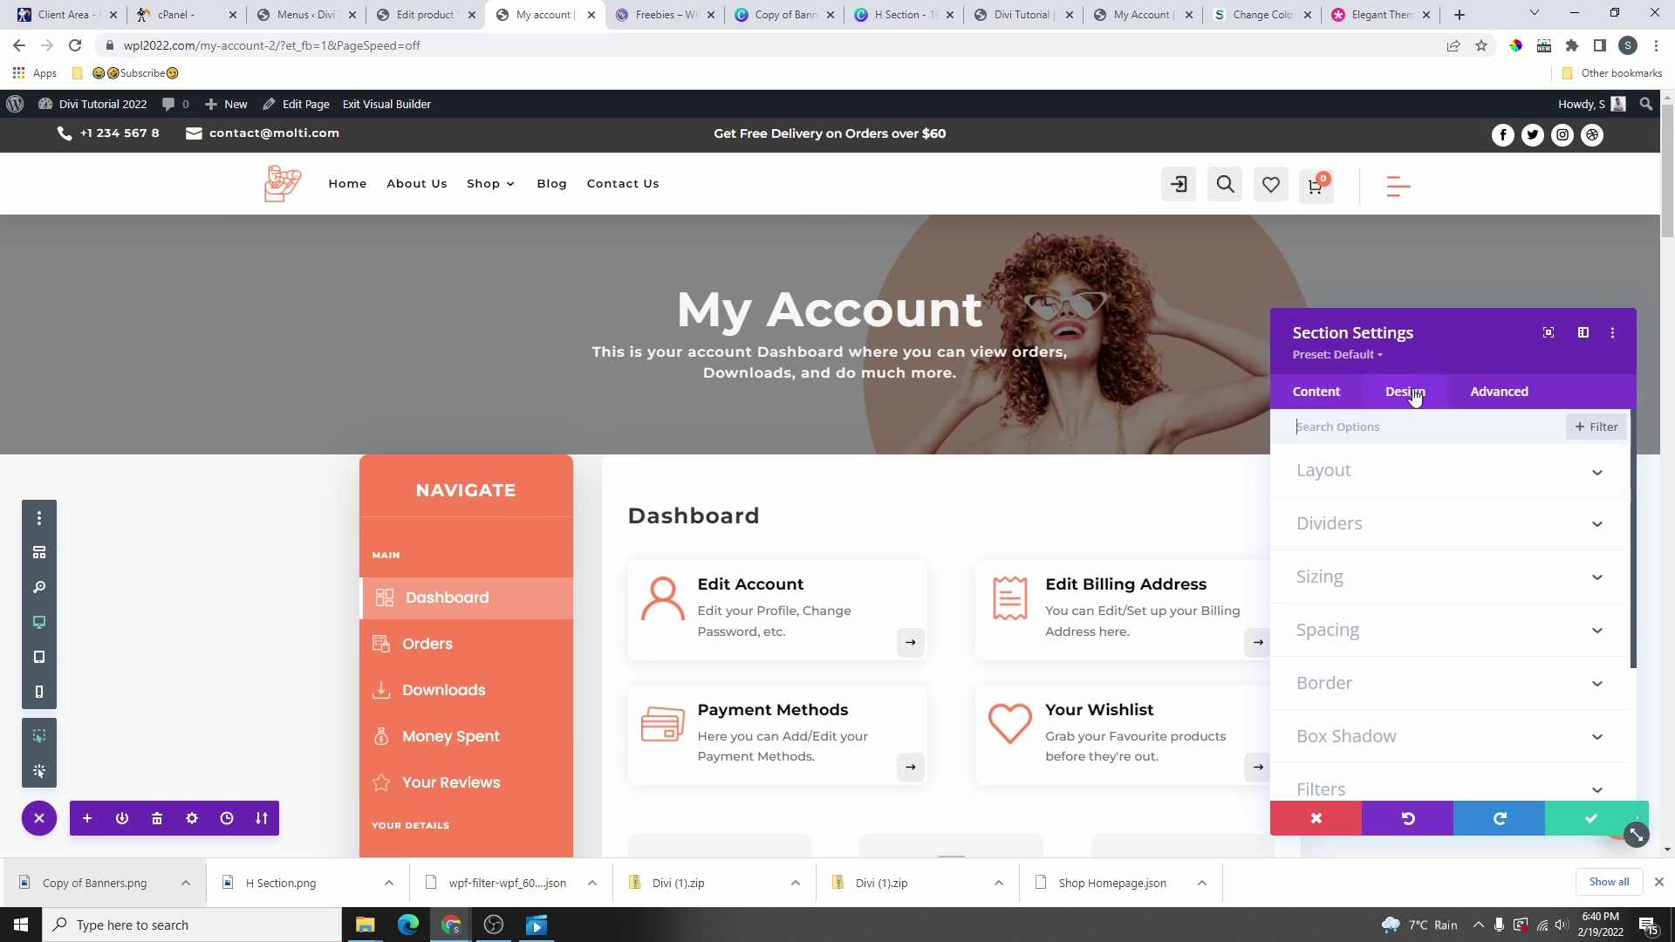
{"action": "left_click", "coordinate": [1375, 591]}
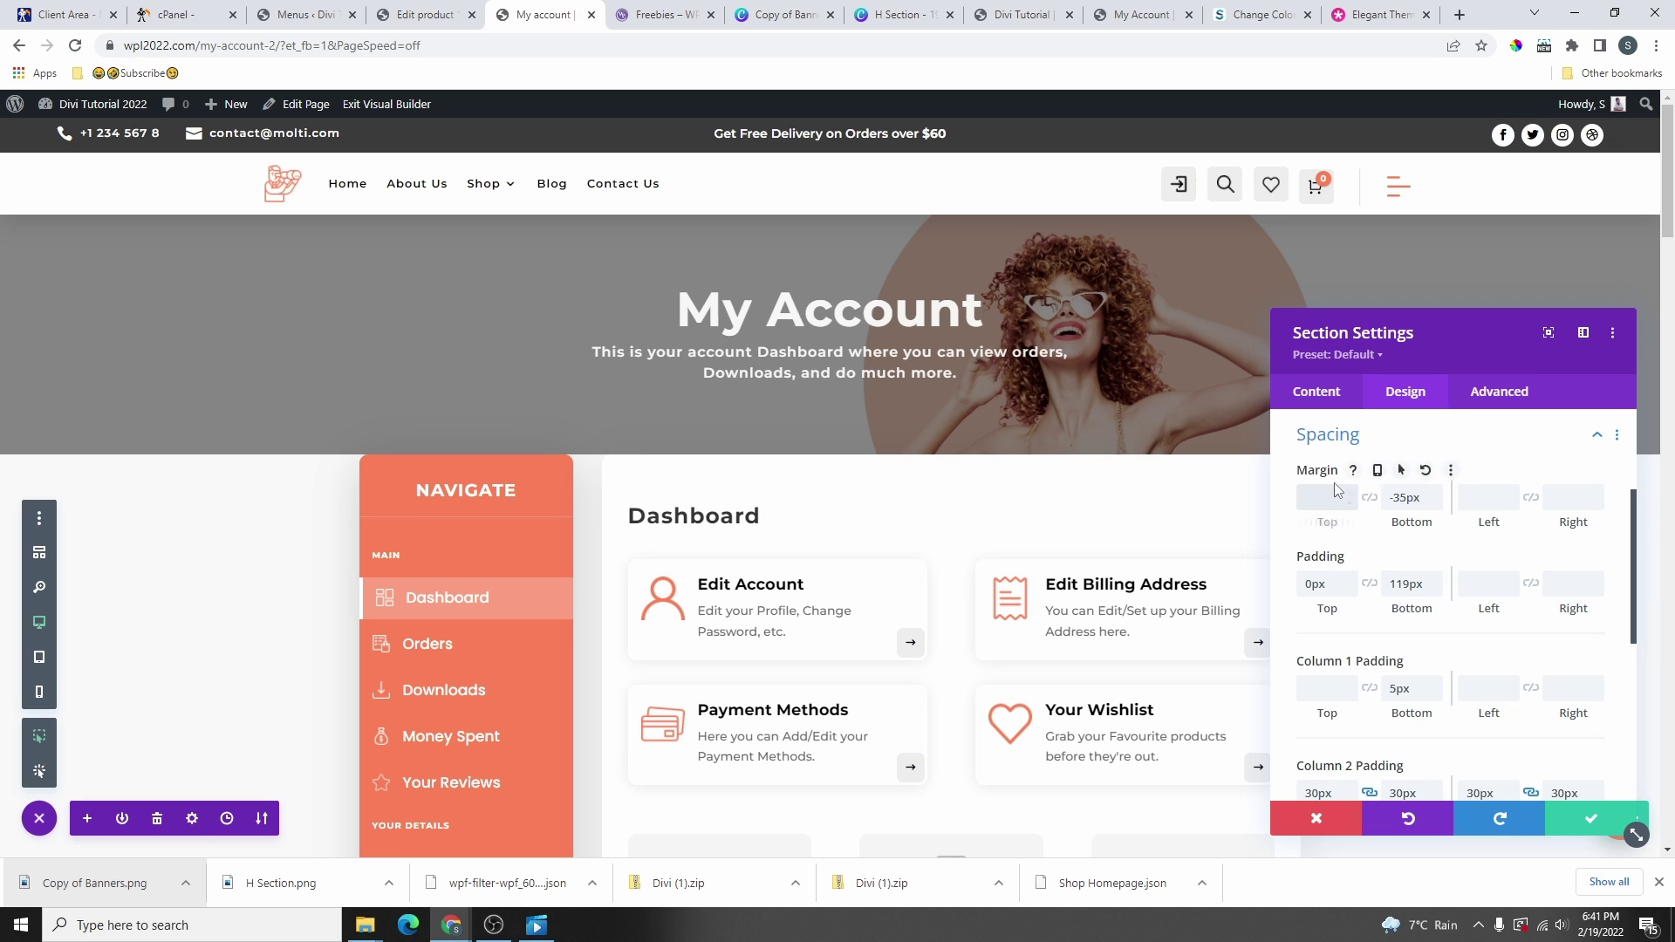
{"action": "left_click_drag", "start_coordinate": [1334, 588], "coordinate": [1296, 596]}
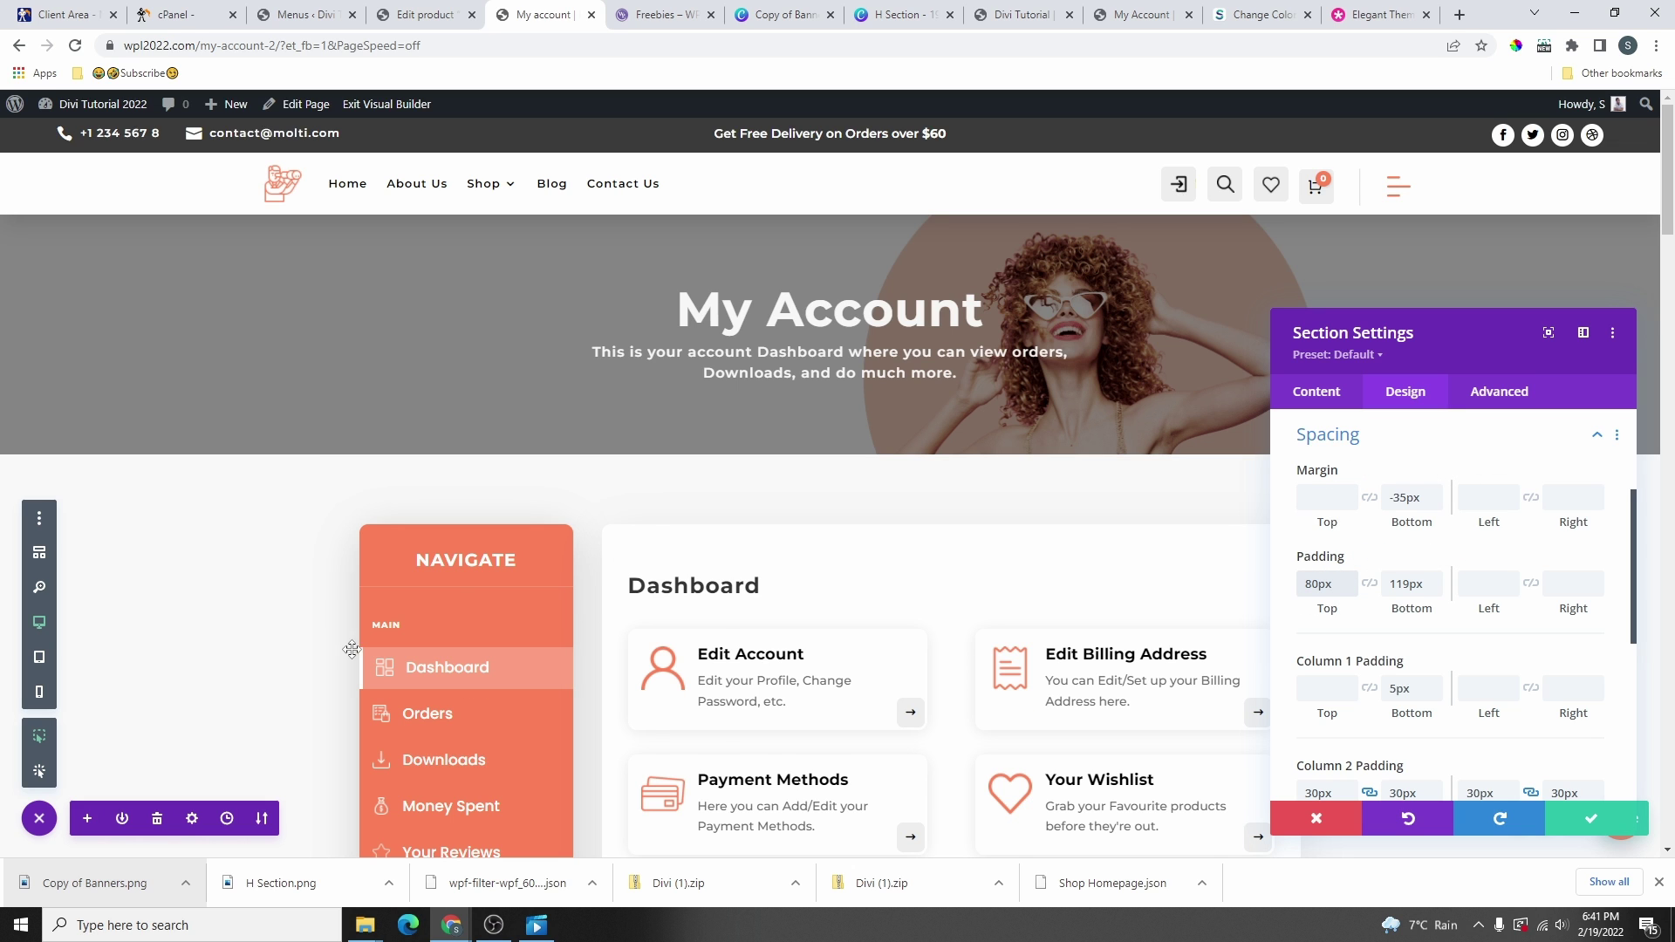
- Set the dashboard section's Column 1 background, behind the Navigate sidebar, to black
{"action": "left_click_drag", "start_coordinate": [1434, 356], "coordinate": [1322, 247]}
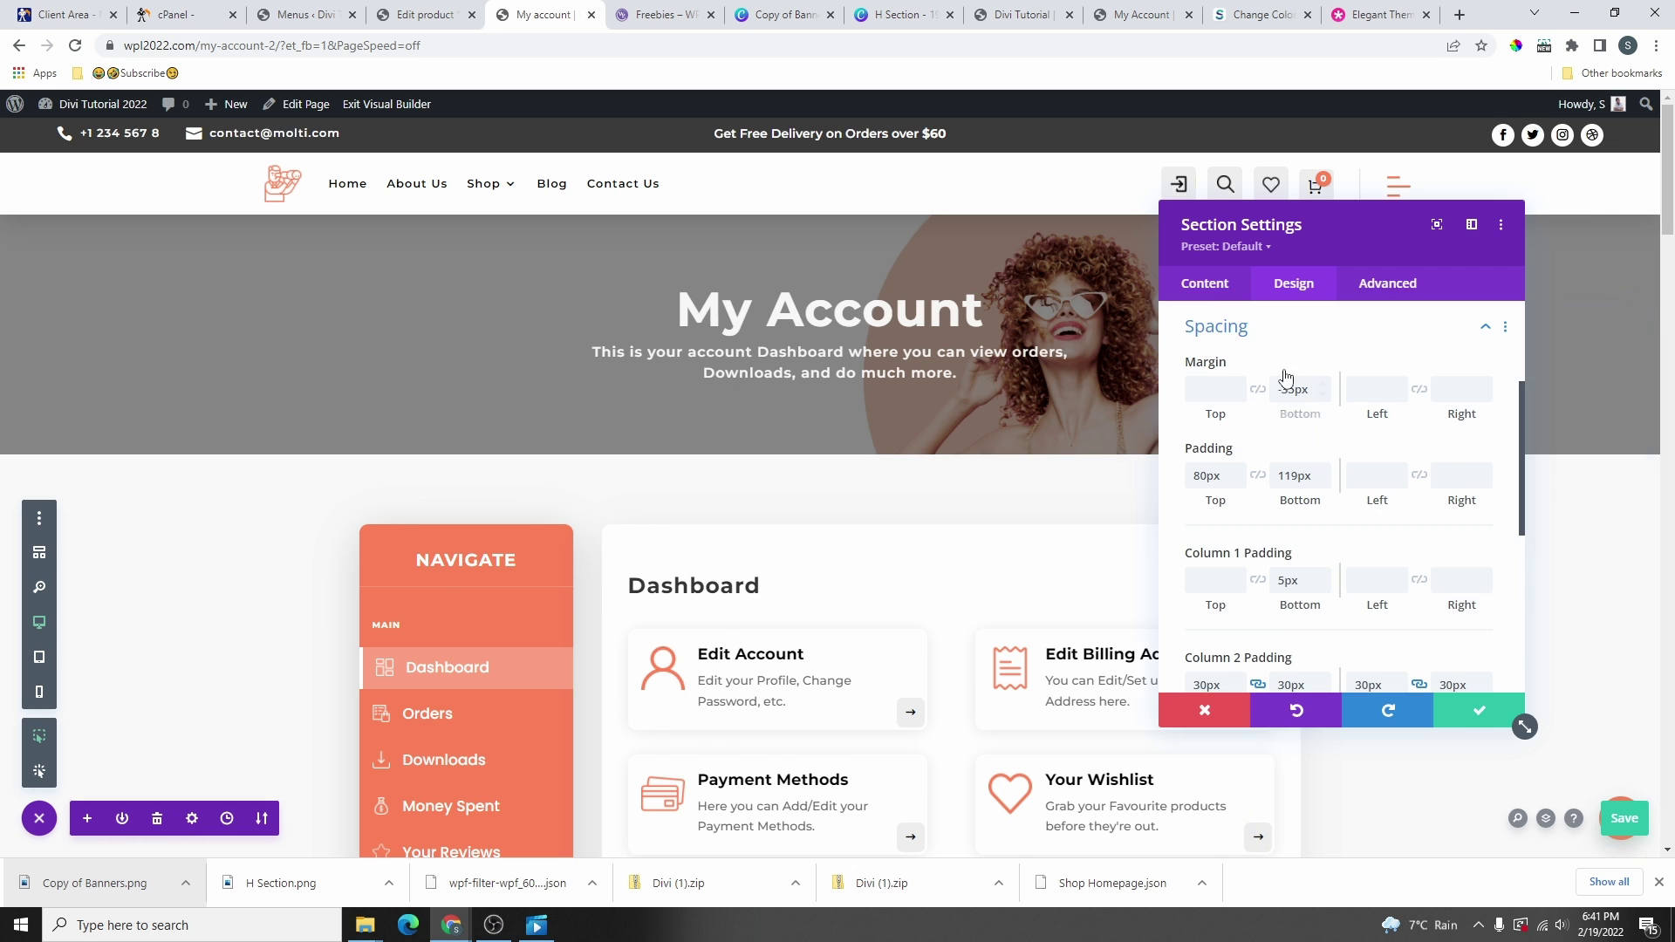
{"action": "left_click", "coordinate": [1212, 287]}
{"action": "left_click", "coordinate": [1295, 435]}
{"action": "scroll", "coordinate": [1313, 434], "scroll_direction": "down", "scroll_amount": 2}
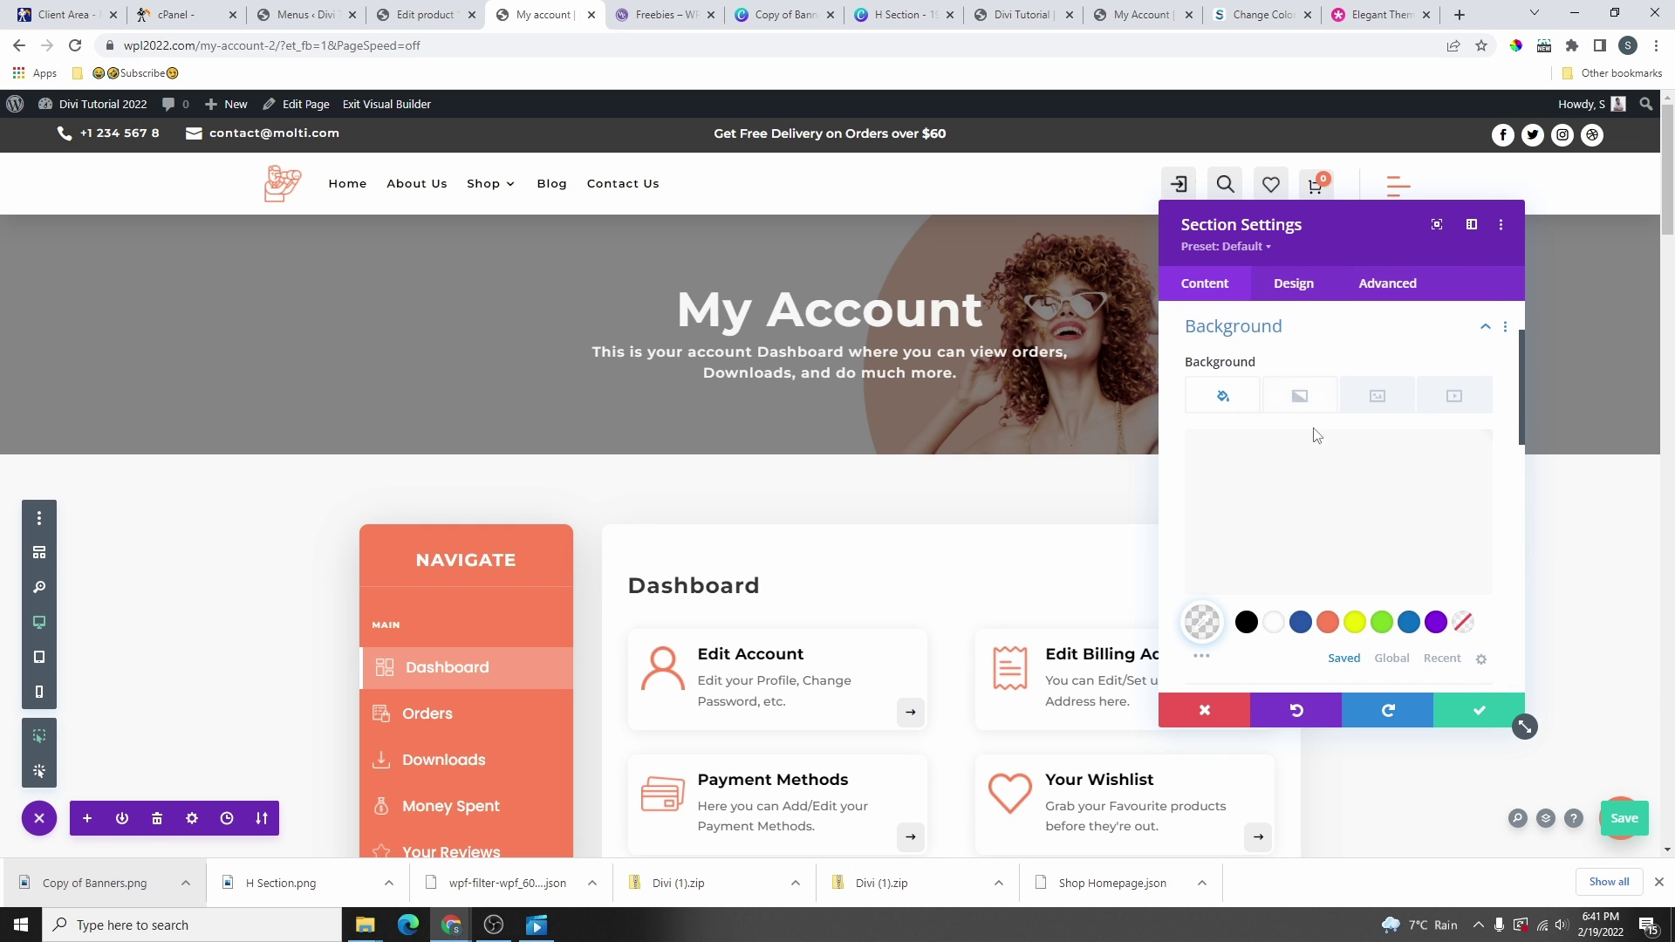
{"action": "scroll", "coordinate": [1332, 497], "scroll_direction": "down", "scroll_amount": 1}
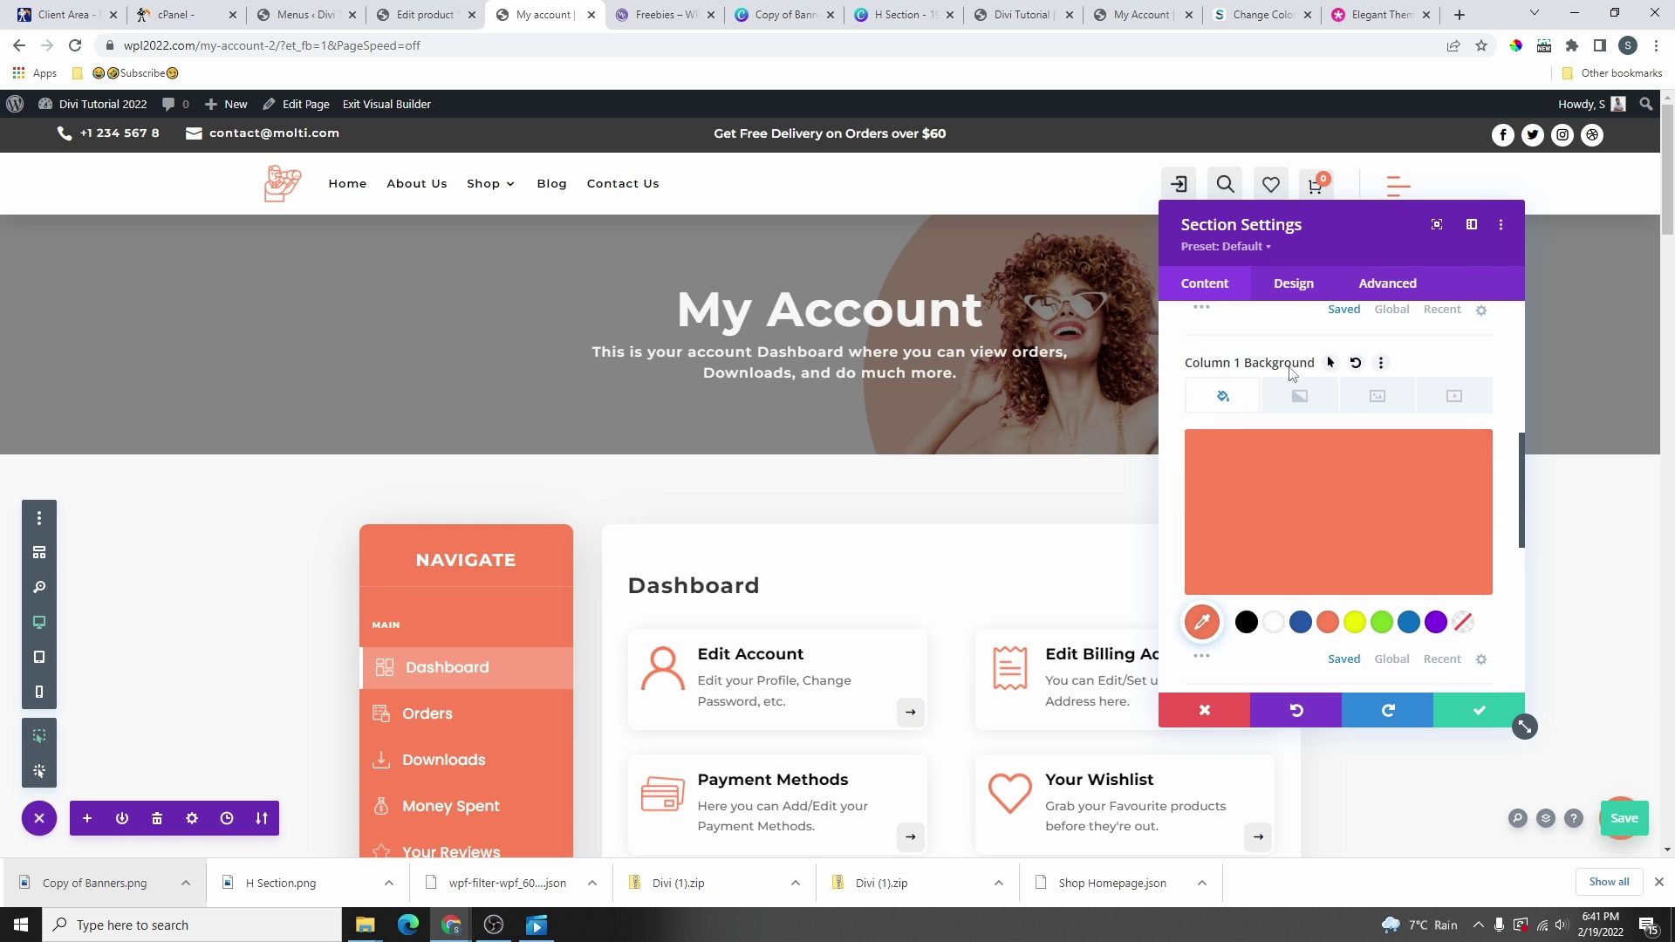
{"action": "scroll", "coordinate": [466, 504], "scroll_direction": "down", "scroll_amount": 2}
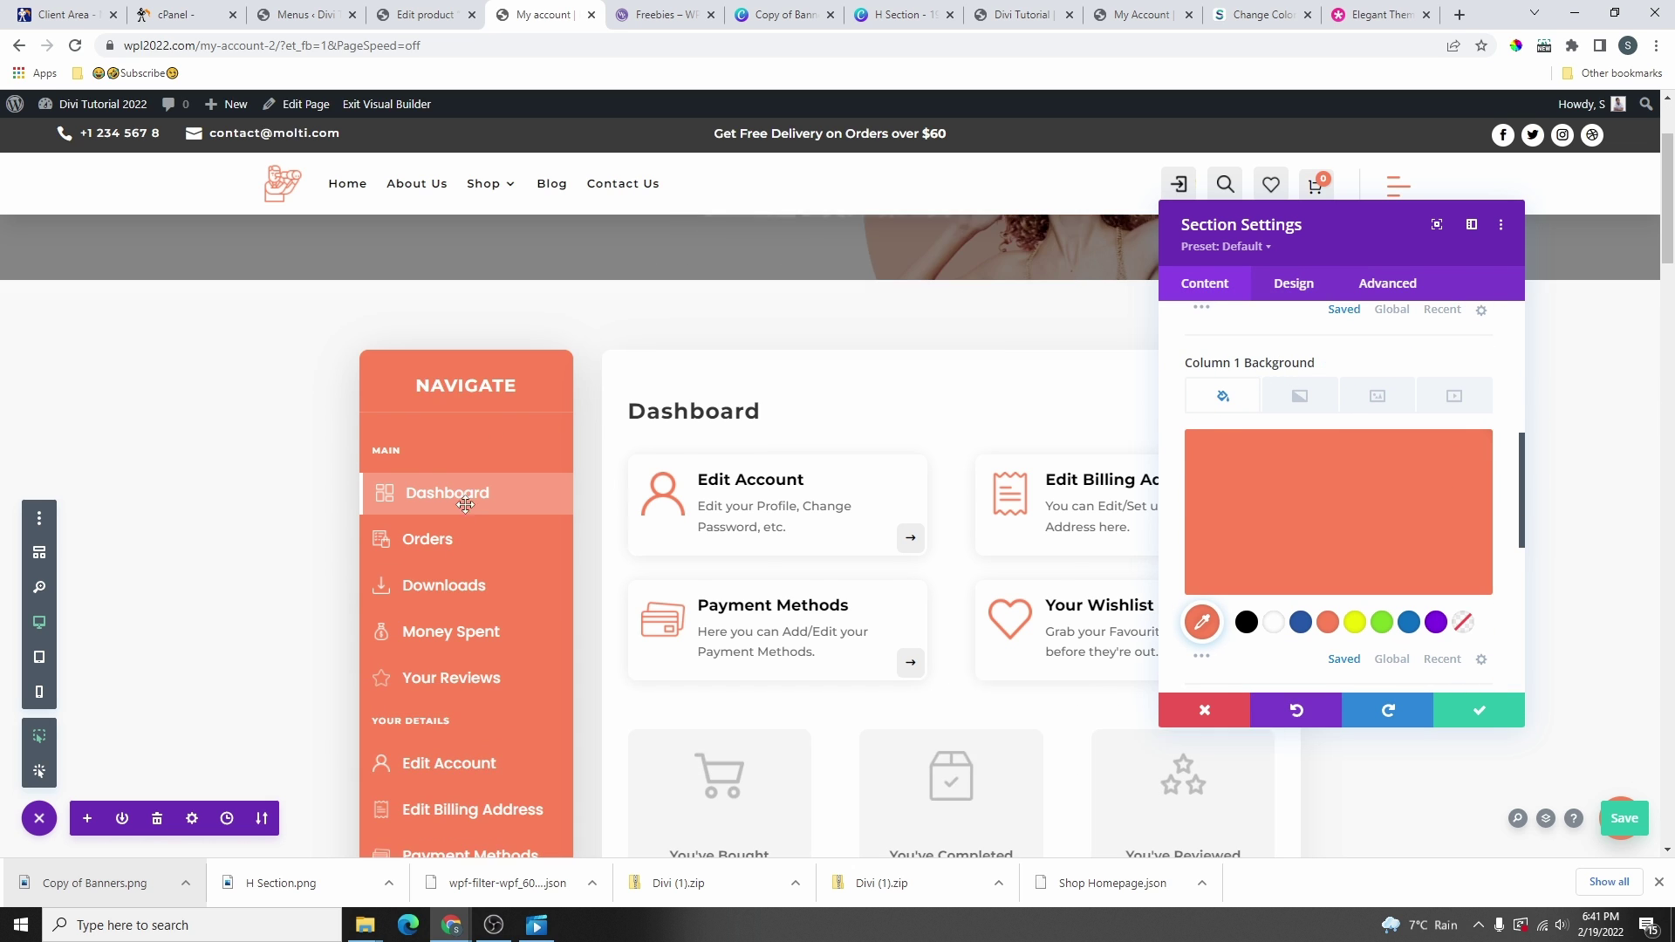
{"action": "left_click", "coordinate": [1246, 622]}
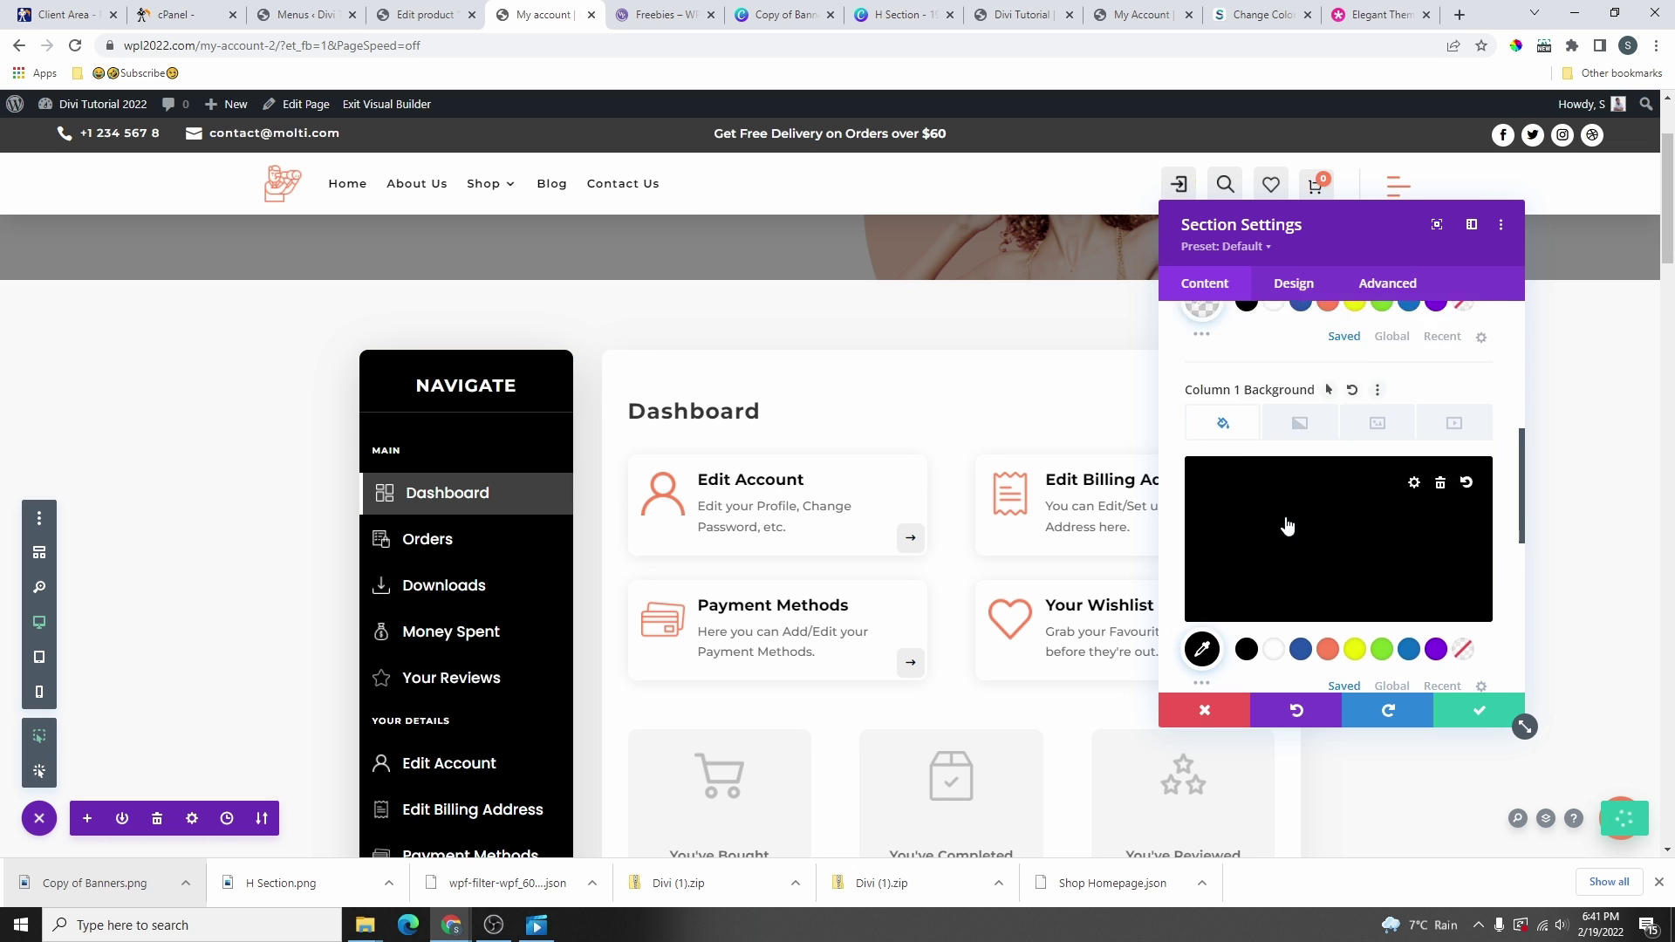
- Try the saved orange, blue and black swatches as the Column 1 background to compare them
{"action": "scroll", "coordinate": [1290, 519], "scroll_direction": "up", "scroll_amount": 2}
{"action": "scroll", "coordinate": [1308, 519], "scroll_direction": "down", "scroll_amount": 2}
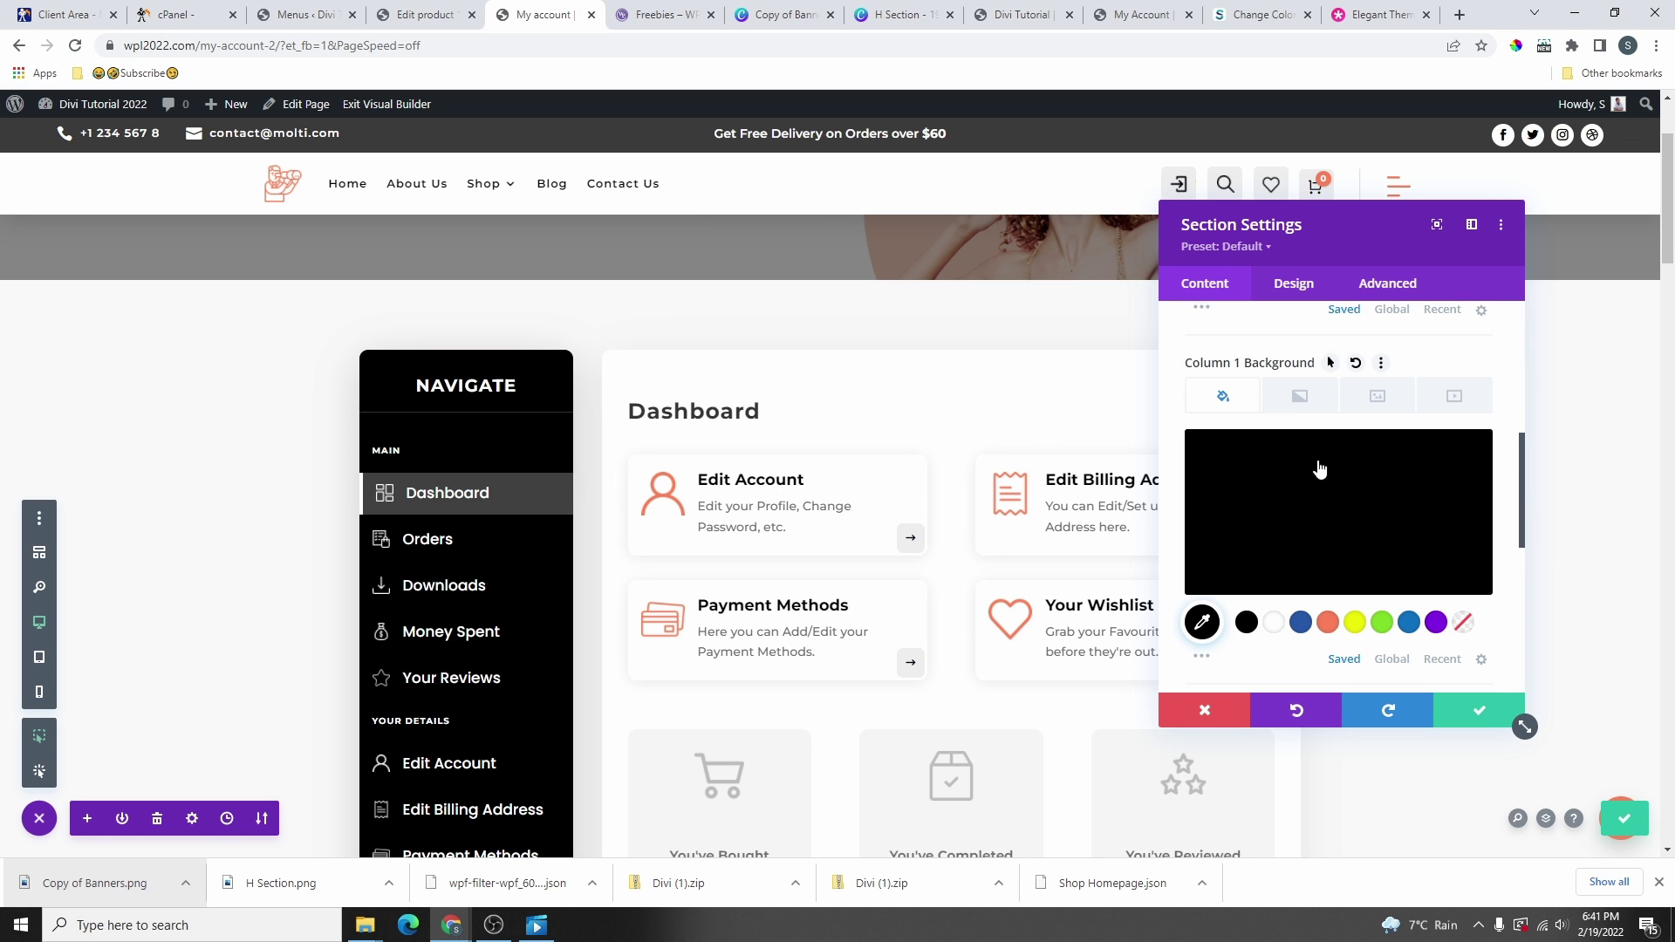
{"action": "left_click", "coordinate": [1326, 622]}
{"action": "left_click", "coordinate": [1300, 622]}
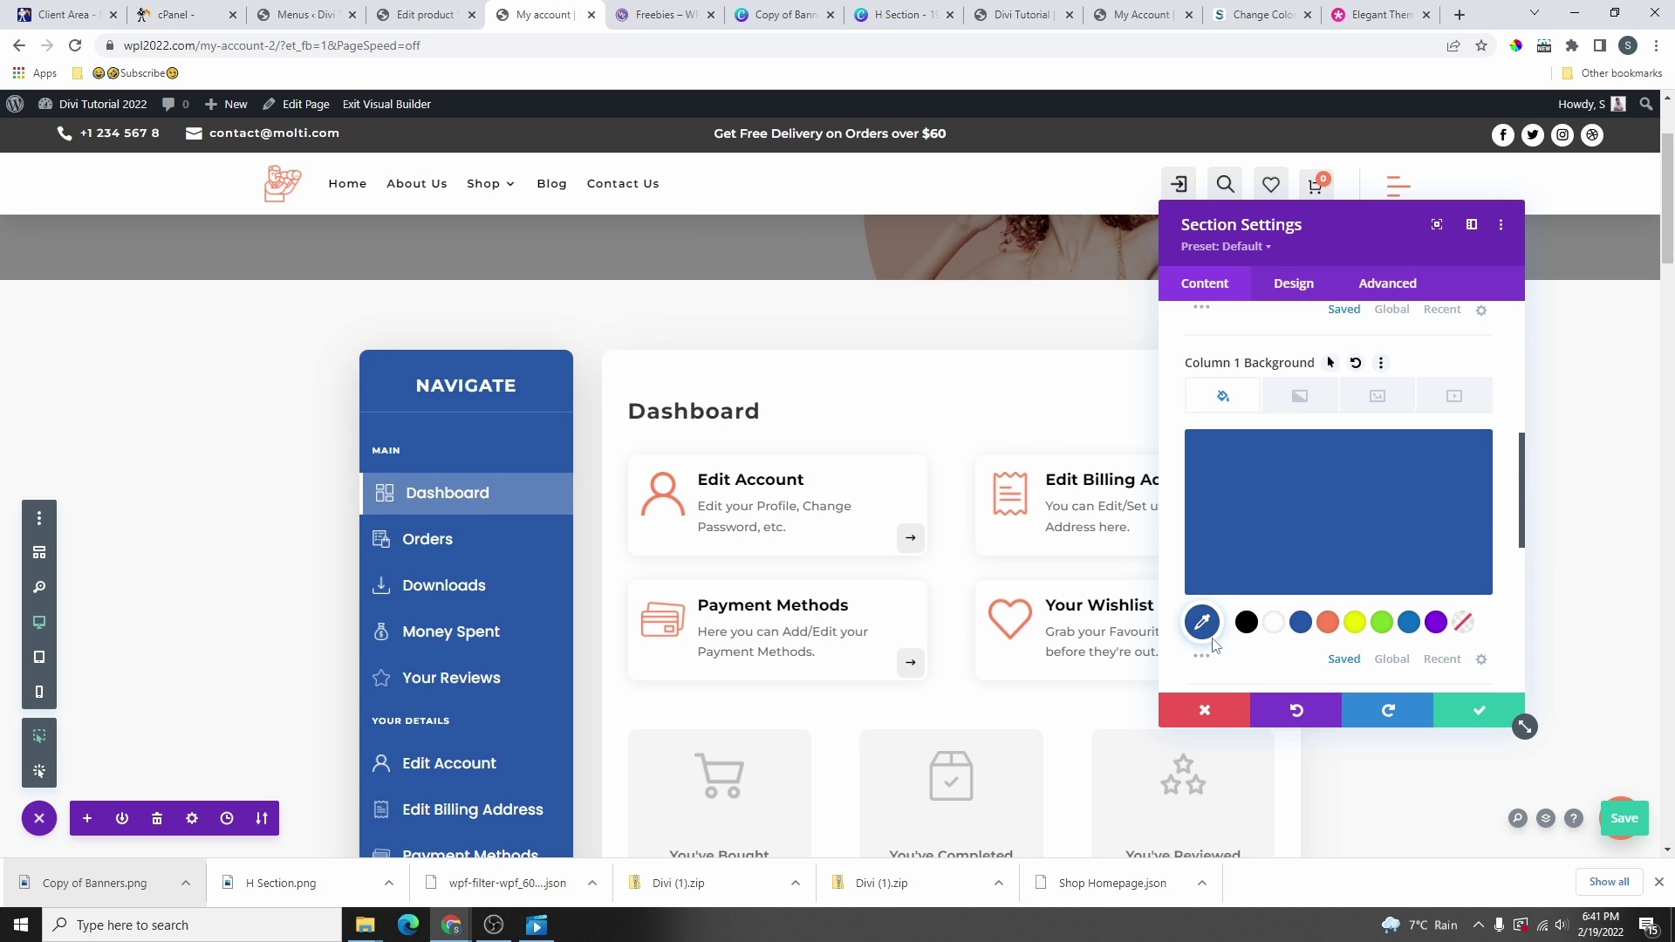
{"action": "left_click", "coordinate": [1247, 622]}
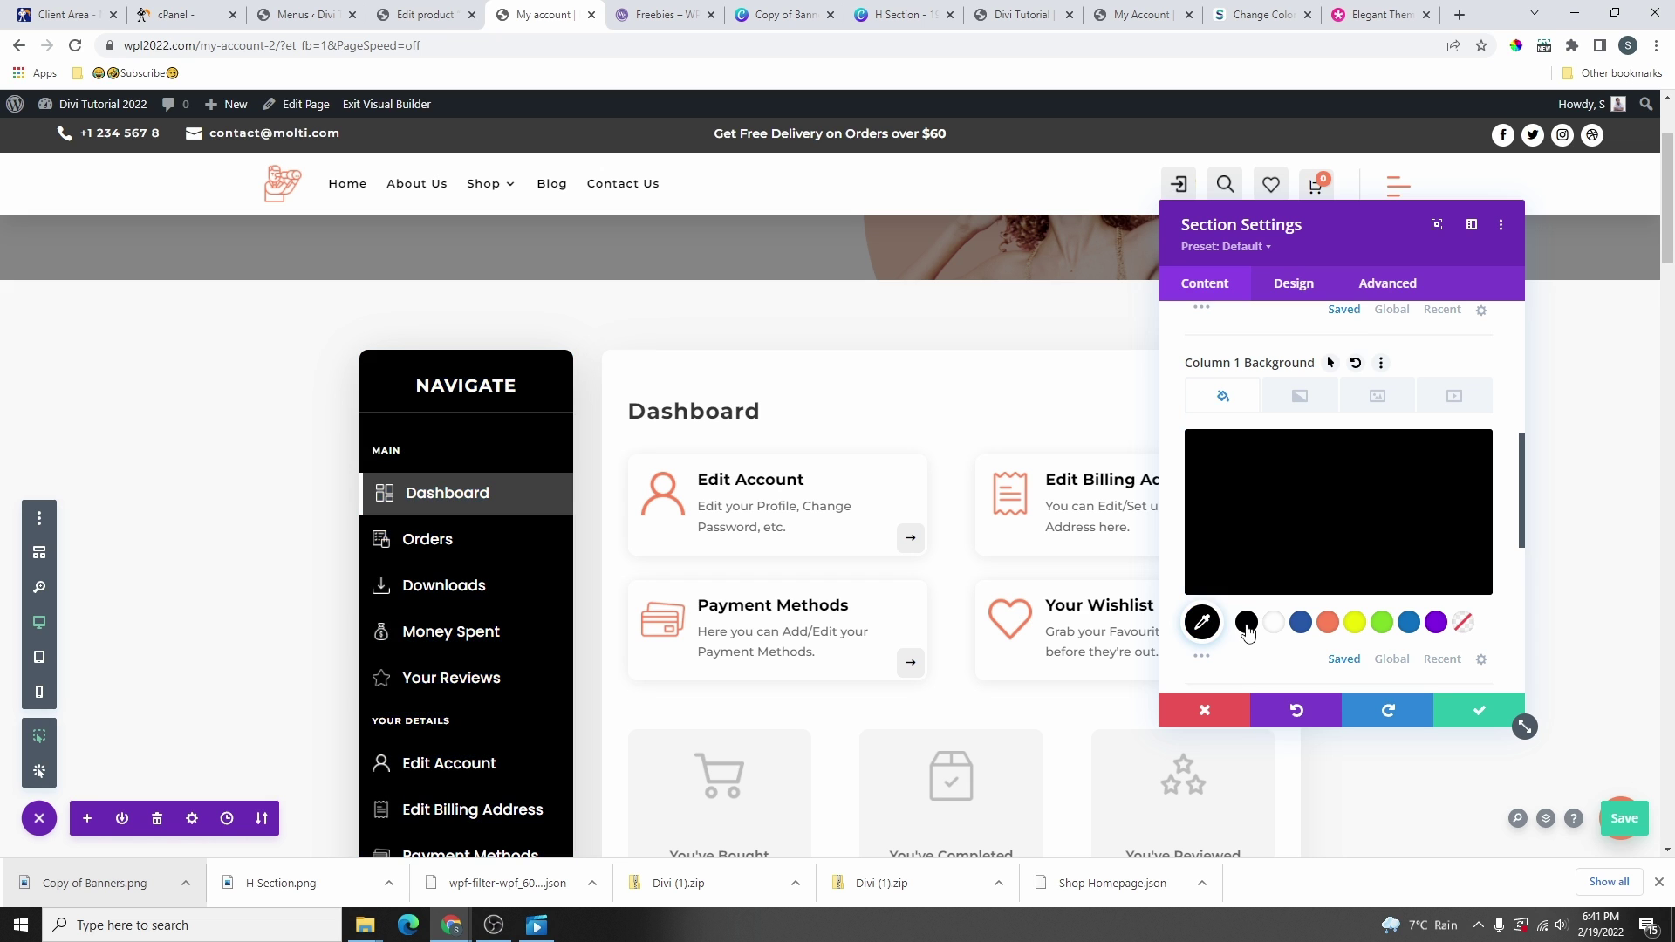
{"action": "left_click", "coordinate": [1300, 622]}
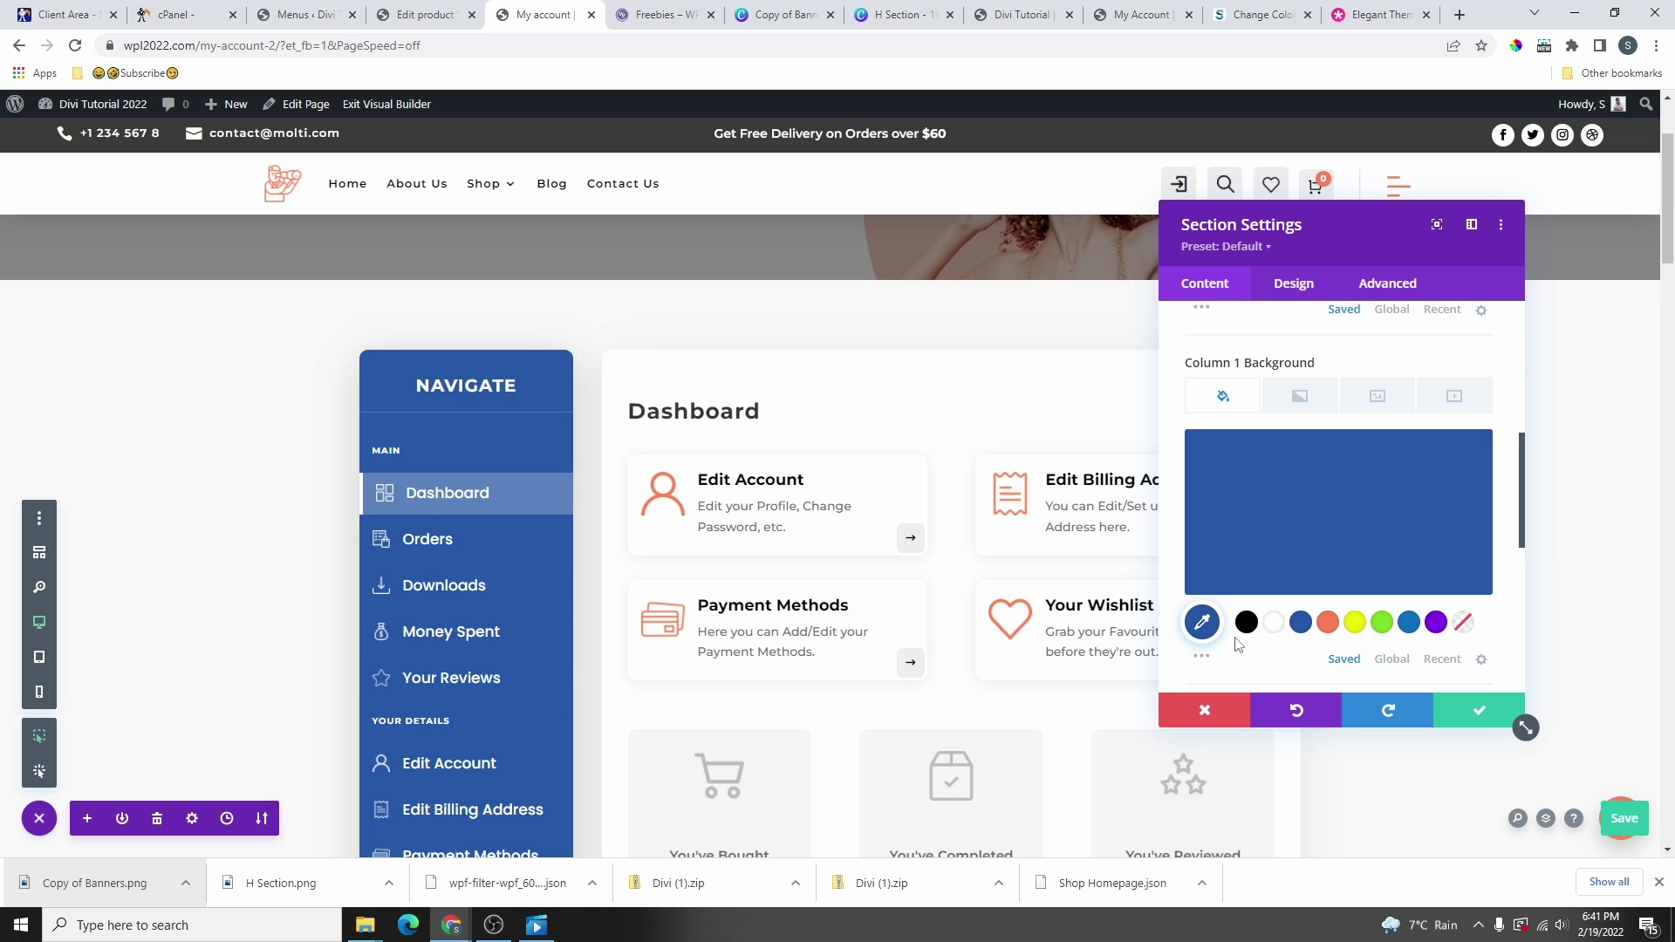
{"action": "left_click", "coordinate": [1247, 622]}
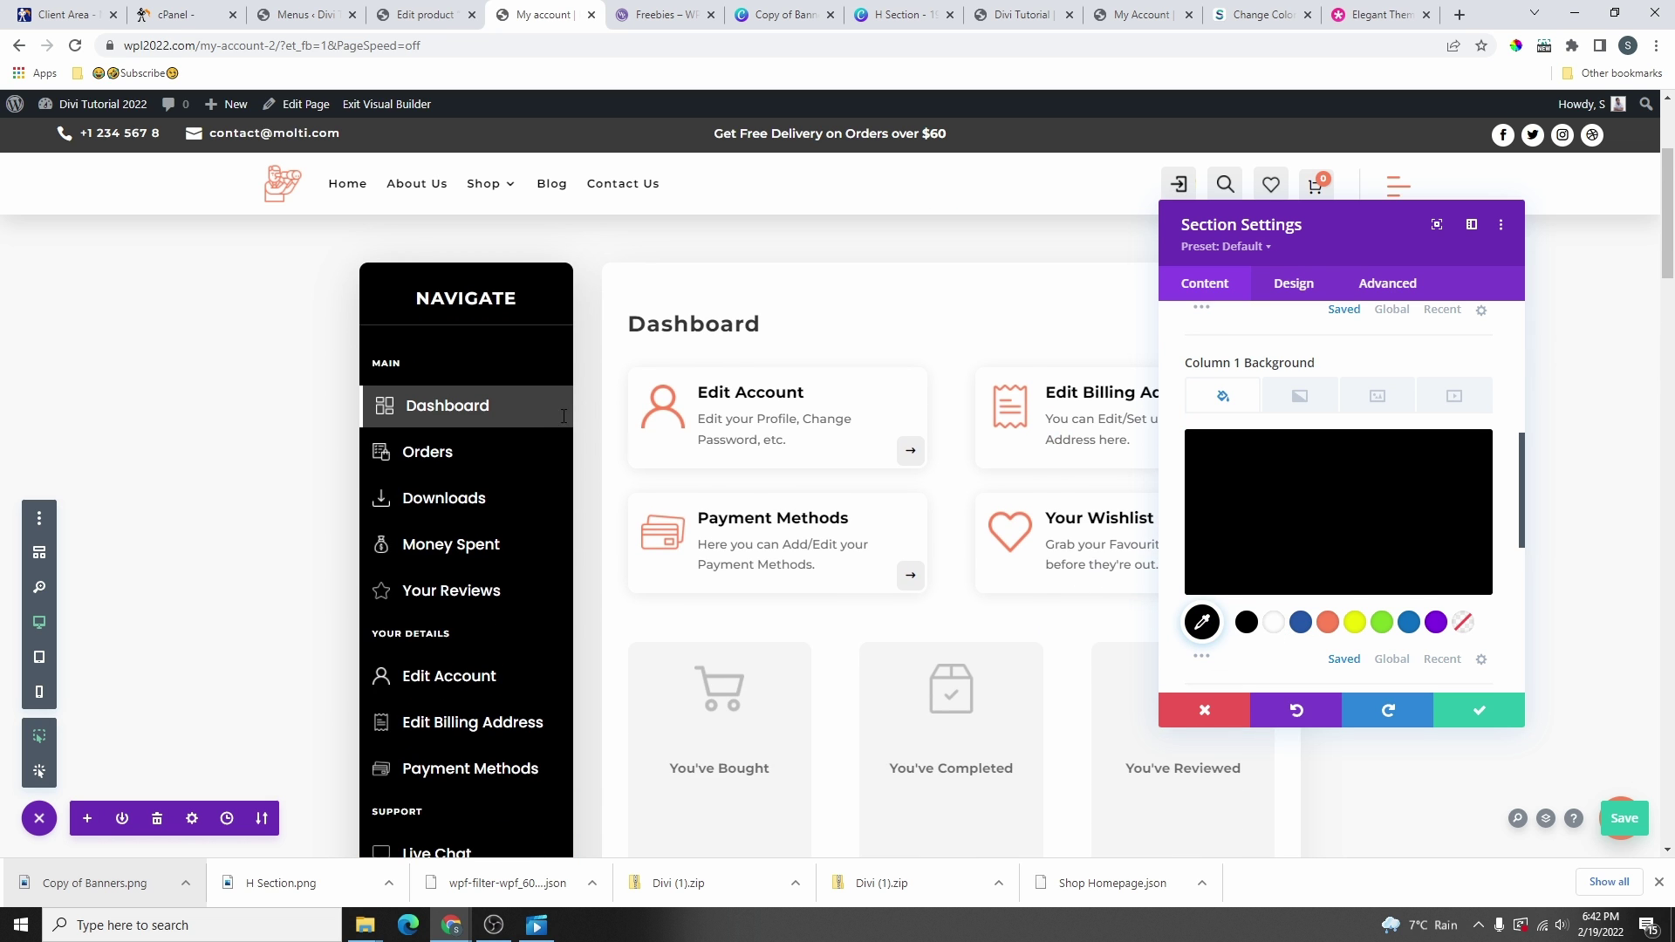
- Change the Column 1 background to a custom dark gray in the color picker and save the section settings
{"action": "left_click", "coordinate": [1310, 534]}
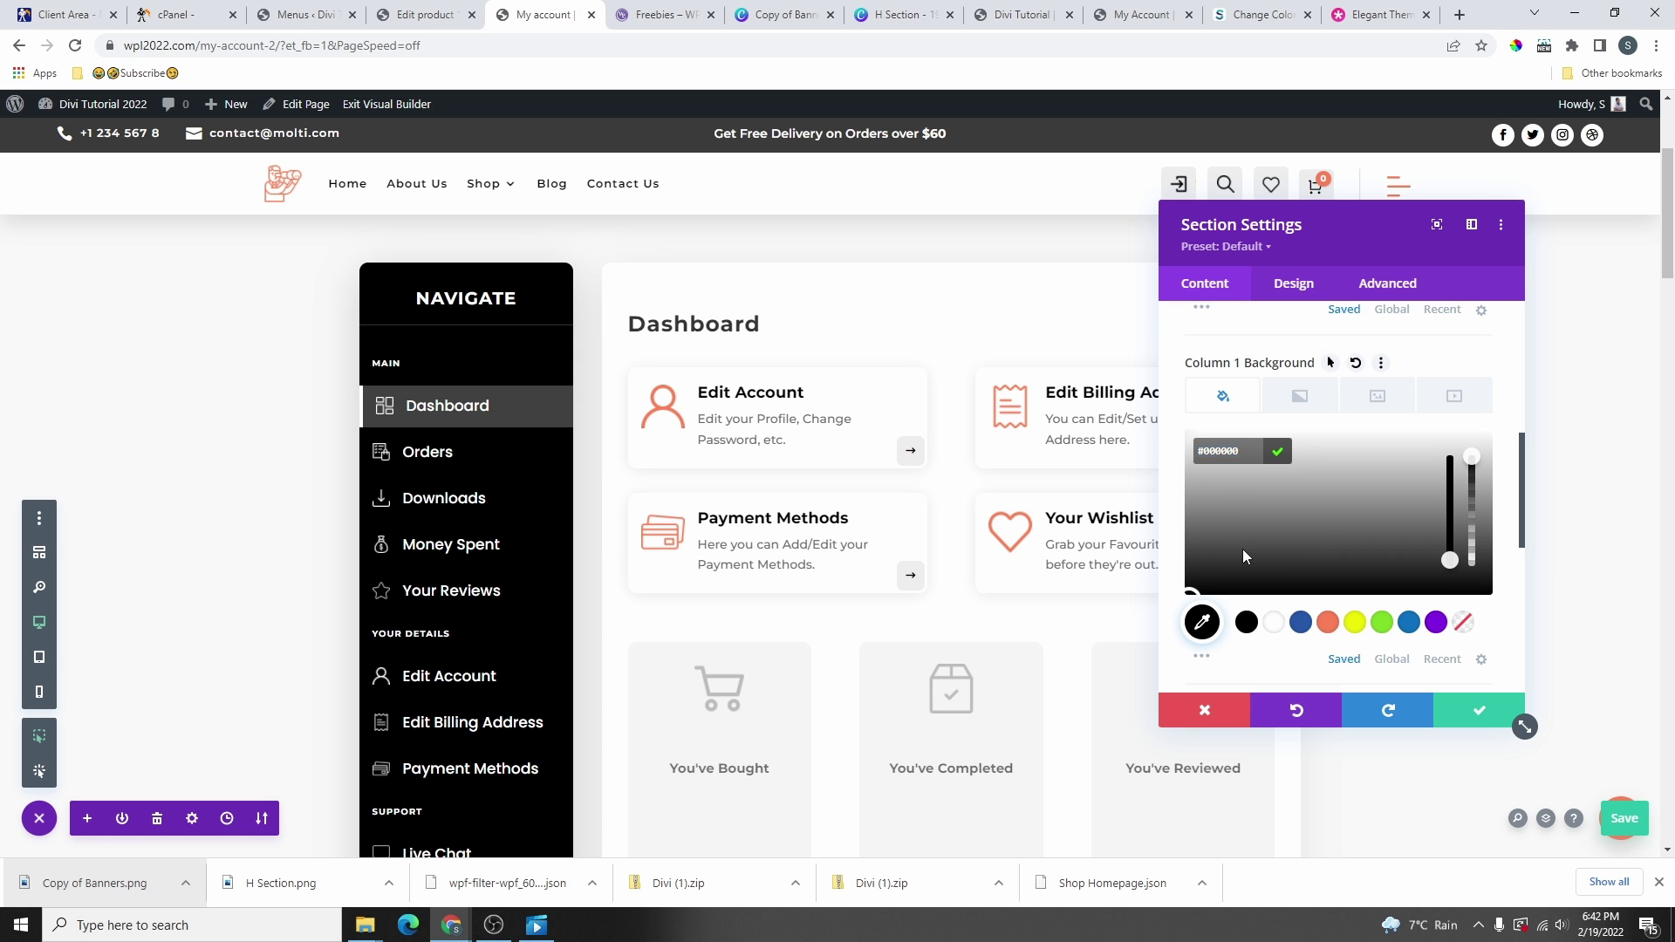
{"action": "left_click_drag", "start_coordinate": [1244, 552], "coordinate": [1203, 574]}
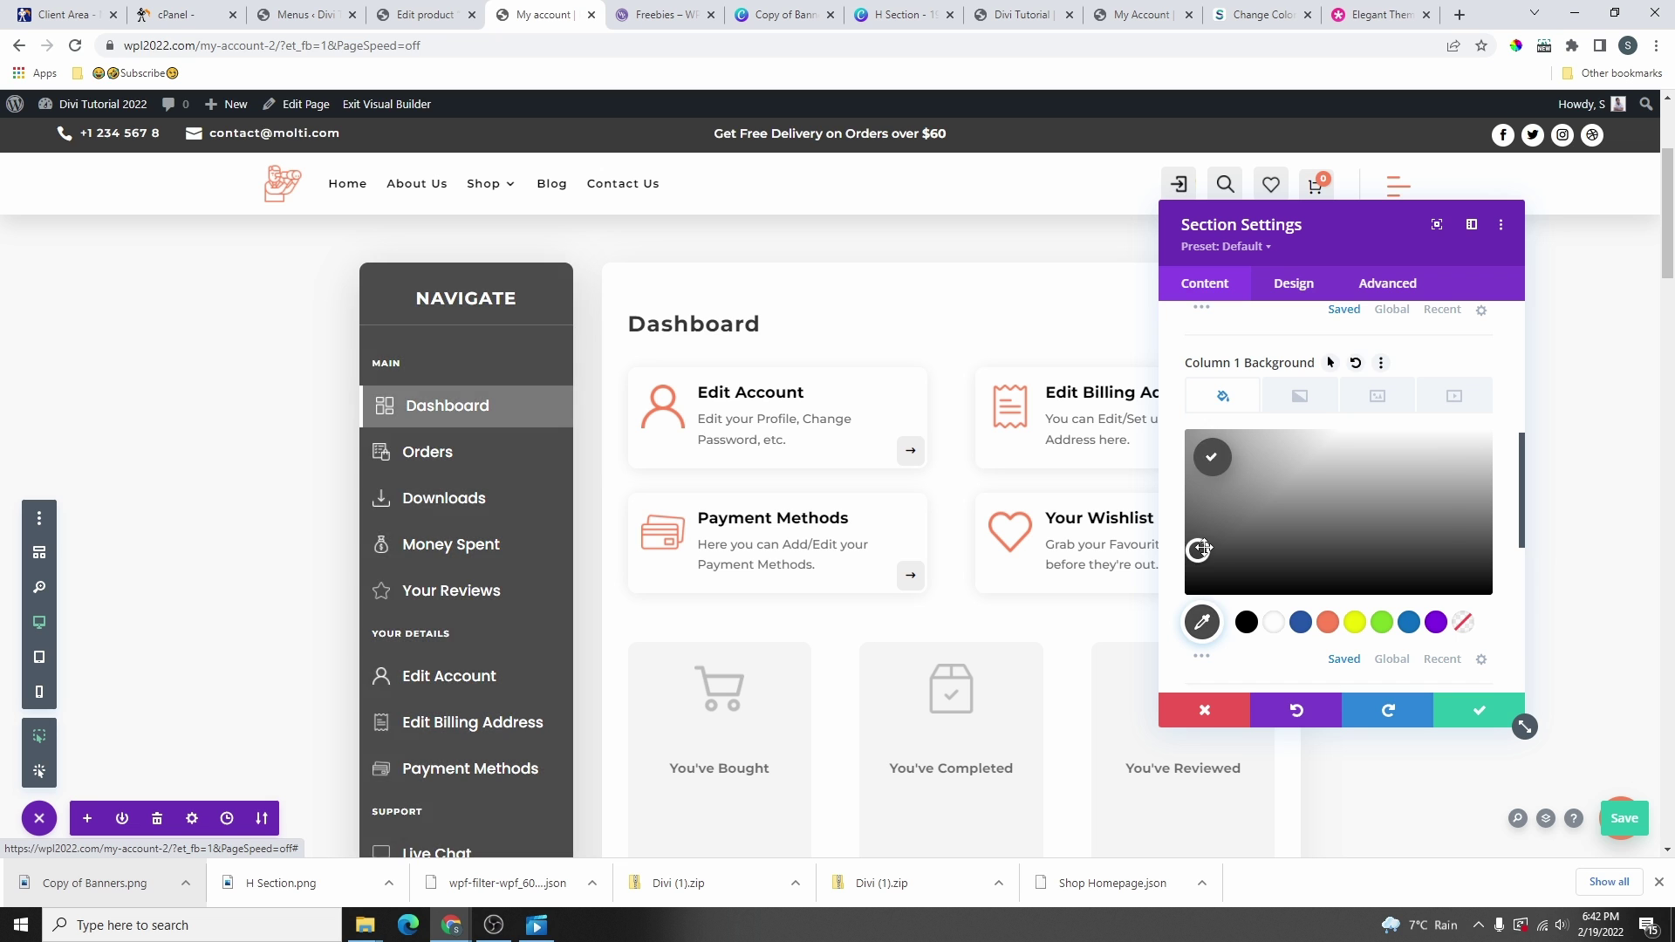
{"action": "left_click", "coordinate": [1211, 456]}
{"action": "left_click", "coordinate": [1279, 452]}
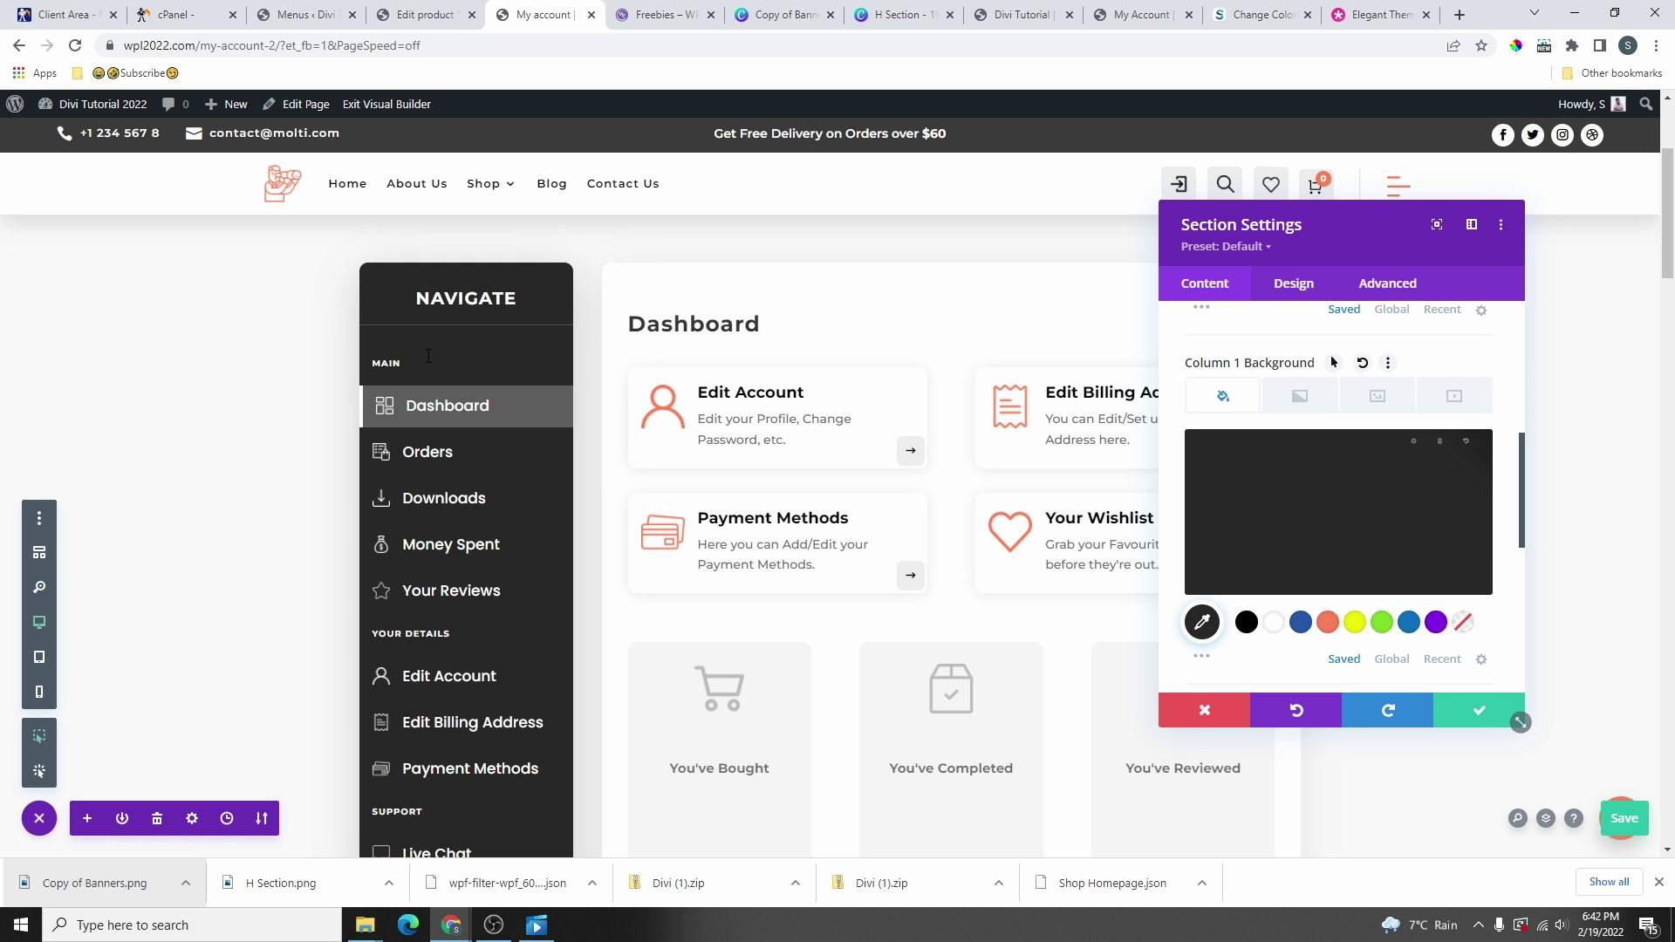
{"action": "scroll", "coordinate": [994, 614], "scroll_direction": "down", "scroll_amount": 5}
{"action": "scroll", "coordinate": [994, 615], "scroll_direction": "down", "scroll_amount": 5}
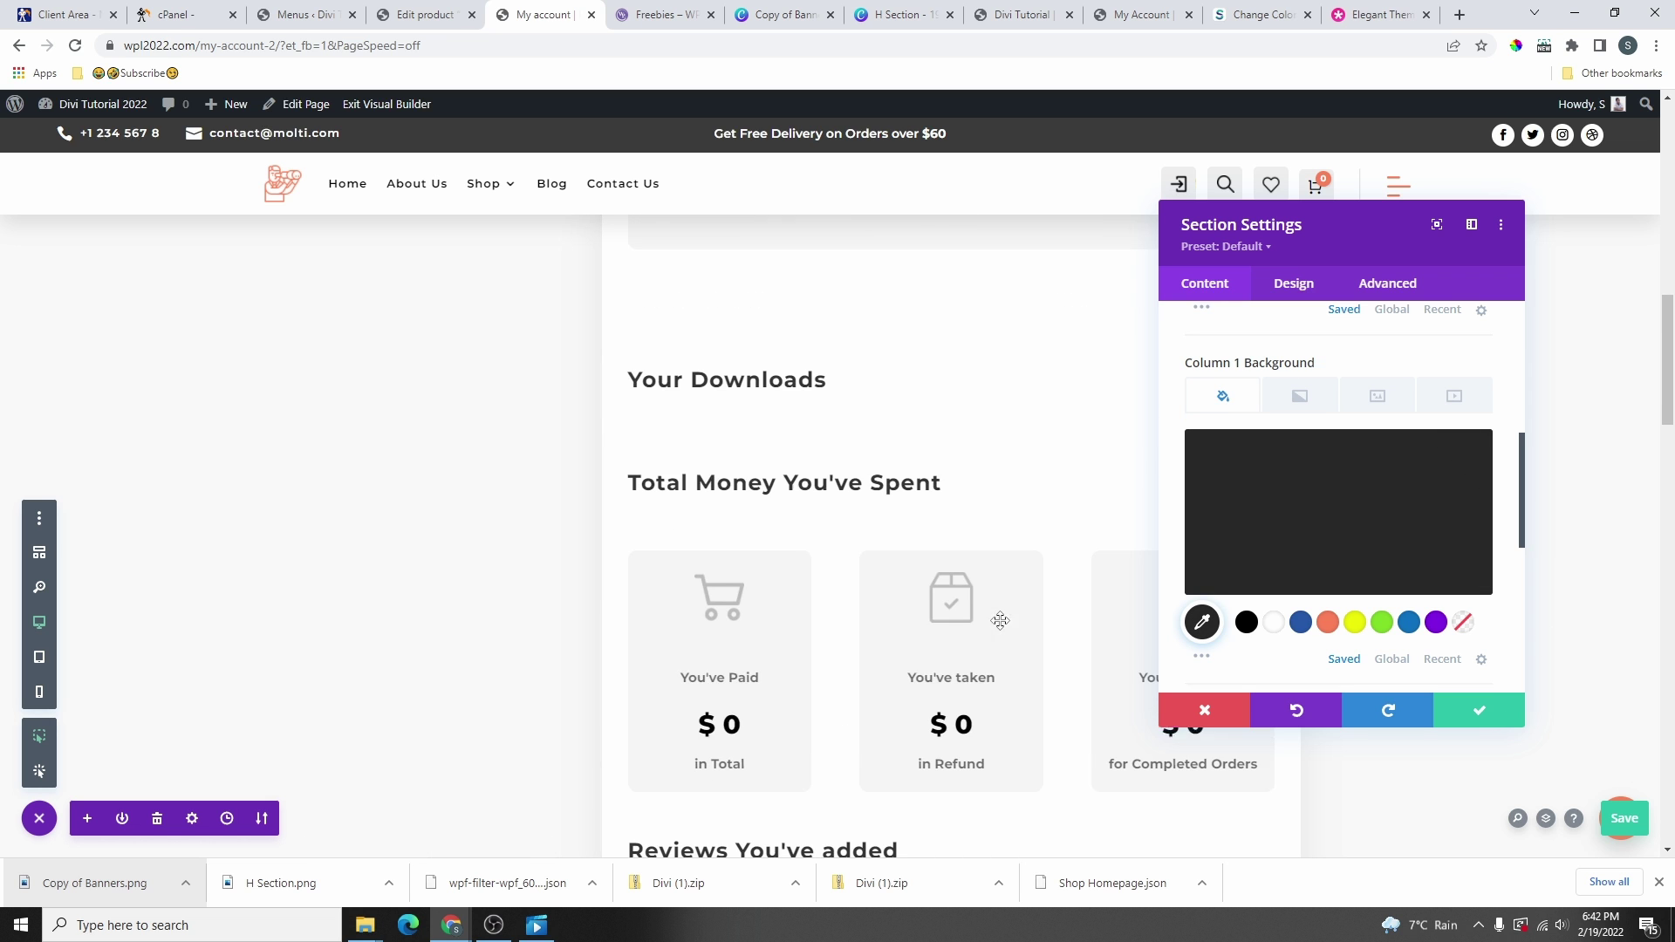
{"action": "left_click", "coordinate": [1476, 711]}
- Replace the image above Advanced Ticketing Support with the blue team illustration from the media library, then save the page
{"action": "scroll", "coordinate": [933, 622], "scroll_direction": "up", "scroll_amount": 5}
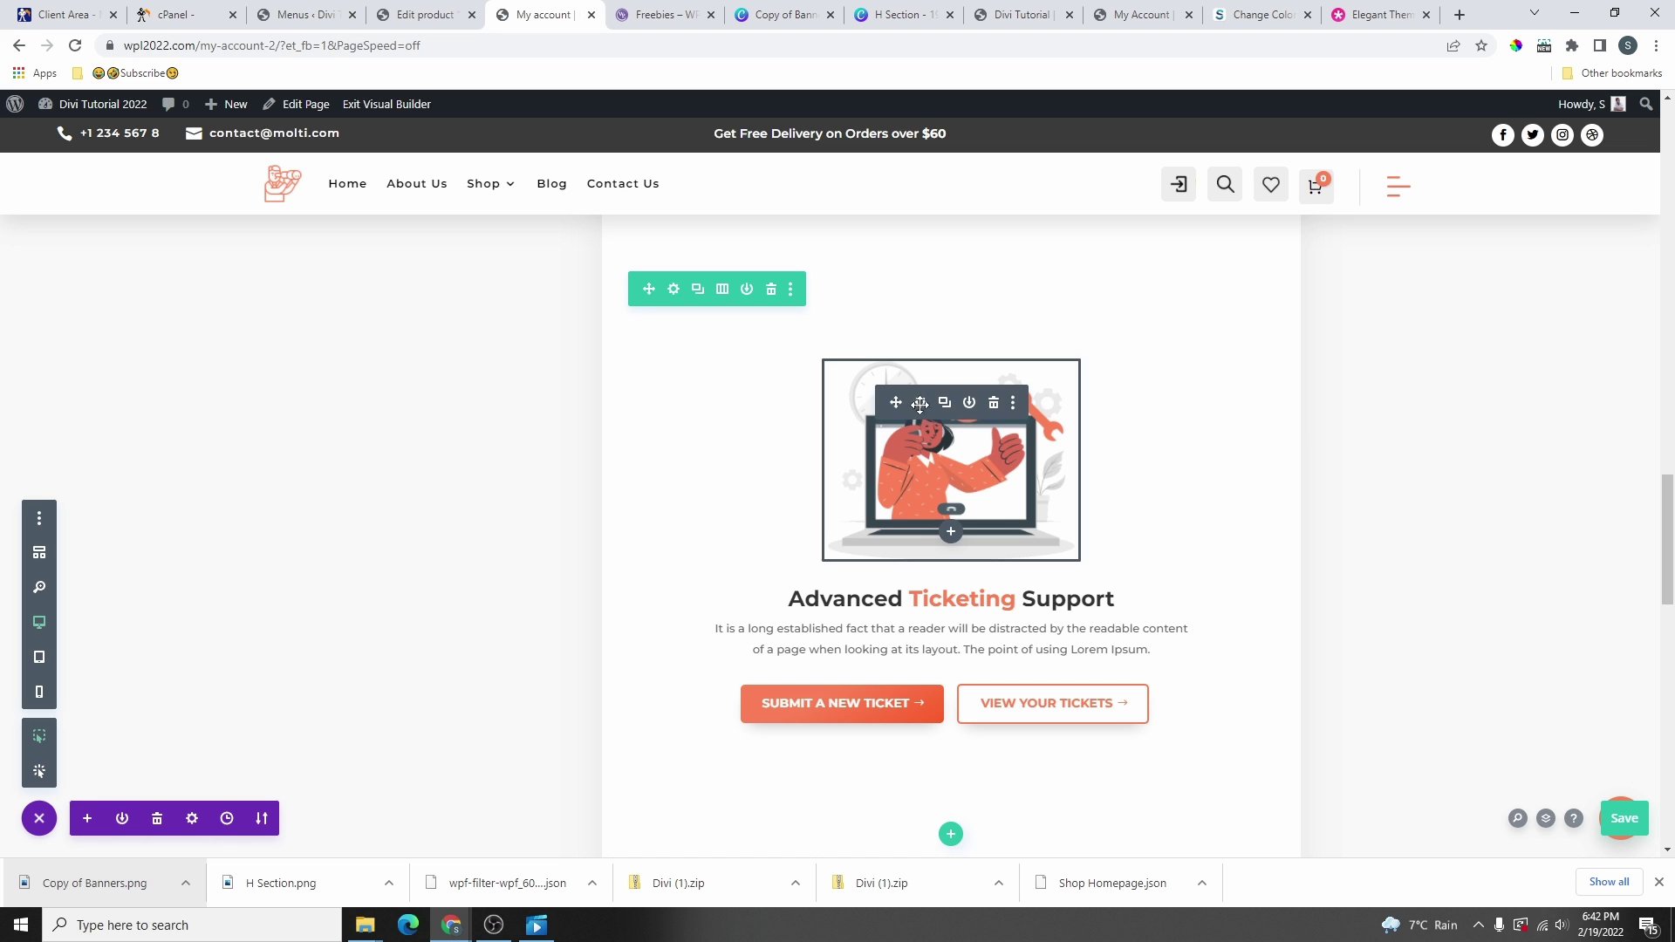
{"action": "left_click", "coordinate": [919, 404]}
{"action": "left_click", "coordinate": [1350, 489]}
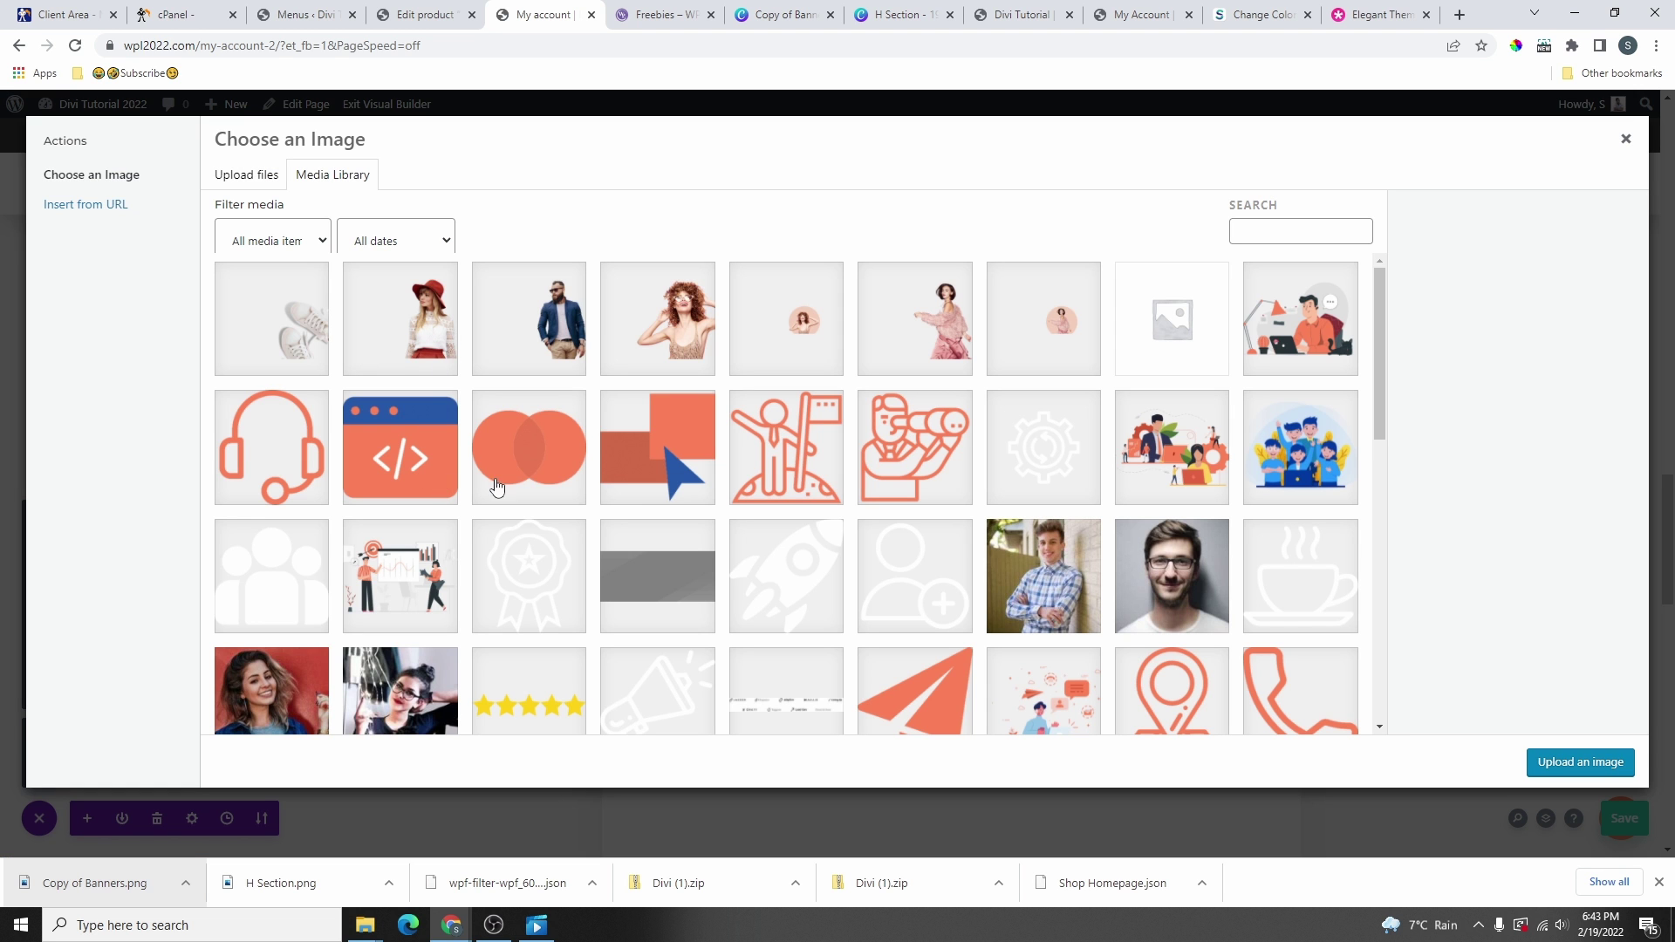
{"action": "scroll", "coordinate": [1191, 453], "scroll_direction": "down", "scroll_amount": 1}
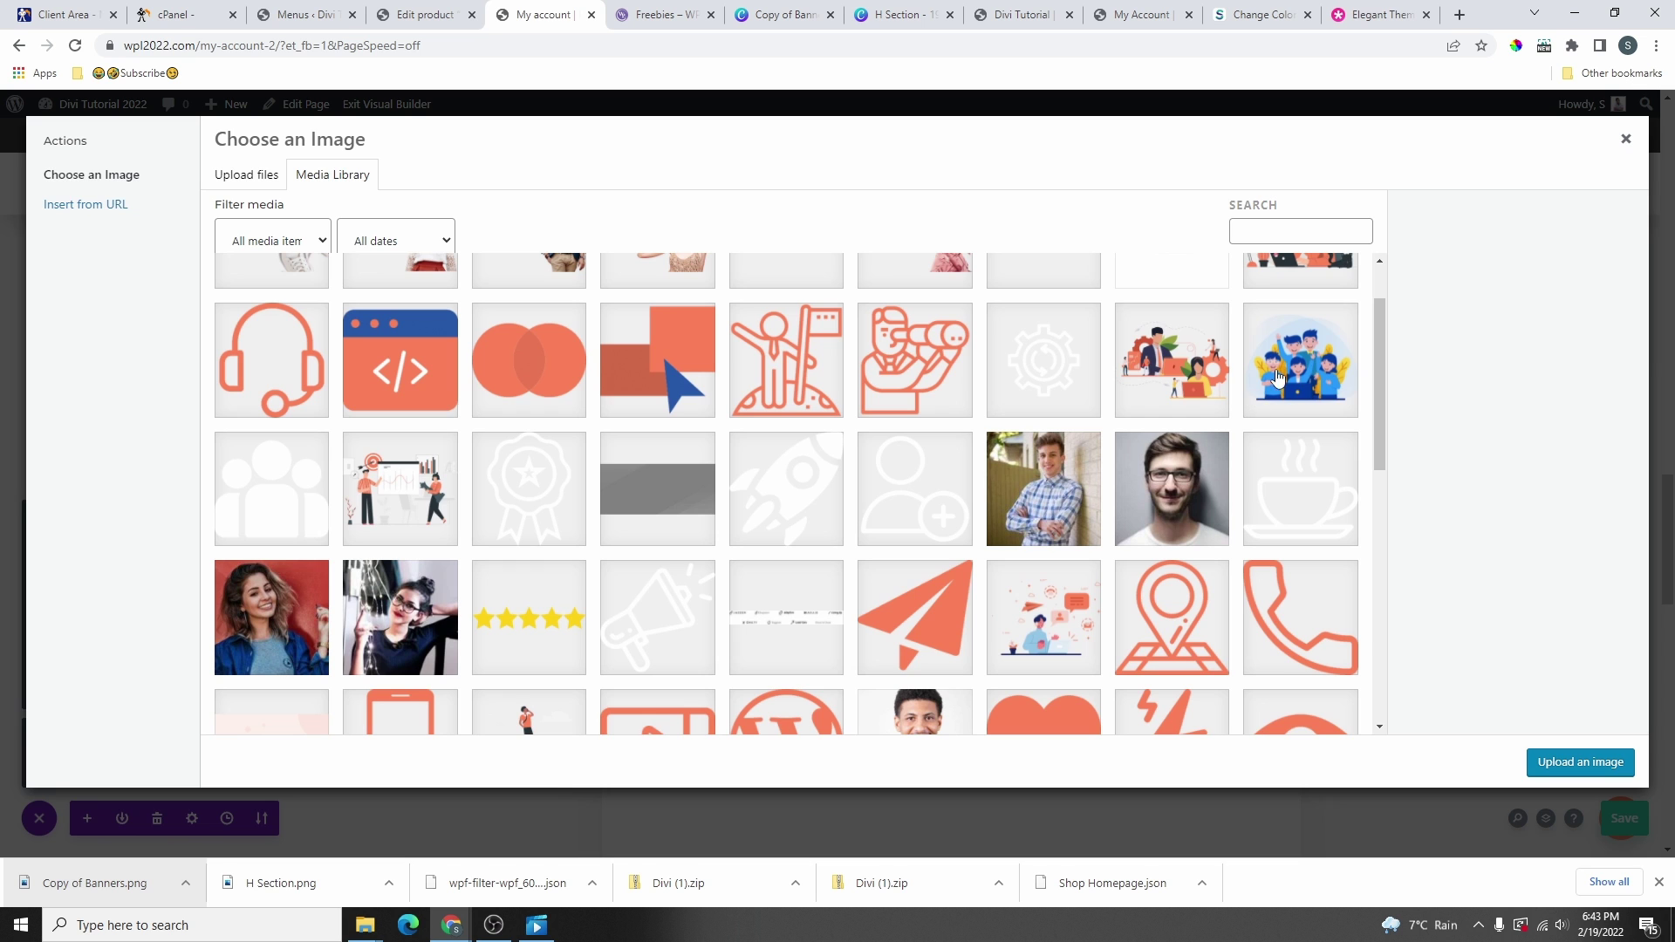
{"action": "left_click", "coordinate": [1300, 362]}
{"action": "left_click", "coordinate": [1580, 762]}
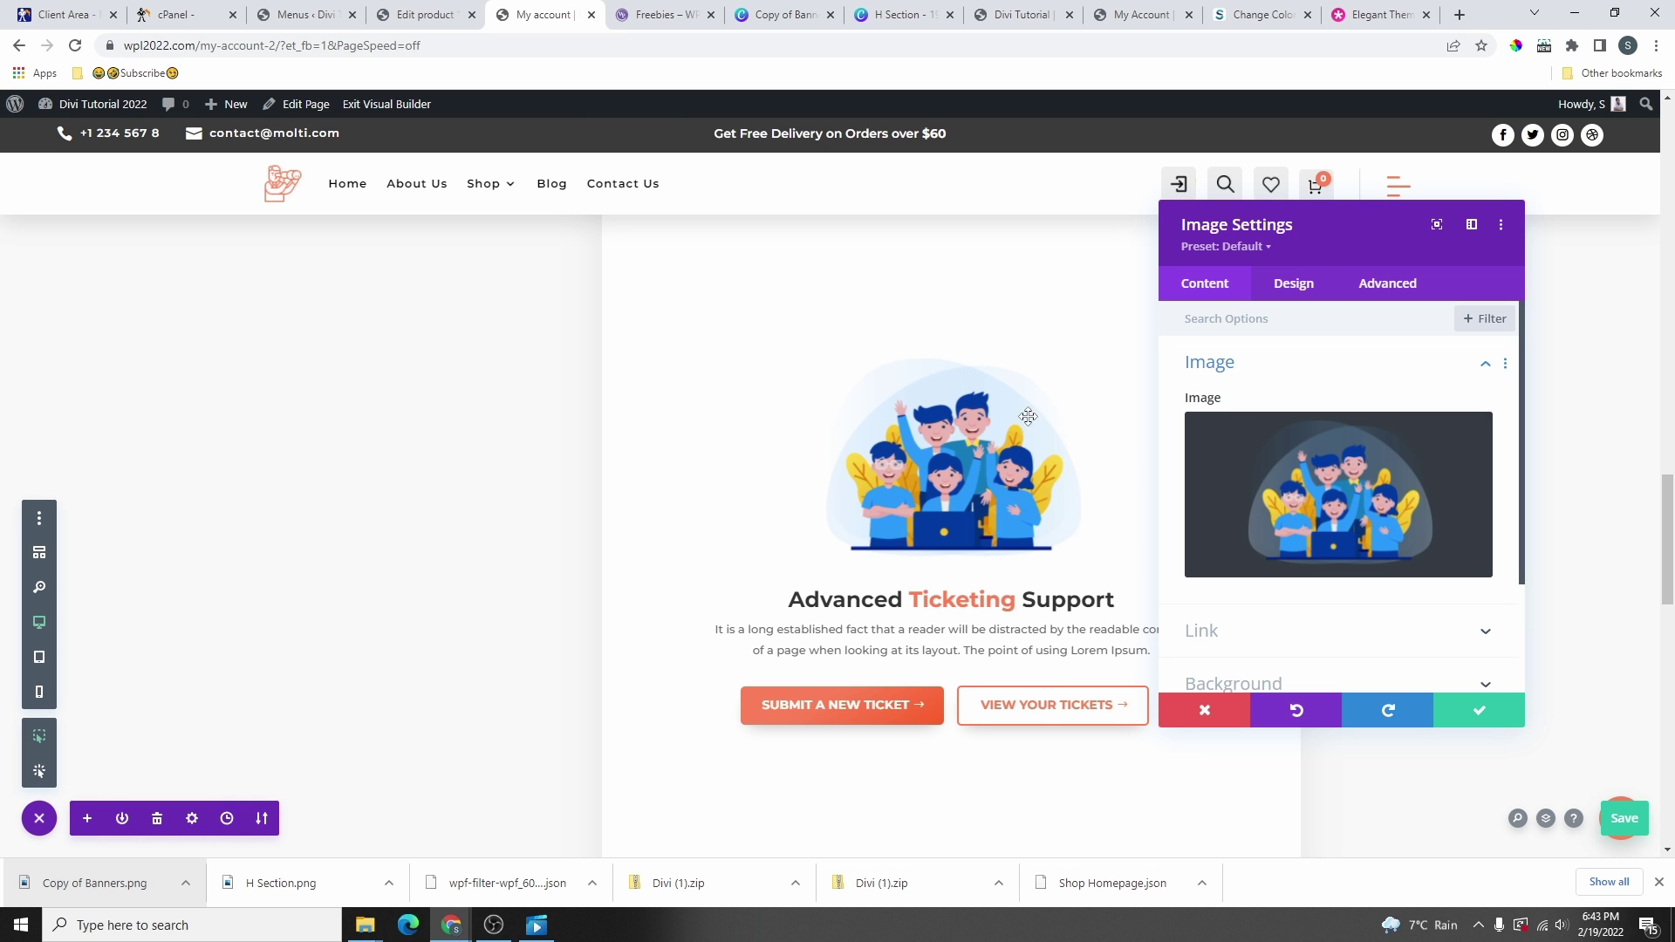
{"action": "left_click", "coordinate": [1479, 709]}
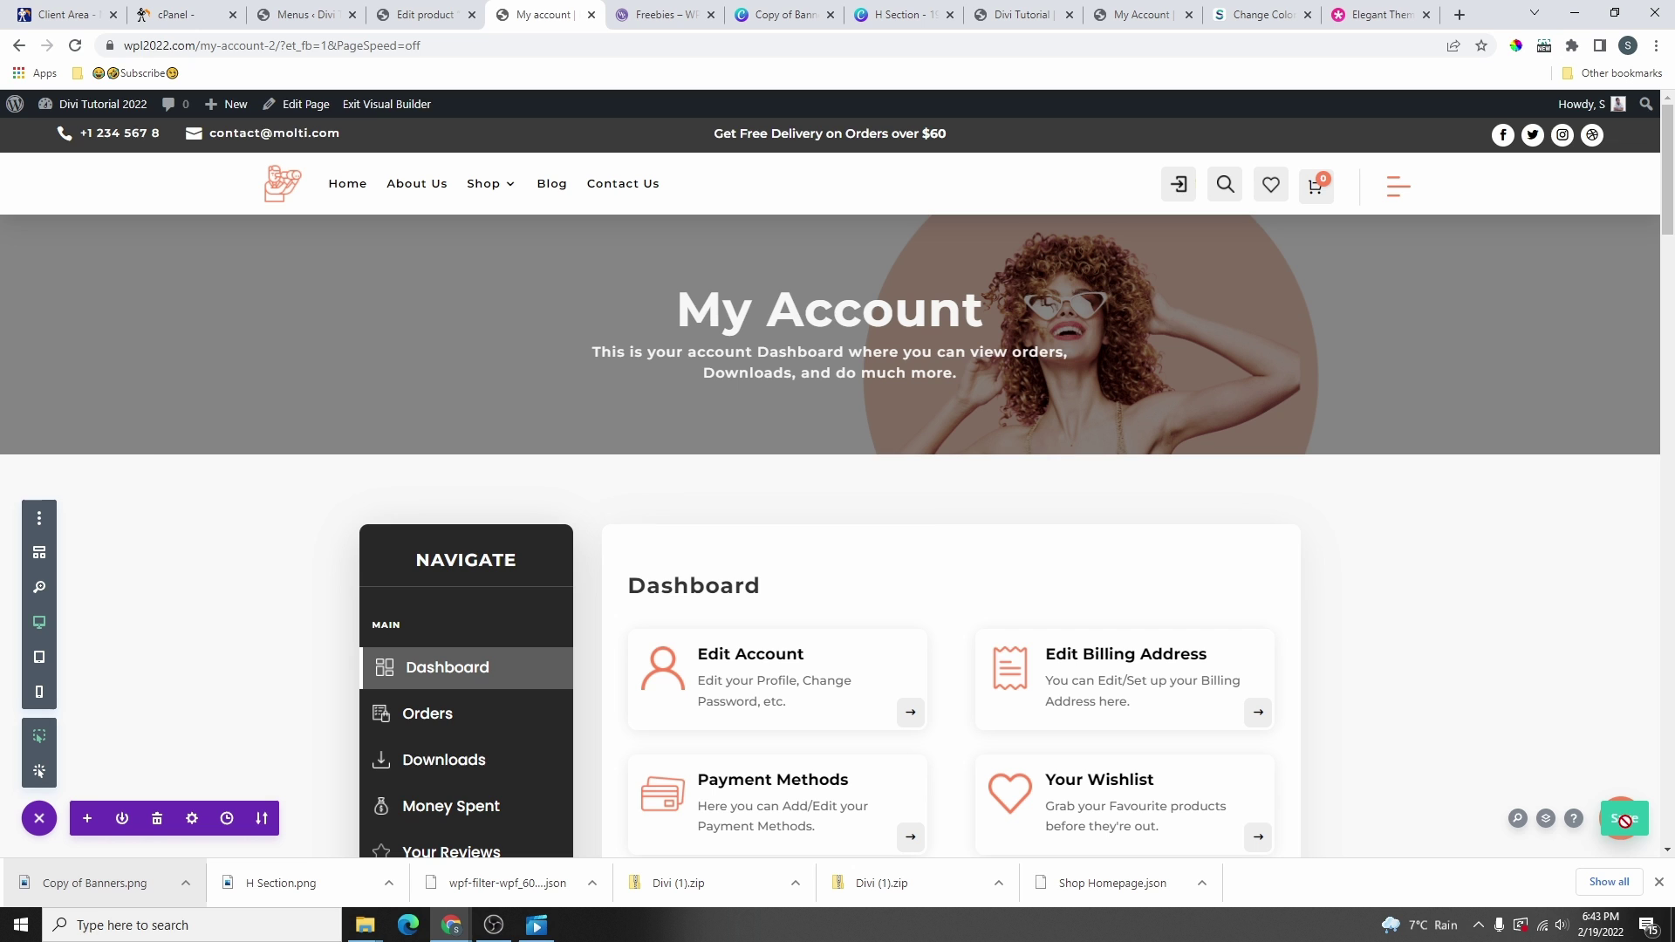
- Exit the visual builder and open the shop's Login / Register page
{"action": "left_click", "coordinate": [386, 104]}
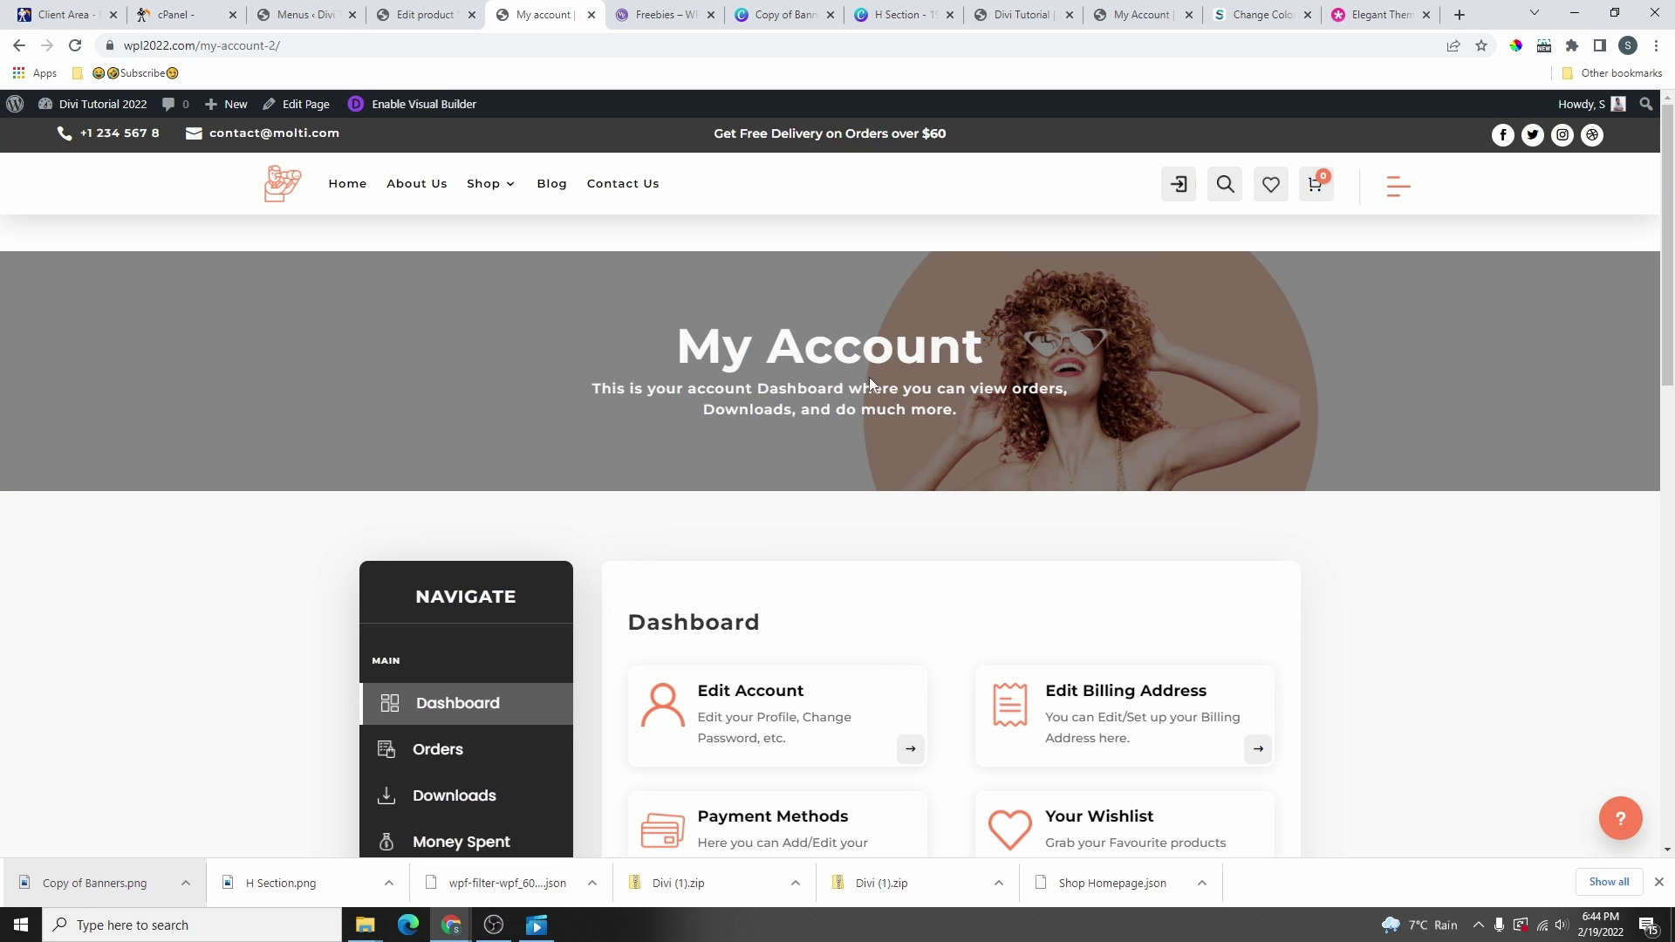
{"action": "mouse_move", "coordinate": [498, 219]}
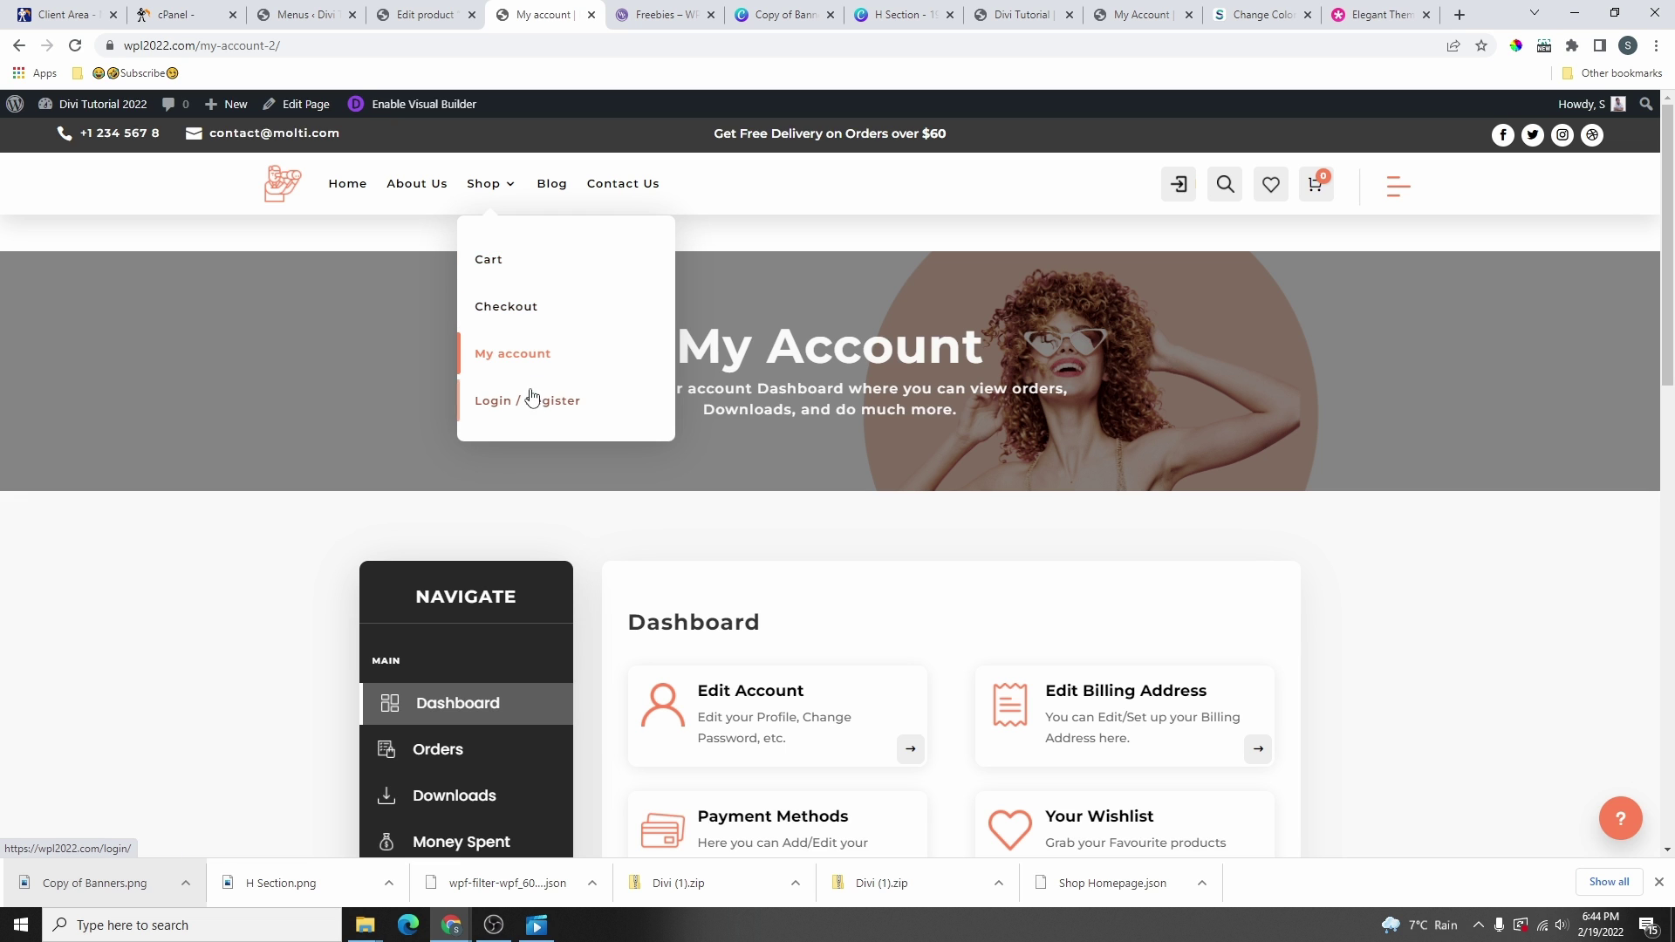
{"action": "left_click", "coordinate": [646, 428]}
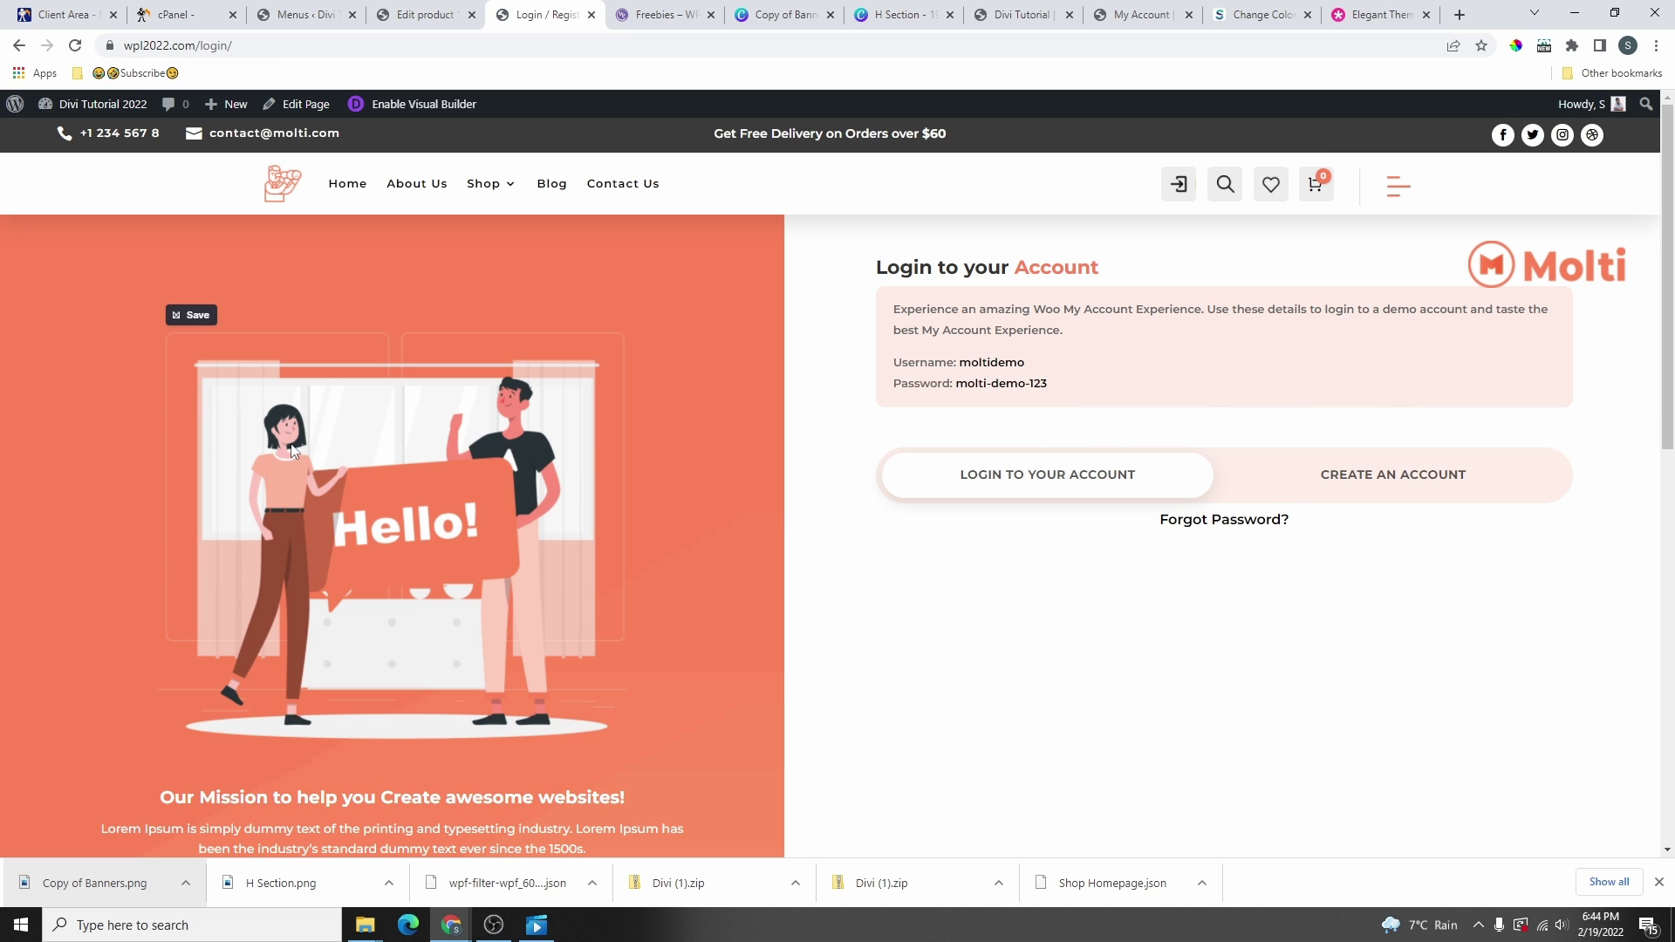
- Look over the Login / Register page and enable the visual builder on it
{"action": "scroll", "coordinate": [831, 578], "scroll_direction": "down", "scroll_amount": 3}
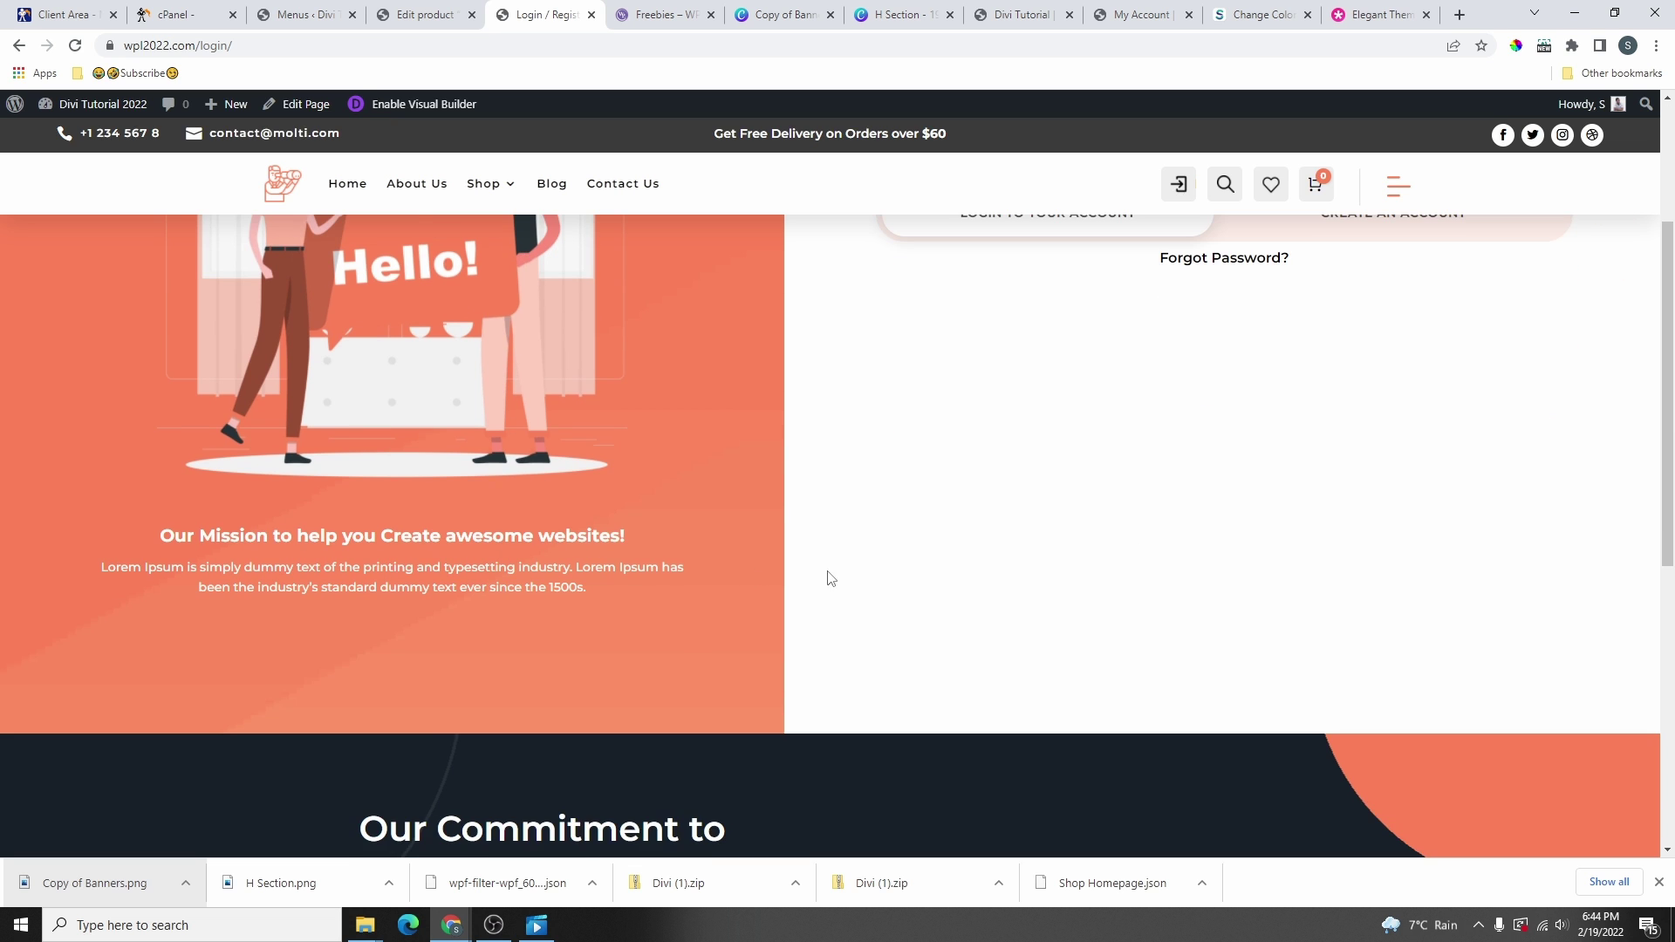
{"action": "scroll", "coordinate": [855, 566], "scroll_direction": "up", "scroll_amount": 3}
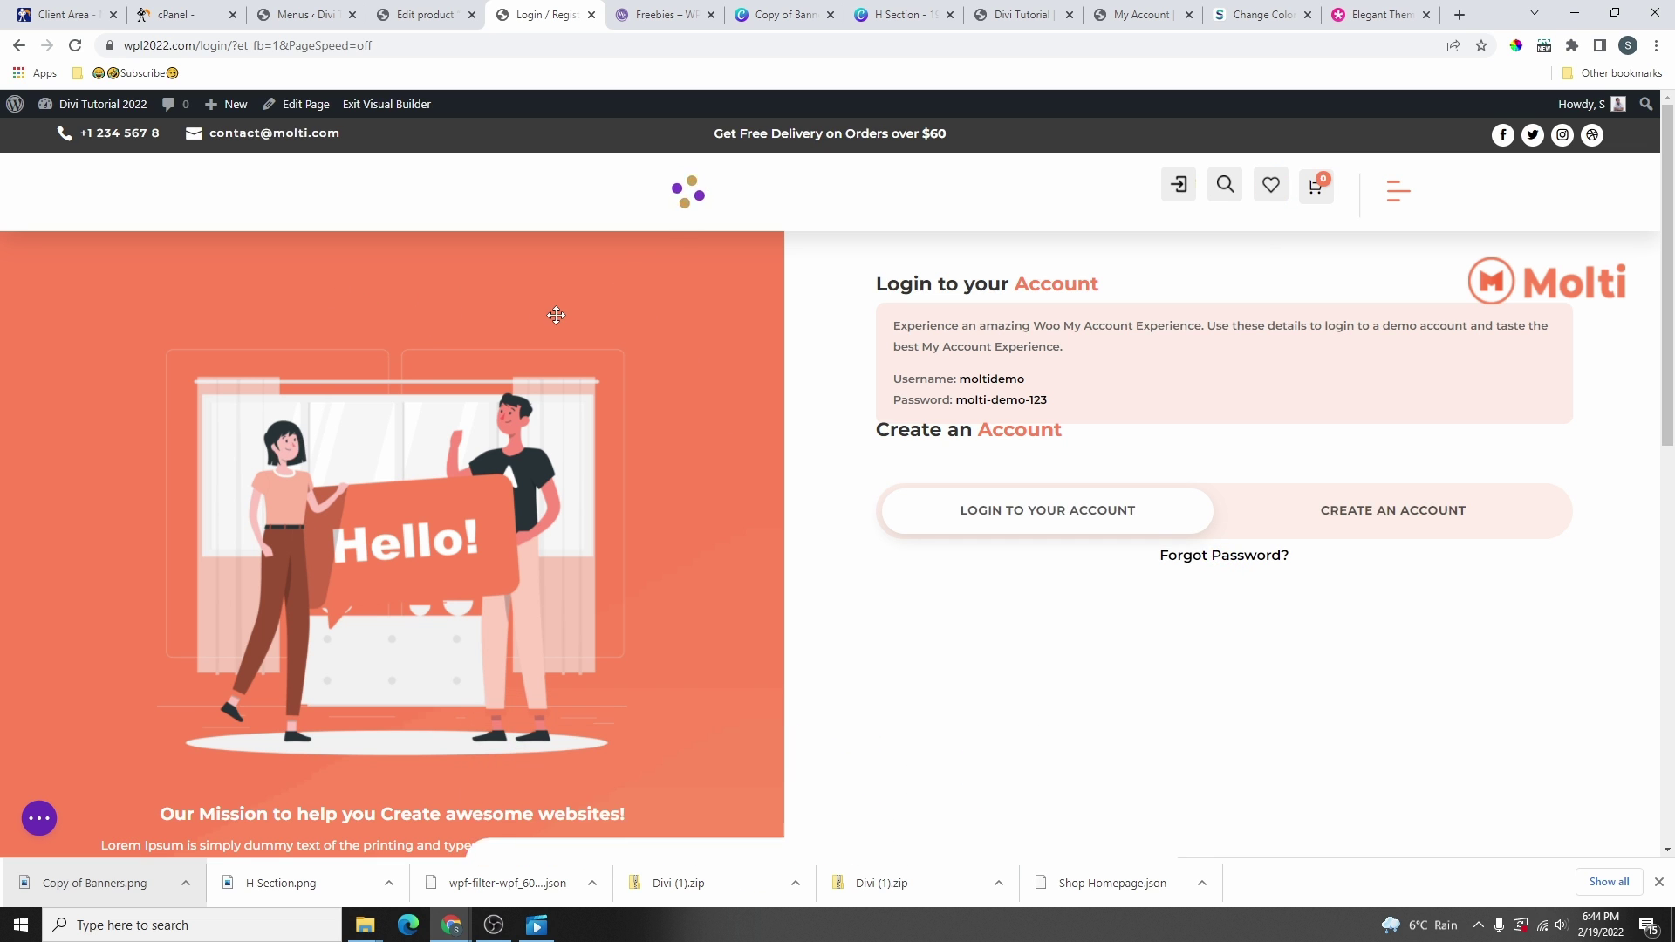
{"action": "scroll", "coordinate": [679, 360], "scroll_direction": "down", "scroll_amount": 3}
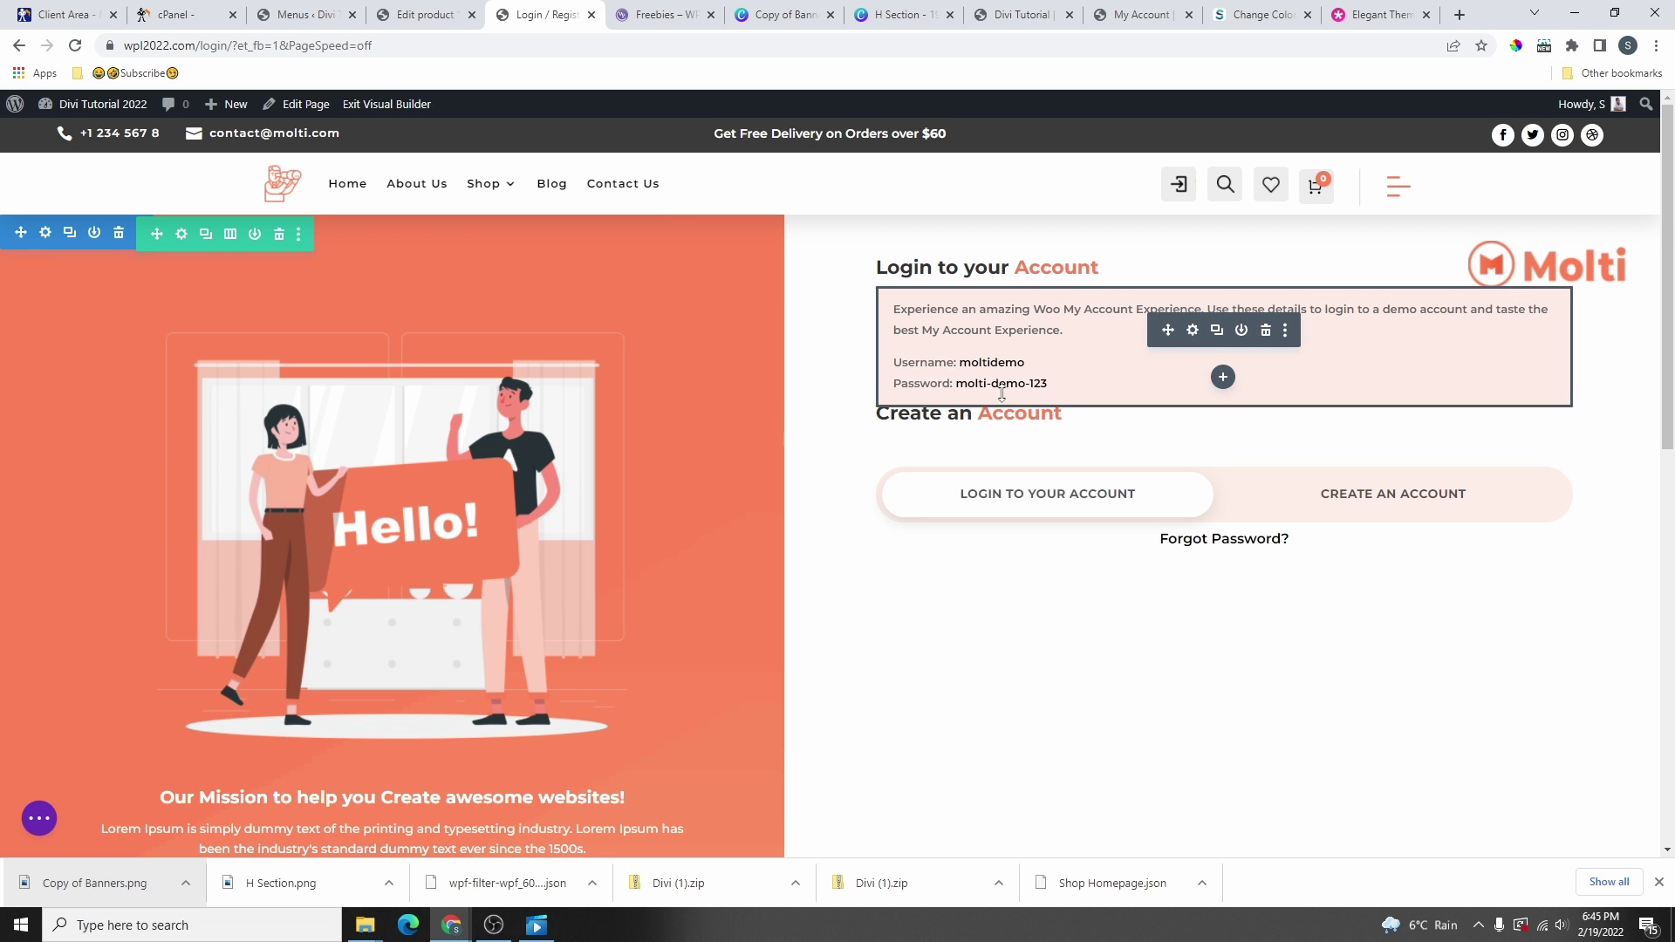
- Delete the demo login sentence and the username and password lines from the login text box, and save the text settings
{"action": "left_click", "coordinate": [1190, 339]}
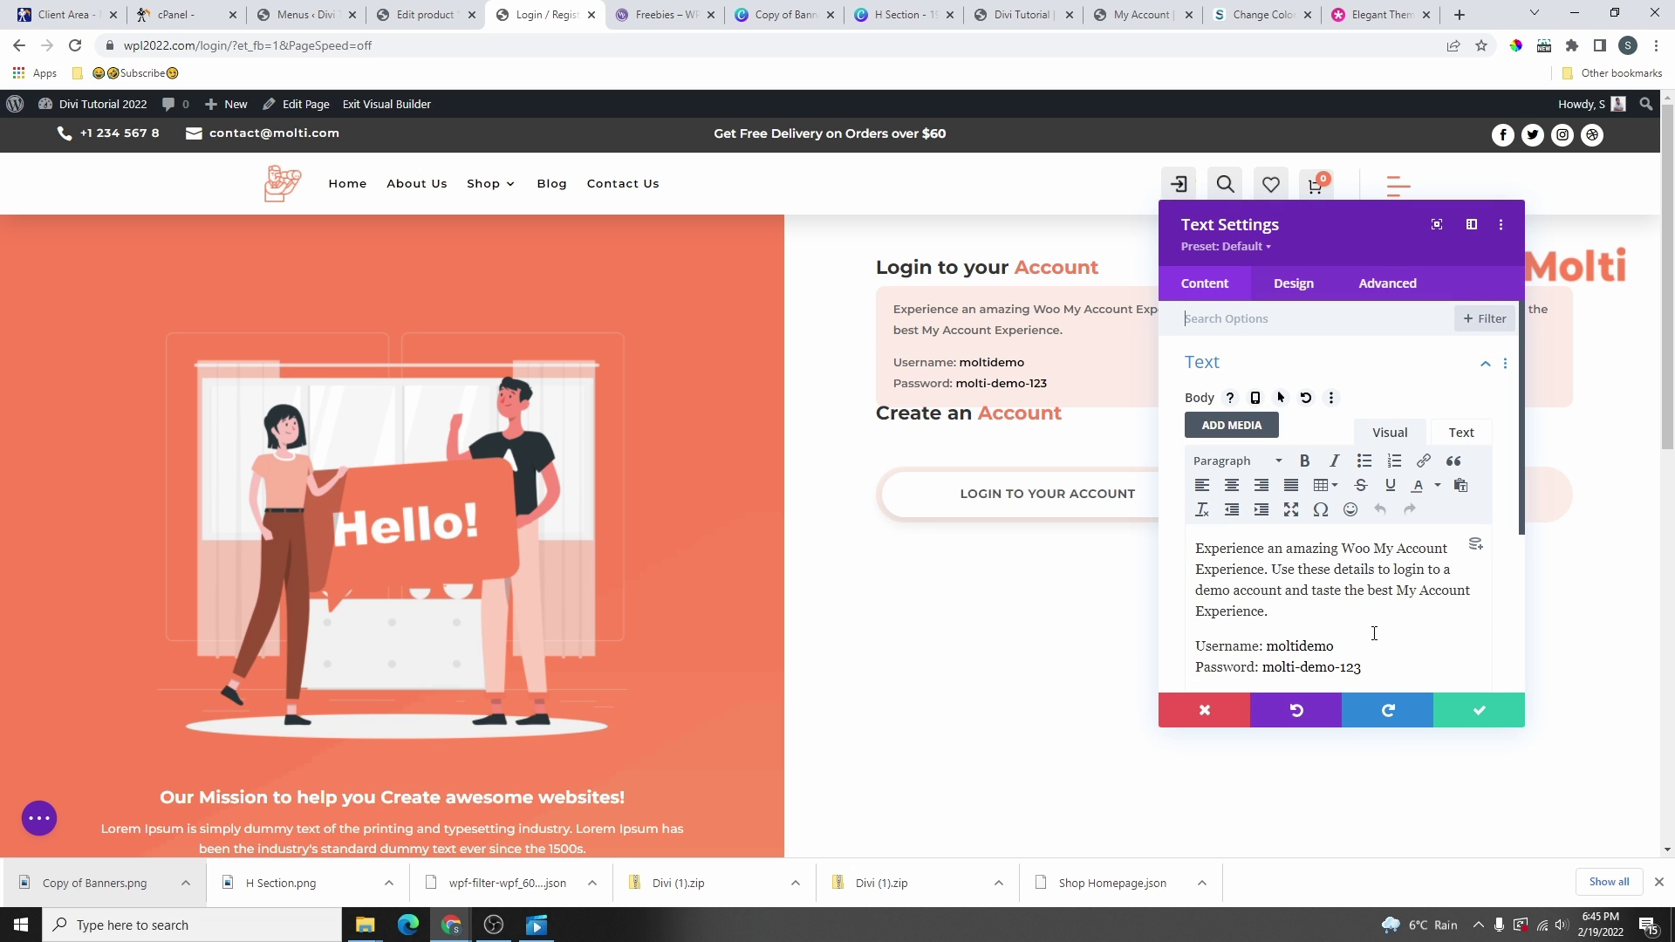
{"action": "left_click_drag", "start_coordinate": [1276, 571], "coordinate": [1375, 668]}
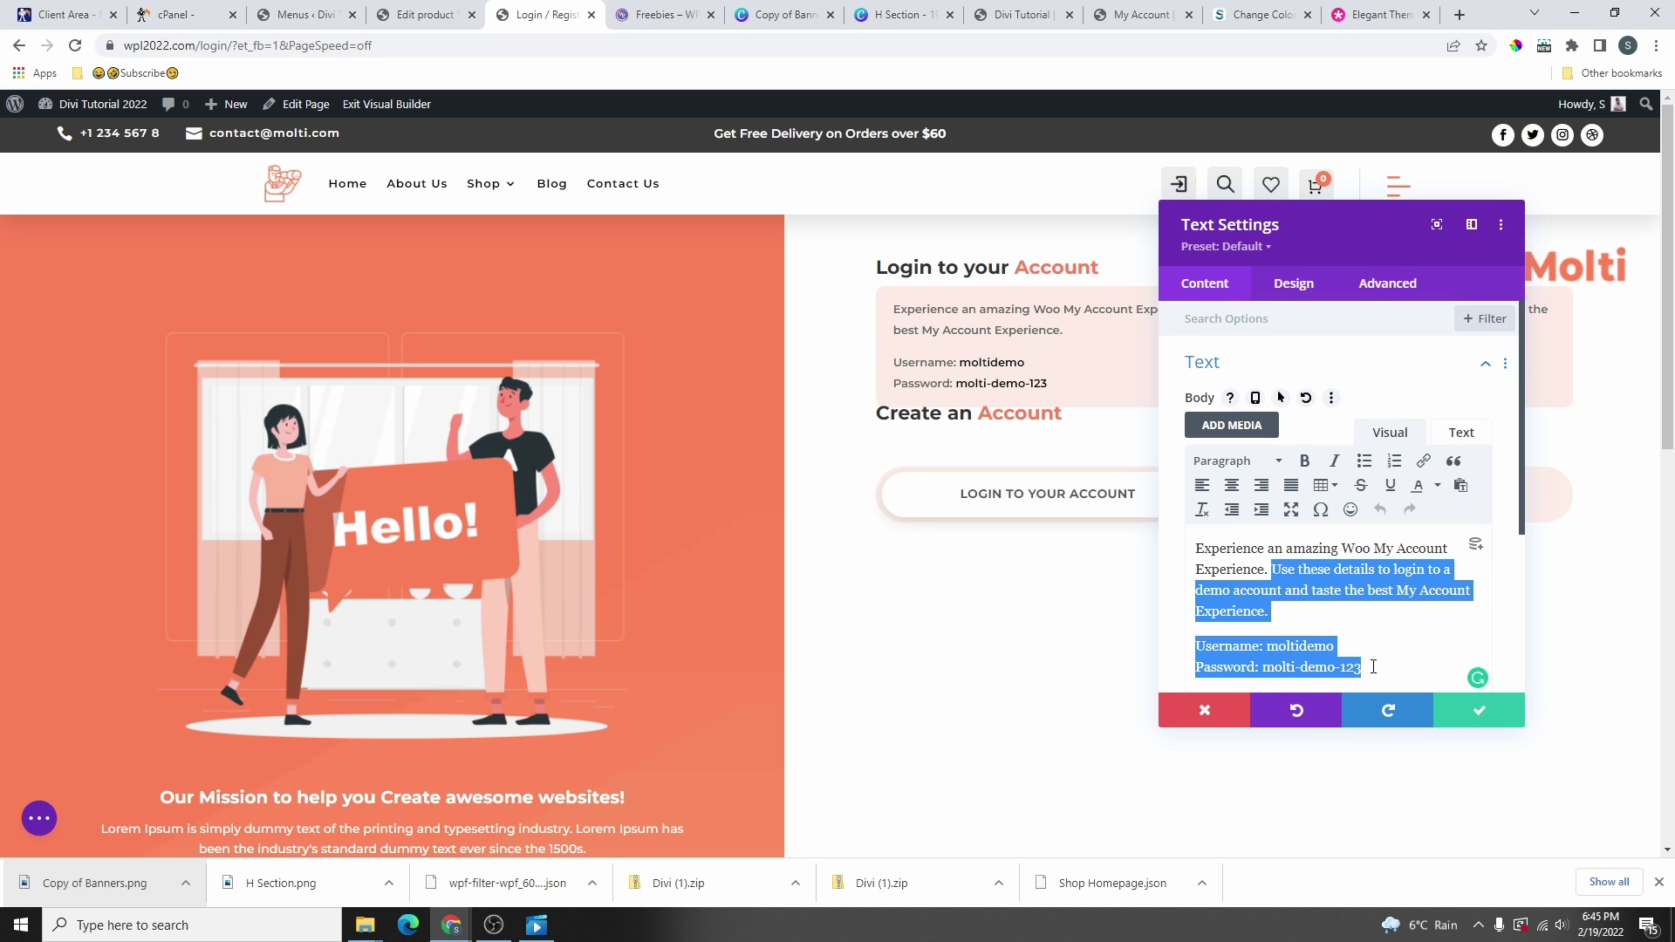
{"action": "key", "text": "BackSpace"}
{"action": "left_click", "coordinate": [1479, 710]}
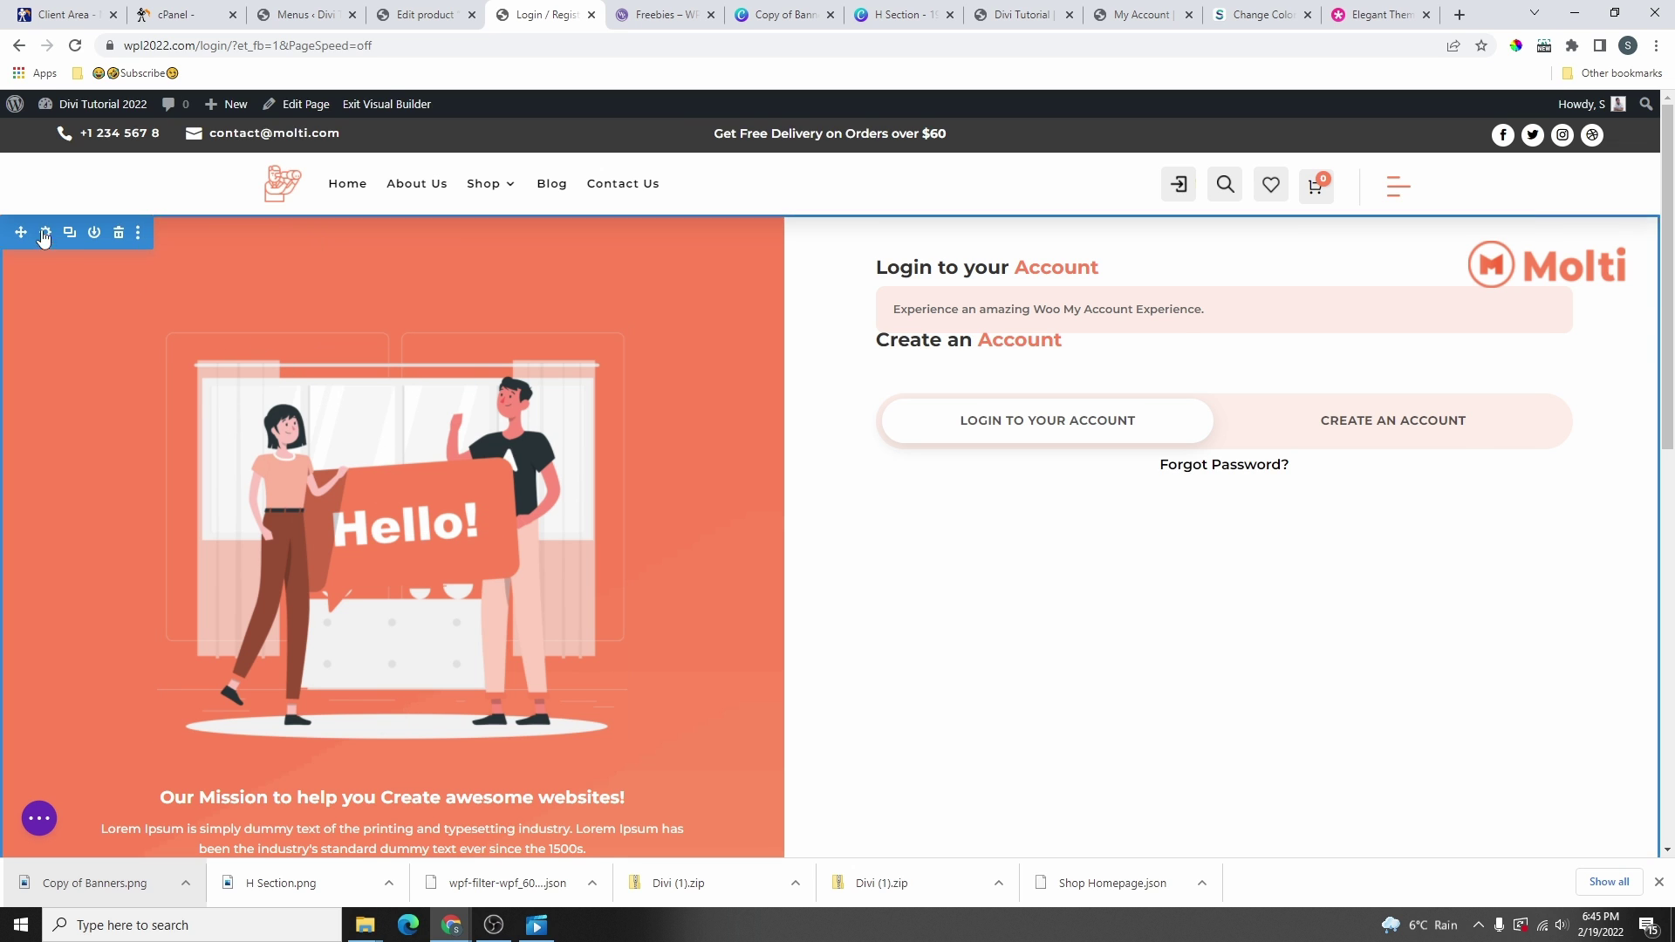
- Set the background of the Hello! illustration column to the dark grey global colour and save the column settings
{"action": "left_click", "coordinate": [182, 234]}
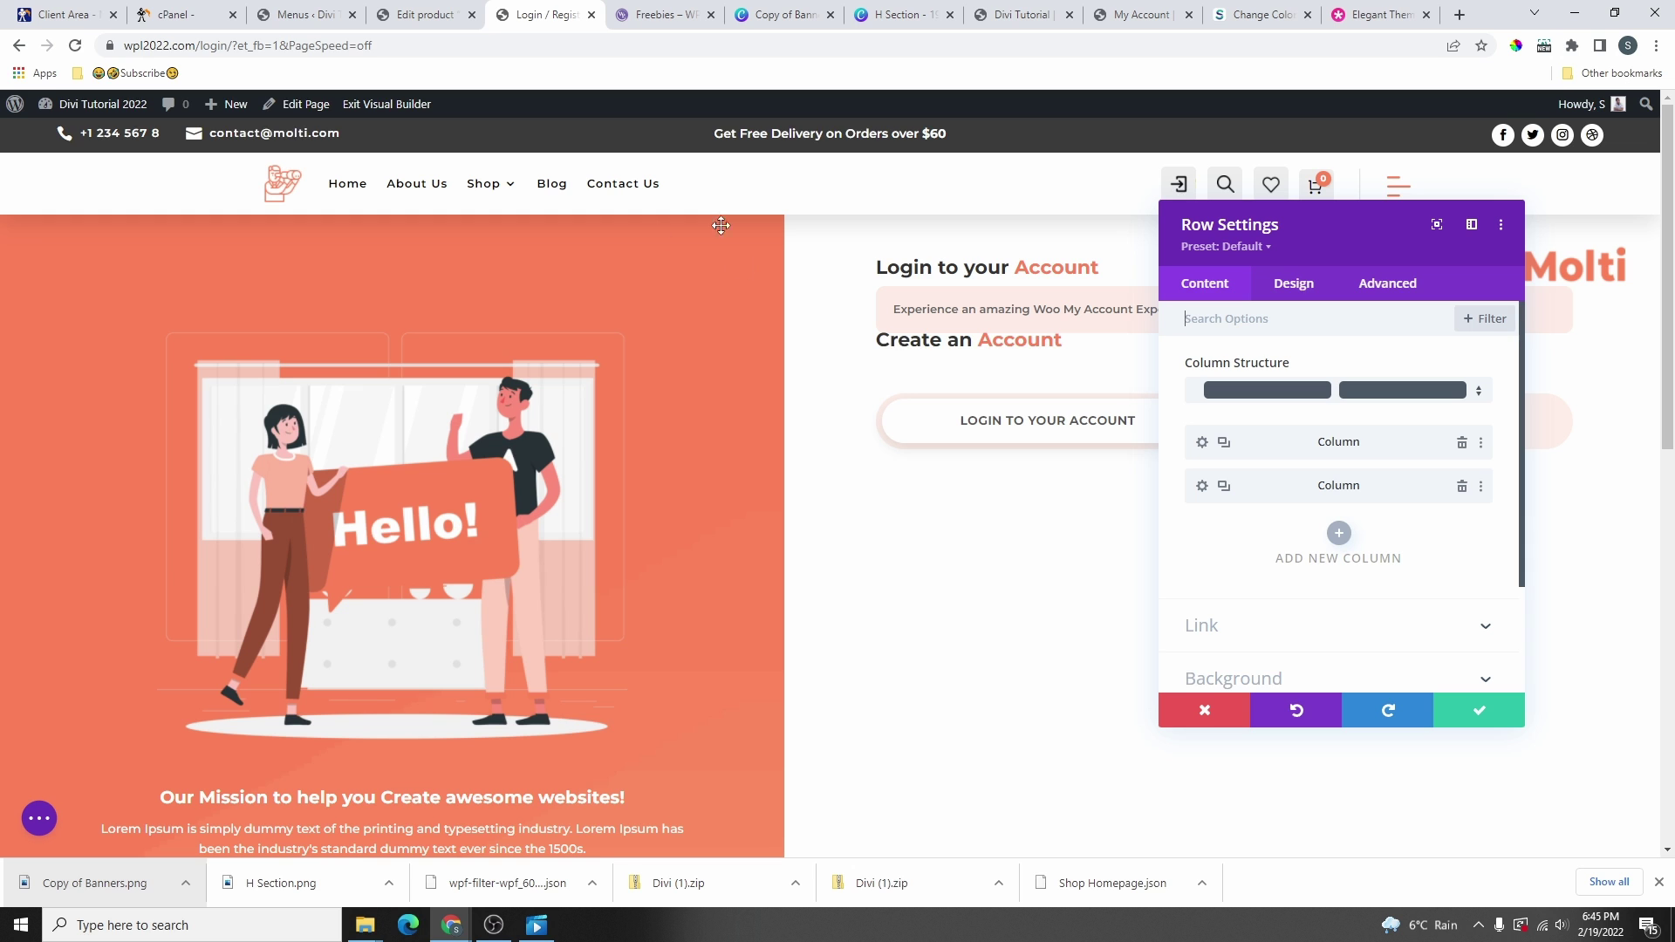
{"action": "left_click", "coordinate": [1201, 442]}
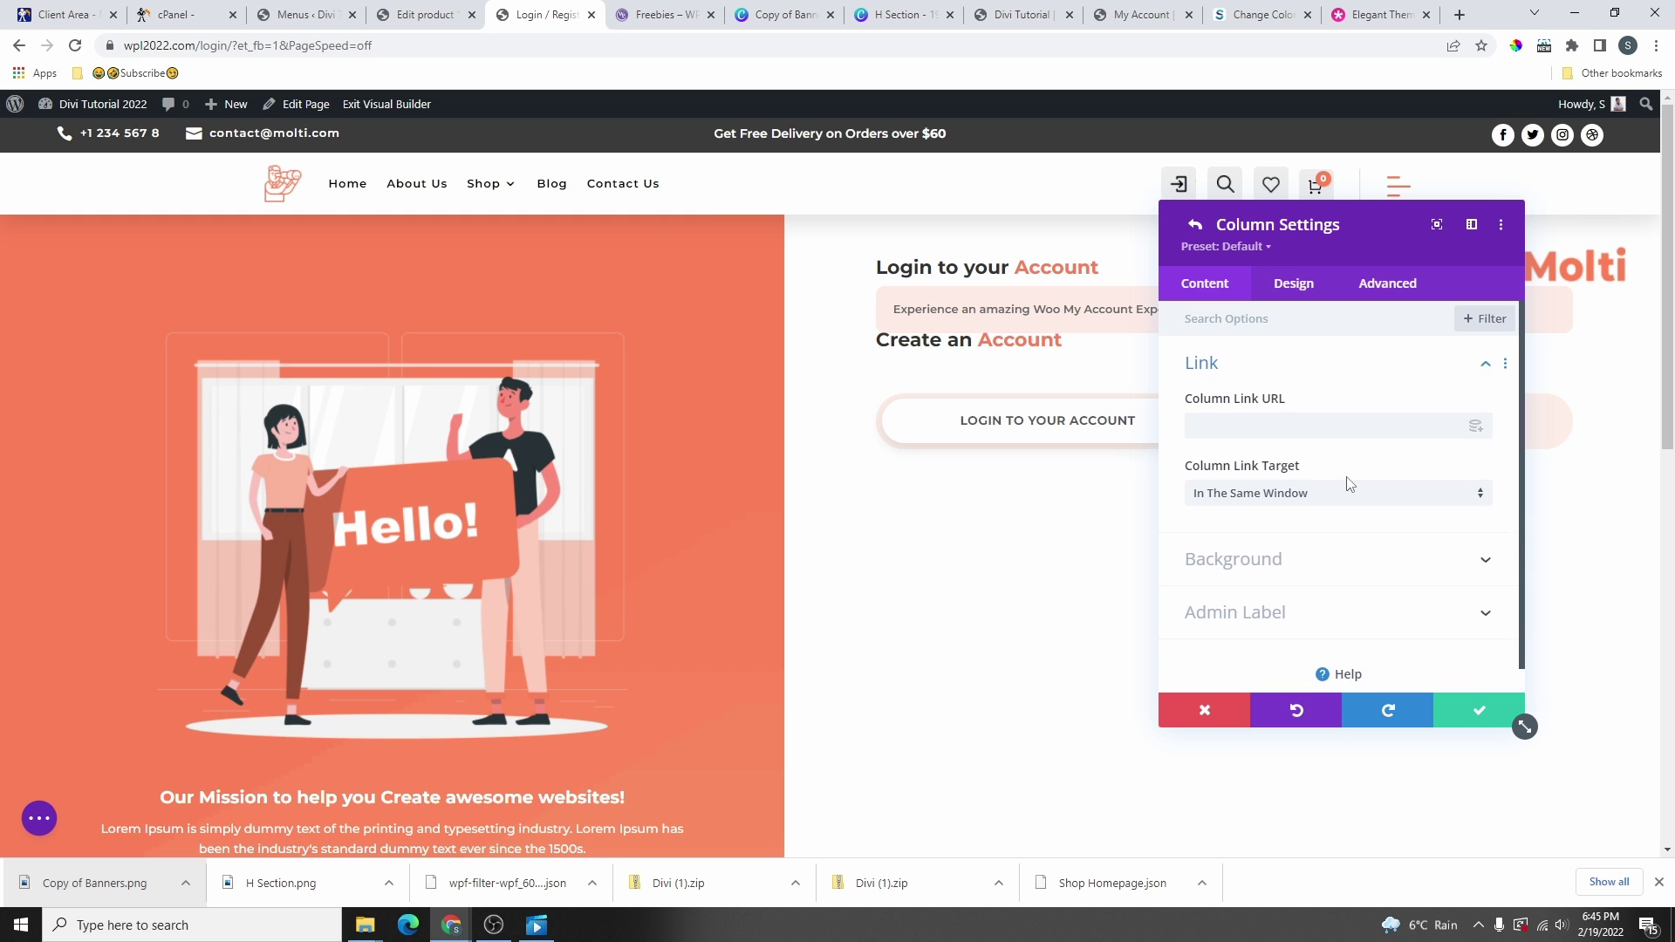
{"action": "left_click", "coordinate": [1381, 532]}
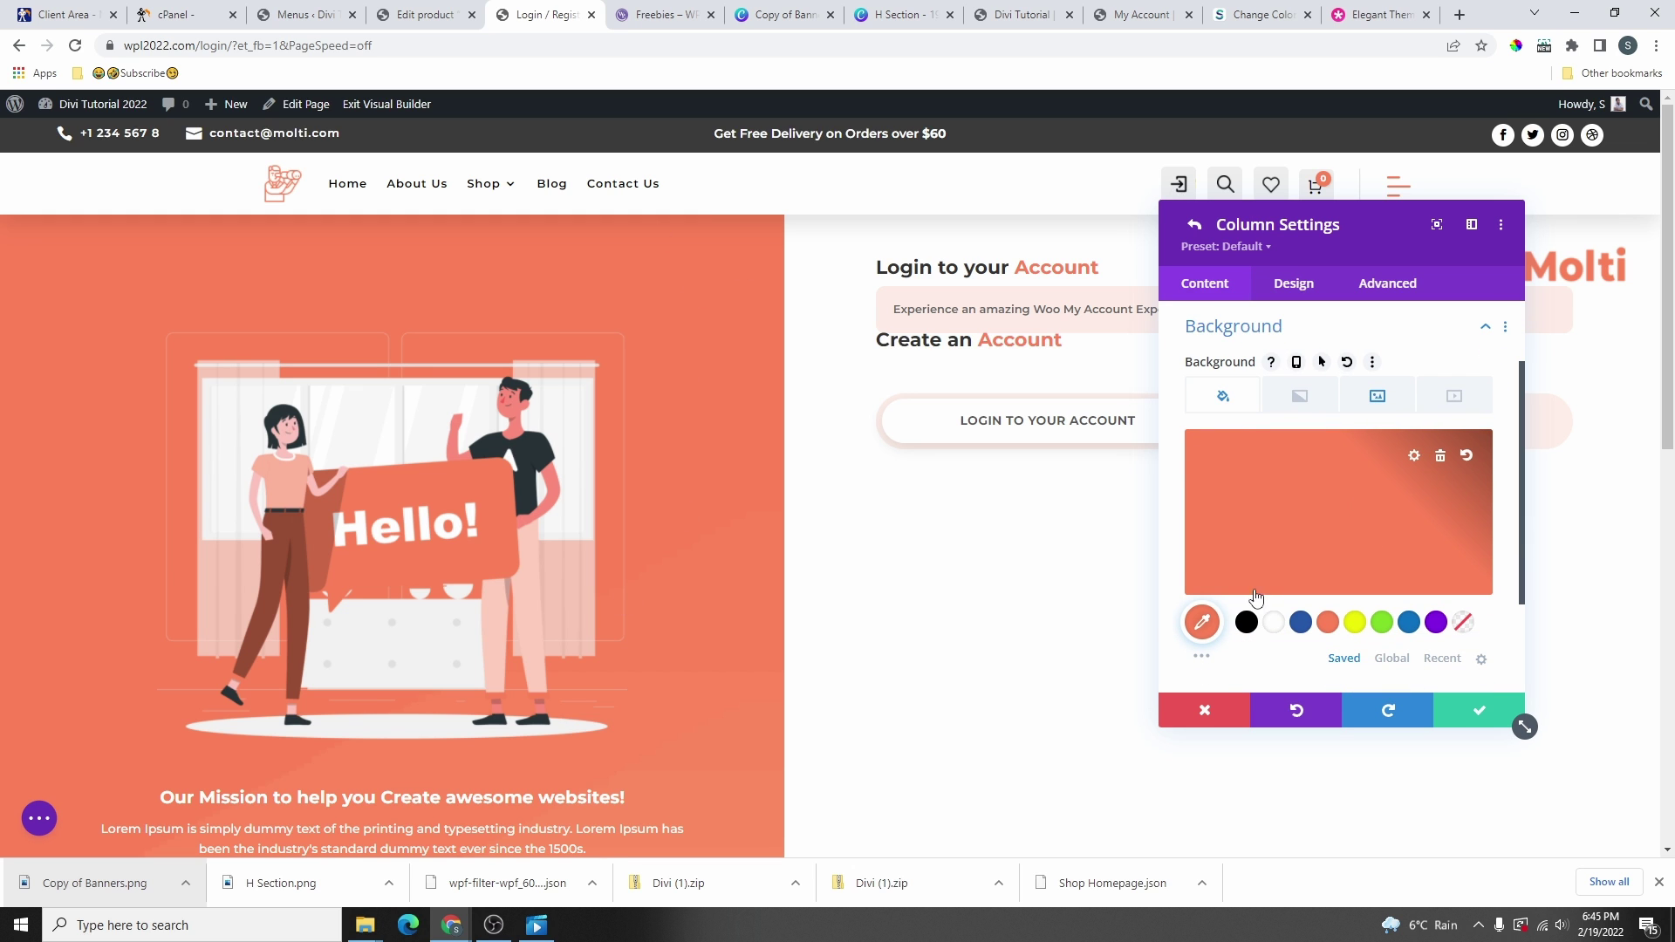
{"action": "left_click", "coordinate": [1391, 660]}
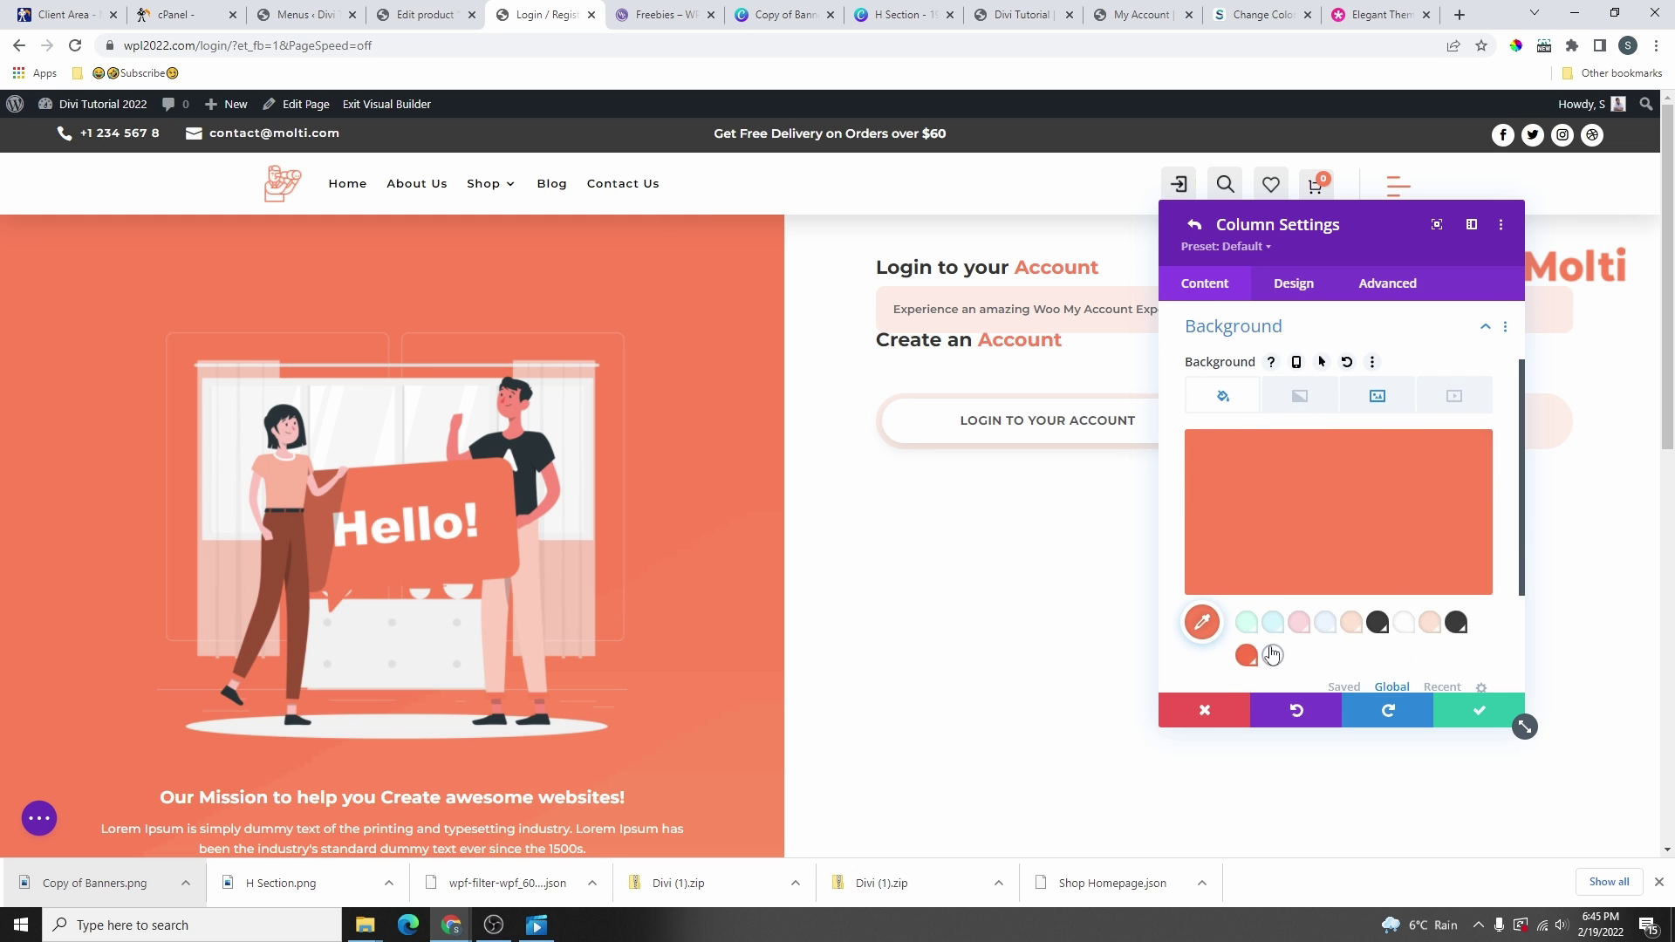
{"action": "left_click", "coordinate": [1351, 624]}
{"action": "scroll", "coordinate": [735, 384], "scroll_direction": "down", "scroll_amount": 4}
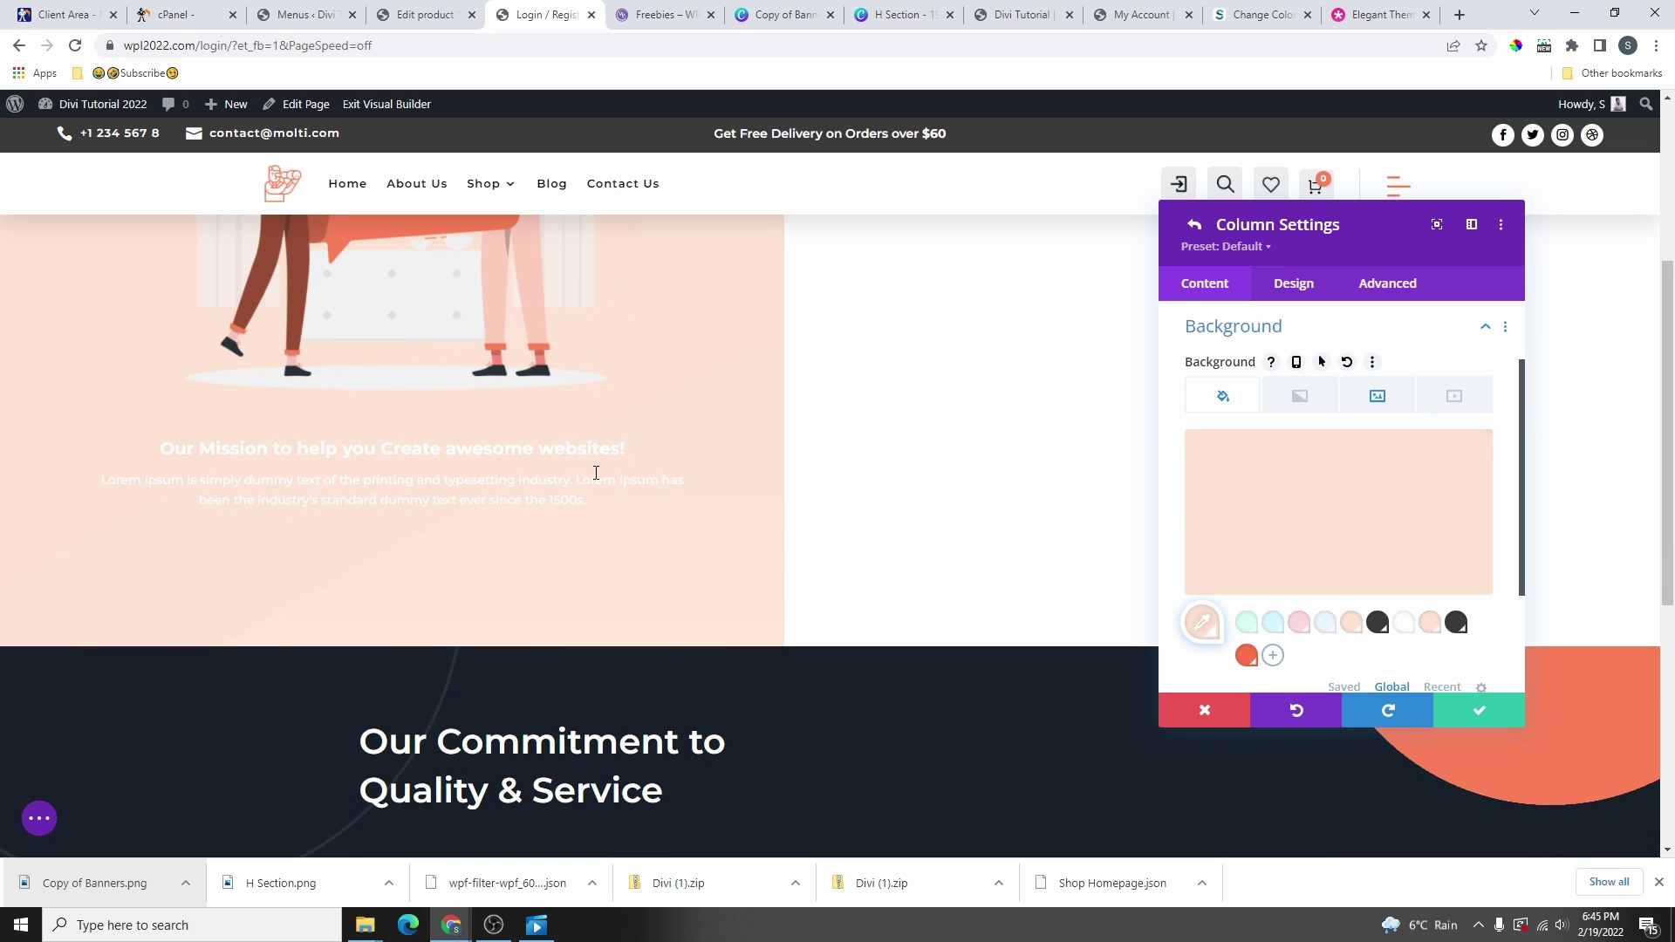
{"action": "scroll", "coordinate": [596, 472], "scroll_direction": "up", "scroll_amount": 4}
{"action": "left_click", "coordinate": [1378, 623]}
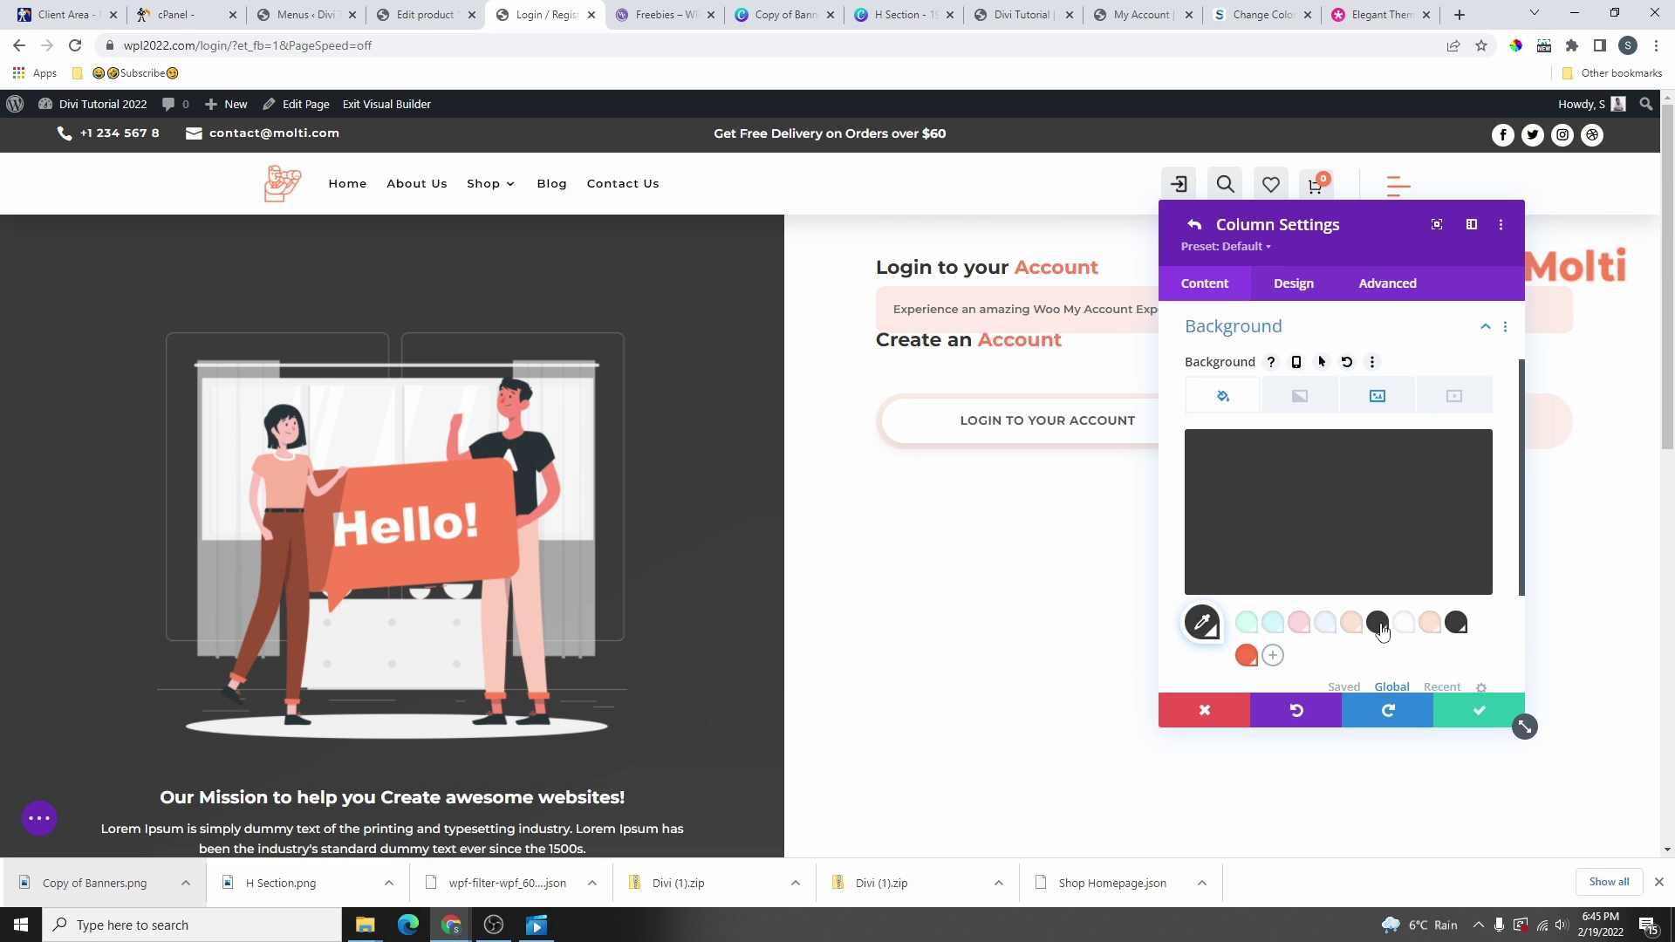
{"action": "scroll", "coordinate": [800, 528], "scroll_direction": "down", "scroll_amount": 1}
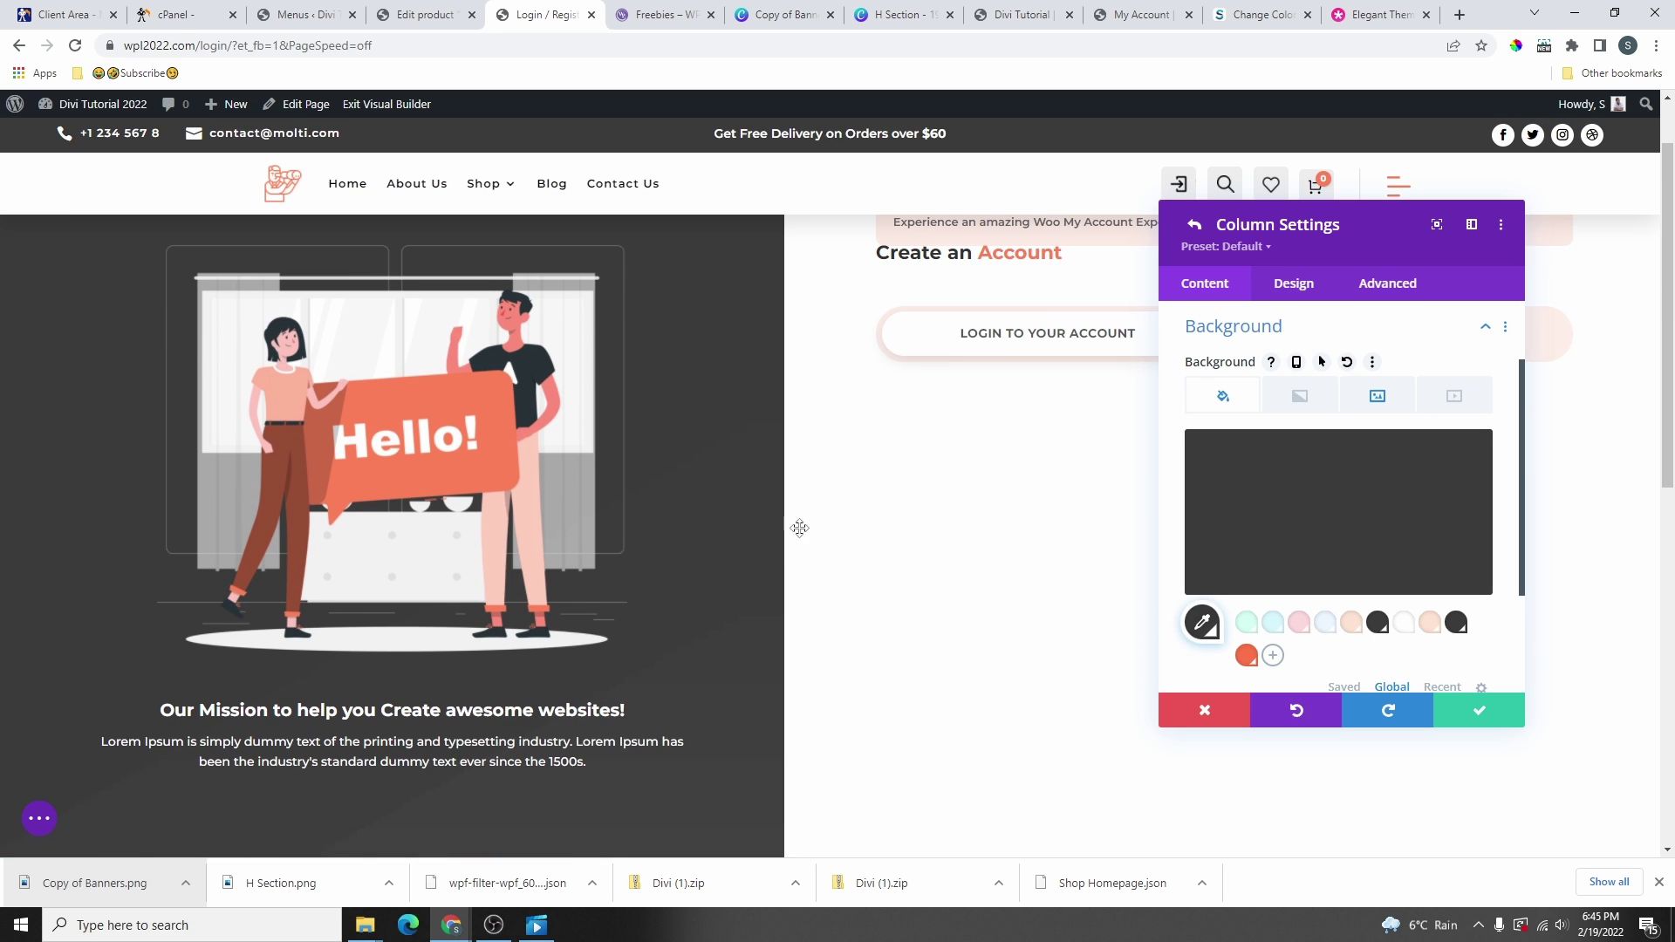
{"action": "left_click", "coordinate": [1516, 718]}
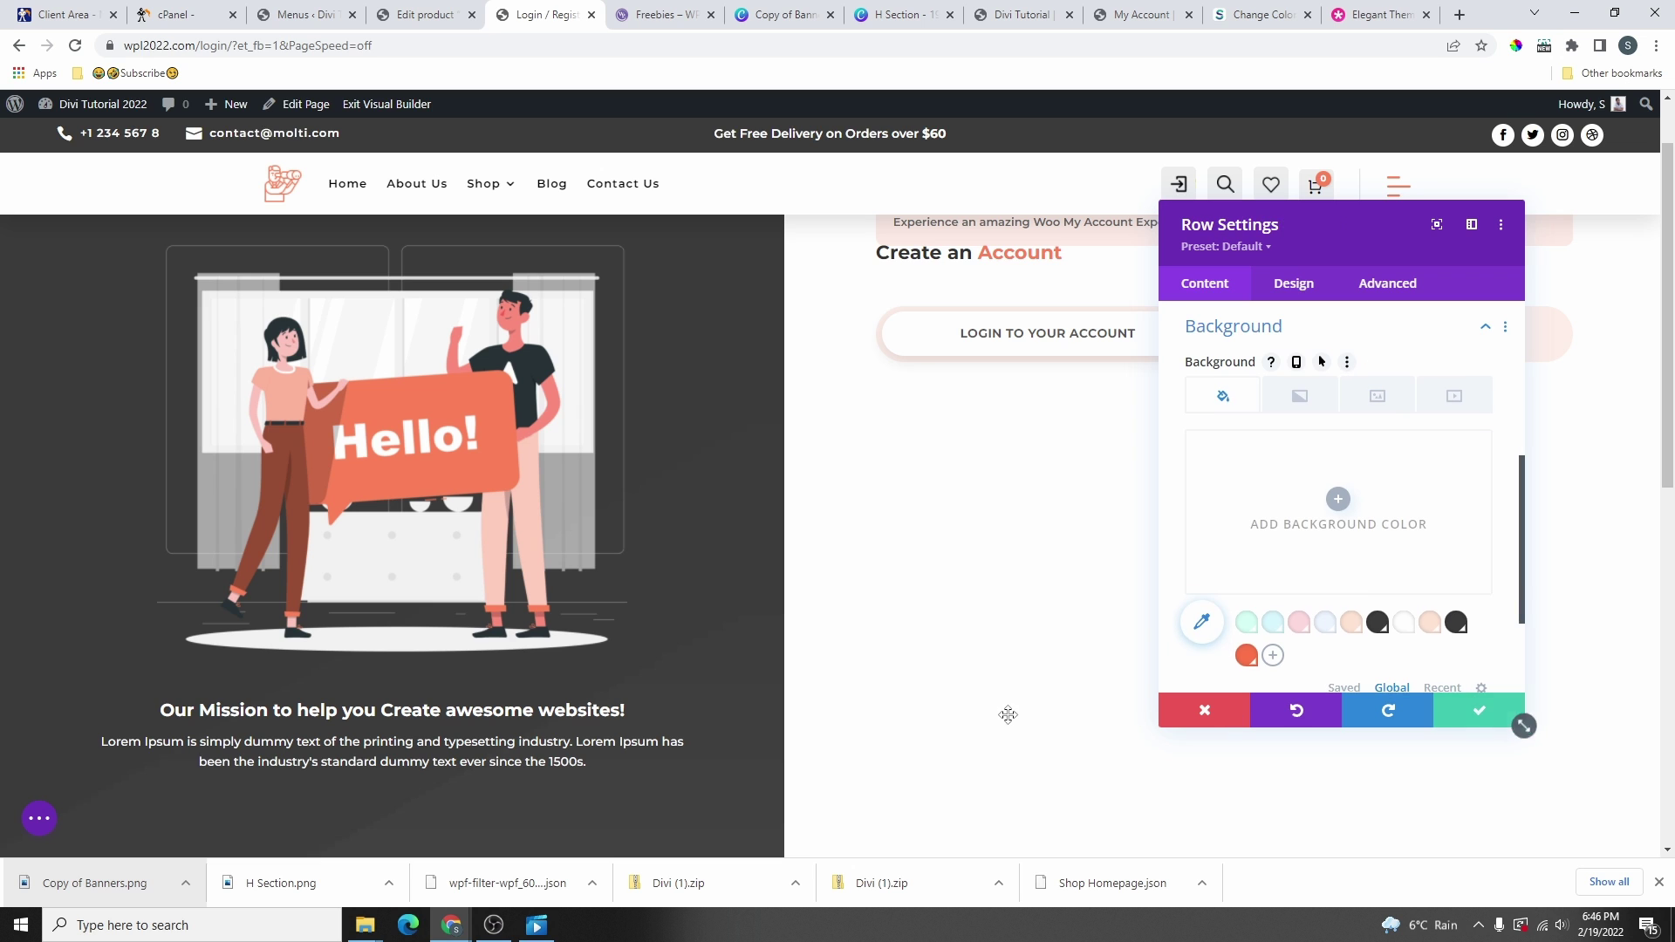
- Save the Login / Register page and exit the visual builder
{"action": "left_click", "coordinate": [40, 829]}
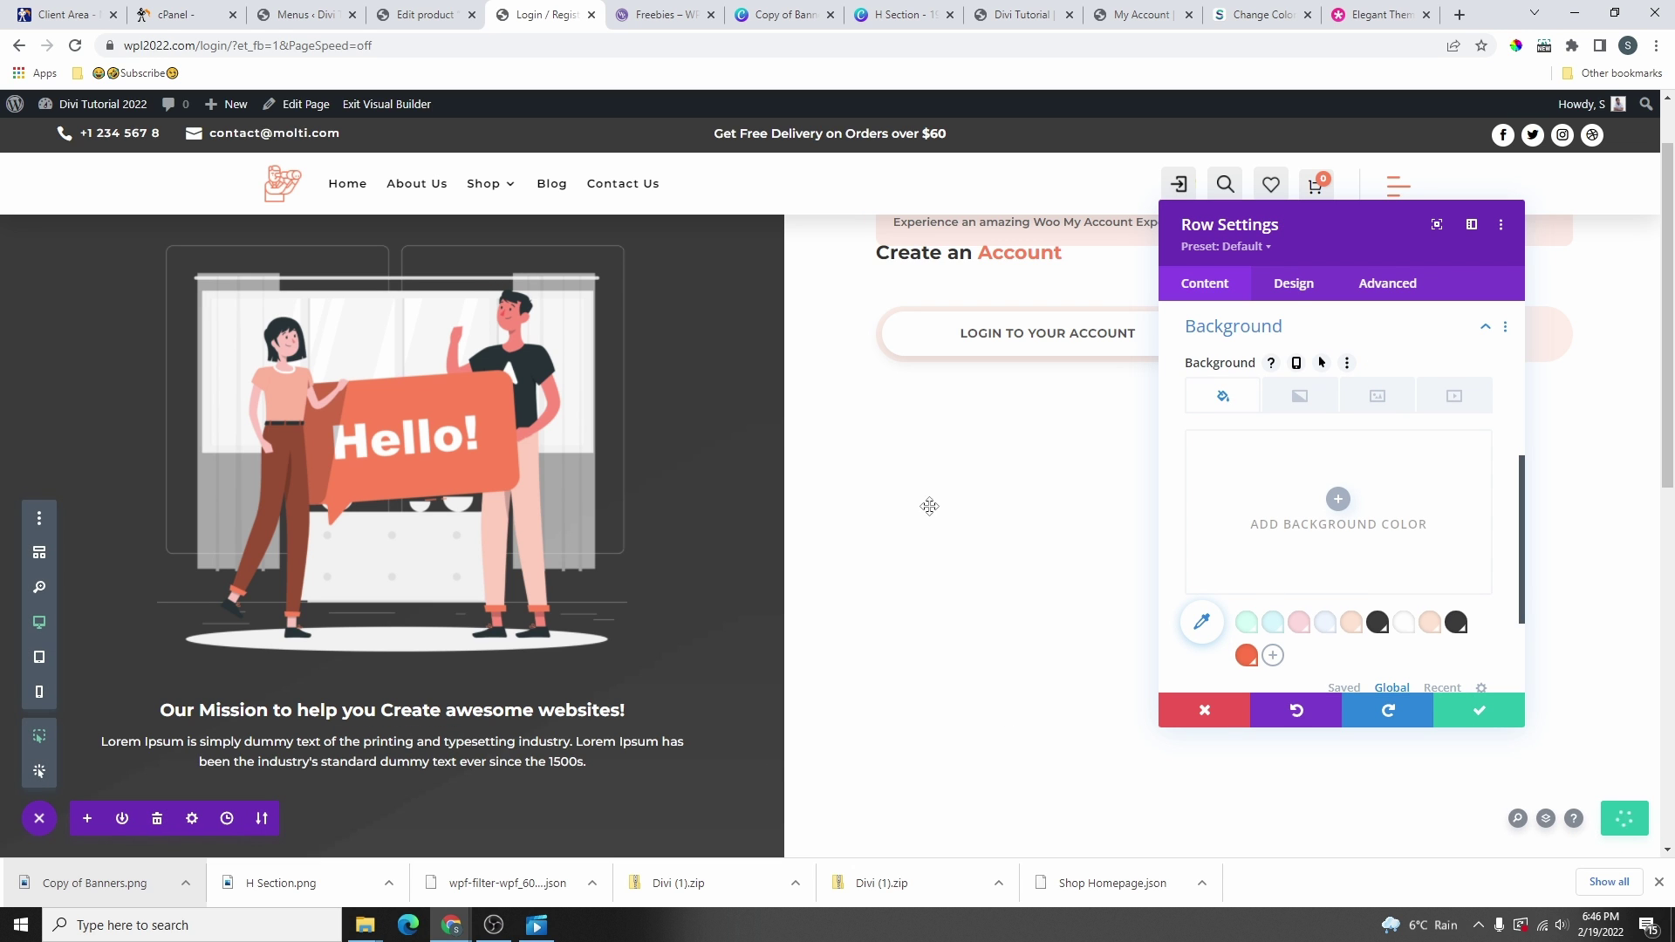
{"action": "scroll", "coordinate": [873, 515], "scroll_direction": "up", "scroll_amount": 1}
{"action": "left_click", "coordinate": [387, 104]}
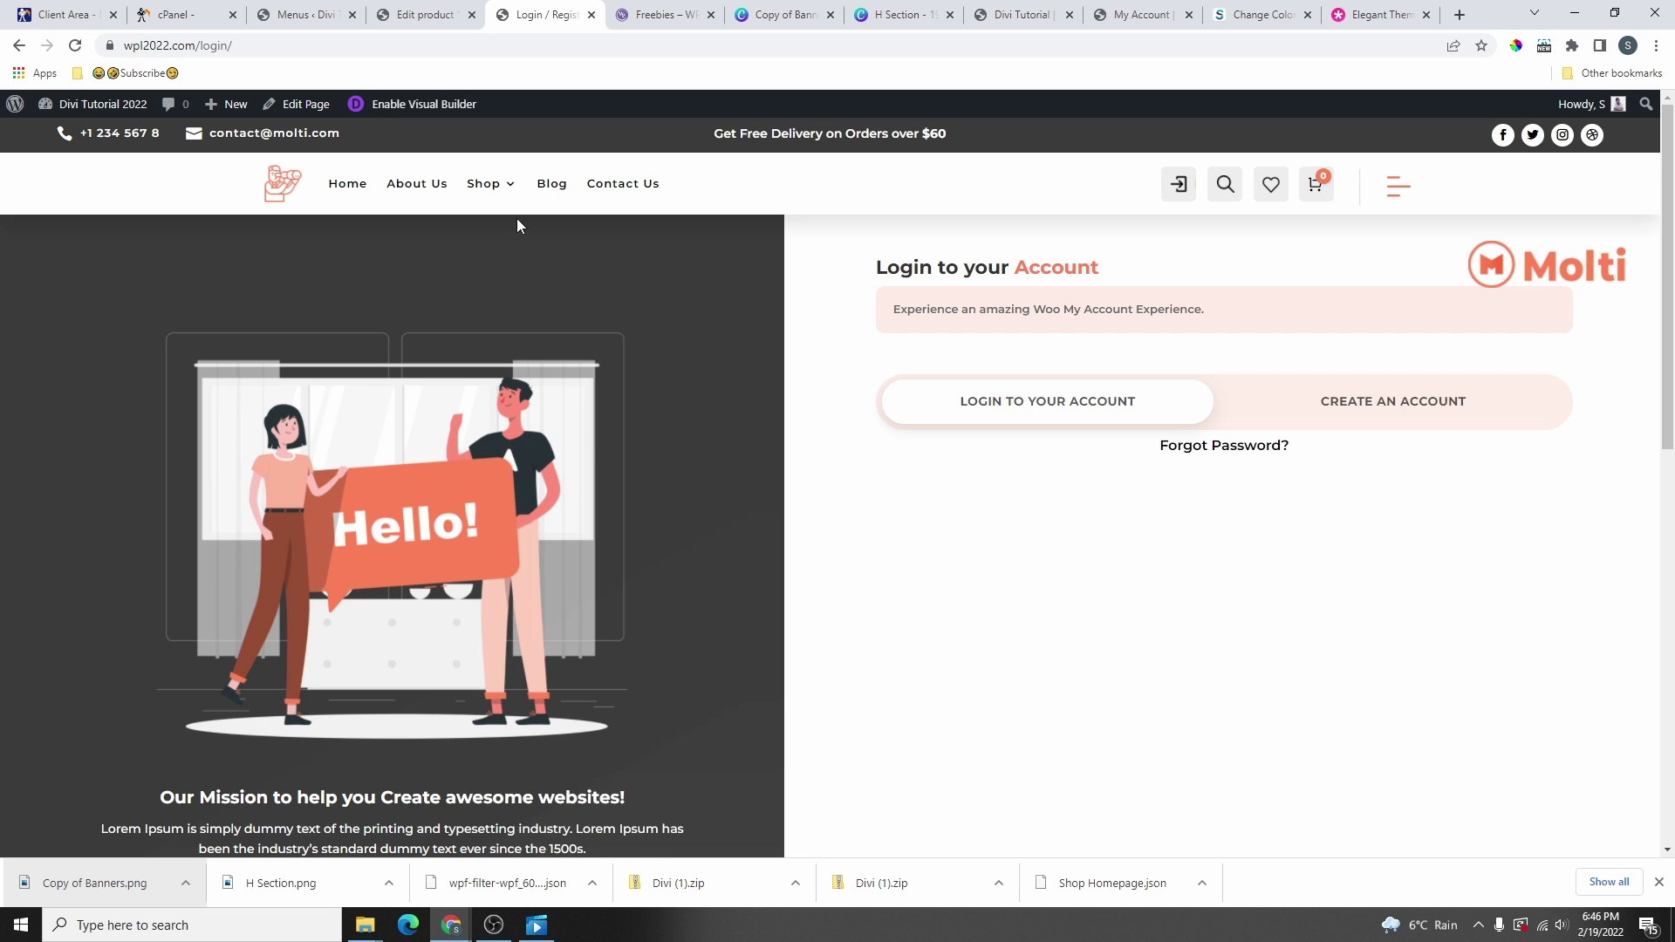
- Visit the Cart page, open the Shop page, and look over its product grid and the Fancy Shoes options
{"action": "left_click", "coordinate": [513, 301]}
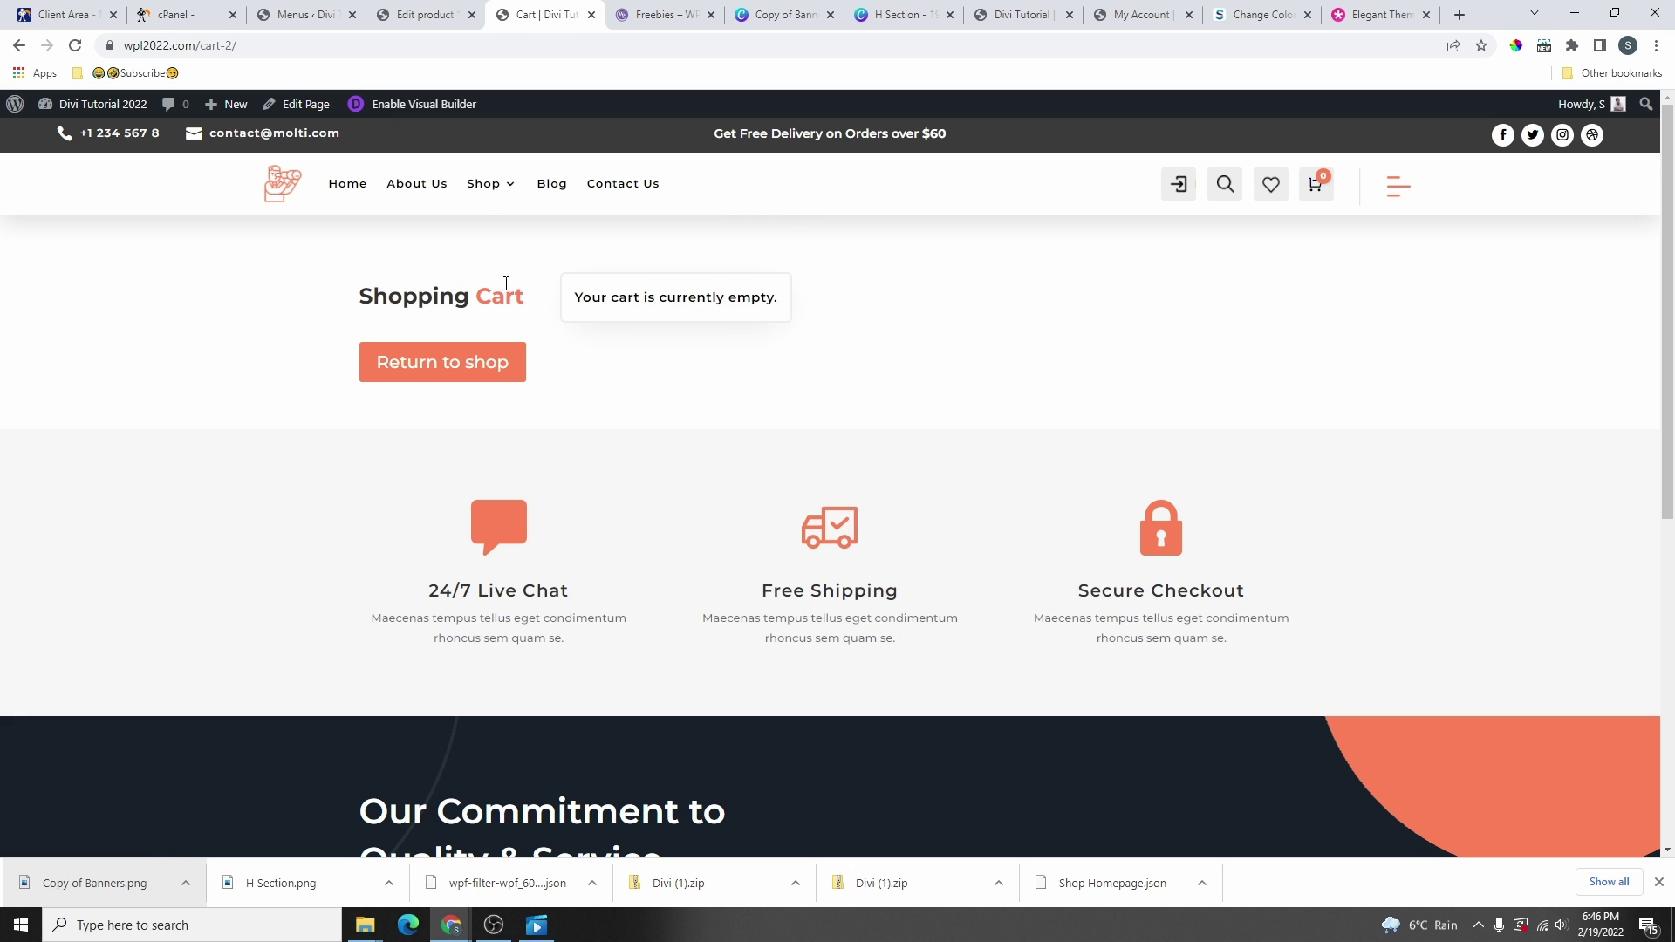
{"action": "mouse_move", "coordinate": [482, 196]}
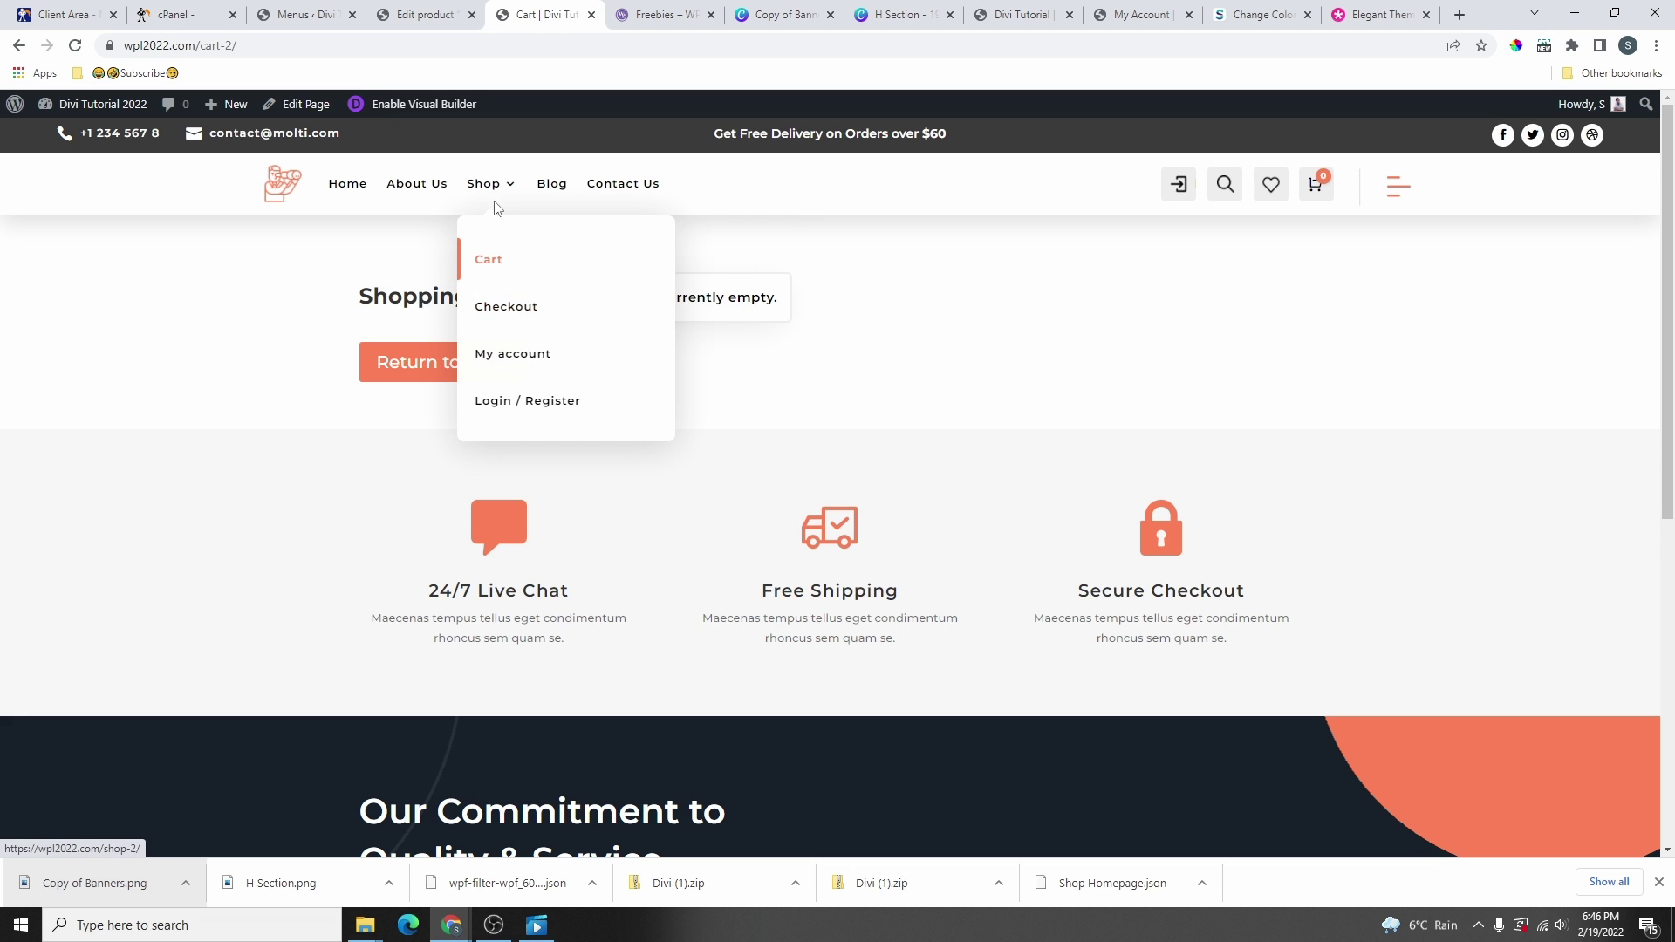
{"action": "left_click", "coordinate": [483, 189]}
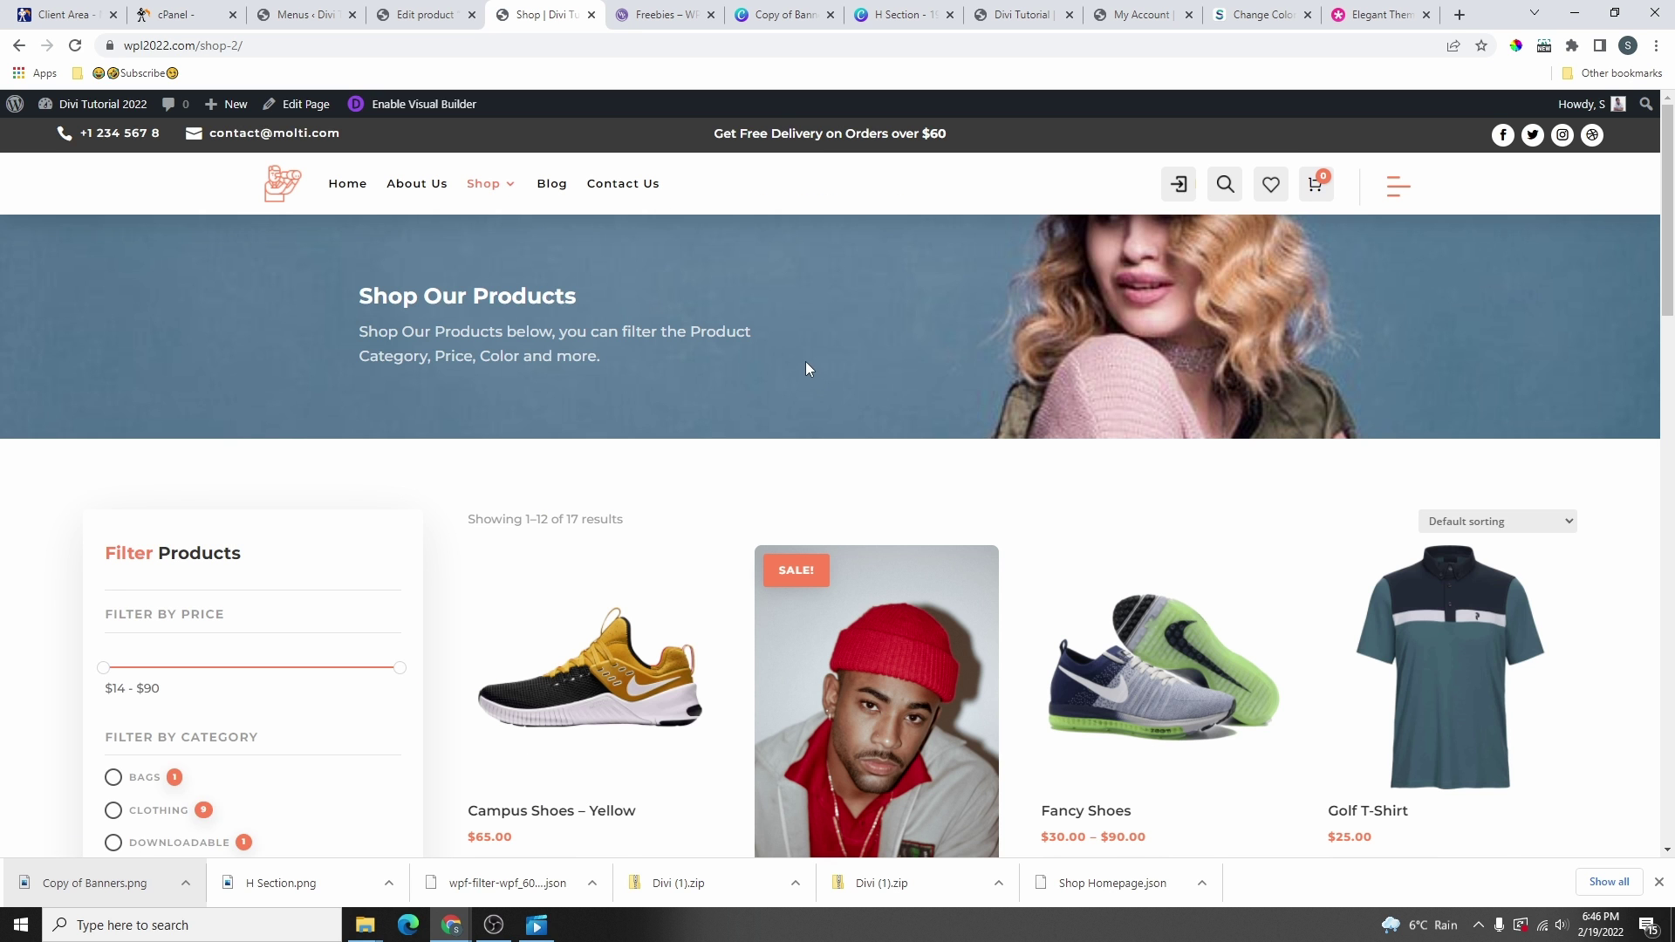
{"action": "scroll", "coordinate": [804, 361], "scroll_direction": "down", "scroll_amount": 3}
{"action": "left_click", "coordinate": [1104, 615]}
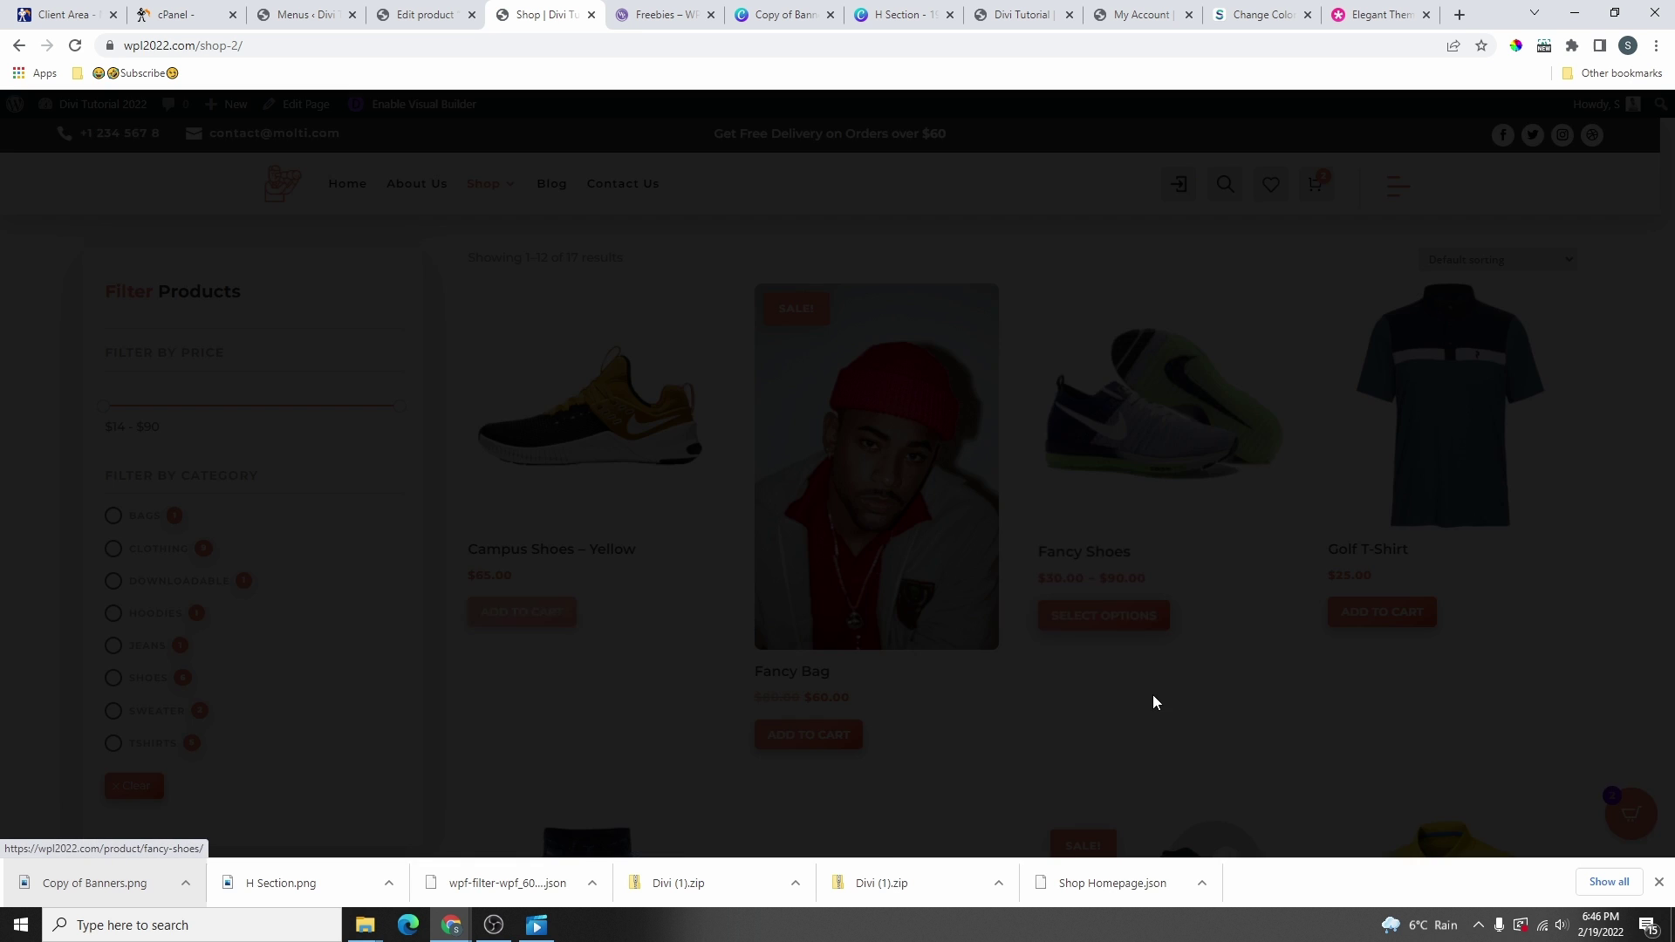
{"action": "scroll", "coordinate": [1154, 702], "scroll_direction": "down", "scroll_amount": 4}
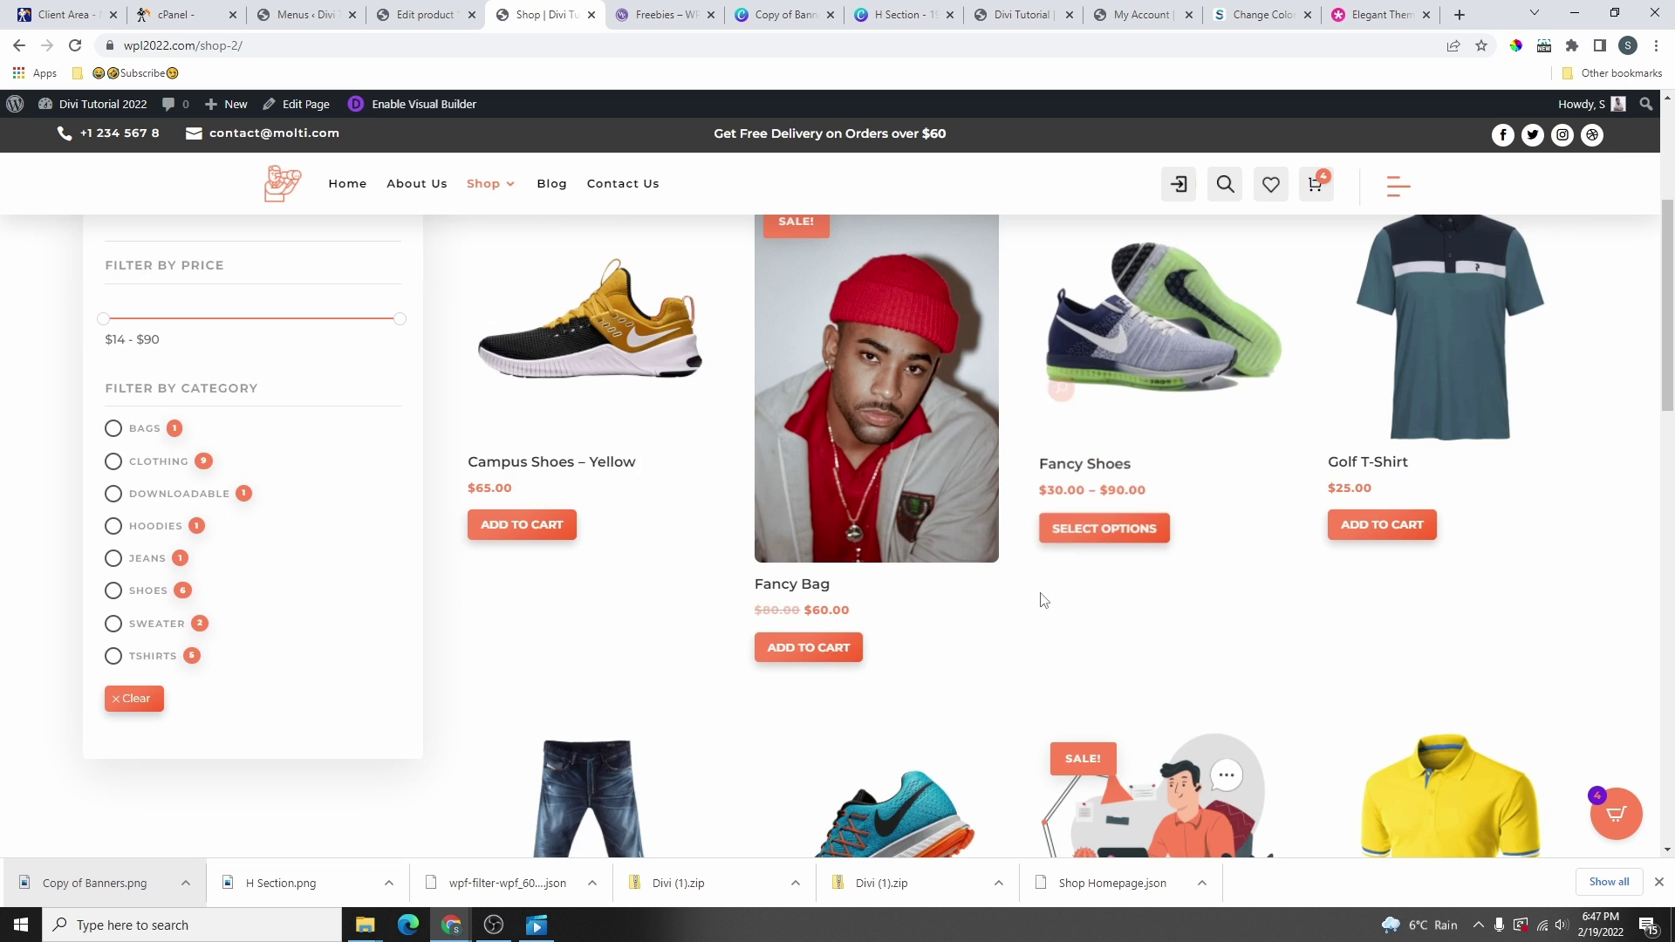
{"action": "scroll", "coordinate": [1034, 541], "scroll_direction": "up", "scroll_amount": 4}
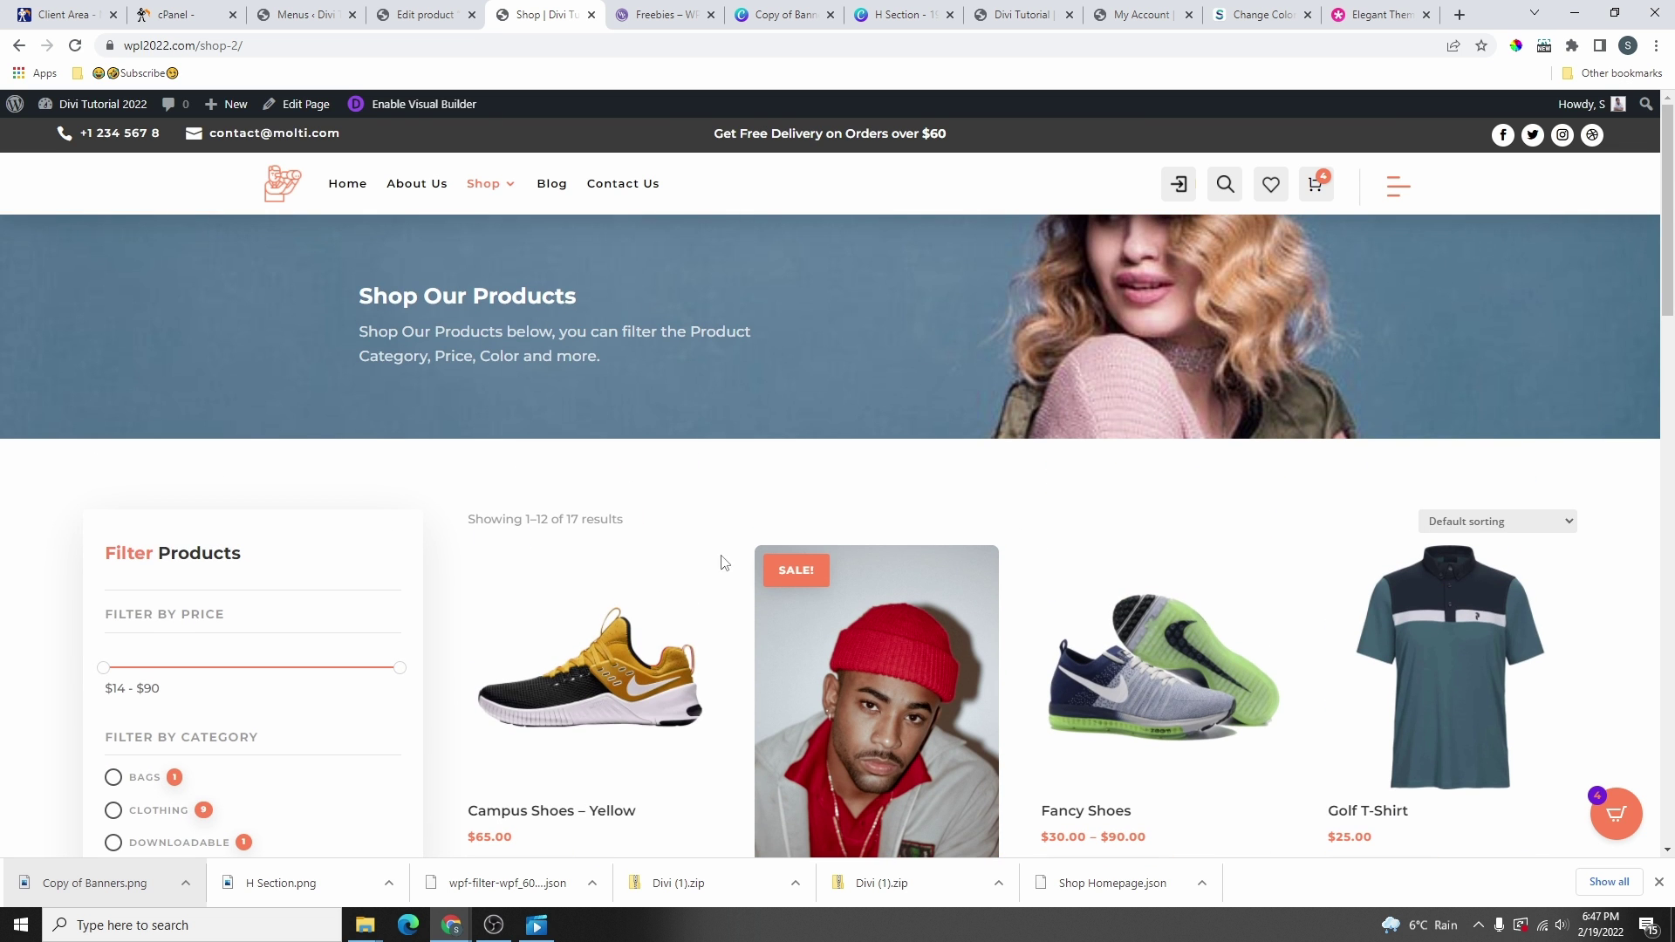
- Enable the visual builder on the Shop page and replace the banner section's background image with Untitled-design.png from the media library
{"action": "left_click", "coordinate": [411, 104]}
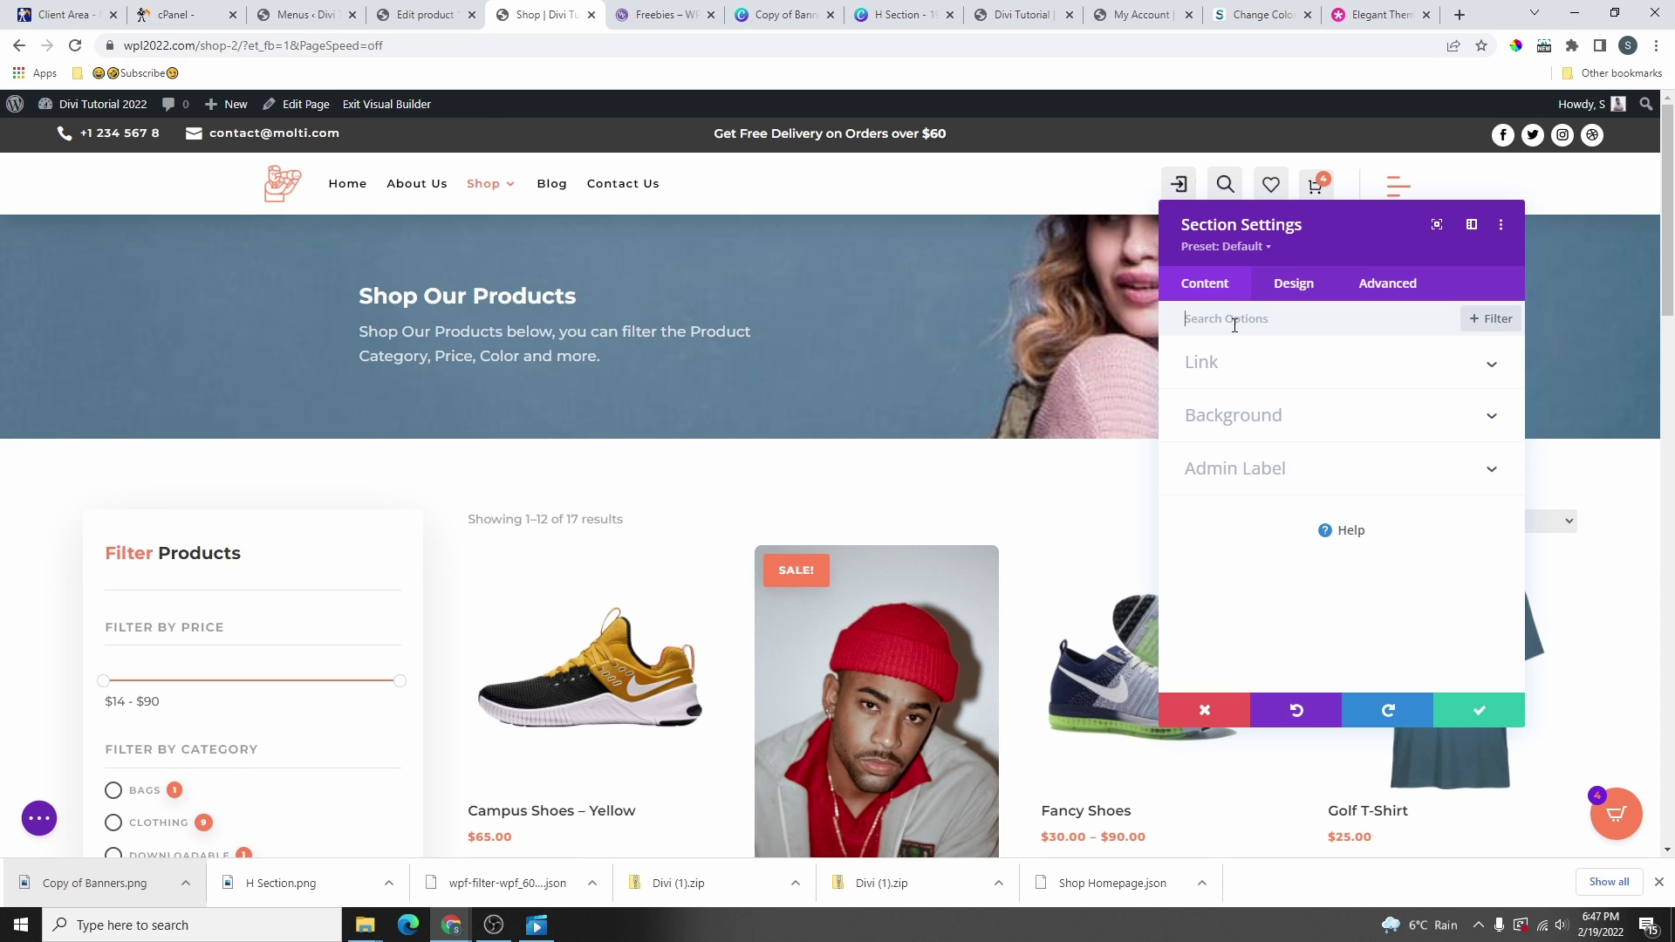
{"action": "left_click", "coordinate": [1239, 423]}
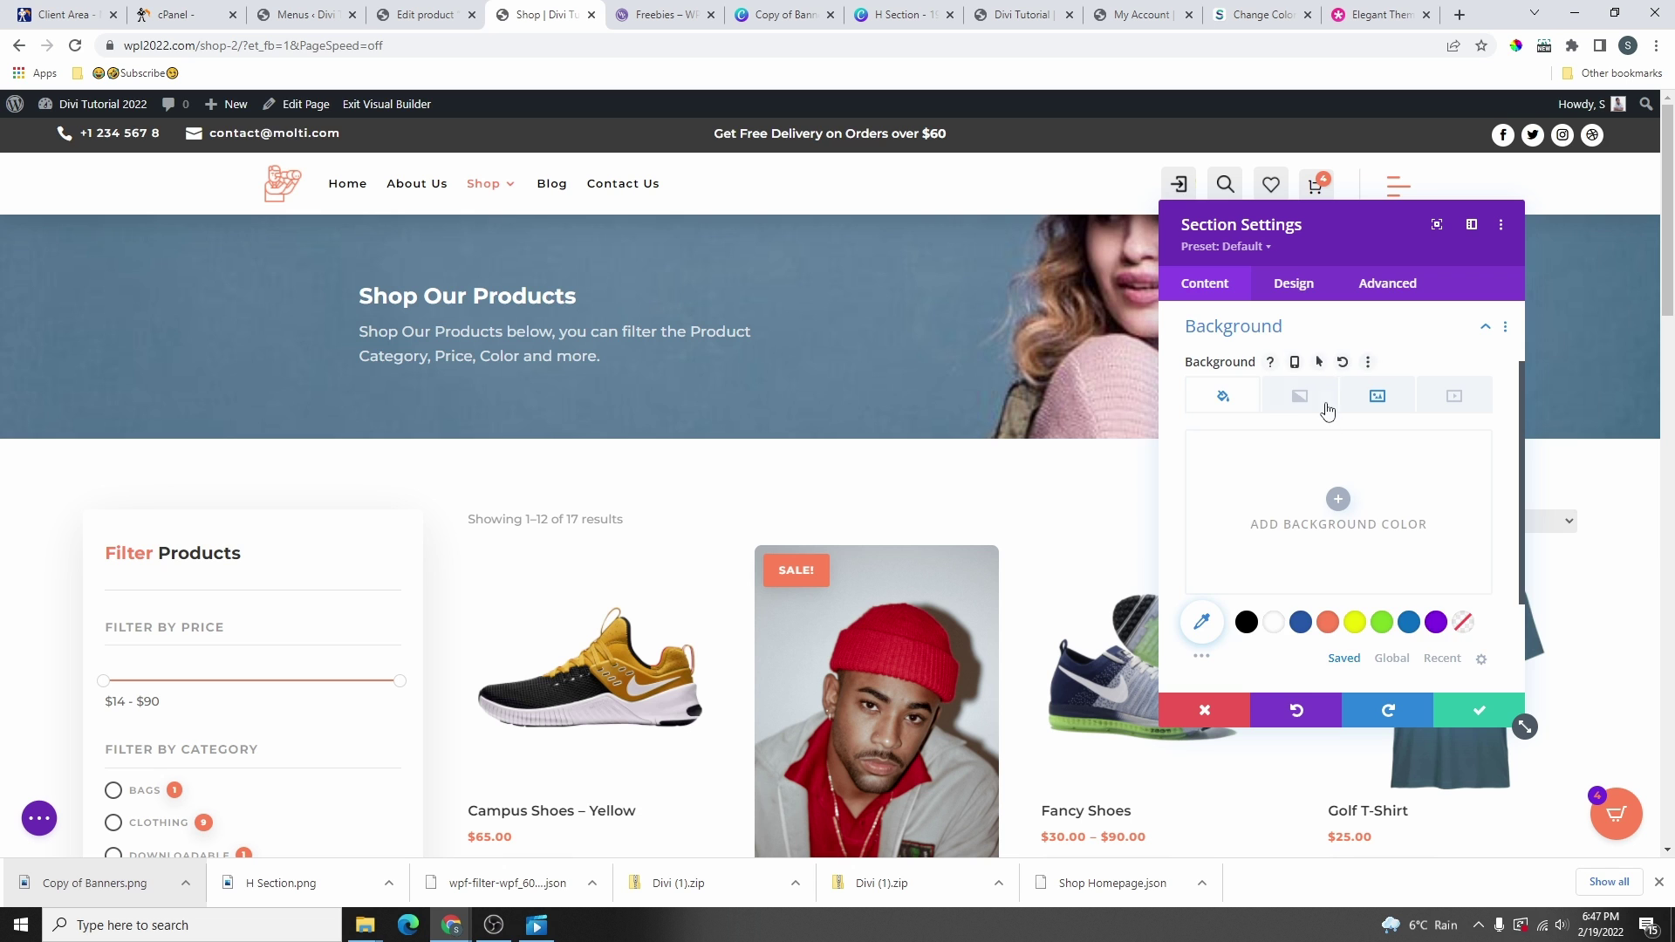
{"action": "left_click", "coordinate": [1378, 397]}
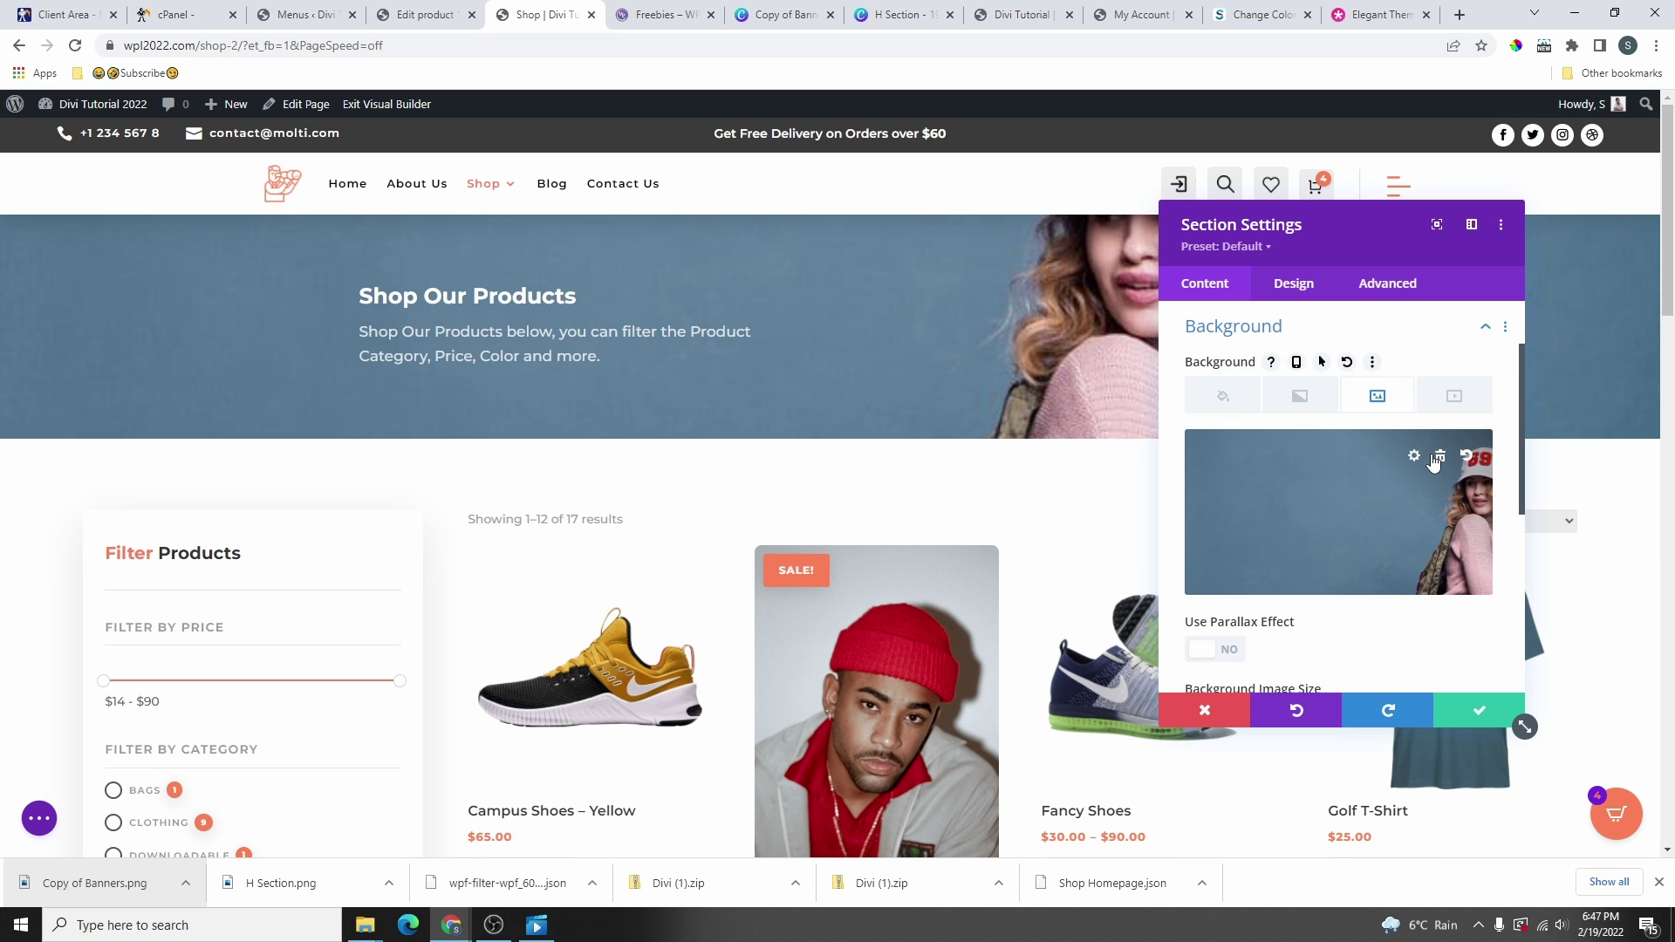
{"action": "left_click", "coordinate": [1429, 462]}
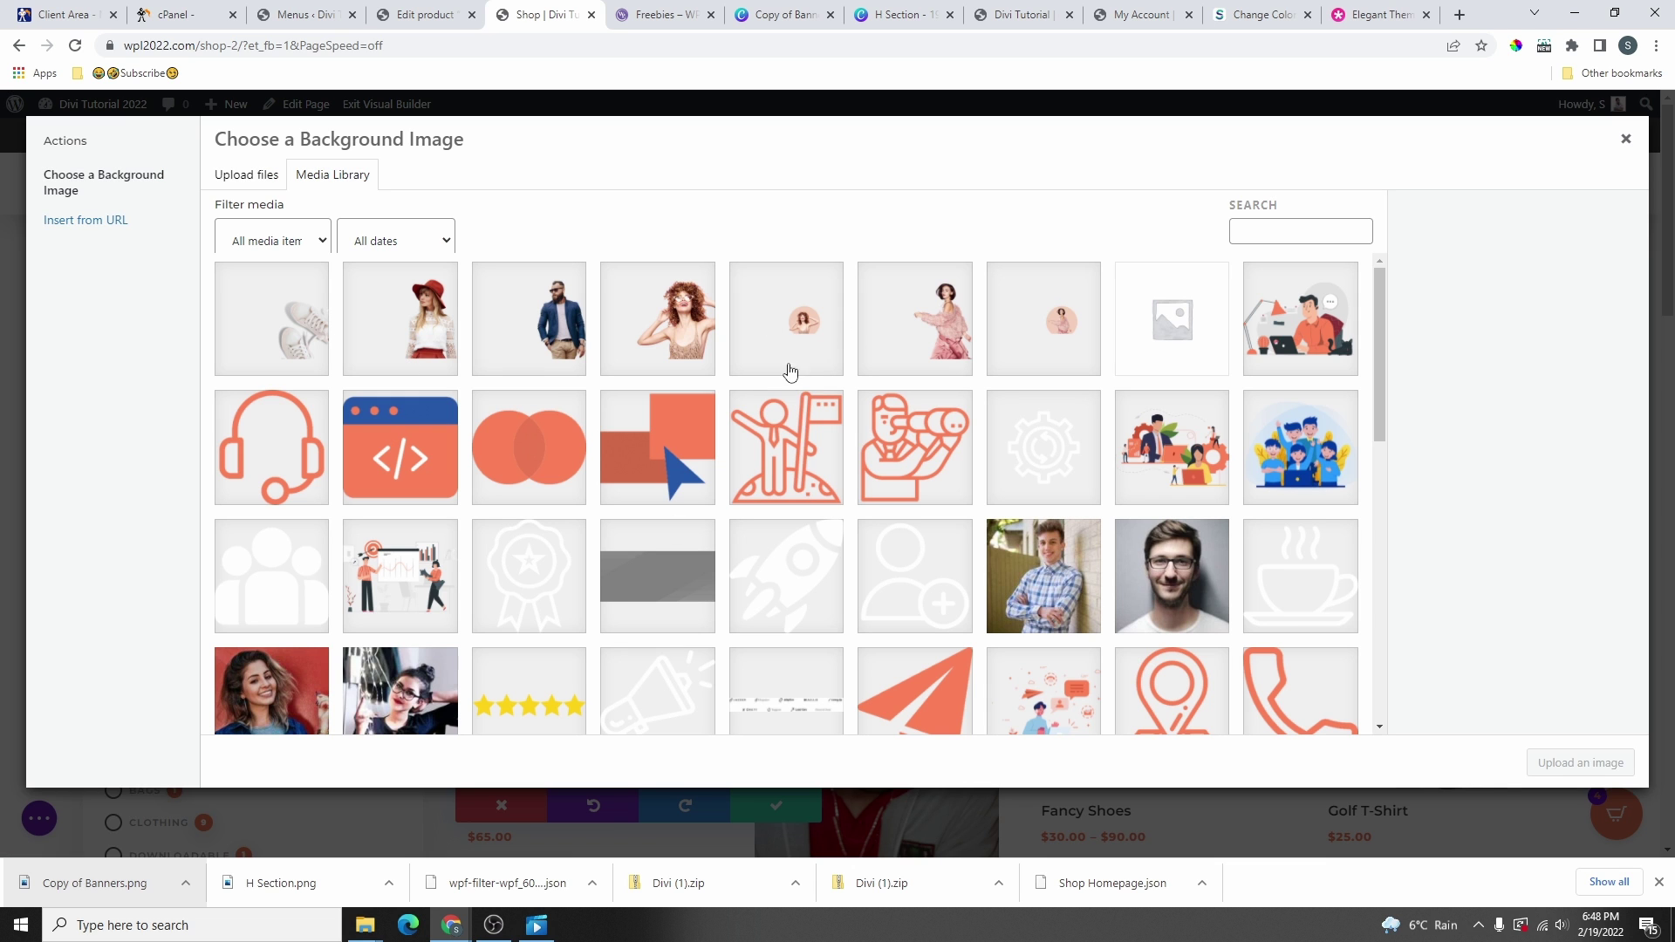
{"action": "left_click", "coordinate": [772, 370]}
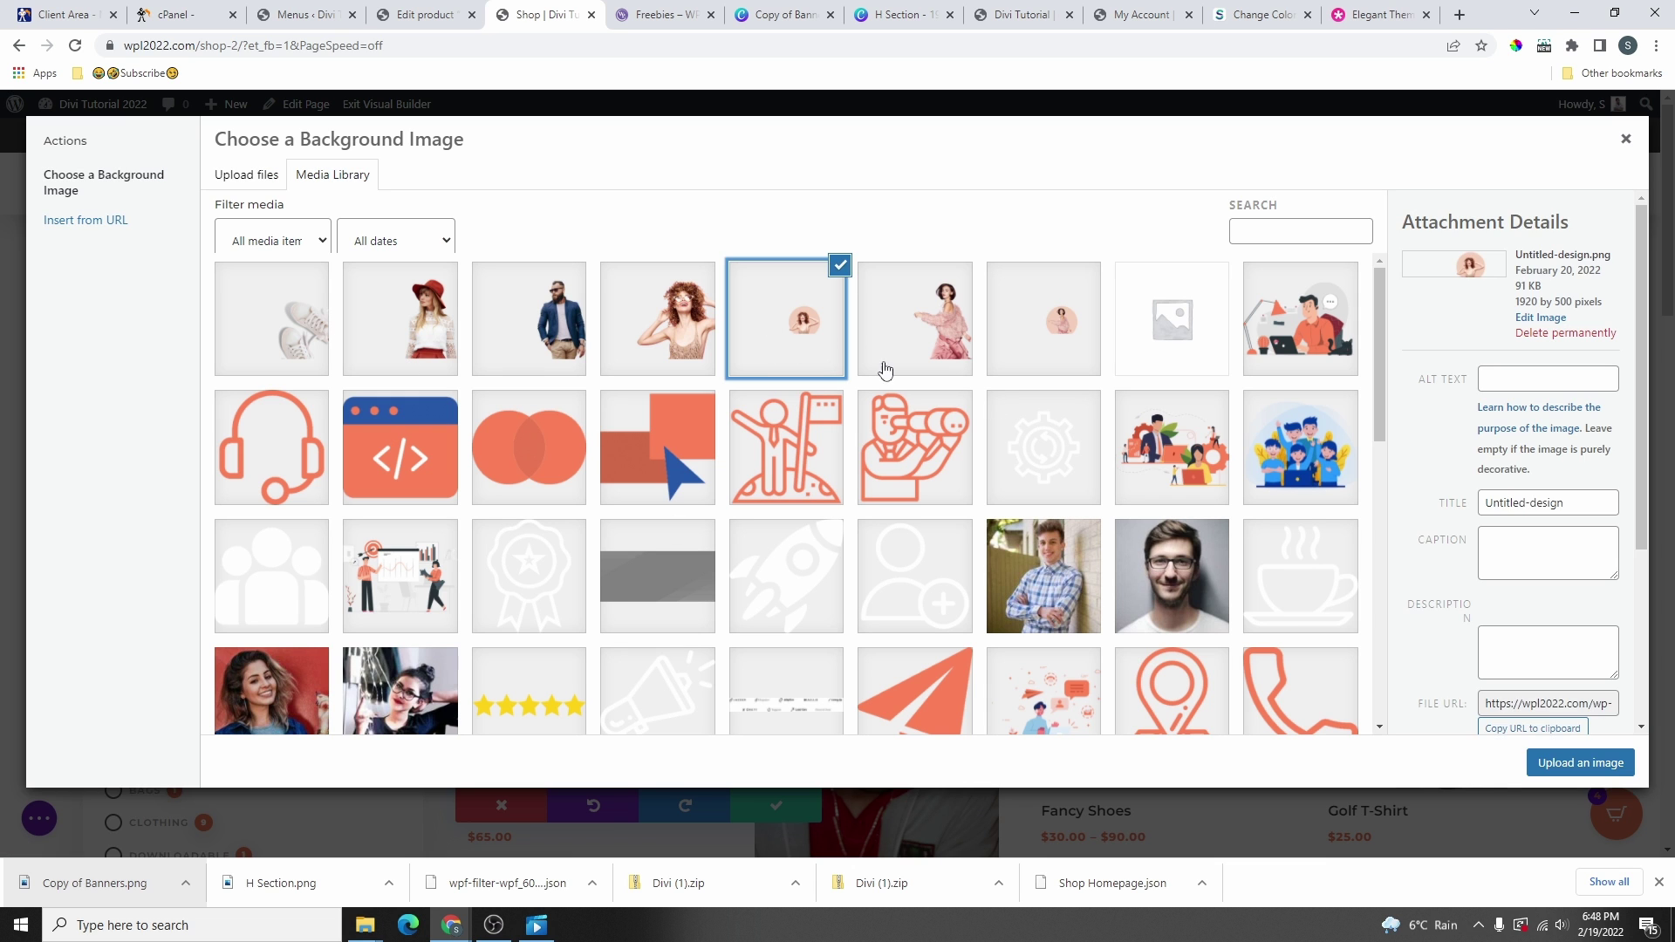
{"action": "left_click", "coordinate": [1546, 763]}
- Set the banner section's background image size to Cover
{"action": "scroll", "coordinate": [576, 668], "scroll_direction": "down", "scroll_amount": 1}
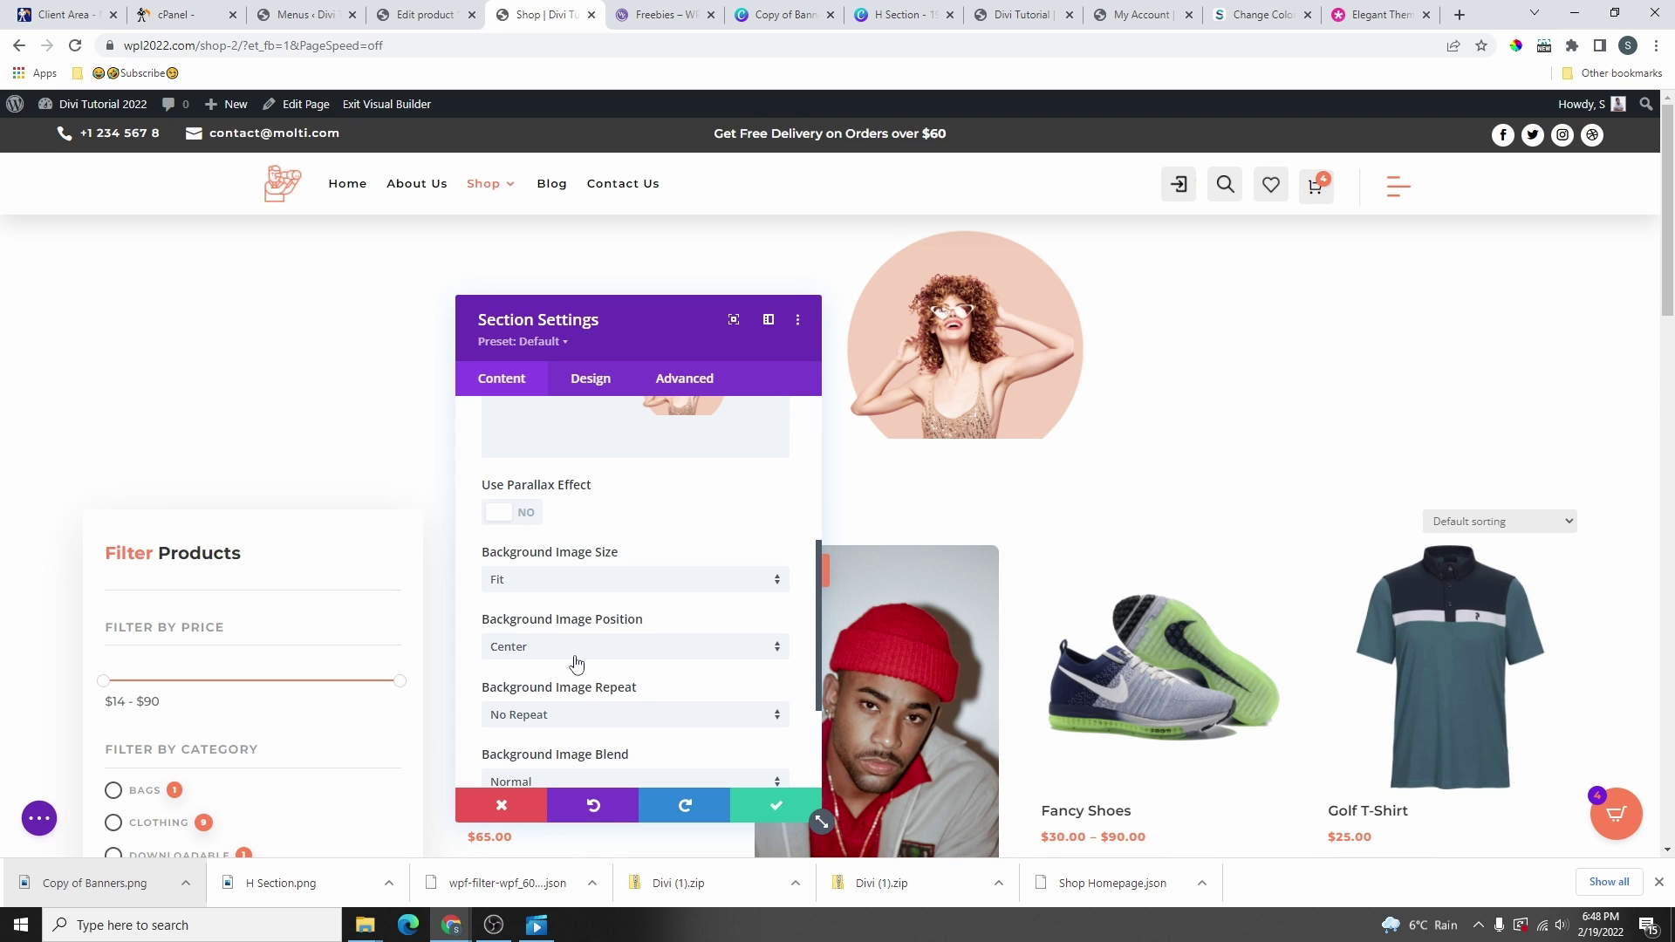
{"action": "left_click", "coordinate": [584, 579]}
{"action": "left_click", "coordinate": [567, 602]}
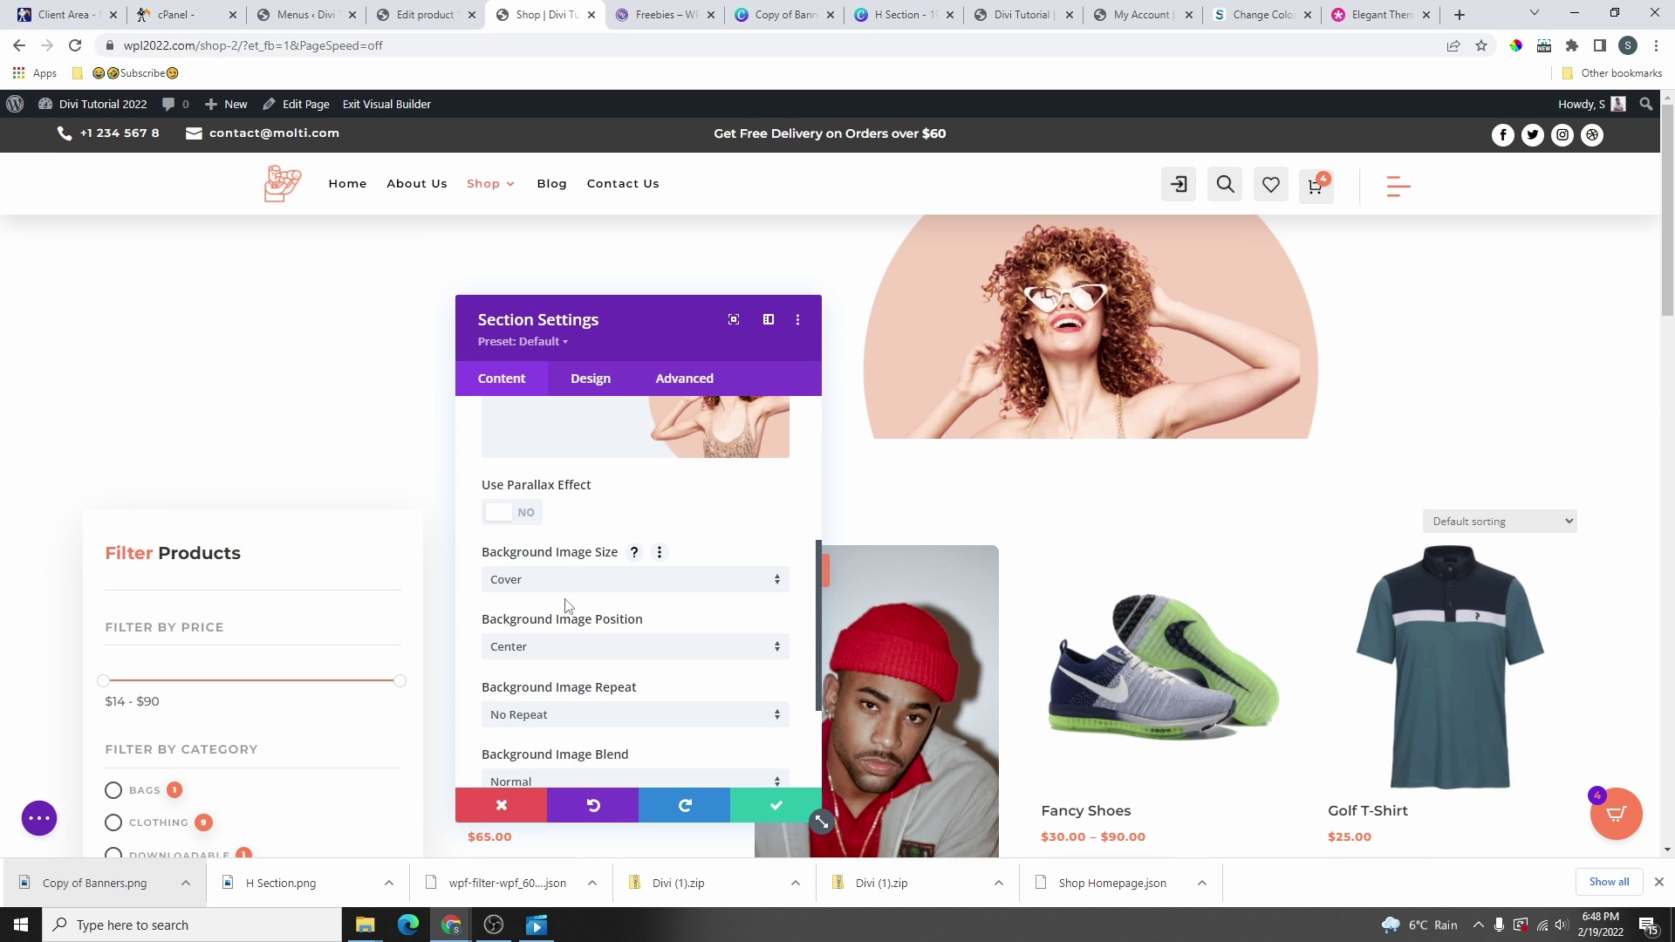
{"action": "left_click_drag", "start_coordinate": [640, 337], "coordinate": [1274, 346]}
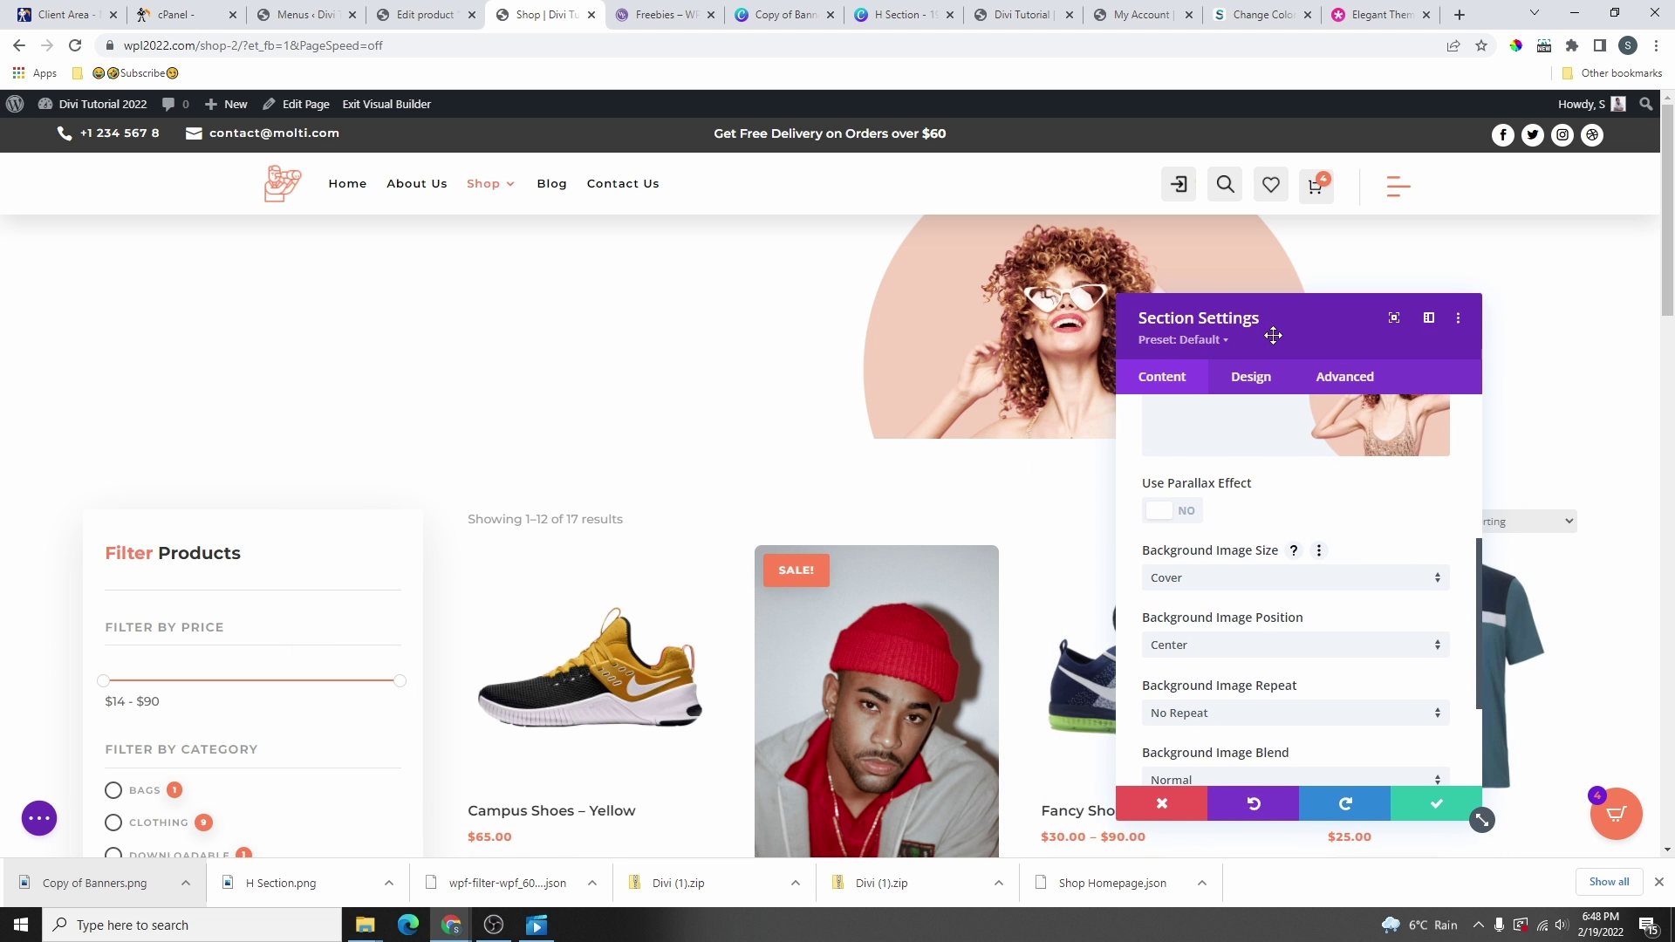
- Set the banner section's background colour to the light peach global colour and save the section settings
{"action": "scroll", "coordinate": [1193, 580], "scroll_direction": "down", "scroll_amount": 2}
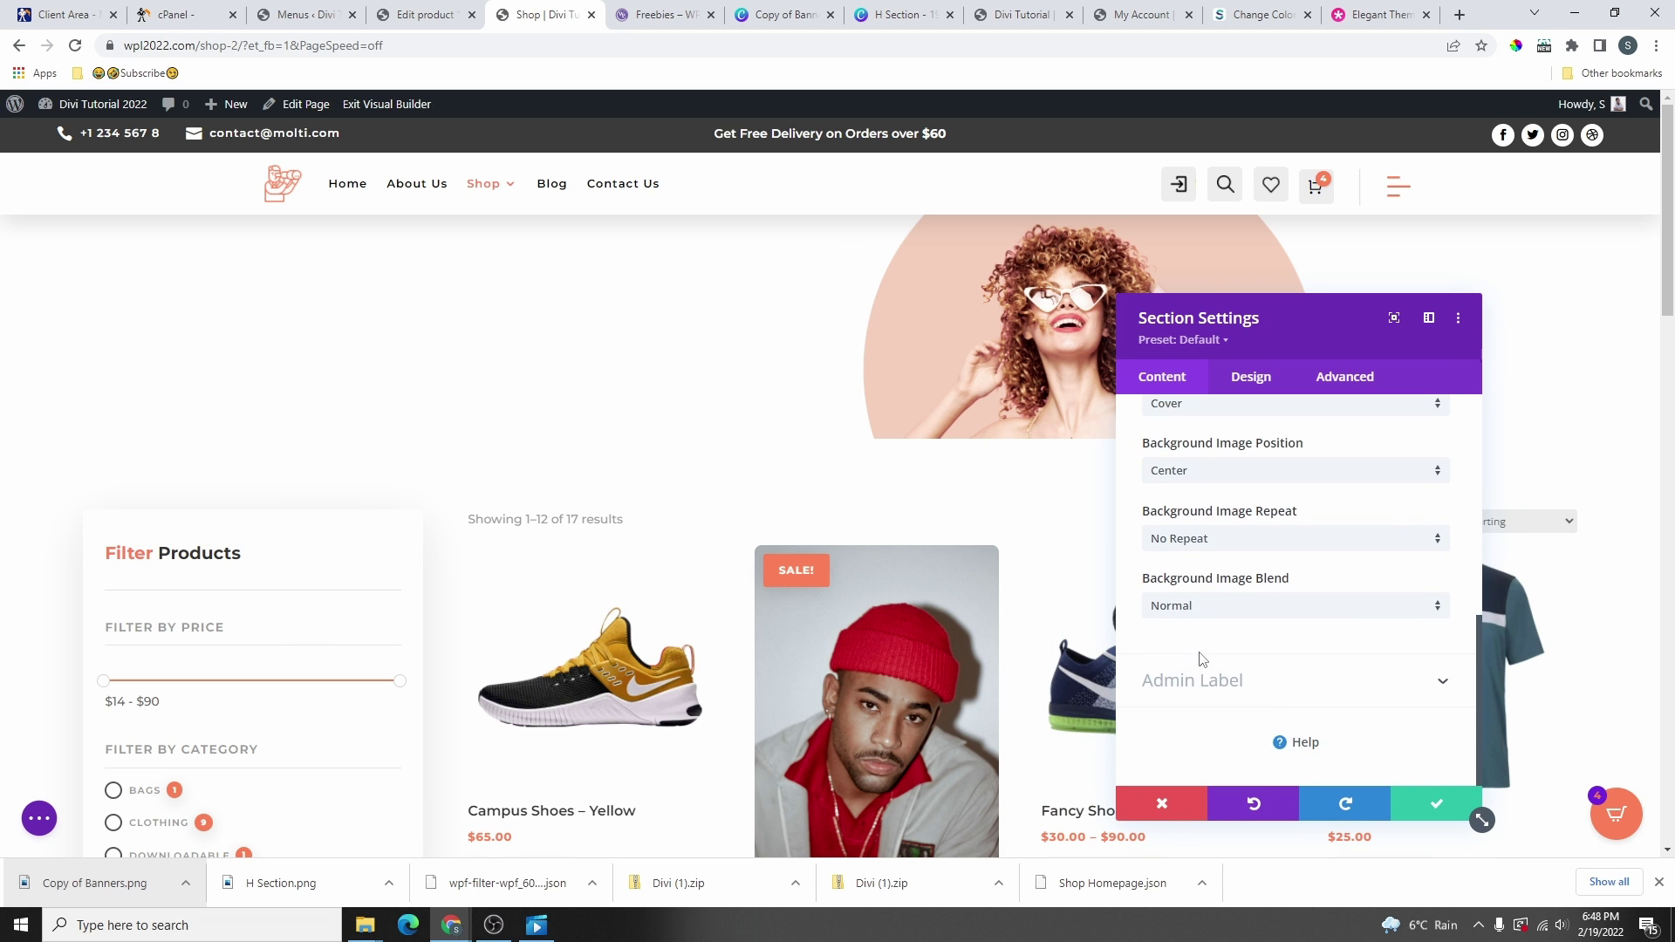
{"action": "scroll", "coordinate": [1187, 602], "scroll_direction": "up", "scroll_amount": 3}
{"action": "scroll", "coordinate": [1182, 576], "scroll_direction": "up", "scroll_amount": 3}
{"action": "left_click", "coordinate": [1195, 592]}
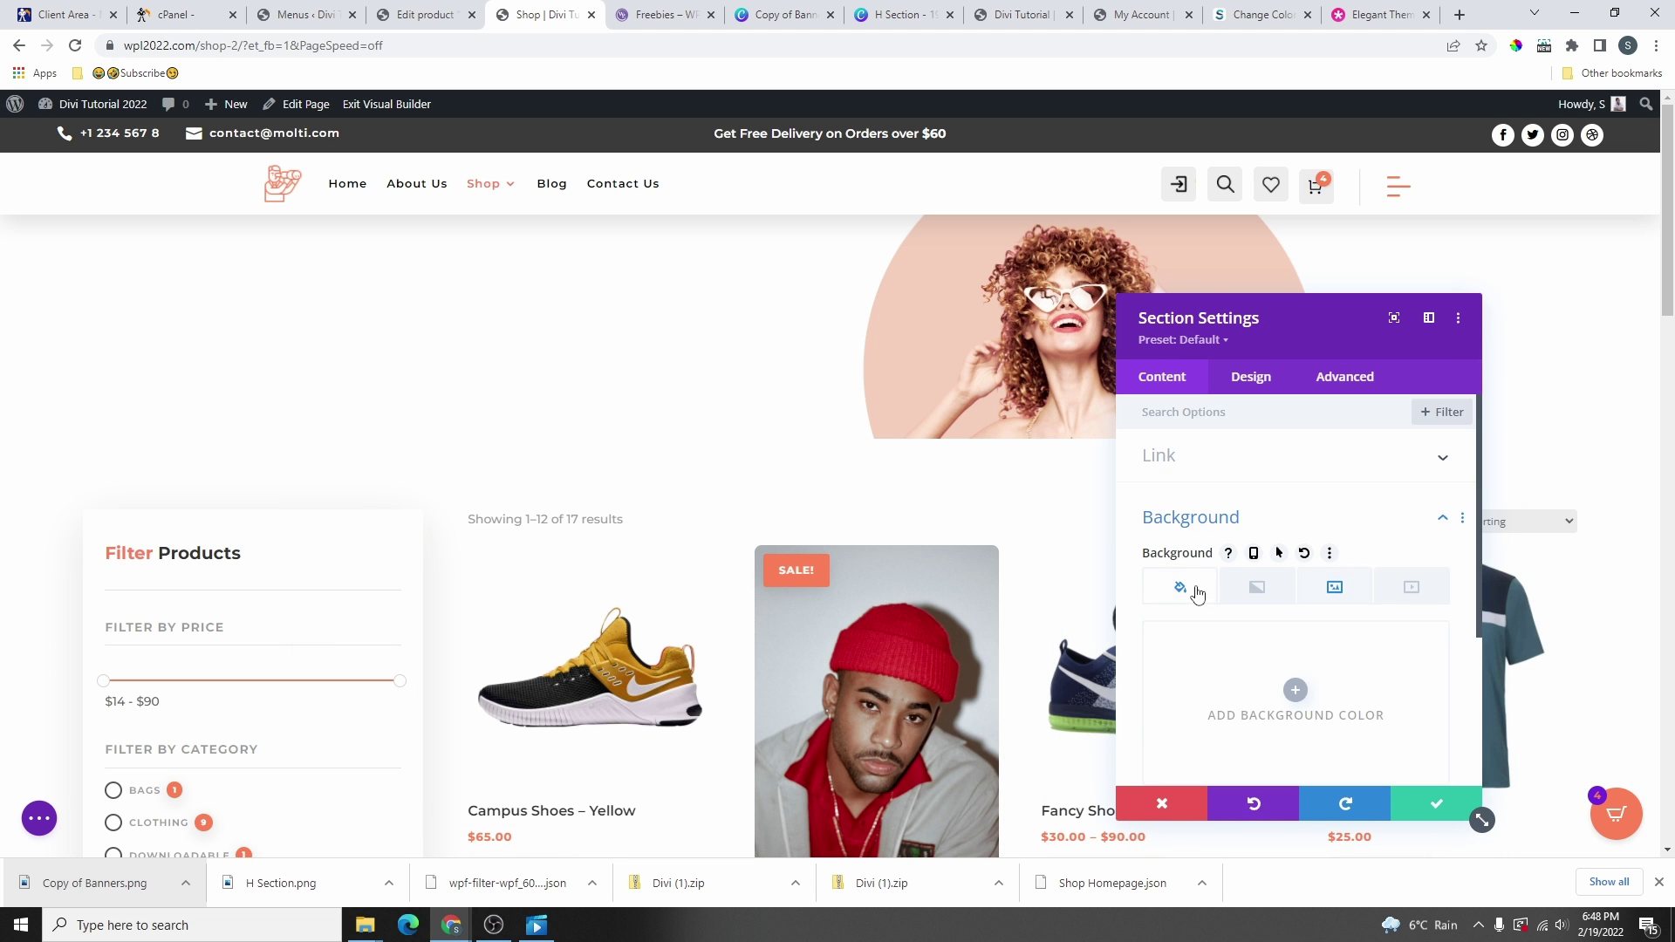
{"action": "scroll", "coordinate": [1231, 615], "scroll_direction": "down", "scroll_amount": 1}
{"action": "left_click", "coordinate": [1349, 763]}
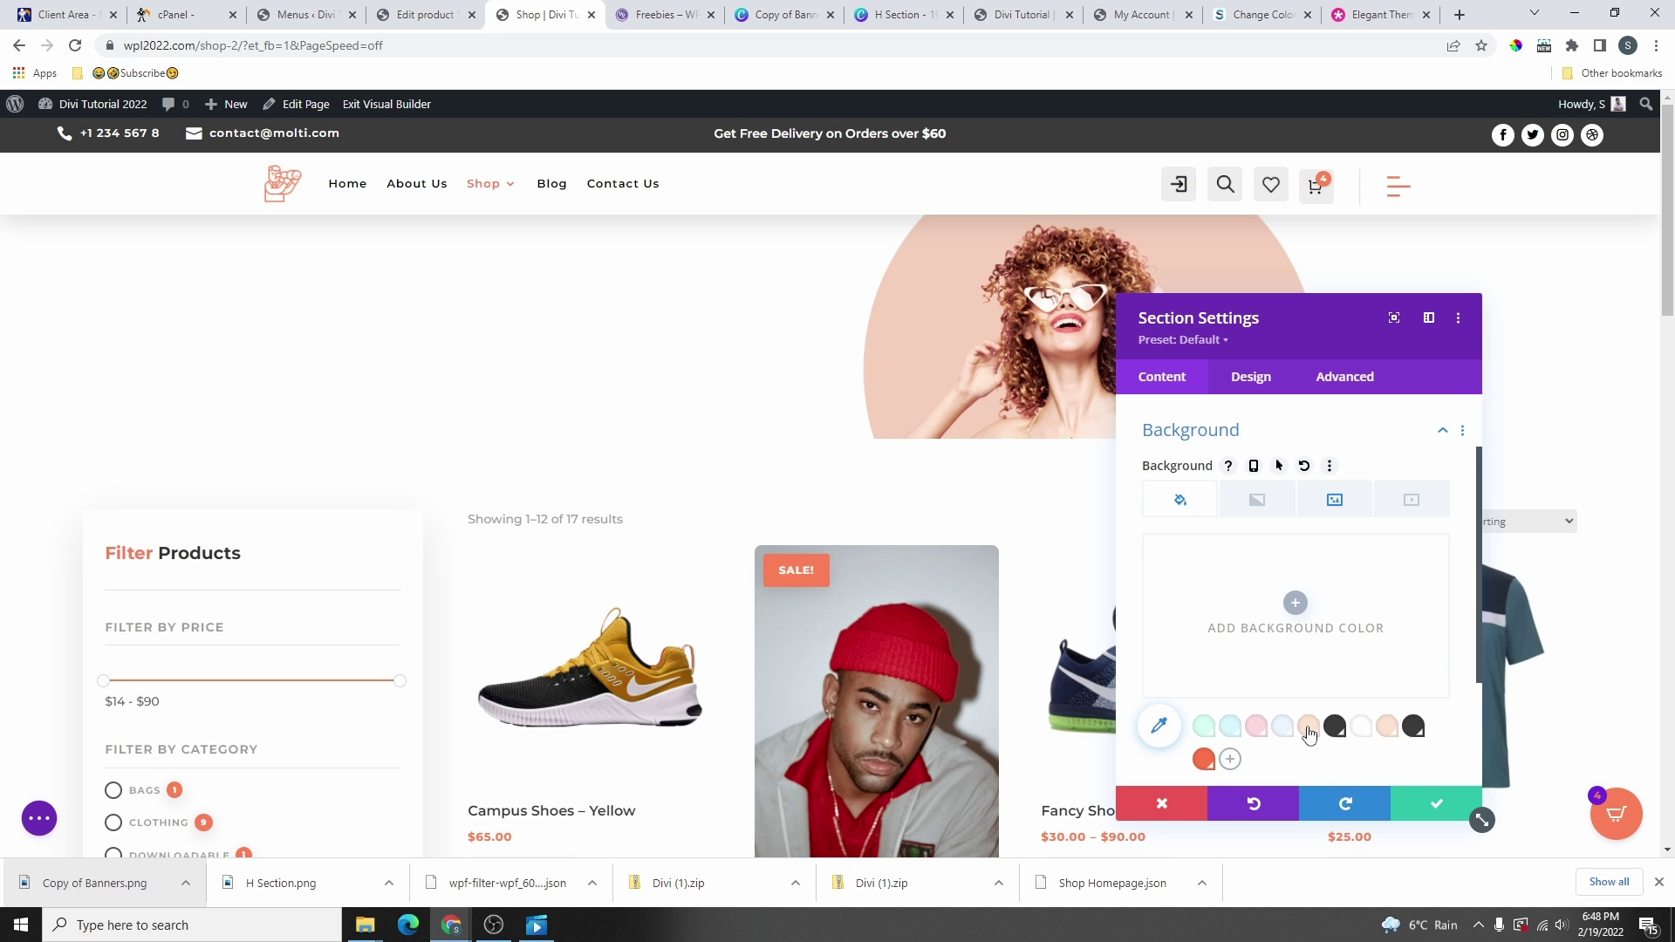
{"action": "left_click", "coordinate": [1309, 726]}
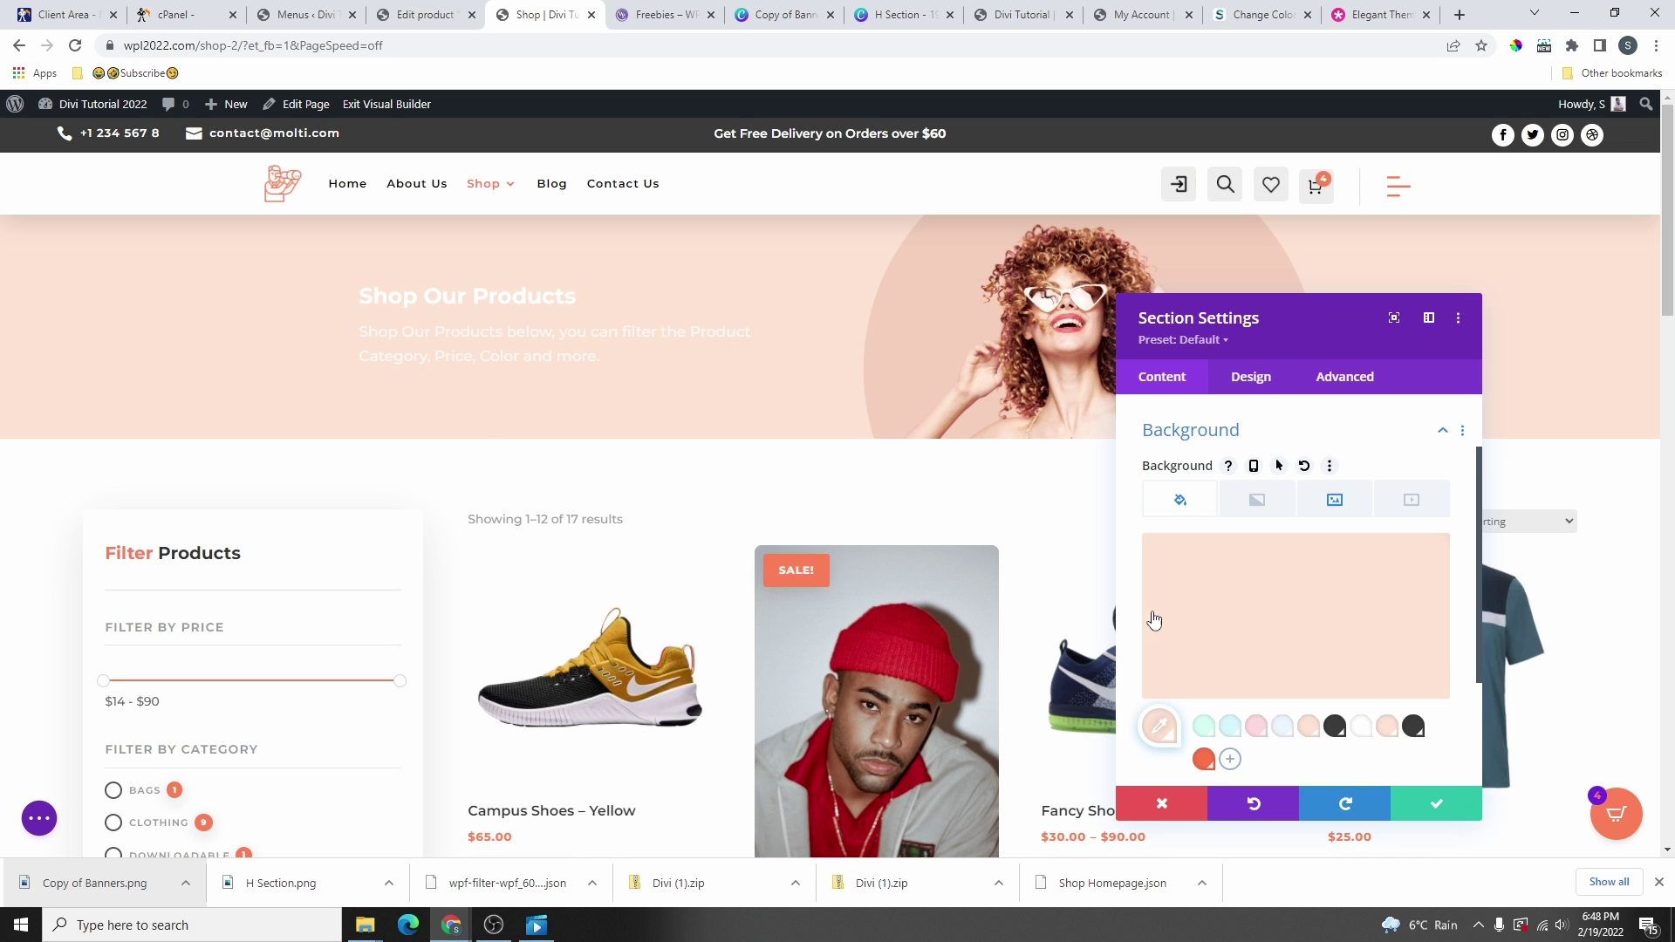
{"action": "left_click", "coordinate": [1334, 727]}
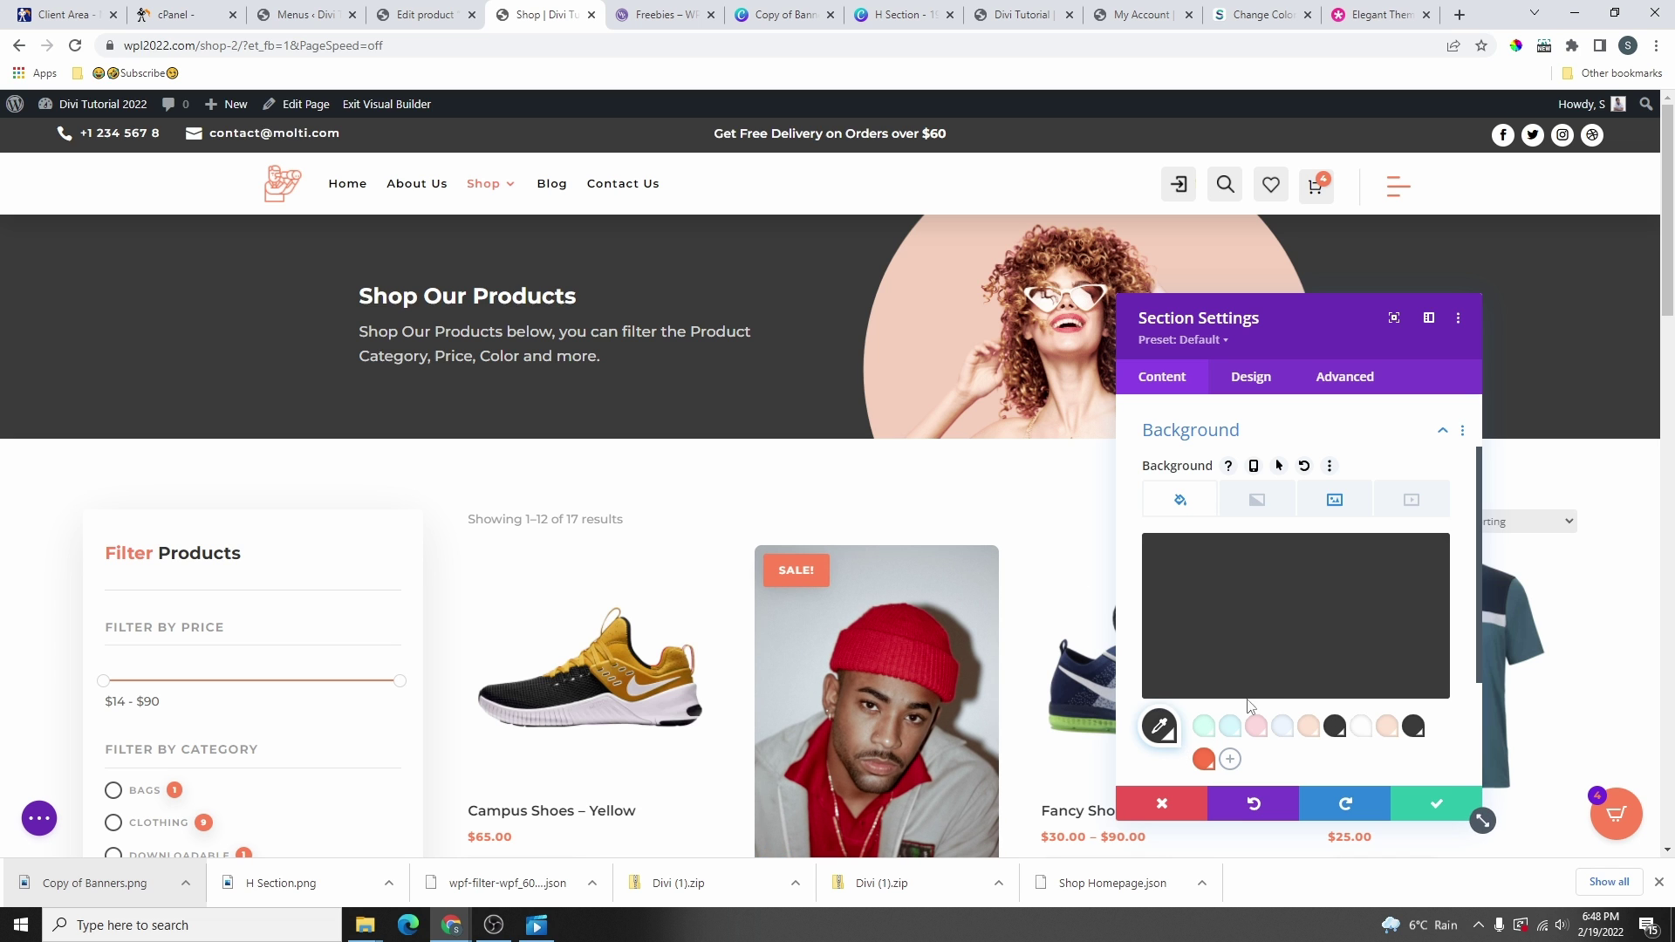
{"action": "left_click", "coordinate": [1314, 732]}
{"action": "left_click", "coordinate": [1436, 803]}
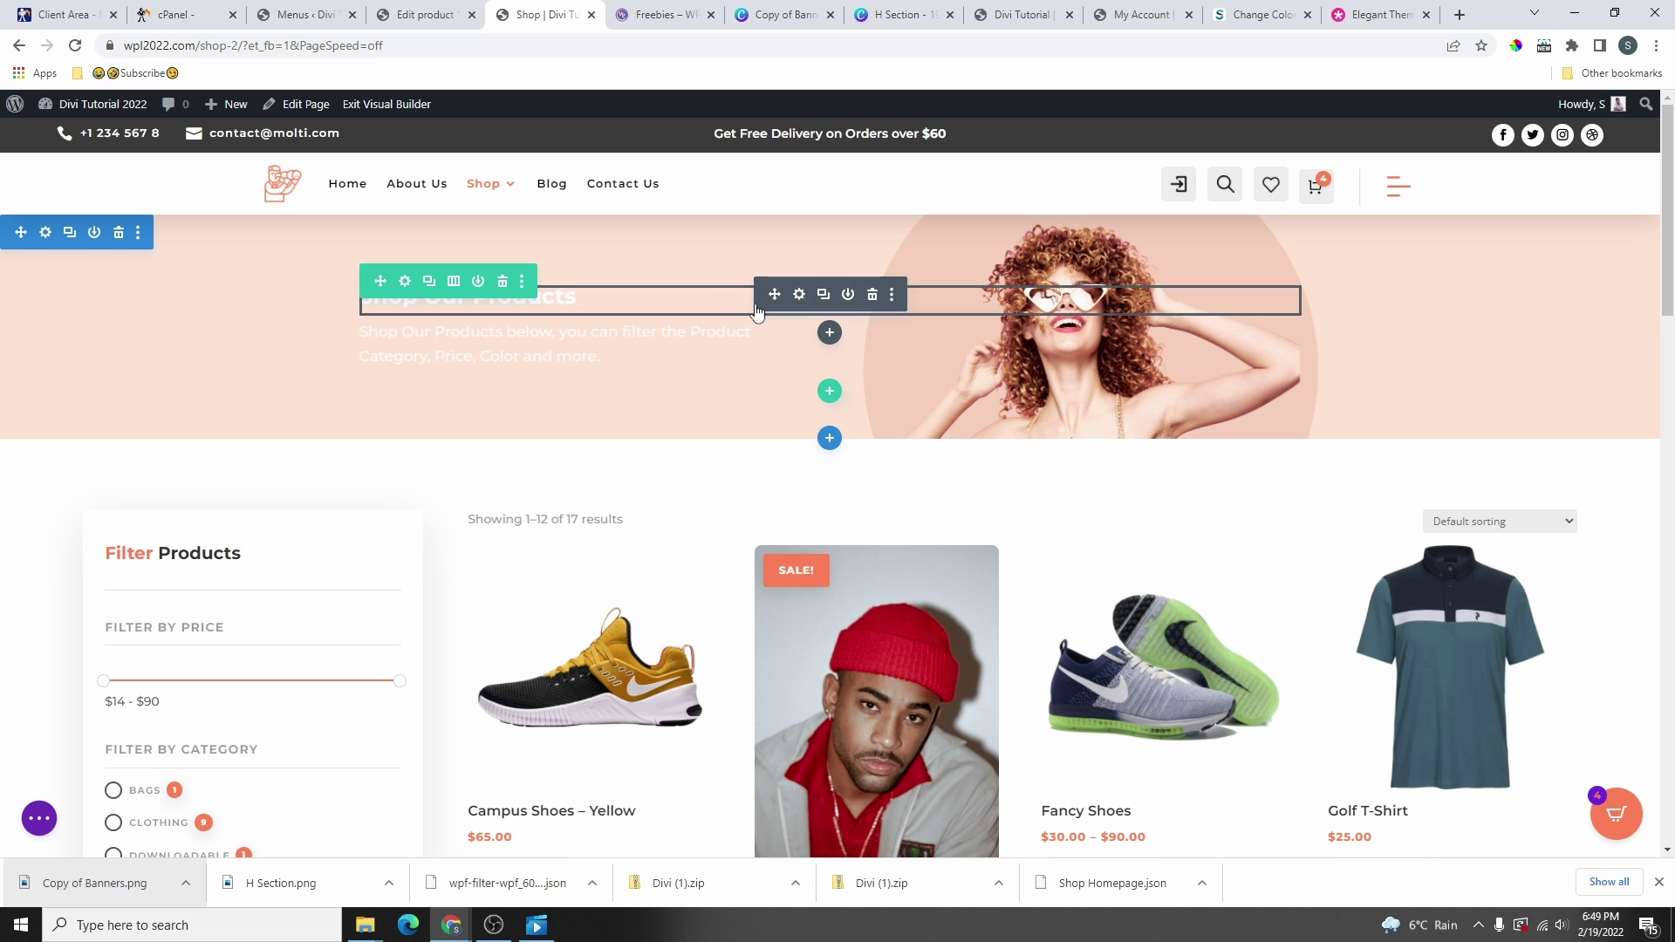
- Give the Shop Our Products heading the dark grey global colour and a text size of about 37px, and save its settings
{"action": "left_click", "coordinate": [800, 294]}
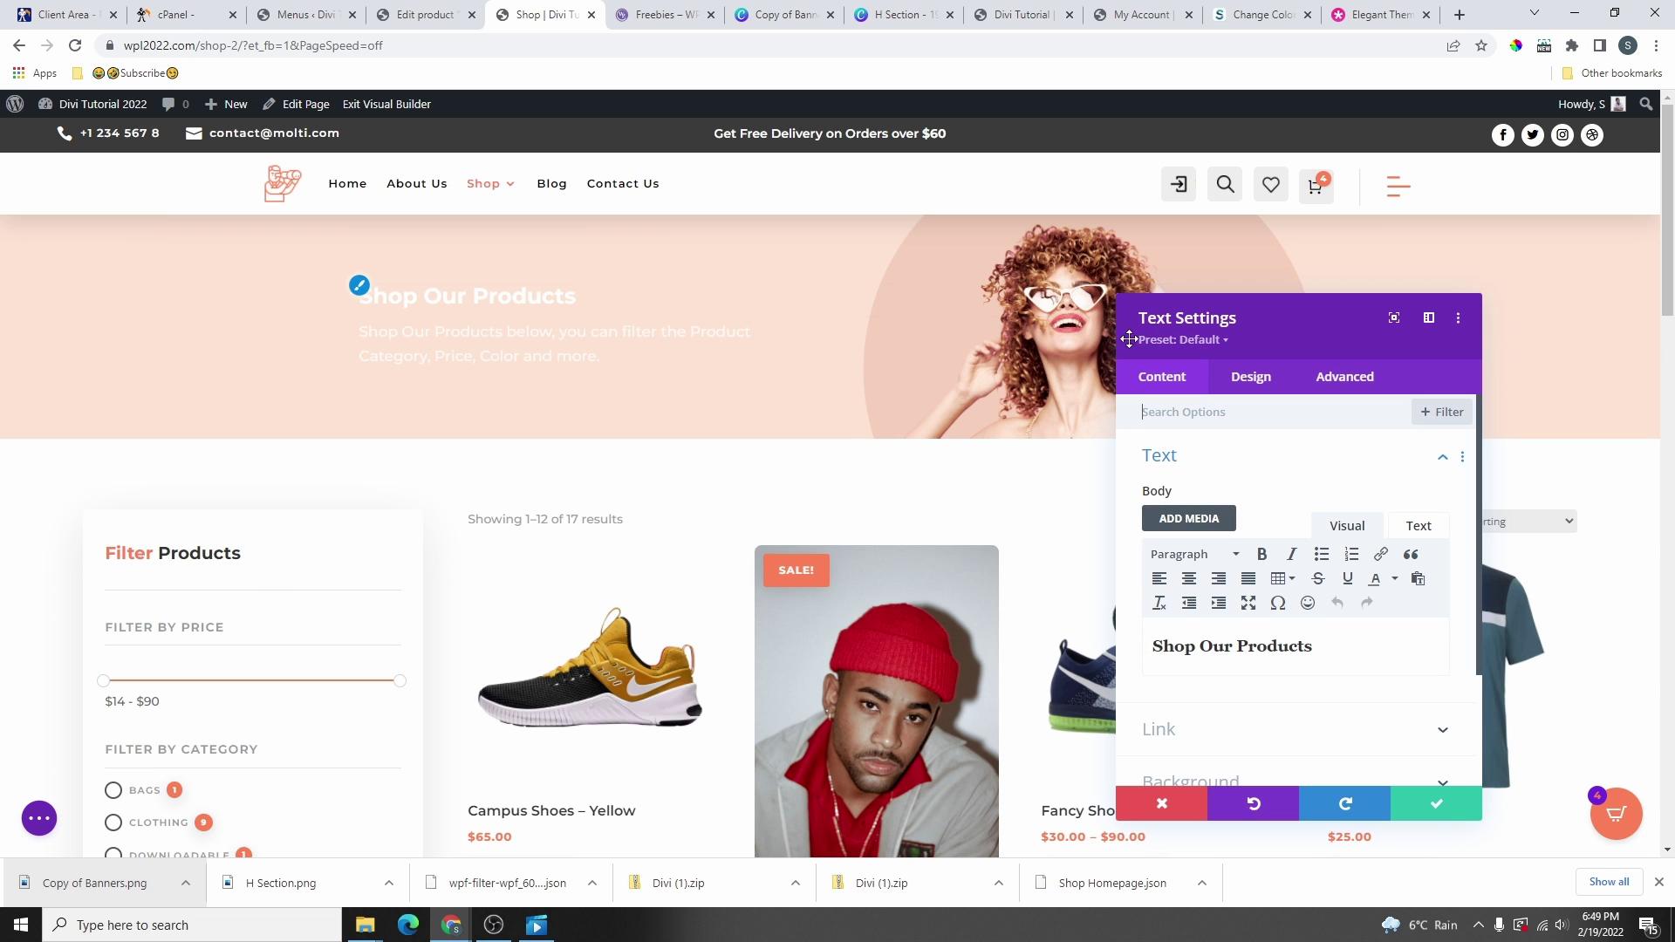
{"action": "left_click", "coordinate": [361, 286]}
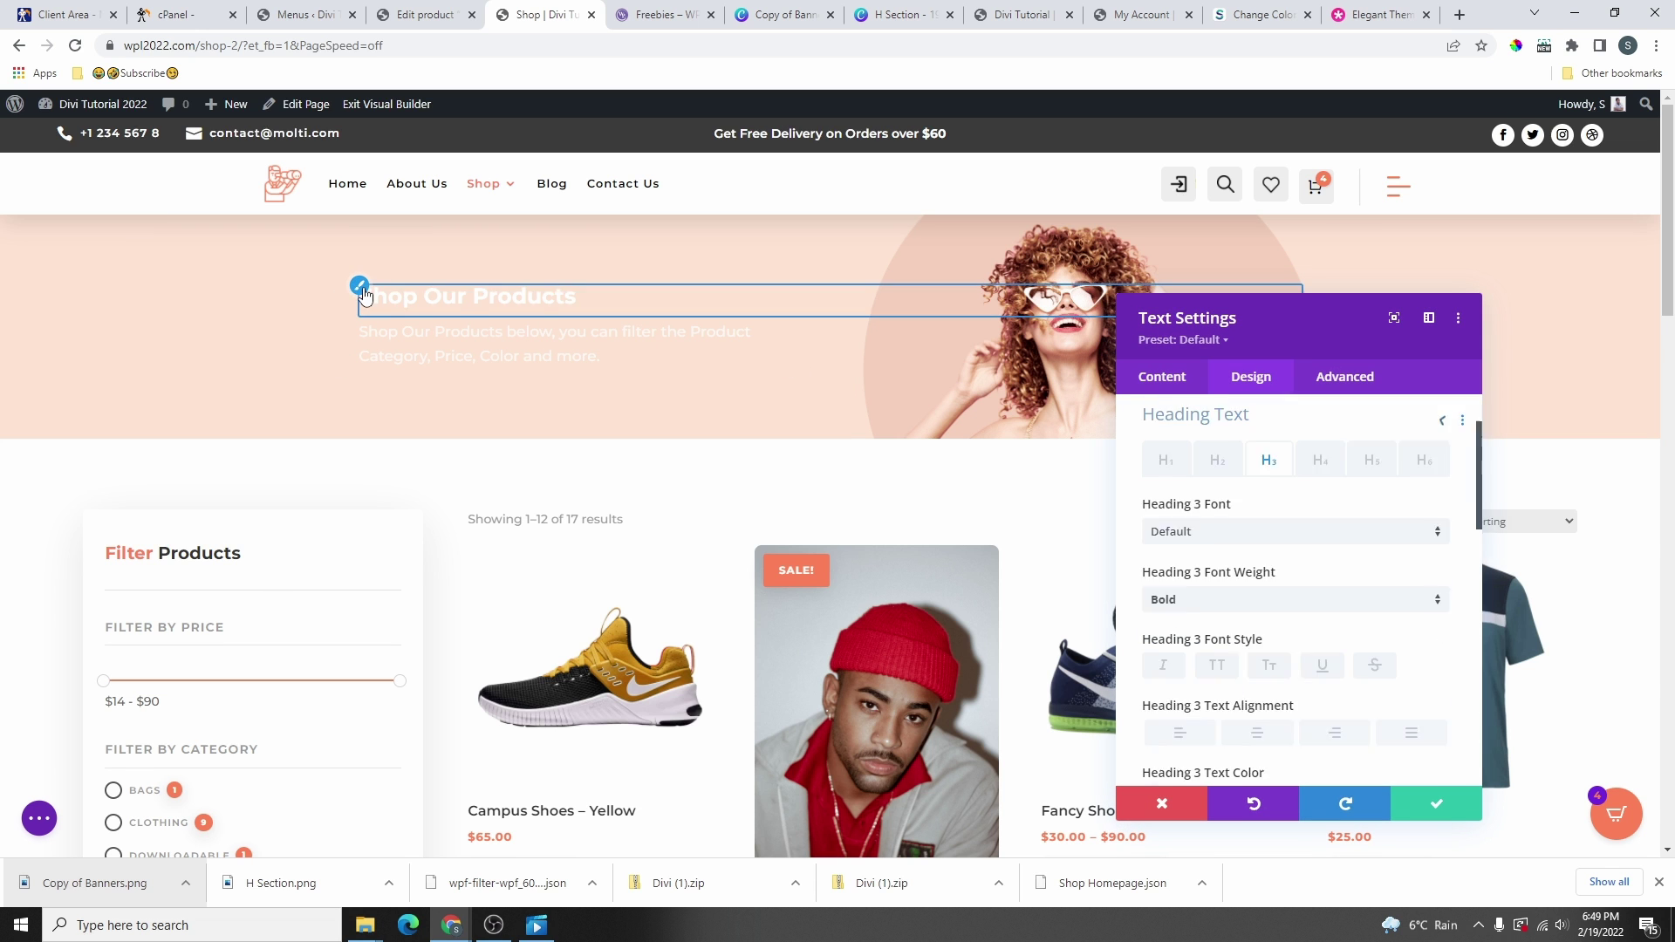
{"action": "left_click_drag", "start_coordinate": [1198, 586], "coordinate": [1218, 591]}
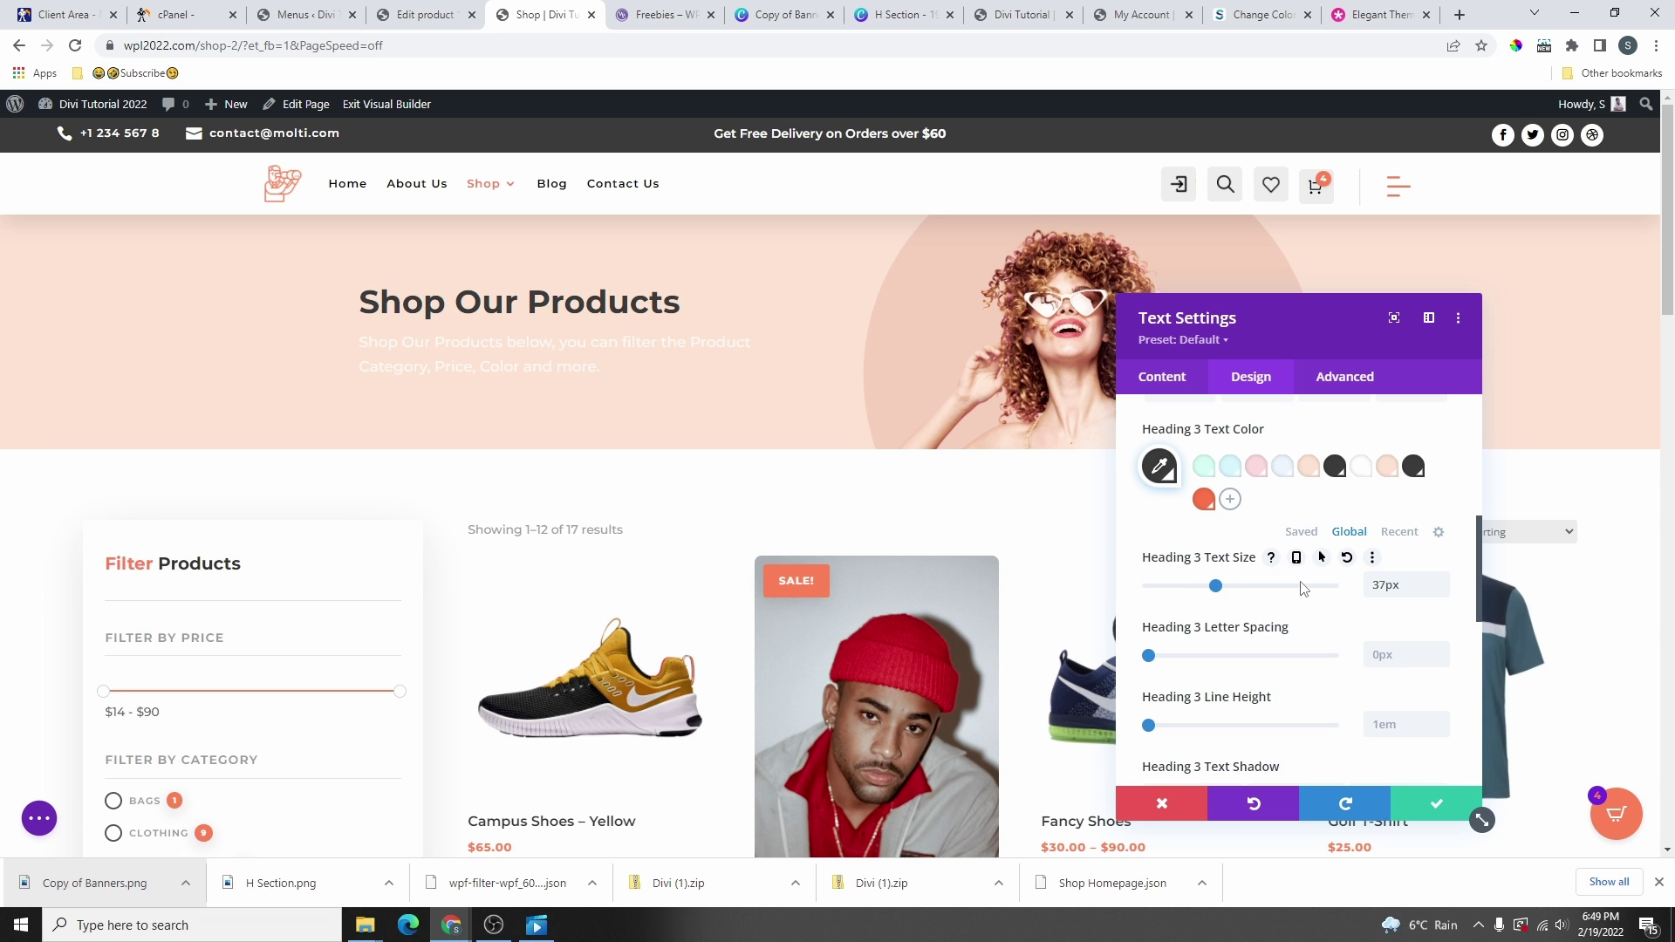
{"action": "left_click", "coordinate": [1436, 803]}
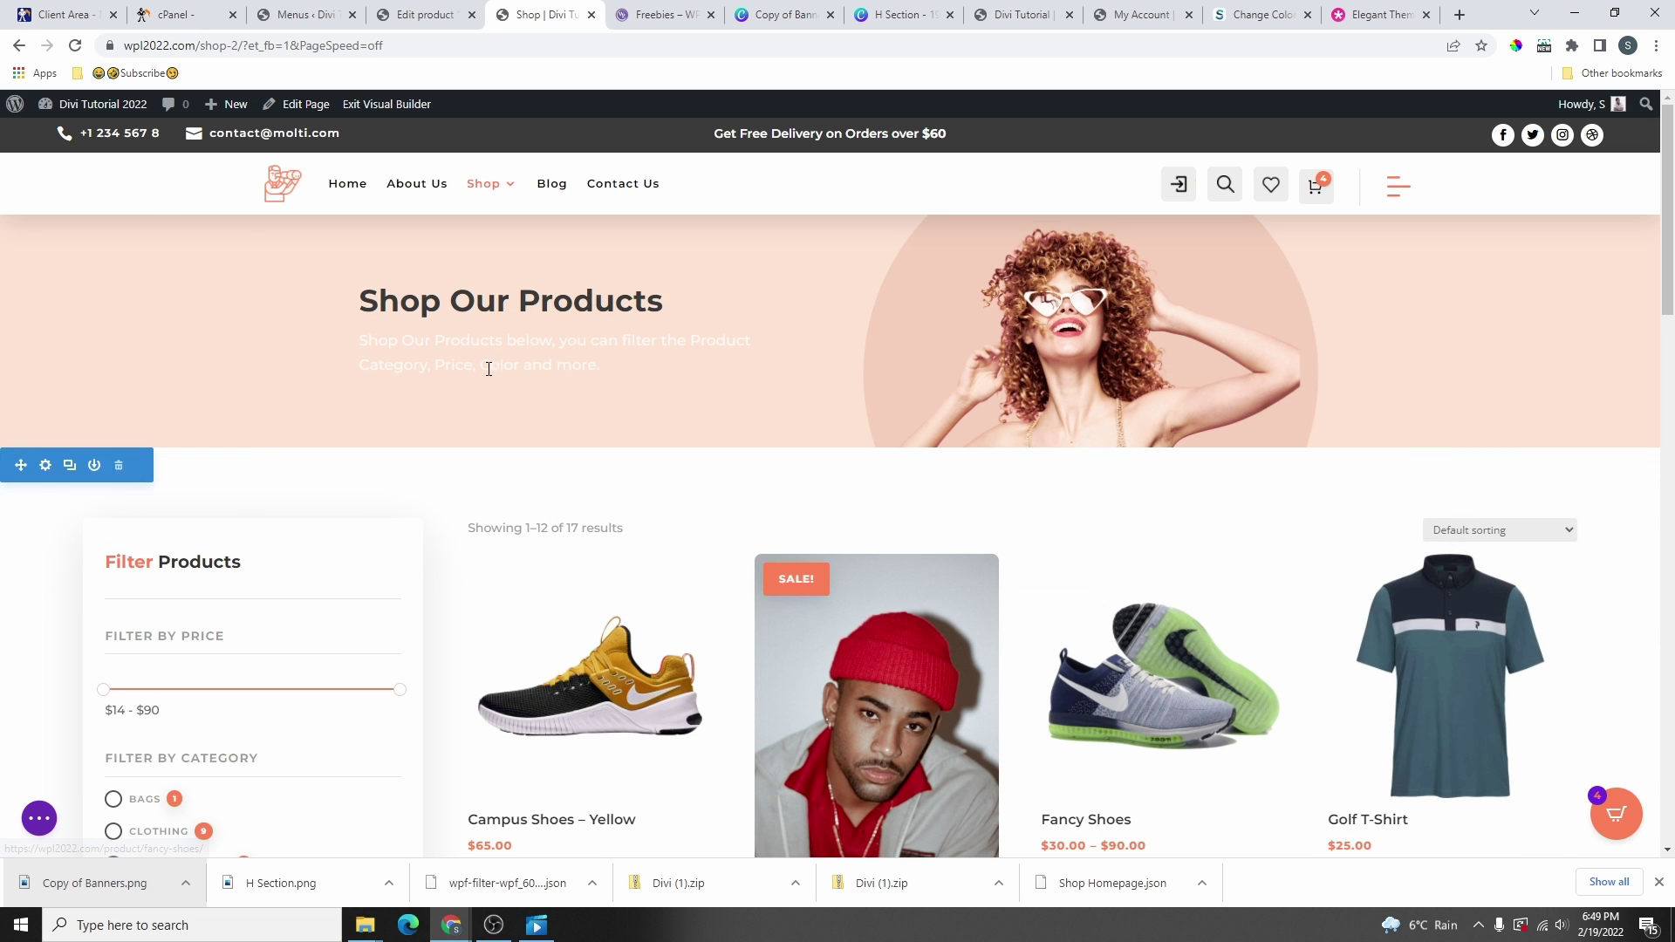
- Set the text colour of the description below the Shop Our Products heading to dark grey
{"action": "left_click", "coordinate": [538, 339]}
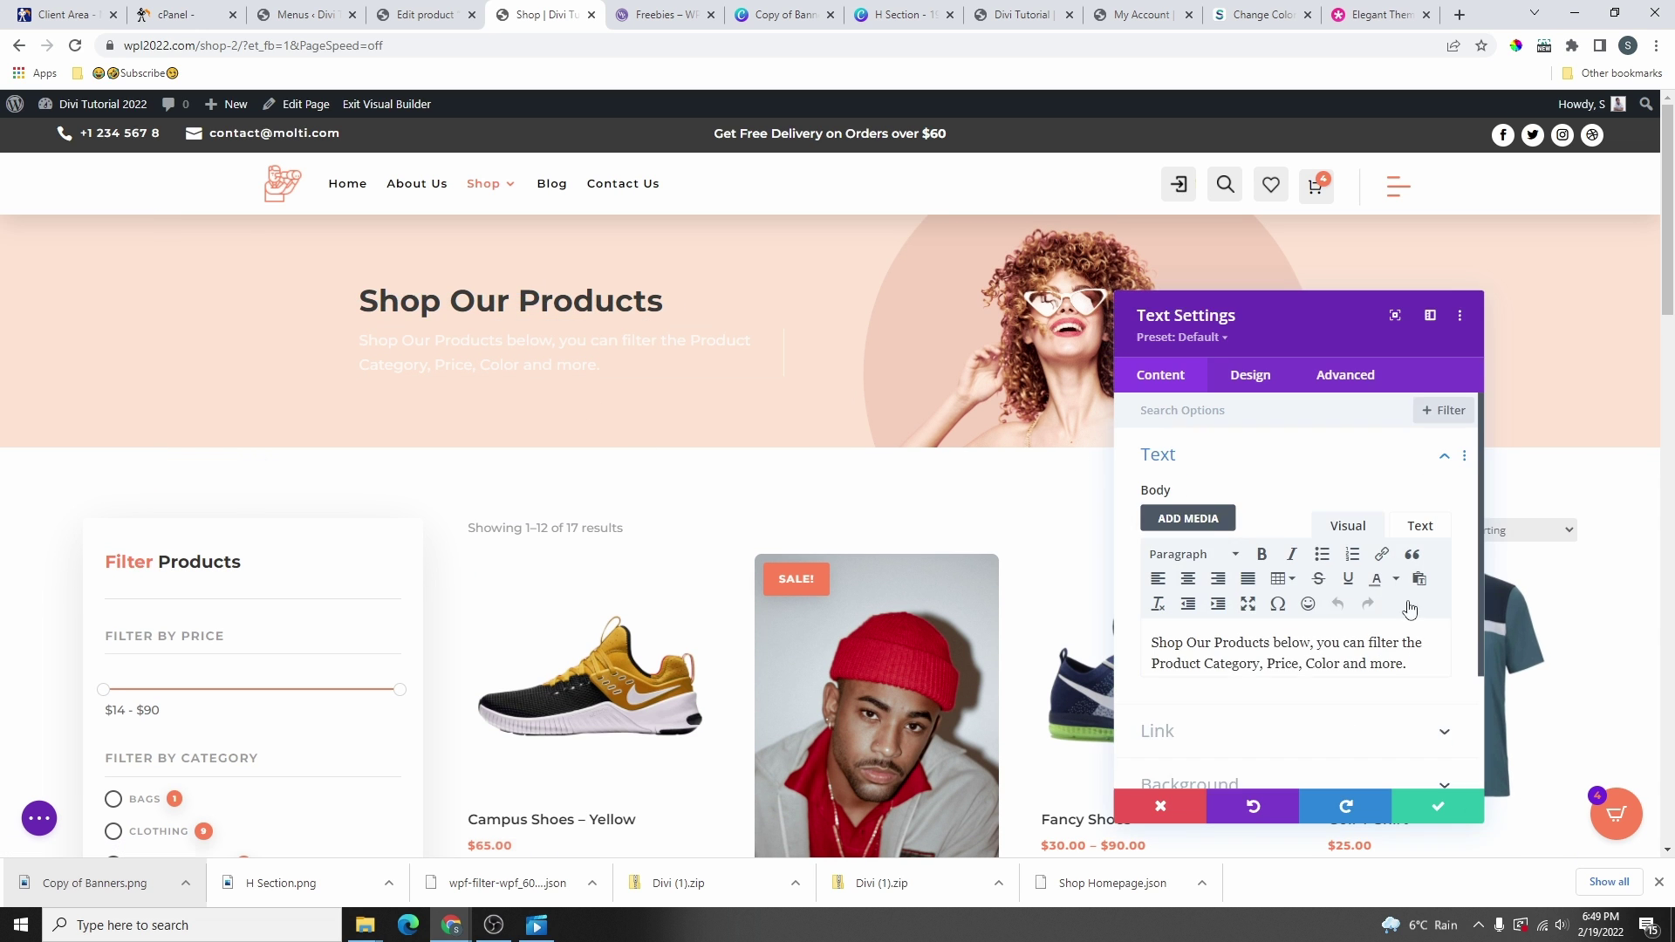
{"action": "left_click", "coordinate": [1268, 389]}
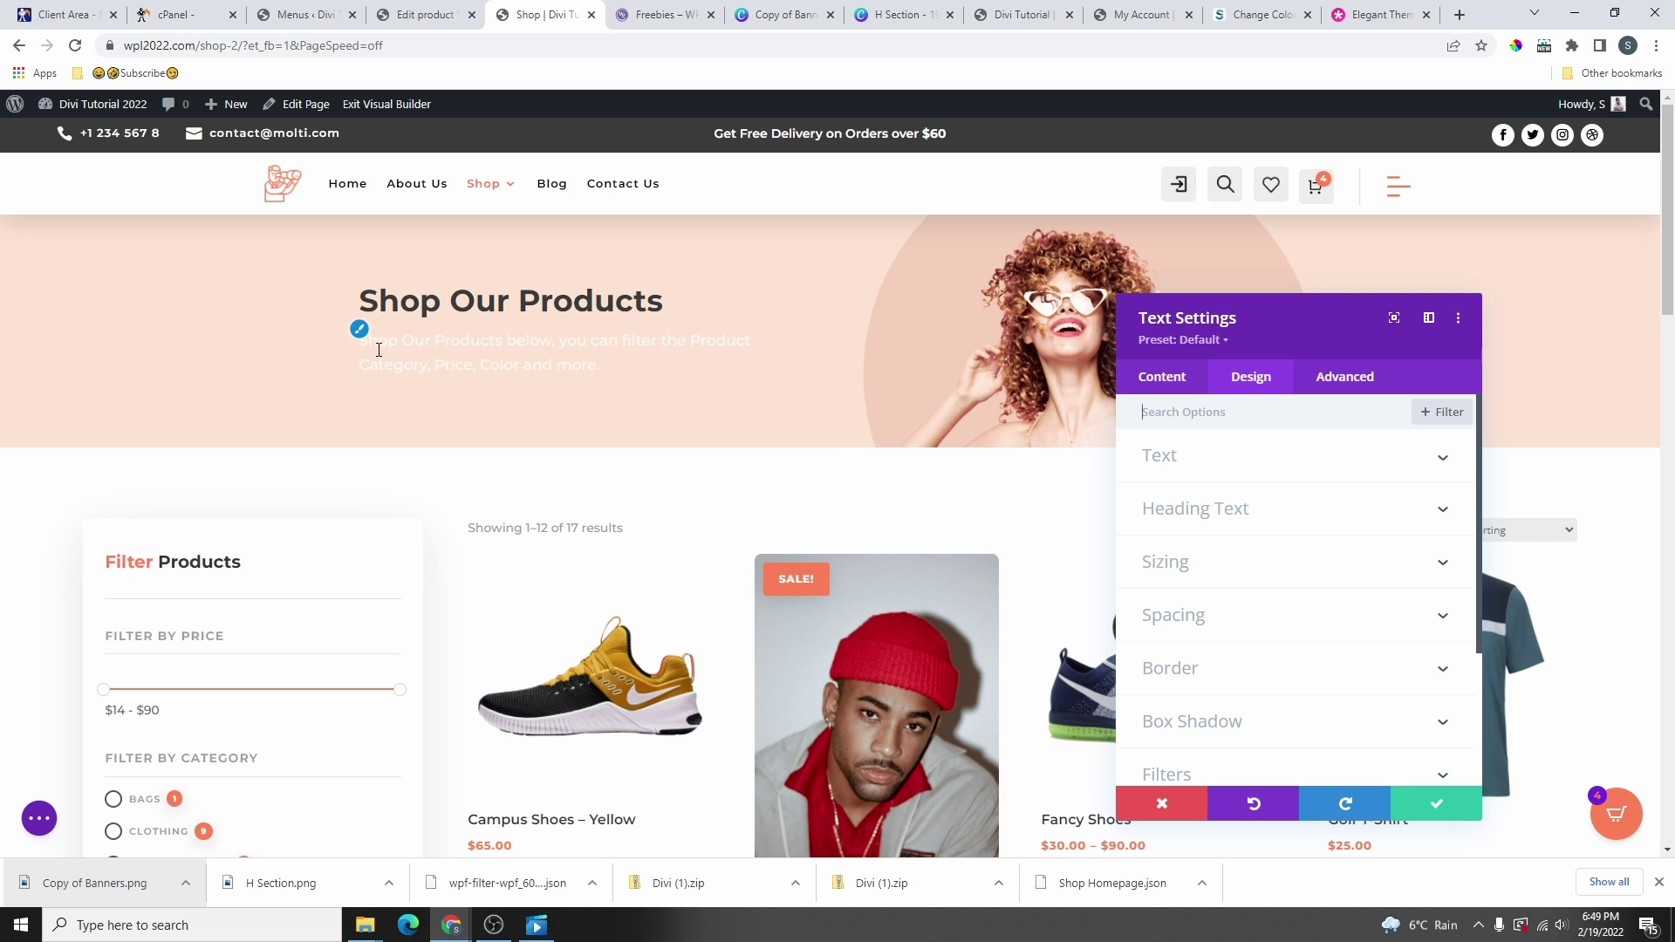
{"action": "left_click", "coordinate": [1207, 469]}
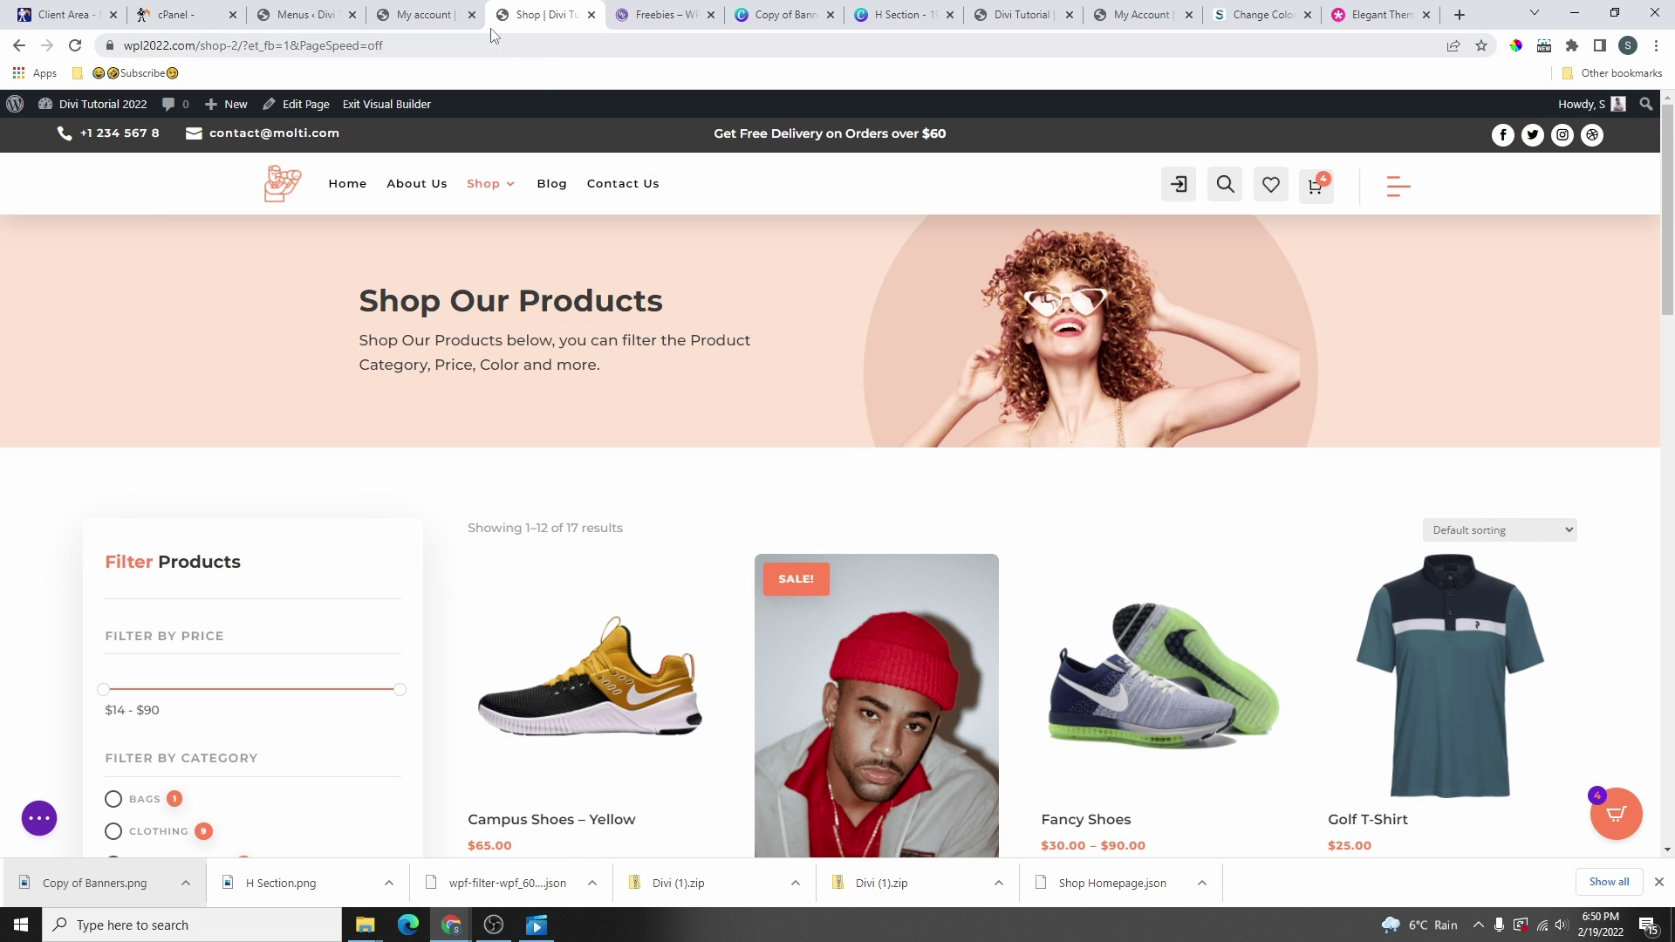
- Compare with the My Account banner and set the Shop banner section's background image blend to Overlay
{"action": "left_click", "coordinate": [441, 15]}
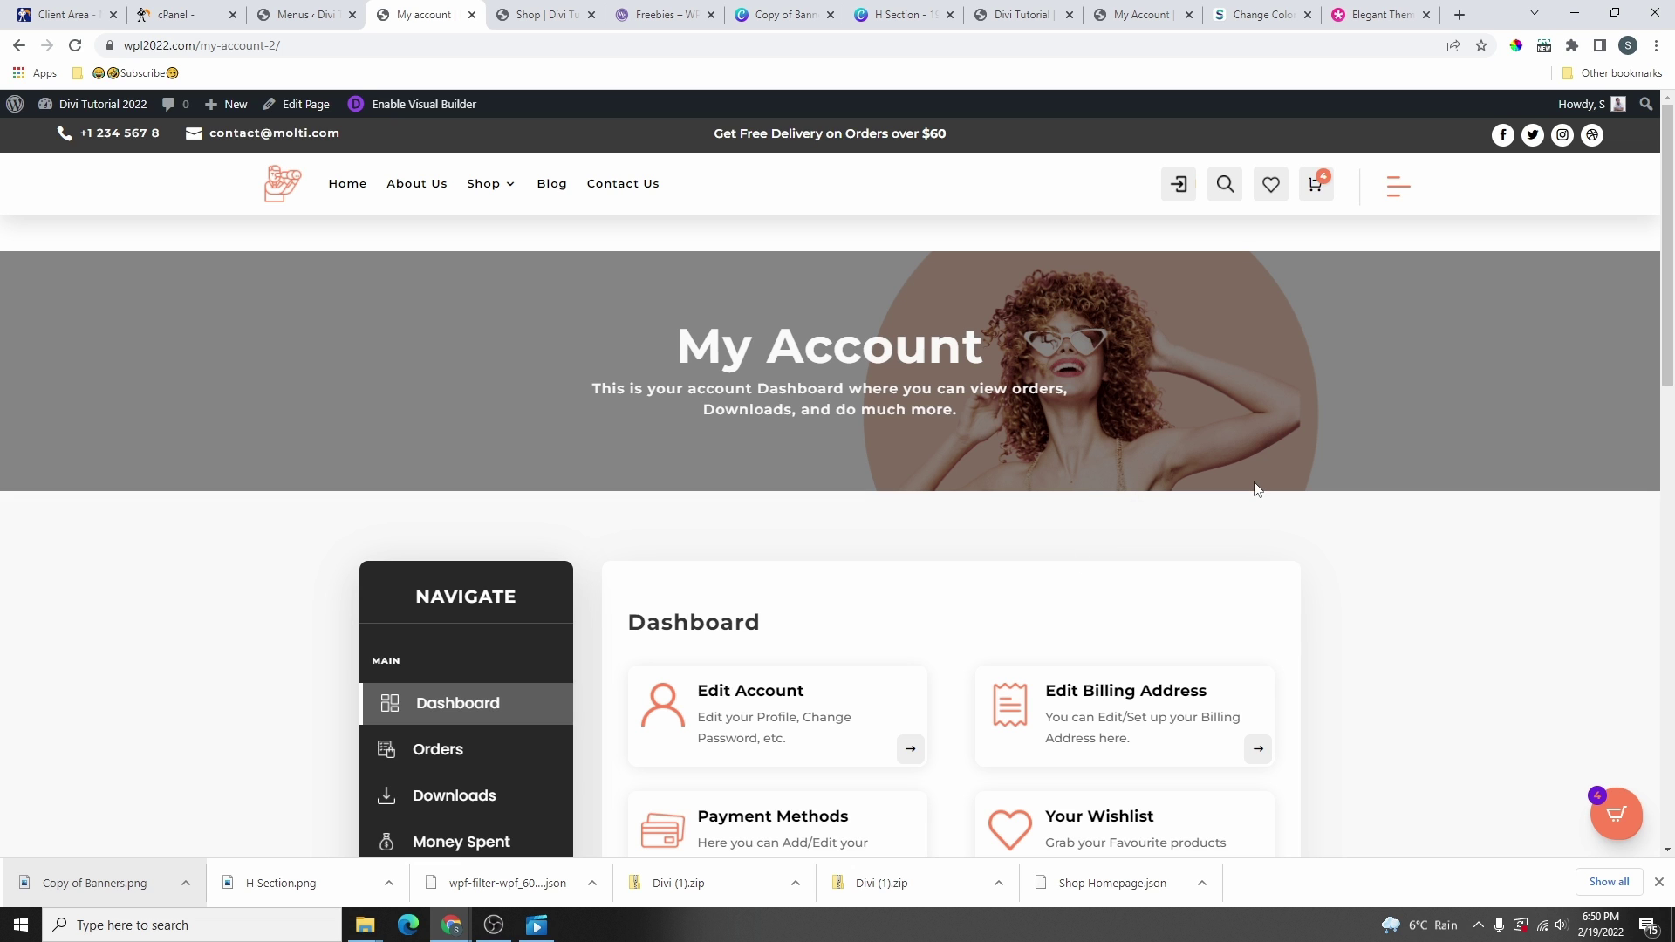
{"action": "left_click", "coordinate": [539, 14]}
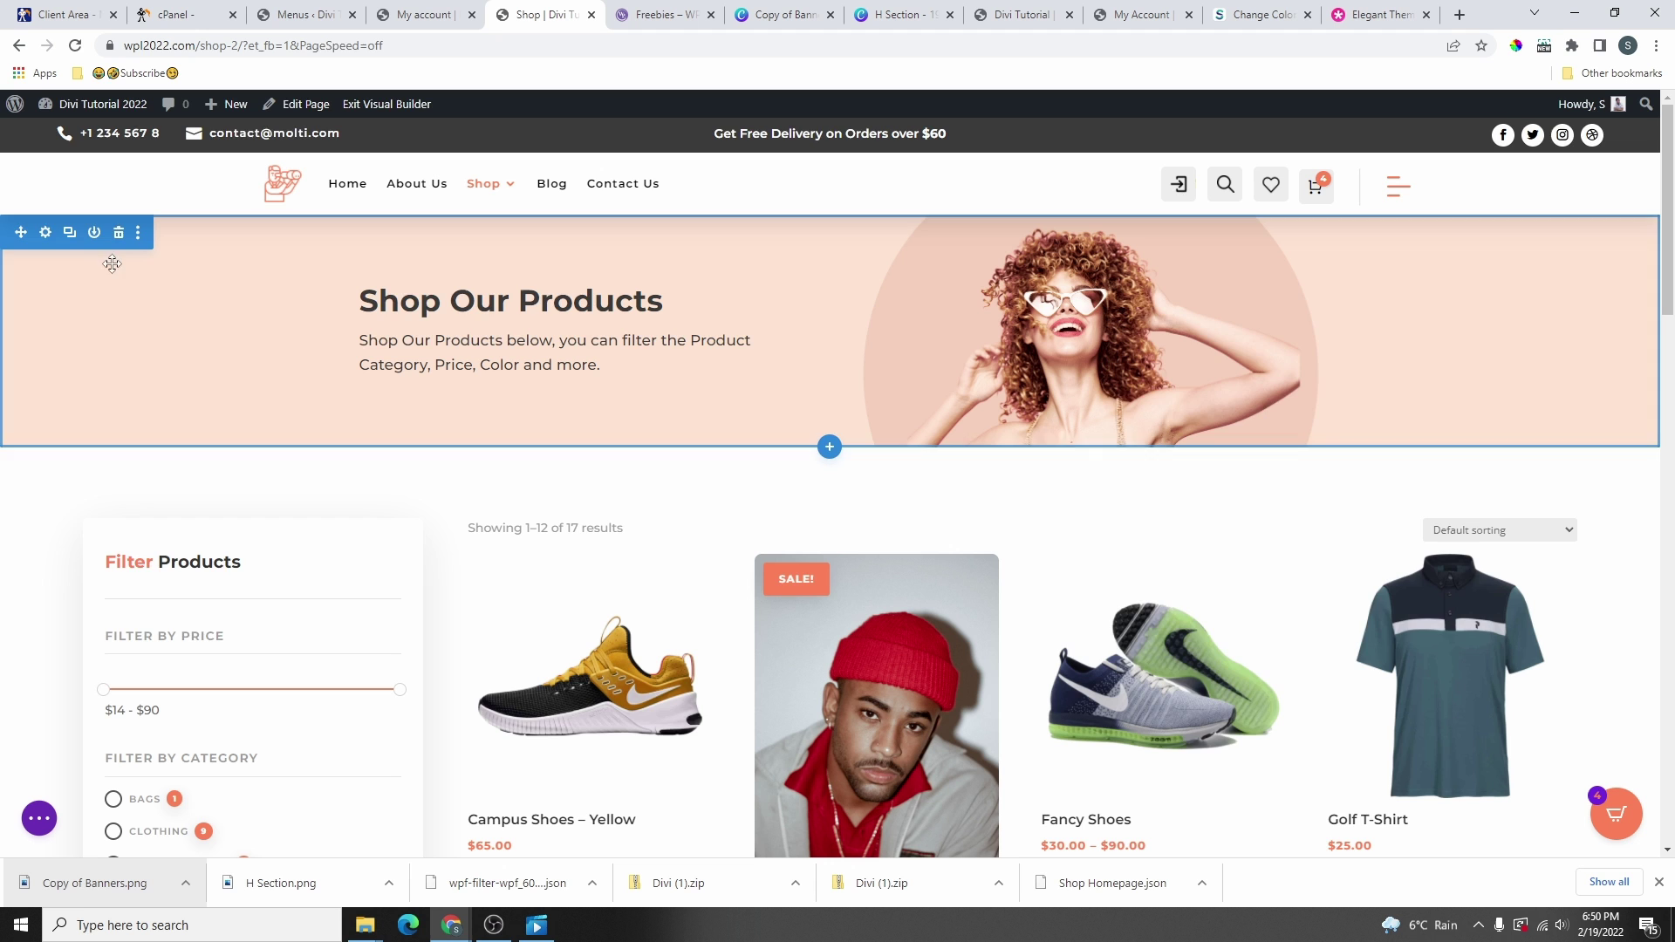
{"action": "left_click", "coordinate": [46, 232]}
{"action": "left_click", "coordinate": [1266, 506]}
{"action": "left_click", "coordinate": [1335, 489]}
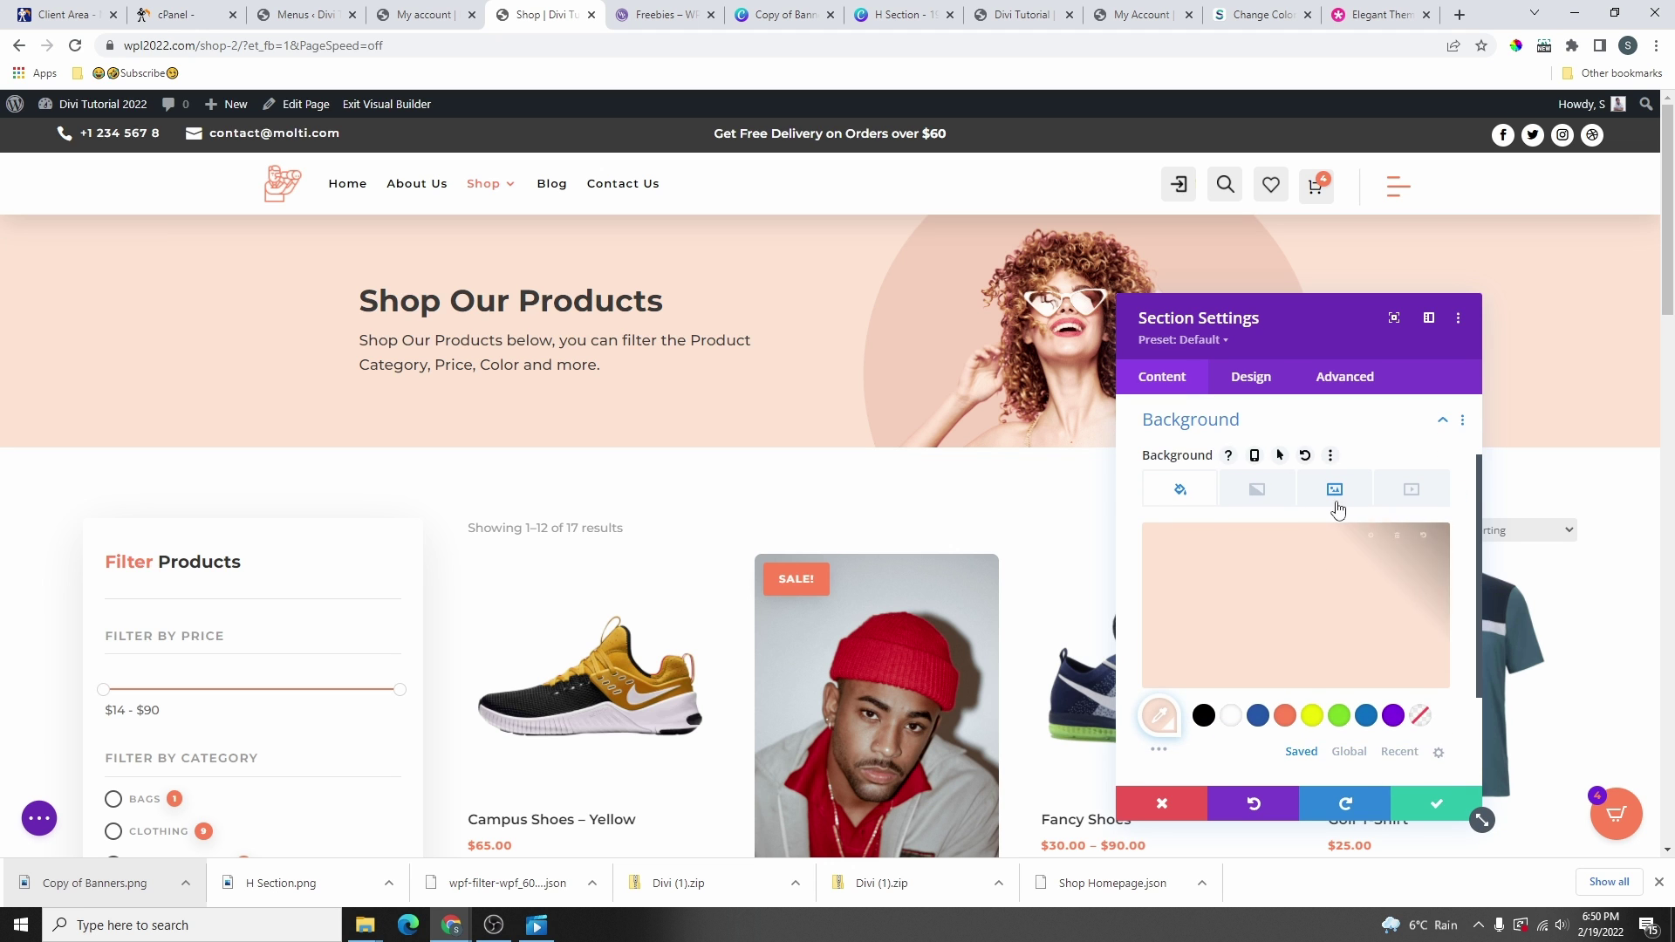
{"action": "scroll", "coordinate": [1344, 584], "scroll_direction": "down", "scroll_amount": 5}
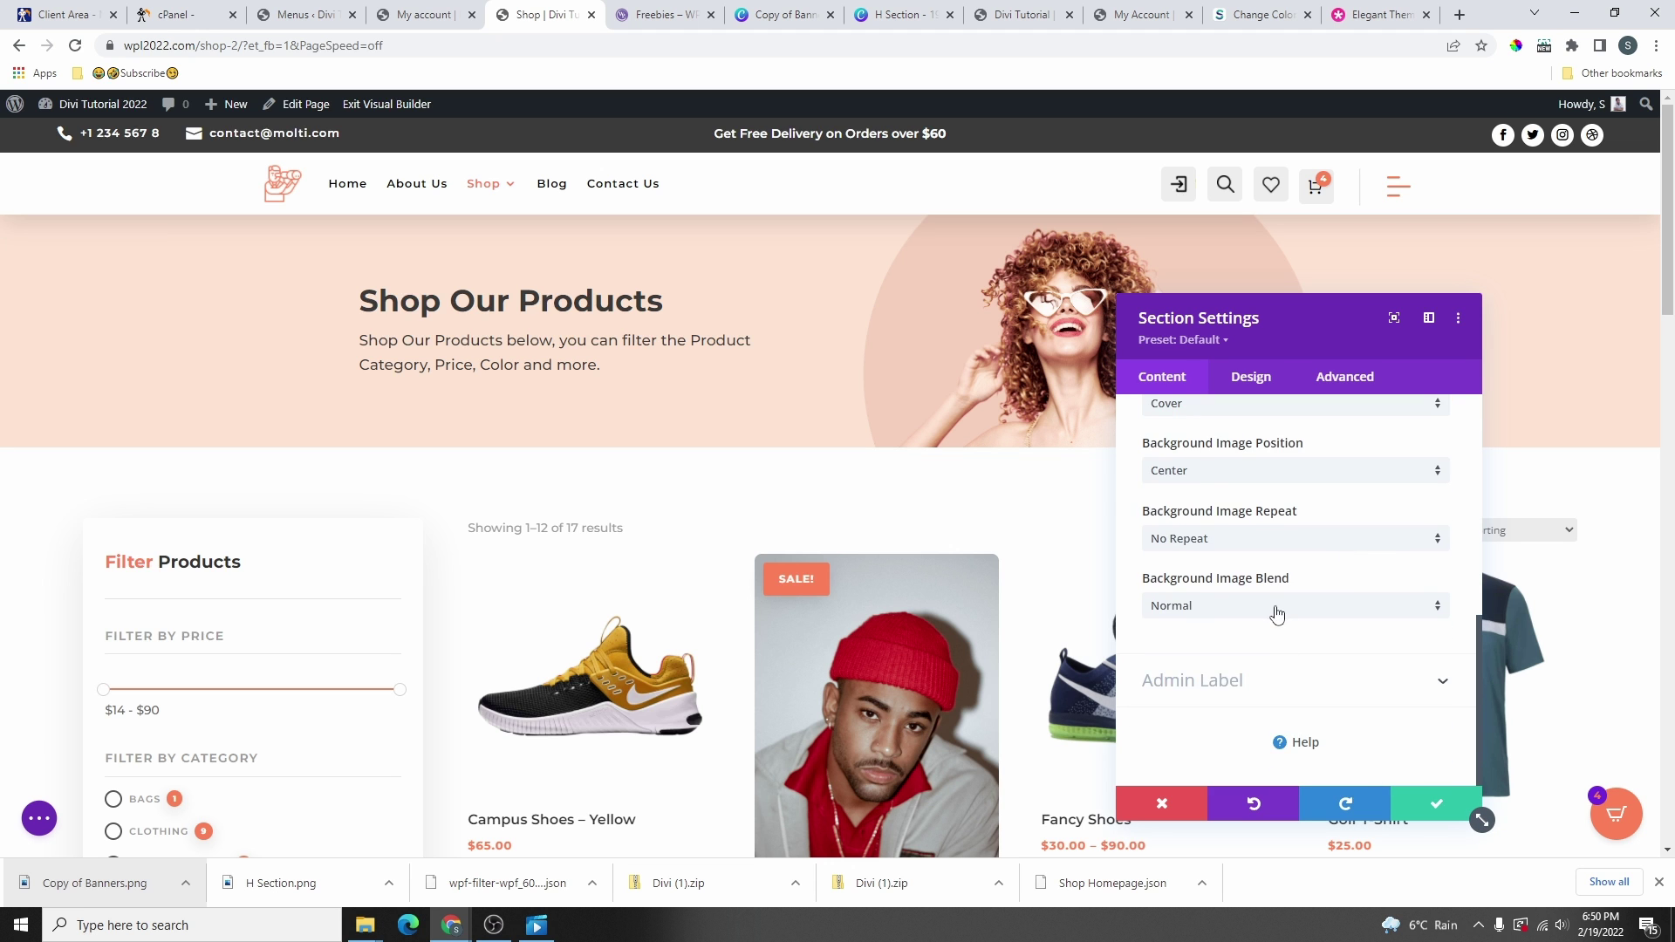
{"action": "left_click", "coordinate": [1276, 614]}
{"action": "left_click", "coordinate": [1217, 389]}
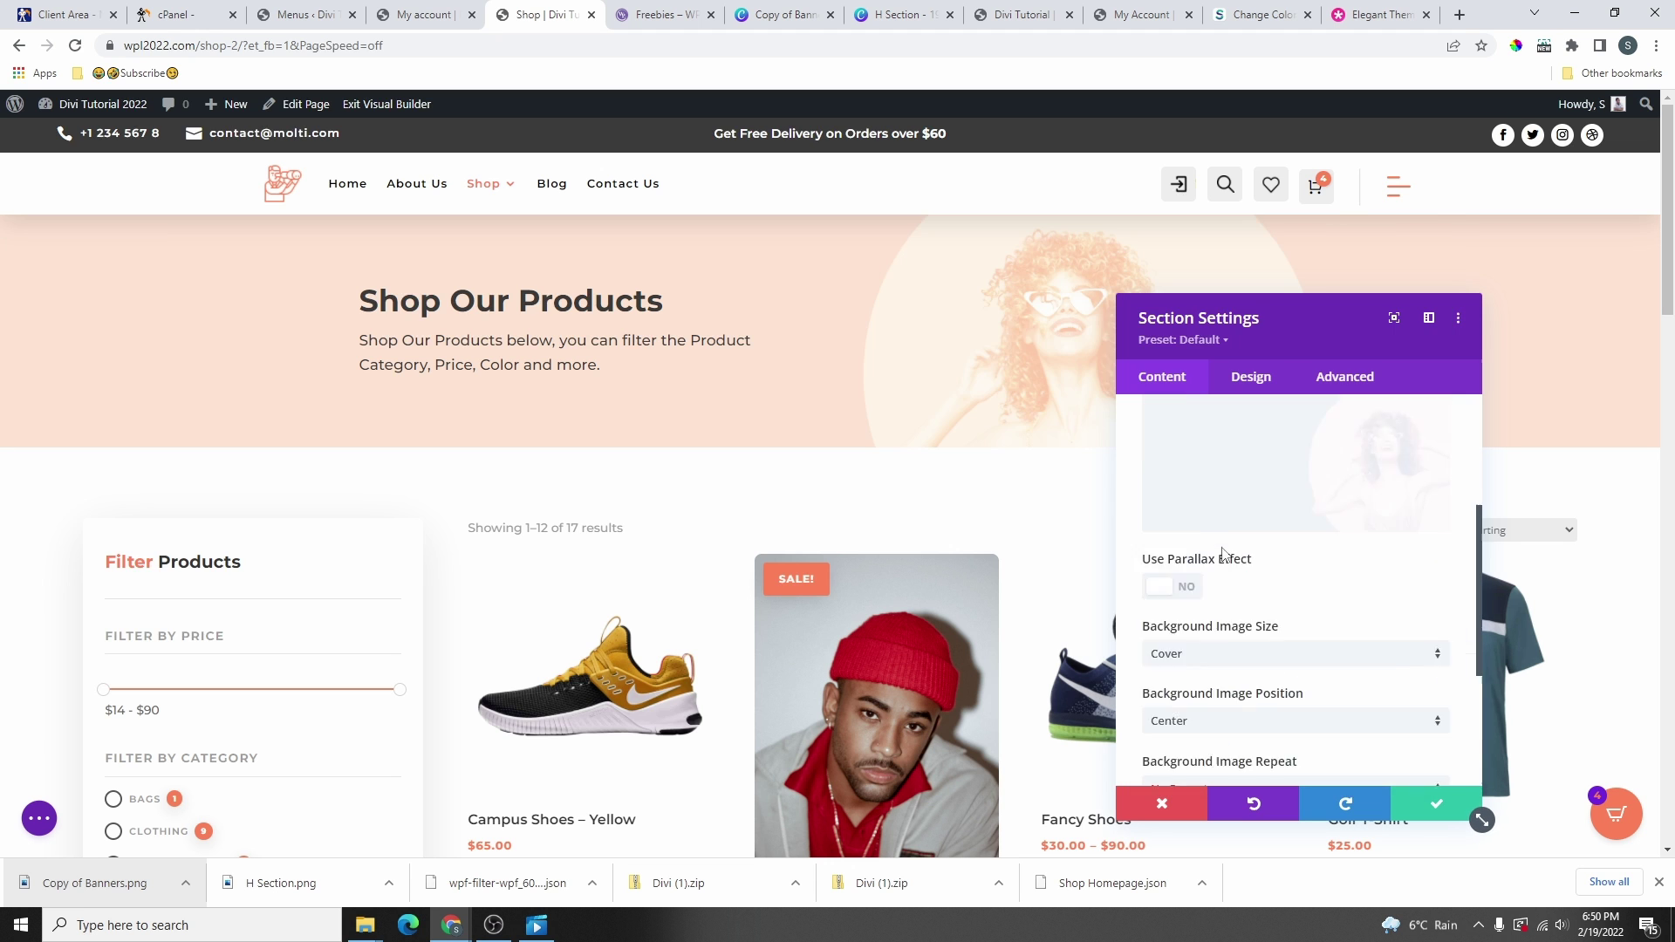
- Set the Shop banner section's background colour to black (#000000) with reduced opacity
{"action": "scroll", "coordinate": [1204, 559], "scroll_direction": "up", "scroll_amount": 5}
{"action": "left_click", "coordinate": [1182, 520]}
{"action": "scroll", "coordinate": [1221, 643], "scroll_direction": "down", "scroll_amount": 1}
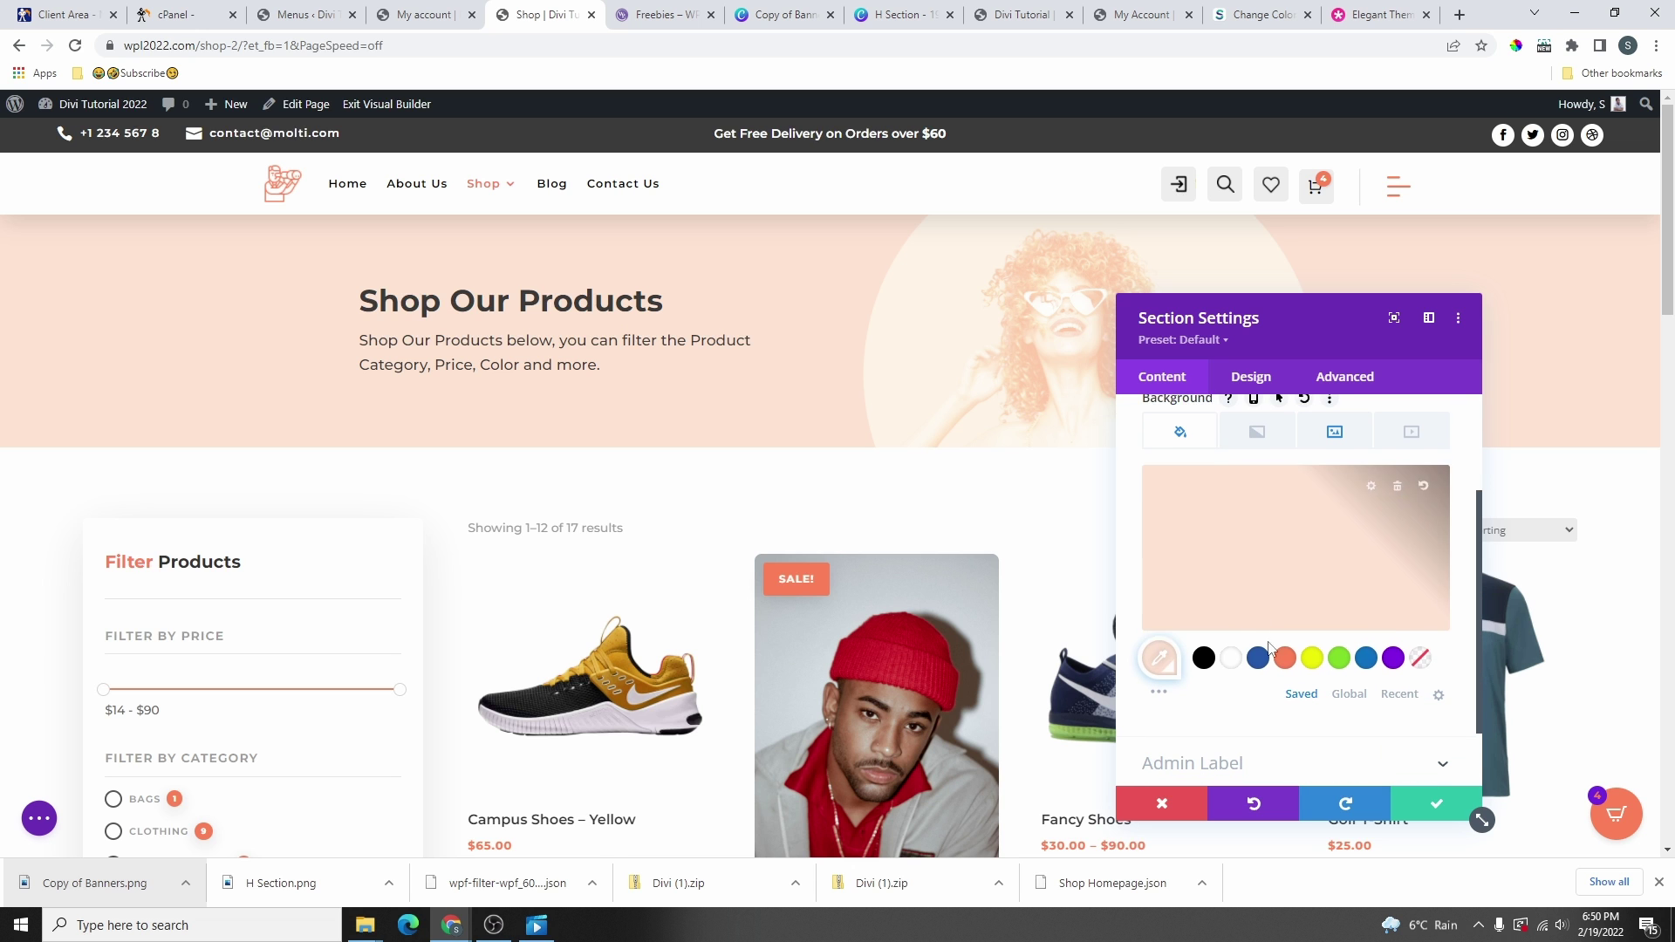
{"action": "left_click", "coordinate": [1265, 618]}
{"action": "left_click", "coordinate": [1351, 539]}
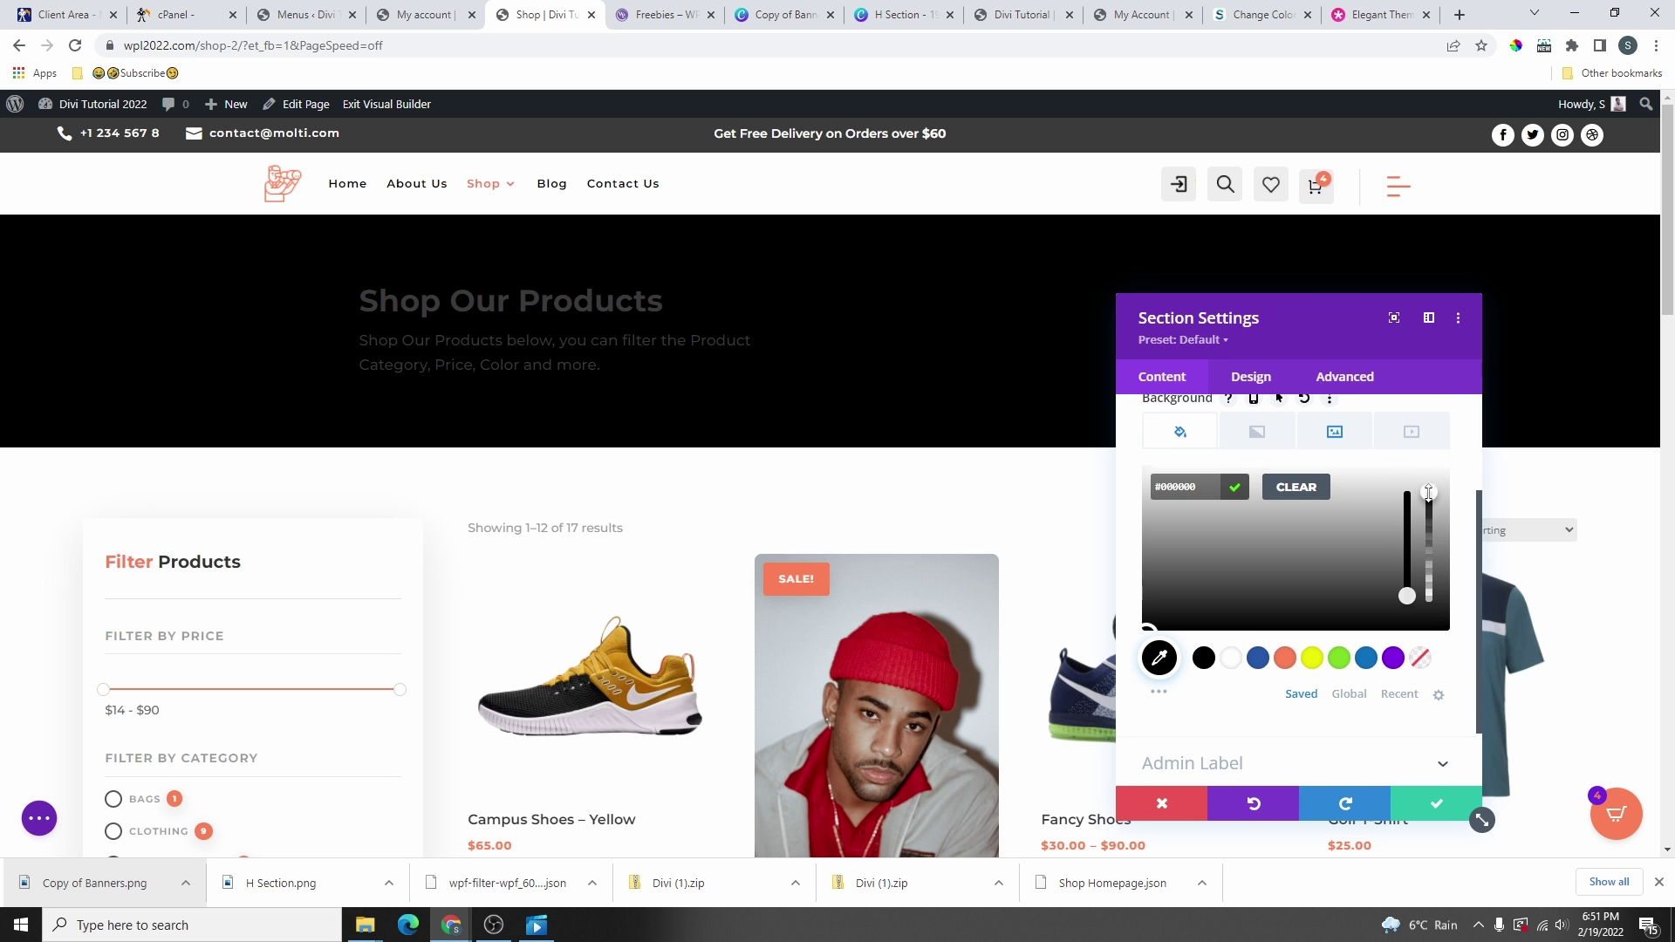
{"action": "left_click_drag", "start_coordinate": [1429, 493], "coordinate": [1434, 557]}
- Change the Shop Our Products heading and its description text to white, and save the Shop page
{"action": "left_click", "coordinate": [465, 301]}
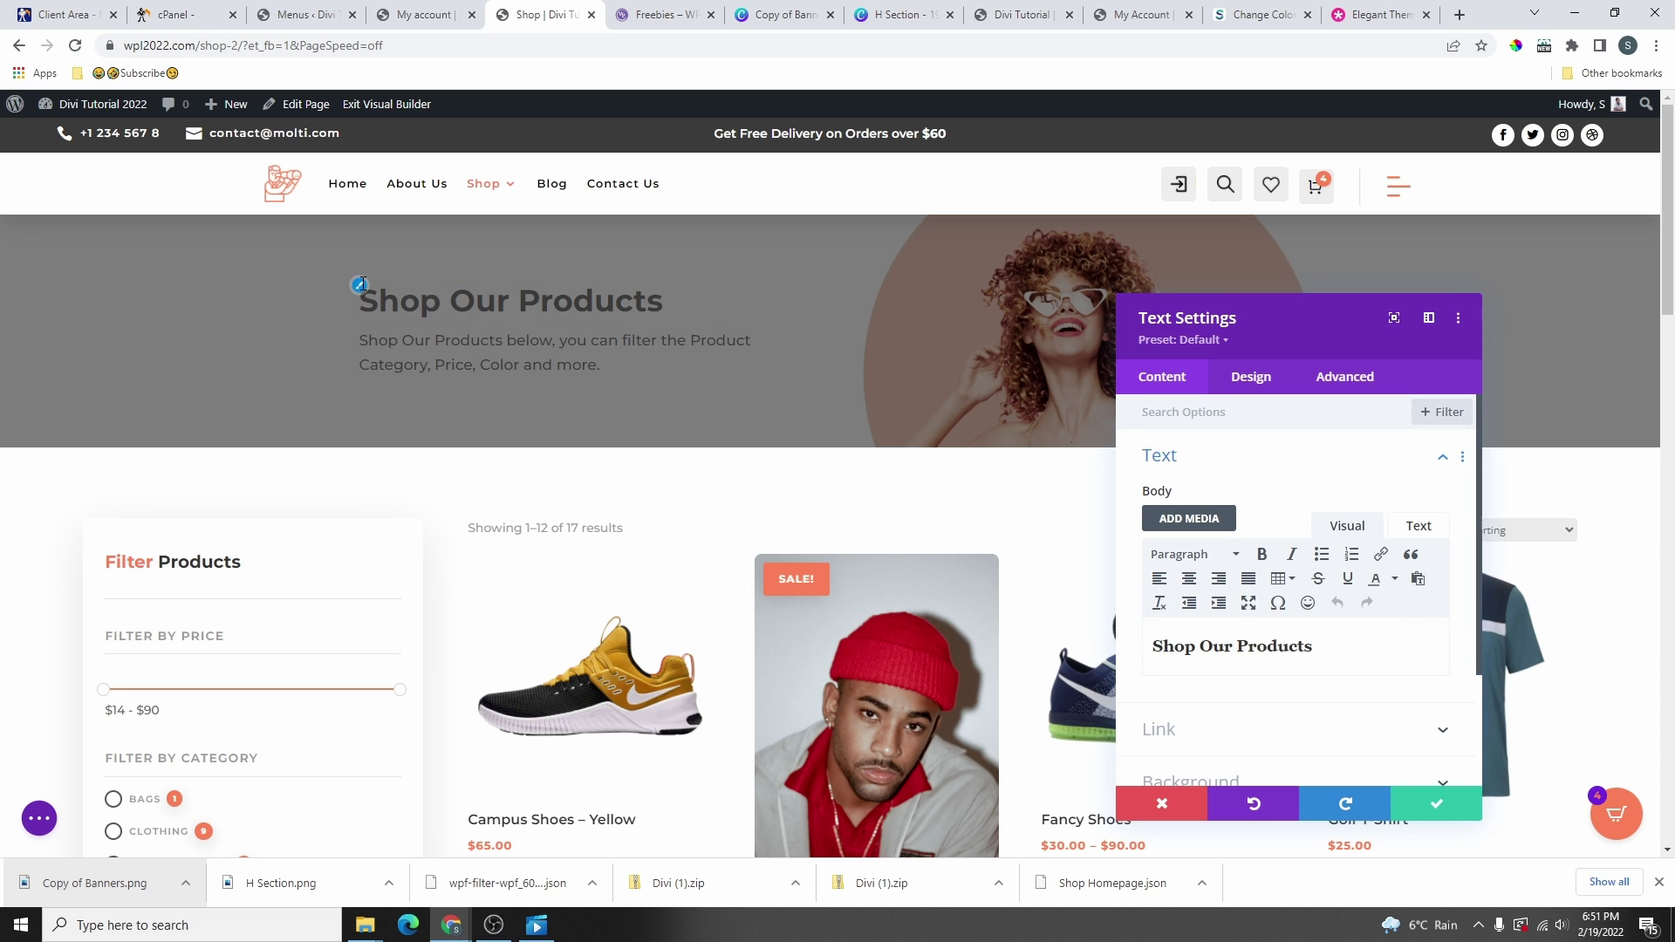
{"action": "left_click", "coordinate": [359, 285]}
{"action": "scroll", "coordinate": [1283, 611], "scroll_direction": "down", "scroll_amount": 3}
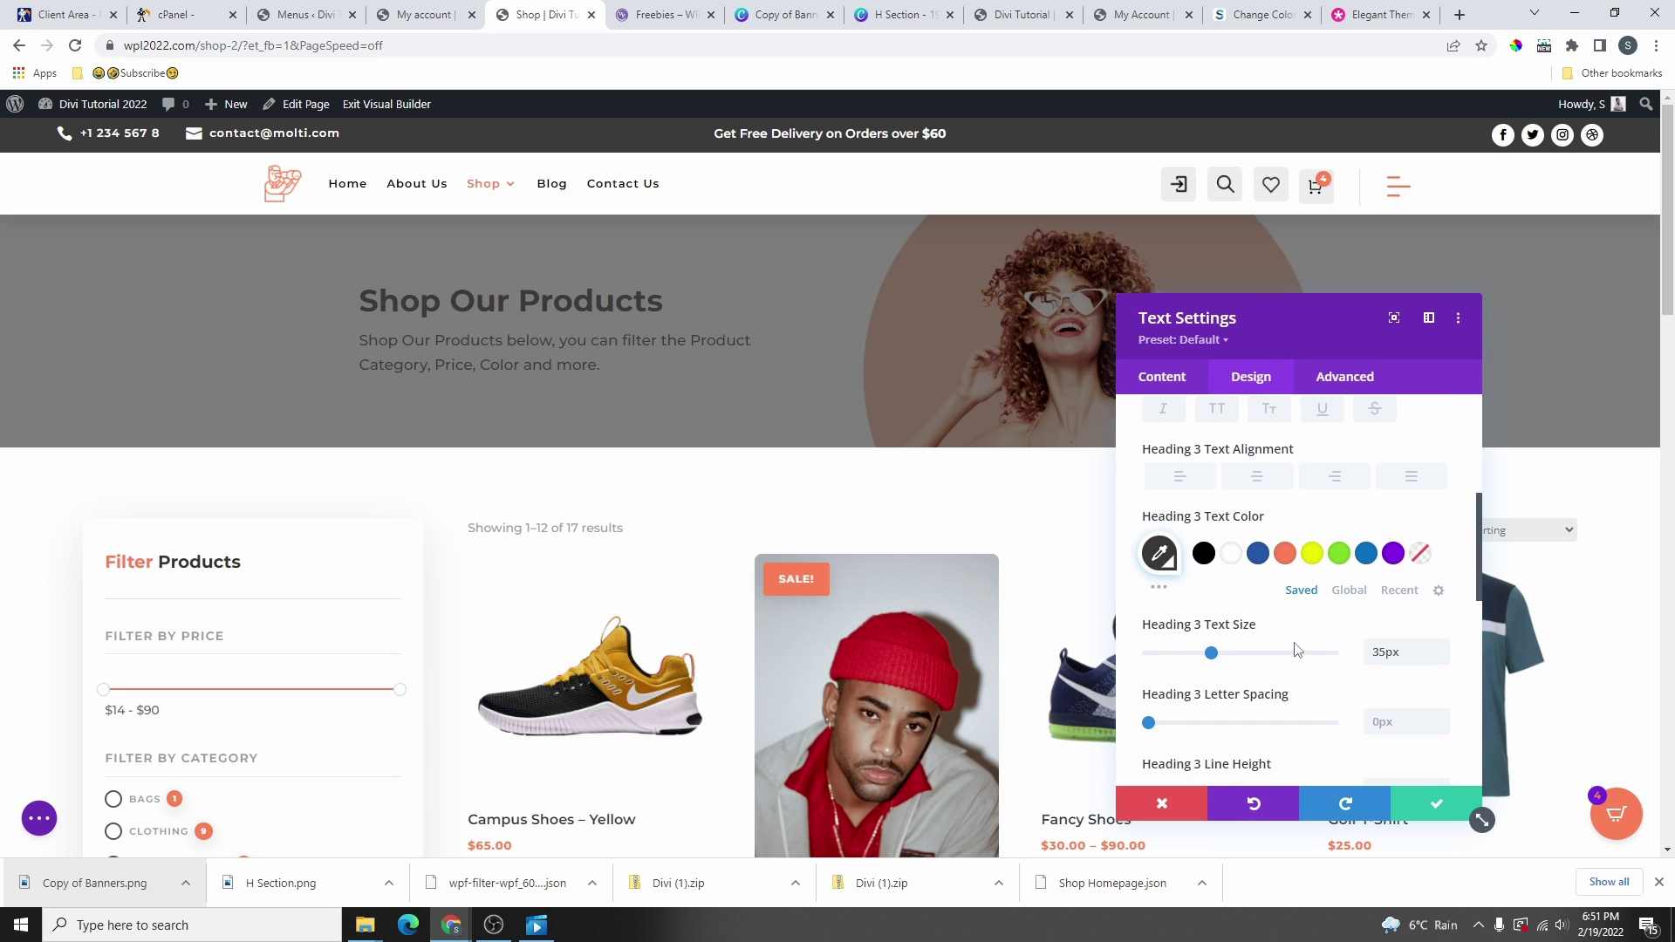
{"action": "left_click", "coordinate": [1231, 554]}
{"action": "left_click", "coordinate": [1448, 804]}
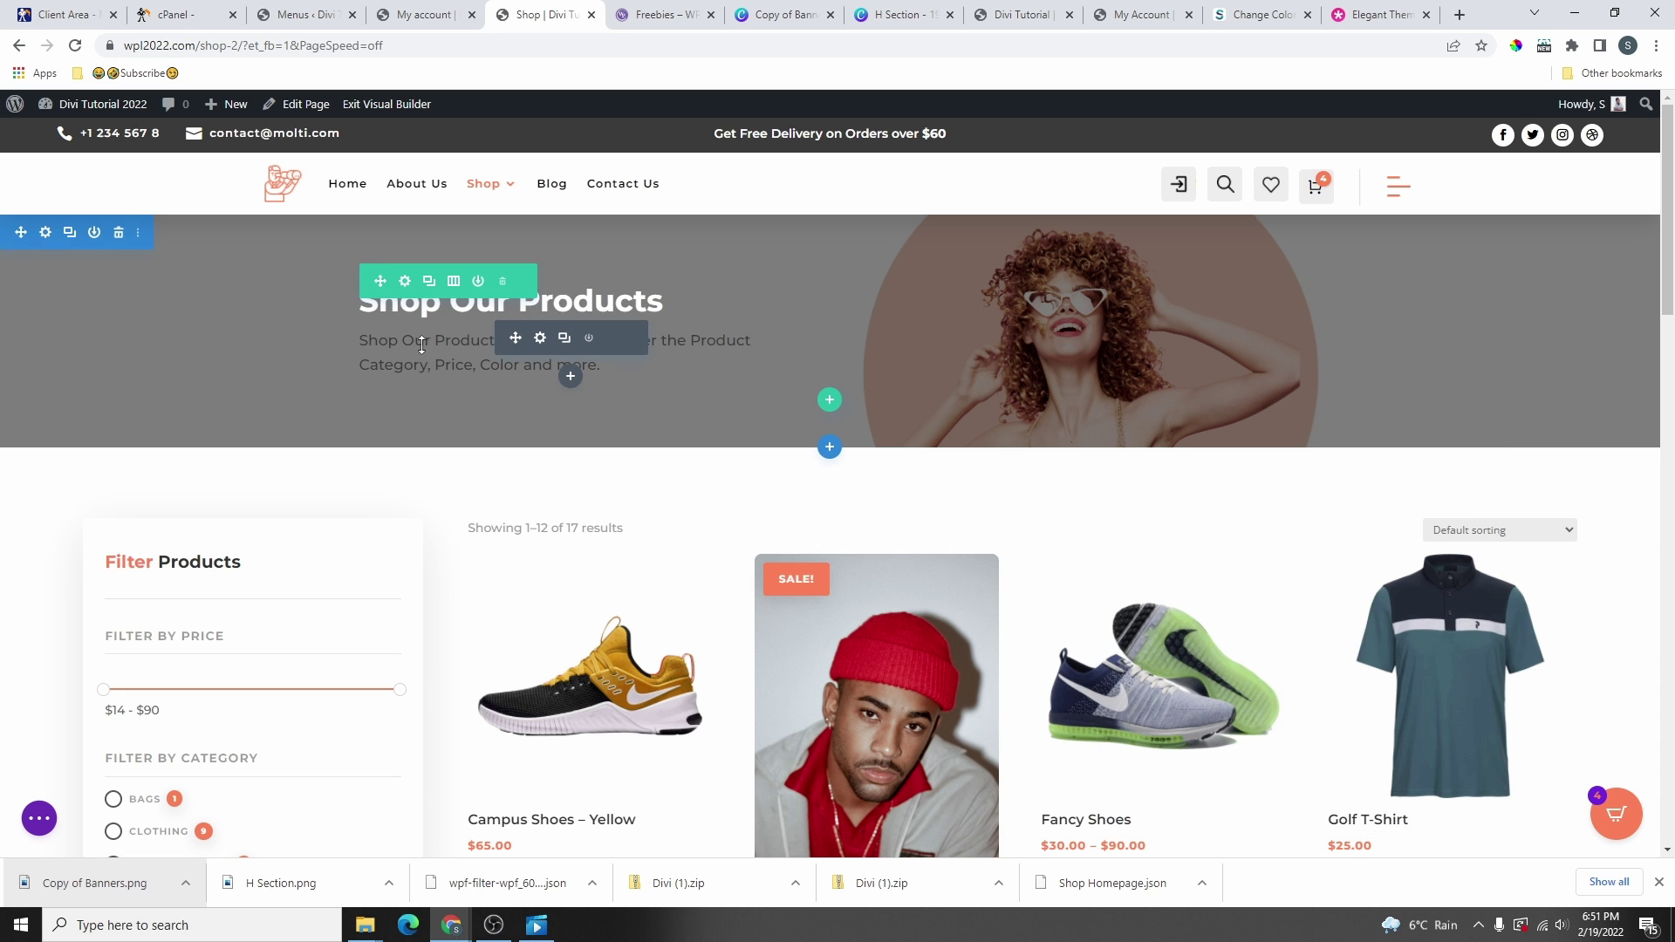
{"action": "left_click", "coordinate": [541, 339]}
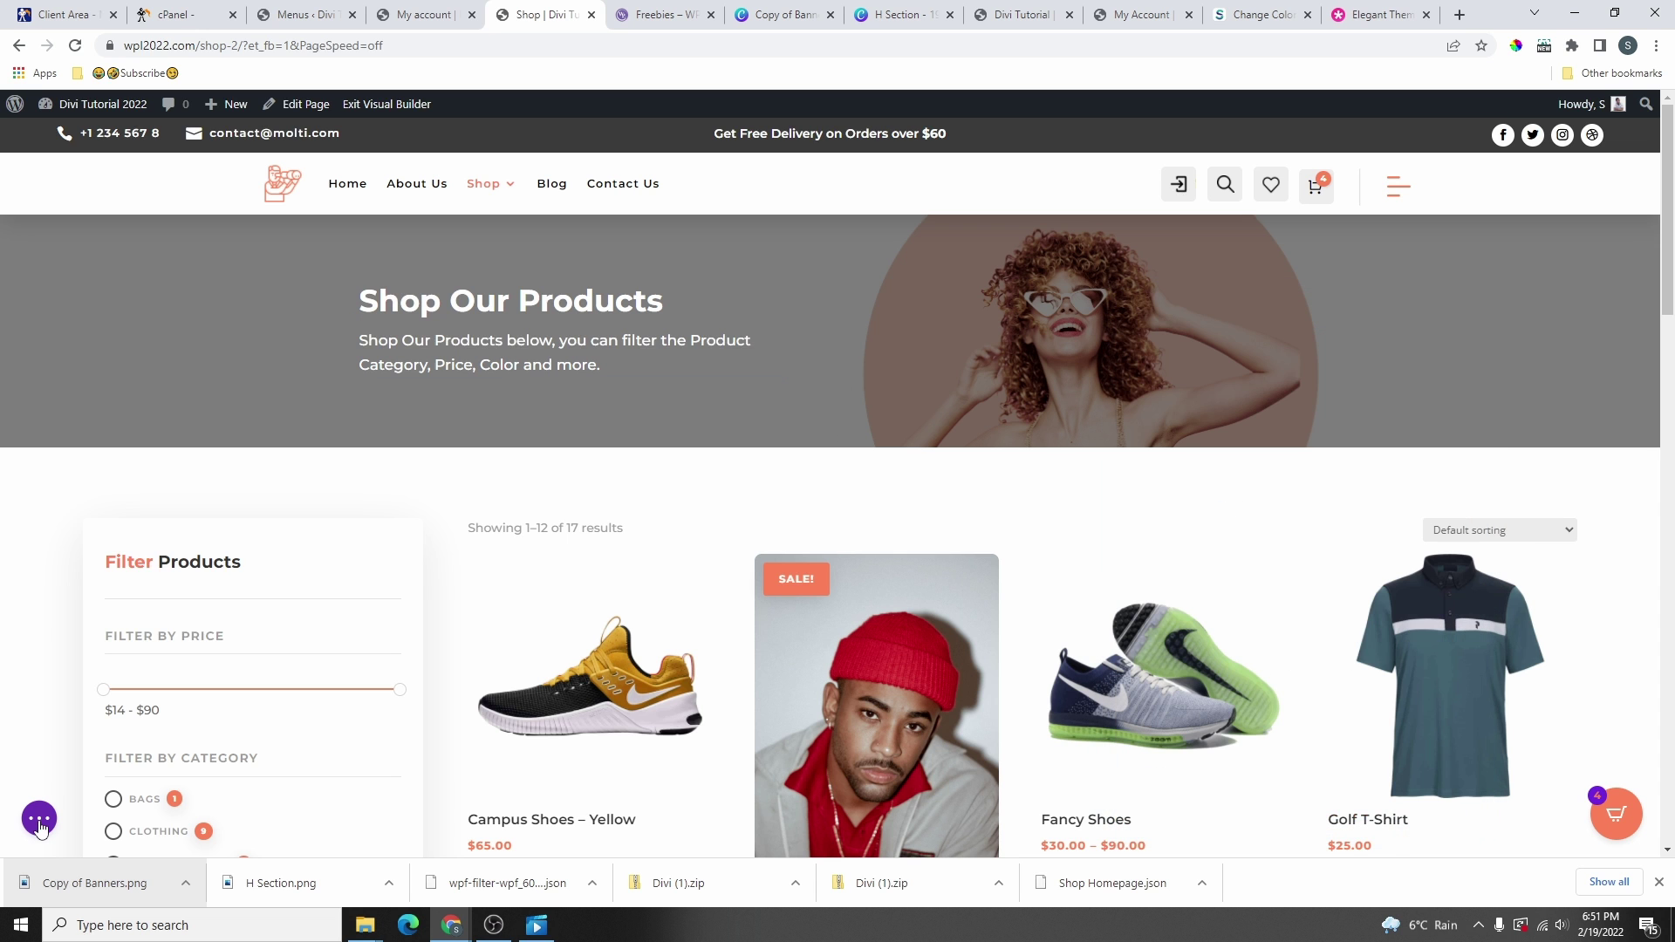
{"action": "left_click", "coordinate": [39, 820]}
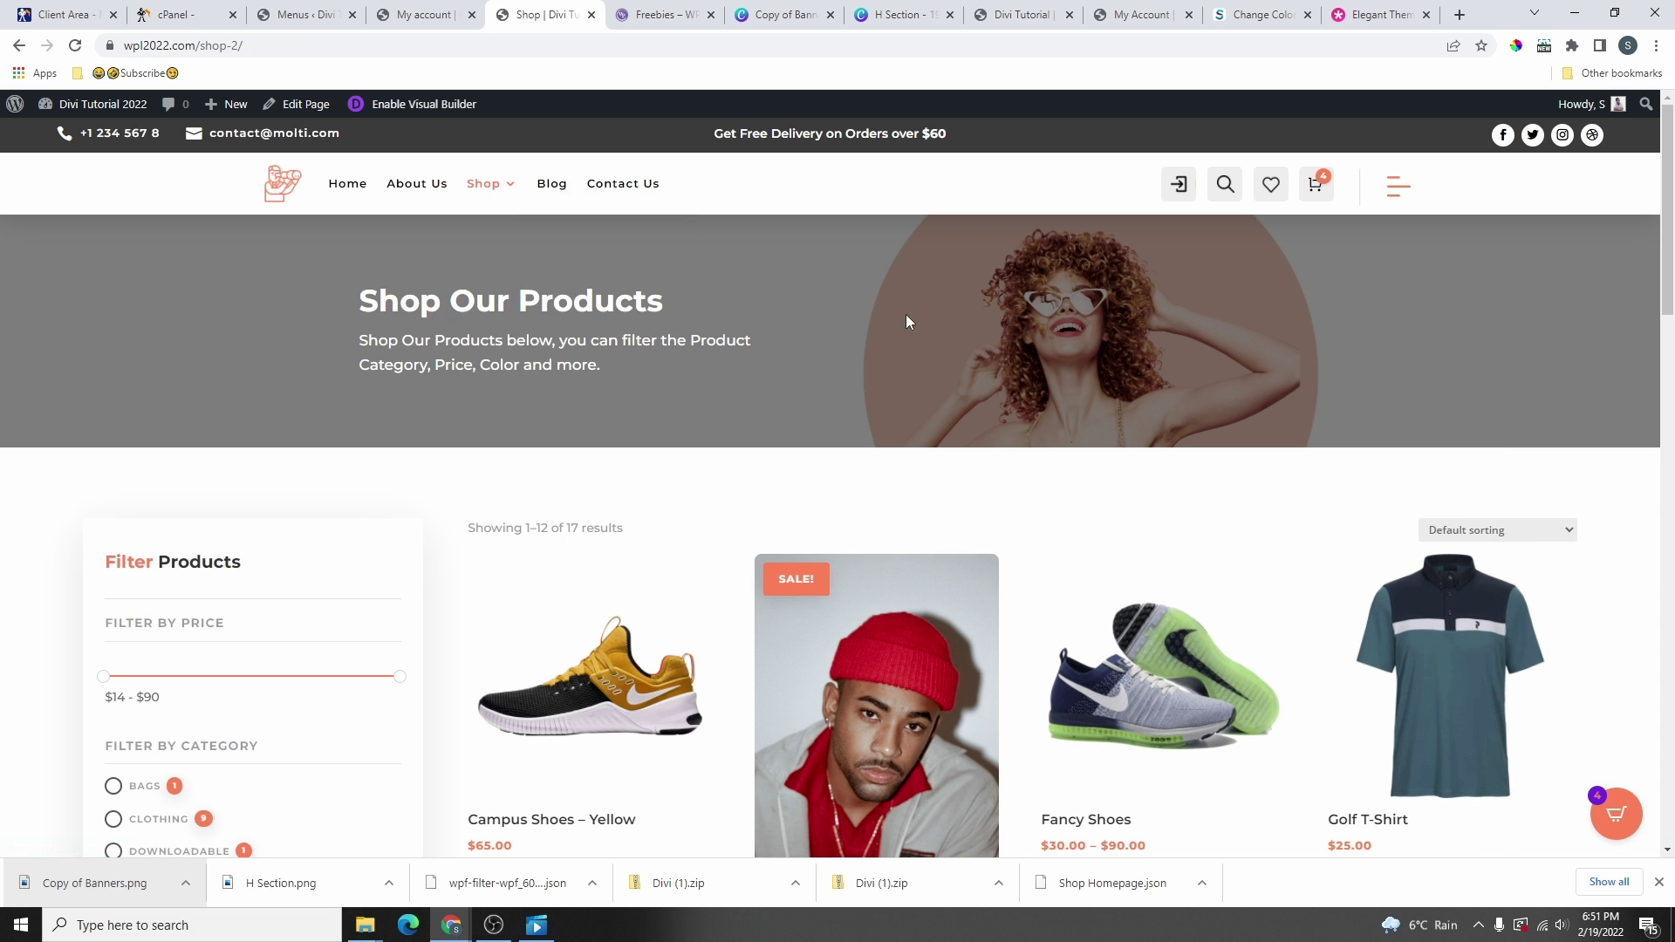
- Open the demo site's Checkout page for reference and return to the Checkout page in the visual builder
{"action": "mouse_move", "coordinate": [502, 192]}
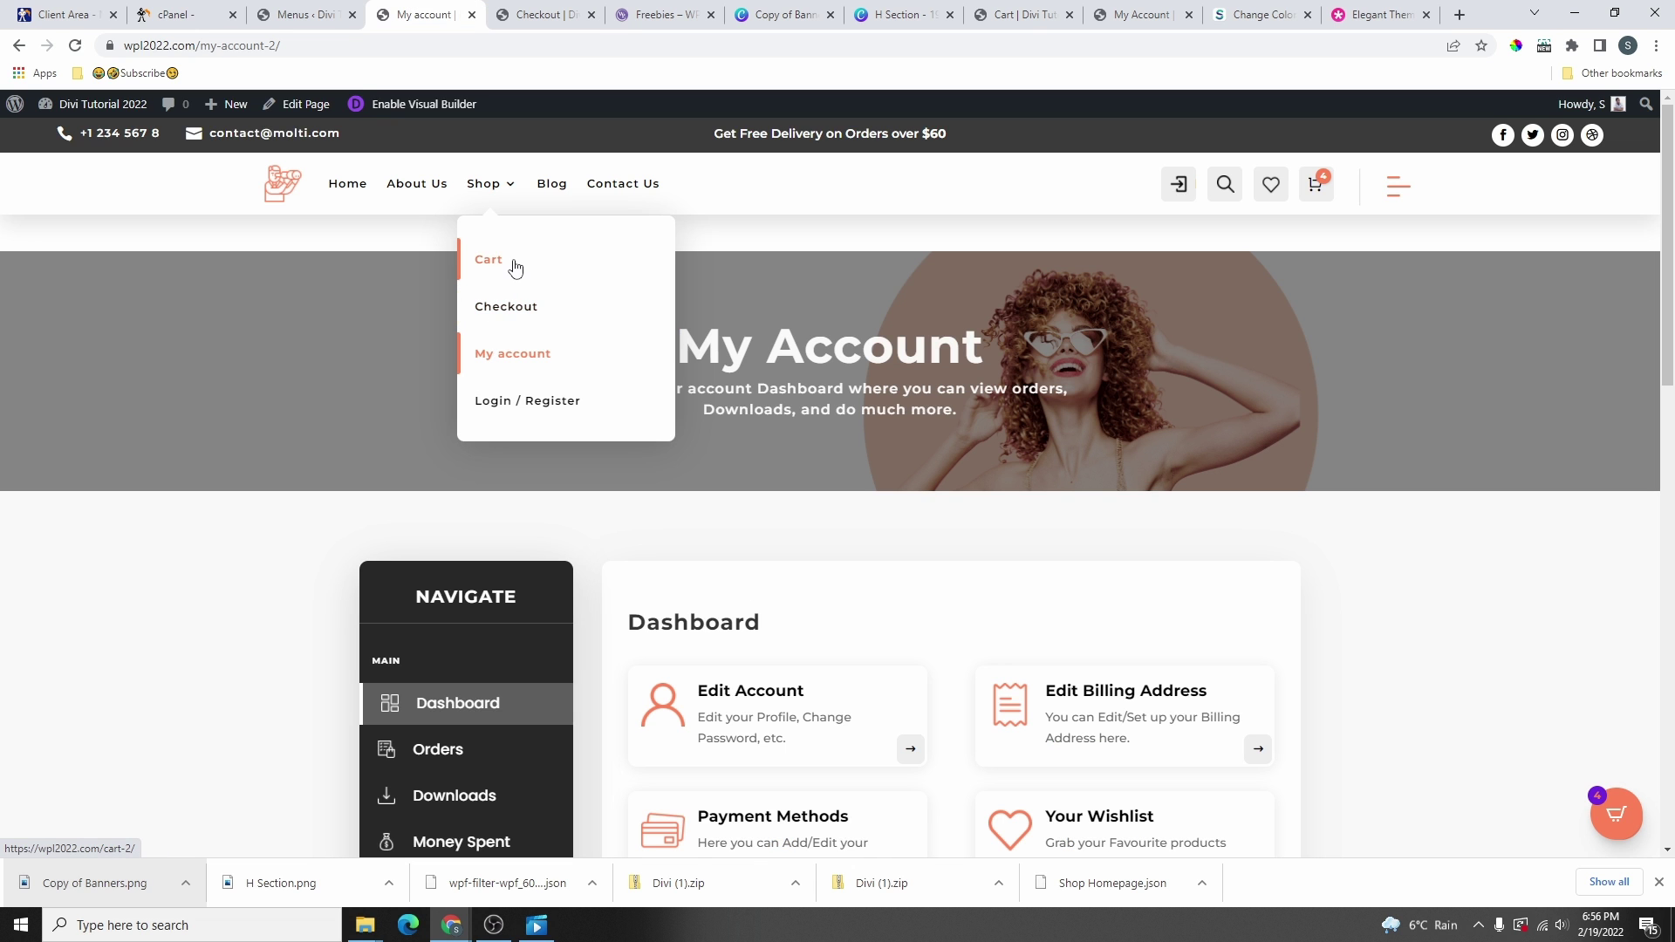
{"action": "left_click", "coordinate": [548, 15]}
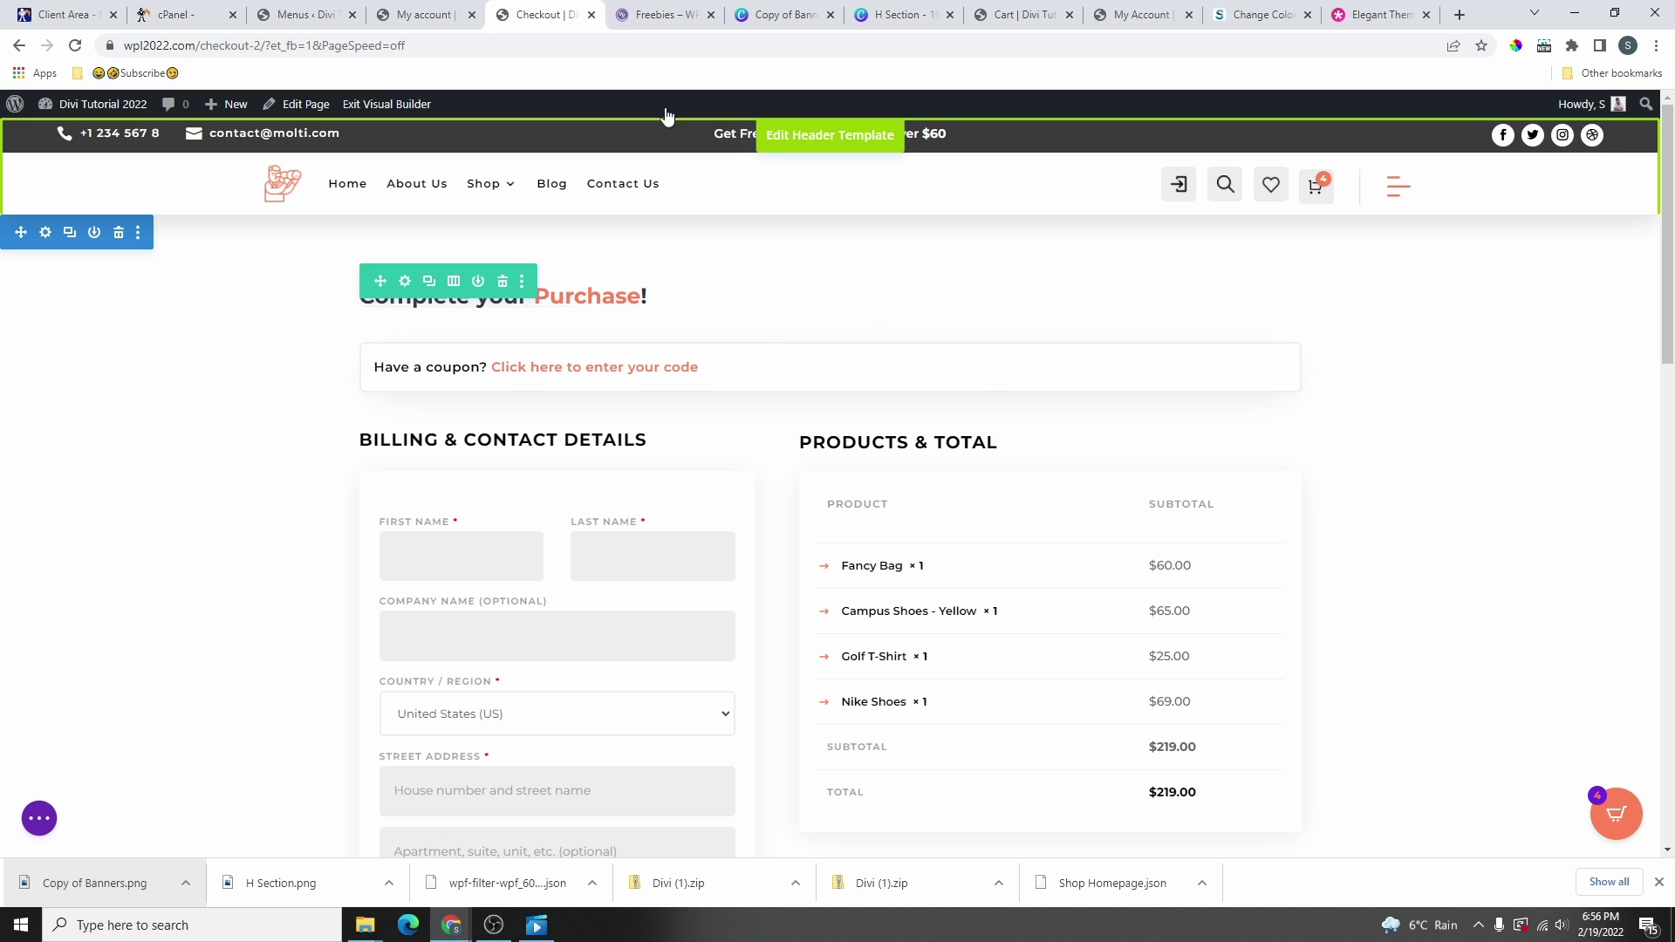
{"action": "left_click", "coordinate": [1139, 16]}
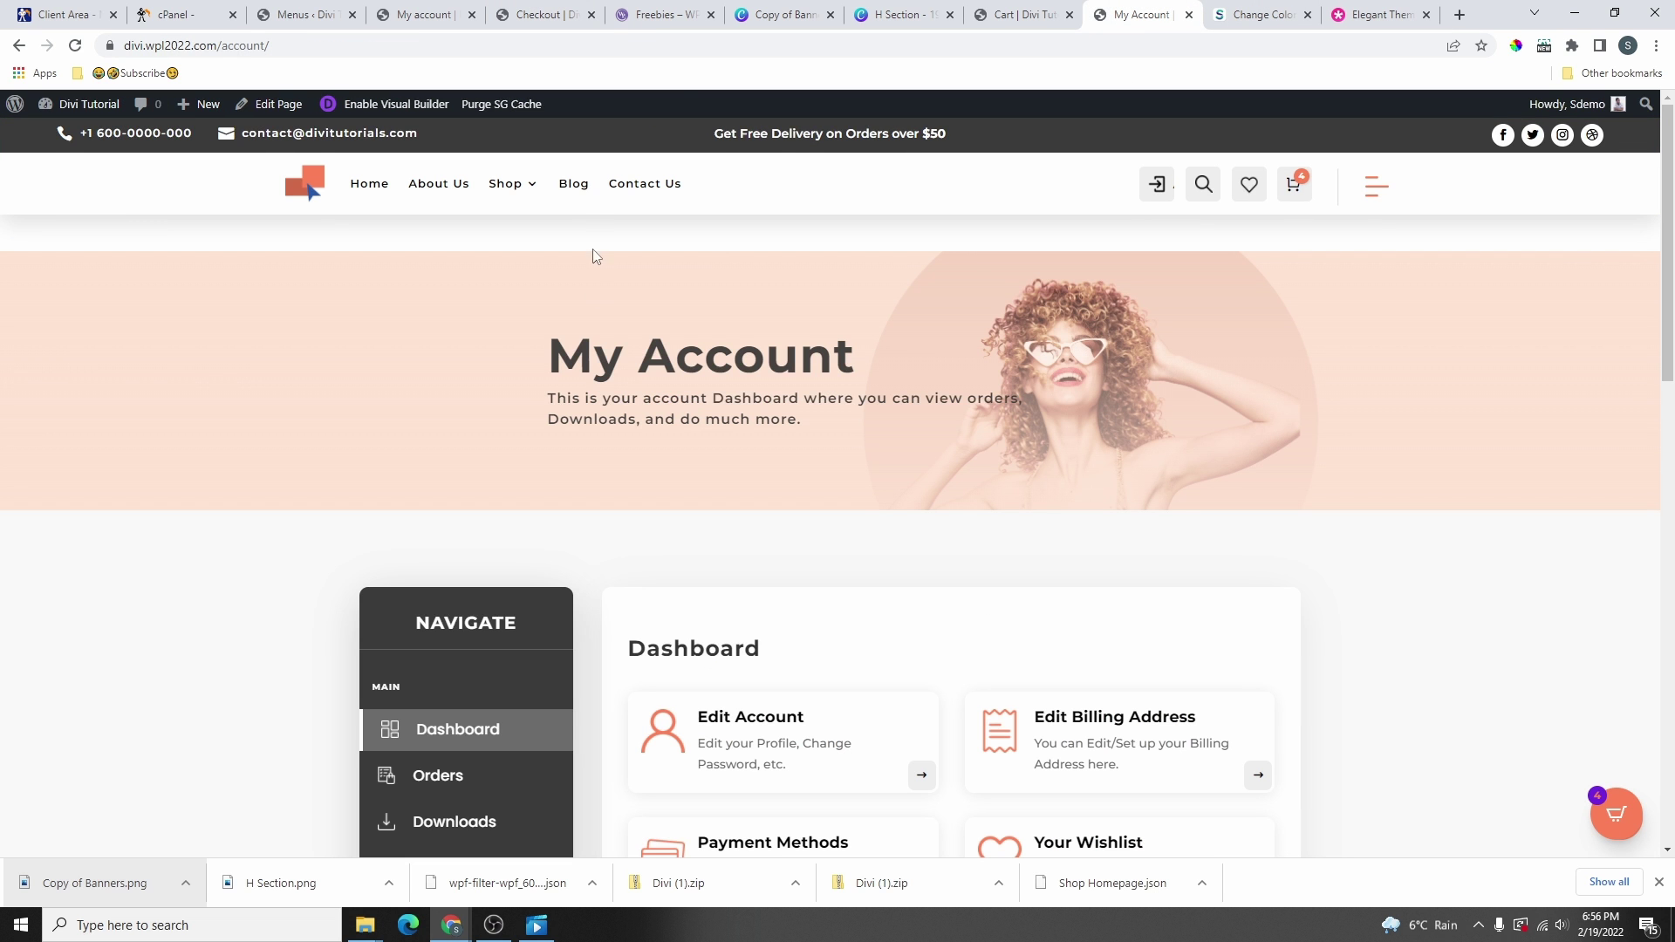
{"action": "mouse_move", "coordinate": [515, 185]}
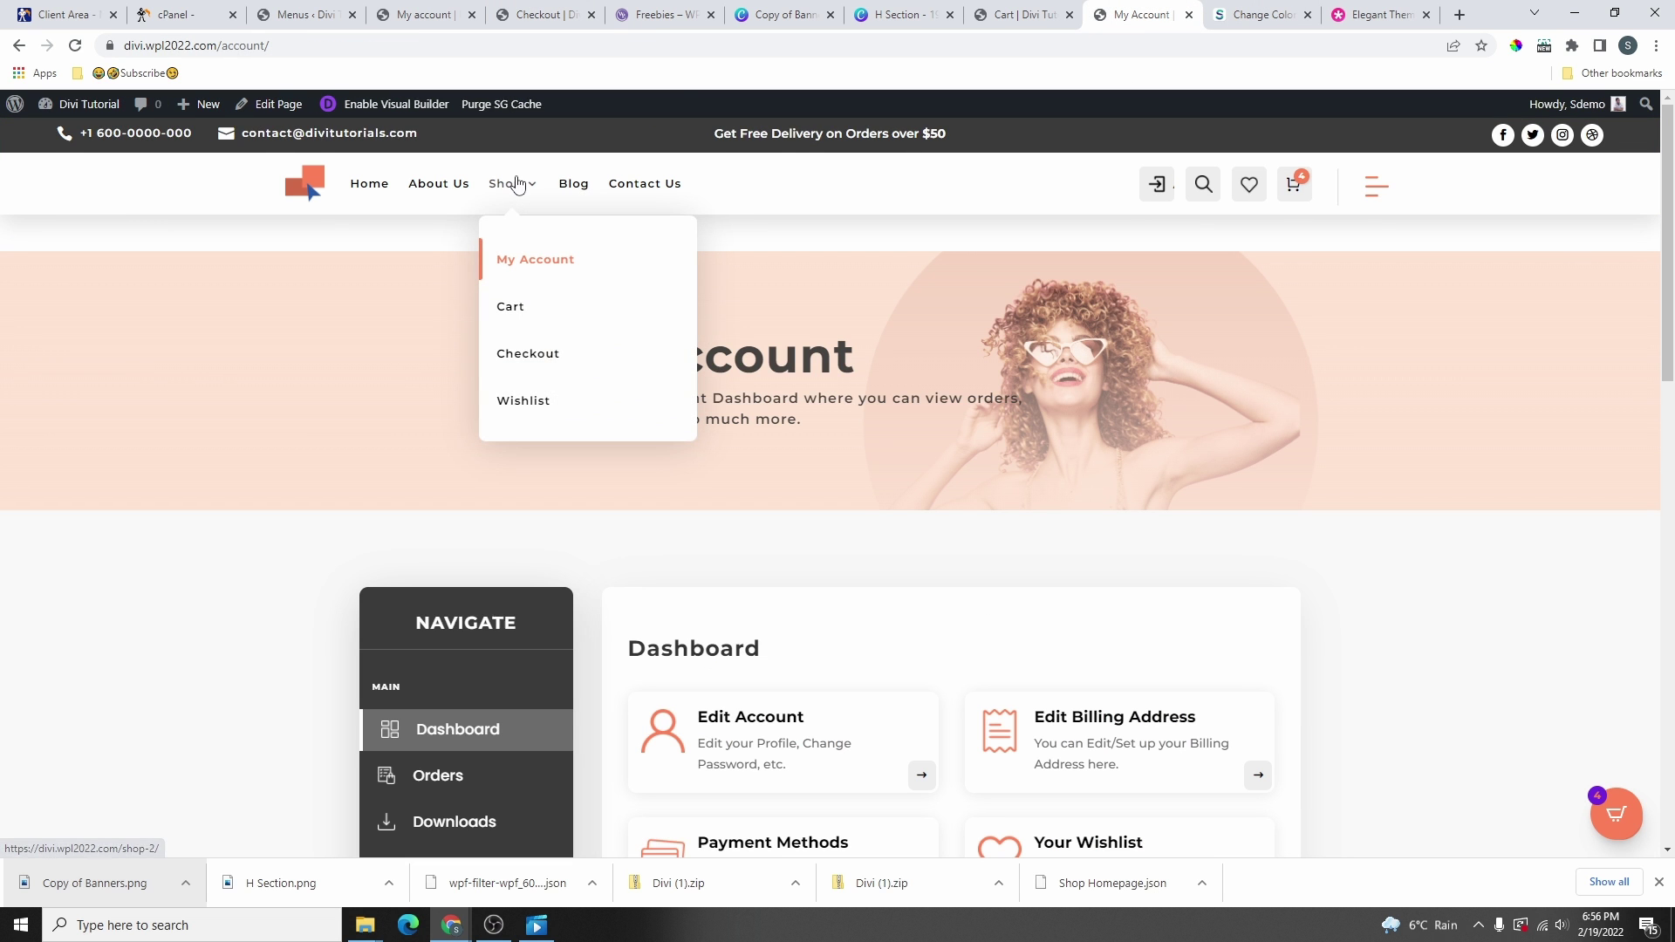
{"action": "left_click", "coordinate": [525, 362]}
{"action": "left_click", "coordinate": [539, 17]}
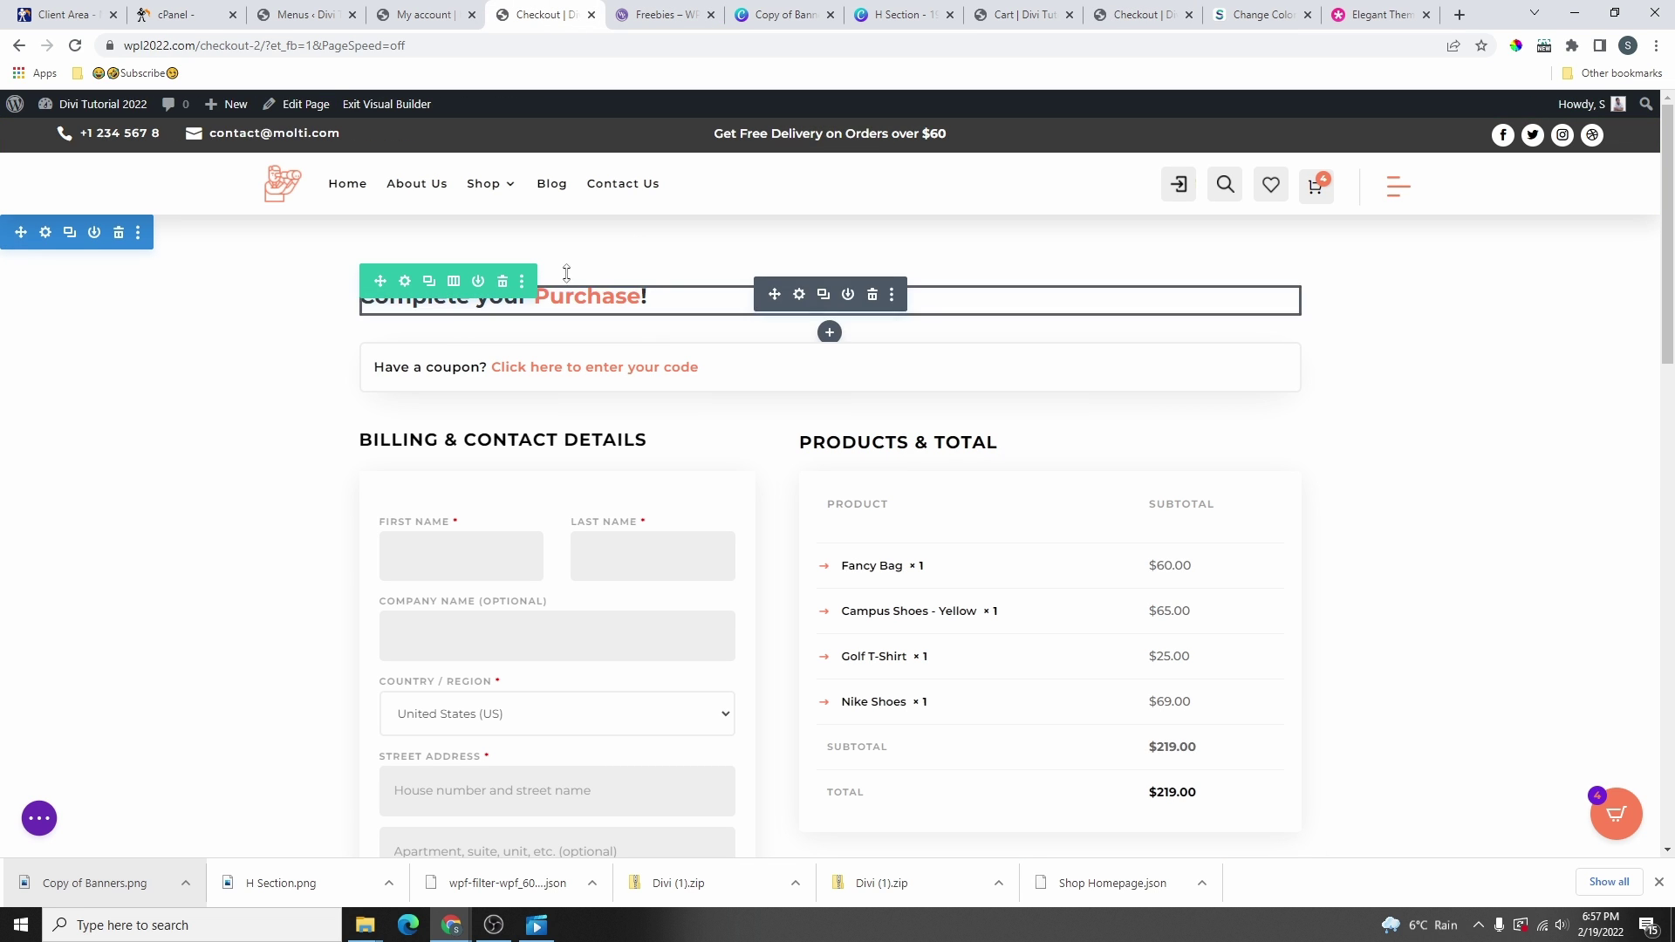
- Insert an empty single-column row below the checkout form's order notes, without adding a module
{"action": "scroll", "coordinate": [968, 279], "scroll_direction": "down", "scroll_amount": 8}
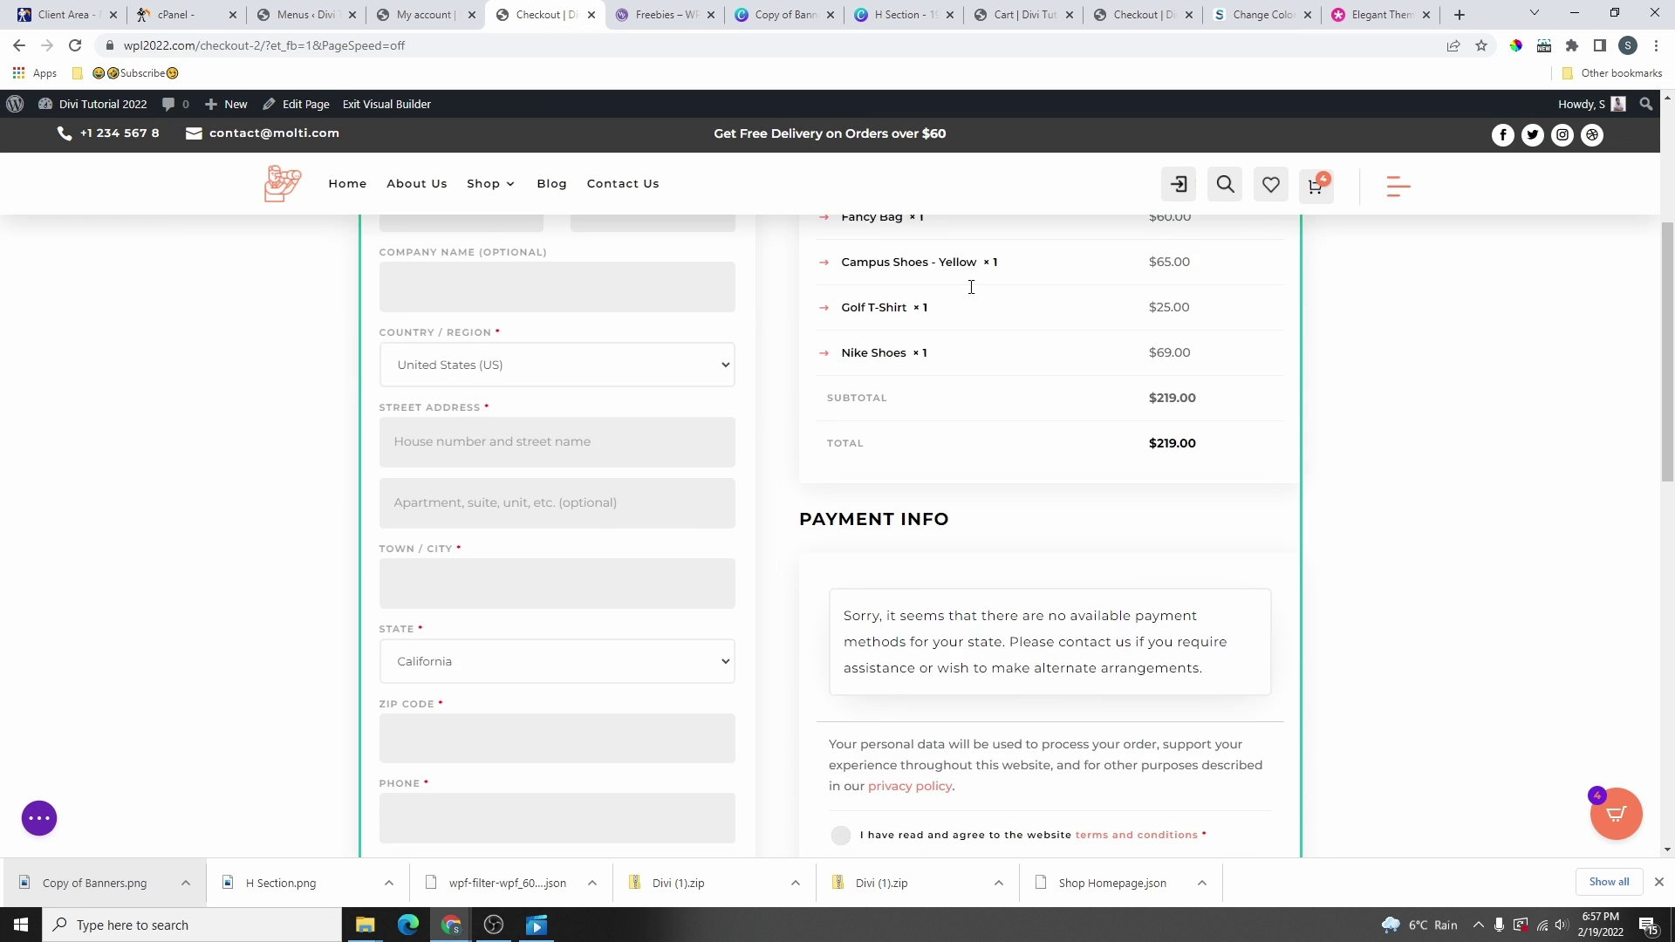
{"action": "scroll", "coordinate": [847, 441], "scroll_direction": "down", "scroll_amount": 2}
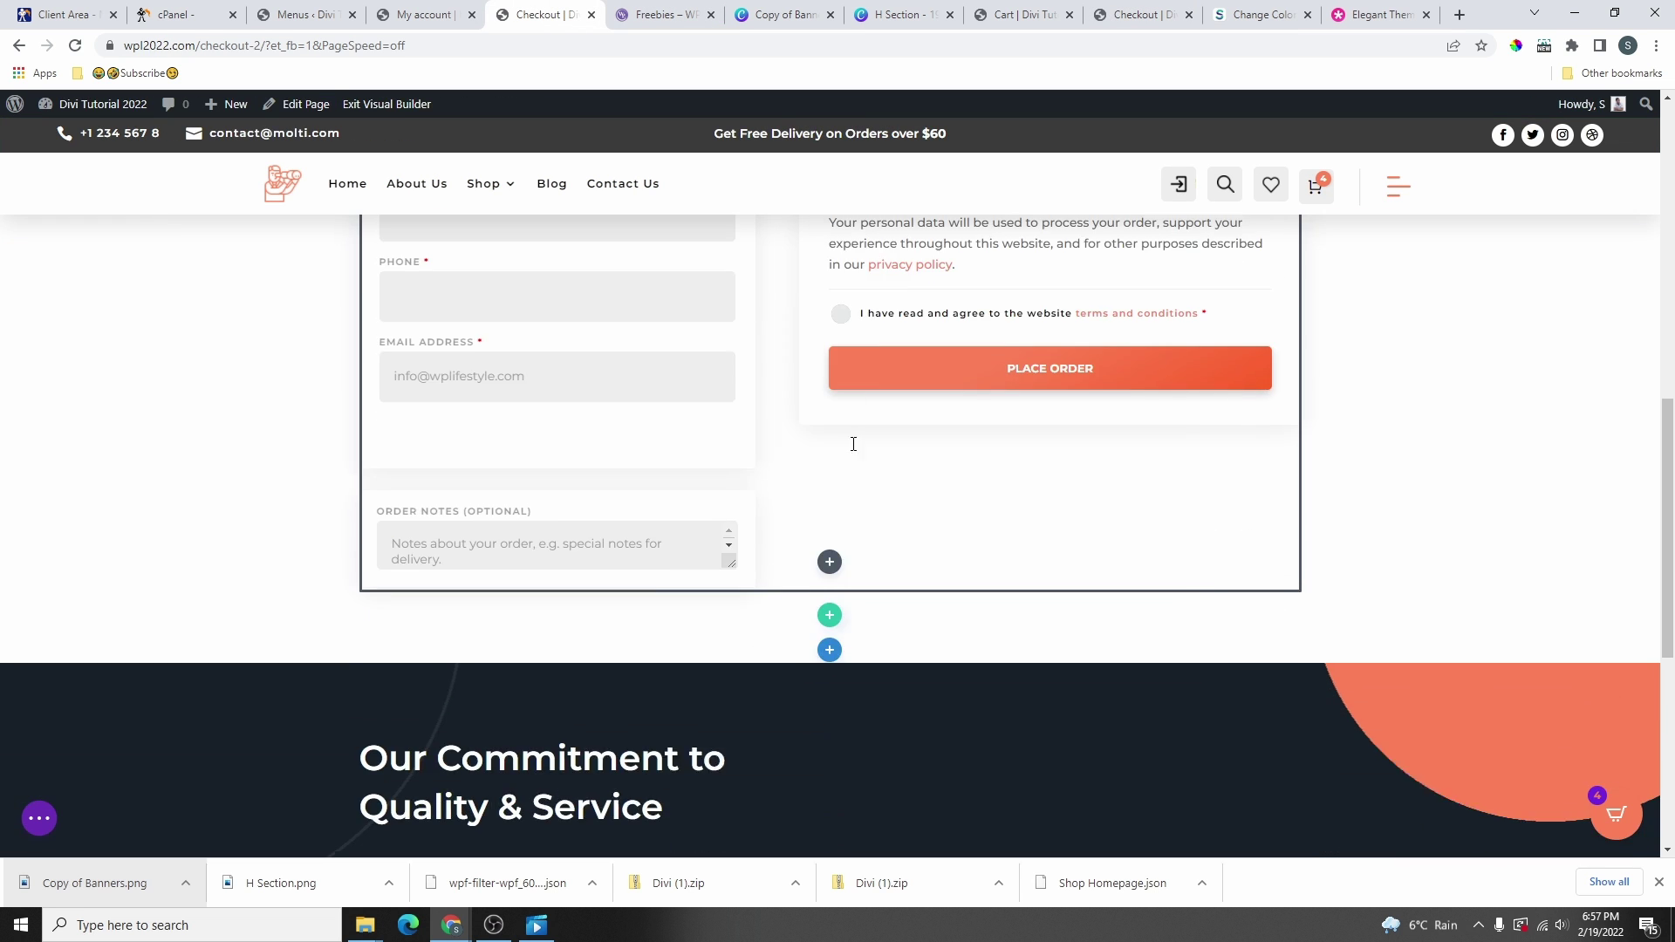
{"action": "left_click", "coordinate": [829, 615]}
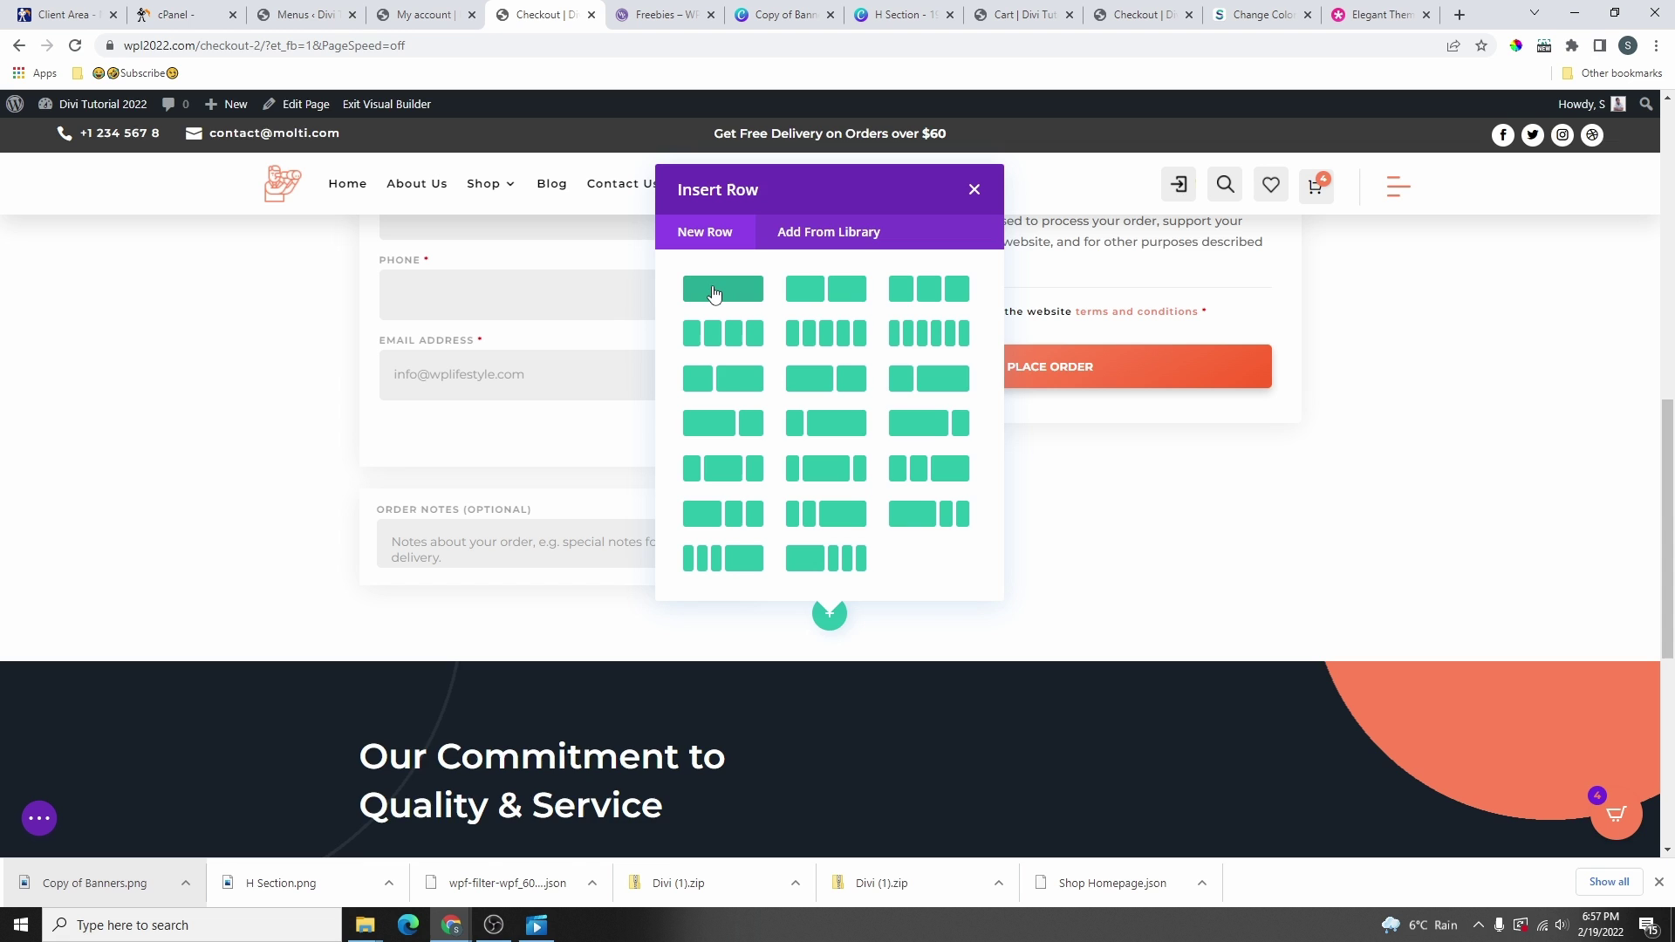
{"action": "left_click", "coordinate": [712, 292]}
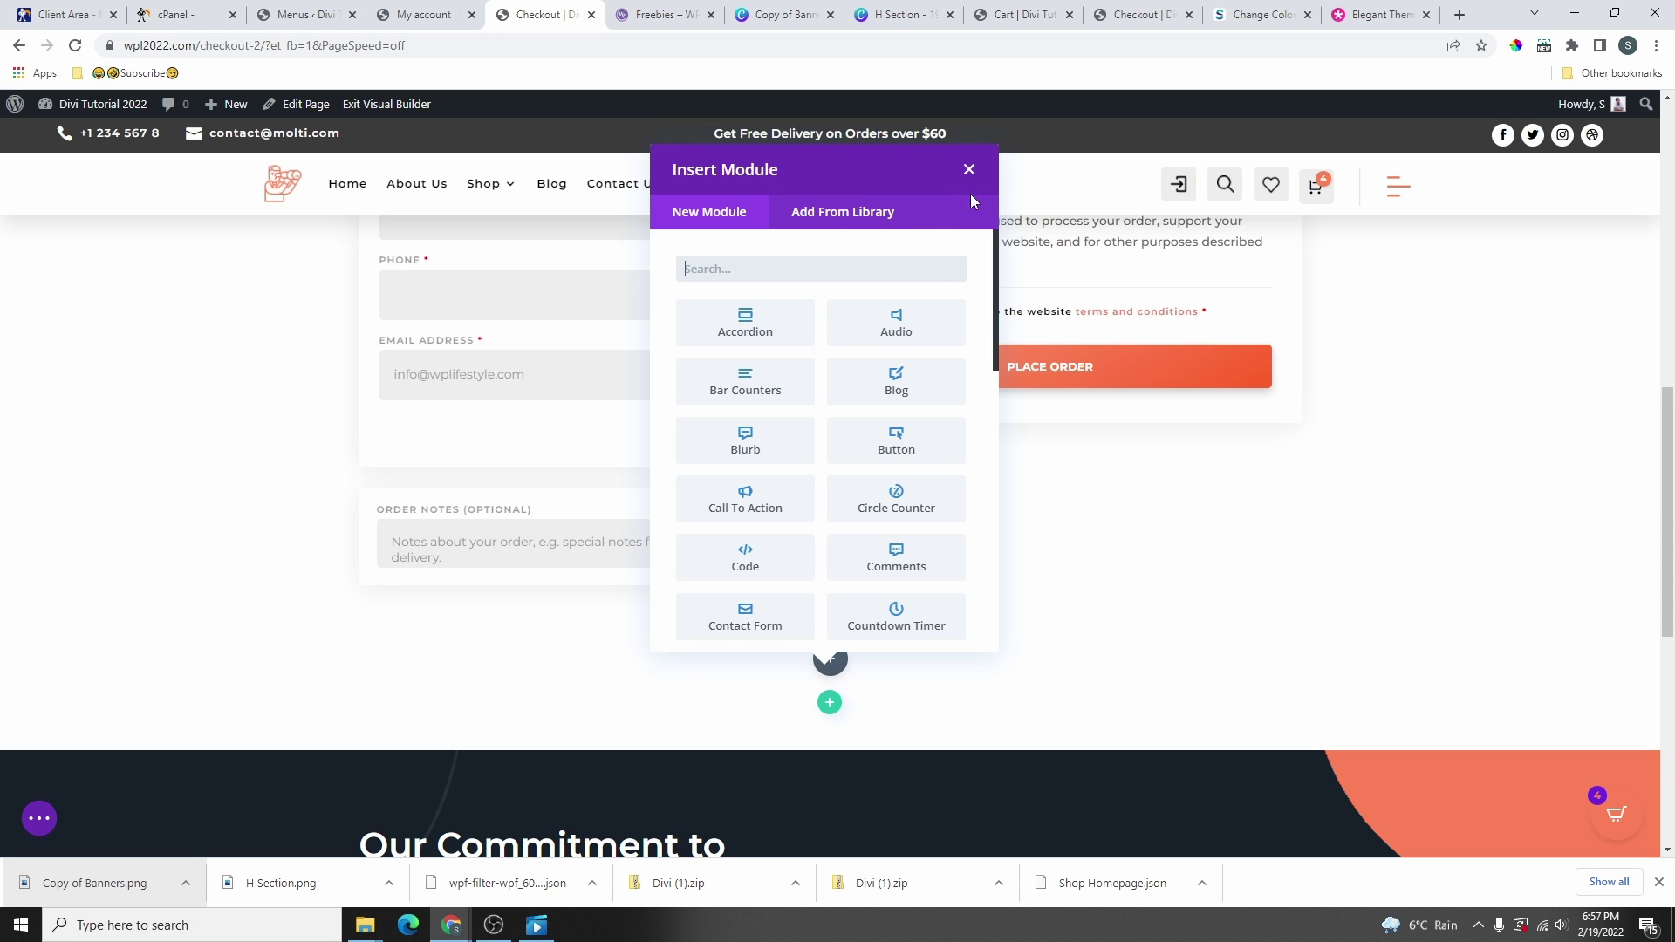
{"action": "left_click", "coordinate": [969, 170]}
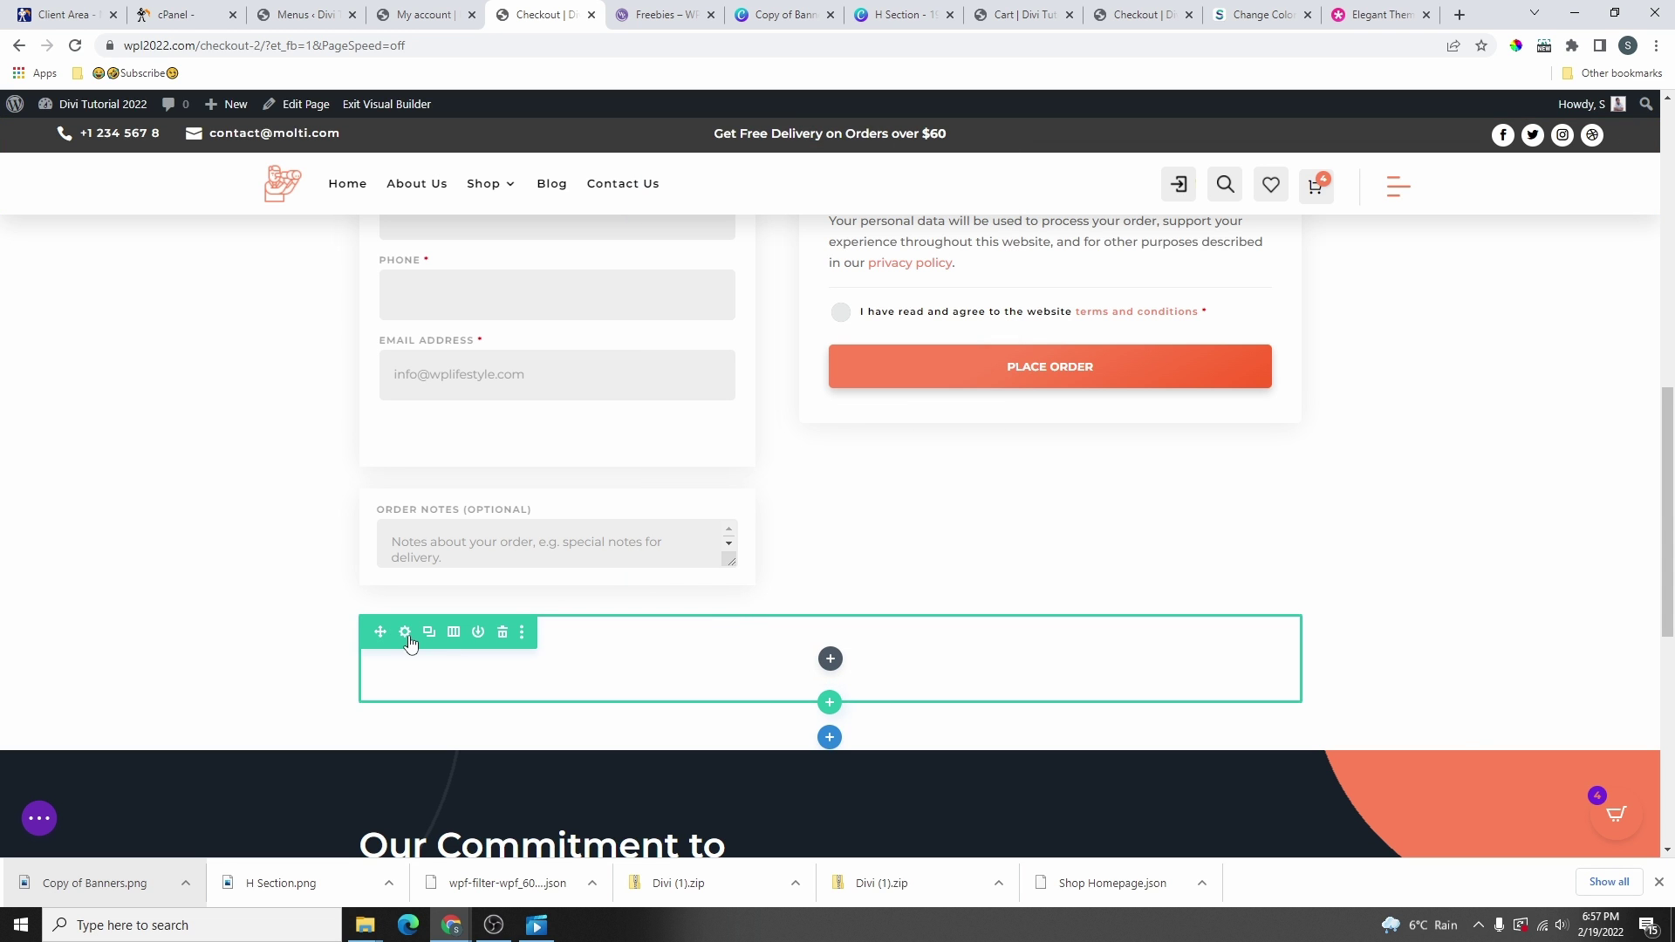
- Set the new row's background image to Untitled-design.png from the media library
{"action": "left_click", "coordinate": [405, 632]}
{"action": "left_click", "coordinate": [1251, 377]}
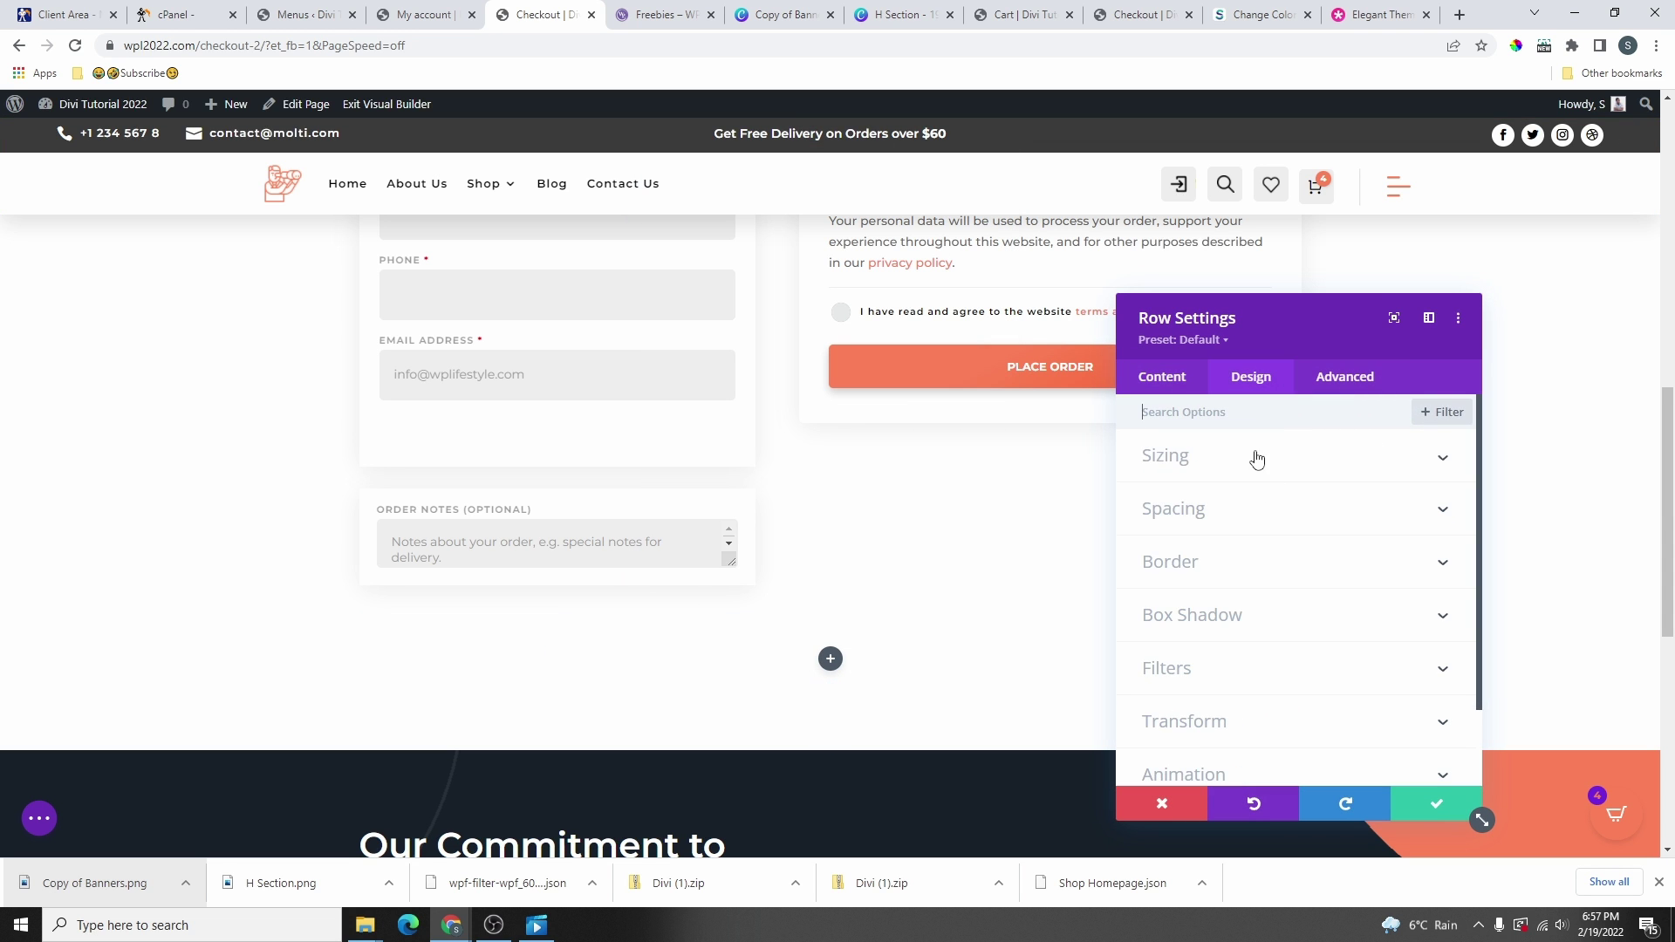
{"action": "left_click", "coordinate": [1243, 469]}
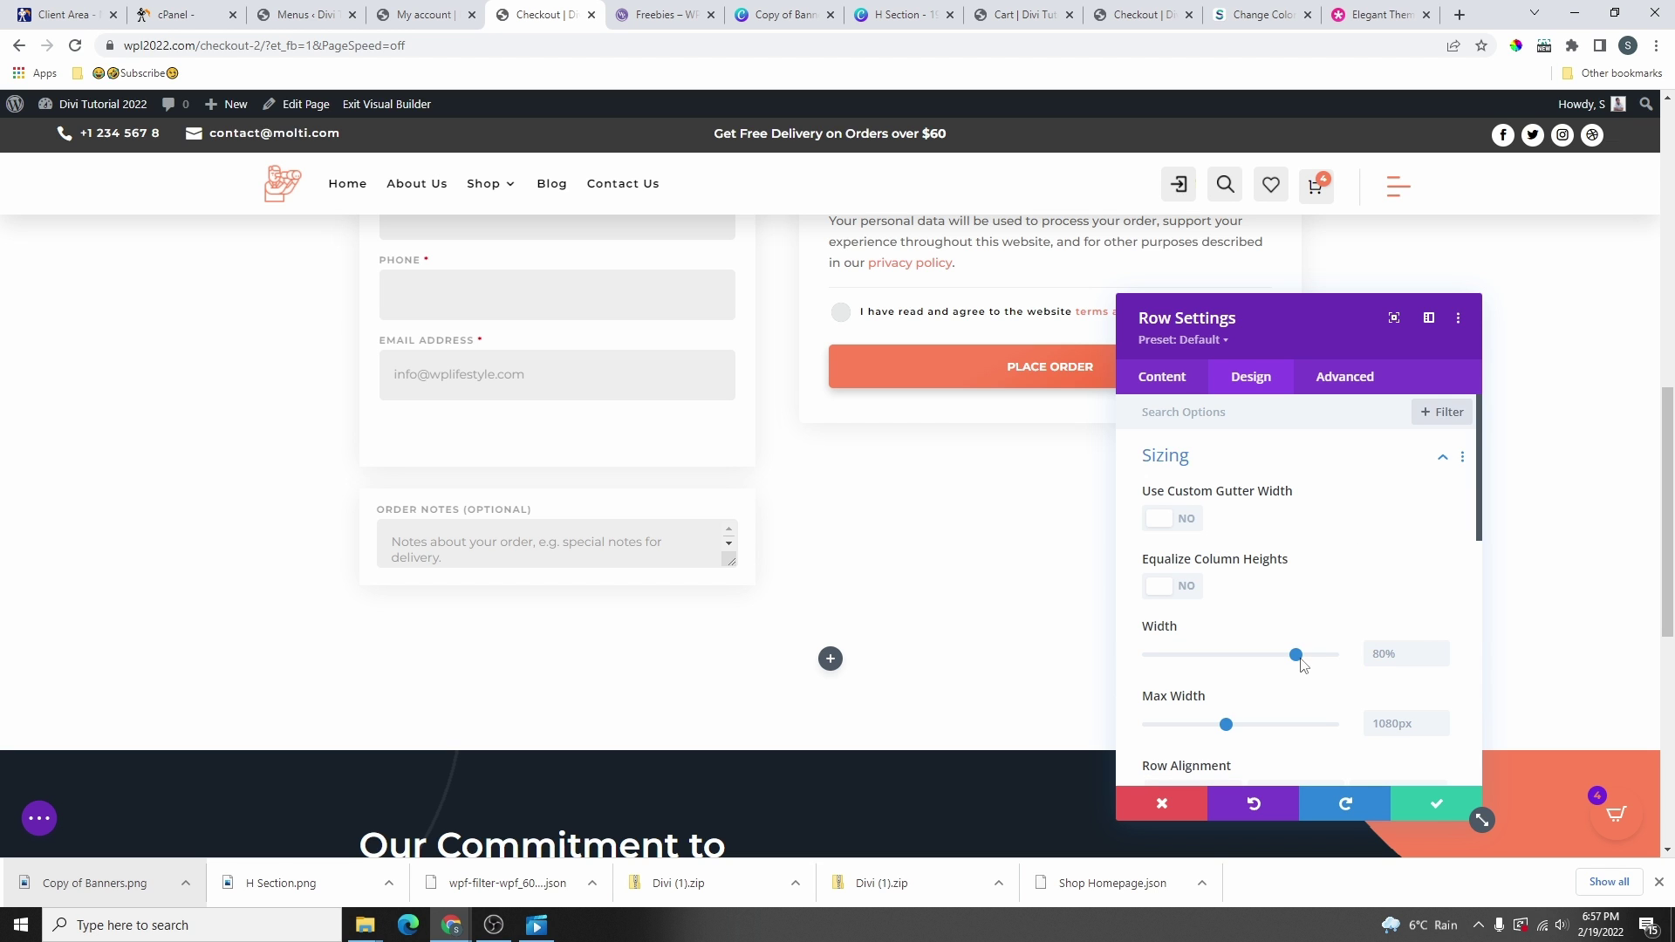
{"action": "left_click", "coordinate": [1173, 384]}
{"action": "scroll", "coordinate": [1234, 568], "scroll_direction": "down", "scroll_amount": 1}
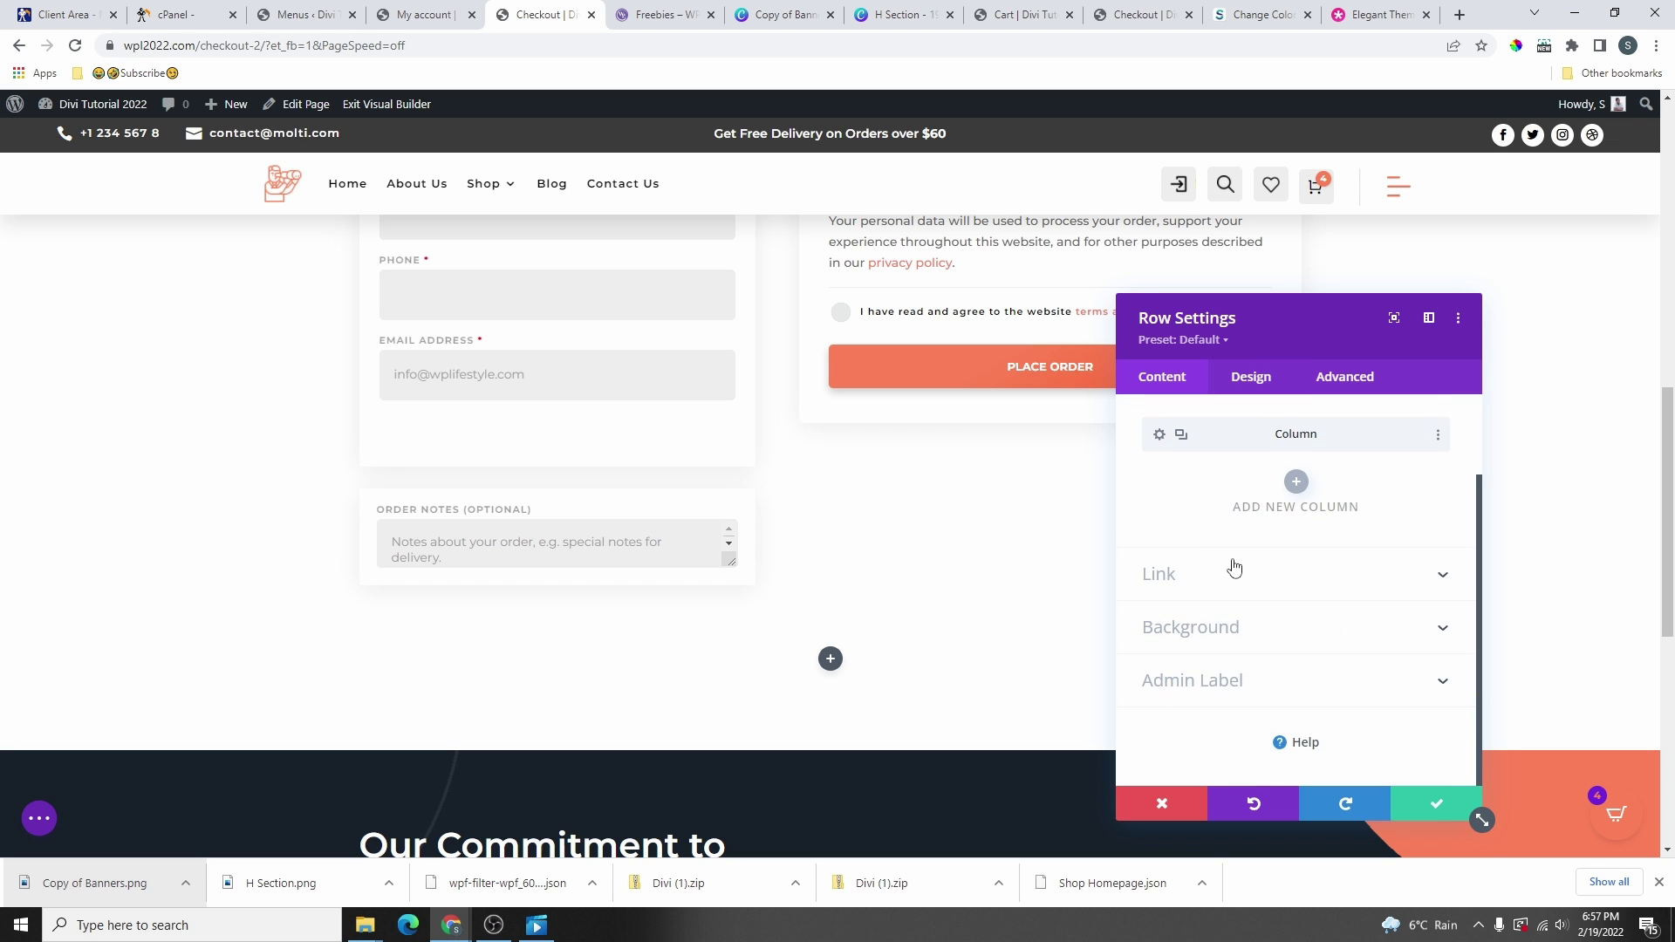
{"action": "left_click", "coordinate": [1255, 639]}
{"action": "scroll", "coordinate": [1254, 689], "scroll_direction": "down", "scroll_amount": 1}
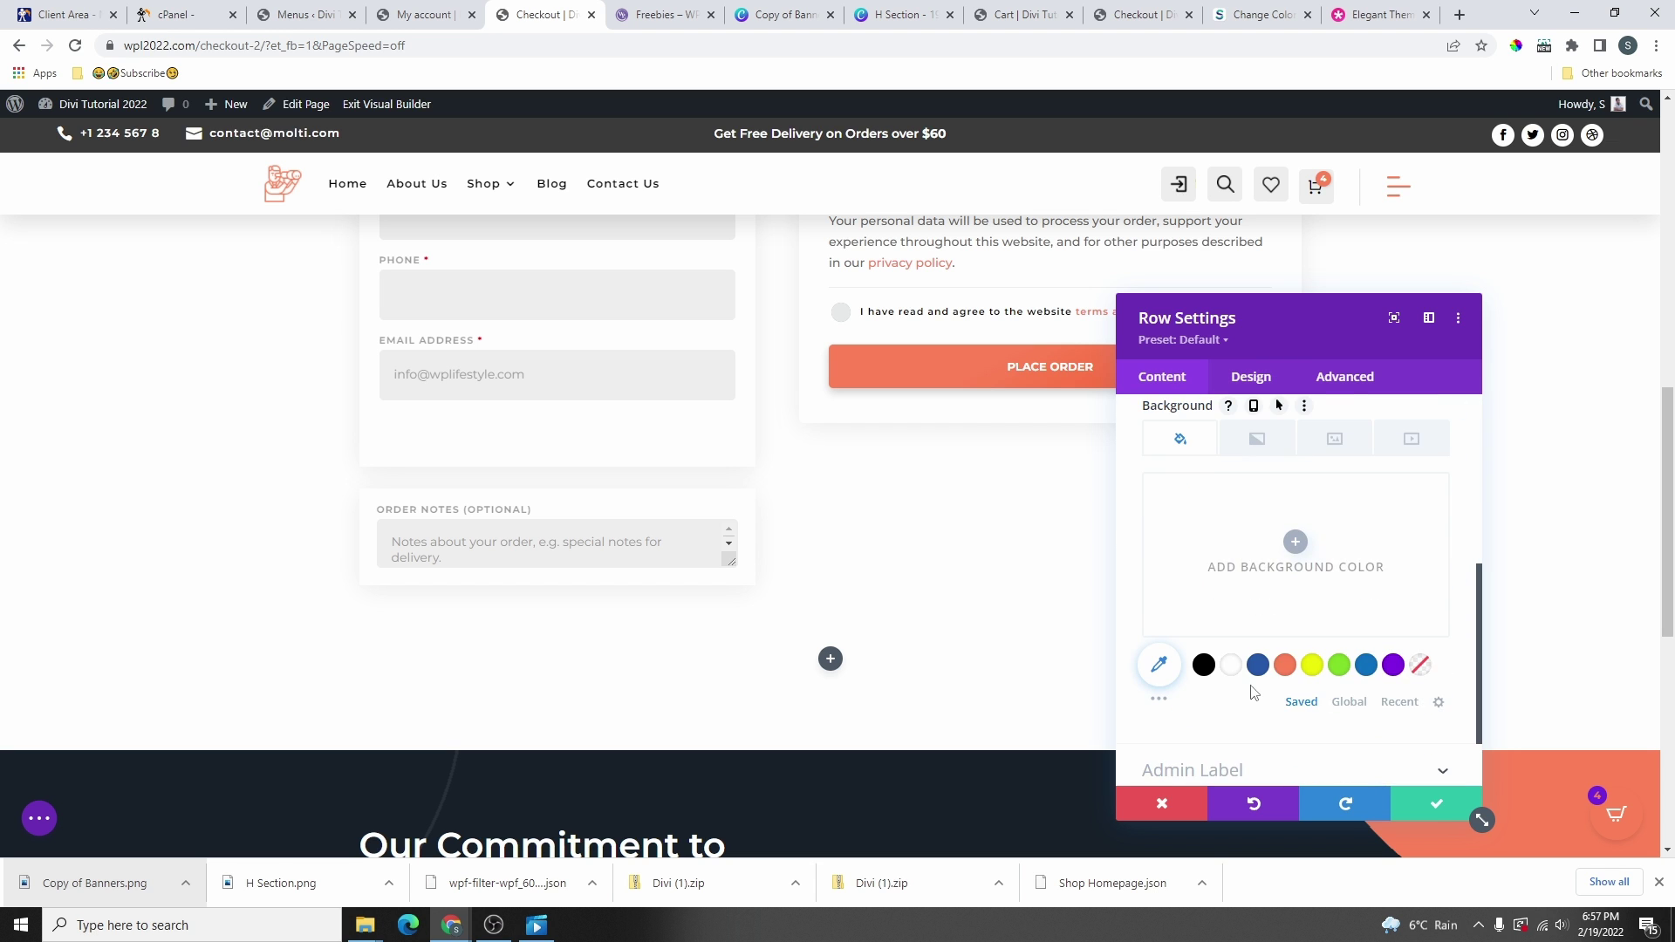
{"action": "left_click", "coordinate": [1336, 441]}
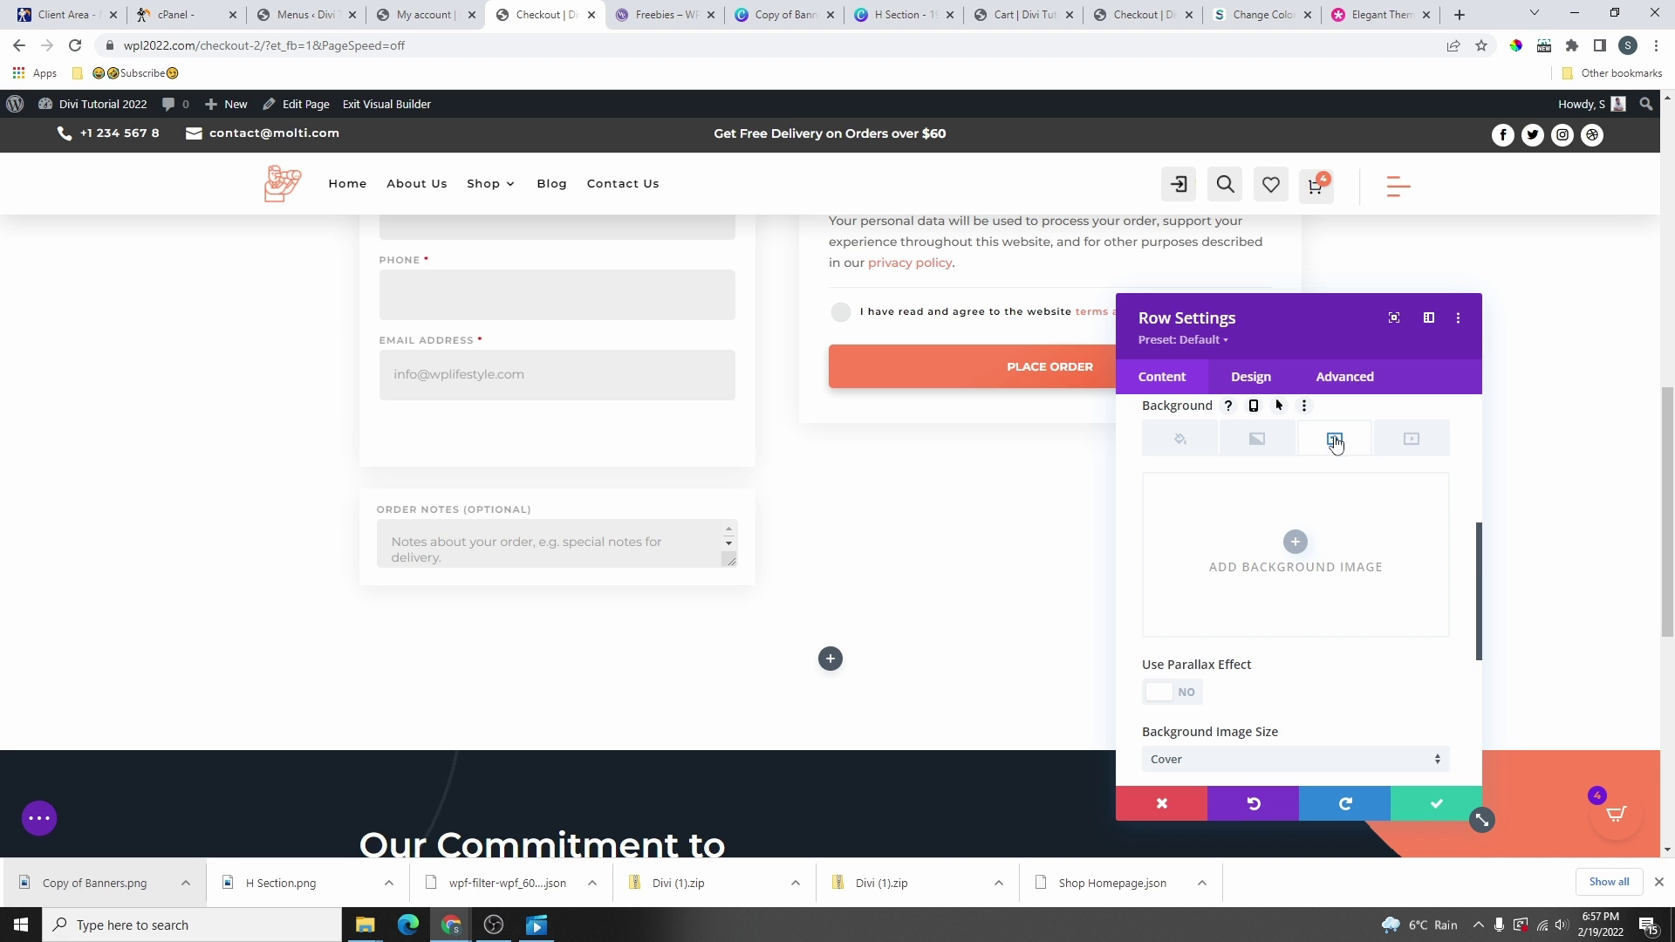
{"action": "left_click", "coordinate": [1296, 544]}
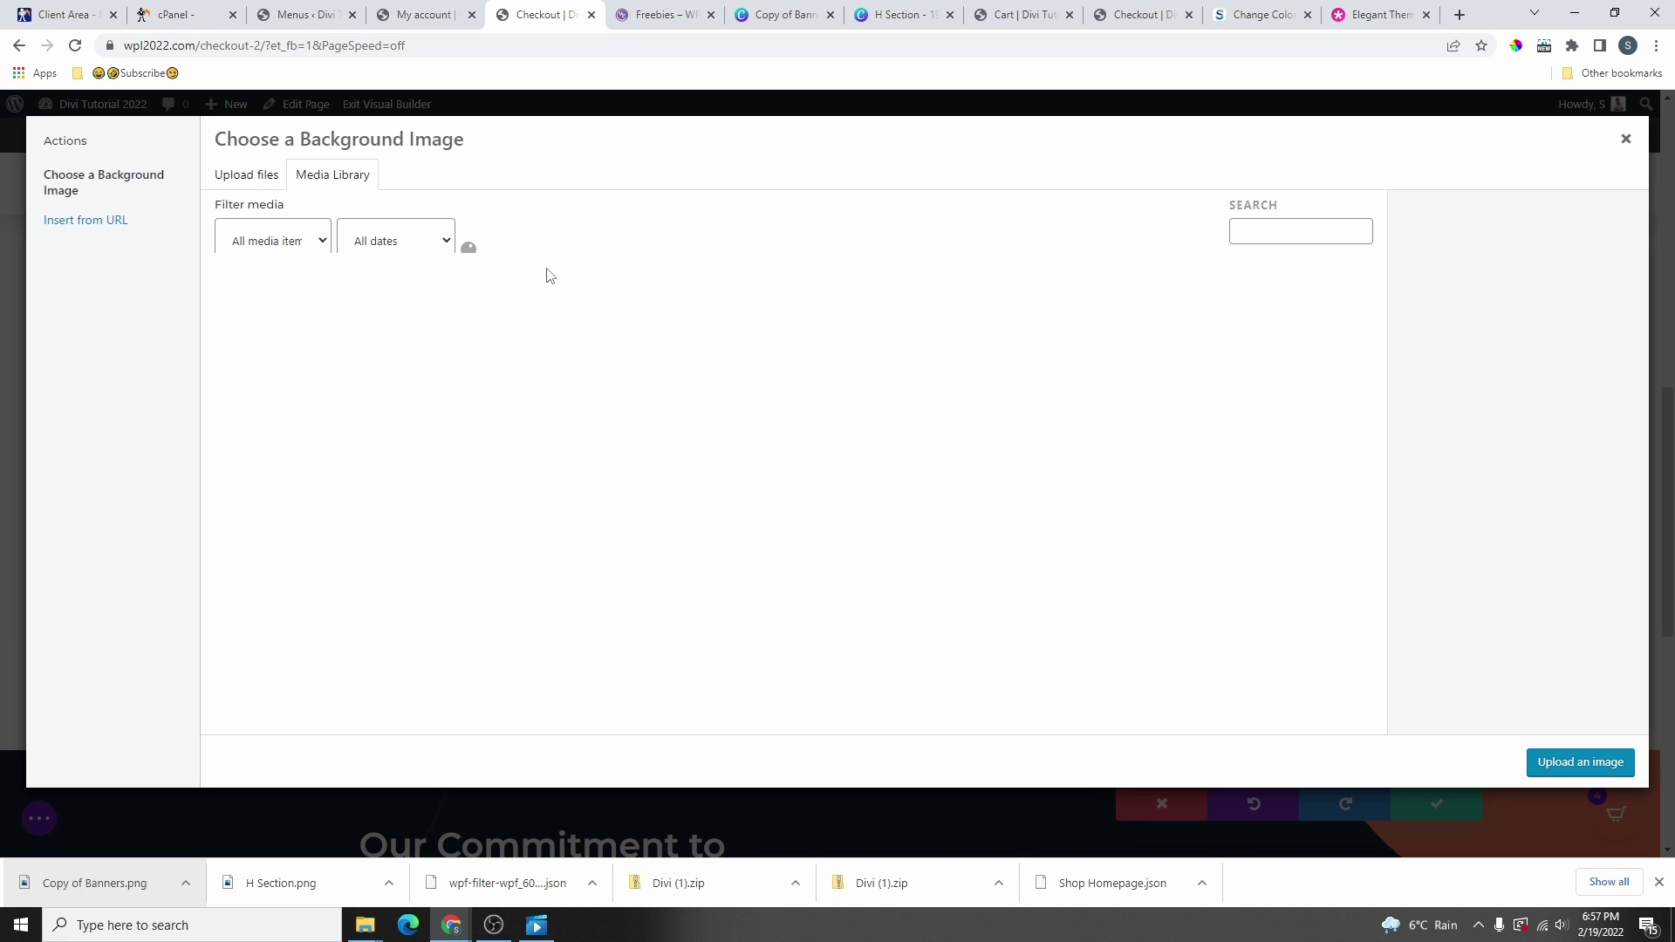
{"action": "left_click", "coordinate": [820, 334]}
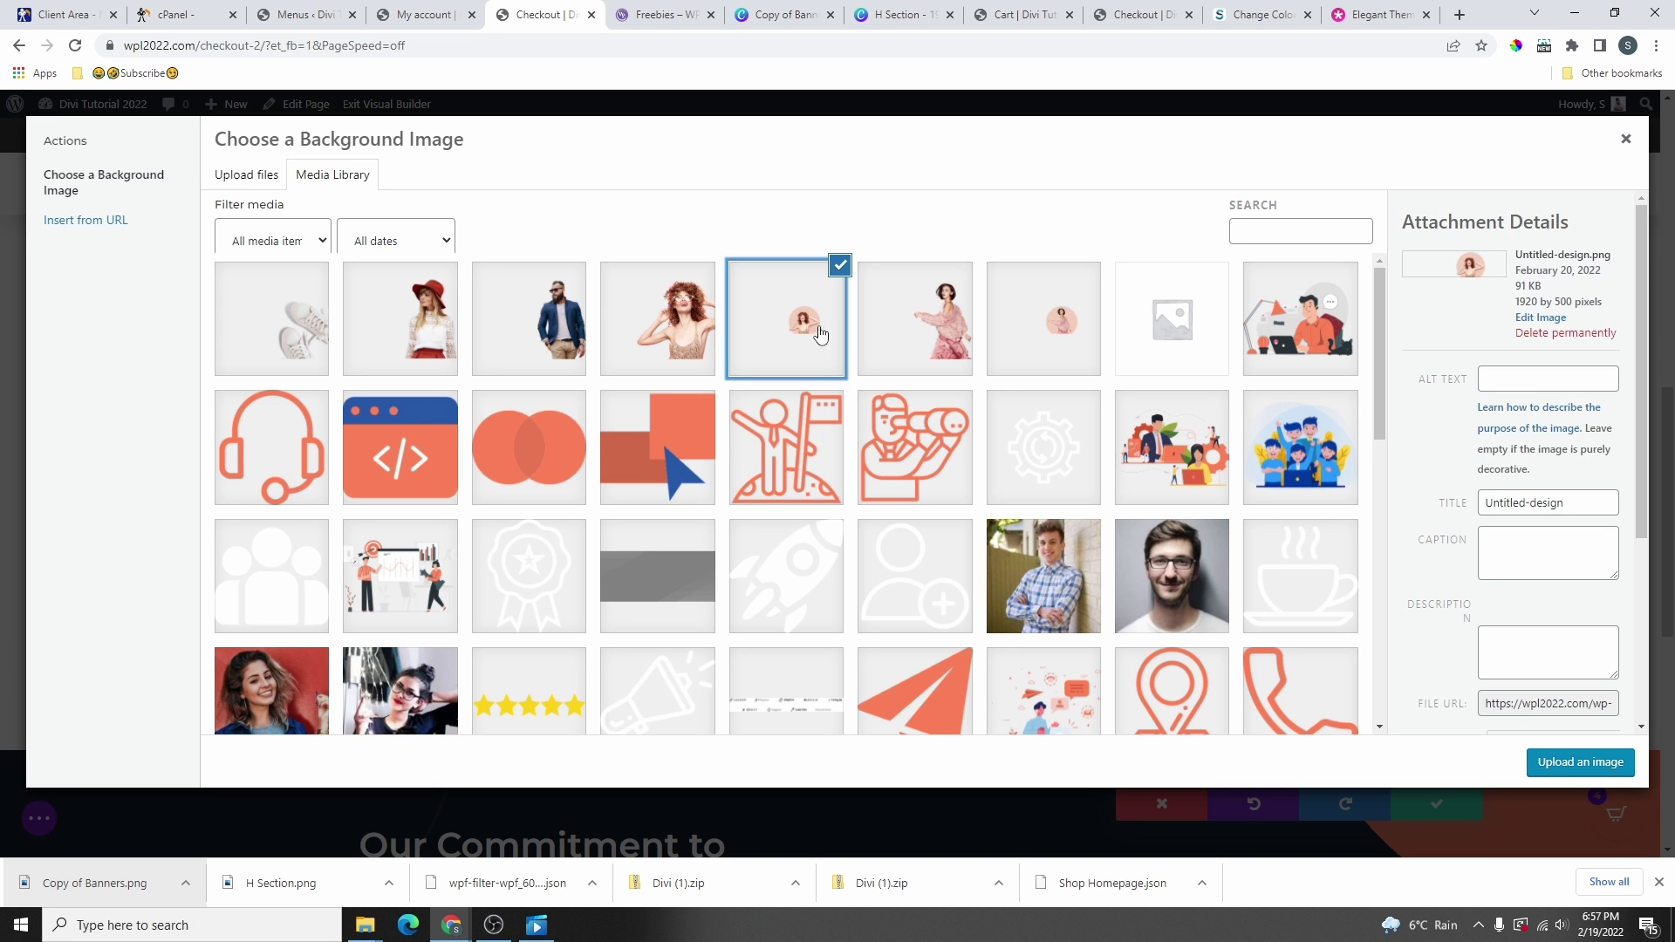
{"action": "left_click", "coordinate": [1559, 762]}
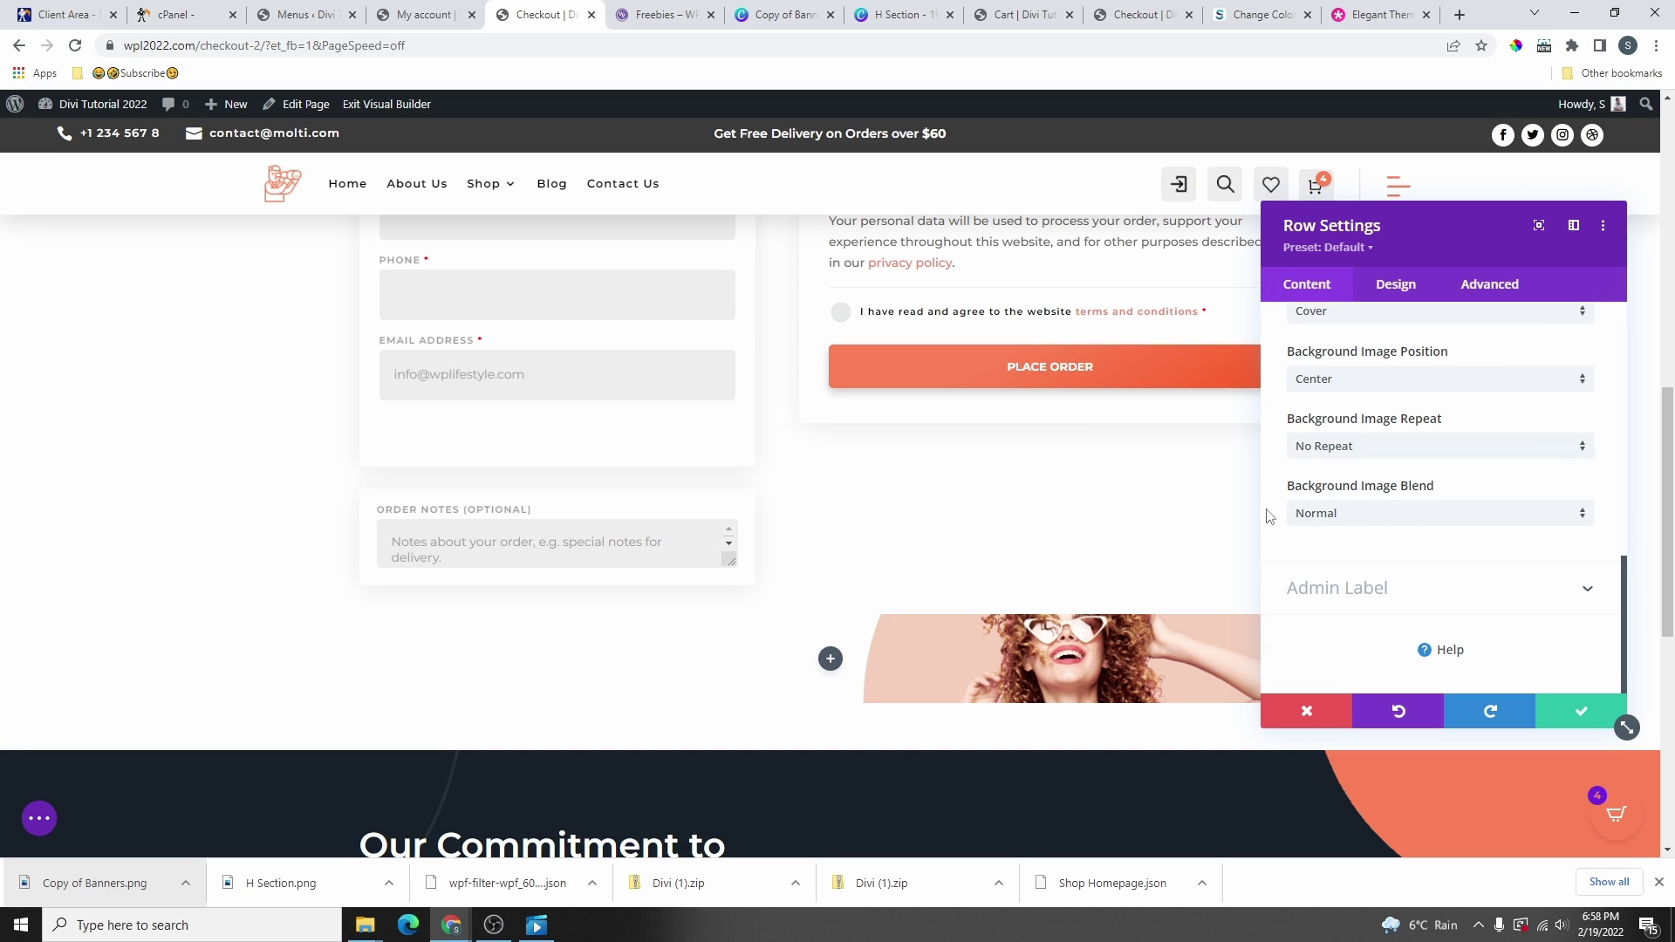
- Set the new row's background image blend to Overlay
{"action": "left_click", "coordinate": [1407, 510]}
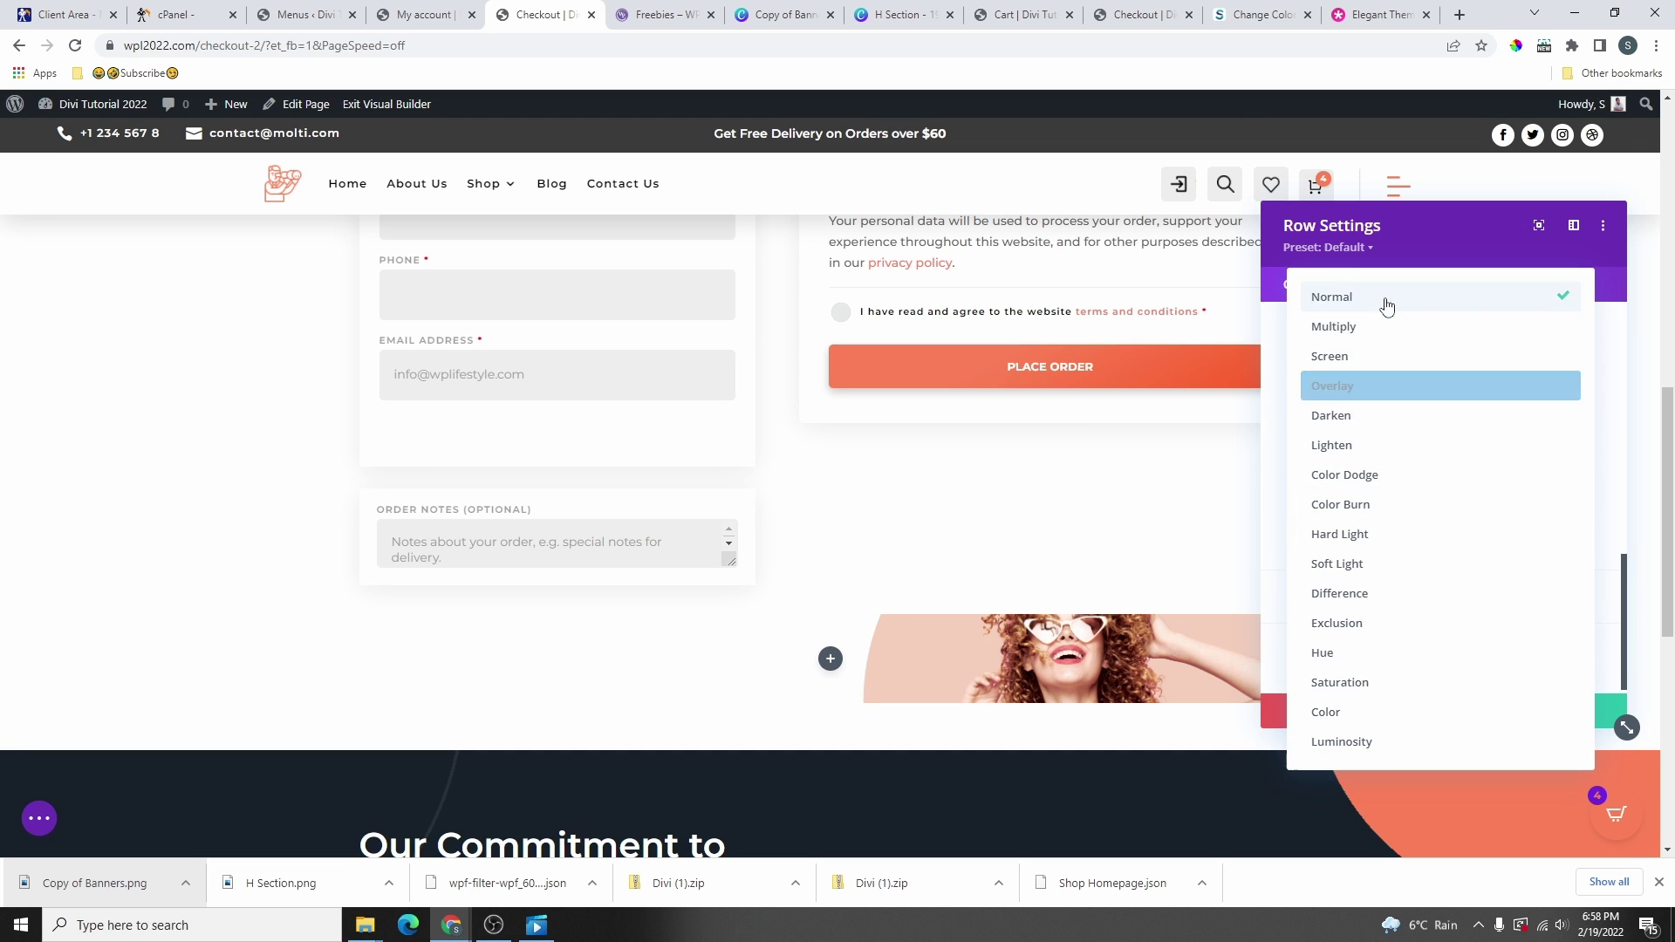
{"action": "left_click", "coordinate": [1378, 386]}
{"action": "scroll", "coordinate": [1328, 528], "scroll_direction": "up", "scroll_amount": 3}
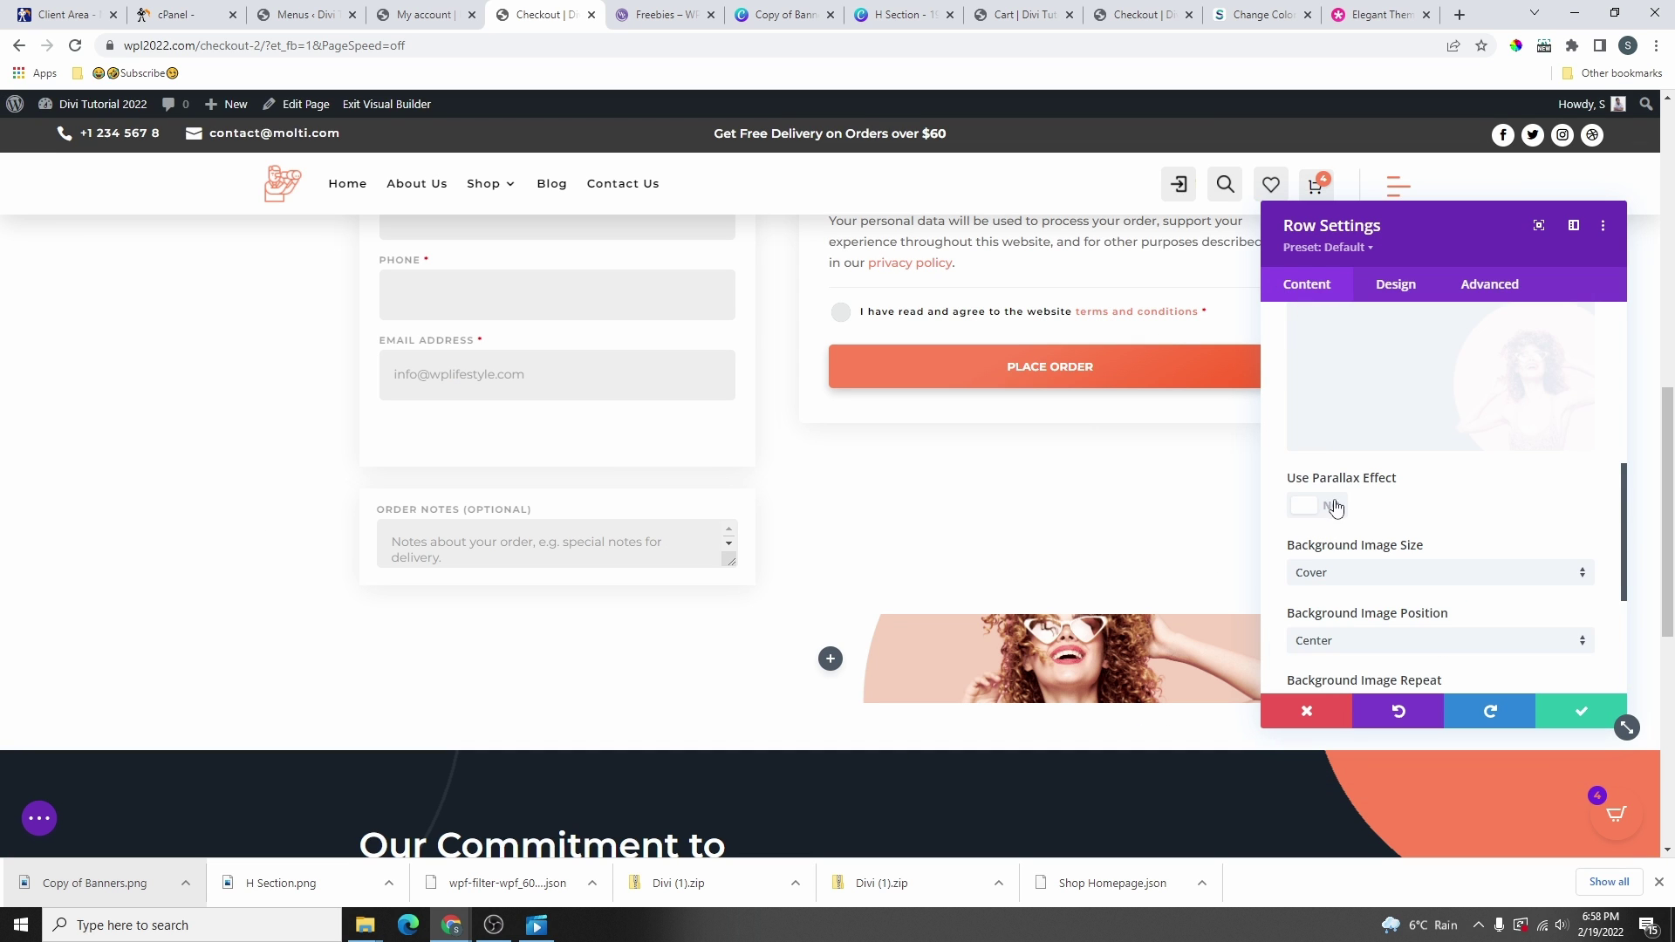
- Set the banner row's background colour to semi-transparent black, so it darkens the banner image
{"action": "scroll", "coordinate": [1344, 489], "scroll_direction": "up", "scroll_amount": 3}
{"action": "left_click", "coordinate": [1327, 521]}
{"action": "scroll", "coordinate": [1396, 506], "scroll_direction": "down", "scroll_amount": 2}
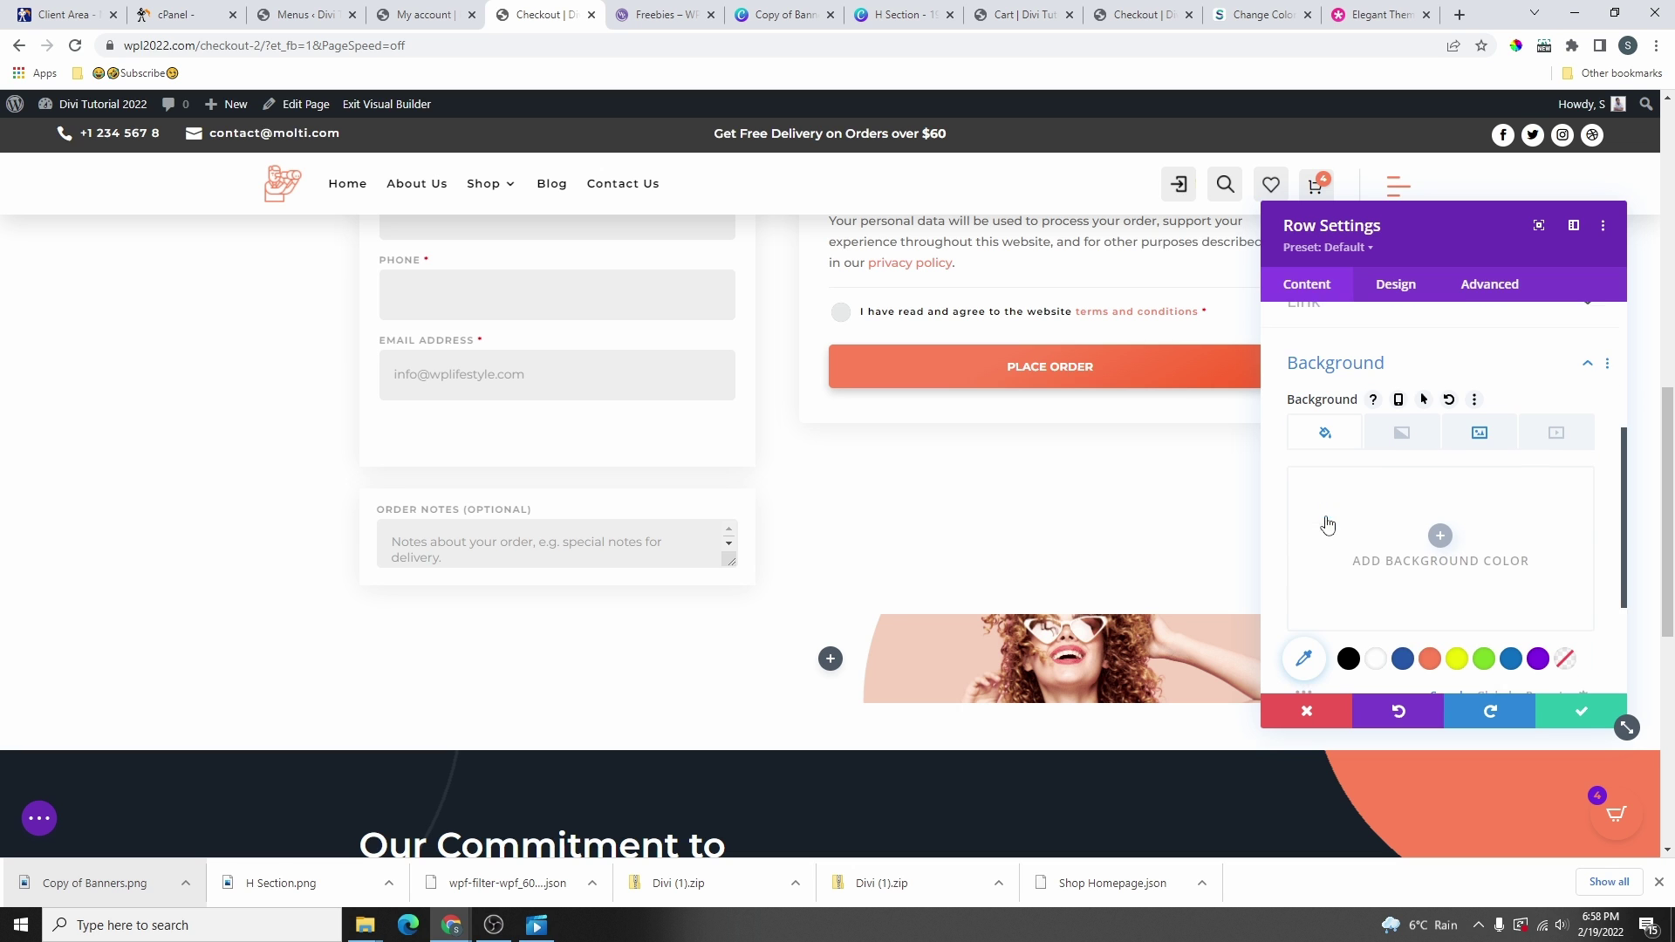
{"action": "left_click", "coordinate": [1447, 470]}
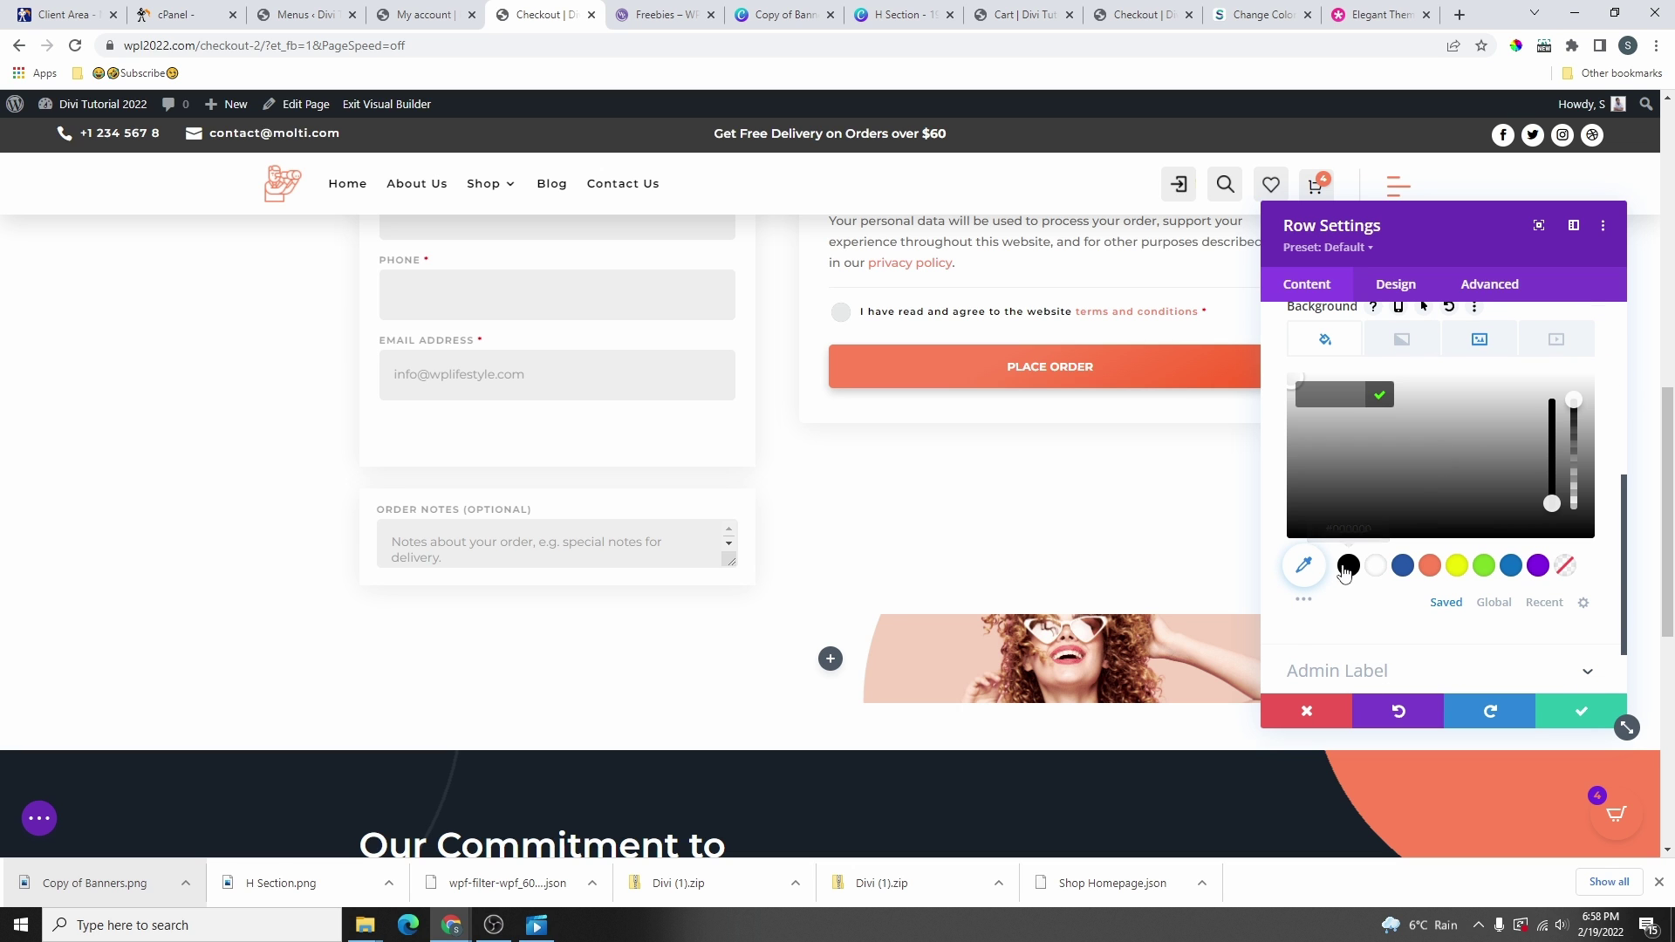
{"action": "left_click", "coordinate": [1348, 566]}
{"action": "left_click_drag", "start_coordinate": [1574, 401], "coordinate": [1576, 458]}
{"action": "scroll", "coordinate": [1483, 454], "scroll_direction": "up", "scroll_amount": 5}
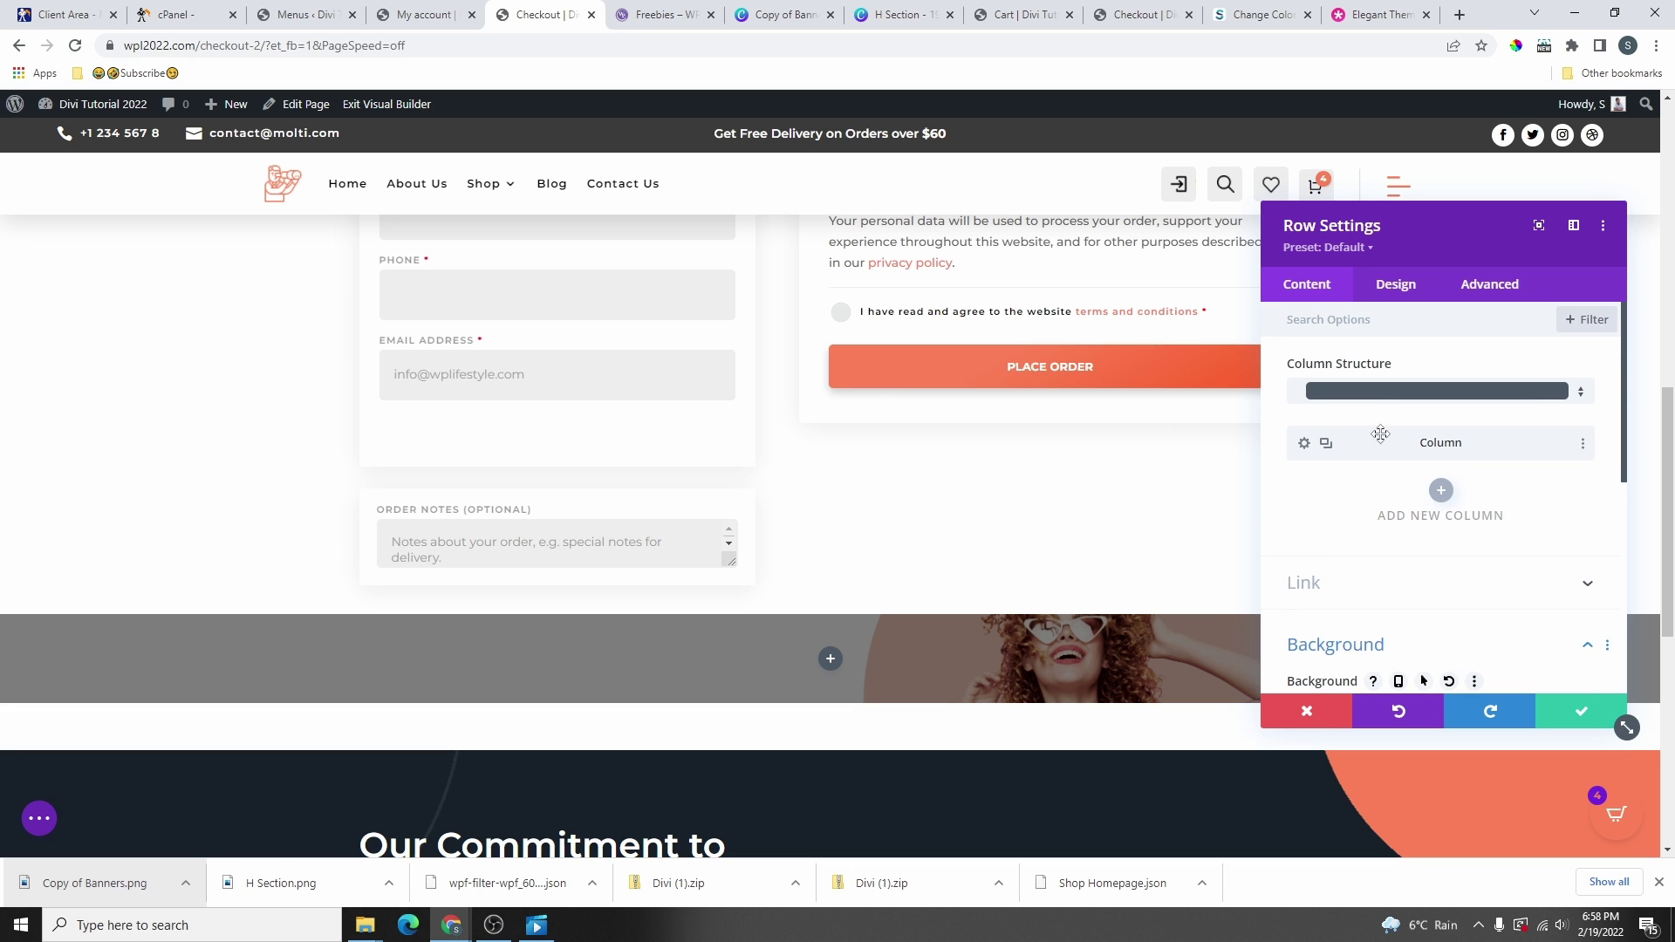
- Set the banner row's top and bottom padding to 100px, linked together, and save the row settings
{"action": "left_click", "coordinate": [1402, 295]}
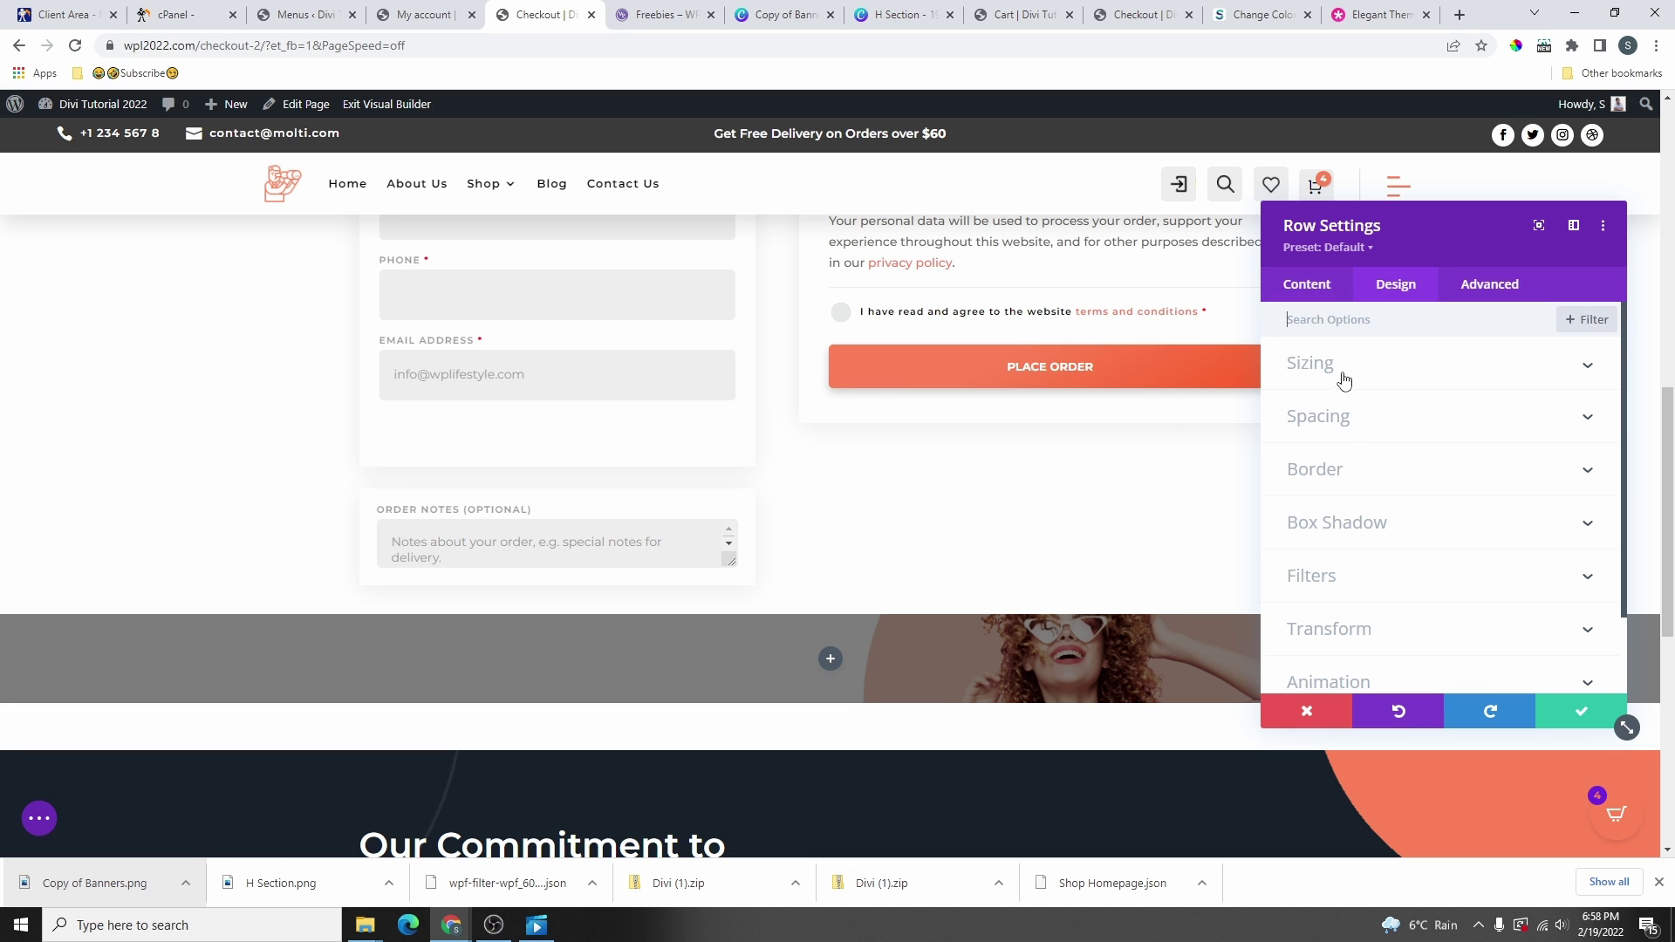
{"action": "left_click", "coordinate": [1339, 441]}
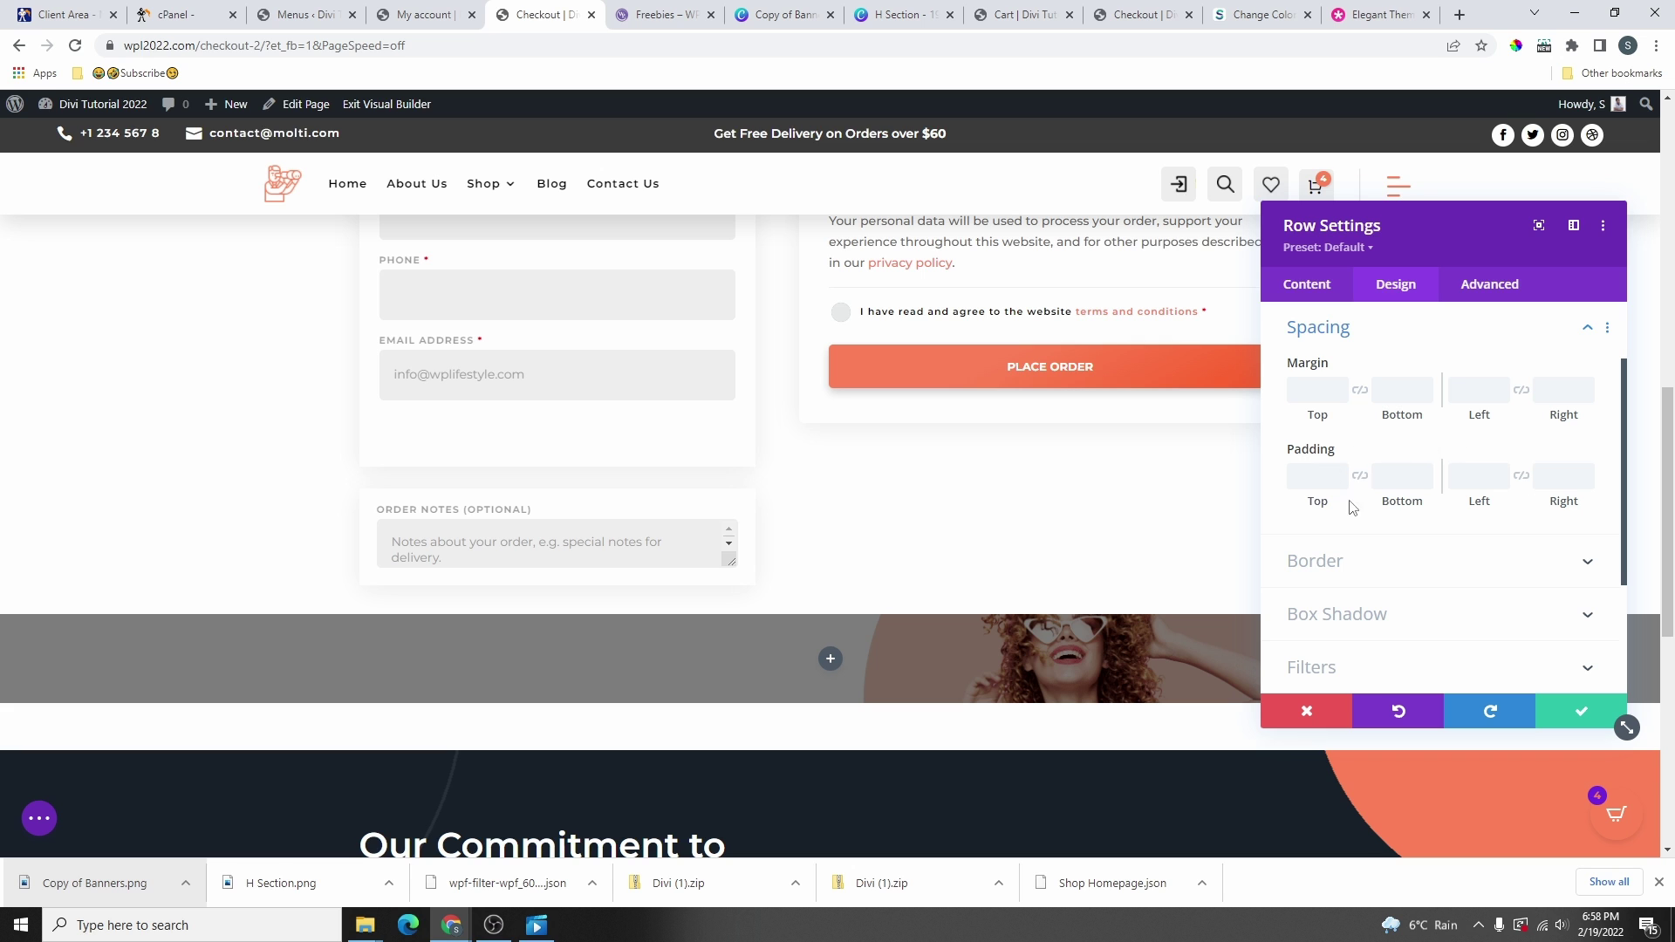
{"action": "left_click", "coordinate": [1362, 478]}
{"action": "left_click_drag", "start_coordinate": [1328, 504], "coordinate": [1538, 540]}
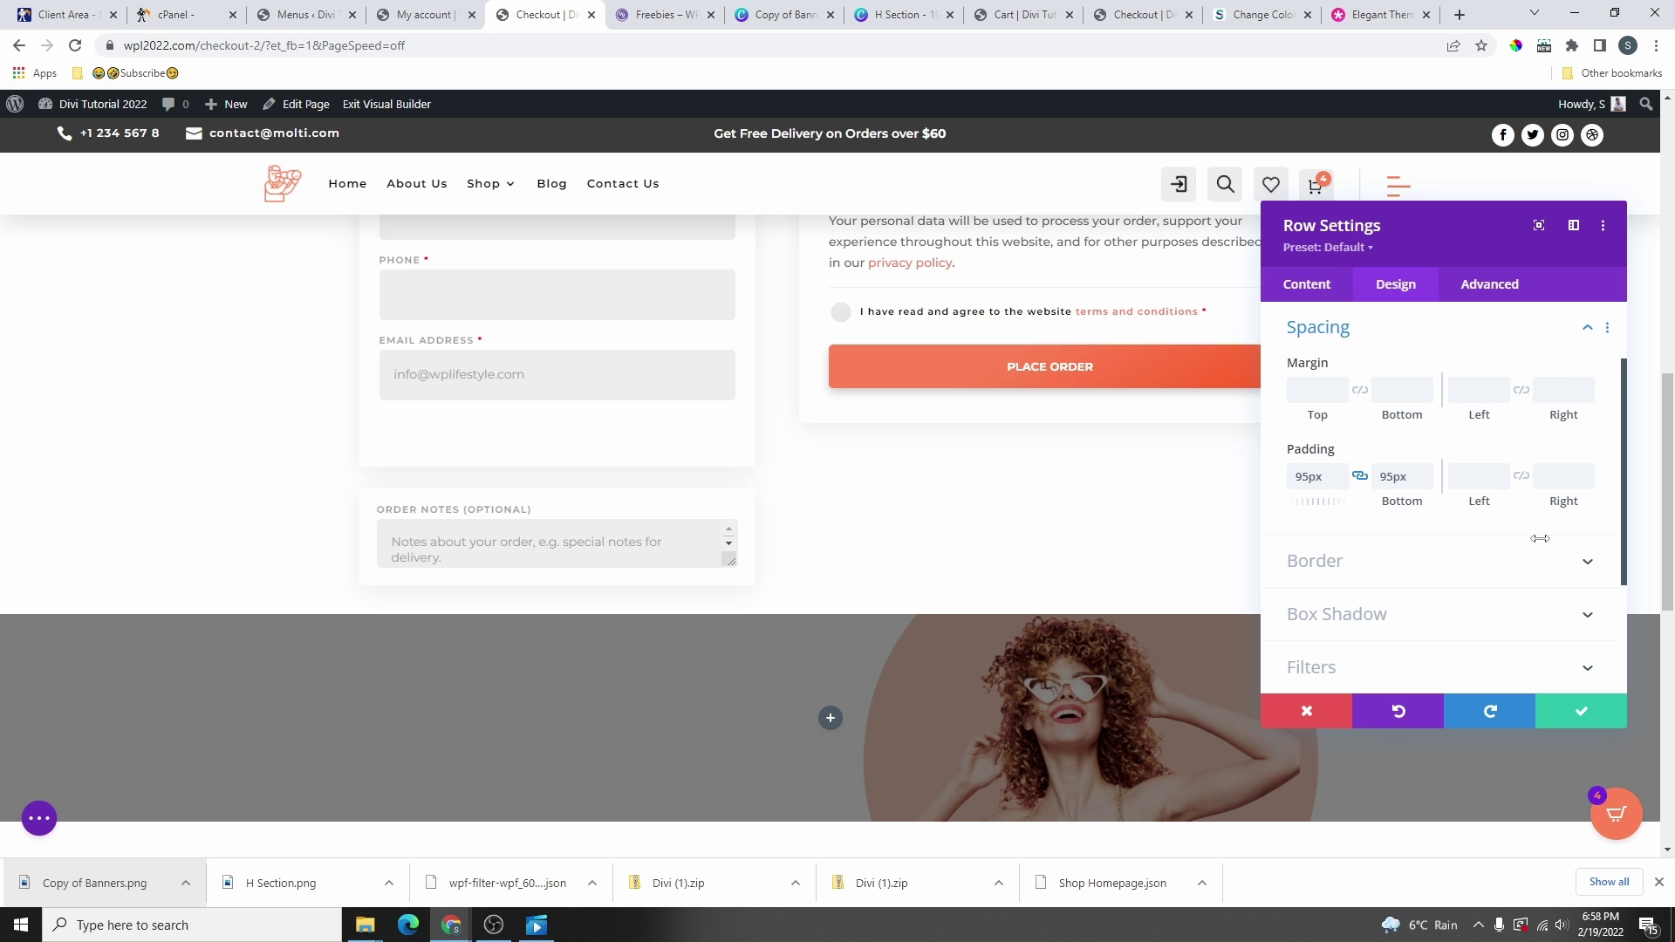
{"action": "left_click", "coordinate": [1429, 469]}
{"action": "scroll", "coordinate": [636, 660], "scroll_direction": "down", "scroll_amount": 1}
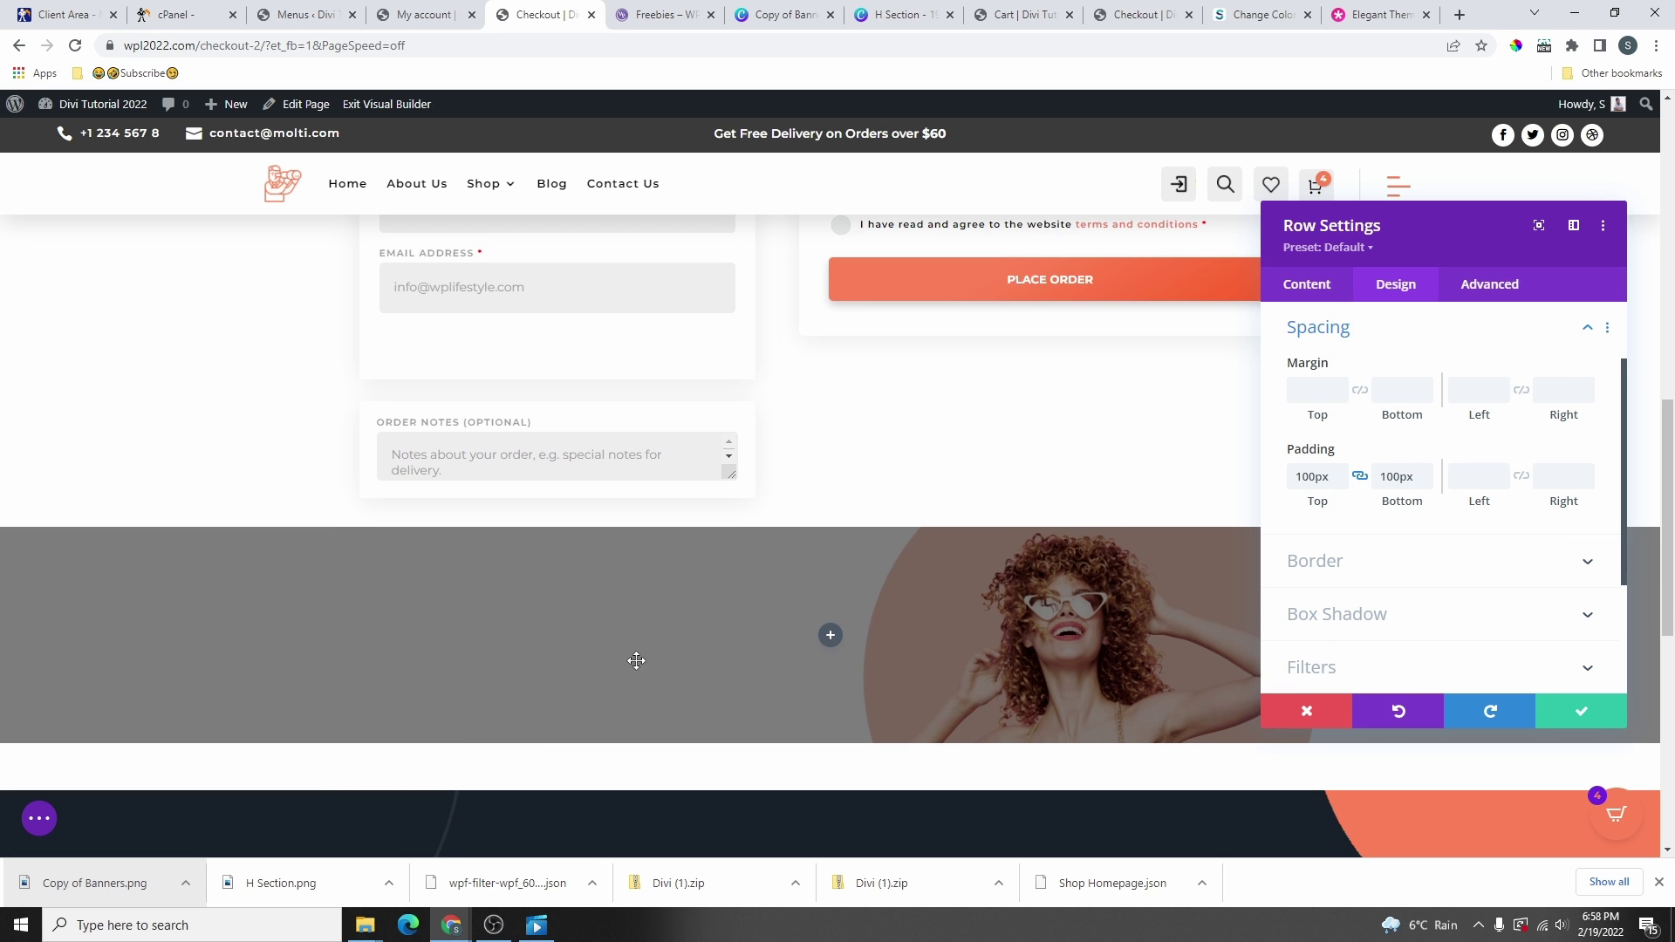
{"action": "left_click", "coordinate": [1582, 711]}
- Move the banner row to the start of the Checkout page, above the "Complete your Purchase!" heading
{"action": "scroll", "coordinate": [542, 679], "scroll_direction": "up", "scroll_amount": 1}
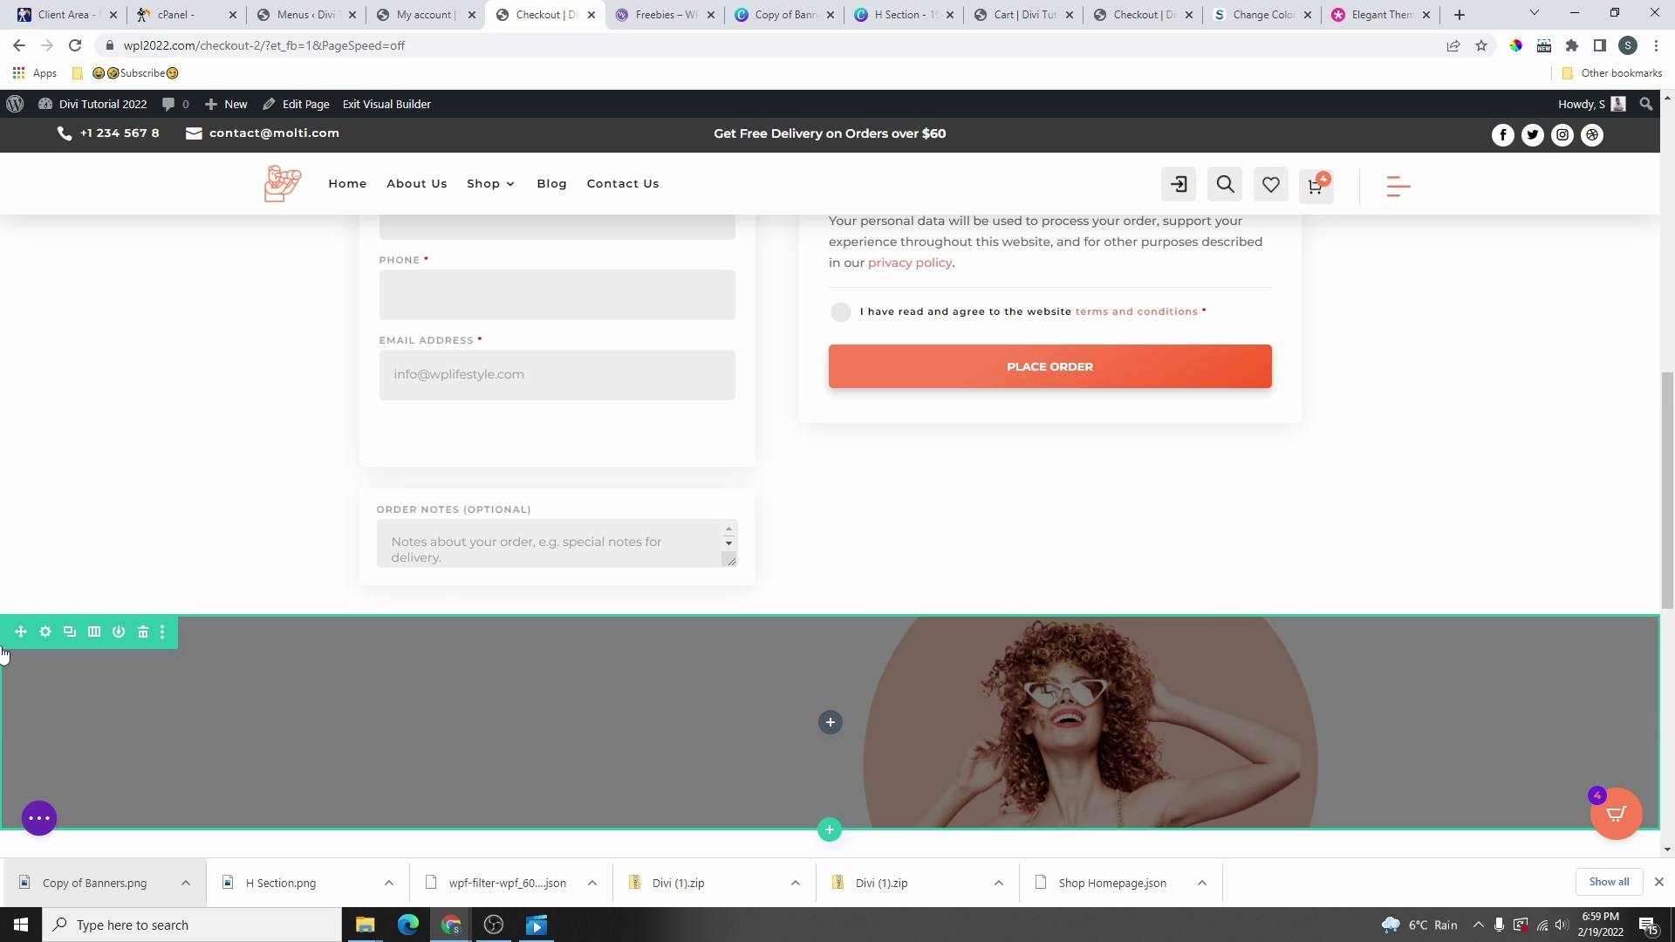
{"action": "mouse_move", "coordinate": [74, 541]}
{"action": "left_mouse_down"}
{"action": "mouse_move", "coordinate": [153, 325]}
{"action": "mouse_move", "coordinate": [240, 183]}
{"action": "mouse_move", "coordinate": [322, 105]}
{"action": "mouse_move", "coordinate": [325, 127]}
{"action": "left_mouse_up"}
{"action": "mouse_move", "coordinate": [354, 188]}
{"action": "left_mouse_down"}
{"action": "mouse_move", "coordinate": [570, 354]}
{"action": "mouse_move", "coordinate": [693, 313]}
{"action": "mouse_move", "coordinate": [715, 329]}
{"action": "mouse_move", "coordinate": [729, 282]}
{"action": "left_mouse_up"}
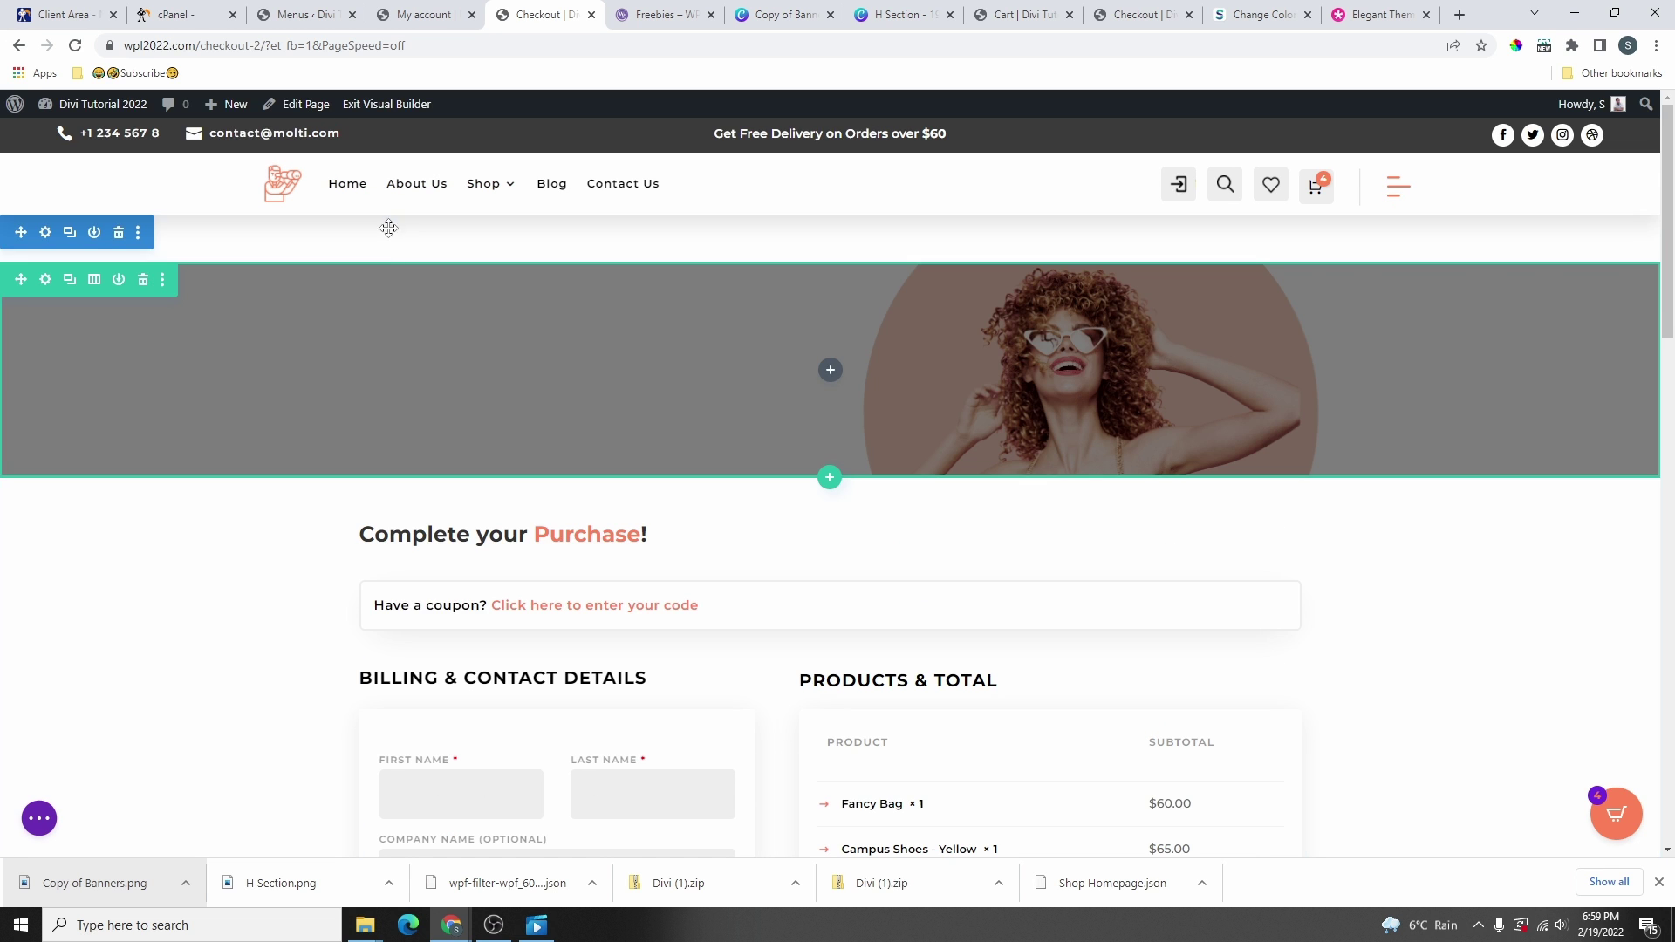
- Set the top padding of the section containing the banner to 0px and save the section settings
{"action": "left_click", "coordinate": [46, 234]}
{"action": "left_click", "coordinate": [1394, 284]}
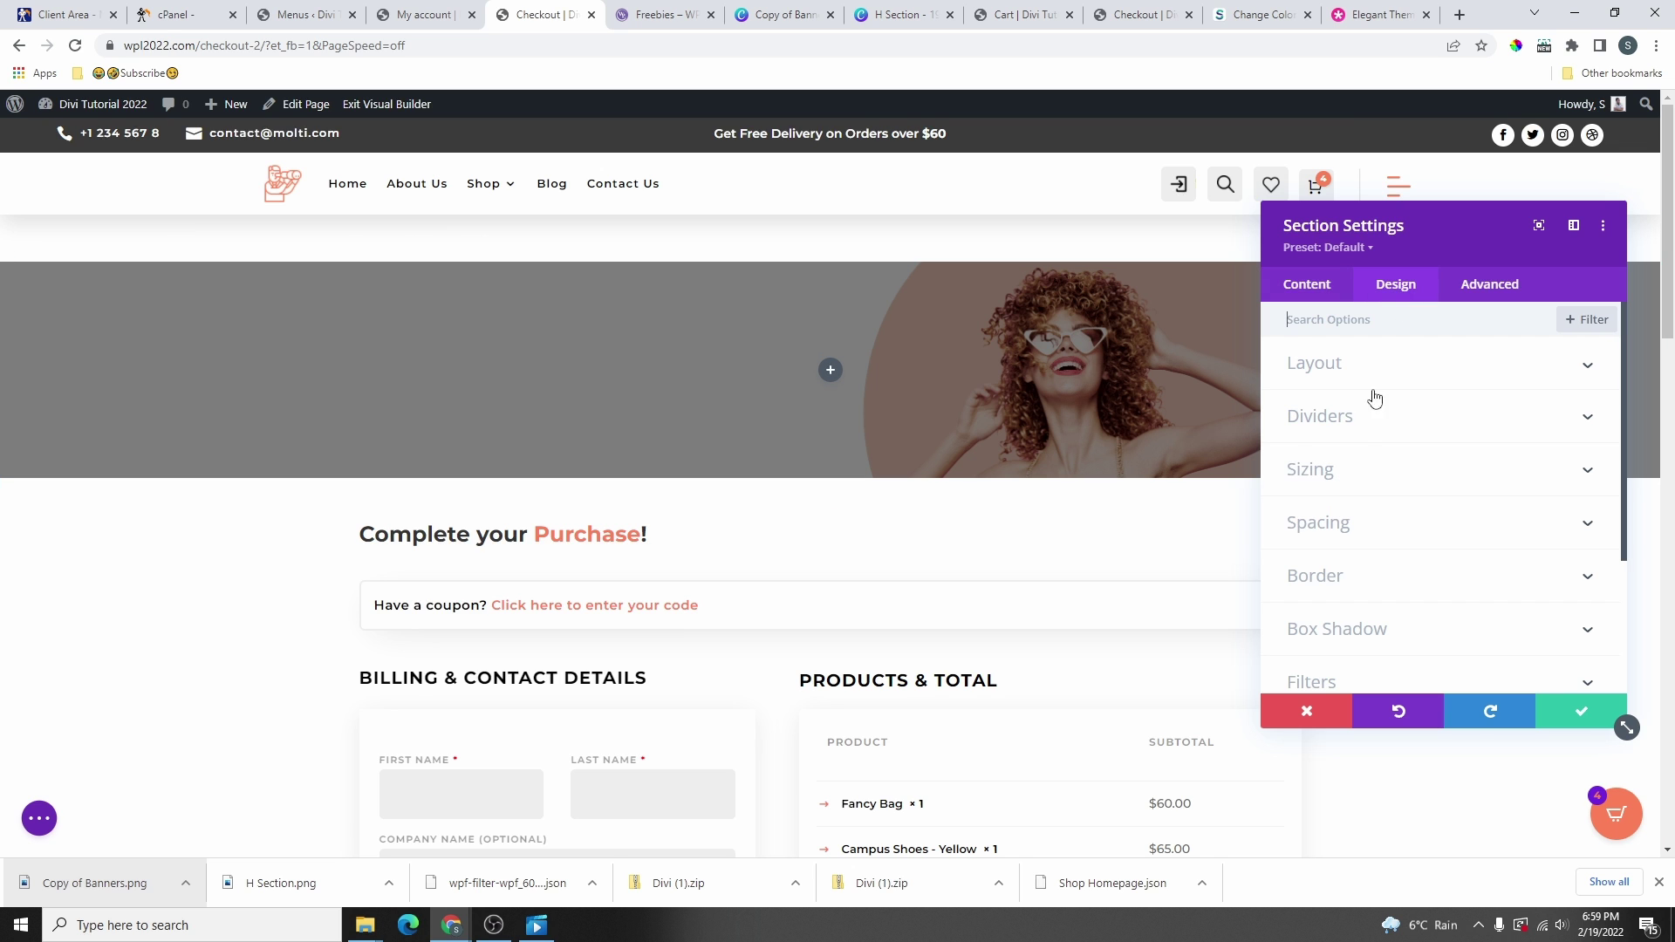
{"action": "left_click", "coordinate": [1379, 520]}
{"action": "left_click", "coordinate": [1315, 478]}
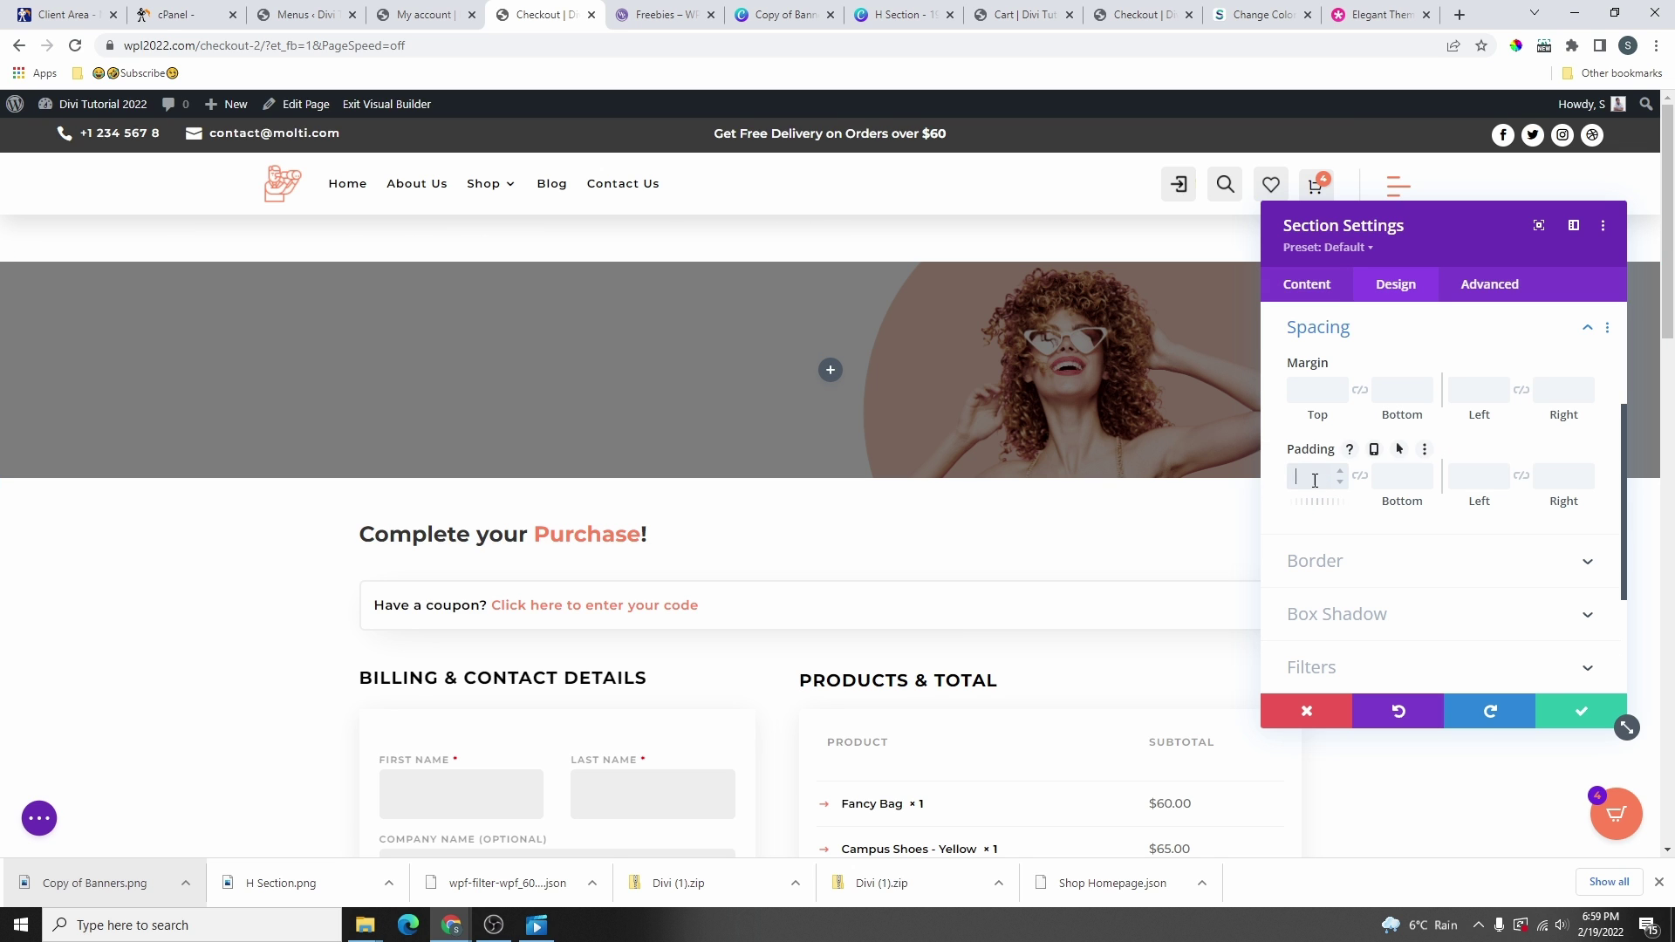
{"action": "type", "text": "0px"}
{"action": "left_click", "coordinate": [1397, 479]}
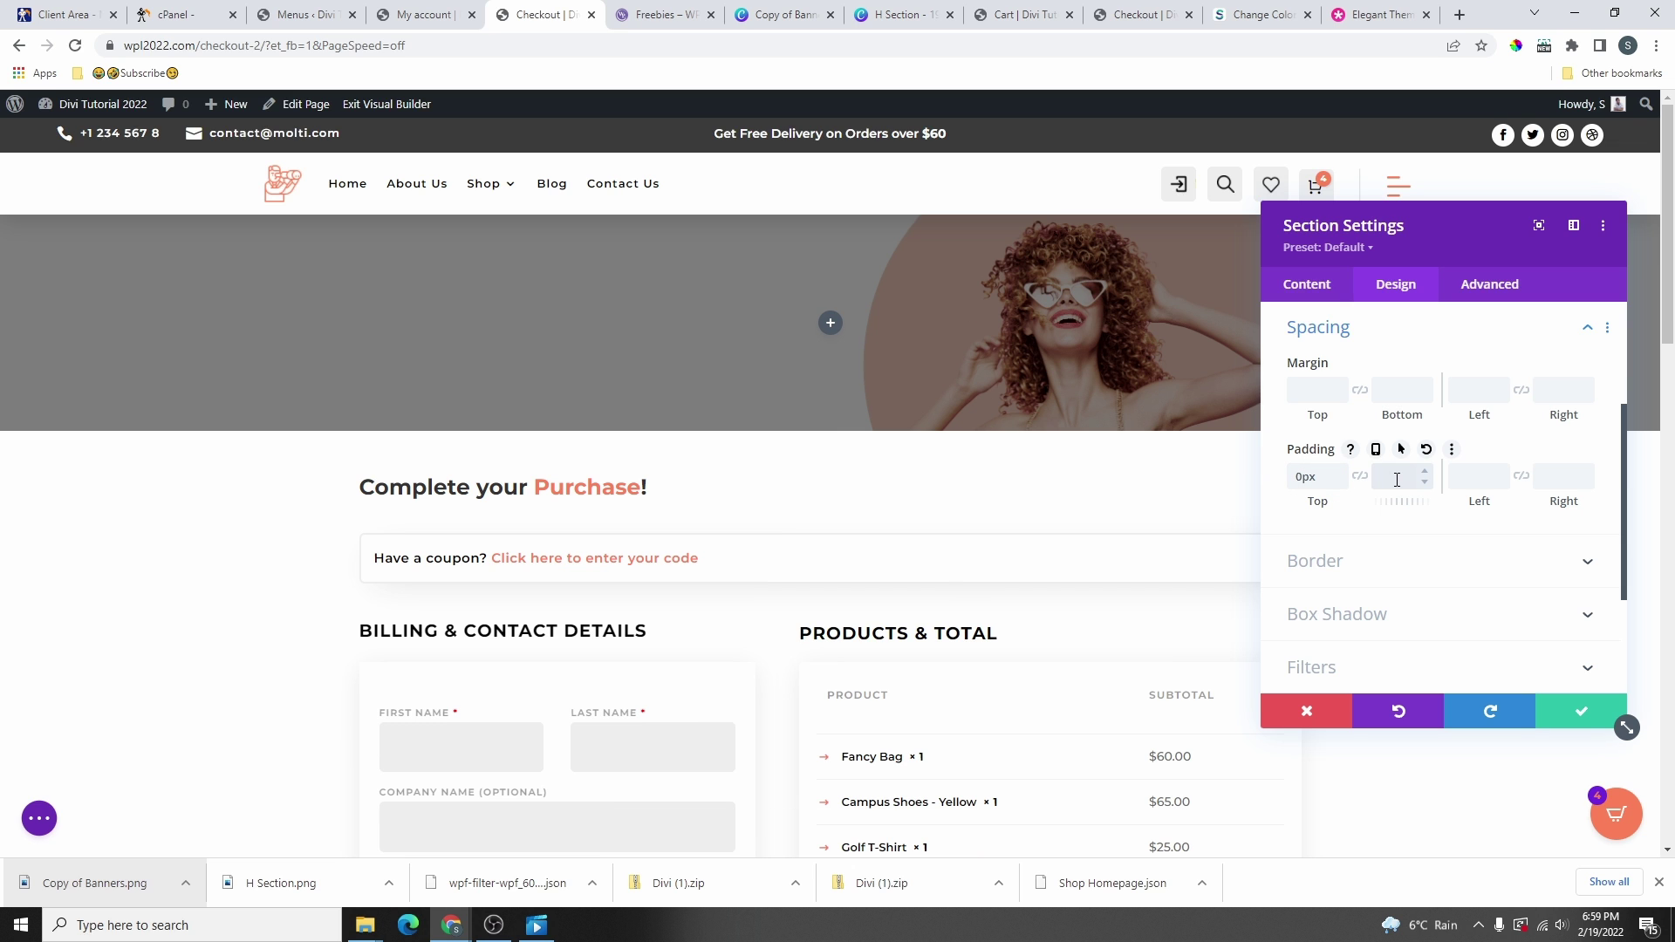
{"action": "key", "text": "Return"}
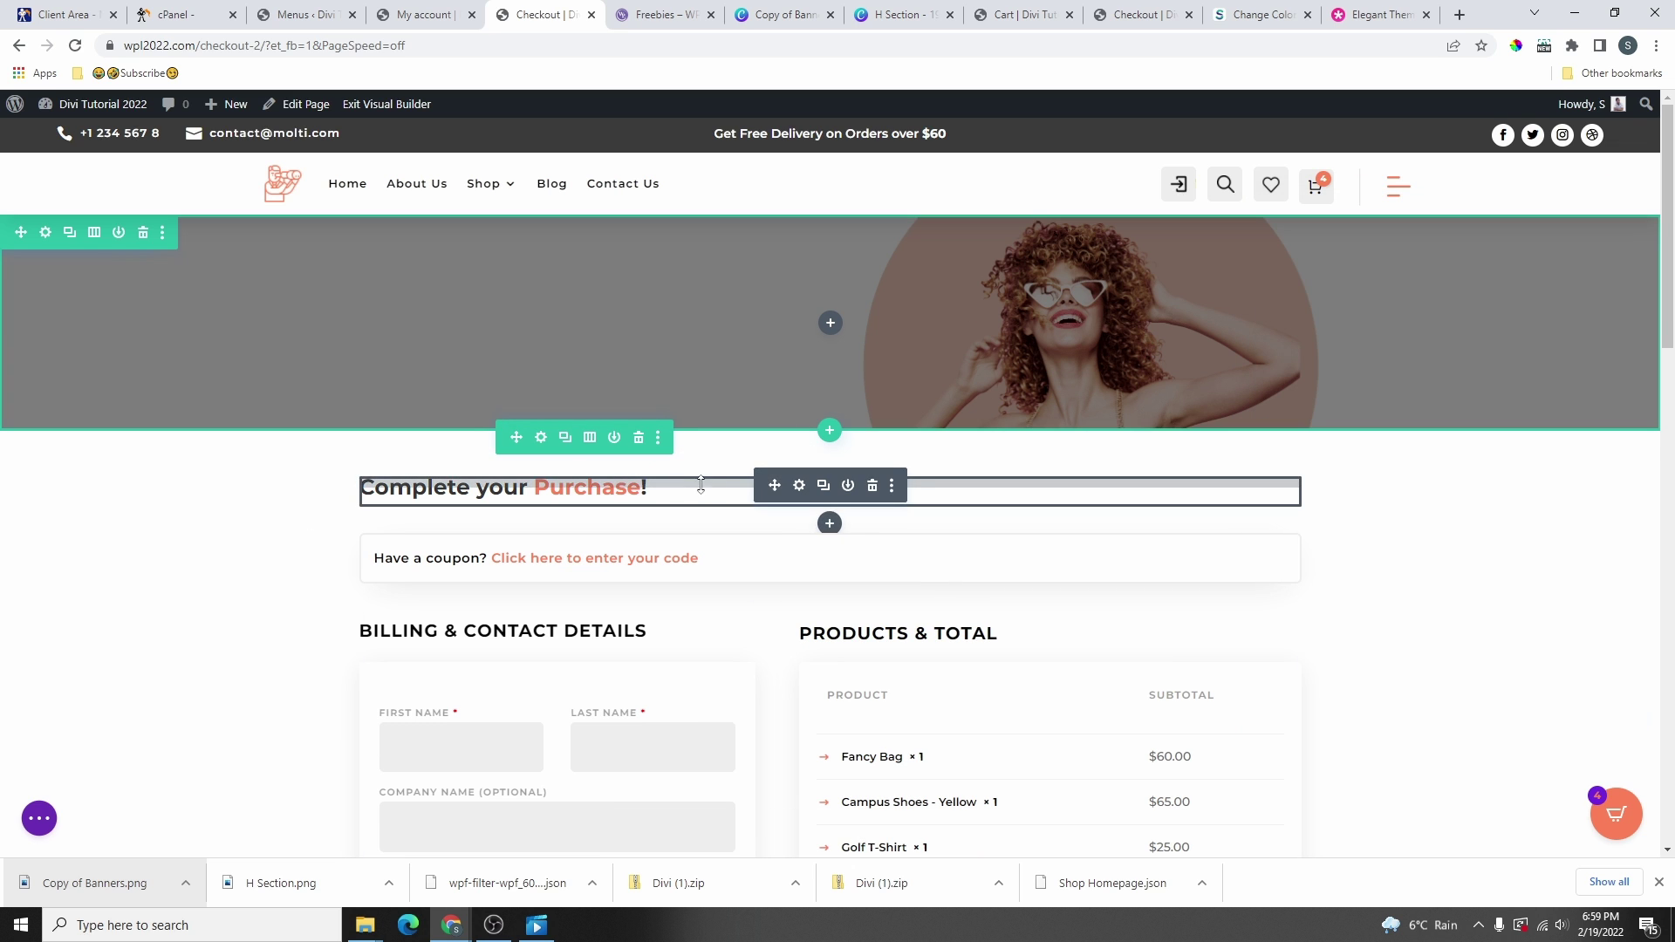
- Move the "Complete your Purchase!" heading into the banner row and make its Heading 3 text centred and white
{"action": "left_click_drag", "start_coordinate": [761, 486], "coordinate": [828, 326]}
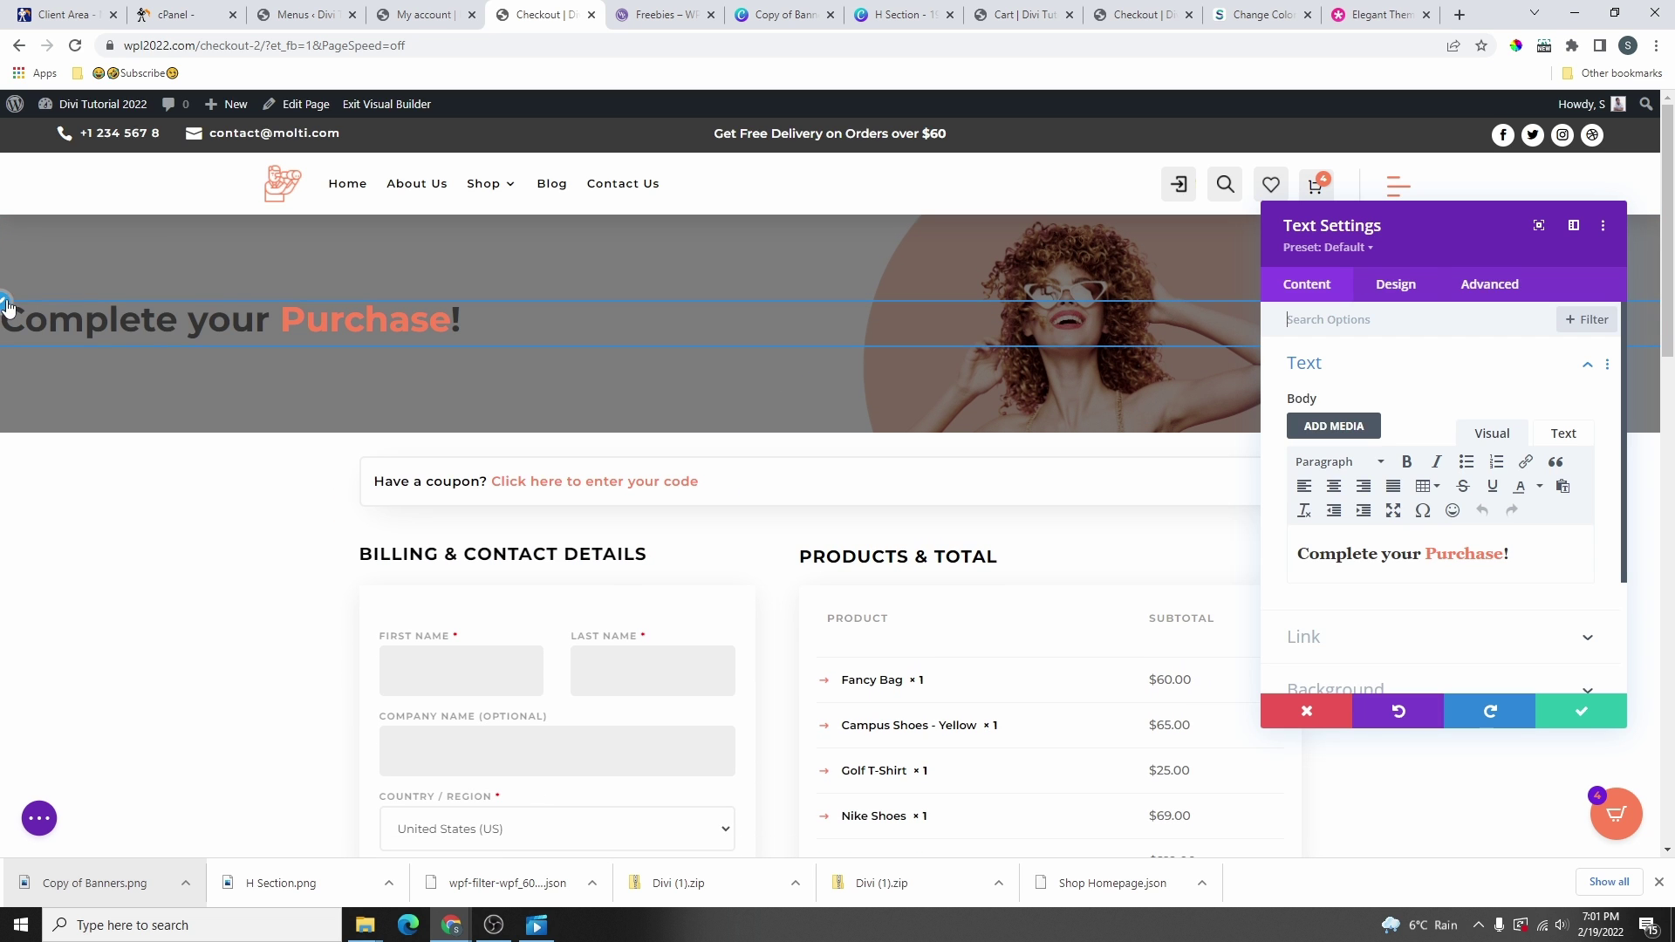
{"action": "left_click", "coordinate": [1396, 284]}
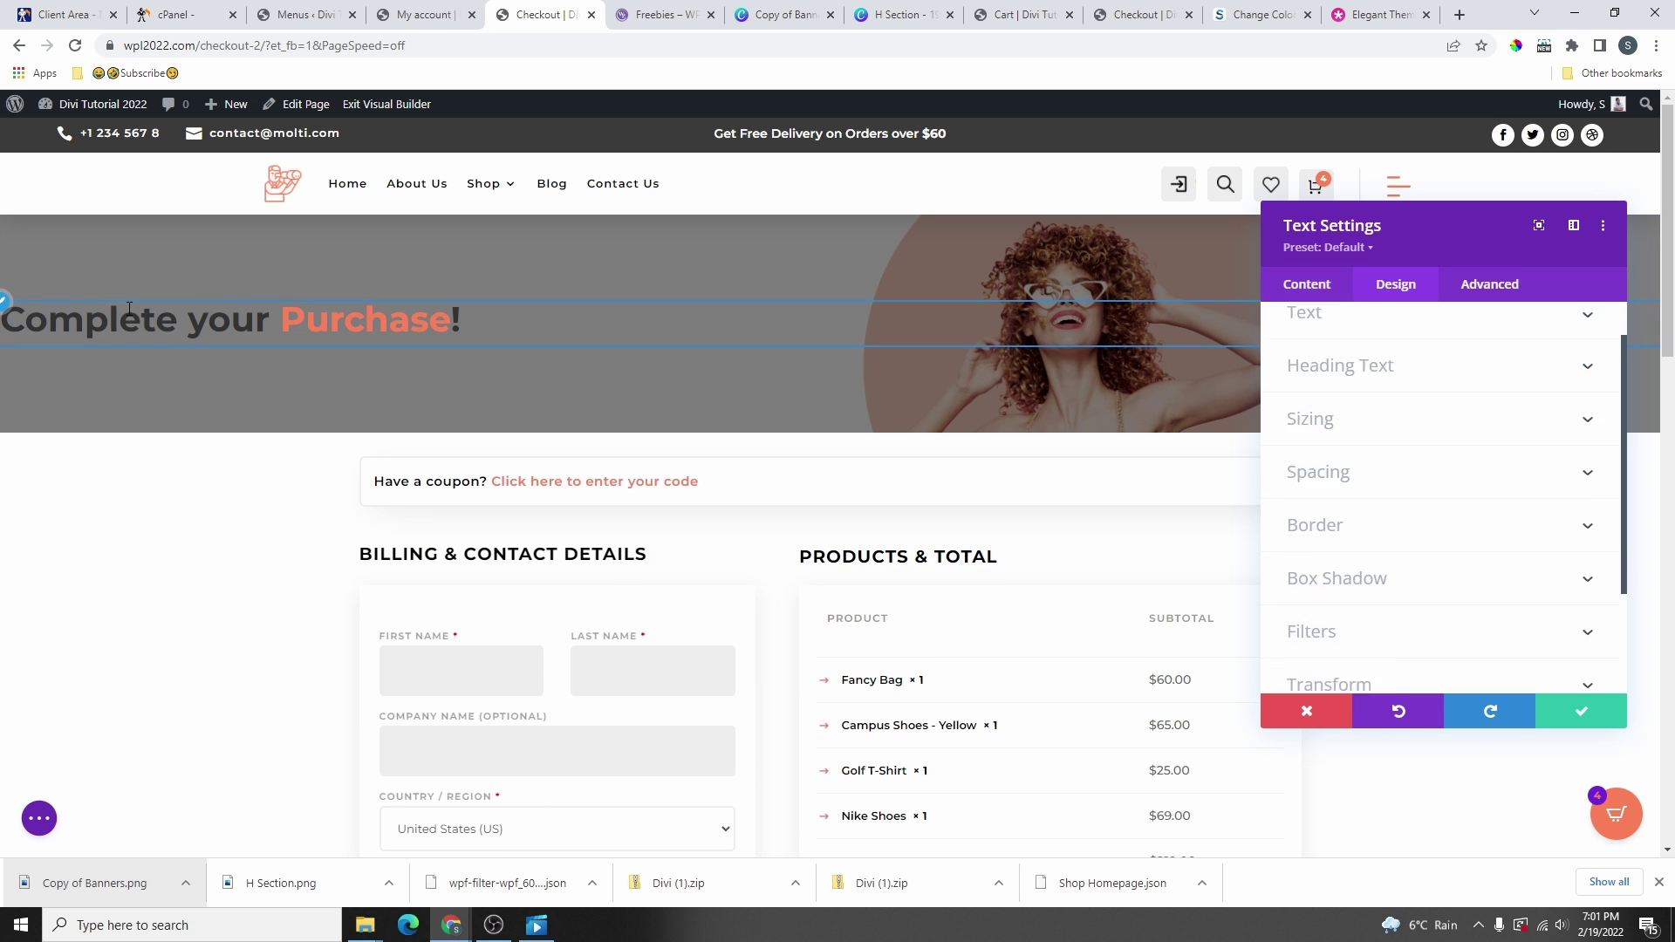
{"action": "left_click", "coordinate": [1317, 363]}
{"action": "left_click", "coordinate": [1410, 370]}
{"action": "scroll", "coordinate": [1432, 482], "scroll_direction": "down", "scroll_amount": 2}
{"action": "left_click", "coordinate": [1402, 472]}
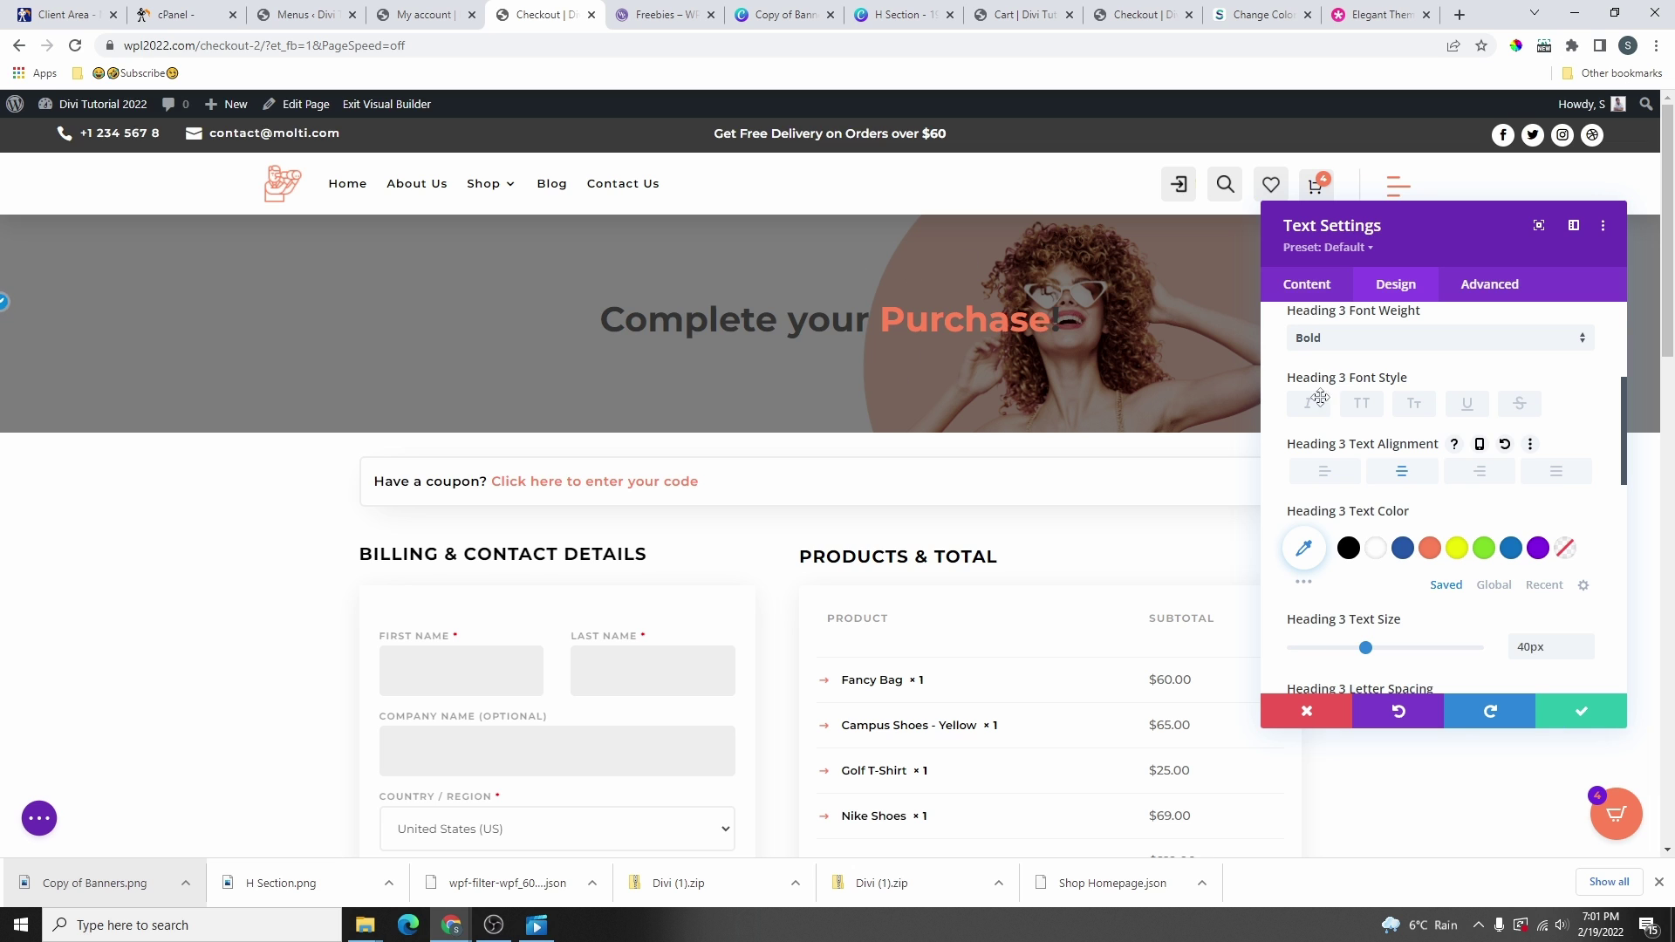
{"action": "left_click", "coordinate": [1376, 548]}
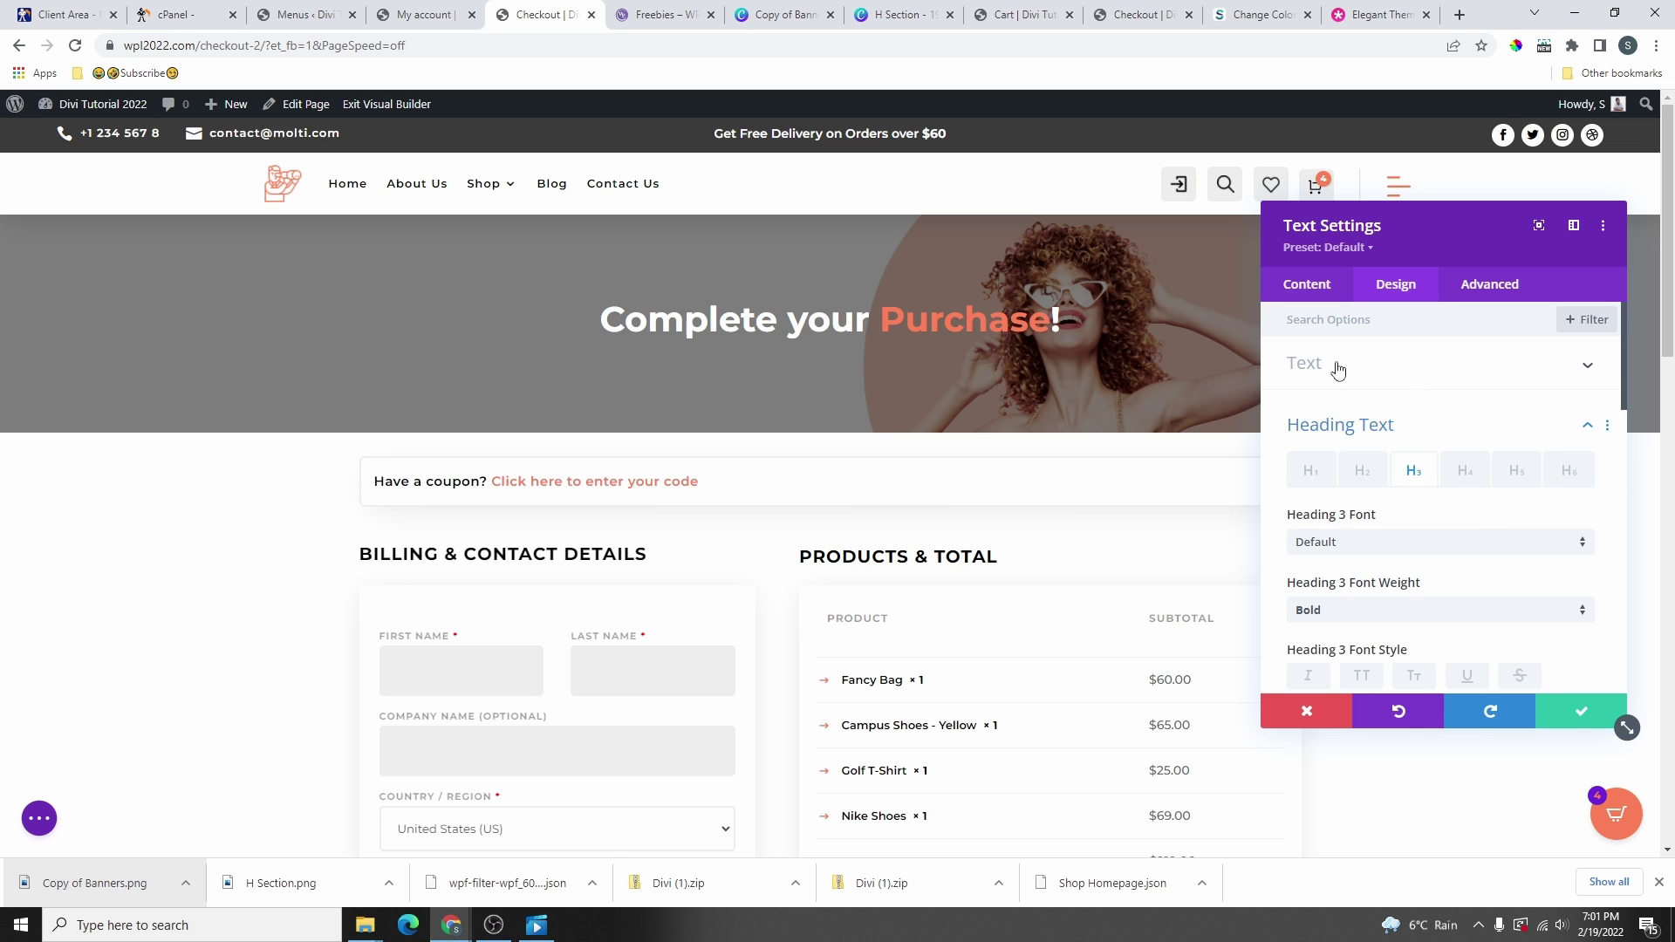
- Try red and orange on the word "Purchase!" in the banner heading, remove its custom text colour and save the text settings
{"action": "left_click", "coordinate": [1310, 291]}
{"action": "left_click", "coordinate": [1353, 382]}
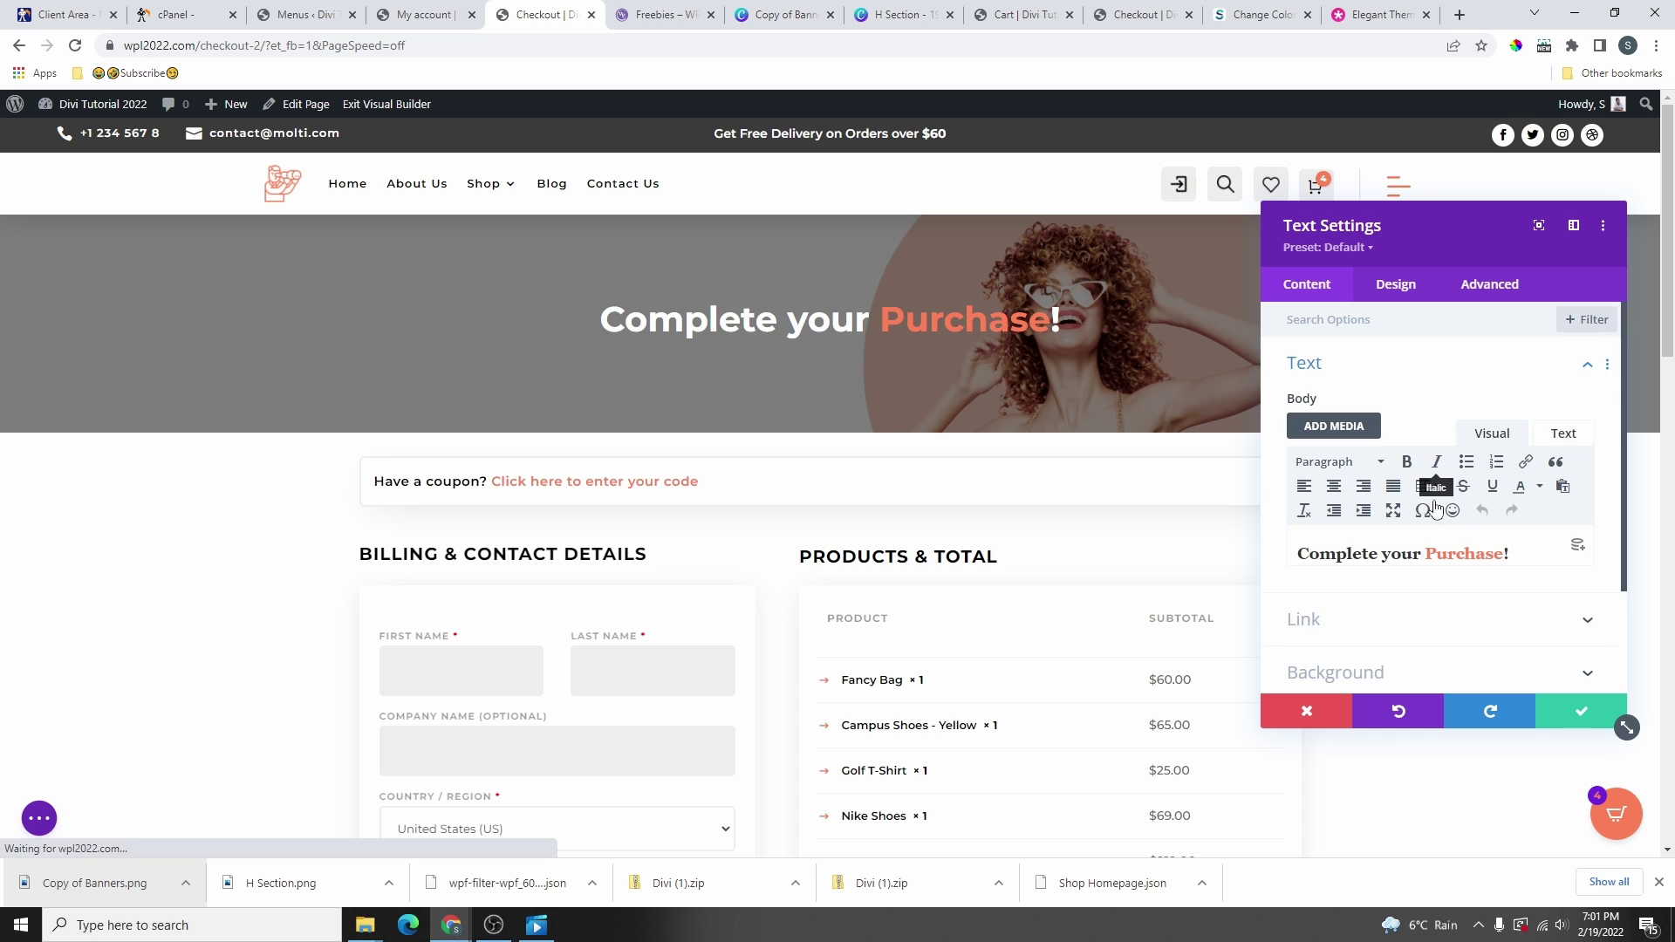
{"action": "left_click_drag", "start_coordinate": [1426, 555], "coordinate": [1510, 559]}
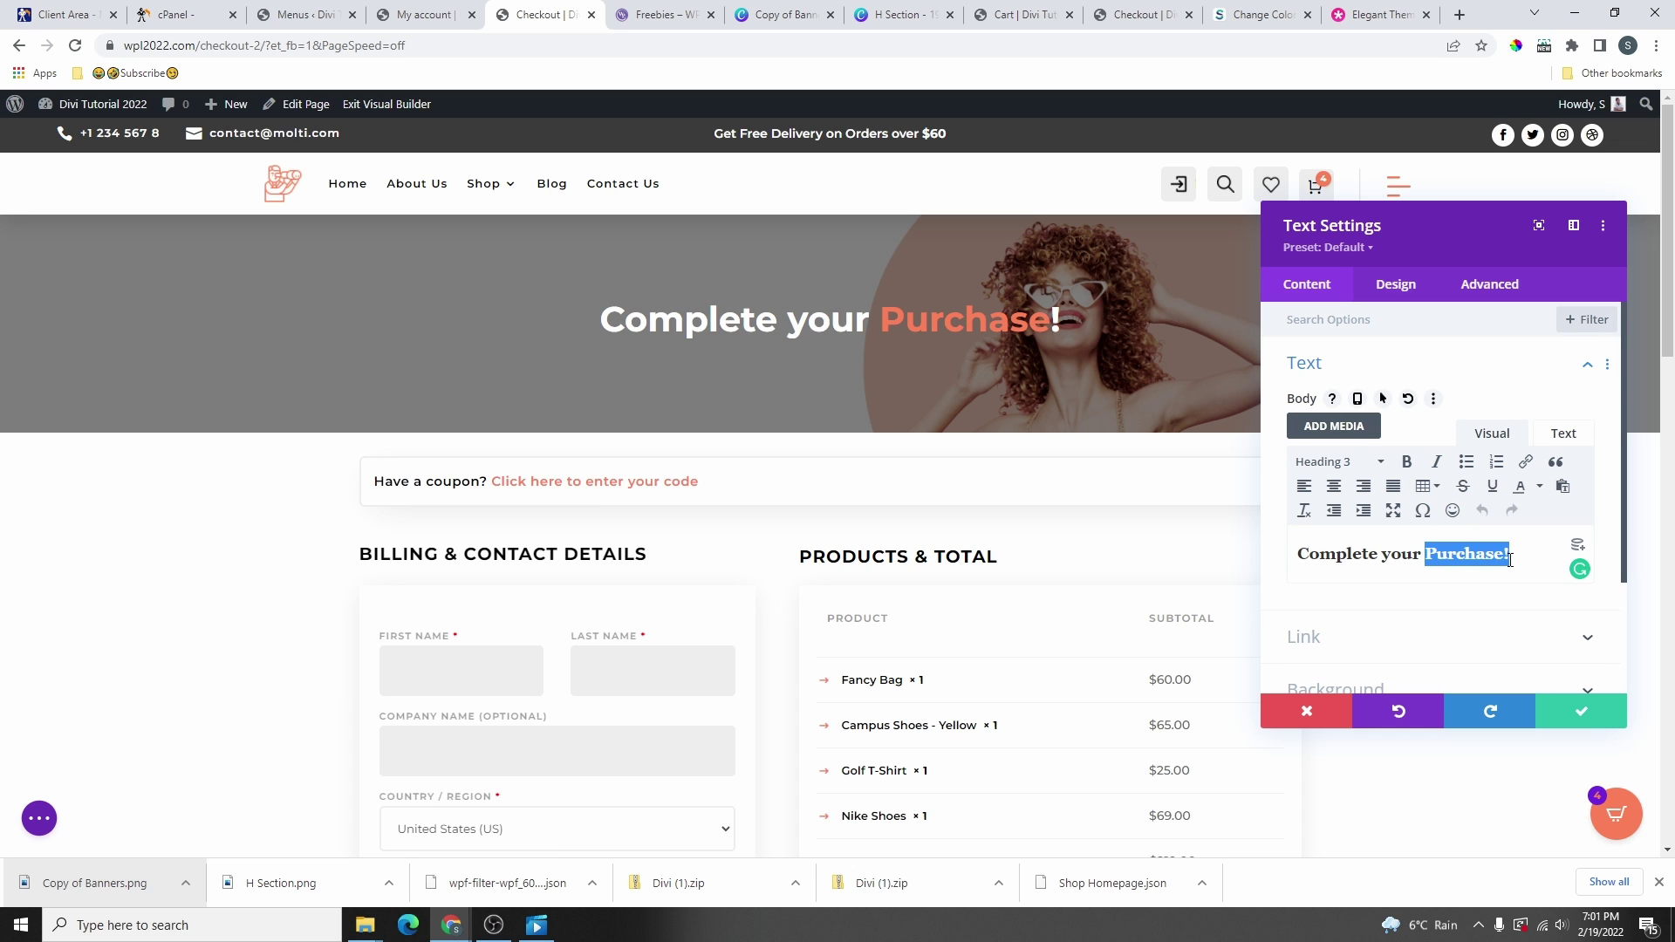
{"action": "left_click", "coordinate": [1540, 486]}
{"action": "left_click", "coordinate": [1474, 539]}
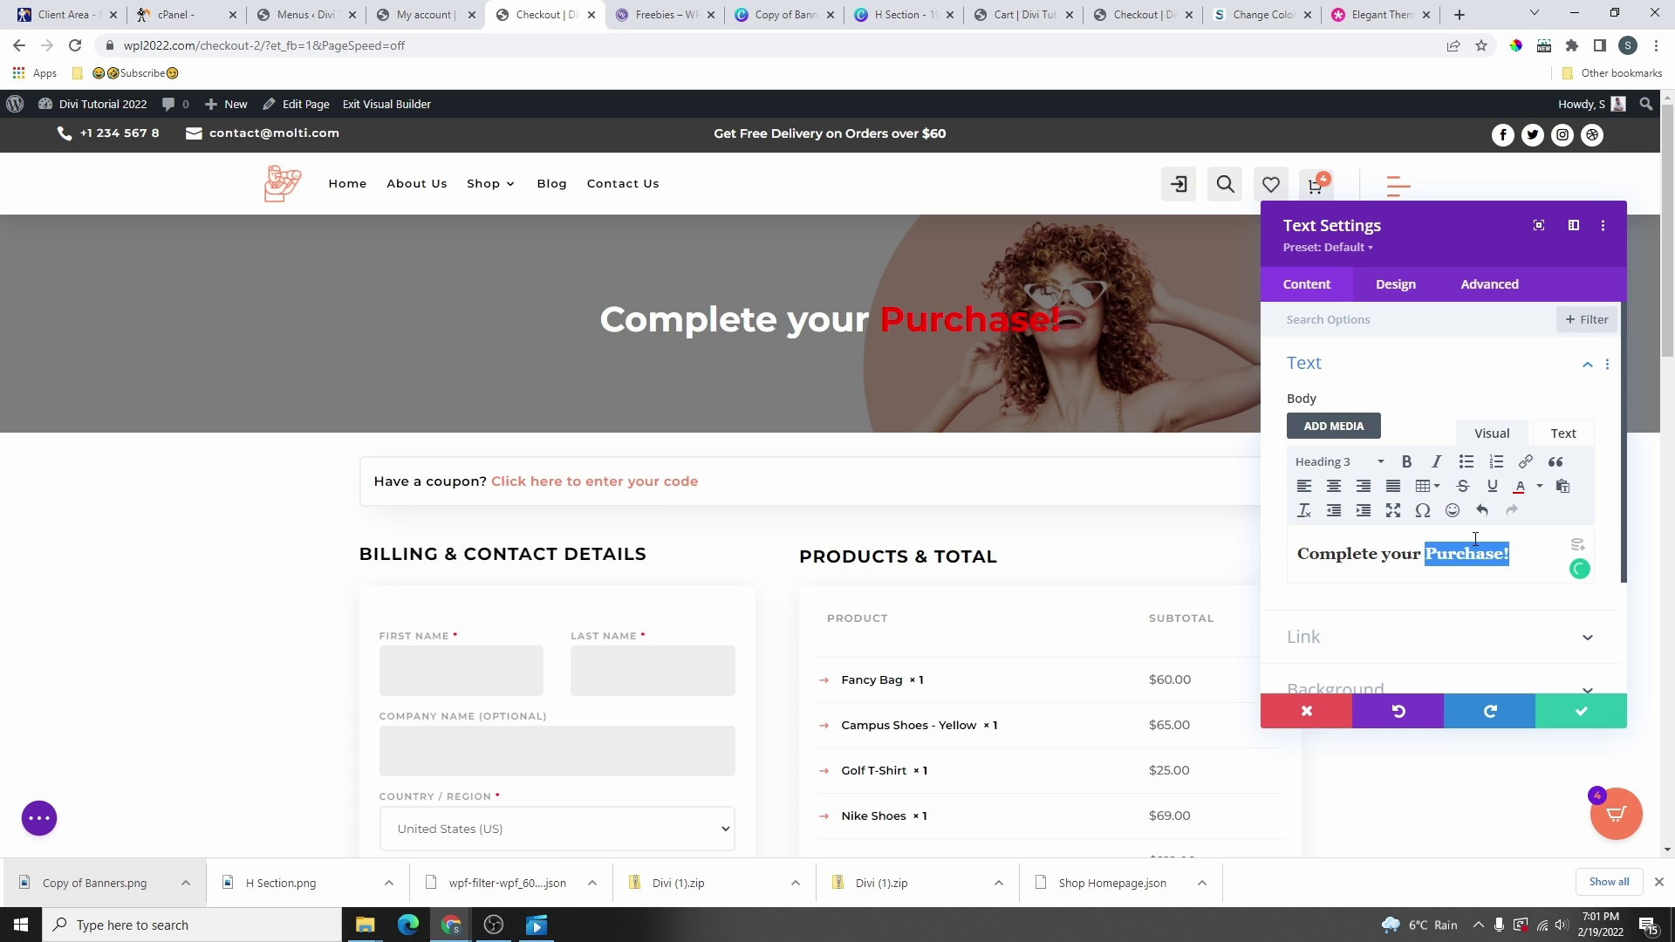
{"action": "left_click", "coordinate": [1540, 486]}
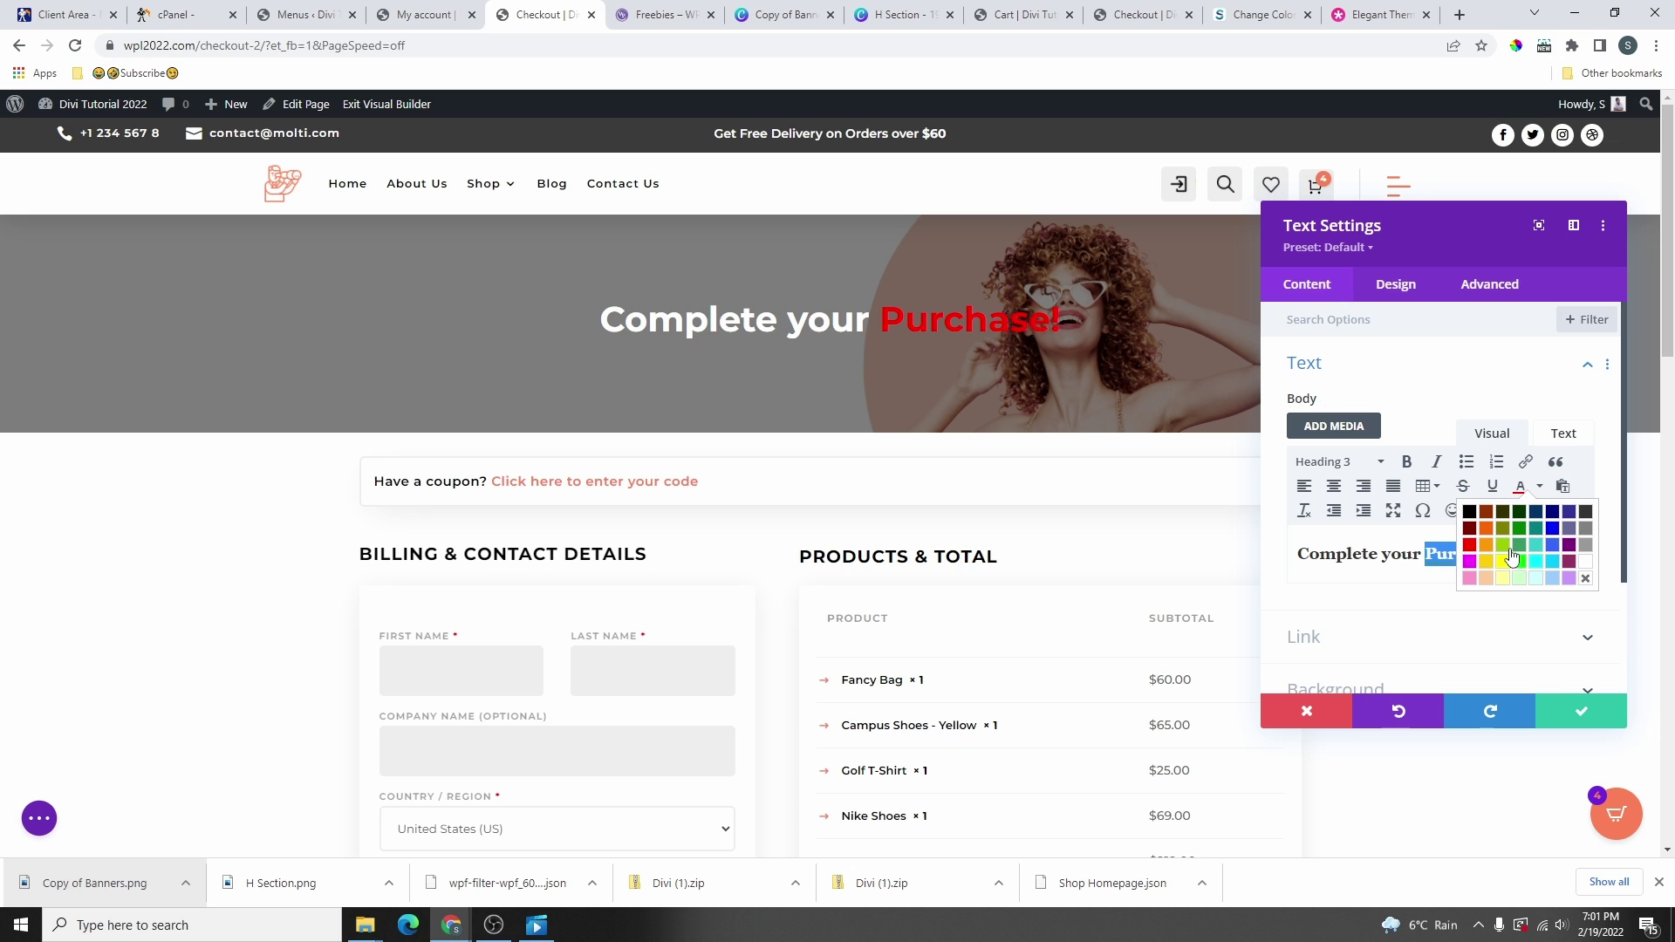
{"action": "left_click", "coordinate": [1488, 545]}
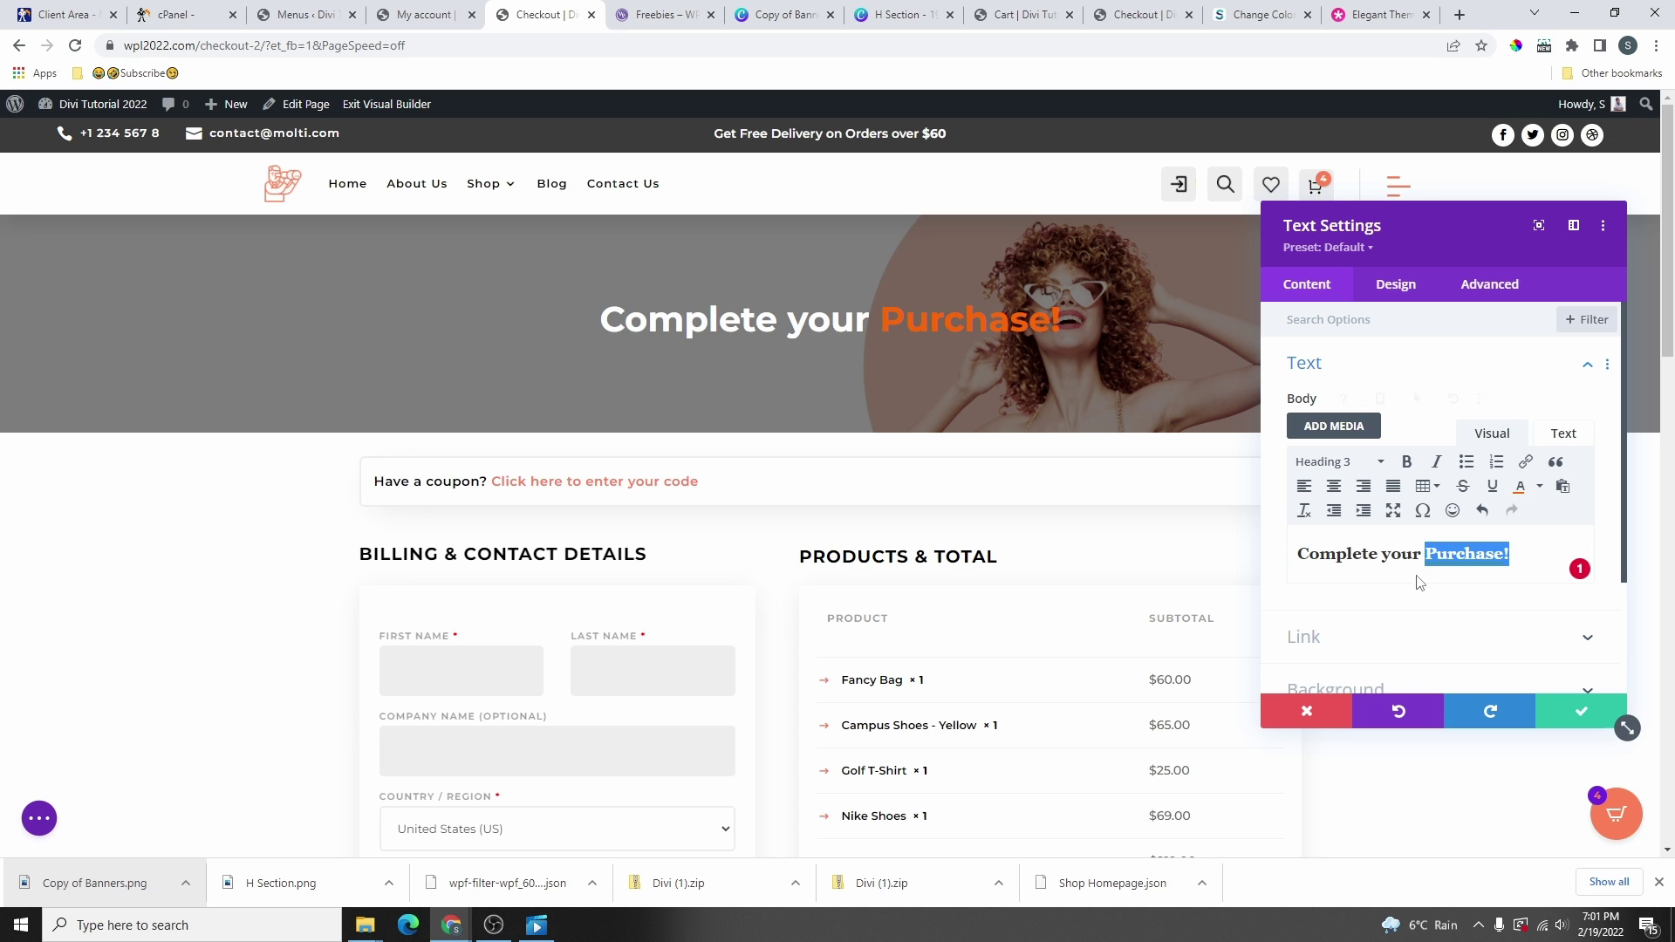
{"action": "left_click", "coordinate": [1540, 486]}
{"action": "left_click", "coordinate": [1585, 579]}
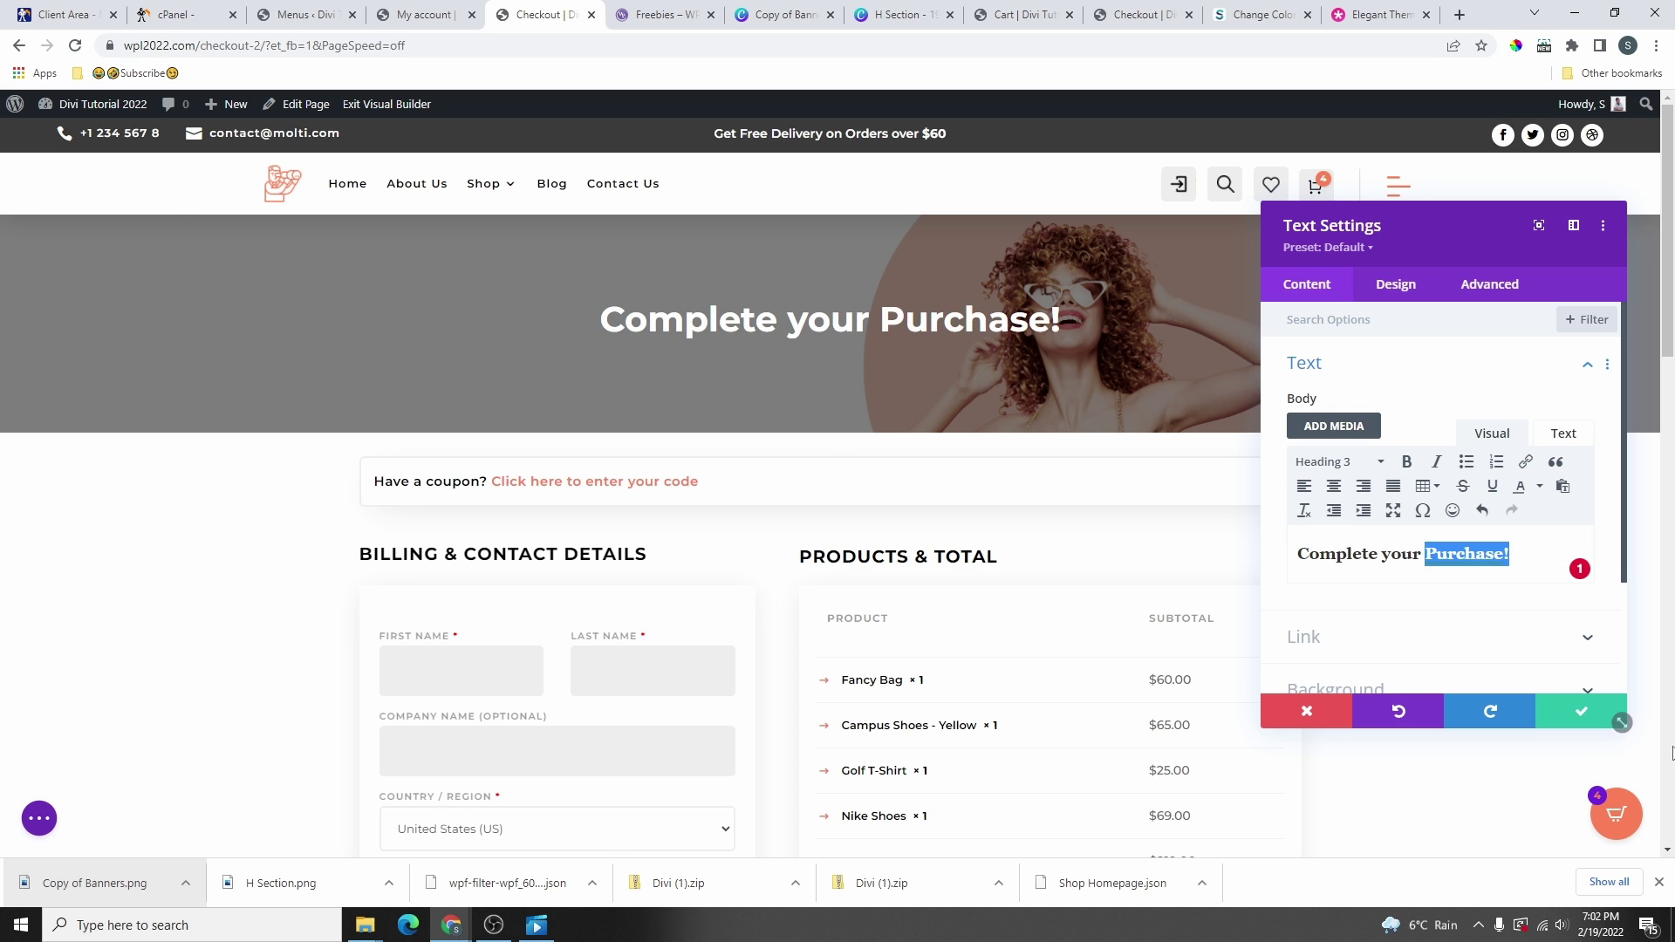
{"action": "left_click", "coordinate": [1600, 722]}
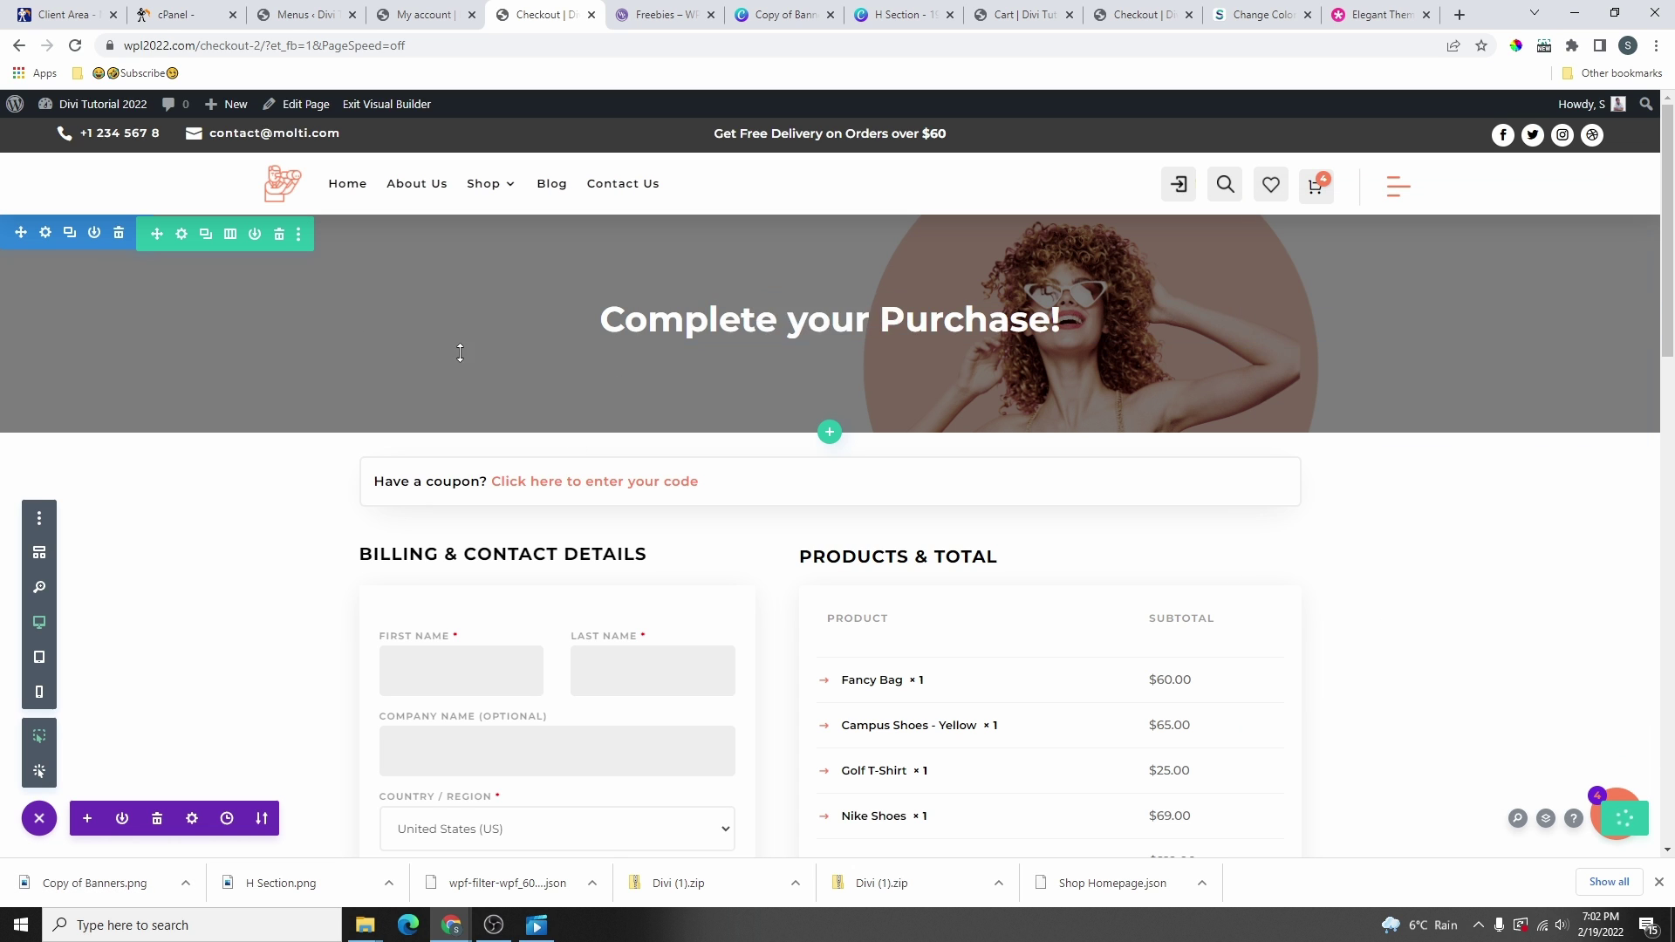
- Copy the finished Checkout banner row and exit the visual builder
{"action": "right_click", "coordinate": [181, 239]}
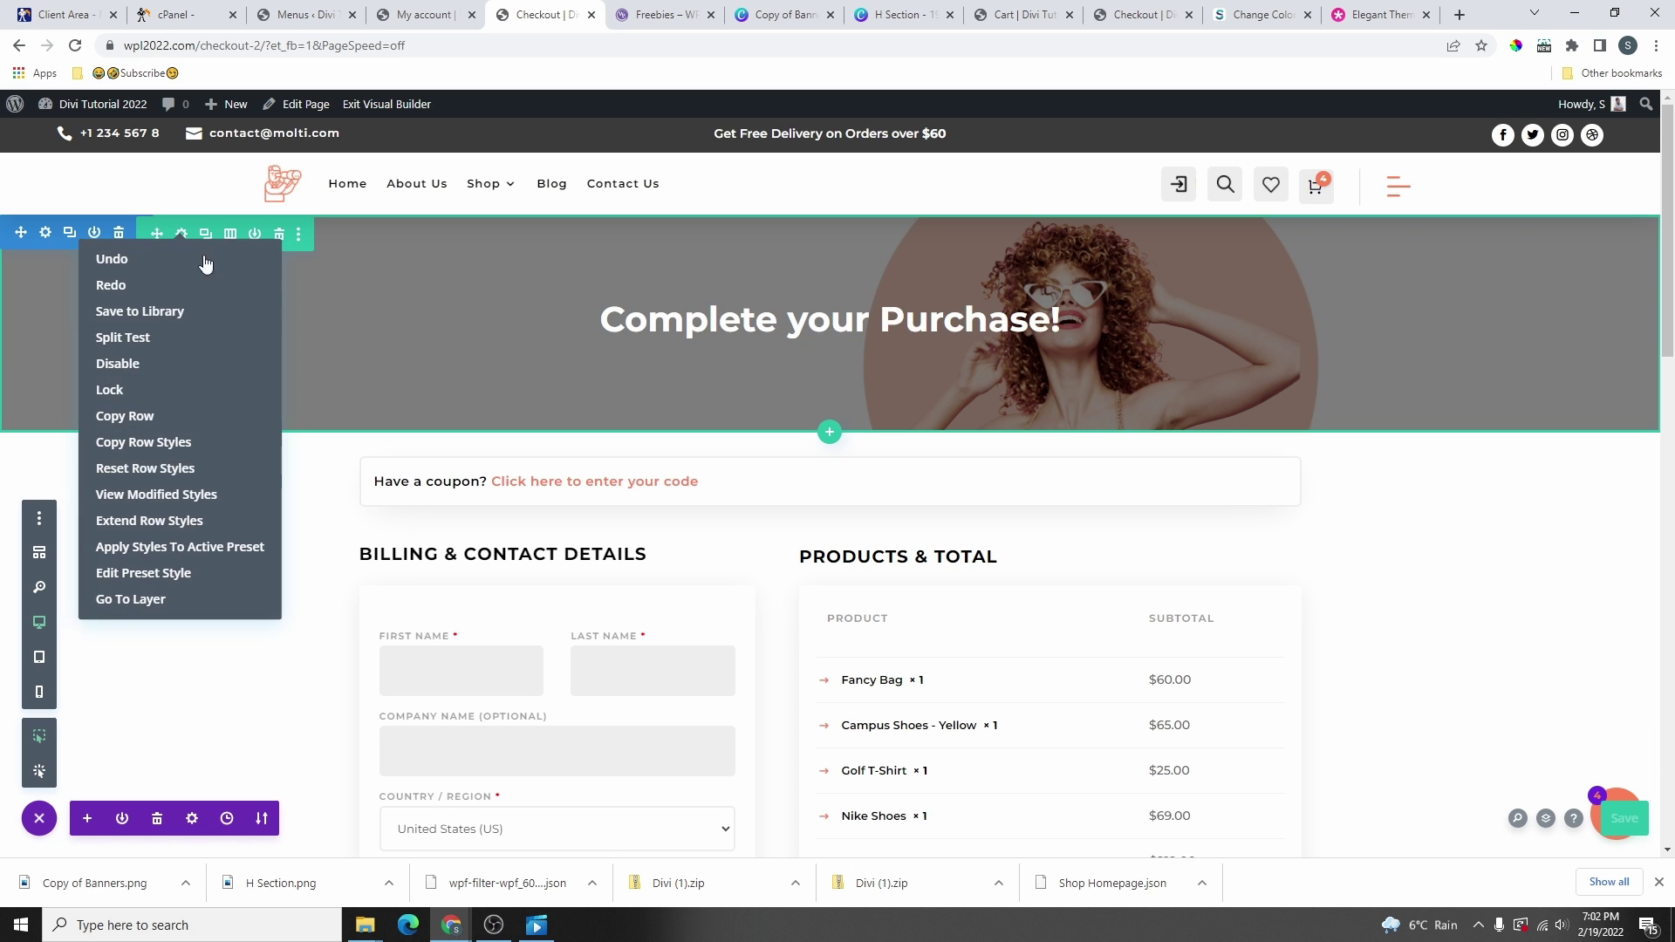
{"action": "left_click", "coordinate": [125, 417]}
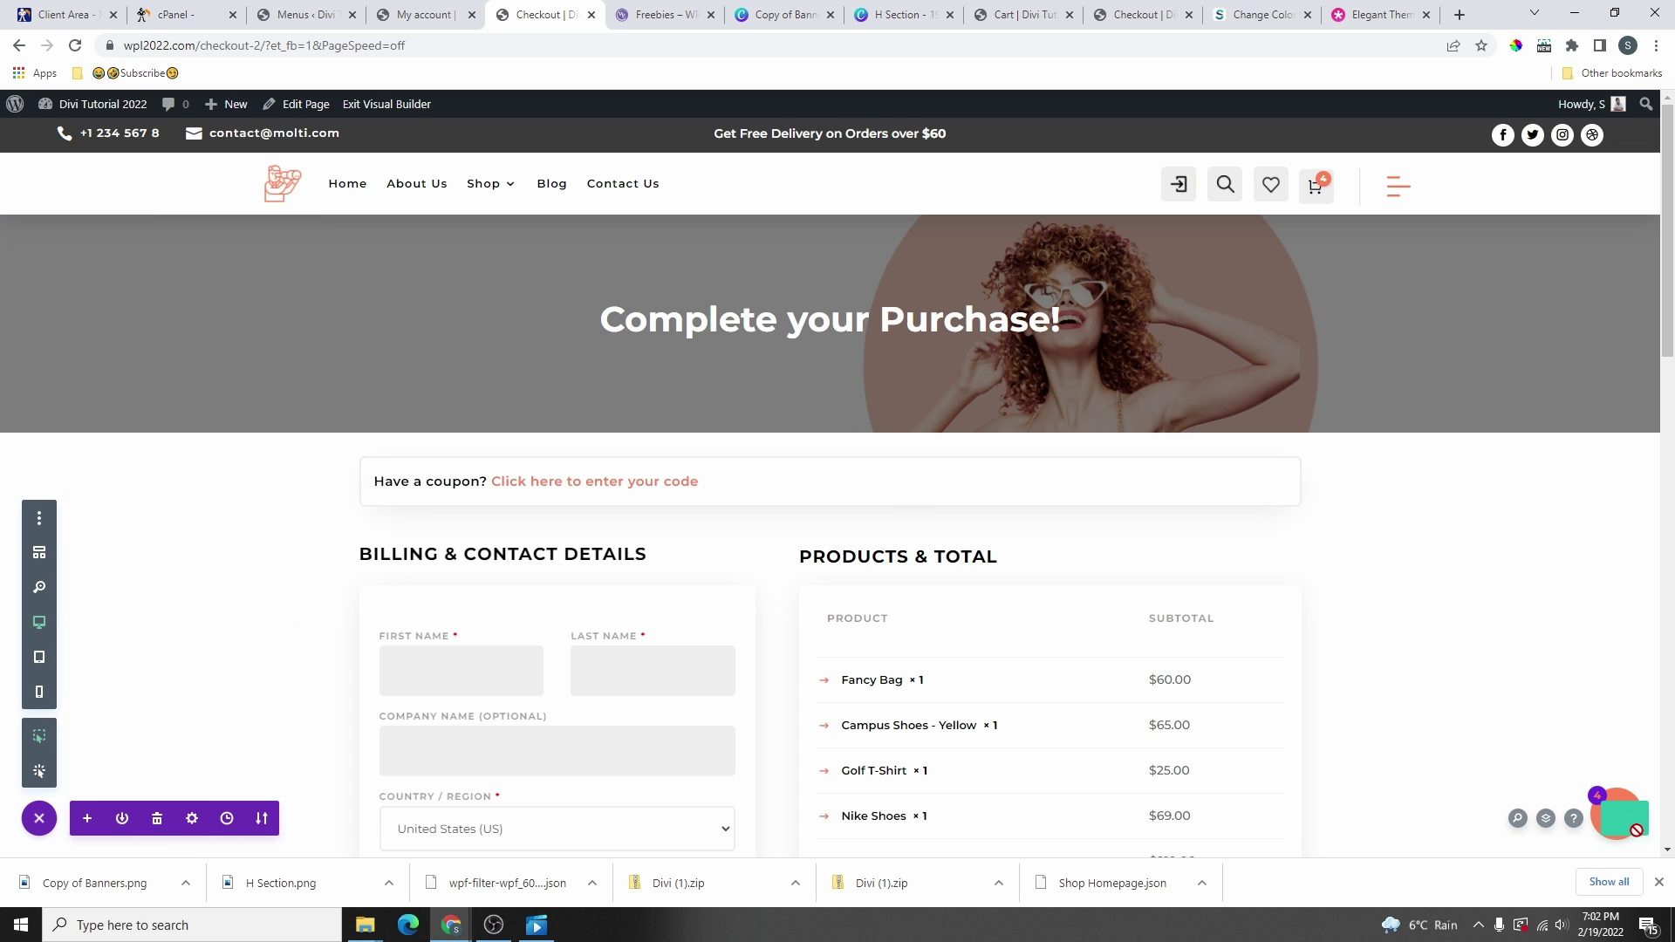
{"action": "left_click", "coordinate": [393, 106]}
- Review the published Checkout page and open the Cart page in the visual builder
{"action": "scroll", "coordinate": [542, 617], "scroll_direction": "down", "scroll_amount": 9}
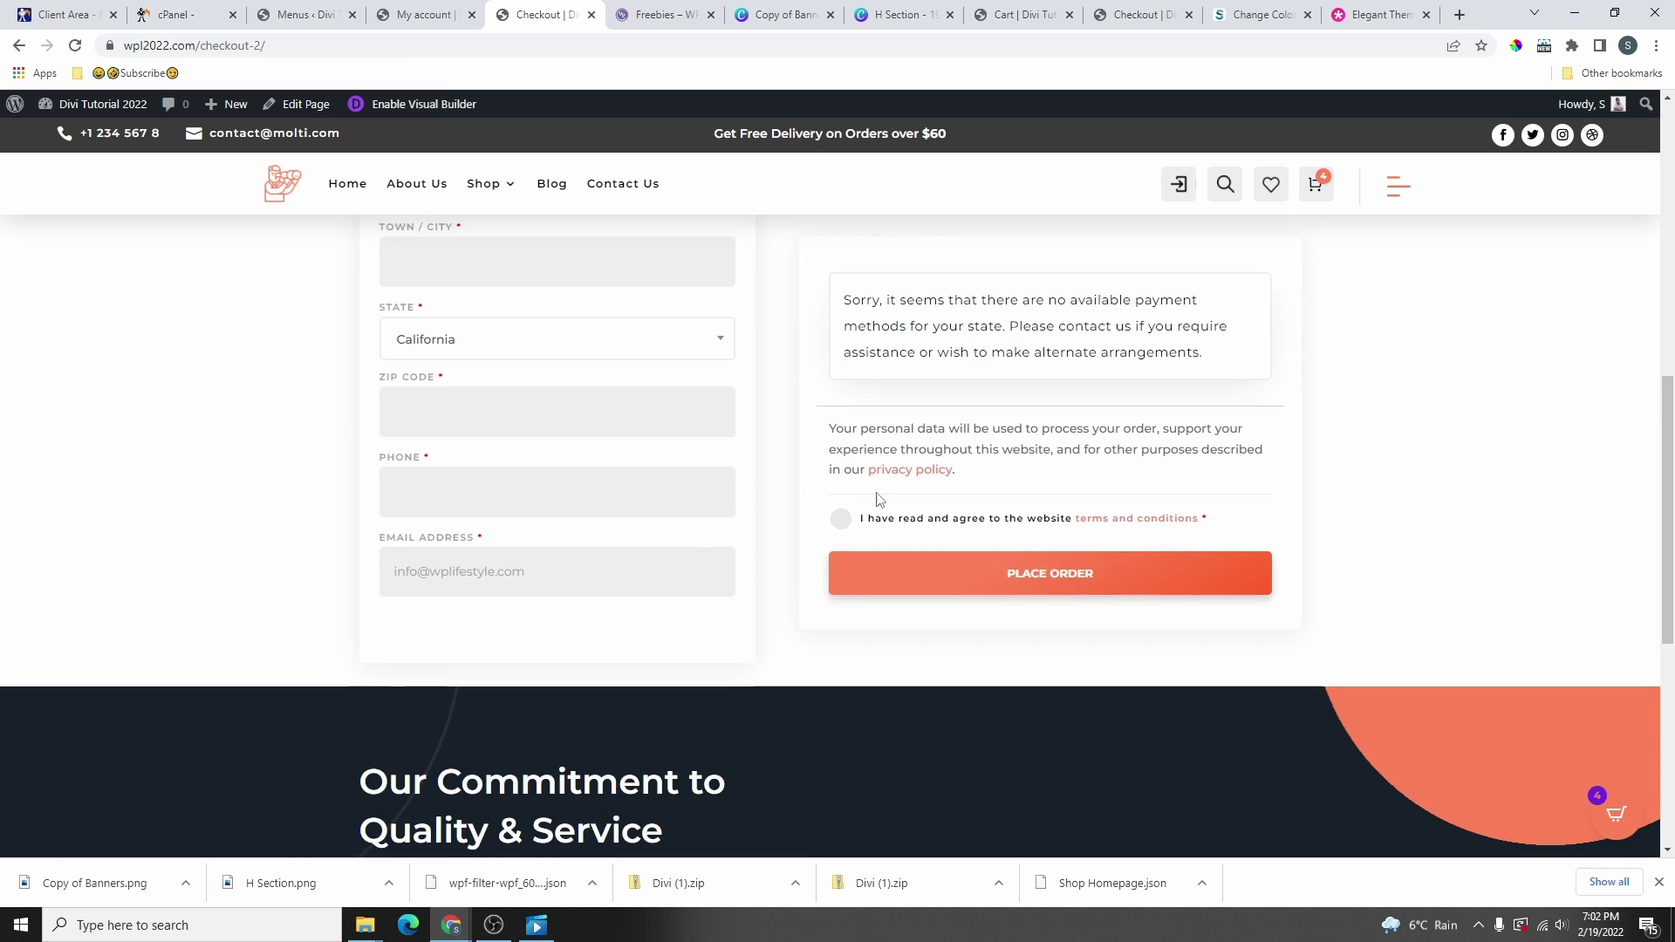
{"action": "scroll", "coordinate": [875, 486], "scroll_direction": "up", "scroll_amount": 6}
{"action": "scroll", "coordinate": [906, 486], "scroll_direction": "up", "scroll_amount": 3}
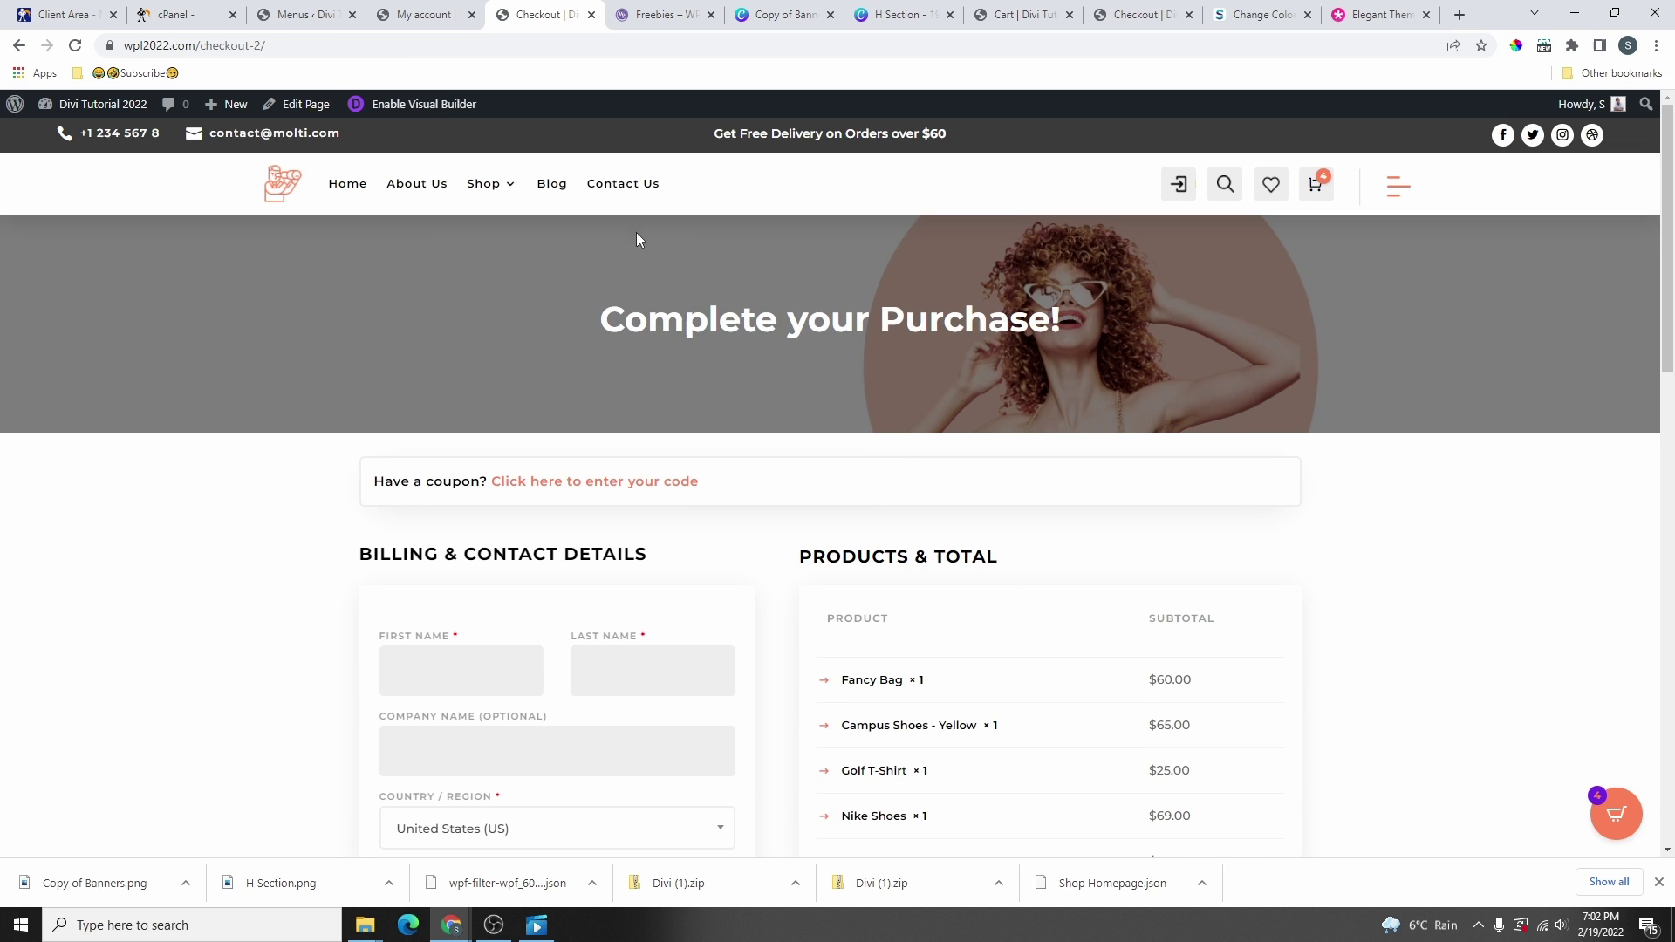
{"action": "mouse_move", "coordinate": [486, 184]}
{"action": "left_click", "coordinate": [486, 259]}
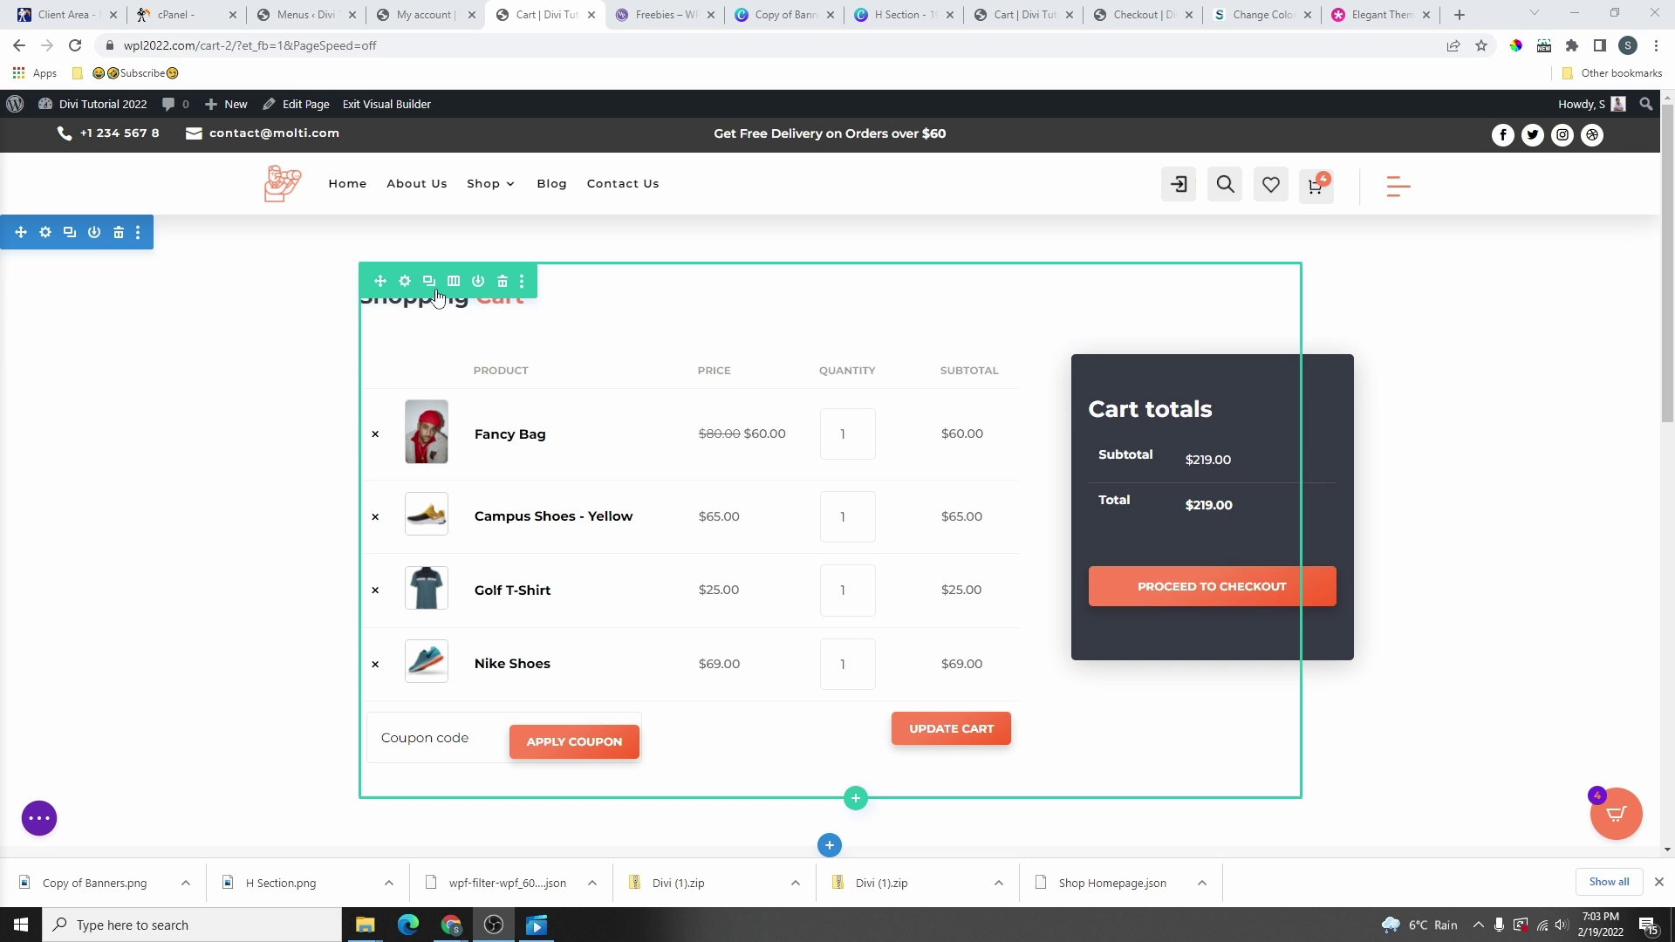
- Paste the copied banner row into the Cart page and move it above the "Shopping Cart" heading row
{"action": "right_click", "coordinate": [406, 289]}
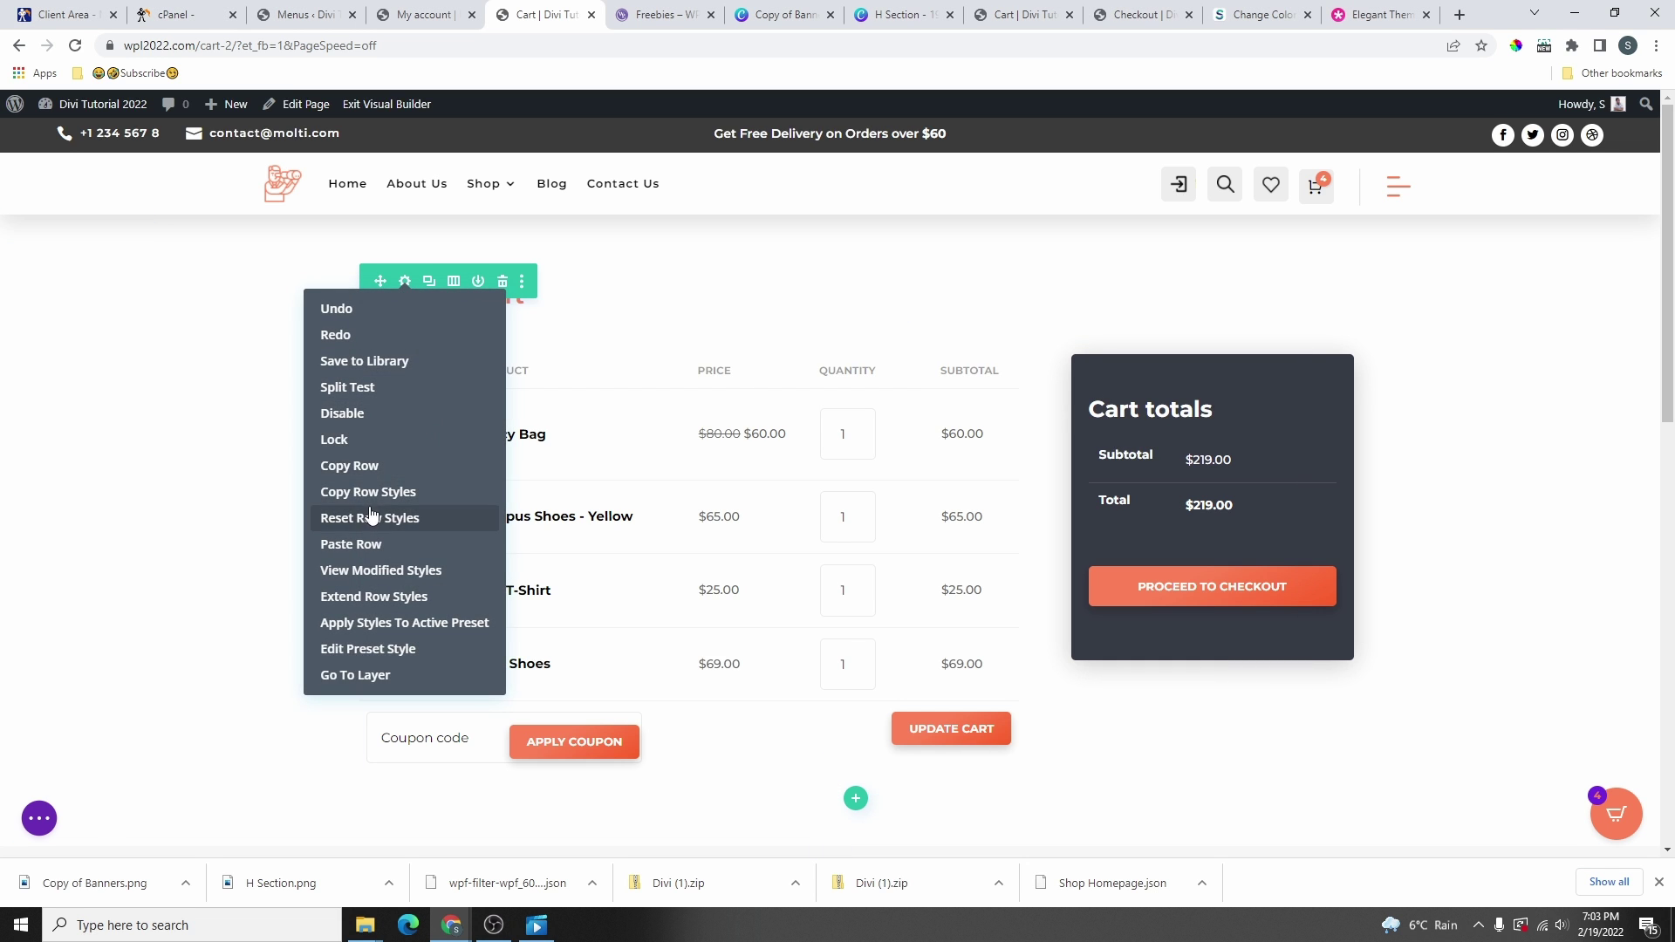
{"action": "left_click", "coordinate": [367, 545]}
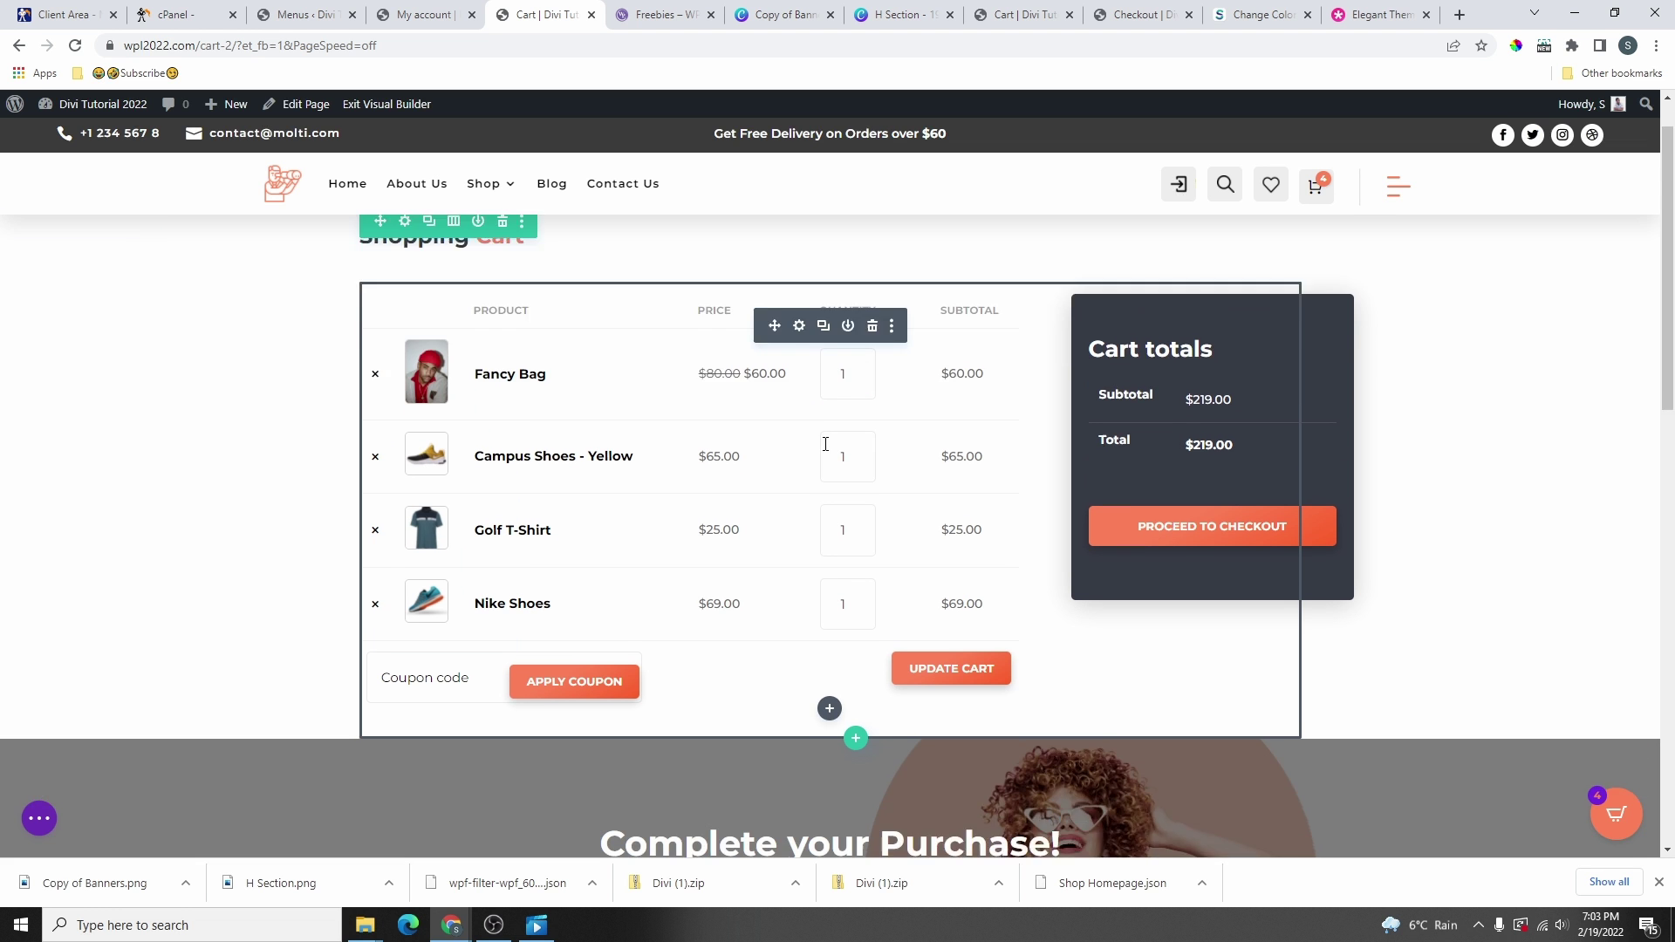
{"action": "scroll", "coordinate": [436, 576], "scroll_direction": "down", "scroll_amount": 3}
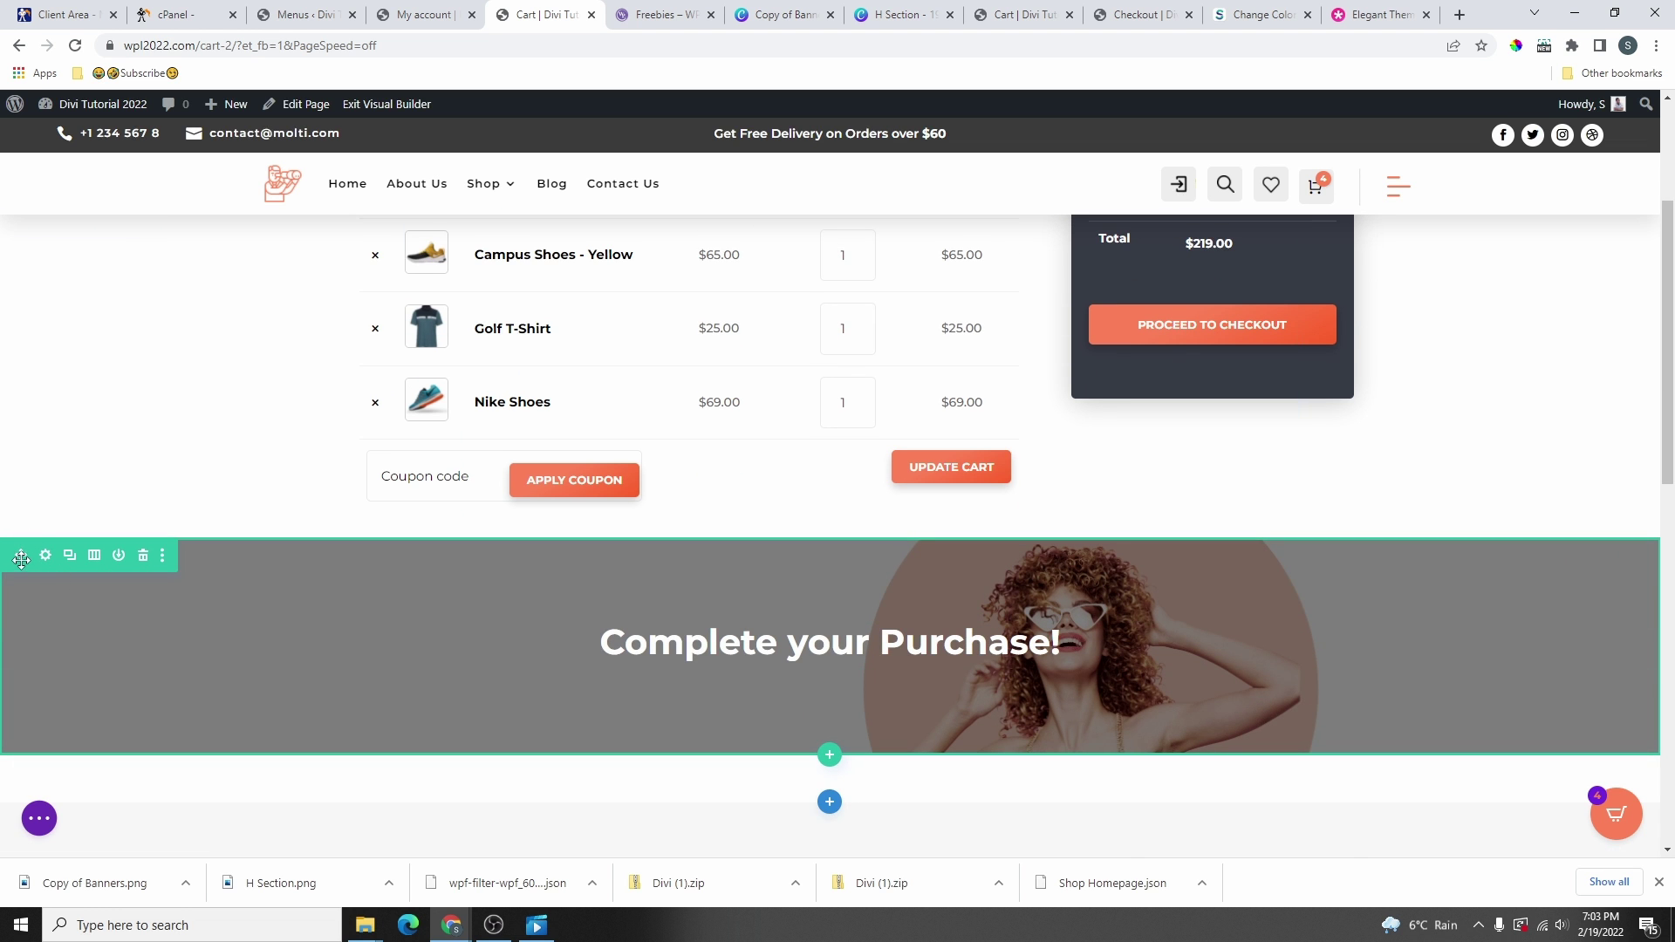
{"action": "left_click_drag", "start_coordinate": [21, 559], "coordinate": [366, 262]}
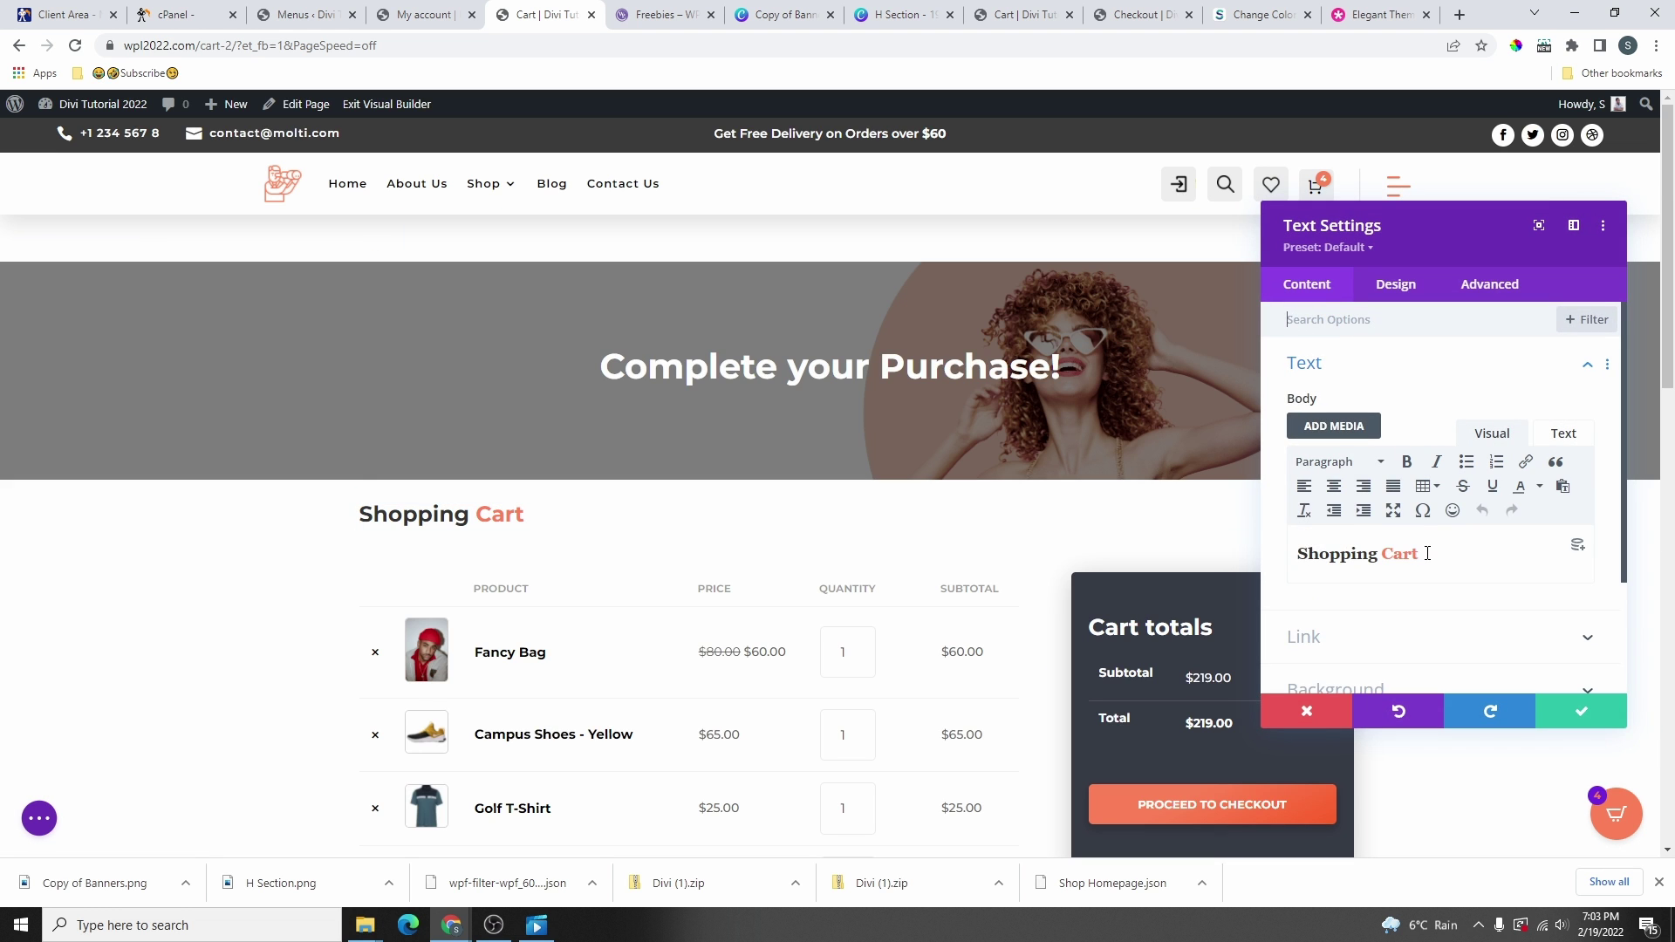
- Copy the text "Shopping Cart" from the Cart page heading's text settings
{"action": "left_click_drag", "start_coordinate": [1428, 557], "coordinate": [1291, 562]}
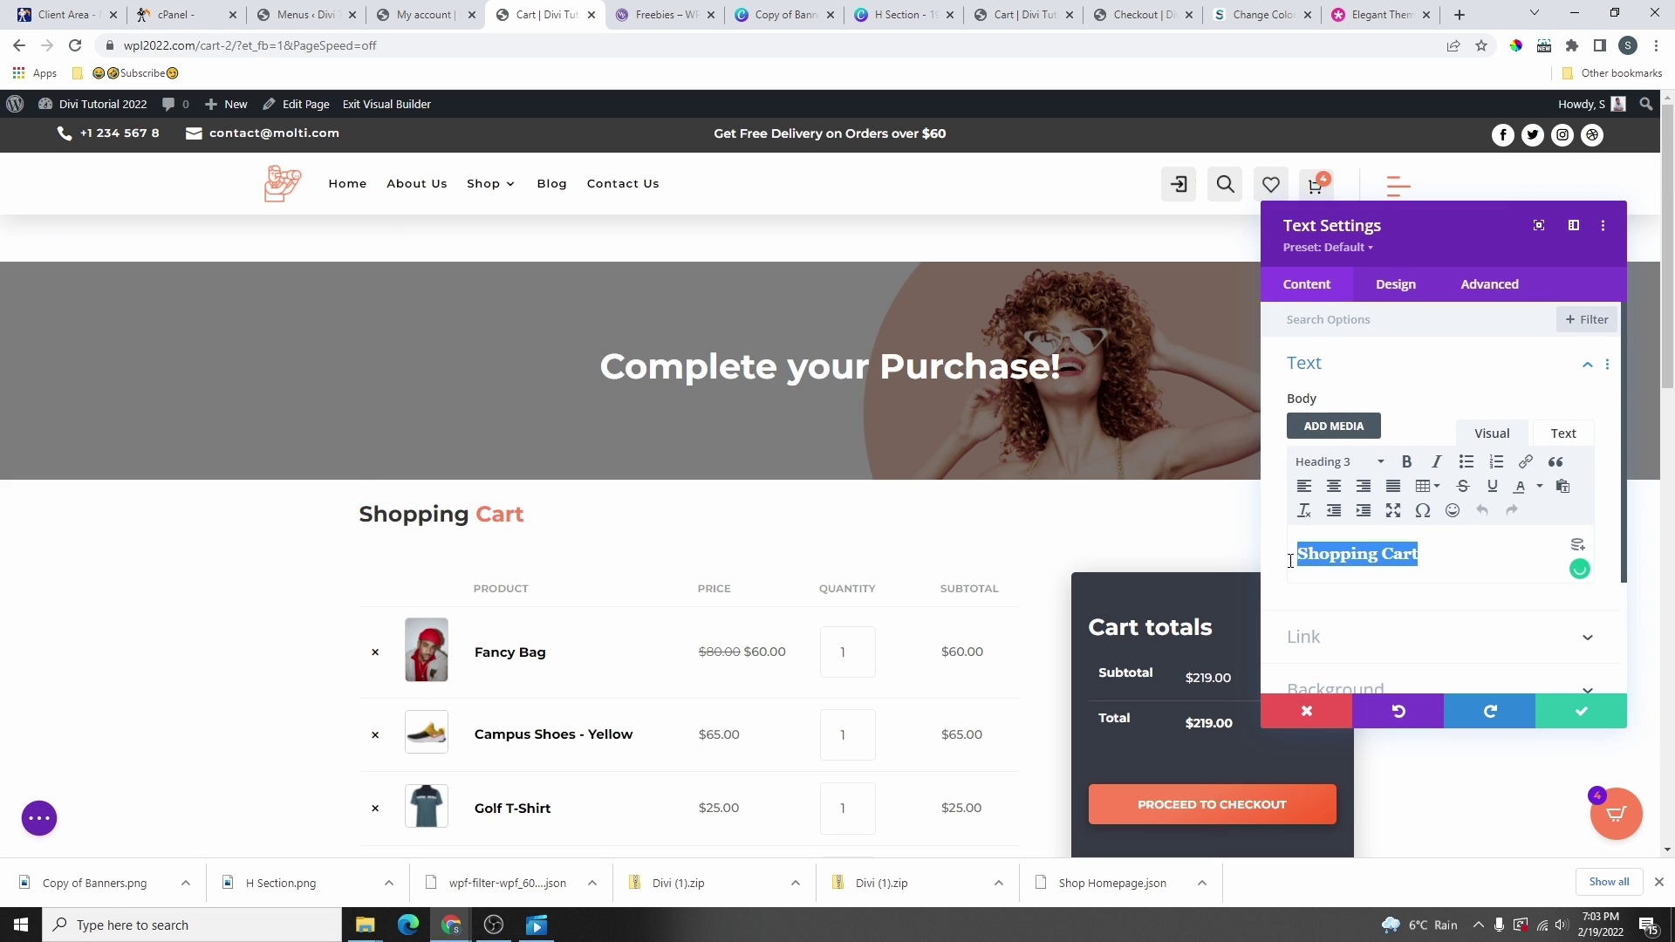
{"action": "right_click", "coordinate": [1317, 557]}
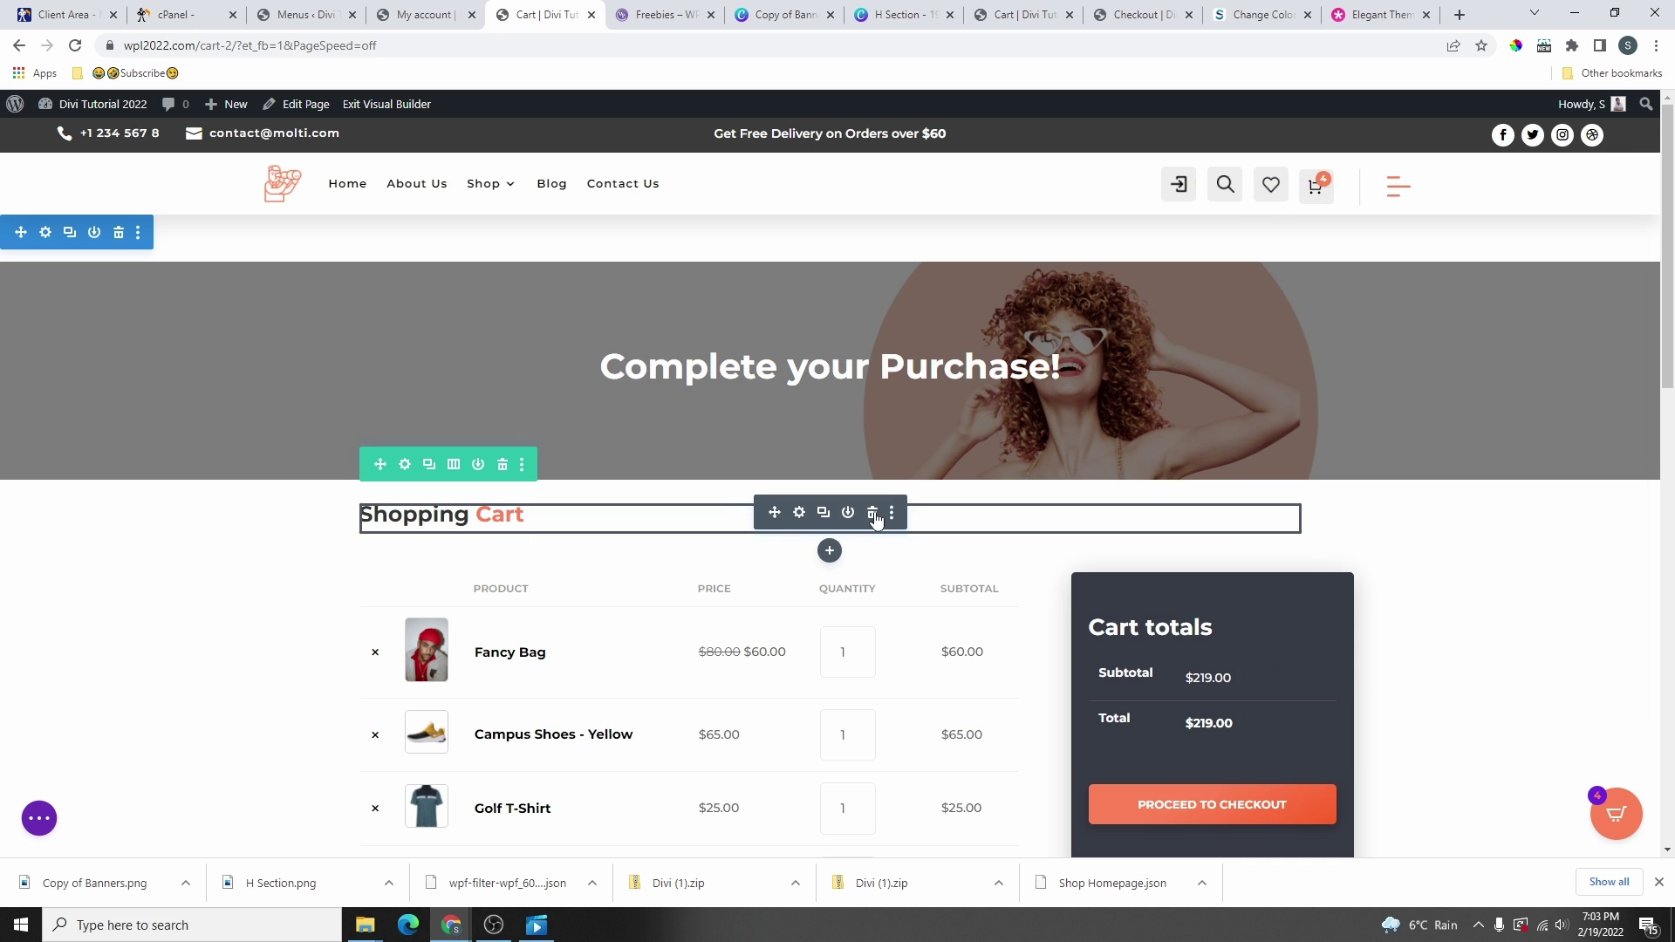
- Delete the old "Shopping Cart" heading below the banner and replace the banner text with the copied "Shopping Cart"
{"action": "left_click", "coordinate": [873, 514]}
{"action": "left_click", "coordinate": [801, 361]}
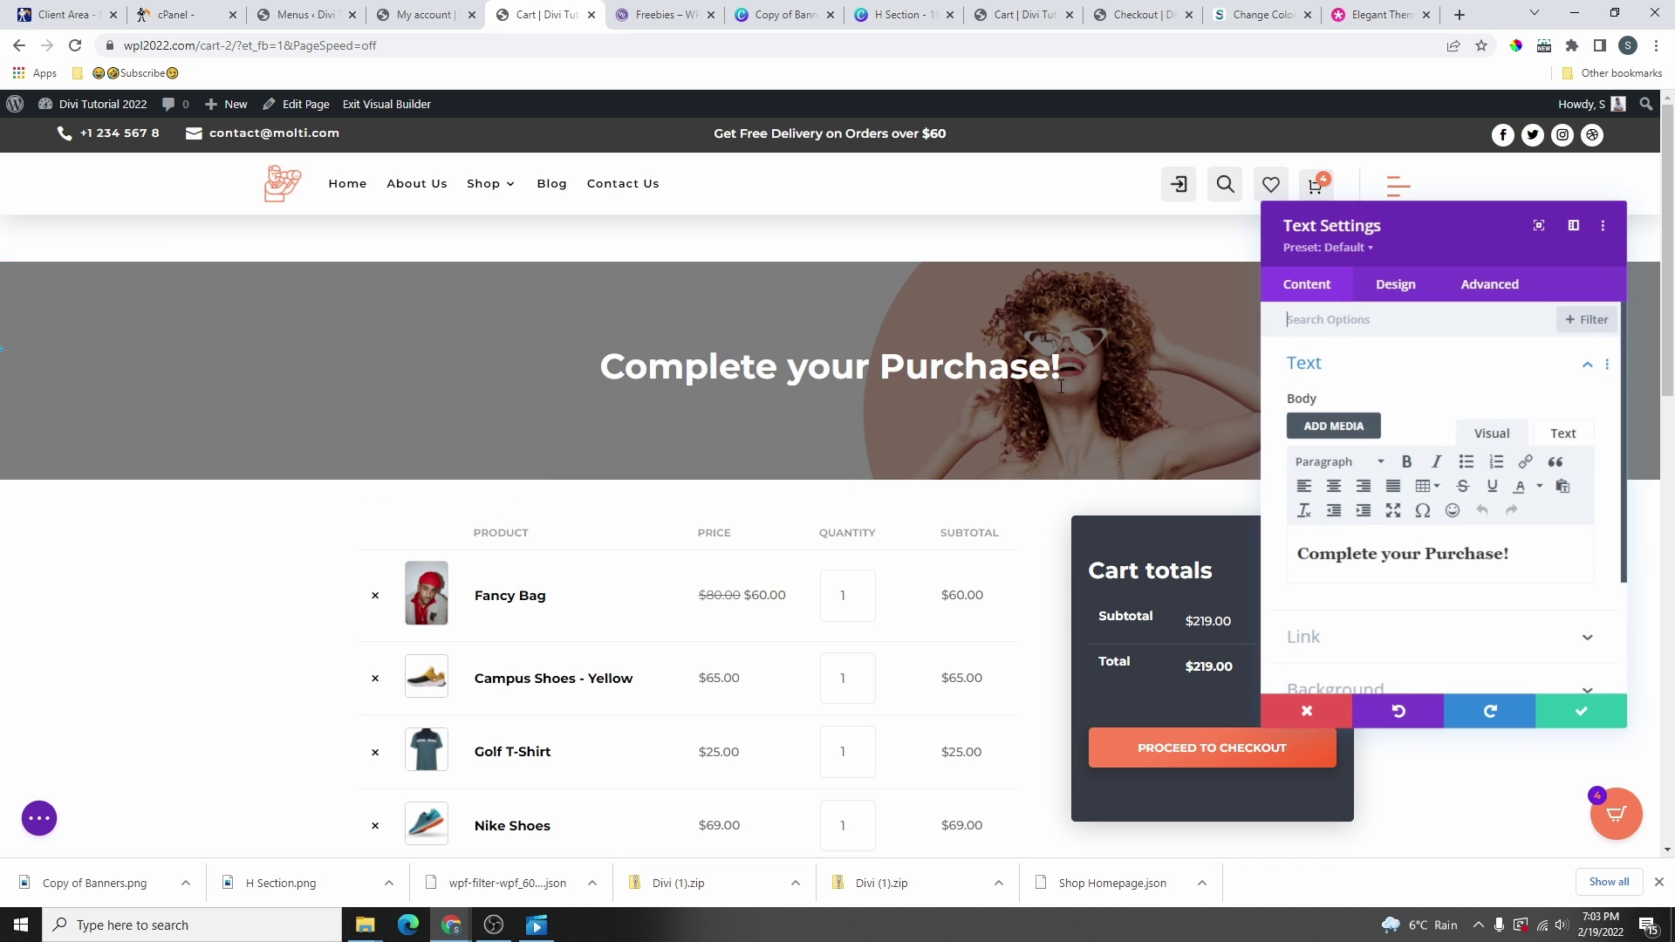
{"action": "left_click_drag", "start_coordinate": [1571, 563], "coordinate": [1284, 577]}
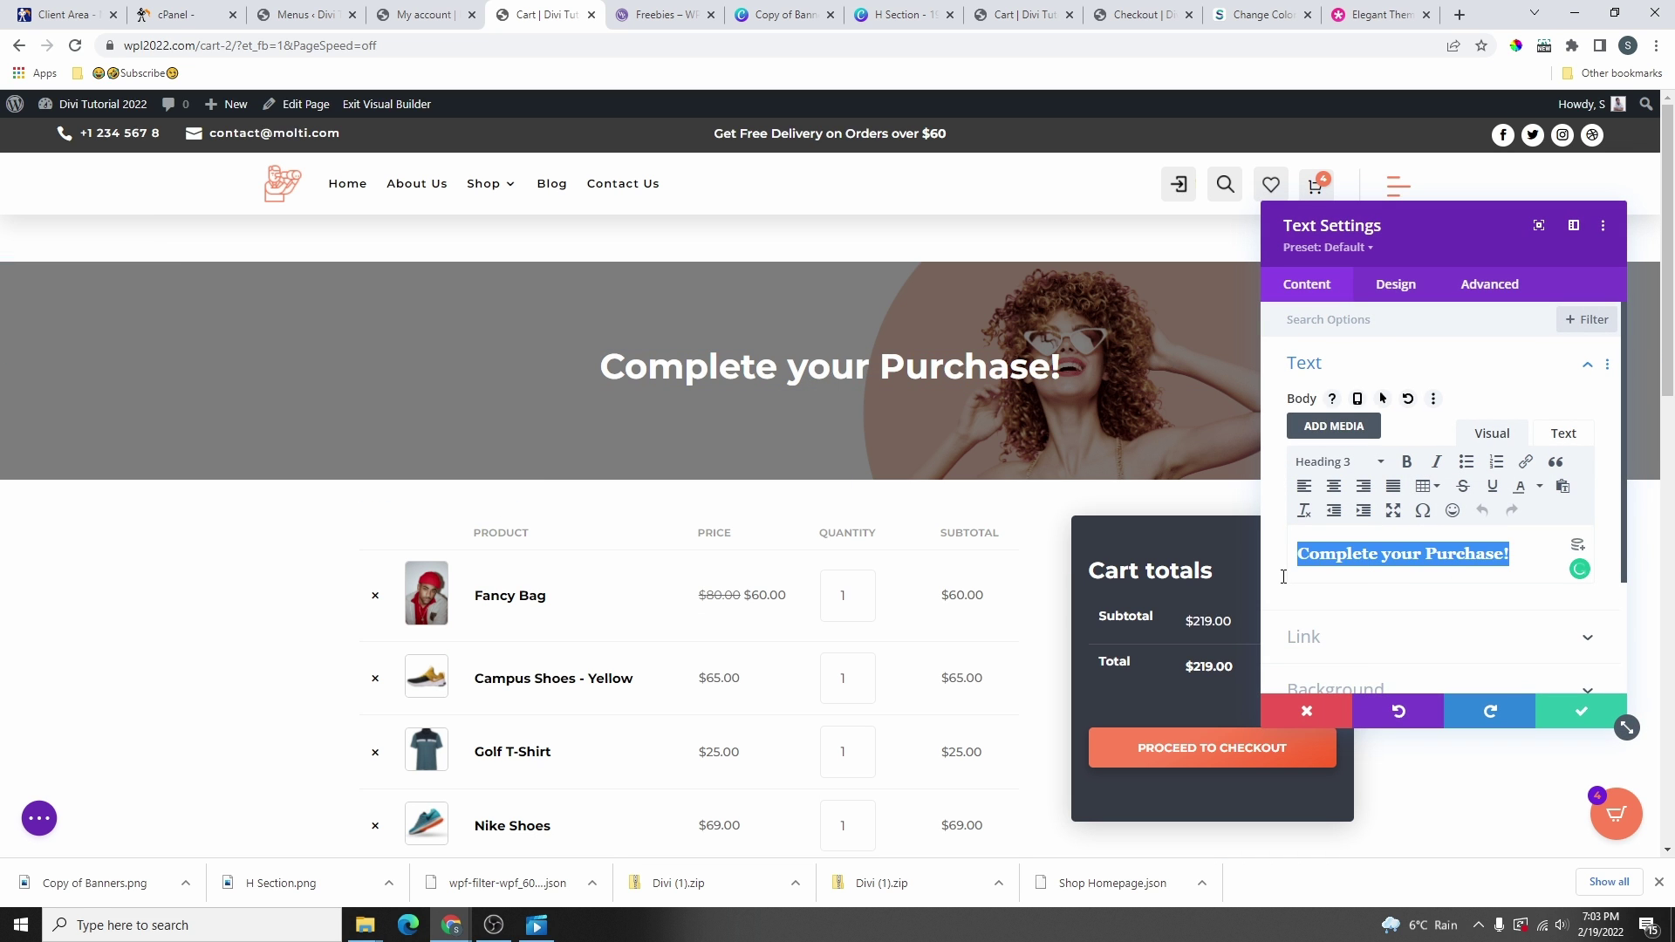
{"action": "right_click", "coordinate": [1337, 555]}
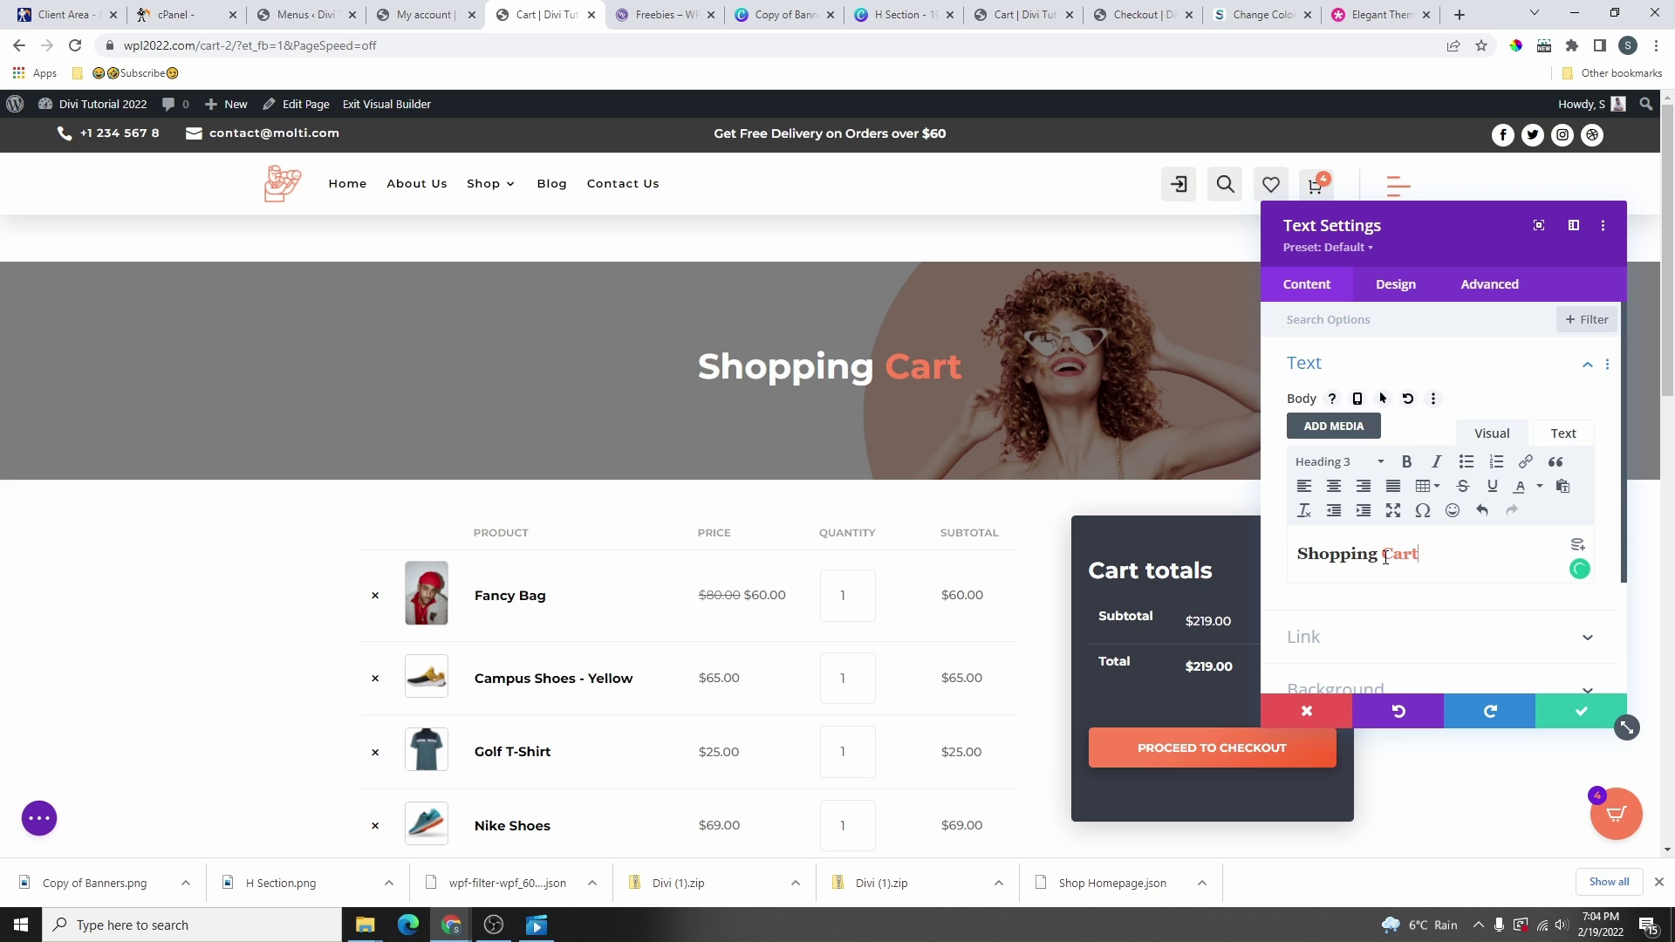
- Remove the custom text colour from the word "Cart" in the banner heading and save the text settings
{"action": "left_click", "coordinate": [1540, 486]}
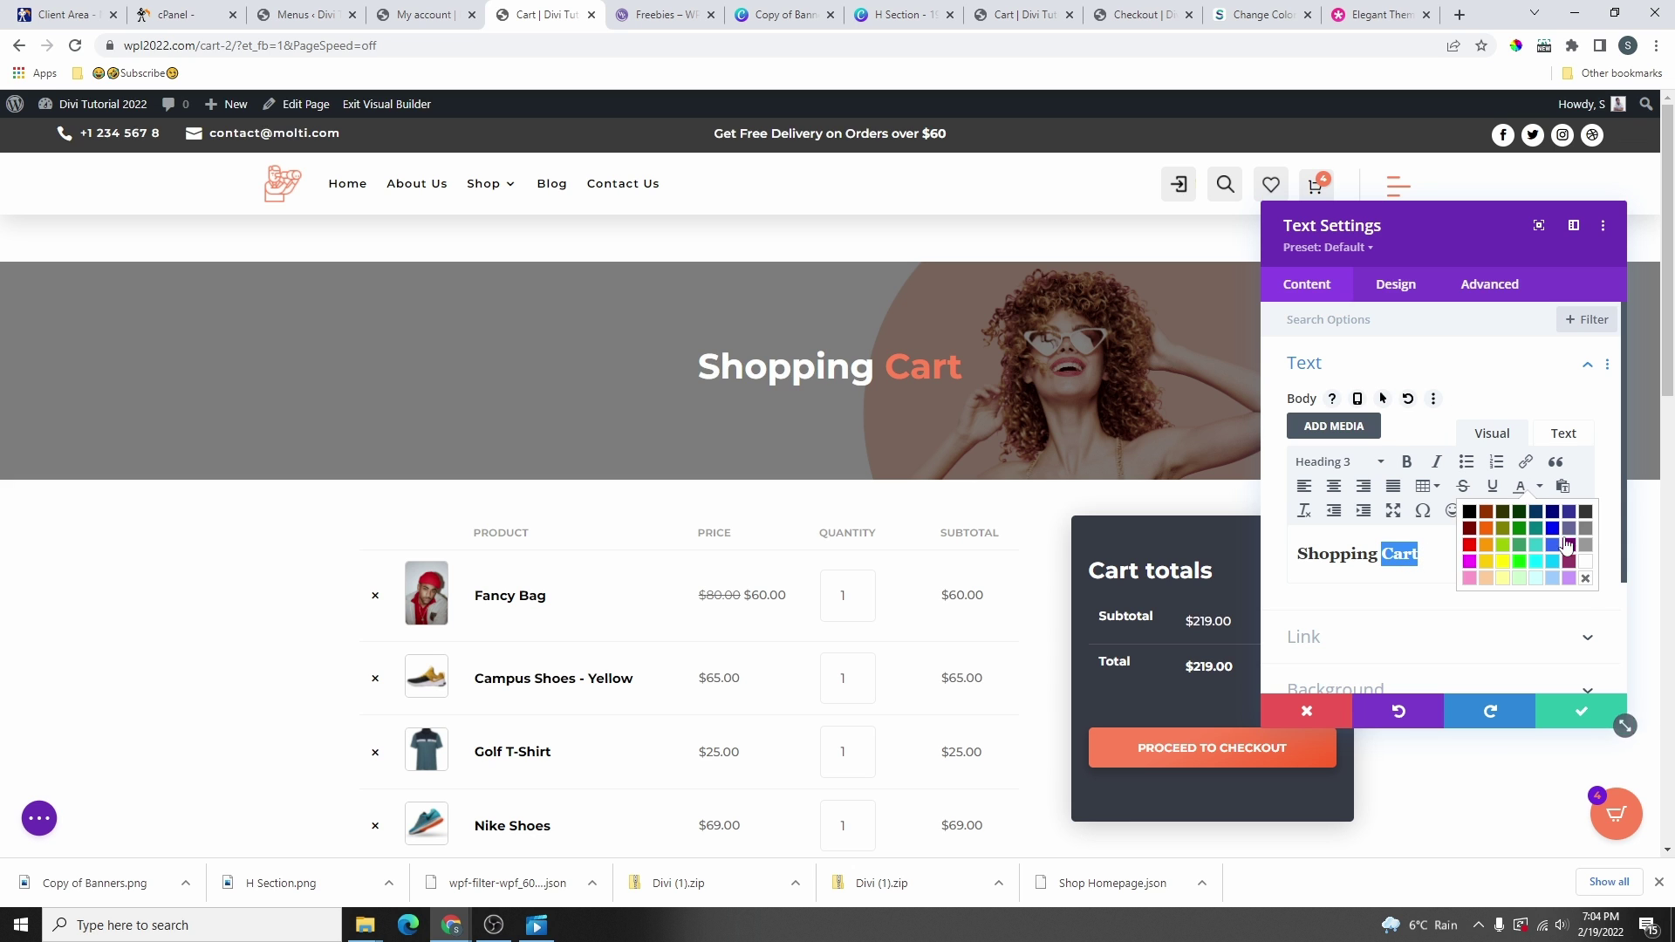
{"action": "left_click", "coordinate": [1588, 581]}
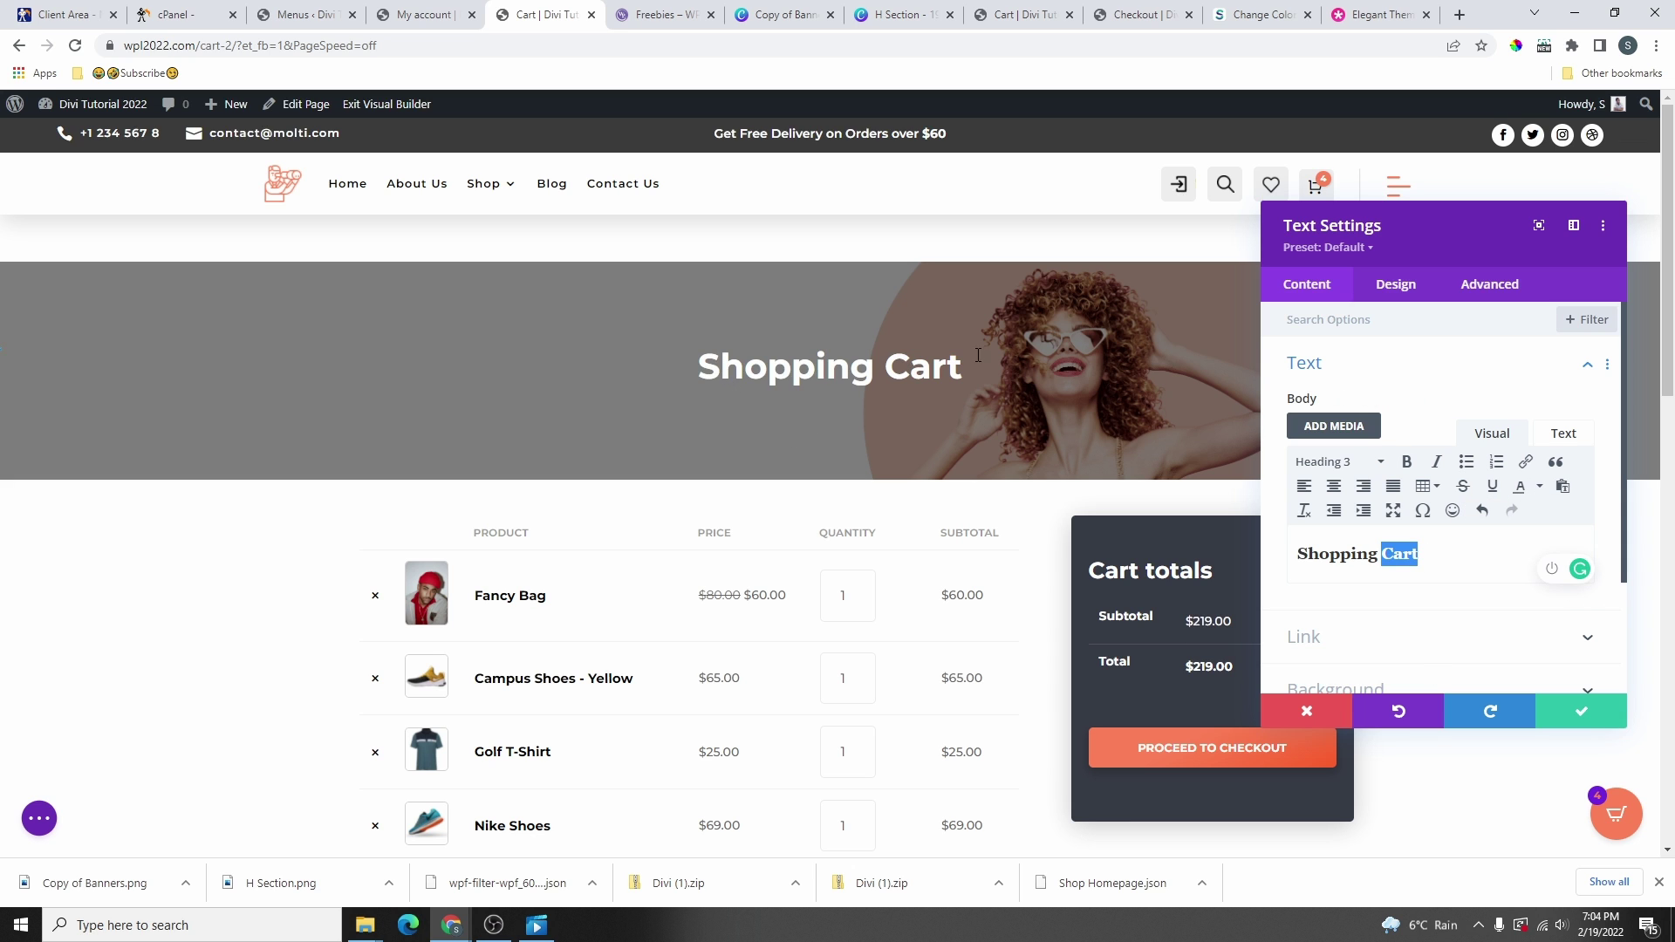
{"action": "left_click", "coordinate": [1586, 715]}
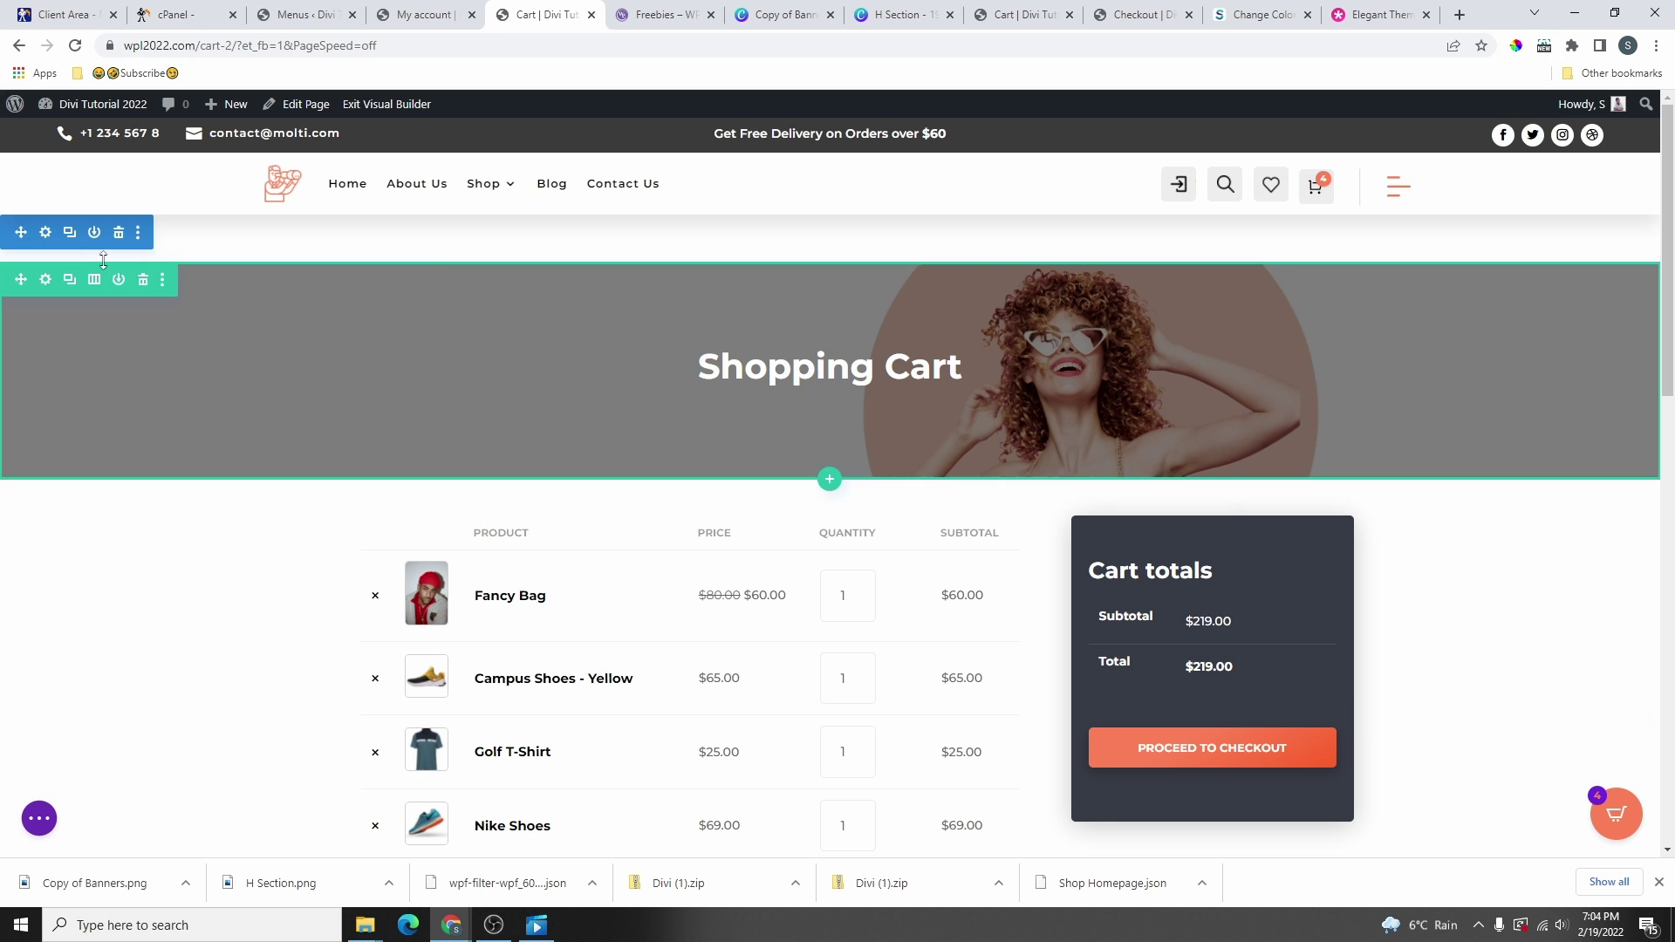
- Set the Cart section's top and bottom padding to 0px and its top margin to 0, and exit the visual builder
{"action": "left_click", "coordinate": [46, 233]}
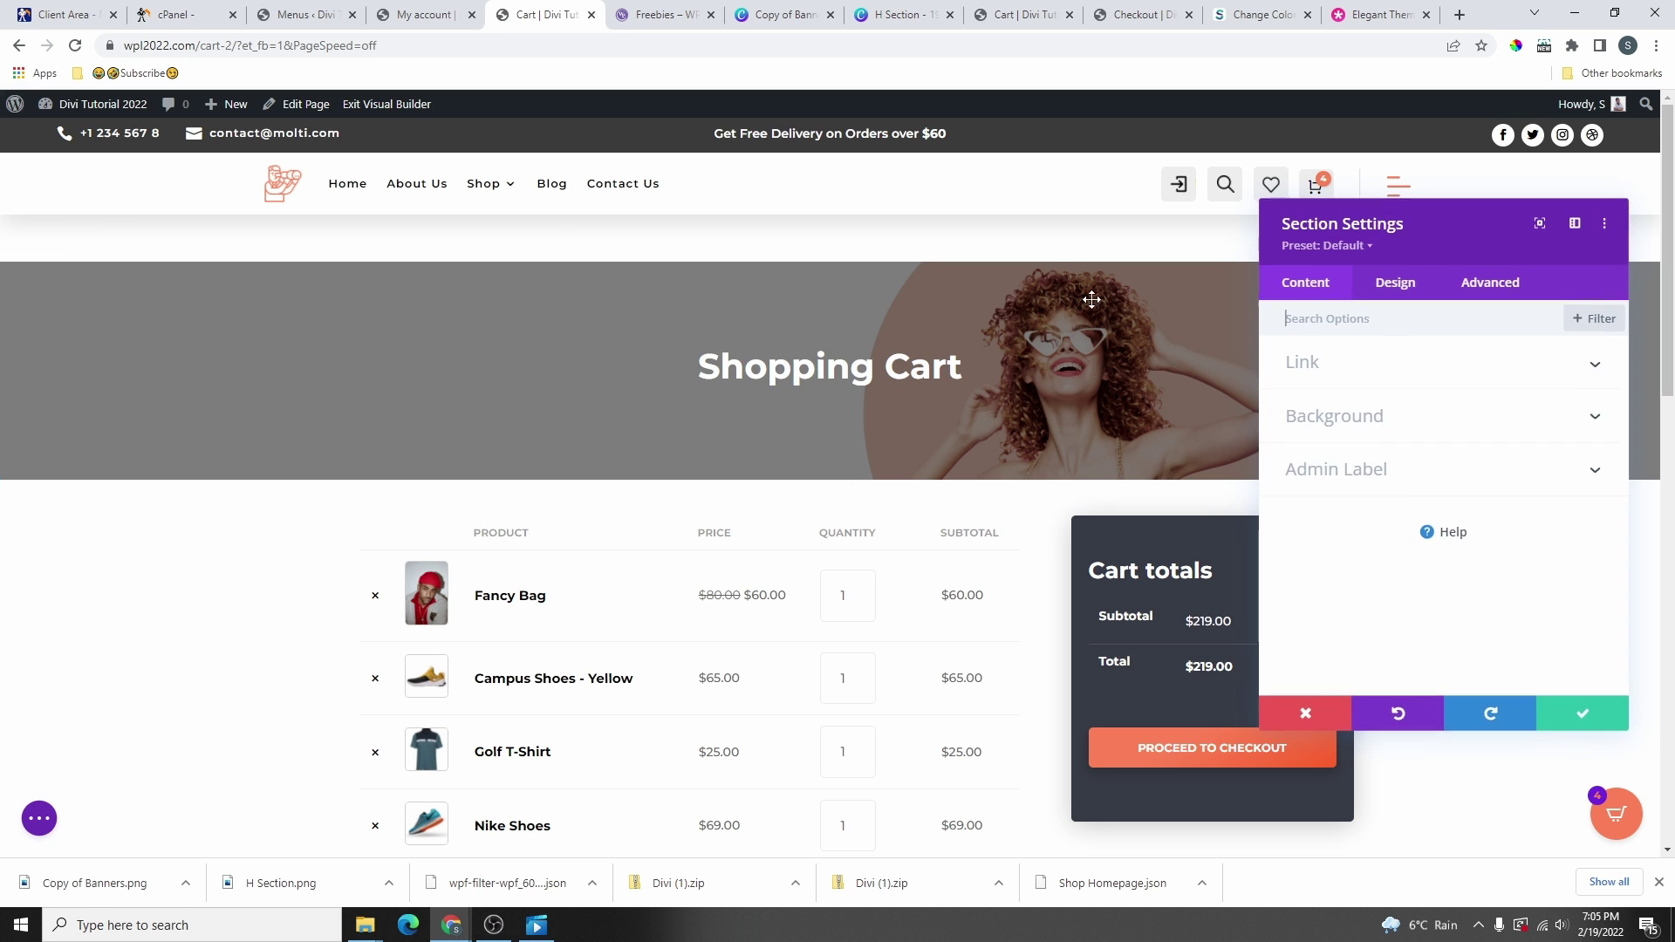
{"action": "left_click", "coordinate": [1390, 288]}
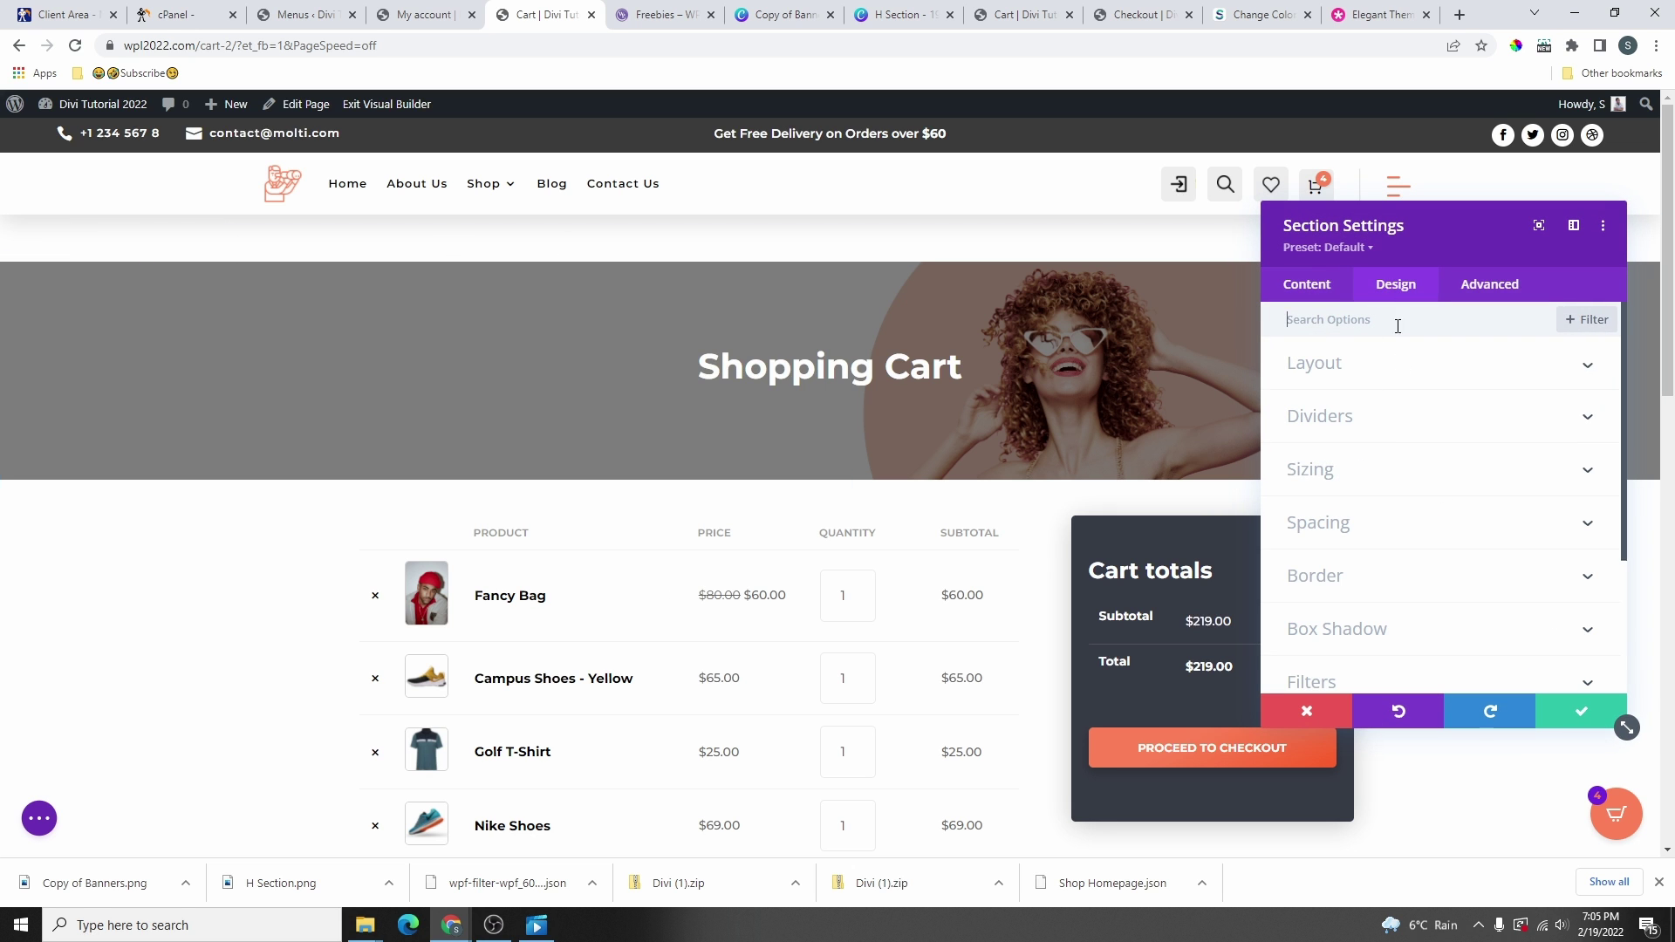
{"action": "left_click", "coordinate": [1351, 521]}
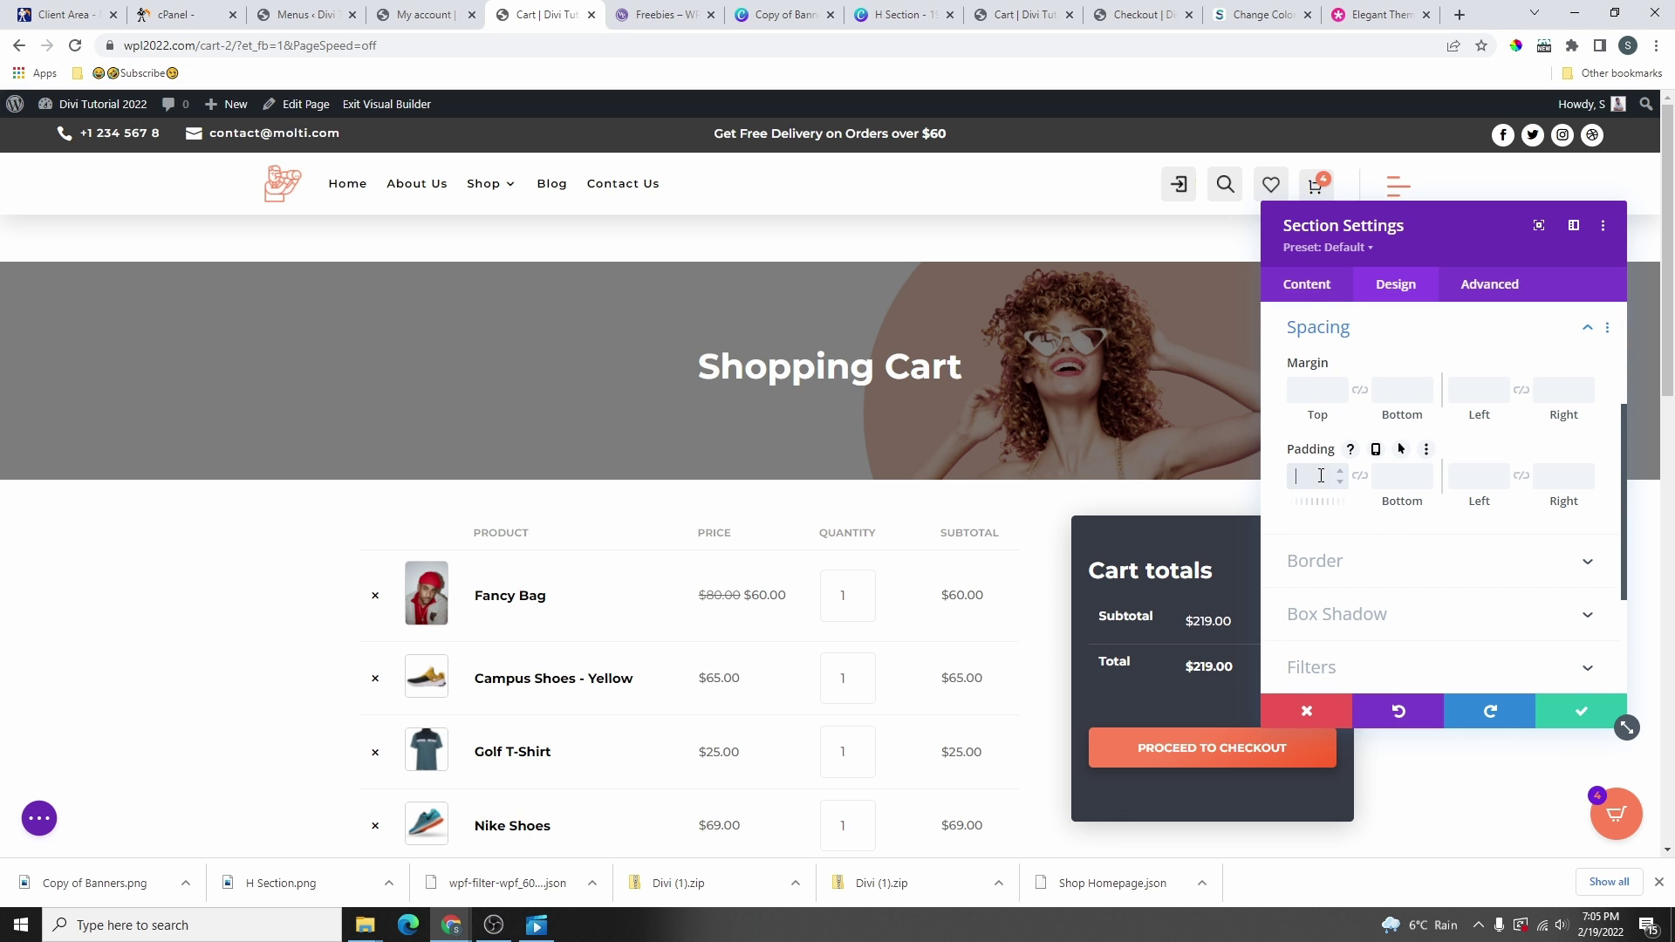
{"action": "left_click", "coordinate": [1309, 389]}
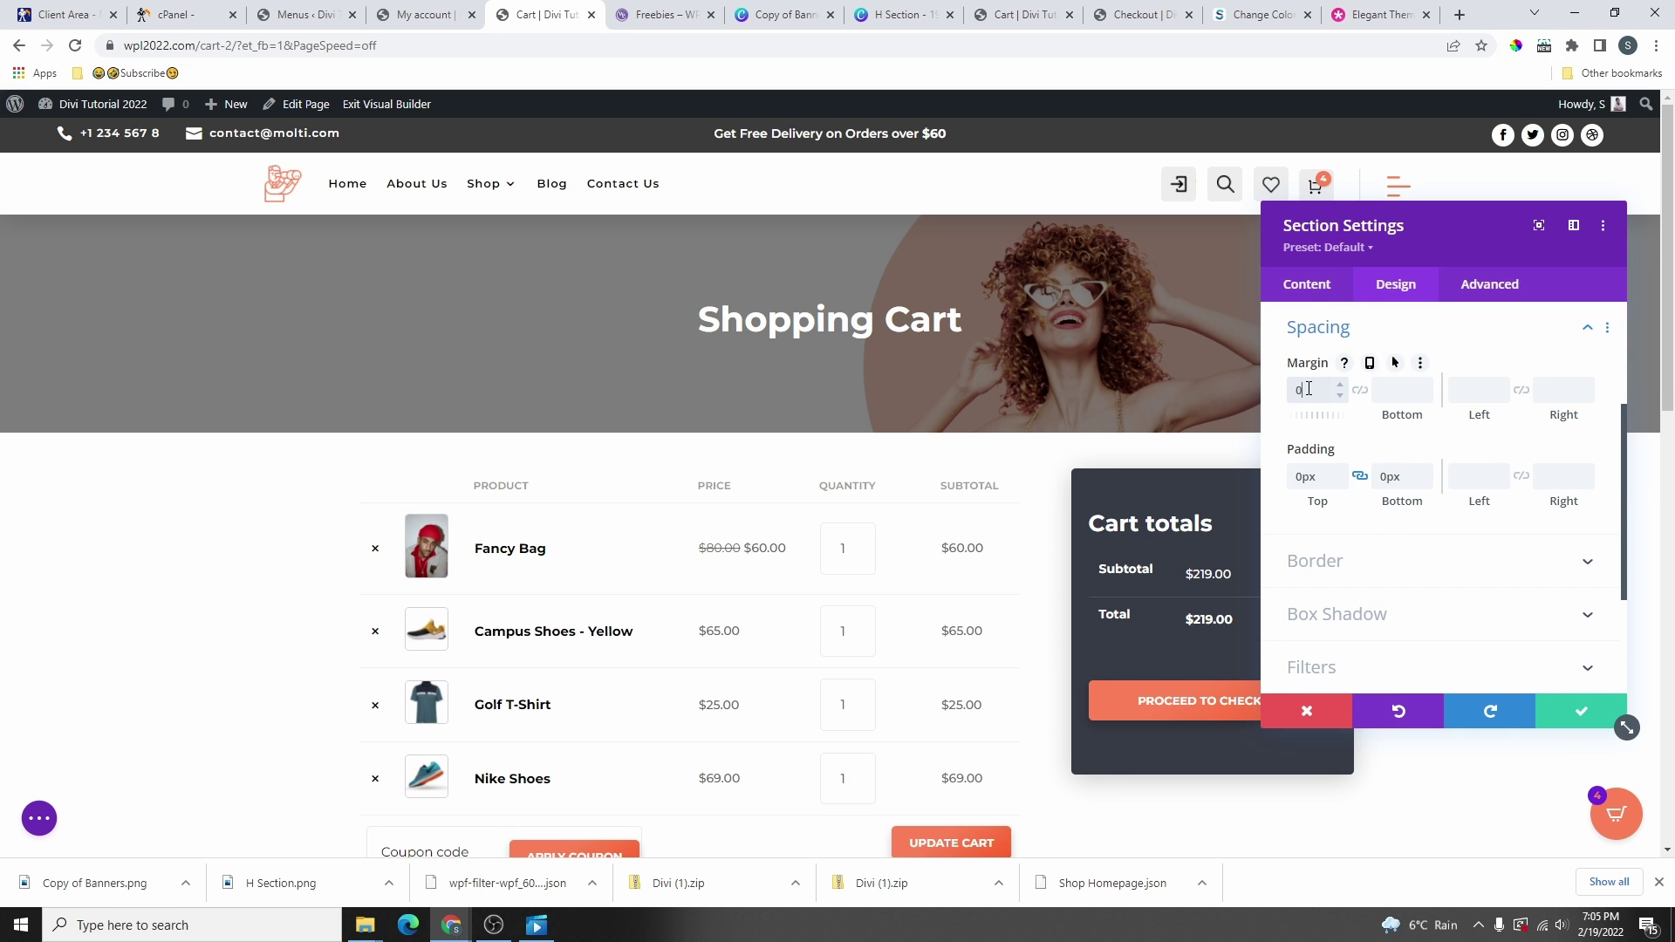
{"action": "left_click", "coordinate": [386, 104]}
- Review the published Cart page from banner to footer, and open the About Us page to look it over
{"action": "scroll", "coordinate": [940, 469], "scroll_direction": "down", "scroll_amount": 9}
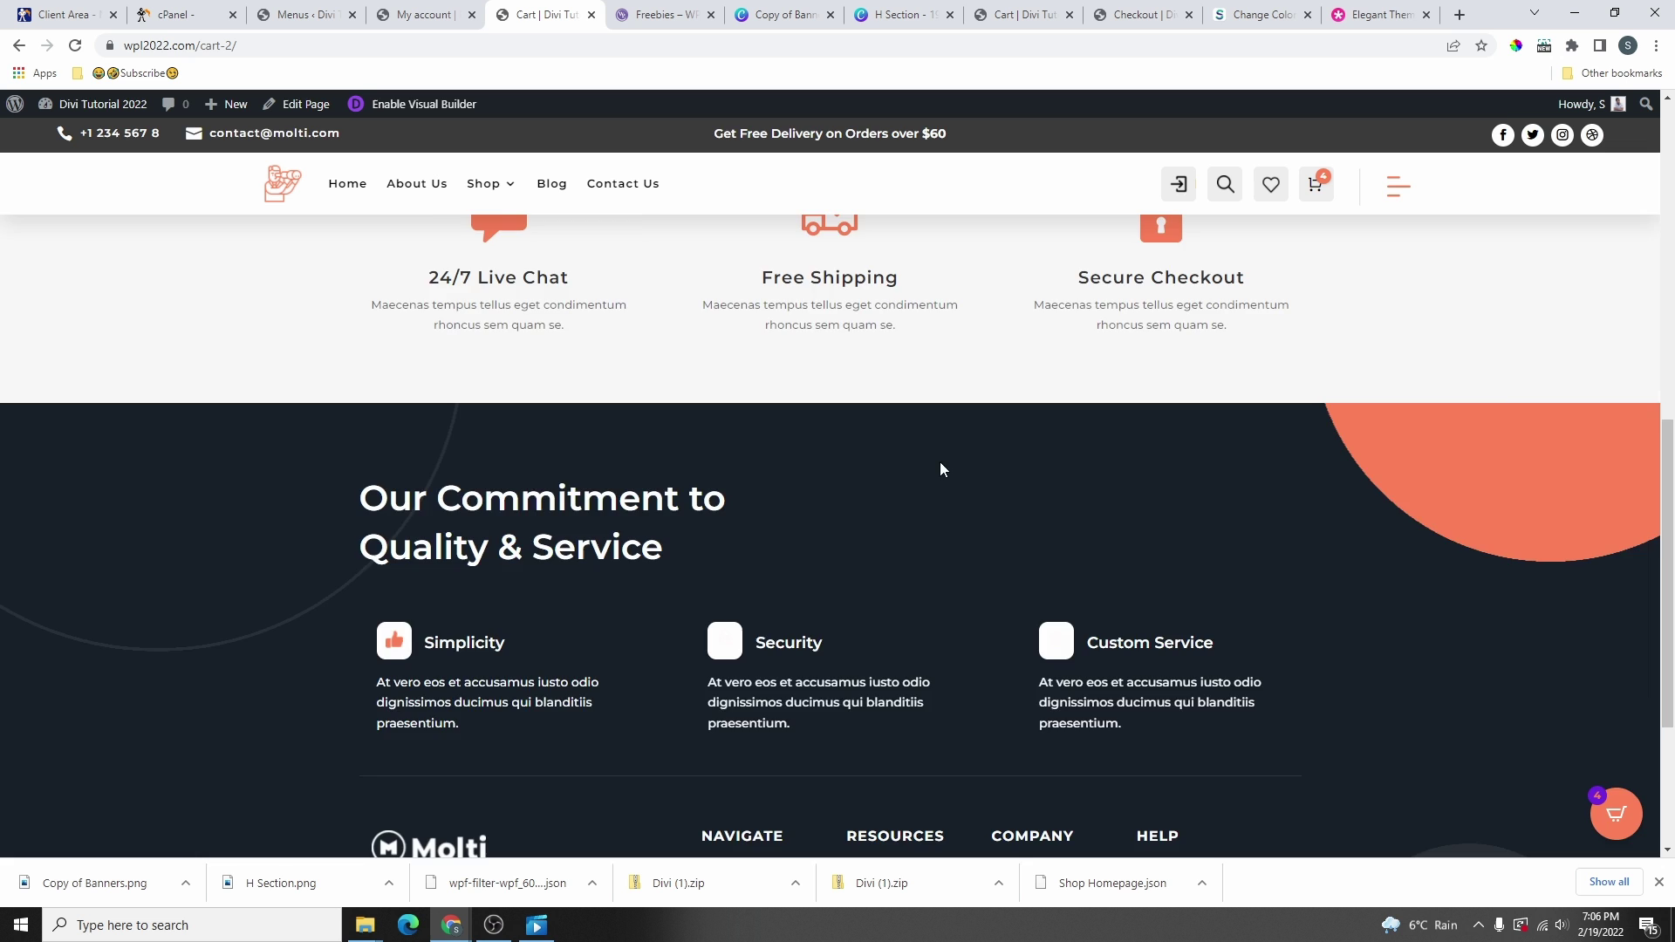
{"action": "scroll", "coordinate": [940, 468], "scroll_direction": "up", "scroll_amount": 9}
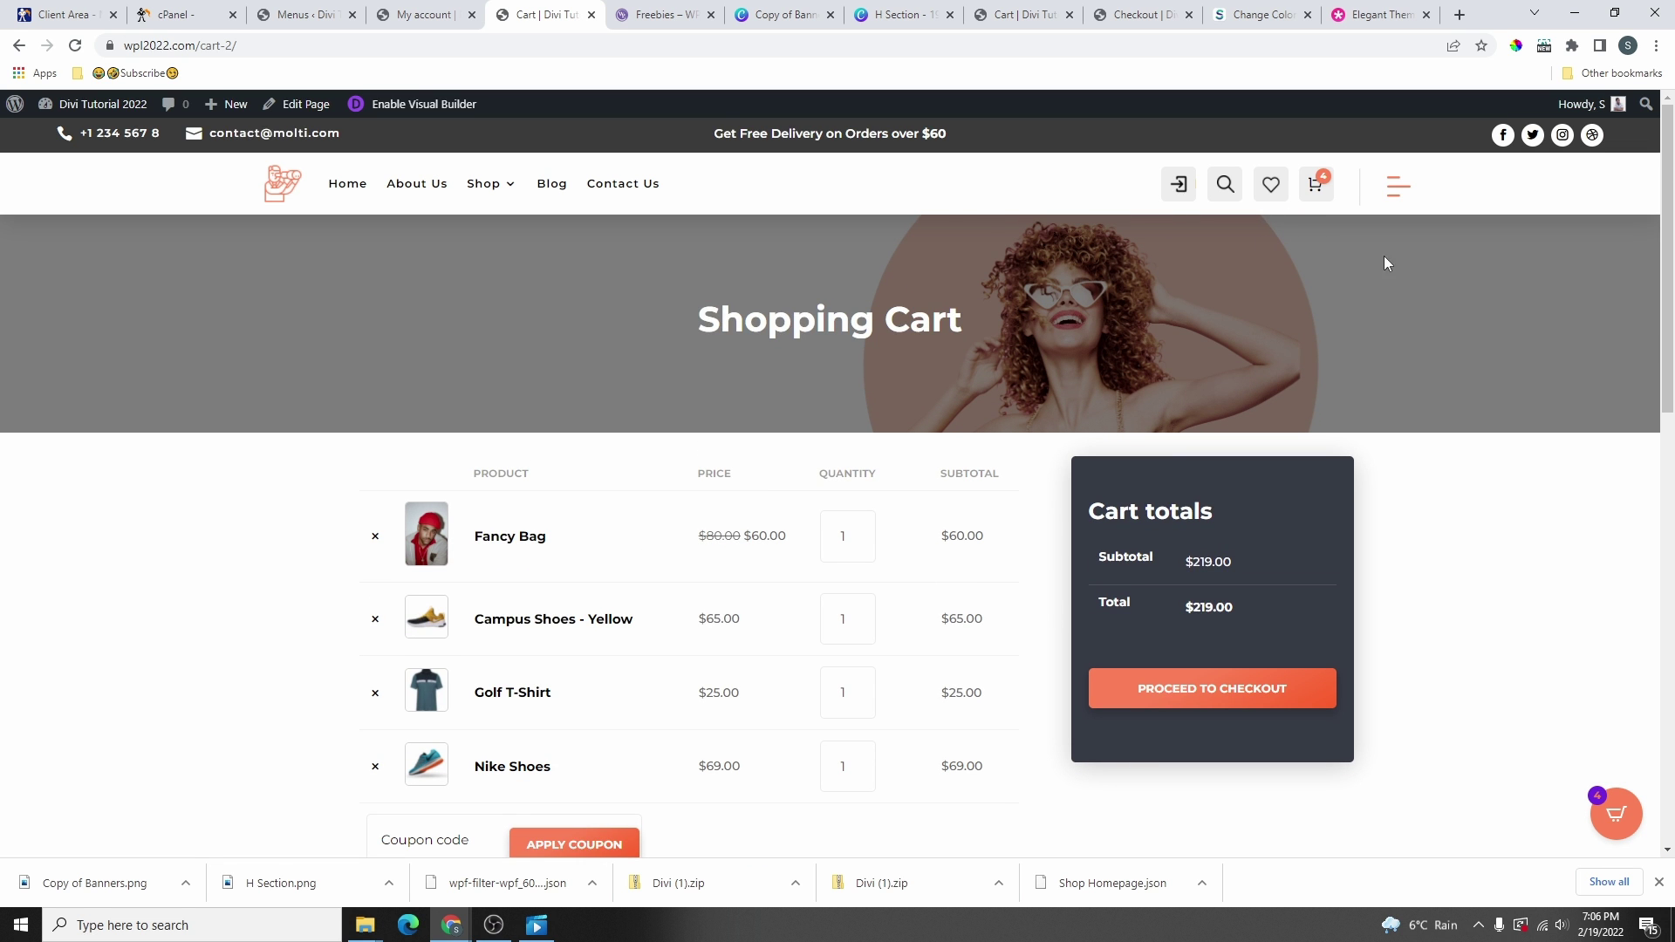
{"action": "left_click", "coordinate": [417, 184]}
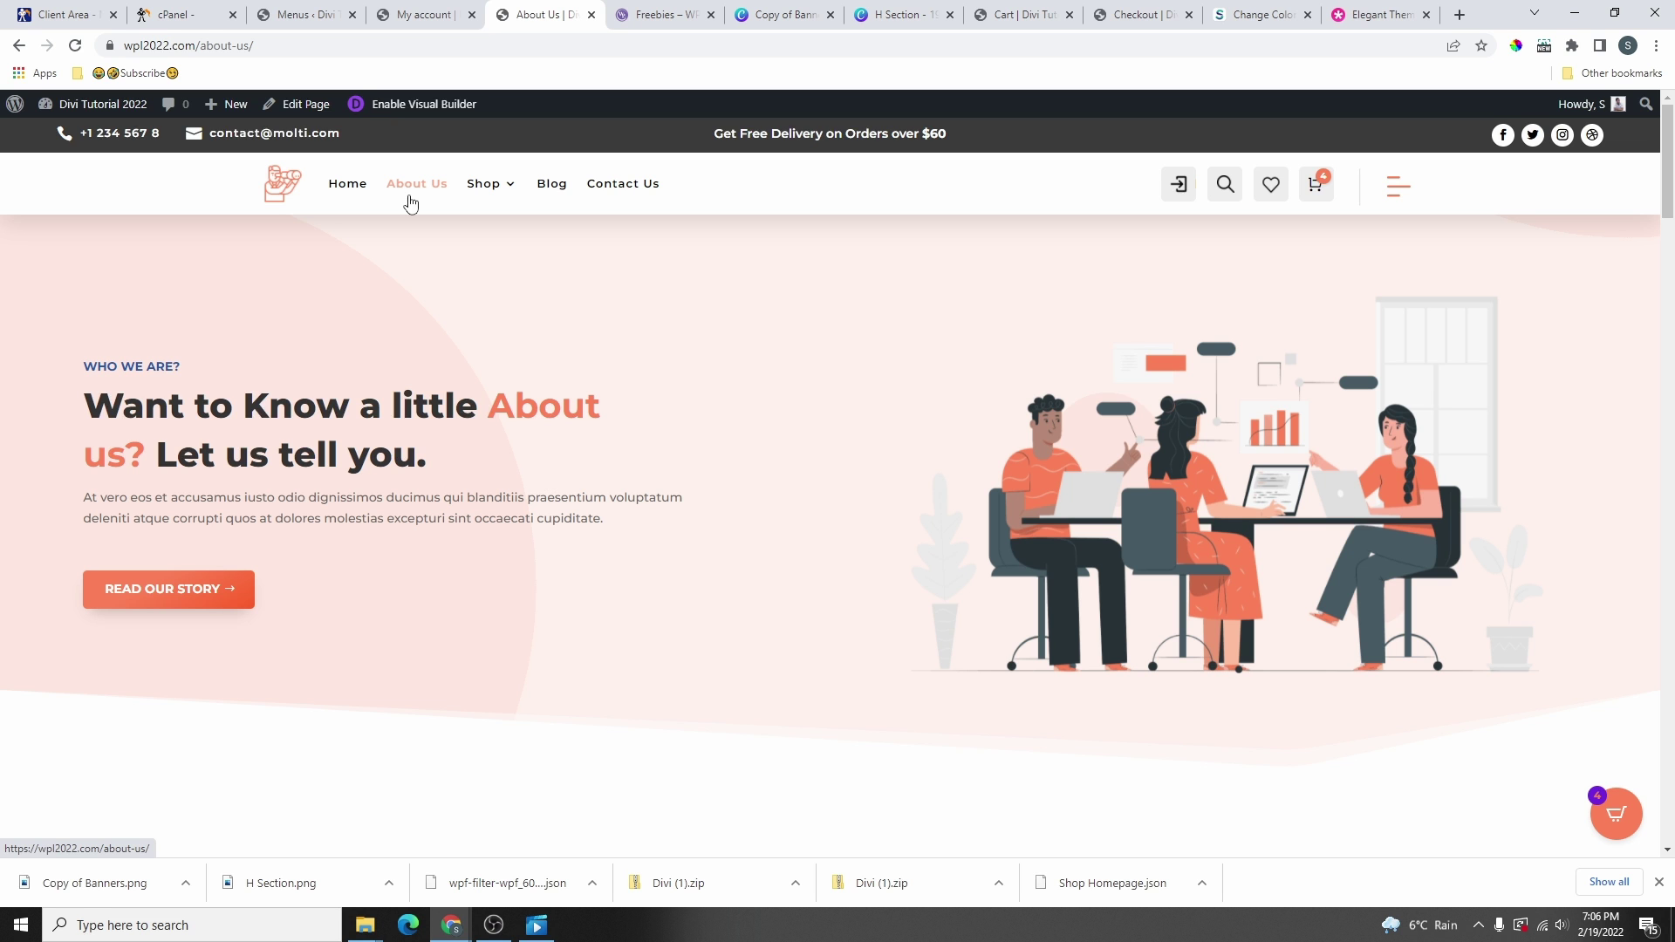
{"action": "scroll", "coordinate": [738, 532], "scroll_direction": "down", "scroll_amount": 4}
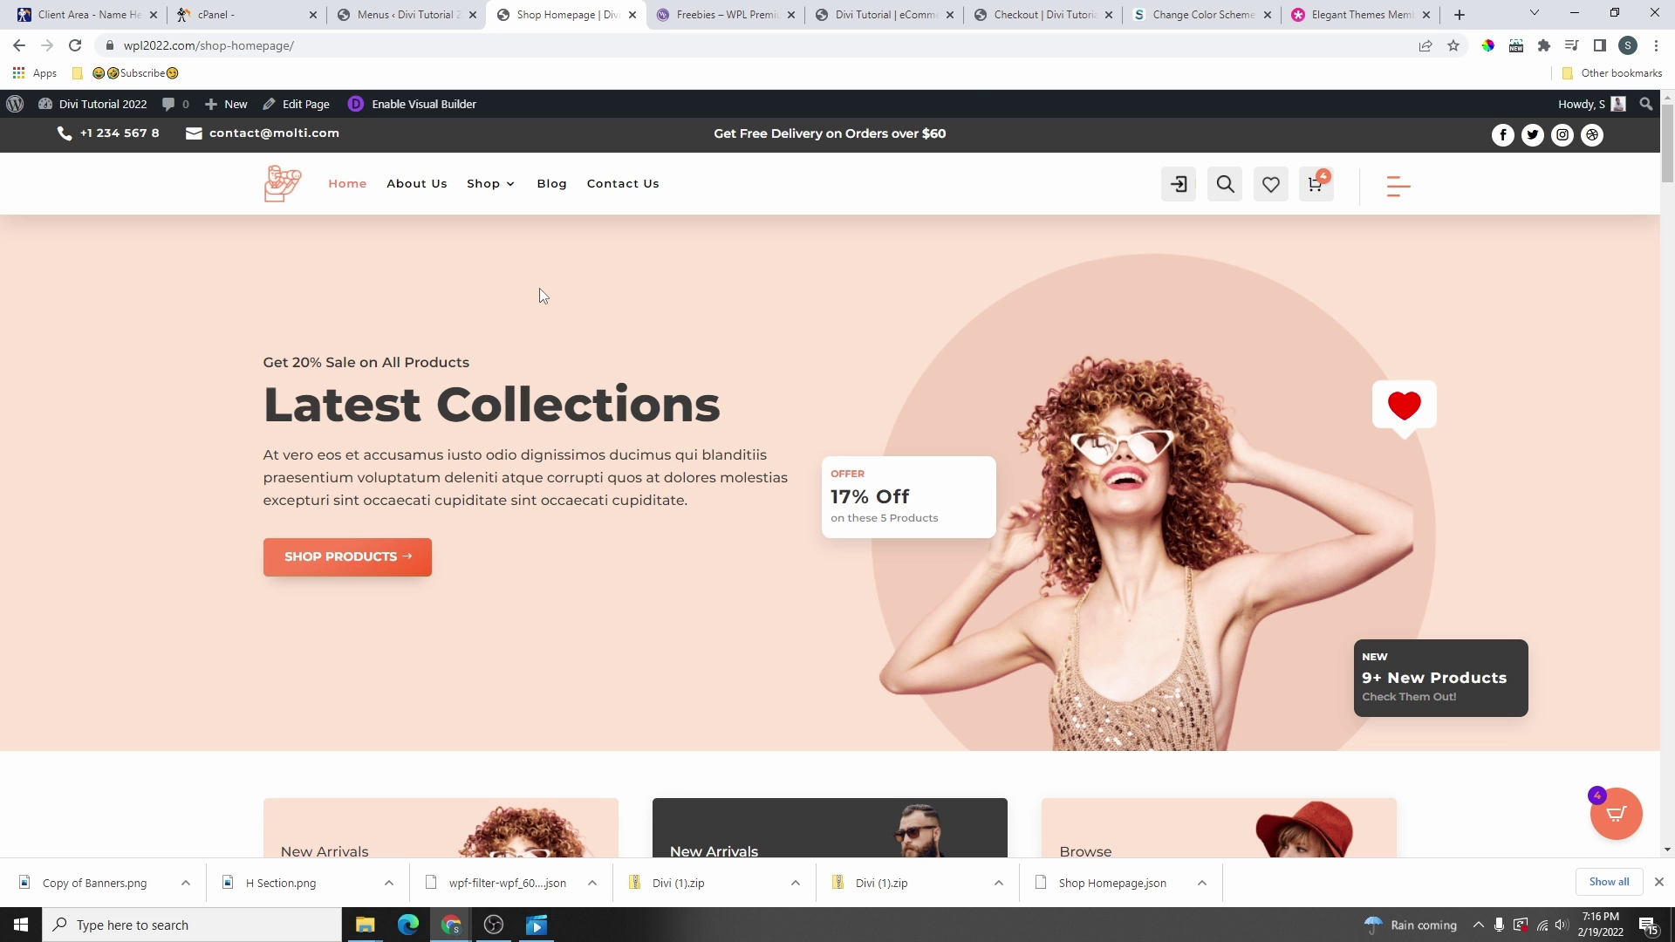
- Examine the demo site's Checkout page down to its footer, and browse the admin pages list filtered by "header"
{"action": "left_click", "coordinate": [1037, 18]}
{"action": "scroll", "coordinate": [1032, 567], "scroll_direction": "down", "scroll_amount": 15}
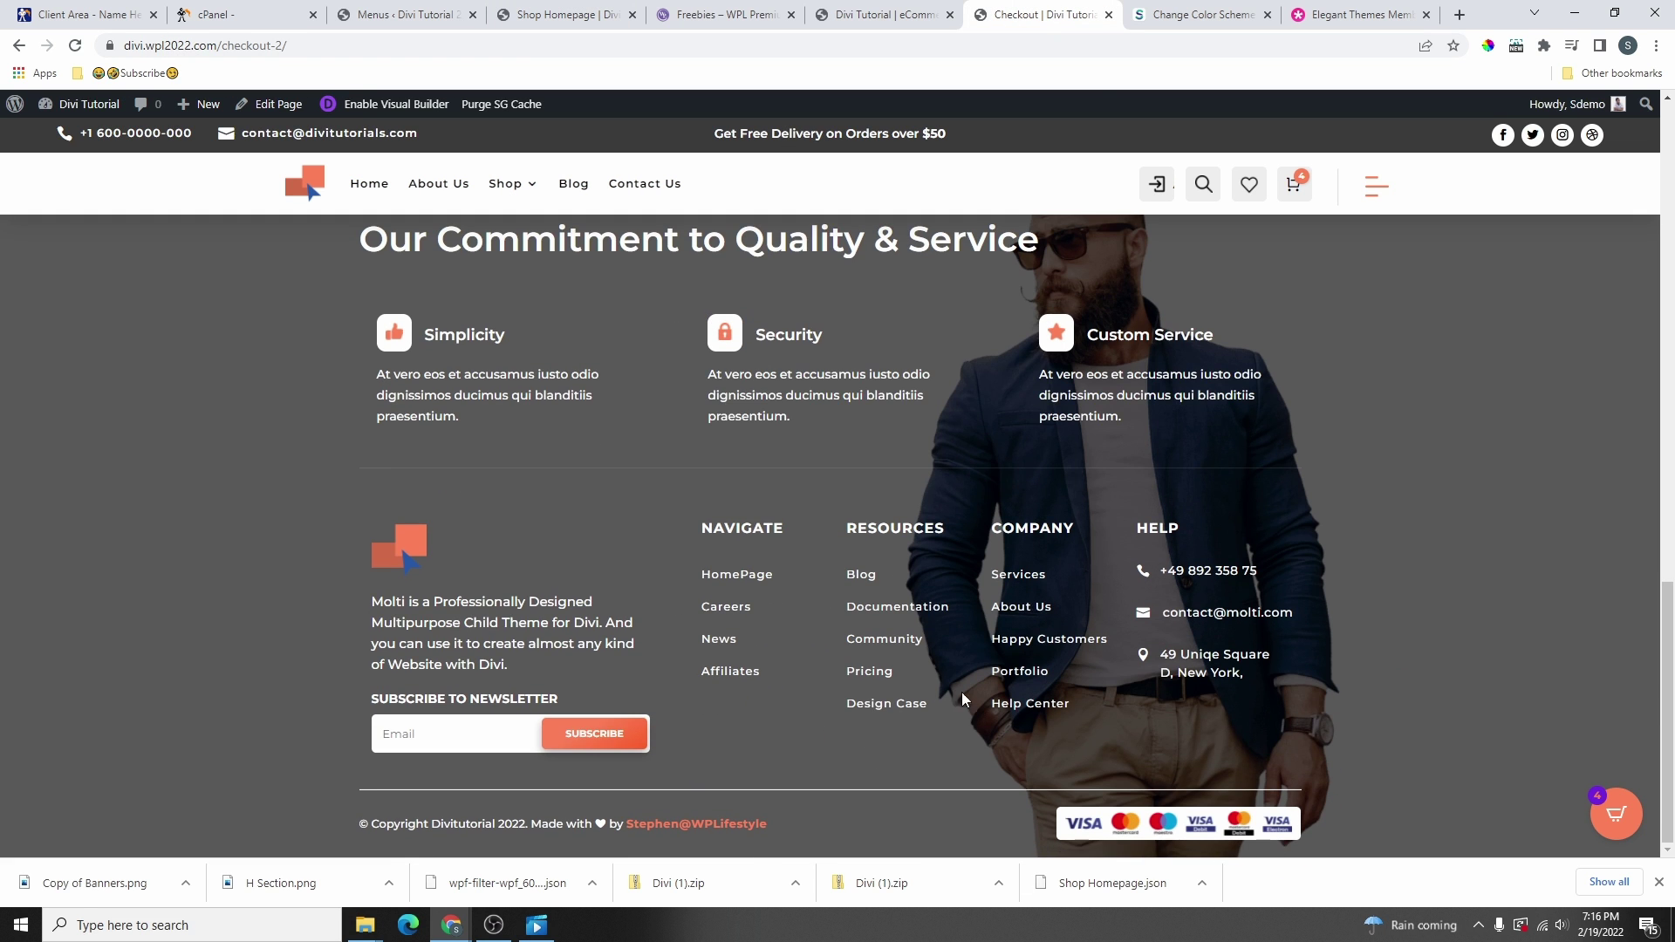
{"action": "scroll", "coordinate": [1059, 717], "scroll_direction": "up", "scroll_amount": 5}
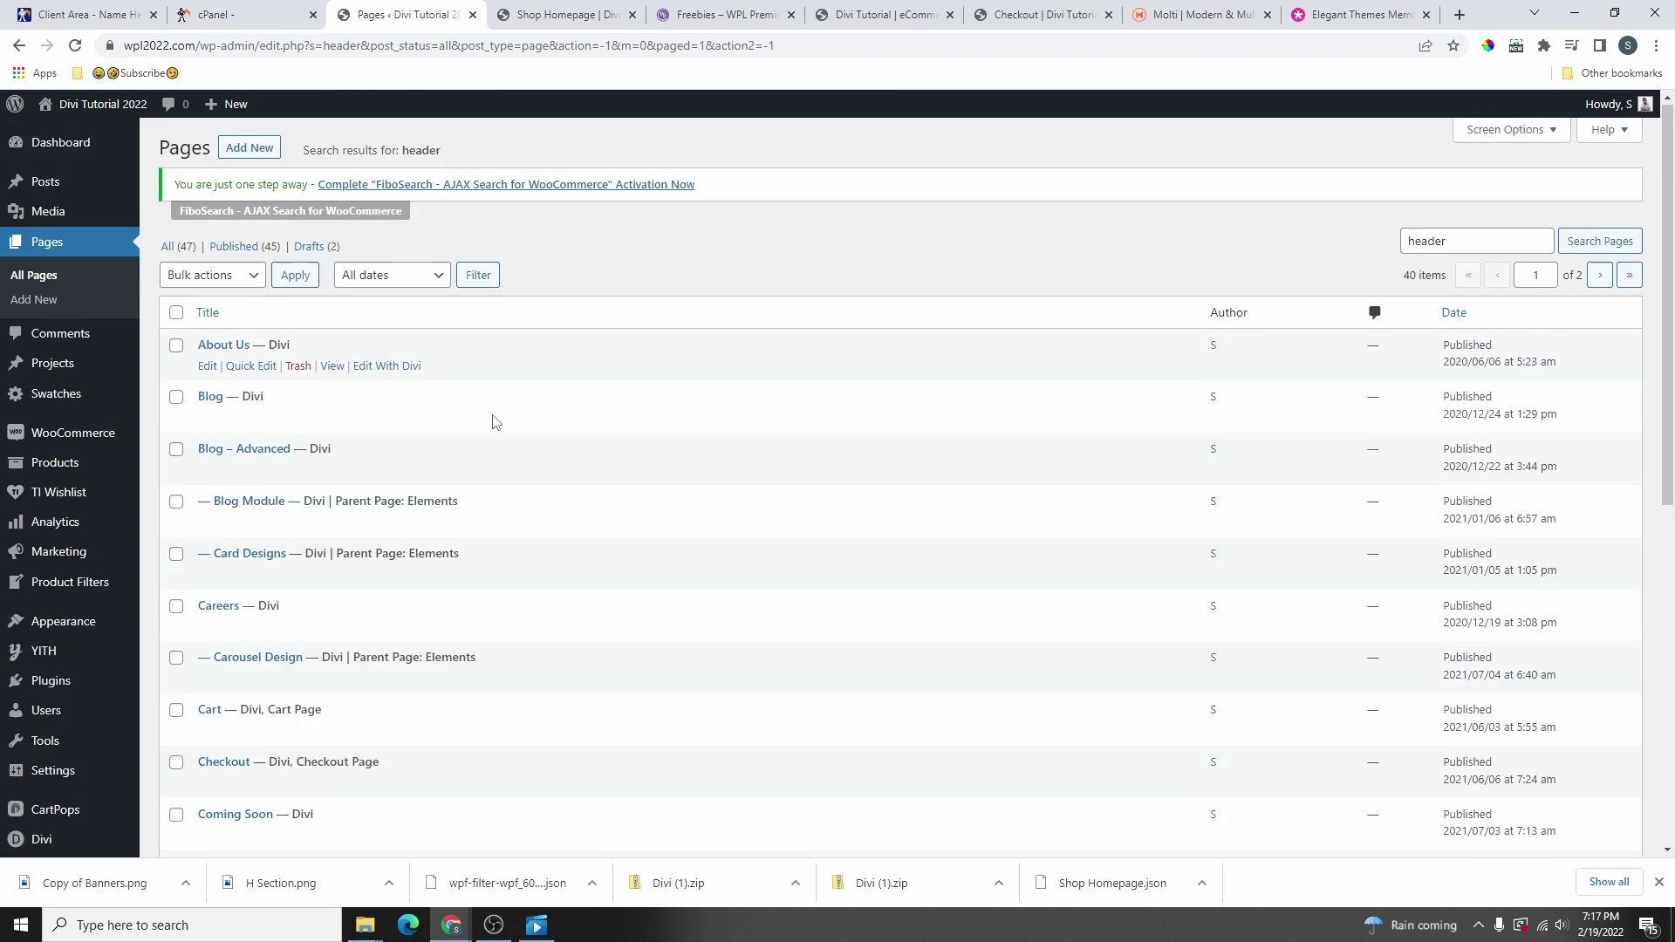
{"action": "scroll", "coordinate": [490, 423], "scroll_direction": "down", "scroll_amount": 10}
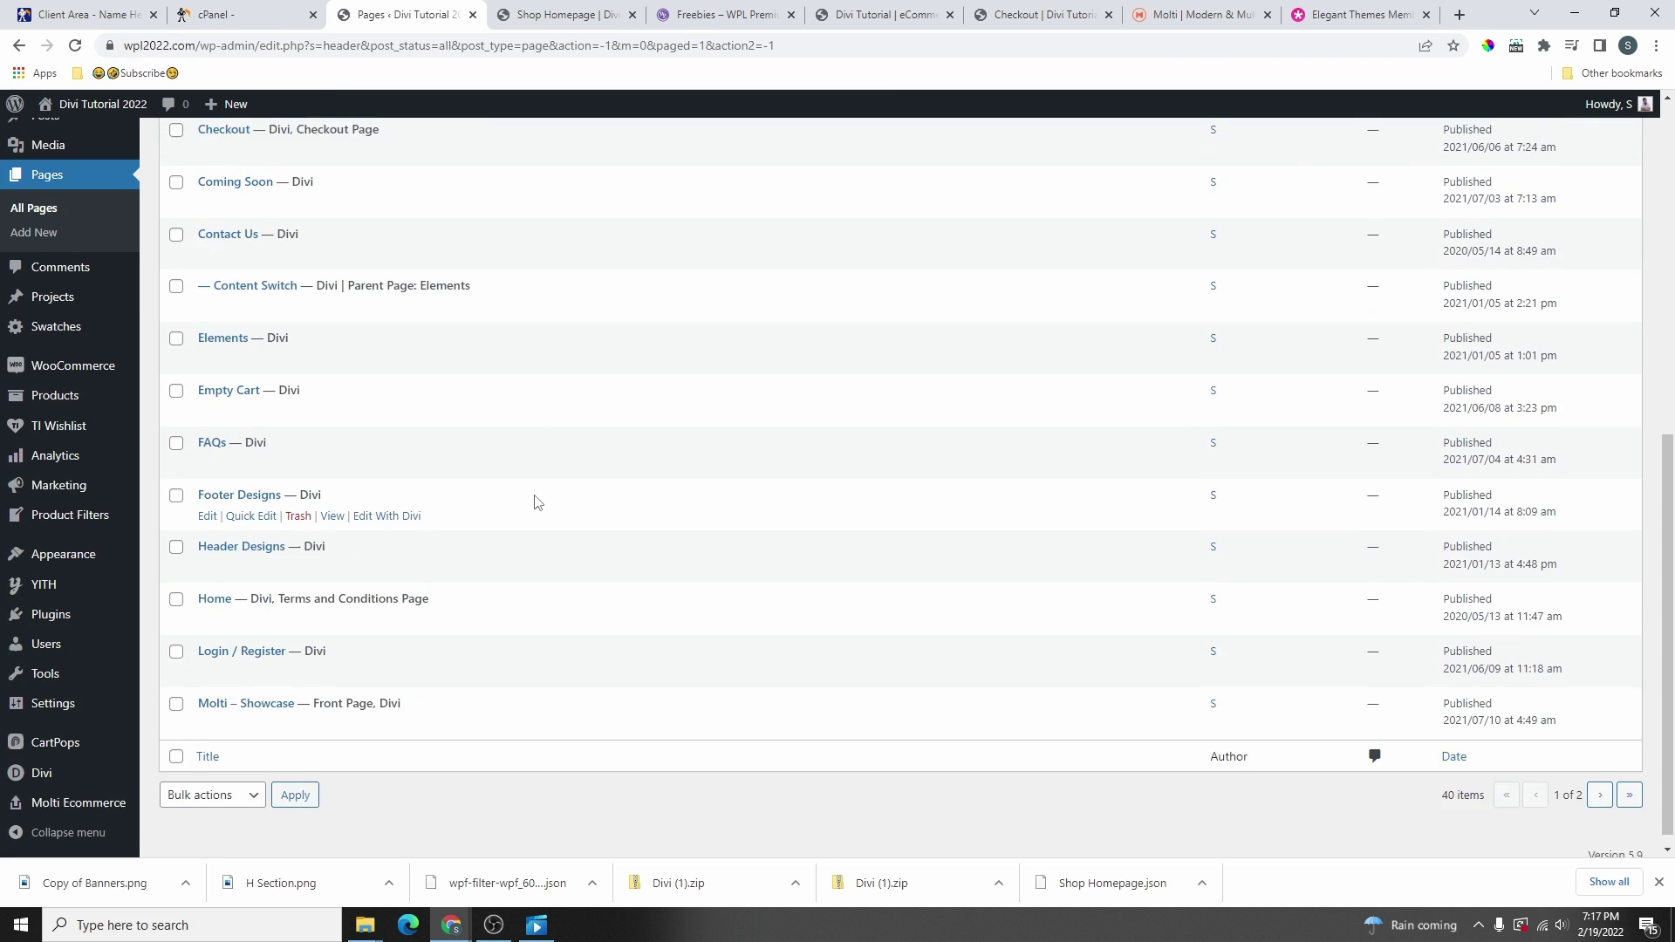
{"action": "scroll", "coordinate": [535, 497], "scroll_direction": "up", "scroll_amount": 3}
{"action": "scroll", "coordinate": [567, 388], "scroll_direction": "up", "scroll_amount": 6}
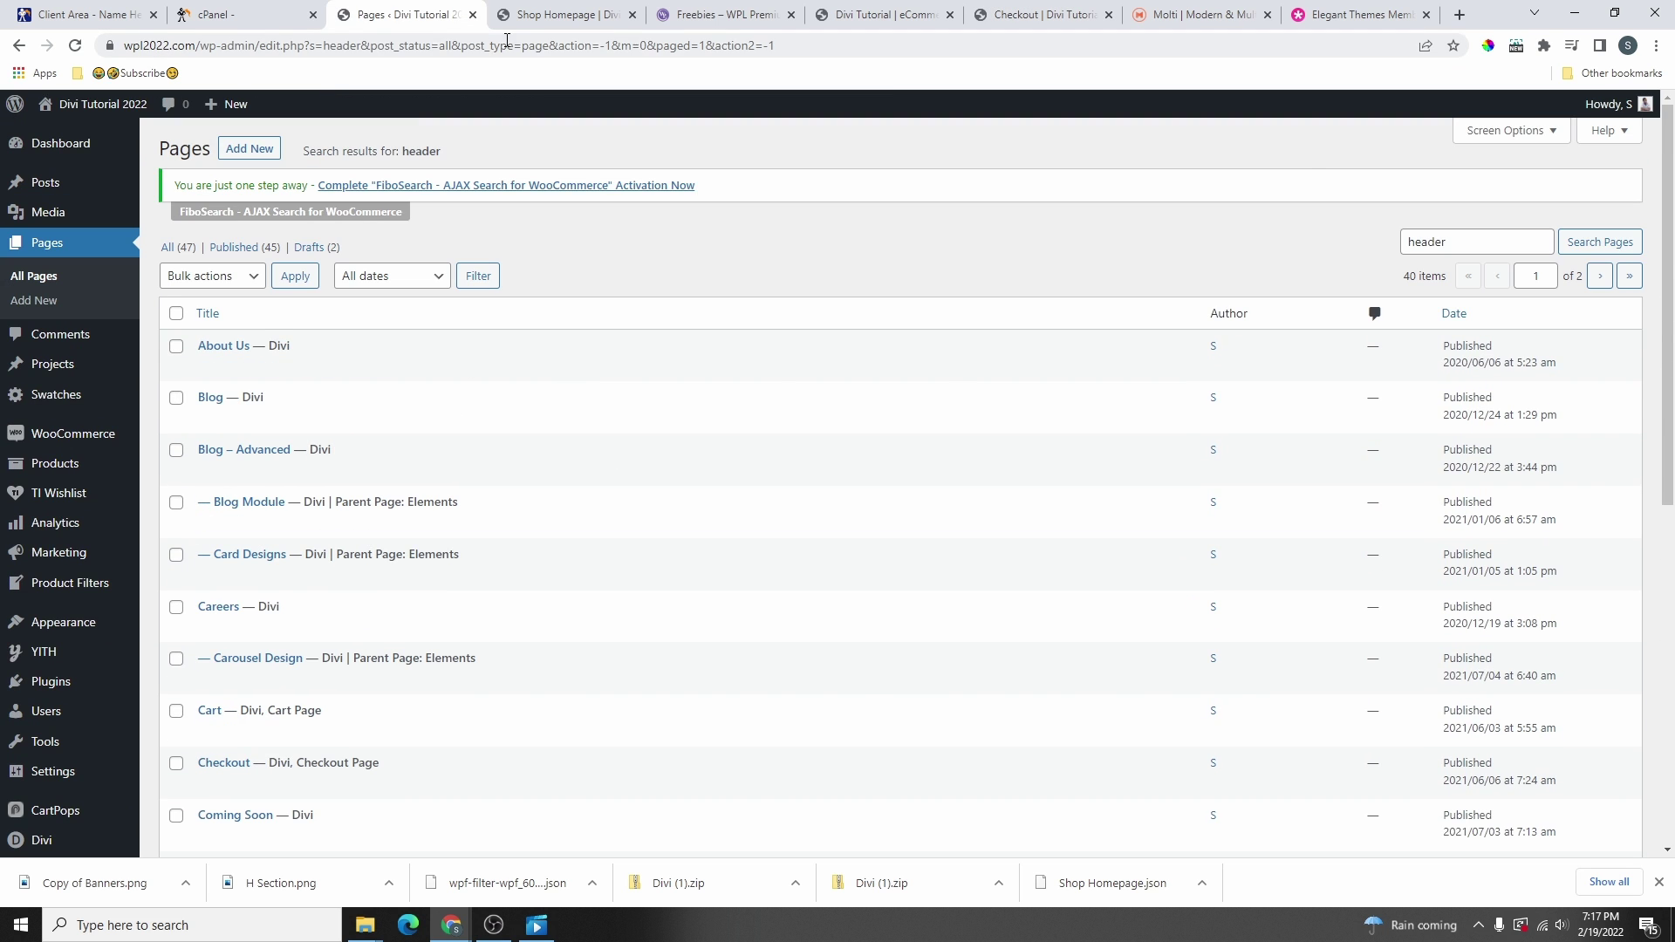
- Look over the Shop Homepage and its header, and expand the header's panel of services and products
{"action": "left_click", "coordinate": [558, 14]}
{"action": "scroll", "coordinate": [677, 311], "scroll_direction": "up", "scroll_amount": 15}
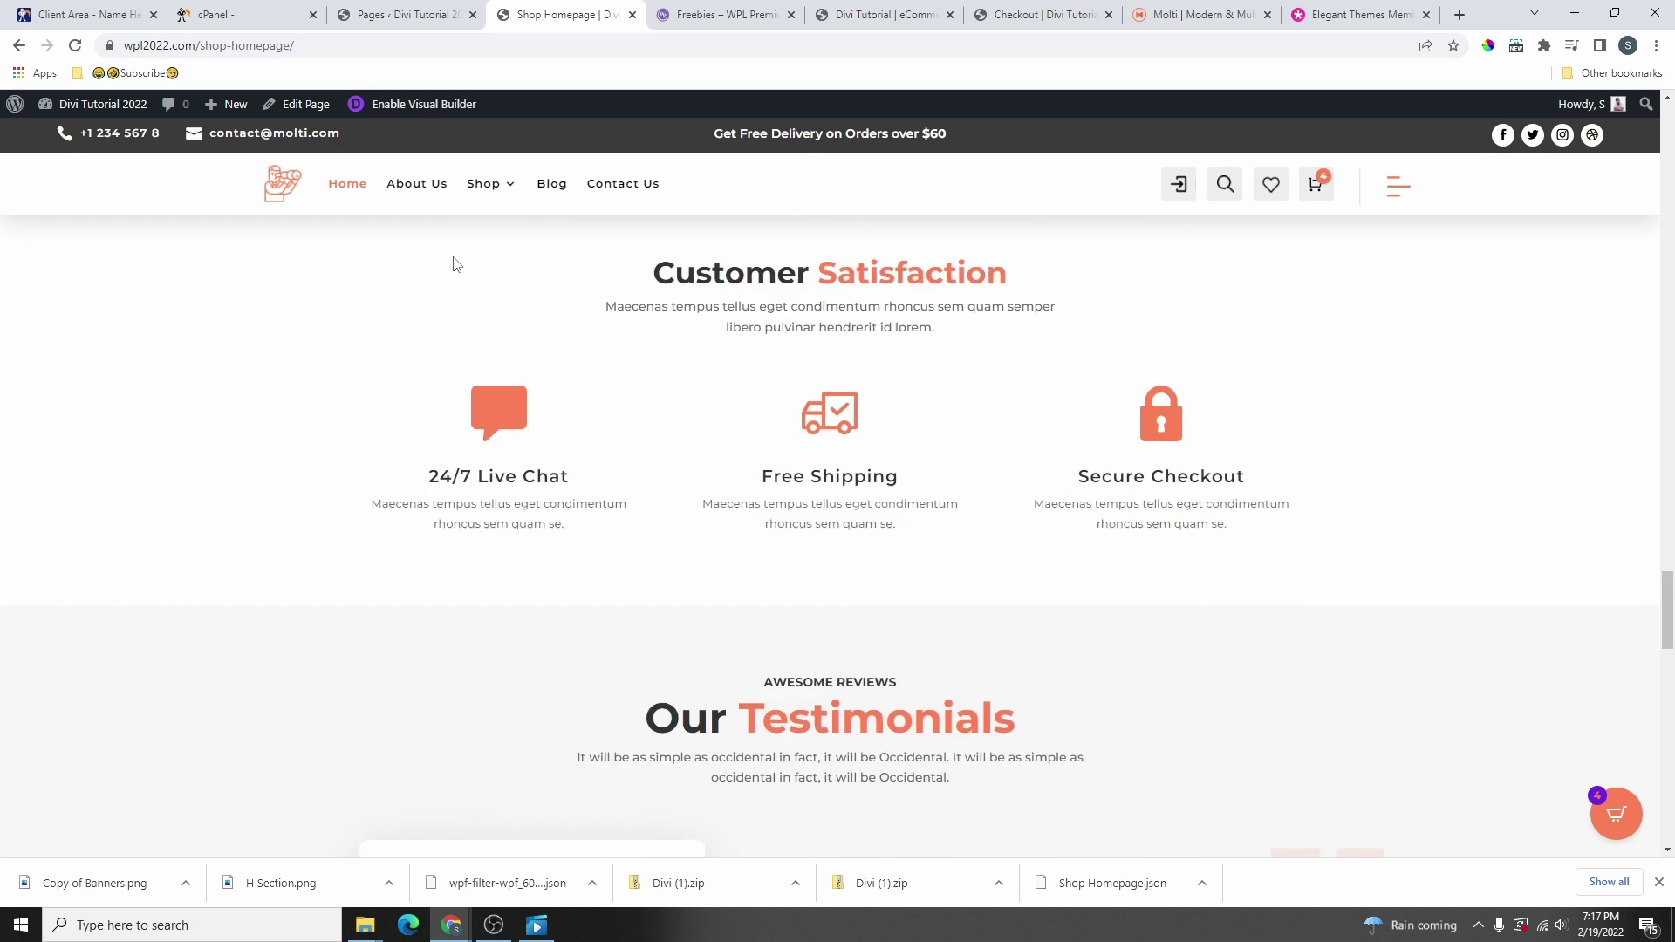
{"action": "scroll", "coordinate": [441, 254], "scroll_direction": "up", "scroll_amount": 12}
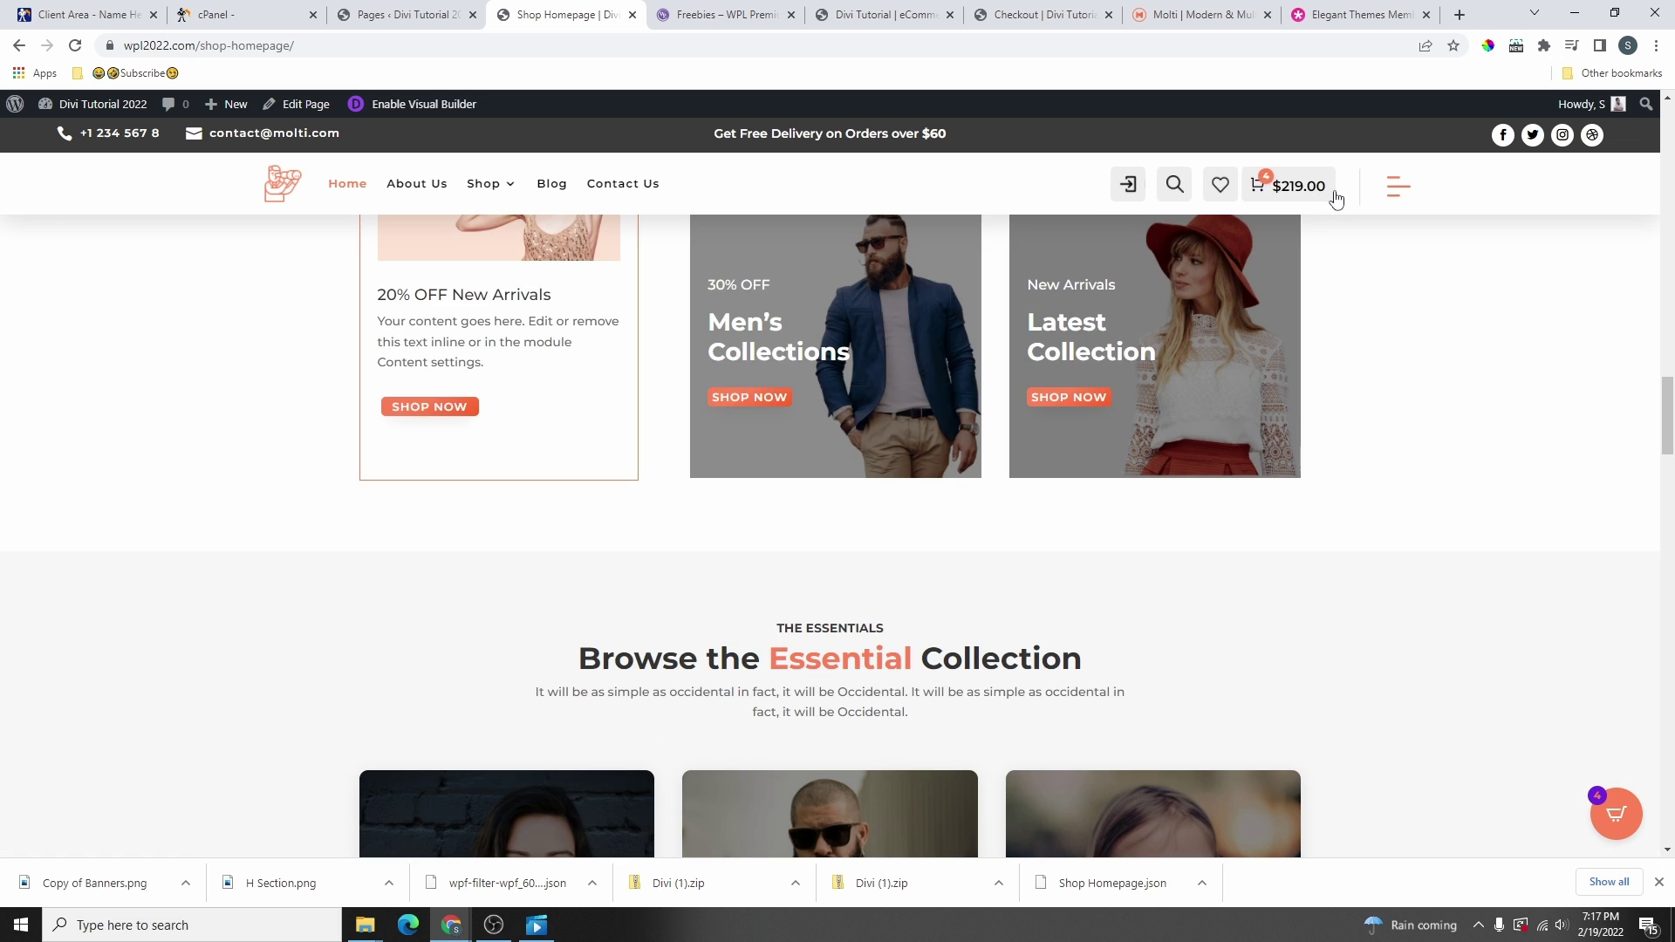
{"action": "scroll", "coordinate": [820, 554], "scroll_direction": "up", "scroll_amount": 4}
{"action": "scroll", "coordinate": [820, 554], "scroll_direction": "down", "scroll_amount": 1}
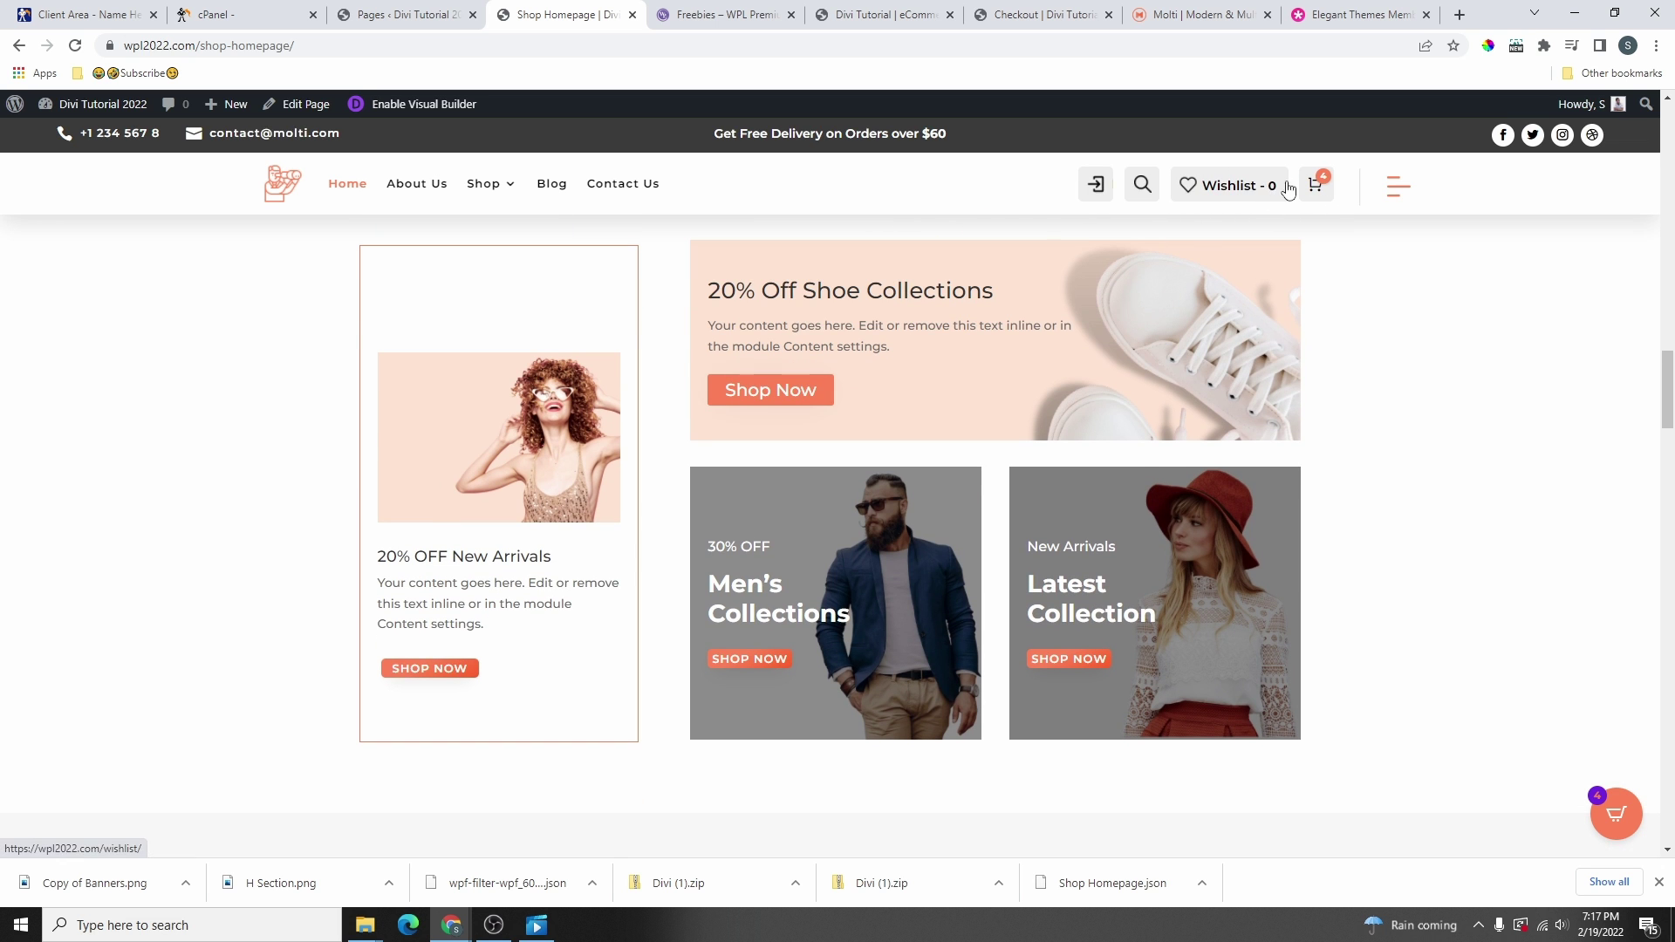
{"action": "left_click", "coordinate": [1393, 187]}
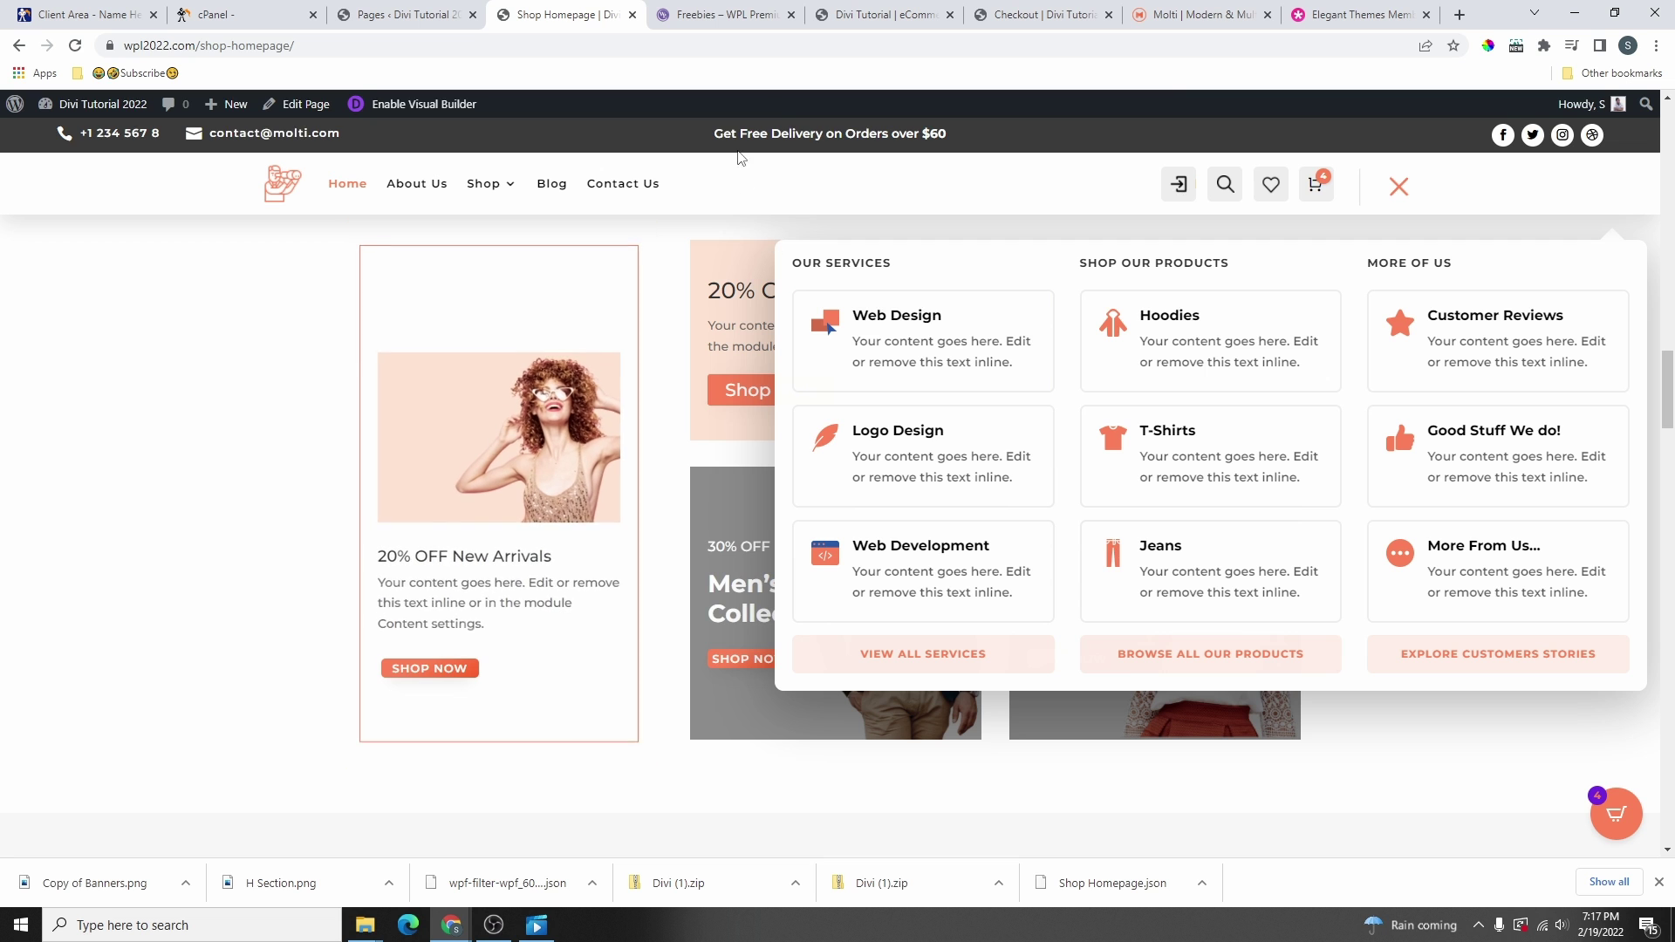
- Open the Header Designs page on the Molti demo site and examine its header styles
{"action": "left_click", "coordinate": [1200, 15]}
{"action": "mouse_move", "coordinate": [690, 175]}
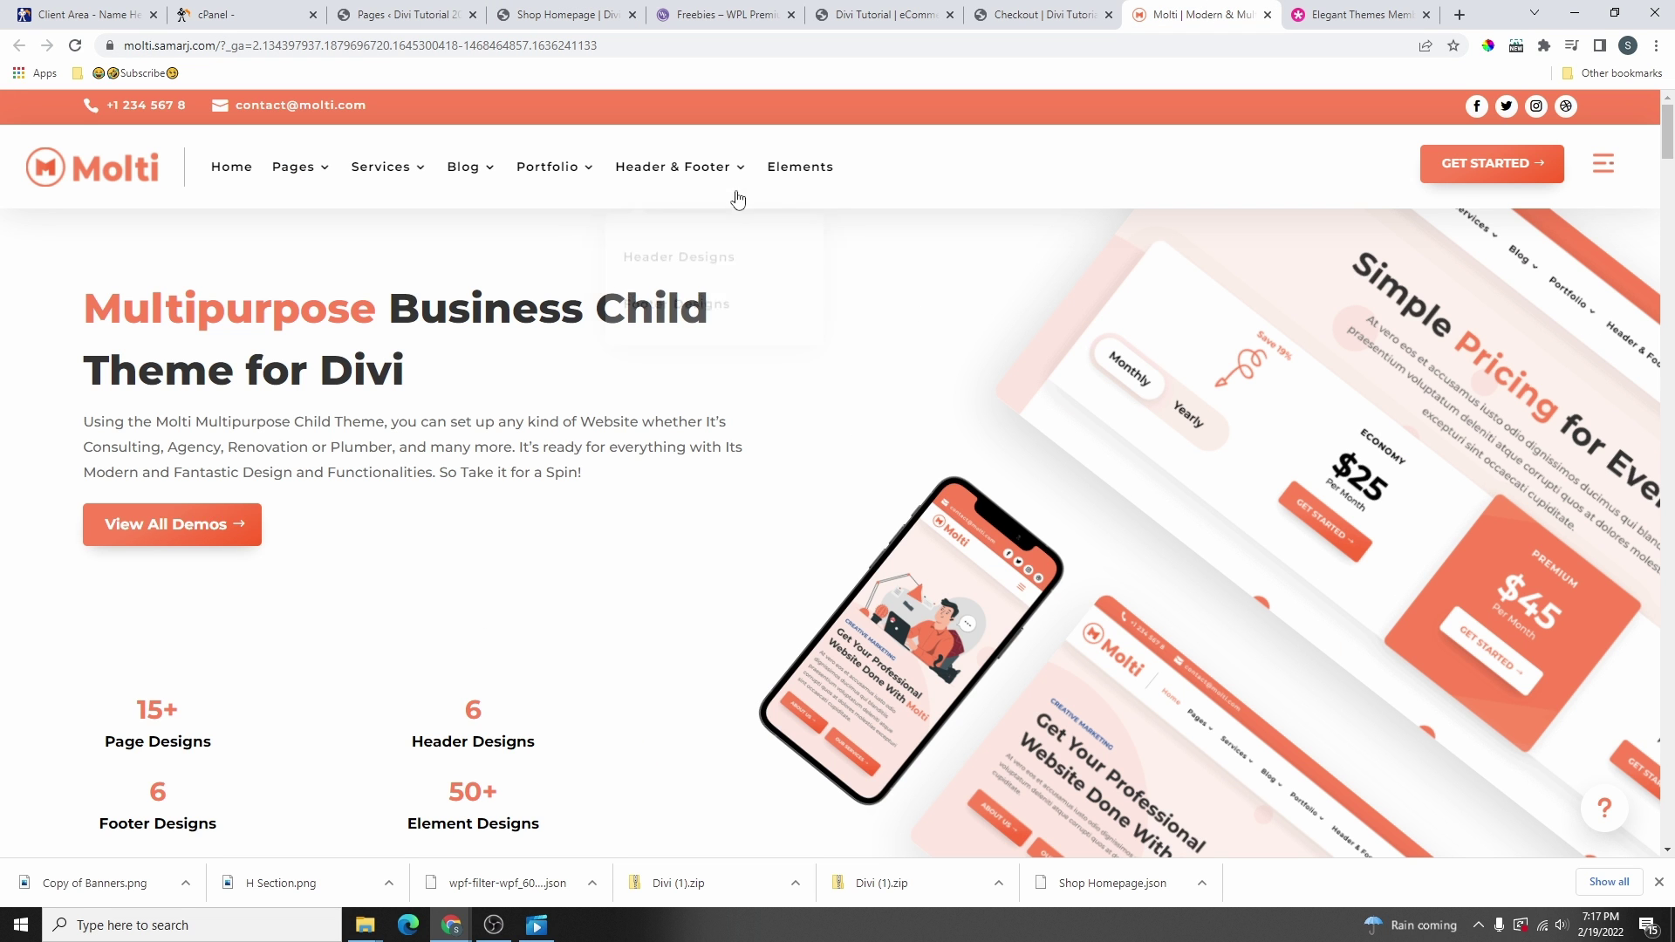
{"action": "left_click", "coordinate": [684, 252]}
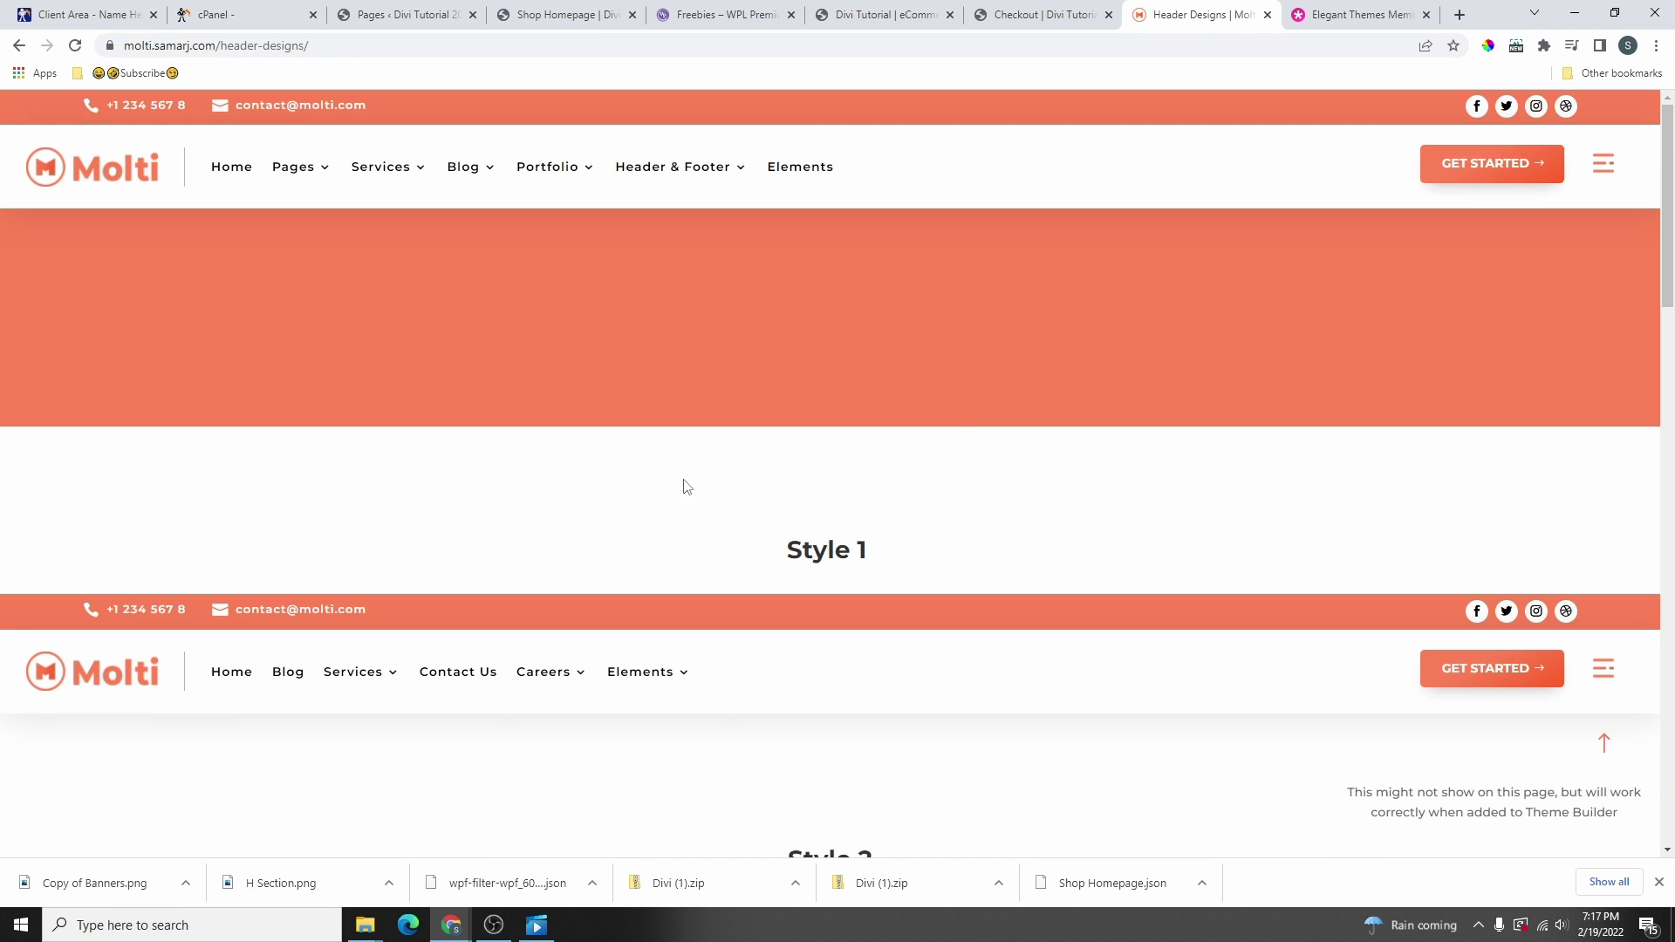
{"action": "scroll", "coordinate": [886, 479], "scroll_direction": "down", "scroll_amount": 5}
{"action": "scroll", "coordinate": [905, 367], "scroll_direction": "up", "scroll_amount": 4}
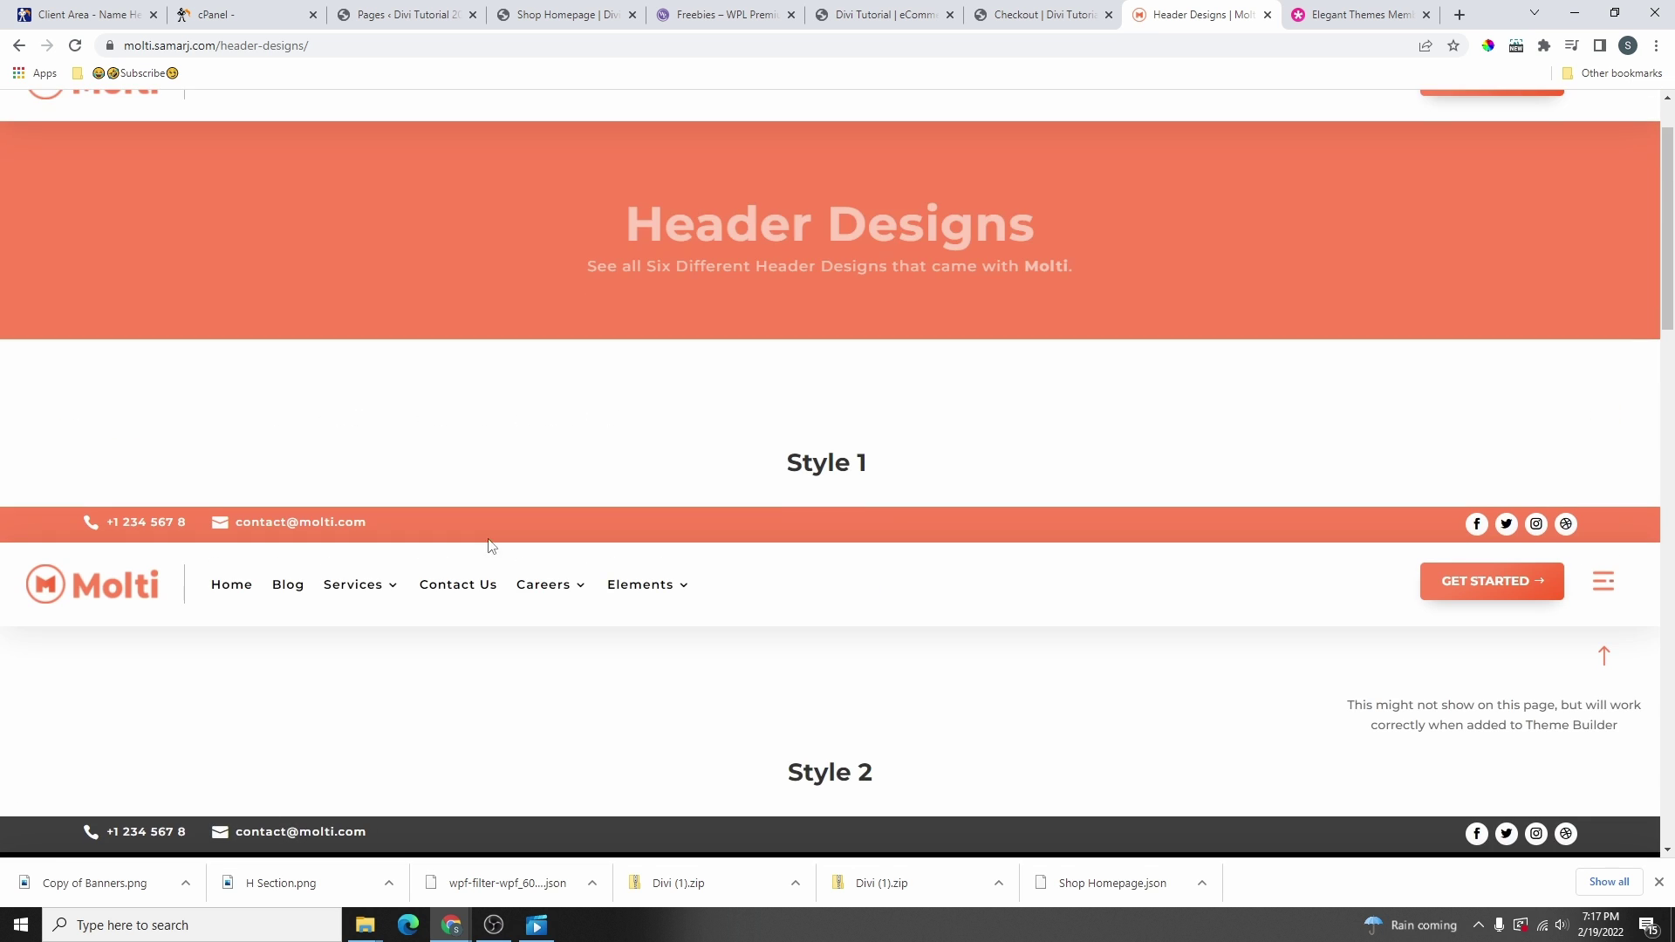
{"action": "scroll", "coordinate": [119, 526], "scroll_direction": "down", "scroll_amount": 1}
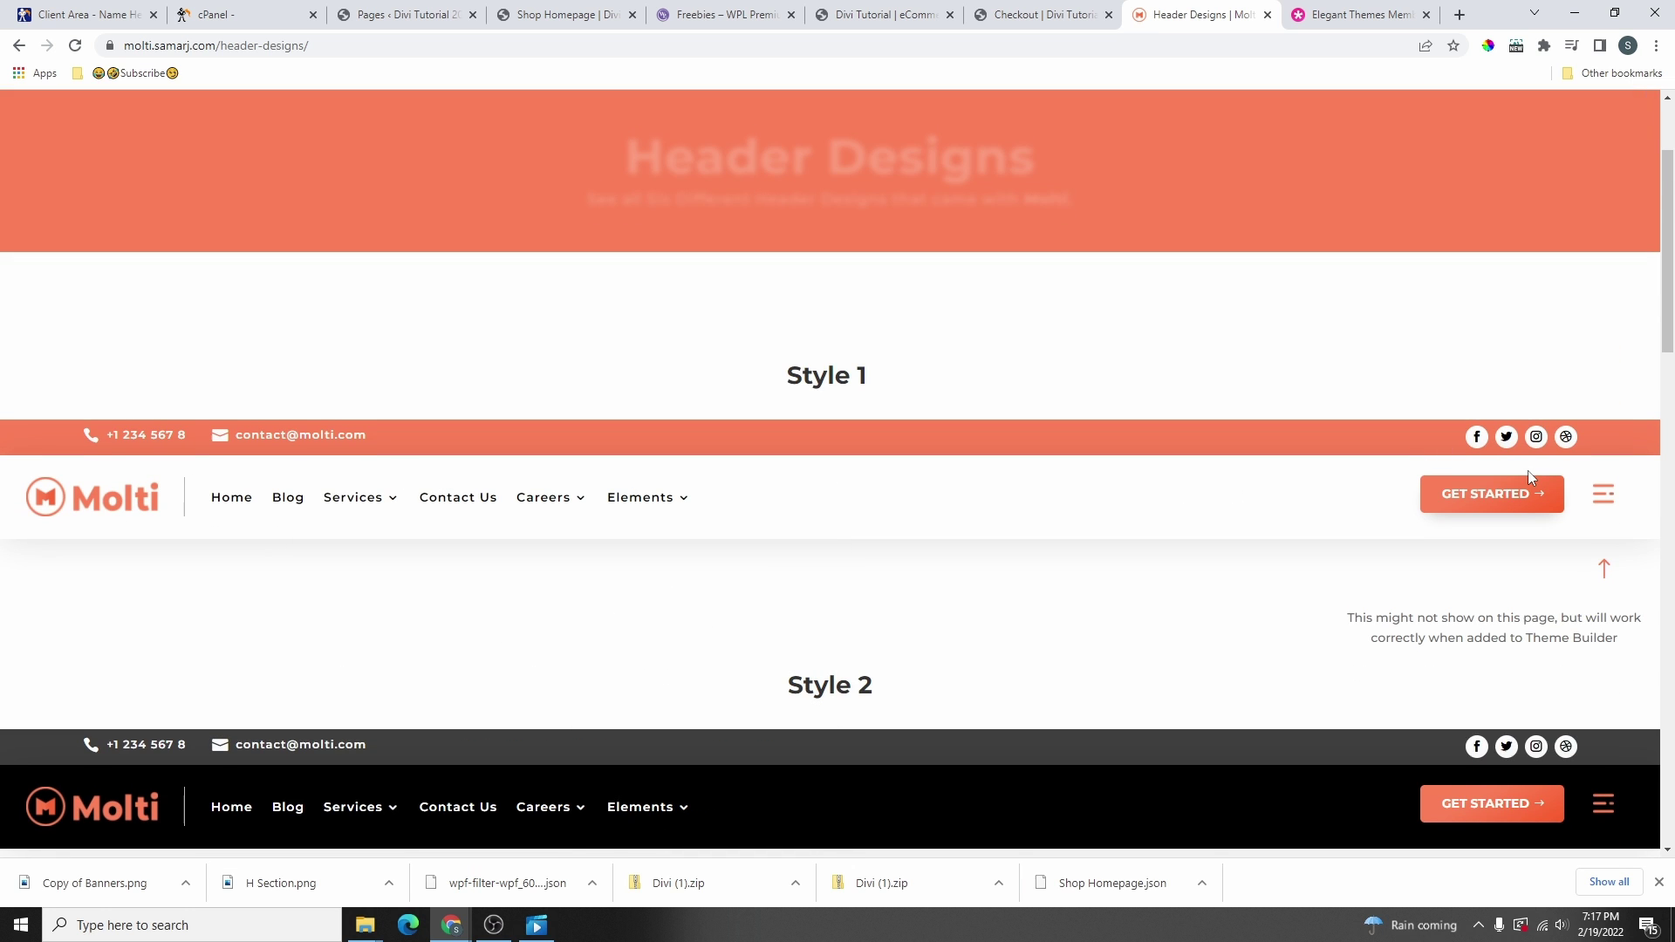
{"action": "scroll", "coordinate": [1526, 472], "scroll_direction": "down", "scroll_amount": 2}
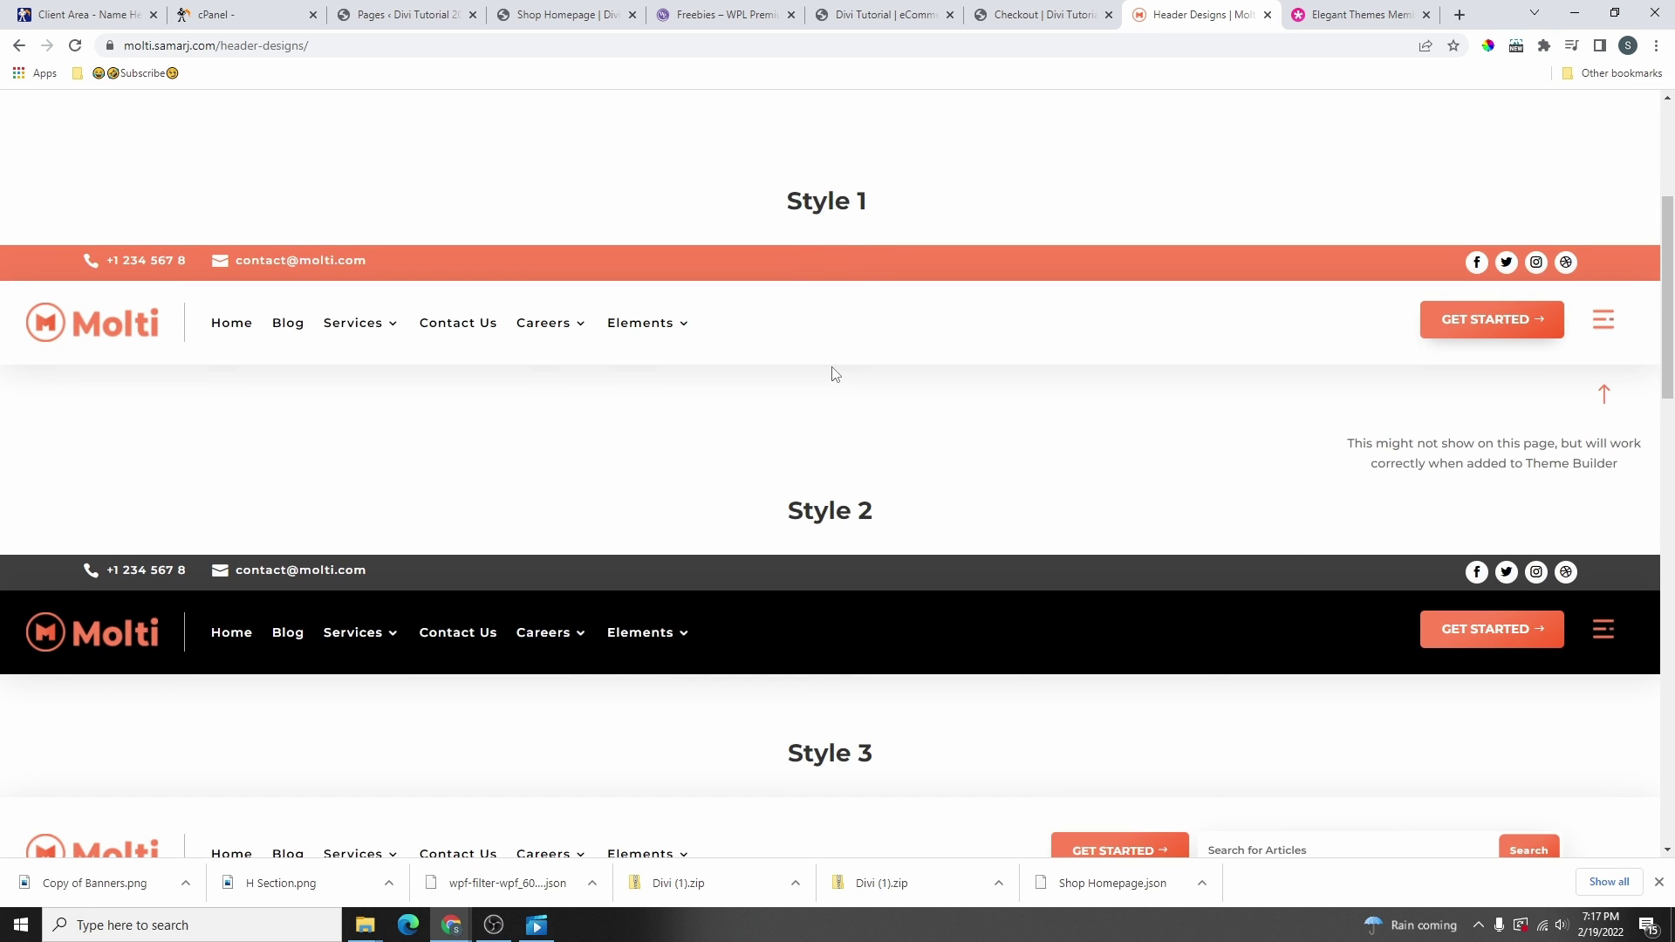
{"action": "scroll", "coordinate": [835, 373], "scroll_direction": "down", "scroll_amount": 2}
{"action": "scroll", "coordinate": [879, 393], "scroll_direction": "down", "scroll_amount": 3}
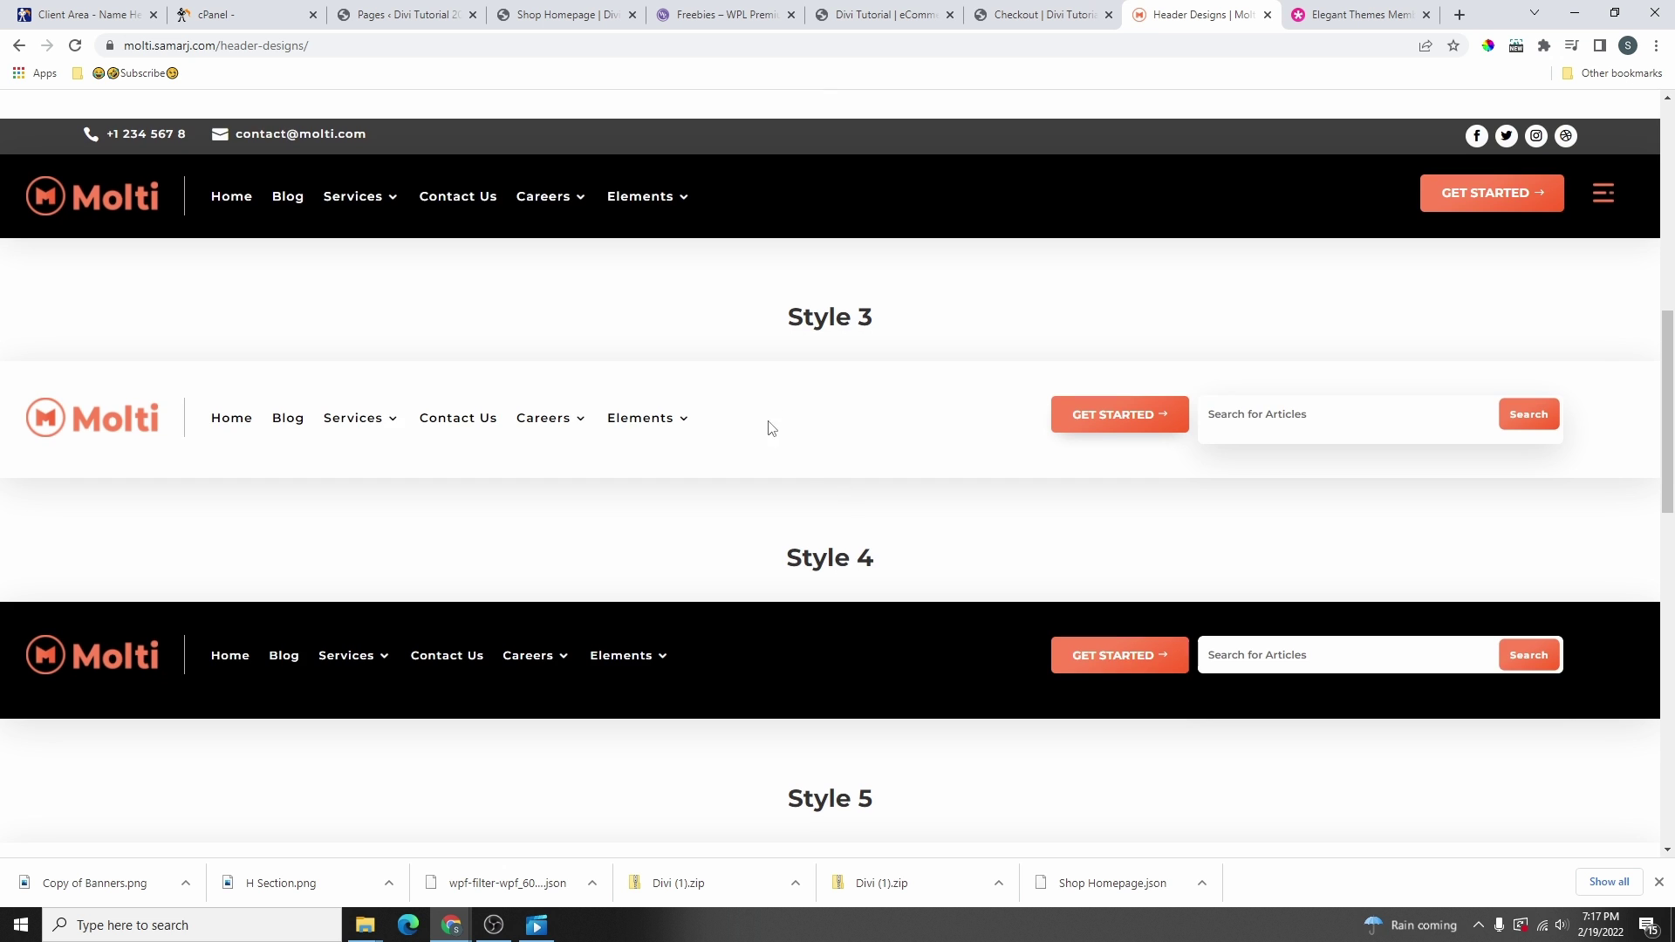
{"action": "scroll", "coordinate": [875, 399], "scroll_direction": "down", "scroll_amount": 1}
- Search the site's pages for "header designs" and open the Header Designs page in the Divi builder to inspect its styles
{"action": "left_click", "coordinate": [400, 14]}
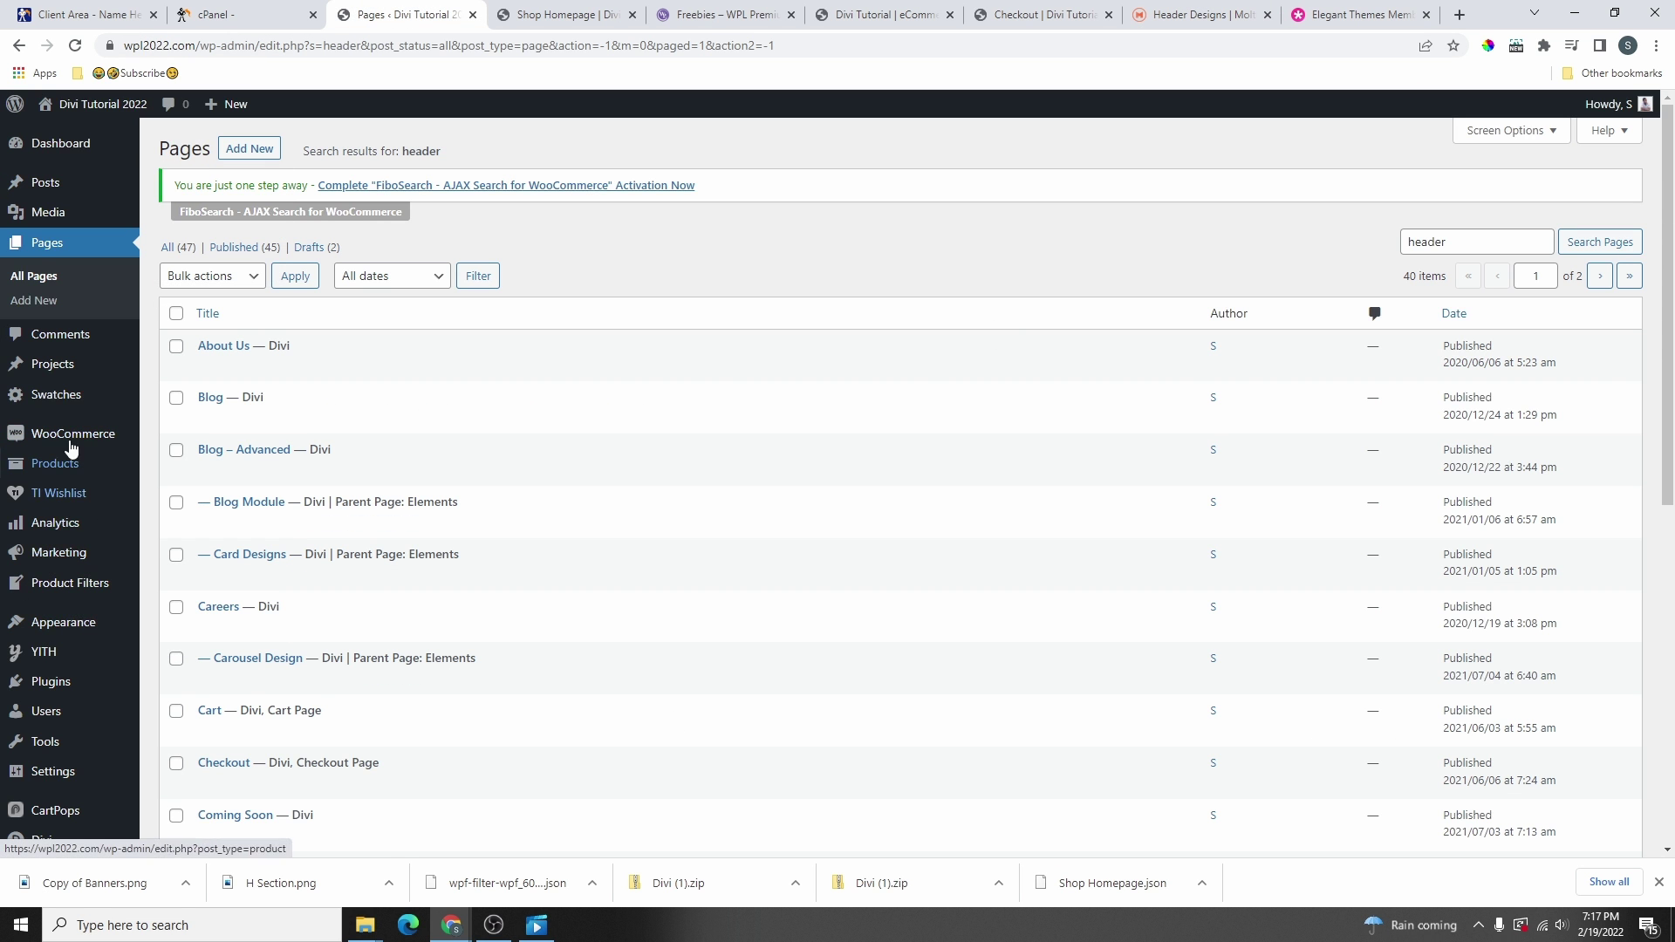
{"action": "left_click", "coordinate": [39, 242]}
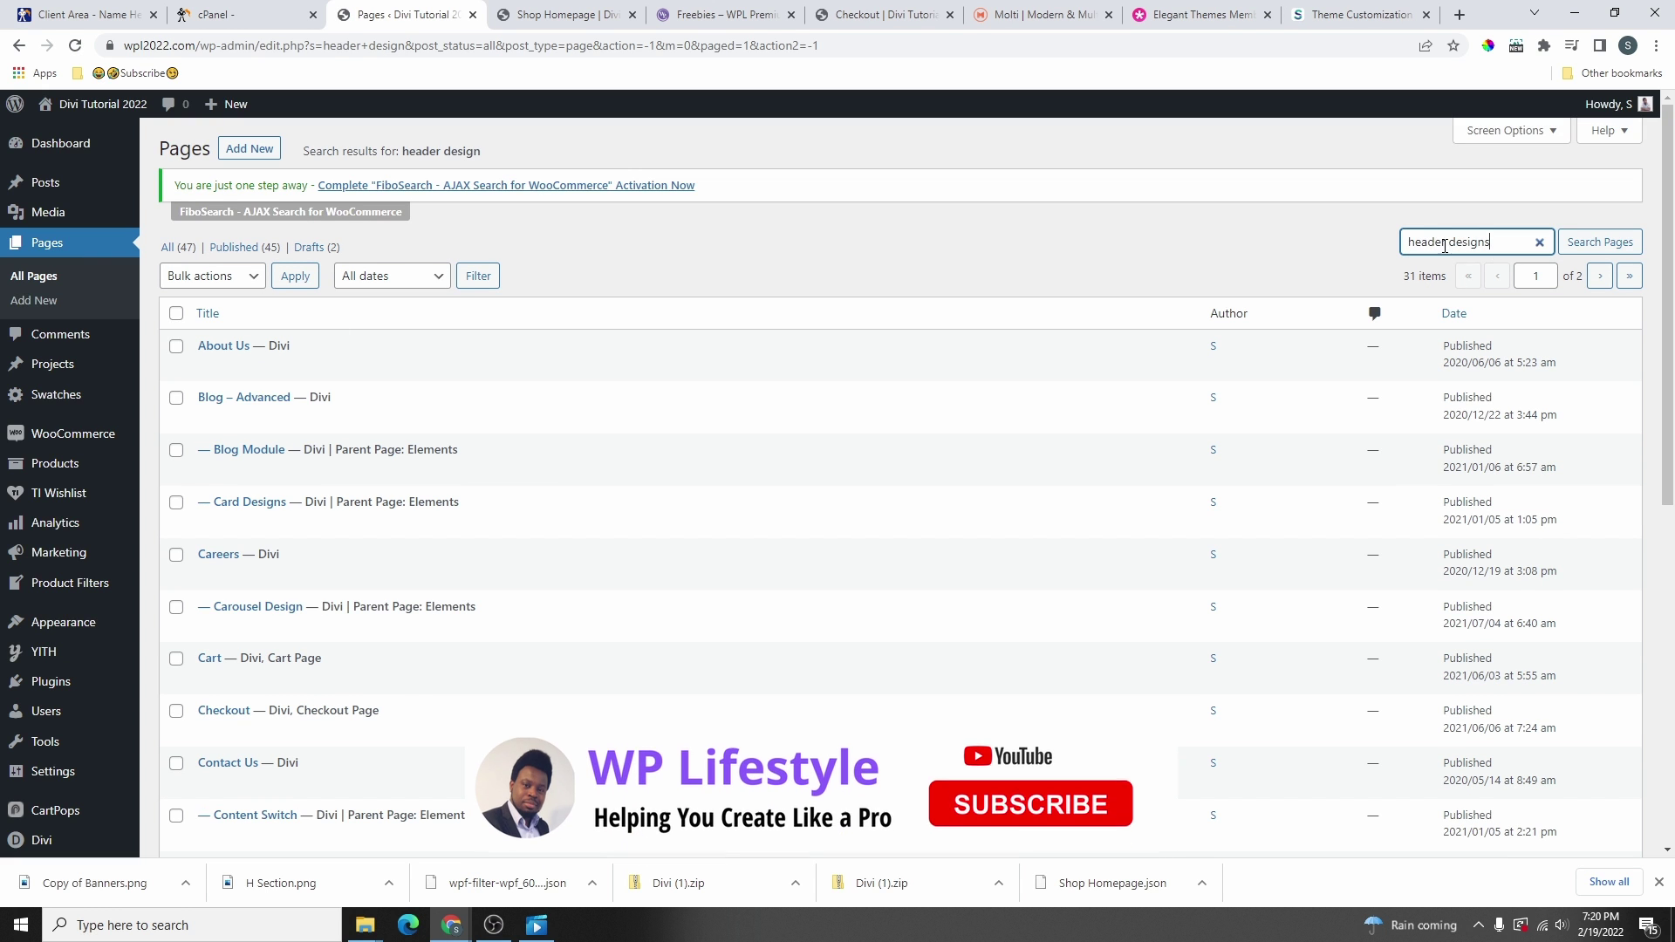
{"action": "left_click", "coordinate": [1601, 243]}
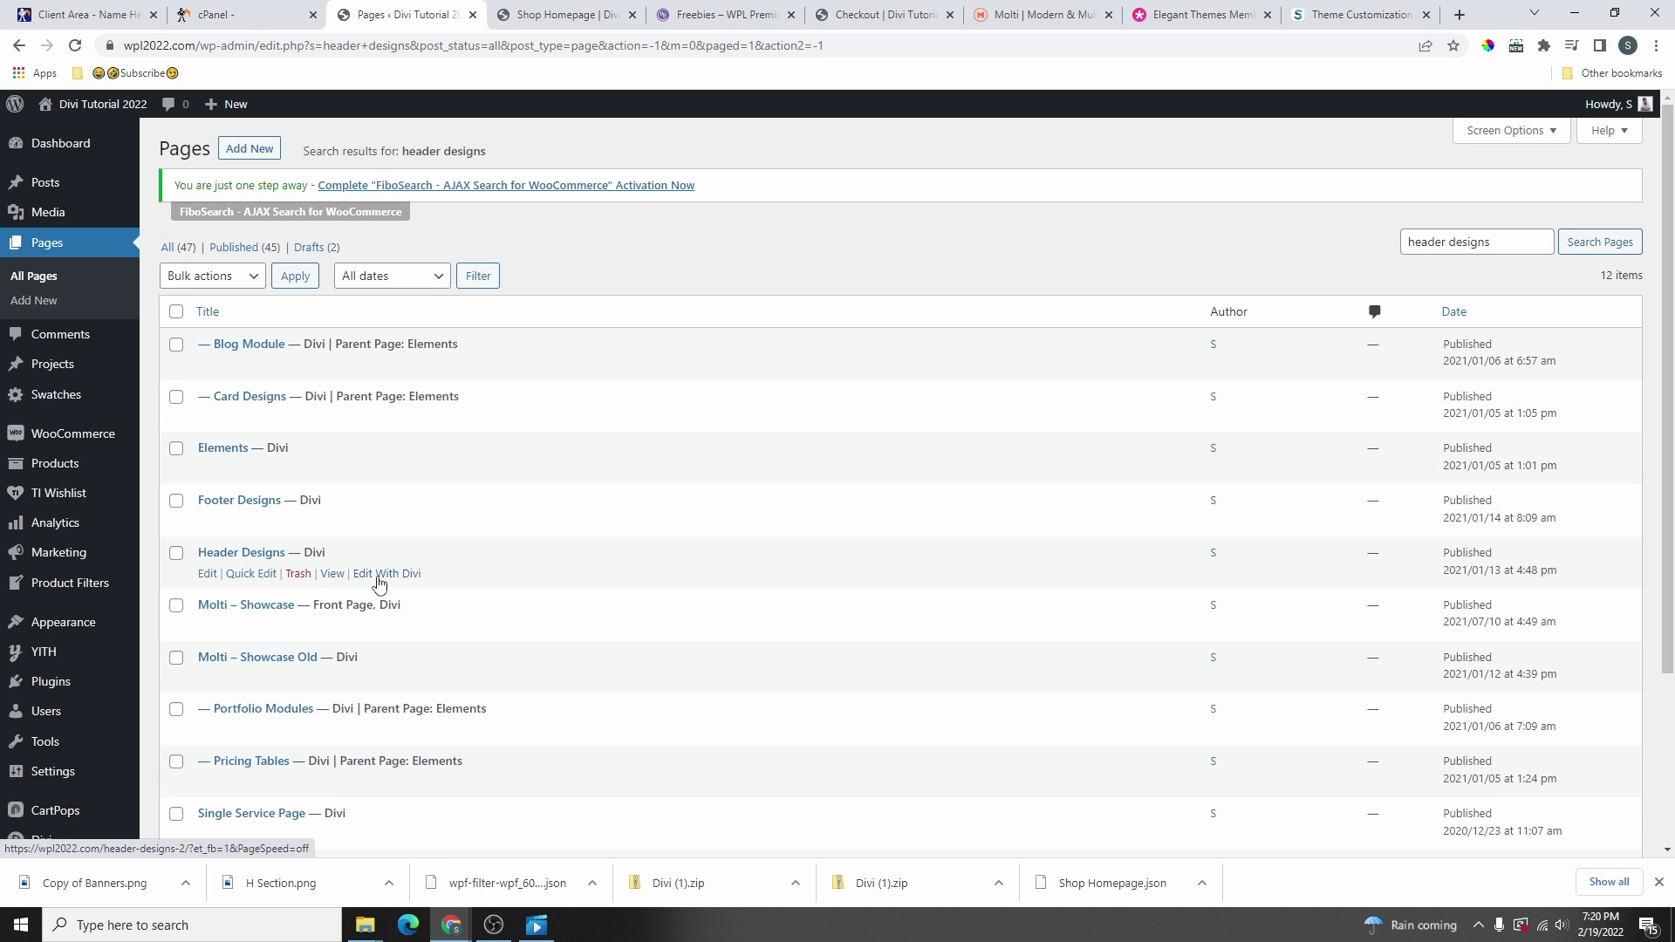
{"action": "left_click", "coordinate": [390, 578]}
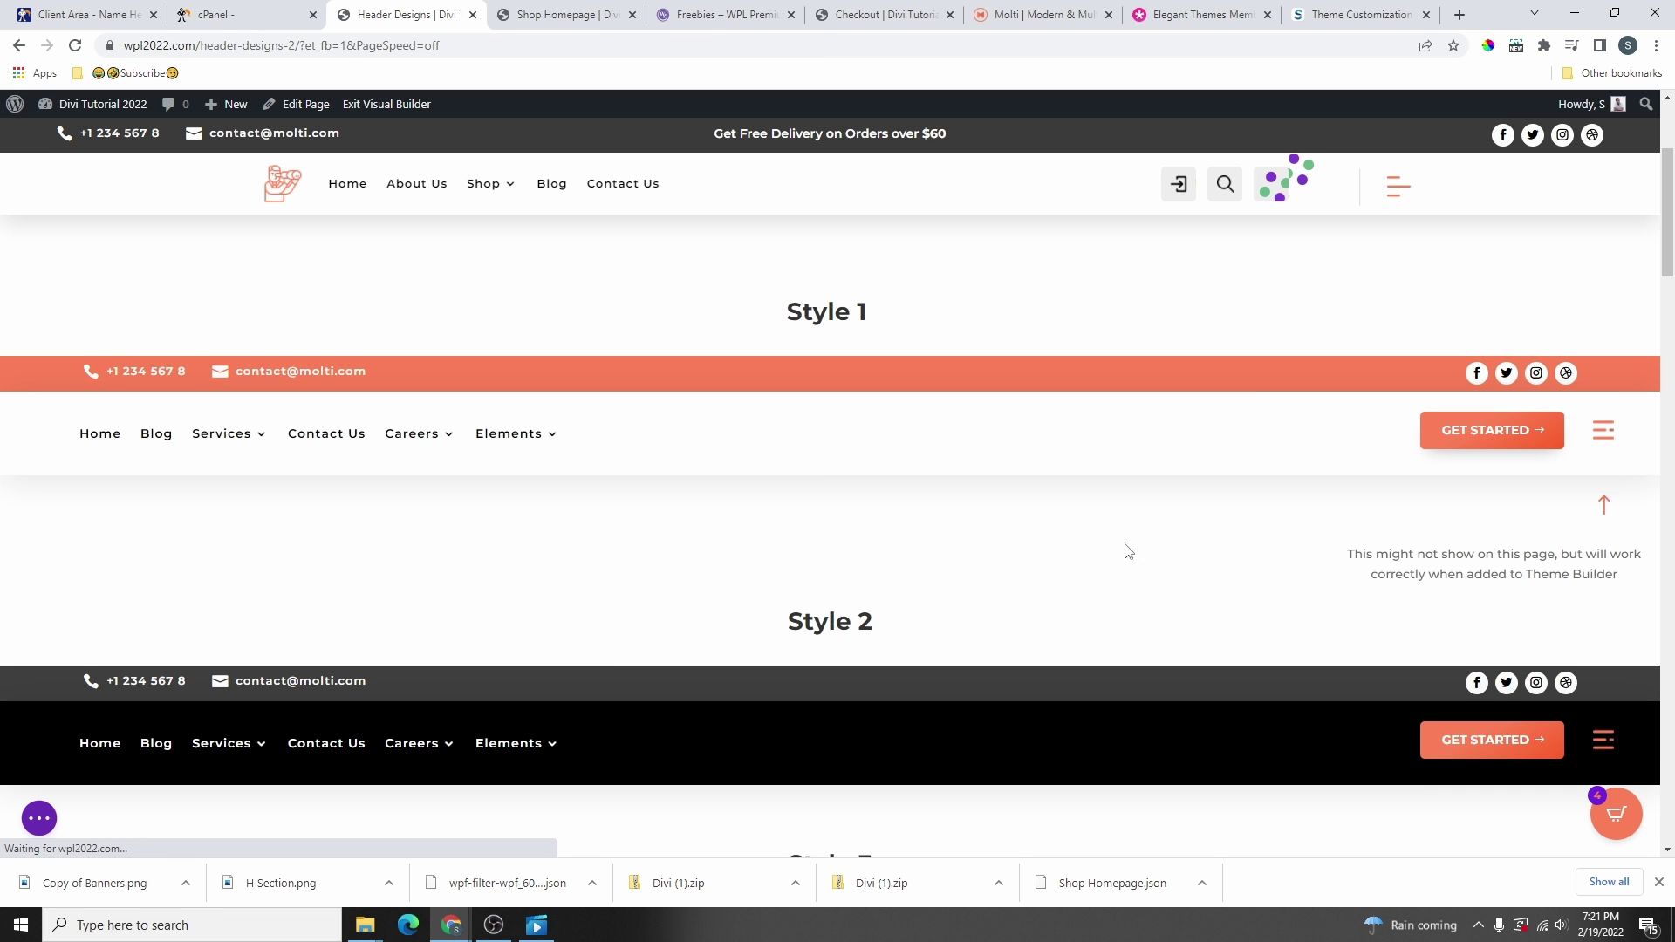
{"action": "scroll", "coordinate": [1126, 551], "scroll_direction": "down", "scroll_amount": 5}
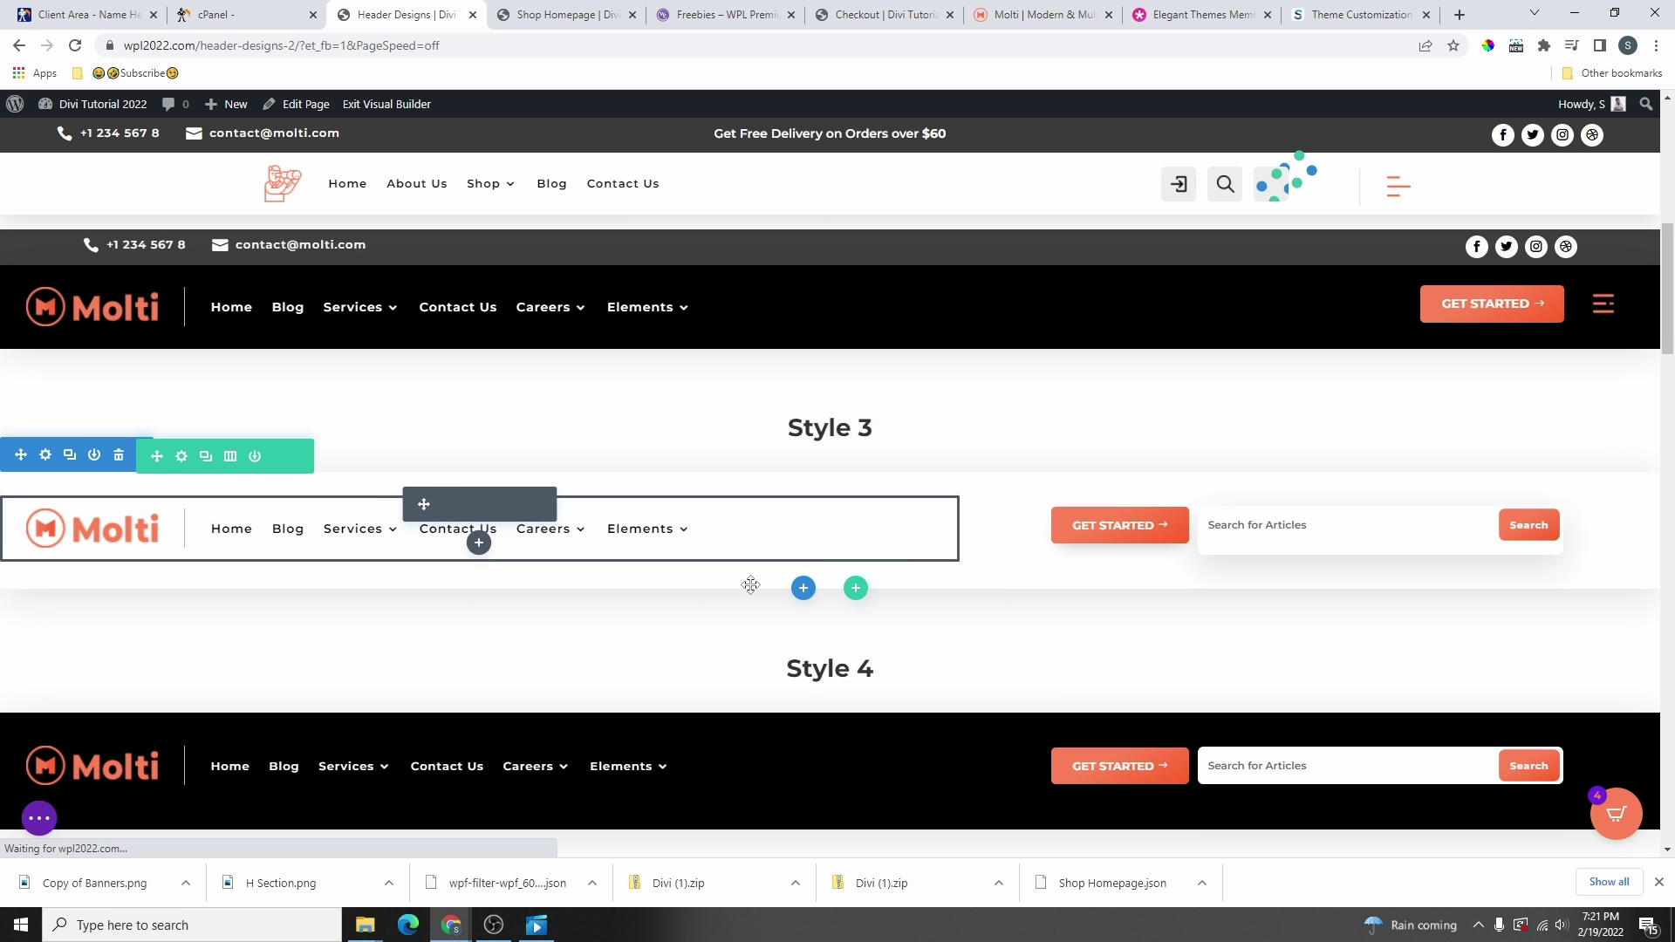
{"action": "scroll", "coordinate": [894, 591], "scroll_direction": "down", "scroll_amount": 2}
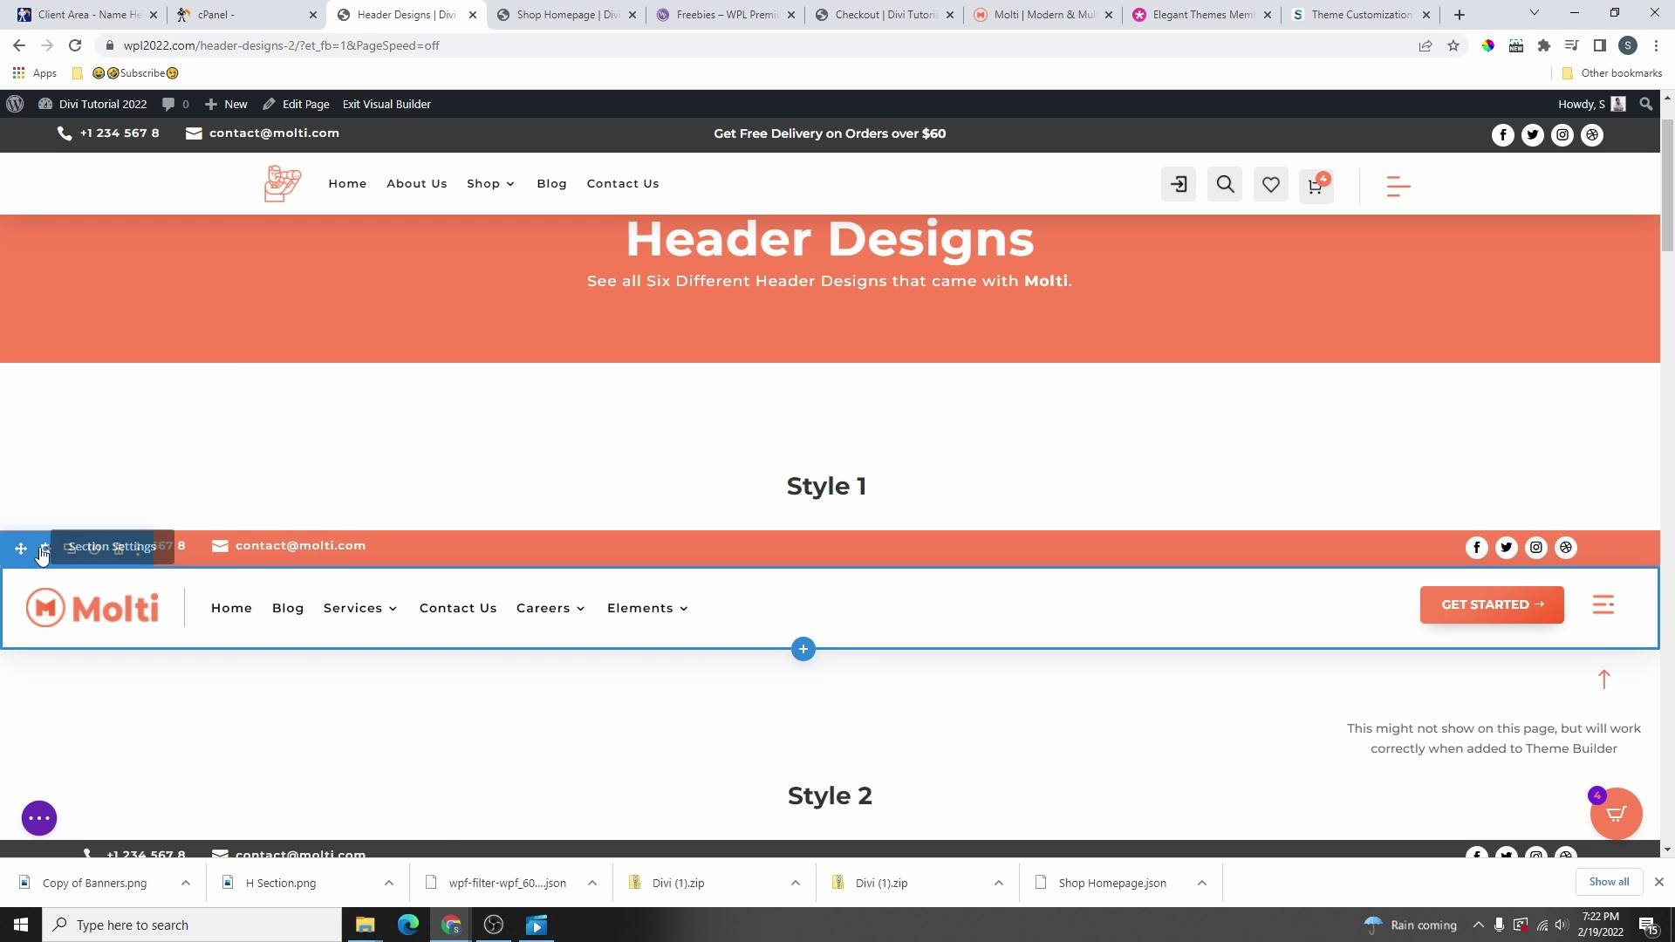
- Open the Divi Theme Builder from the WordPress dashboard and edit the Default Website Template's Global Header
{"action": "left_click", "coordinate": [616, 14]}
{"action": "left_click_drag", "start_coordinate": [616, 15], "coordinate": [375, 21]}
{"action": "mouse_move", "coordinate": [45, 848]}
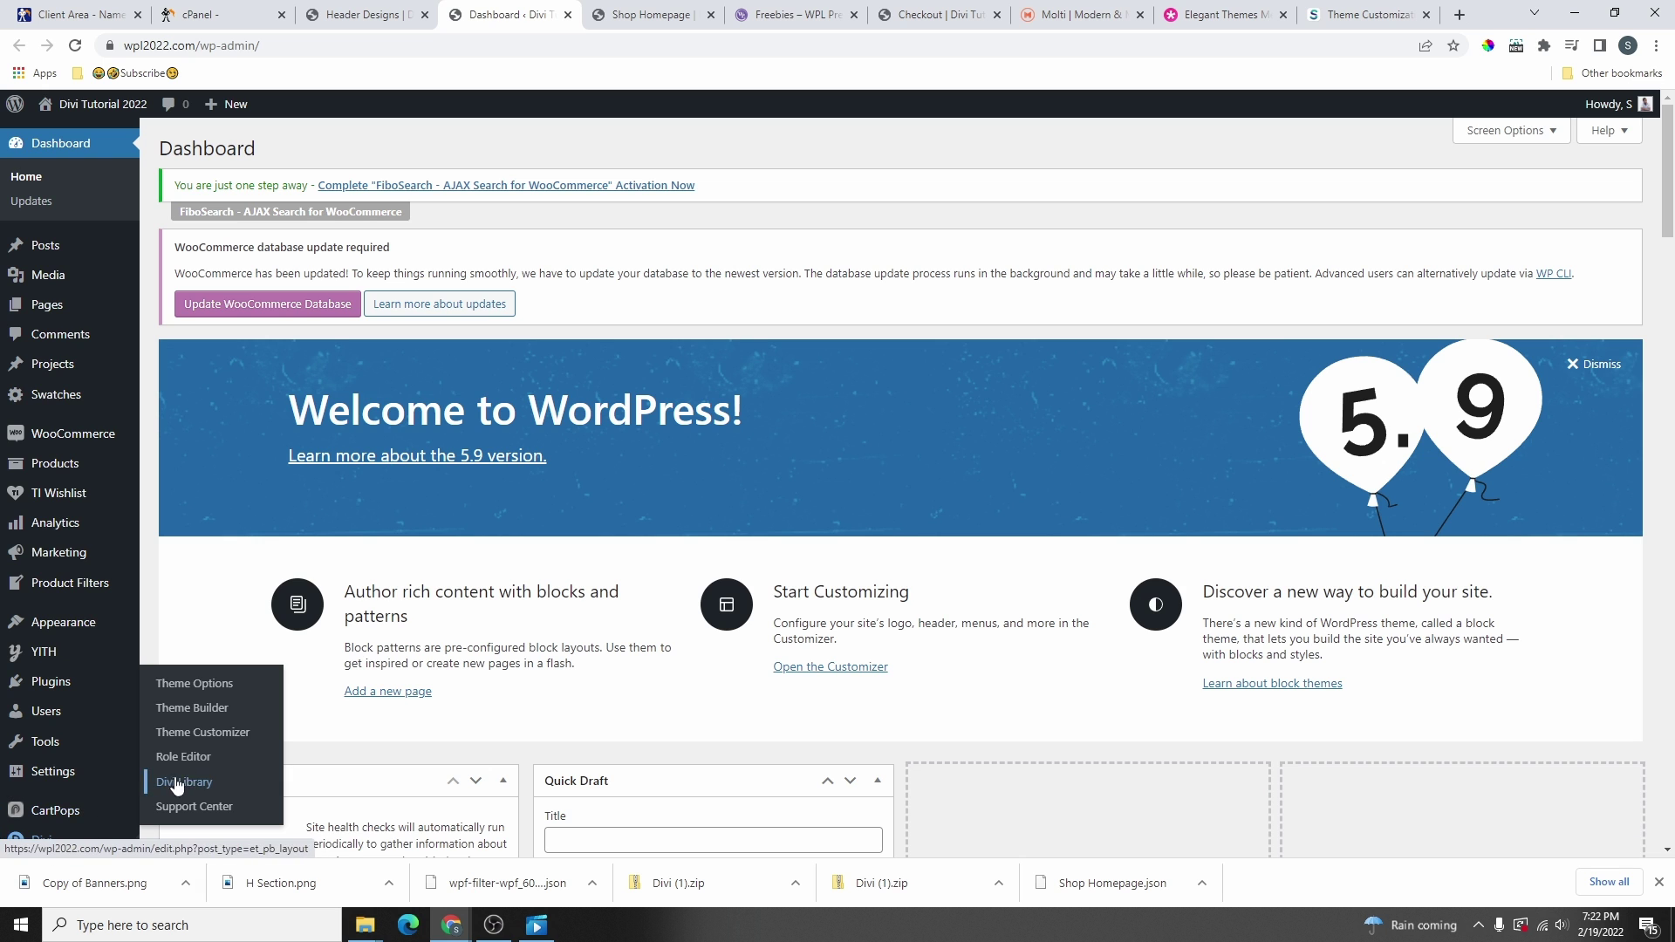
{"action": "left_click", "coordinate": [194, 708]}
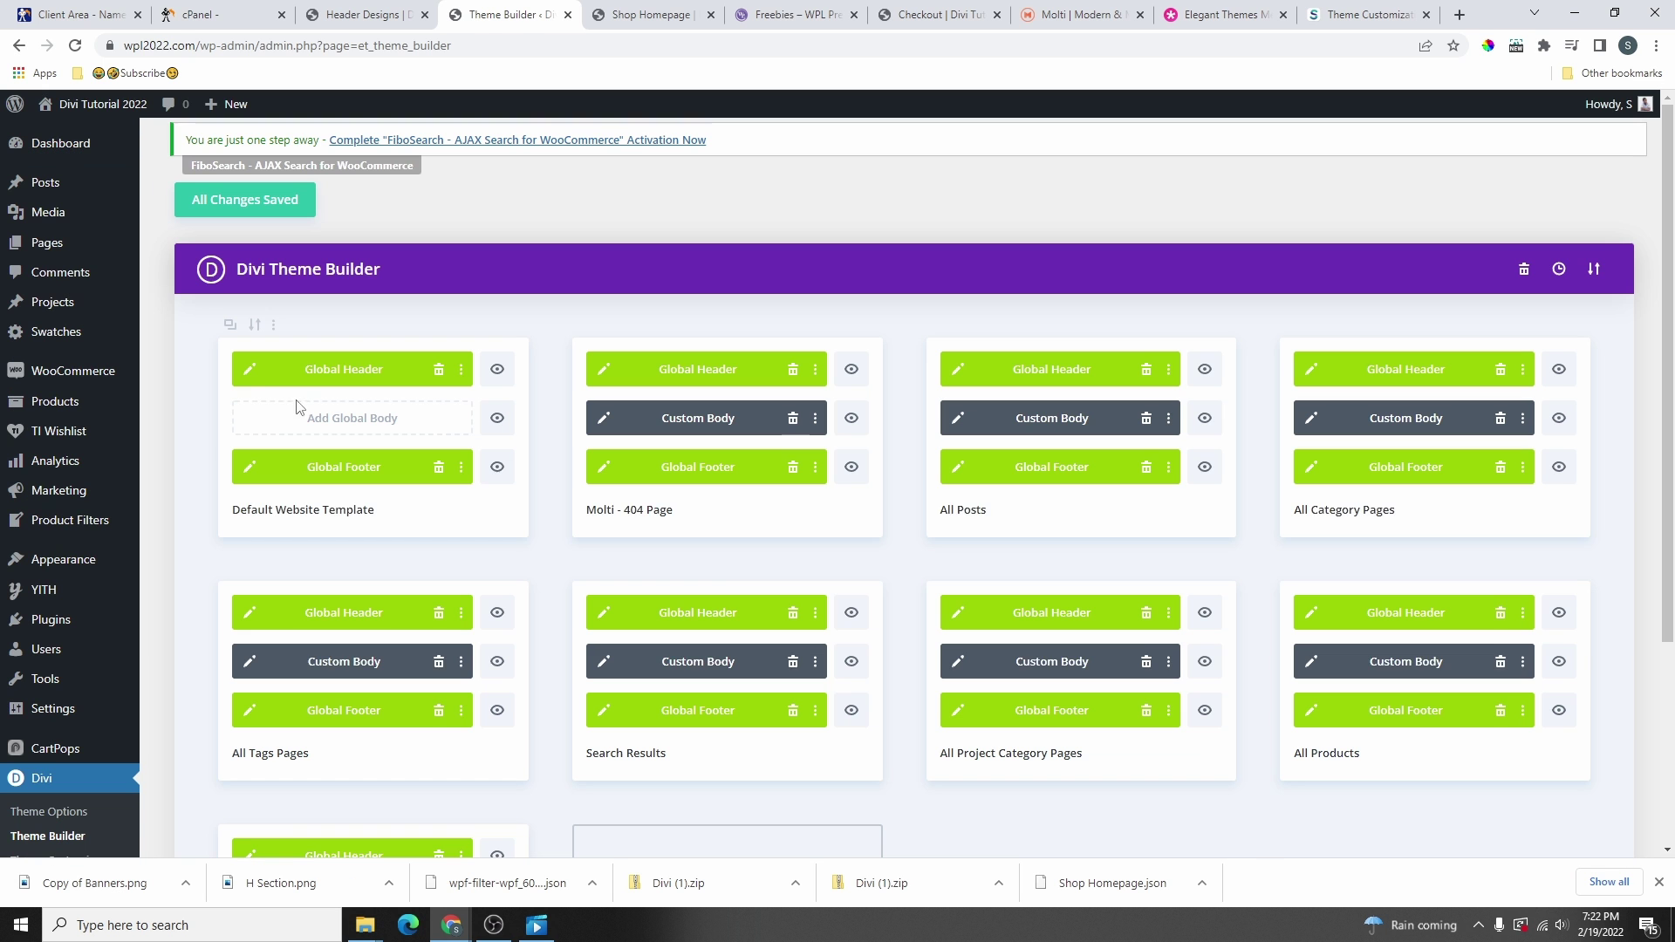
{"action": "left_click", "coordinate": [249, 375]}
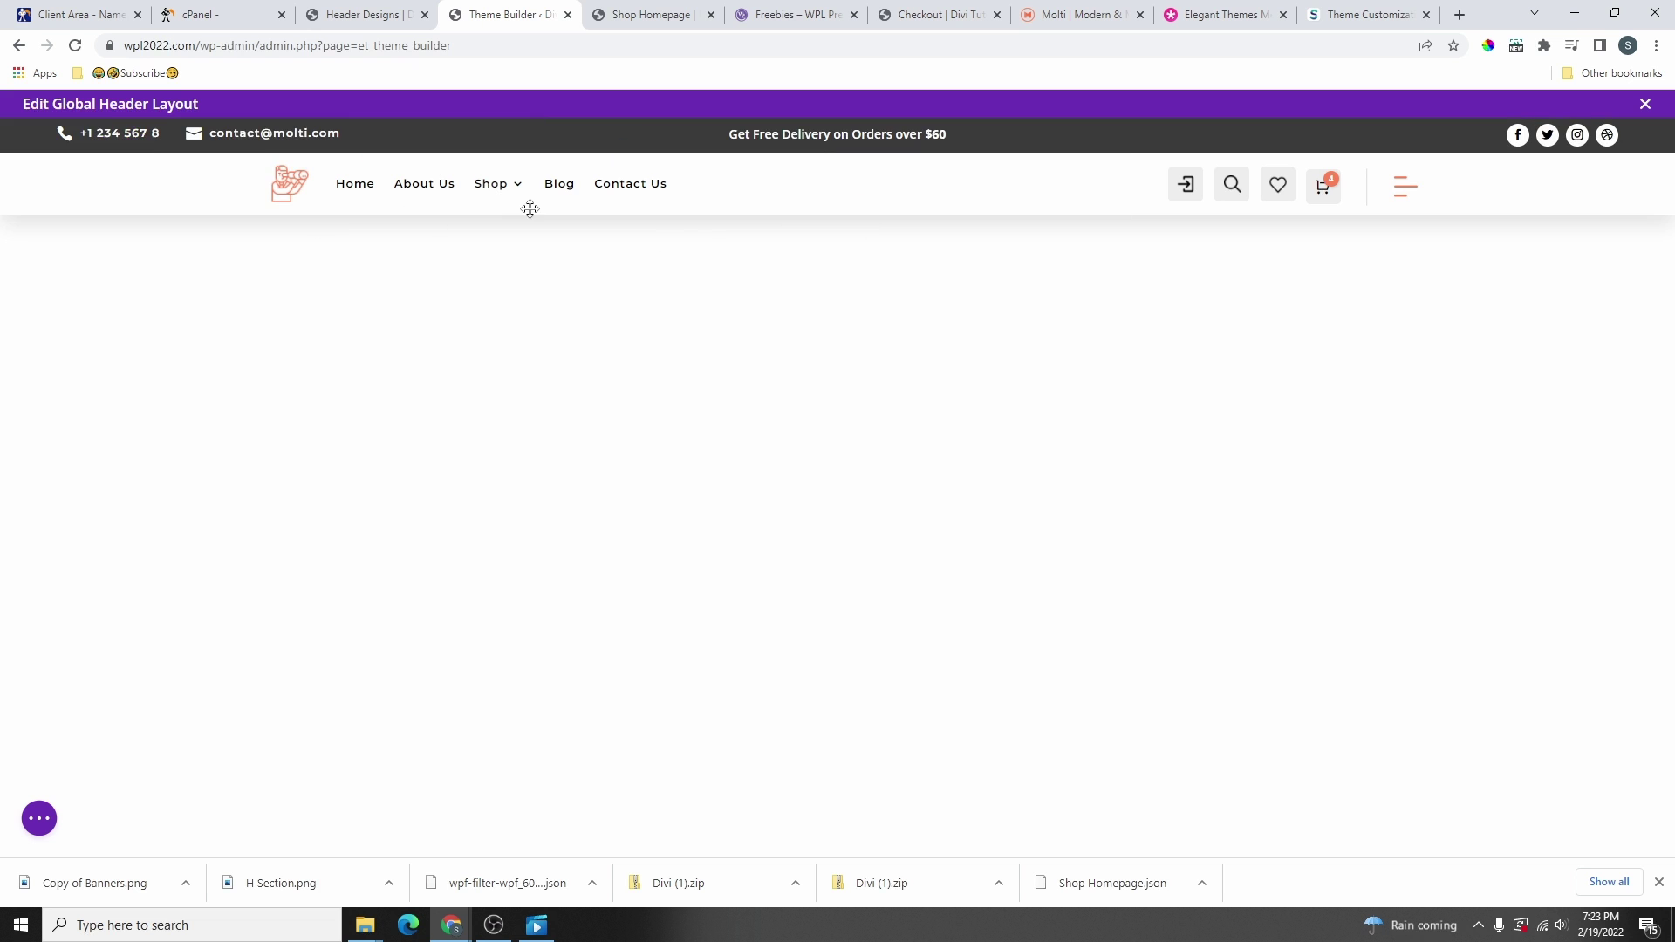
- Compare the Shop Homepage's expanded header panel with the Molti - Dropdown 2 section in the Global Header's wireframe view
{"action": "left_click", "coordinate": [611, 17]}
{"action": "left_click", "coordinate": [1399, 186]}
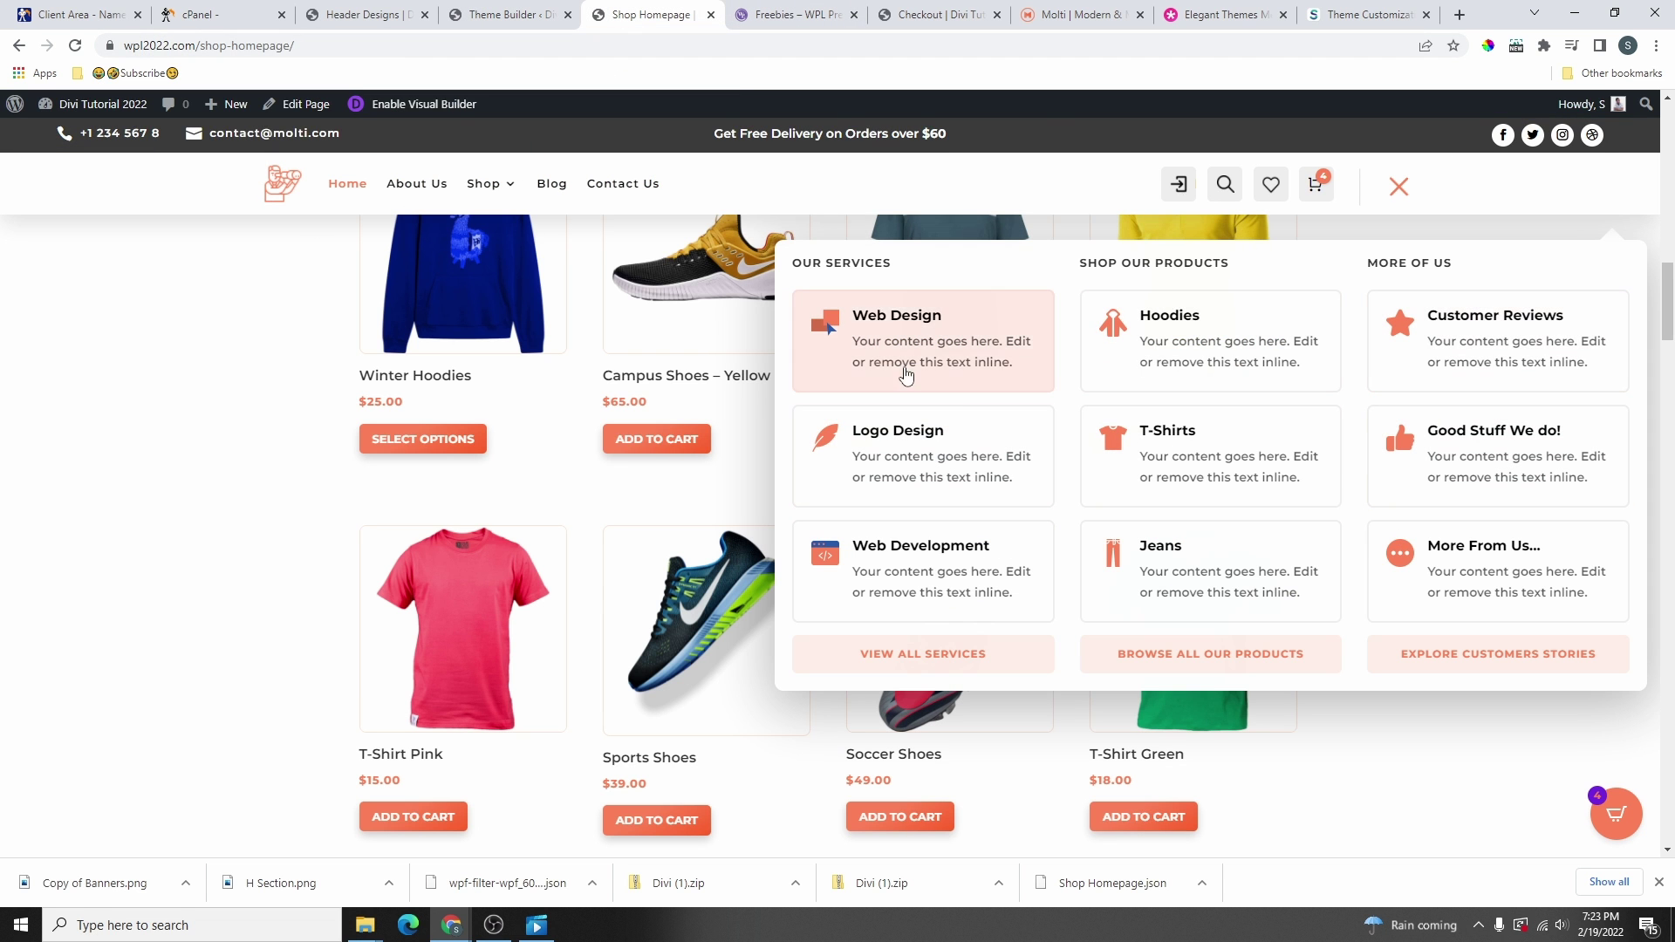
{"action": "left_click", "coordinate": [498, 16]}
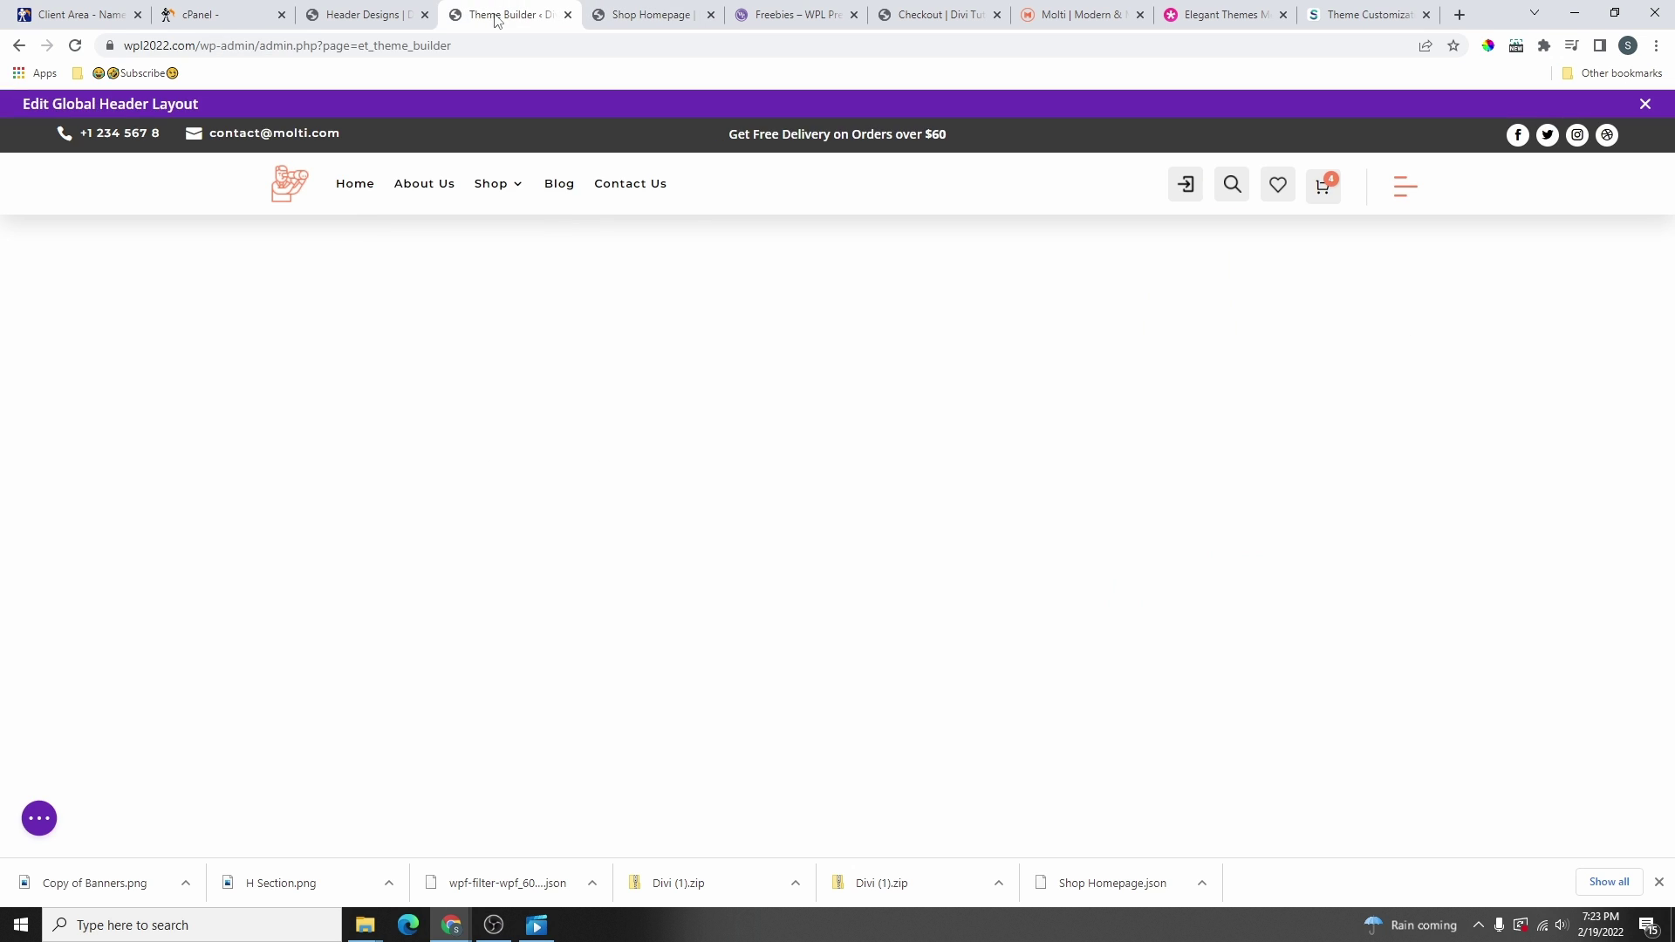
{"action": "left_click", "coordinate": [40, 822]}
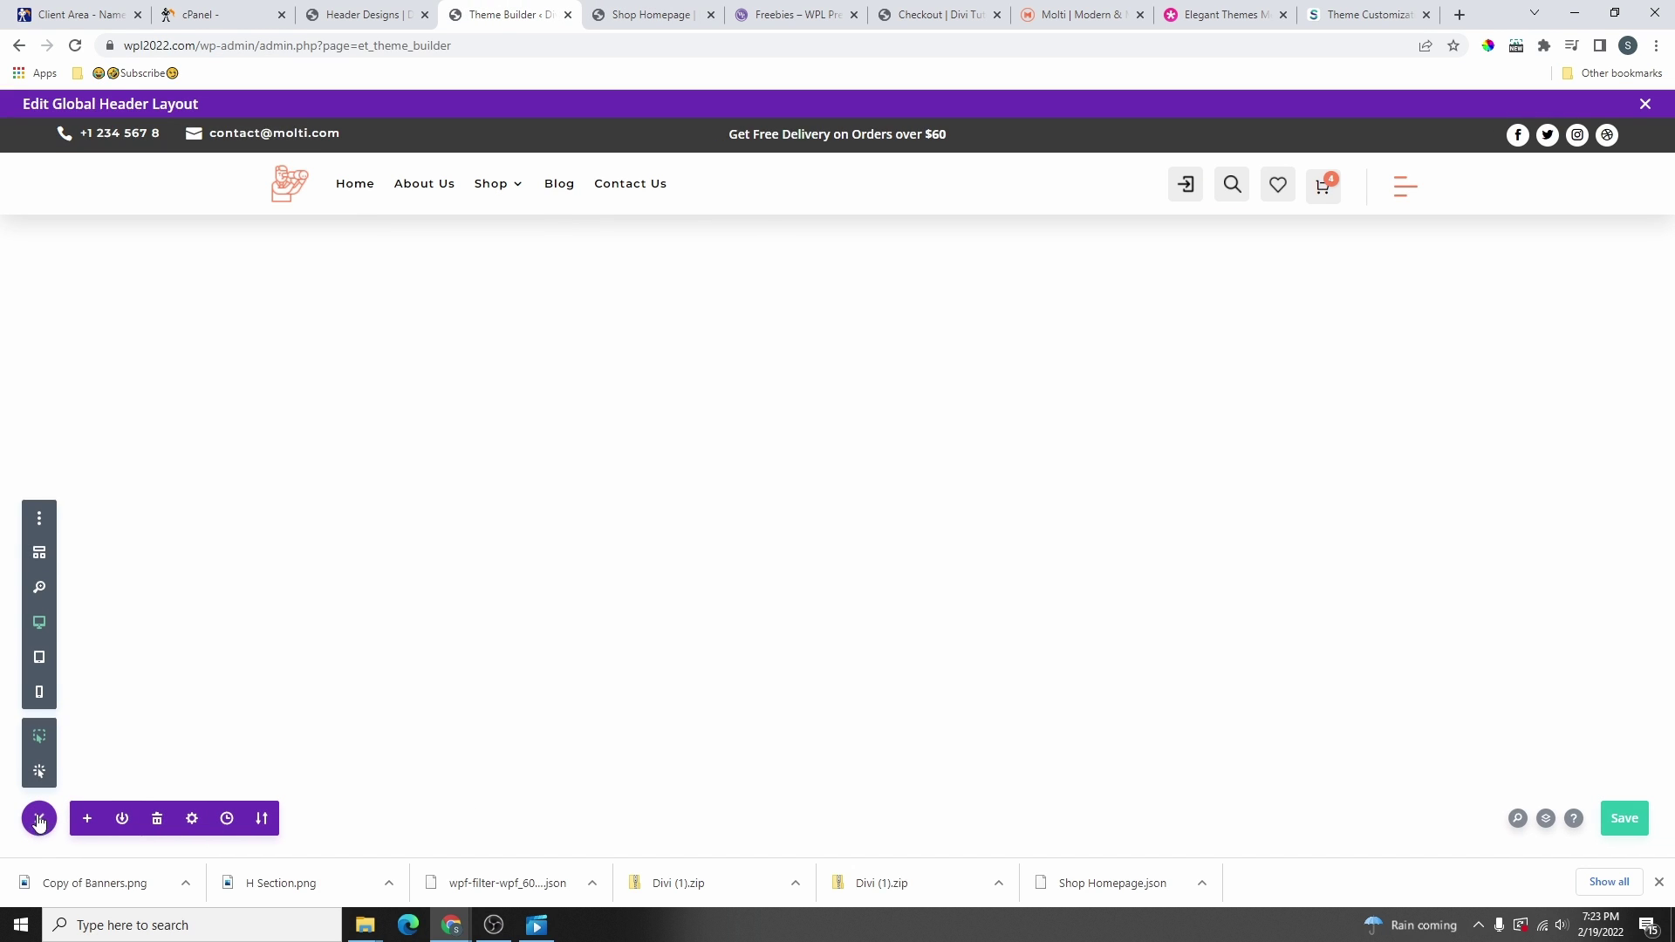
{"action": "left_click", "coordinate": [41, 556]}
{"action": "scroll", "coordinate": [1088, 615], "scroll_direction": "down", "scroll_amount": 6}
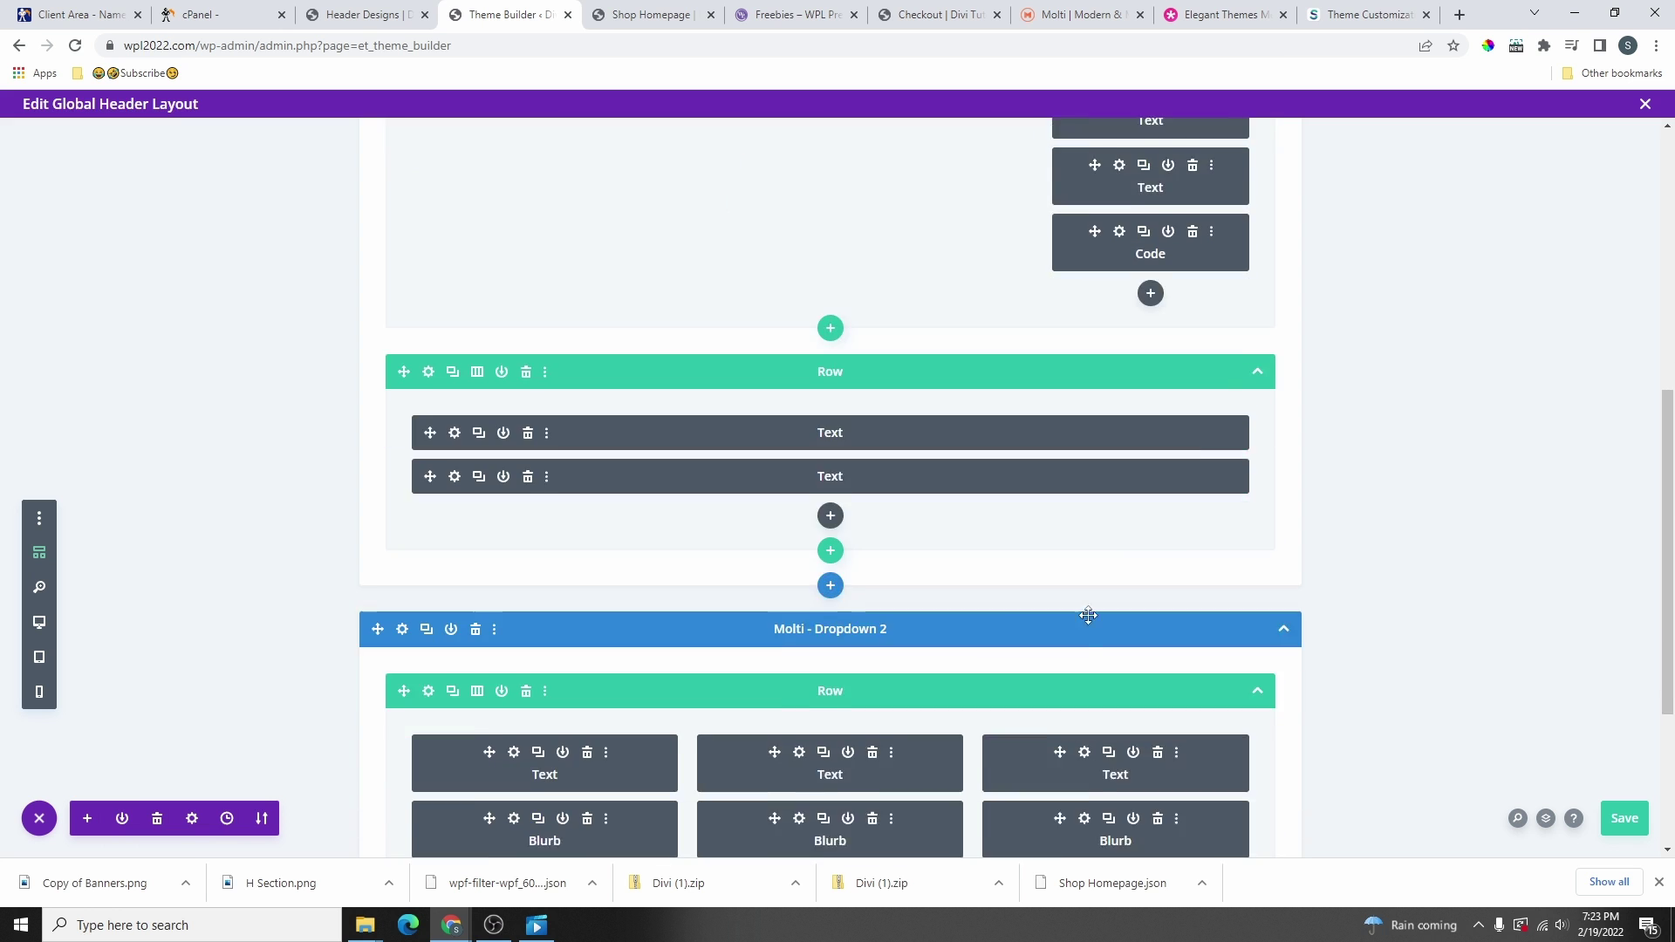
{"action": "scroll", "coordinate": [1088, 615], "scroll_direction": "down", "scroll_amount": 3}
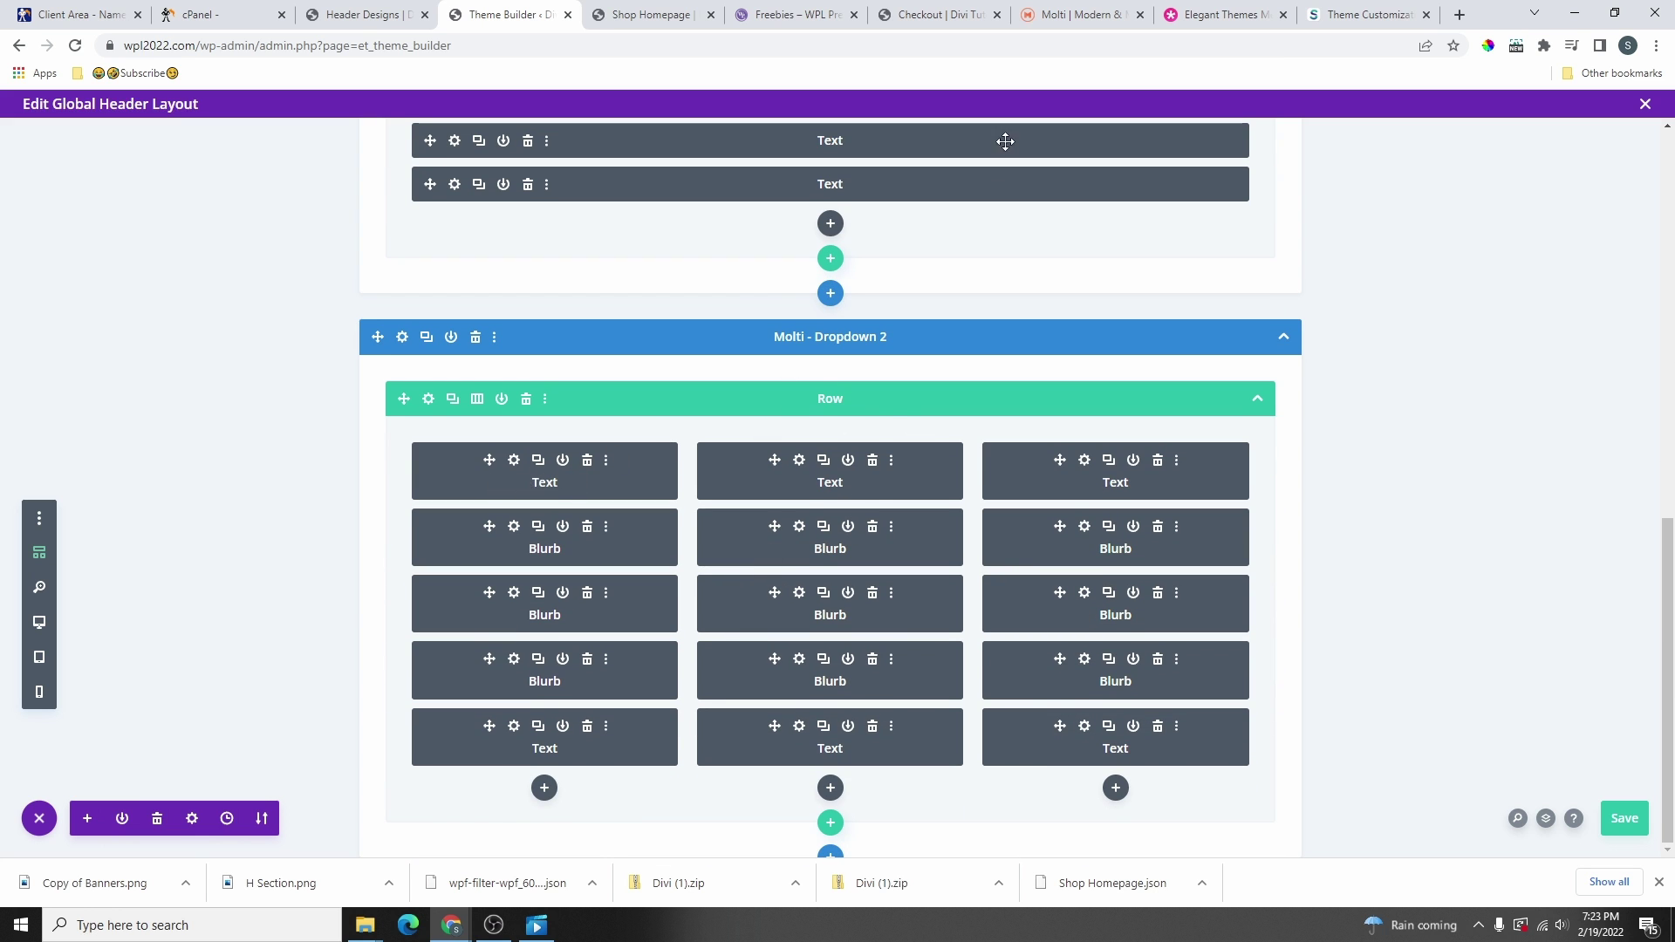
{"action": "left_click", "coordinate": [674, 17]}
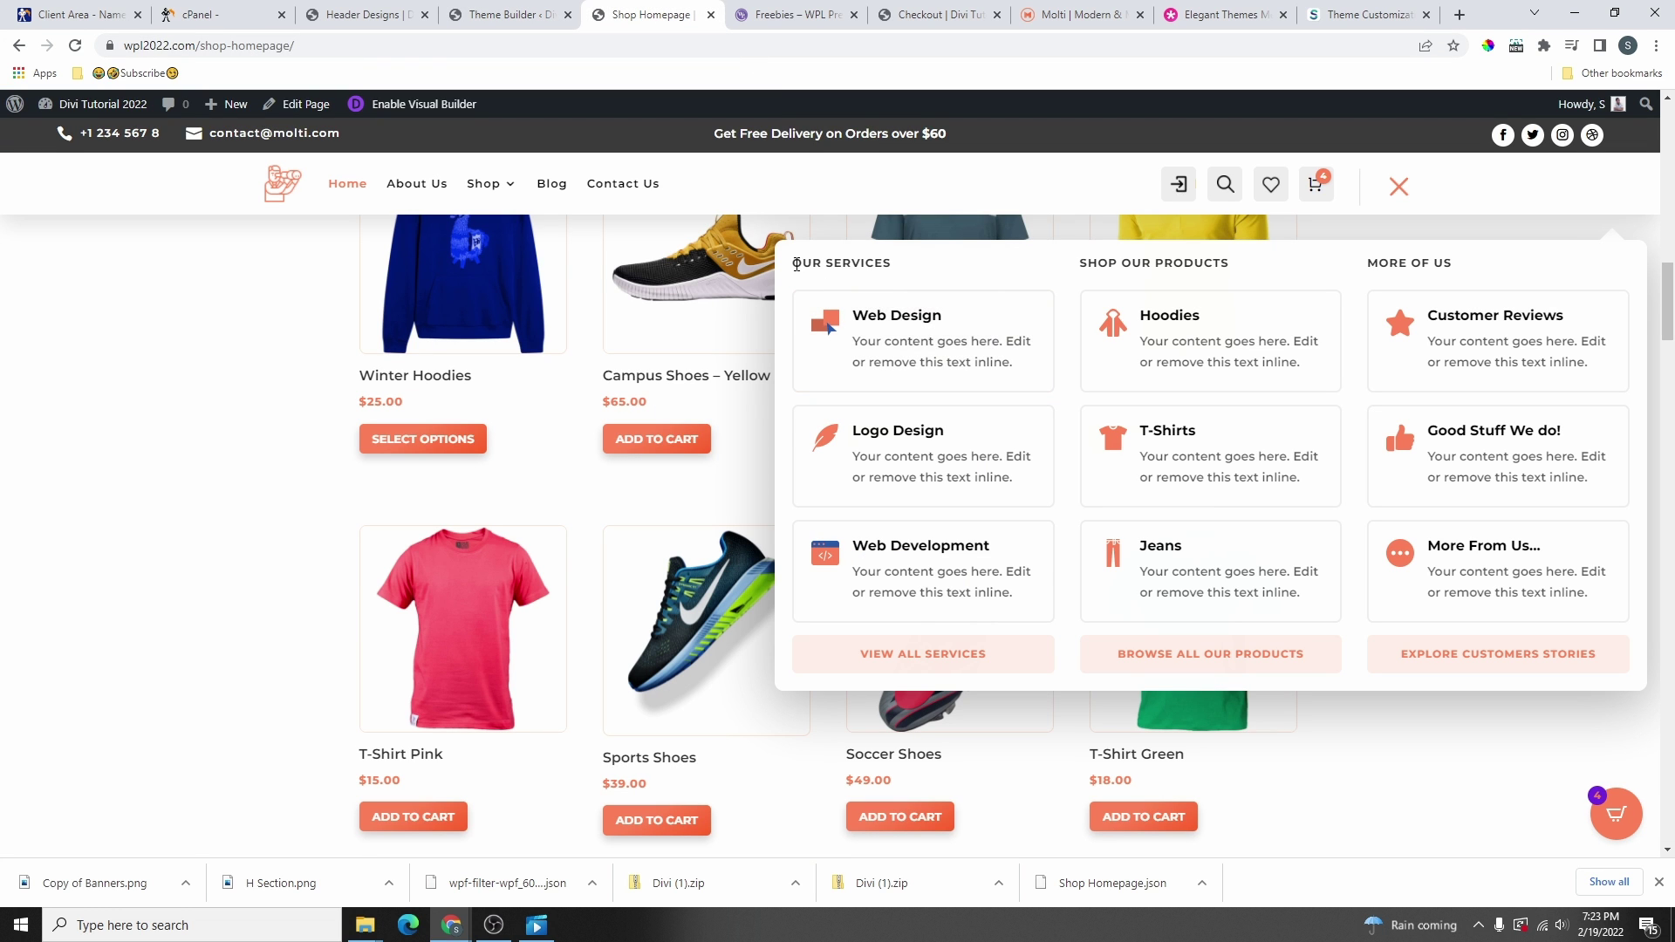
{"action": "left_click_drag", "start_coordinate": [794, 264], "coordinate": [907, 277]}
{"action": "left_click_drag", "start_coordinate": [1081, 263], "coordinate": [1266, 279]}
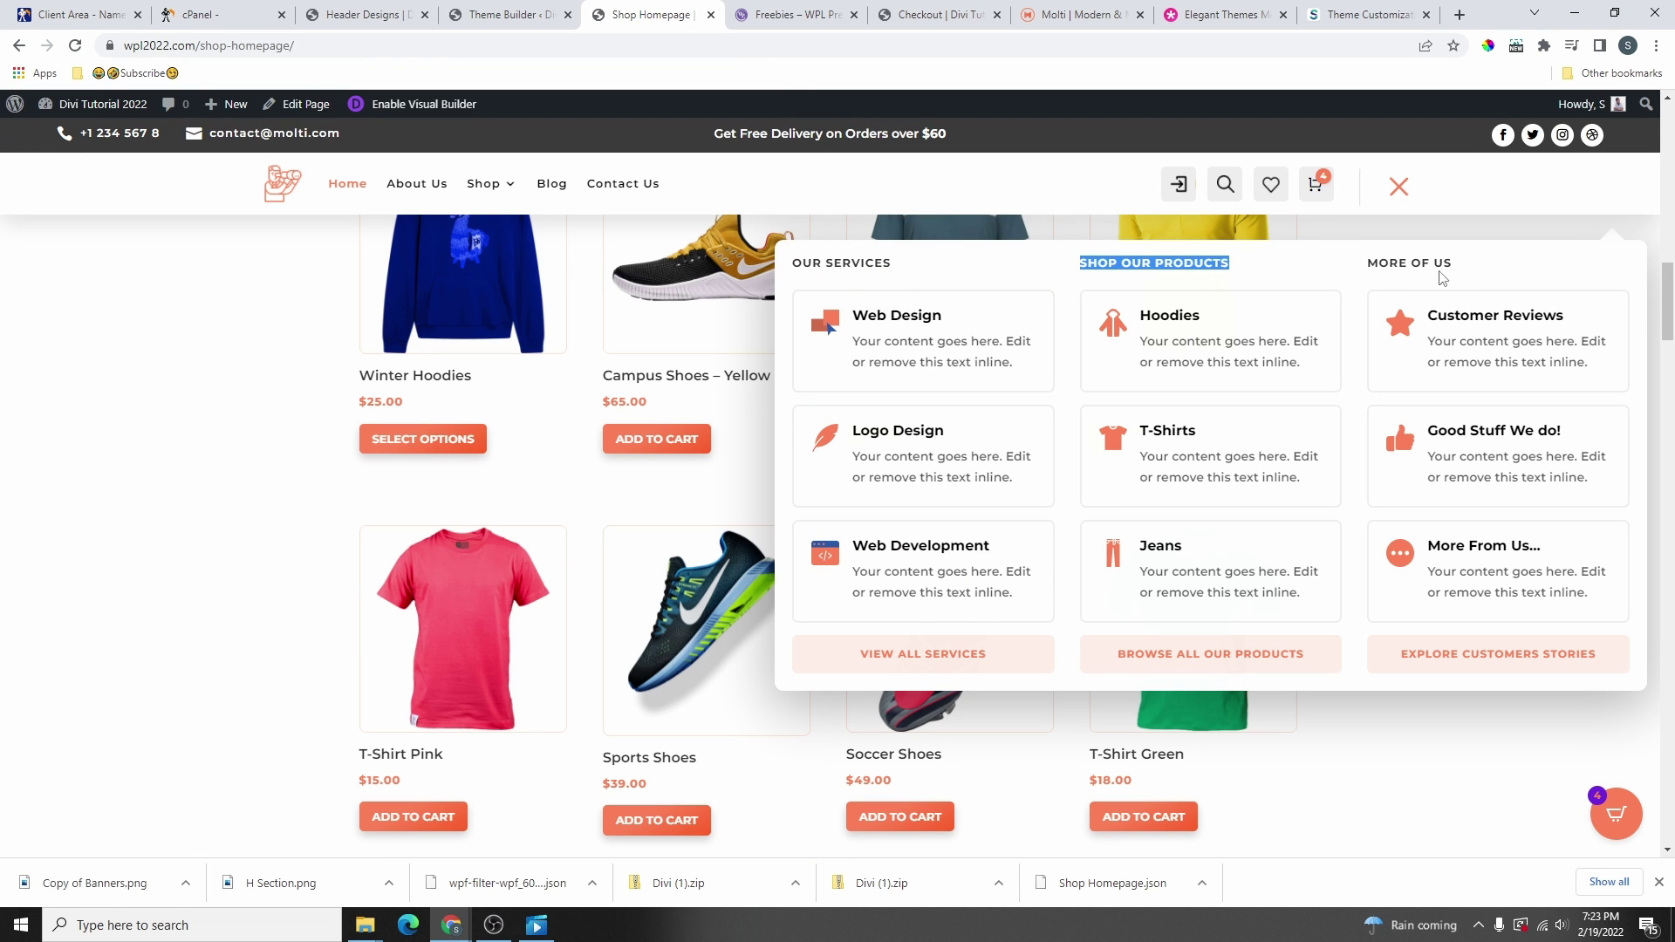
{"action": "left_click", "coordinate": [506, 14]}
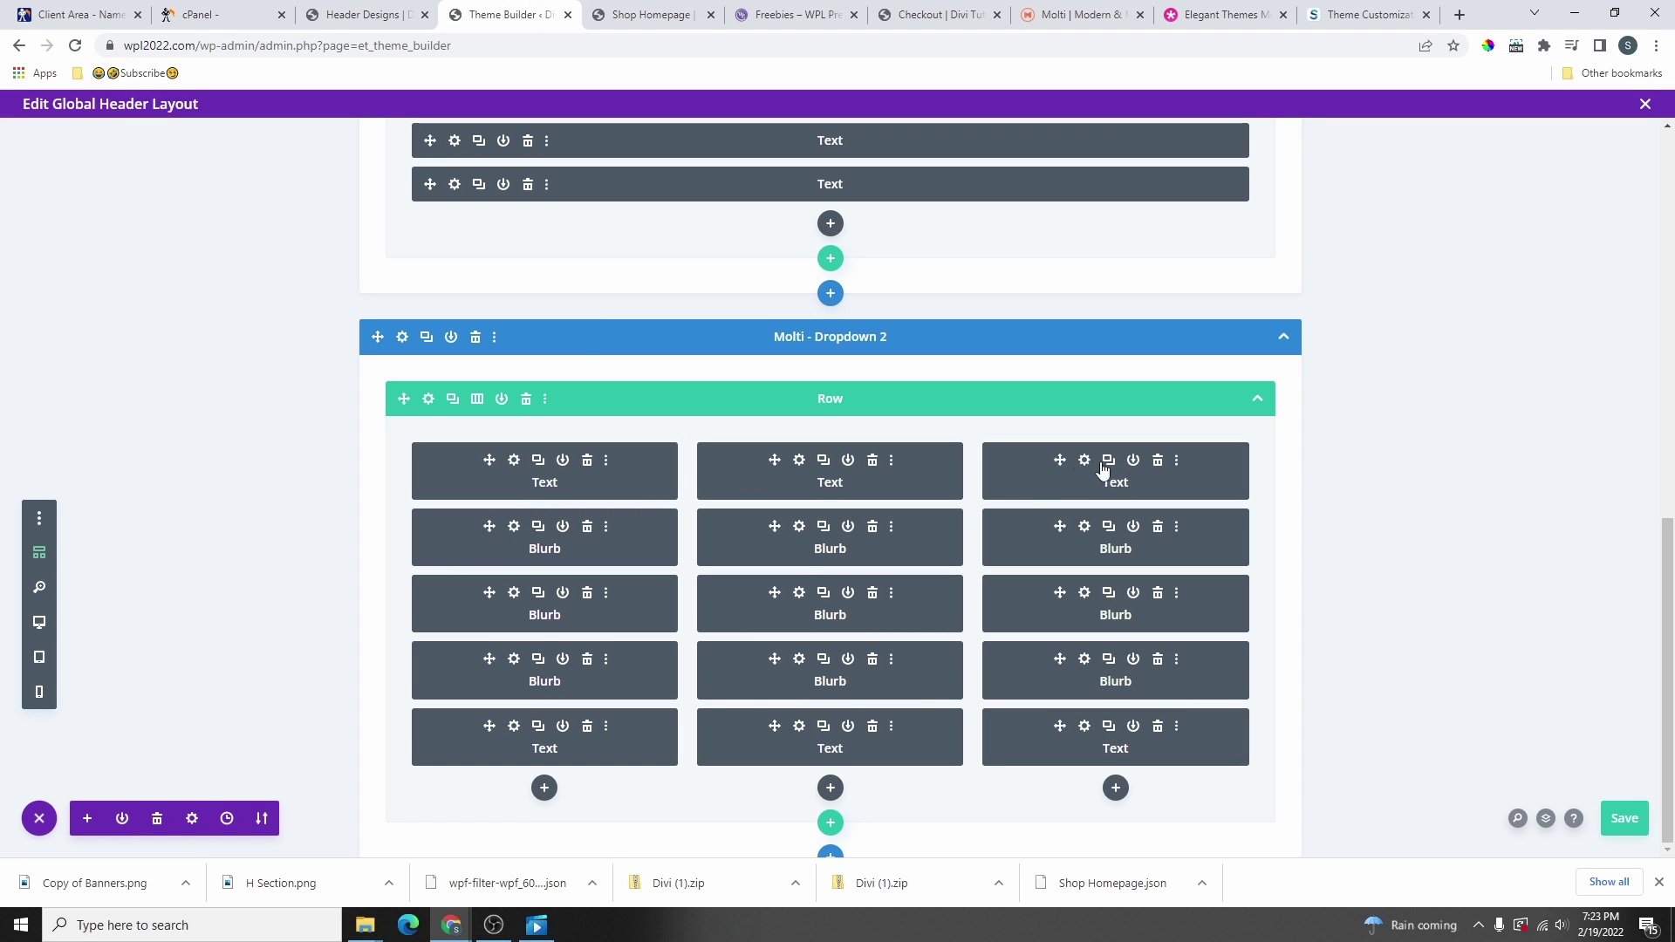
- Change the title of the first blurb in the first column of Molti - Dropdown 2 to "Sample"
{"action": "left_click", "coordinate": [514, 527]}
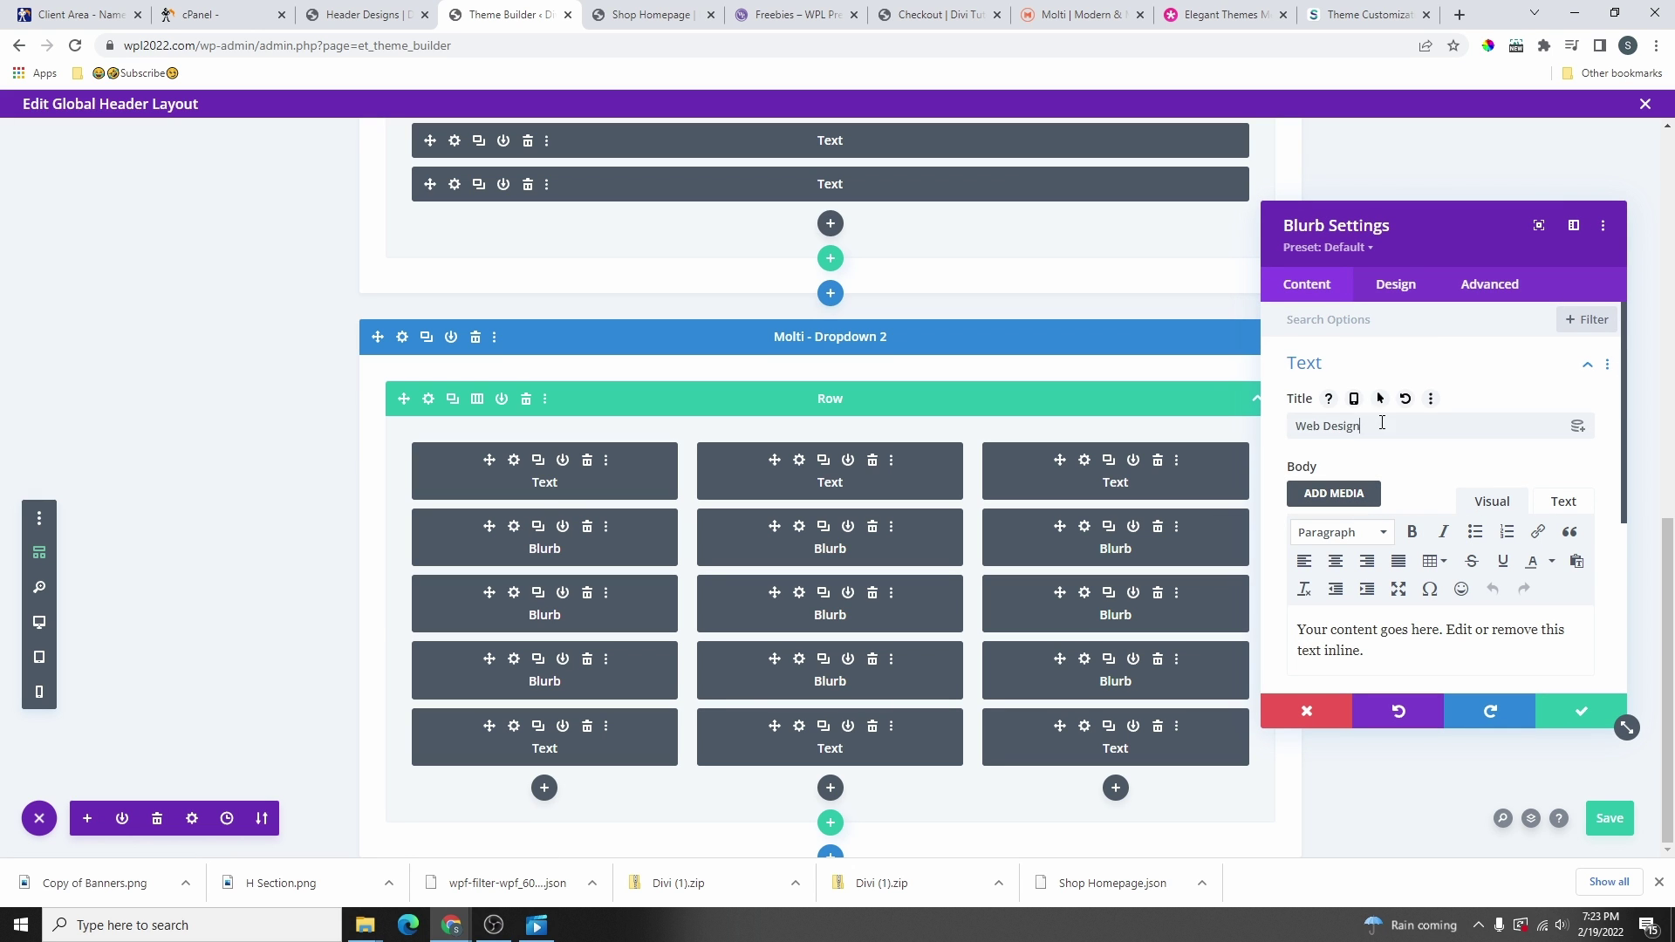
{"action": "left_click_drag", "start_coordinate": [1373, 427], "coordinate": [1298, 428]}
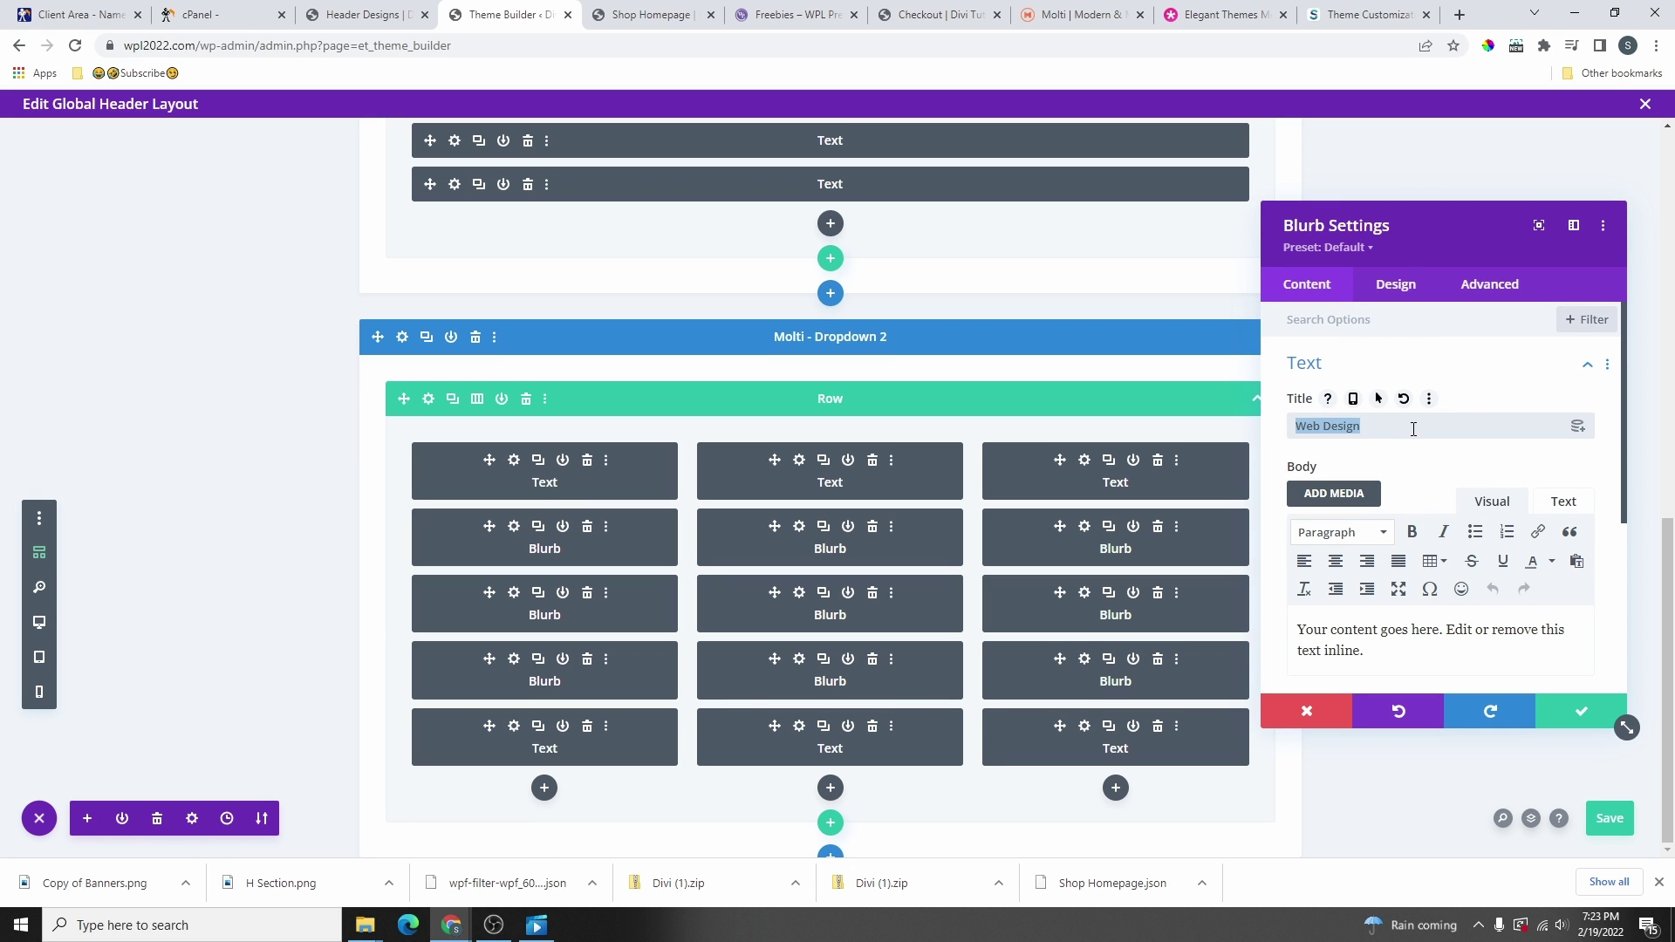
{"action": "type", "text": "Sample"}
- Color the Sample blurb's body text dark orange, save the header layout, and check the expanded header panel on the reloaded Shop Homepage
{"action": "left_click_drag", "start_coordinate": [1365, 651], "coordinate": [1297, 637]}
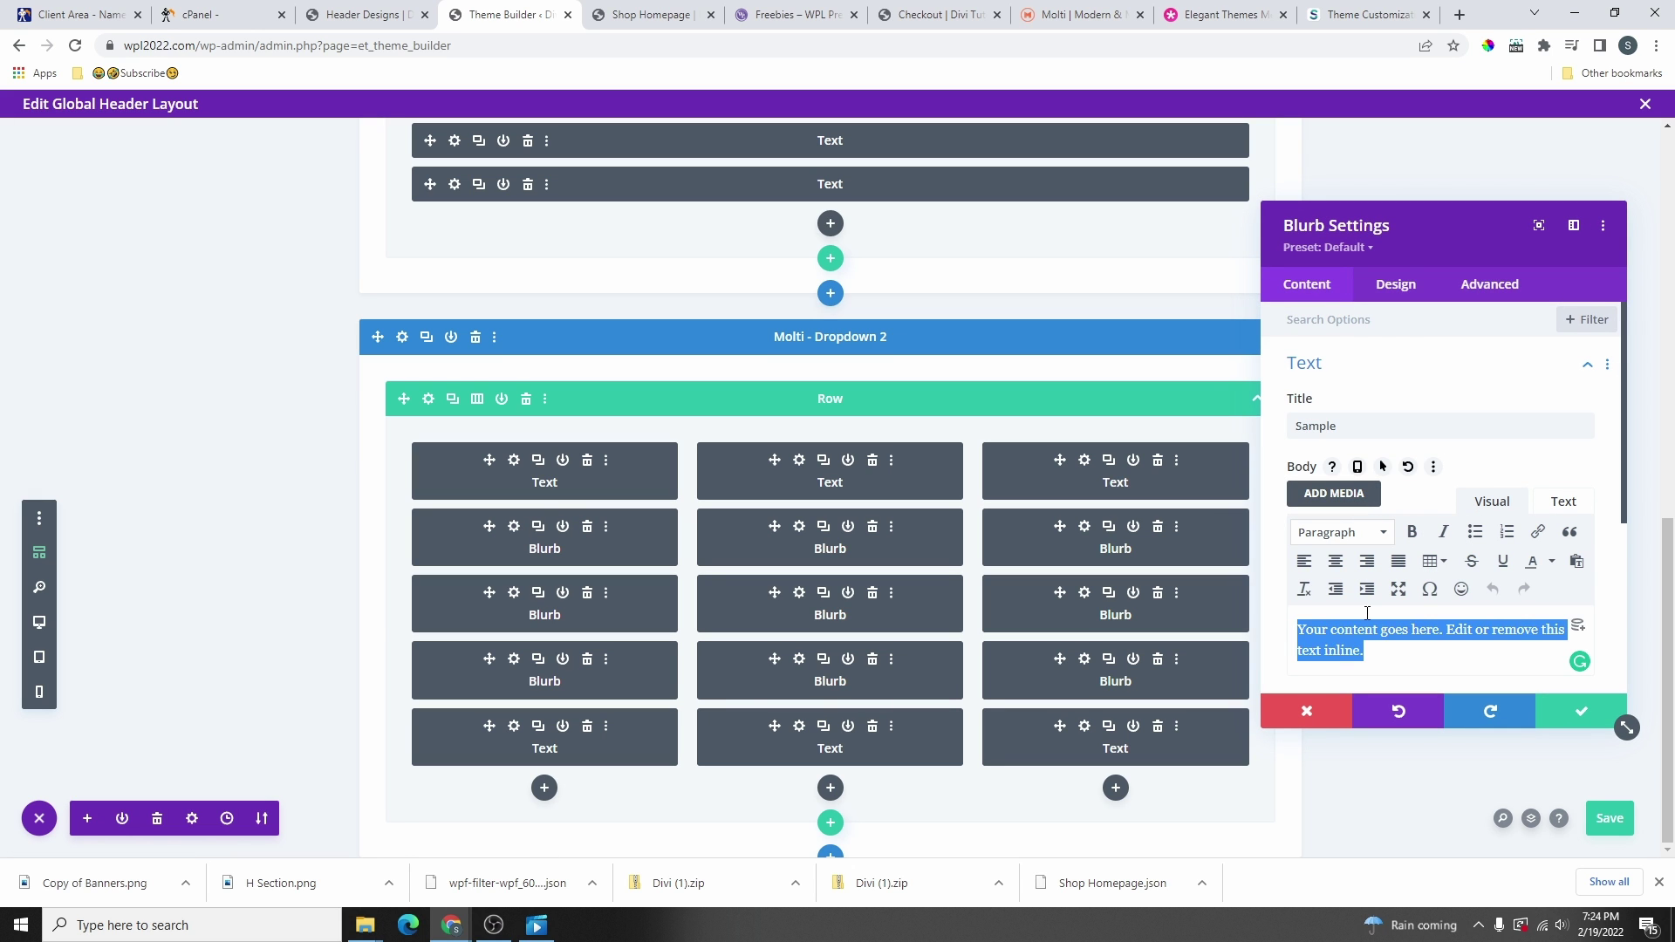
{"action": "left_click", "coordinate": [1552, 563]}
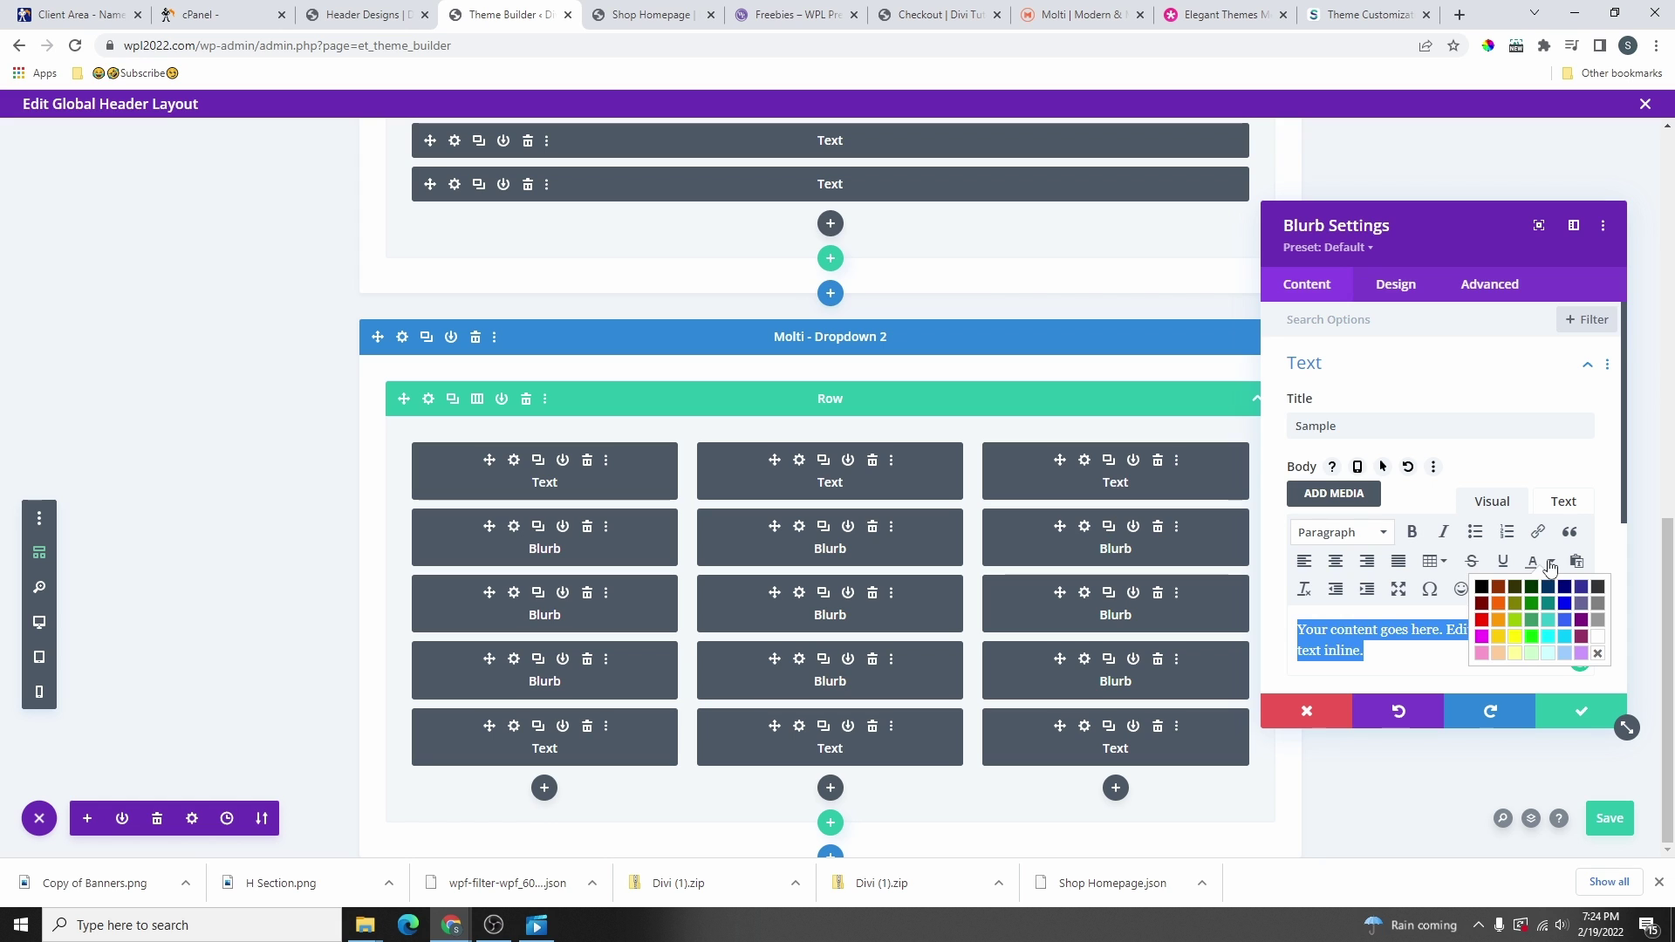
{"action": "left_click", "coordinate": [1501, 625]}
{"action": "left_click", "coordinate": [1552, 563]}
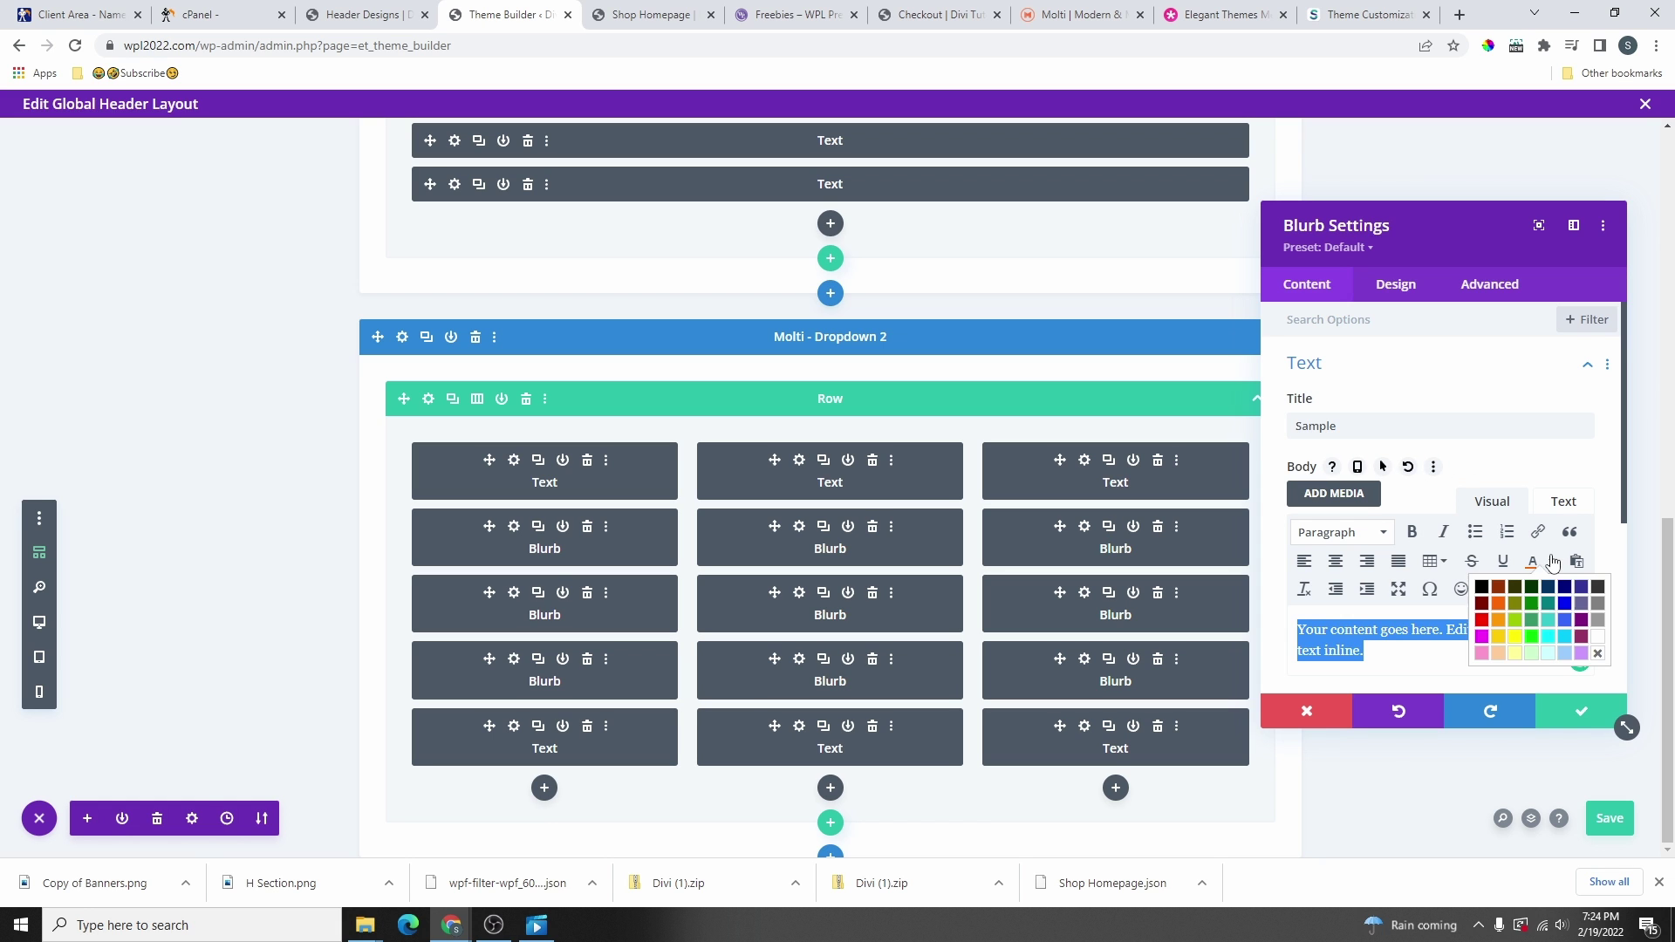
{"action": "left_click", "coordinate": [1496, 604]}
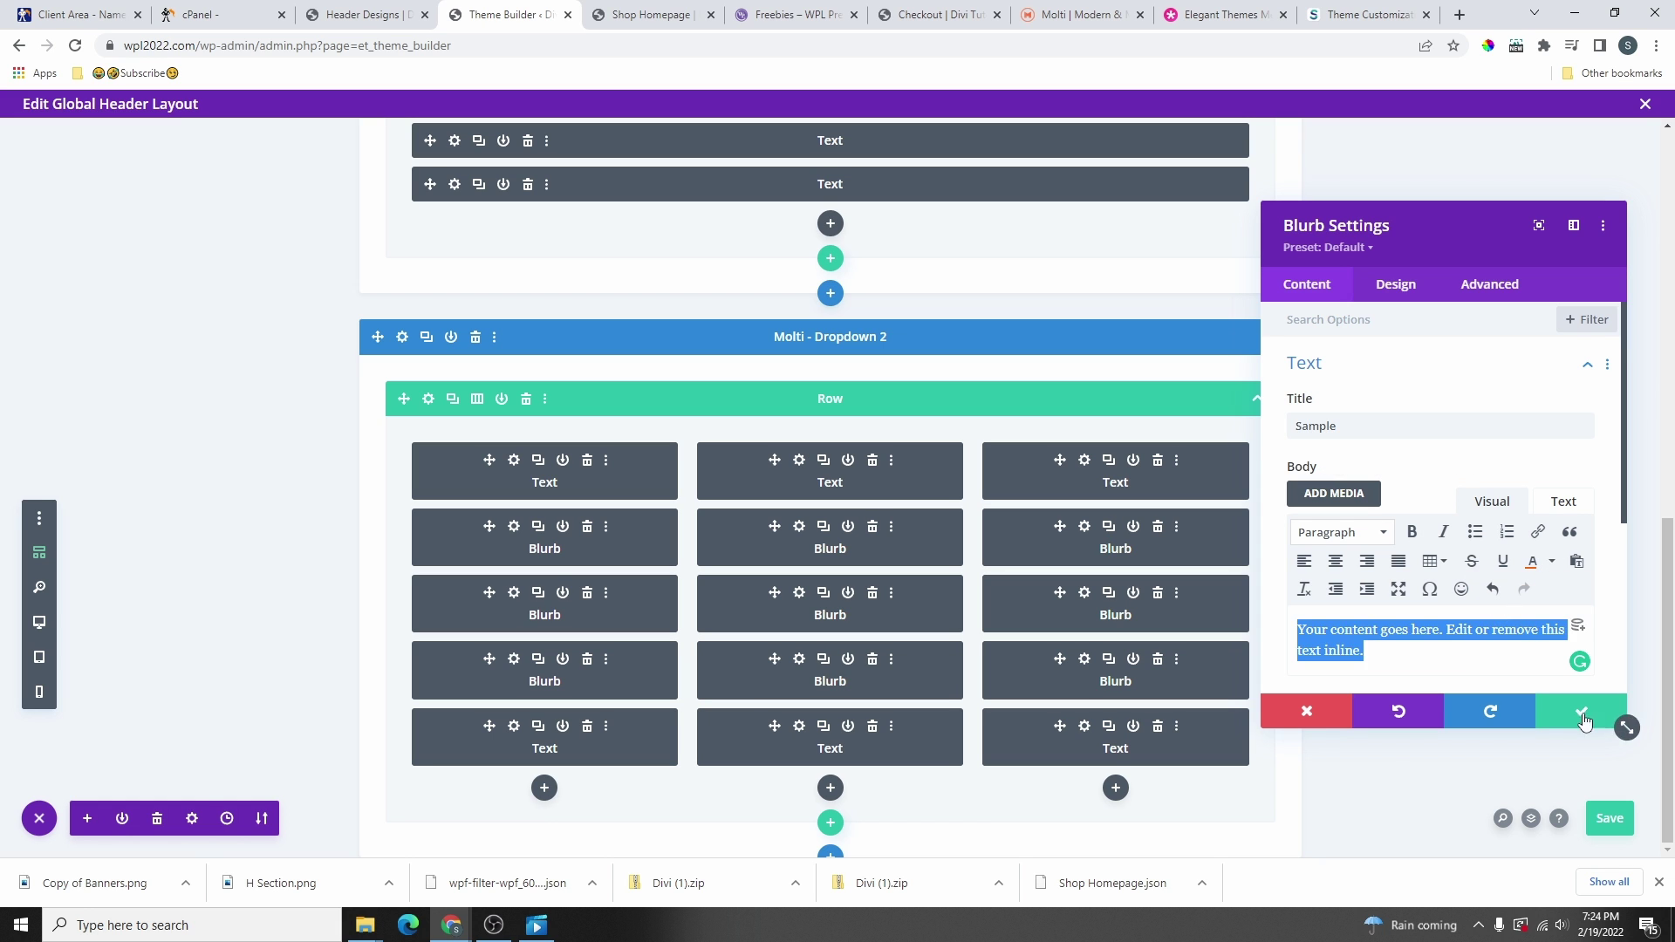
{"action": "left_click", "coordinate": [1613, 820]}
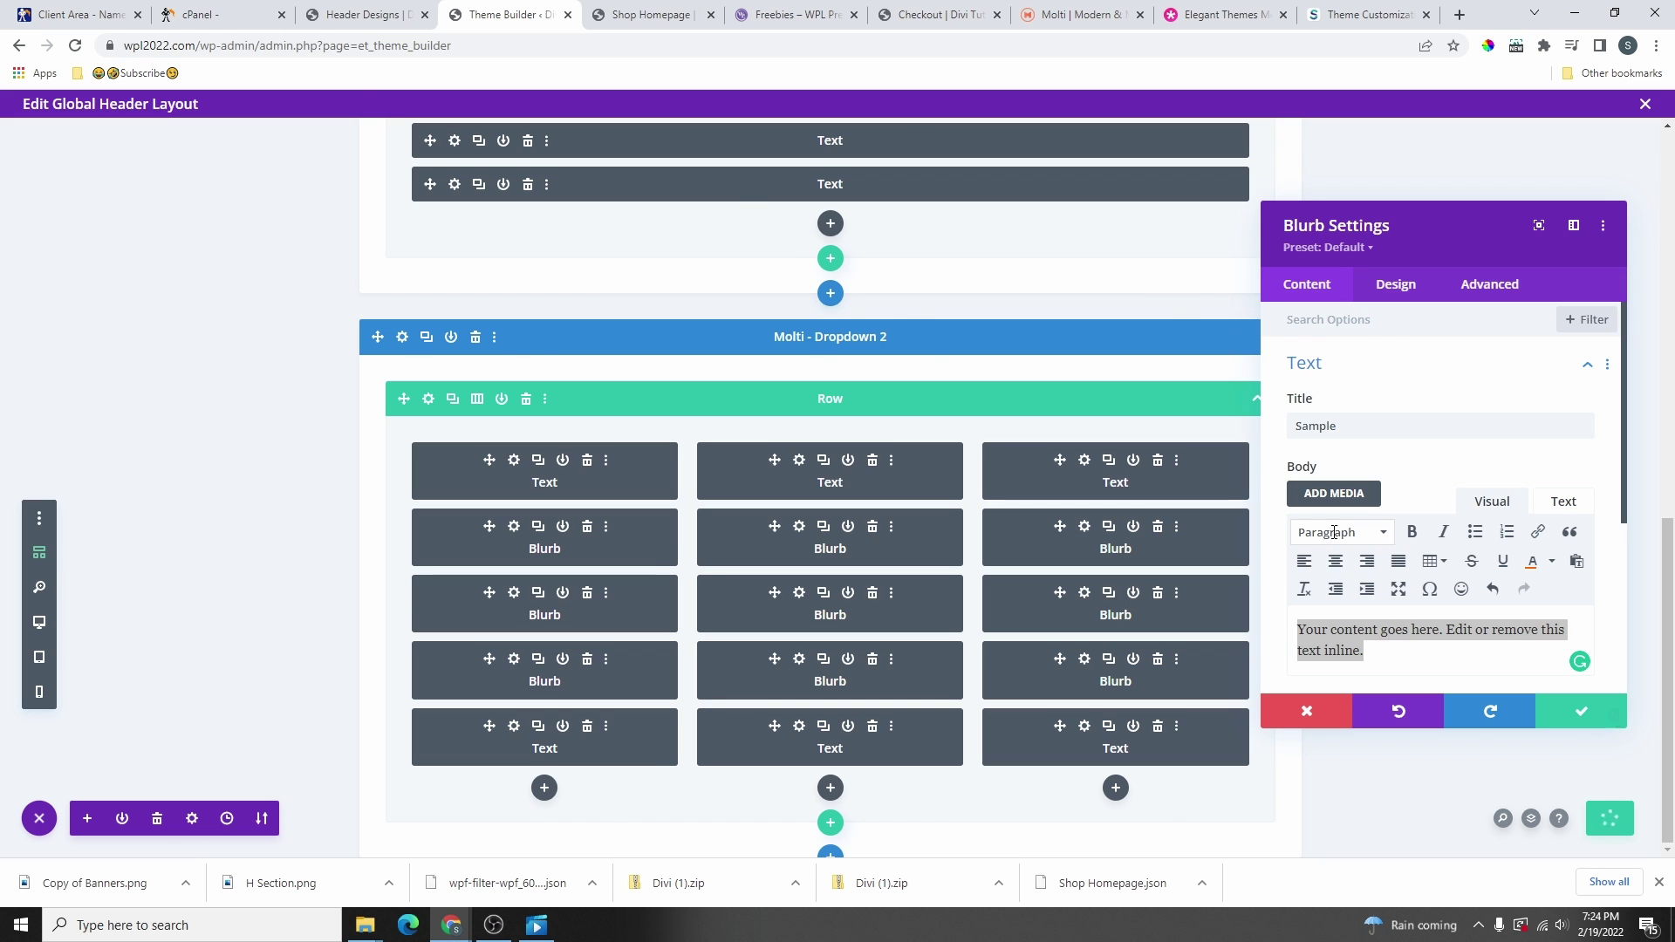
{"action": "key", "text": "ctrl+Tab"}
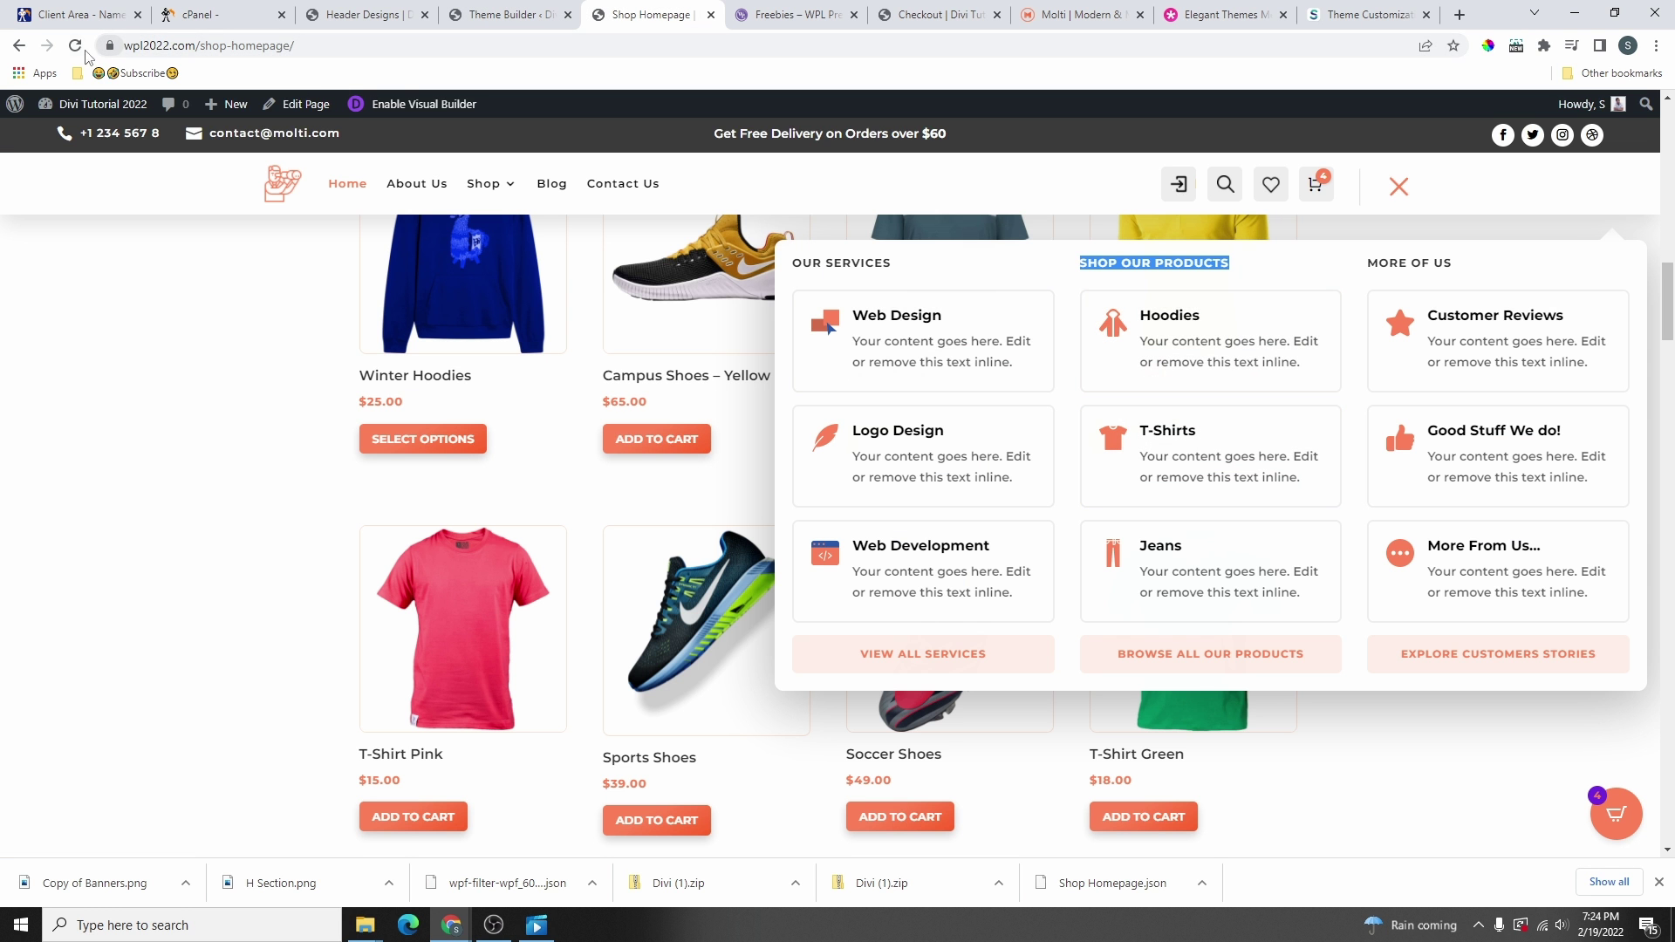
{"action": "left_click", "coordinate": [1400, 193]}
{"action": "left_click", "coordinate": [1396, 194]}
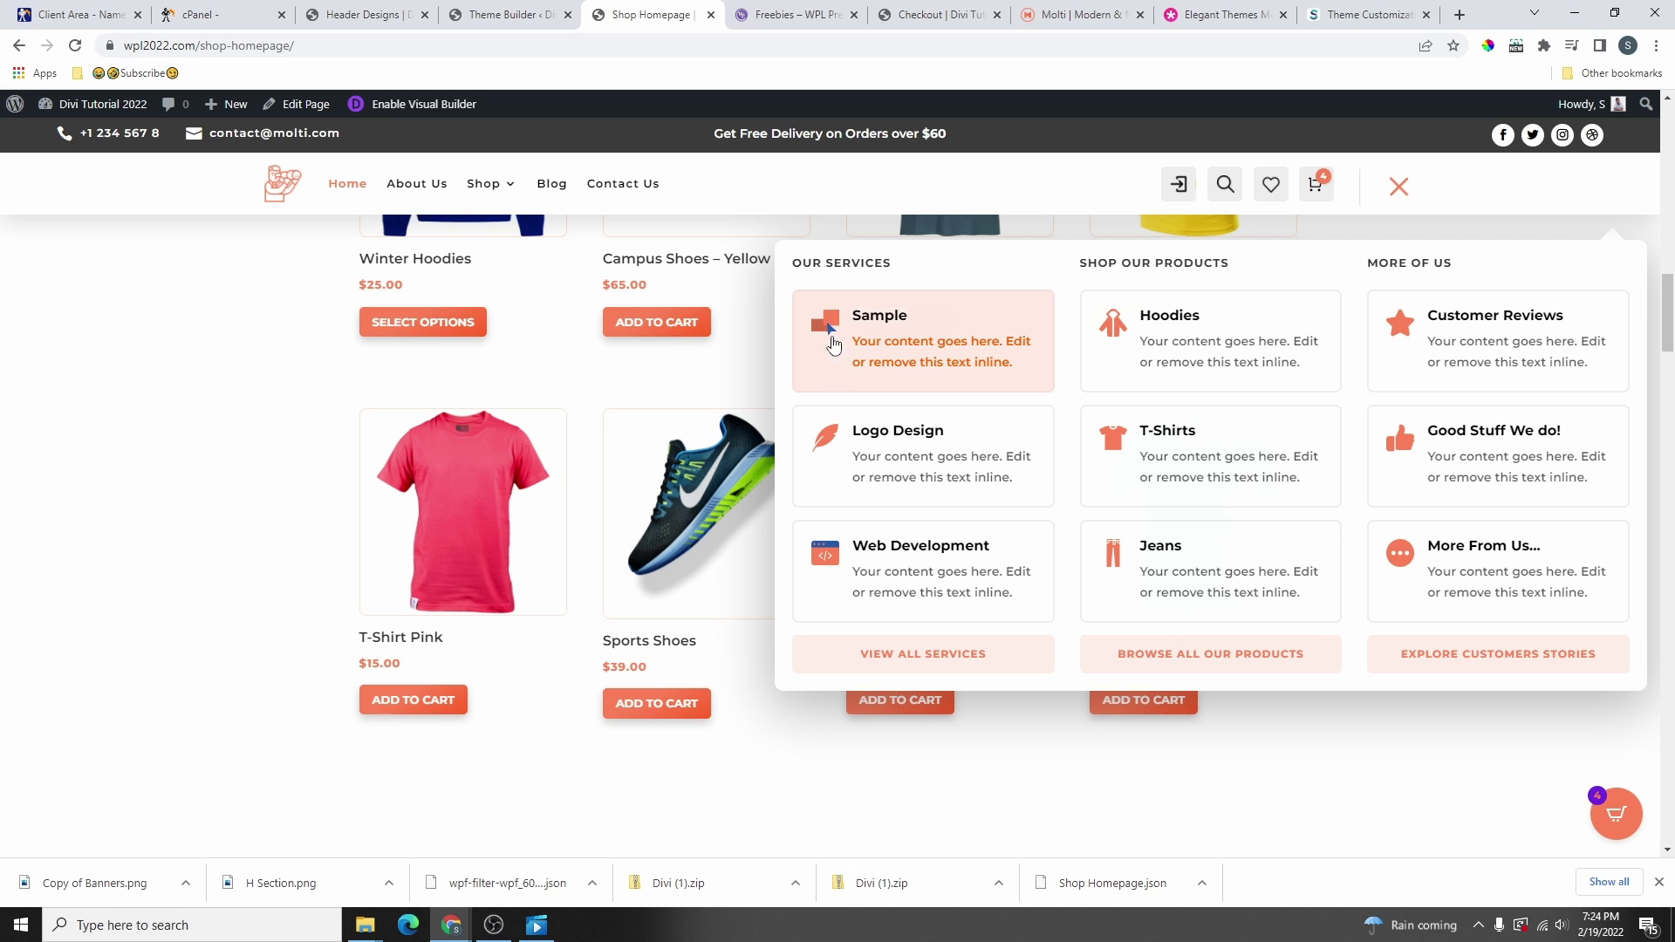
- Replace the Sample blurb's image with Address.png from the media library, and save the header layout to check the icon on the Shop Homepage
{"action": "left_click", "coordinate": [519, 17]}
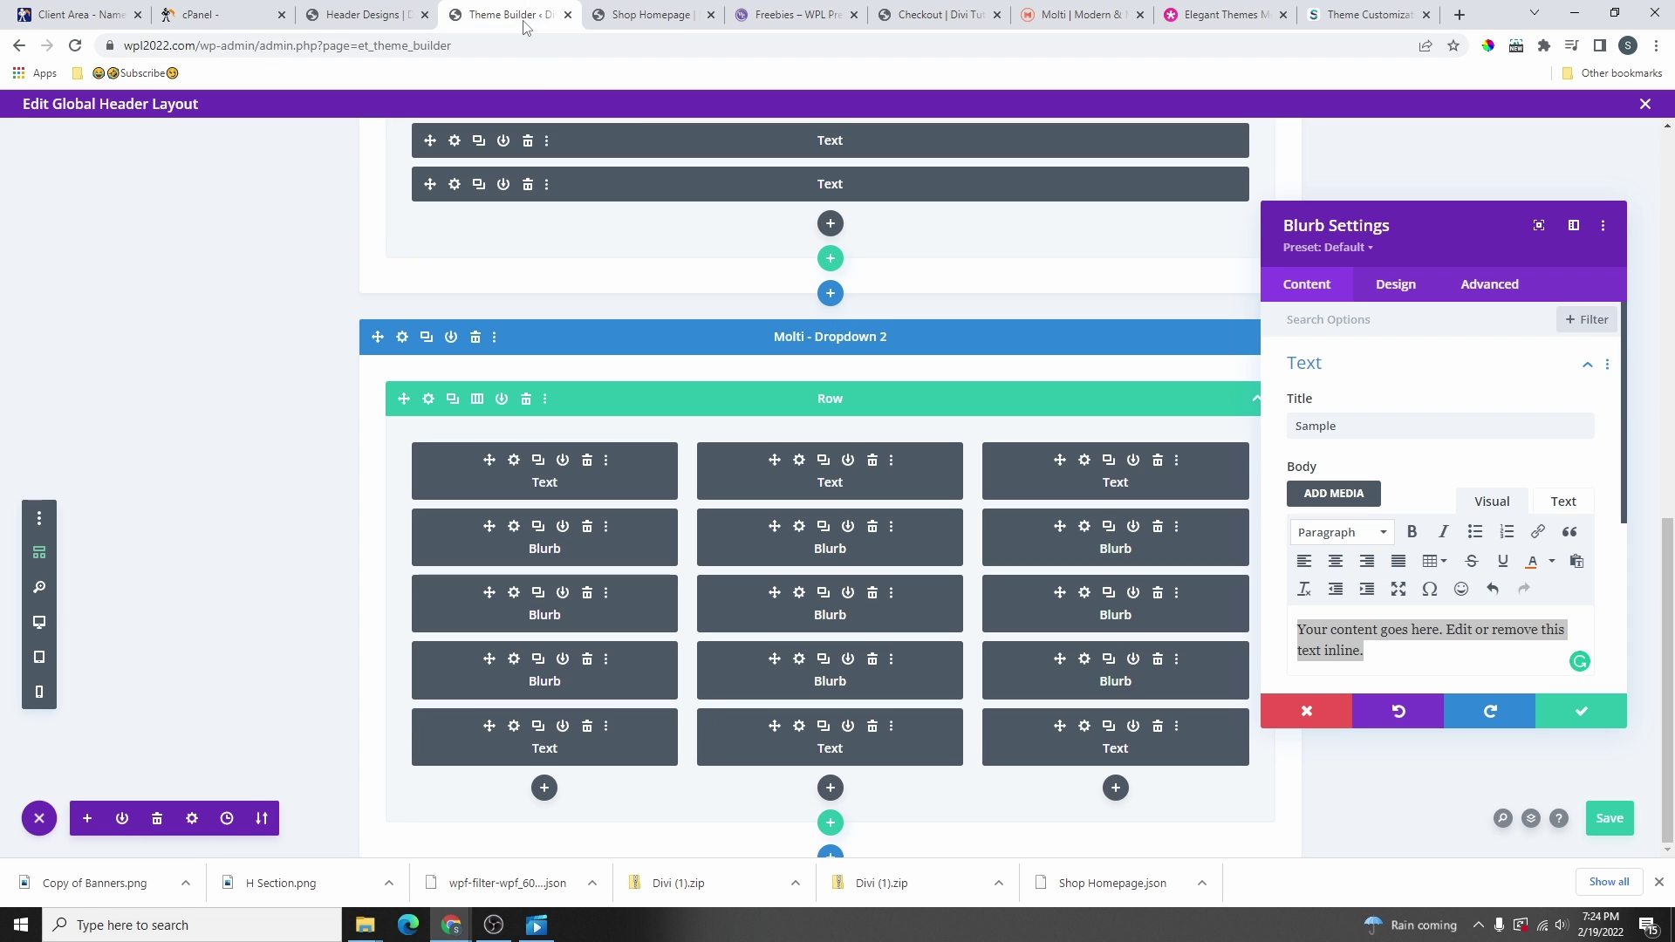
{"action": "scroll", "coordinate": [1361, 541], "scroll_direction": "down", "scroll_amount": 3}
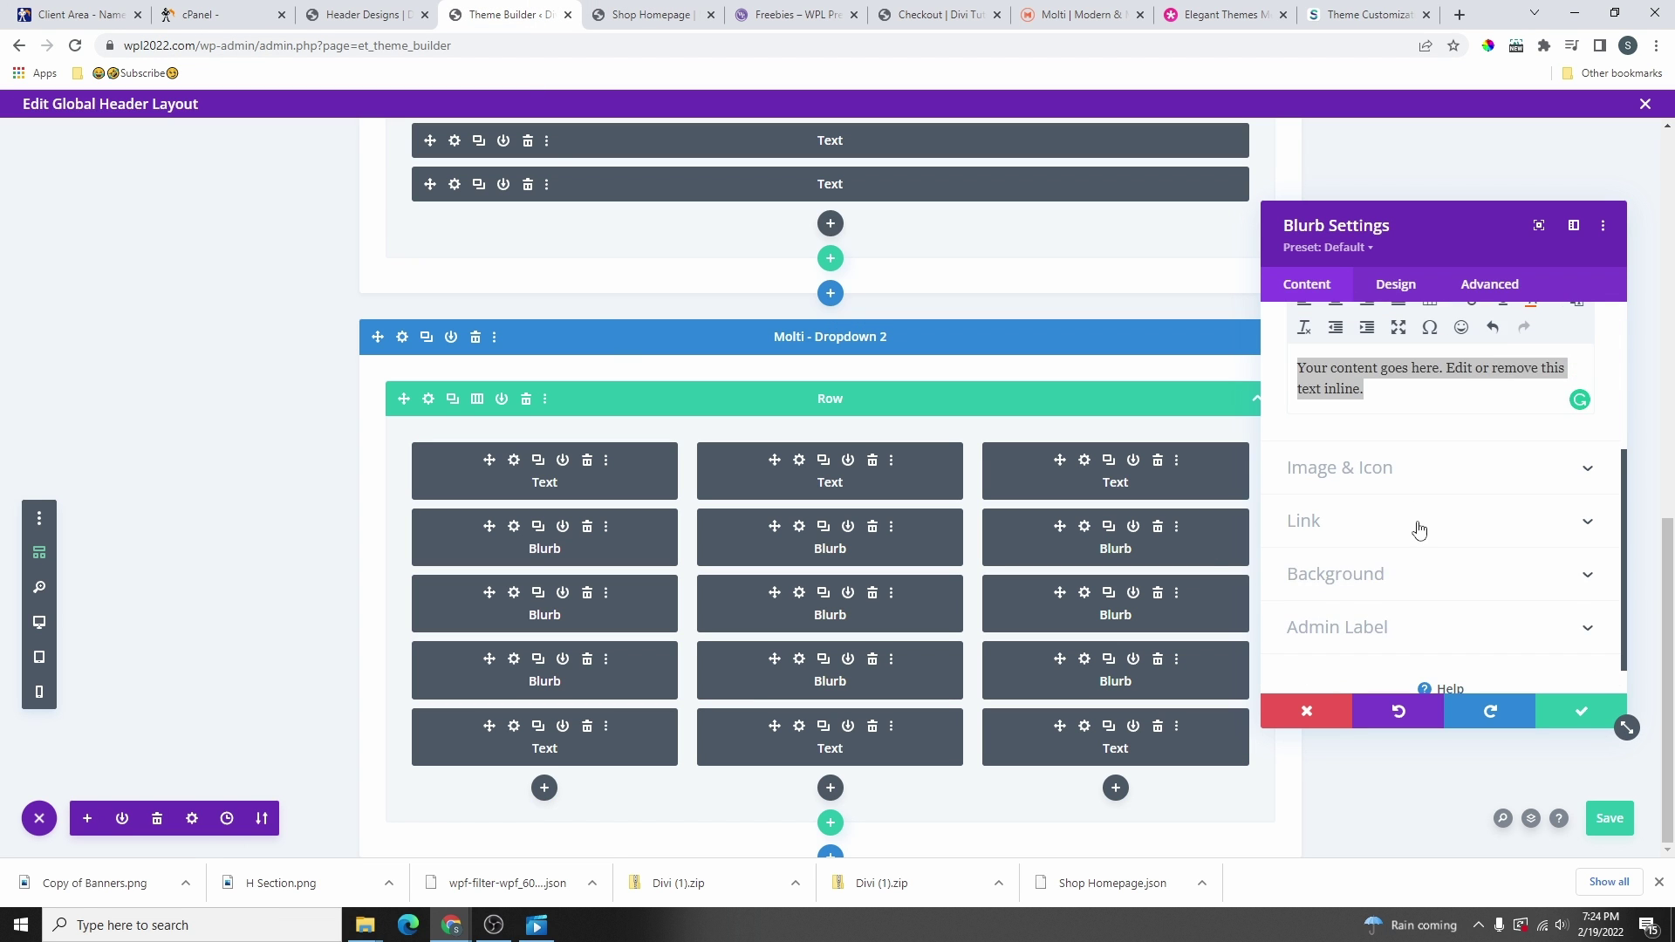
{"action": "left_click", "coordinate": [1391, 506]}
{"action": "scroll", "coordinate": [1380, 528], "scroll_direction": "down", "scroll_amount": 3}
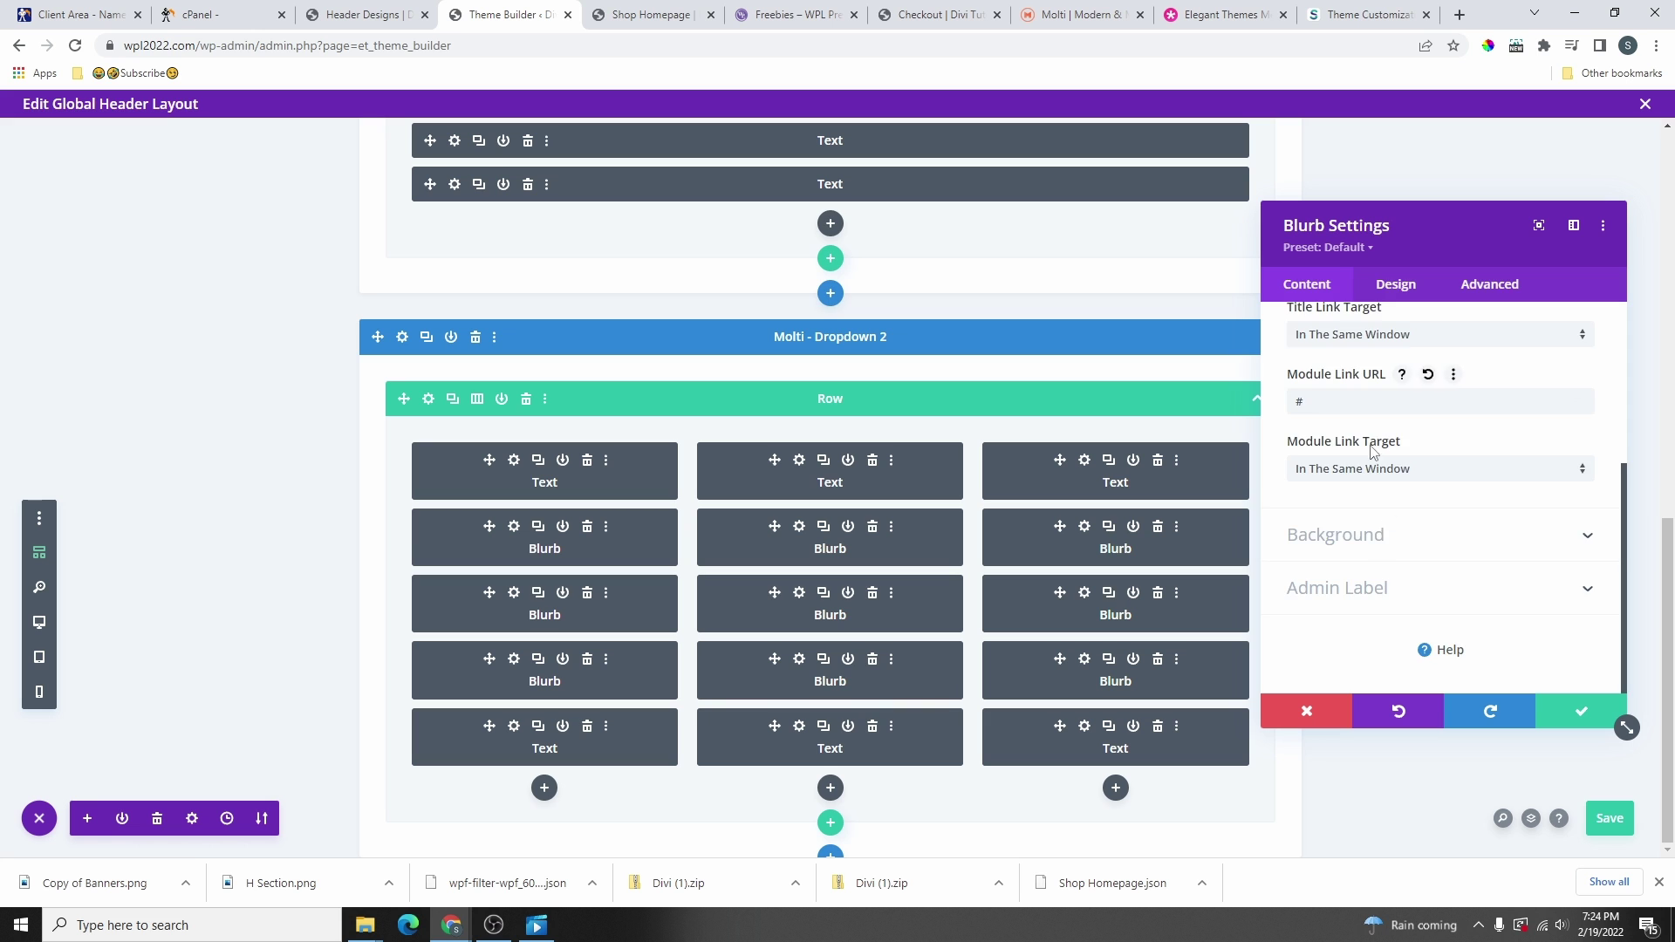
{"action": "scroll", "coordinate": [1373, 452], "scroll_direction": "up", "scroll_amount": 3}
{"action": "left_click", "coordinate": [1376, 426]}
{"action": "left_click", "coordinate": [1445, 536]}
{"action": "left_click", "coordinate": [1203, 409]}
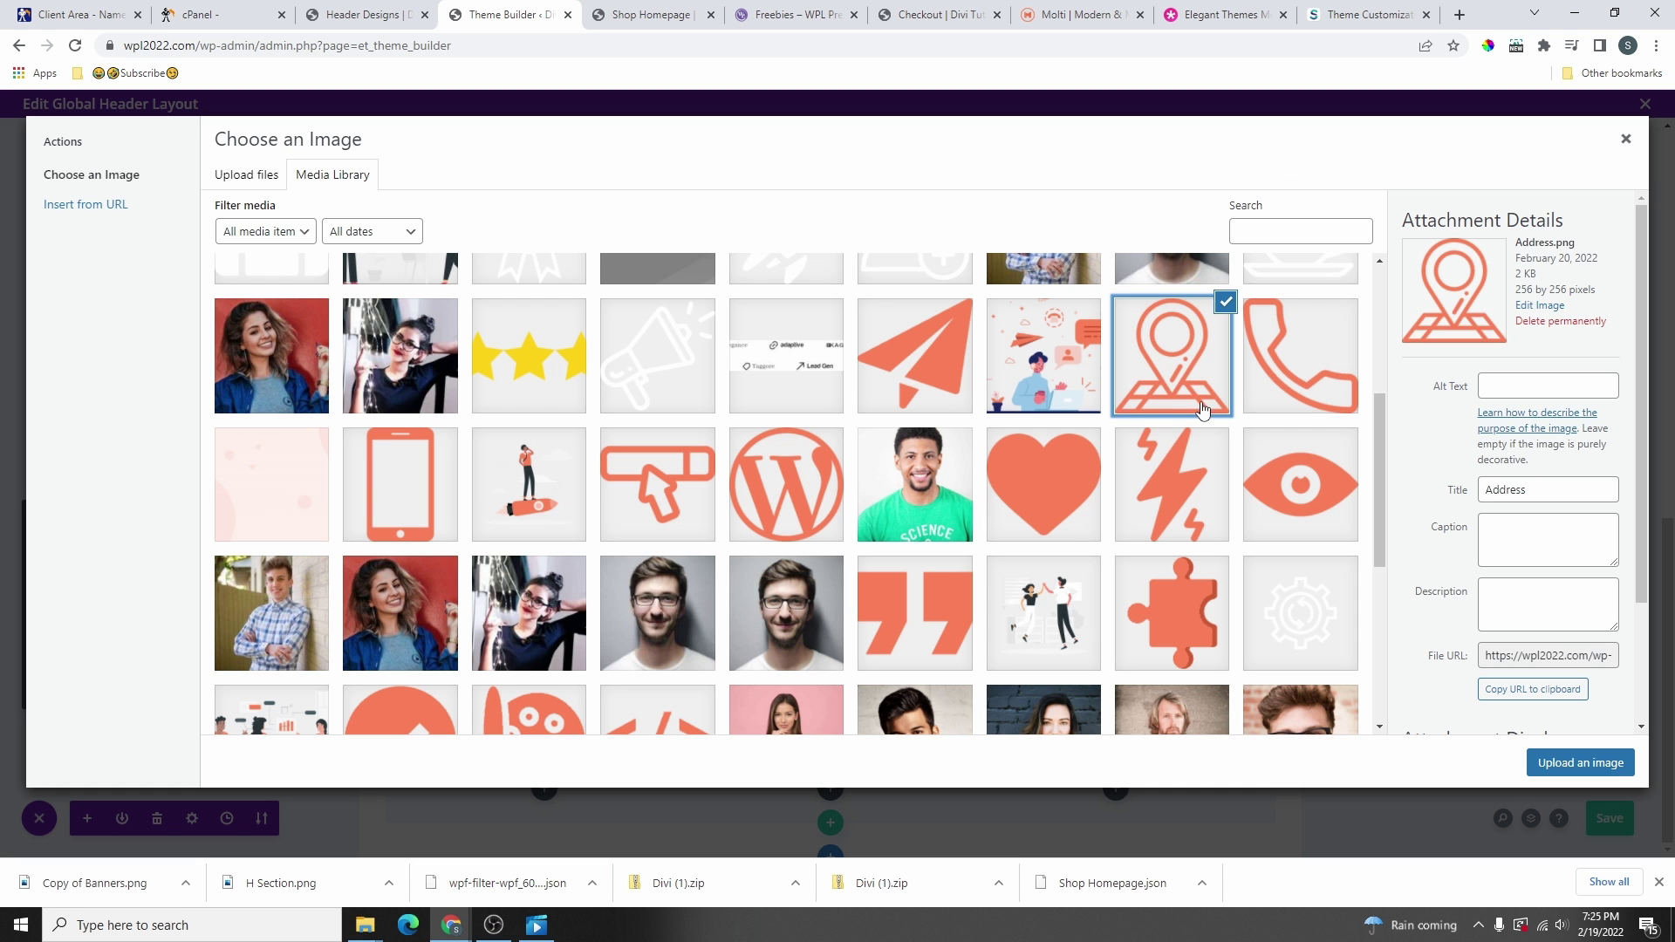
{"action": "left_click", "coordinate": [1583, 764]}
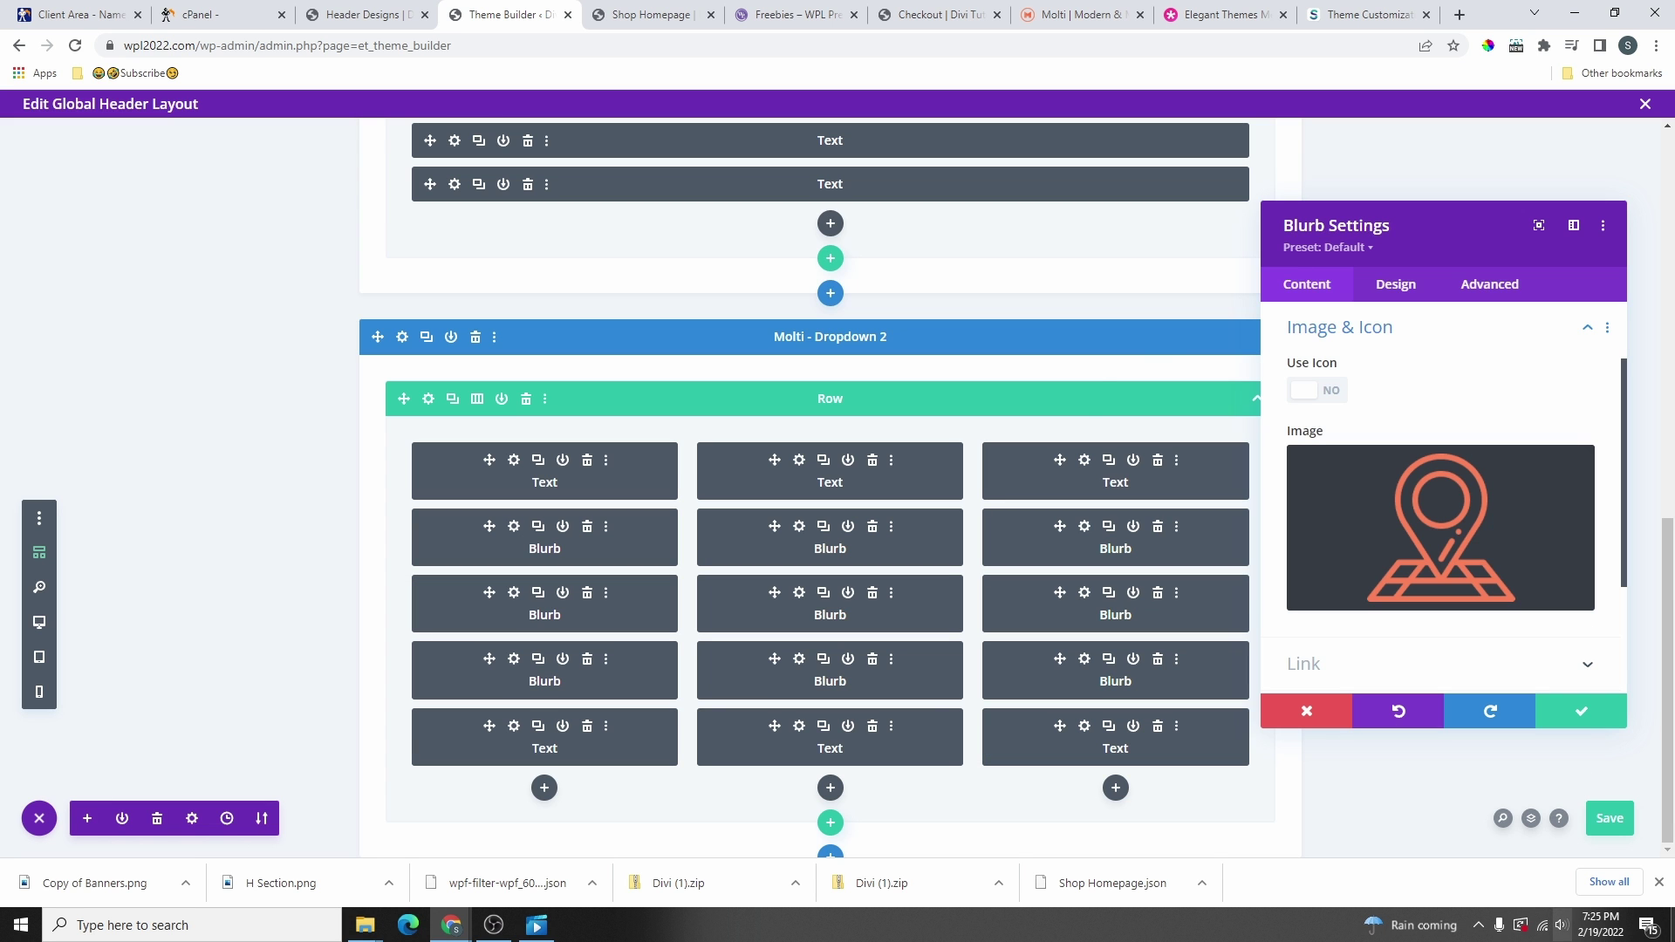
{"action": "left_click", "coordinate": [1608, 819]}
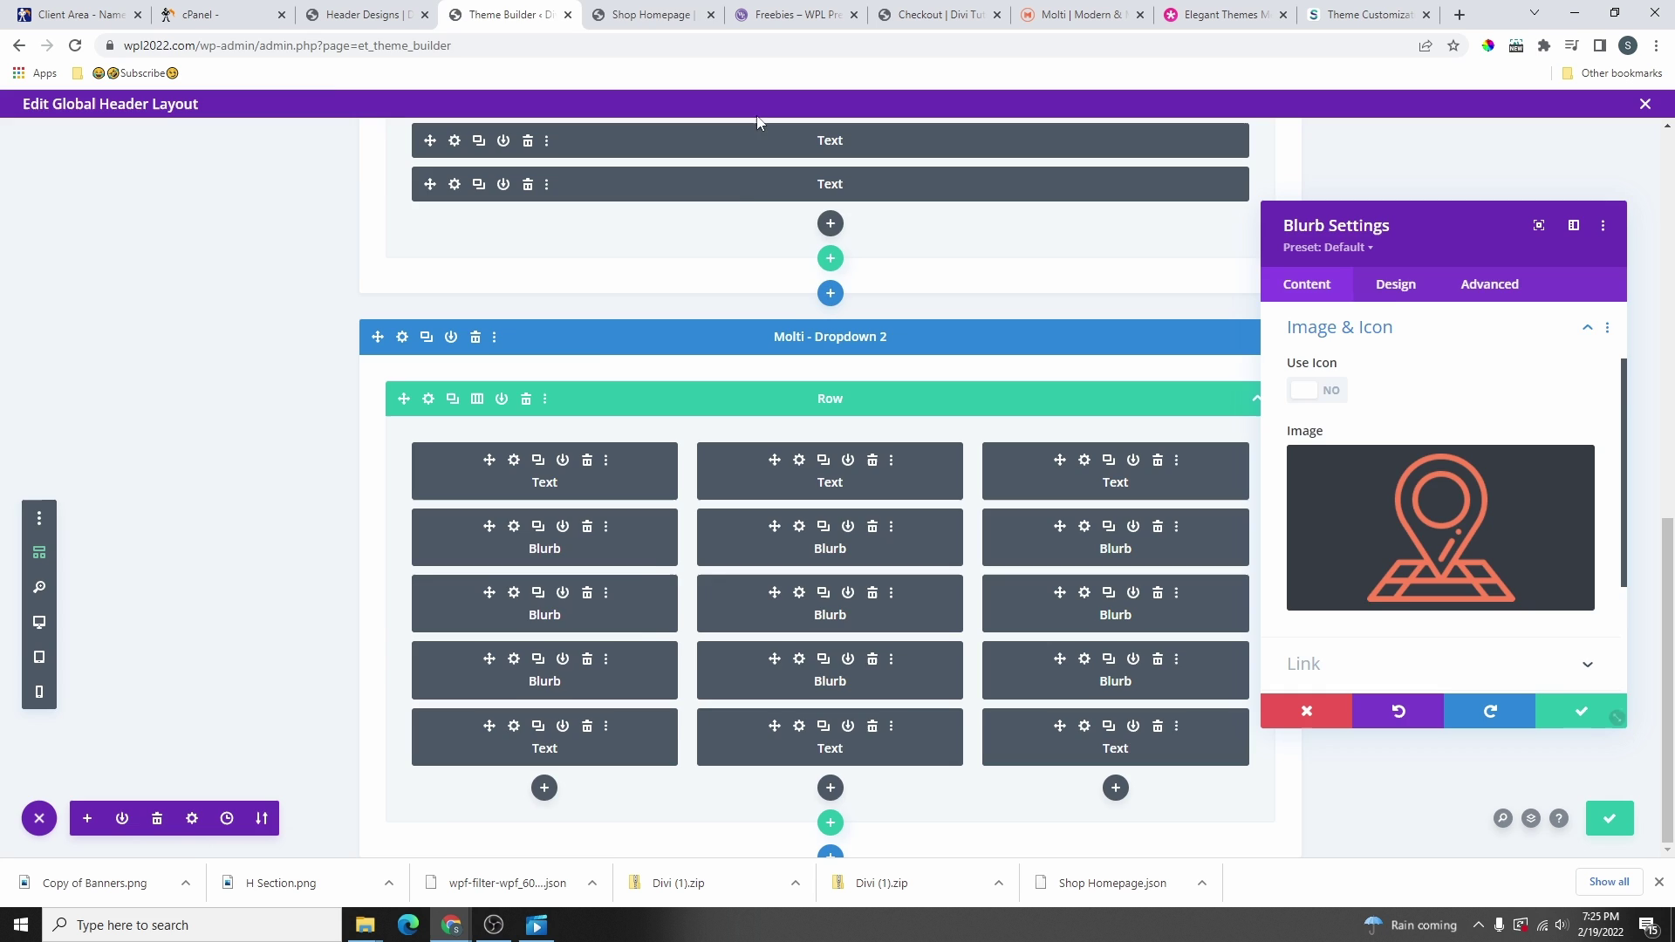
{"action": "left_click", "coordinate": [615, 15]}
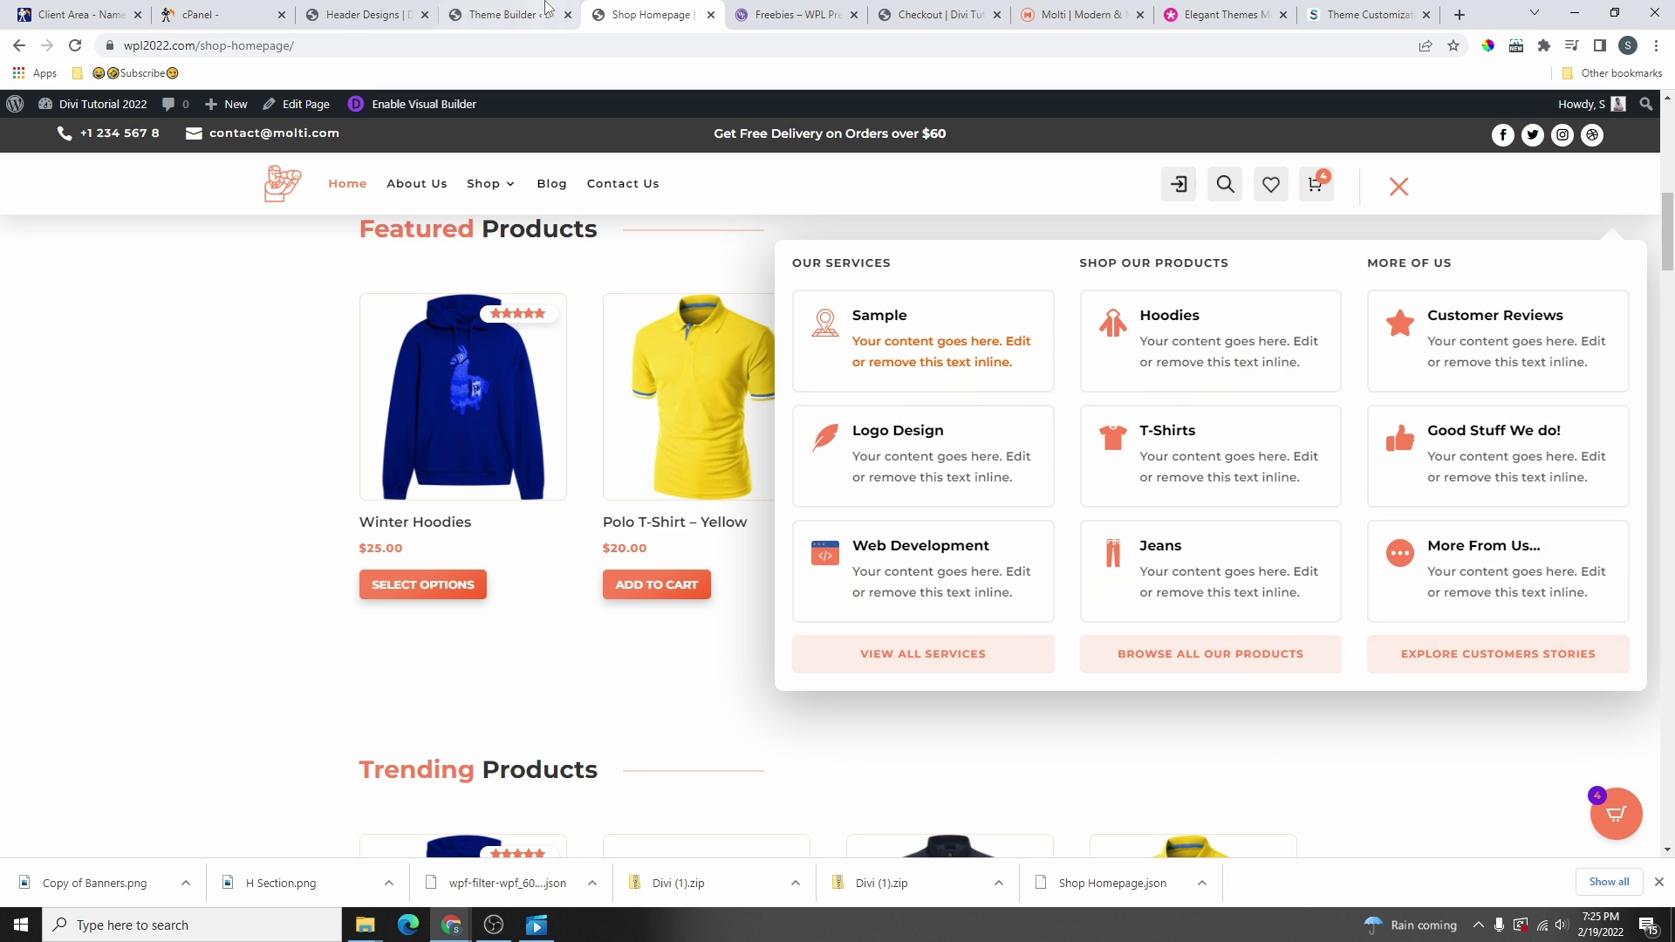
- Duplicate the last blurb and the bottom text module in all three columns of Molti - Dropdown 2, and save the header layout
{"action": "key", "text": "ctrl+Page_Up"}
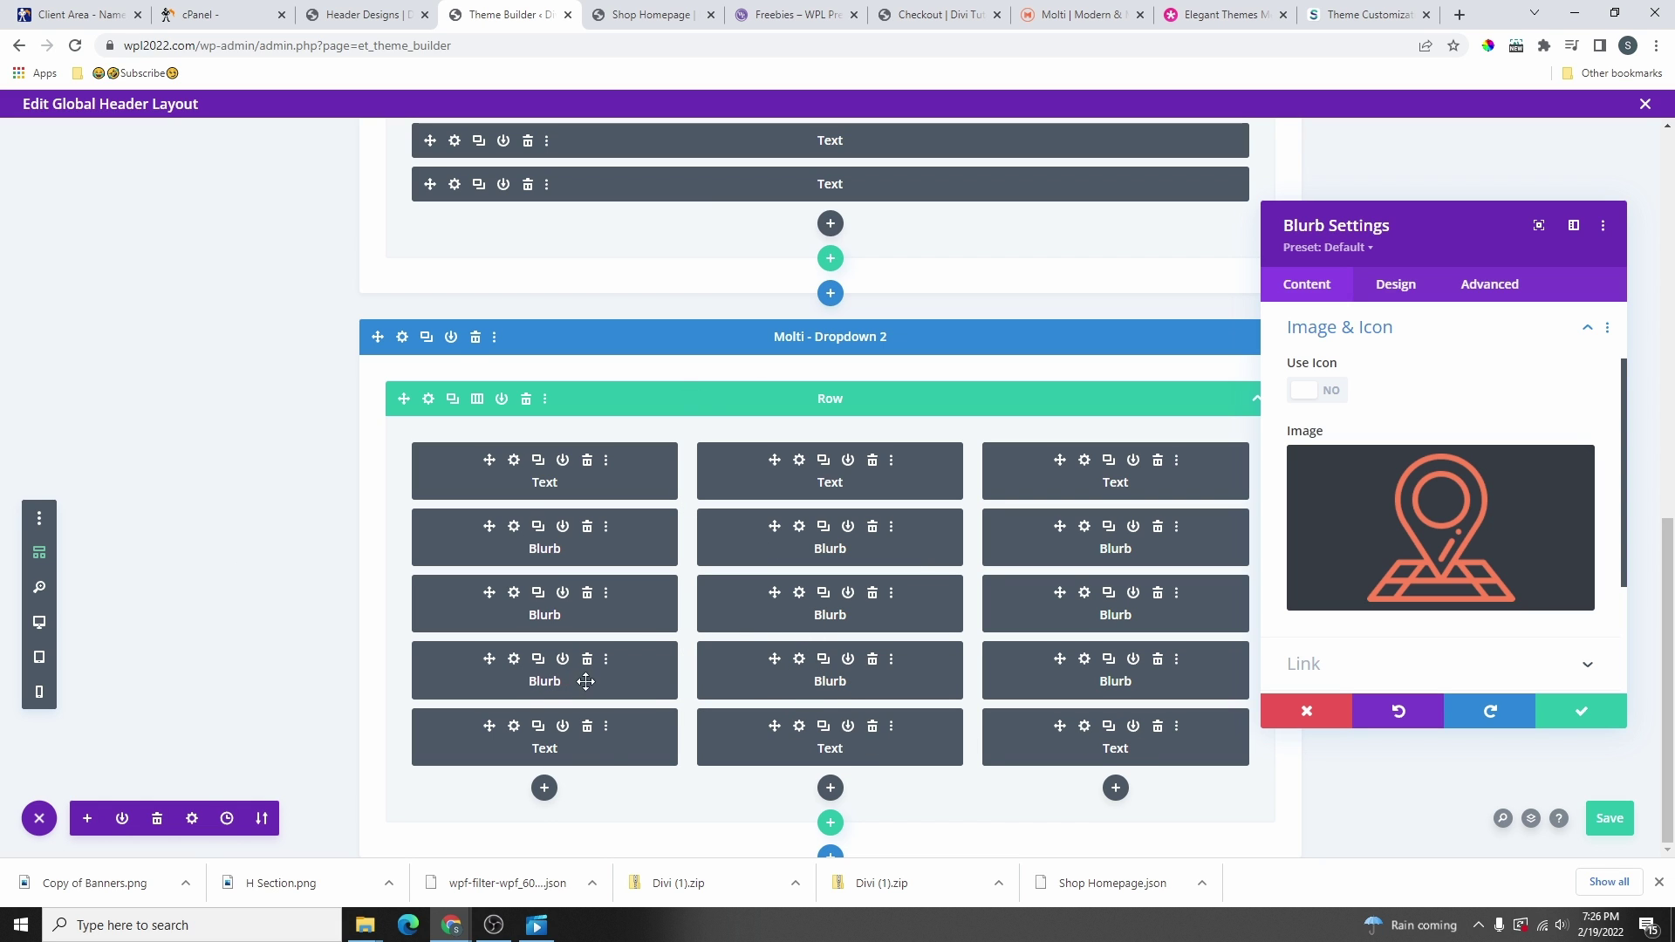
{"action": "left_click", "coordinate": [539, 661]}
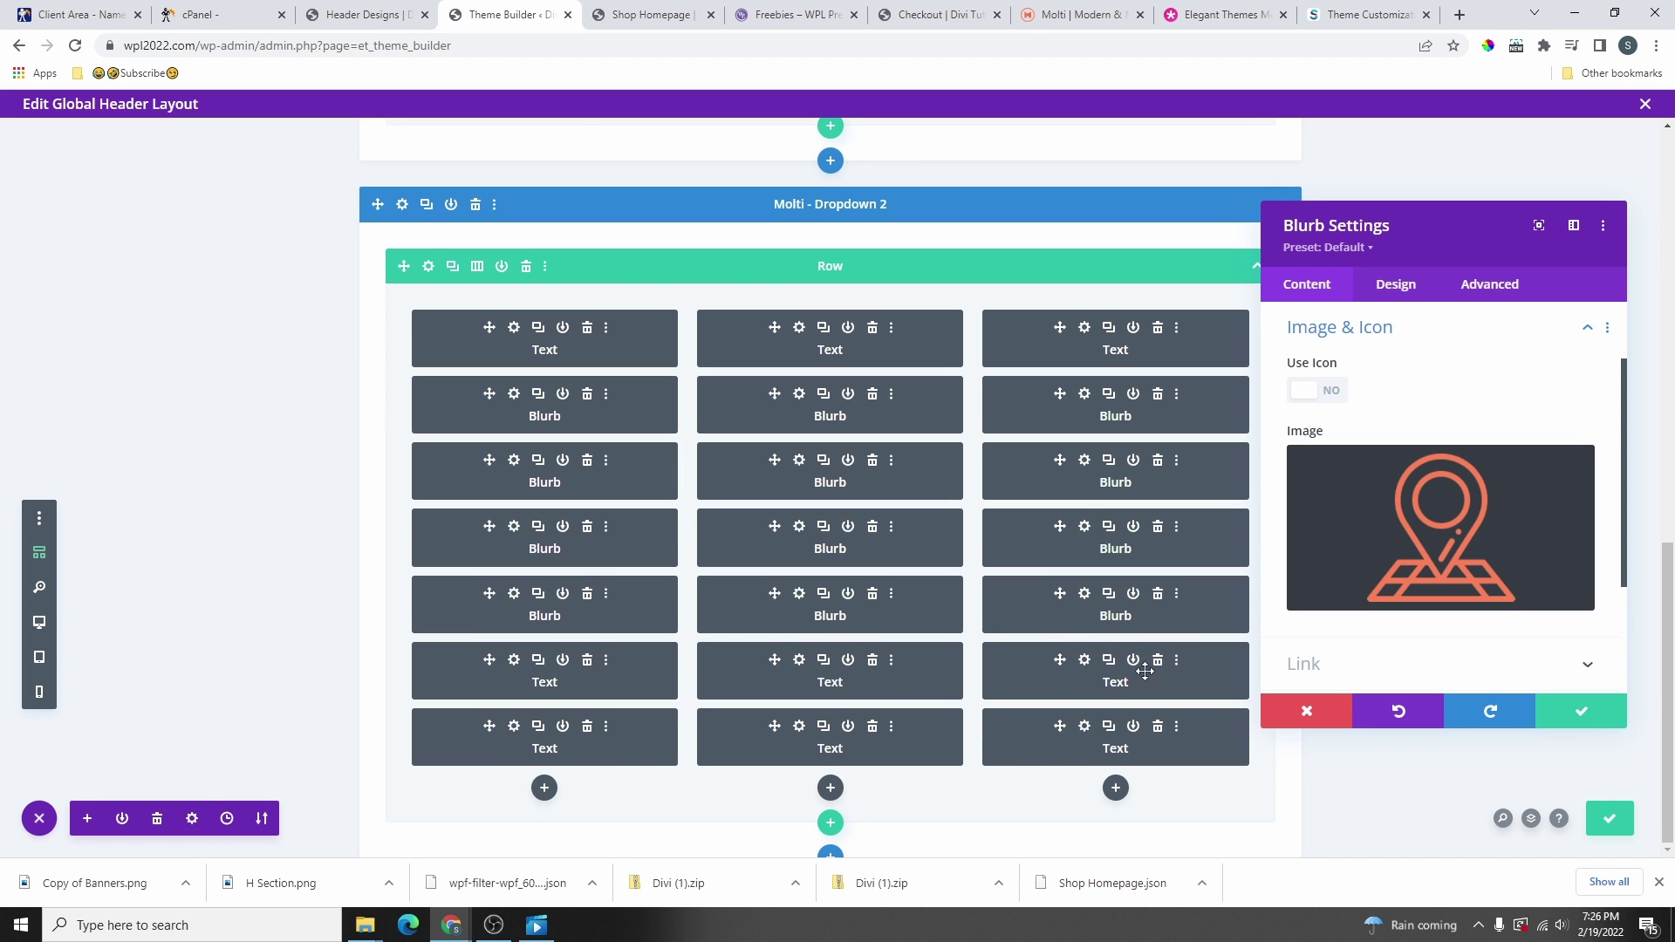
- Reload the Shop Homepage, examine its expanded header panel and the upper page sections, and return to the Theme Builder
{"action": "left_click", "coordinate": [646, 14]}
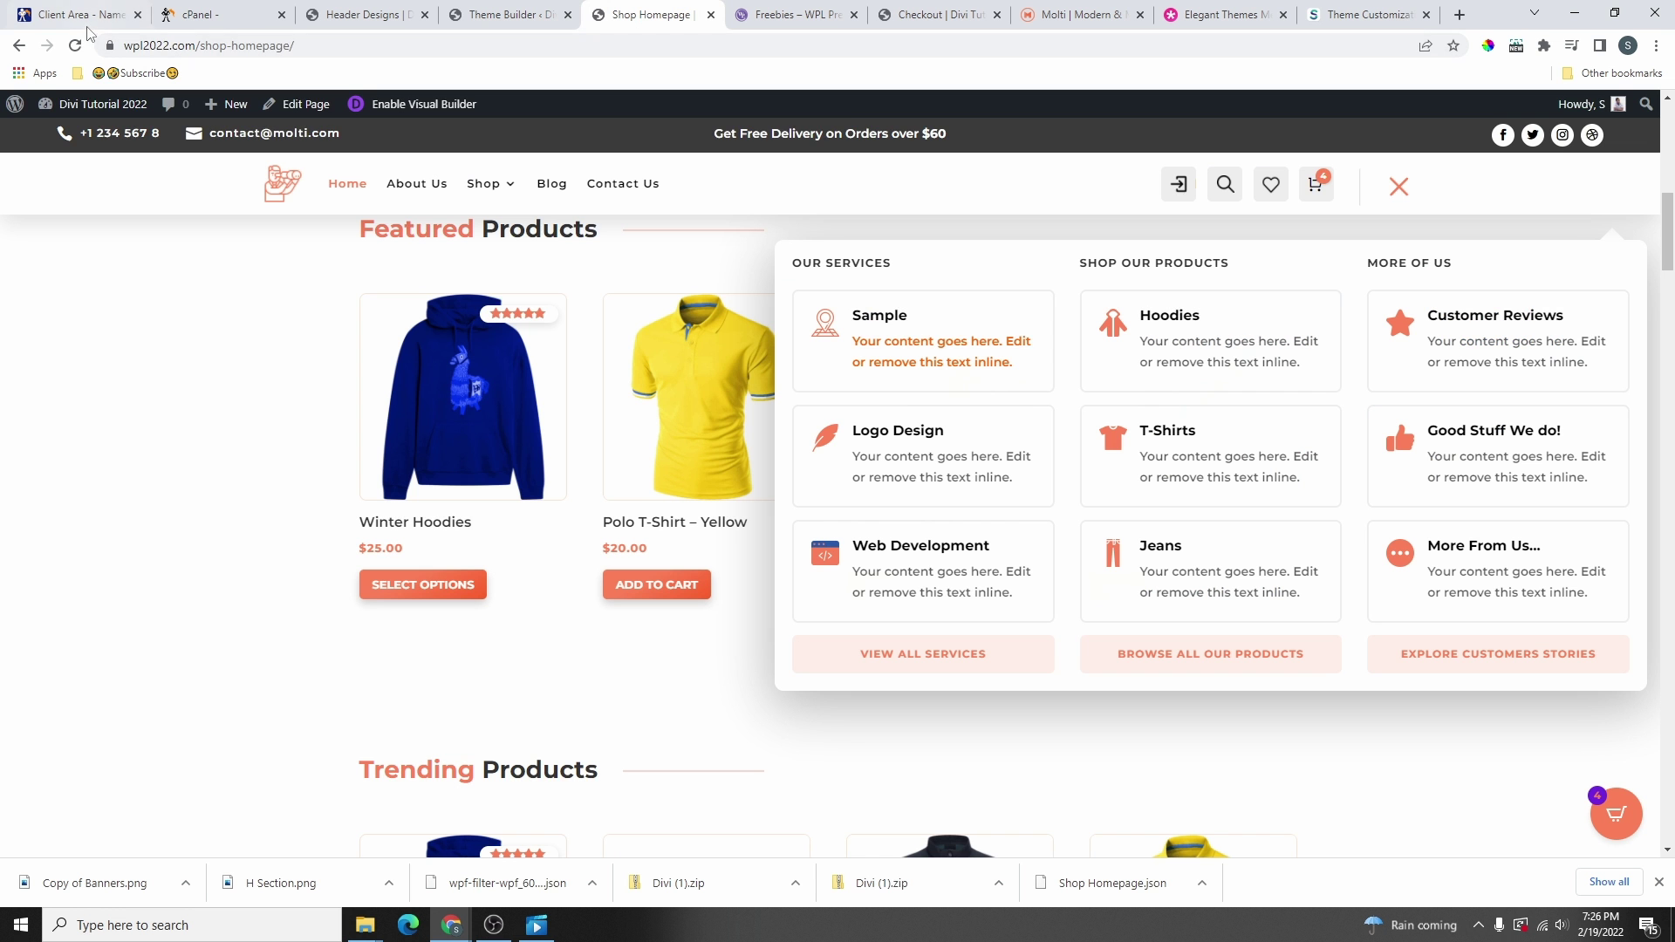
{"action": "left_click", "coordinate": [75, 46]}
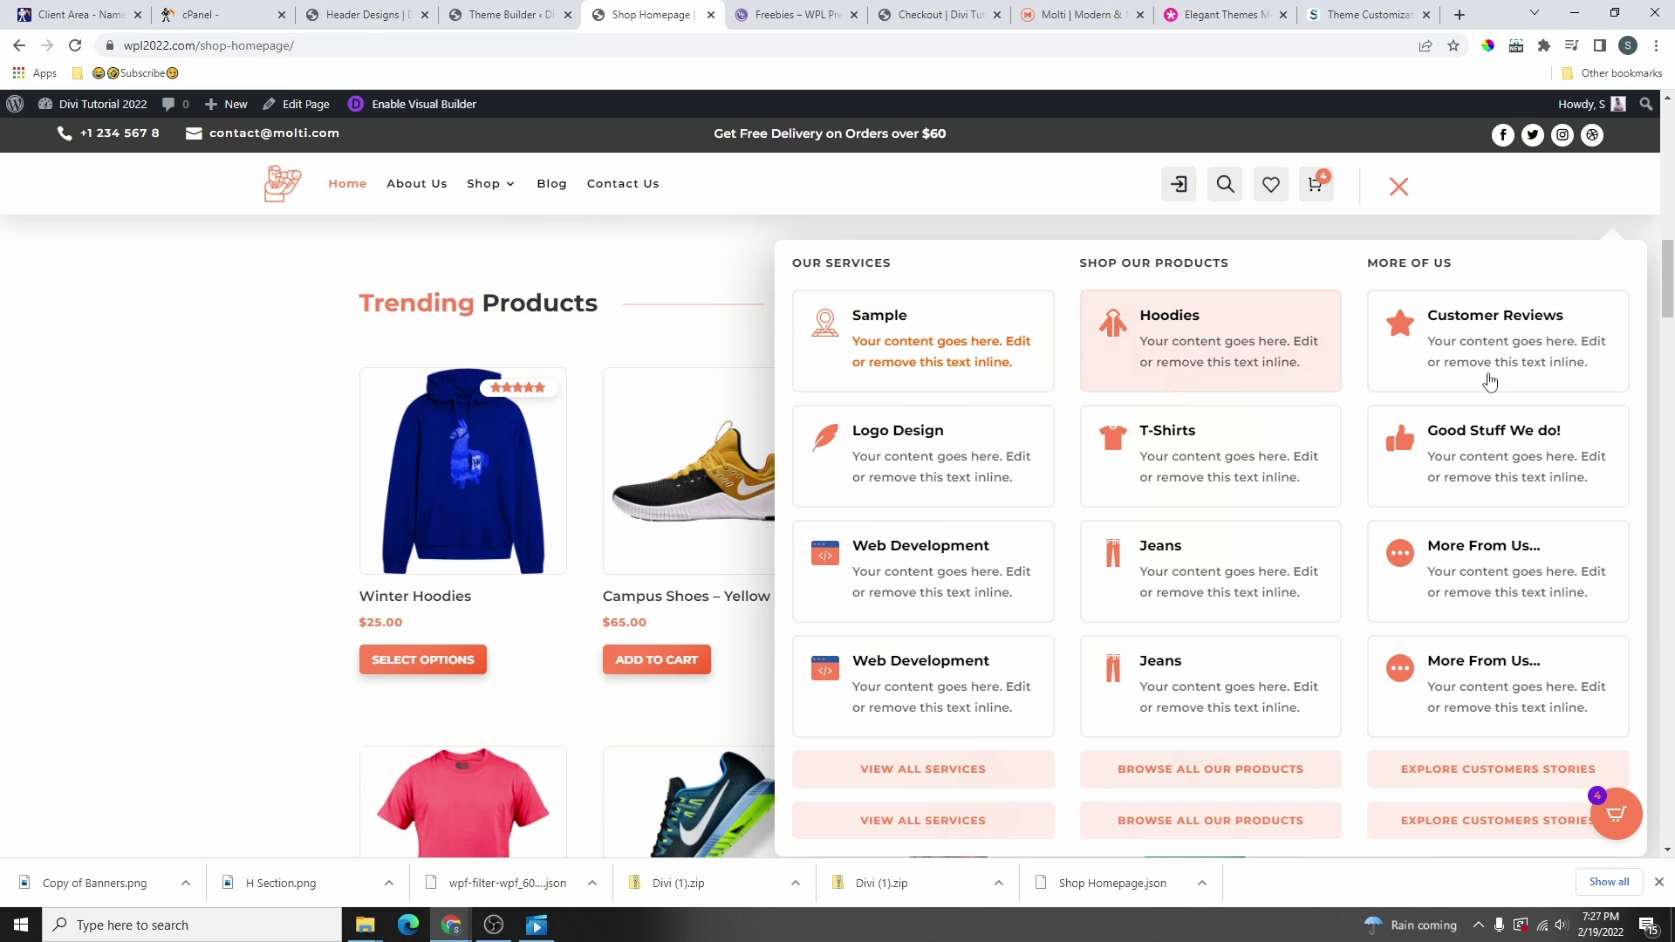
{"action": "scroll", "coordinate": [1487, 489], "scroll_direction": "down", "scroll_amount": 4}
{"action": "scroll", "coordinate": [1091, 681], "scroll_direction": "up", "scroll_amount": 3}
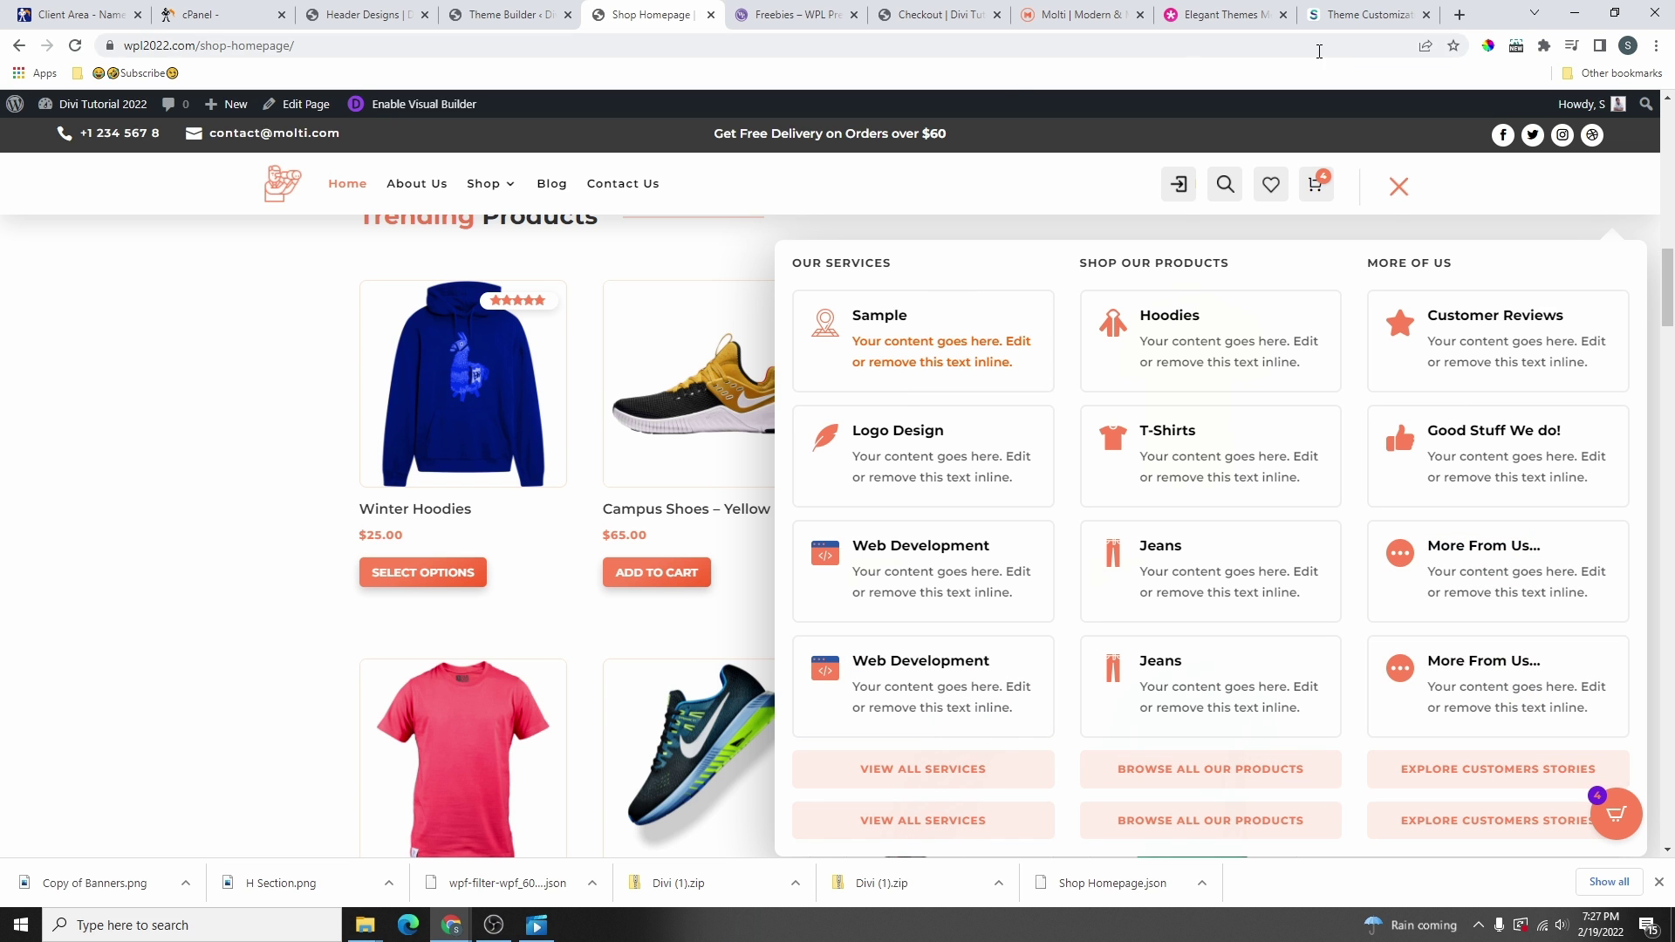
{"action": "left_click", "coordinate": [1398, 187]}
{"action": "scroll", "coordinate": [794, 366], "scroll_direction": "up", "scroll_amount": 5}
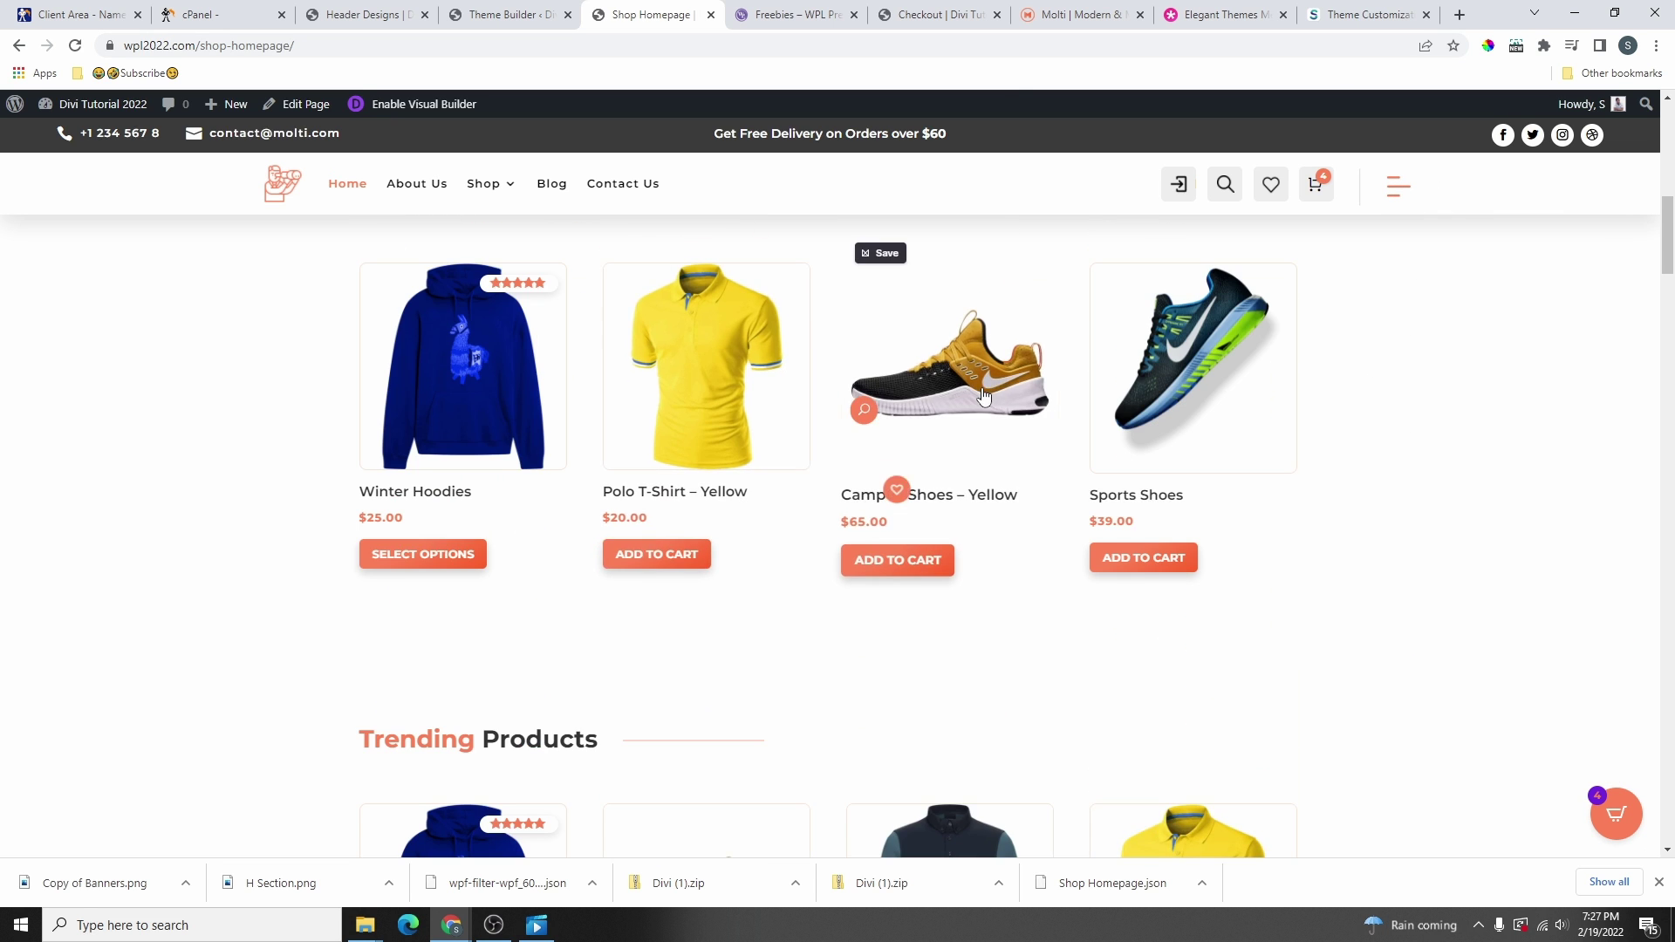
{"action": "scroll", "coordinate": [916, 375], "scroll_direction": "up", "scroll_amount": 6}
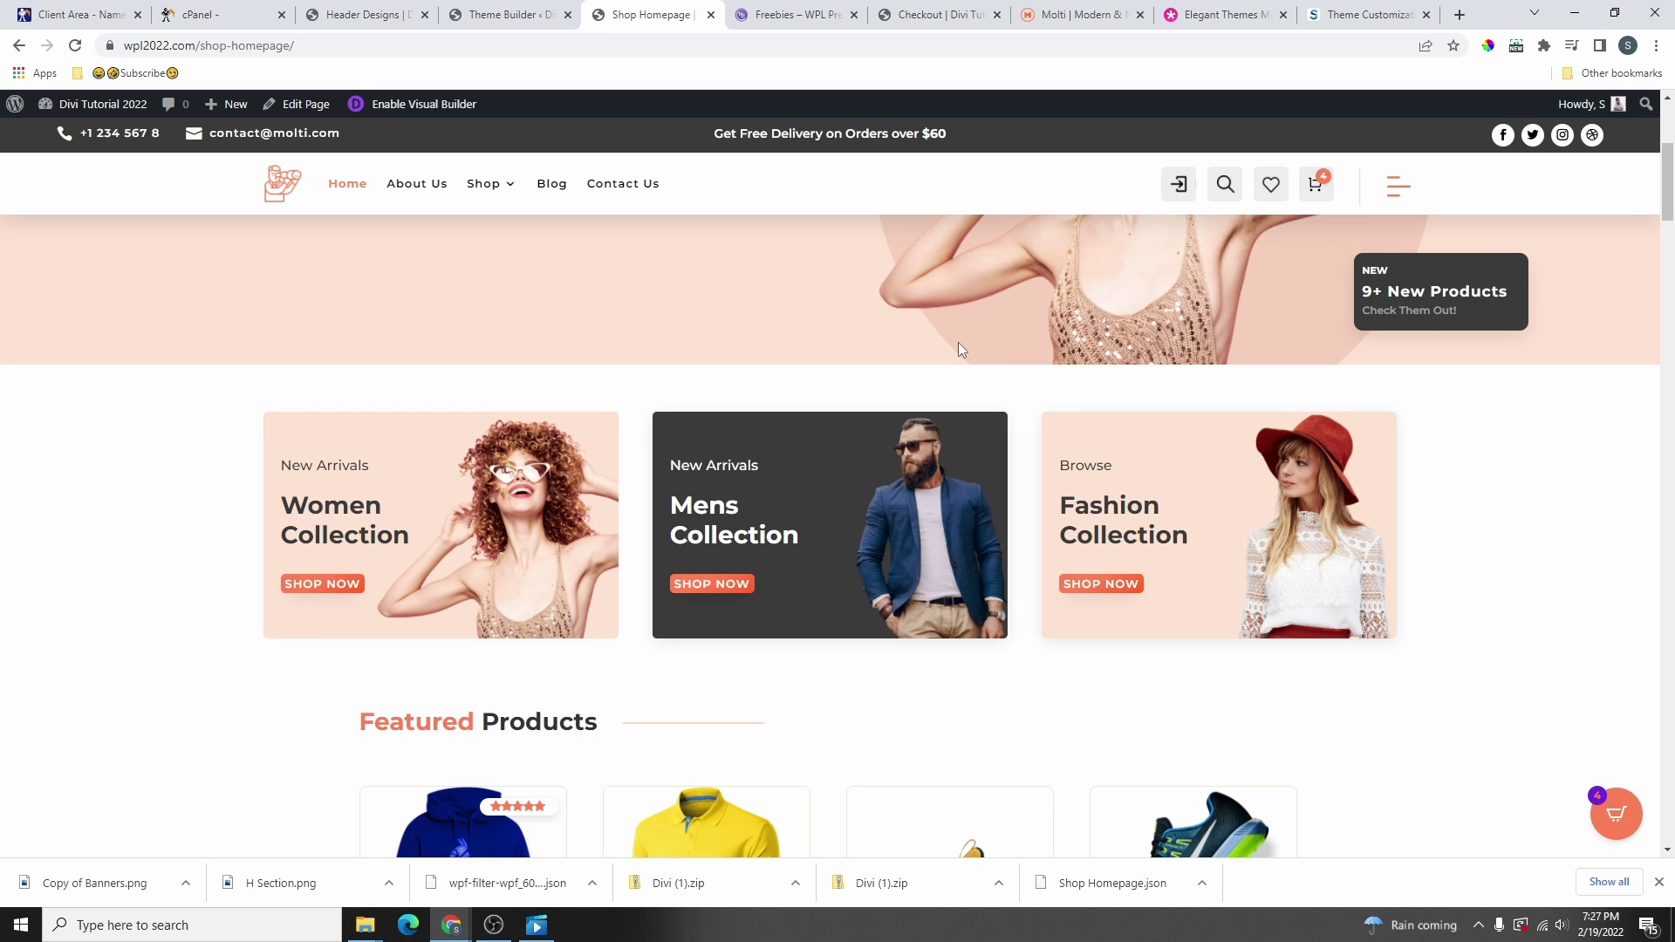
{"action": "scroll", "coordinate": [958, 342], "scroll_direction": "up", "scroll_amount": 4}
{"action": "left_click", "coordinate": [521, 14]}
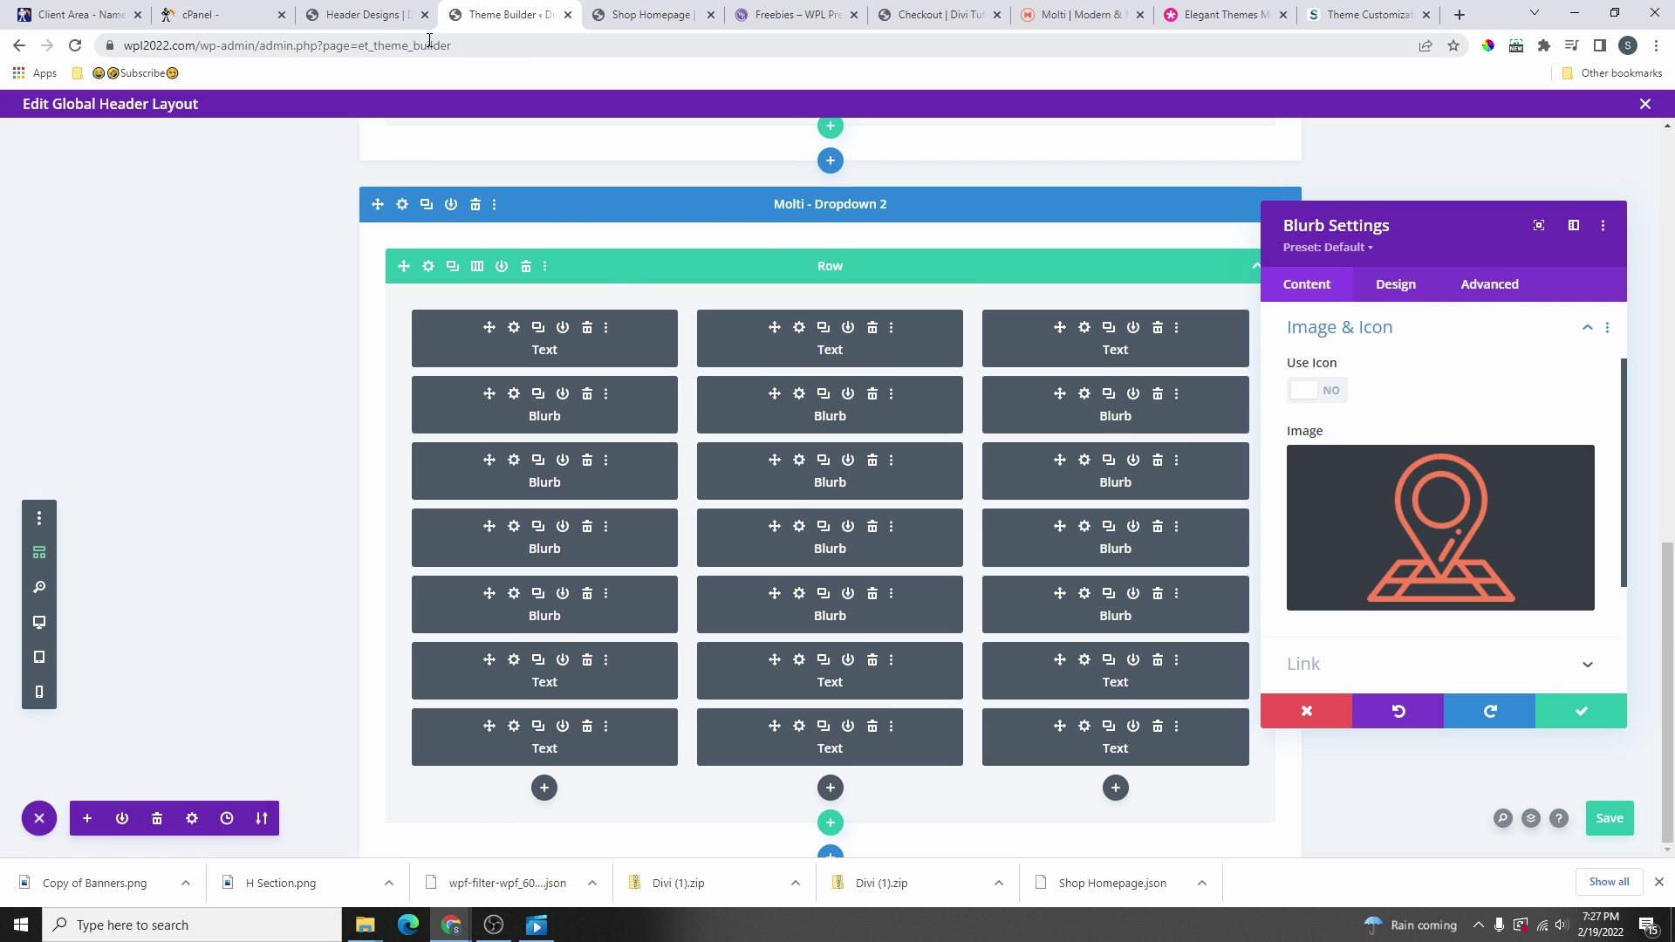
- Check the Style 1 header on the Header Designs page, close the blurb settings, and switch the header layout to desktop view
{"action": "left_click", "coordinate": [374, 14]}
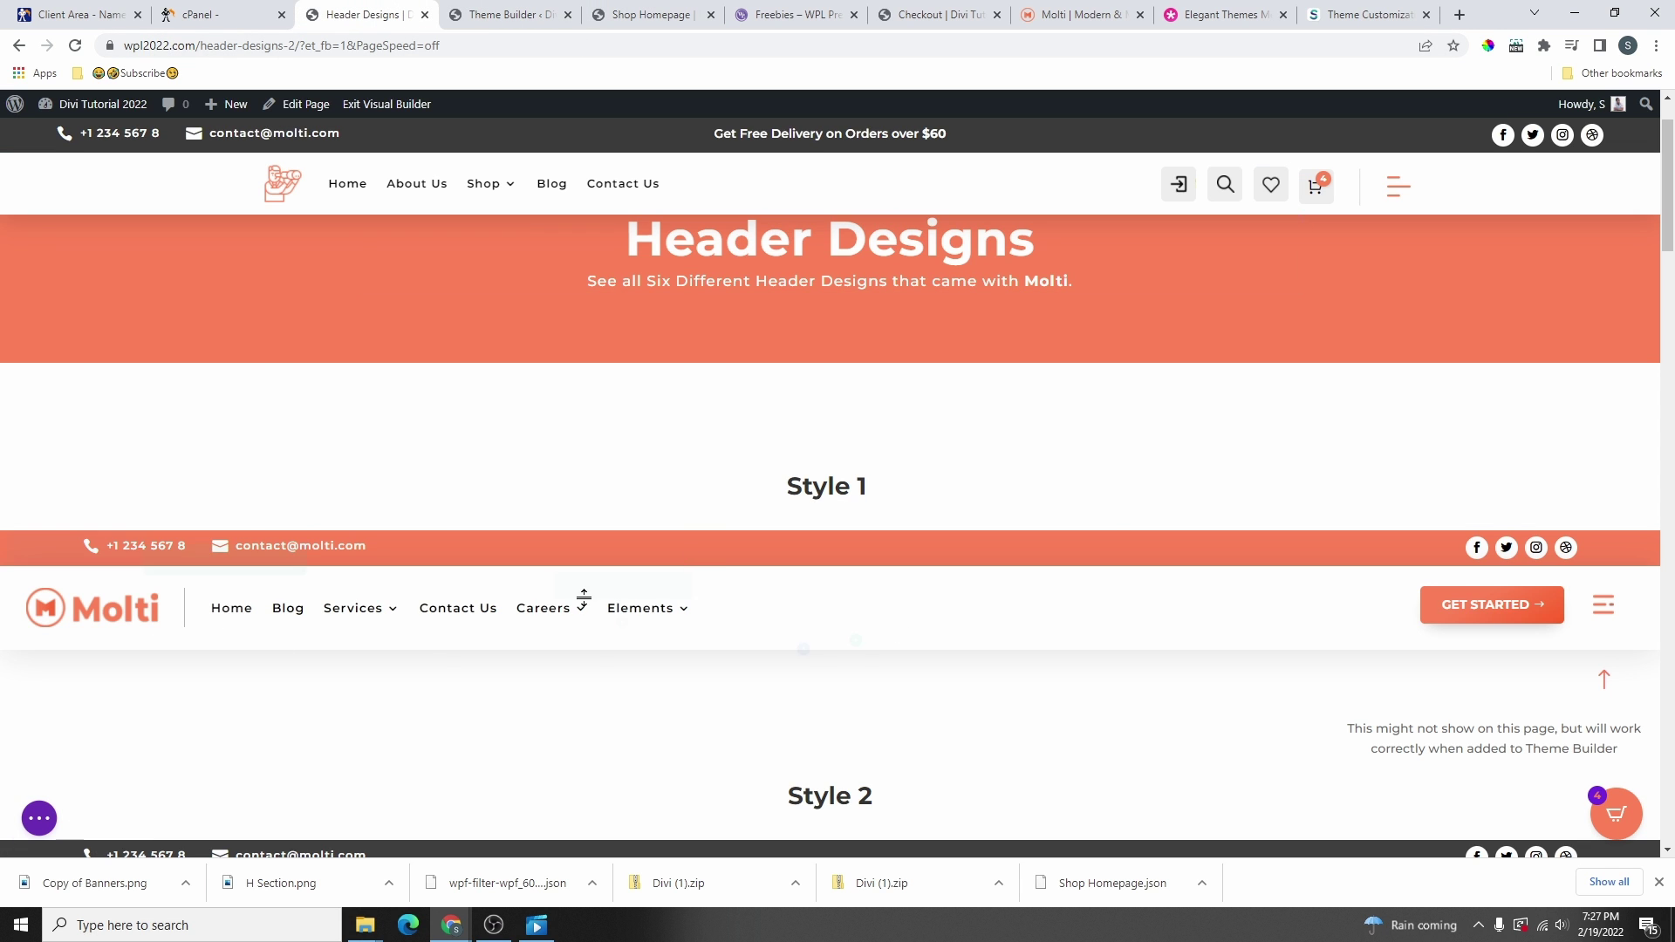
{"action": "left_click", "coordinate": [524, 12]}
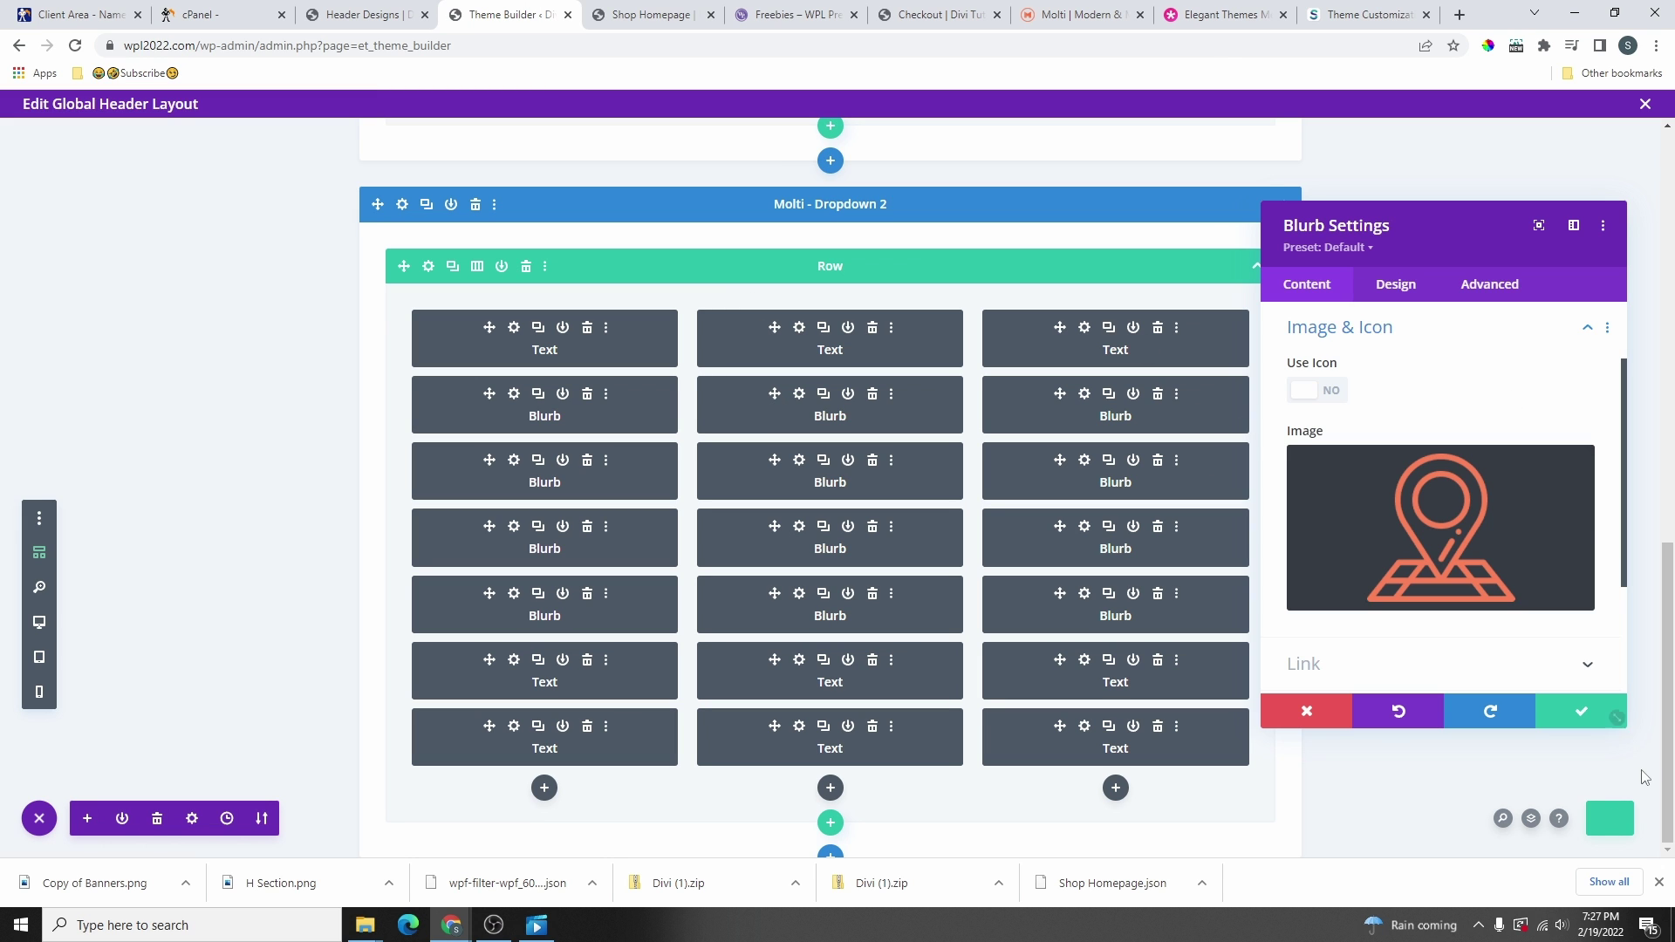
{"action": "left_click", "coordinate": [1614, 717]}
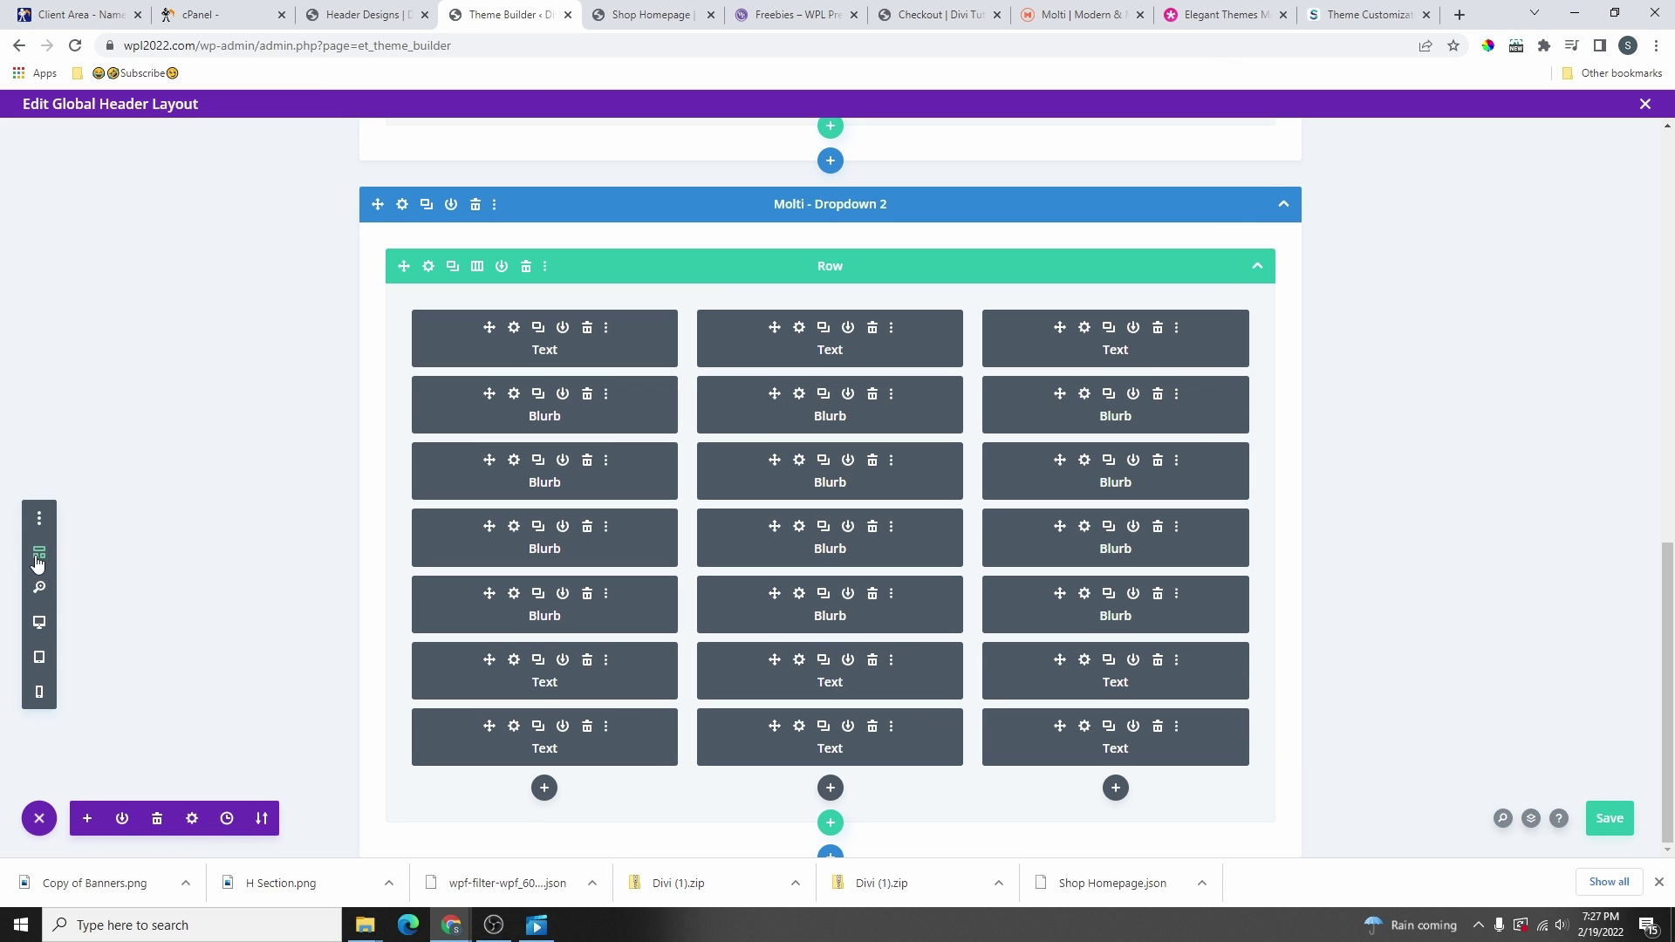
{"action": "left_click", "coordinate": [39, 621]}
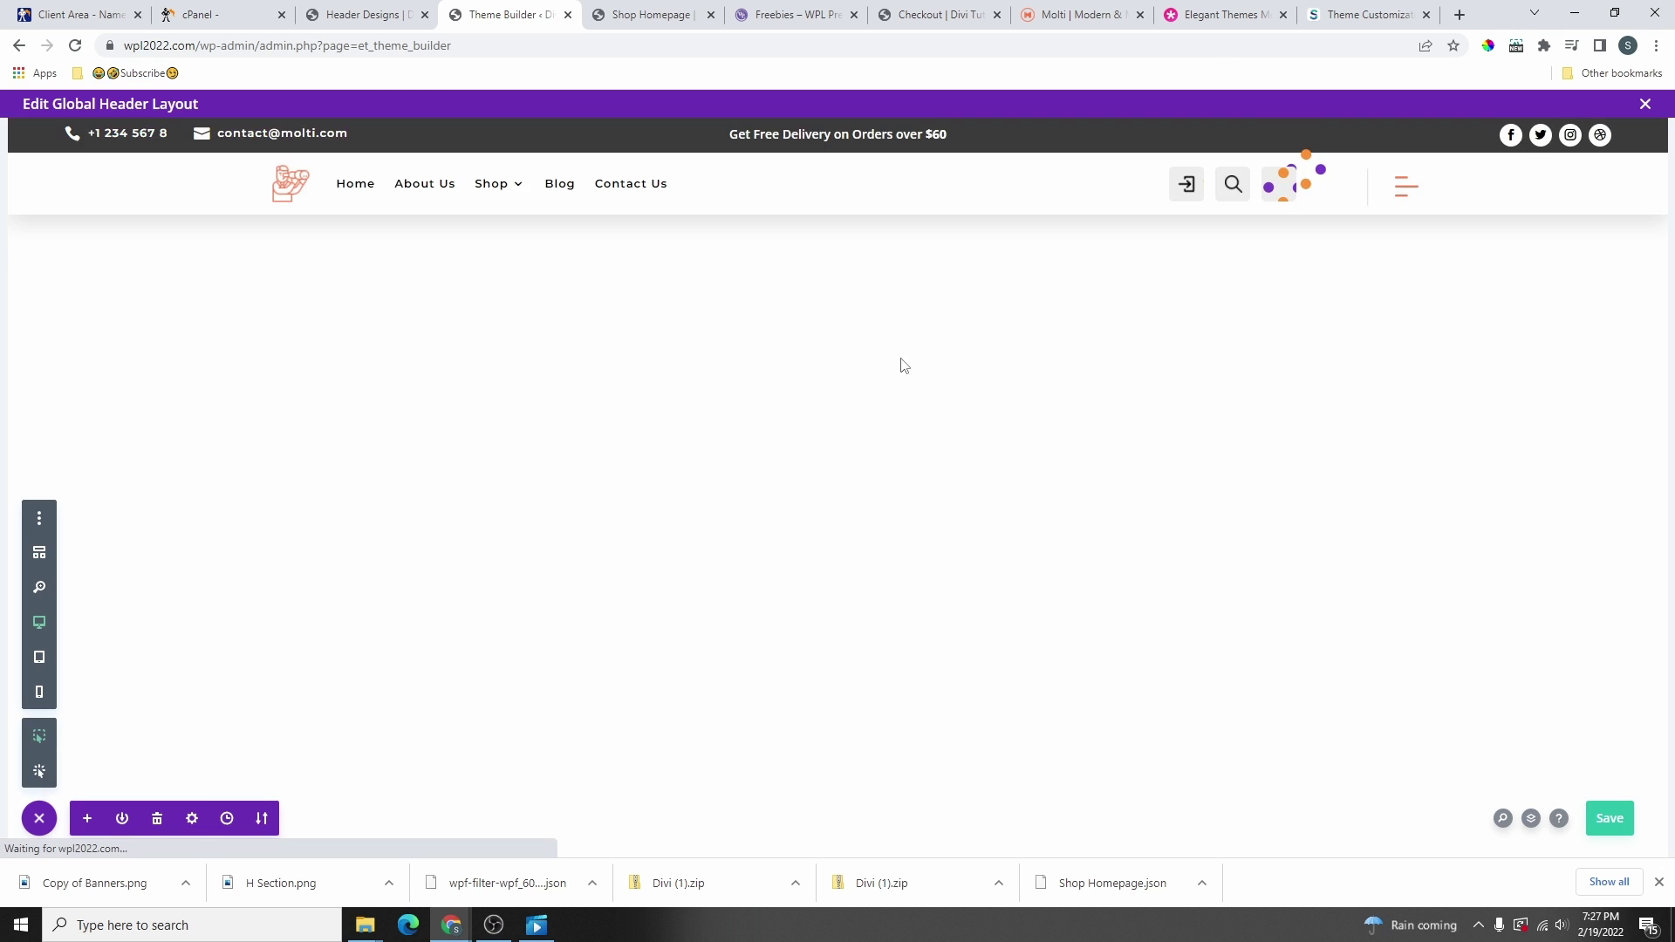
- Paste the Style 1 menu section from the Header Designs page into the global header layout, and delete the old shop header section
{"action": "left_click", "coordinate": [360, 15]}
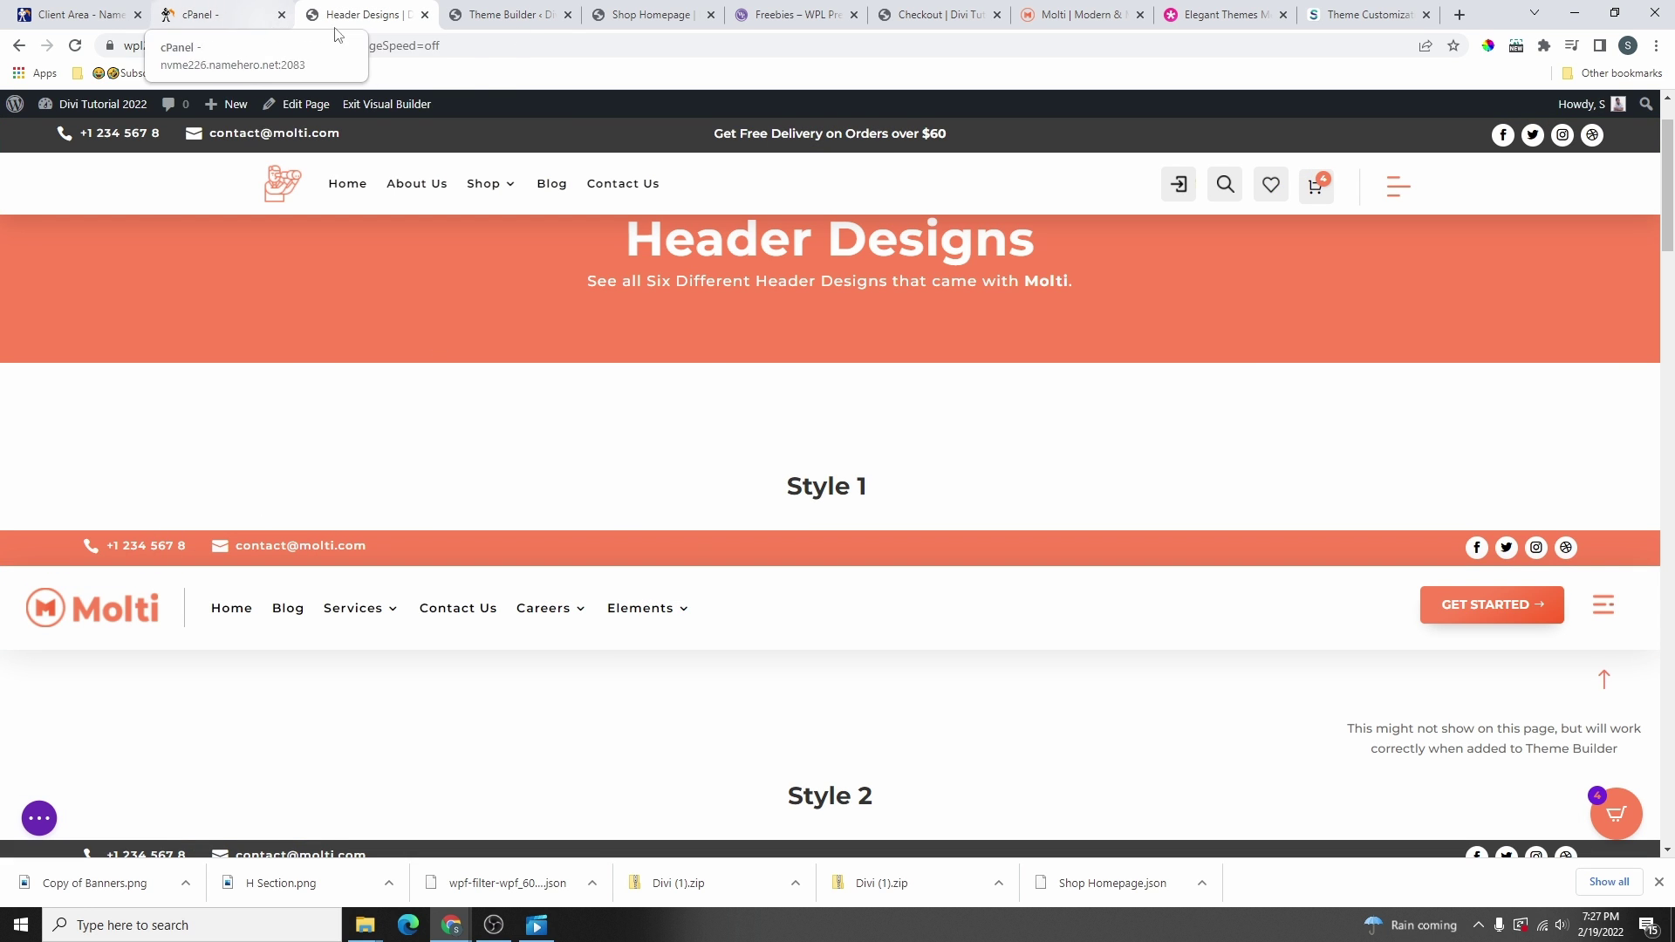
{"action": "left_click", "coordinate": [502, 15]}
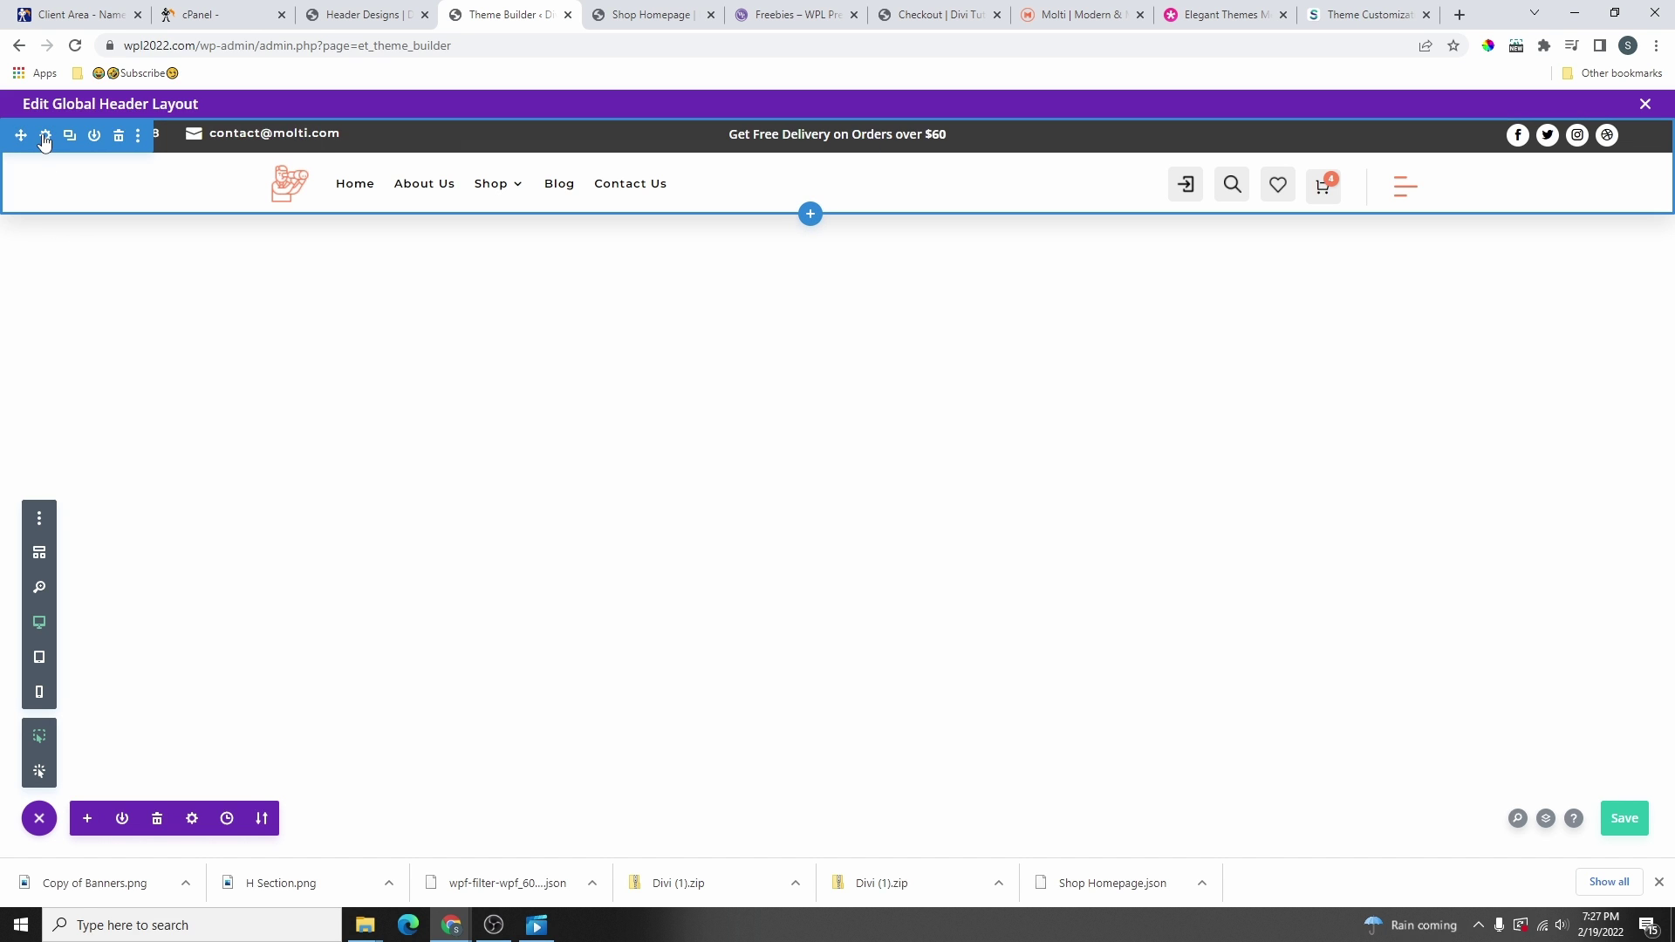
{"action": "right_click", "coordinate": [46, 138]}
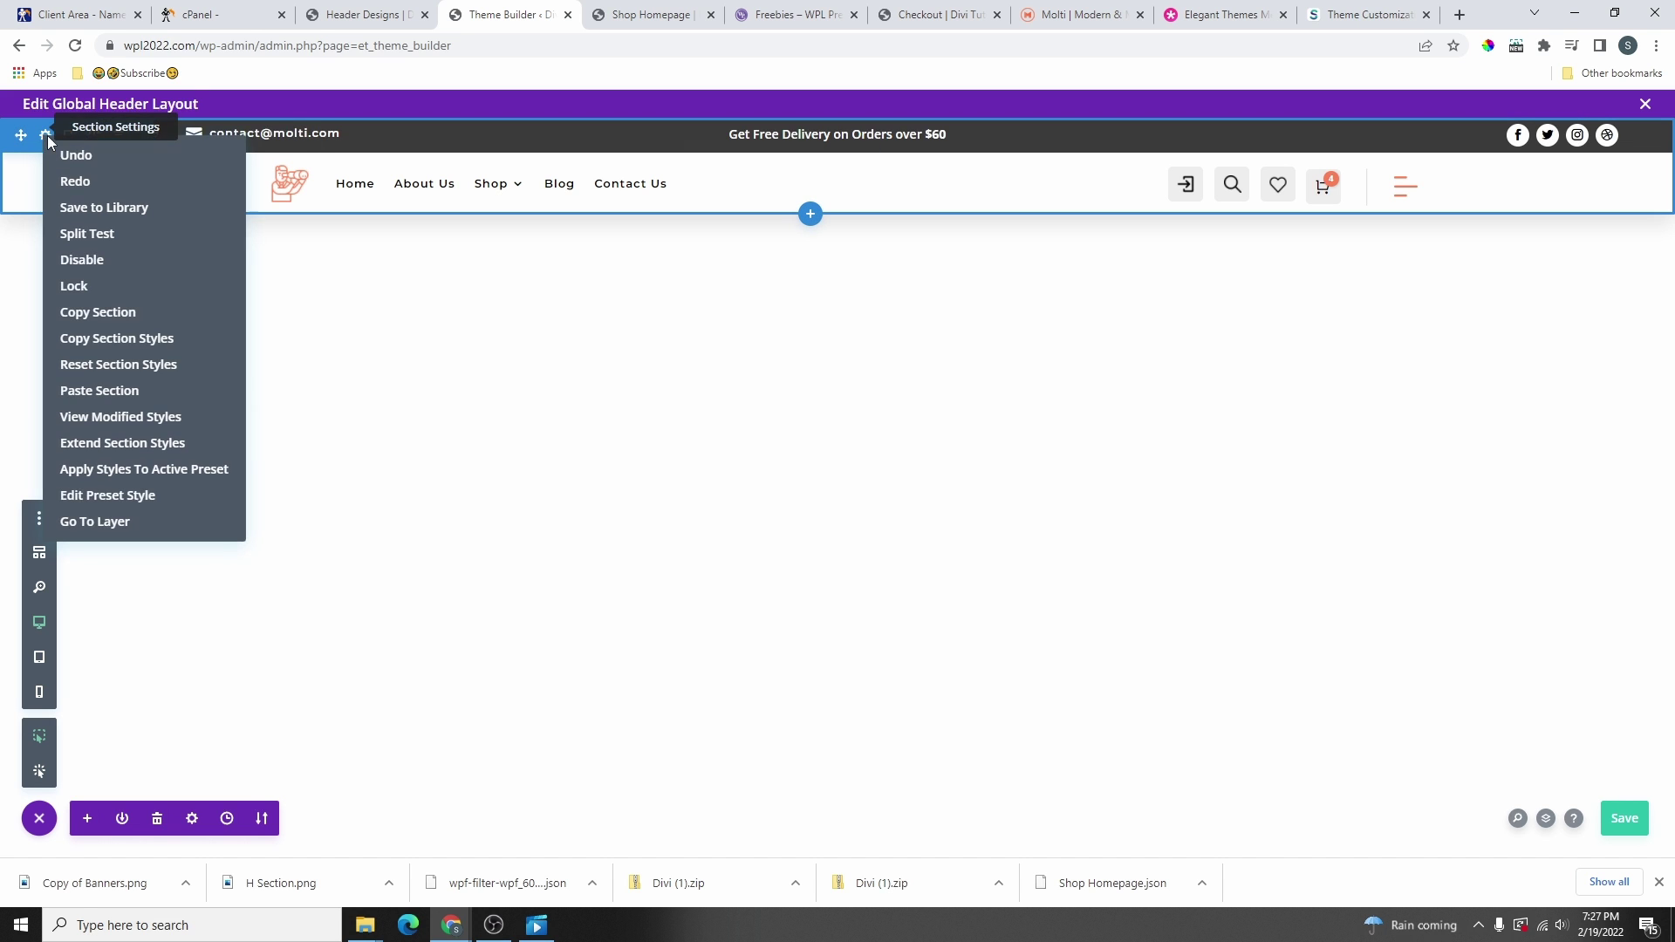
{"action": "left_click", "coordinate": [116, 392]}
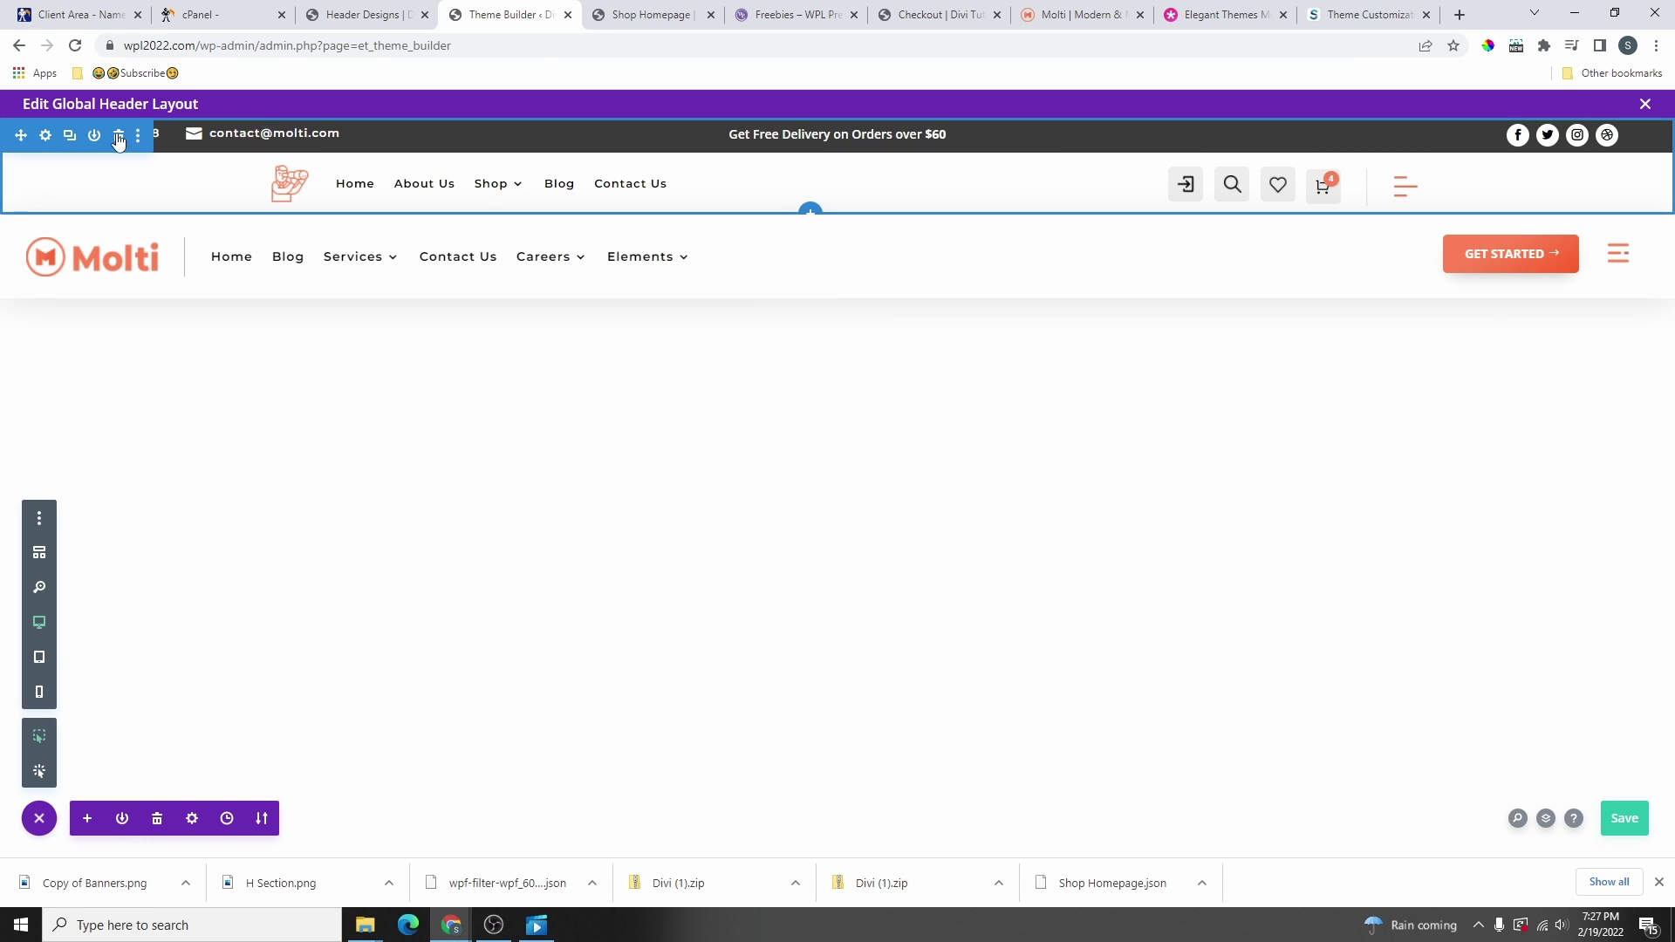
{"action": "left_click", "coordinate": [118, 145]}
- Copy the orange Style 1 contact bar section from the Header Designs page into the global header, and move it above the menu section
{"action": "left_click", "coordinate": [366, 14]}
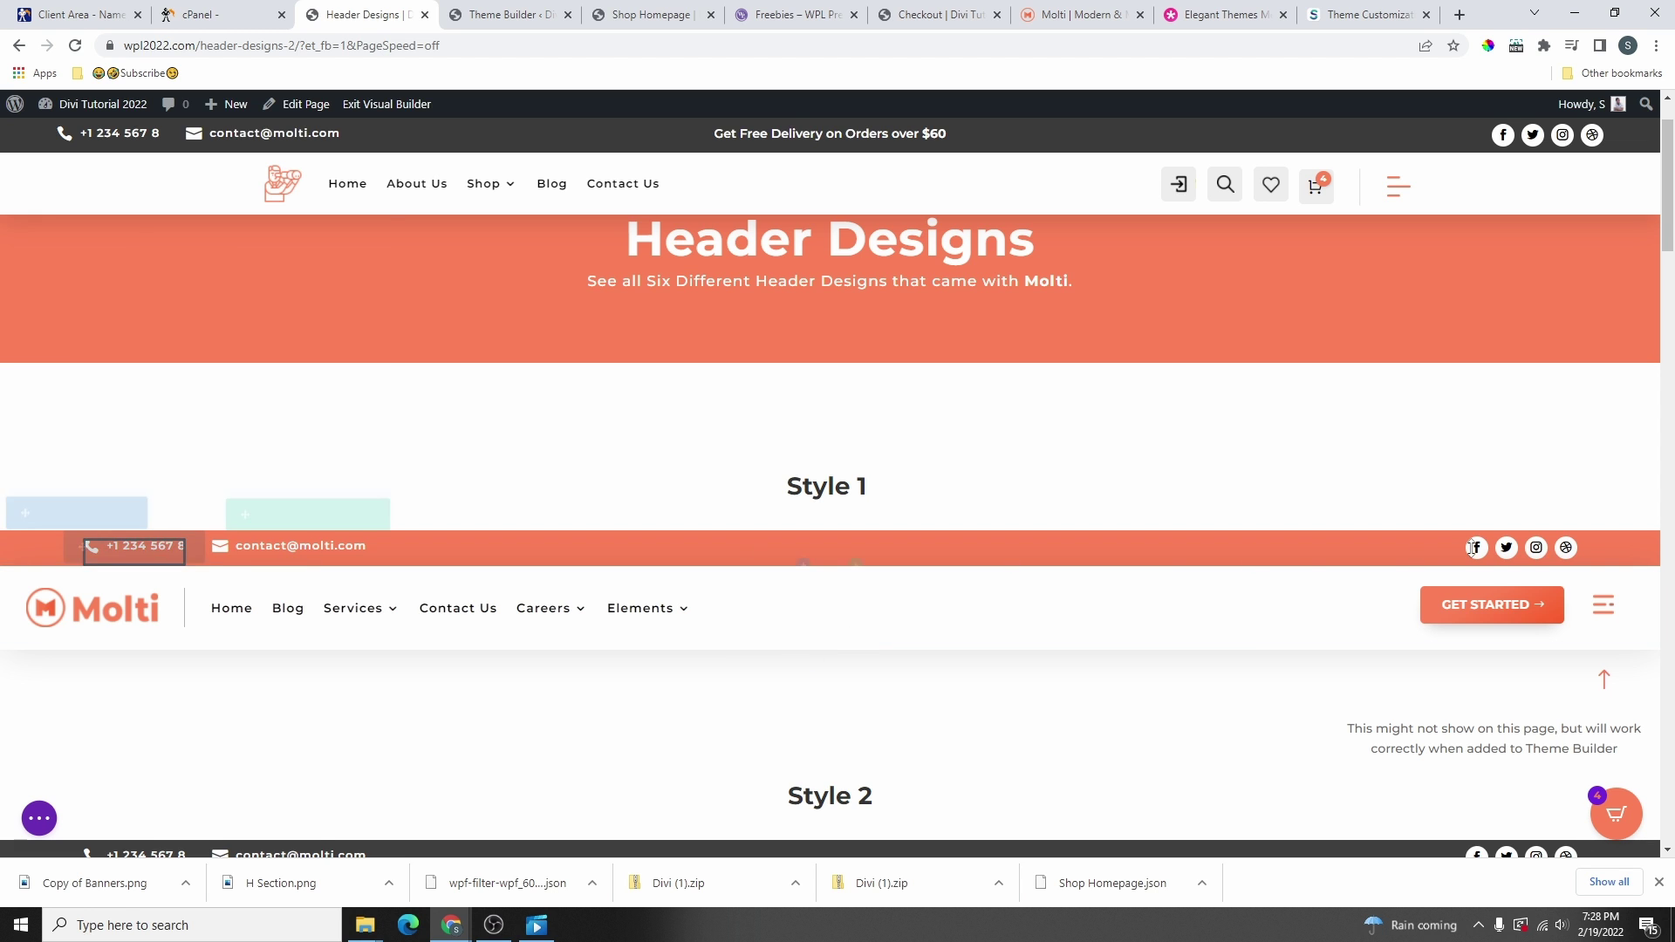
{"action": "right_click", "coordinate": [45, 515]}
{"action": "left_click", "coordinate": [106, 689]}
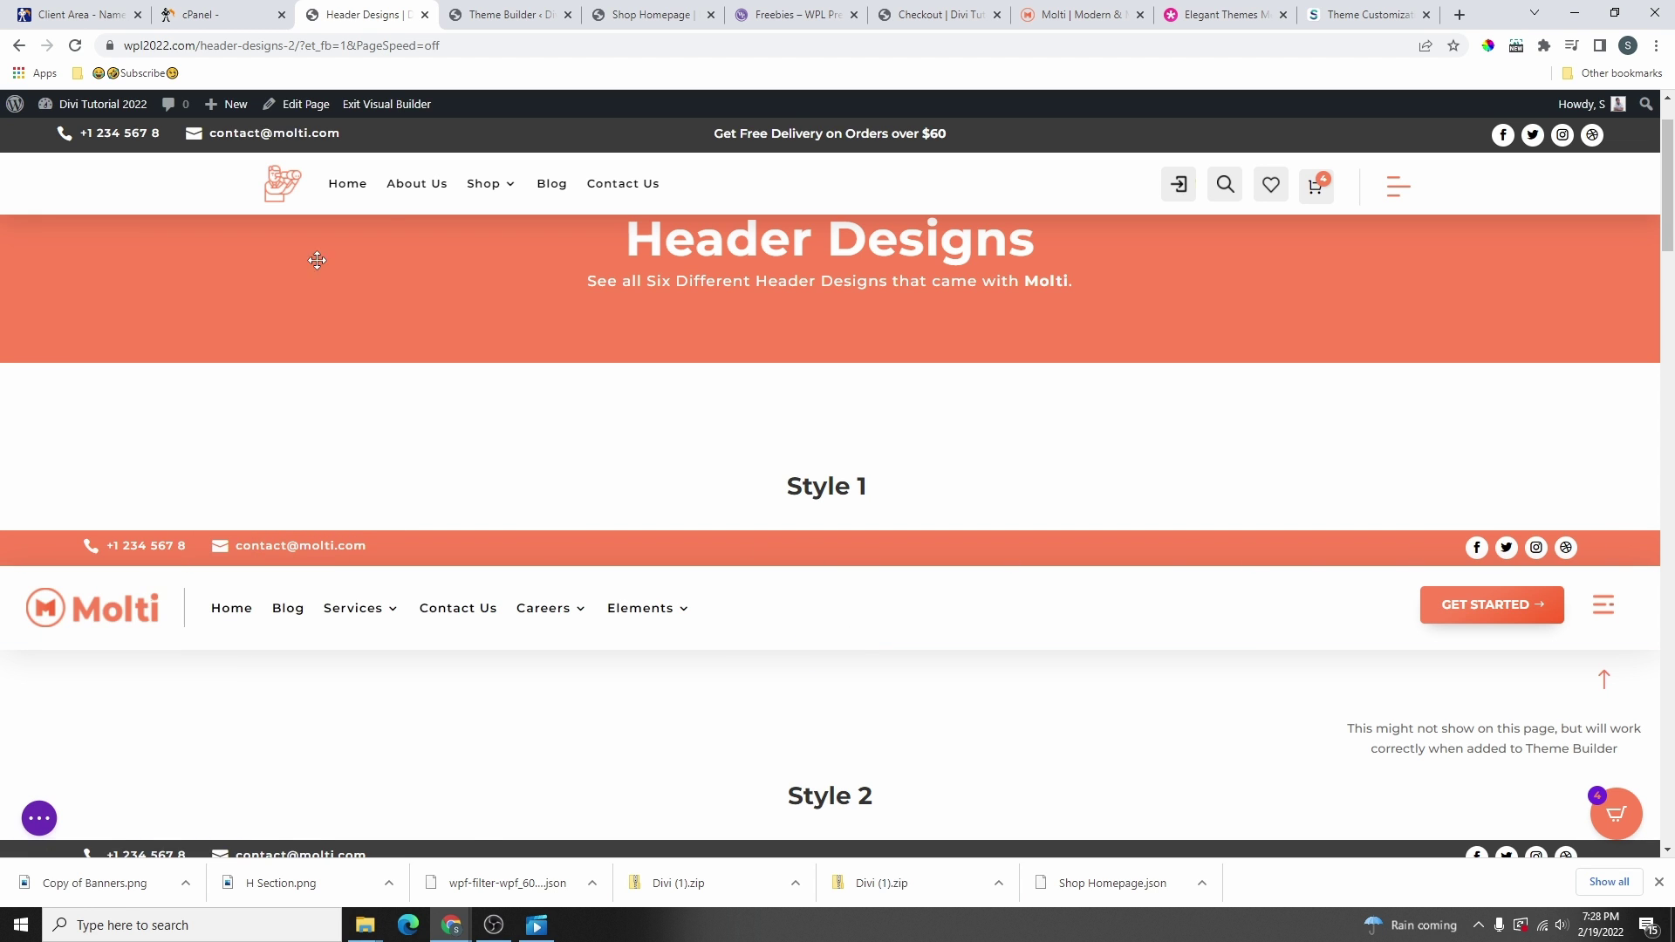
{"action": "left_click", "coordinate": [494, 10]}
{"action": "right_click", "coordinate": [42, 139]}
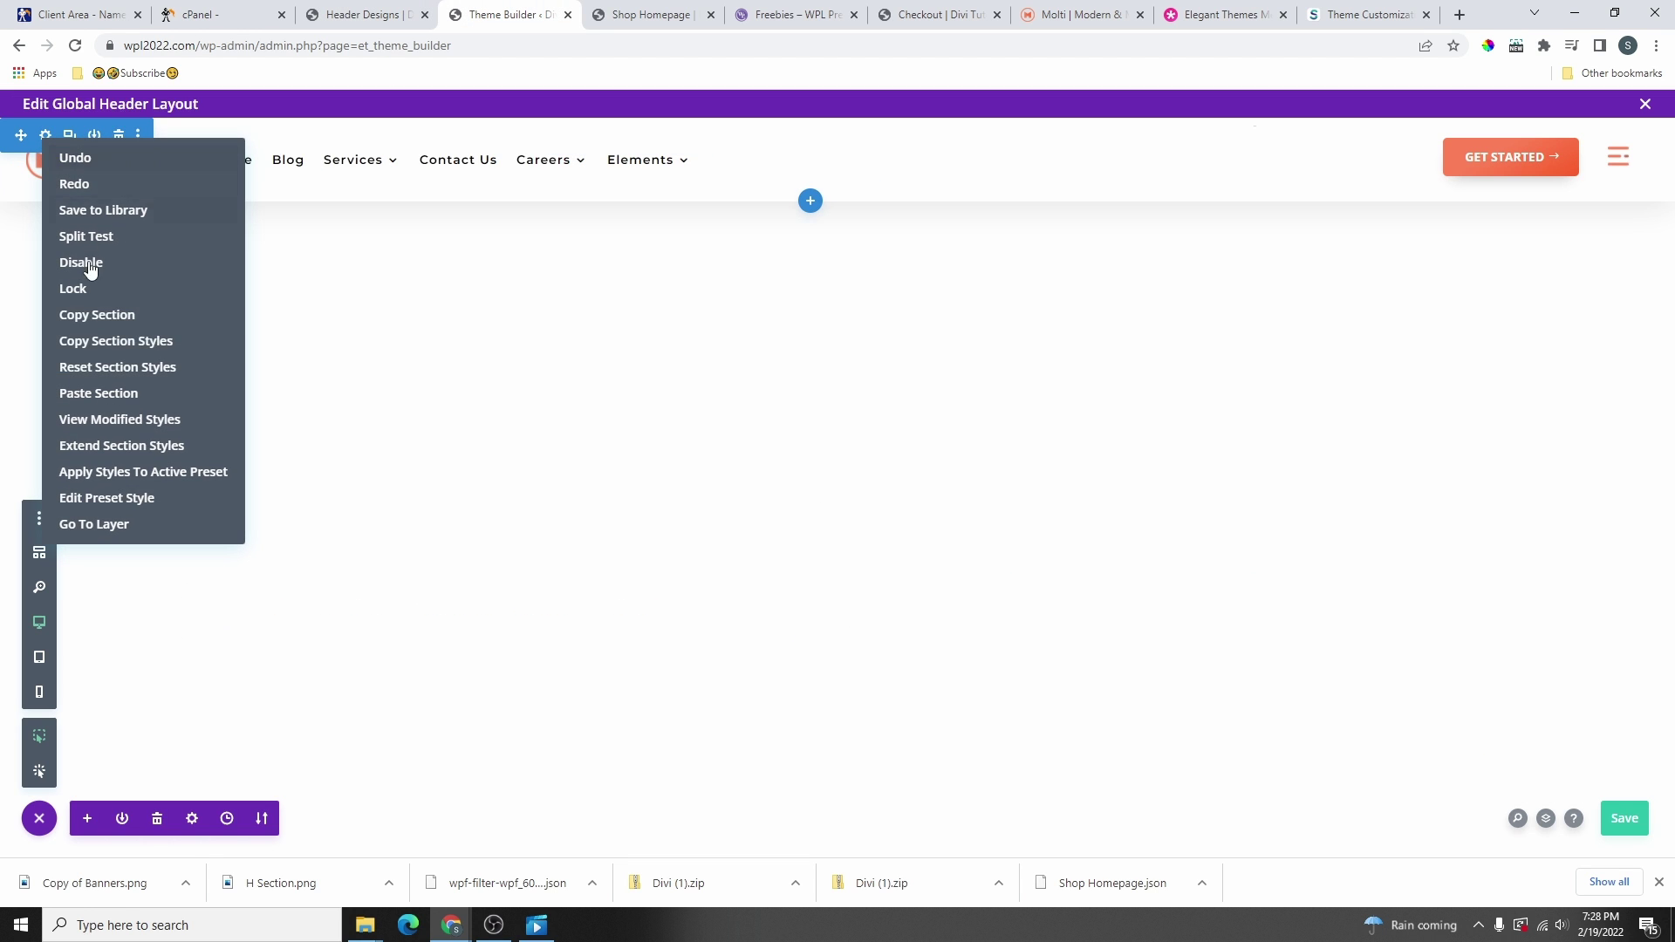
{"action": "left_click", "coordinate": [100, 394]}
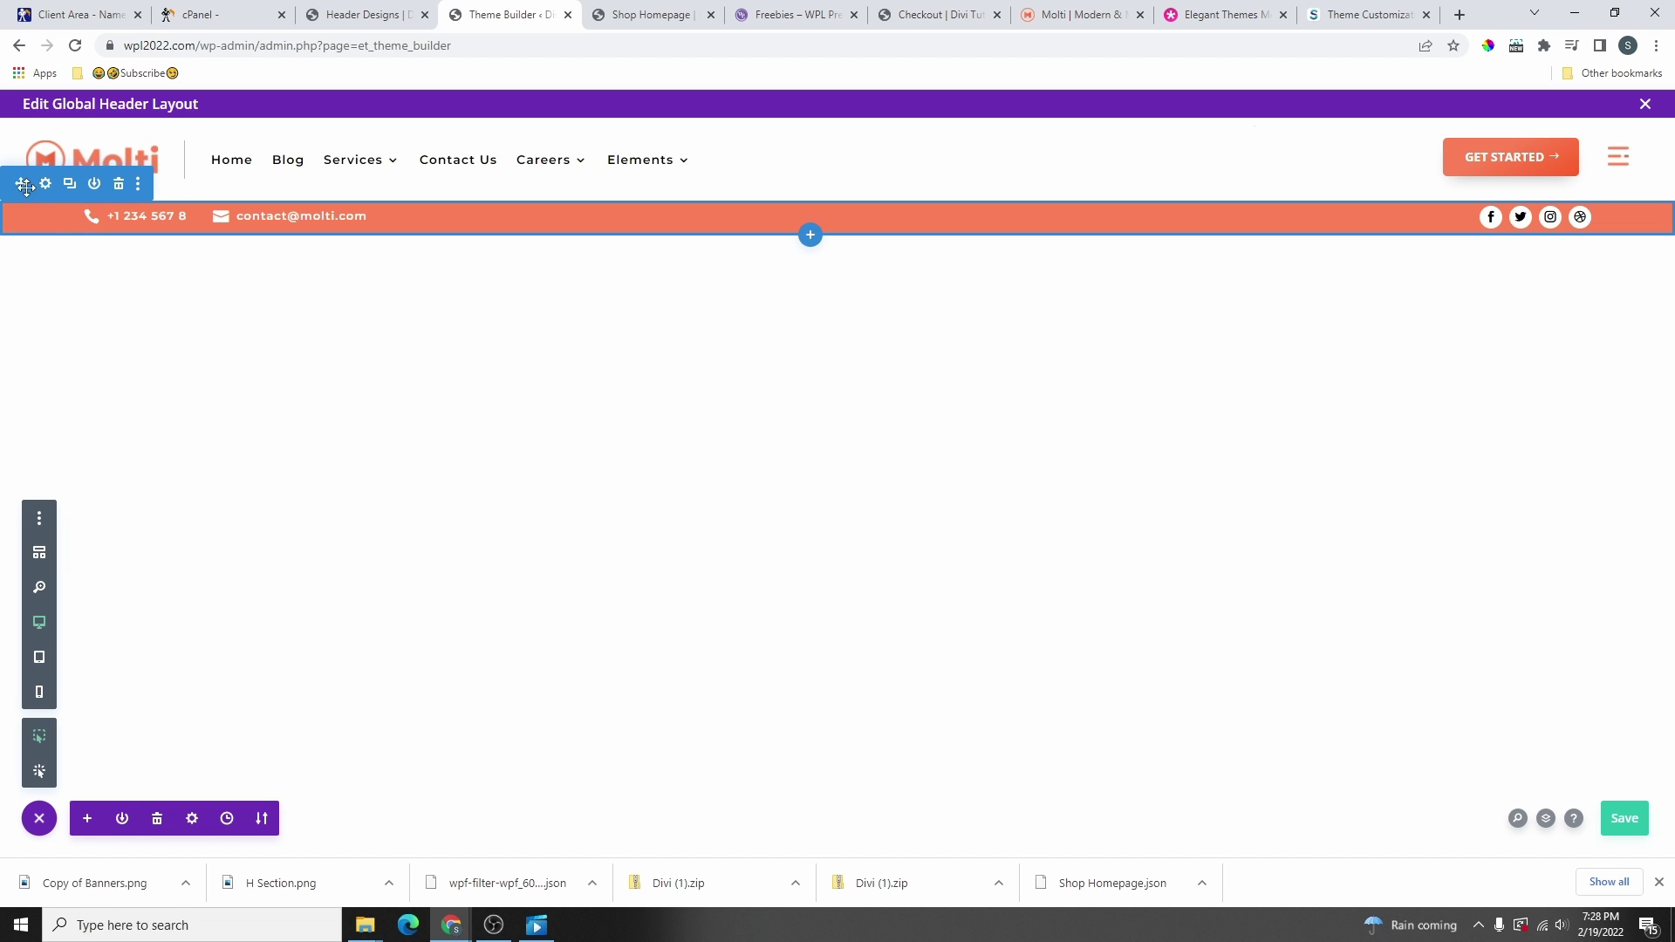
{"action": "left_click_drag", "start_coordinate": [22, 185], "coordinate": [35, 131]}
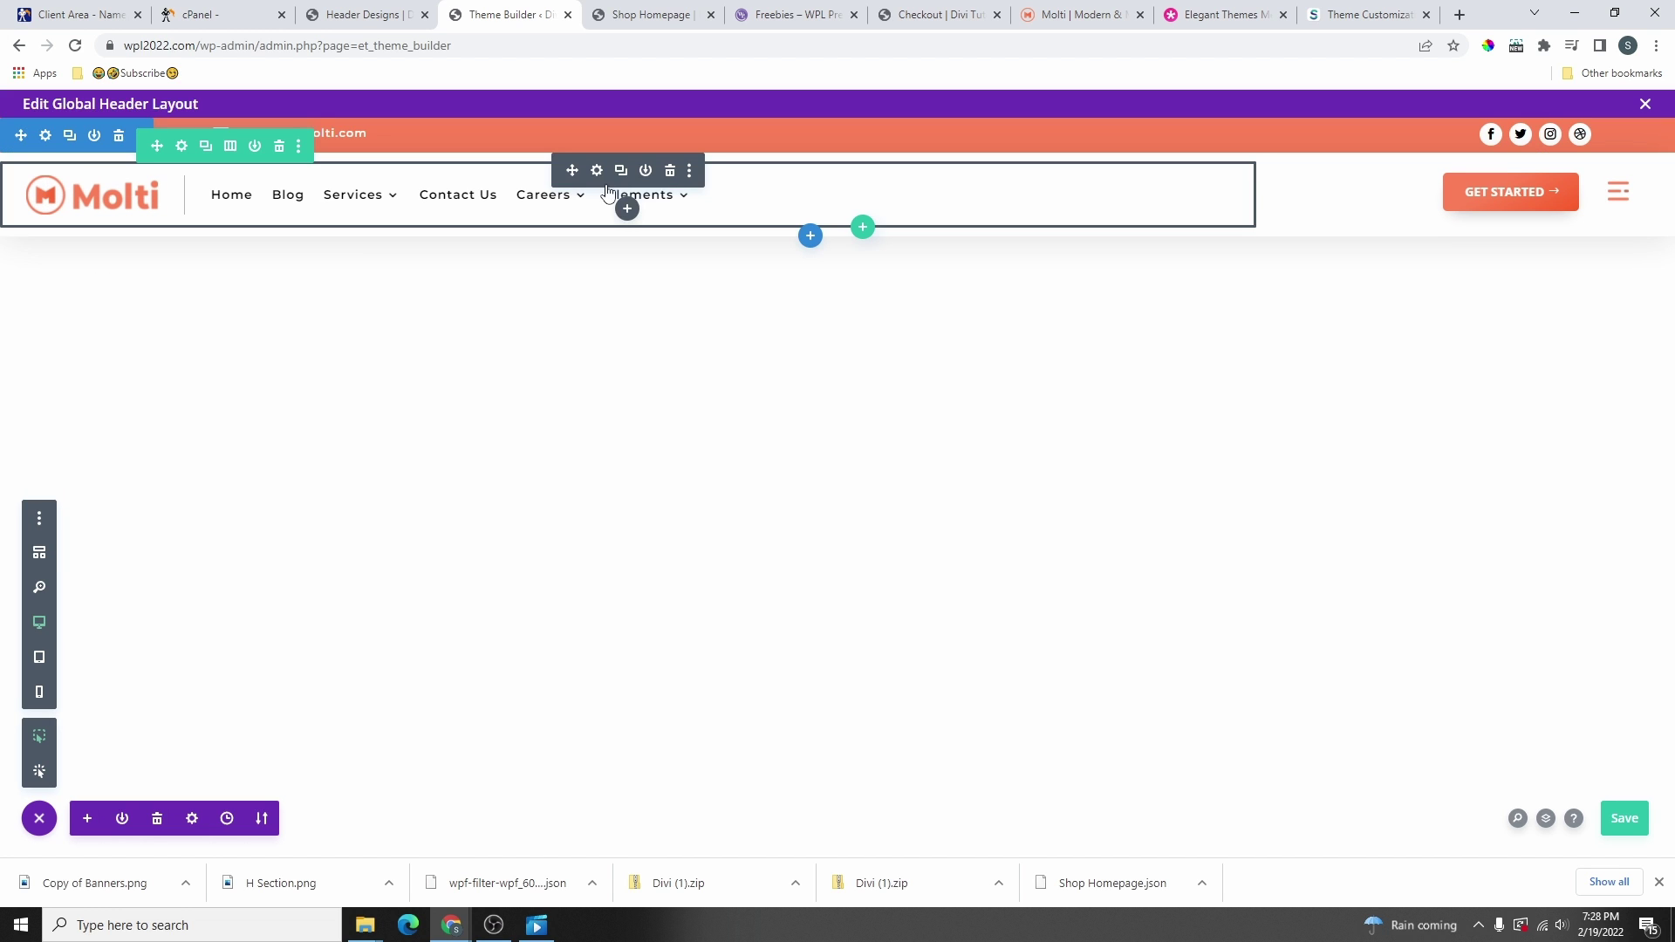
- Set the pasted header's menu module to use Divi Menu, and close its settings
{"action": "left_click", "coordinate": [597, 173]}
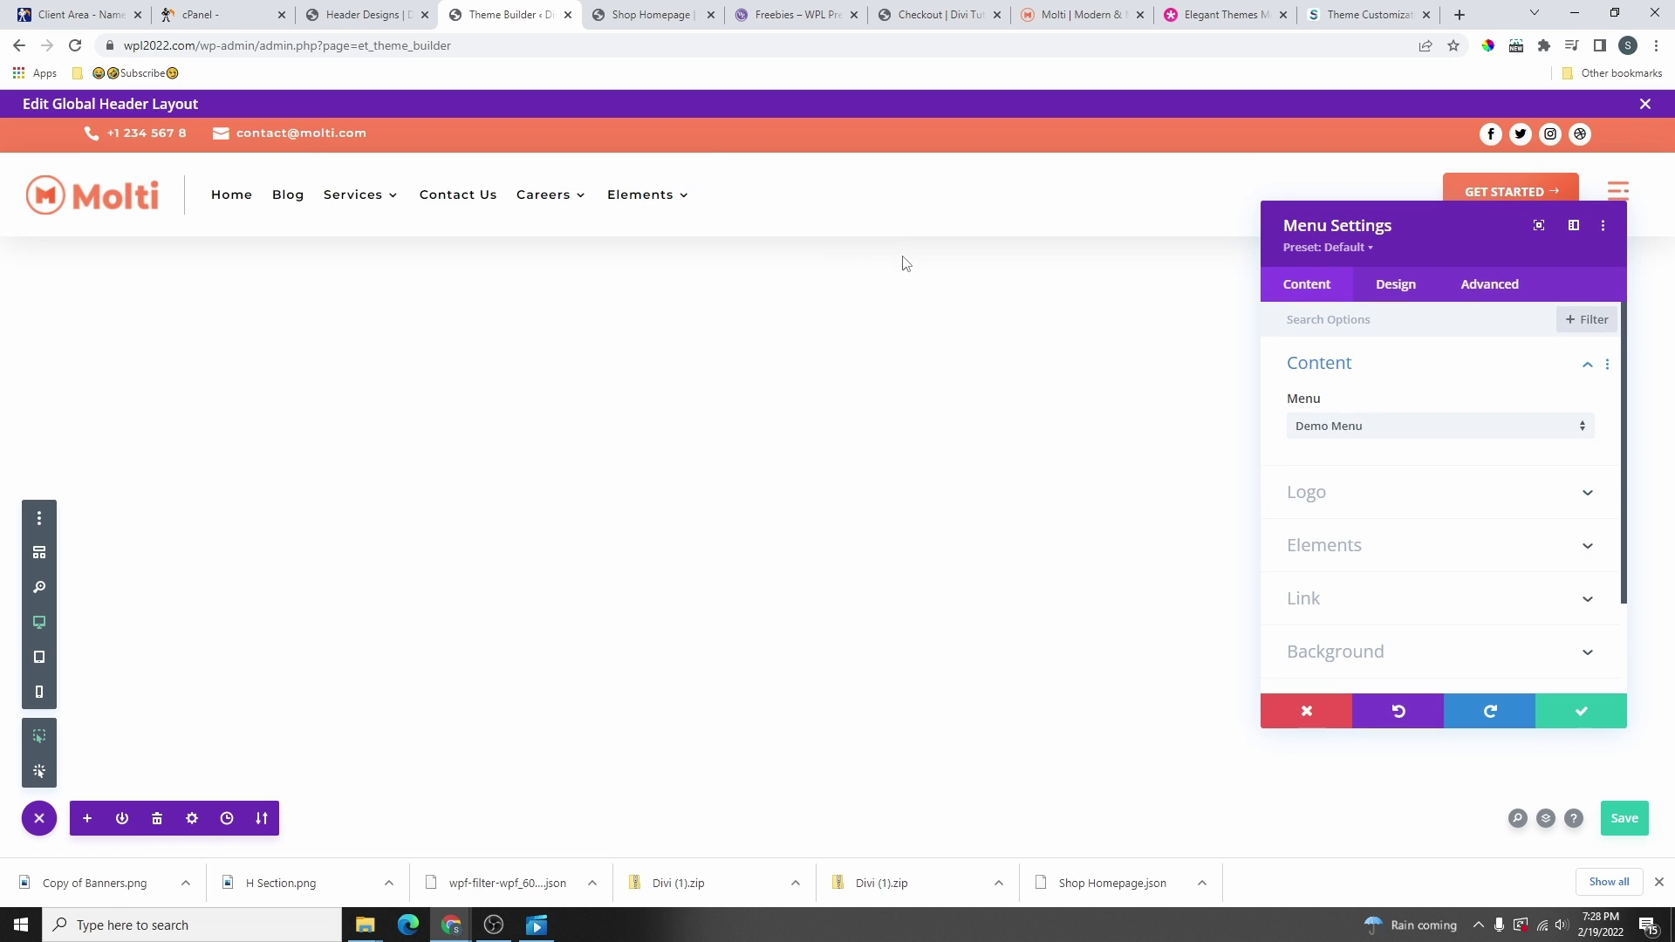
{"action": "left_click", "coordinate": [1373, 446]}
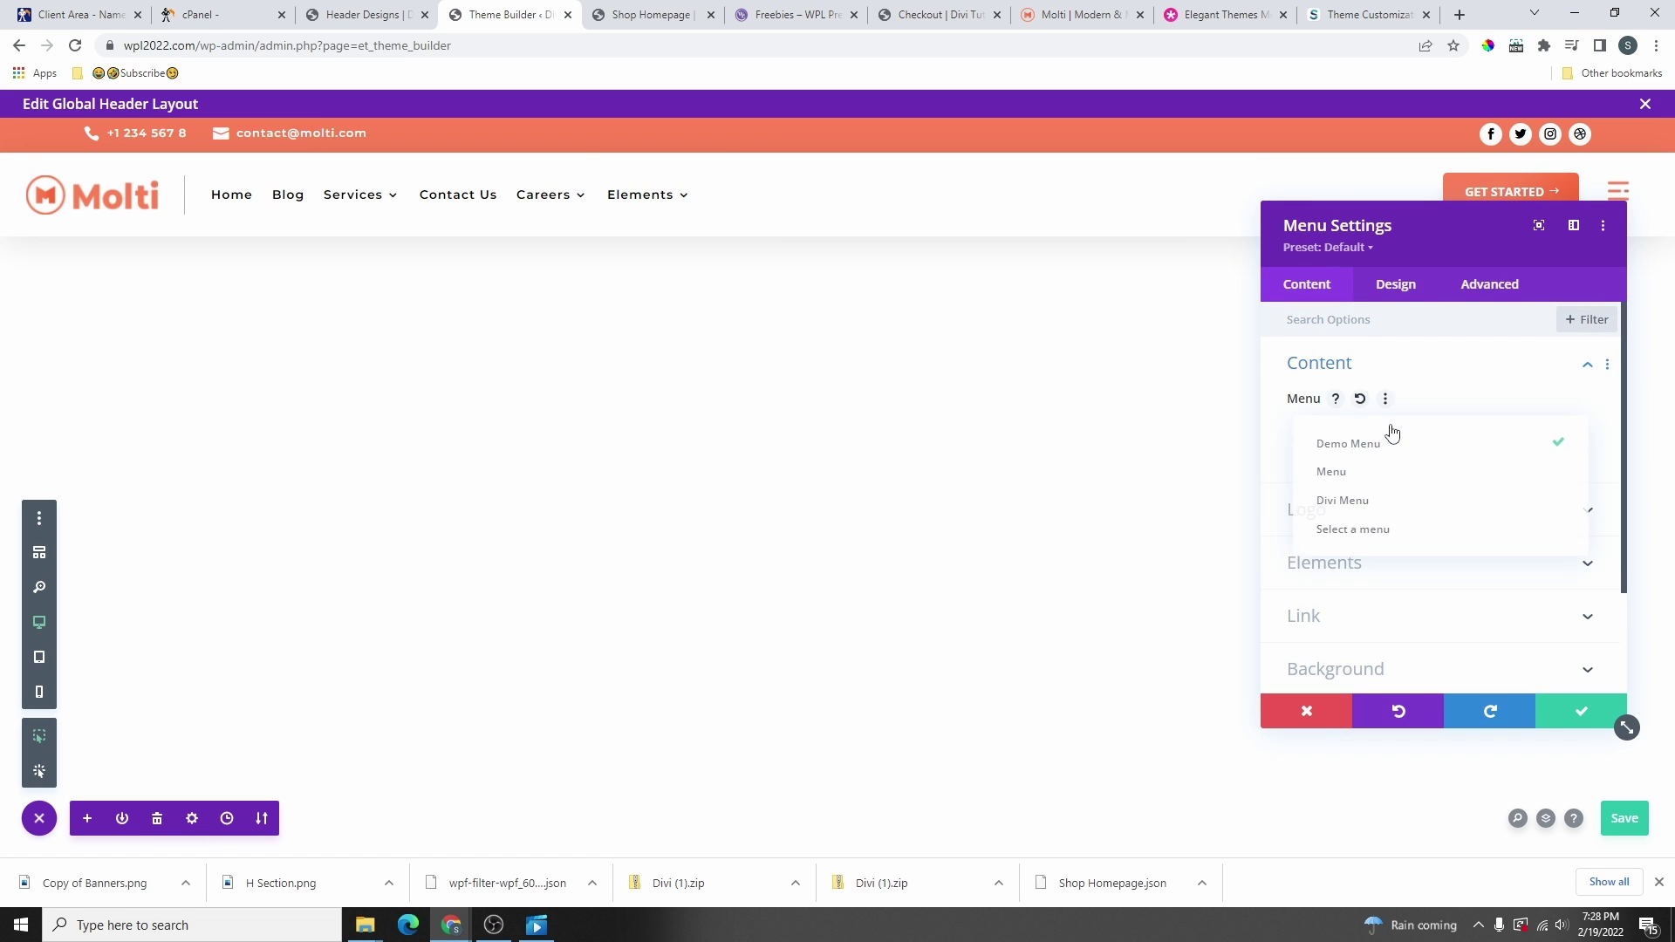
{"action": "left_click", "coordinate": [1388, 501]}
{"action": "key", "text": "Escape"}
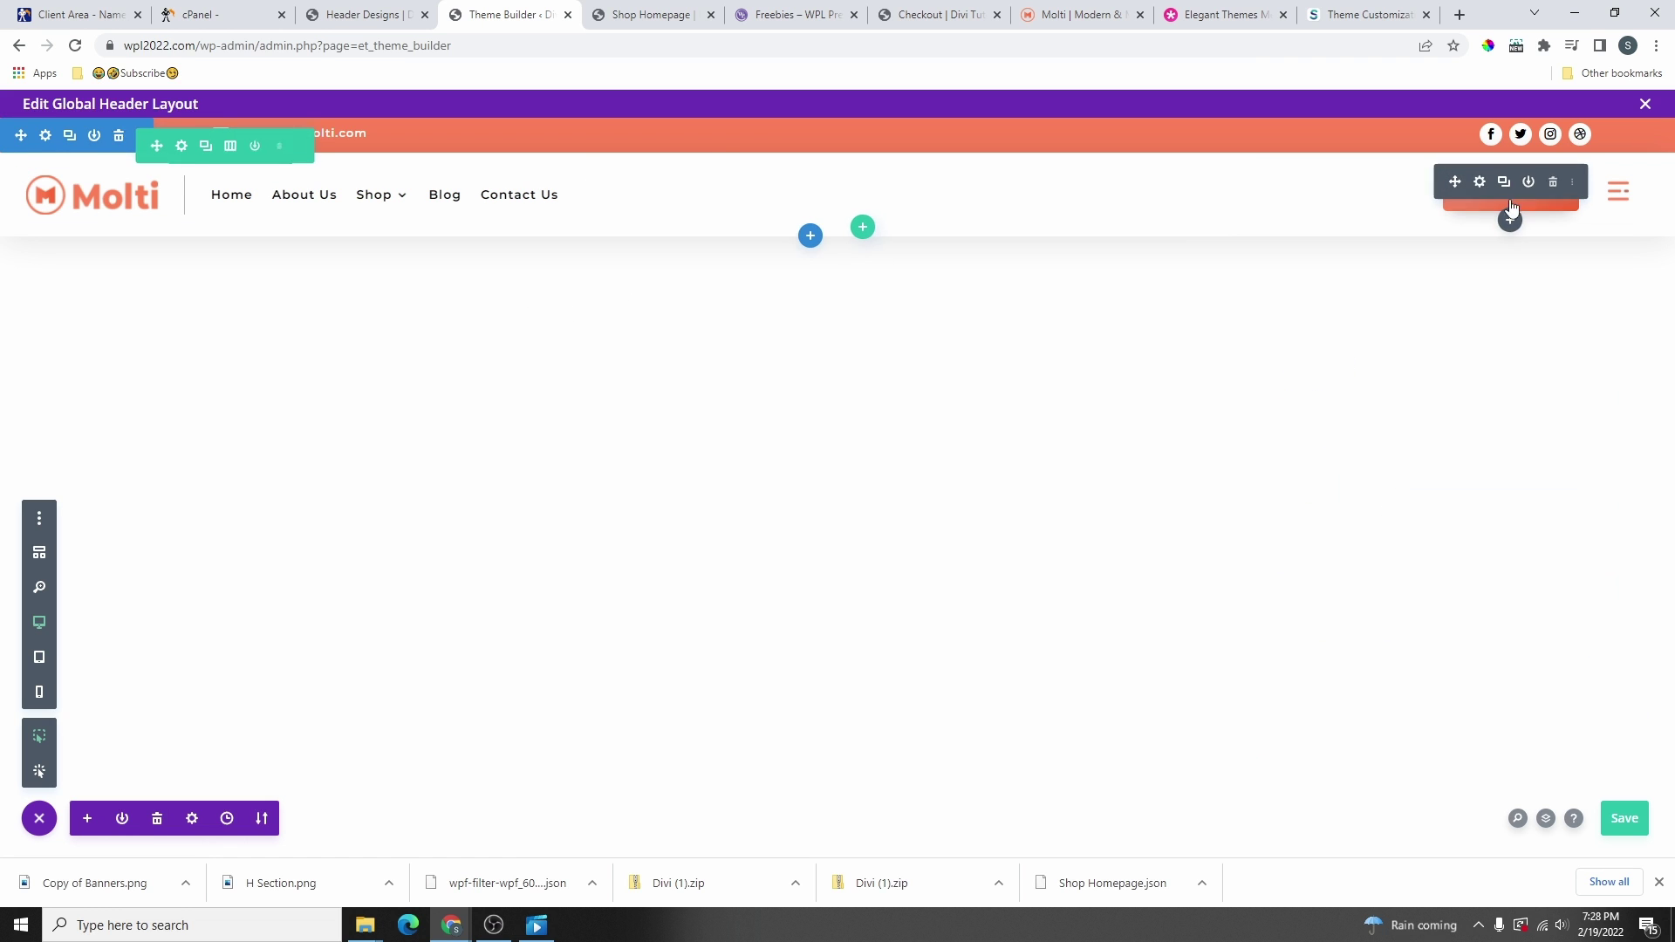
- Try the White Button and Button Preset 1 presets on the header's Get Started button
{"action": "left_click", "coordinate": [1486, 189]}
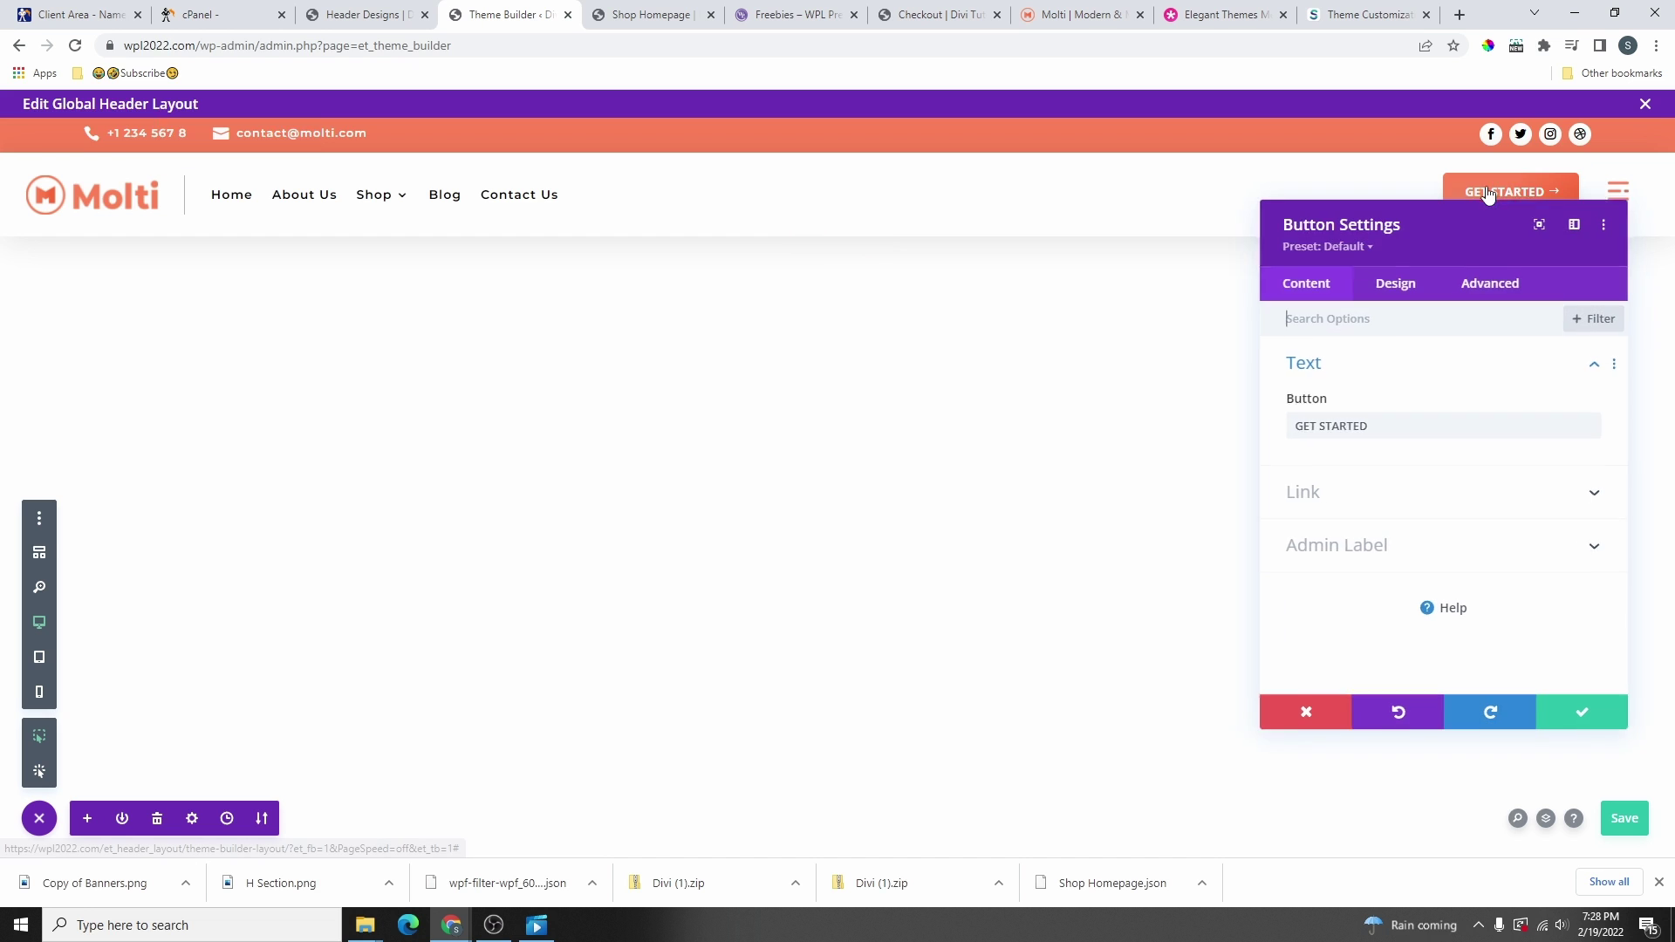
{"action": "left_click", "coordinate": [1352, 248]}
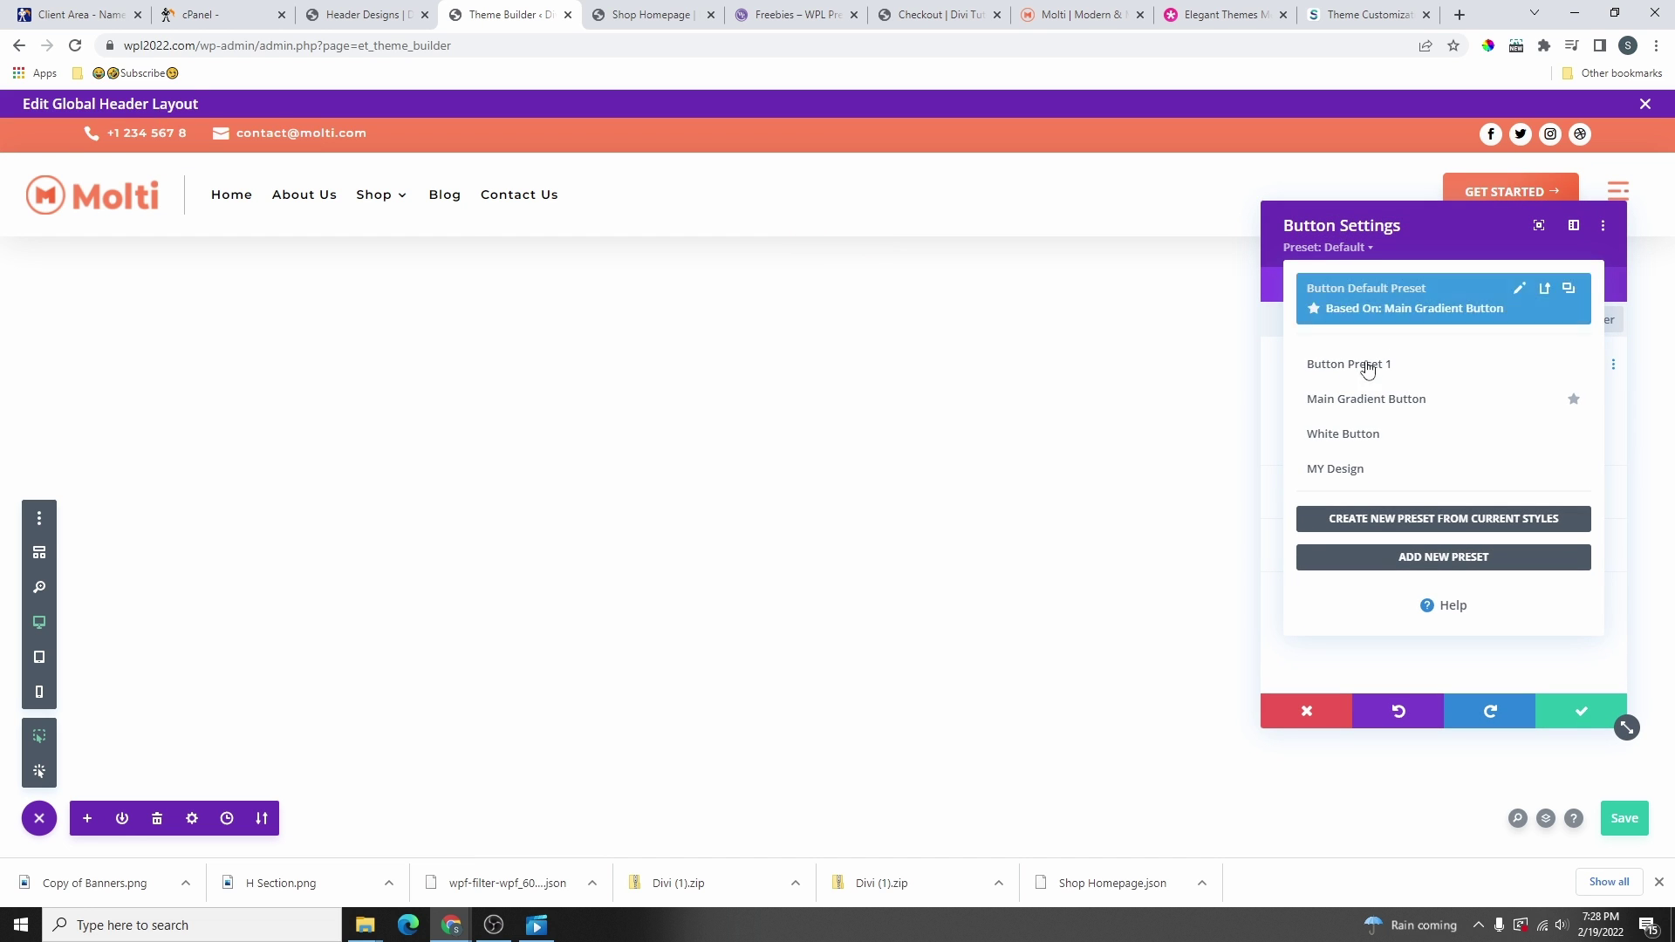
{"action": "left_click", "coordinate": [1370, 401]}
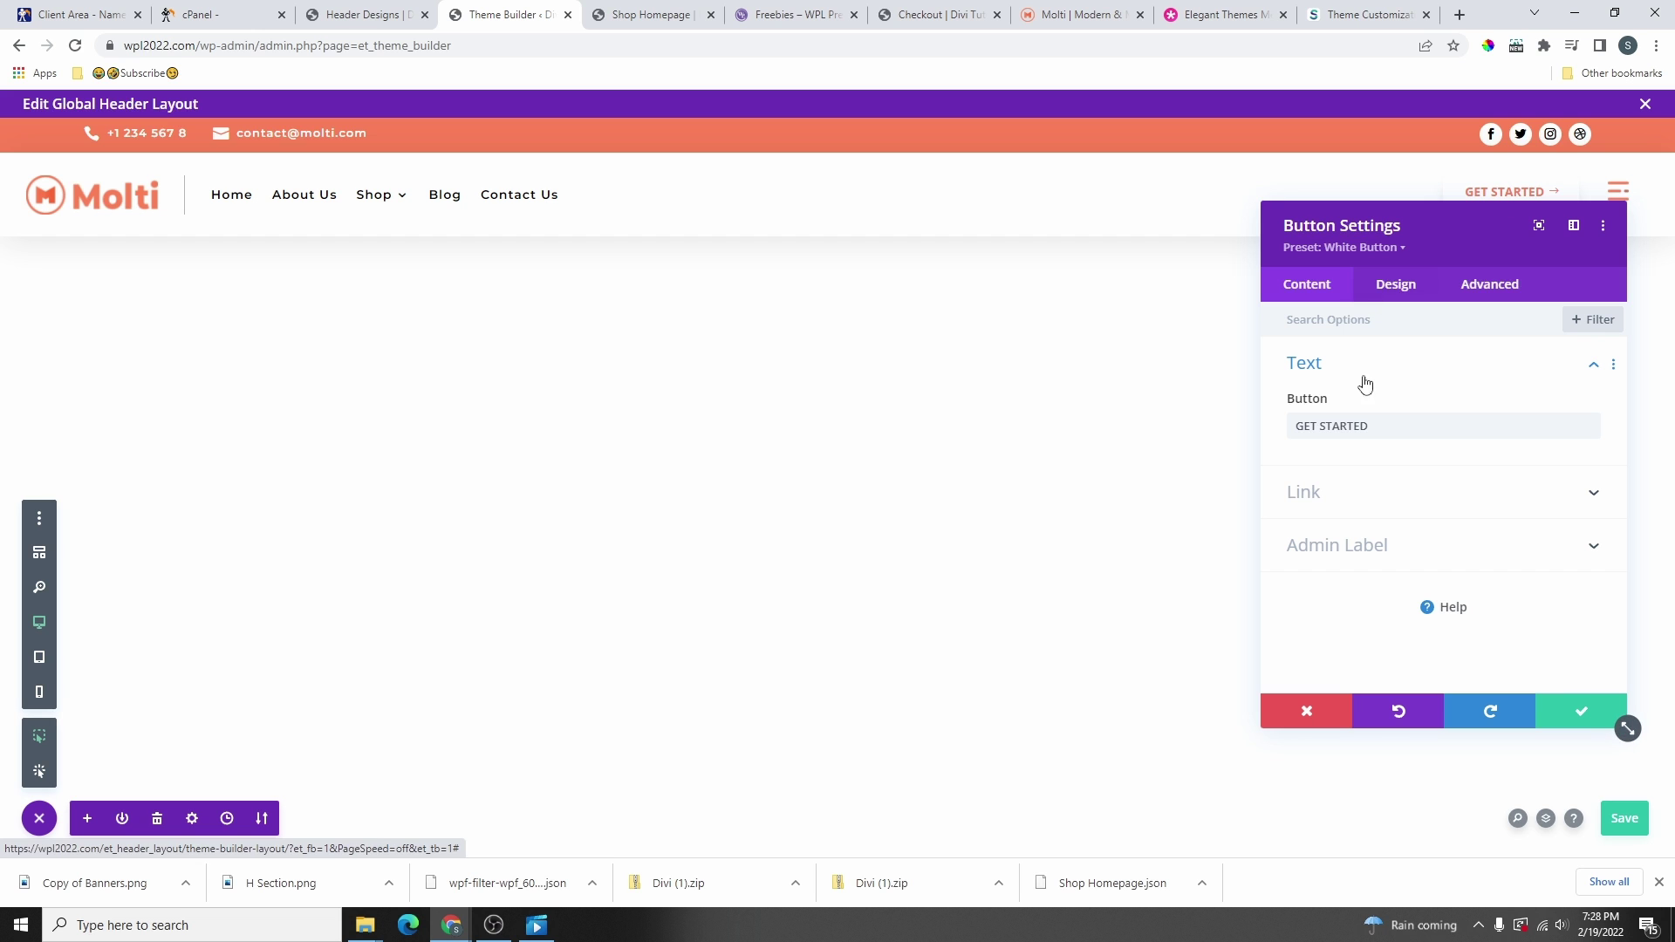
{"action": "left_click", "coordinate": [1342, 248]}
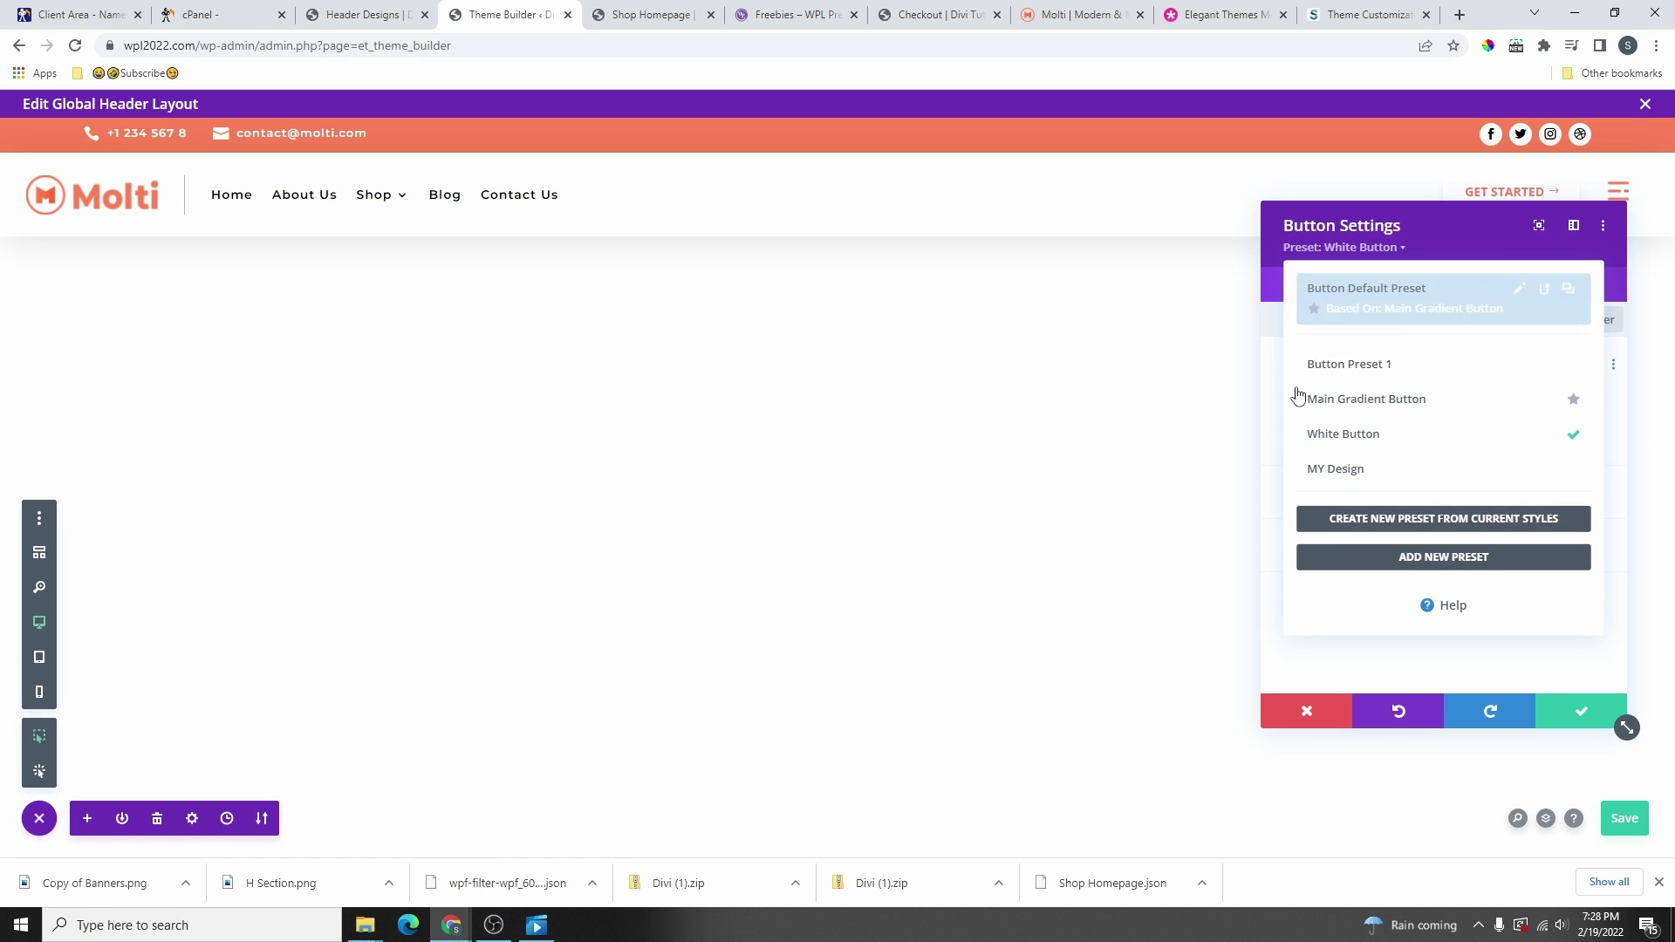
{"action": "left_click", "coordinate": [1358, 365]}
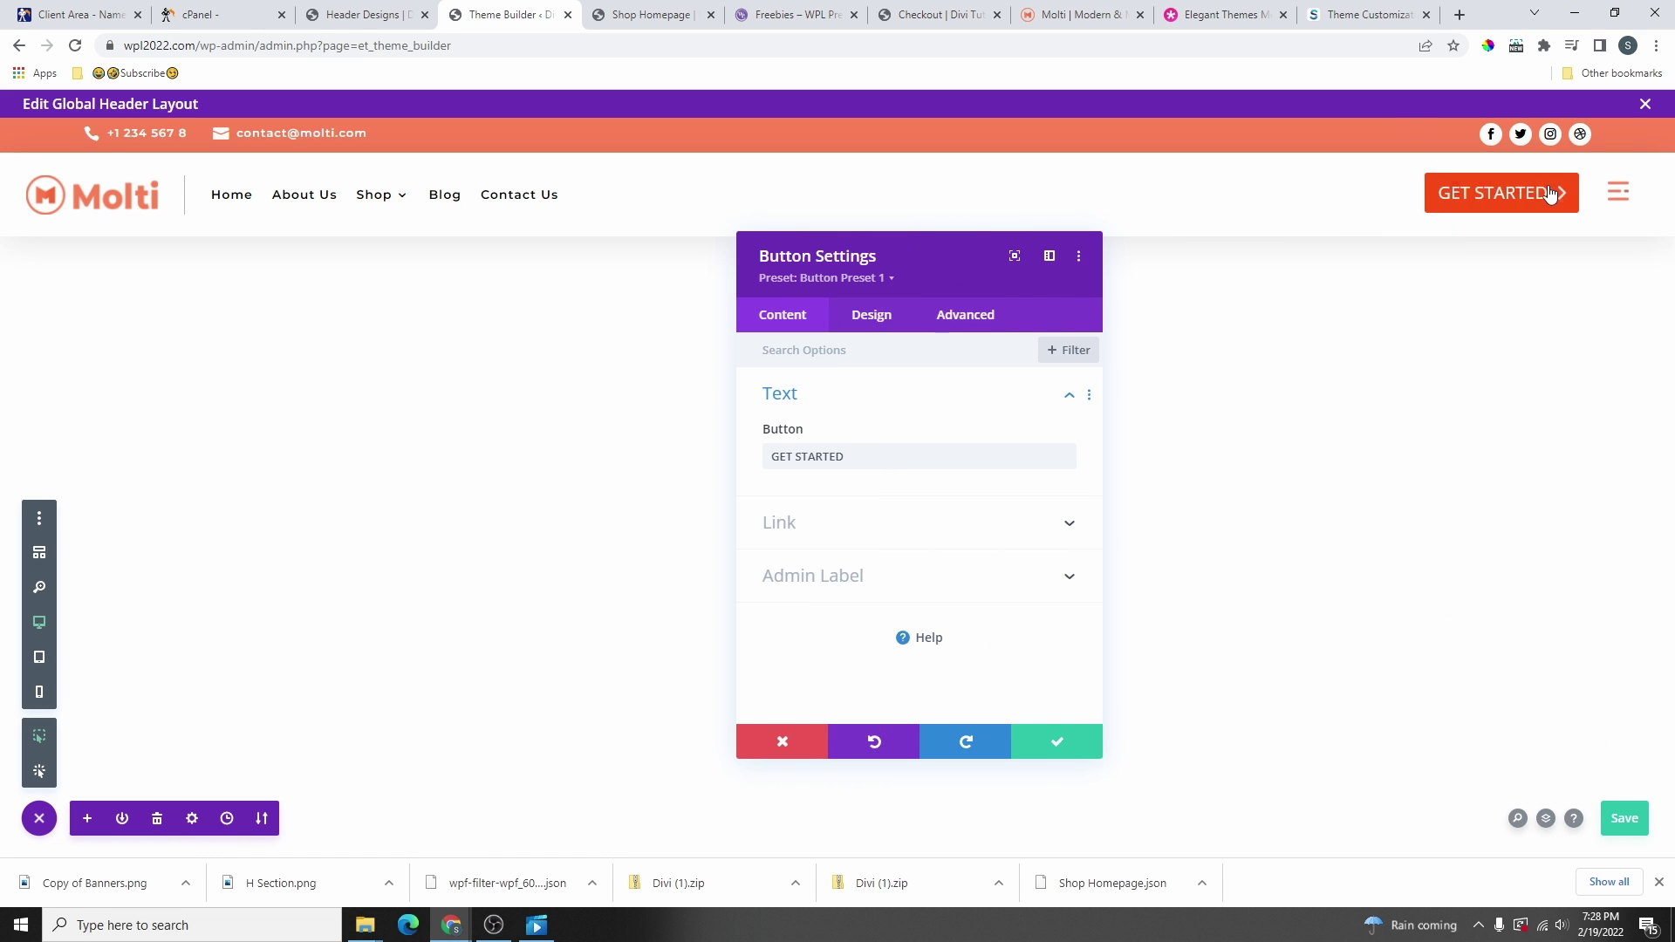
{"action": "left_click", "coordinate": [797, 397]}
{"action": "key", "text": "Escape"}
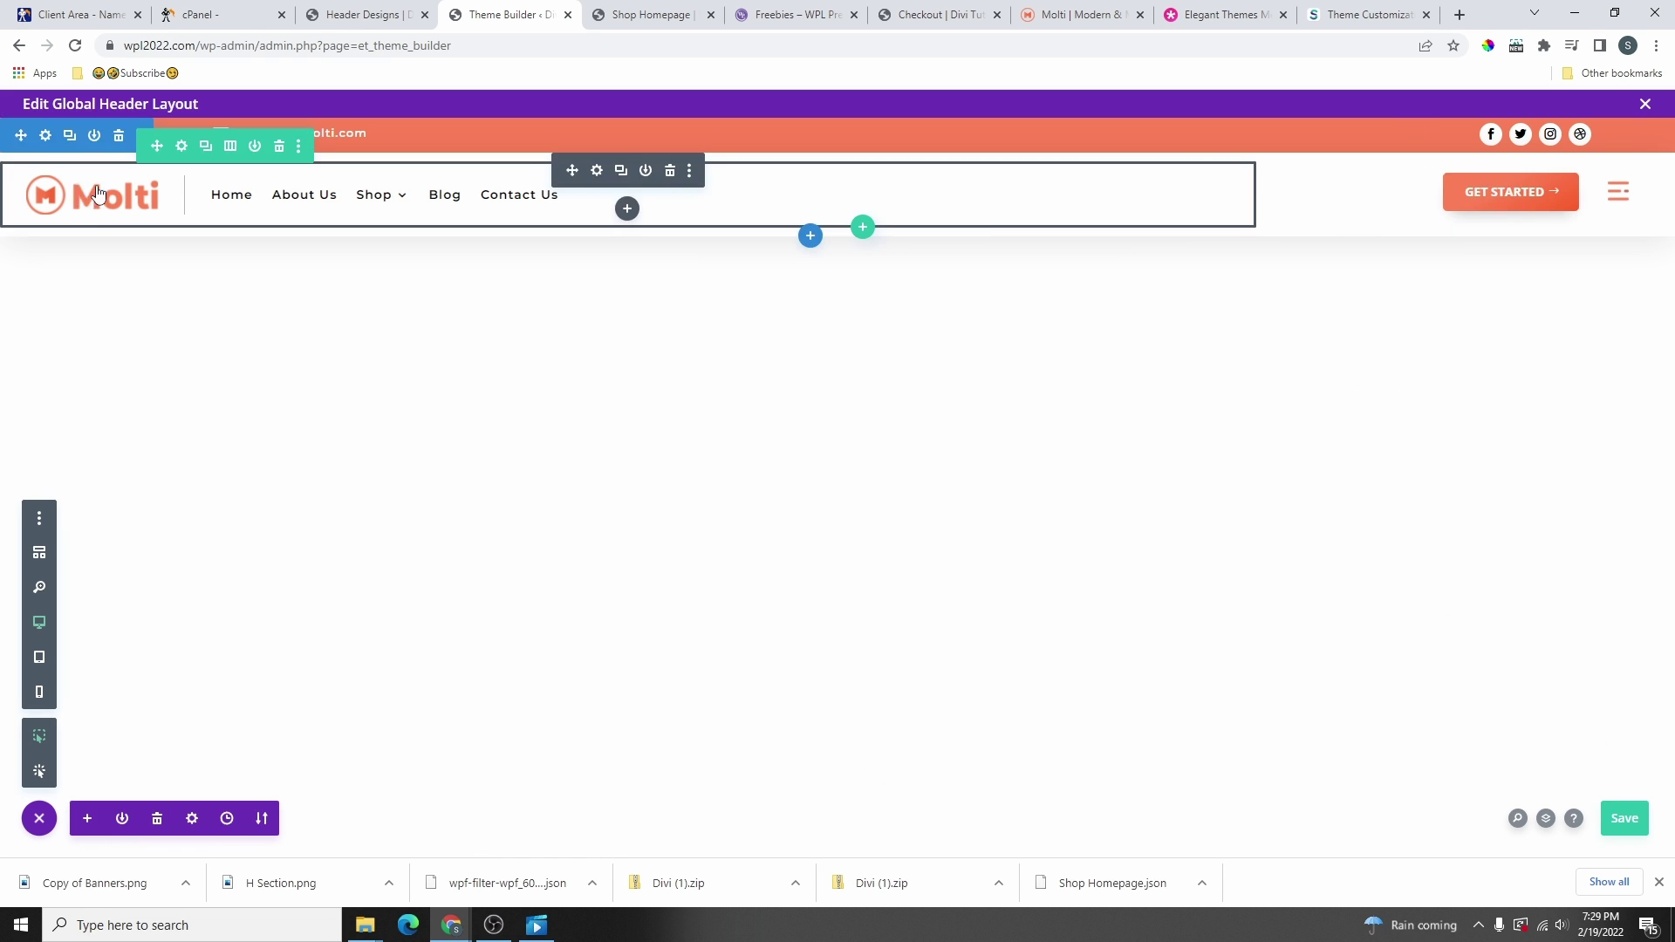
- Review the logo setting of the header's menu module
{"action": "left_click", "coordinate": [596, 170]}
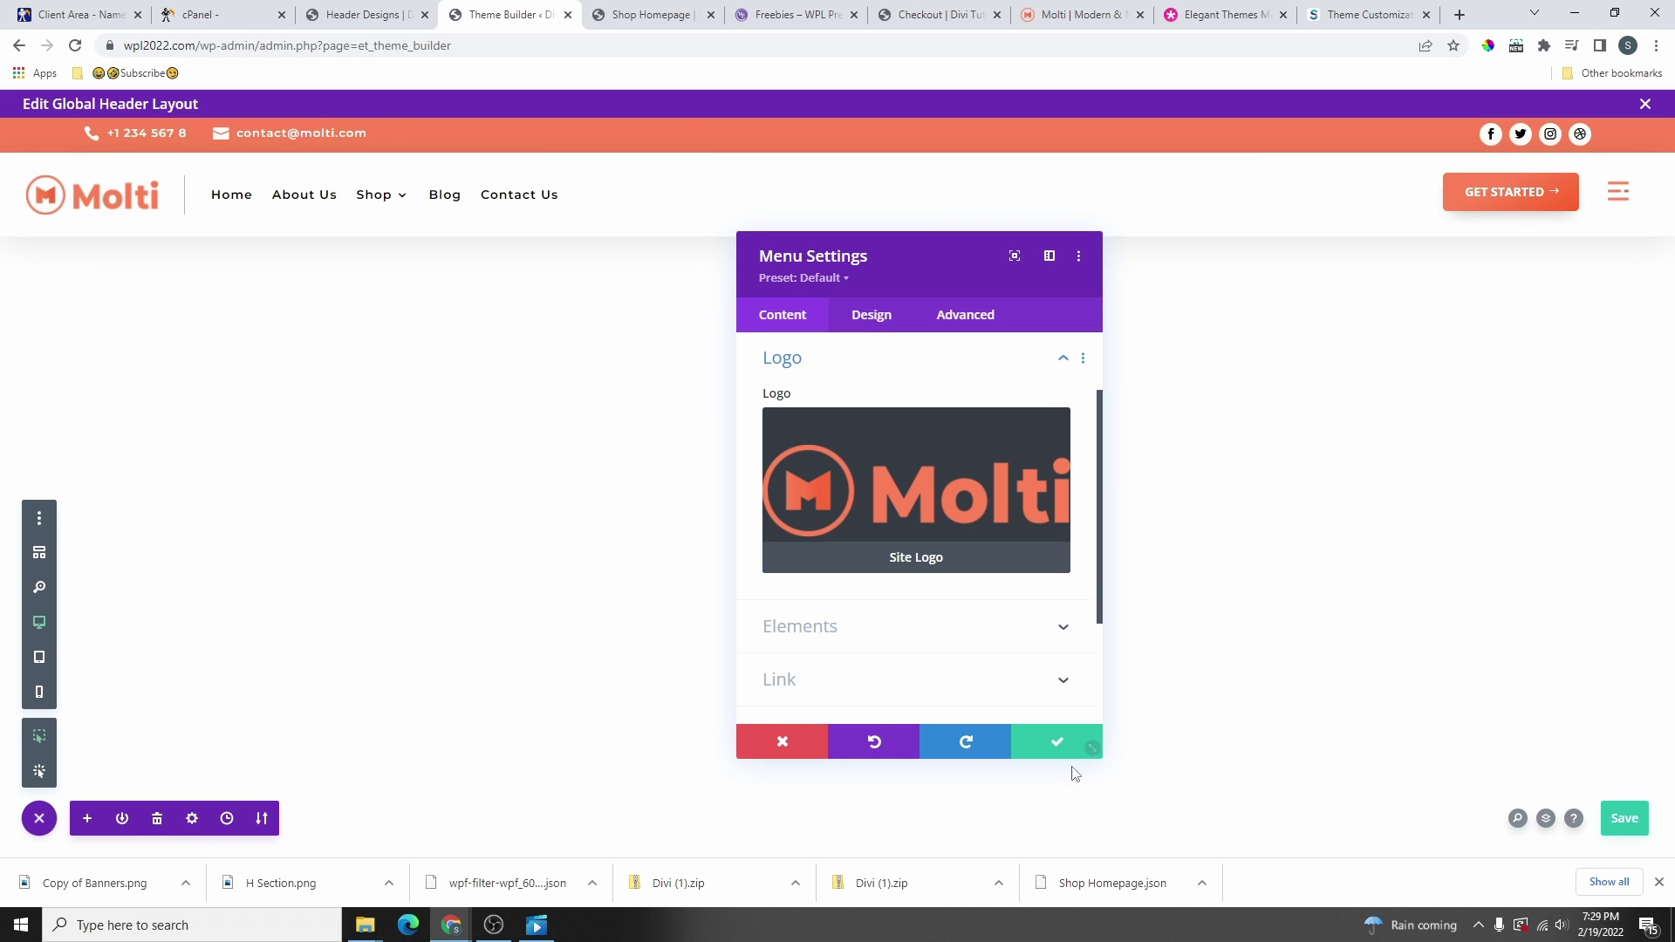
{"action": "left_click", "coordinate": [1091, 755]}
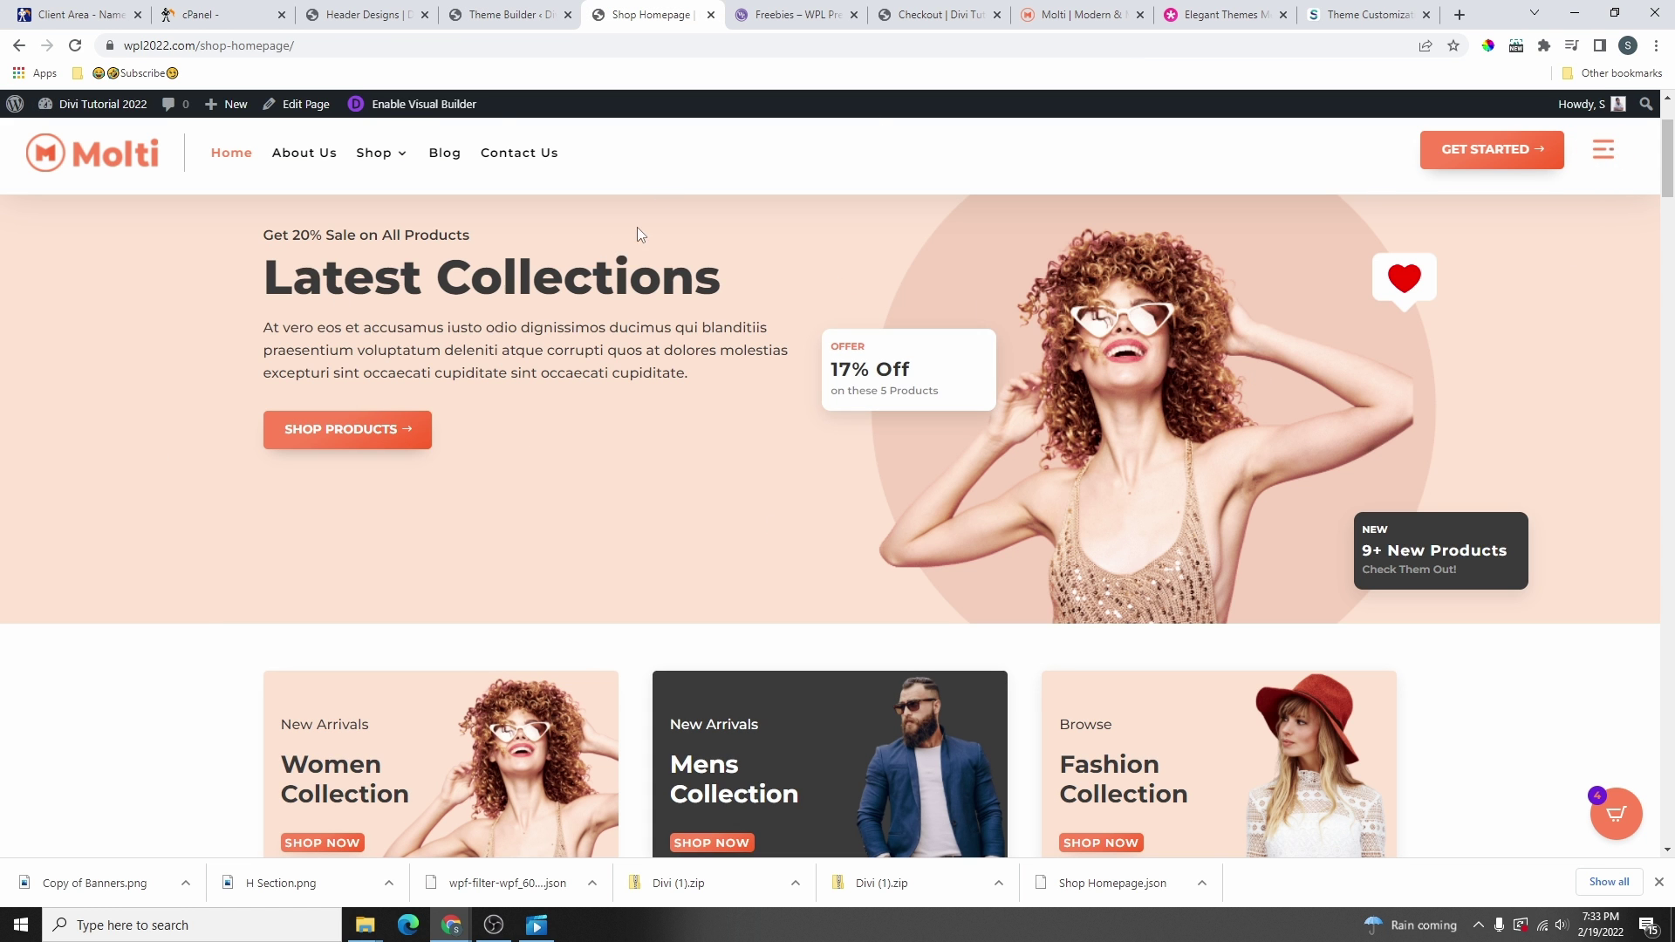
- Restore the global header to the Loaded Page state from the editing history and save the layout
{"action": "left_click", "coordinate": [514, 15]}
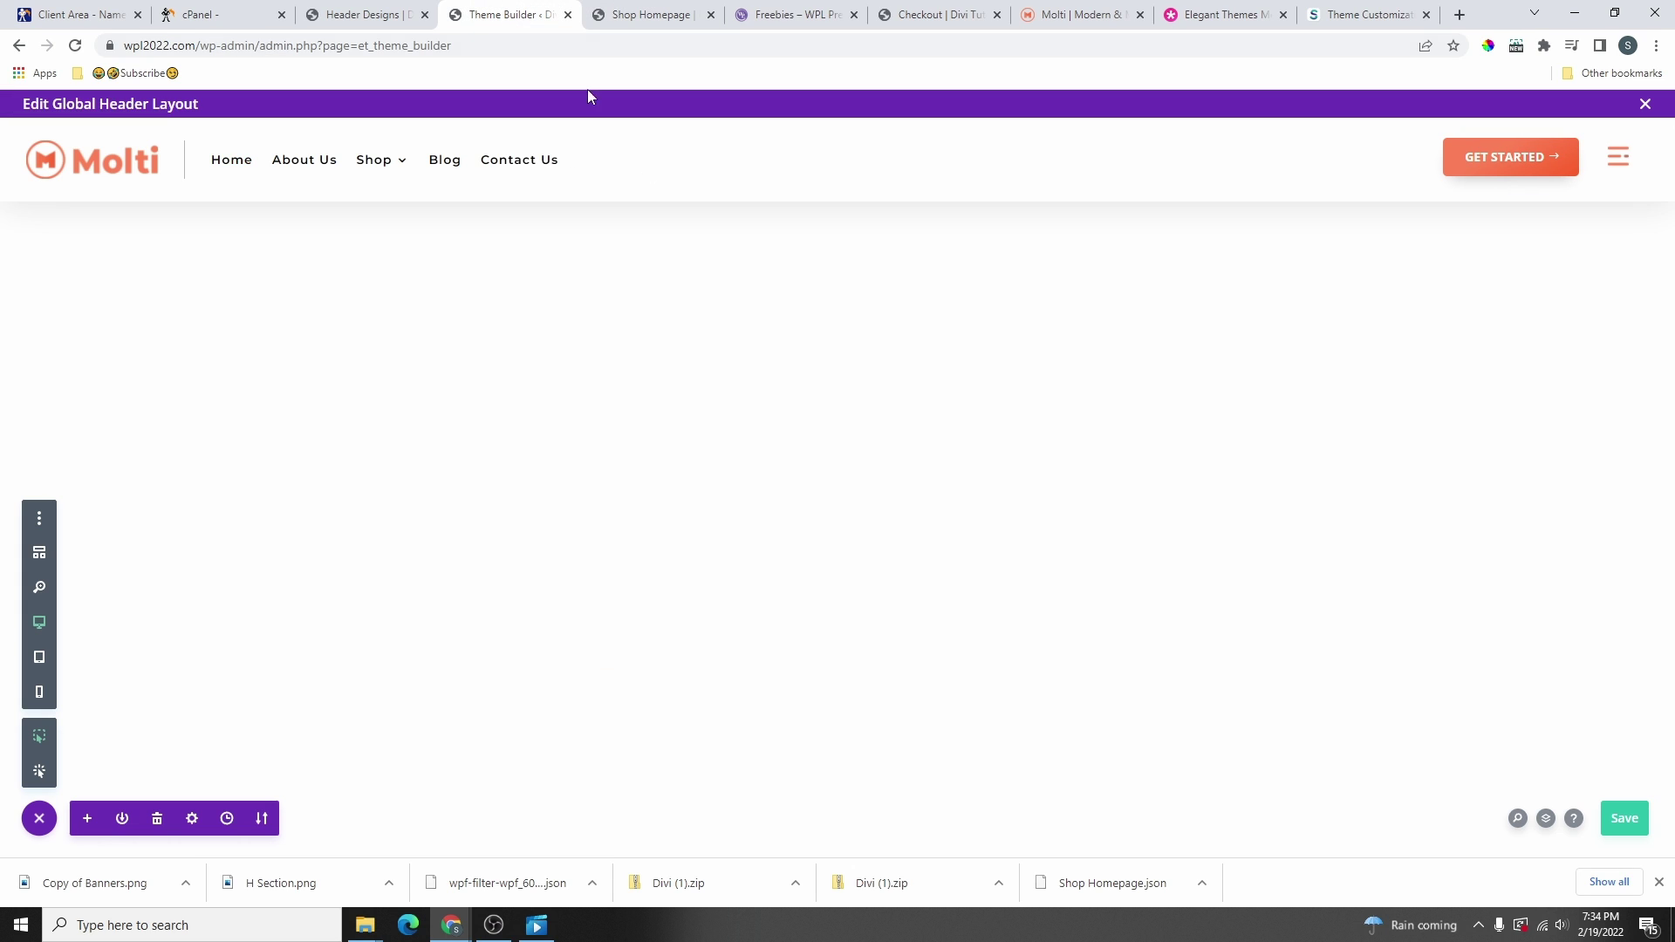
{"action": "left_click", "coordinate": [227, 819]}
{"action": "scroll", "coordinate": [1030, 524], "scroll_direction": "down", "scroll_amount": 10}
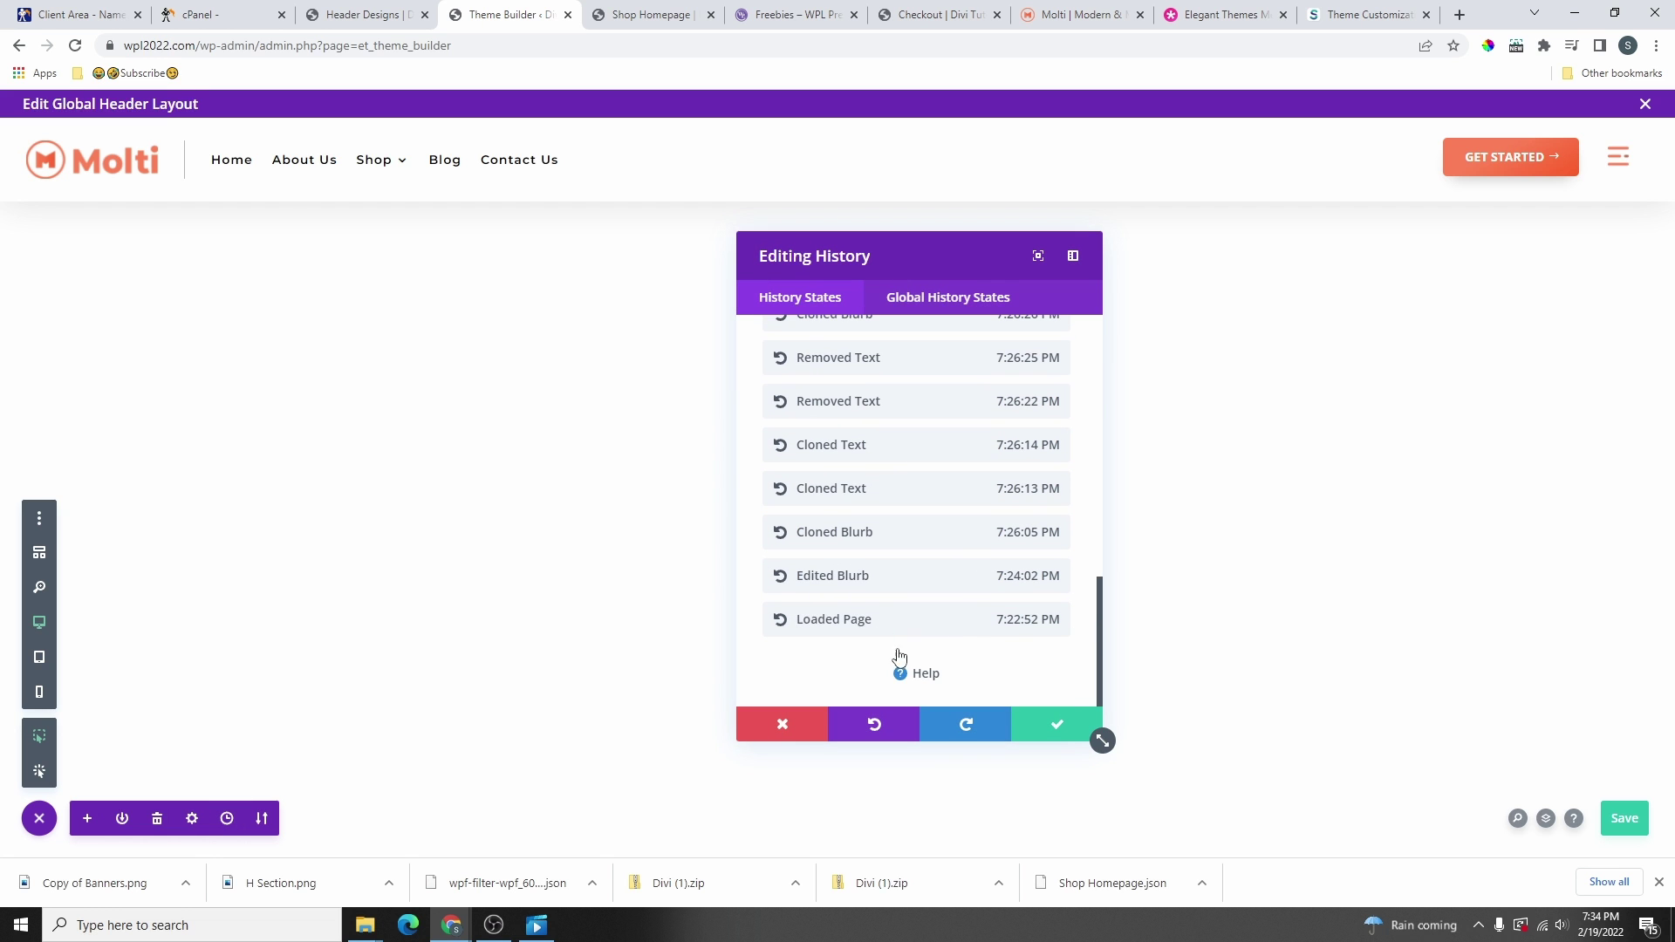
{"action": "left_click", "coordinate": [898, 621]}
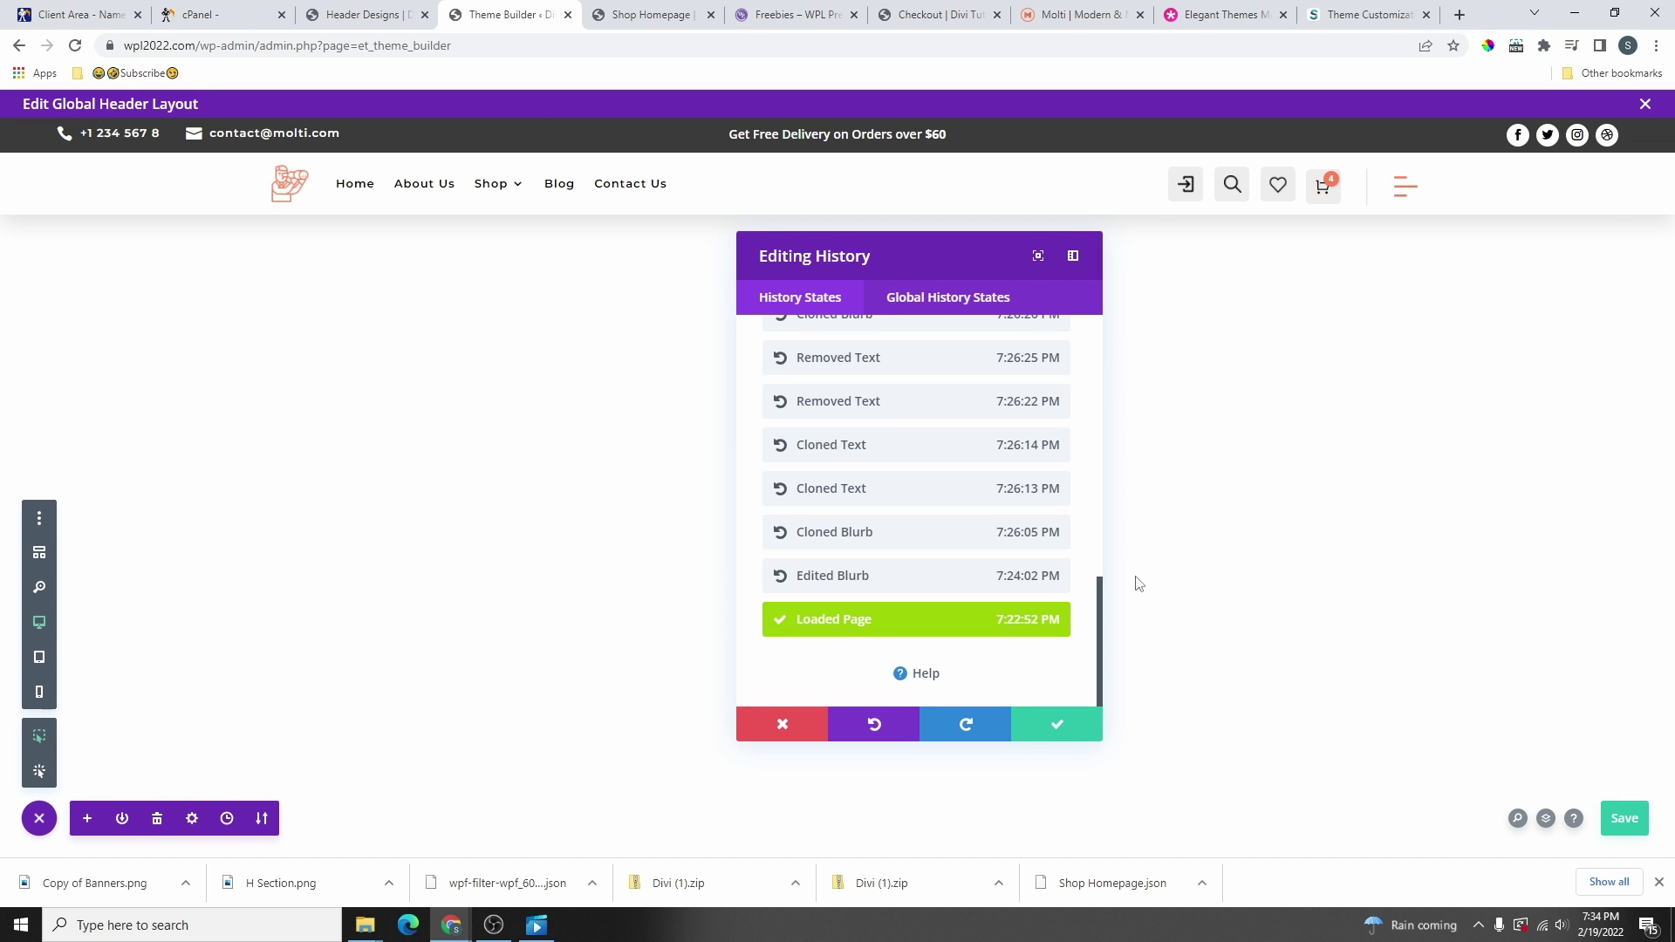
{"action": "left_click", "coordinate": [1626, 822]}
- Reload the shop homepage and expand the header's hamburger menu to check the restored header
{"action": "key", "text": "ctrl+Tab"}
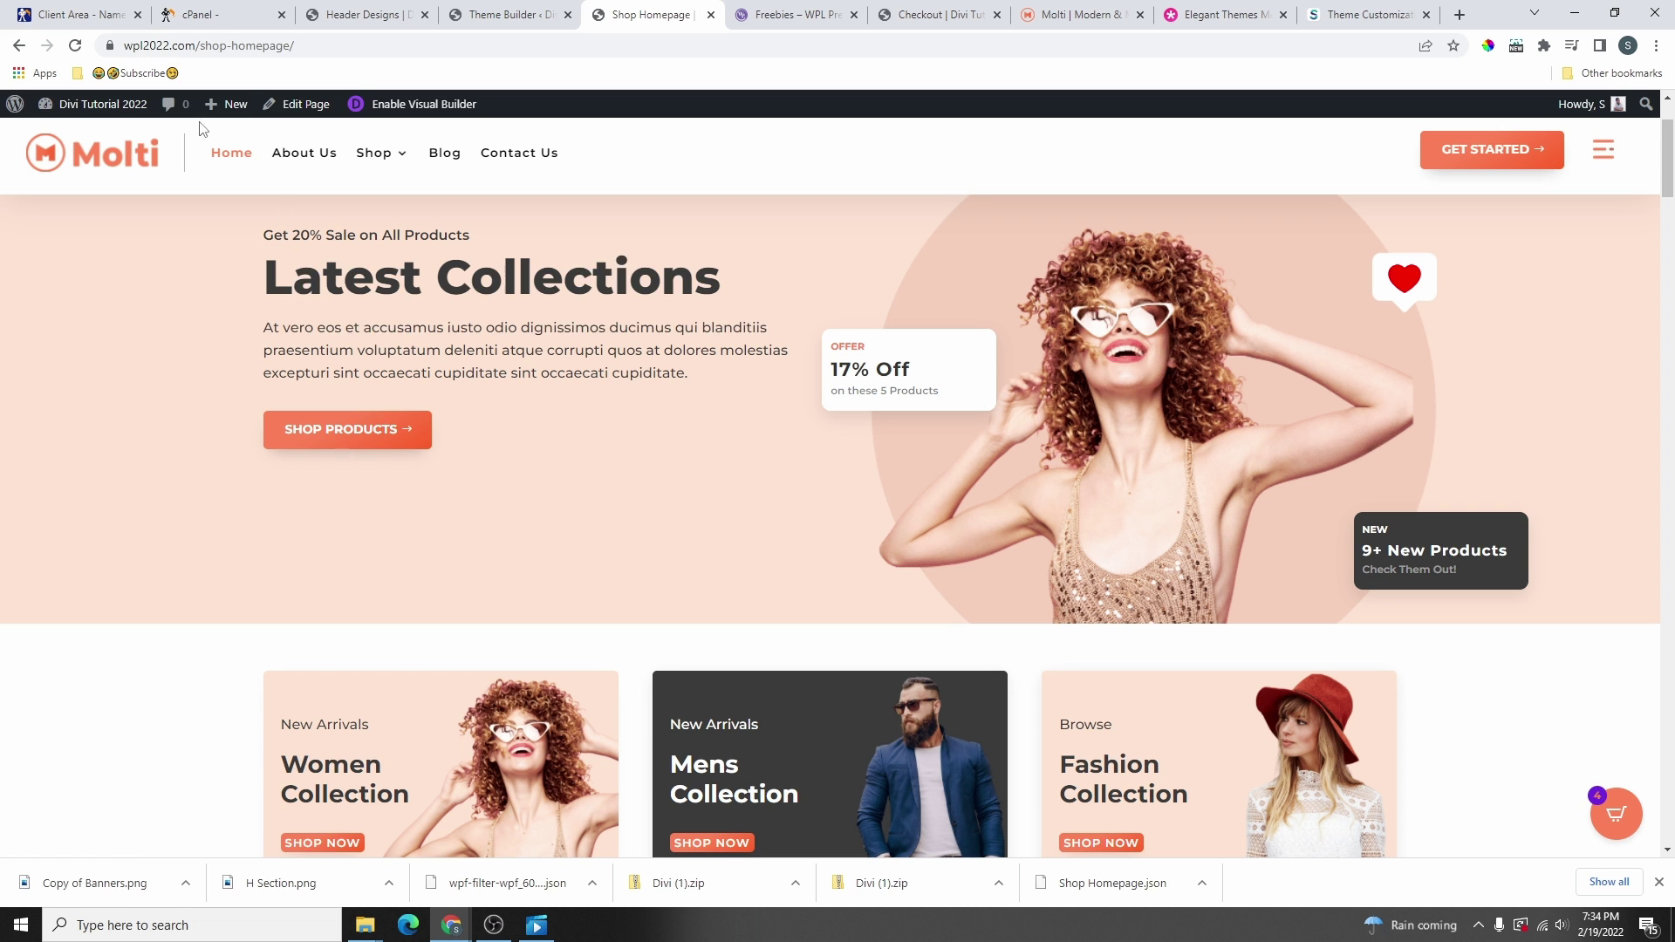
{"action": "left_click", "coordinate": [75, 46]}
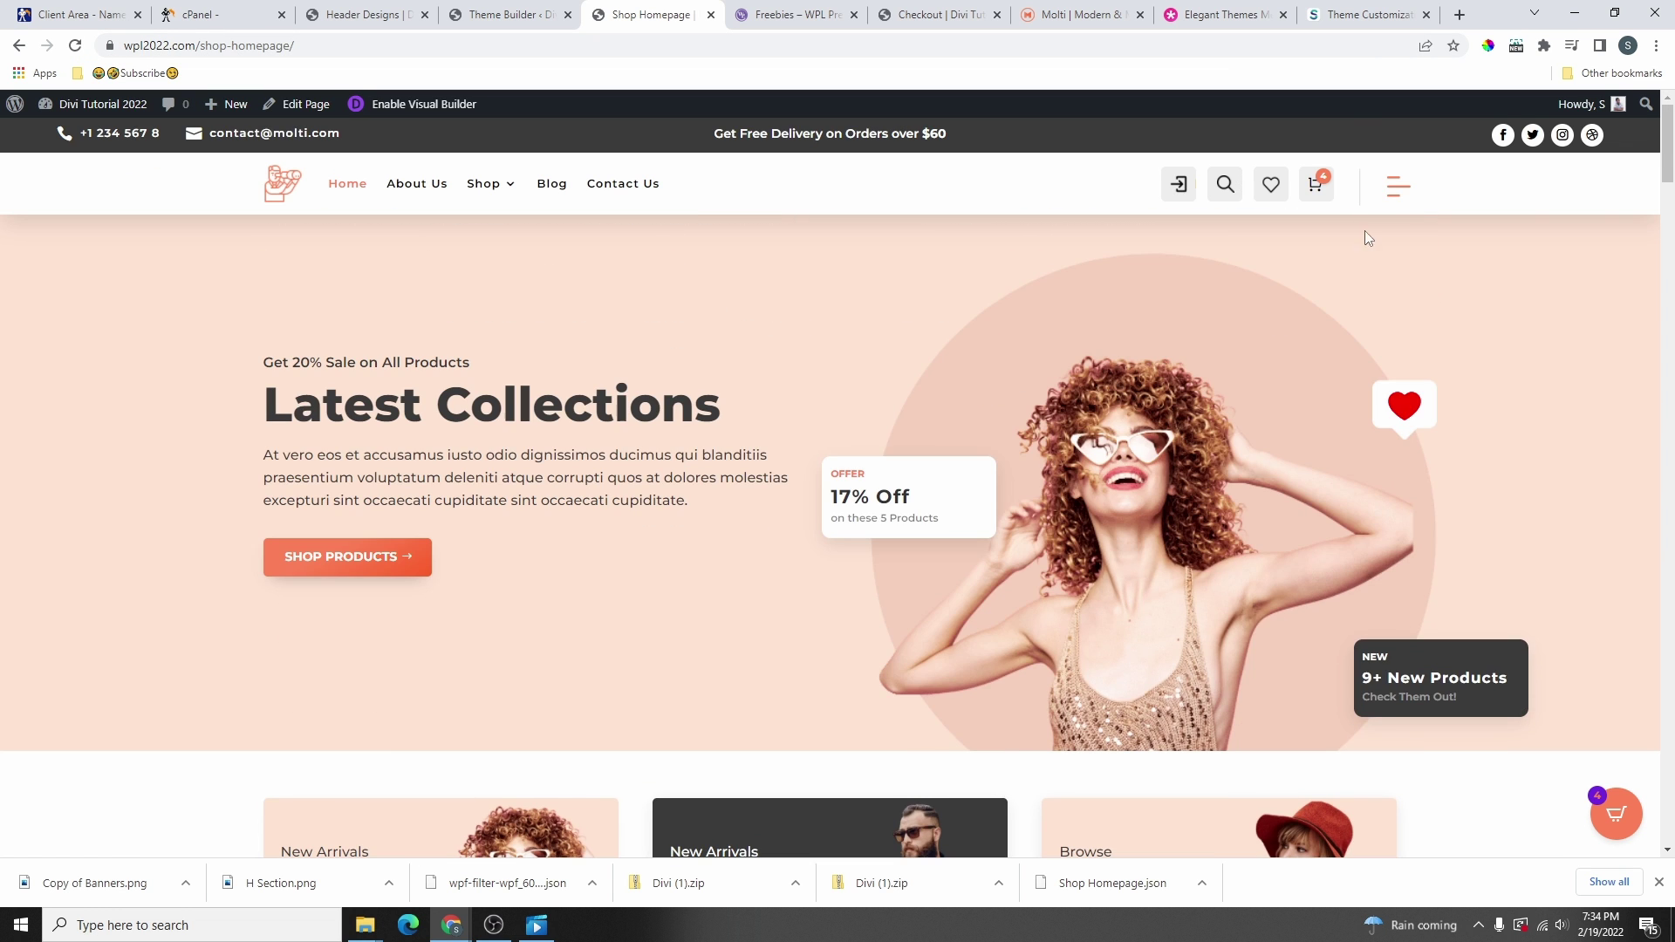
{"action": "left_click", "coordinate": [1398, 186]}
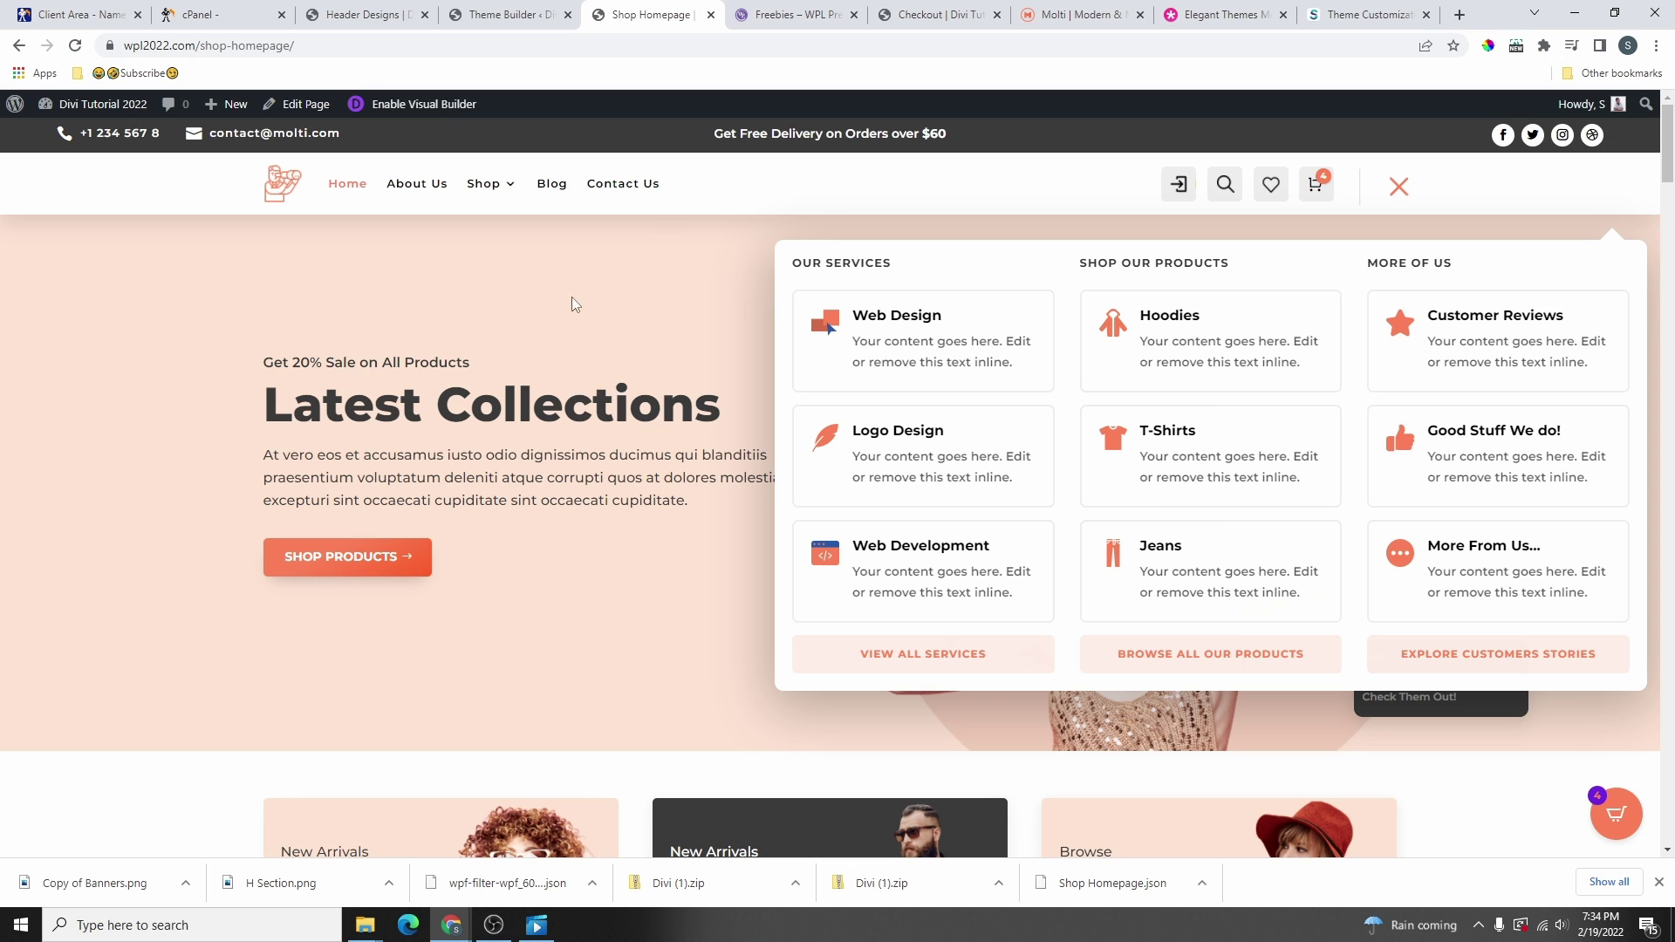
- Open the Global Footer of the Default Website Template for editing in the Theme Builder
{"action": "key", "text": "ctrl+shift+Tab"}
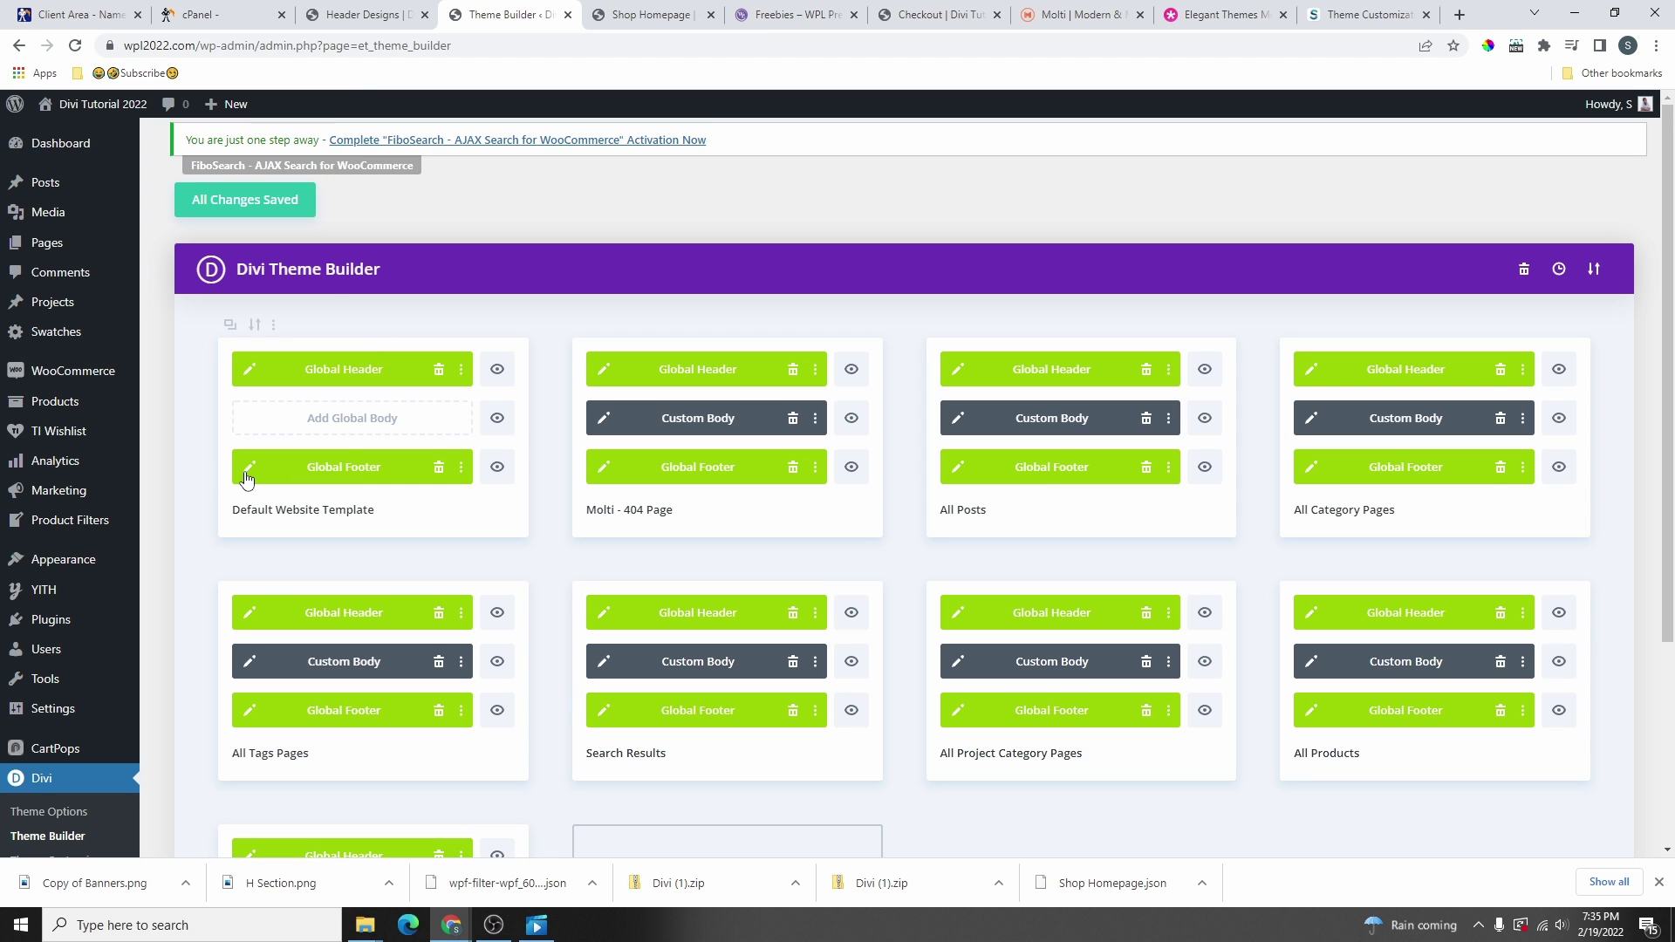
{"action": "left_click", "coordinate": [367, 18]}
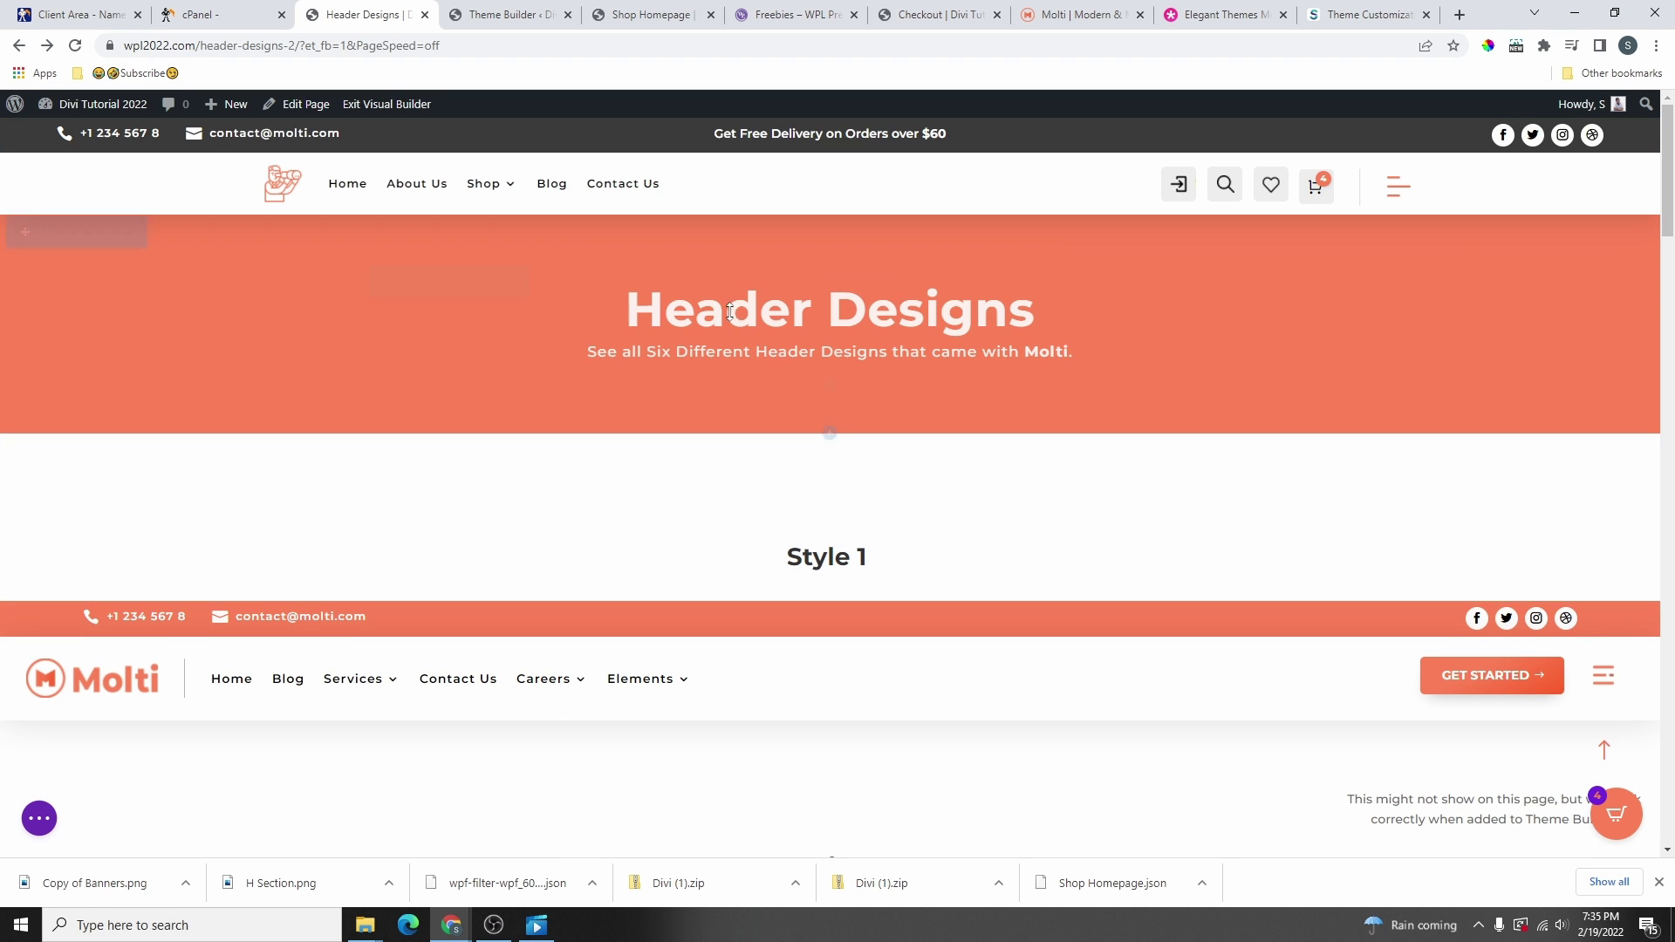
{"action": "left_click", "coordinate": [502, 15]}
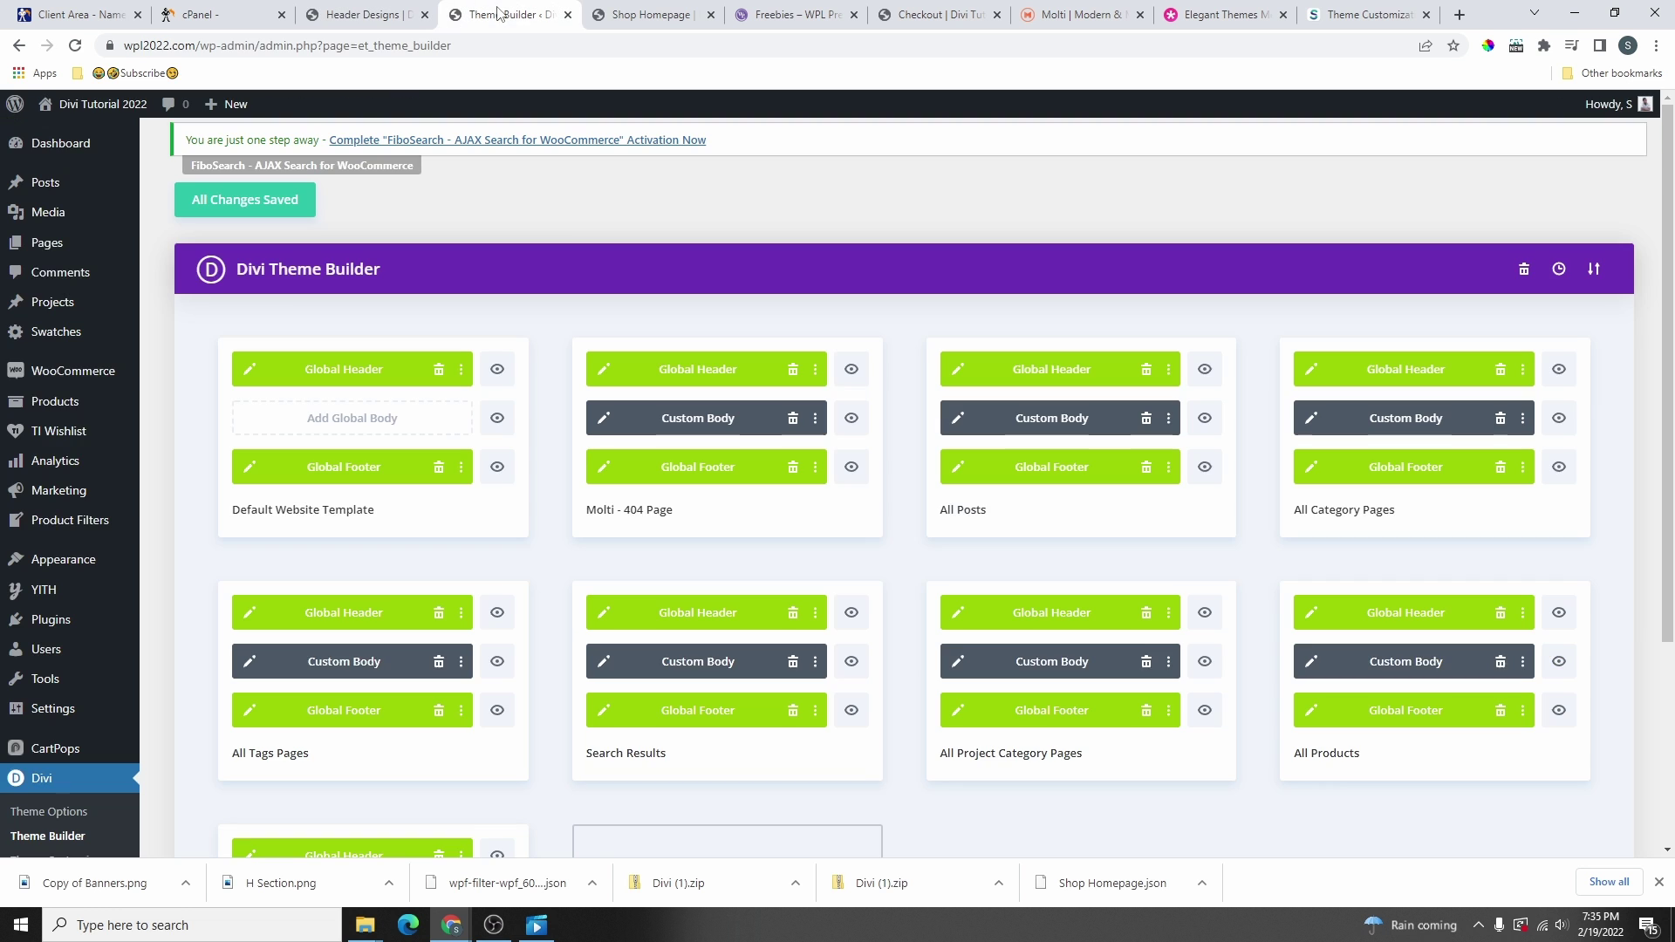
{"action": "left_click", "coordinate": [249, 468]}
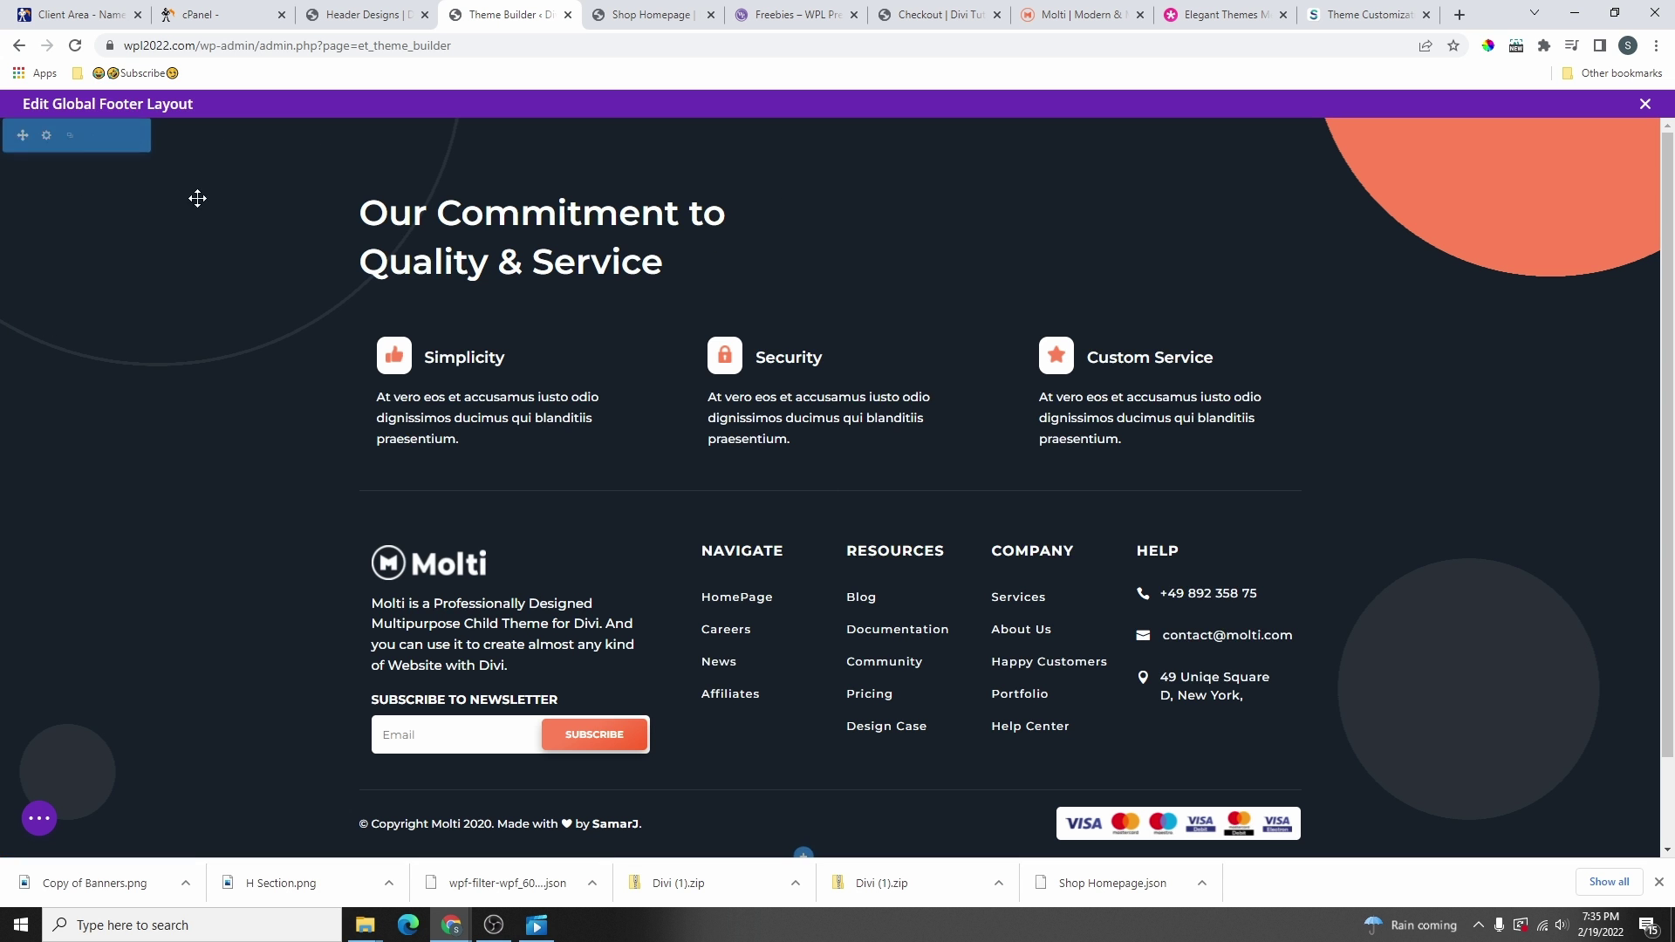
{"action": "scroll", "coordinate": [290, 333], "scroll_direction": "down", "scroll_amount": 1}
{"action": "scroll", "coordinate": [154, 305], "scroll_direction": "up", "scroll_amount": 1}
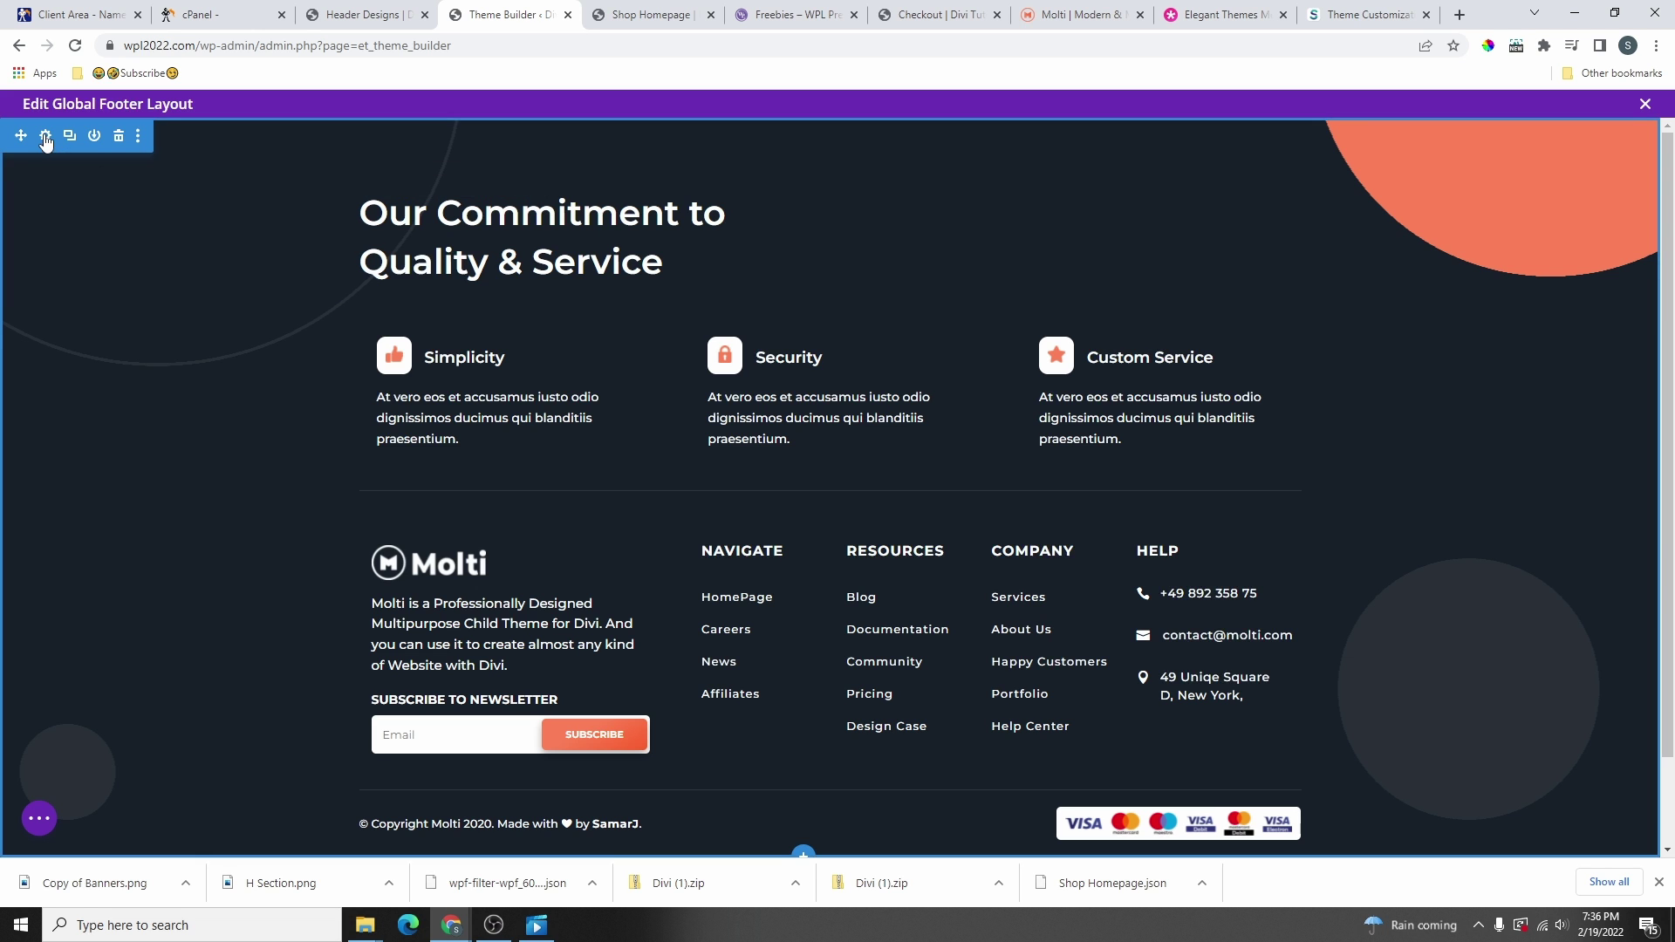
- Set the footer section's background color to the saved orange swatch
{"action": "left_click", "coordinate": [45, 135]}
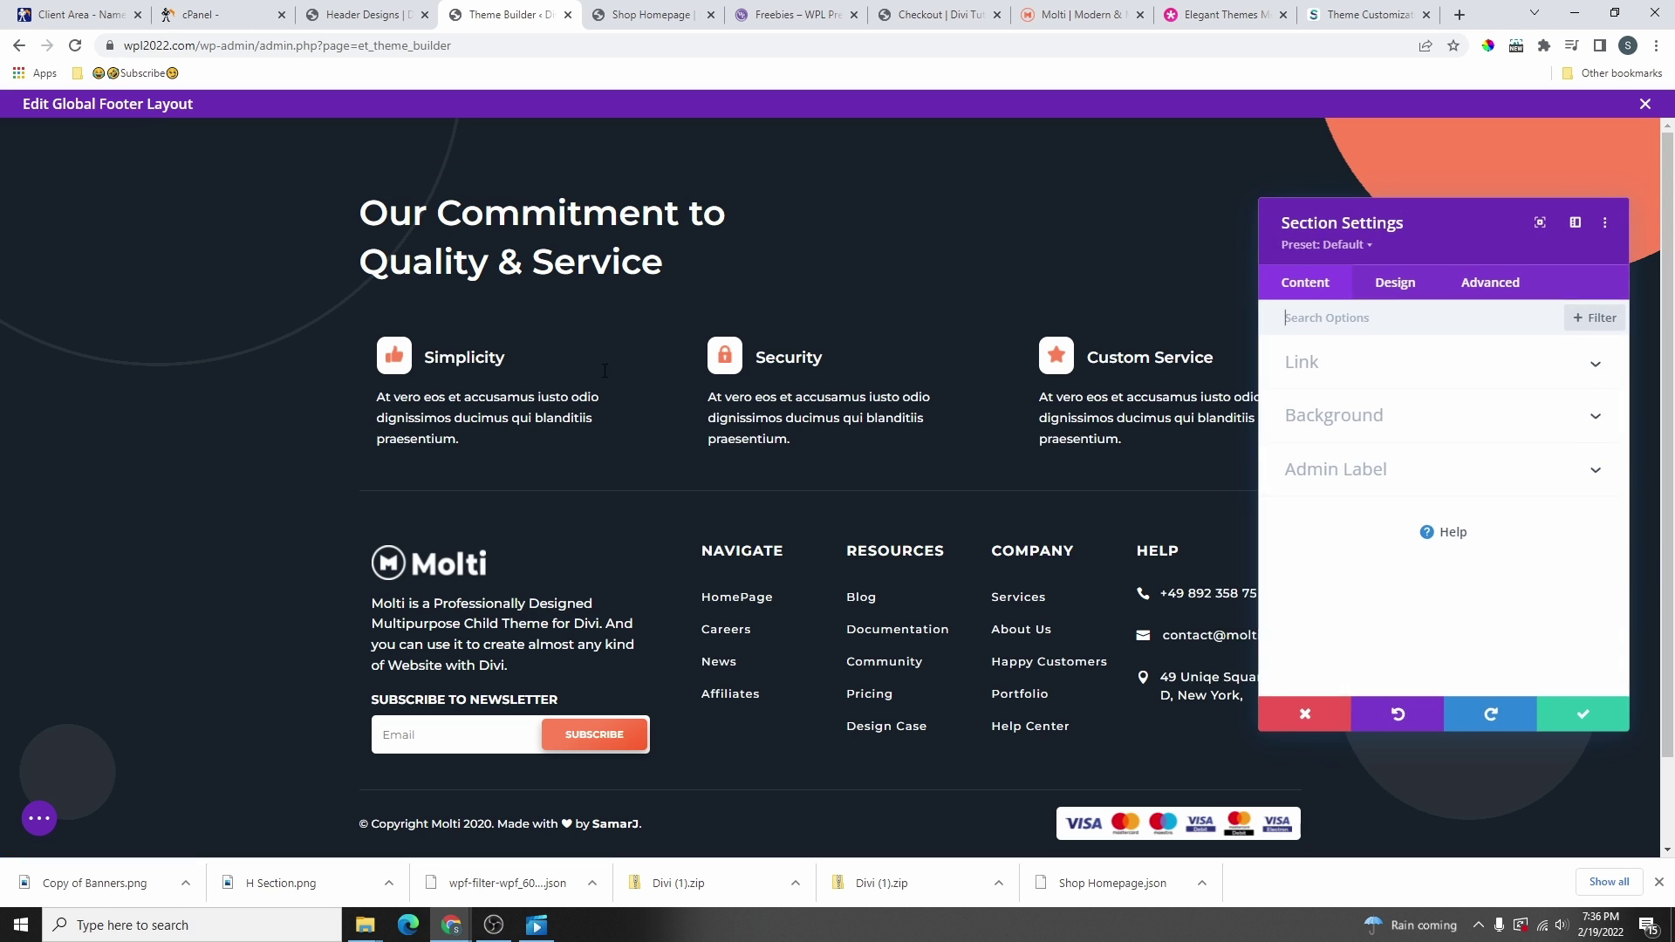
{"action": "left_click", "coordinate": [1399, 433]}
{"action": "left_click", "coordinate": [1430, 624]}
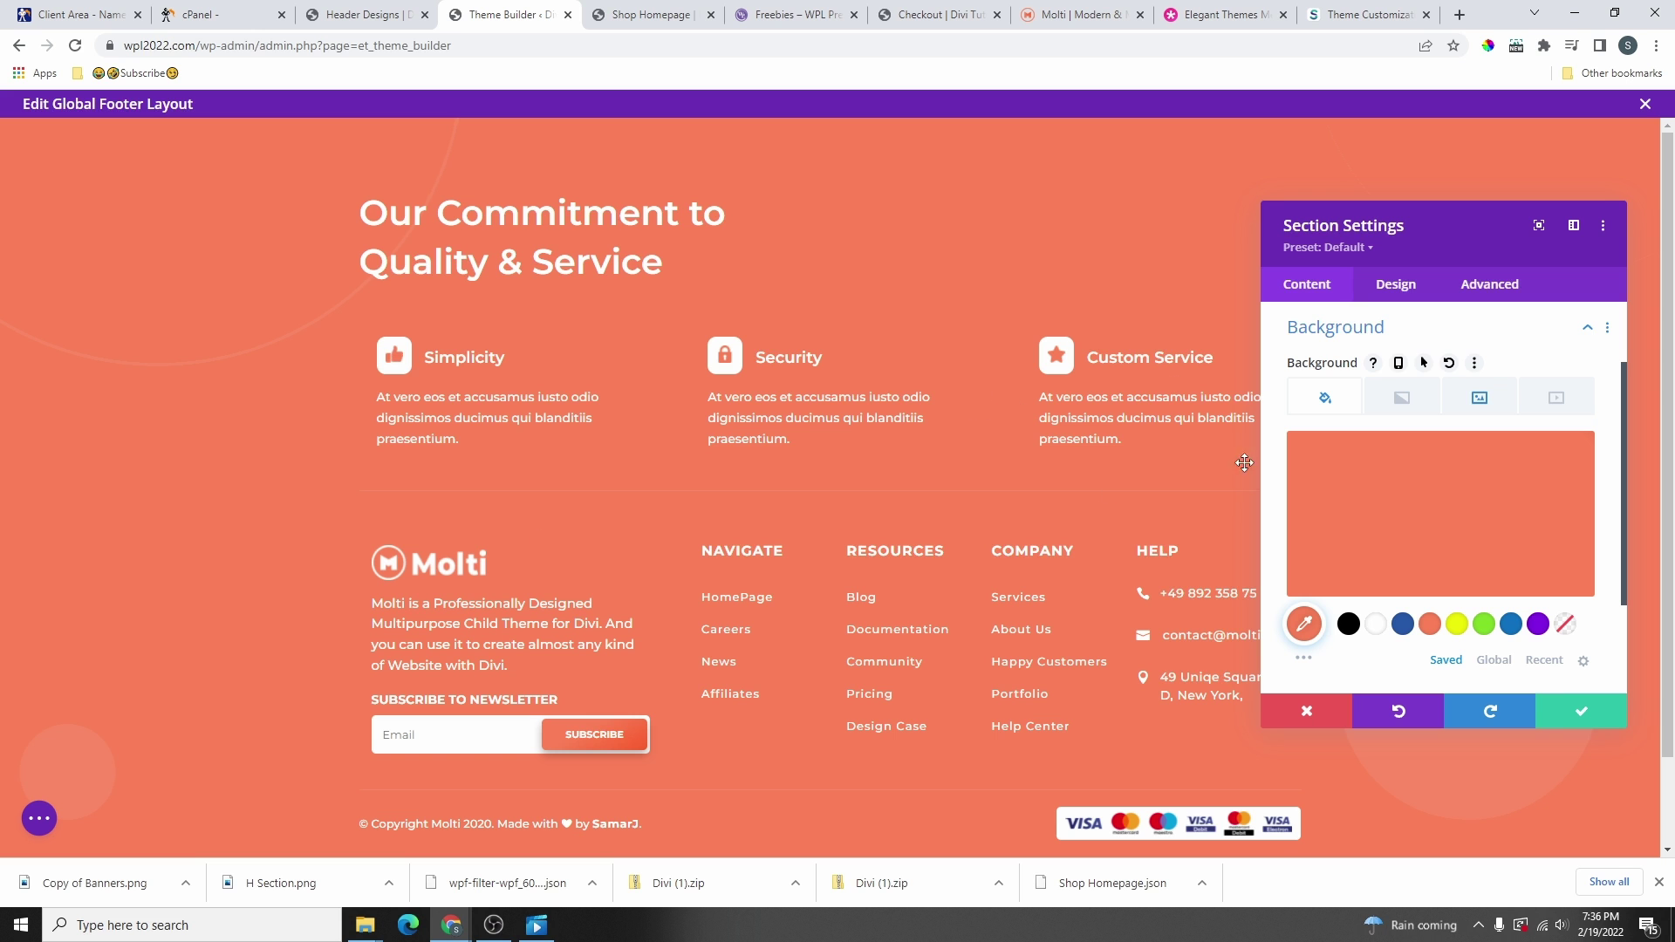
- Use 3.png from the media library as the footer section's background image and apply the section settings
{"action": "left_click", "coordinate": [1480, 398]}
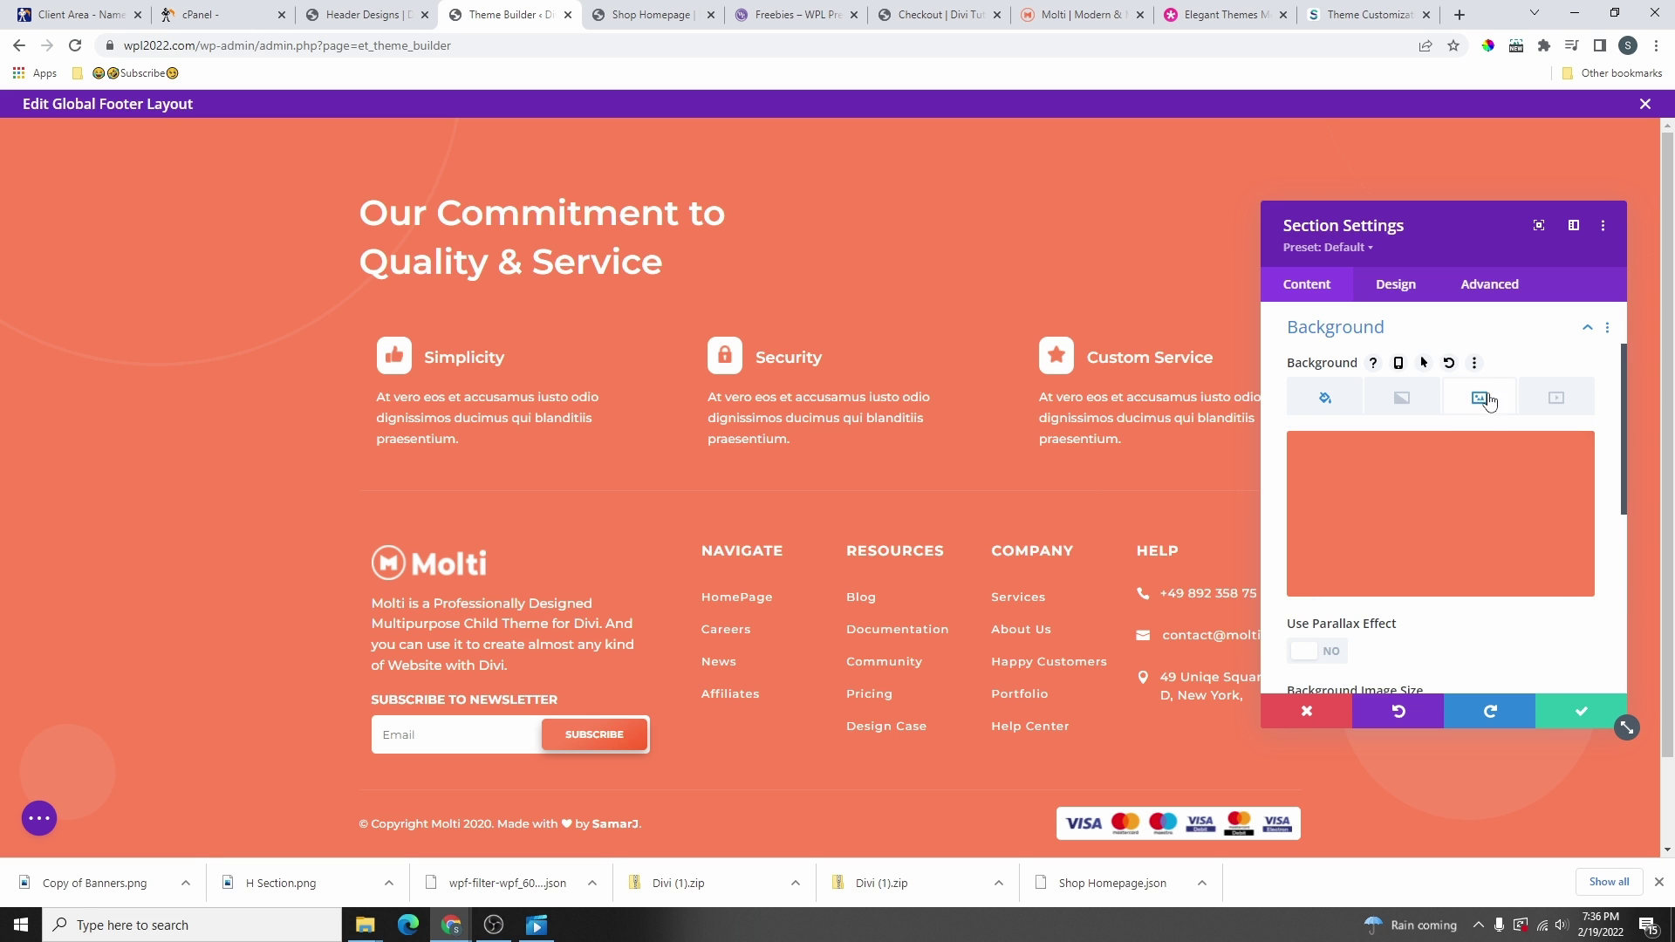
{"action": "left_click", "coordinate": [1484, 528]}
{"action": "left_click", "coordinate": [525, 374]}
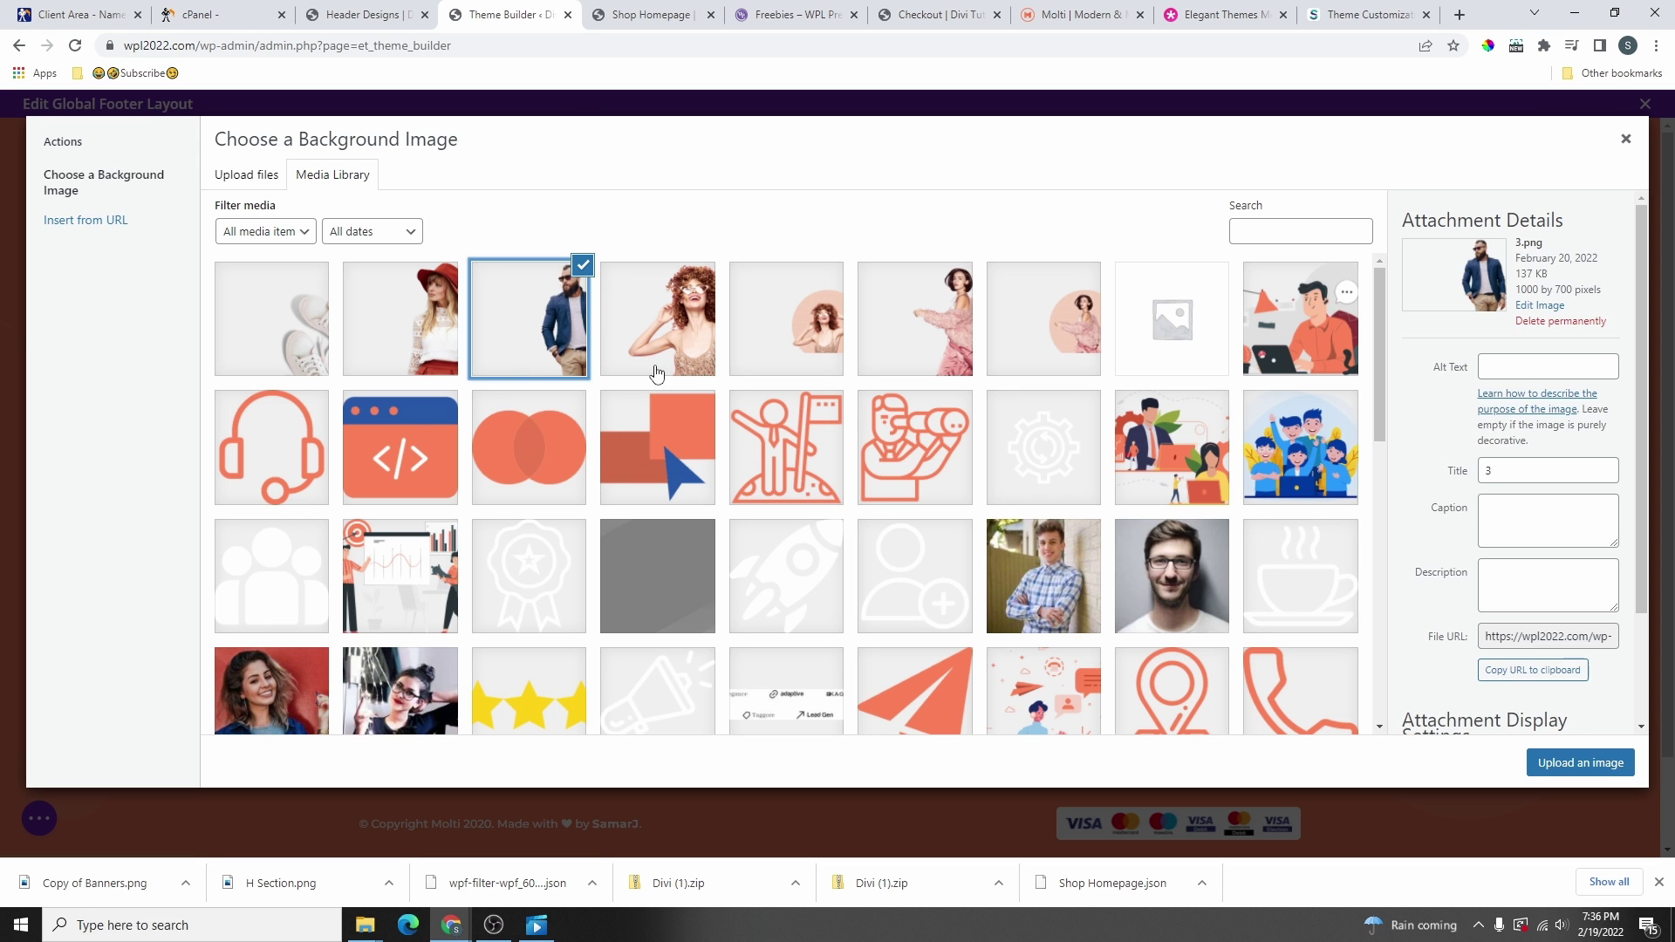
{"action": "left_click", "coordinate": [1575, 763]}
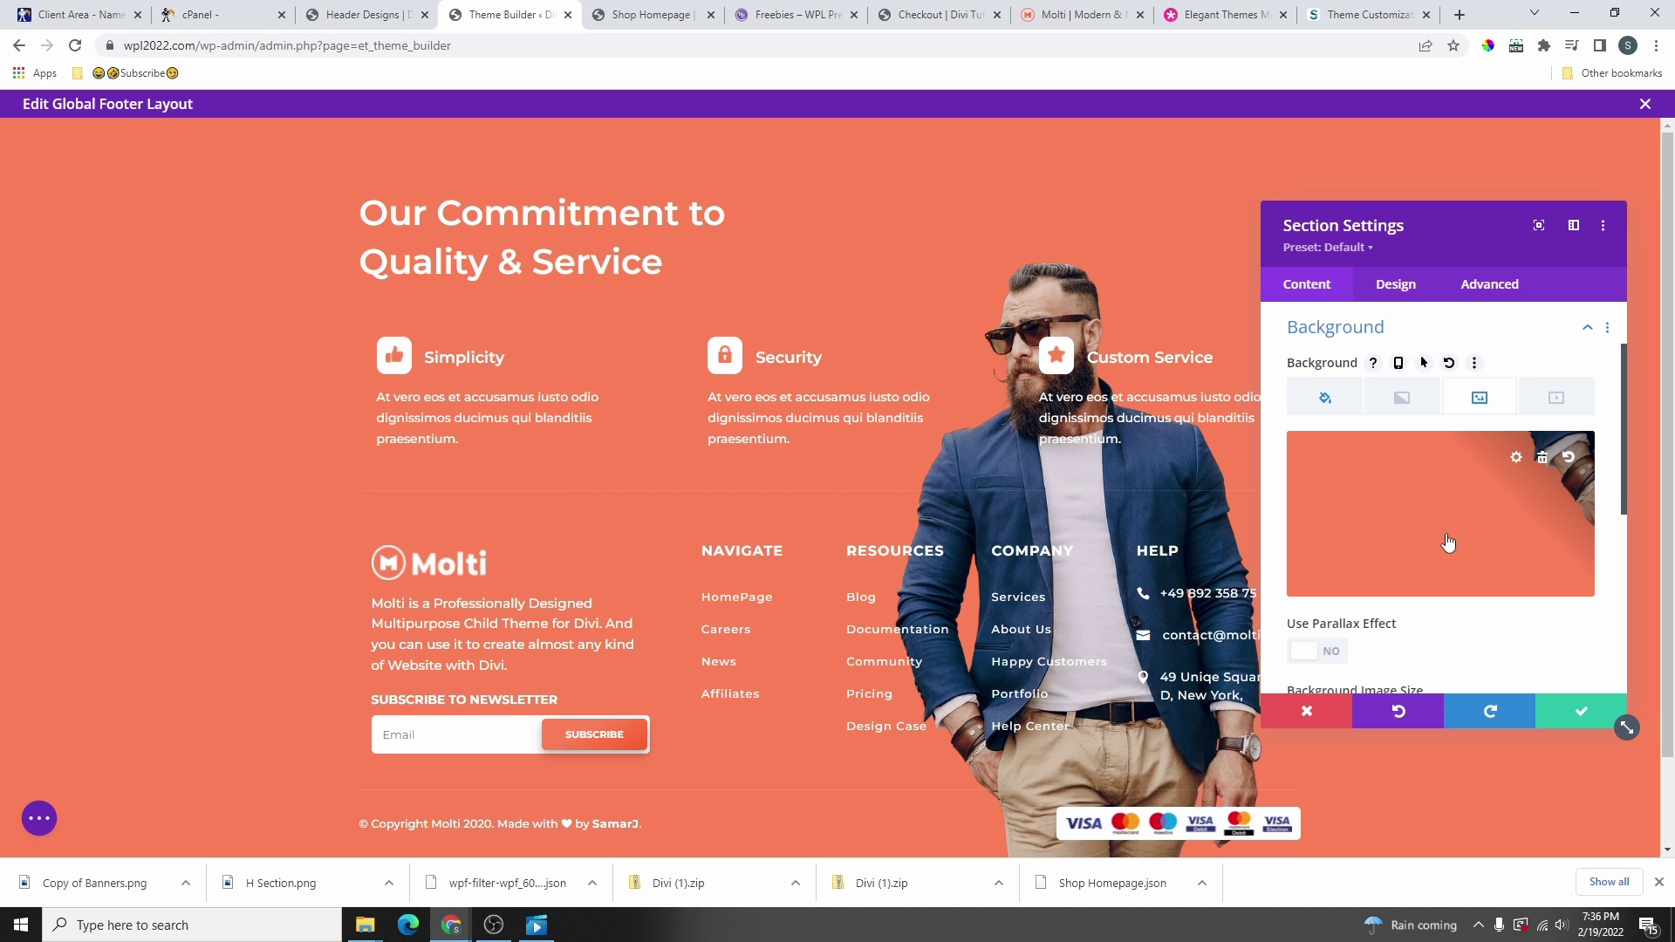
{"action": "left_click", "coordinate": [1572, 714]}
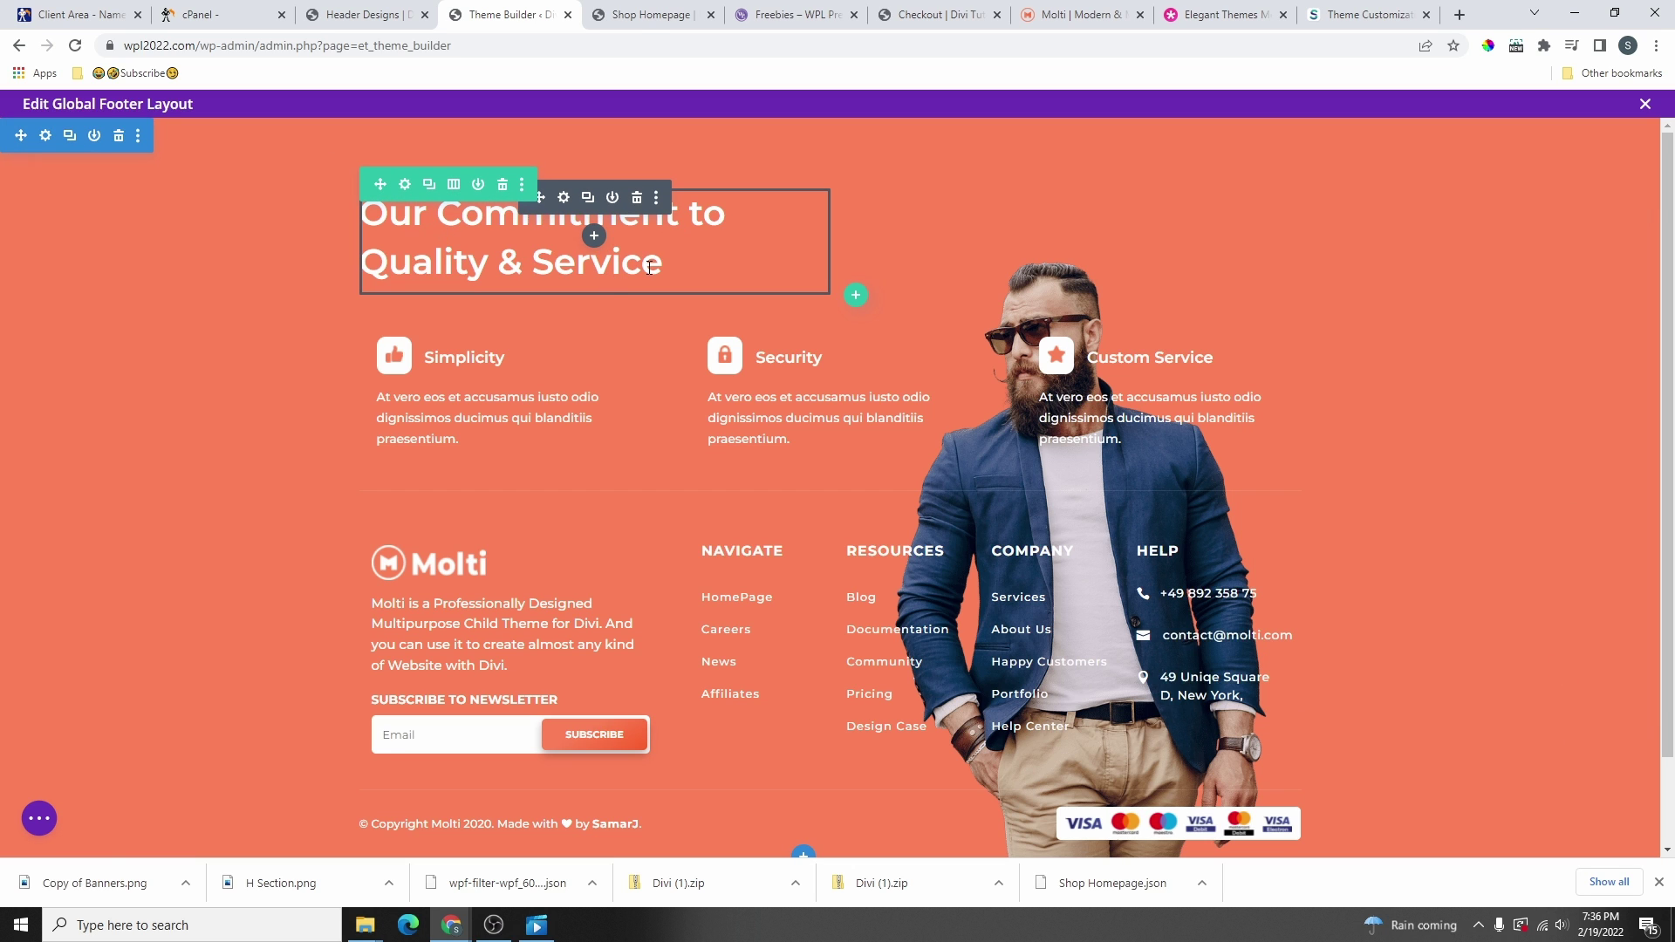
- Delete the footer row containing the "Our Commitment to Quality & Service" heading
{"action": "left_click", "coordinate": [502, 184]}
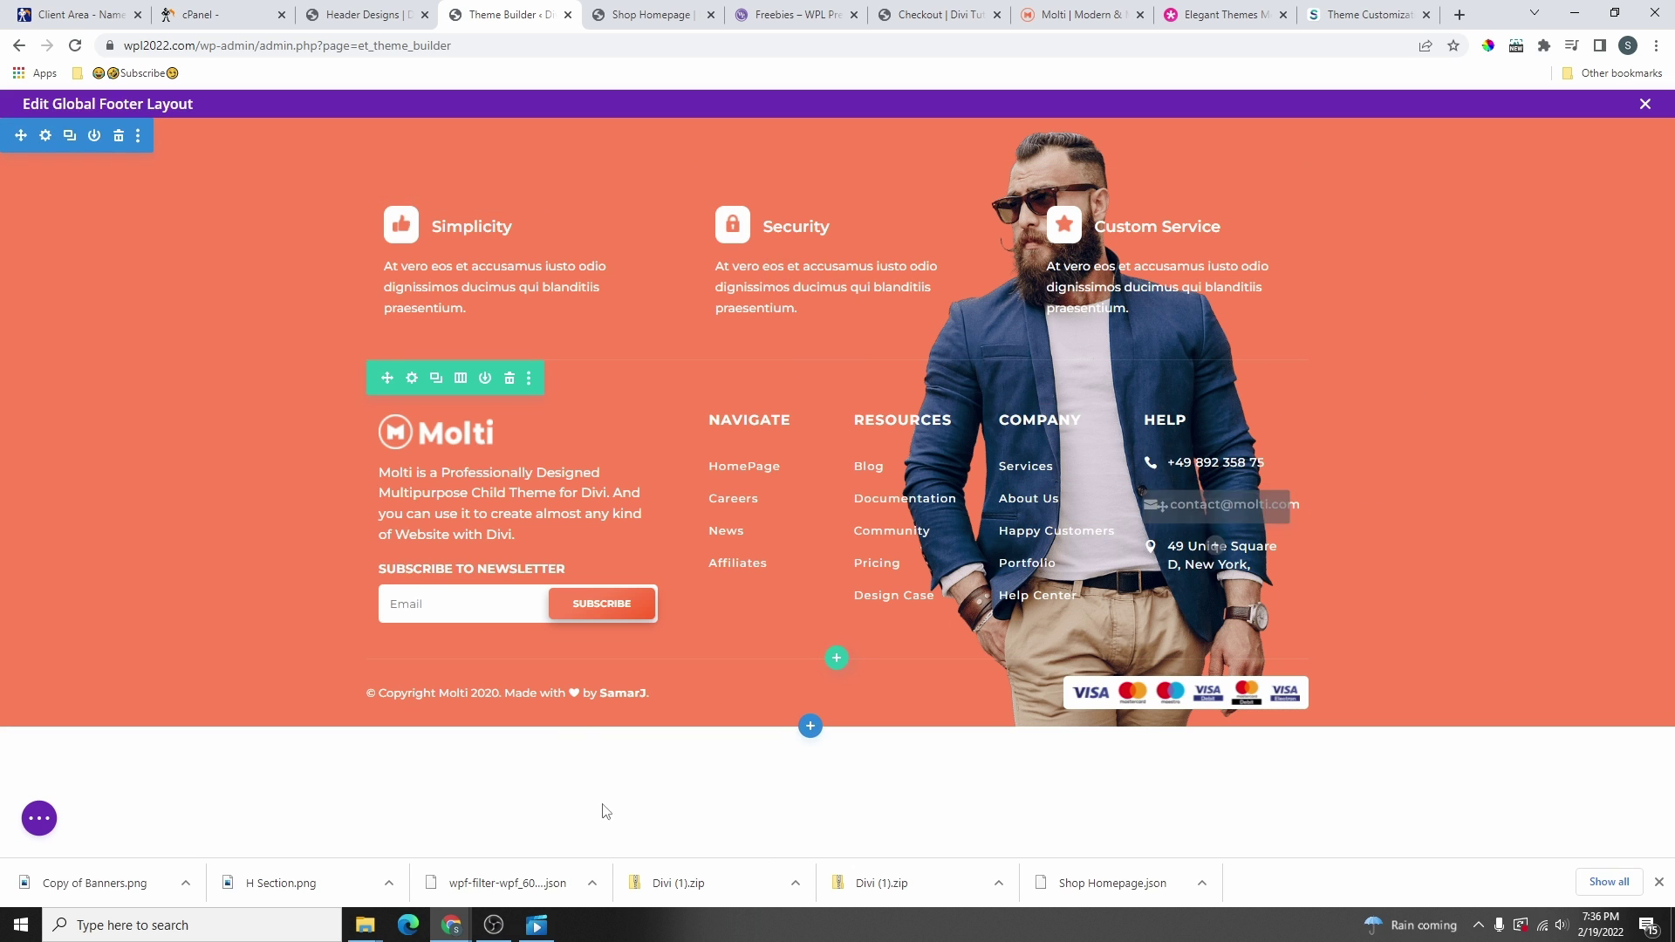
- Review the footer's copyright text settings, highlighting the linked author credit, and close them
{"action": "mouse_move", "coordinate": [562, 698]}
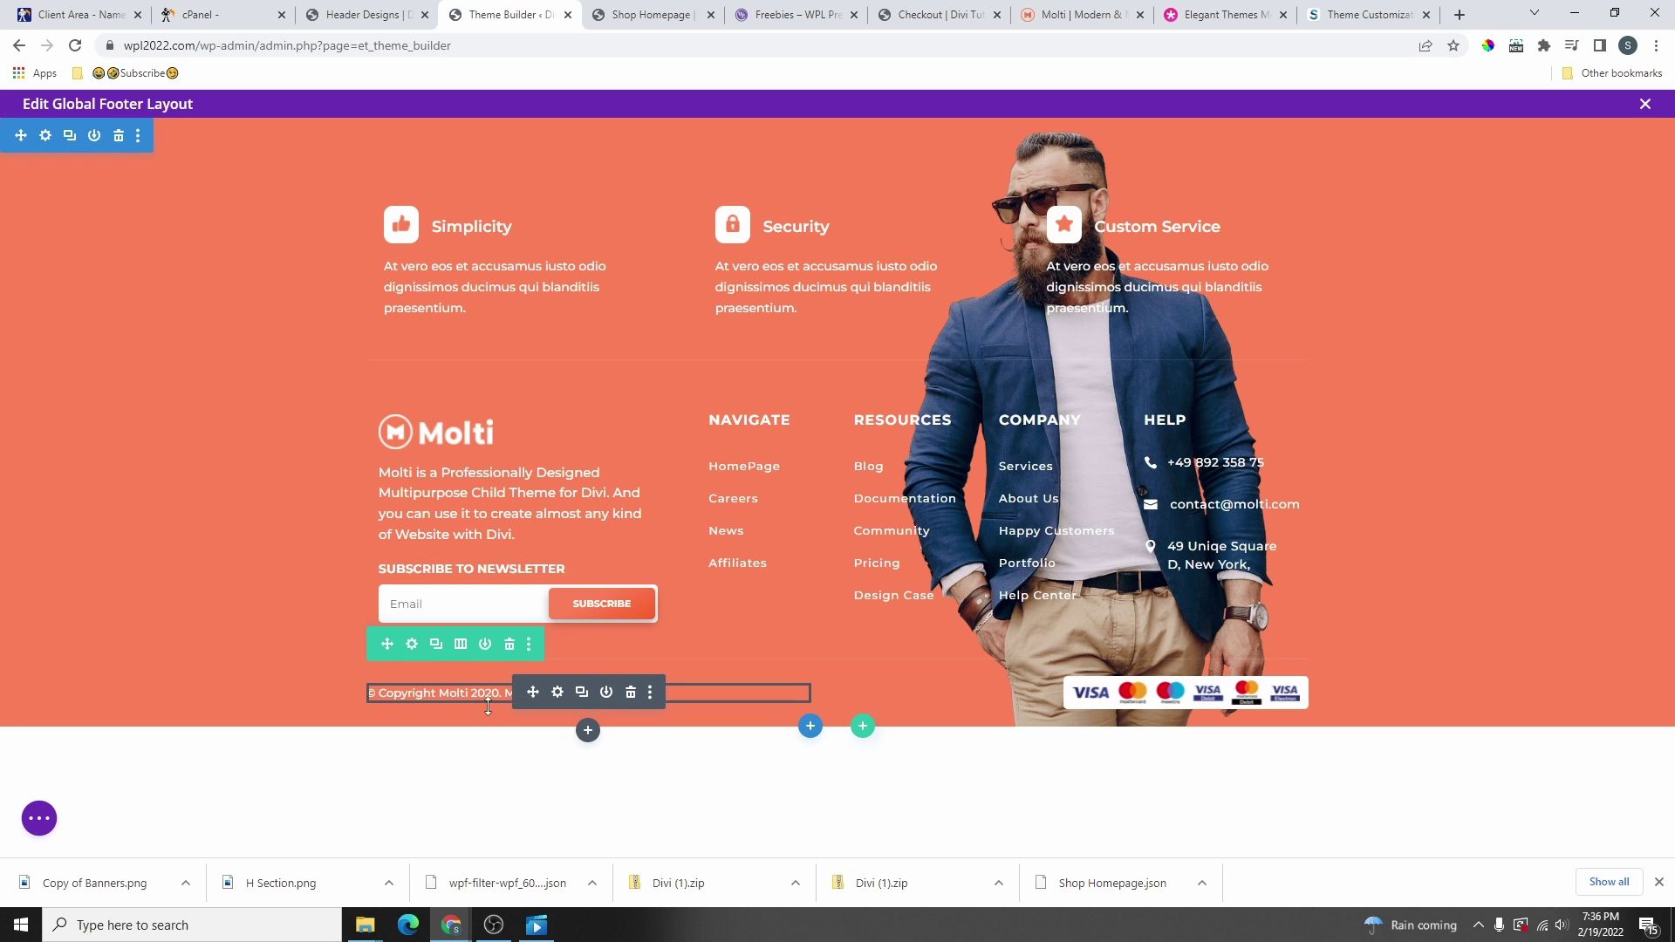
{"action": "left_click", "coordinate": [558, 693]}
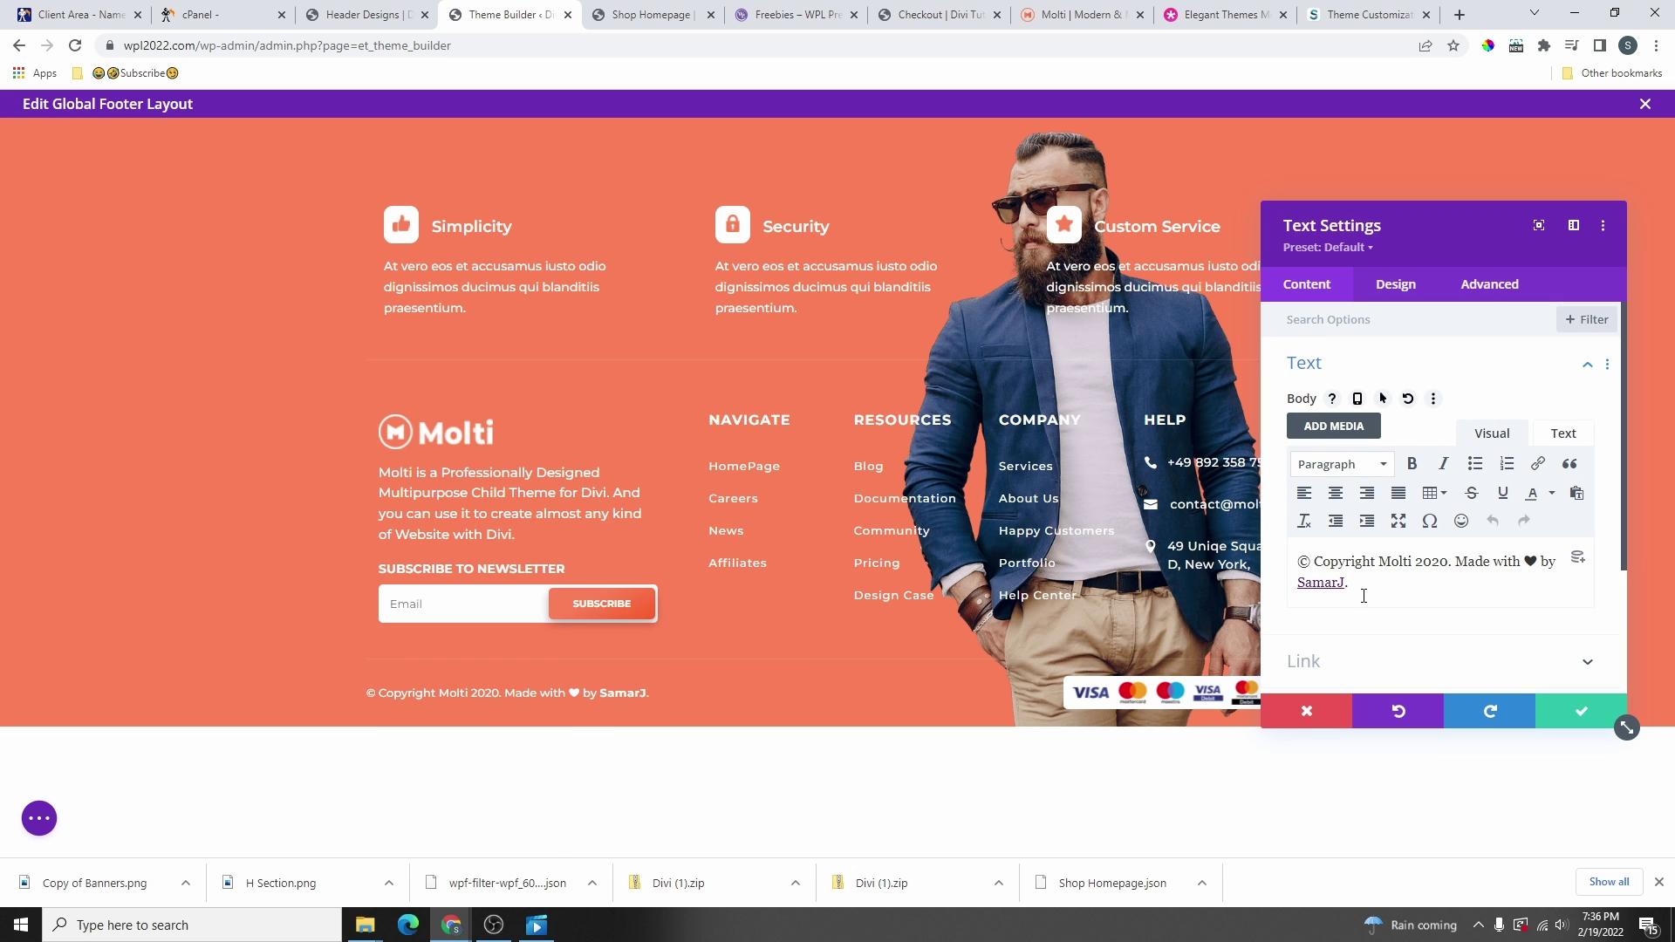
{"action": "left_click_drag", "start_coordinate": [1363, 585], "coordinate": [1301, 585]}
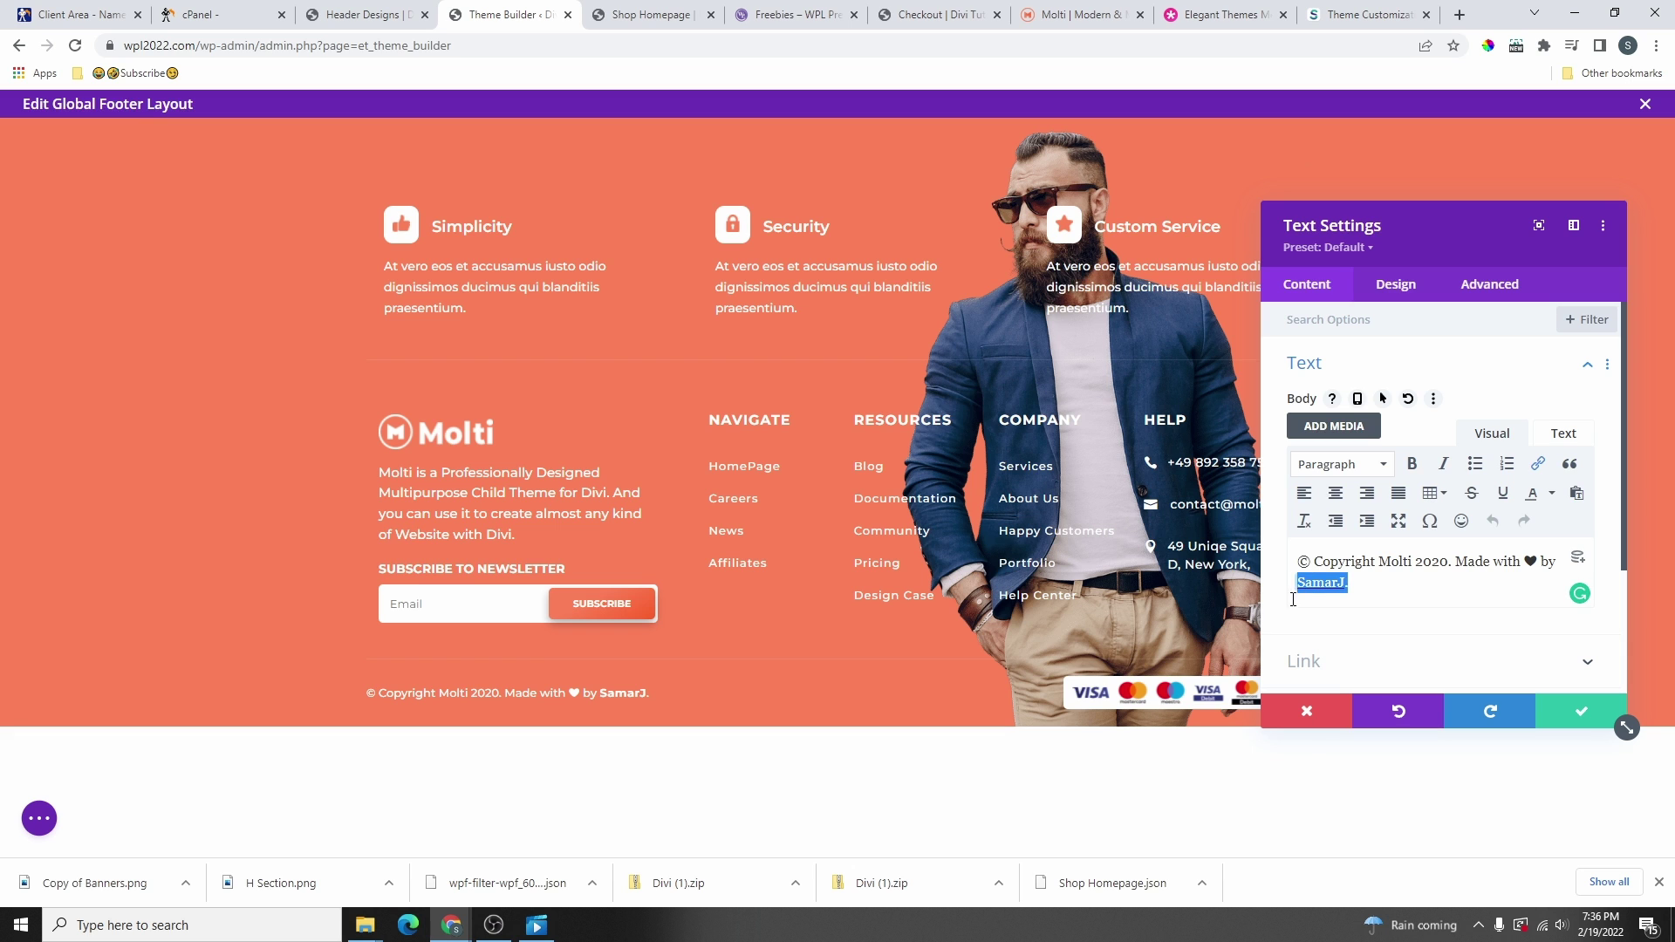
{"action": "left_click", "coordinate": [1579, 711]}
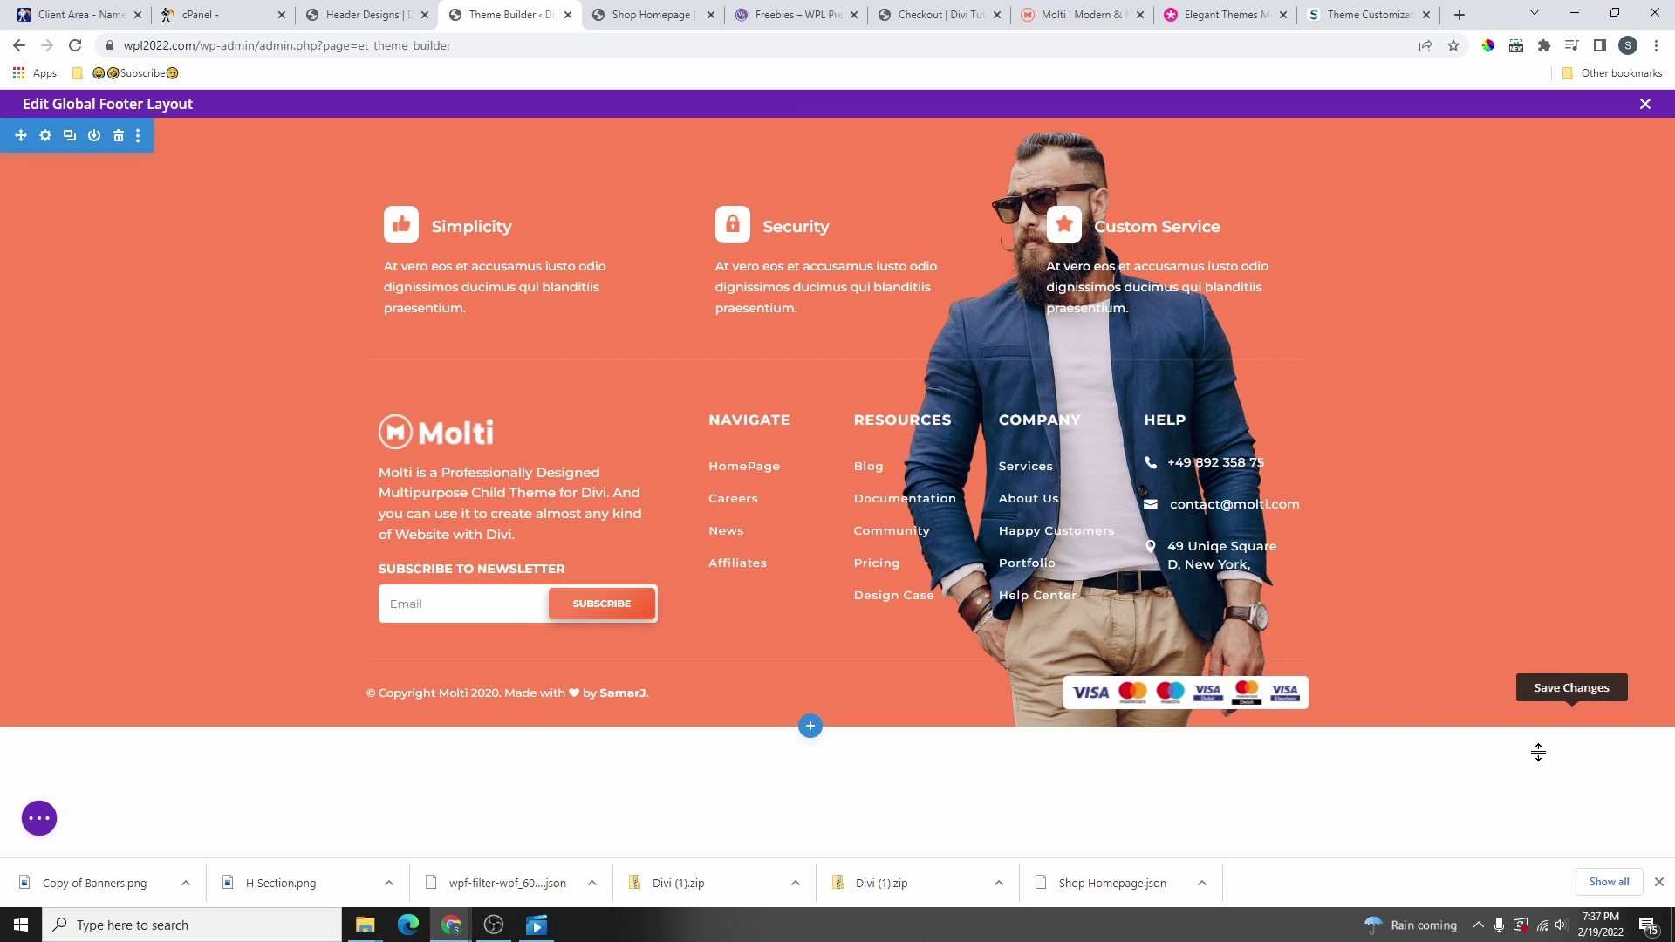
- Save the footer layout and Theme Builder changes, and reload the shop homepage to check the new footer
{"action": "left_click", "coordinate": [38, 821]}
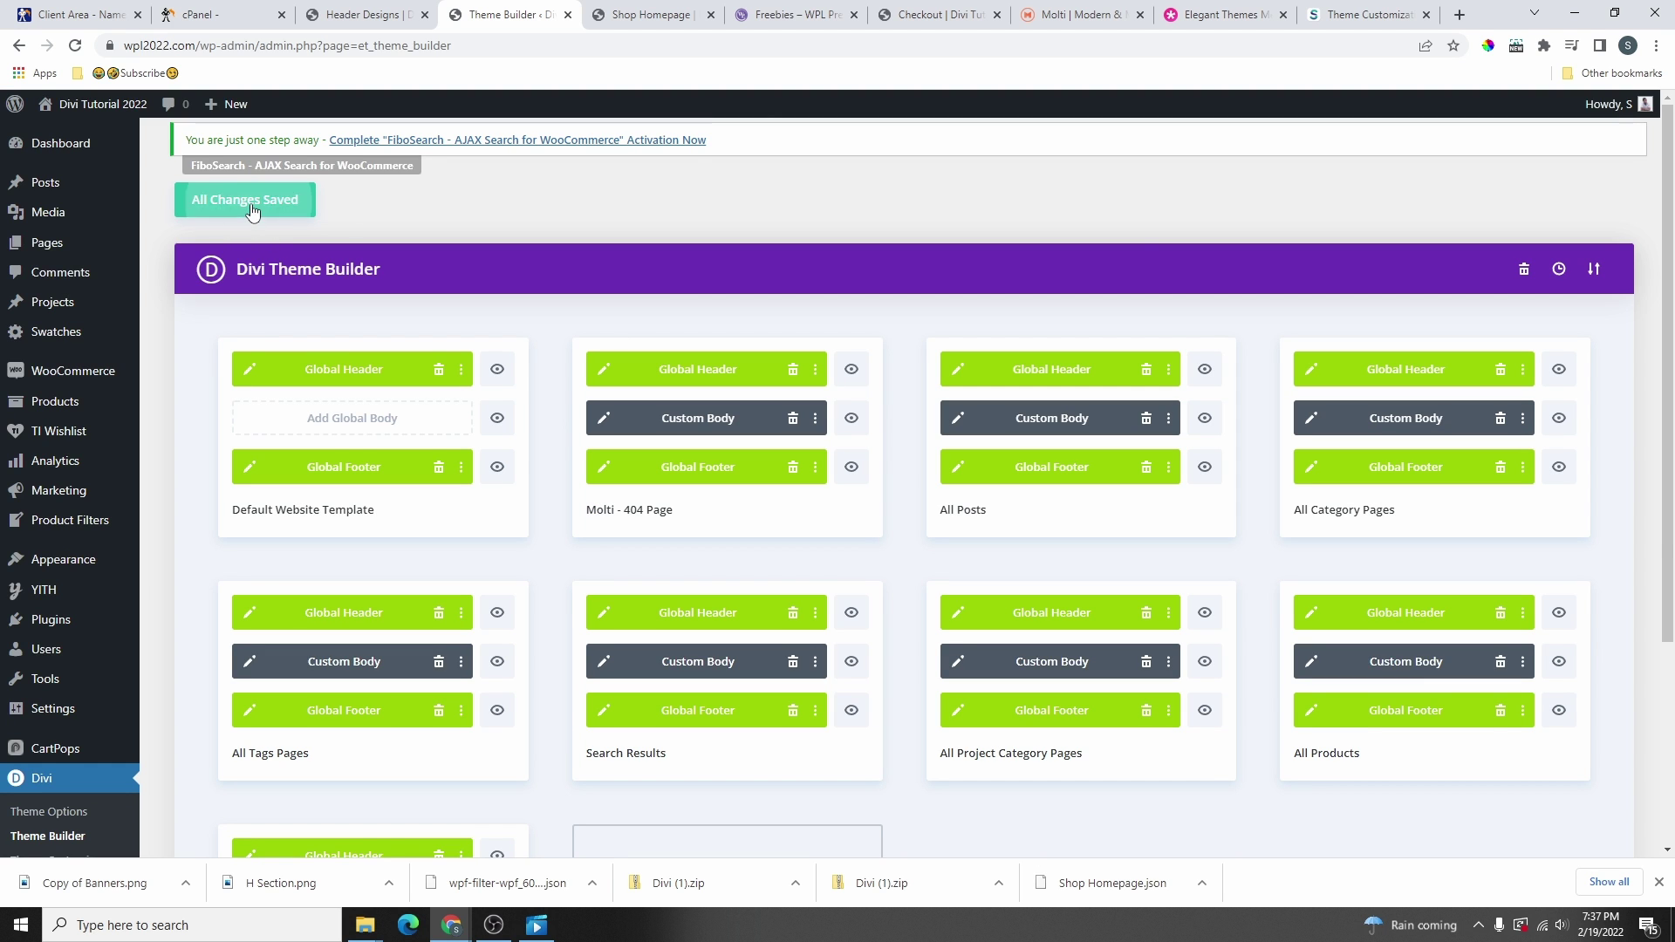
{"action": "key", "text": "ctrl+Tab"}
{"action": "scroll", "coordinate": [770, 305], "scroll_direction": "up", "scroll_amount": 6}
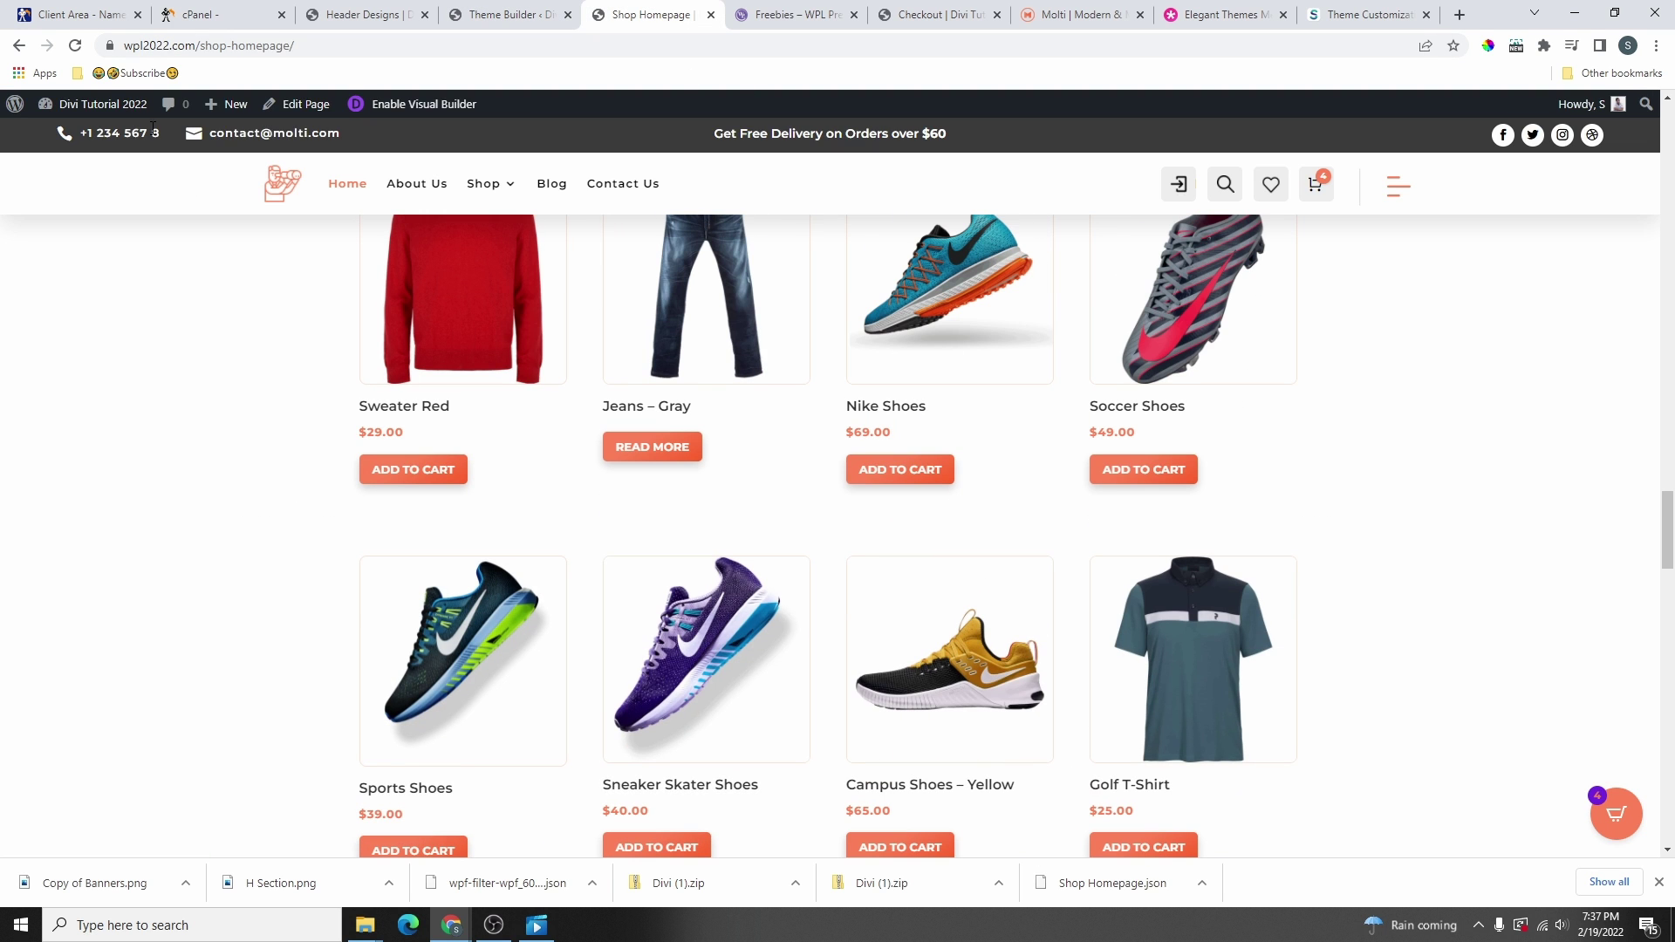
{"action": "left_click", "coordinate": [77, 50]}
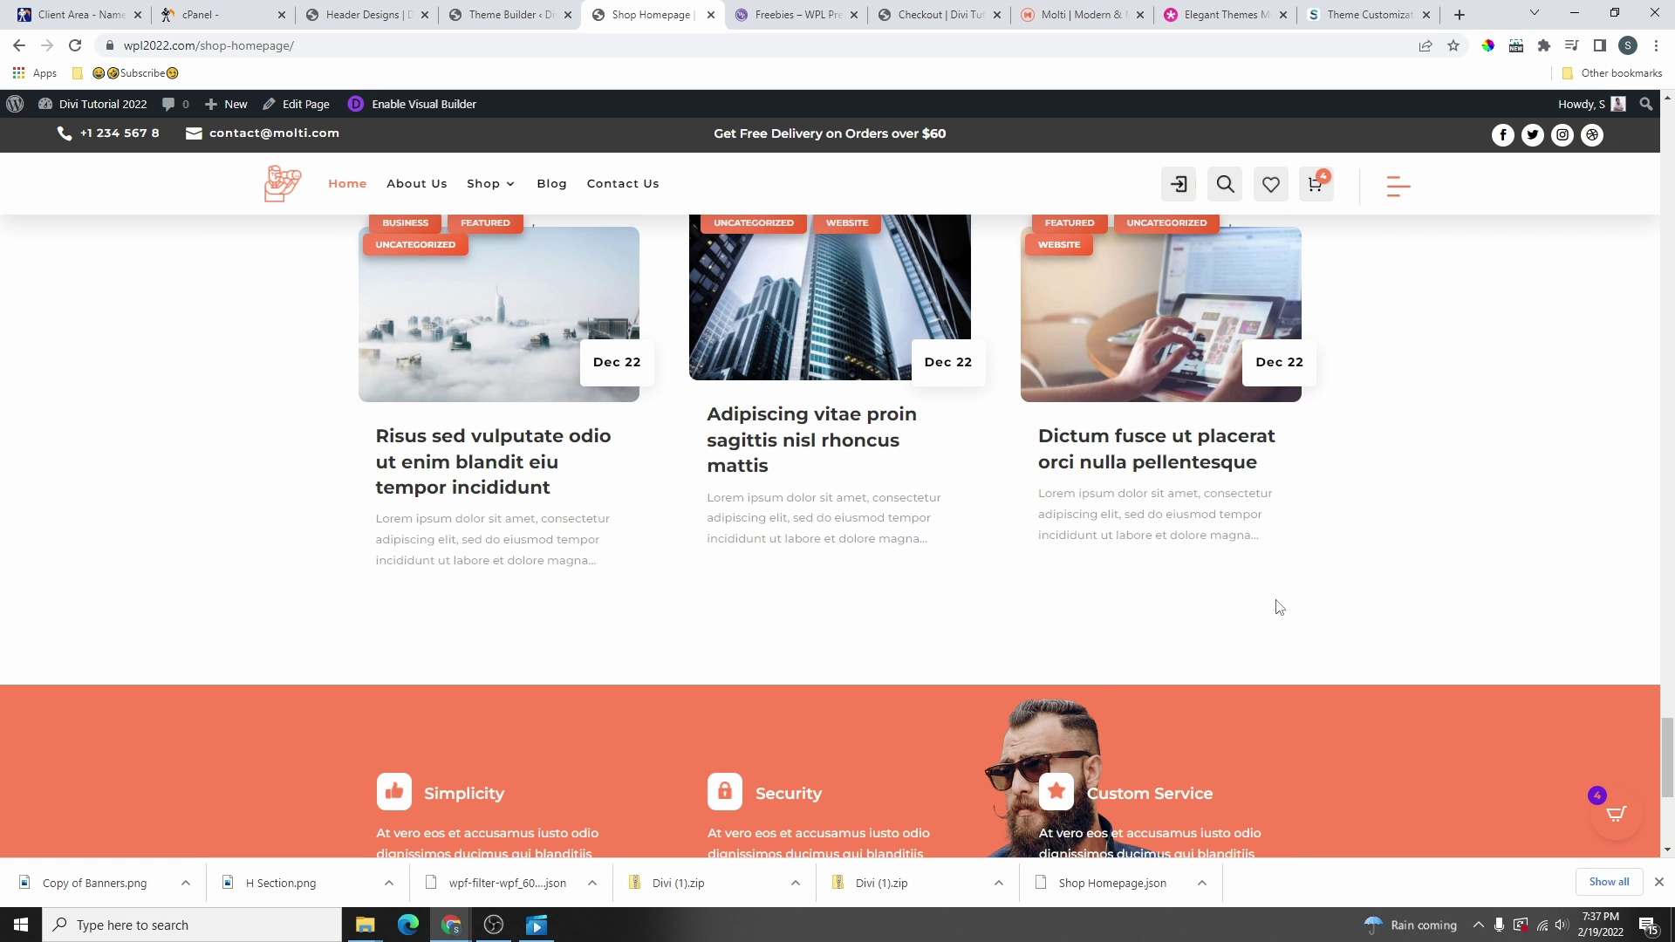
{"action": "scroll", "coordinate": [857, 419], "scroll_direction": "up", "scroll_amount": 14}
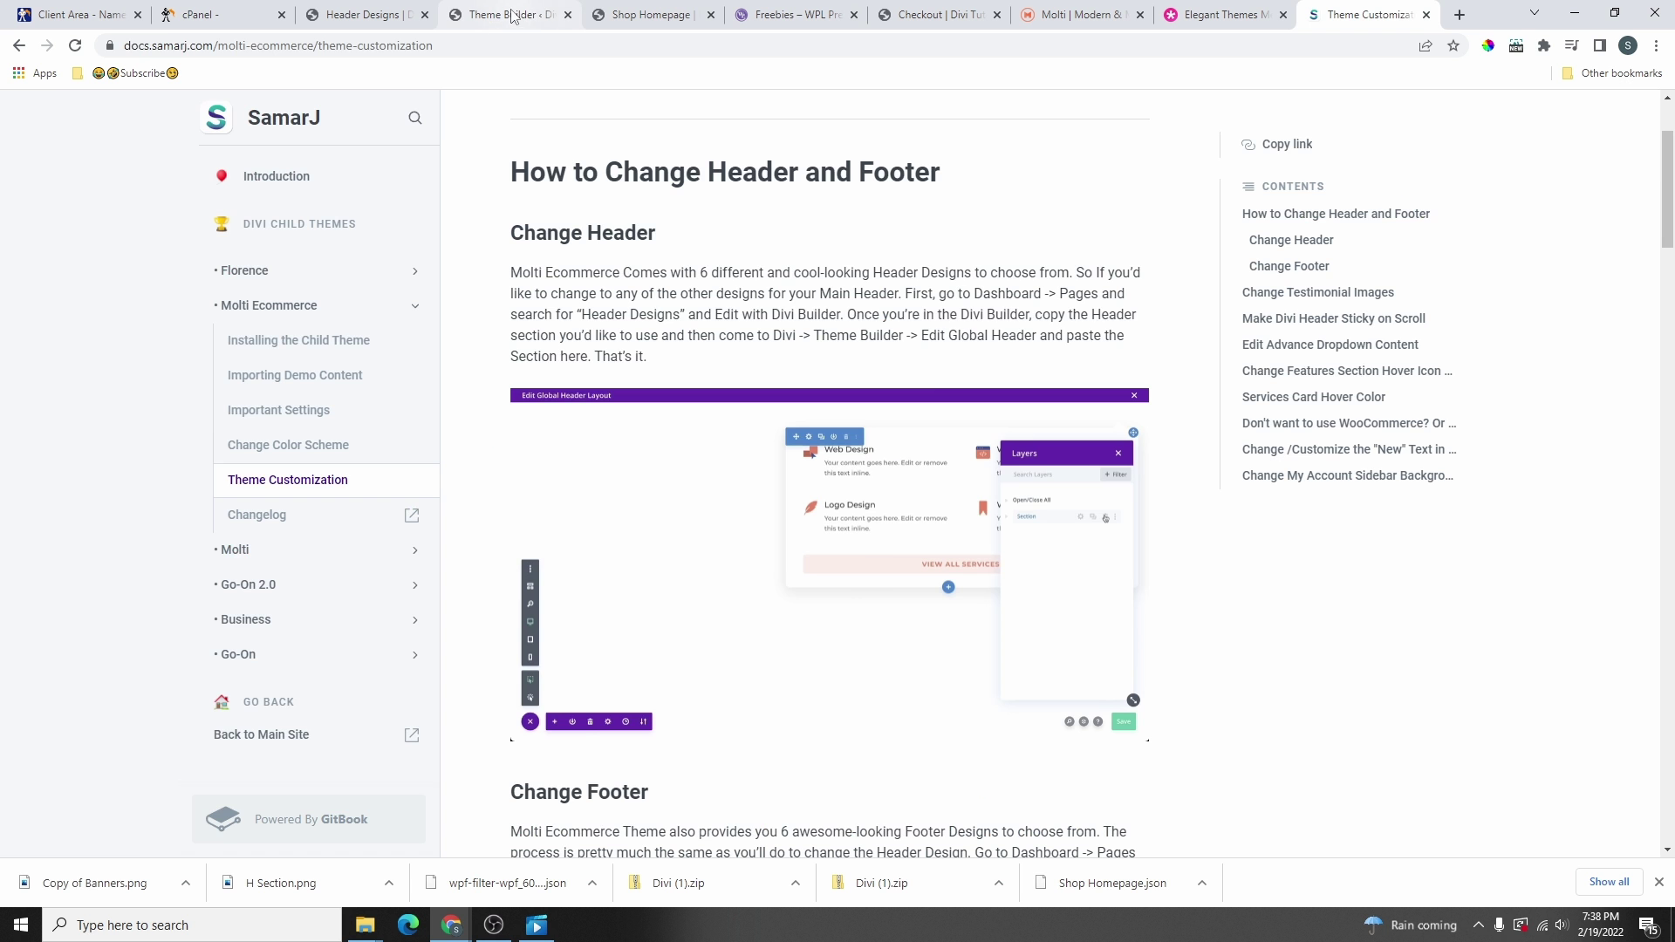
- Return to the Divi Theme Builder template overview
{"action": "left_click", "coordinate": [513, 16]}
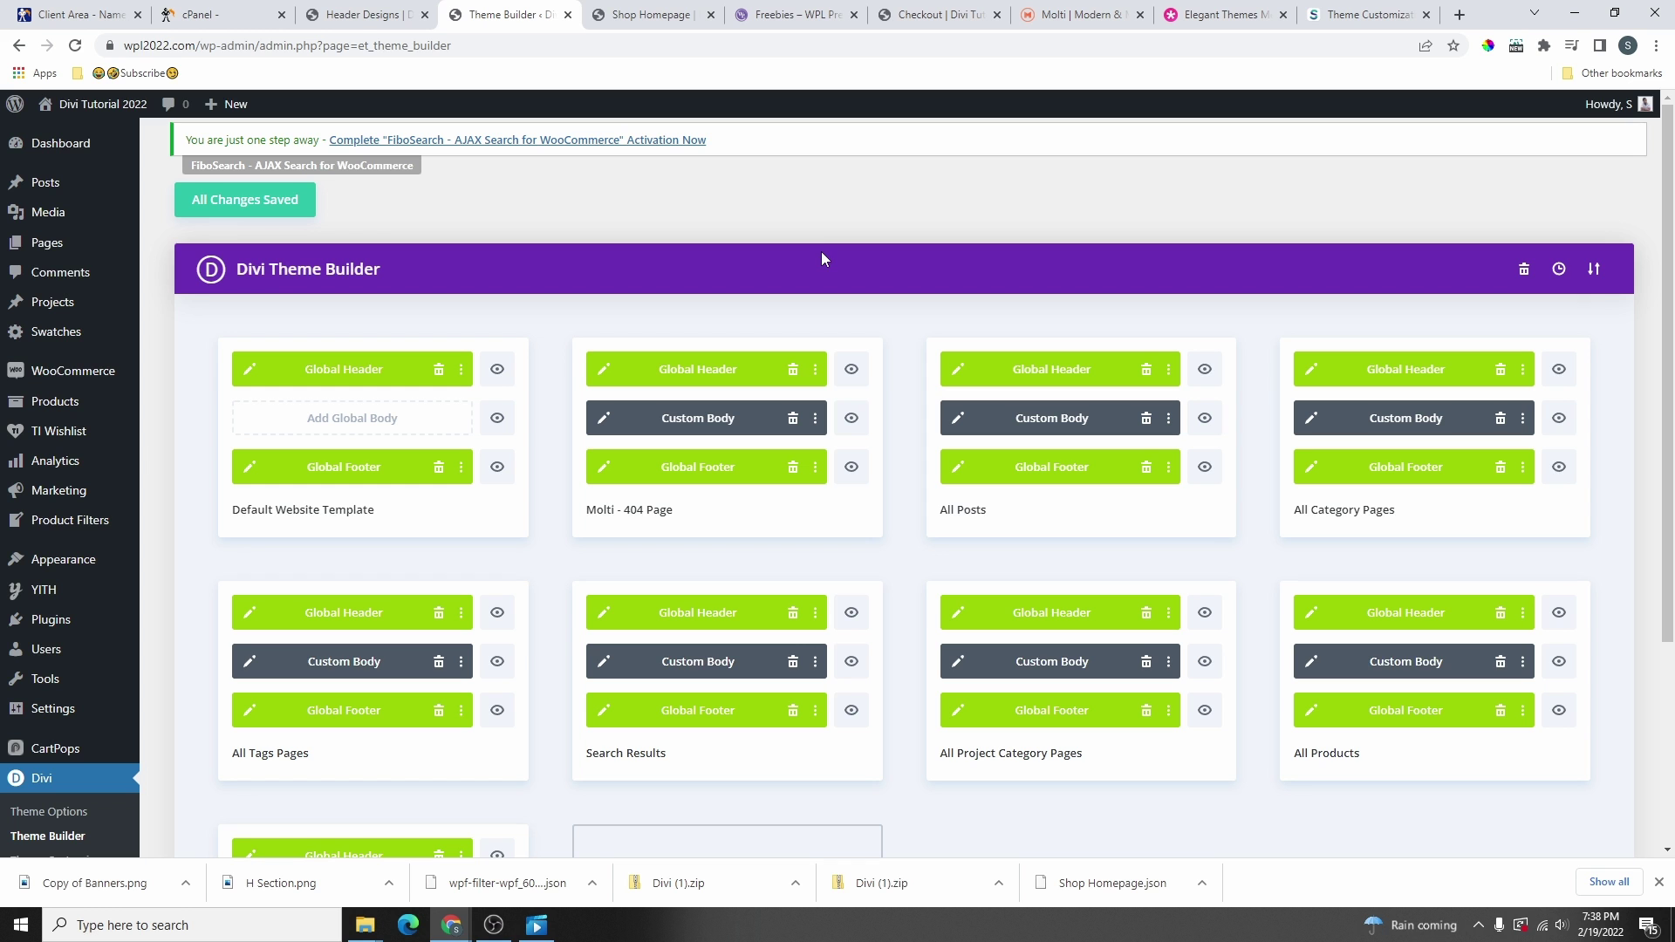
- Review the Molti Ecommerce documentation sections on changing the header and footer
{"action": "left_click", "coordinate": [1348, 14]}
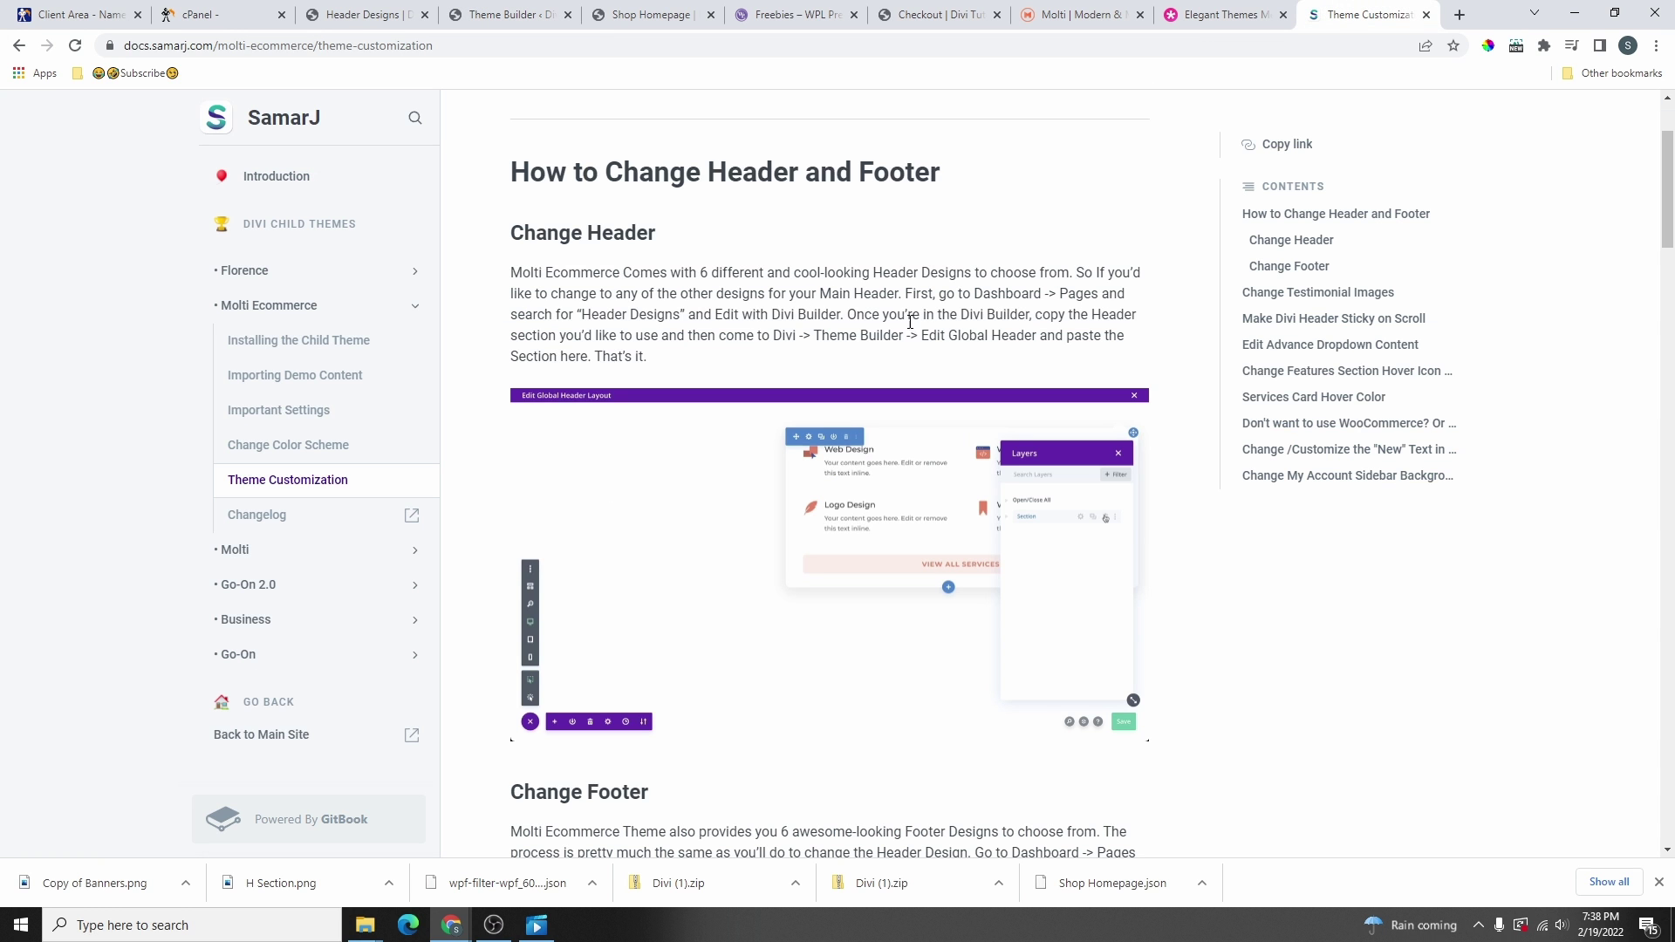
{"action": "scroll", "coordinate": [873, 349], "scroll_direction": "down", "scroll_amount": 7}
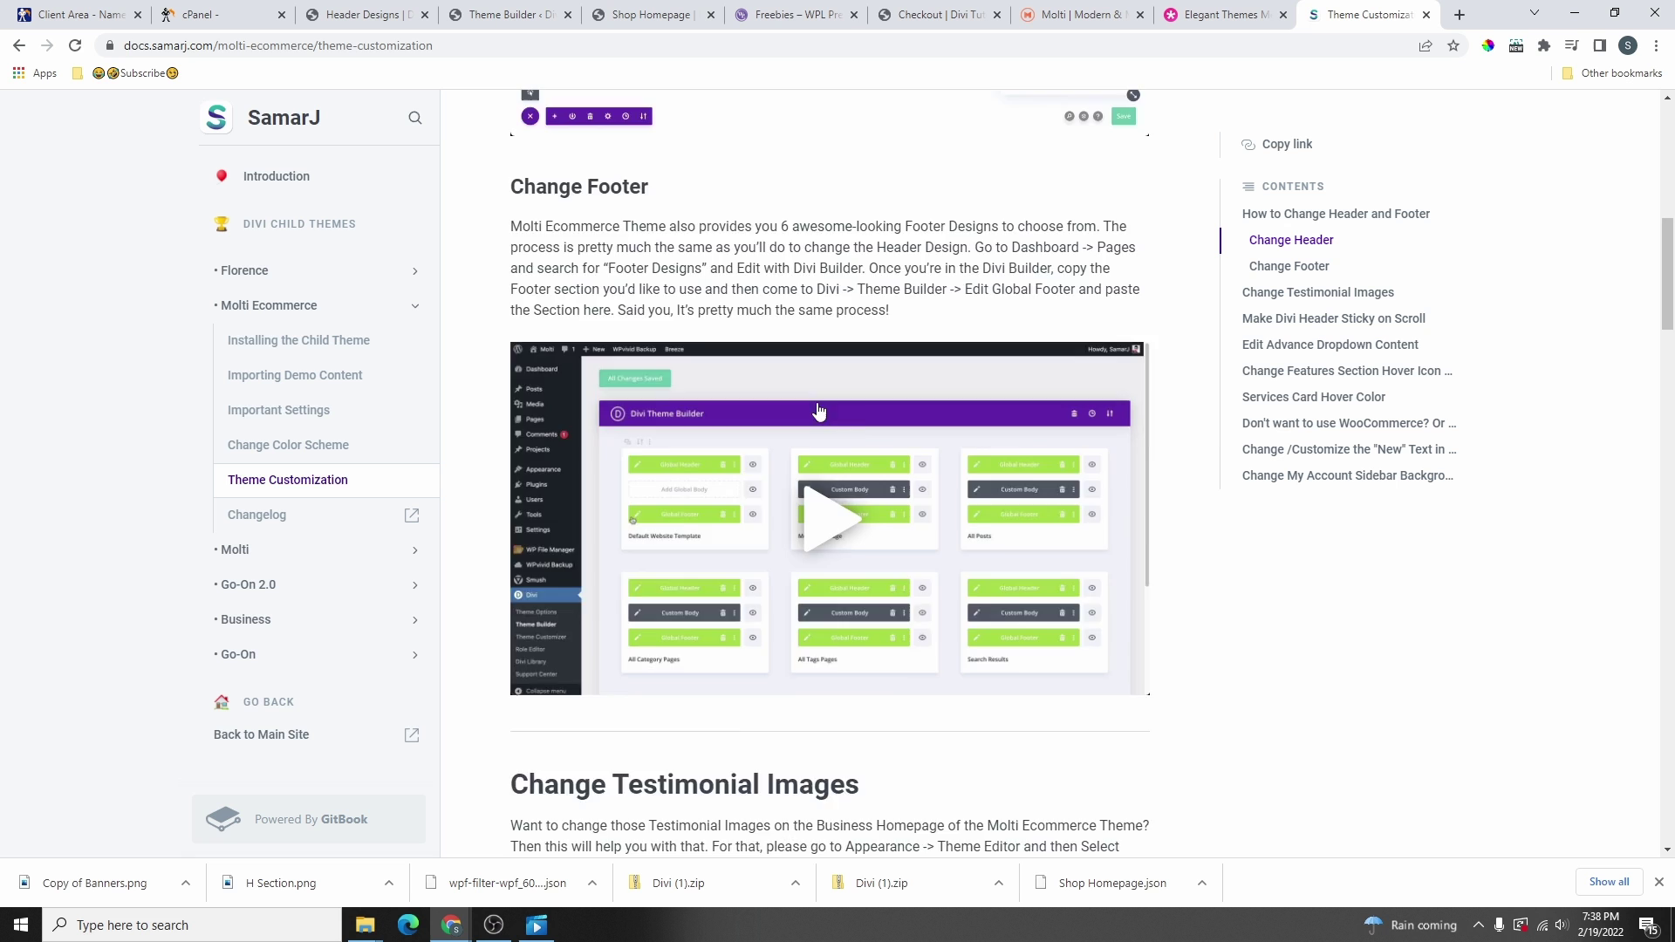
{"action": "scroll", "coordinate": [837, 445], "scroll_direction": "up", "scroll_amount": 4}
{"action": "scroll", "coordinate": [797, 442], "scroll_direction": "up", "scroll_amount": 2}
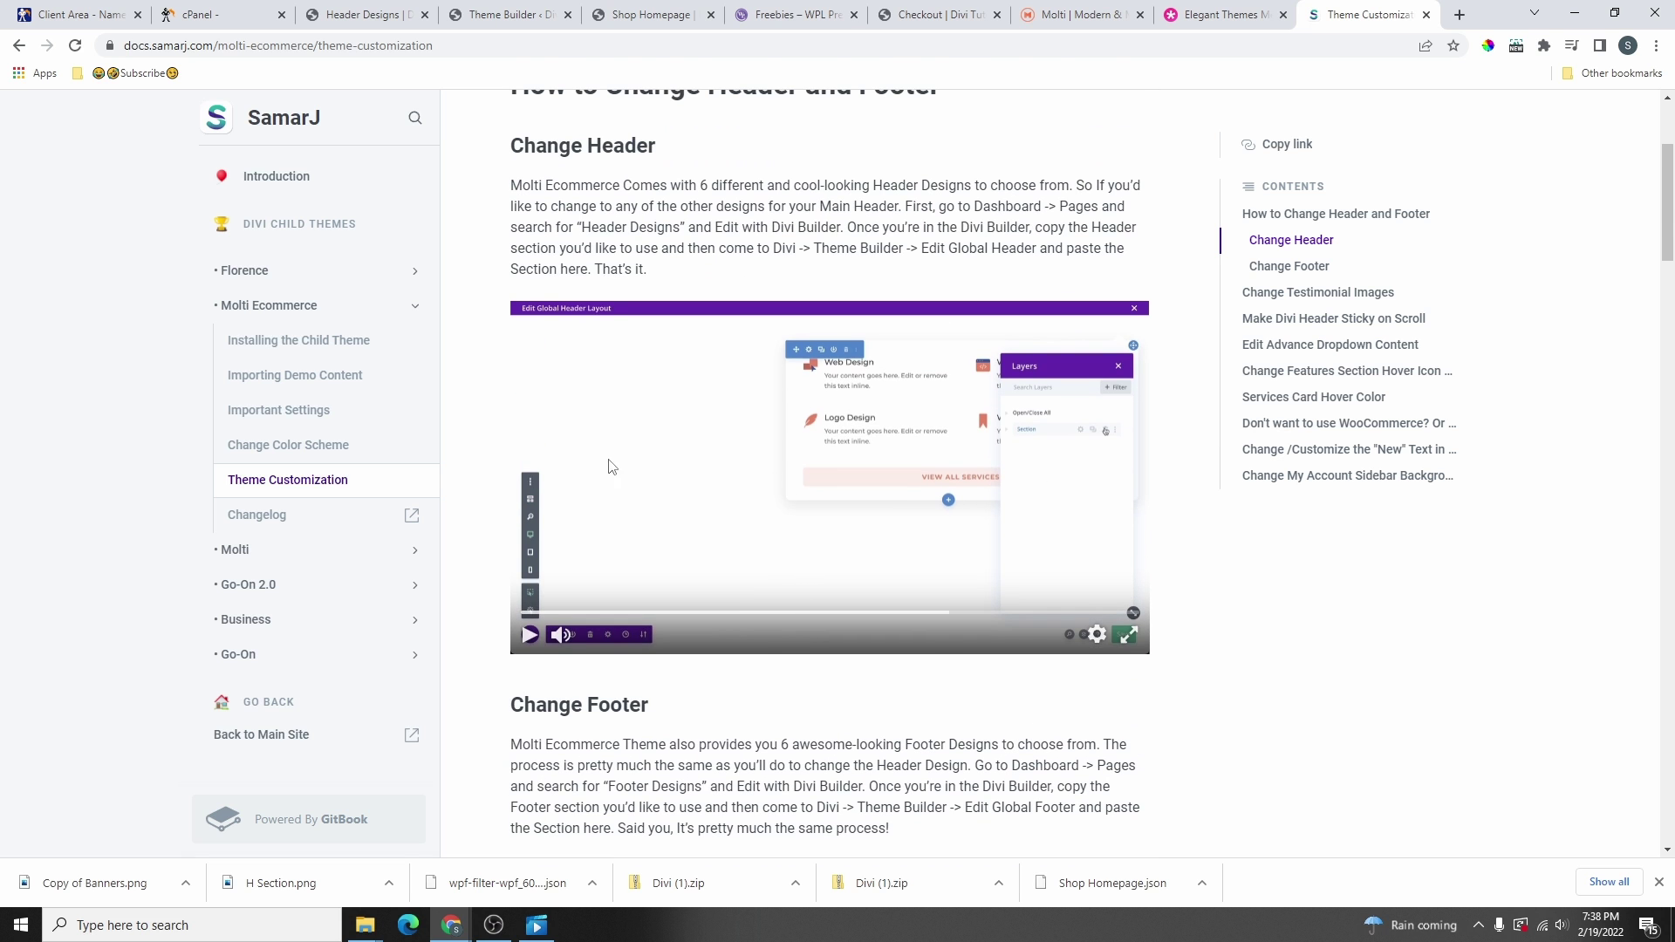
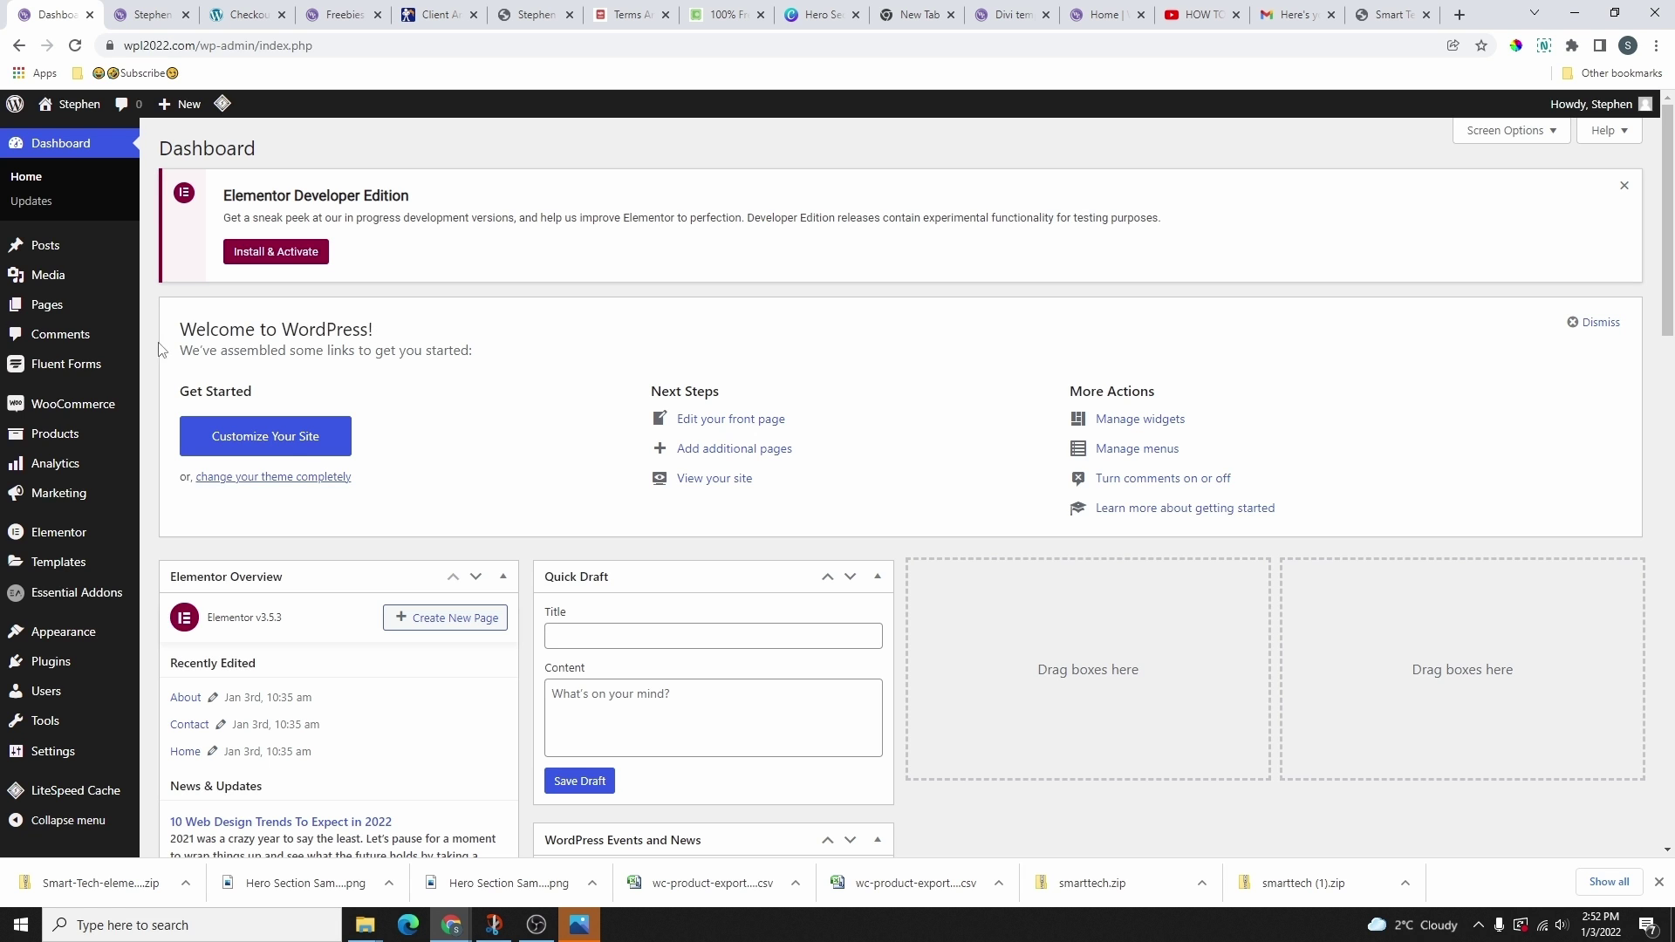
- Open the WooCommerce general settings in the WordPress dashboard and go through the store address fields
{"action": "left_click", "coordinate": [60, 414]}
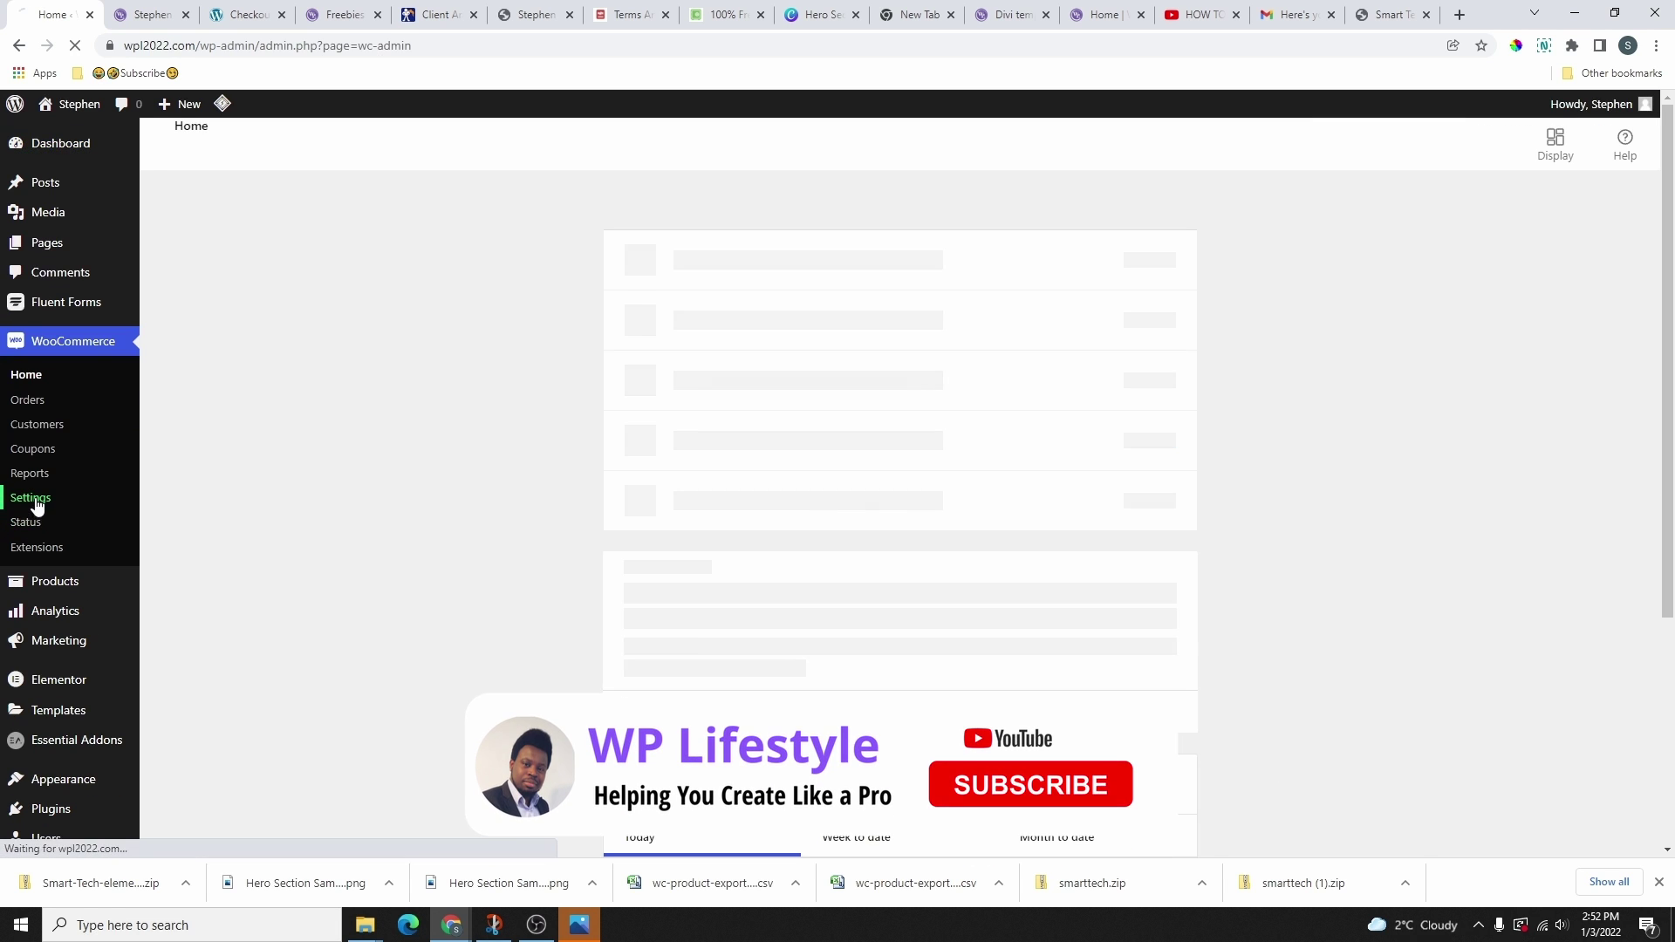
{"action": "left_click", "coordinate": [33, 498]}
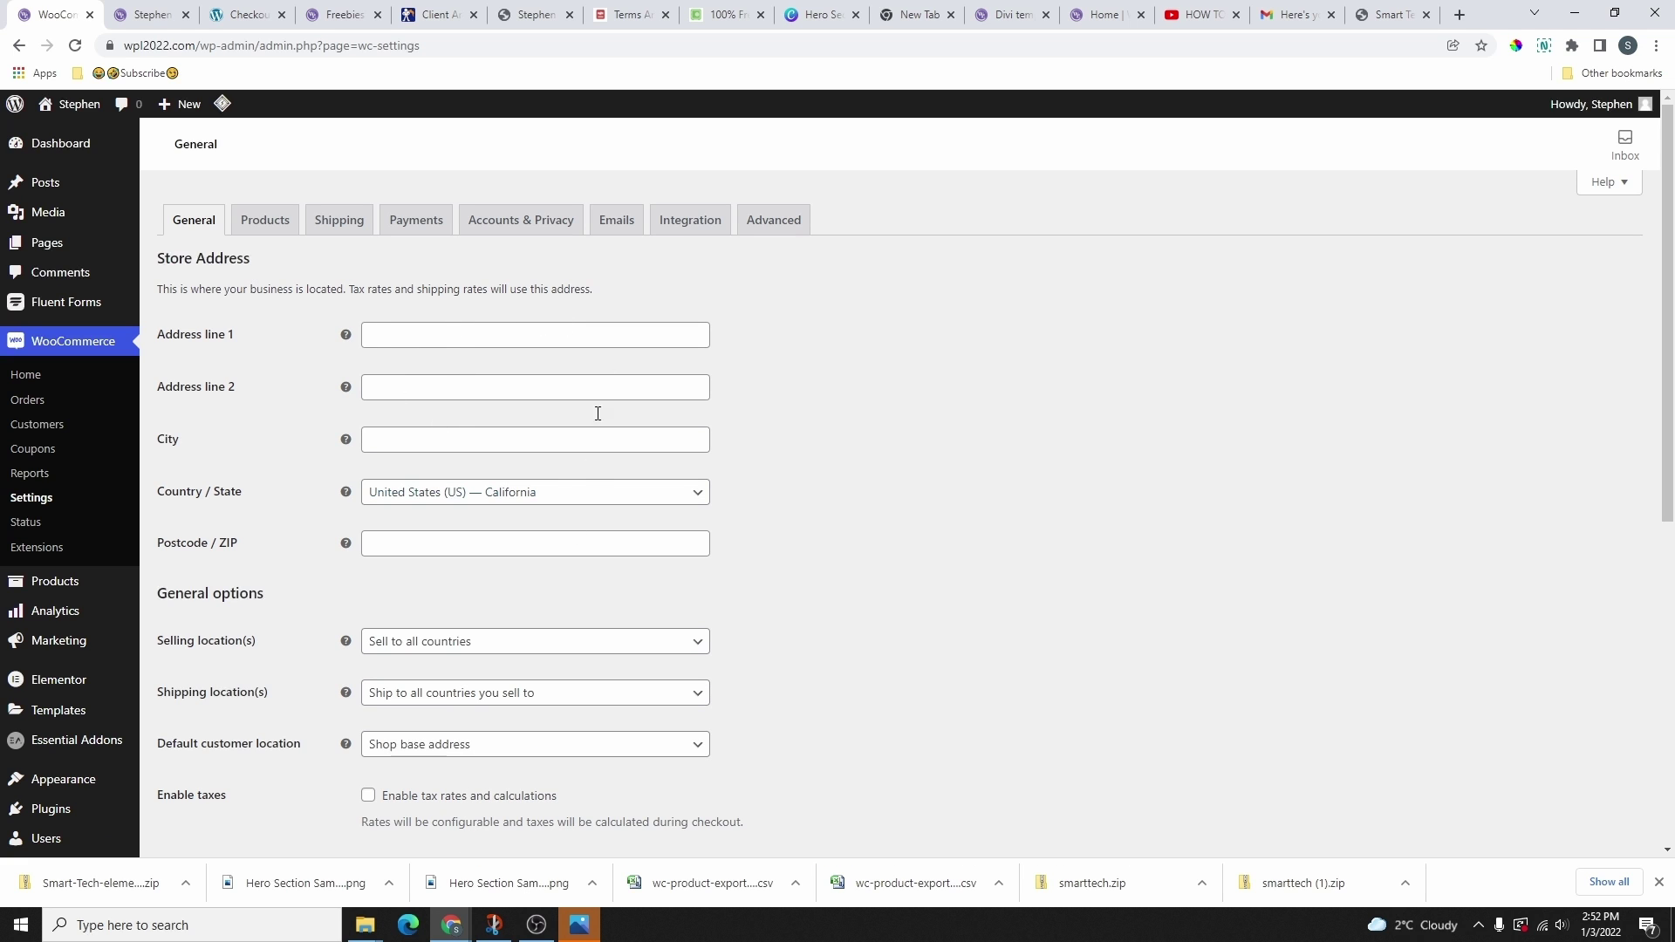
{"action": "left_click", "coordinate": [394, 333]}
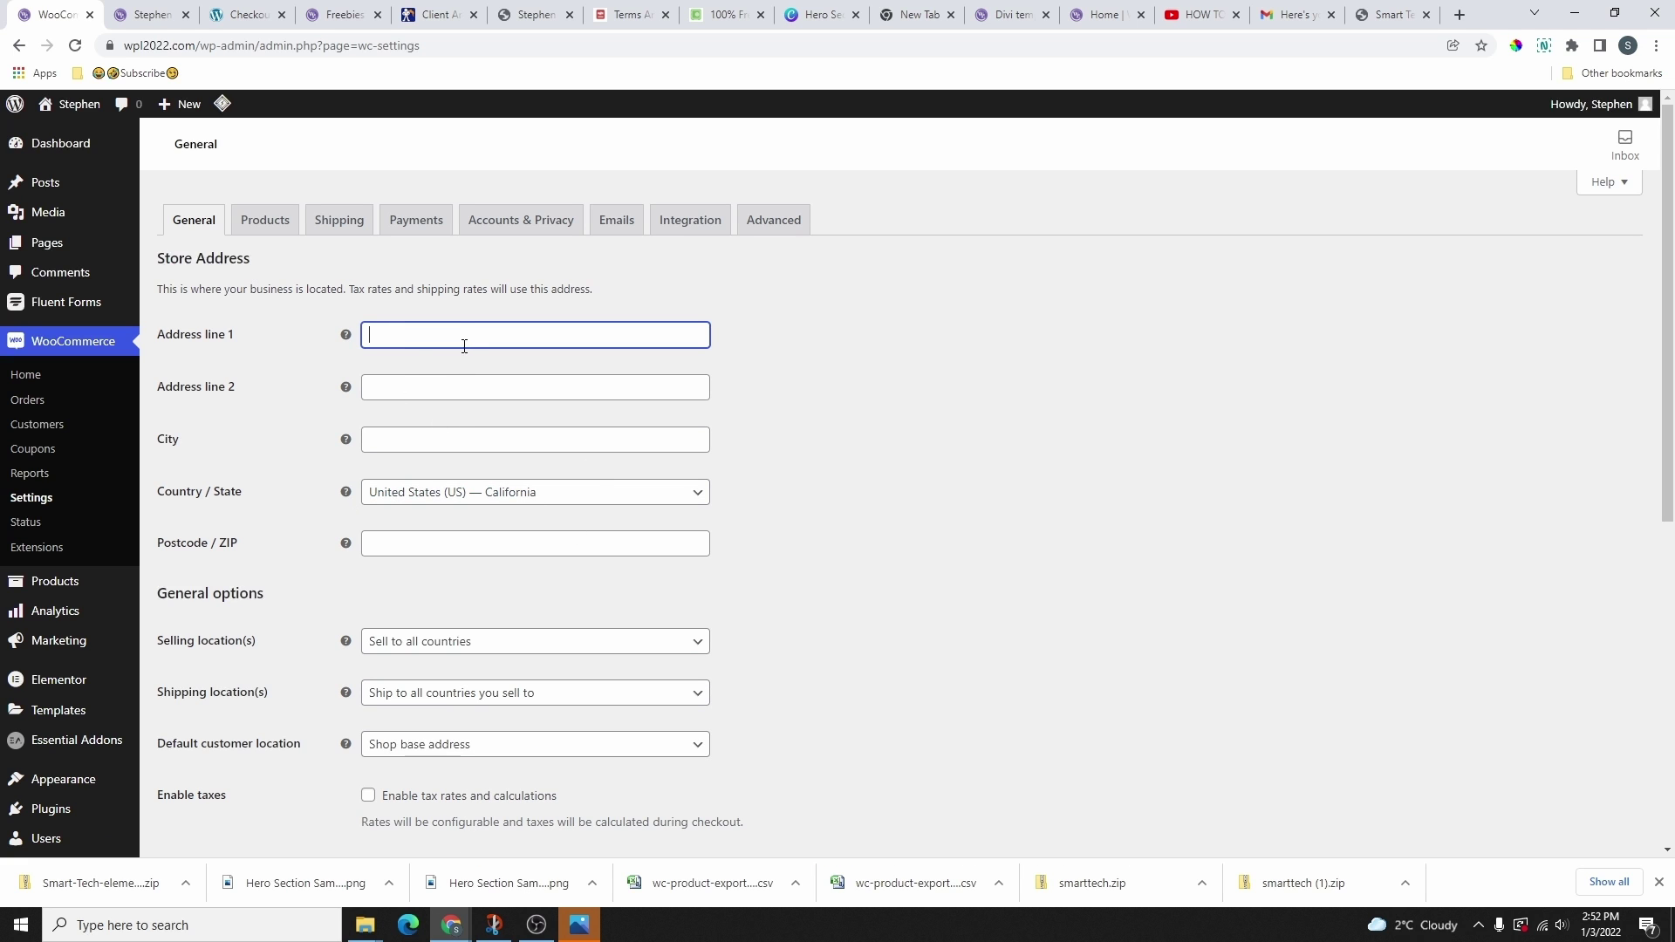
{"action": "left_click", "coordinate": [420, 437]}
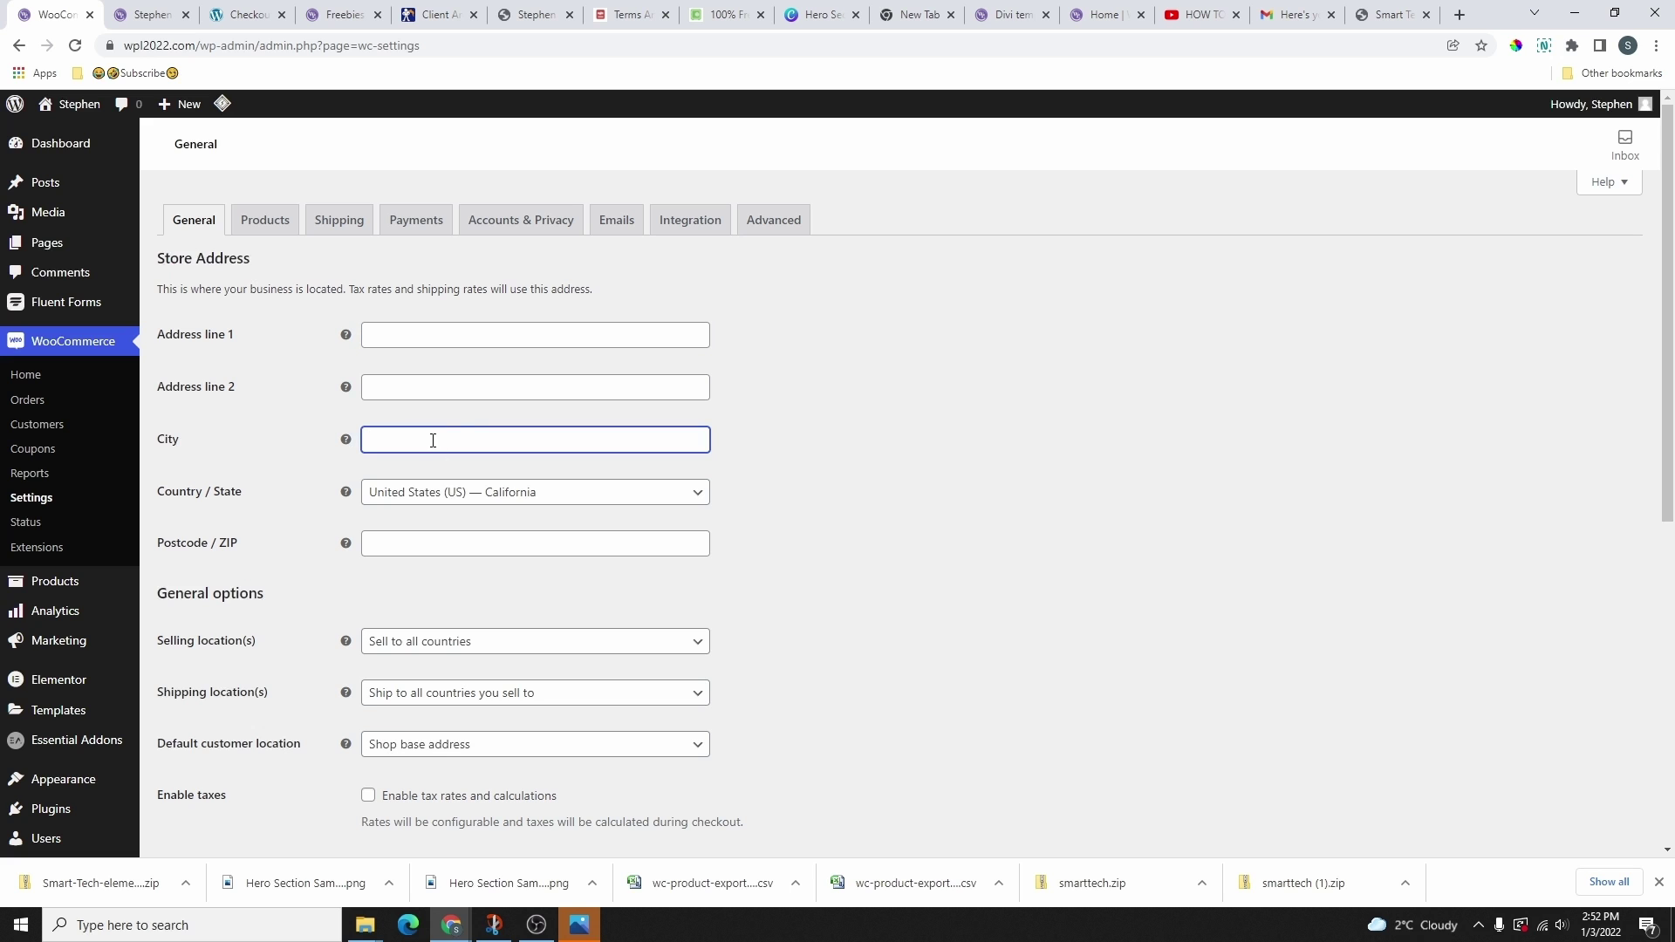
{"action": "scroll", "coordinate": [465, 359], "scroll_direction": "down", "scroll_amount": 1}
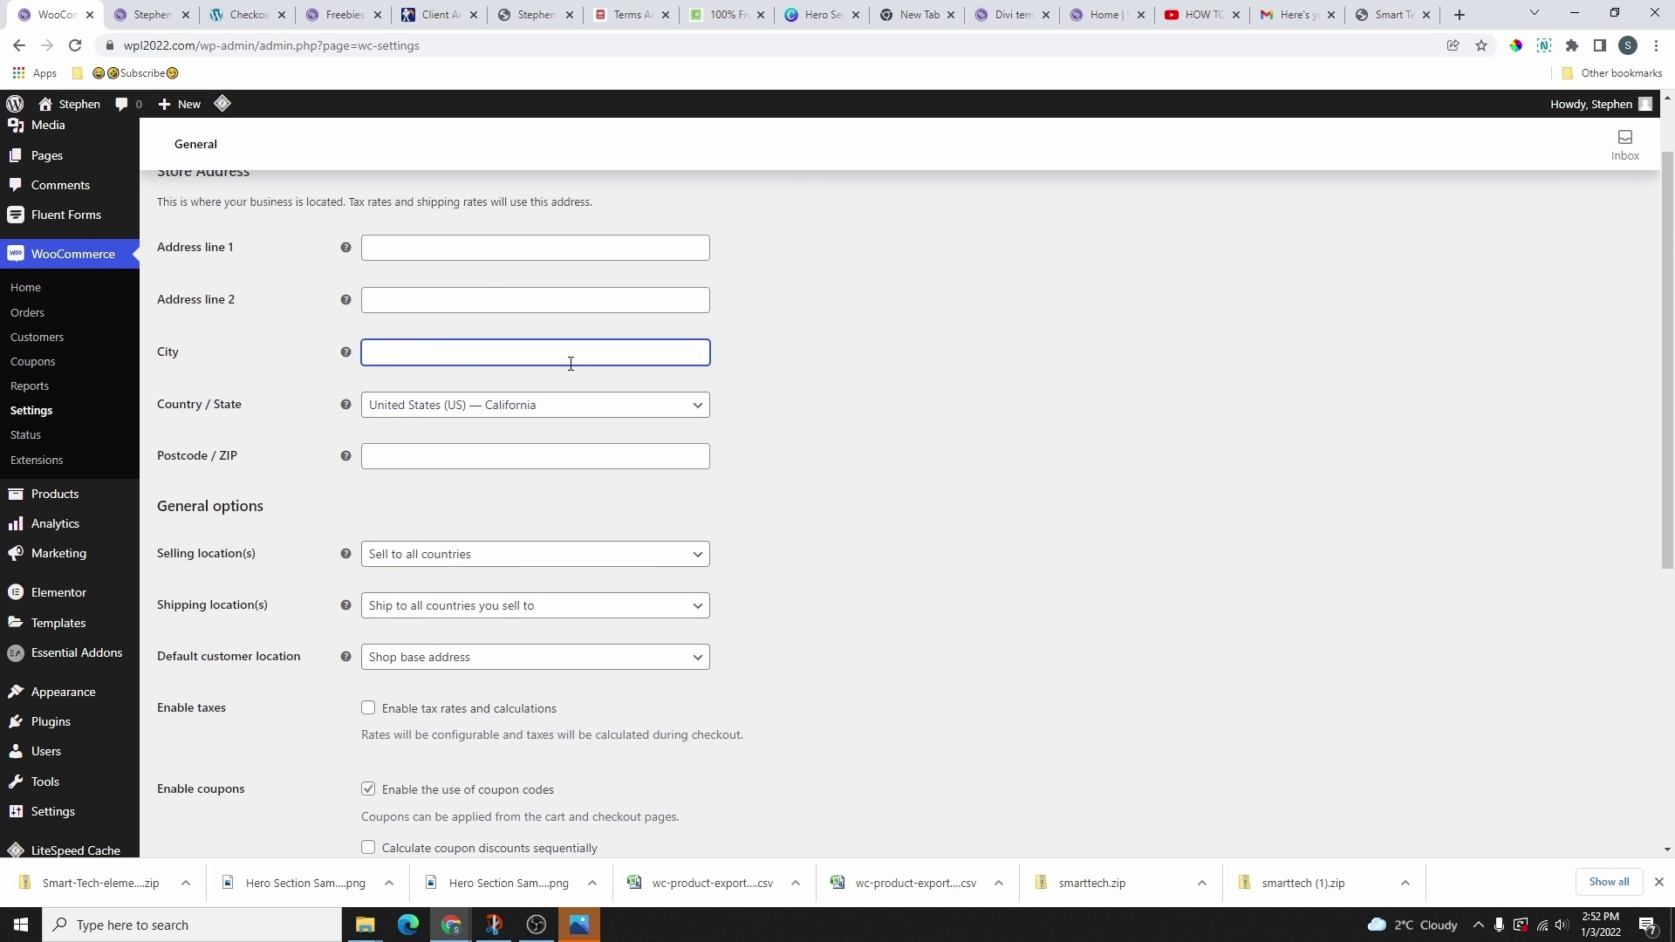
- Restrict the selling locations to specific countries and add Canada and United States (US)
{"action": "left_click", "coordinate": [506, 567]}
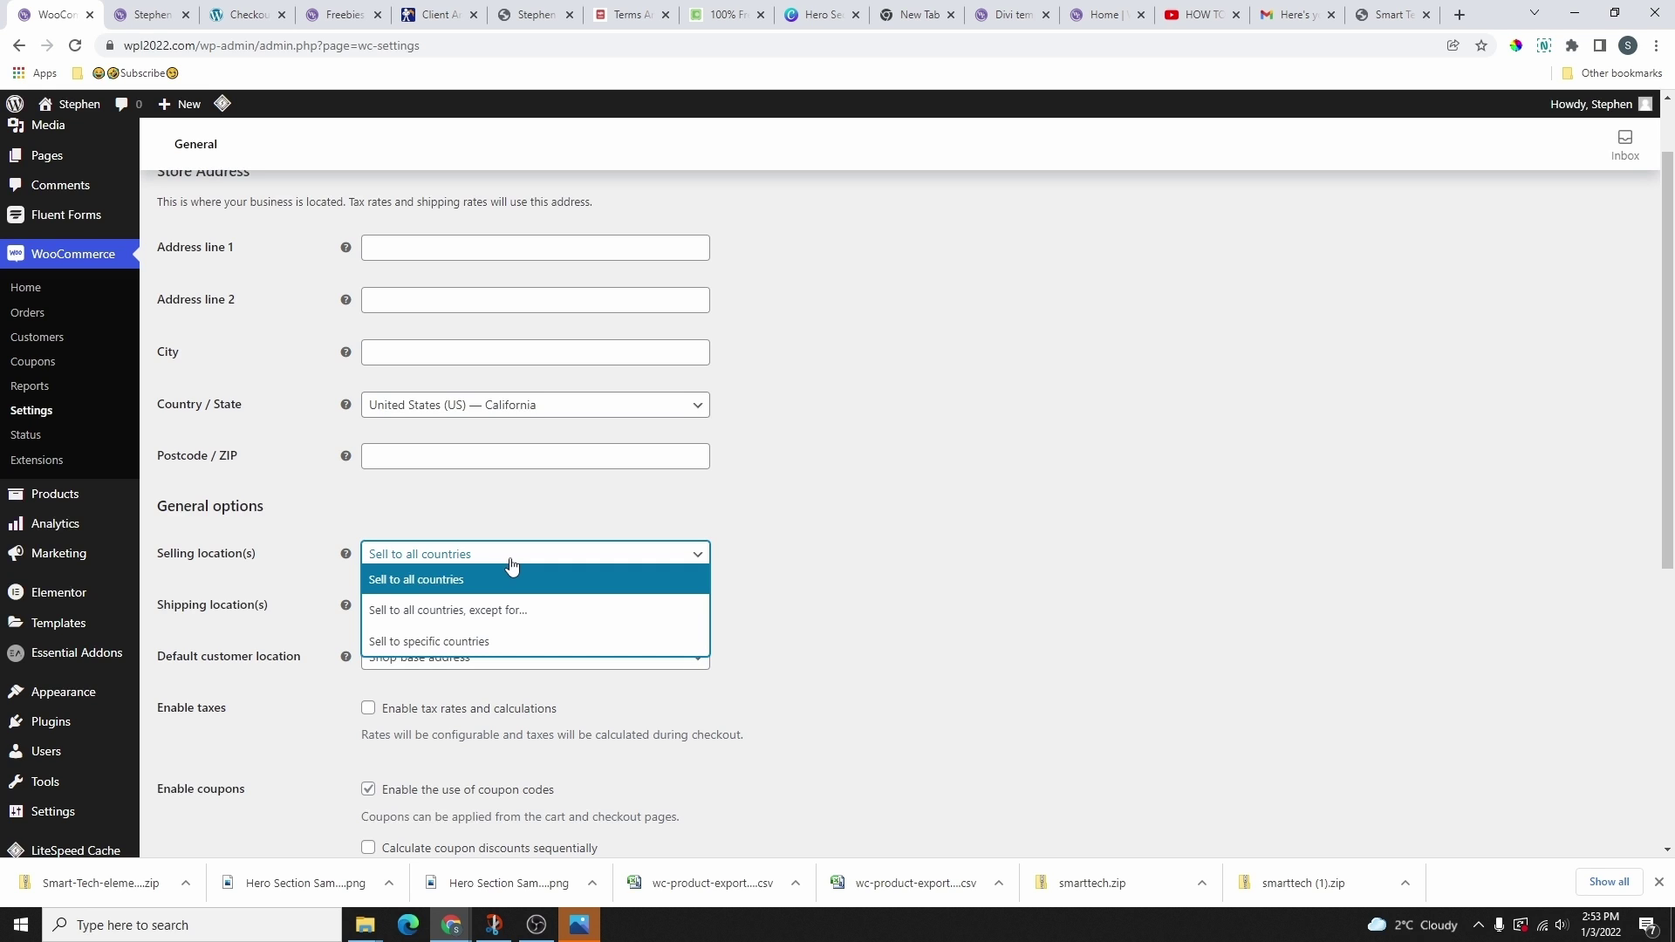
{"action": "left_click", "coordinate": [470, 646]}
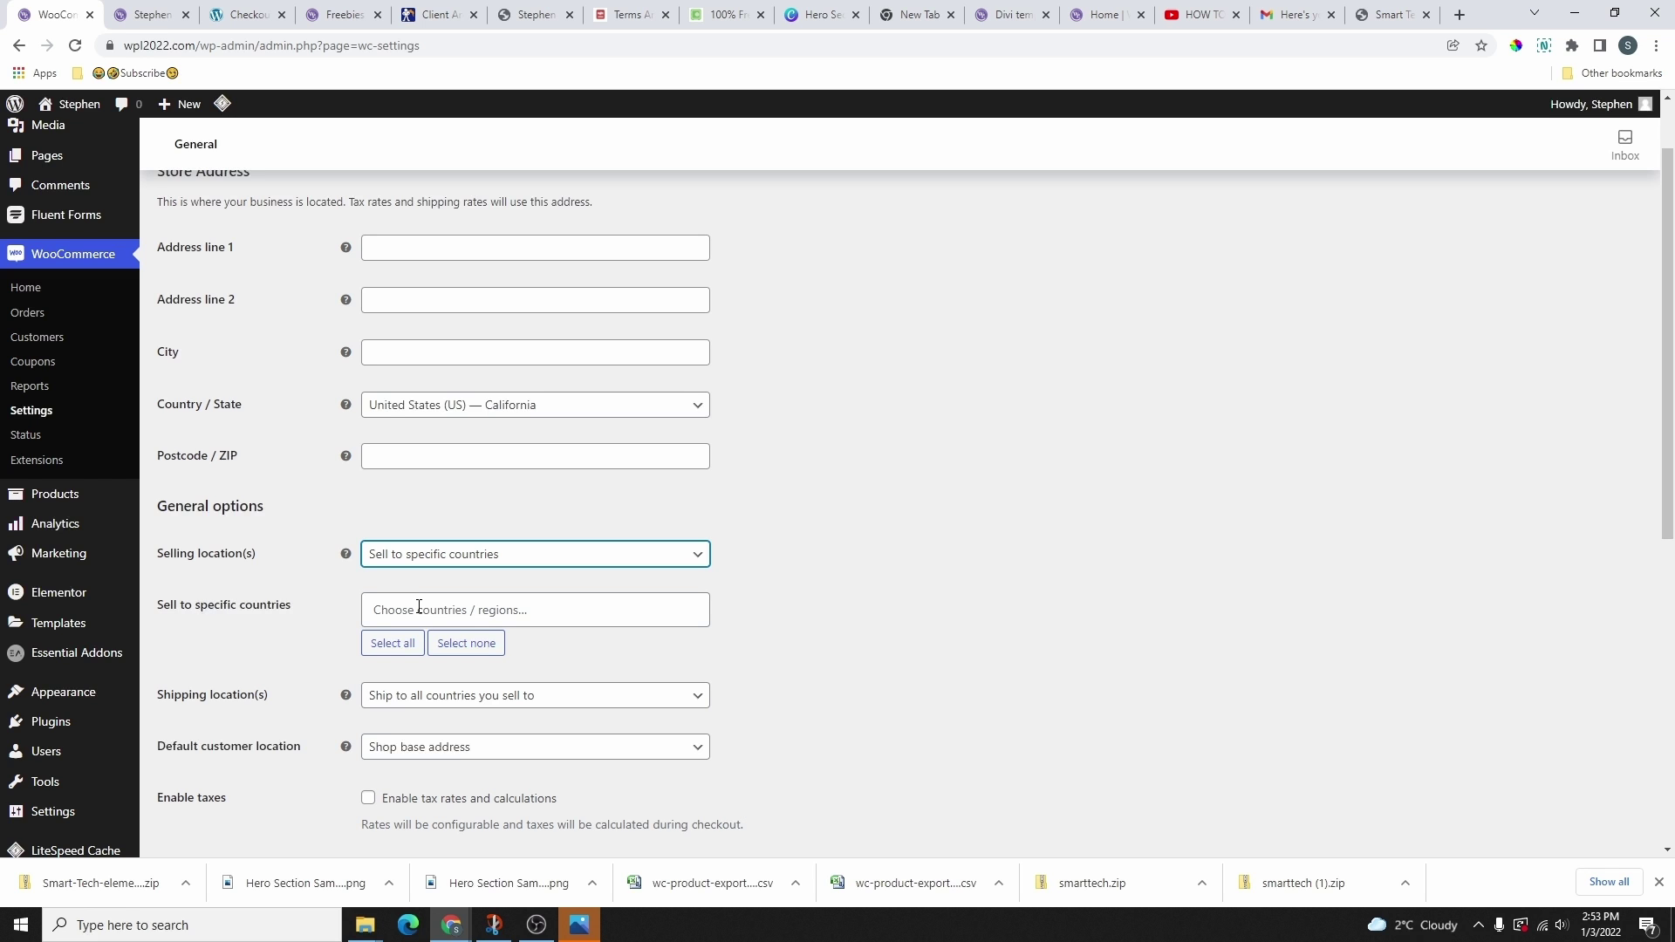
{"action": "left_click", "coordinate": [419, 608]}
{"action": "type", "text": "cana"}
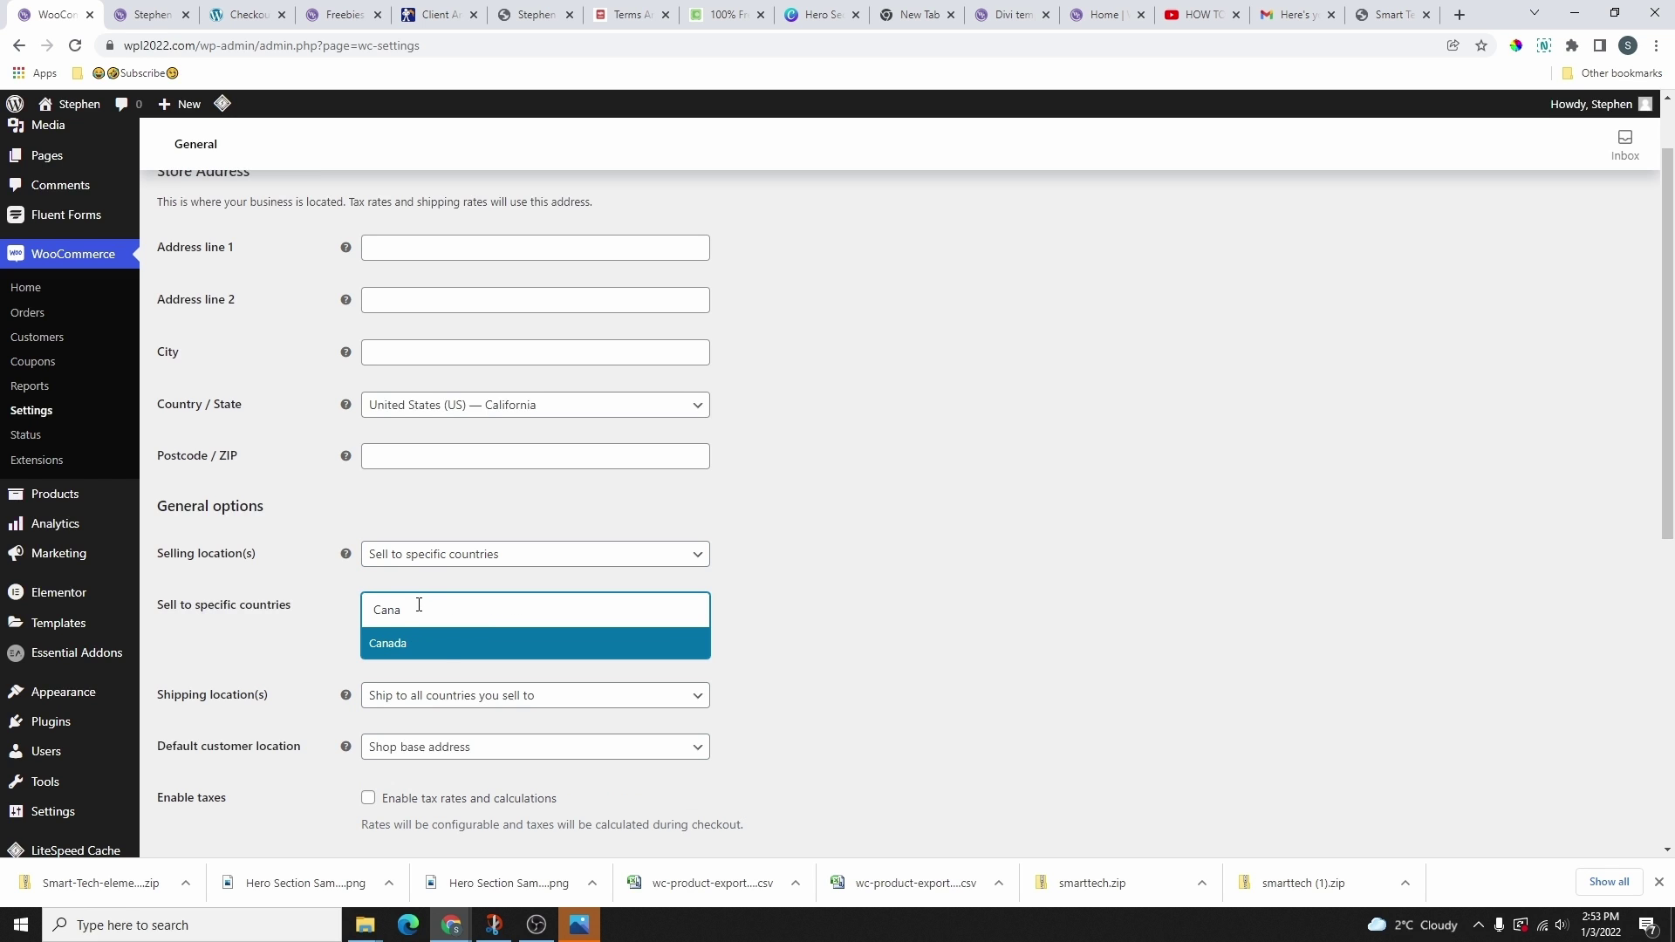
{"action": "left_click", "coordinate": [441, 652]}
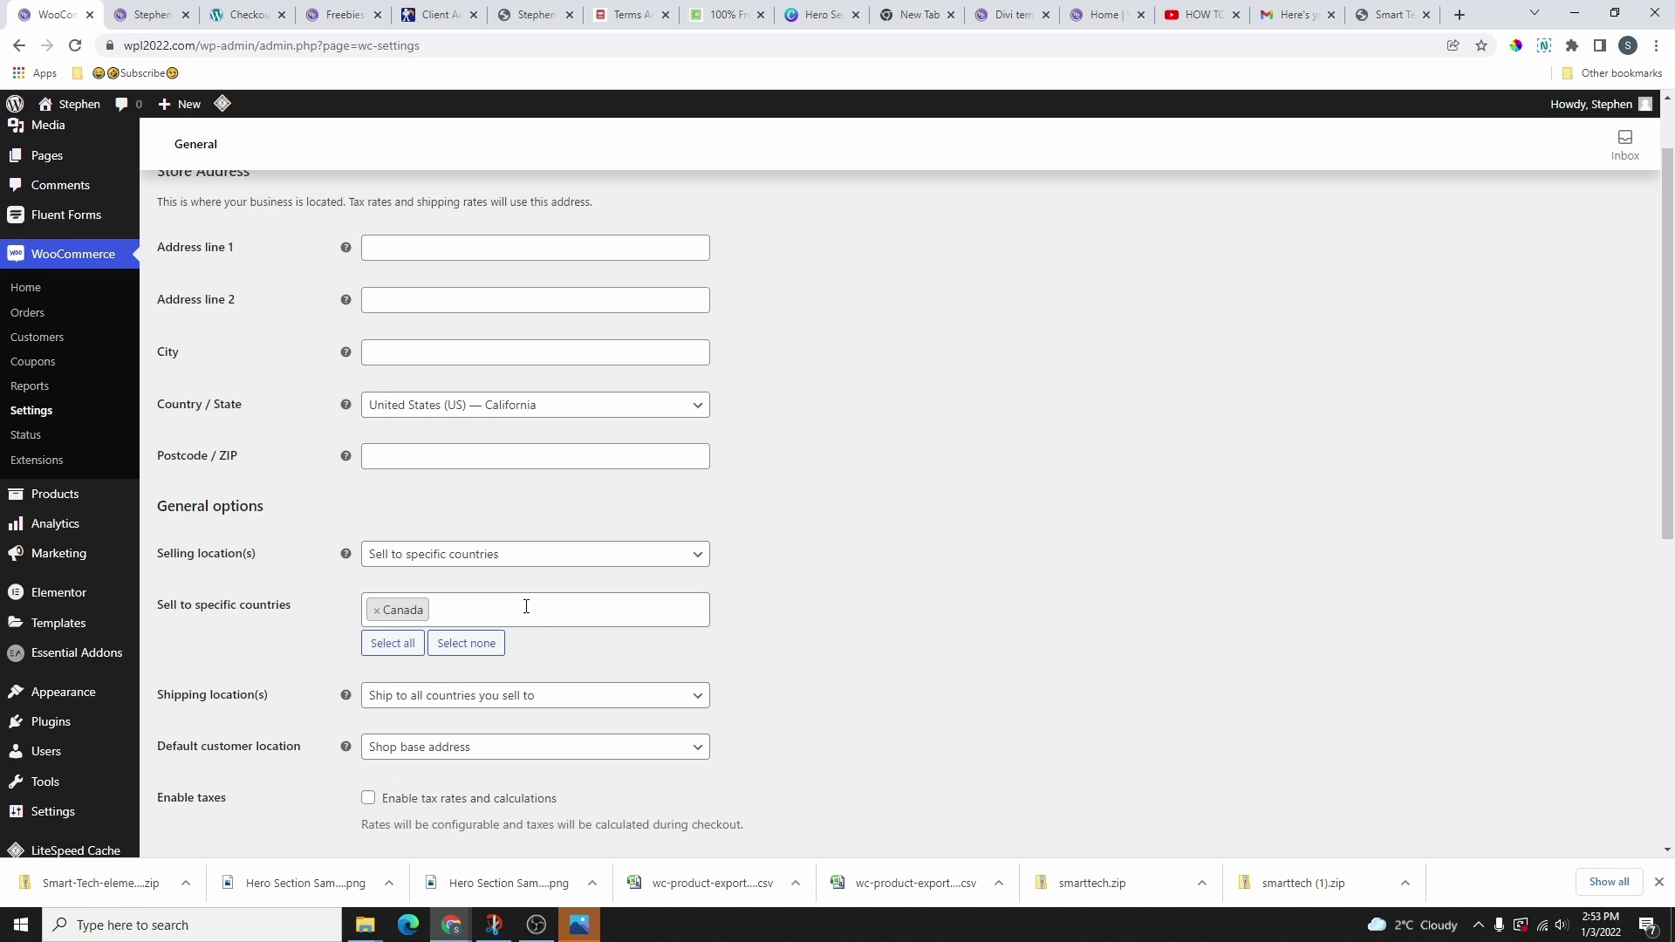
{"action": "type", "text": "Uni"}
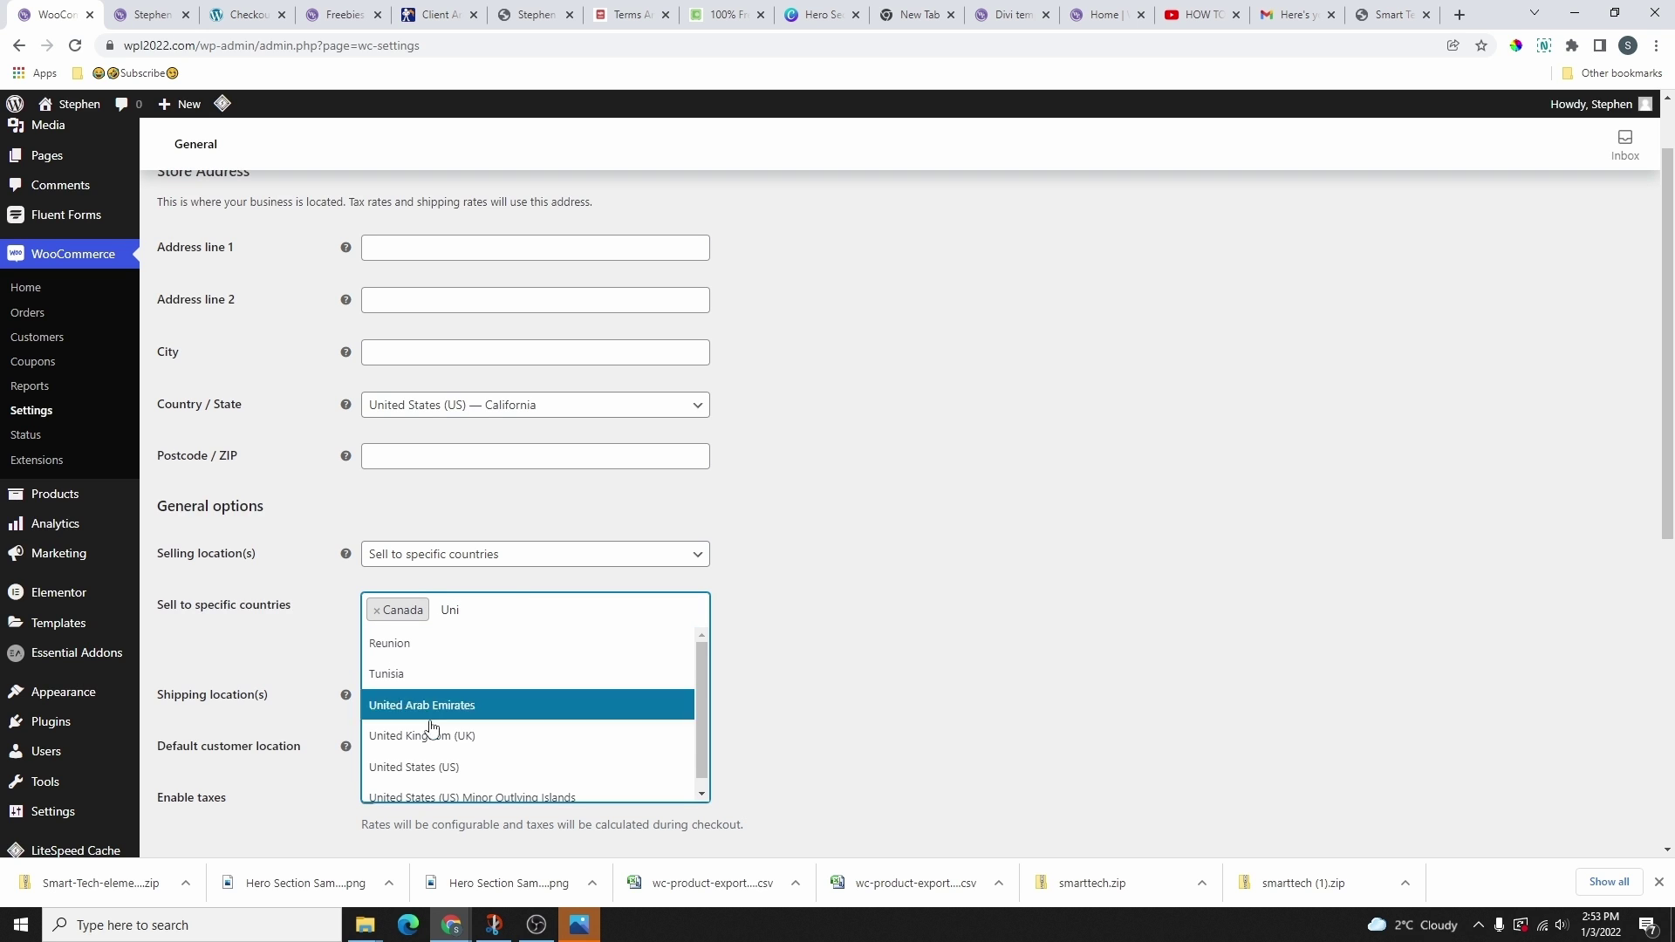
{"action": "left_click", "coordinate": [440, 768]}
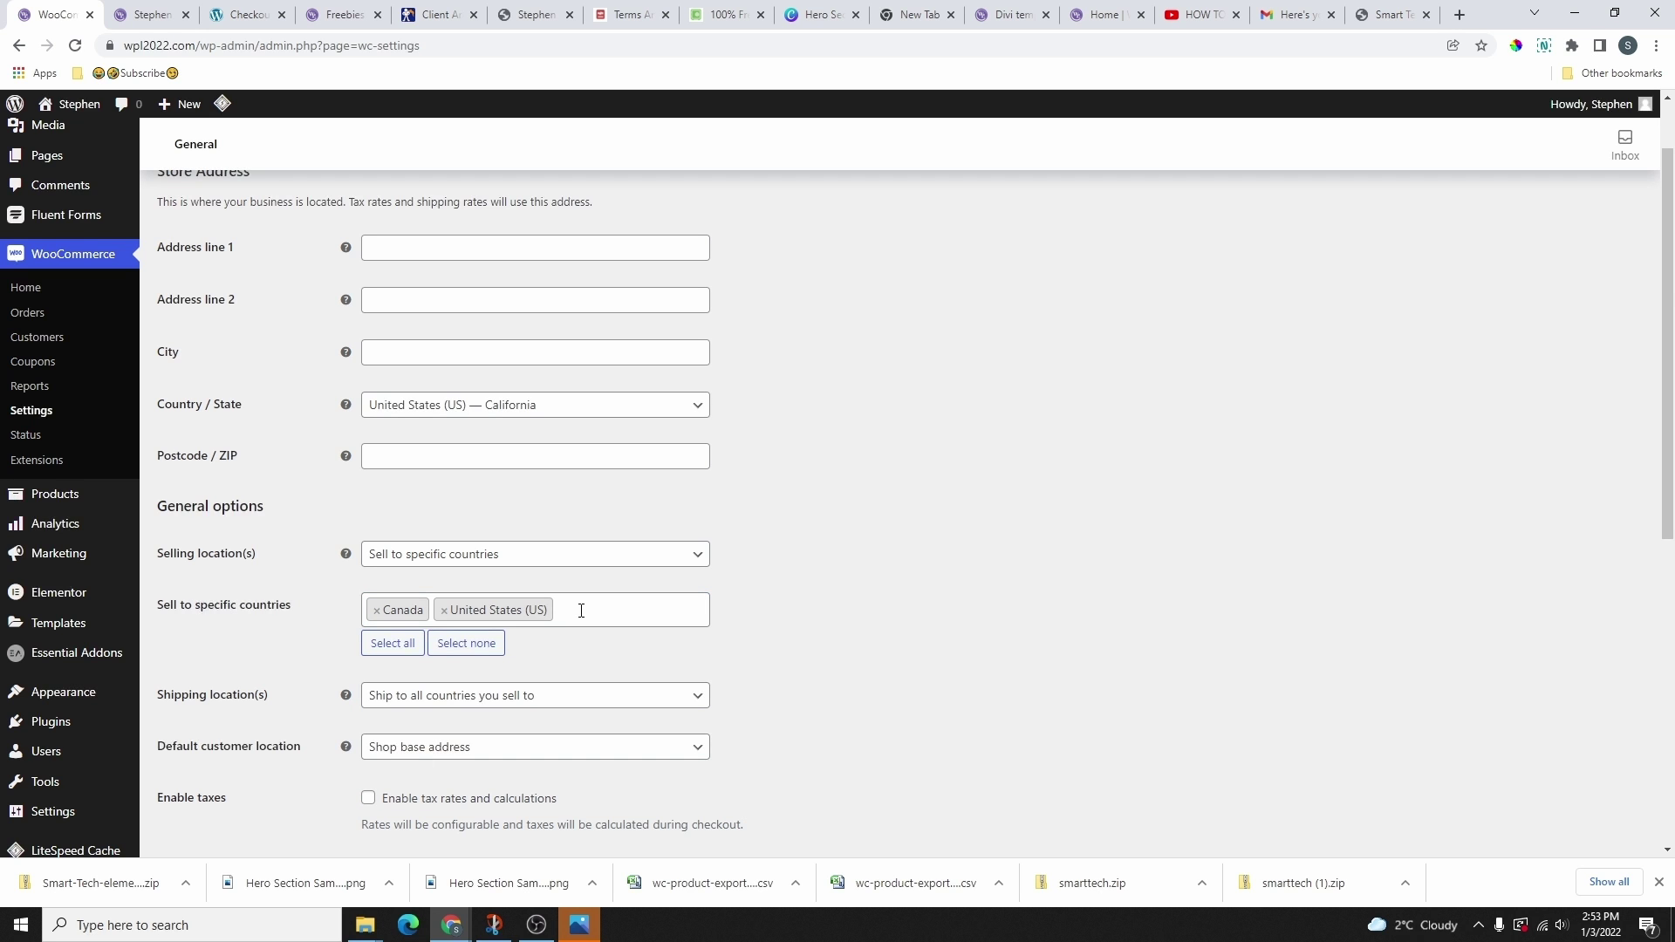
- Set the shipping locations to "Ship to all countries you sell to" and check the default customer location options
{"action": "scroll", "coordinate": [581, 610], "scroll_direction": "down", "scroll_amount": 5}
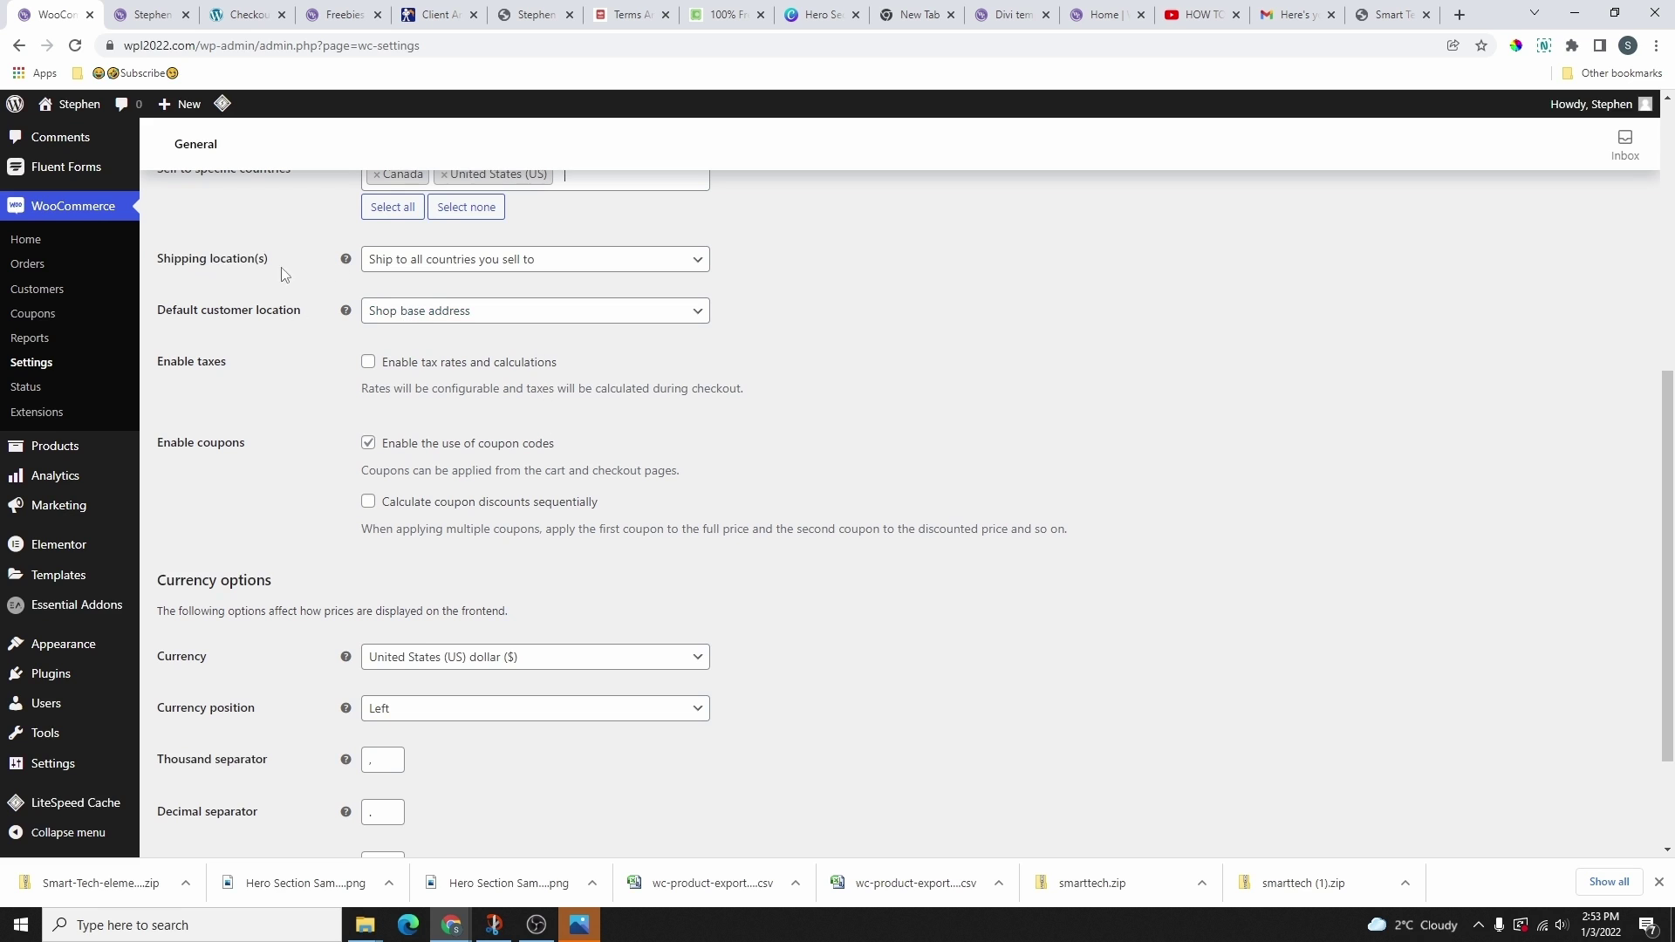
{"action": "scroll", "coordinate": [465, 310], "scroll_direction": "up", "scroll_amount": 1}
{"action": "left_click", "coordinate": [486, 347]}
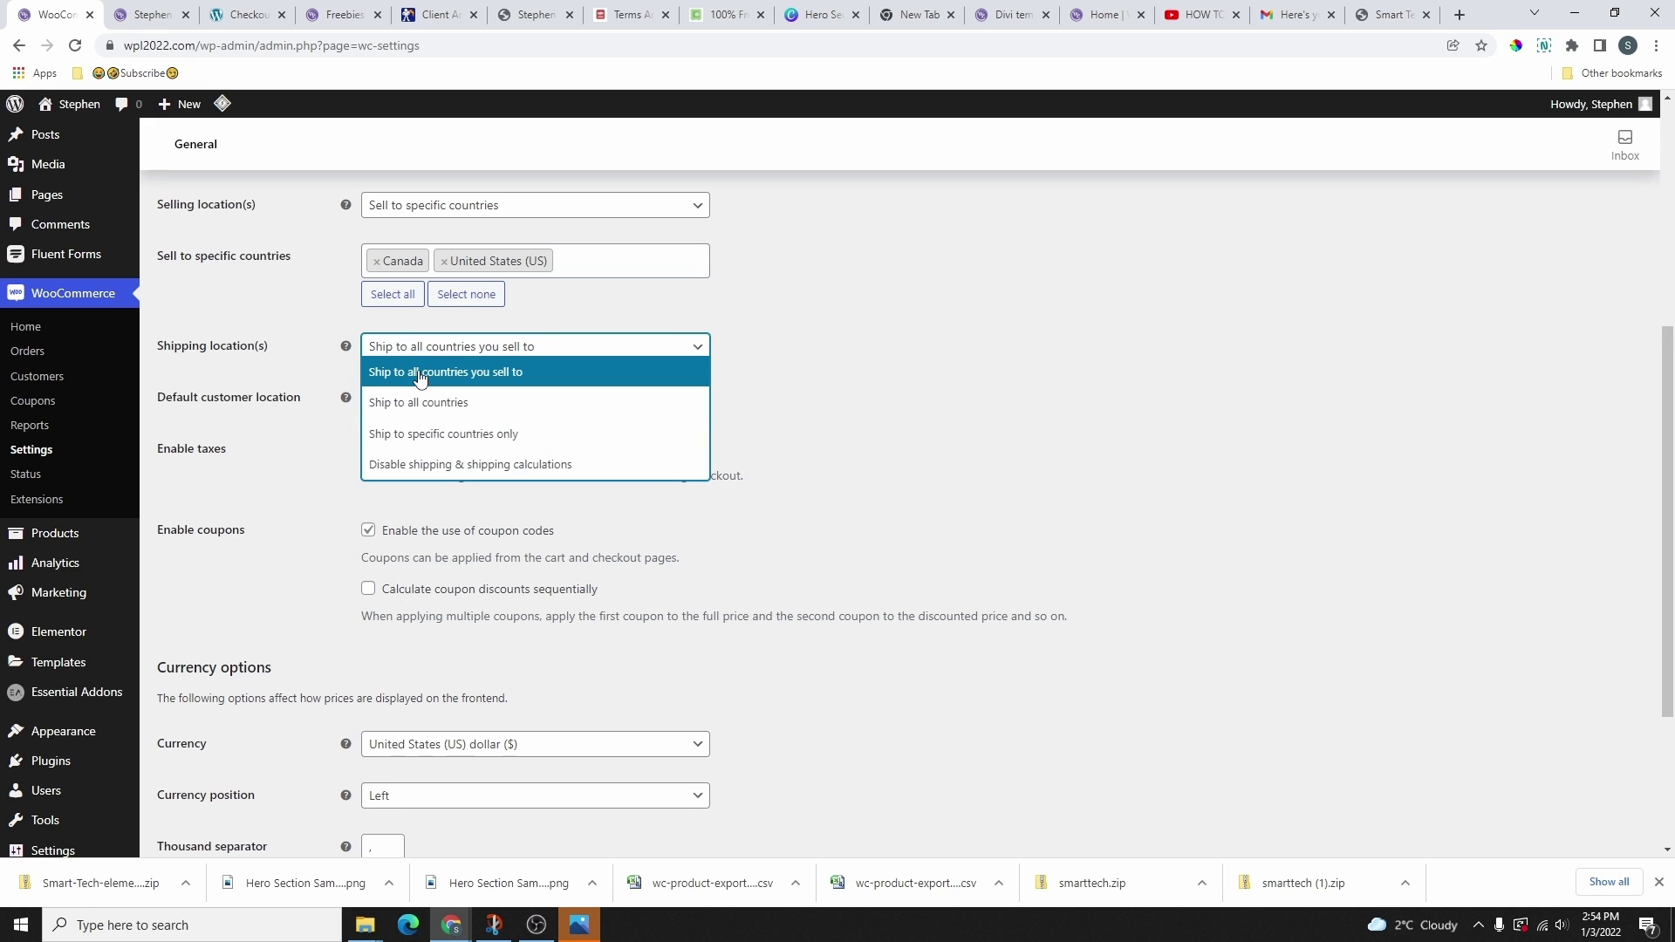
{"action": "left_click", "coordinate": [471, 379]}
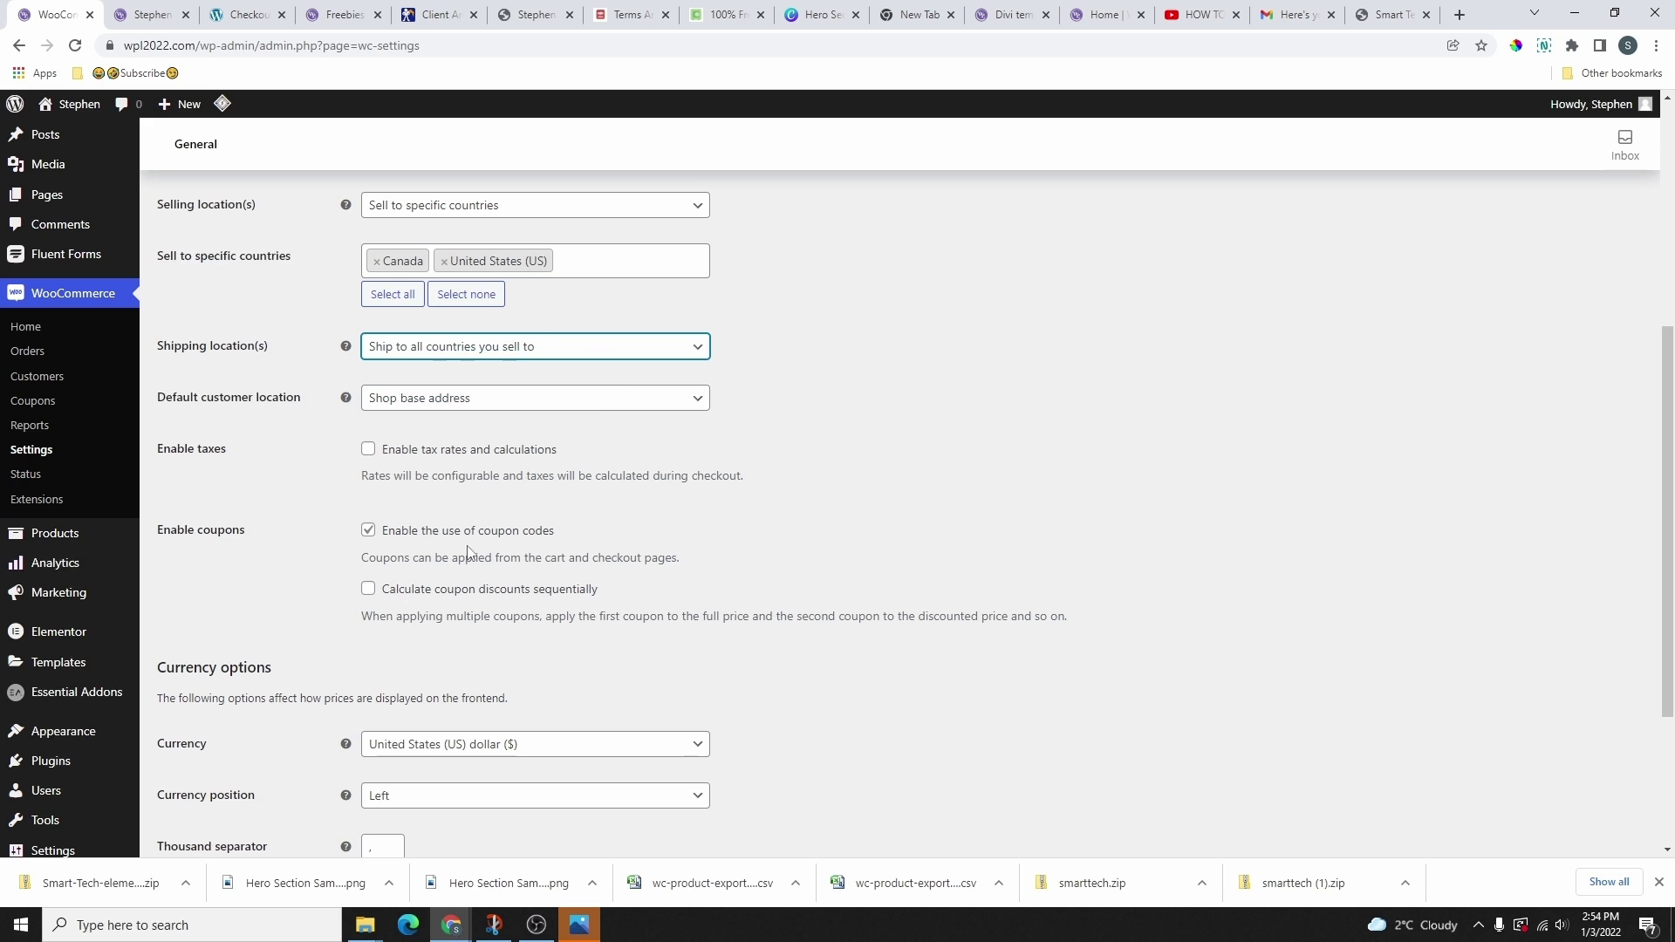
{"action": "left_click", "coordinate": [465, 399]}
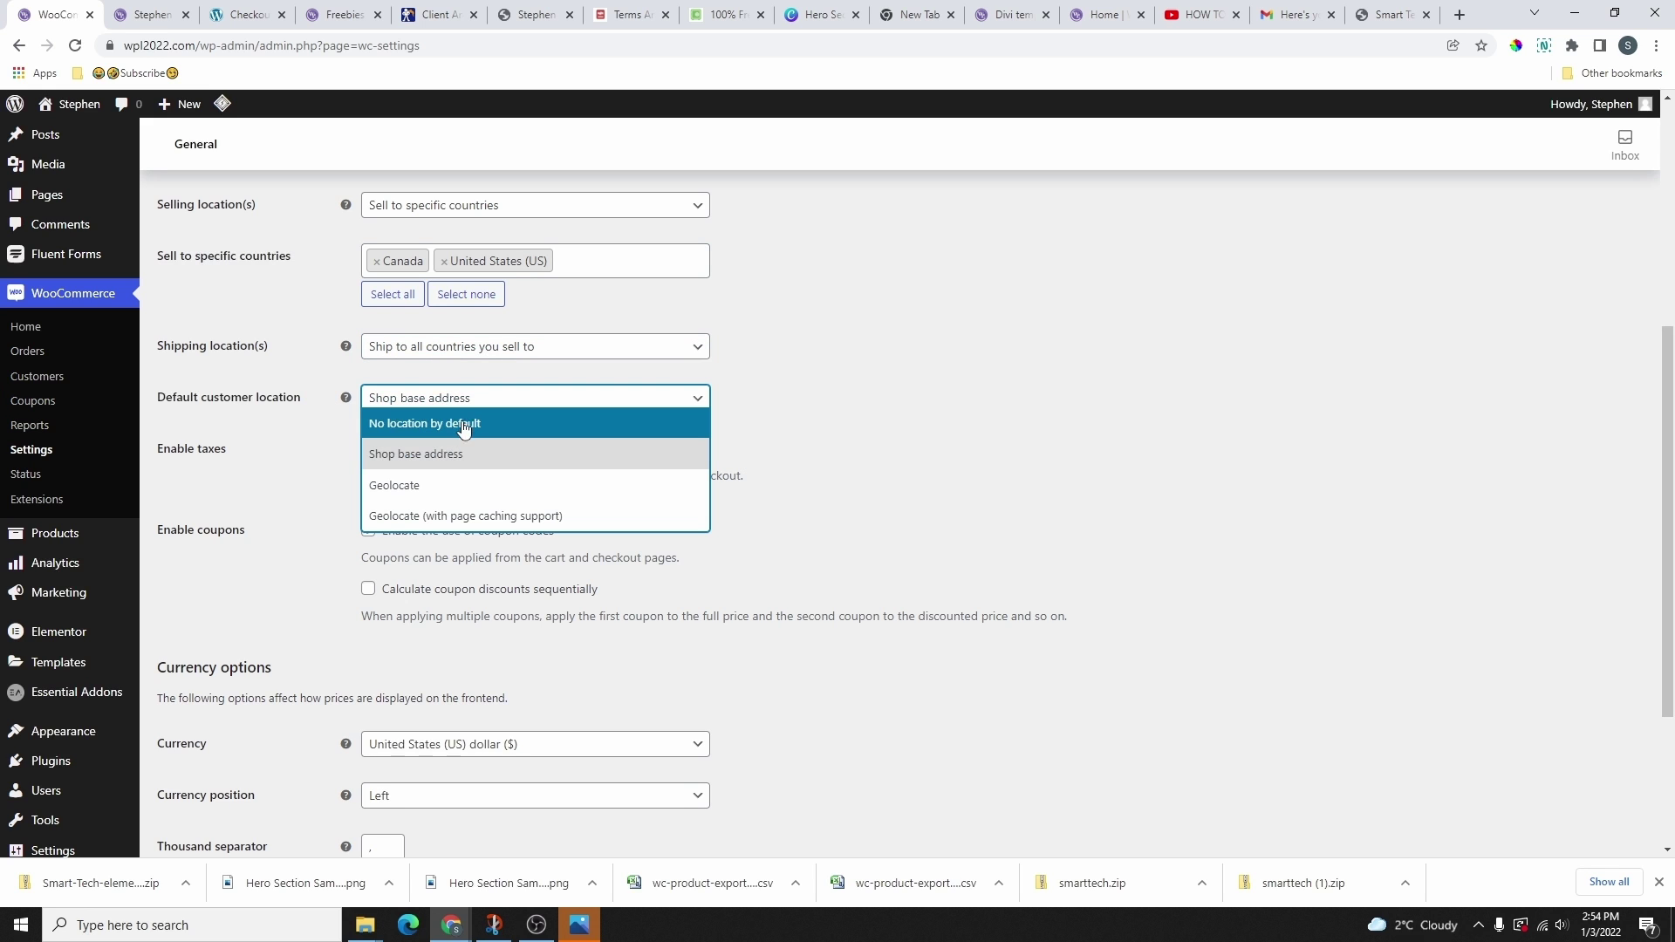
{"action": "left_click", "coordinate": [802, 441]}
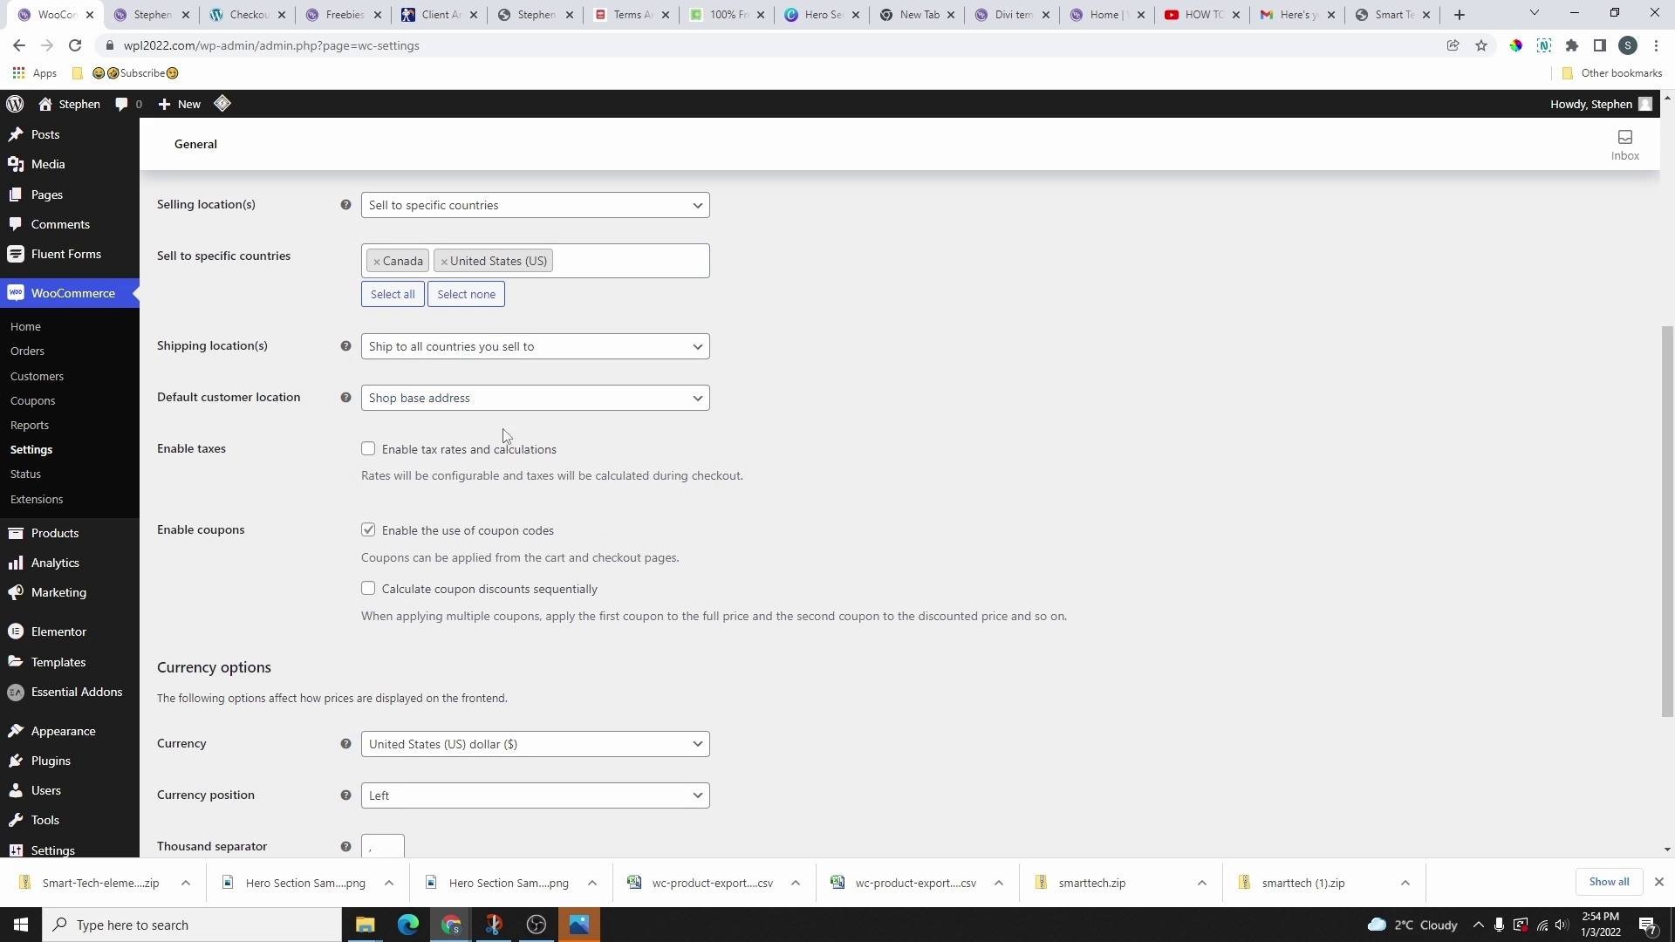
- Enable tax rates and calculations, and switch the use of coupon codes off and back on
{"action": "left_click", "coordinate": [368, 448]}
{"action": "scroll", "coordinate": [368, 437], "scroll_direction": "down", "scroll_amount": 2}
{"action": "left_click", "coordinate": [368, 356]}
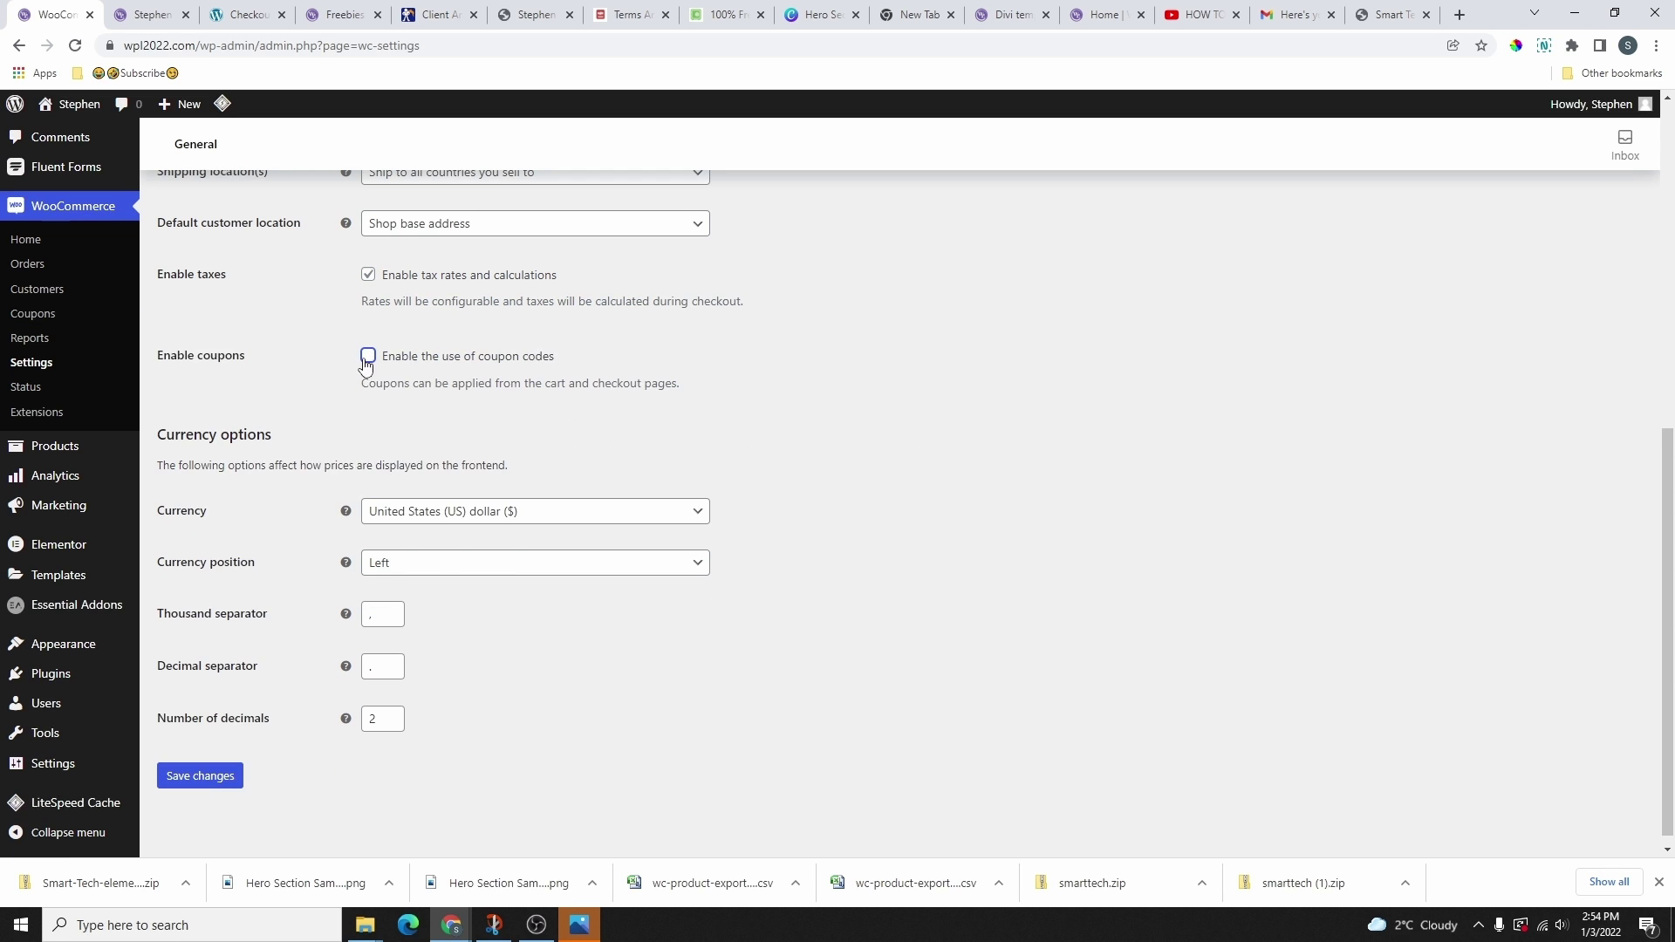
{"action": "left_click", "coordinate": [368, 356]}
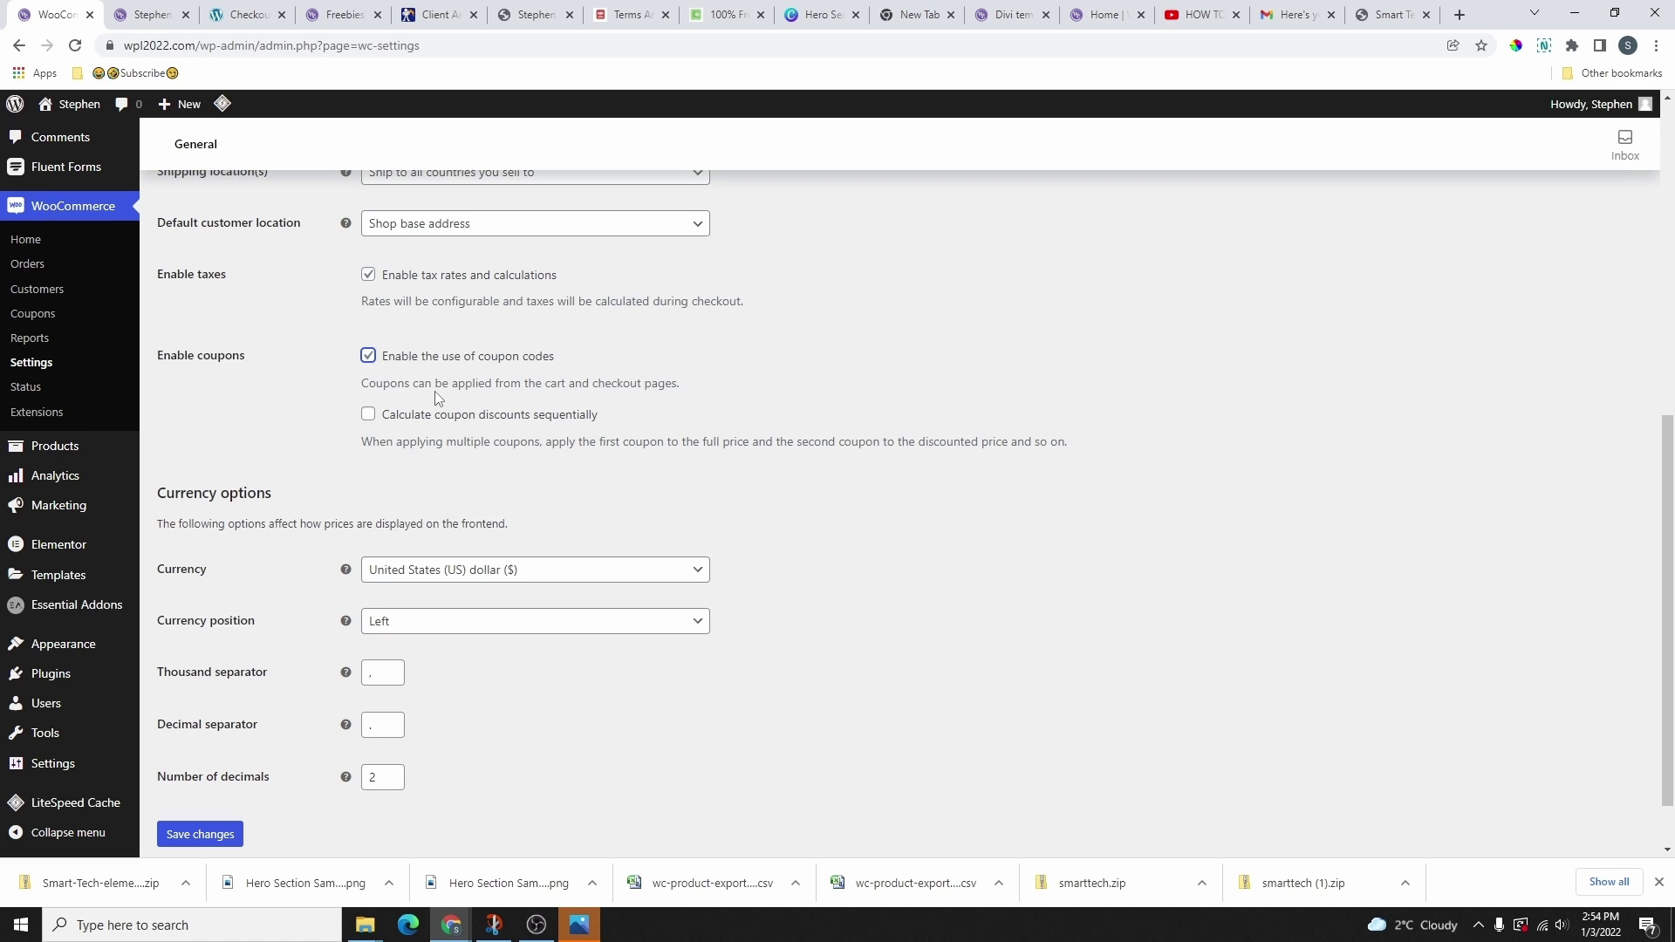
- Review the store currency and currency position options, and save the general settings
{"action": "scroll", "coordinate": [431, 378], "scroll_direction": "down", "scroll_amount": 1}
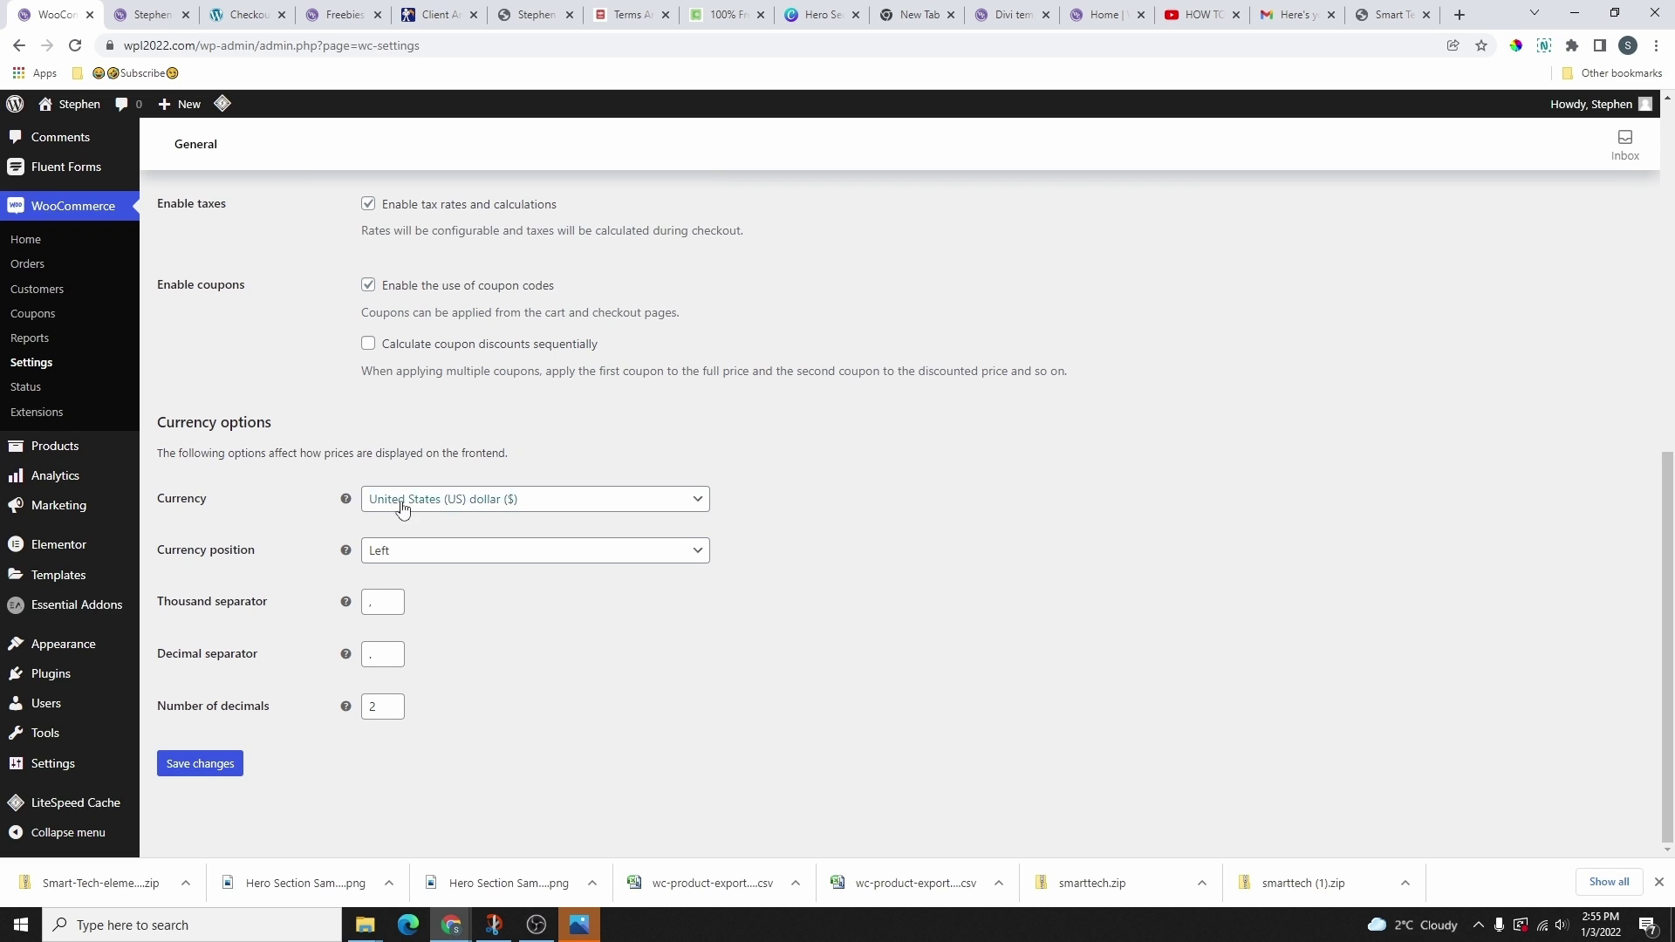
{"action": "left_click", "coordinate": [589, 513]}
{"action": "scroll", "coordinate": [553, 617], "scroll_direction": "down", "scroll_amount": 5}
{"action": "scroll", "coordinate": [549, 615], "scroll_direction": "up", "scroll_amount": 3}
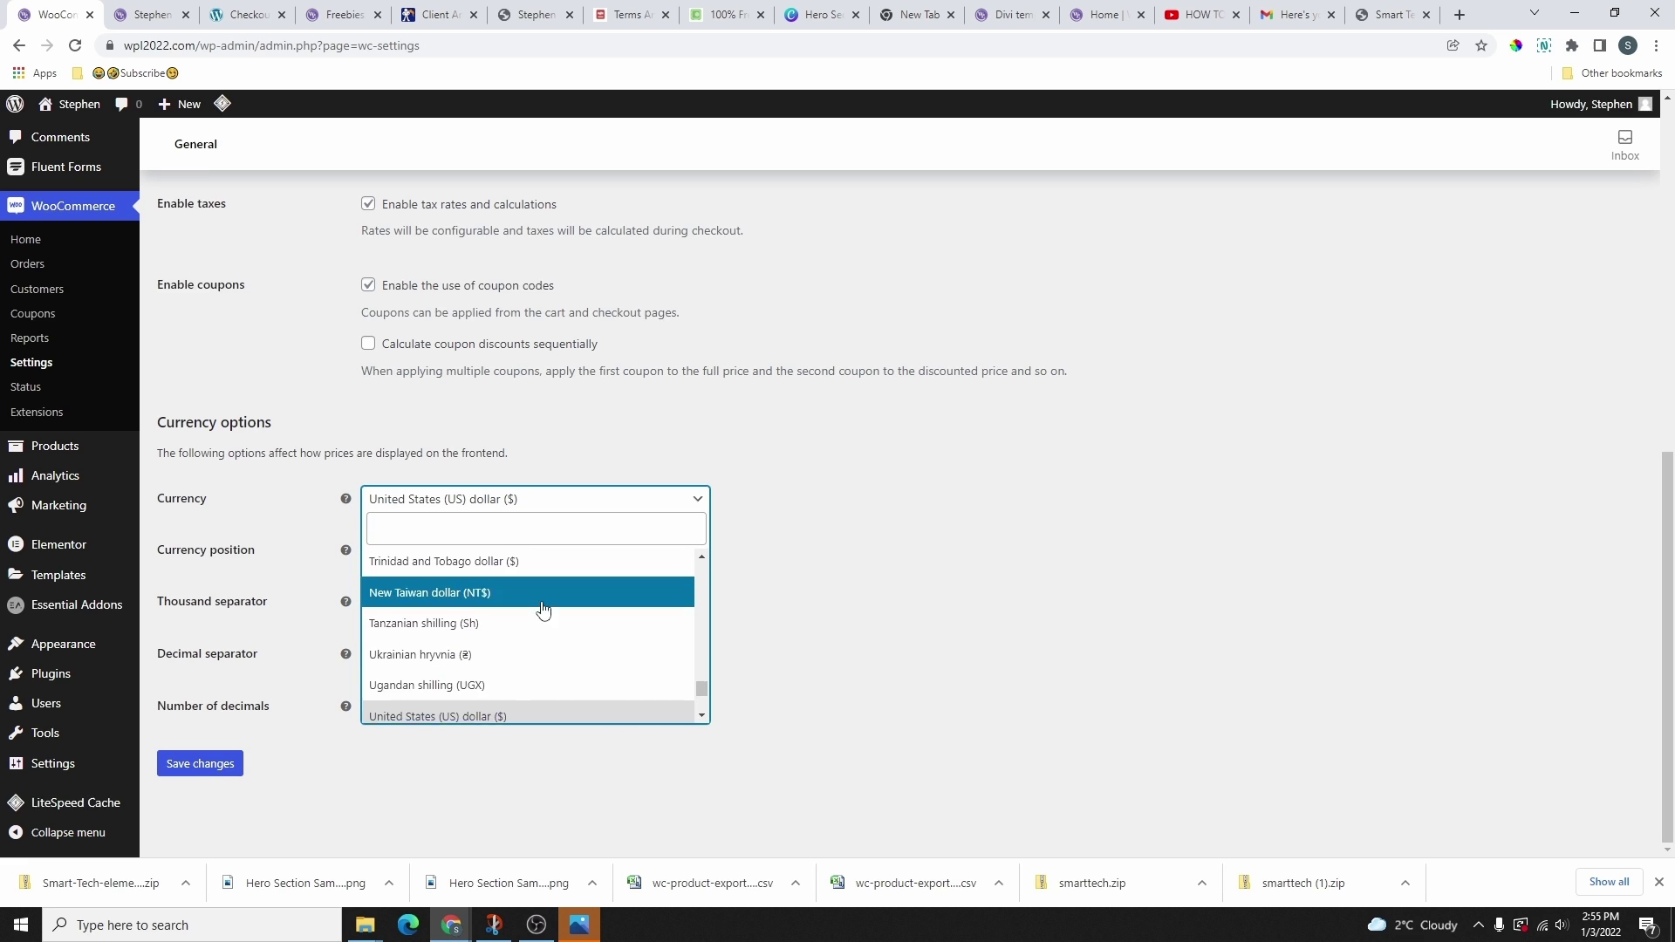
{"action": "left_click", "coordinate": [528, 499]}
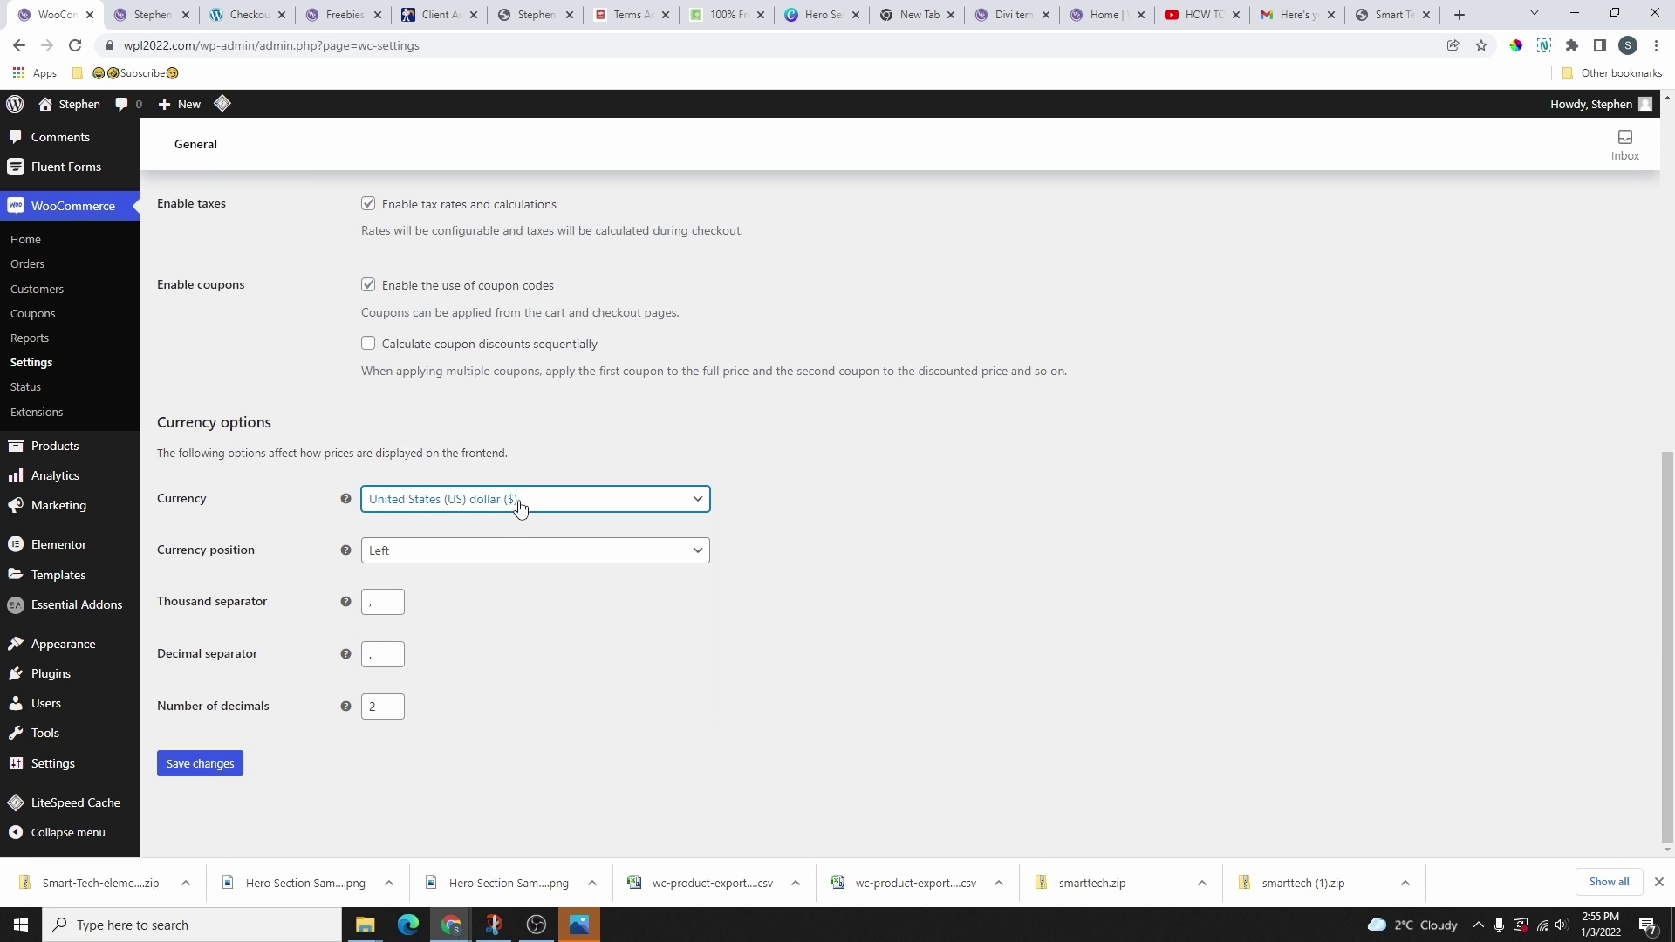
{"action": "left_click", "coordinate": [432, 551]}
{"action": "left_click", "coordinate": [297, 620]}
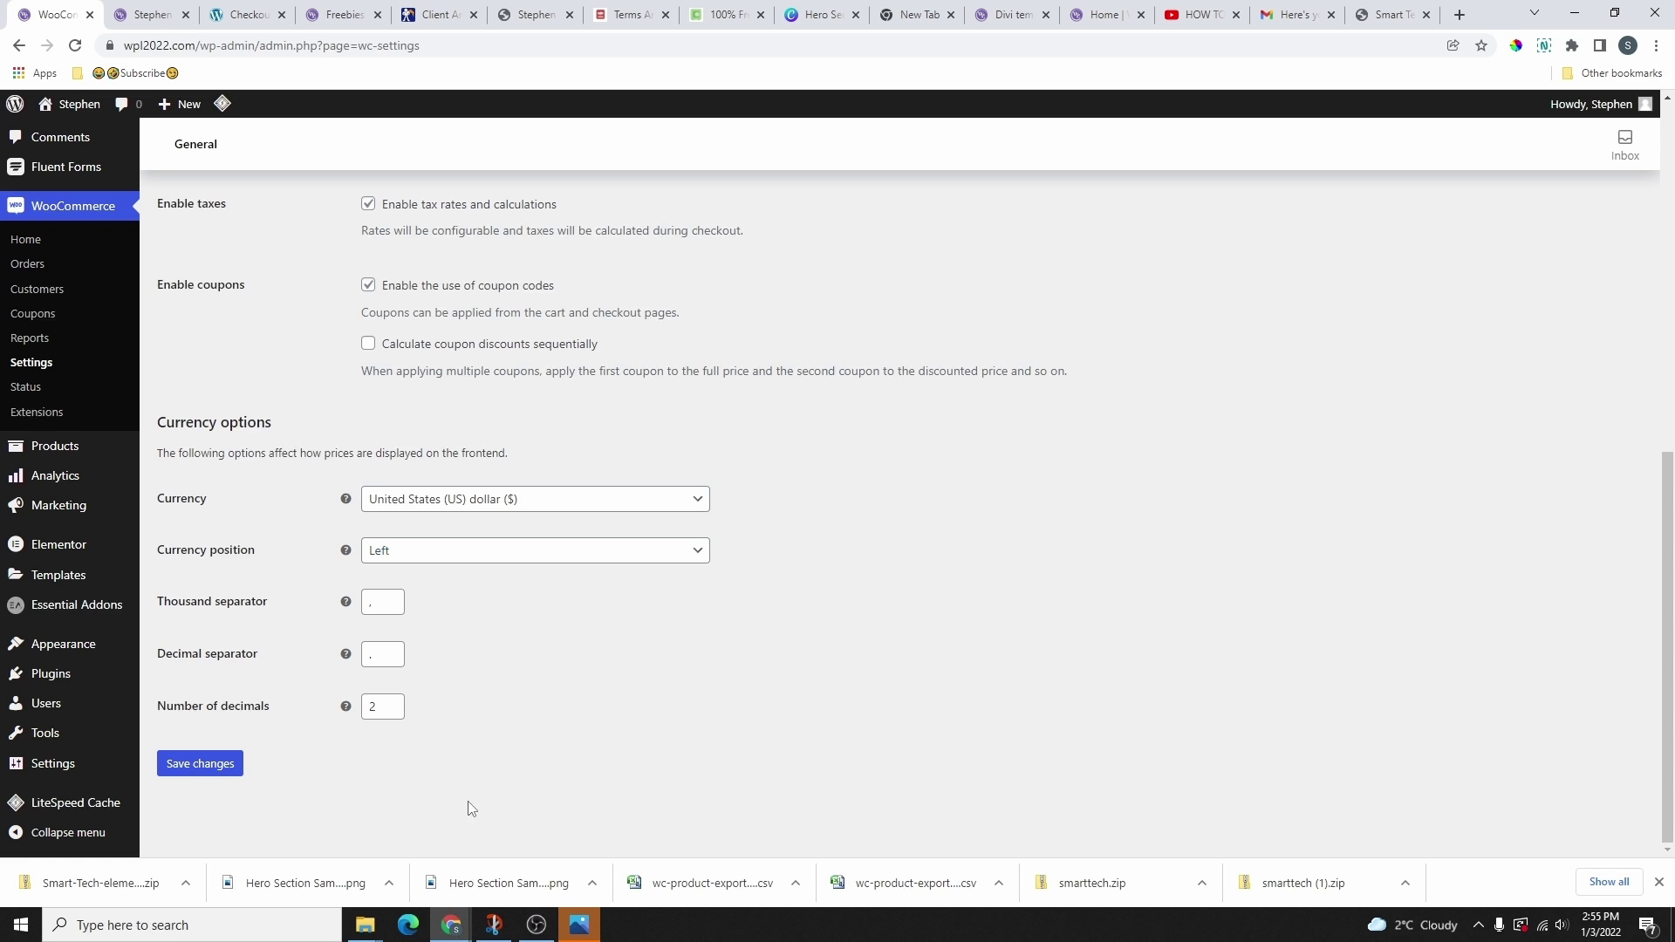
{"action": "left_click", "coordinate": [213, 763]}
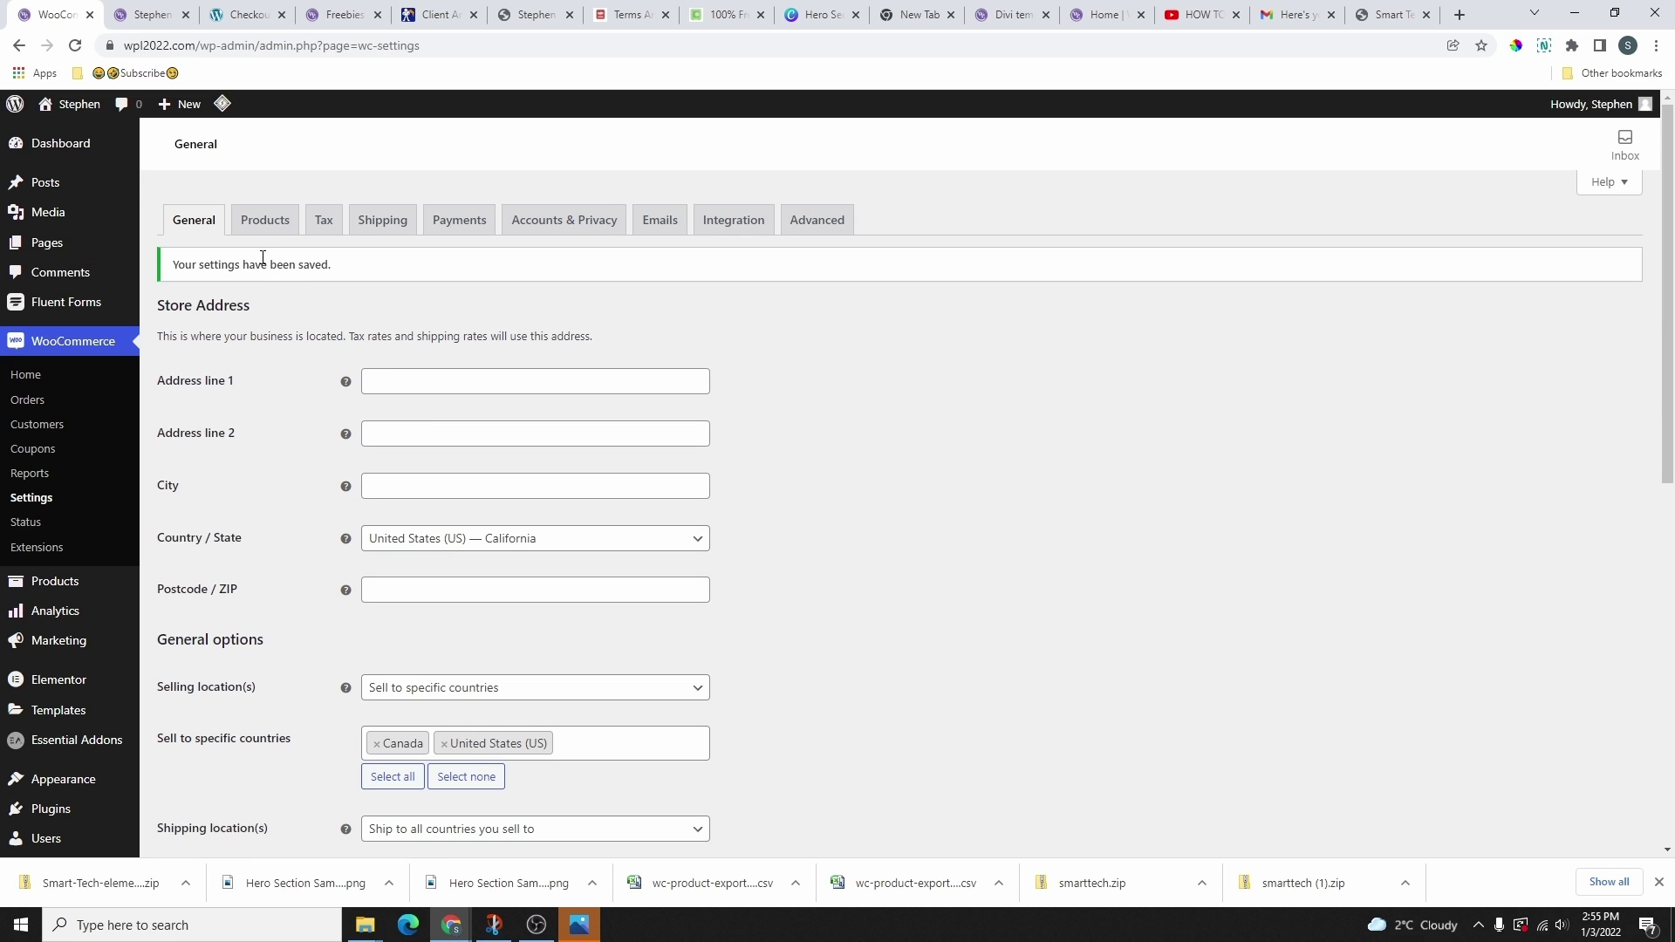
- Open the WooCommerce product settings and review the shop page, add to cart behaviour and weight unit options
{"action": "left_click", "coordinate": [263, 234]}
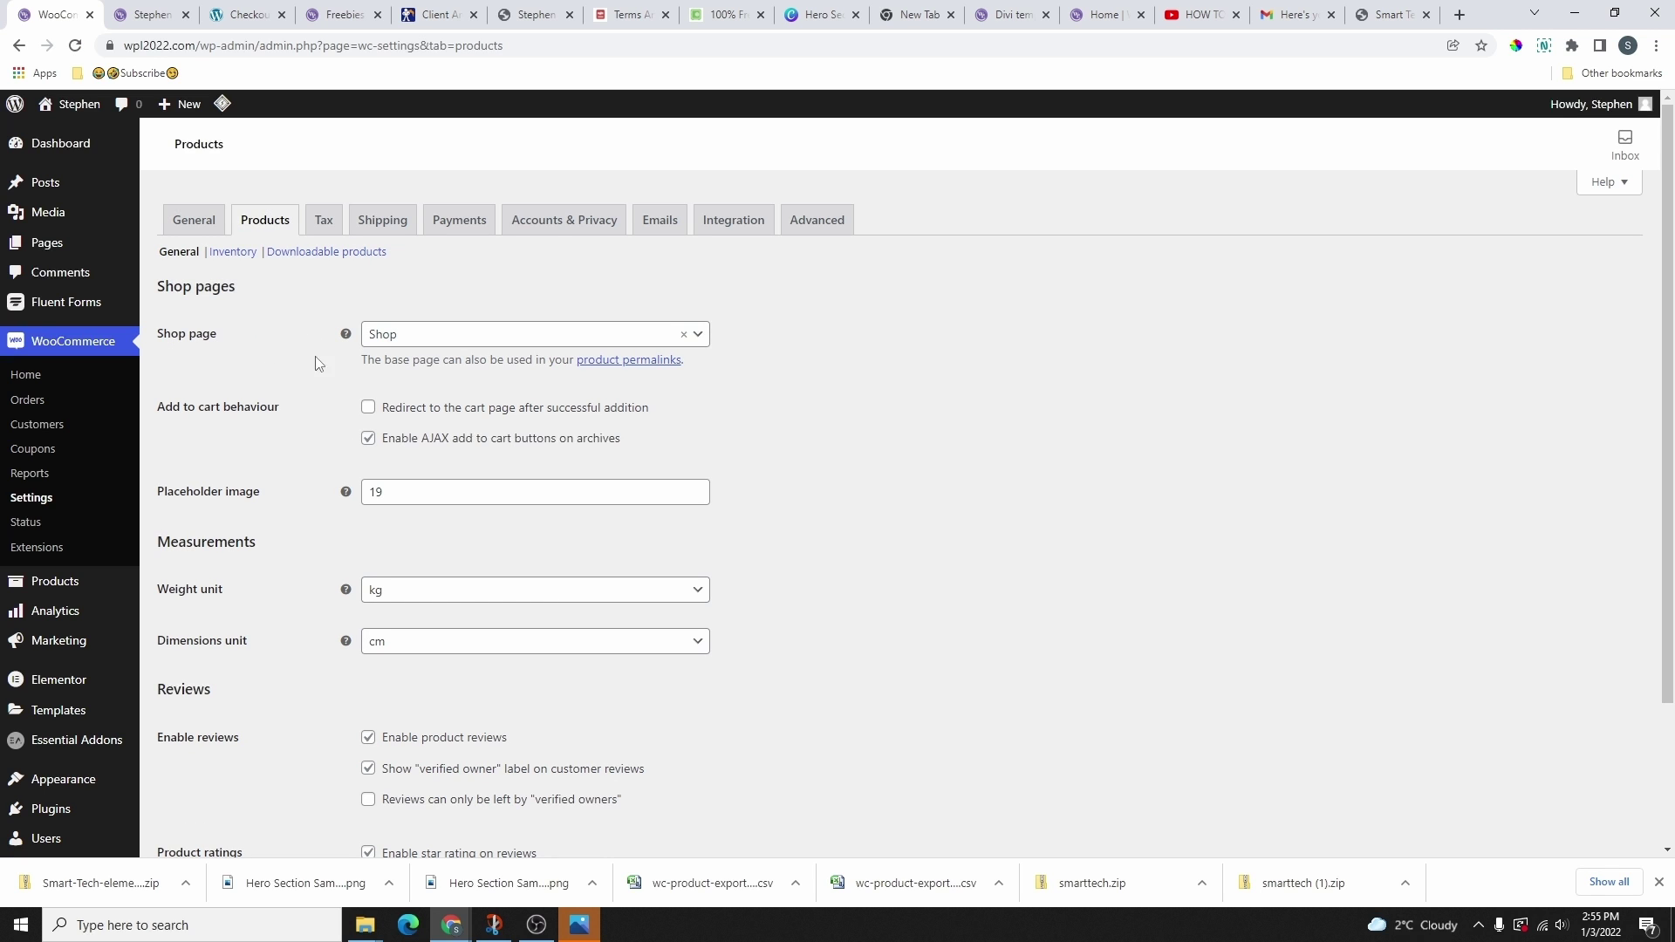
{"action": "left_click", "coordinate": [433, 340]}
{"action": "left_click", "coordinate": [356, 410]}
{"action": "scroll", "coordinate": [389, 336], "scroll_direction": "down", "scroll_amount": 3}
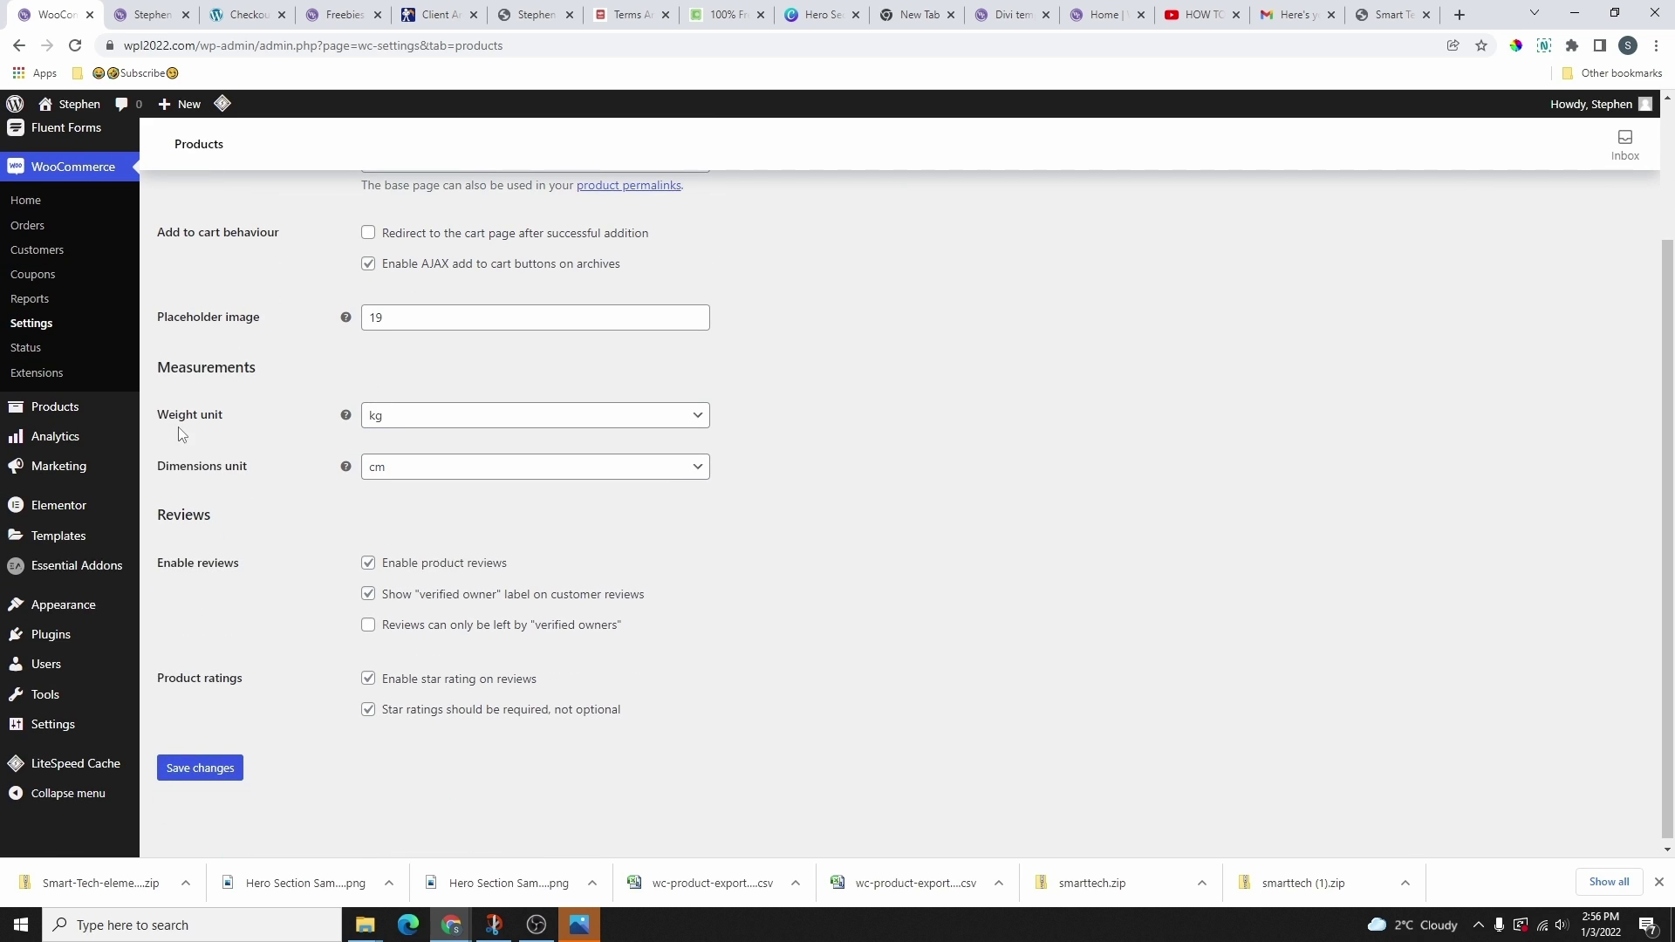
{"action": "left_click", "coordinate": [396, 418]}
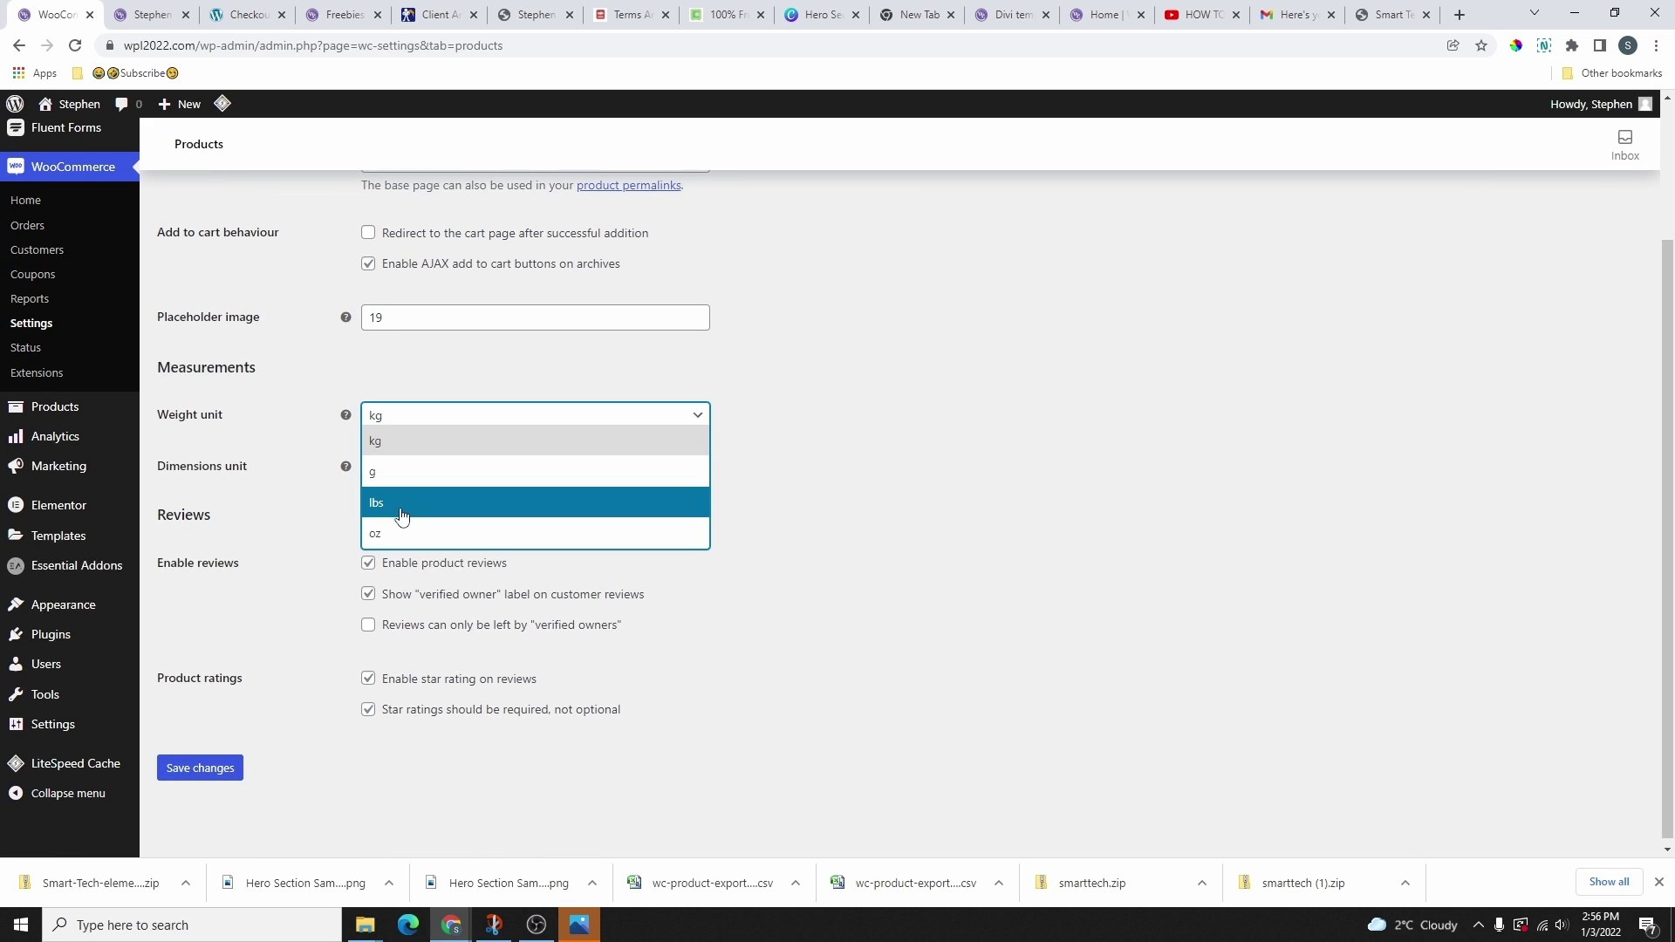
{"action": "left_click", "coordinate": [302, 428]}
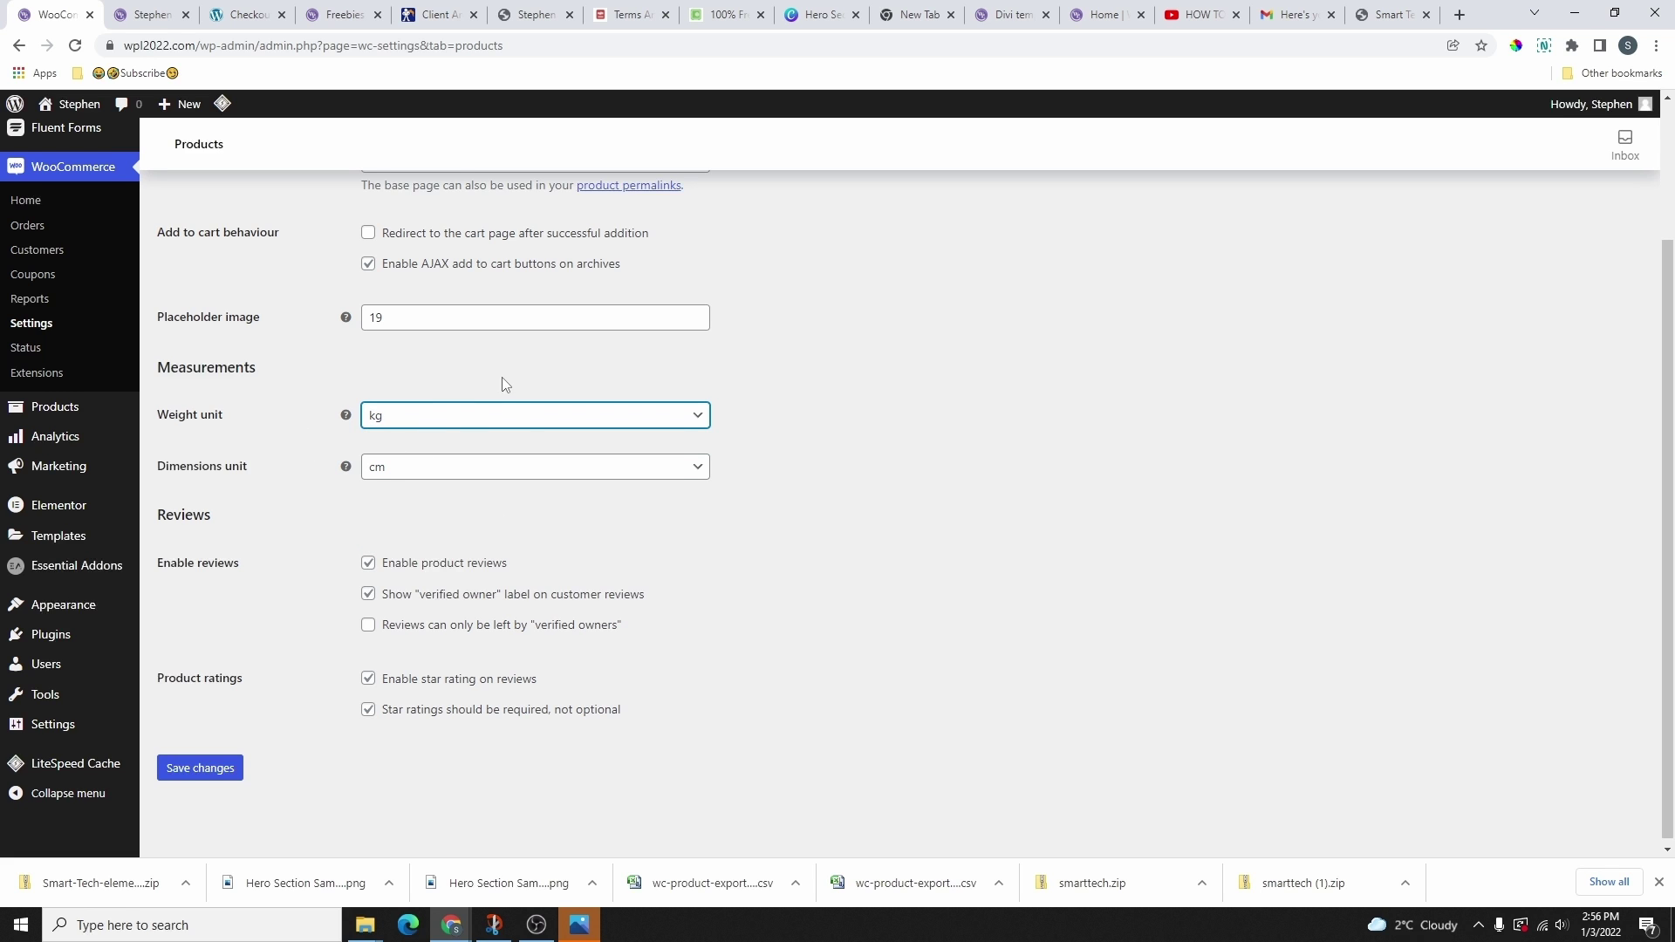
- Switch product reviews off and back on, and save the product settings
{"action": "scroll", "coordinate": [502, 385], "scroll_direction": "down", "scroll_amount": 1}
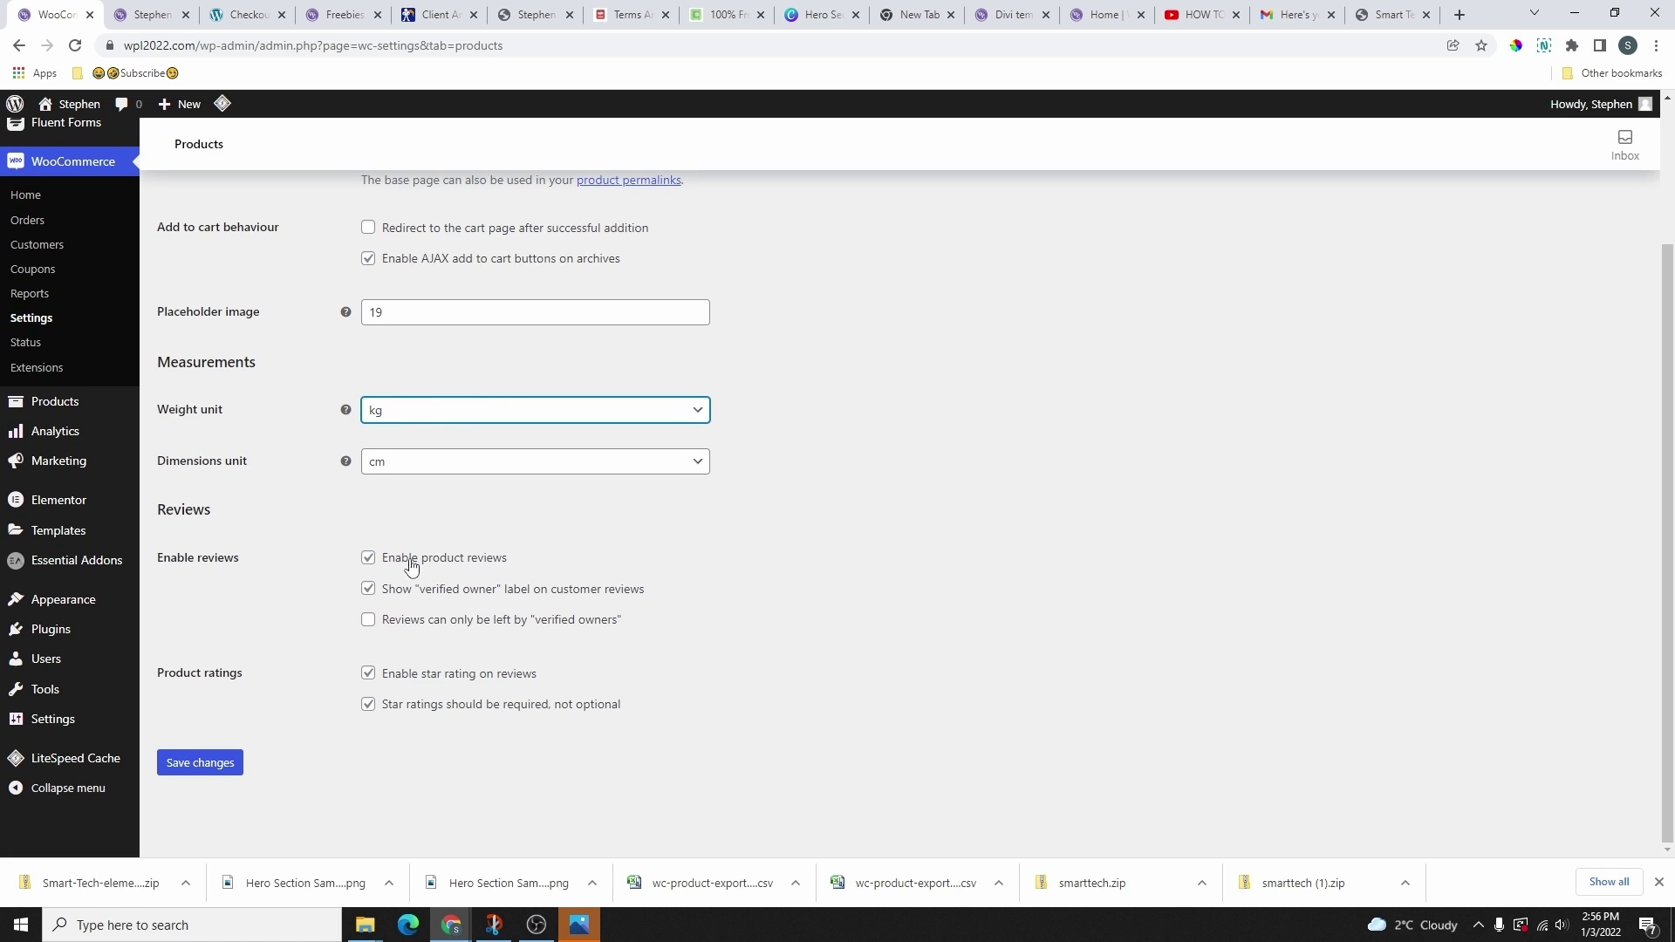
{"action": "left_click", "coordinate": [369, 558]}
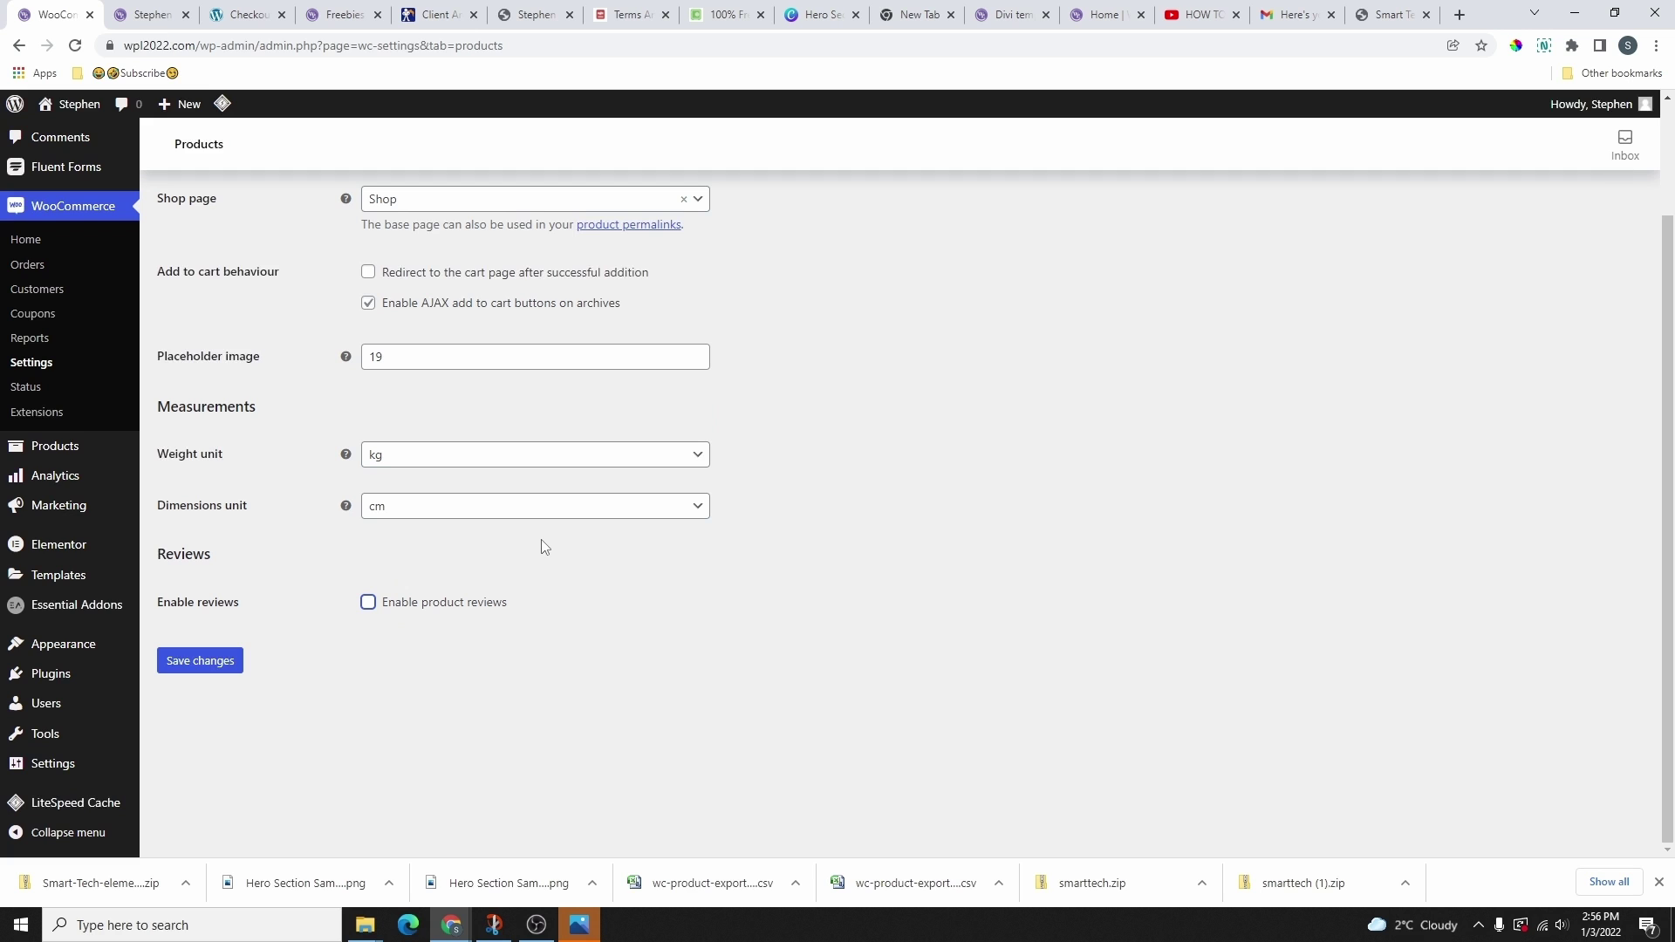
{"action": "left_click", "coordinate": [370, 604]}
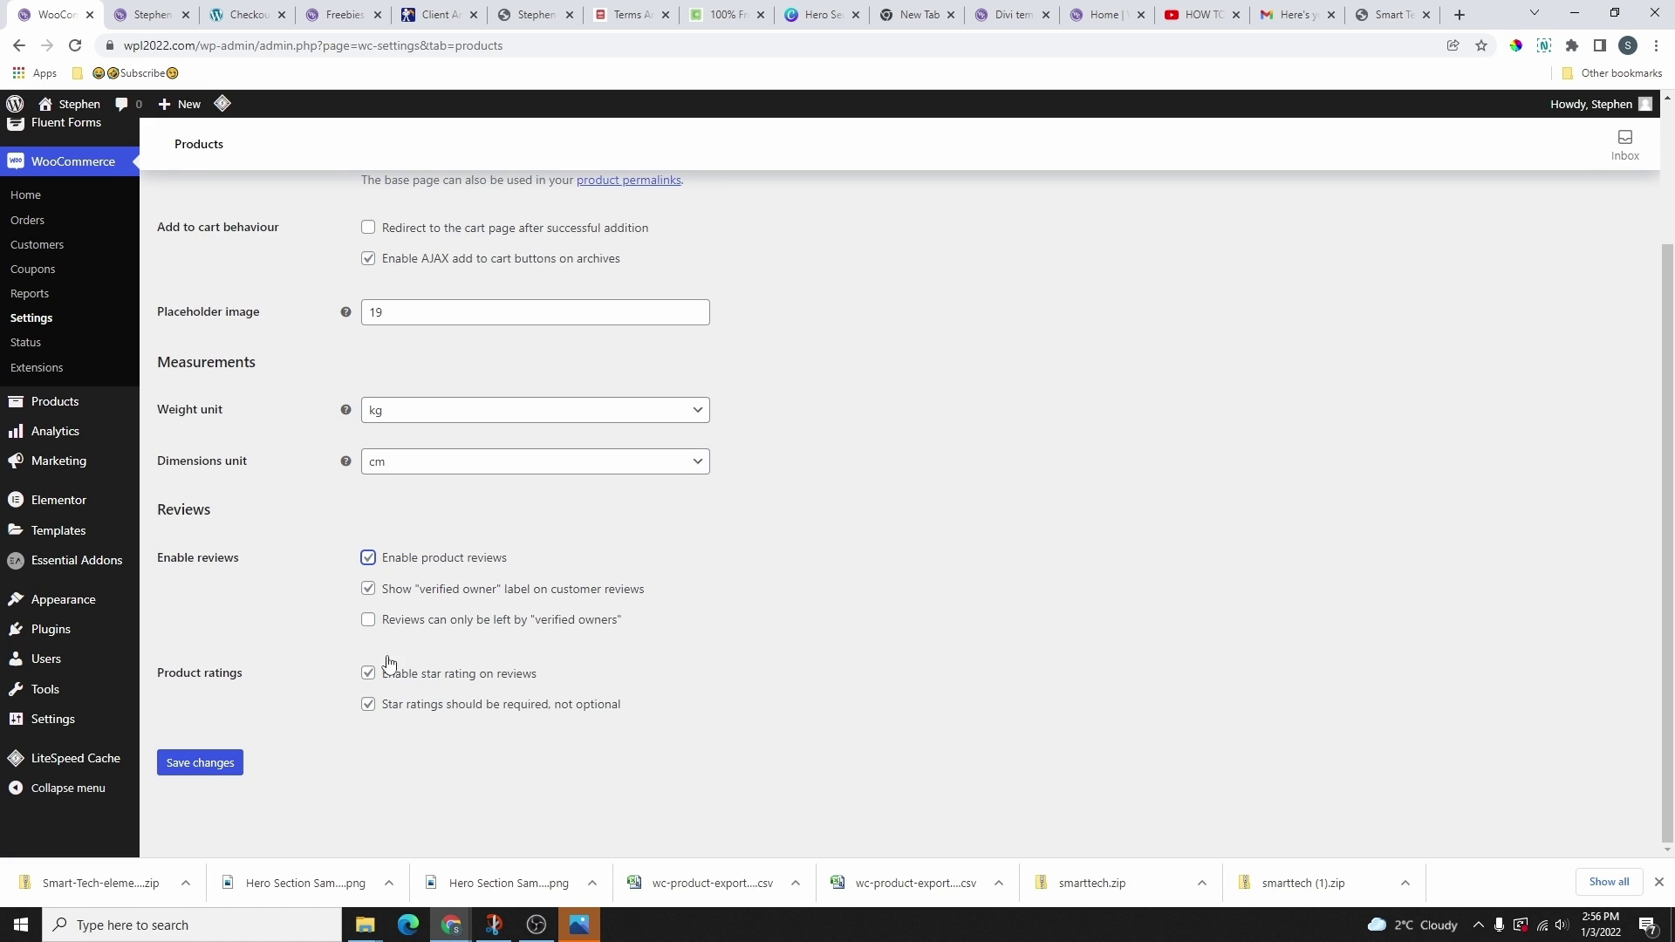
{"action": "left_click", "coordinate": [200, 764]}
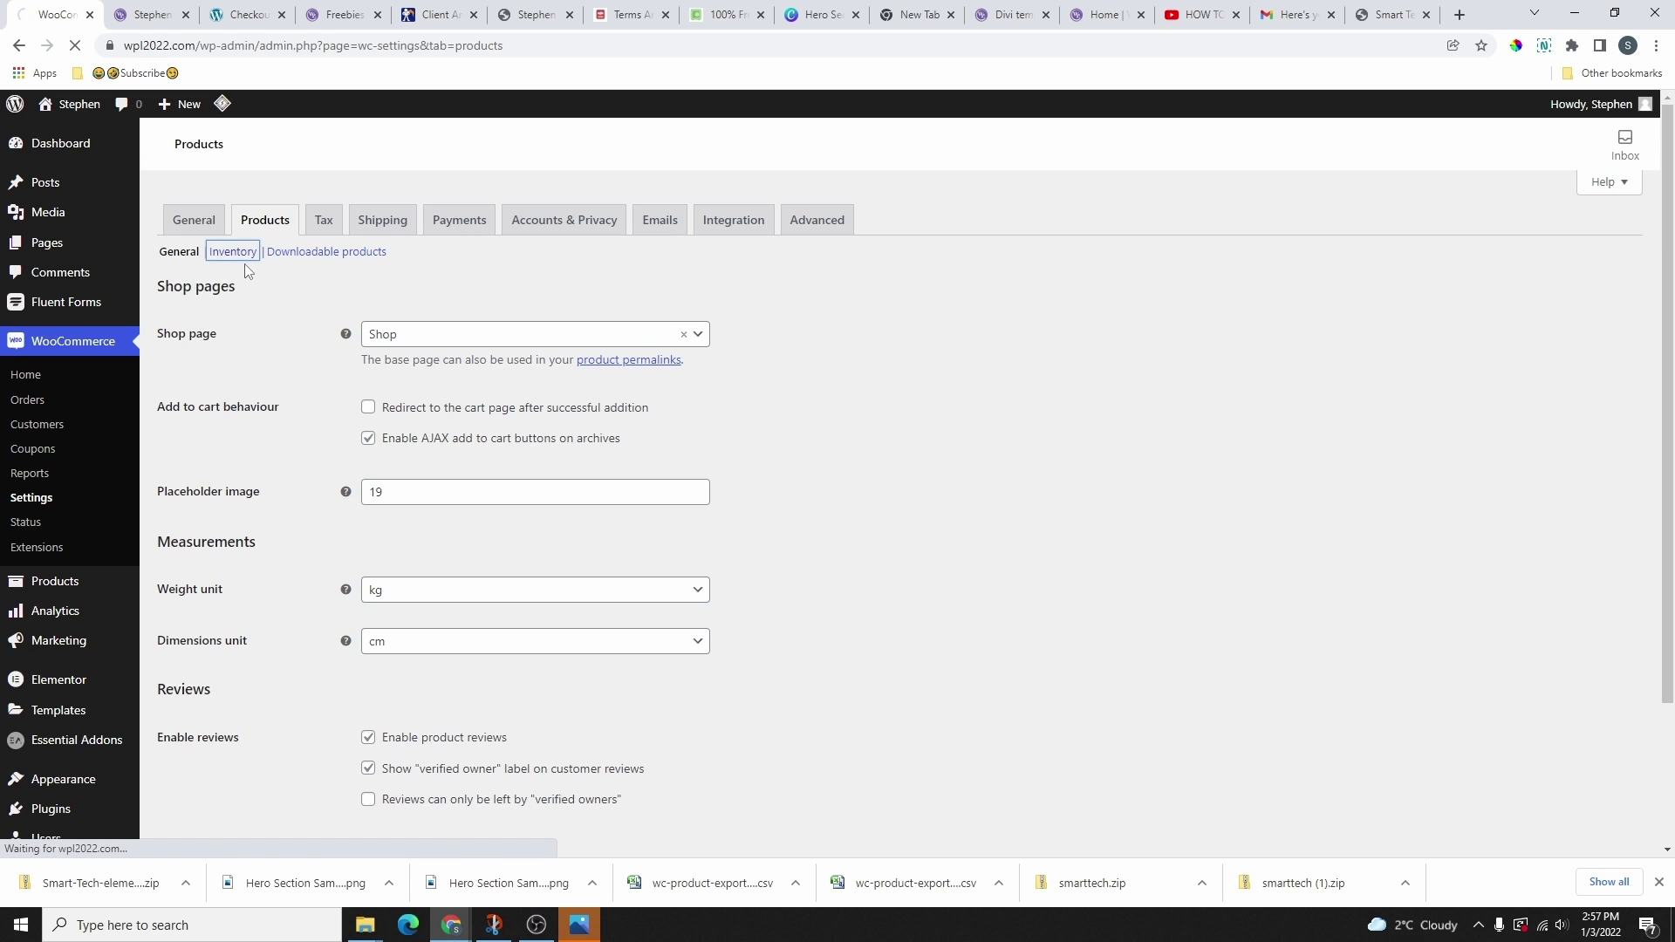
- Open the product inventory settings and set the low stock threshold to 3
{"action": "left_click", "coordinate": [232, 251]}
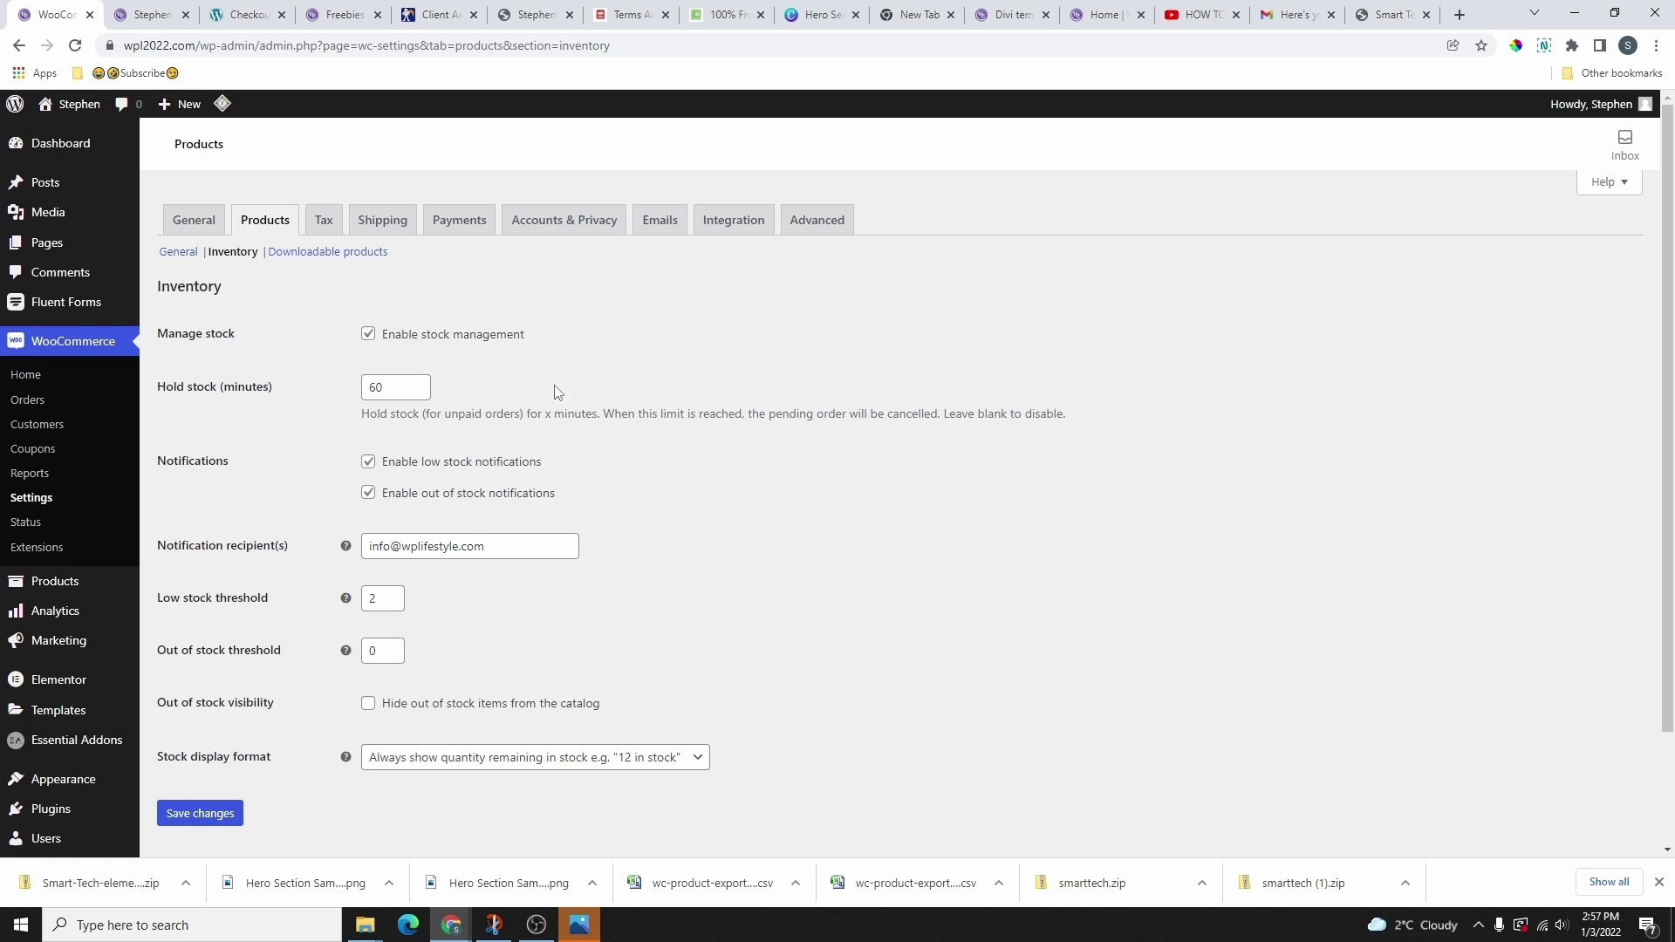
{"action": "scroll", "coordinate": [559, 392], "scroll_direction": "down", "scroll_amount": 2}
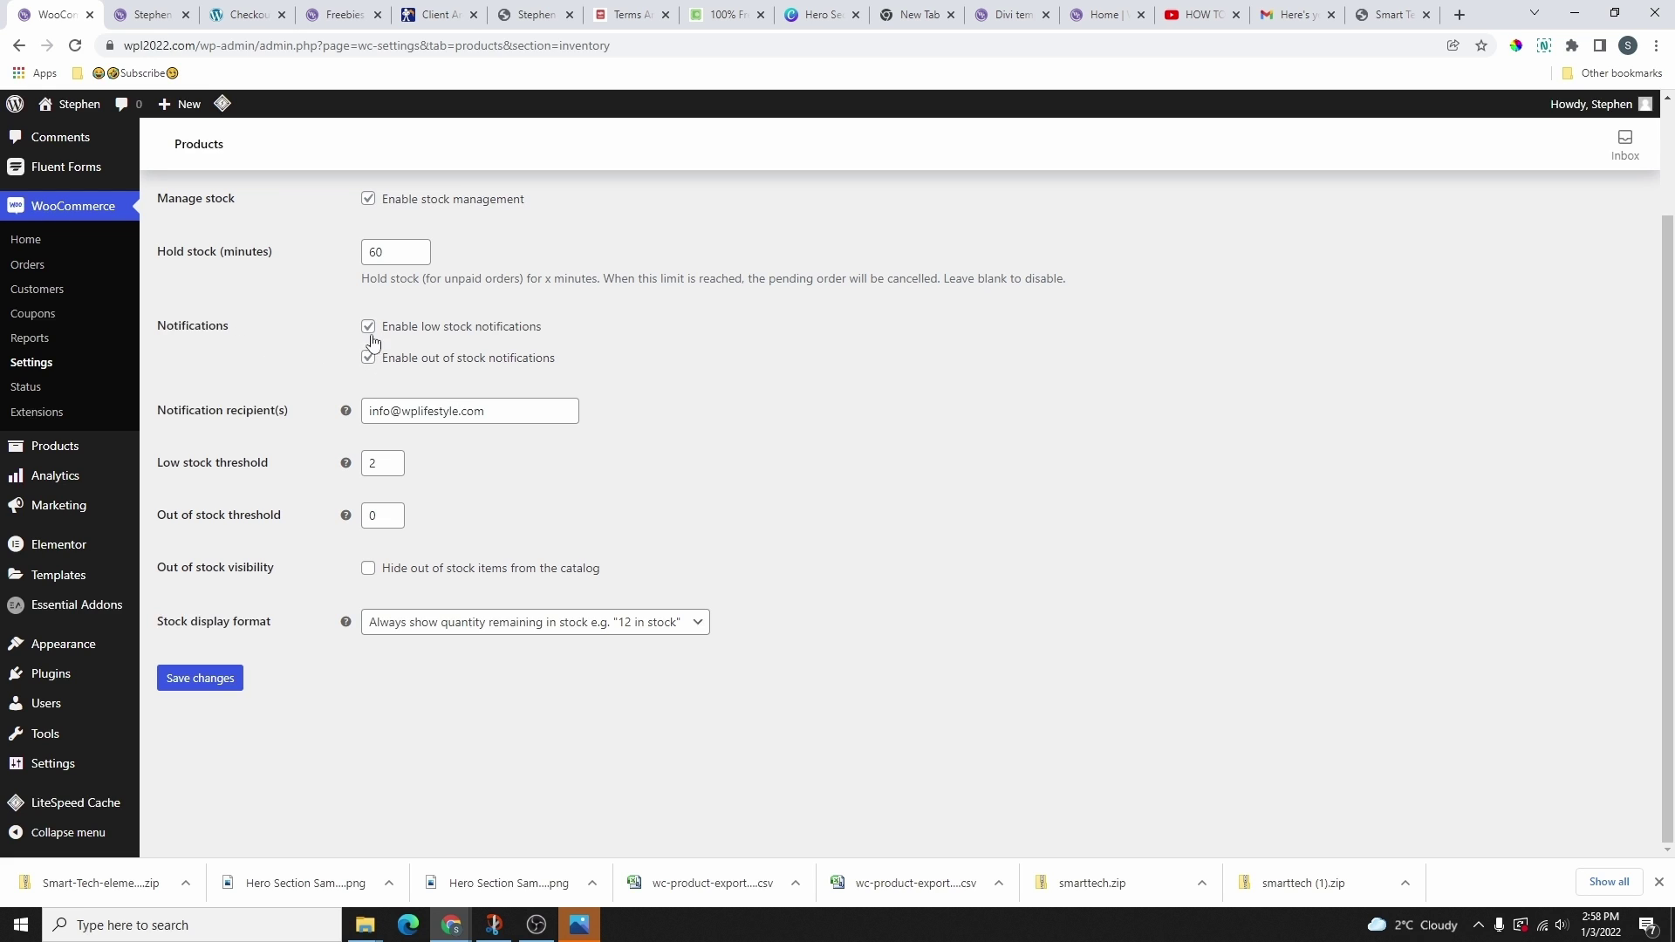
{"action": "left_click_drag", "start_coordinate": [512, 414], "coordinate": [356, 420]}
{"action": "left_click", "coordinate": [505, 413]}
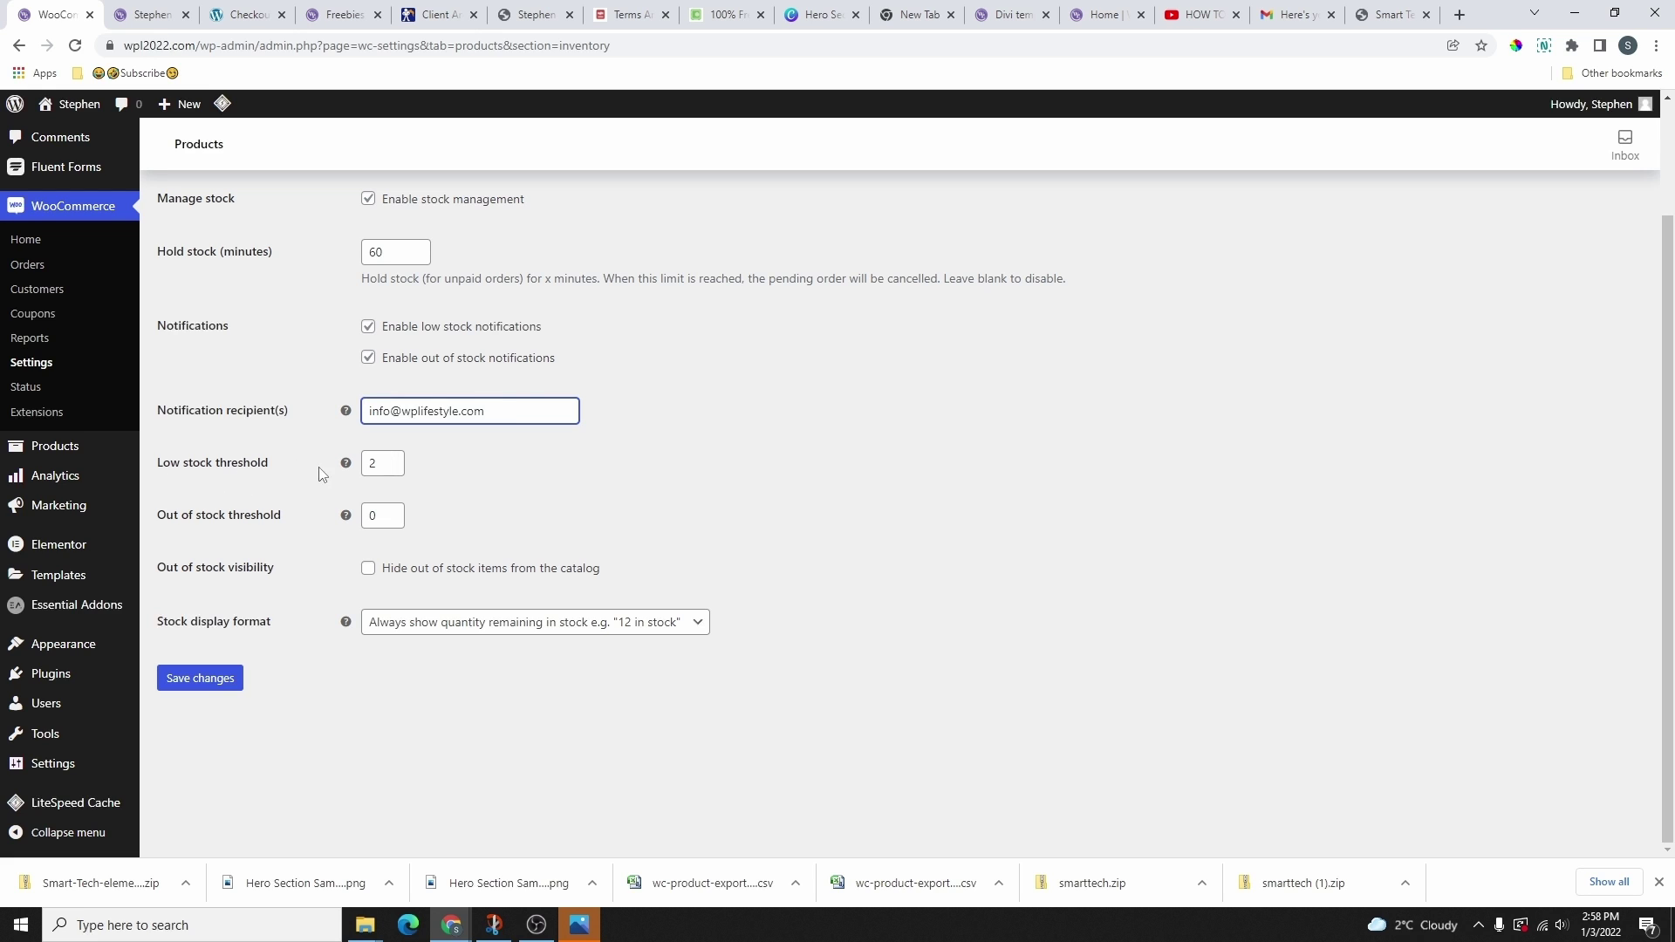
{"action": "key", "text": "Tab"}
{"action": "type", "text": "5"}
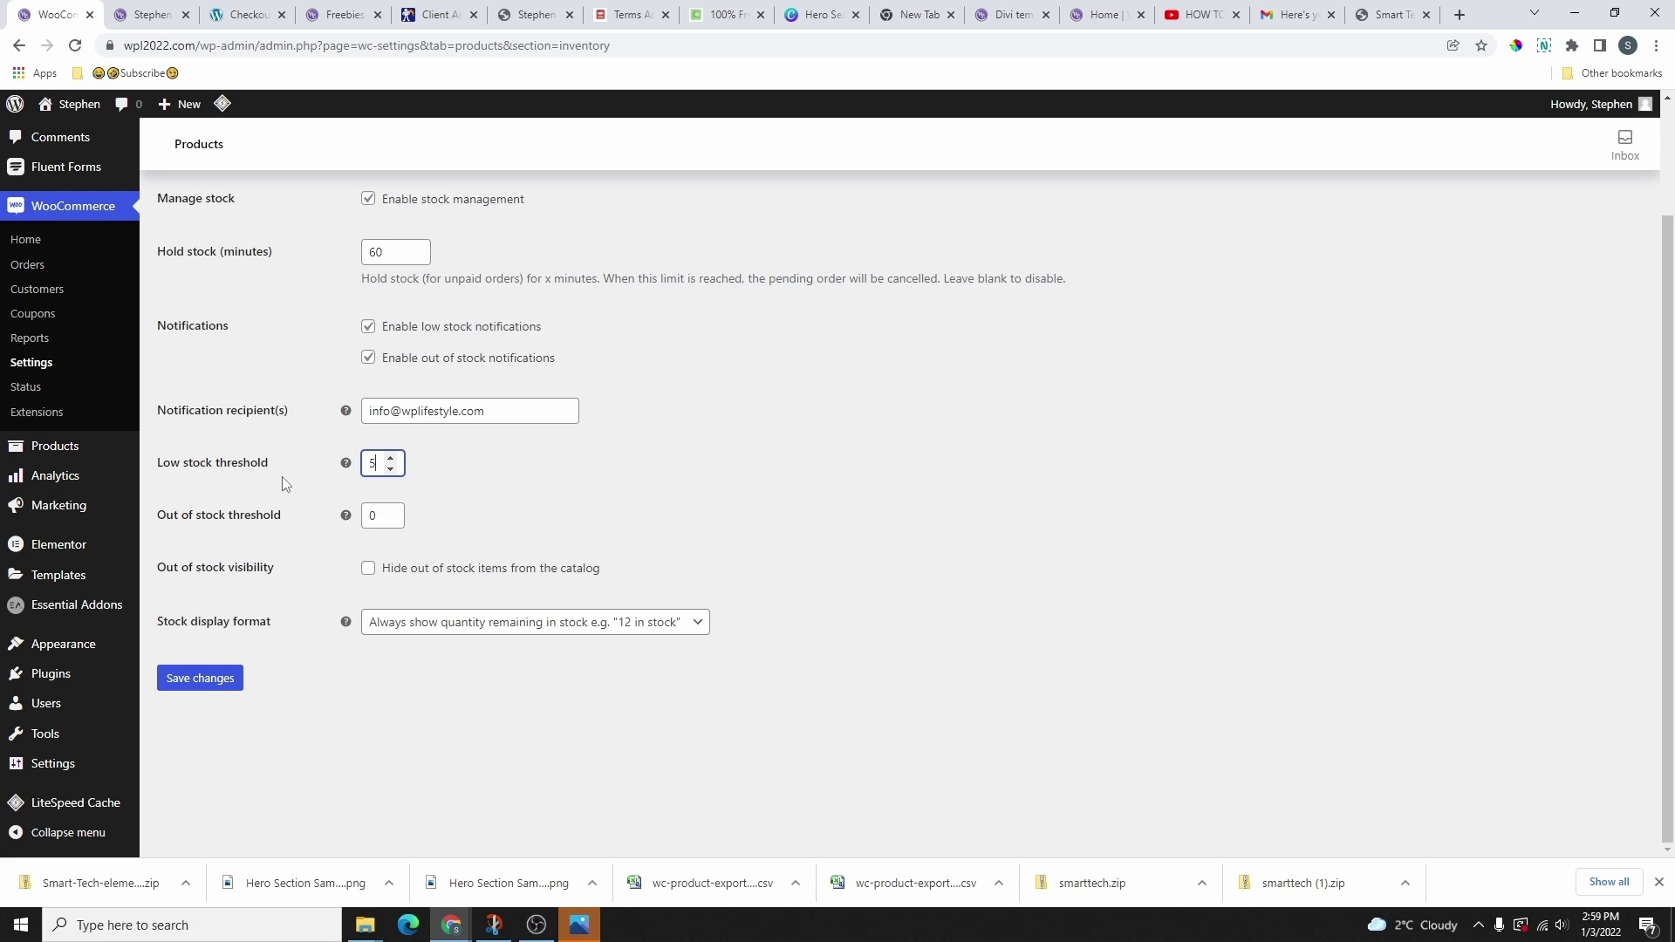
{"action": "left_click", "coordinate": [392, 470]}
{"action": "left_click", "coordinate": [392, 469]}
- Hide out of stock items from the catalog and save the inventory settings
{"action": "left_click", "coordinate": [369, 570]}
{"action": "scroll", "coordinate": [248, 366], "scroll_direction": "up", "scroll_amount": 2}
{"action": "scroll", "coordinate": [236, 524], "scroll_direction": "down", "scroll_amount": 2}
{"action": "left_click", "coordinate": [200, 678]}
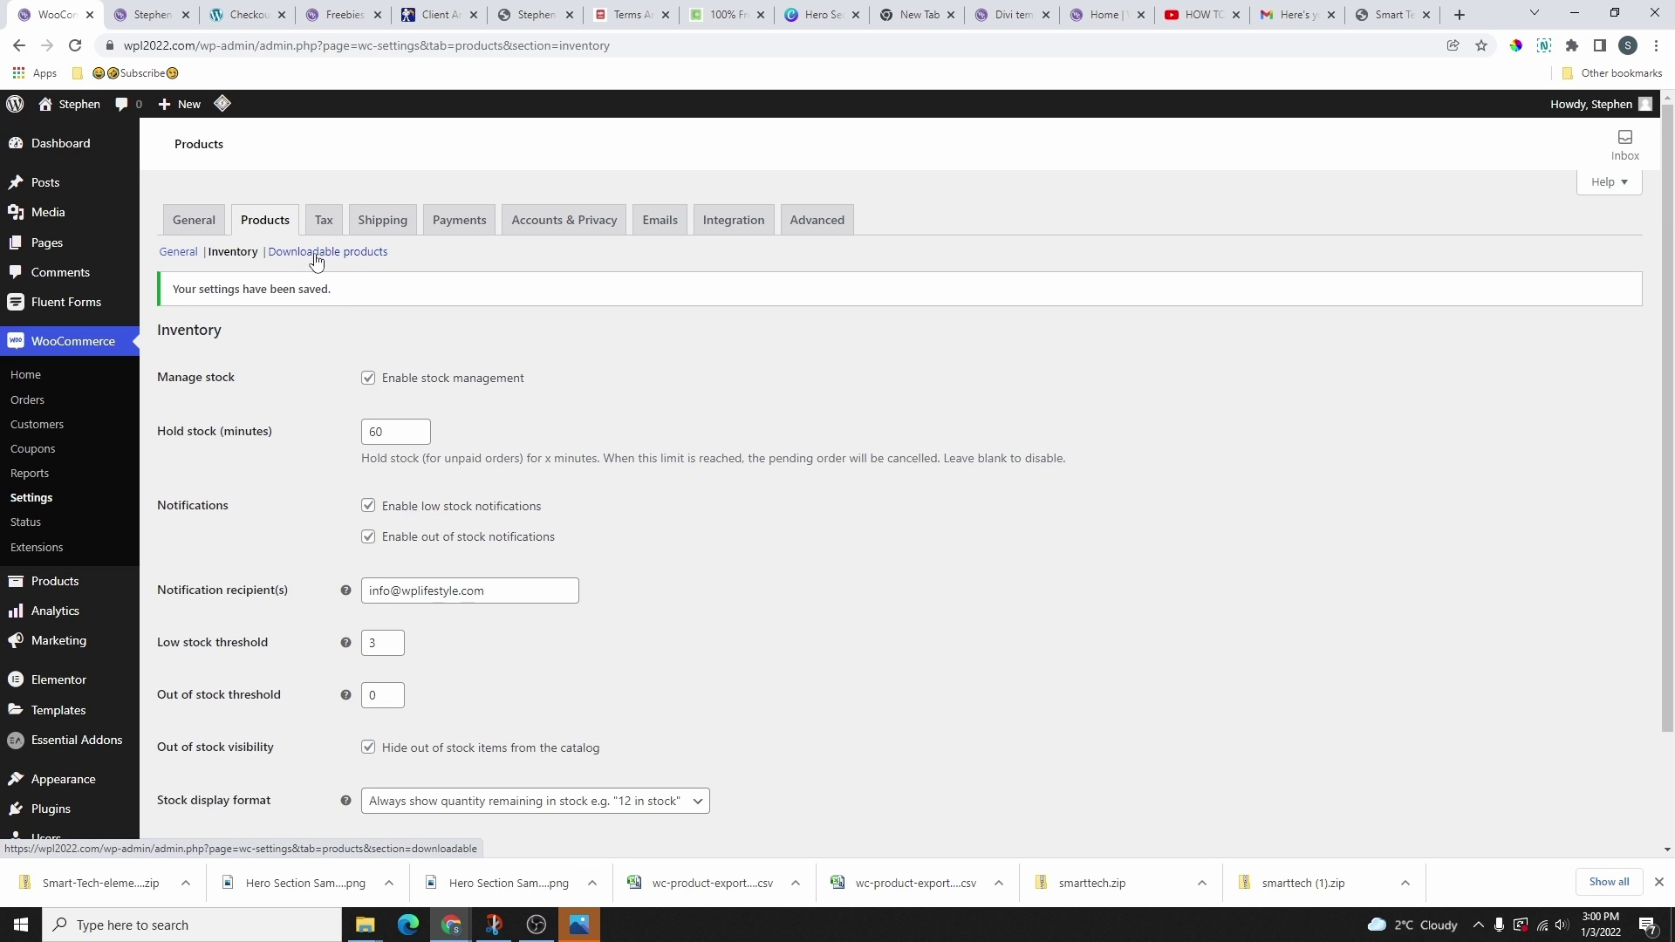
- Review the downloadable products' file download and access restriction options, and save the settings
{"action": "left_click", "coordinate": [316, 253]}
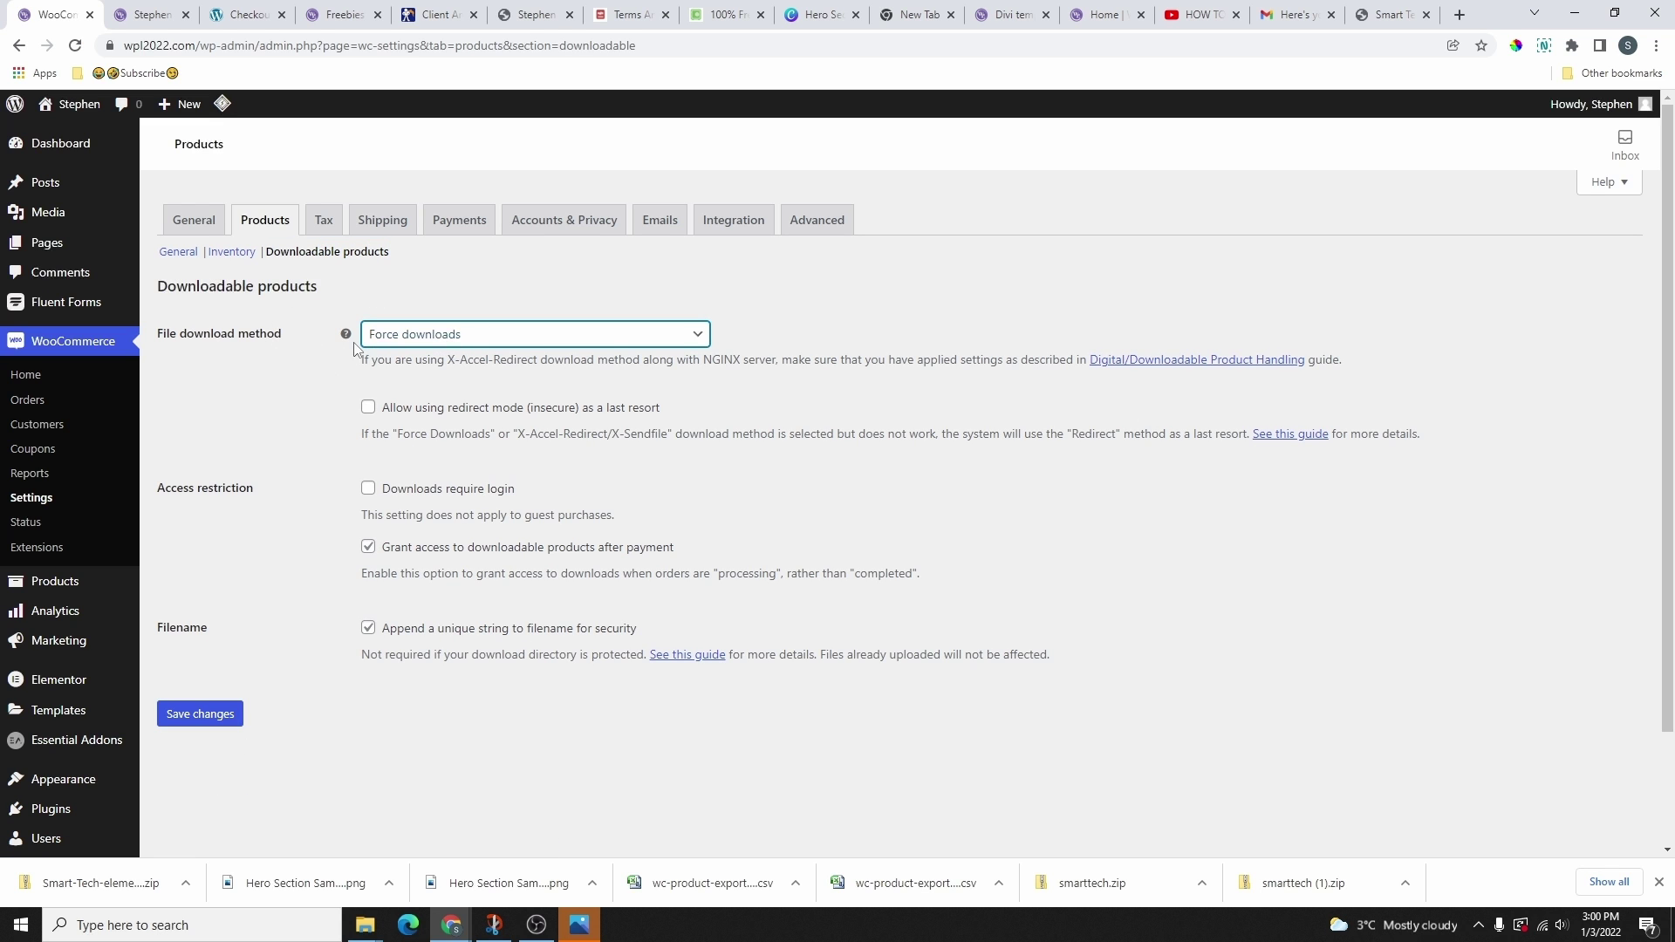
{"action": "scroll", "coordinate": [283, 424], "scroll_direction": "down", "scroll_amount": 1}
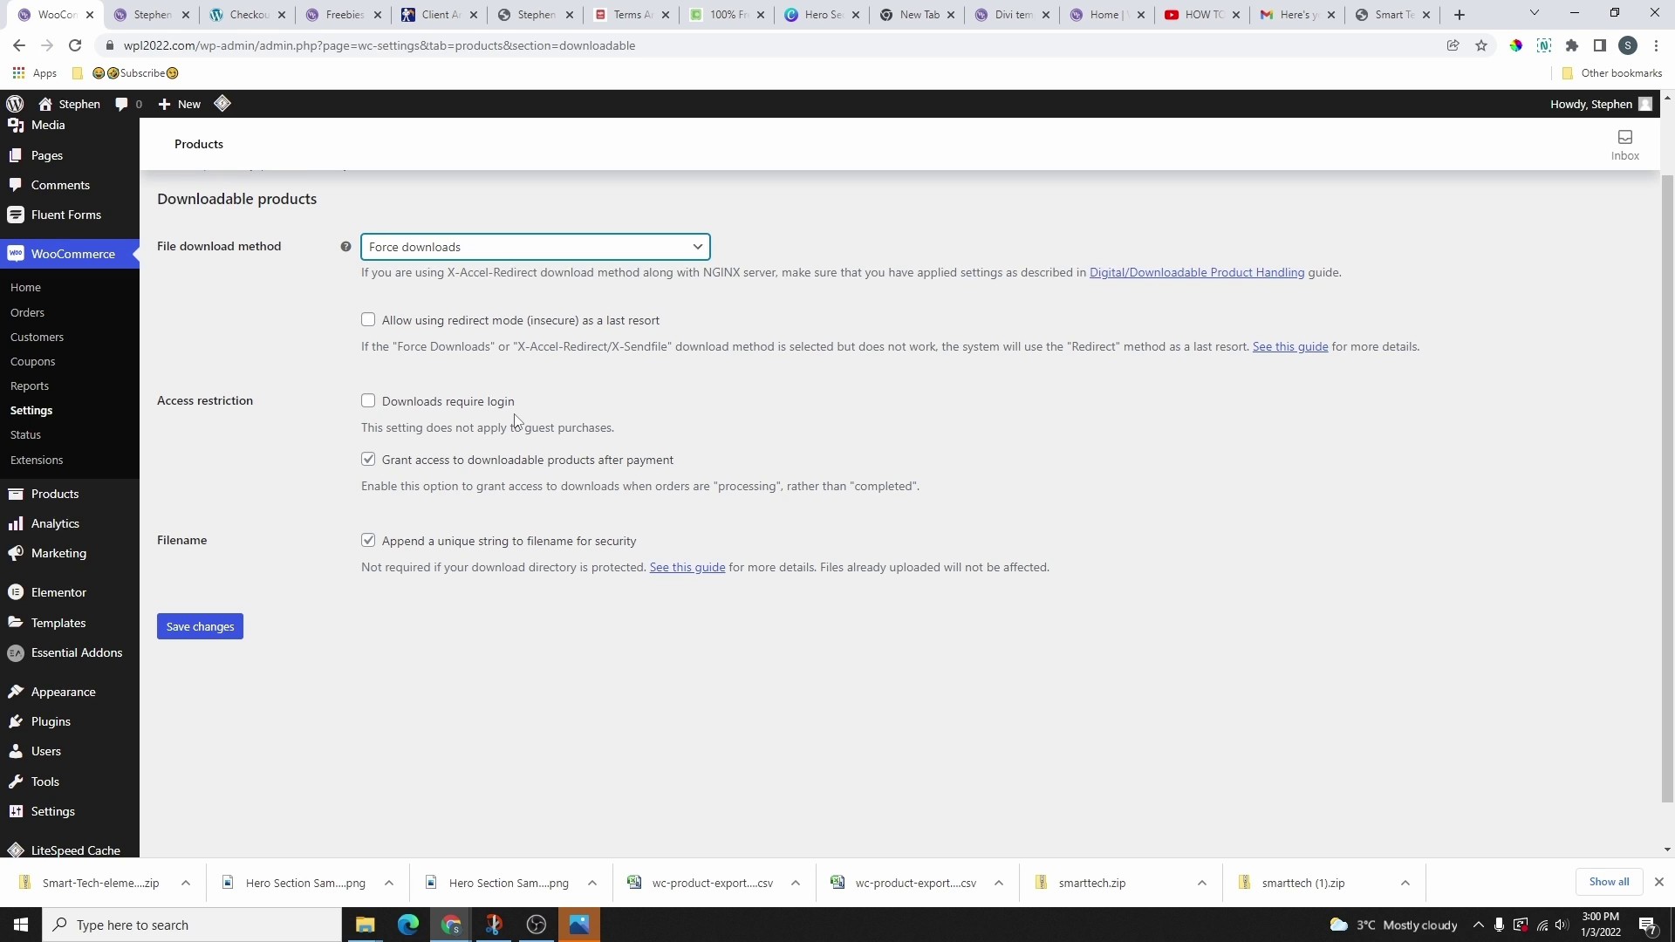
{"action": "left_click", "coordinate": [209, 633]}
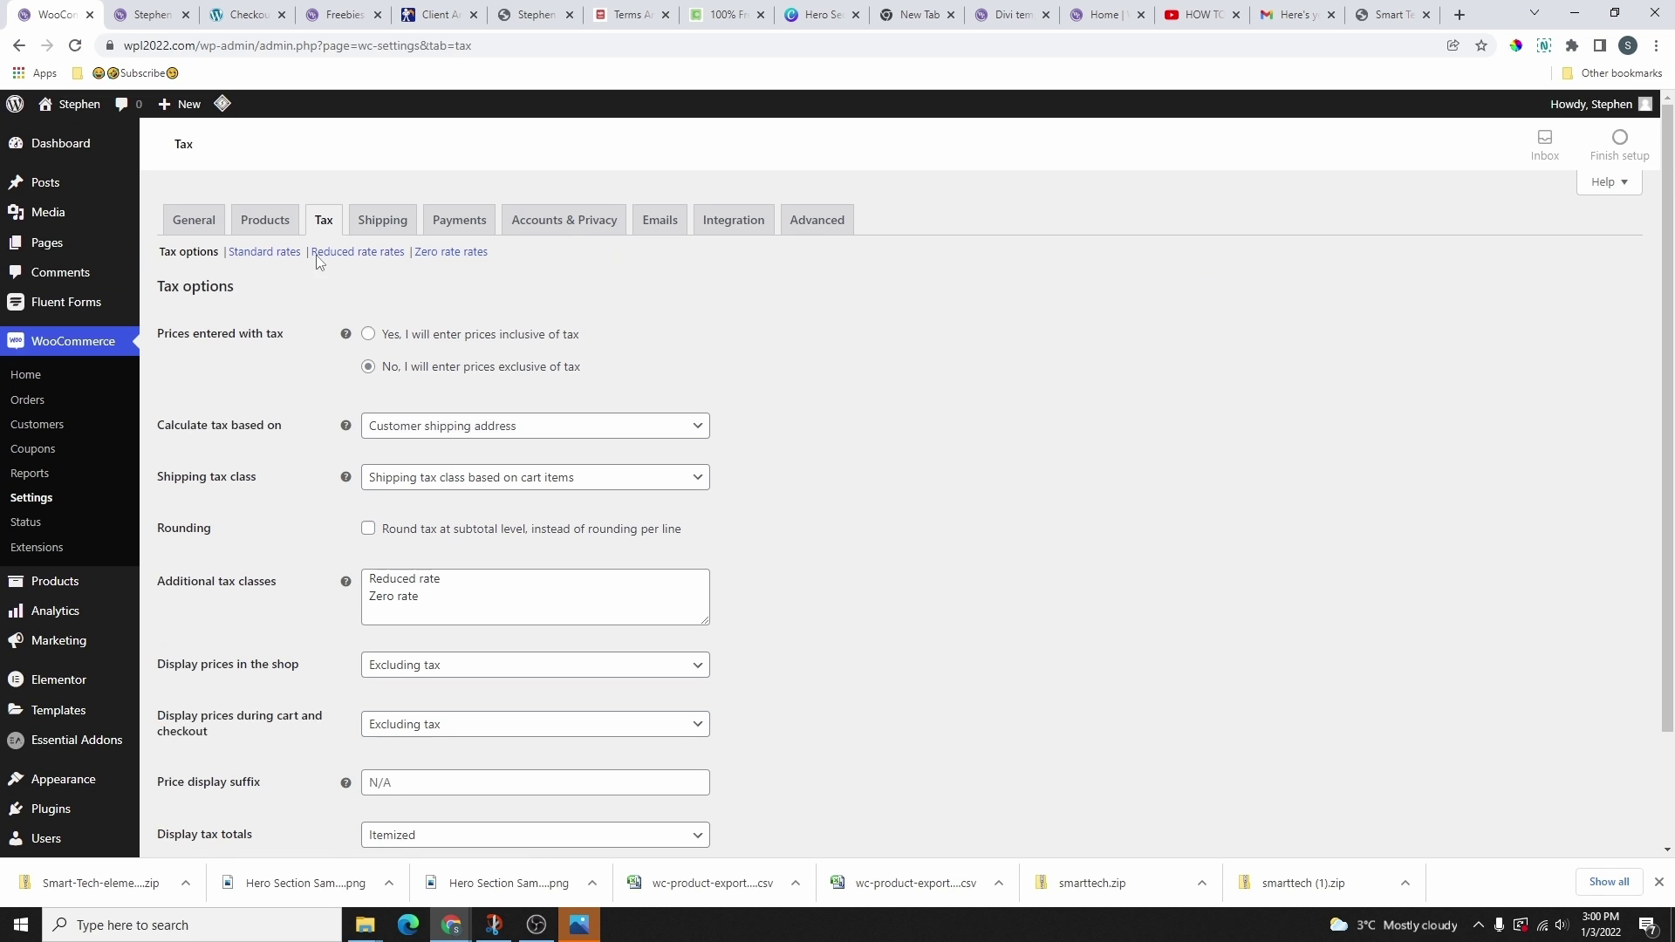
- Review the WooCommerce tax options, from prices entered with tax through the display of tax totals
{"action": "left_click", "coordinate": [323, 219]}
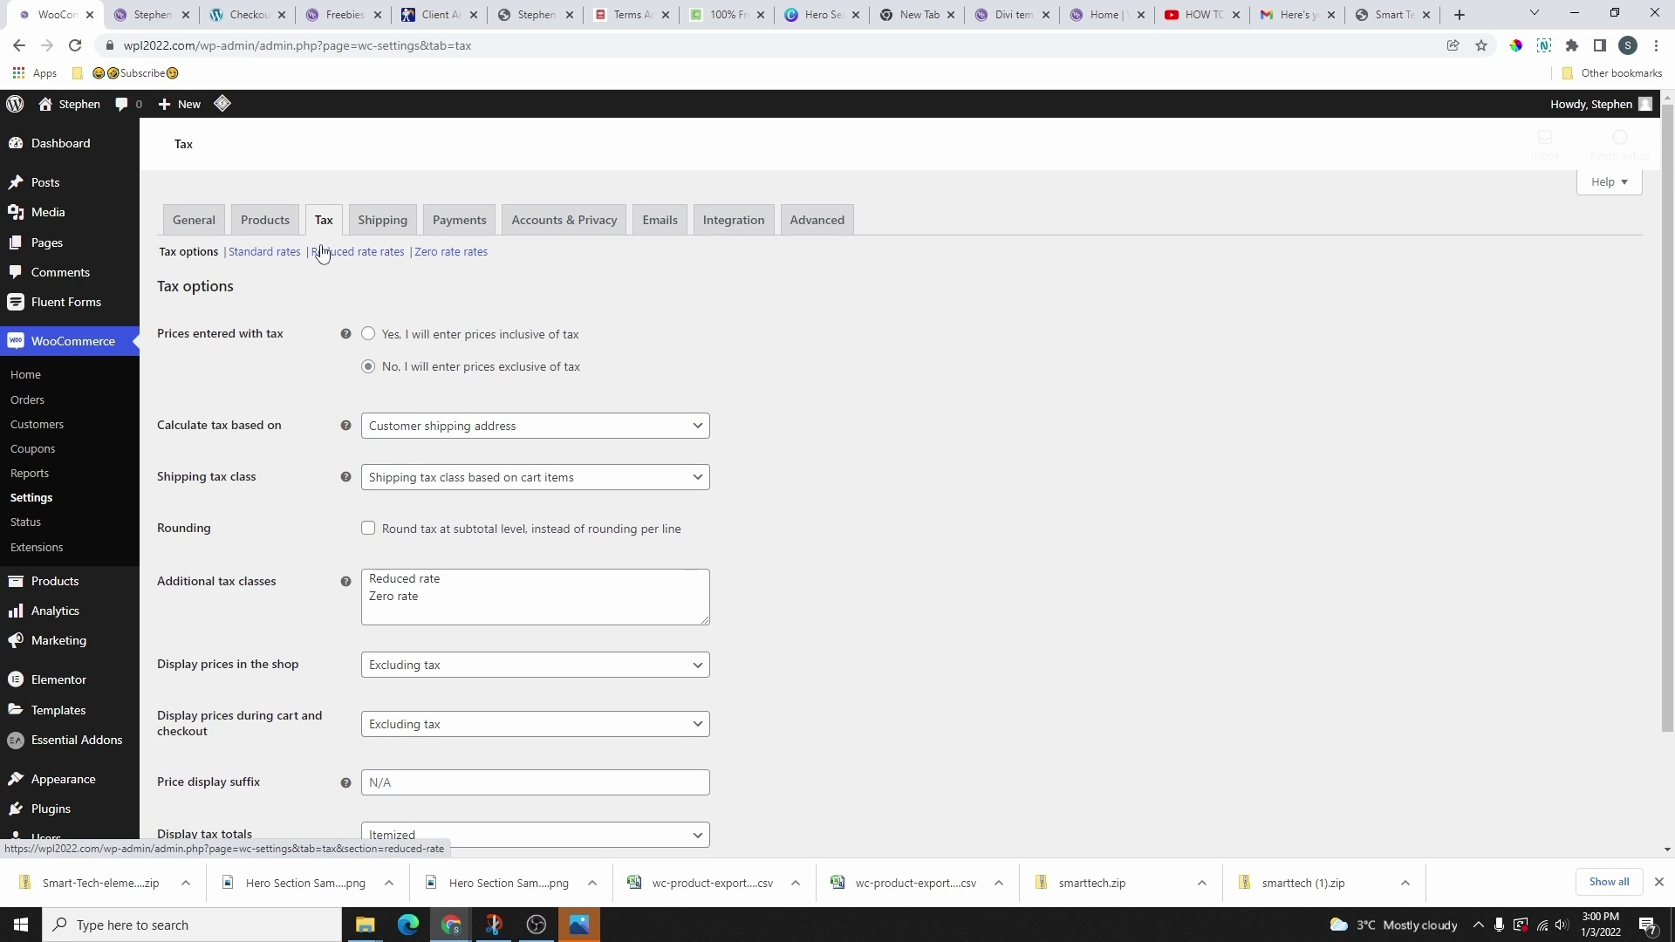
{"action": "scroll", "coordinate": [355, 561], "scroll_direction": "down", "scroll_amount": 5}
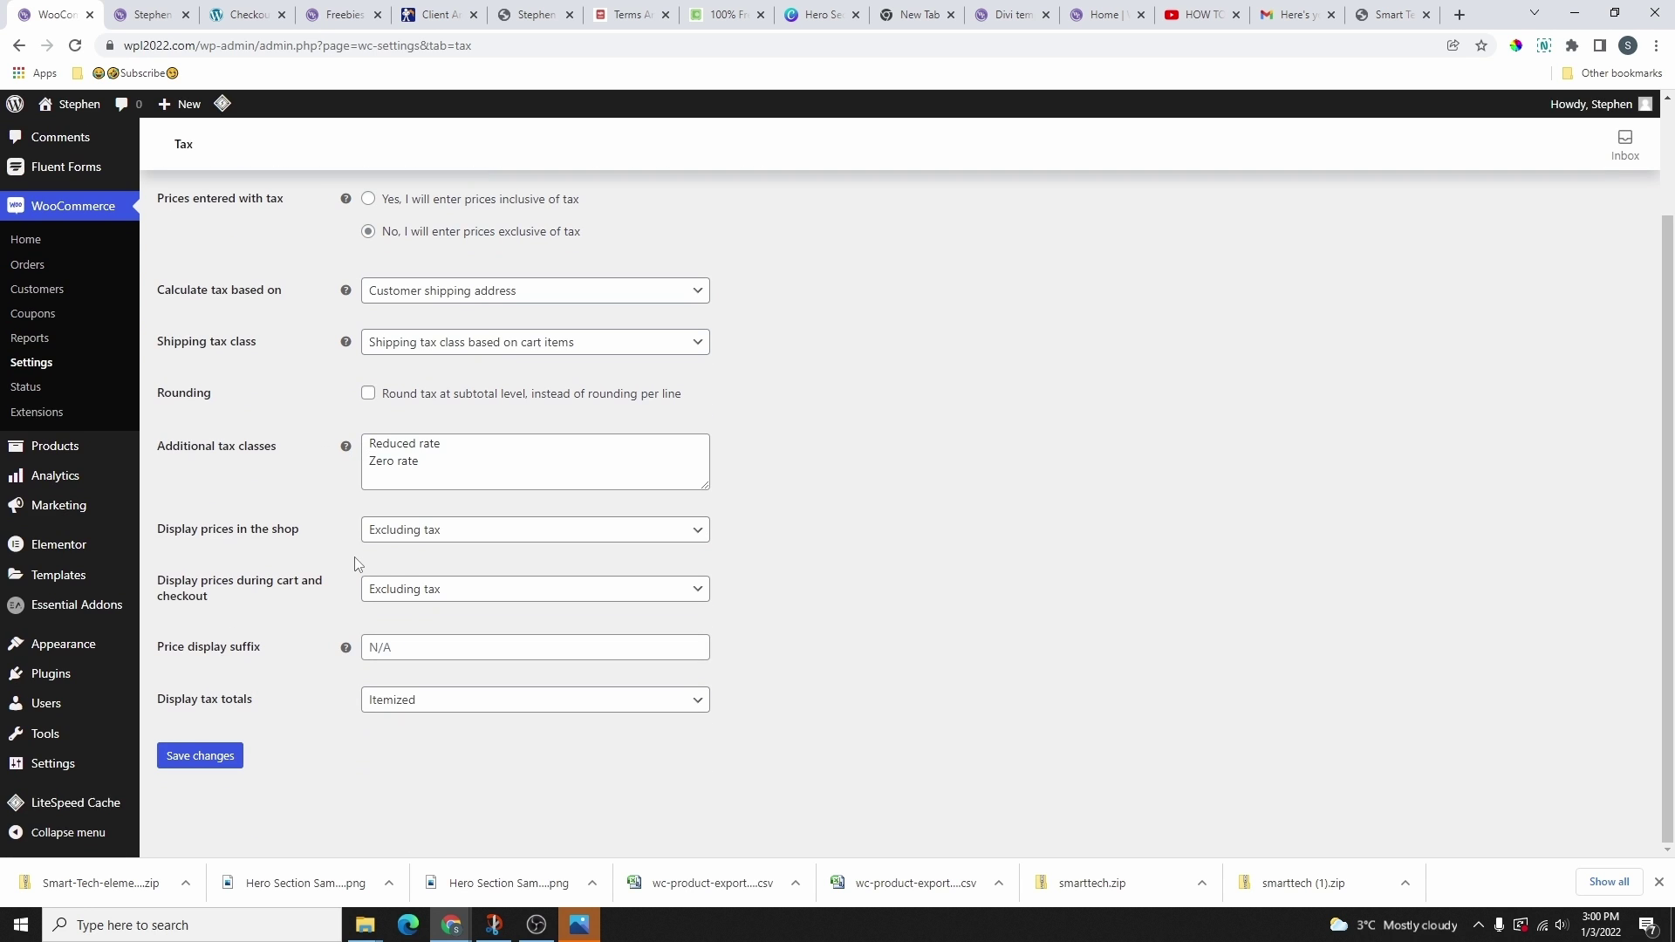
{"action": "scroll", "coordinate": [355, 561], "scroll_direction": "up", "scroll_amount": 5}
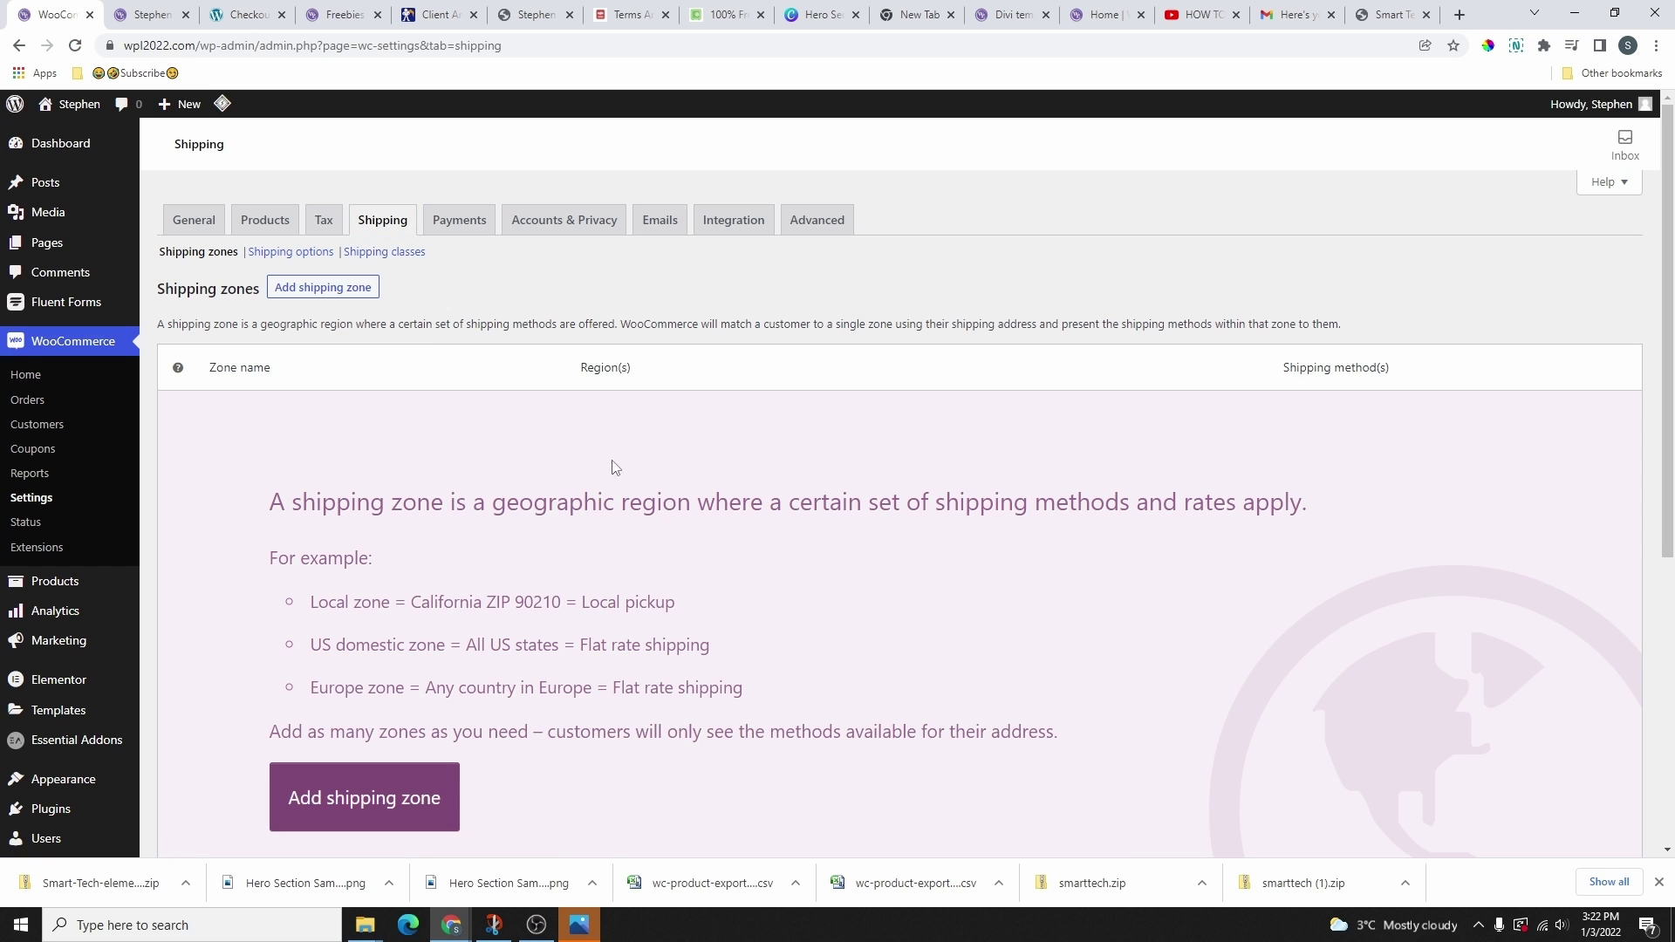
- Create a shipping zone named Canada in the shipping settings, with Canada as its zone region
{"action": "scroll", "coordinate": [1029, 479], "scroll_direction": "down", "scroll_amount": 3}
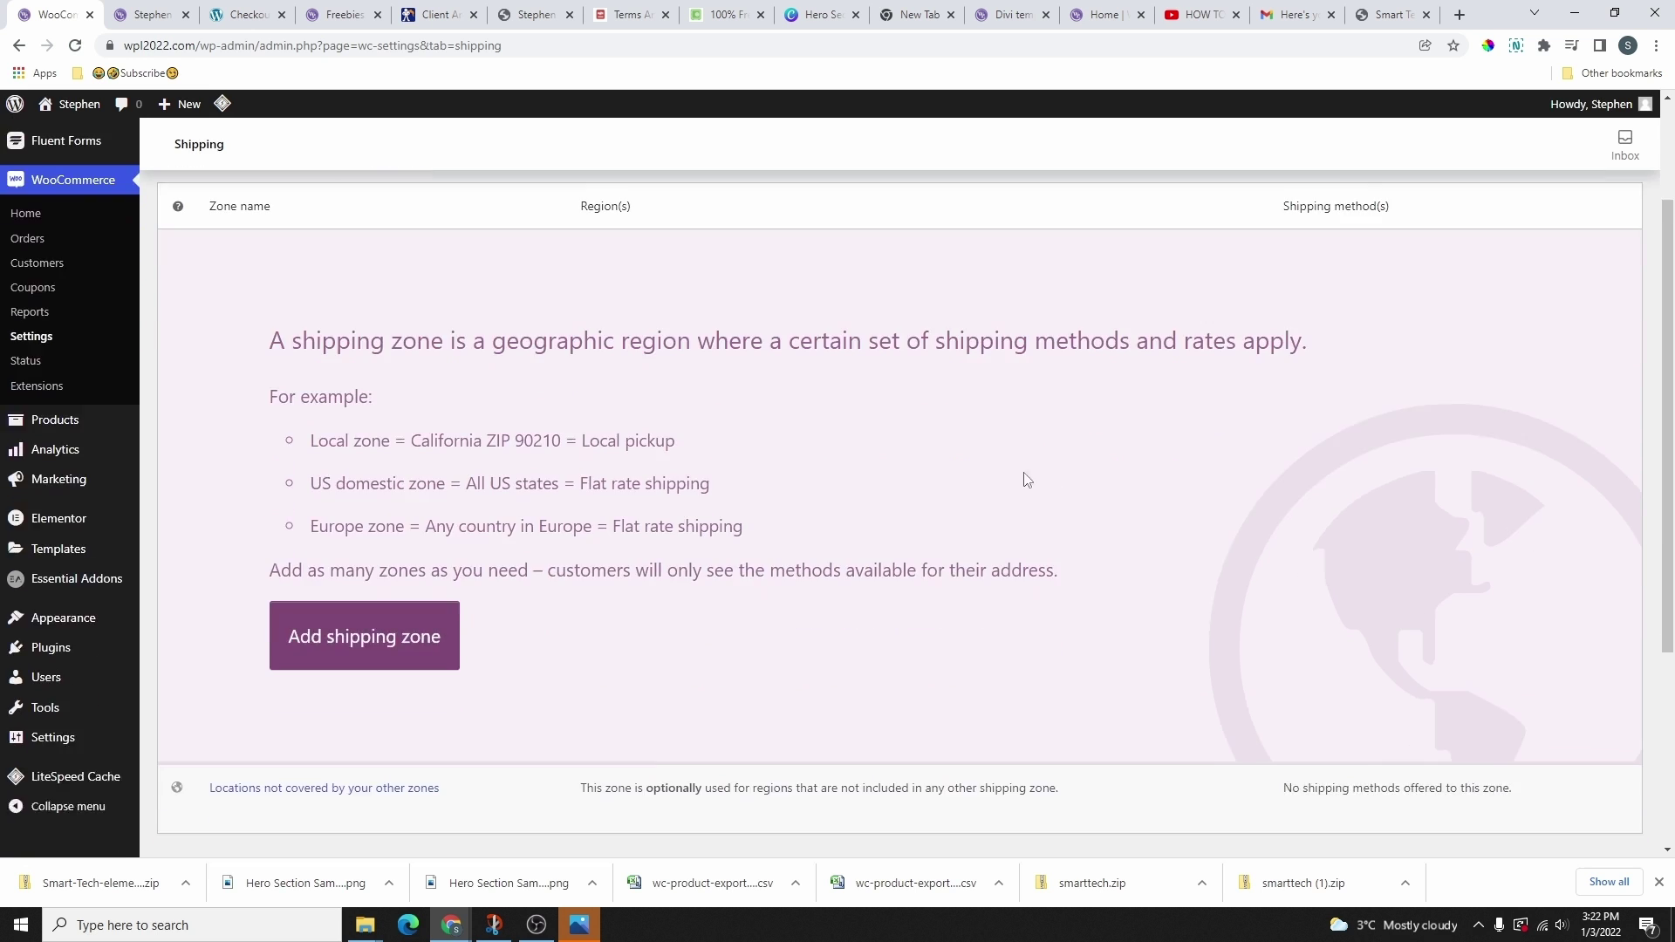
{"action": "scroll", "coordinate": [1025, 478], "scroll_direction": "up", "scroll_amount": 3}
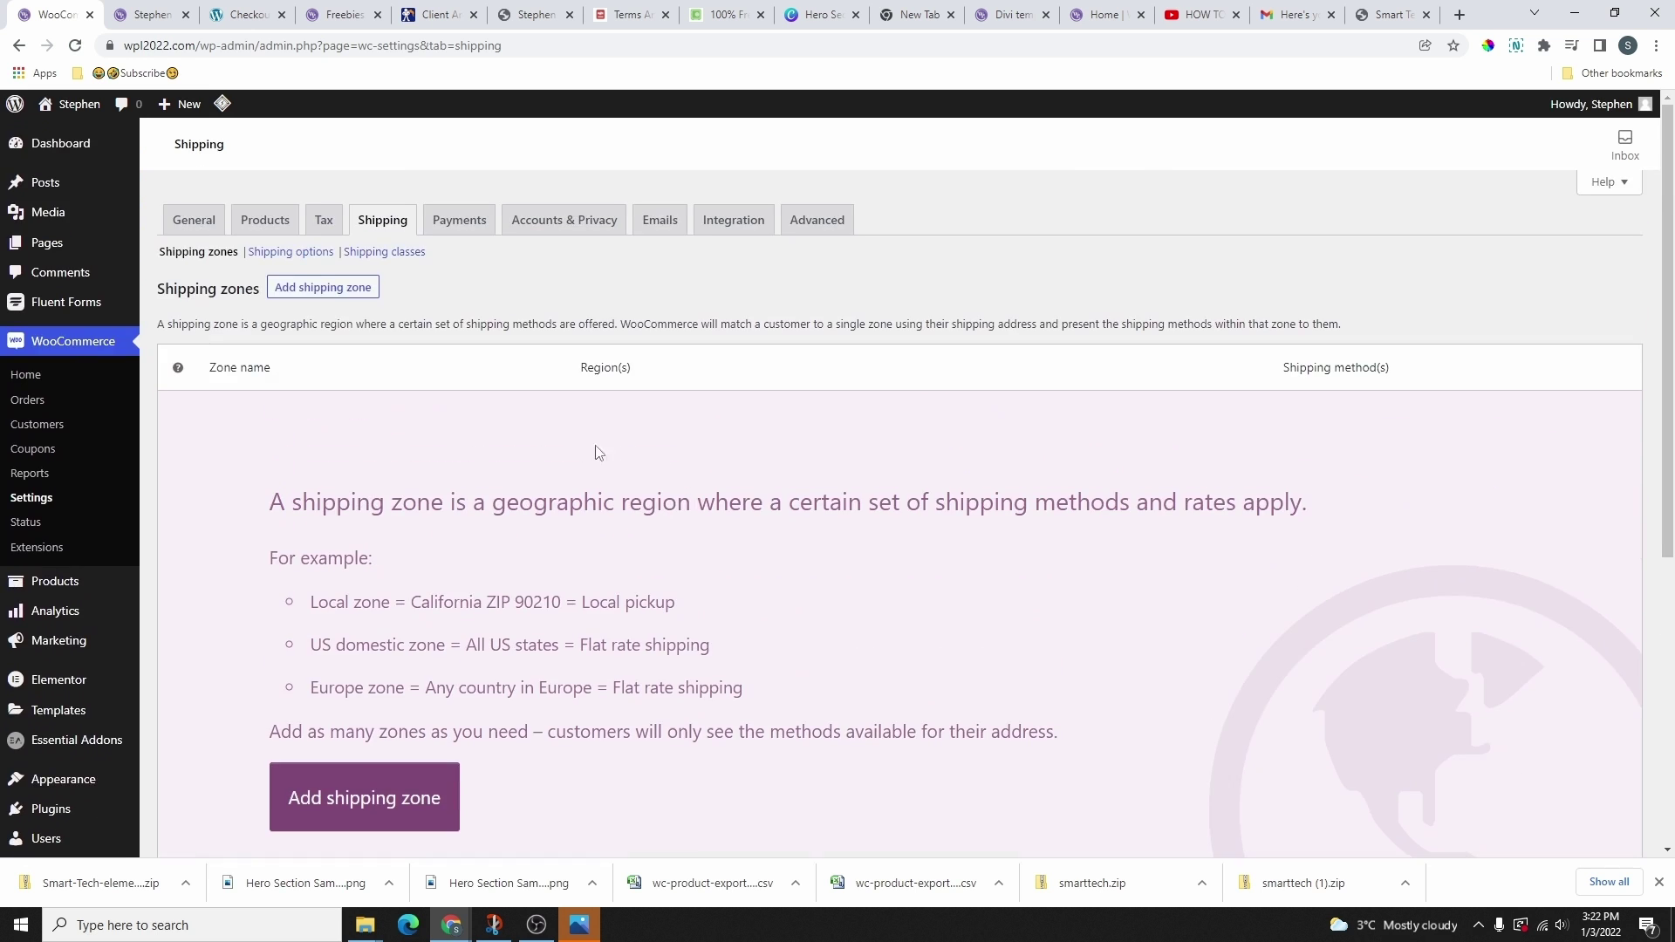
{"action": "left_click", "coordinate": [311, 291]}
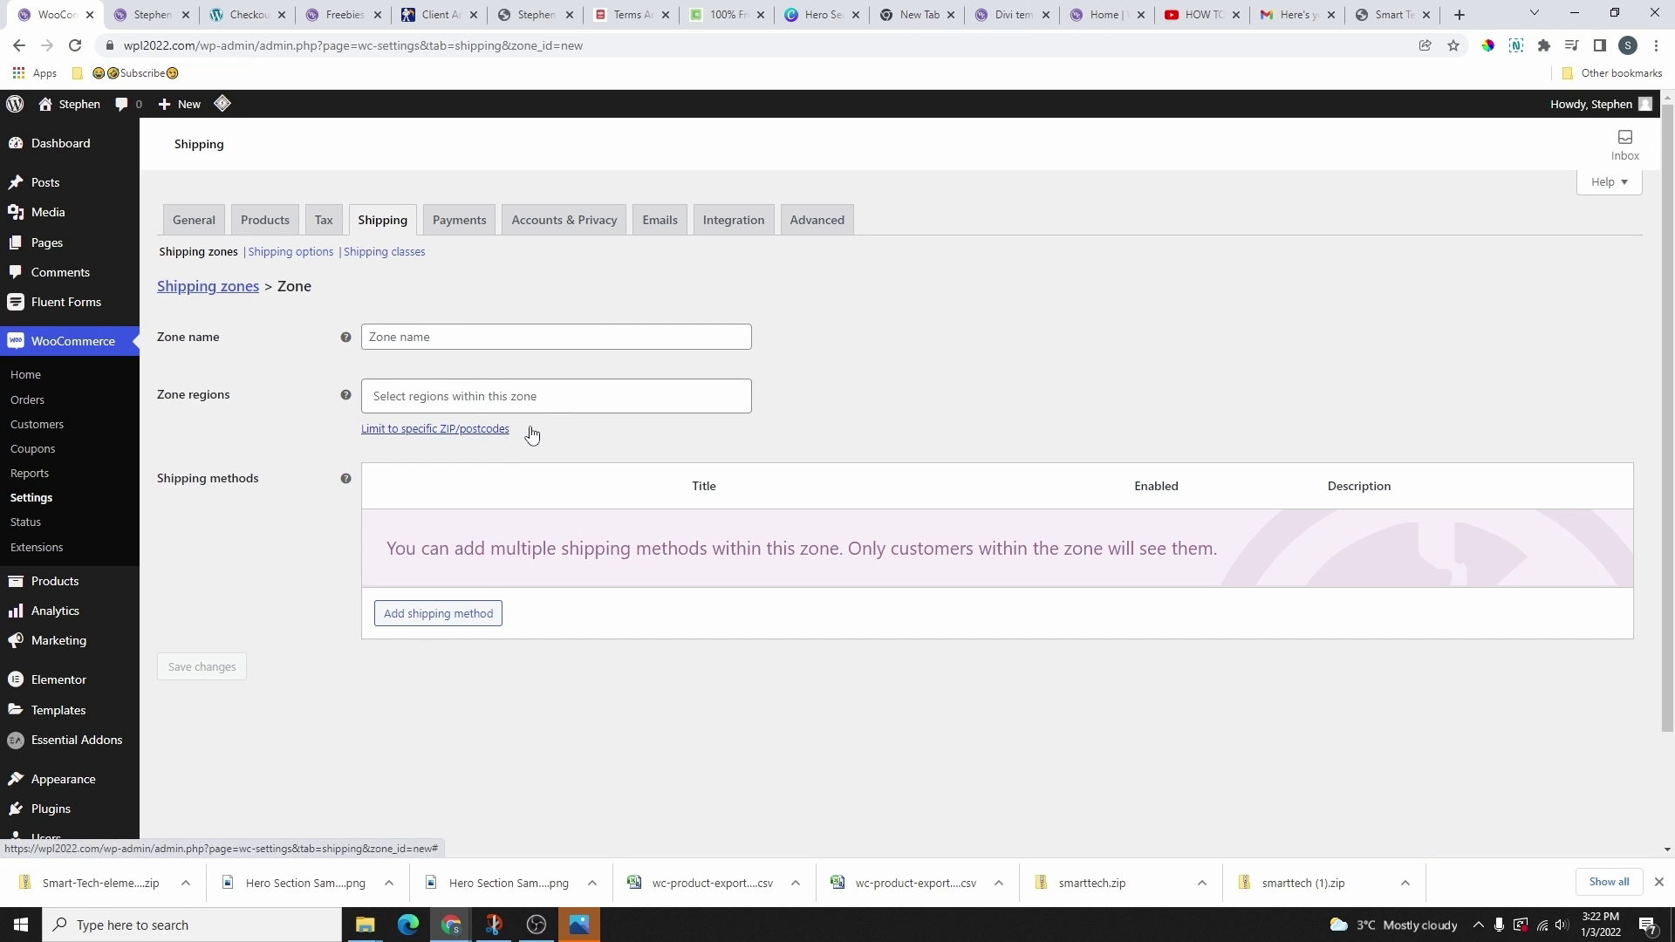
{"action": "left_click", "coordinate": [444, 338]}
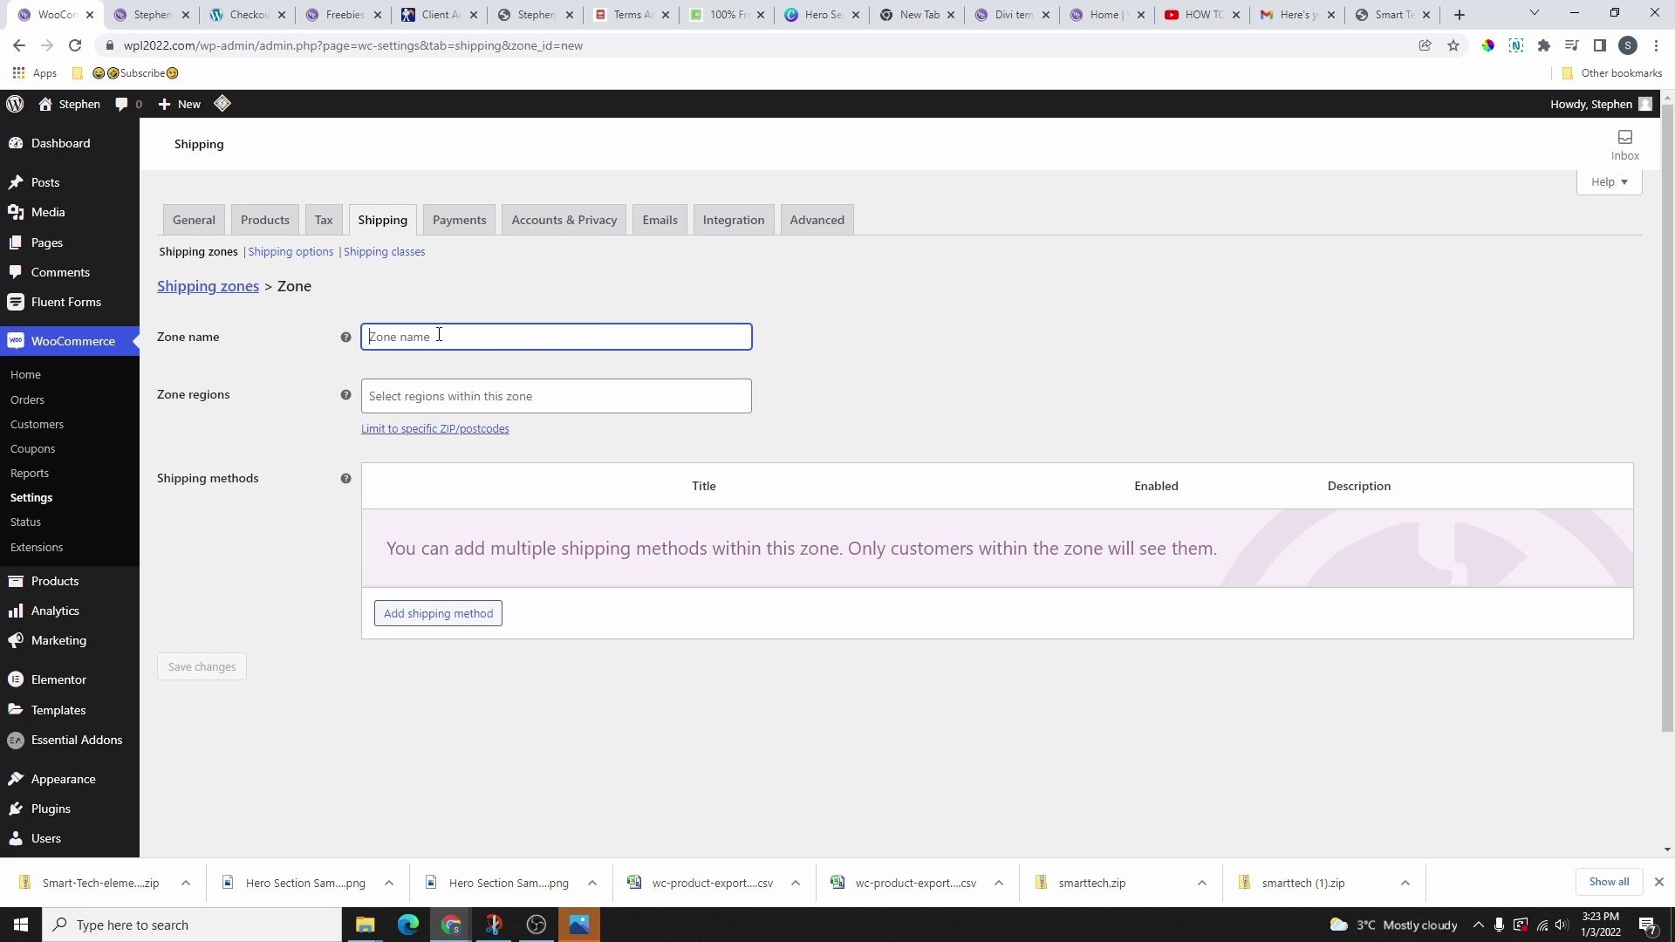
{"action": "type", "text": "Canada"}
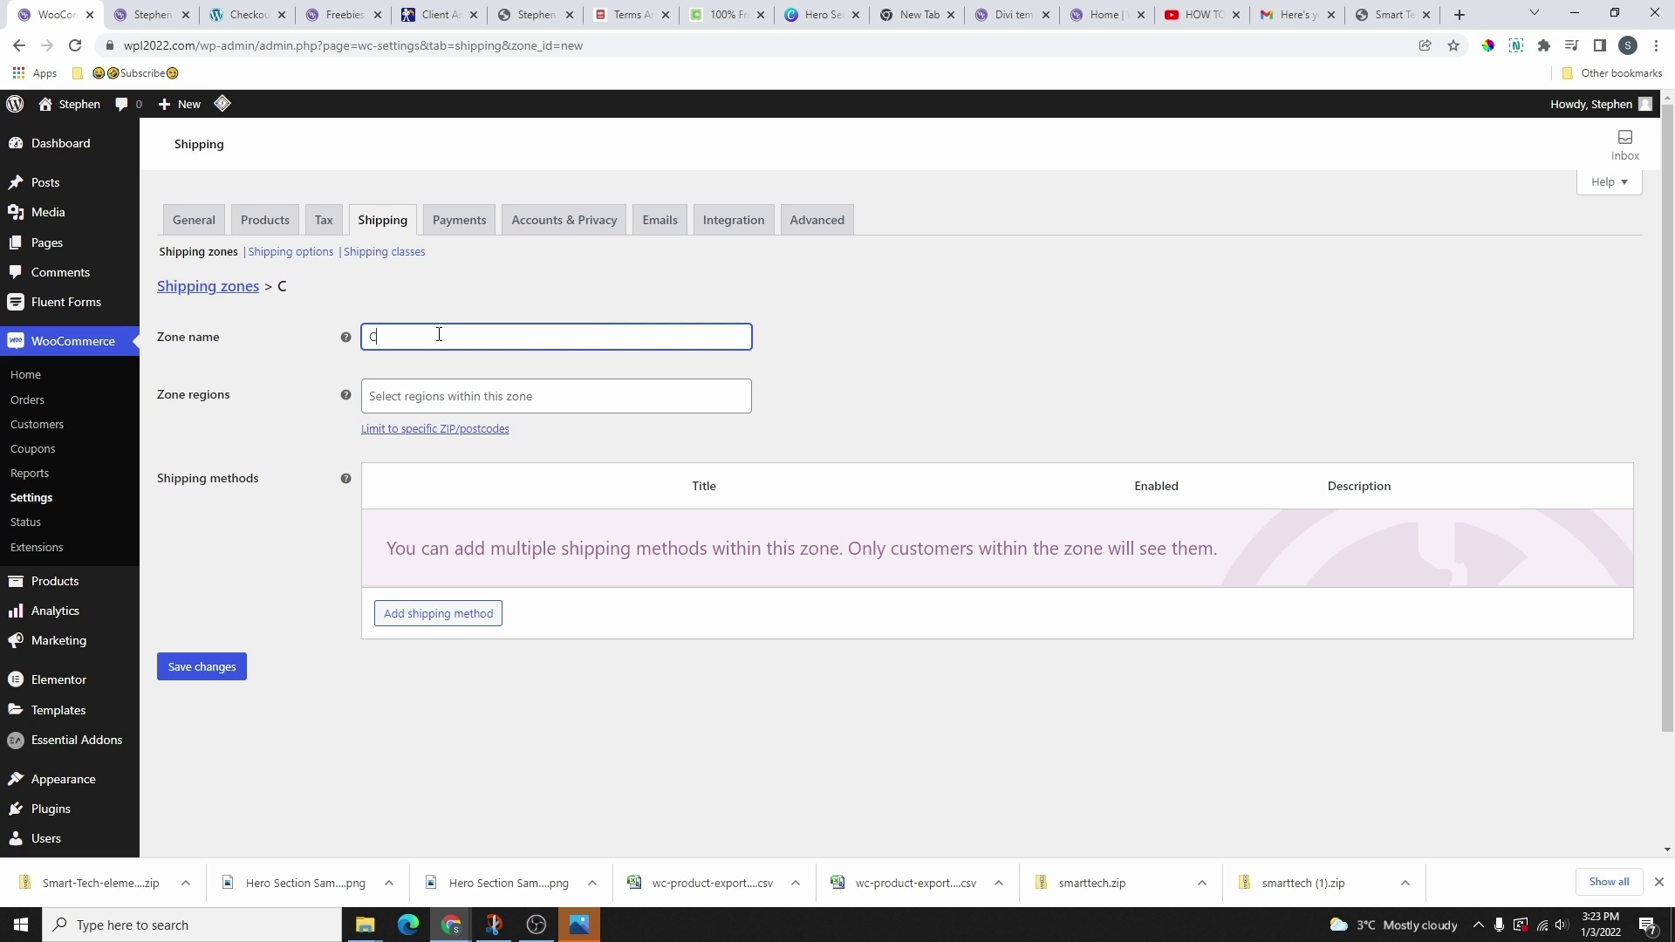
{"action": "left_click", "coordinate": [225, 404]}
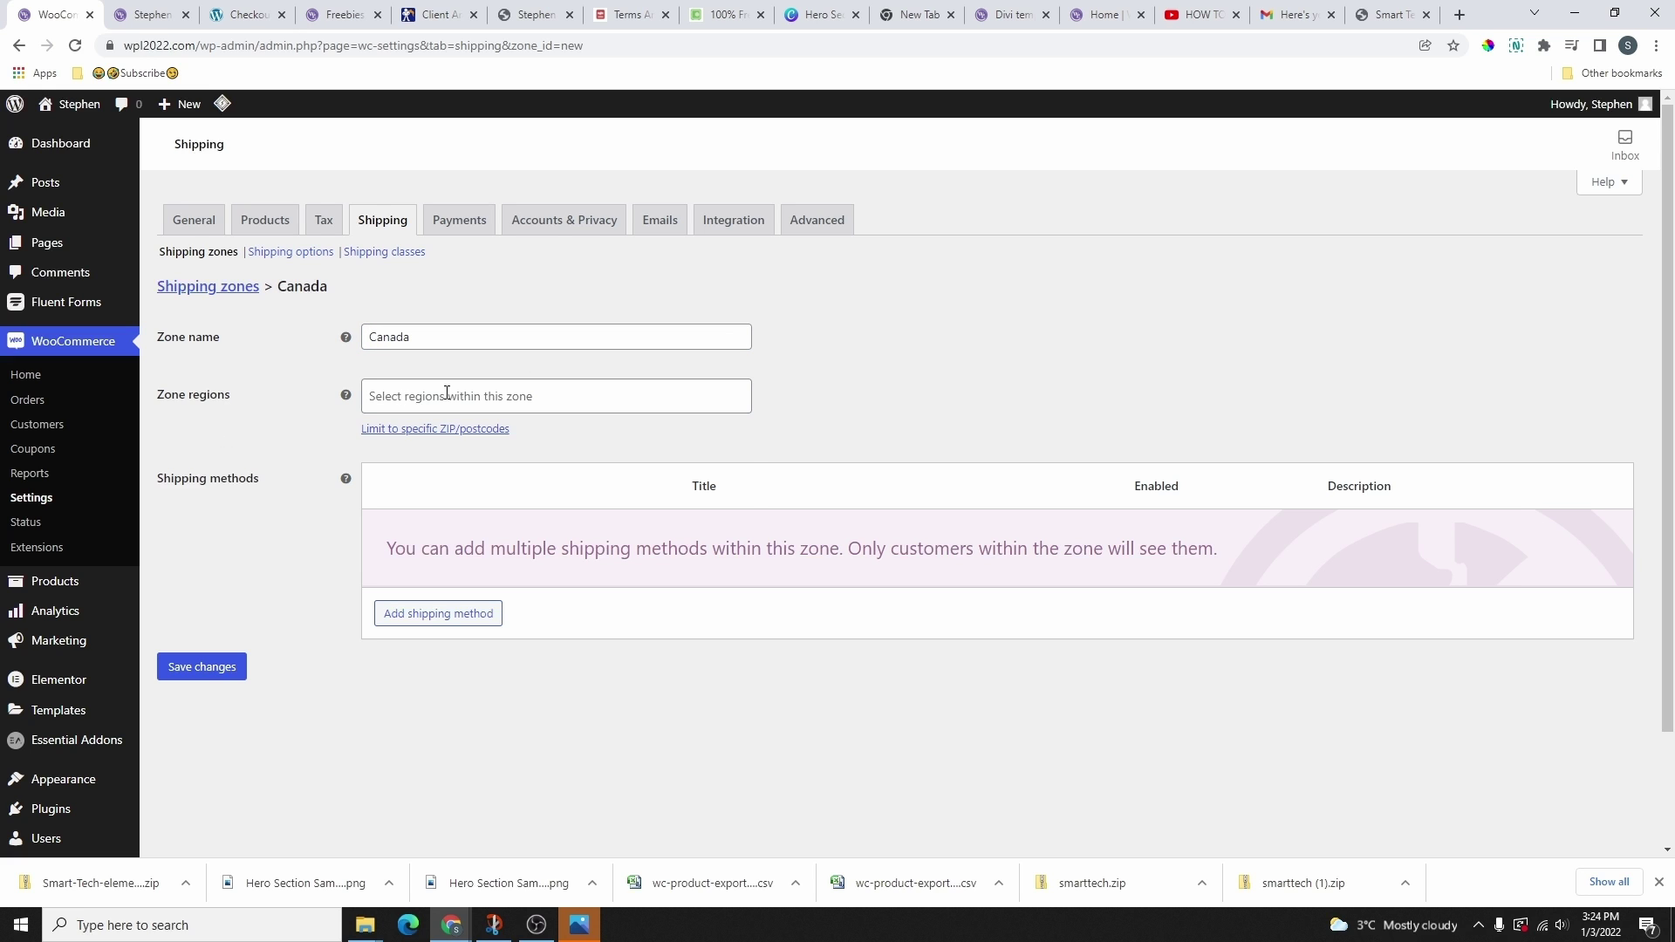
{"action": "left_click", "coordinate": [419, 394]}
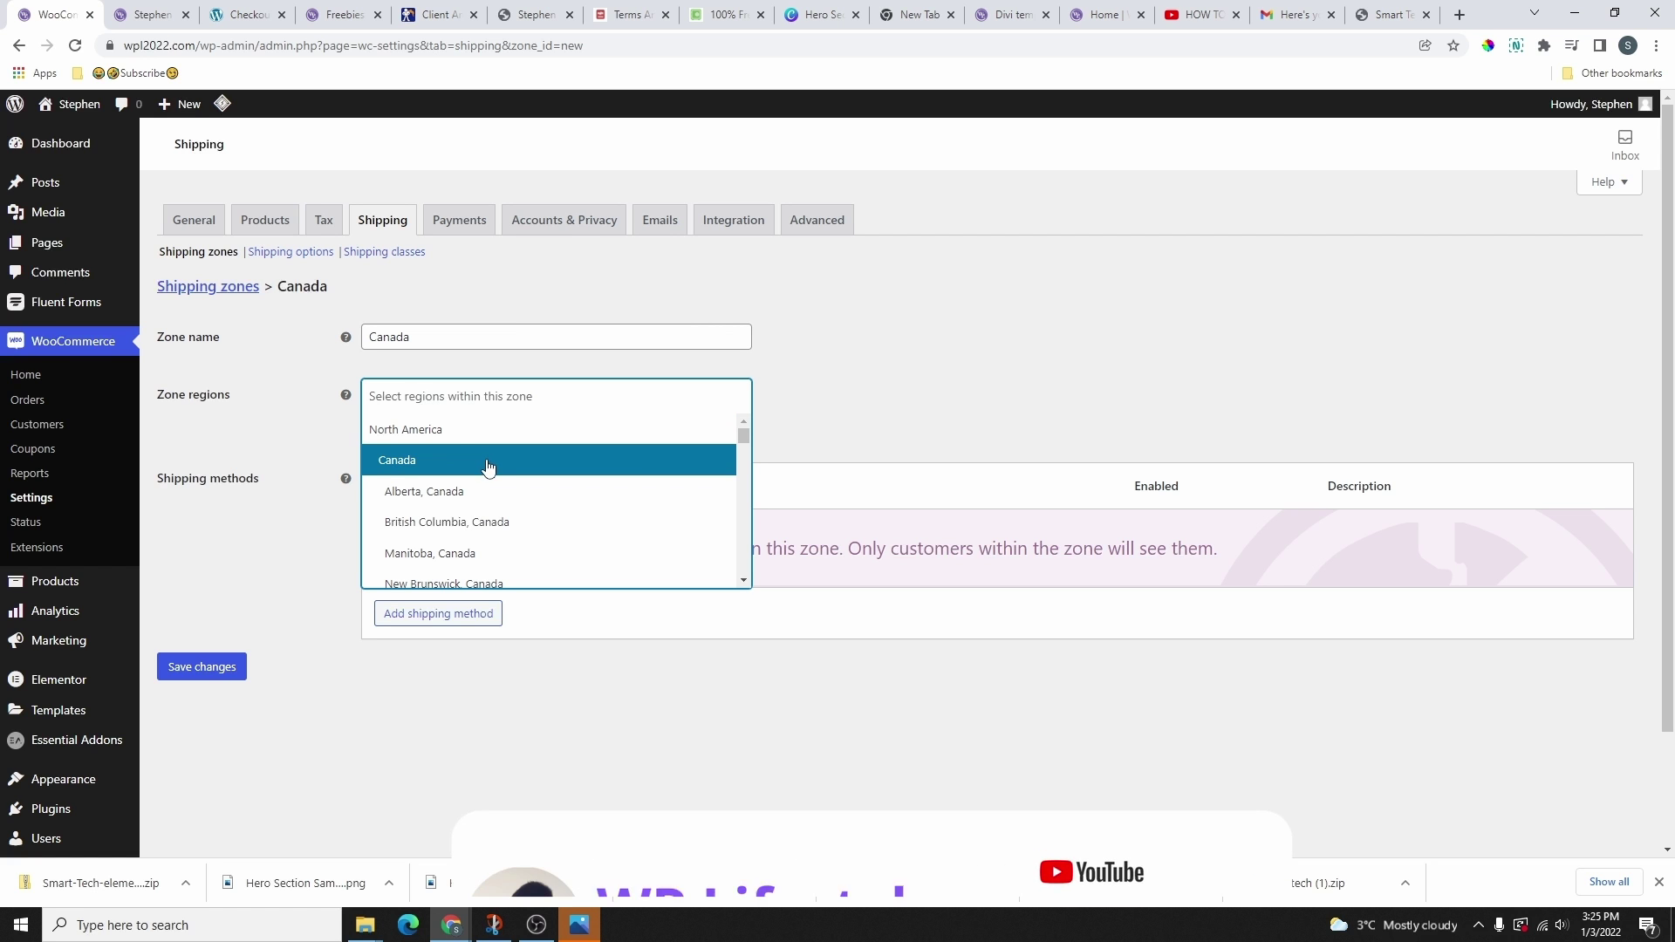
{"action": "left_click", "coordinate": [434, 461]}
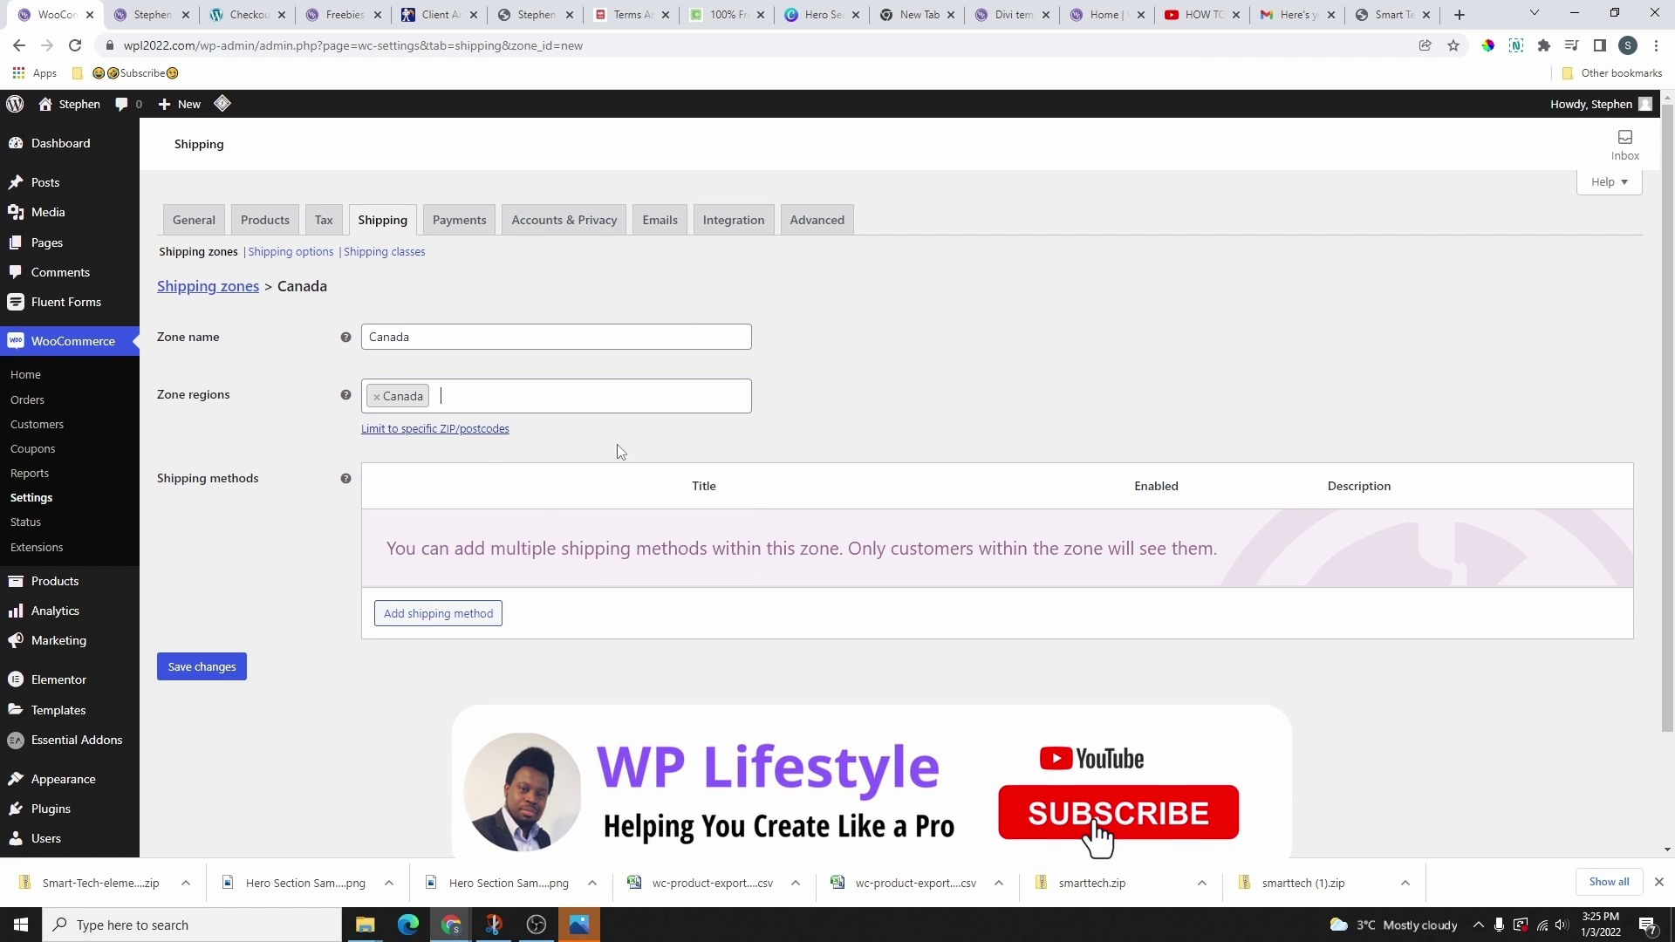
- Add a flat rate shipping method to the Canada zone
{"action": "left_click", "coordinate": [438, 613]}
{"action": "left_click", "coordinate": [818, 478]}
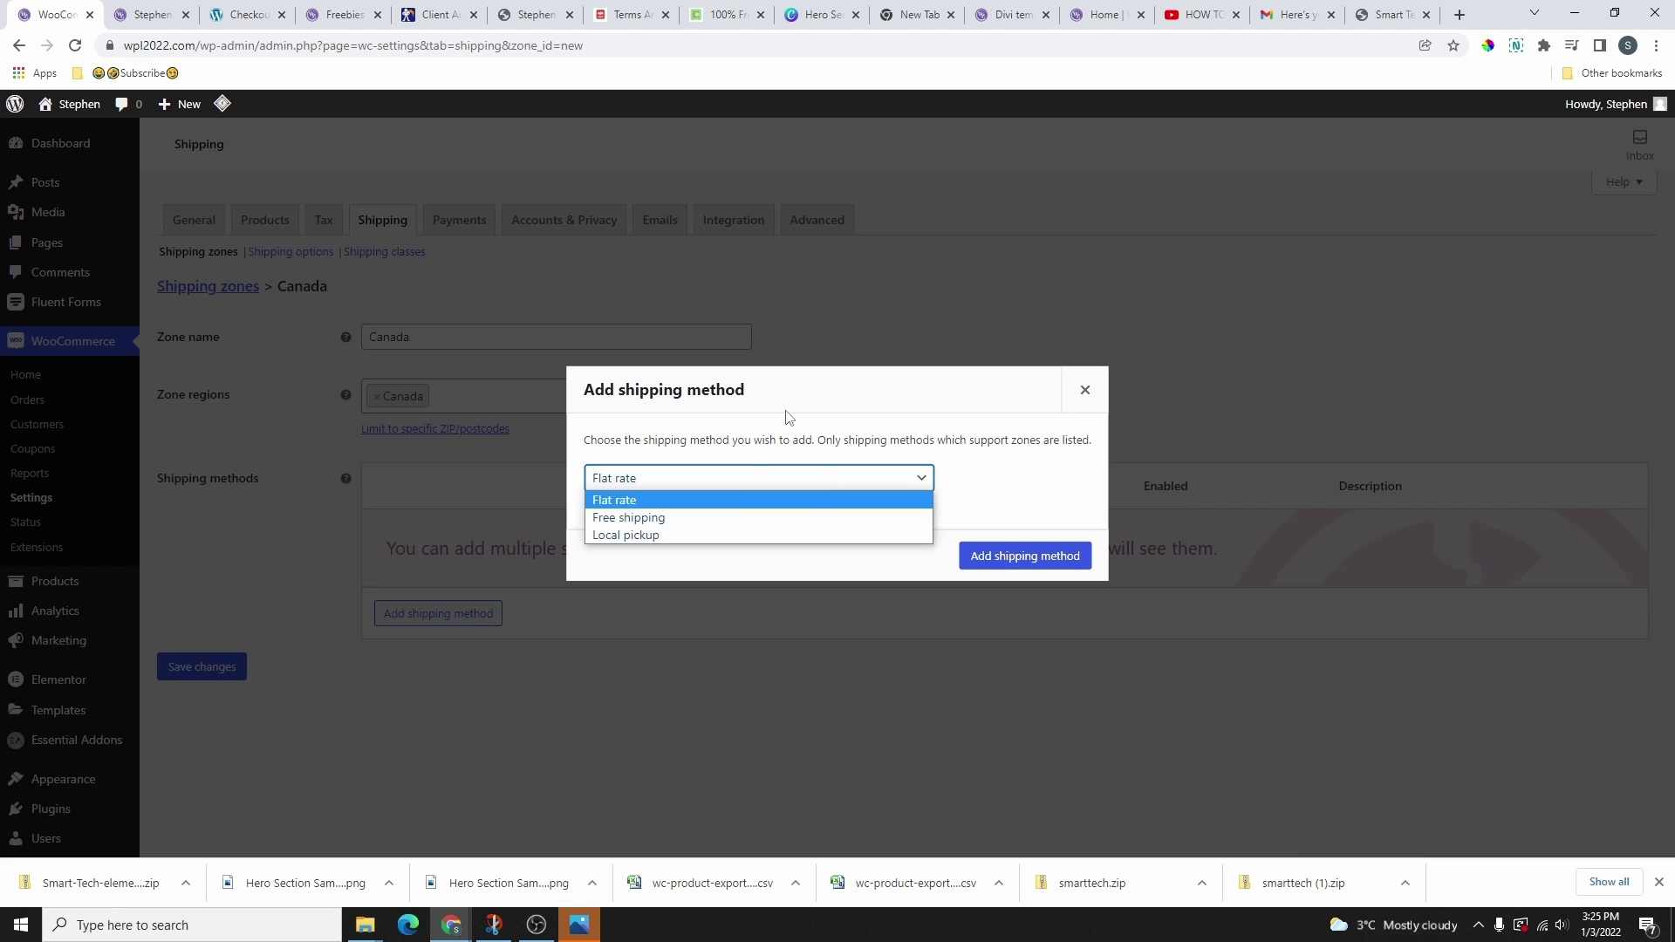
{"action": "left_click", "coordinate": [644, 503]}
{"action": "left_click", "coordinate": [1027, 561]}
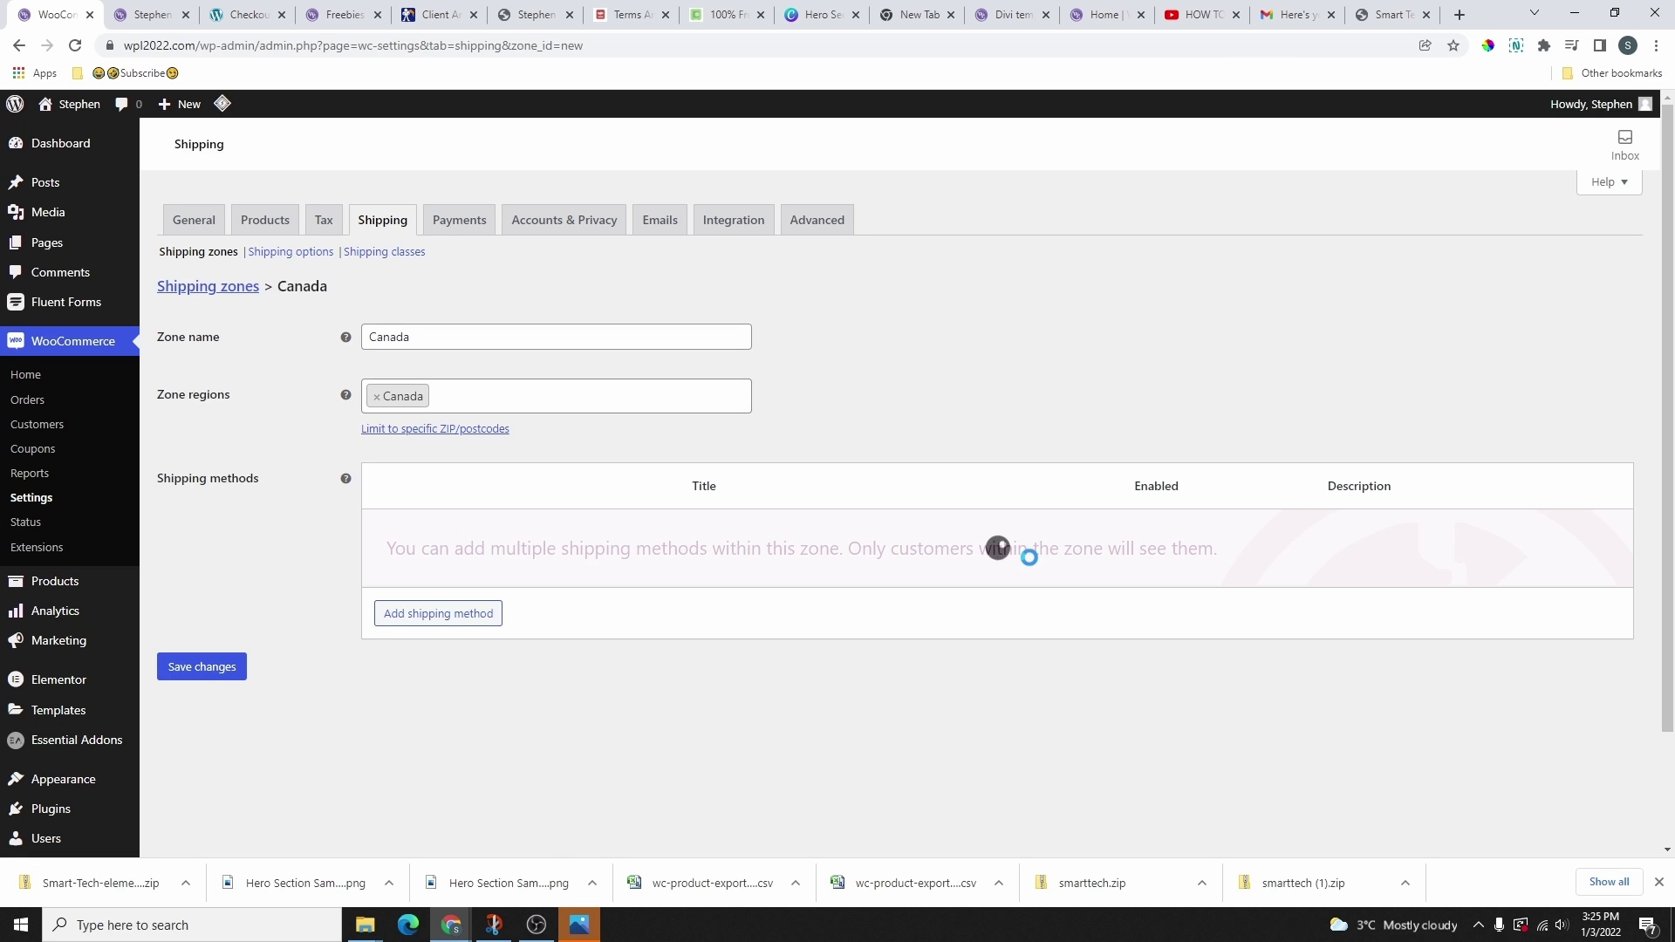
{"action": "mouse_move", "coordinate": [377, 541]}
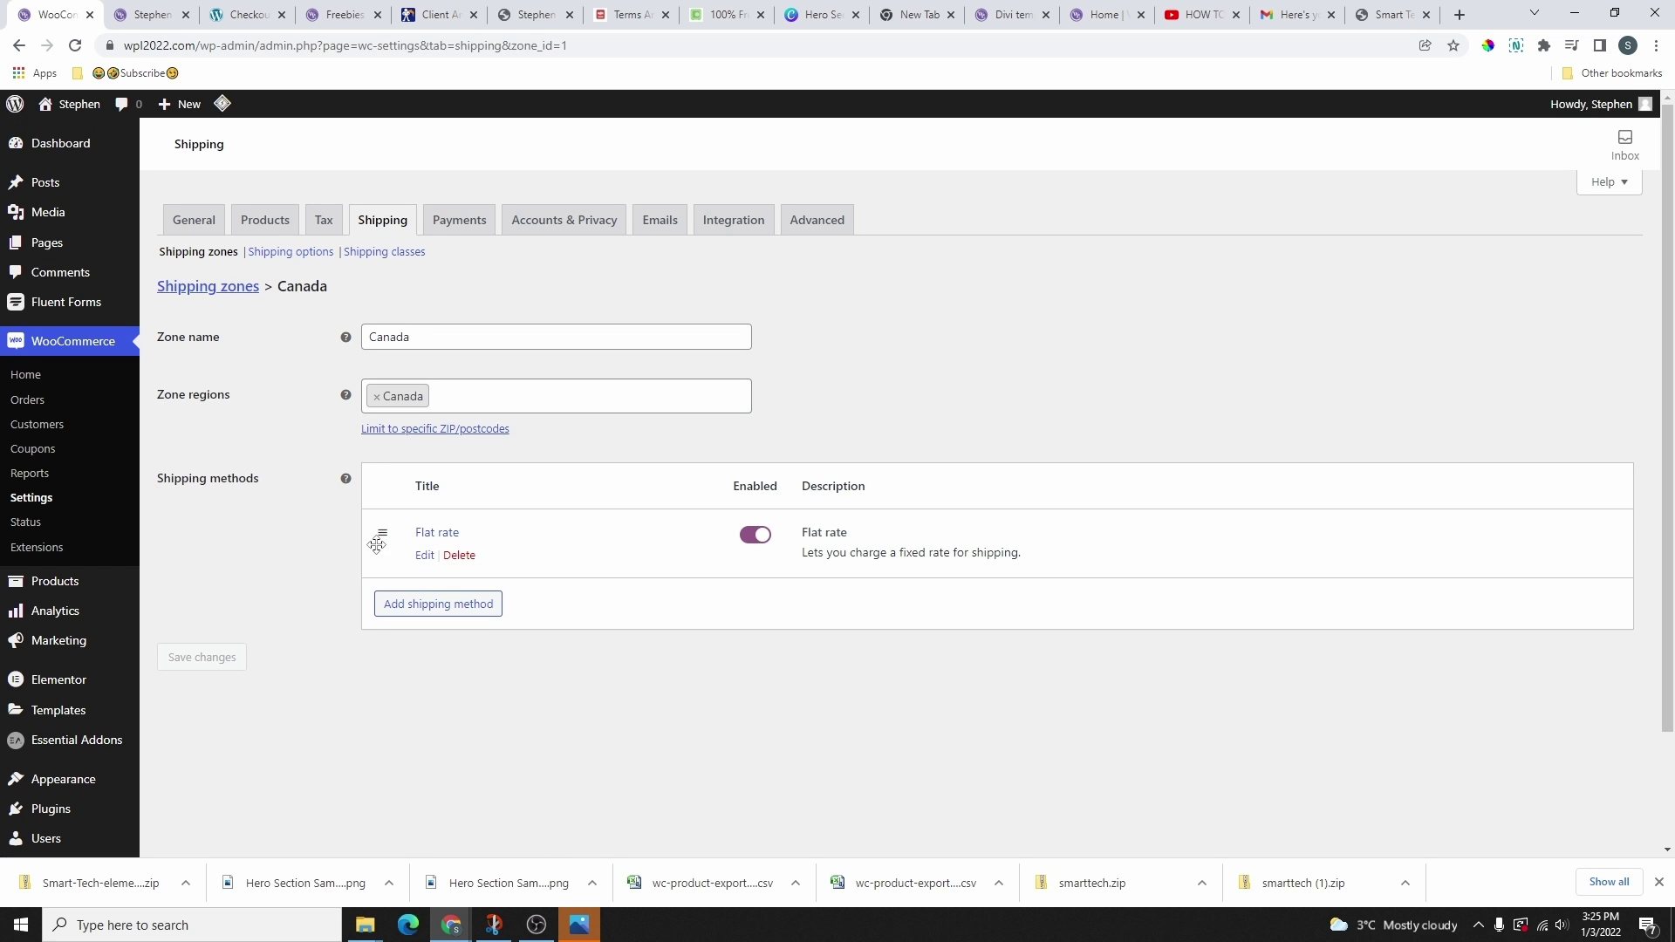
- Set the Canada zone's flat rate to tax status None and a cost of 20, and save it
{"action": "left_click", "coordinate": [423, 557]}
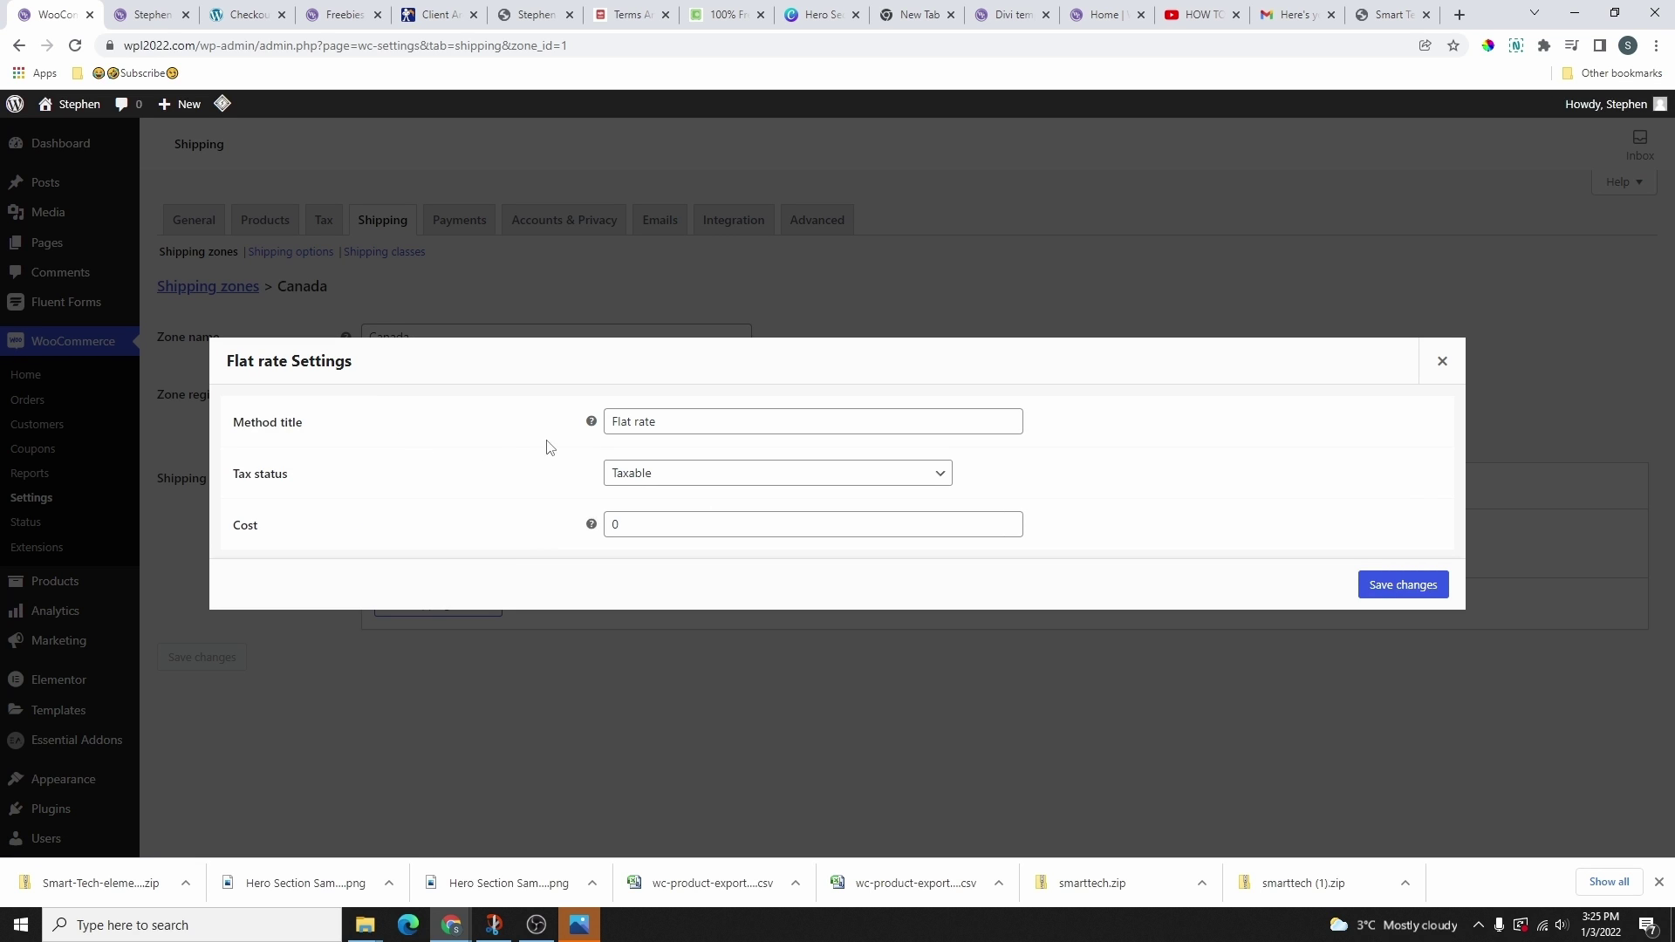
{"action": "left_click_drag", "start_coordinate": [664, 422], "coordinate": [610, 423]}
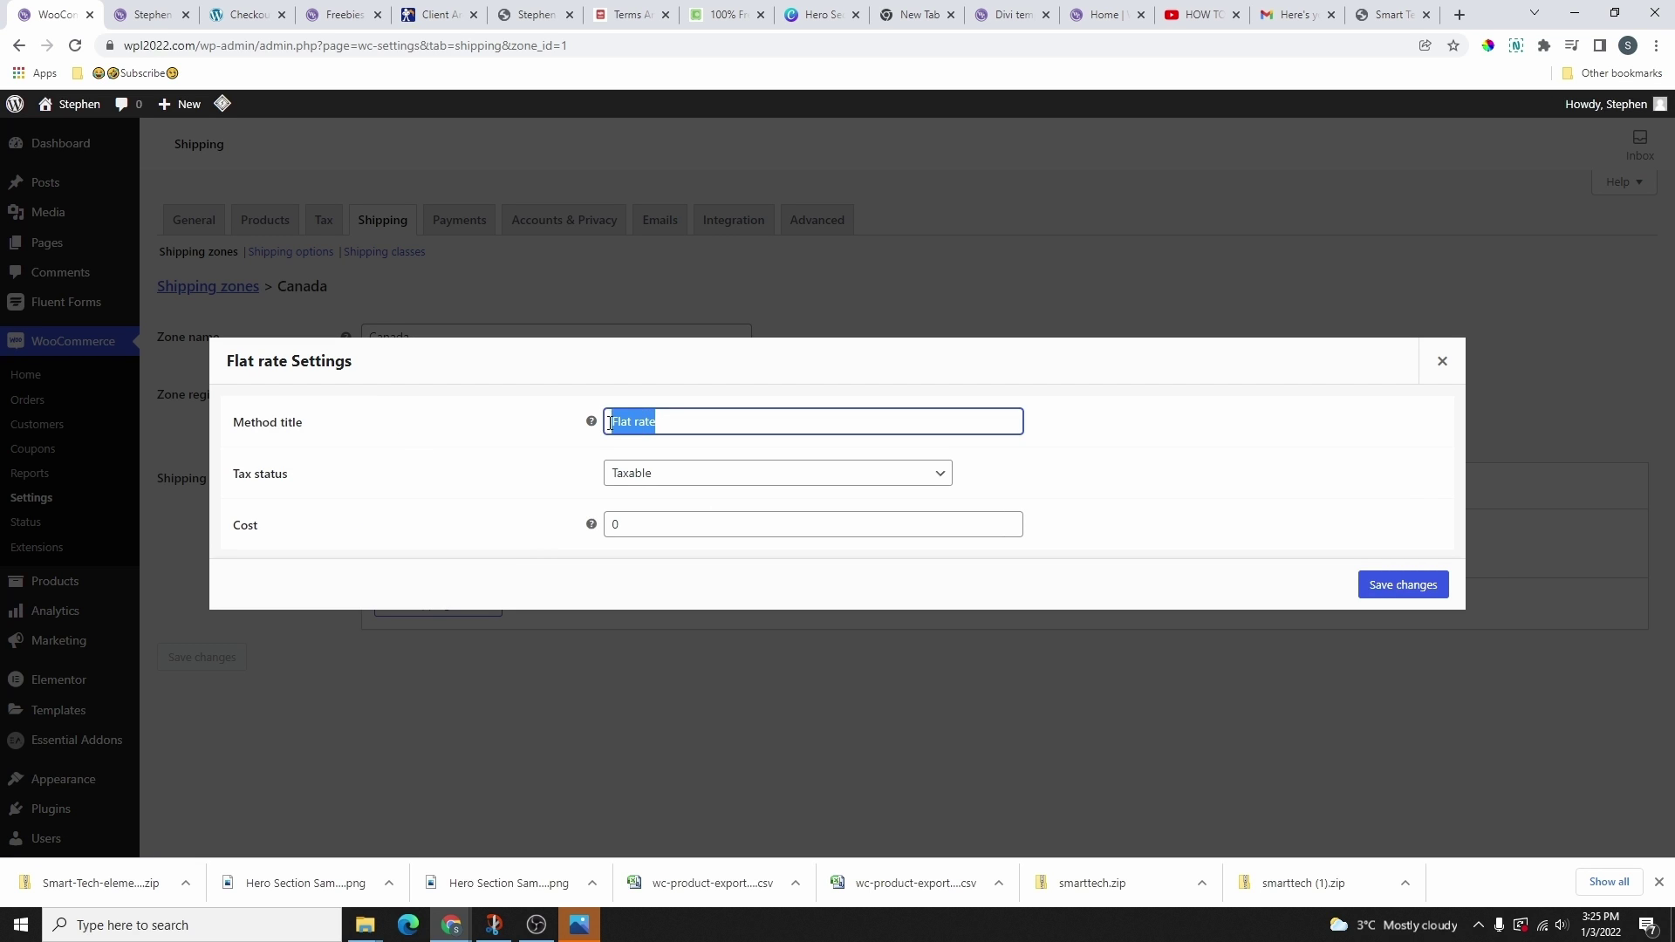
{"action": "left_click", "coordinate": [707, 479]}
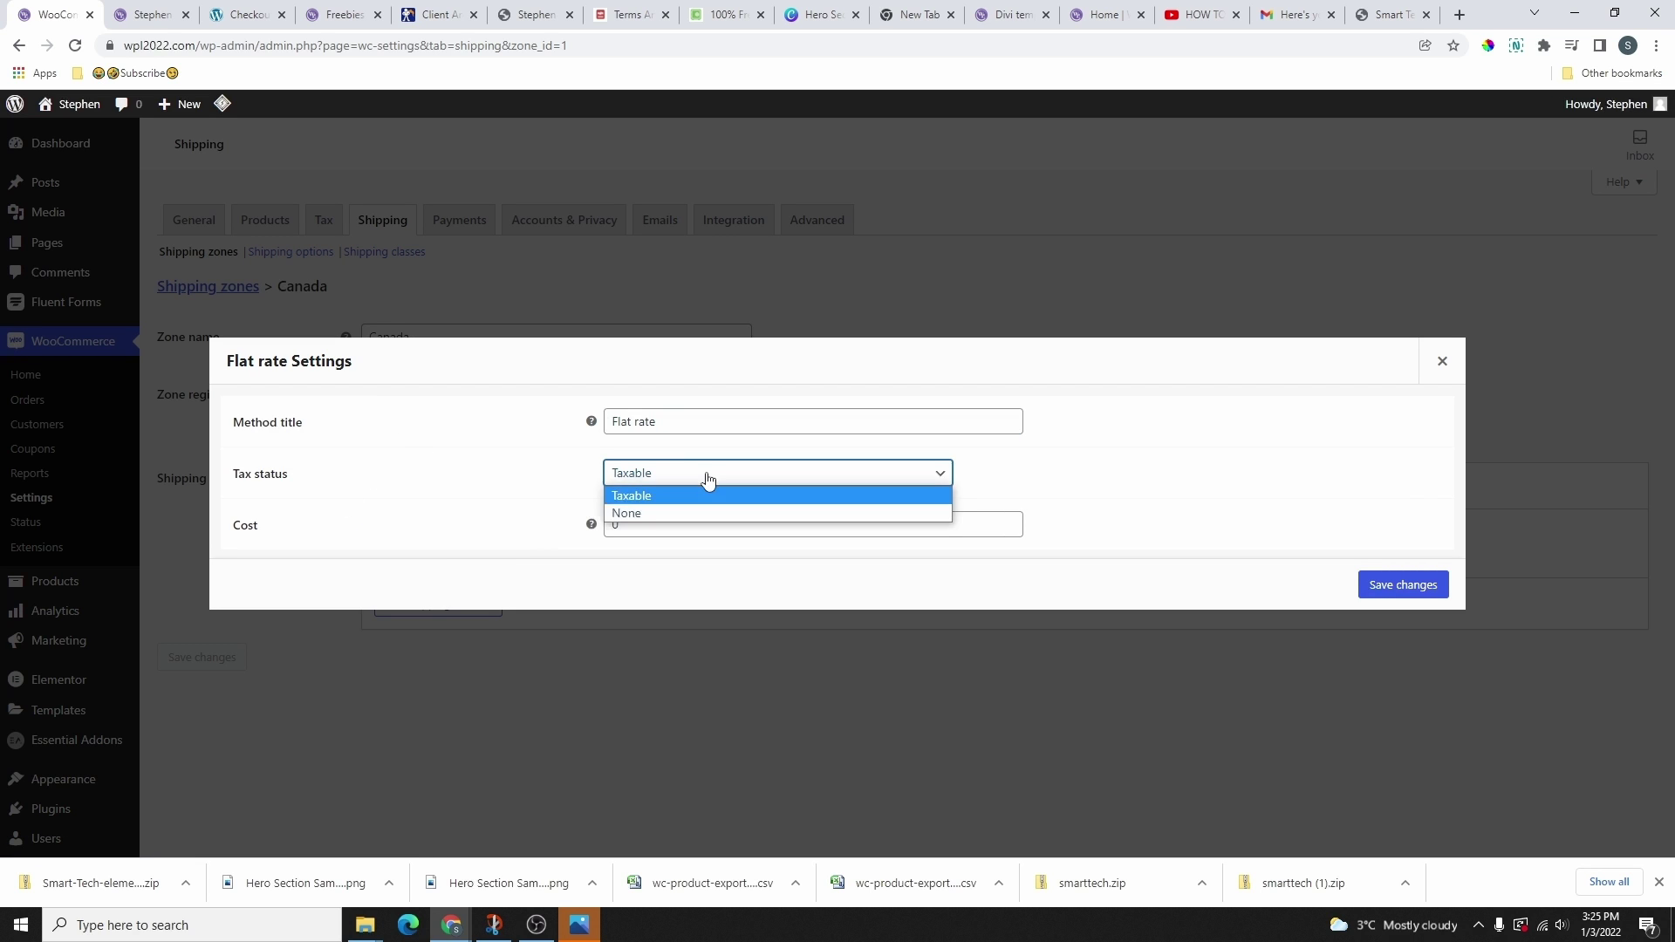
{"action": "left_click", "coordinate": [672, 512]}
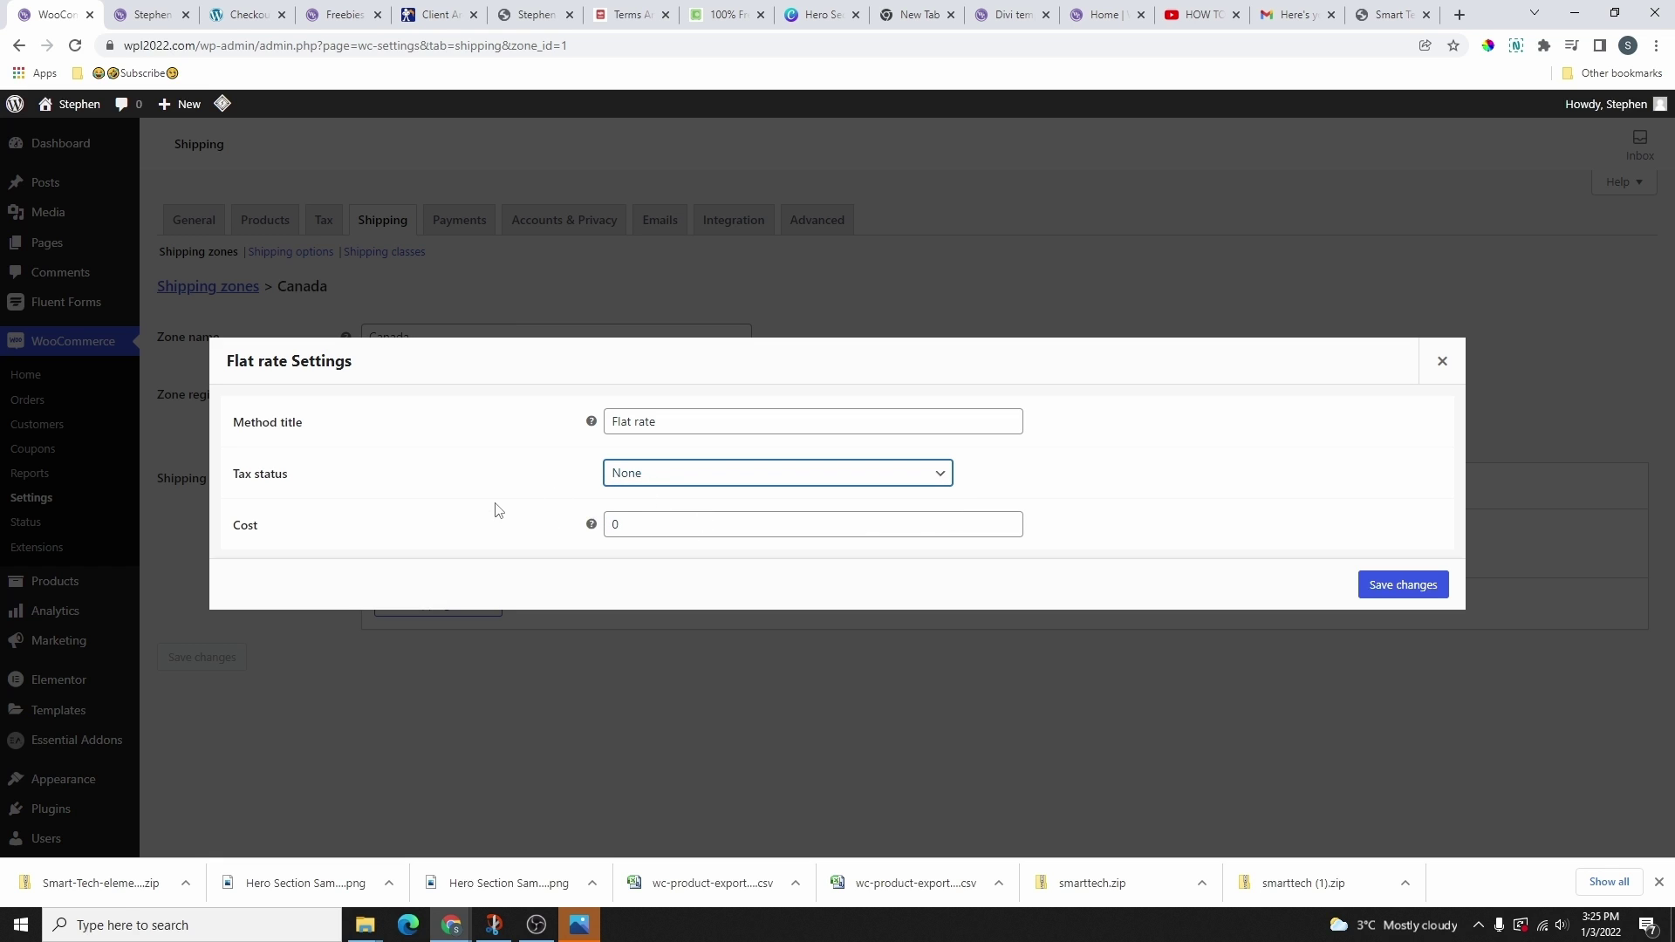
{"action": "left_click_drag", "start_coordinate": [623, 526], "coordinate": [604, 525]}
{"action": "key", "text": "BackSpace"}
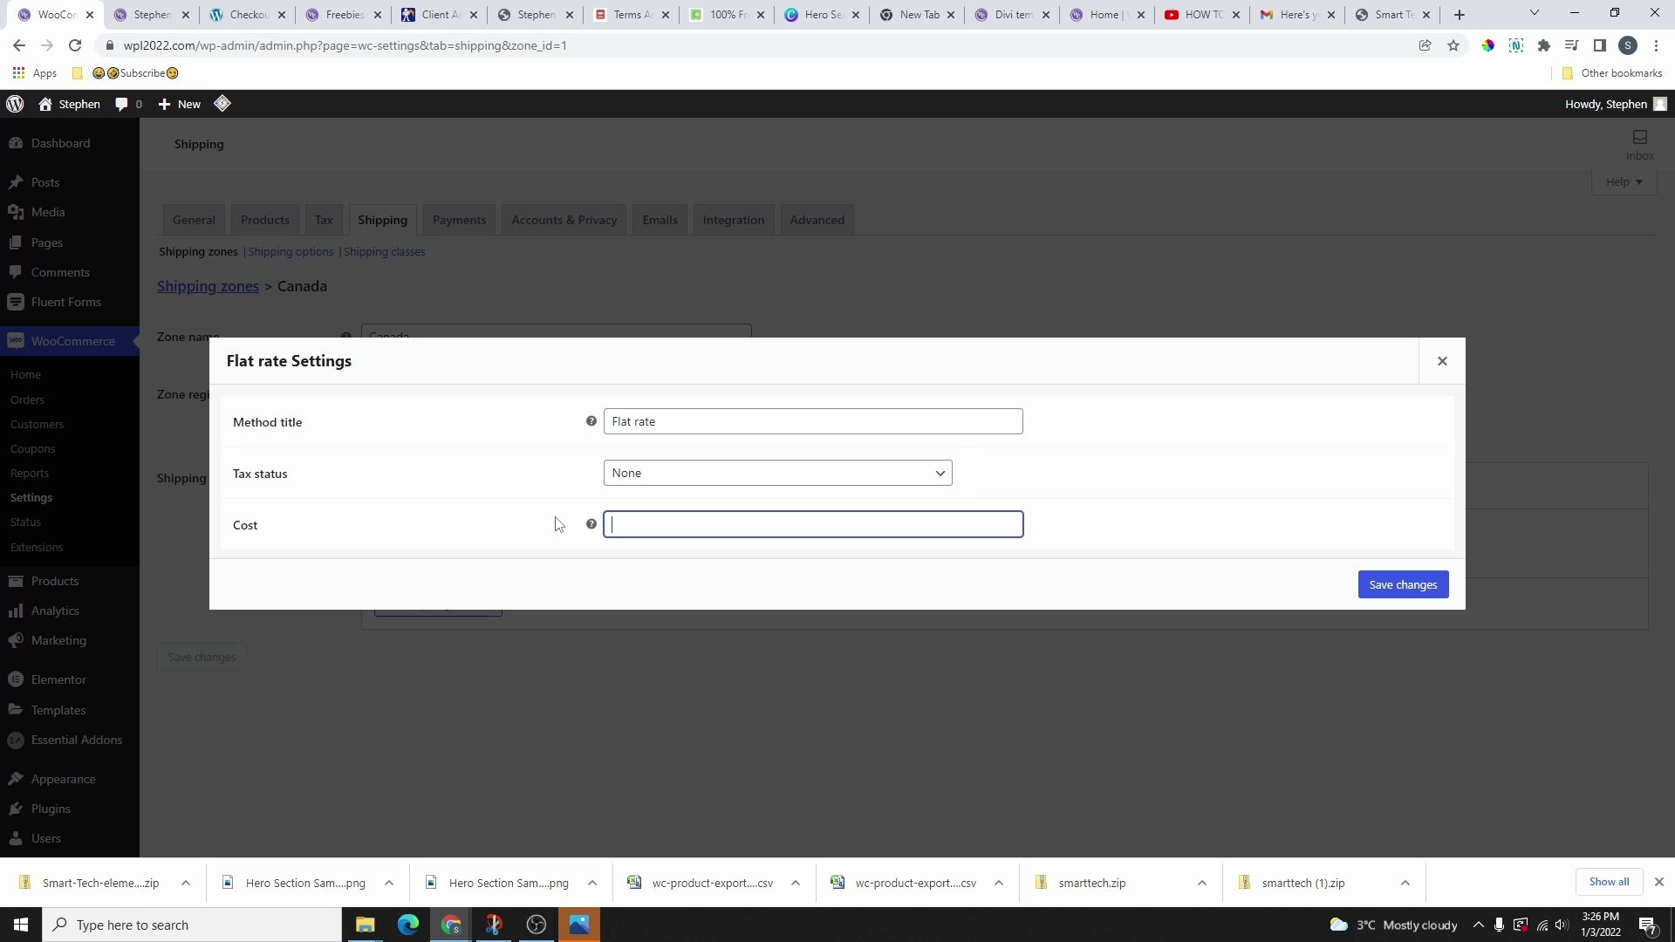
{"action": "type", "text": "20"}
{"action": "left_click", "coordinate": [1396, 589]}
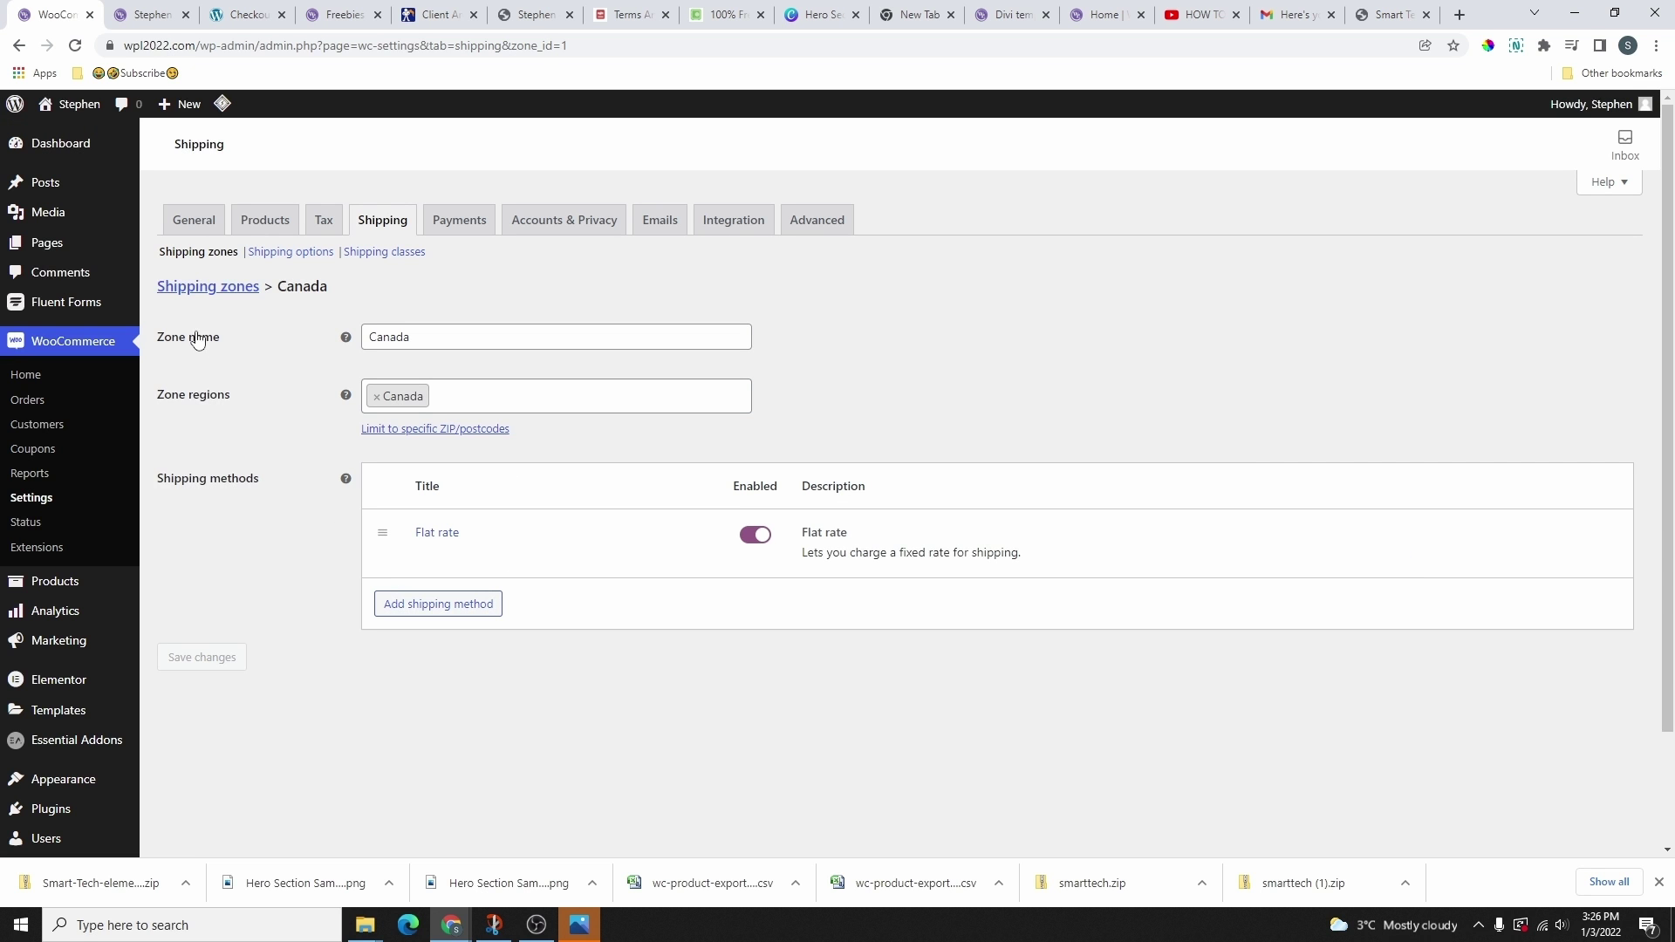
- Return to the shipping zones and create a zone named USA with United States (US) as its region
{"action": "left_click", "coordinate": [204, 291]}
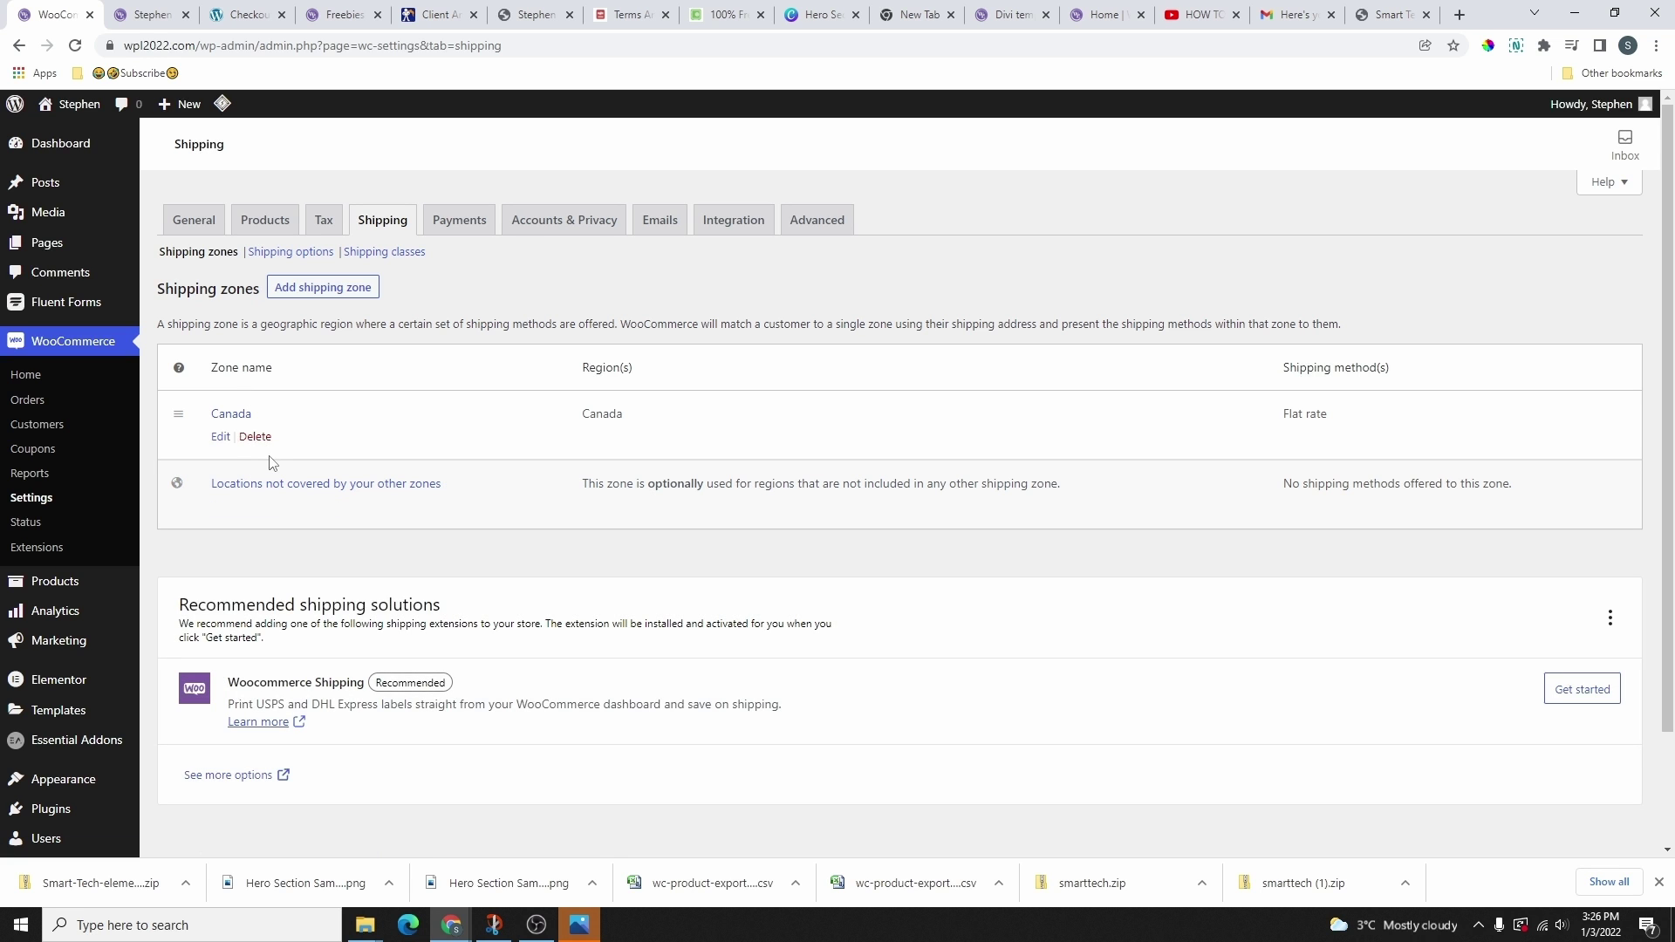
{"action": "left_click", "coordinate": [329, 289]}
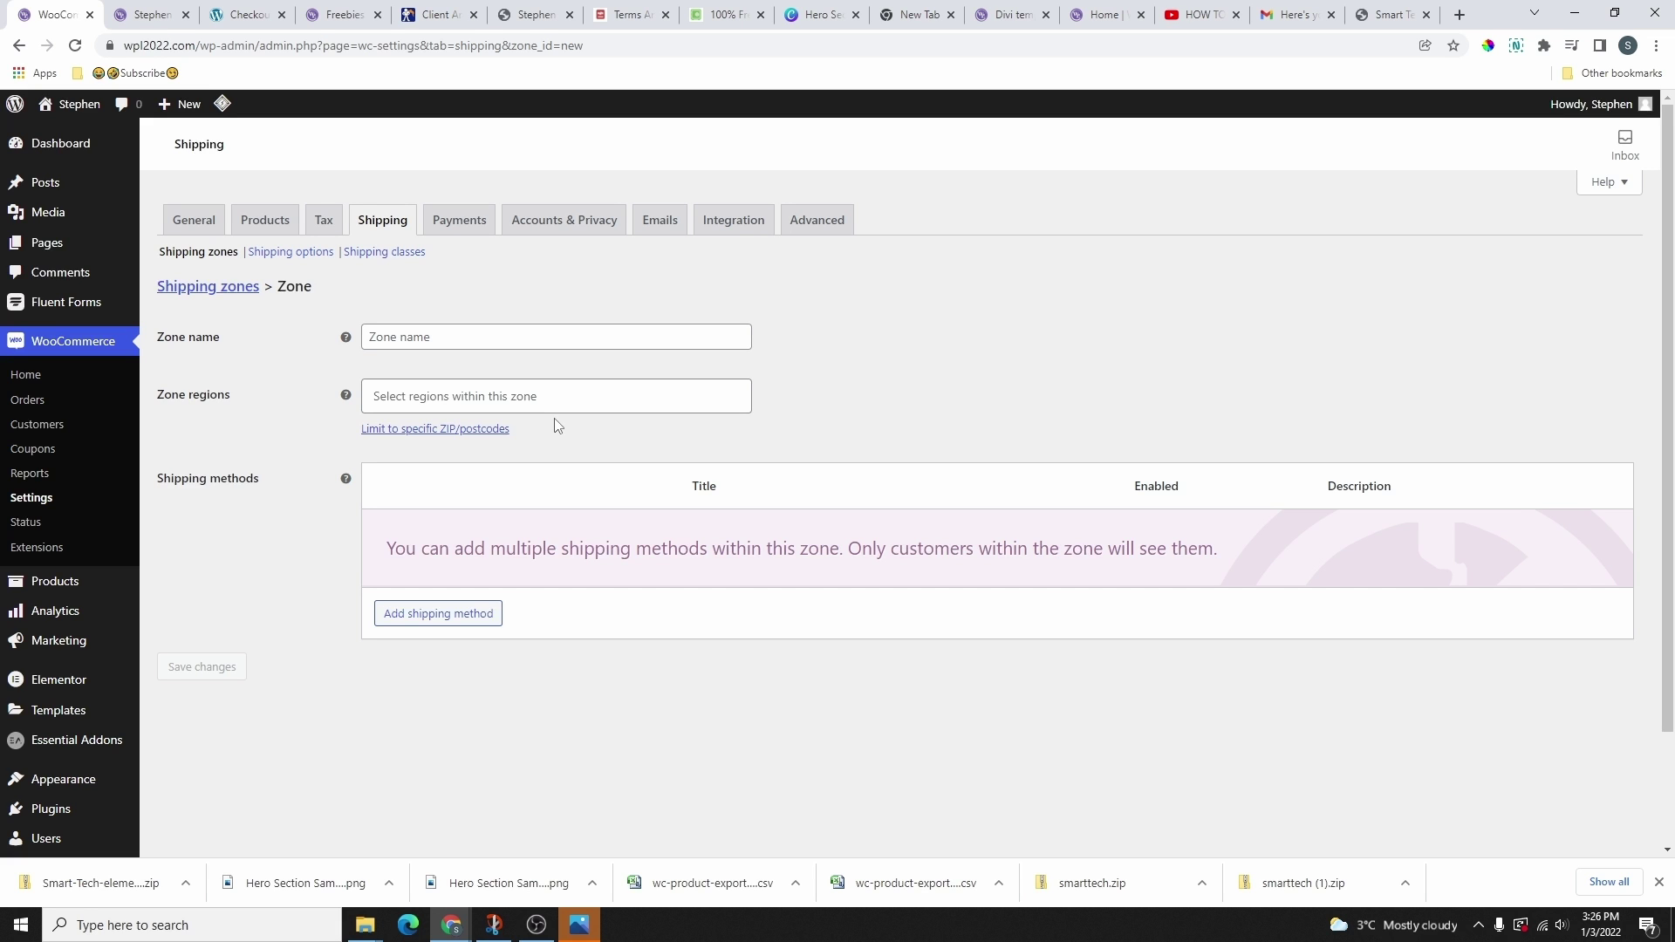
{"action": "left_click", "coordinate": [480, 343]}
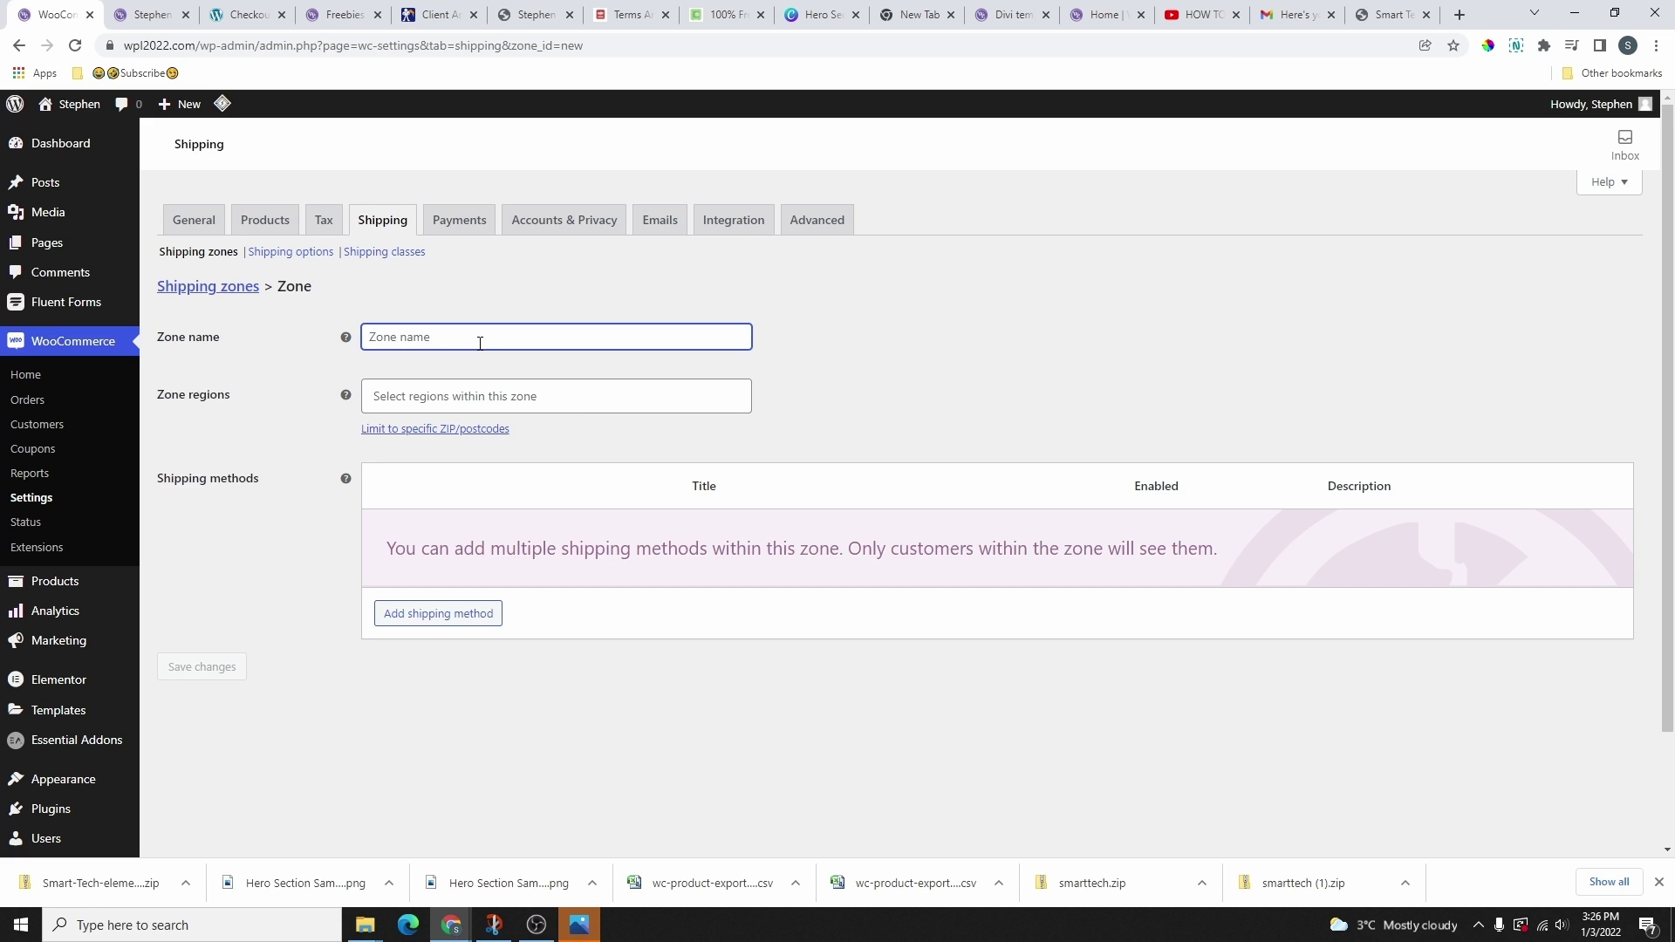
{"action": "type", "text": "USA"}
{"action": "left_click", "coordinate": [483, 397]}
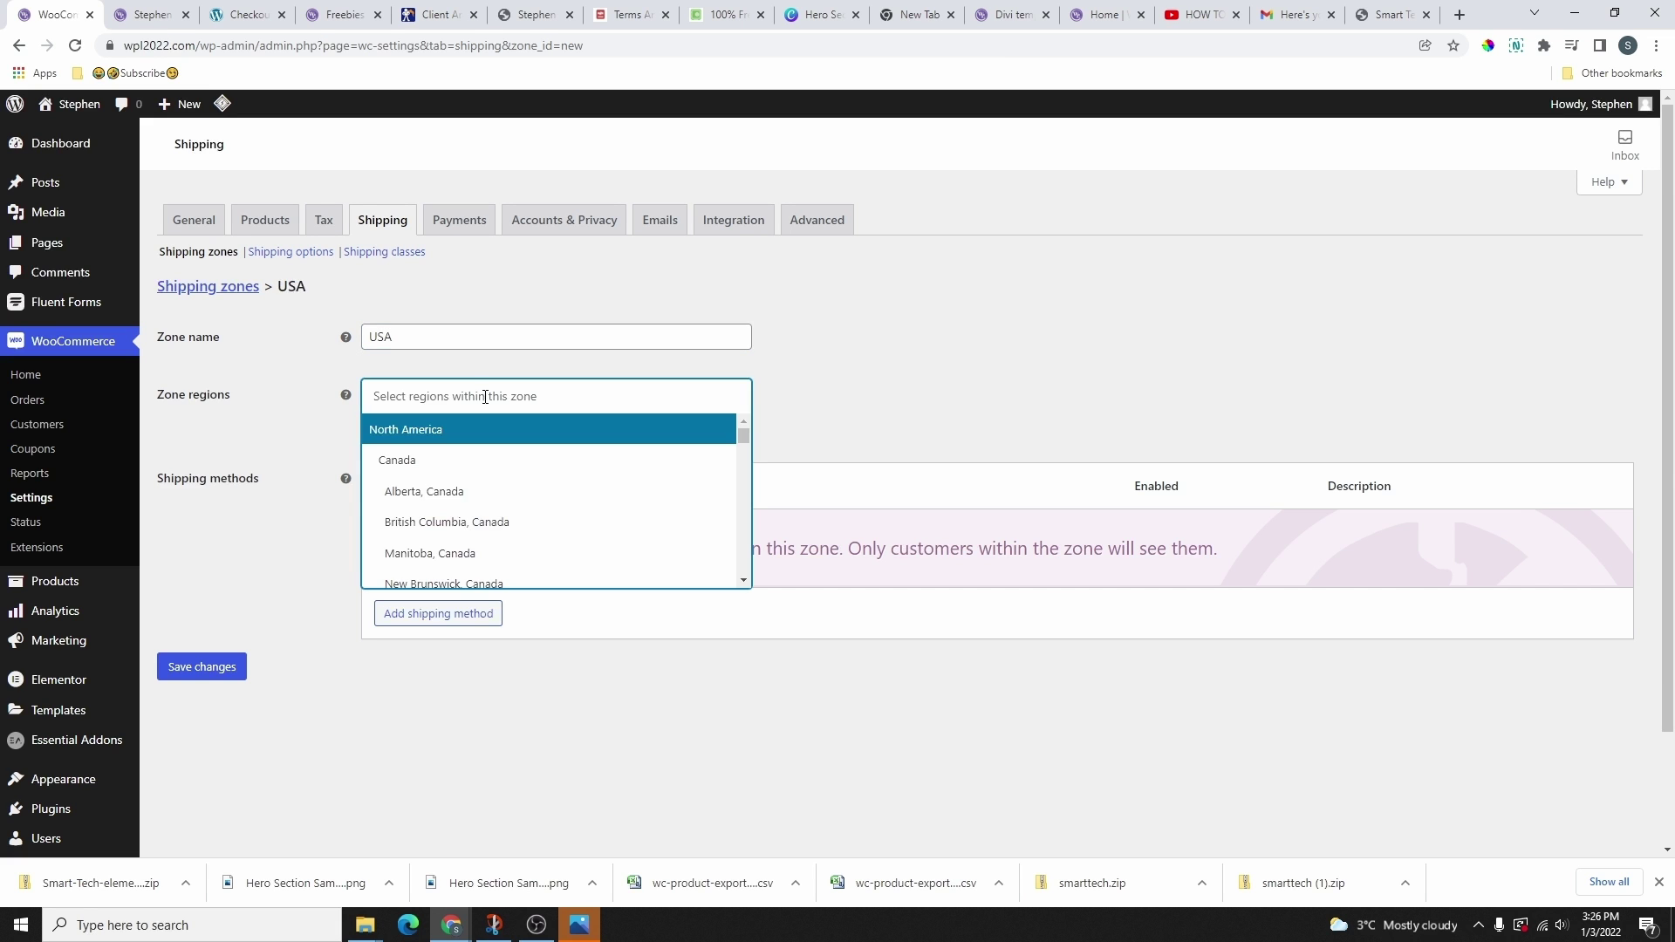
{"action": "scroll", "coordinate": [511, 524], "scroll_direction": "down", "scroll_amount": 3}
{"action": "scroll", "coordinate": [489, 524], "scroll_direction": "down", "scroll_amount": 3}
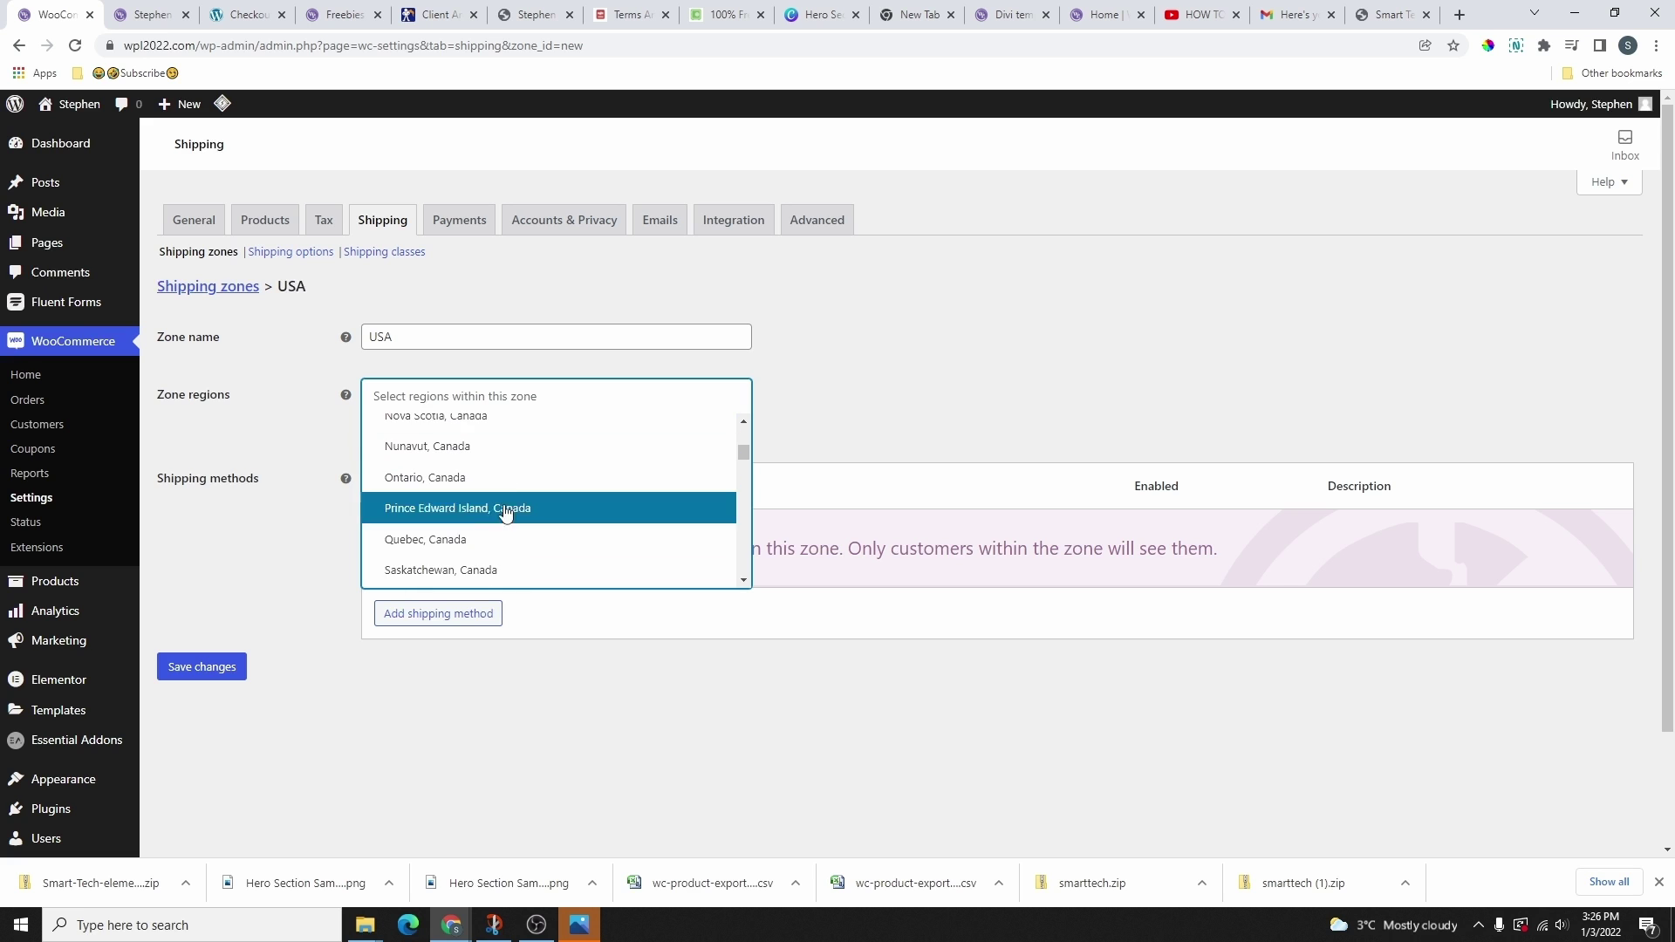
{"action": "left_click", "coordinate": [476, 545]}
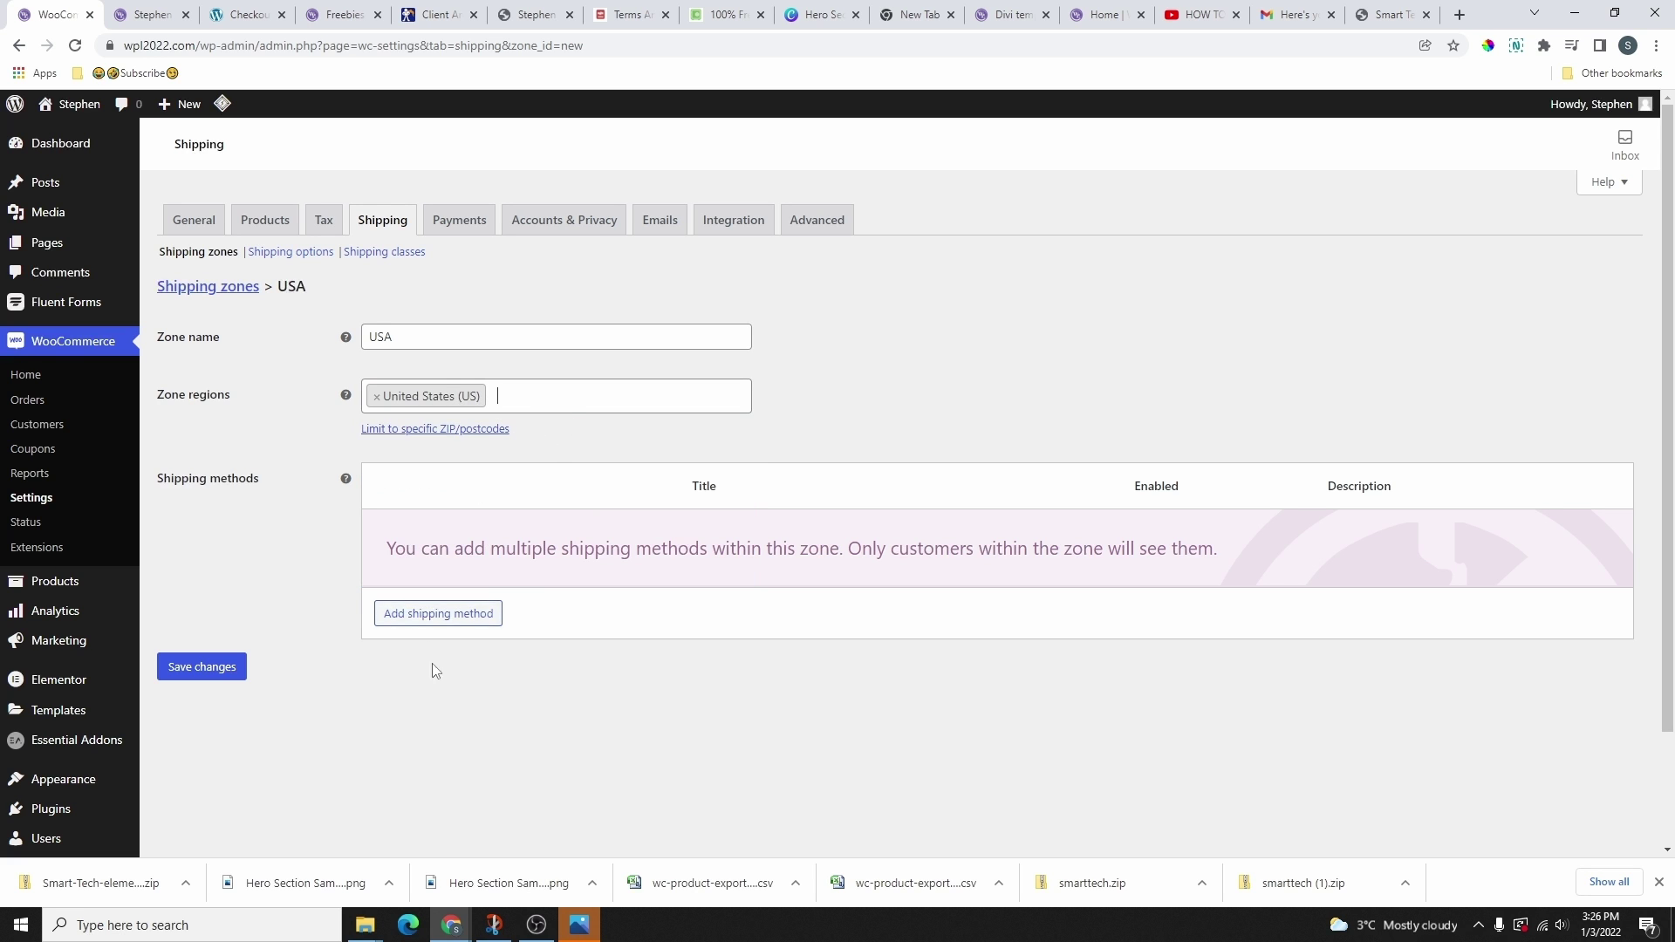
- Add a flat rate shipping method to the USA zone and save it with tax status None and a cost of 3
{"action": "left_click", "coordinate": [449, 616]}
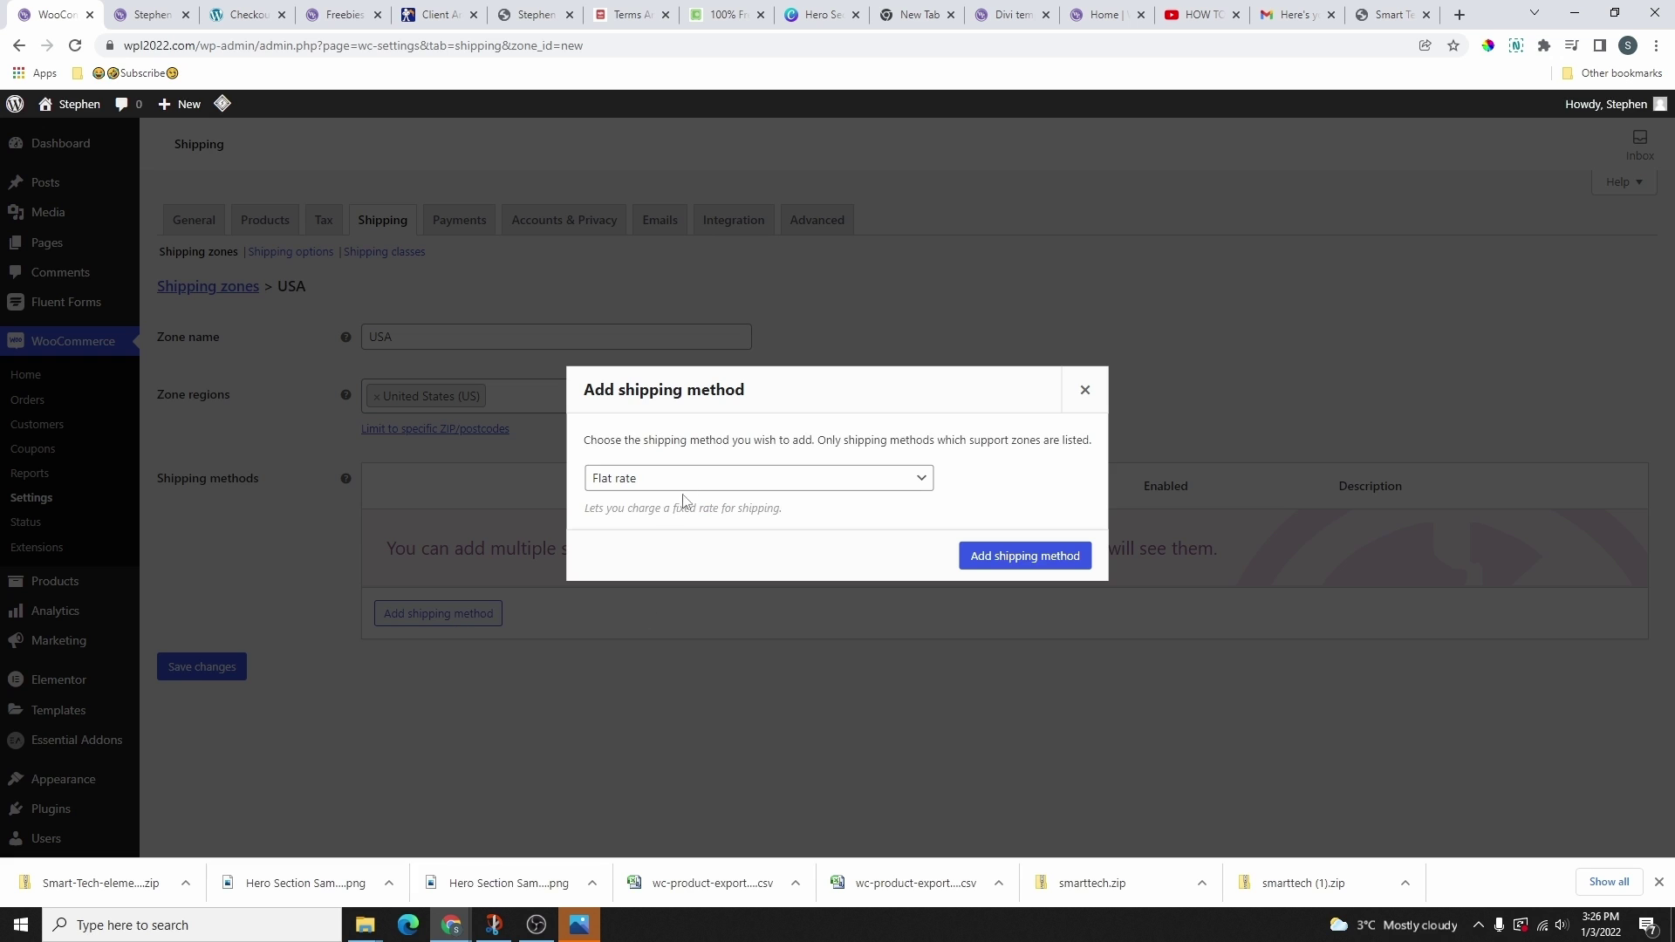
{"action": "left_click", "coordinate": [1038, 567]}
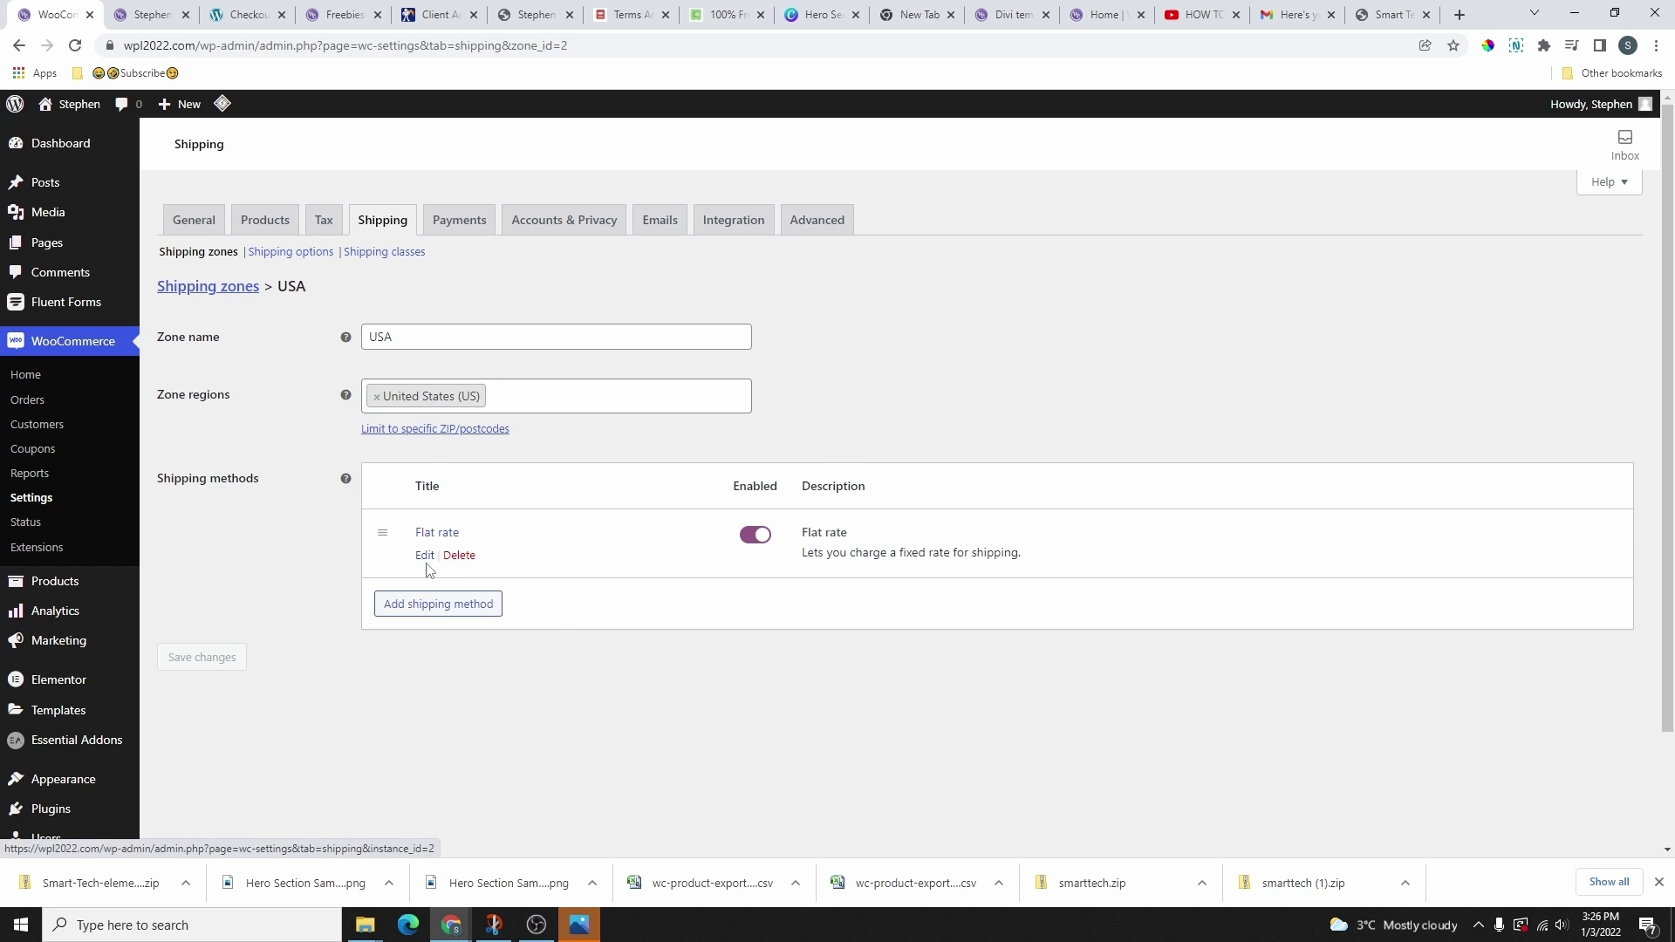
{"action": "left_click", "coordinate": [424, 559]}
{"action": "left_click", "coordinate": [677, 494]}
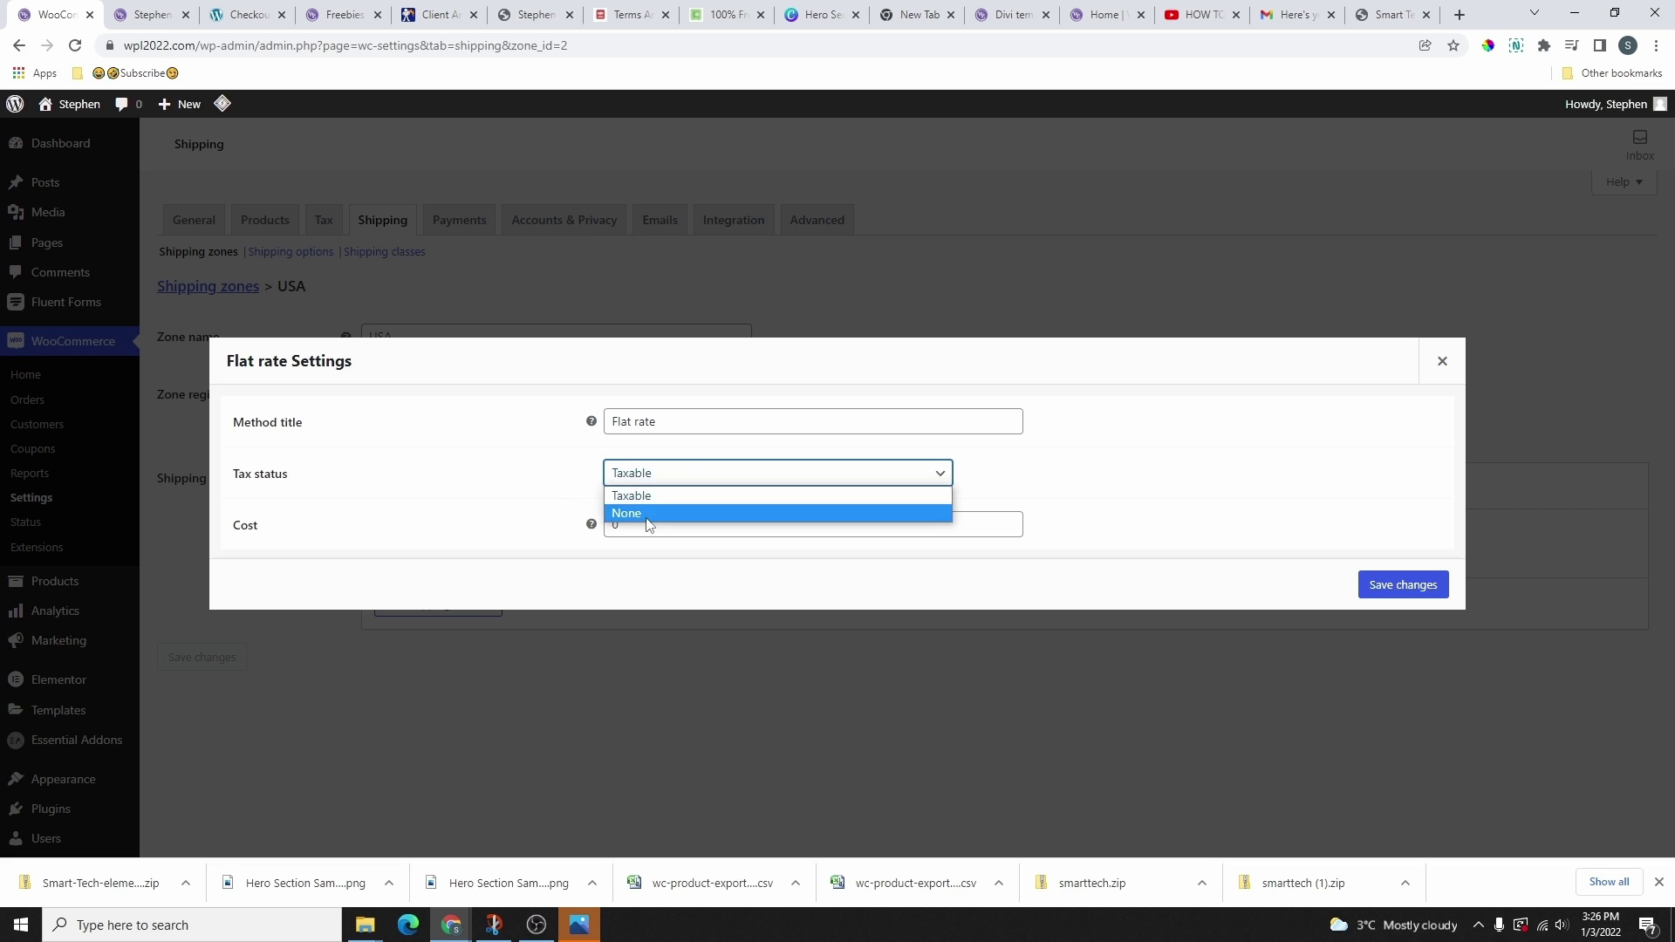
{"action": "left_click", "coordinate": [647, 514]}
{"action": "double_click", "coordinate": [610, 525]}
{"action": "mouse_move", "coordinate": [592, 532]}
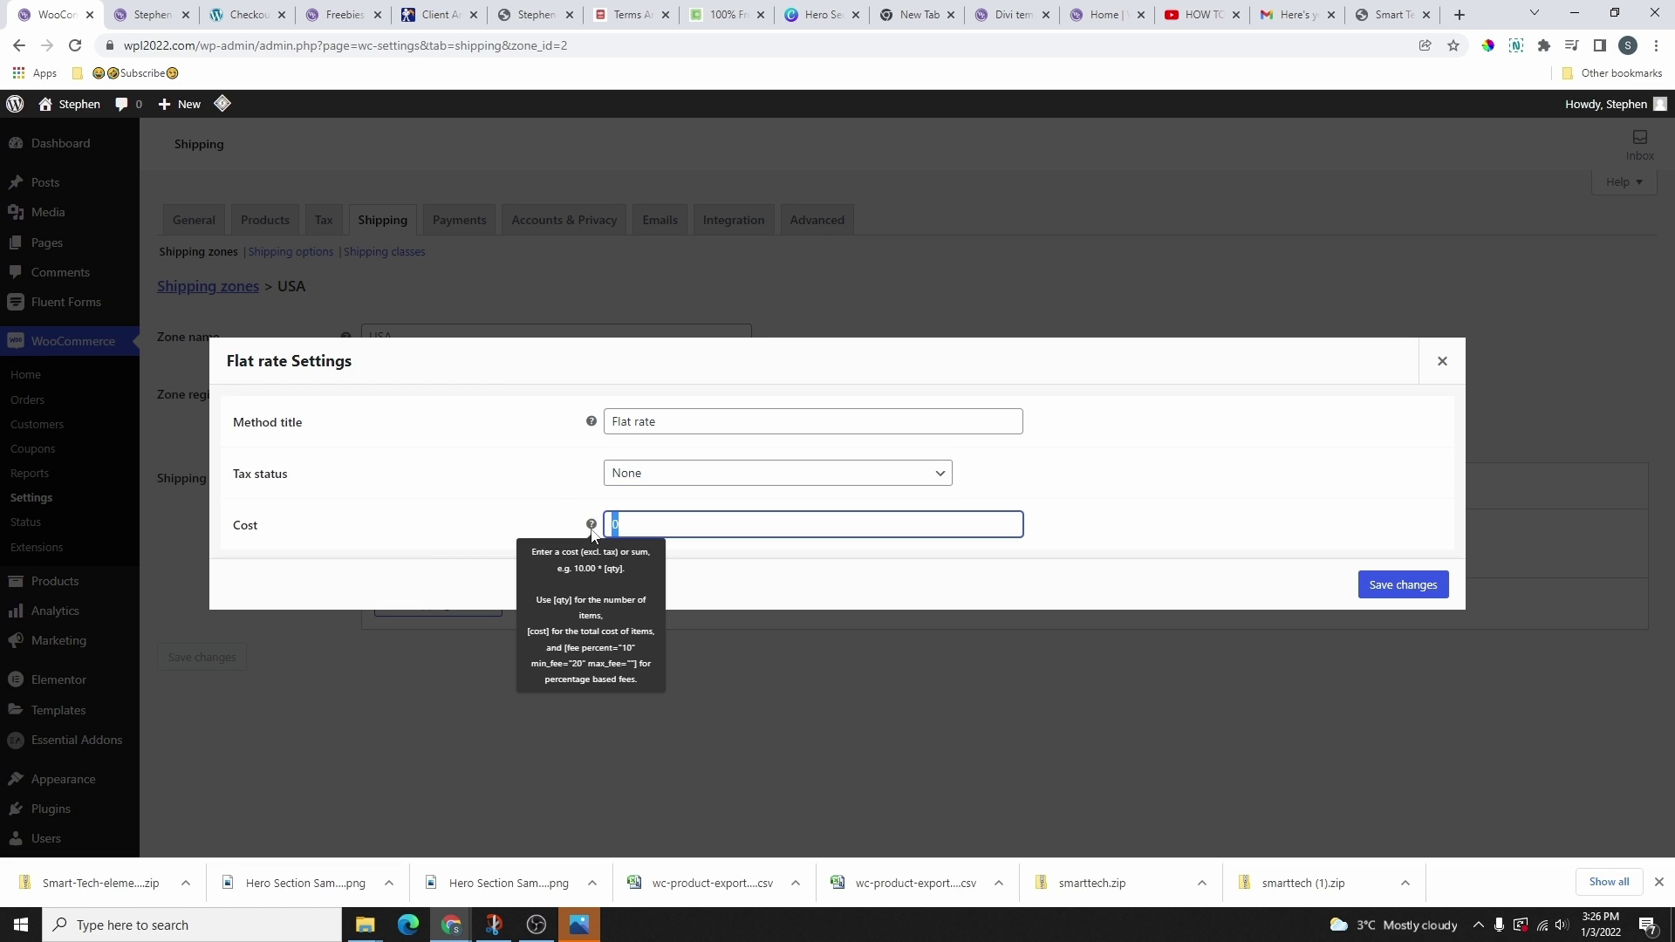
{"action": "type", "text": "3"}
{"action": "left_click", "coordinate": [1411, 588]}
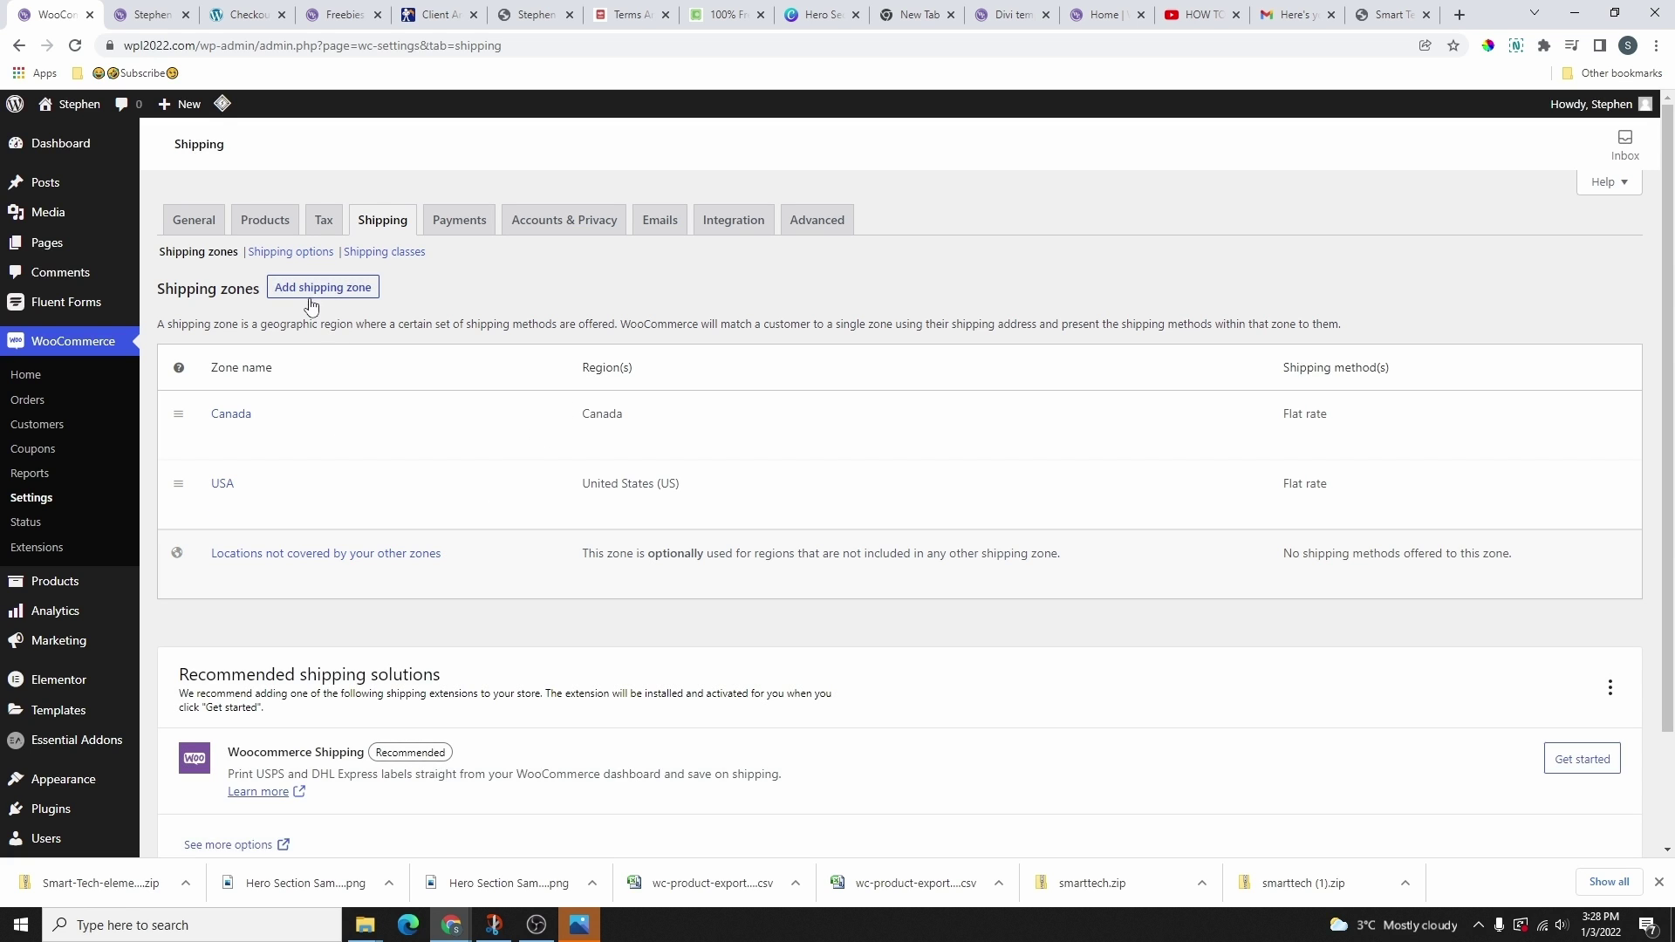
- Create a shipping zone named Canada BC with British Columbia, Canada as its zone region
{"action": "left_click", "coordinate": [316, 295]}
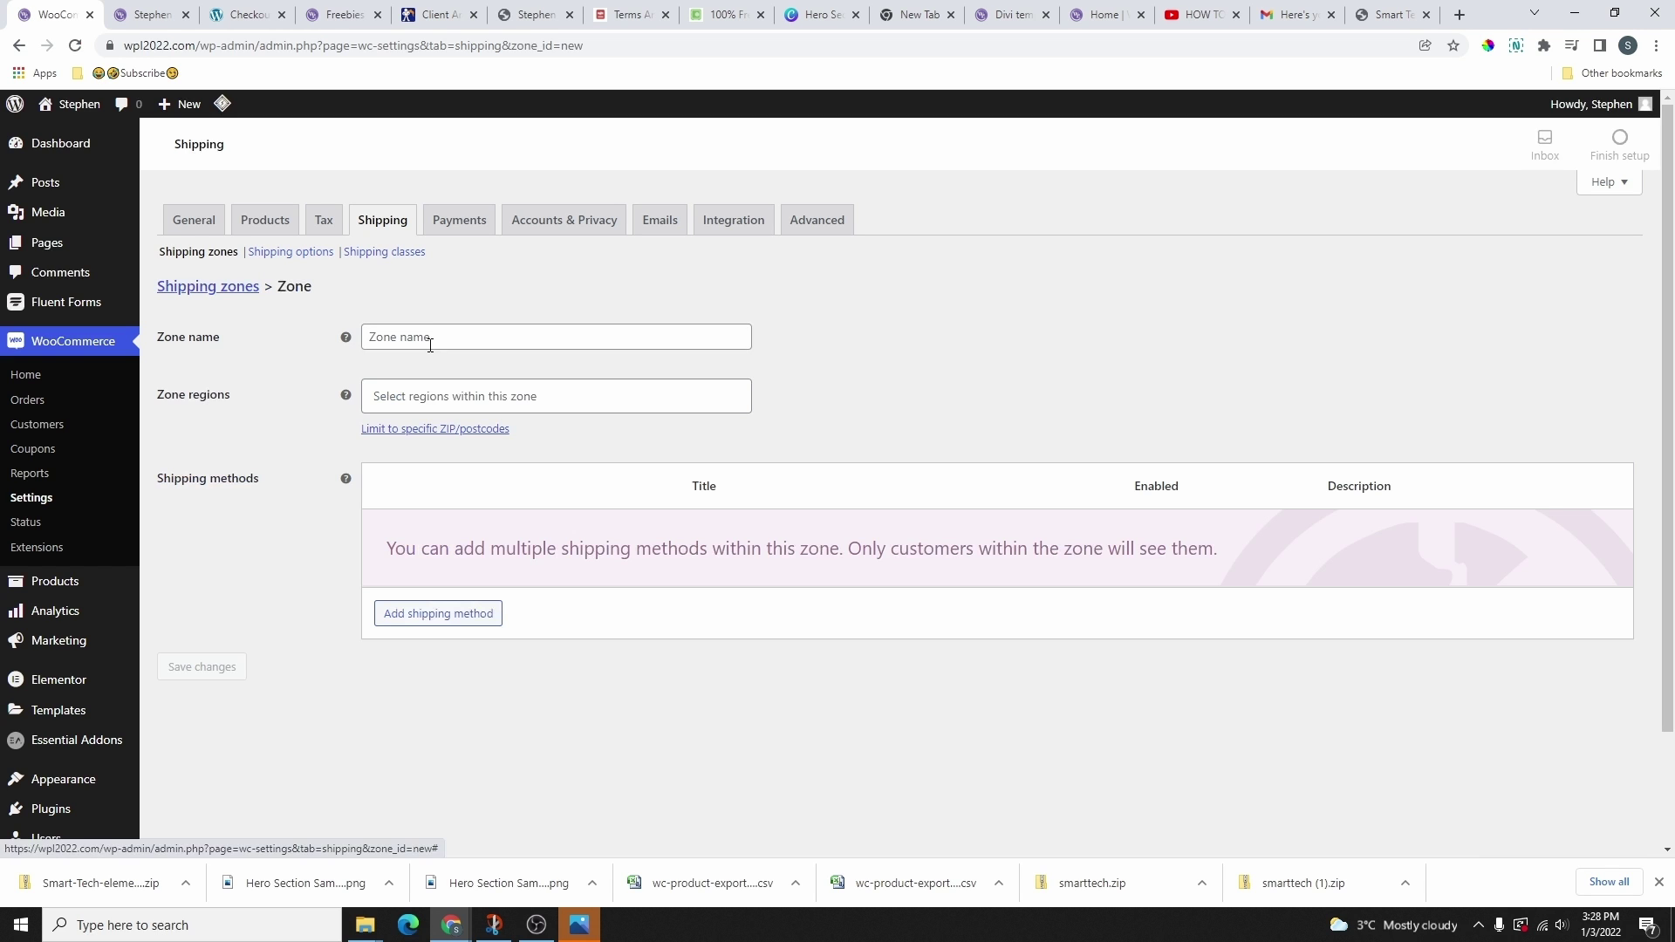
{"action": "left_click", "coordinate": [431, 338]}
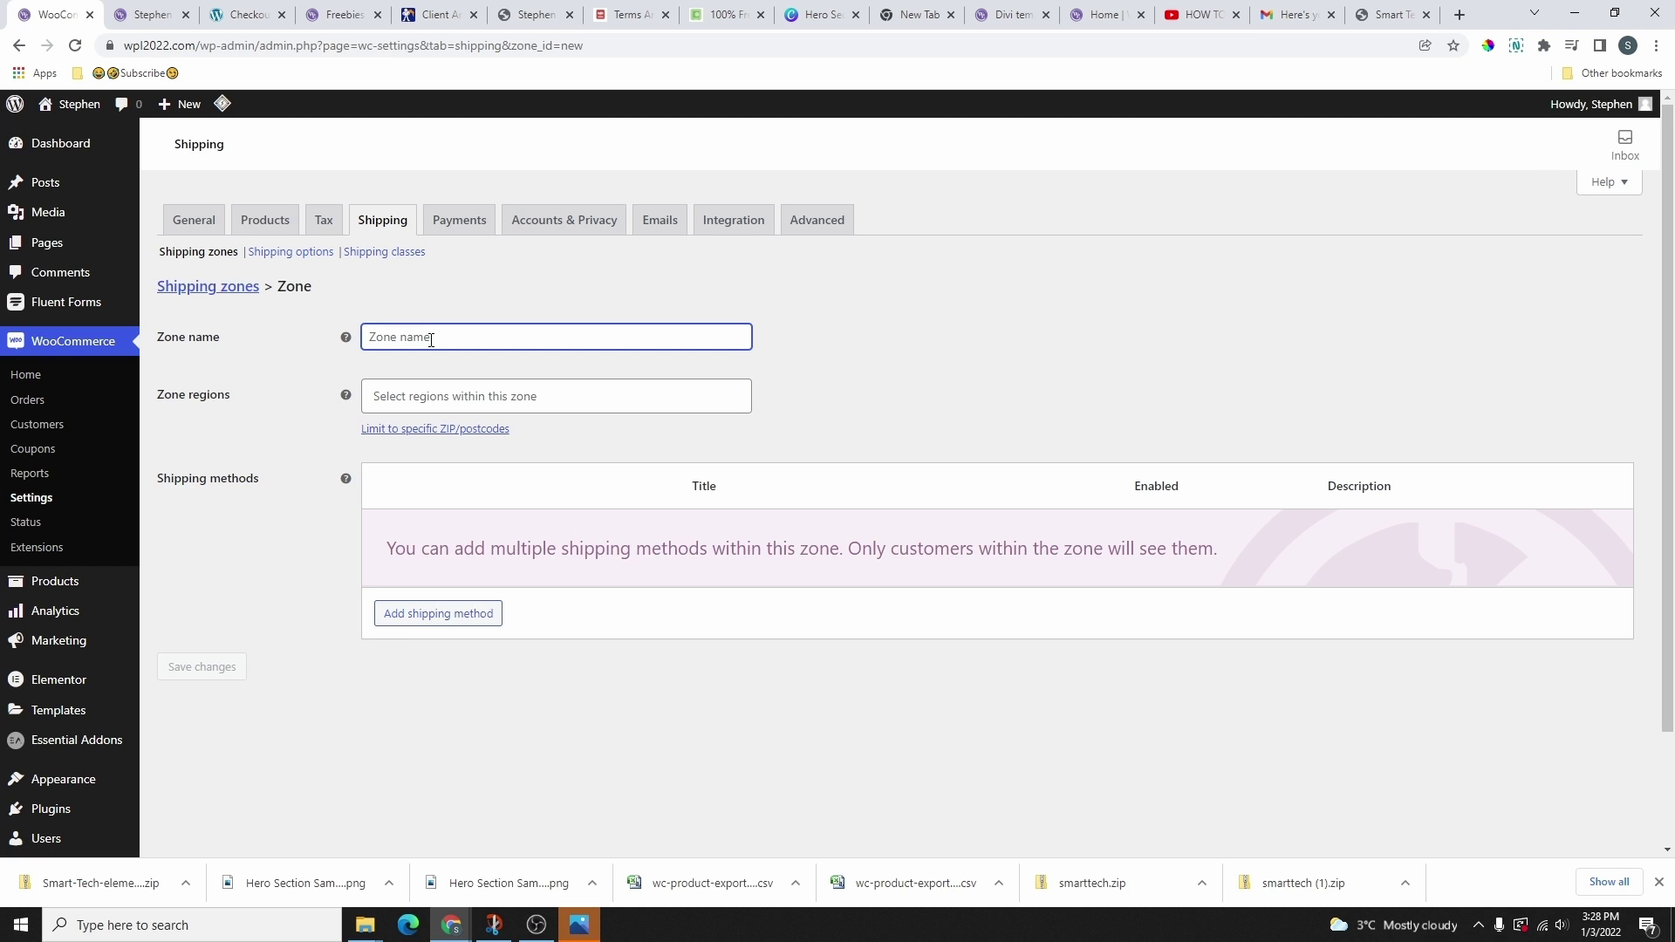
{"action": "type", "text": "Canada BC"}
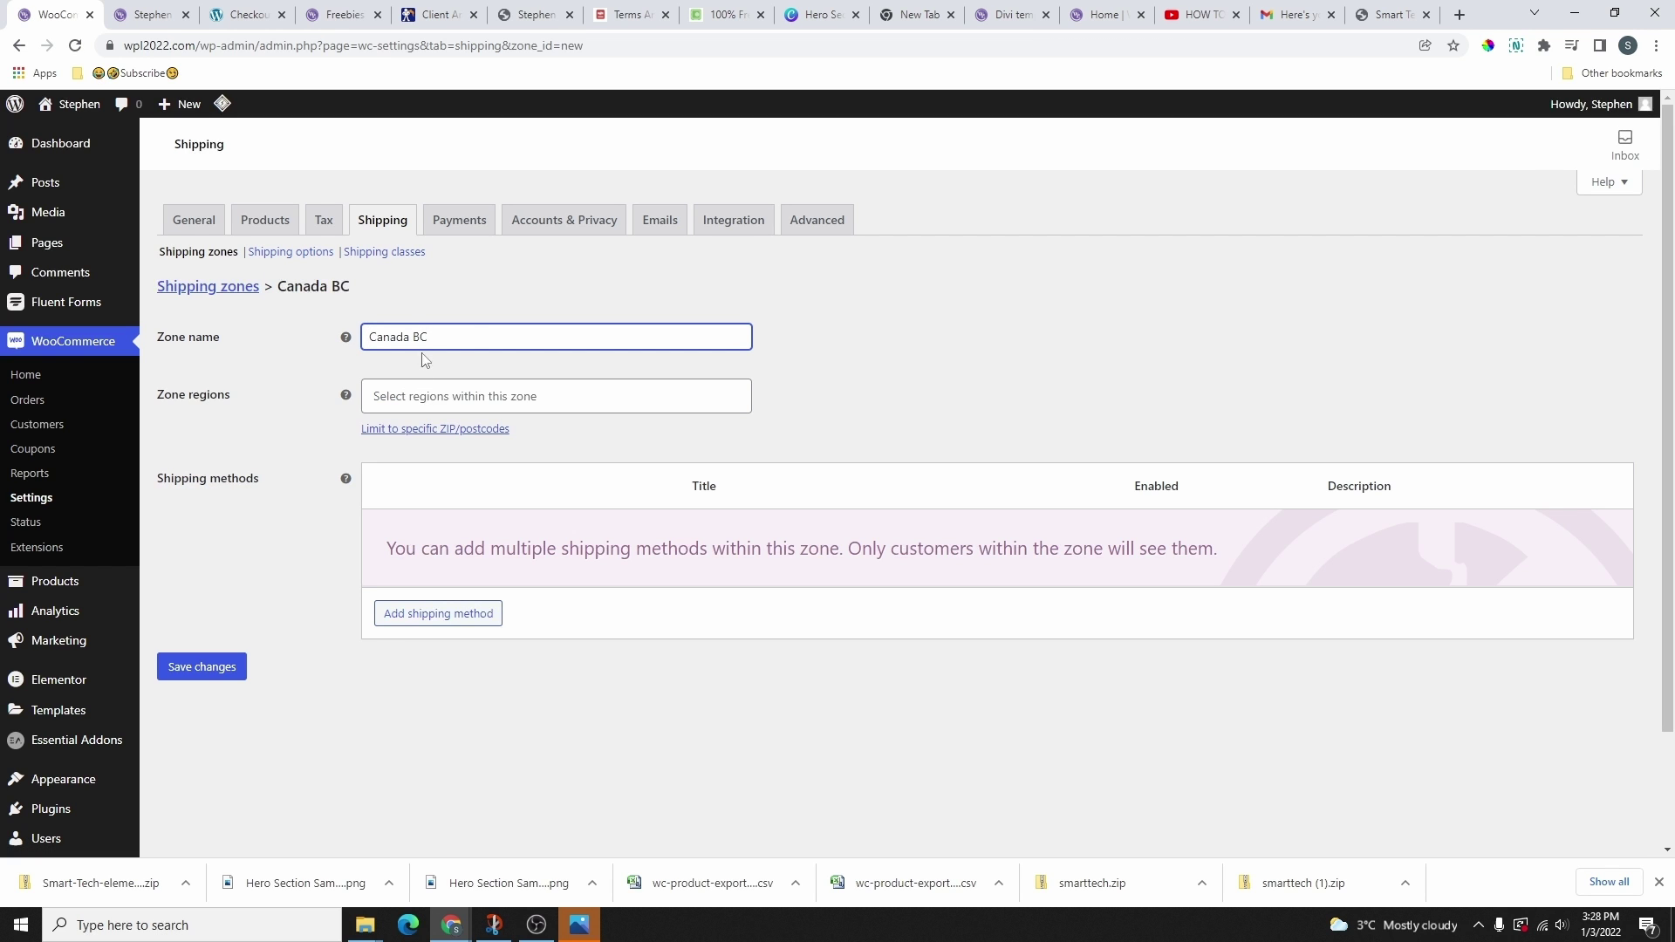
{"action": "left_click", "coordinate": [455, 397]}
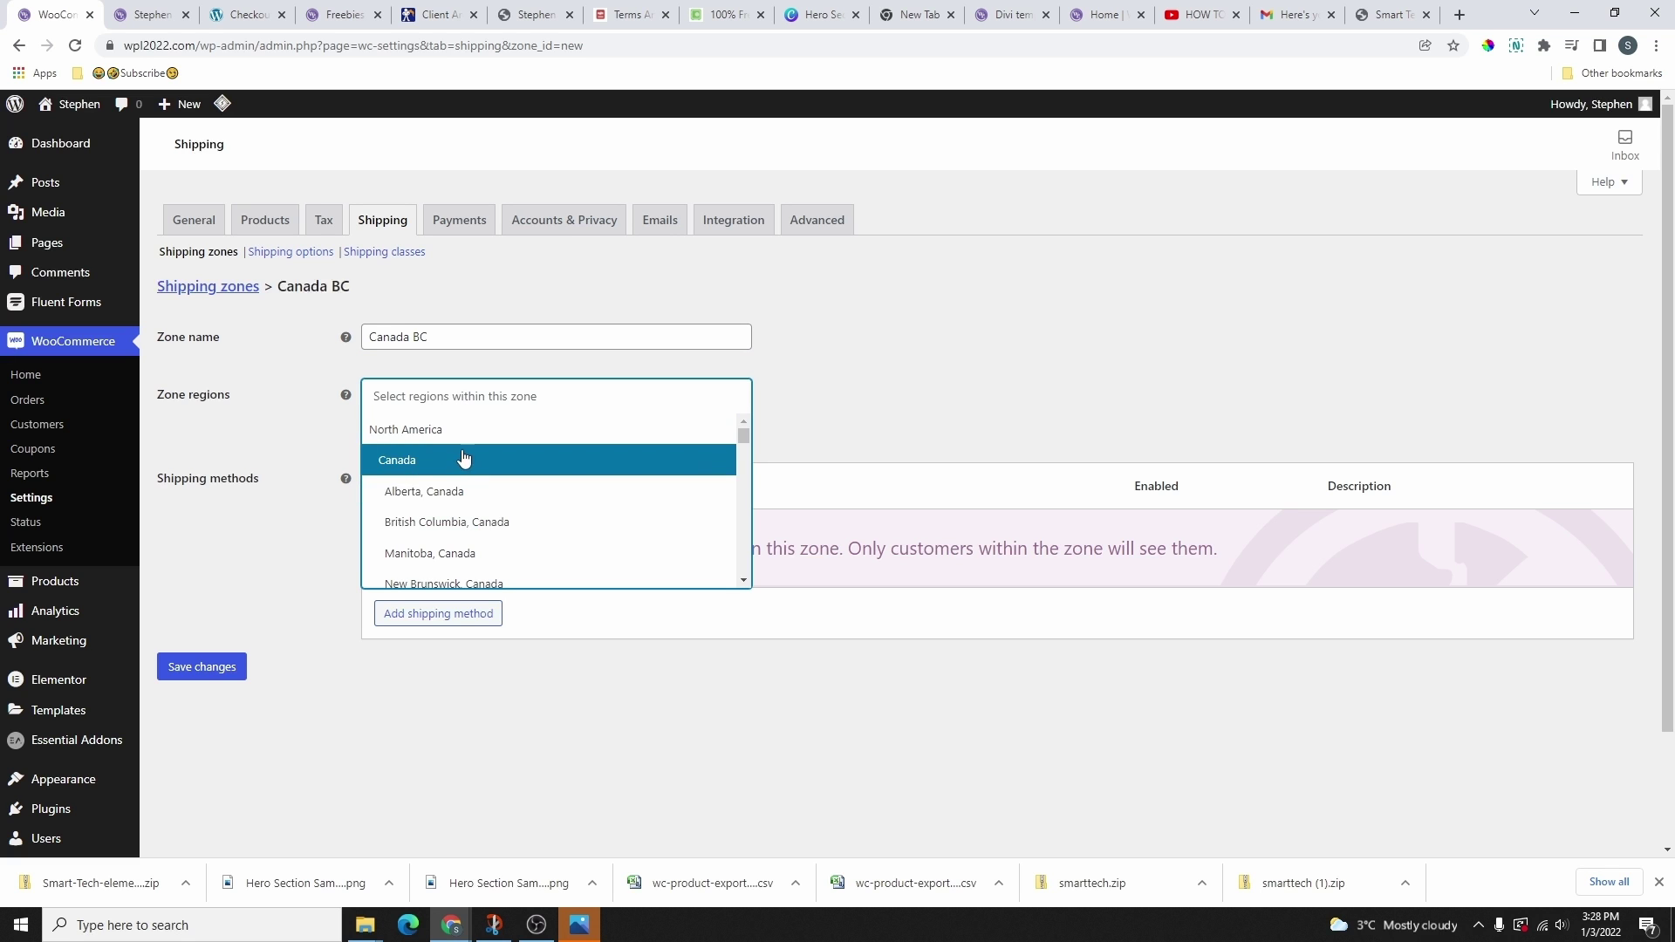
{"action": "left_click", "coordinate": [477, 523]}
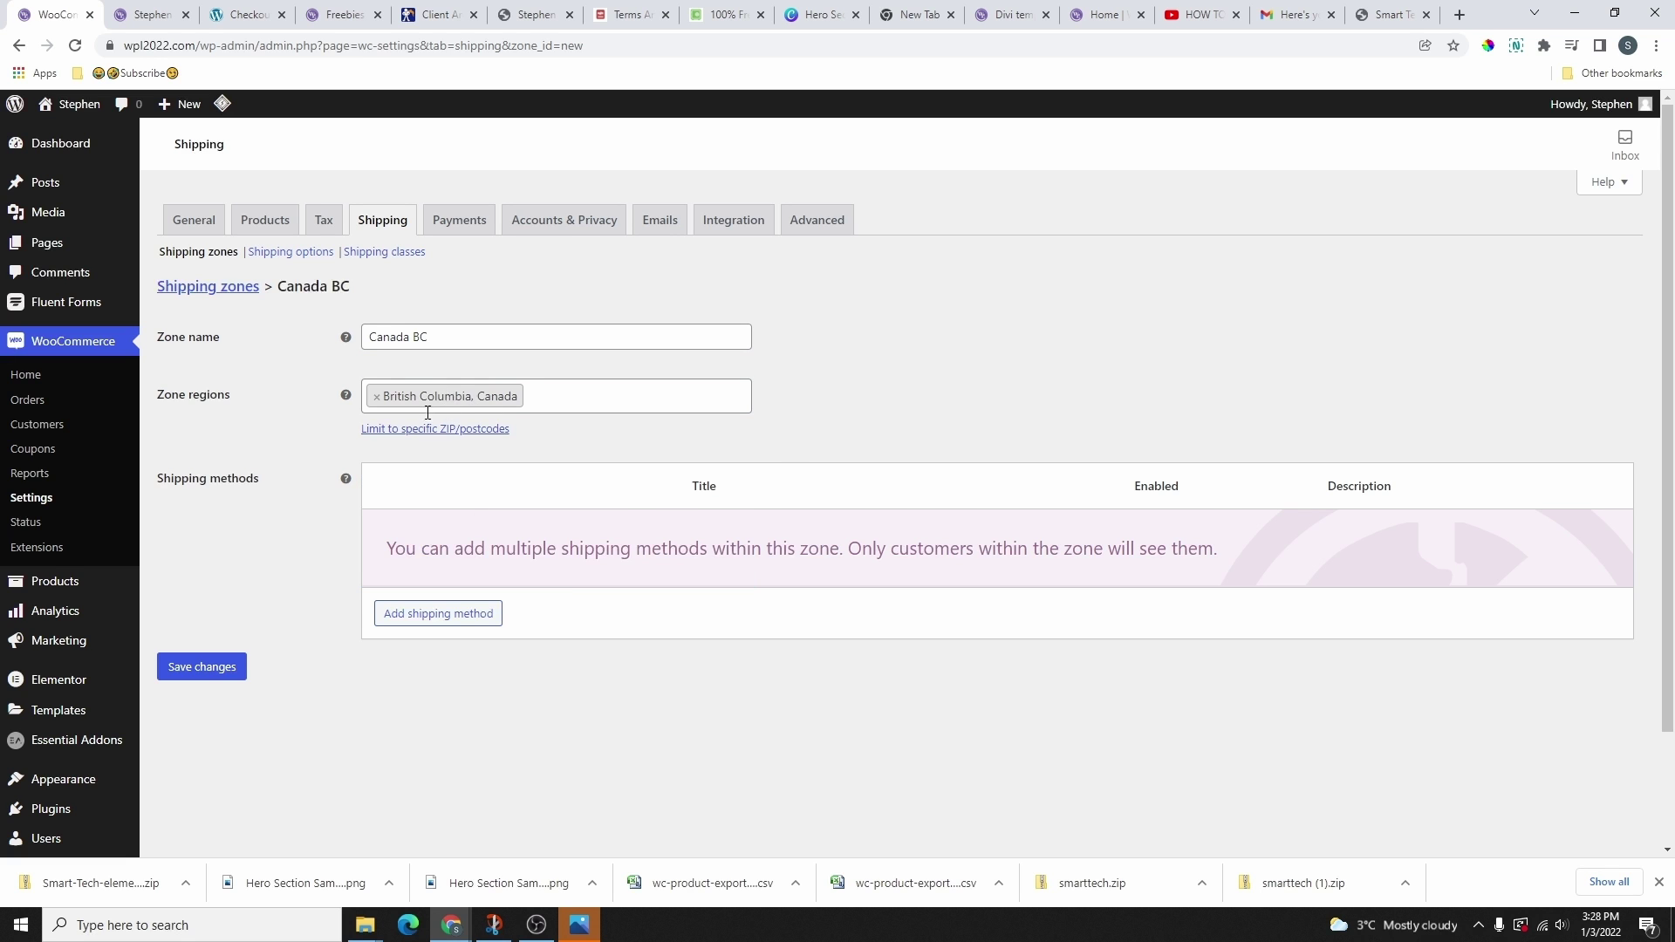
- Add a Free shipping method to the Canada BC zone
{"action": "left_click", "coordinate": [463, 614]}
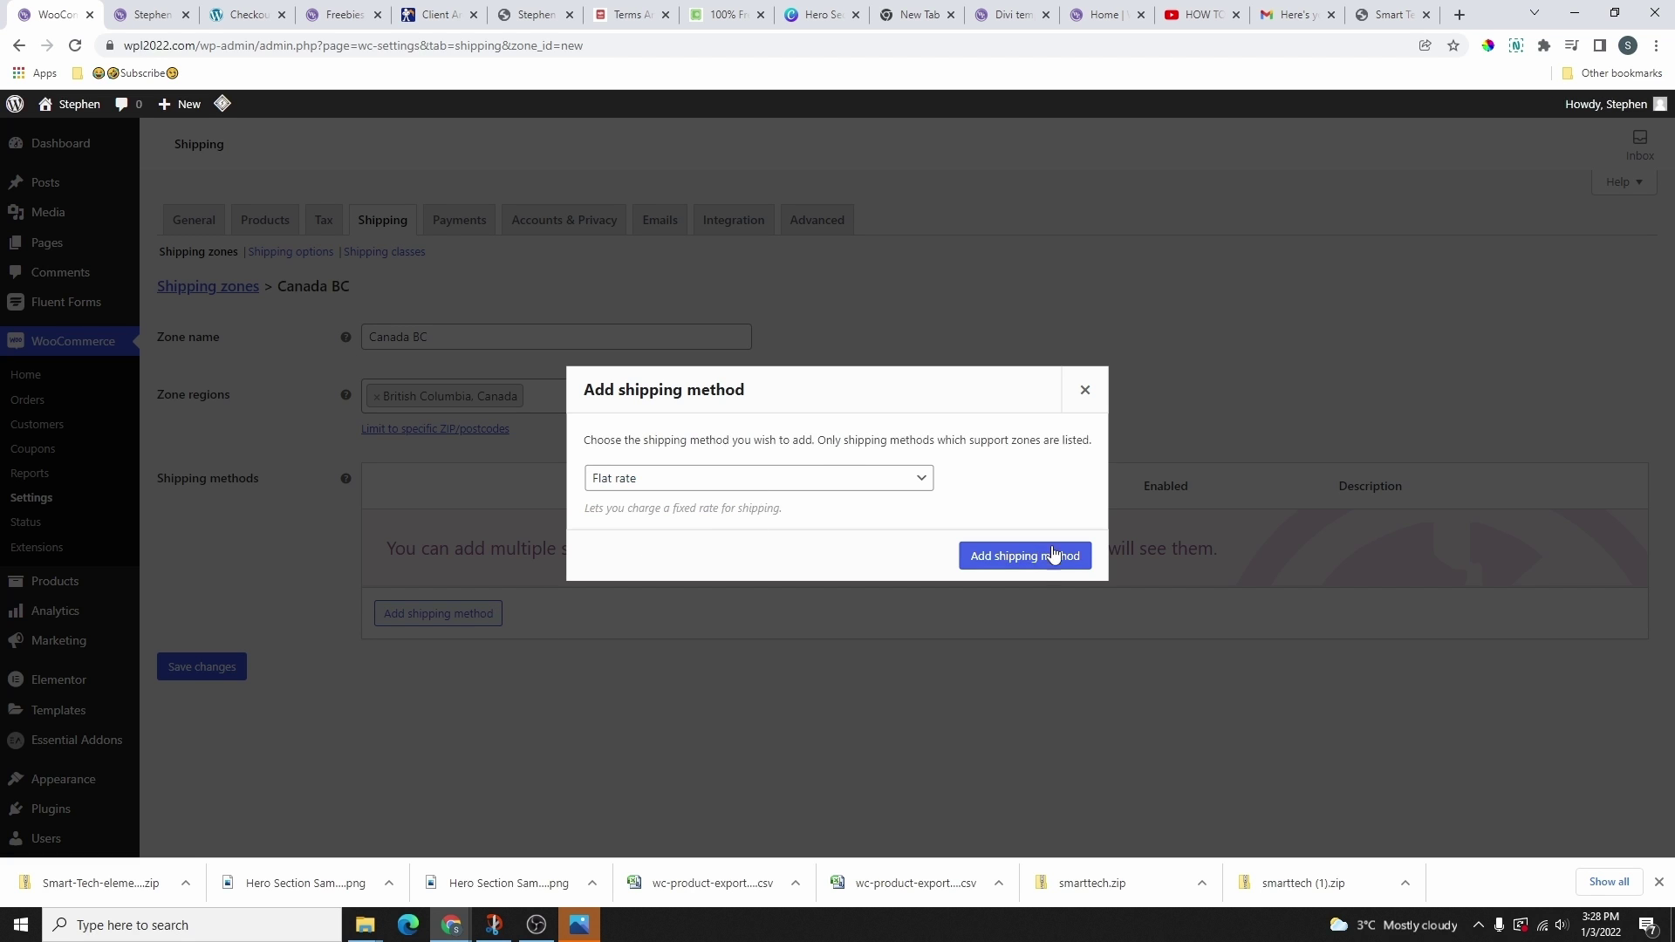
{"action": "left_click", "coordinate": [857, 486]}
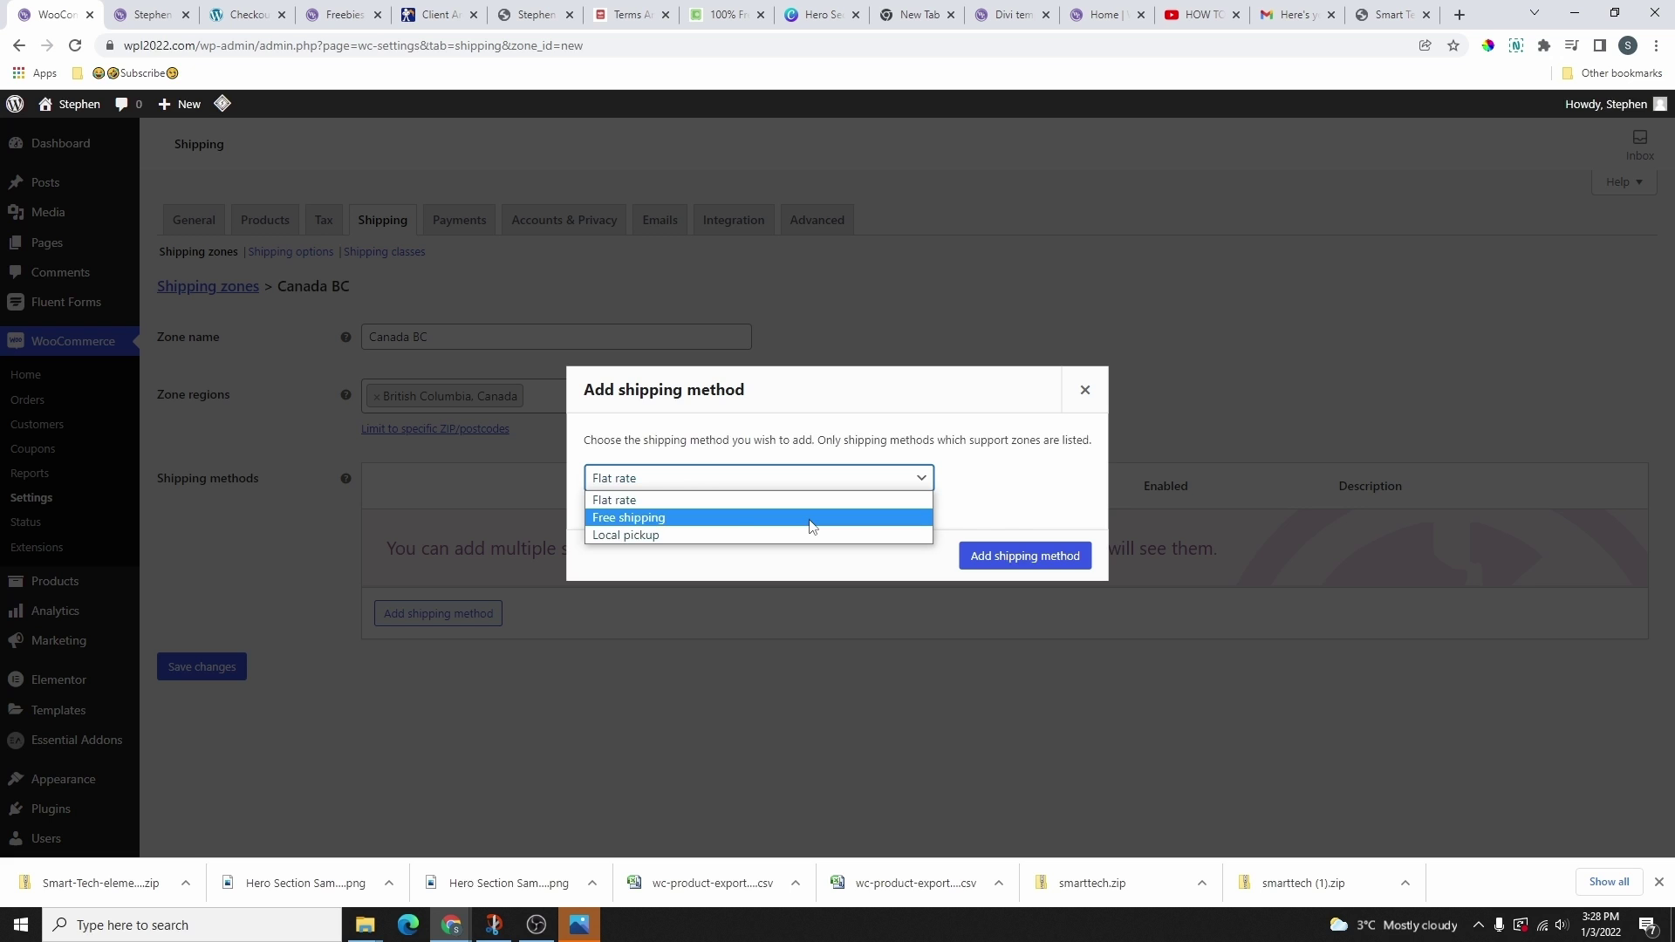
{"action": "left_click", "coordinate": [728, 518]}
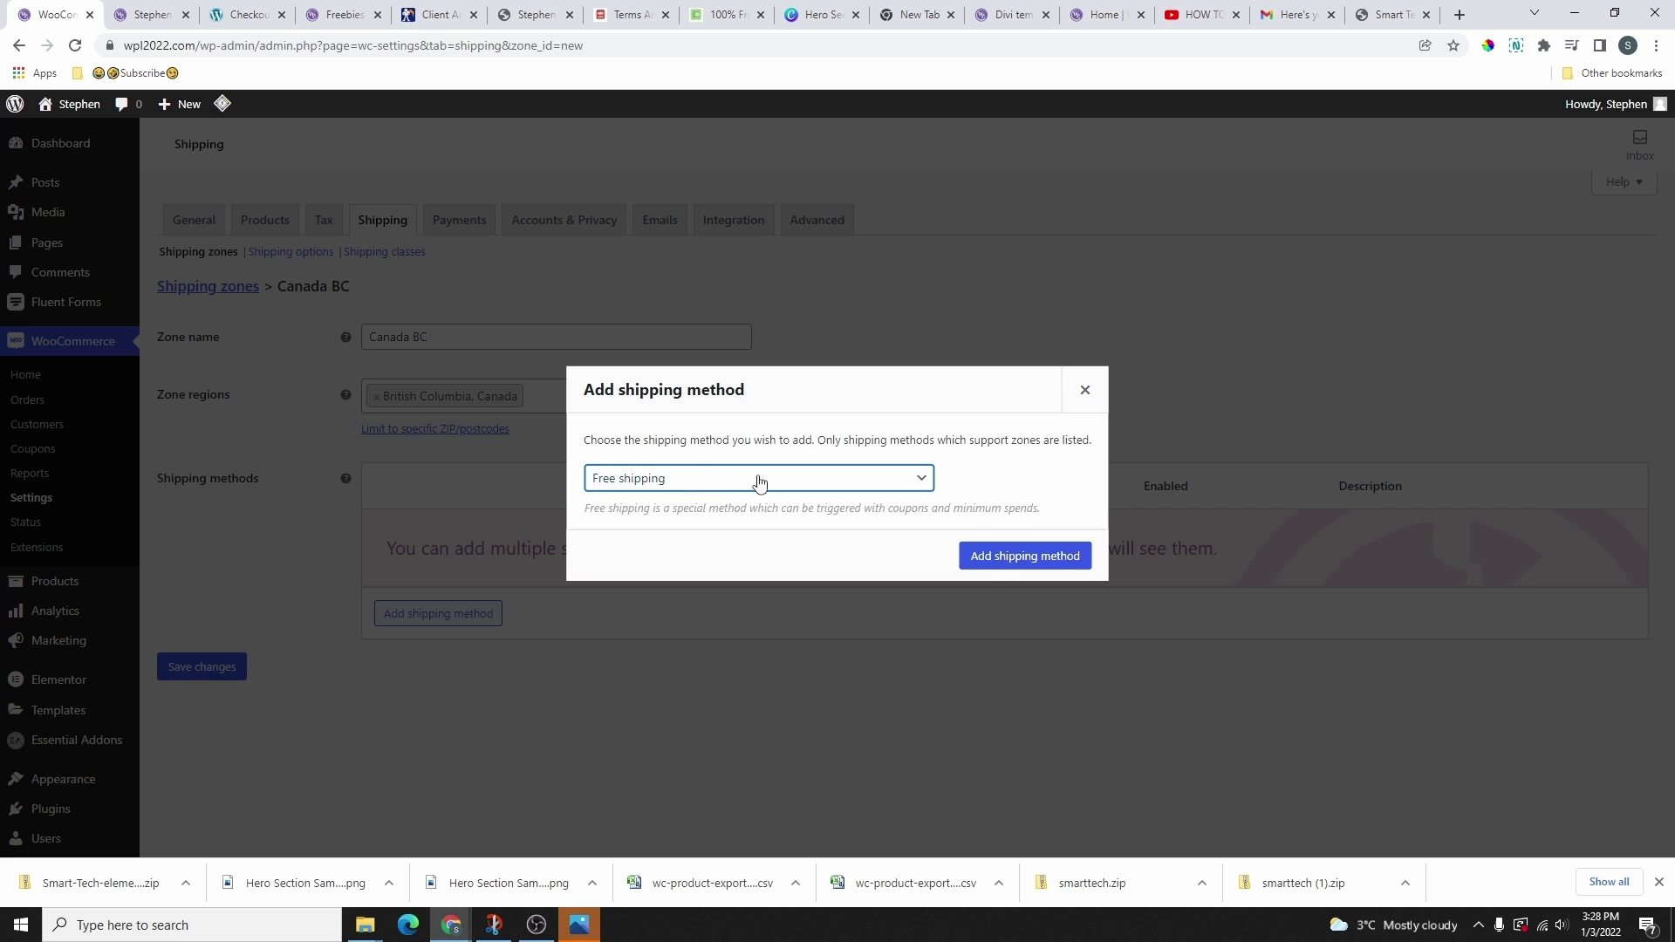
{"action": "left_click", "coordinate": [1028, 559]}
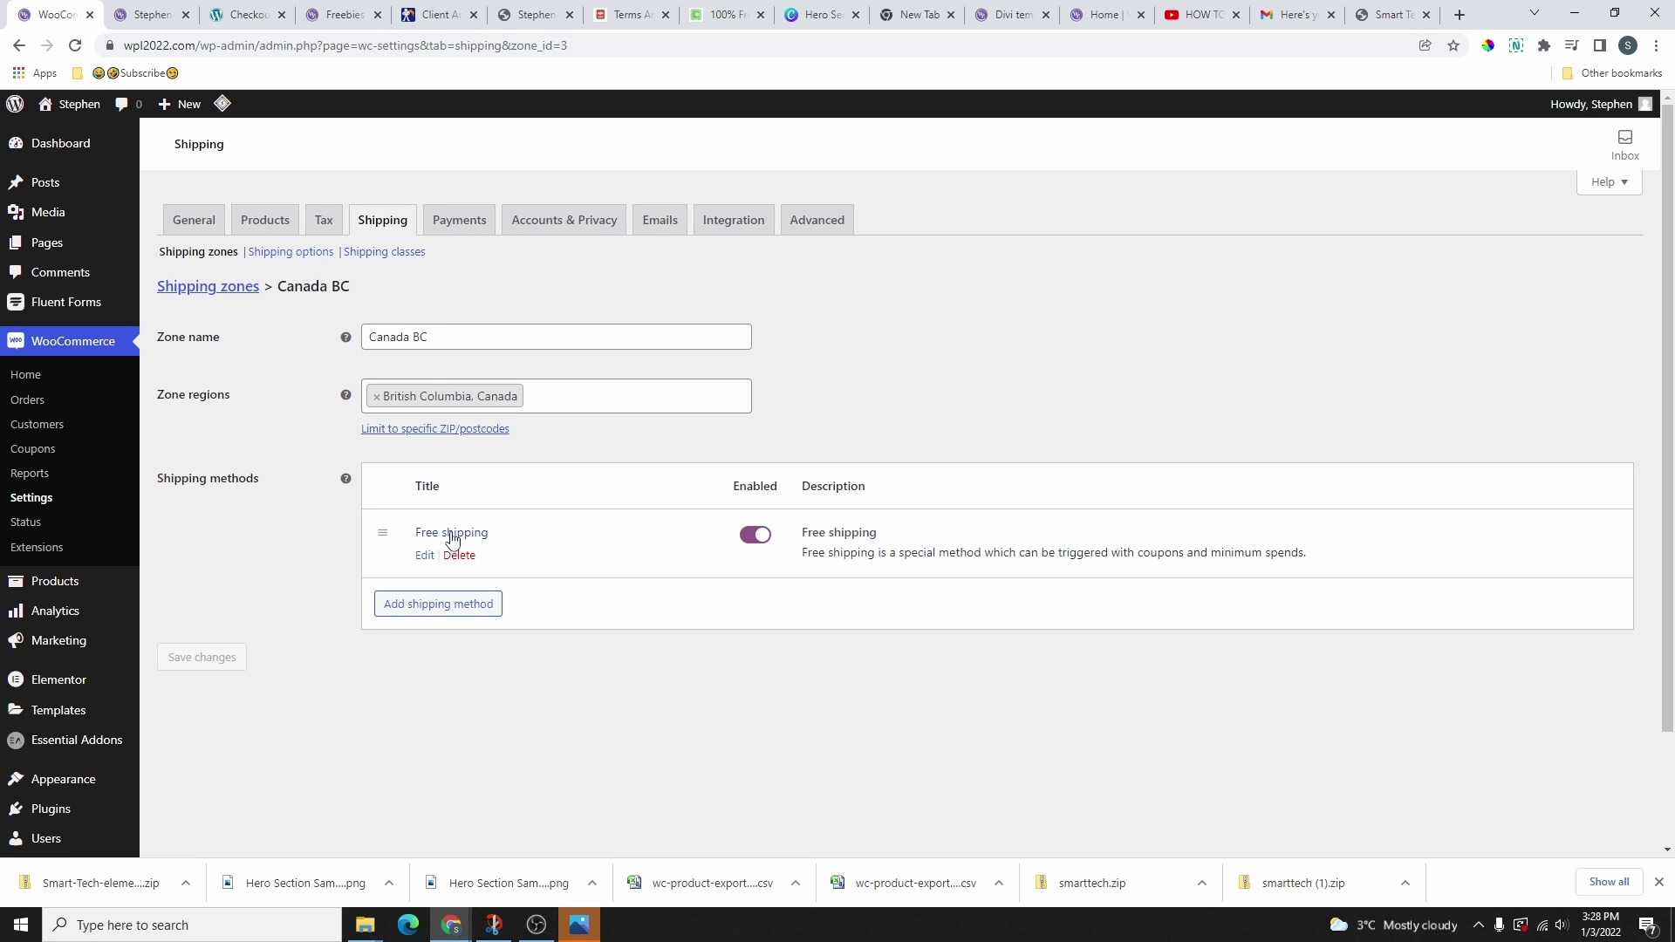
- Make the Canada BC zone's free shipping require a minimum order amount of 100, without the rule before coupon discount, and save it
{"action": "left_click", "coordinate": [425, 555]}
{"action": "left_click", "coordinate": [690, 500]}
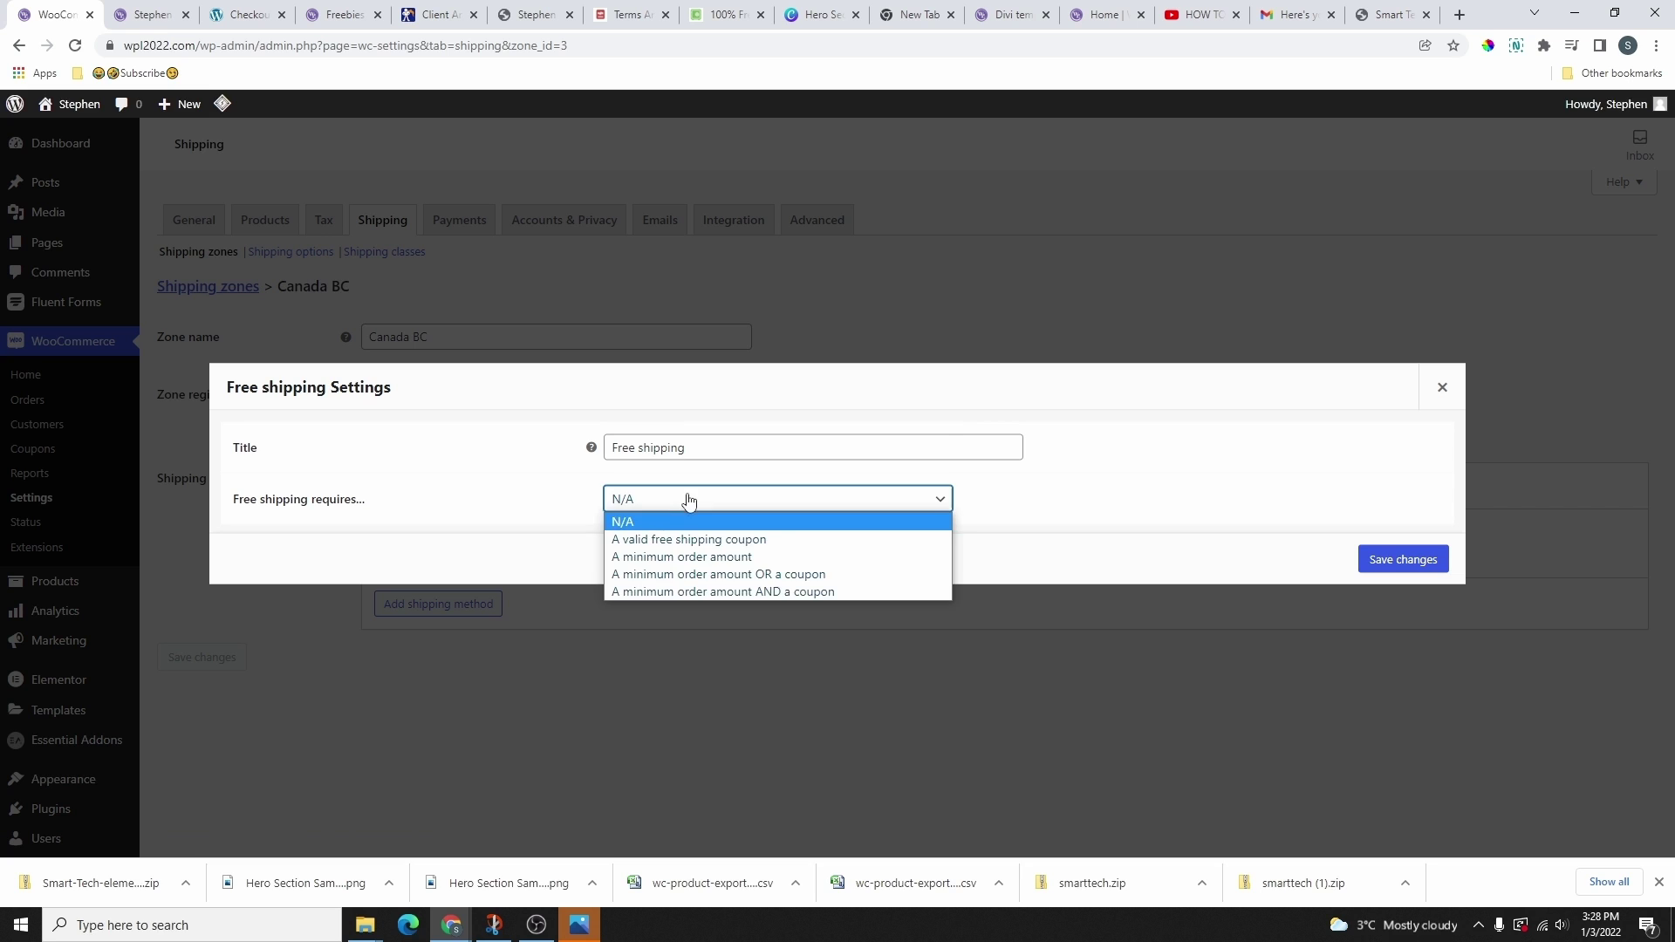
{"action": "left_click", "coordinate": [512, 497]}
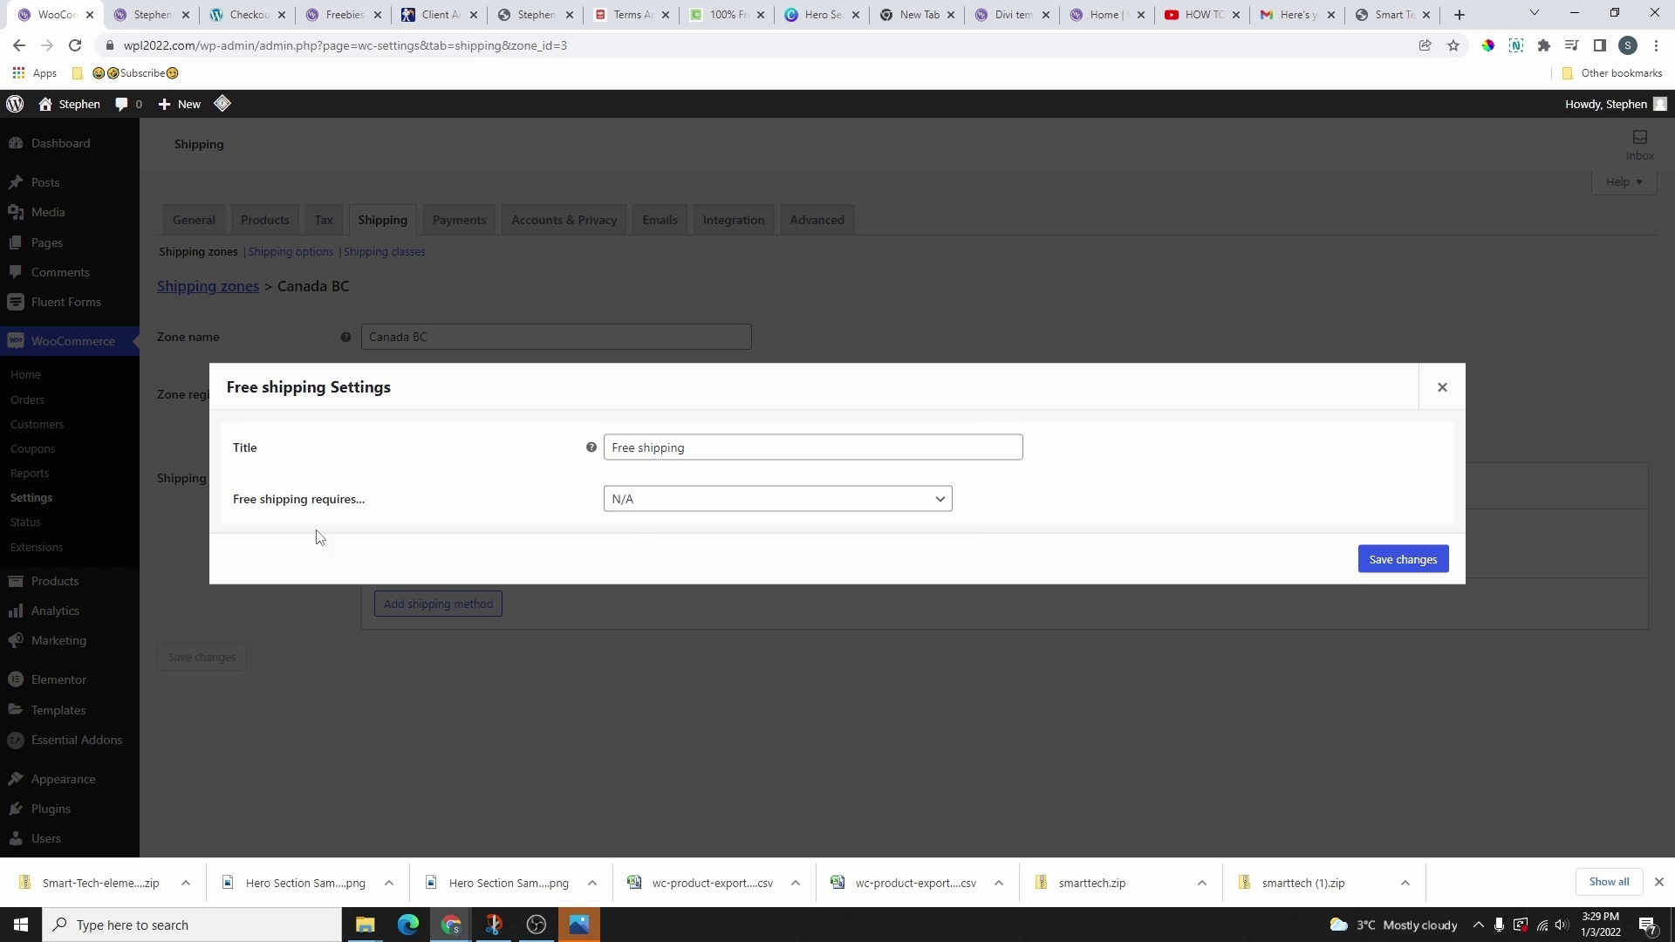
{"action": "left_click", "coordinate": [696, 511]}
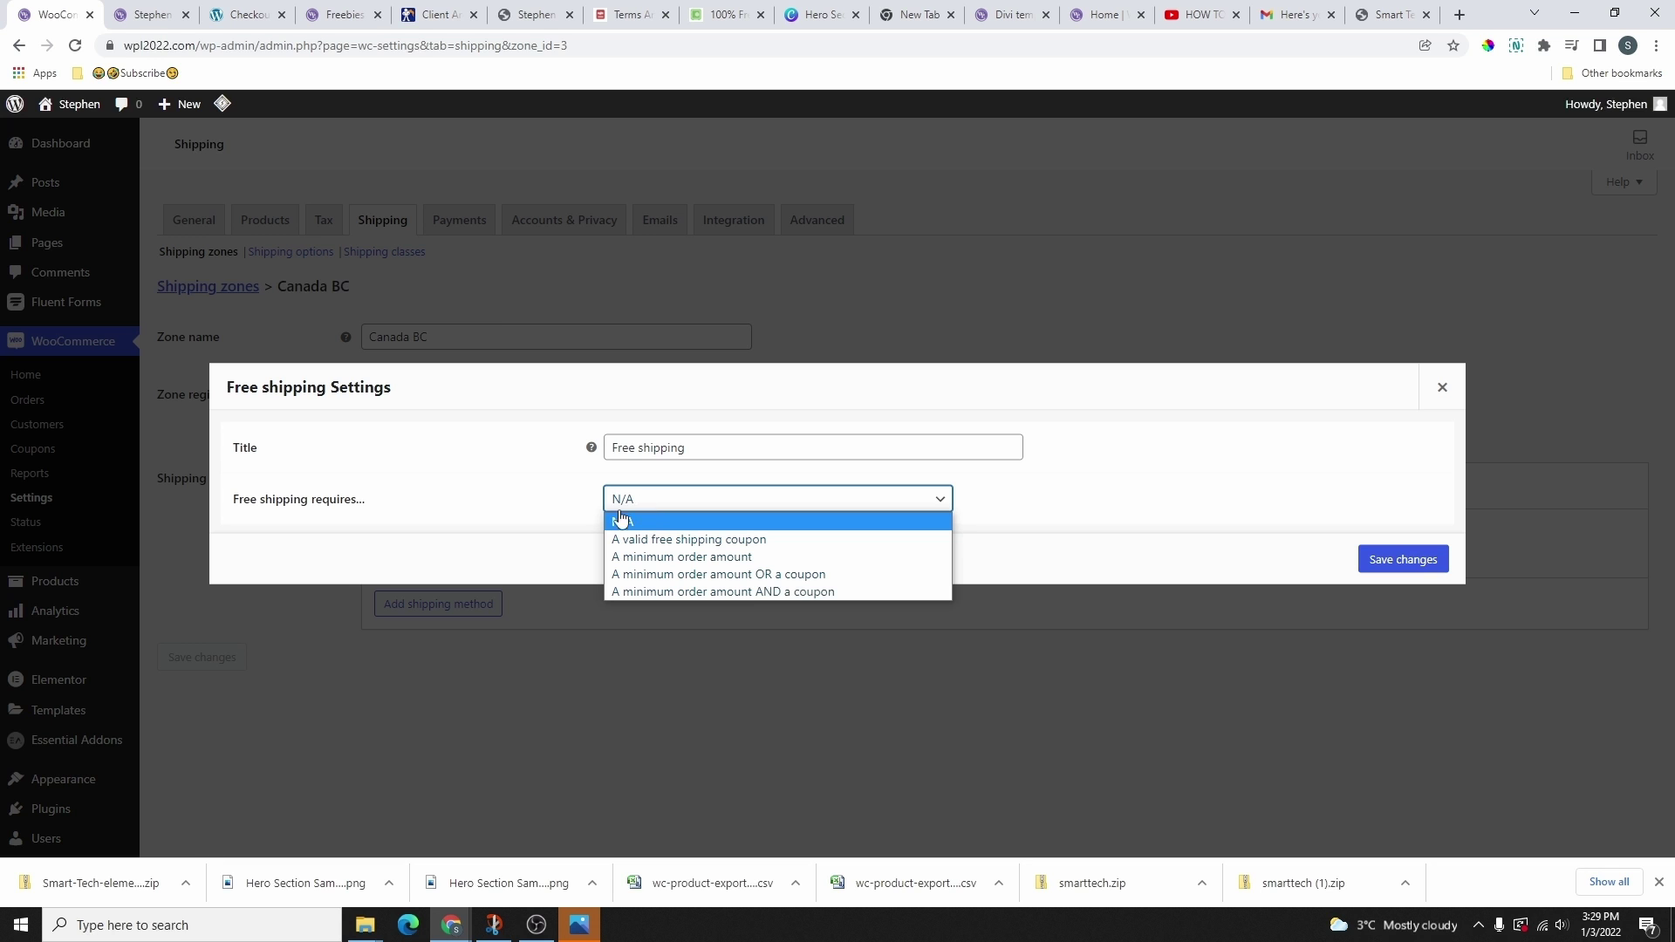
{"action": "left_click", "coordinate": [653, 558]}
{"action": "left_click_drag", "start_coordinate": [644, 503], "coordinate": [609, 500]}
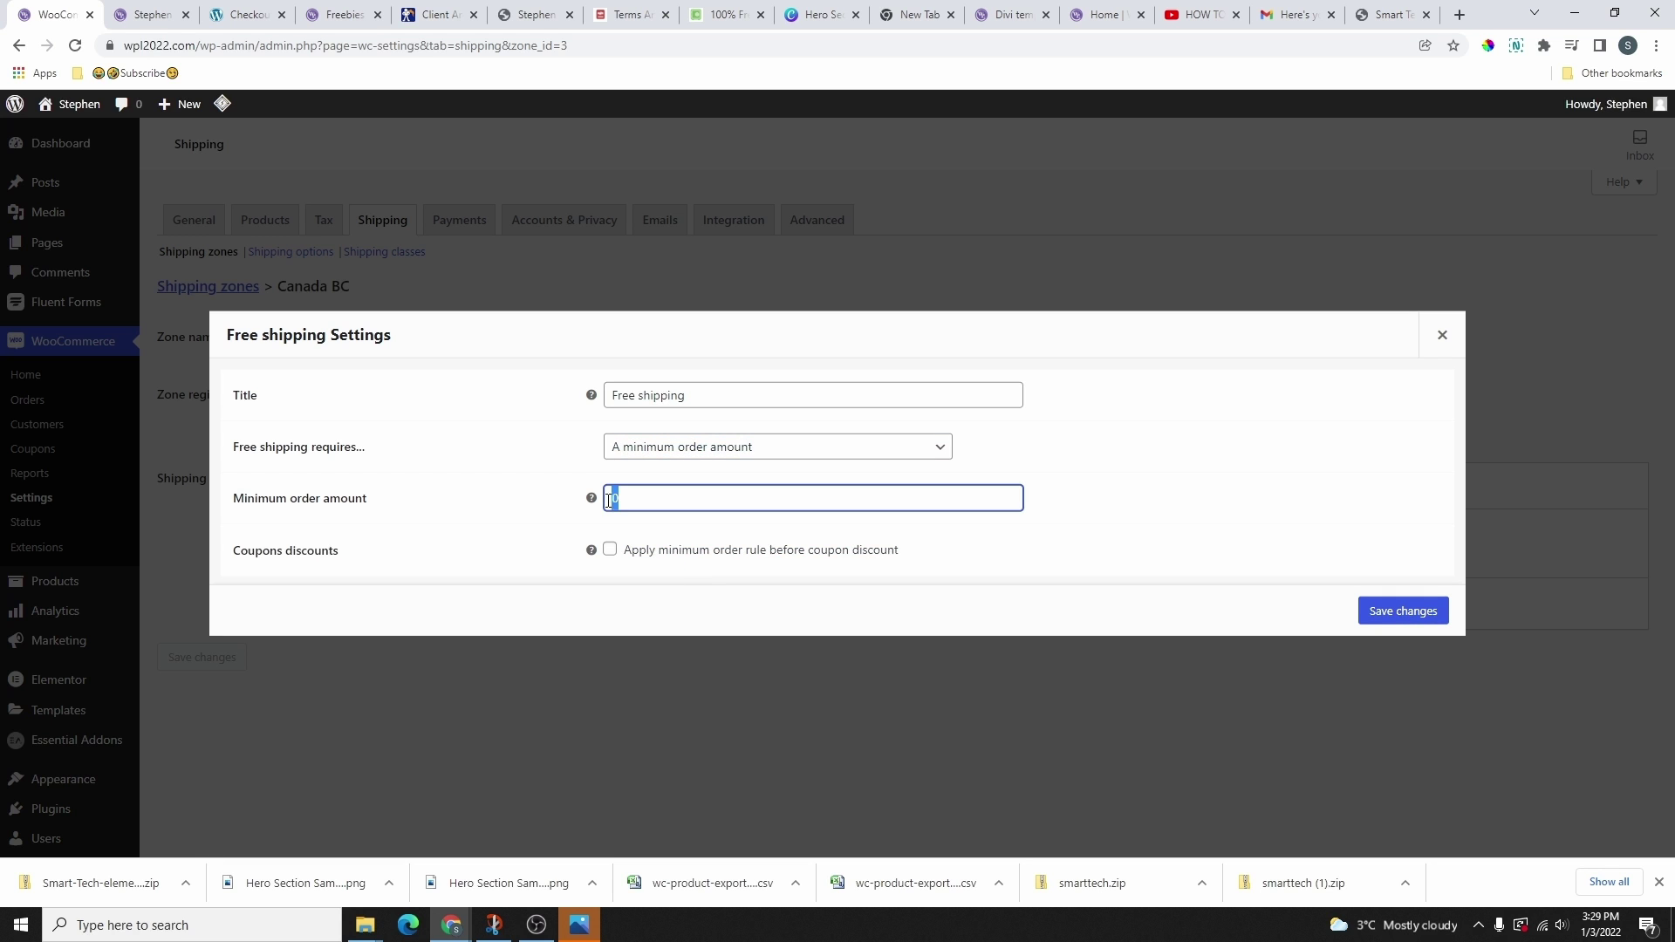
{"action": "type", "text": "50"}
{"action": "type", "text": "100"}
{"action": "left_click", "coordinate": [612, 556]}
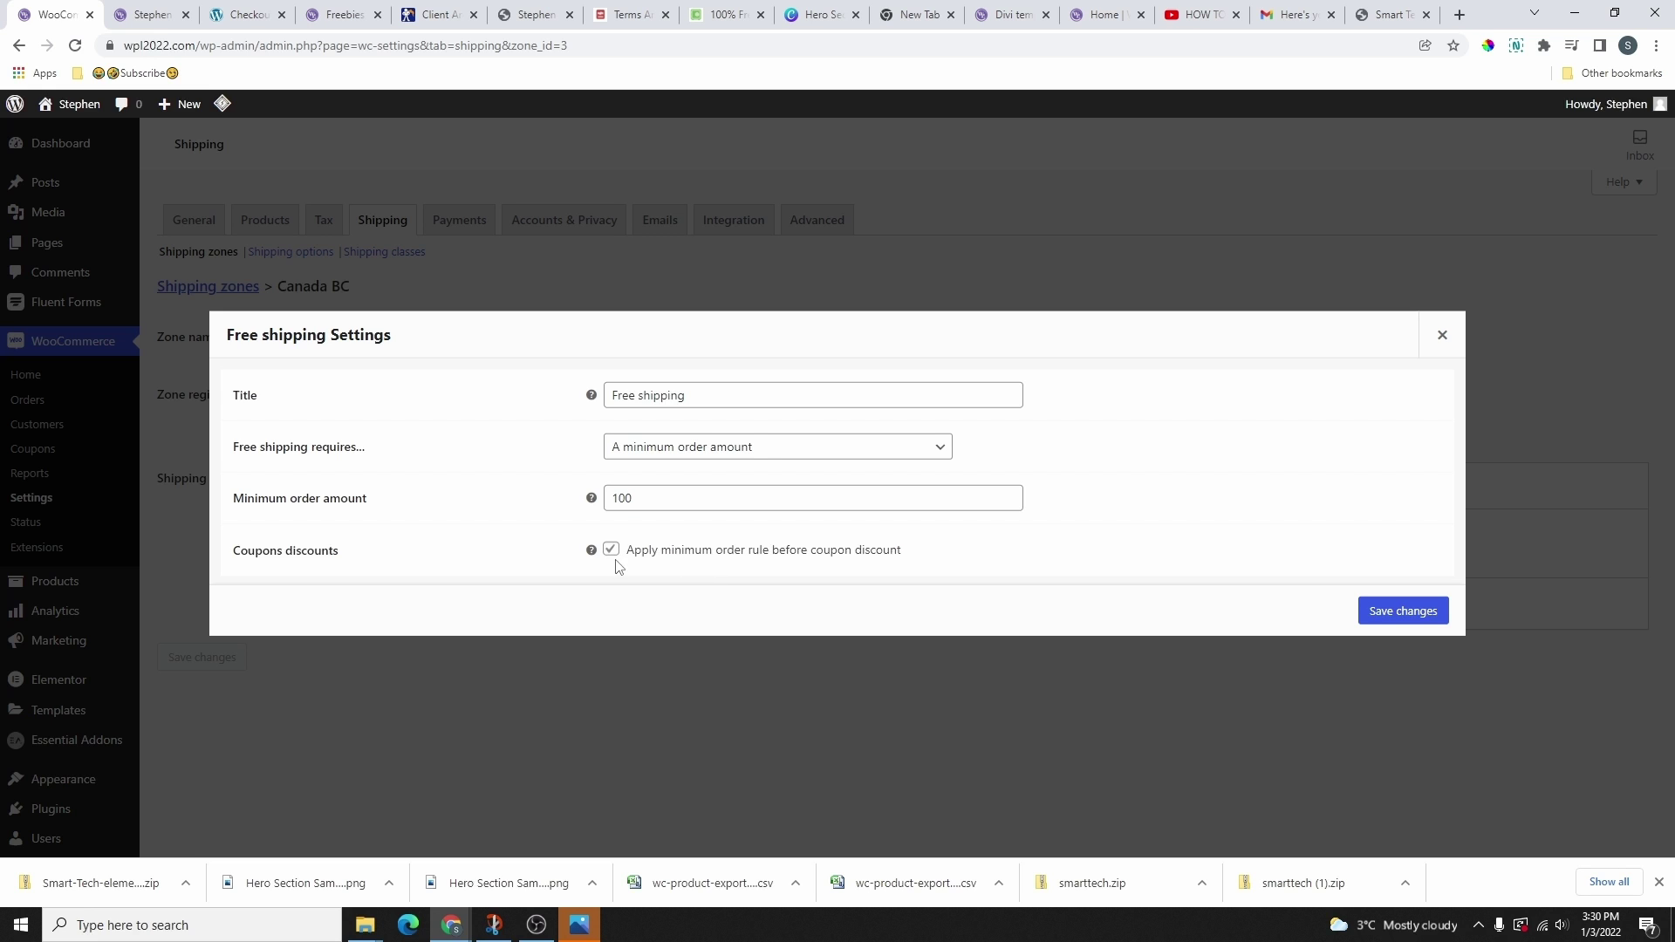
{"action": "left_click", "coordinate": [611, 551]}
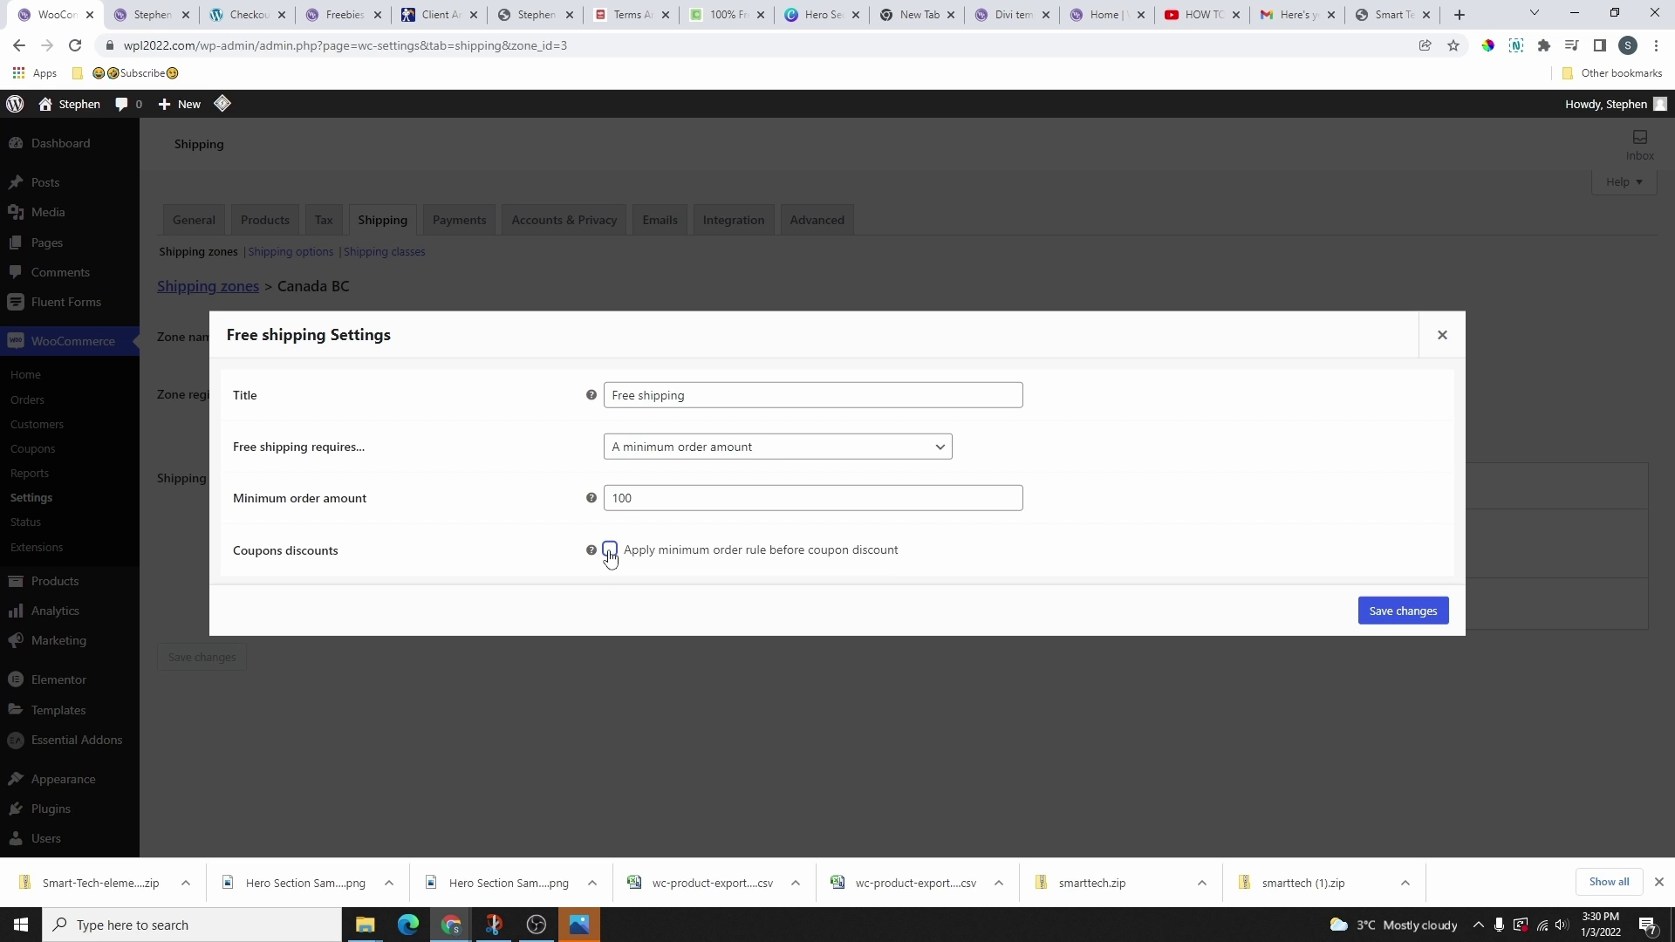
{"action": "left_click", "coordinate": [1402, 611]}
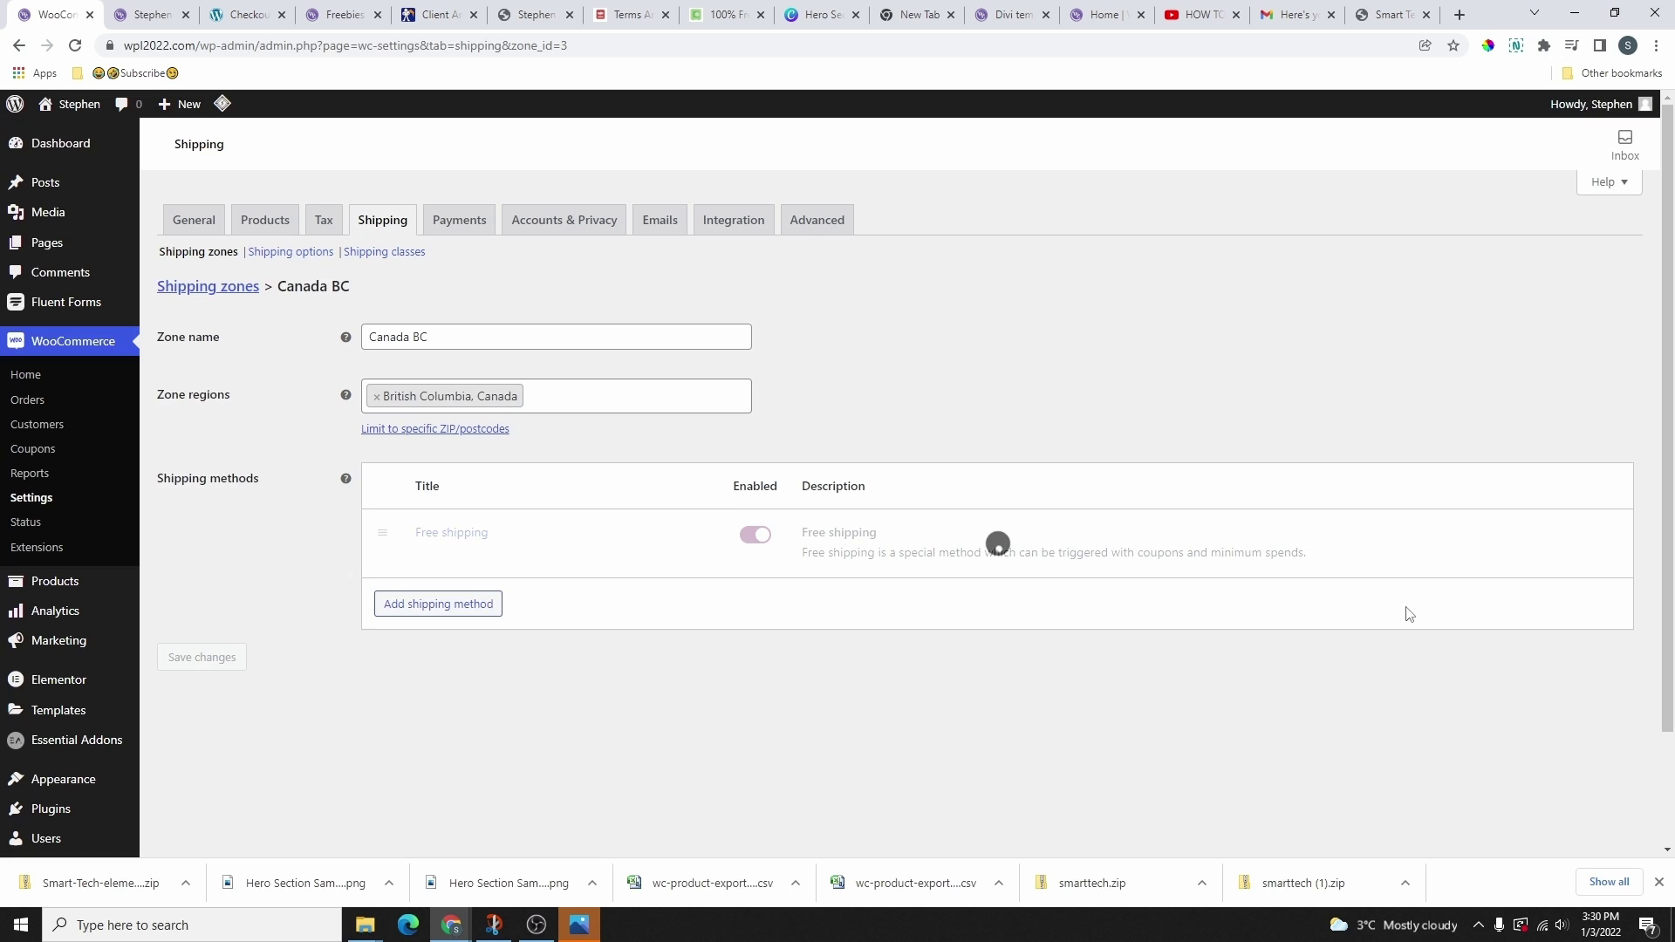
- Add a flat rate shipping method for locations not covered by the other zones, save its cost and return to the shipping zones
{"action": "left_click", "coordinate": [215, 290]}
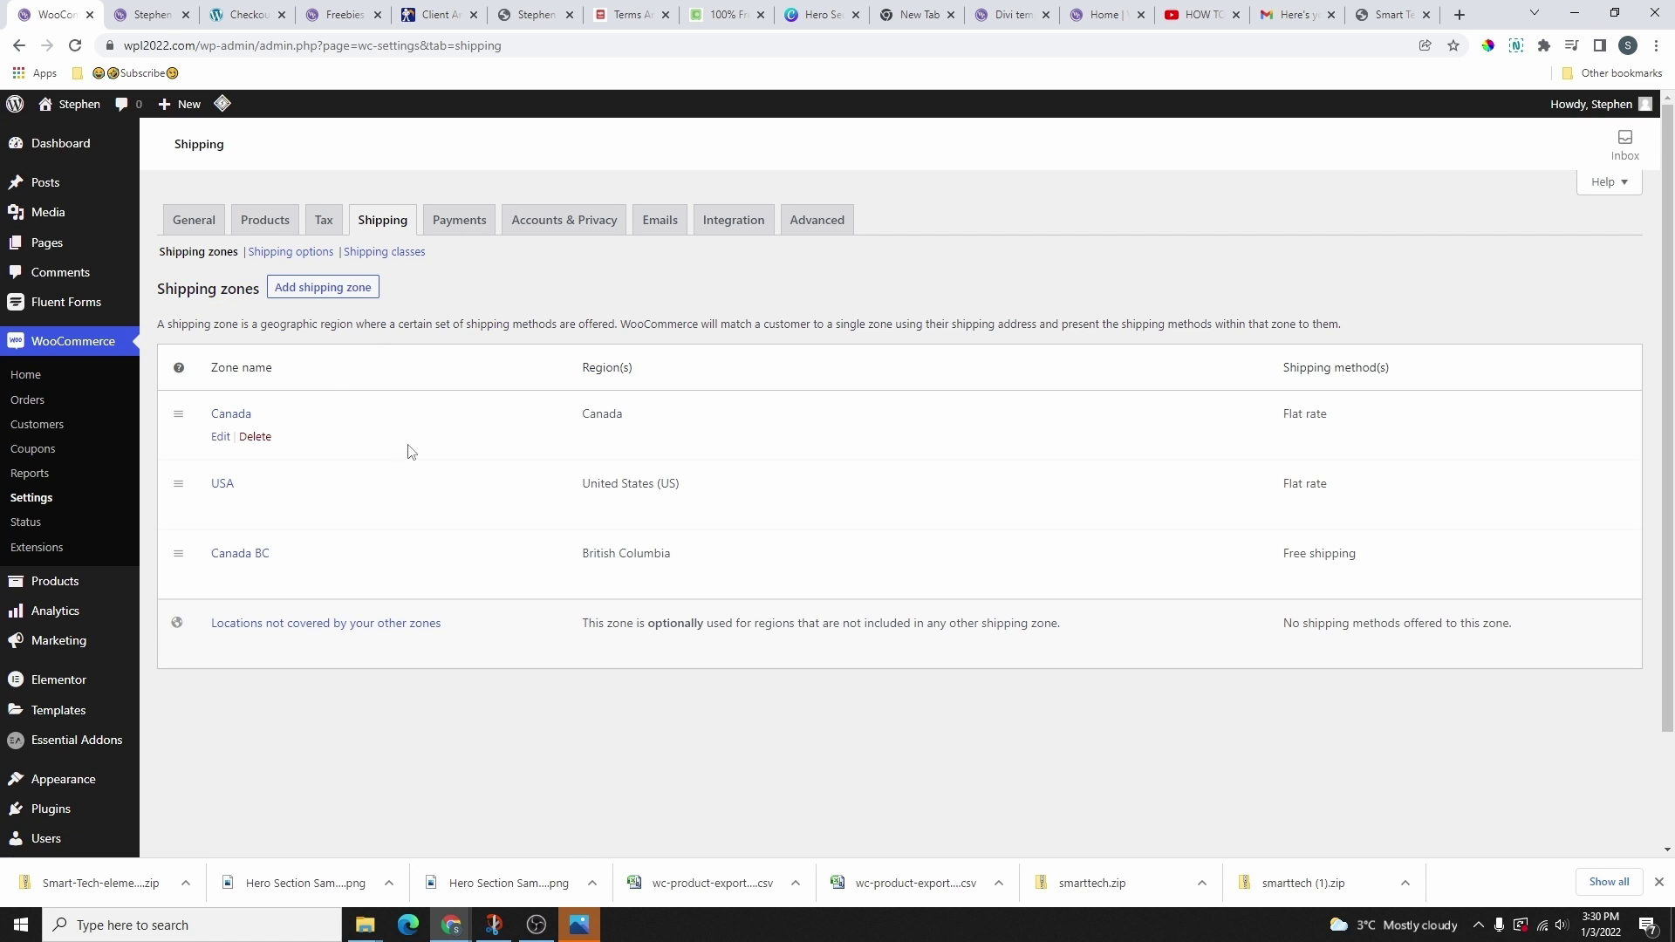
{"action": "scroll", "coordinate": [218, 585], "scroll_direction": "down", "scroll_amount": 1}
{"action": "left_click_drag", "start_coordinate": [211, 538], "coordinate": [463, 545]}
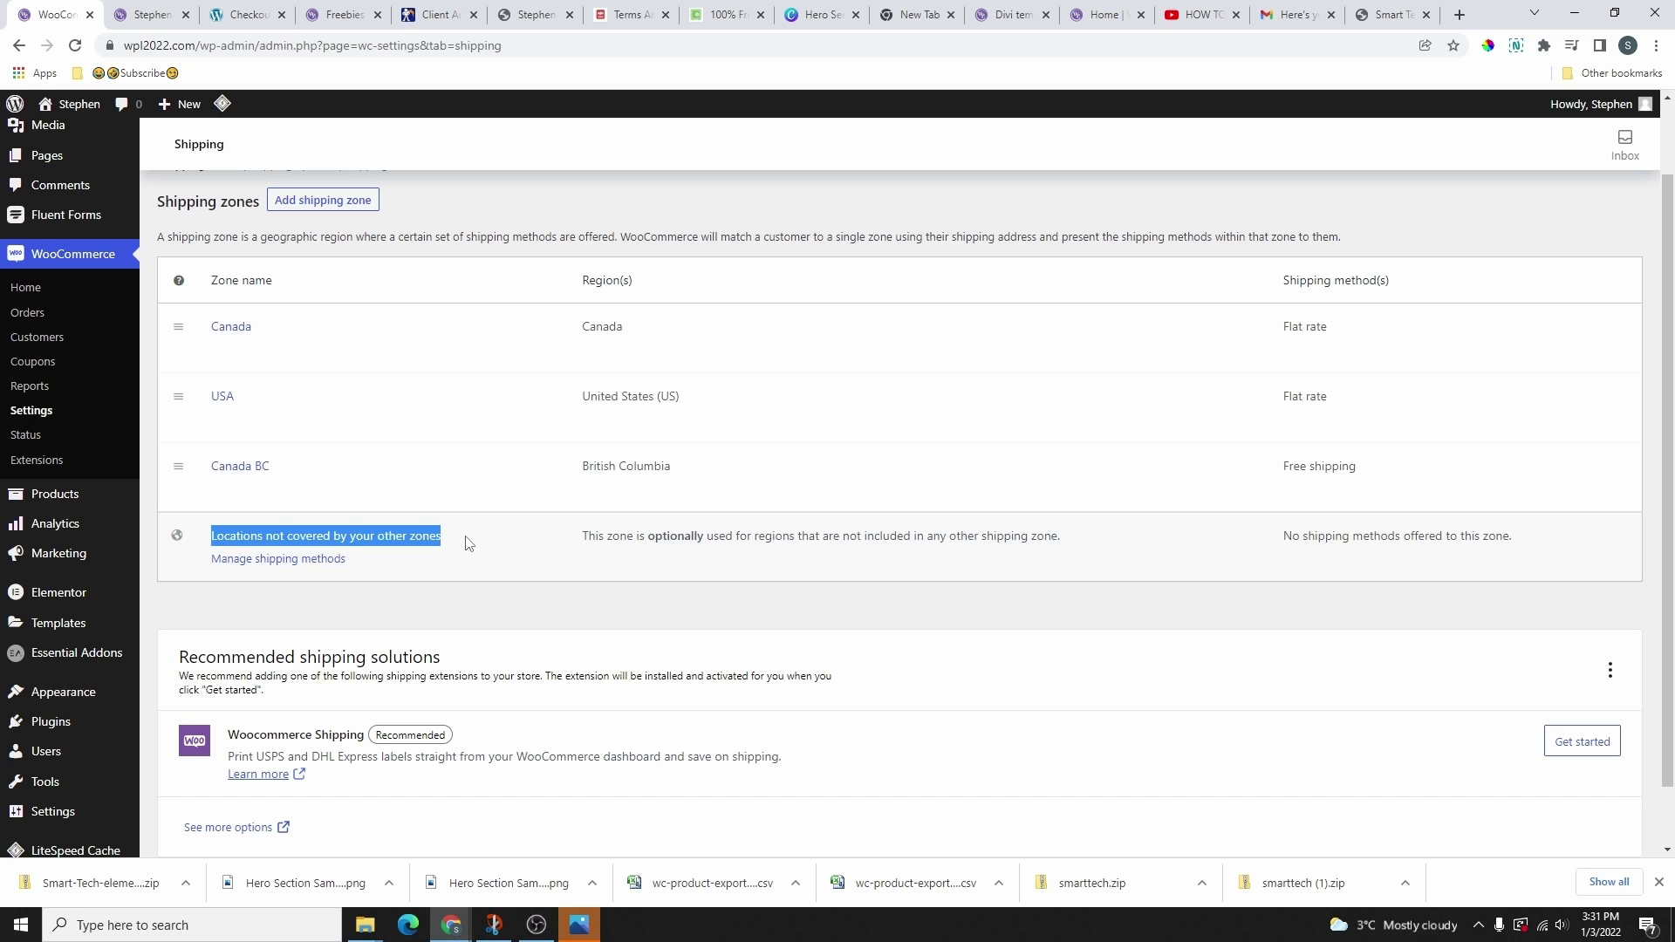
{"action": "left_click", "coordinate": [266, 545]}
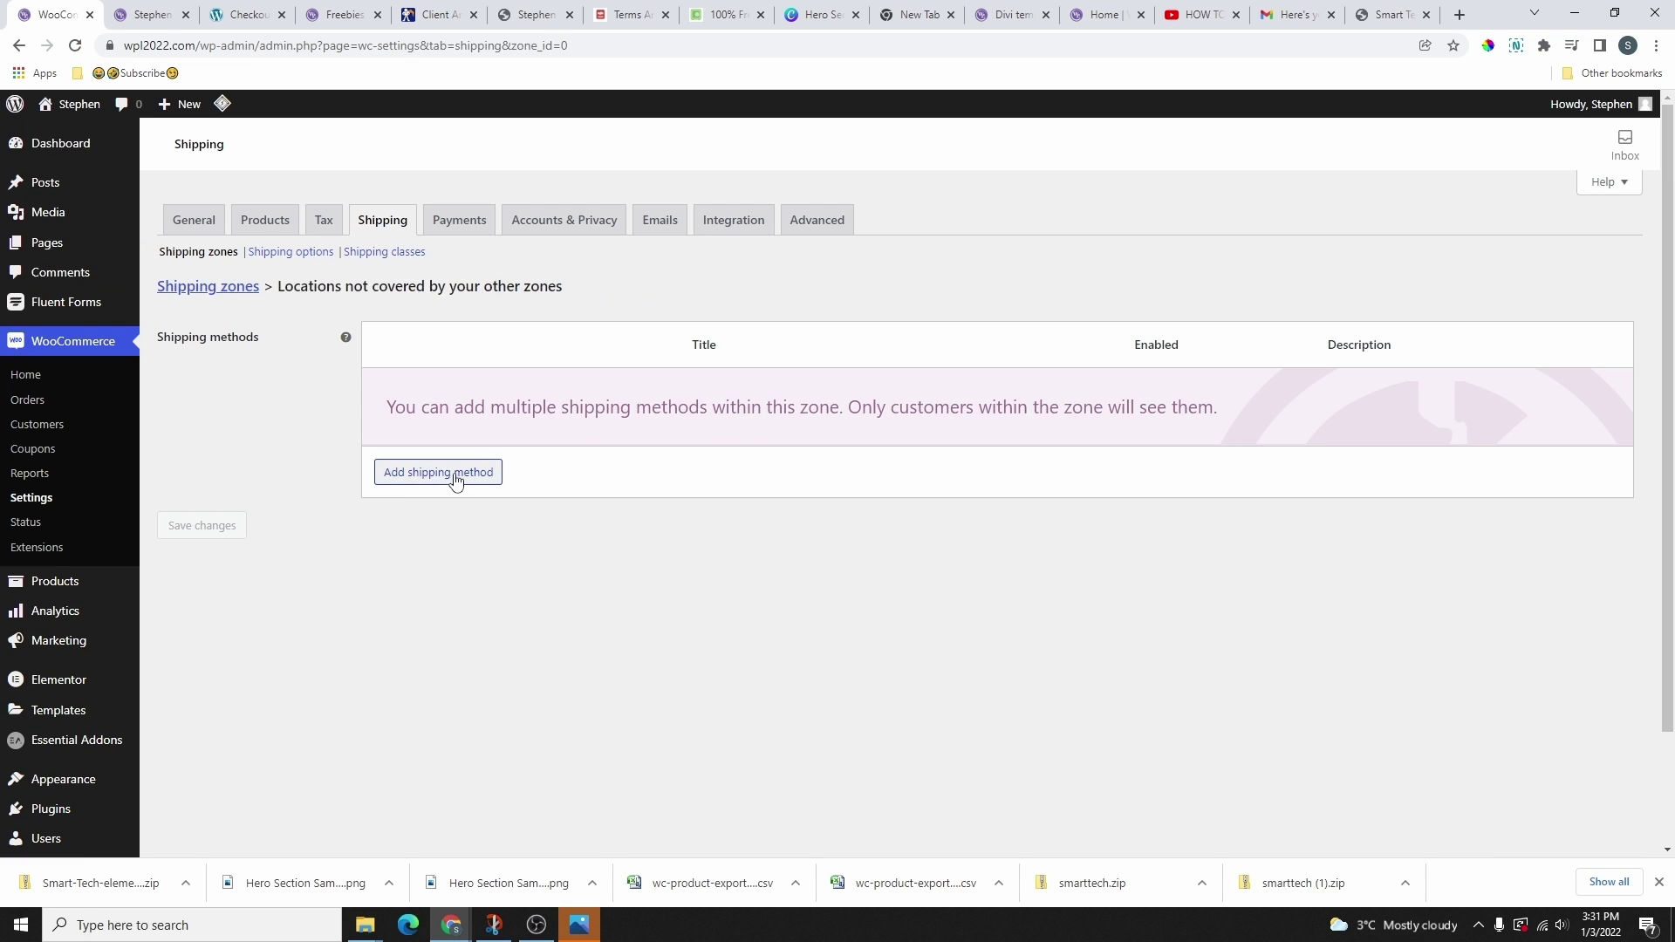
{"action": "left_click", "coordinate": [453, 476]}
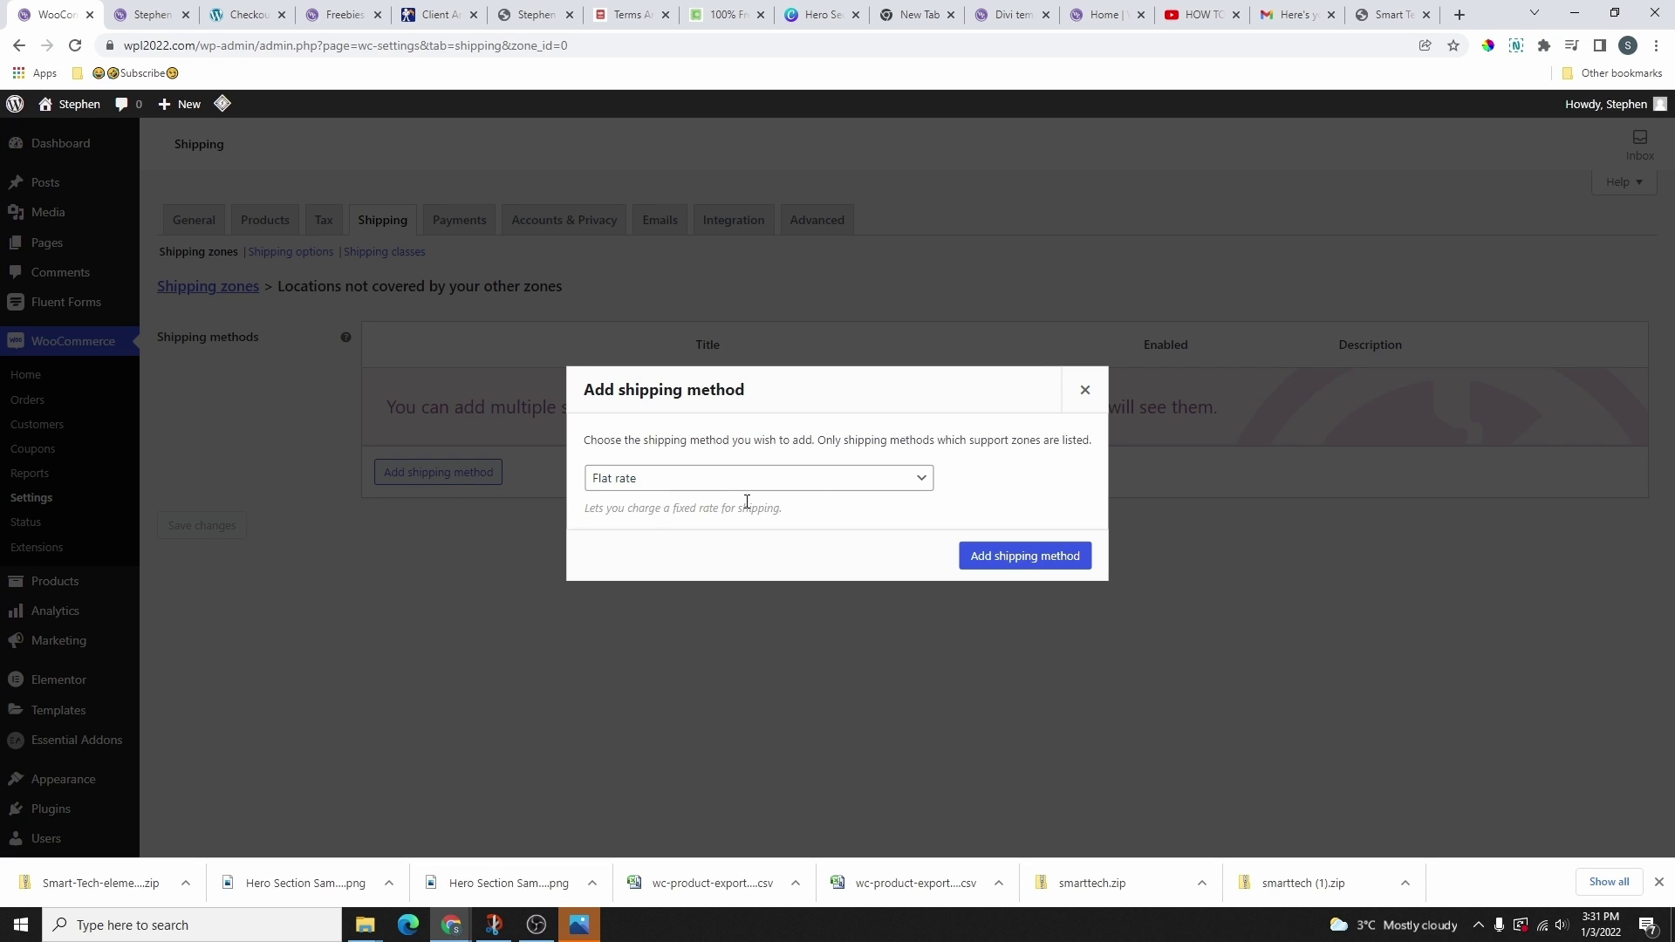
{"action": "left_click", "coordinate": [1023, 558]}
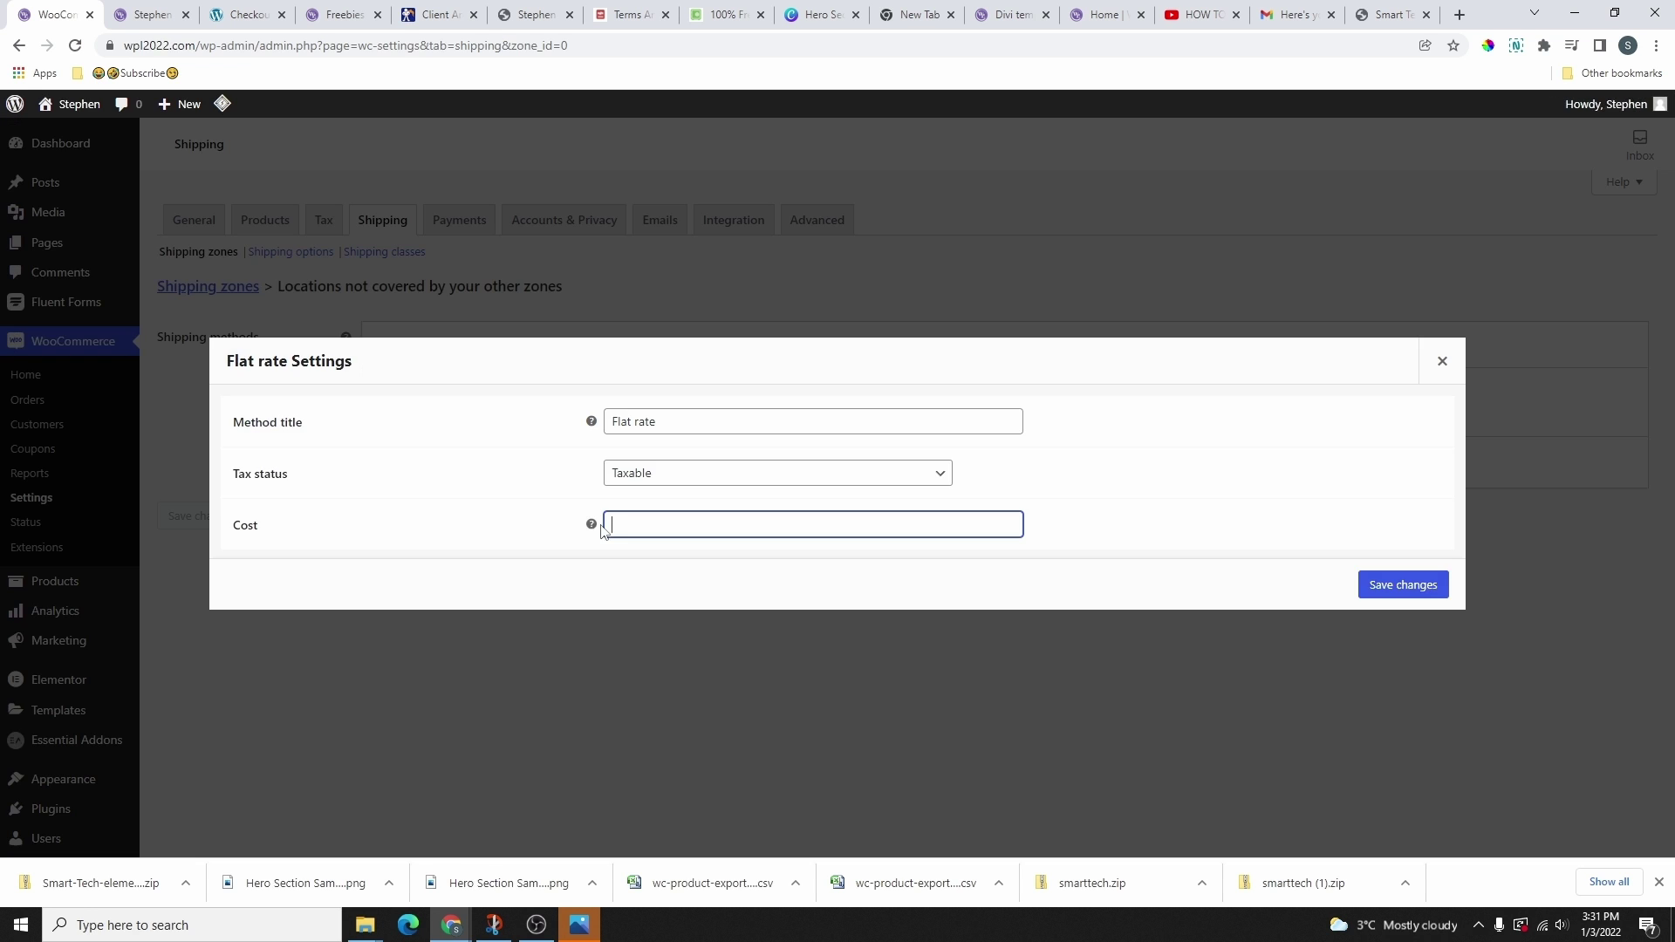
{"action": "key", "text": "Return"}
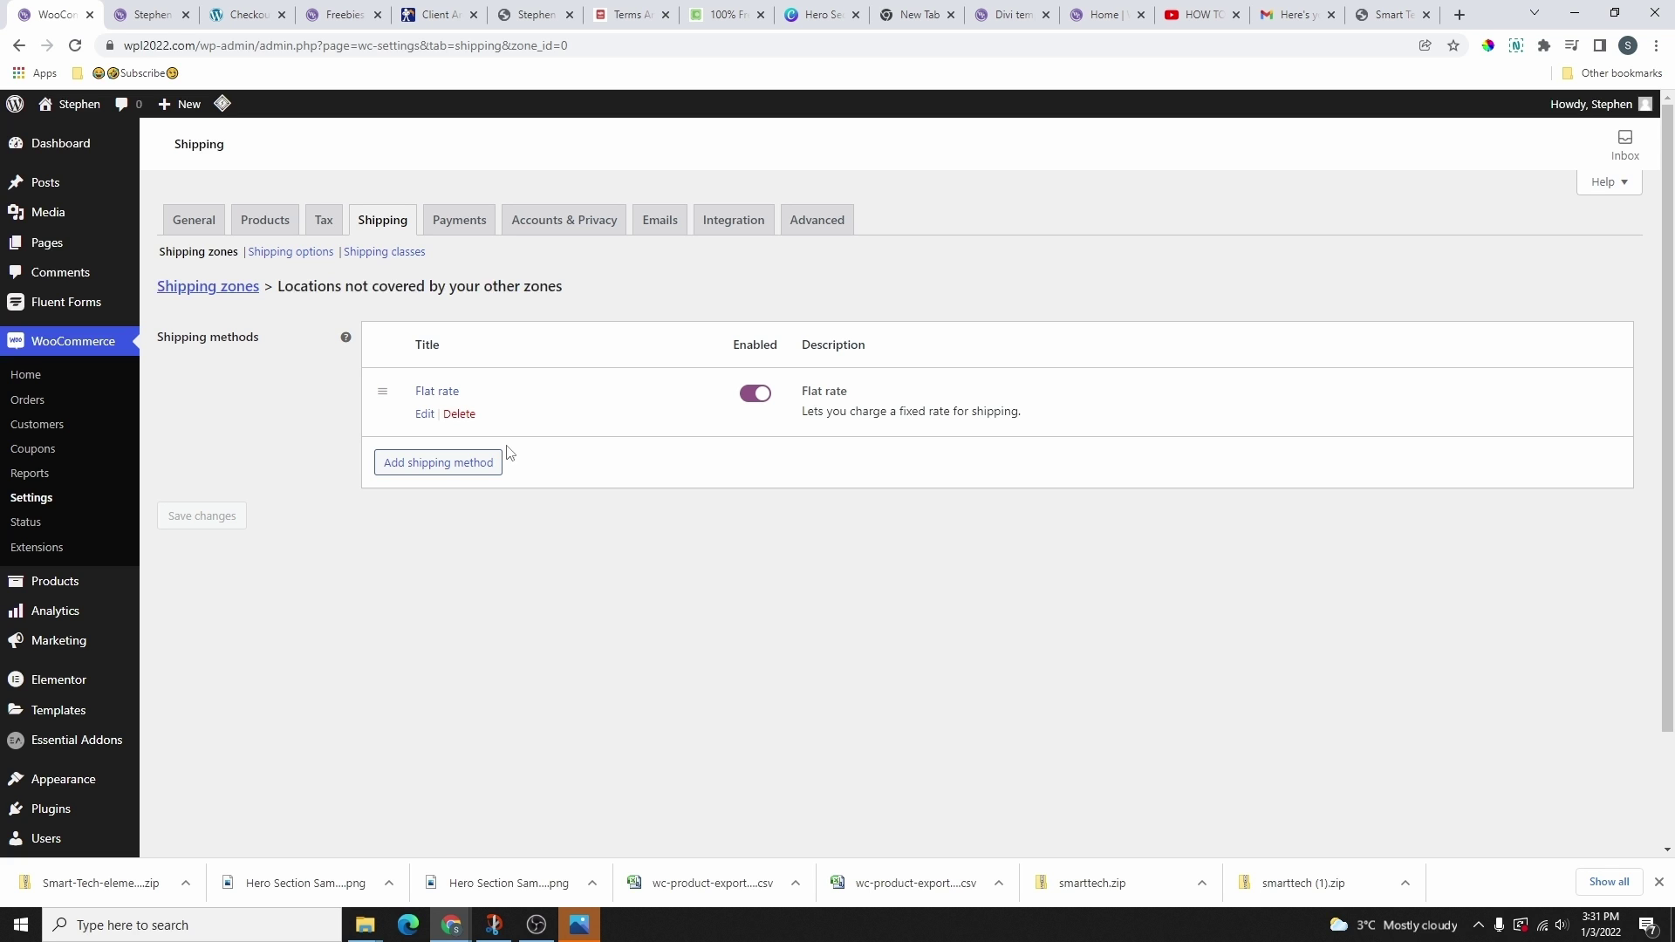
{"action": "left_click", "coordinate": [207, 286]}
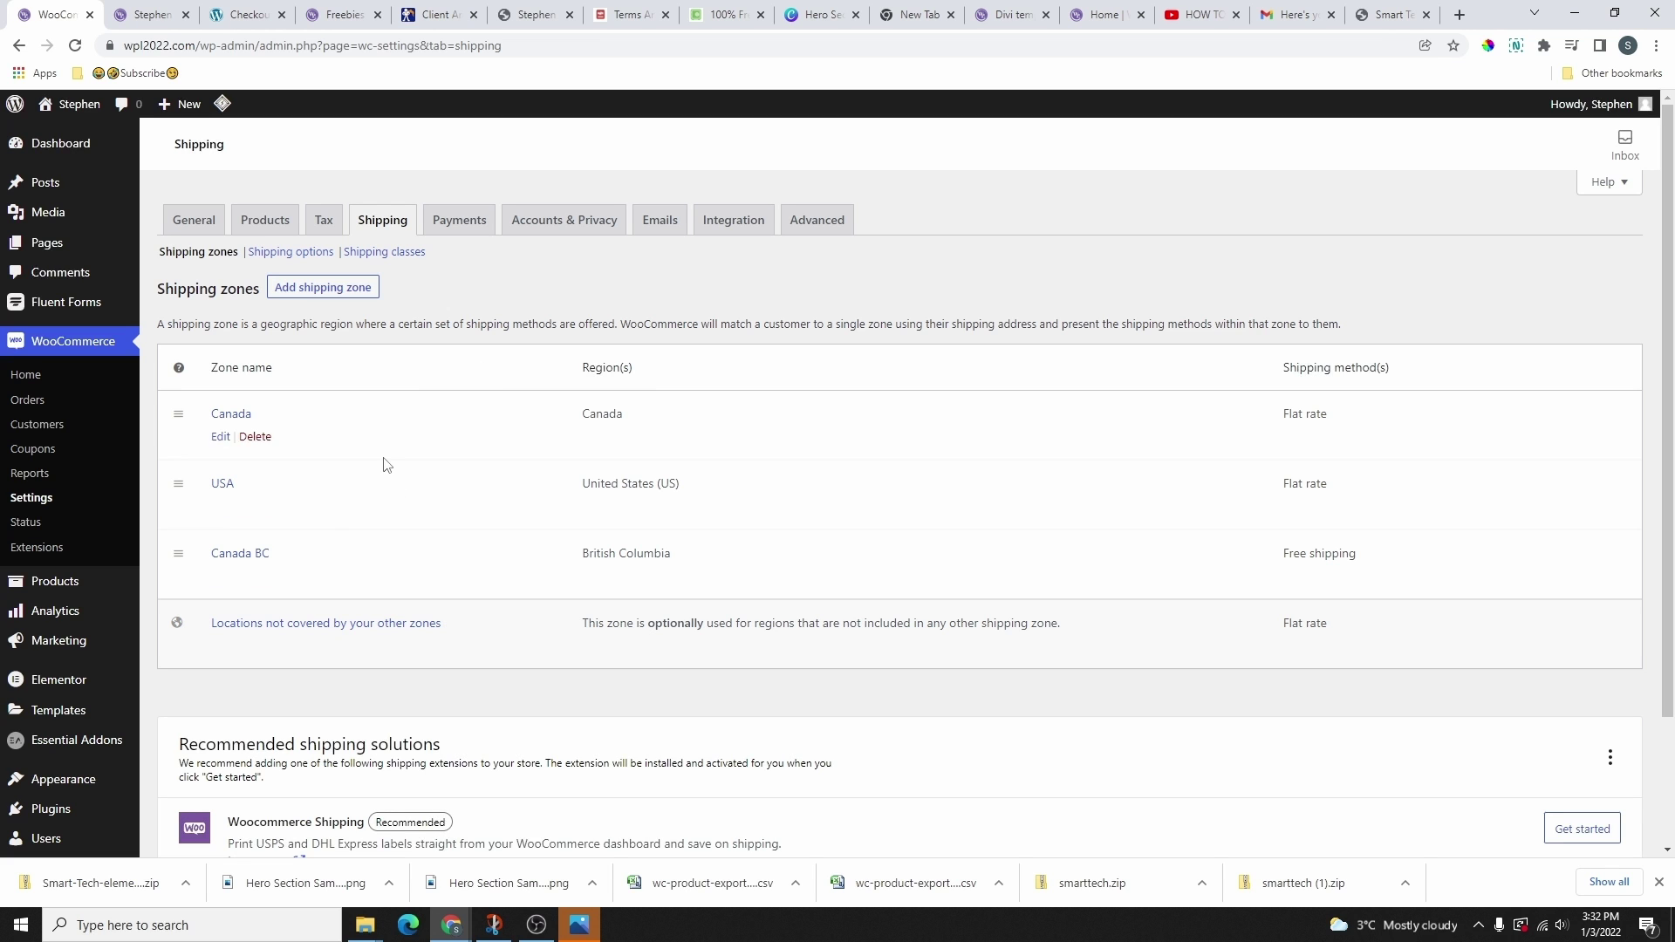
- In the shipping options, hide shipping costs until an address is entered, default to the customer shipping address, and save
{"action": "left_click", "coordinate": [291, 252]}
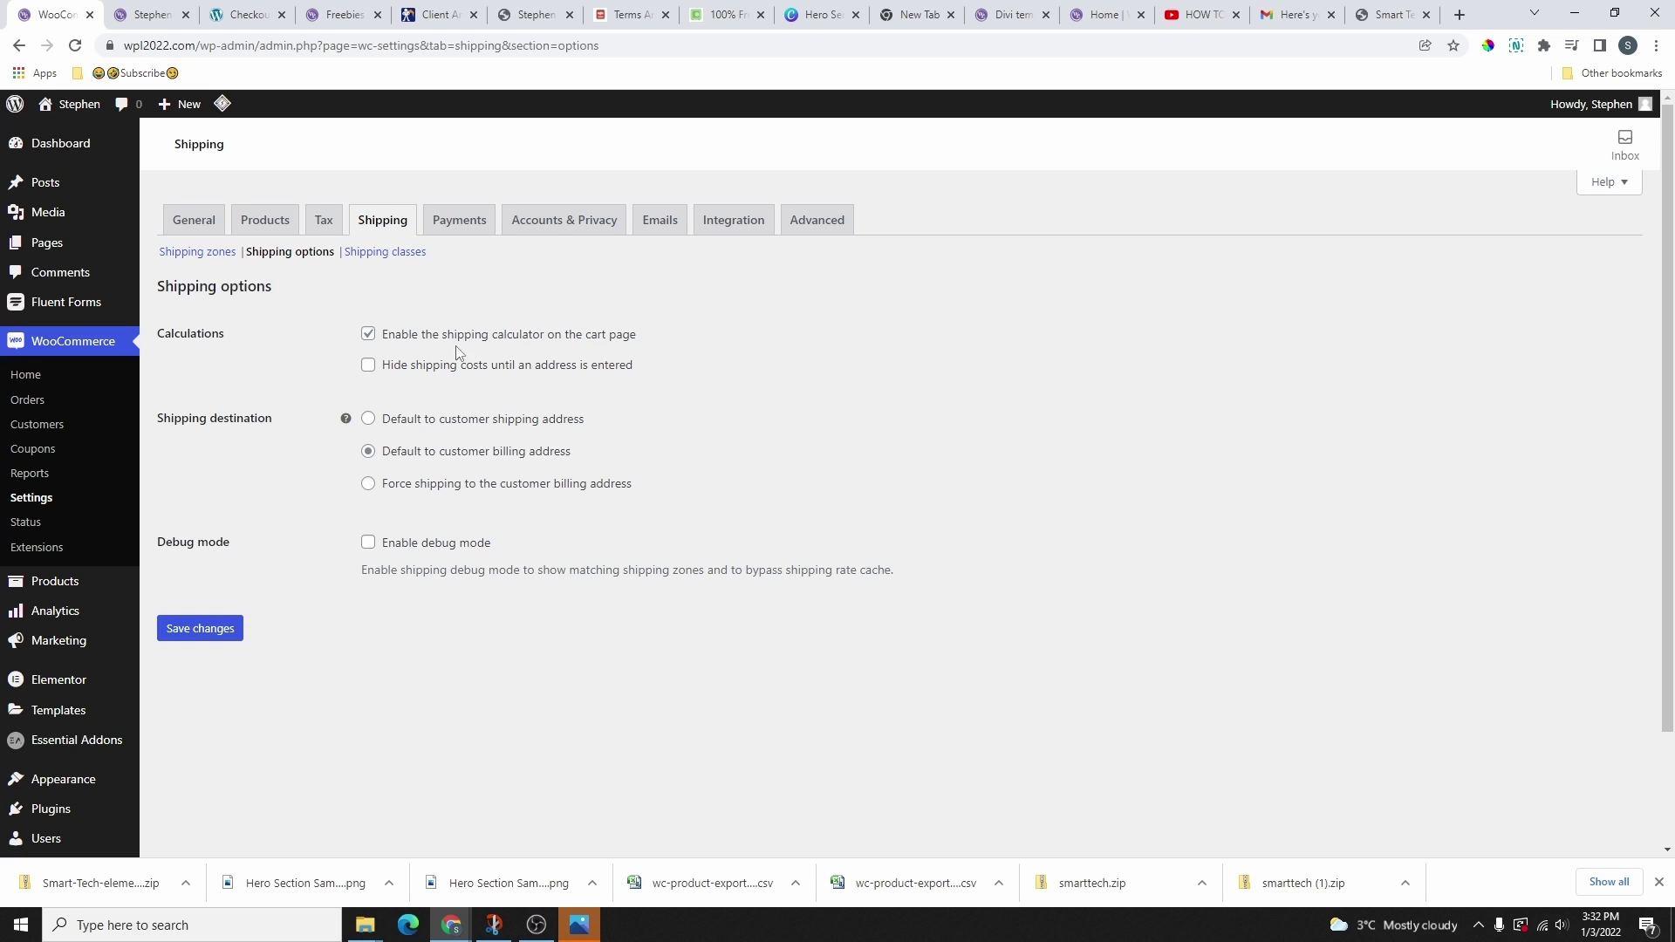
{"action": "left_click", "coordinate": [368, 364]}
{"action": "left_click", "coordinate": [369, 335]}
{"action": "left_click", "coordinate": [369, 335]}
{"action": "left_click", "coordinate": [368, 421]}
{"action": "left_click", "coordinate": [211, 630]}
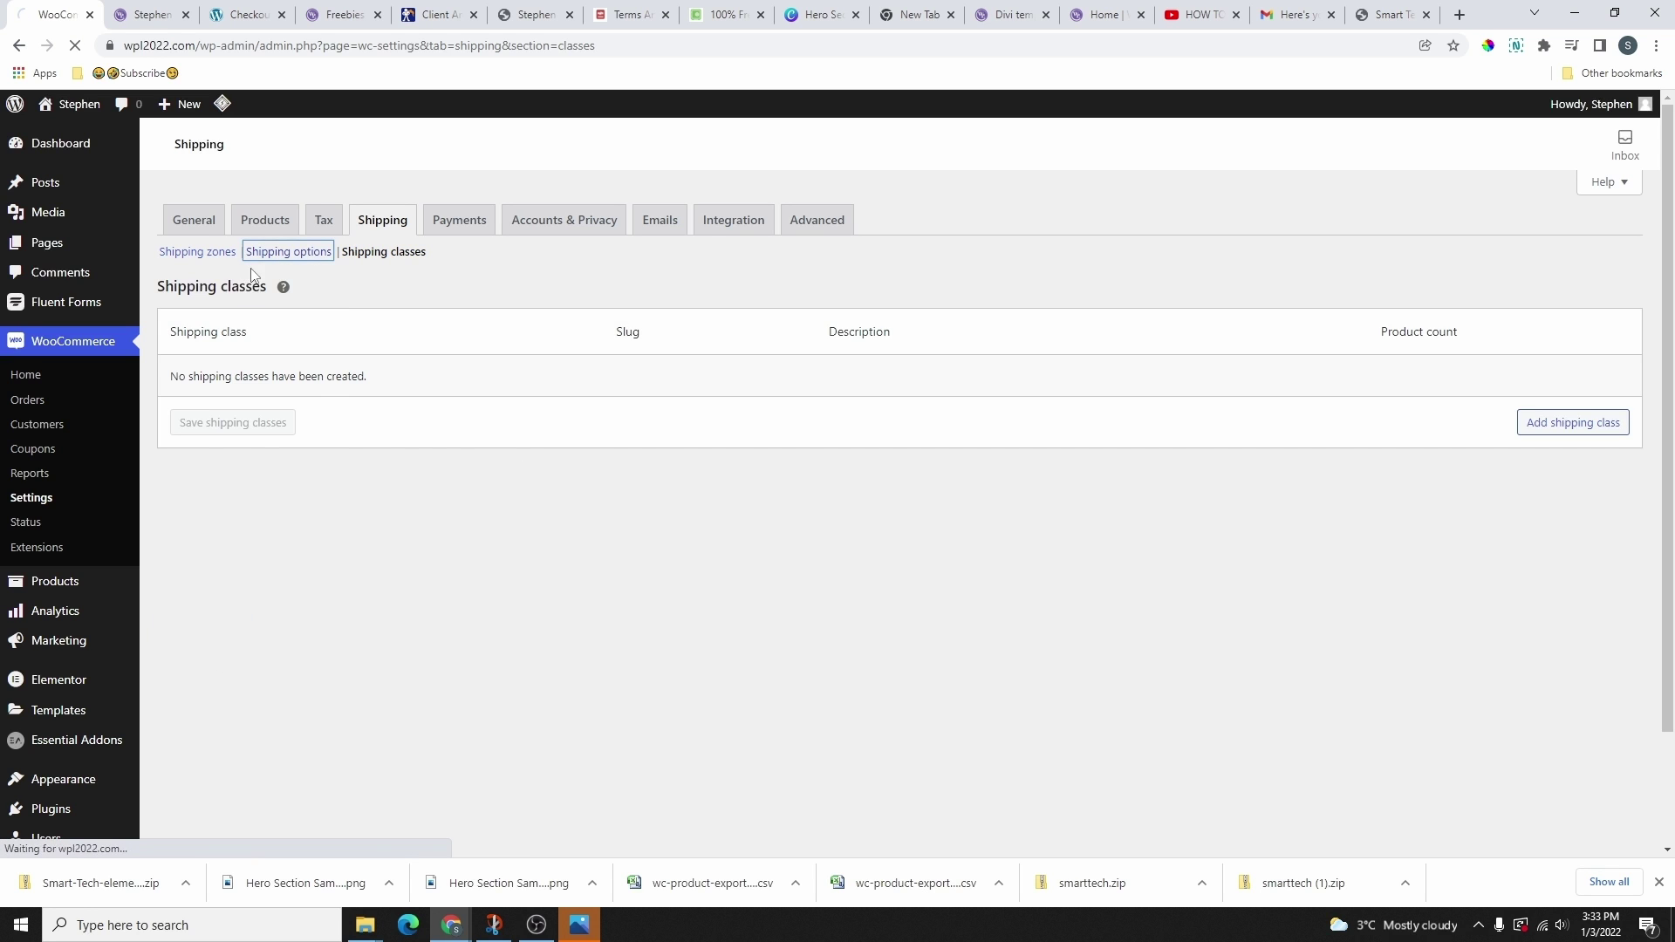
- View the shipping classes and review the list of shipping zones
{"action": "left_click", "coordinate": [377, 253]}
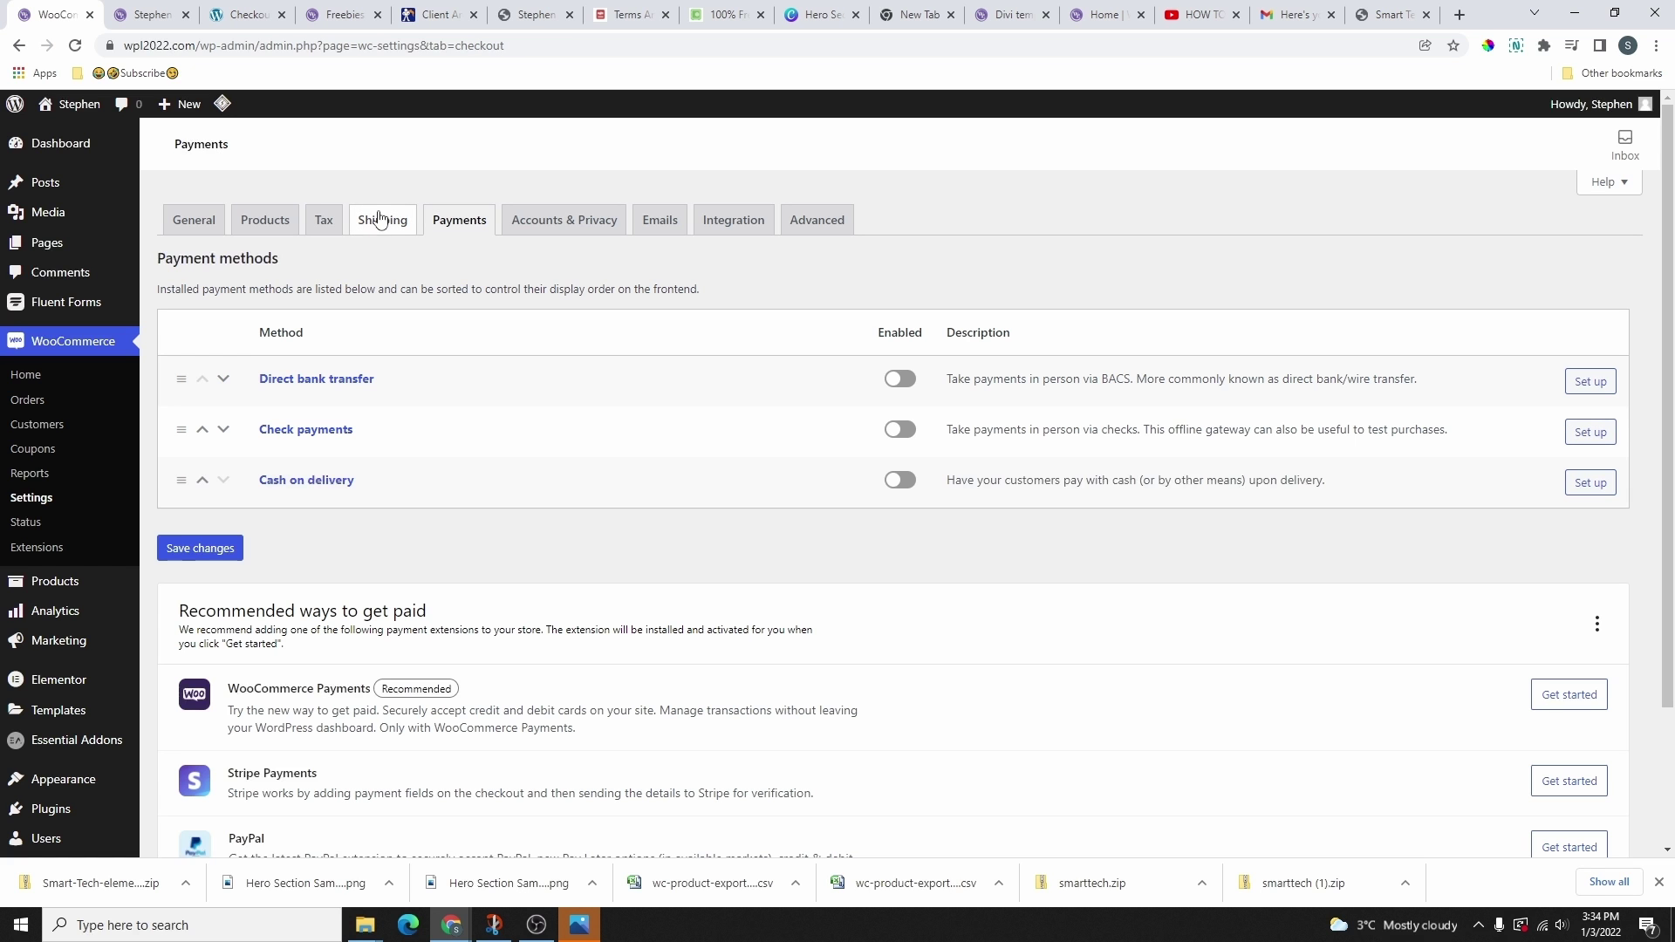
{"action": "left_click", "coordinate": [384, 221]}
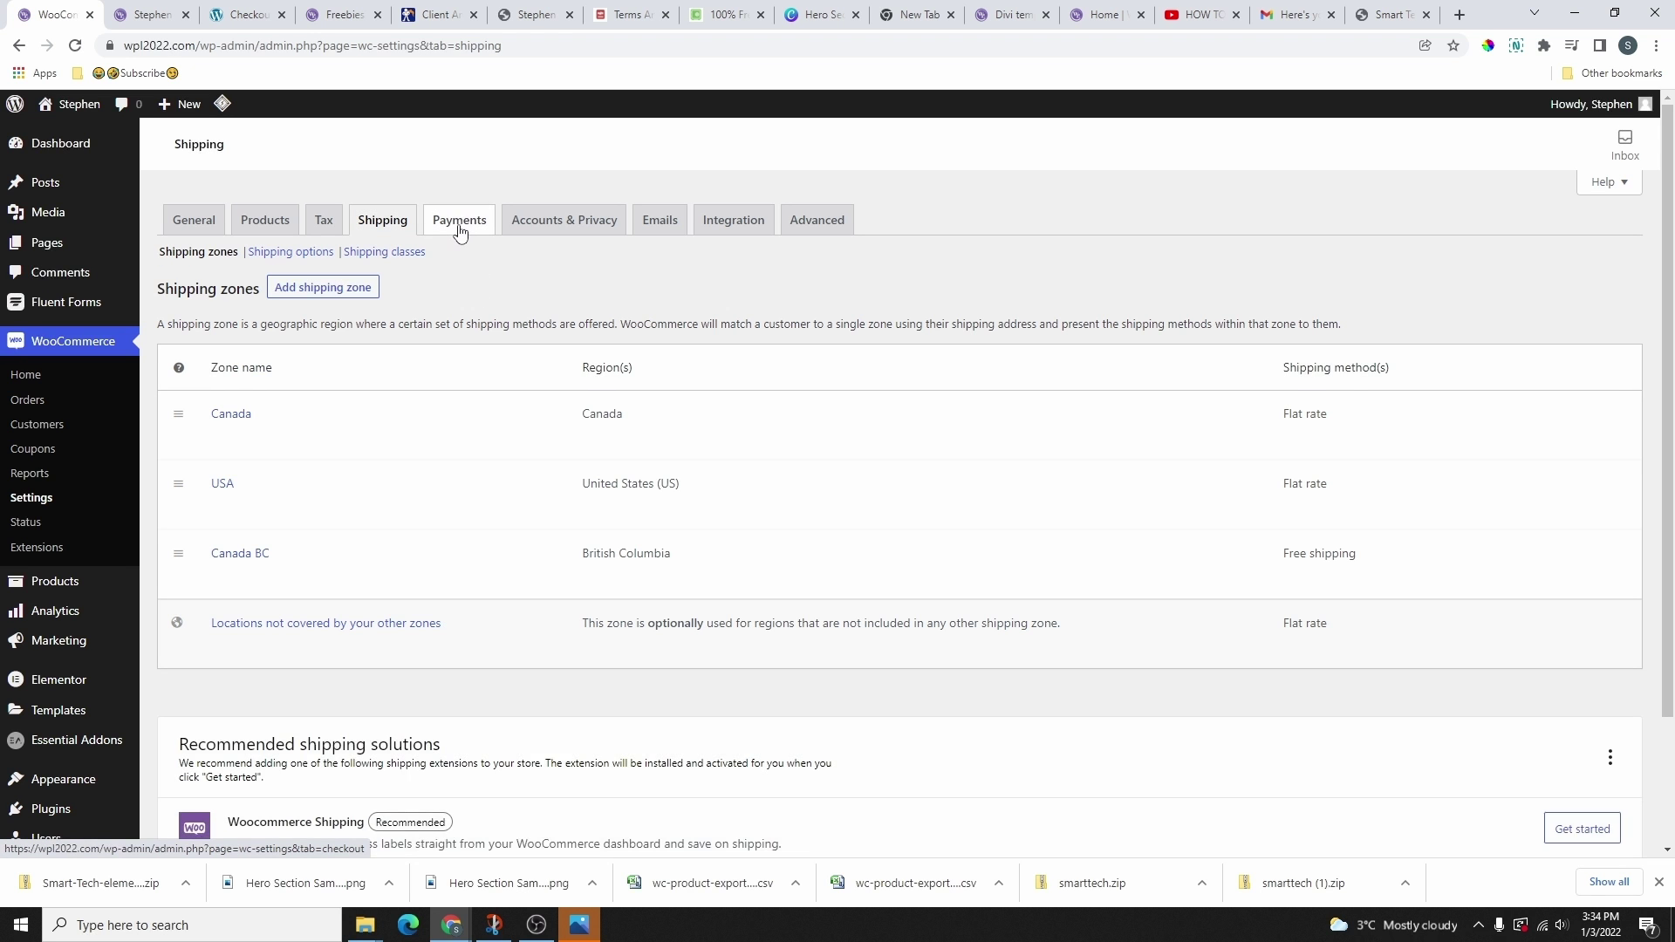
- In the accounts and privacy settings, allow customers to log into an existing account during checkout
{"action": "left_click", "coordinate": [555, 225]}
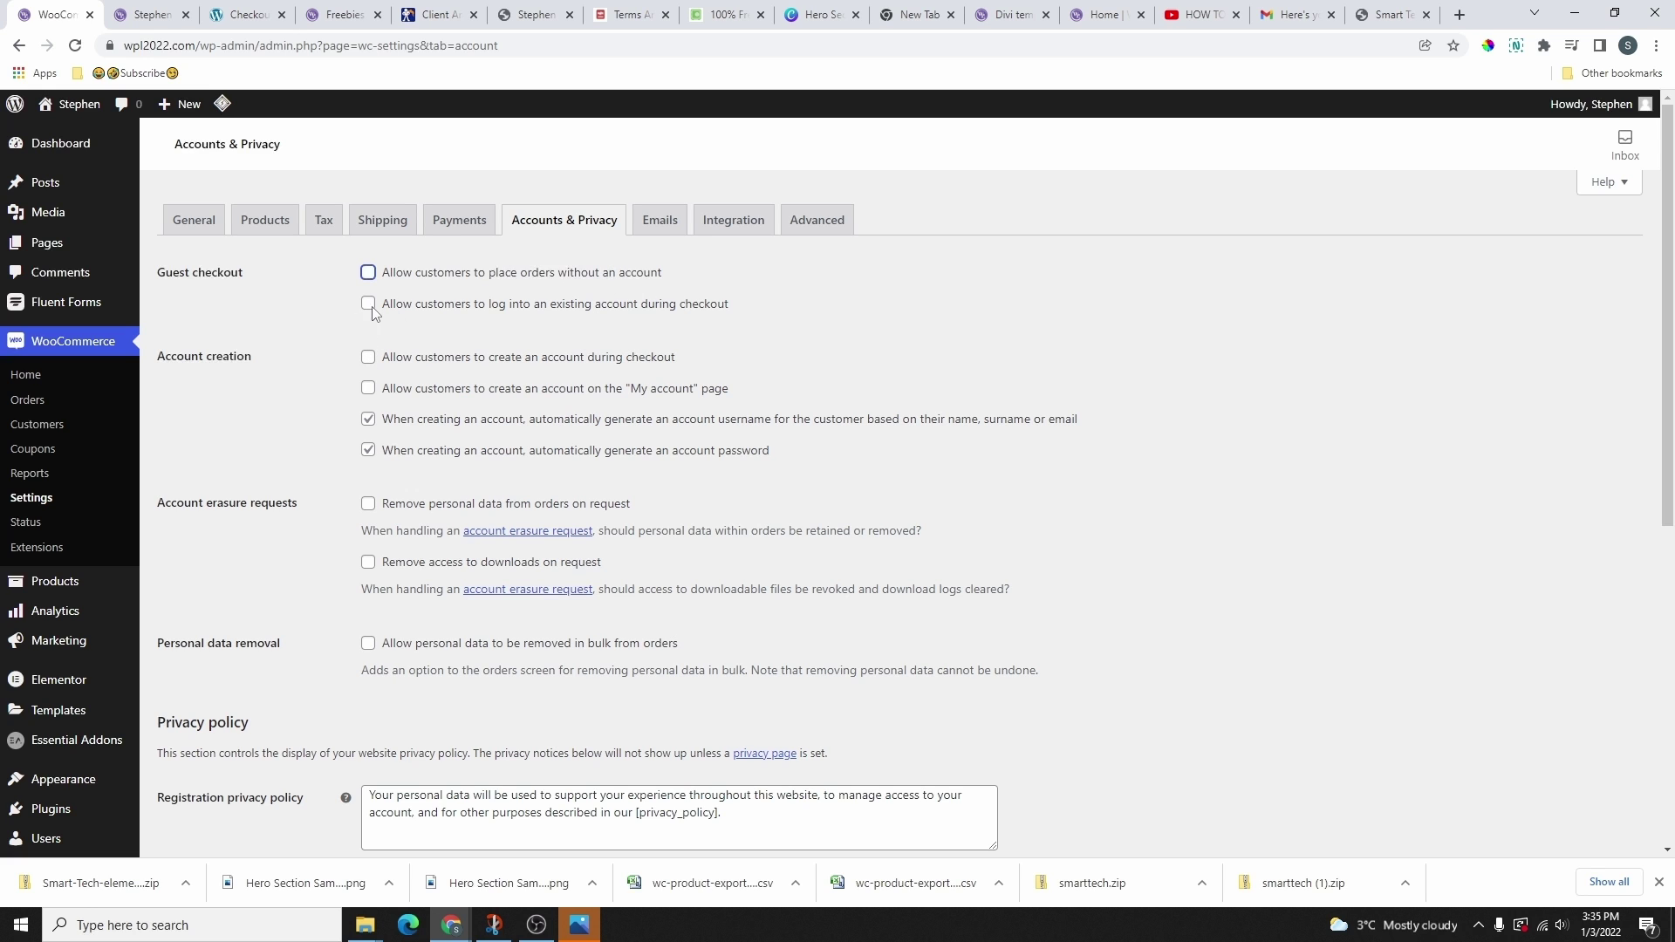
{"action": "left_click", "coordinate": [368, 274]}
{"action": "left_click", "coordinate": [368, 272]}
{"action": "left_click", "coordinate": [369, 303]}
{"action": "scroll", "coordinate": [314, 365], "scroll_direction": "down", "scroll_amount": 1}
{"action": "scroll", "coordinate": [360, 346], "scroll_direction": "up", "scroll_amount": 1}
- Allow customers to create an account during checkout and on the "My account" page, and save the accounts and privacy settings
{"action": "left_click", "coordinate": [369, 358]}
{"action": "left_click", "coordinate": [368, 390]}
{"action": "scroll", "coordinate": [419, 404], "scroll_direction": "down", "scroll_amount": 7}
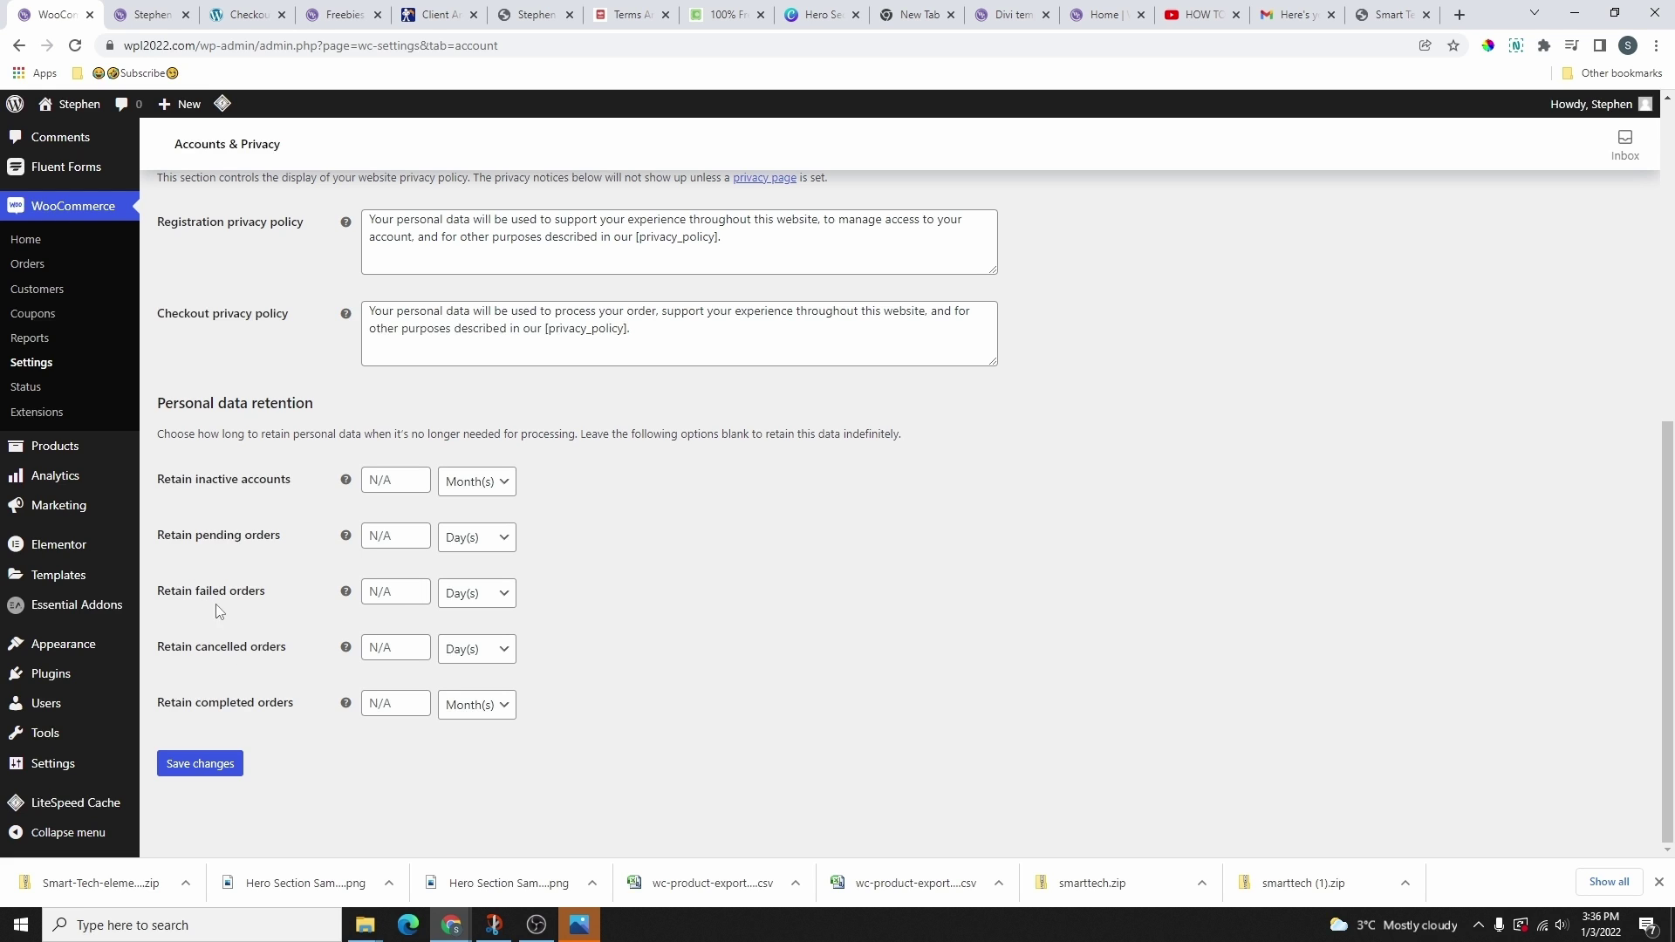
{"action": "left_click", "coordinate": [456, 489]}
{"action": "left_click", "coordinate": [191, 768]}
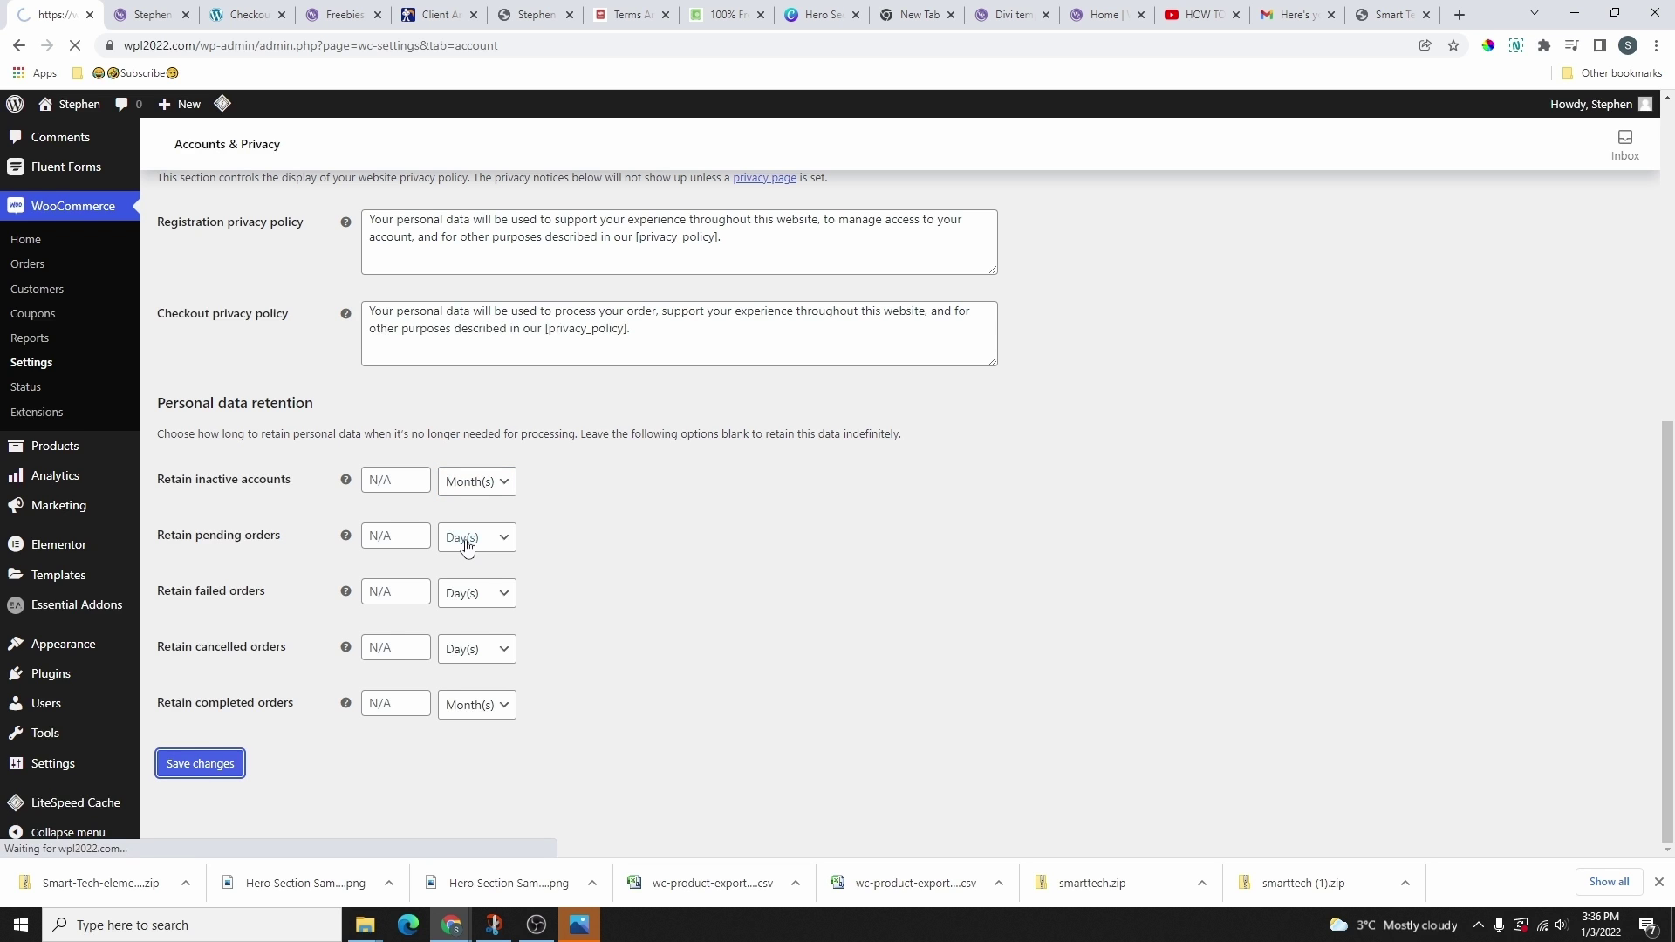
- Examine the WooCommerce email notifications list and the settings of the New order email
{"action": "left_click", "coordinate": [658, 218]}
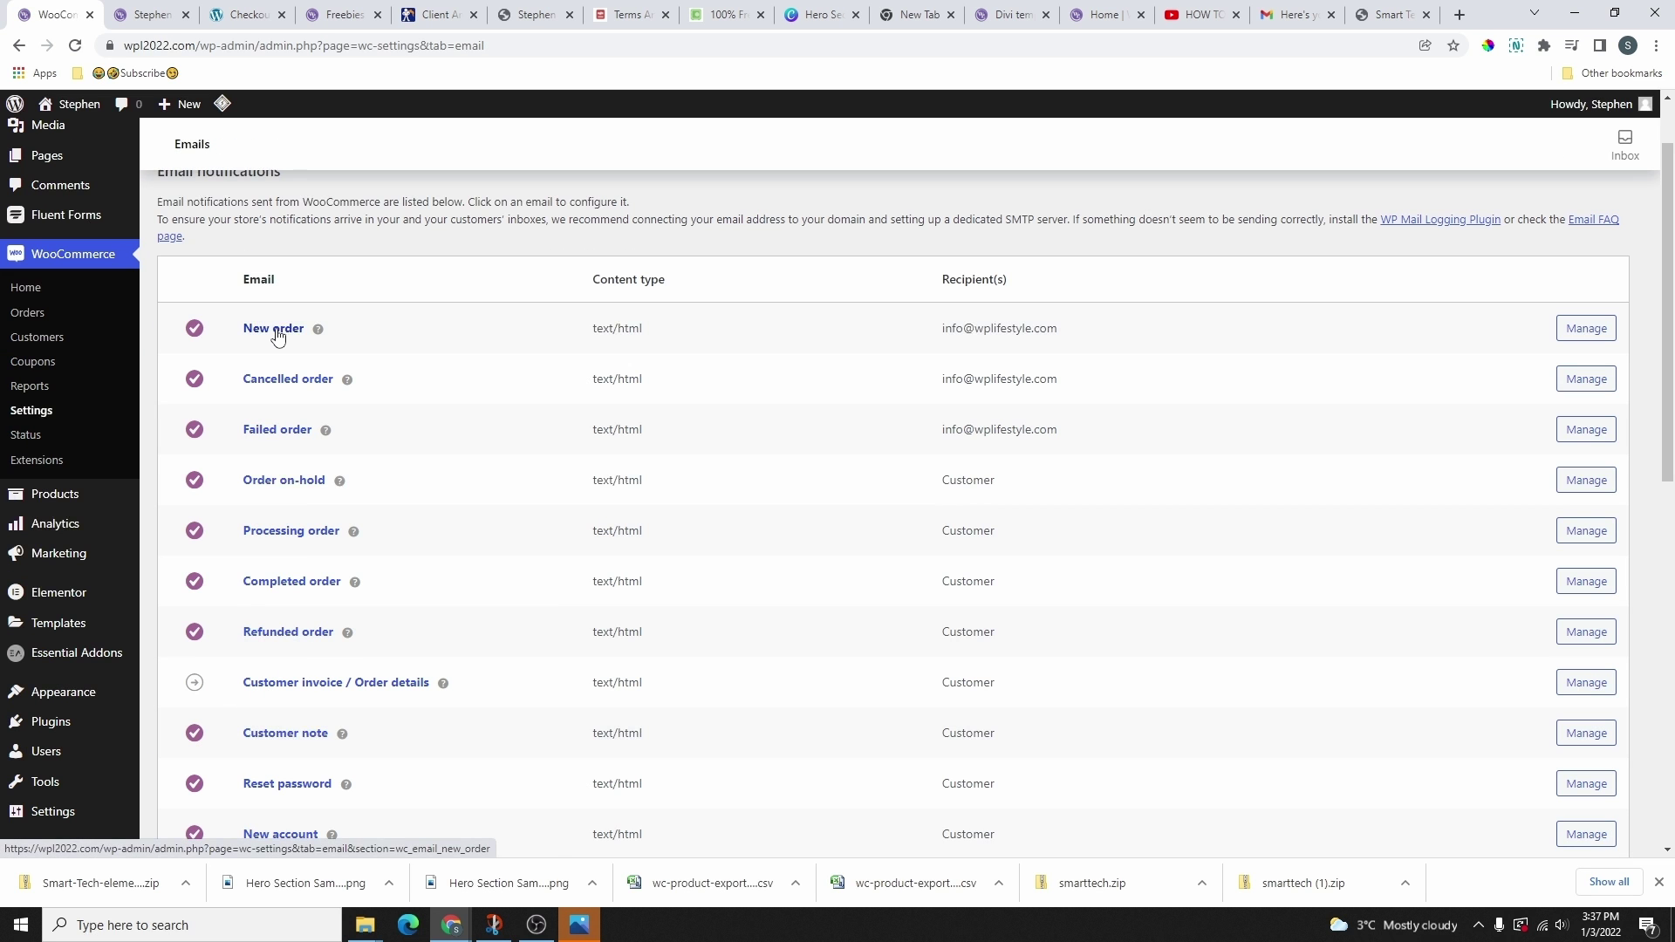
{"action": "left_click", "coordinate": [278, 338]}
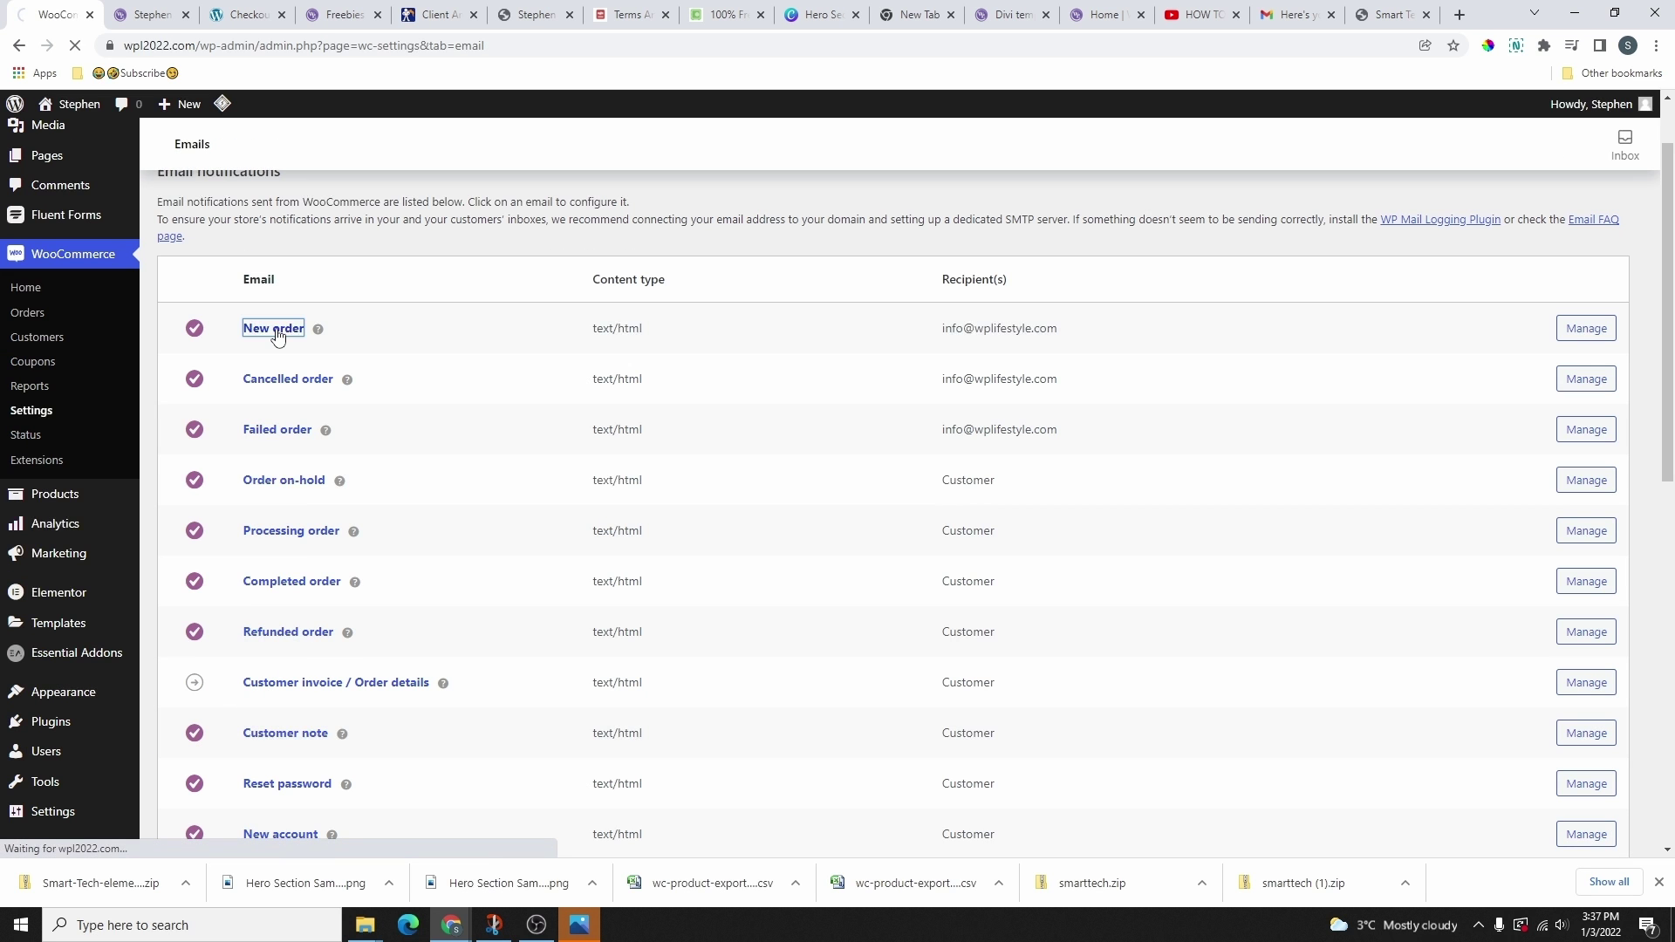
{"action": "scroll", "coordinate": [503, 422], "scroll_direction": "down", "scroll_amount": 2}
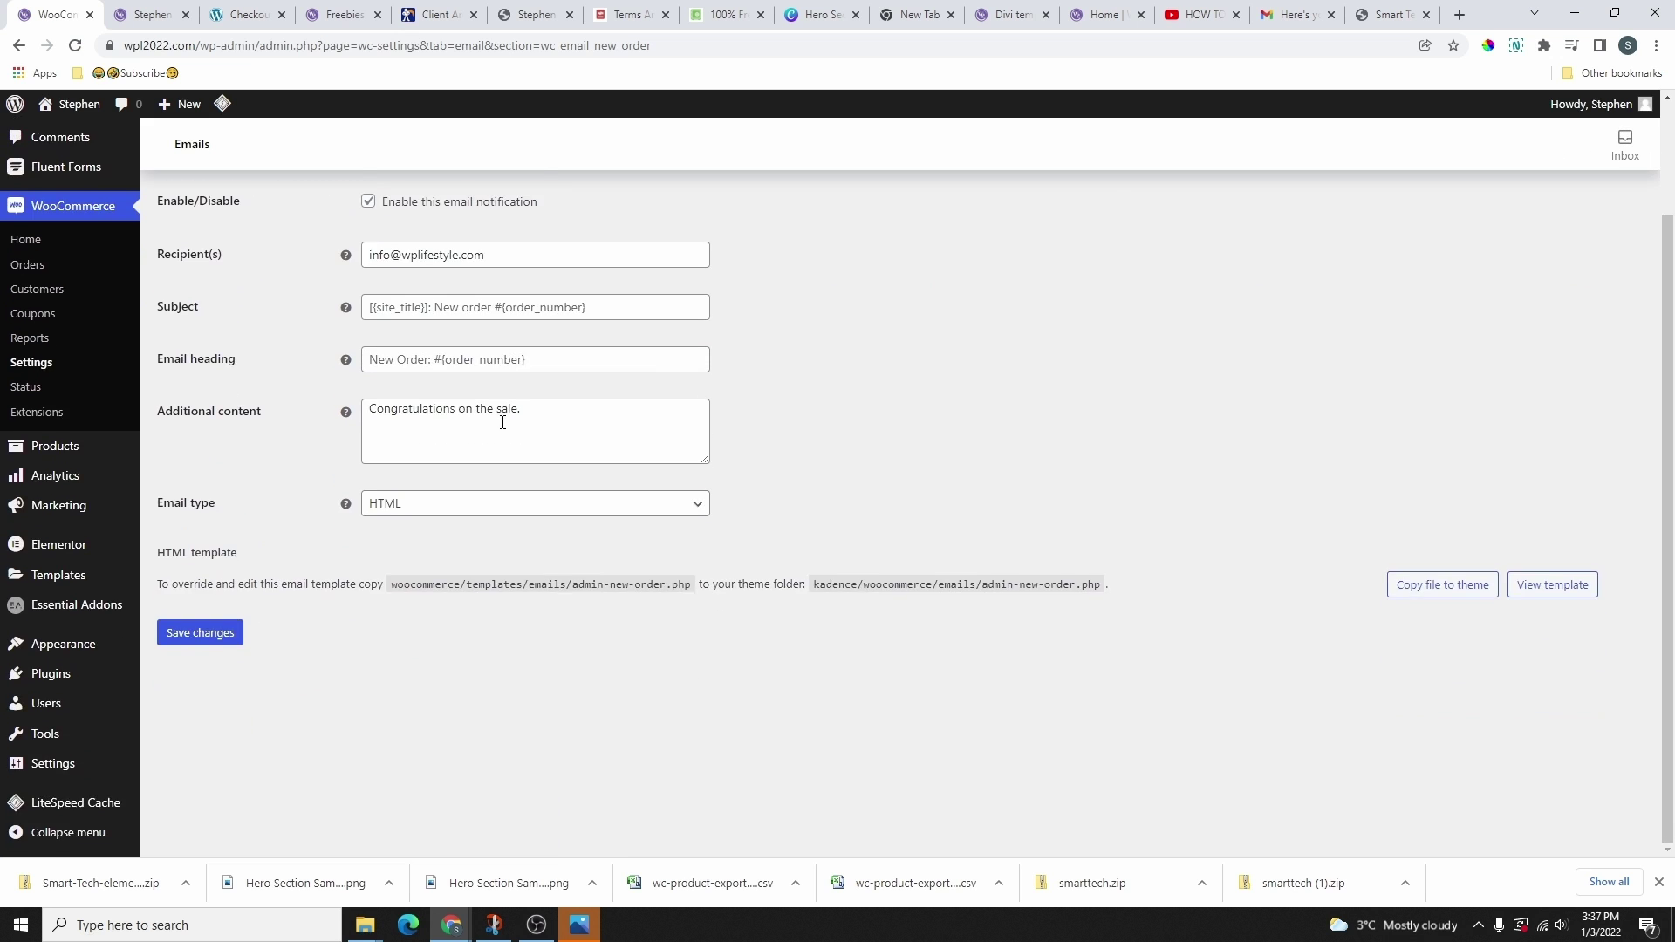
{"action": "scroll", "coordinate": [503, 422], "scroll_direction": "up", "scroll_amount": 2}
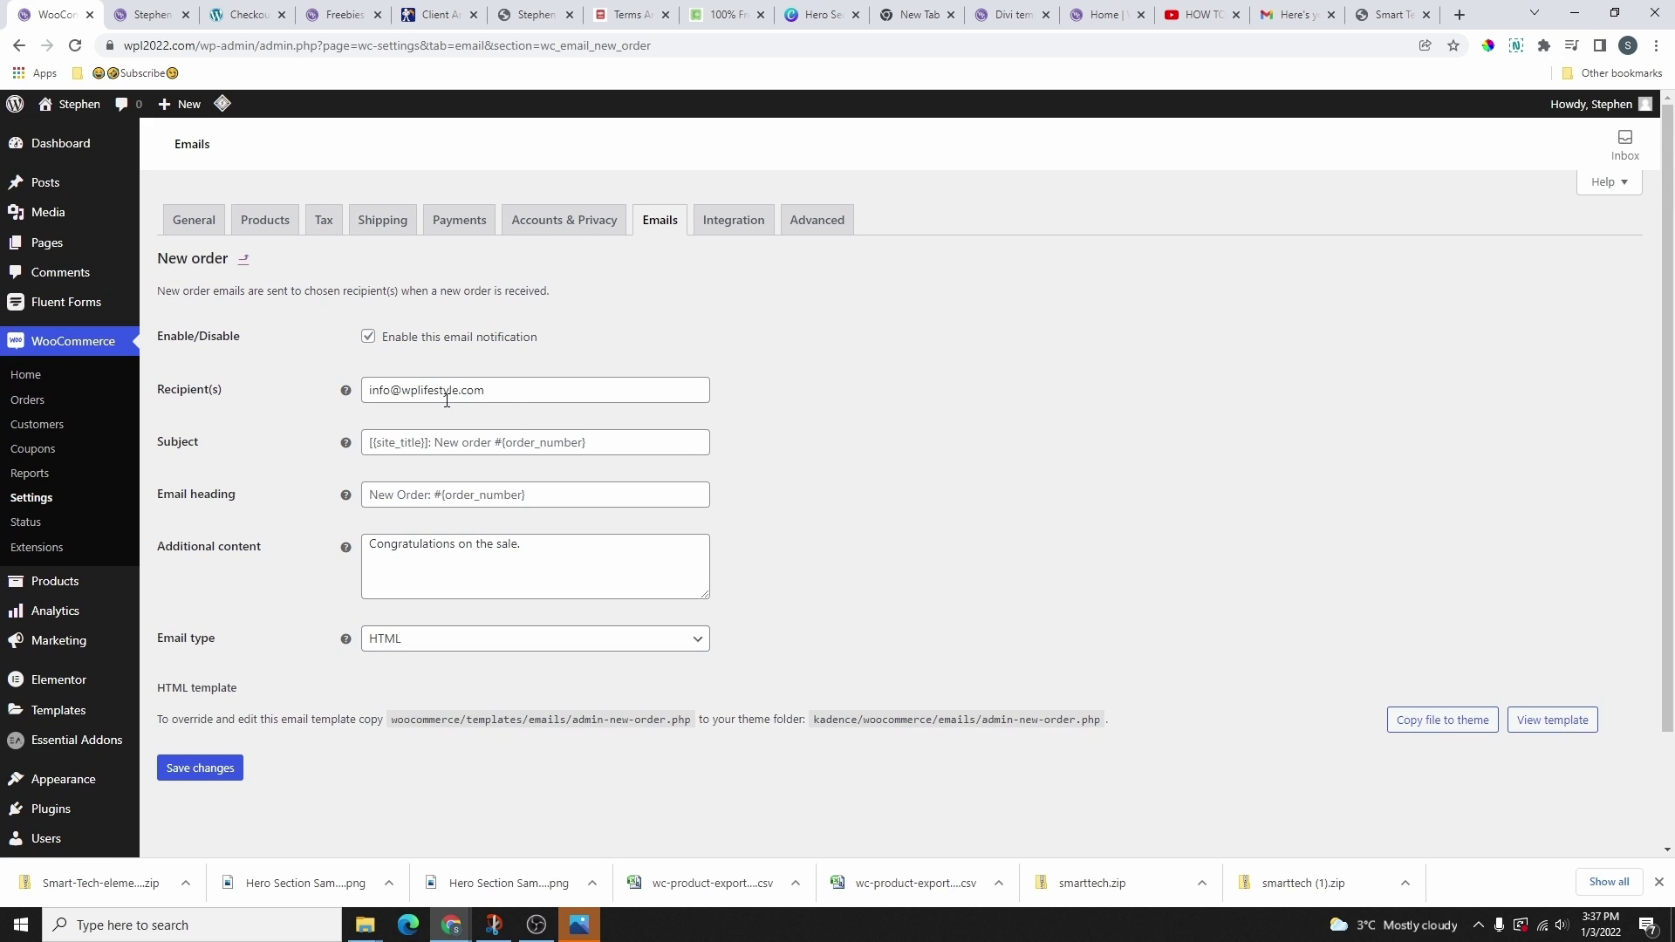
{"action": "left_click", "coordinate": [654, 230]}
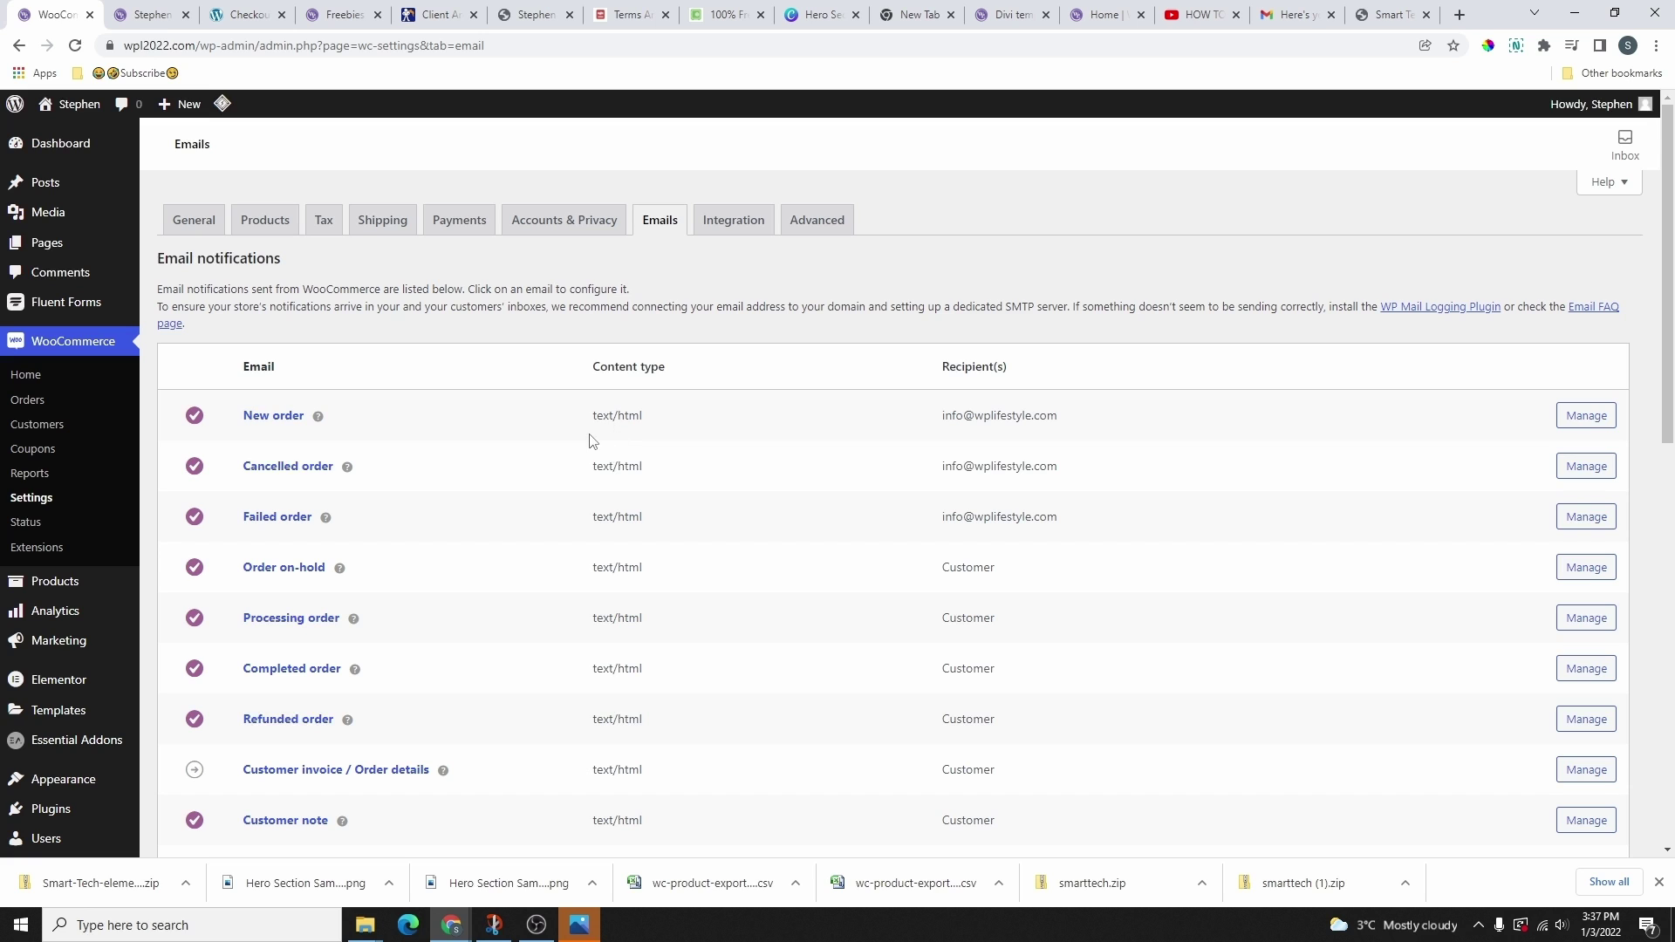
{"action": "scroll", "coordinate": [640, 420], "scroll_direction": "down", "scroll_amount": 1}
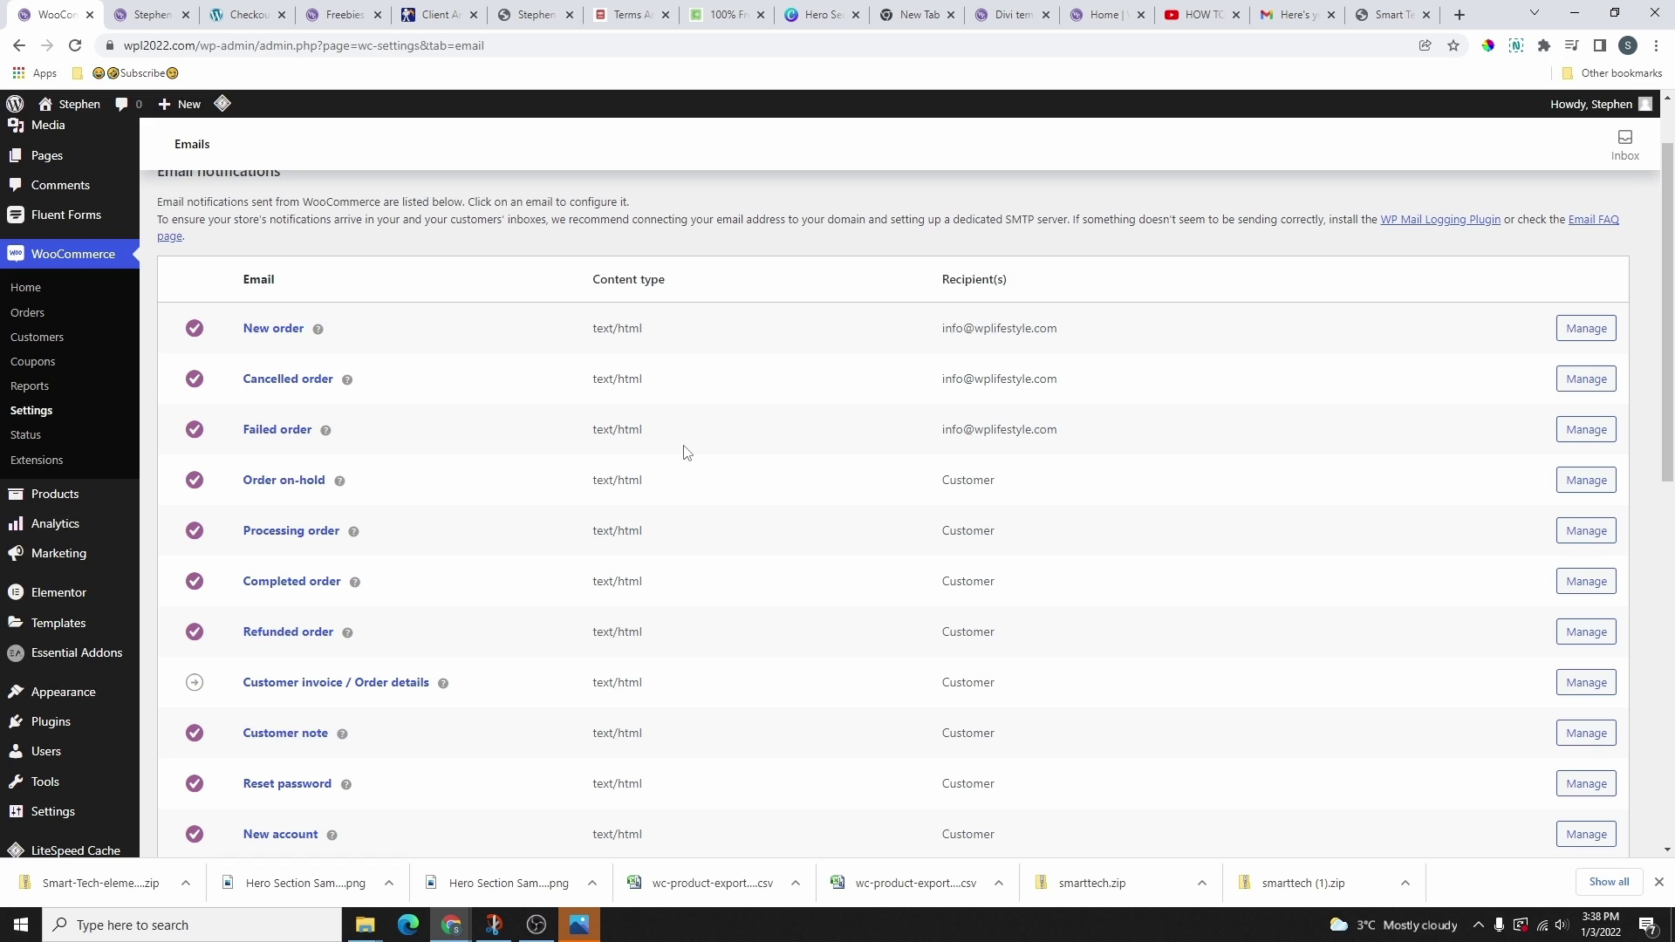
{"action": "scroll", "coordinate": [687, 452], "scroll_direction": "up", "scroll_amount": 1}
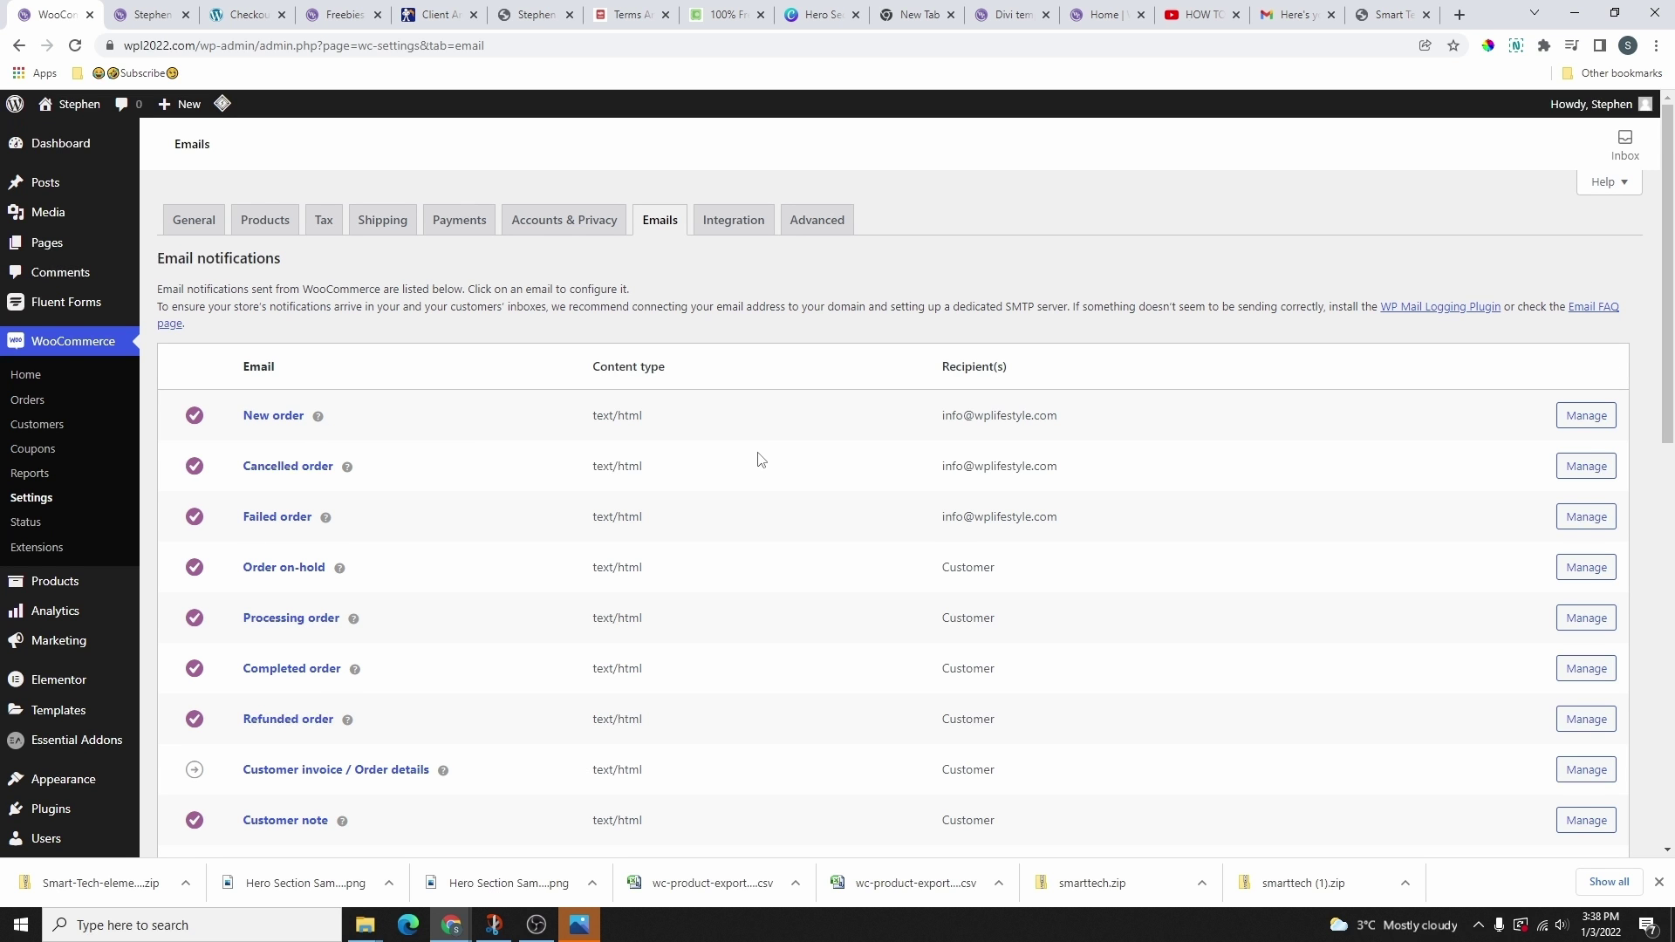
{"action": "scroll", "coordinate": [751, 443], "scroll_direction": "down", "scroll_amount": 4}
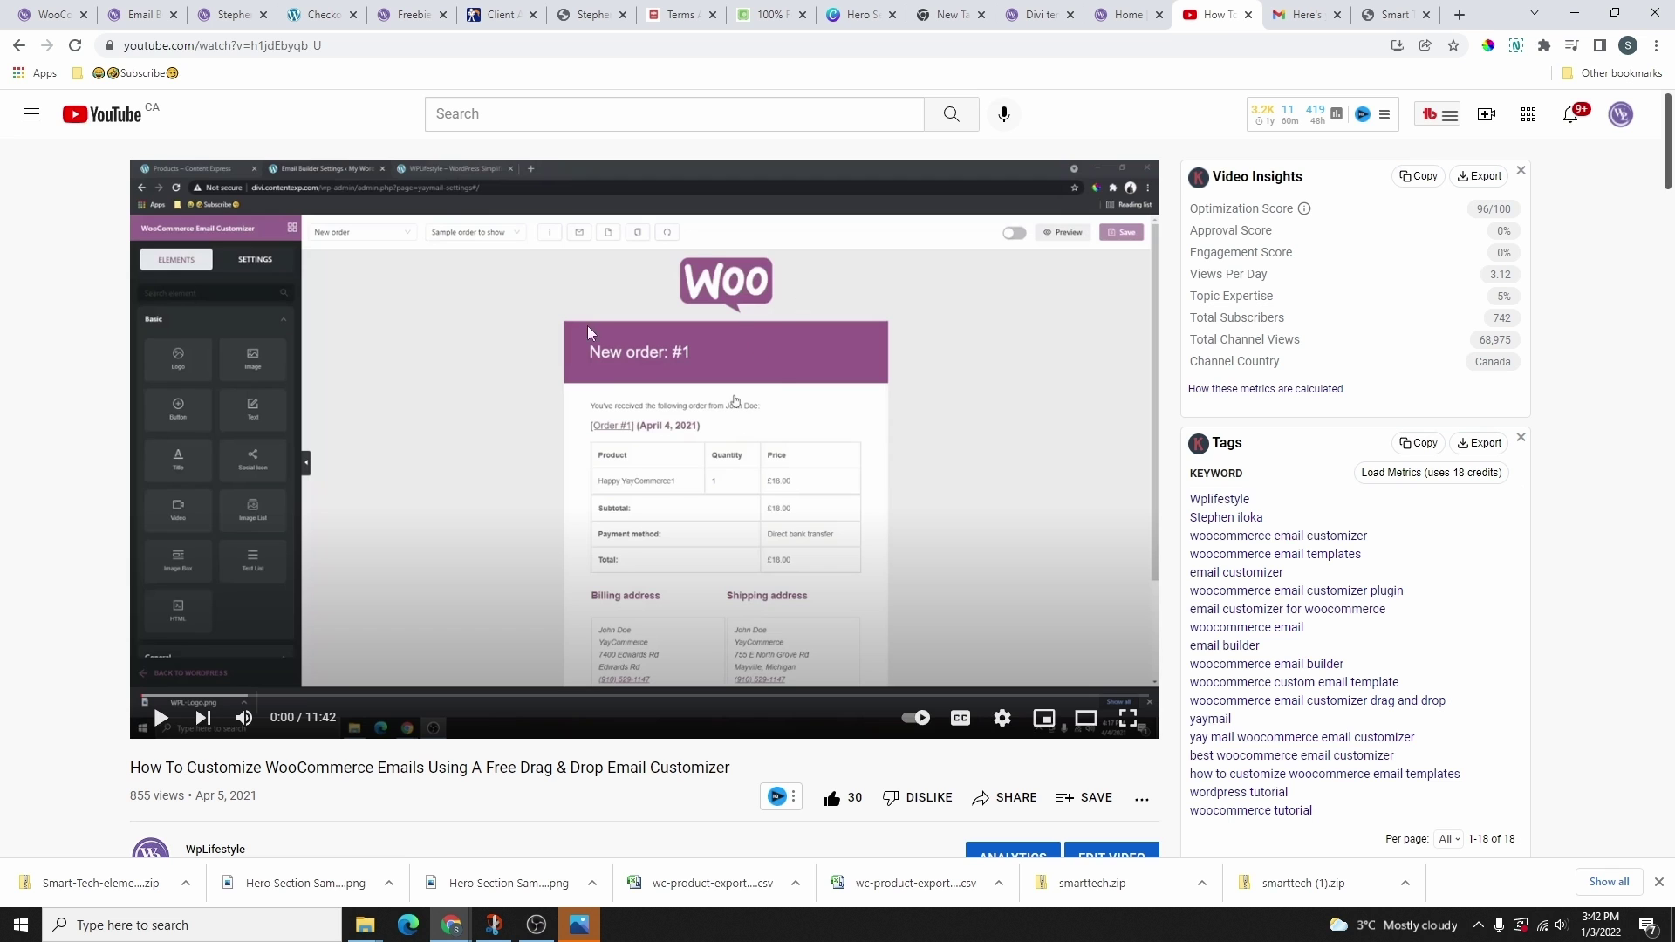
- Look over the YouTube tutorial page on customizing WooCommerce emails, and close the WooCommerce Email Customizer page
{"action": "scroll", "coordinate": [711, 293], "scroll_direction": "down", "scroll_amount": 4}
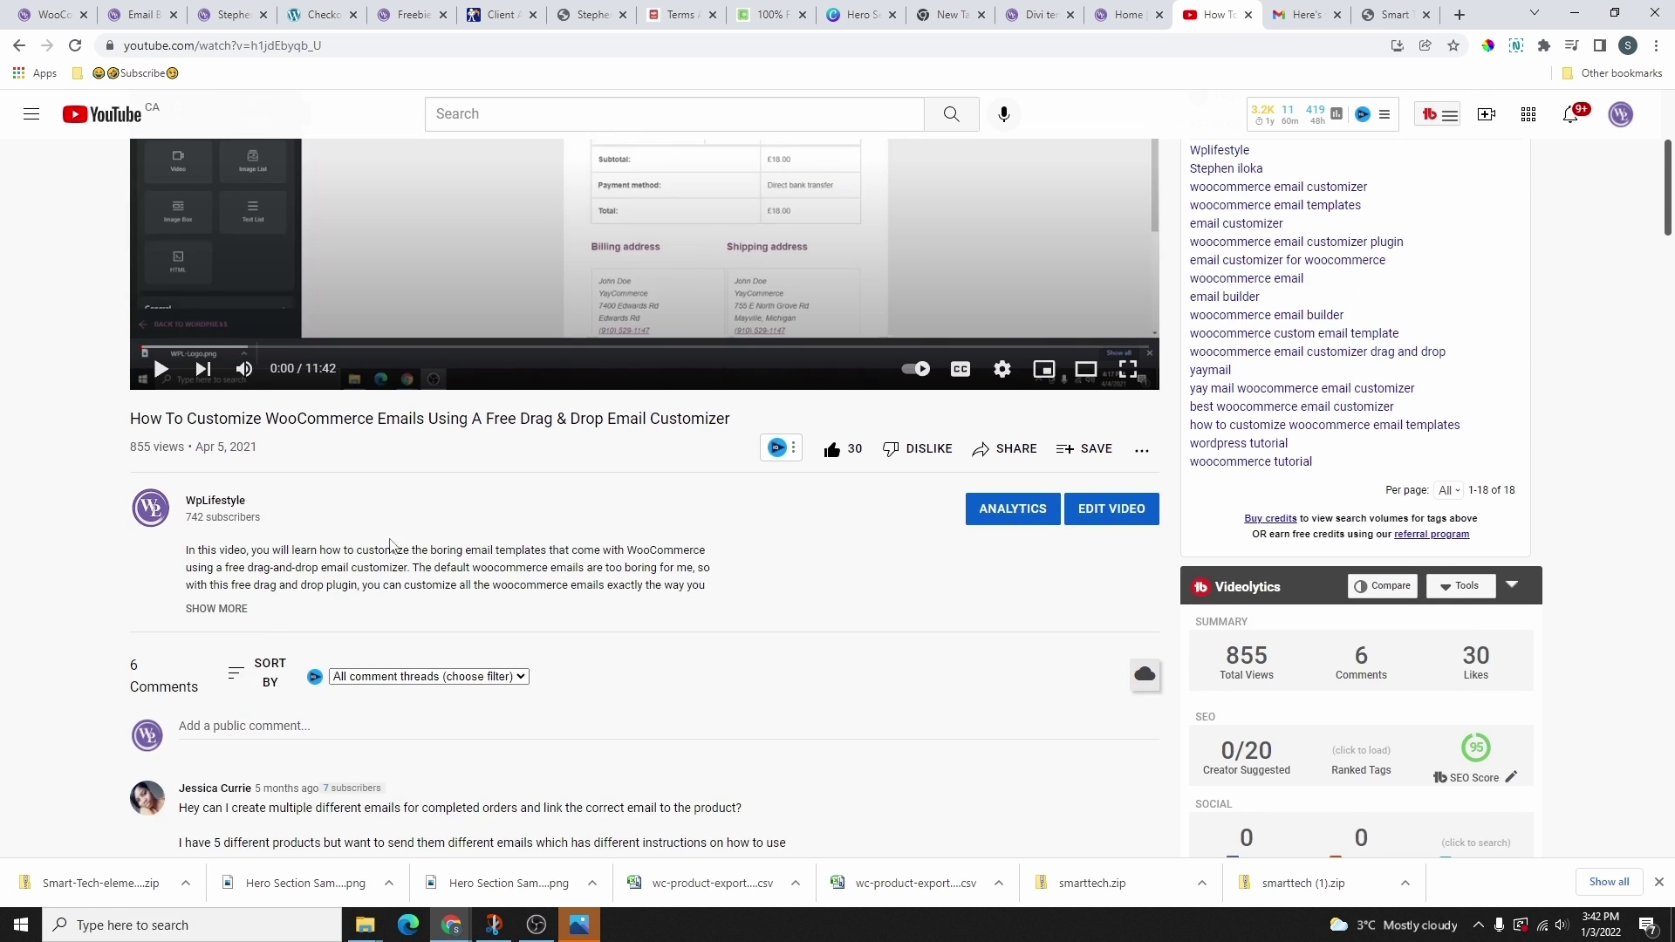
{"action": "scroll", "coordinate": [262, 654], "scroll_direction": "up", "scroll_amount": 3}
{"action": "scroll", "coordinate": [349, 702], "scroll_direction": "down", "scroll_amount": 3}
{"action": "scroll", "coordinate": [416, 663], "scroll_direction": "up", "scroll_amount": 4}
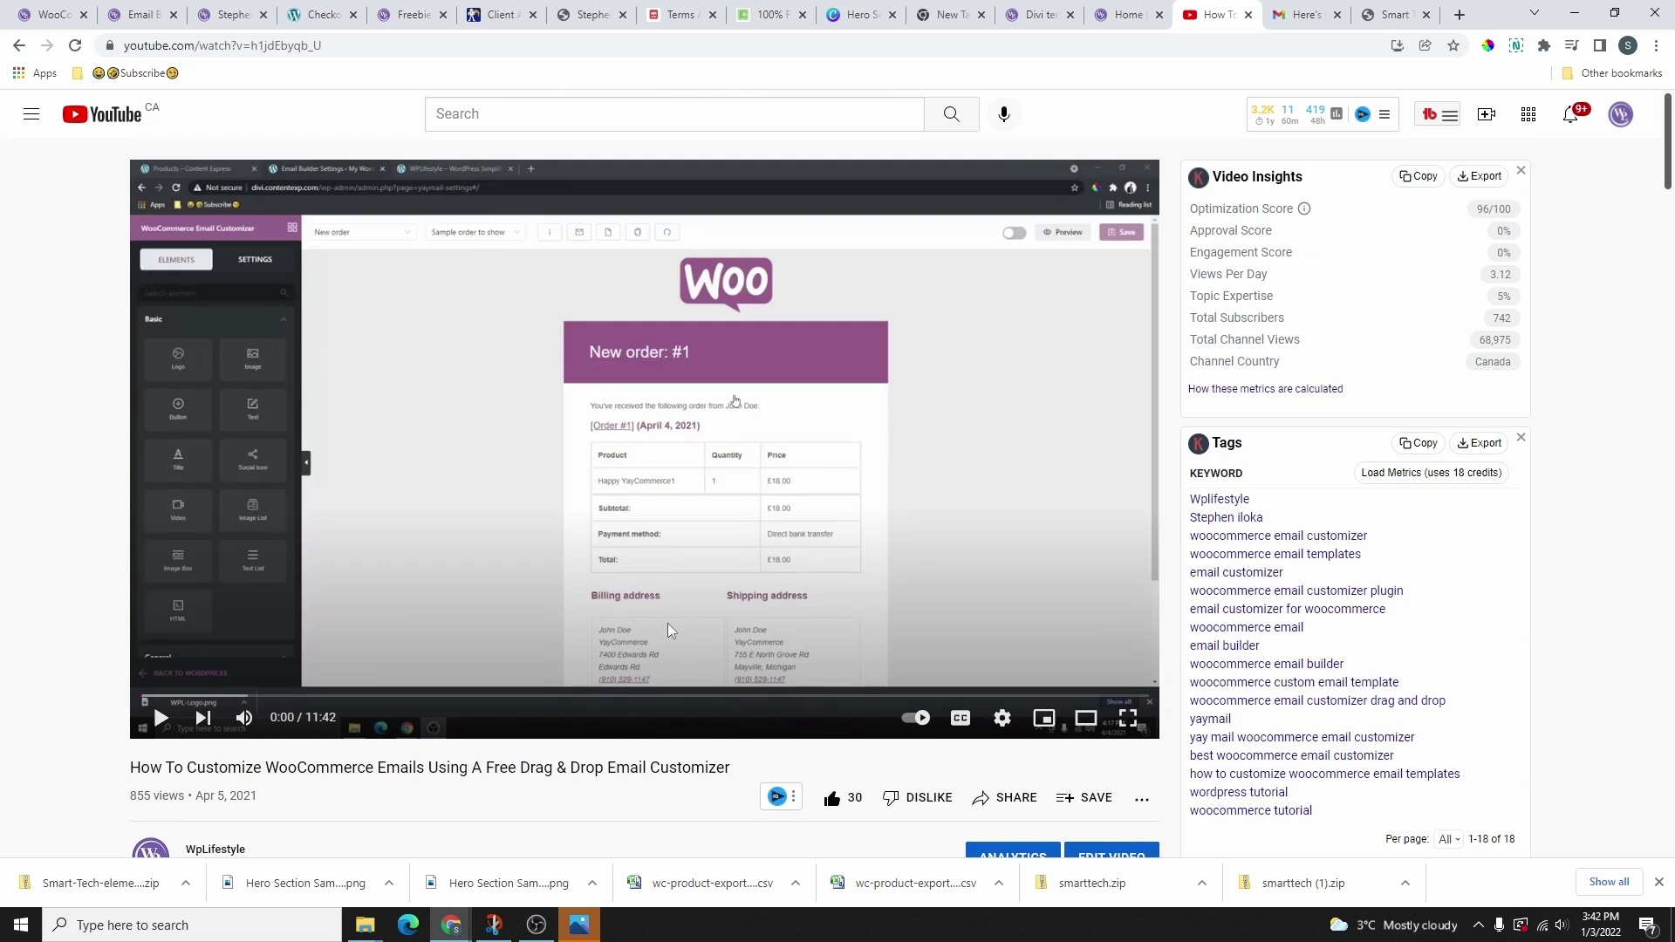
{"action": "left_click", "coordinate": [143, 16]}
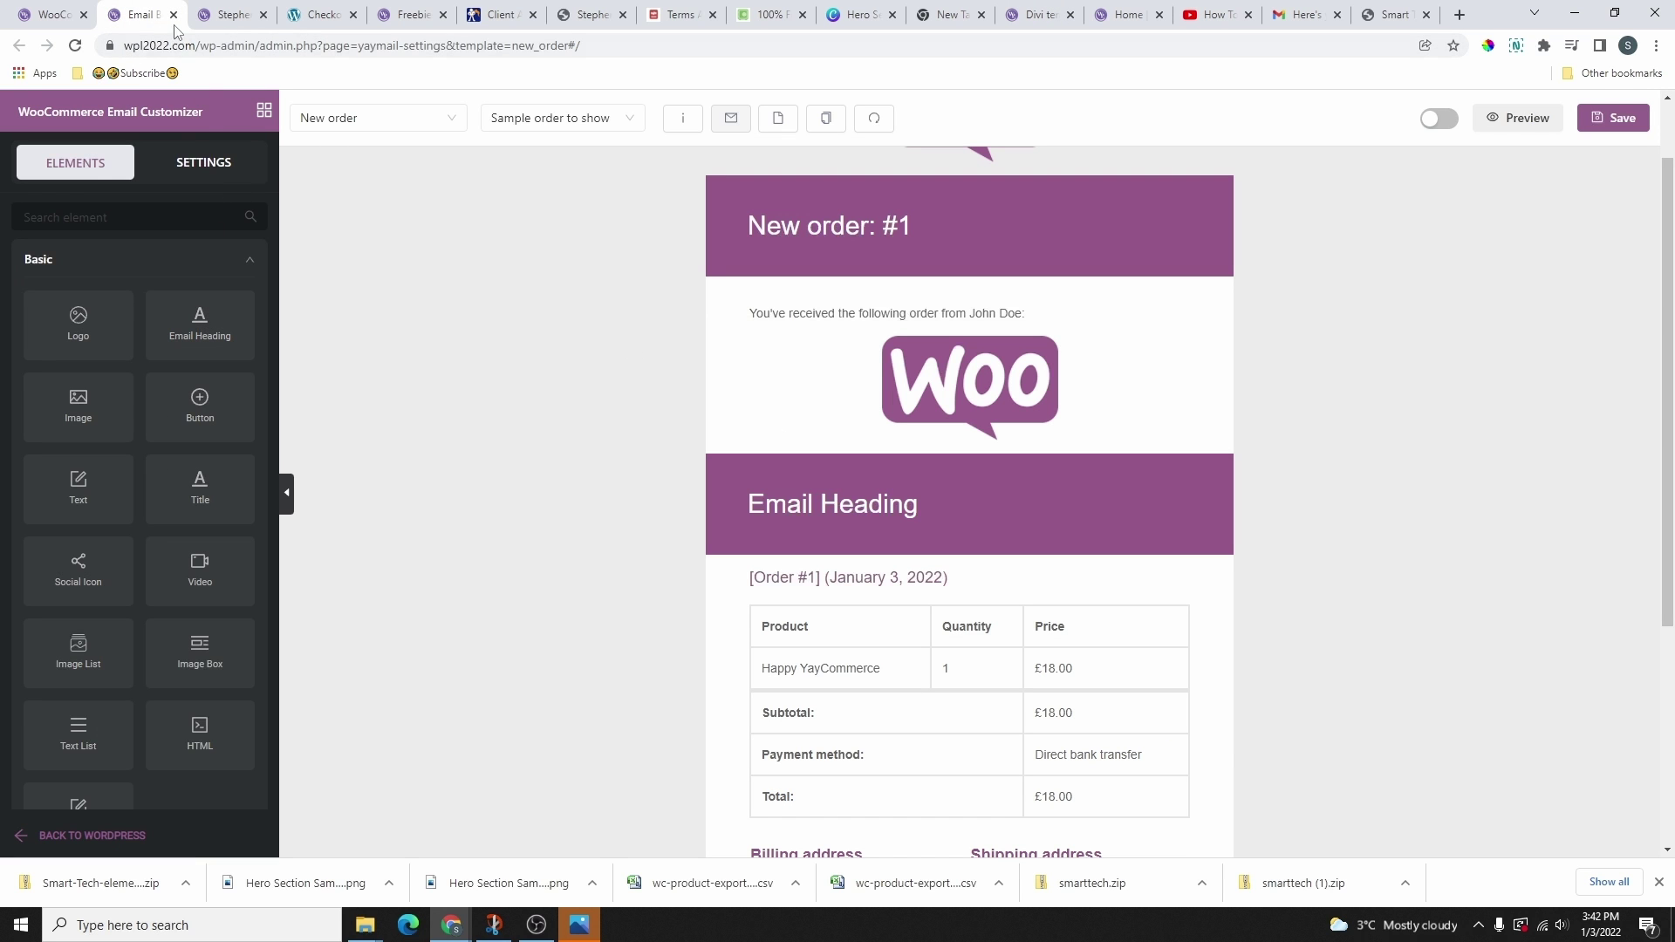
{"action": "left_click", "coordinate": [173, 15]}
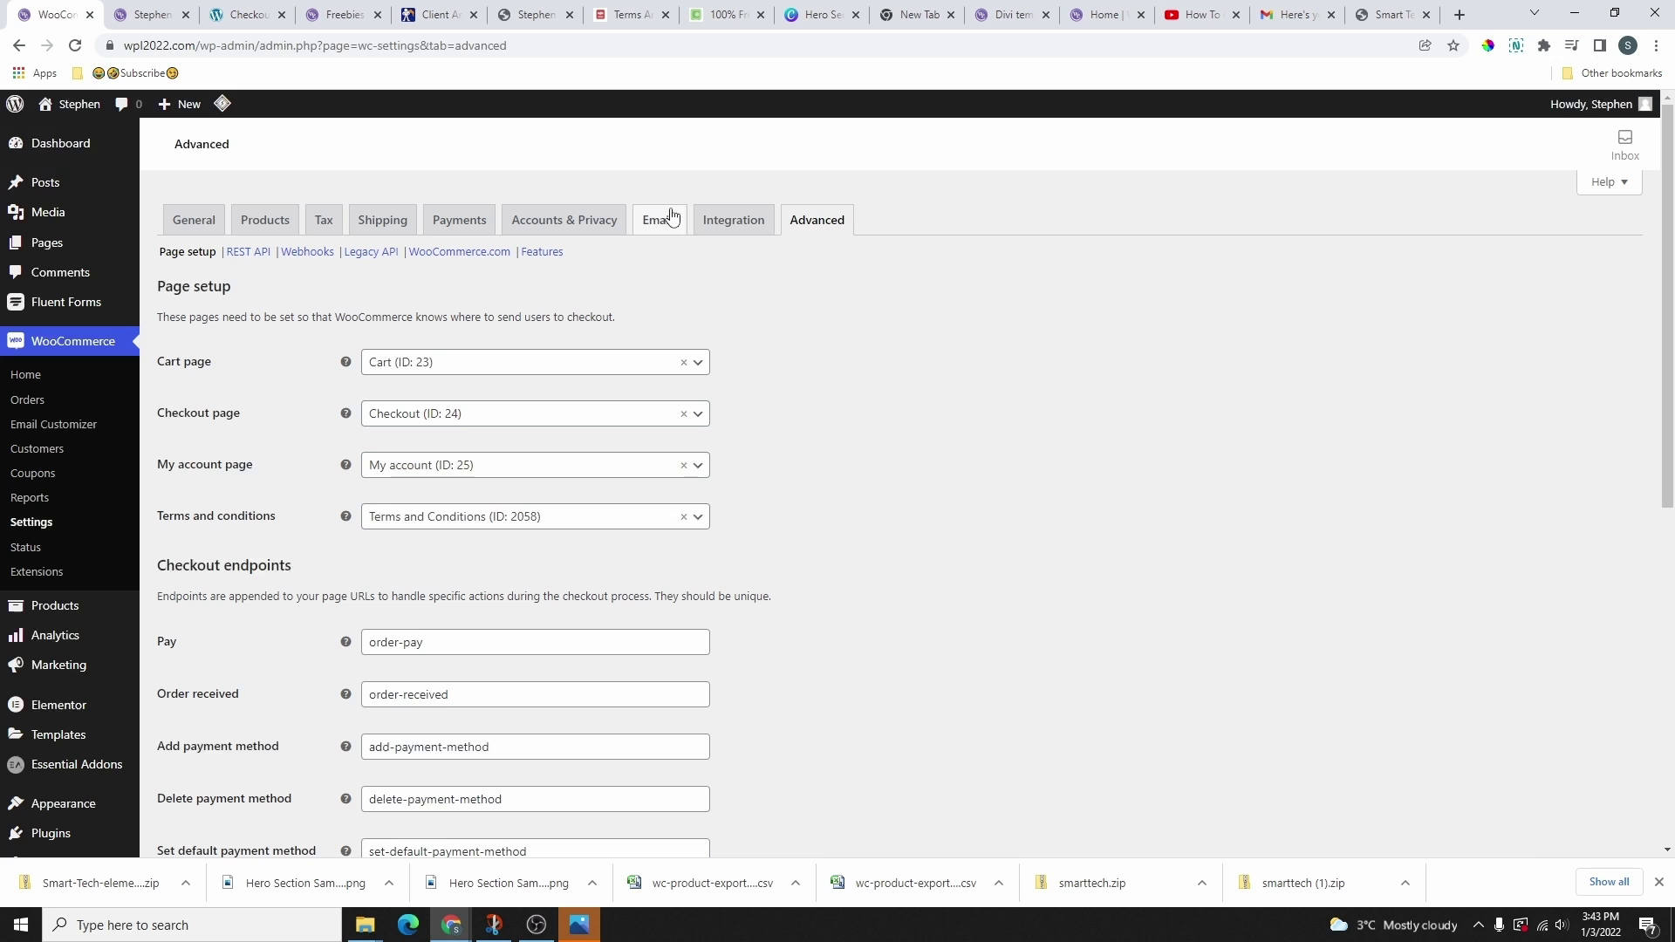
- Review the integration settings and the advanced page setup, checkout and account endpoints, and save the advanced settings
{"action": "left_click", "coordinate": [723, 228]}
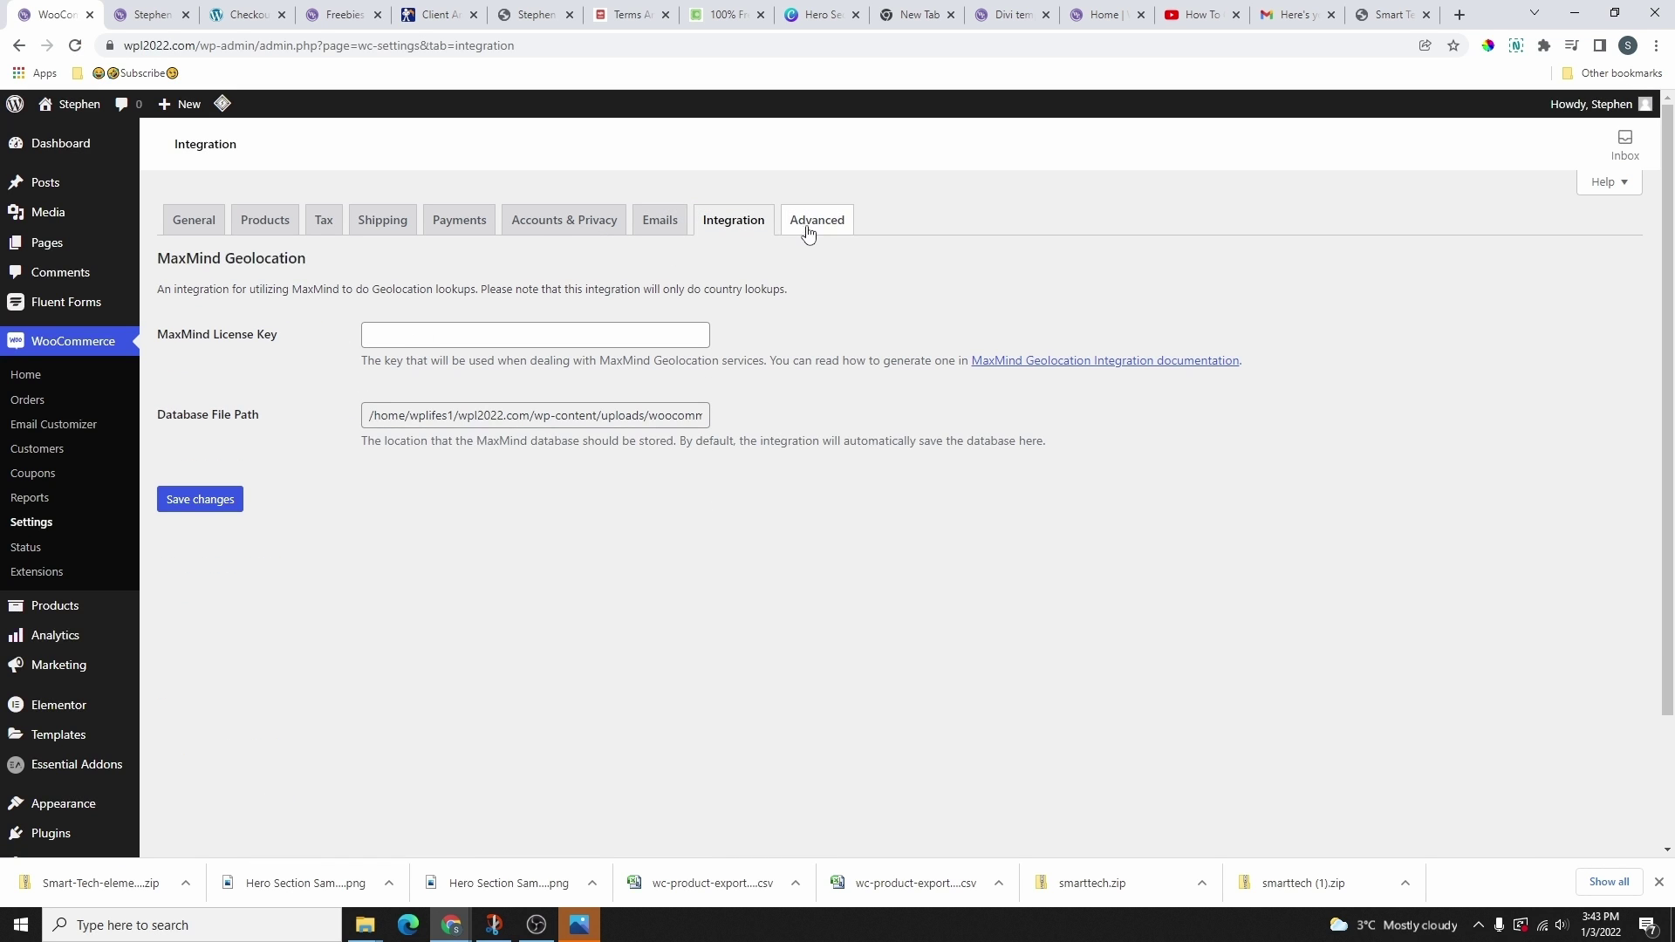
{"action": "left_click", "coordinate": [809, 234]}
{"action": "scroll", "coordinate": [249, 332], "scroll_direction": "down", "scroll_amount": 1}
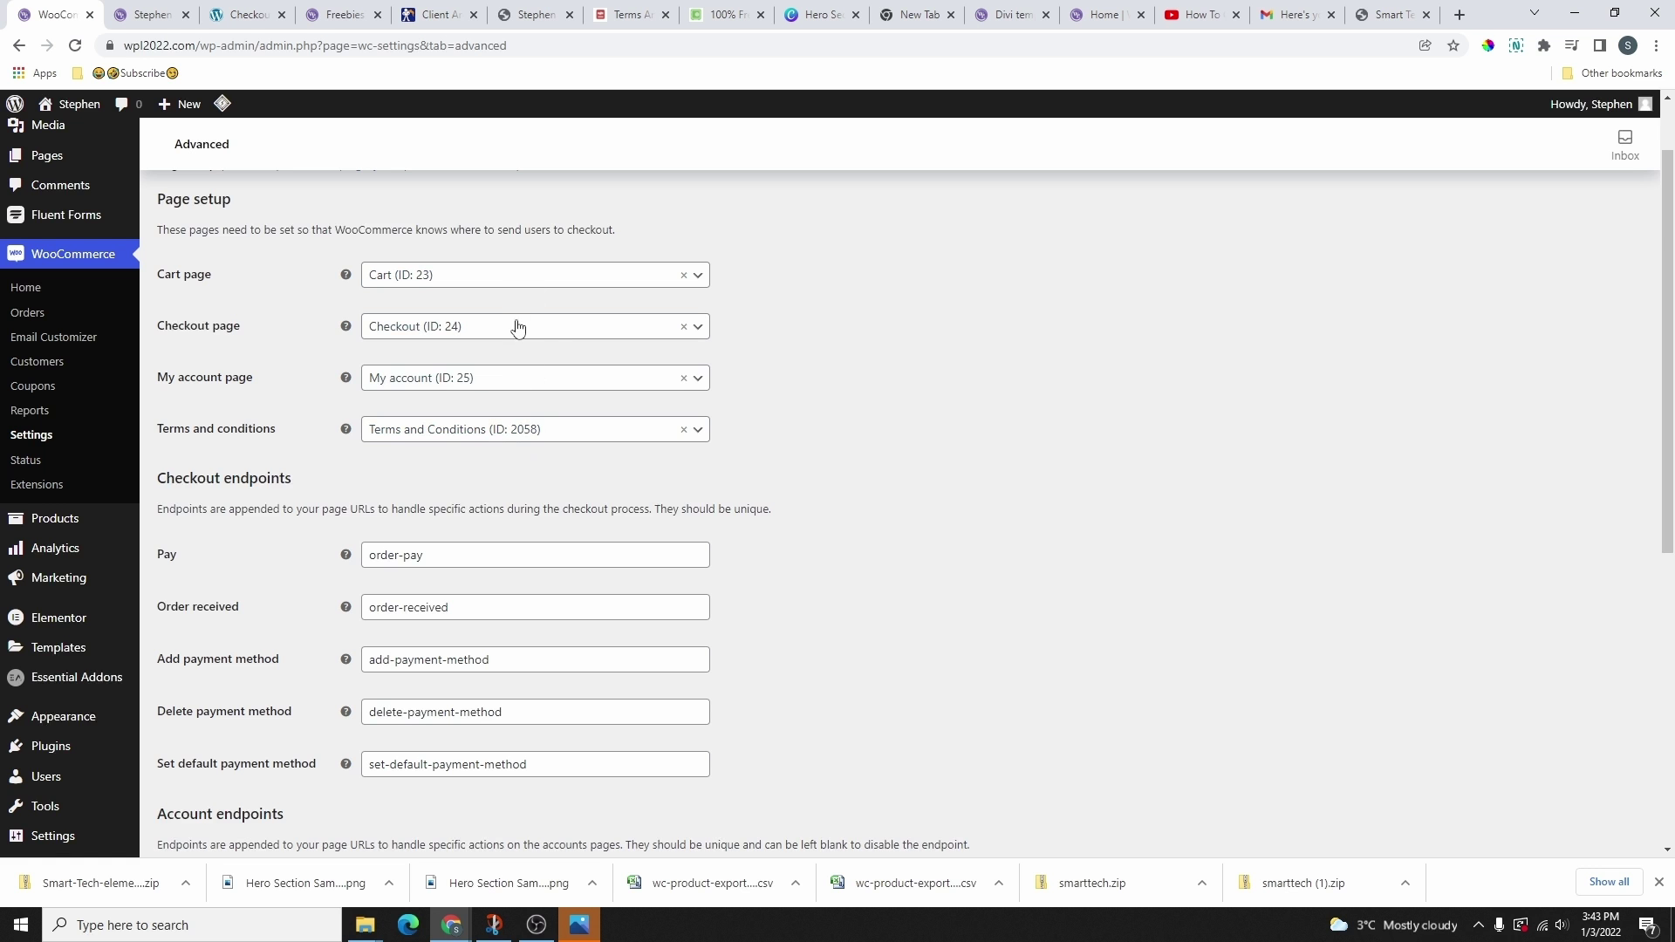
{"action": "scroll", "coordinate": [506, 354], "scroll_direction": "down", "scroll_amount": 2}
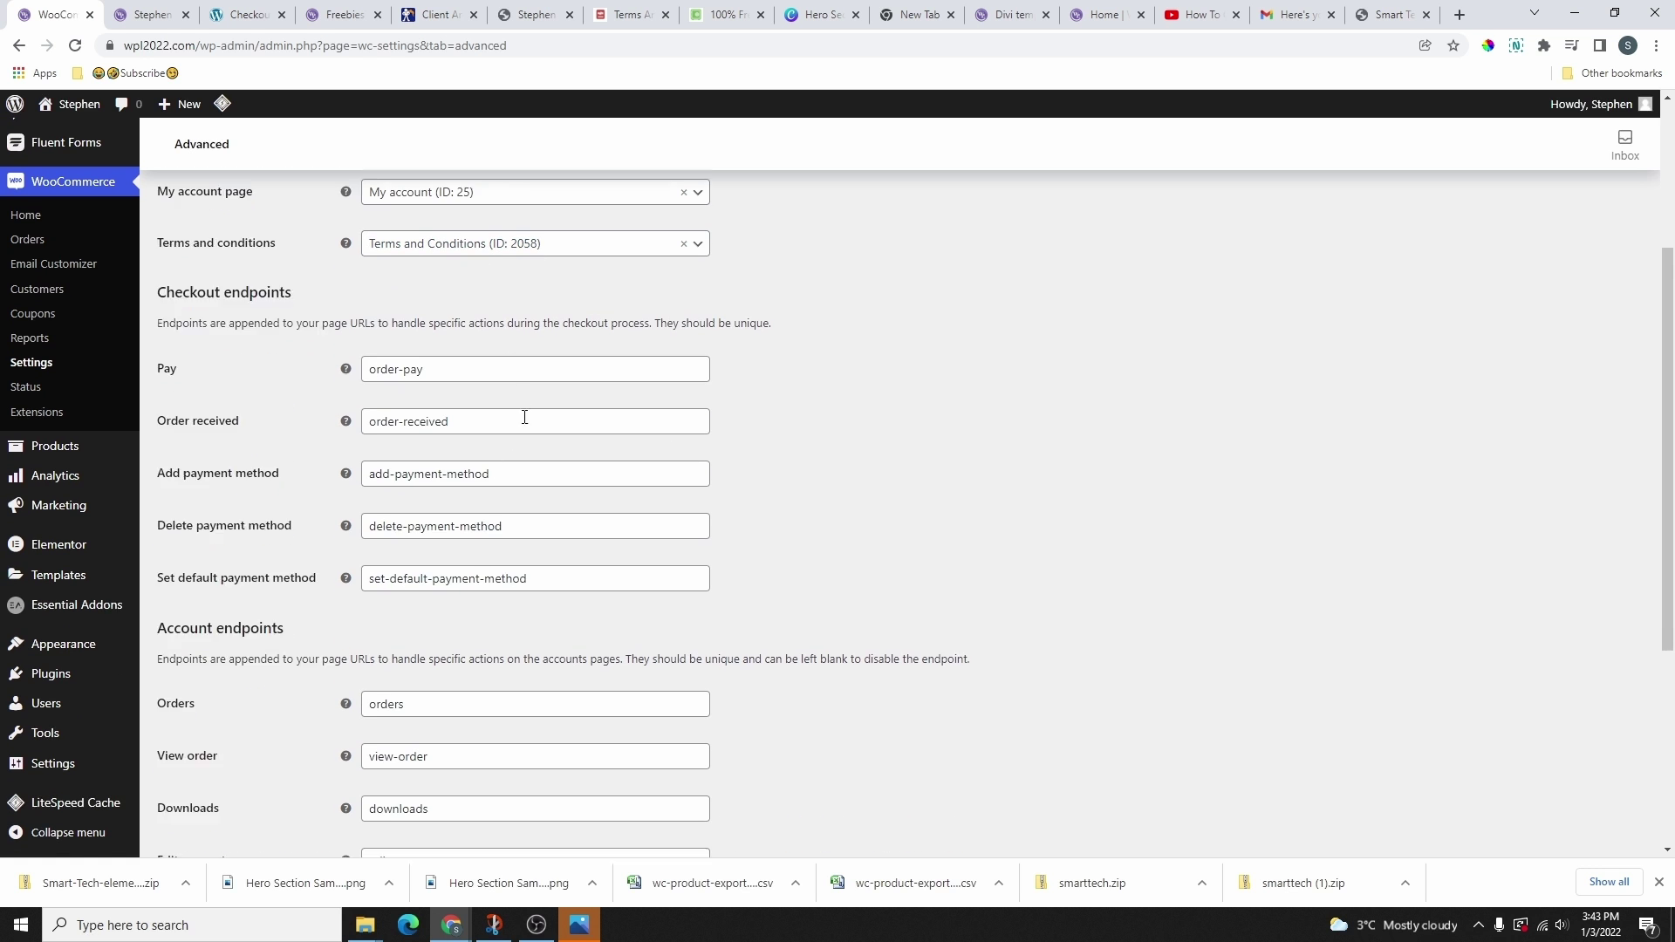
{"action": "scroll", "coordinate": [523, 416], "scroll_direction": "down", "scroll_amount": 3}
{"action": "scroll", "coordinate": [529, 562], "scroll_direction": "up", "scroll_amount": 2}
{"action": "scroll", "coordinate": [521, 580], "scroll_direction": "down", "scroll_amount": 3}
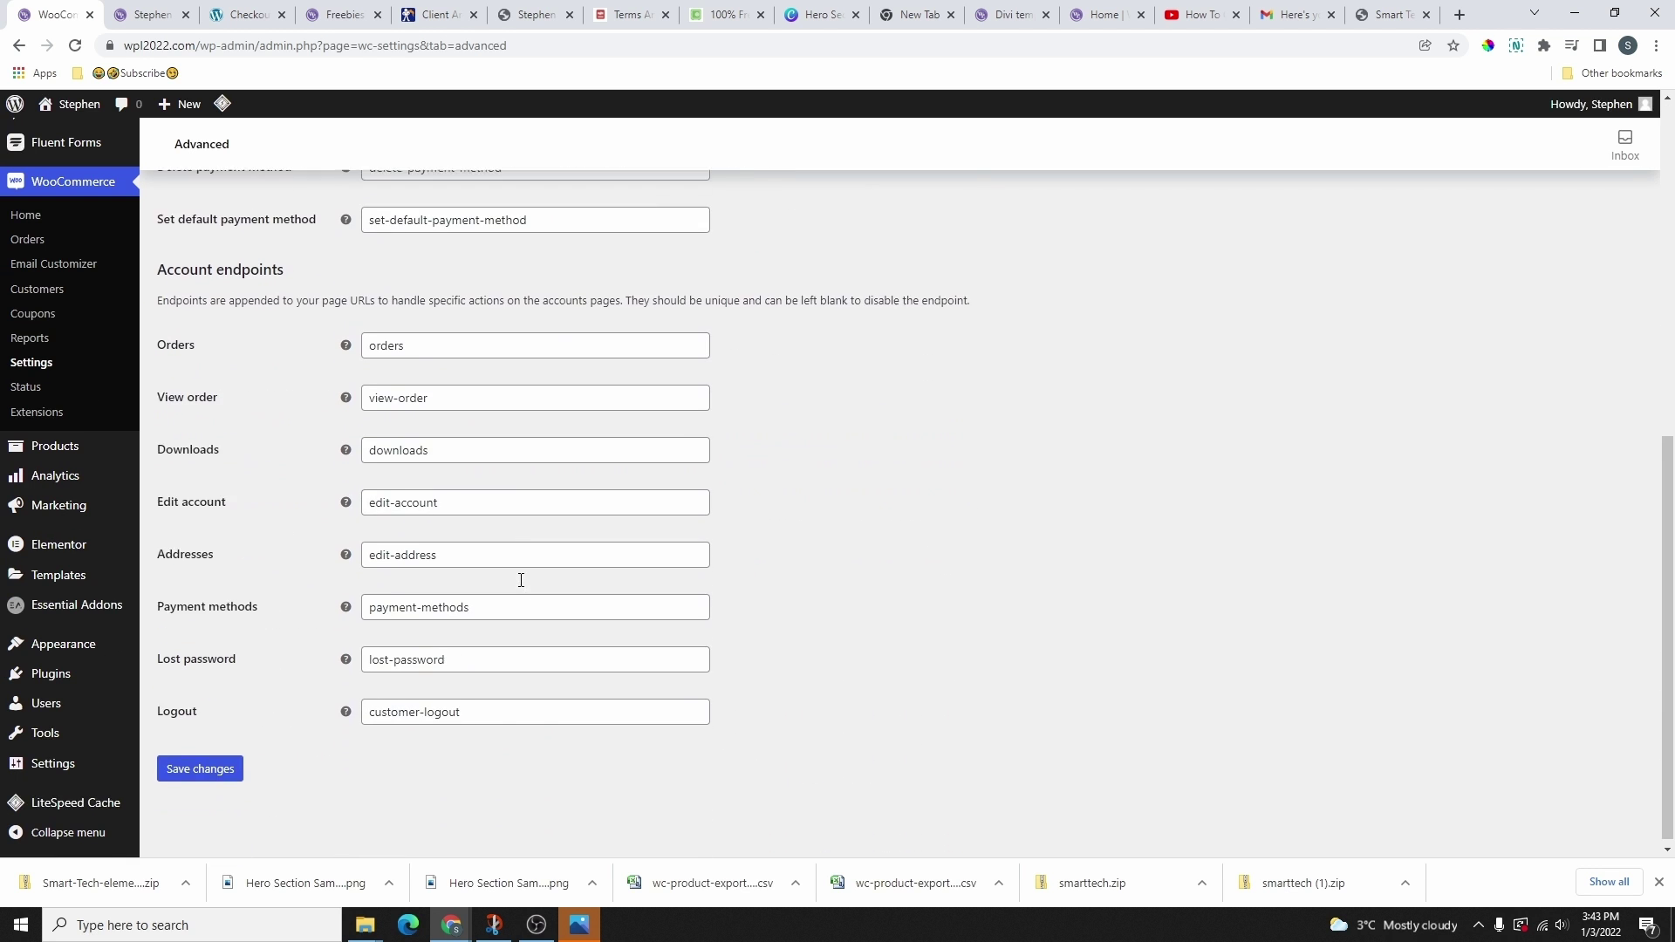
{"action": "left_click", "coordinate": [207, 768]}
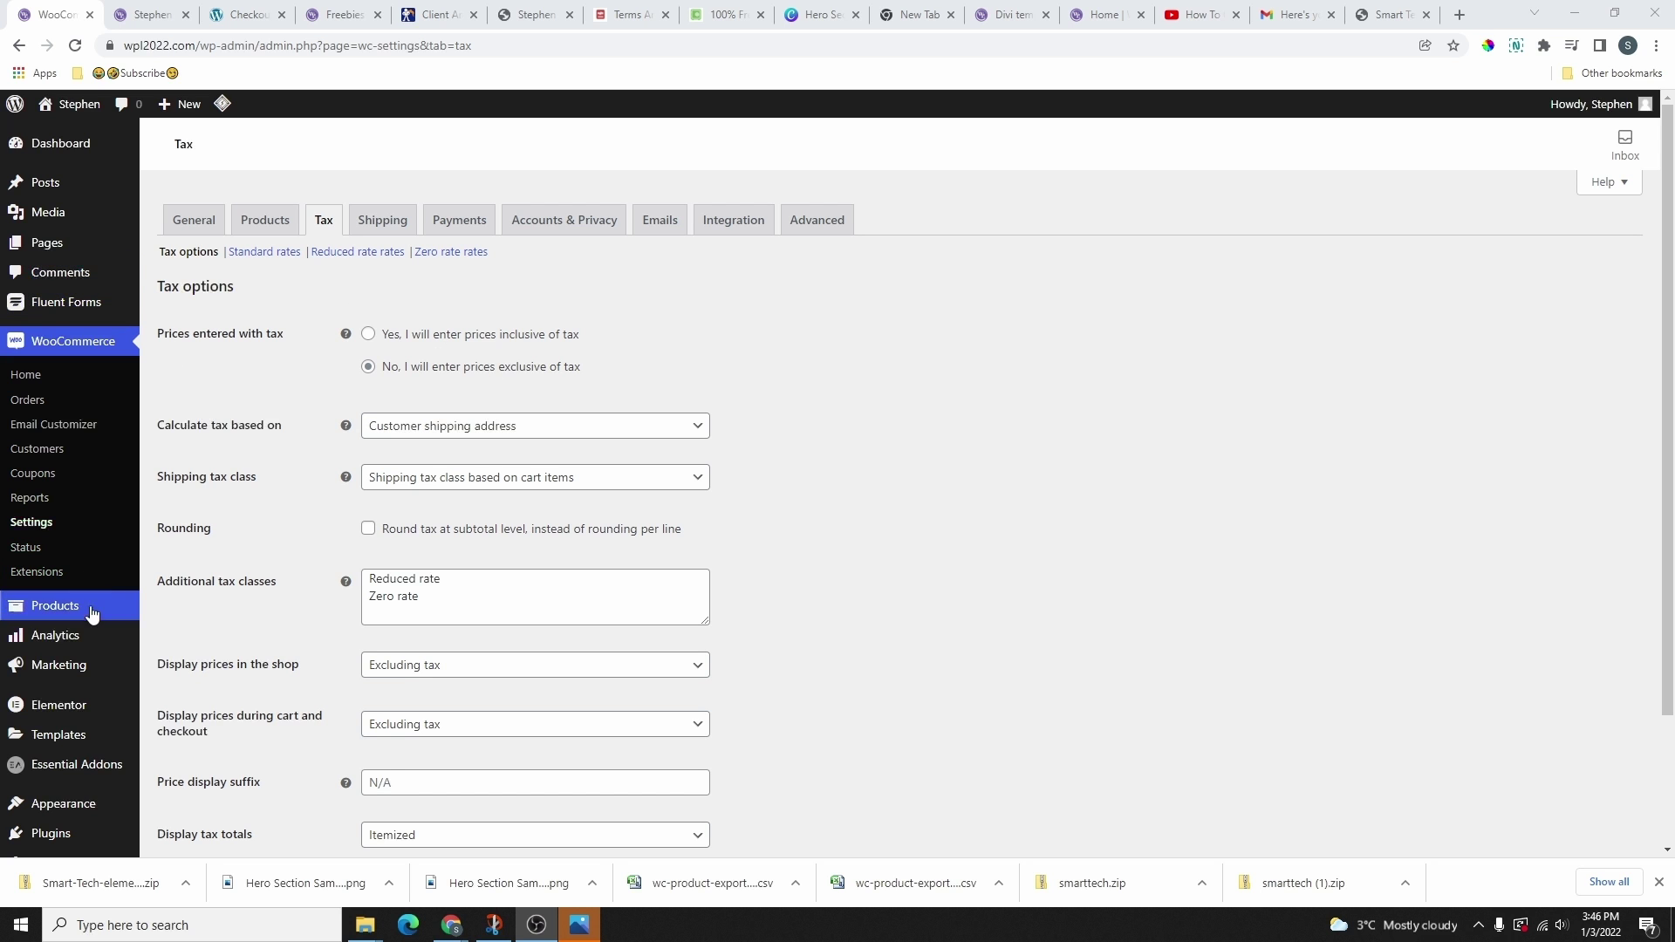
- Find the WooCommerce Shipping & Tax plugin by searching for "woocommerce shipping", and install and activate it
{"action": "scroll", "coordinate": [59, 480], "scroll_direction": "down", "scroll_amount": 1}
{"action": "scroll", "coordinate": [58, 480], "scroll_direction": "down", "scroll_amount": 1}
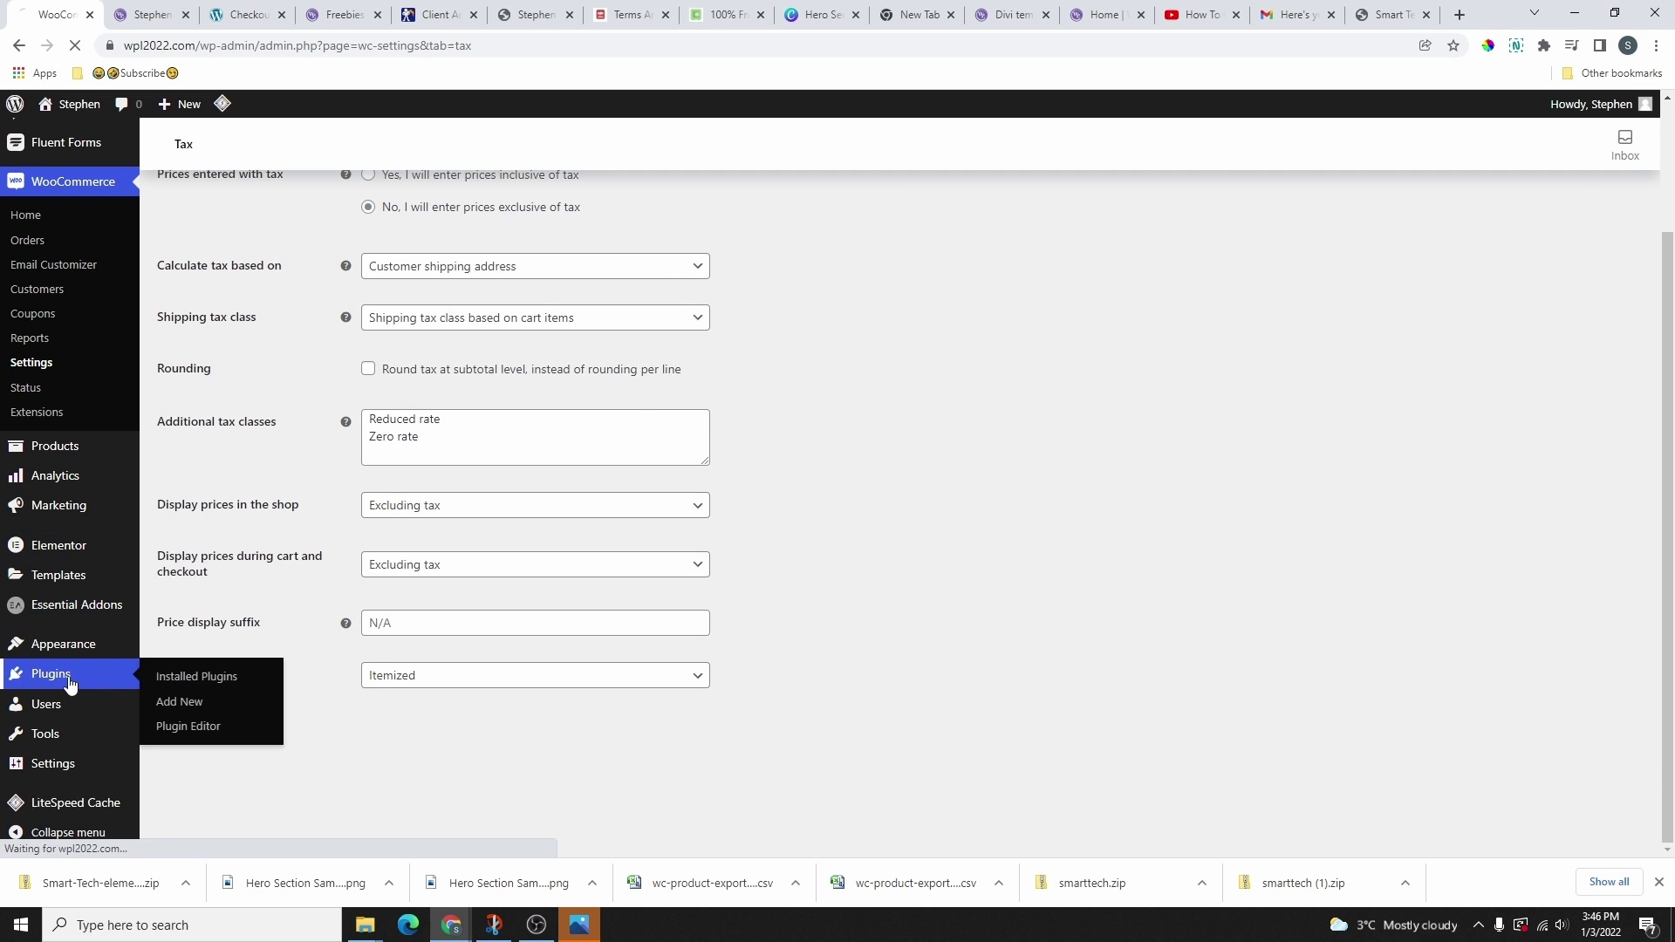
{"action": "left_click", "coordinate": [67, 673]}
{"action": "left_click", "coordinate": [1455, 199]}
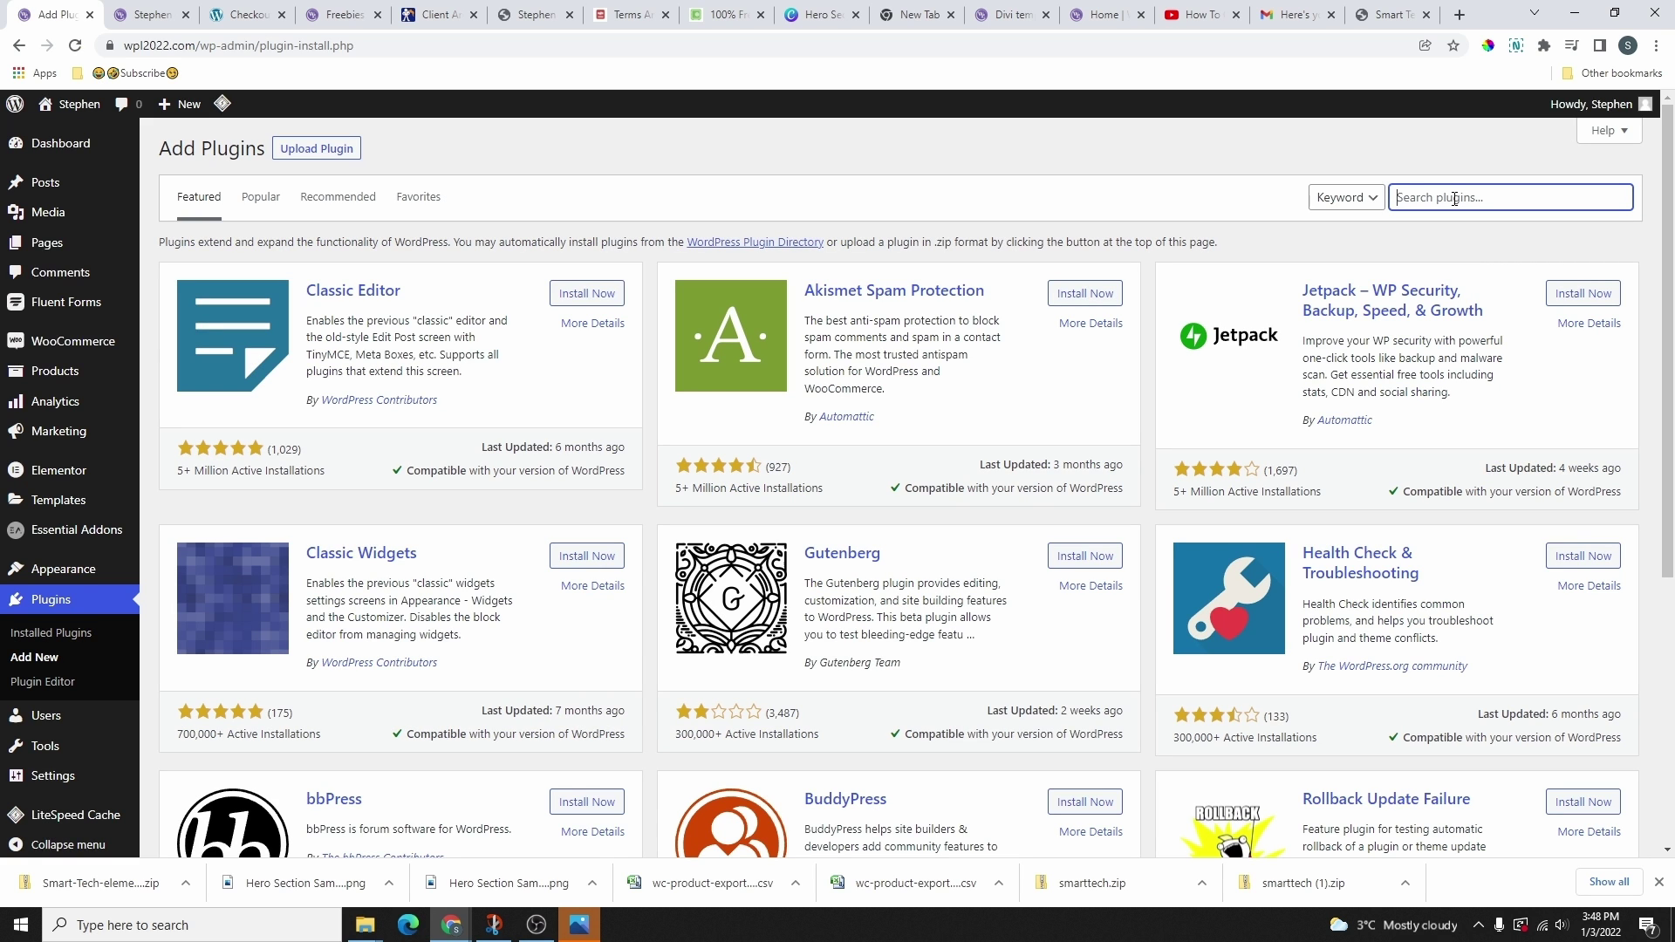
{"action": "type", "text": "woocommerce shipping"}
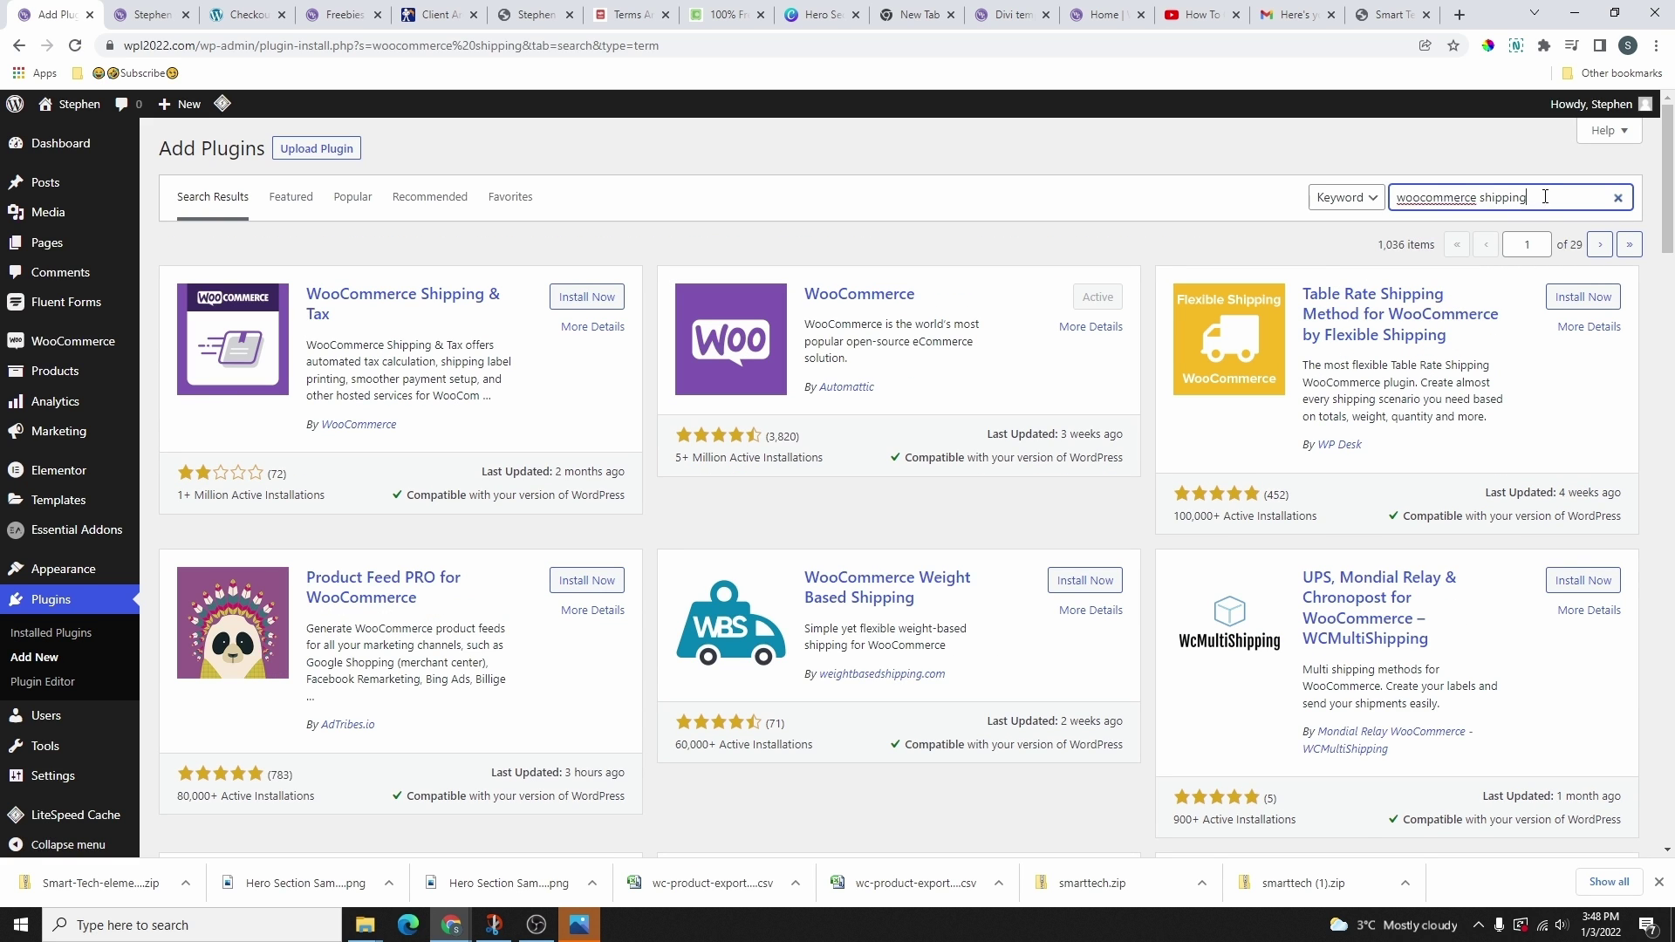
{"action": "left_click_drag", "start_coordinate": [1545, 197], "coordinate": [1376, 244]}
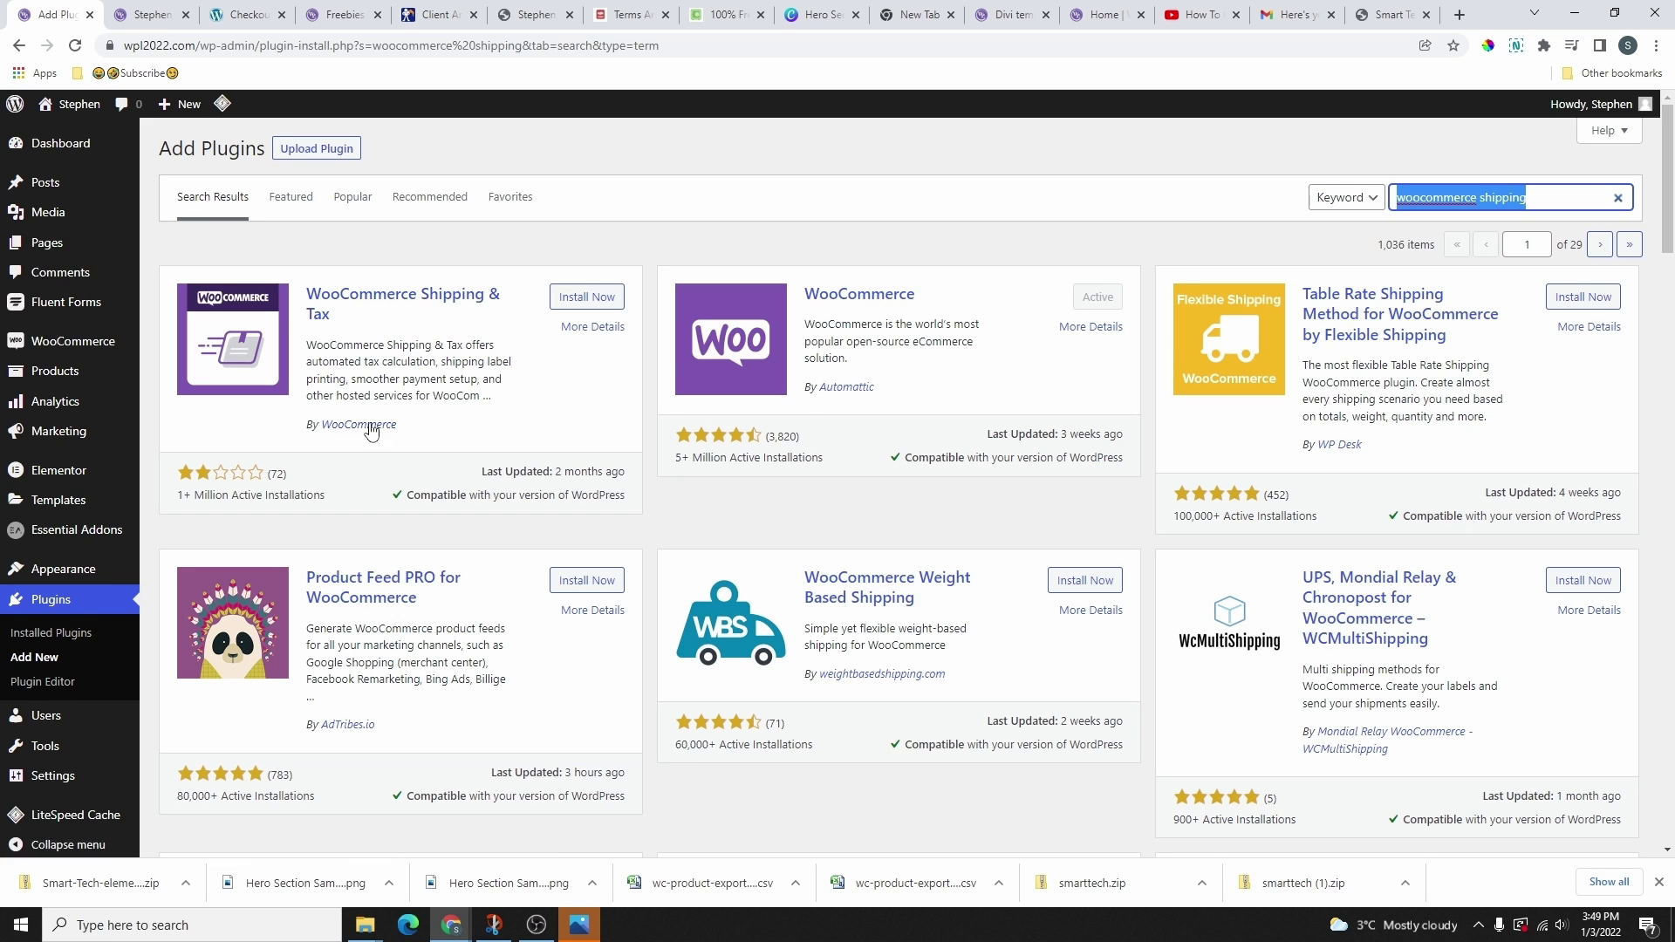
{"action": "left_click_drag", "start_coordinate": [305, 427], "coordinate": [443, 437]}
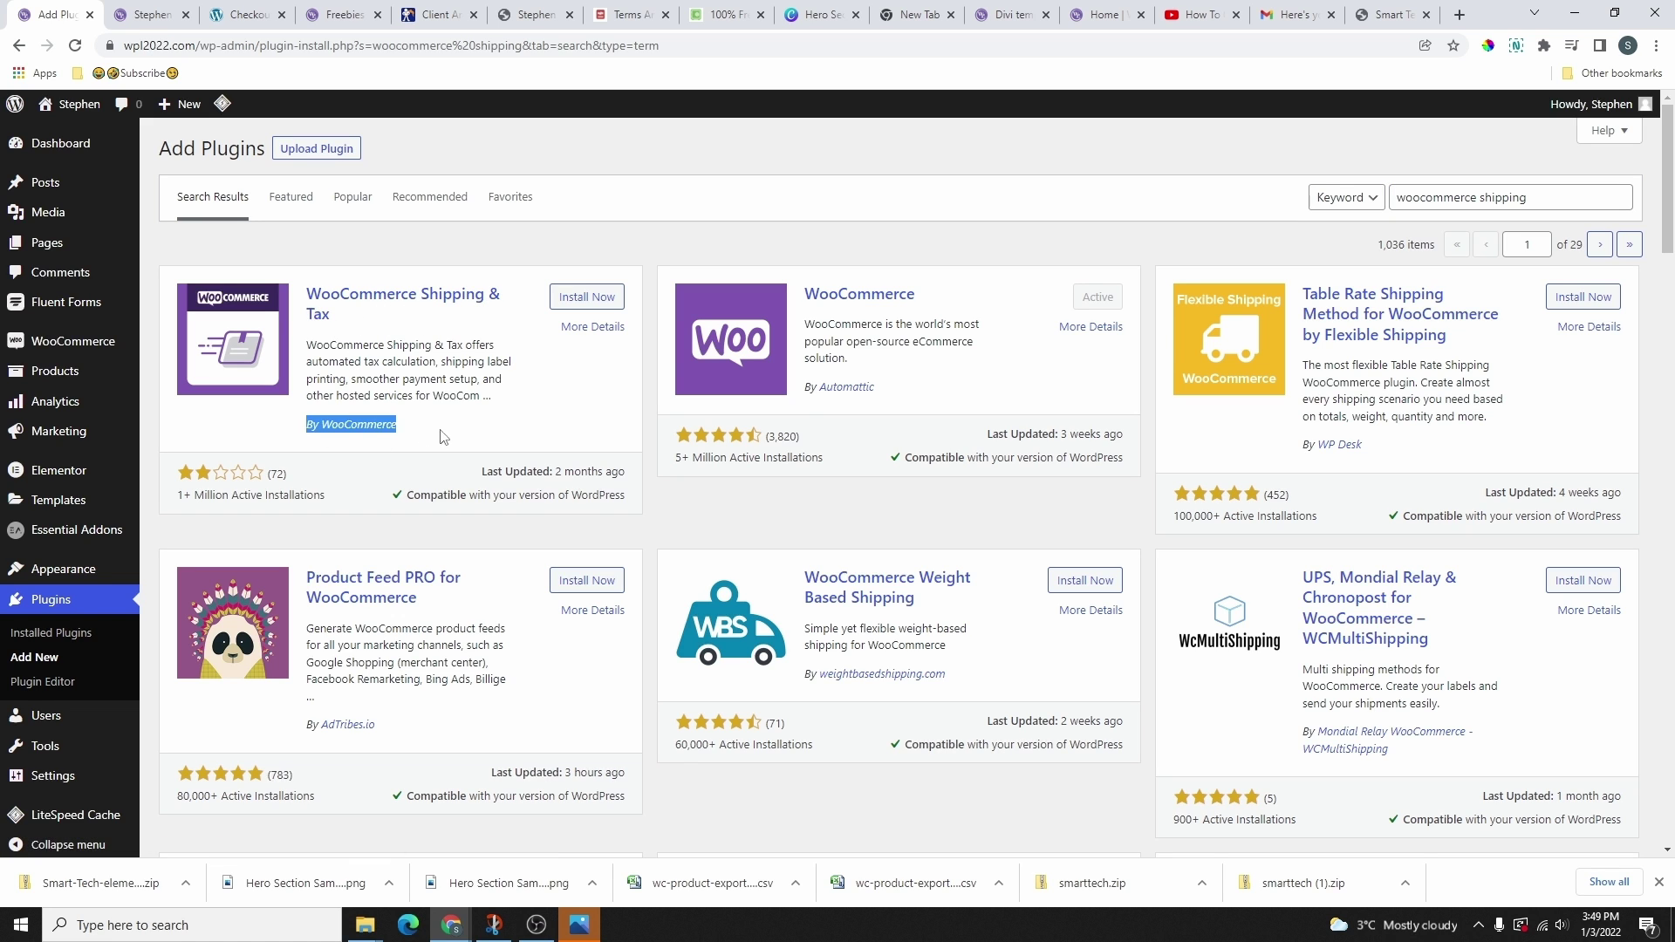
{"action": "left_click", "coordinate": [583, 298]}
{"action": "left_click", "coordinate": [592, 300]}
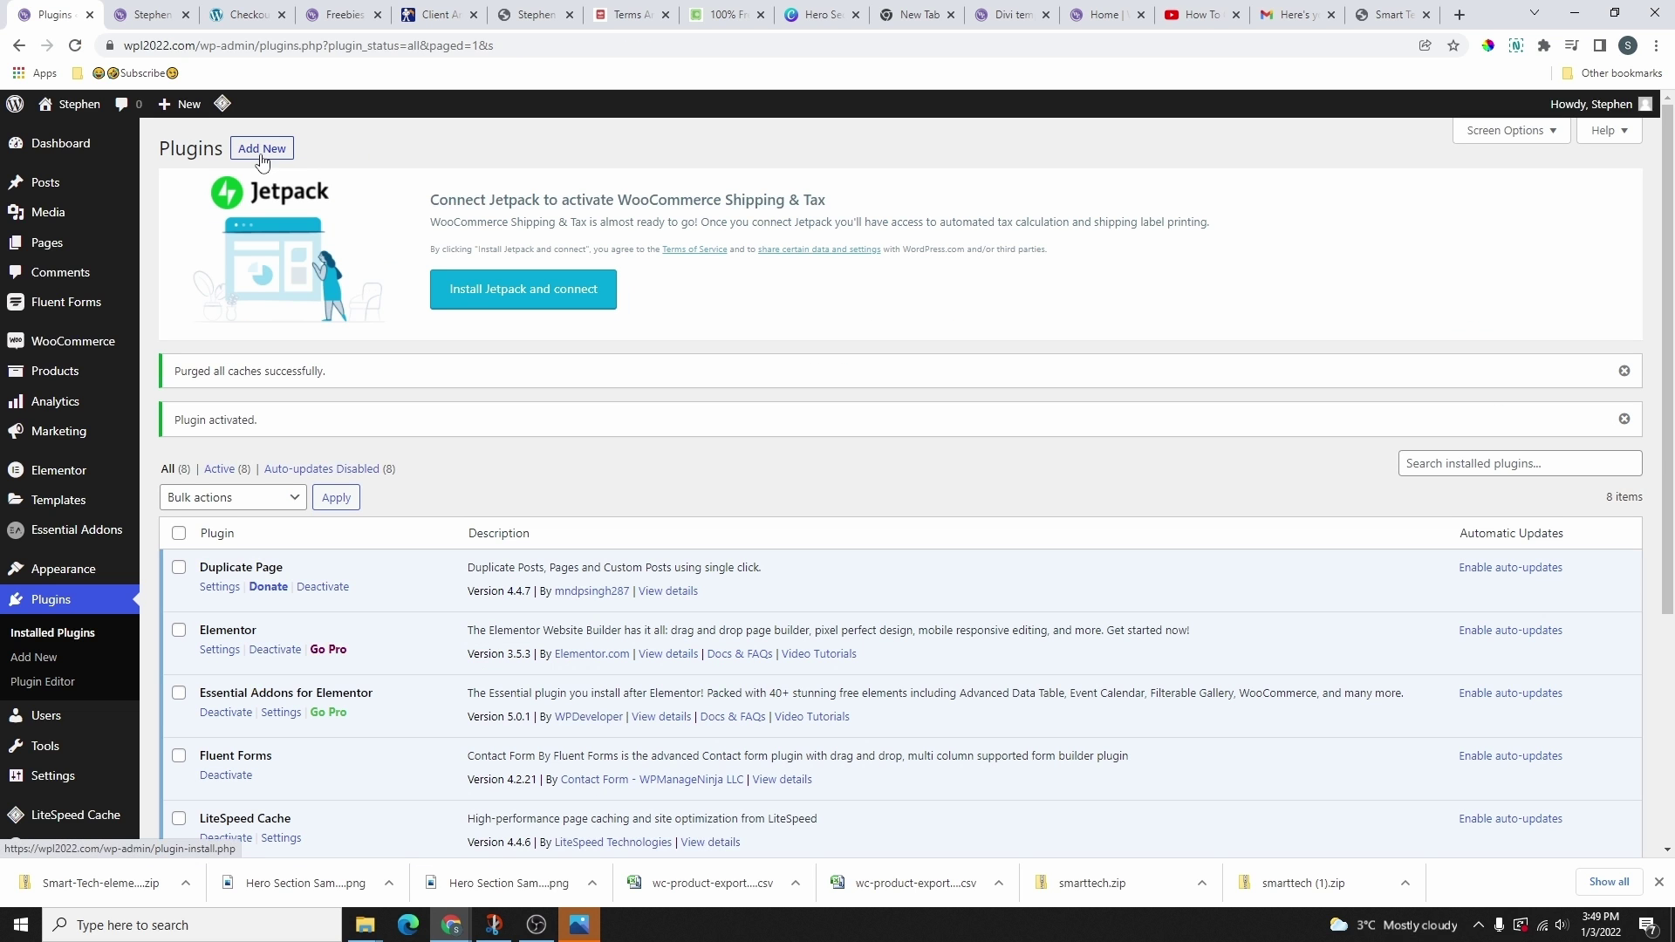
- Search the plugin directory for "stripe" and install the WooCommerce Stripe Payment Gateway plugin by WooCommerce
{"action": "left_click", "coordinate": [261, 152]}
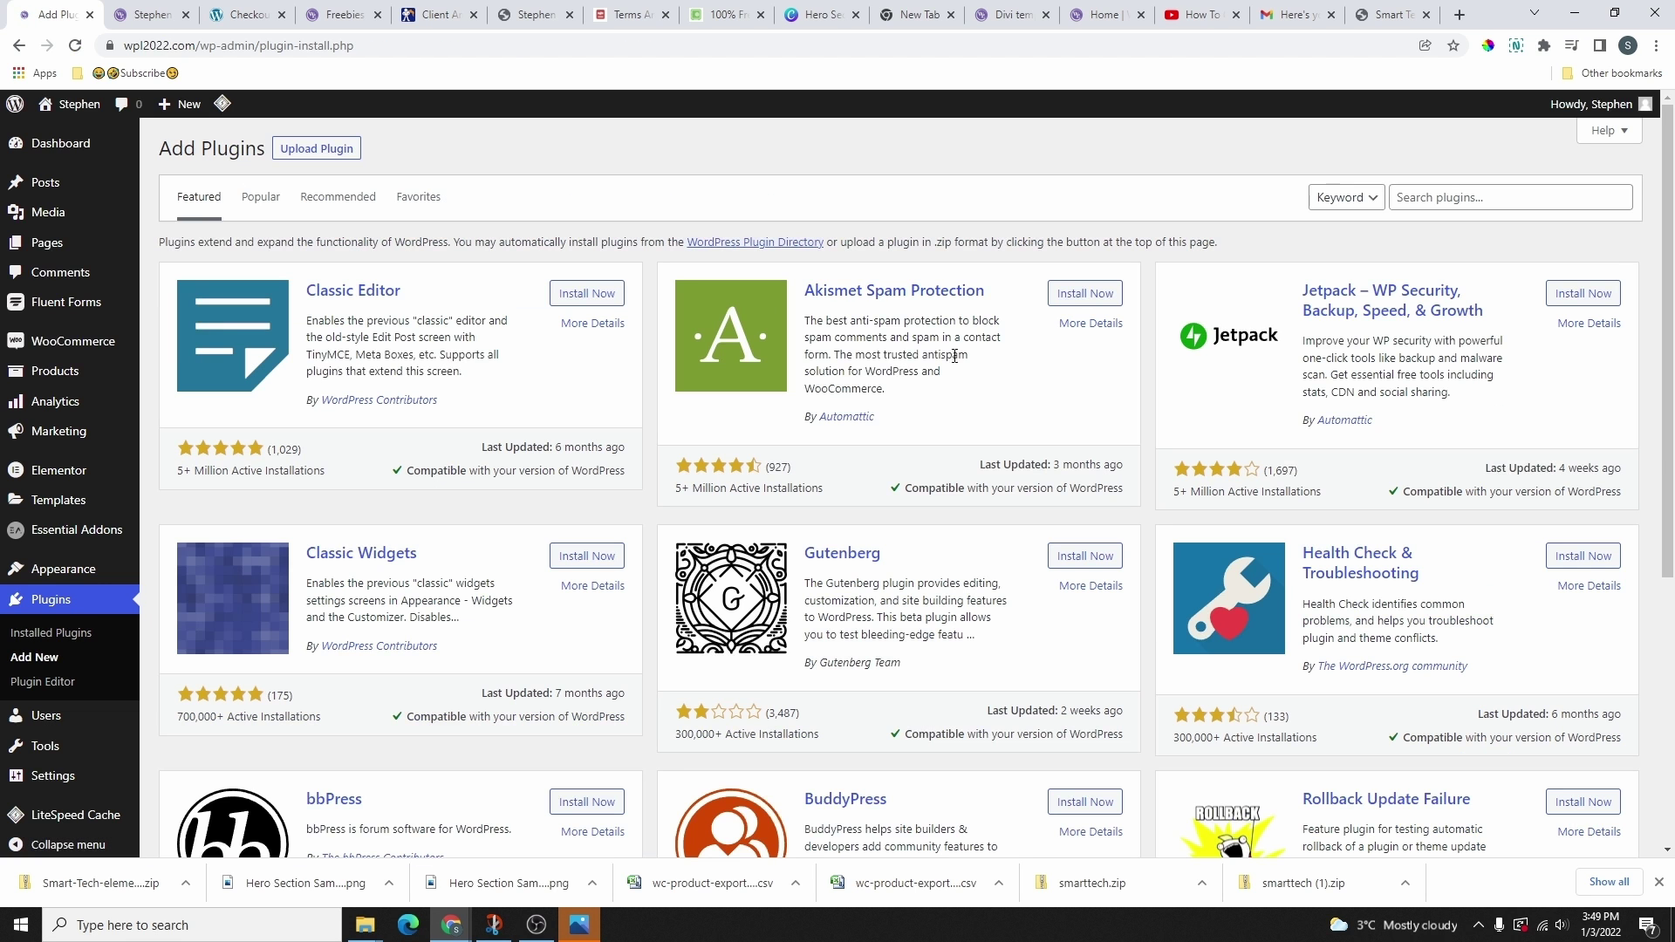
{"action": "left_click", "coordinate": [1439, 197]}
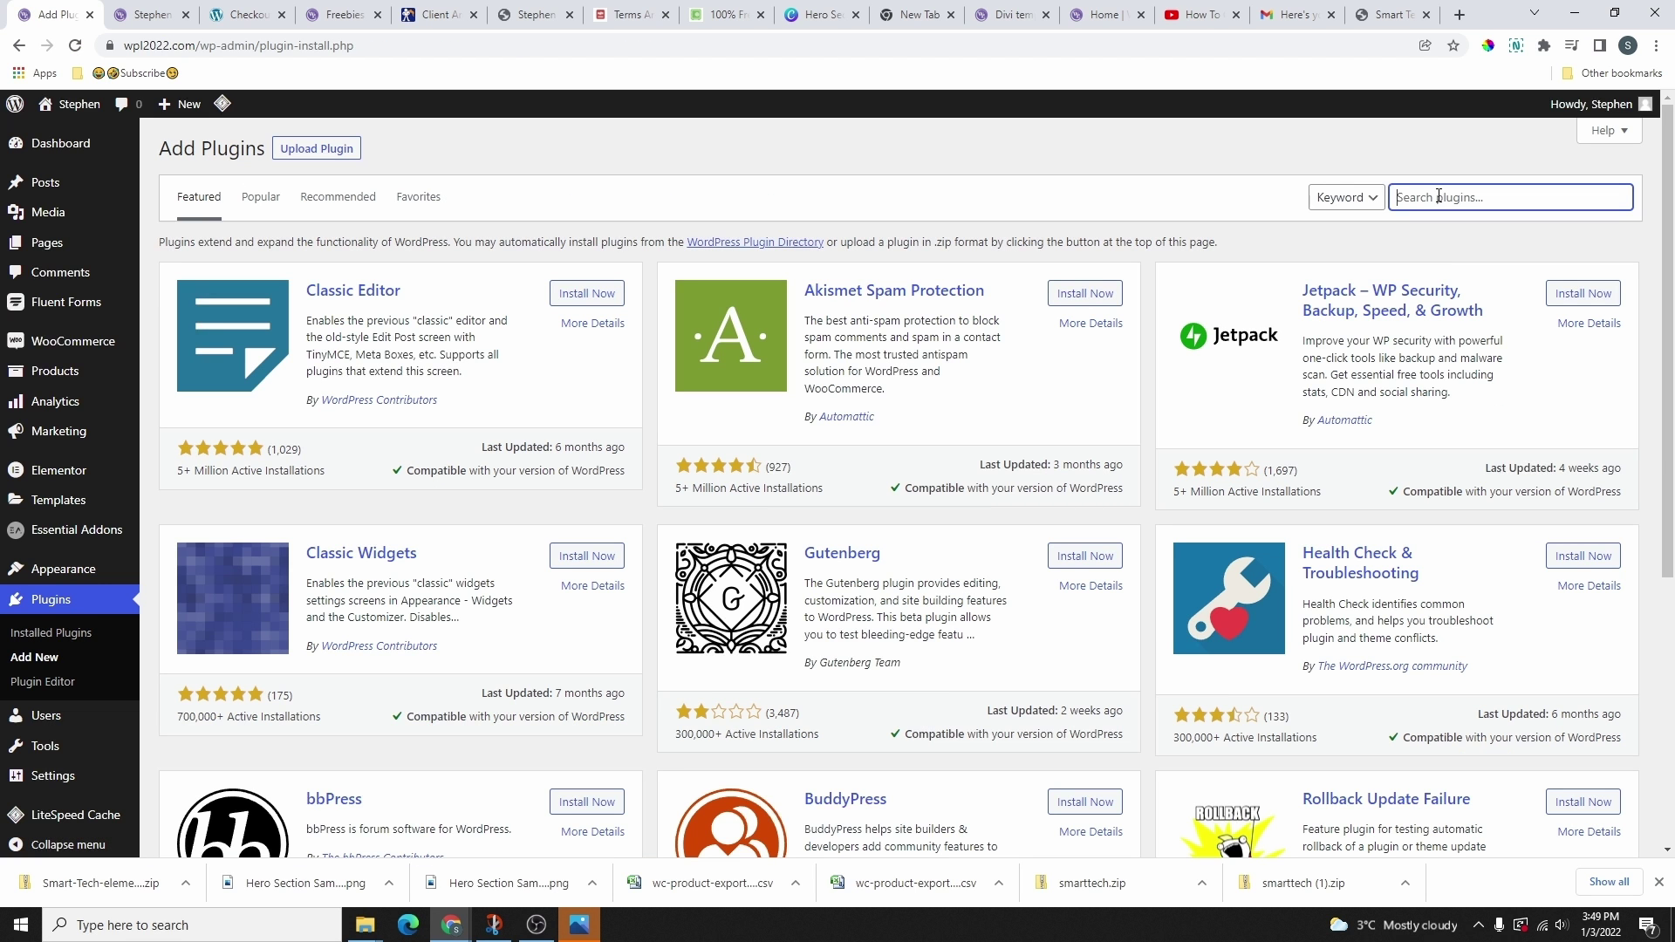
{"action": "type", "text": "stripe"}
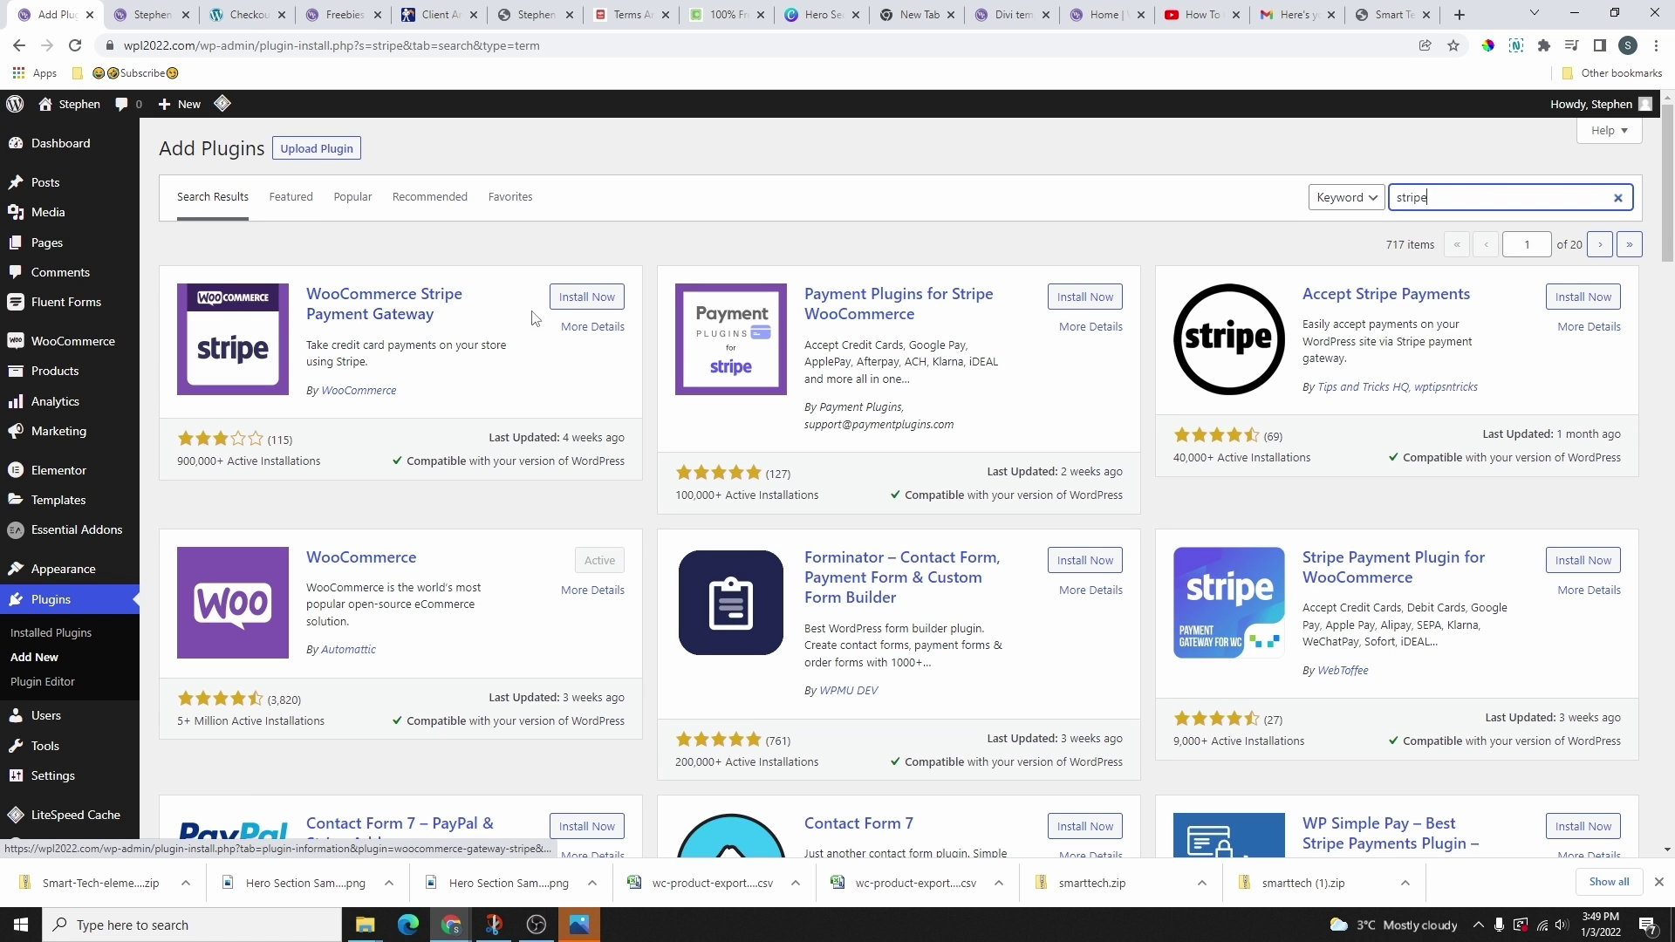
{"action": "left_click_drag", "start_coordinate": [415, 402], "coordinate": [305, 392]}
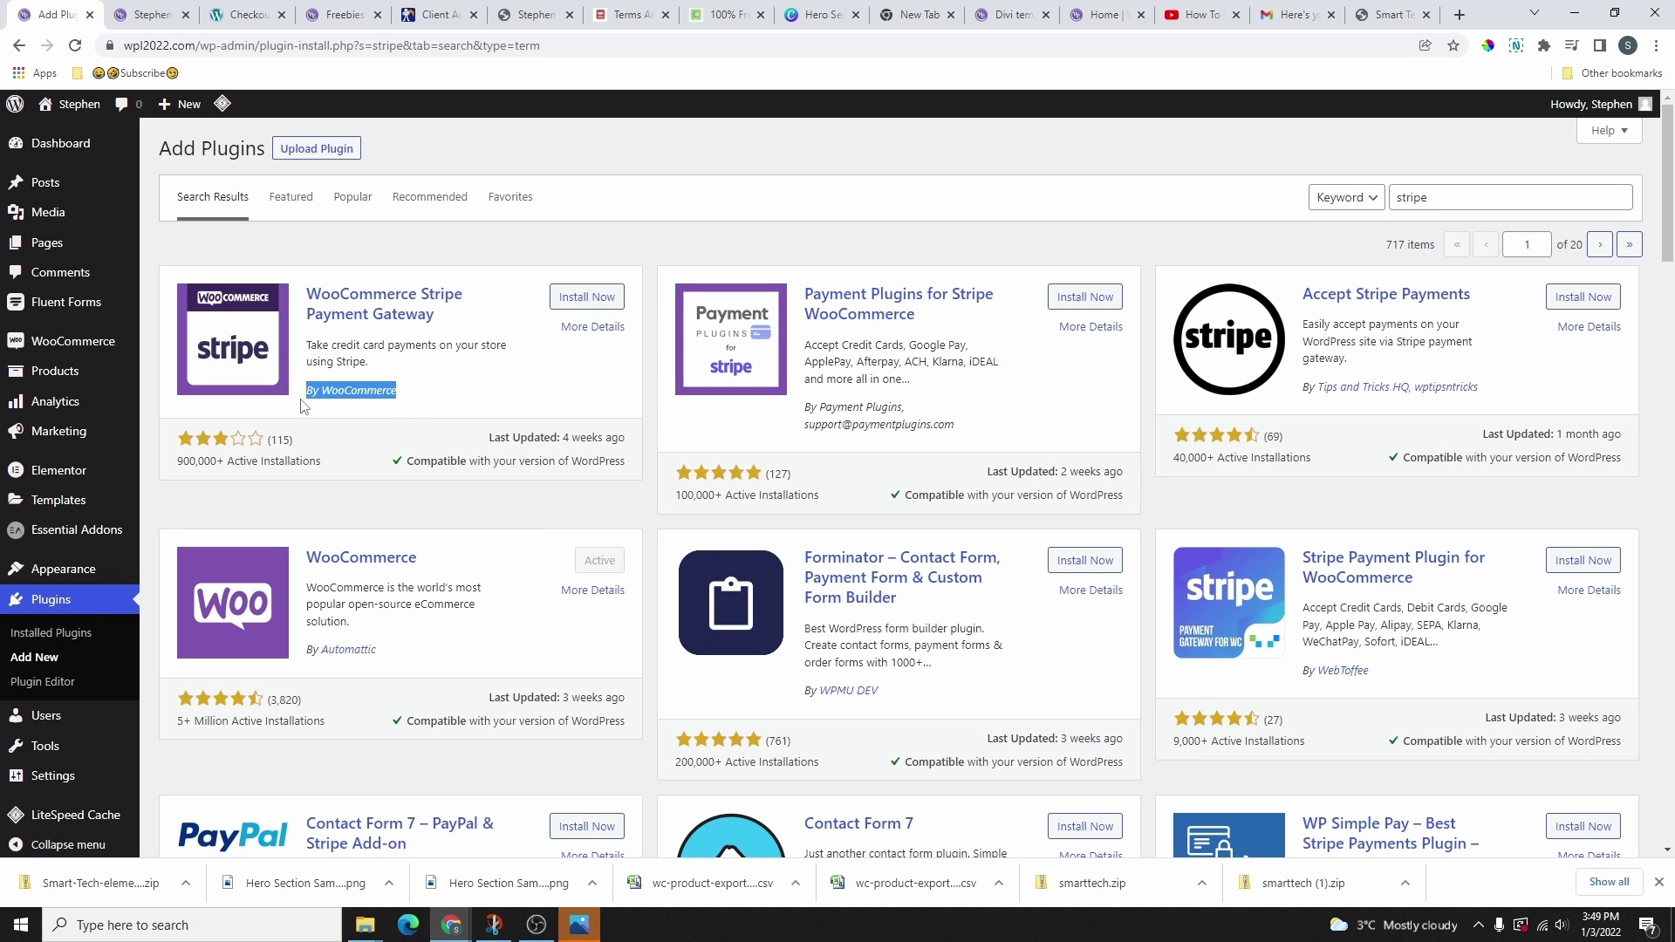
{"action": "left_click", "coordinate": [581, 300]}
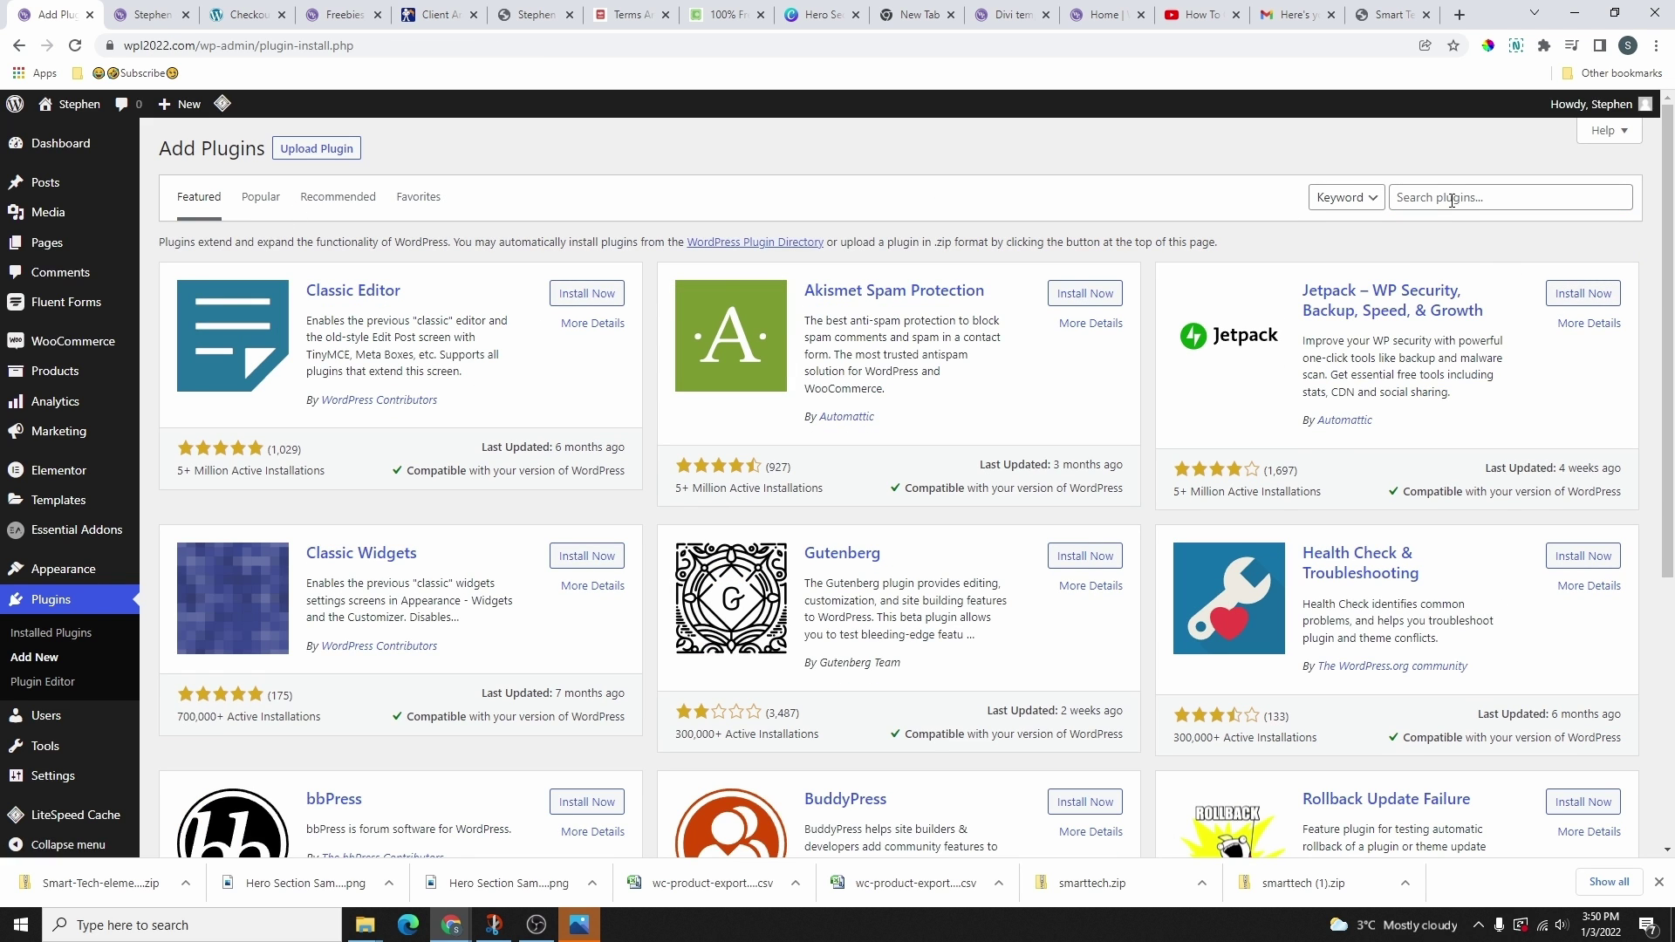
- Search the plugin directory for "paypal" and install PayPal Express Checkout Payment Gateway for WooCommerce by WebToffee
{"action": "left_click", "coordinate": [1452, 199]}
{"action": "type", "text": "paypal"}
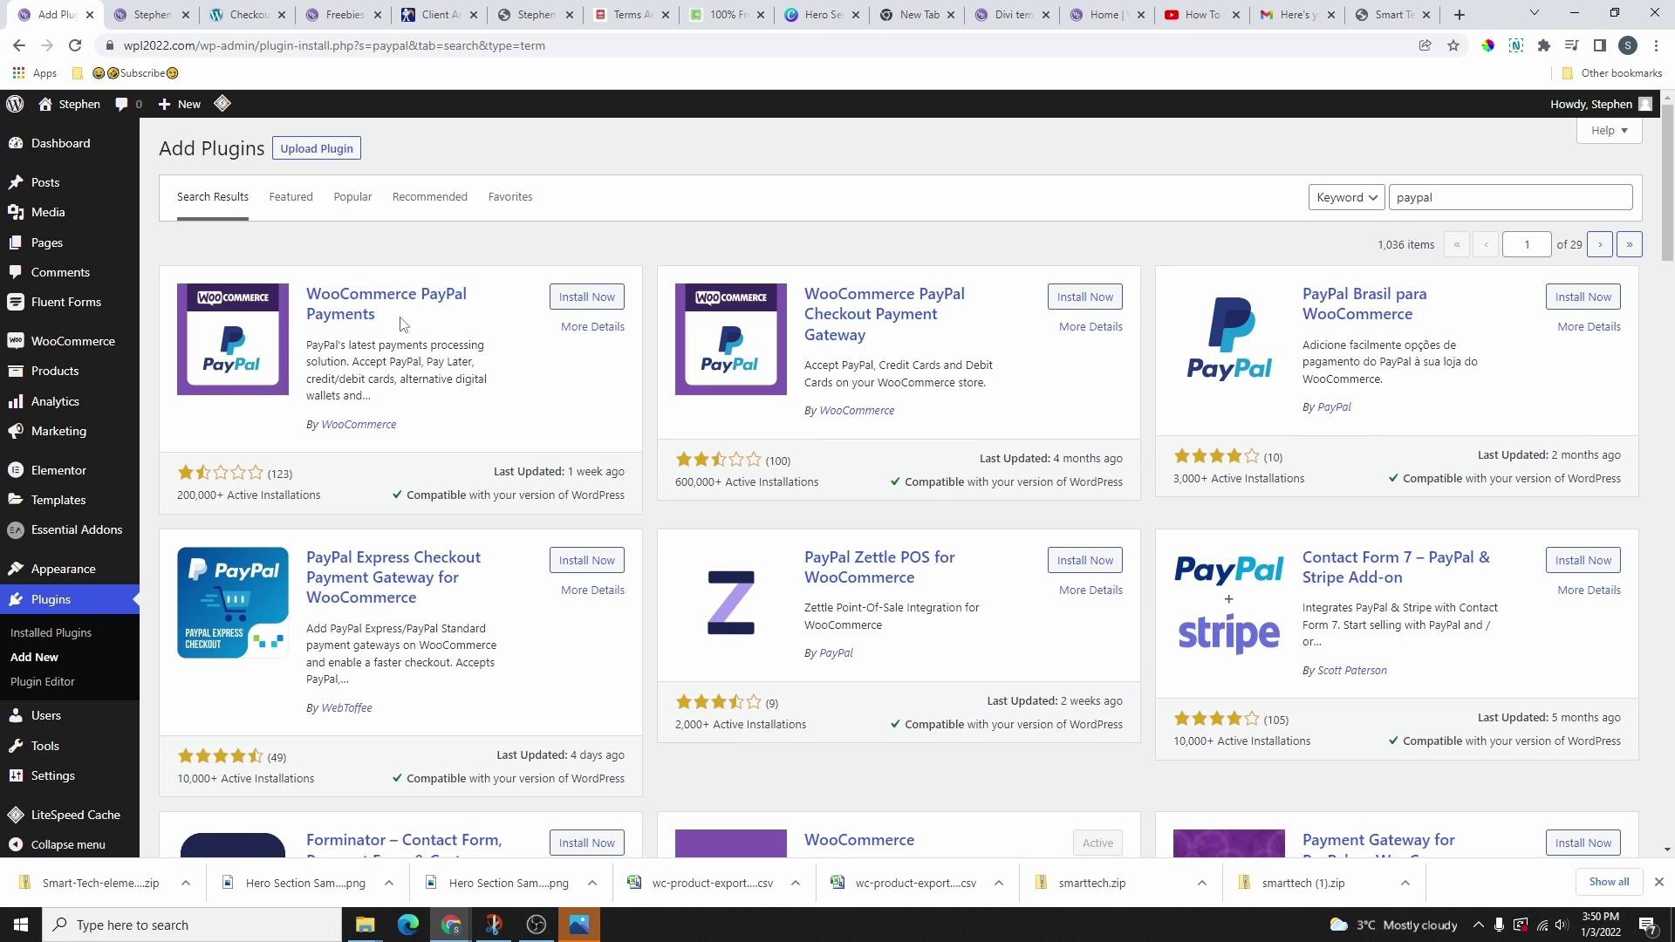
{"action": "left_click_drag", "start_coordinate": [379, 316], "coordinate": [312, 296]}
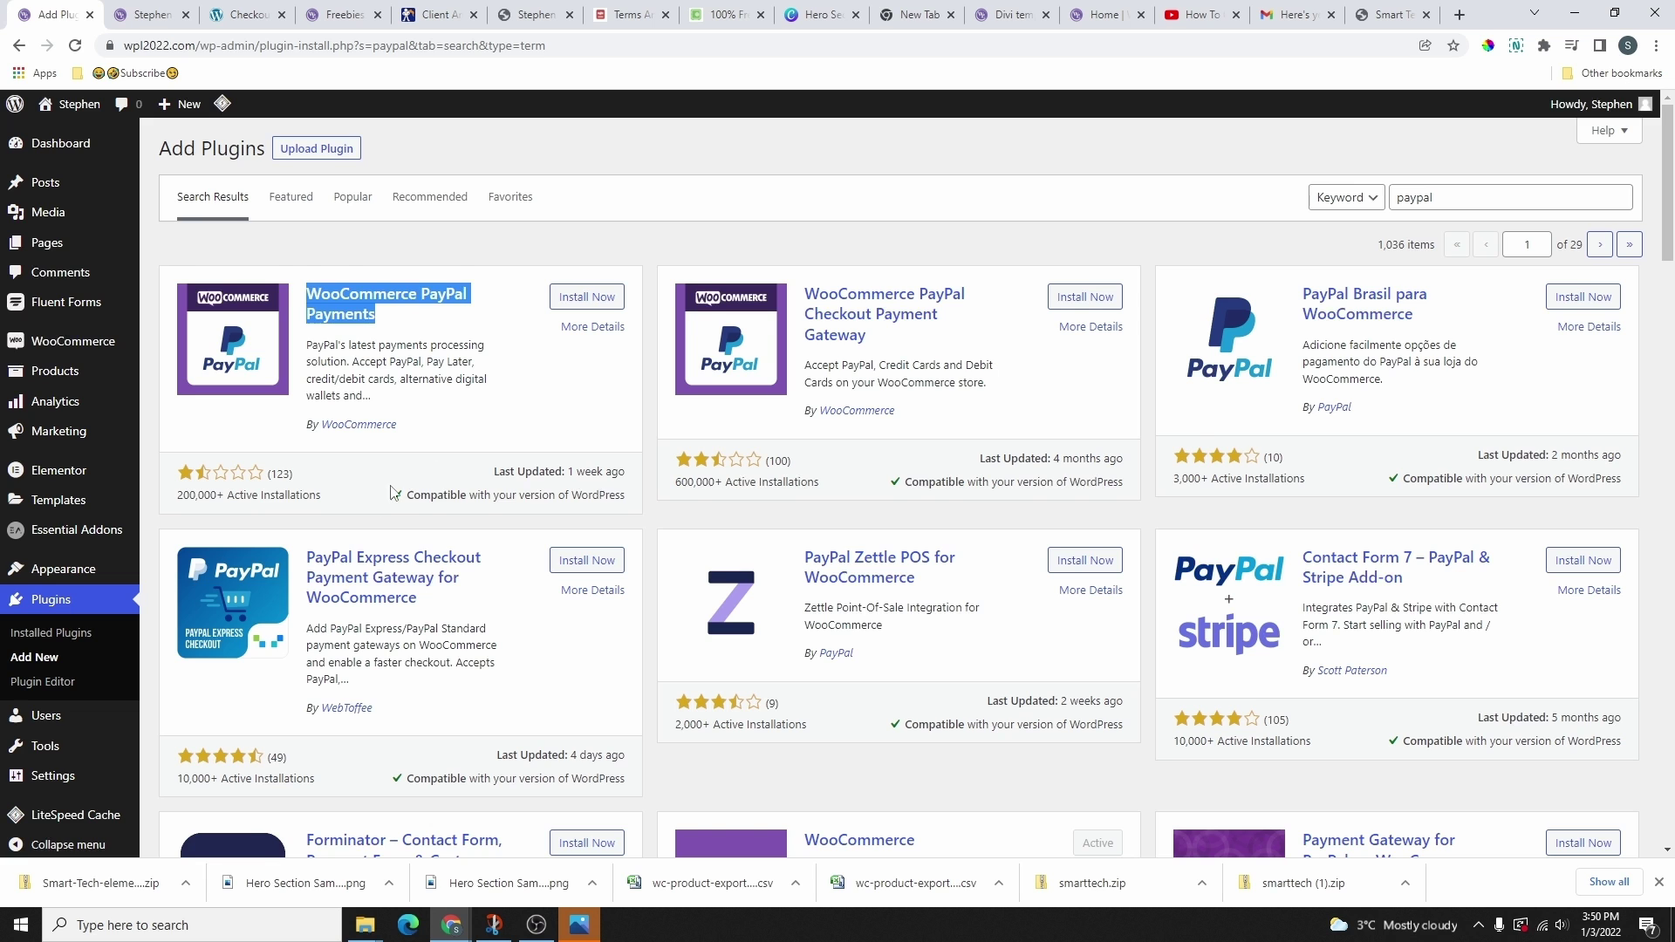
{"action": "scroll", "coordinate": [362, 542], "scroll_direction": "down", "scroll_amount": 1}
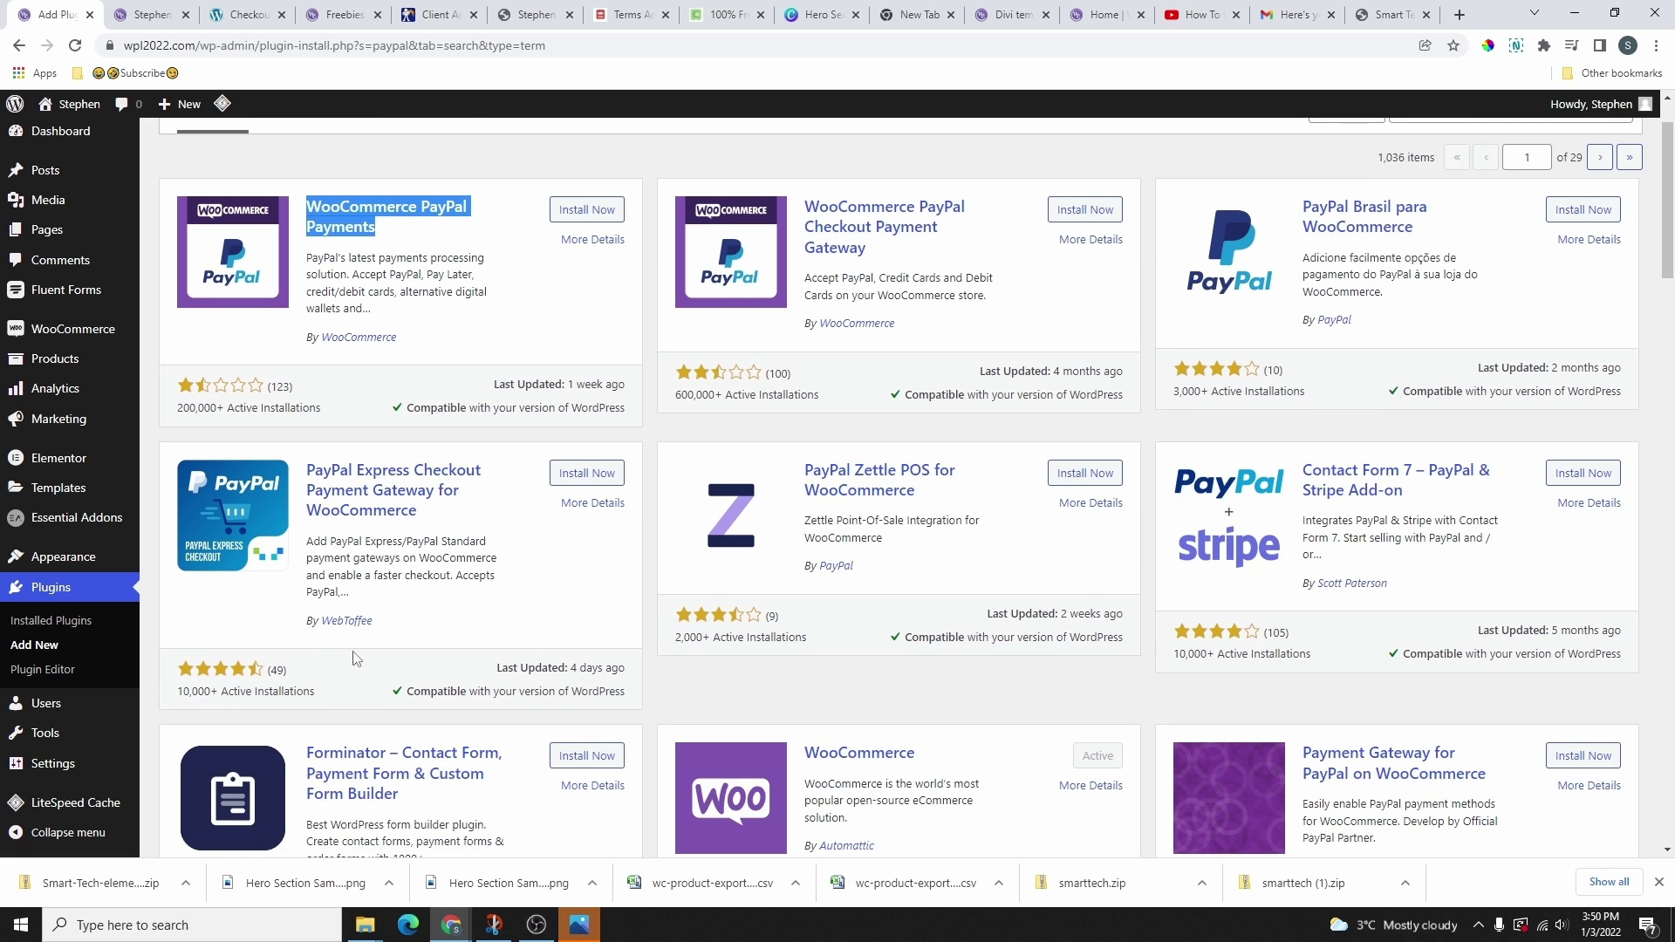
{"action": "left_click", "coordinate": [587, 474]}
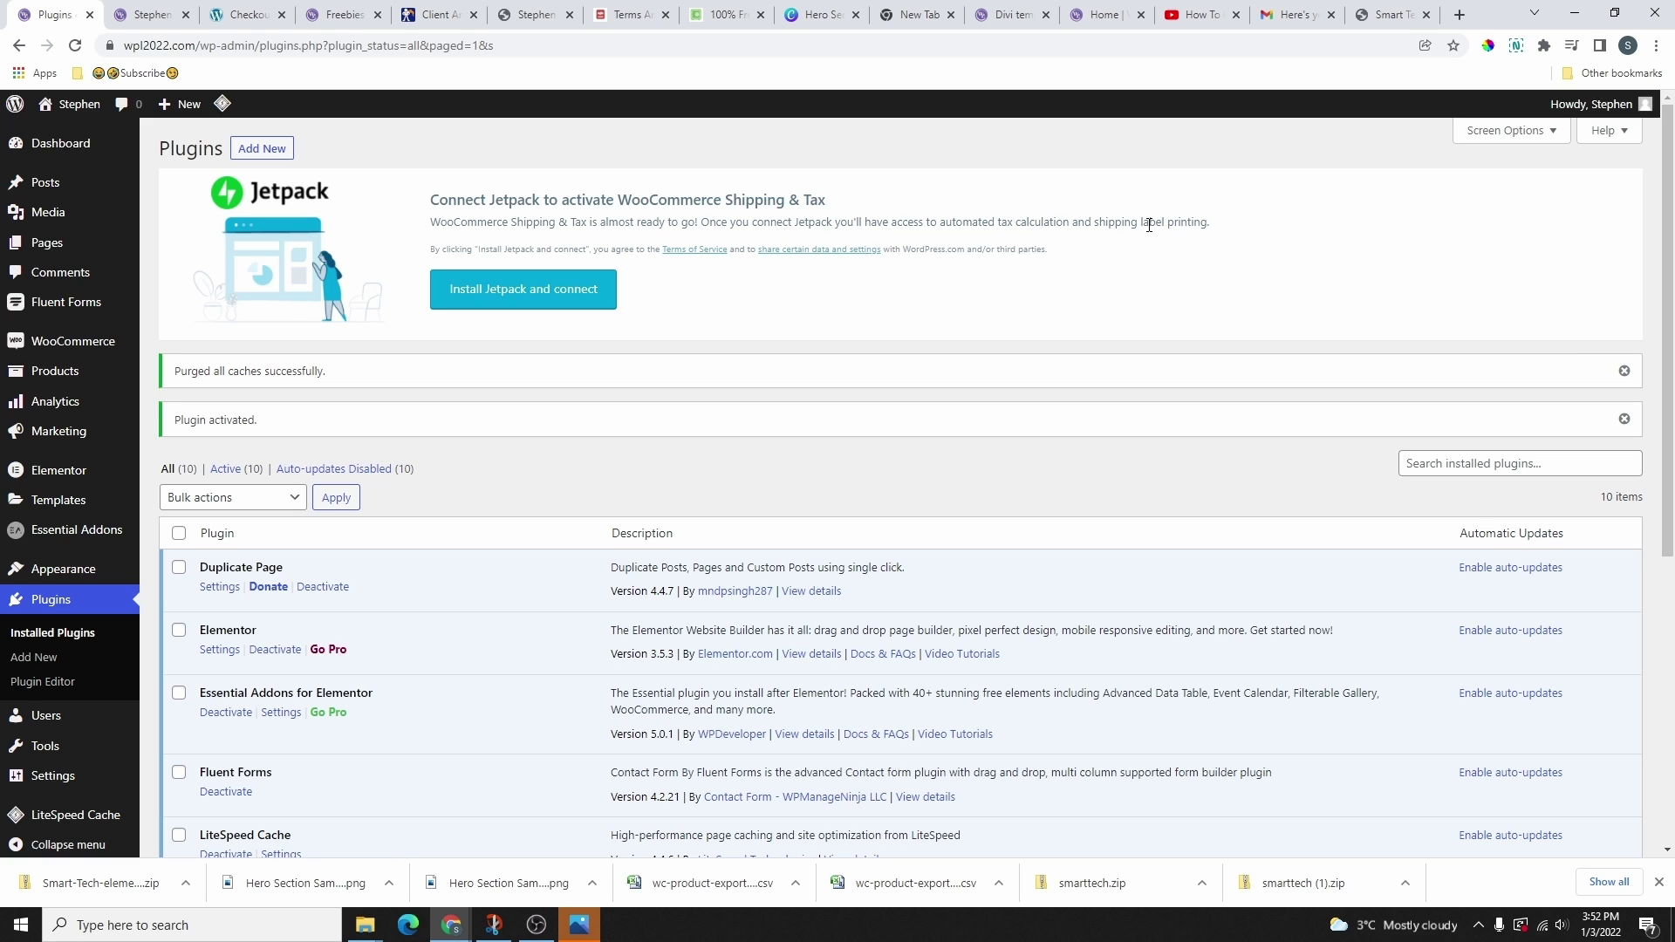
- Install Jetpack and connect it for WooCommerce Shipping & Tax with an existing WordPress.com account, and dismiss the site-type assistant
{"action": "left_click", "coordinate": [541, 302]}
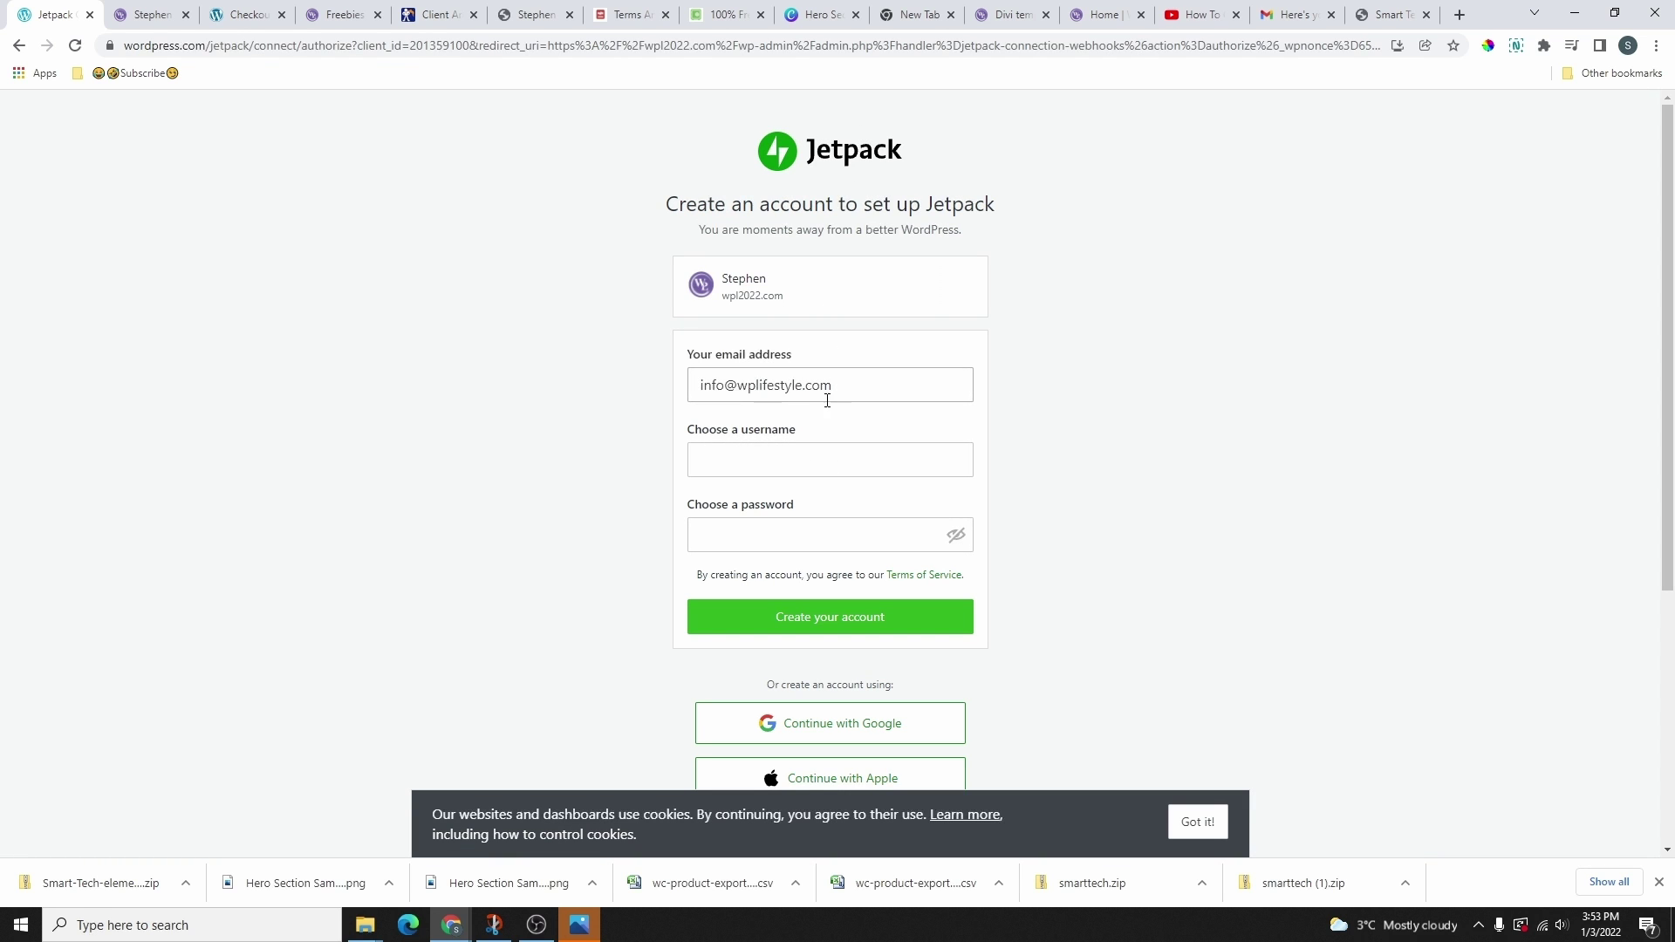
{"action": "left_click", "coordinate": [853, 387]}
{"action": "left_click", "coordinate": [816, 462]}
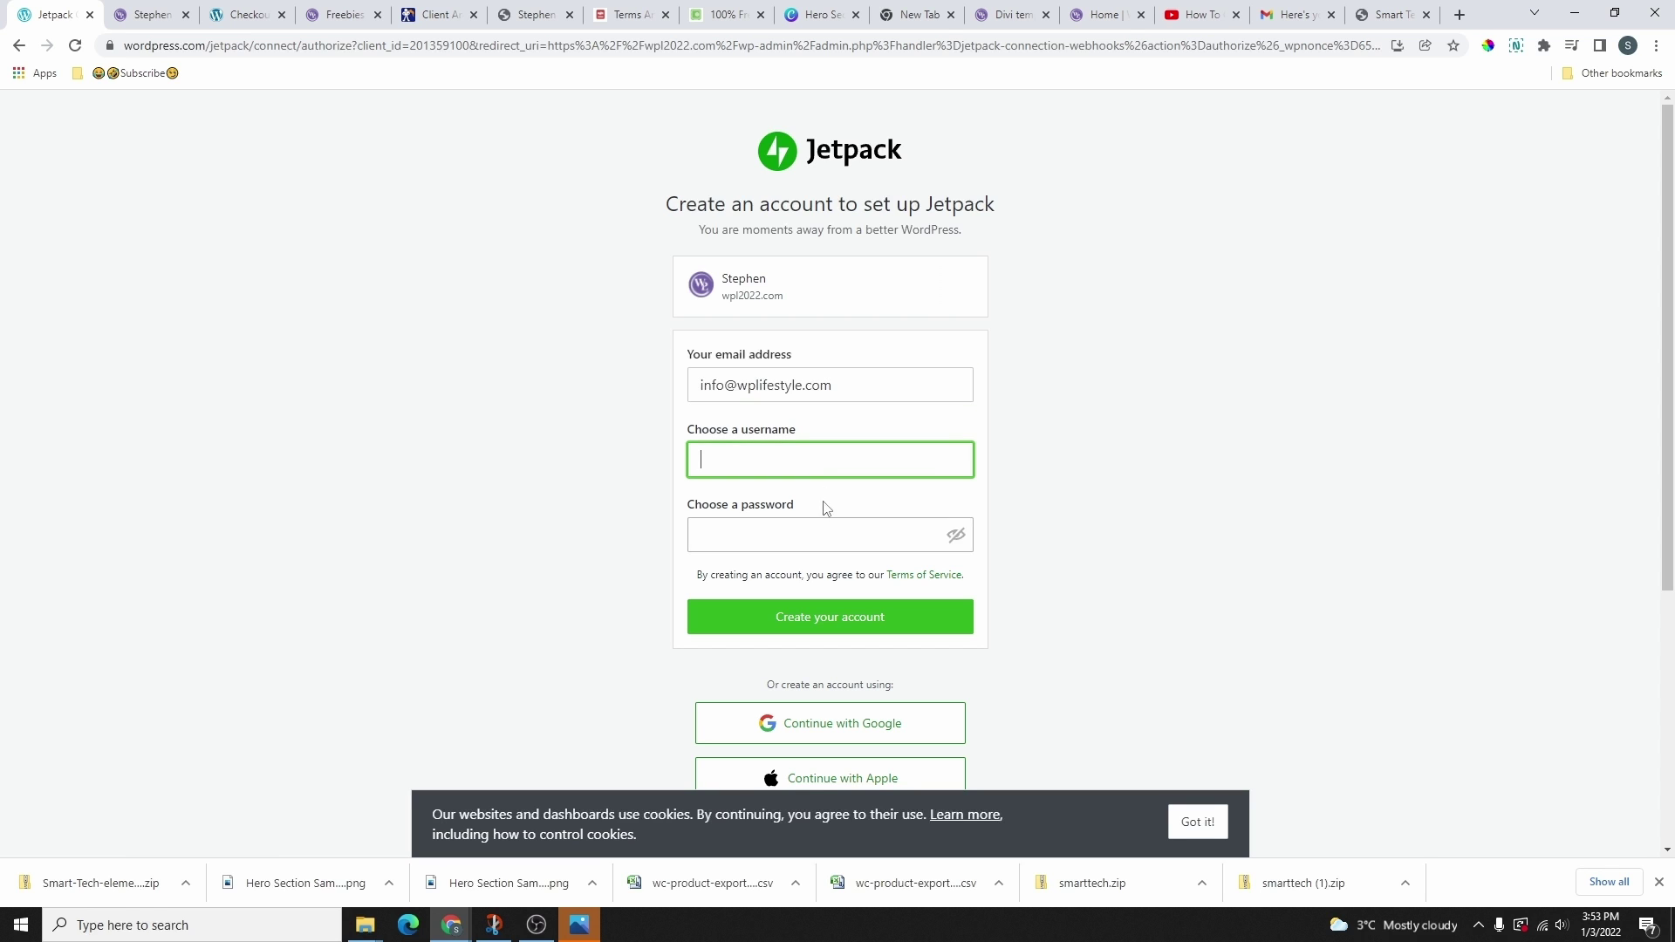
{"action": "left_click", "coordinate": [827, 535]}
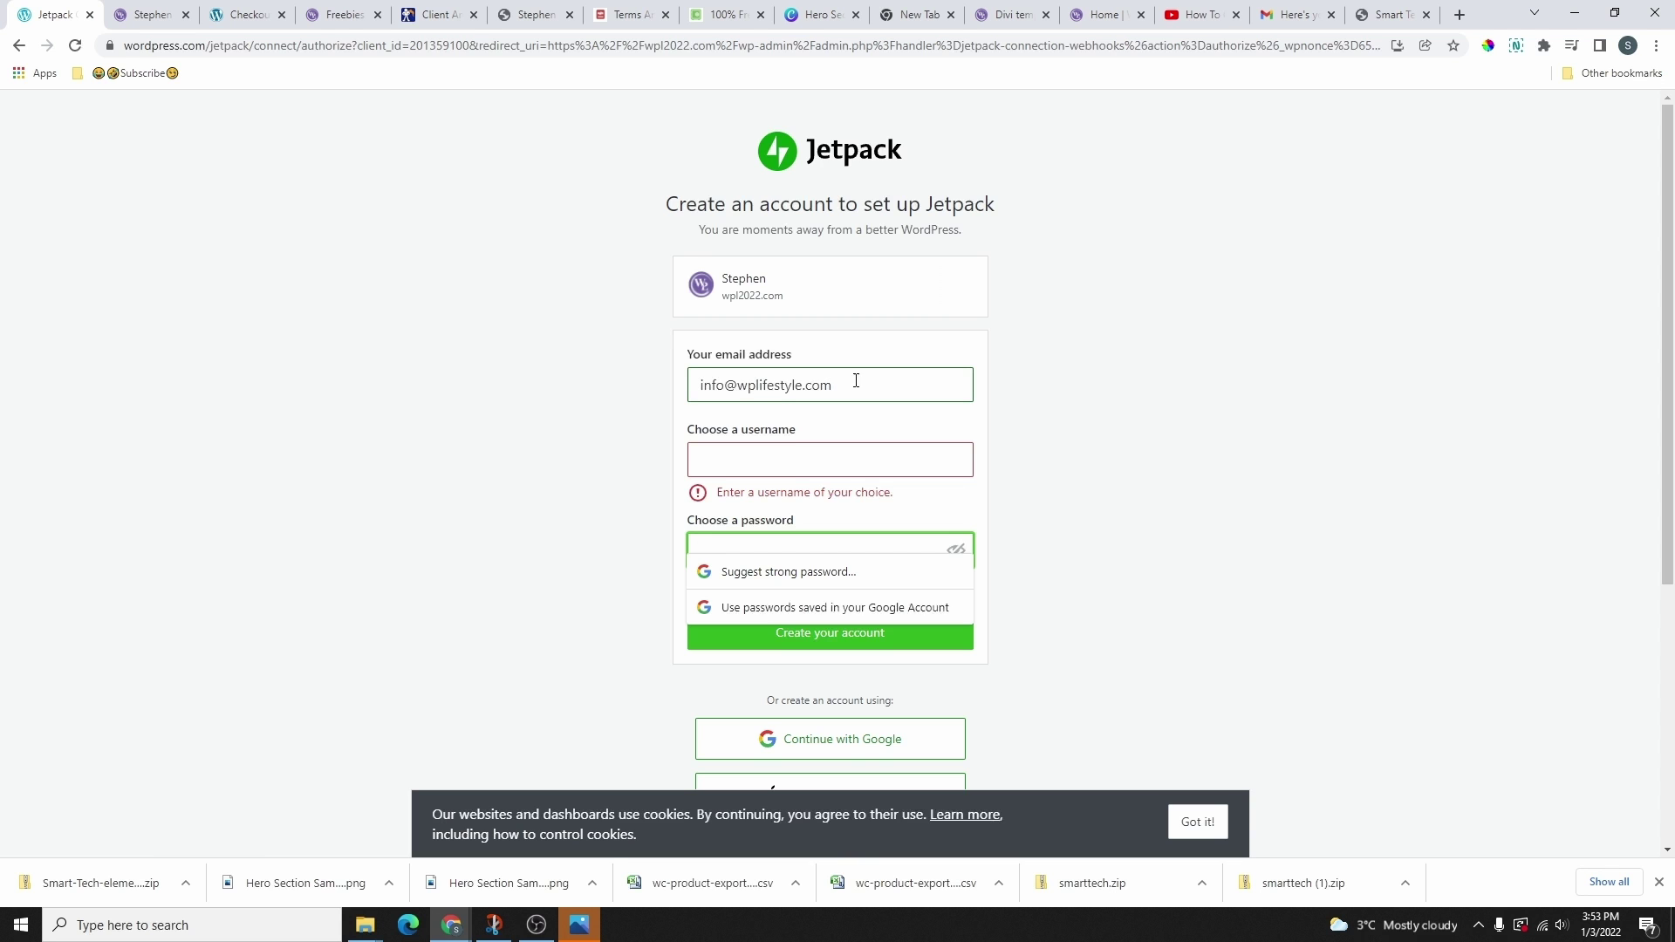
{"action": "scroll", "coordinate": [864, 463], "scroll_direction": "down", "scroll_amount": 2}
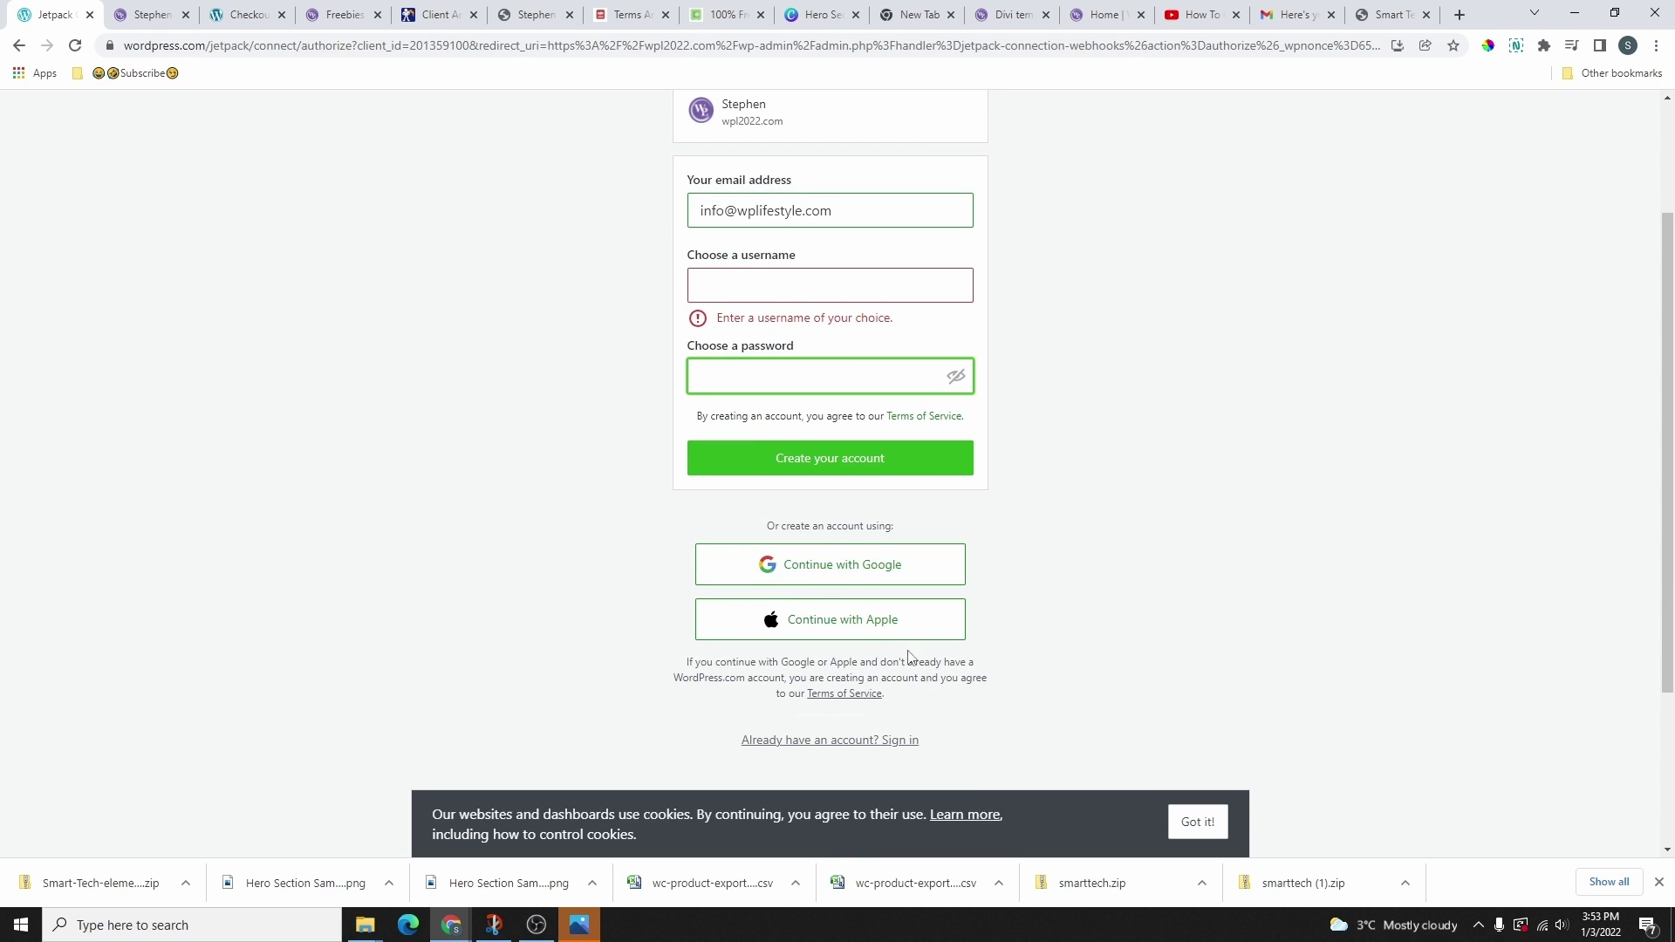
{"action": "left_click", "coordinate": [859, 753]}
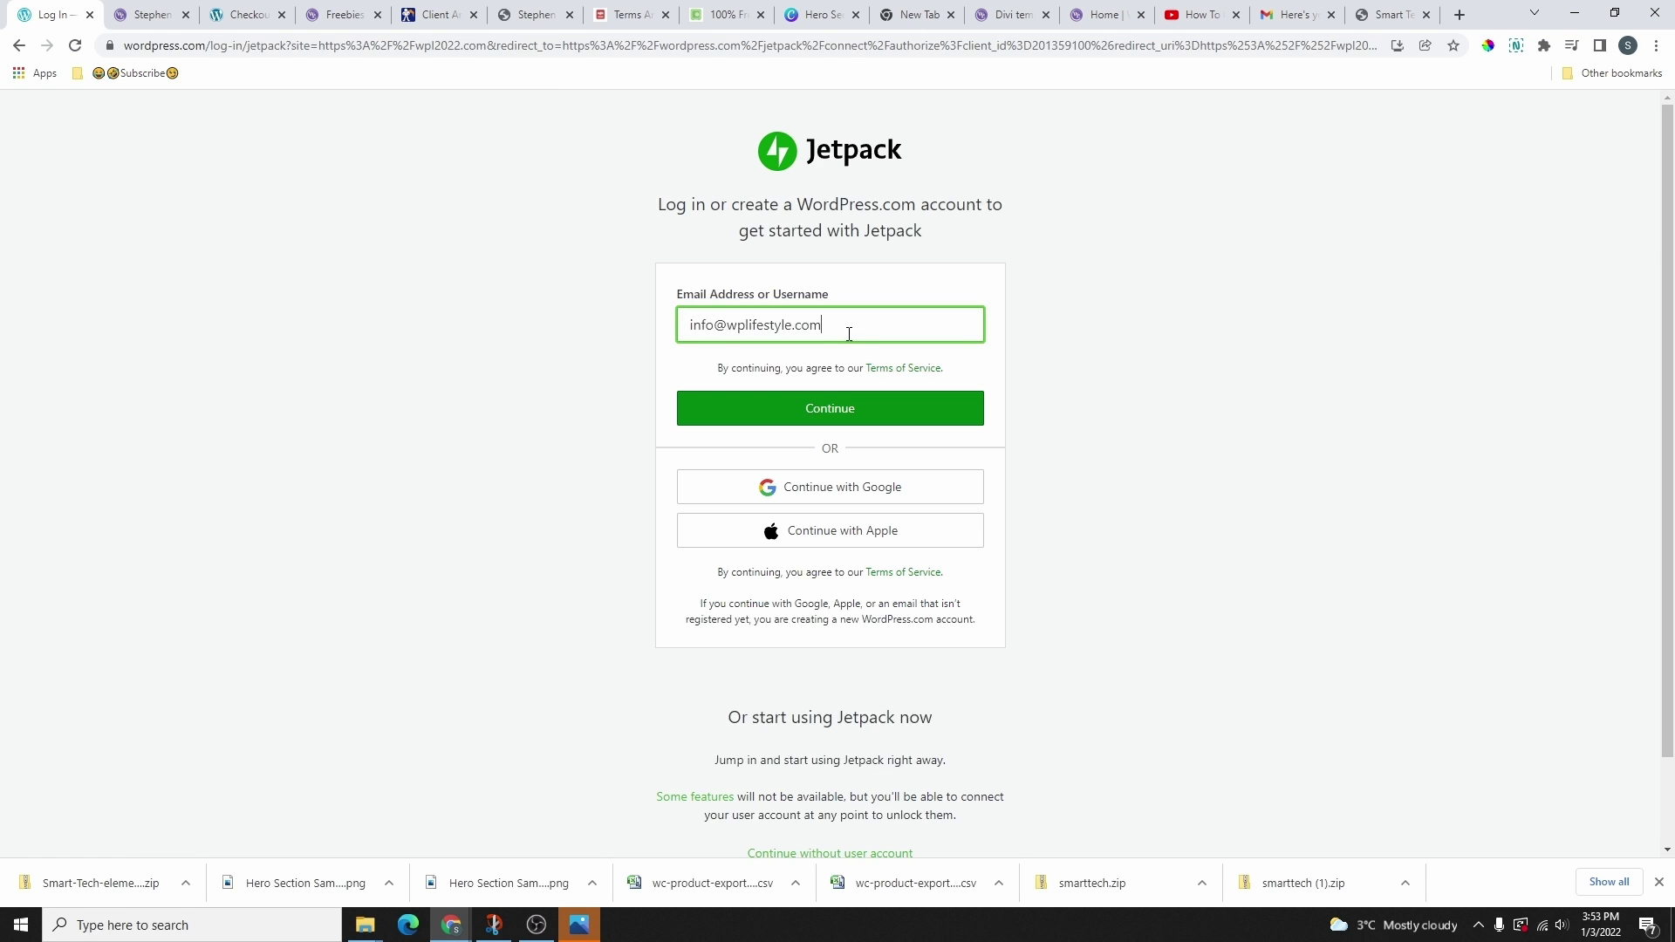
{"action": "left_click_drag", "start_coordinate": [849, 334], "coordinate": [676, 371]}
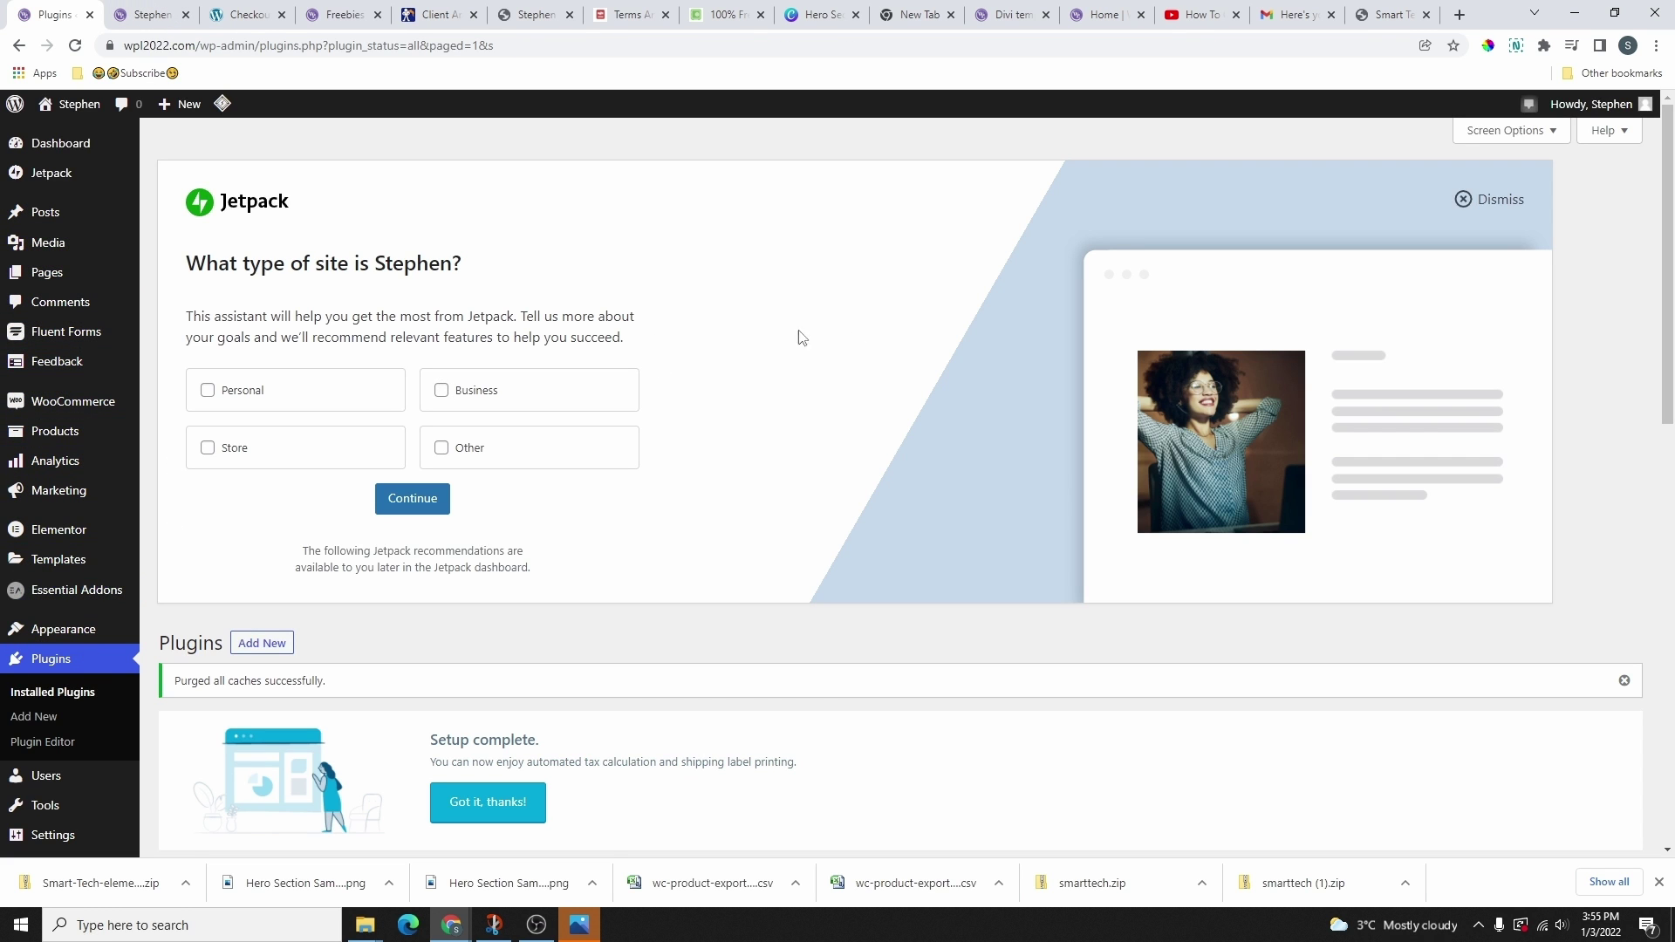
{"action": "left_click", "coordinate": [1493, 203]}
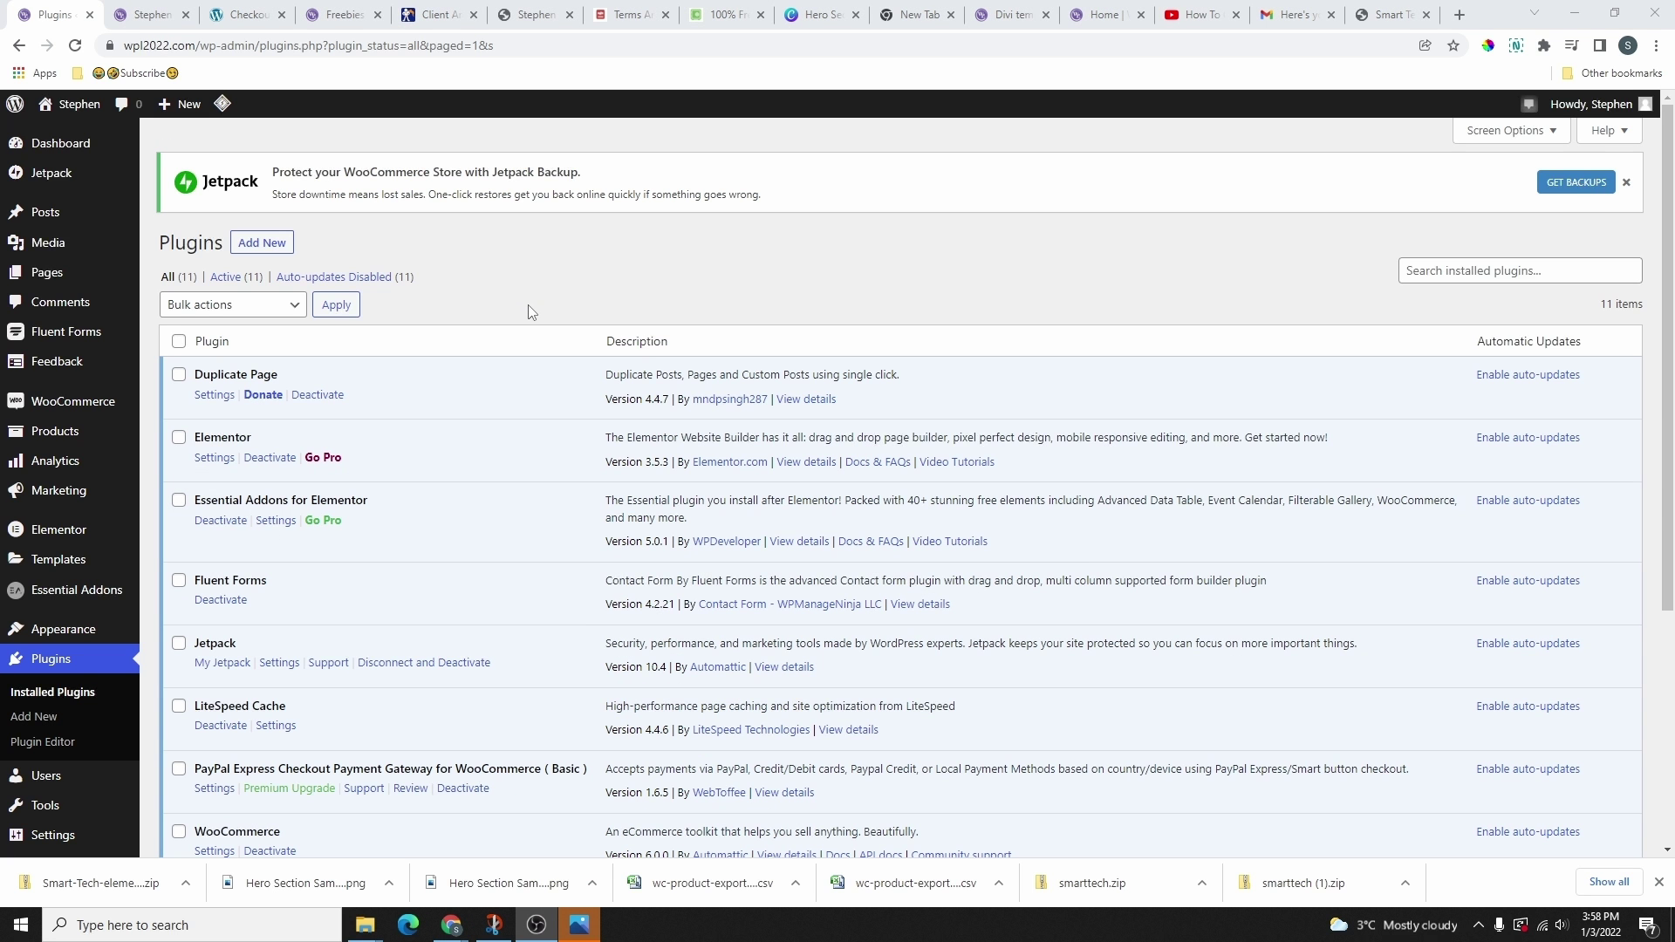
- Open the WooCommerce tax options and try enabling automated taxes for the store's location
{"action": "mouse_move", "coordinate": [48, 404]}
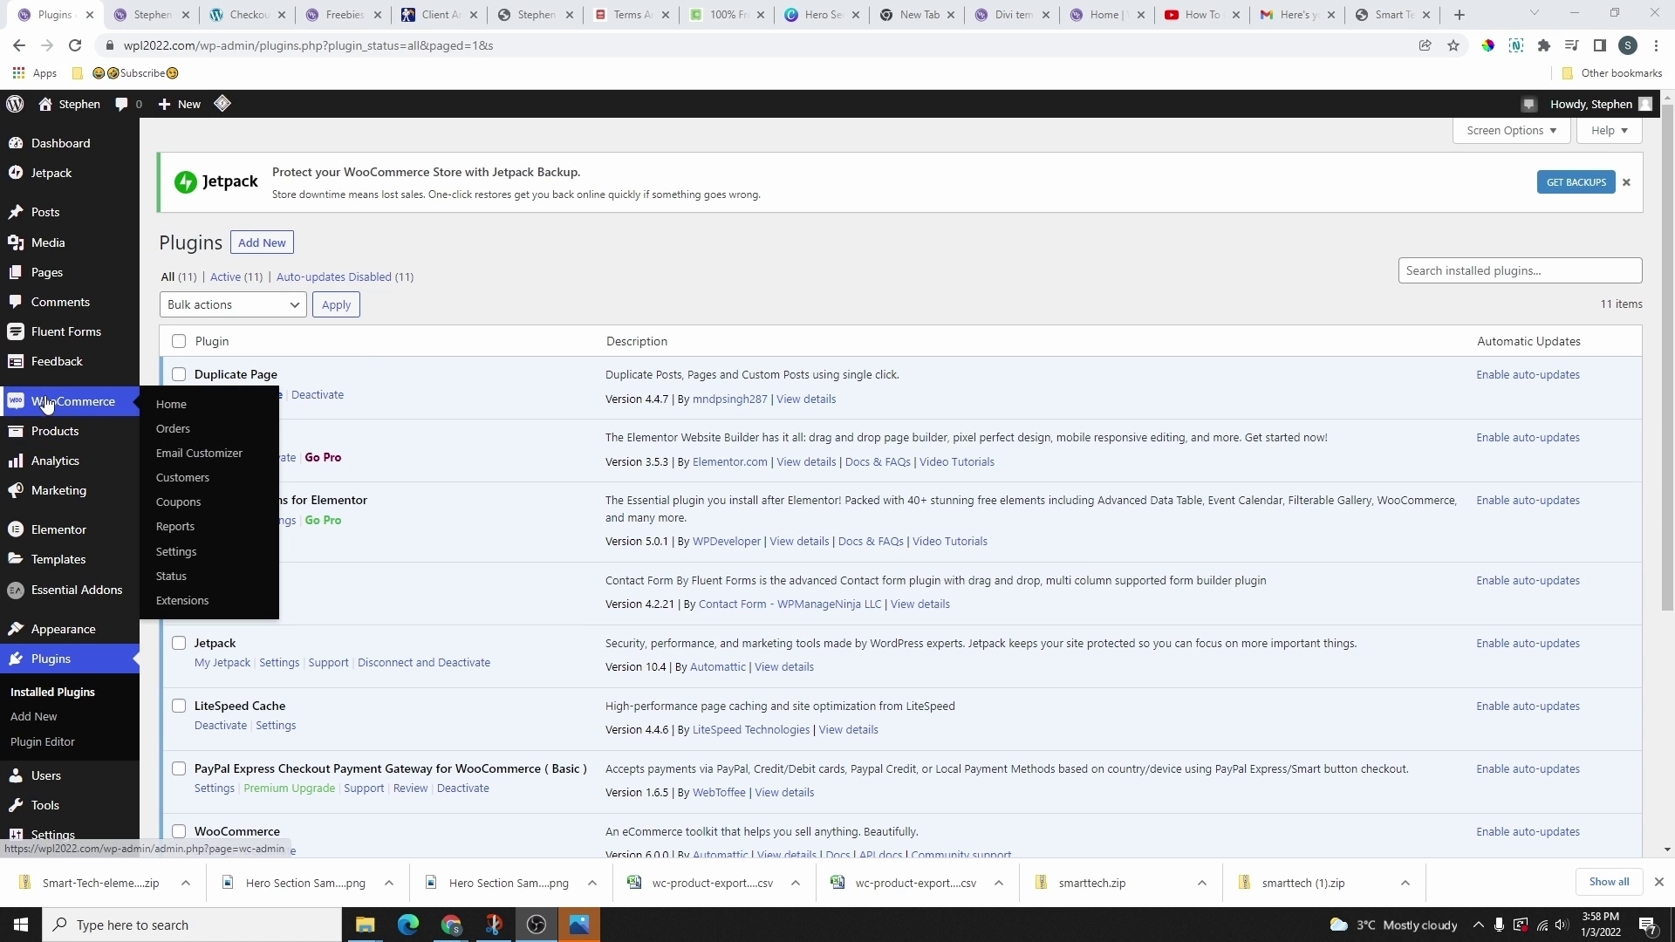
{"action": "left_click", "coordinate": [177, 553]}
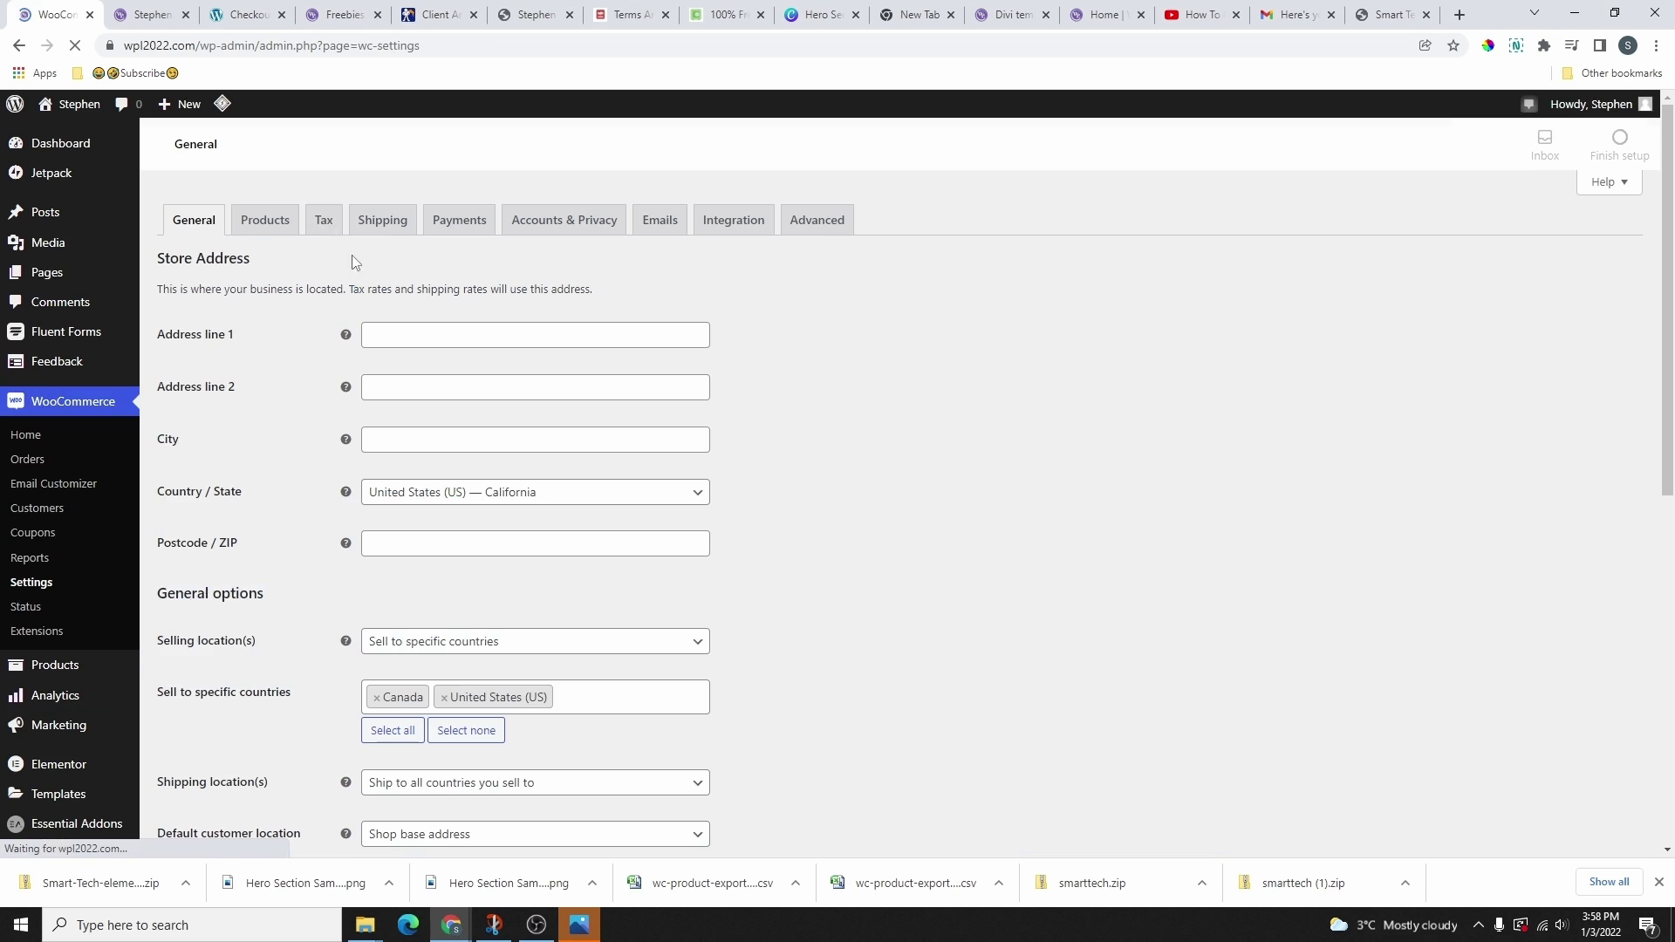
{"action": "left_click", "coordinate": [324, 221]}
{"action": "left_click", "coordinate": [419, 333]}
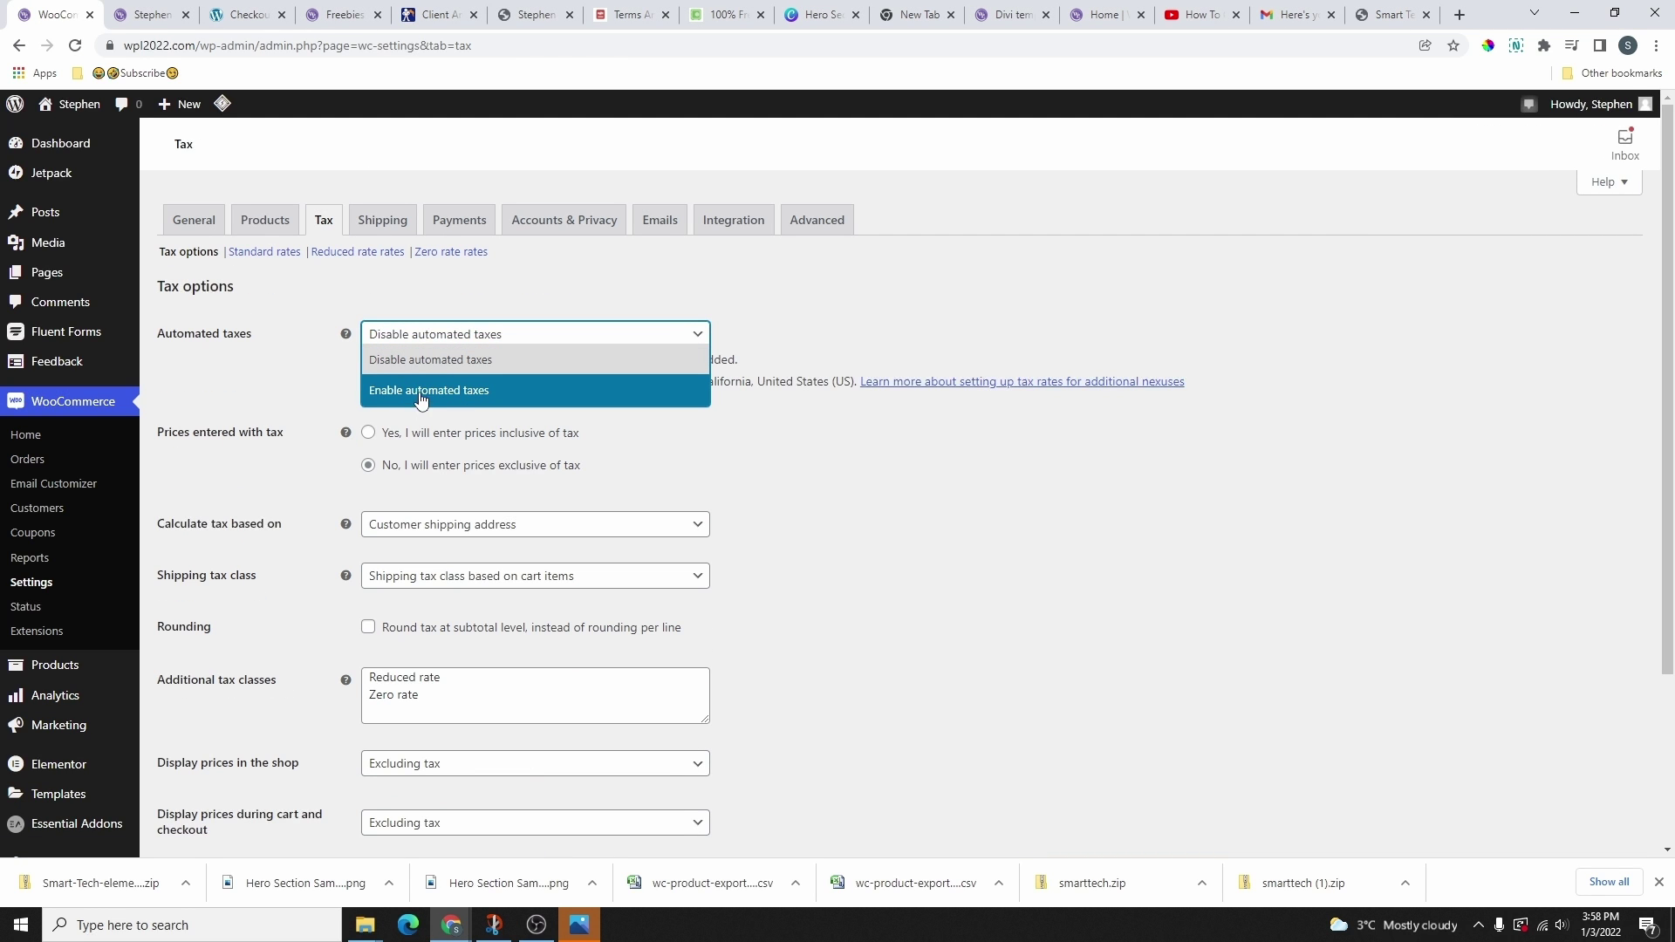
{"action": "left_click", "coordinate": [465, 394]}
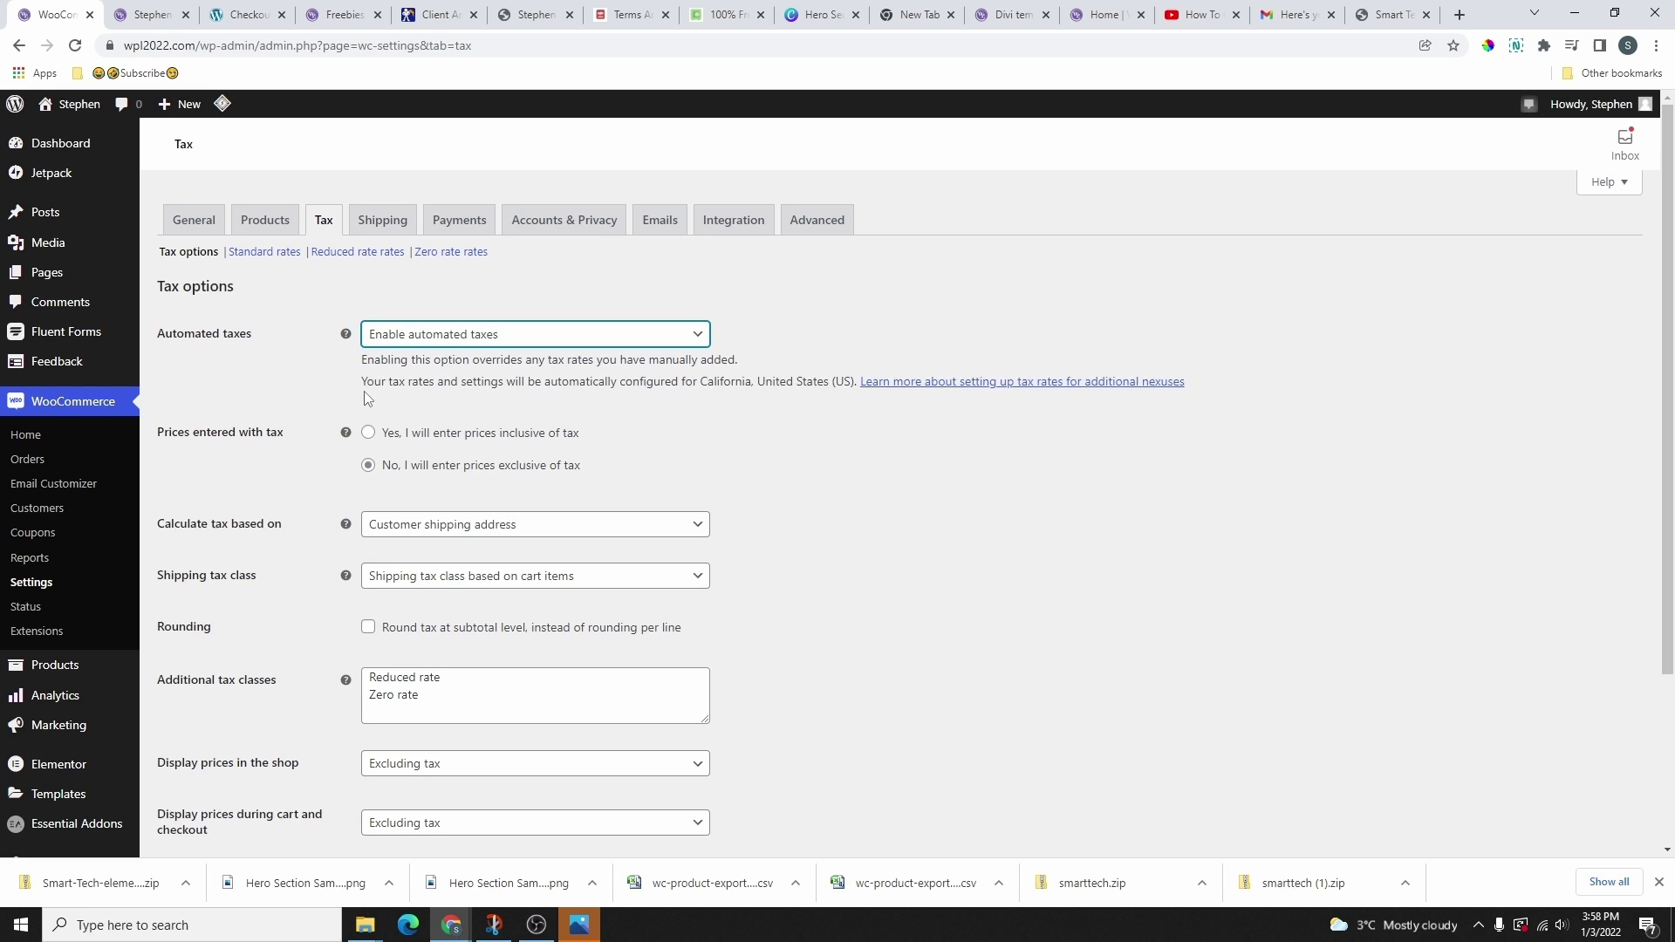
{"action": "left_click_drag", "start_coordinate": [362, 385], "coordinate": [833, 387]}
- Open the standard tax rates, discarding unsaved changes, and copy Canada's alpha-2 code CA from the linked ISO 3166-1 country table
{"action": "left_click", "coordinate": [266, 259]}
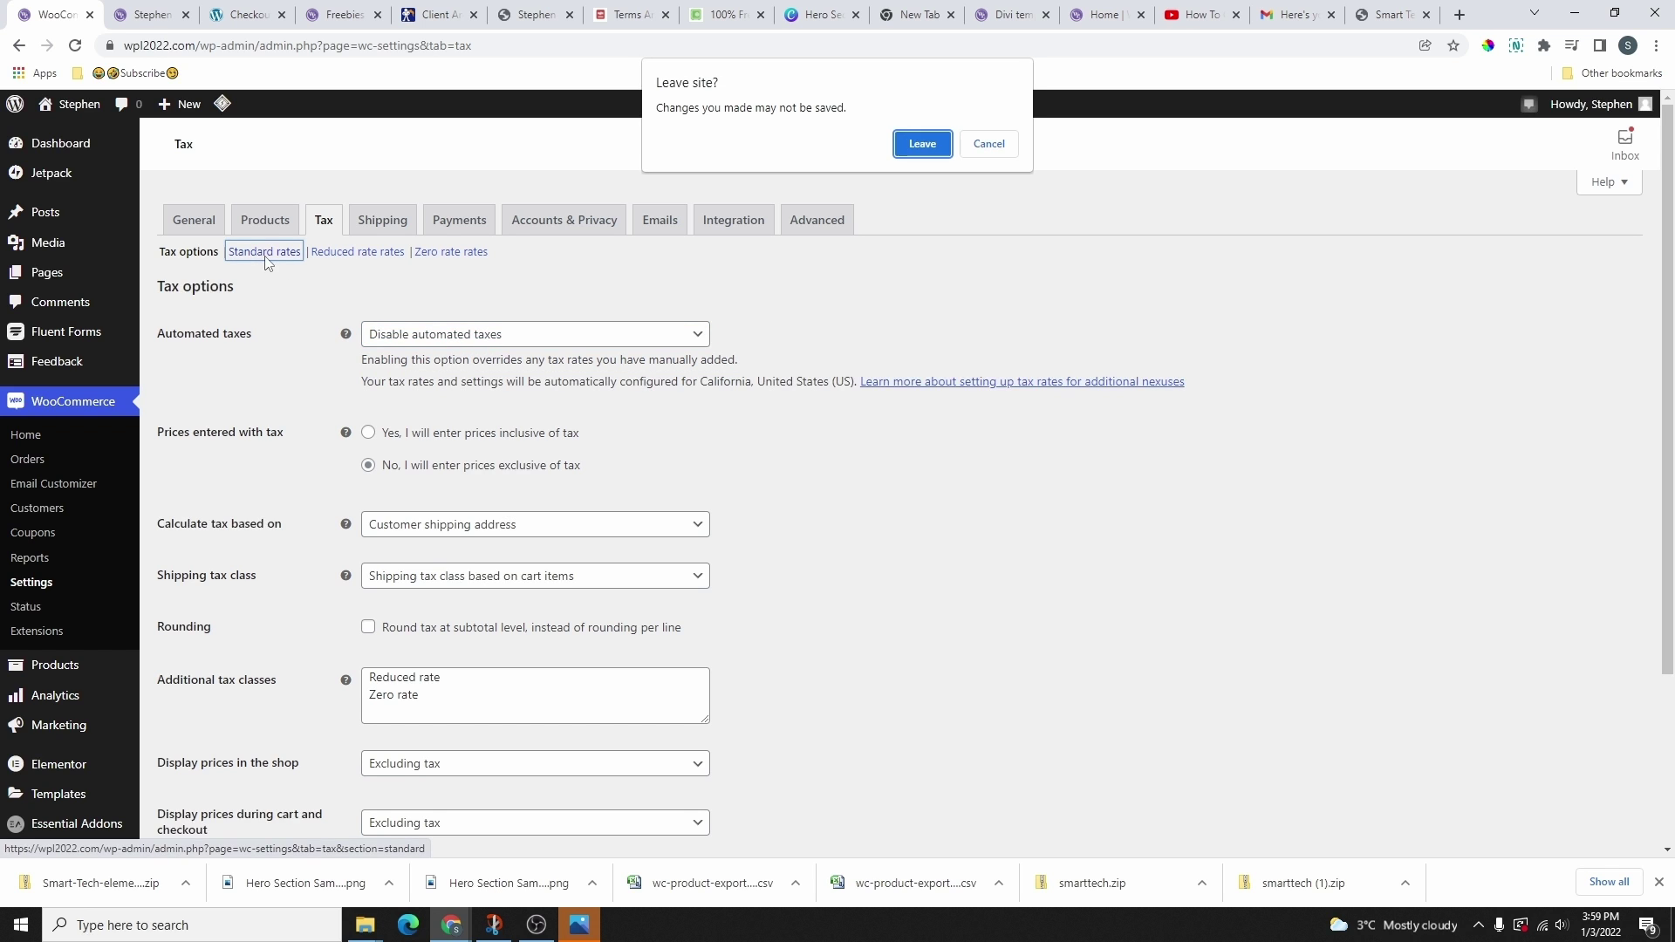
{"action": "left_click", "coordinate": [921, 143]}
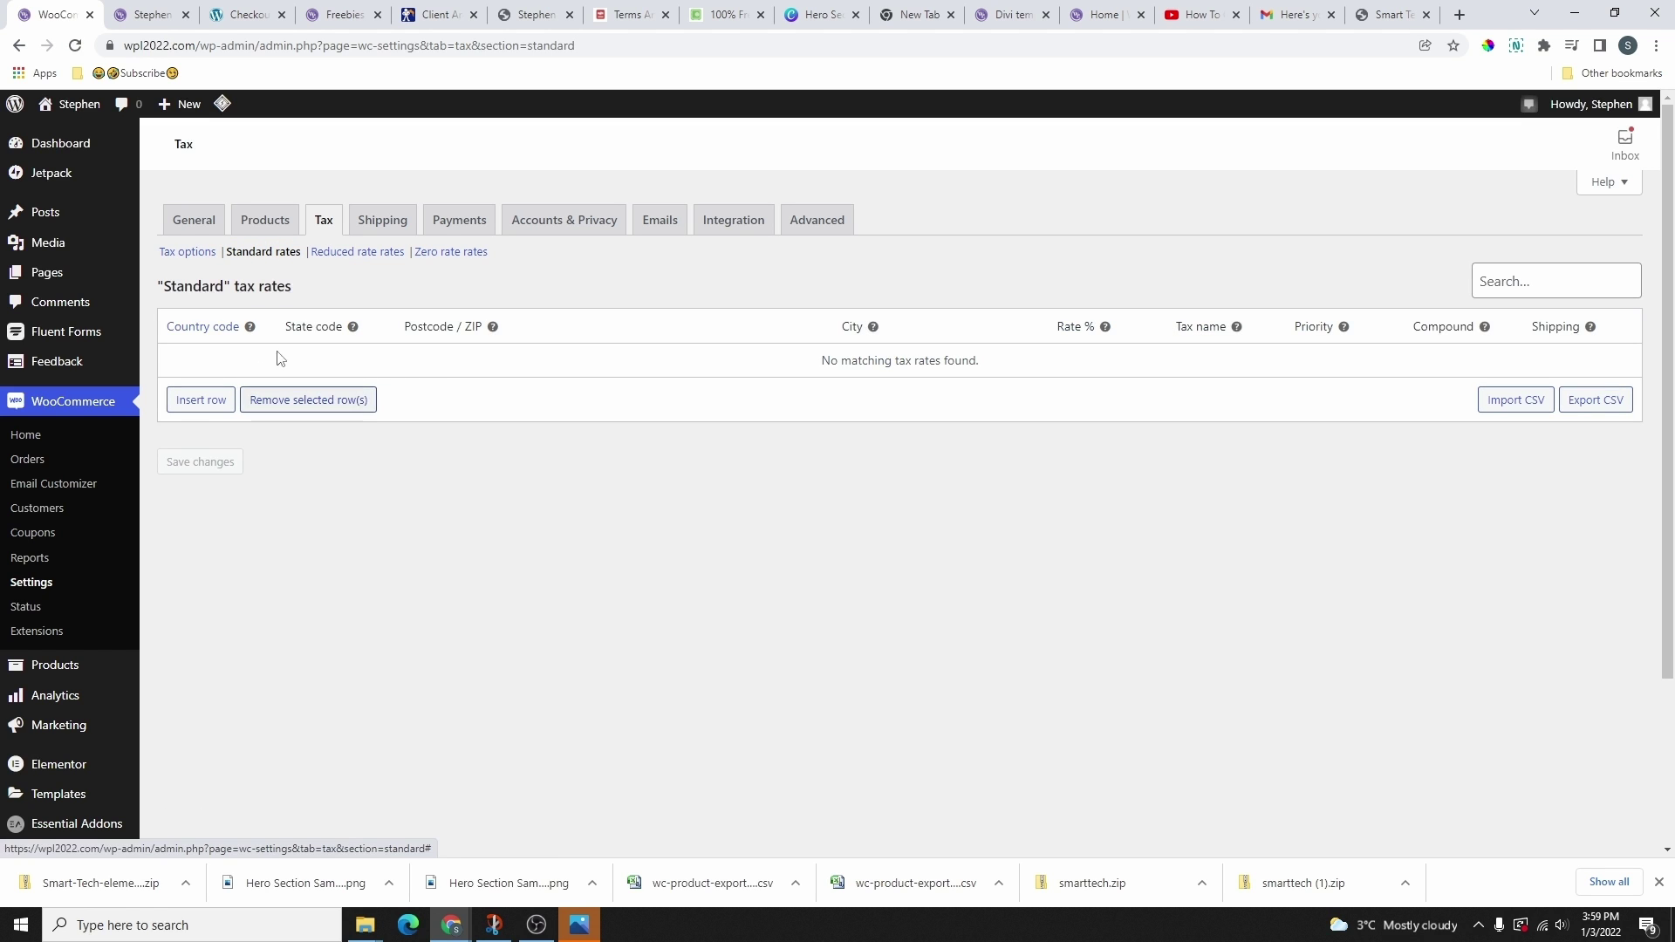
{"action": "left_click", "coordinate": [206, 334]}
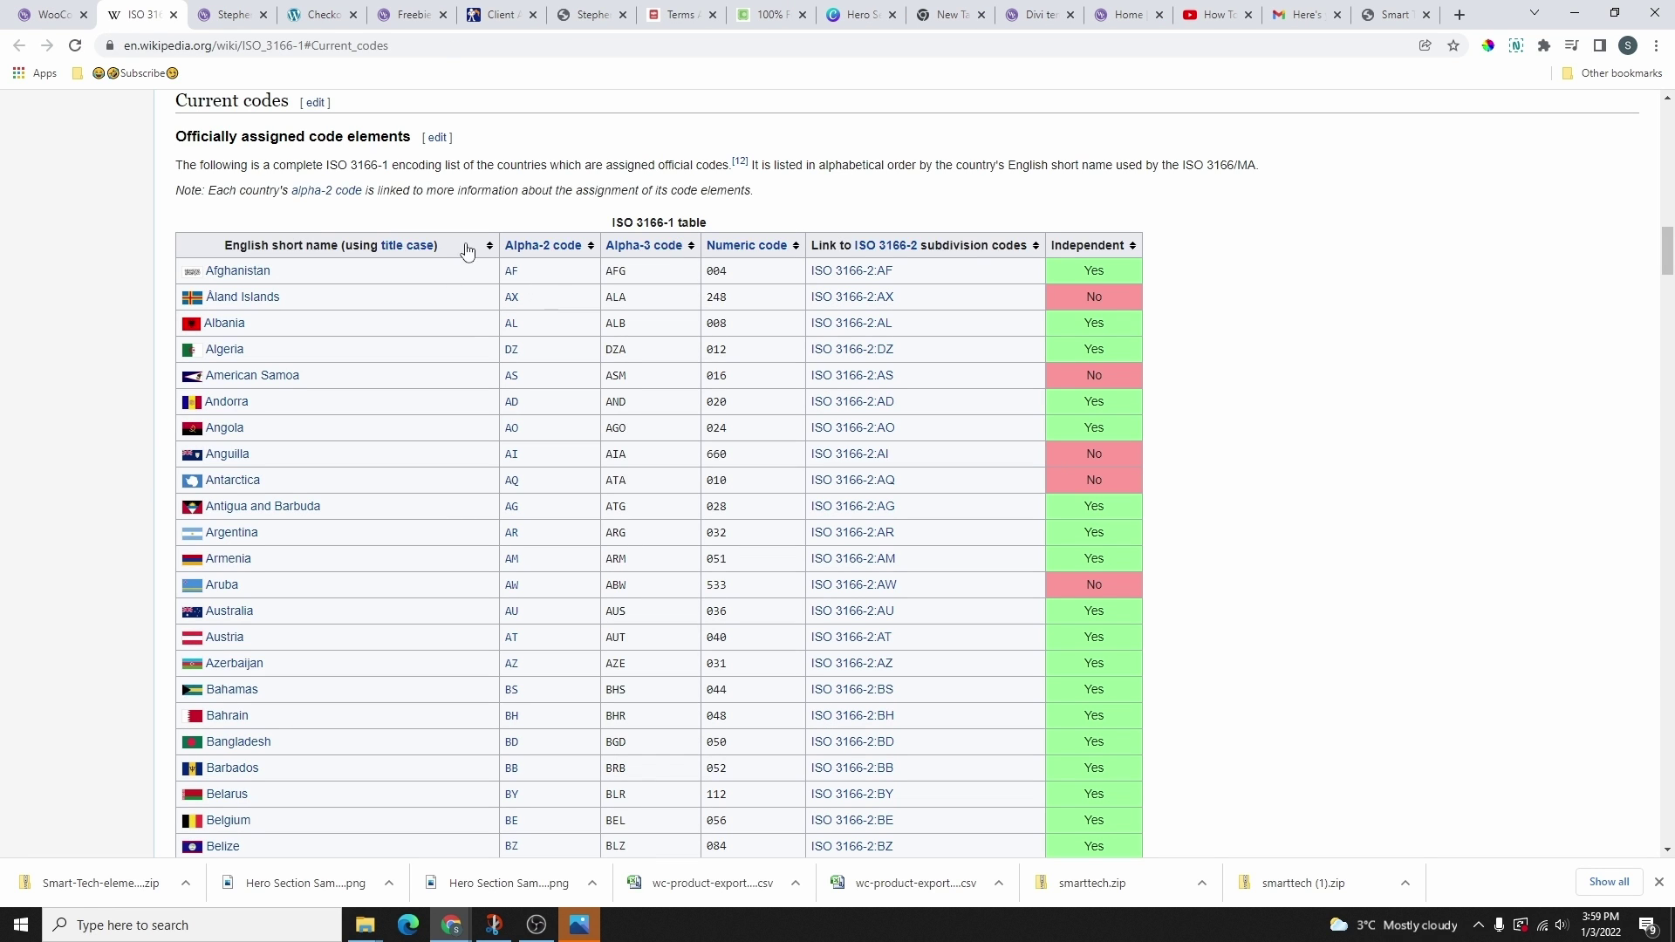
{"action": "scroll", "coordinate": [335, 411], "scroll_direction": "down", "scroll_amount": 4}
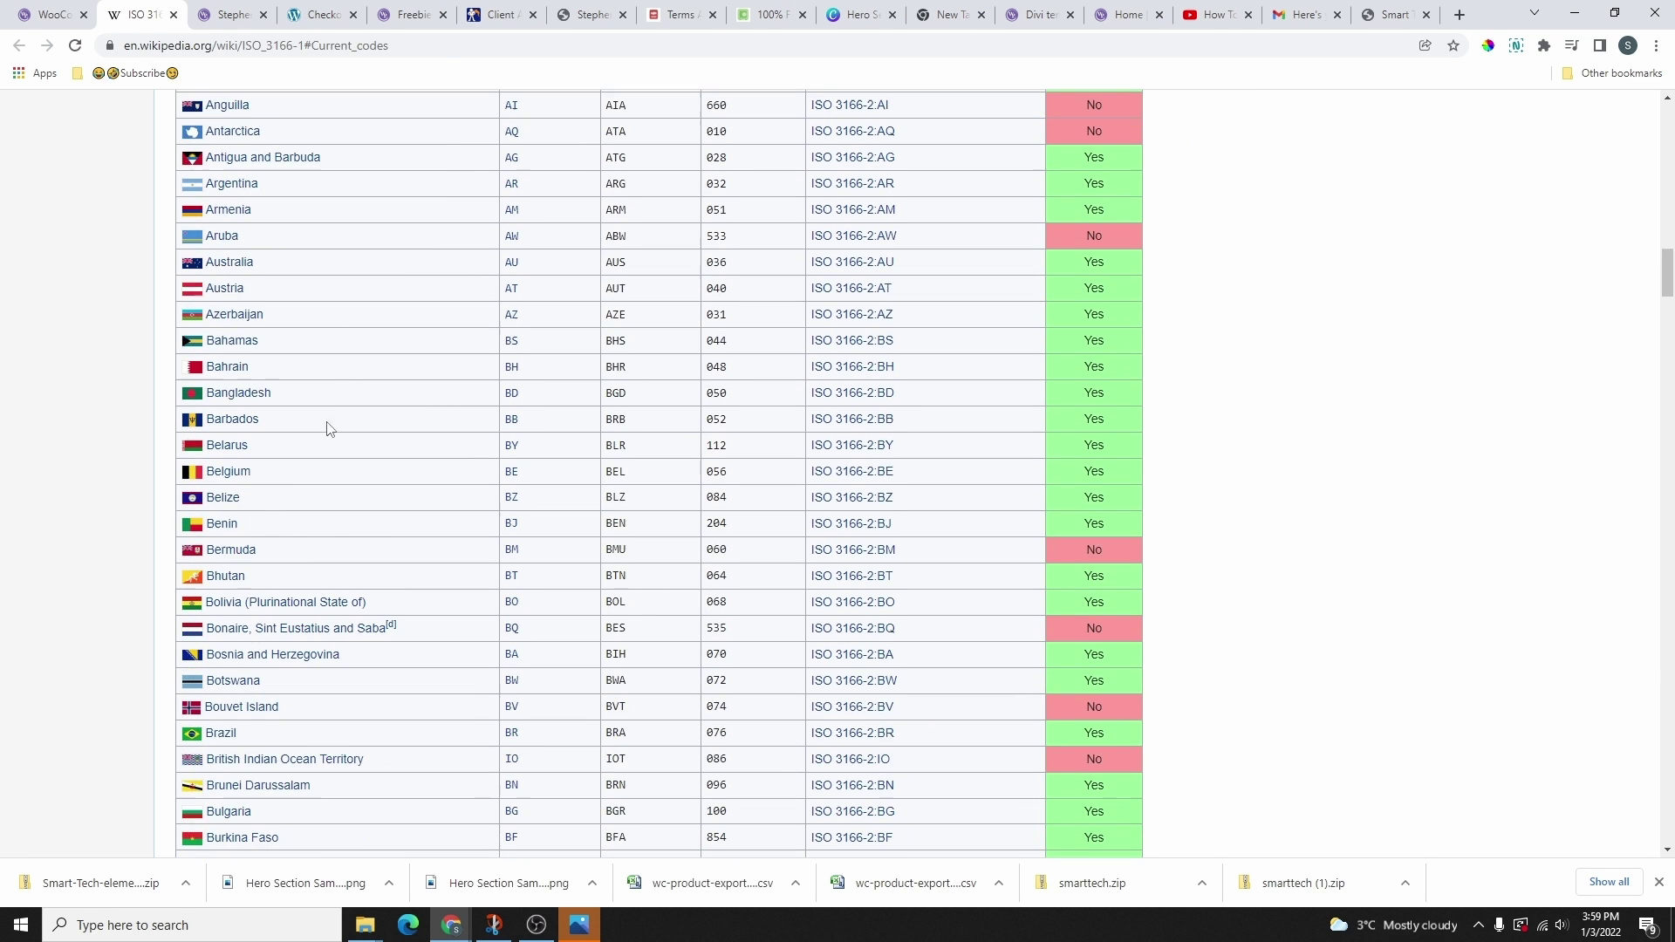
{"action": "scroll", "coordinate": [305, 476], "scroll_direction": "down", "scroll_amount": 5}
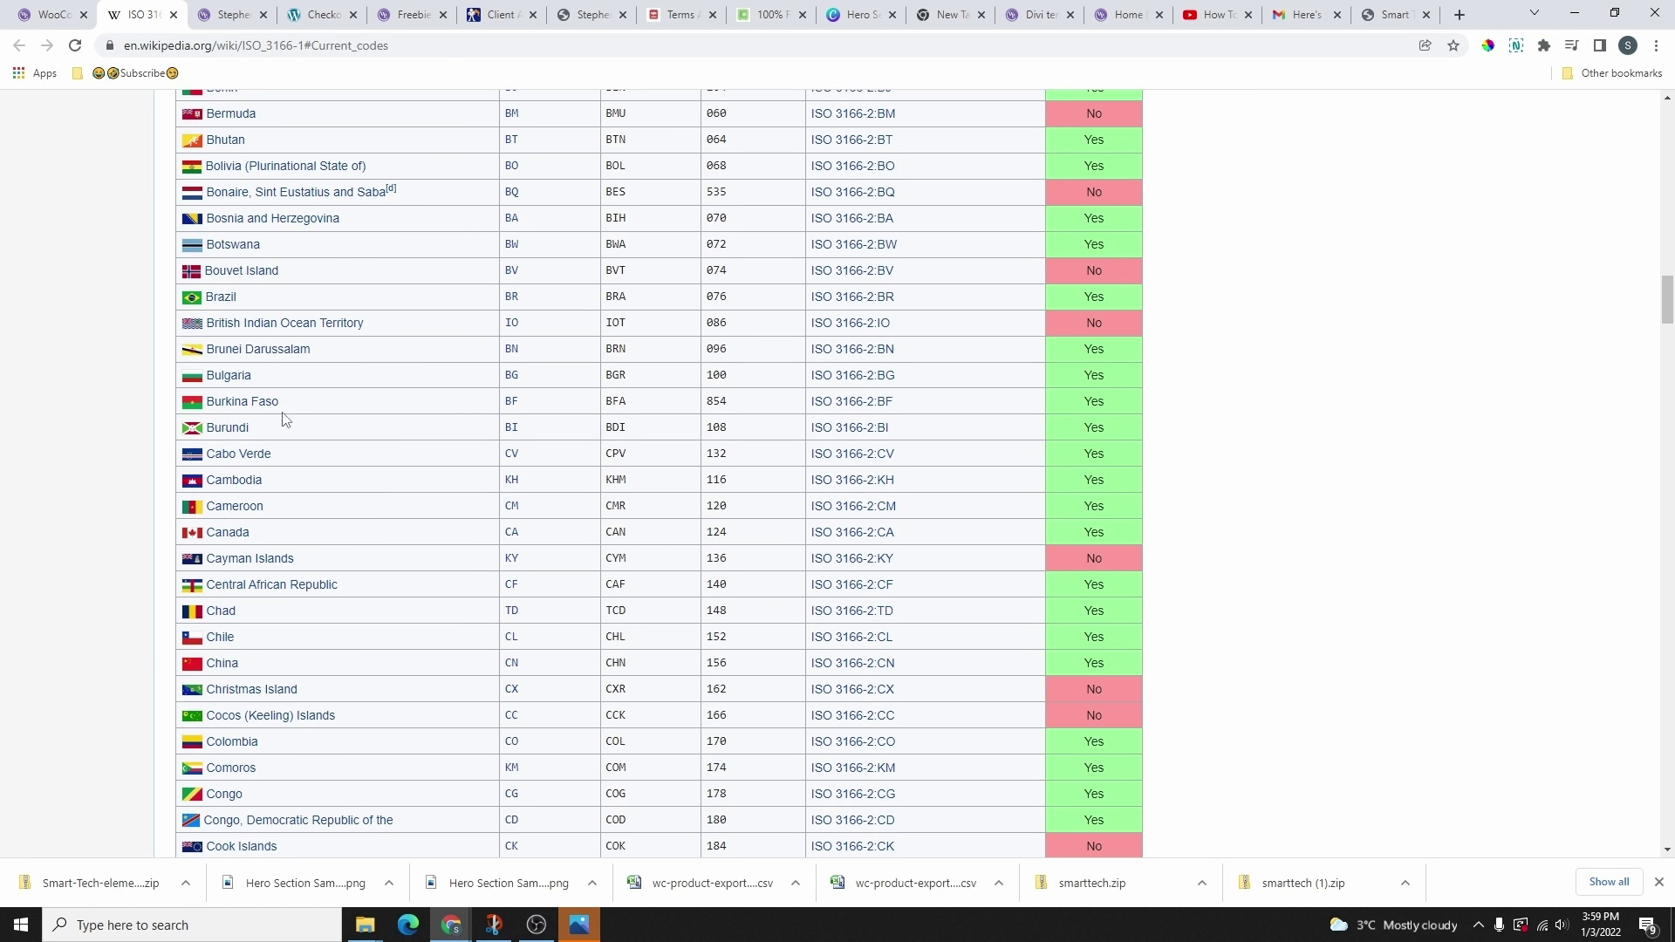
{"action": "left_click_drag", "start_coordinate": [526, 534], "coordinate": [506, 530]}
{"action": "right_click", "coordinate": [511, 533]}
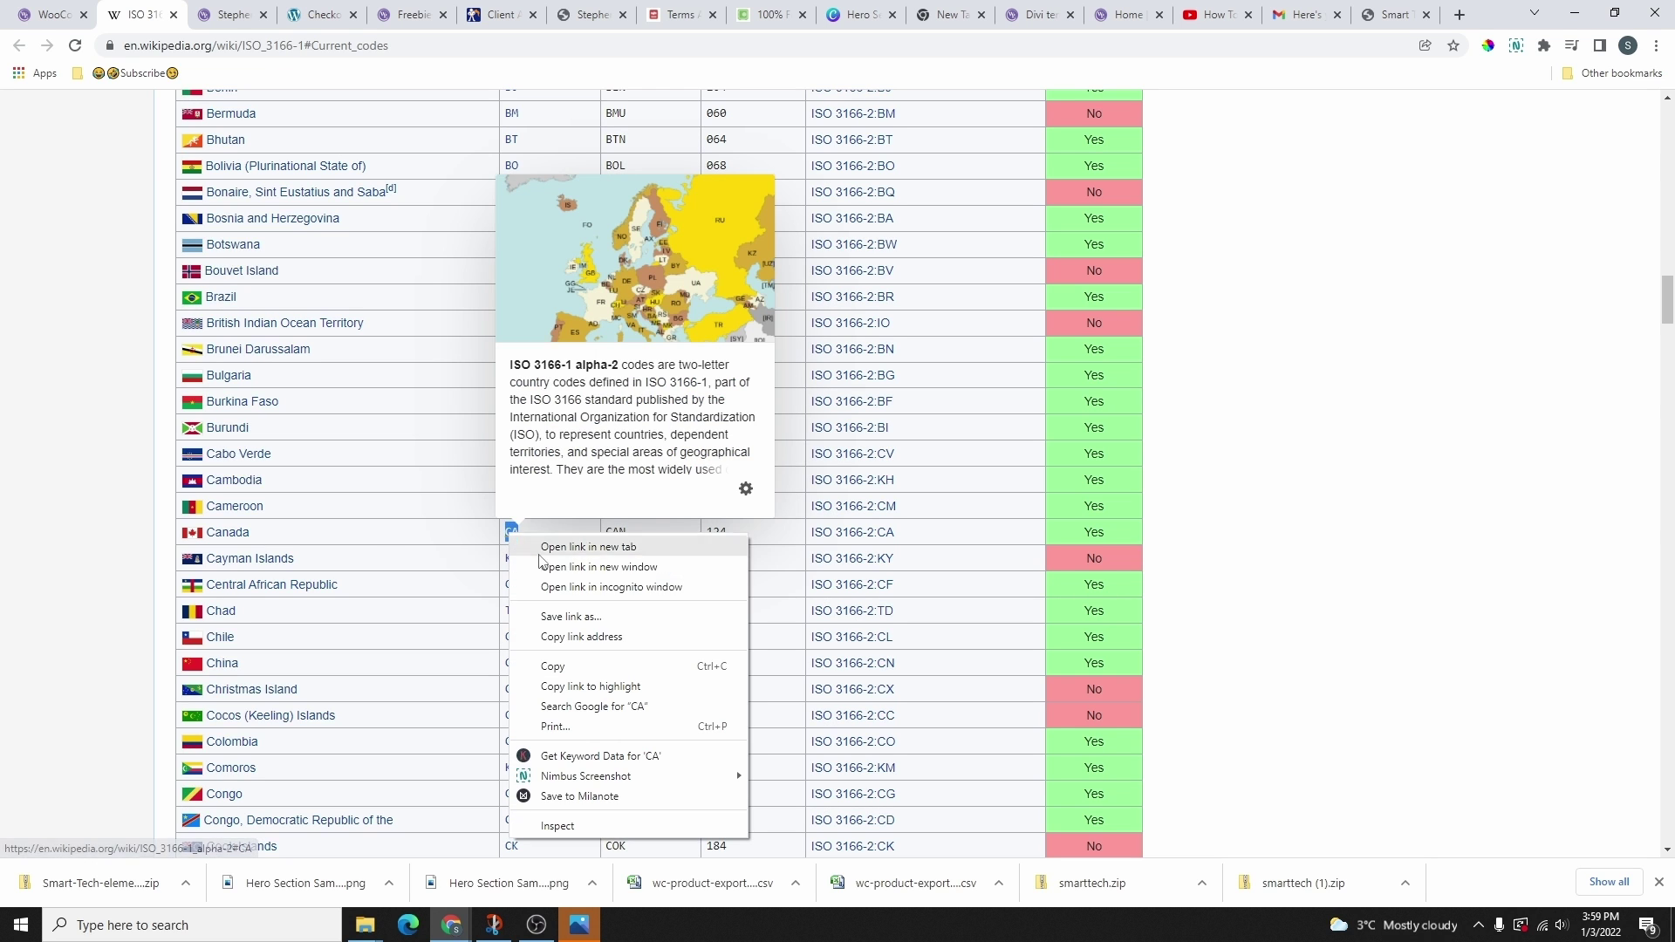
{"action": "left_click", "coordinate": [565, 667]}
- Add a standard tax rate for country CA at 5% named GST, not applied to shipping, and save the changes
{"action": "left_click", "coordinate": [35, 5]}
{"action": "left_click", "coordinate": [203, 398]}
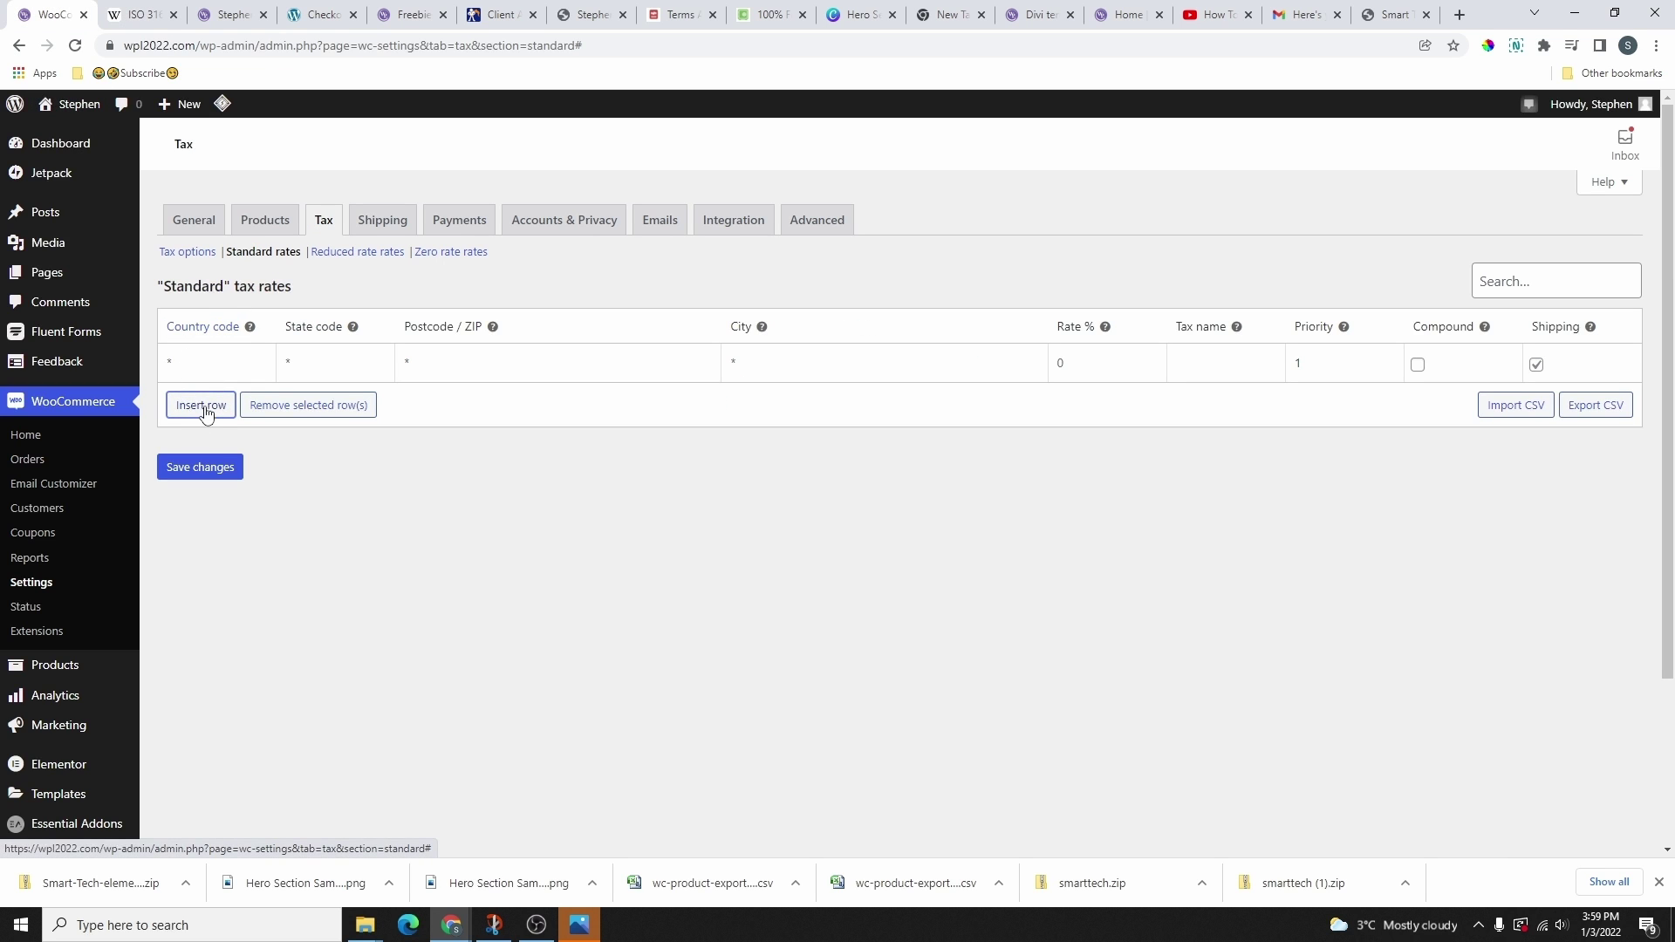
{"action": "left_click", "coordinate": [199, 361]}
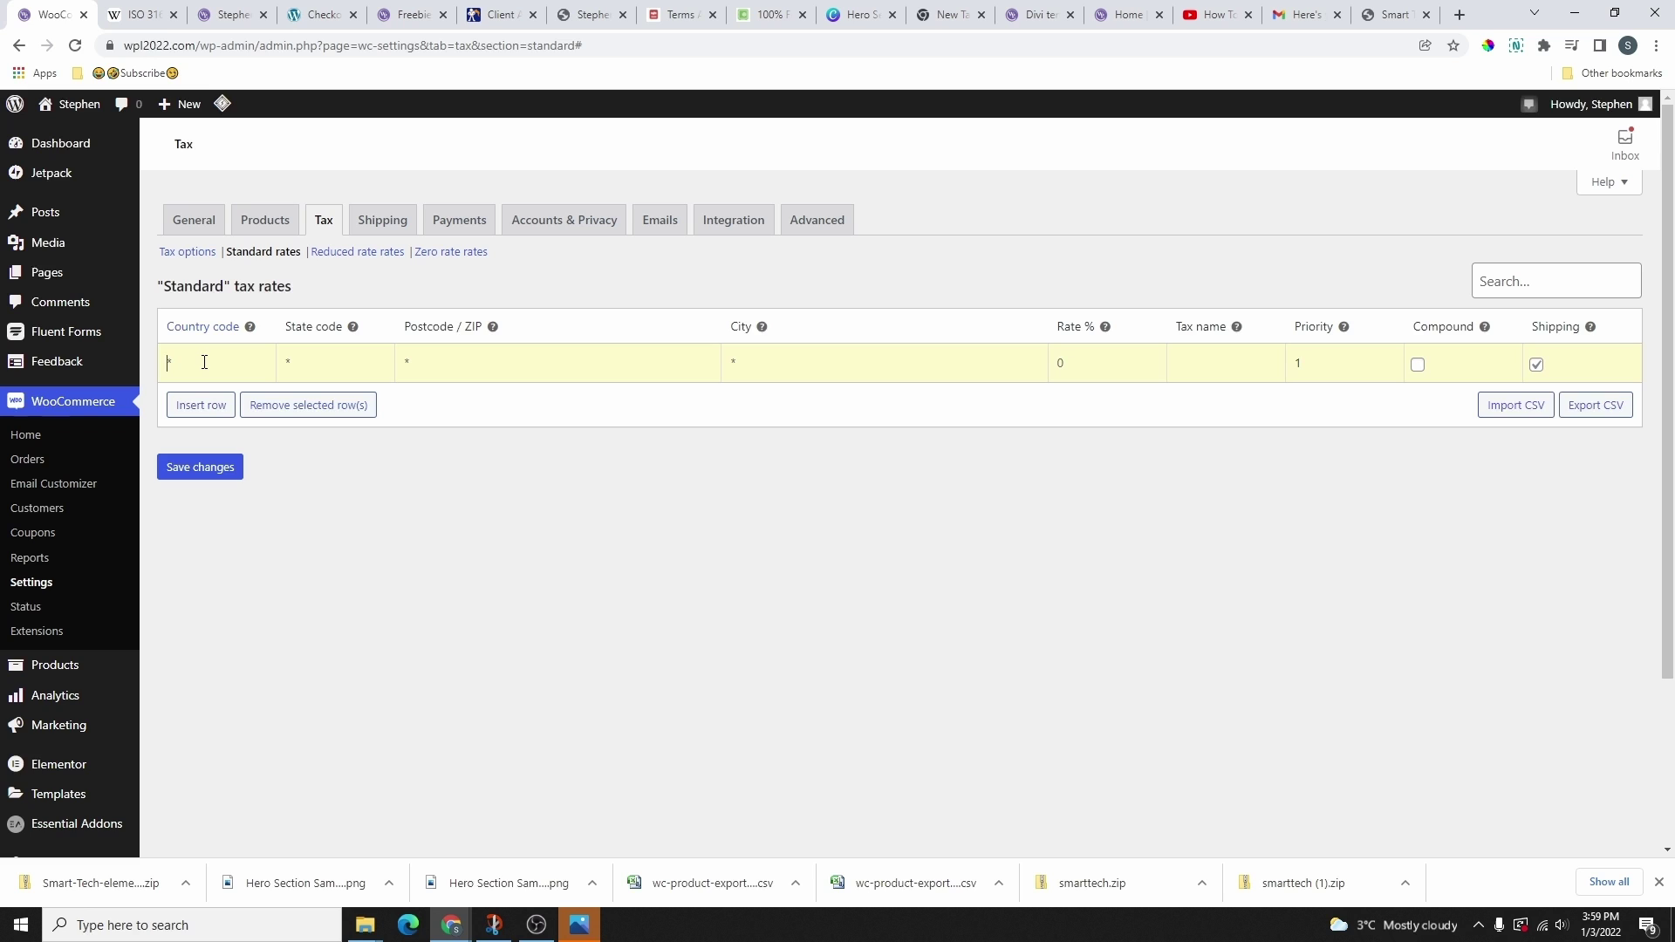
{"action": "key", "text": "ctrl+v"}
{"action": "key", "text": "Tab"}
{"action": "left_click", "coordinate": [1080, 368]}
{"action": "key", "text": "BackSpace"}
{"action": "type", "text": "5"}
{"action": "left_click", "coordinate": [1537, 366]}
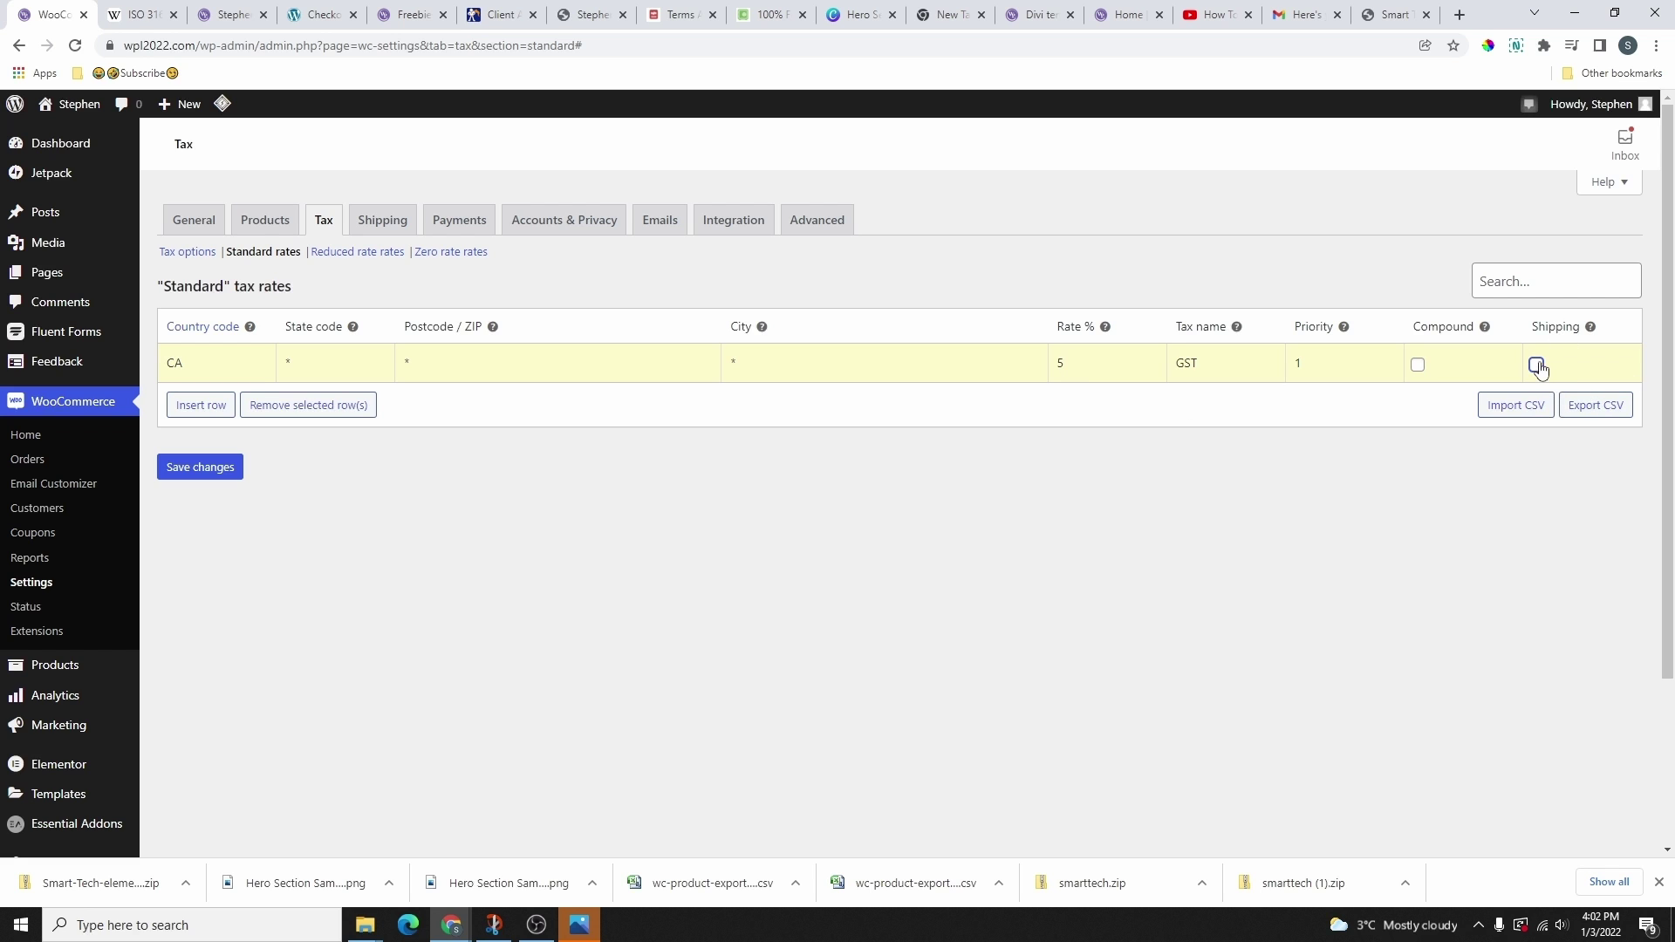
{"action": "left_click", "coordinate": [207, 472]}
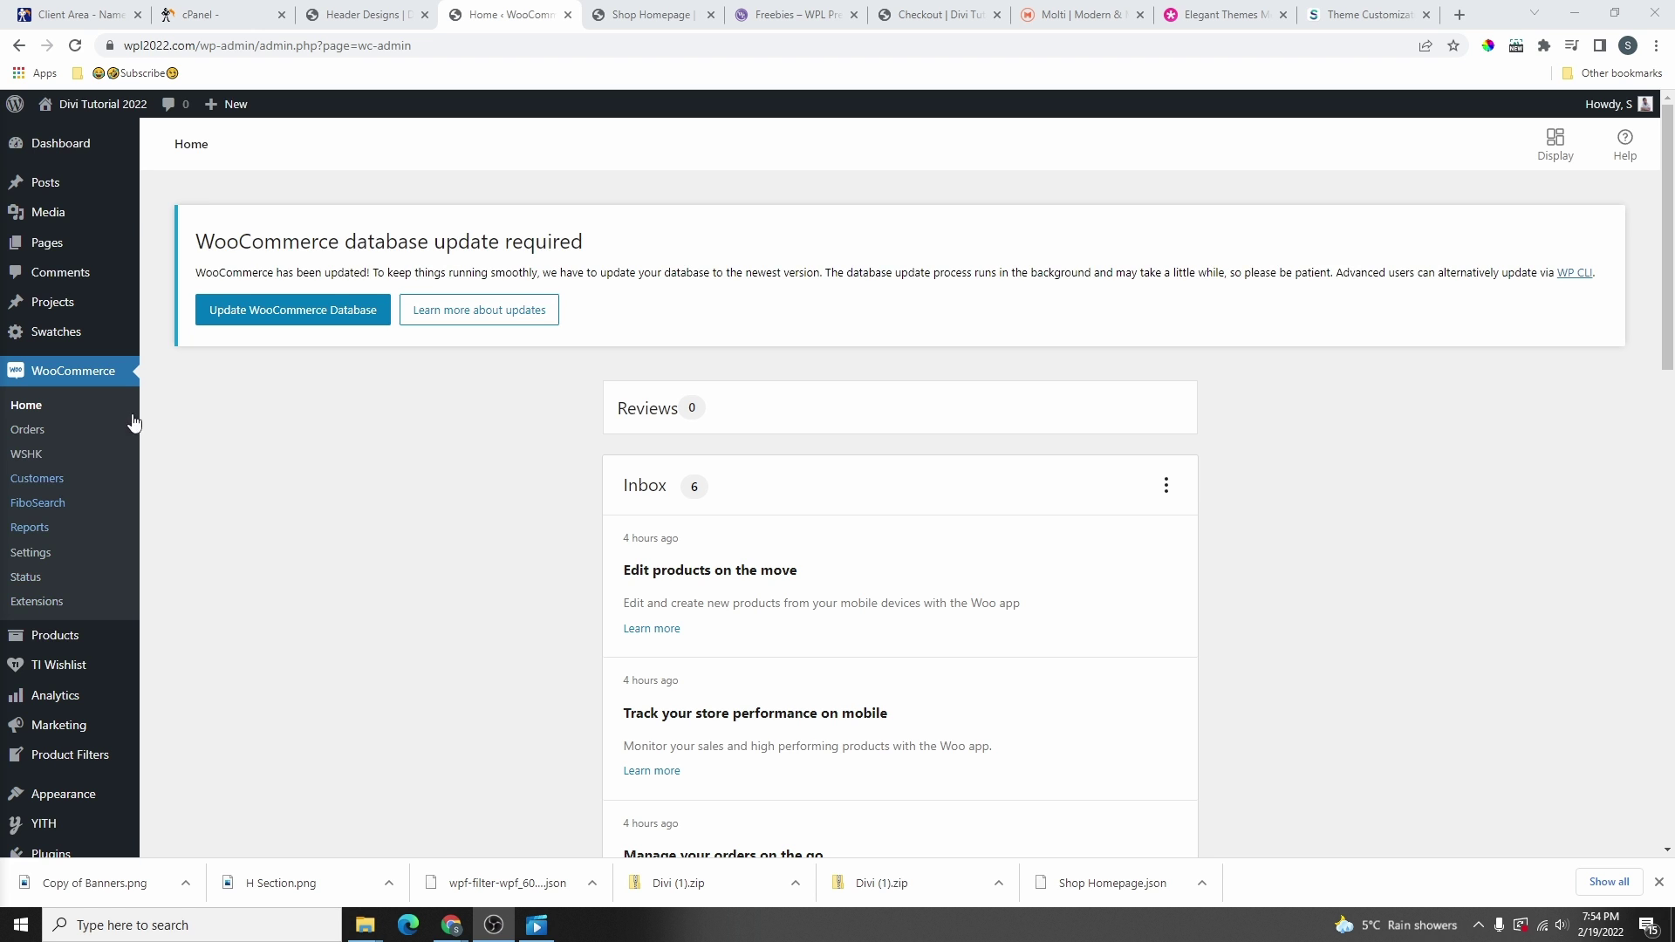
- Create a new WooCommerce coupon with the code 50OFF
{"action": "scroll", "coordinate": [61, 648], "scroll_direction": "down", "scroll_amount": 2}
{"action": "mouse_move", "coordinate": [58, 551]}
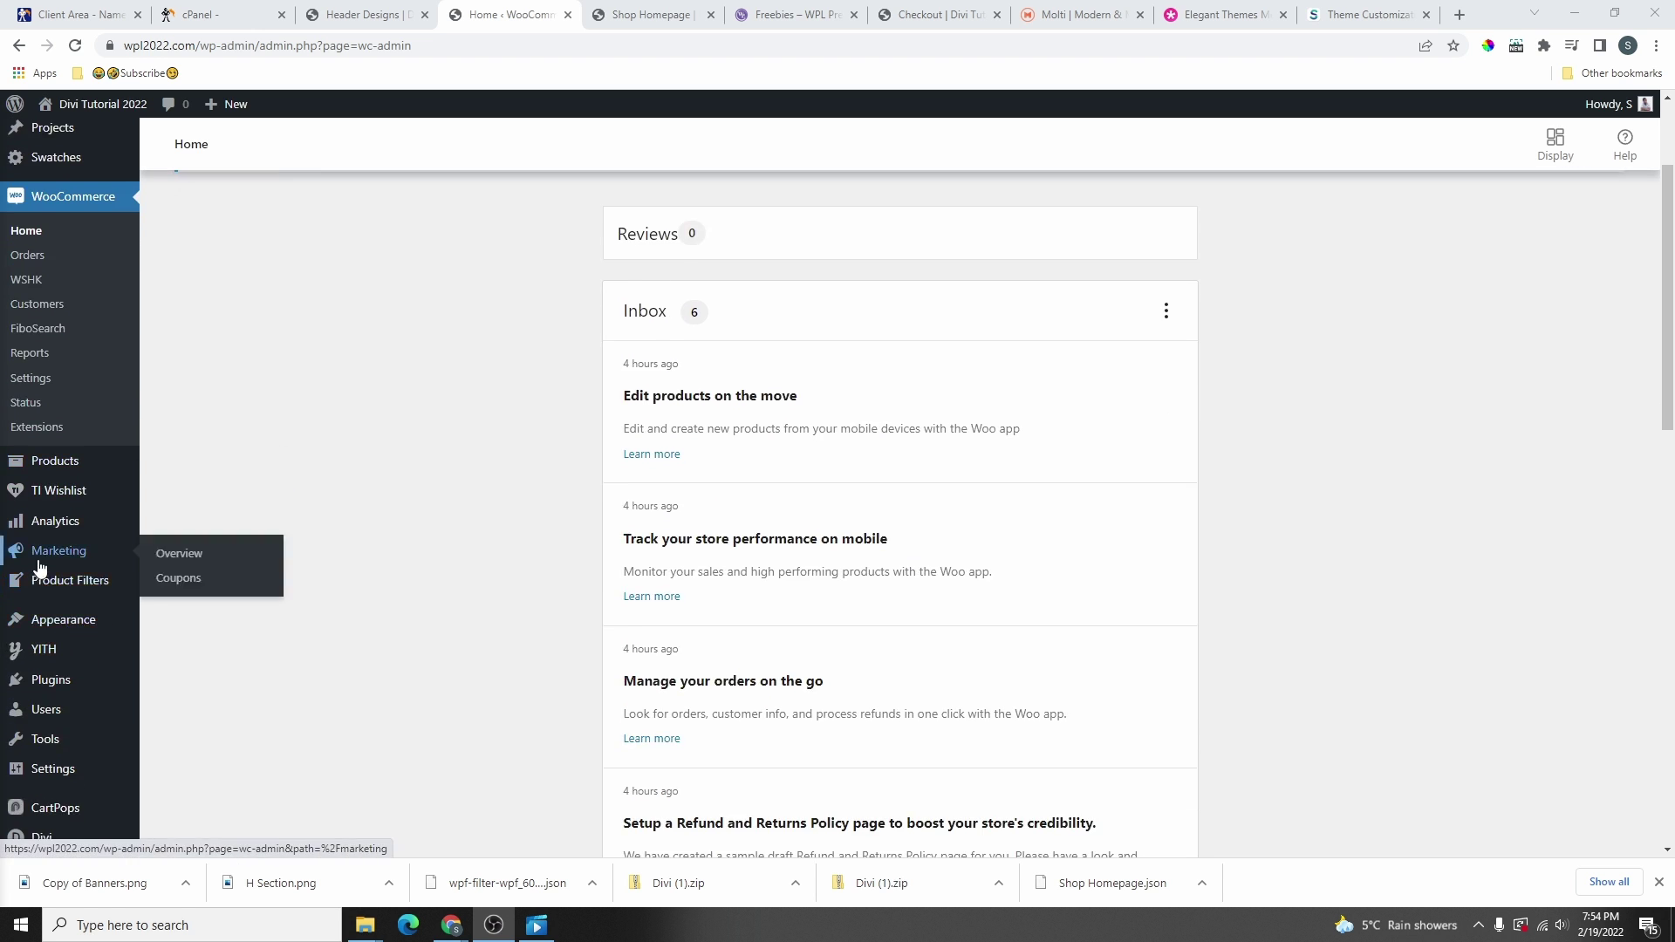
{"action": "left_click", "coordinate": [179, 580]}
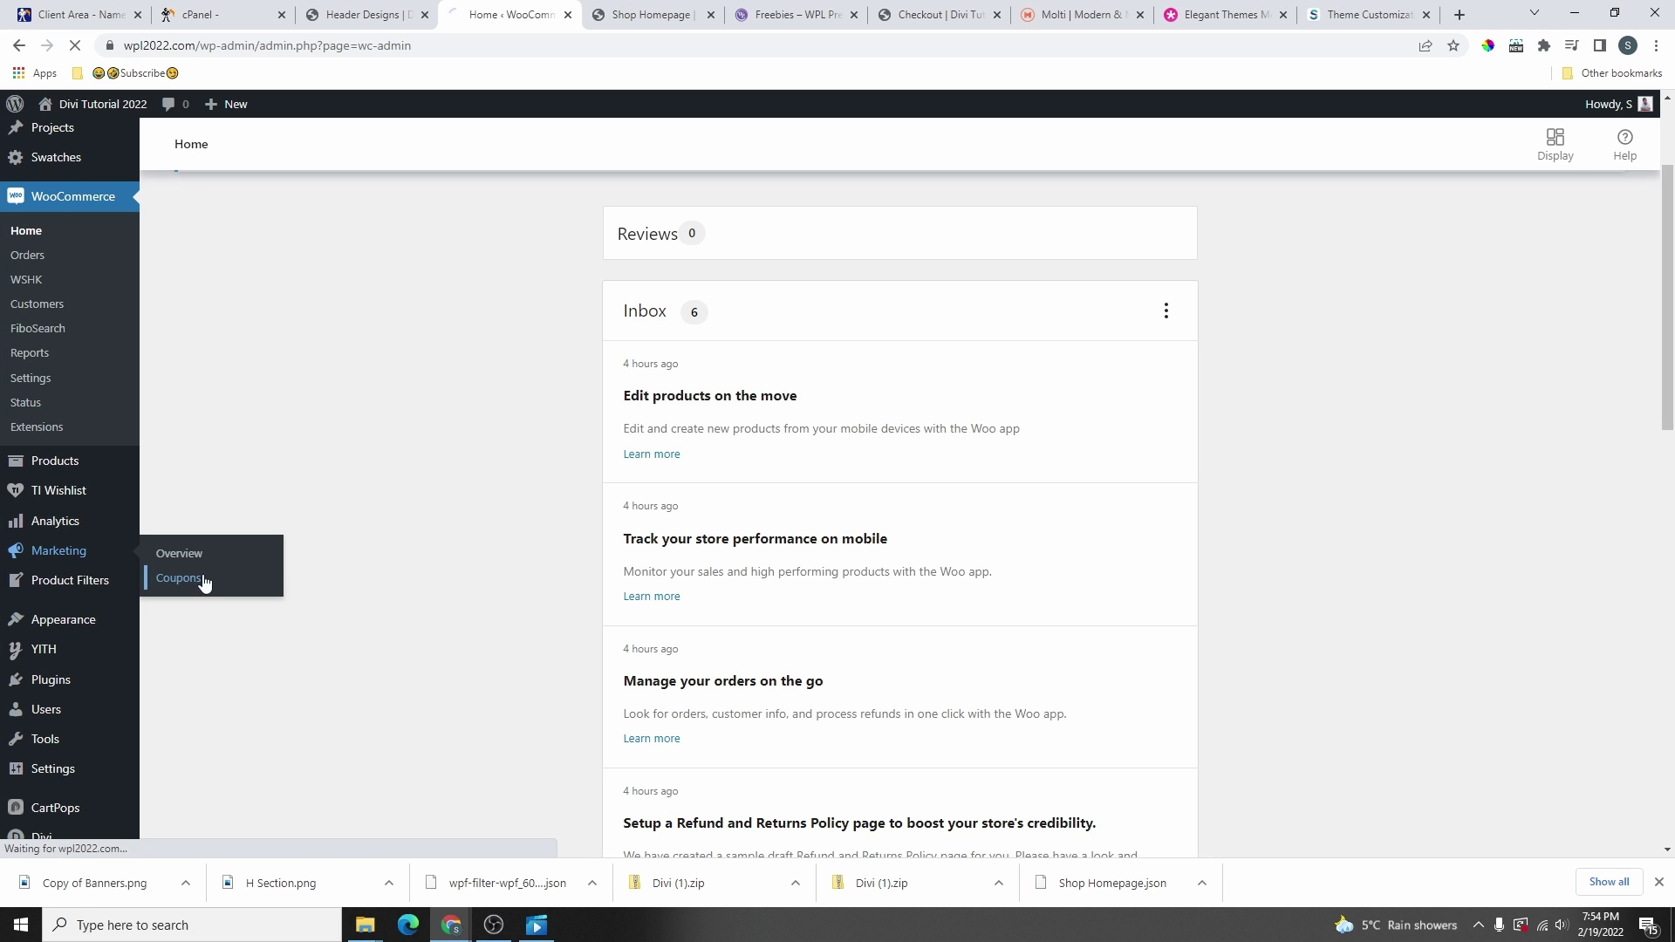
{"action": "scroll", "coordinate": [652, 488], "scroll_direction": "down", "scroll_amount": 3}
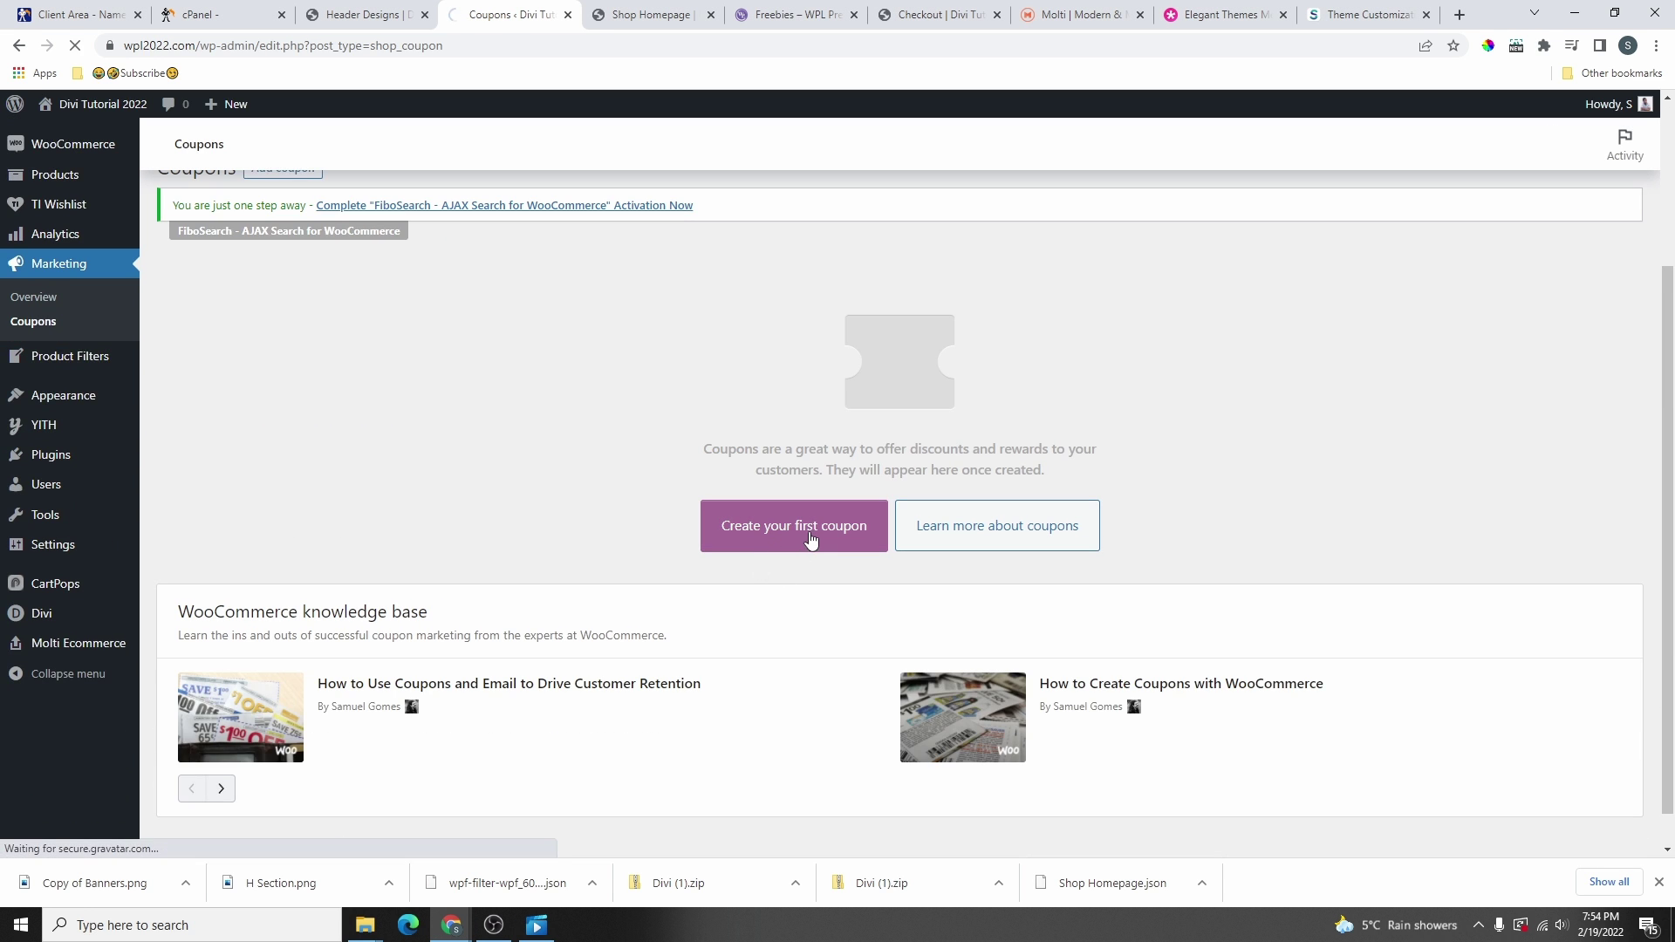
{"action": "left_click", "coordinate": [804, 534]}
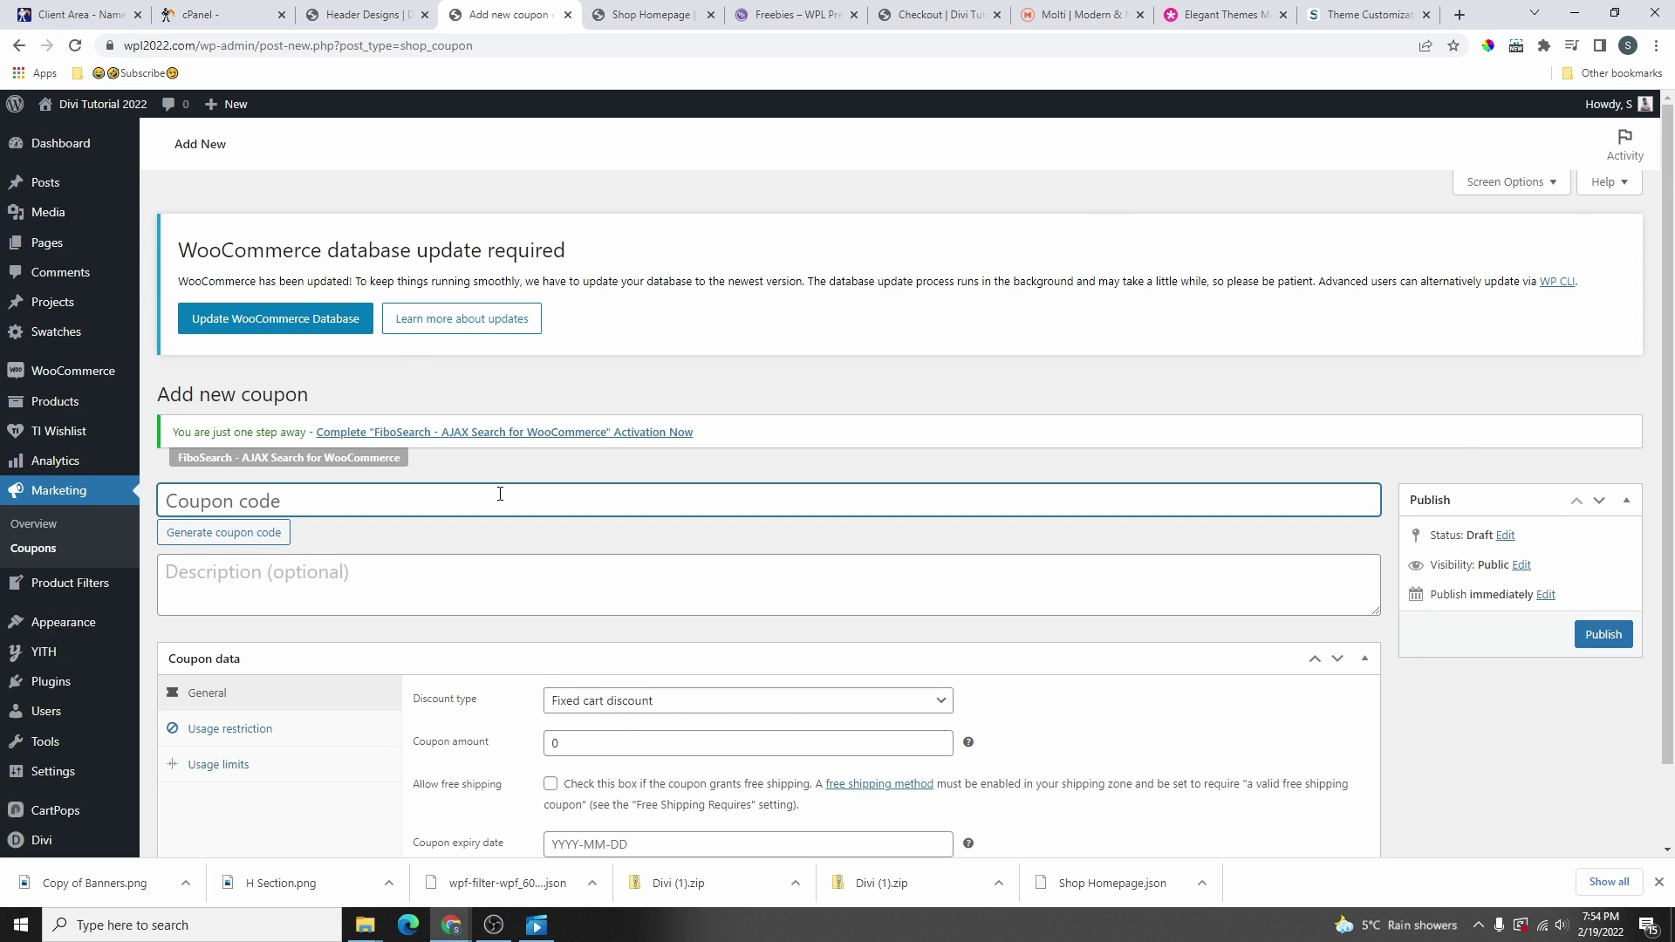
{"action": "type", "text": "50OFF"}
{"action": "scroll", "coordinate": [500, 493], "scroll_direction": "down", "scroll_amount": 1}
{"action": "left_click", "coordinate": [419, 490]}
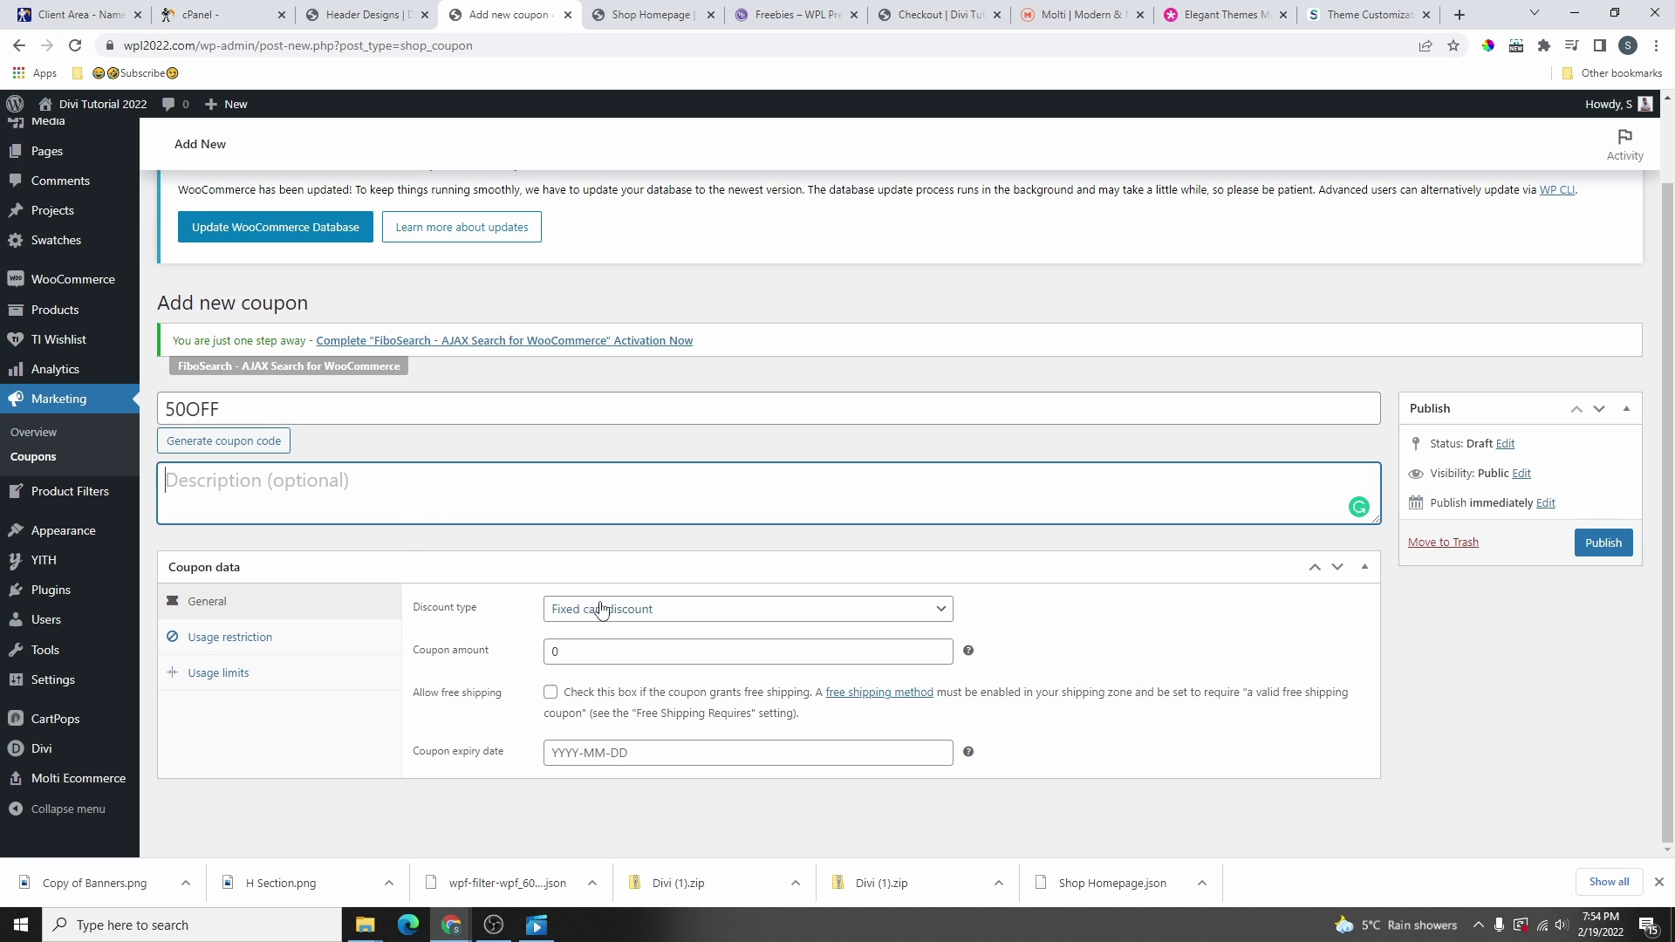
- Set the coupon's discount type to Percentage discount and its amount to 50
{"action": "left_click", "coordinate": [565, 616]}
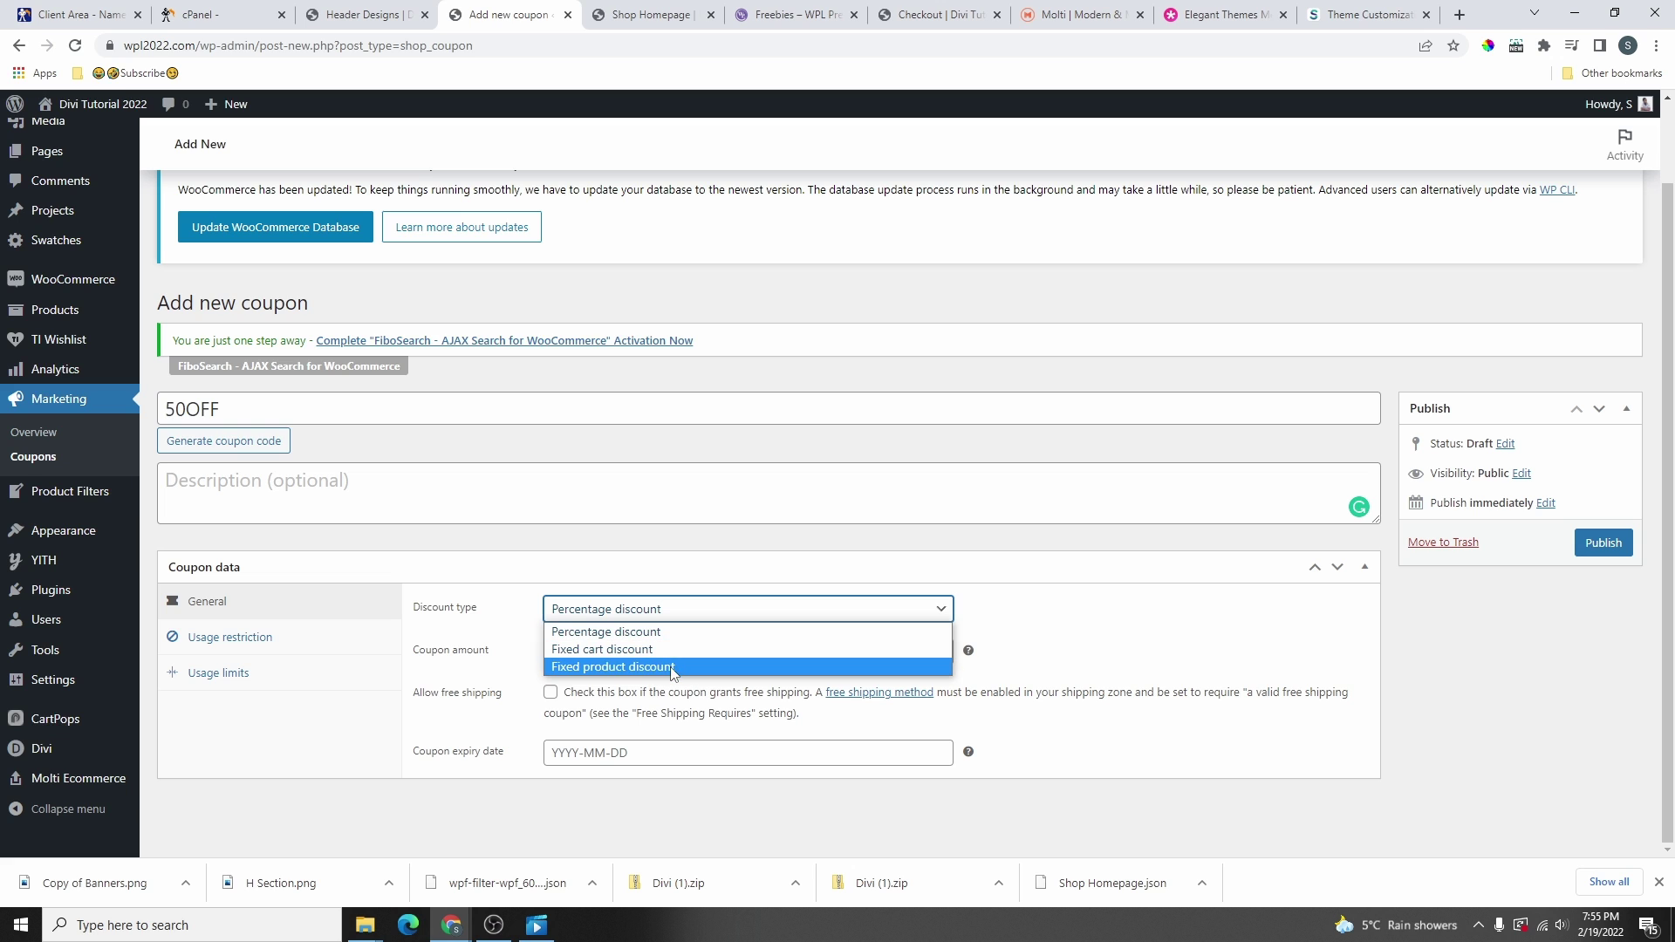
{"action": "left_click", "coordinate": [604, 653]}
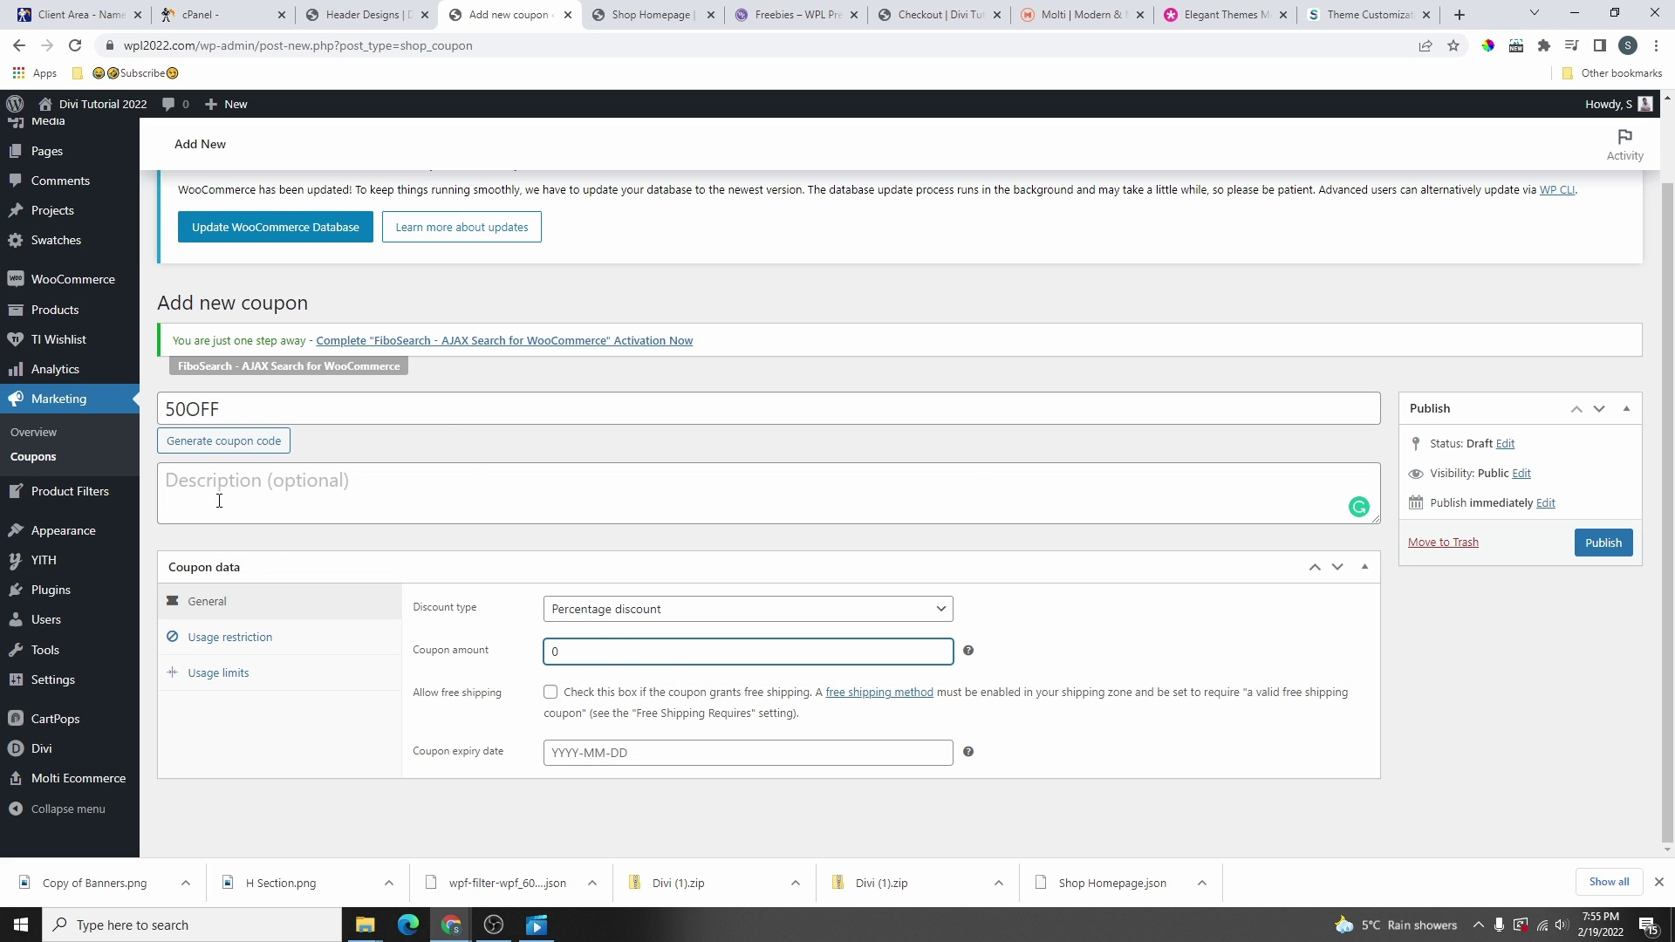
{"action": "double_click", "coordinate": [551, 652]}
{"action": "type", "text": "50"}
- Set the coupon's expiry date to 2022-02-28
{"action": "triple_click", "coordinate": [417, 698]}
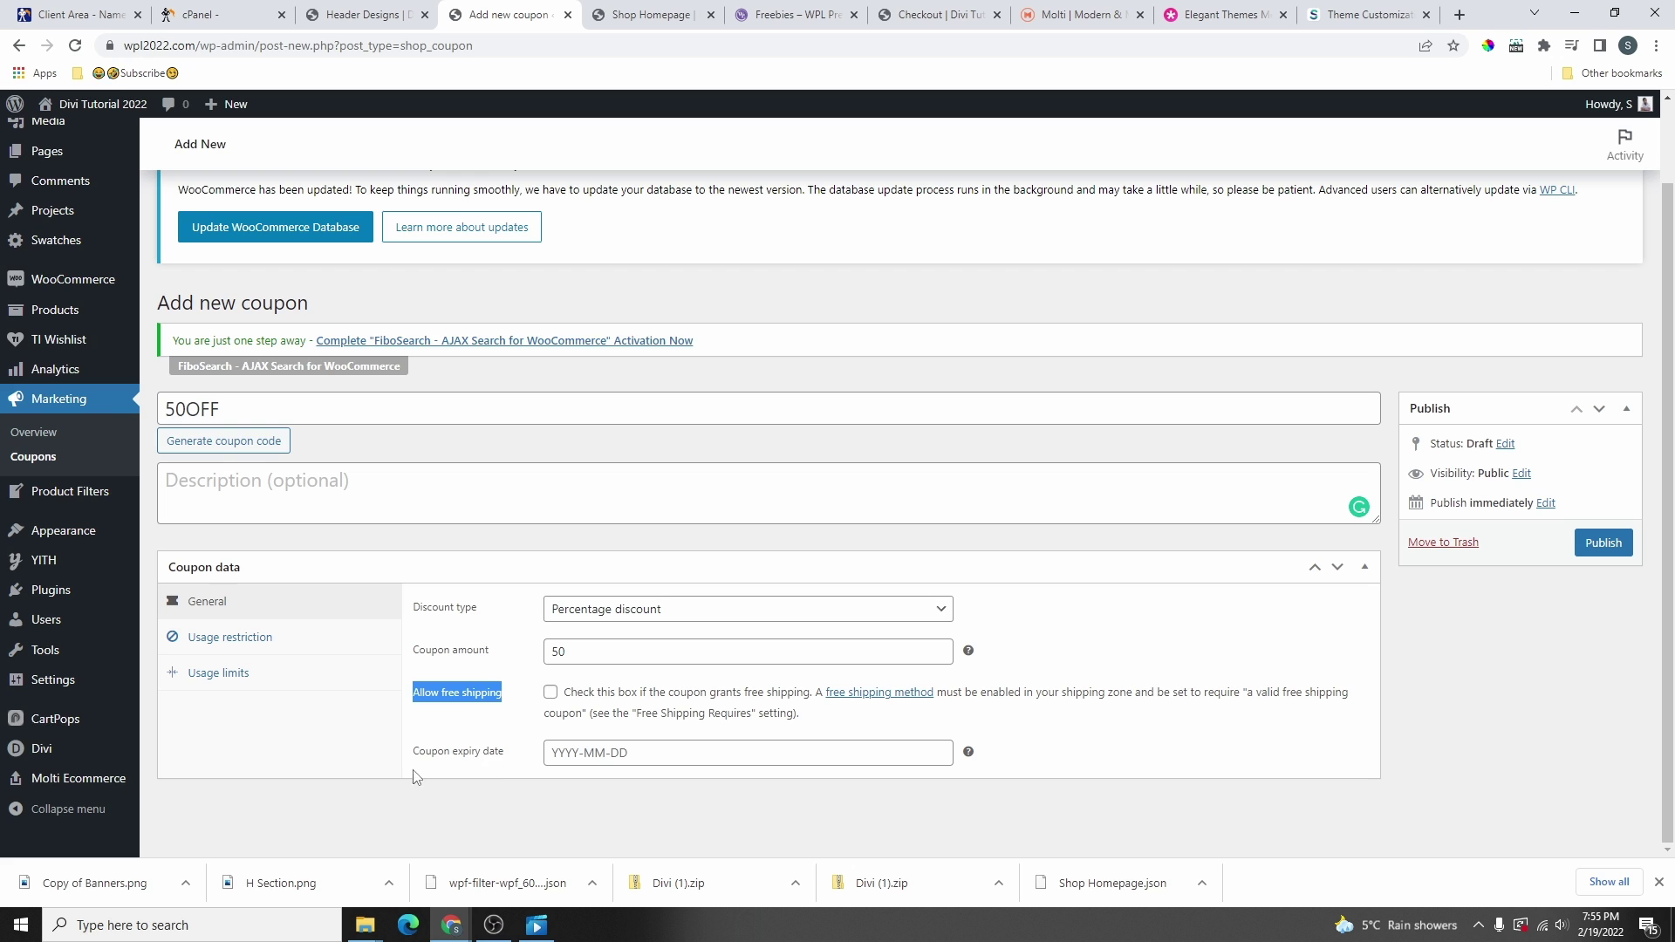
{"action": "left_click", "coordinate": [803, 777]}
{"action": "left_click", "coordinate": [716, 756]}
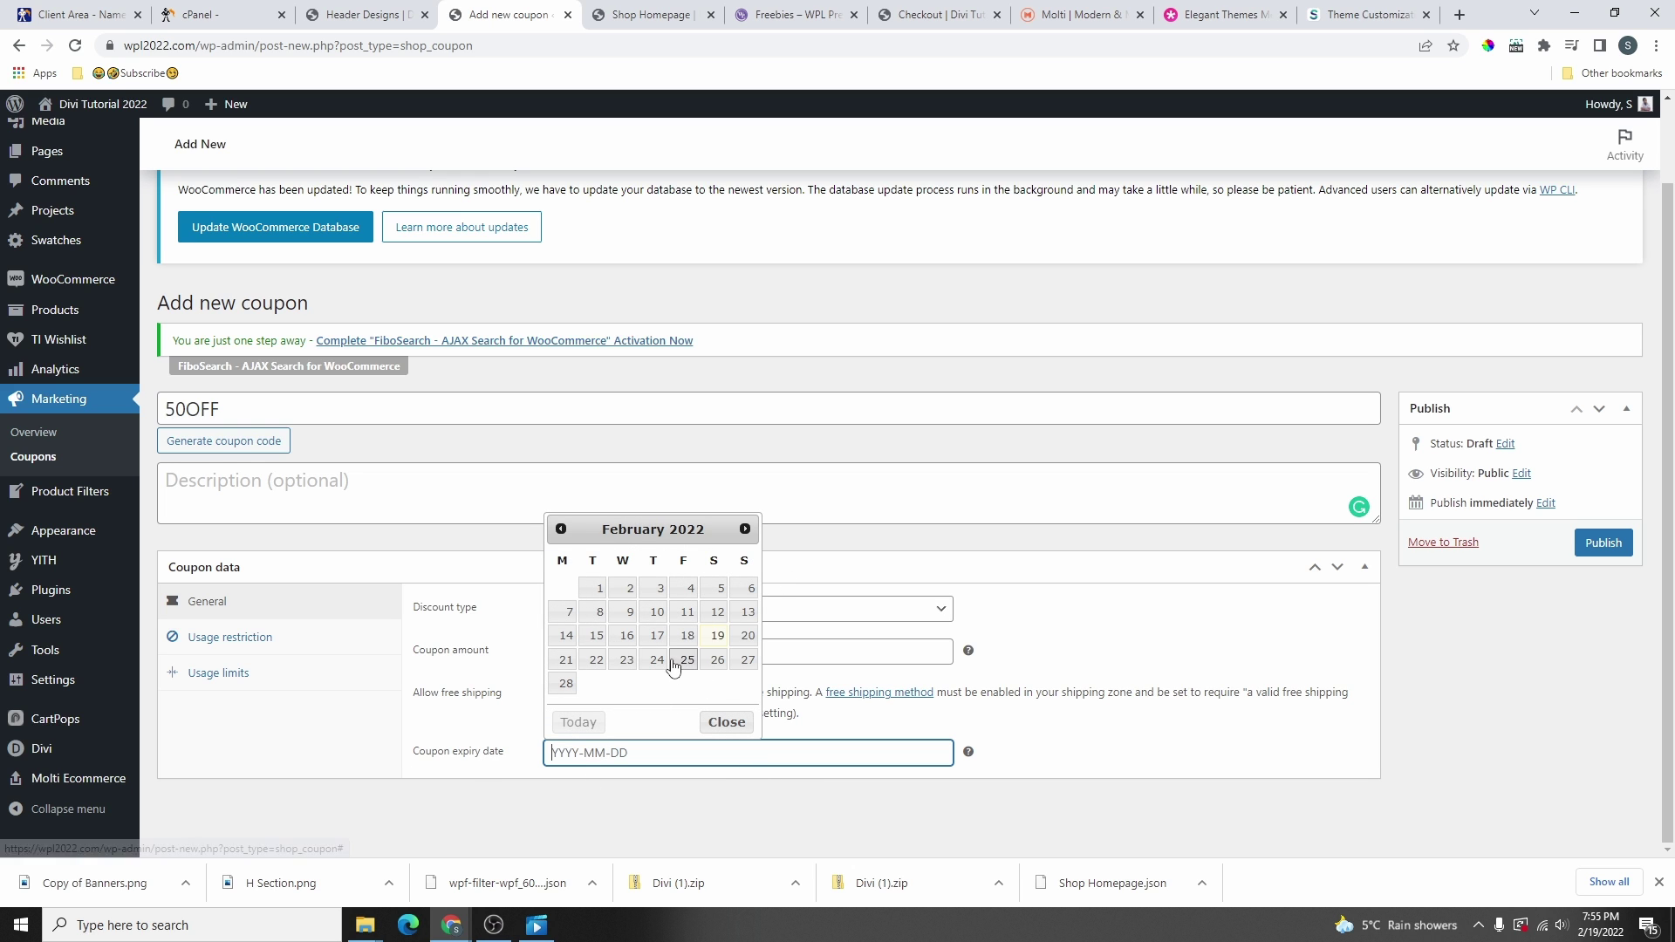
{"action": "left_click", "coordinate": [567, 683]}
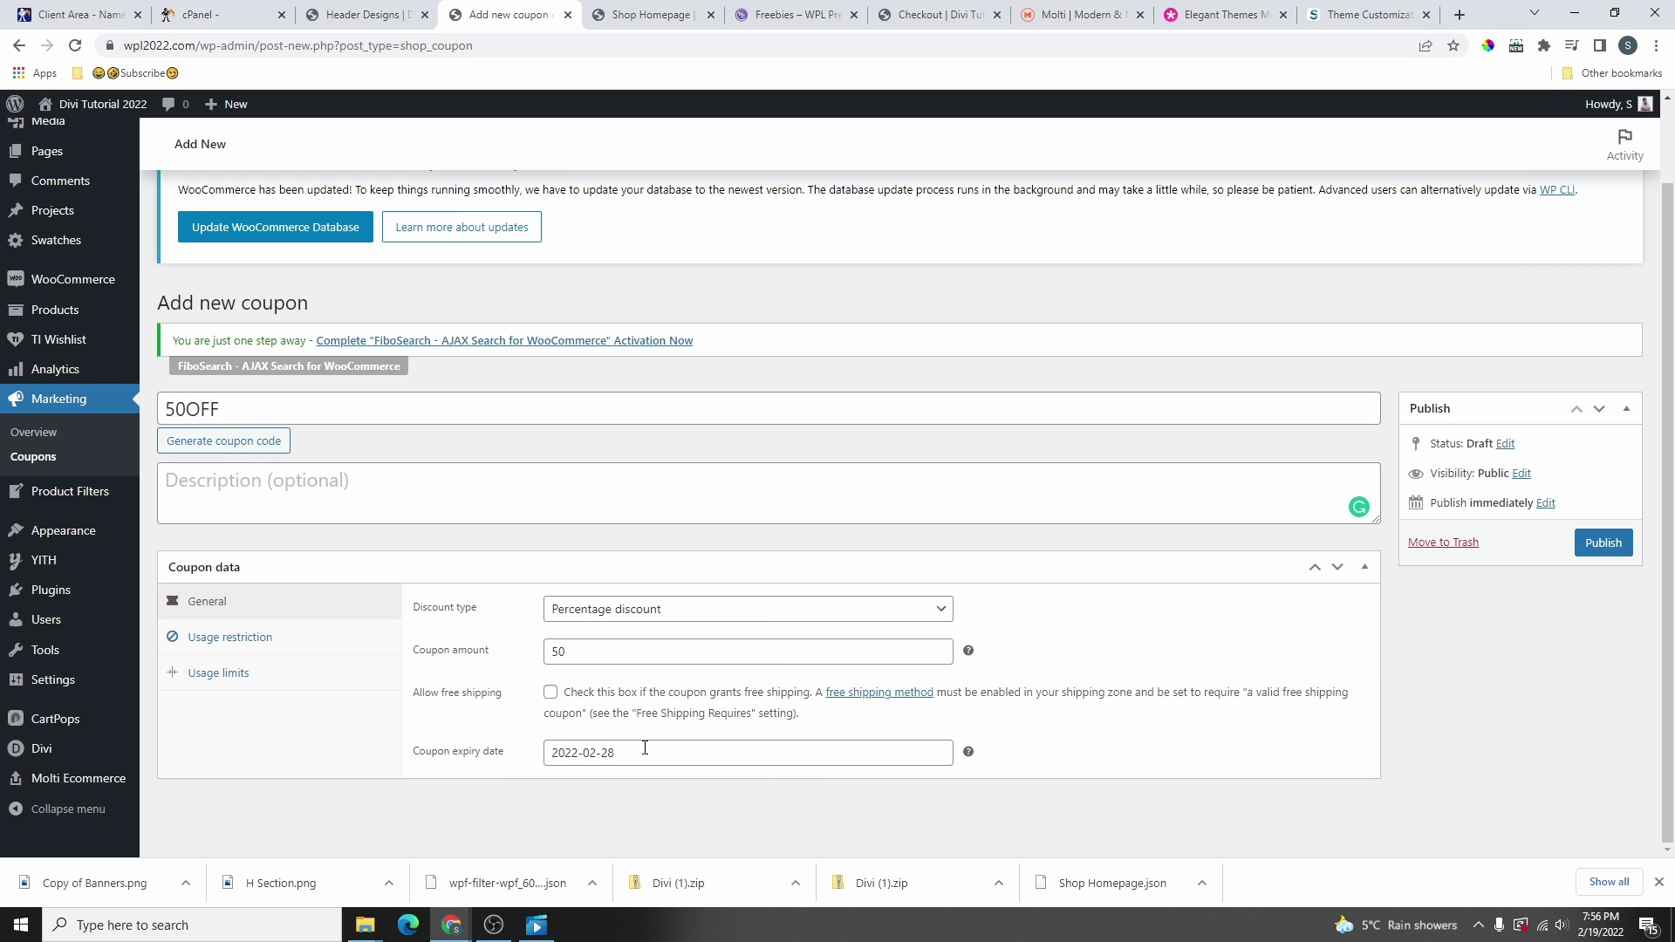
- In the coupon's usage restrictions, set the maximum spend to 50 and enable individual use only
{"action": "left_click", "coordinate": [219, 639]}
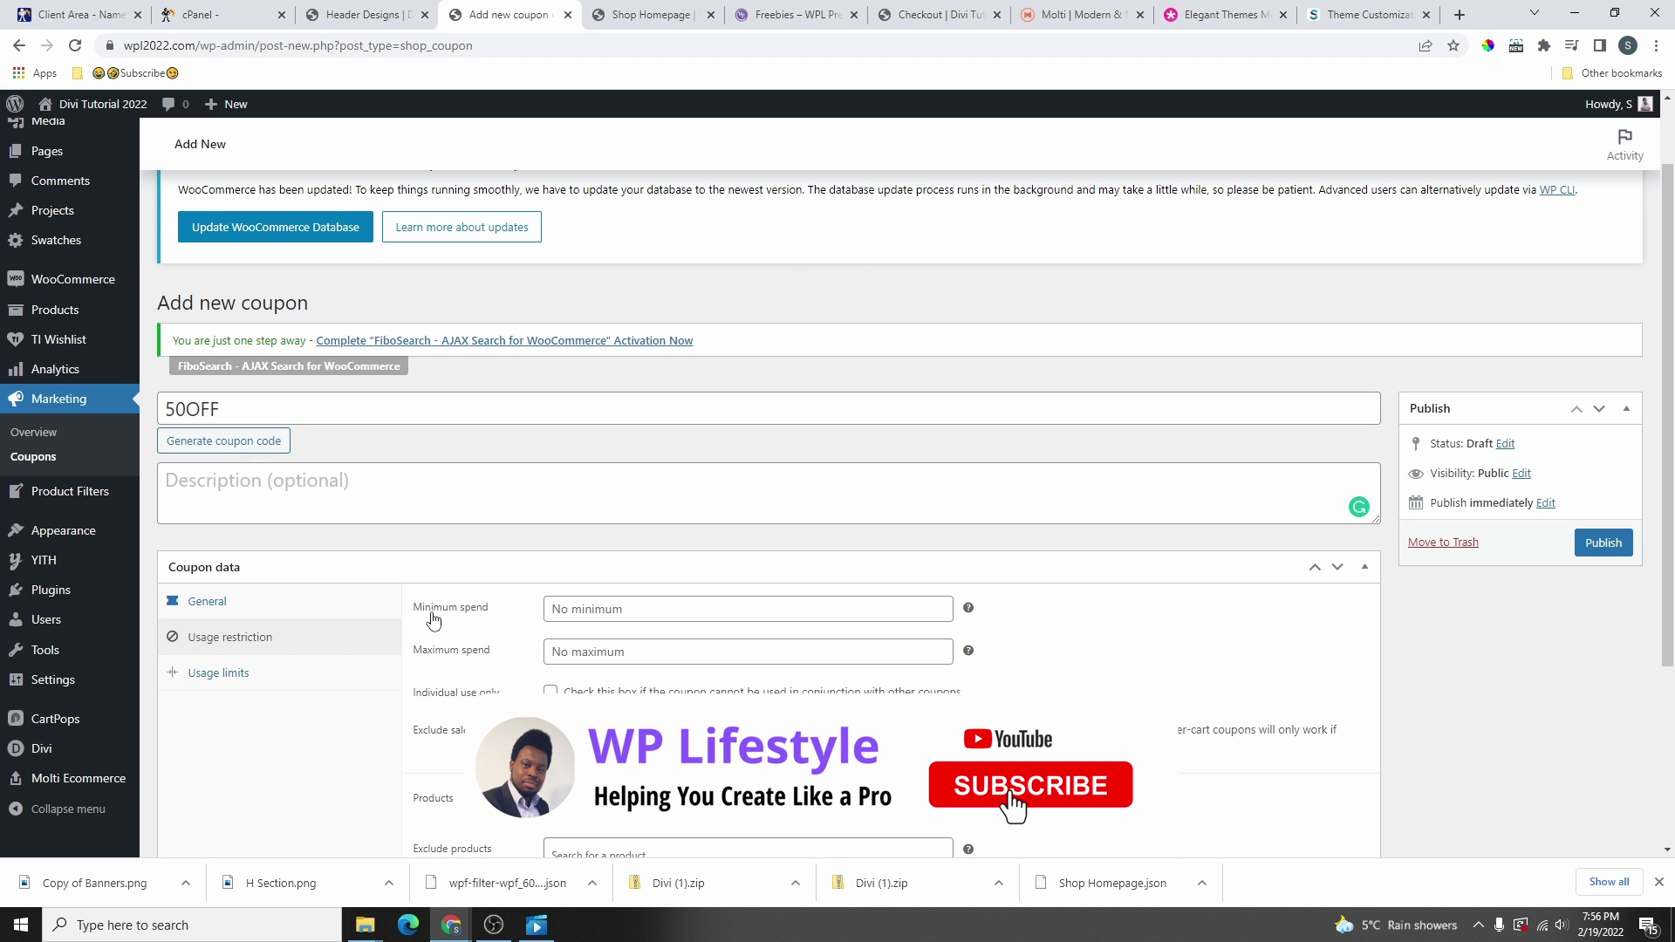
{"action": "left_click", "coordinate": [663, 611]}
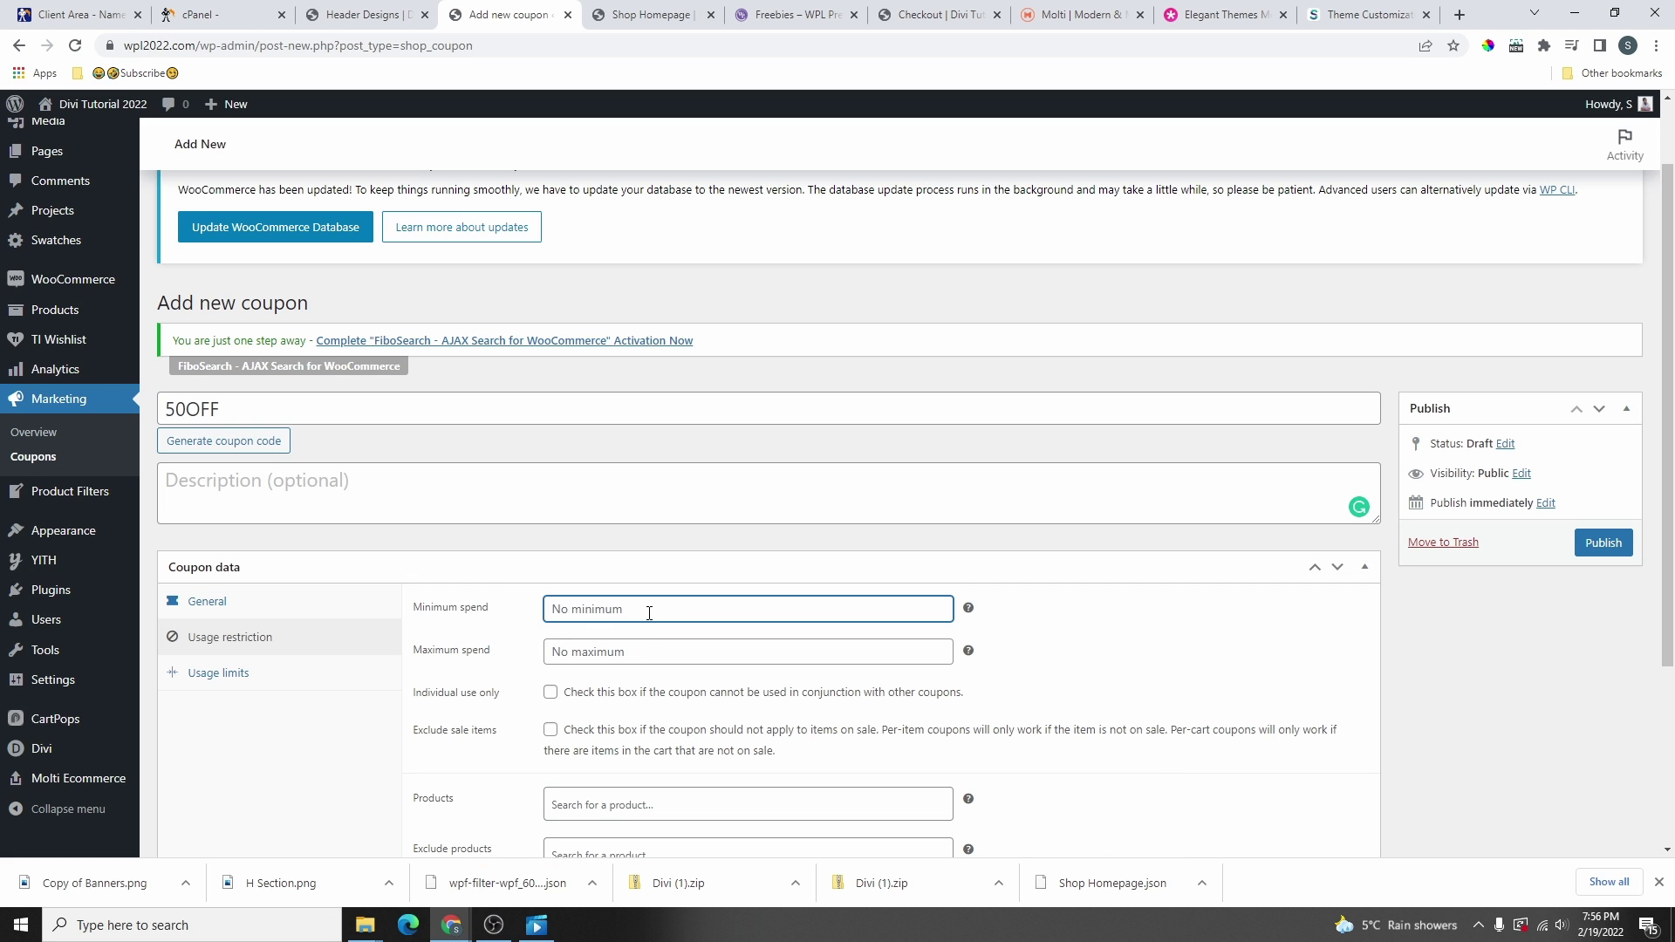
{"action": "left_click", "coordinate": [633, 654]}
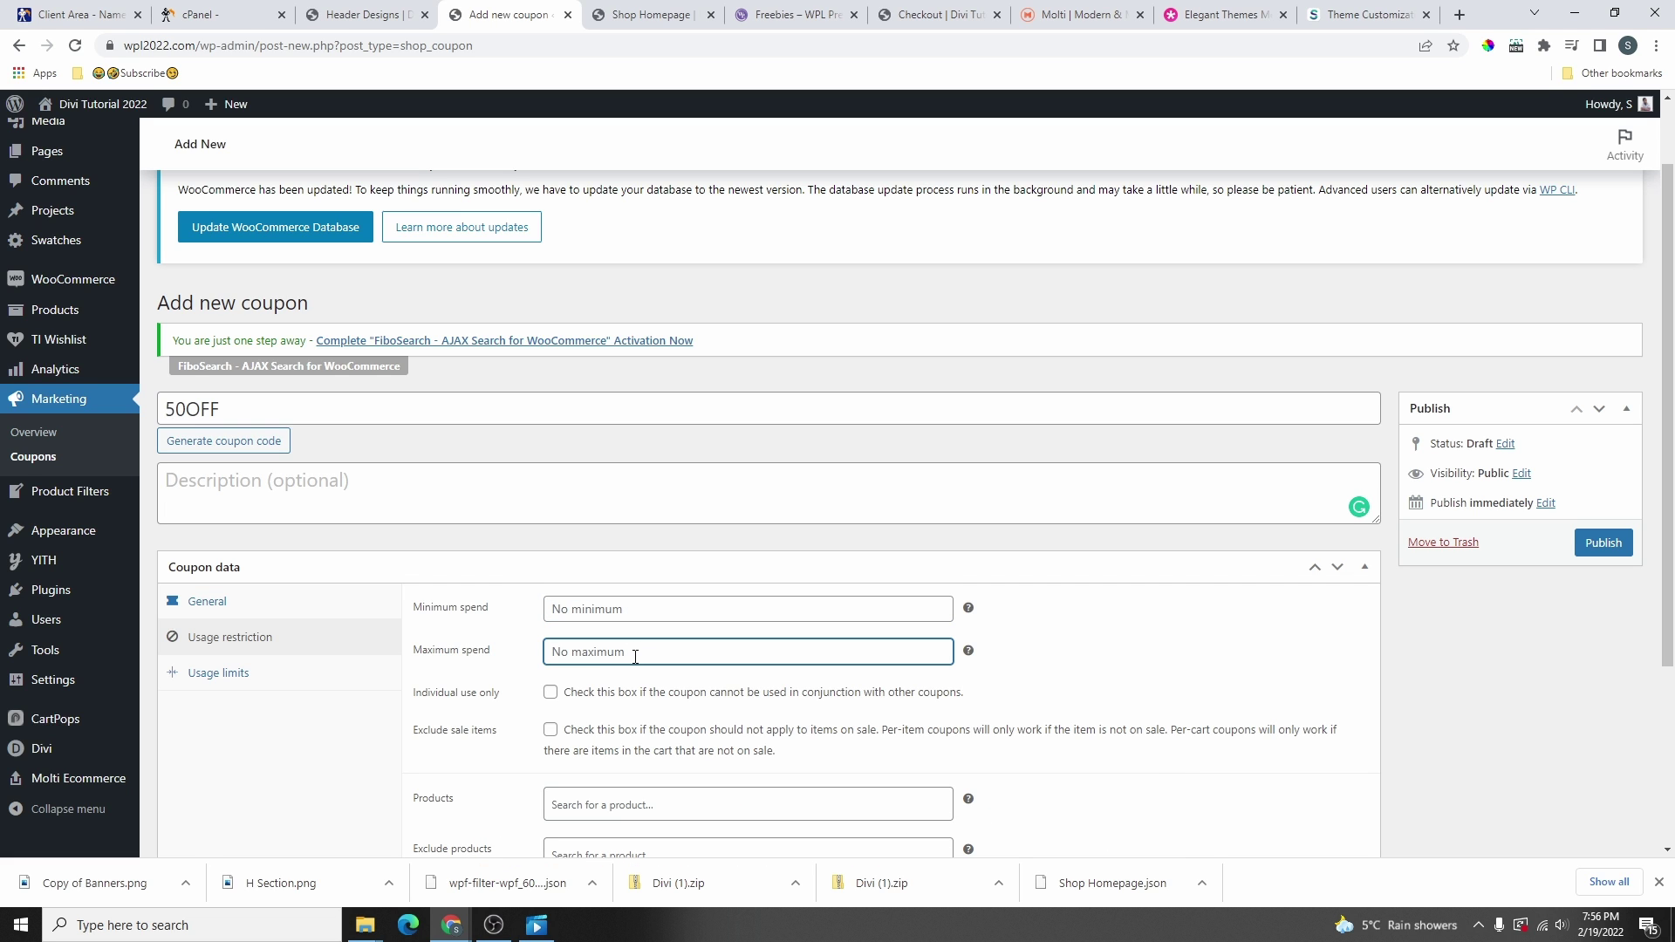
{"action": "type", "text": "50"}
{"action": "left_click", "coordinate": [552, 696]}
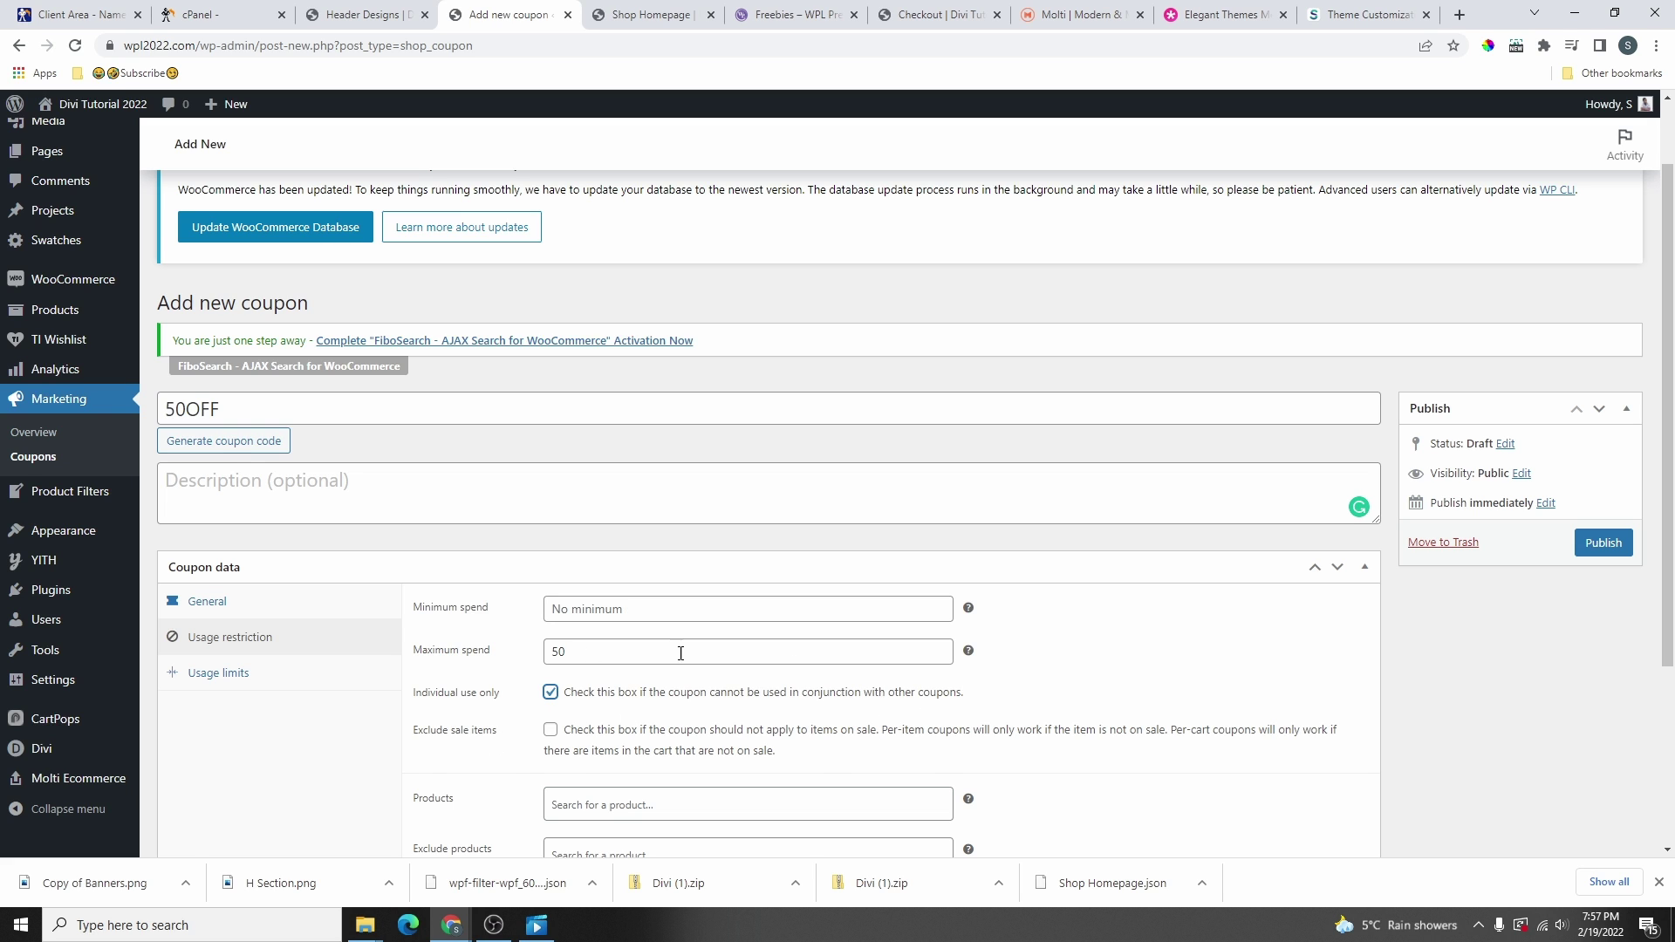
- Exclude sale items from the coupon in its usage restrictions, leaving the allowed emails unrestricted
{"action": "scroll", "coordinate": [550, 665], "scroll_direction": "down", "scroll_amount": 1}
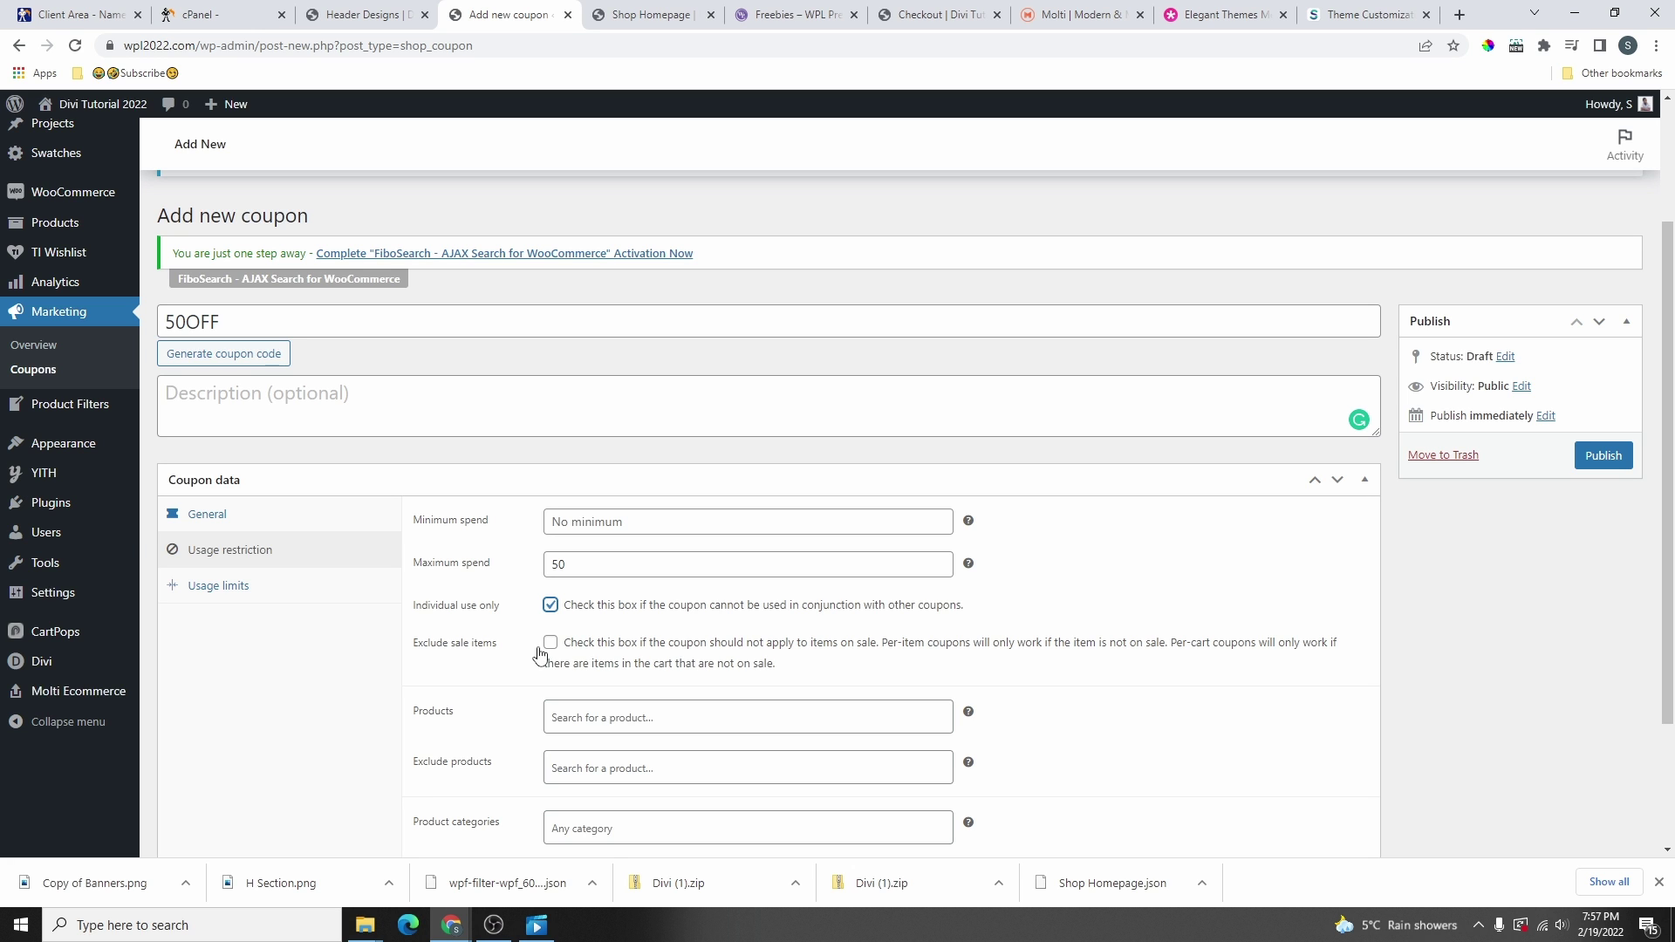
{"action": "left_click", "coordinate": [550, 643]}
{"action": "scroll", "coordinate": [551, 643], "scroll_direction": "down", "scroll_amount": 2}
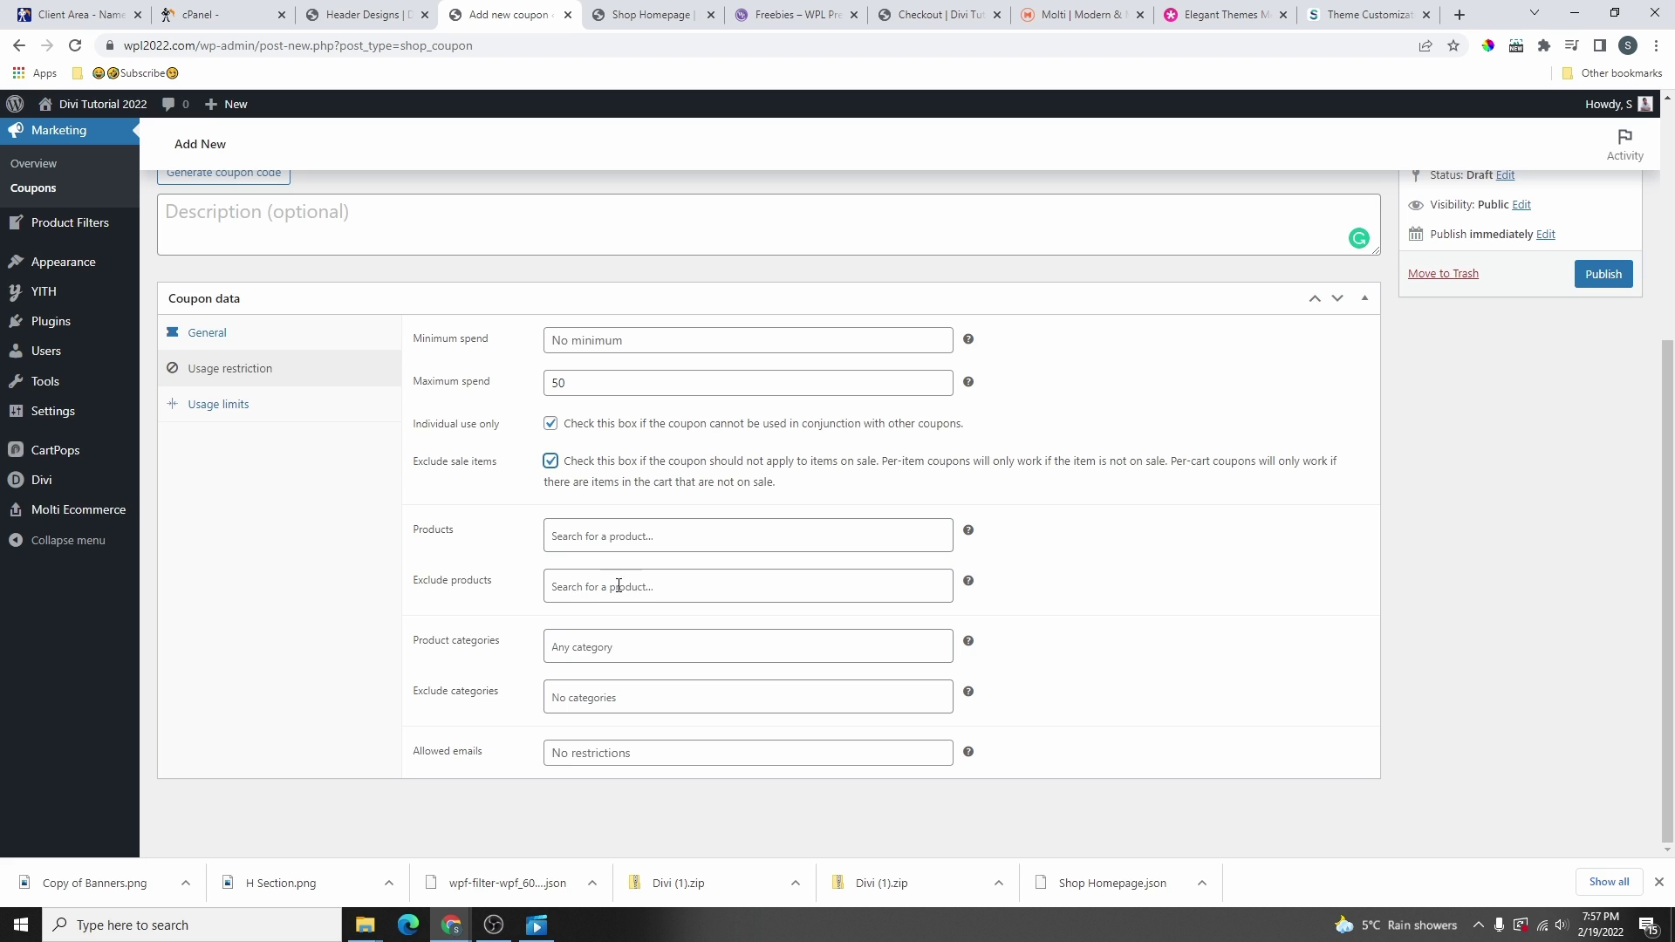
{"action": "left_click", "coordinate": [629, 752]}
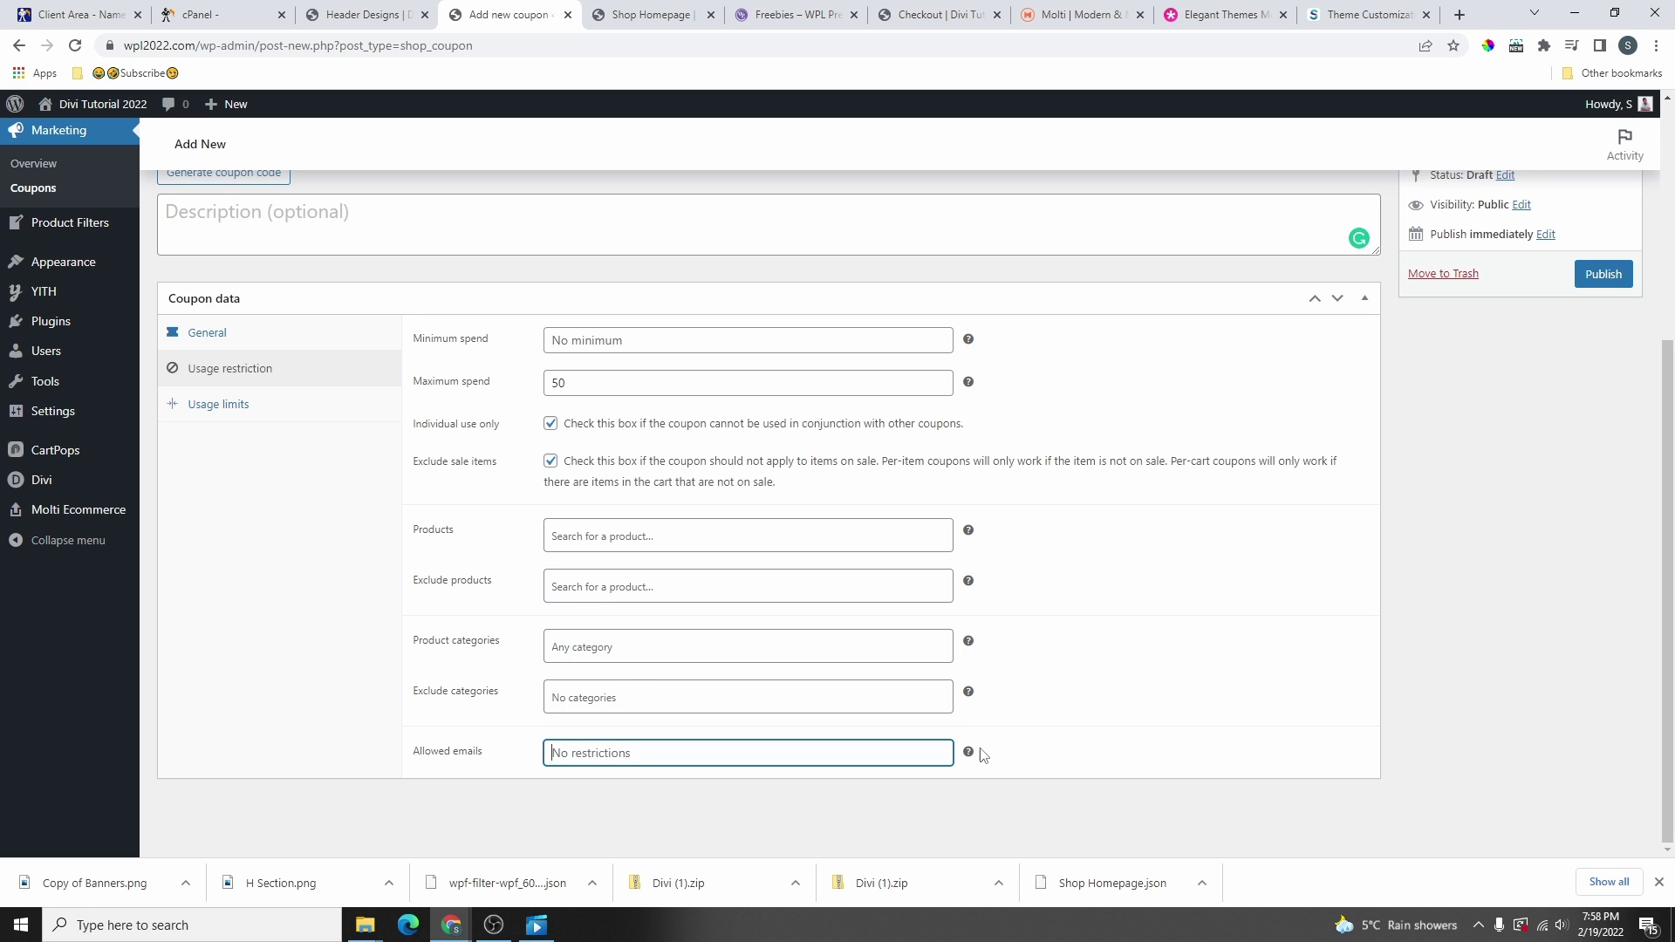
{"action": "mouse_move", "coordinate": [971, 756]}
- Set the coupon's usage limit per coupon to 1, set a usage limit per user, and publish the coupon
{"action": "left_click", "coordinate": [229, 405]}
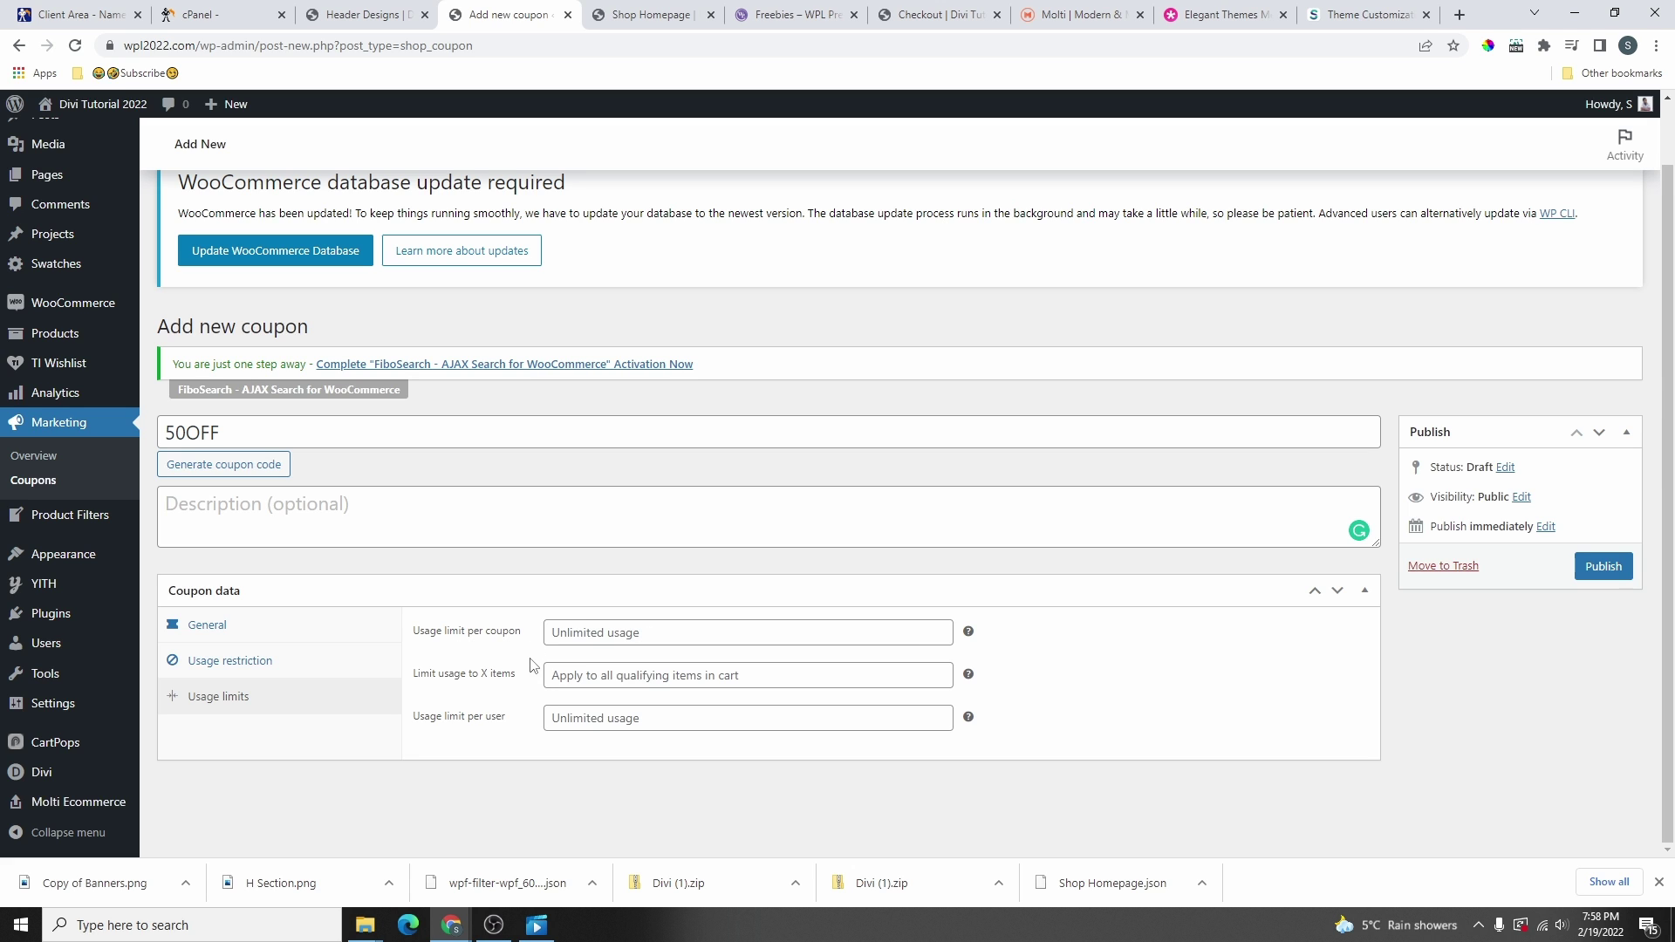
{"action": "left_click", "coordinate": [658, 632]}
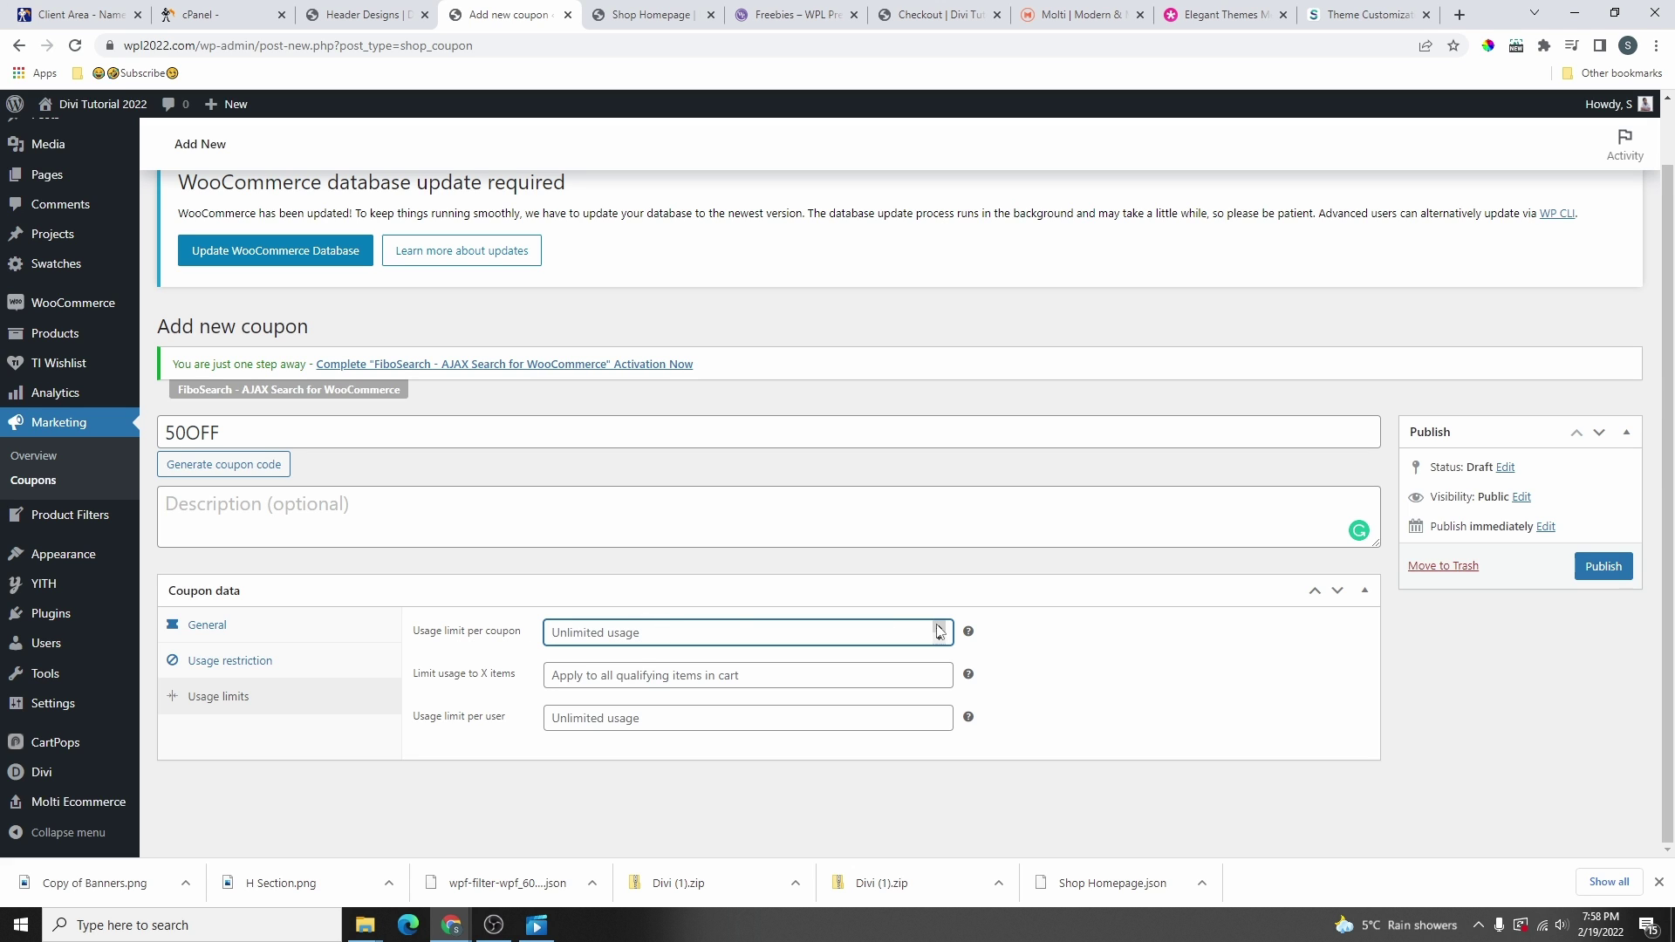
{"action": "type", "text": "1"}
{"action": "key", "text": "Tab"}
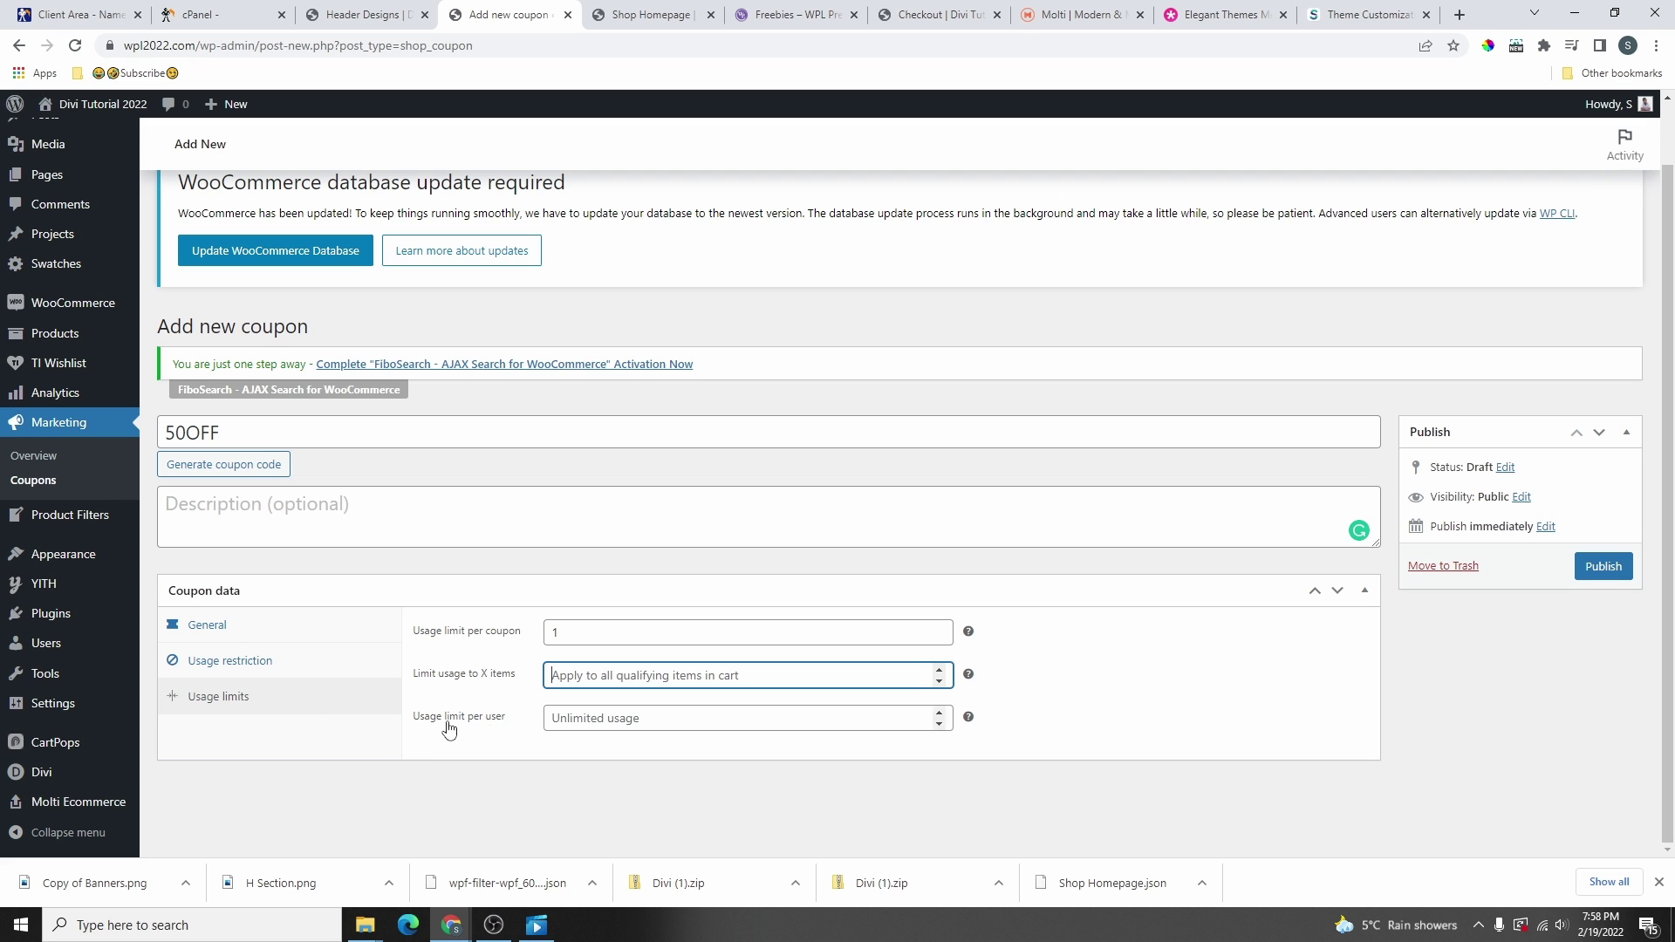
{"action": "left_click", "coordinate": [939, 722]}
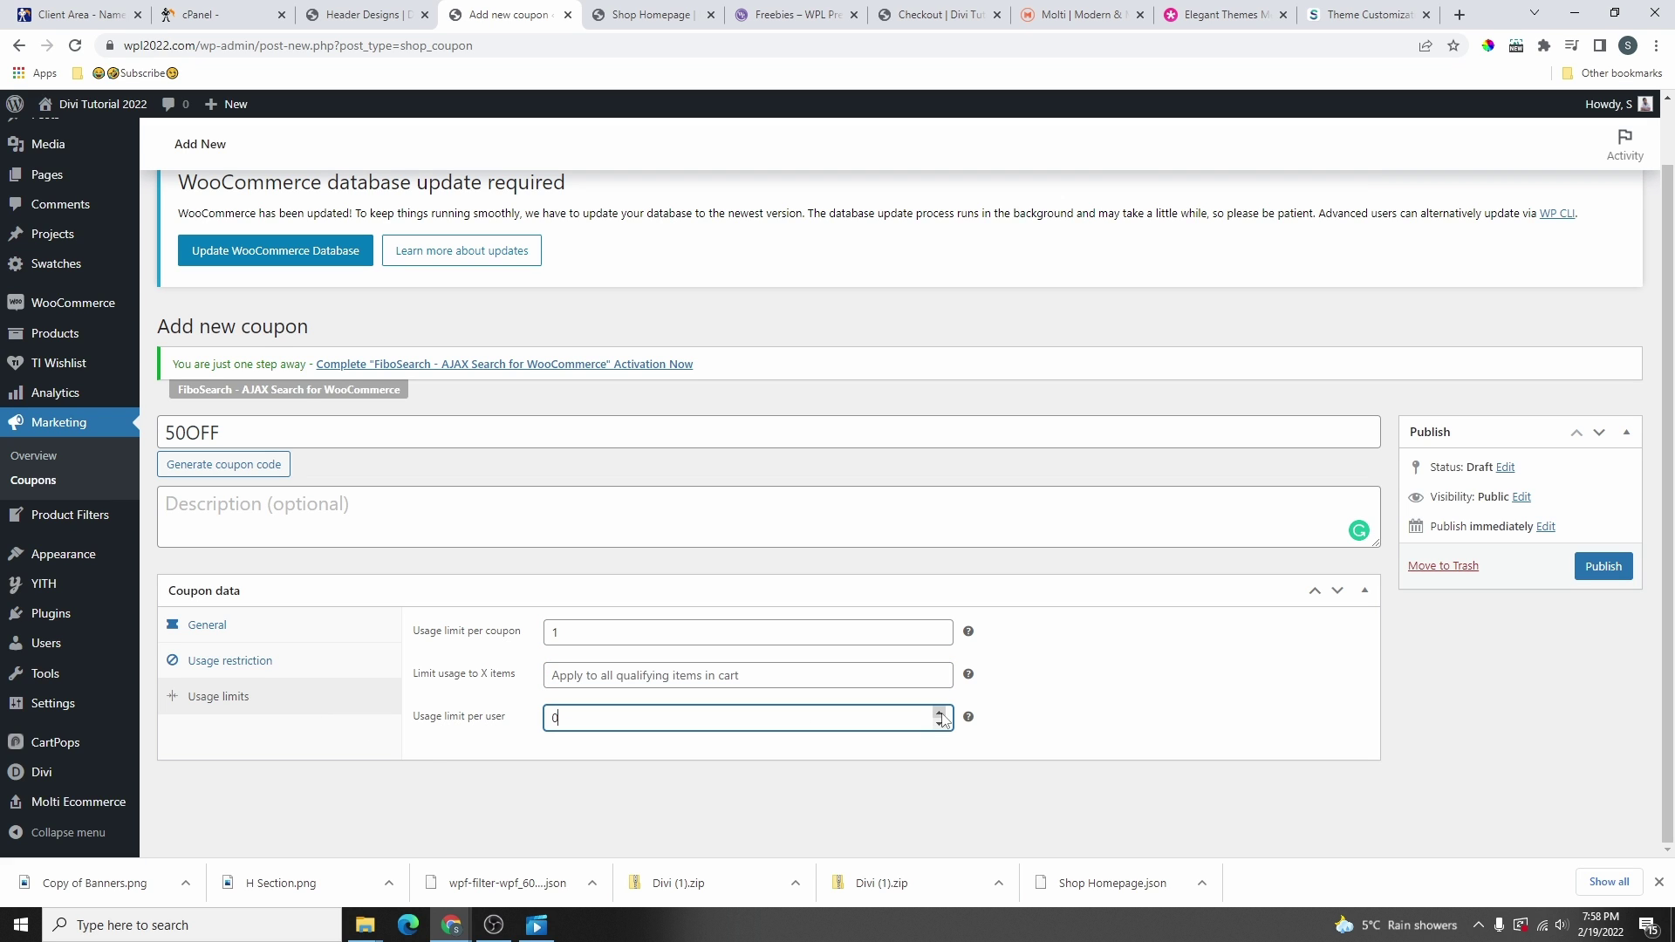
{"action": "left_click", "coordinate": [940, 724]}
{"action": "left_click", "coordinate": [1606, 567]}
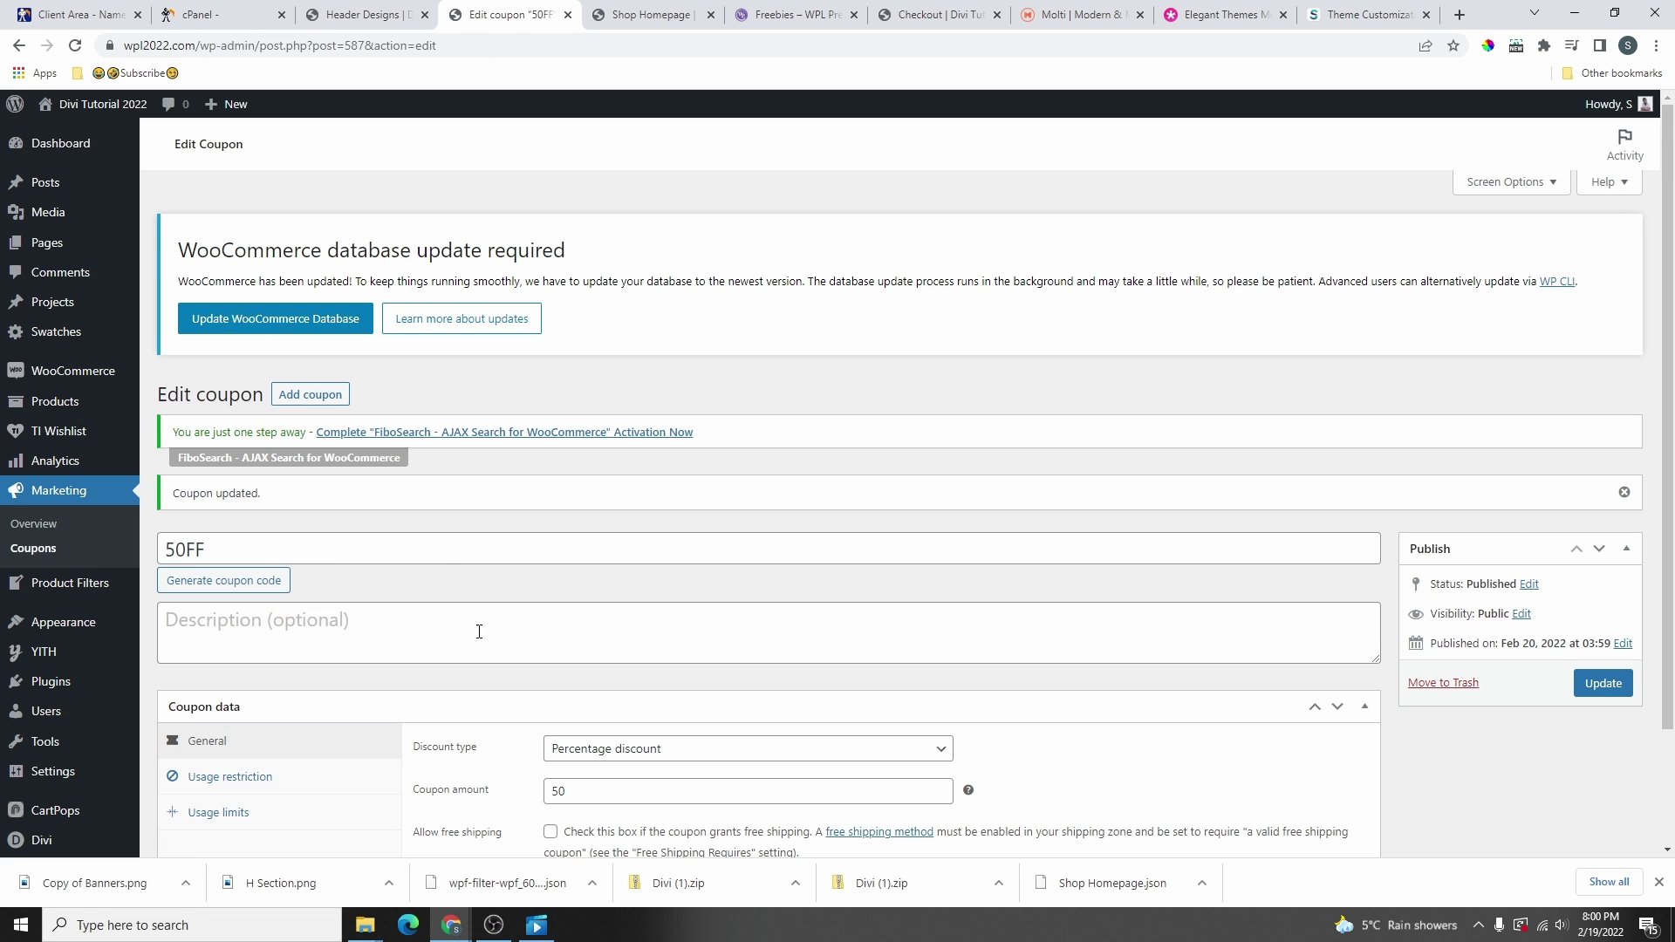
- Open the list of coupons and select the code text of the 50ff coupon
{"action": "scroll", "coordinate": [445, 559], "scroll_direction": "down", "scroll_amount": 1}
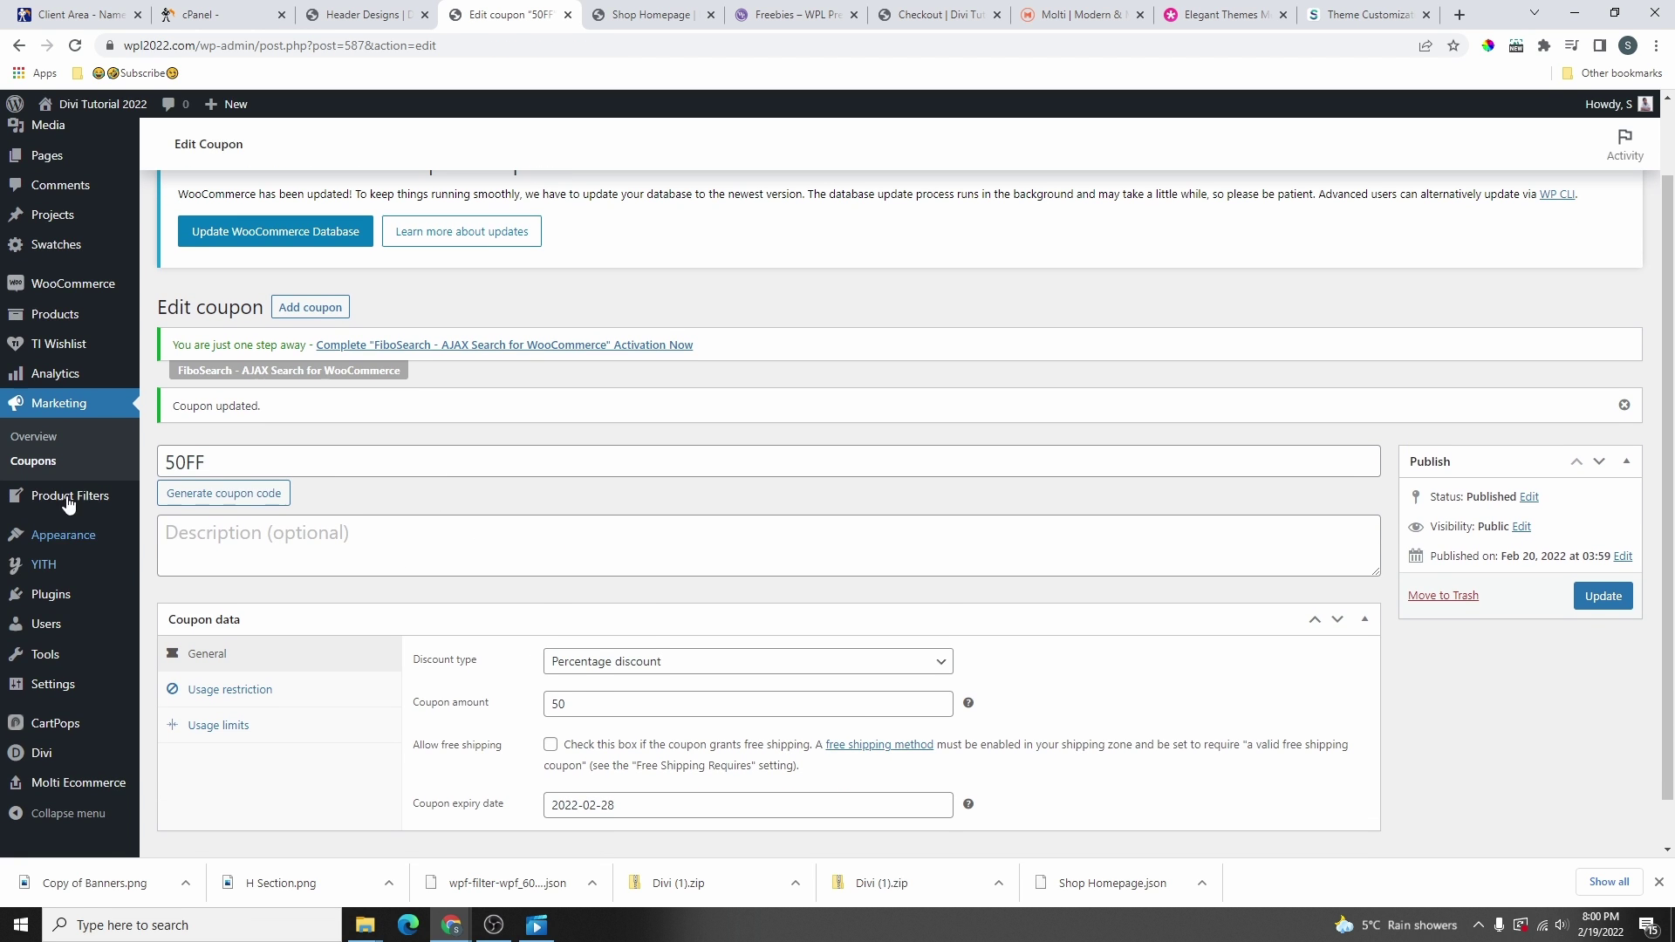
{"action": "left_click", "coordinate": [42, 462]}
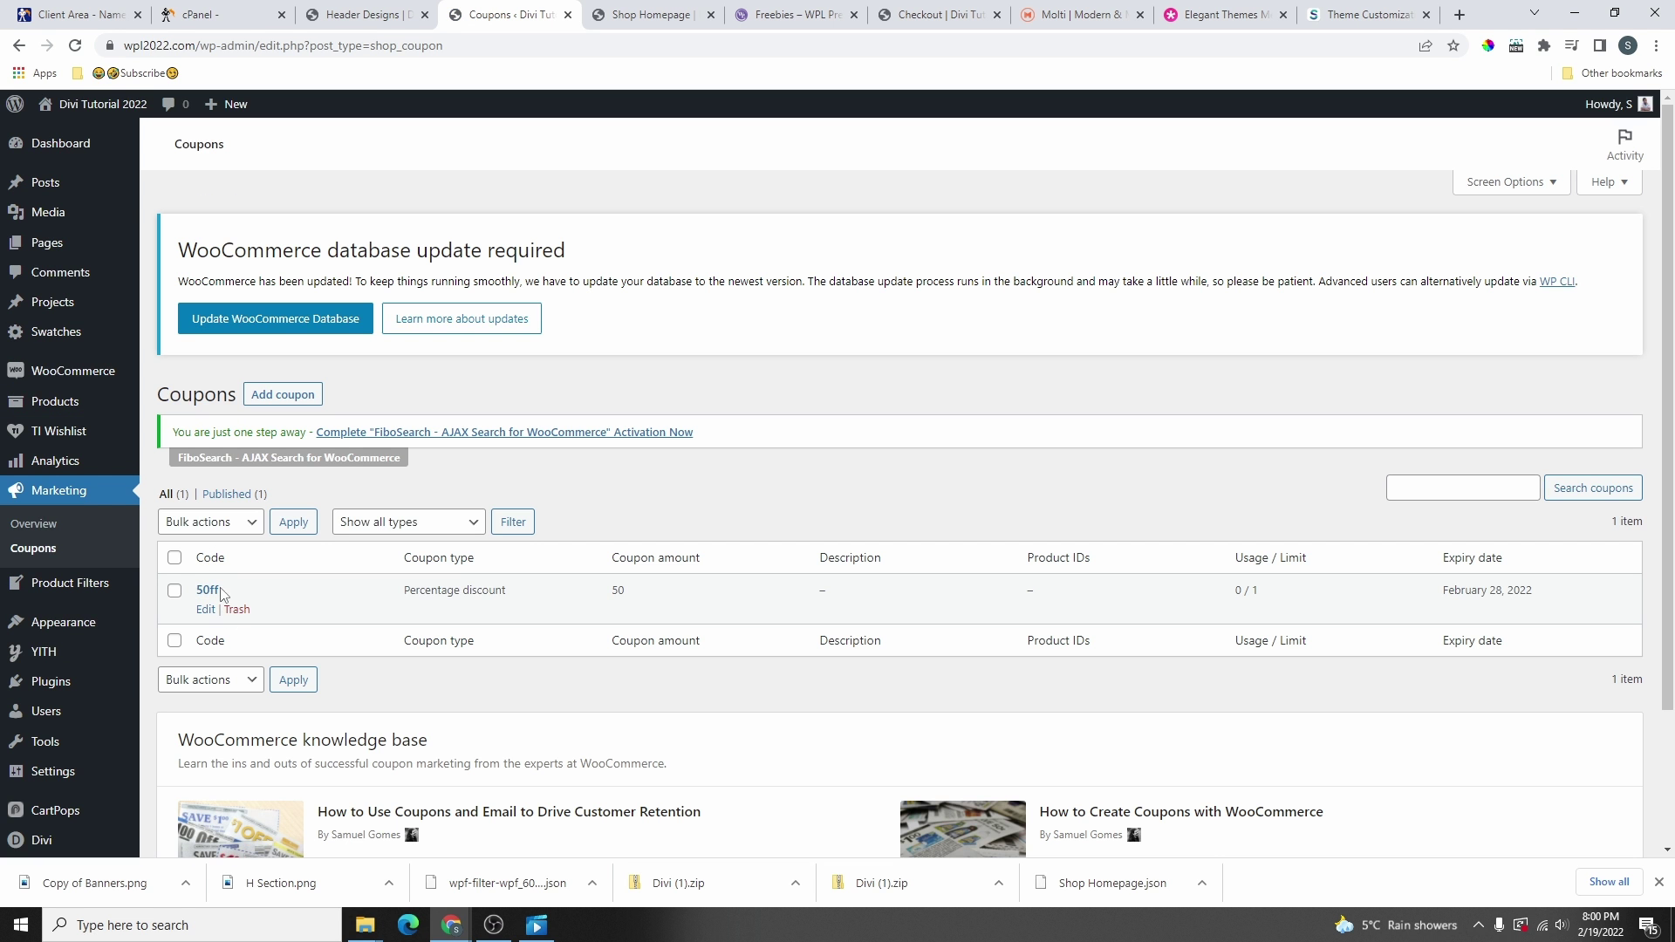
{"action": "left_click_drag", "start_coordinate": [229, 590], "coordinate": [198, 591]}
- From the shop homepage, proceed from the cart to checkout and try to apply the coupon code 50ff
{"action": "left_click", "coordinate": [650, 14]}
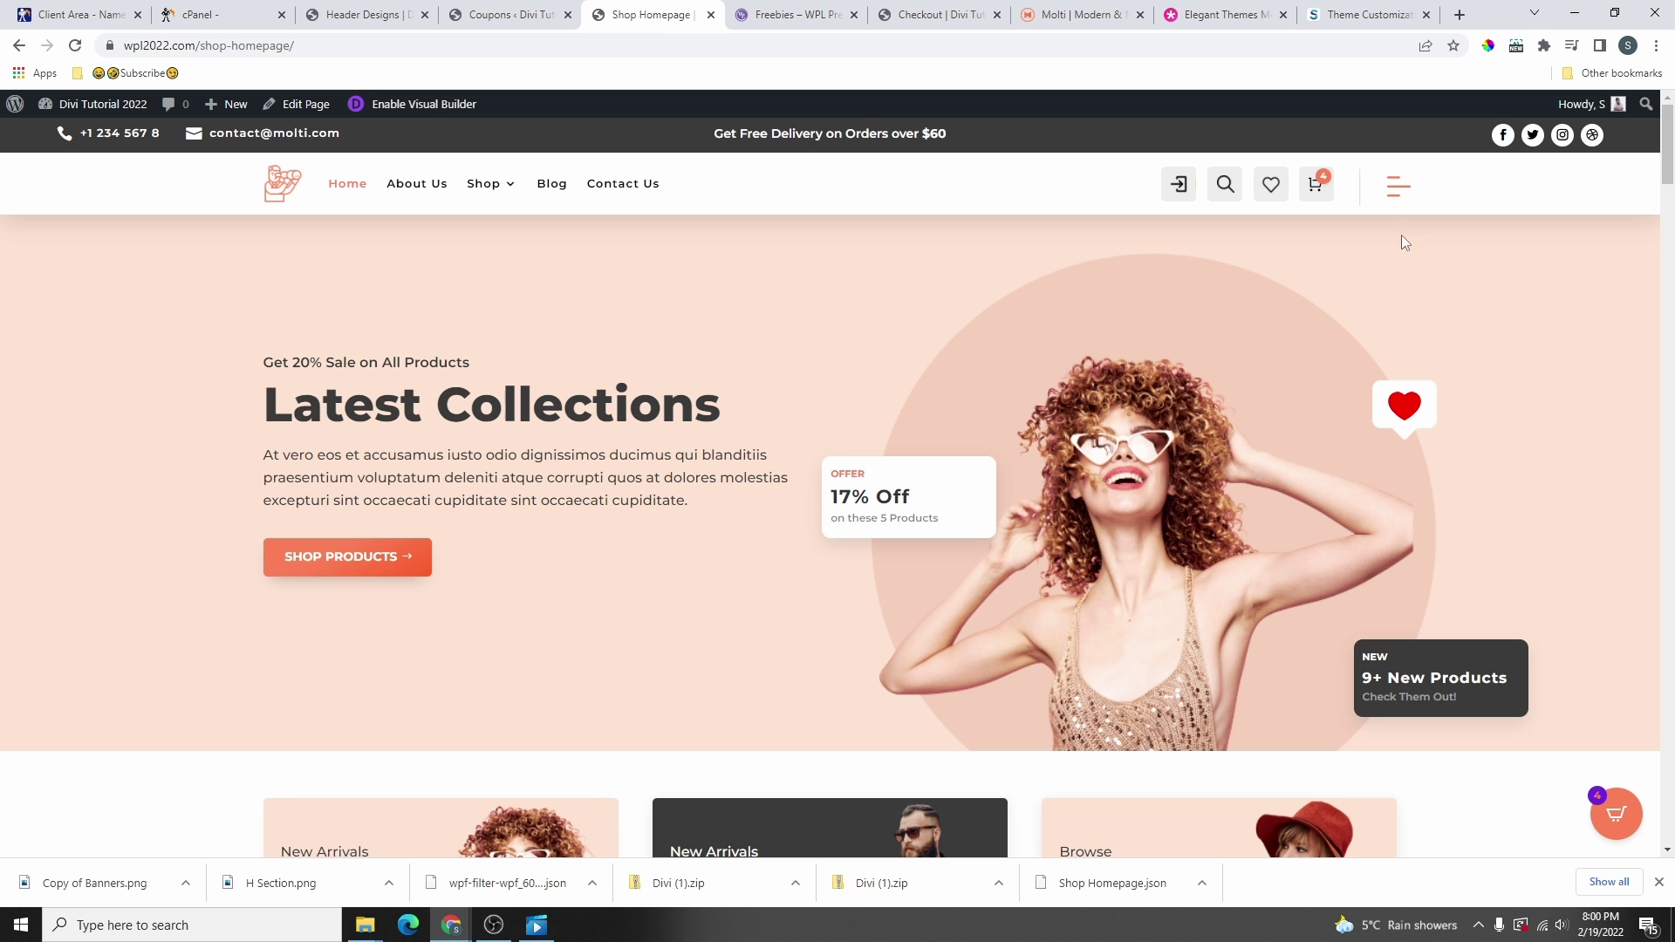
{"action": "left_click", "coordinate": [1312, 200]}
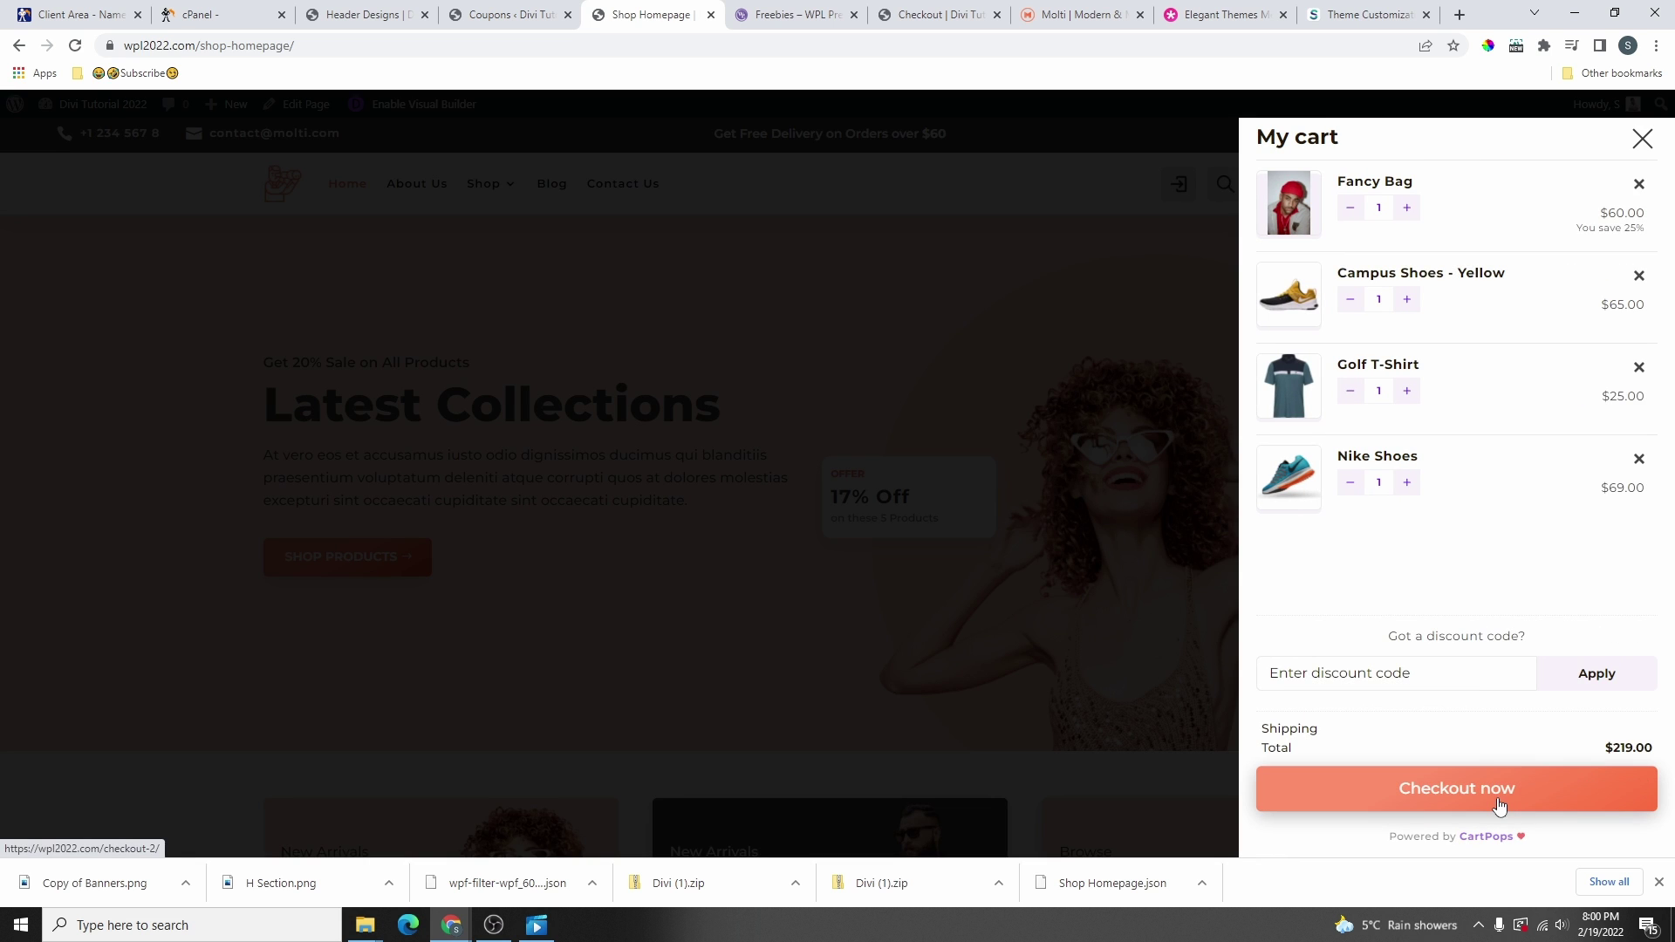
{"action": "left_click", "coordinate": [1503, 800]}
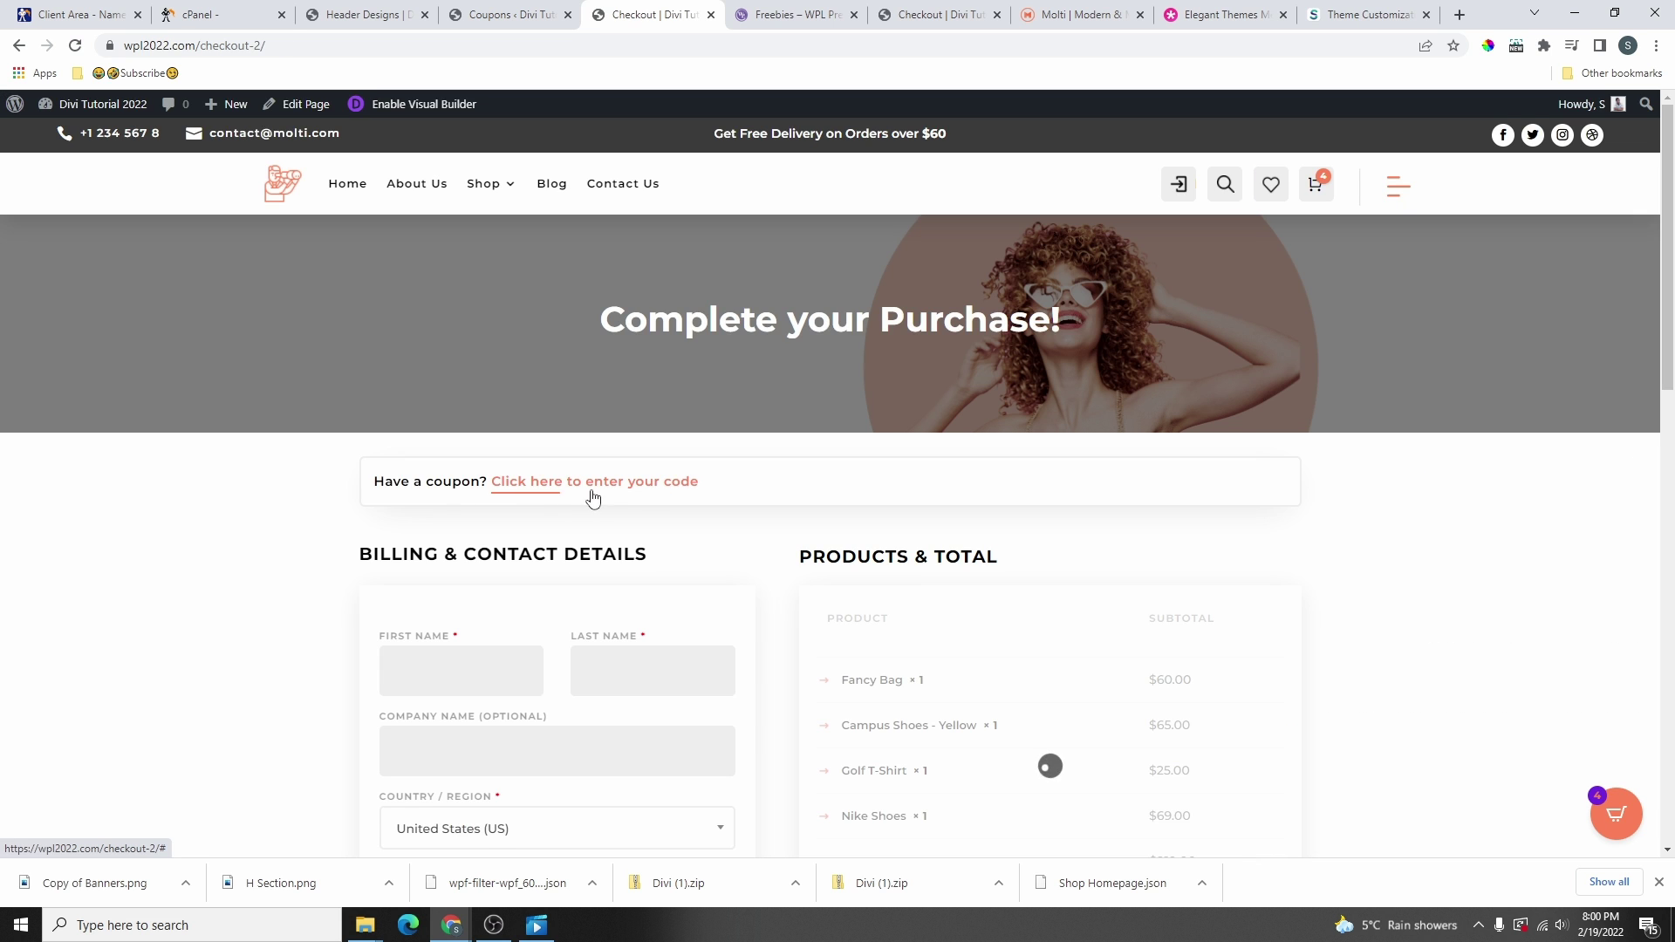
{"action": "left_click", "coordinate": [599, 487]}
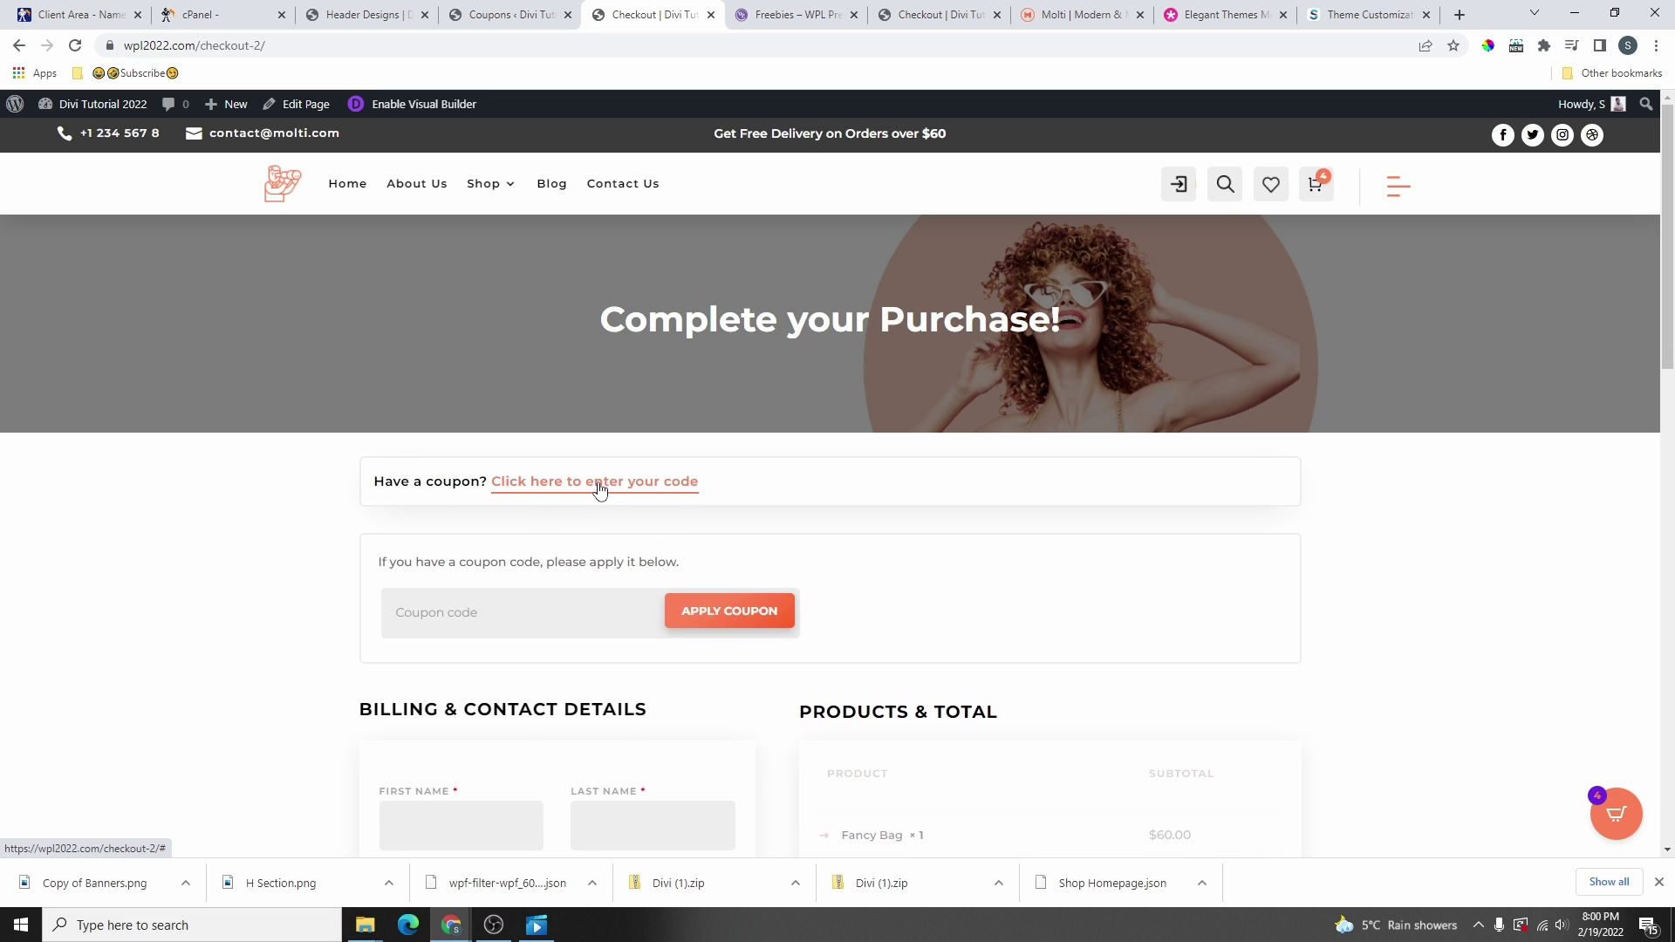
{"action": "left_click", "coordinate": [459, 606]}
{"action": "left_click", "coordinate": [732, 611]}
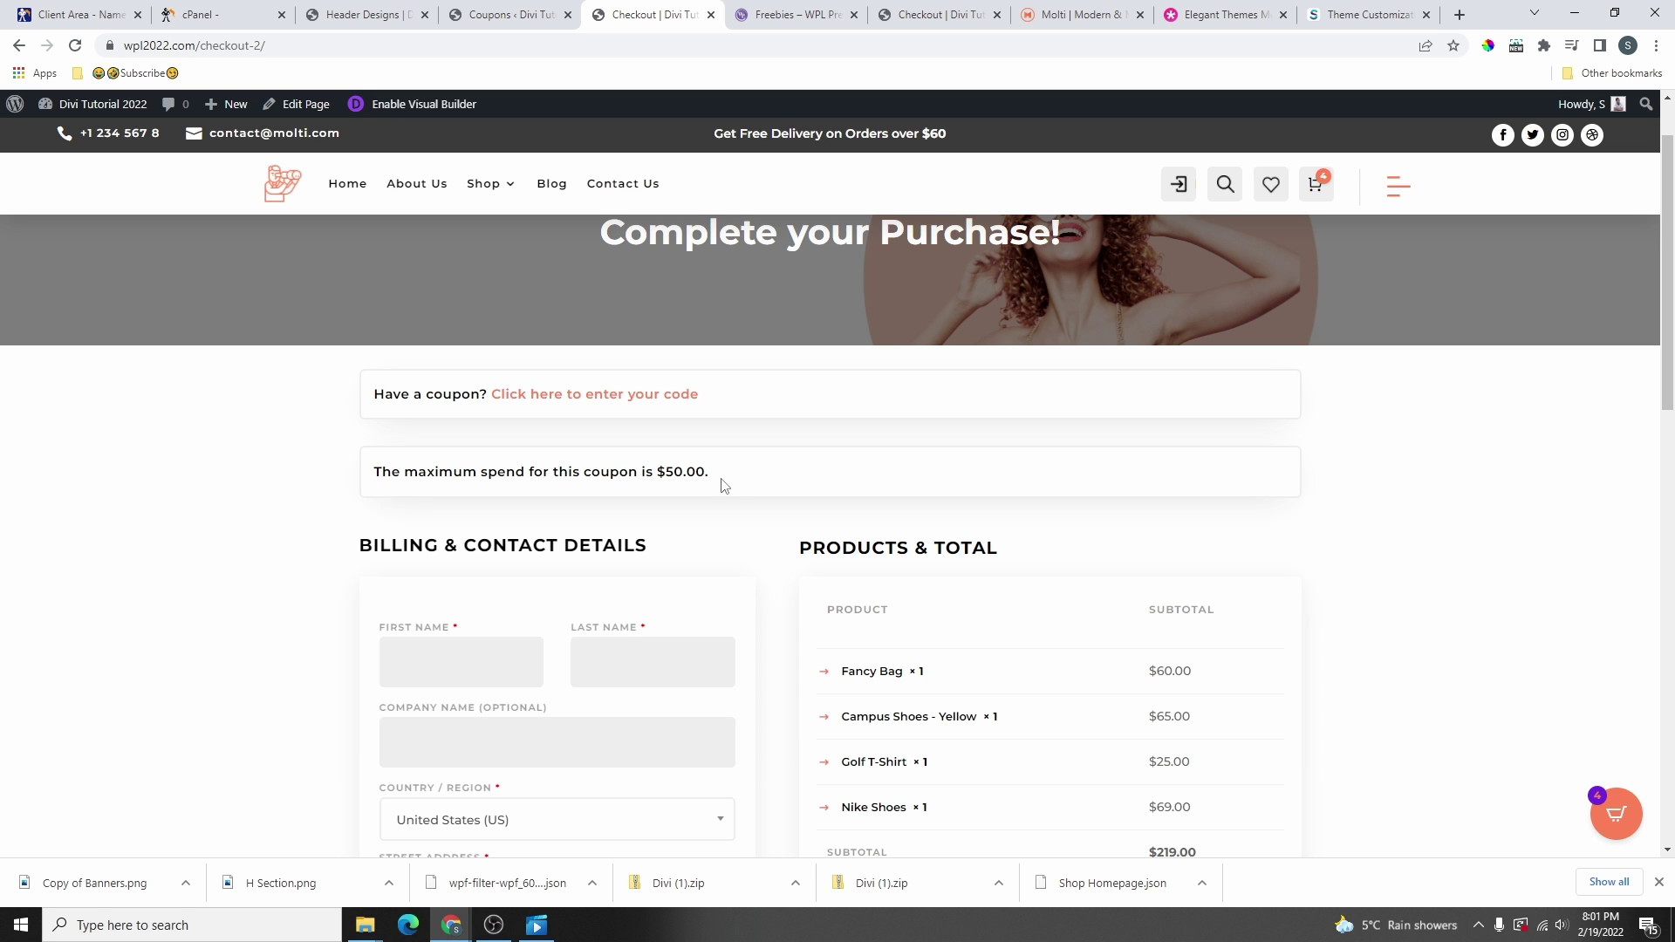
{"action": "scroll", "coordinate": [1065, 497], "scroll_direction": "down", "scroll_amount": 2}
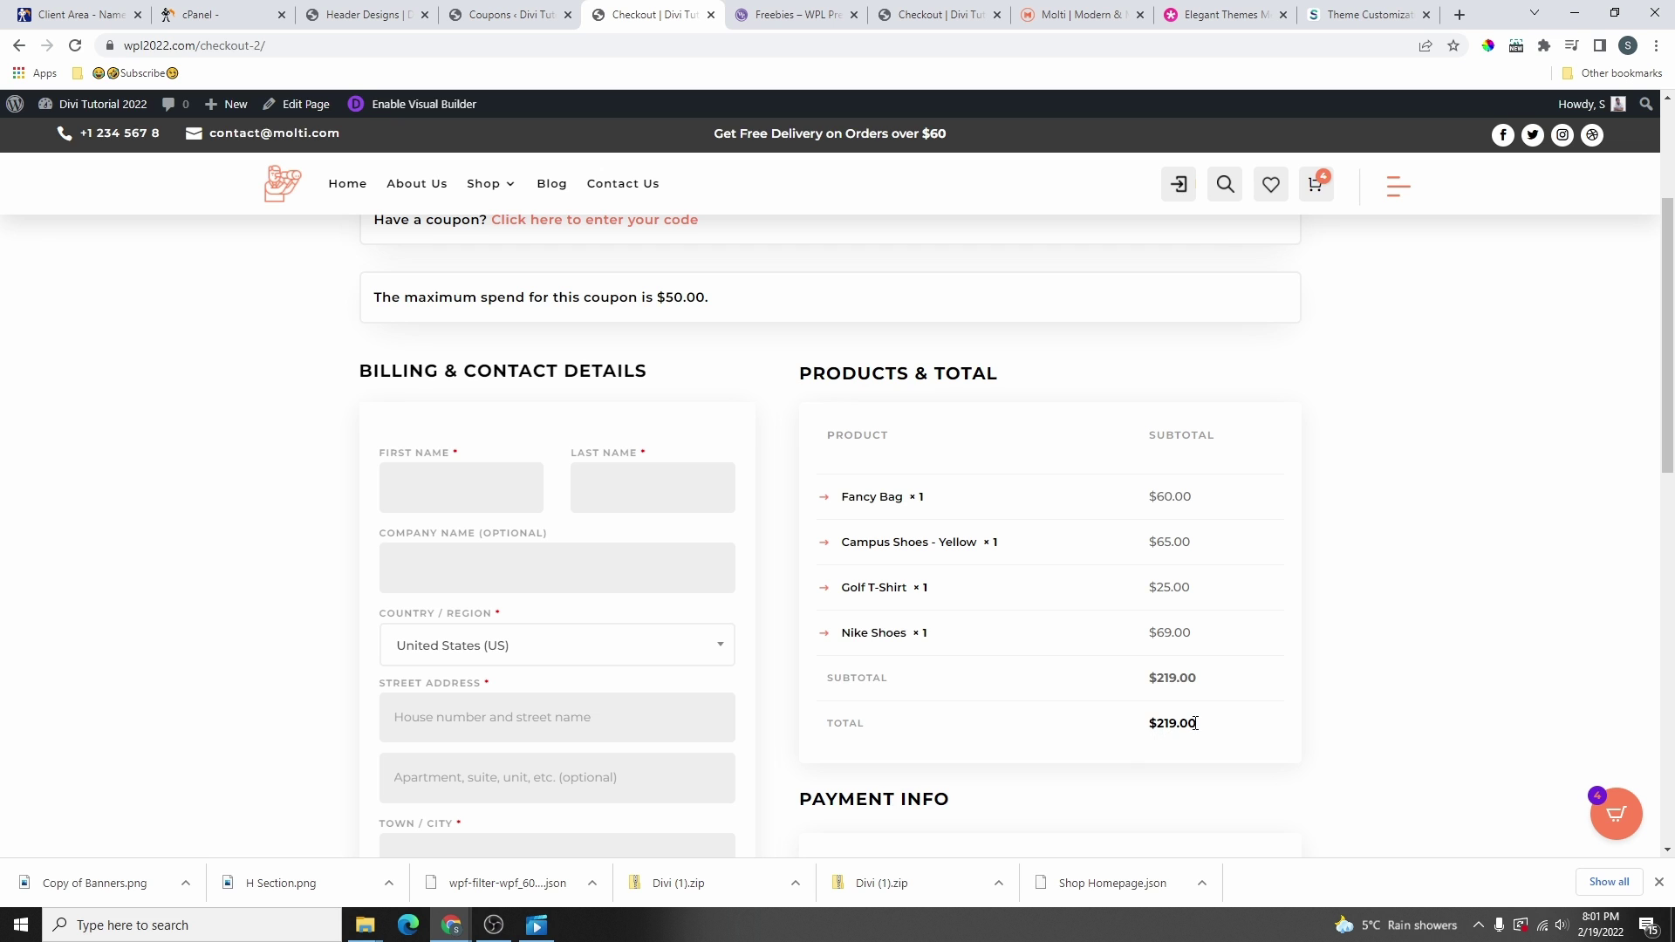
- Remove the maximum spend restriction from the 50ff coupon and update it
{"action": "left_click", "coordinate": [488, 17]}
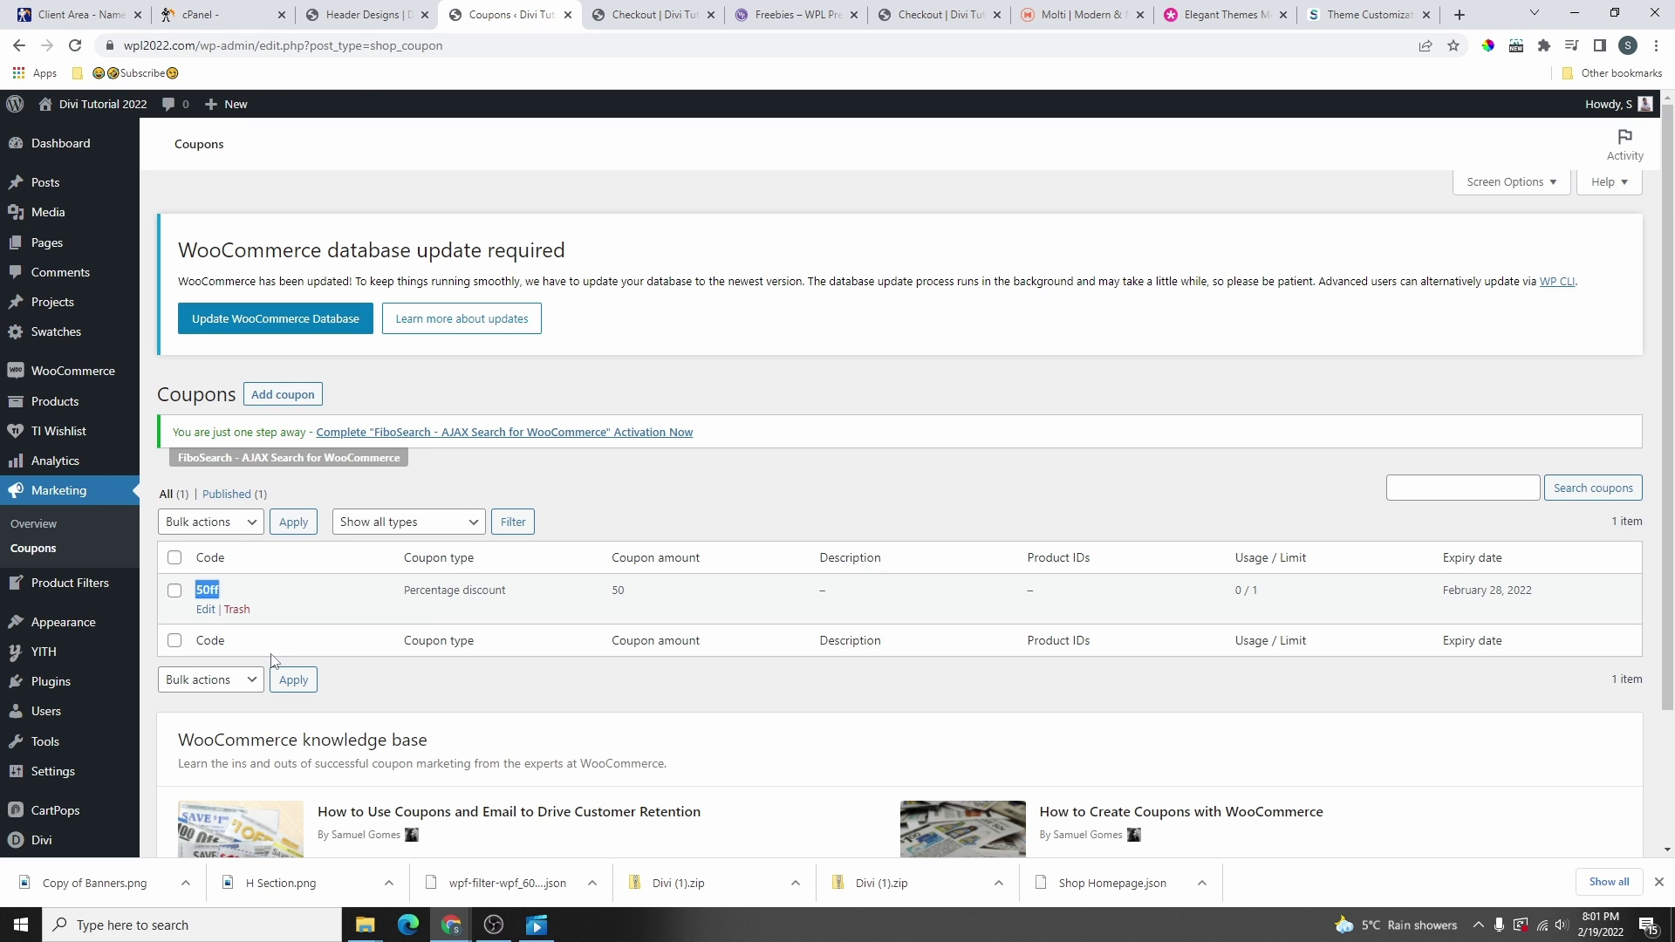
{"action": "left_click", "coordinate": [207, 610]}
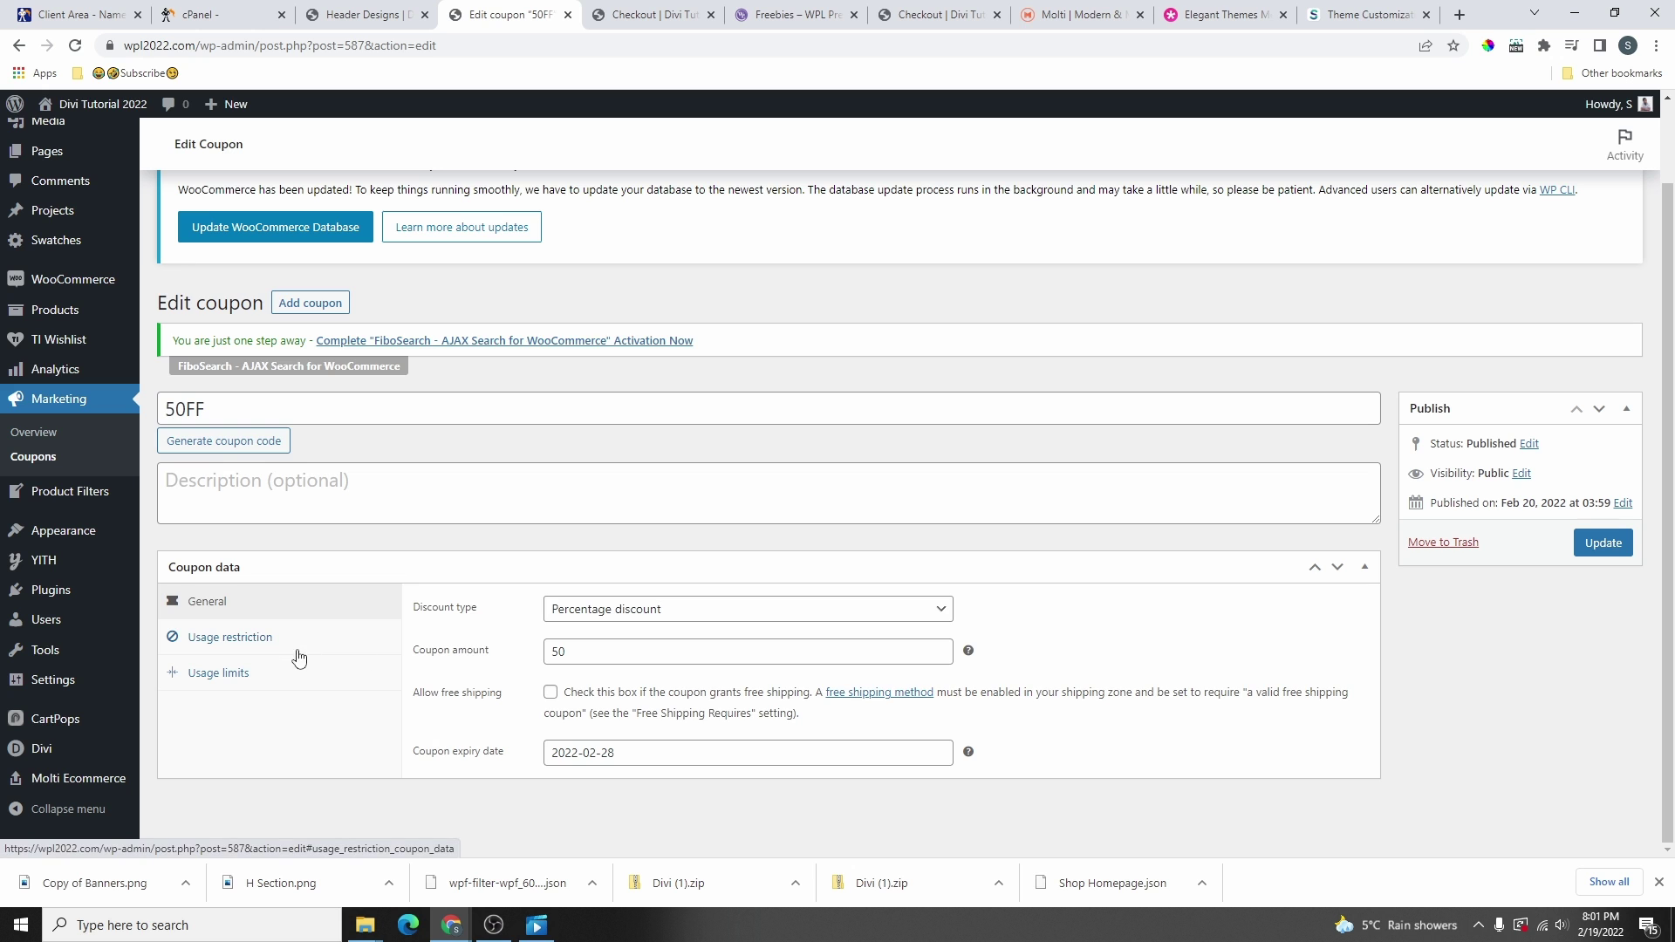
{"action": "left_click", "coordinate": [267, 637]}
{"action": "double_click", "coordinate": [561, 659]}
{"action": "key", "text": "BackSpace"}
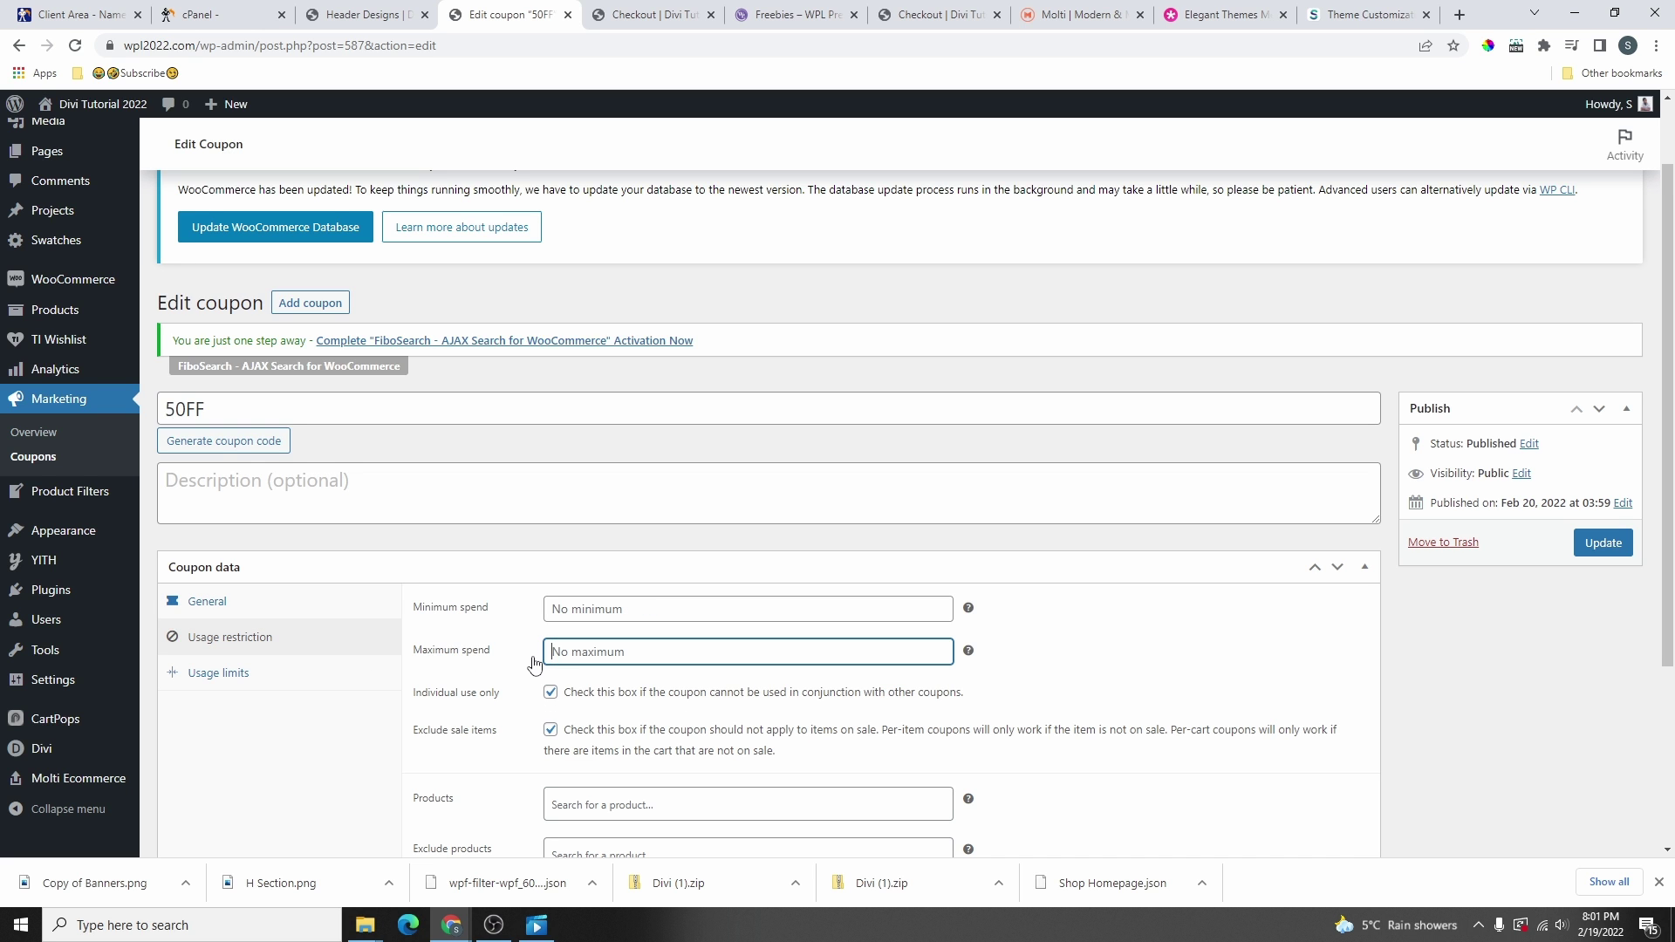
{"action": "left_click", "coordinate": [1603, 543]}
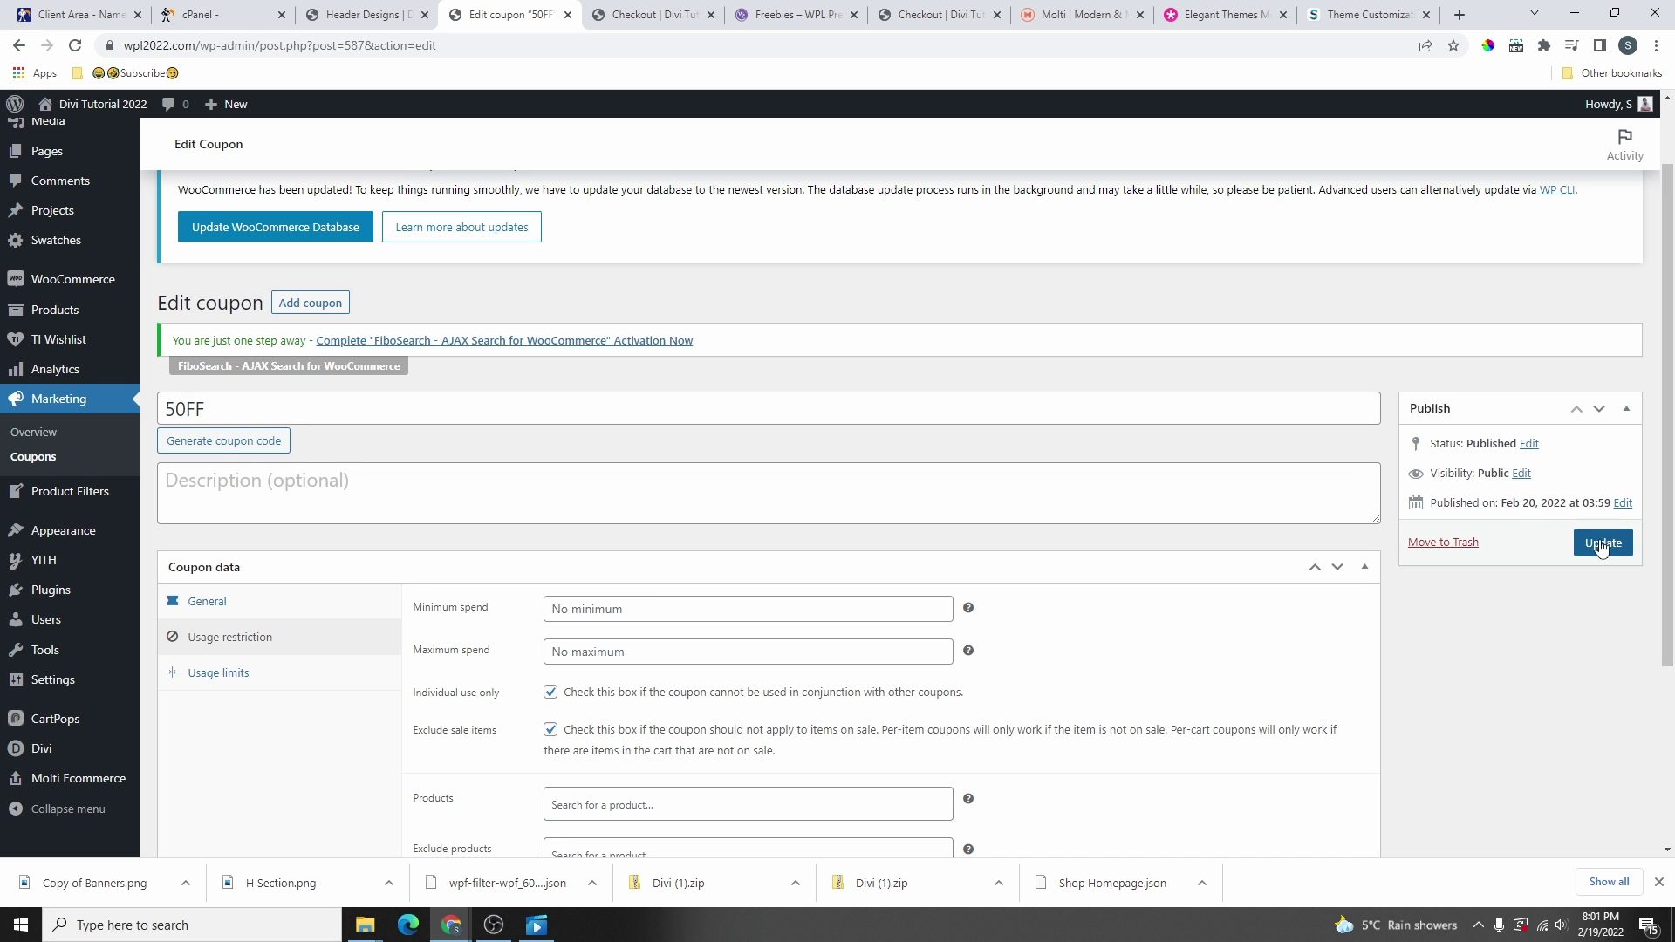
- Apply the coupon code 50ff to the order on the checkout page
{"action": "left_click", "coordinate": [630, 16]}
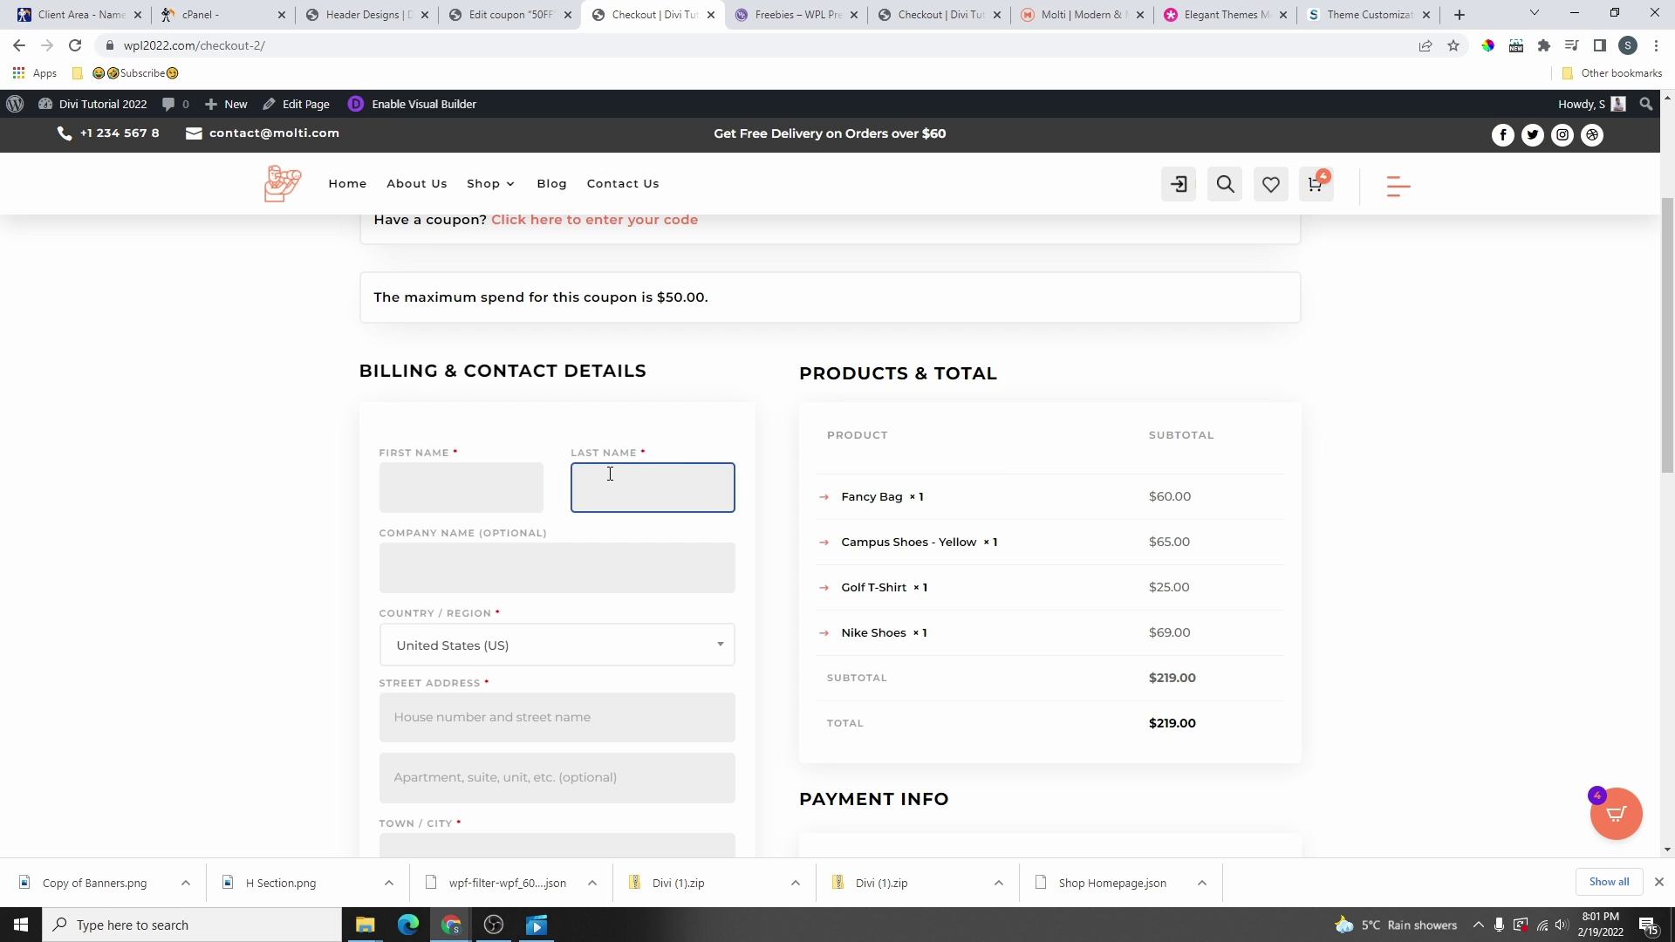
{"action": "scroll", "coordinate": [578, 461], "scroll_direction": "up", "scroll_amount": 2}
{"action": "left_click", "coordinate": [594, 393]}
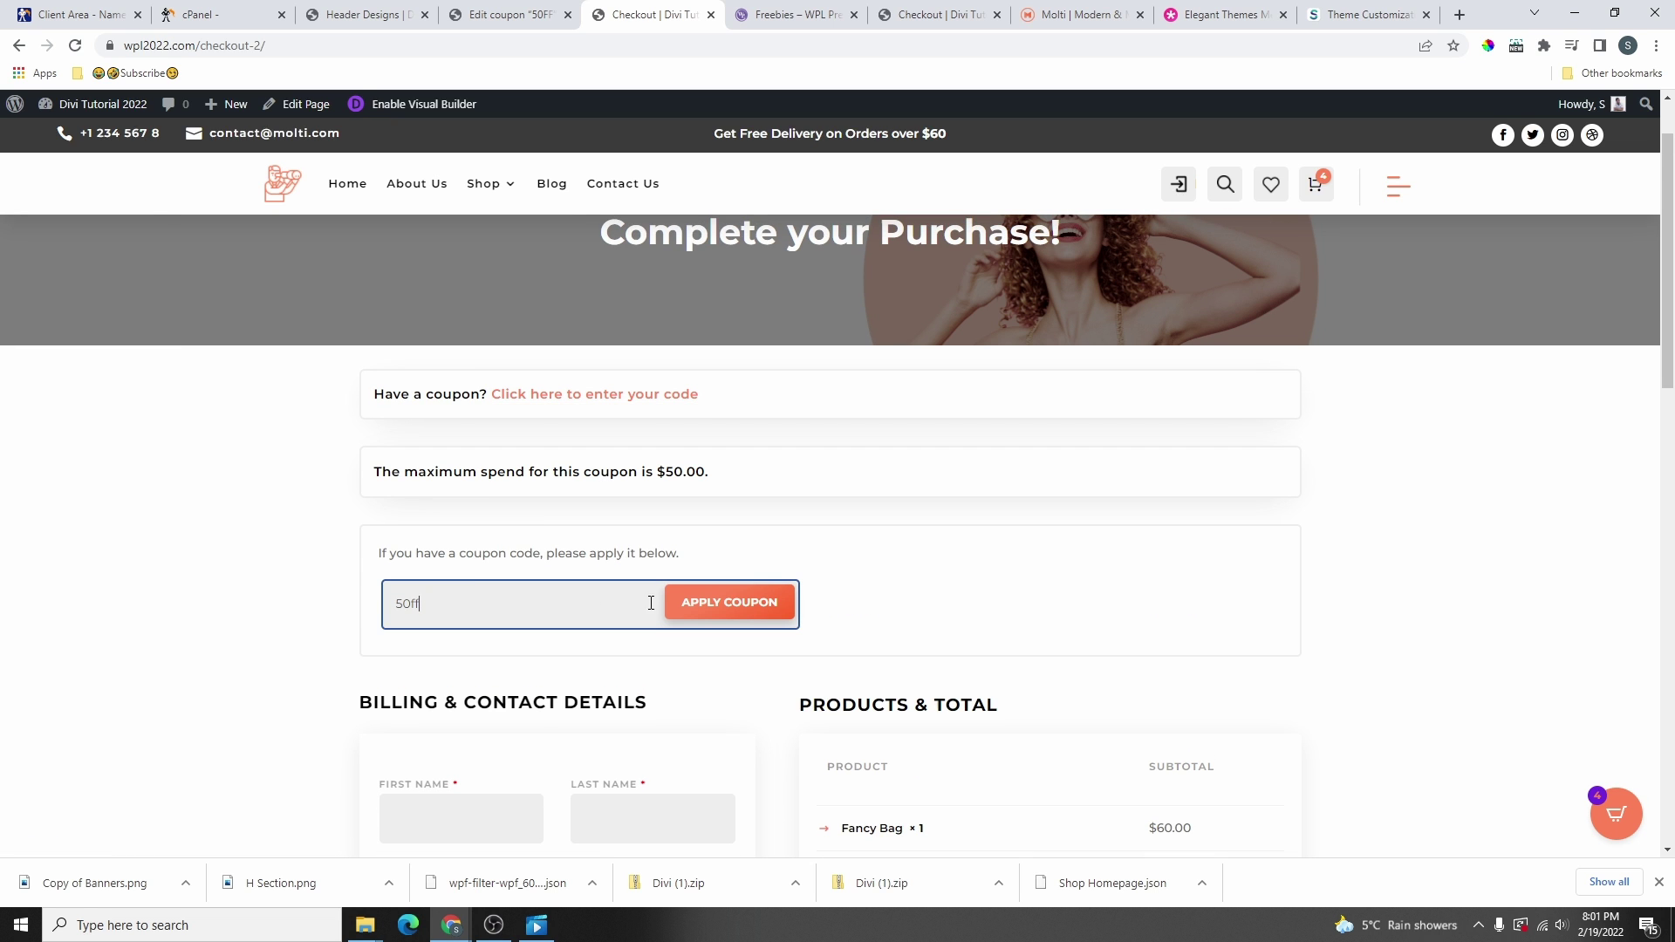
{"action": "left_click", "coordinate": [730, 602]}
- Check the coupon line in the order total and the payment info section of the checkout page
{"action": "left_click_drag", "start_coordinate": [825, 723], "coordinate": [925, 727]}
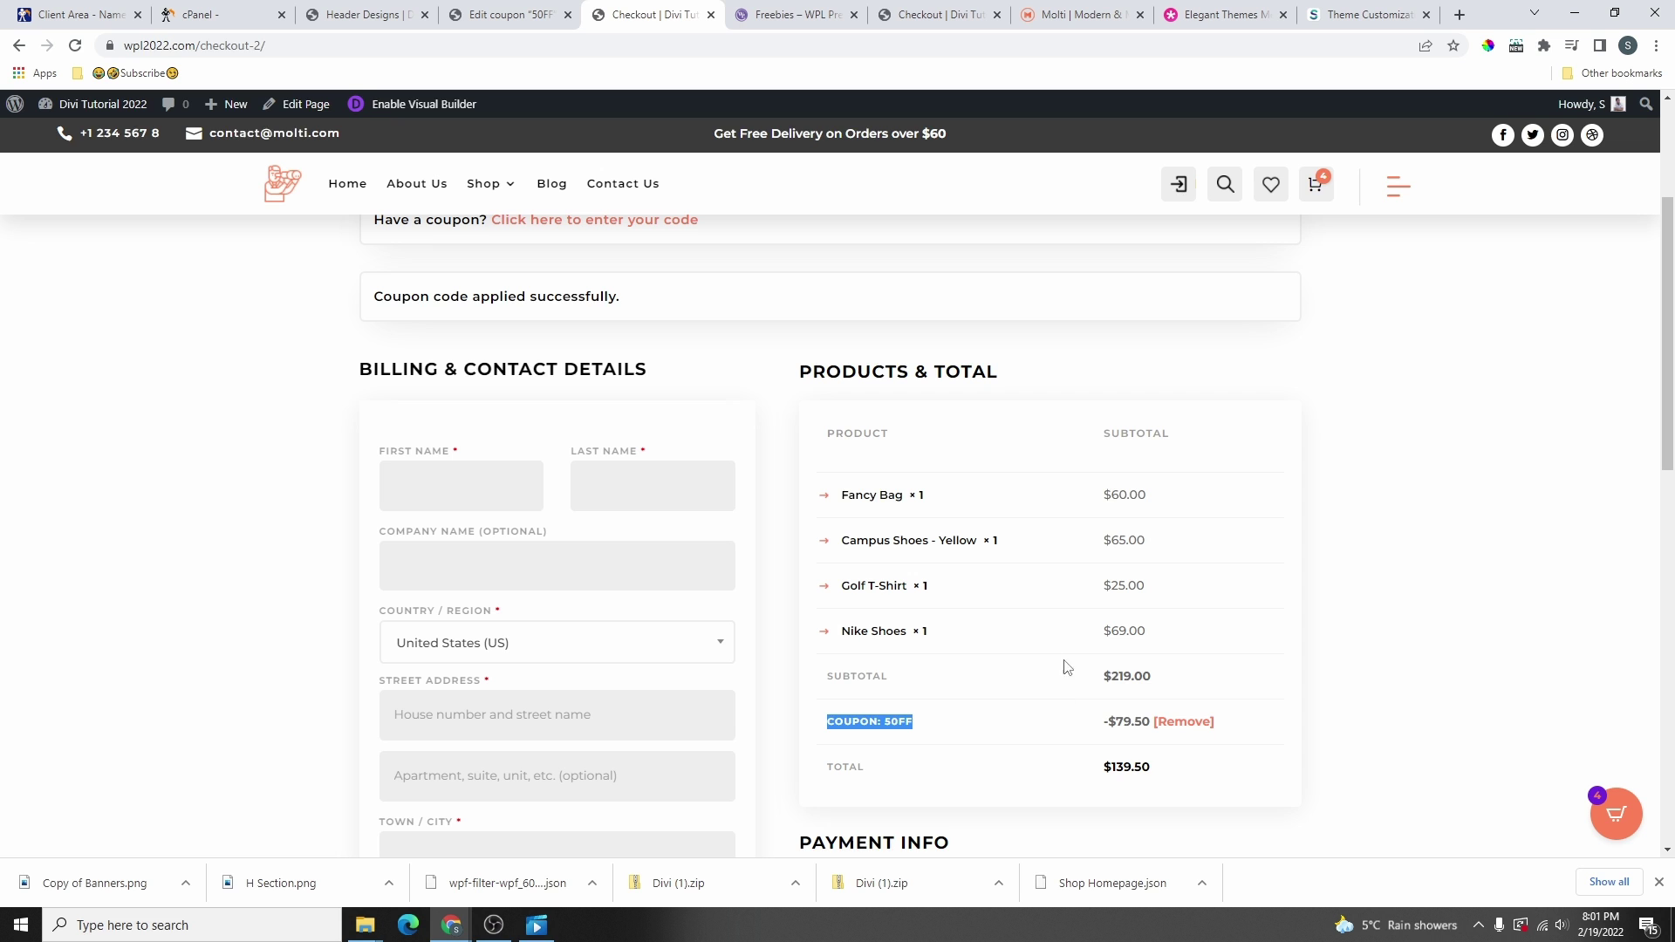
{"action": "scroll", "coordinate": [722, 605], "scroll_direction": "up", "scroll_amount": 3}
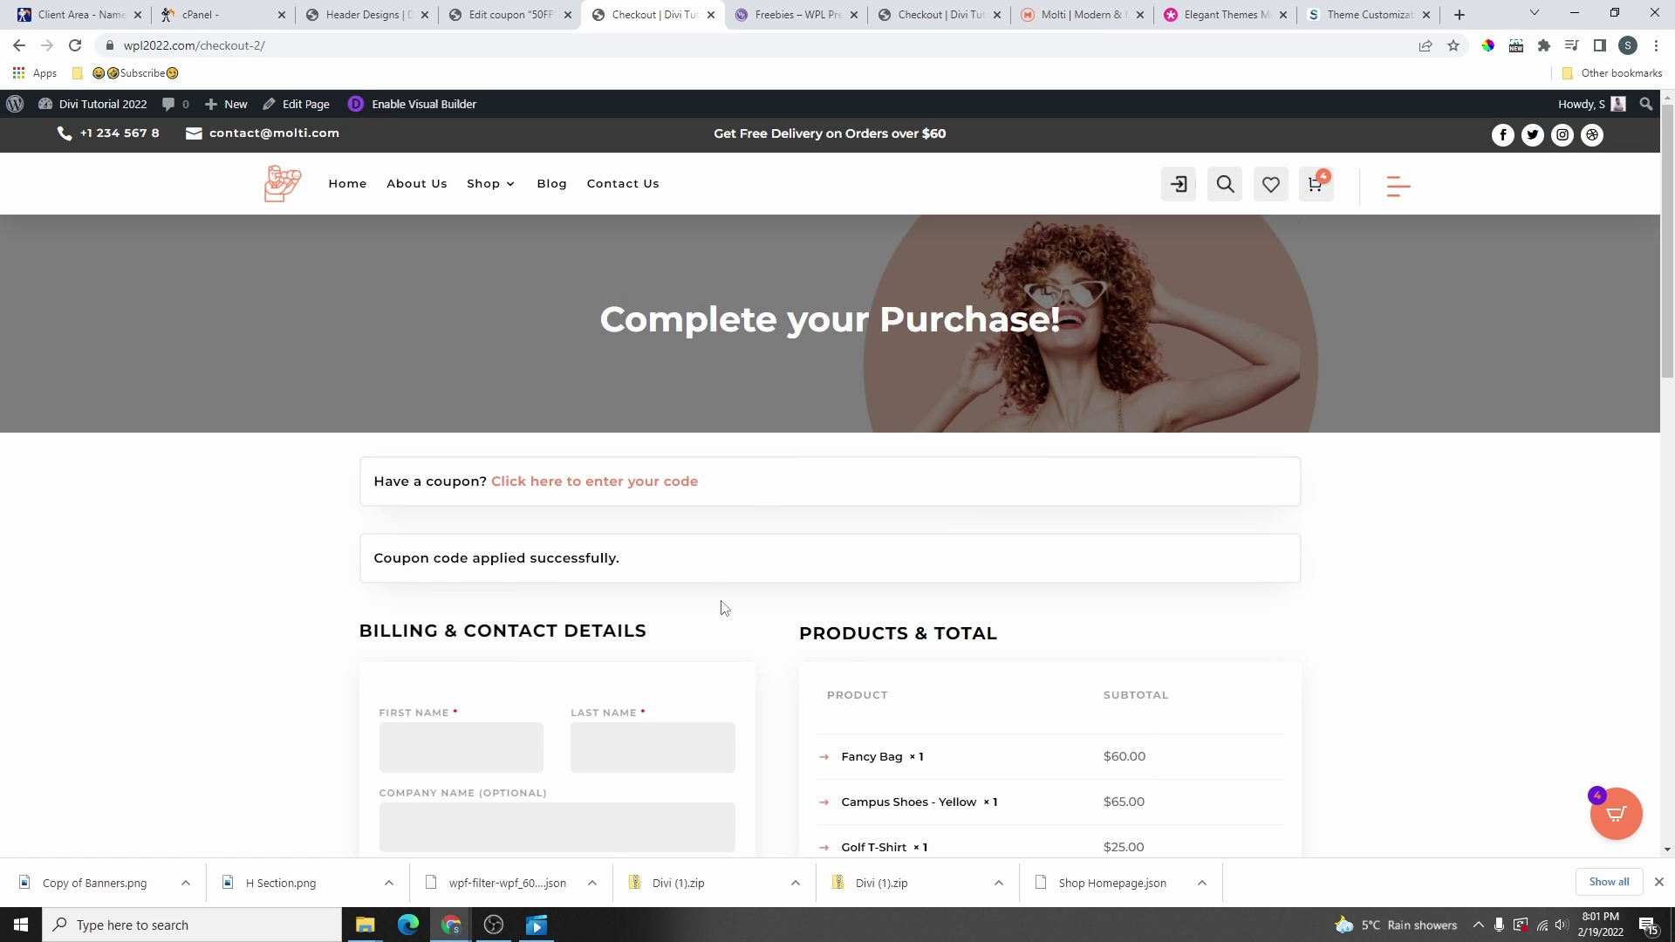
{"action": "scroll", "coordinate": [742, 602], "scroll_direction": "down", "scroll_amount": 8}
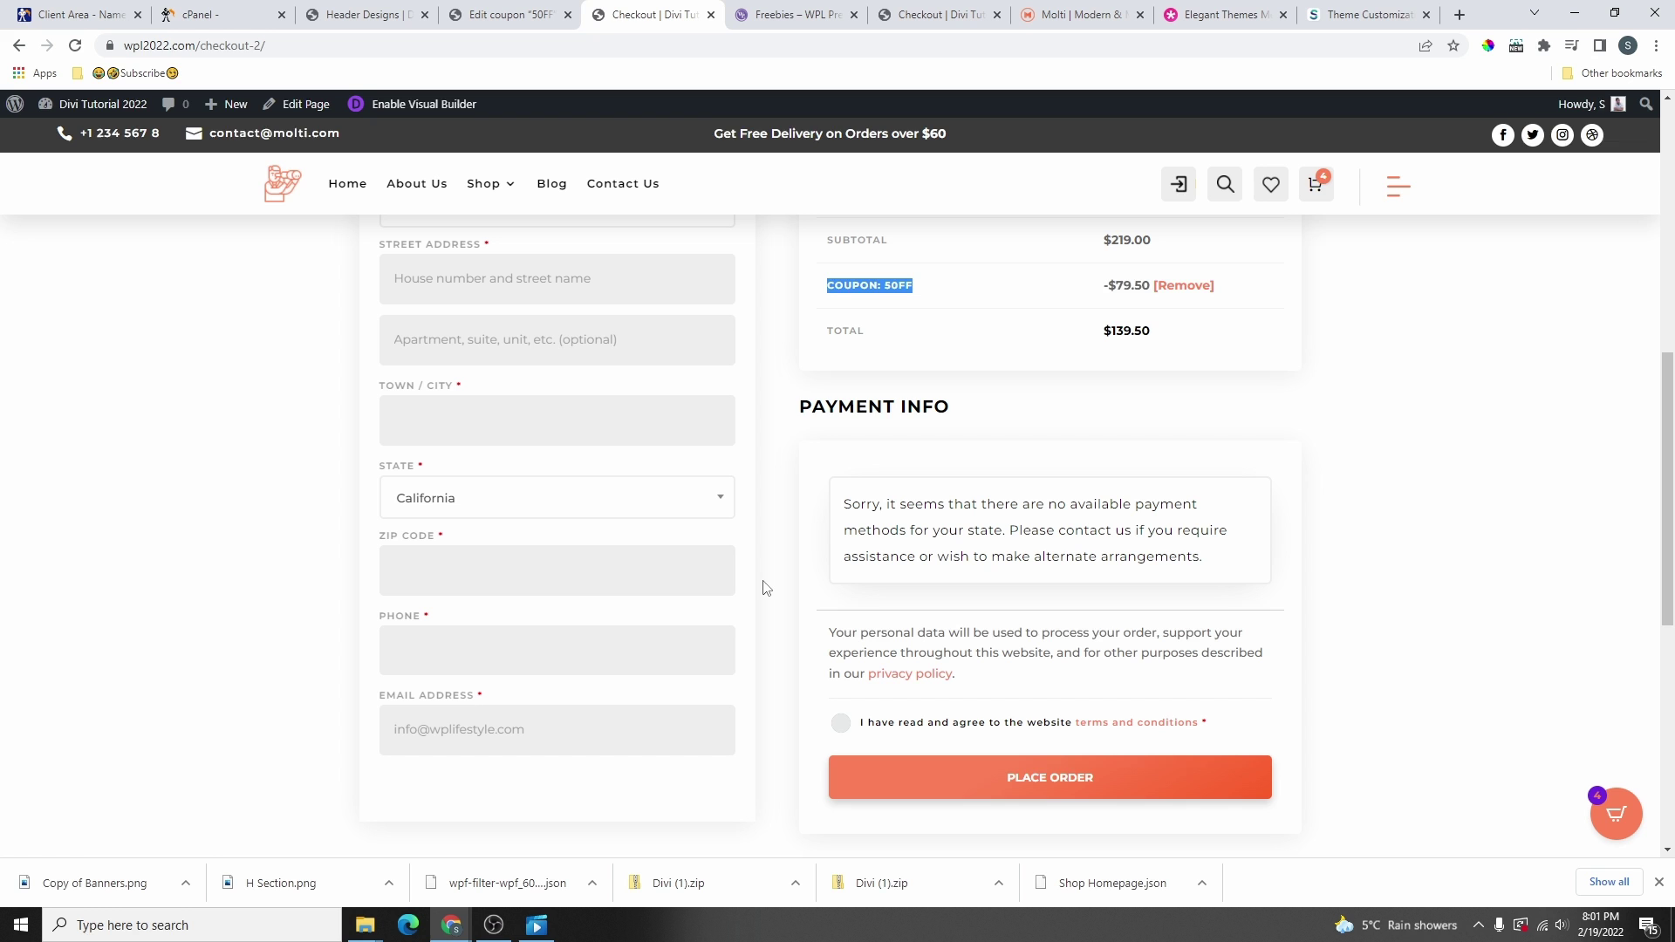
{"action": "left_click_drag", "start_coordinate": [1215, 563], "coordinate": [841, 502]}
{"action": "scroll", "coordinate": [840, 555], "scroll_direction": "up", "scroll_amount": 3}
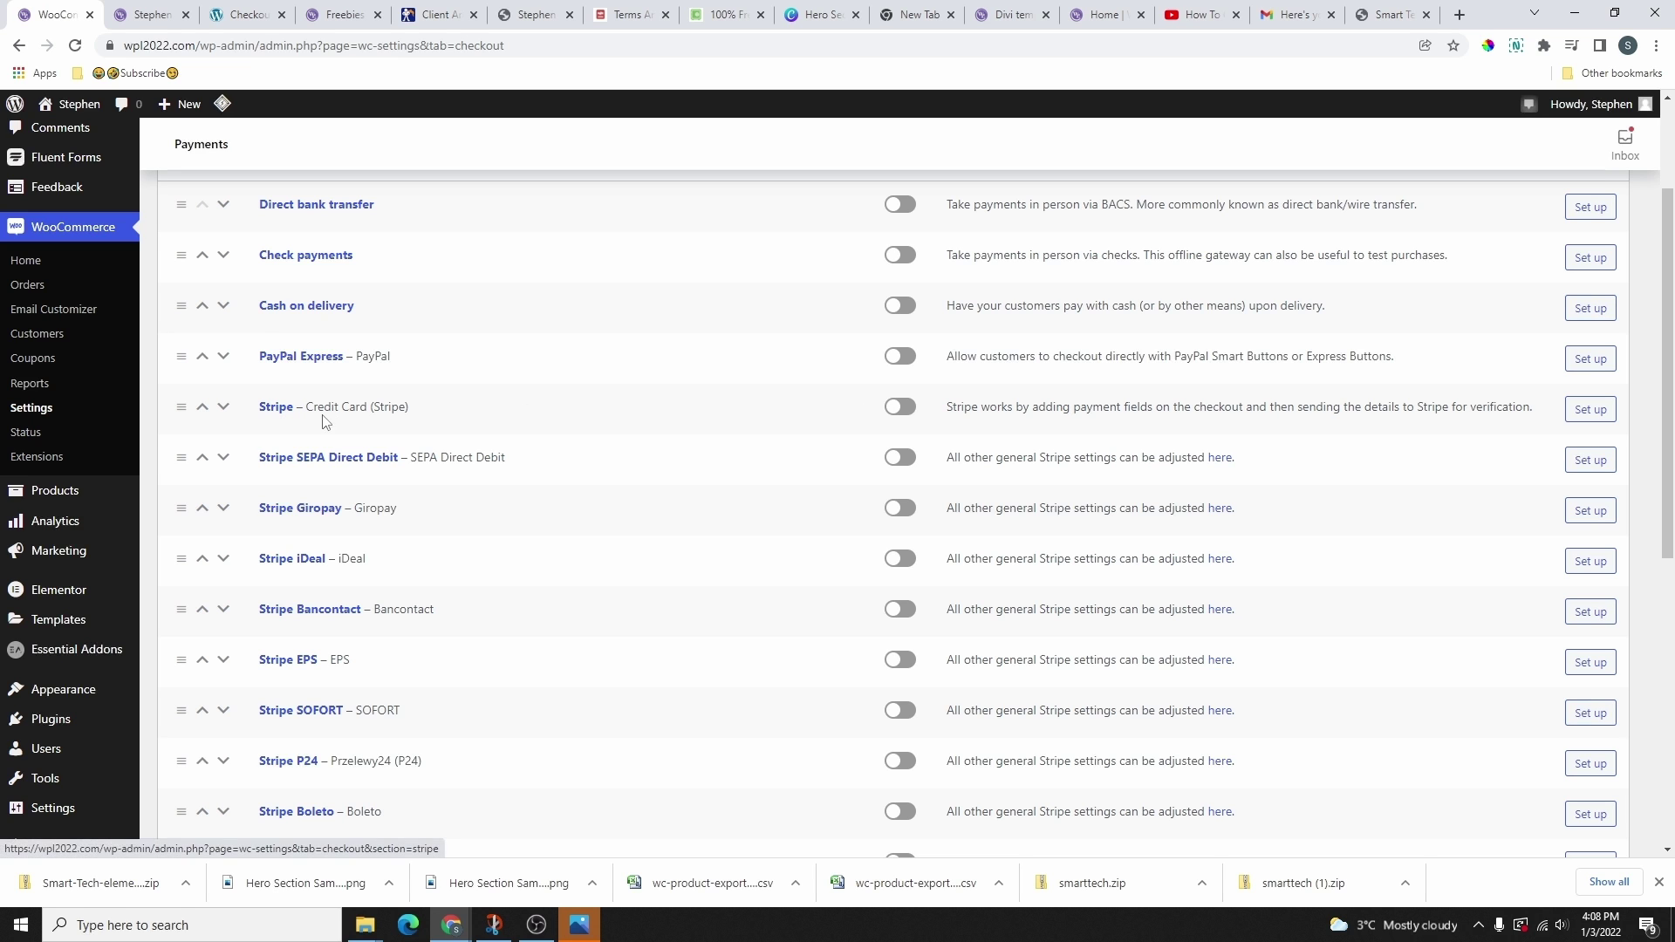
- Try to set up the Stripe credit card payment method by creating or connecting a Stripe account
{"action": "left_click", "coordinate": [908, 414]}
{"action": "left_click", "coordinate": [1591, 410]}
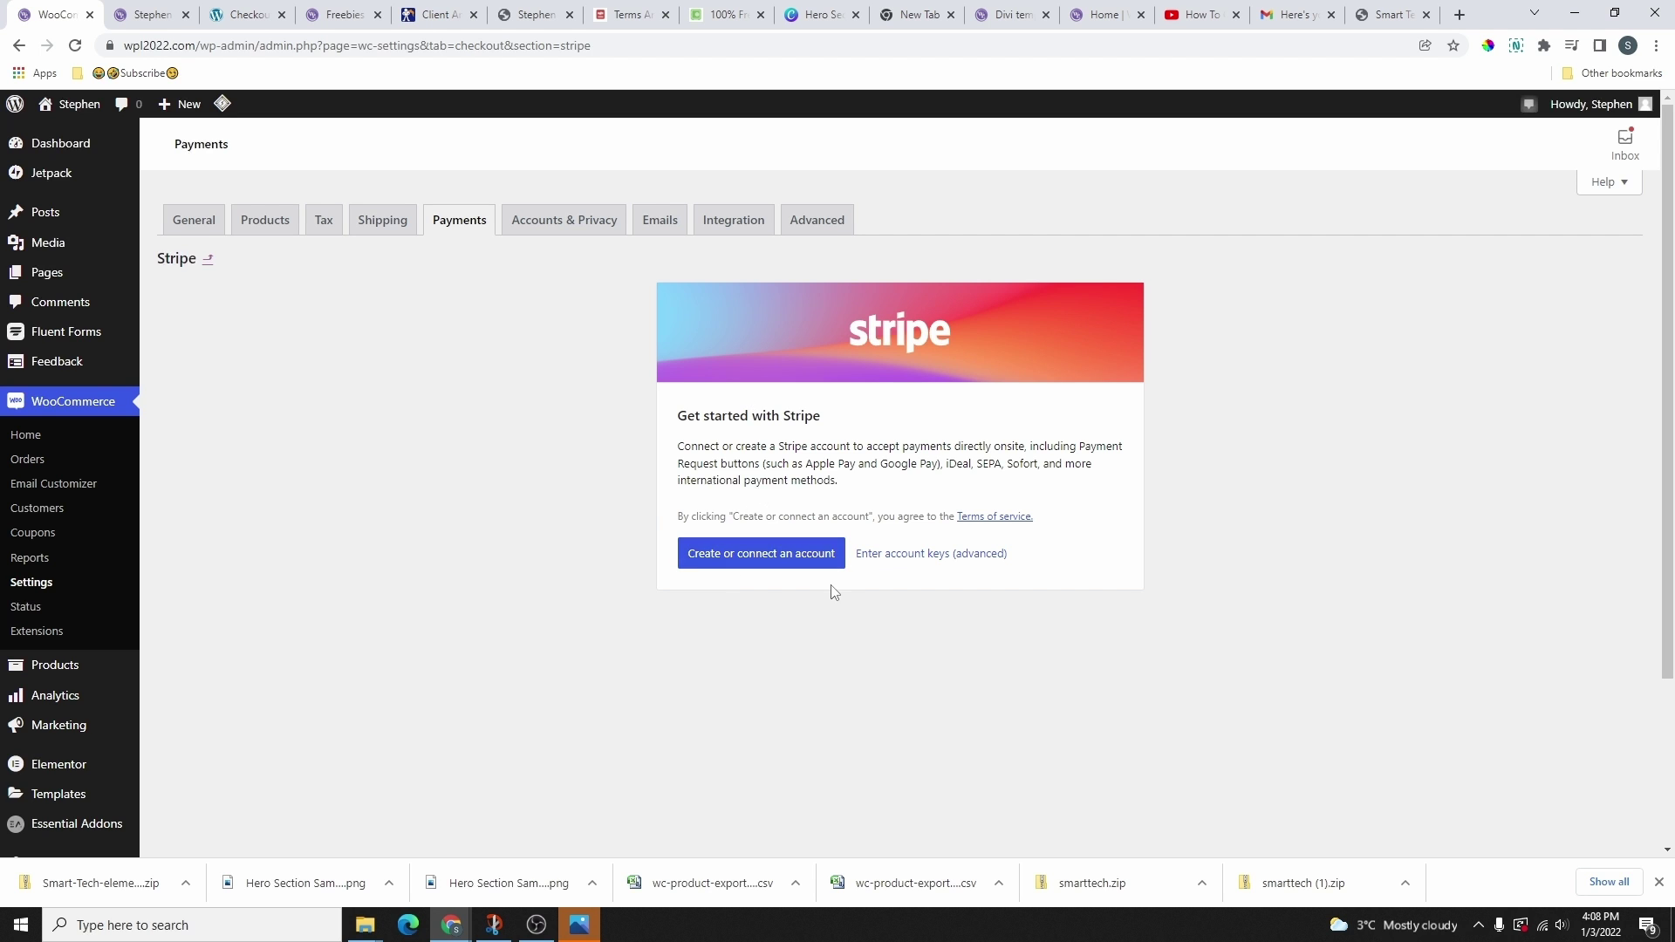
{"action": "left_click", "coordinate": [772, 562]}
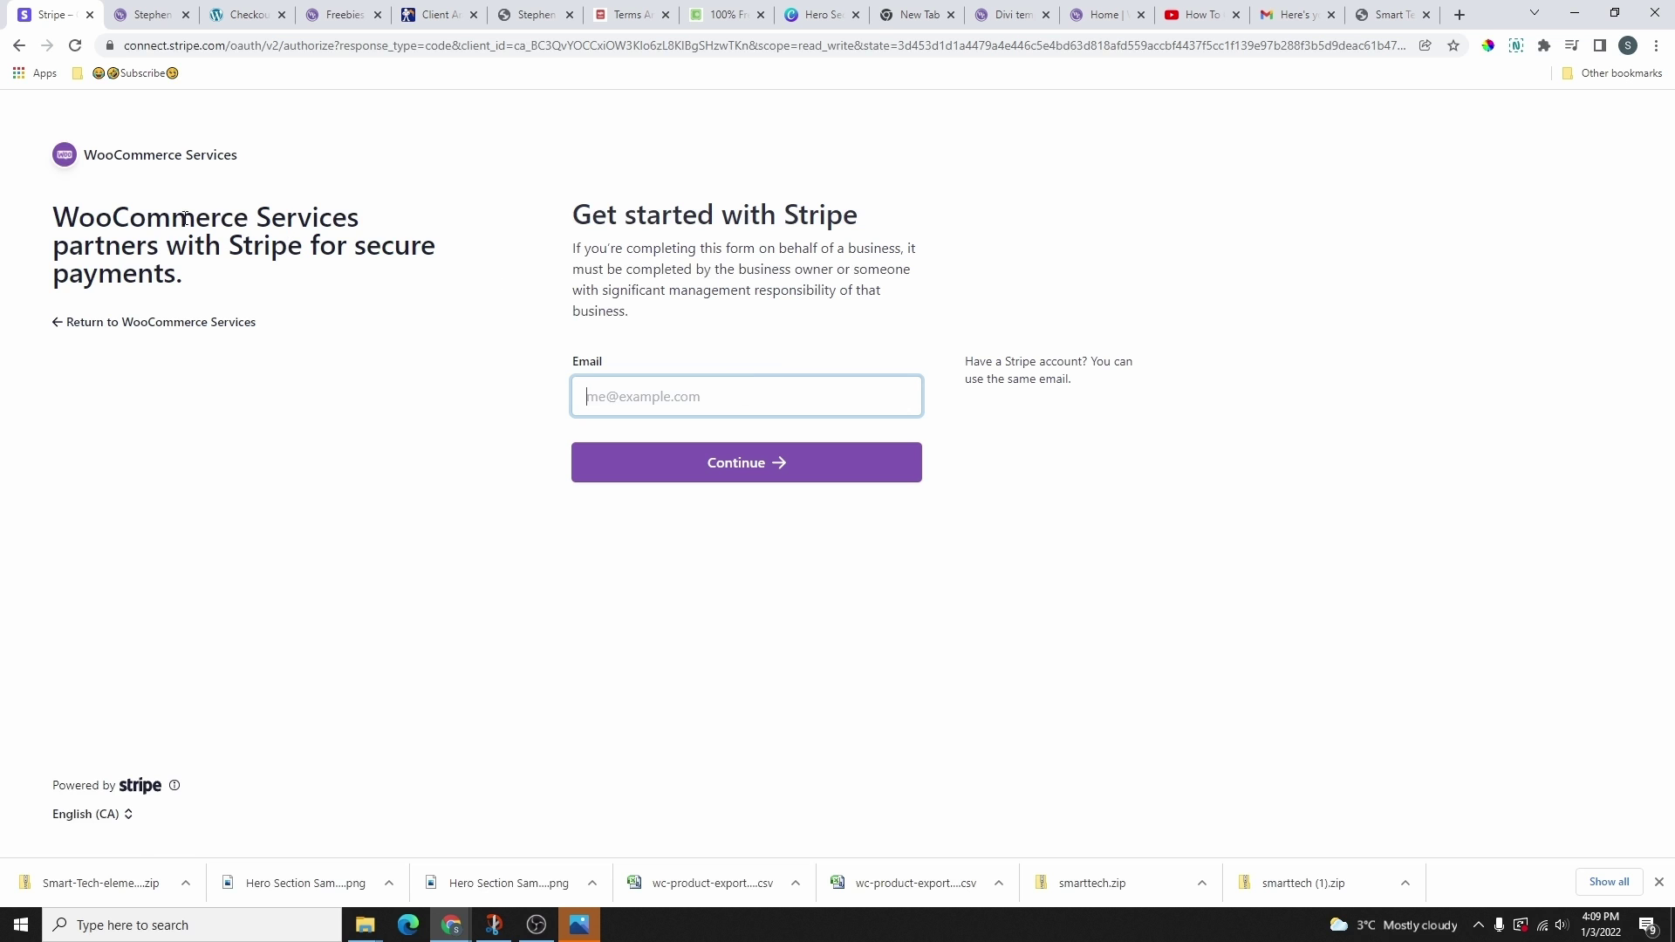
{"action": "left_click", "coordinate": [19, 46]}
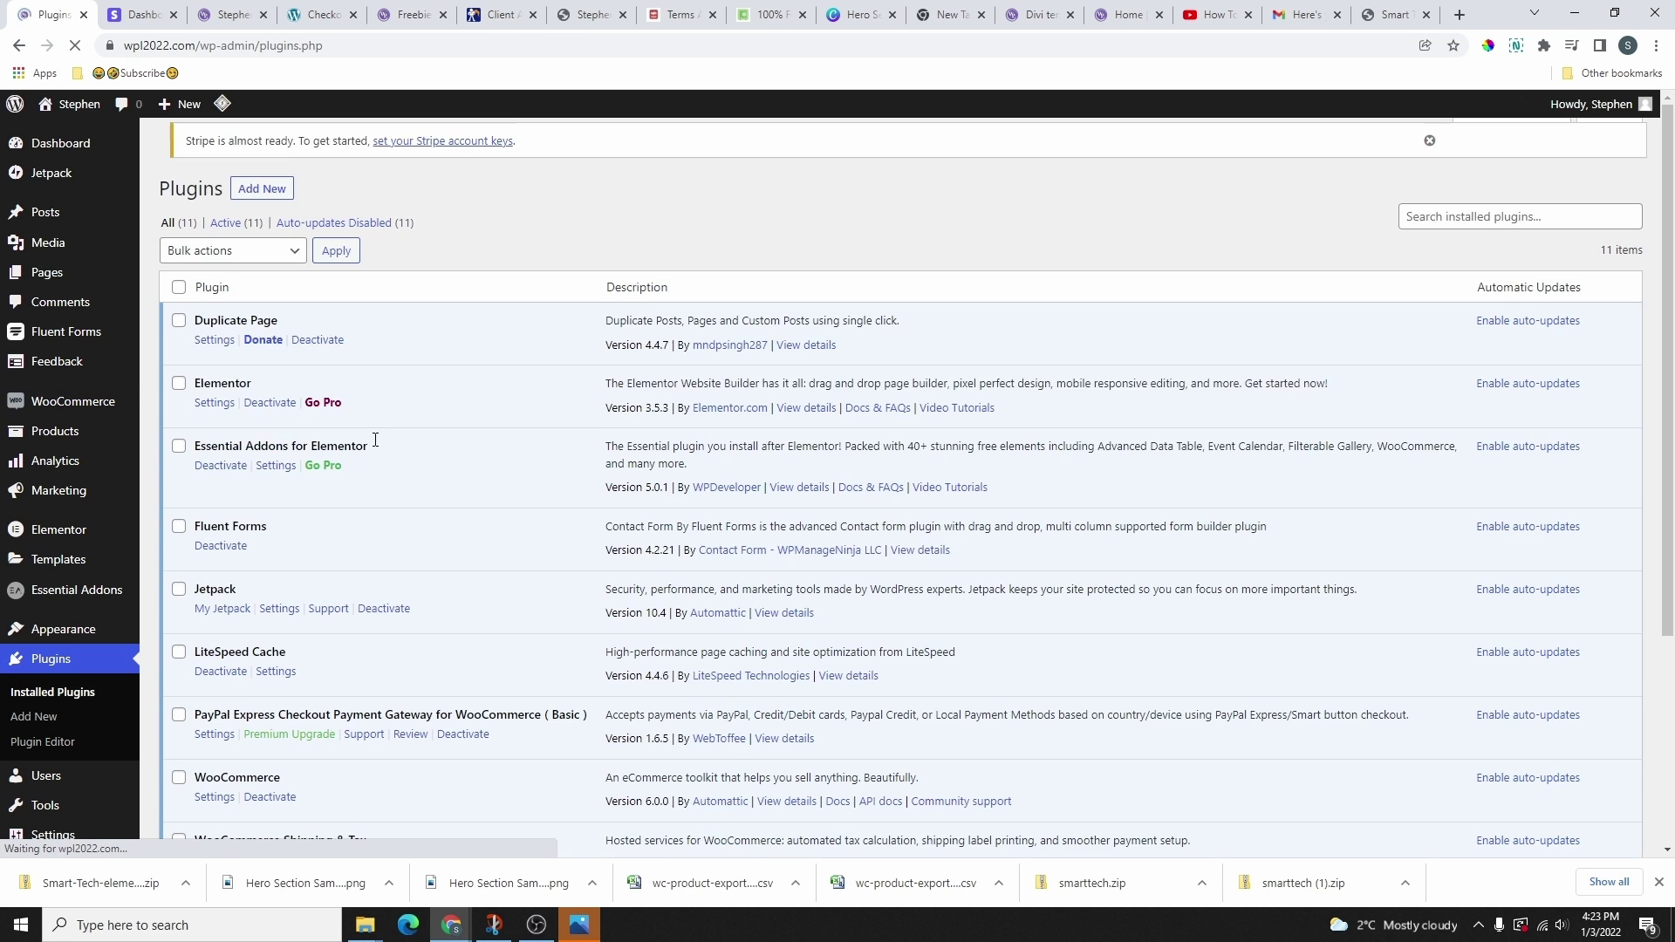
- Deactivate the WooCommerce Stripe Gateway plugin in the installed plugins
{"action": "scroll", "coordinate": [381, 438], "scroll_direction": "down", "scroll_amount": 1}
{"action": "scroll", "coordinate": [382, 438], "scroll_direction": "down", "scroll_amount": 5}
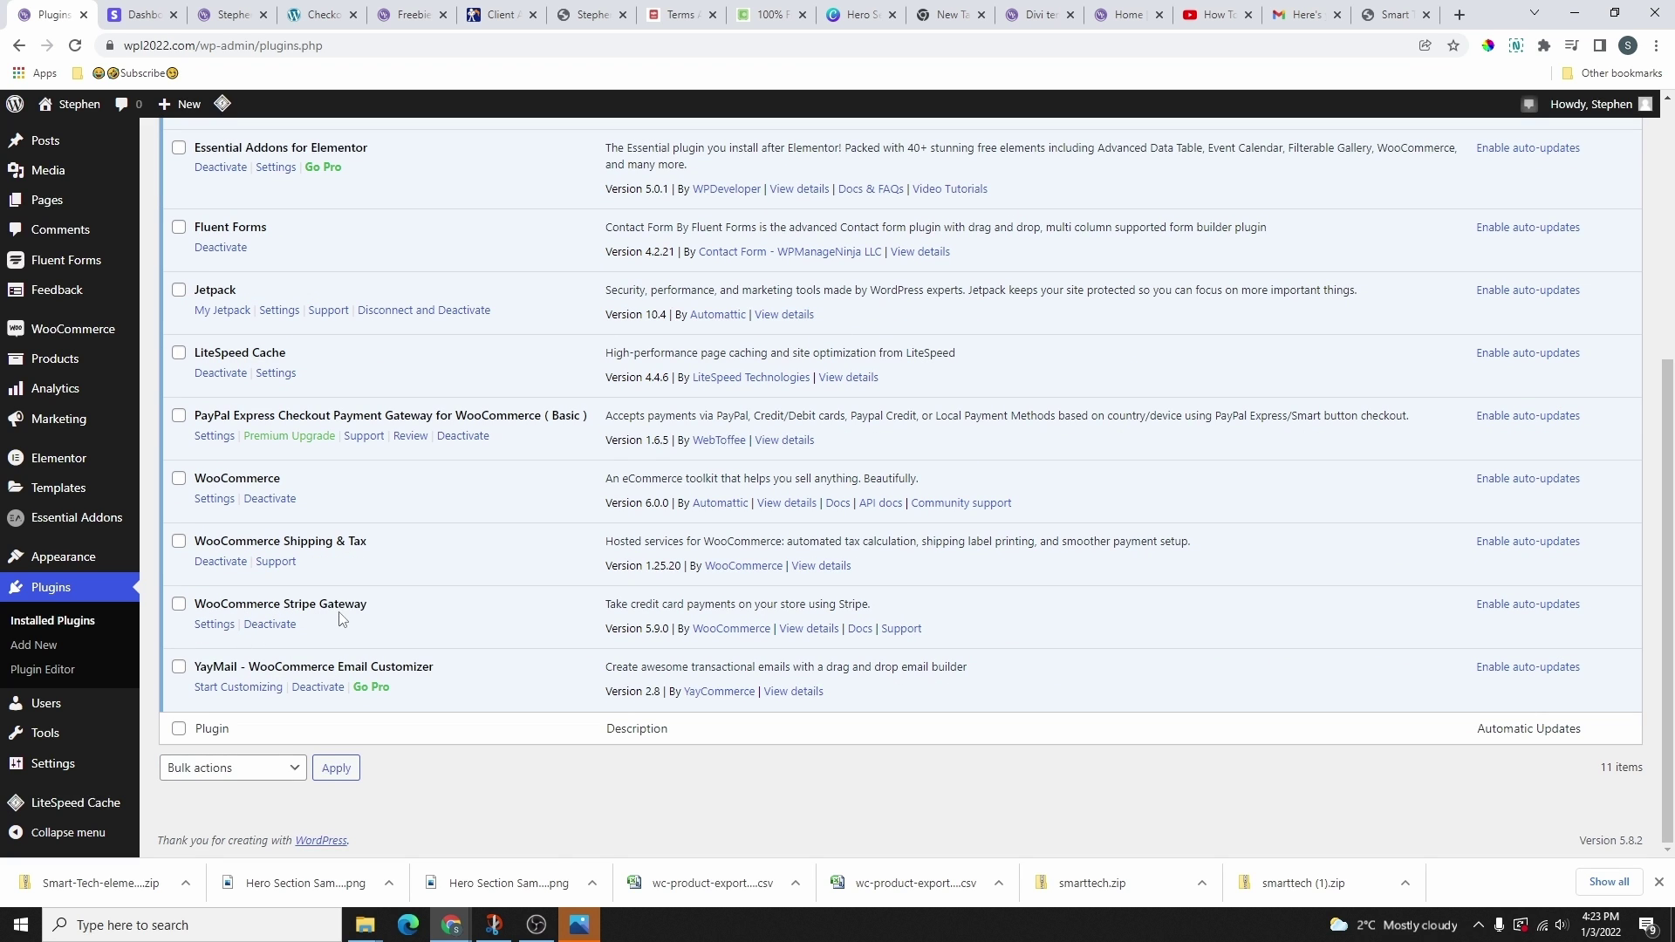
{"action": "left_click", "coordinate": [269, 625]}
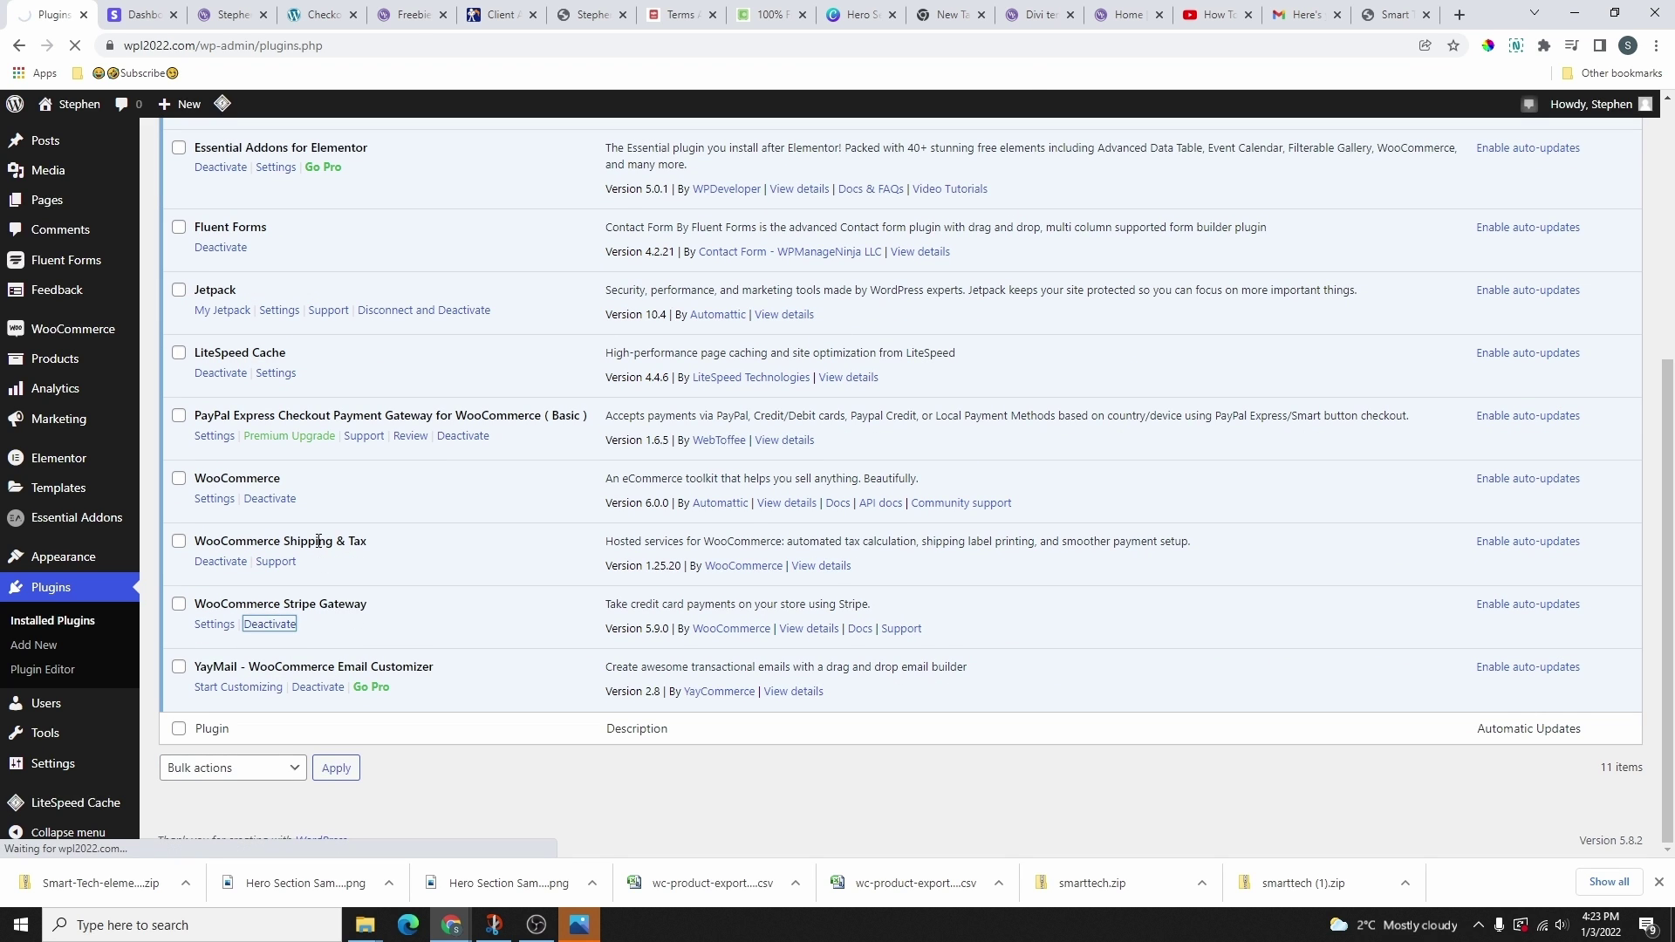
- Install and activate the Payment Plugins for Stripe WooCommerce plugin from the plugin search results for "stripe"
{"action": "left_click", "coordinate": [927, 165]}
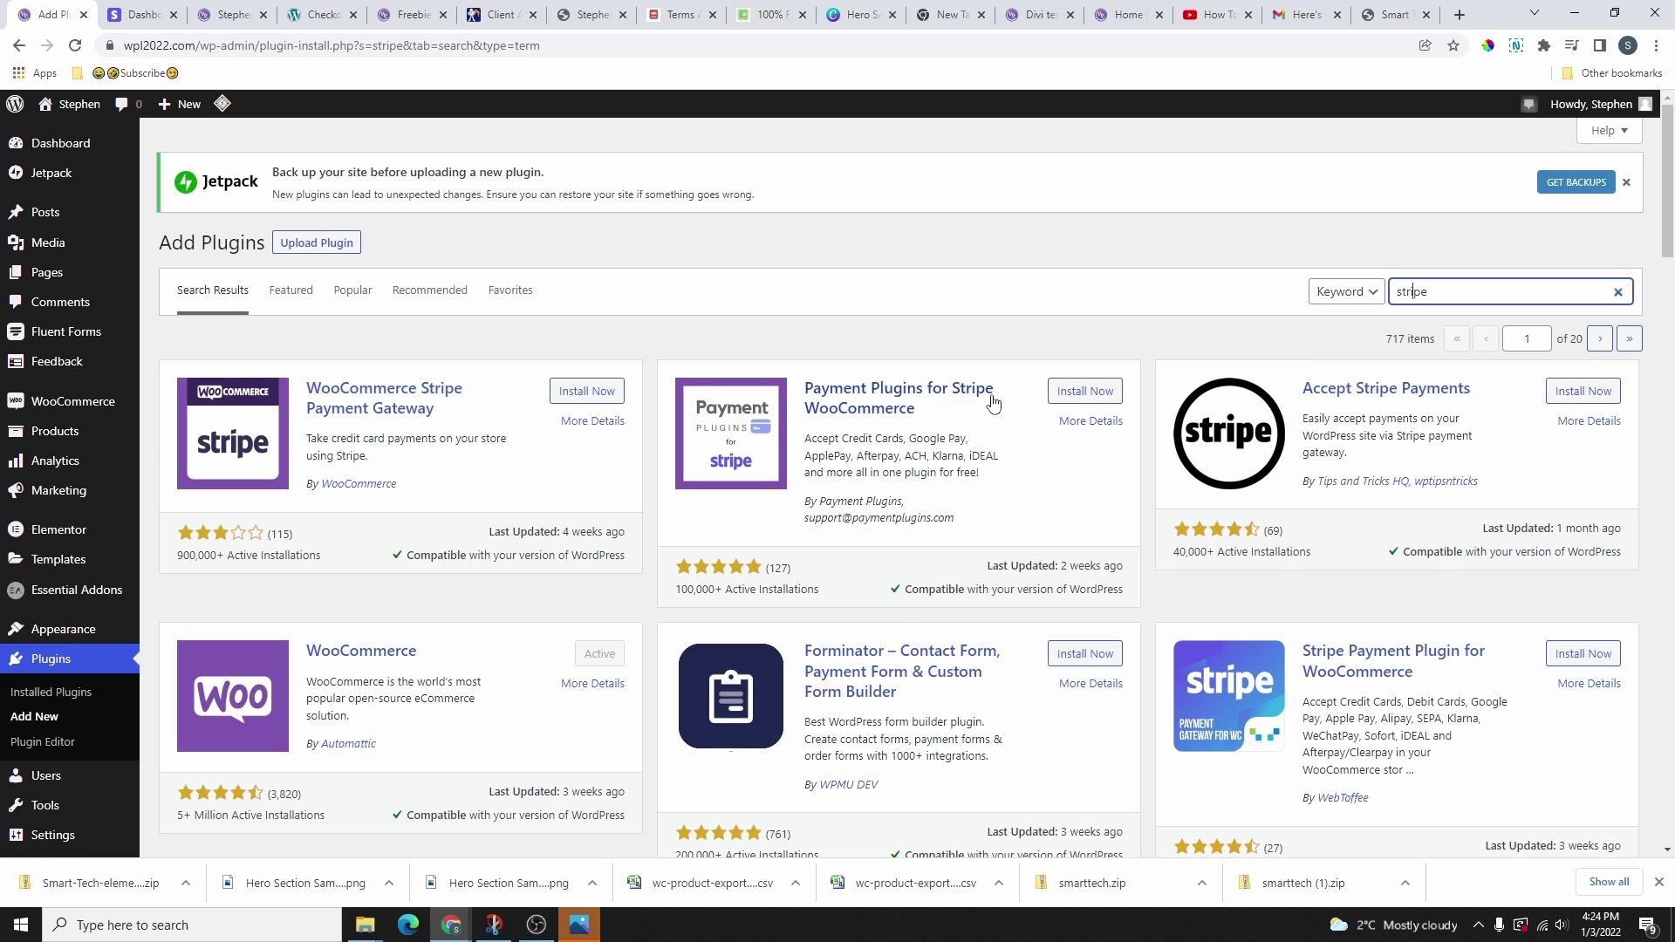
{"action": "left_click", "coordinate": [1084, 391]}
{"action": "left_click", "coordinate": [1093, 392]}
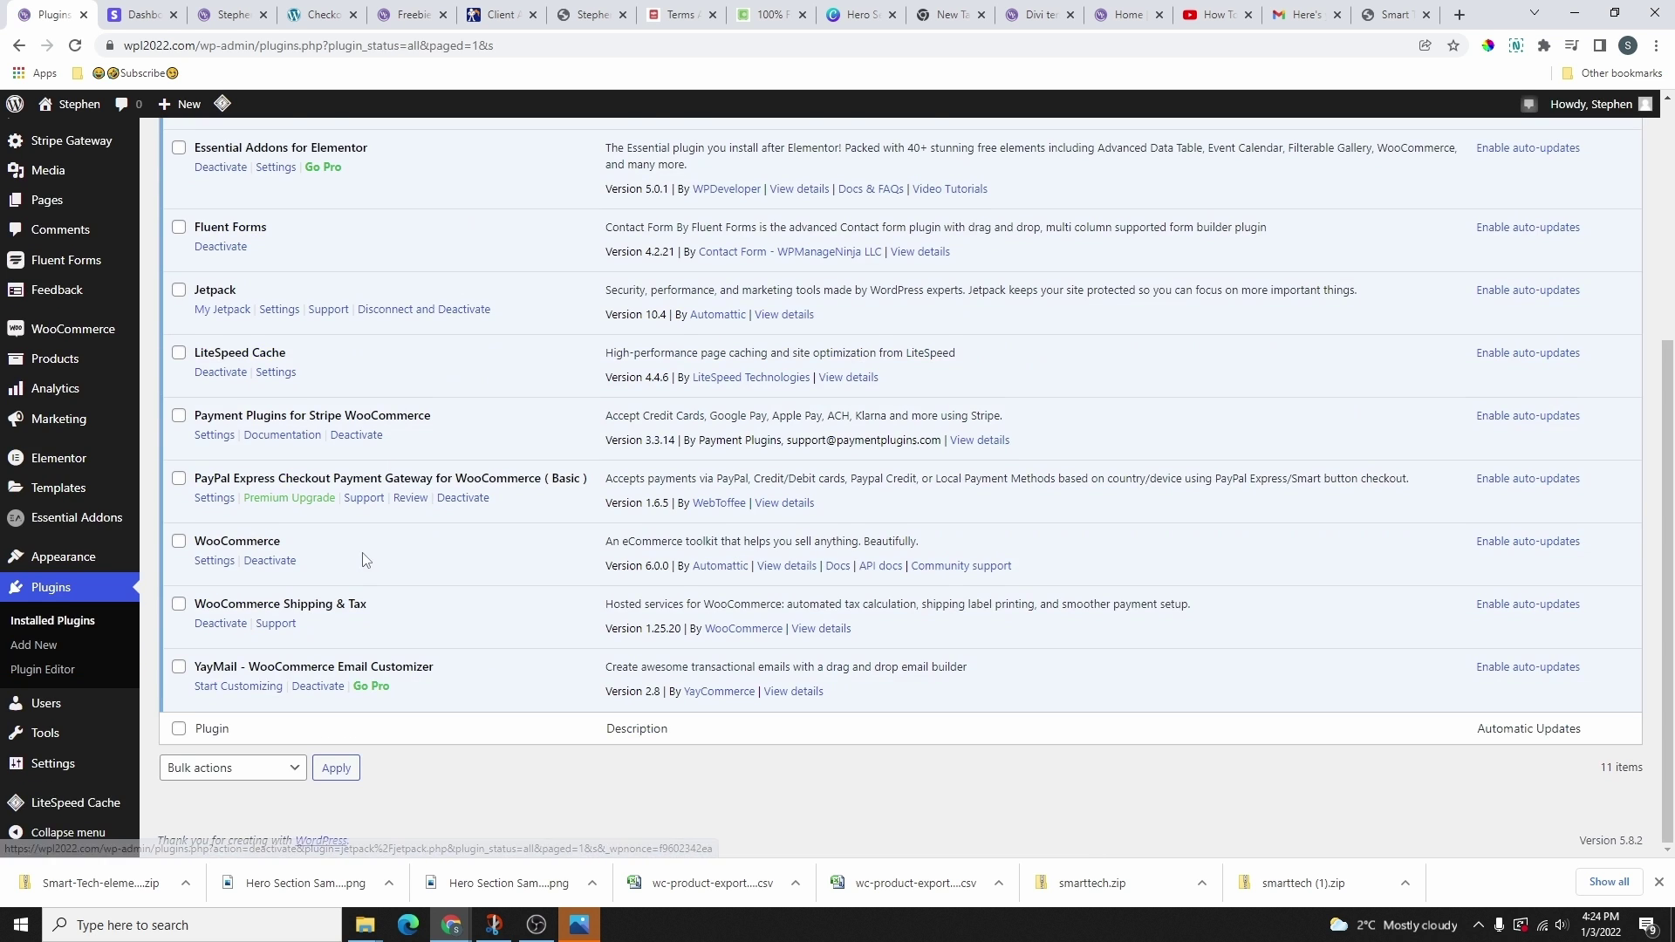
{"action": "scroll", "coordinate": [363, 561], "scroll_direction": "up", "scroll_amount": 5}
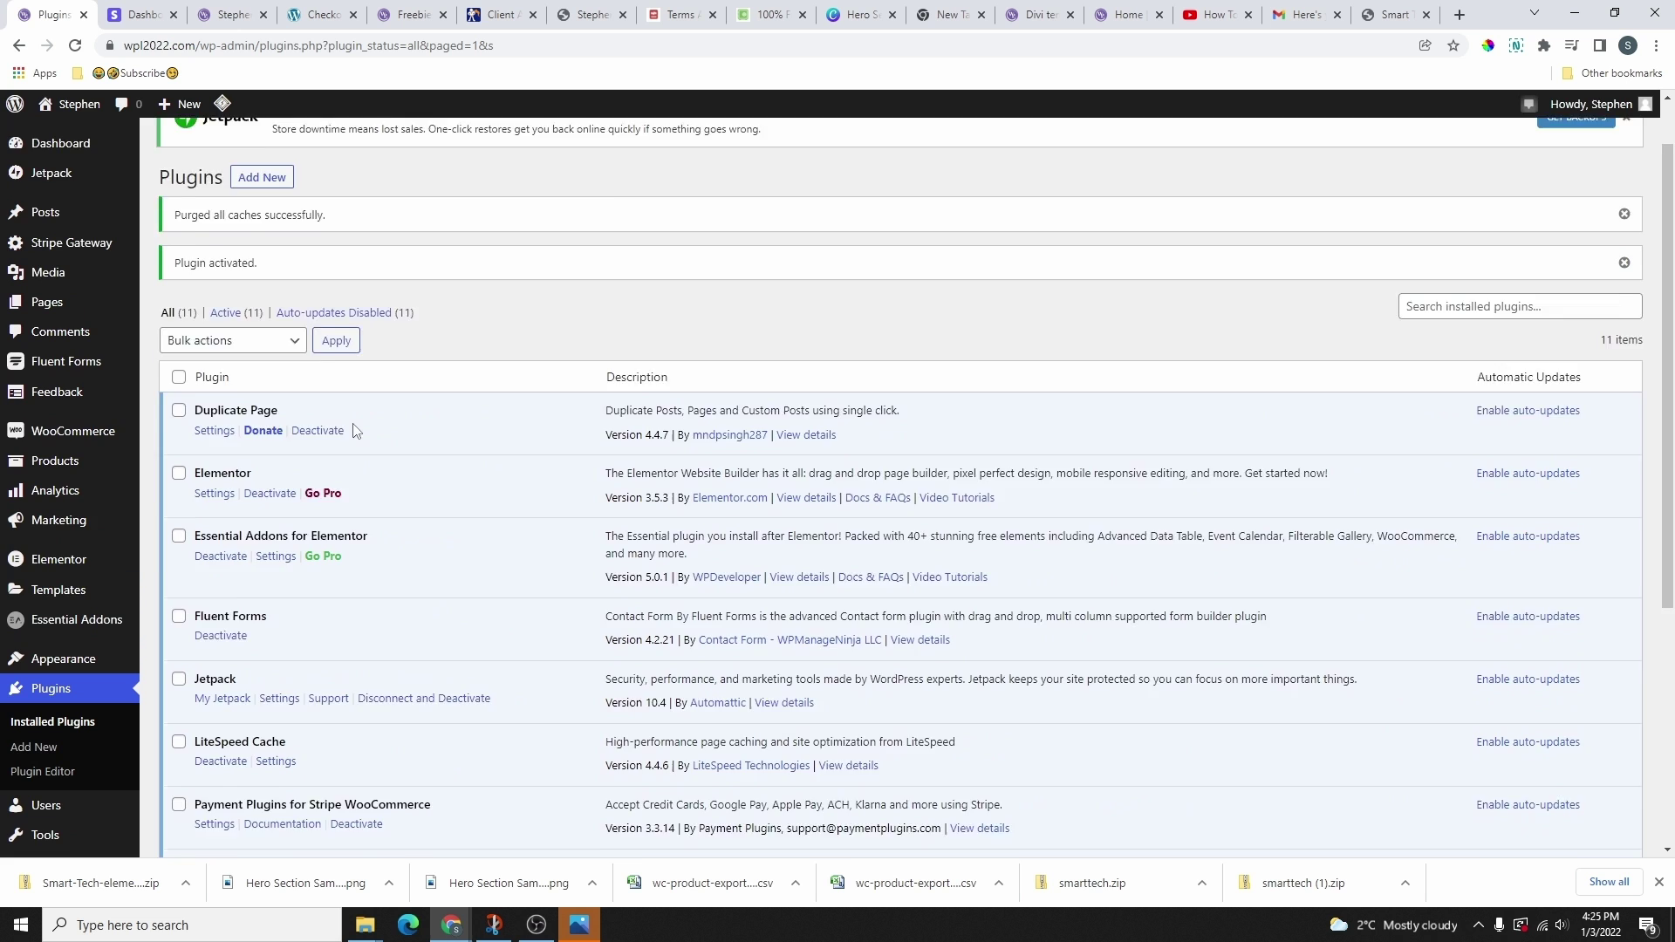
{"action": "scroll", "coordinate": [233, 446], "scroll_direction": "down", "scroll_amount": 4}
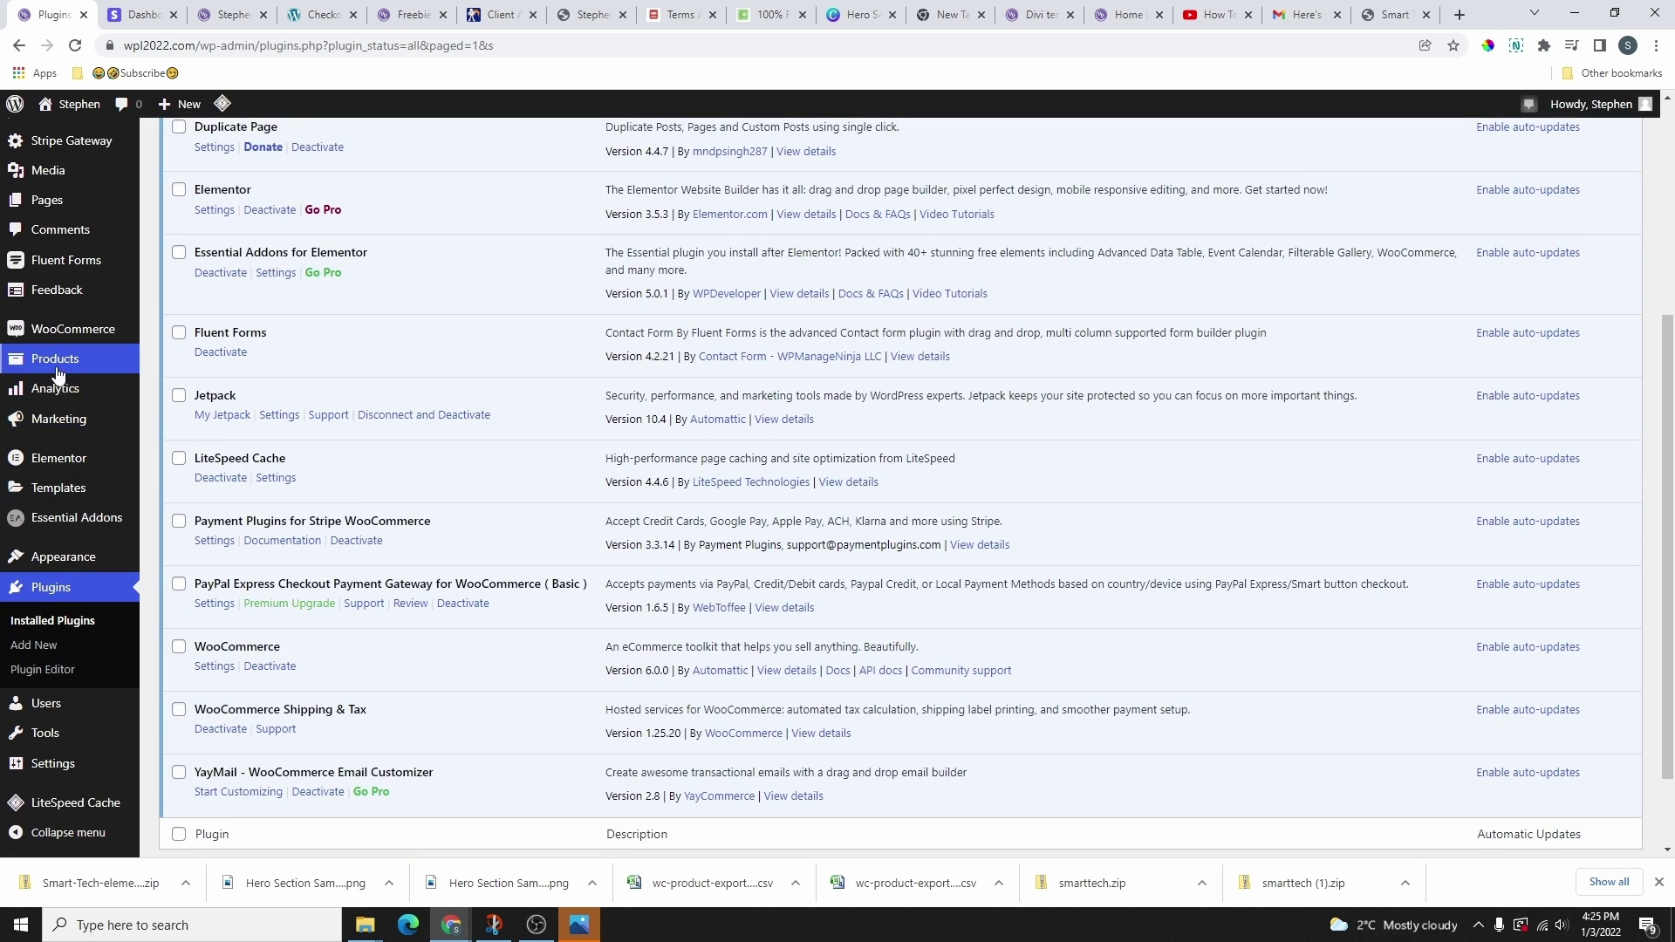
- Open the API settings of the Stripe Credit Cards gateway in the WooCommerce payment settings and set the mode to Test
{"action": "left_click", "coordinate": [62, 427]}
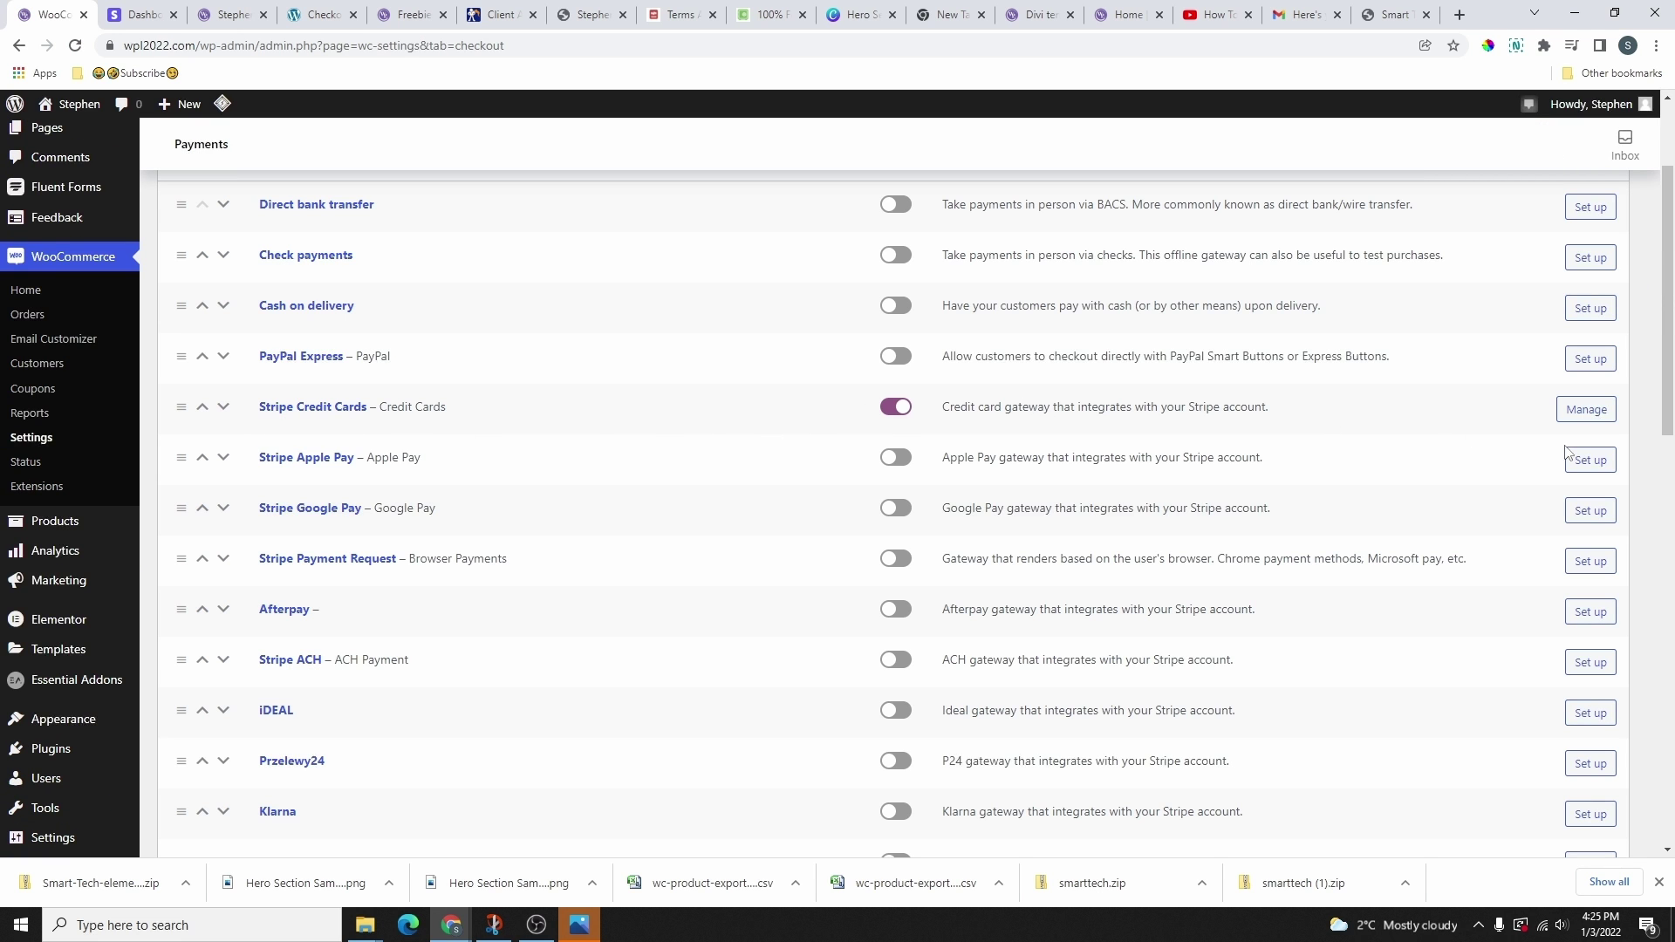
{"action": "left_click", "coordinate": [1589, 417]}
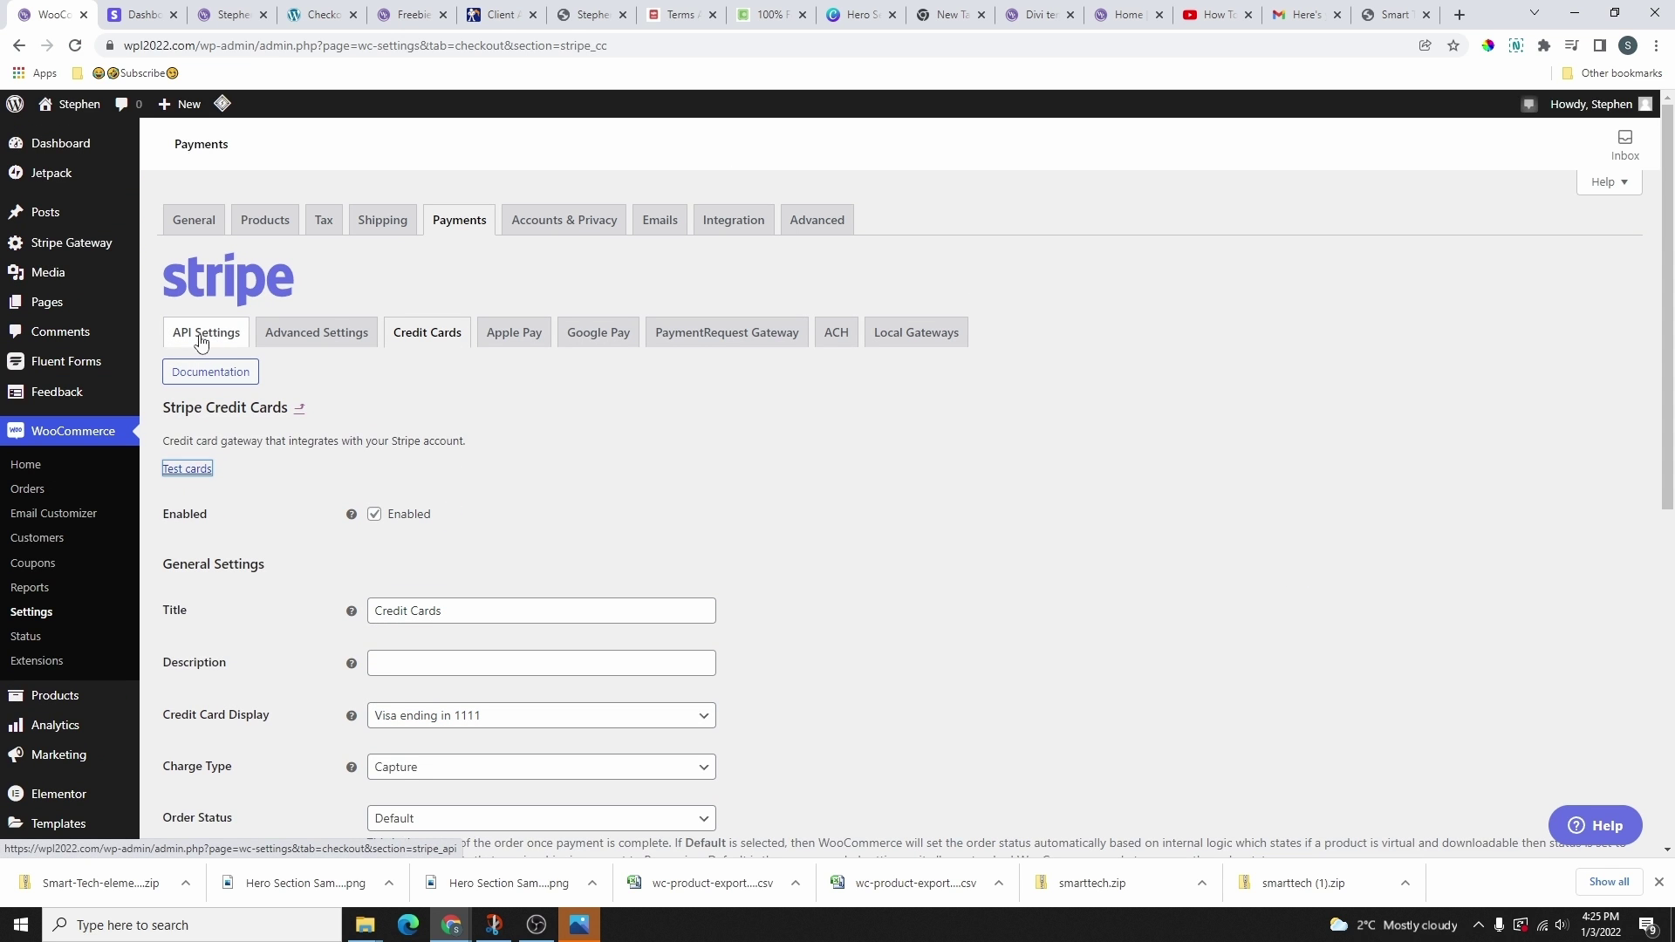
{"action": "left_click", "coordinate": [201, 341]}
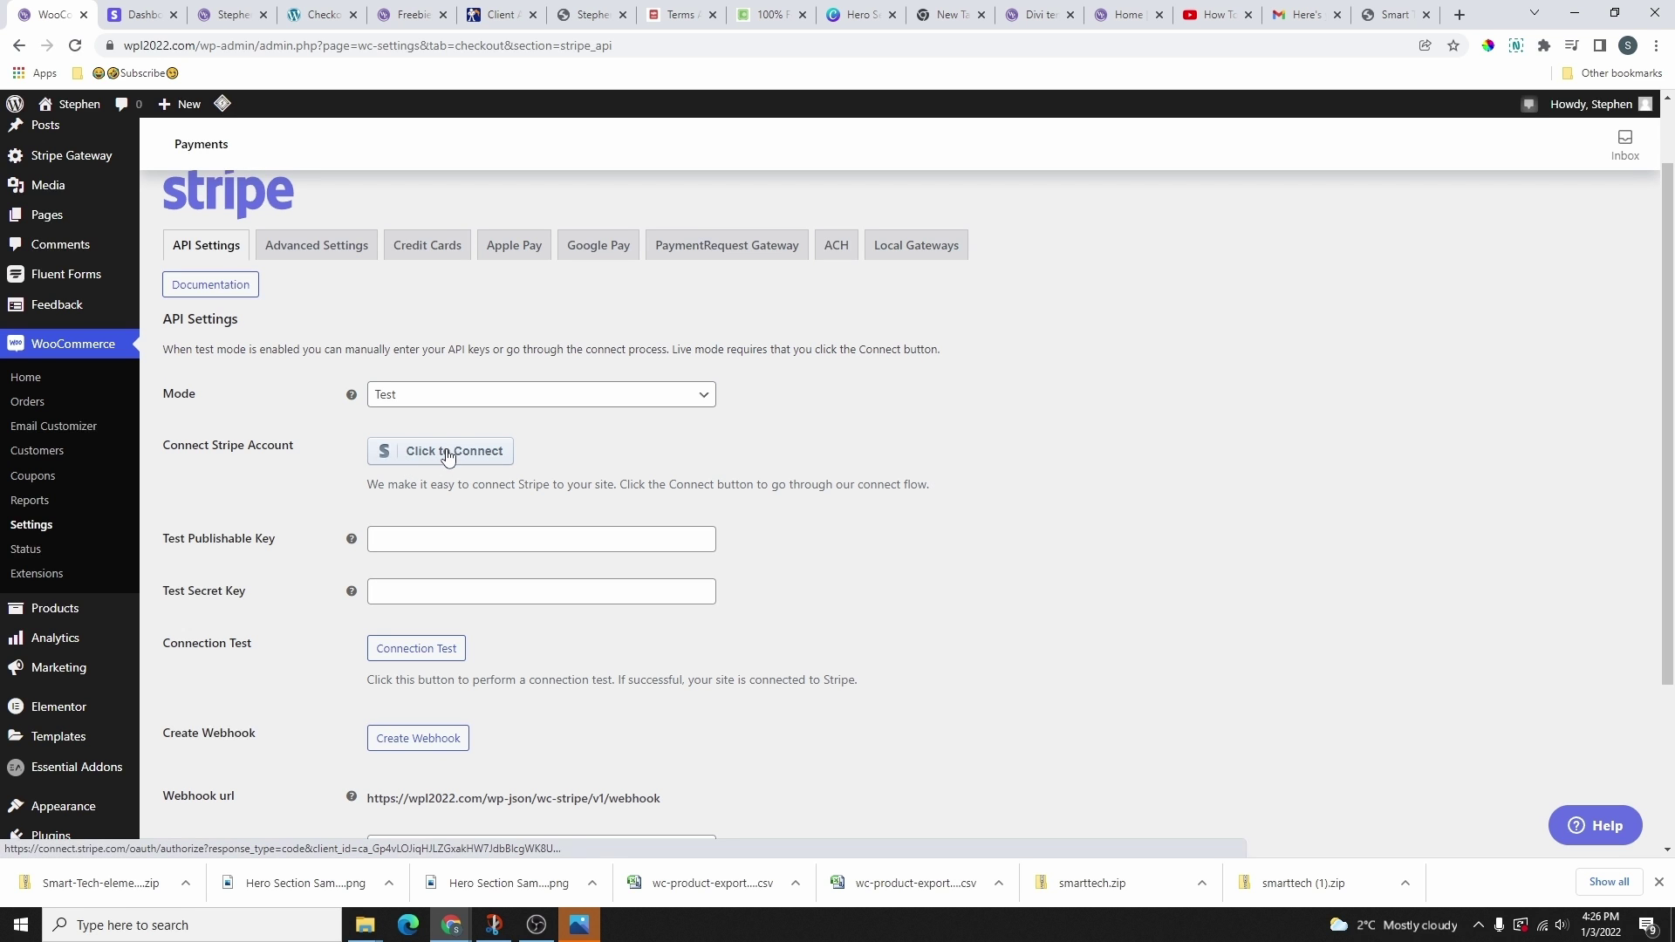
{"action": "scroll", "coordinate": [444, 404], "scroll_direction": "down", "scroll_amount": 1}
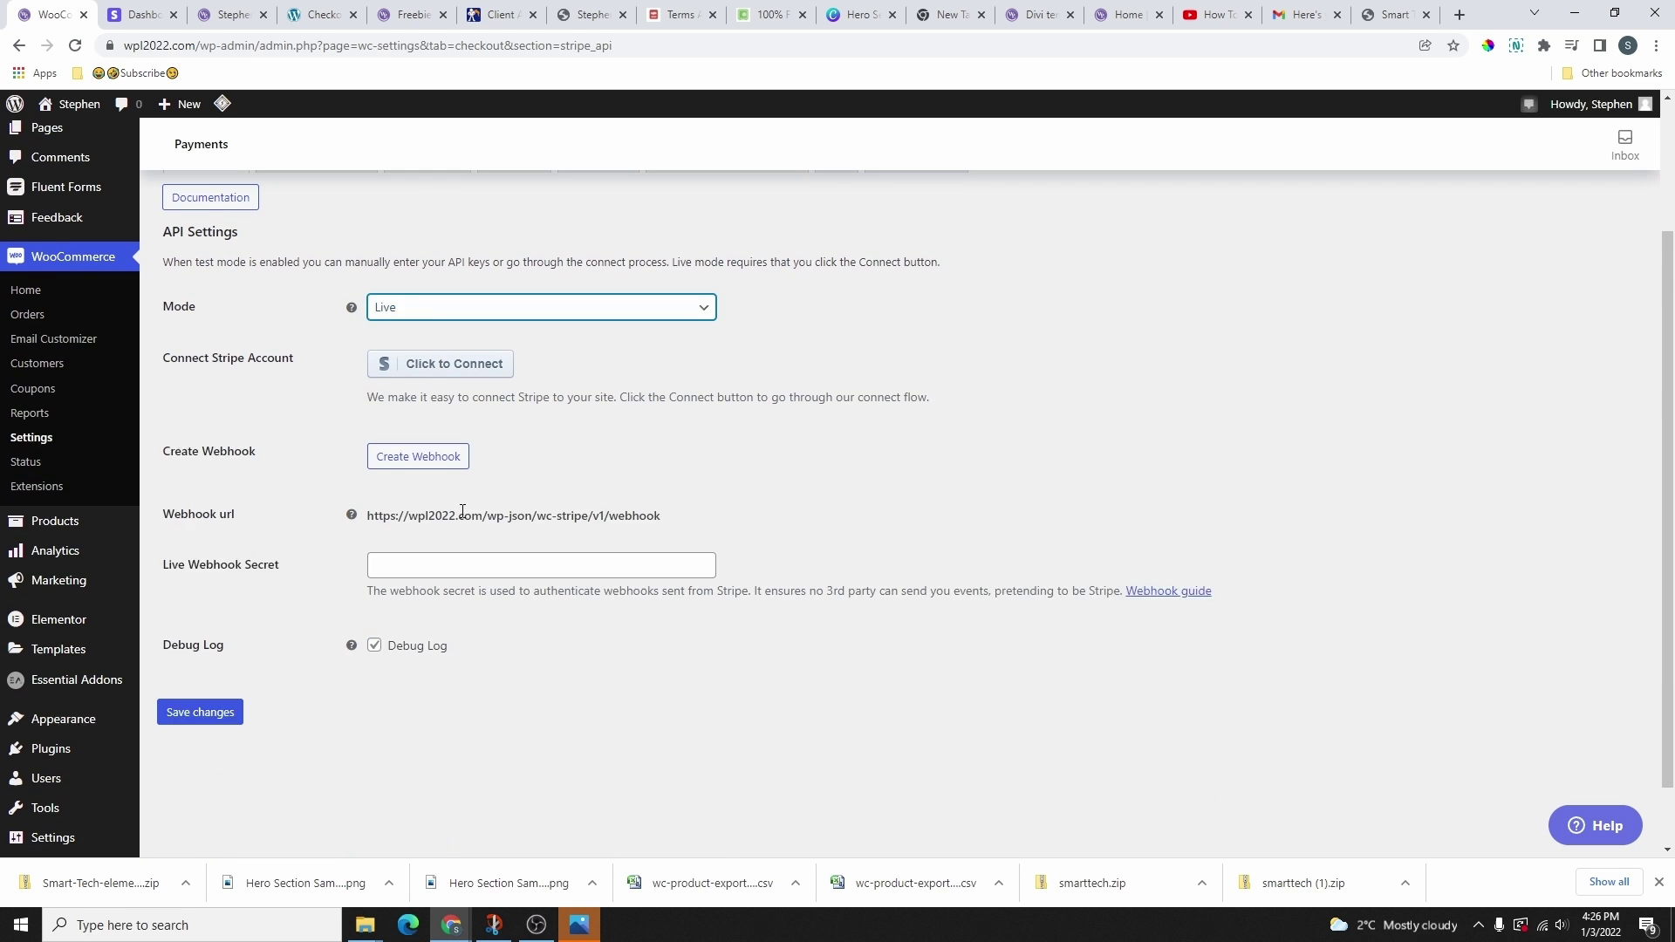
{"action": "scroll", "coordinate": [478, 585], "scroll_direction": "up", "scroll_amount": 2}
{"action": "left_click", "coordinate": [445, 493]}
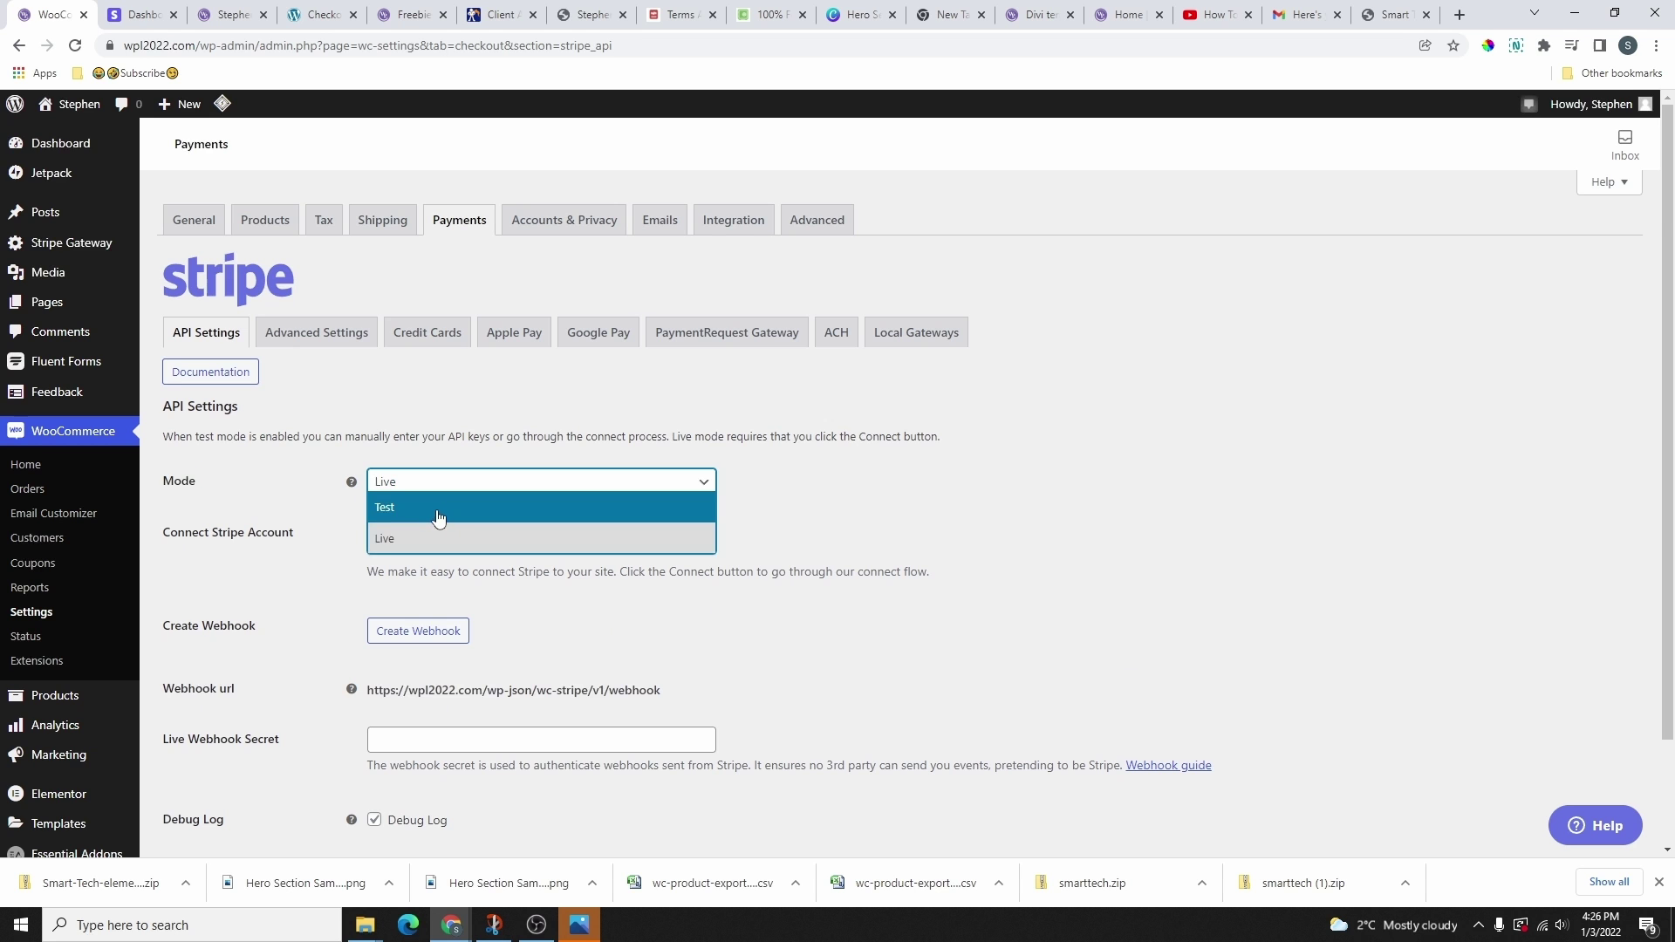
{"action": "left_click", "coordinate": [443, 507]}
{"action": "scroll", "coordinate": [410, 312], "scroll_direction": "down", "scroll_amount": 2}
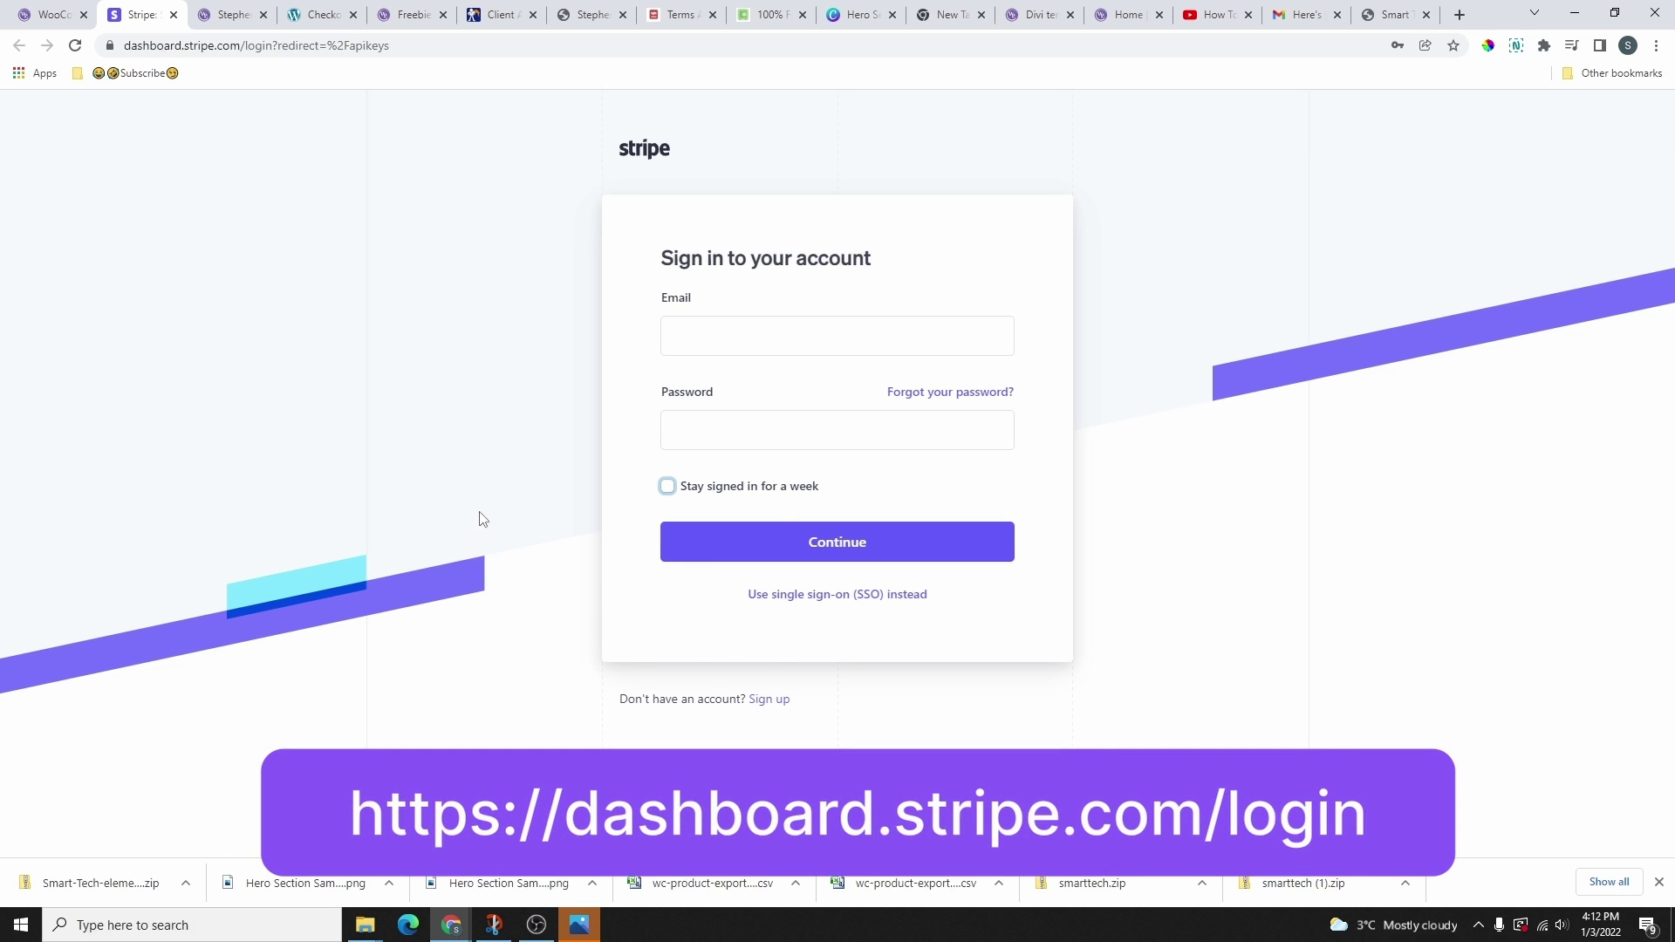
- In the Stripe dashboard, view the account sign-up form, turn on test mode and open the developer API keys
{"action": "left_click", "coordinate": [773, 703]}
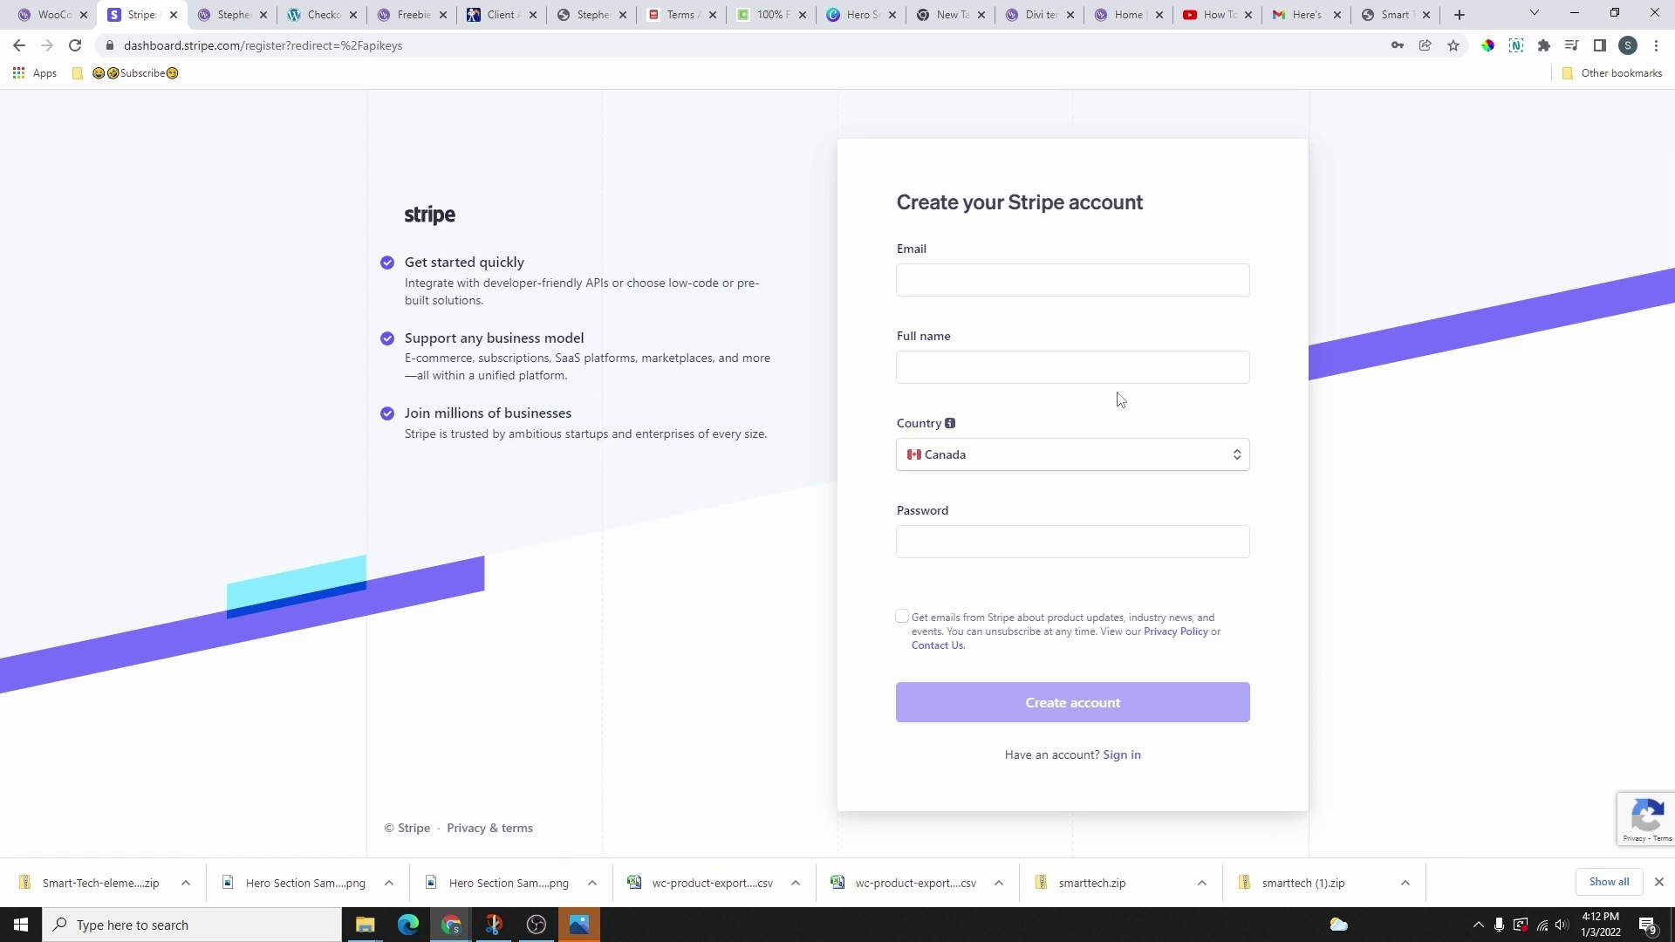
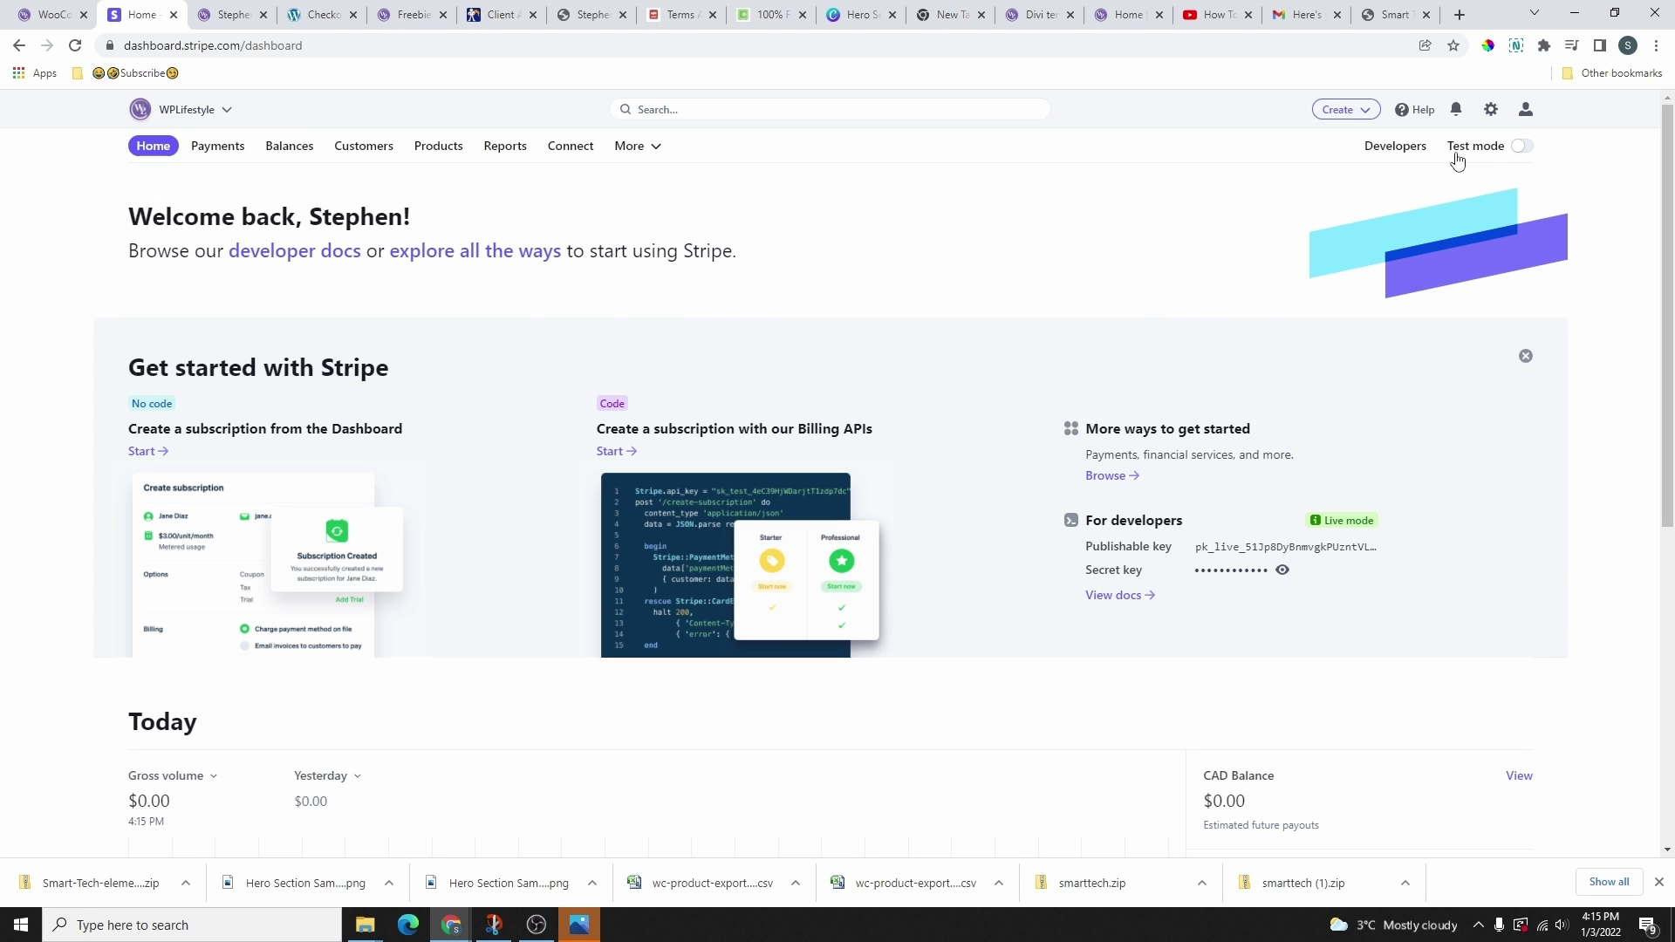
{"action": "left_click", "coordinate": [1521, 152]}
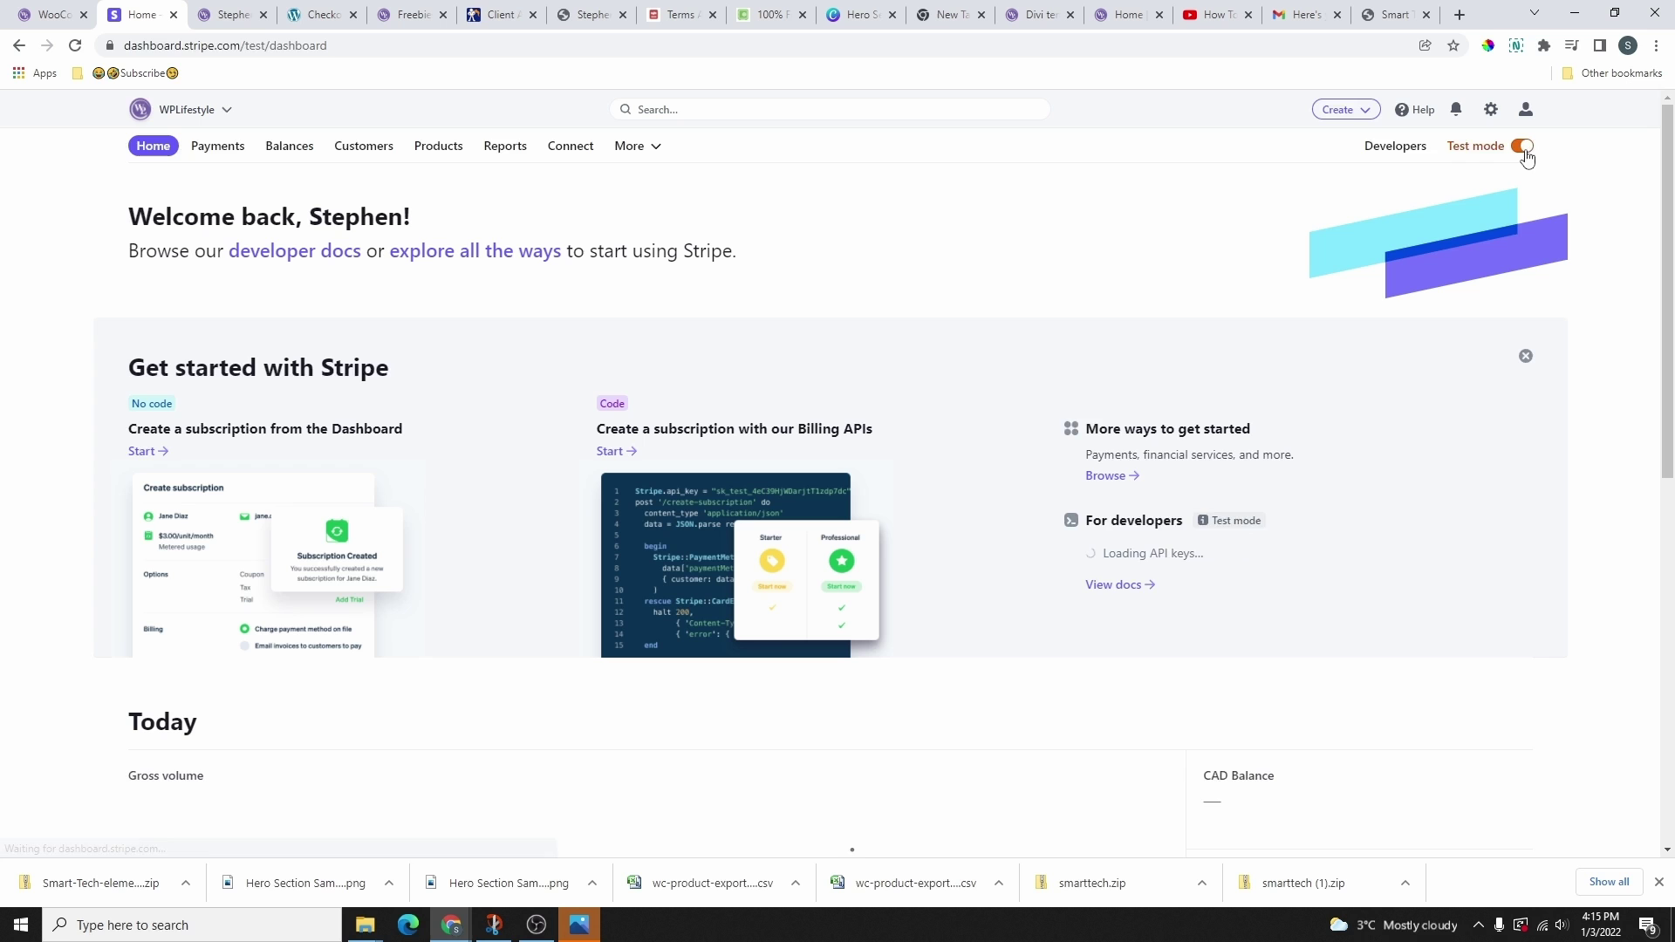
{"action": "left_click", "coordinate": [1402, 151]}
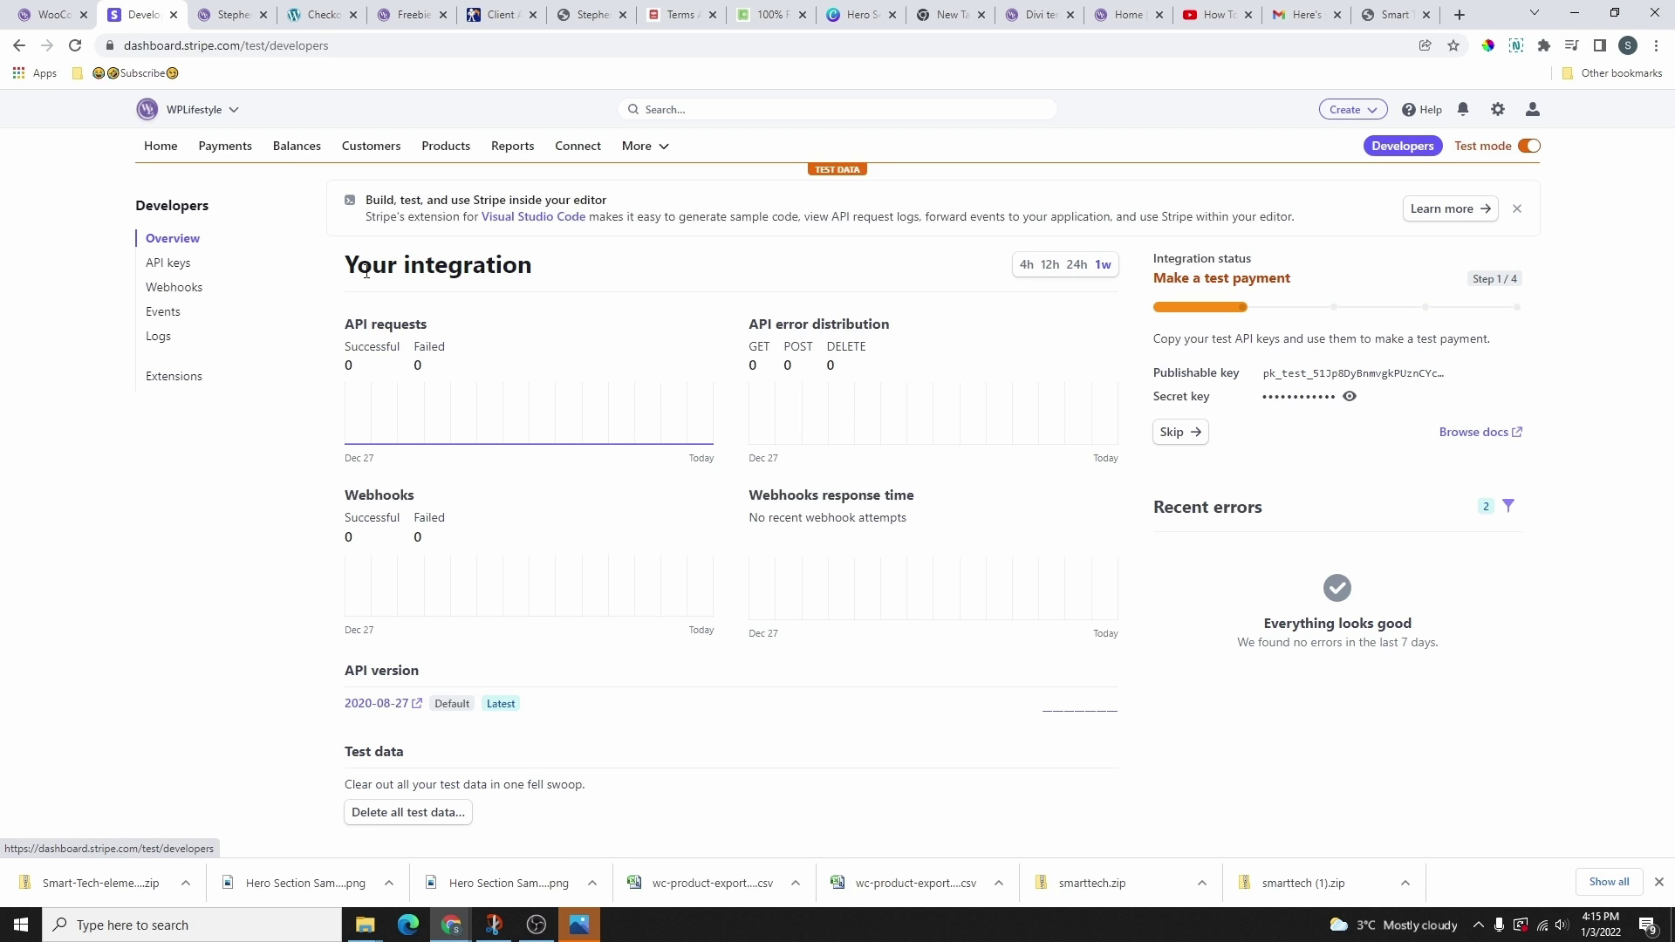
{"action": "left_click", "coordinate": [166, 263]}
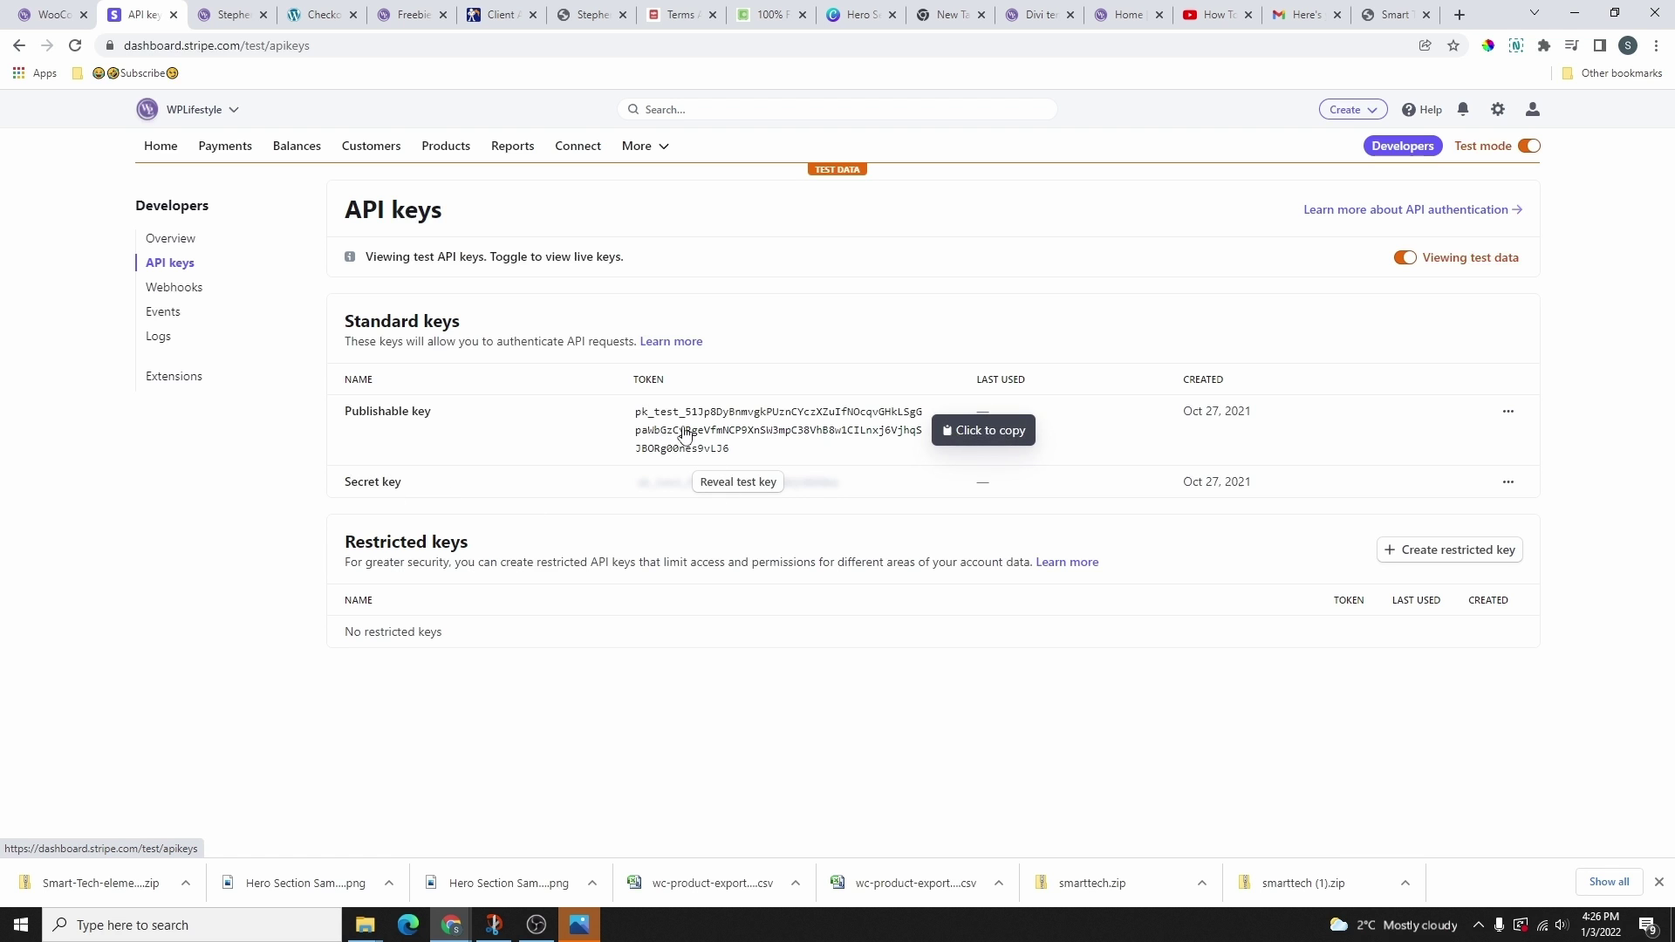
- Copy the publishable test key from Stripe and paste it into the store's Test Publishable Key field
{"action": "left_click", "coordinate": [683, 432]}
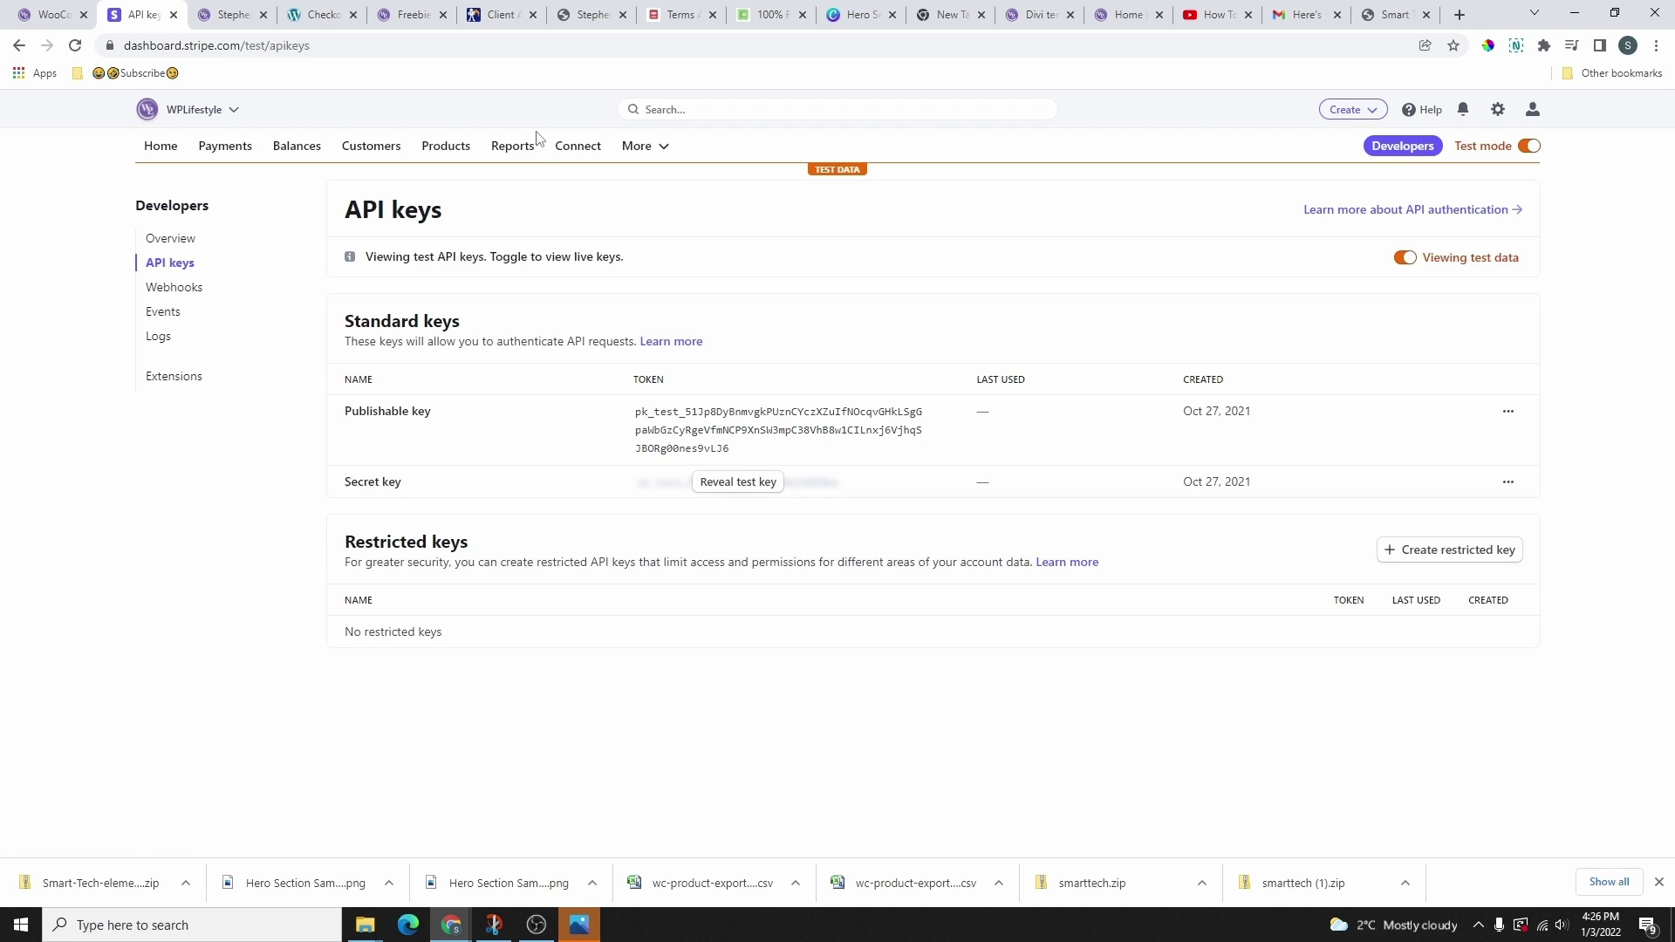
{"action": "left_click", "coordinate": [48, 14]}
{"action": "left_click", "coordinate": [406, 451]}
{"action": "right_click", "coordinate": [421, 452]}
{"action": "left_click", "coordinate": [483, 583]}
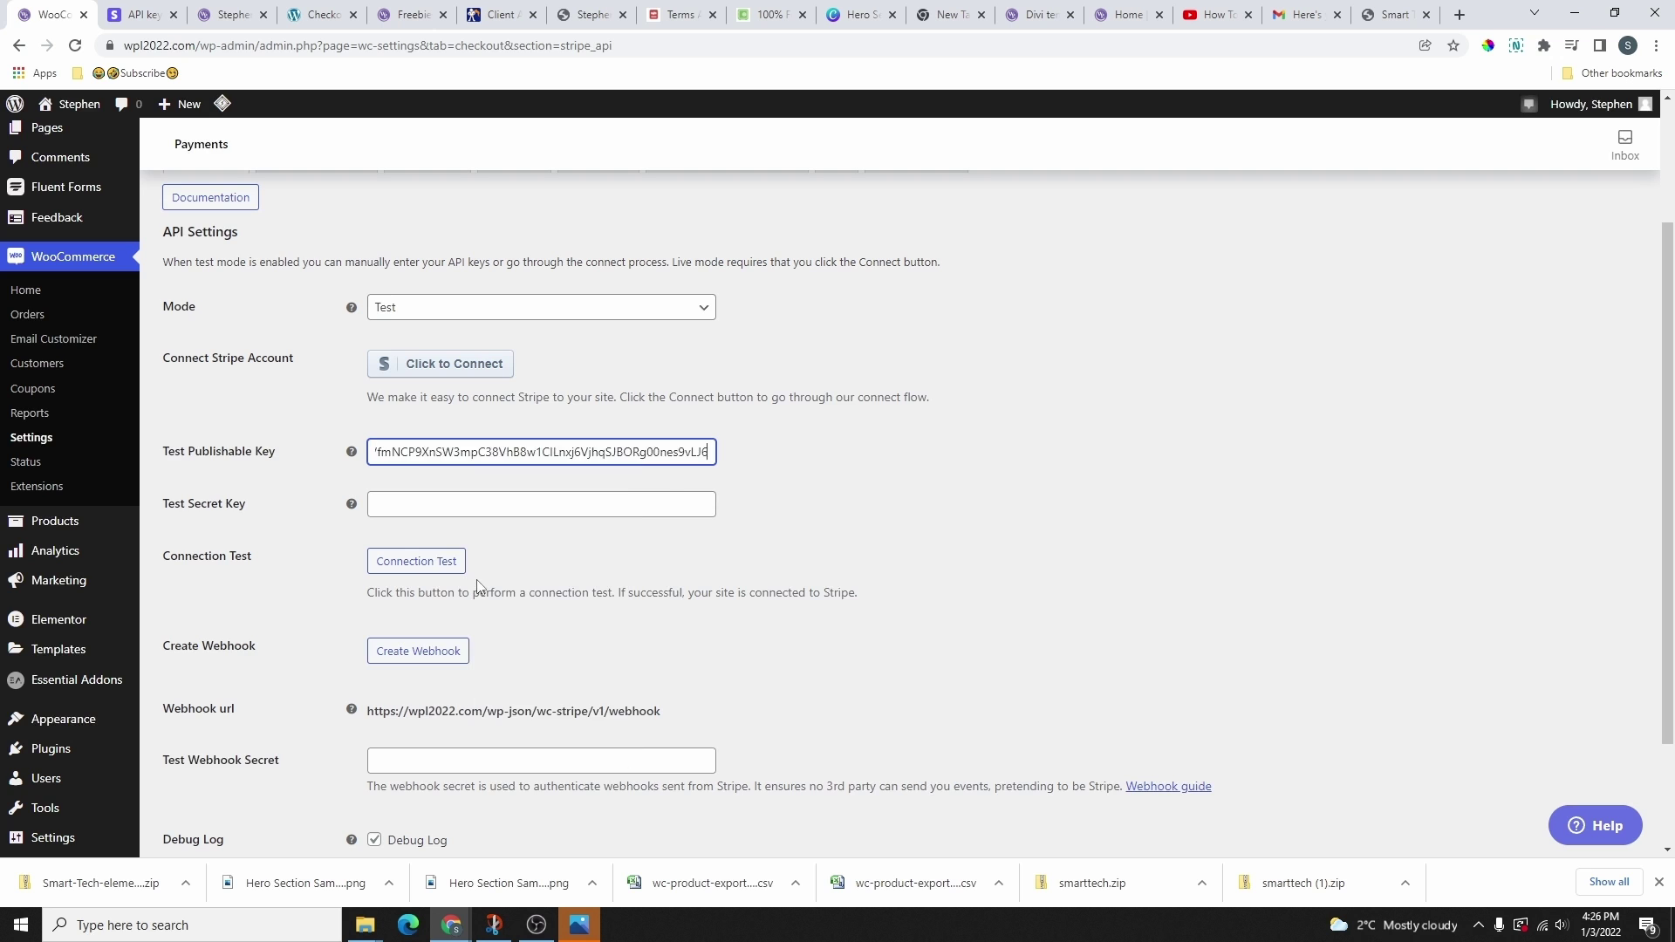
- Reveal and copy the secret test key in Stripe and paste it into the store's Test Secret Key field
{"action": "key", "text": "ctrl+Tab"}
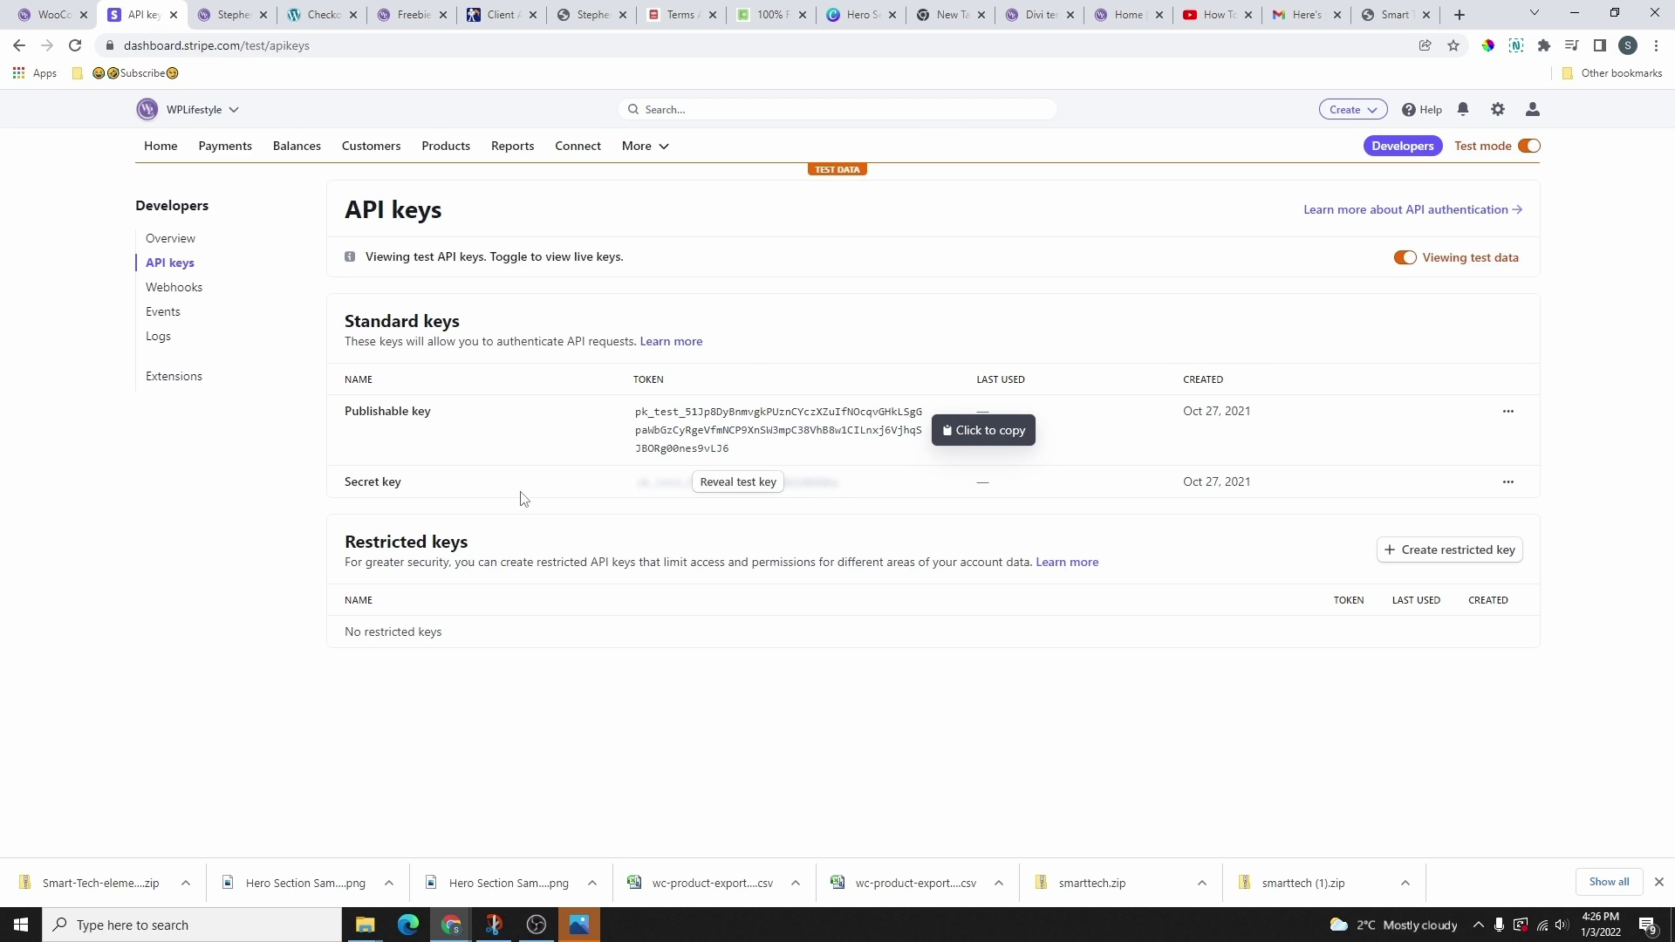
{"action": "left_click", "coordinate": [729, 485]}
{"action": "left_click", "coordinate": [729, 496]}
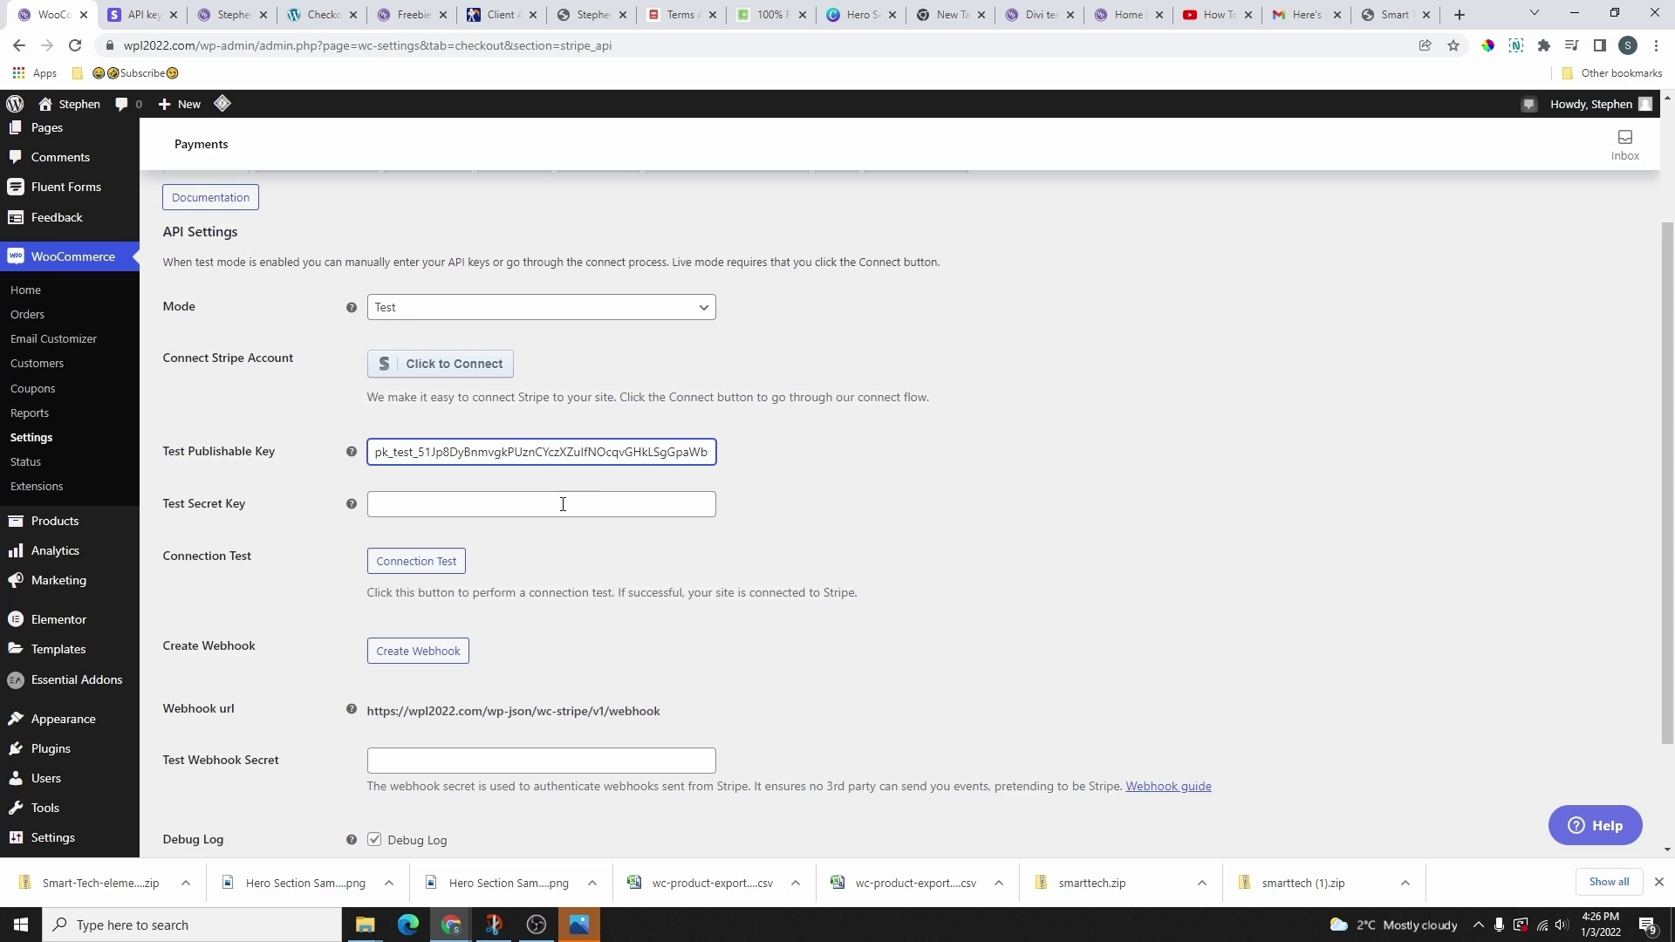
{"action": "key", "text": "ctrl+shift+Tab"}
{"action": "left_click", "coordinate": [546, 506]}
{"action": "right_click", "coordinate": [546, 506]}
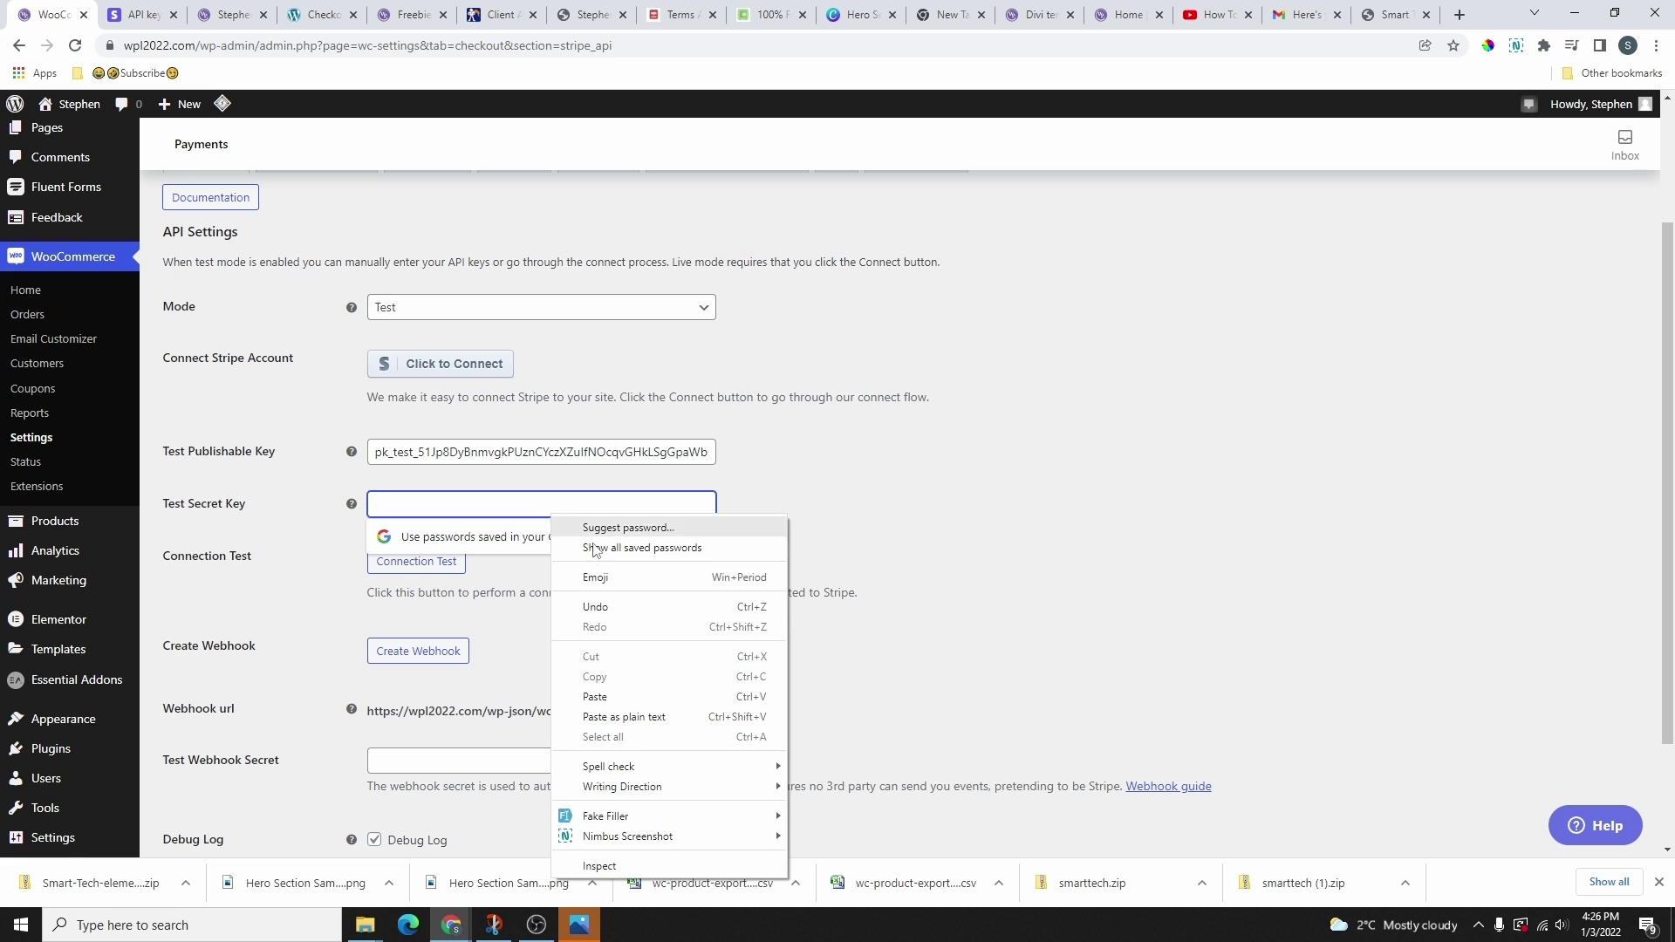
{"action": "left_click", "coordinate": [602, 692]}
- Start a new Stripe webhook endpoint using the webhook URL copied from the store's API settings and the description "This is for my shop"
{"action": "scroll", "coordinate": [602, 692], "scroll_direction": "down", "scroll_amount": 1}
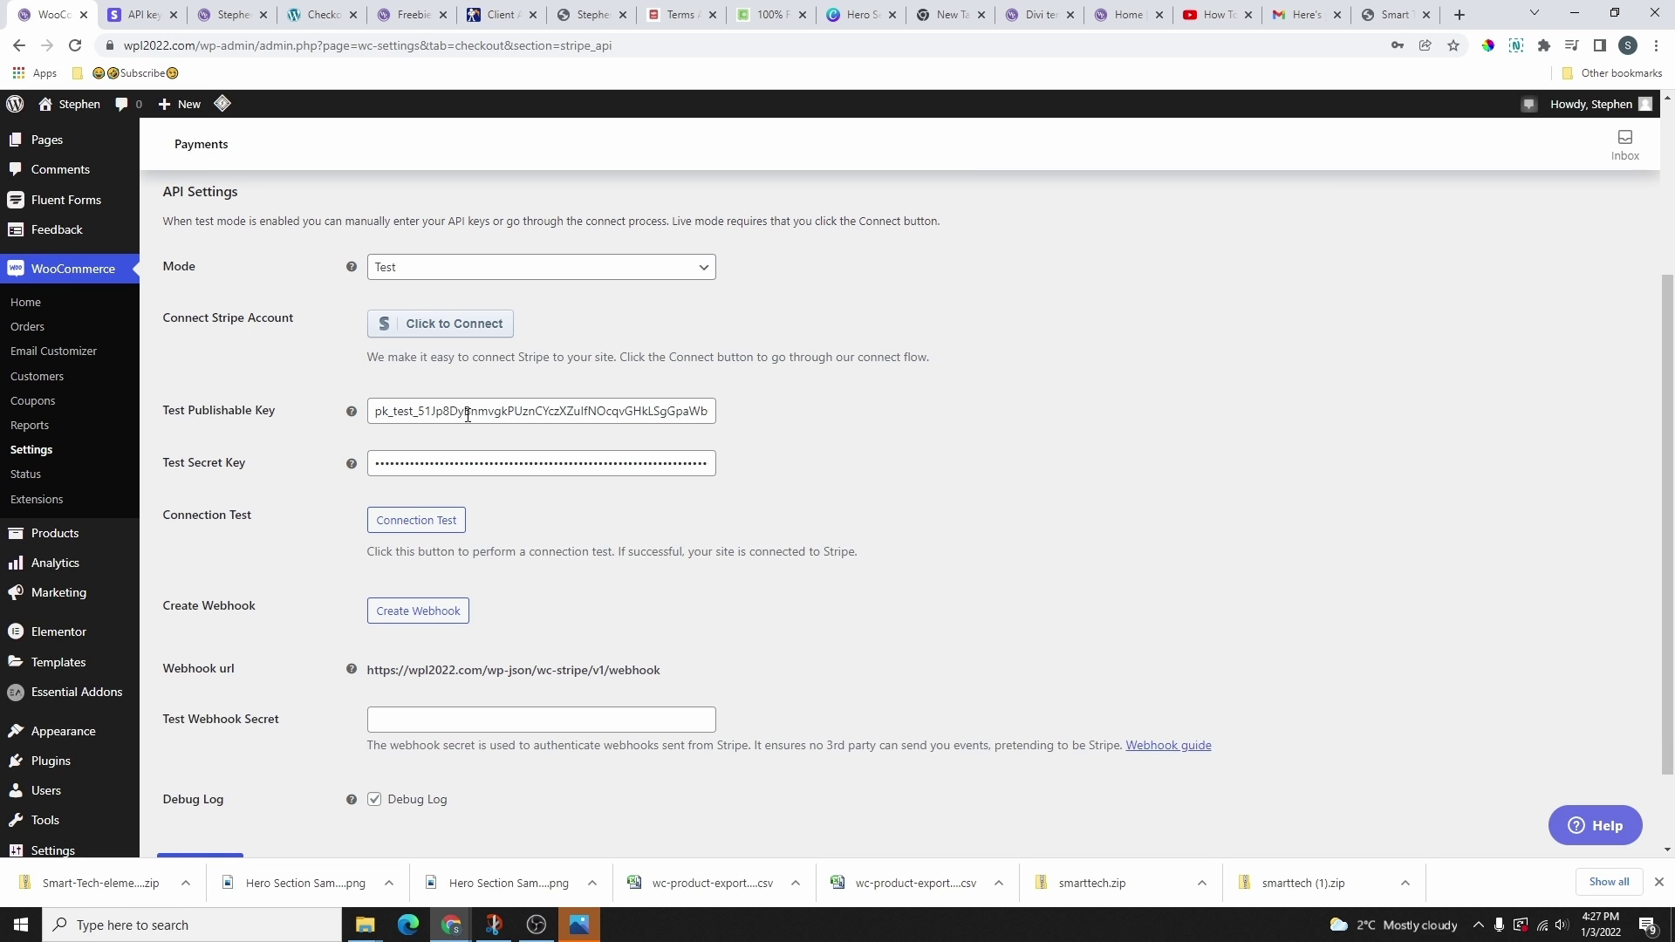
{"action": "scroll", "coordinate": [395, 586], "scroll_direction": "down", "scroll_amount": 2}
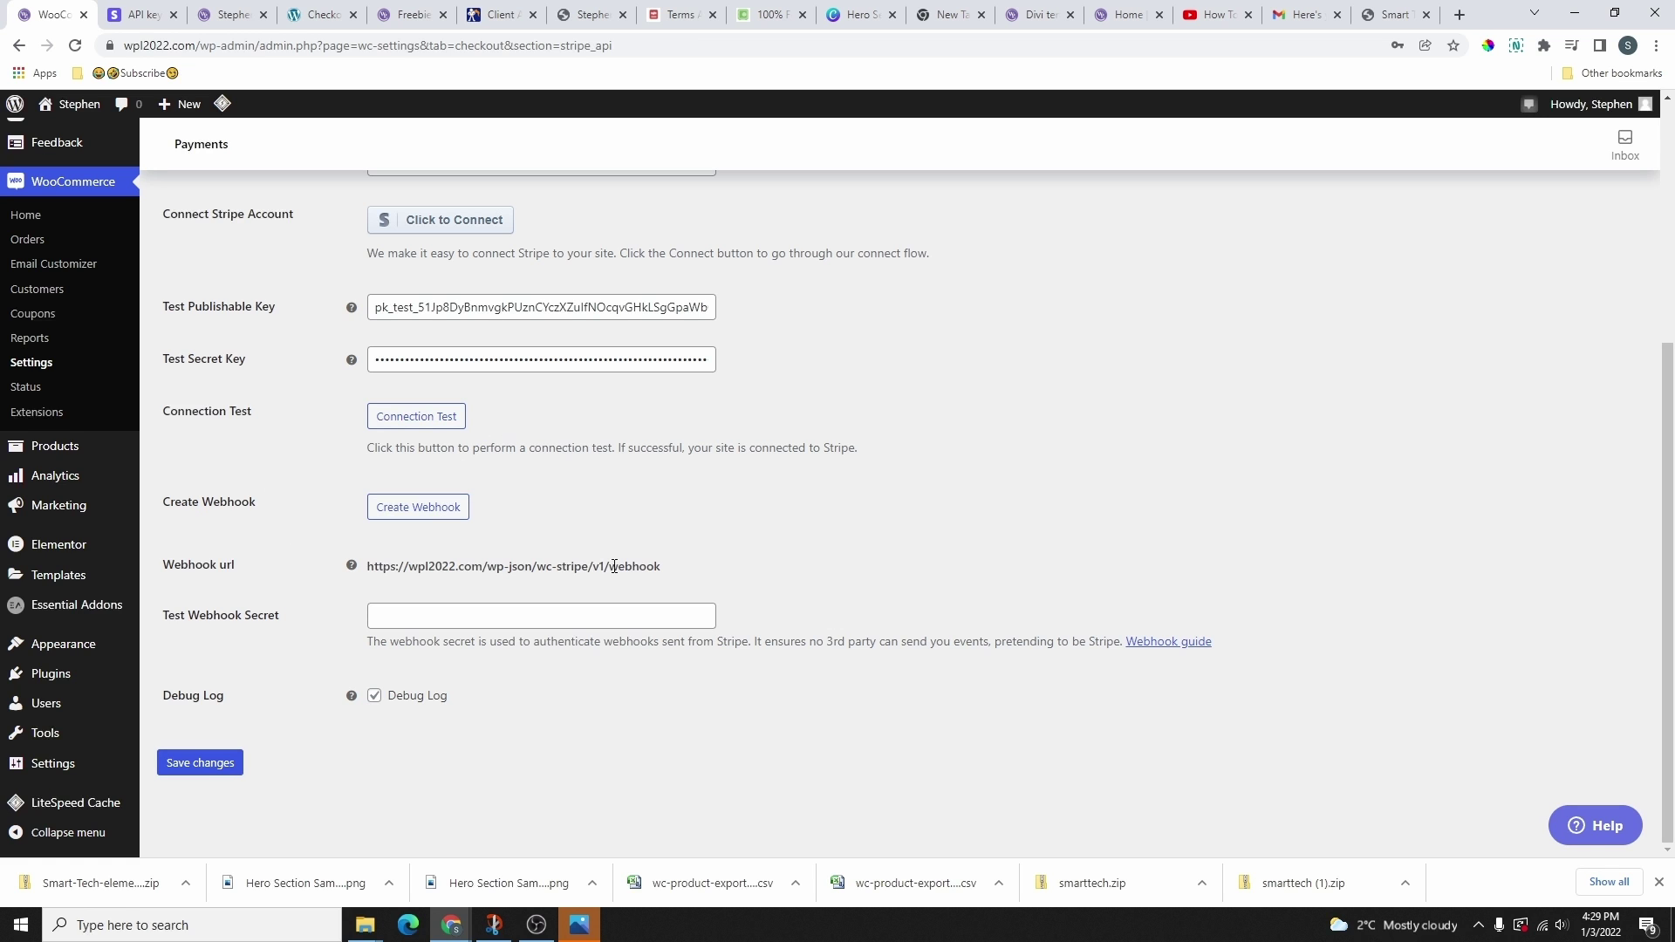
{"action": "left_click_drag", "start_coordinate": [671, 567], "coordinate": [363, 568]}
{"action": "right_click", "coordinate": [446, 567]}
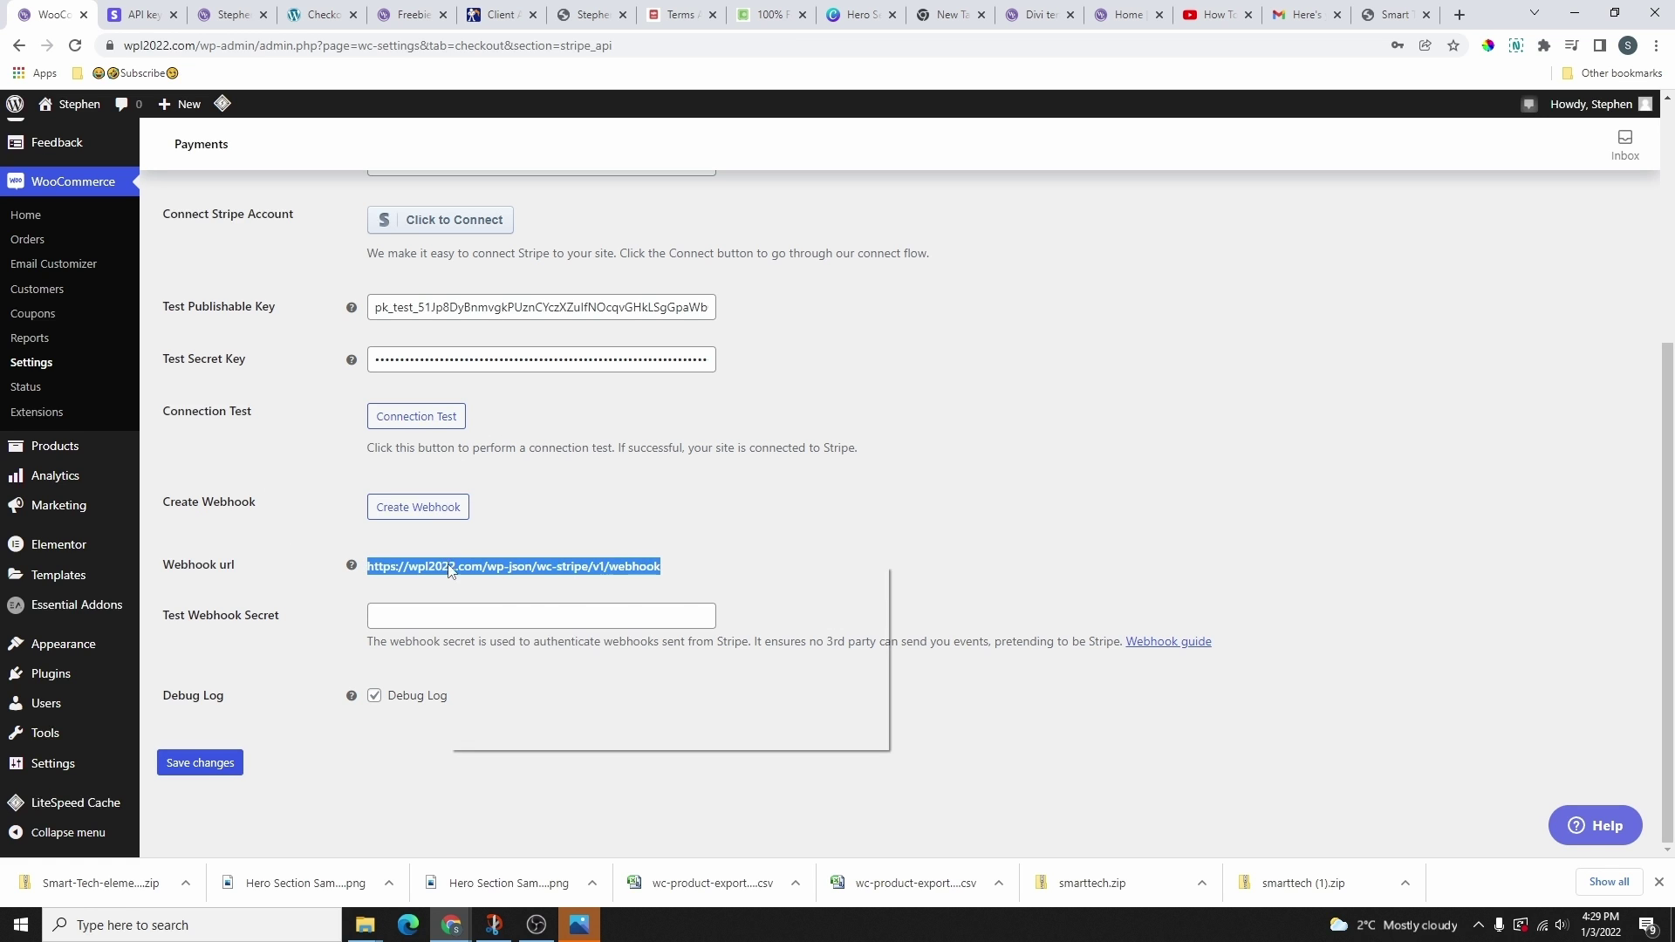
{"action": "left_click", "coordinate": [489, 583]}
{"action": "key", "text": "ctrl+Tab"}
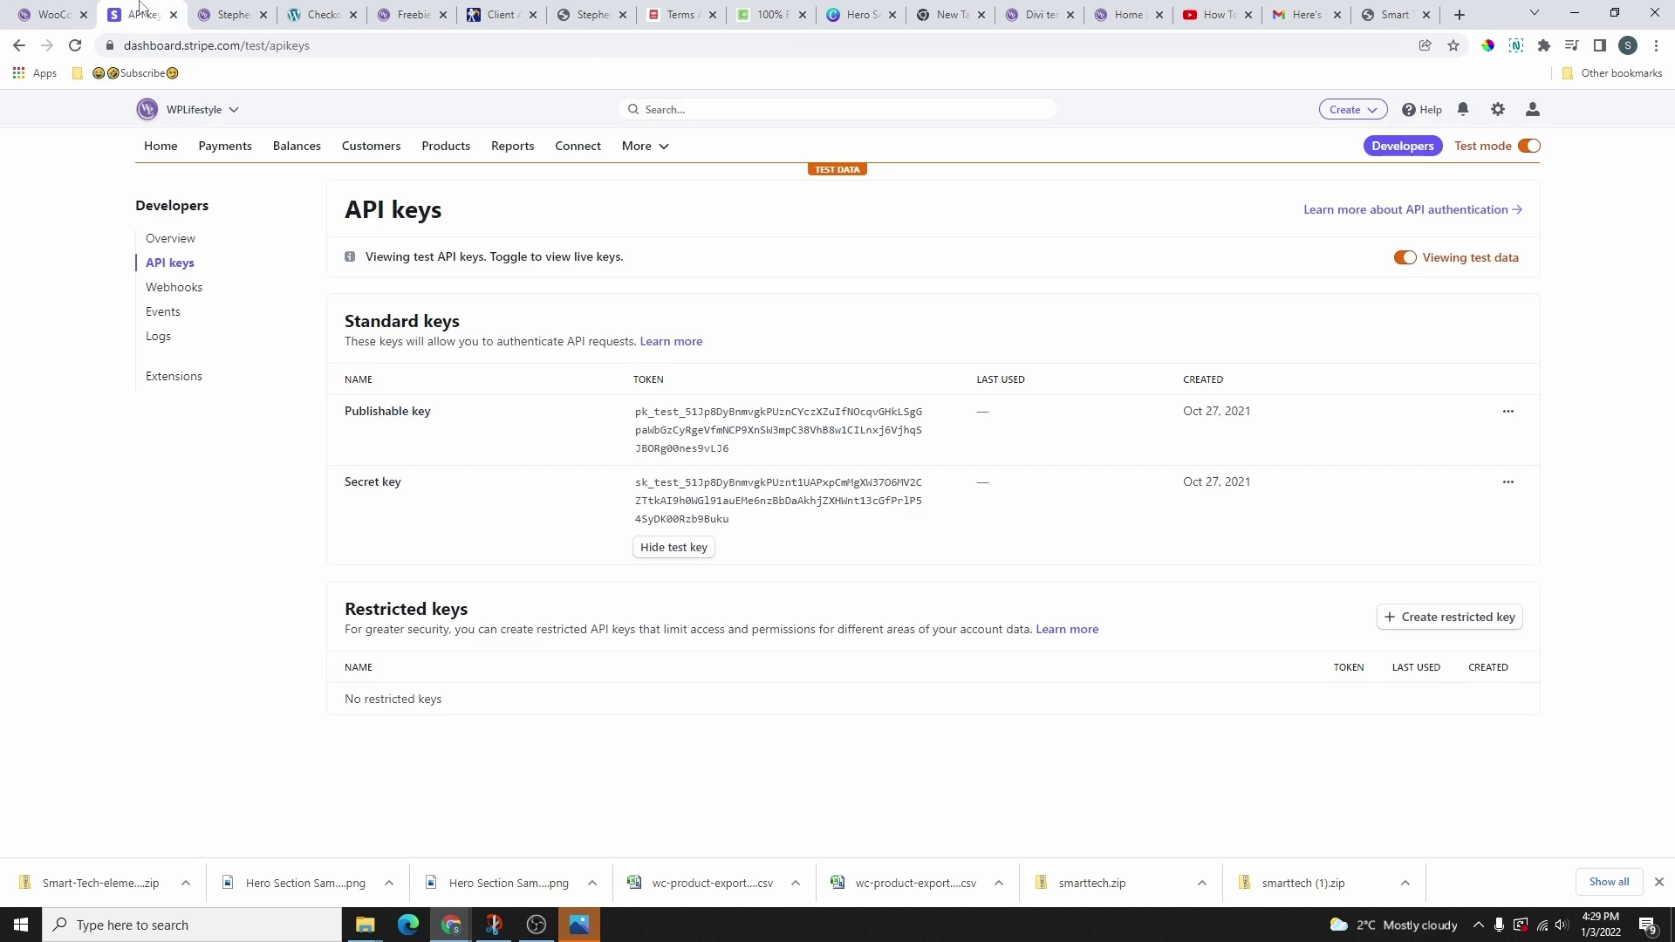
{"action": "left_click", "coordinate": [174, 289]}
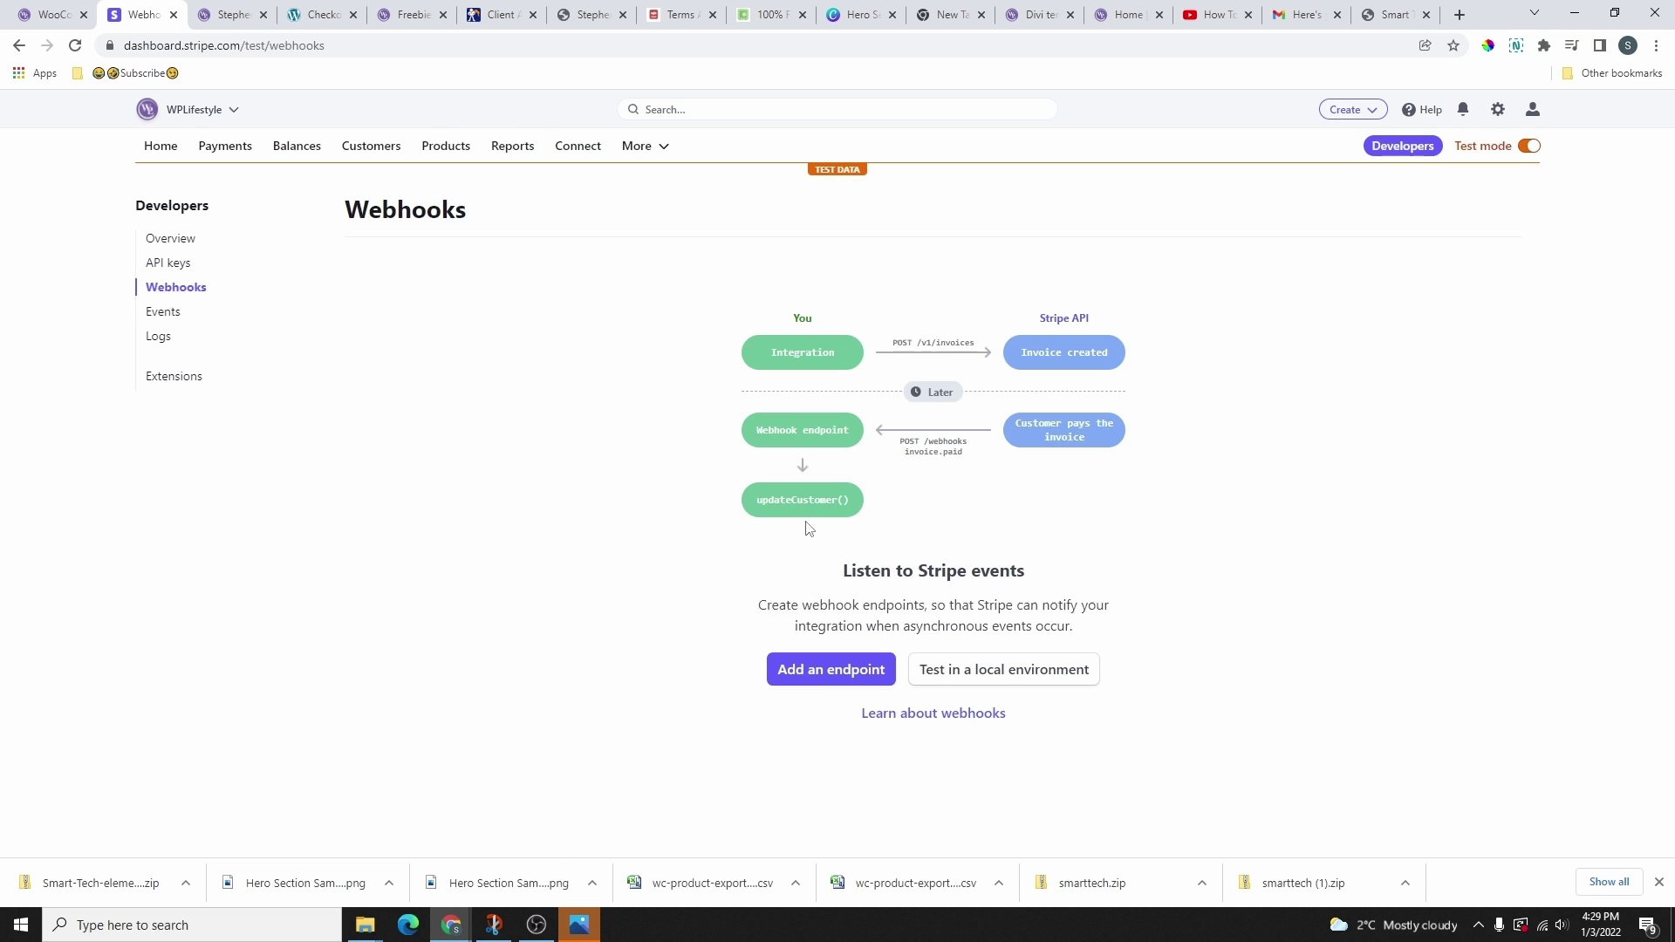
{"action": "left_click", "coordinate": [829, 673]}
{"action": "right_click", "coordinate": [162, 351]}
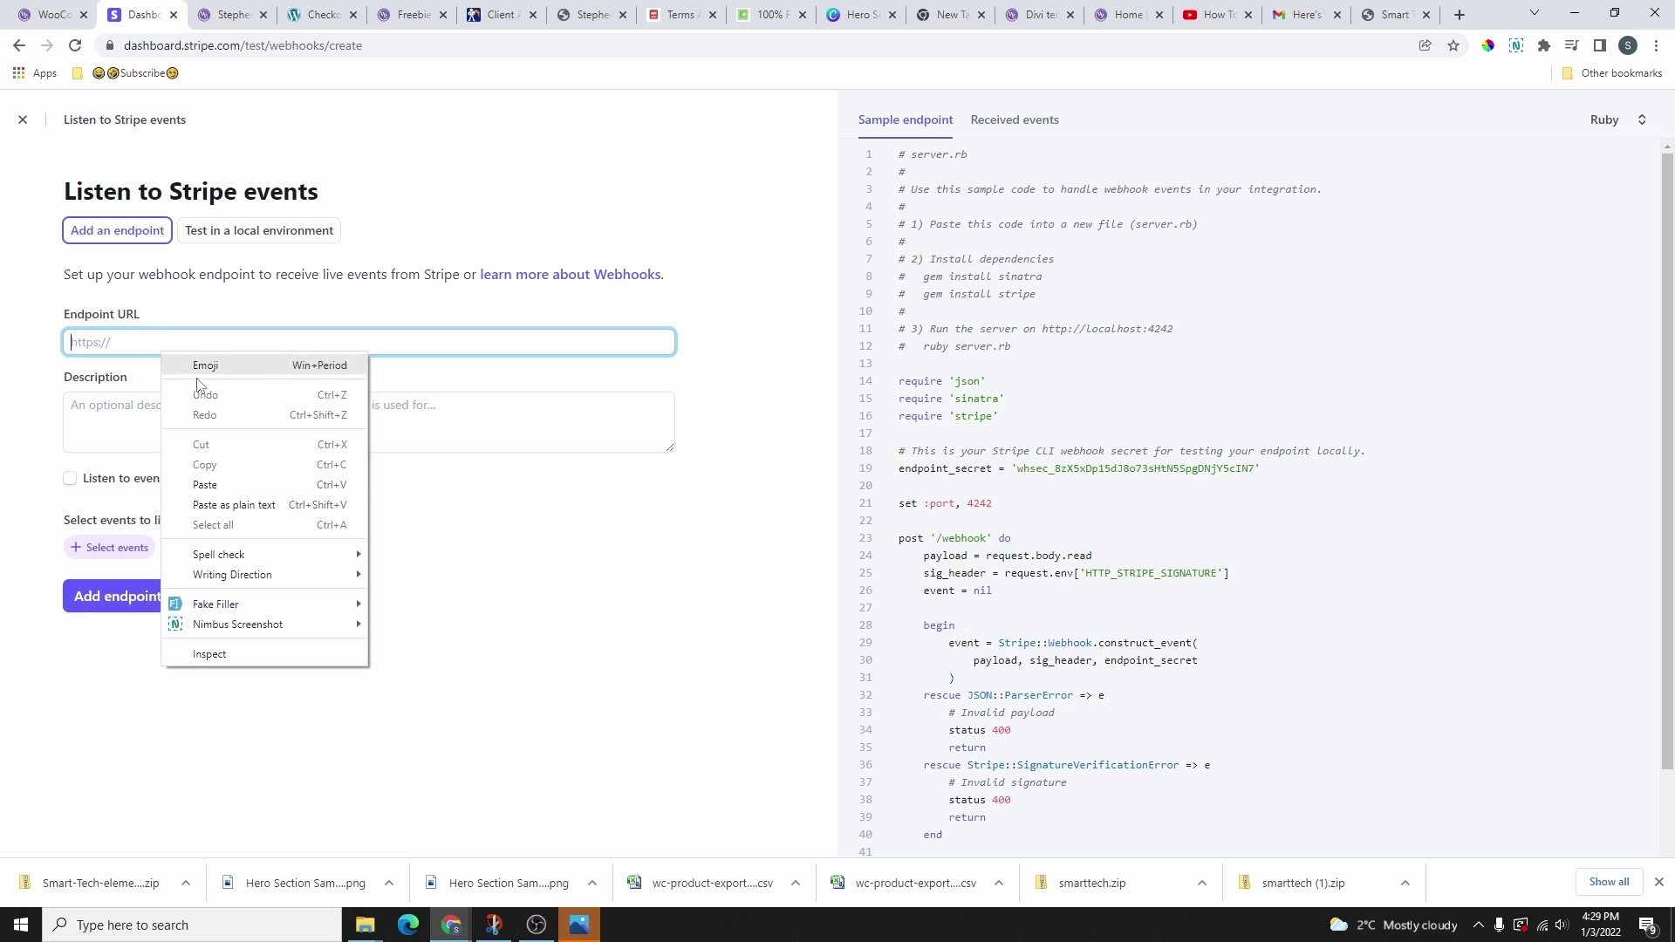
{"action": "left_click", "coordinate": [234, 484]}
{"action": "left_click", "coordinate": [318, 423]}
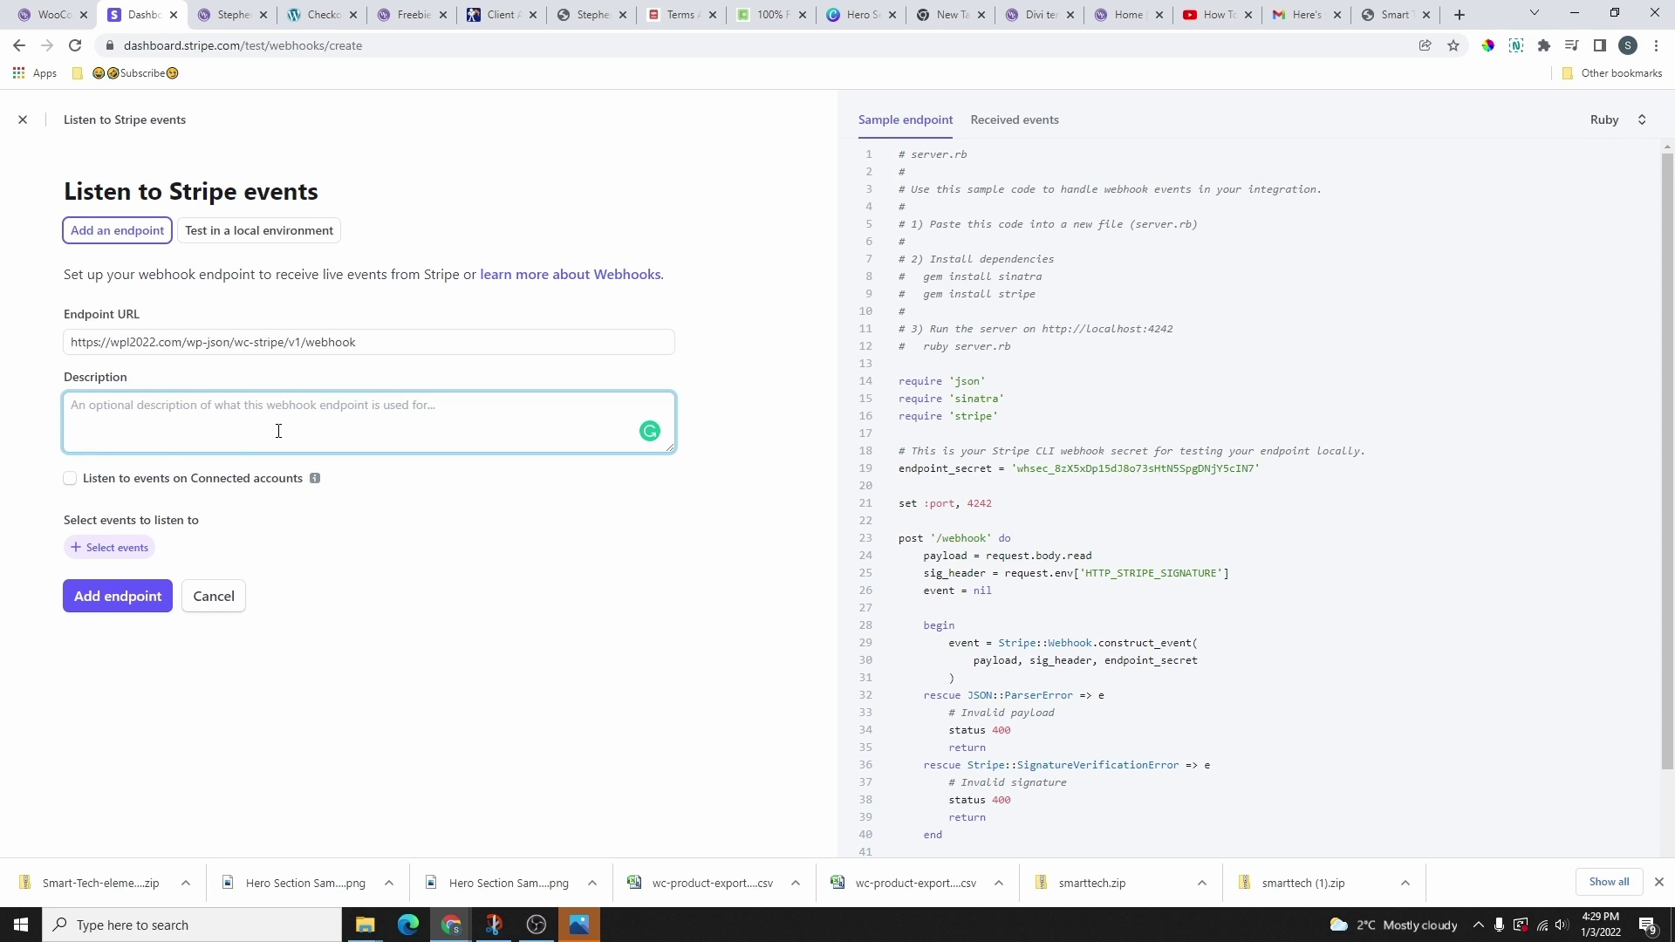
{"action": "type", "text": "This is for my shop"}
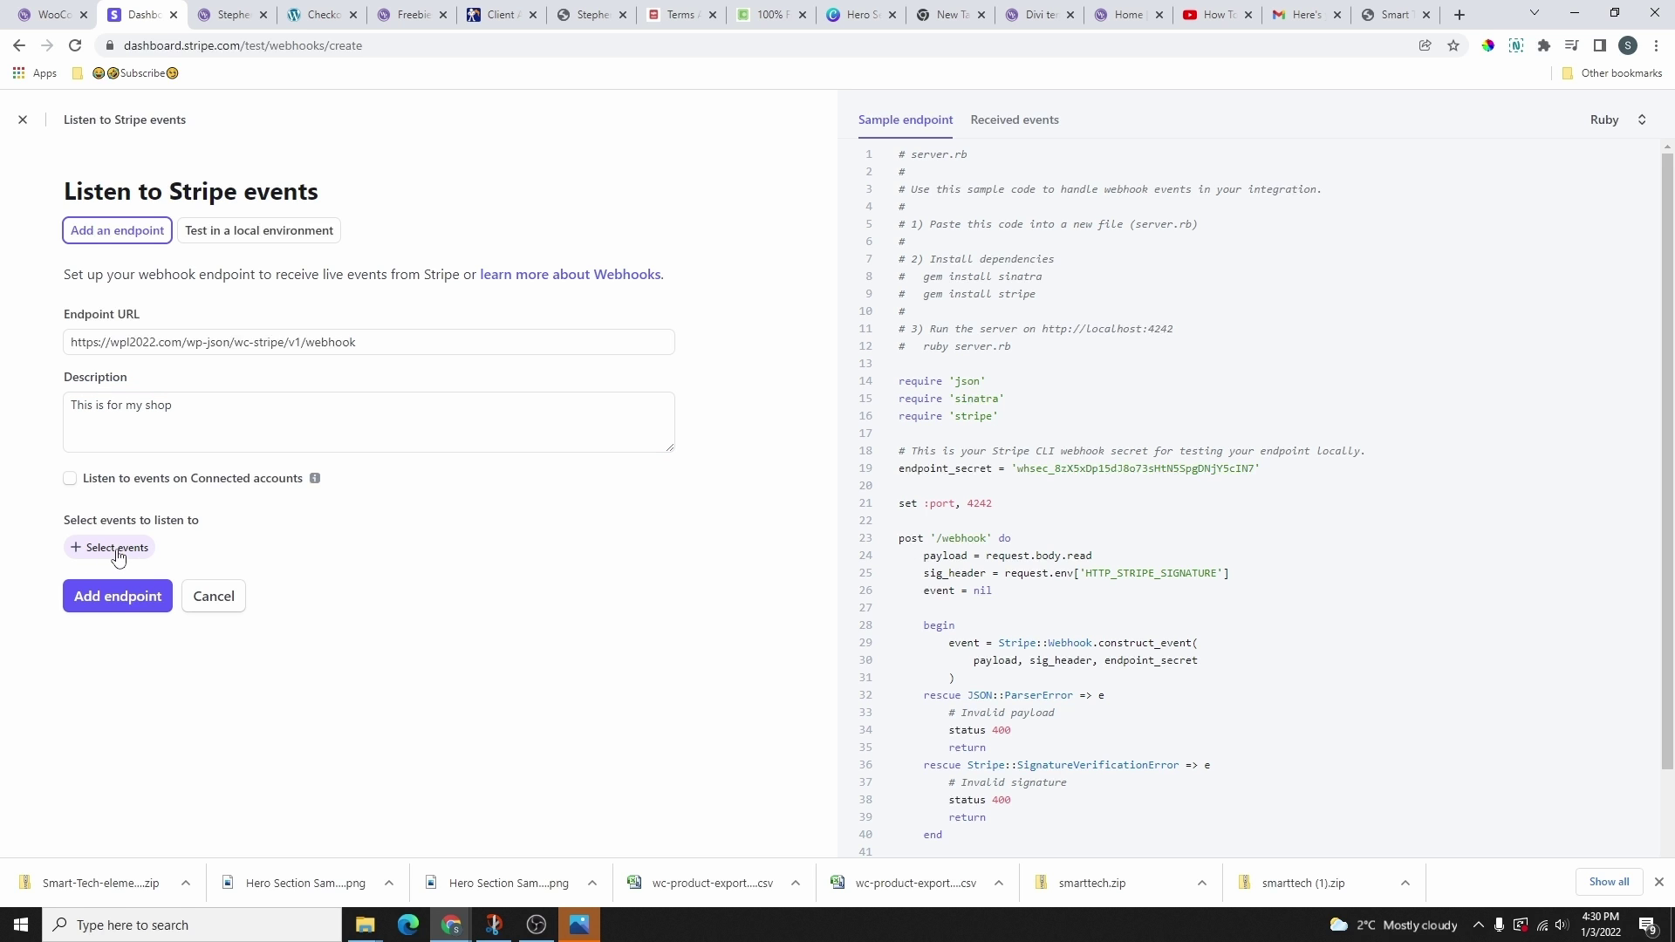
- Select the charge.captured event for the webhook and add the endpoint
{"action": "left_click", "coordinate": [116, 550]}
{"action": "scroll", "coordinate": [280, 593], "scroll_direction": "down", "scroll_amount": 3}
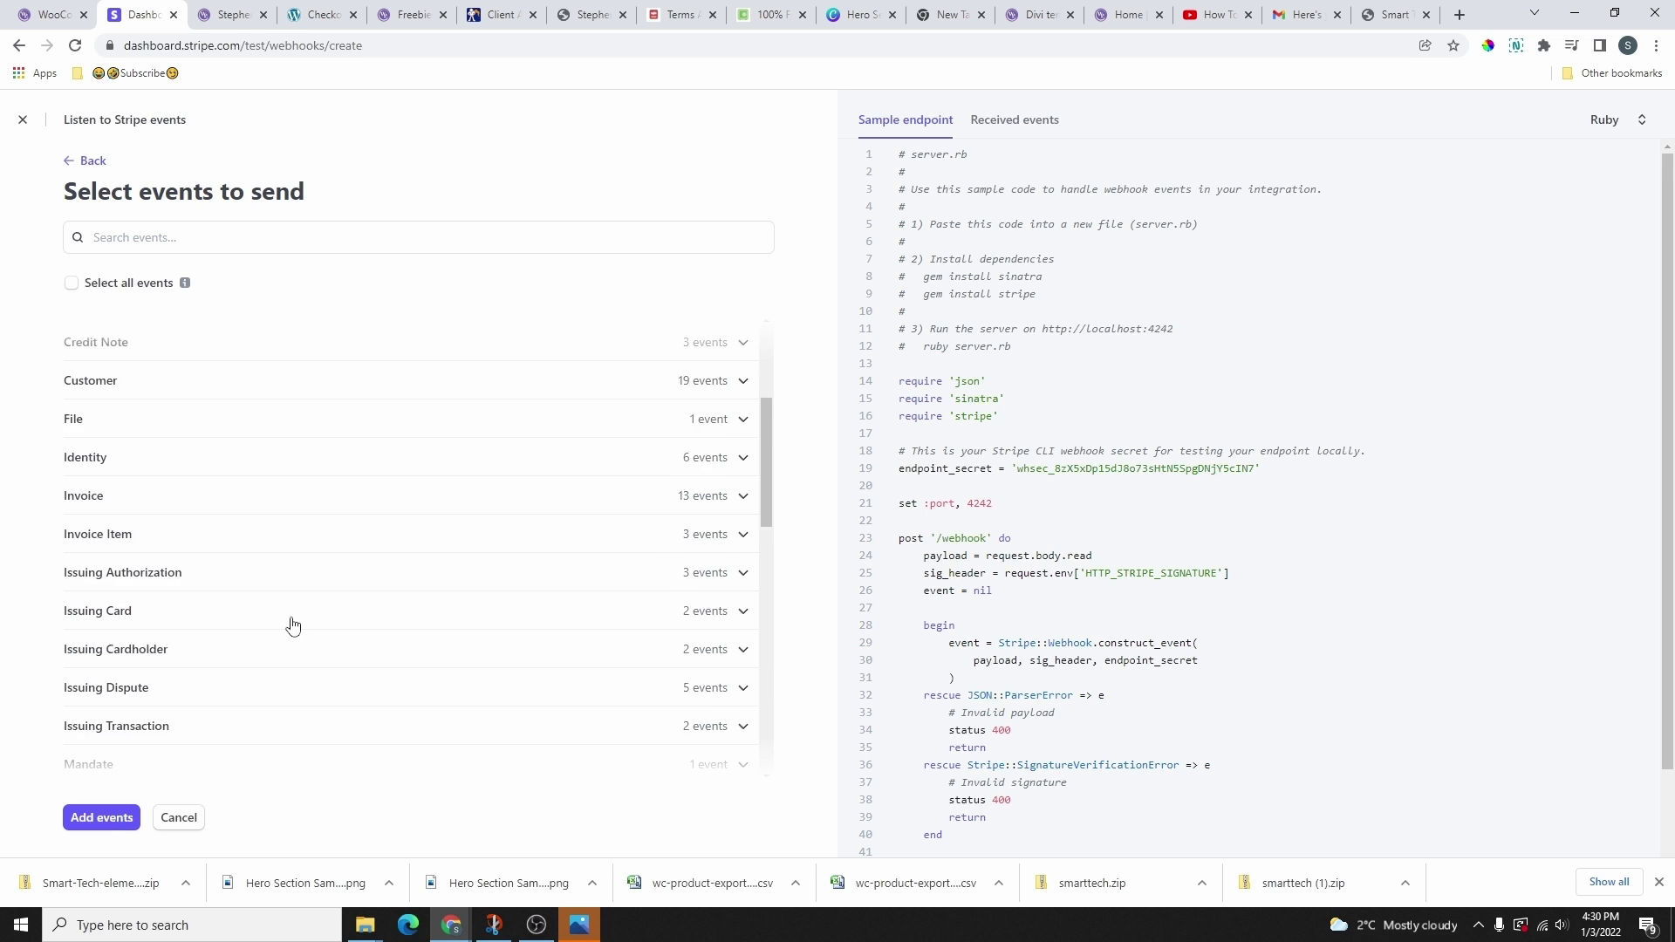
{"action": "scroll", "coordinate": [288, 558], "scroll_direction": "up", "scroll_amount": 3}
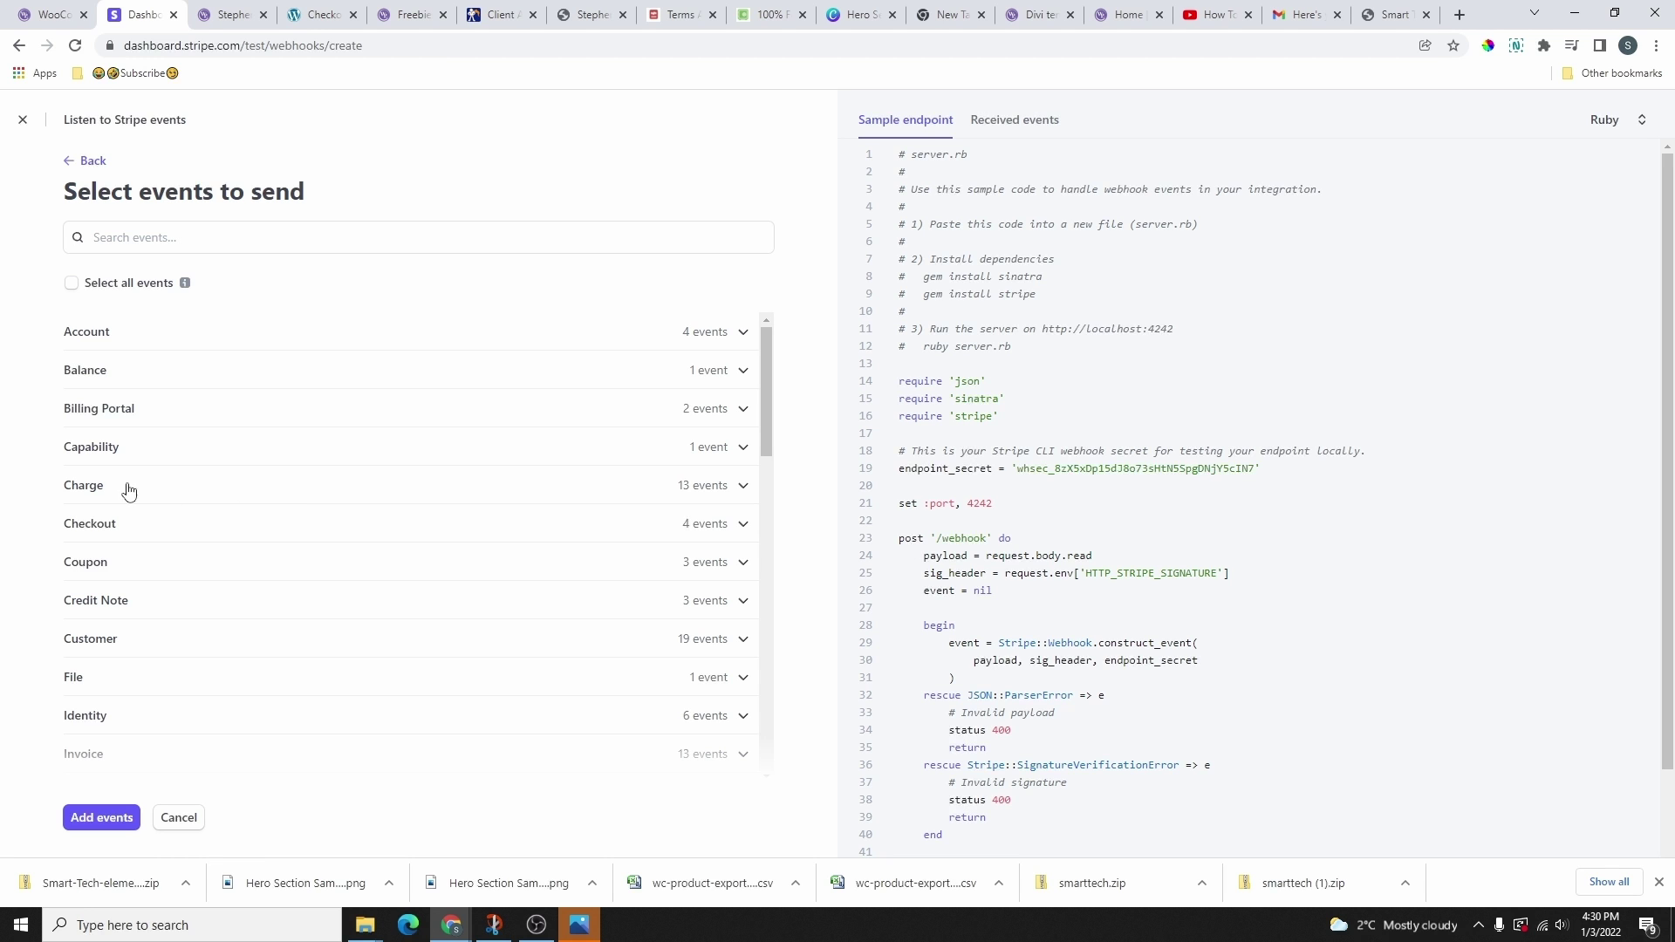
{"action": "left_click", "coordinate": [157, 494]}
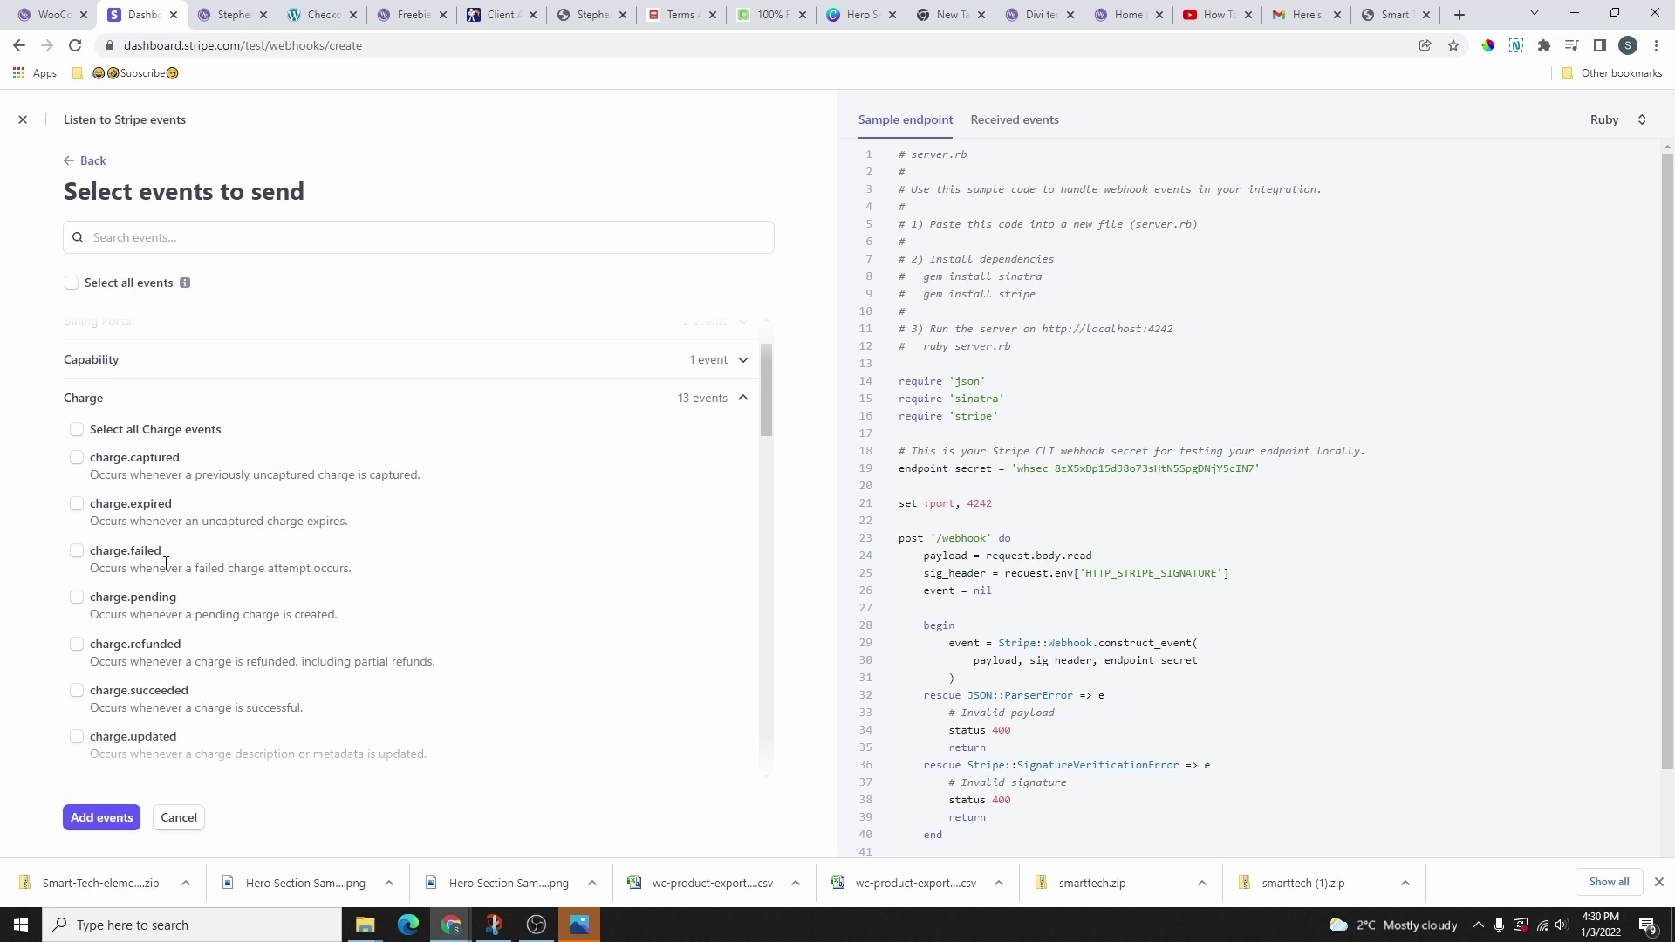
{"action": "scroll", "coordinate": [165, 564], "scroll_direction": "down", "scroll_amount": 1}
{"action": "left_click", "coordinate": [77, 370]}
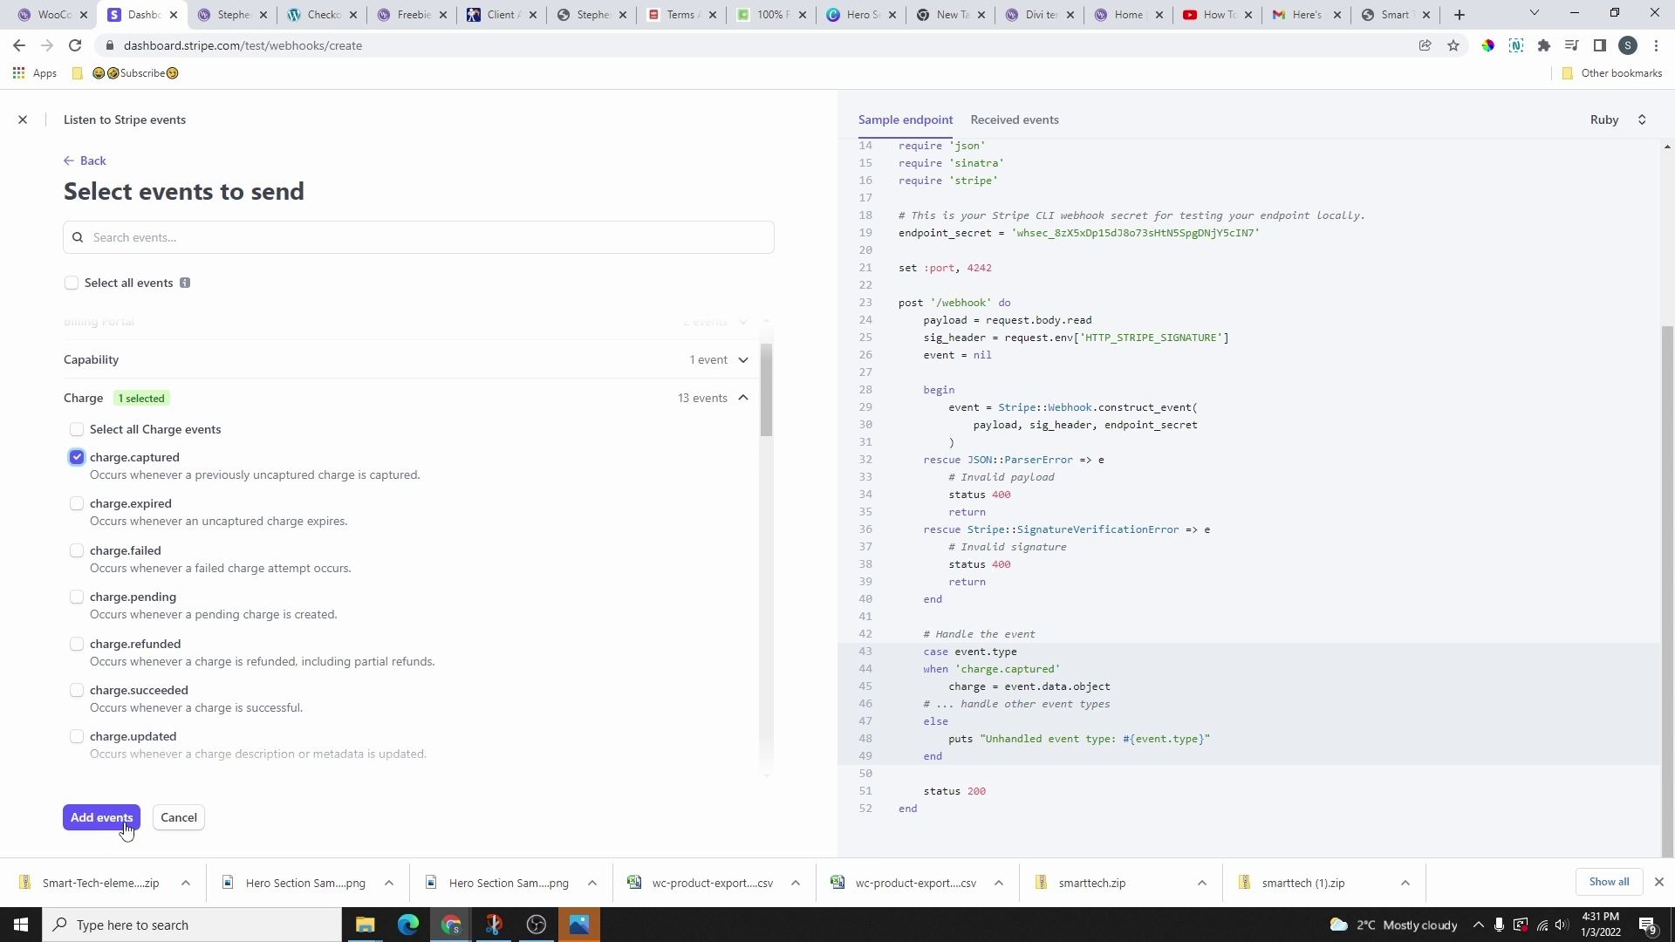
{"action": "left_click", "coordinate": [109, 821]}
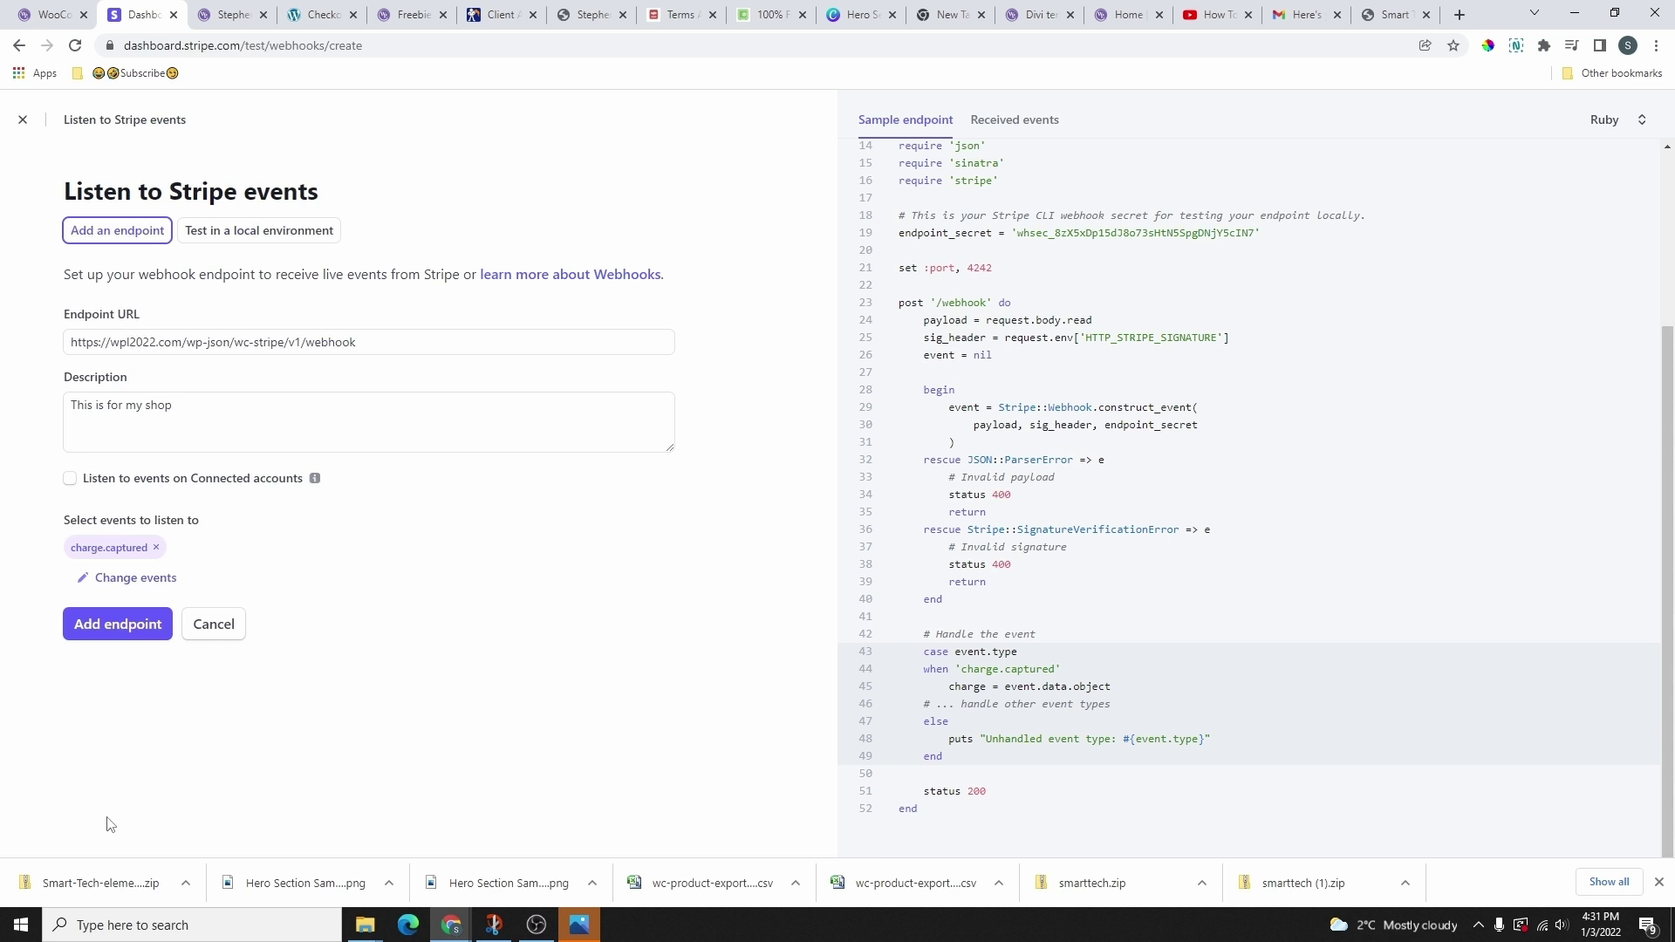
{"action": "left_click", "coordinate": [123, 630]}
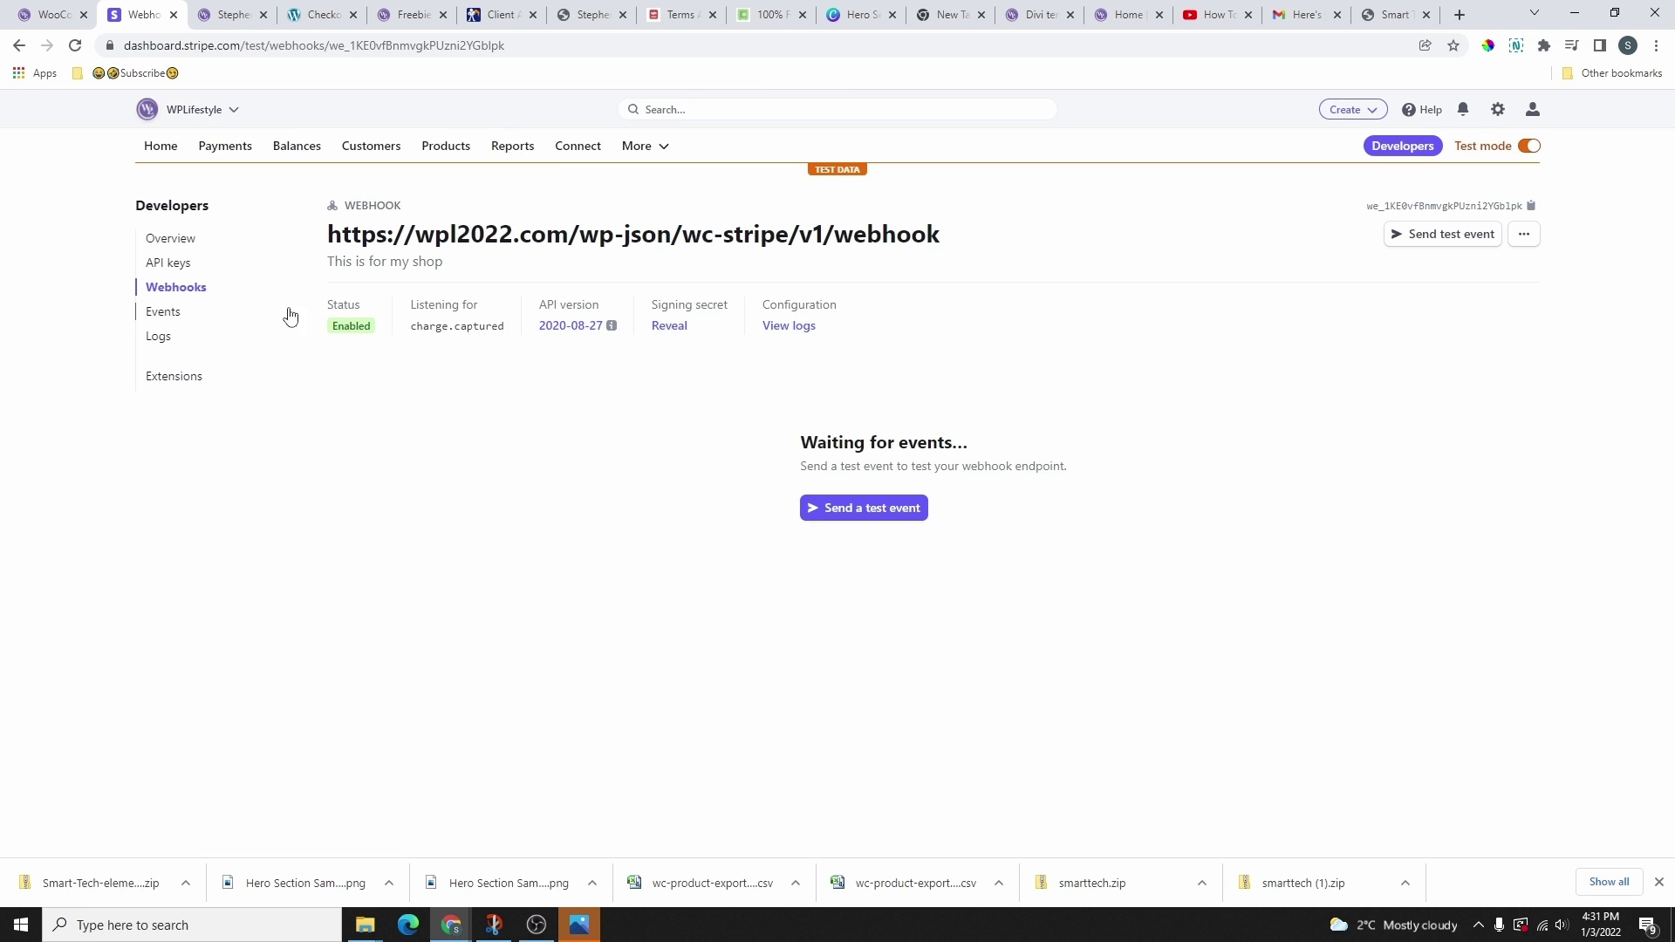
- Reveal and copy the webhook's signing secret, paste it into the store's Test Webhook Secret field and save the API settings
{"action": "left_click", "coordinate": [670, 330]}
{"action": "left_click_drag", "start_coordinate": [888, 325], "coordinate": [654, 329]}
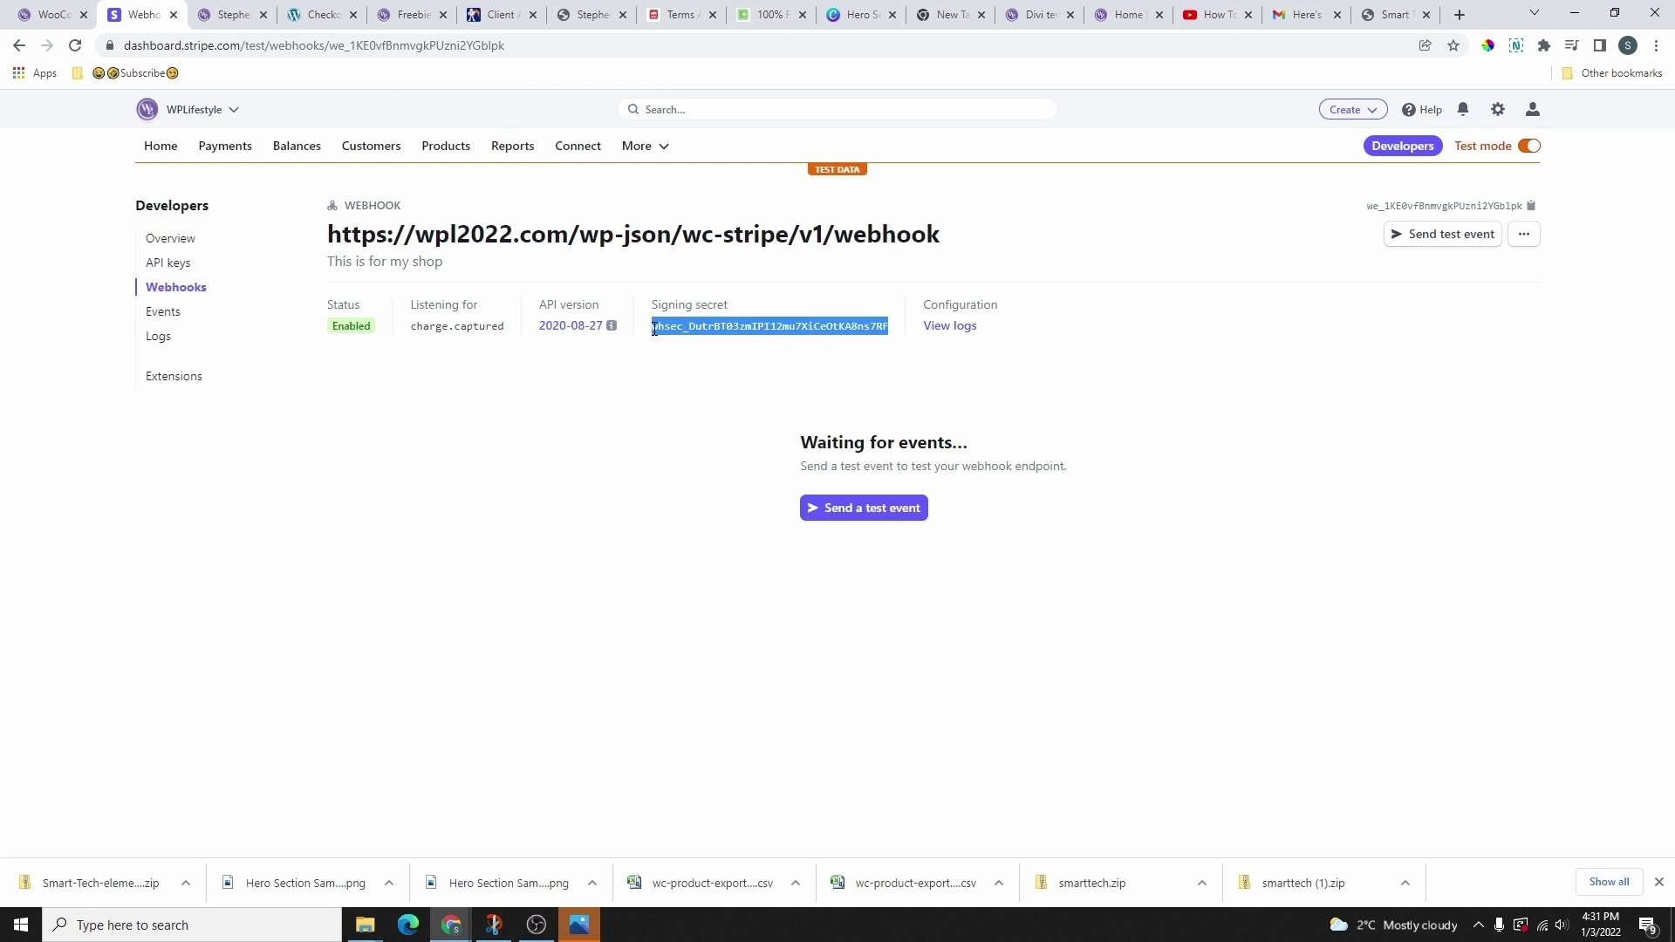
{"action": "left_click", "coordinate": [52, 14]}
{"action": "left_click", "coordinate": [412, 617]}
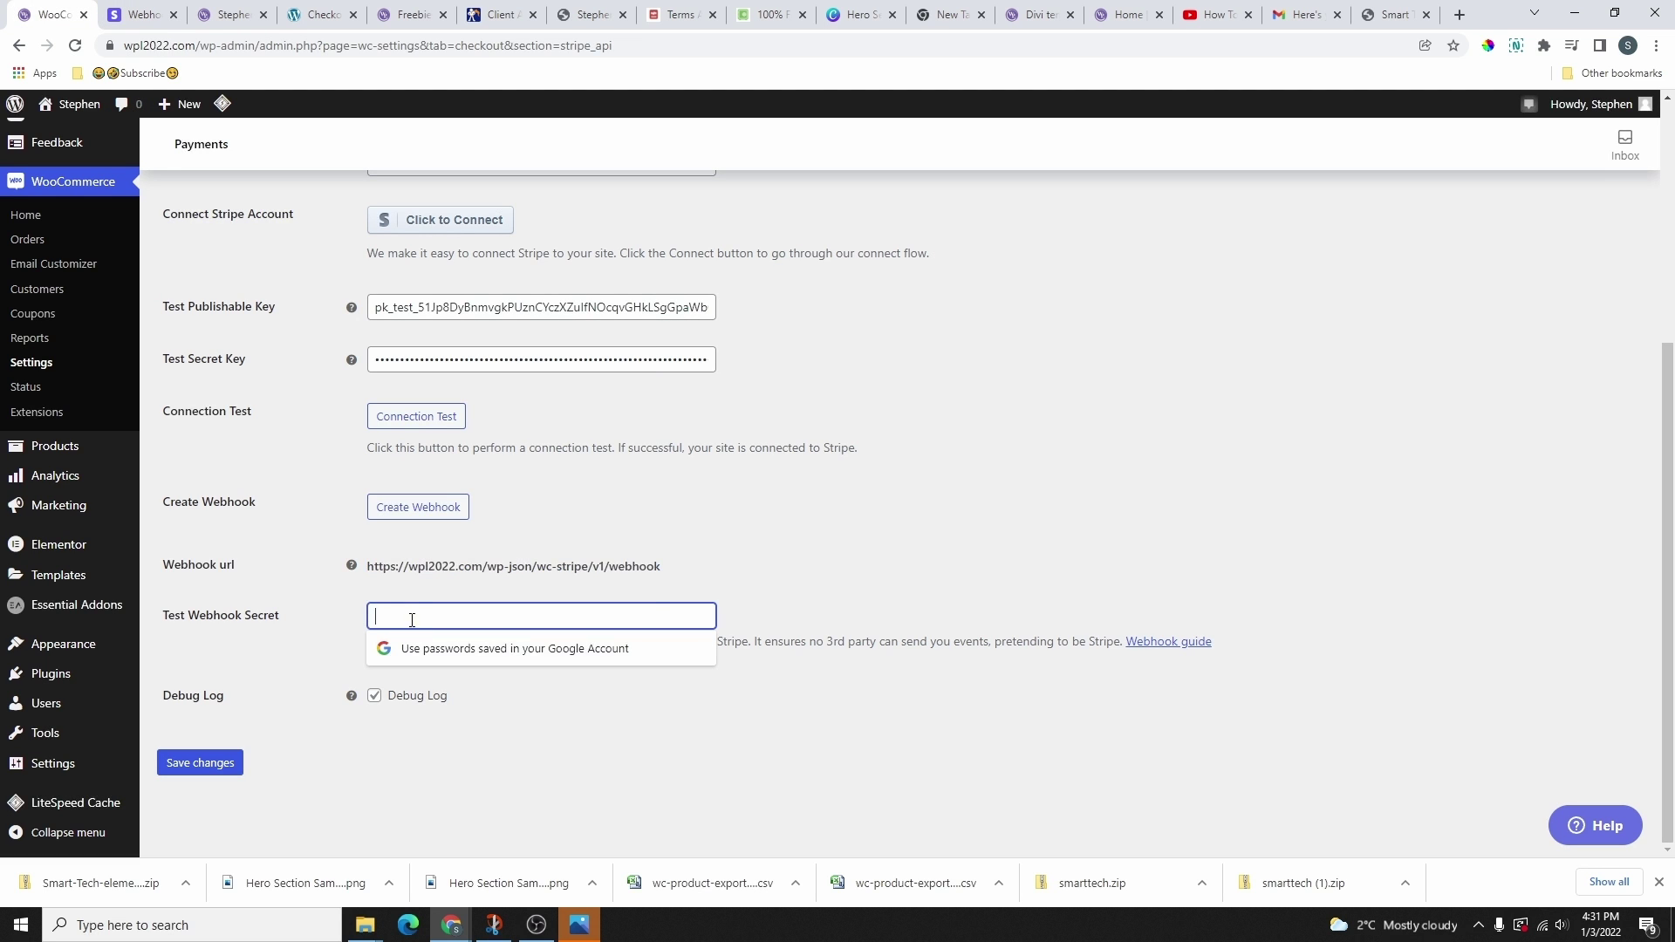
{"action": "right_click", "coordinate": [417, 621]}
{"action": "left_click", "coordinate": [474, 432]}
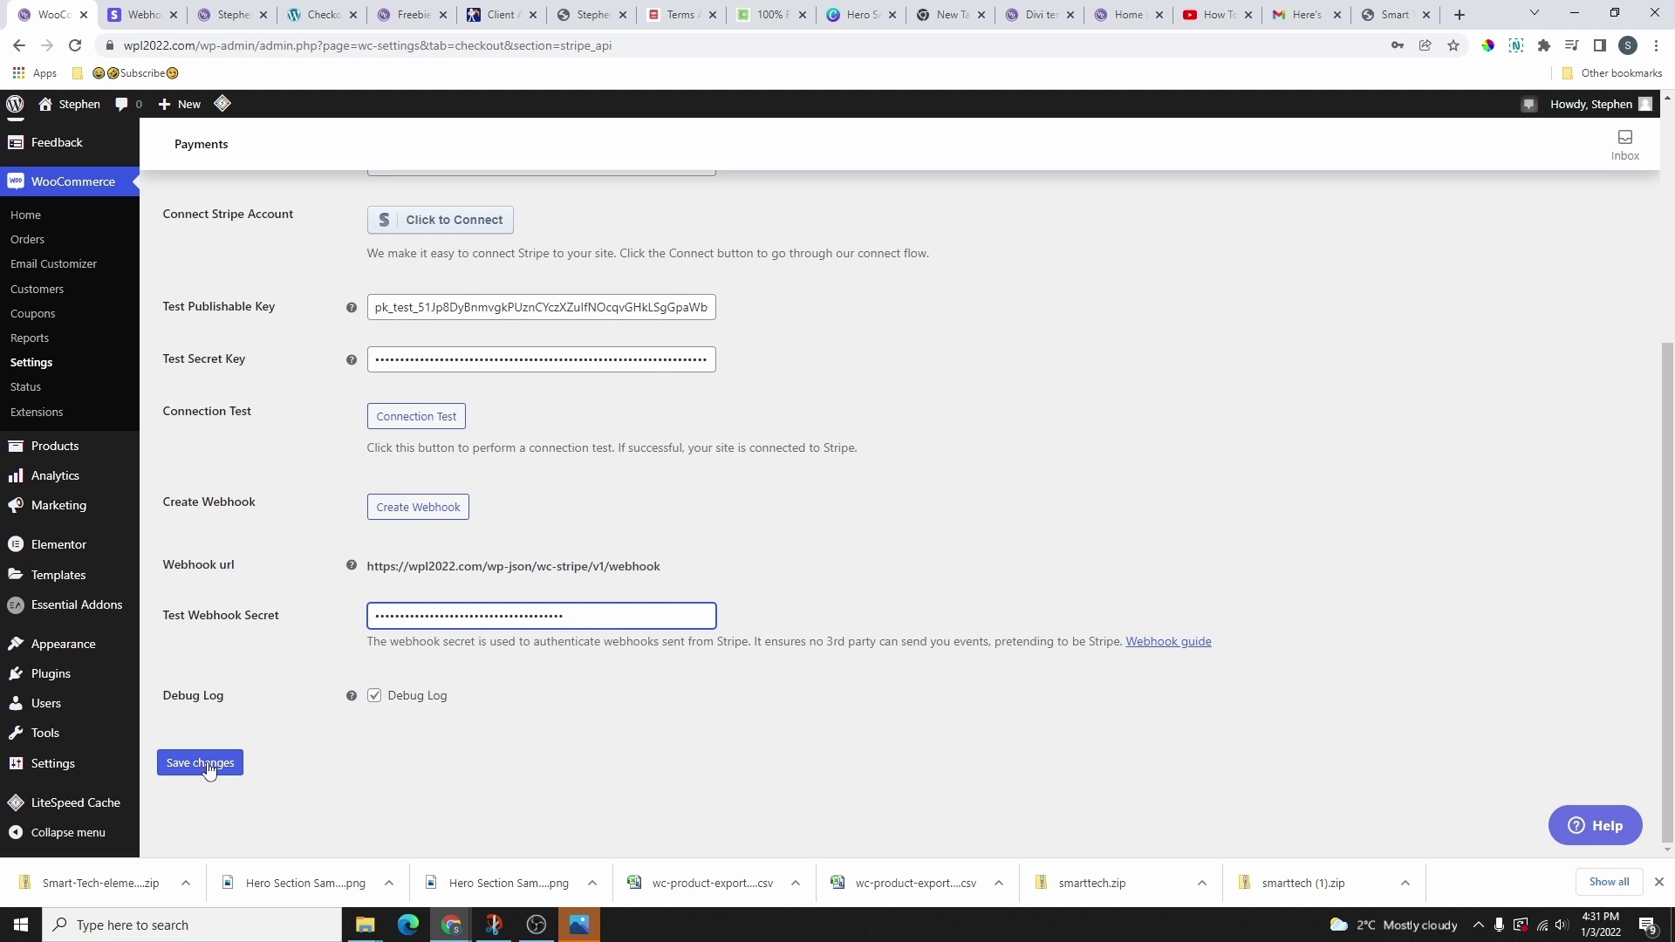
{"action": "left_click", "coordinate": [206, 769]}
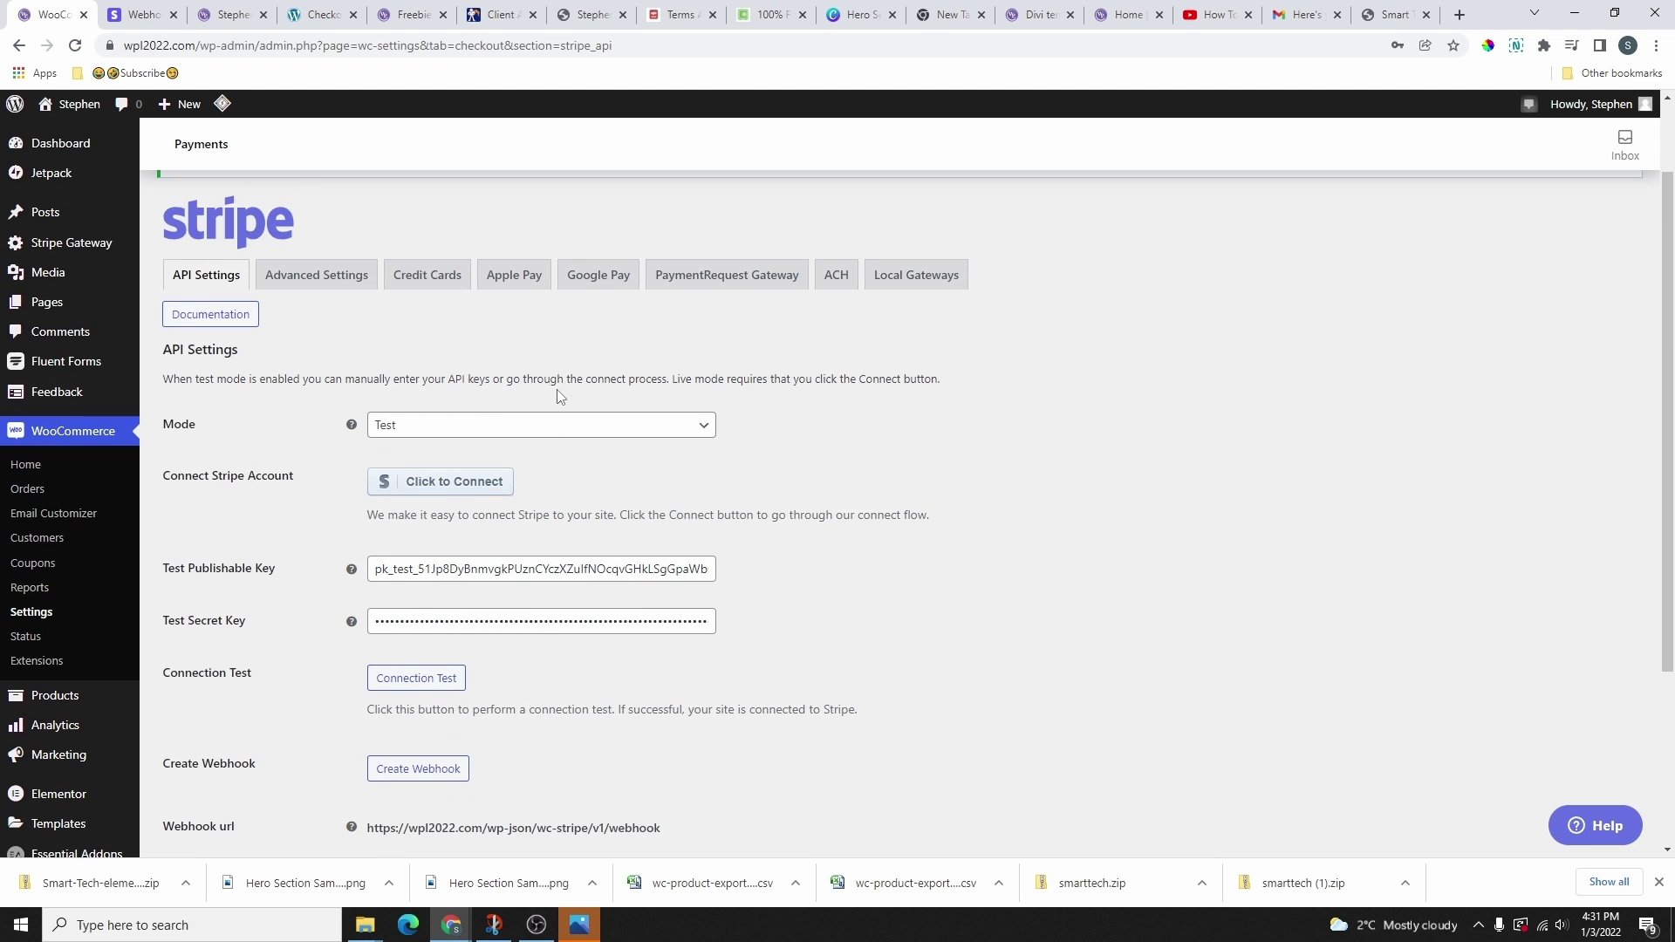
{"action": "scroll", "coordinate": [576, 593], "scroll_direction": "down", "scroll_amount": 3}
{"action": "scroll", "coordinate": [580, 589], "scroll_direction": "up", "scroll_amount": 2}
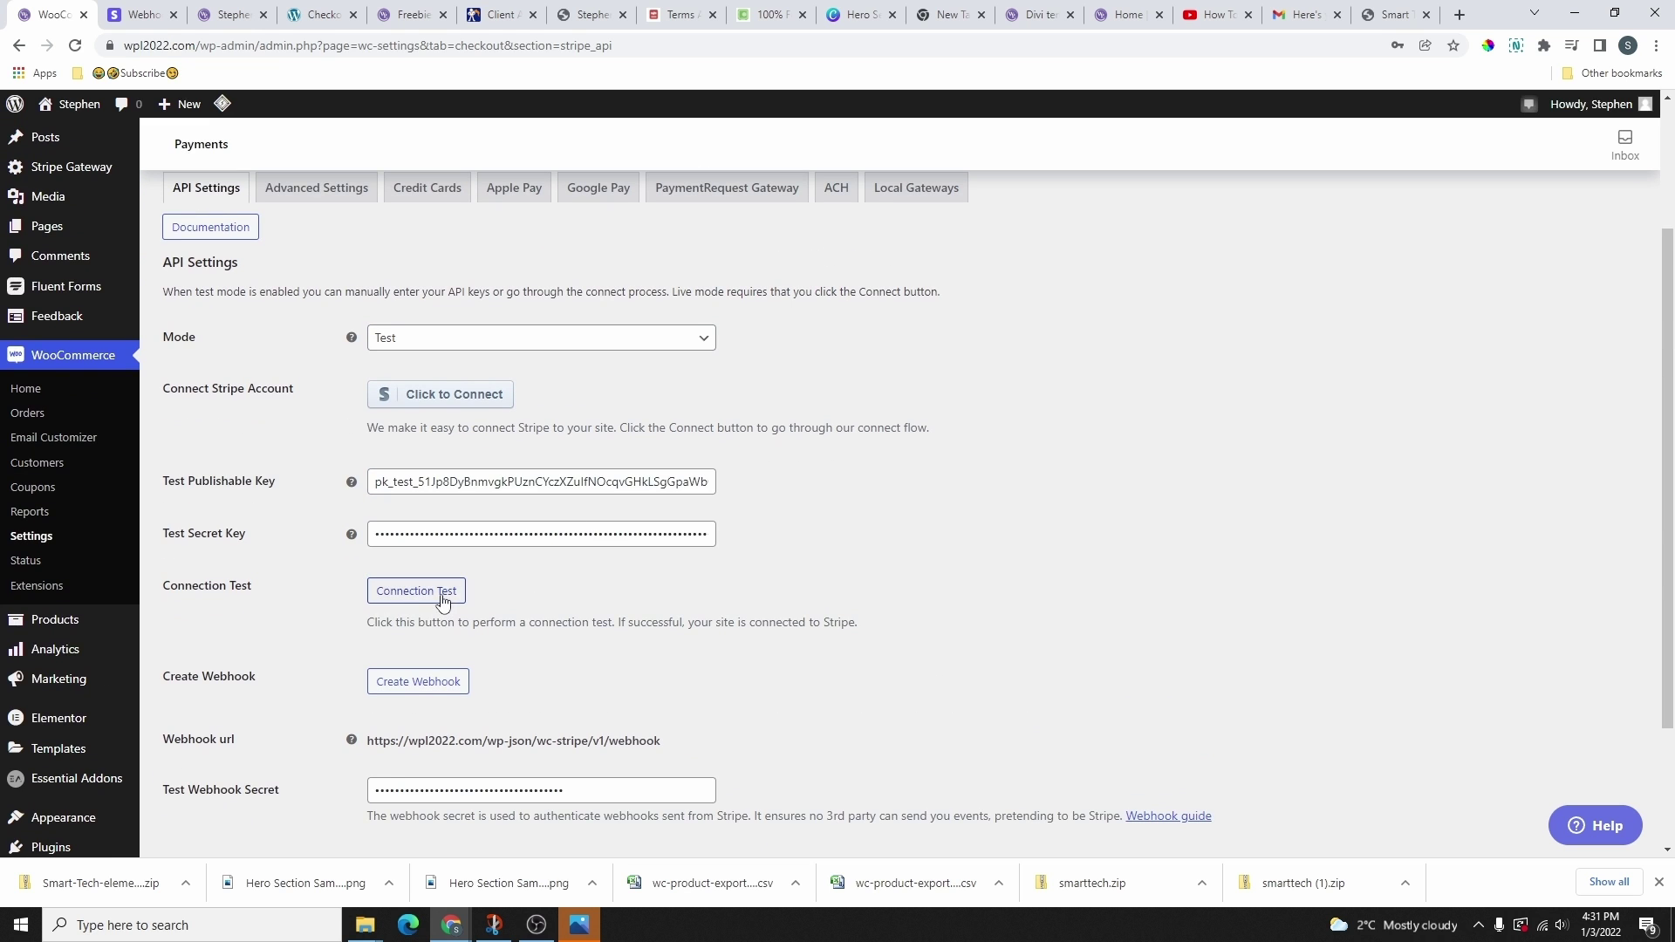
- Run the Stripe connection test from the API settings and dismiss the result dialog
{"action": "left_click", "coordinate": [419, 593]}
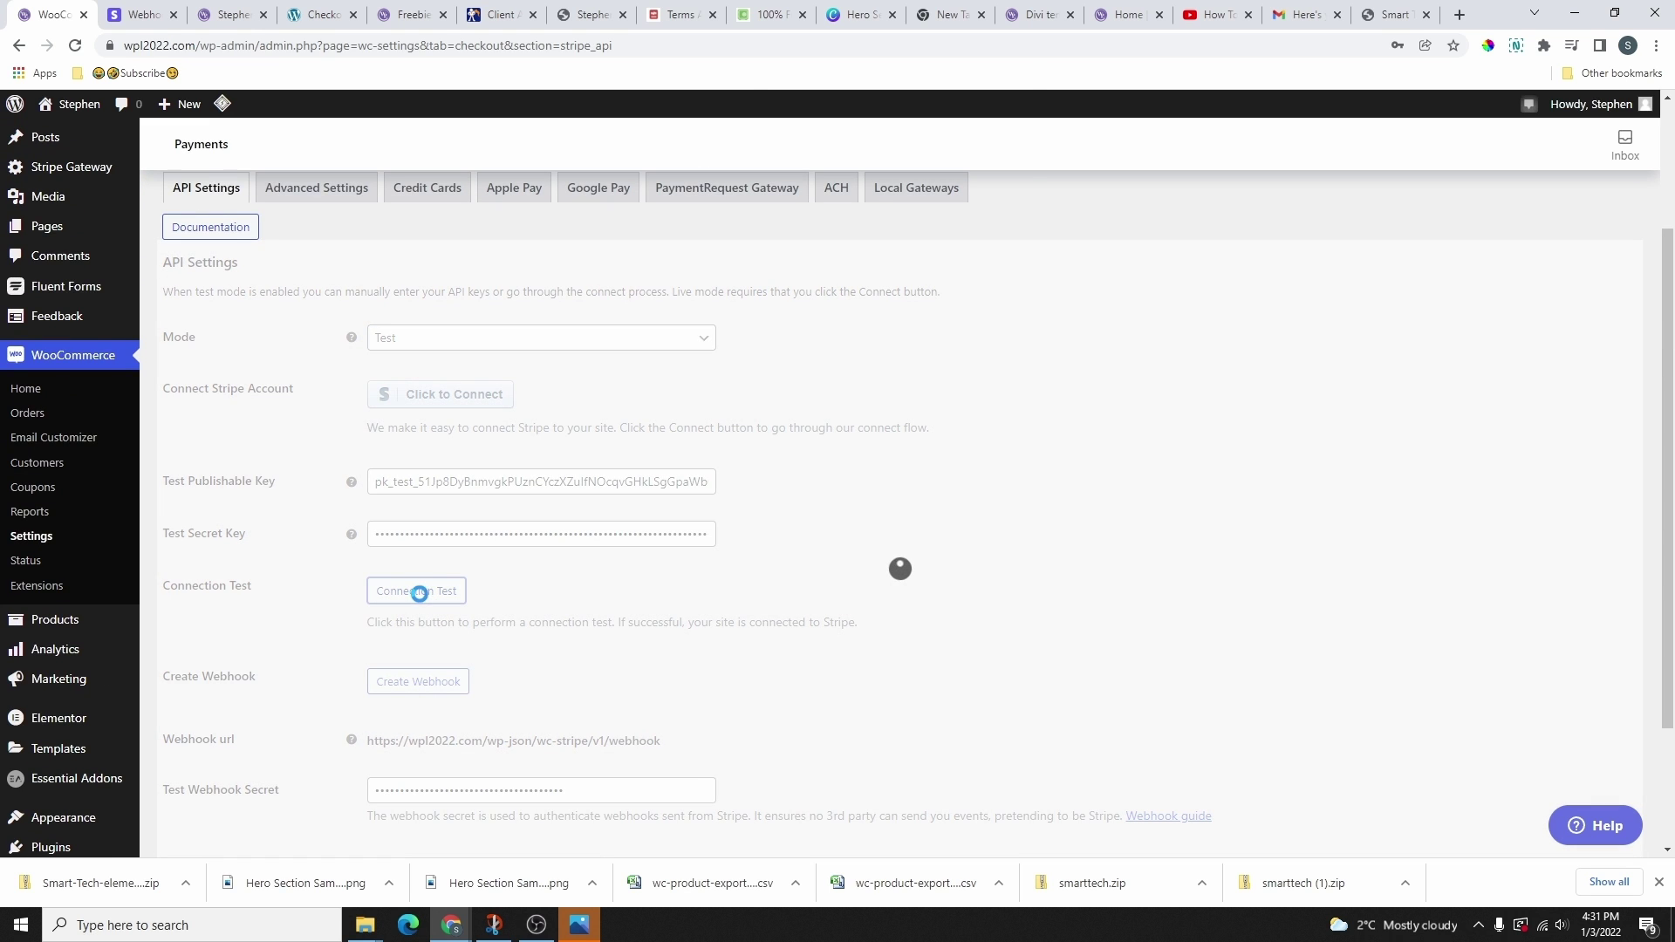
{"action": "left_click_drag", "start_coordinate": [784, 108], "coordinate": [854, 109]}
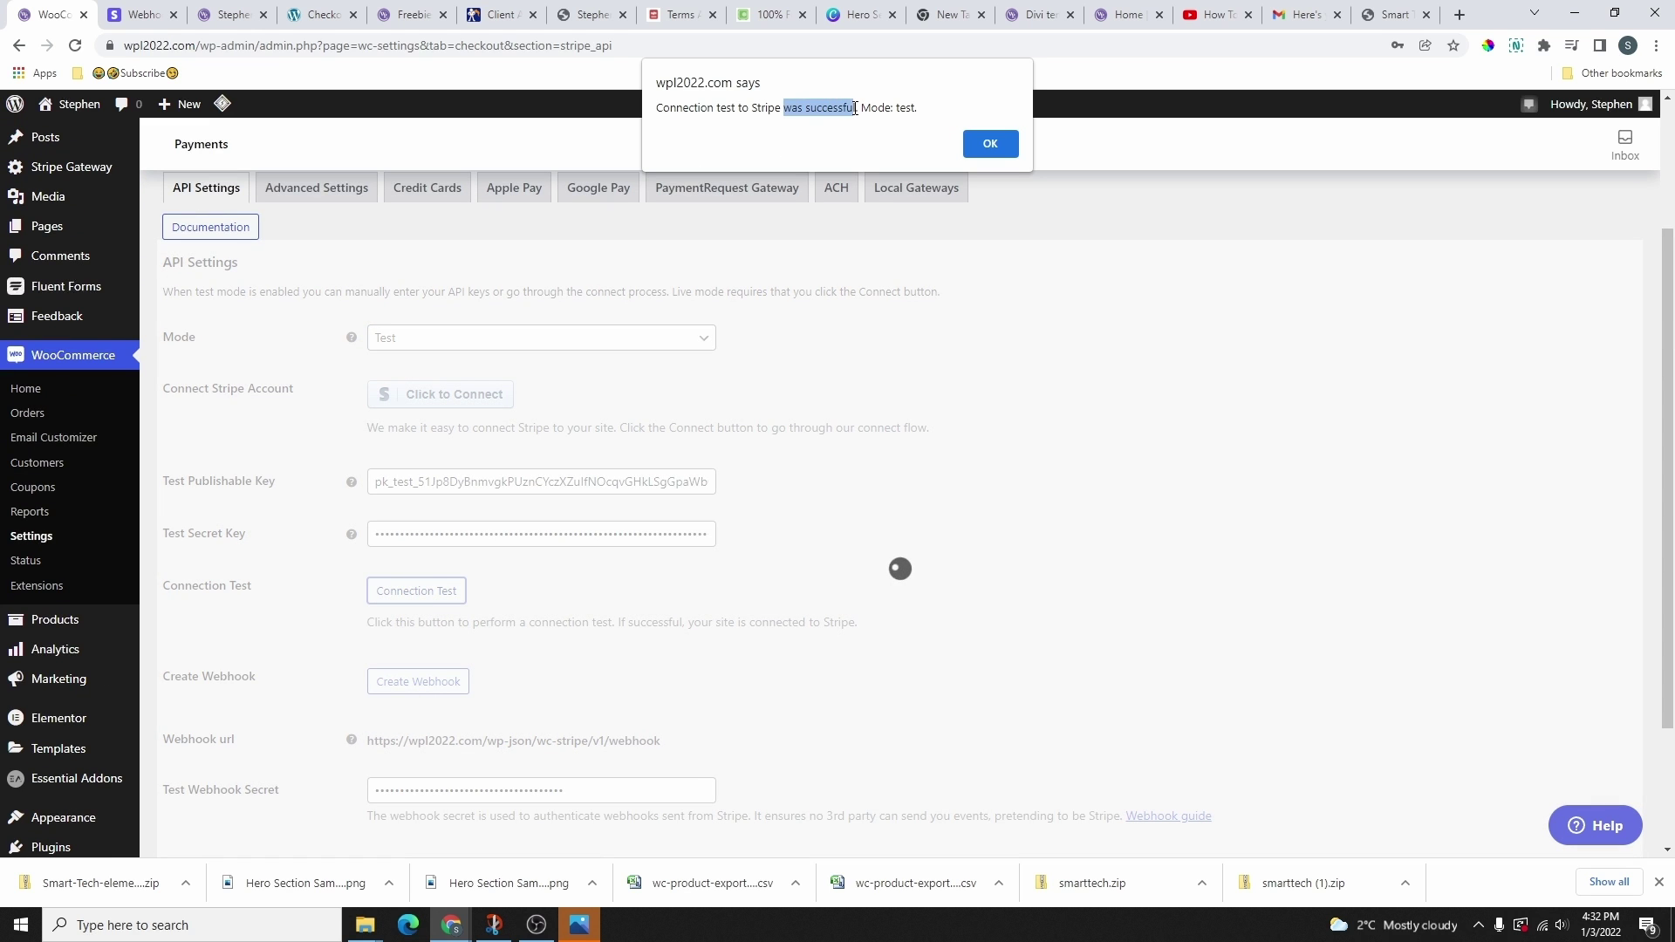
{"action": "left_click", "coordinate": [990, 144]}
{"action": "scroll", "coordinate": [380, 355], "scroll_direction": "down", "scroll_amount": 1}
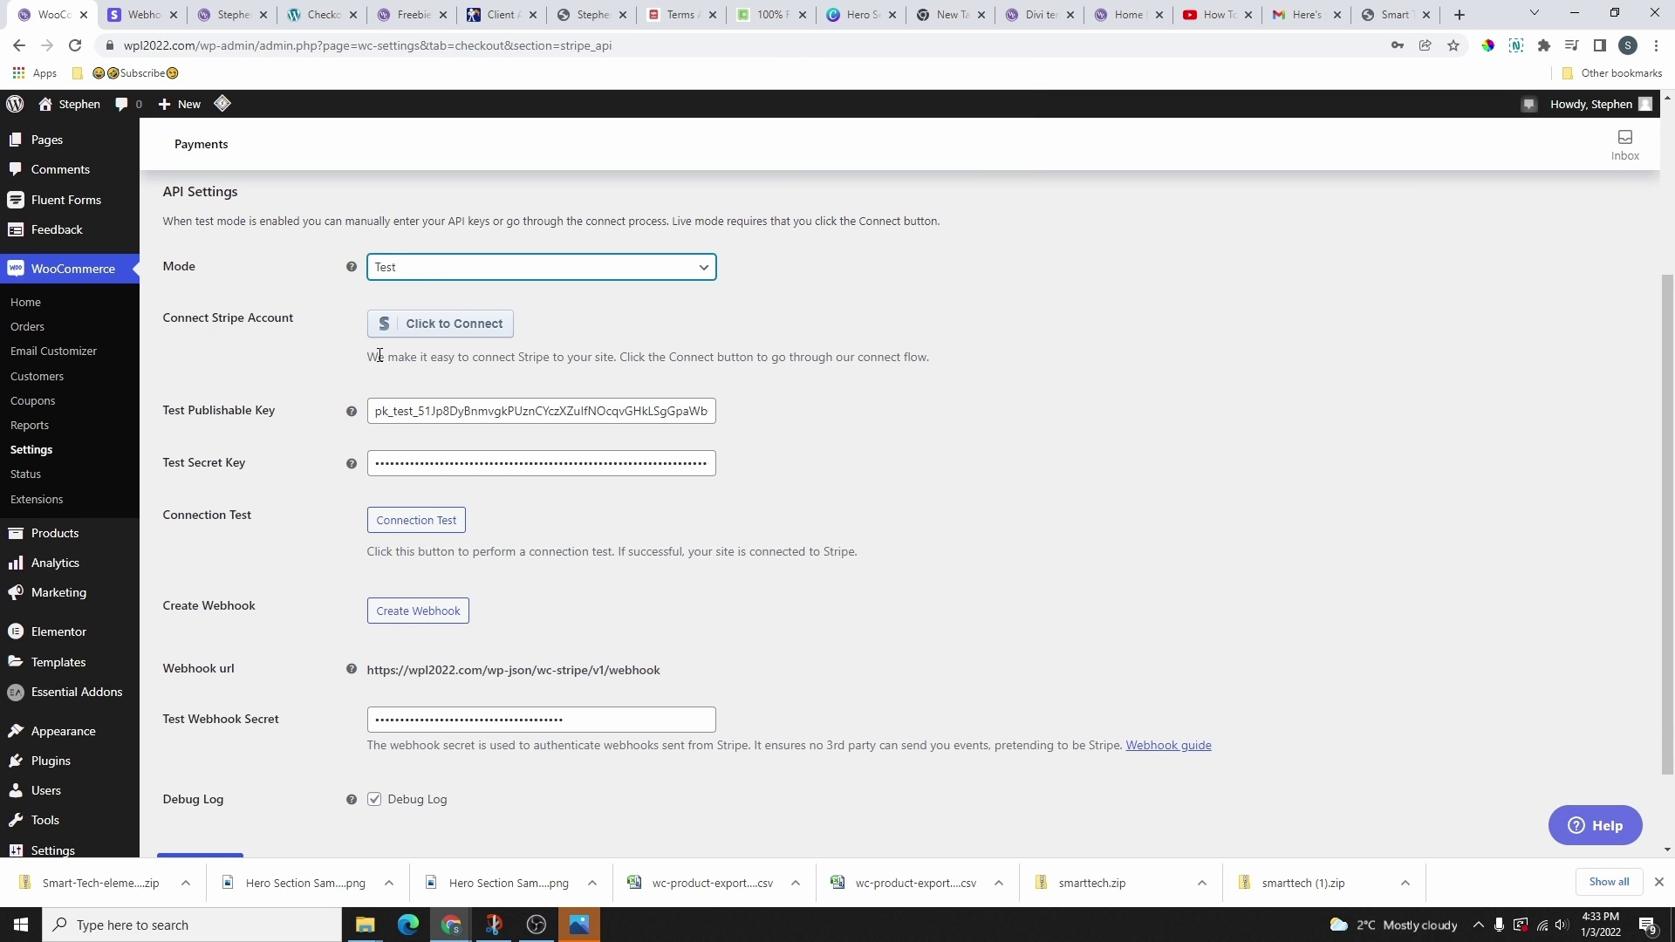
- Examine the Live option of the payment mode and the corresponding API keys page in the Stripe dashboard
{"action": "left_click", "coordinate": [427, 270]}
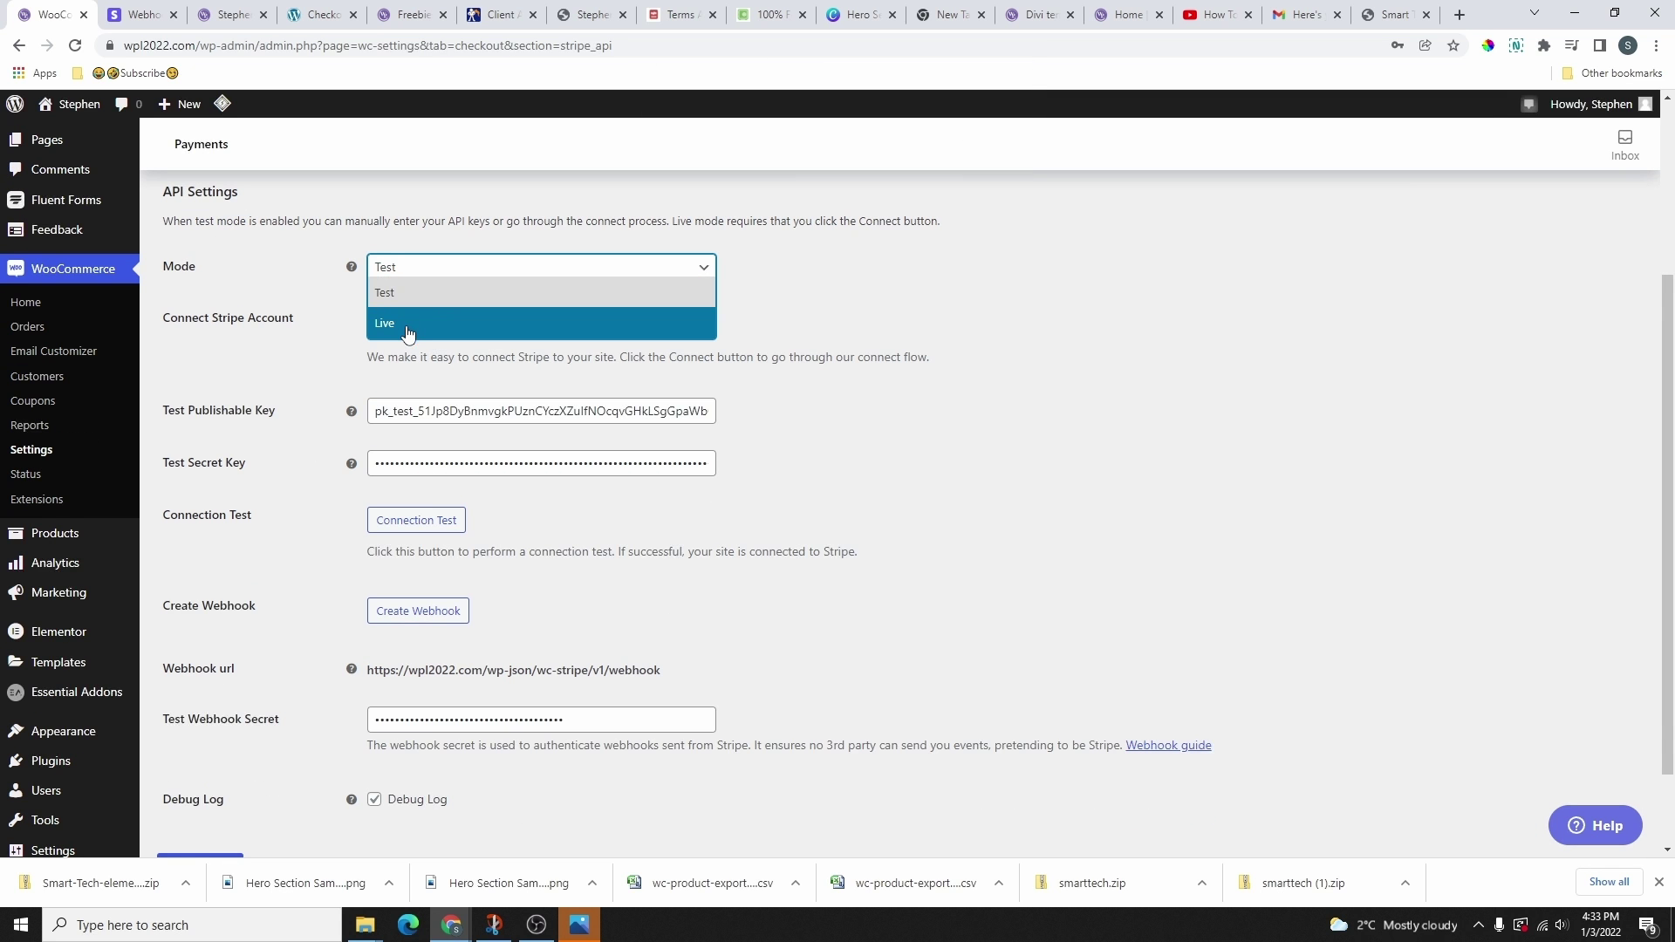
{"action": "left_click", "coordinate": [143, 15]}
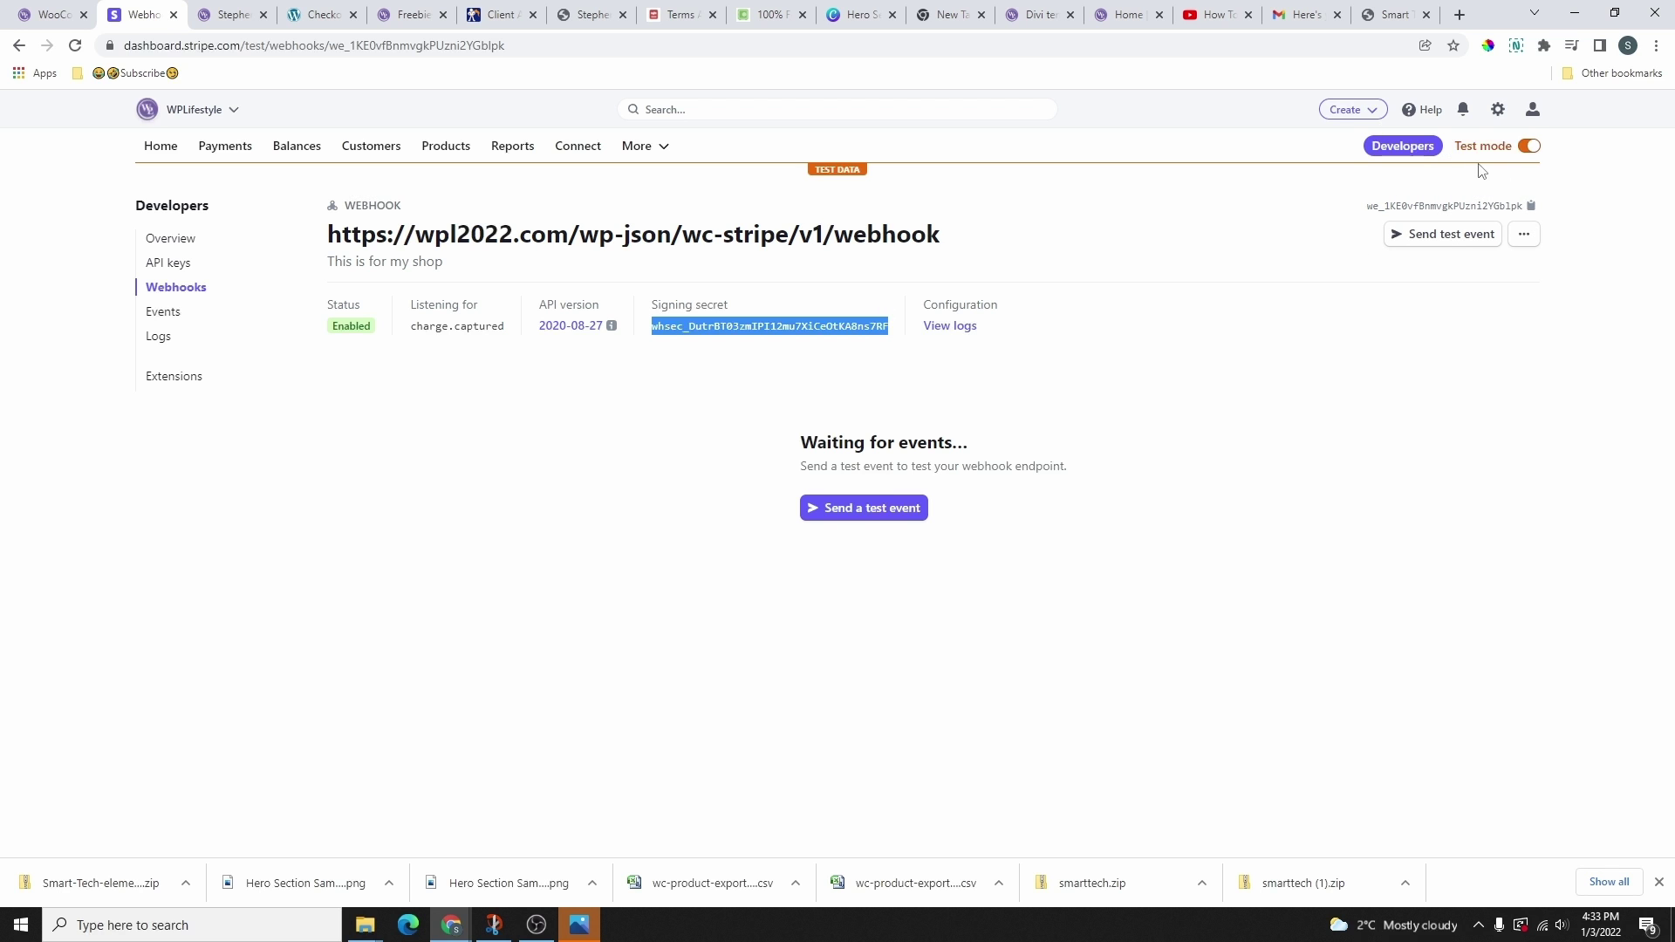
{"action": "left_click", "coordinate": [1527, 152]}
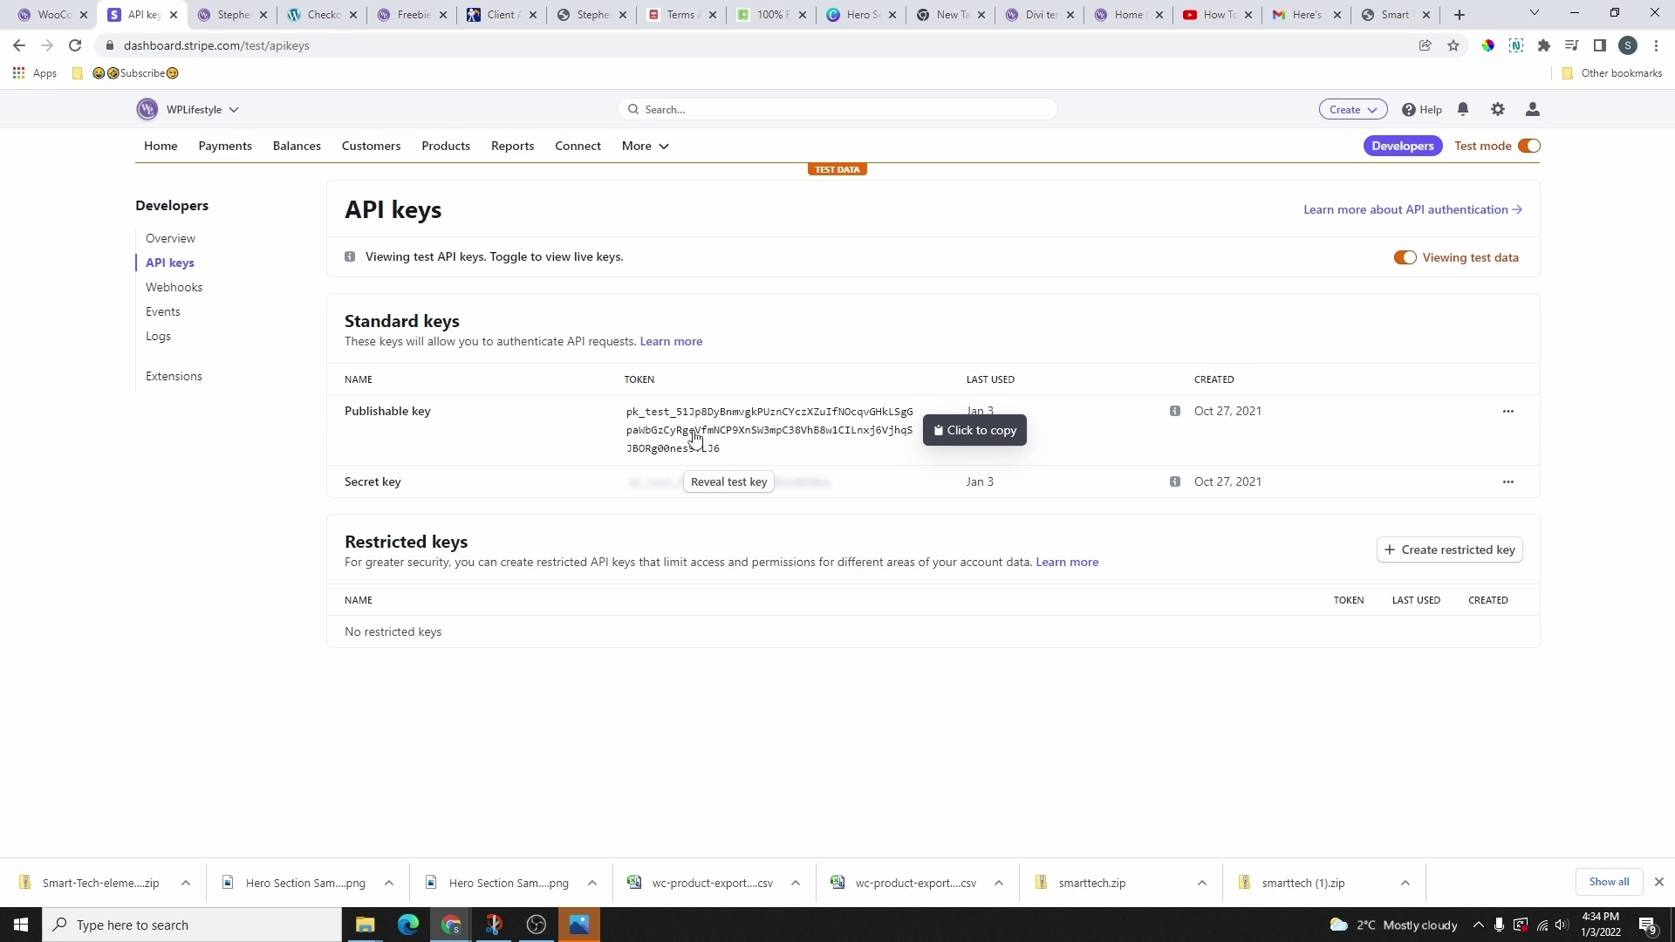
{"action": "left_click", "coordinate": [50, 15]}
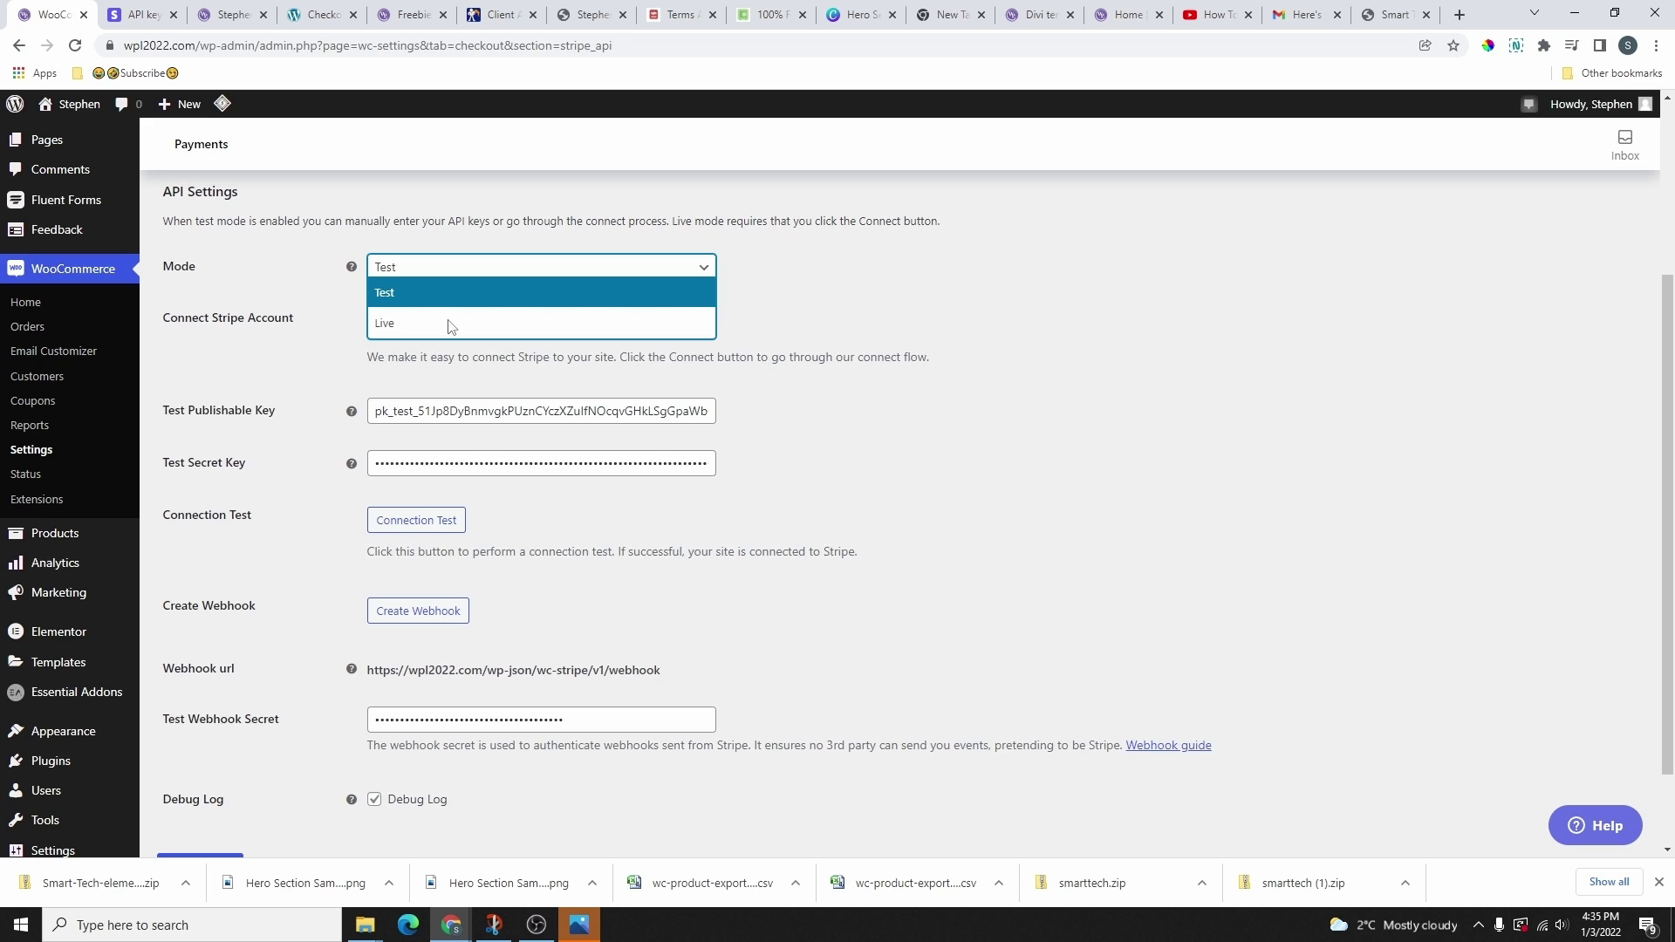
{"action": "left_click", "coordinate": [151, 16]}
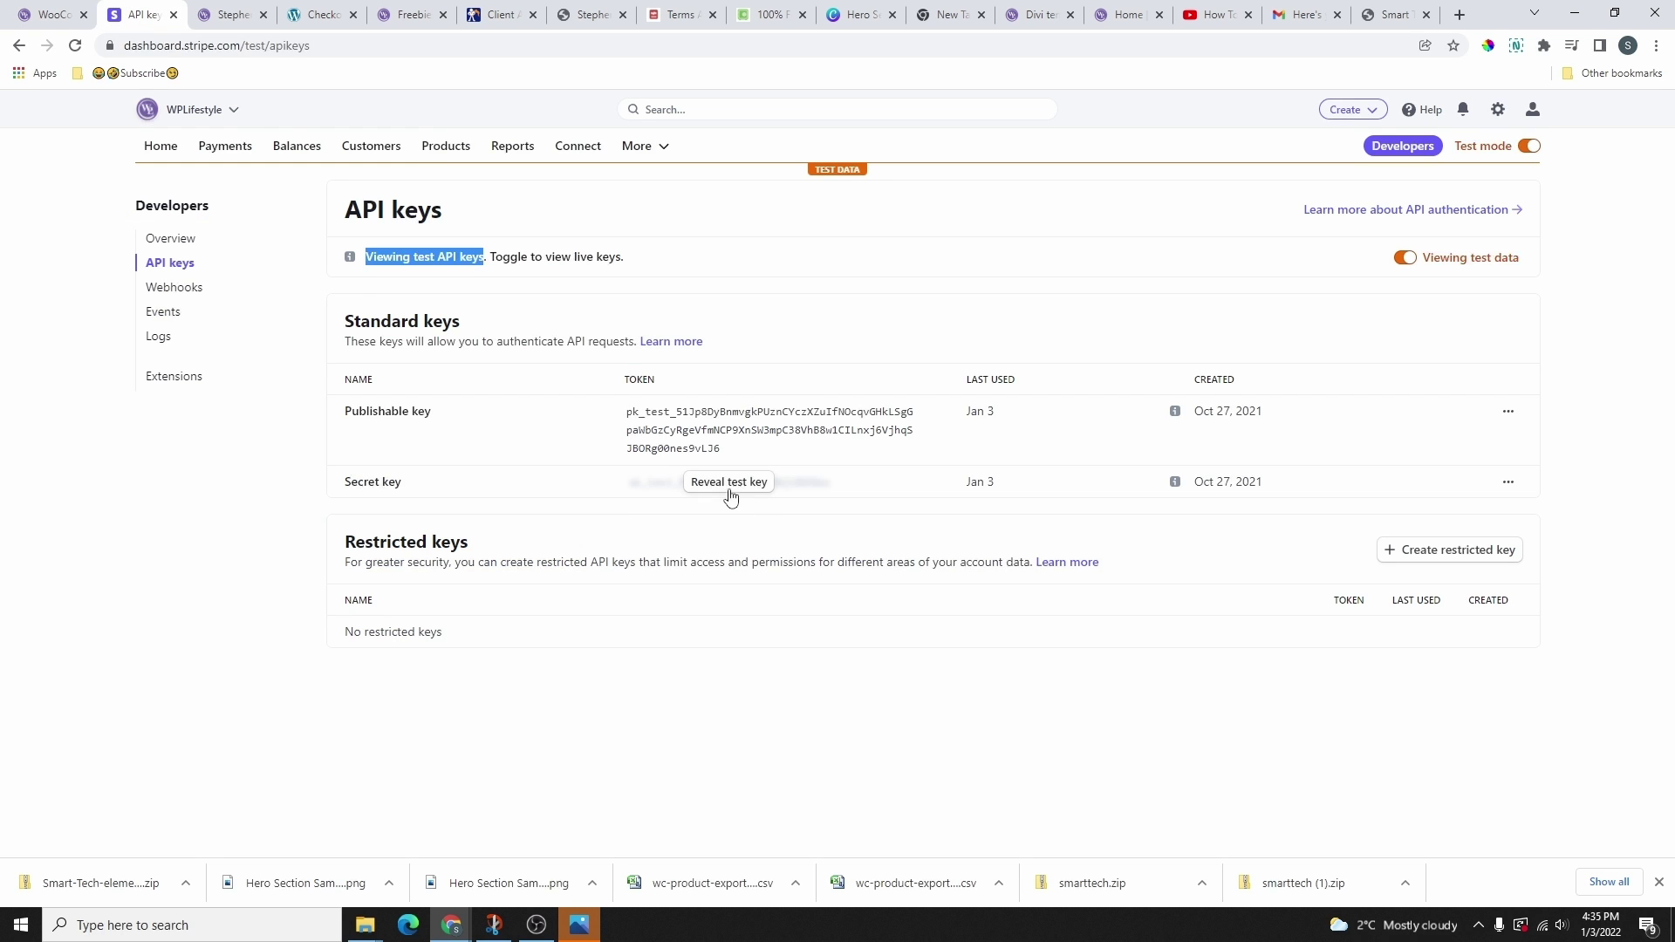
{"action": "left_click", "coordinate": [89, 21]}
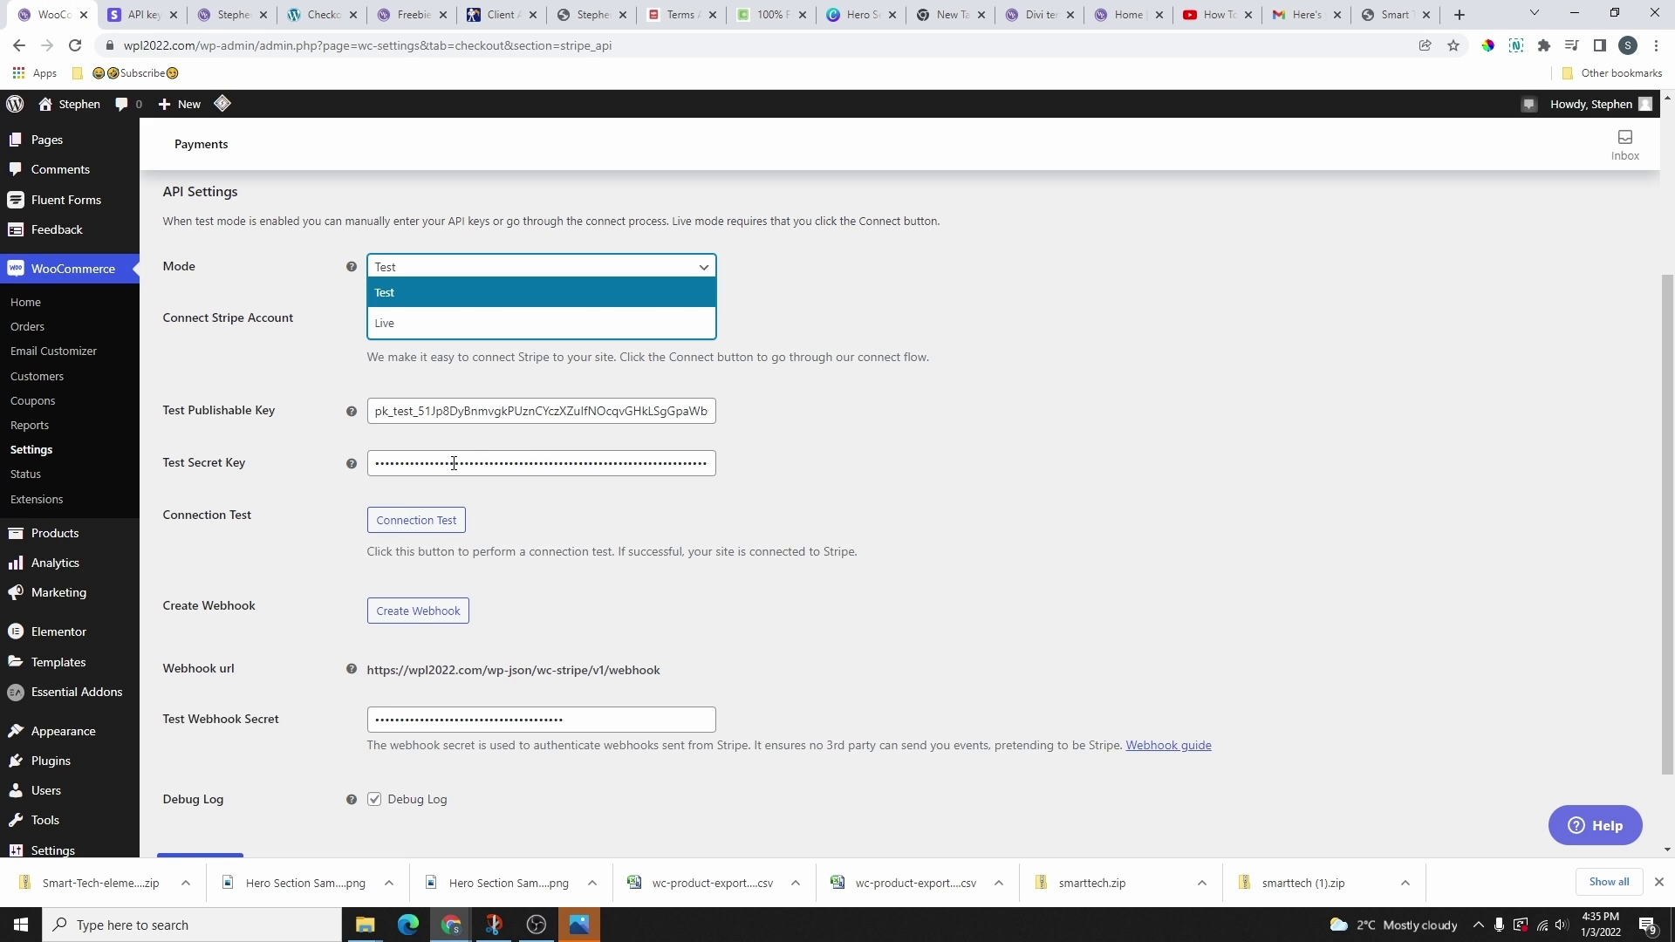
- Review Stripe's webhooks page and the new endpoint form, close the form without adding anything, and return to the store's API settings
{"action": "scroll", "coordinate": [492, 554], "scroll_direction": "down", "scroll_amount": 2}
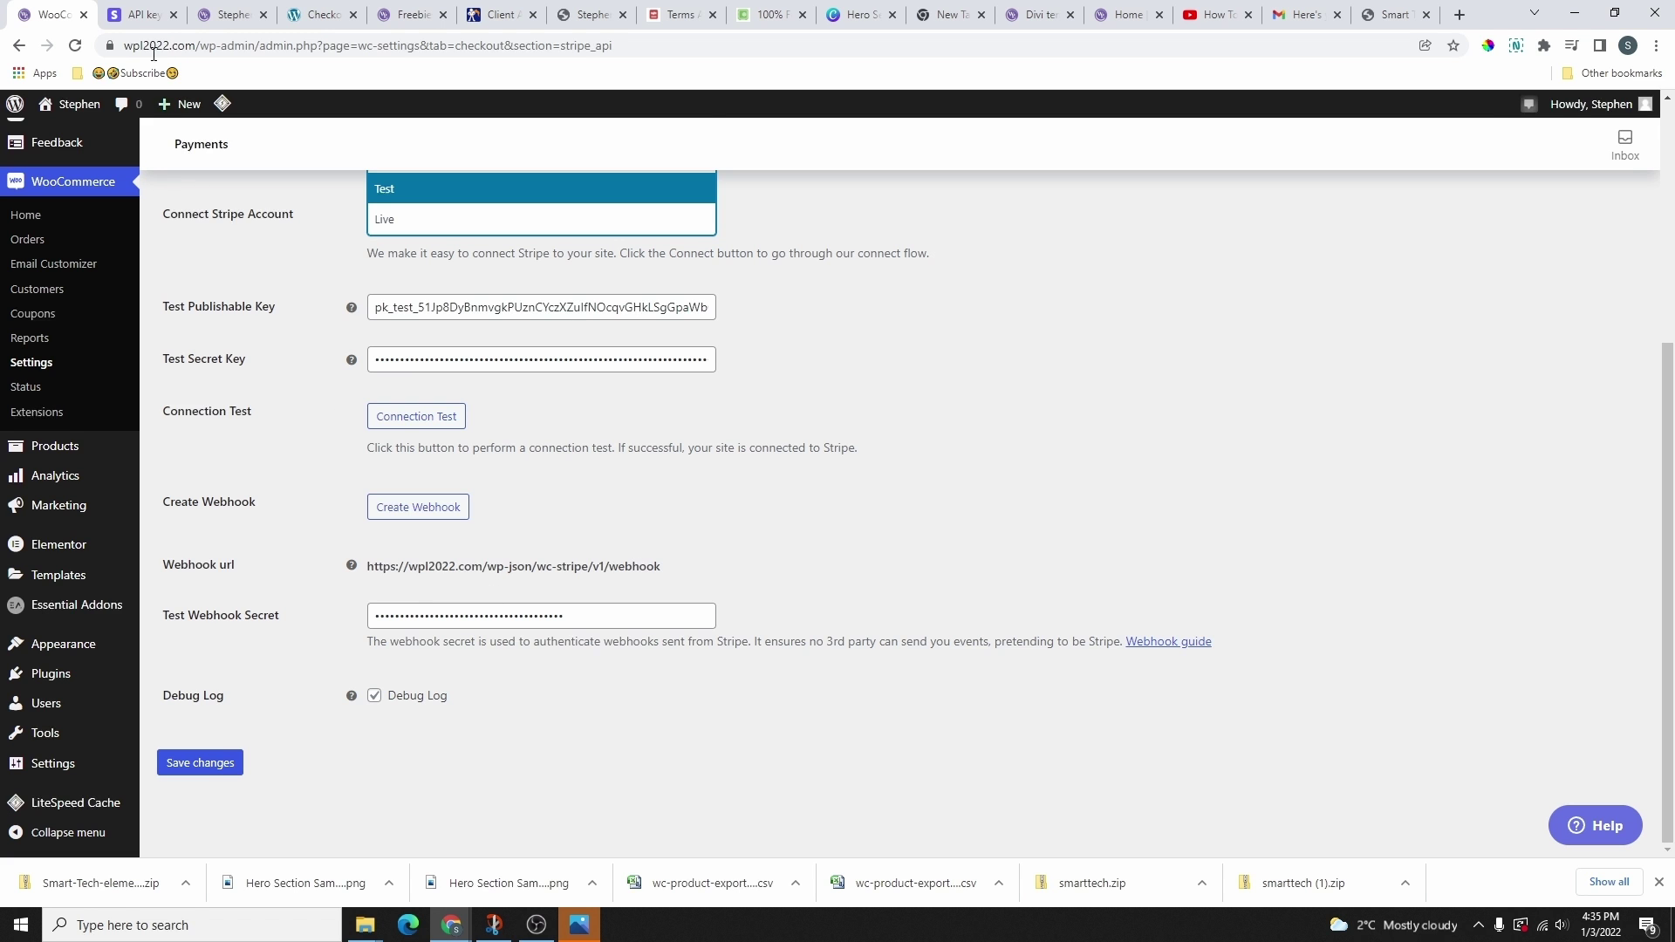
{"action": "left_click", "coordinate": [144, 14]}
{"action": "left_click", "coordinate": [175, 287]}
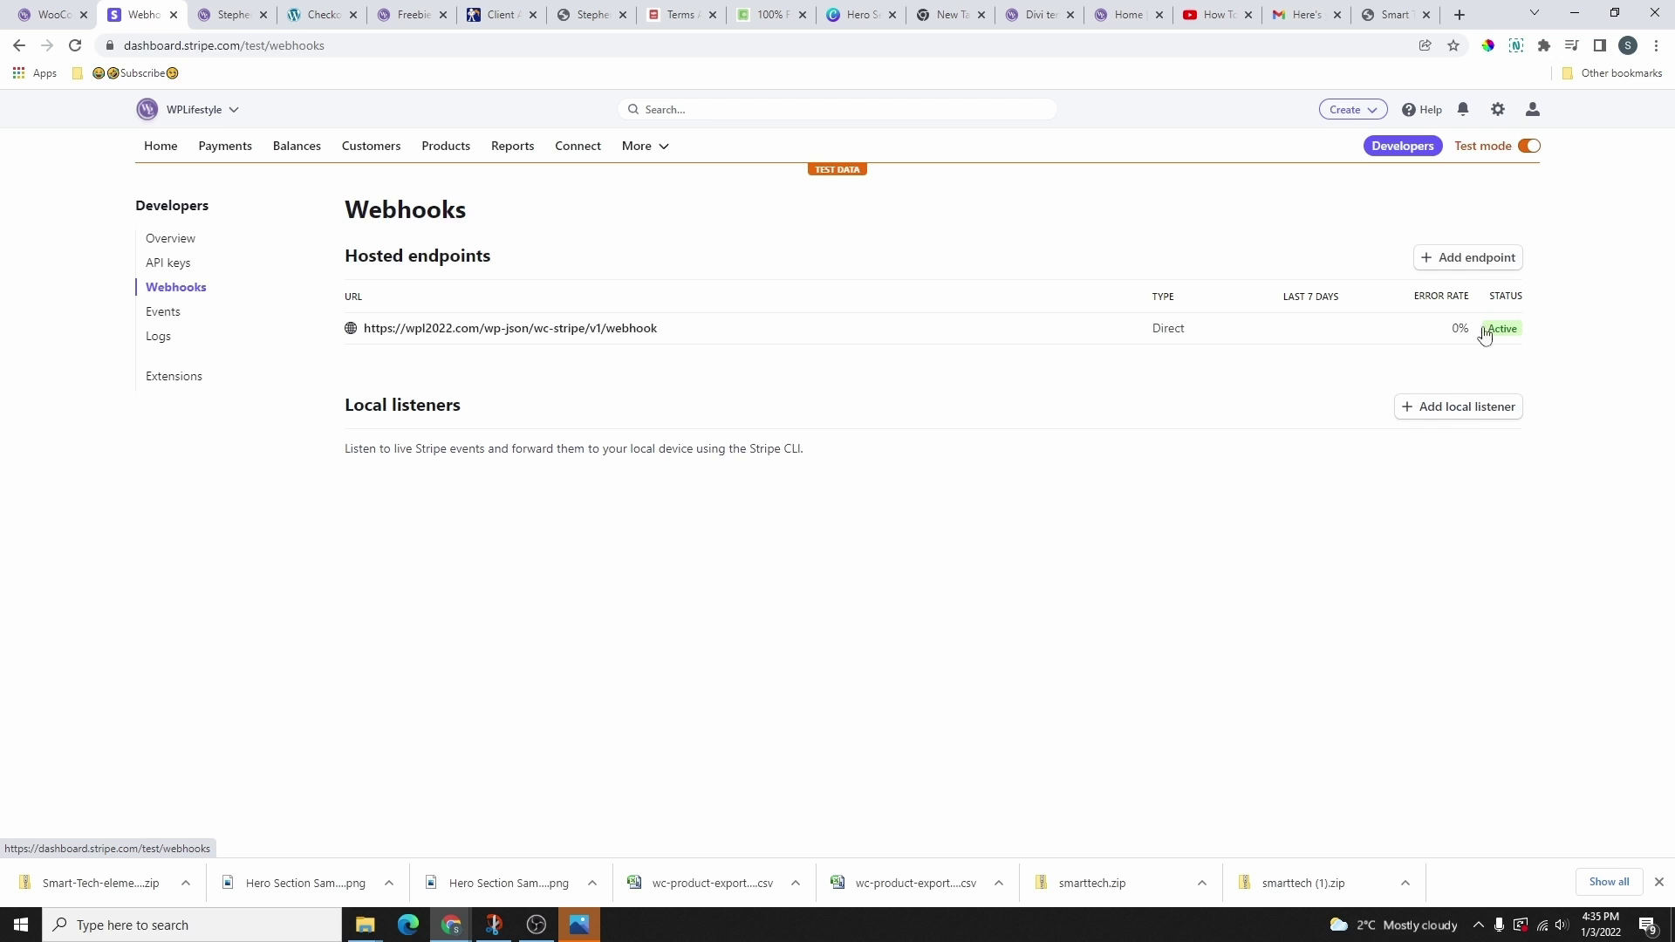
{"action": "left_click", "coordinate": [1469, 260]}
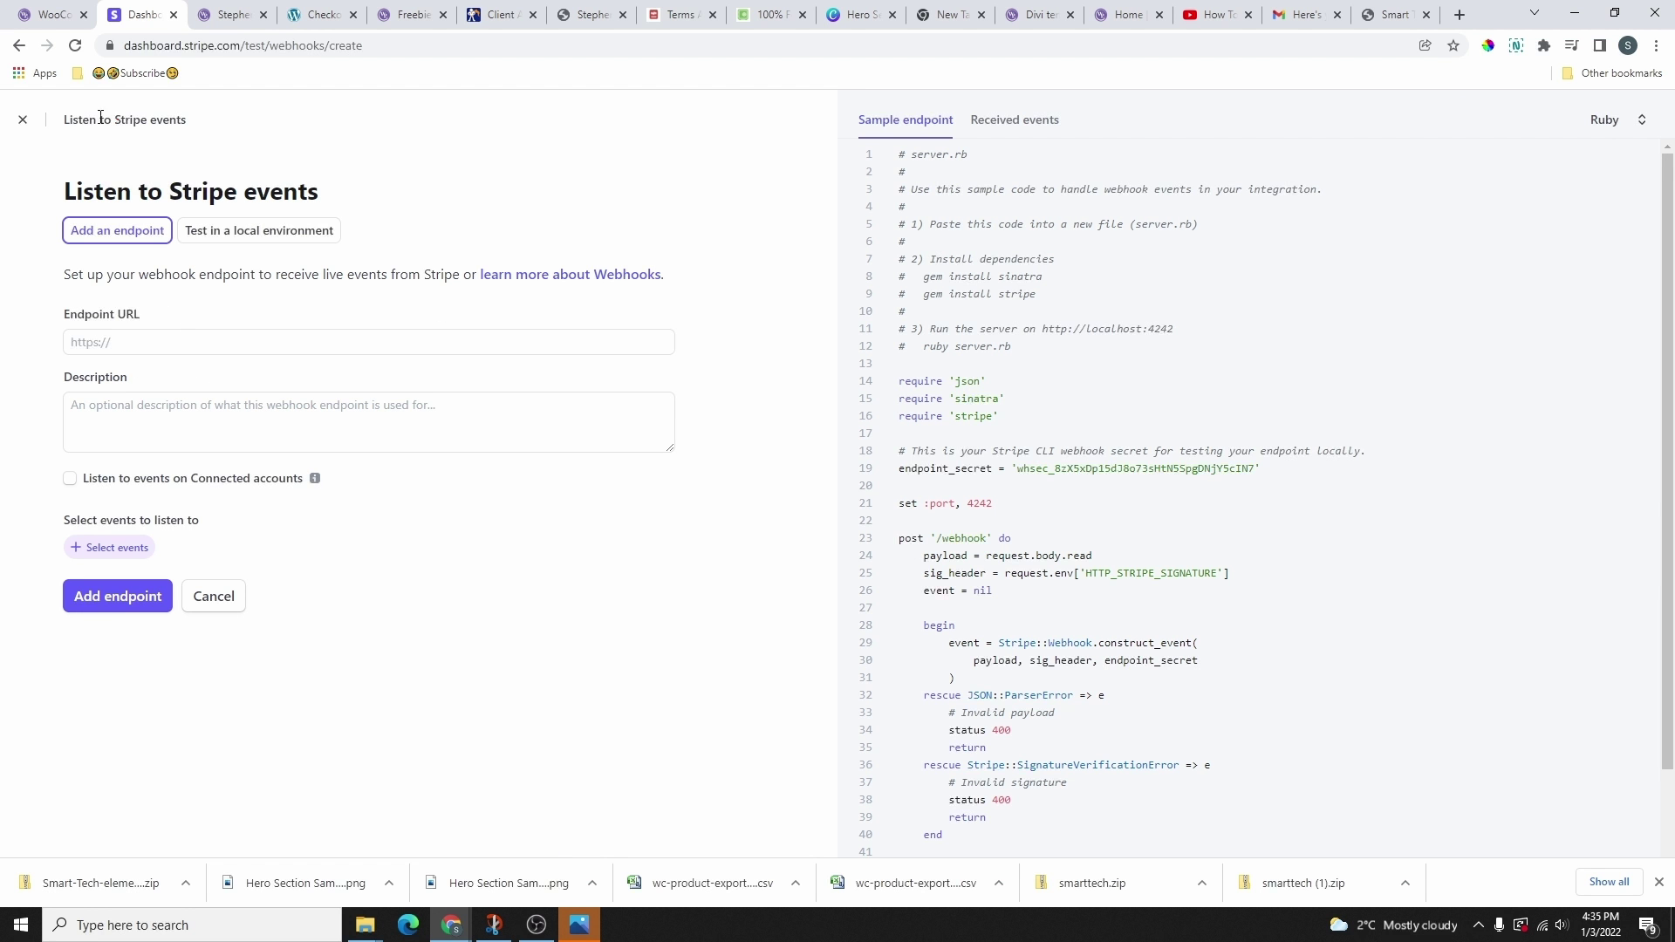
{"action": "left_click", "coordinate": [23, 121]}
{"action": "key", "text": "ctrl+shift+Tab"}
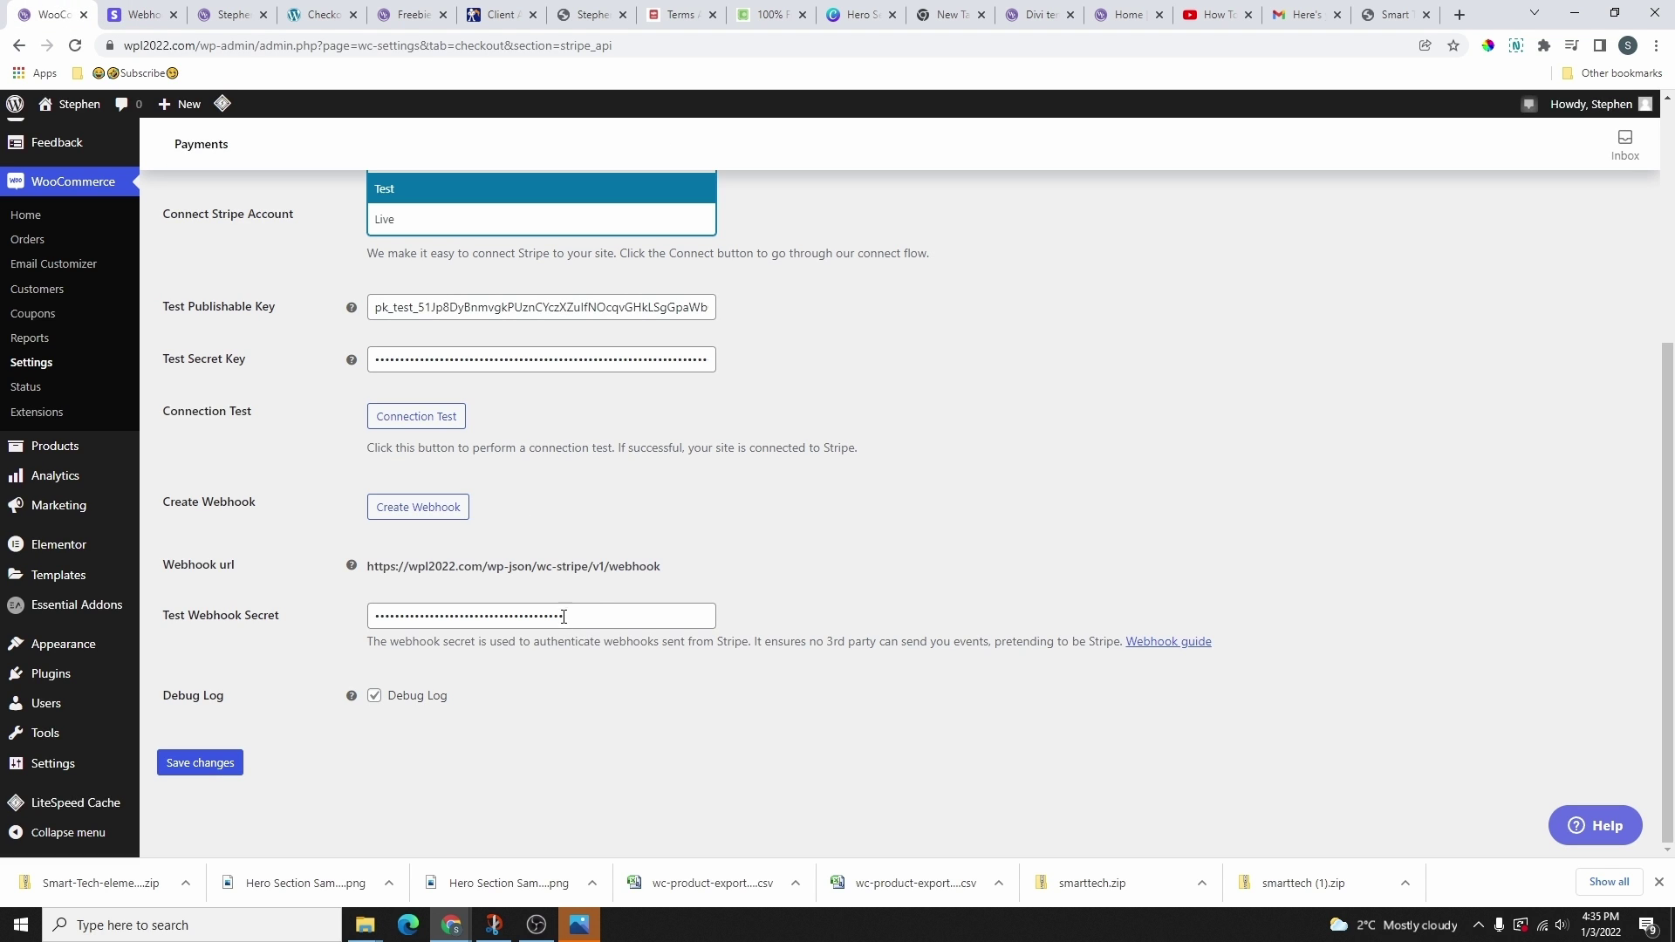
- Save the Stripe API settings and open the Stripe Credit Cards settings, keeping the gateway enabled
{"action": "left_click", "coordinate": [208, 765]}
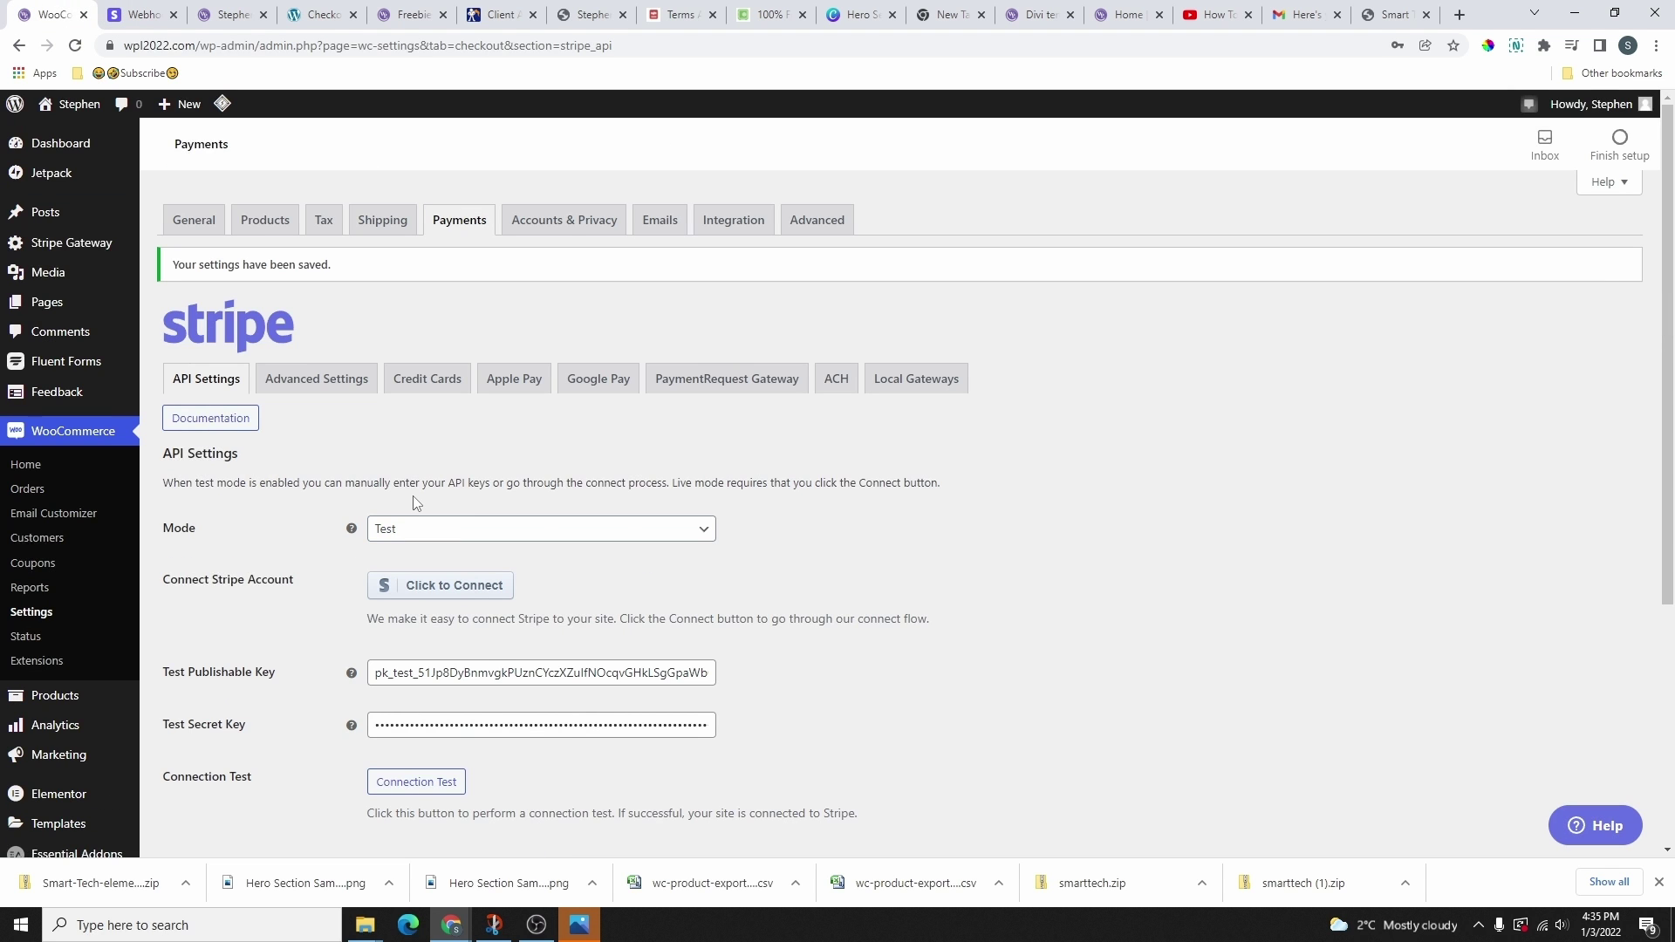
{"action": "left_click", "coordinate": [428, 378]}
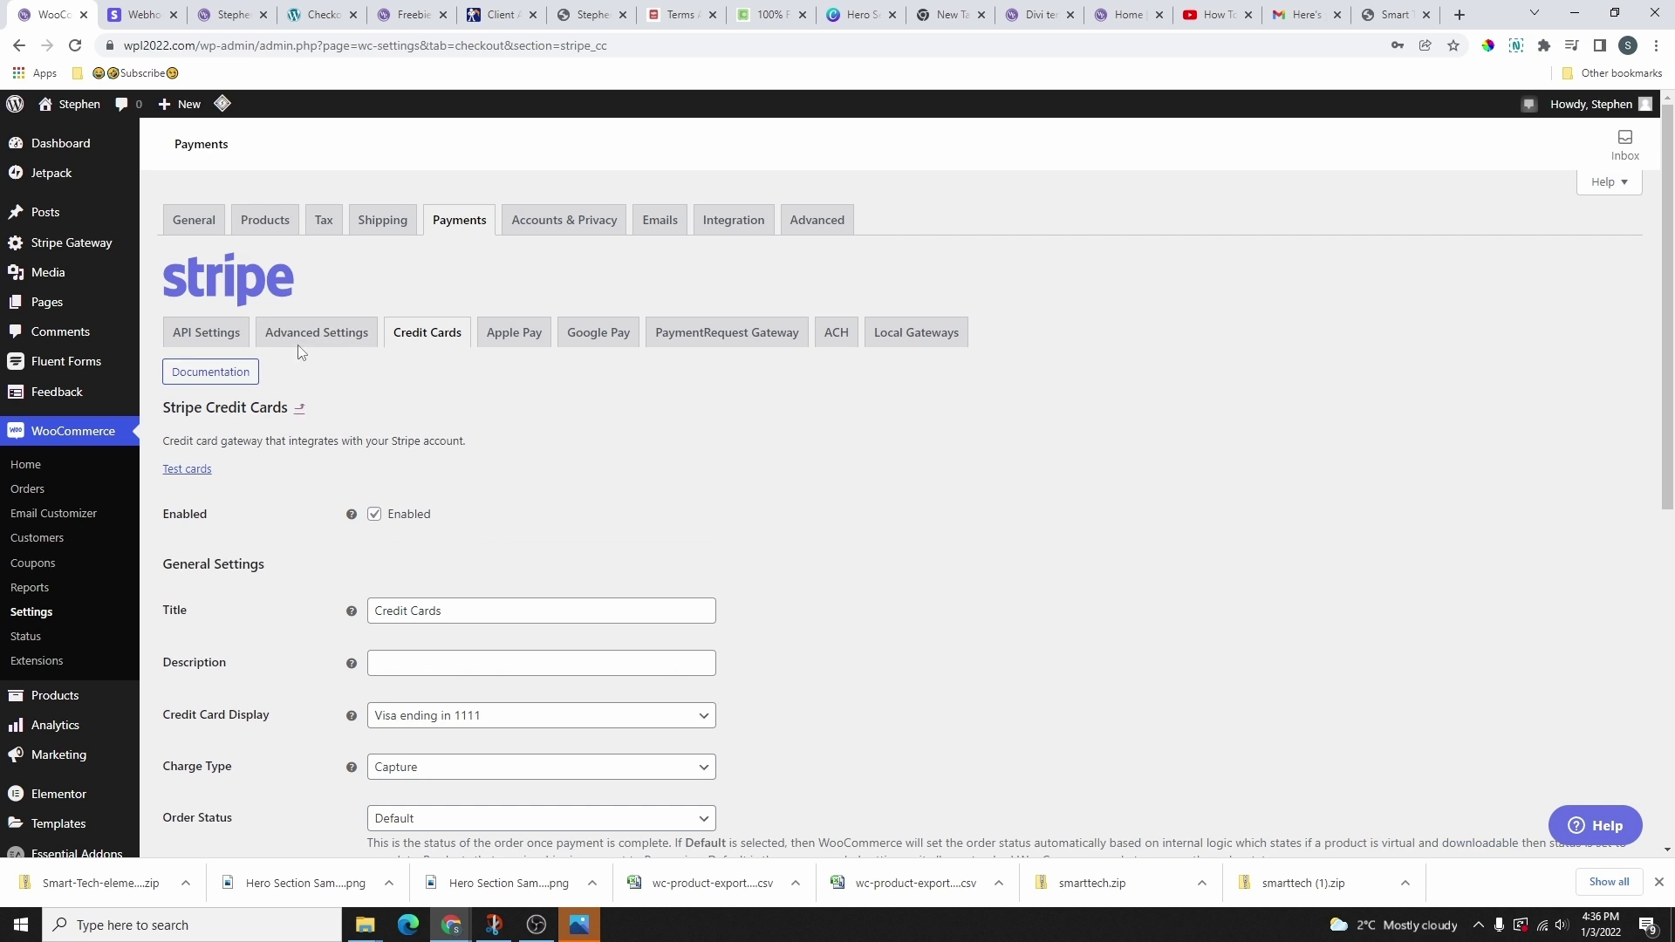
{"action": "scroll", "coordinate": [437, 351], "scroll_direction": "down", "scroll_amount": 3}
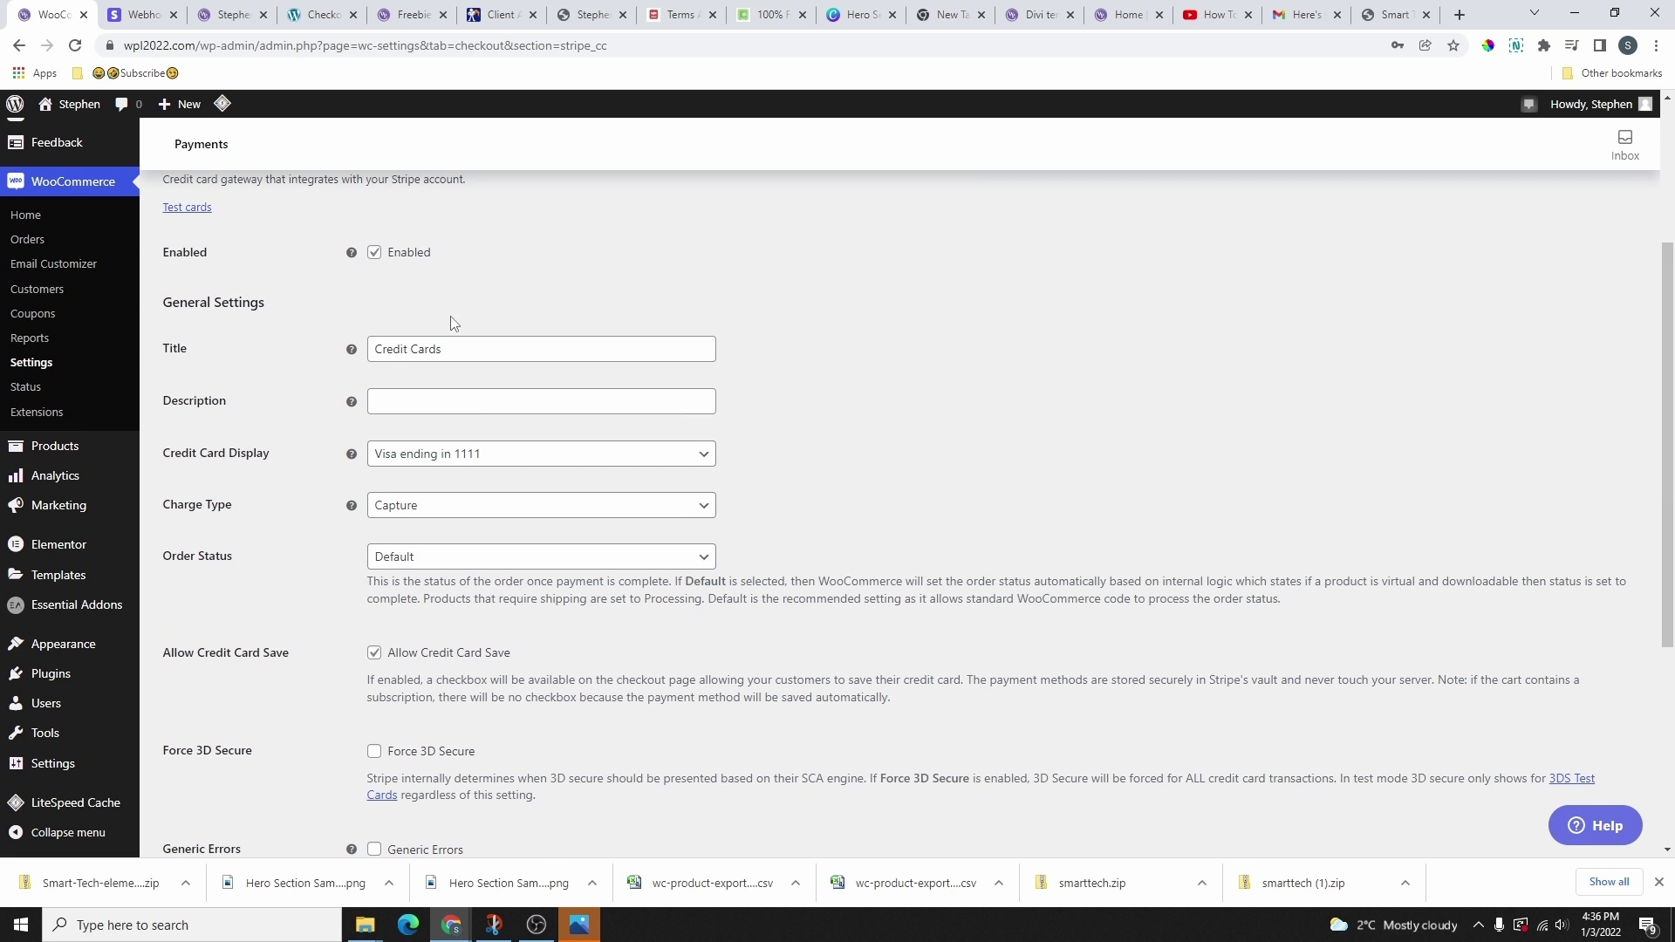
{"action": "left_click", "coordinate": [373, 254]}
{"action": "left_click", "coordinate": [476, 348]}
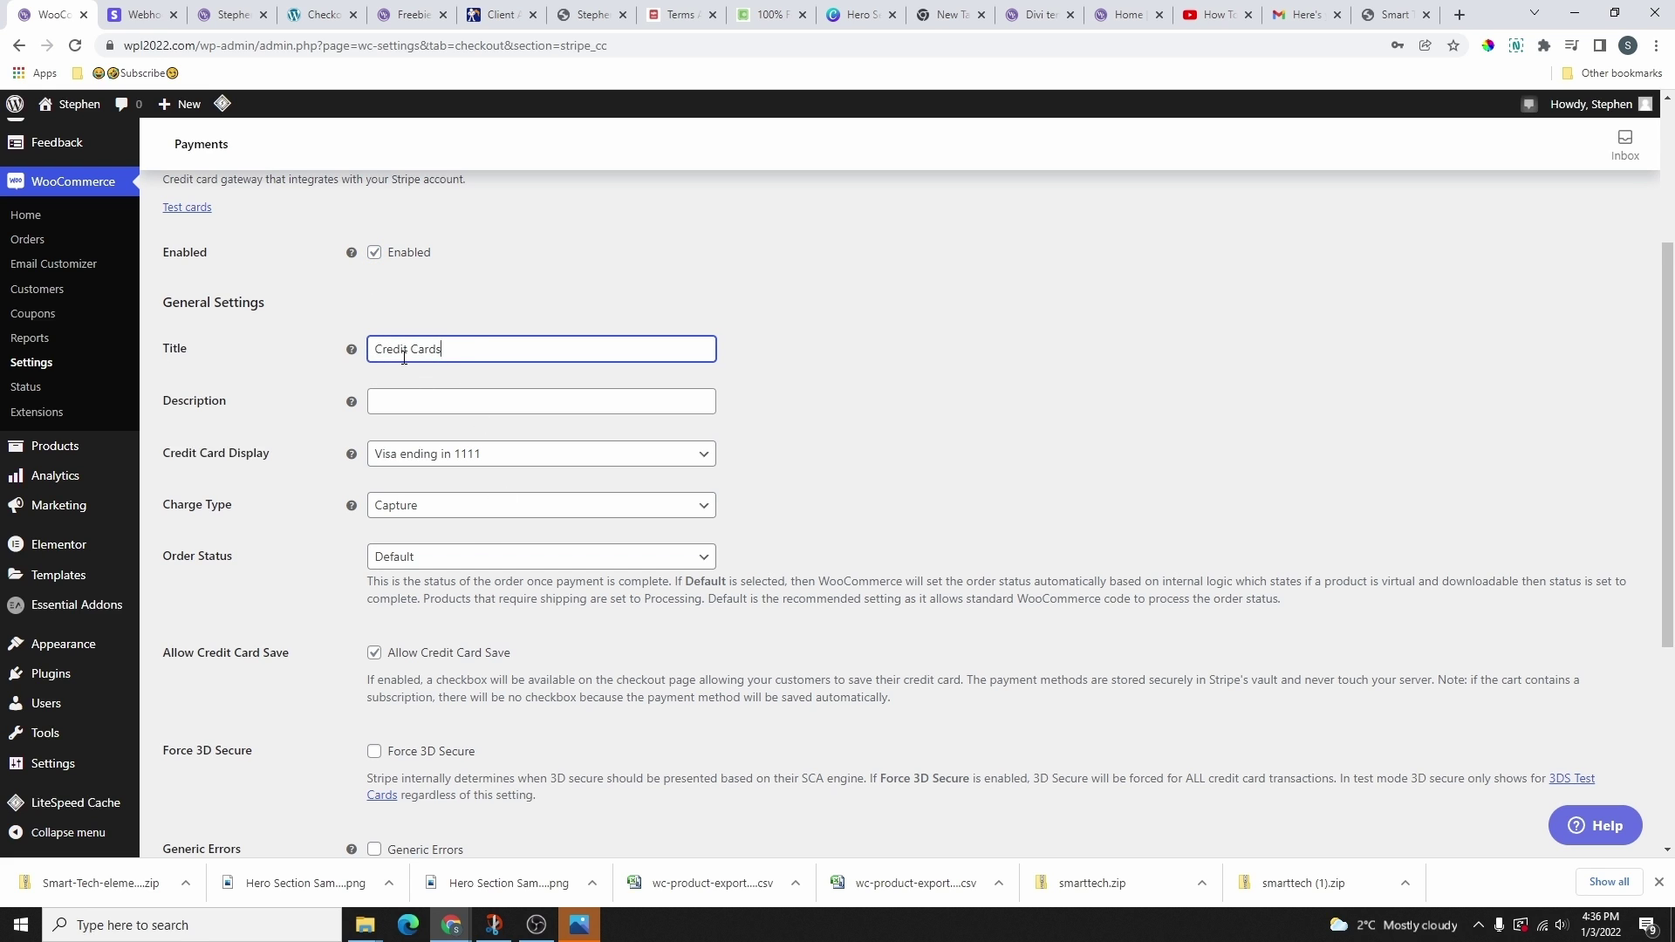
- Set the credit card display format to "Visa ********1111"
{"action": "scroll", "coordinate": [480, 349], "scroll_direction": "down", "scroll_amount": 1}
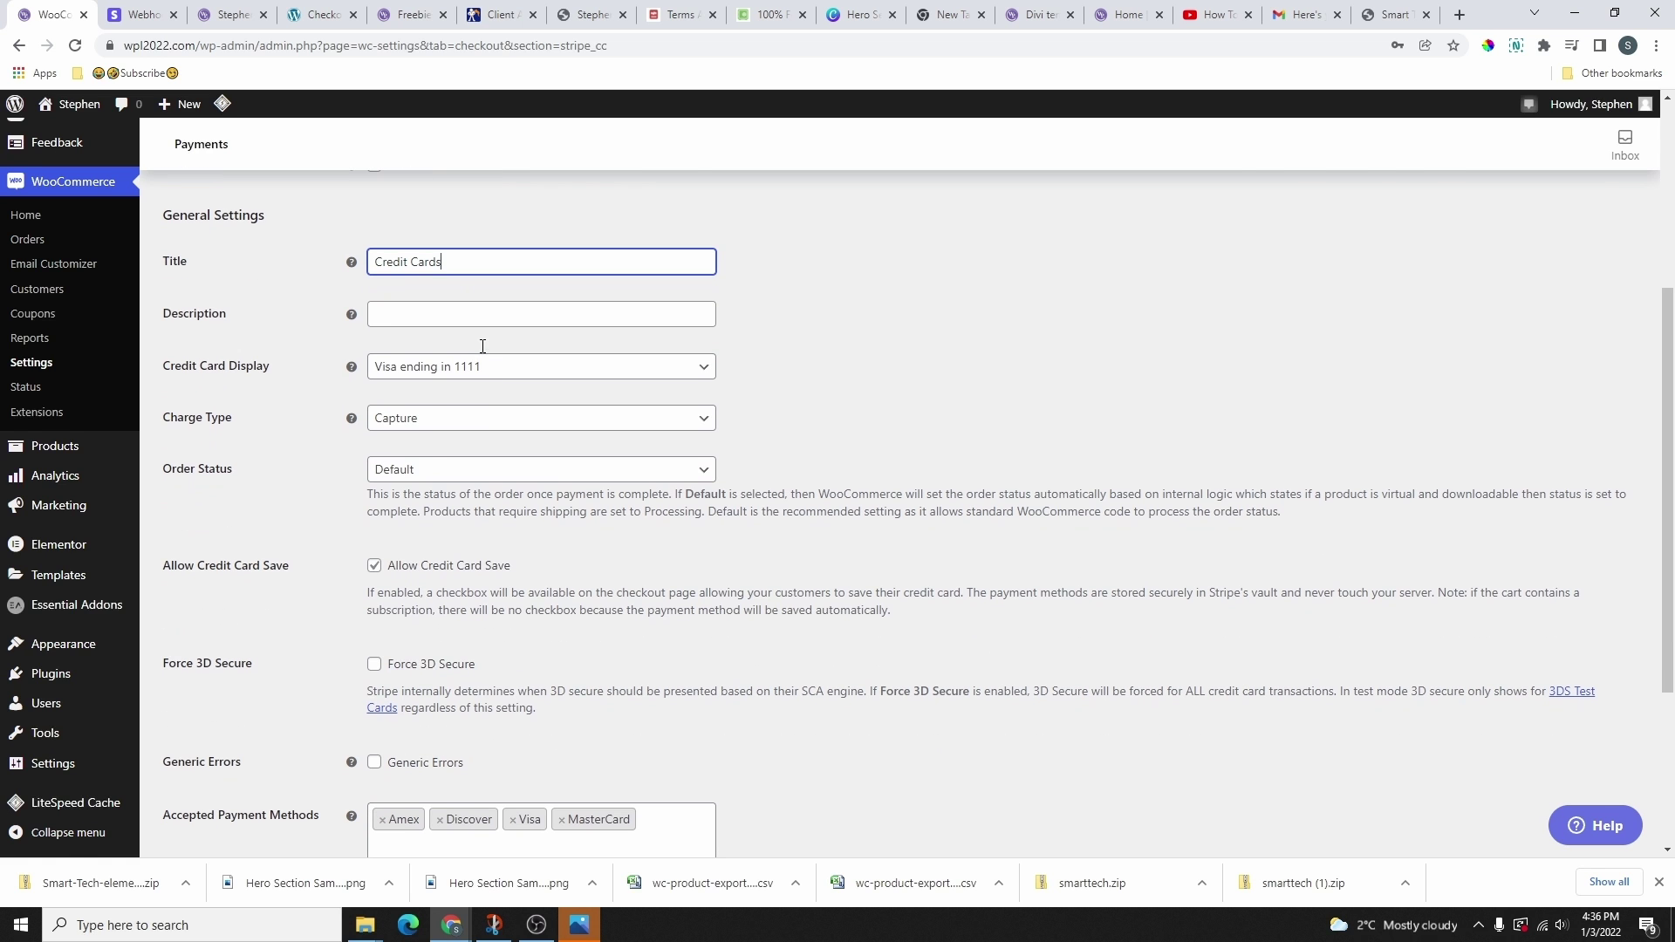
{"action": "scroll", "coordinate": [419, 345], "scroll_direction": "down", "scroll_amount": 1}
{"action": "left_click", "coordinate": [194, 377]}
{"action": "left_click", "coordinate": [379, 280]}
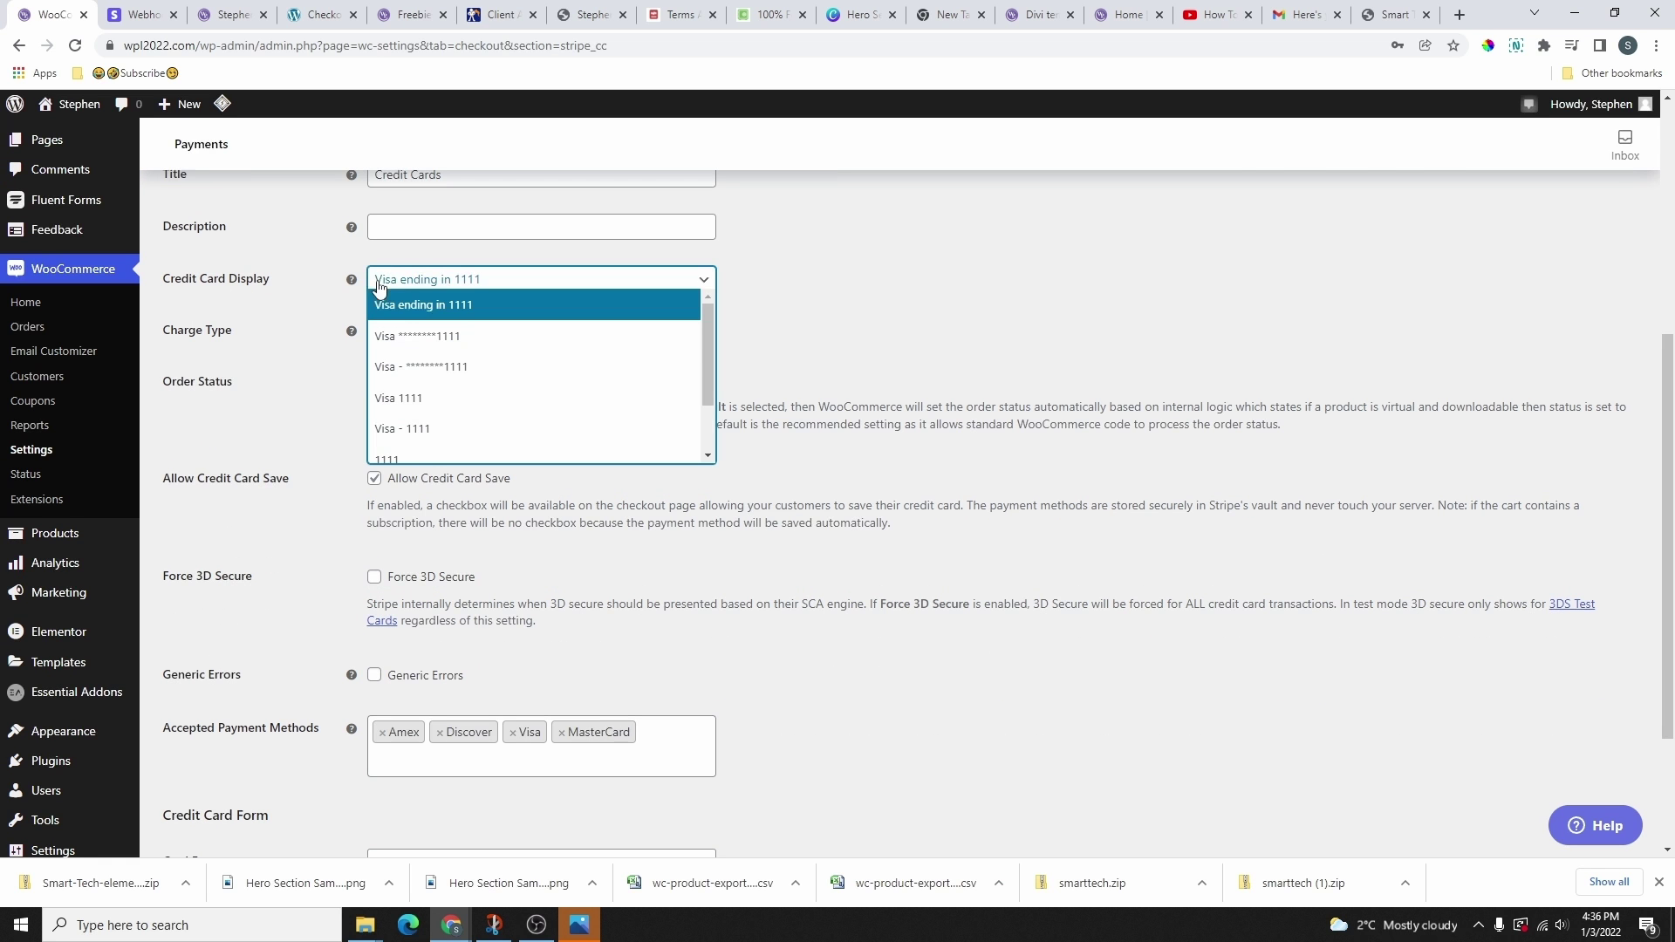
{"action": "left_click", "coordinate": [437, 343]}
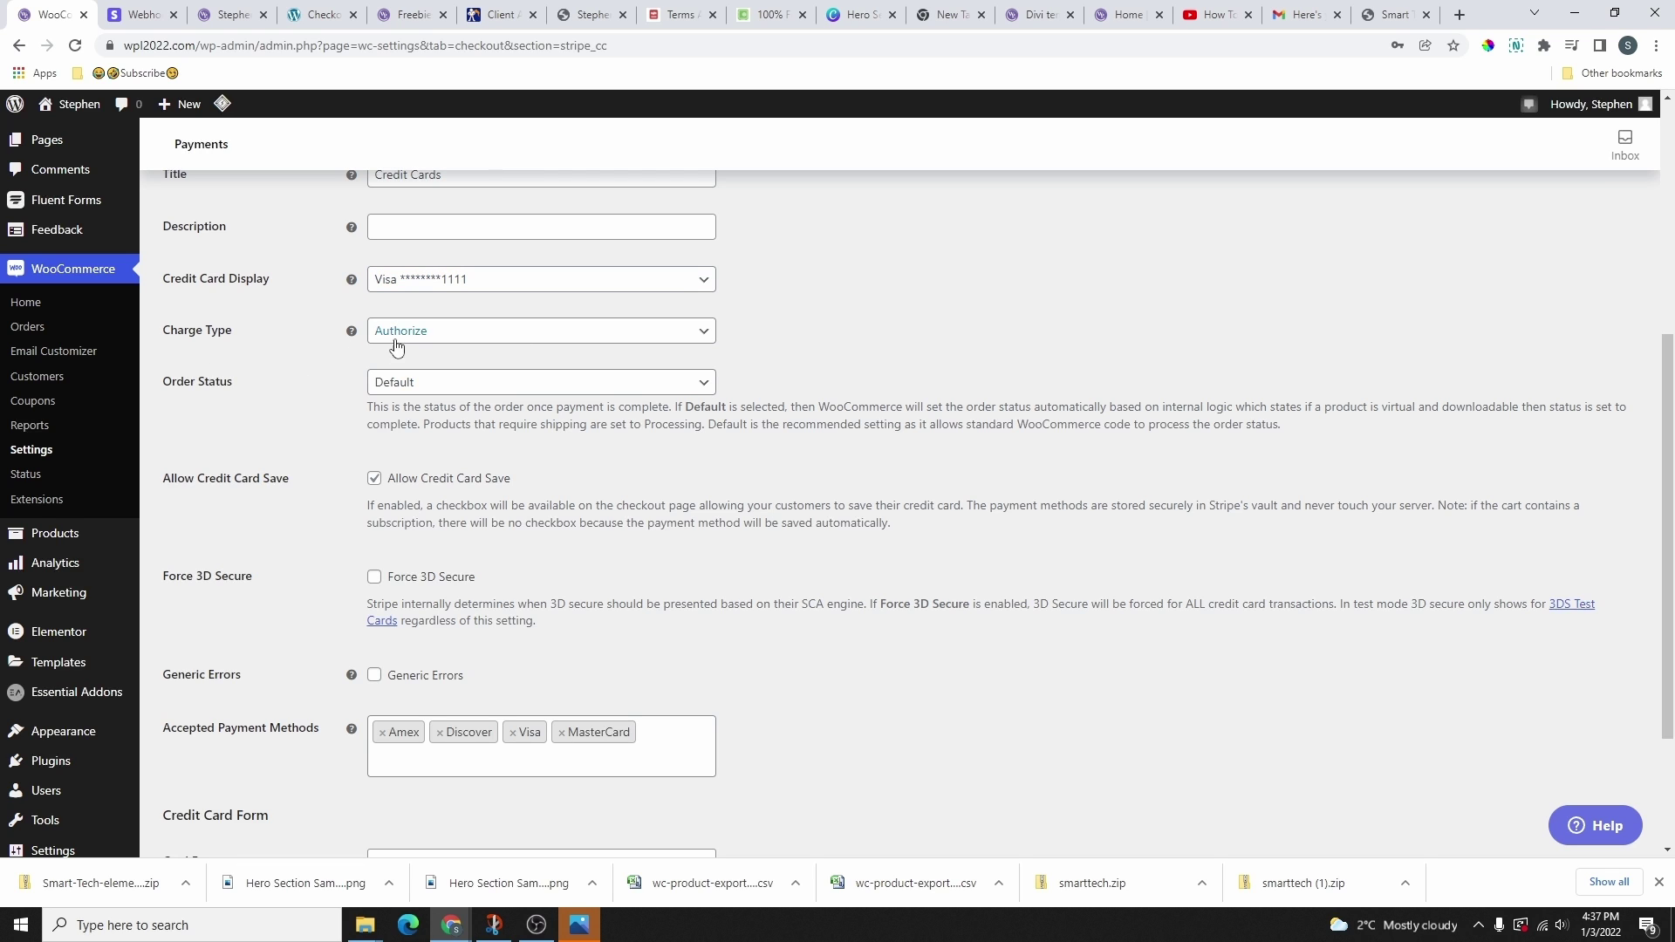
- Set the charge type for Stripe credit cards to Capture
{"action": "left_click", "coordinate": [395, 338]}
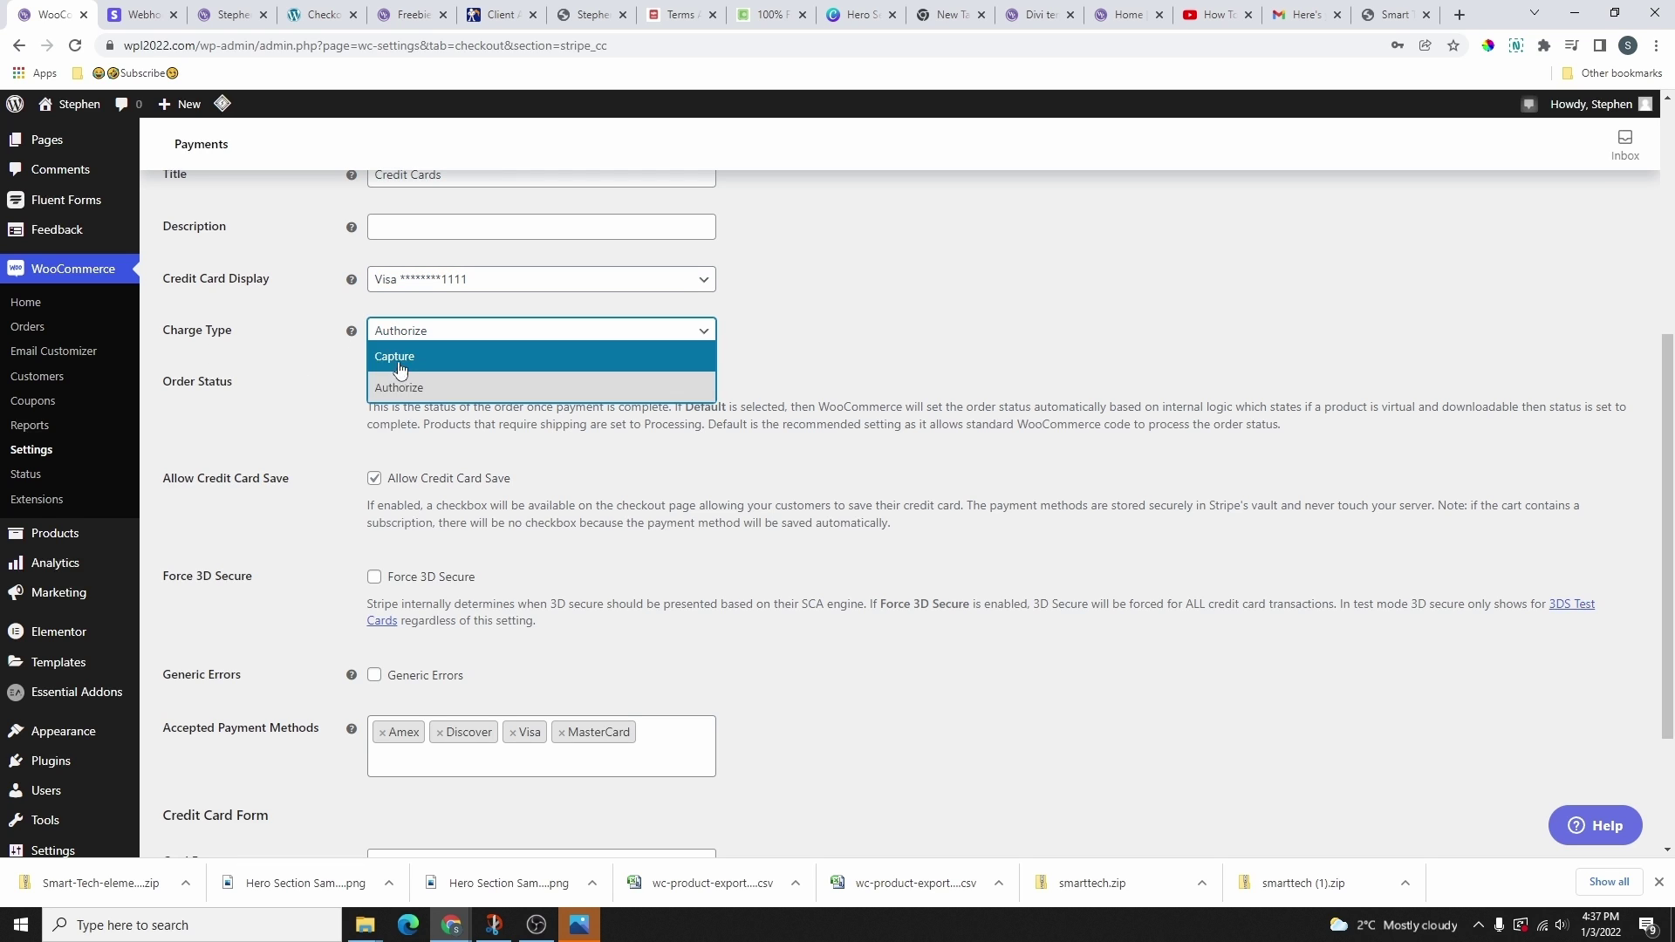
{"action": "left_click", "coordinate": [418, 358]}
{"action": "left_click", "coordinate": [422, 330]}
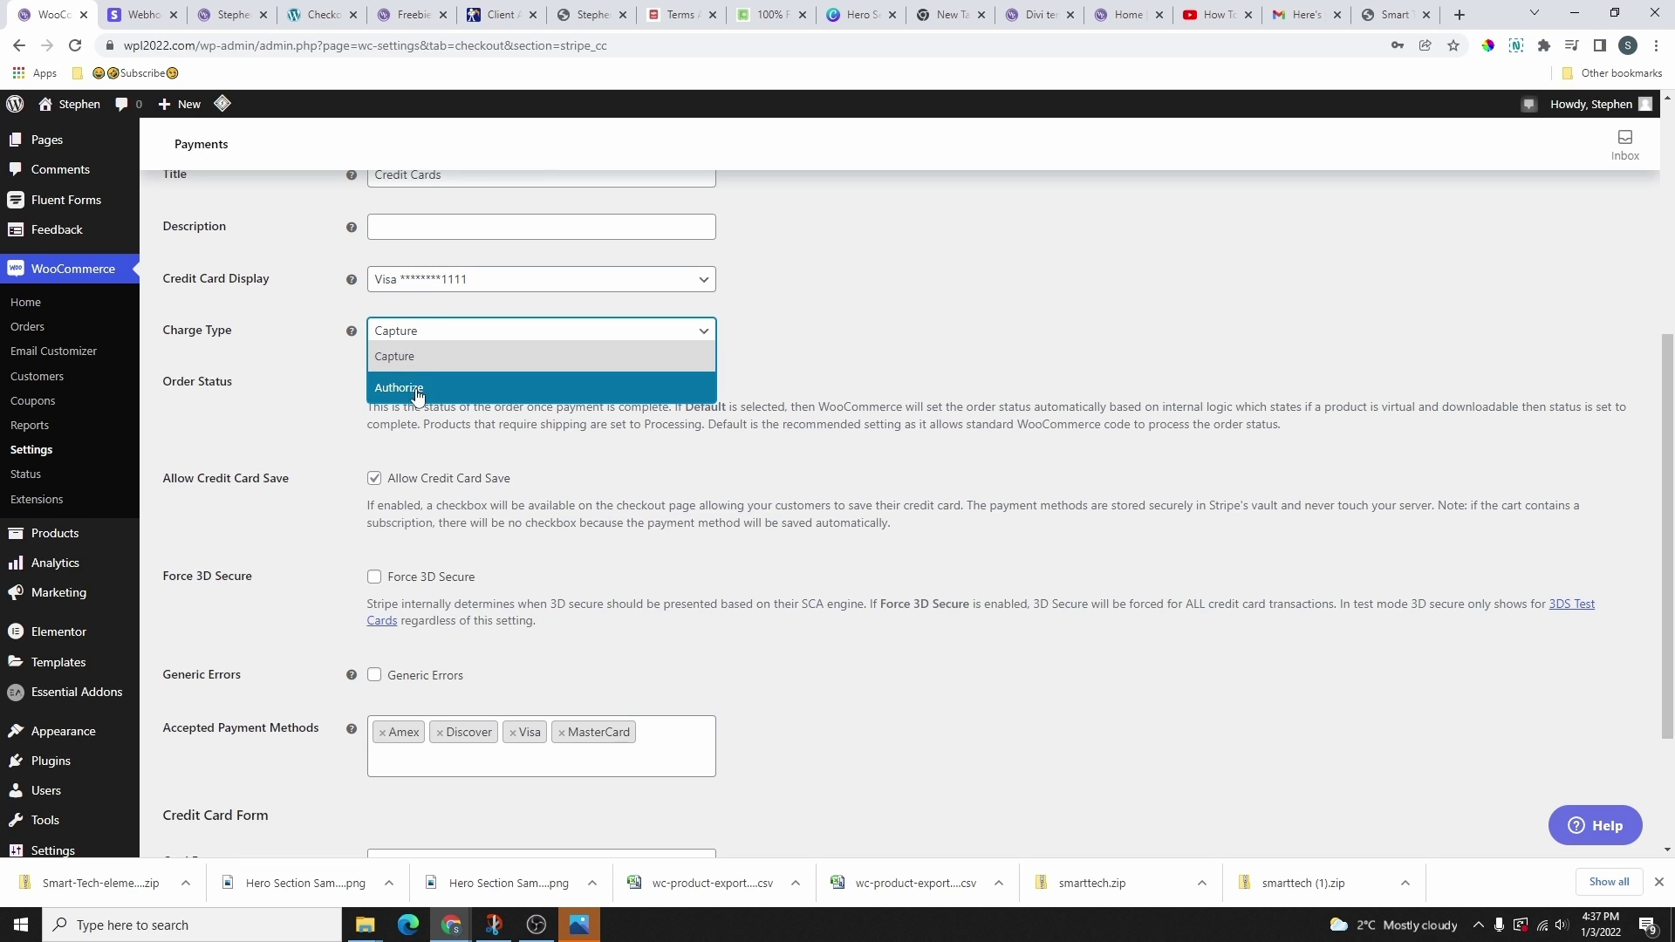
{"action": "left_click", "coordinate": [424, 360]}
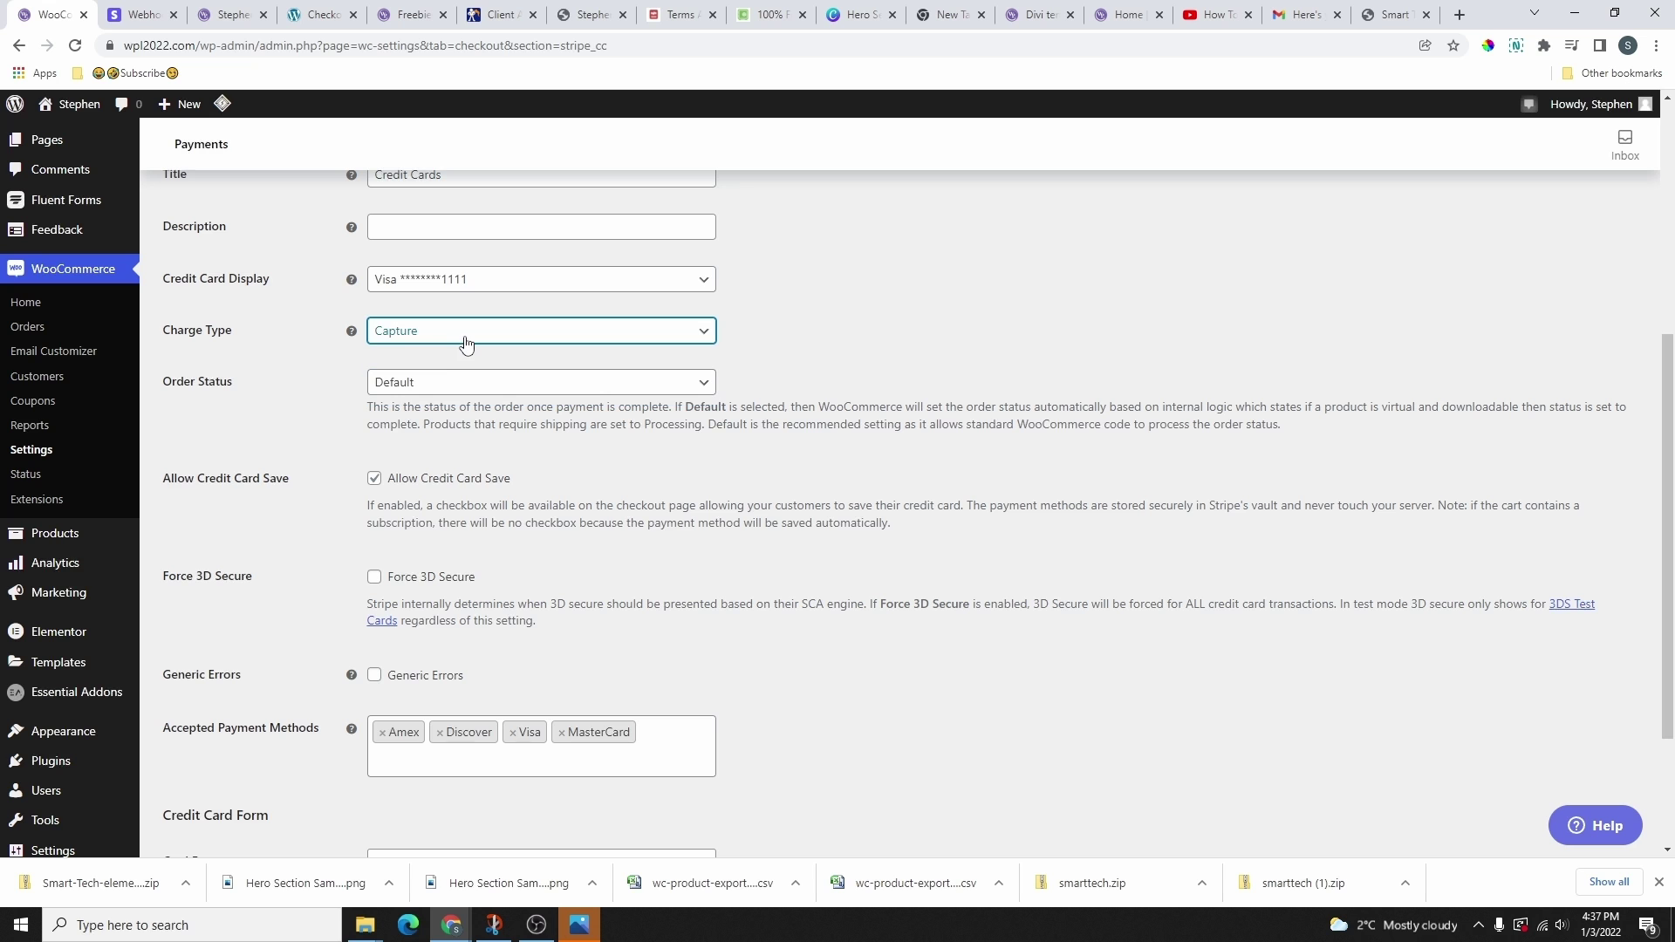
- Remove Discover from the accepted payment methods and add it back
{"action": "scroll", "coordinate": [377, 528], "scroll_direction": "down", "scroll_amount": 3}
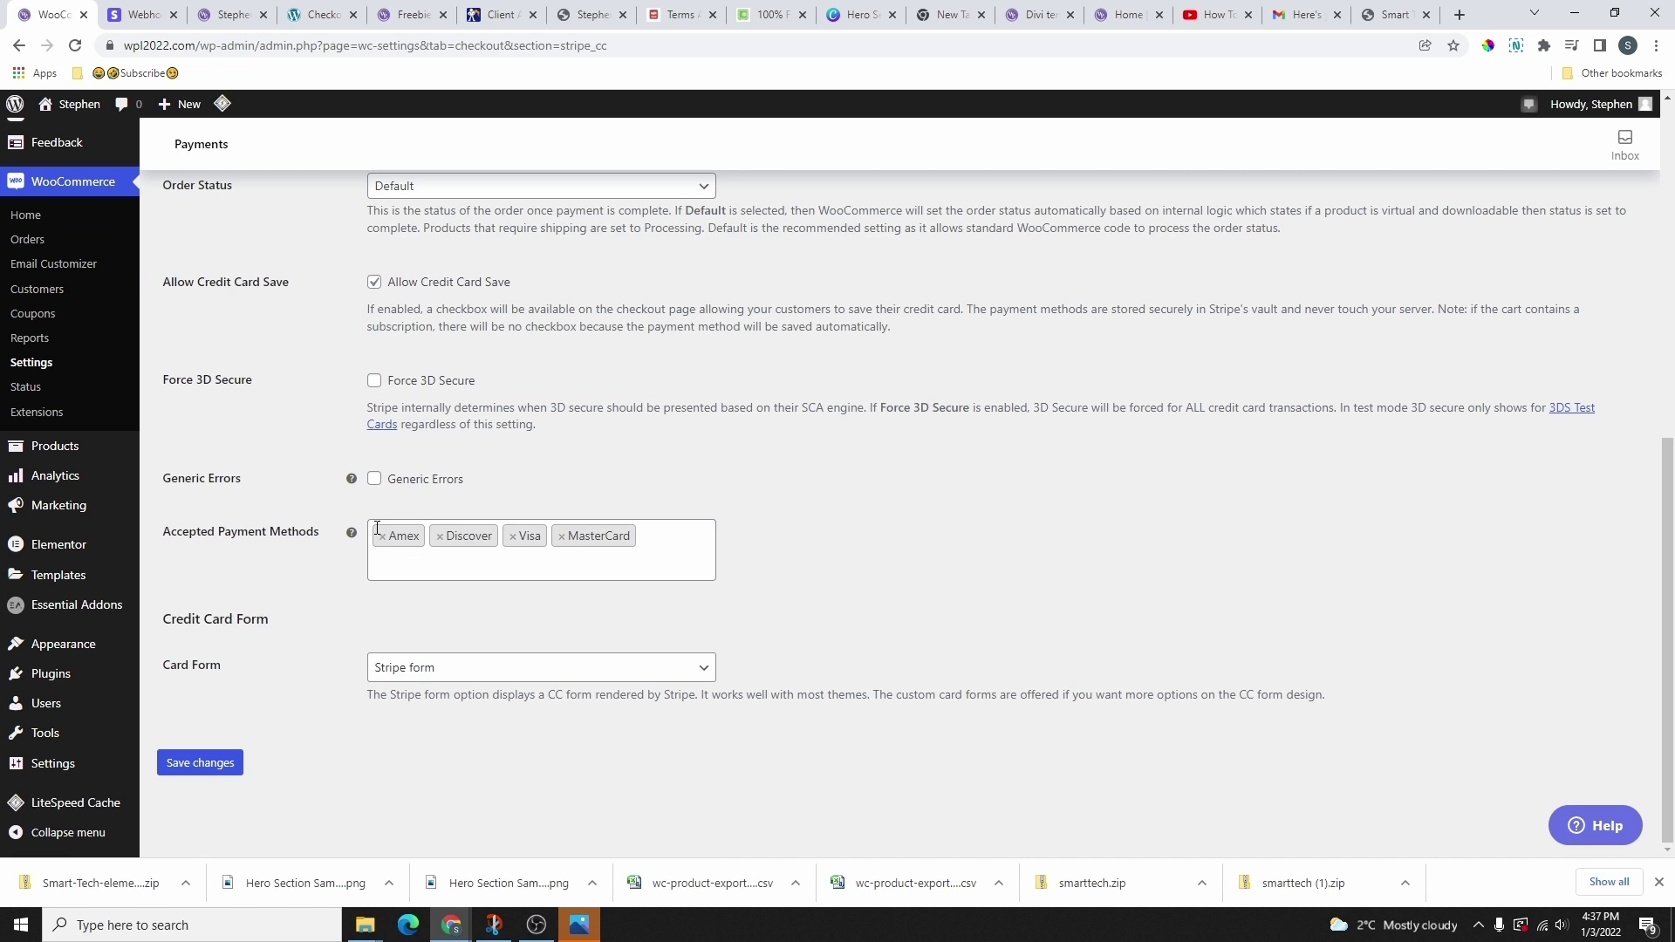
{"action": "left_click", "coordinate": [440, 539]}
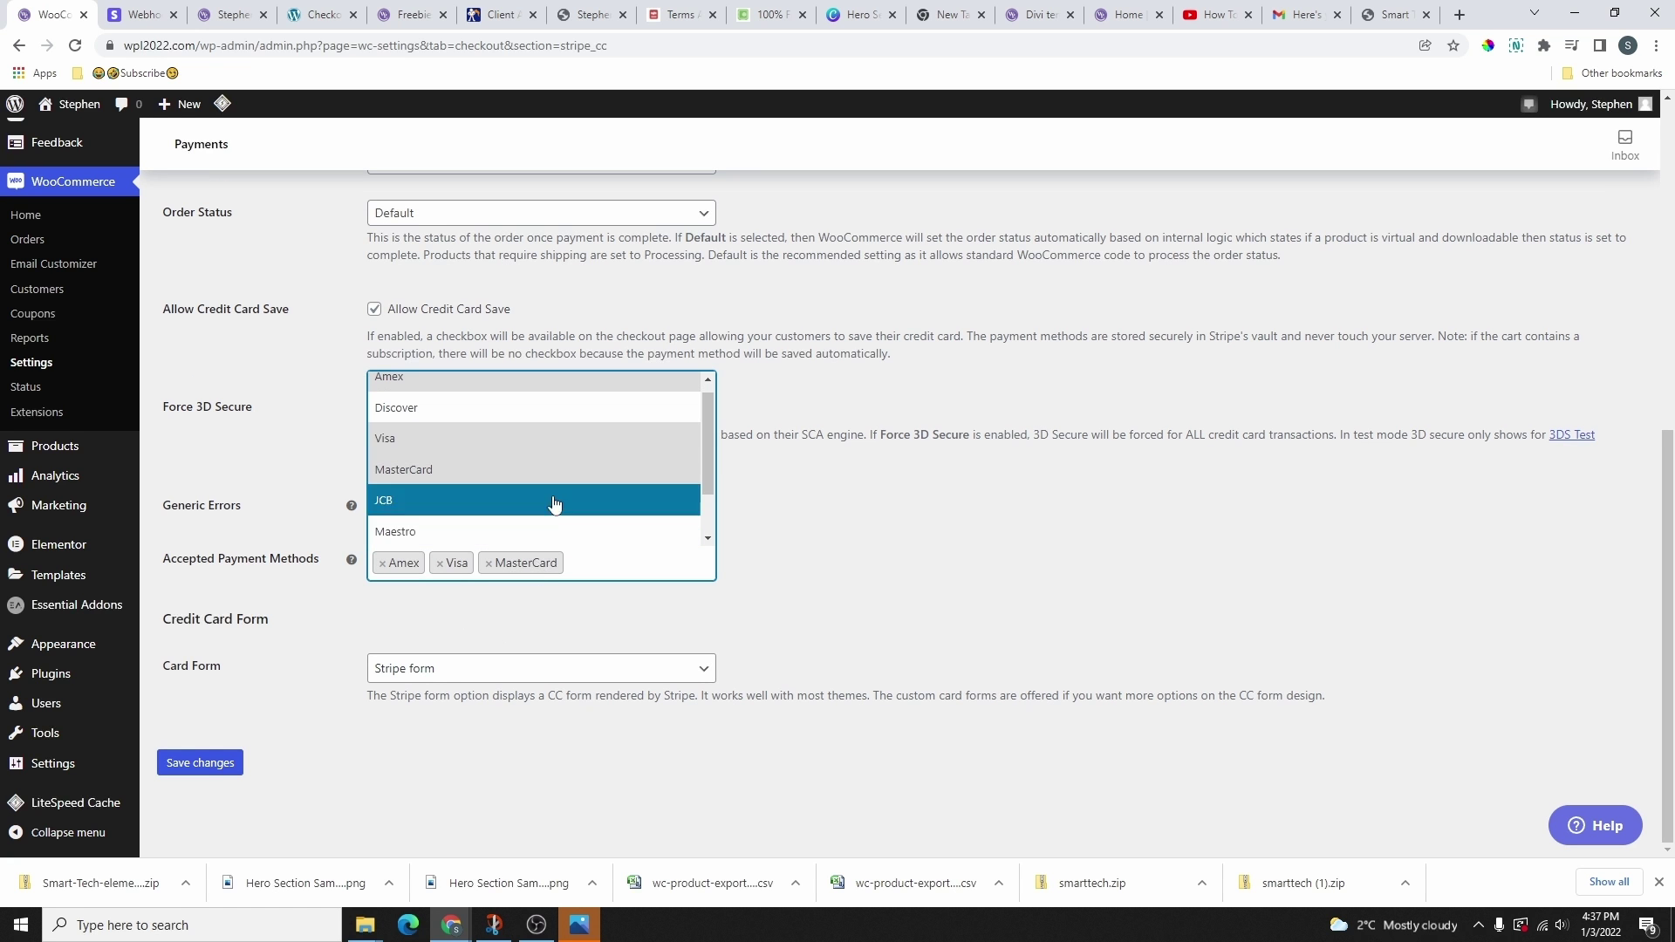
{"action": "scroll", "coordinate": [584, 447], "scroll_direction": "down", "scroll_amount": 1}
{"action": "scroll", "coordinate": [600, 537], "scroll_direction": "up", "scroll_amount": 1}
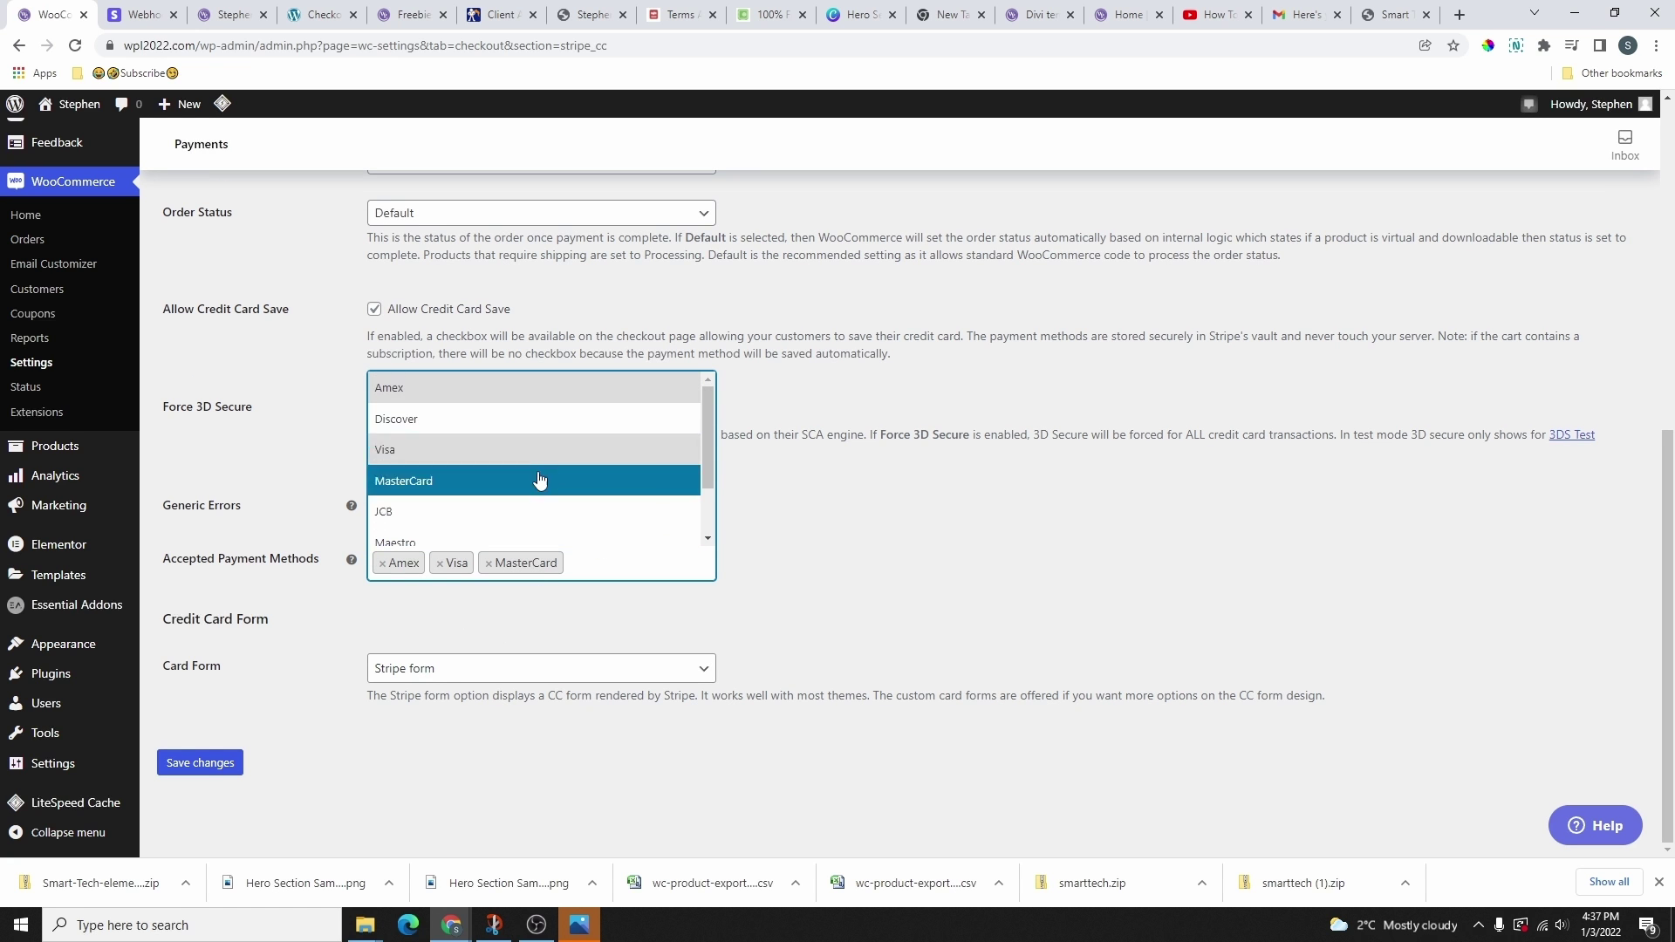
{"action": "left_click", "coordinate": [522, 418]}
{"action": "scroll", "coordinate": [437, 628], "scroll_direction": "down", "scroll_amount": 1}
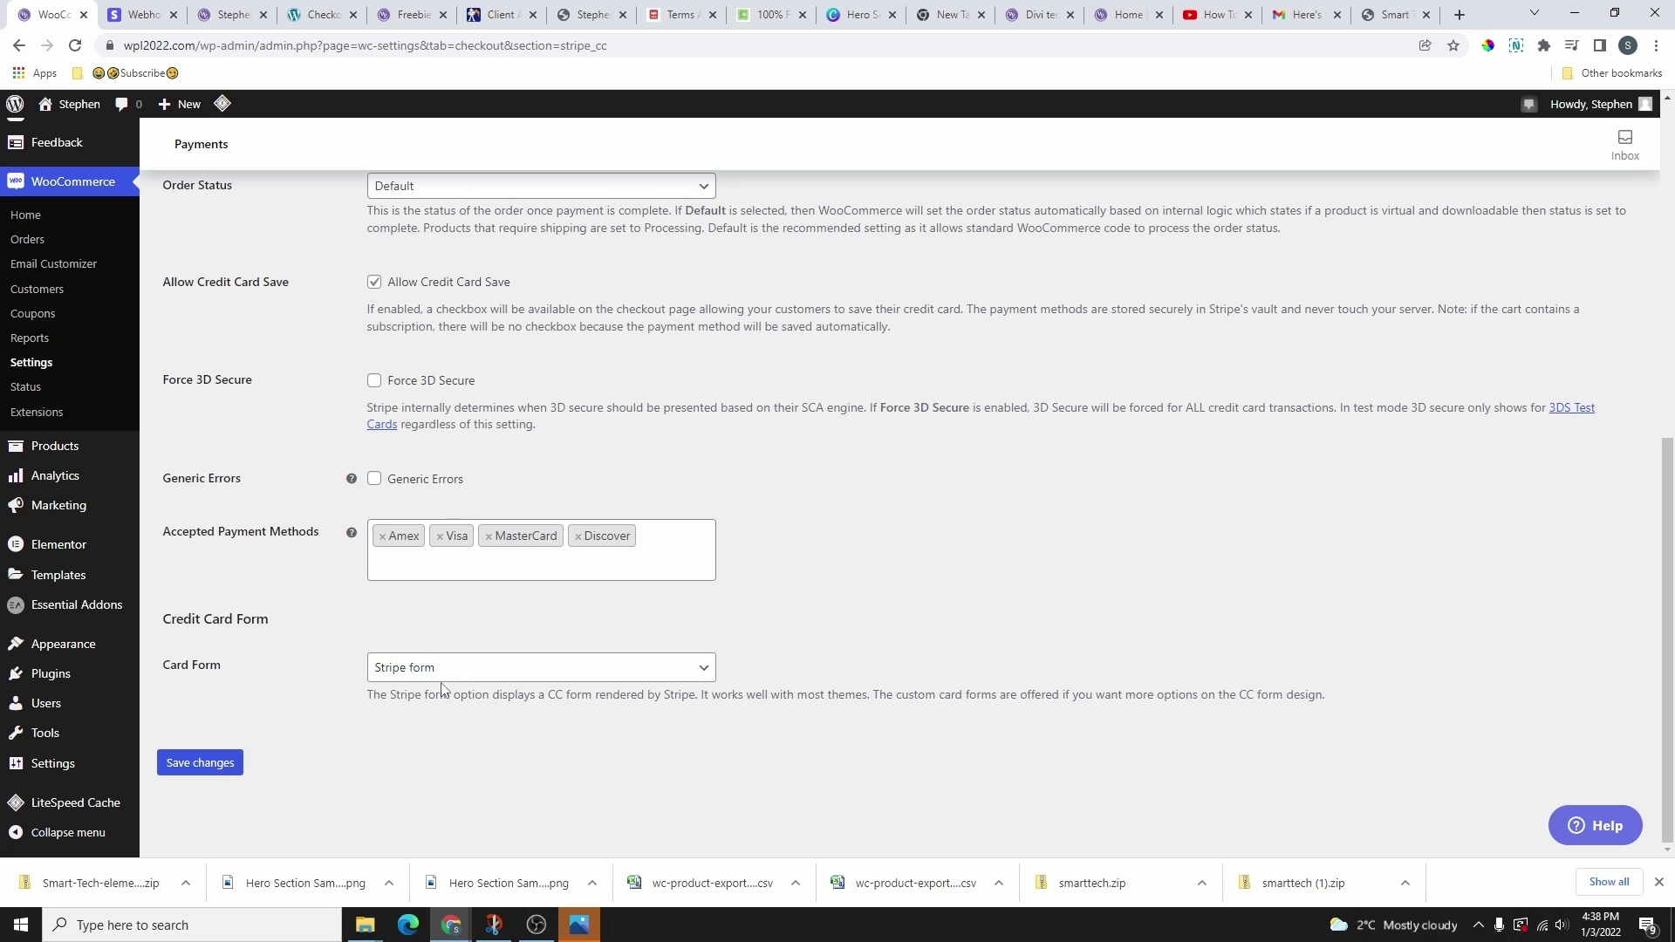
- Try Custom form as the card form, return it to Stripe form, and save the credit card settings
{"action": "left_click", "coordinate": [442, 680]}
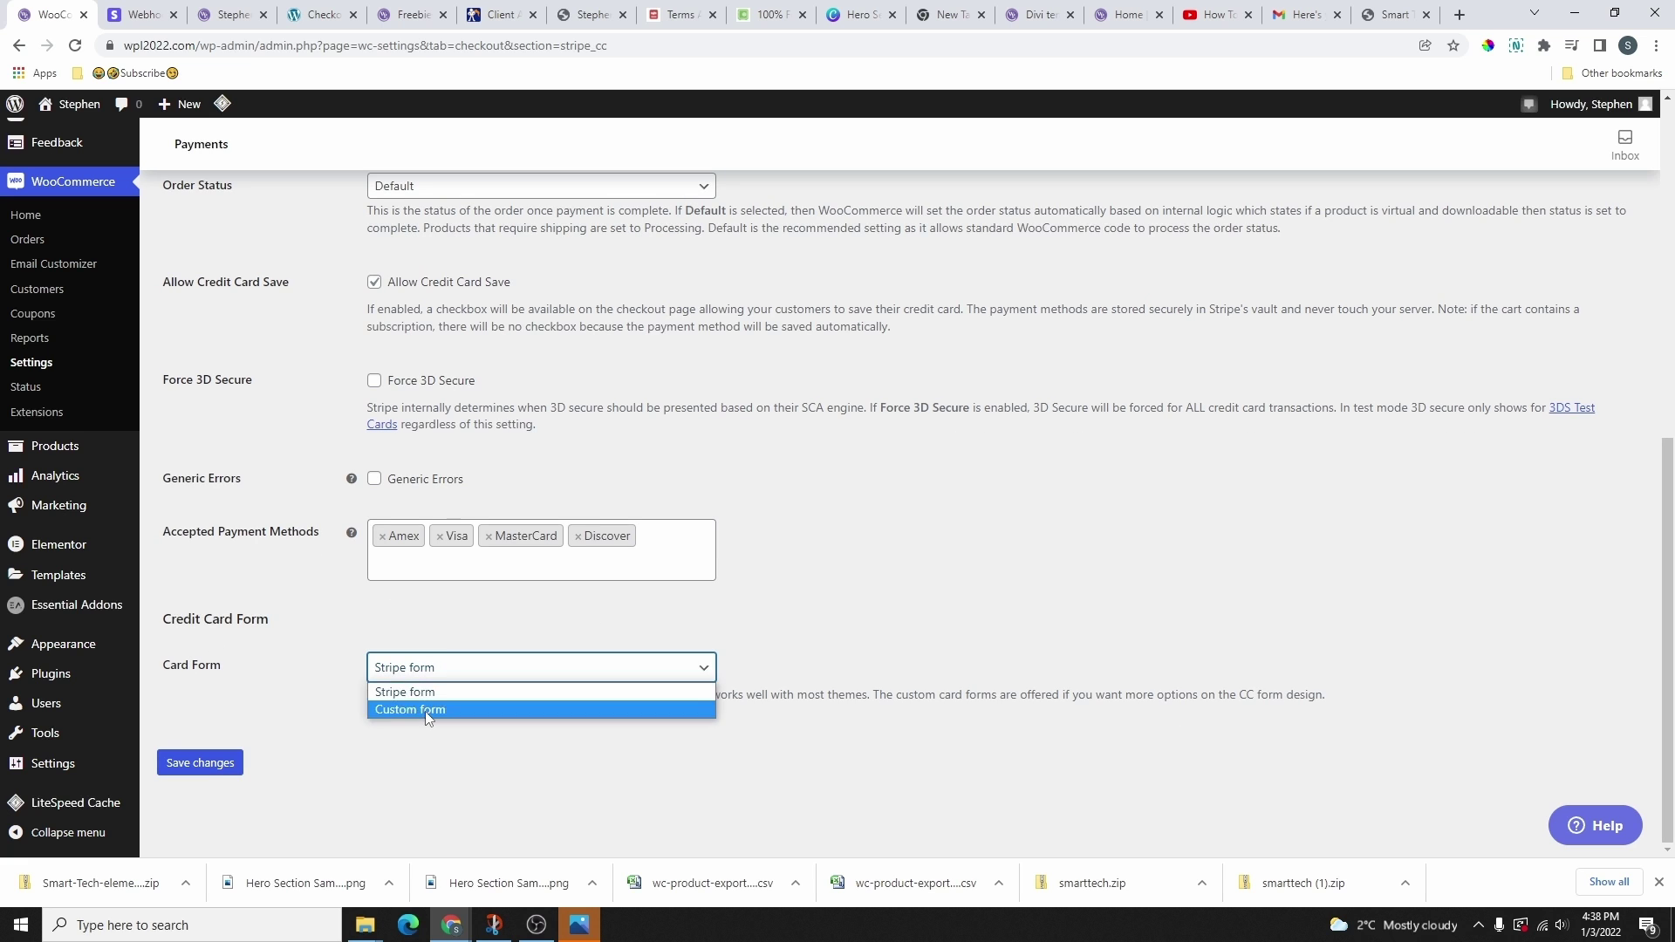
{"action": "left_click", "coordinate": [428, 718]}
{"action": "scroll", "coordinate": [462, 768], "scroll_direction": "down", "scroll_amount": 2}
{"action": "left_click", "coordinate": [445, 563]}
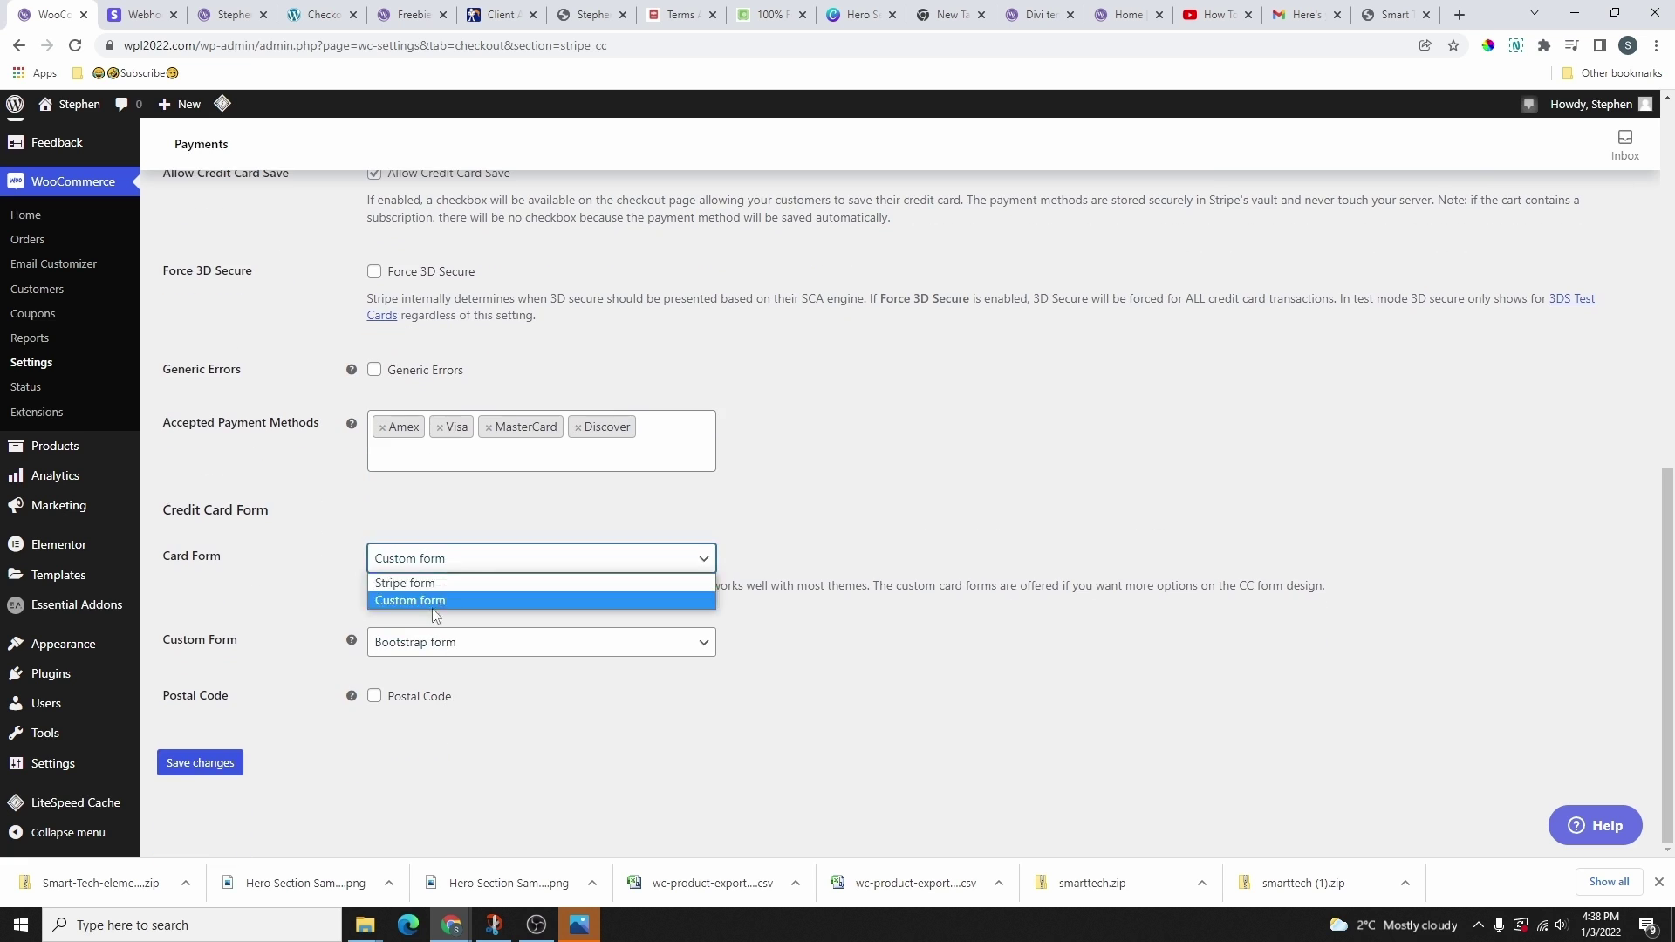
{"action": "left_click", "coordinate": [418, 583]}
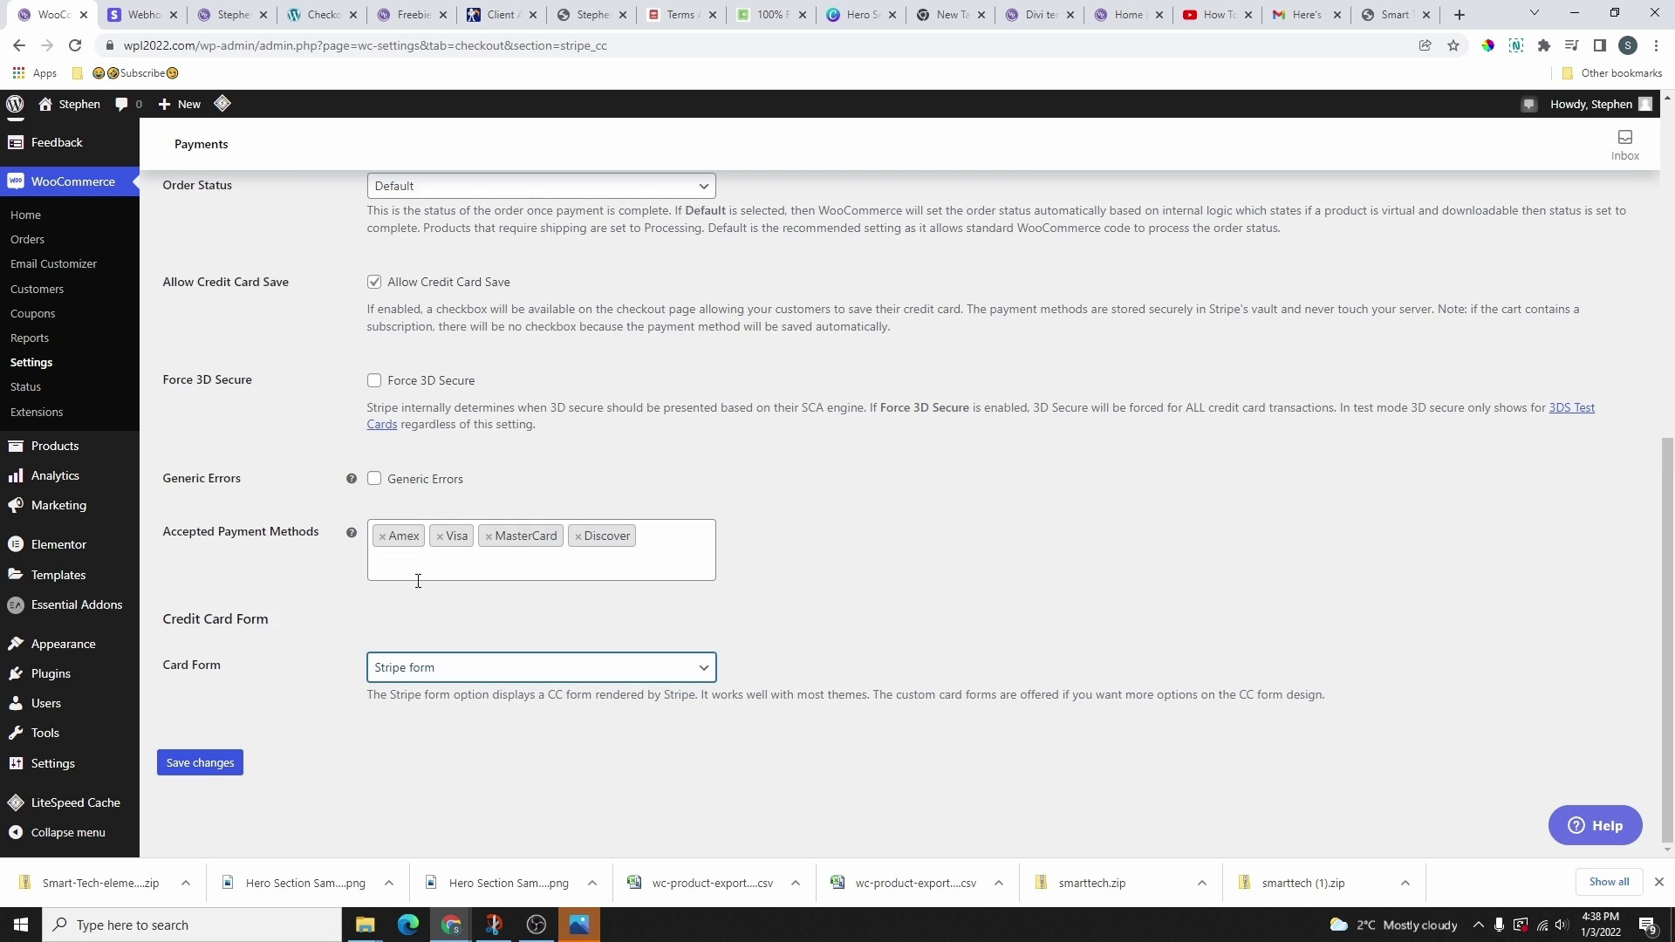
{"action": "left_click", "coordinate": [223, 764]}
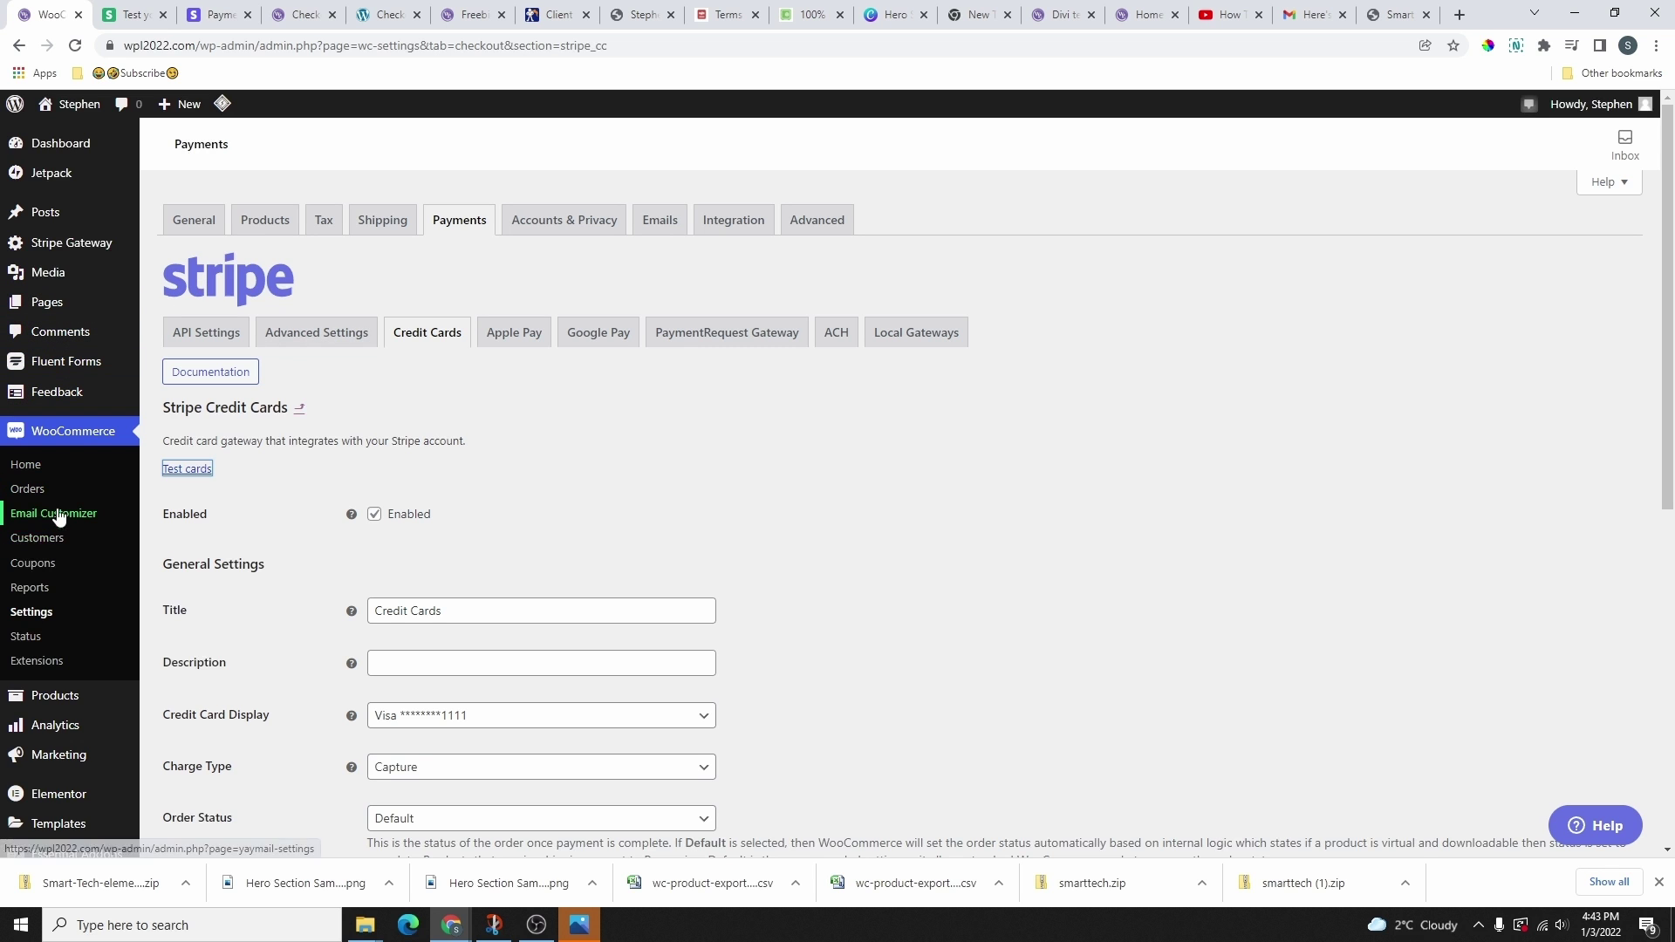
- Enable the PayPal Express payment method and choose Express checkout as its payment button
{"action": "left_click", "coordinate": [458, 225]}
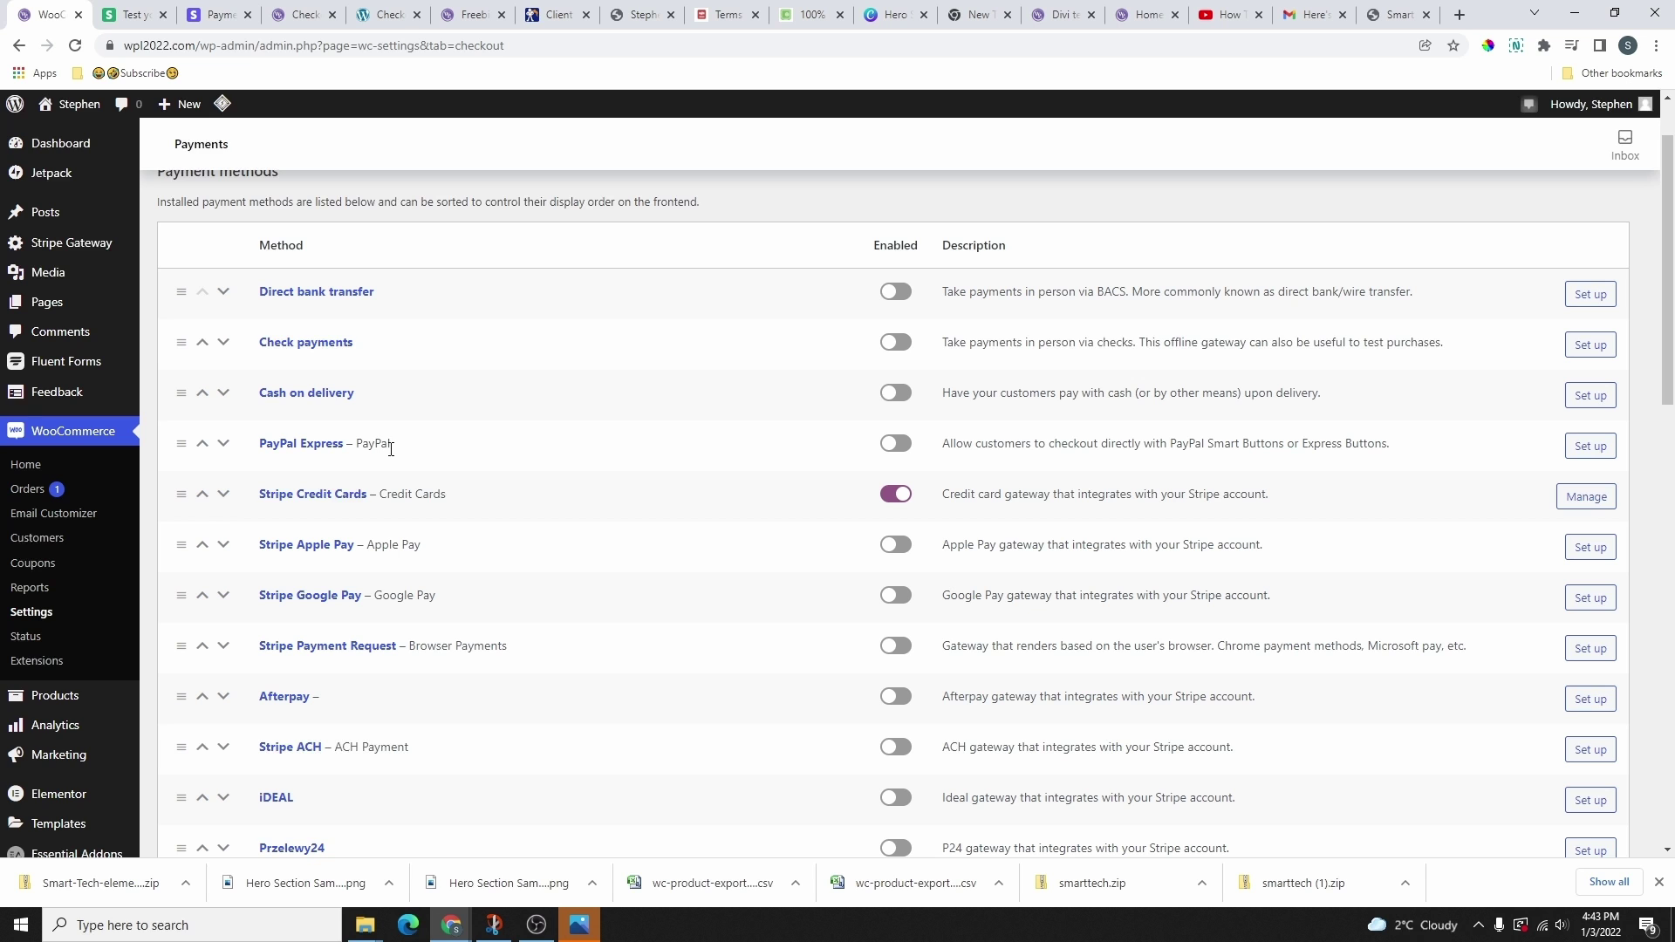
{"action": "left_click", "coordinate": [902, 453]}
{"action": "left_click", "coordinate": [1592, 447]}
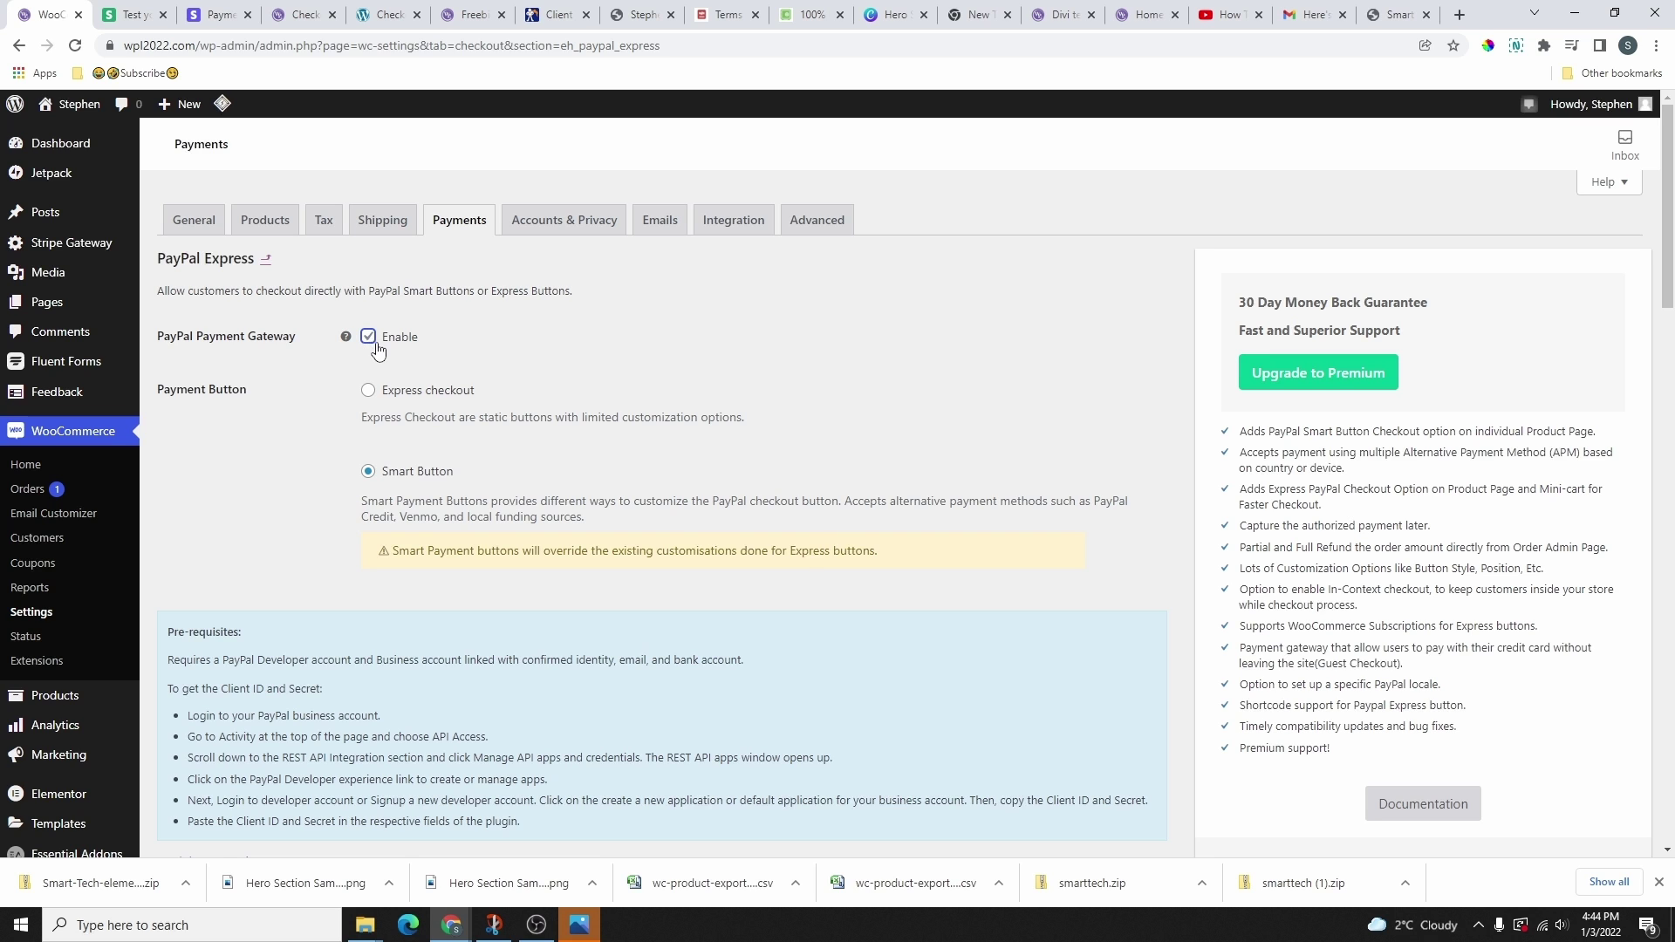
{"action": "left_click", "coordinate": [367, 390]}
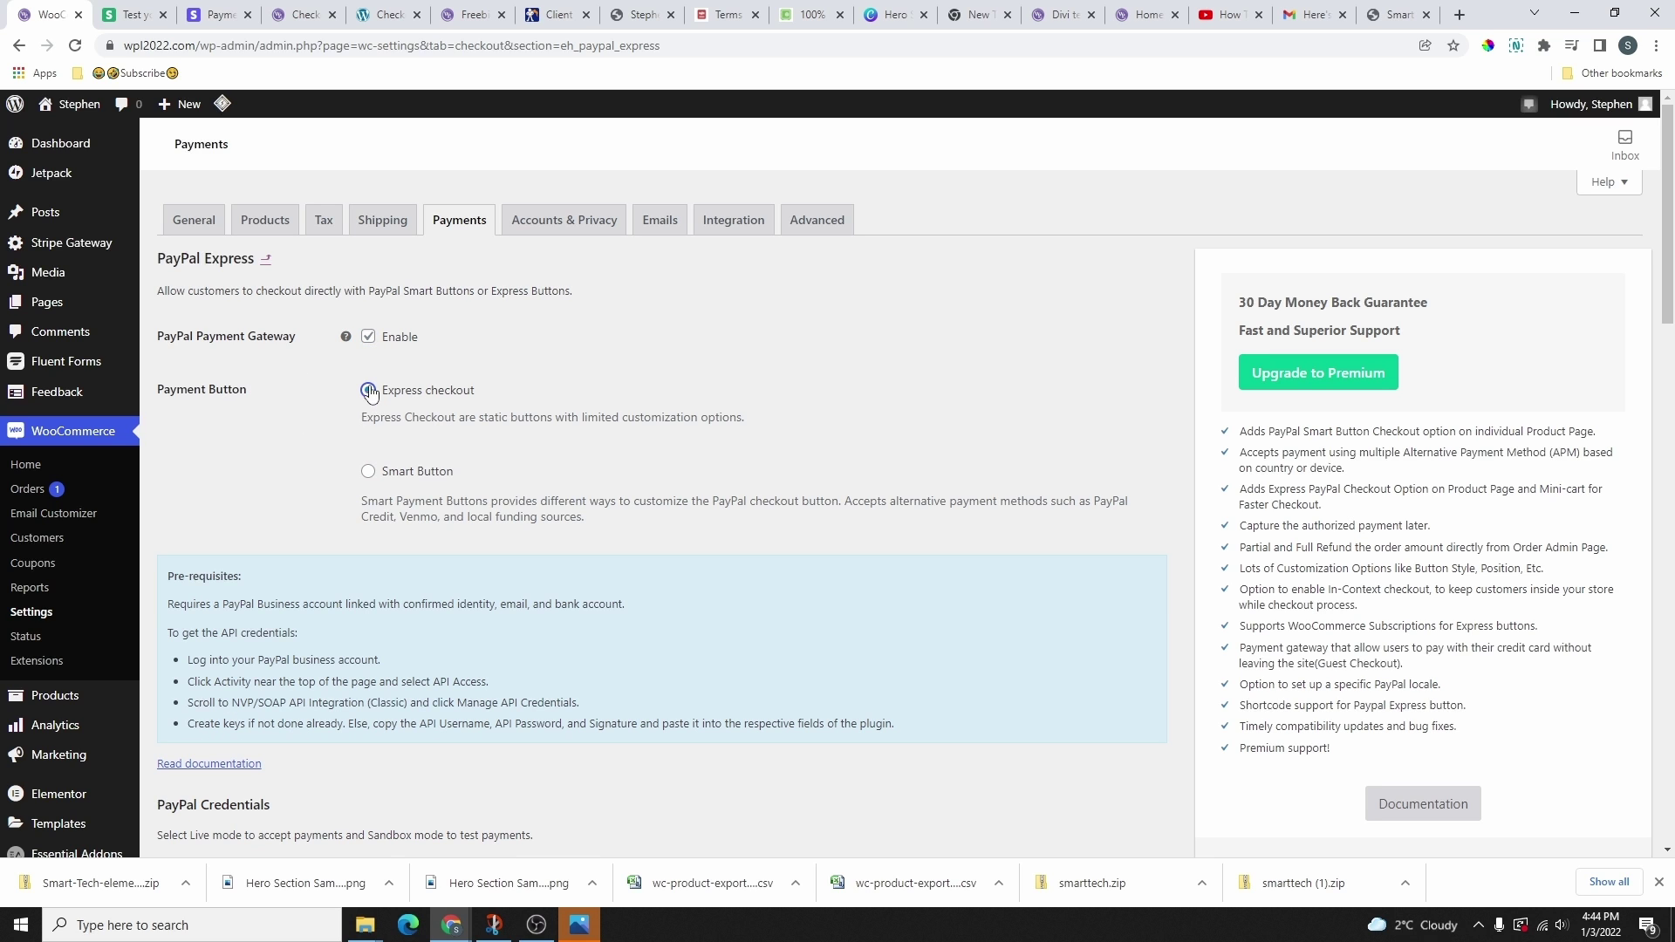
{"action": "scroll", "coordinate": [378, 402], "scroll_direction": "down", "scroll_amount": 5}
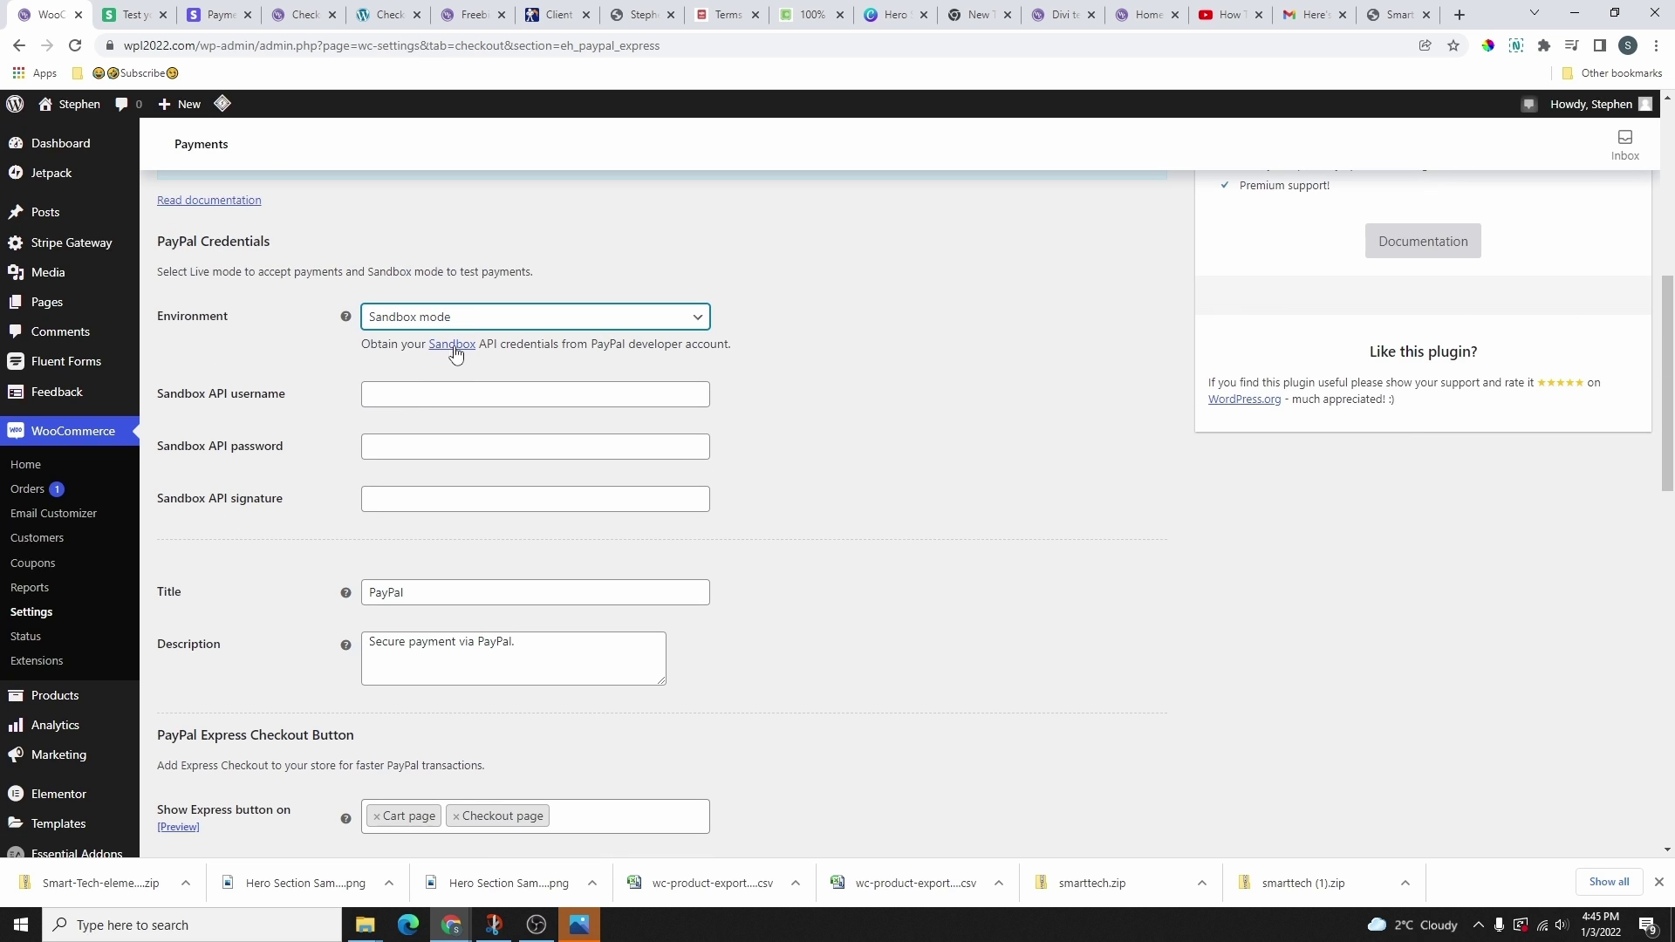
- Try Live mode as the PayPal Express environment
{"action": "left_click", "coordinate": [436, 317]}
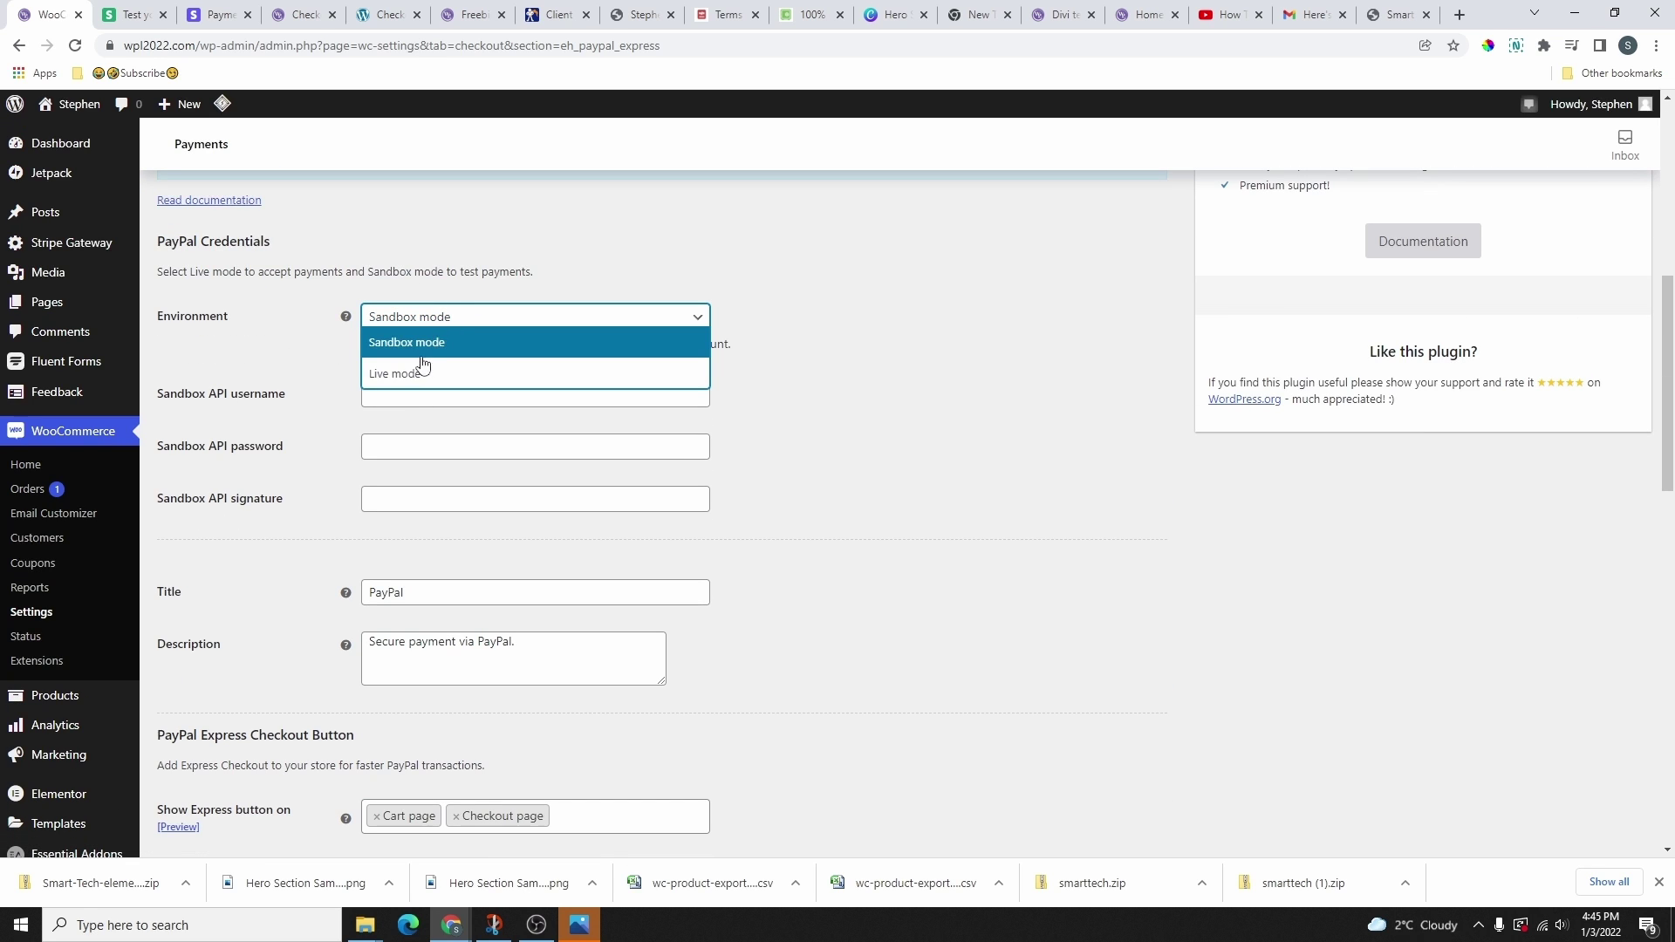
{"action": "left_click", "coordinate": [337, 352]}
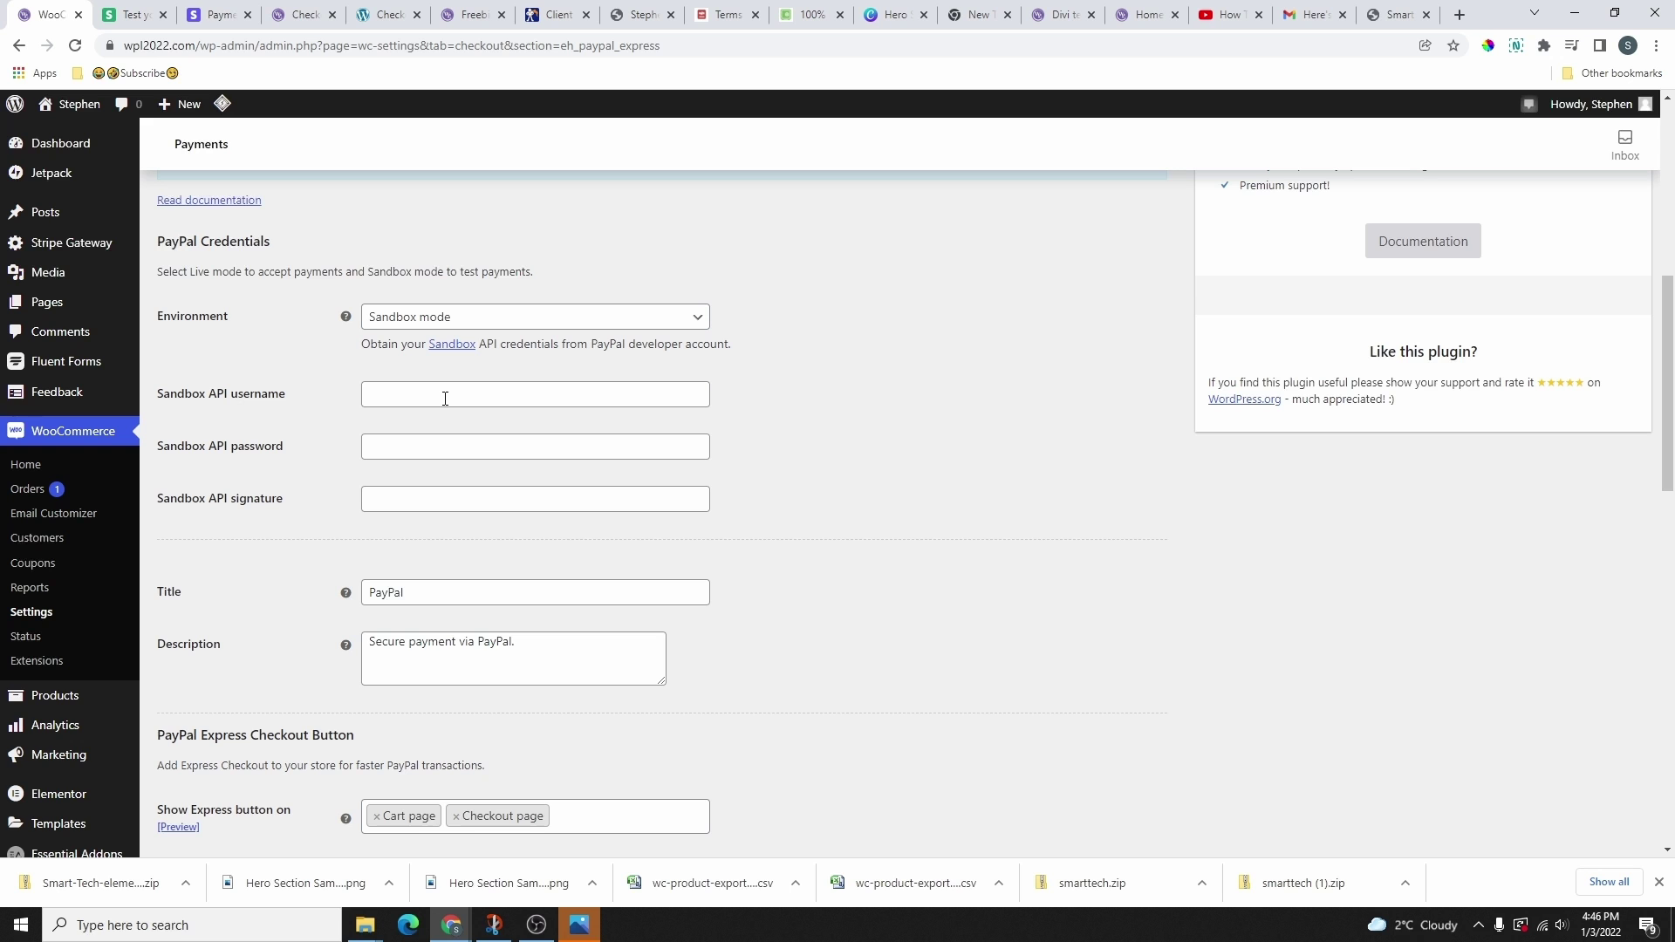
{"action": "left_click", "coordinate": [474, 326]}
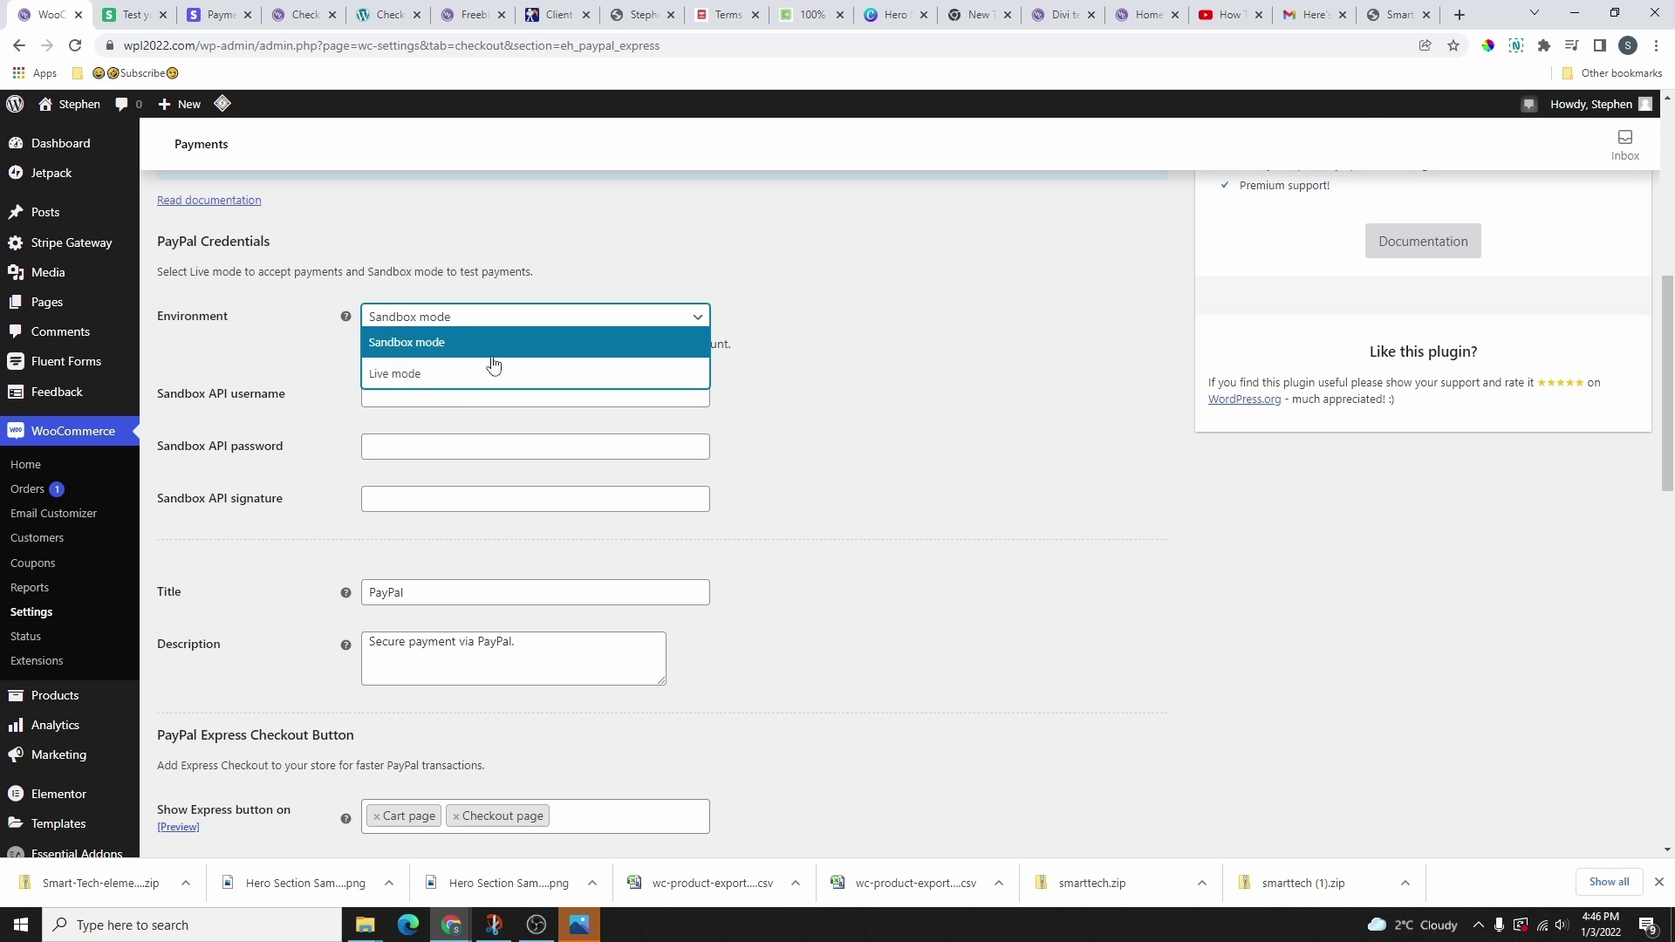
{"action": "left_click", "coordinate": [414, 375]}
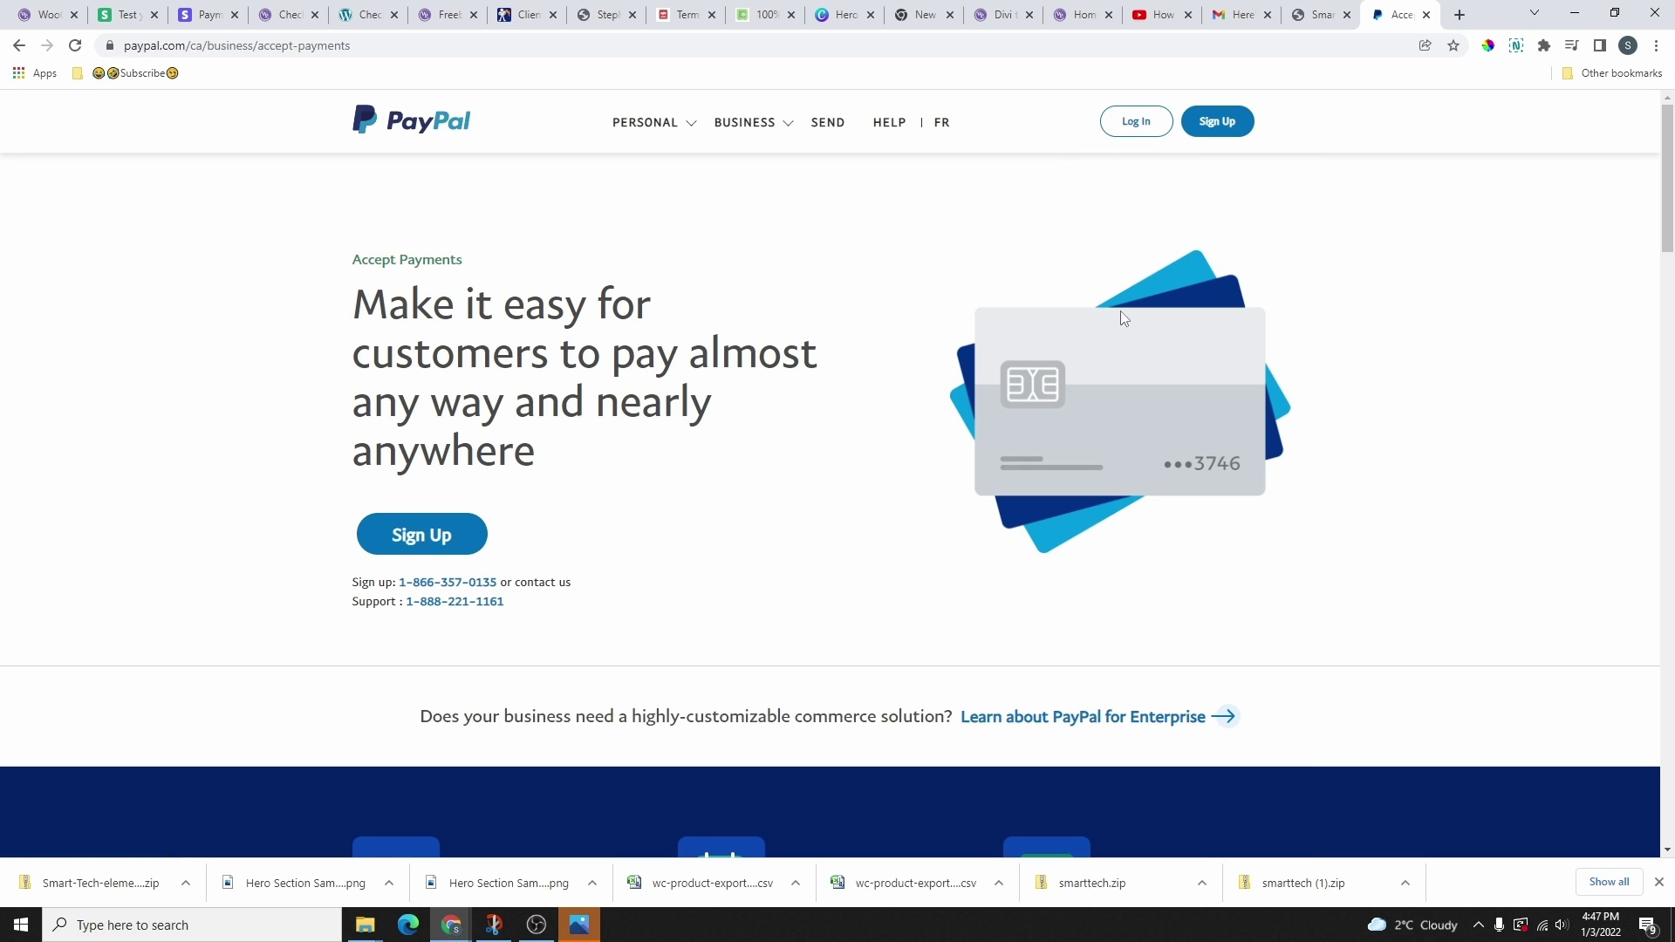
- Open PayPal's Getting Started page for small-to-medium businesses and view the Business account sign-up form
{"action": "left_click", "coordinate": [434, 552]}
{"action": "left_click", "coordinate": [742, 128]}
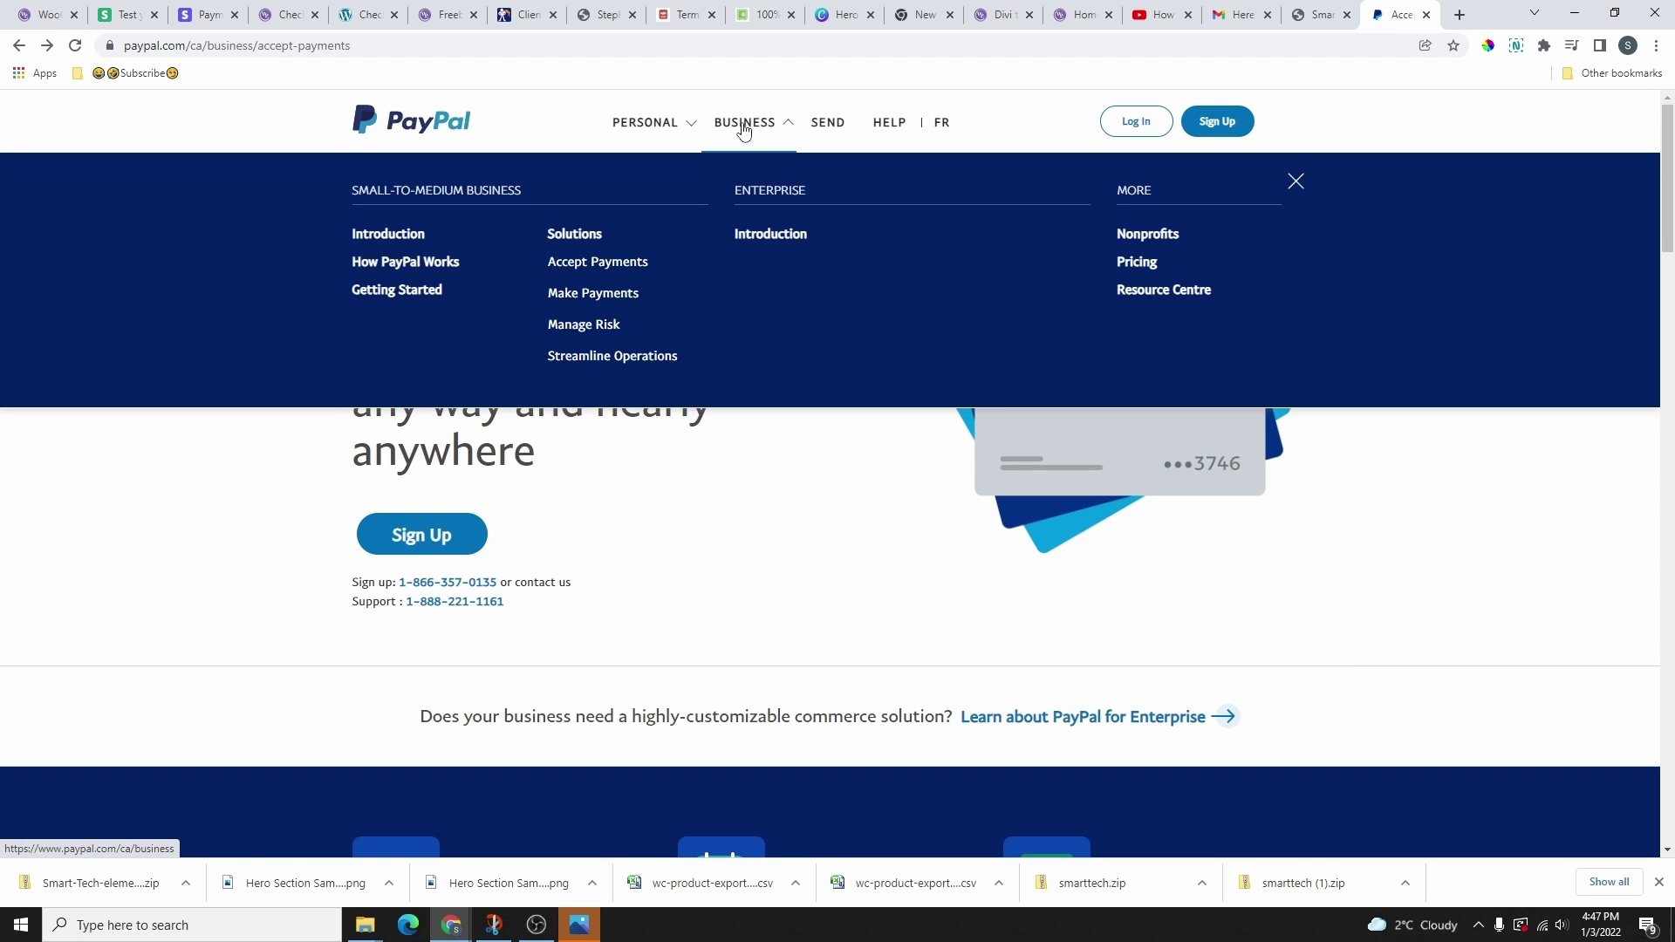
{"action": "left_click", "coordinate": [391, 295]}
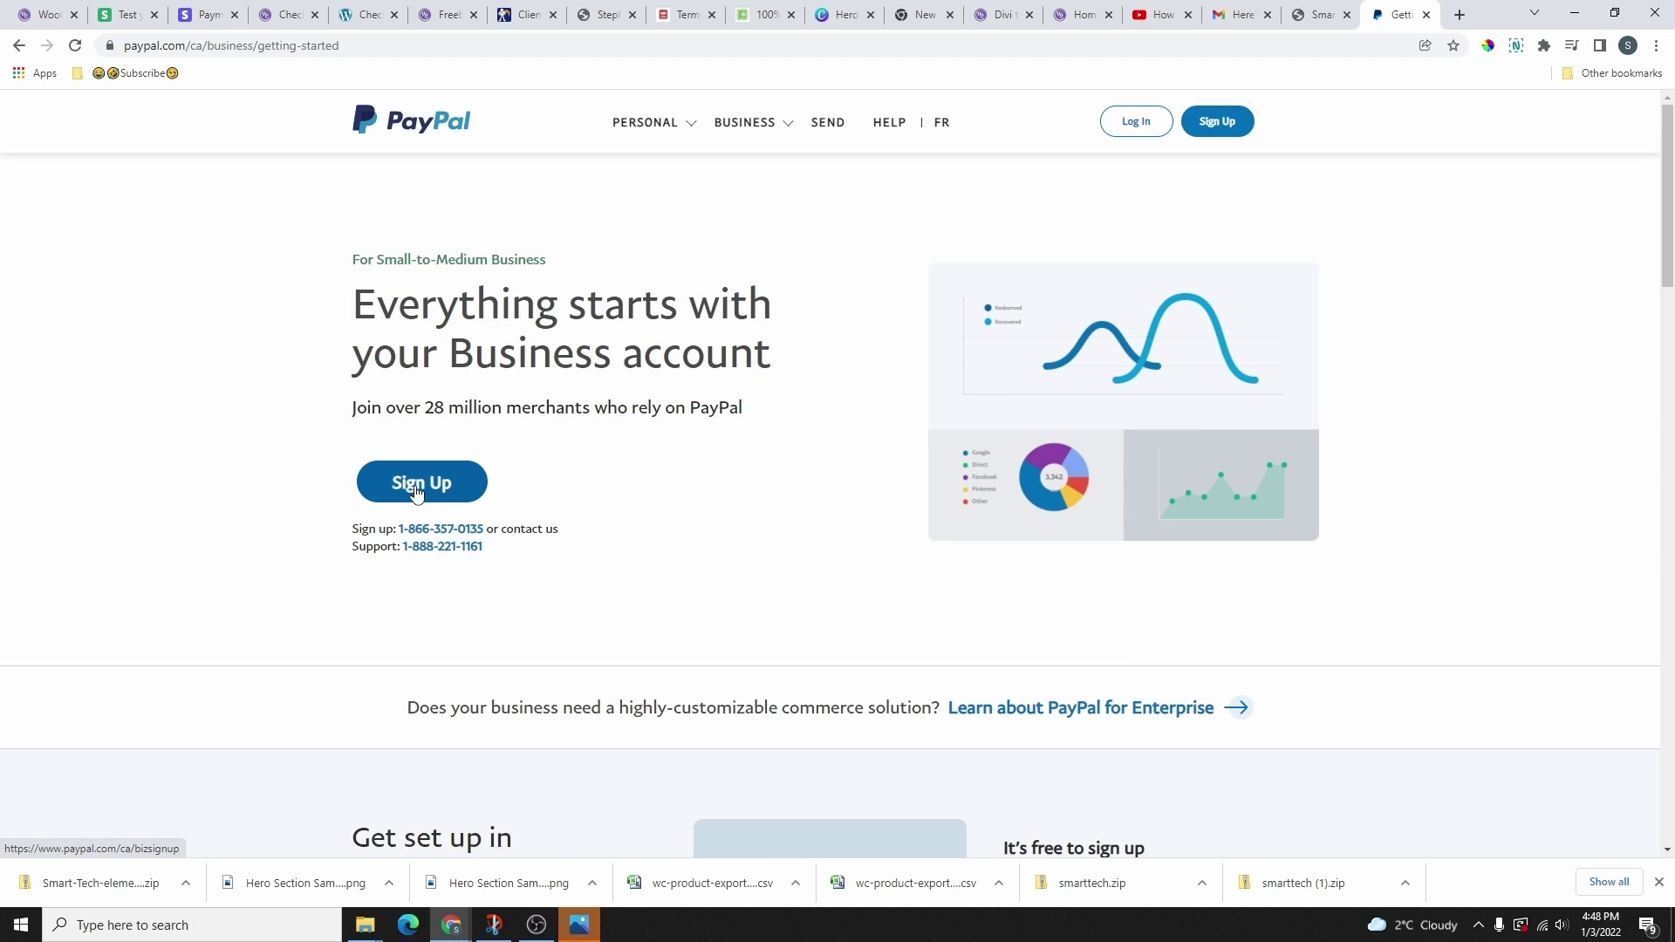
{"action": "left_click", "coordinate": [420, 487]}
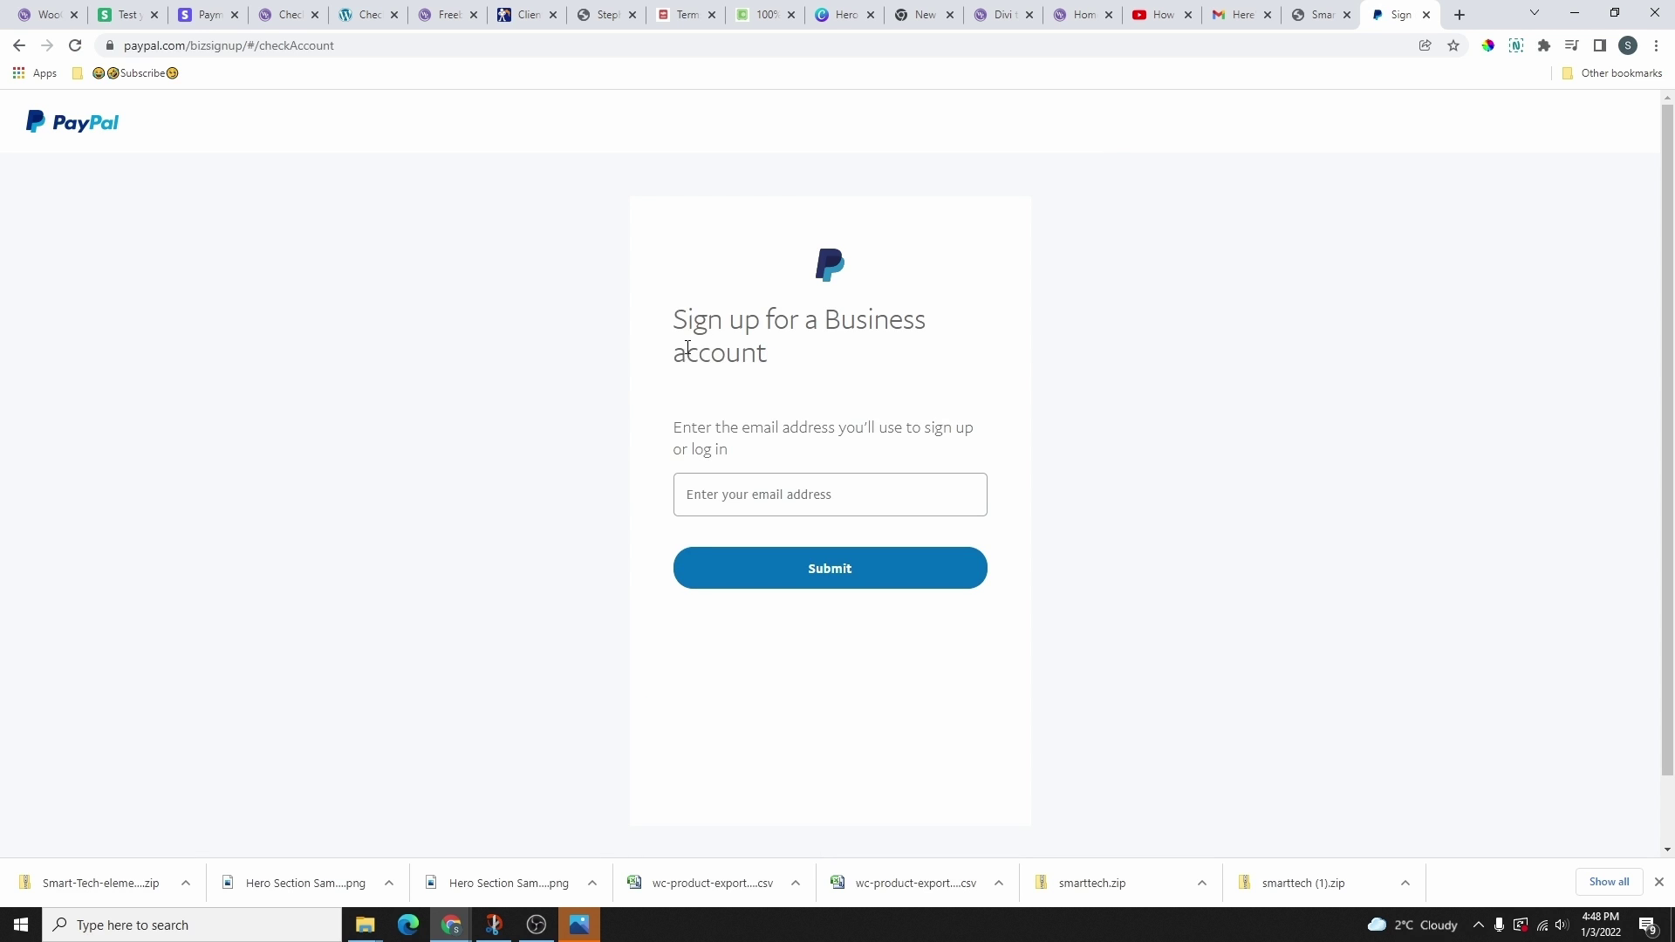
{"action": "scroll", "coordinate": [811, 576], "scroll_direction": "down", "scroll_amount": 2}
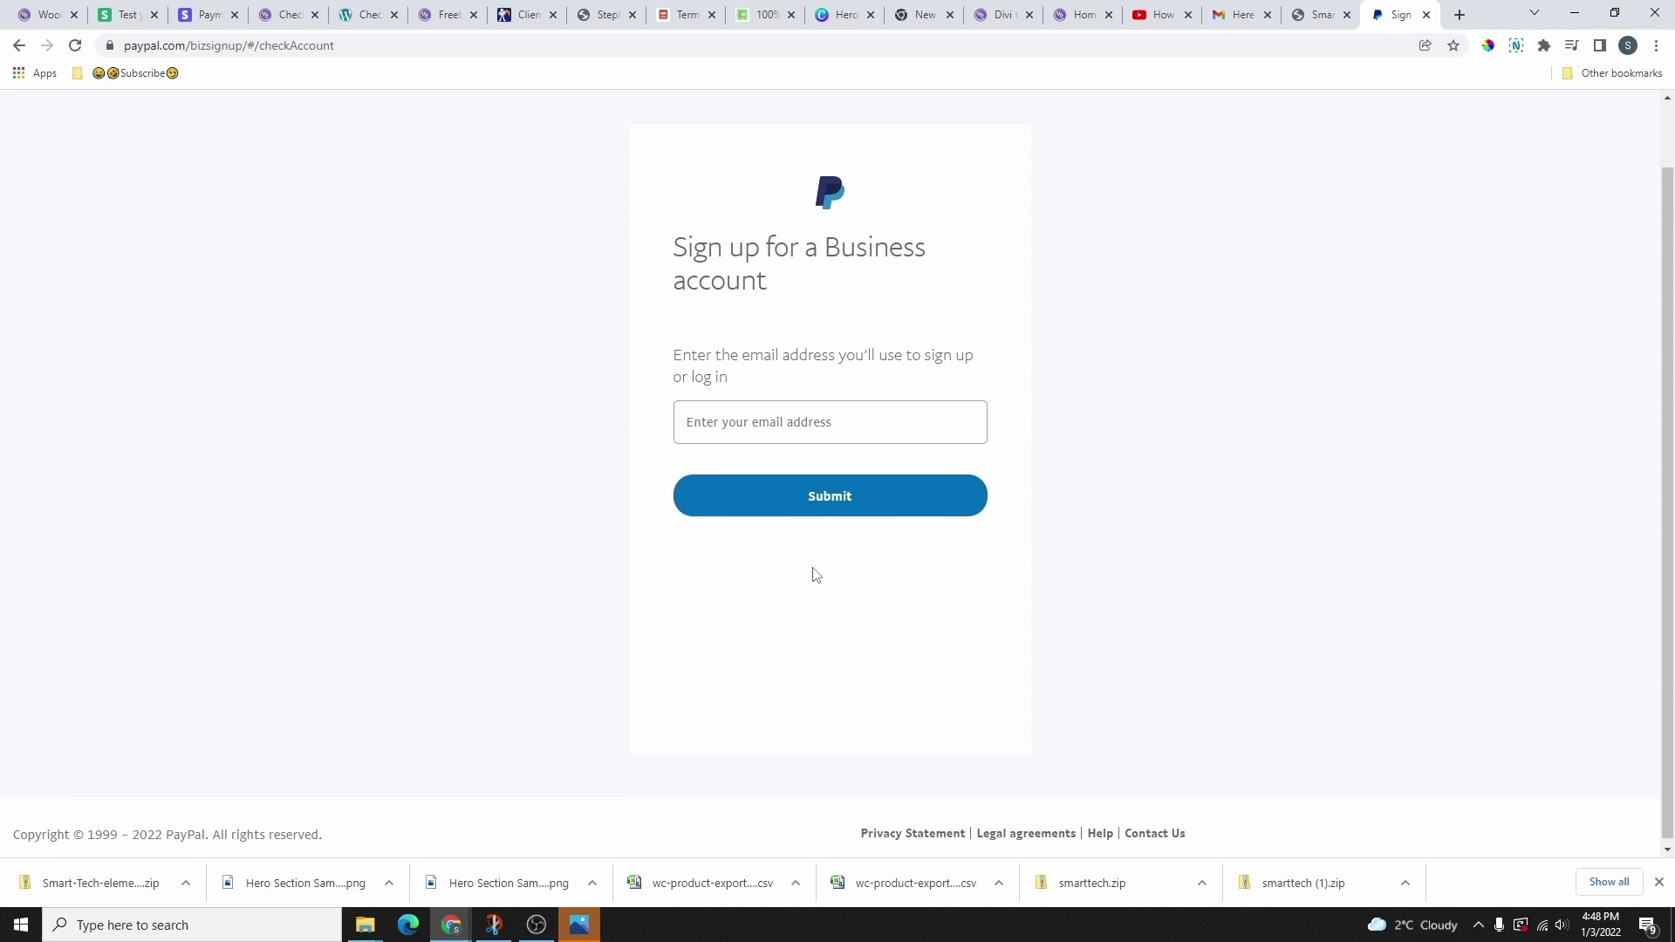
{"action": "scroll", "coordinate": [731, 284], "scroll_direction": "up", "scroll_amount": 2}
- Log in to the PayPal business account and open the NVP/SOAP API signature credentials under API Access
{"action": "left_click", "coordinate": [98, 132]}
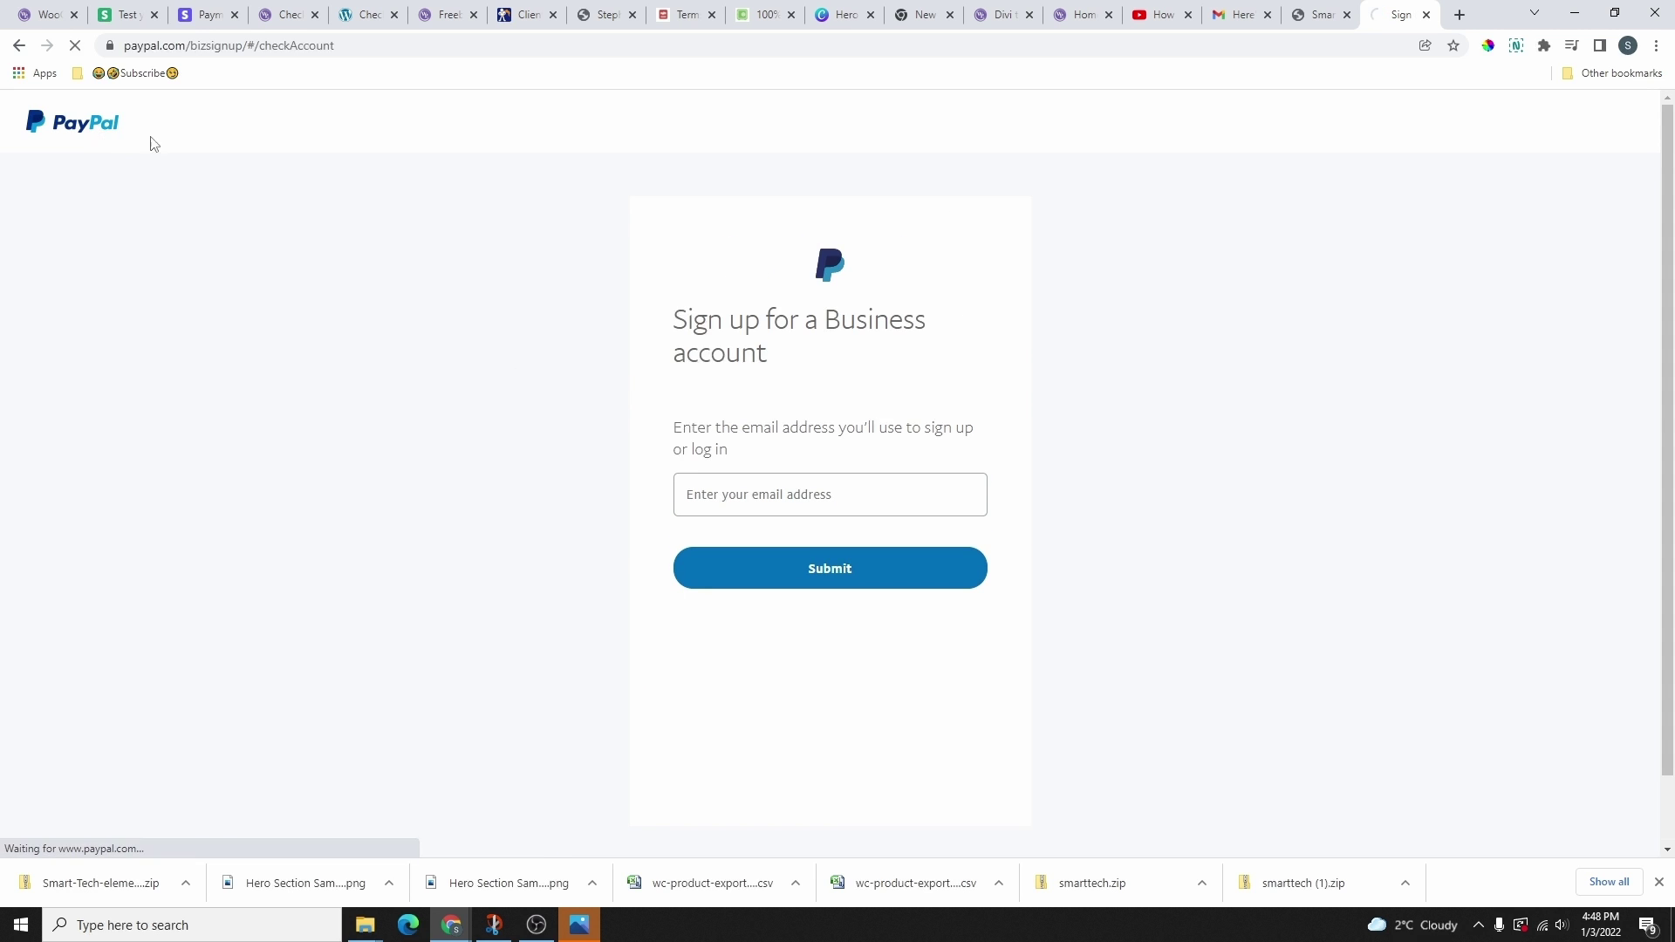
{"action": "left_click", "coordinate": [1135, 123]}
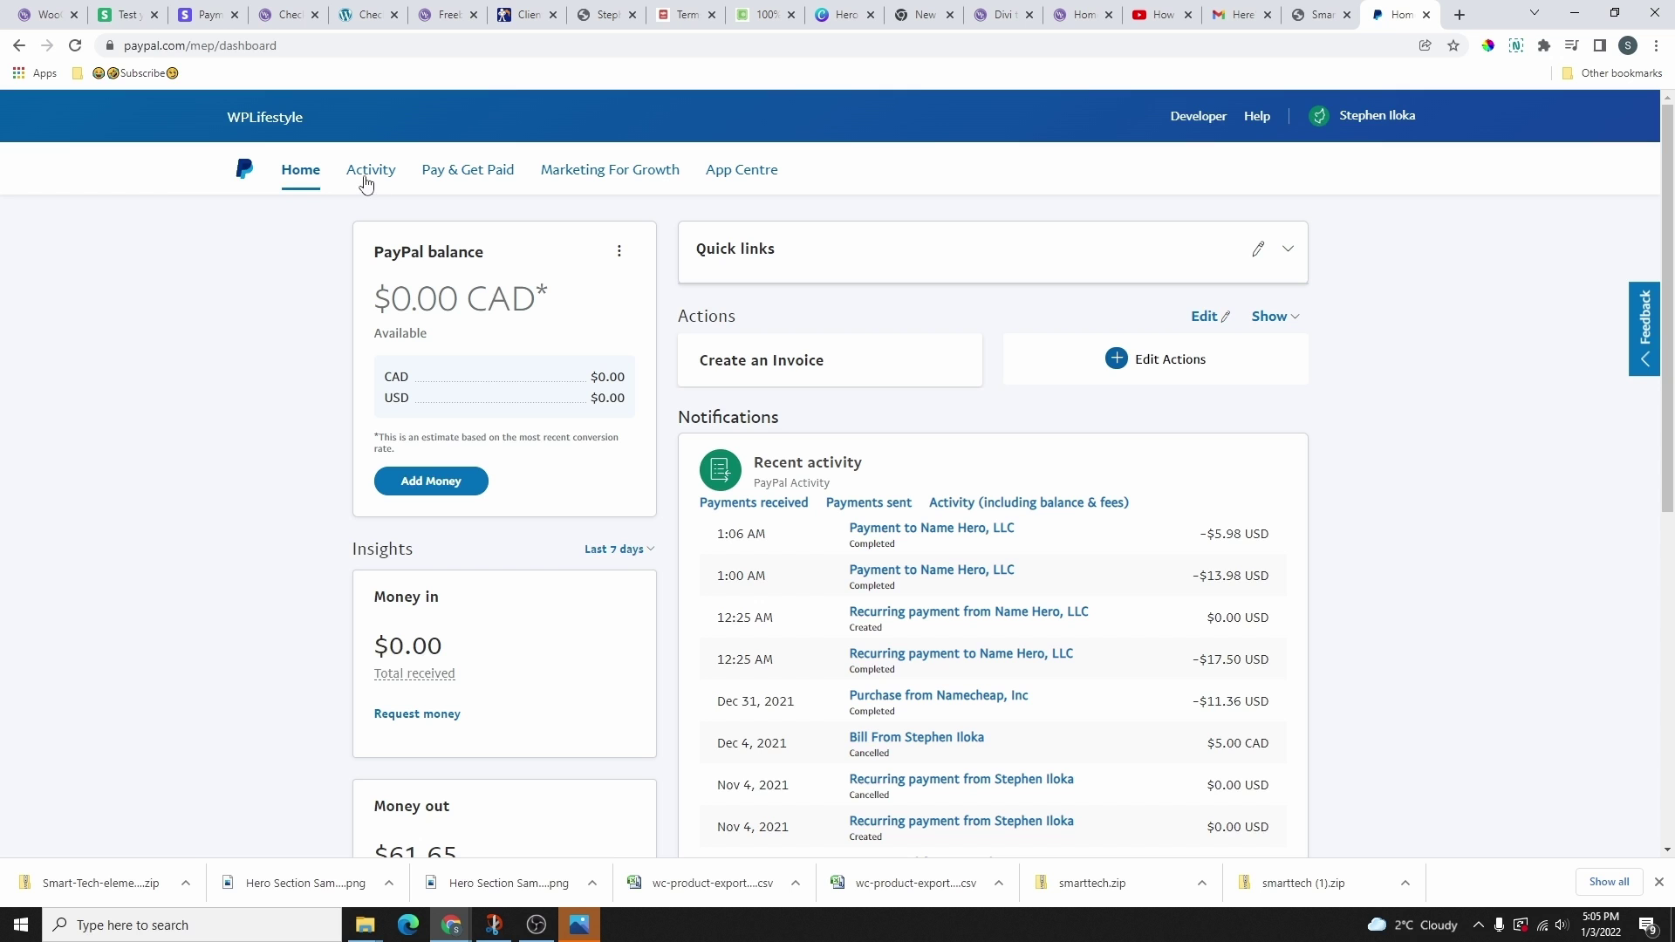
{"action": "left_click", "coordinate": [367, 181]}
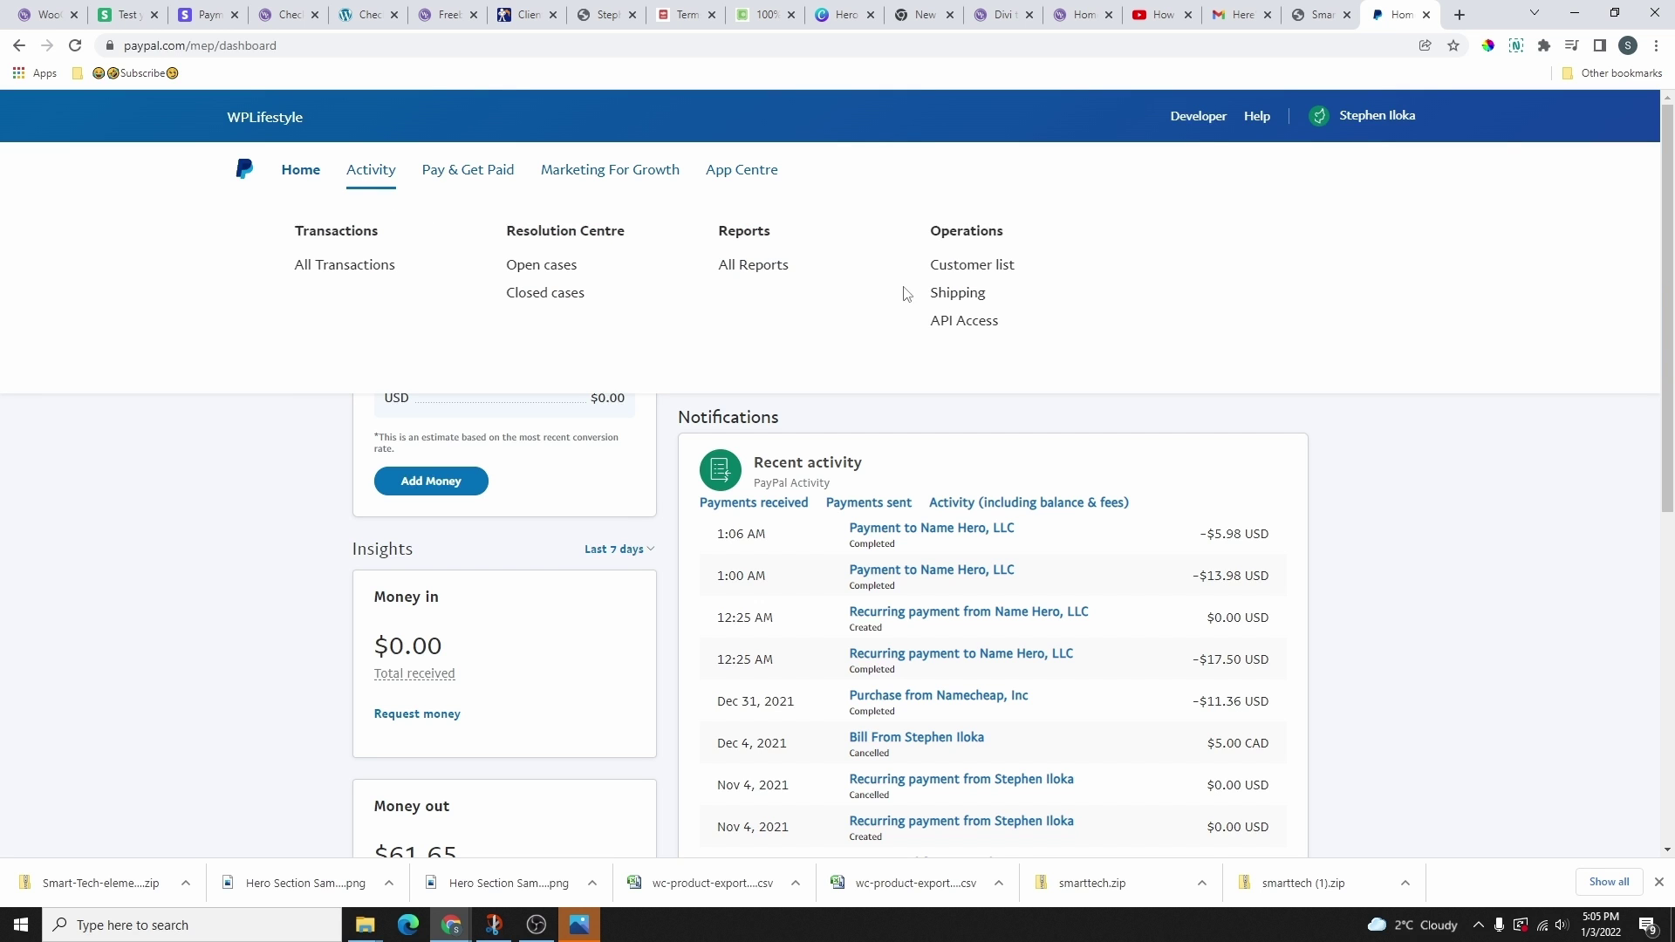
{"action": "left_click", "coordinate": [958, 327]}
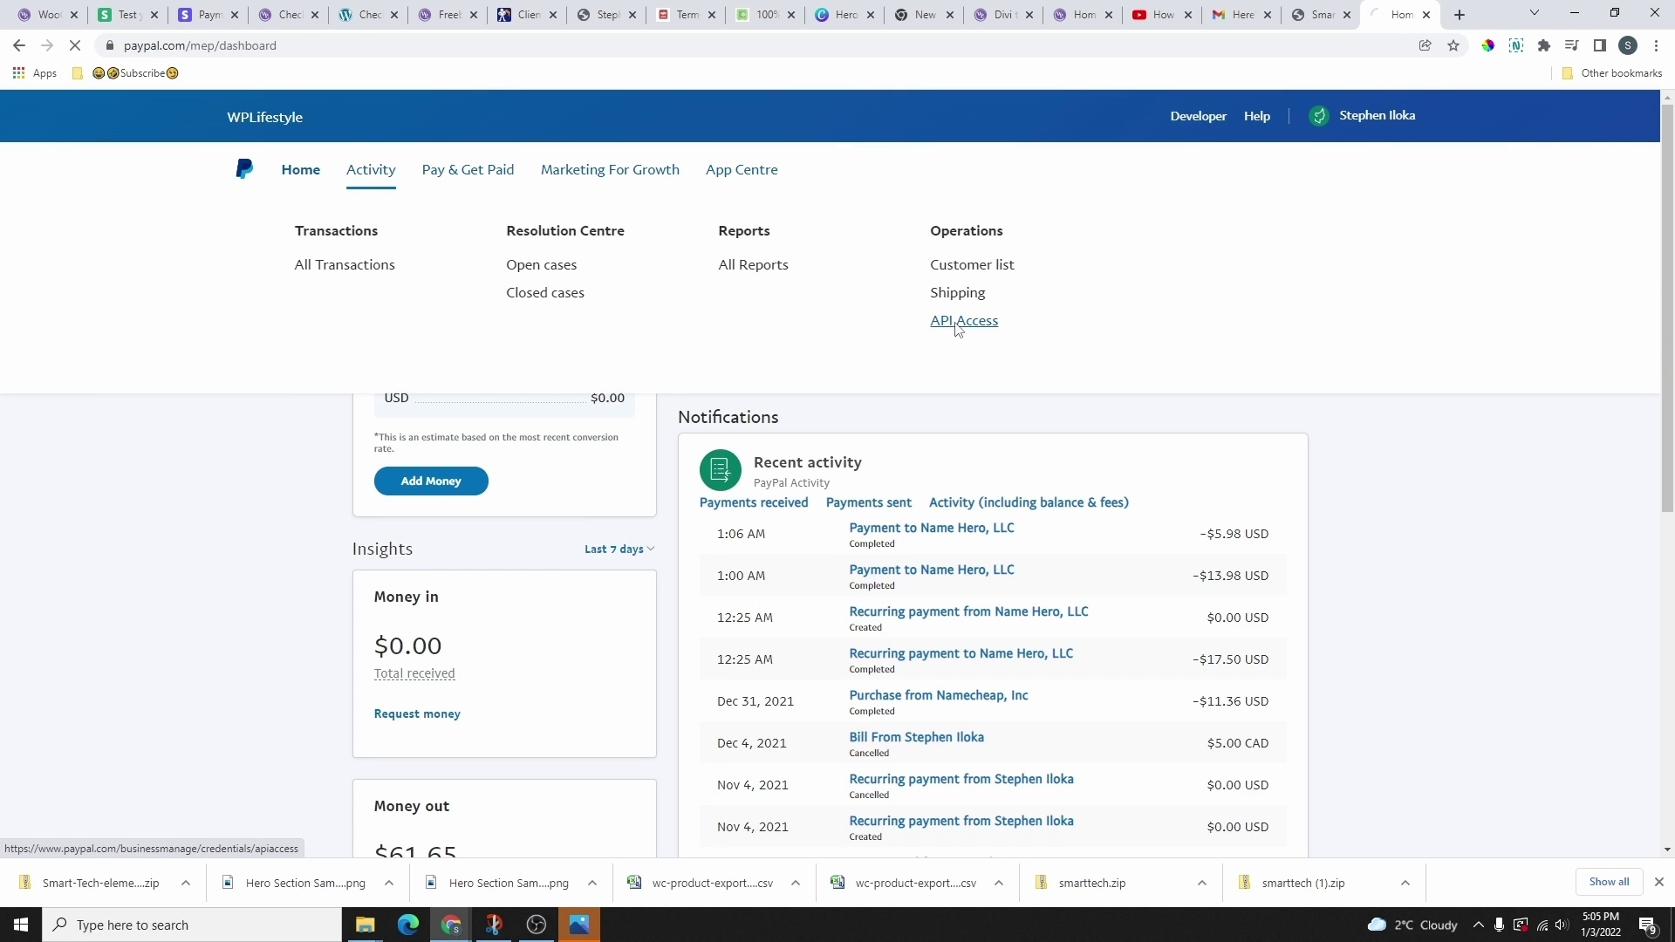
{"action": "scroll", "coordinate": [519, 360], "scroll_direction": "down", "scroll_amount": 8}
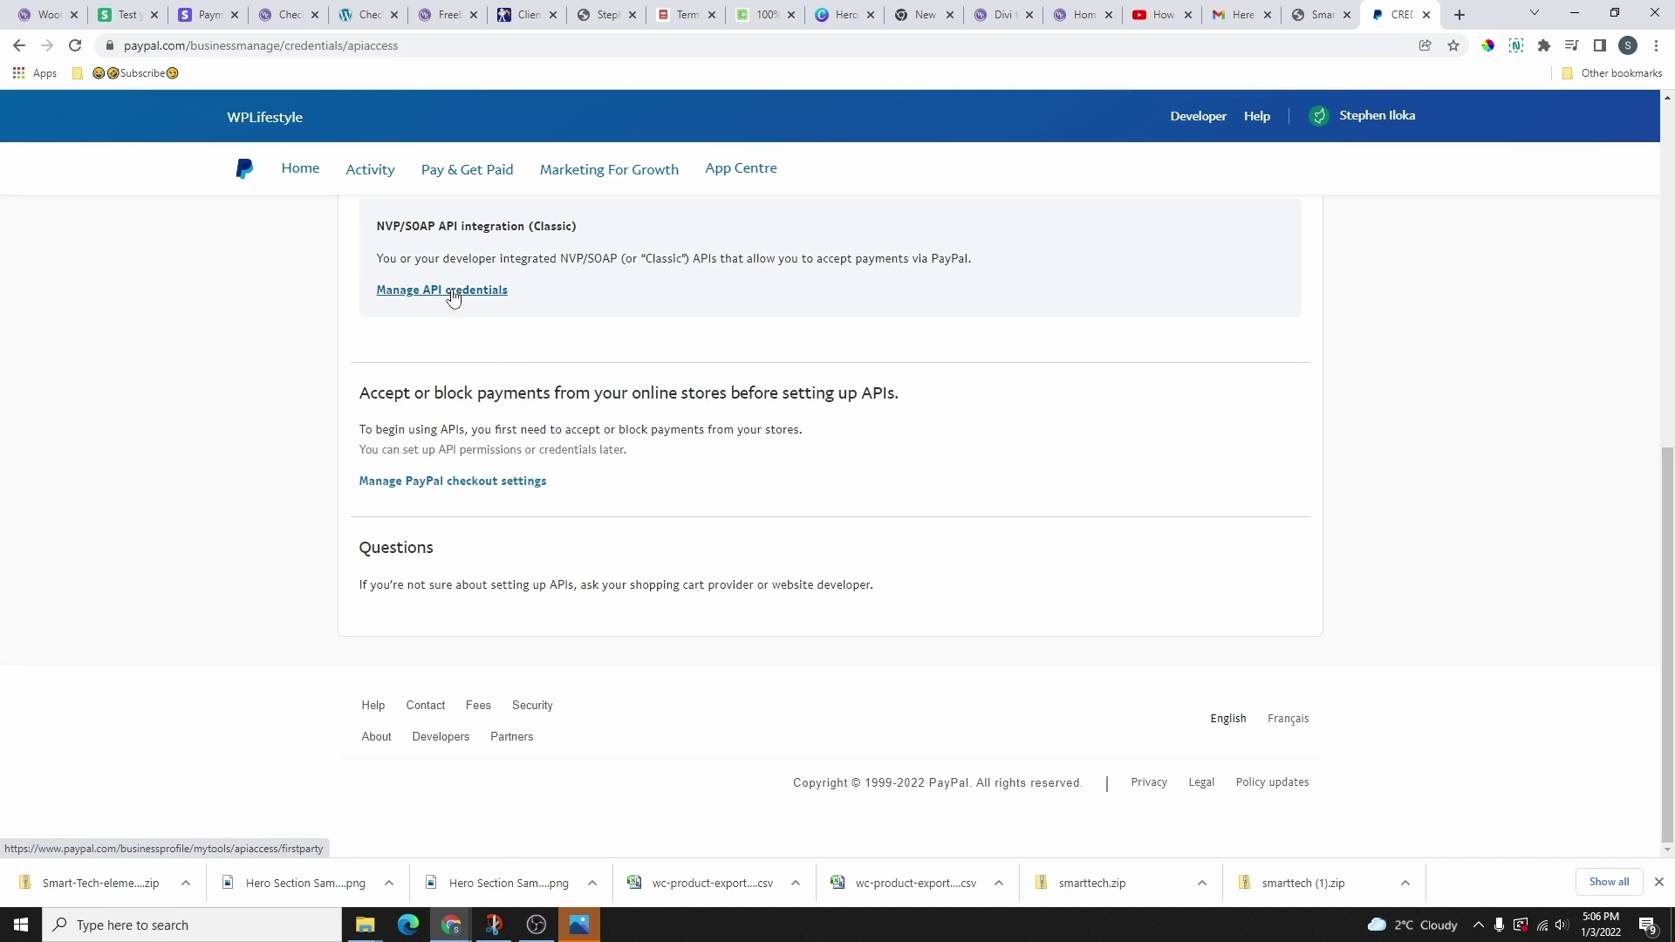
{"action": "left_click", "coordinate": [452, 295]}
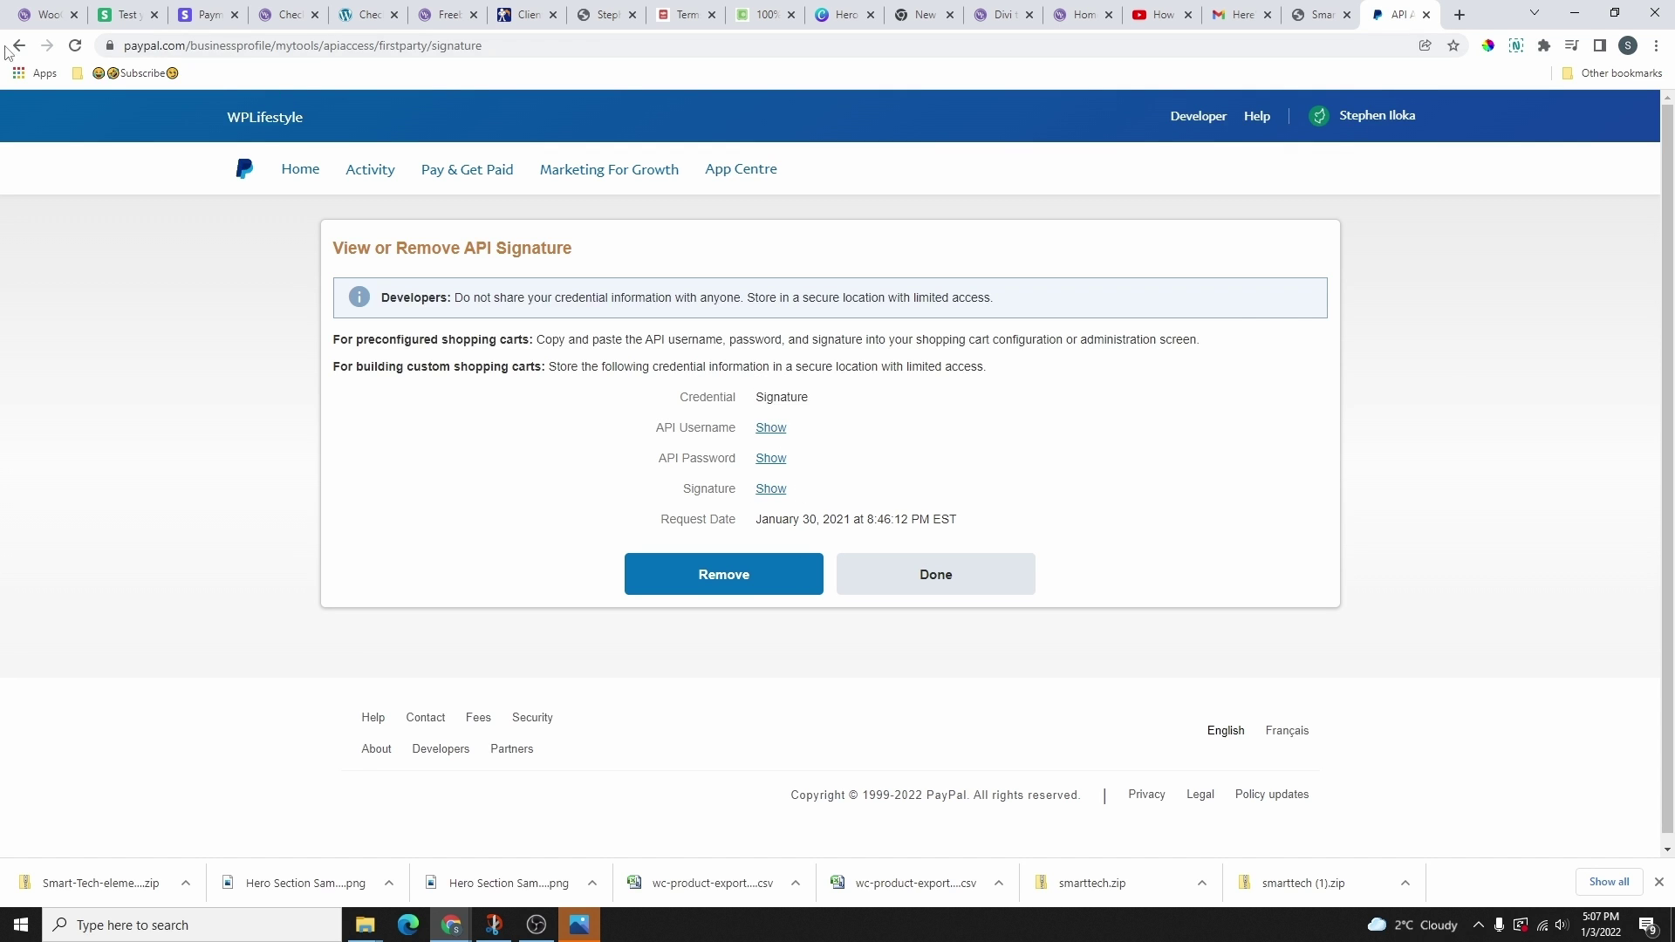
- Return to the store's PayPal Express settings and set the environment to Live mode
{"action": "left_click", "coordinate": [44, 14]}
{"action": "left_click", "coordinate": [458, 447]}
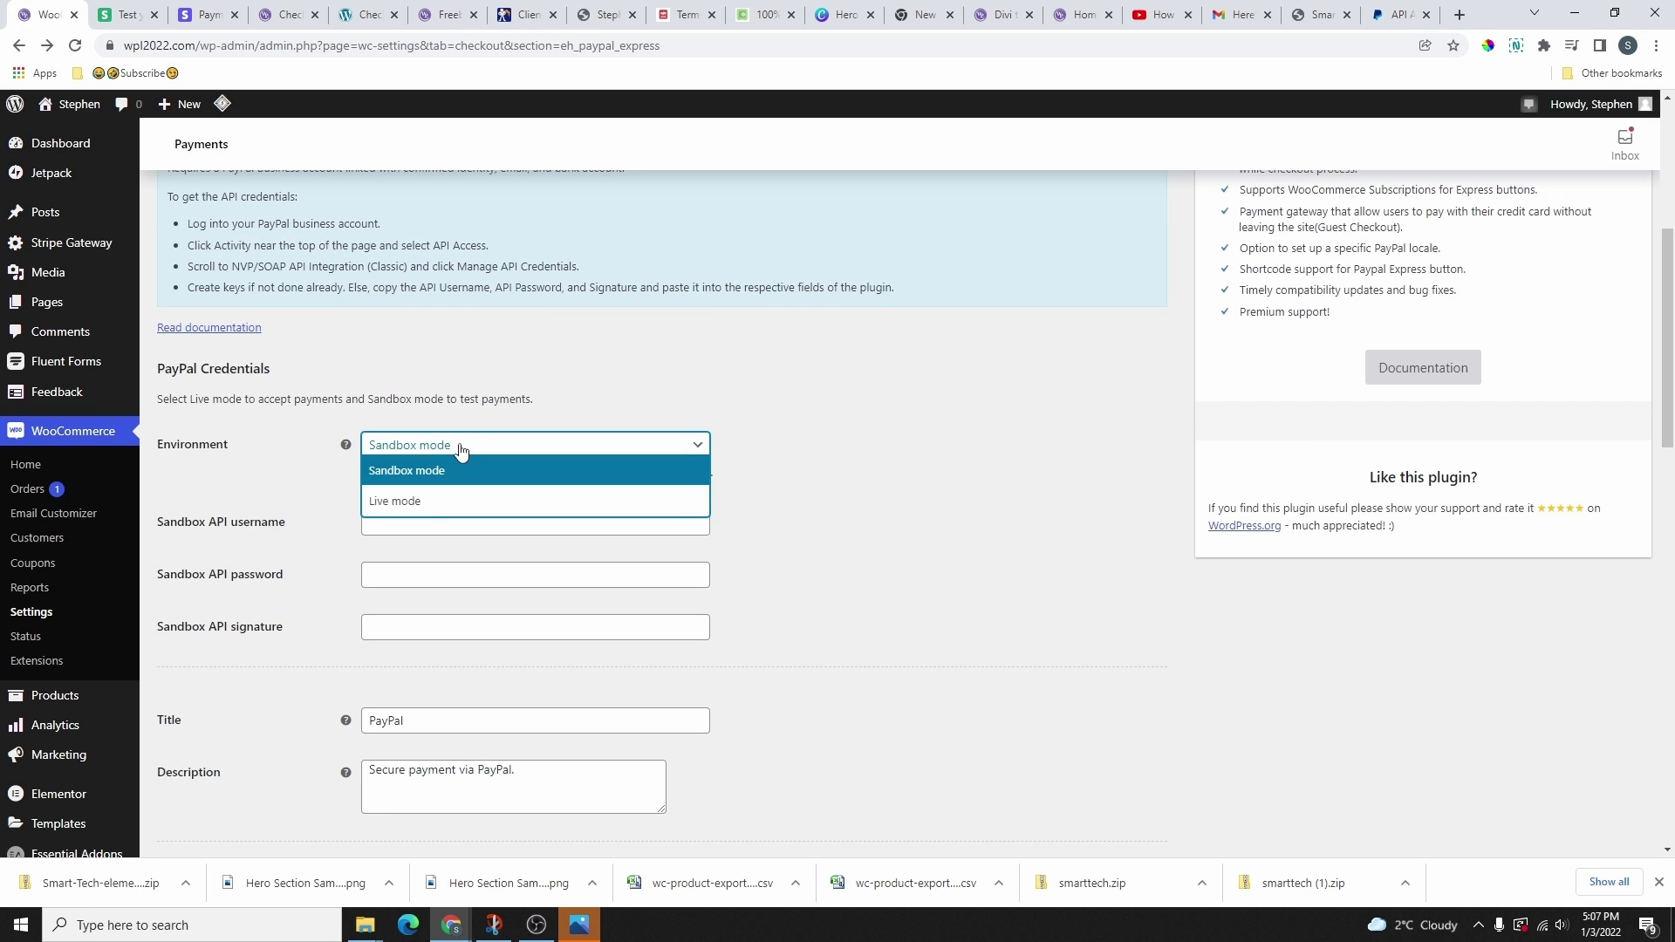
{"action": "left_click", "coordinate": [431, 503]}
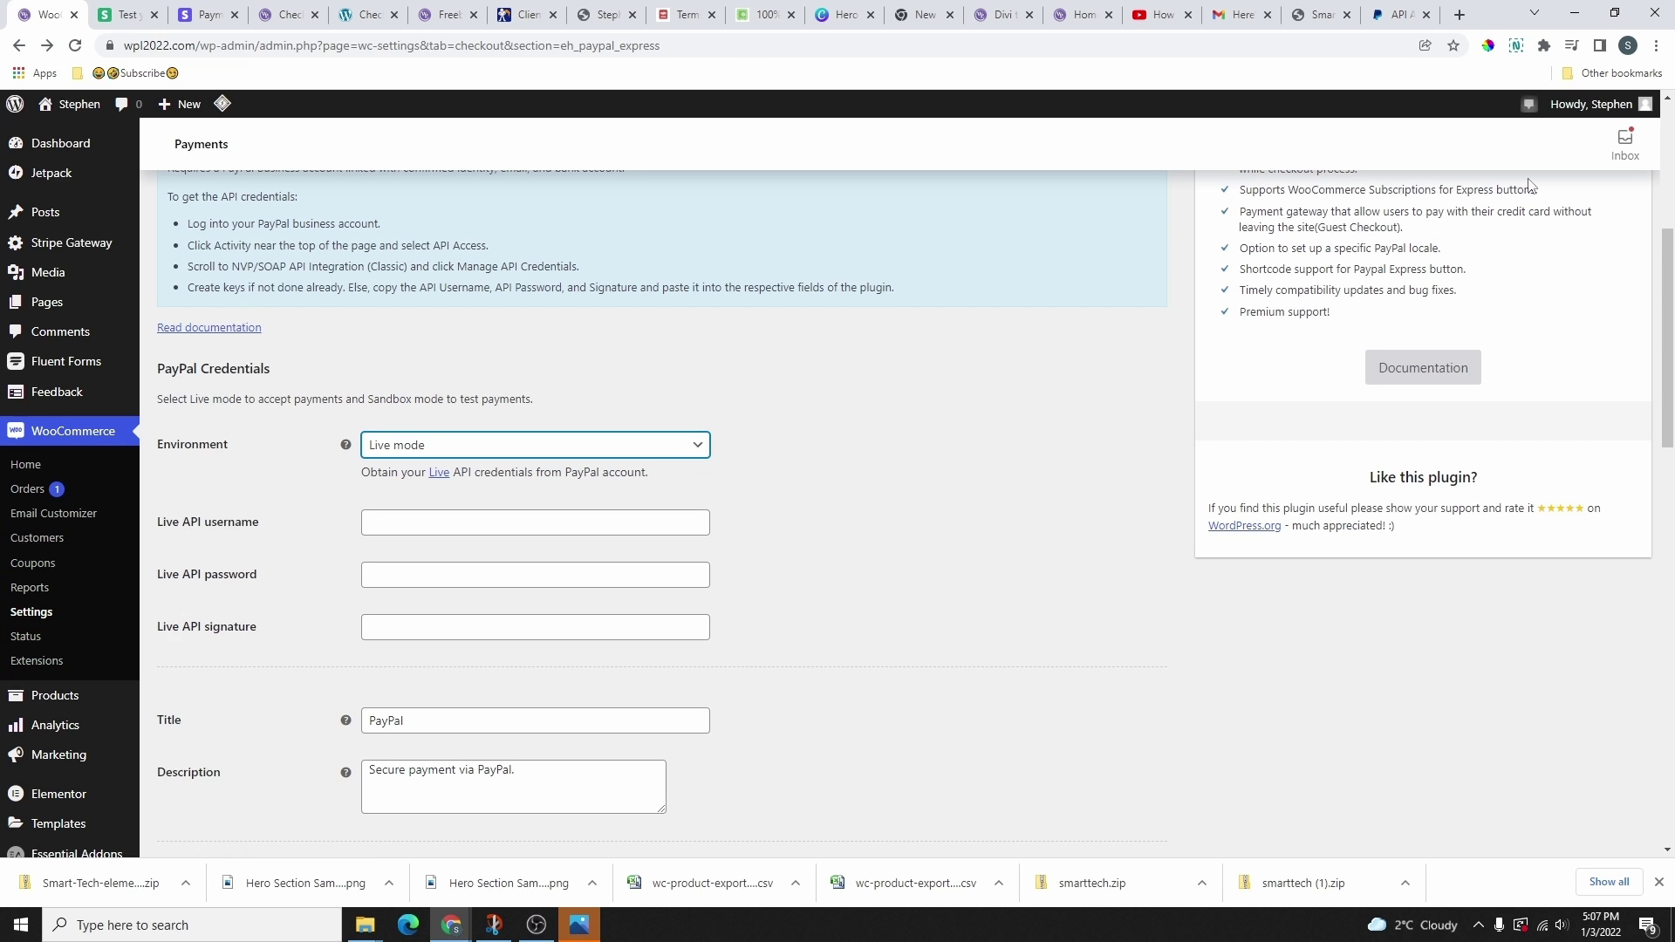
- Reveal and copy the API username in PayPal and paste it as the Live API username in the store's PayPal Express settings
{"action": "left_click", "coordinate": [1398, 14]}
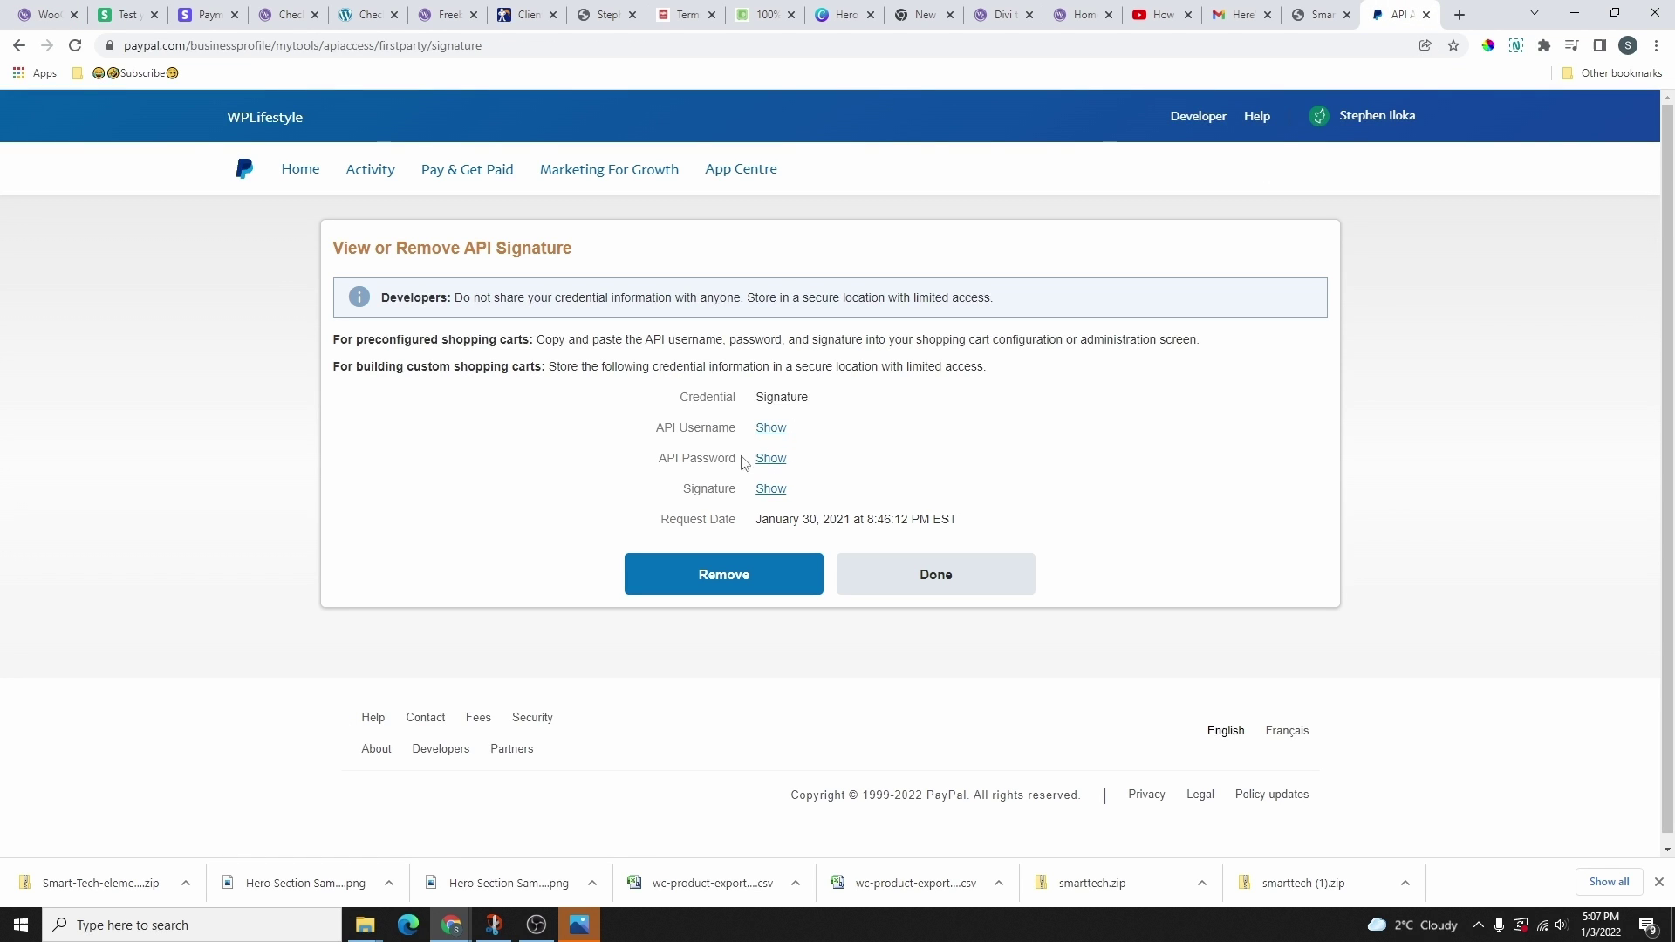
{"action": "left_click", "coordinate": [764, 437]}
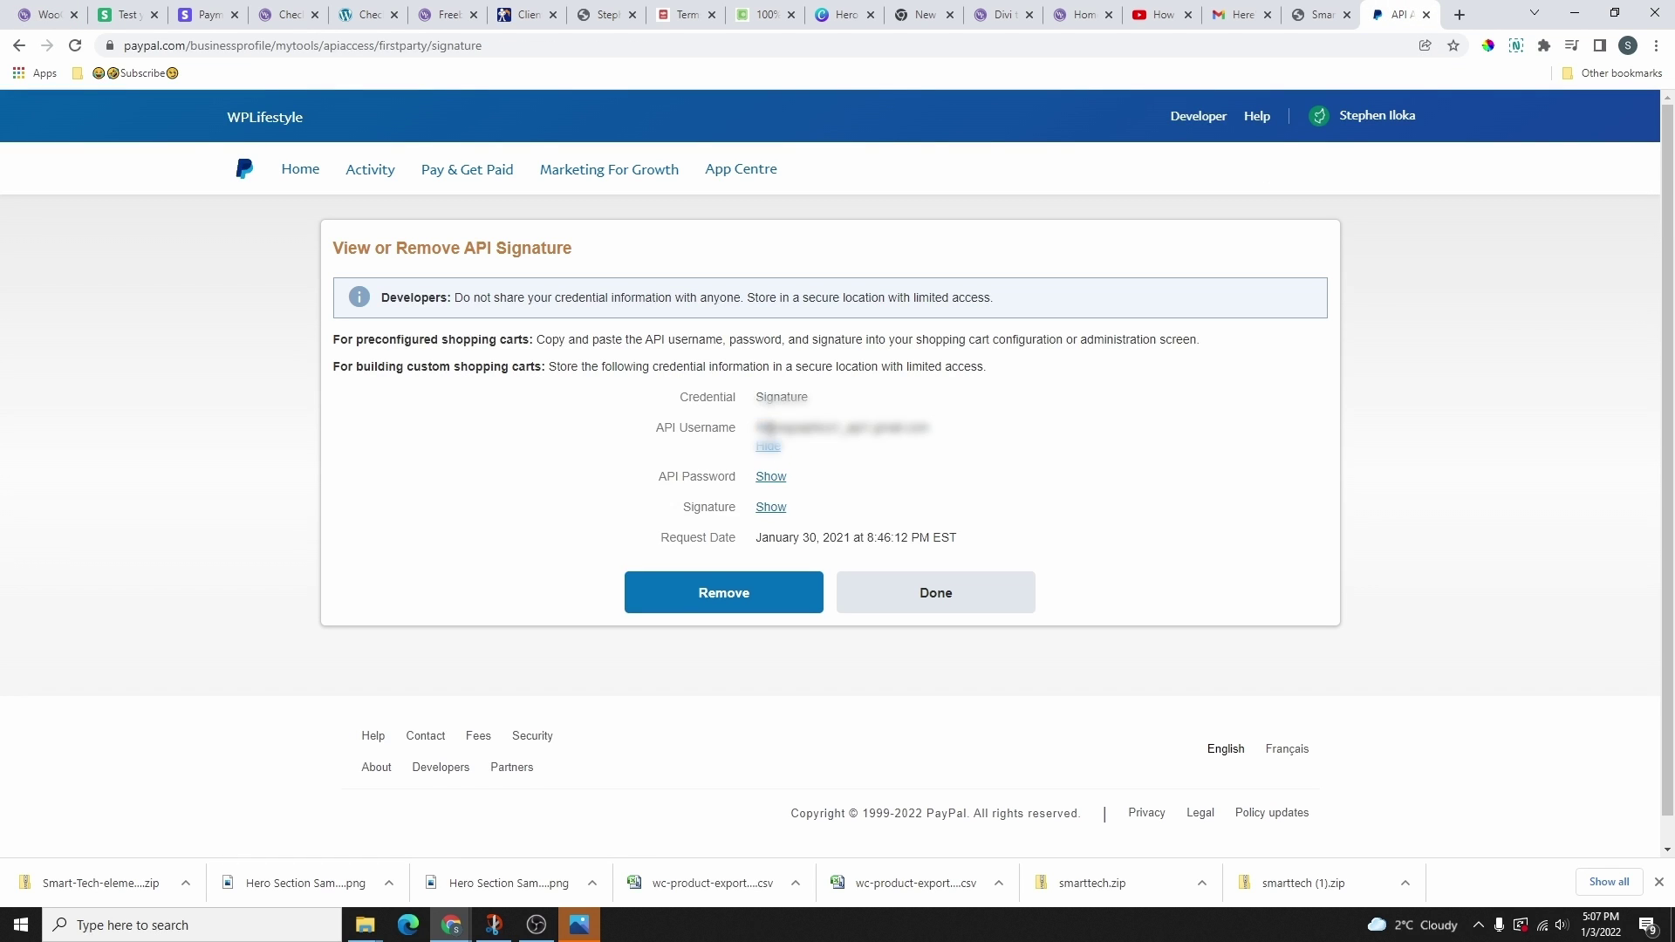
{"action": "left_click_drag", "start_coordinate": [944, 432], "coordinate": [756, 436]}
{"action": "right_click", "coordinate": [827, 426]}
{"action": "left_click", "coordinate": [894, 450]}
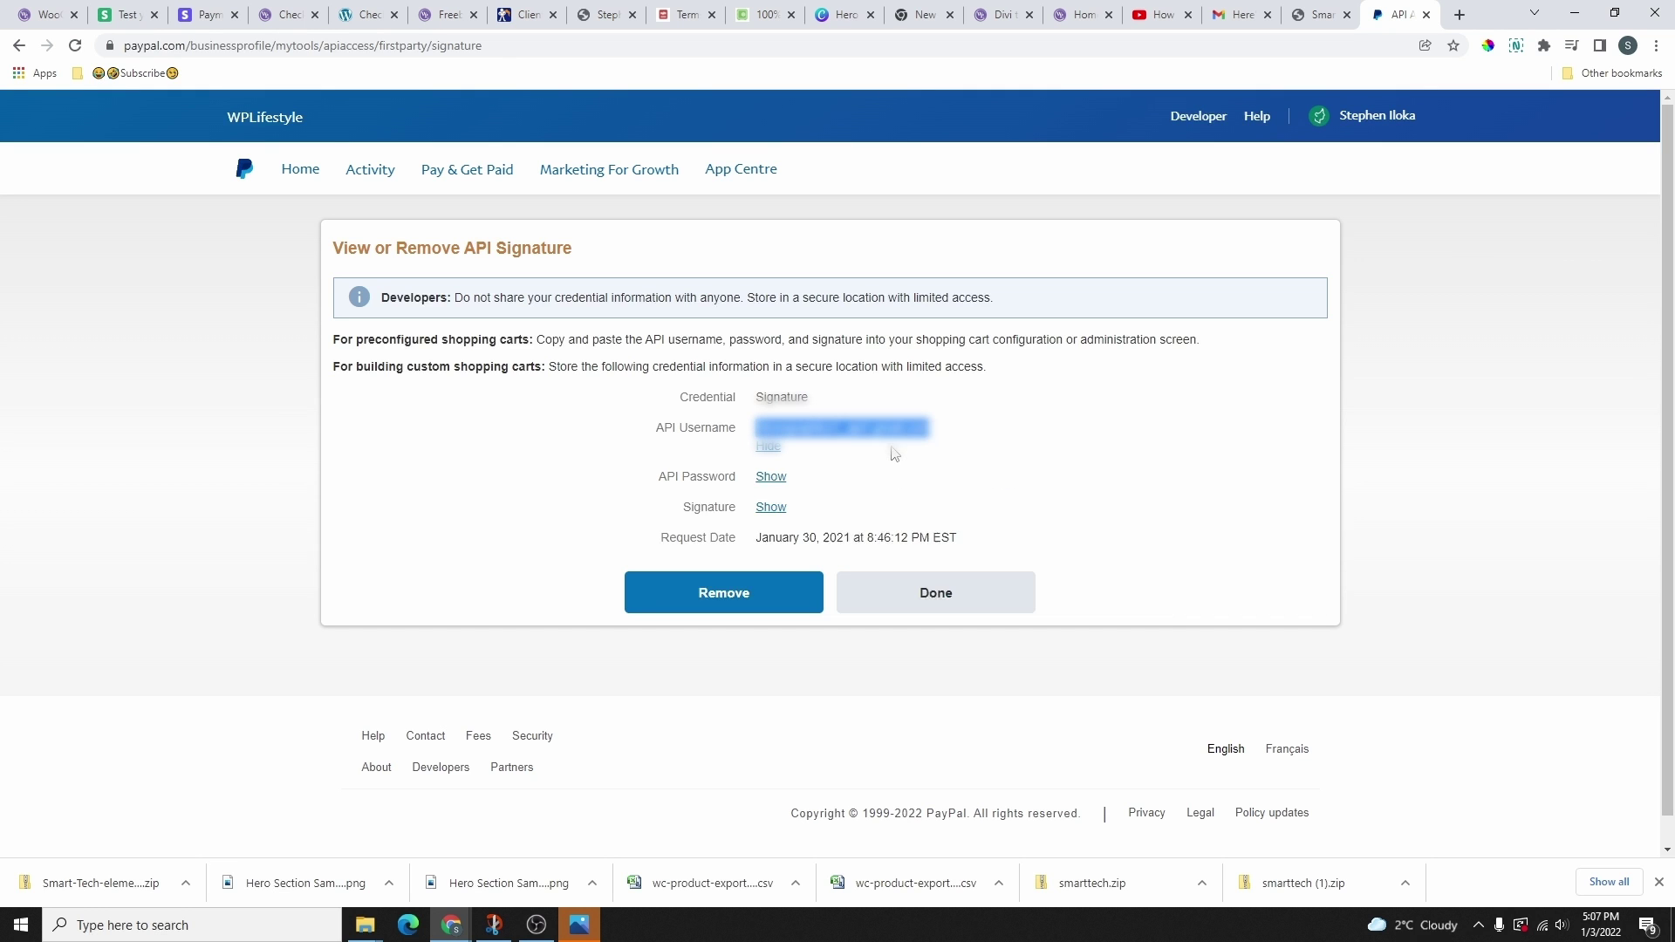
{"action": "left_click", "coordinate": [40, 15]}
{"action": "right_click", "coordinate": [442, 528]}
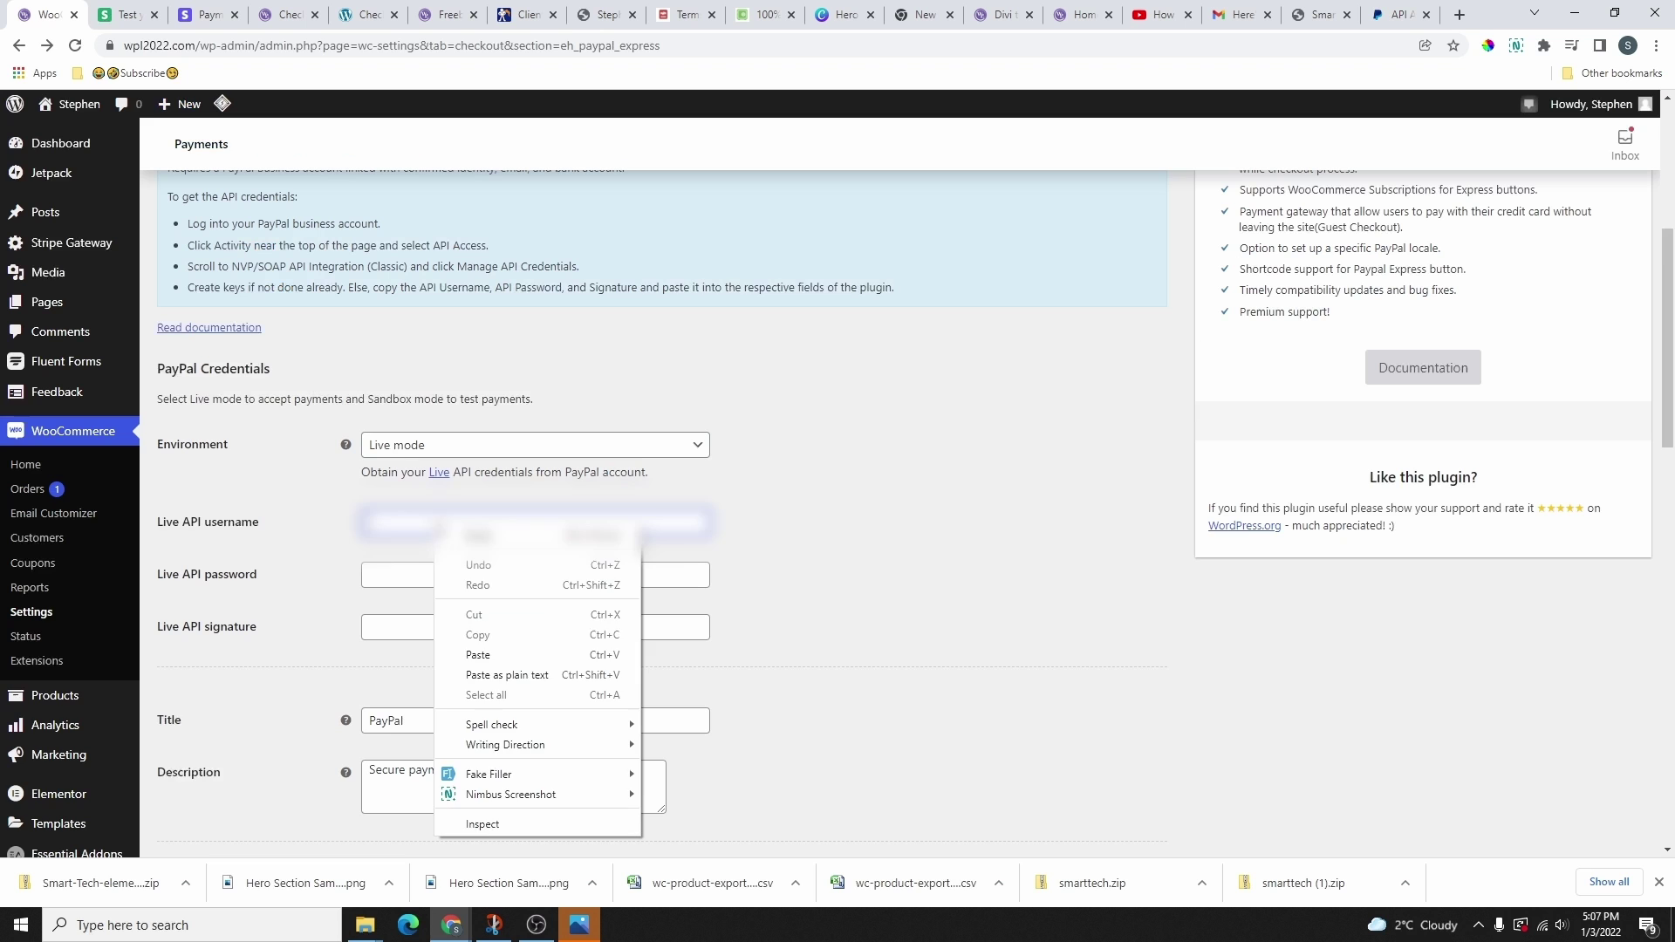
{"action": "left_click", "coordinate": [493, 657]}
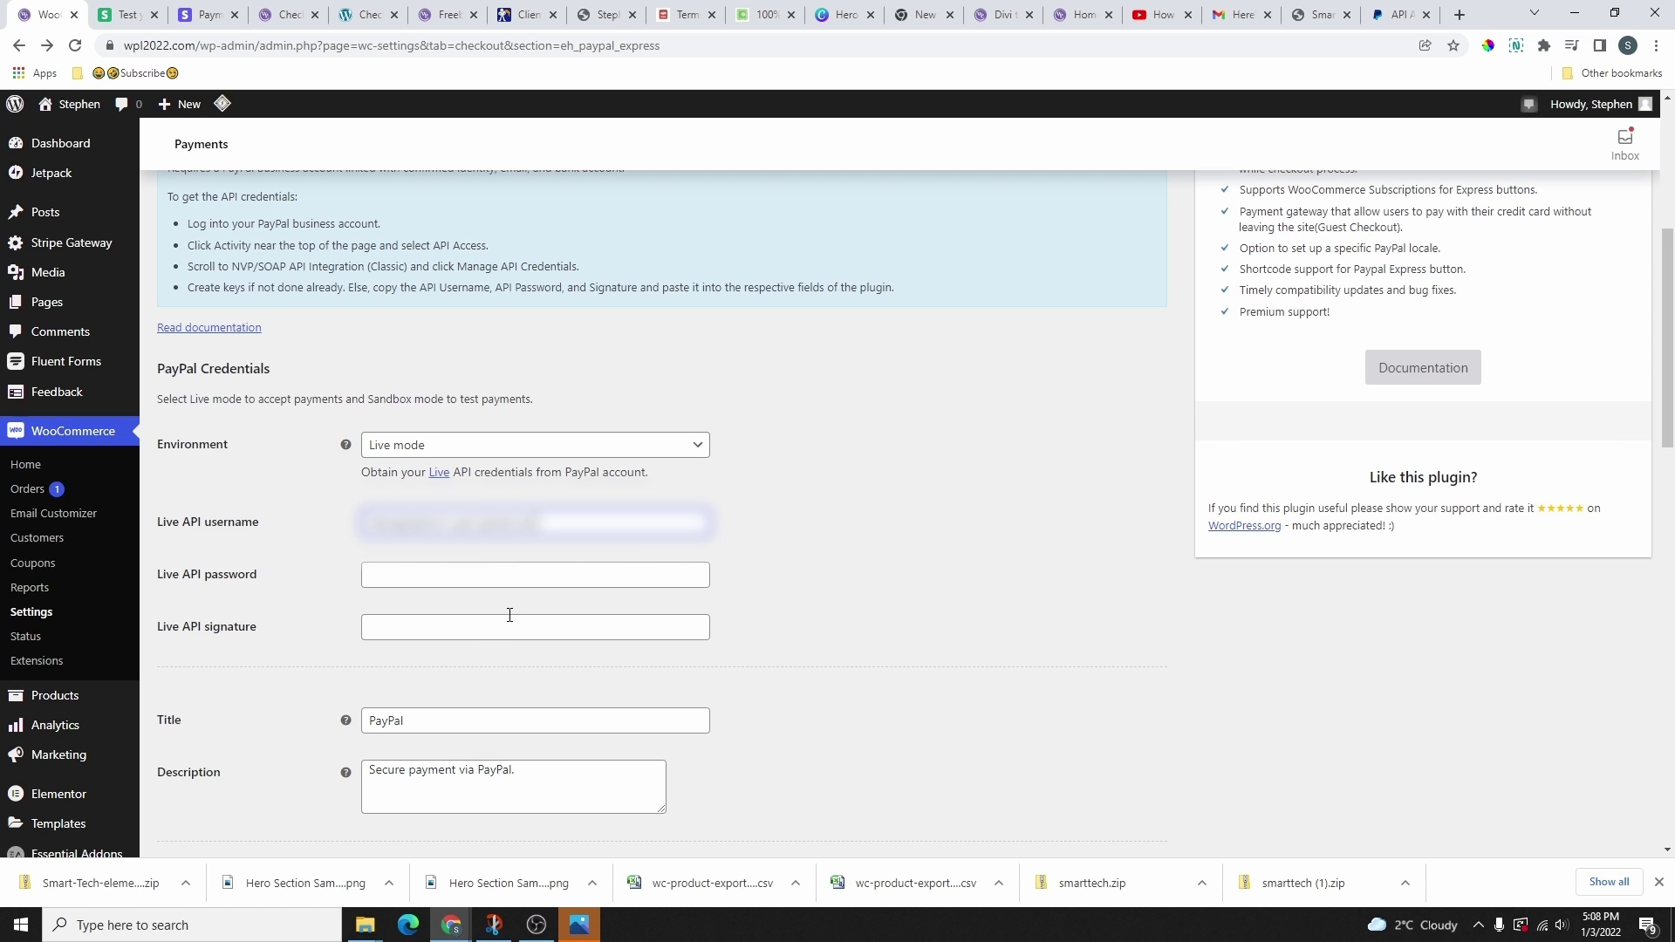
{"action": "left_click", "coordinate": [1399, 15]}
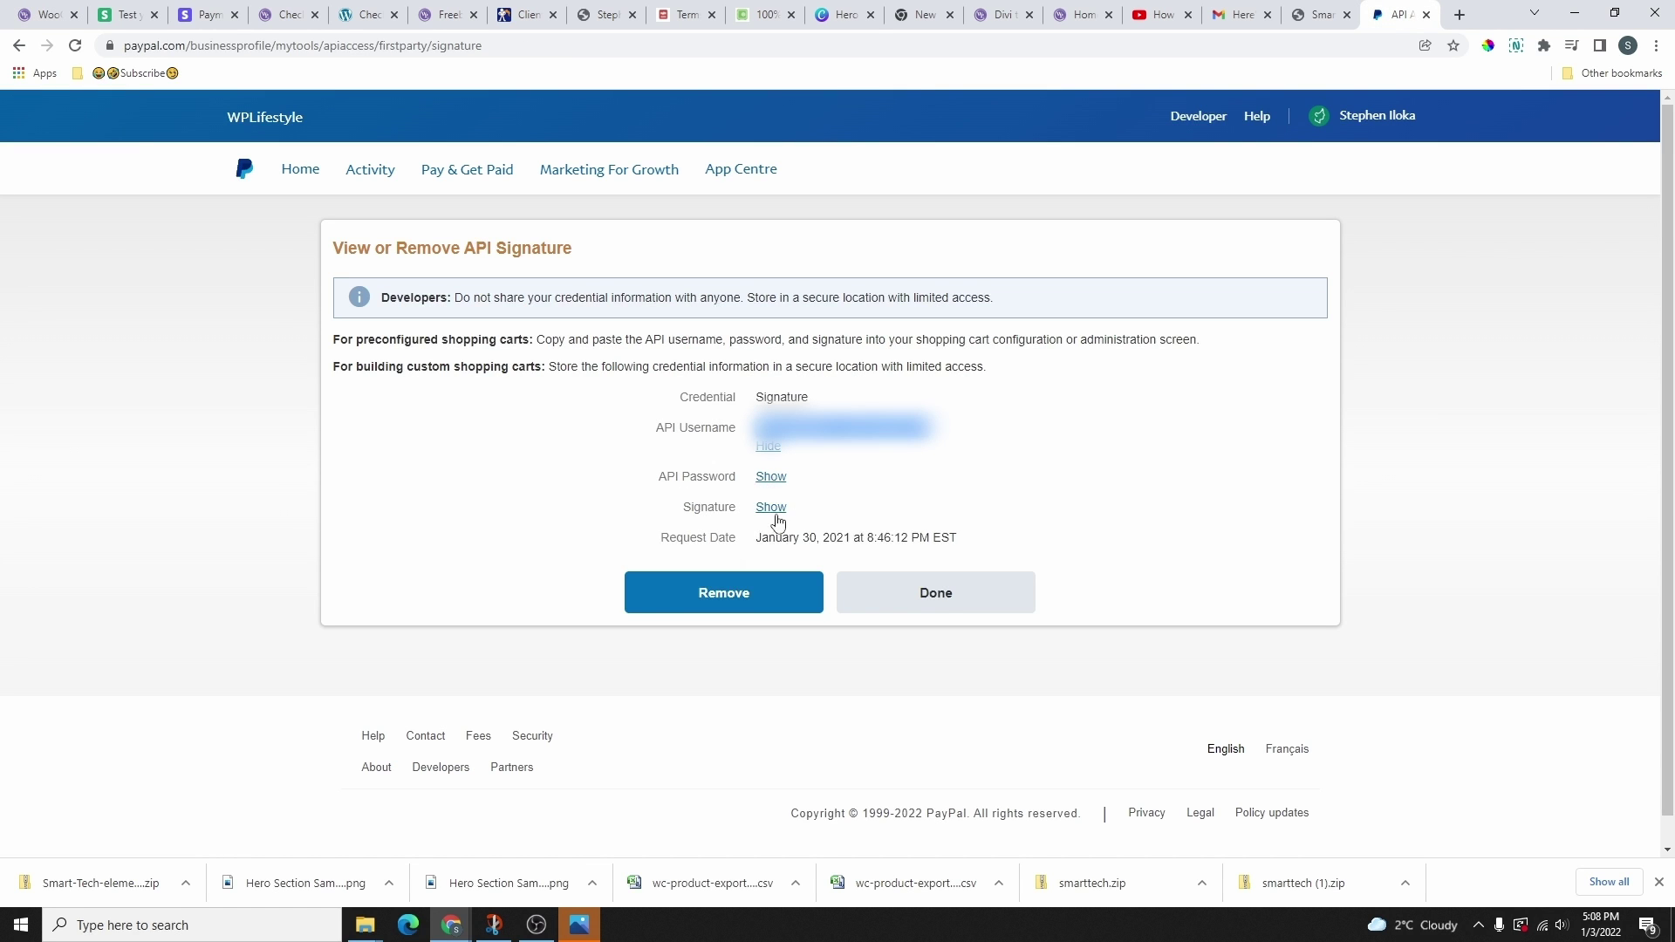
{"action": "left_click", "coordinate": [39, 15]}
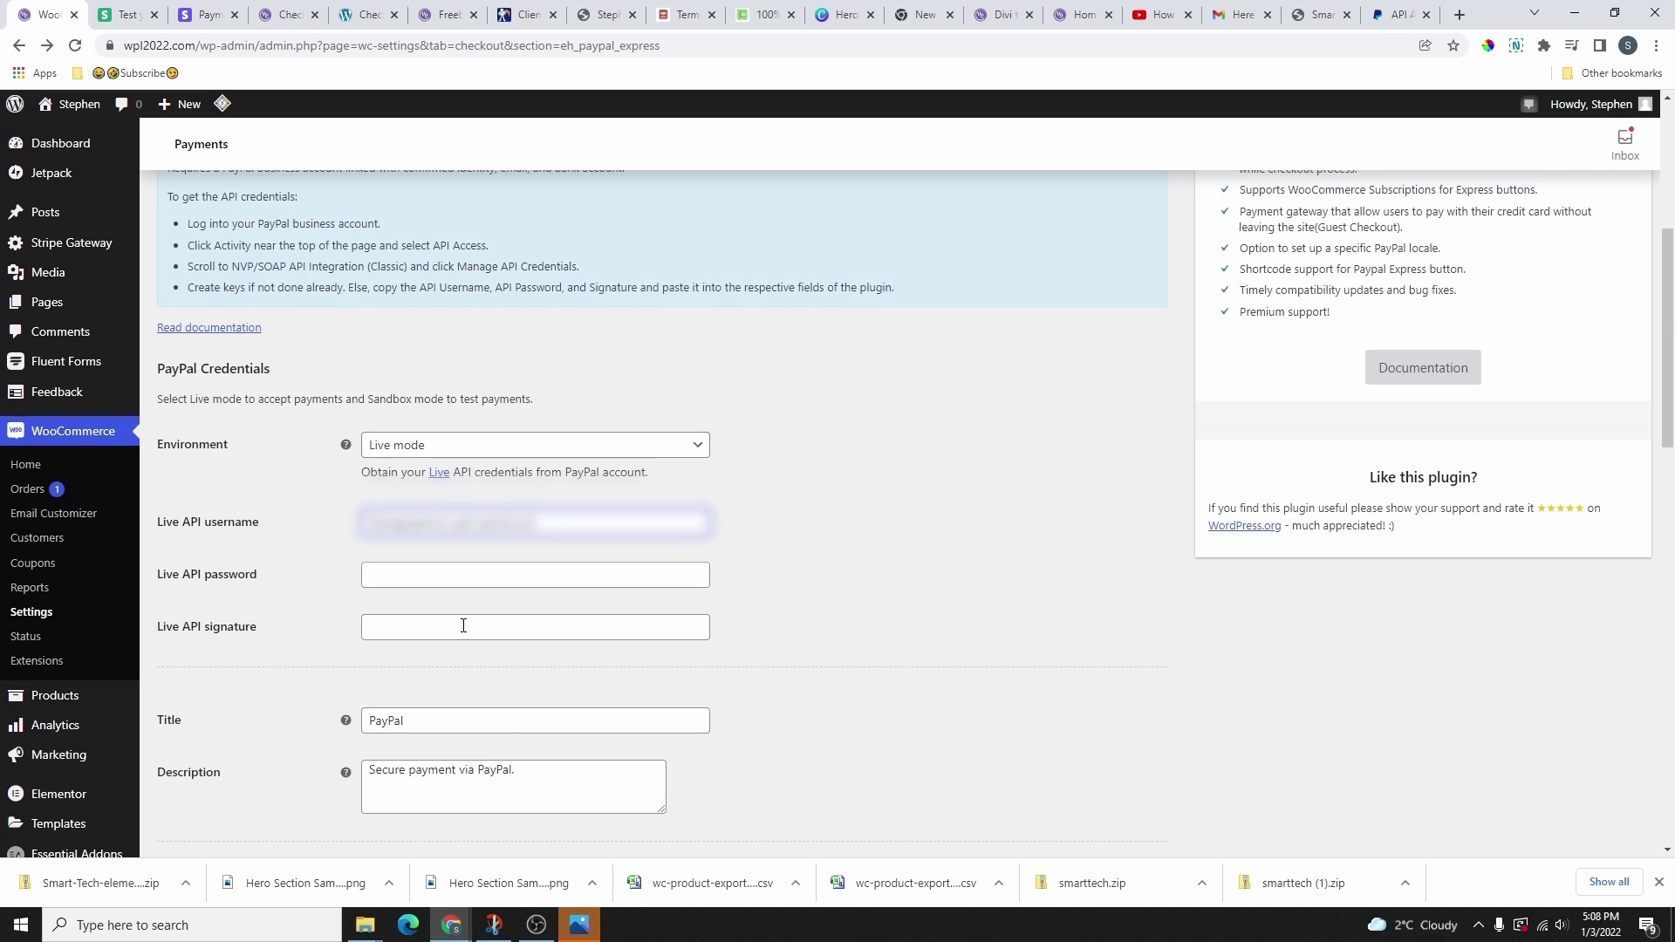
- Change the PayPal Express payment method title to "Pay with PayPal"
{"action": "scroll", "coordinate": [464, 625], "scroll_direction": "down", "scroll_amount": 5}
{"action": "left_click", "coordinate": [402, 294]}
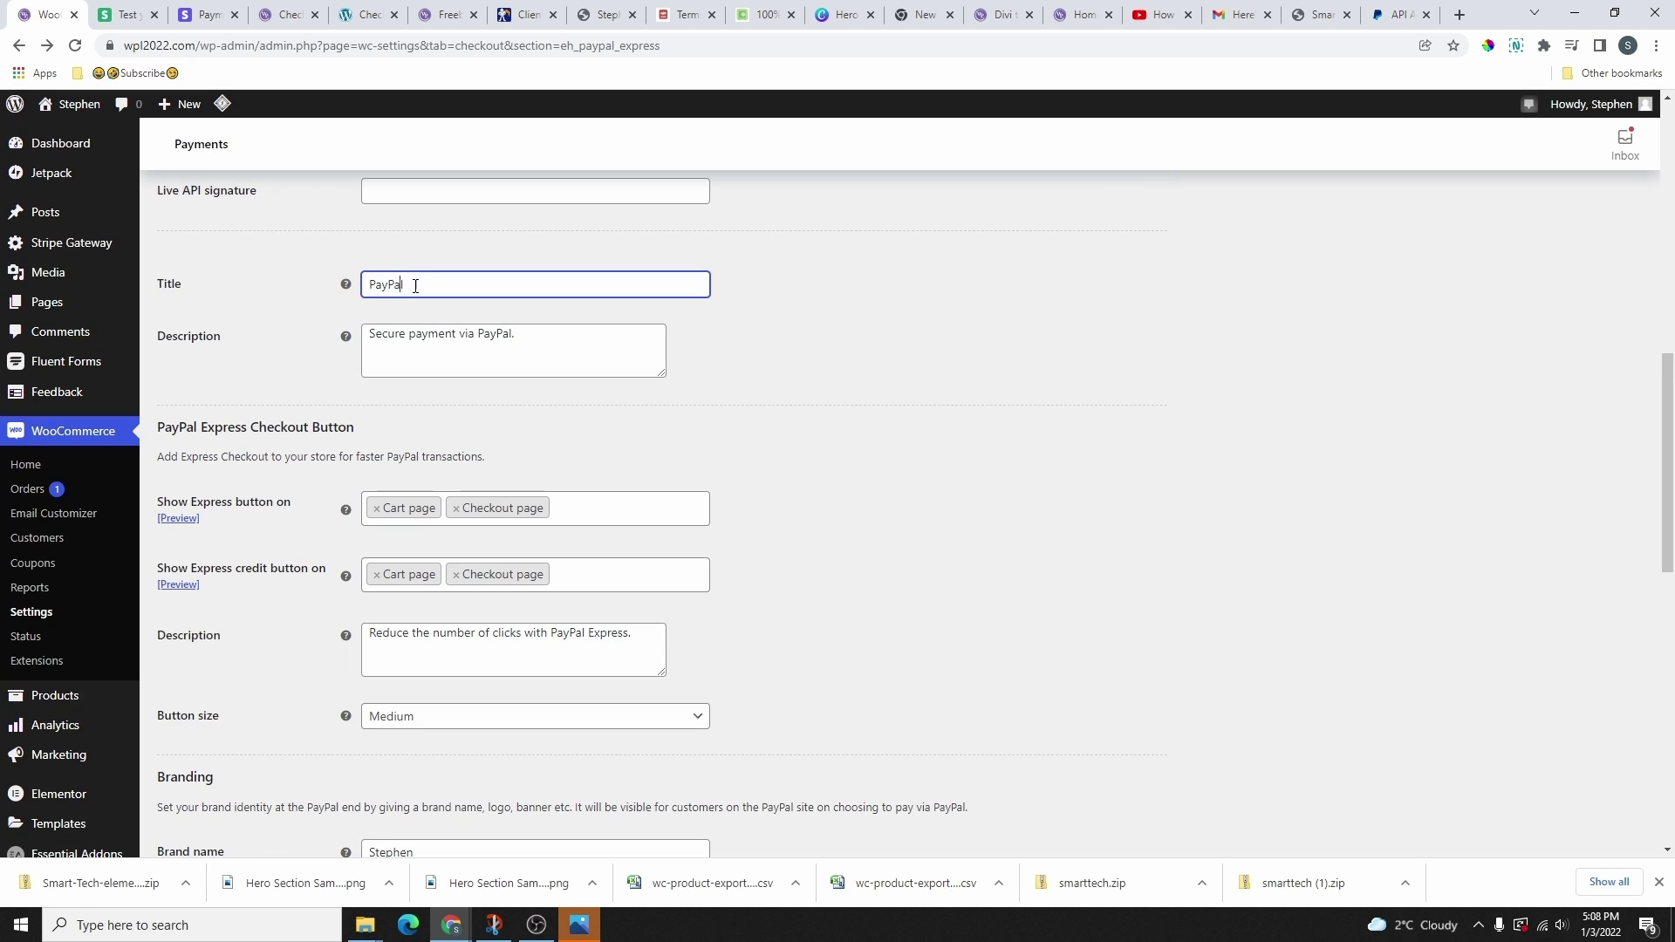
{"action": "left_click_drag", "start_coordinate": [414, 287], "coordinate": [356, 289]}
{"action": "left_click", "coordinate": [370, 287]}
{"action": "type", "text": "Pay with"}
{"action": "key", "text": "Tab"}
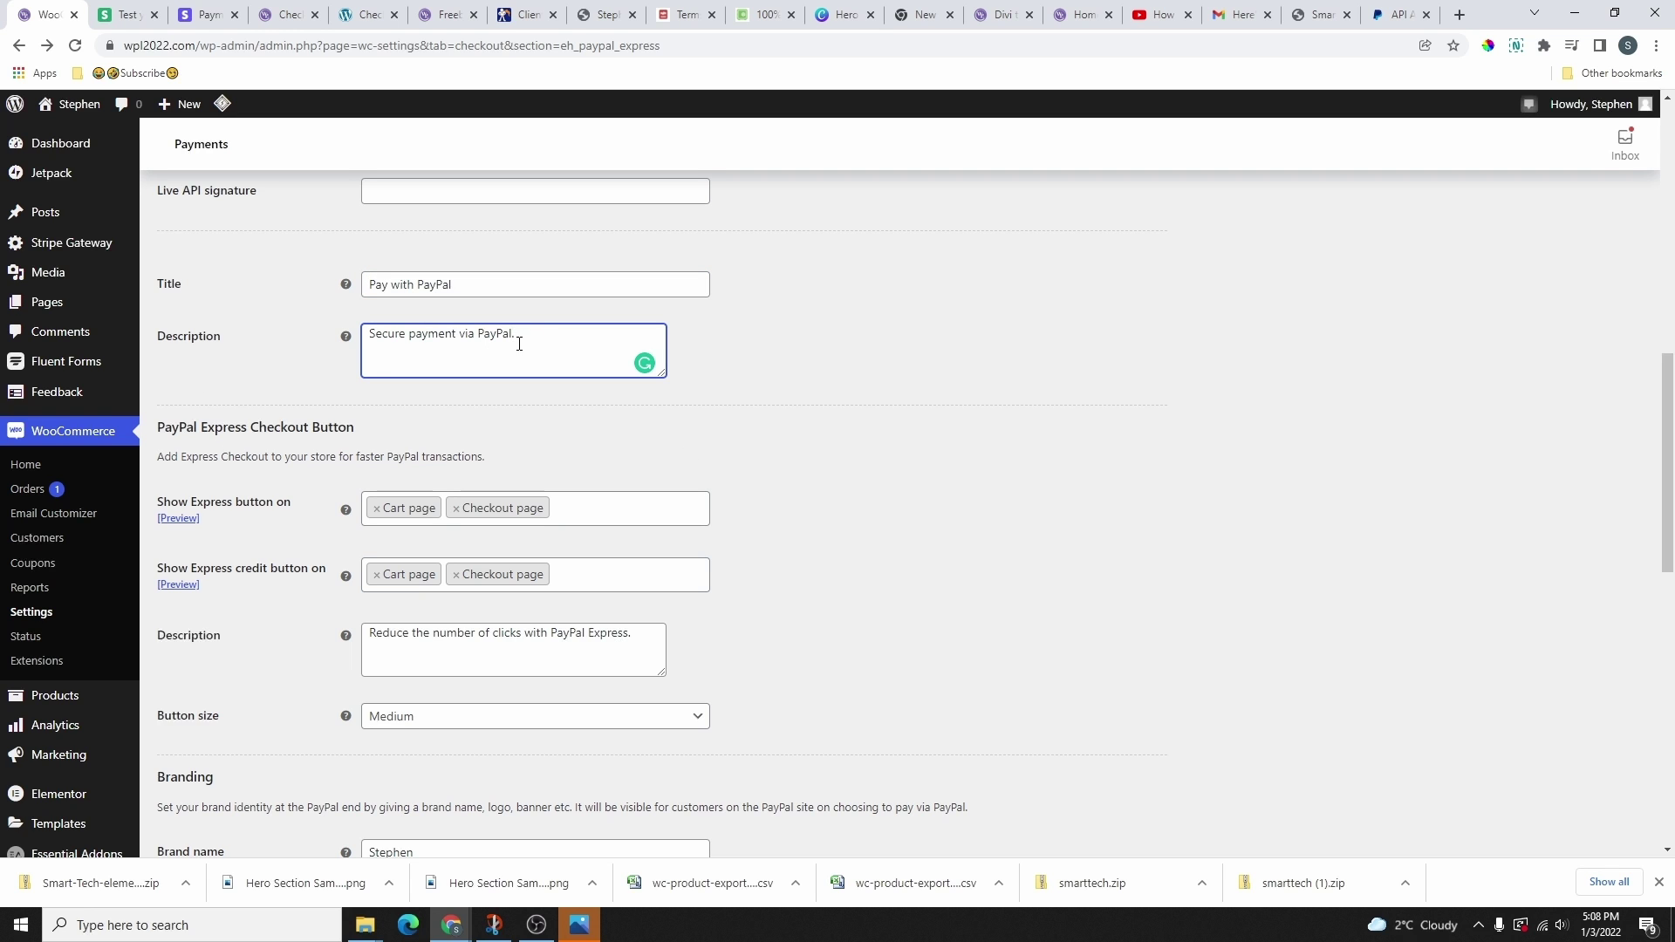
{"action": "left_click_drag", "start_coordinate": [520, 344], "coordinate": [372, 336]}
- Remove Checkout page and Cart page from the Express button locations and add both back
{"action": "scroll", "coordinate": [504, 427], "scroll_direction": "down", "scroll_amount": 2}
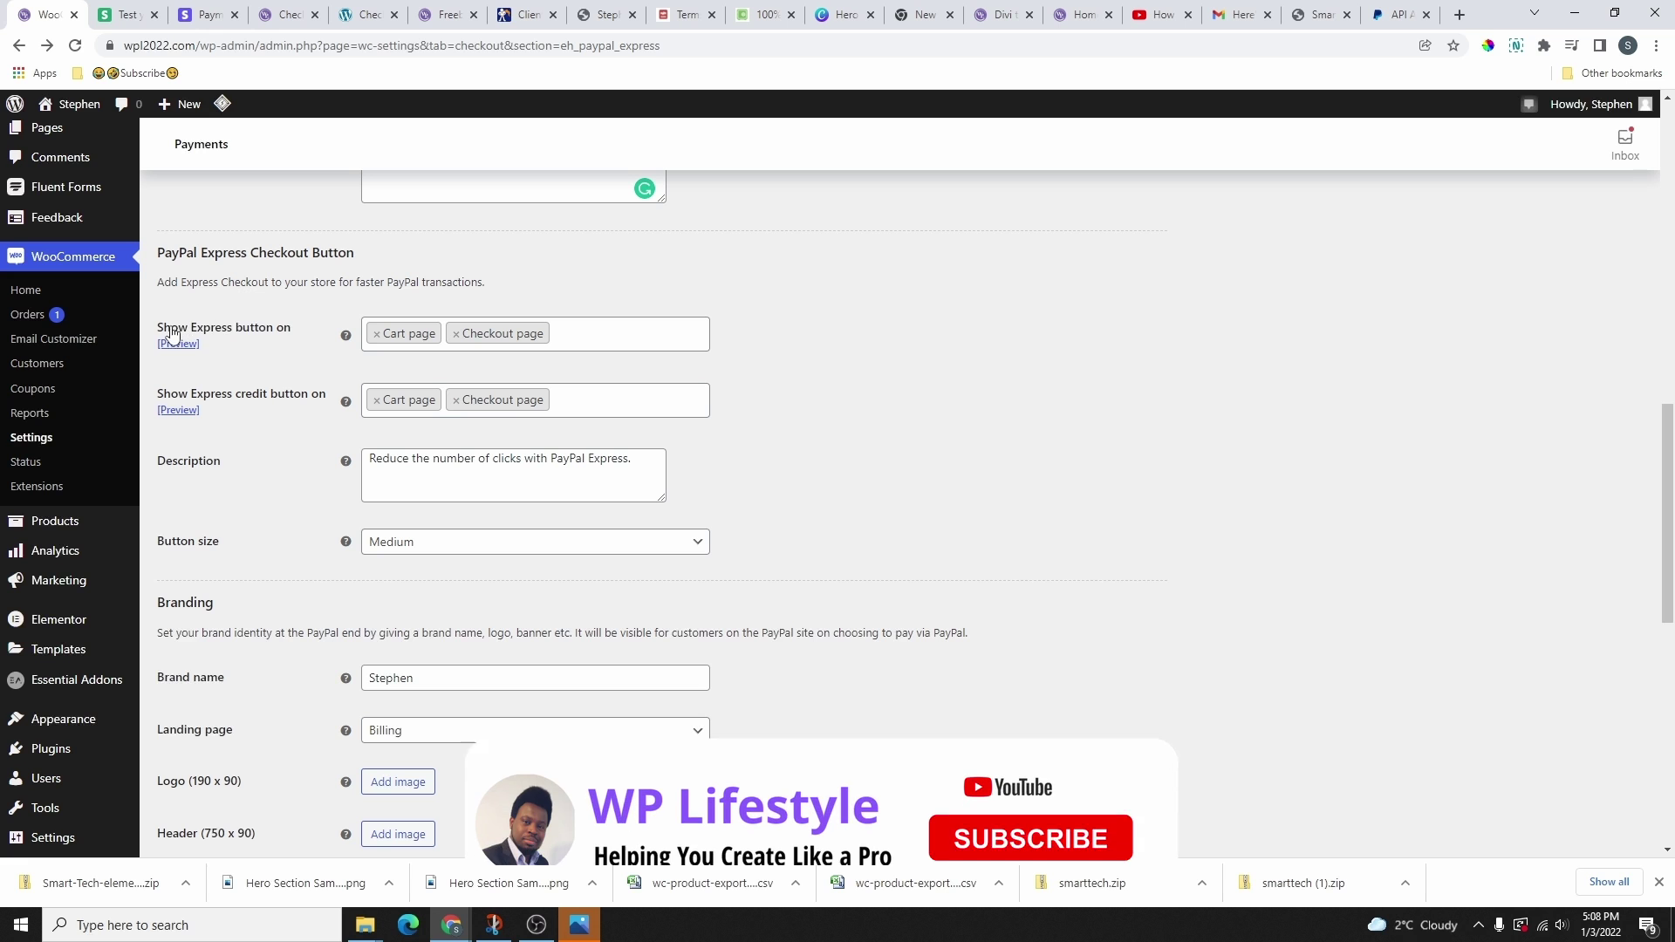
{"action": "left_click", "coordinate": [572, 331]}
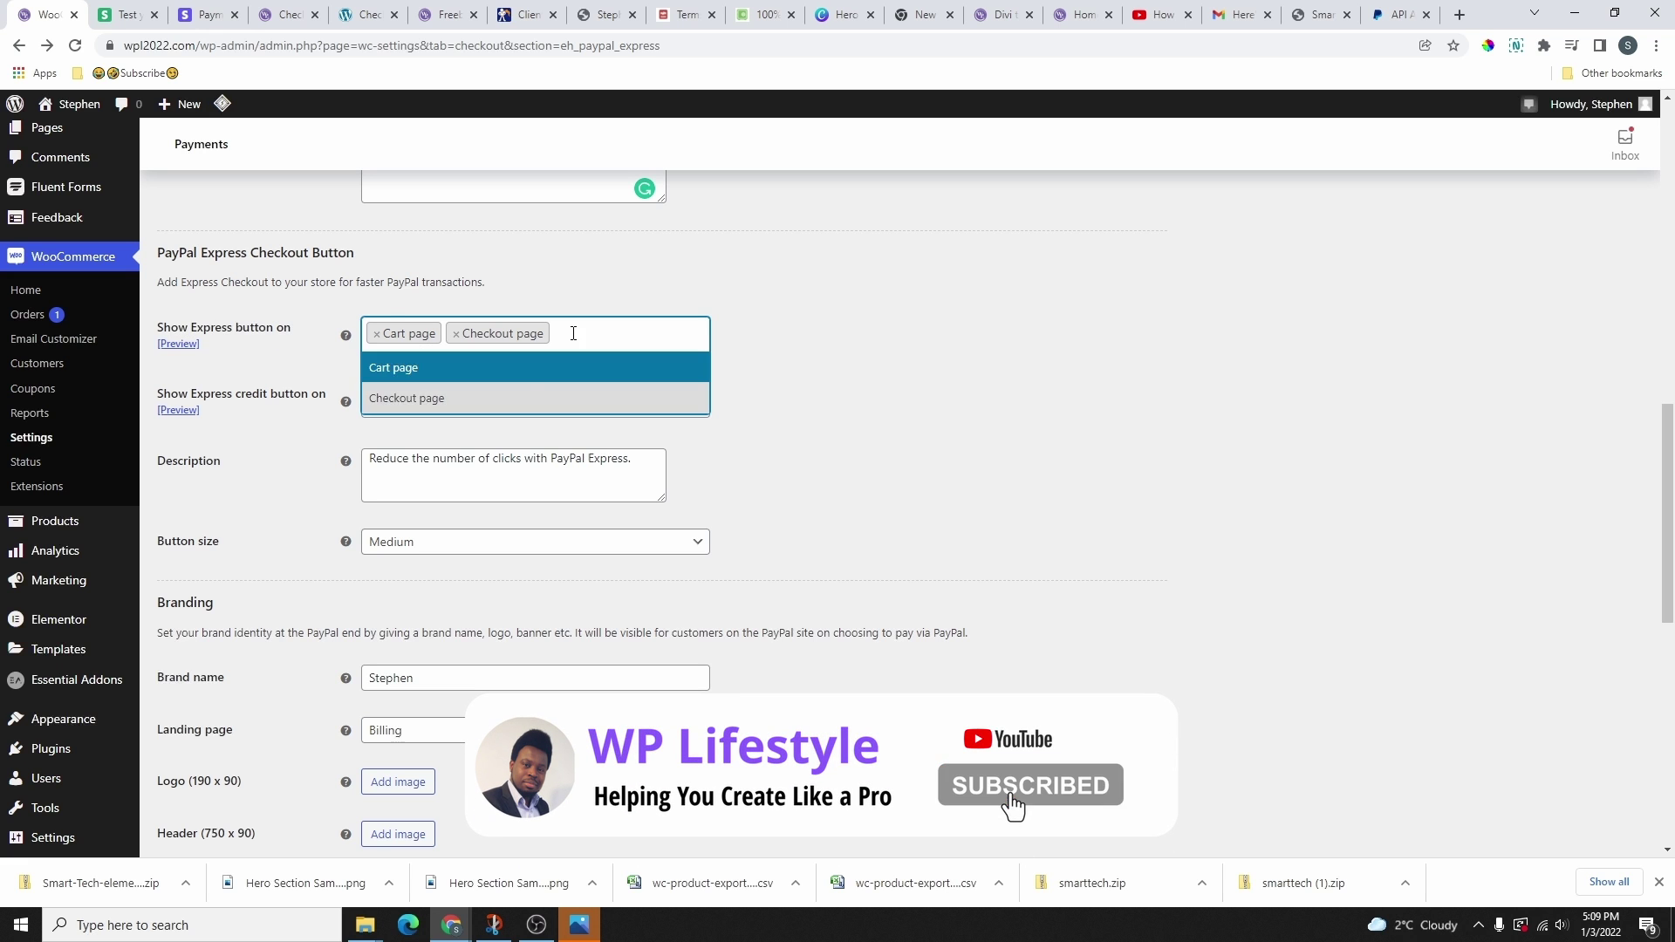
{"action": "left_click", "coordinate": [458, 400]}
{"action": "left_click", "coordinate": [489, 335]}
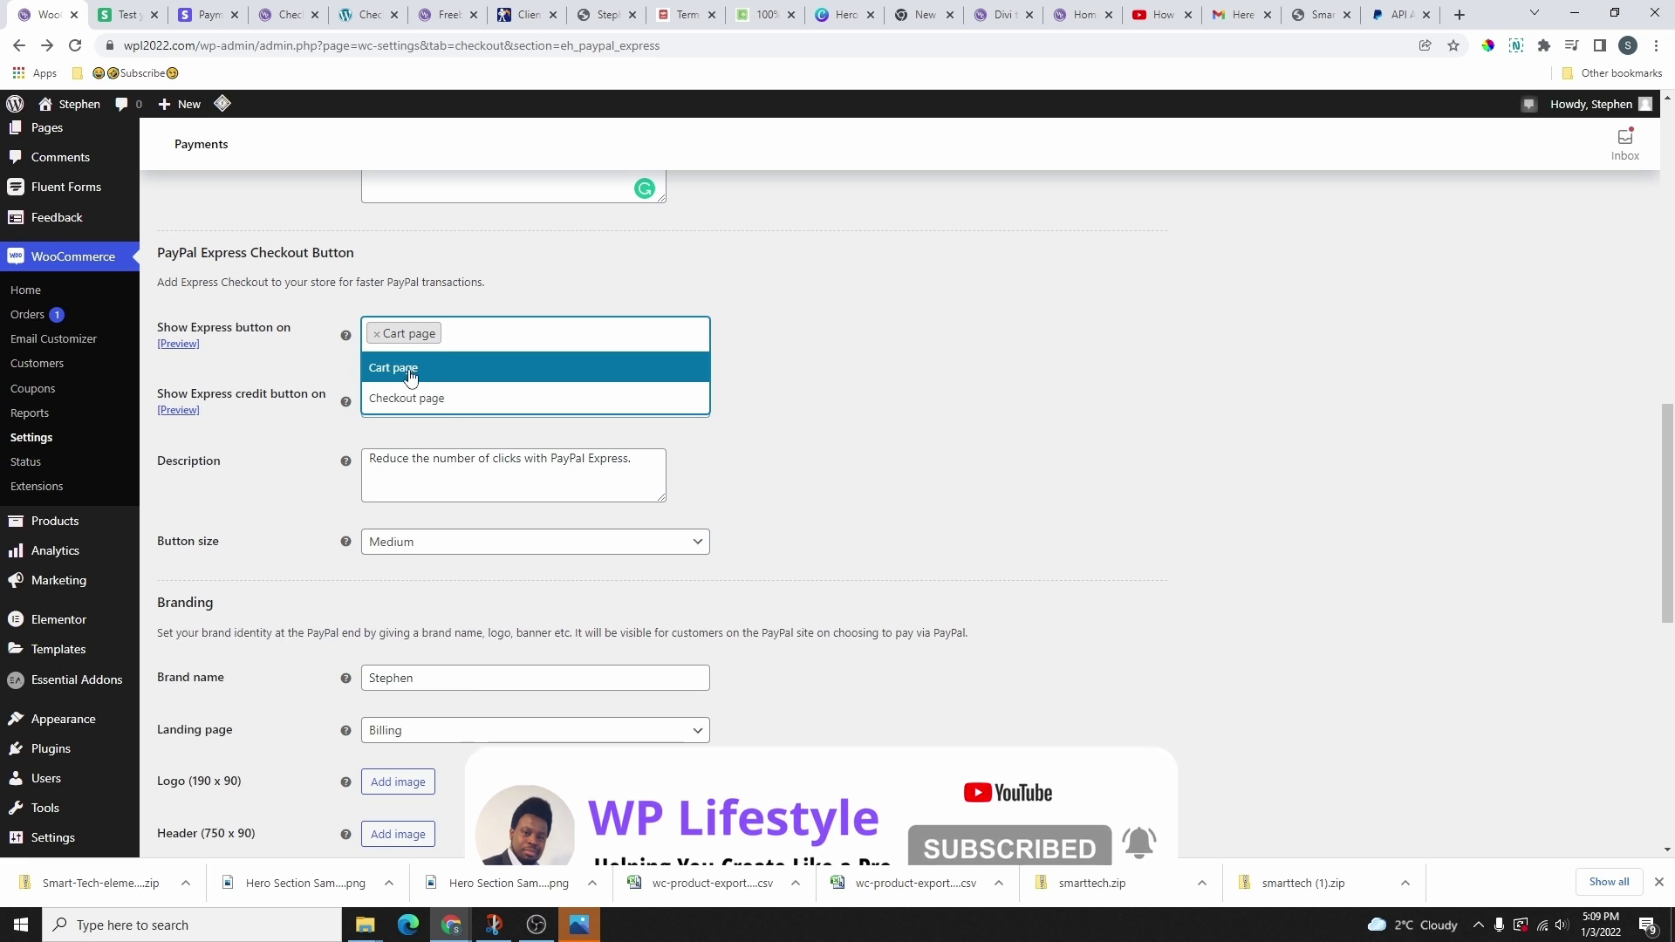
{"action": "left_click", "coordinate": [408, 364]}
{"action": "left_click", "coordinate": [442, 326]}
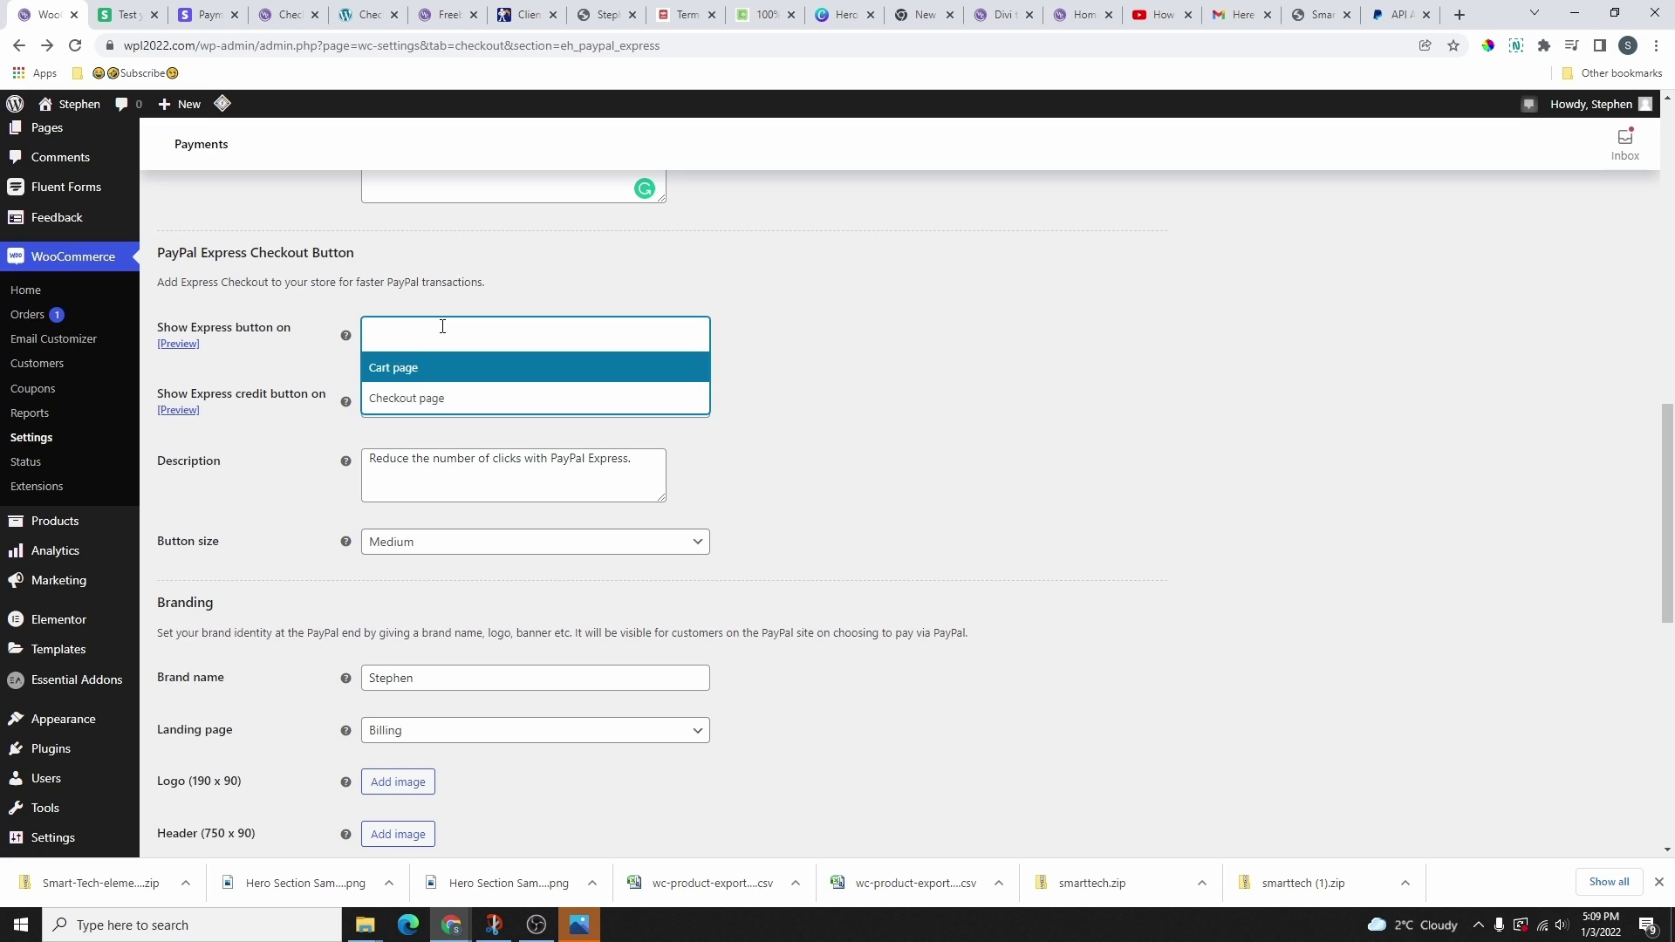
{"action": "left_click", "coordinate": [435, 400]}
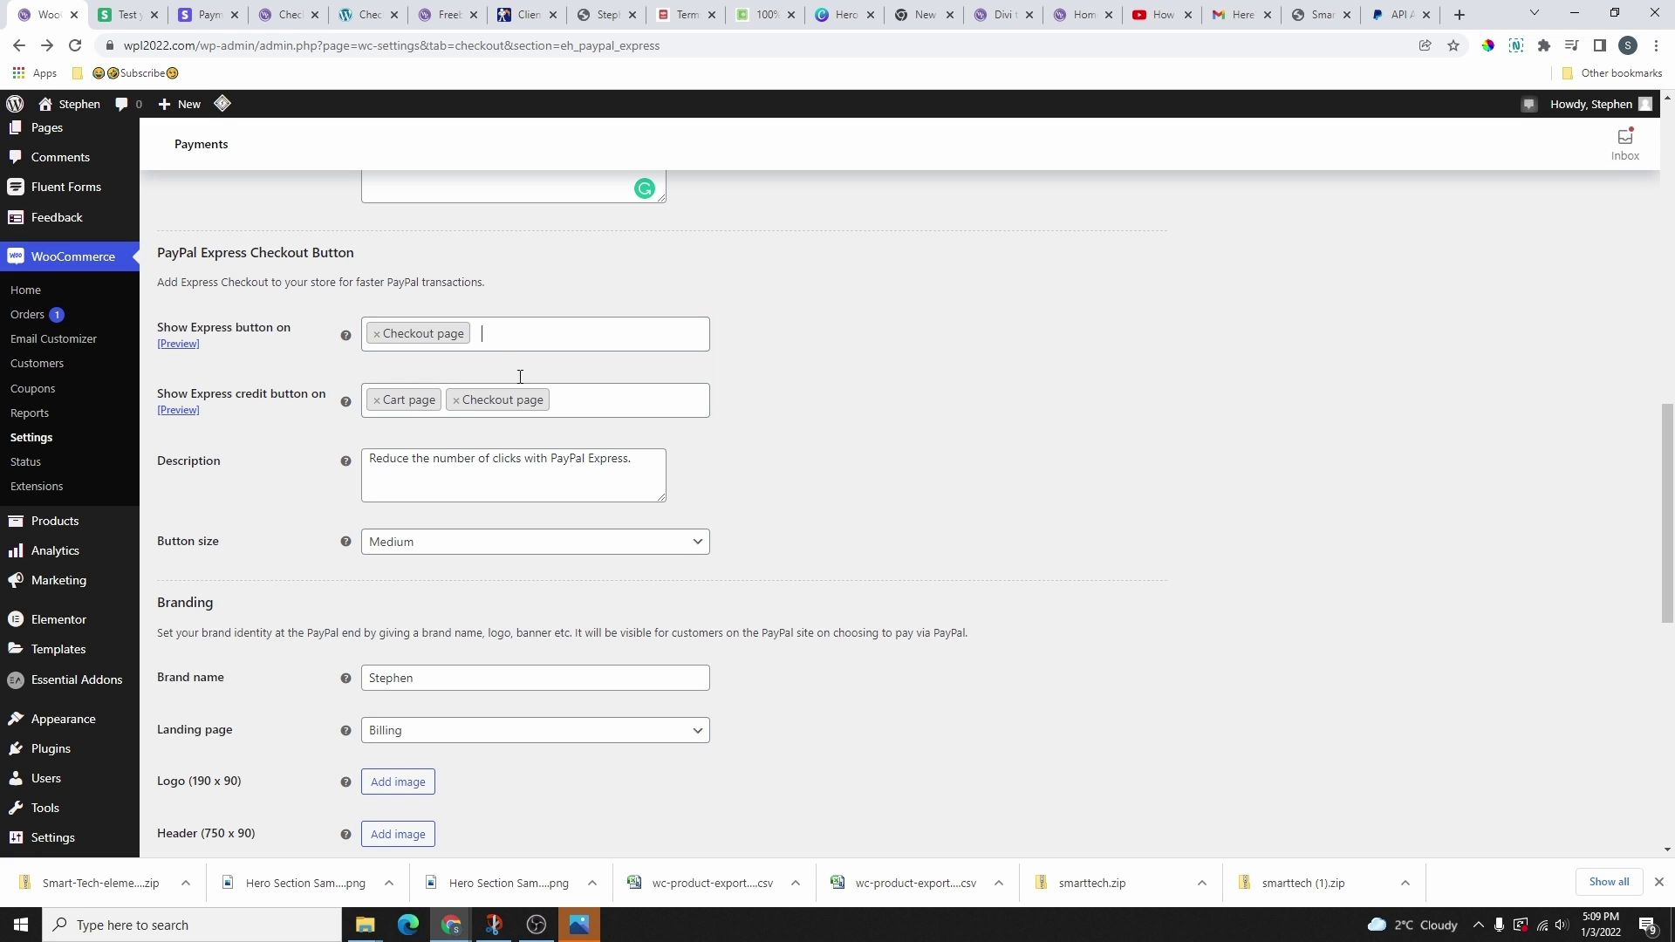
{"action": "left_click", "coordinate": [527, 328]}
{"action": "left_click", "coordinate": [433, 368]}
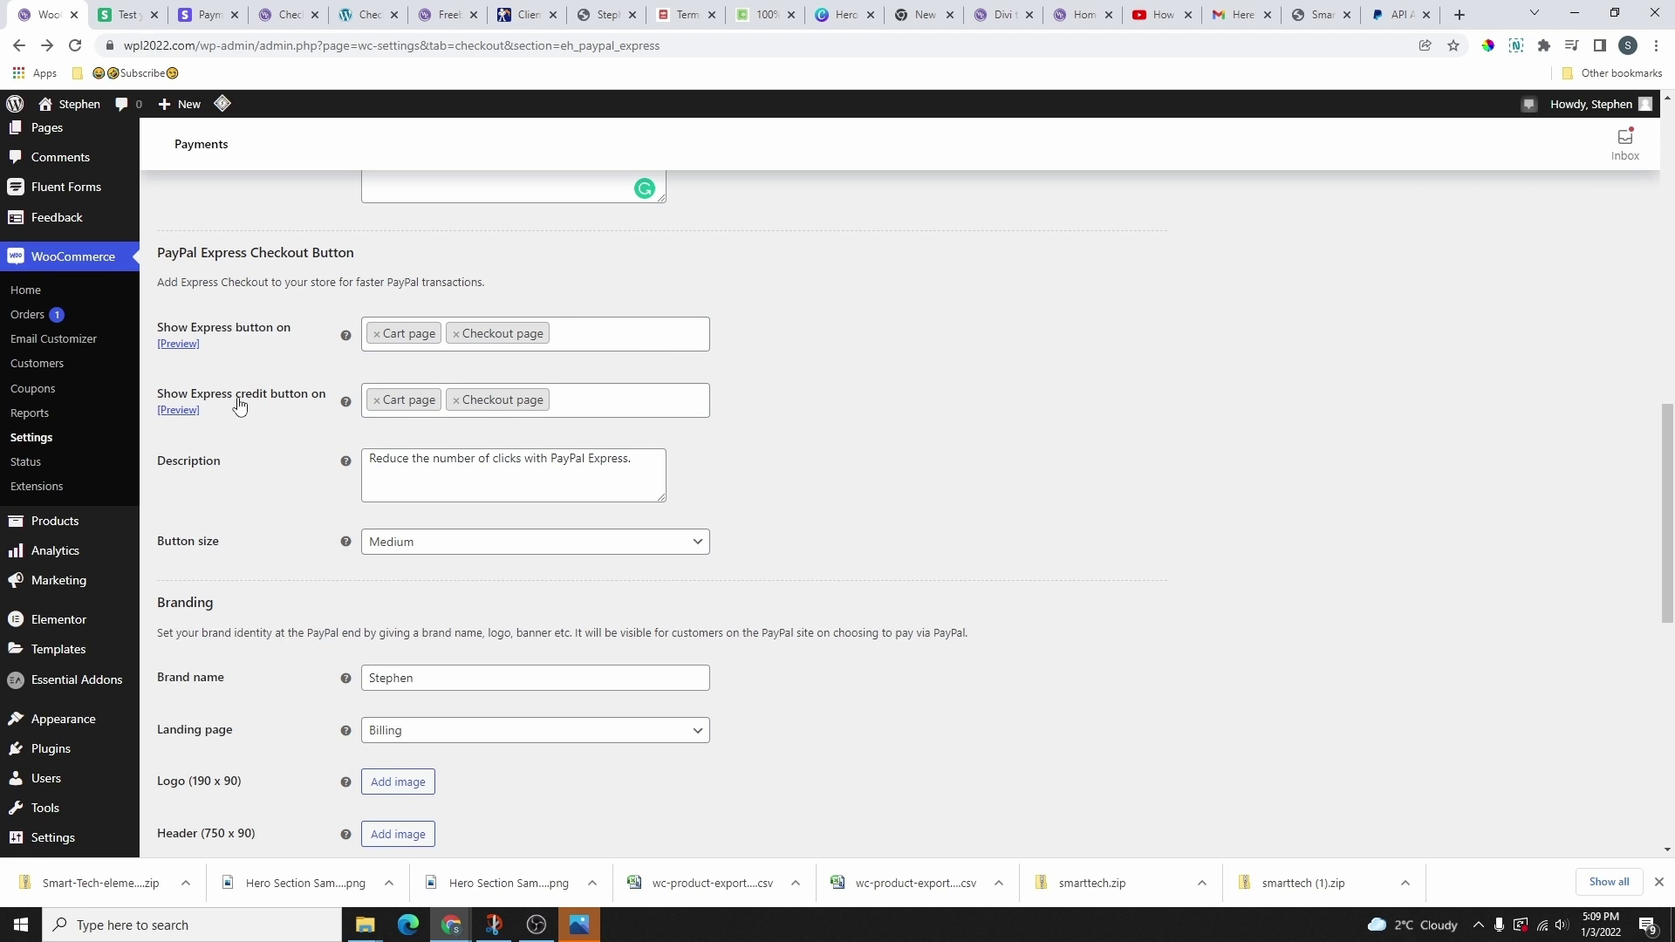
- Preview the sample images of the PayPal Express credit button and the PayPal Express button, closing each one
{"action": "right_click", "coordinate": [186, 424]}
{"action": "left_click", "coordinate": [262, 422]}
{"action": "key", "text": "ctrl+Tab"}
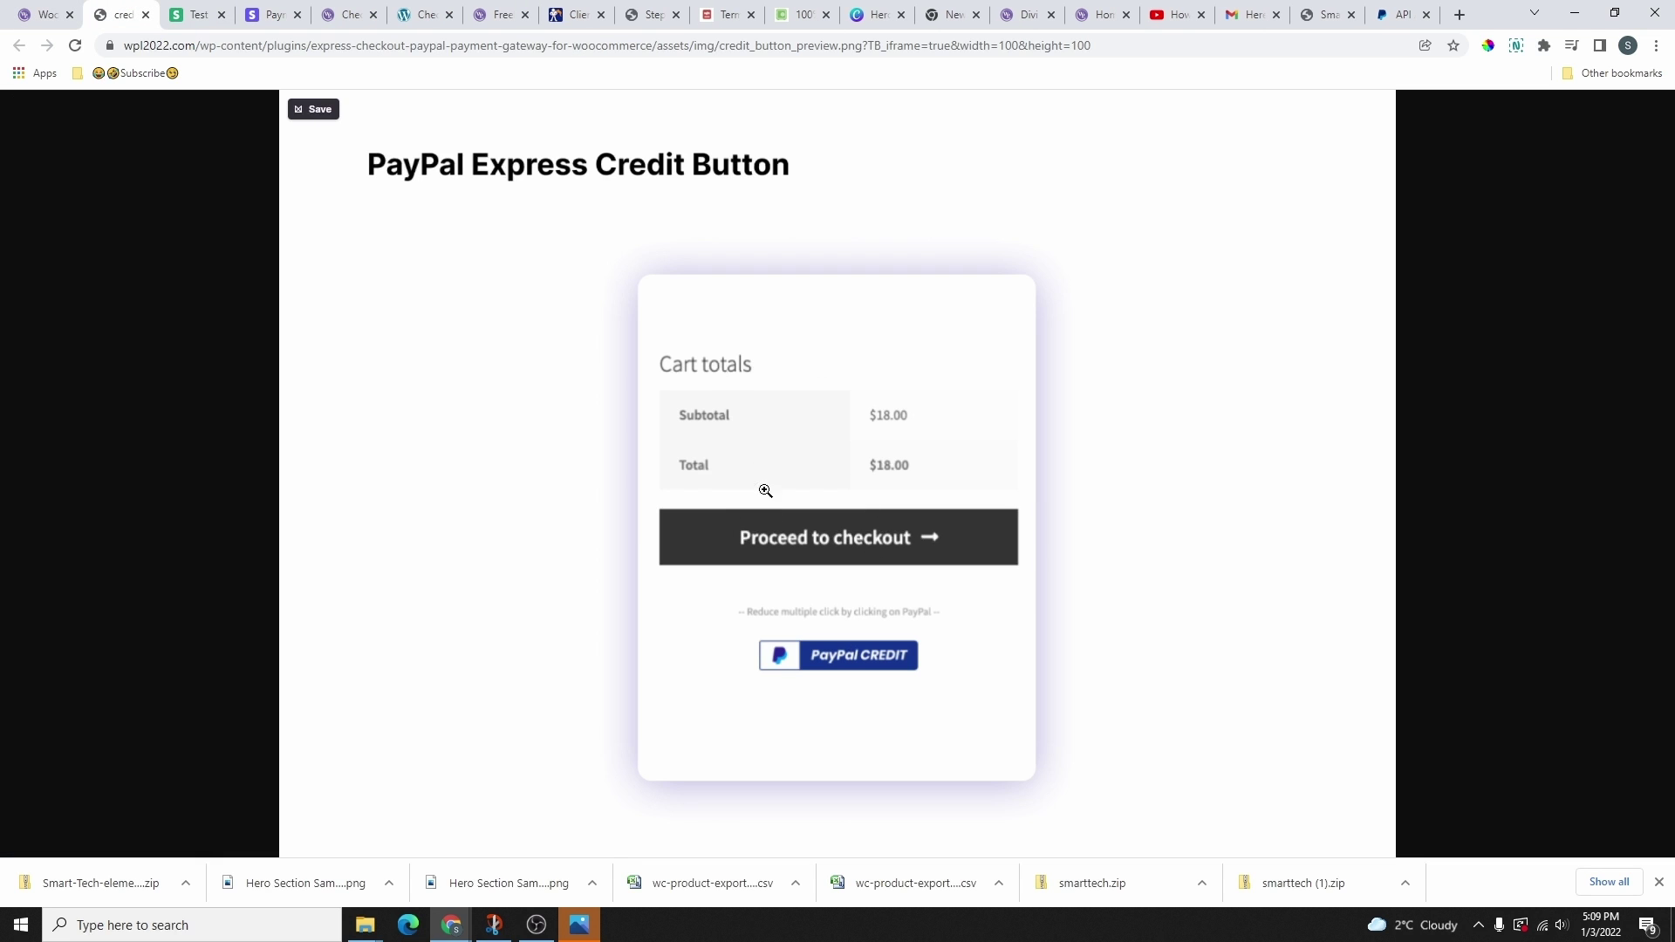
{"action": "key", "text": "ctrl+w"}
{"action": "right_click", "coordinate": [179, 348]}
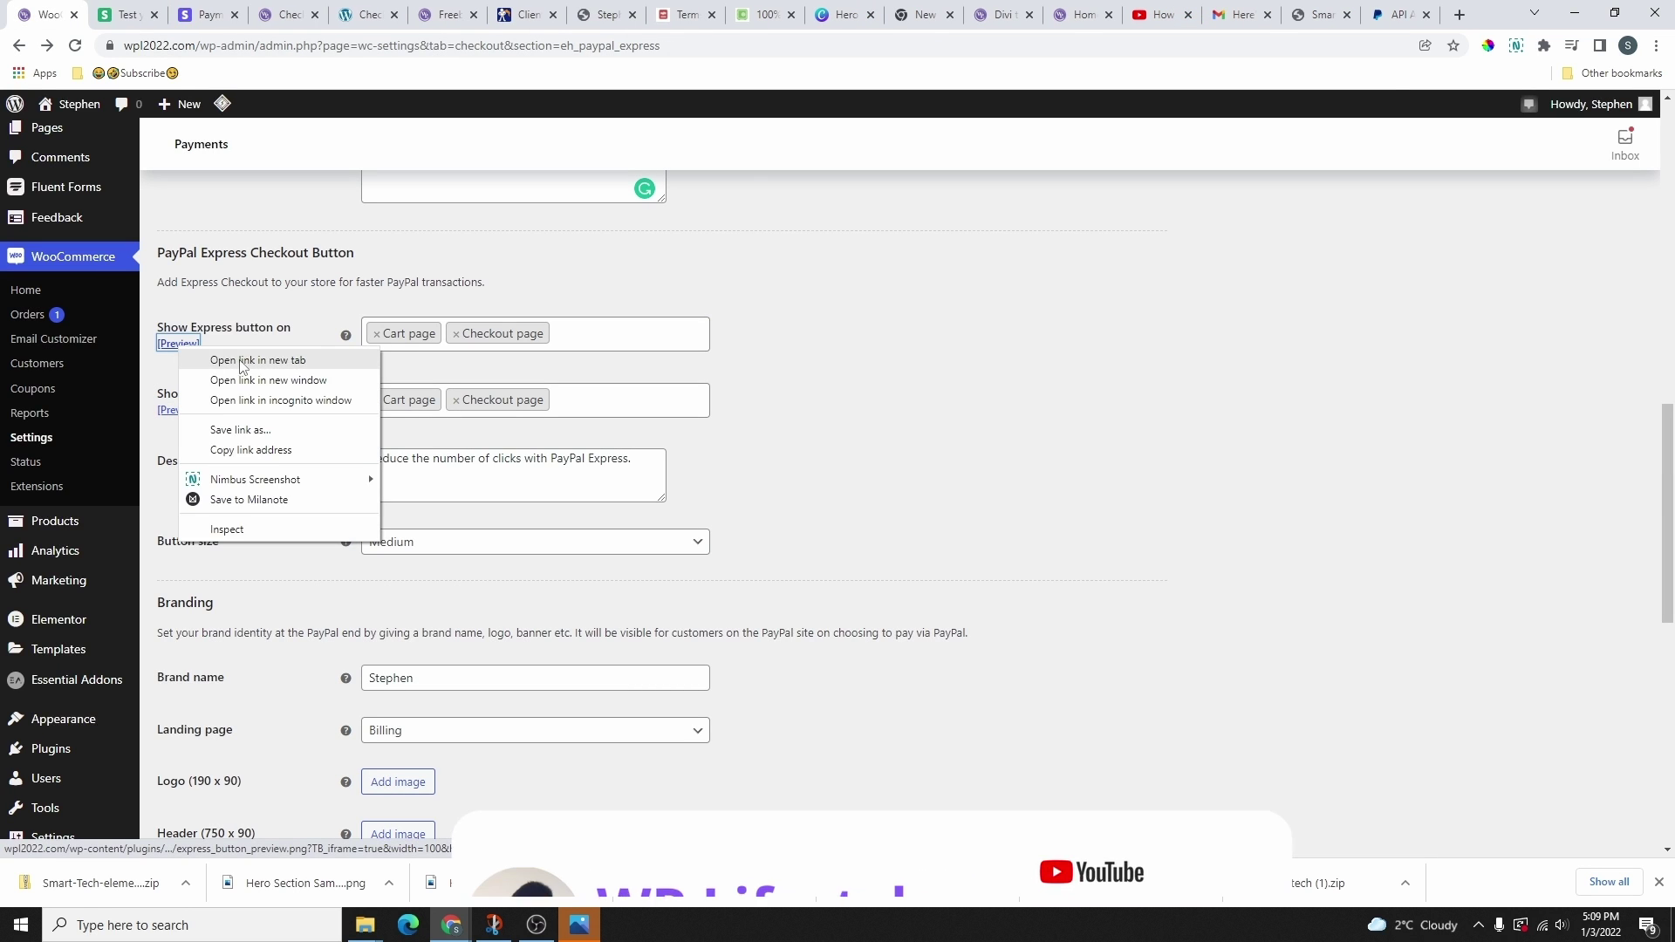
{"action": "left_click", "coordinate": [243, 360]}
{"action": "key", "text": "ctrl+Tab"}
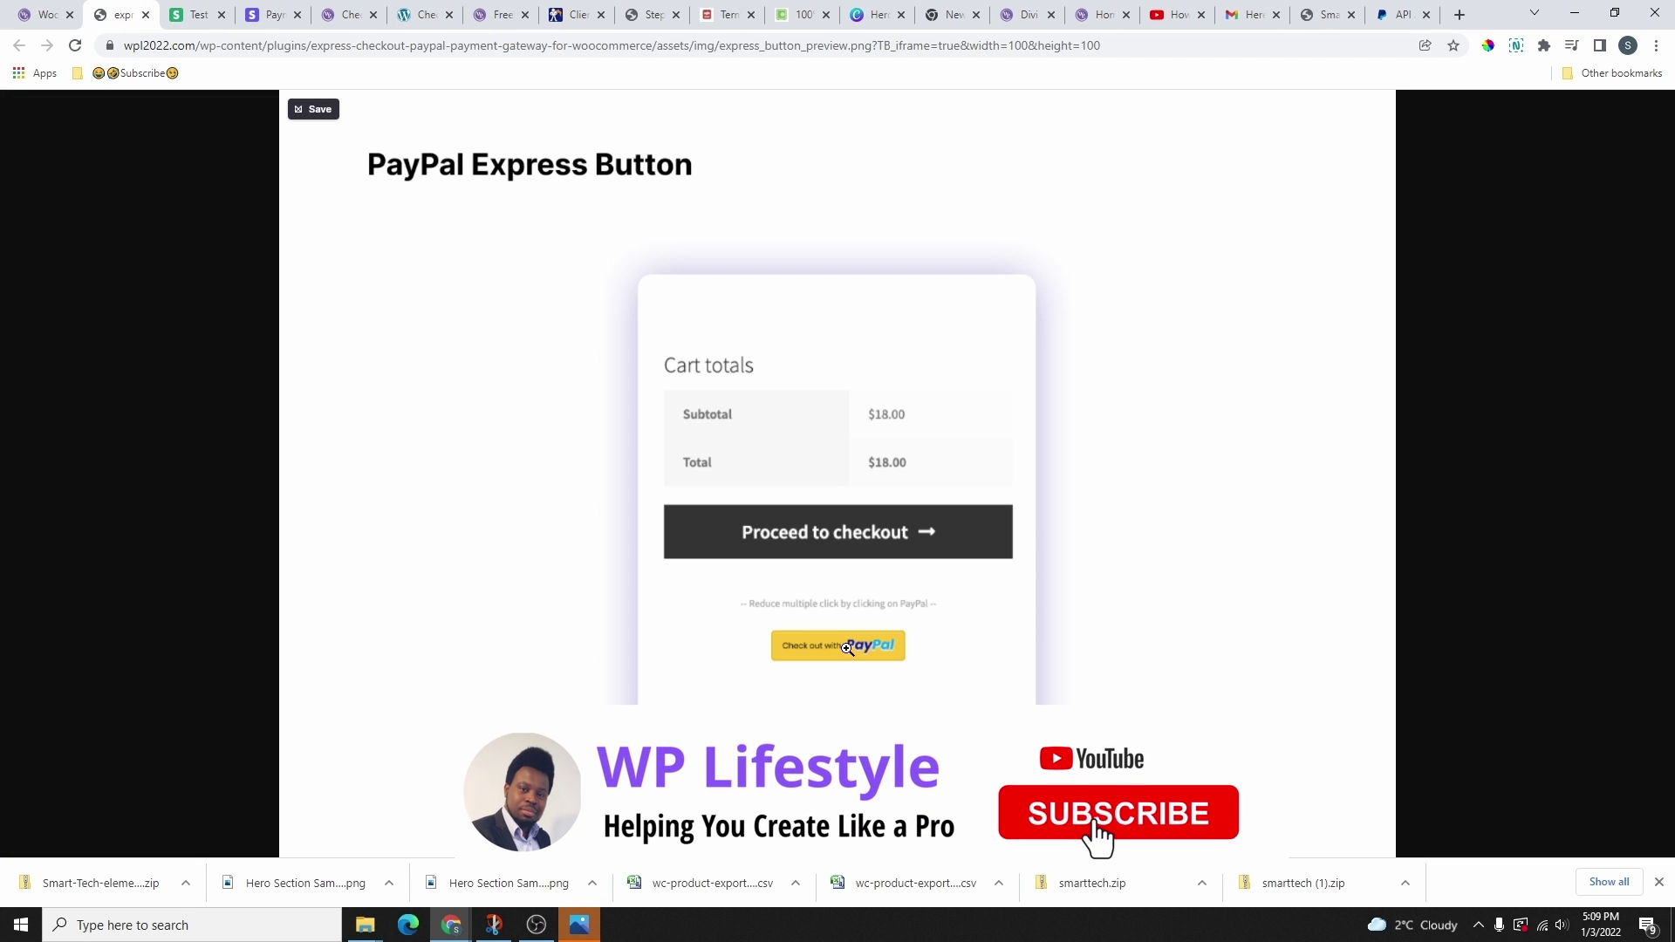
{"action": "key", "text": "ctrl+w"}
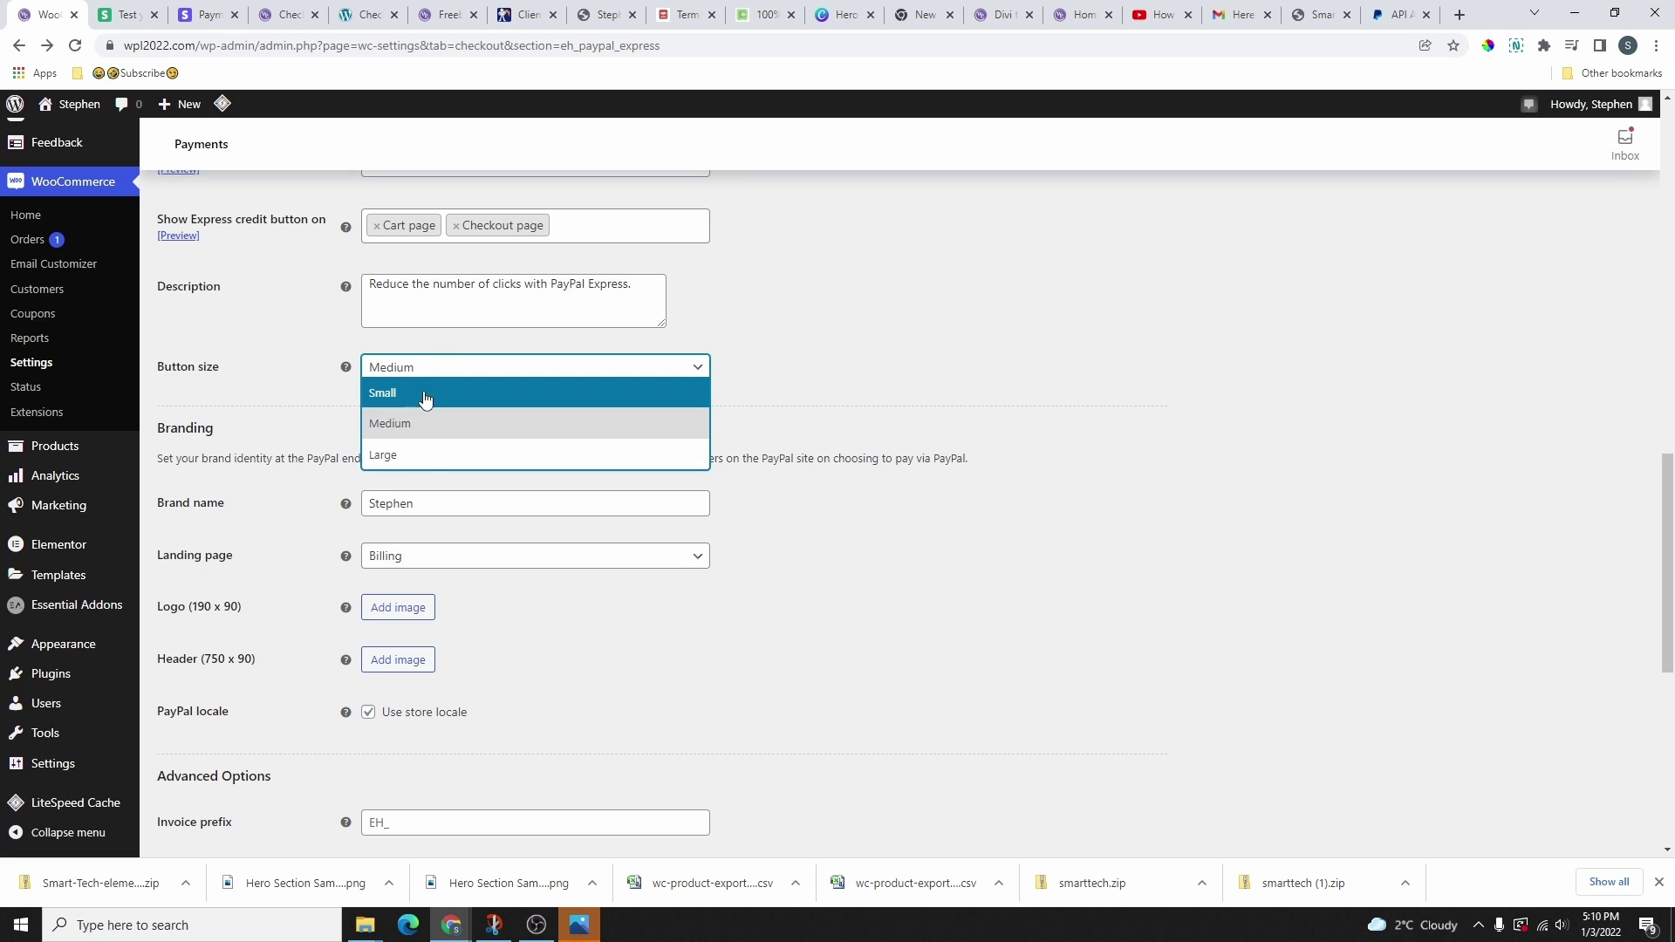
- Leave the button size at Medium and add the round purple WPL image as the PayPal branding logo
{"action": "left_click", "coordinate": [444, 505]}
{"action": "scroll", "coordinate": [458, 543], "scroll_direction": "down", "scroll_amount": 2}
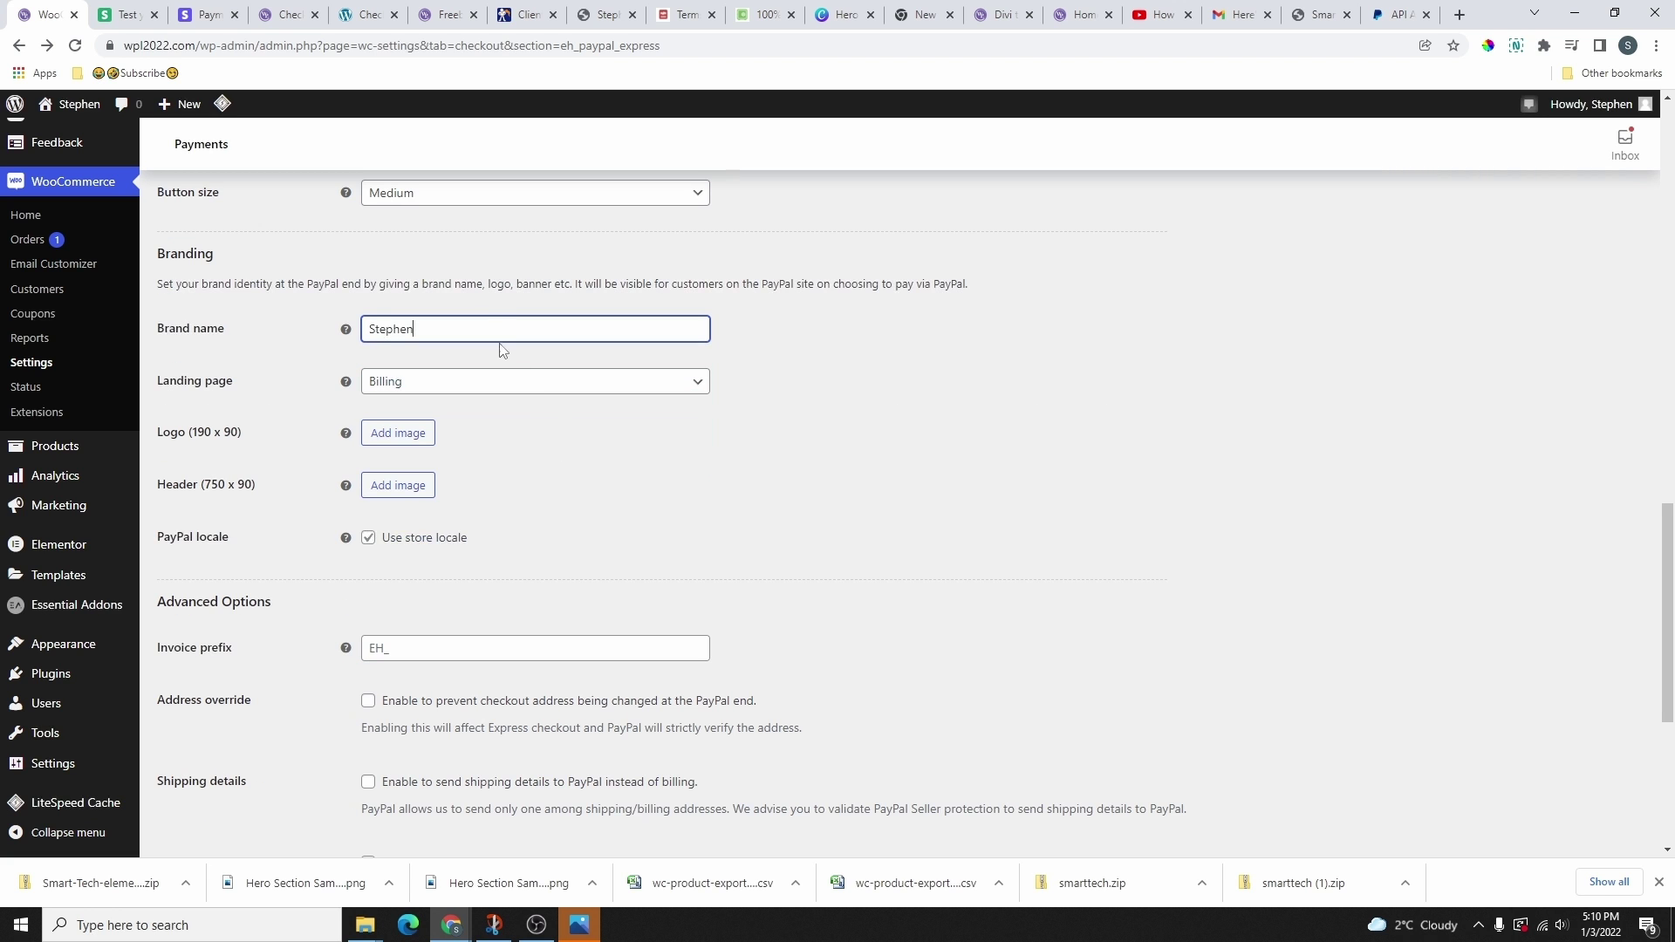
{"action": "left_click_drag", "start_coordinate": [427, 319], "coordinate": [363, 325]}
{"action": "left_click", "coordinate": [232, 371]}
{"action": "scroll", "coordinate": [232, 371], "scroll_direction": "down", "scroll_amount": 1}
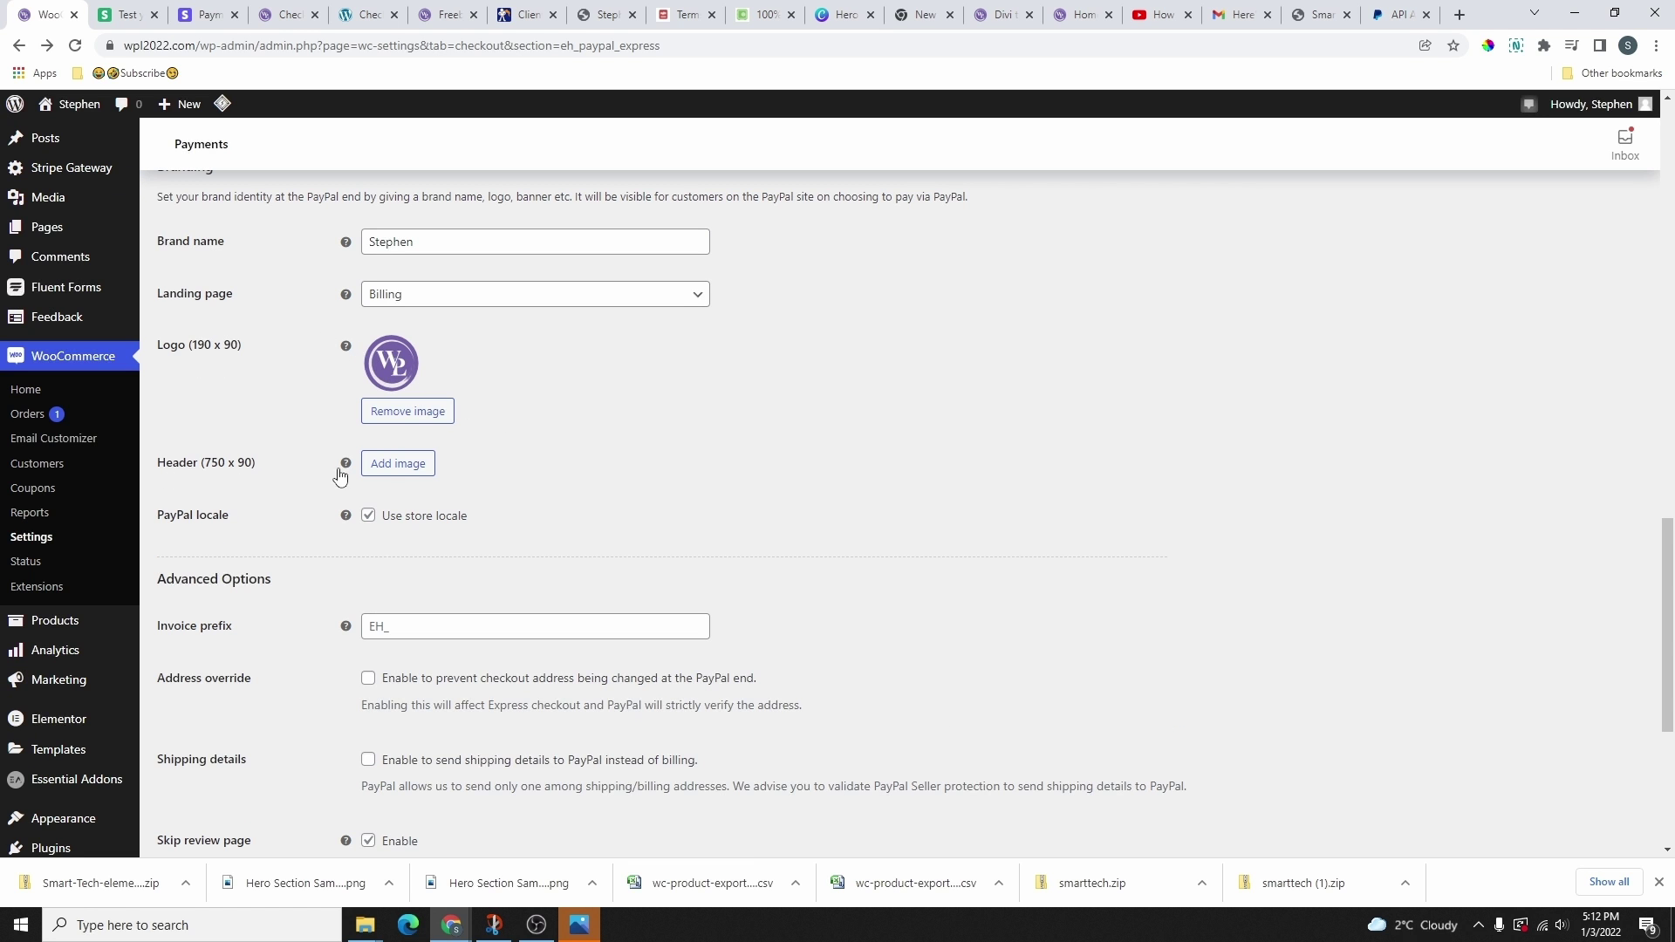
- Review the remaining branding and advanced options, and save the PayPal Express settings
{"action": "scroll", "coordinate": [397, 480], "scroll_direction": "down", "scroll_amount": 2}
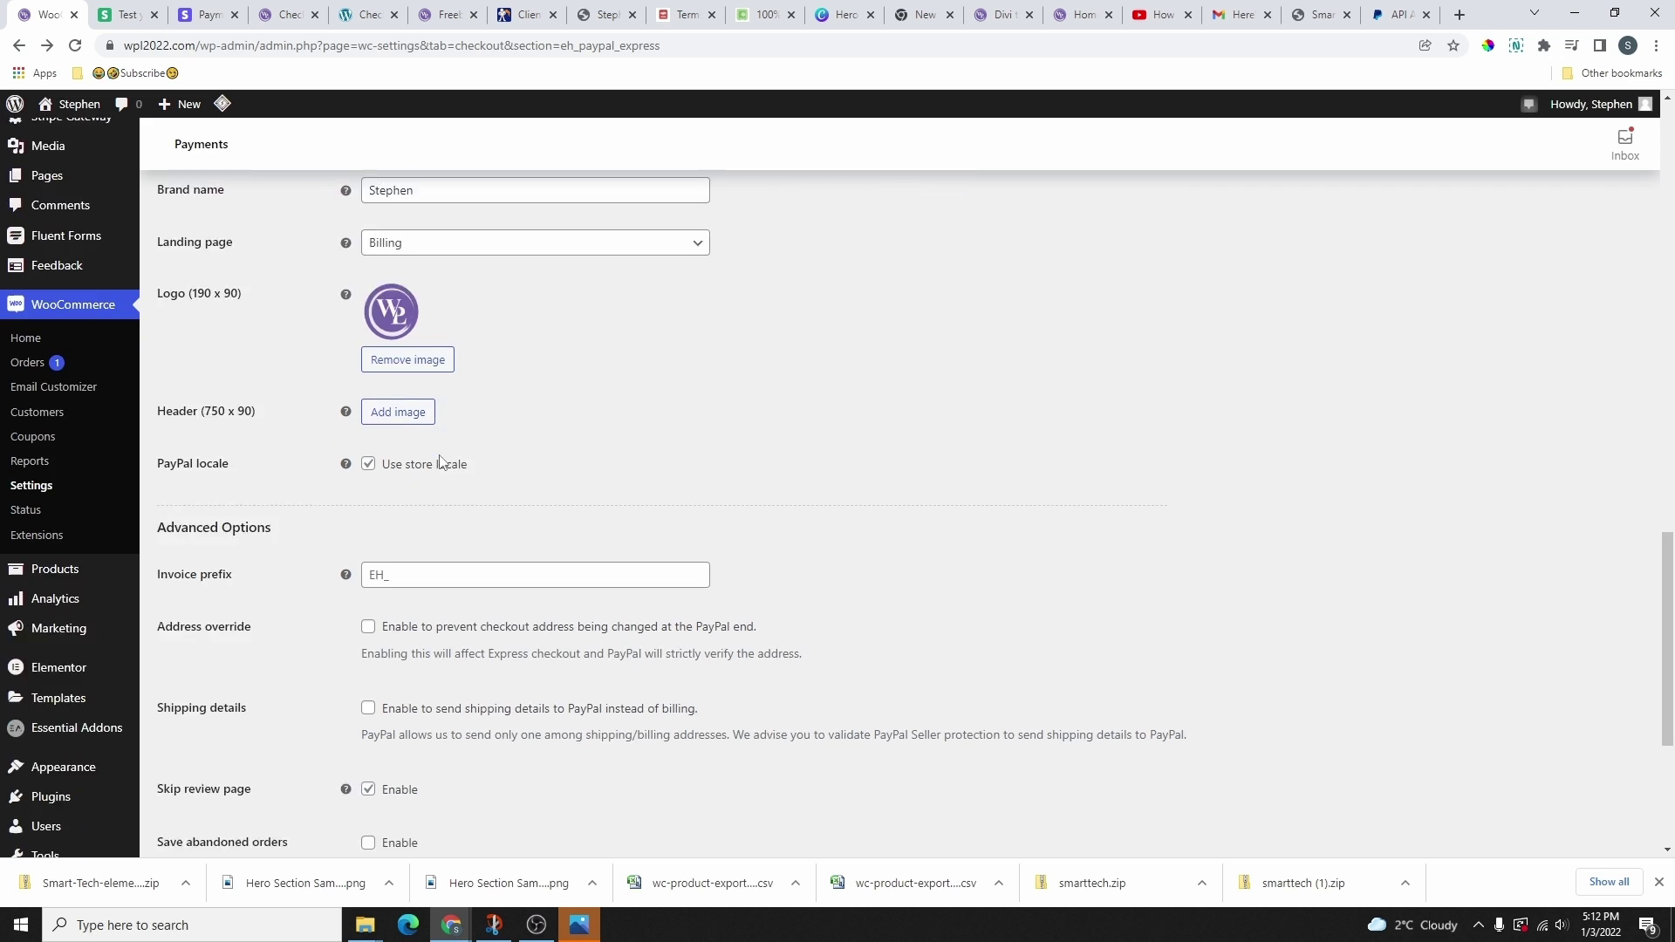
{"action": "scroll", "coordinate": [535, 505], "scroll_direction": "up", "scroll_amount": 2}
{"action": "scroll", "coordinate": [419, 515], "scroll_direction": "down", "scroll_amount": 4}
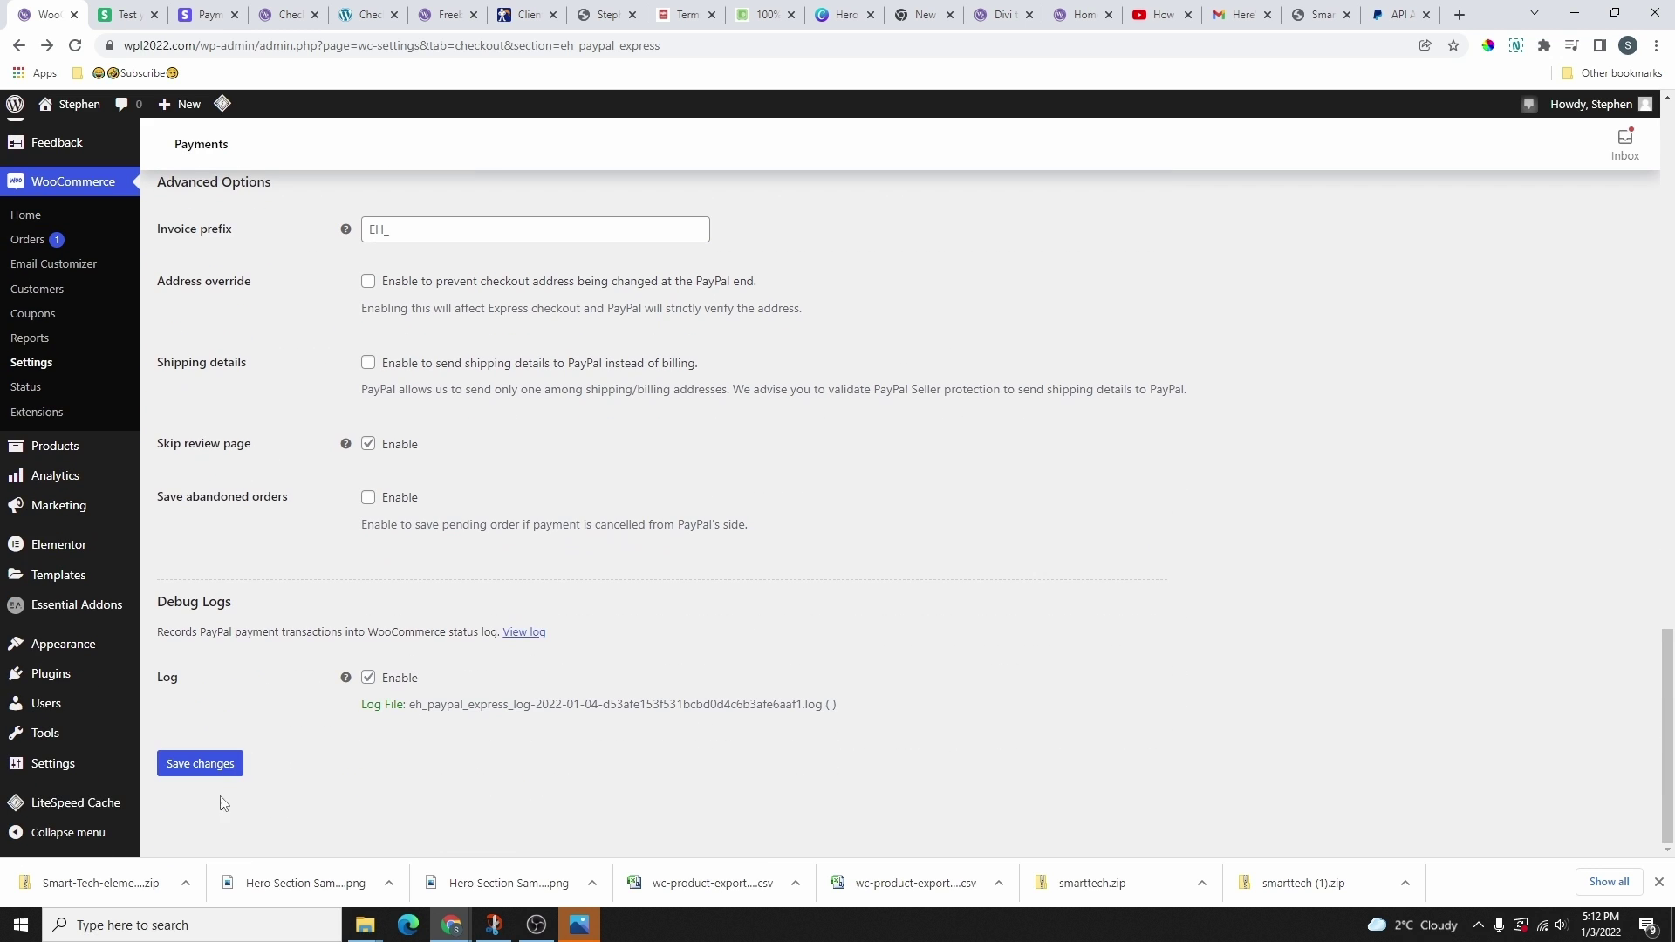
{"action": "left_click", "coordinate": [213, 767]}
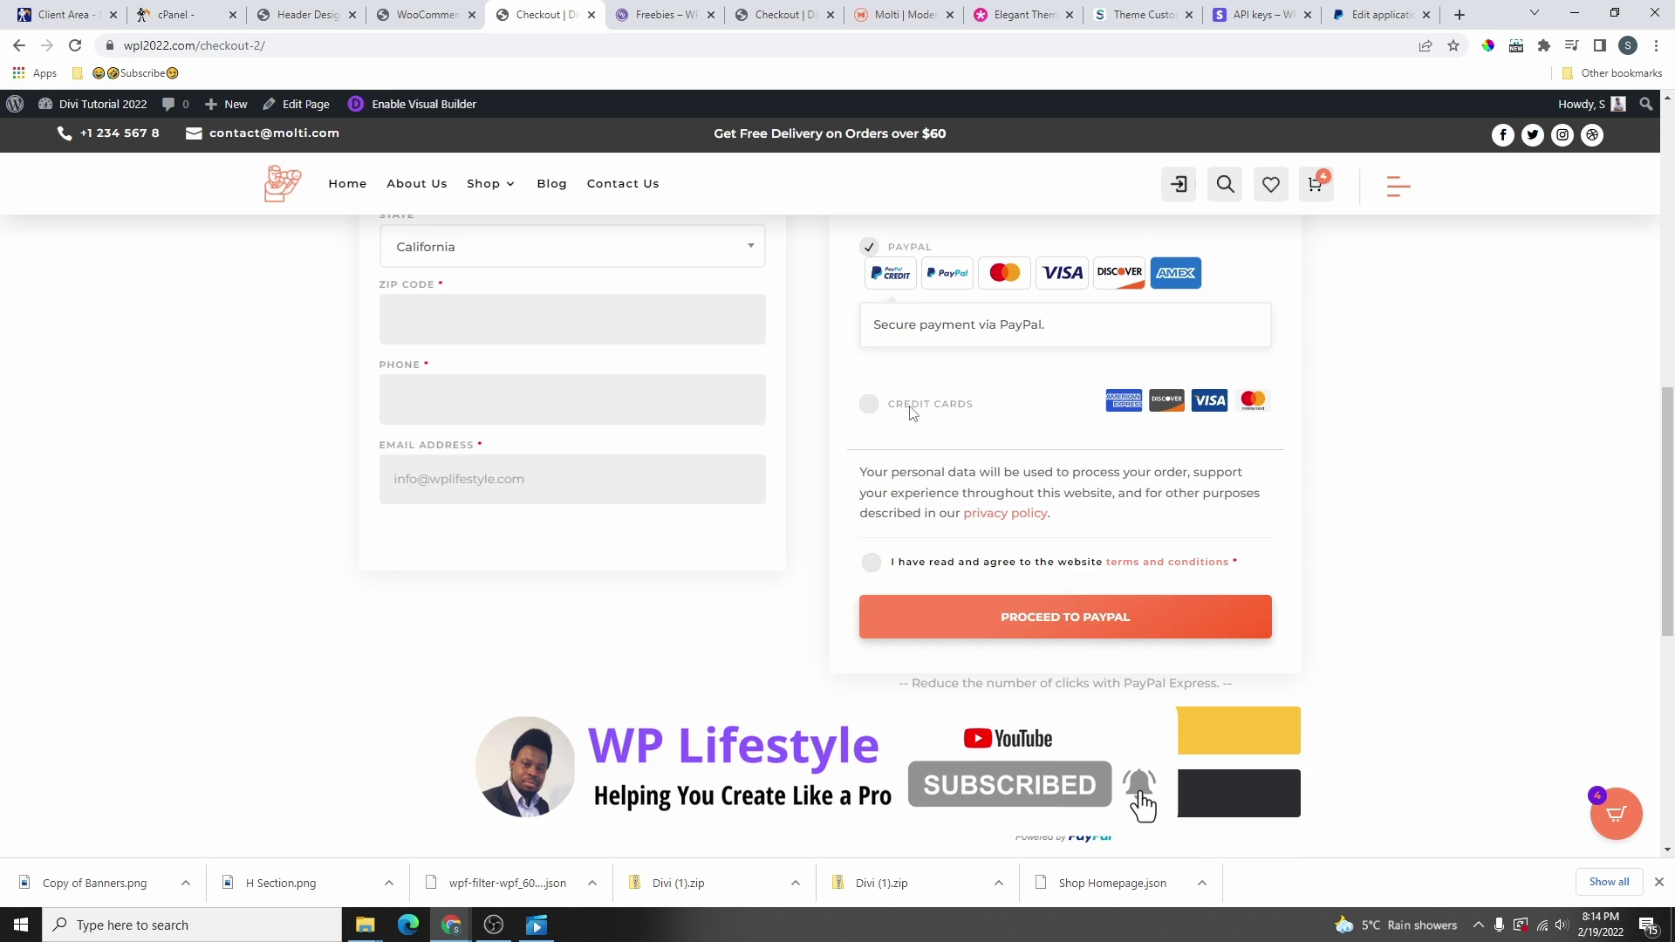
- Select Credit Cards as the payment method on the store's checkout page and examine the card fields and PayPal Express buttons
{"action": "scroll", "coordinate": [910, 413], "scroll_direction": "up", "scroll_amount": 2}
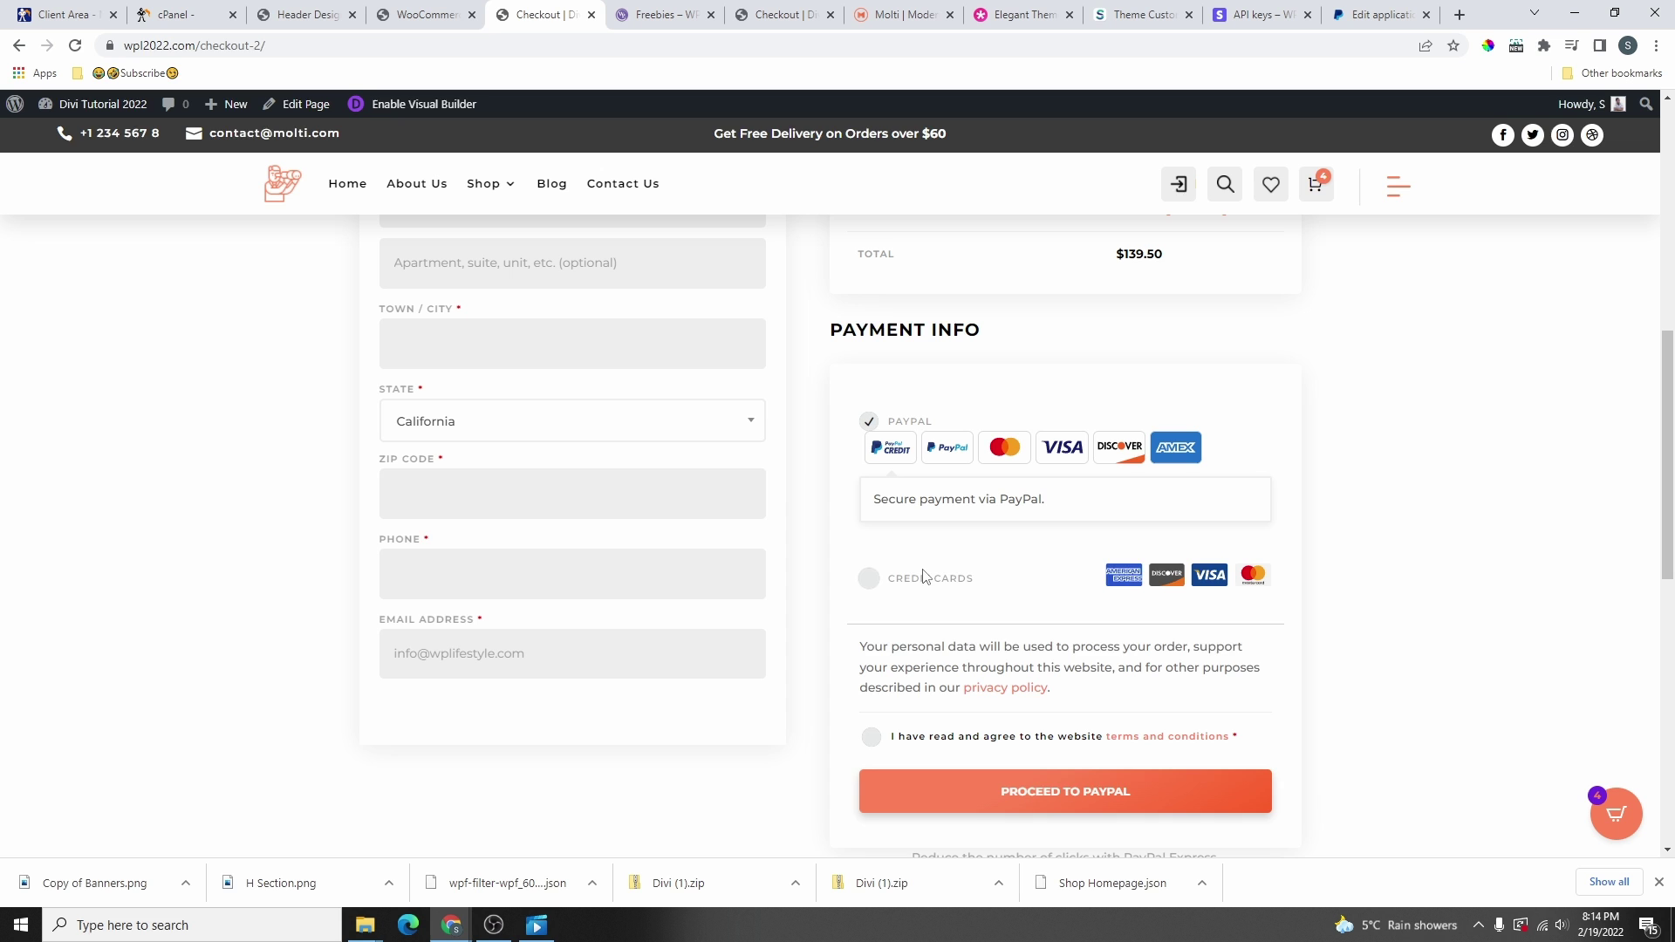
{"action": "left_click", "coordinate": [869, 589]}
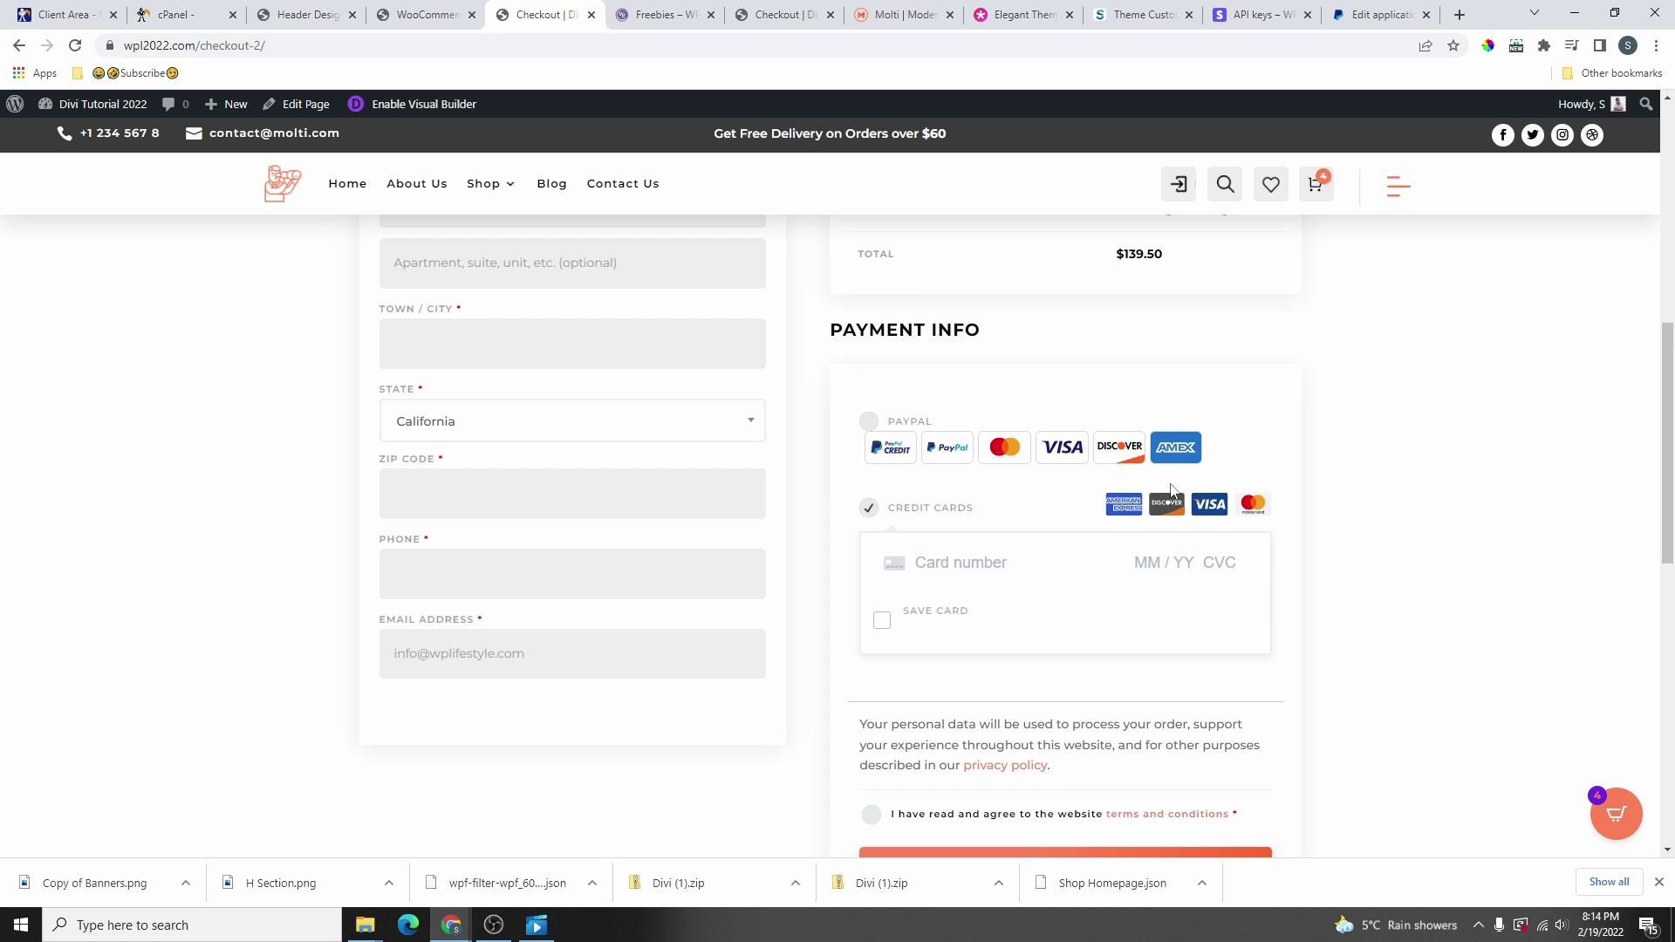
{"action": "scroll", "coordinate": [1161, 568], "scroll_direction": "down", "scroll_amount": 1}
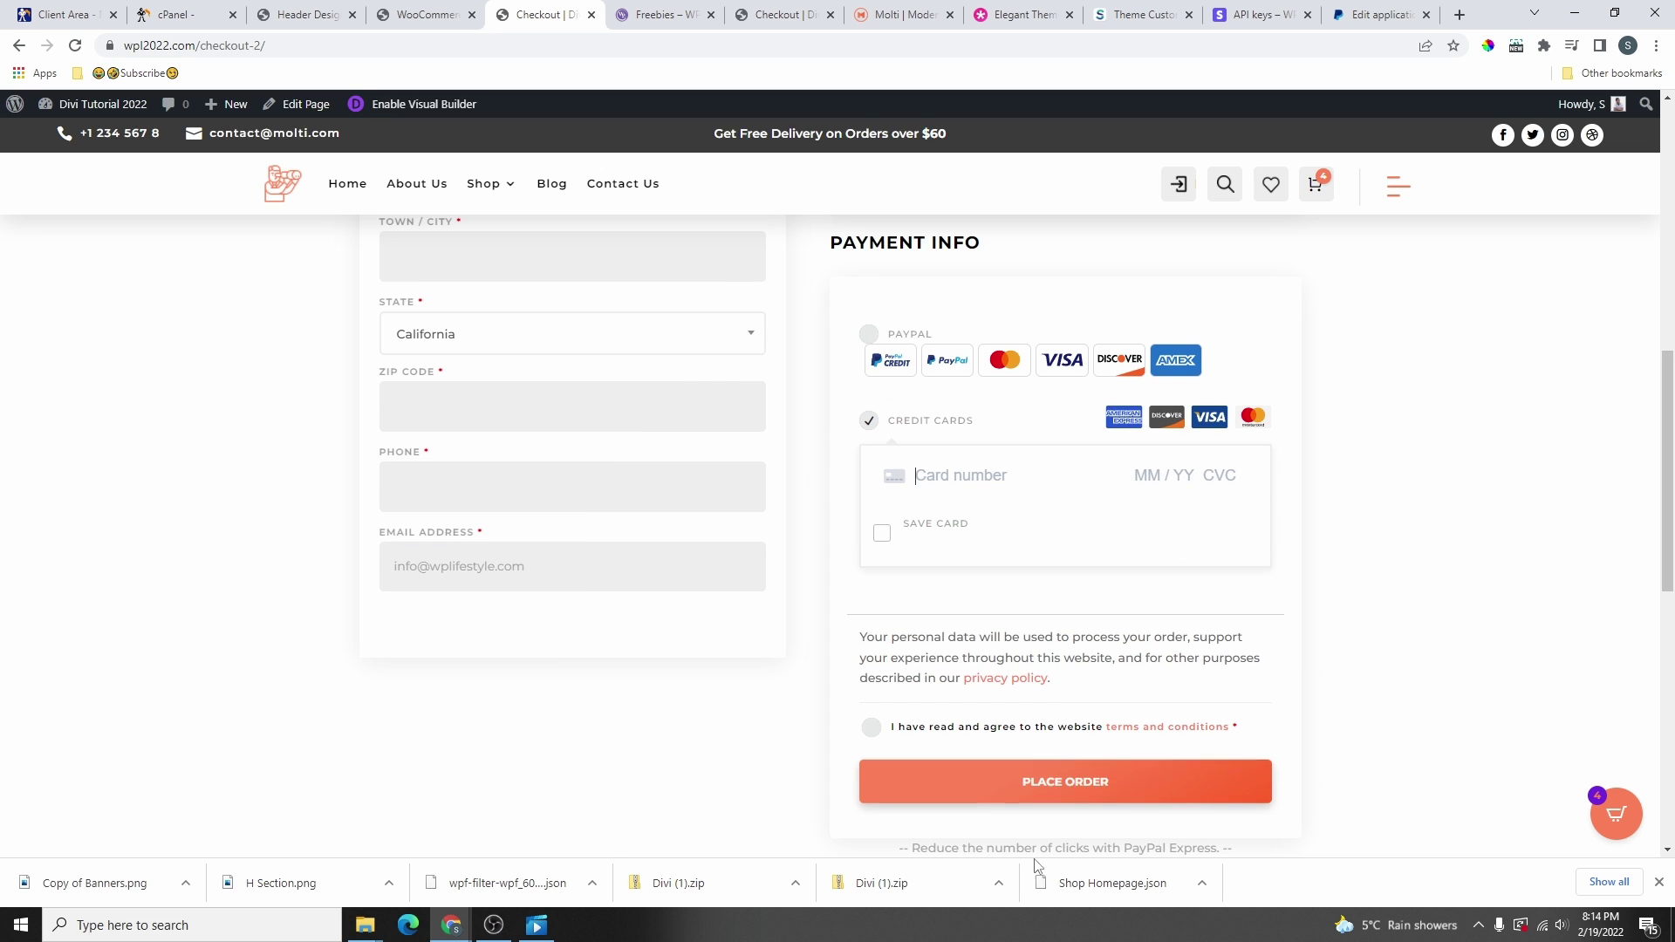
{"action": "scroll", "coordinate": [1107, 663], "scroll_direction": "down", "scroll_amount": 4}
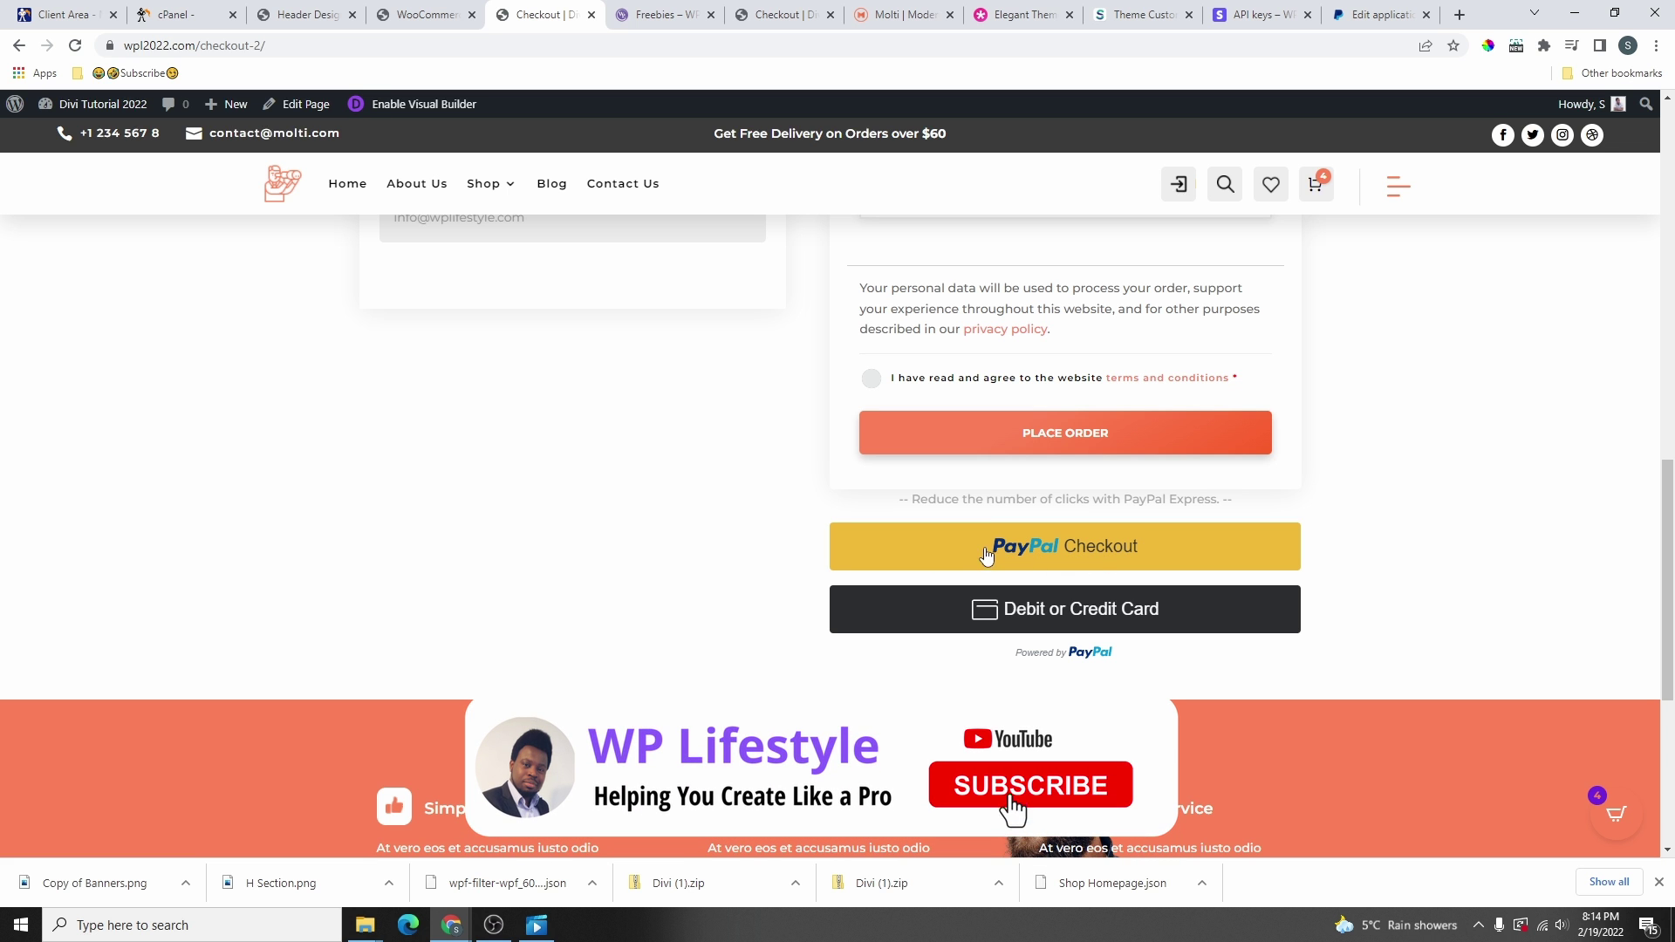
- Review the billing form and order summary at checkout, and open the store's homepage
{"action": "scroll", "coordinate": [626, 349], "scroll_direction": "up", "scroll_amount": 4}
{"action": "scroll", "coordinate": [627, 348], "scroll_direction": "up", "scroll_amount": 8}
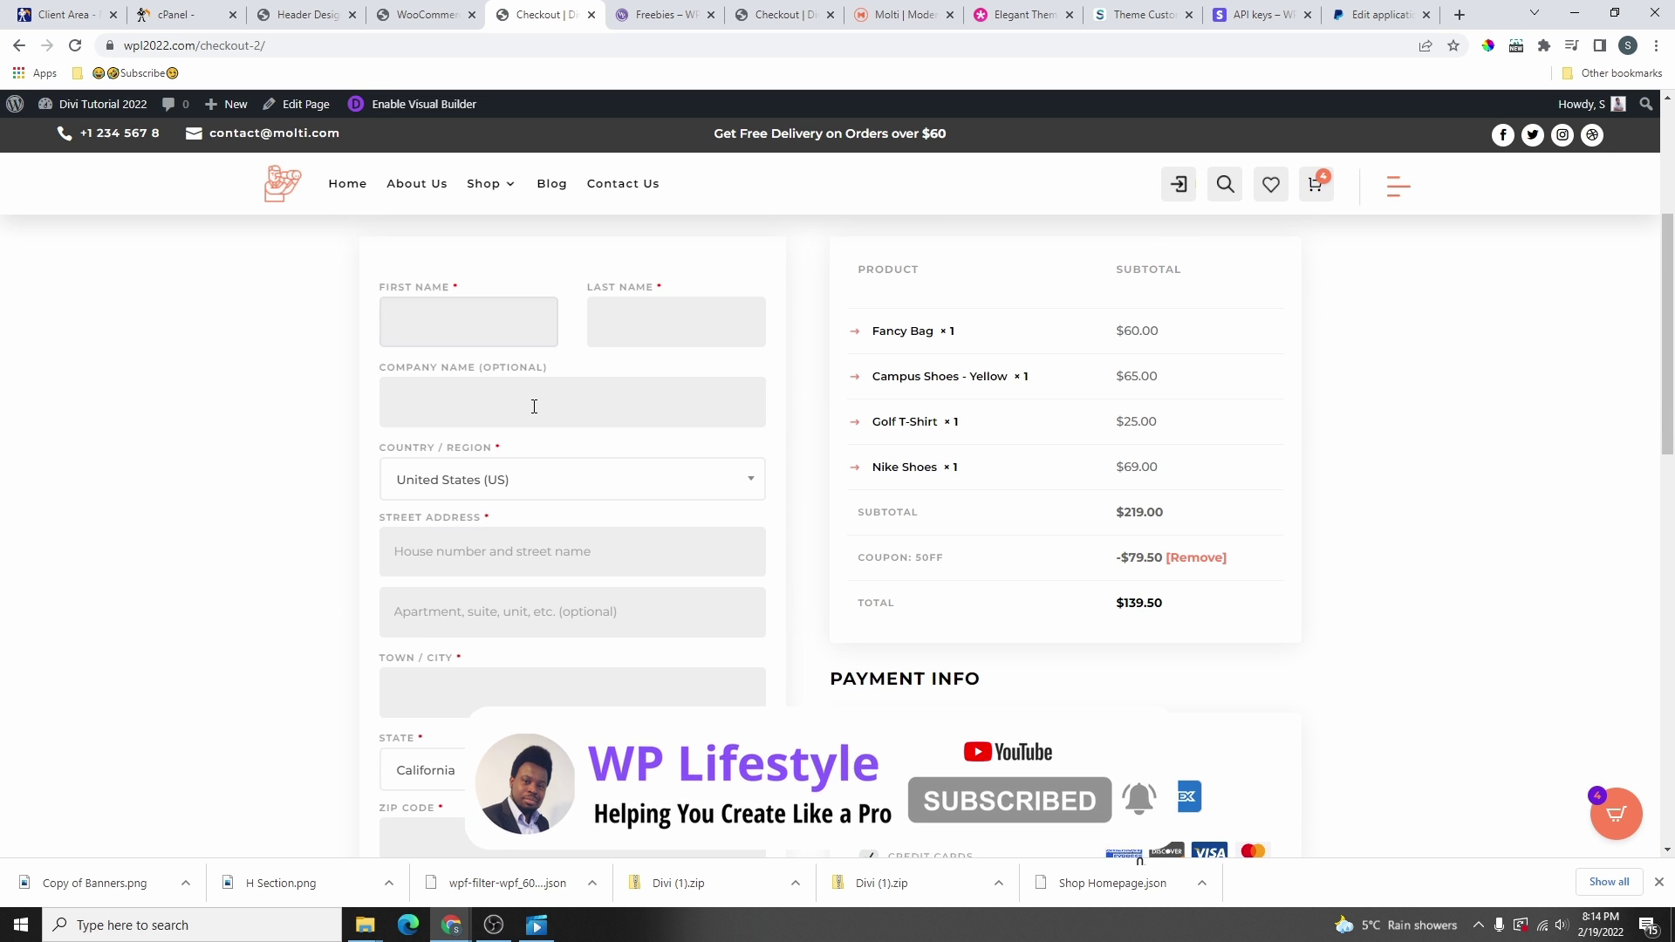
{"action": "scroll", "coordinate": [1015, 471], "scroll_direction": "up", "scroll_amount": 1}
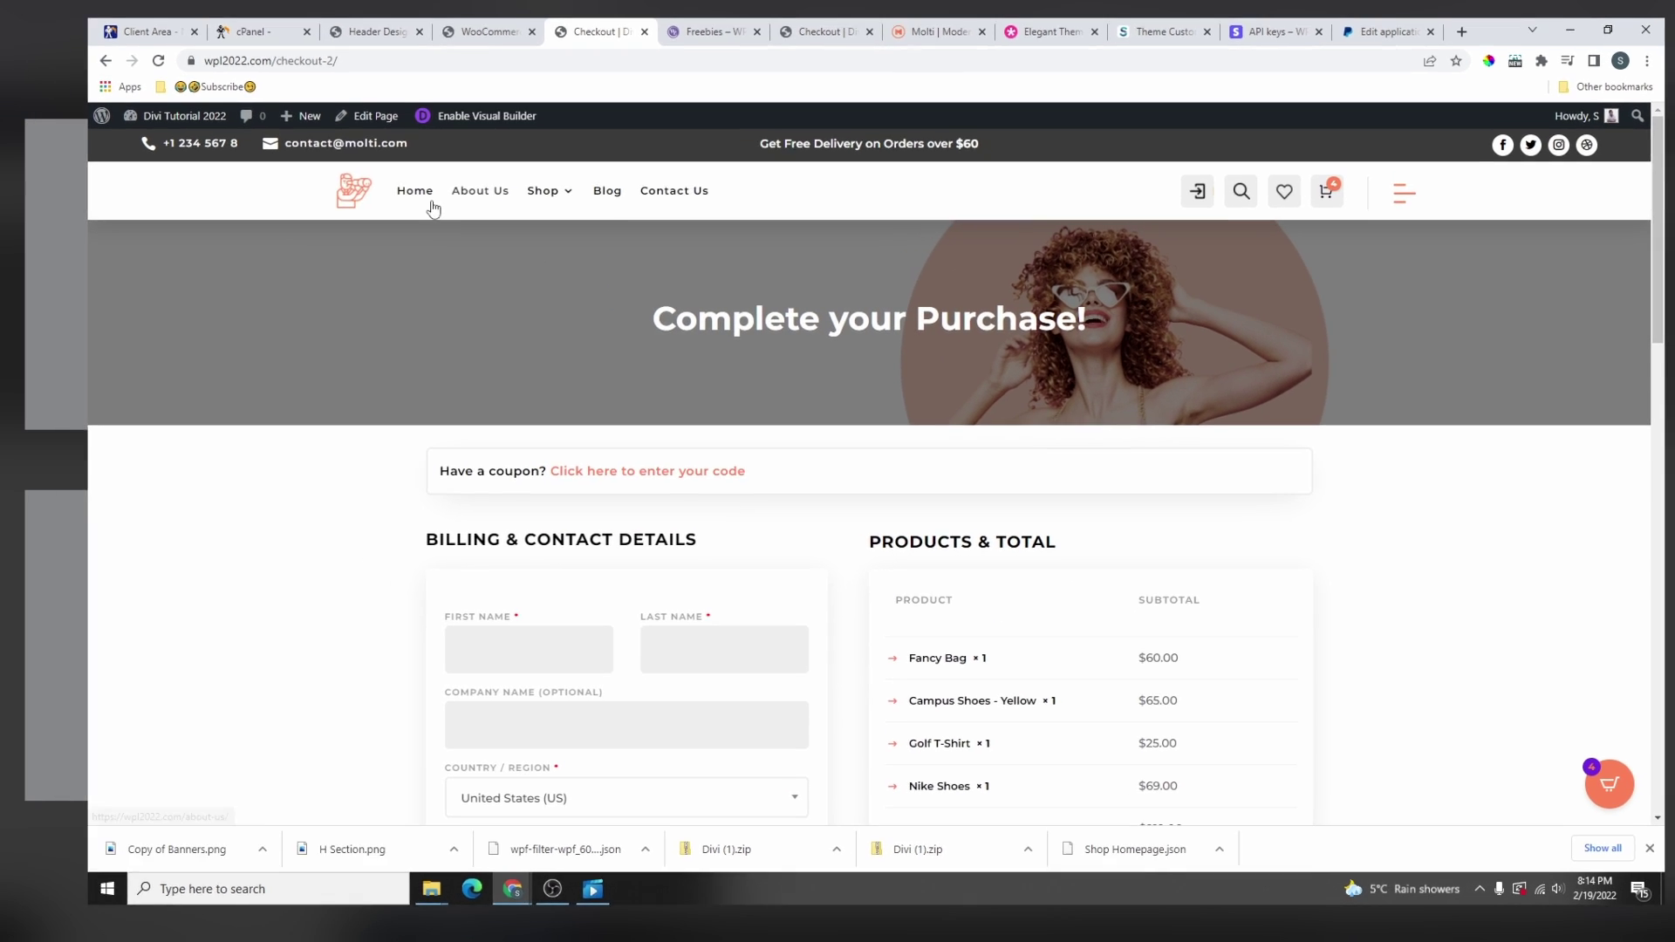
{"action": "left_click", "coordinate": [353, 187]}
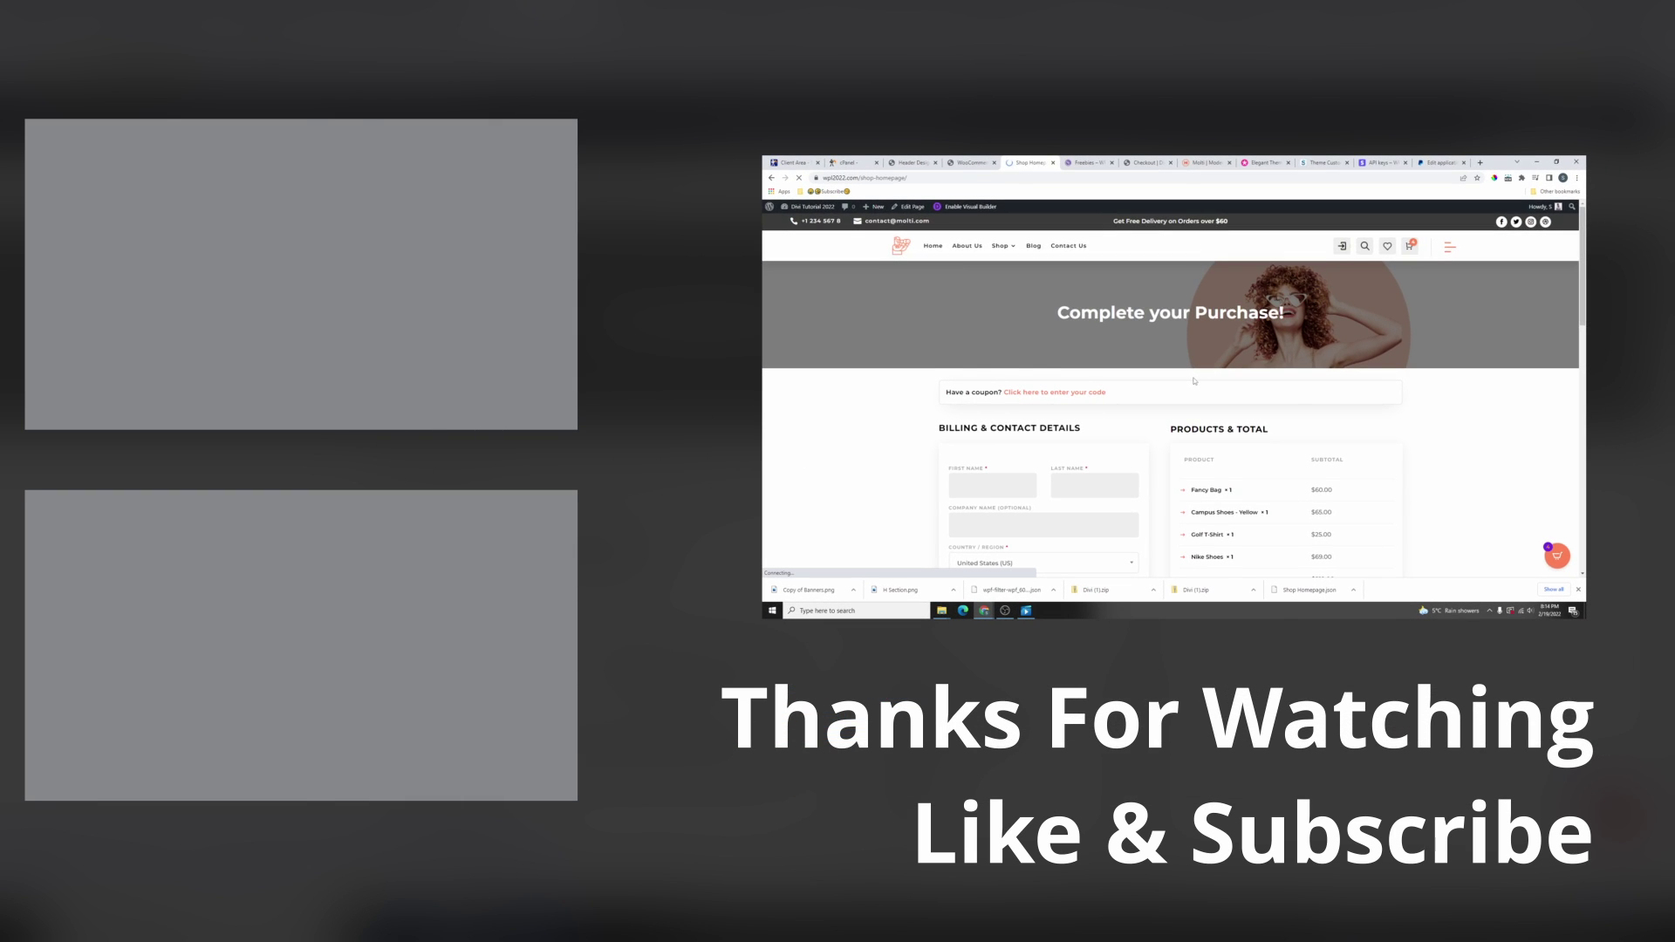